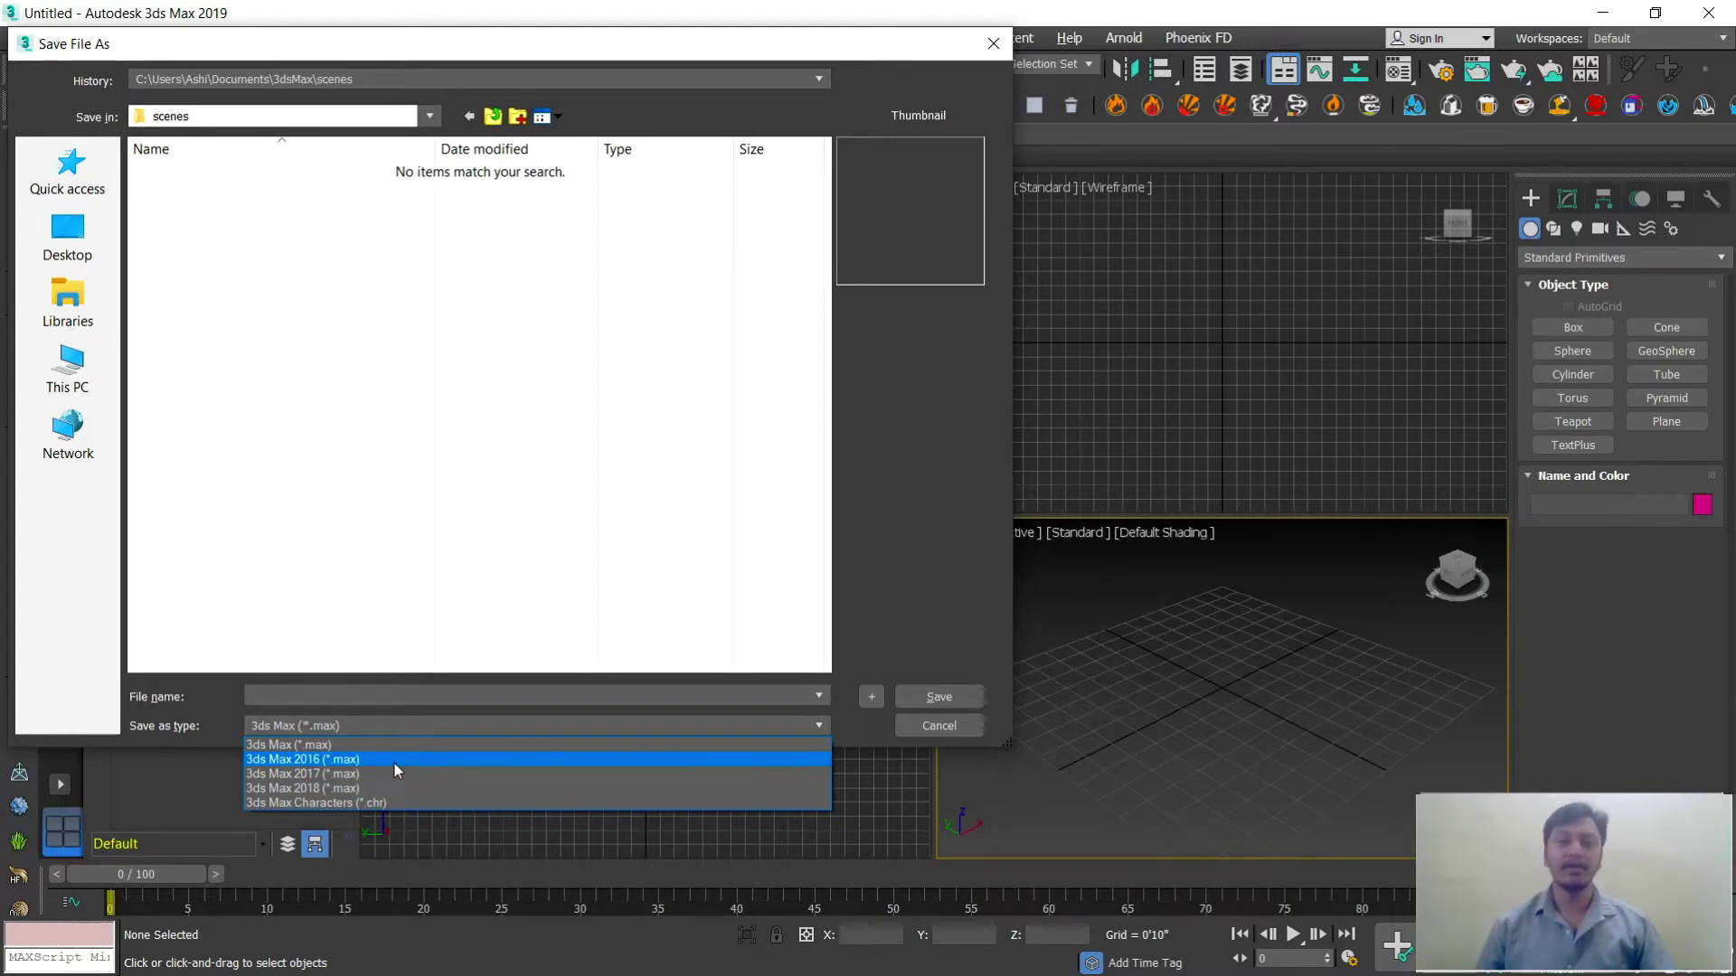
Step: Close the file type choices and cancel saving the scene
{"action": "left_click", "coordinate": [421, 538]}
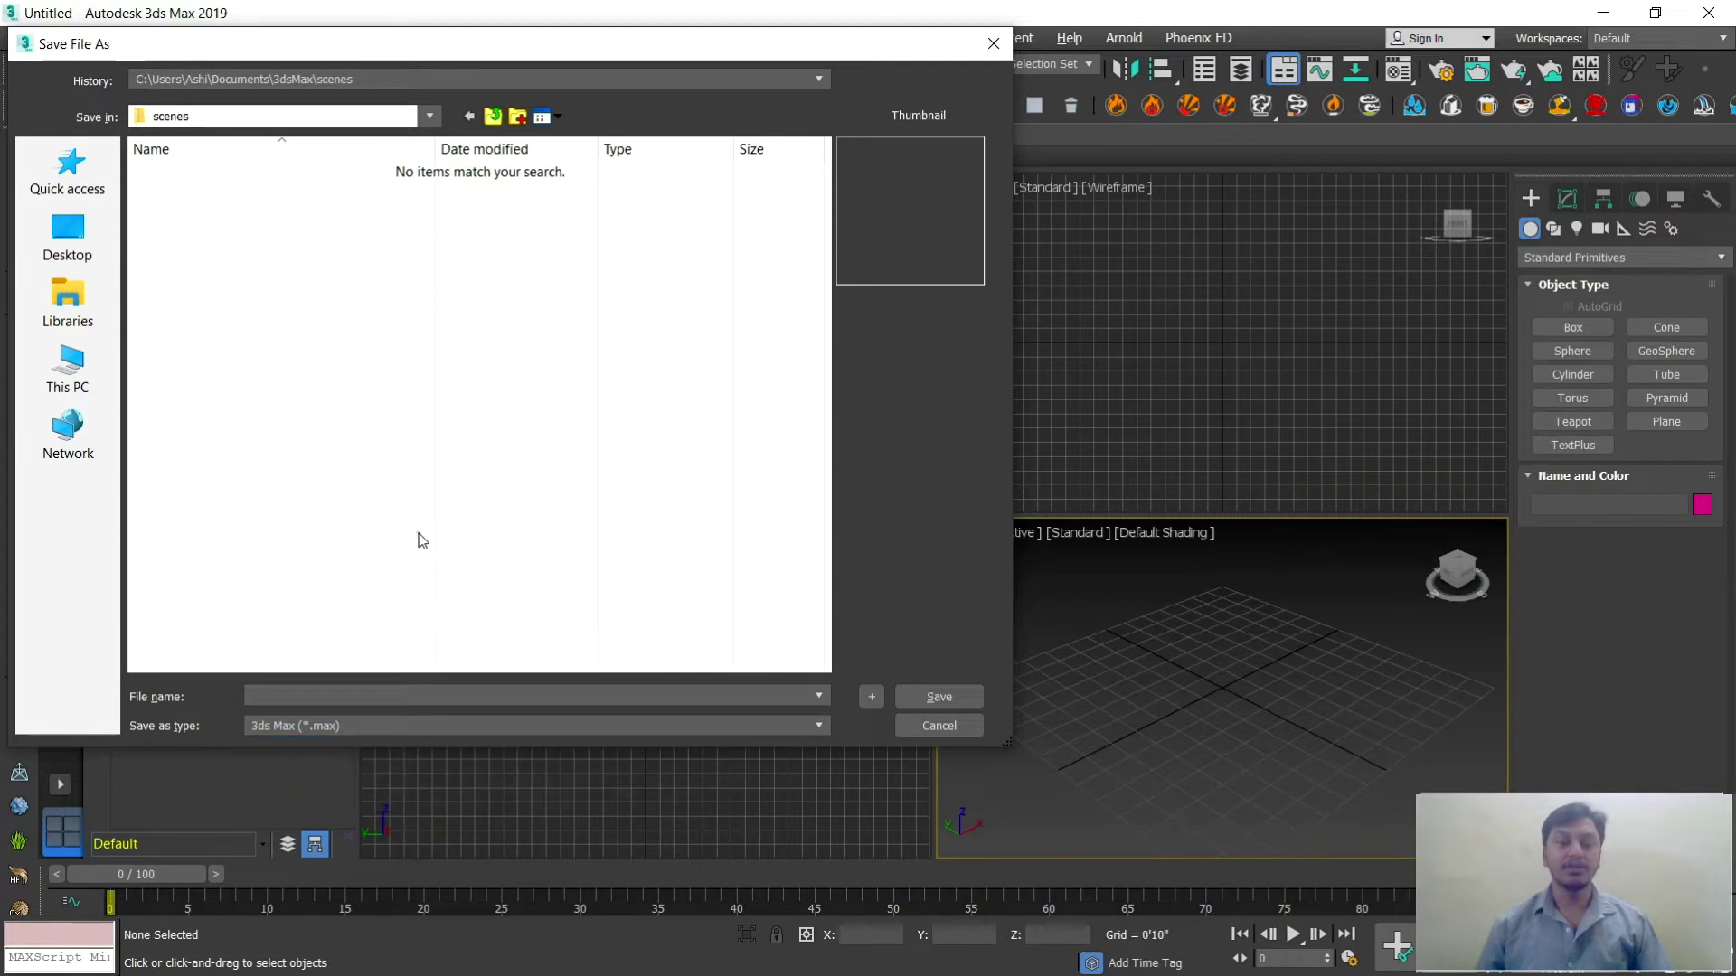
{"action": "left_click", "coordinate": [939, 726]}
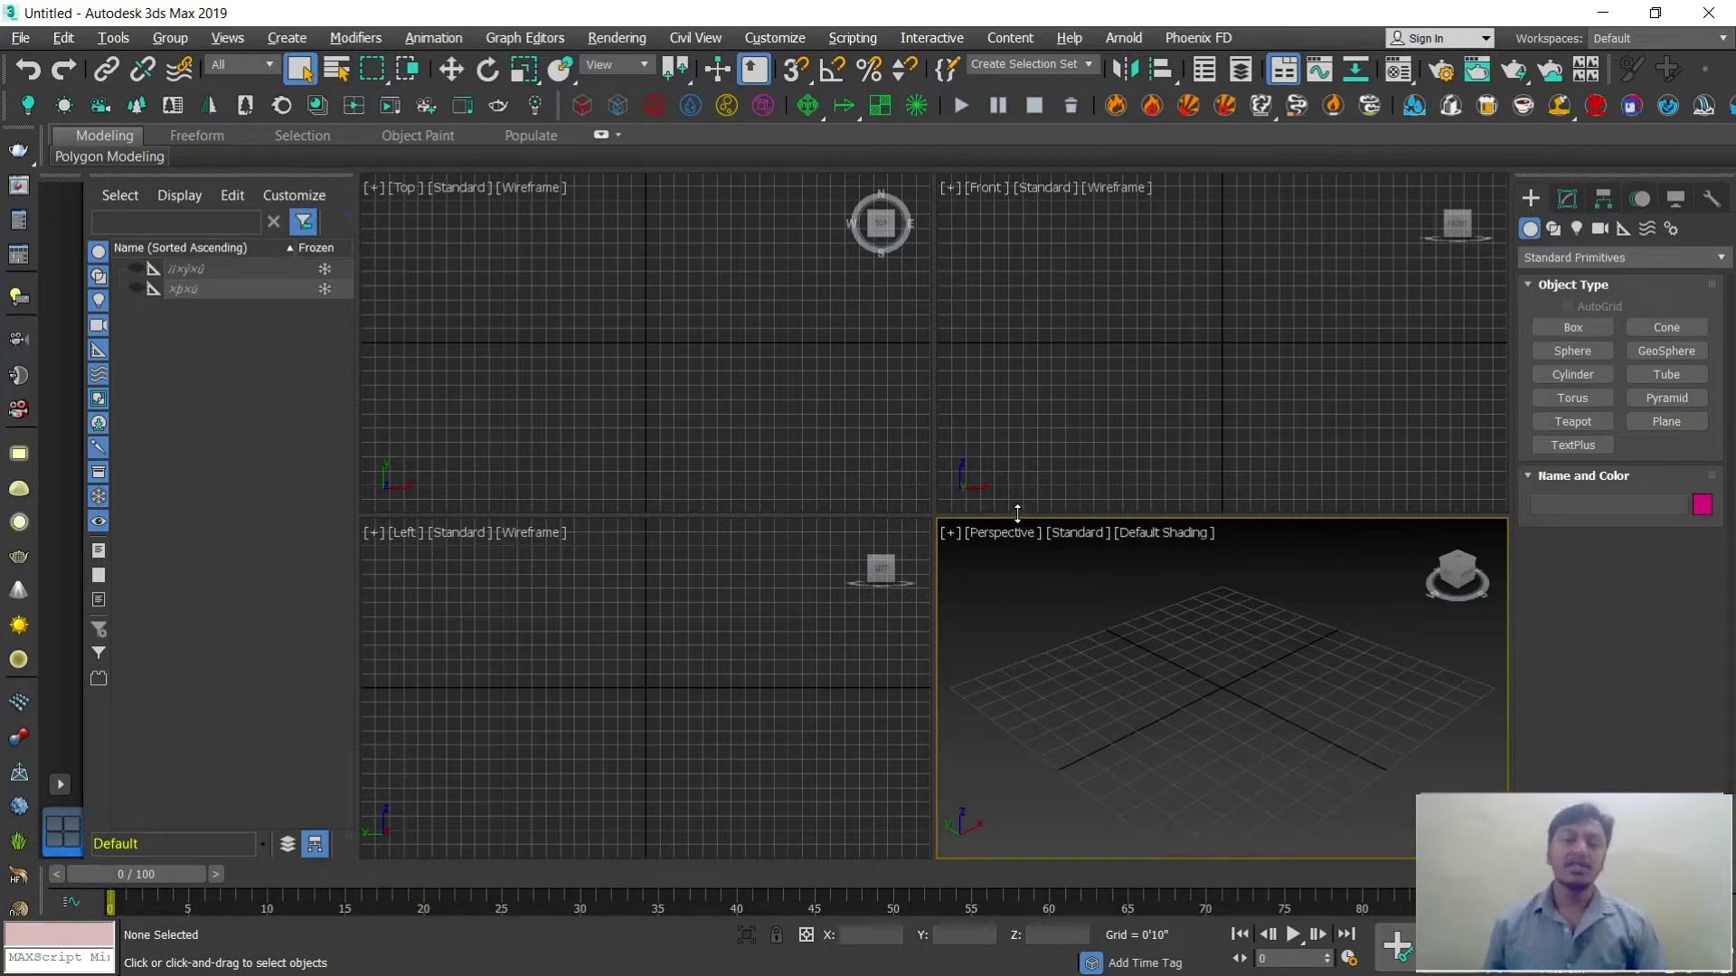
Step: Activate the Perspective, Front, Top and Left viewports in turn and maximize the Perspective viewport
{"action": "left_click", "coordinate": [1083, 637]}
{"action": "left_click", "coordinate": [1032, 260]}
{"action": "left_click", "coordinate": [707, 362]}
{"action": "left_click", "coordinate": [672, 624]}
{"action": "left_click", "coordinate": [1093, 690]}
{"action": "left_click", "coordinate": [1055, 410]}
{"action": "left_click", "coordinate": [625, 394]}
{"action": "left_click", "coordinate": [665, 671]}
{"action": "left_click", "coordinate": [1242, 696]}
{"action": "left_click", "coordinate": [1243, 701]}
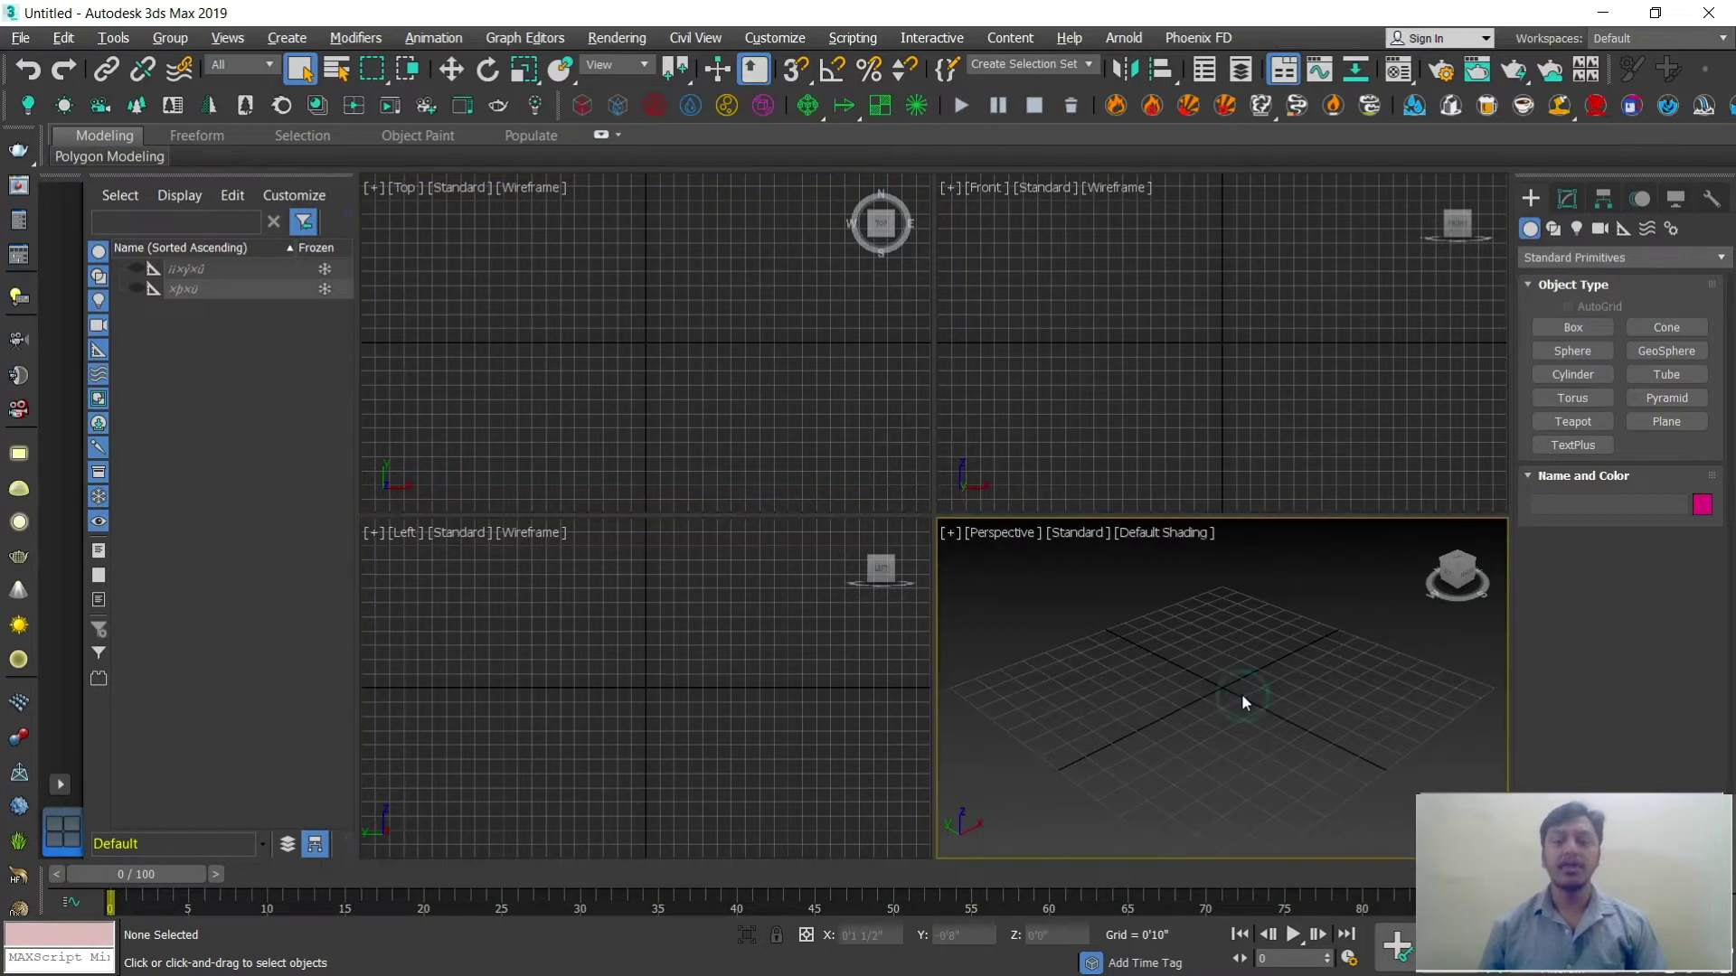
{"action": "key", "text": "alt+w"}
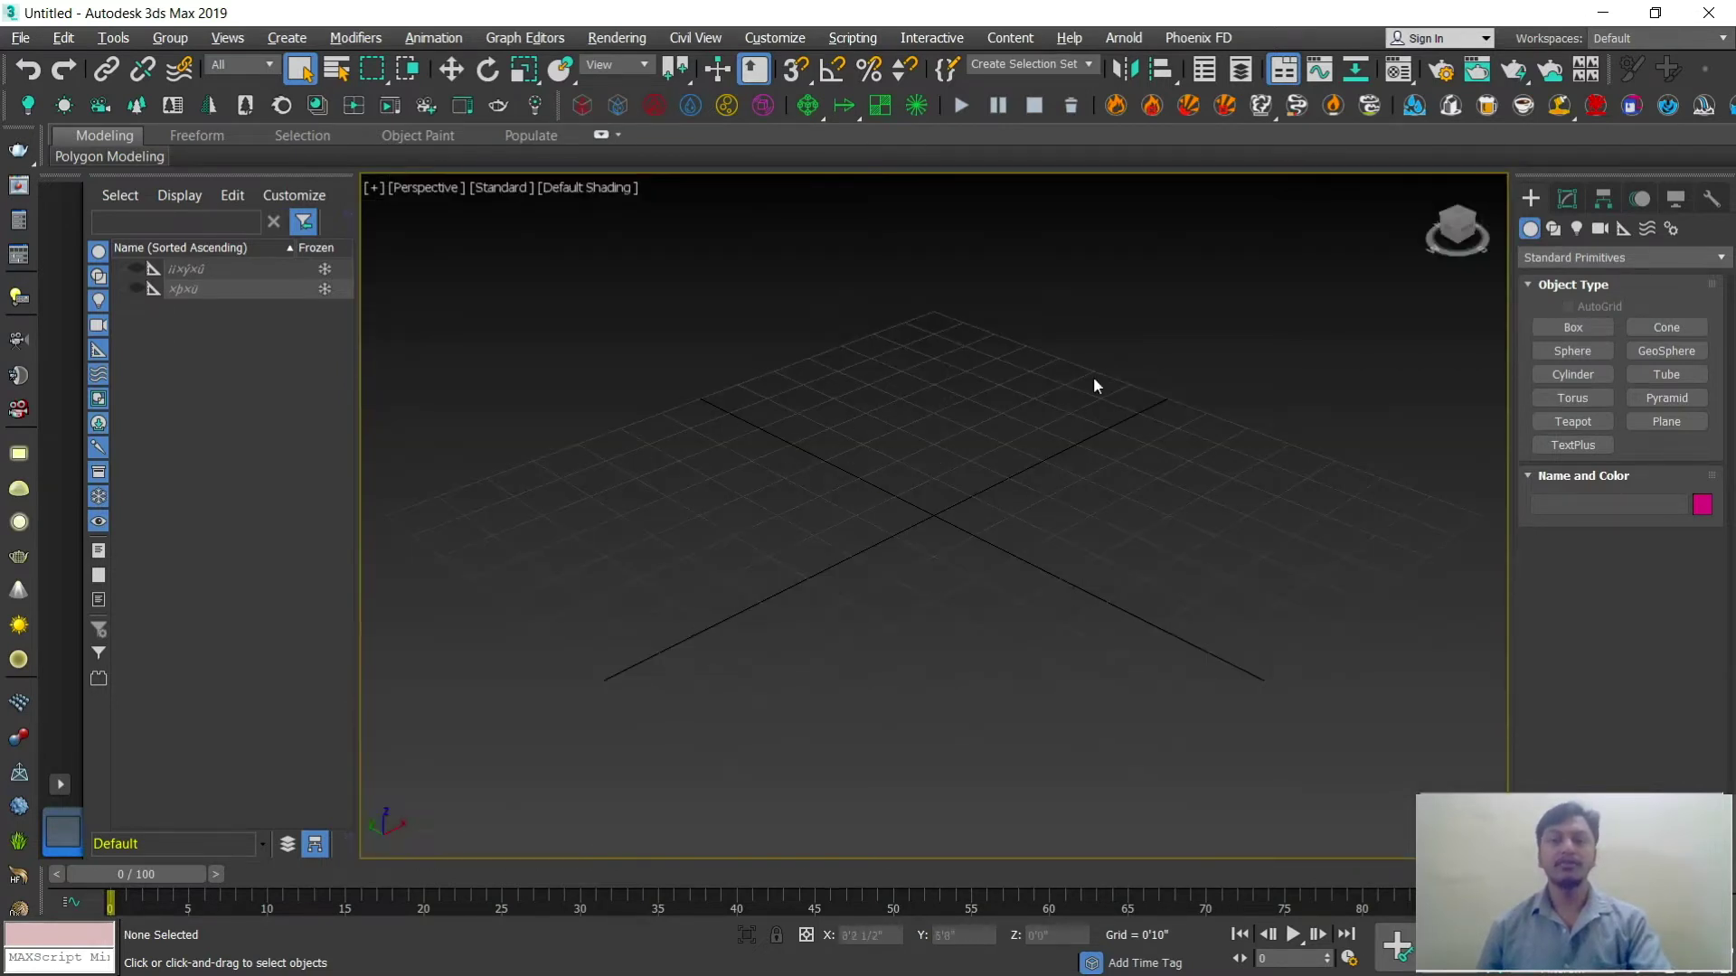
Step: Examine the home grid in the Perspective viewport at closer and farther zoom levels
{"action": "scroll", "coordinate": [964, 520], "scroll_direction": "down", "scroll_amount": 5}
{"action": "scroll", "coordinate": [963, 520], "scroll_direction": "up", "scroll_amount": 6}
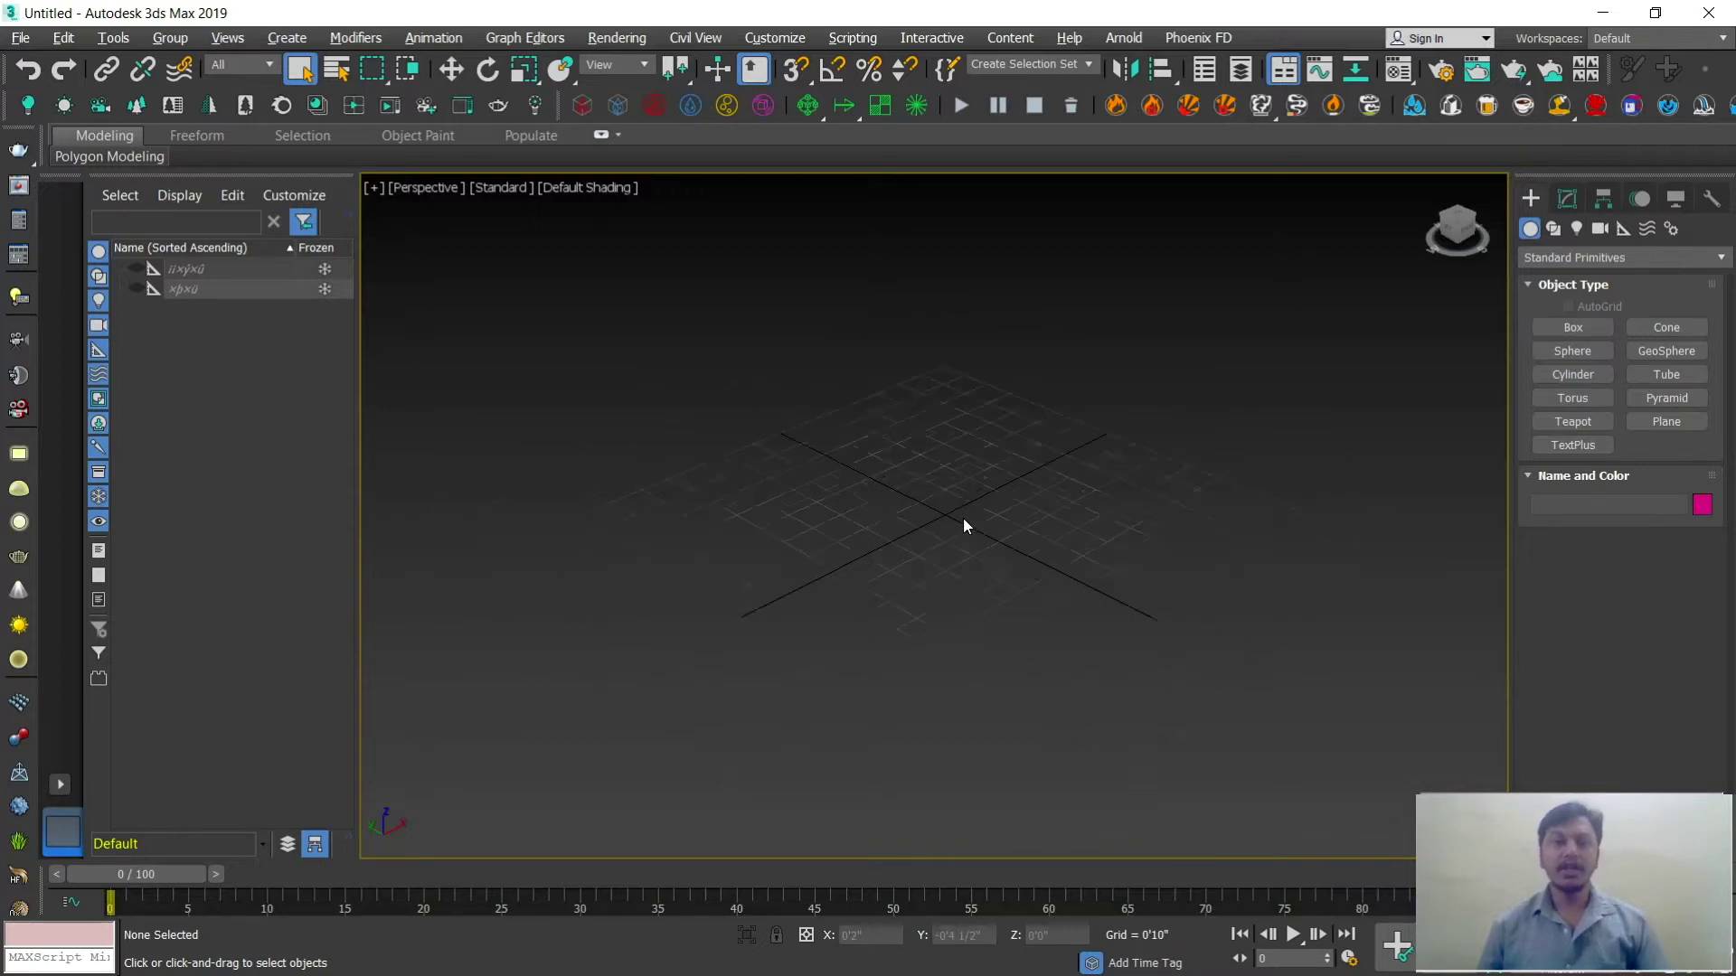
{"action": "scroll", "coordinate": [963, 518], "scroll_direction": "down", "scroll_amount": 5}
{"action": "scroll", "coordinate": [963, 519], "scroll_direction": "up", "scroll_amount": 5}
{"action": "scroll", "coordinate": [962, 518], "scroll_direction": "down", "scroll_amount": 3}
{"action": "scroll", "coordinate": [962, 518], "scroll_direction": "down", "scroll_amount": 3}
{"action": "scroll", "coordinate": [962, 518], "scroll_direction": "up", "scroll_amount": 6}
{"action": "scroll", "coordinate": [962, 517], "scroll_direction": "down", "scroll_amount": 6}
{"action": "scroll", "coordinate": [962, 515], "scroll_direction": "up", "scroll_amount": 7}
{"action": "scroll", "coordinate": [962, 515], "scroll_direction": "down", "scroll_amount": 6}
{"action": "scroll", "coordinate": [962, 516], "scroll_direction": "up", "scroll_amount": 7}
{"action": "scroll", "coordinate": [962, 515], "scroll_direction": "down", "scroll_amount": 4}
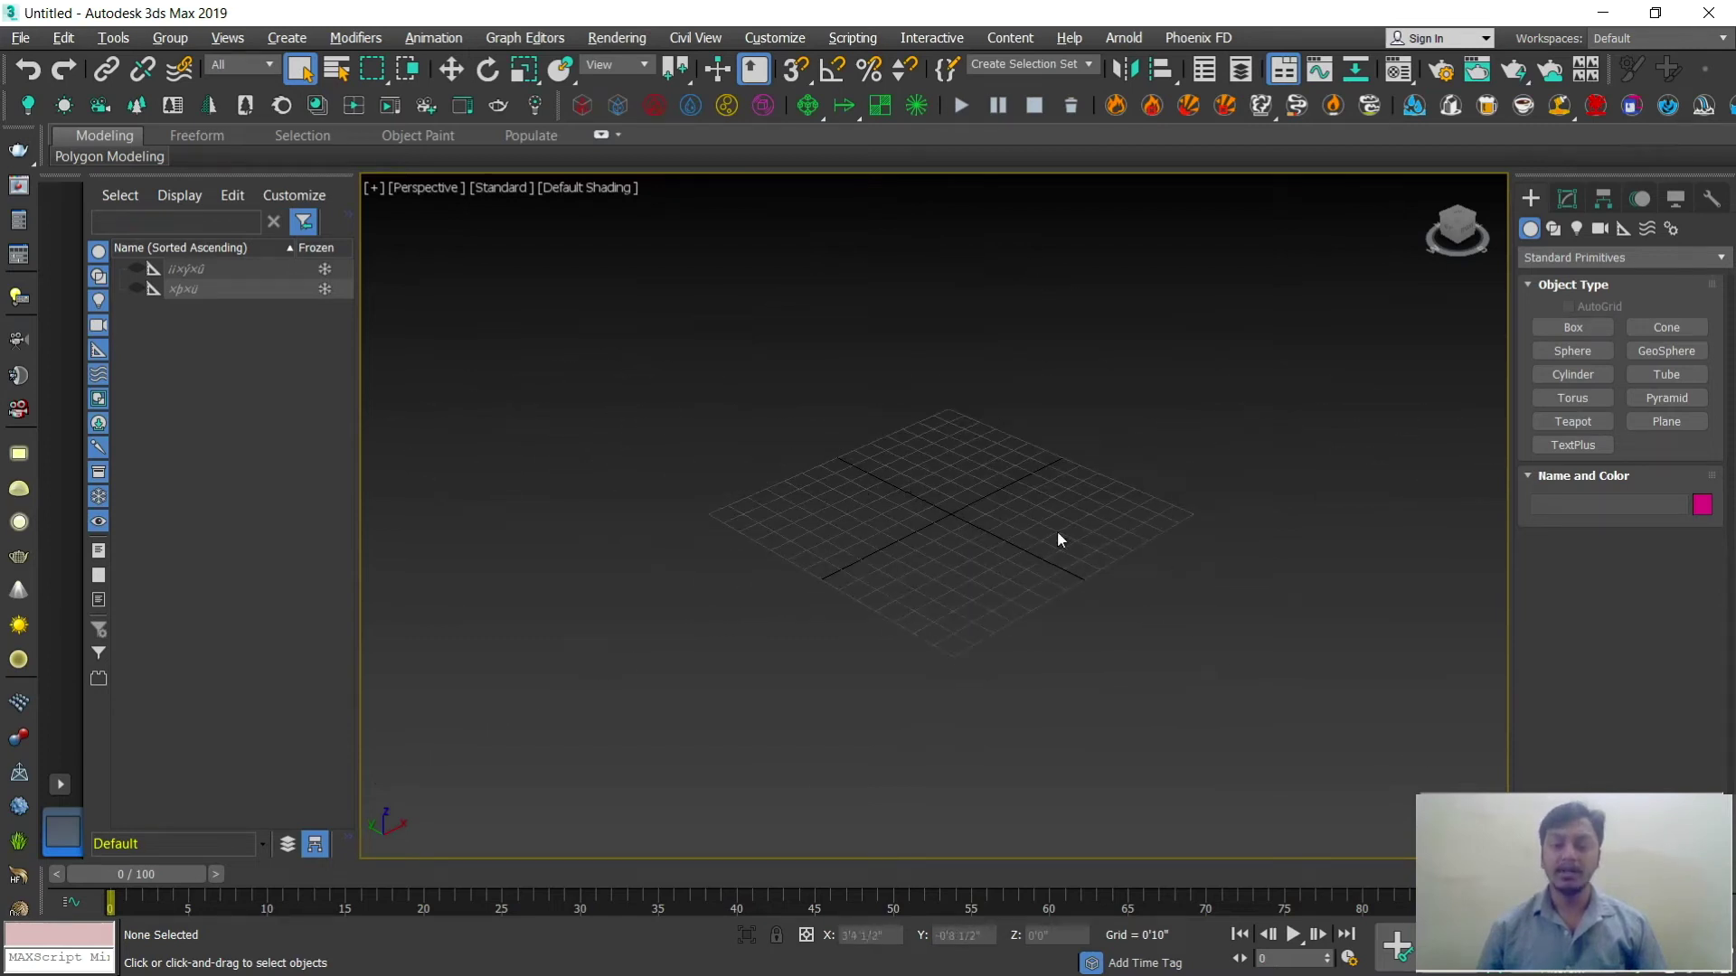
{"action": "scroll", "coordinate": [998, 534], "scroll_direction": "down", "scroll_amount": 6}
{"action": "scroll", "coordinate": [998, 533], "scroll_direction": "up", "scroll_amount": 6}
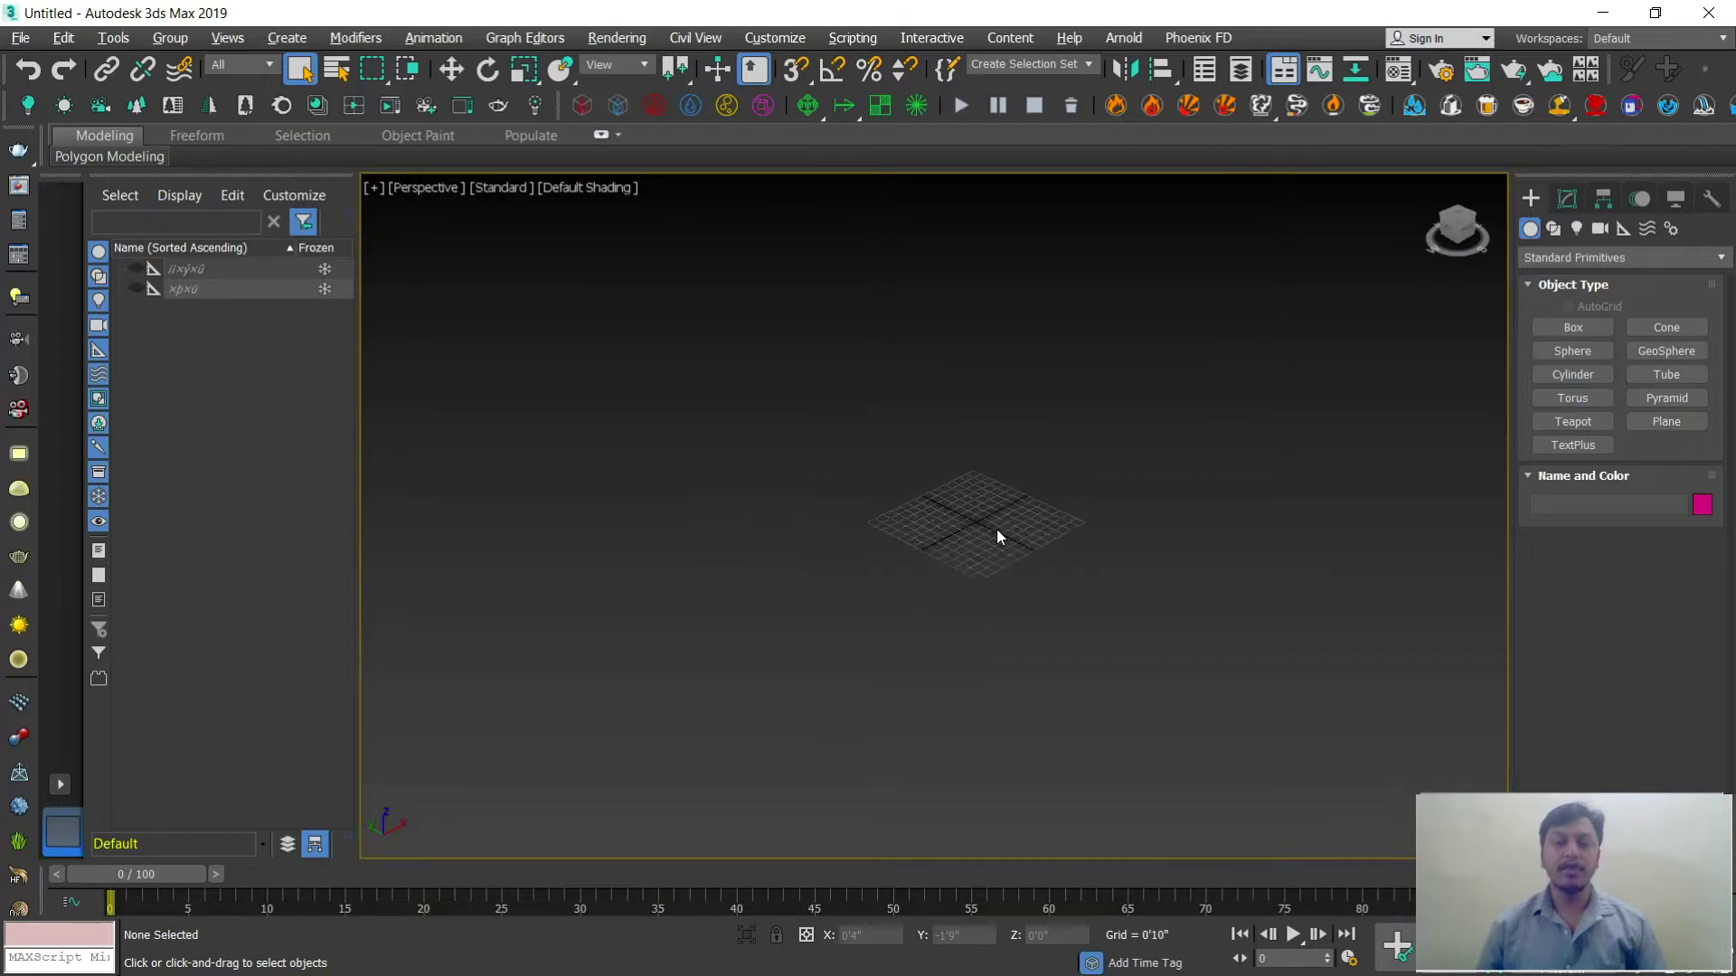
{"action": "scroll", "coordinate": [997, 535], "scroll_direction": "up", "scroll_amount": 5}
{"action": "scroll", "coordinate": [997, 535], "scroll_direction": "down", "scroll_amount": 7}
{"action": "scroll", "coordinate": [998, 535], "scroll_direction": "up", "scroll_amount": 4}
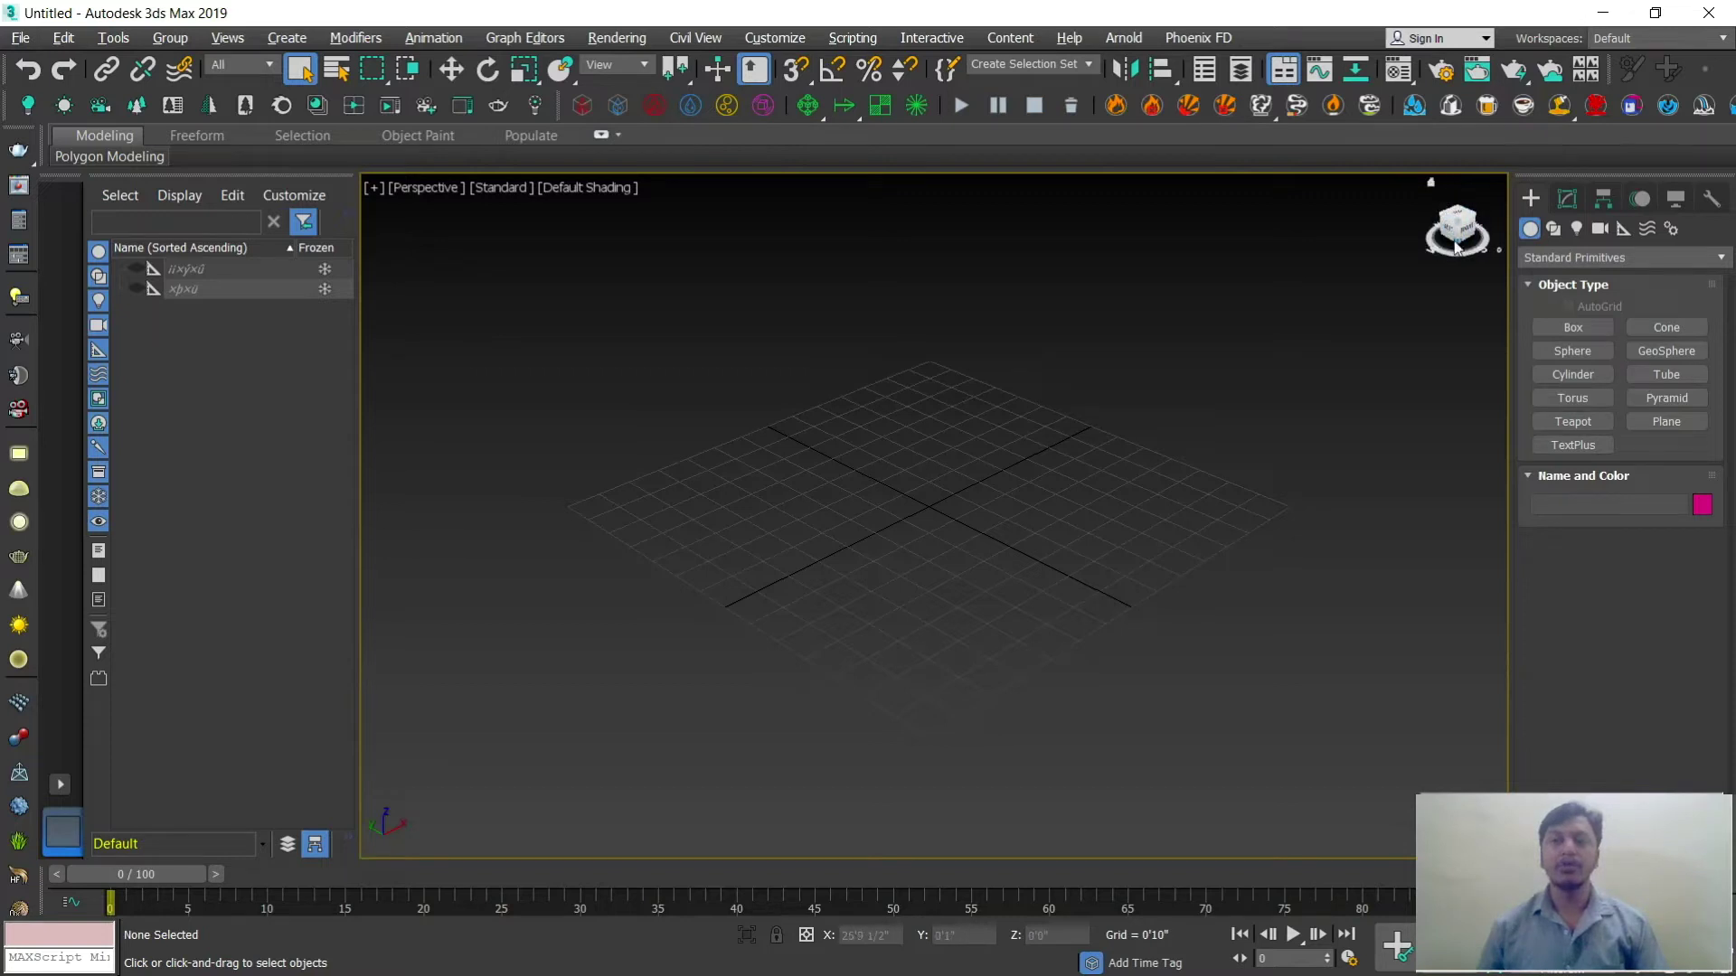
Step: Orbit the Perspective view with the ViewCube and view the grid from the Front and Top
{"action": "left_click_drag", "start_coordinate": [1465, 232], "coordinate": [1327, 199]}
{"action": "left_click_drag", "start_coordinate": [1094, 185], "coordinate": [1532, 227]}
{"action": "left_click_drag", "start_coordinate": [1677, 224], "coordinate": [1638, 223]}
{"action": "mouse_move", "coordinate": [1456, 227]}
{"action": "left_mouse_down"}
{"action": "mouse_move", "coordinate": [1440, 227]}
{"action": "mouse_move", "coordinate": [1465, 233]}
{"action": "left_mouse_up"}
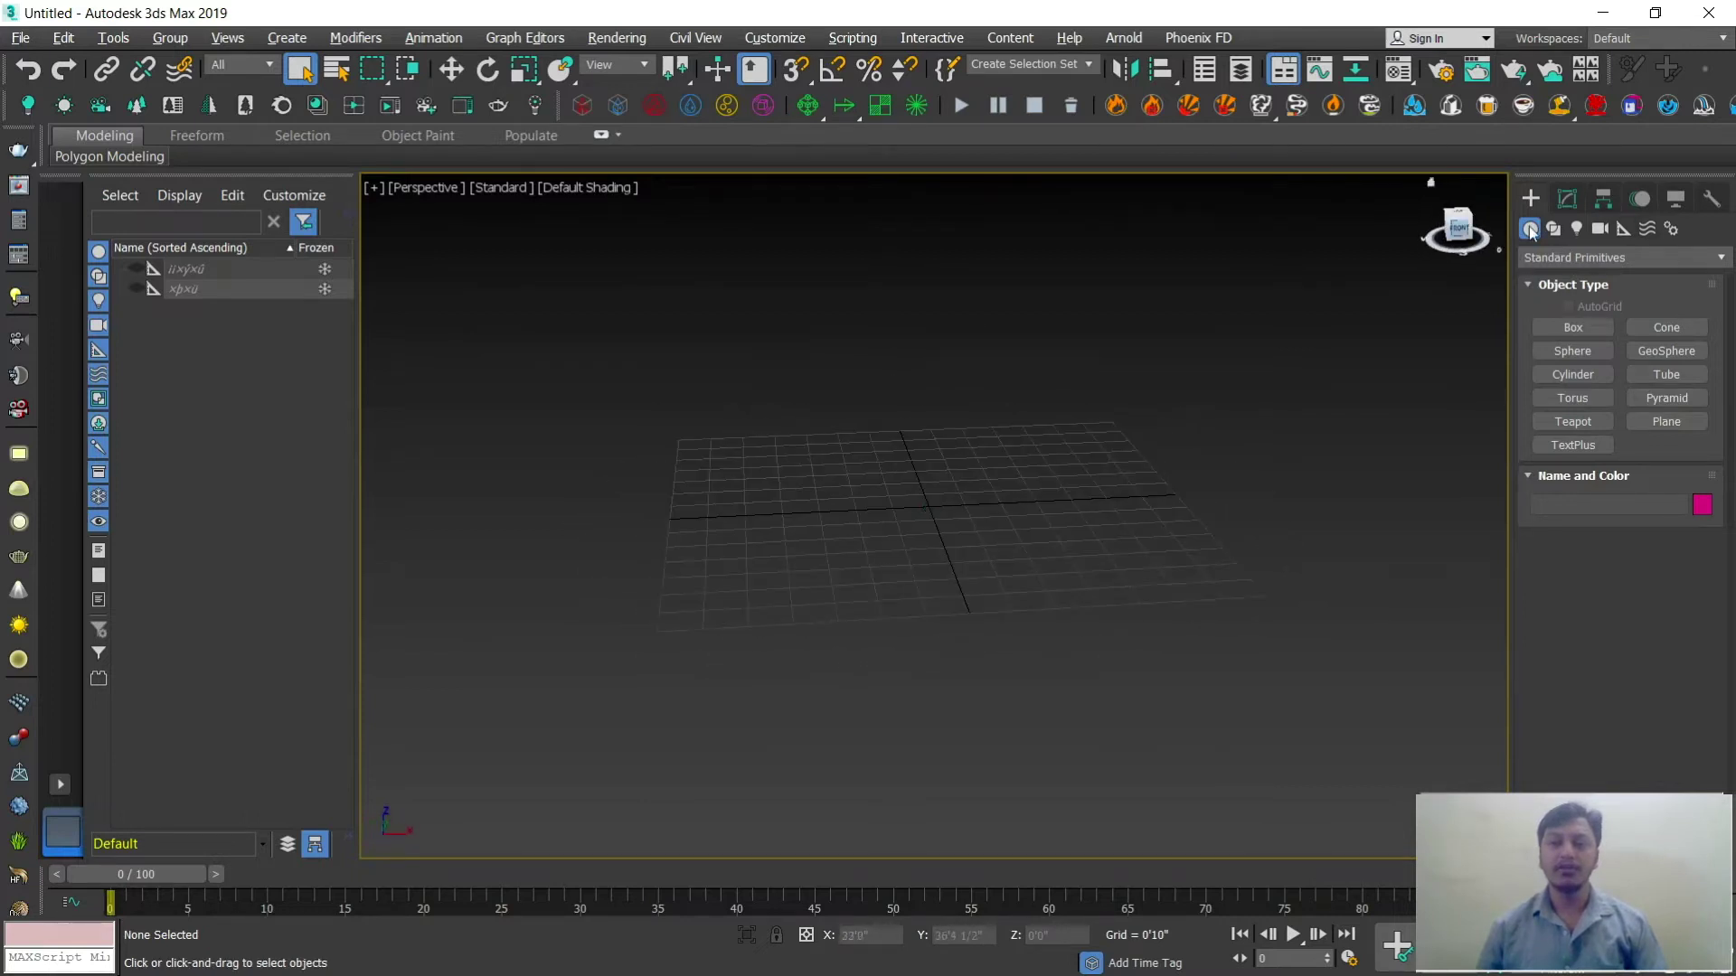
{"action": "left_click", "coordinate": [1463, 232]}
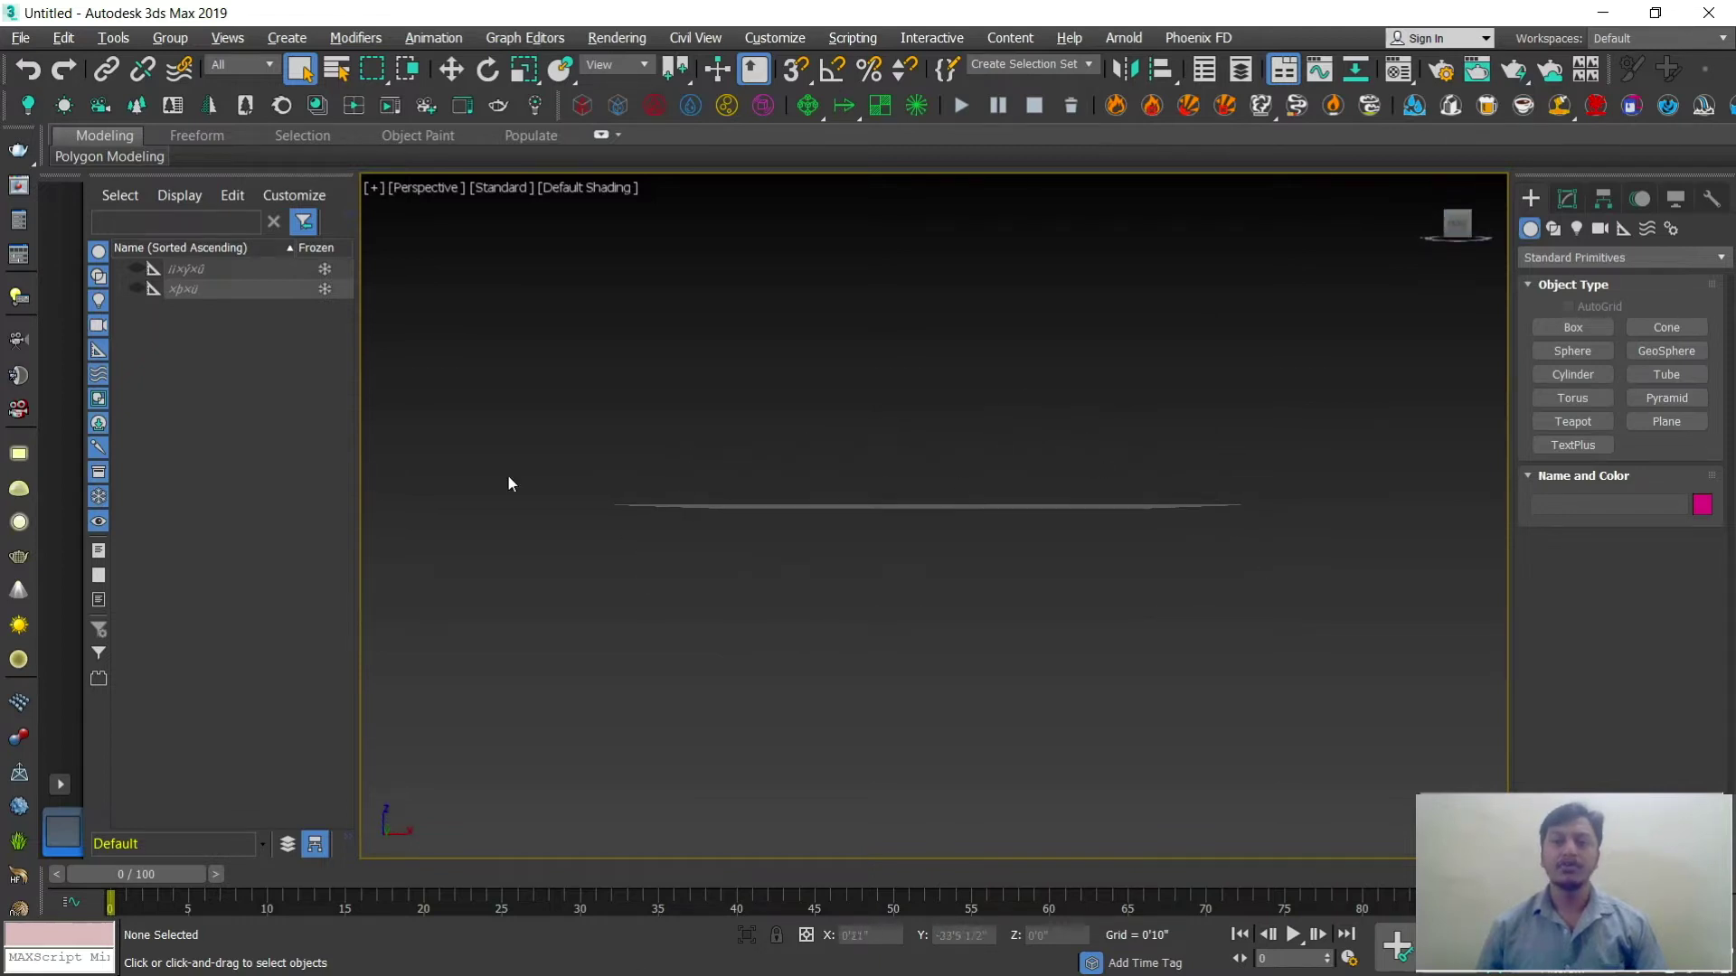
{"action": "left_click_drag", "start_coordinate": [1455, 226], "coordinate": [1455, 271]}
{"action": "scroll", "coordinate": [1043, 545], "scroll_direction": "up", "scroll_amount": 4}
{"action": "mouse_move", "coordinate": [1062, 527]}
{"action": "middle_mouse_down", "text": "alt"}
{"action": "mouse_move", "coordinate": [1015, 519]}
{"action": "mouse_move", "coordinate": [1094, 530]}
{"action": "middle_mouse_up", "text": "alt"}
{"action": "left_click", "coordinate": [1458, 220]}
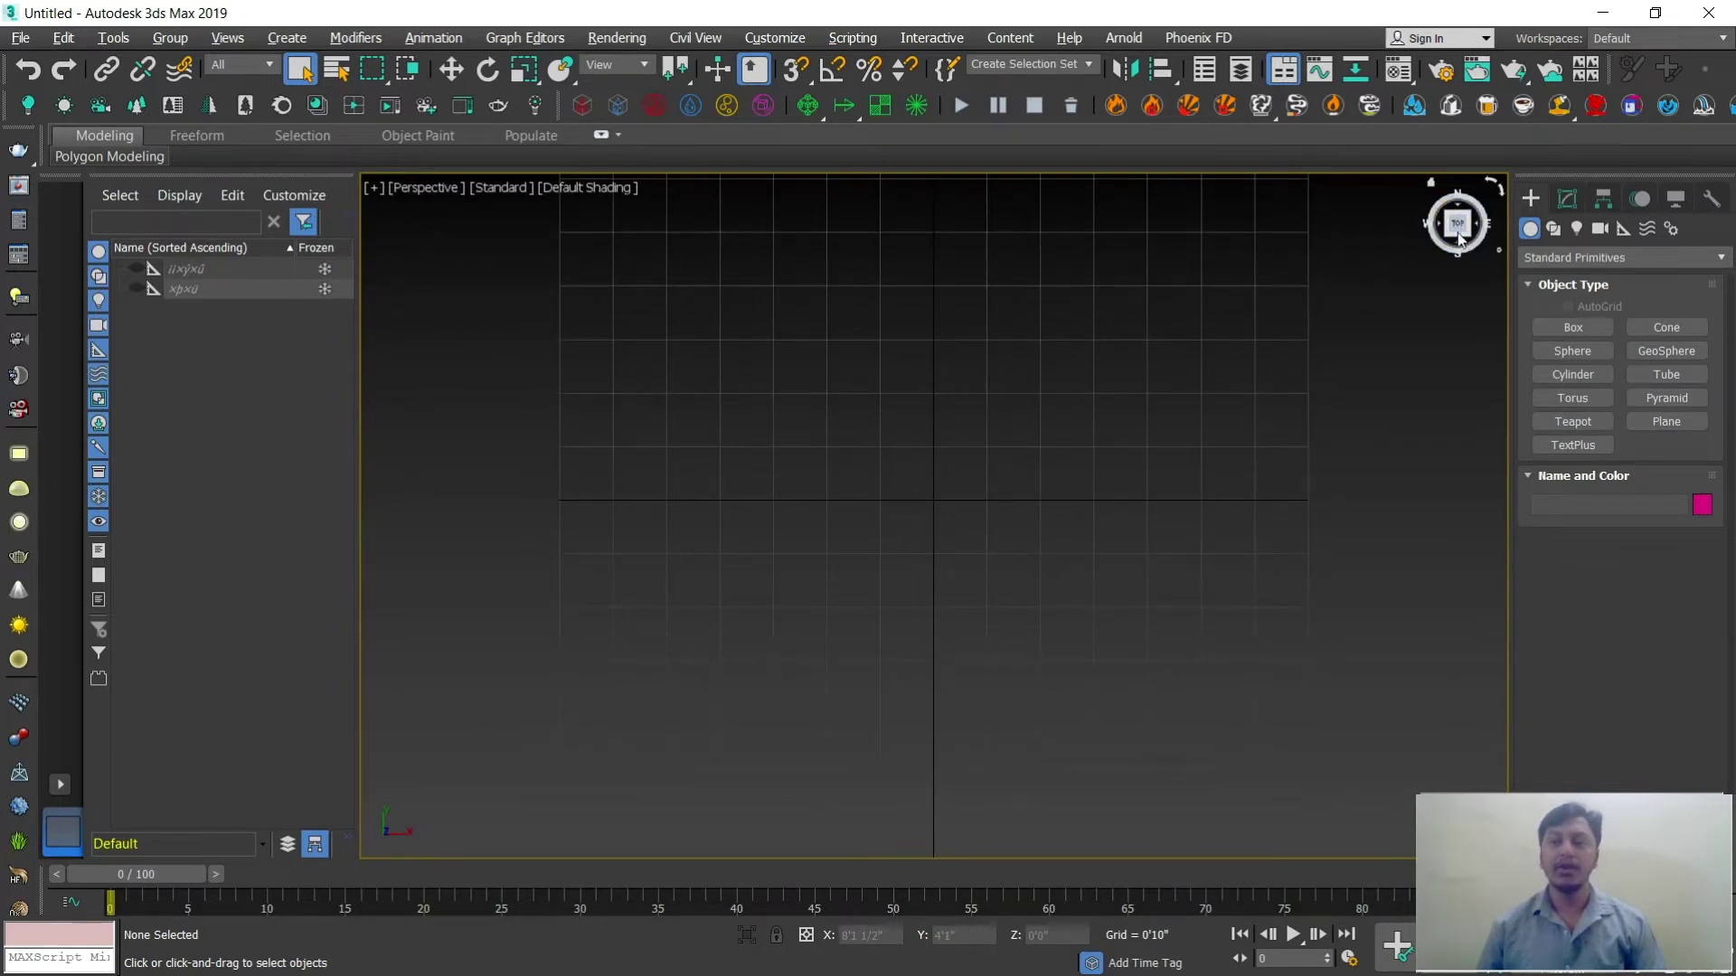
Step: Orbit away from the Top view, zoom out, and return the Perspective viewport to its Home view
{"action": "left_click_drag", "start_coordinate": [1458, 226], "coordinate": [1515, 239]}
{"action": "scroll", "coordinate": [1033, 449], "scroll_direction": "down", "scroll_amount": 5}
{"action": "scroll", "coordinate": [1032, 447], "scroll_direction": "down", "scroll_amount": 5}
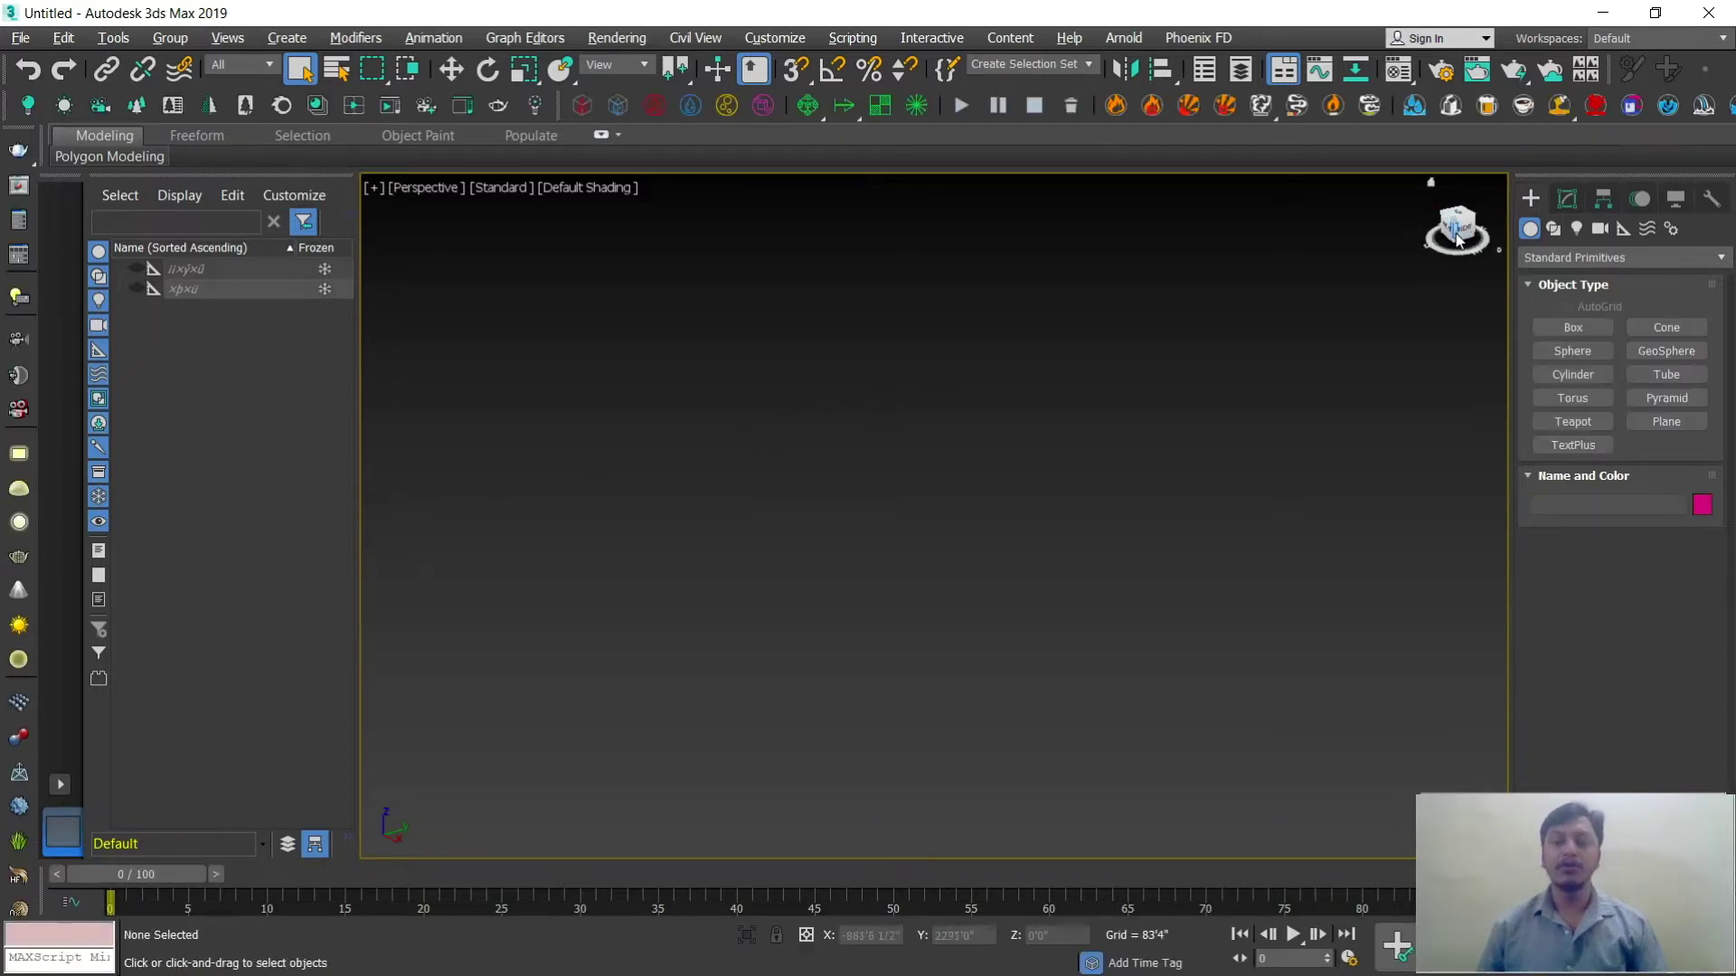
{"action": "left_click", "coordinate": [1430, 183]}
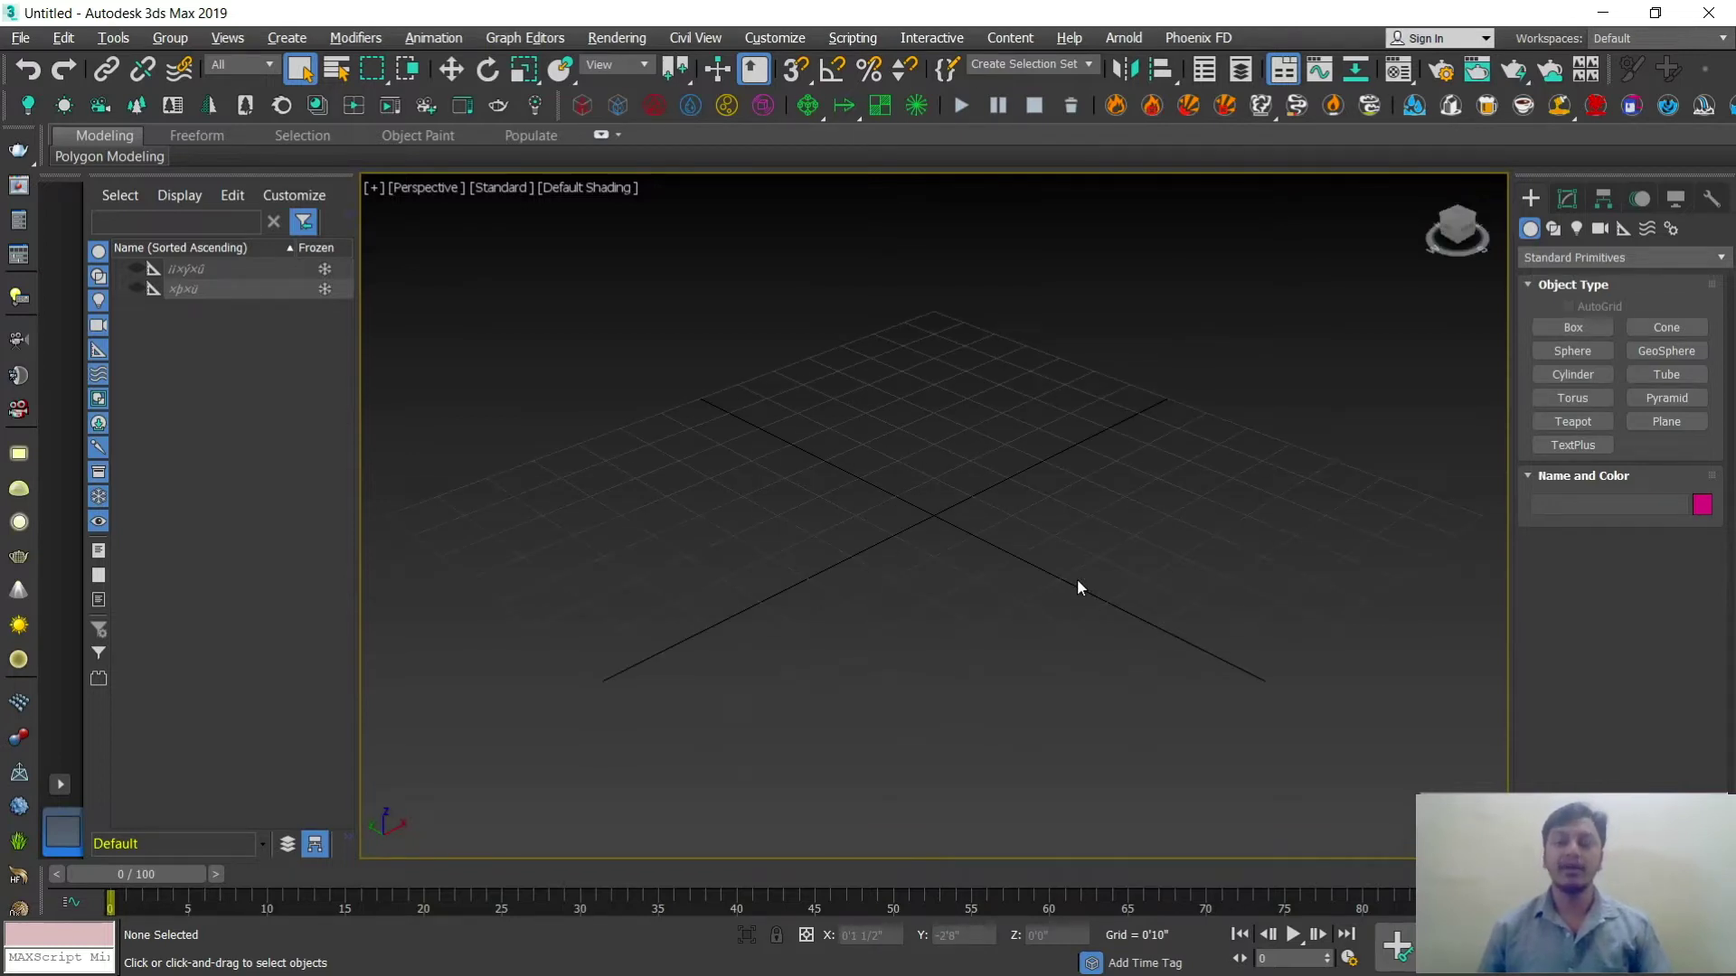
{"action": "mouse_move", "coordinate": [1431, 181]}
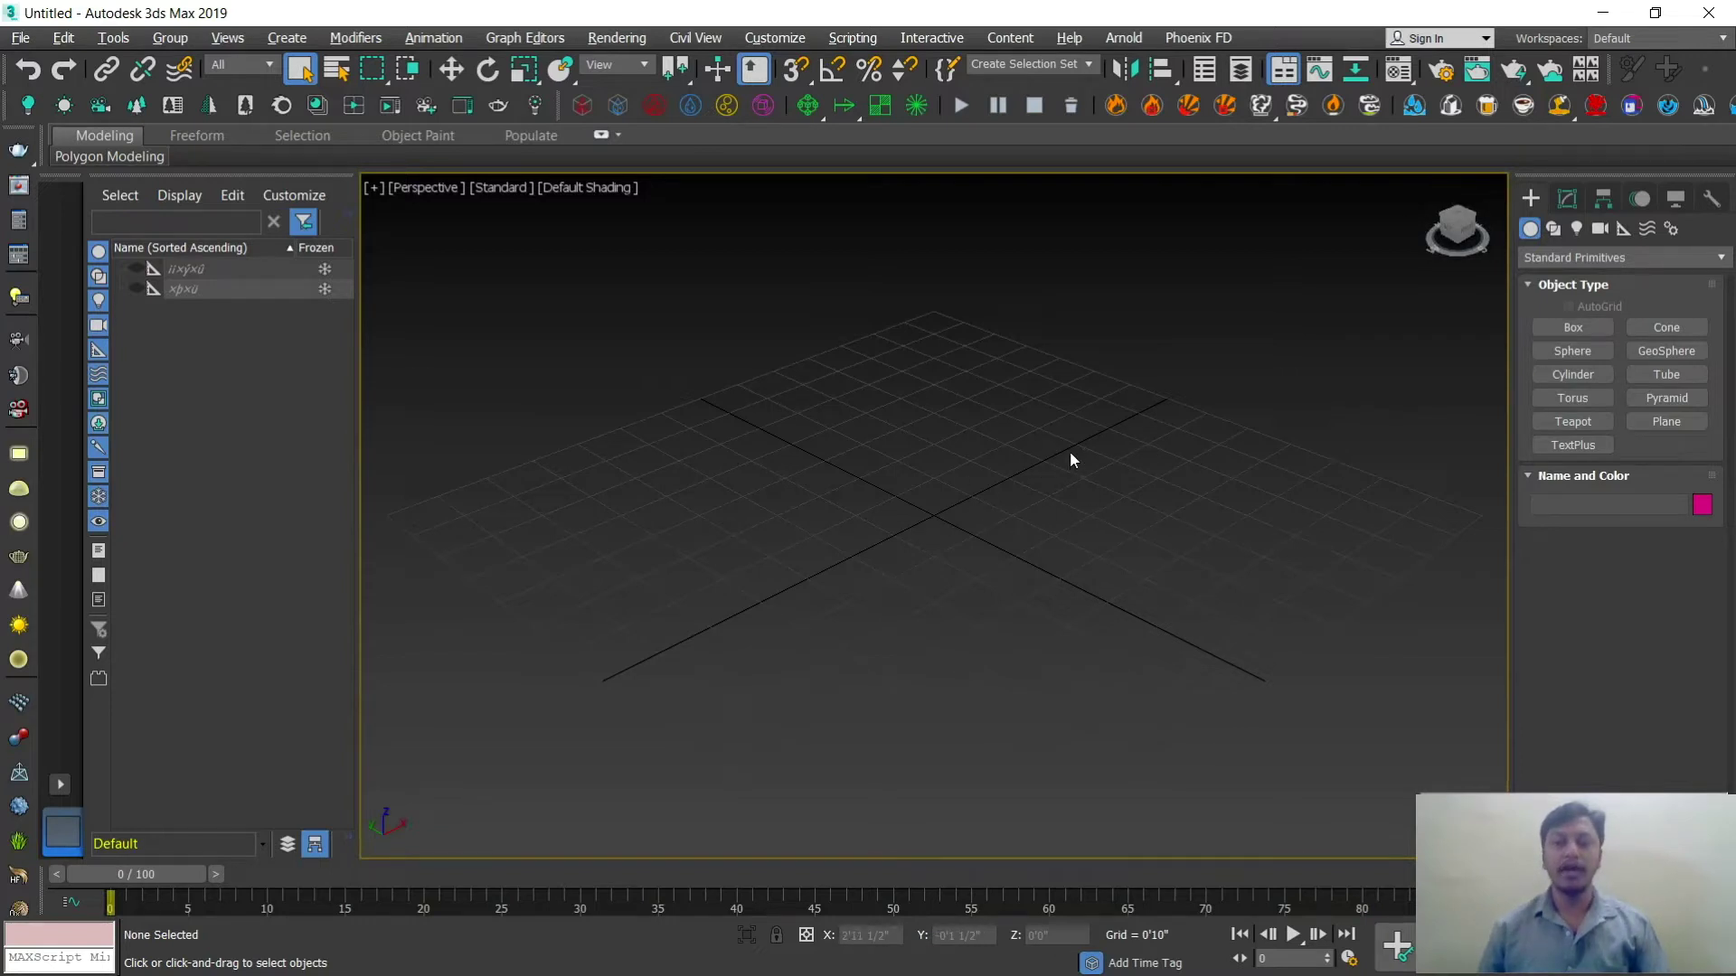
Step: Toggle the home grid off and back on repeatedly in the Perspective viewport
{"action": "key", "text": "g"}
{"action": "key", "text": "g"}
{"action": "key", "text": "g"}
{"action": "key", "text": "g"}
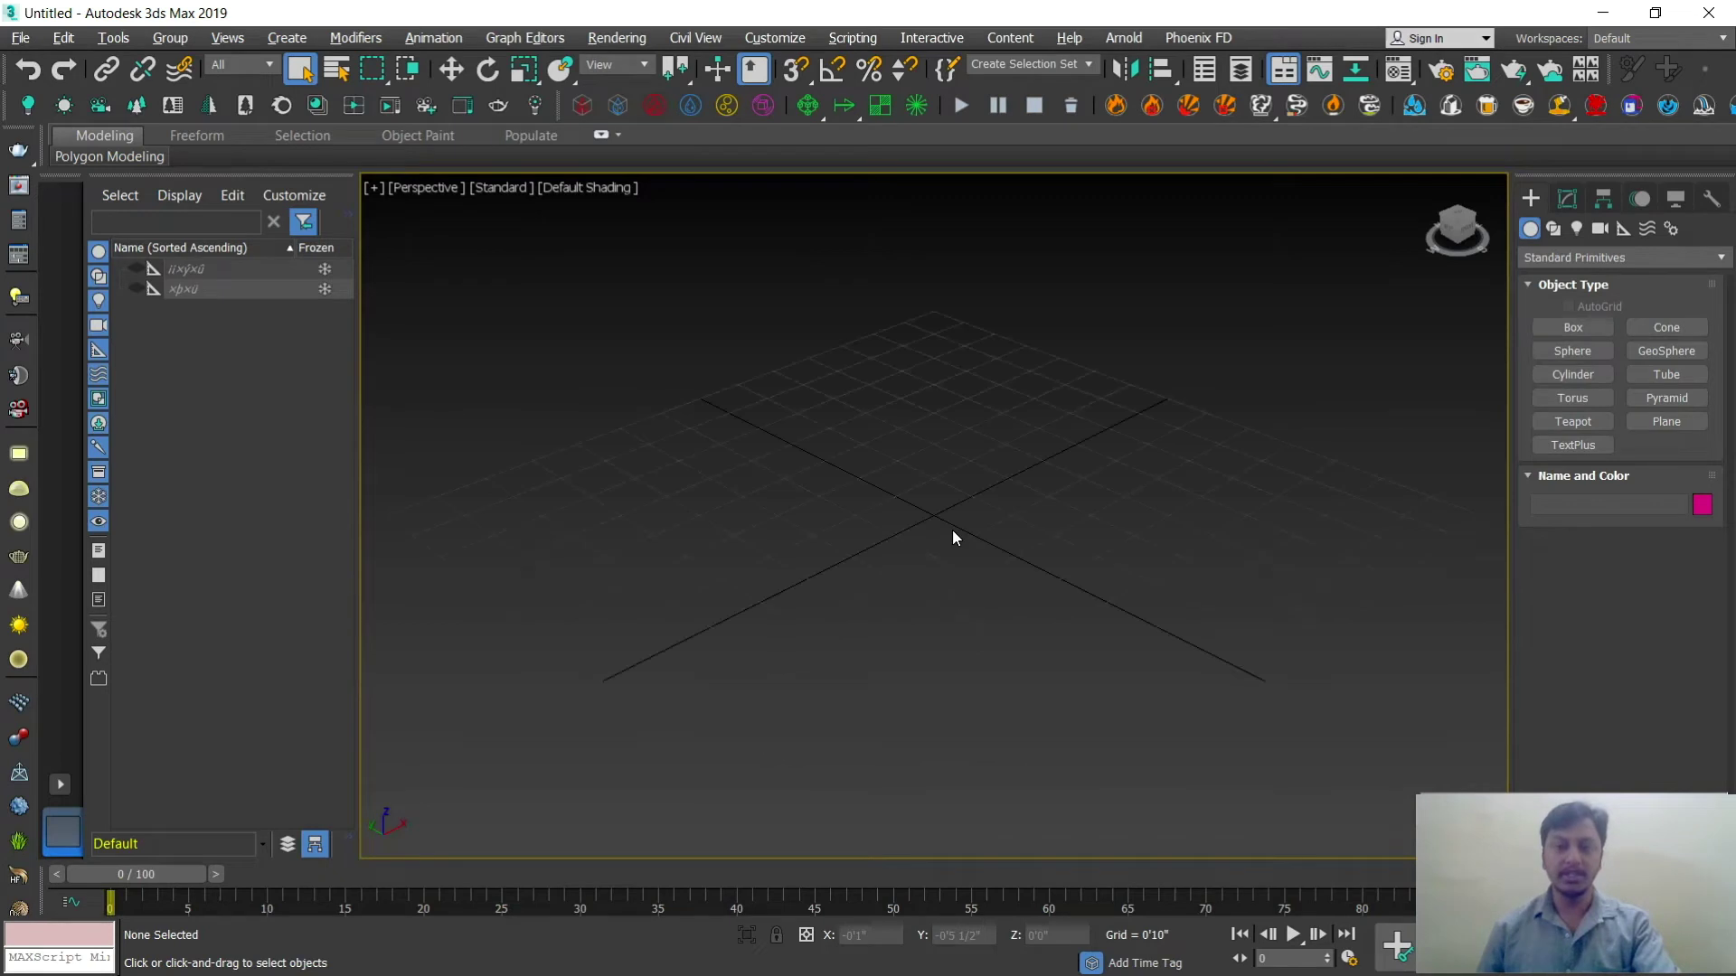
{"action": "key", "text": "g"}
{"action": "key", "text": "g"}
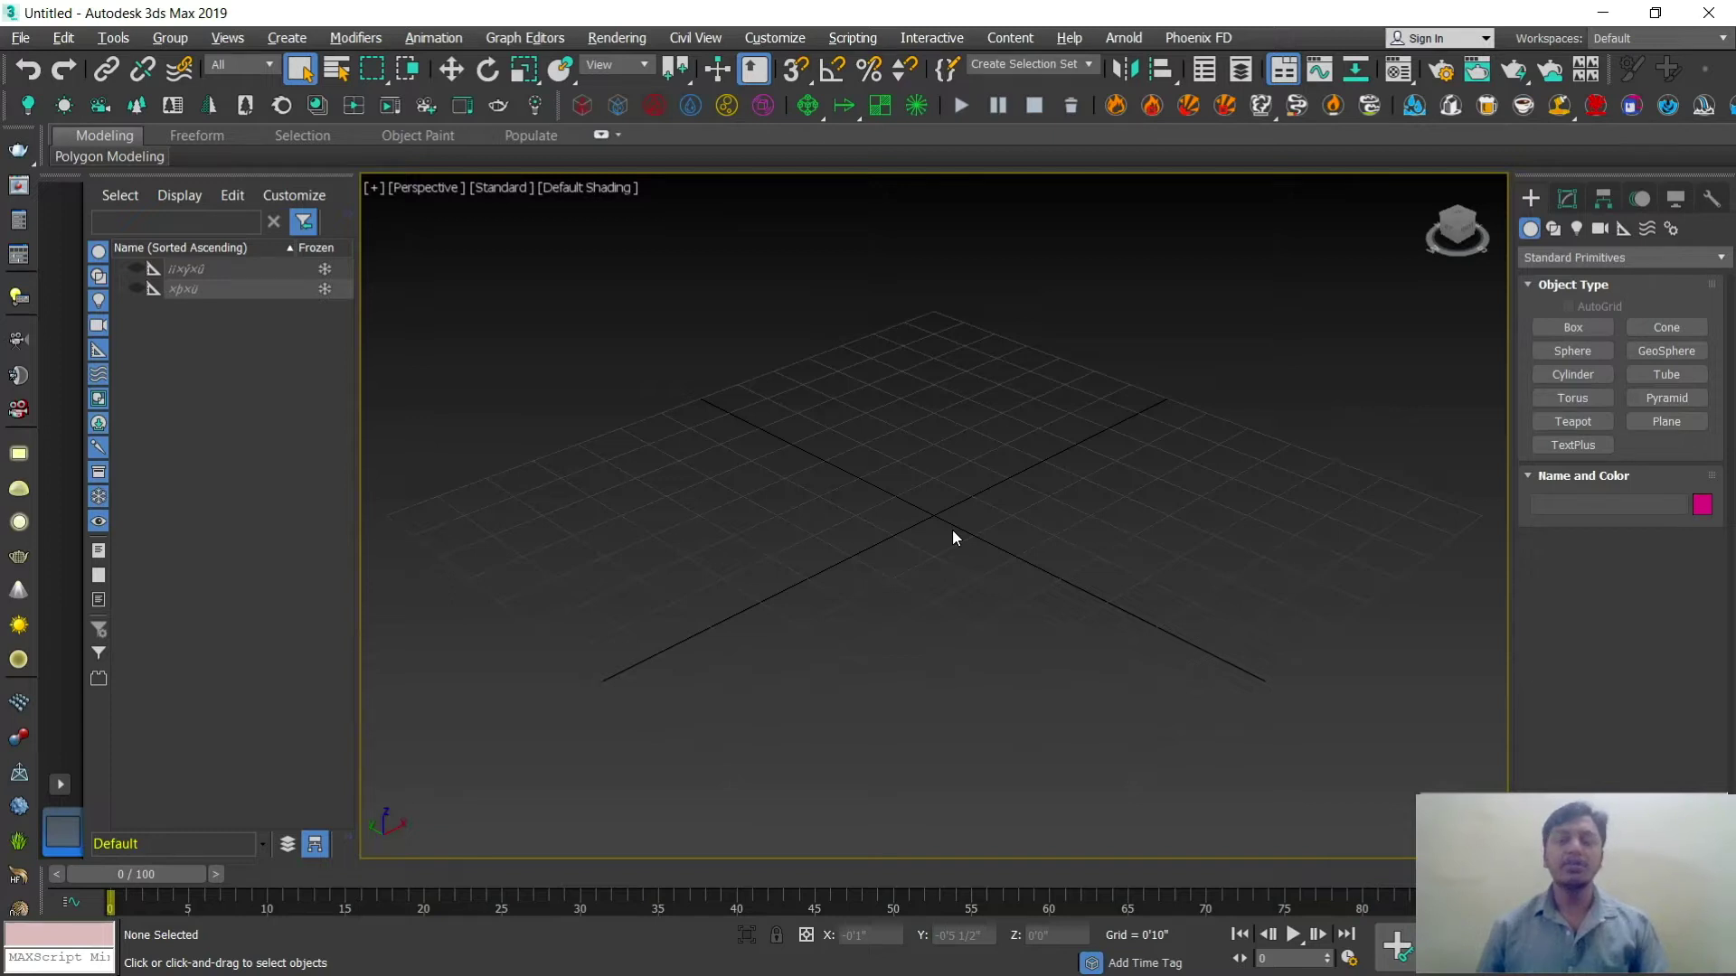
Step: Zoom, pan and orbit the Perspective view to examine the grid from several angles and distances
{"action": "scroll", "coordinate": [951, 521], "scroll_direction": "down", "scroll_amount": 4}
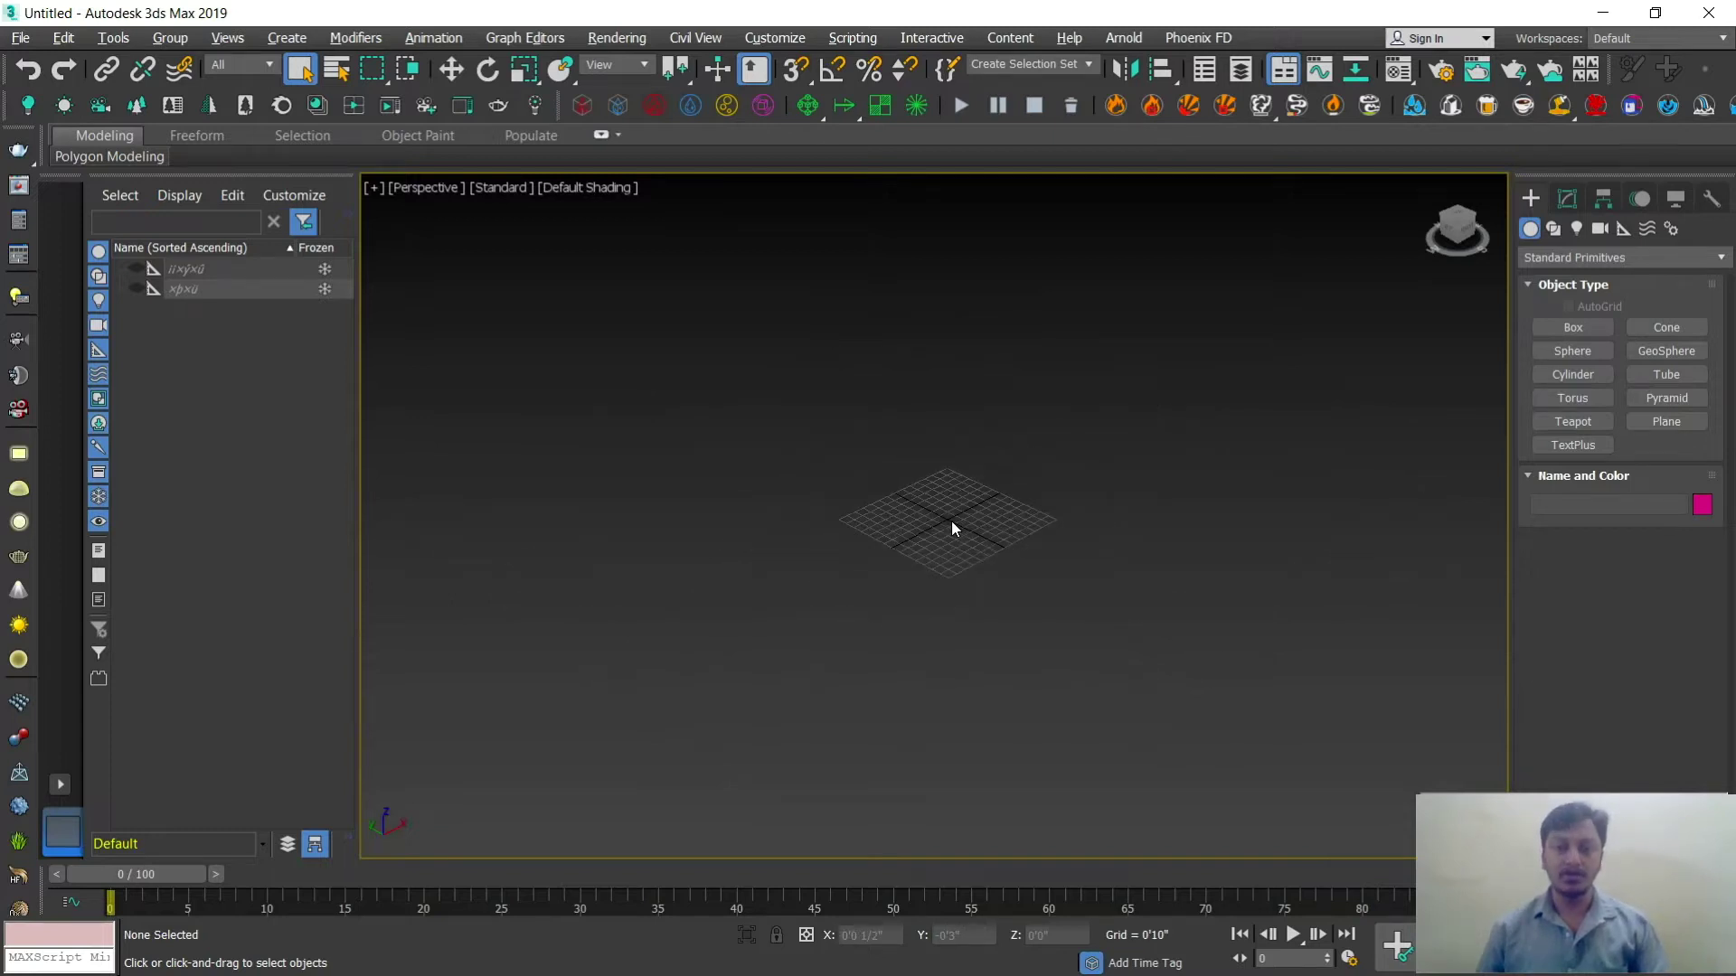
{"action": "scroll", "coordinate": [951, 521], "scroll_direction": "down", "scroll_amount": 3}
{"action": "scroll", "coordinate": [951, 521], "scroll_direction": "up", "scroll_amount": 2}
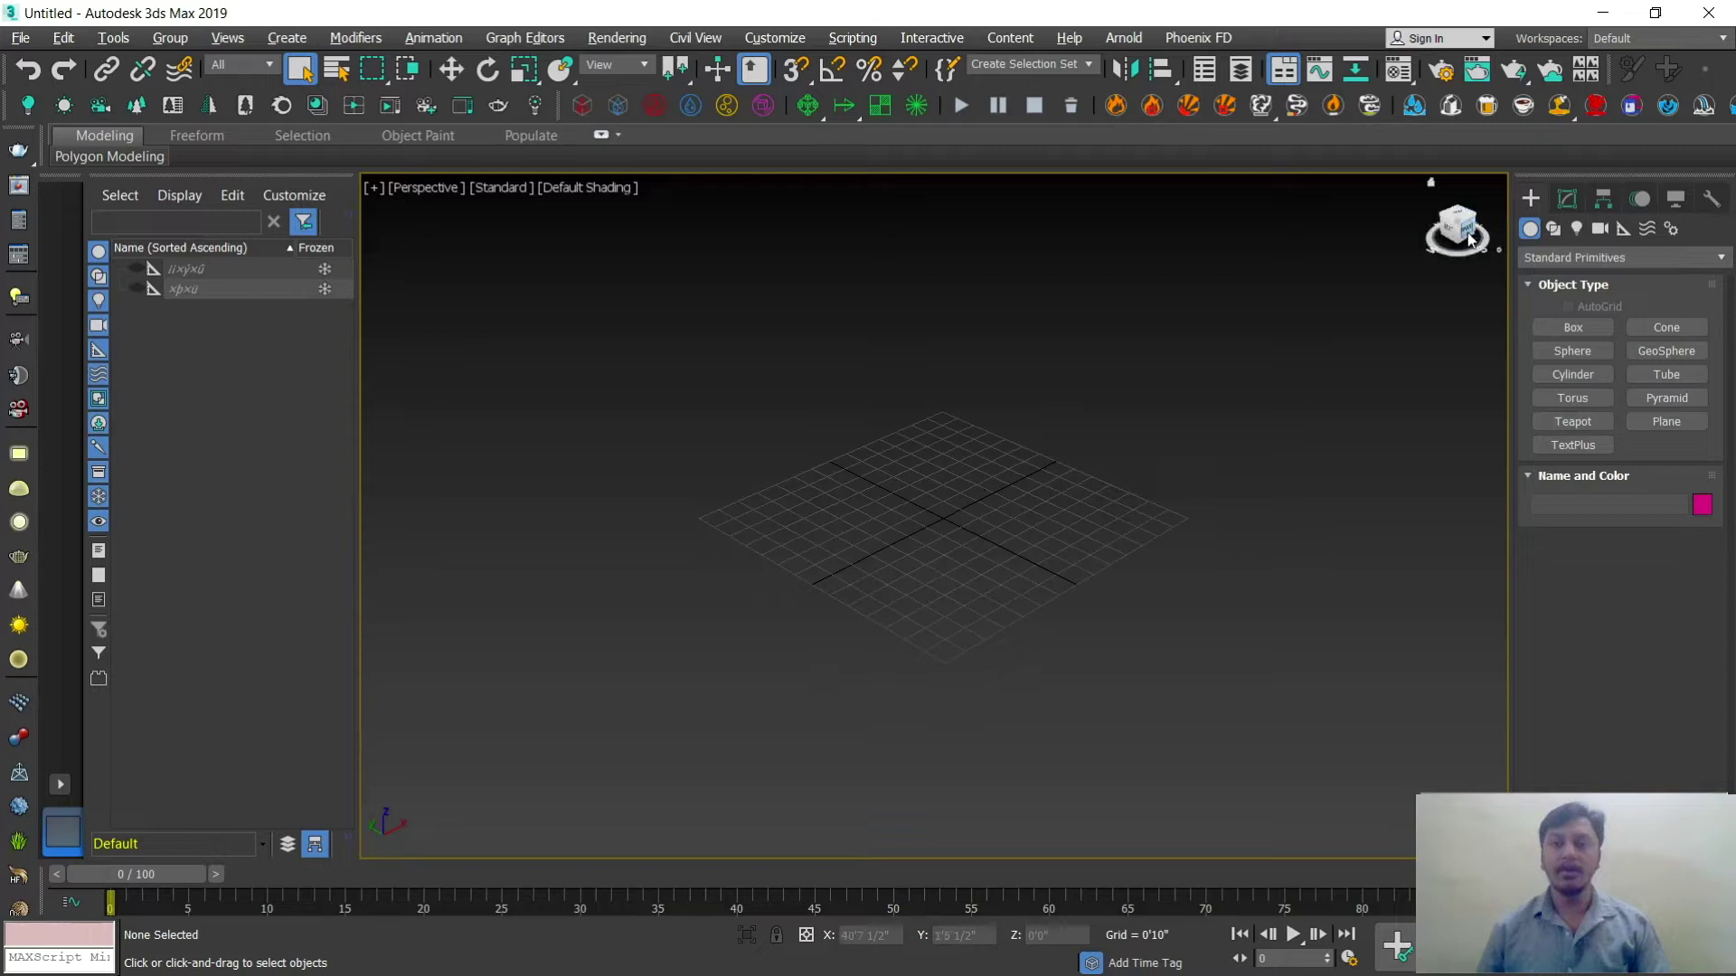
{"action": "middle_click_drag", "start_coordinate": [943, 518], "coordinate": [1190, 524], "text": "alt"}
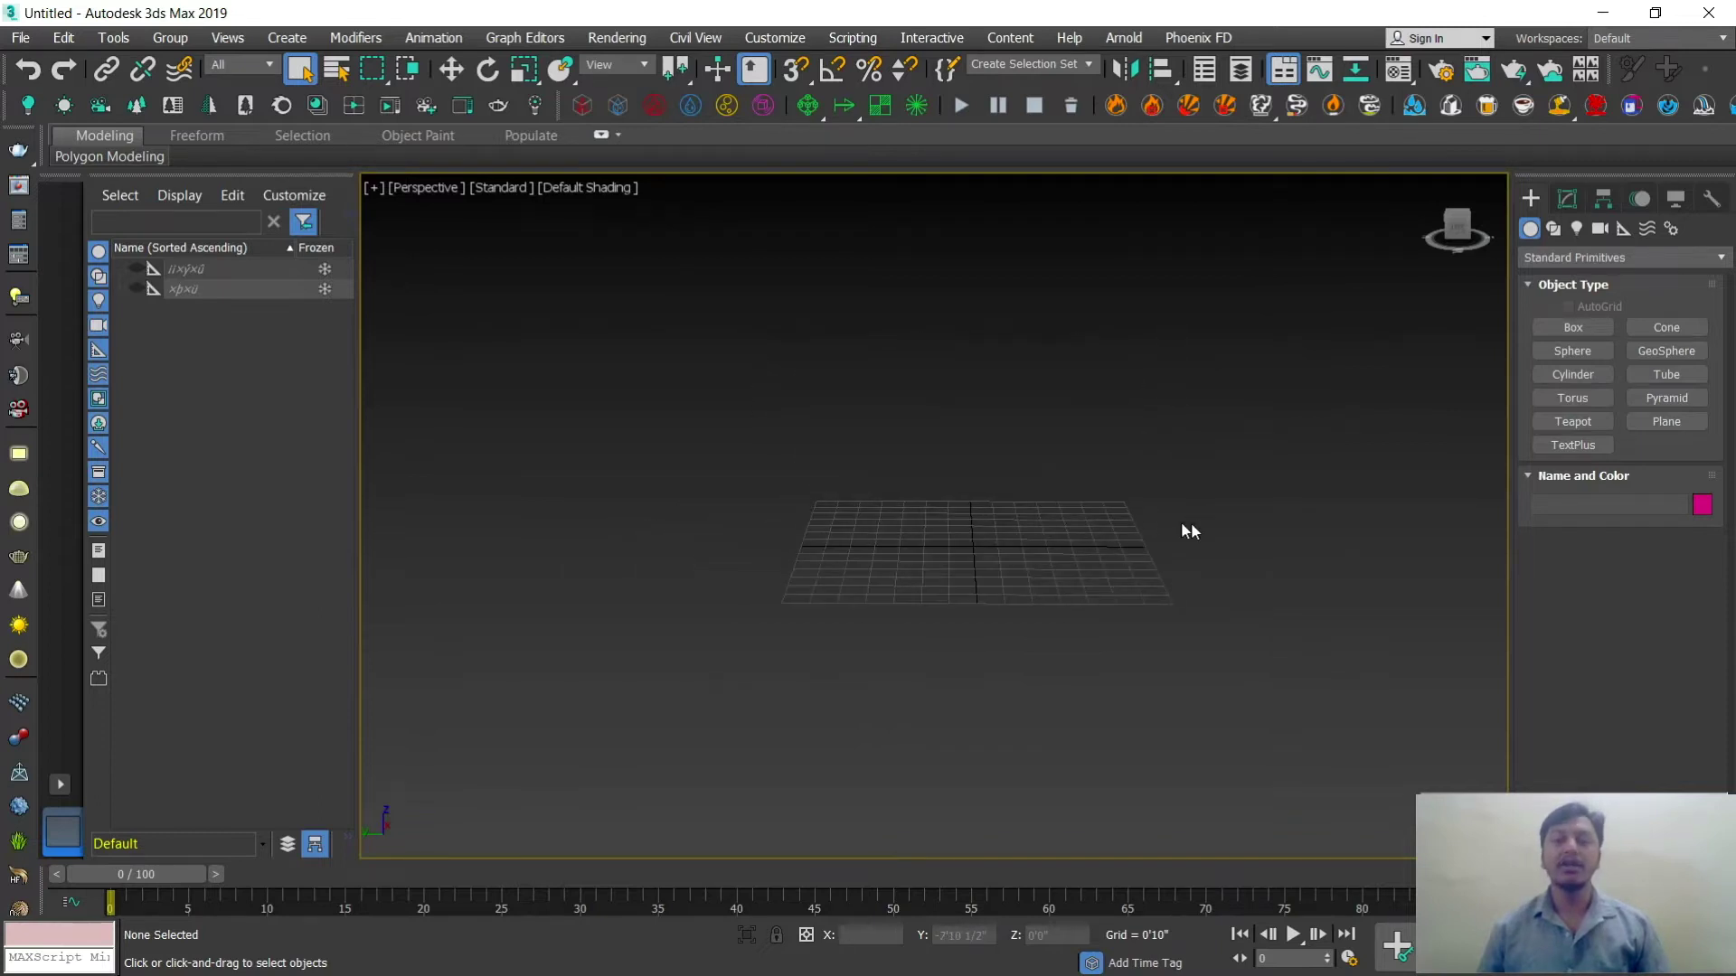
{"action": "middle_click_drag", "start_coordinate": [1085, 560], "coordinate": [1193, 460]}
{"action": "middle_click_drag", "start_coordinate": [768, 443], "coordinate": [1112, 519]}
{"action": "scroll", "coordinate": [1112, 519], "scroll_direction": "down", "scroll_amount": 4}
{"action": "scroll", "coordinate": [1112, 519], "scroll_direction": "up", "scroll_amount": 6}
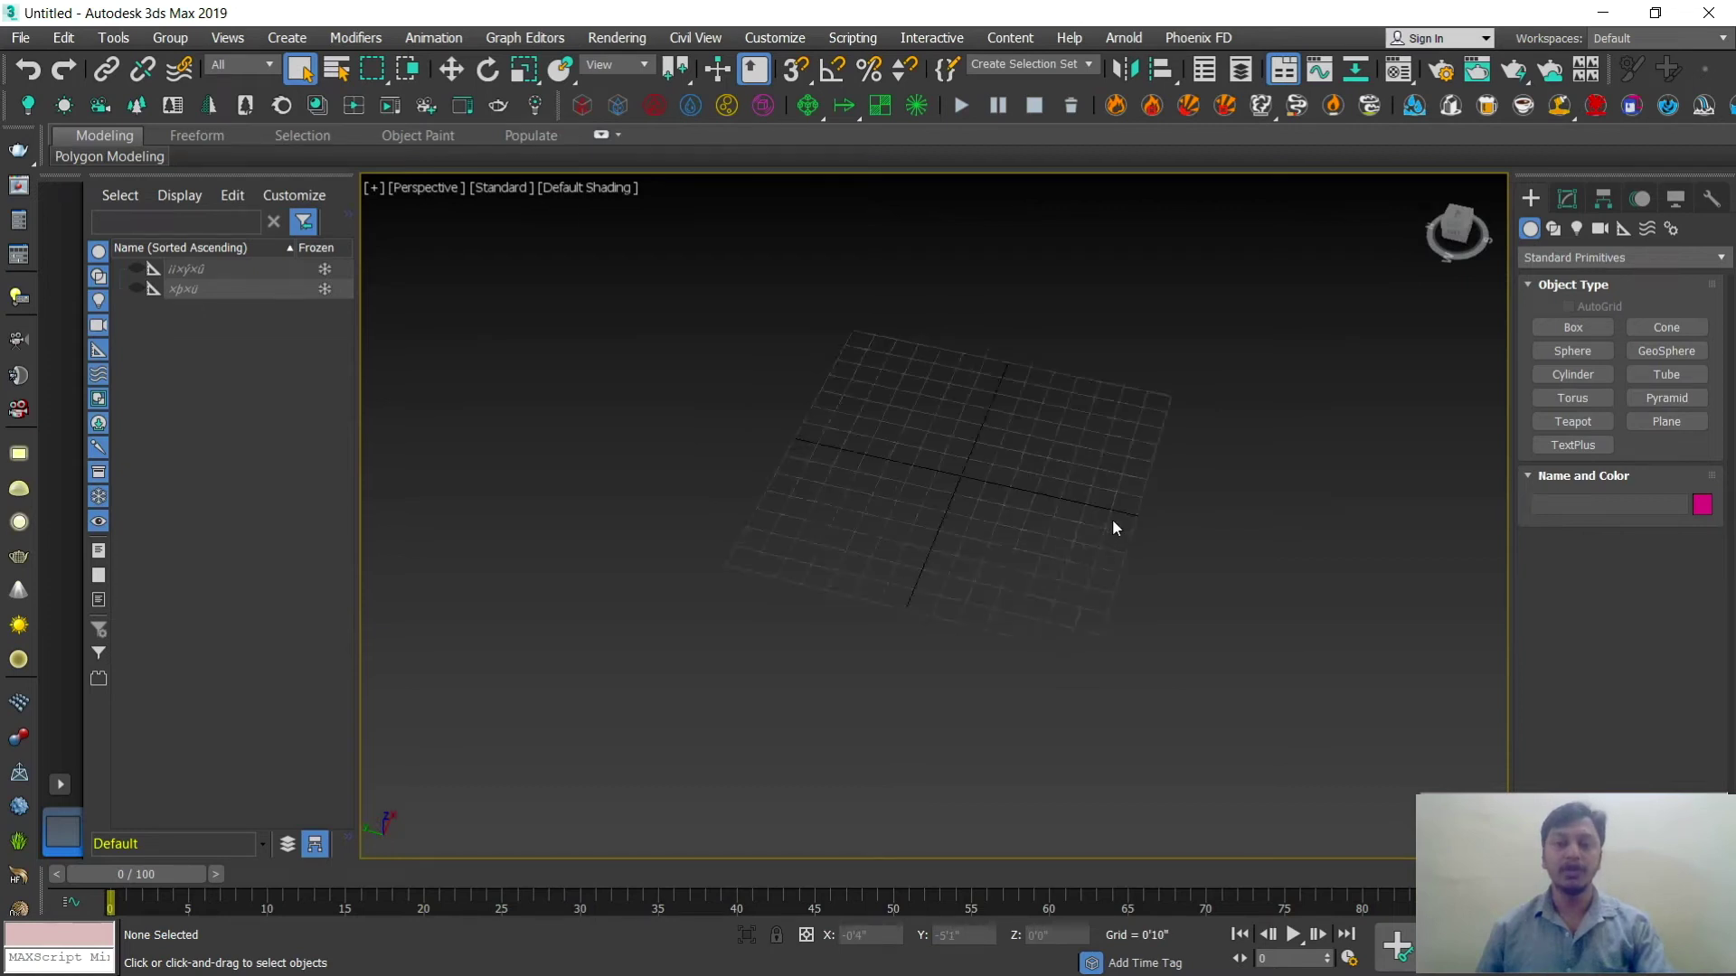
{"action": "scroll", "coordinate": [1113, 519], "scroll_direction": "down", "scroll_amount": 2}
{"action": "middle_click_drag", "start_coordinate": [1082, 530], "coordinate": [995, 492], "text": "alt"}
{"action": "scroll", "coordinate": [995, 491], "scroll_direction": "up", "scroll_amount": 2}
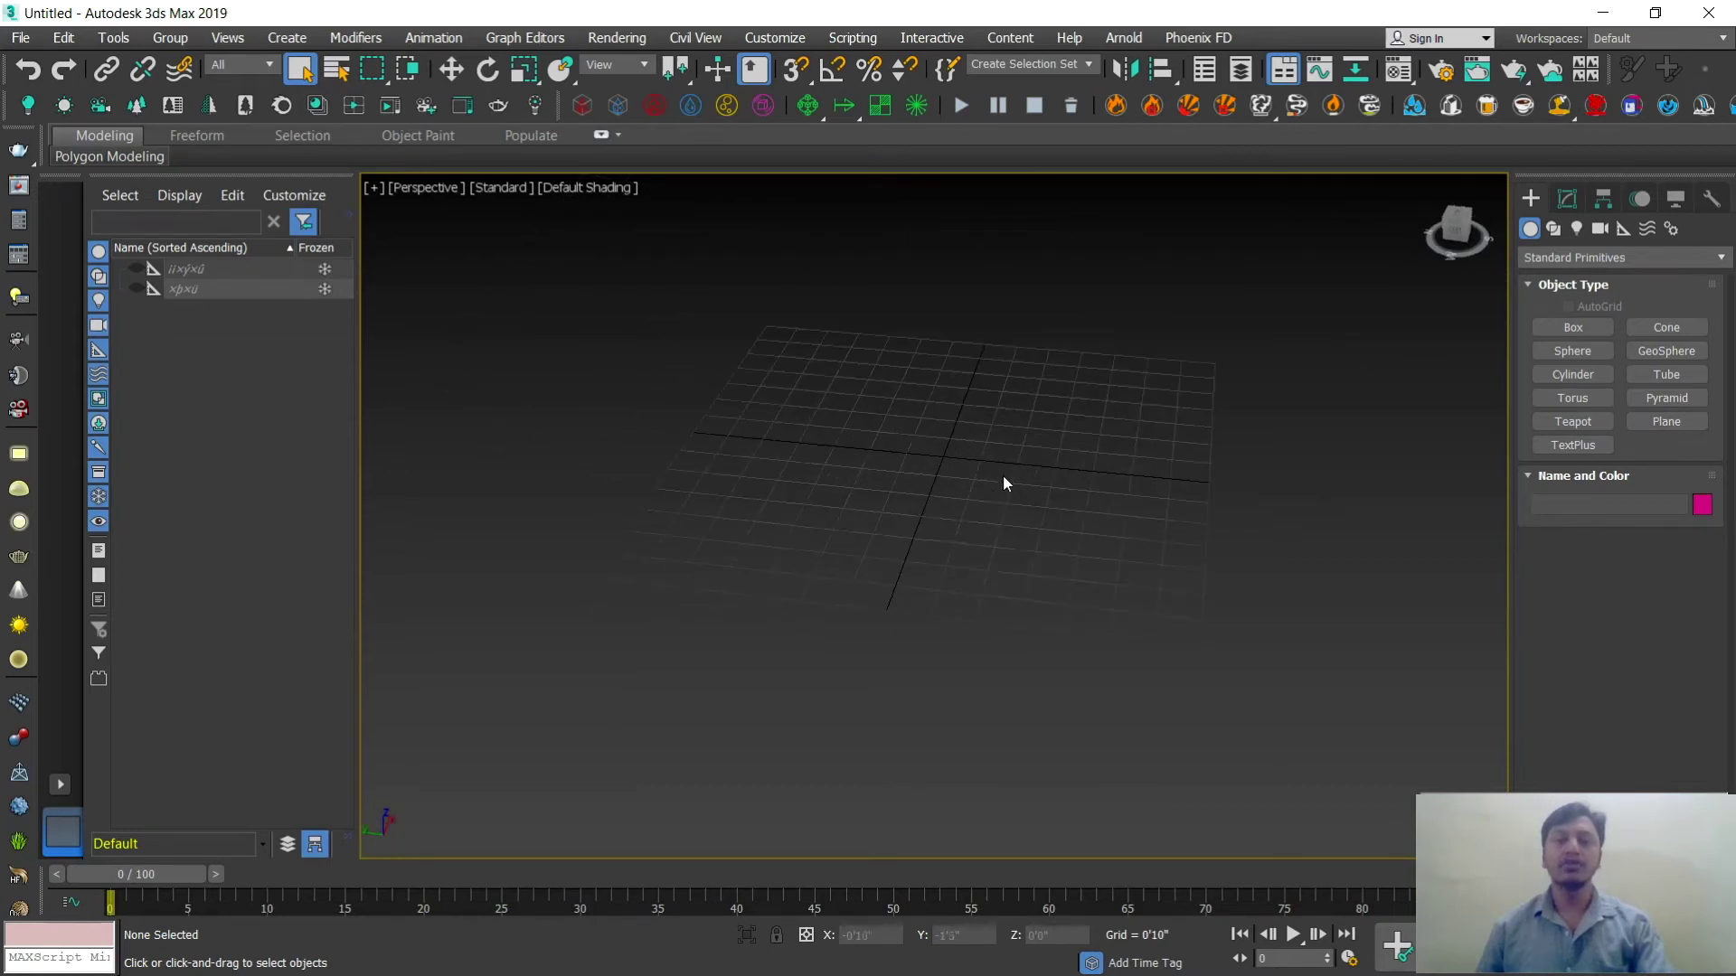
Step: Restore the four-viewport layout and activate the Front, Top, Left and Perspective viewports in turn
{"action": "key", "text": "alt+w"}
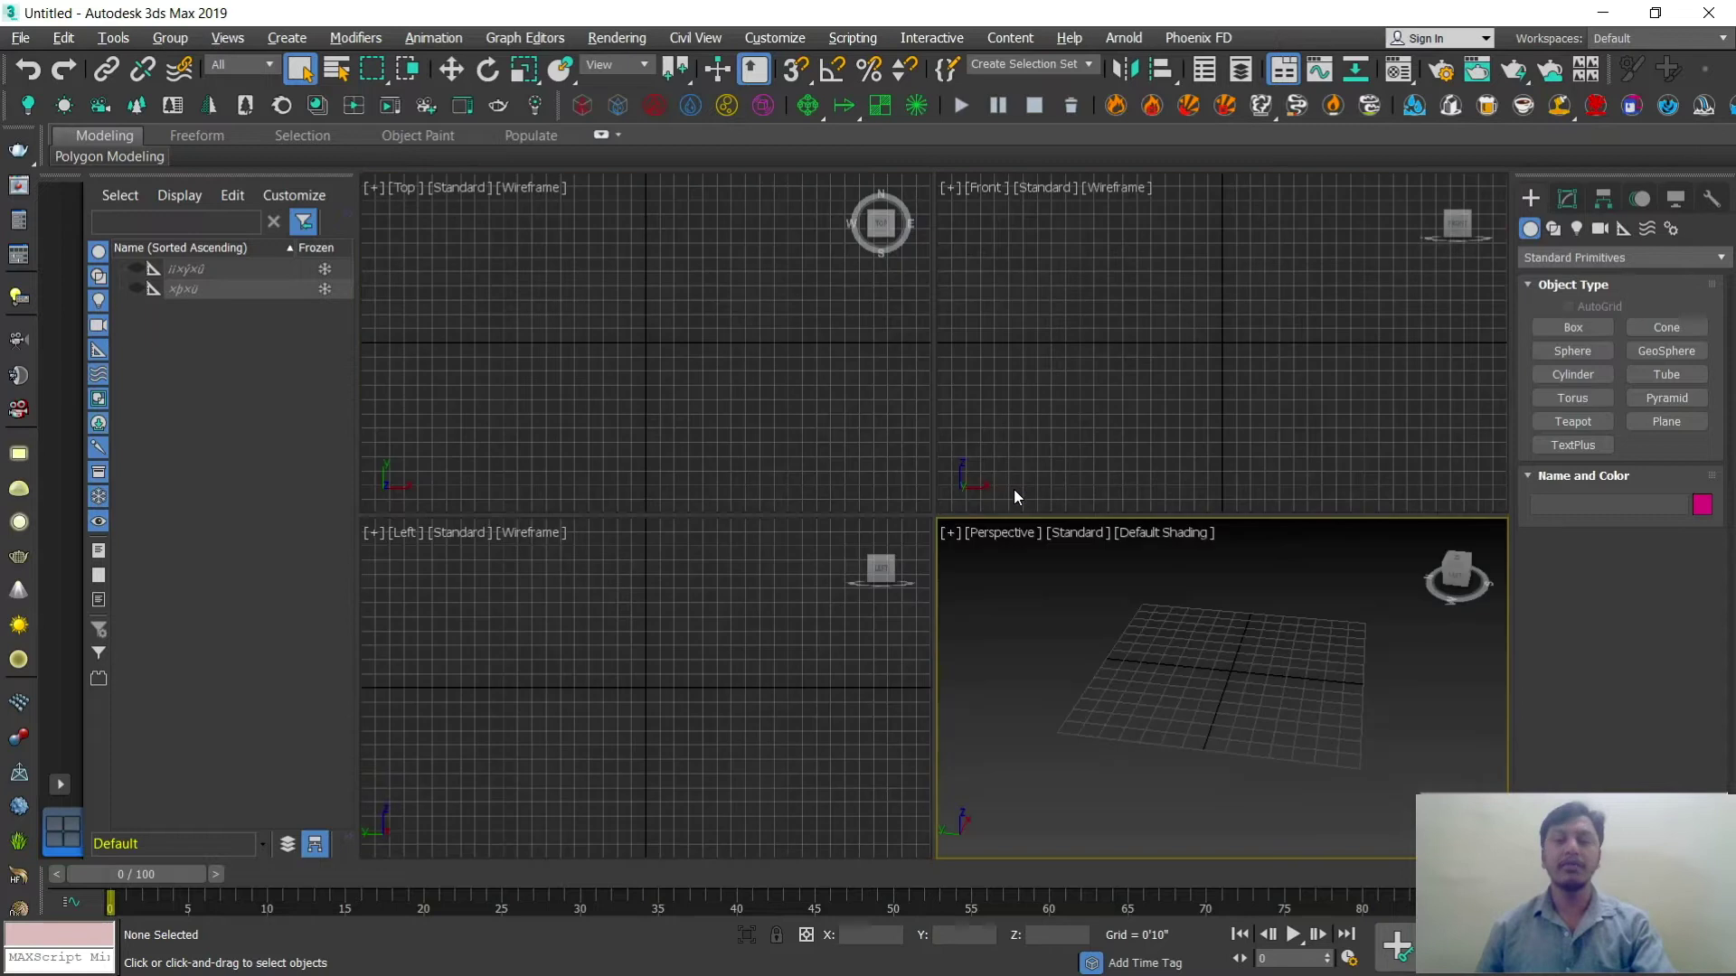
{"action": "left_click", "coordinate": [1137, 397]}
{"action": "left_click", "coordinate": [860, 368]}
{"action": "left_click", "coordinate": [747, 633]}
{"action": "left_click", "coordinate": [1187, 636]}
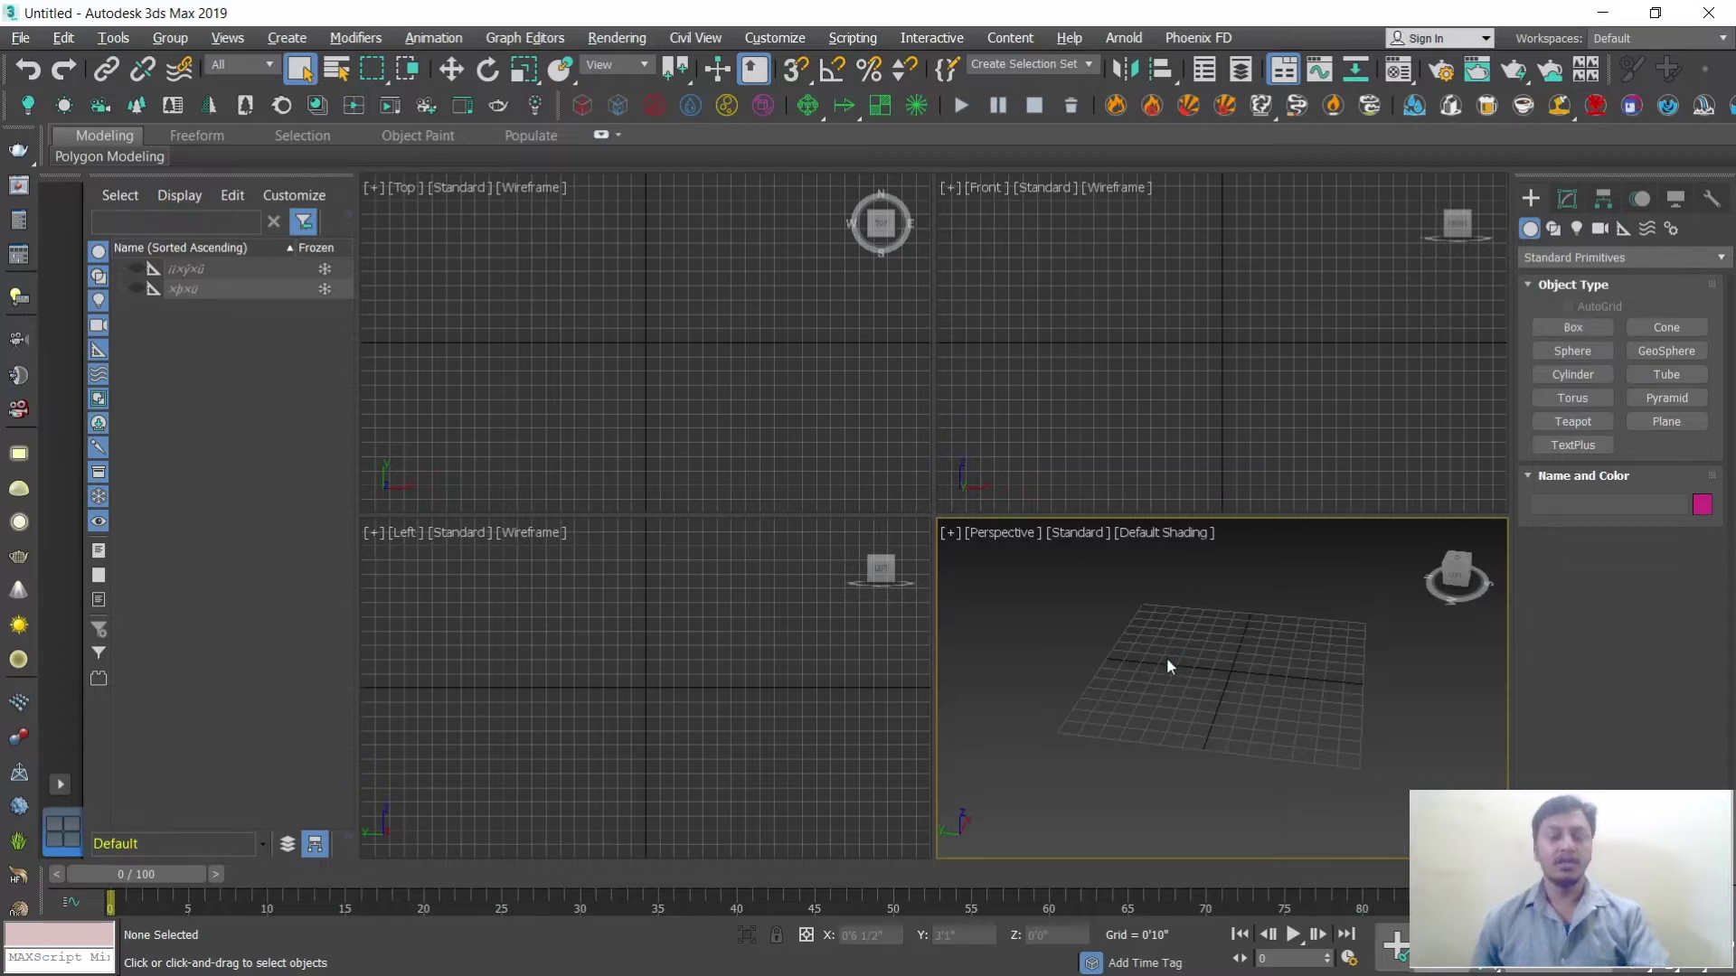
Step: Maximize the Perspective viewport and create a box about 4'8" long, 3'4" wide and 3'0" high on the grid
{"action": "key", "text": "alt+w"}
{"action": "scroll", "coordinate": [1028, 543], "scroll_direction": "up", "scroll_amount": 2}
{"action": "left_click", "coordinate": [1571, 327]}
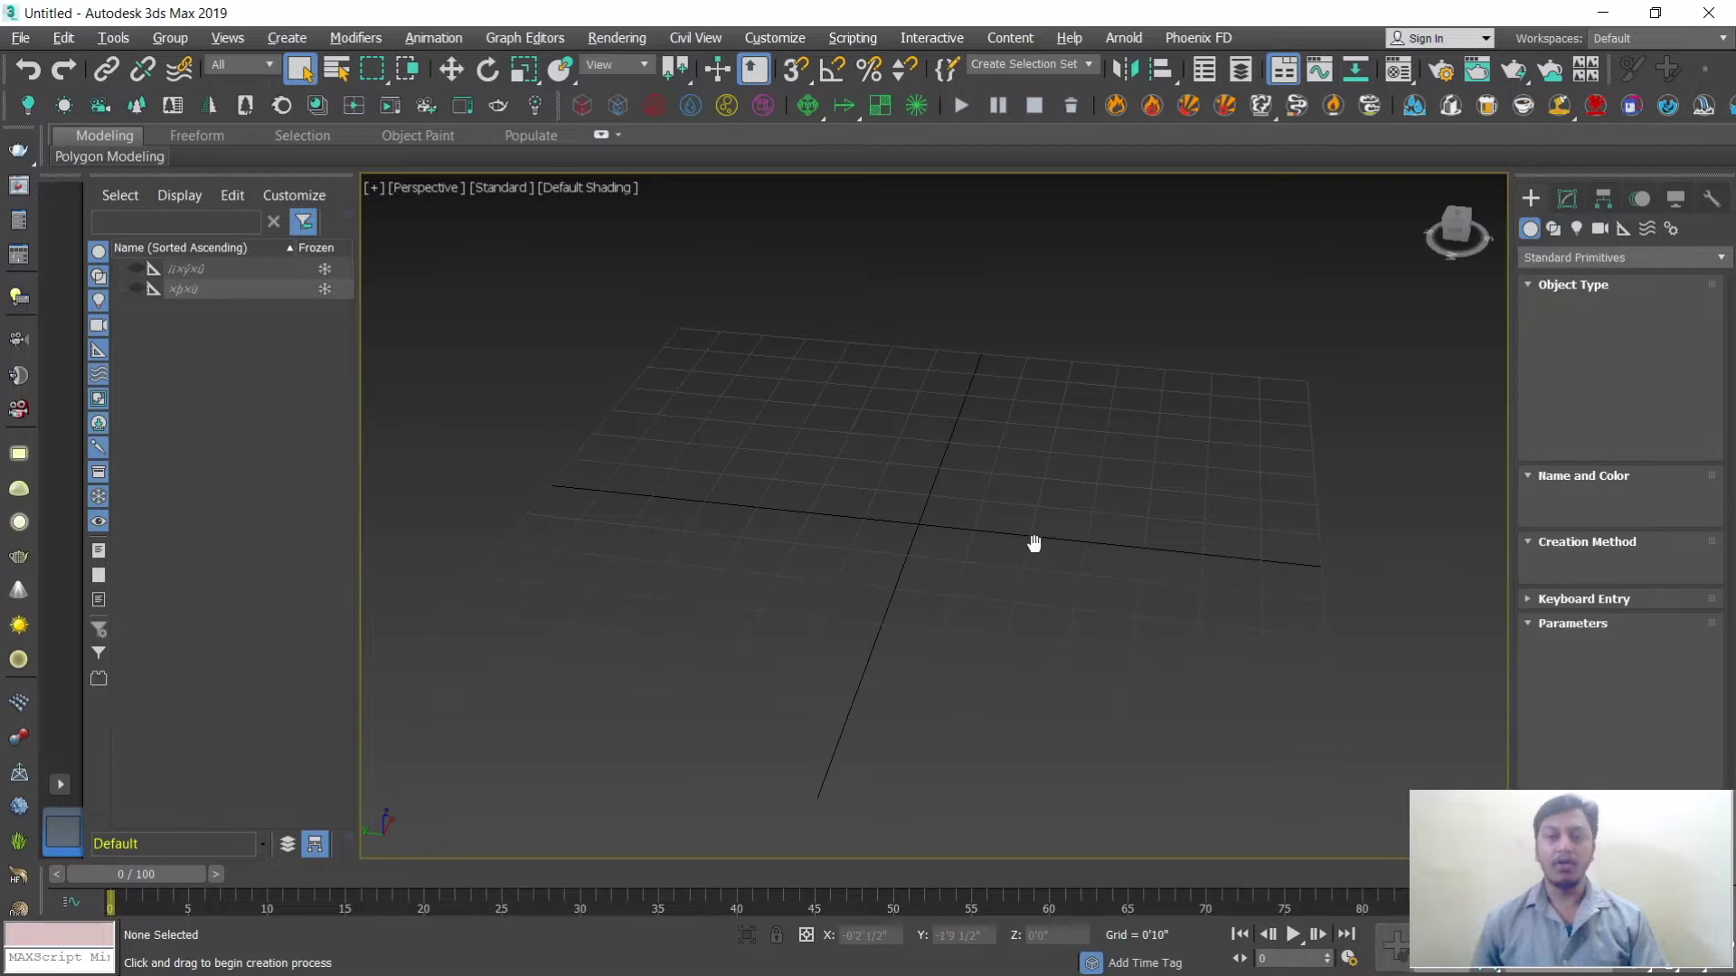
{"action": "left_click_drag", "start_coordinate": [769, 438], "coordinate": [1037, 593]}
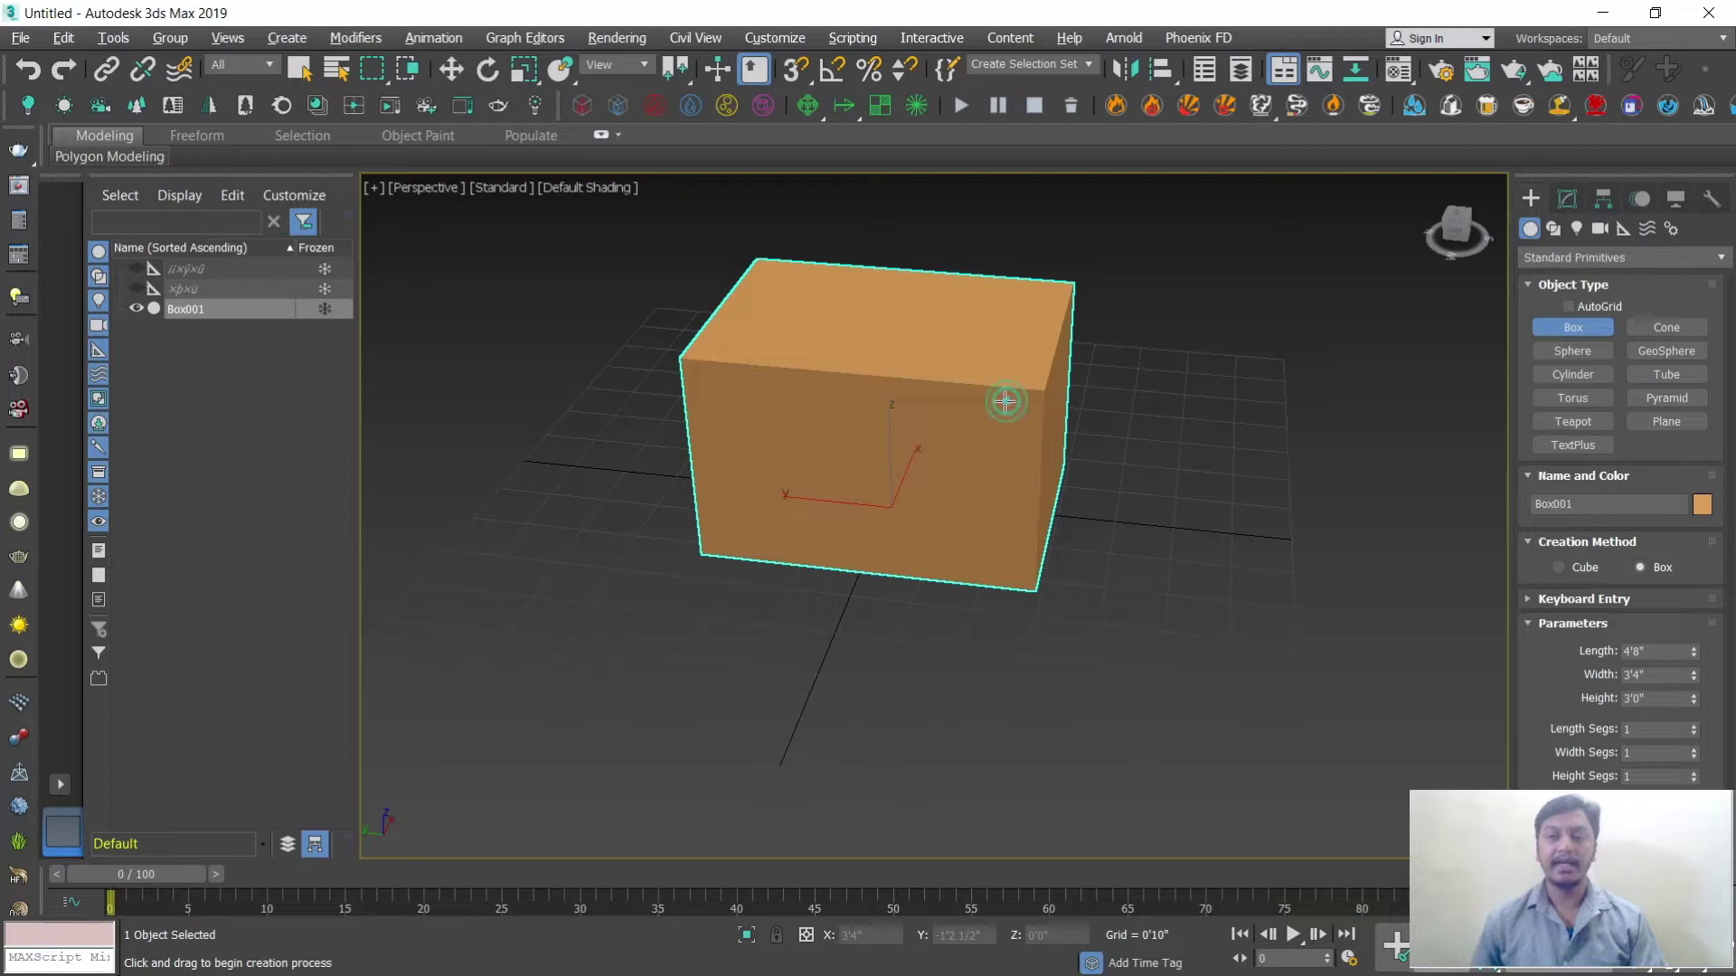
{"action": "middle_click_drag", "start_coordinate": [1096, 488], "coordinate": [1147, 515]}
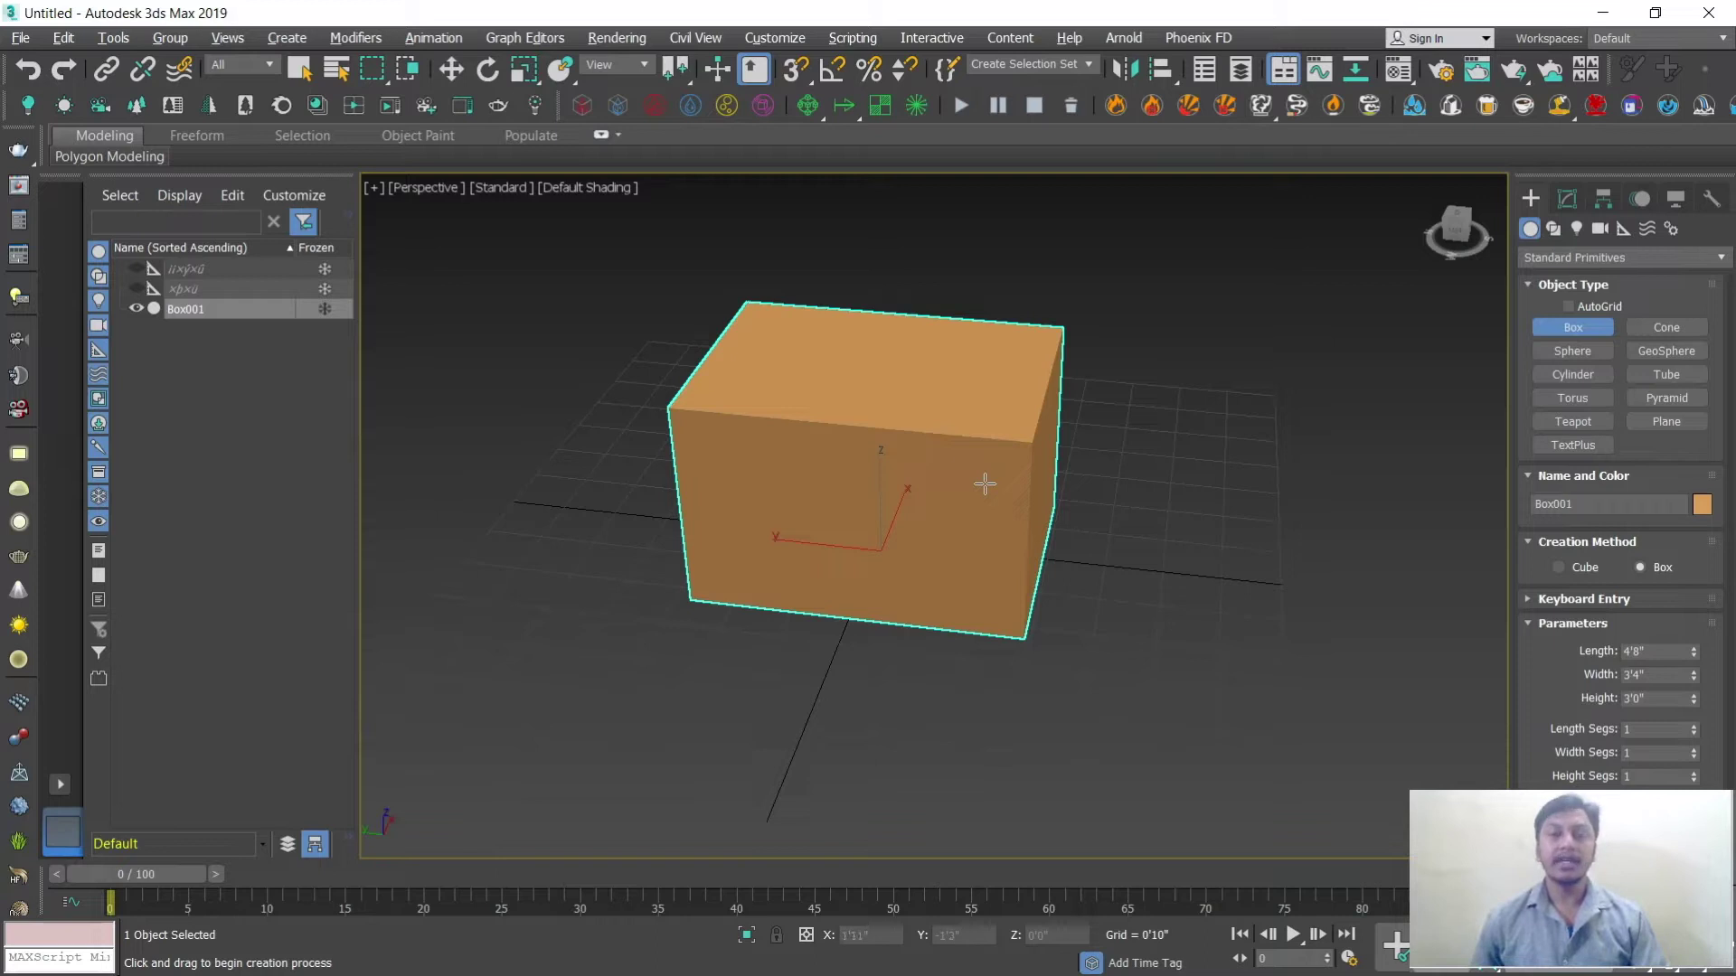
Step: Move the box with Select and Move to about X -0'7 1/2", Y 0'0", Z 0'0 1/2"
{"action": "left_click", "coordinate": [451, 69]}
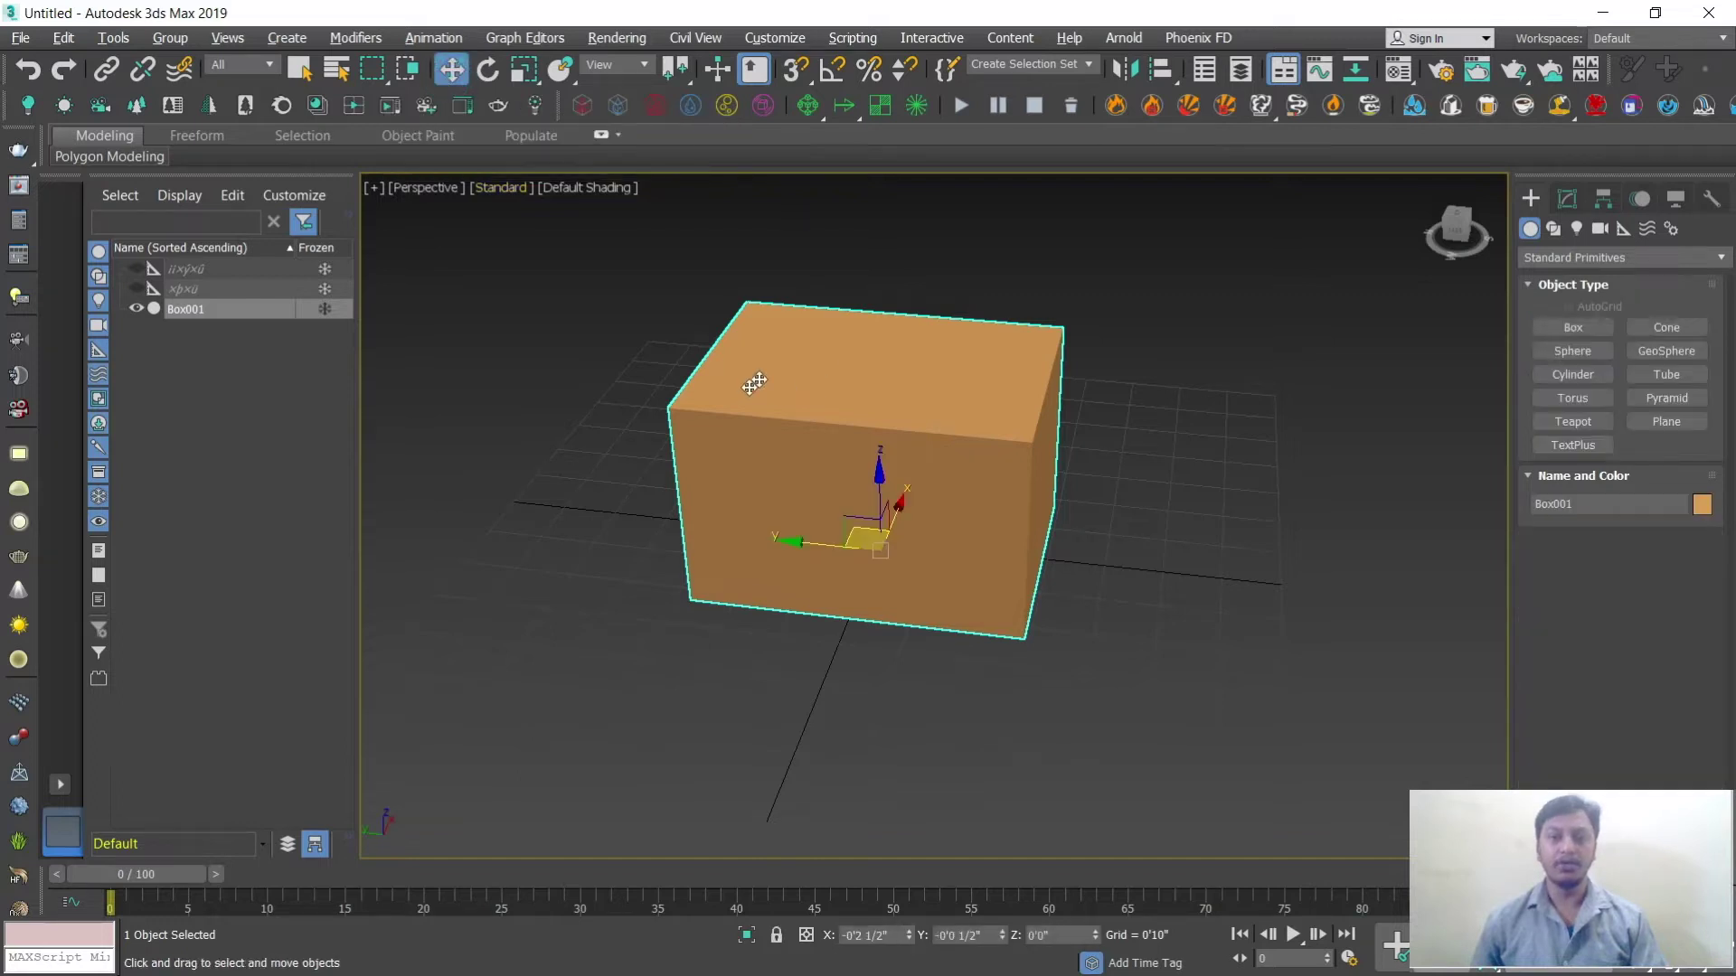
{"action": "scroll", "coordinate": [961, 616], "scroll_direction": "up", "scroll_amount": 3}
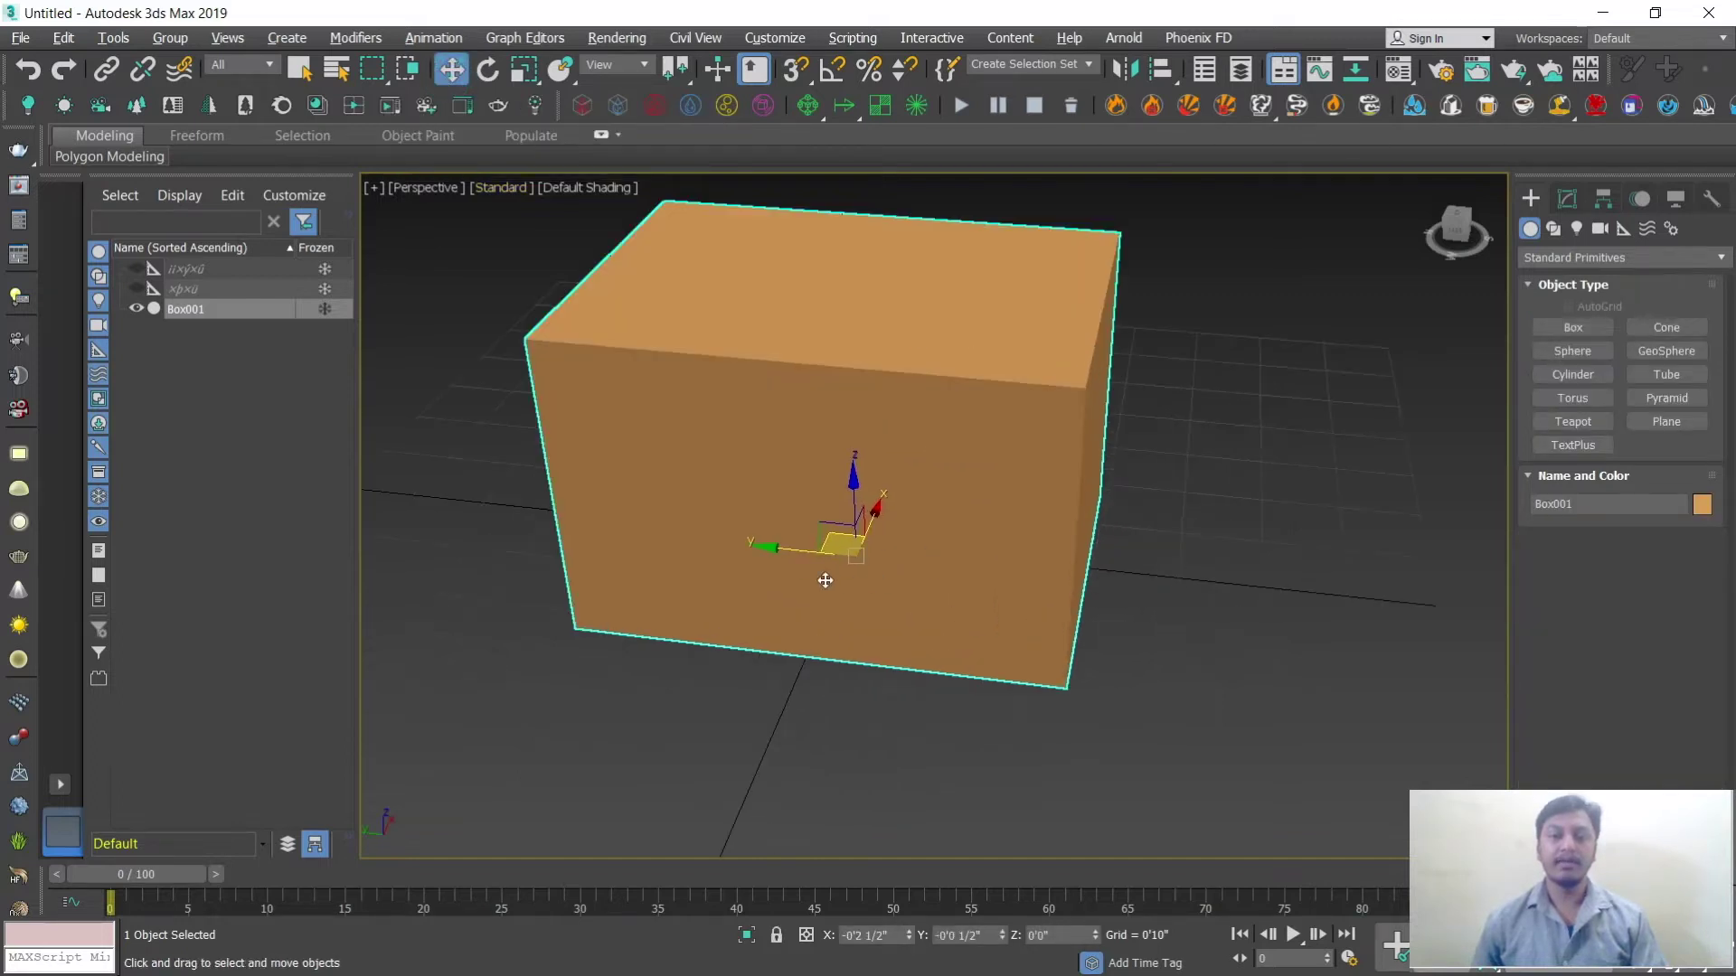
{"action": "mouse_move", "coordinate": [773, 547]}
{"action": "left_mouse_down"}
{"action": "mouse_move", "coordinate": [711, 542]}
{"action": "mouse_move", "coordinate": [800, 550]}
{"action": "mouse_move", "coordinate": [746, 550]}
{"action": "mouse_move", "coordinate": [765, 545]}
{"action": "left_mouse_up"}
{"action": "left_click_drag", "start_coordinate": [847, 491], "coordinate": [876, 536]}
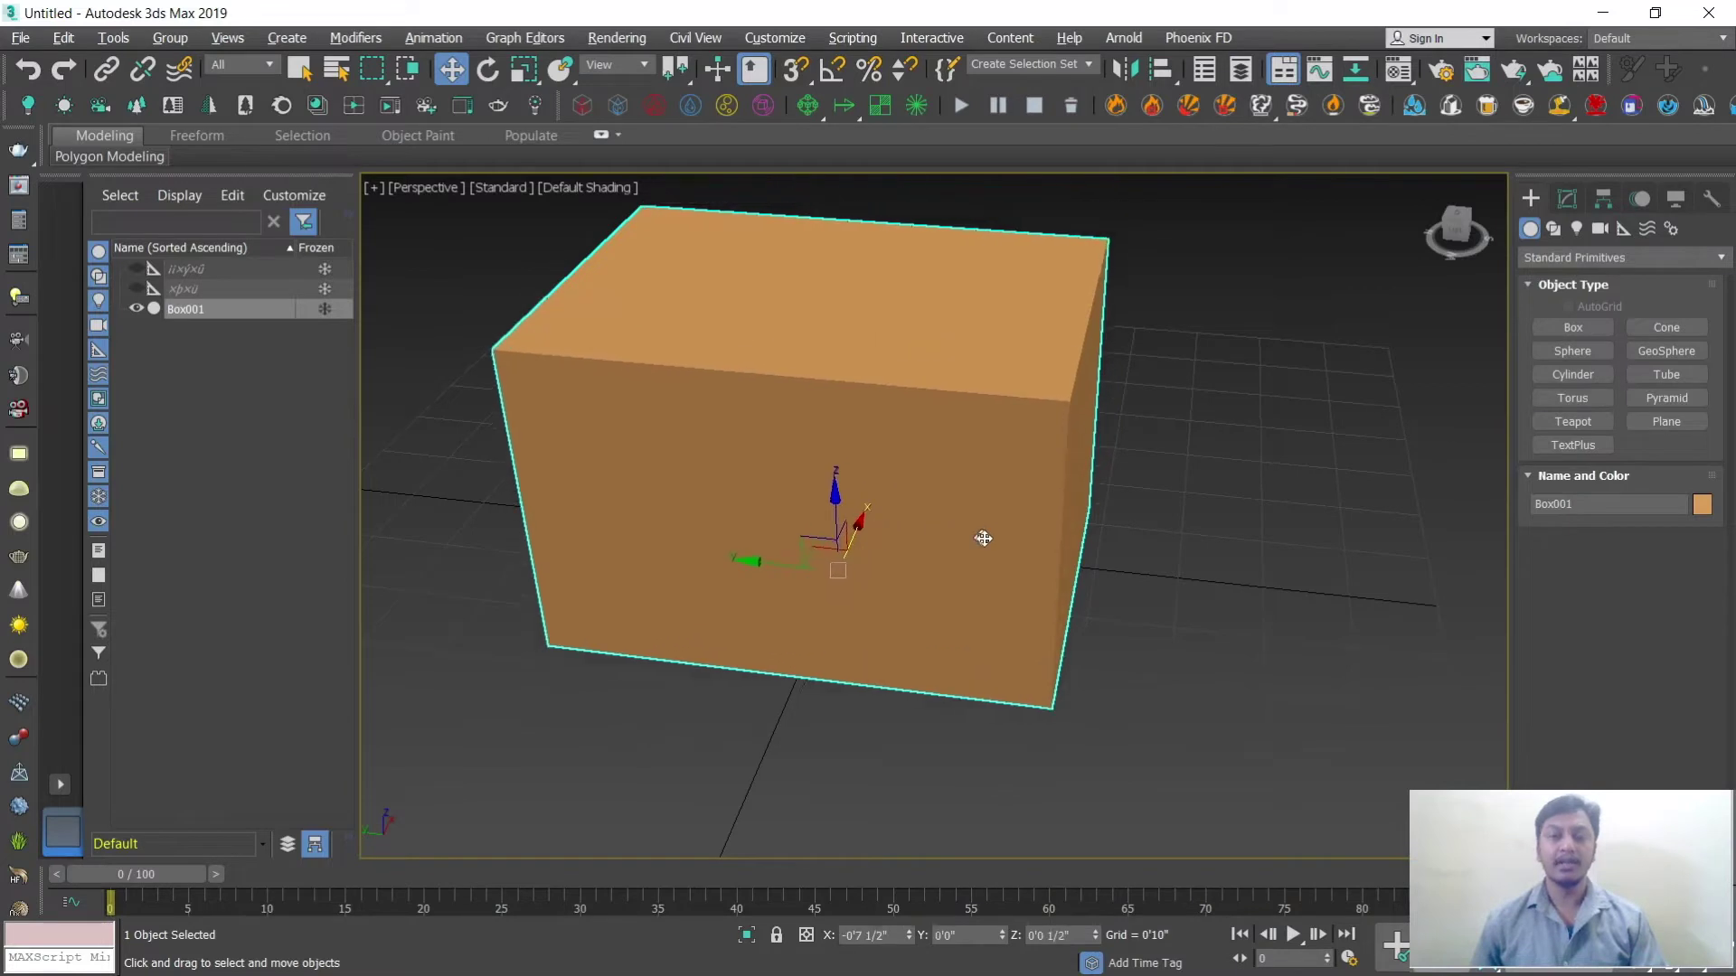
{"action": "scroll", "coordinate": [977, 547], "scroll_direction": "down", "scroll_amount": 2}
{"action": "middle_click_drag", "start_coordinate": [977, 546], "coordinate": [1042, 557]}
{"action": "scroll", "coordinate": [1044, 559], "scroll_direction": "up", "scroll_amount": 2}
{"action": "scroll", "coordinate": [1045, 561], "scroll_direction": "down", "scroll_amount": 1}
{"action": "scroll", "coordinate": [1046, 561], "scroll_direction": "down", "scroll_amount": 2}
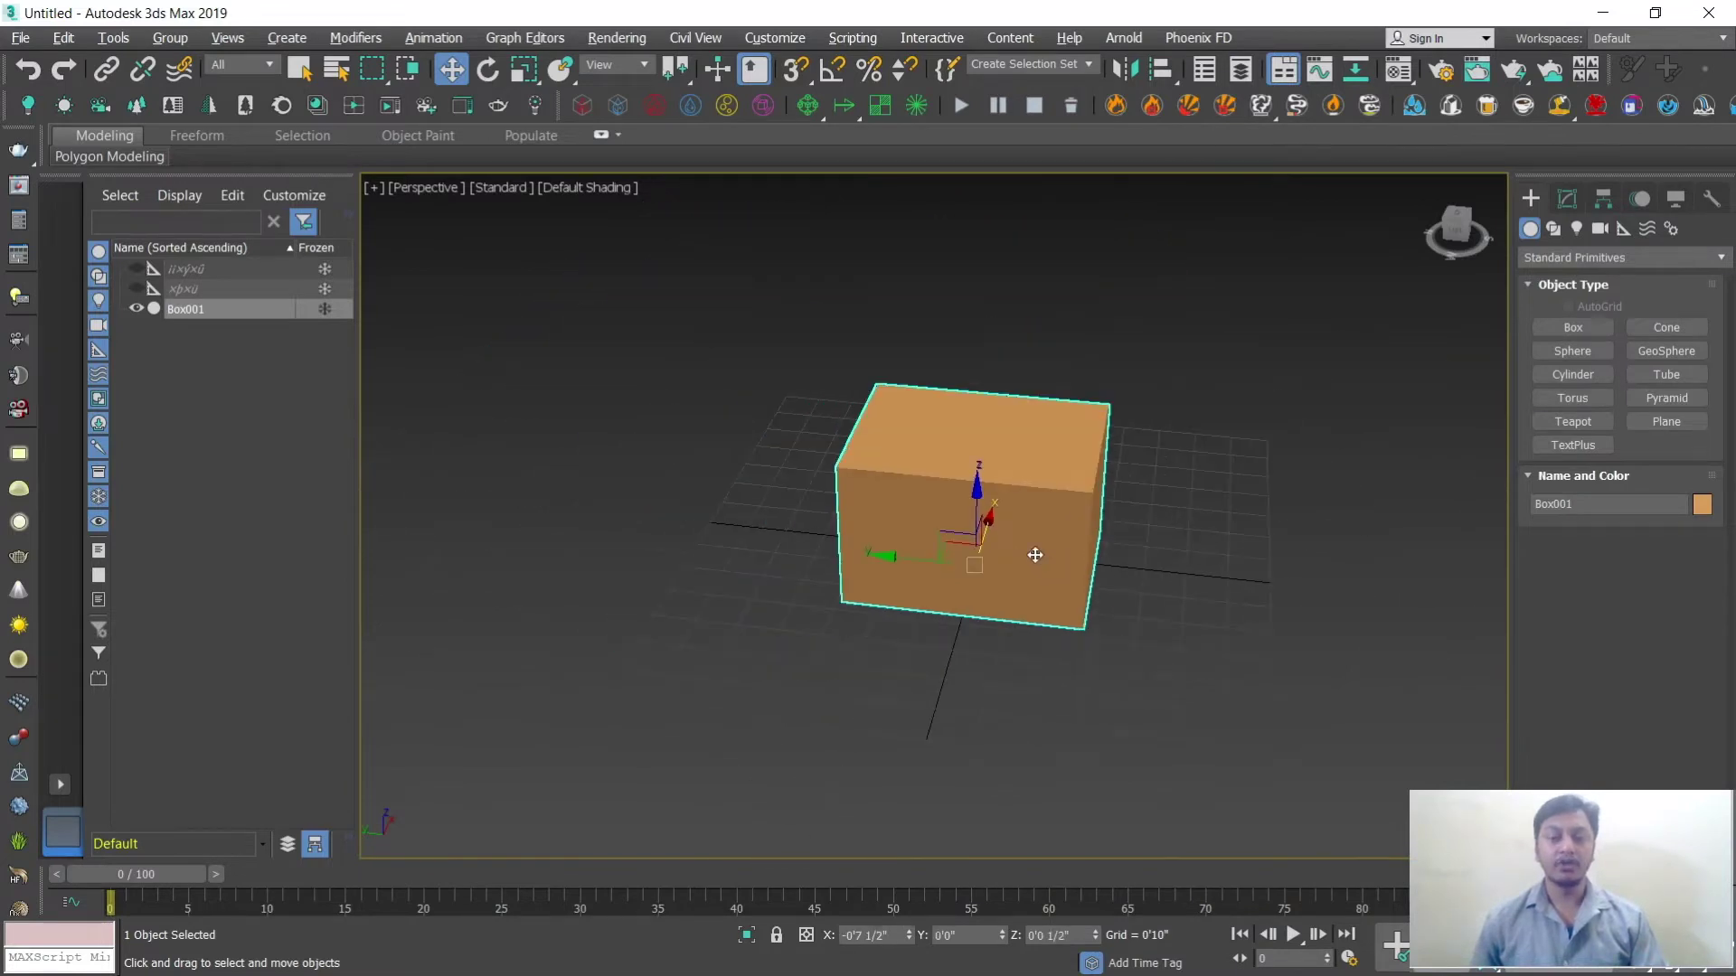
Step: Shift the box slightly along its Y axis with the move gizmo to about Y 0'1"
{"action": "middle_click_drag", "start_coordinate": [1125, 594], "coordinate": [1057, 557], "text": "alt"}
{"action": "scroll", "coordinate": [1072, 631], "scroll_direction": "up", "scroll_amount": 2}
{"action": "scroll", "coordinate": [1072, 631], "scroll_direction": "down", "scroll_amount": 2}
{"action": "middle_click_drag", "start_coordinate": [1073, 631], "coordinate": [994, 696], "text": "alt"}
{"action": "middle_click_drag", "start_coordinate": [968, 540], "coordinate": [879, 577], "text": "alt"}
{"action": "left_click", "coordinate": [965, 477], "text": "alt"}
{"action": "left_click", "coordinate": [965, 476]}
{"action": "scroll", "coordinate": [1027, 512], "scroll_direction": "up", "scroll_amount": 1}
{"action": "scroll", "coordinate": [1022, 525], "scroll_direction": "down", "scroll_amount": 2}
{"action": "mouse_move", "coordinate": [879, 577]}
{"action": "left_mouse_down"}
{"action": "mouse_move", "coordinate": [849, 570]}
{"action": "mouse_move", "coordinate": [874, 575]}
{"action": "left_mouse_up"}
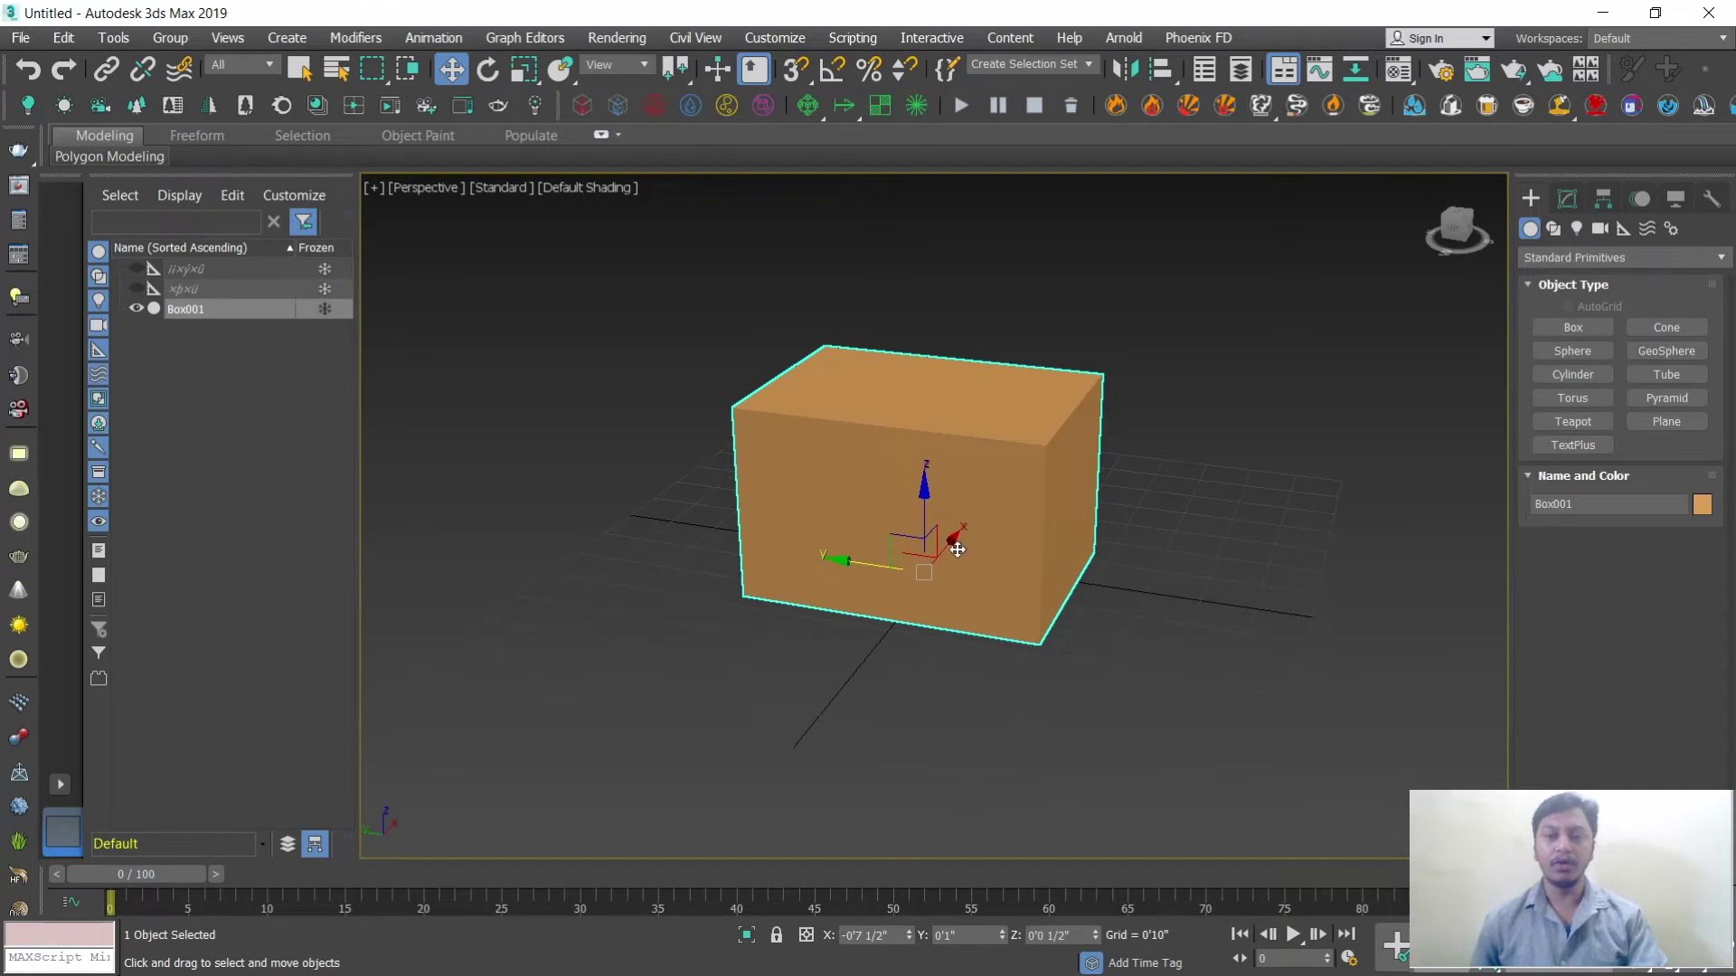
{"action": "middle_click_drag", "start_coordinate": [1038, 593], "coordinate": [1000, 608], "text": "alt"}
{"action": "scroll", "coordinate": [992, 566], "scroll_direction": "up", "scroll_amount": 2}
{"action": "scroll", "coordinate": [988, 608], "scroll_direction": "down", "scroll_amount": 3}
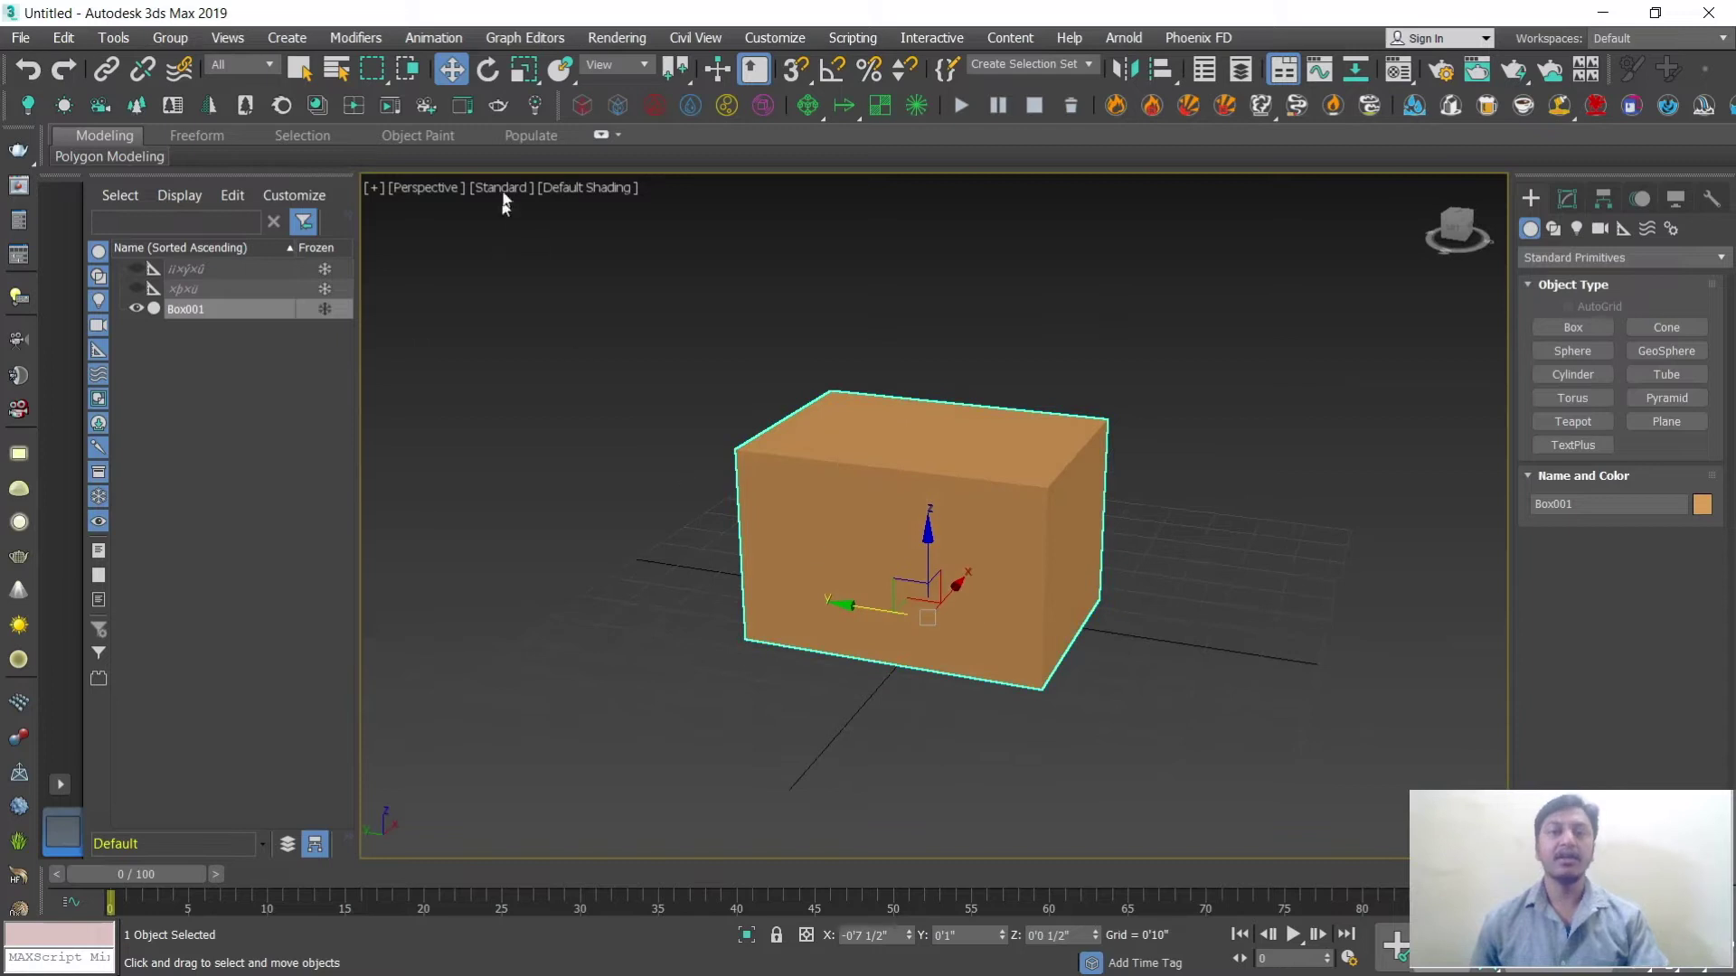
Step: Scale the box uniformly with Select and Uniform Scale to about 101 percent
{"action": "left_click", "coordinate": [523, 79]}
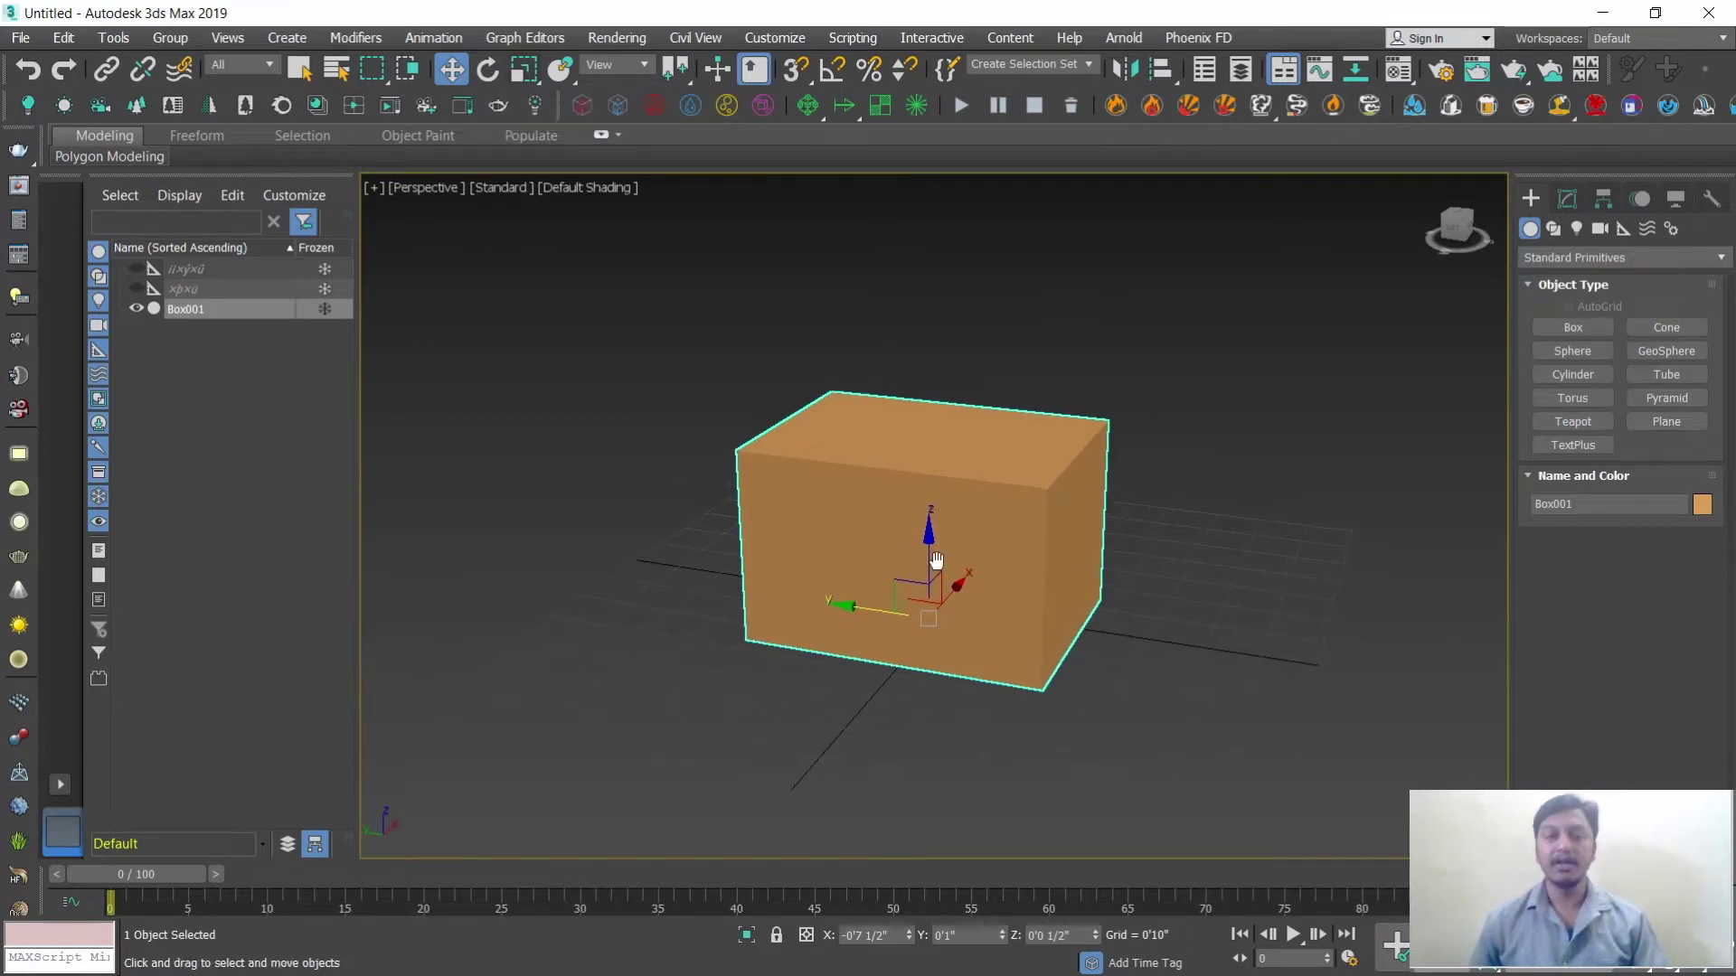
{"action": "scroll", "coordinate": [937, 561], "scroll_direction": "up", "scroll_amount": 2}
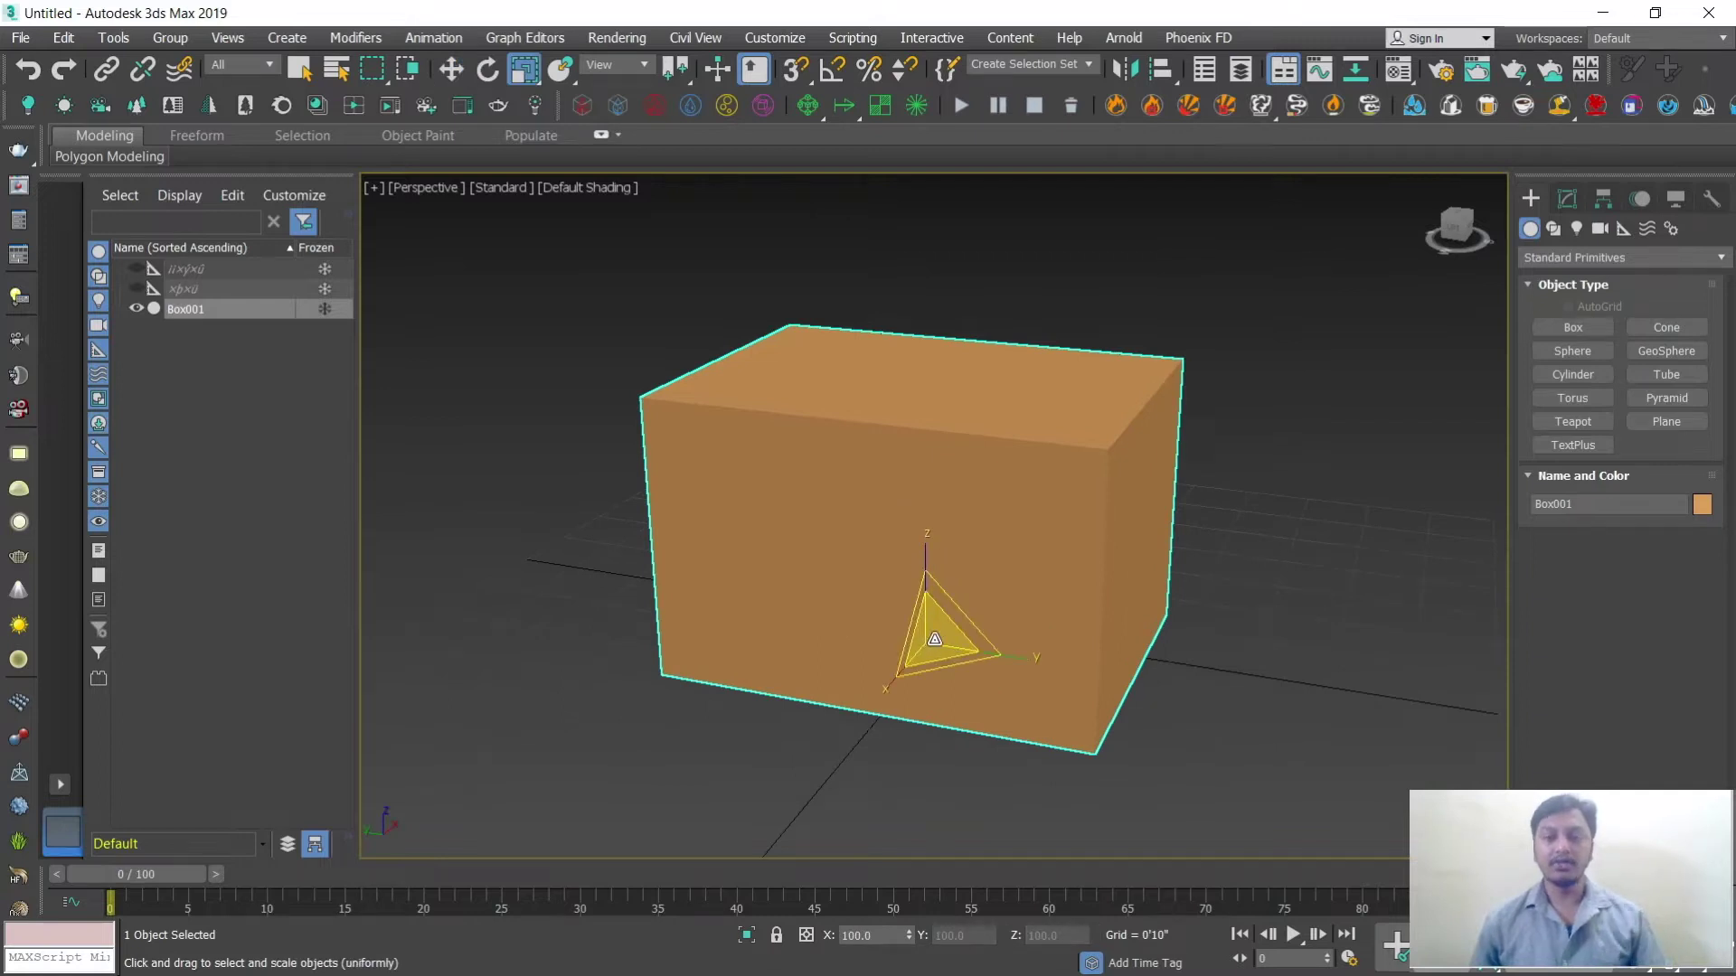
{"action": "scroll", "coordinate": [933, 566], "scroll_direction": "down", "scroll_amount": 2}
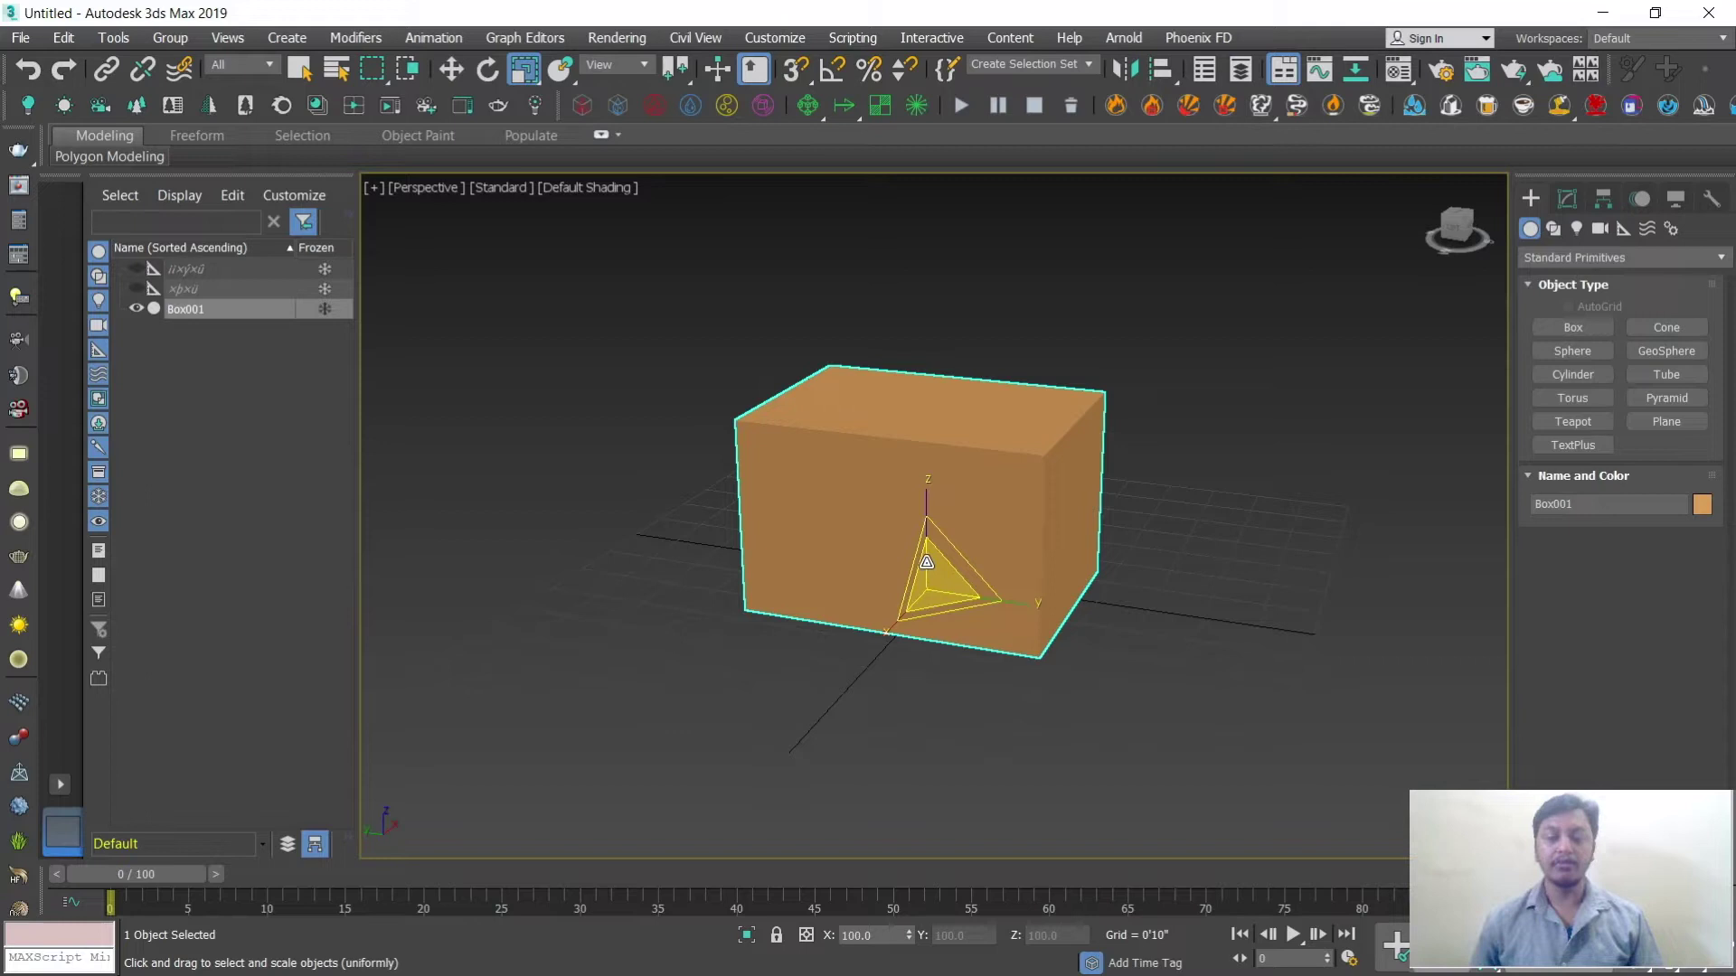
{"action": "mouse_move", "coordinate": [930, 586]}
{"action": "left_mouse_down"}
{"action": "mouse_move", "coordinate": [949, 659]}
{"action": "mouse_move", "coordinate": [918, 525]}
{"action": "mouse_move", "coordinate": [963, 587]}
{"action": "mouse_move", "coordinate": [988, 560]}
{"action": "mouse_move", "coordinate": [1024, 648]}
{"action": "mouse_move", "coordinate": [995, 607]}
{"action": "mouse_move", "coordinate": [977, 506]}
{"action": "mouse_move", "coordinate": [1001, 683]}
{"action": "mouse_move", "coordinate": [950, 530]}
{"action": "mouse_move", "coordinate": [983, 654]}
{"action": "mouse_move", "coordinate": [948, 536]}
{"action": "mouse_move", "coordinate": [923, 561]}
{"action": "left_mouse_up"}
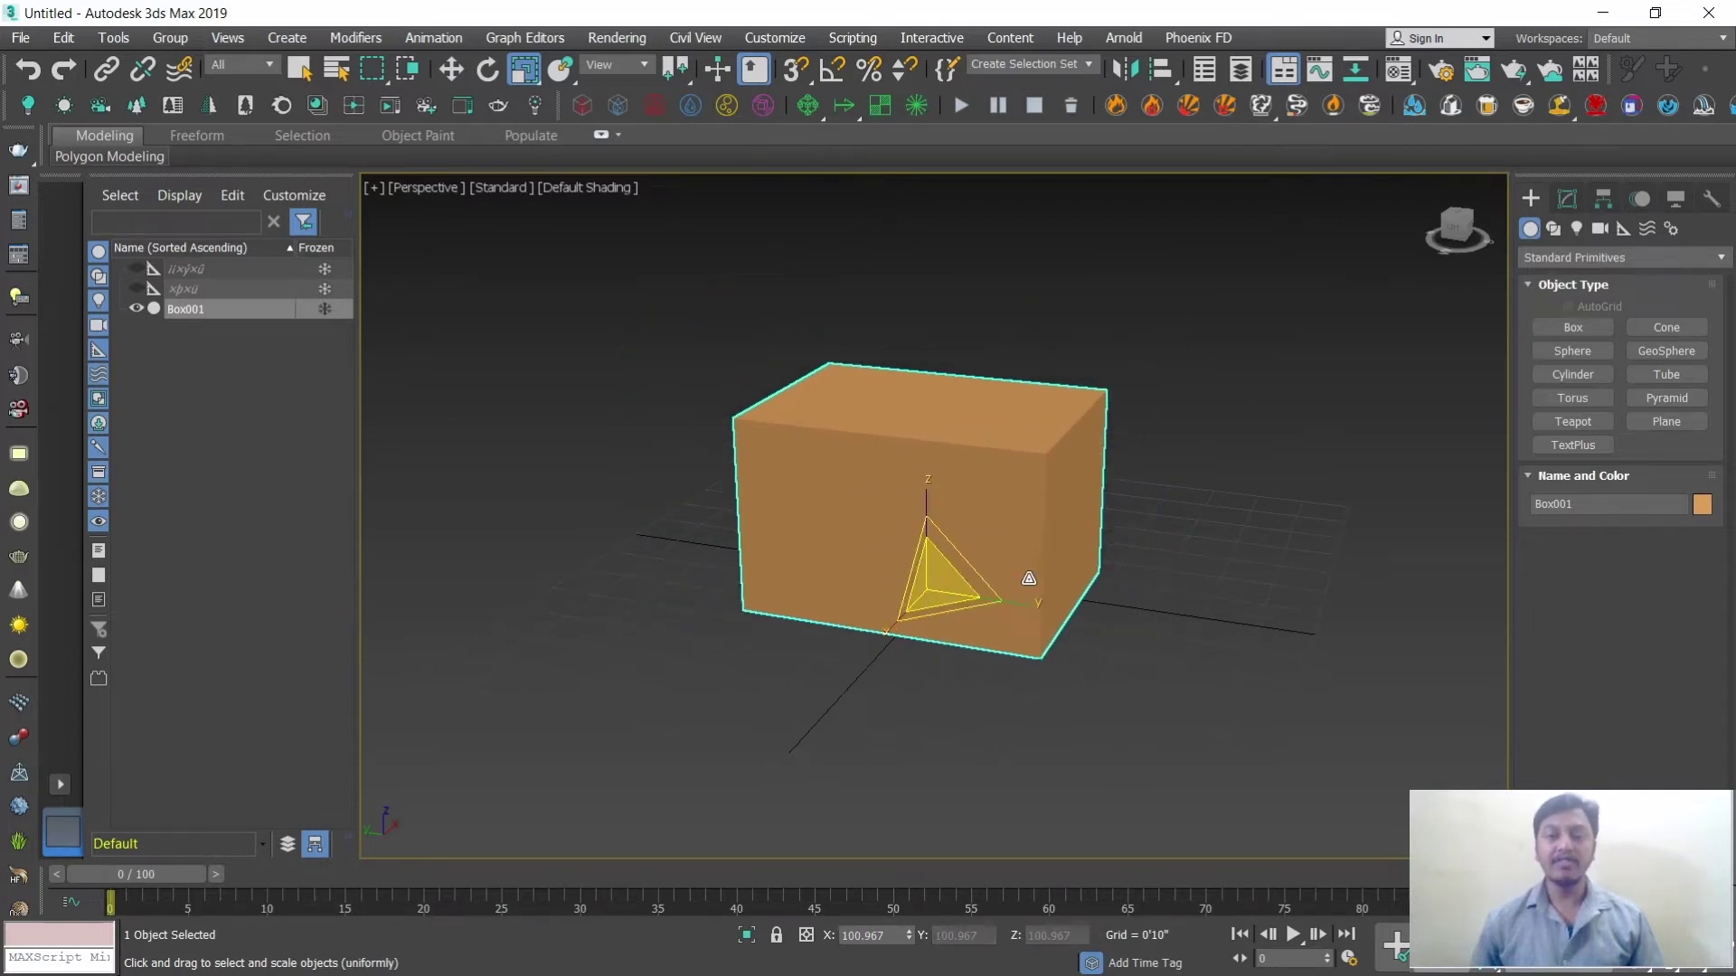
Step: Scale the box non-uniformly to about 238 percent in X, 83 percent in Y and 89 percent in Z
{"action": "left_click_drag", "start_coordinate": [1035, 608], "coordinate": [978, 502]}
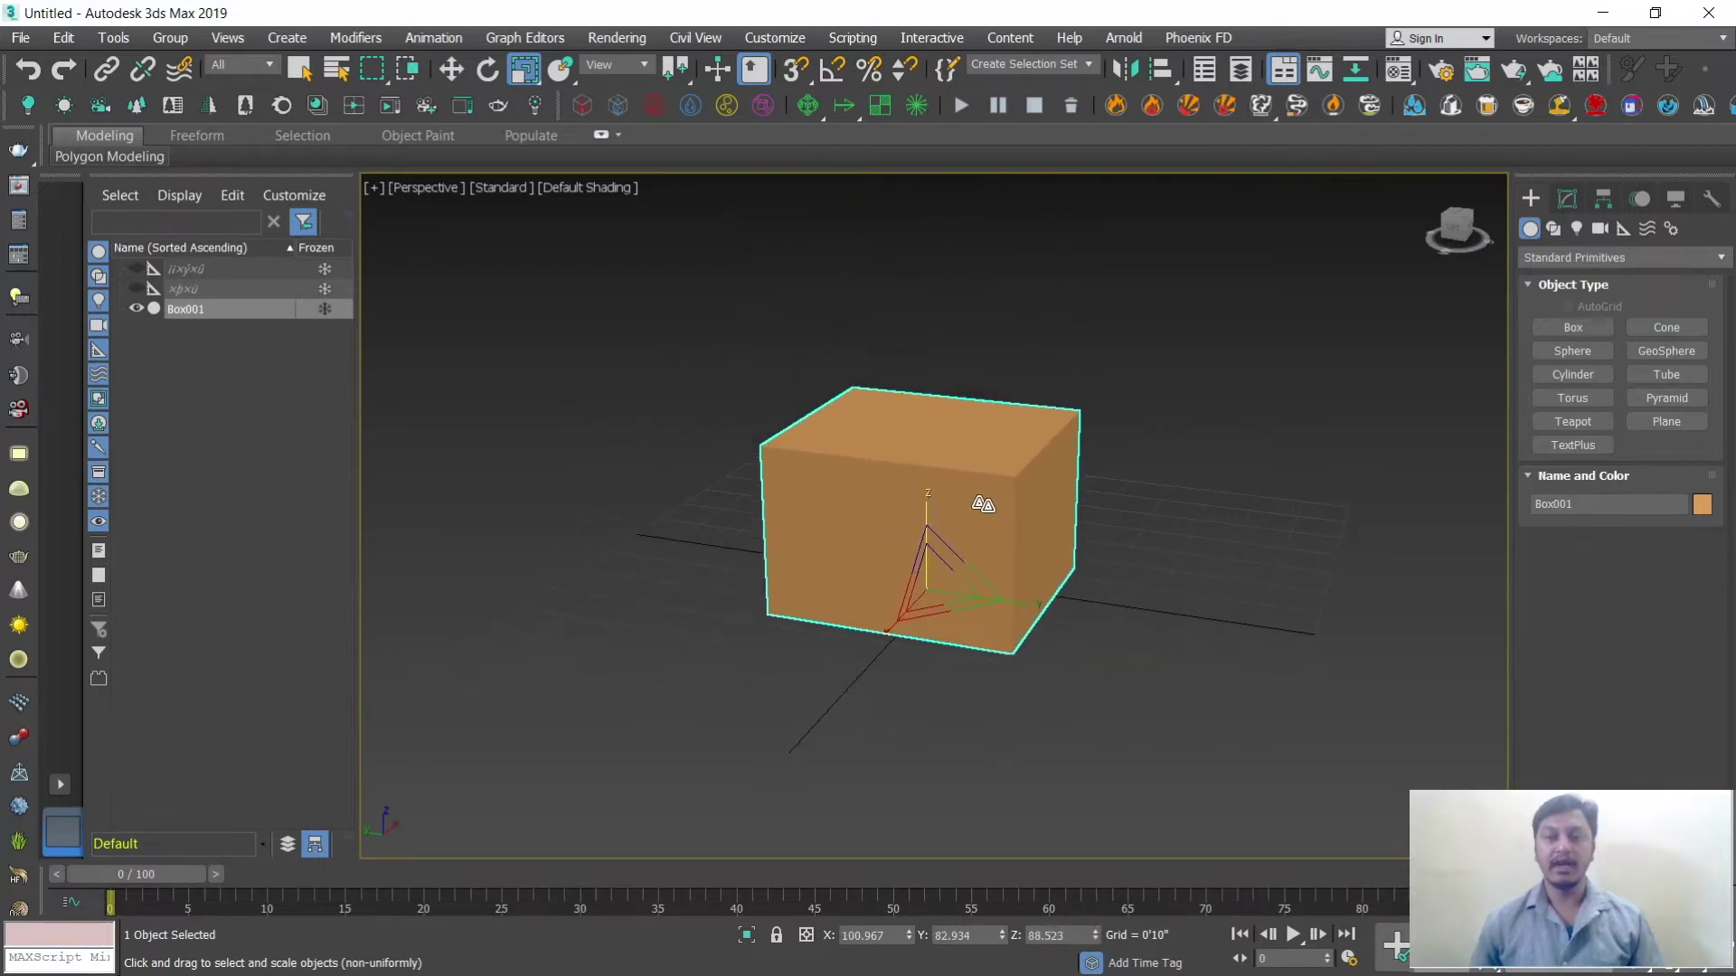
{"action": "middle_click_drag", "start_coordinate": [978, 502], "coordinate": [975, 551]}
{"action": "mouse_move", "coordinate": [888, 683]}
{"action": "left_mouse_down"}
{"action": "mouse_move", "coordinate": [794, 797]}
{"action": "mouse_move", "coordinate": [873, 693]}
{"action": "left_mouse_up"}
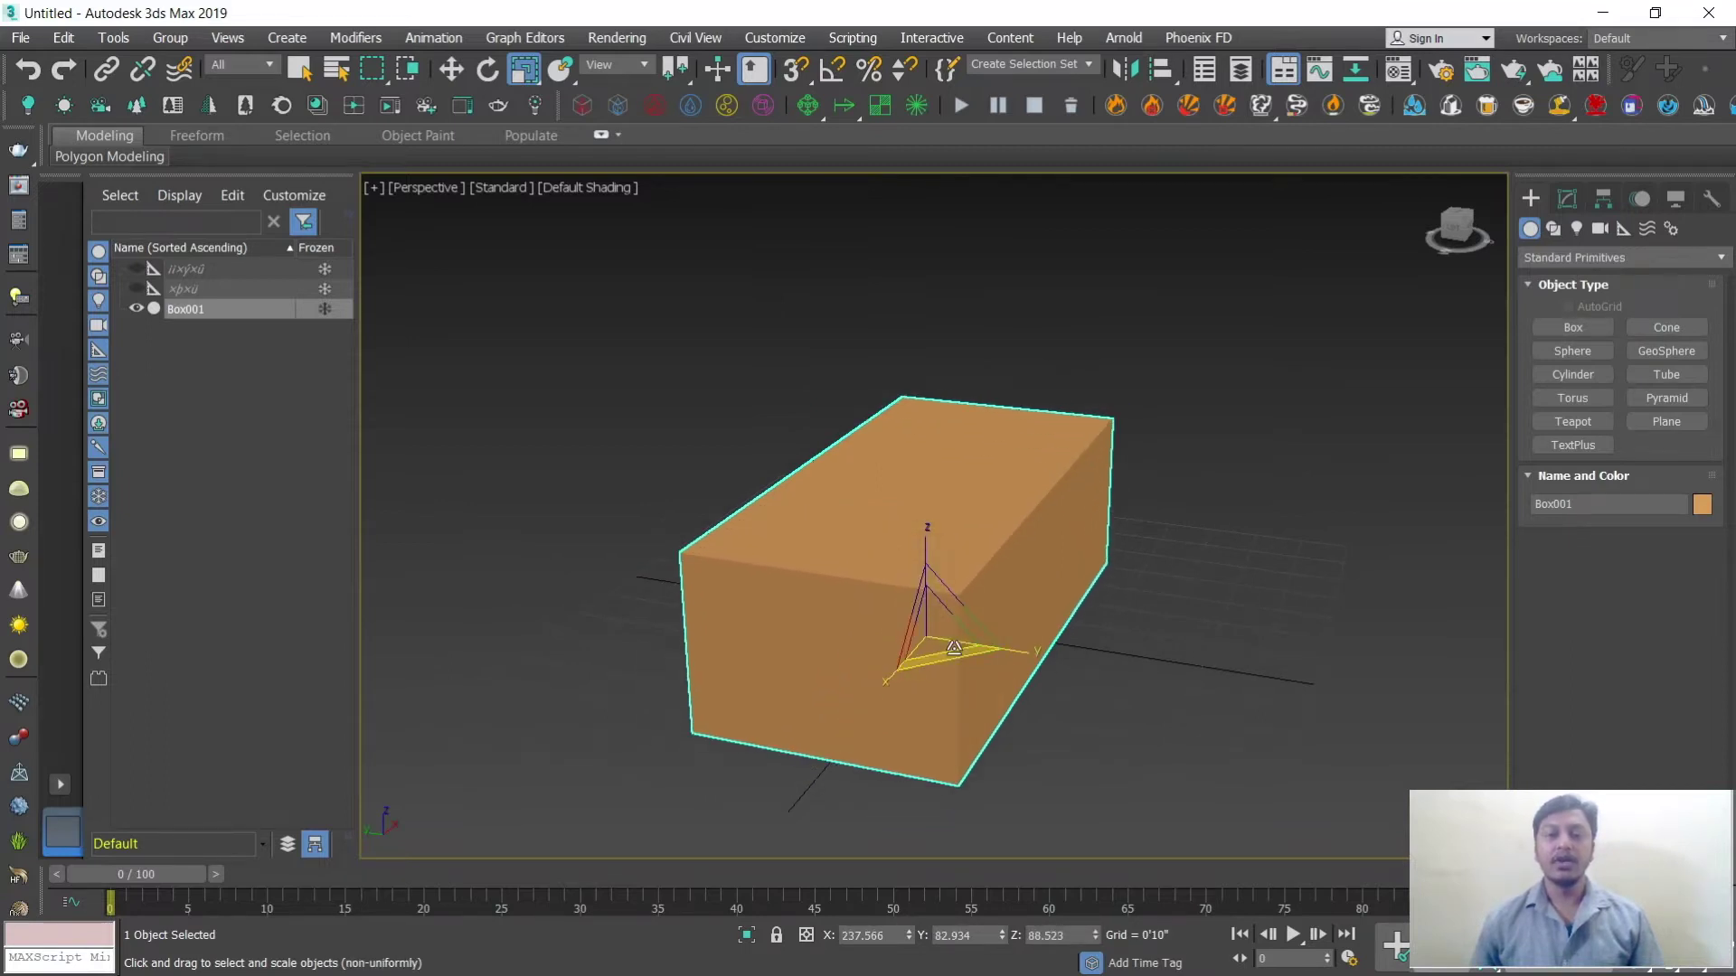
{"action": "middle_click_drag", "start_coordinate": [1023, 659], "coordinate": [901, 643], "text": "alt"}
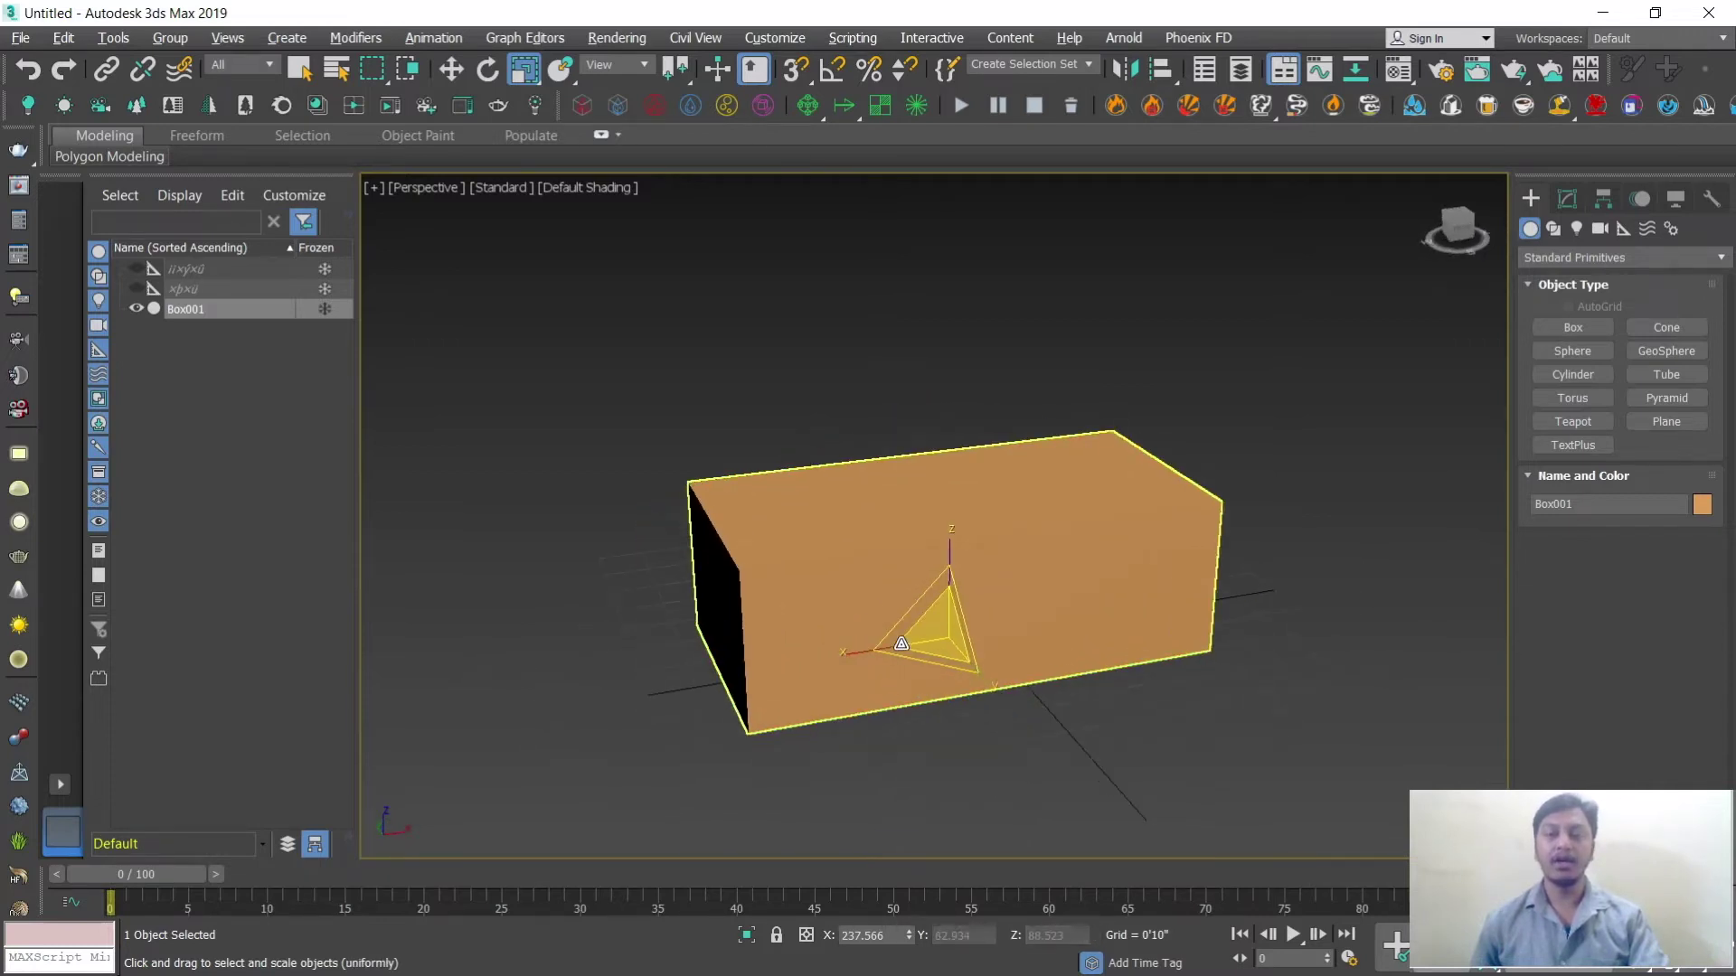
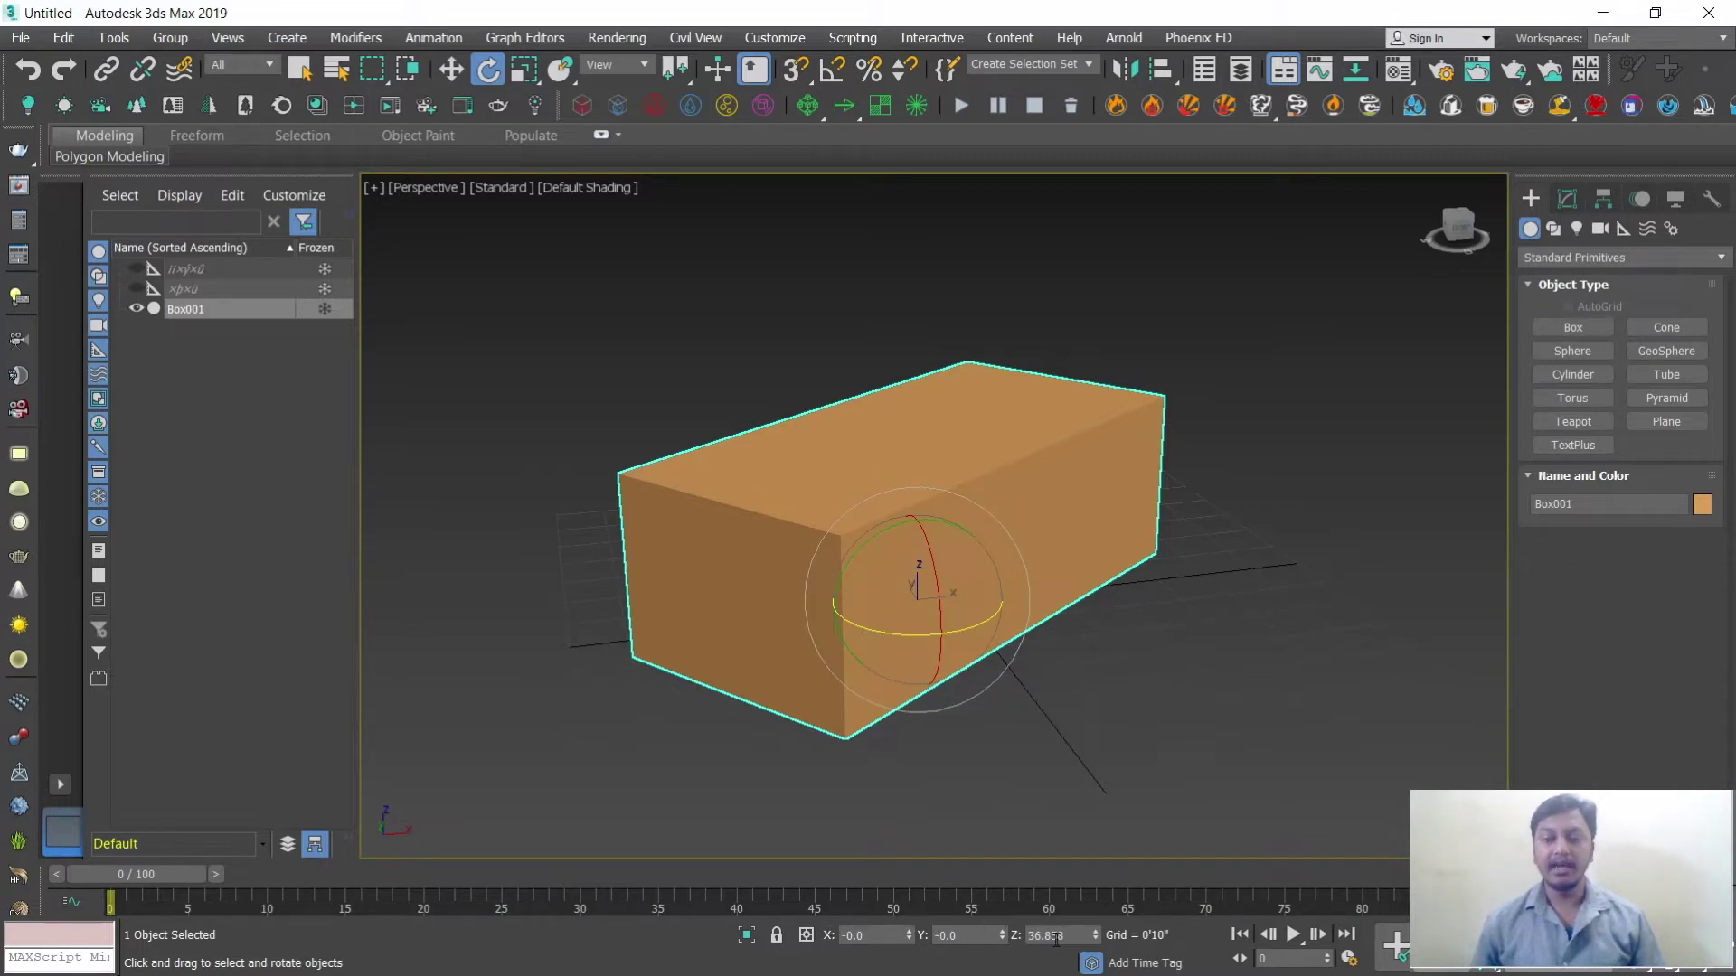
Step: Try rotating the box about its X and Z axes, and undo its rotations and last X-axis scaling
{"action": "left_click_drag", "start_coordinate": [941, 576], "coordinate": [949, 608]}
{"action": "mouse_move", "coordinate": [983, 550]}
{"action": "left_mouse_down"}
{"action": "mouse_move", "coordinate": [934, 455]}
{"action": "mouse_move", "coordinate": [821, 507]}
{"action": "mouse_move", "coordinate": [1099, 574]}
{"action": "mouse_move", "coordinate": [1058, 492]}
{"action": "mouse_move", "coordinate": [918, 480]}
{"action": "mouse_move", "coordinate": [884, 371]}
{"action": "mouse_move", "coordinate": [904, 533]}
{"action": "mouse_move", "coordinate": [938, 512]}
{"action": "mouse_move", "coordinate": [973, 567]}
{"action": "left_mouse_up"}
{"action": "key", "text": "ctrl+z"}
{"action": "key", "text": "ctrl+z"}
{"action": "key", "text": "ctrl+z"}
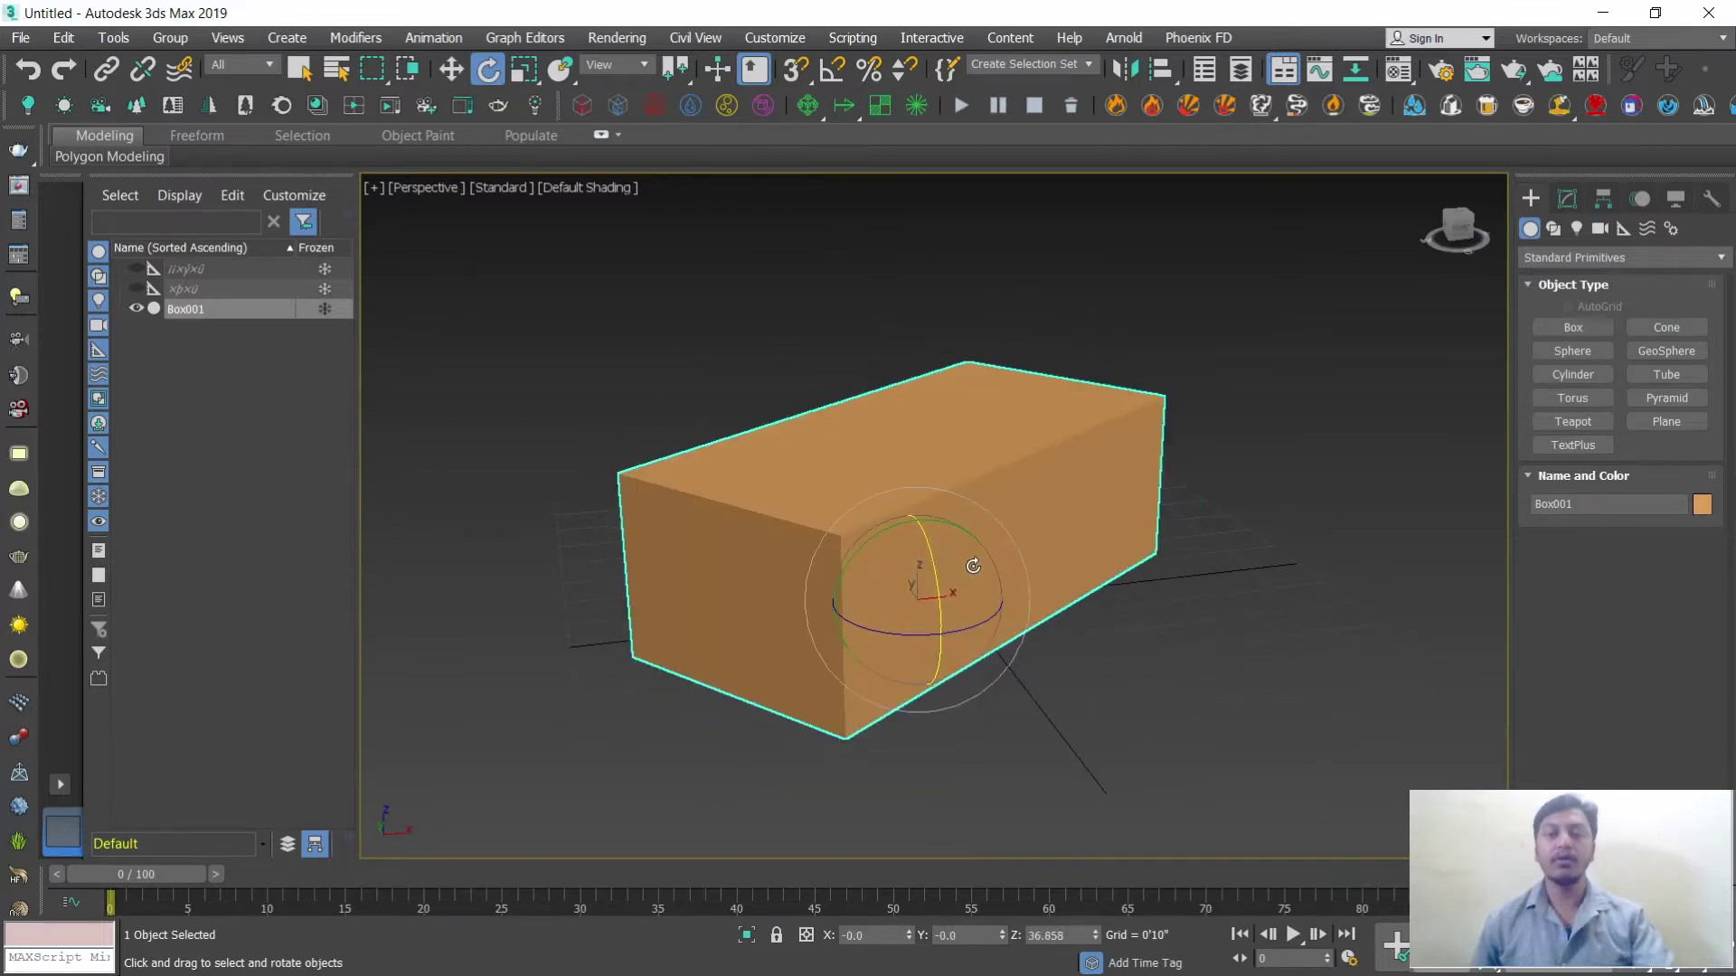
{"action": "key", "text": "ctrl+z"}
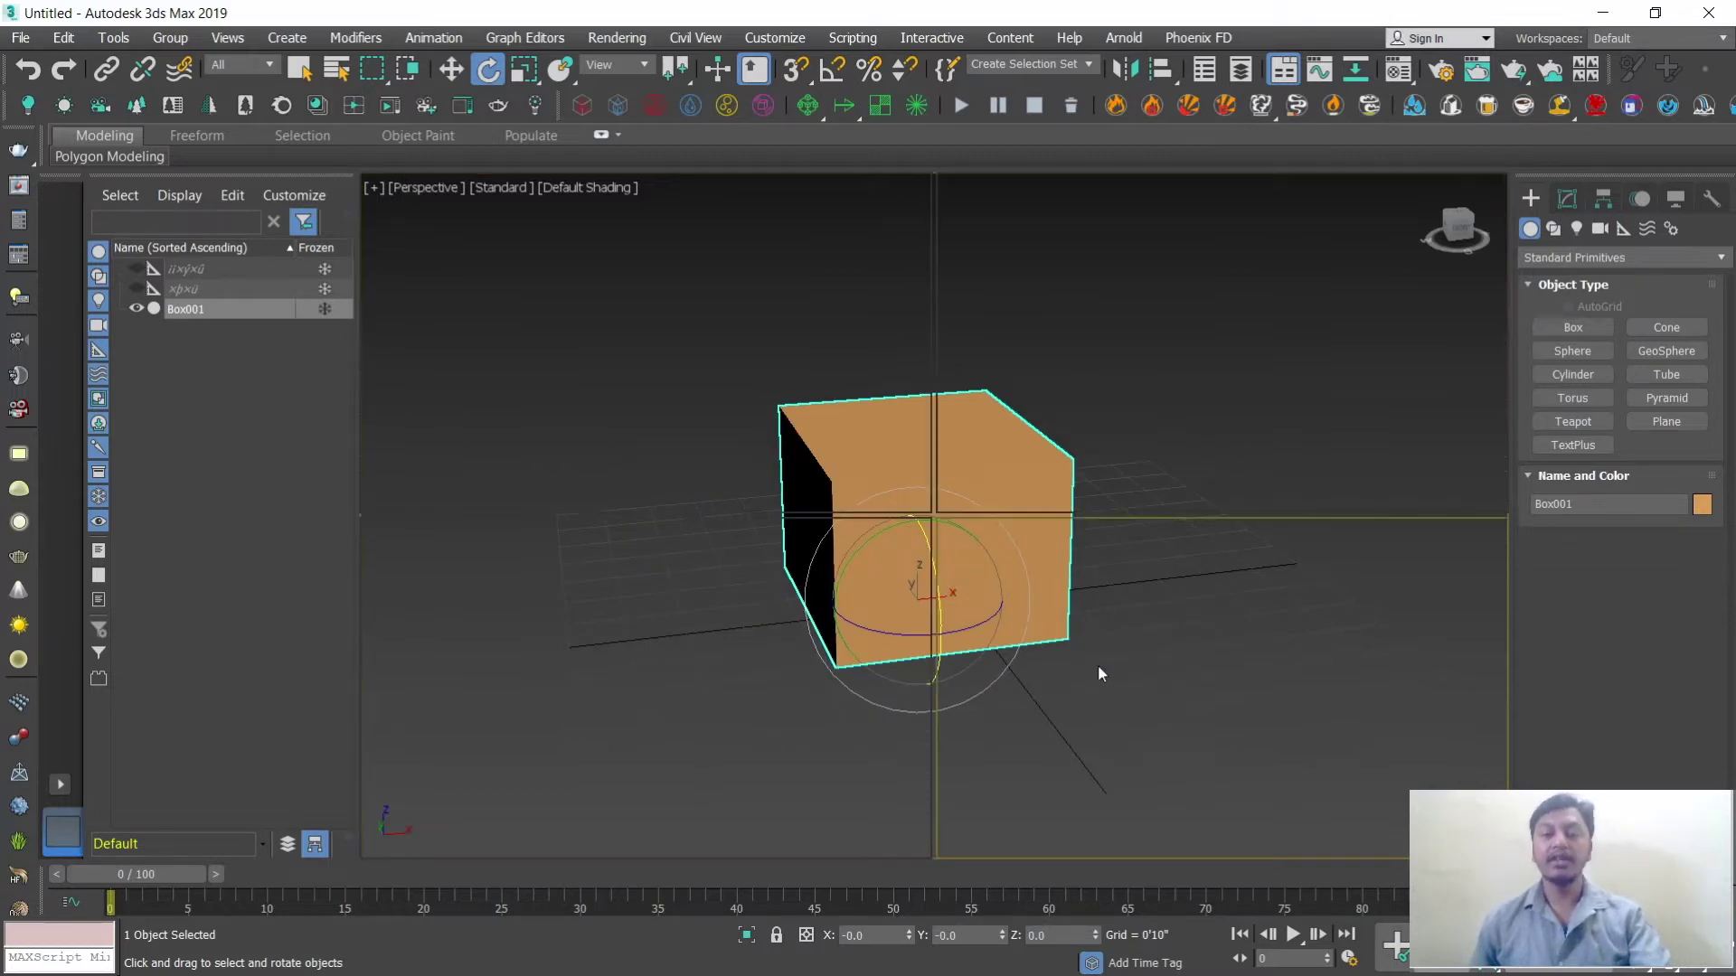
Step: Show all four viewports and reselect the box in the Front and Perspective views
{"action": "key", "text": "alt+w"}
{"action": "left_click", "coordinate": [984, 398]}
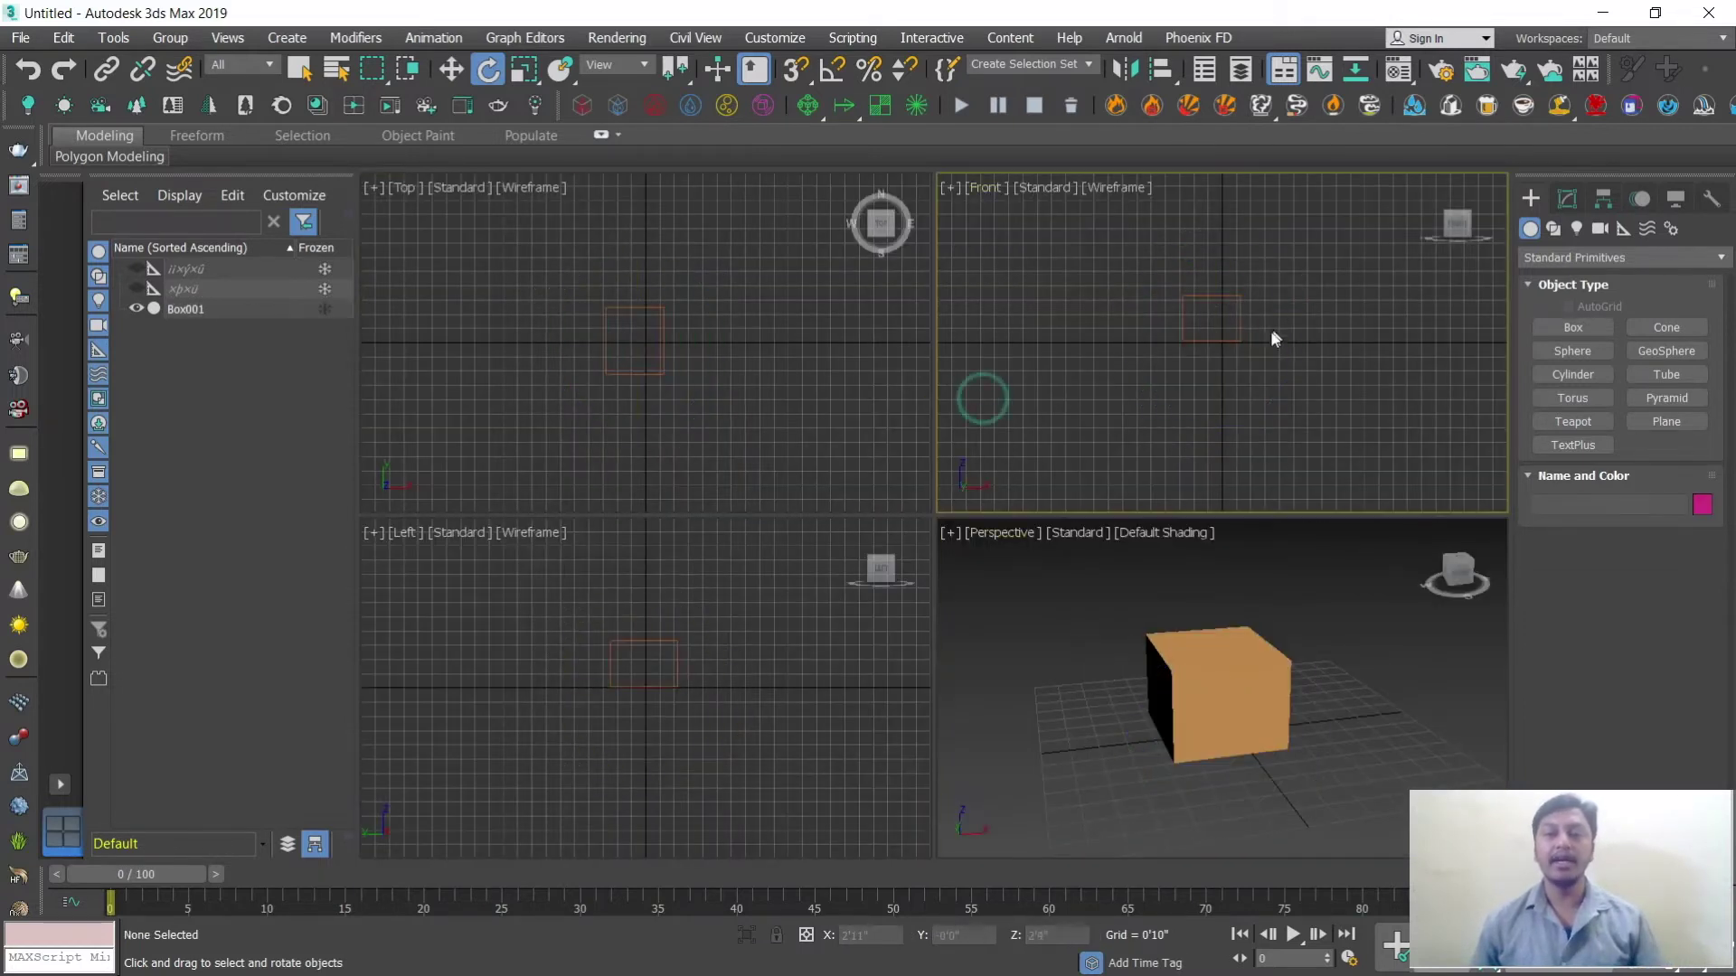
{"action": "left_click", "coordinate": [1181, 298]}
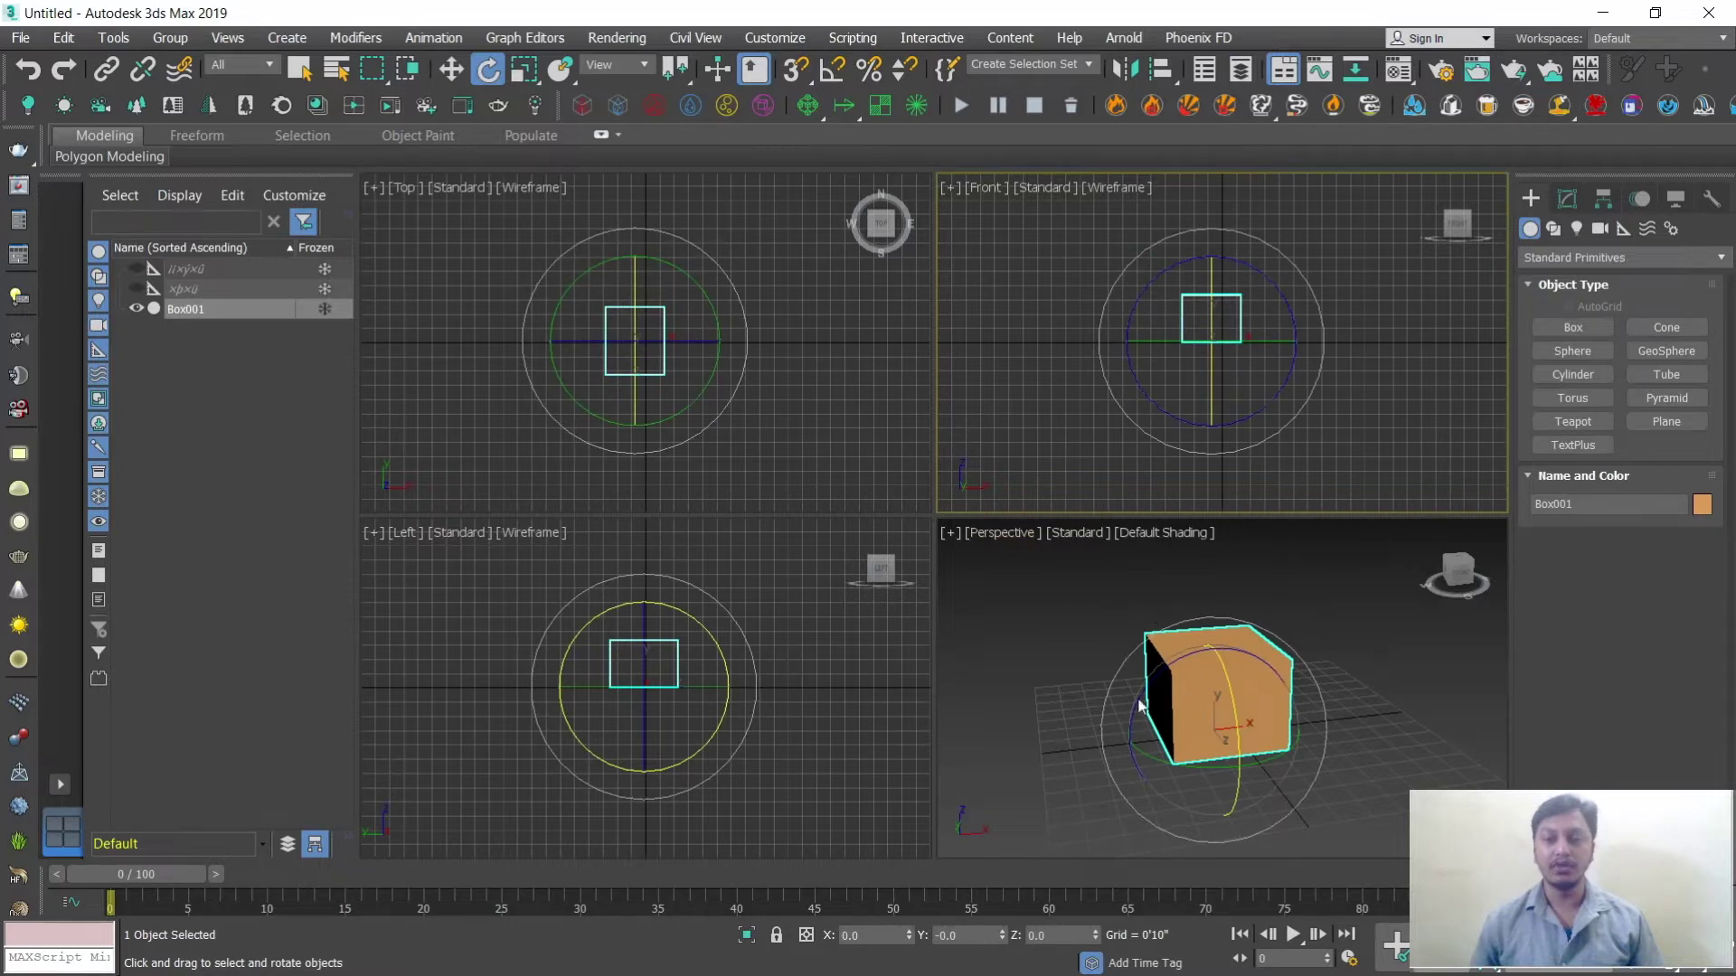
{"action": "left_click", "coordinate": [1065, 631]}
{"action": "left_click", "coordinate": [1152, 701]}
Step: Scale the box non-uniformly to about 126 percent in X, 55 percent in Y and 155 percent in Z
{"action": "key", "text": "r"}
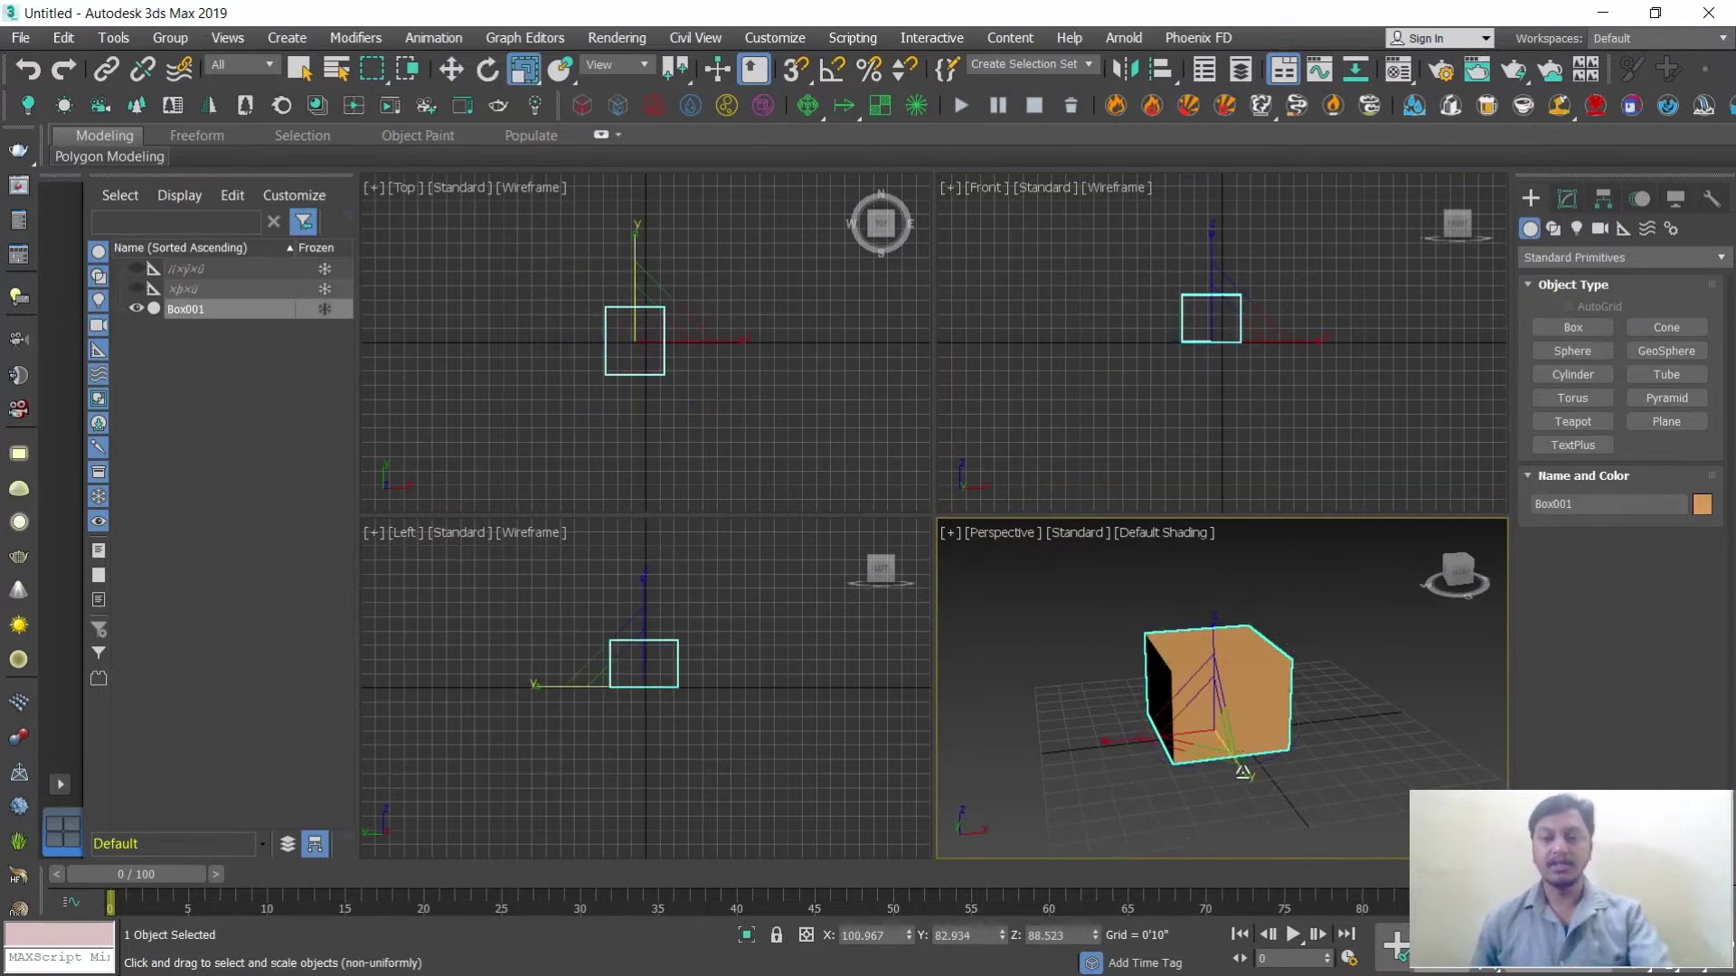
{"action": "mouse_move", "coordinate": [1244, 771]}
{"action": "left_mouse_down"}
{"action": "mouse_move", "coordinate": [1288, 836]}
{"action": "mouse_move", "coordinate": [1239, 760]}
{"action": "left_mouse_up"}
{"action": "left_click_drag", "start_coordinate": [1131, 739], "coordinate": [1086, 739]}
{"action": "mouse_move", "coordinate": [1211, 636]}
{"action": "left_mouse_down"}
{"action": "mouse_move", "coordinate": [1206, 524]}
{"action": "mouse_move", "coordinate": [1212, 660]}
{"action": "mouse_move", "coordinate": [1216, 568]}
{"action": "mouse_move", "coordinate": [1218, 609]}
{"action": "left_mouse_up"}
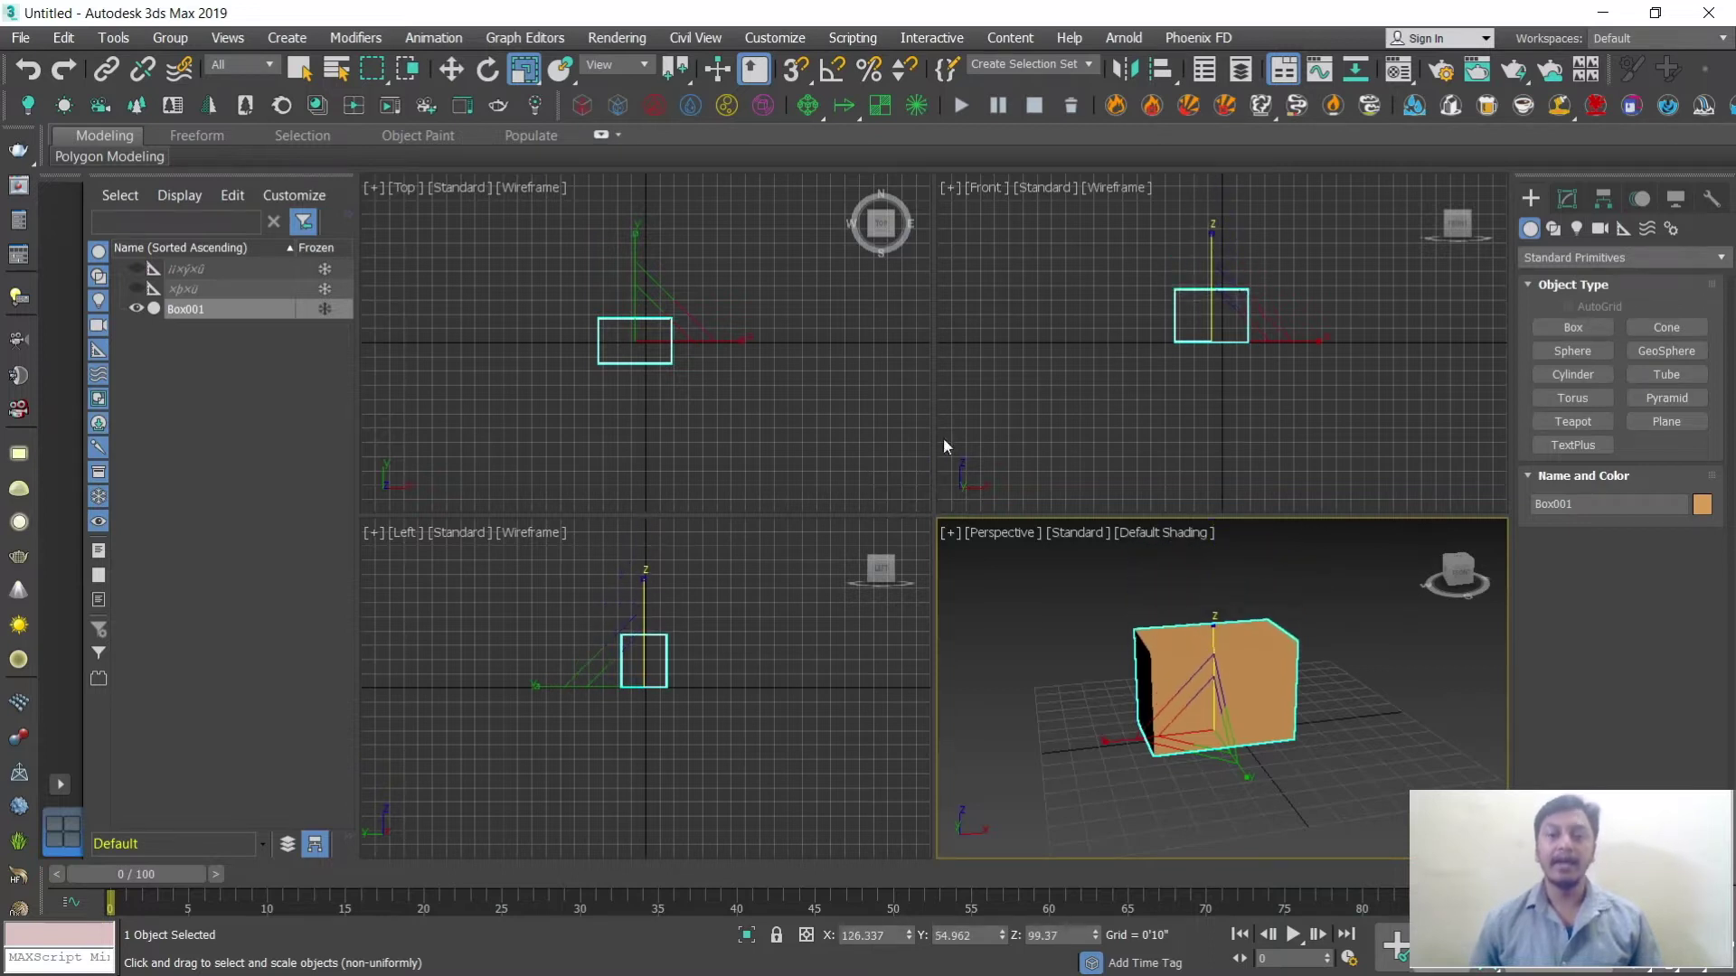
{"action": "middle_click_drag", "start_coordinate": [1119, 585], "coordinate": [1128, 641]}
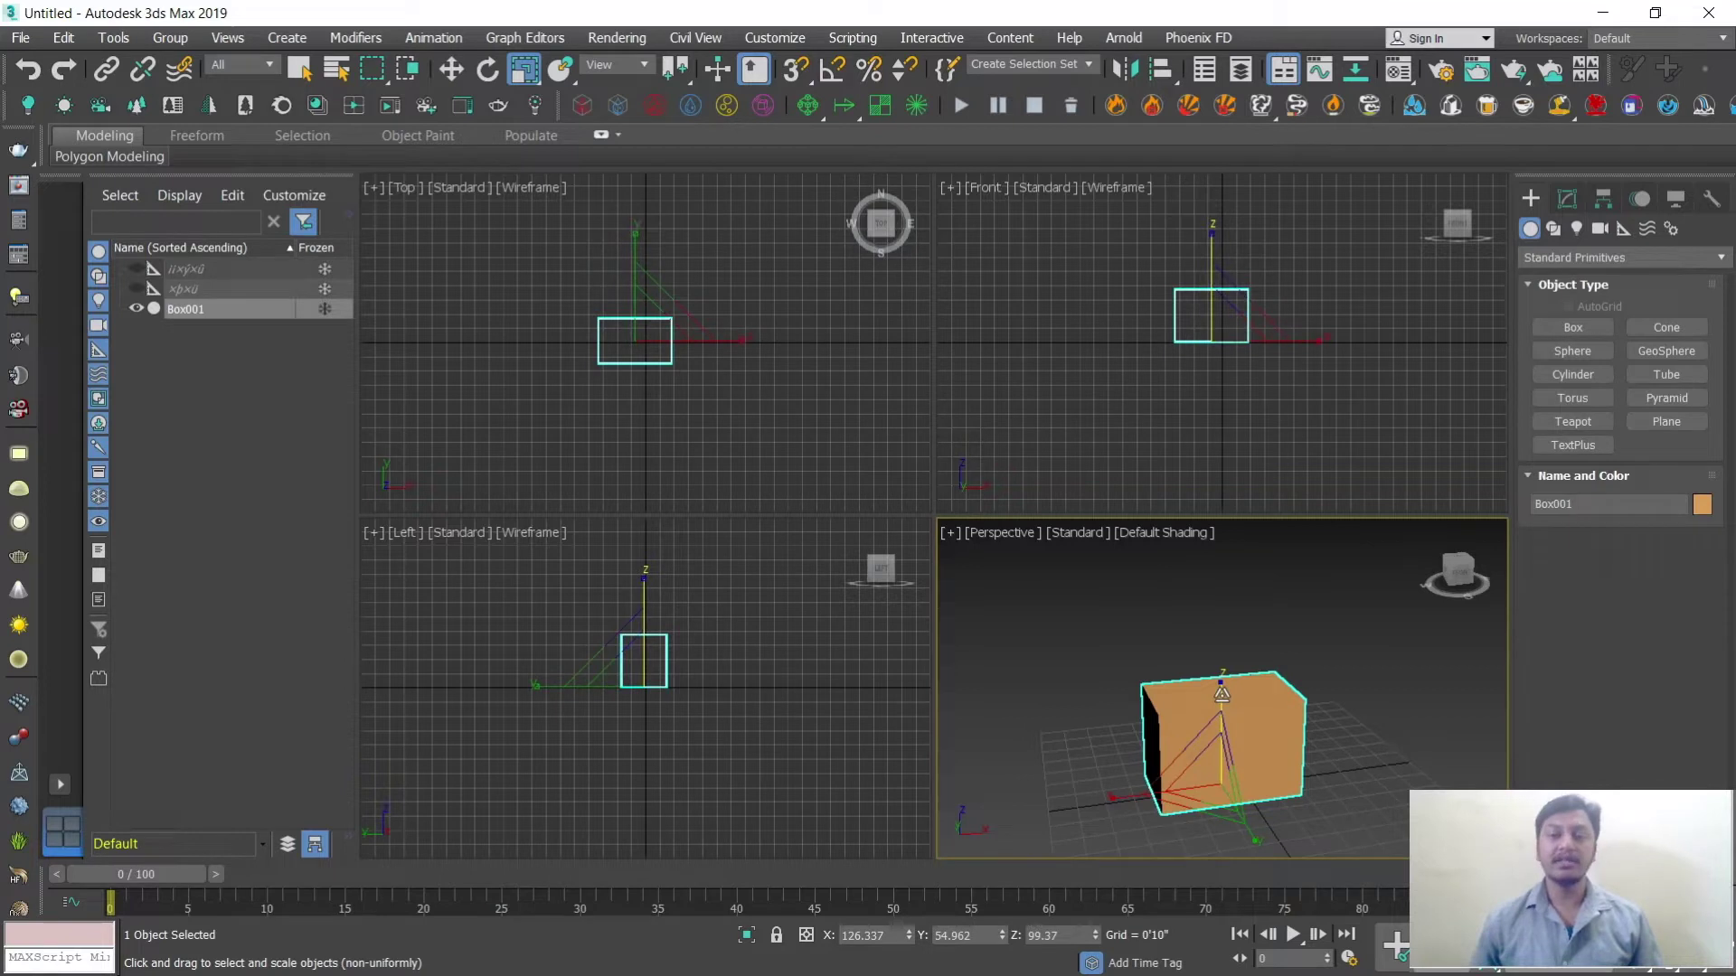
{"action": "left_click_drag", "start_coordinate": [1222, 694], "coordinate": [1220, 637]}
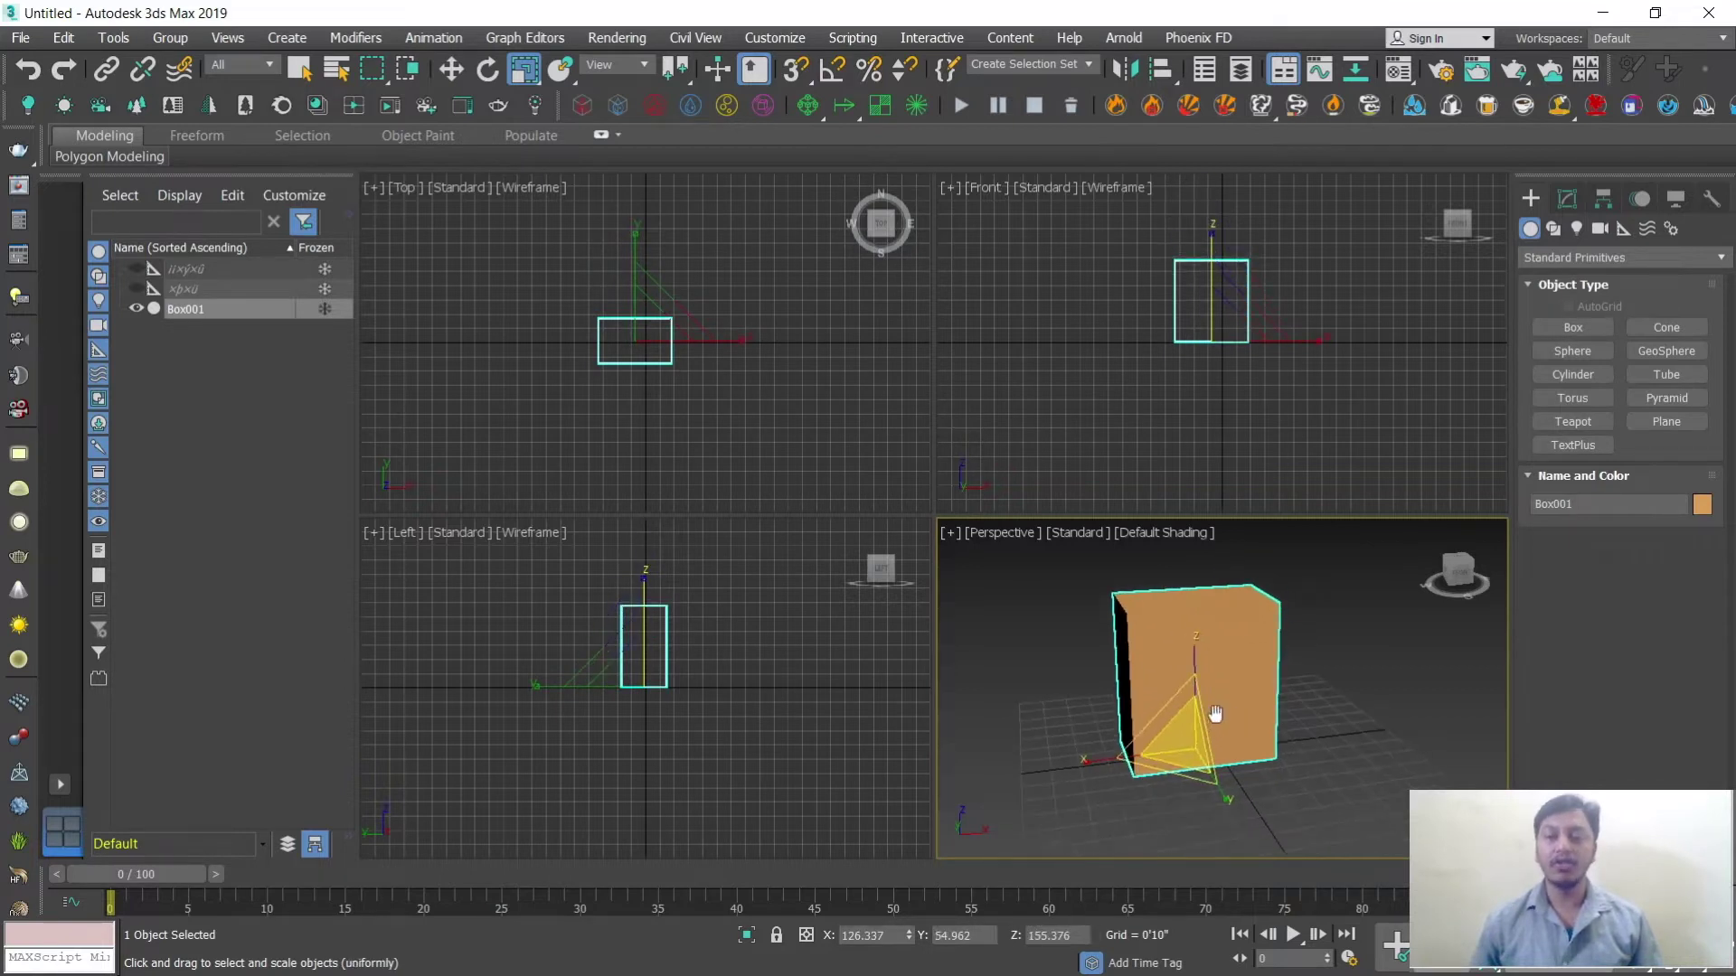
Step: Maximize the Perspective viewport and delete the scaled box
{"action": "key", "text": "alt+w"}
{"action": "middle_click_drag", "start_coordinate": [1007, 675], "coordinate": [1088, 666], "text": "alt"}
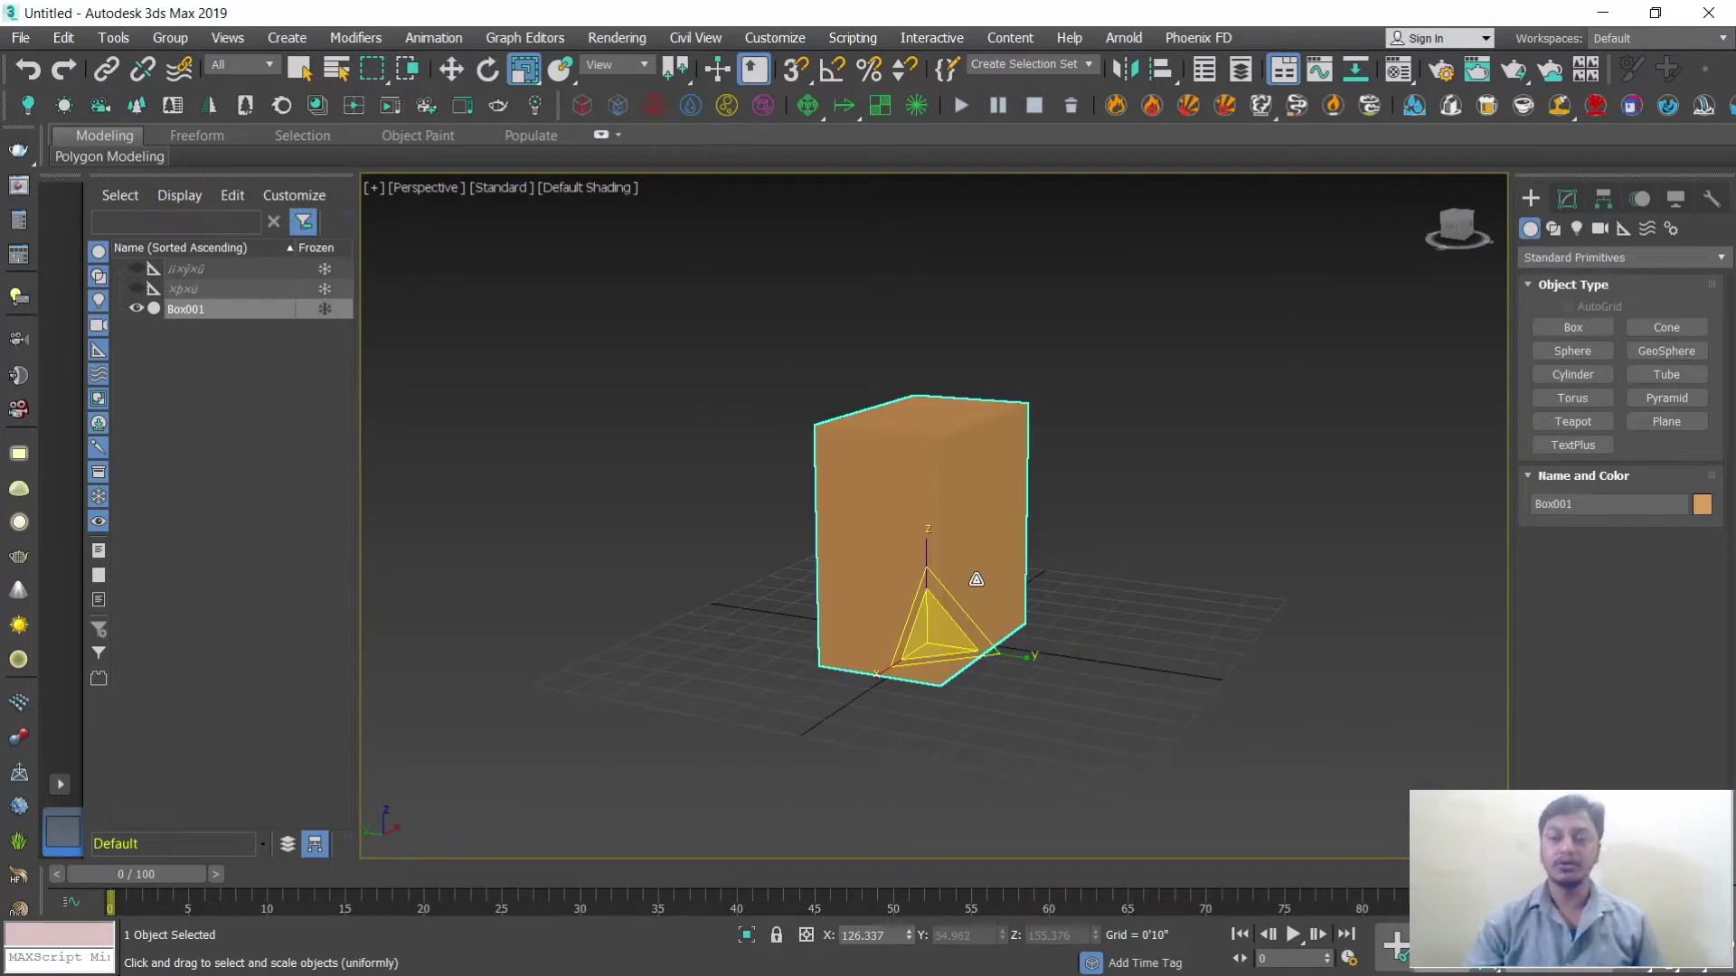
{"action": "left_click", "coordinate": [1178, 624]}
{"action": "left_click", "coordinate": [976, 554]}
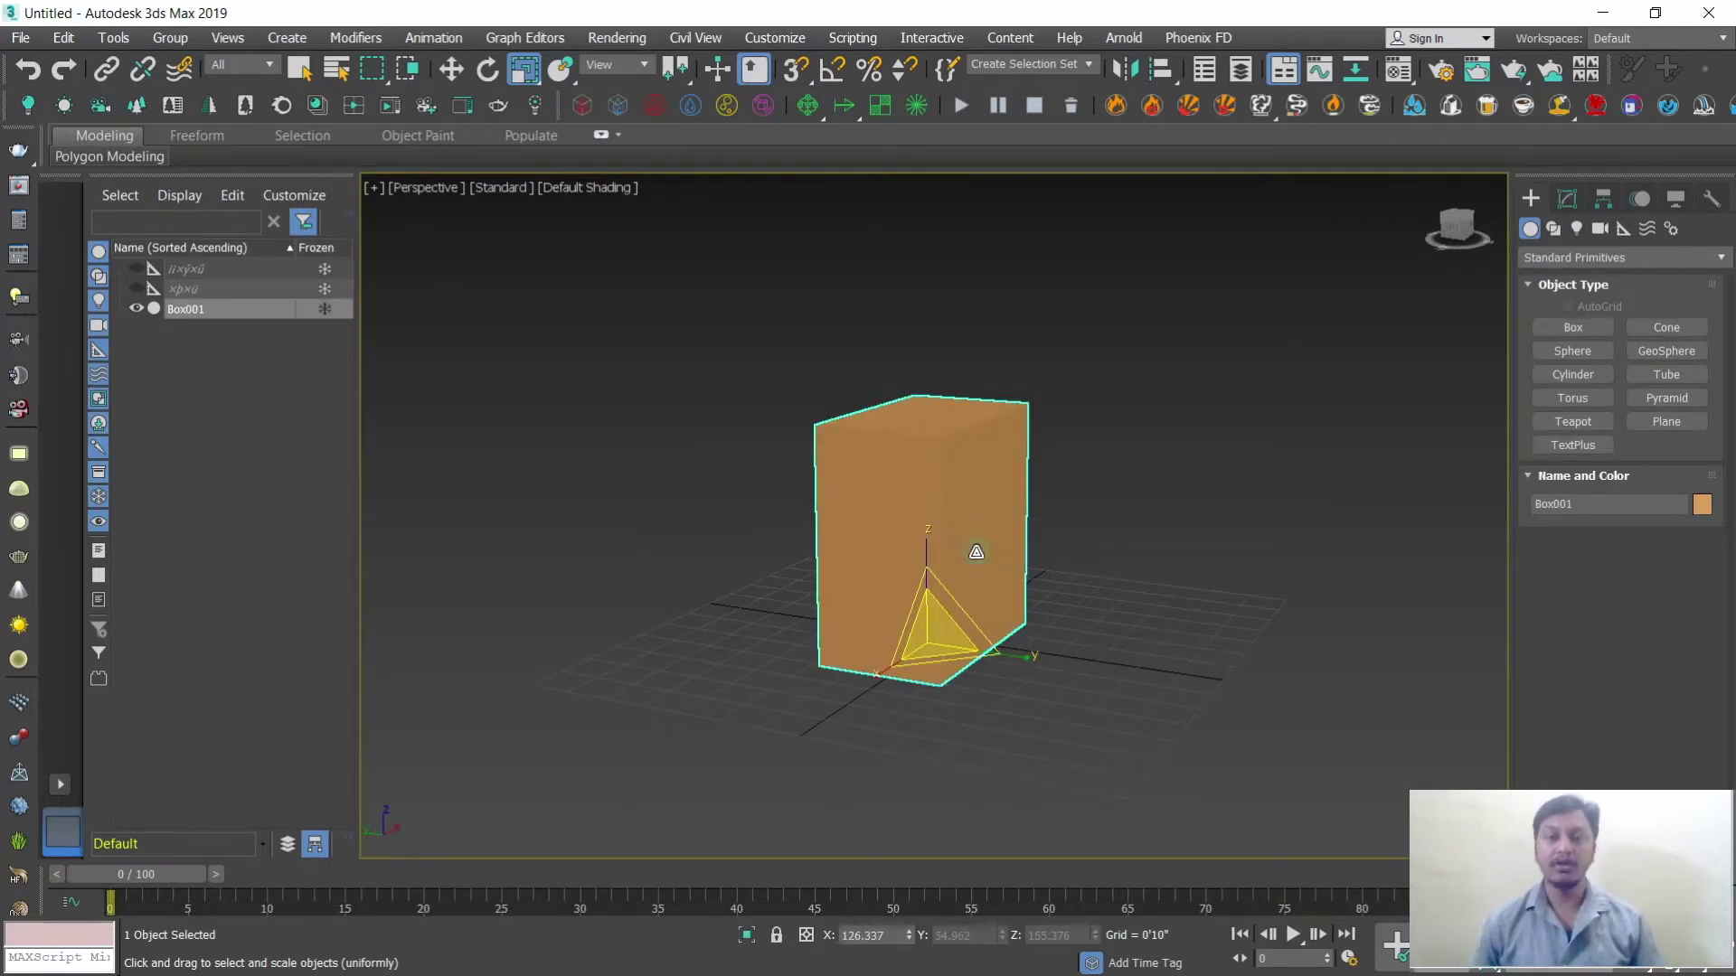
{"action": "key", "text": "Delete"}
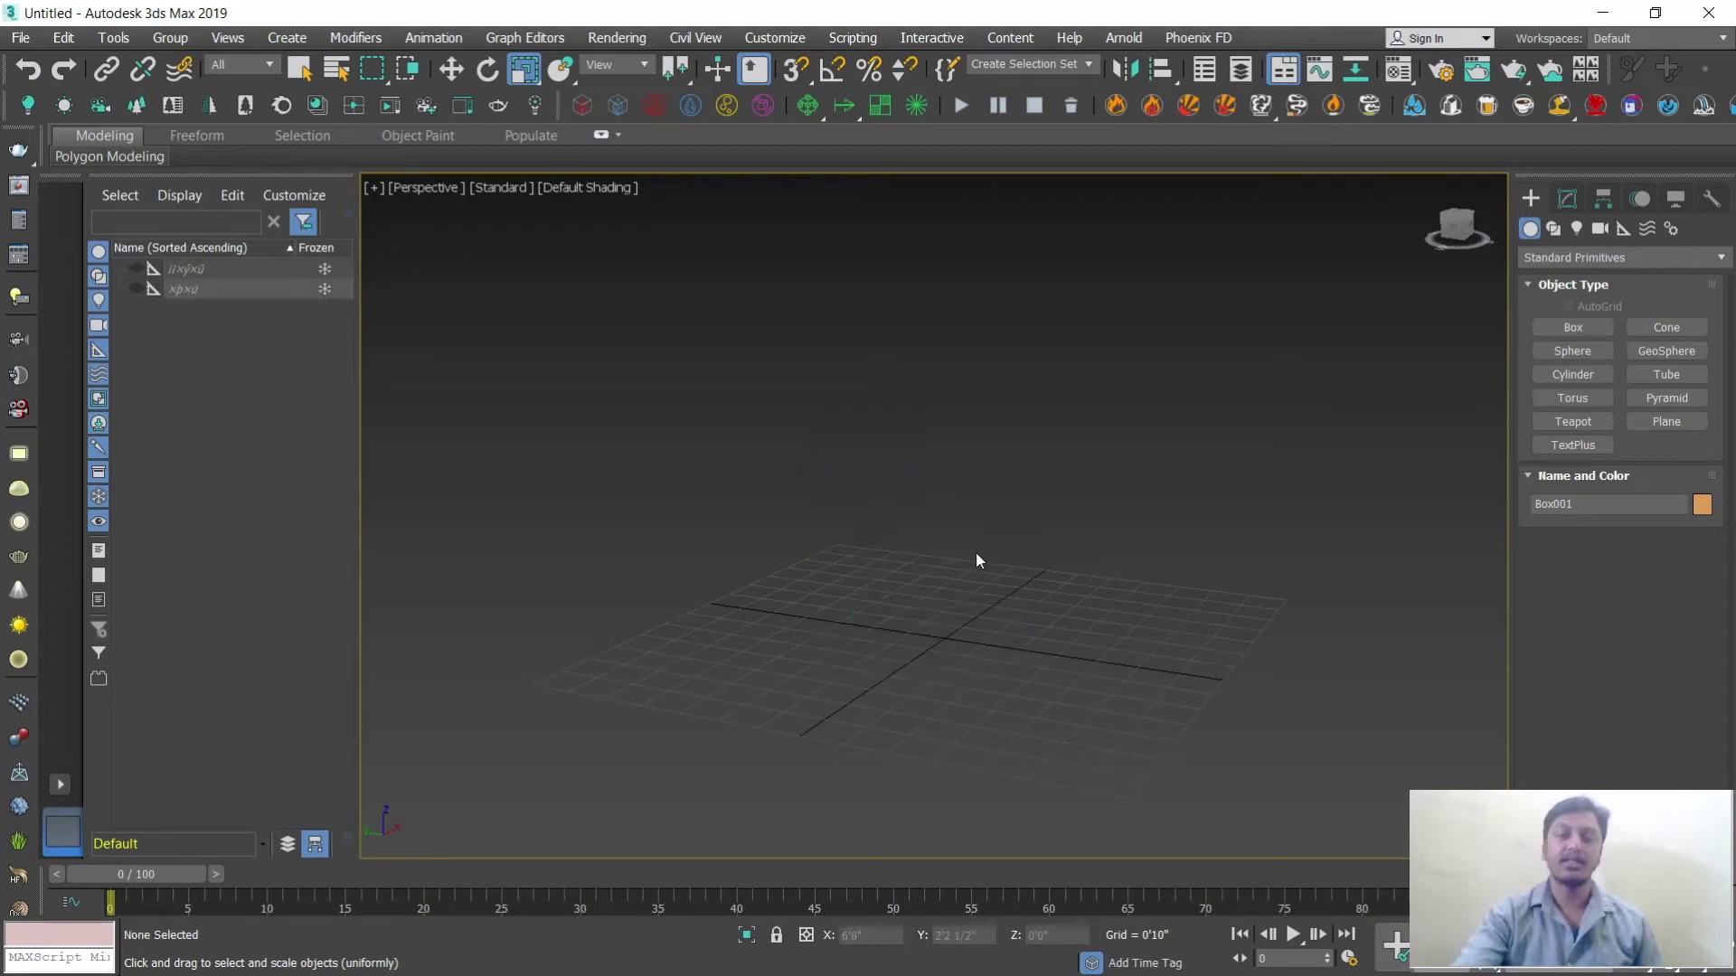
Step: Start a Box primitive and enter 10'0" for its length, width and height before drawing it
{"action": "left_click", "coordinate": [1591, 329]}
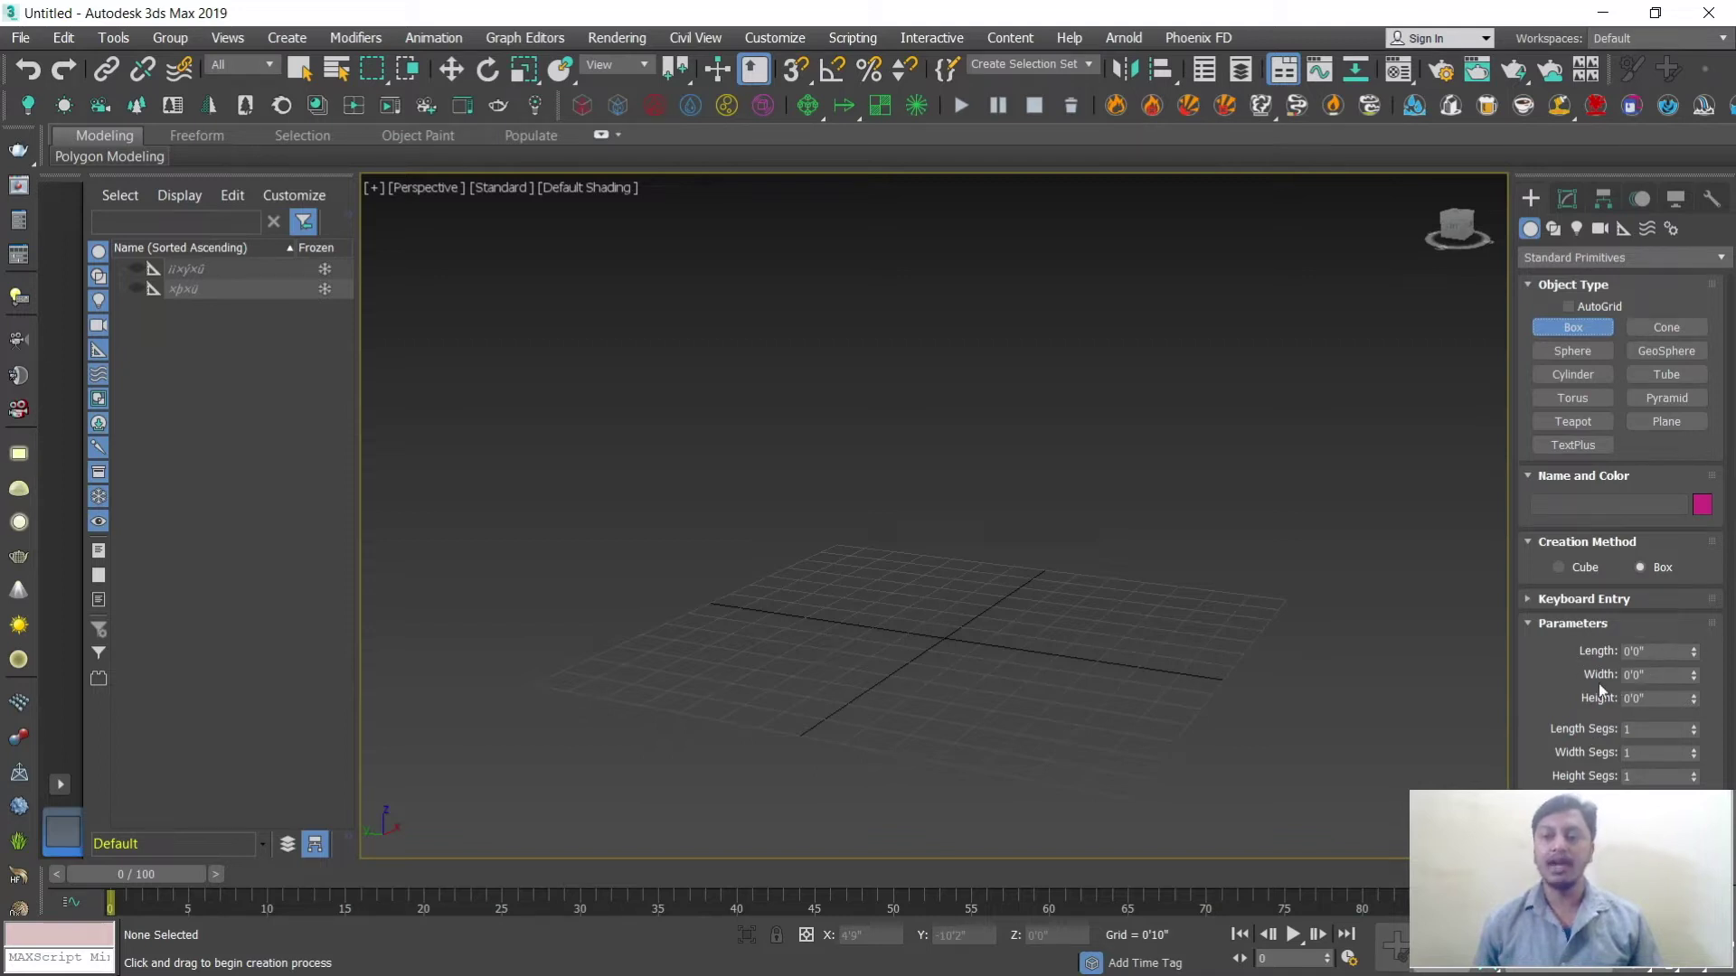
{"action": "double_click", "coordinate": [1653, 651]}
{"action": "type", "text": "10"}
{"action": "double_click", "coordinate": [1653, 676]}
{"action": "type", "text": "10"}
{"action": "double_click", "coordinate": [1648, 699]}
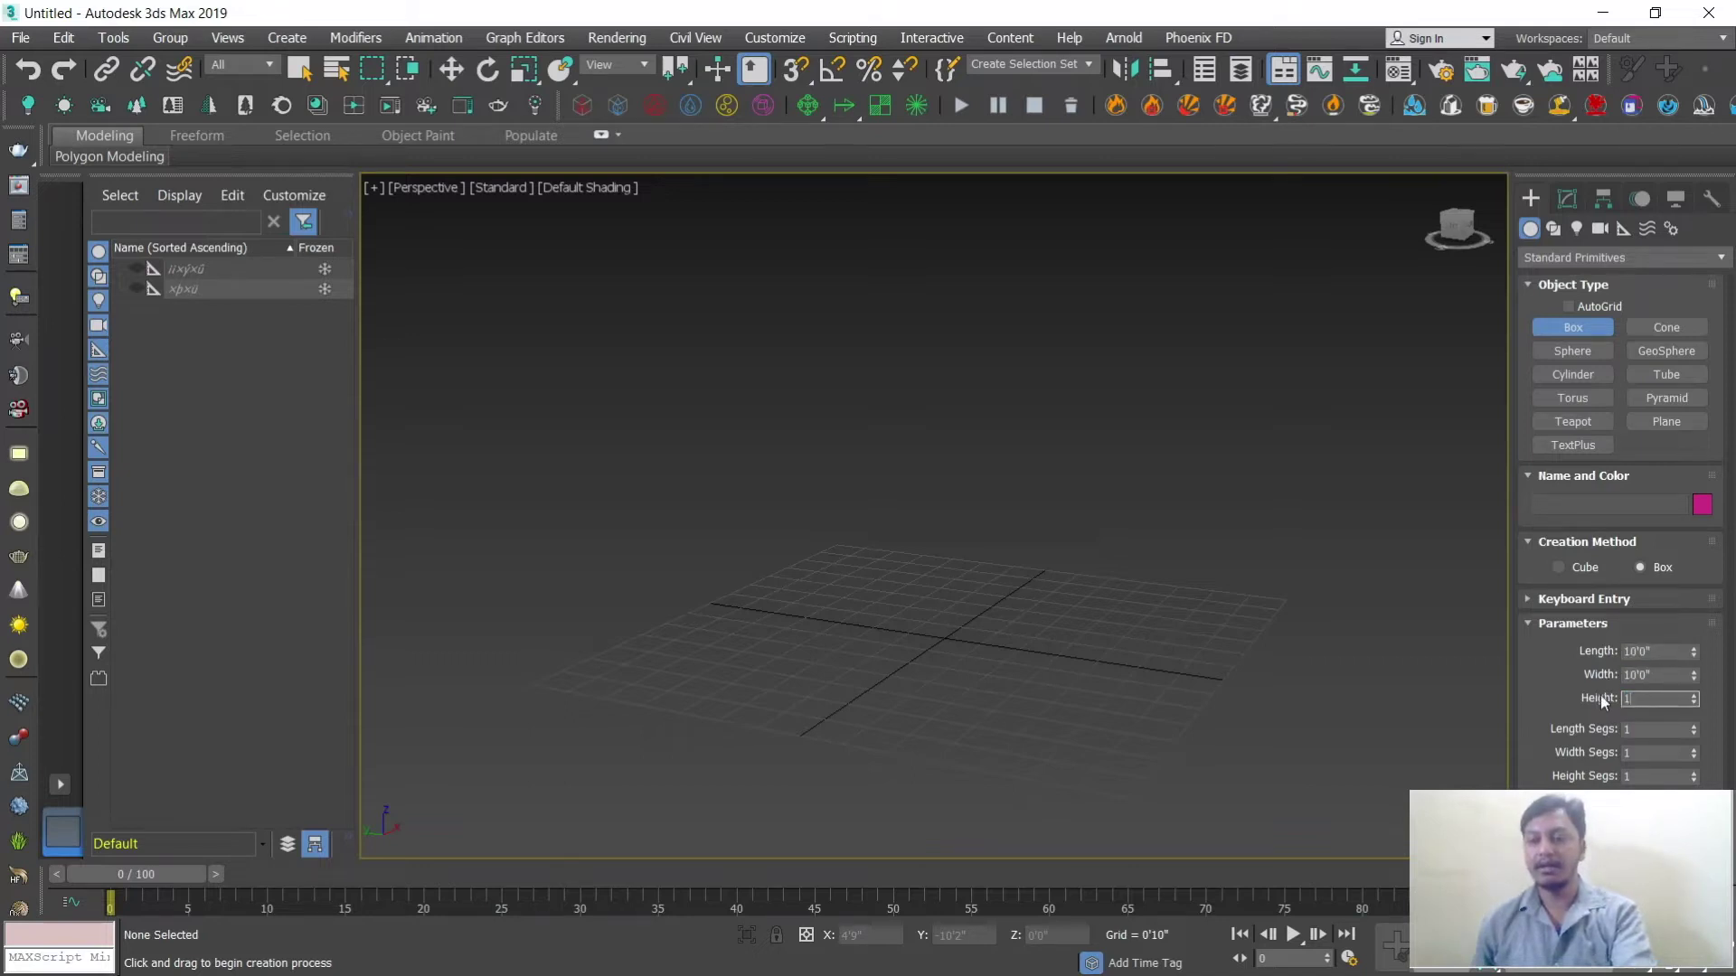
{"action": "key", "text": "Return"}
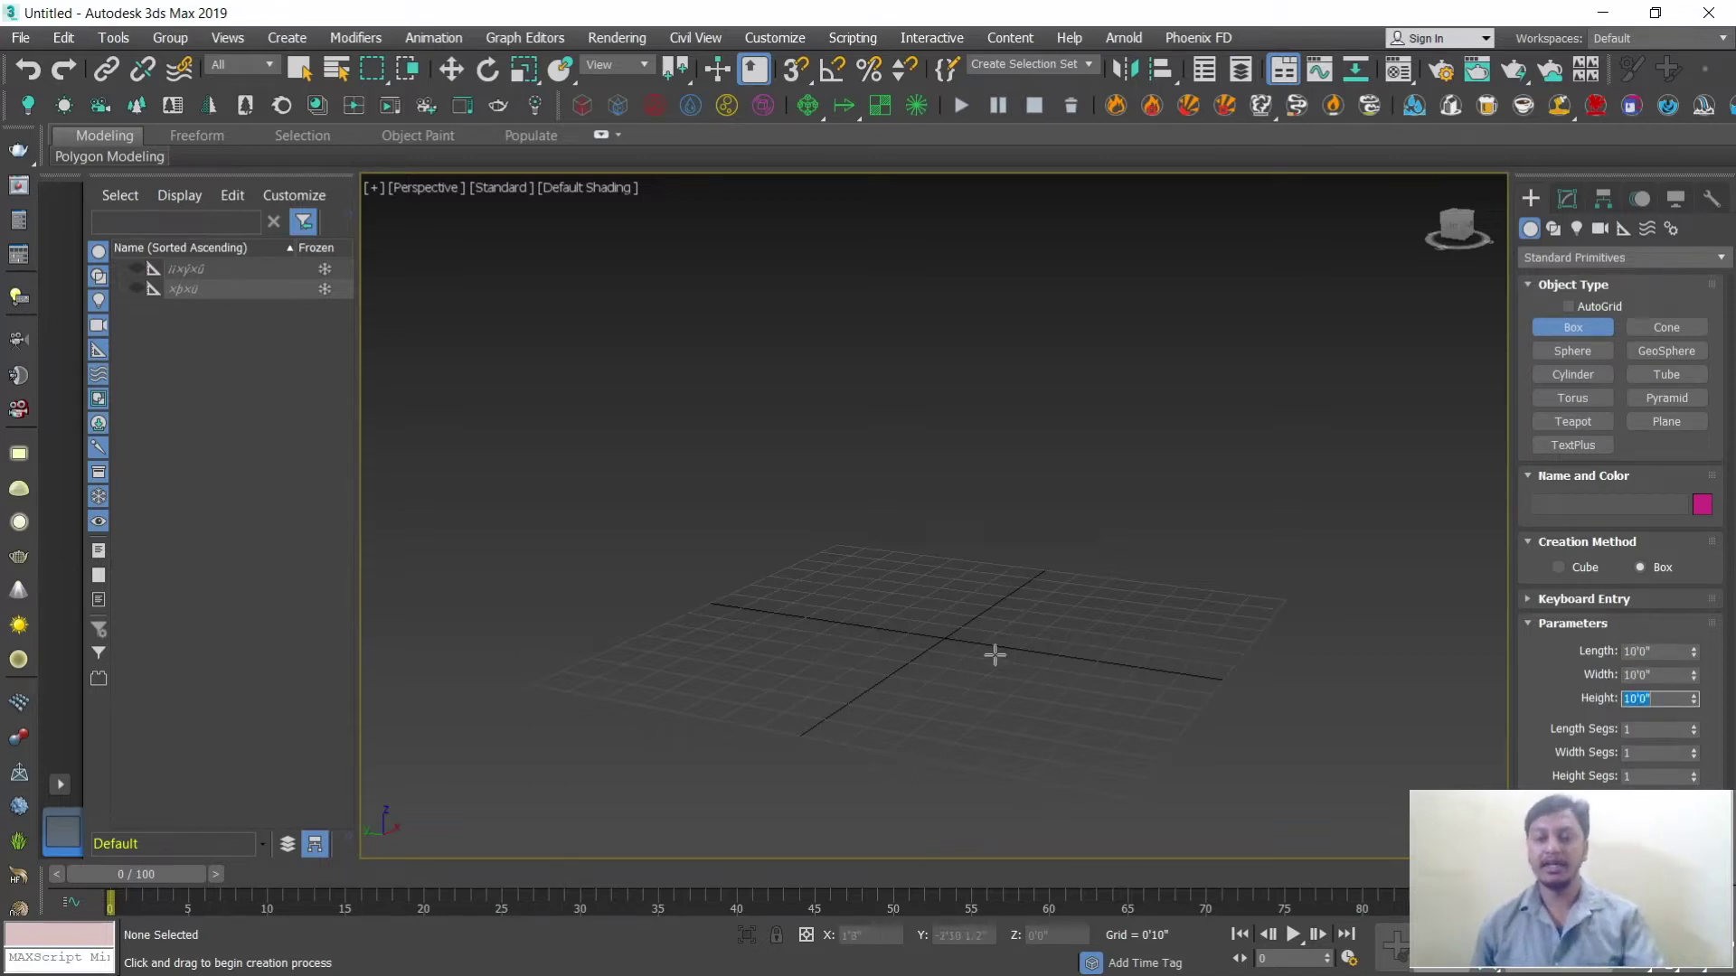
Step: Draw a box near the grid centre in the Perspective view and set its length, width and height to 5'0"
{"action": "left_click_drag", "start_coordinate": [936, 616], "coordinate": [983, 708]}
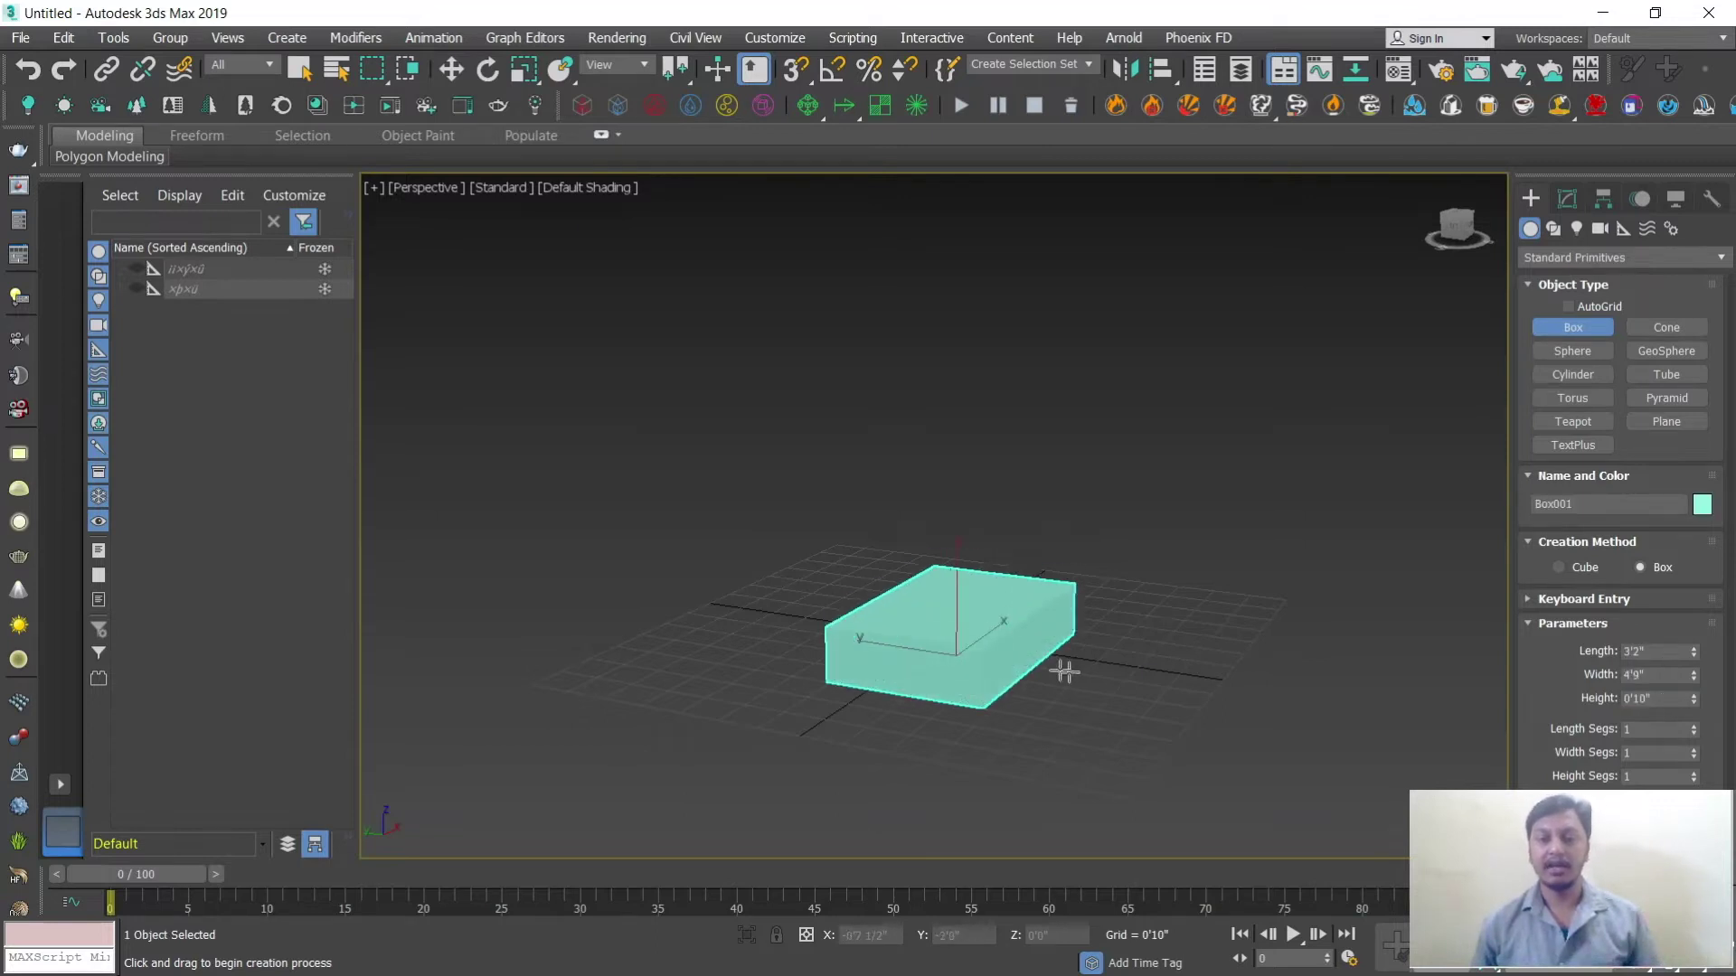
{"action": "left_click", "coordinate": [1022, 537]}
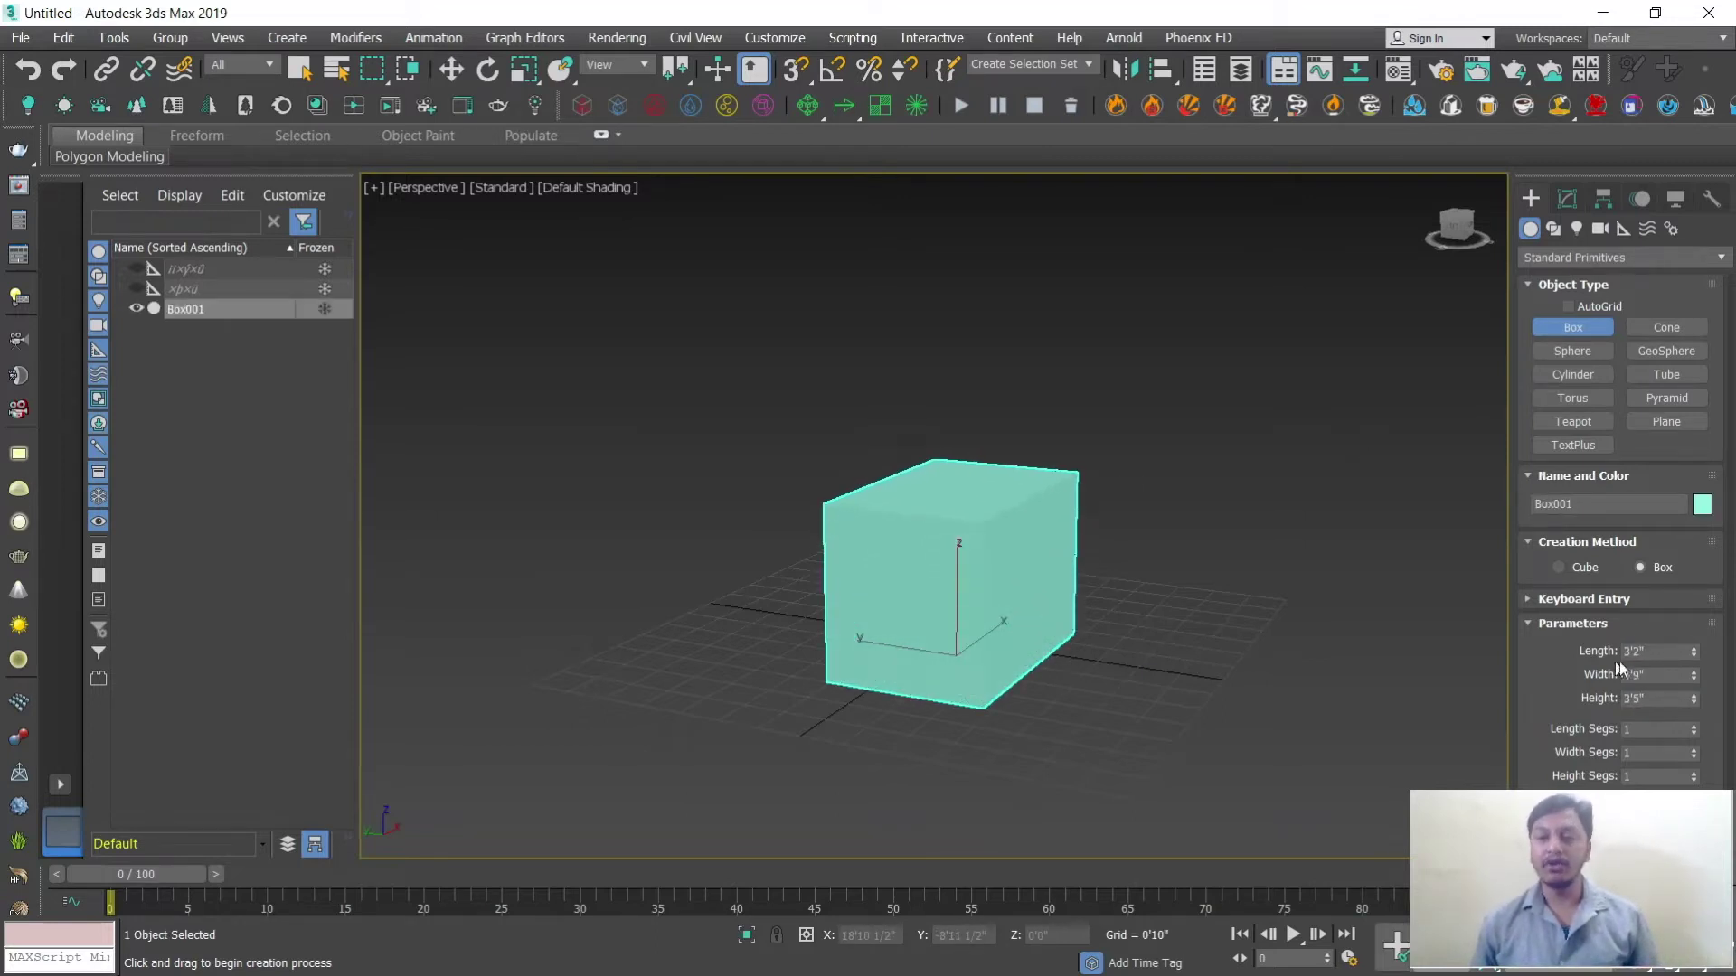
{"action": "type", "text": "5"}
{"action": "key", "text": "Tab"}
{"action": "type", "text": "5"}
{"action": "key", "text": "Tab"}
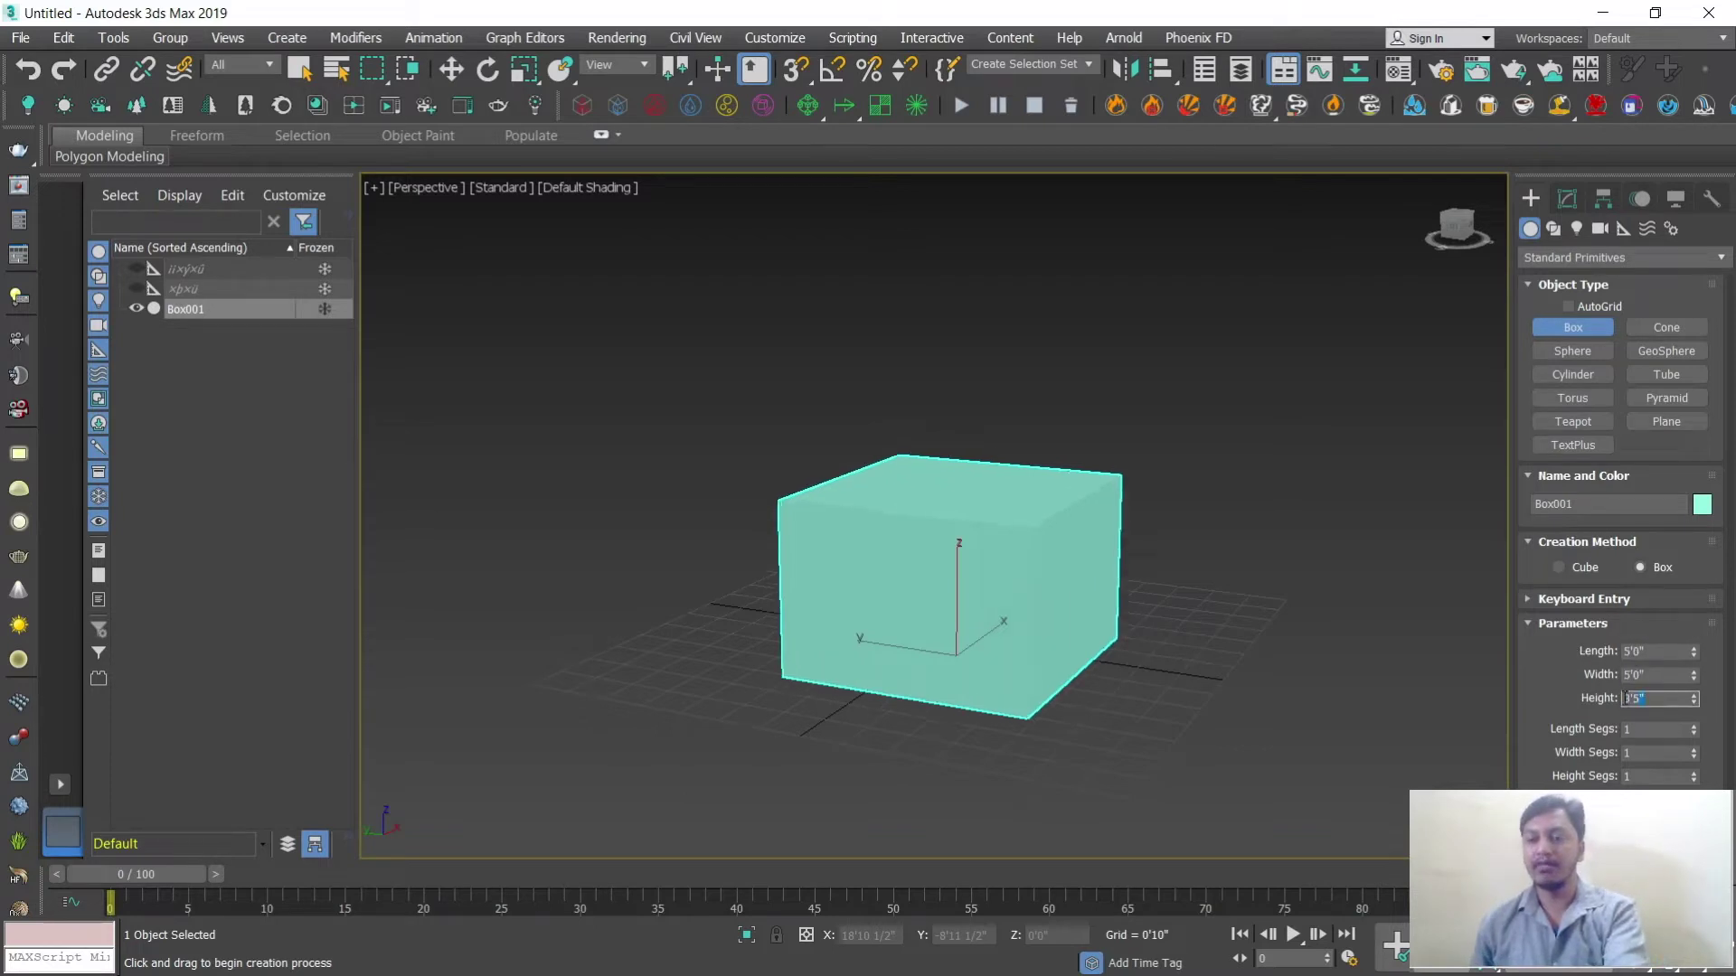
{"action": "type", "text": "5"}
{"action": "key", "text": "Return"}
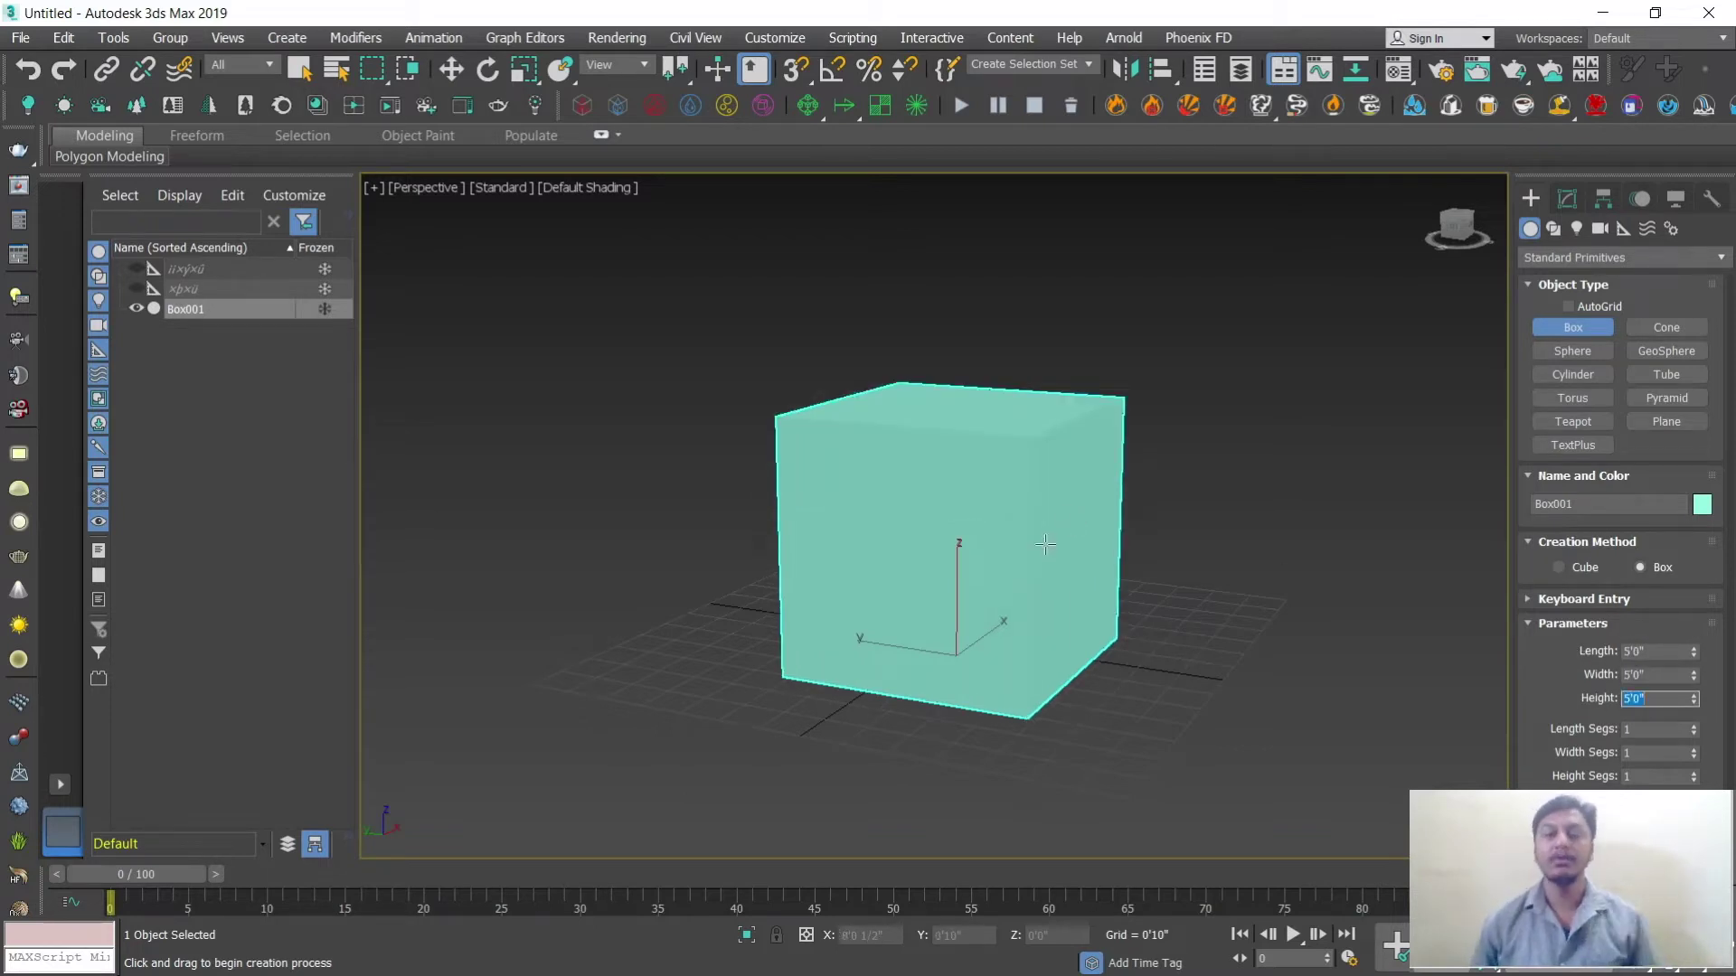
{"action": "scroll", "coordinate": [1109, 551], "scroll_direction": "up", "scroll_amount": 3}
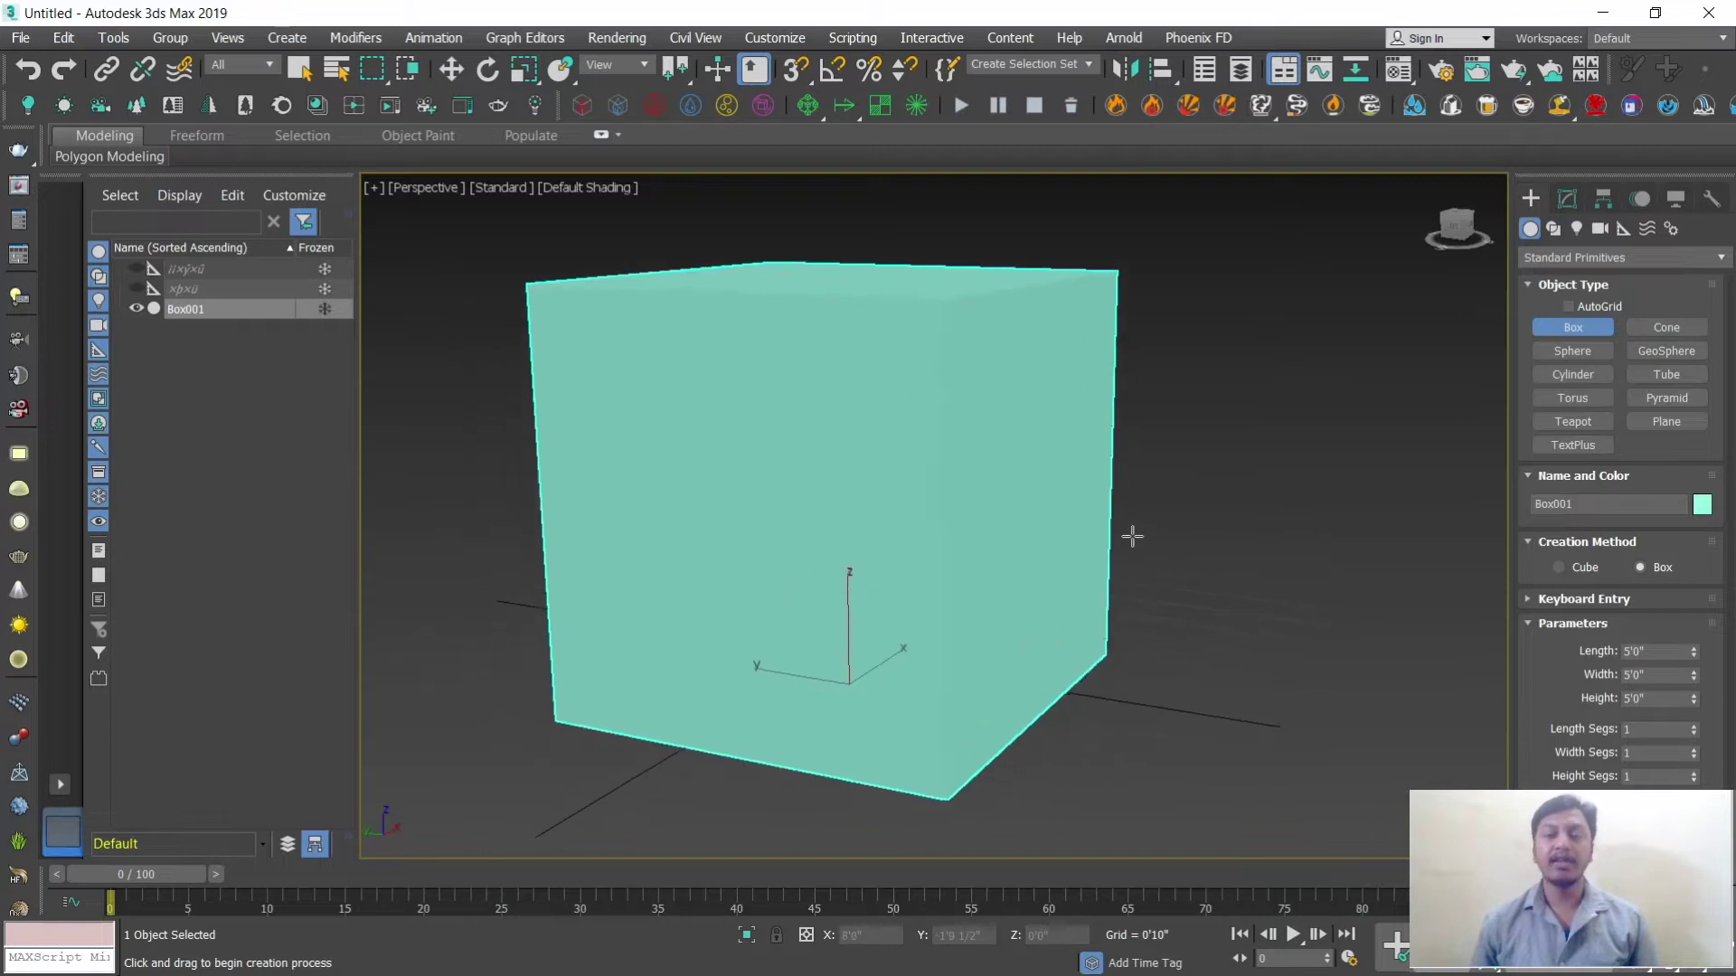
{"action": "scroll", "coordinate": [1131, 534], "scroll_direction": "down", "scroll_amount": 3}
{"action": "middle_click_drag", "start_coordinate": [1074, 543], "coordinate": [1014, 567]}
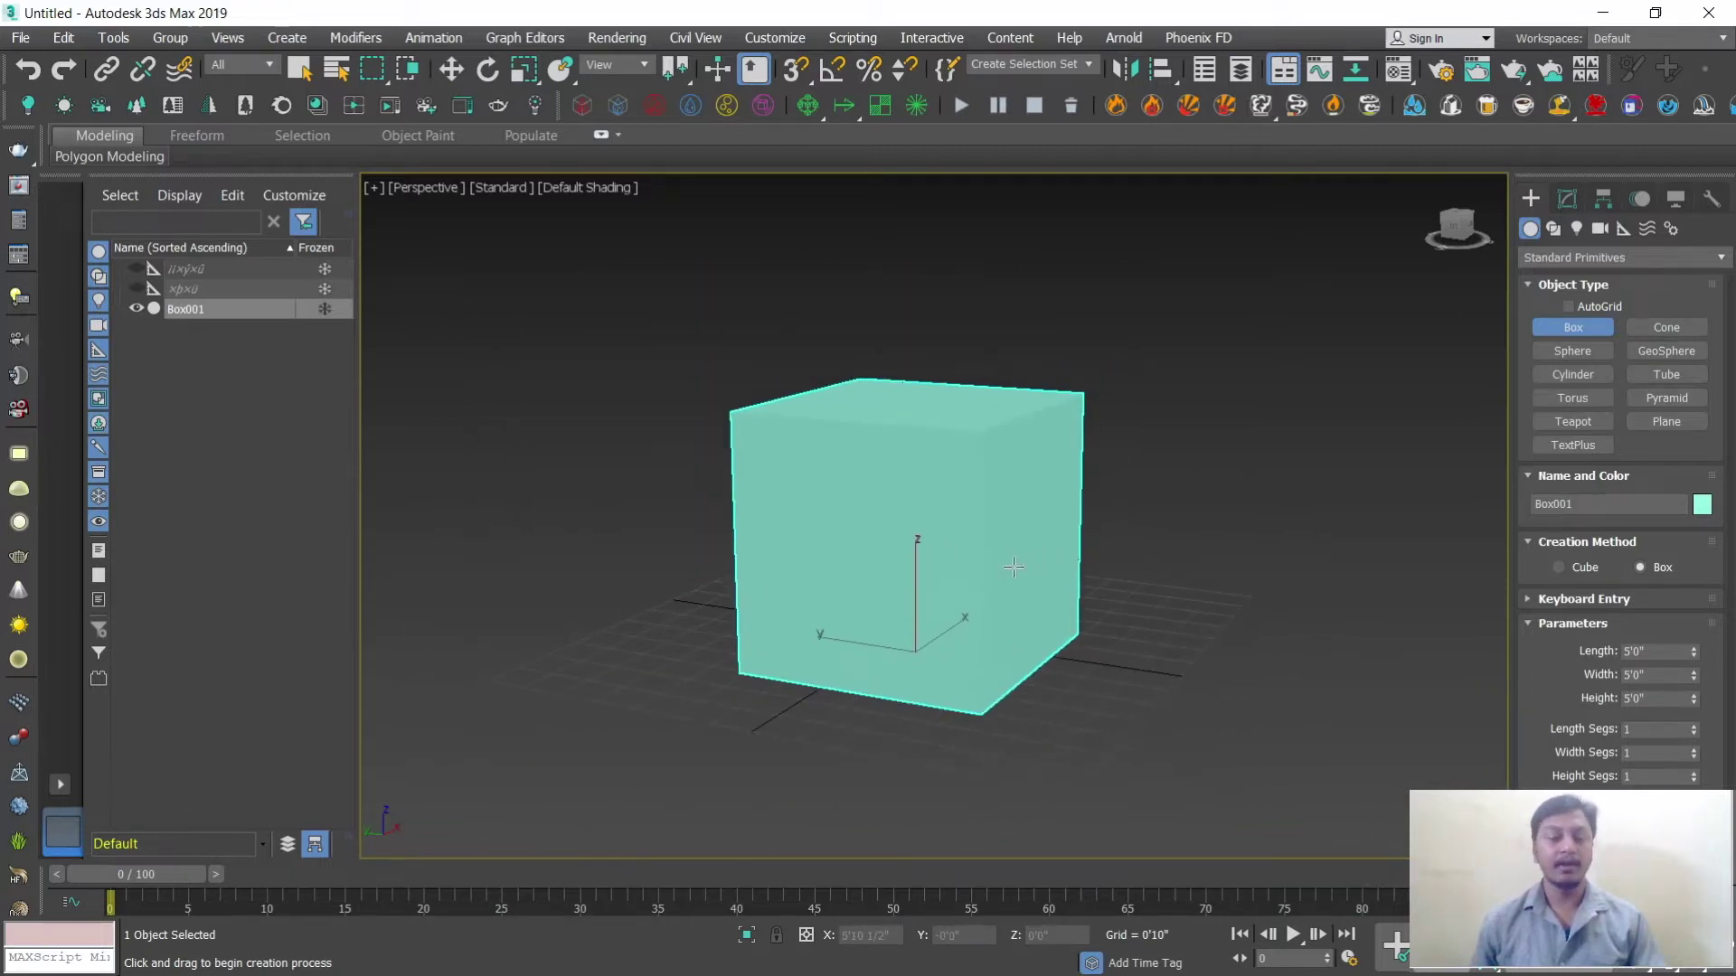
Step: Replace the box with a sphere near the grid centre and adjust its radius to about 2'9 1/2"
{"action": "key", "text": "w"}
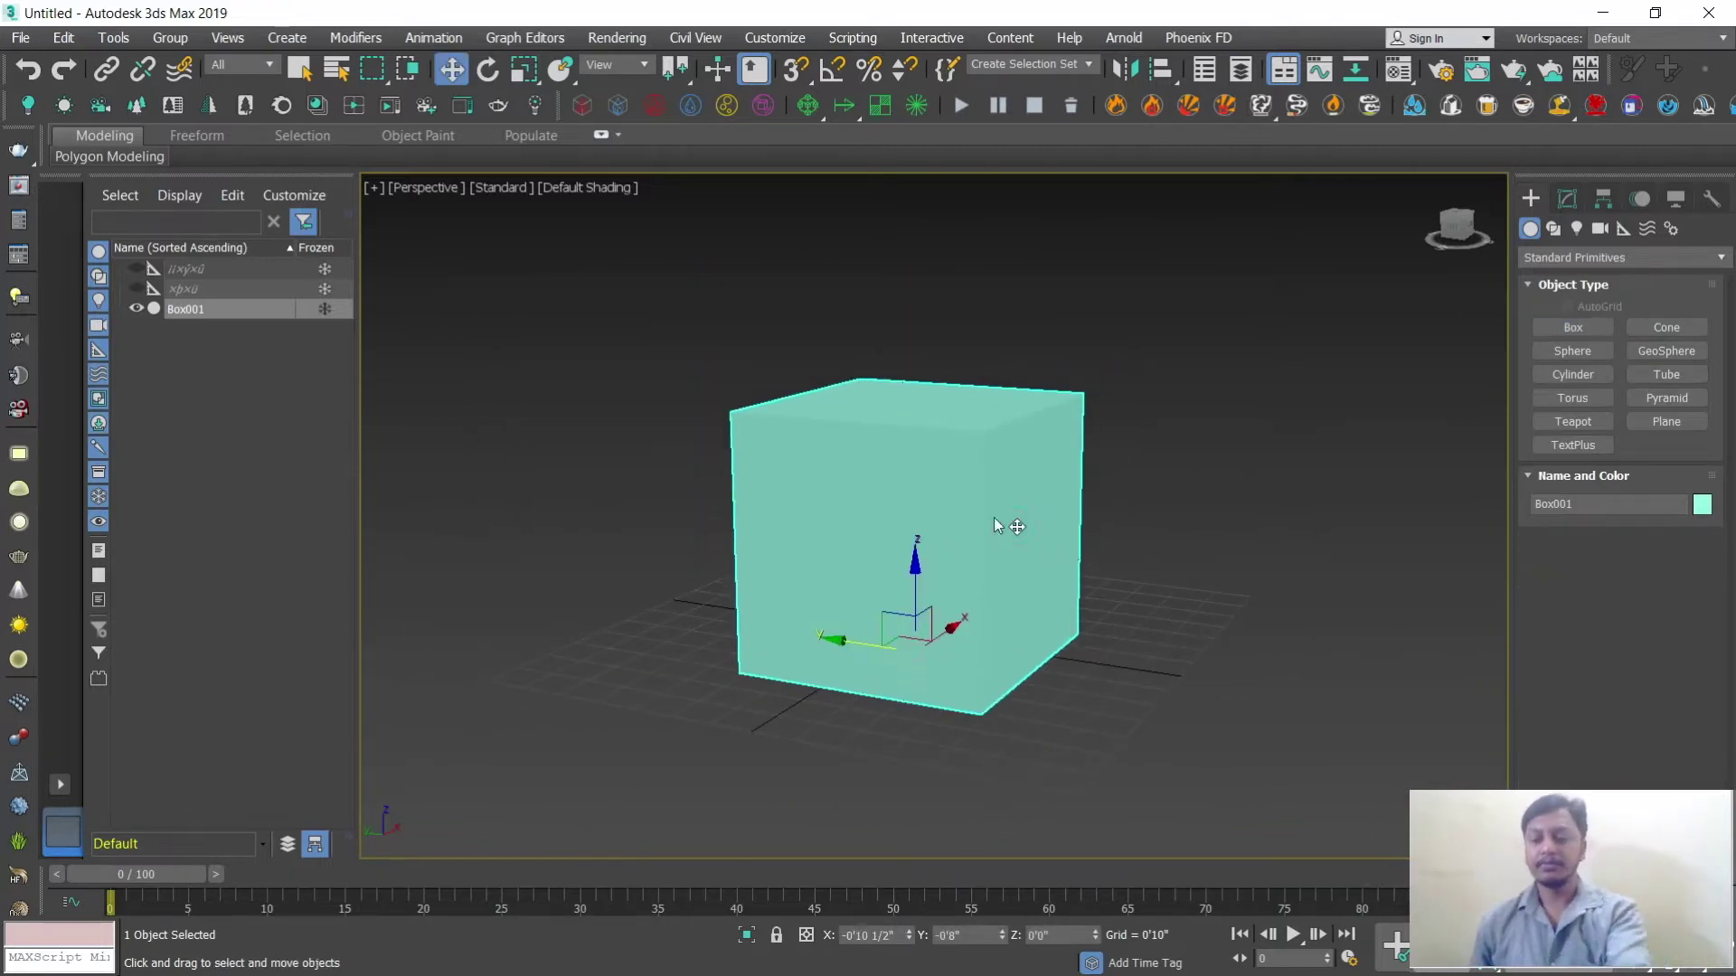
{"action": "key", "text": "Delete"}
{"action": "left_click", "coordinate": [1573, 351]}
{"action": "left_click_drag", "start_coordinate": [913, 629], "coordinate": [1019, 633]}
{"action": "middle_click_drag", "start_coordinate": [1020, 633], "coordinate": [948, 563]}
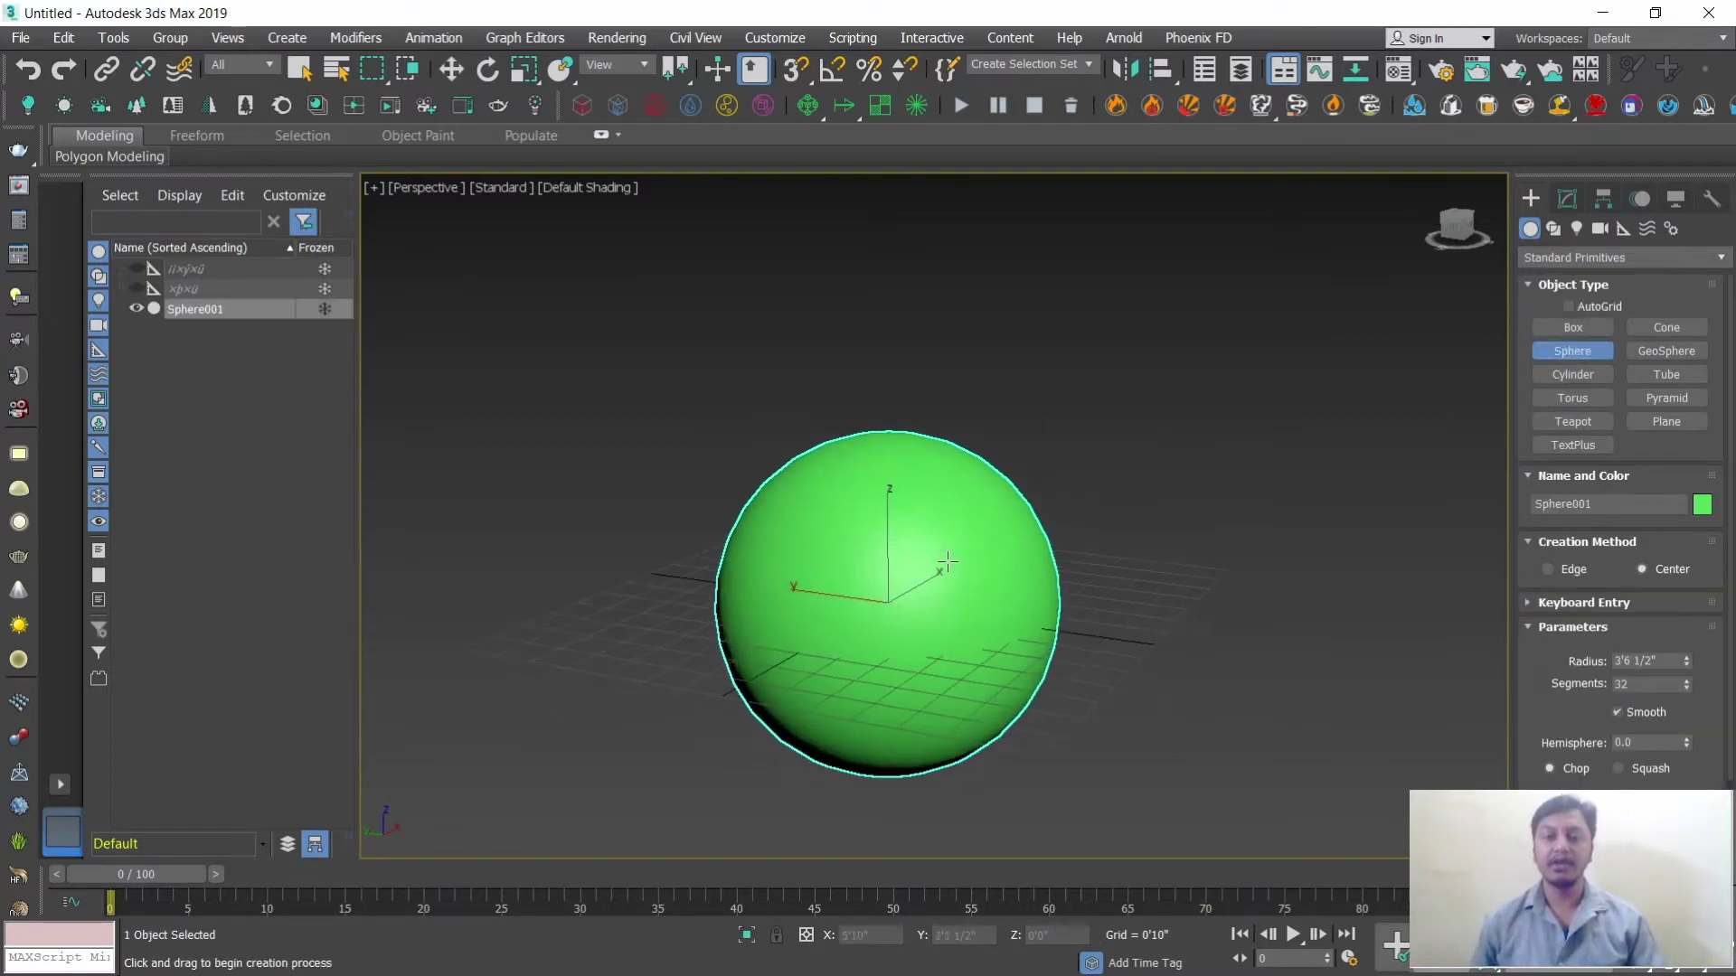
{"action": "mouse_move", "coordinate": [1685, 657]}
{"action": "left_mouse_down"}
{"action": "mouse_move", "coordinate": [1687, 633]}
{"action": "mouse_move", "coordinate": [1687, 689]}
{"action": "left_mouse_up"}
Step: Create a pointed cone beside the sphere, about 1'8" in base radius, 0'0" in top radius and 4'9" high
{"action": "middle_click_drag", "start_coordinate": [1087, 626], "coordinate": [974, 622]}
{"action": "scroll", "coordinate": [944, 581], "scroll_direction": "down", "scroll_amount": 3}
{"action": "scroll", "coordinate": [954, 613], "scroll_direction": "up", "scroll_amount": 3}
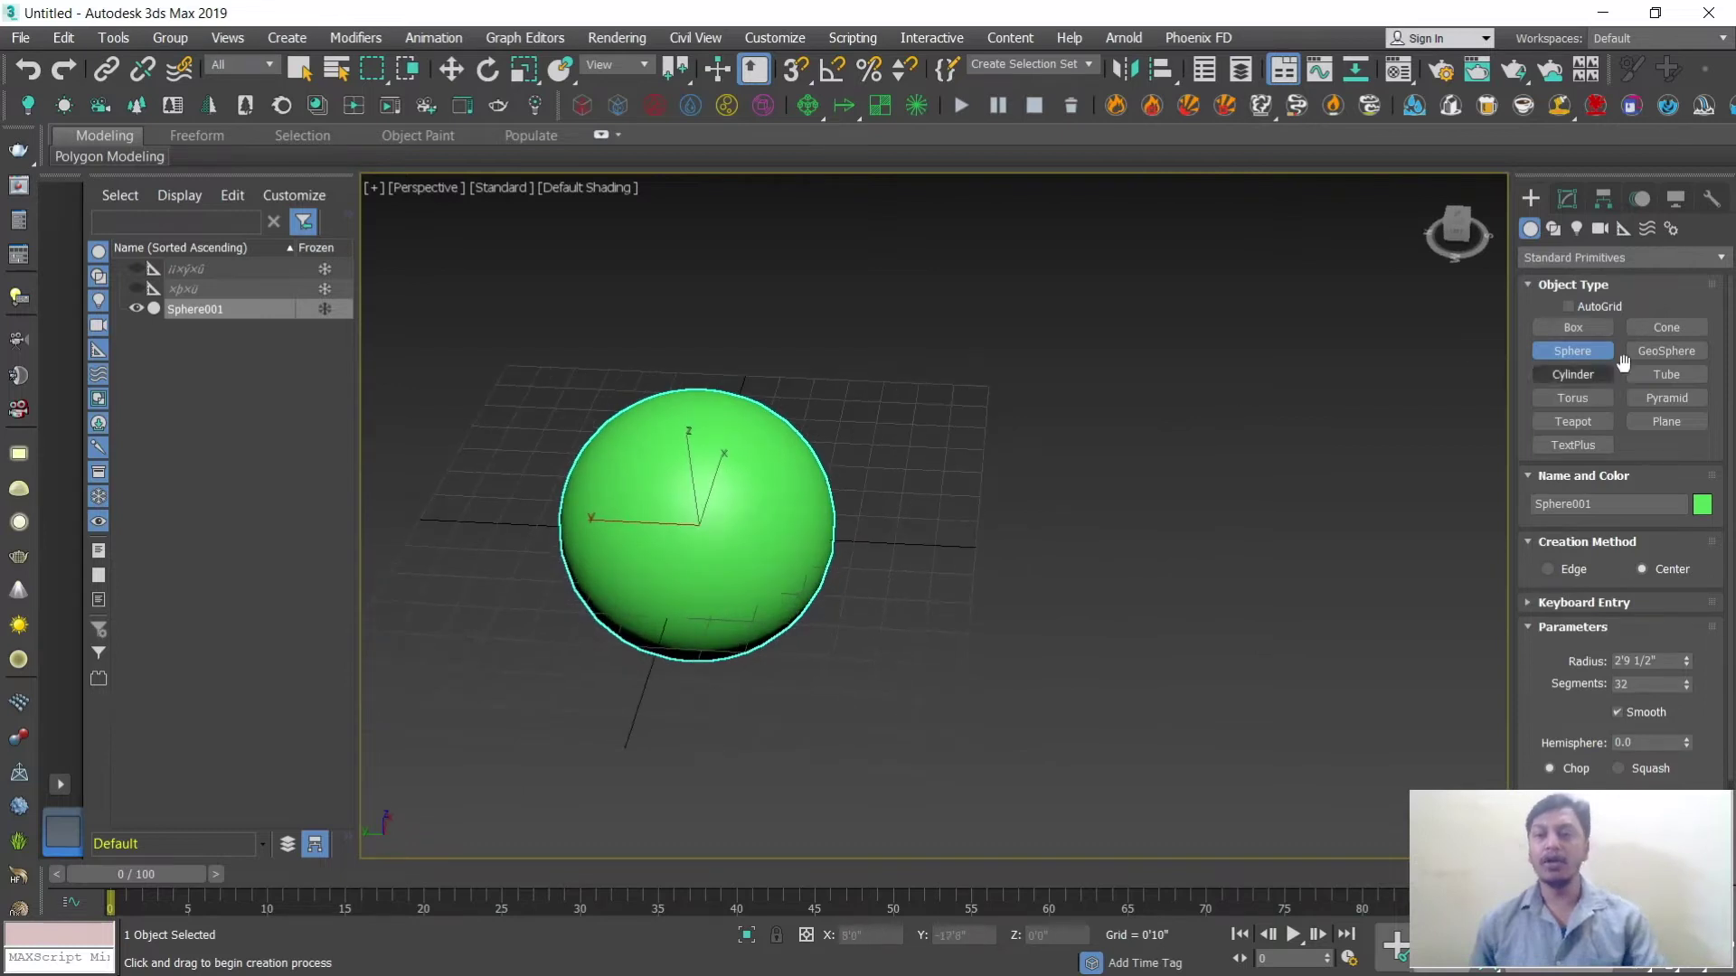
{"action": "left_click", "coordinate": [1667, 327]}
{"action": "left_click_drag", "start_coordinate": [1137, 527], "coordinate": [1216, 553]}
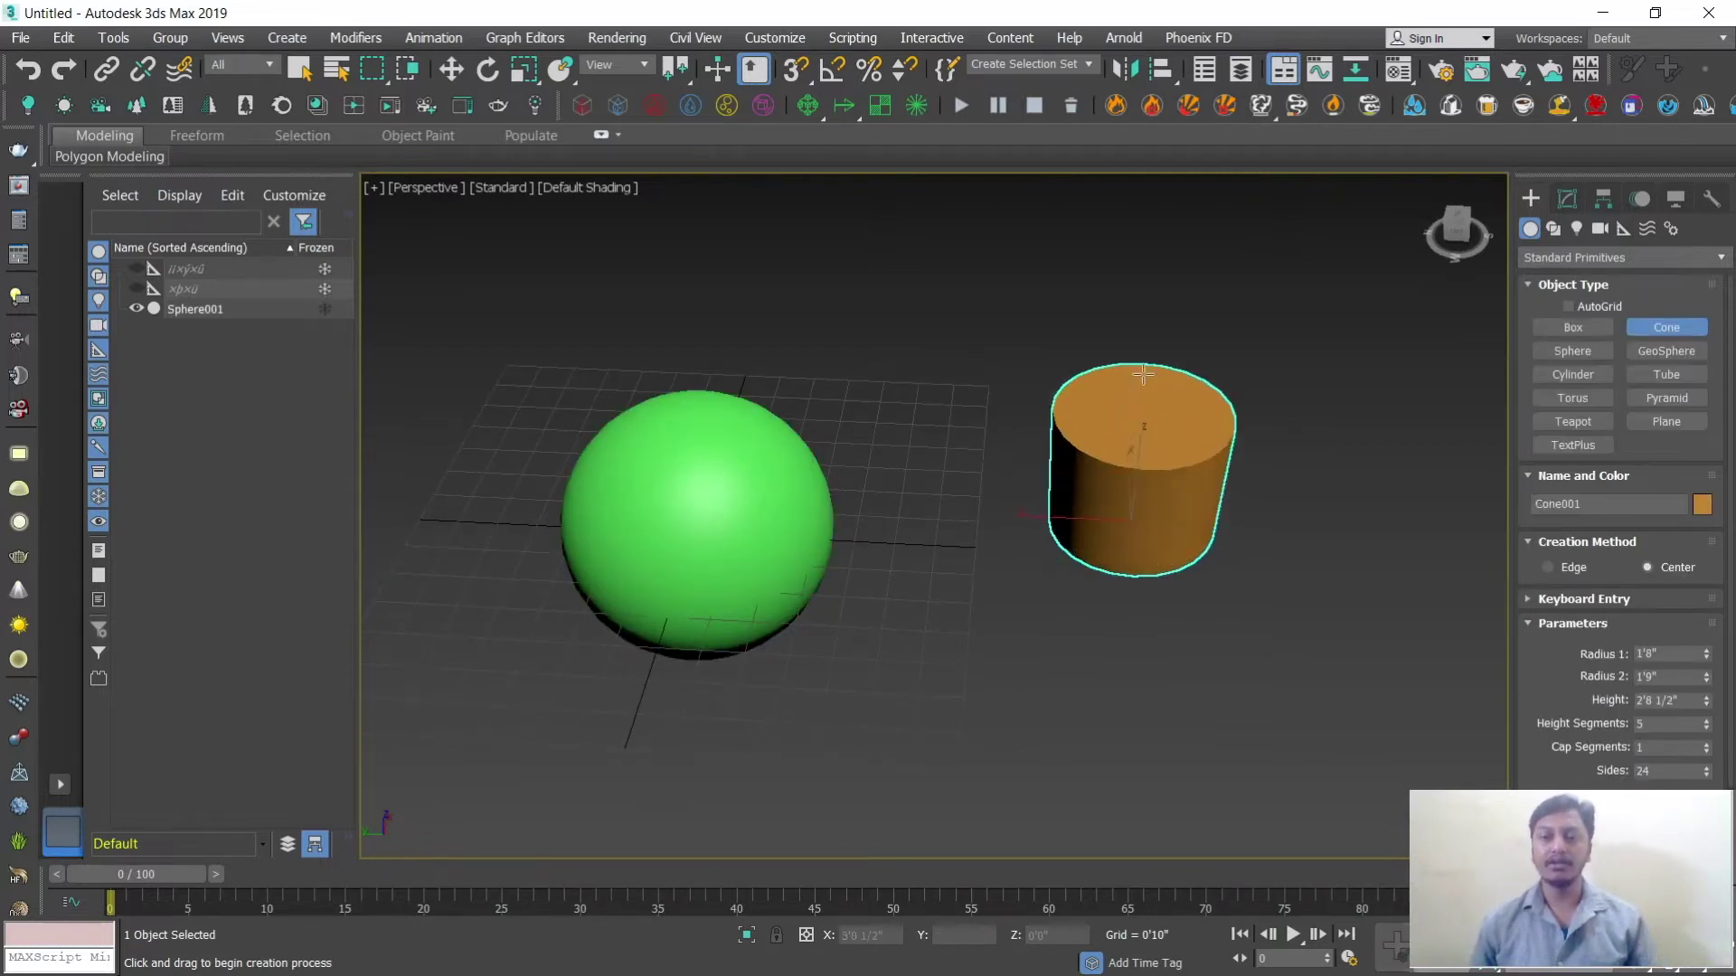
{"action": "left_click", "coordinate": [1141, 333]}
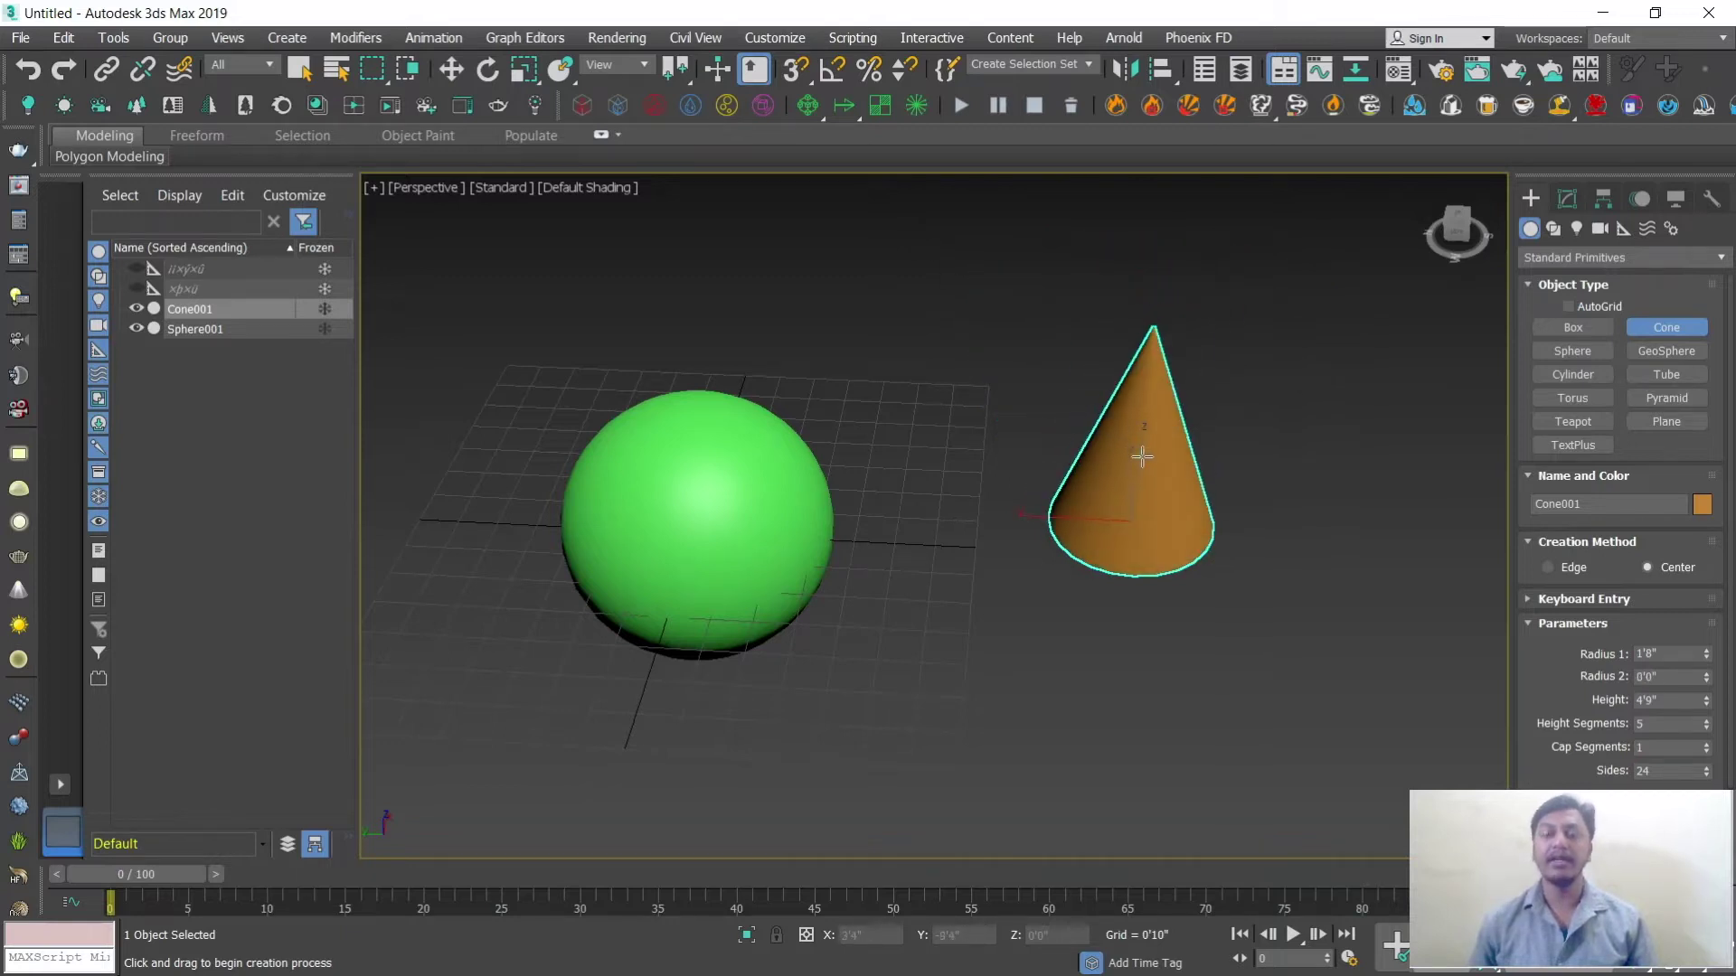
Step: Create a cylinder in front of the cone, about 1'11" in radius and 4'7 1/2" high
{"action": "middle_click_drag", "start_coordinate": [1192, 458], "coordinate": [1130, 450]}
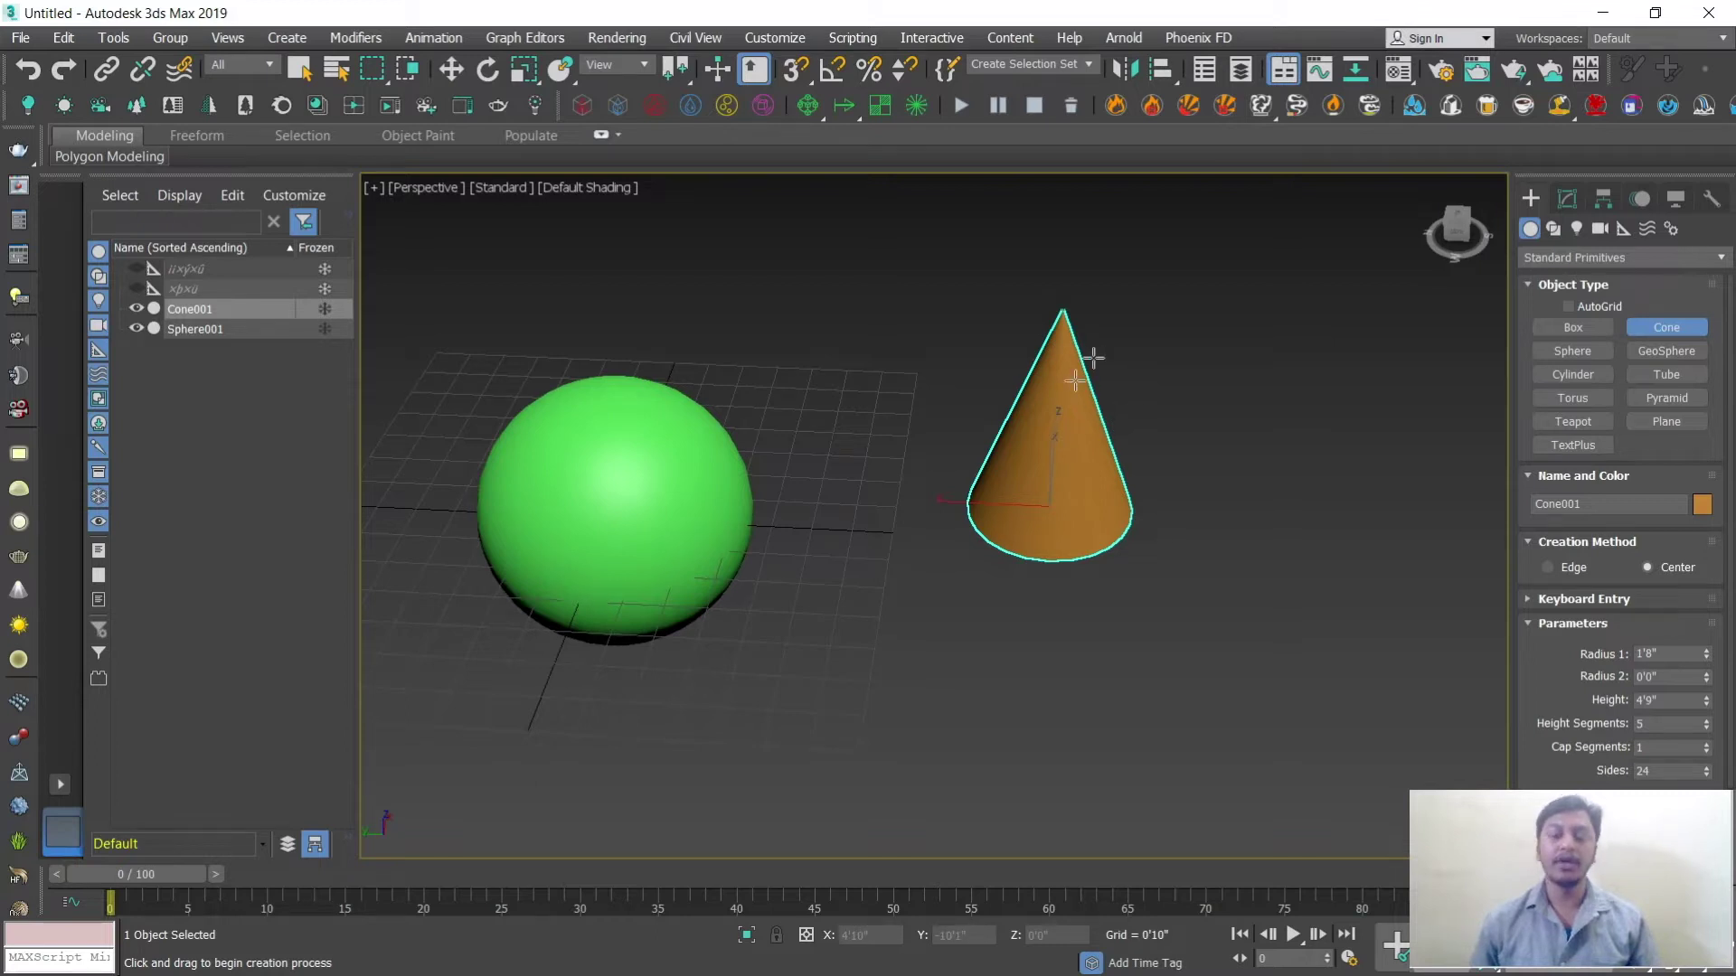
{"action": "left_click", "coordinate": [1573, 375]}
{"action": "left_click_drag", "start_coordinate": [1023, 671], "coordinate": [1095, 737]}
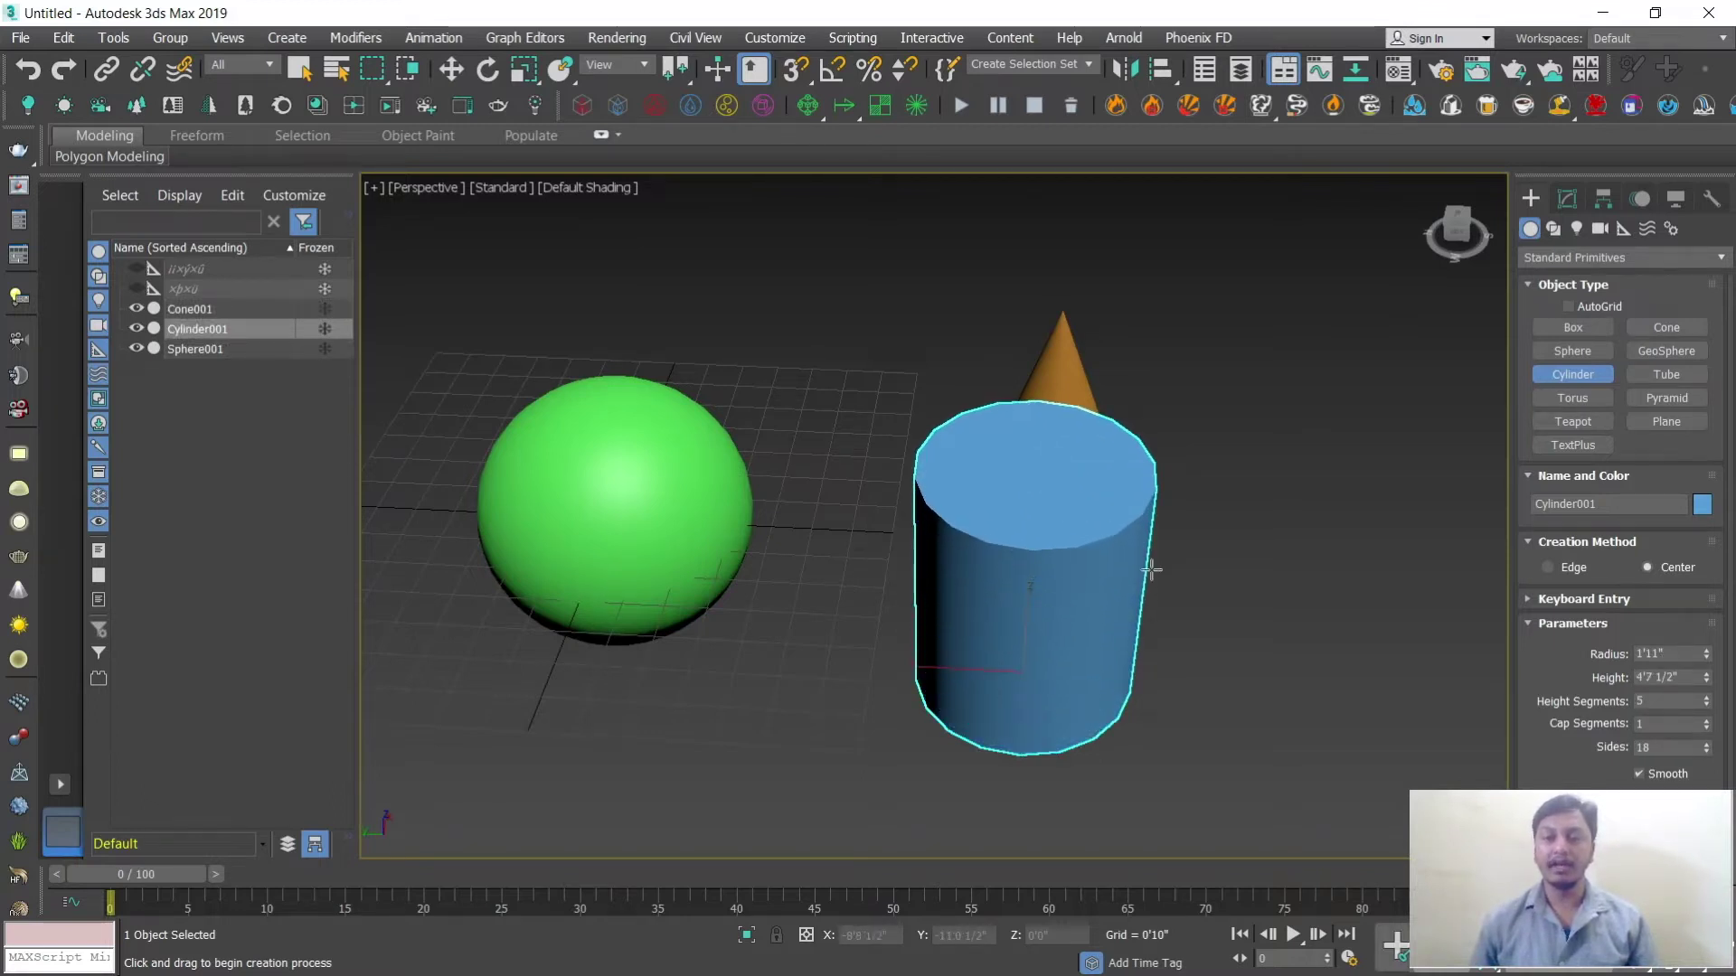
Step: Create a tube beside the cone with radii of about 4'0 1/2" and 2'11" and a height of about 1'9"
{"action": "middle_click_drag", "start_coordinate": [1216, 652], "coordinate": [1040, 596], "text": "alt"}
{"action": "left_click", "coordinate": [1666, 376]}
{"action": "middle_click_drag", "start_coordinate": [1151, 574], "coordinate": [687, 565]}
{"action": "left_click_drag", "start_coordinate": [1126, 541], "coordinate": [1190, 599]}
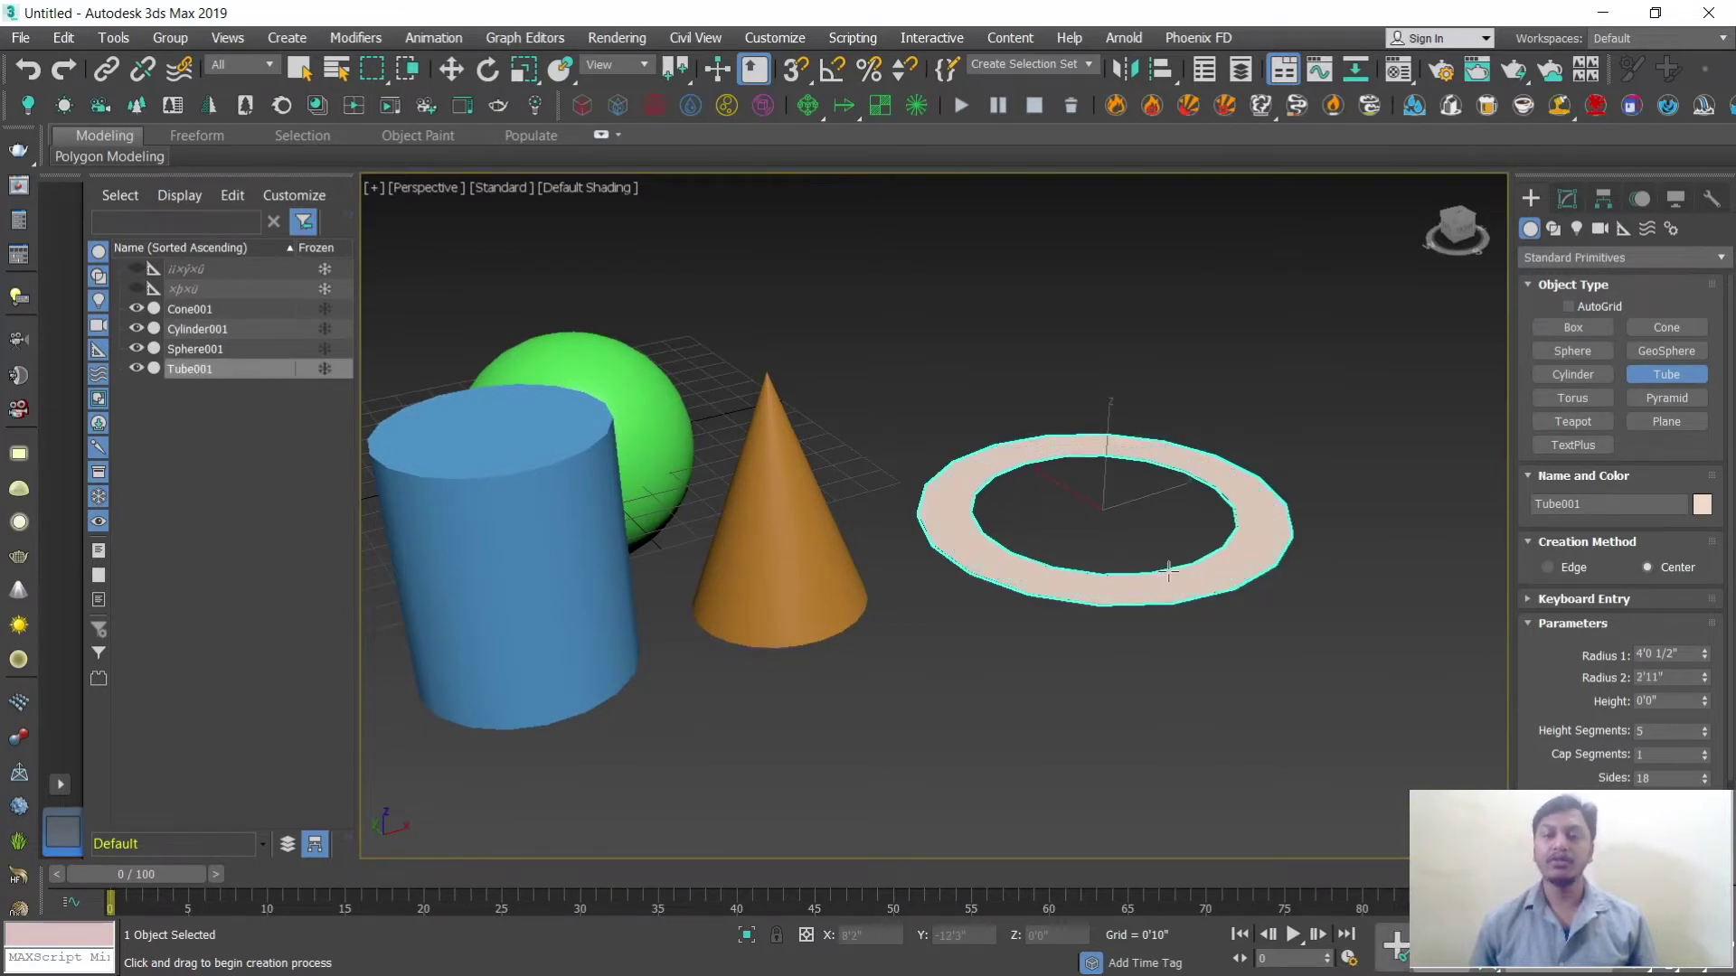
{"action": "left_click", "coordinate": [1168, 570]}
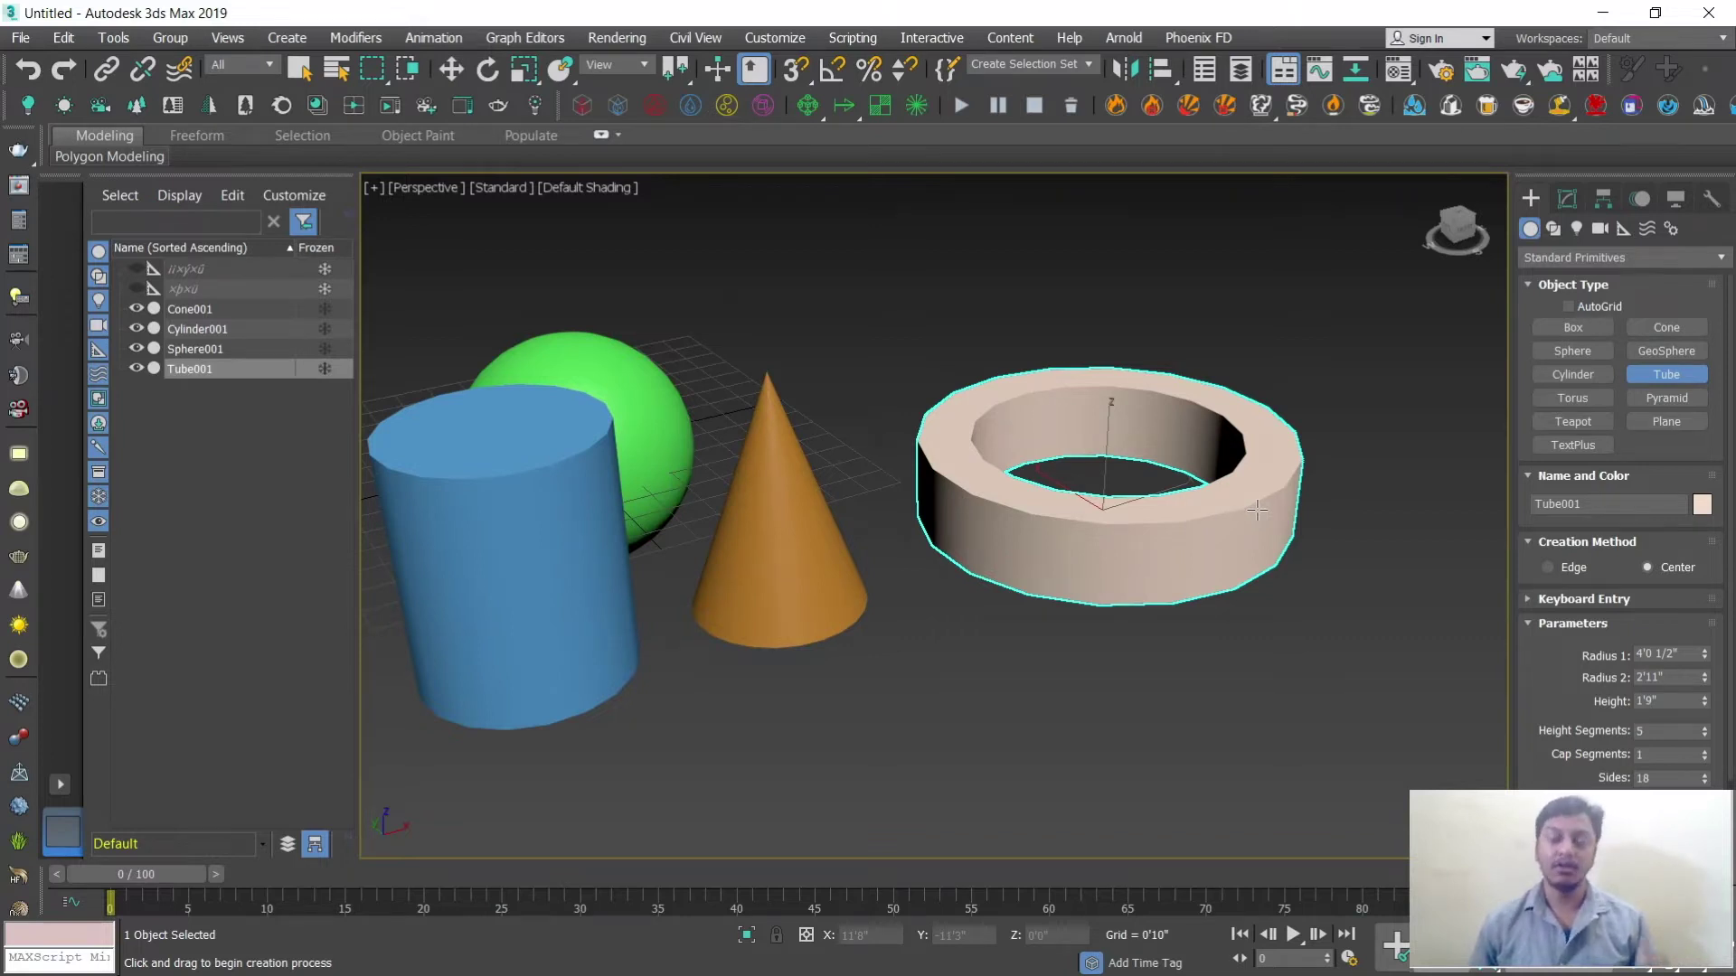
Step: Create a torus beside the tube with Radius 1 about 4'4" and Radius 2 about 0'10 1/2"
{"action": "scroll", "coordinate": [1257, 511], "scroll_direction": "down", "scroll_amount": 3}
{"action": "middle_click_drag", "start_coordinate": [1247, 576], "coordinate": [1129, 553]}
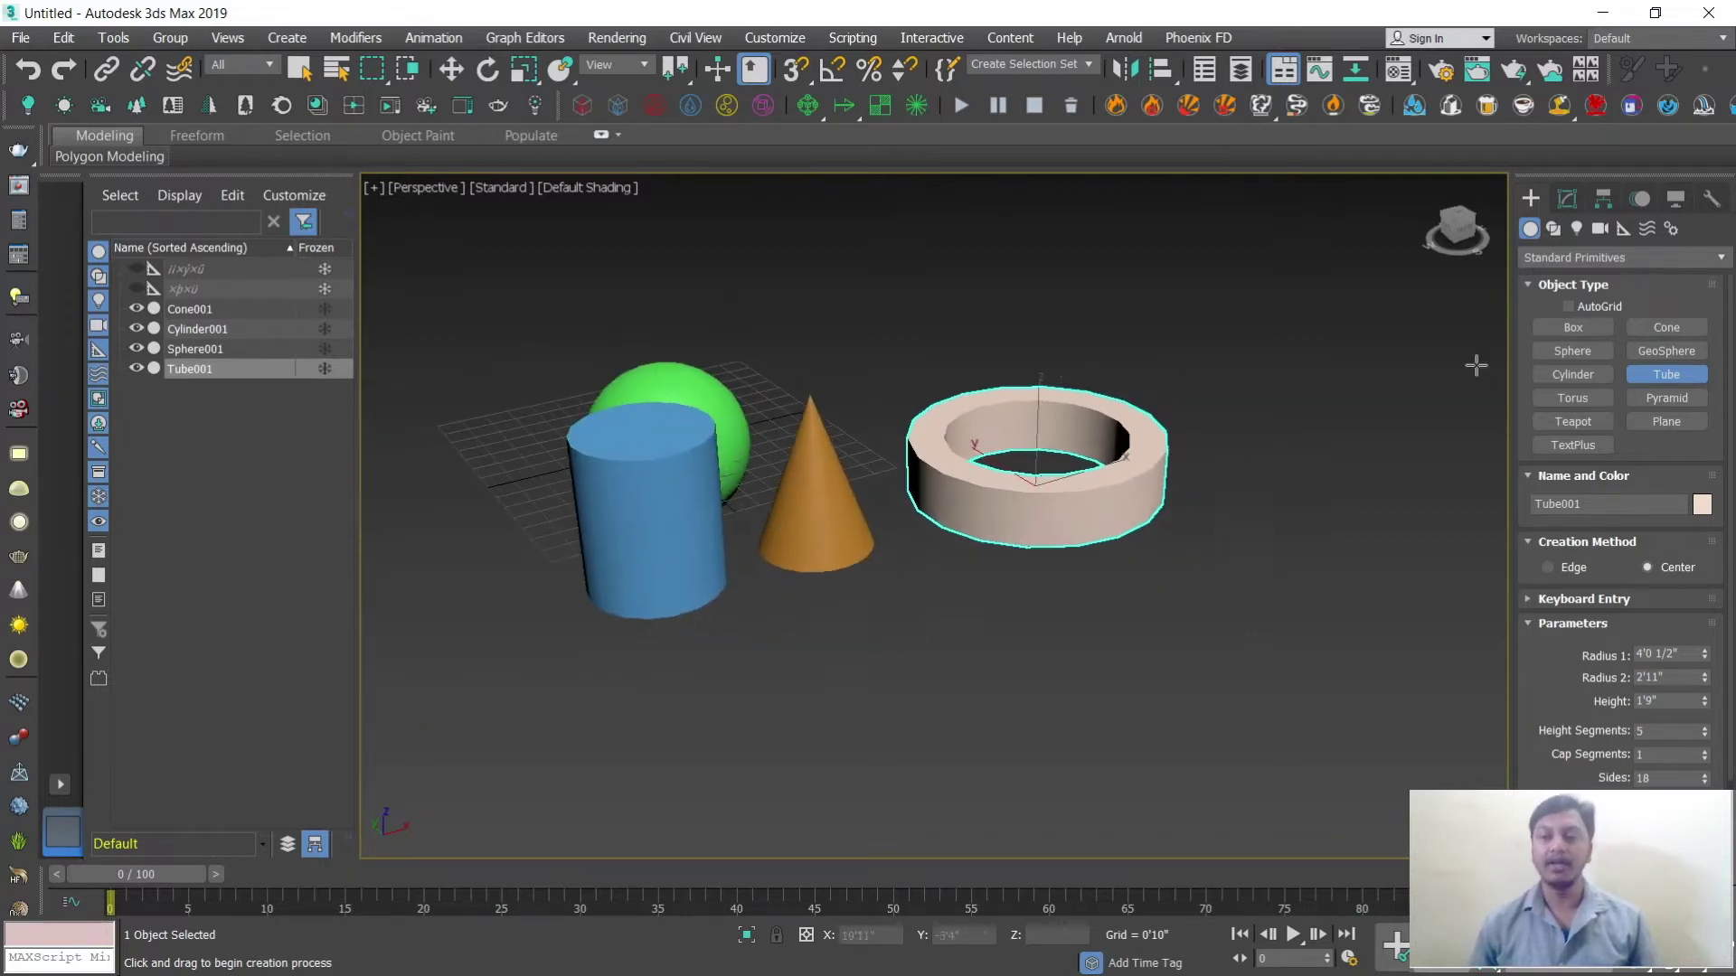
{"action": "left_click", "coordinate": [1573, 398]}
{"action": "middle_click_drag", "start_coordinate": [1259, 497], "coordinate": [904, 510]}
{"action": "left_click_drag", "start_coordinate": [1112, 503], "coordinate": [1171, 565]}
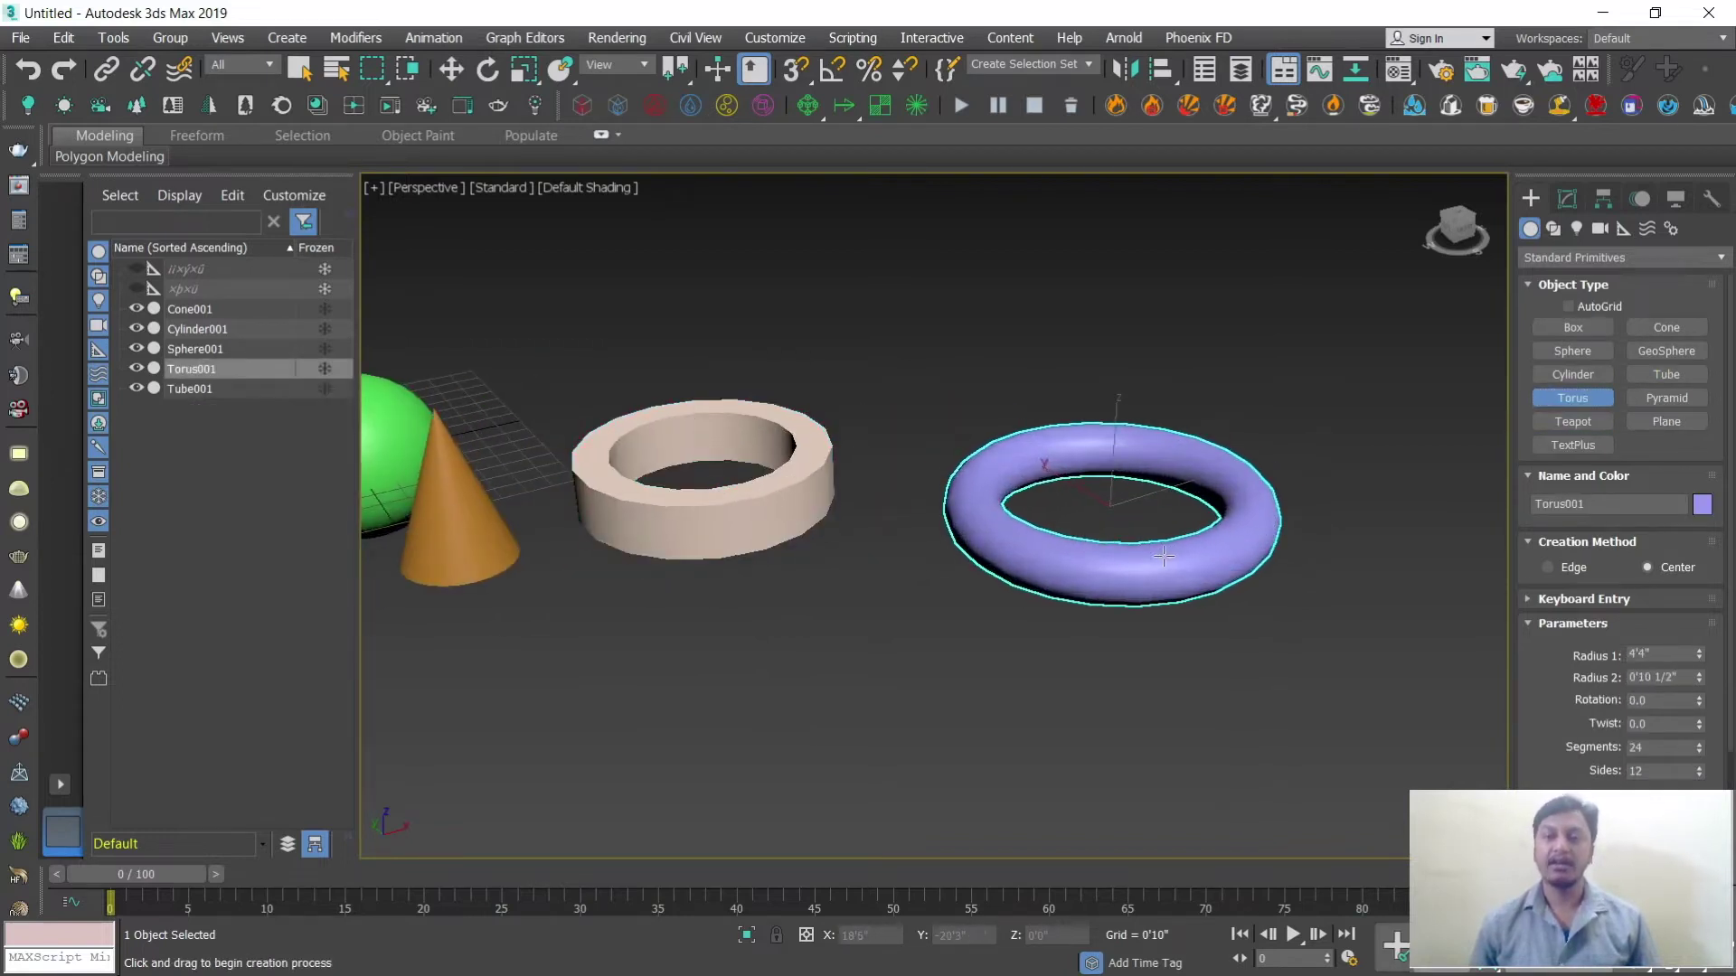
Step: Create a pyramid in front of the tube and torus, about 3'2" wide, 5'6 1/2" deep and 3'10 1/2" high
{"action": "middle_click_drag", "start_coordinate": [1317, 532], "coordinate": [1231, 495]}
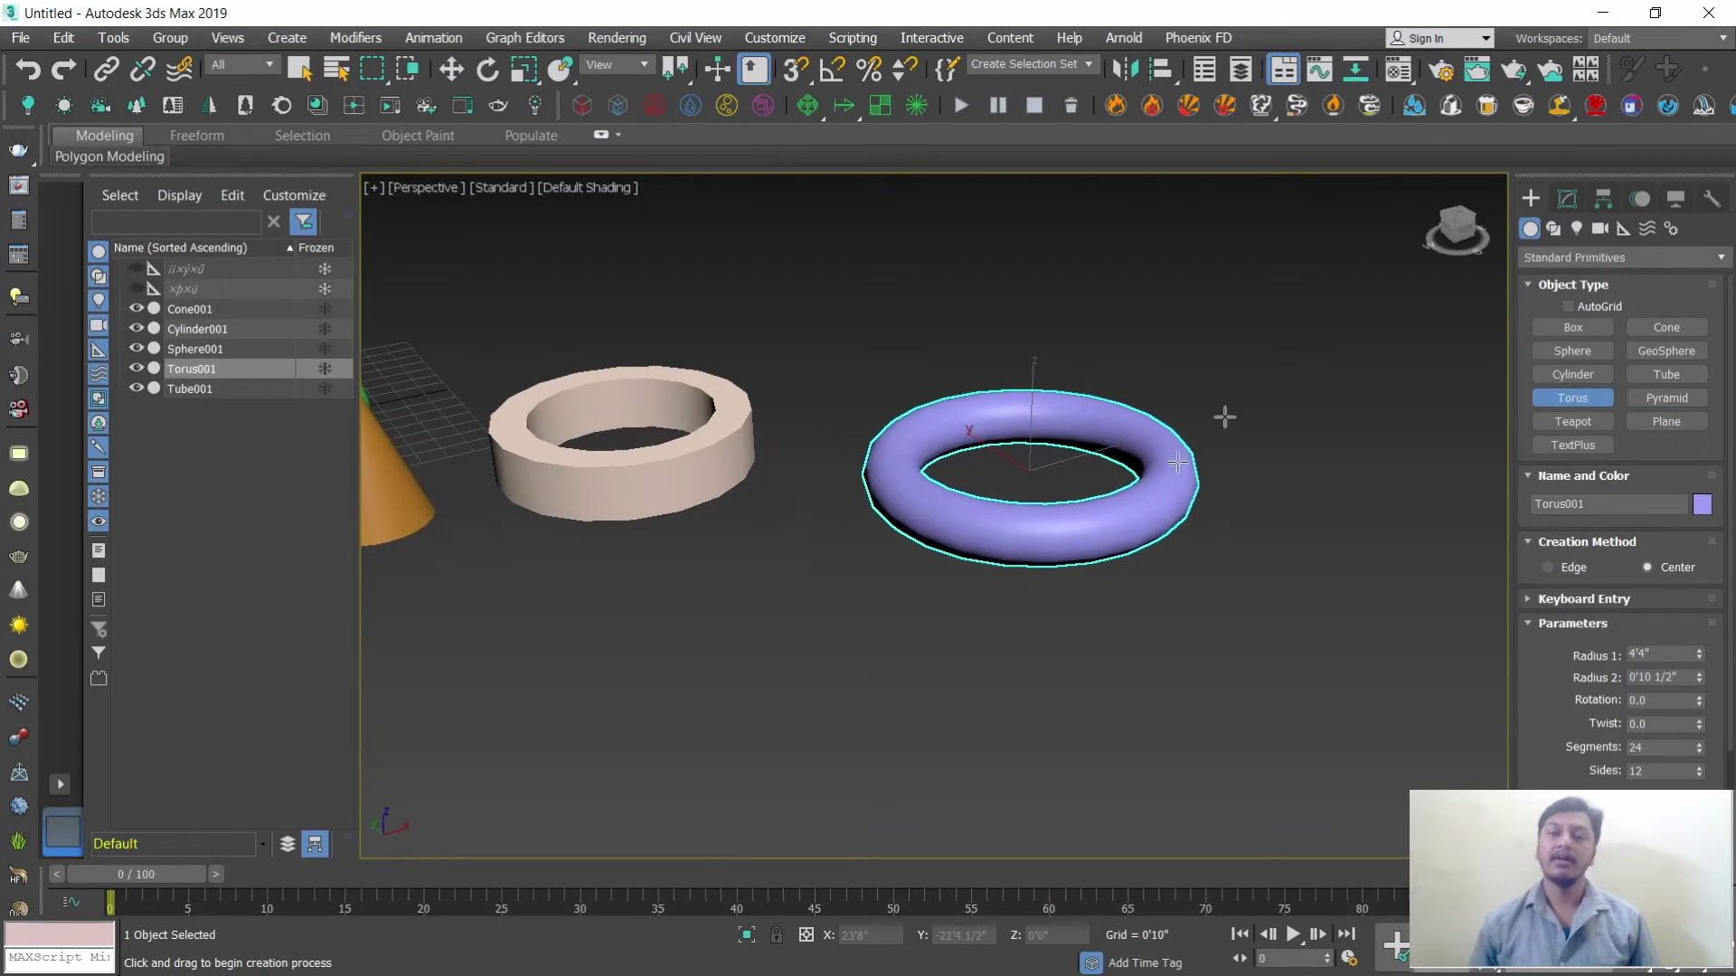
{"action": "left_click", "coordinate": [1667, 402]}
{"action": "middle_click_drag", "start_coordinate": [808, 705], "coordinate": [854, 565]}
{"action": "left_click_drag", "start_coordinate": [853, 565], "coordinate": [838, 713]}
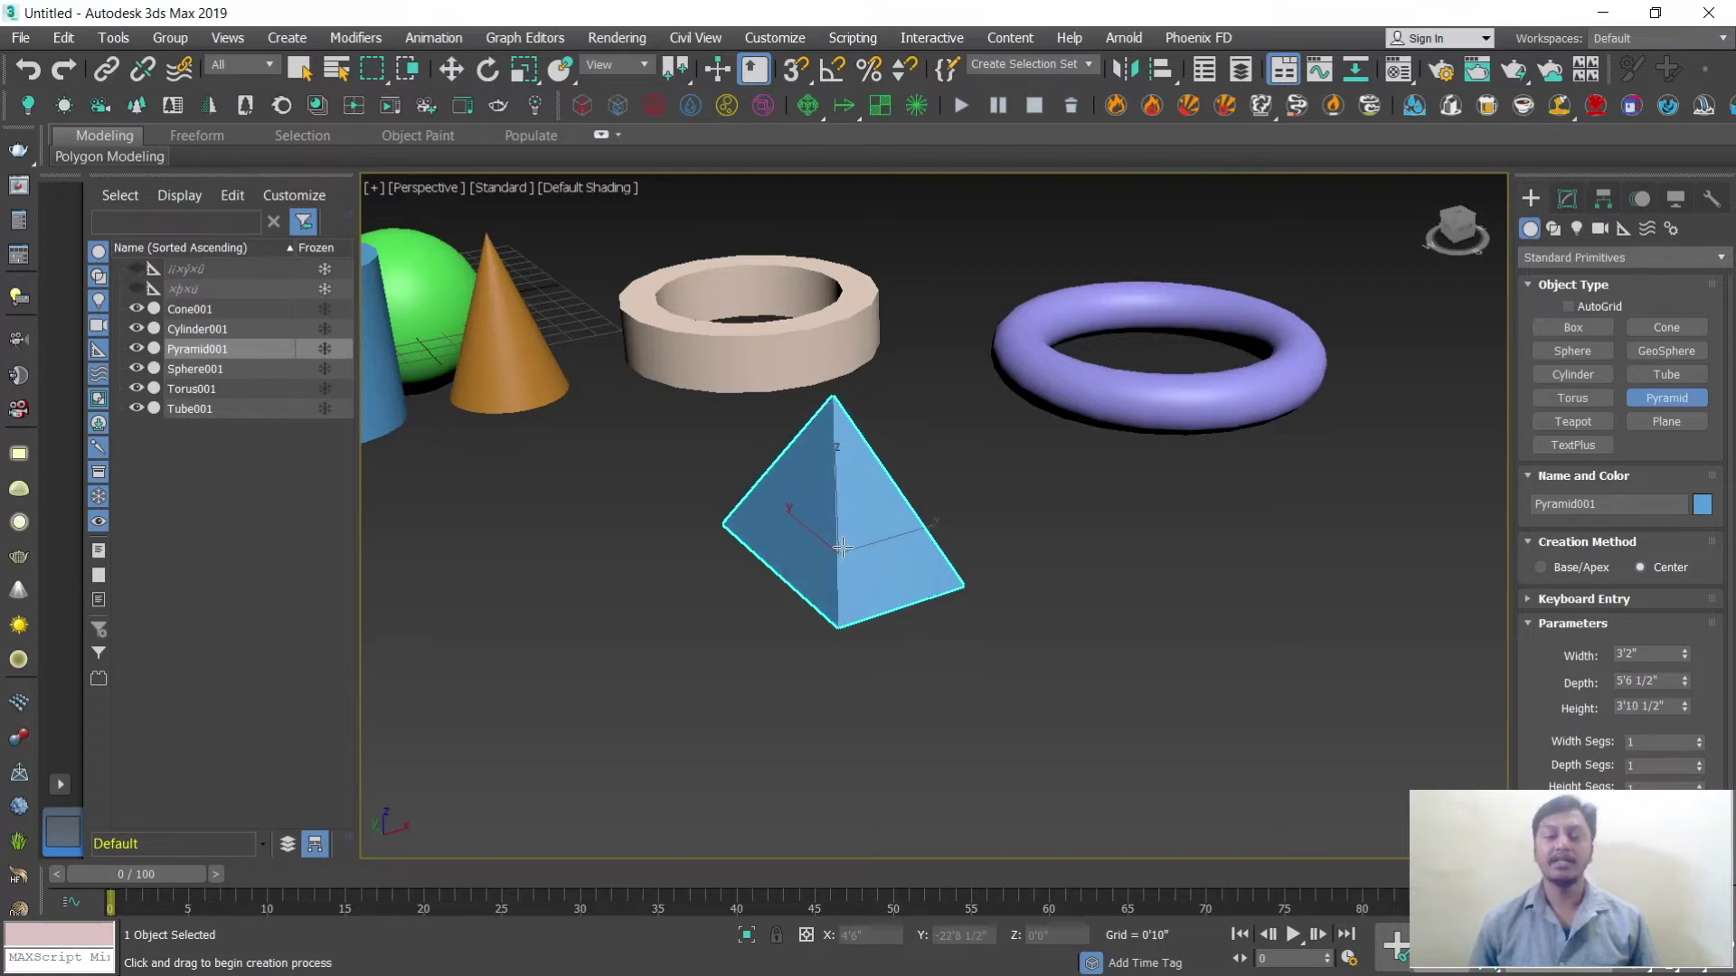
{"action": "left_click", "coordinate": [843, 547]}
Step: Create a flat plane beyond the pyramid, about 5'7 1/2" long and 9'7 1/2" wide
{"action": "middle_click_drag", "start_coordinate": [1033, 574], "coordinate": [1058, 611], "text": "alt"}
{"action": "left_click", "coordinate": [1686, 430]}
{"action": "left_click_drag", "start_coordinate": [1202, 461], "coordinate": [1288, 575]}
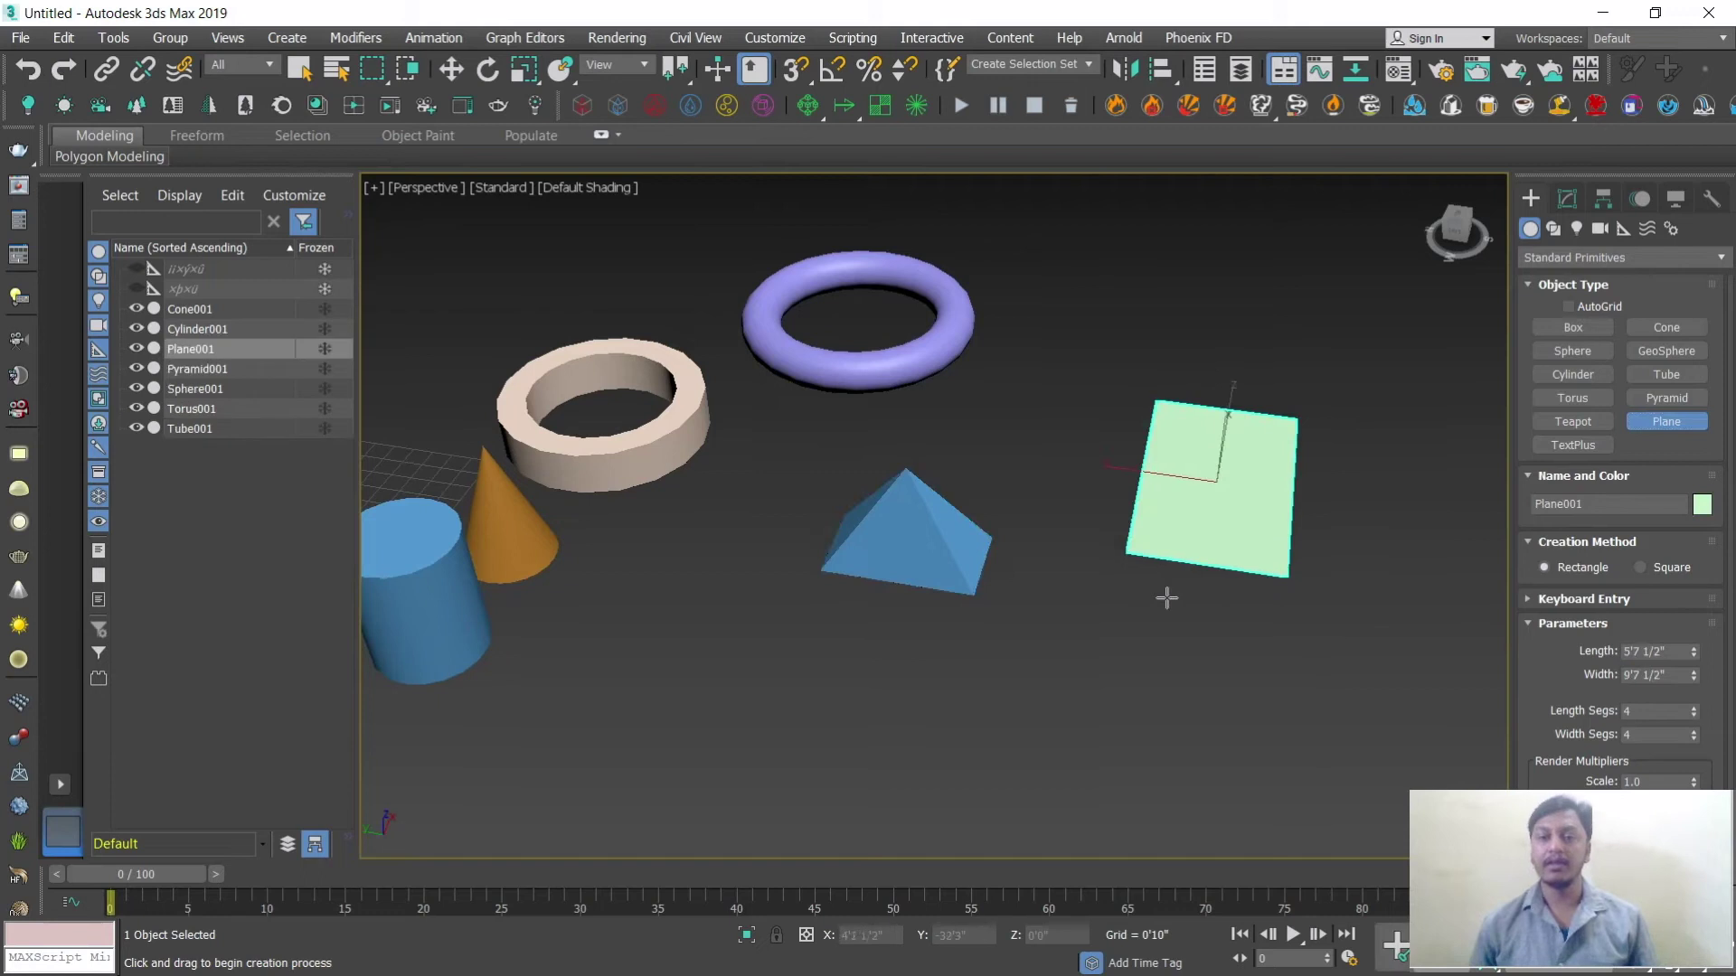
{"action": "middle_click_drag", "start_coordinate": [1080, 630], "coordinate": [1176, 592]}
{"action": "scroll", "coordinate": [1089, 578], "scroll_direction": "down", "scroll_amount": 3}
{"action": "middle_click_drag", "start_coordinate": [1018, 586], "coordinate": [1057, 574]}
{"action": "scroll", "coordinate": [1035, 579], "scroll_direction": "up", "scroll_amount": 2}
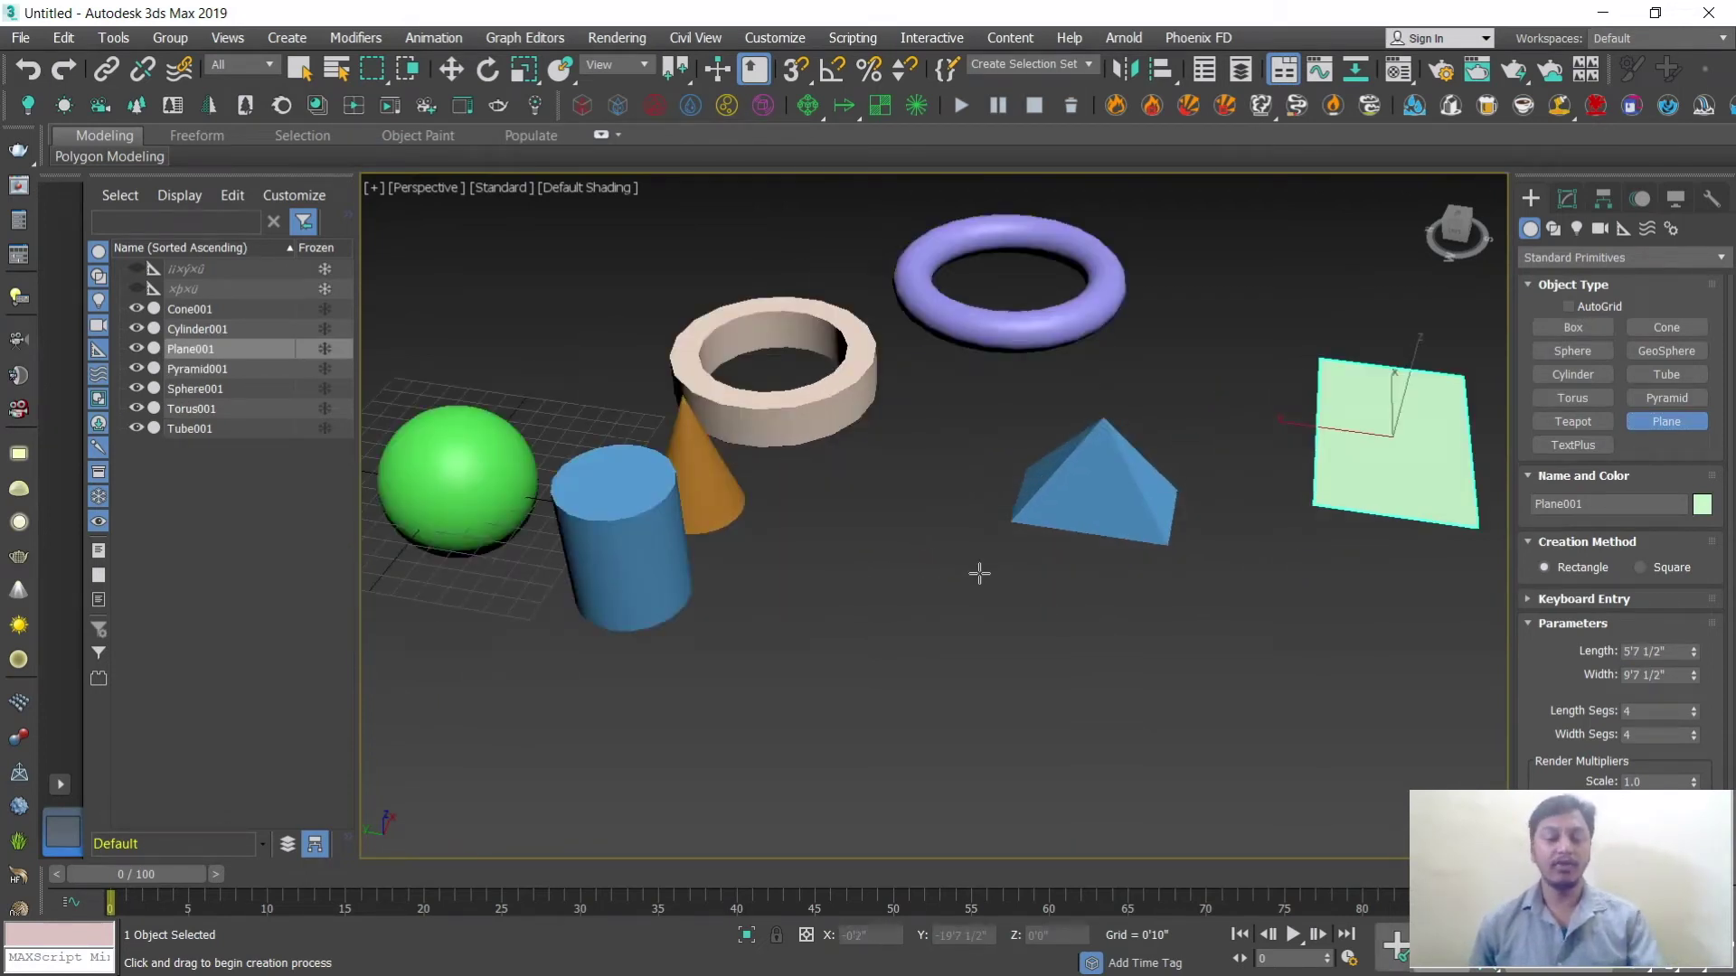
Step: Leave plane creation and select the torus, pyramid, tube, cone and sphere in turn to inspect the finished primitives
{"action": "scroll", "coordinate": [1000, 573], "scroll_direction": "down", "scroll_amount": 3}
{"action": "scroll", "coordinate": [1000, 581], "scroll_direction": "up", "scroll_amount": 2}
{"action": "right_click", "coordinate": [1035, 650]}
{"action": "middle_click_drag", "start_coordinate": [1122, 647], "coordinate": [1083, 592]}
{"action": "left_click", "coordinate": [1019, 336]}
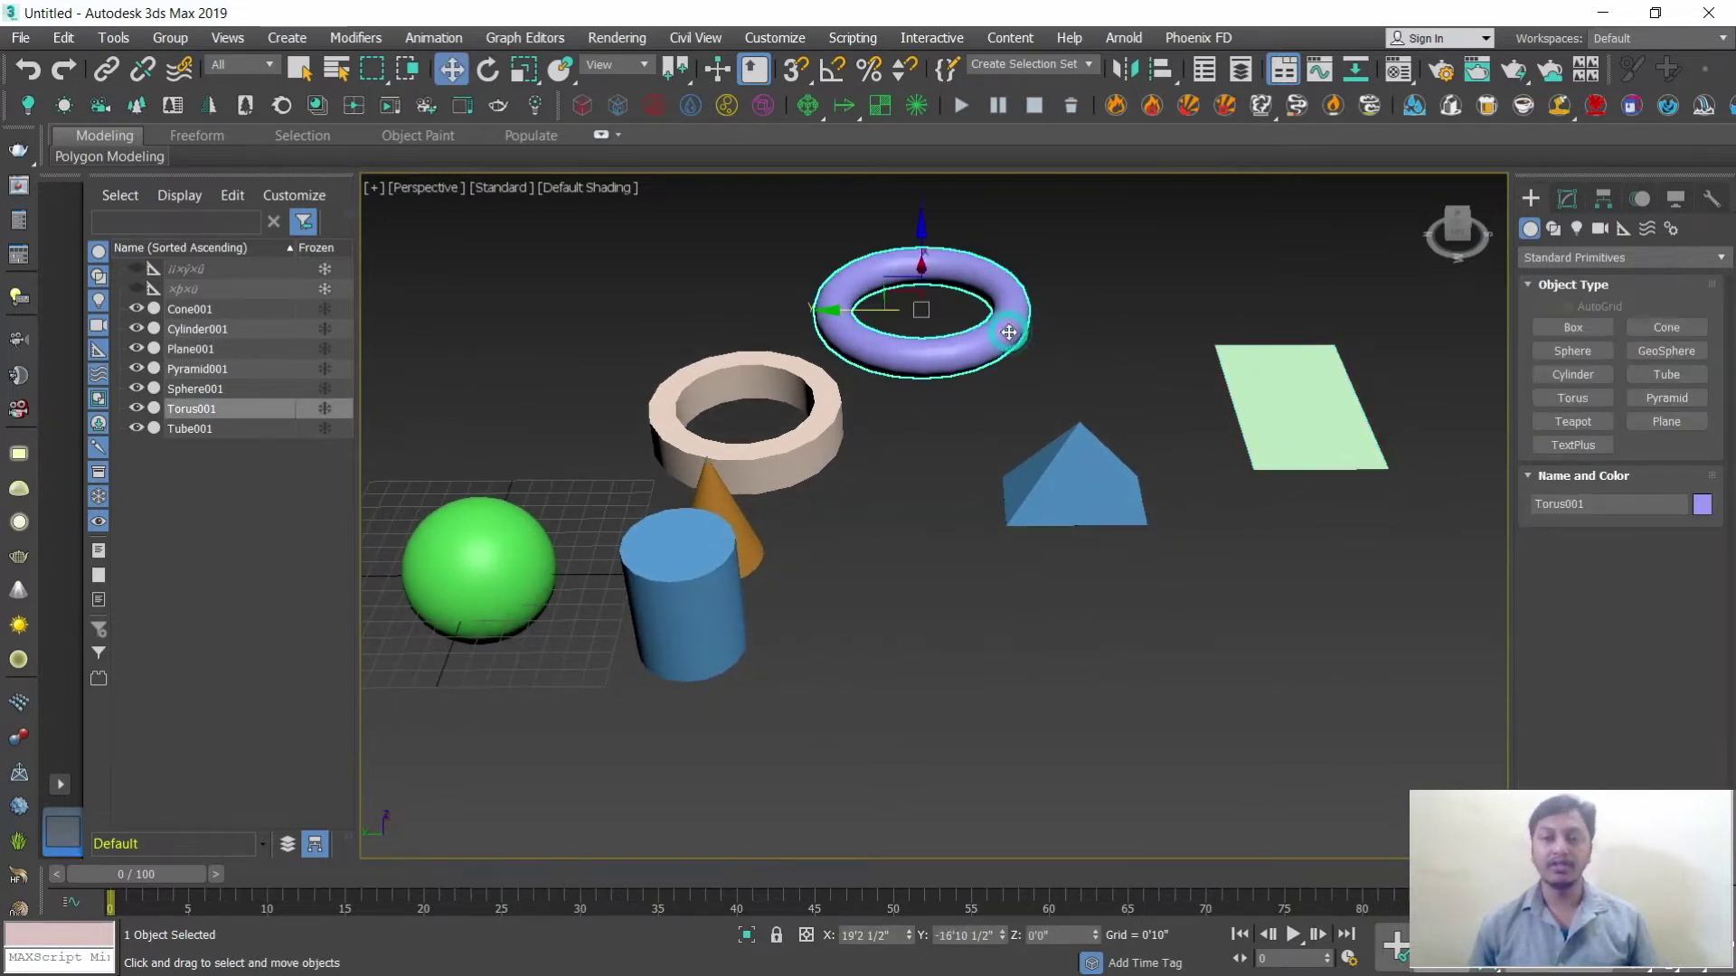
{"action": "left_click", "coordinate": [1071, 476]}
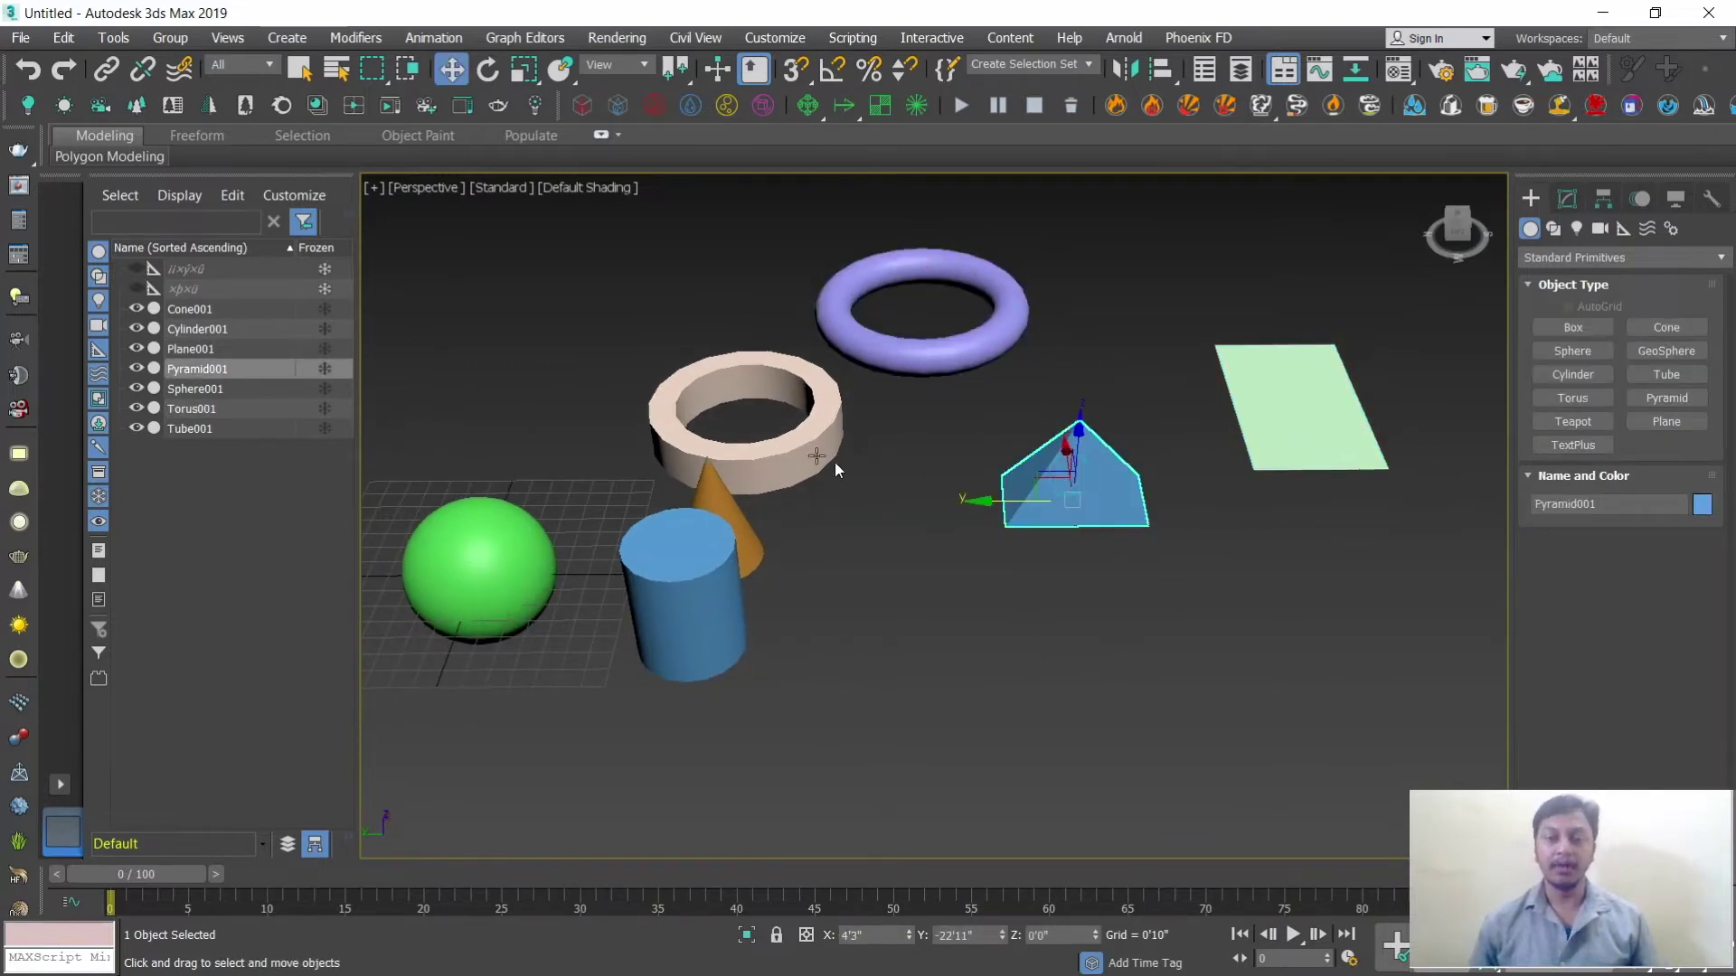
{"action": "left_click", "coordinate": [780, 439]}
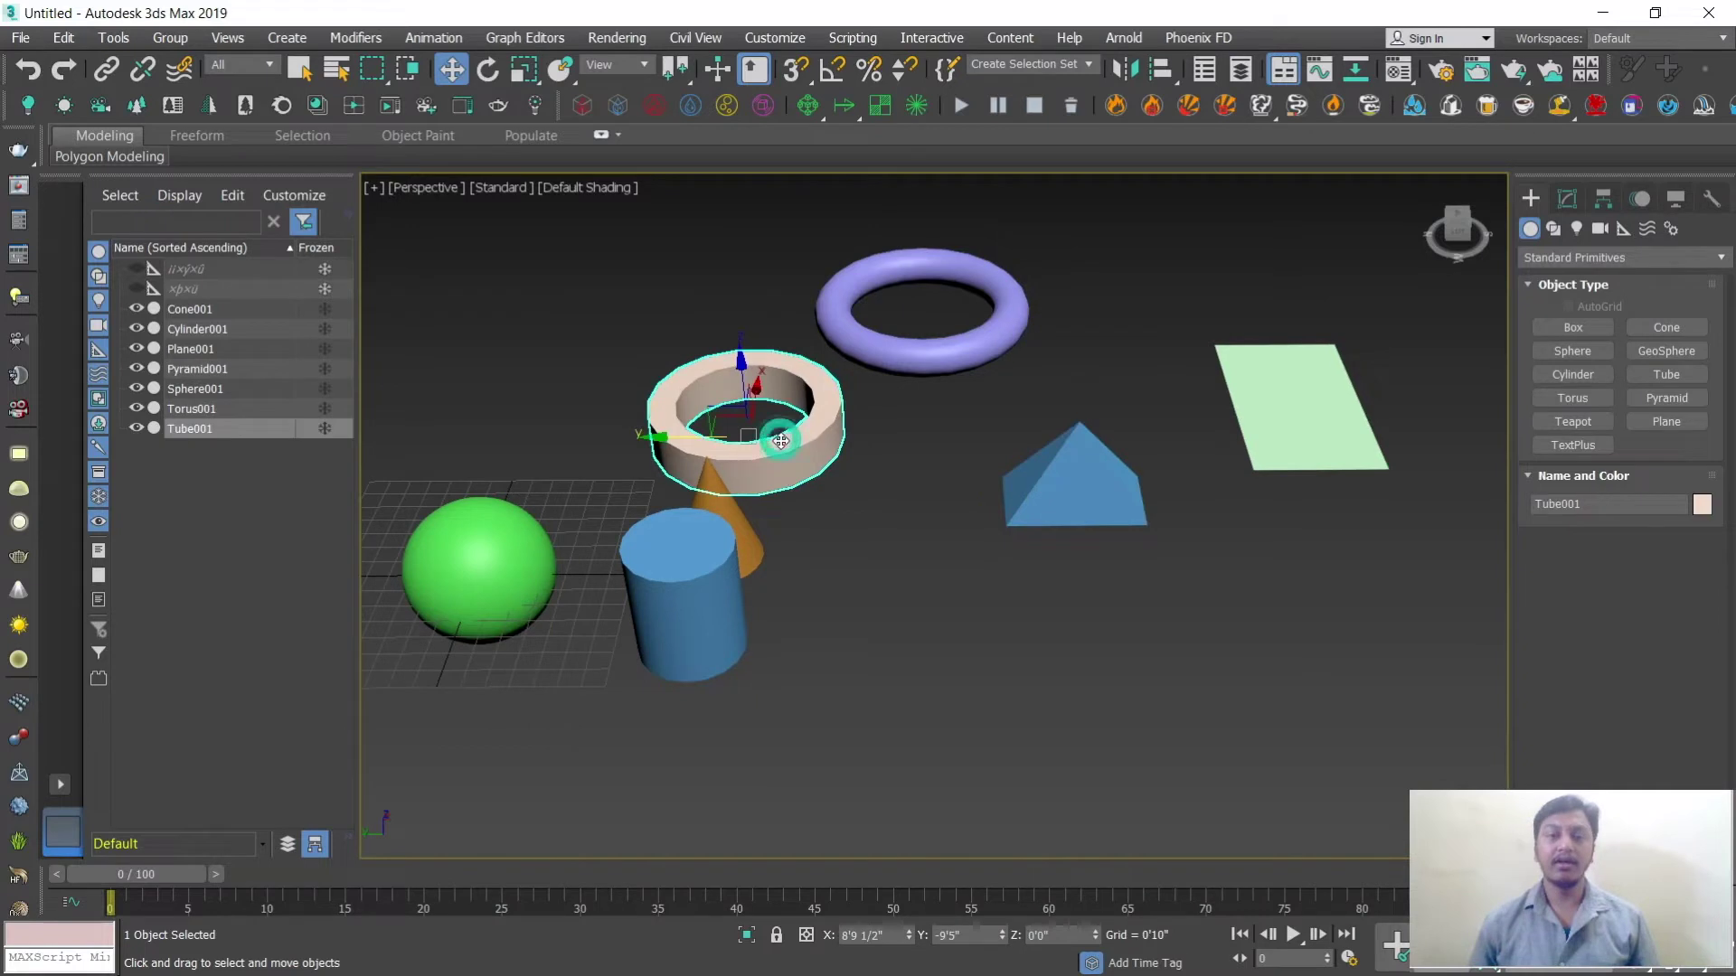
{"action": "left_click", "coordinate": [713, 610]}
{"action": "left_click", "coordinate": [779, 443]}
{"action": "left_click", "coordinate": [712, 503]}
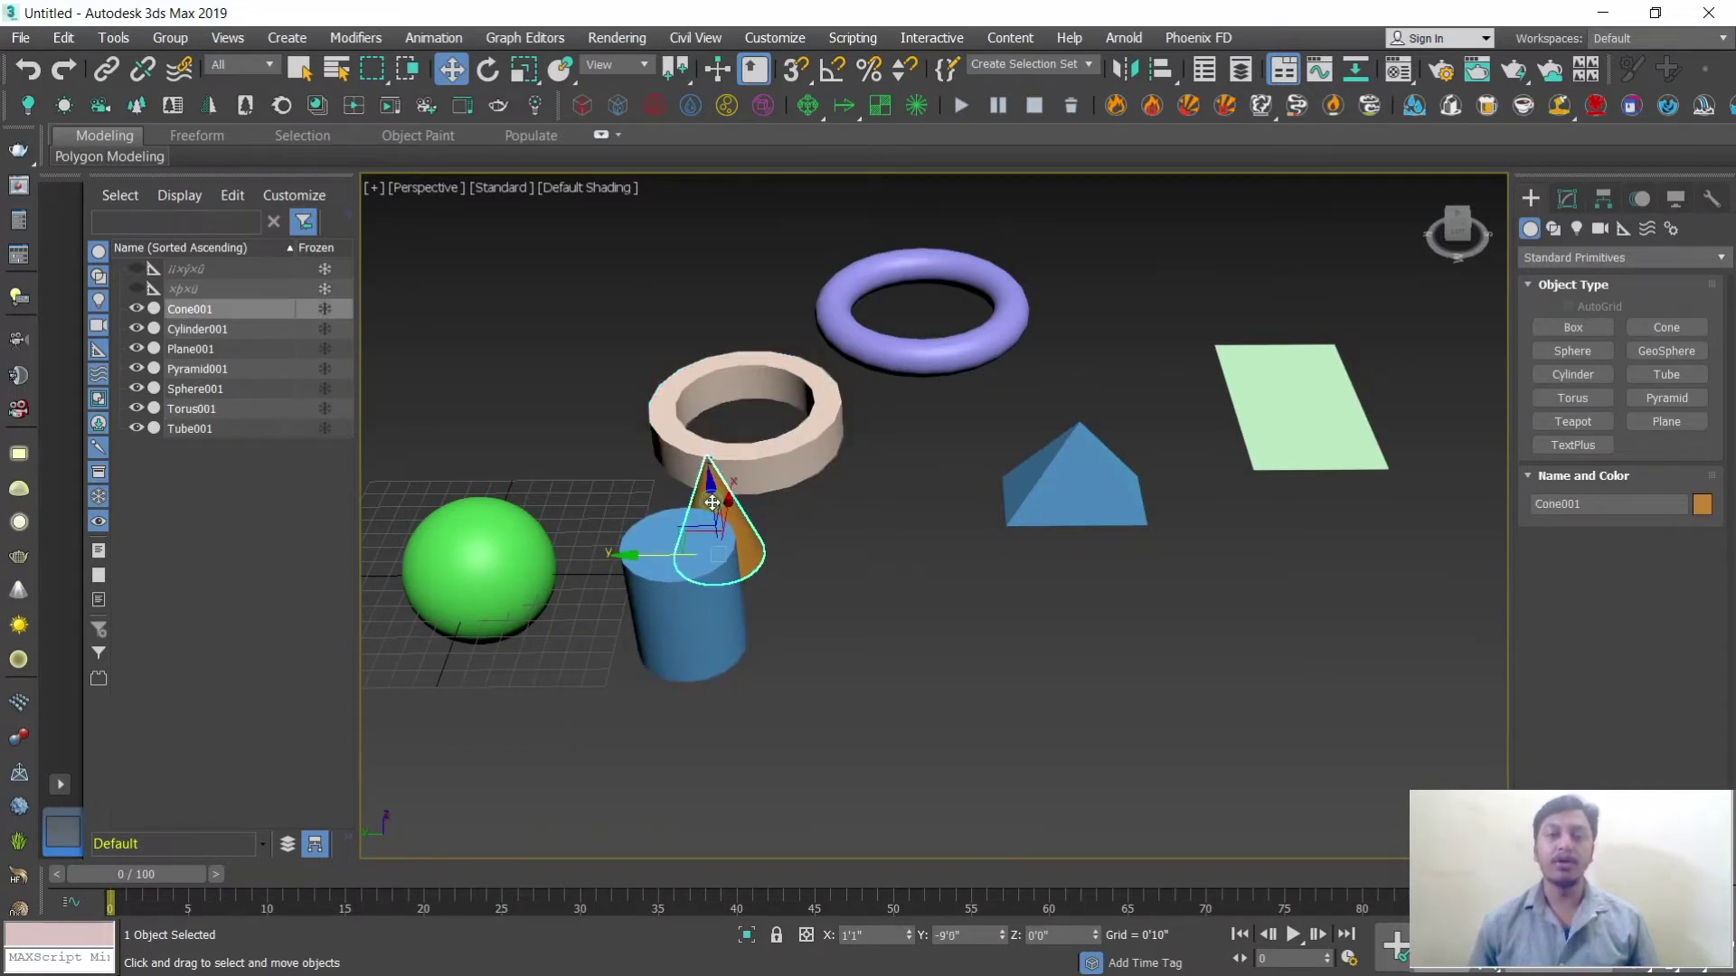
{"action": "middle_click_drag", "start_coordinate": [712, 503], "coordinate": [839, 475]}
{"action": "left_click", "coordinate": [665, 523]}
{"action": "scroll", "coordinate": [957, 517], "scroll_direction": "down", "scroll_amount": 2}
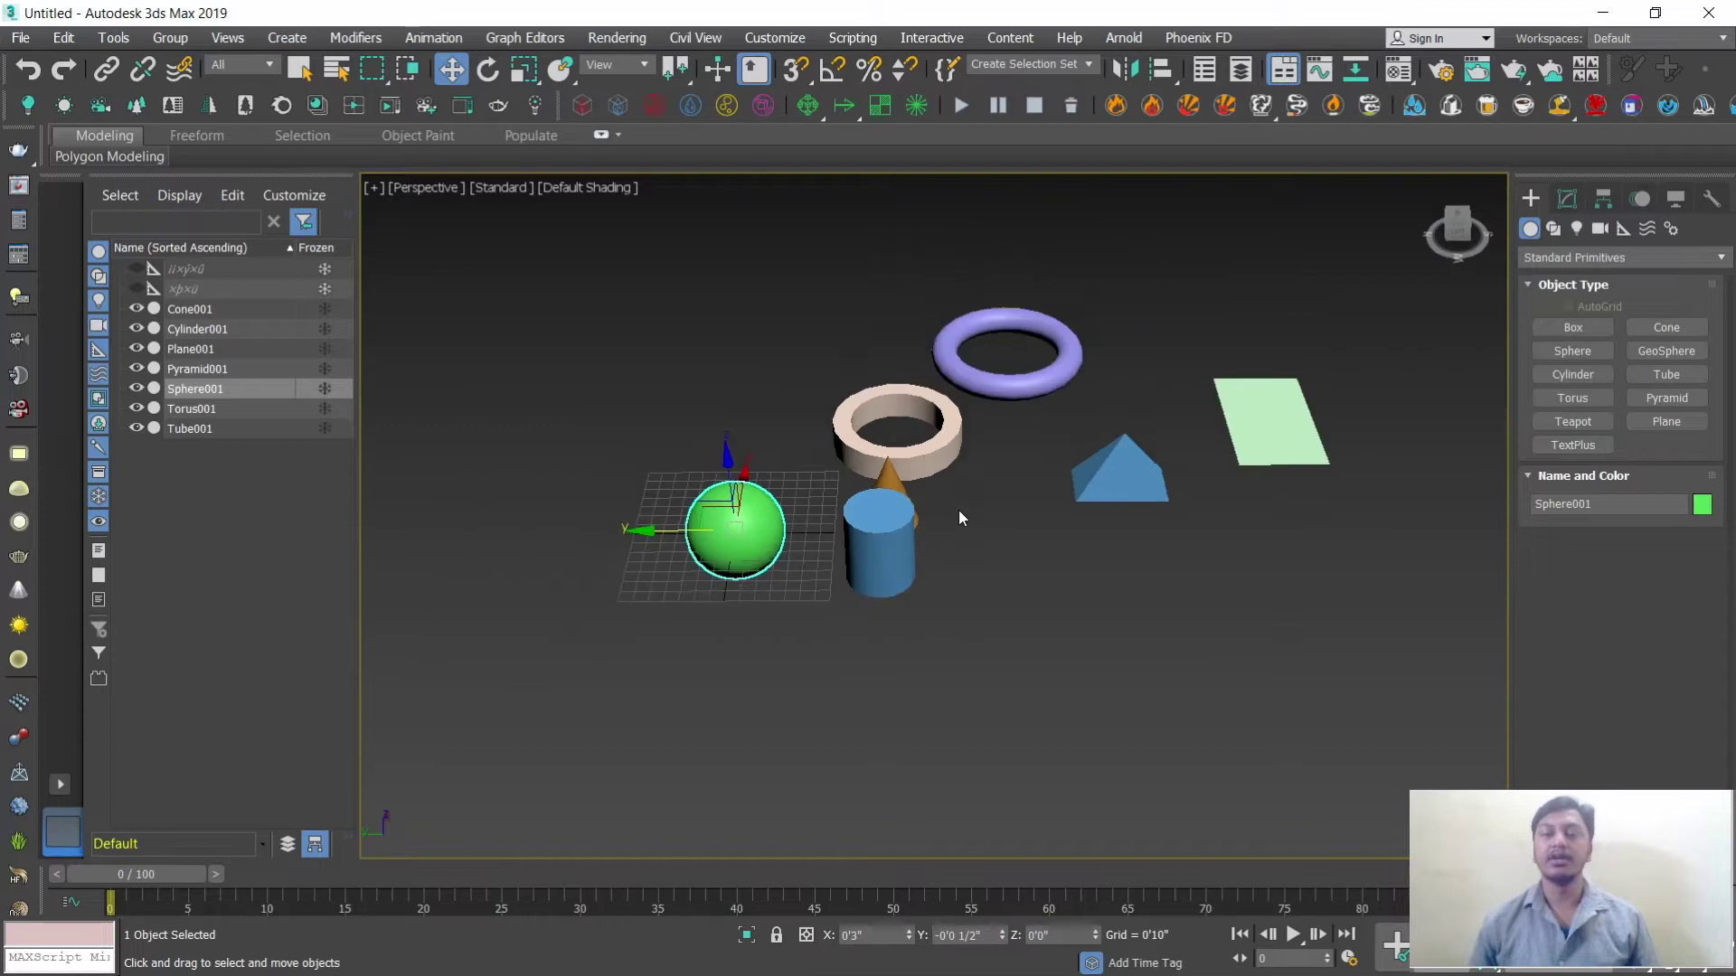
Step: Move the cone along the Y axis out from behind the cylinder, to about Y -13'9"
{"action": "middle_click_drag", "start_coordinate": [957, 517], "coordinate": [907, 526]}
{"action": "left_click", "coordinate": [839, 511]}
{"action": "left_click_drag", "start_coordinate": [763, 532], "coordinate": [845, 534]}
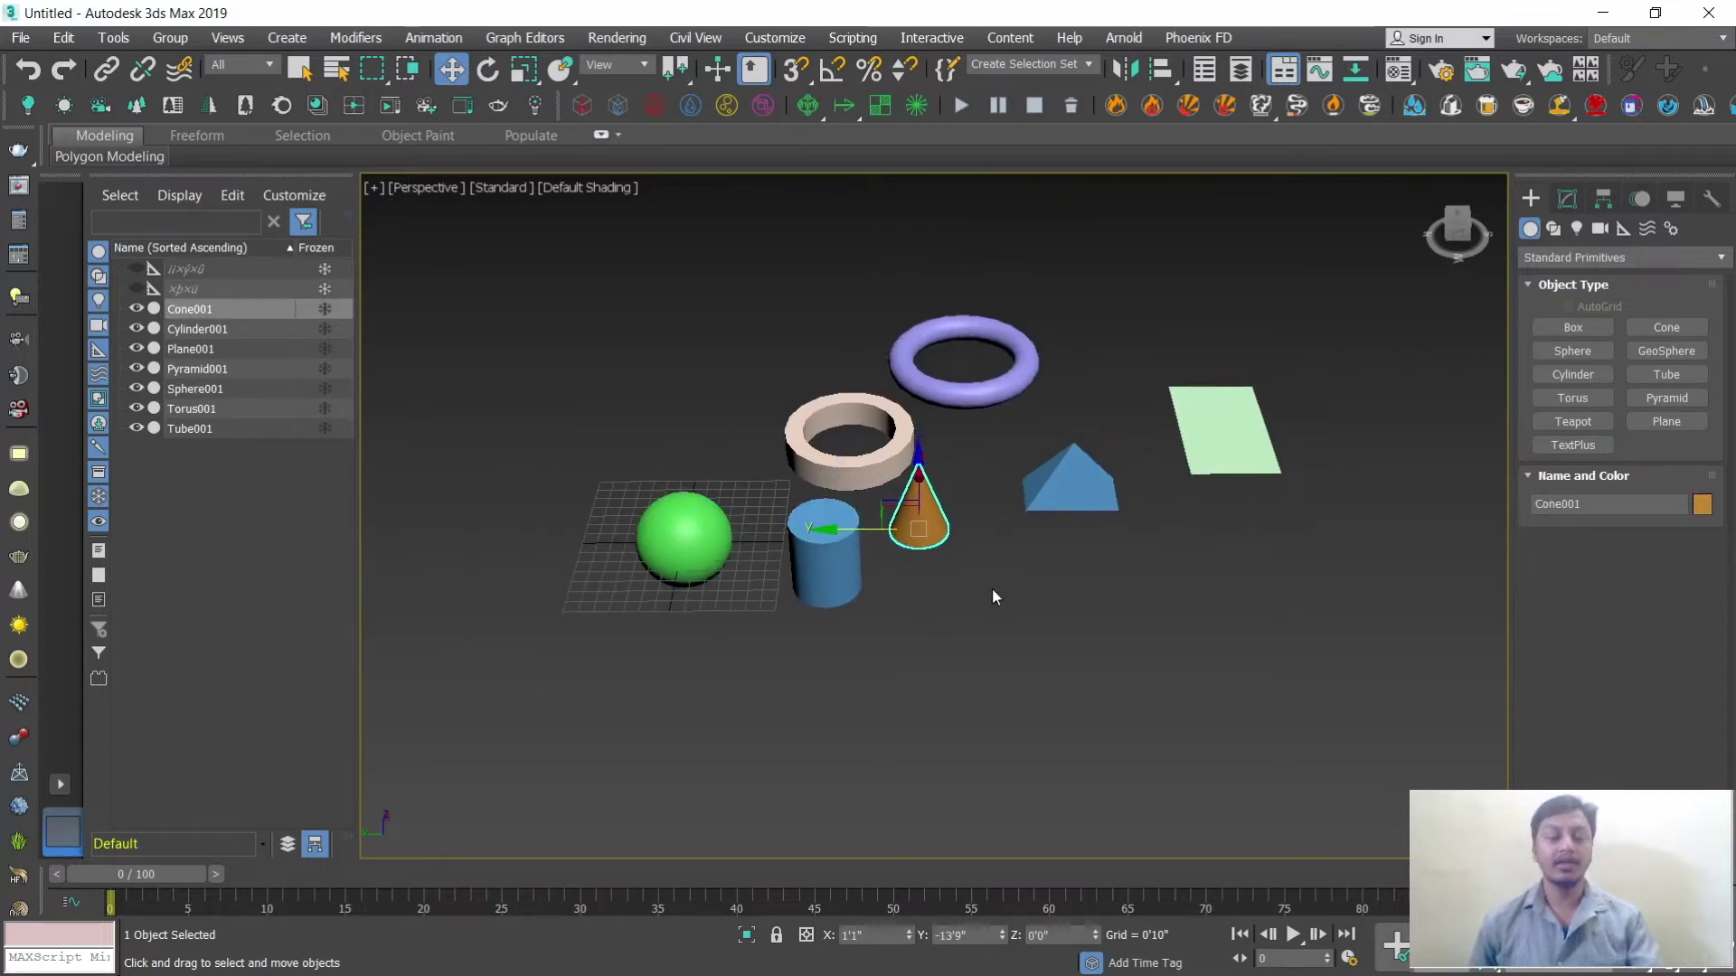
Step: Show all four viewports and frame the primitives in the Top and Left views
{"action": "key", "text": "alt+w"}
{"action": "scroll", "coordinate": [1200, 410], "scroll_direction": "down", "scroll_amount": 3}
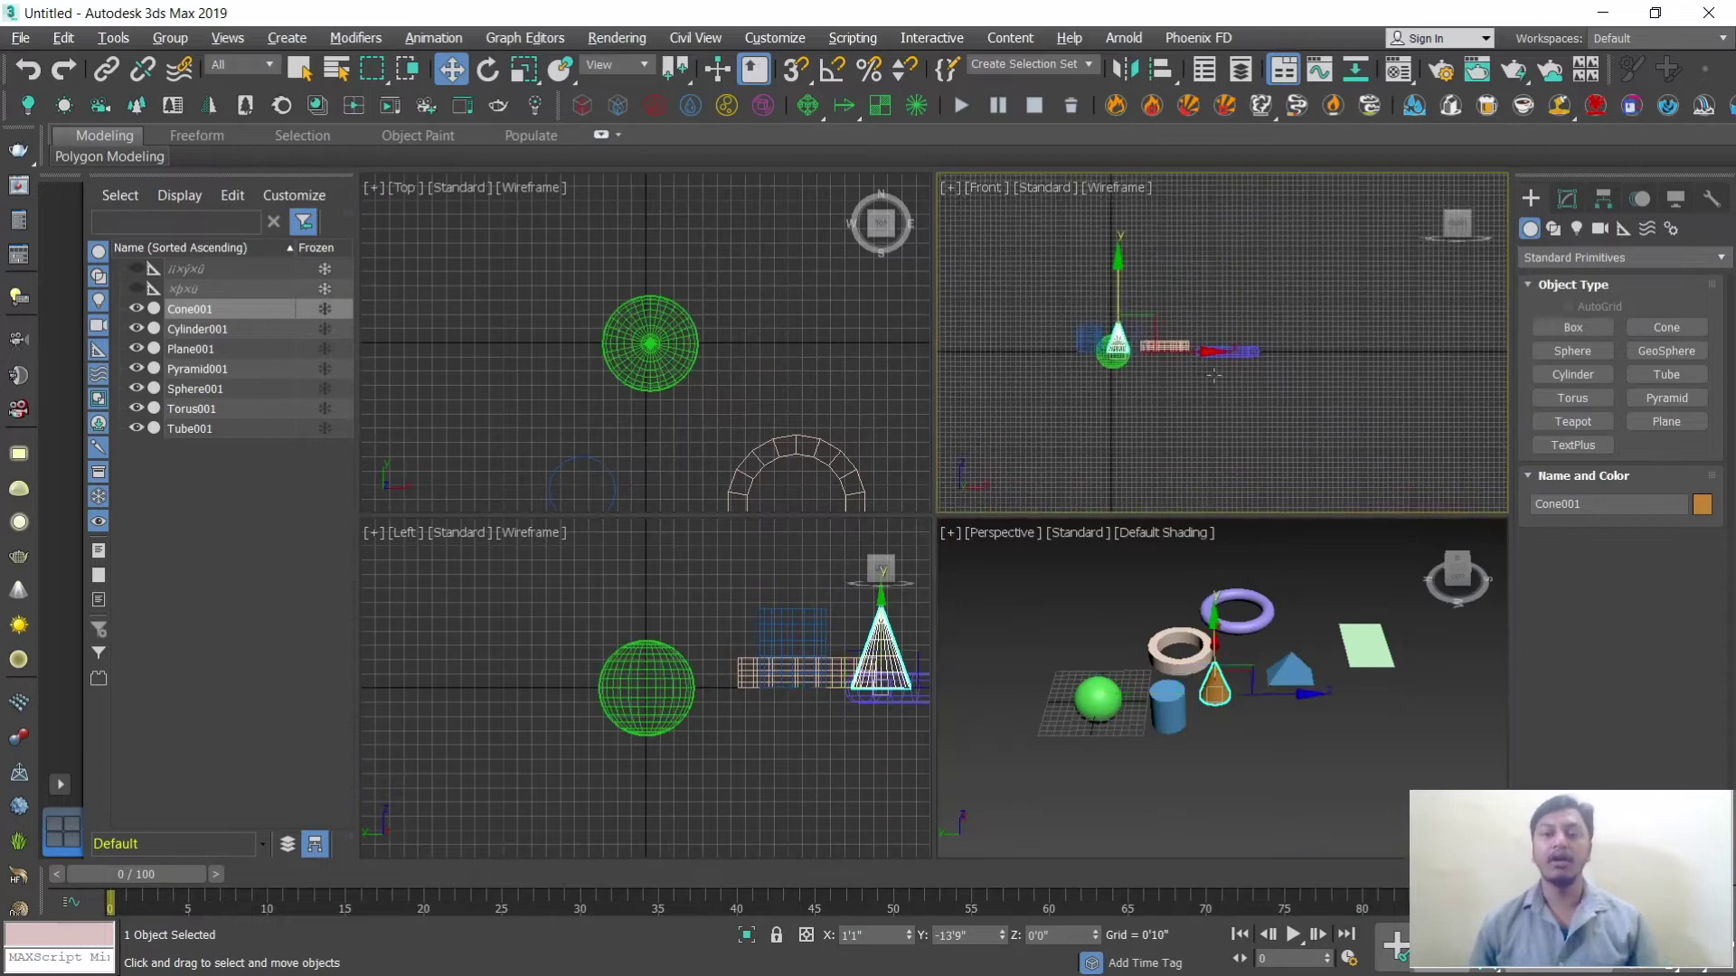
{"action": "scroll", "coordinate": [717, 395], "scroll_direction": "up", "scroll_amount": 2}
{"action": "middle_click_drag", "start_coordinate": [779, 440], "coordinate": [693, 275]}
{"action": "scroll", "coordinate": [713, 387], "scroll_direction": "down", "scroll_amount": 4}
{"action": "middle_click_drag", "start_coordinate": [770, 398], "coordinate": [724, 316]}
{"action": "scroll", "coordinate": [751, 642], "scroll_direction": "down", "scroll_amount": 3}
{"action": "middle_click_drag", "start_coordinate": [757, 700], "coordinate": [457, 789]}
Step: Activate the Top, Left, Perspective and Front views in turn and compare how the primitives appear in each
{"action": "left_click", "coordinate": [1013, 436]}
{"action": "left_click", "coordinate": [821, 394]}
{"action": "left_click", "coordinate": [774, 631]}
{"action": "left_click", "coordinate": [1040, 643]}
{"action": "left_click", "coordinate": [997, 426]}
{"action": "left_click", "coordinate": [843, 399]}
{"action": "left_click", "coordinate": [904, 535]}
{"action": "left_click", "coordinate": [1129, 642]}
{"action": "left_click", "coordinate": [1100, 698]}
{"action": "middle_click_drag", "start_coordinate": [1096, 380], "coordinate": [1163, 356]}
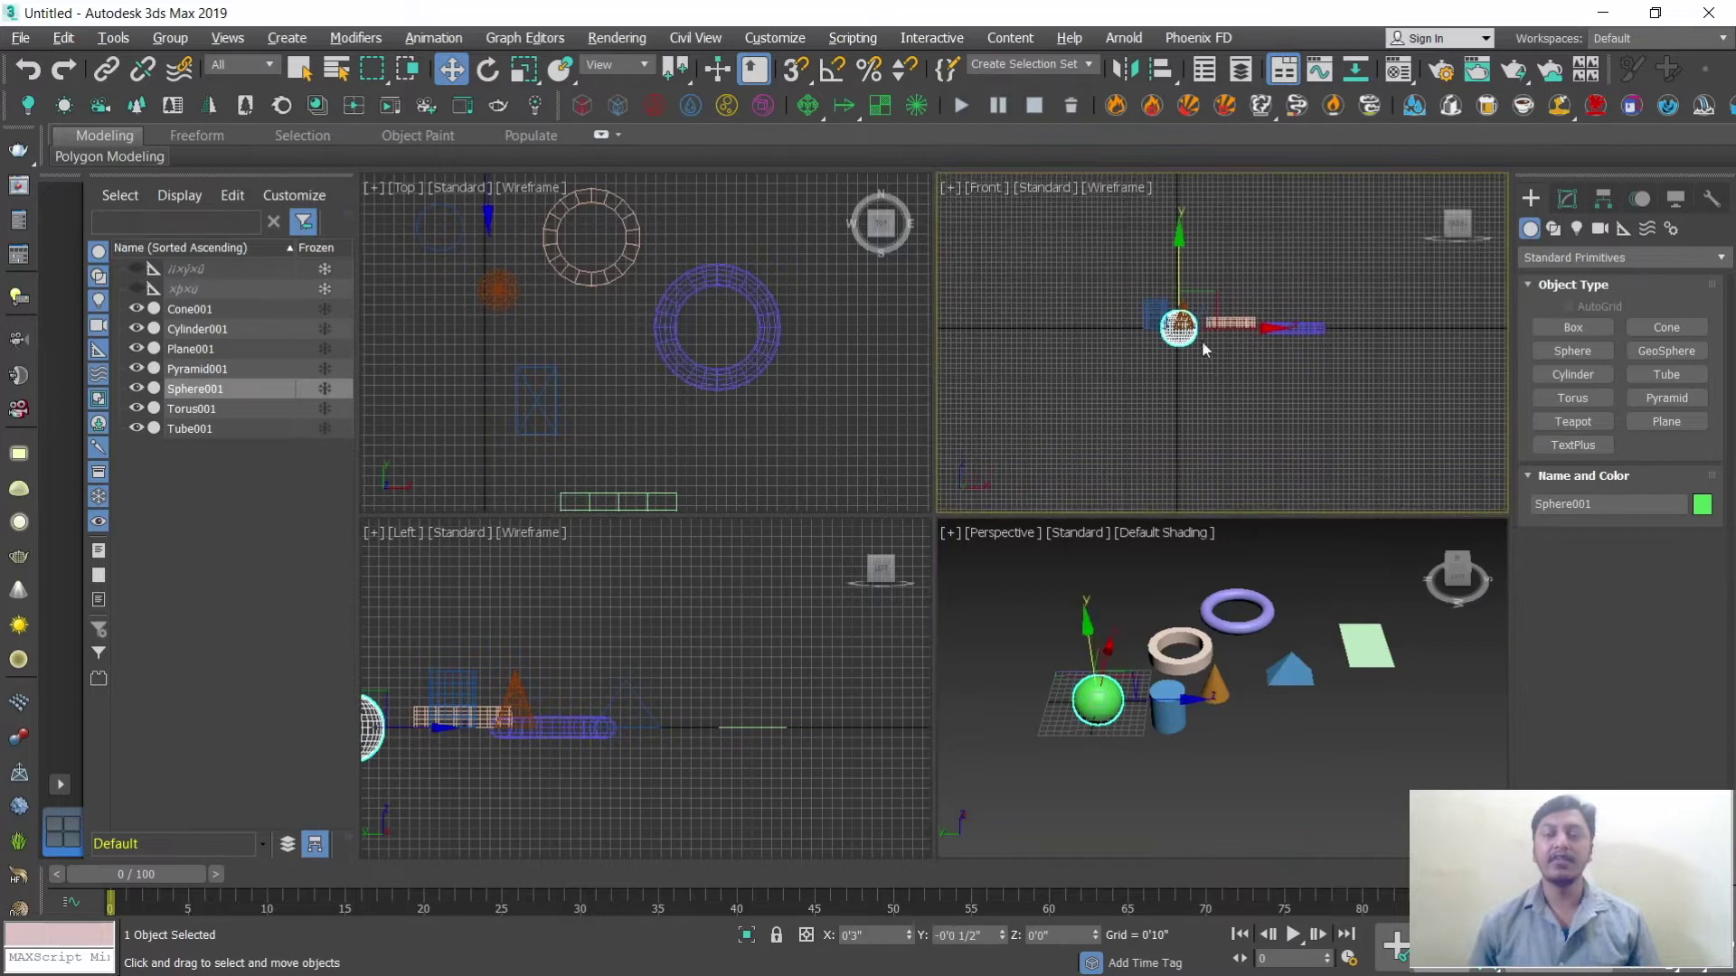
{"action": "scroll", "coordinate": [732, 376], "scroll_direction": "down", "scroll_amount": 4}
{"action": "middle_click_drag", "start_coordinate": [658, 376], "coordinate": [720, 369]}
{"action": "middle_click", "coordinate": [591, 626]}
{"action": "middle_click_drag", "start_coordinate": [593, 626], "coordinate": [730, 587]}
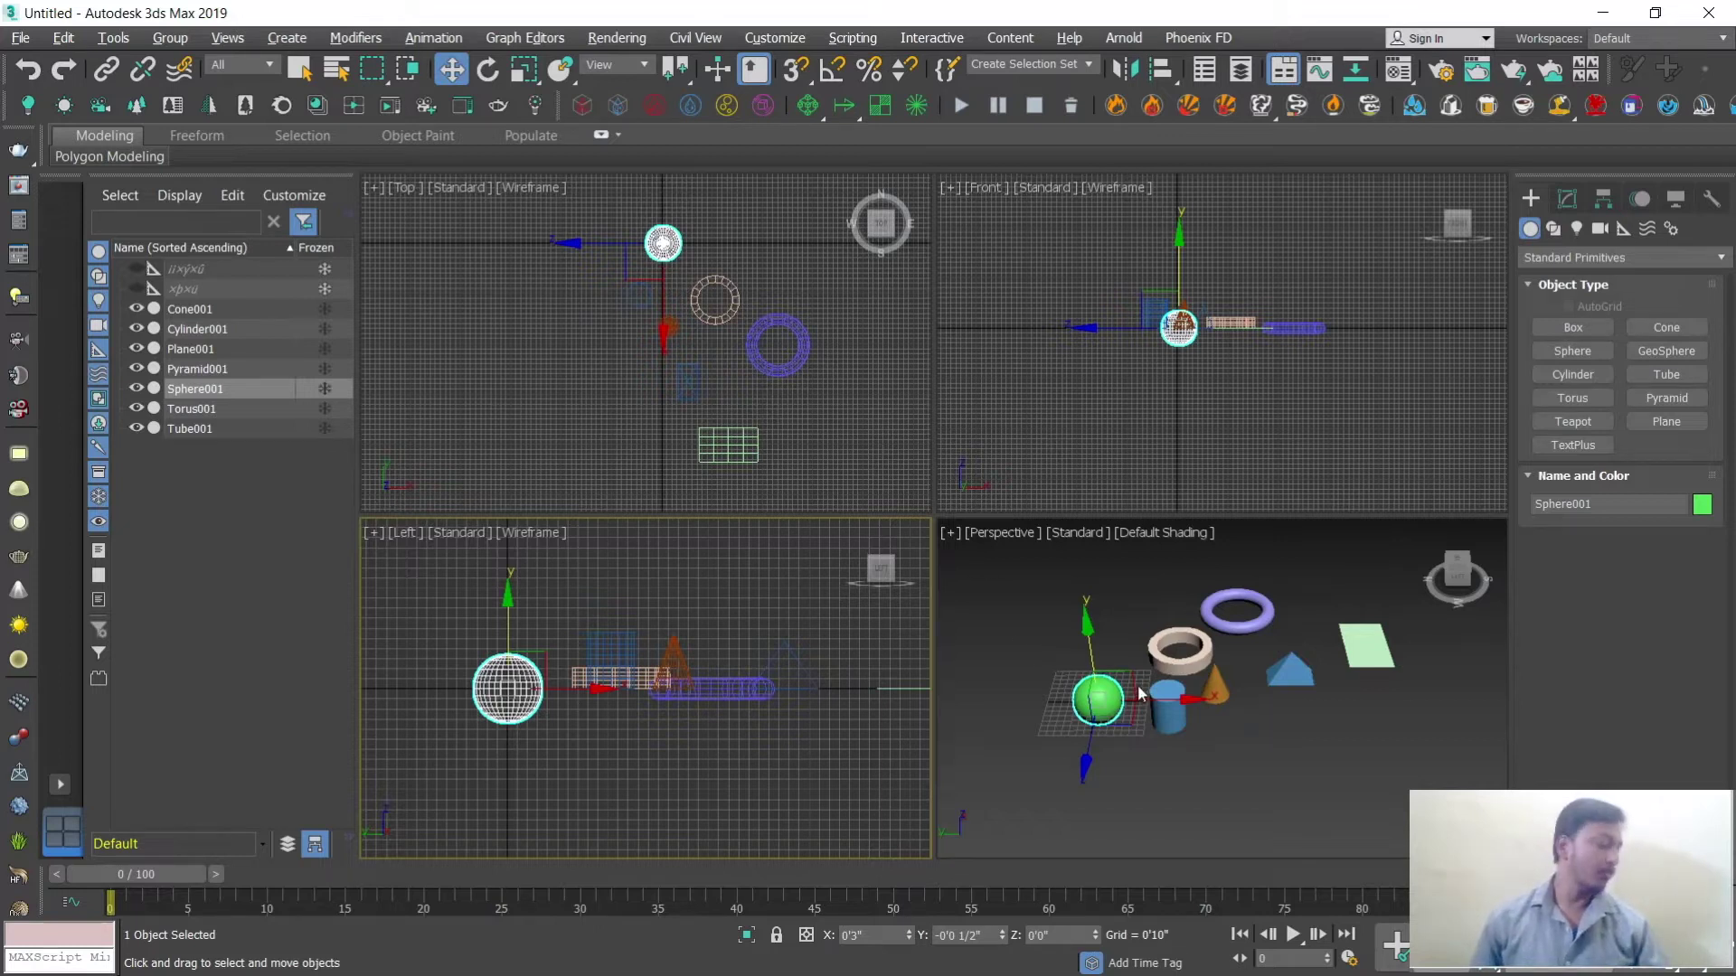
Step: Maximize the Perspective view and delete all of the primitives in the scene
{"action": "left_click", "coordinate": [1231, 765]}
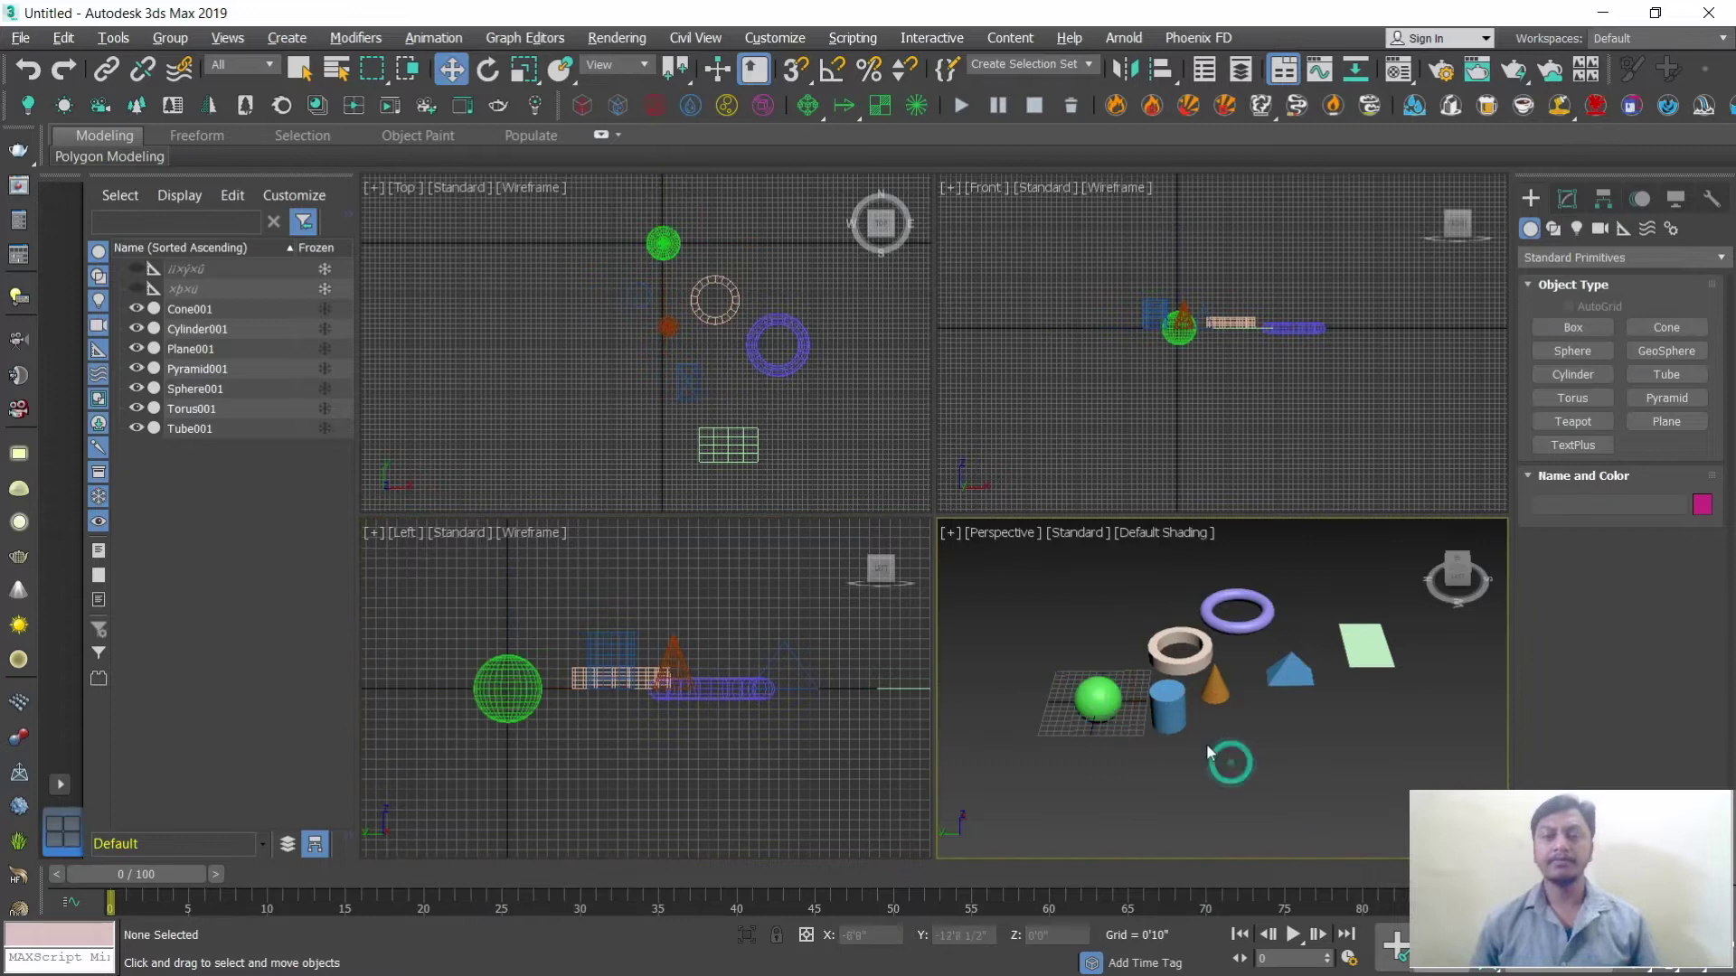
{"action": "key", "text": "alt+w"}
{"action": "mouse_move", "coordinate": [1088, 608]}
{"action": "middle_mouse_down", "text": "alt"}
{"action": "mouse_move", "coordinate": [1079, 592]}
{"action": "mouse_move", "coordinate": [1143, 593]}
{"action": "mouse_move", "coordinate": [1080, 620]}
{"action": "middle_mouse_up", "text": "alt"}
{"action": "scroll", "coordinate": [1111, 595], "scroll_direction": "down", "scroll_amount": 2}
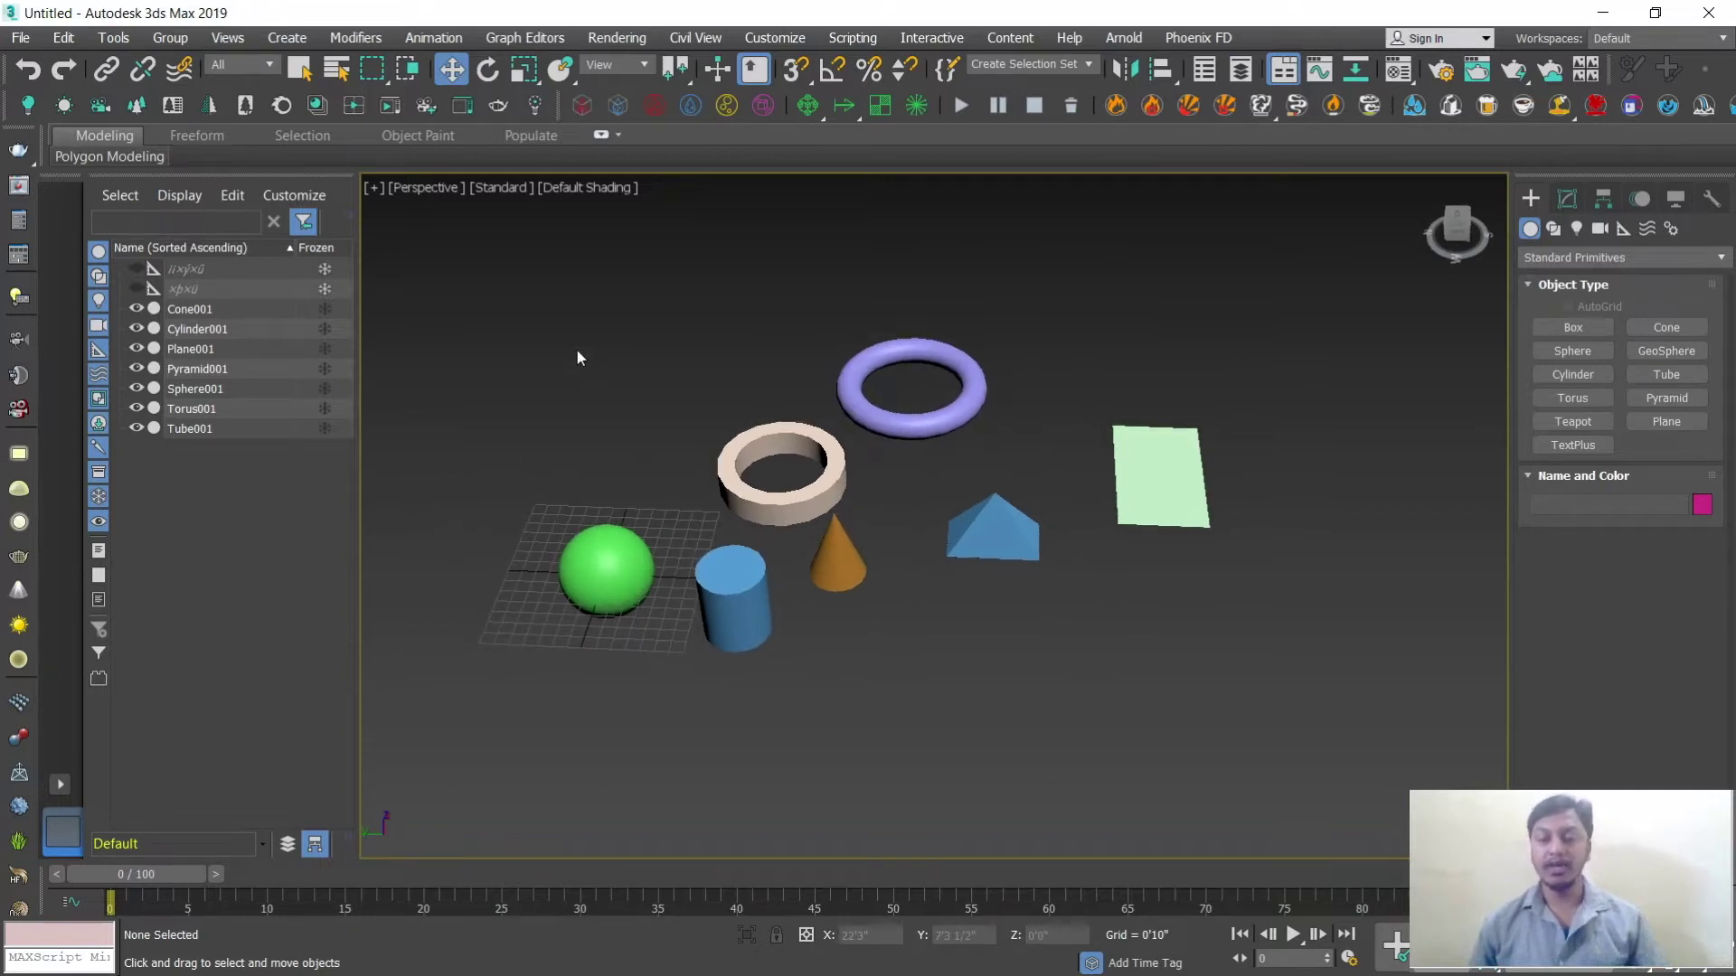
{"action": "left_click_drag", "start_coordinate": [519, 268], "coordinate": [1197, 693]}
{"action": "key", "text": "Delete"}
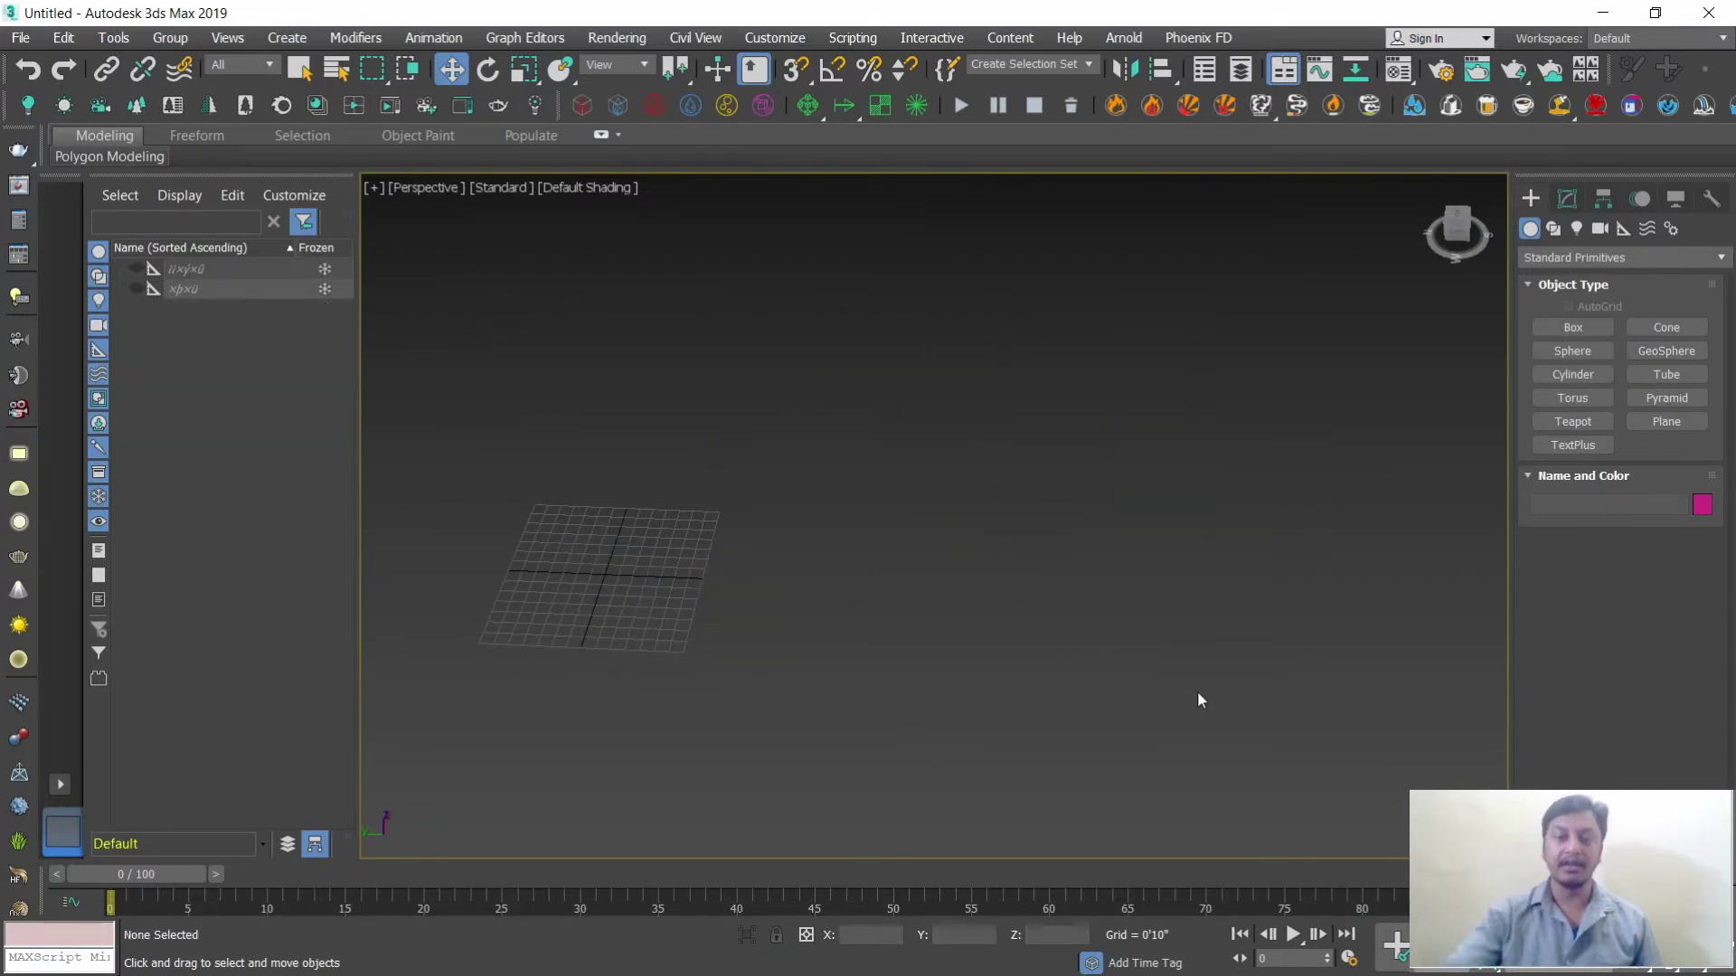
Step: Draw a rectangle spline across the centre of the grid, about 7'2 1/2" long and 3'6" wide
{"action": "middle_click_drag", "start_coordinate": [932, 687], "coordinate": [900, 617], "text": "alt"}
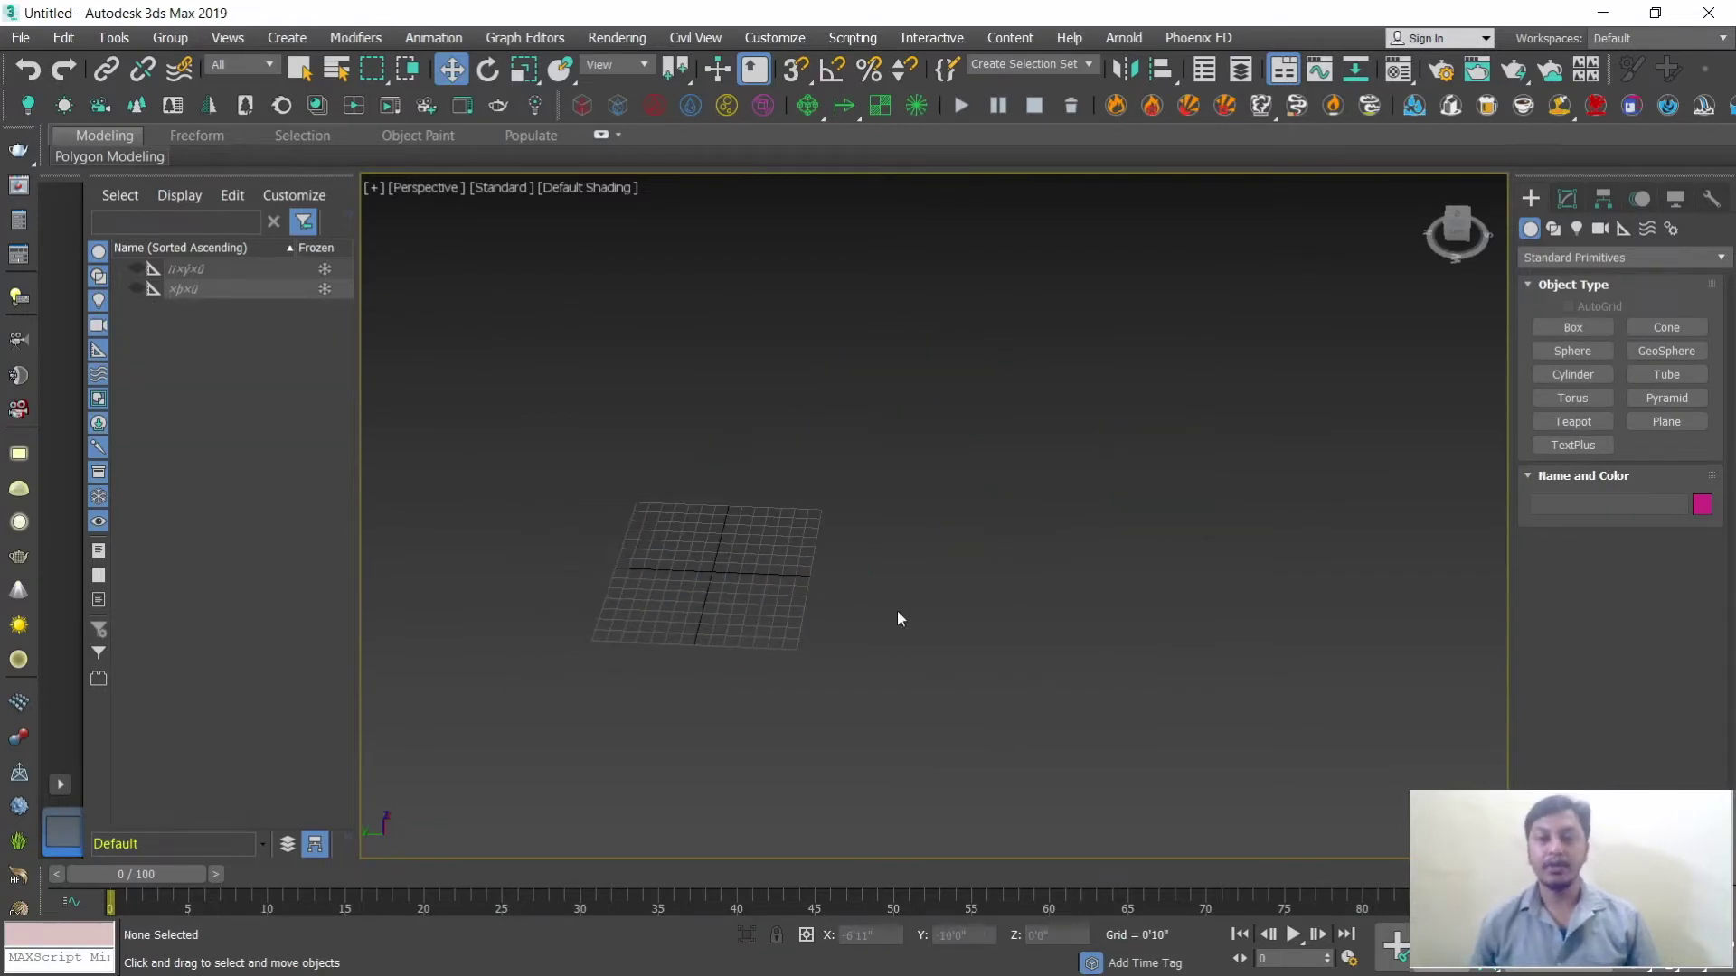
{"action": "left_click", "coordinate": [1553, 231]}
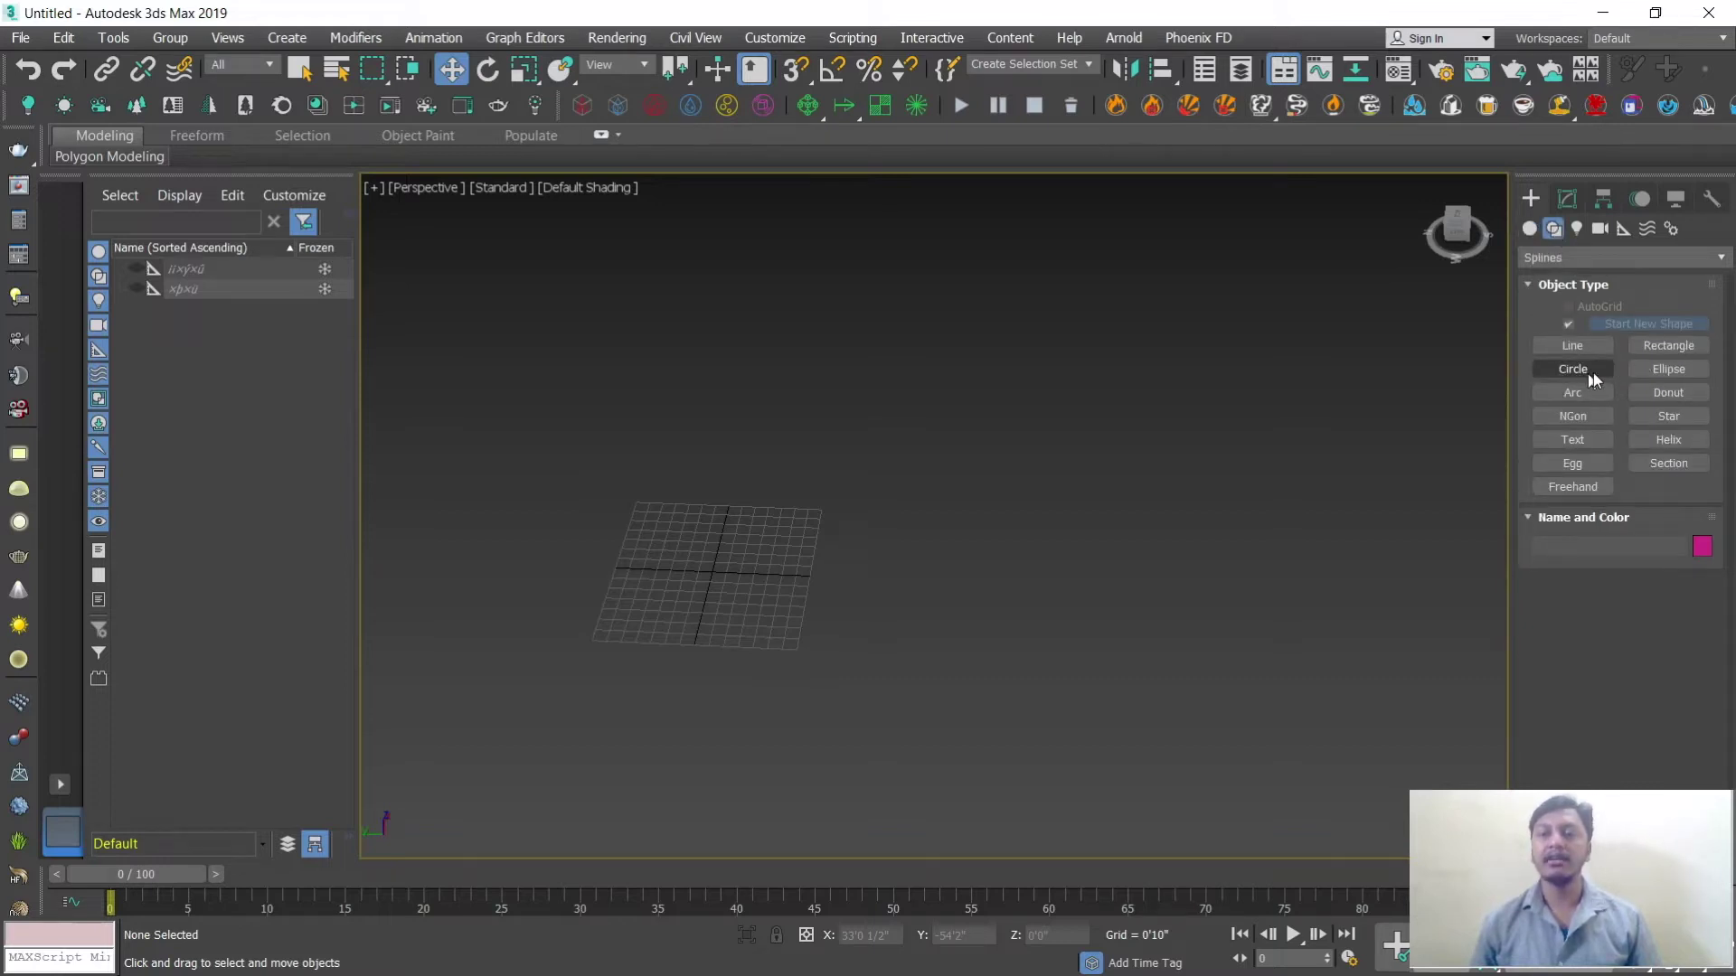
{"action": "middle_click_drag", "start_coordinate": [924, 551], "coordinate": [1045, 556]}
{"action": "scroll", "coordinate": [984, 557], "scroll_direction": "up", "scroll_amount": 3}
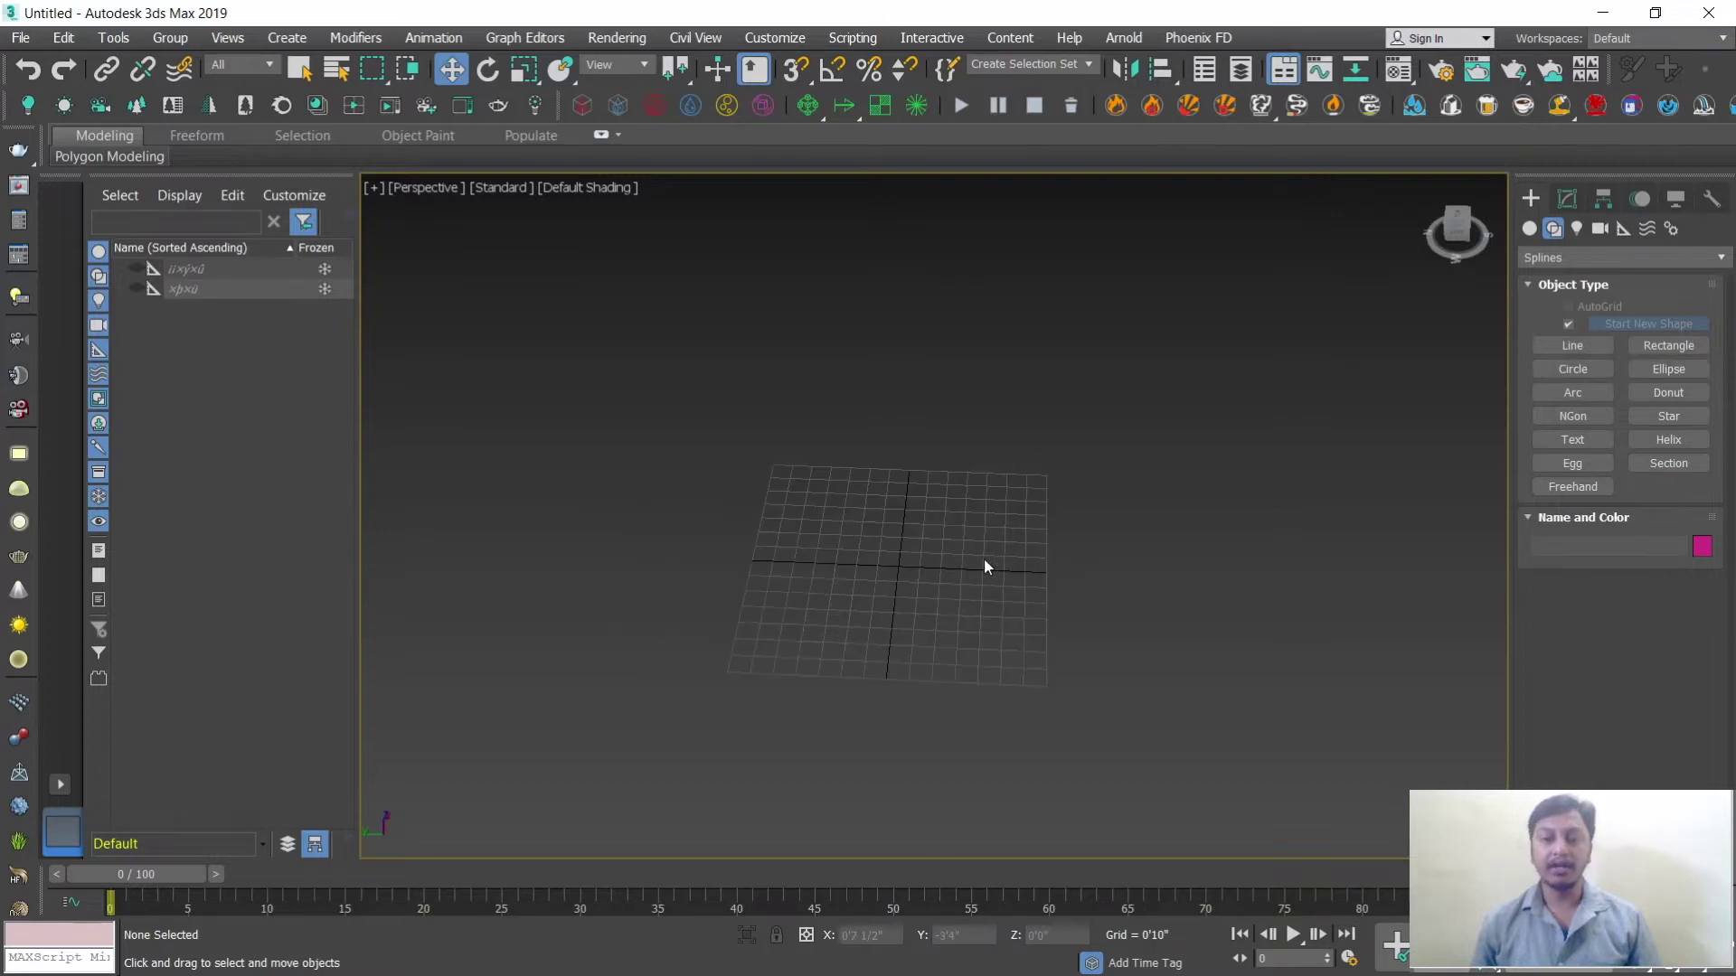
{"action": "scroll", "coordinate": [995, 559], "scroll_direction": "up", "scroll_amount": 4}
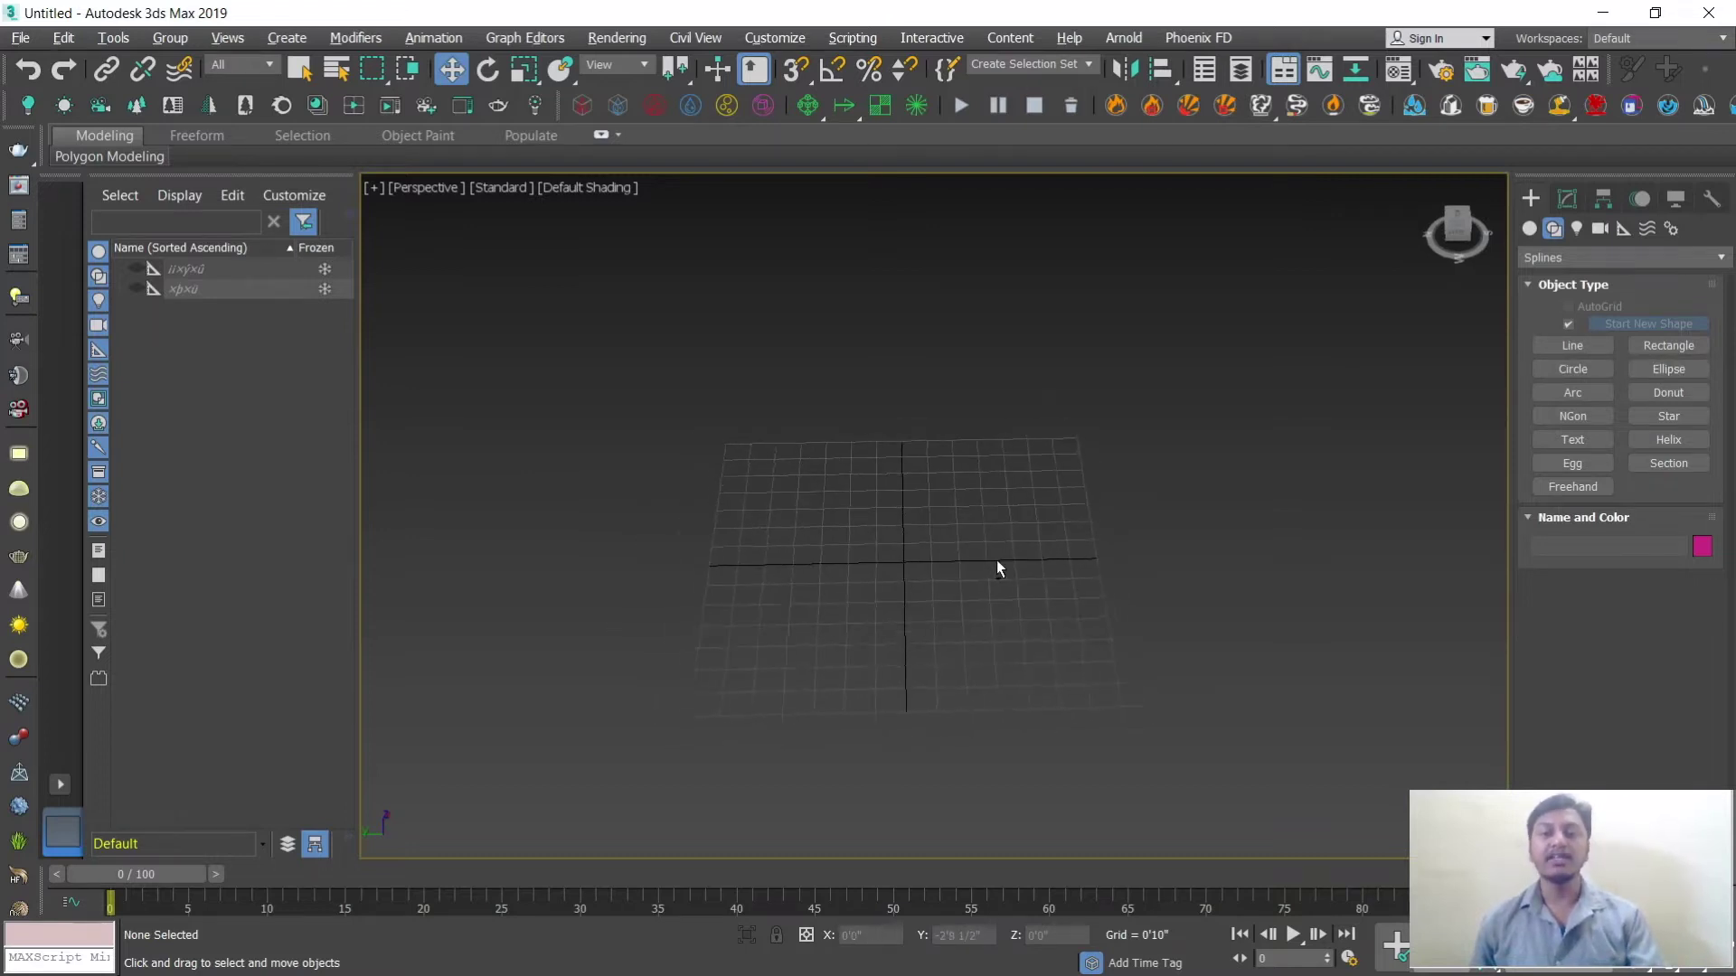
{"action": "scroll", "coordinate": [994, 560], "scroll_direction": "up", "scroll_amount": 4}
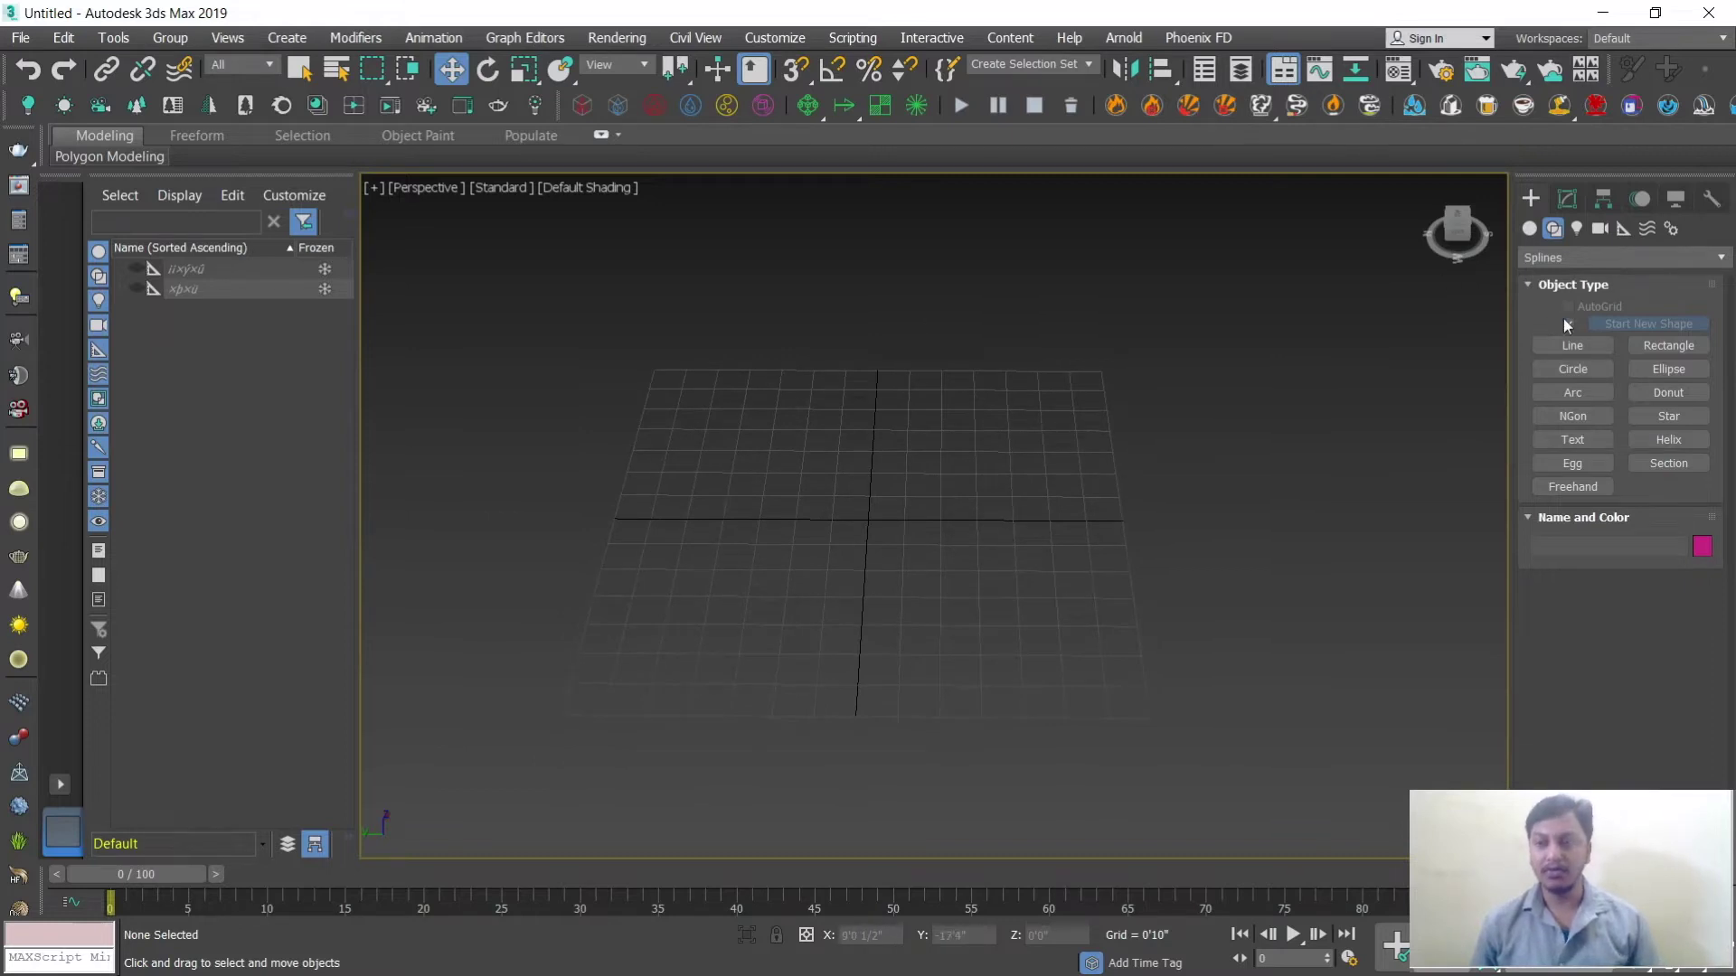
{"action": "left_click", "coordinate": [1657, 347]}
{"action": "mouse_move", "coordinate": [689, 477]}
{"action": "left_mouse_down"}
{"action": "mouse_move", "coordinate": [783, 577]}
{"action": "mouse_move", "coordinate": [998, 581]}
{"action": "left_mouse_up"}
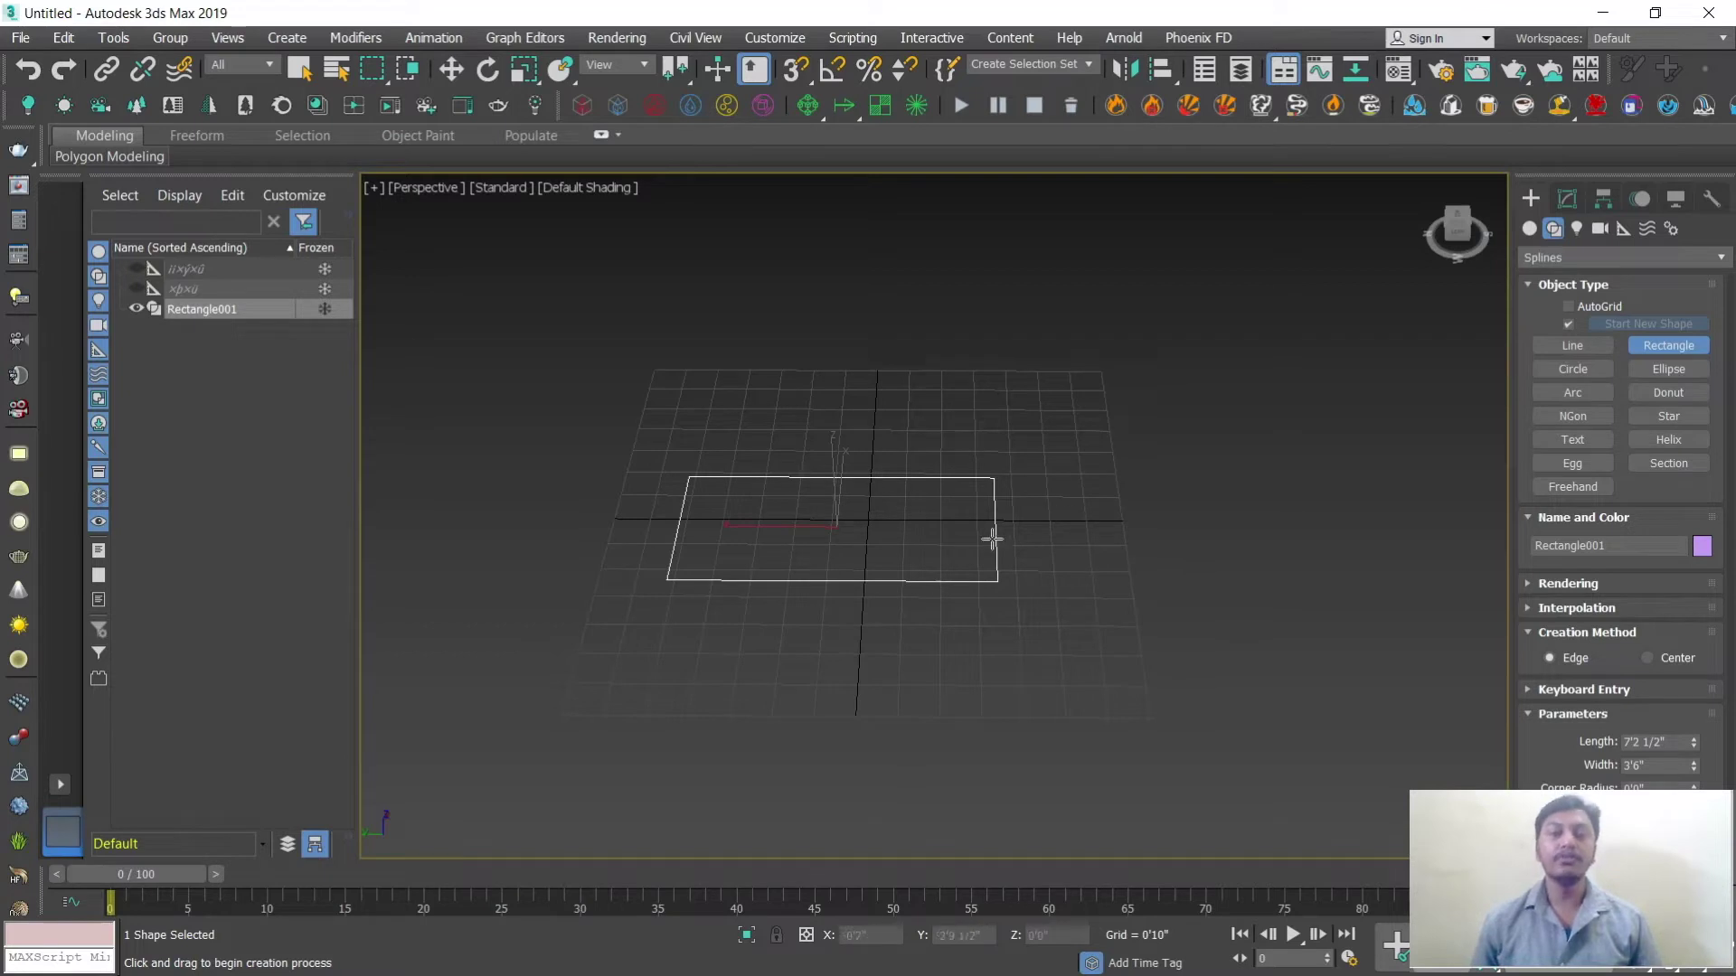
Step: Apply the Extrude modifier to the rectangle
{"action": "left_click", "coordinate": [1565, 203]}
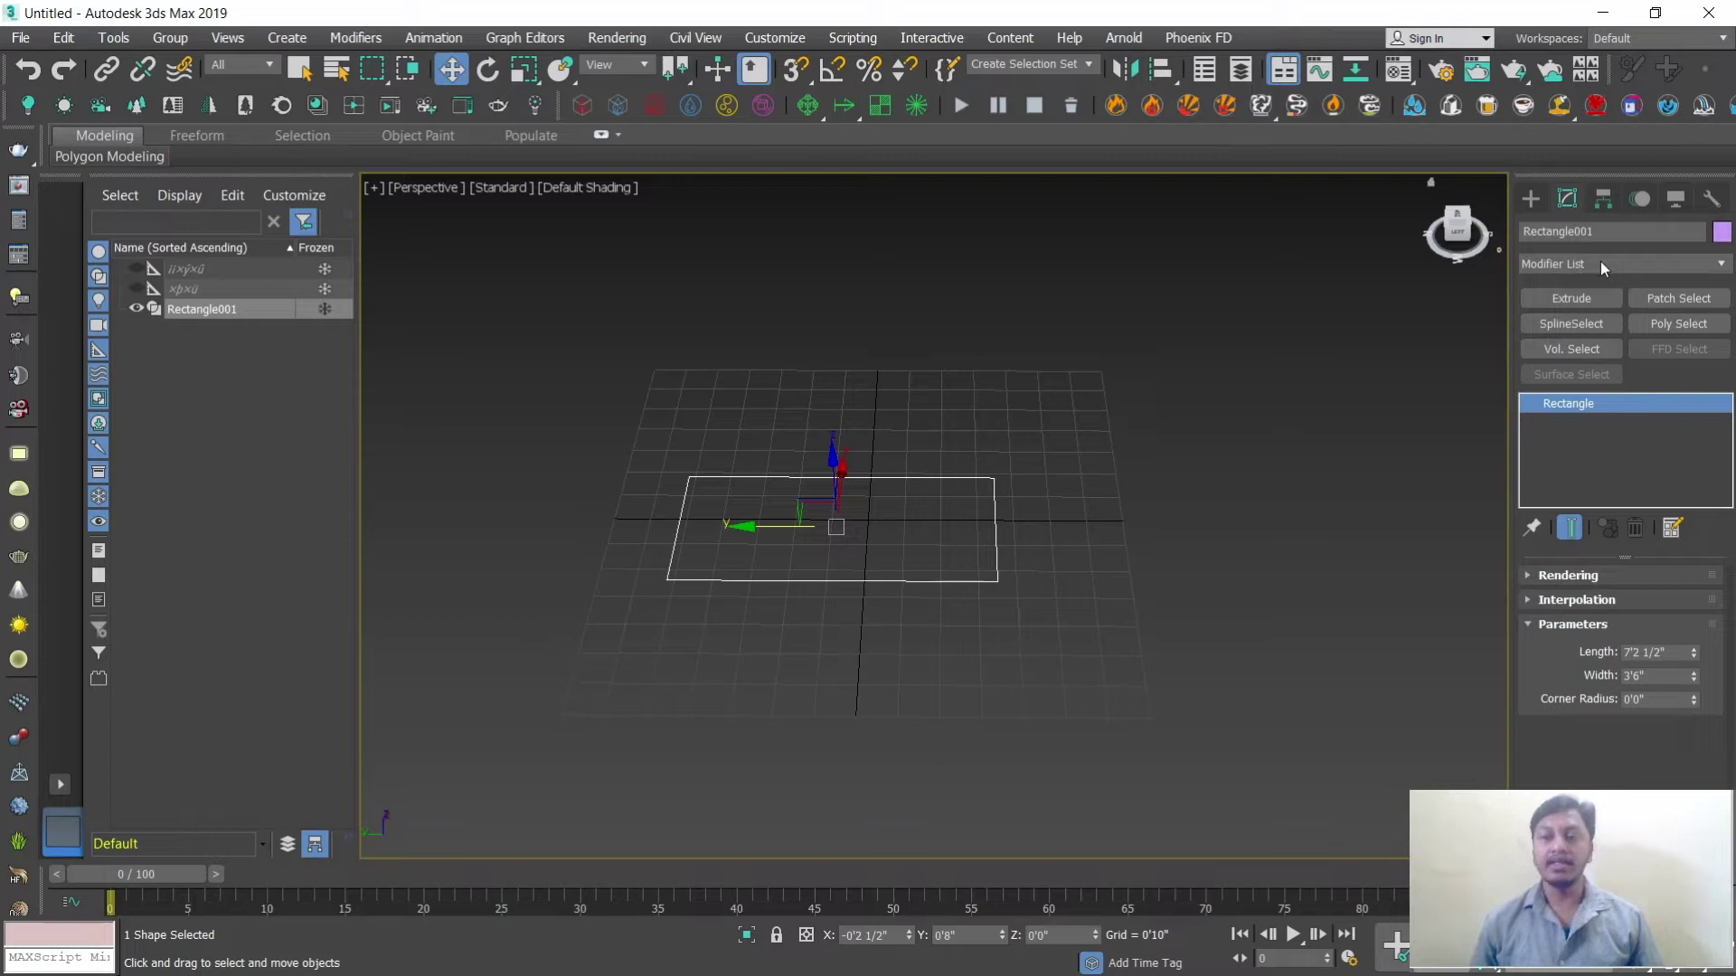
{"action": "left_click", "coordinate": [1601, 264]}
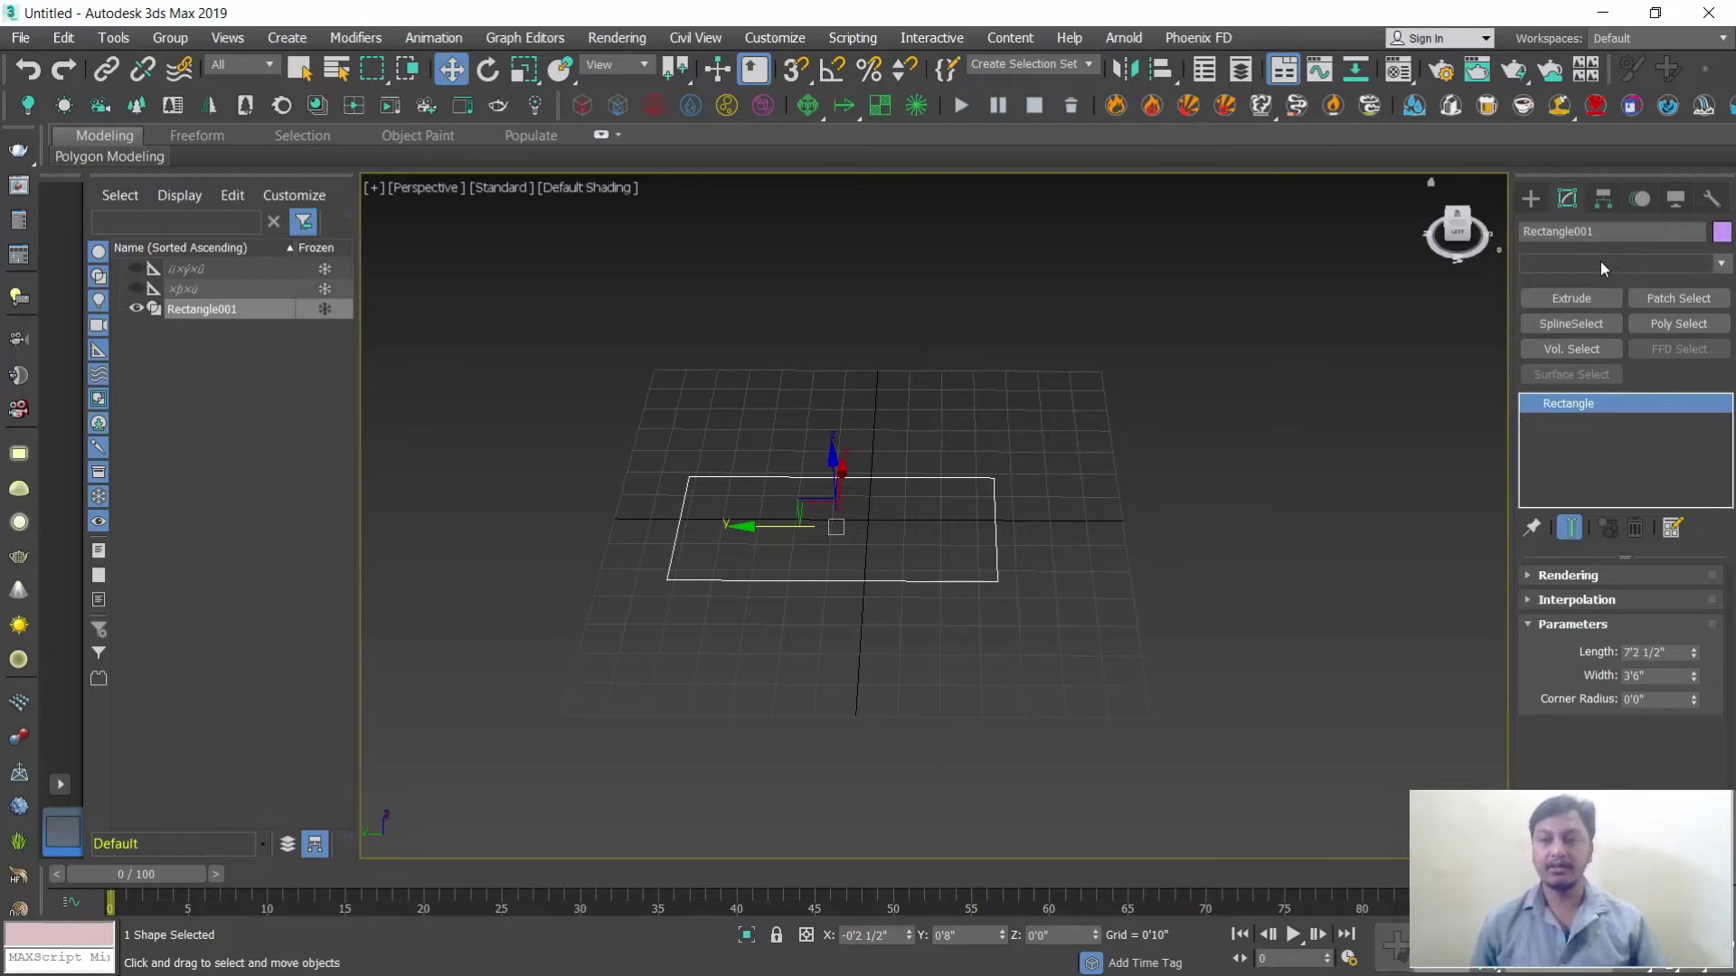
{"action": "type", "text": "ex"}
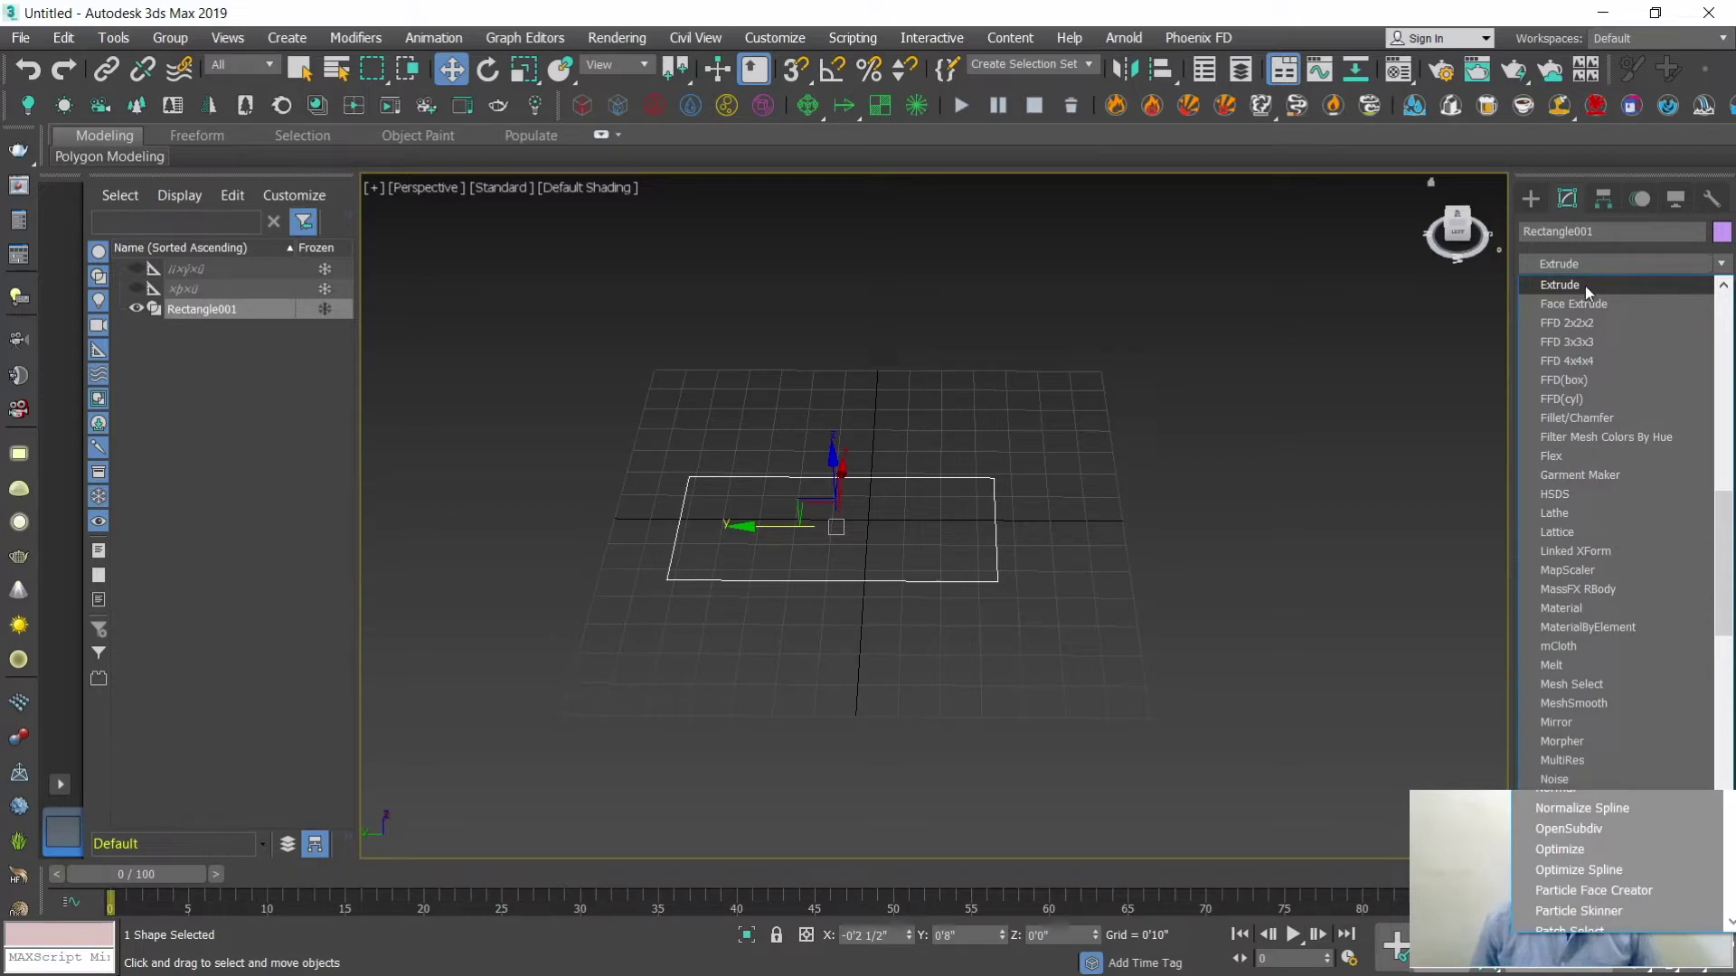
{"action": "left_click", "coordinate": [1586, 285]}
{"action": "scroll", "coordinate": [891, 614], "scroll_direction": "up", "scroll_amount": 5}
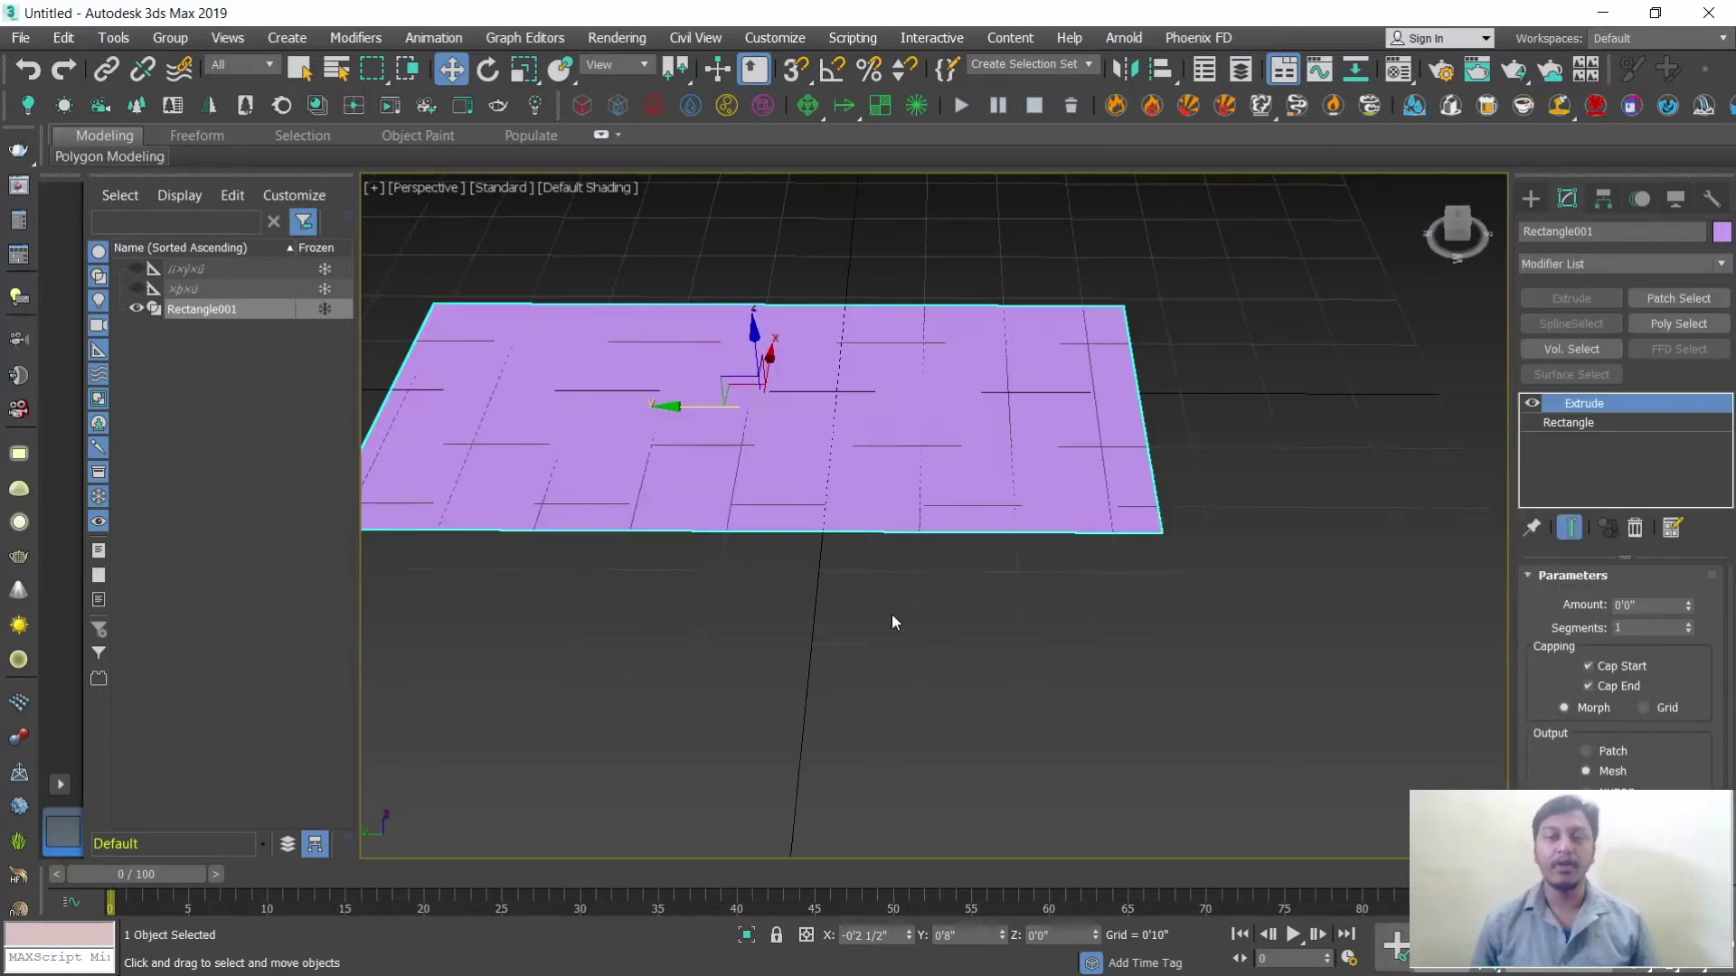
{"action": "middle_click_drag", "start_coordinate": [898, 610], "coordinate": [995, 616]}
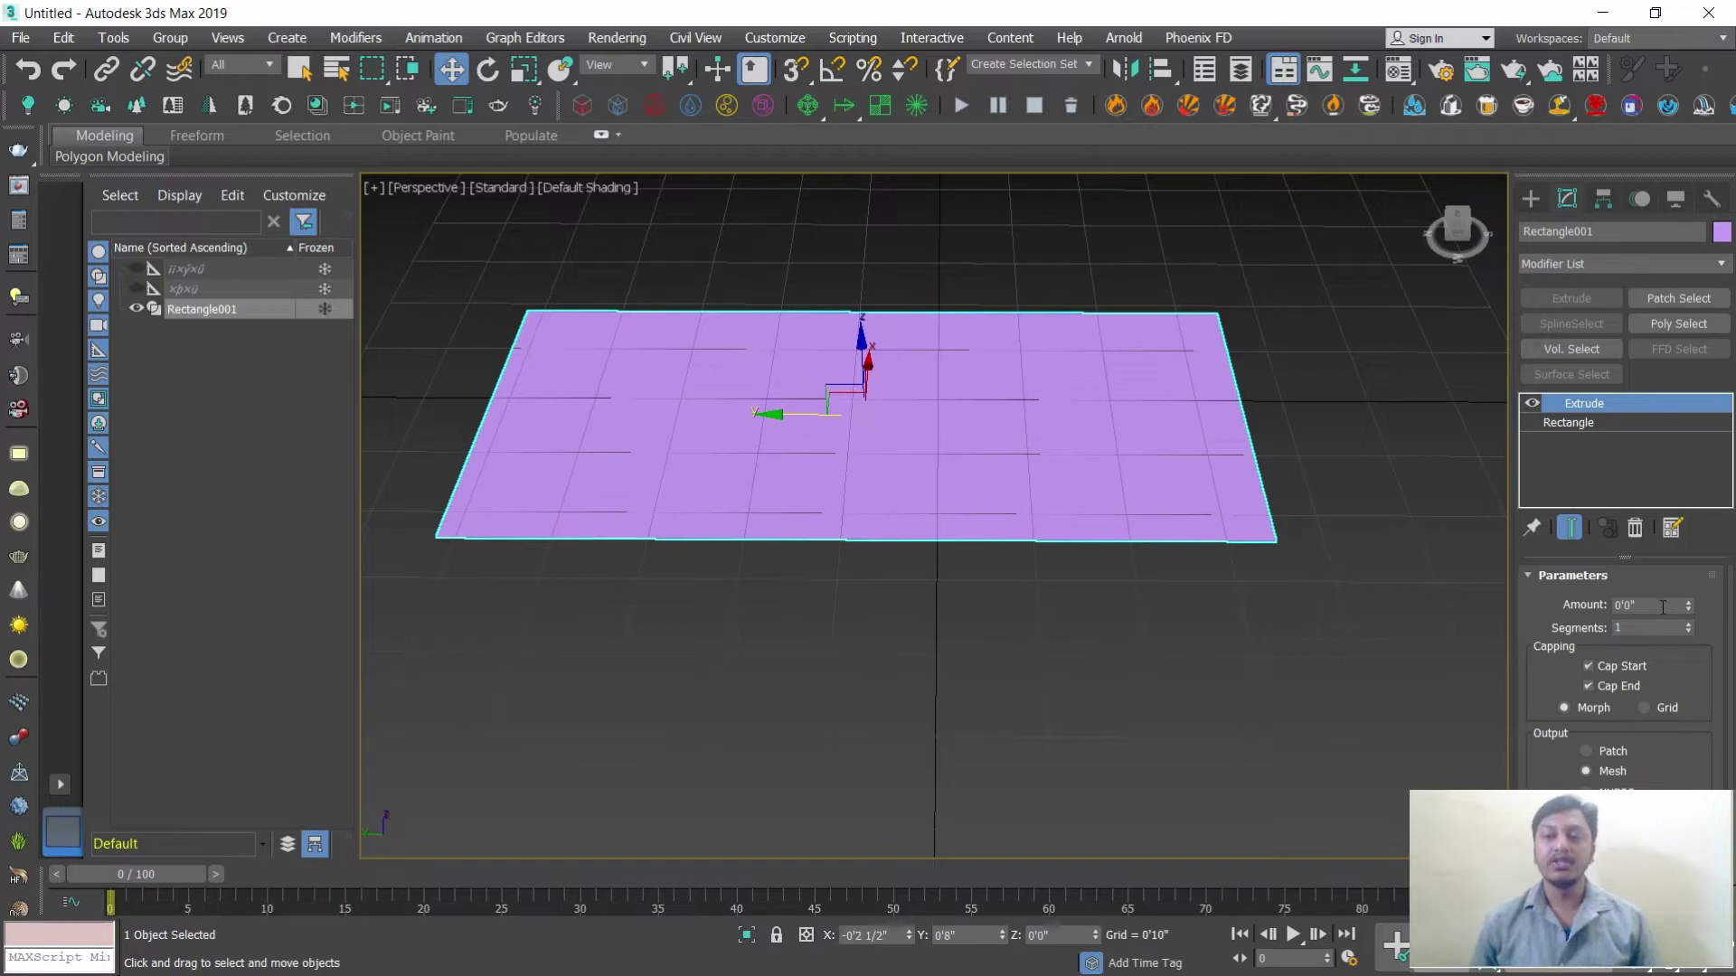
Step: Set the extrusion amount of the rectangle to about 3'6"
{"action": "left_click_drag", "start_coordinate": [1689, 606], "coordinate": [1248, 503]}
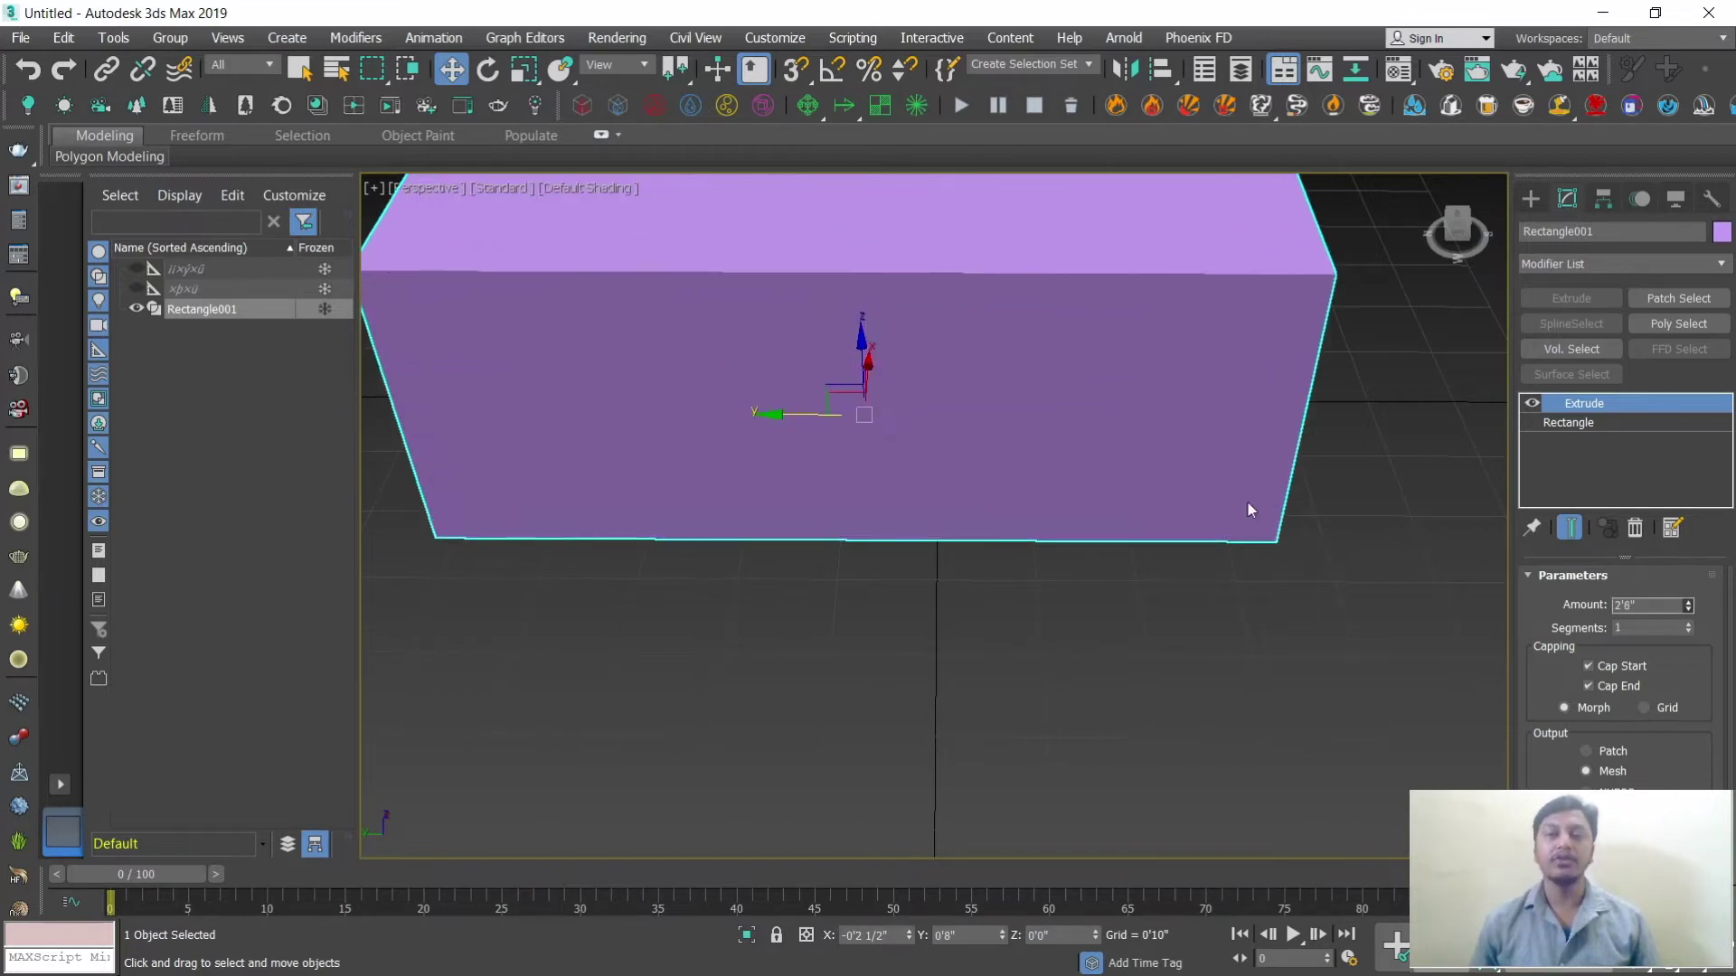
{"action": "scroll", "coordinate": [1182, 505], "scroll_direction": "down", "scroll_amount": 4}
{"action": "middle_click_drag", "start_coordinate": [1182, 505], "coordinate": [1174, 584]}
{"action": "scroll", "coordinate": [1173, 584], "scroll_direction": "up", "scroll_amount": 2}
{"action": "left_click_drag", "start_coordinate": [1687, 598], "coordinate": [1688, 561]}
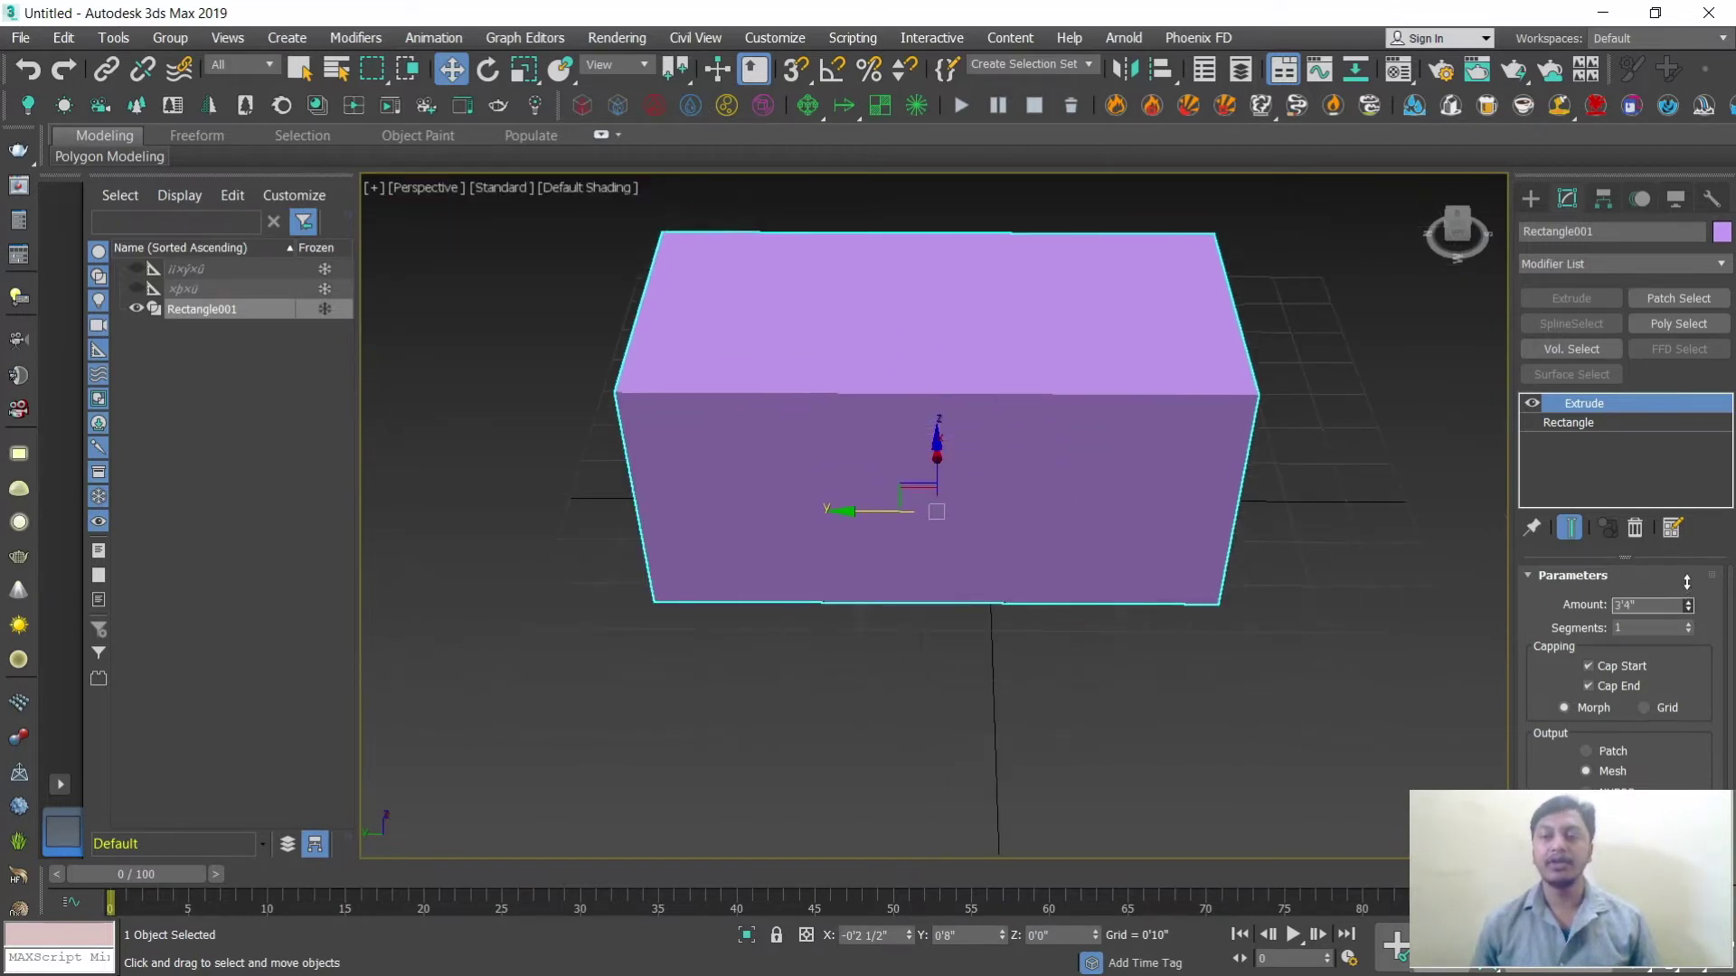
Step: Examine the extruded box from nearer and farther away, deselecting and reselecting it
{"action": "scroll", "coordinate": [1221, 579], "scroll_direction": "down", "scroll_amount": 4}
{"action": "scroll", "coordinate": [1092, 598], "scroll_direction": "up", "scroll_amount": 4}
{"action": "middle_click_drag", "start_coordinate": [1175, 583], "coordinate": [807, 542]}
{"action": "scroll", "coordinate": [1094, 555], "scroll_direction": "down", "scroll_amount": 3}
{"action": "left_click", "coordinate": [1002, 560]}
{"action": "left_click", "coordinate": [764, 533]}
{"action": "scroll", "coordinate": [807, 542], "scroll_direction": "up", "scroll_amount": 4}
{"action": "scroll", "coordinate": [590, 534], "scroll_direction": "down", "scroll_amount": 4}
{"action": "middle_click_drag", "start_coordinate": [593, 539], "coordinate": [841, 528]}
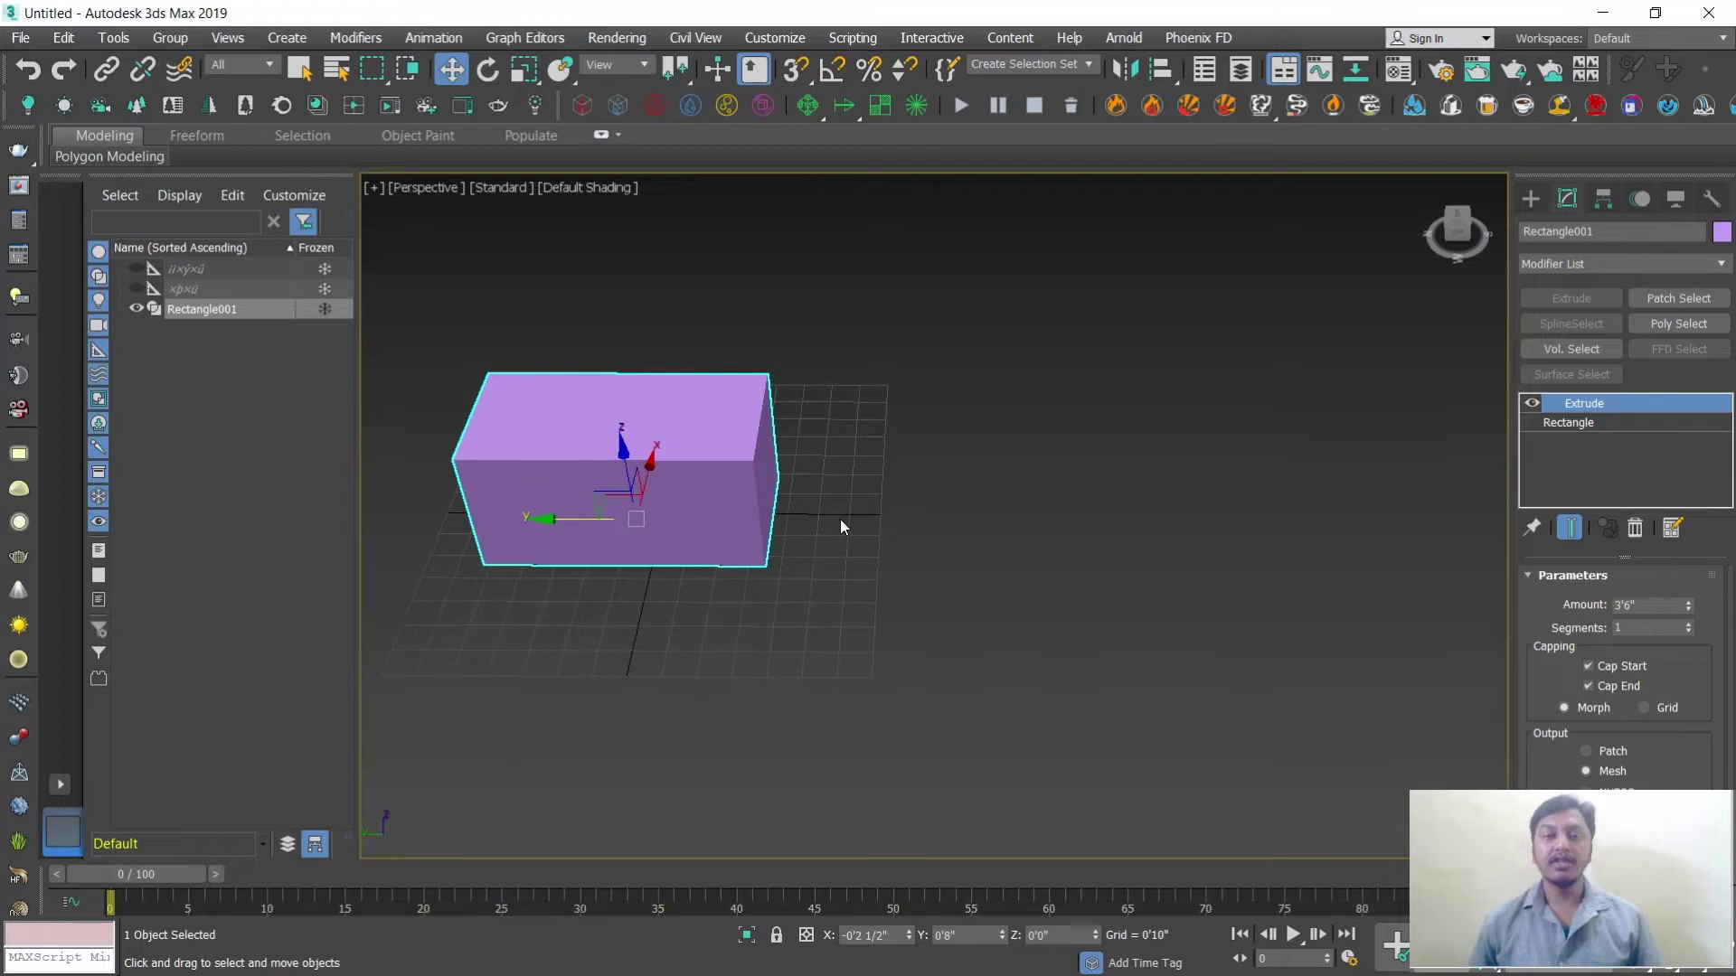
Step: Move the extruded box to about Y 1'9" and clone it as one independent copy at about Y -6'2 1/2"
{"action": "left_click", "coordinate": [926, 488]}
{"action": "left_click", "coordinate": [763, 480]}
{"action": "left_click_drag", "start_coordinate": [583, 521], "coordinate": [539, 519]}
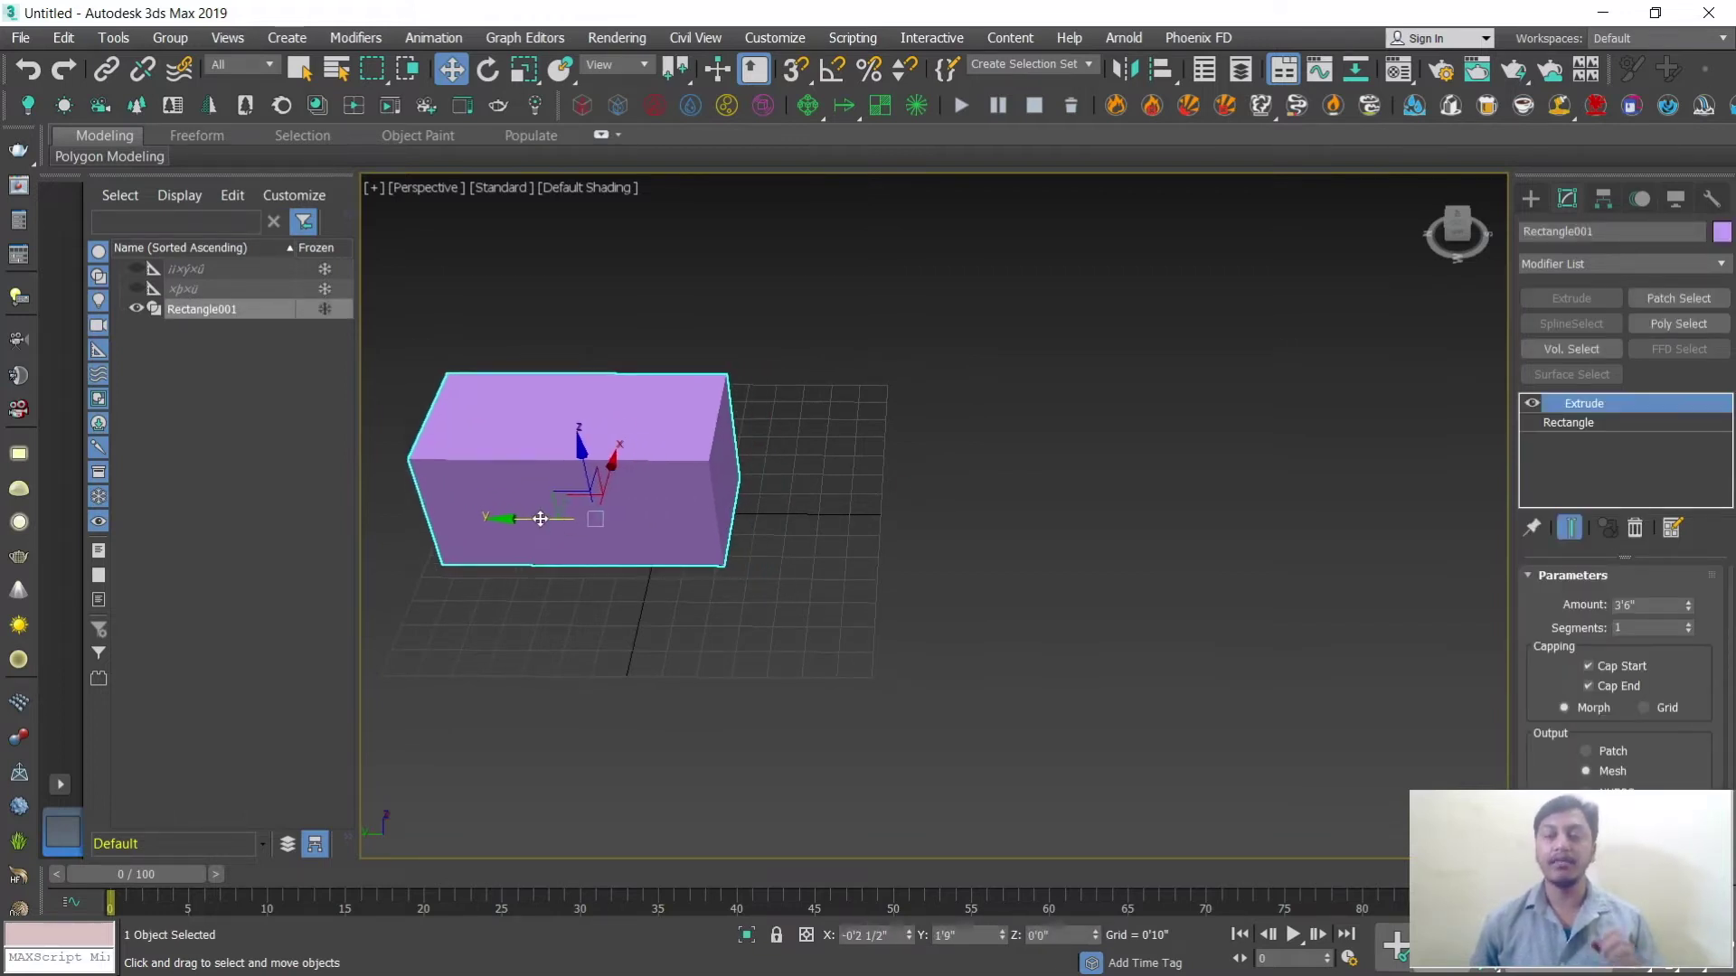
{"action": "mouse_move", "coordinate": [500, 516]}
{"action": "left_mouse_down", "text": "shift"}
{"action": "mouse_move", "coordinate": [813, 539]}
{"action": "mouse_move", "coordinate": [895, 488]}
{"action": "left_mouse_up", "text": "shift"}
{"action": "left_click", "coordinate": [872, 595]}
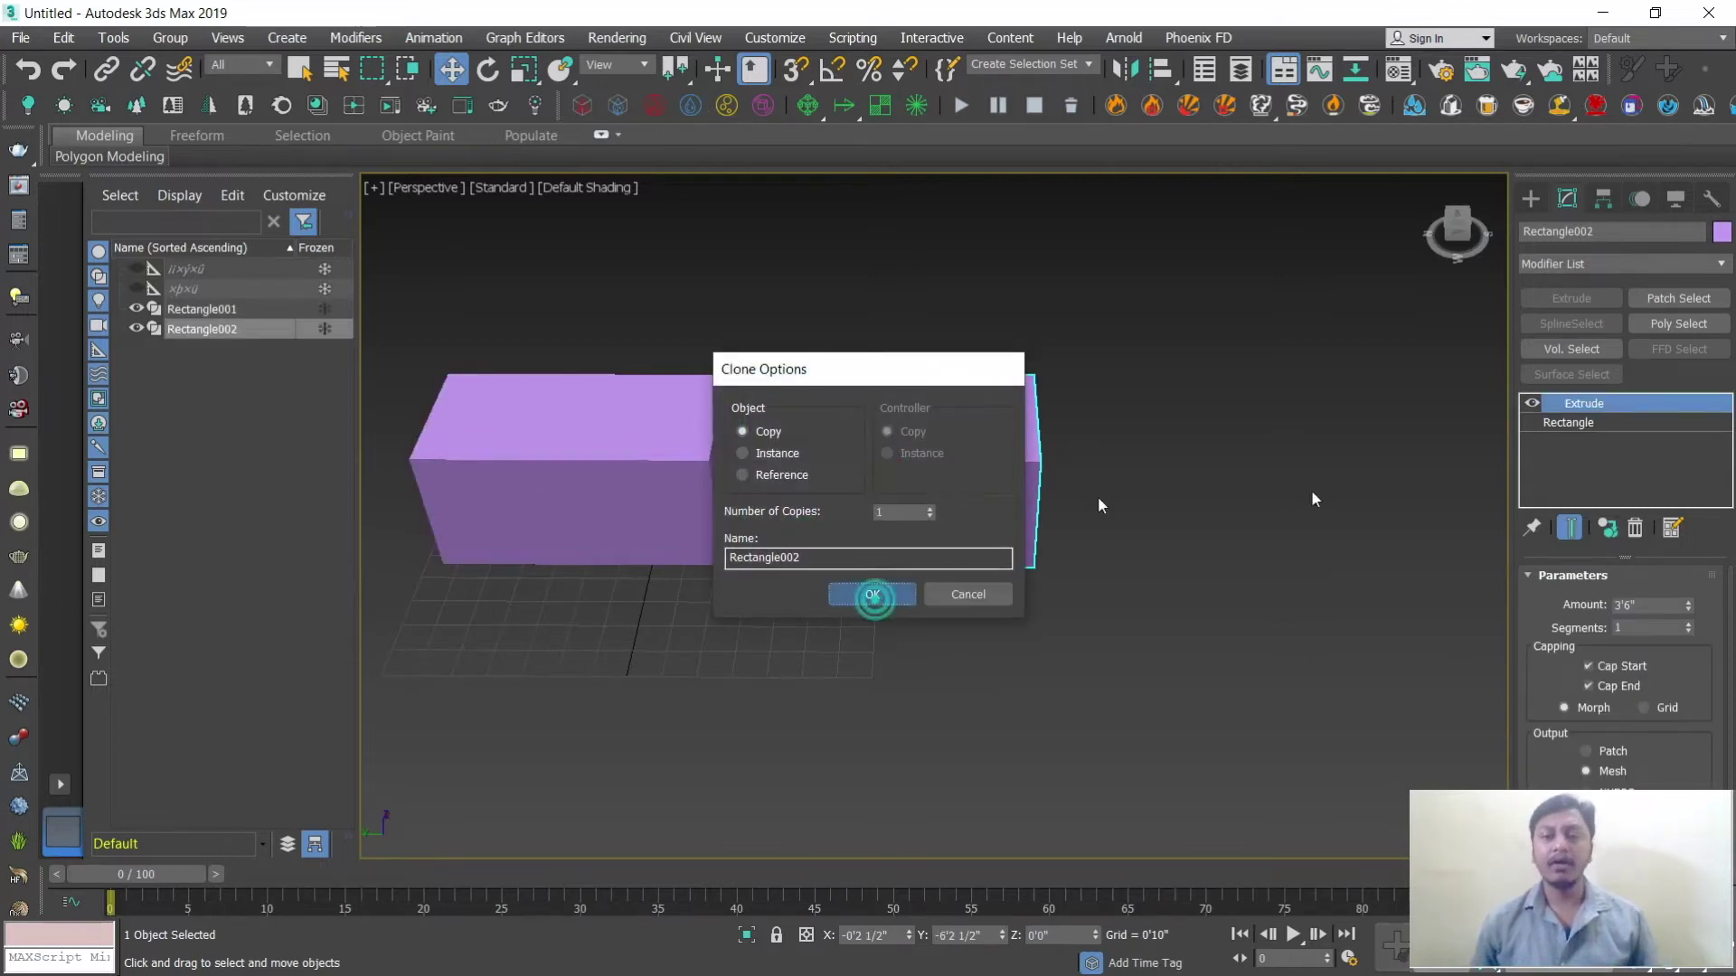
Step: Delete the Extrude modifier from the copied box so only its rectangle spline is left
{"action": "right_click", "coordinate": [1576, 405]}
{"action": "left_click", "coordinate": [1570, 436]}
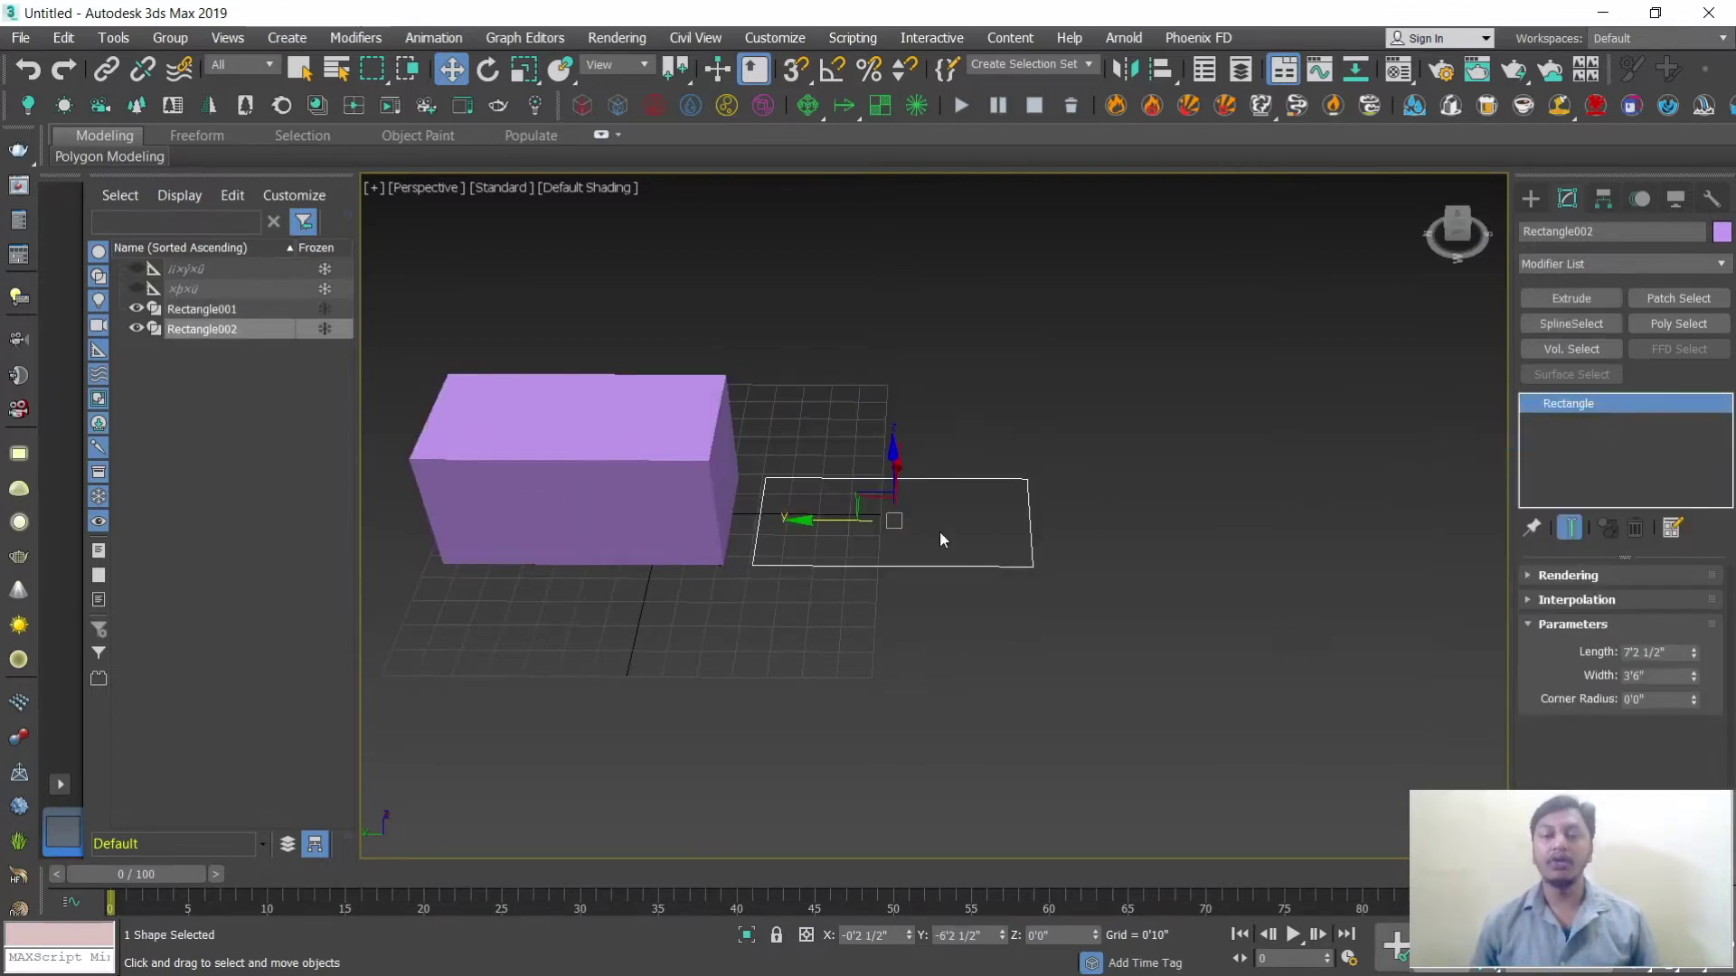
{"action": "scroll", "coordinate": [777, 500], "scroll_direction": "up", "scroll_amount": 3}
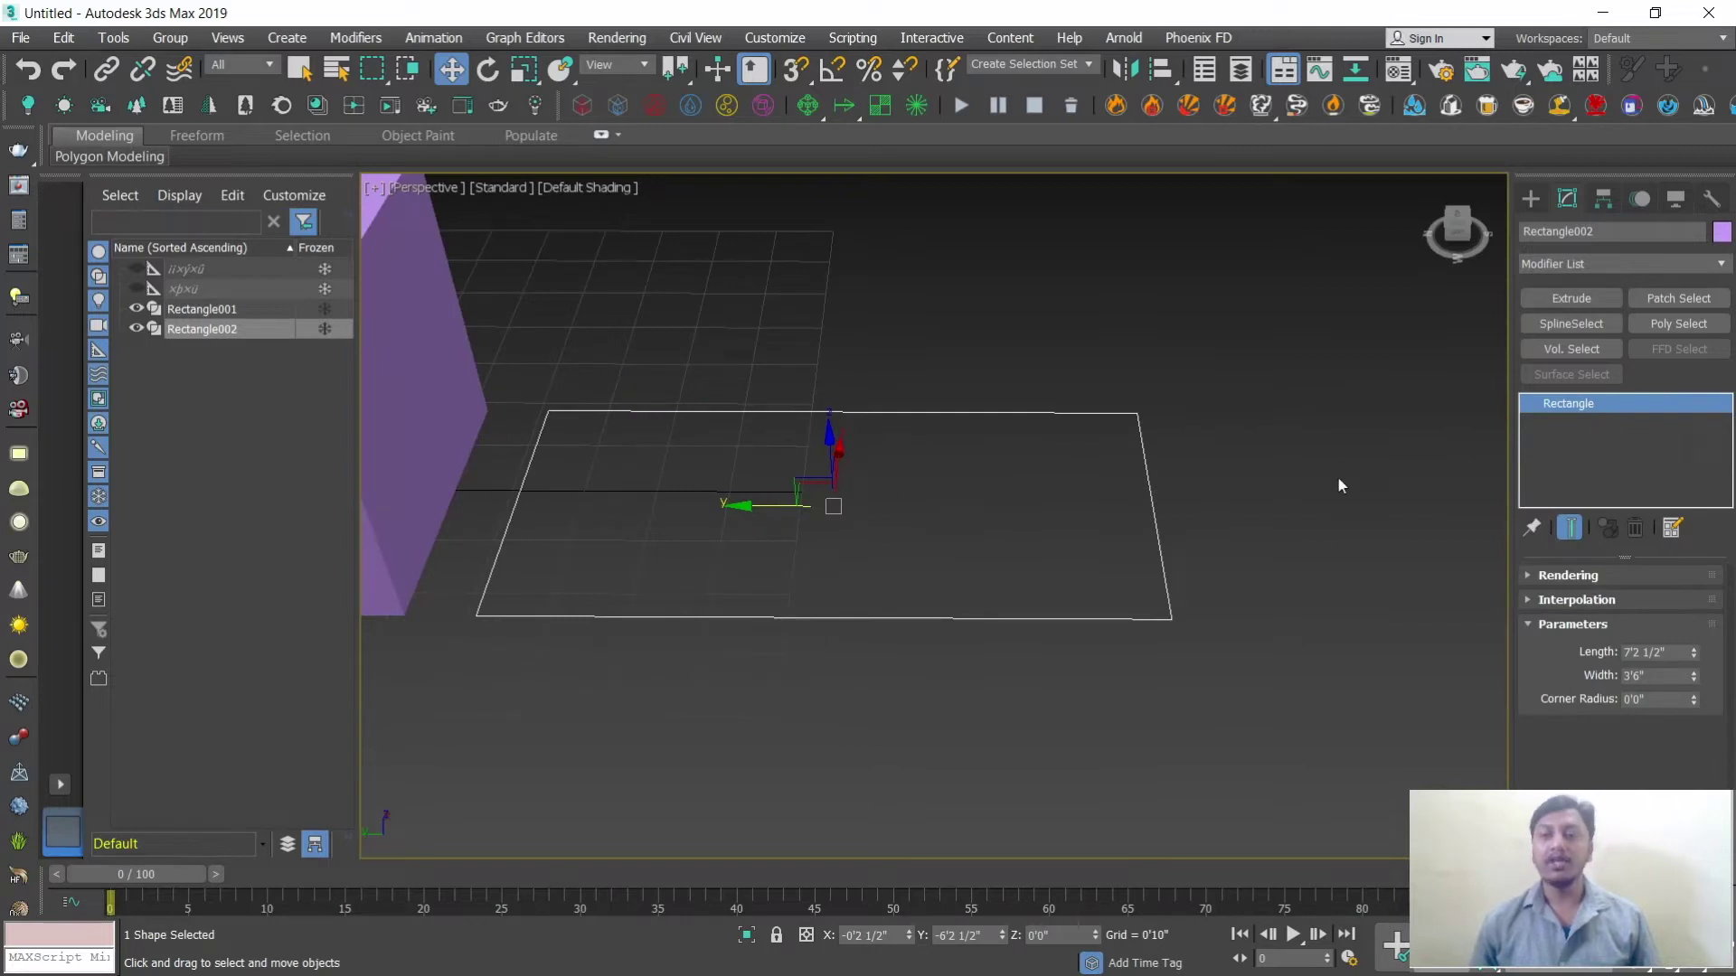
Step: Enable the copied rectangle spline's thickness in both the renderer and the viewport
{"action": "left_click", "coordinate": [1528, 575]}
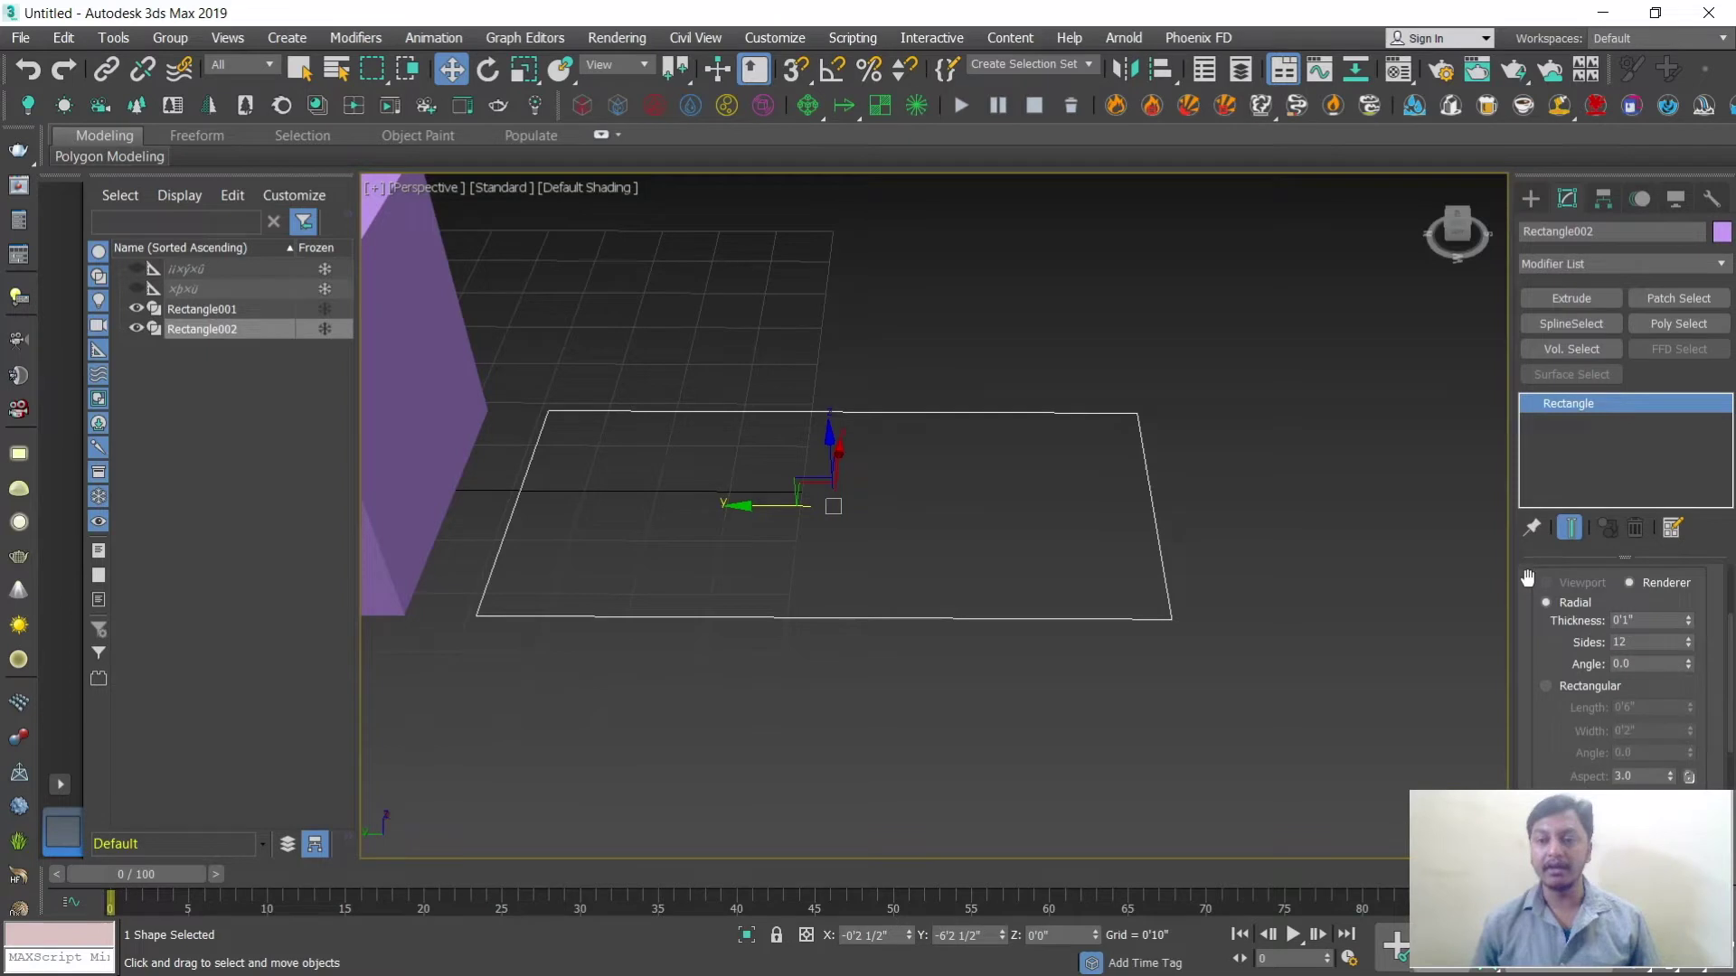
{"action": "scroll", "coordinate": [1548, 706], "scroll_direction": "down", "scroll_amount": 2}
{"action": "scroll", "coordinate": [1552, 666], "scroll_direction": "up", "scroll_amount": 1}
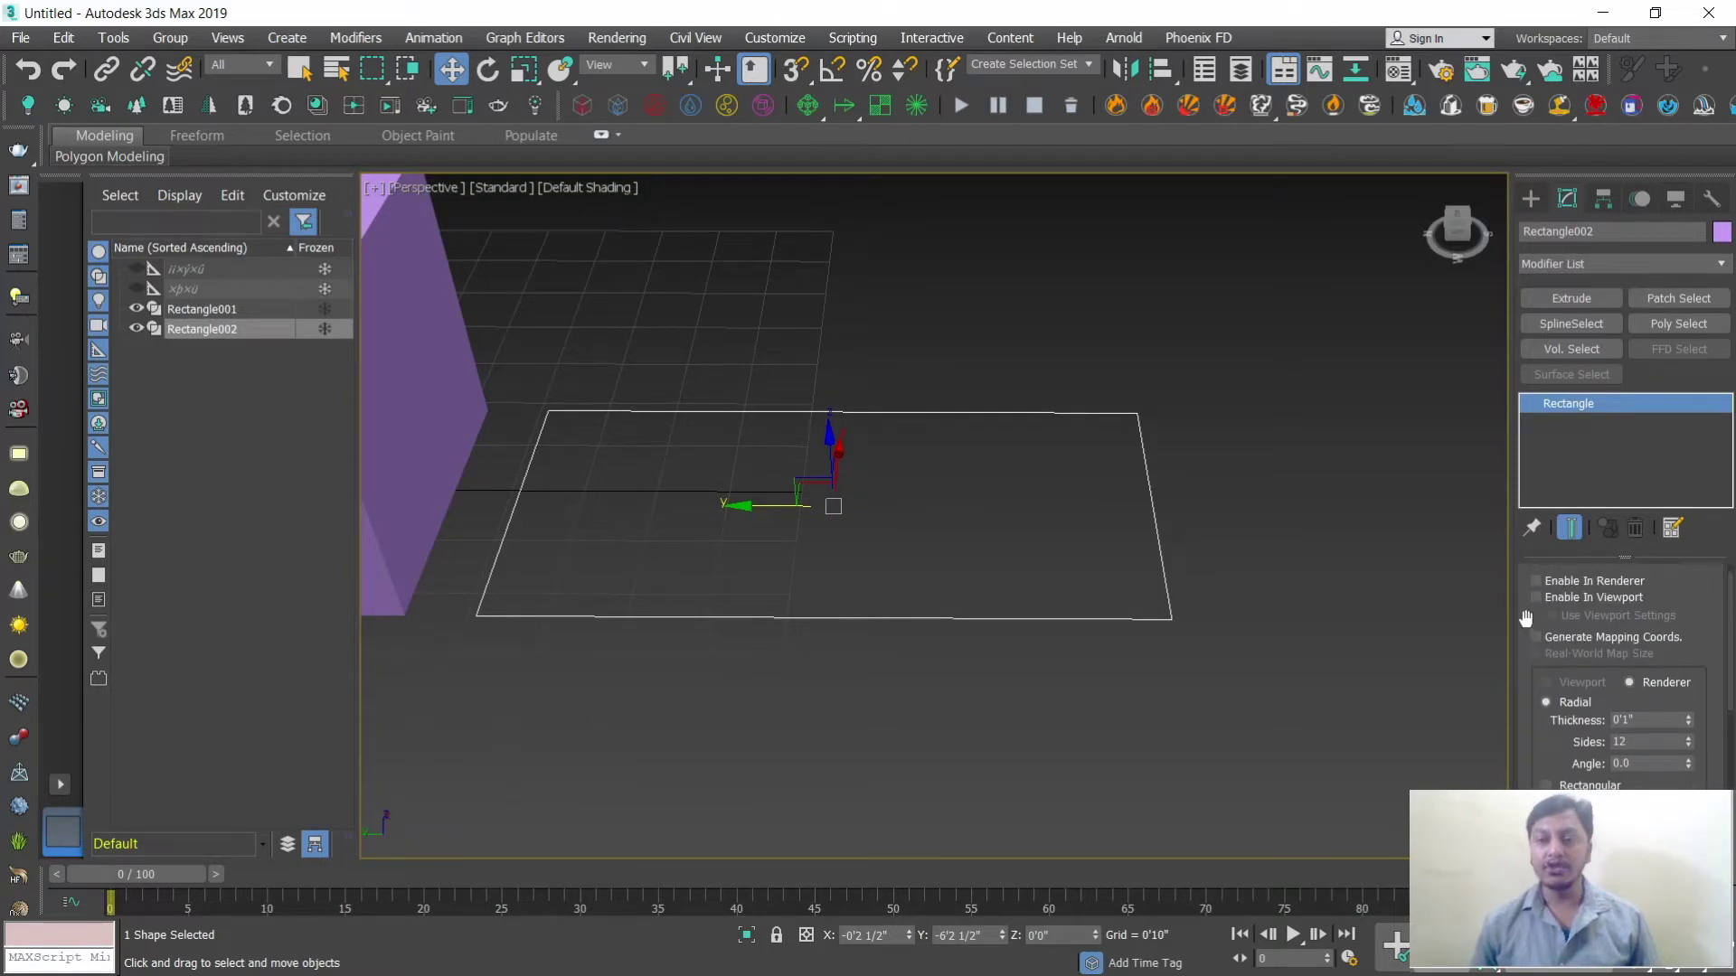
{"action": "scroll", "coordinate": [1526, 617], "scroll_direction": "up", "scroll_amount": 1}
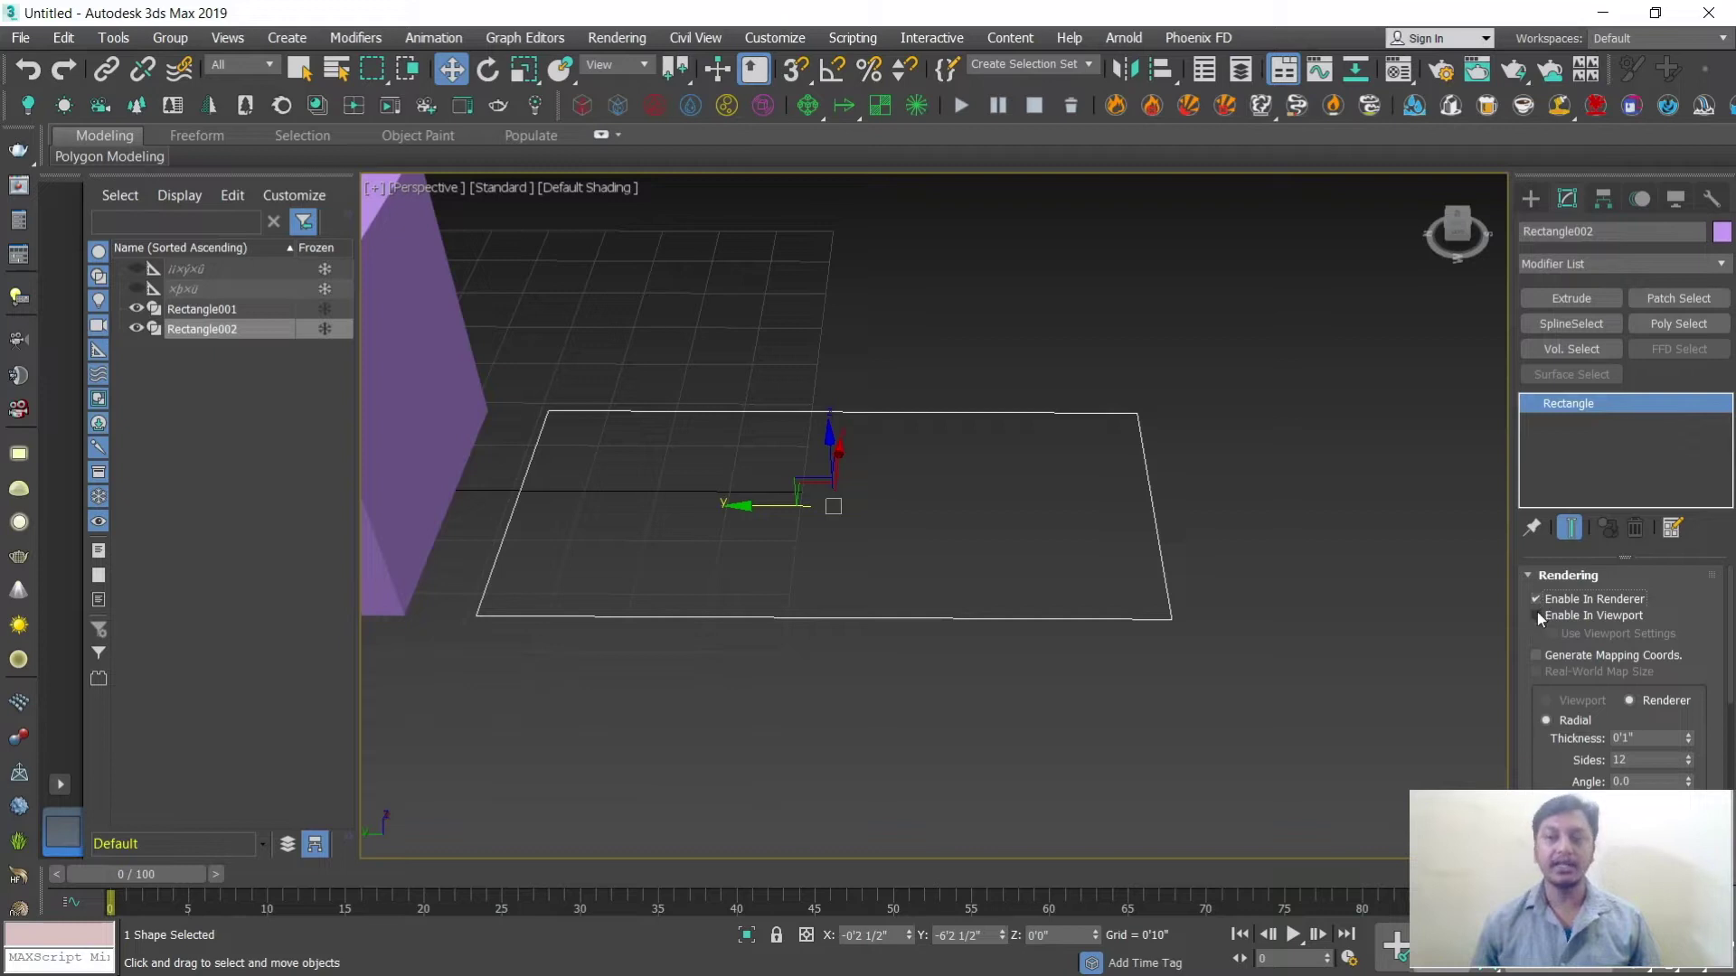
{"action": "left_click", "coordinate": [1535, 615]}
Step: Set the radial thickness of the copied rectangle spline to about 0'5 1/2"
{"action": "scroll", "coordinate": [1031, 632], "scroll_direction": "up", "scroll_amount": 2}
{"action": "scroll", "coordinate": [1040, 628], "scroll_direction": "down", "scroll_amount": 2}
{"action": "left_click_drag", "start_coordinate": [1733, 624], "coordinate": [1728, 674]}
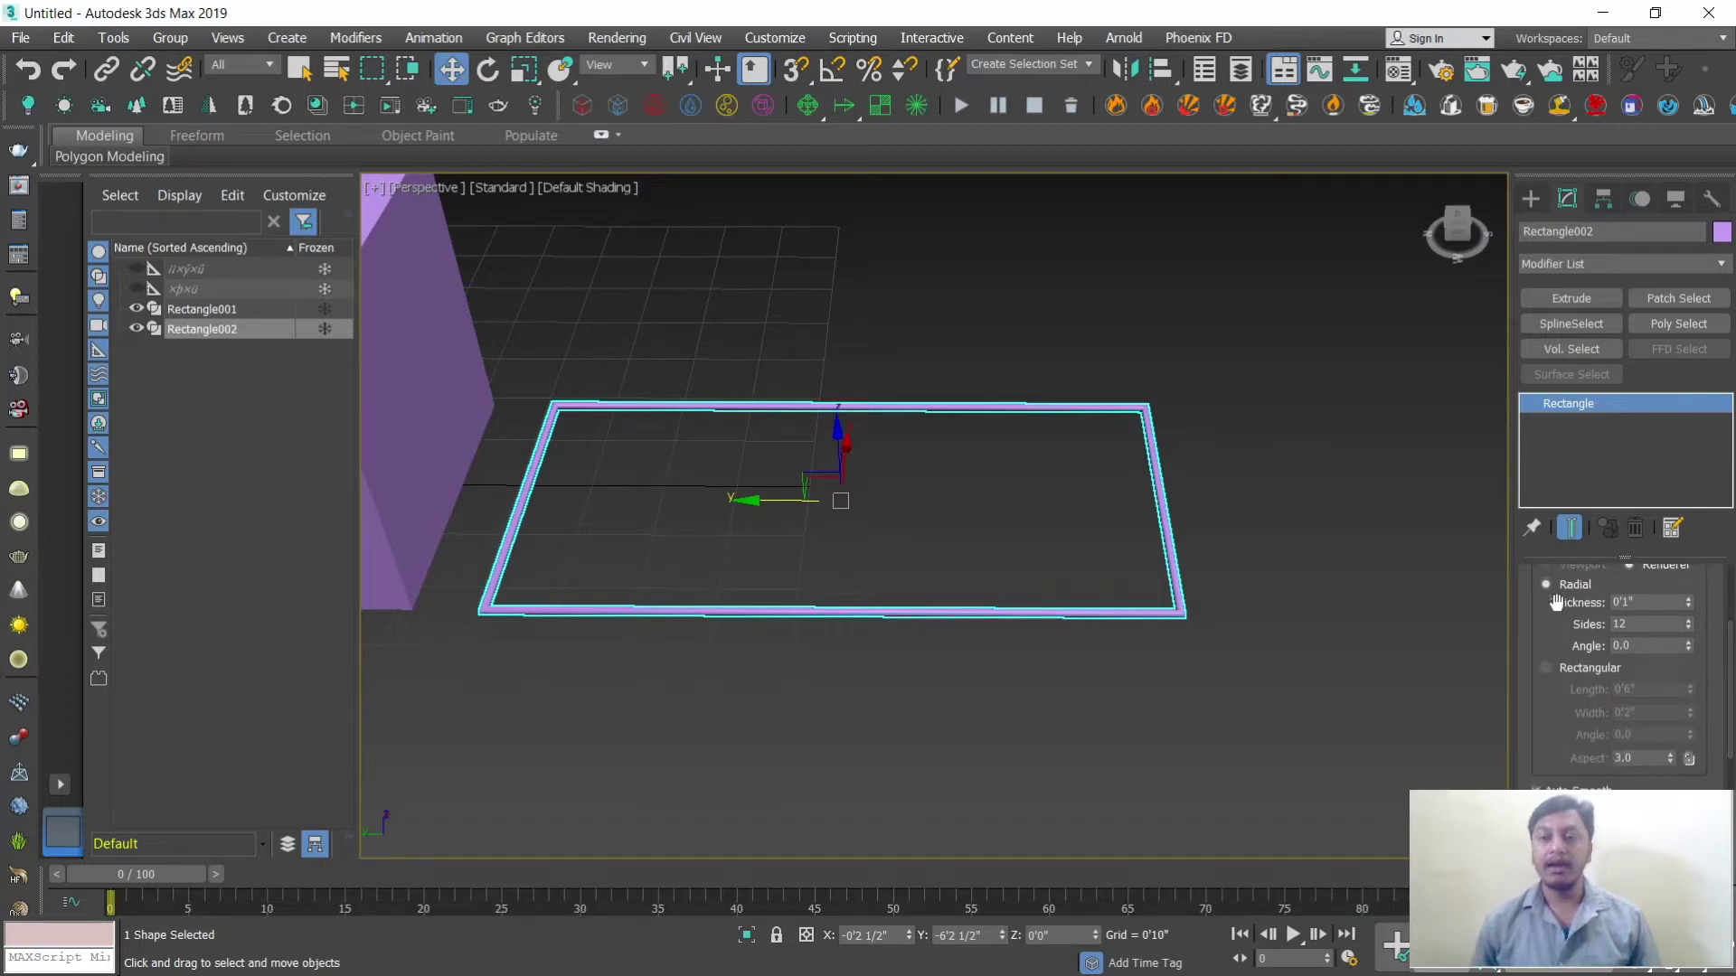
{"action": "left_click_drag", "start_coordinate": [1693, 606], "coordinate": [1693, 543]}
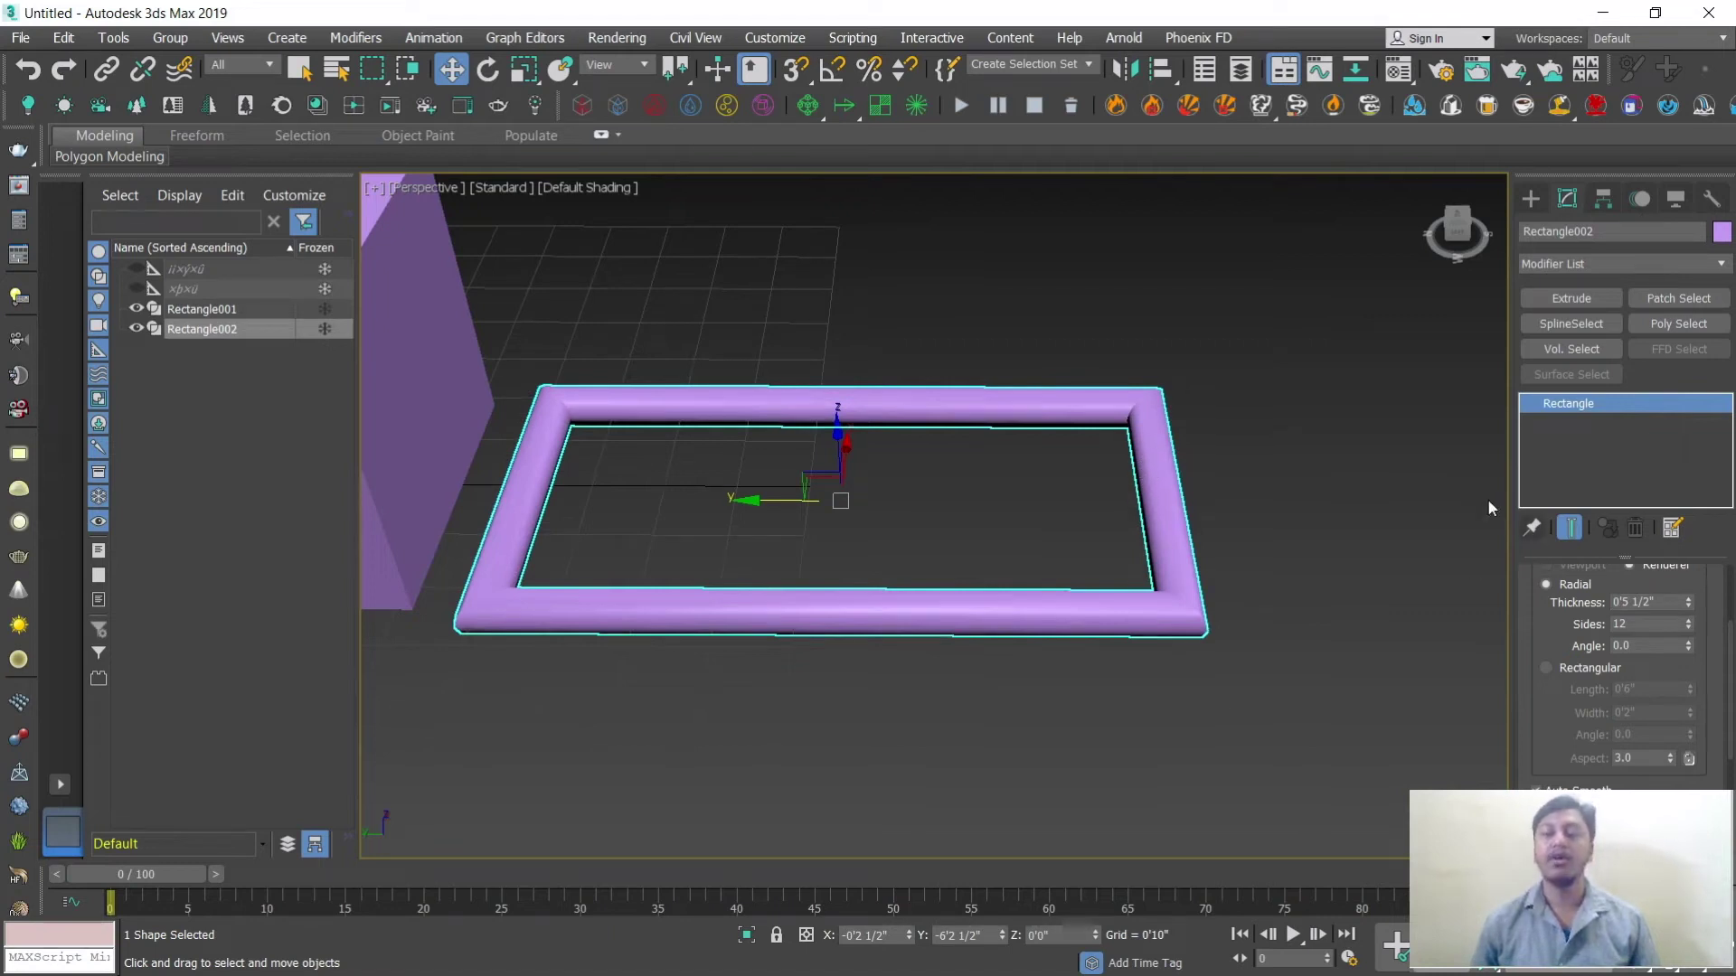
Step: Switch the copied rectangle spline's thickness from a round to a rectangular cross-section, 0'6" long and 0'2" wide
{"action": "left_click", "coordinate": [1545, 669]}
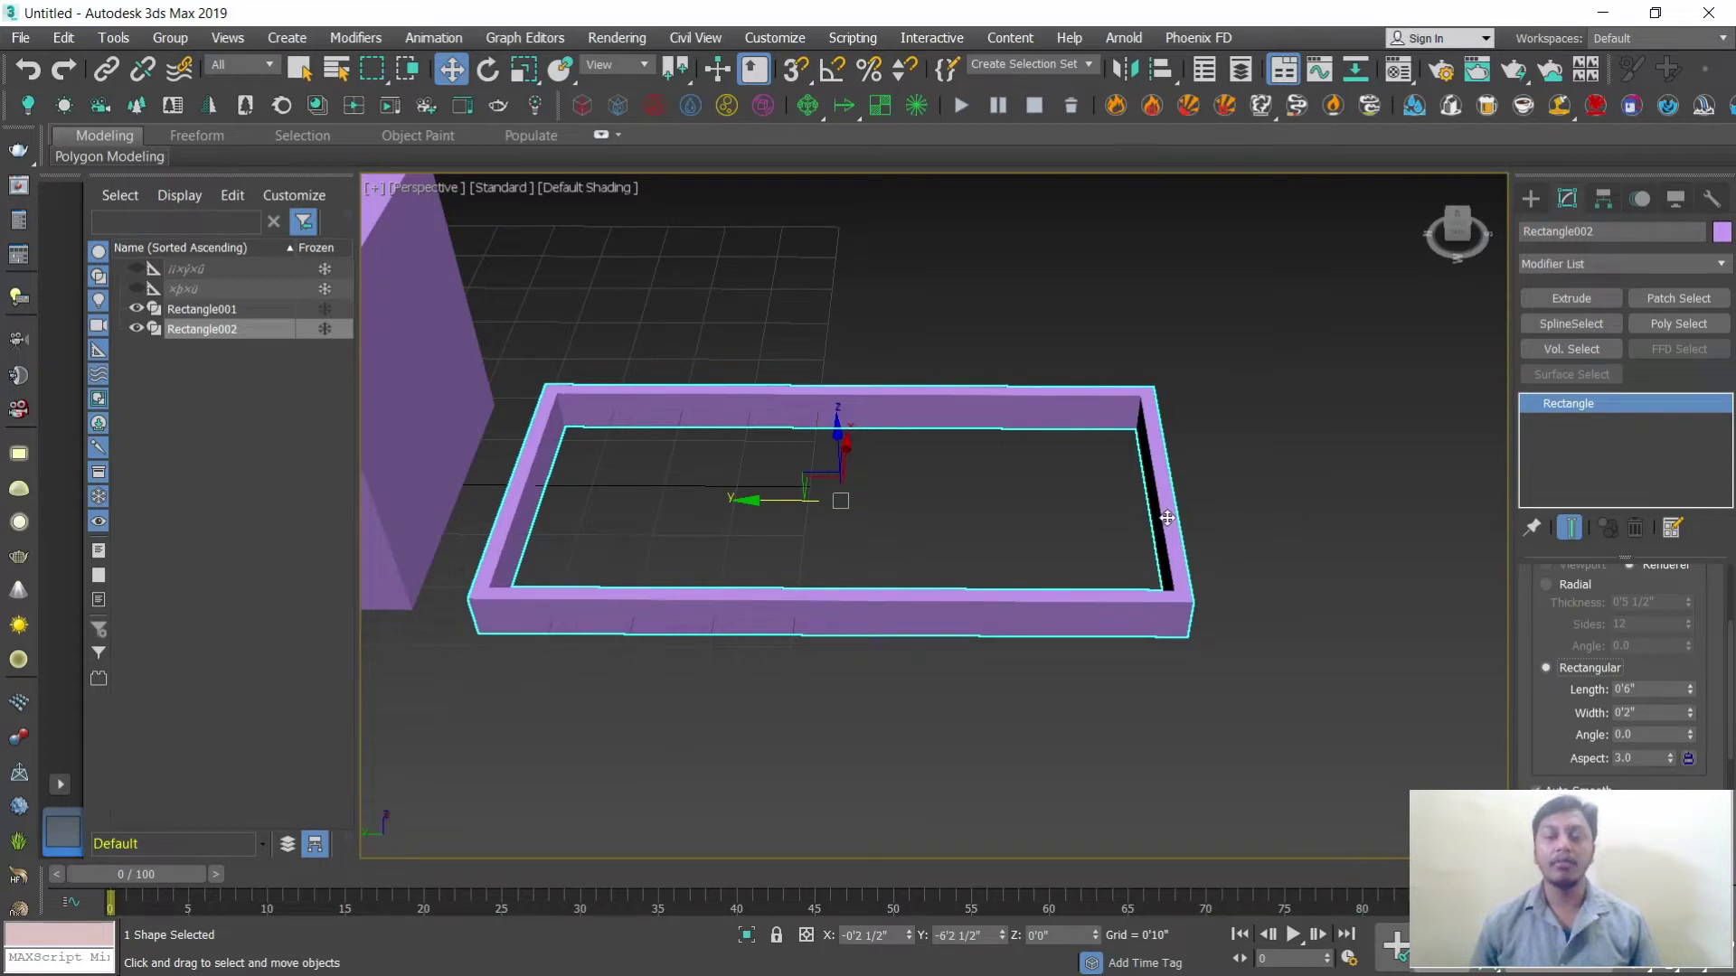
{"action": "scroll", "coordinate": [1112, 545], "scroll_direction": "down", "scroll_amount": 3}
{"action": "middle_click_drag", "start_coordinate": [980, 578], "coordinate": [1073, 561]}
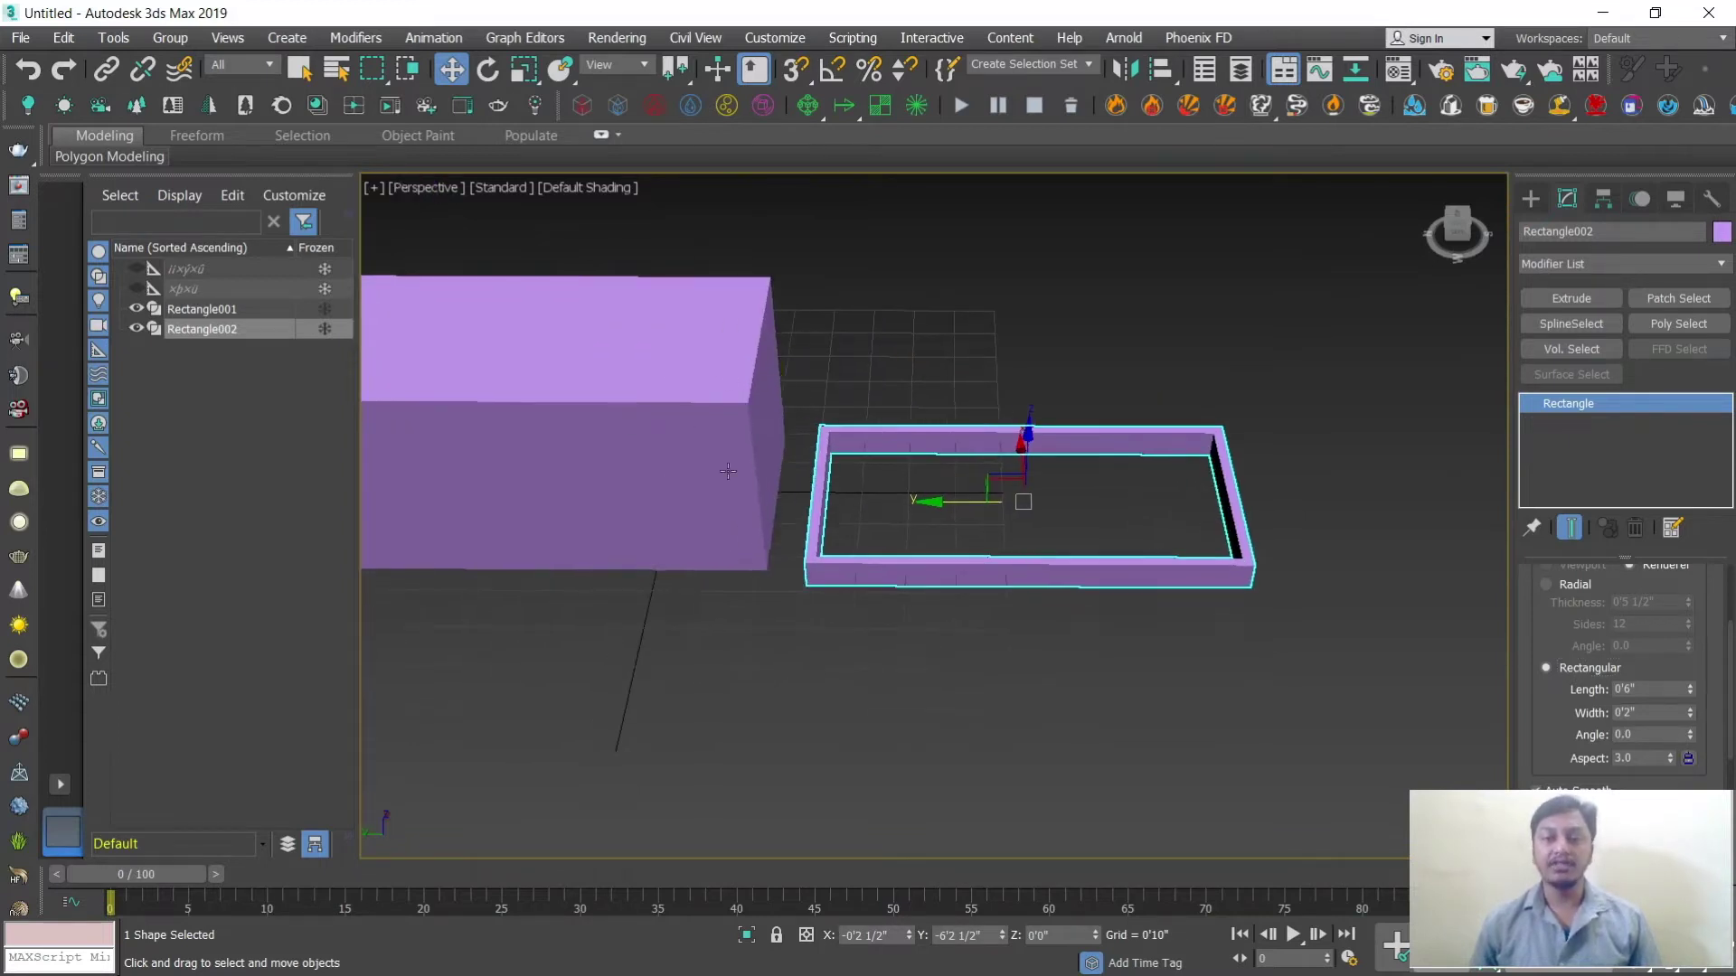
{"action": "middle_click_drag", "start_coordinate": [915, 586], "coordinate": [985, 581]}
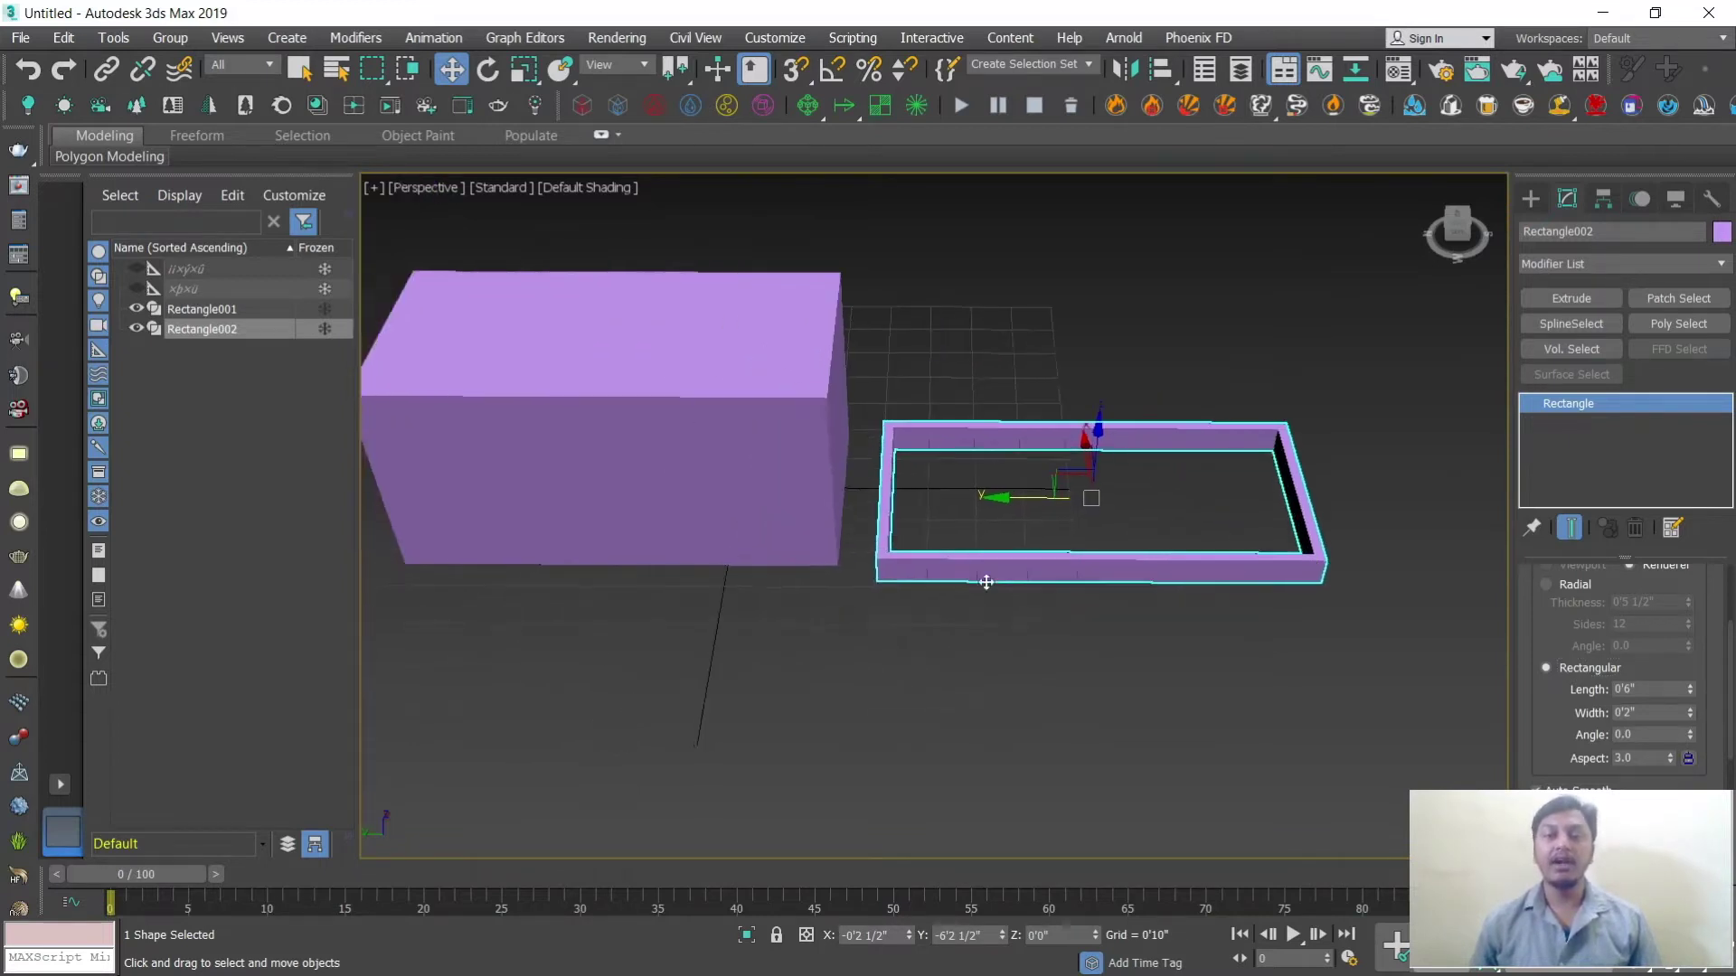
Step: Draw a circle spline beside the rectangular frame and a smaller ellipse spline in front of the circle
{"action": "left_click", "coordinate": [1532, 199]}
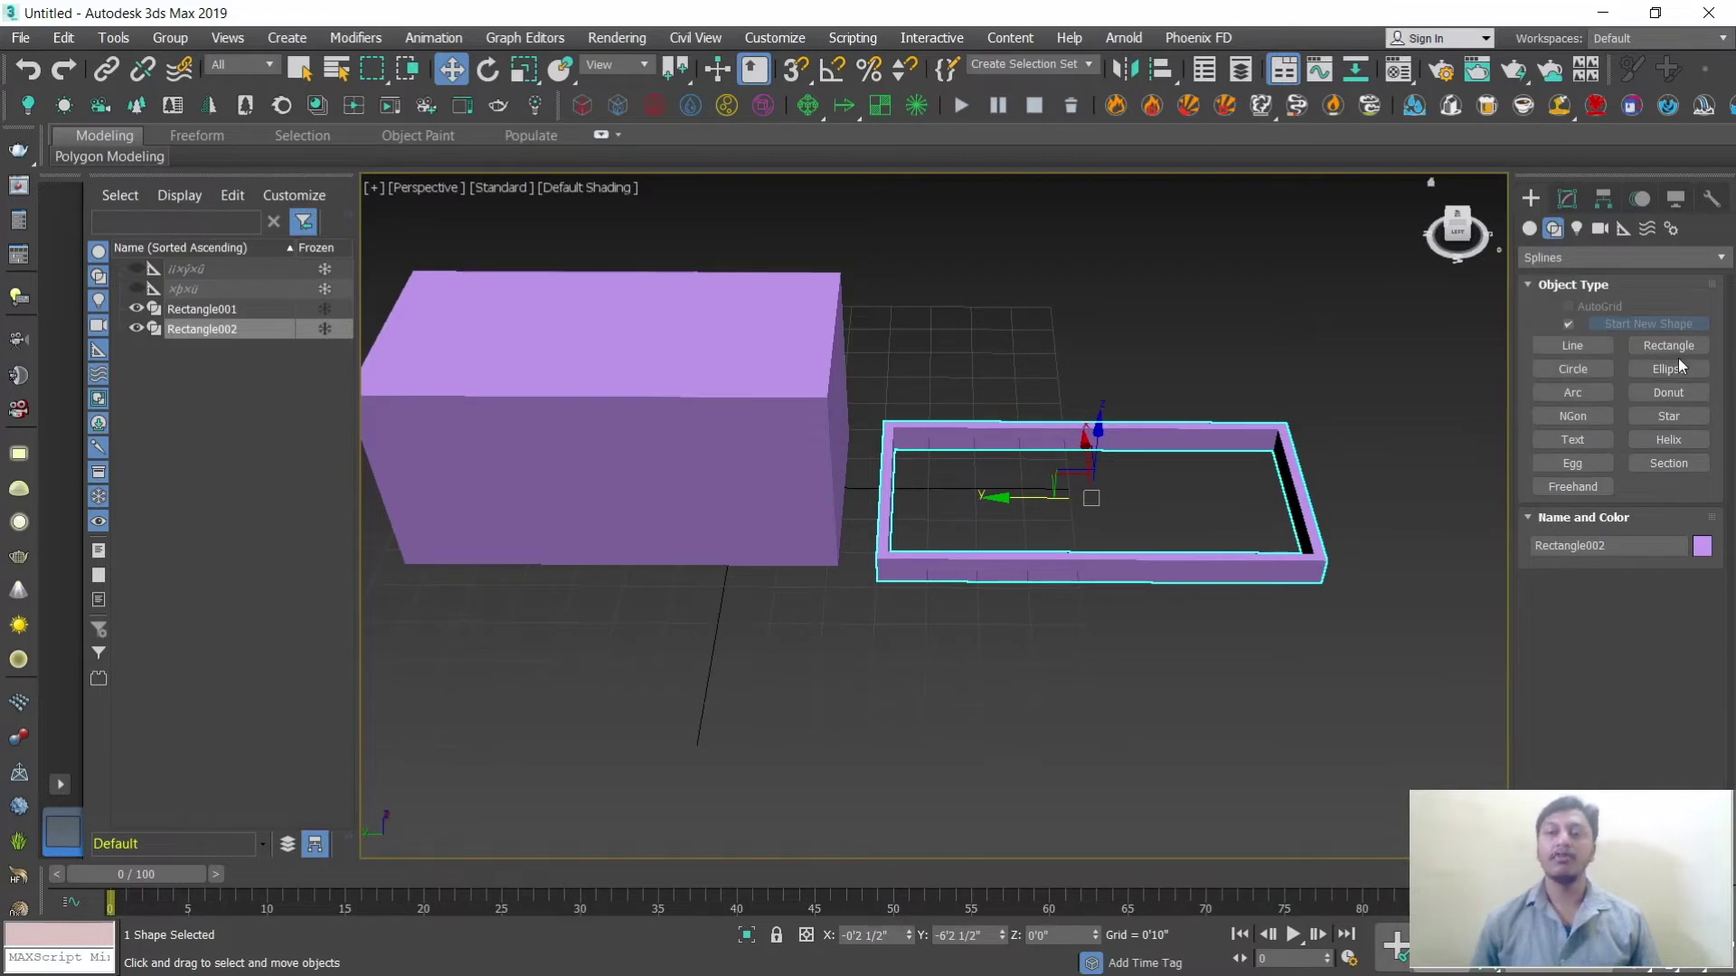
{"action": "left_click", "coordinate": [1587, 367]}
{"action": "middle_click_drag", "start_coordinate": [1353, 494], "coordinate": [1084, 442]}
{"action": "left_click_drag", "start_coordinate": [1101, 429], "coordinate": [1252, 433]}
{"action": "left_click", "coordinate": [1667, 370]}
{"action": "left_click_drag", "start_coordinate": [1132, 602], "coordinate": [1262, 752]}
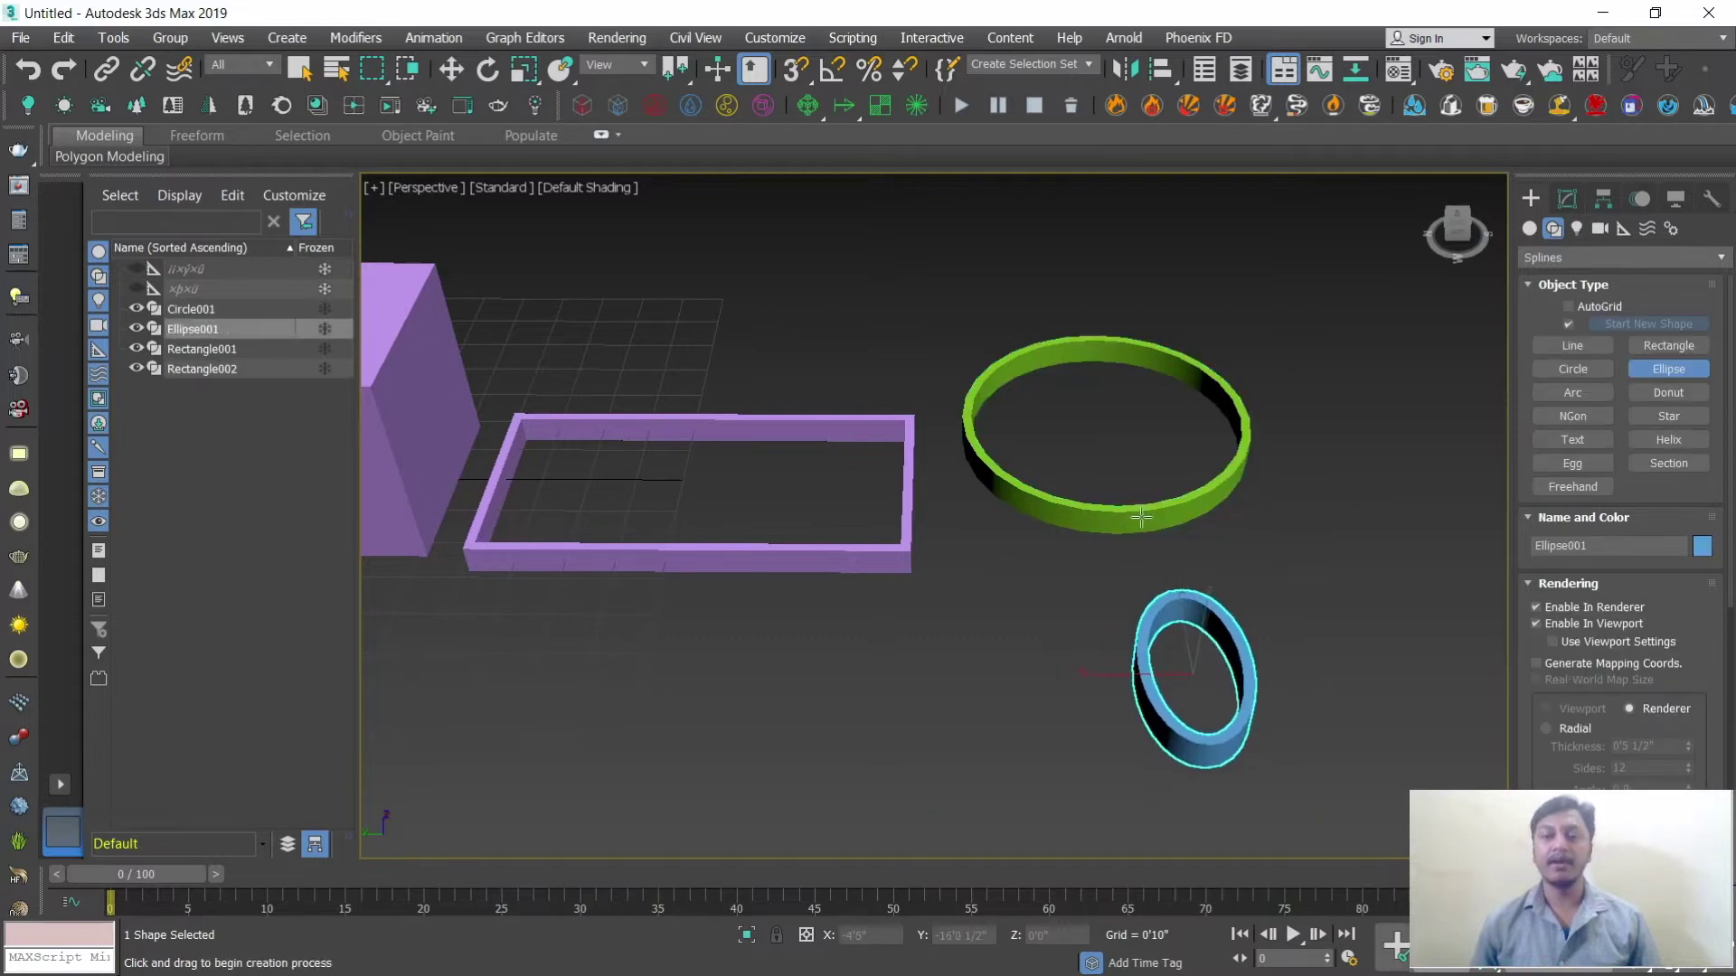
Step: Change the ellipse spline's rendered cross-section from rectangular to radial
{"action": "left_click_drag", "start_coordinate": [1525, 732], "coordinate": [1528, 571]}
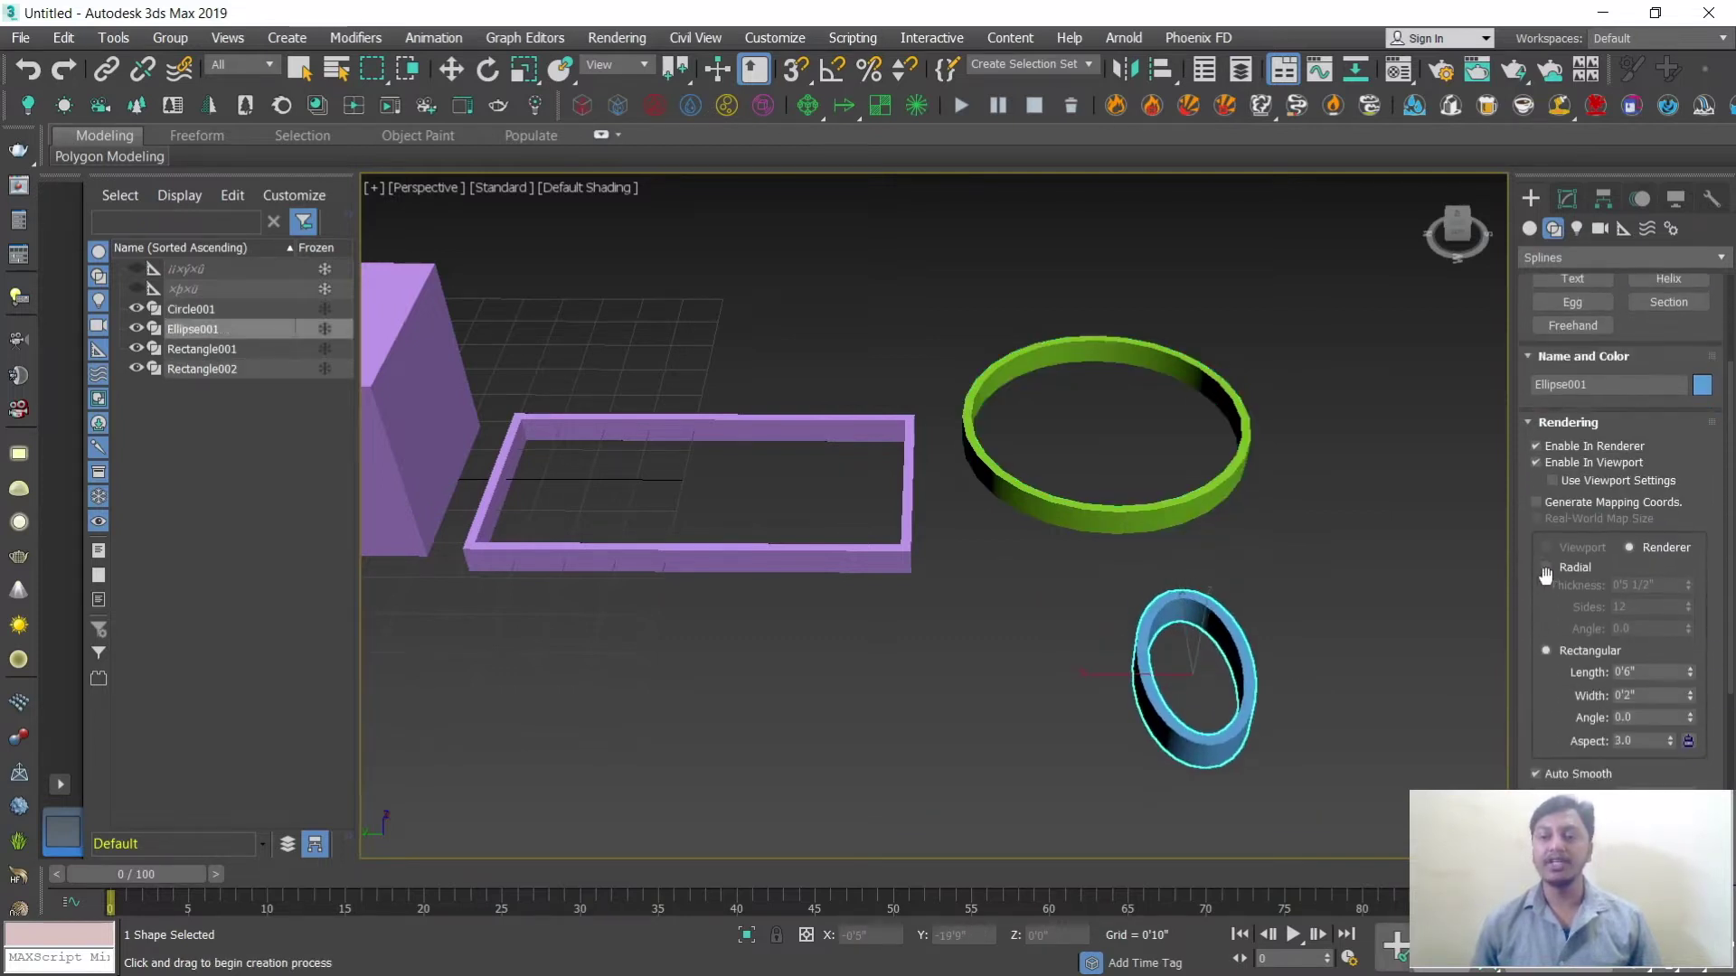
{"action": "left_click", "coordinate": [1546, 567]}
{"action": "left_click", "coordinate": [1548, 650]}
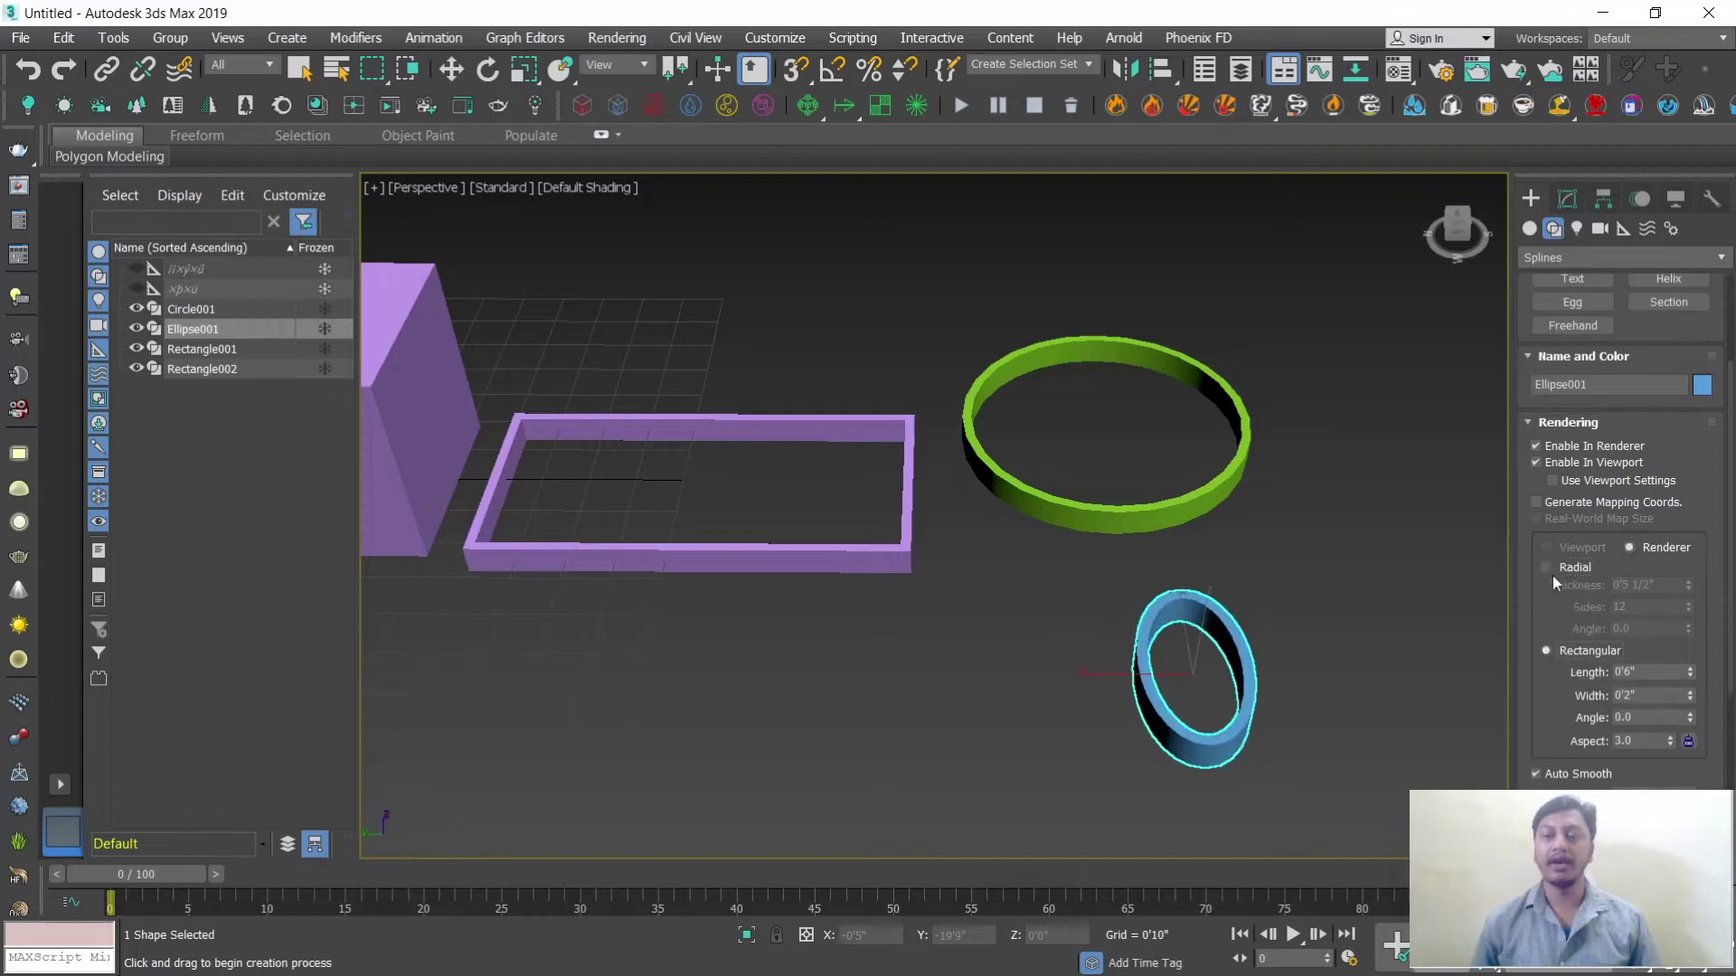
{"action": "left_click", "coordinate": [1549, 570]}
{"action": "middle_click_drag", "start_coordinate": [896, 534], "coordinate": [919, 535]}
{"action": "middle_click_drag", "start_coordinate": [1012, 596], "coordinate": [1036, 599]}
Step: Add an Extrude modifier to the ellipse with an amount of 3'6"
{"action": "left_click", "coordinate": [1563, 199]}
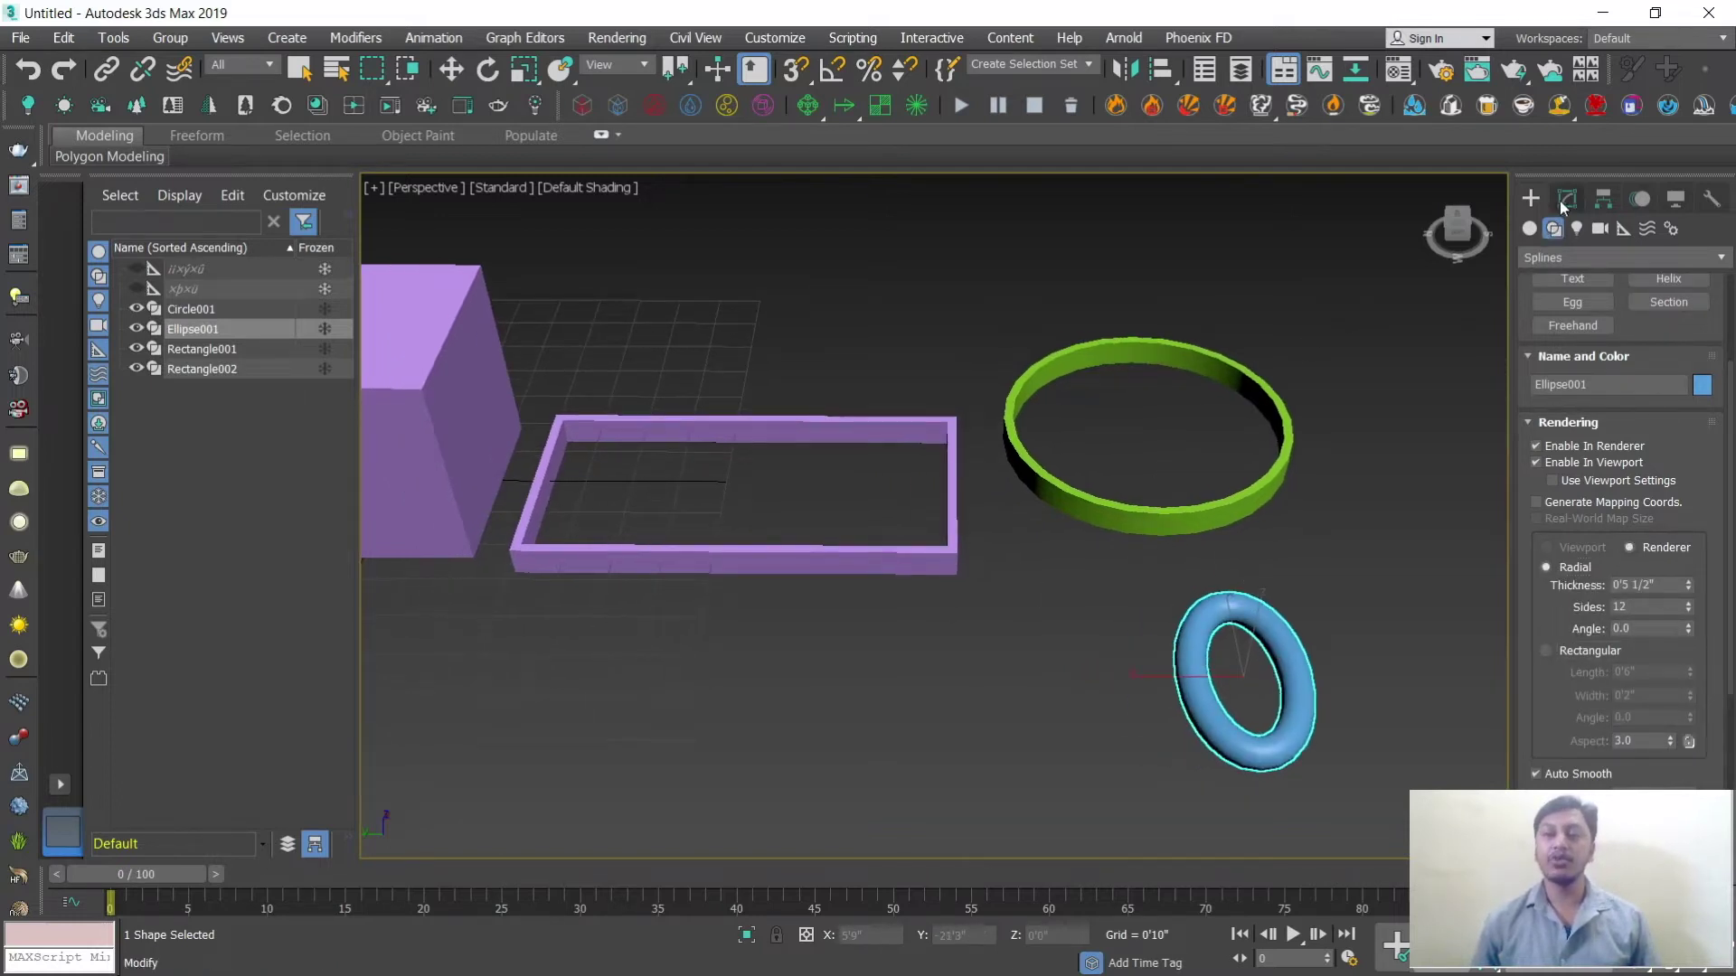
{"action": "left_click", "coordinate": [1587, 264]}
{"action": "key", "text": "e"}
{"action": "left_click", "coordinate": [1581, 284]}
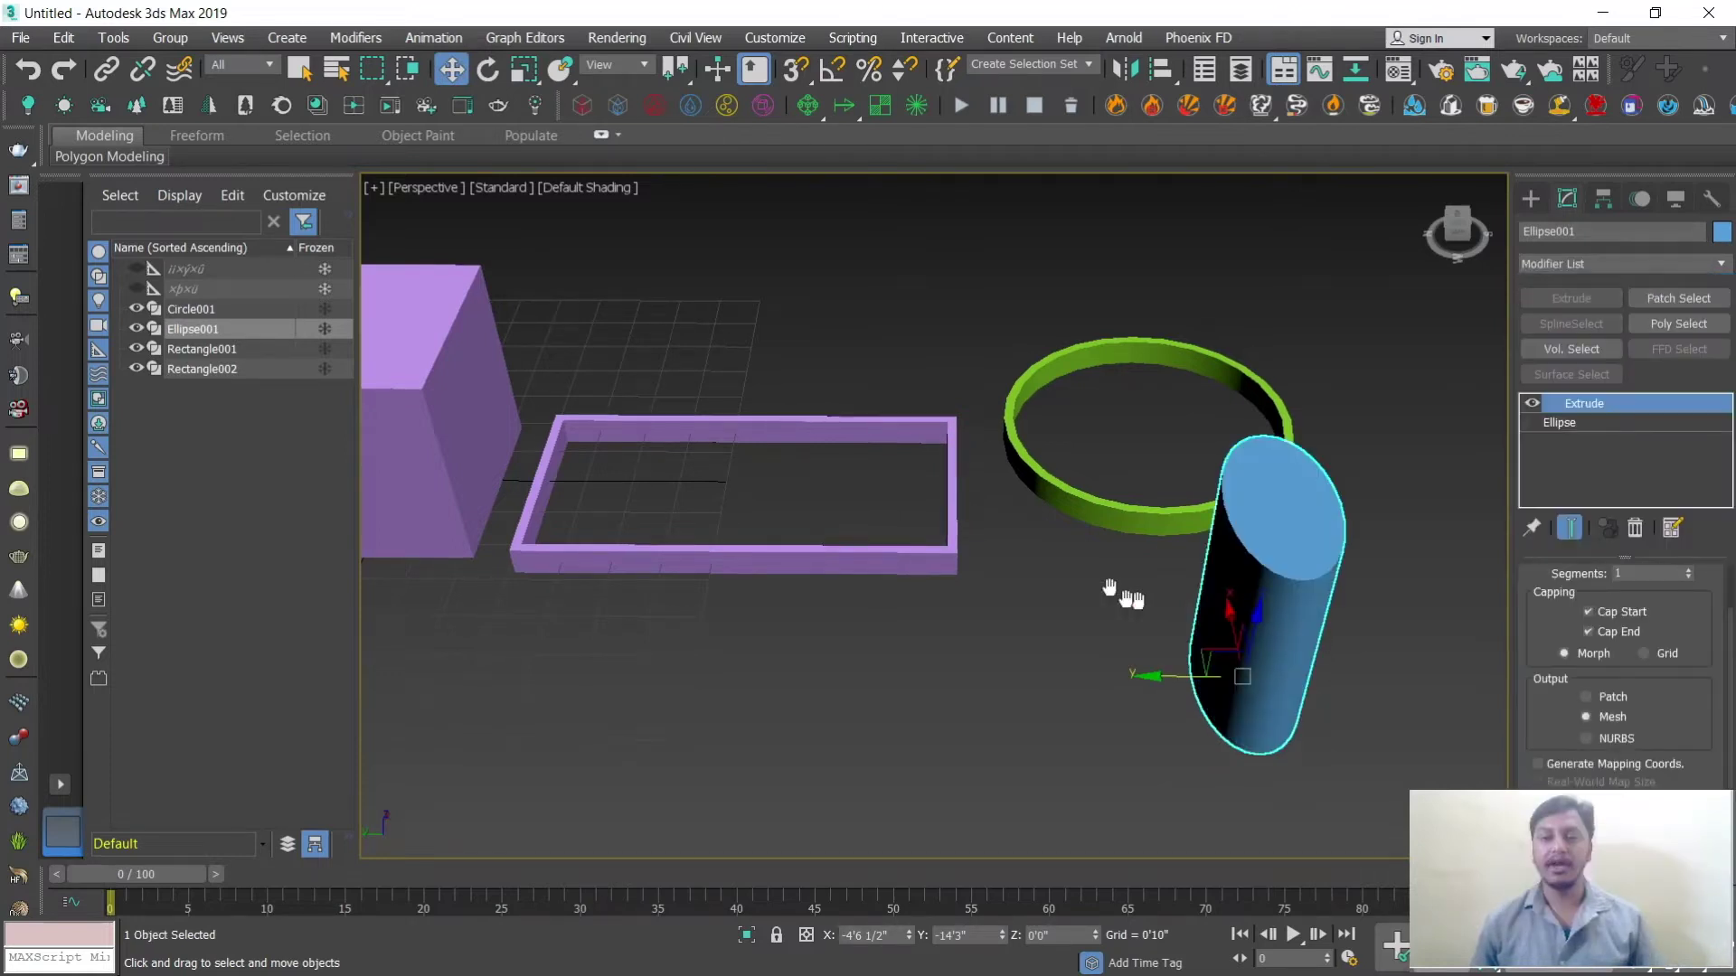
{"action": "middle_click_drag", "start_coordinate": [1115, 593], "coordinate": [966, 566]}
{"action": "left_click_drag", "start_coordinate": [1727, 697], "coordinate": [1728, 597]}
{"action": "scroll", "coordinate": [1089, 568], "scroll_direction": "down", "scroll_amount": 3}
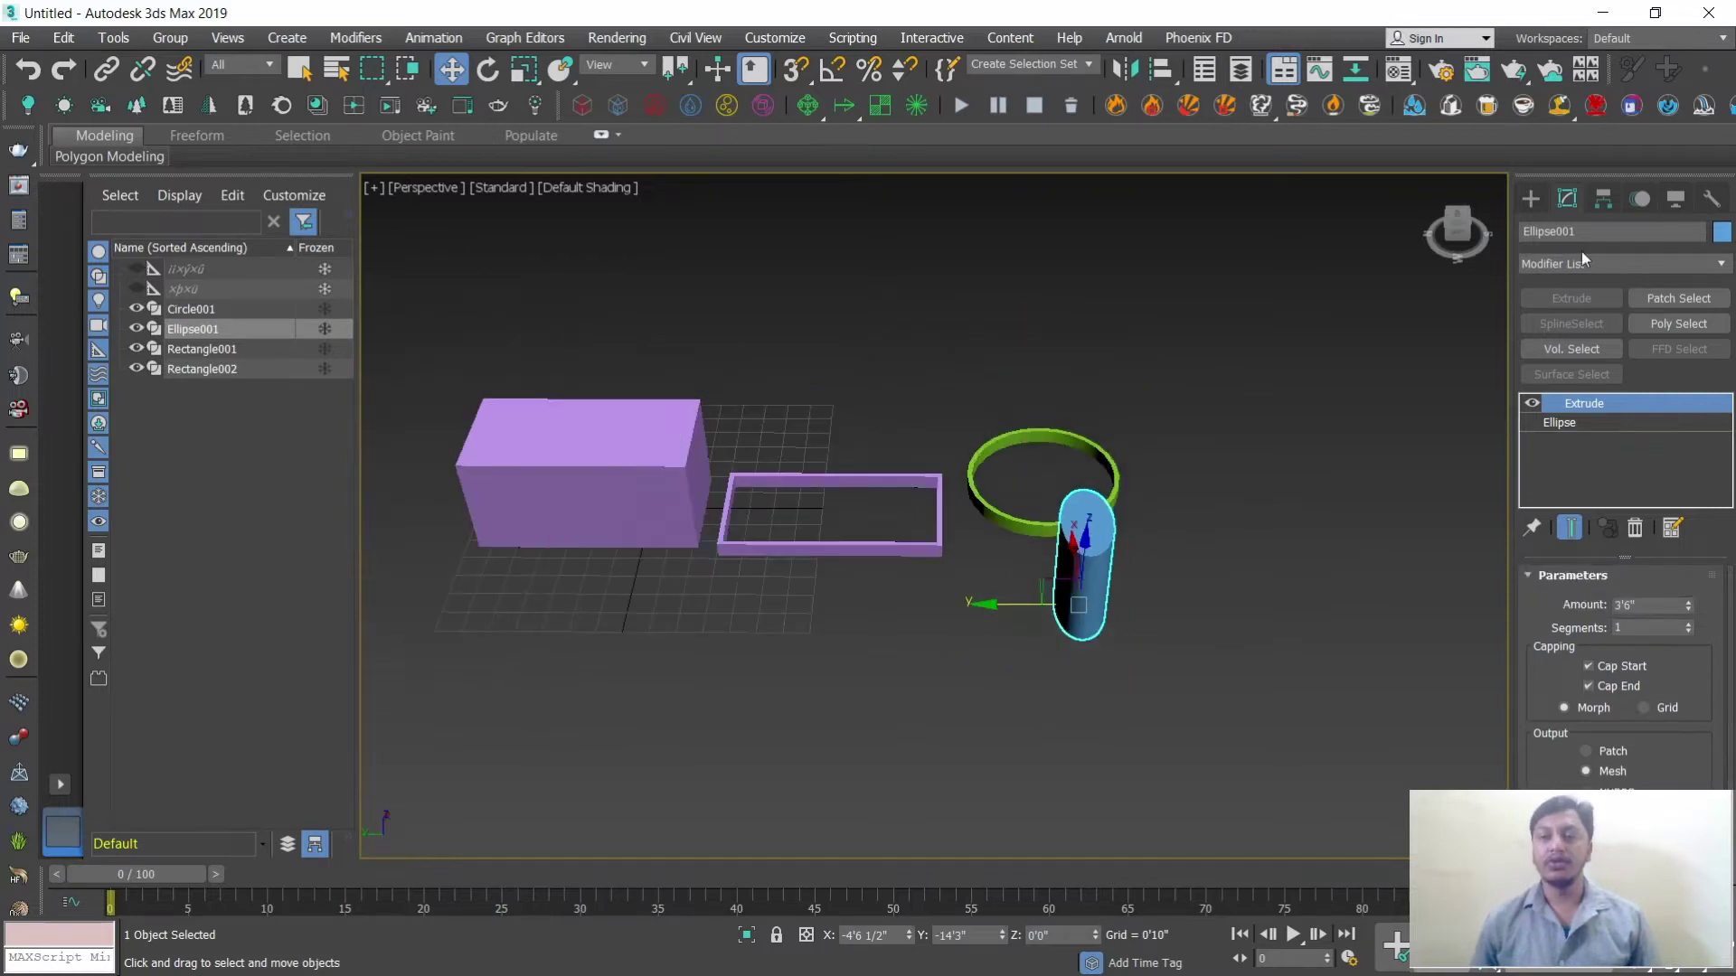
{"action": "left_click", "coordinate": [1531, 198]}
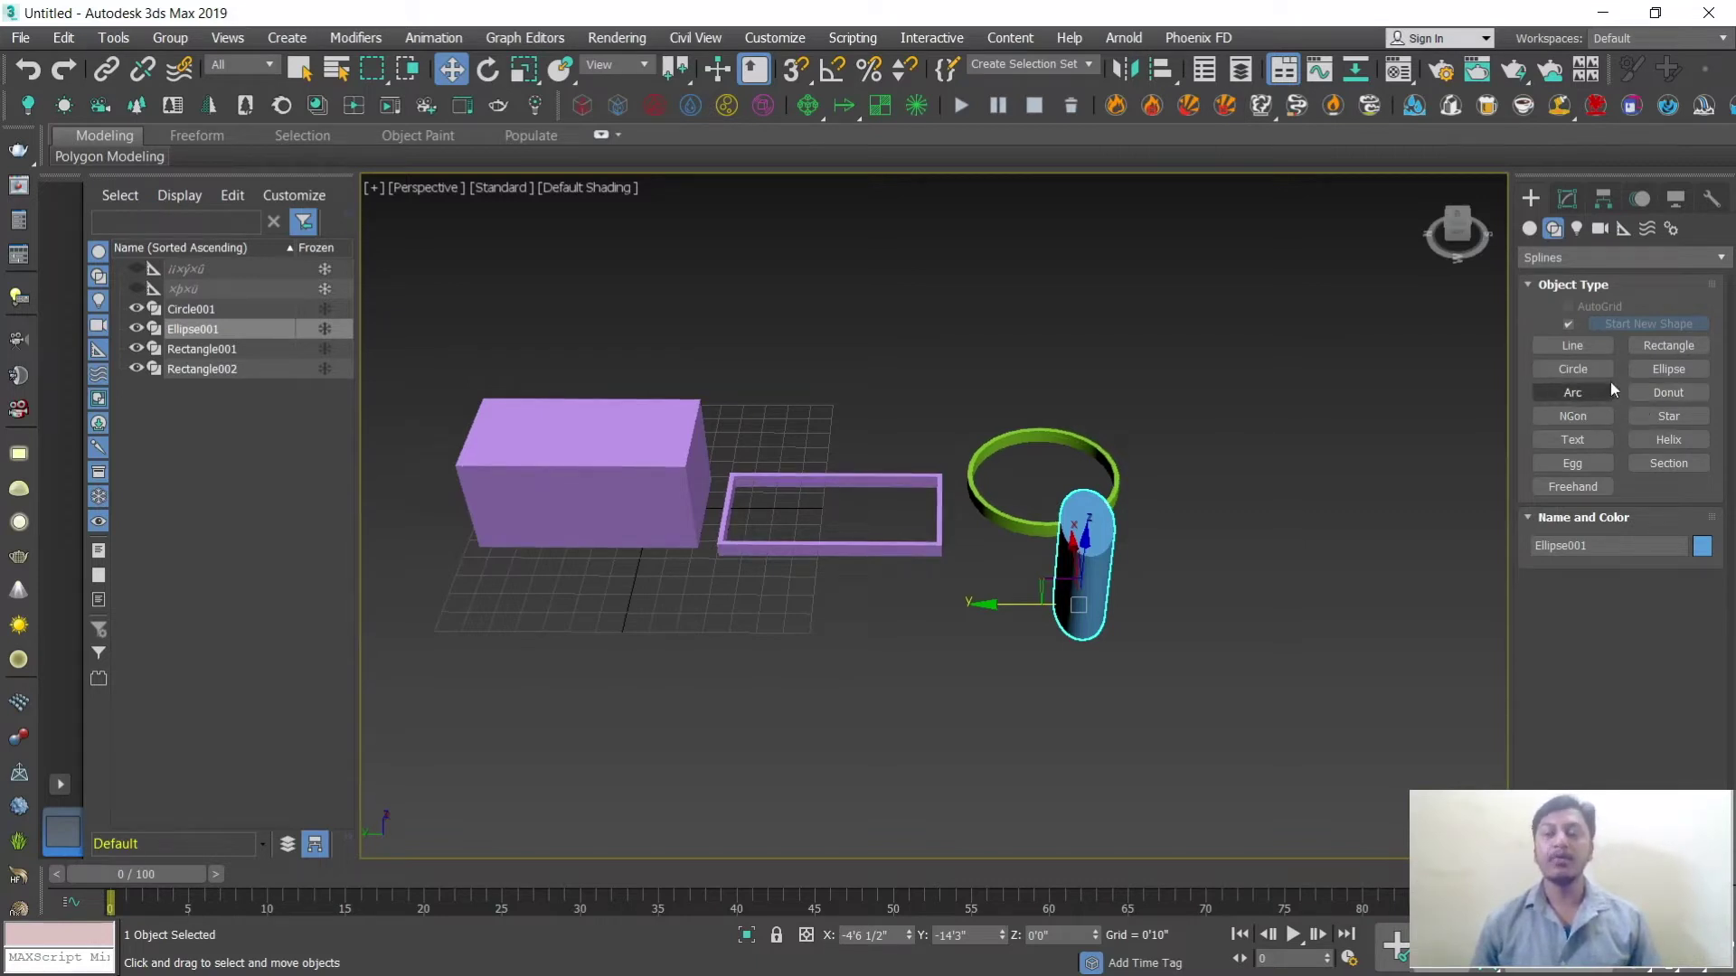
{"action": "left_click", "coordinate": [1529, 234]}
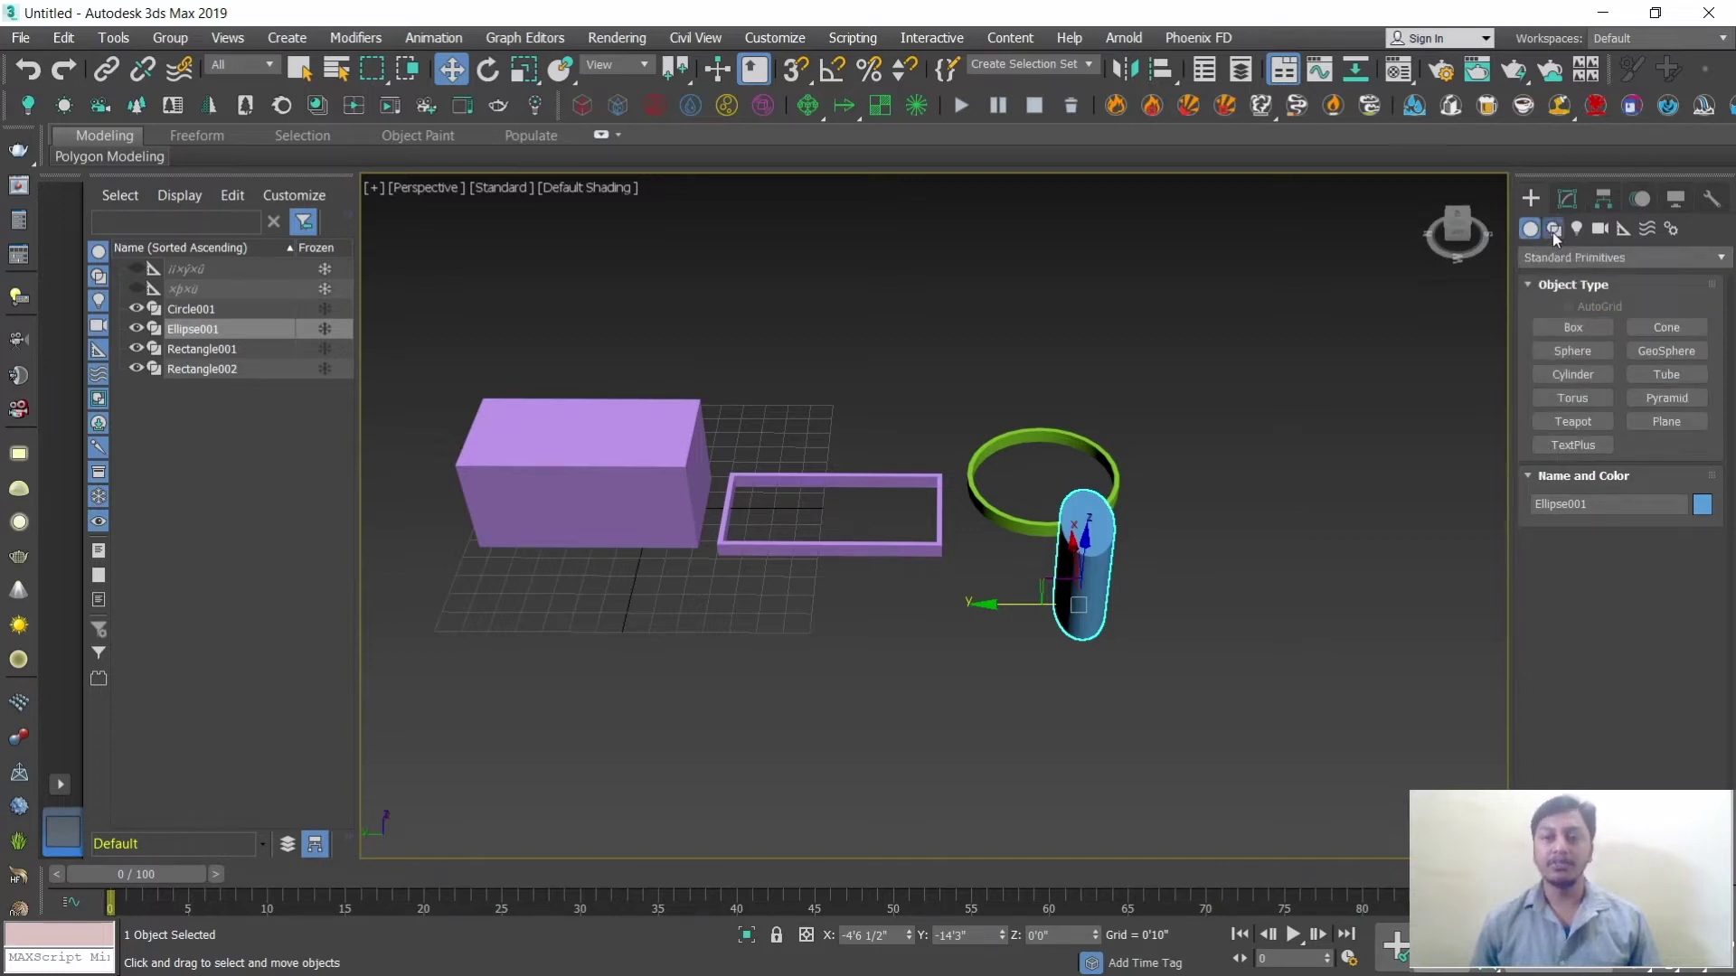
{"action": "left_click", "coordinate": [1553, 229]}
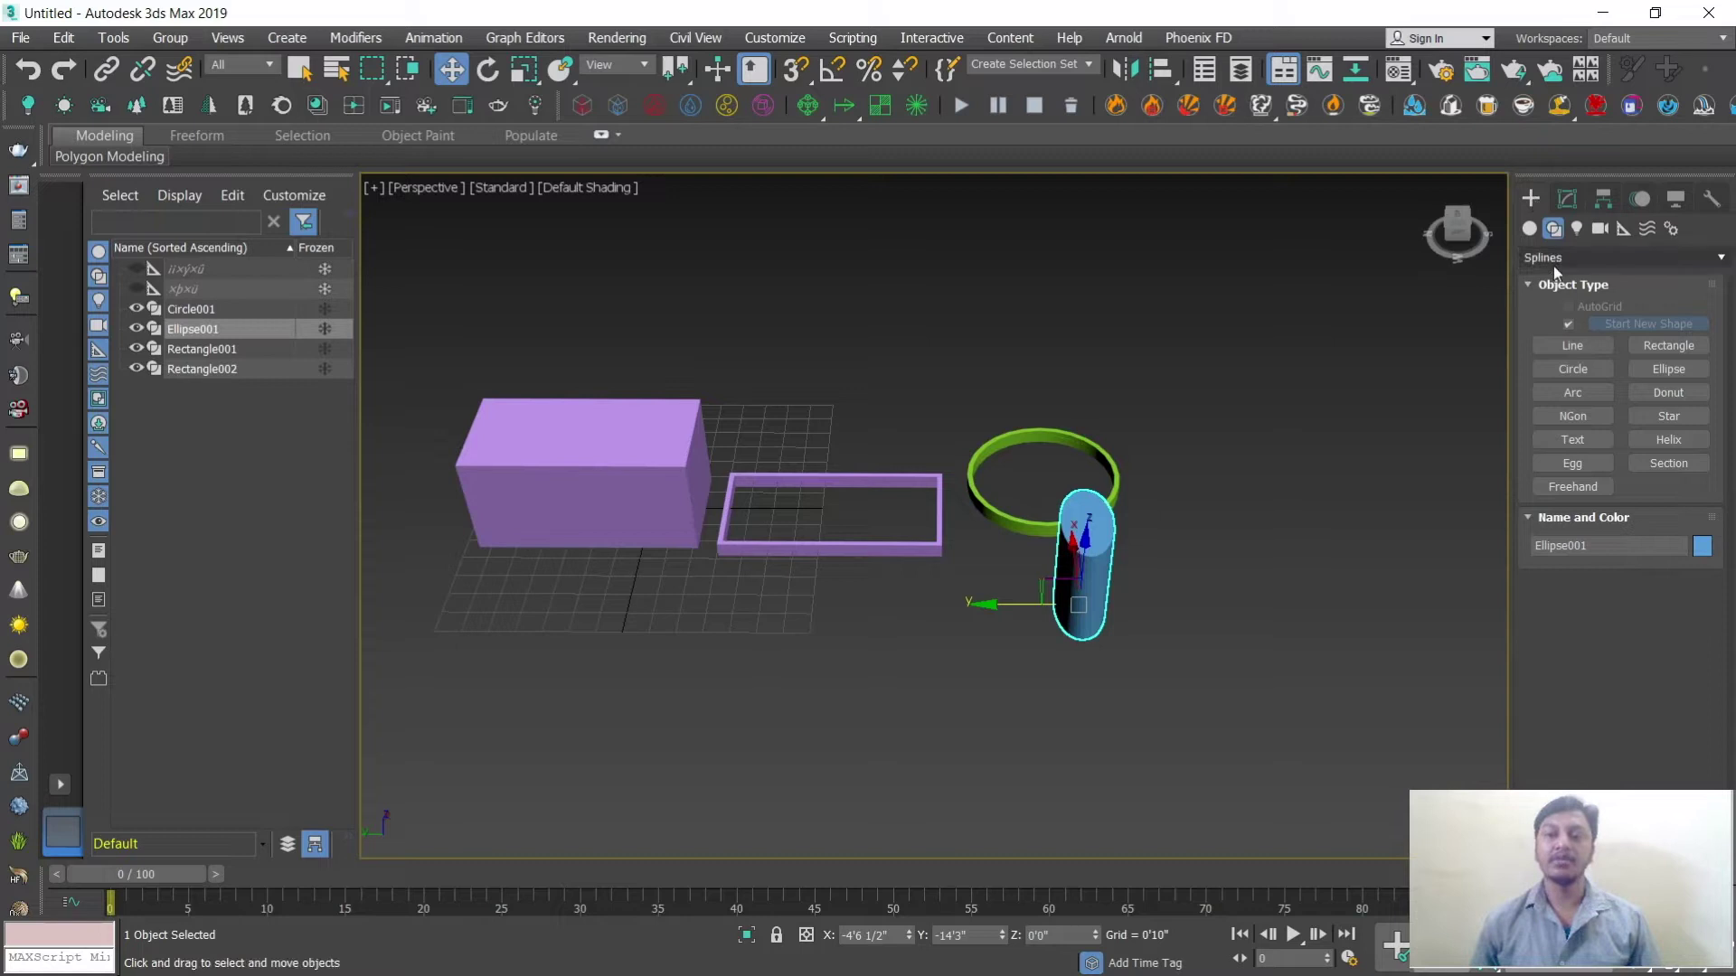
Step: Delete the rectangular frame, the circle and the extruded ellipse together, keeping only the original extruded box
{"action": "left_click_drag", "start_coordinate": [1157, 733], "coordinate": [1154, 725]}
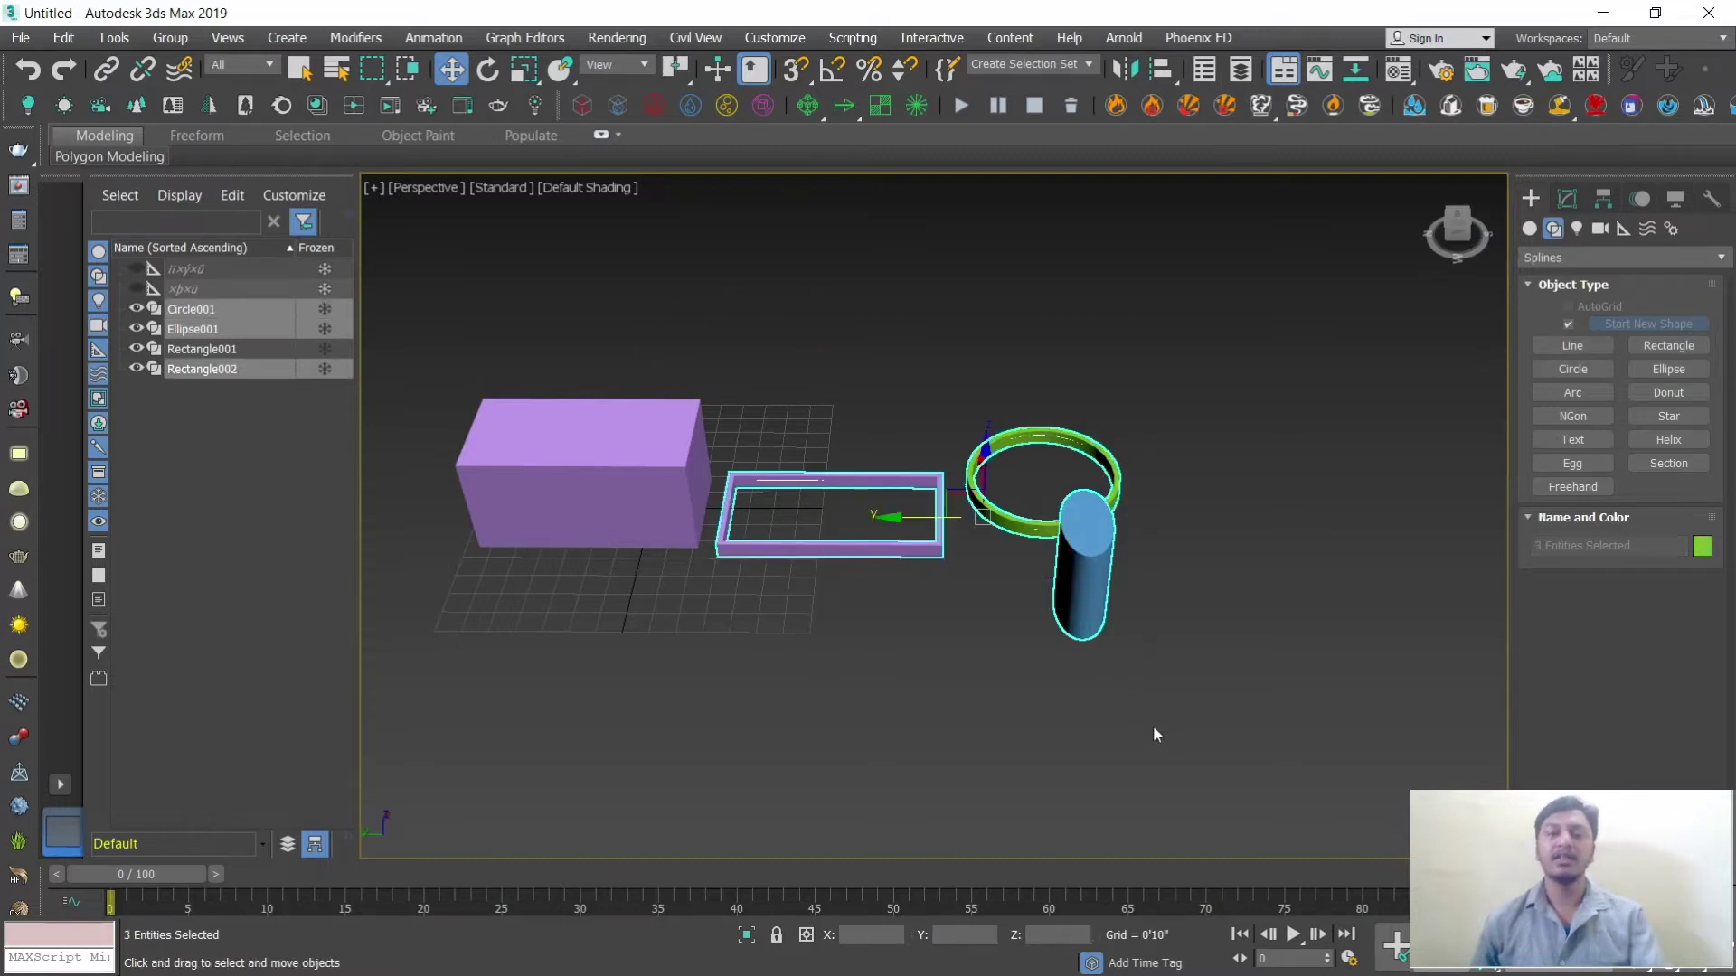
{"action": "key", "text": "Delete"}
{"action": "middle_click_drag", "start_coordinate": [660, 542], "coordinate": [808, 596]}
{"action": "scroll", "coordinate": [800, 592], "scroll_direction": "up", "scroll_amount": 4}
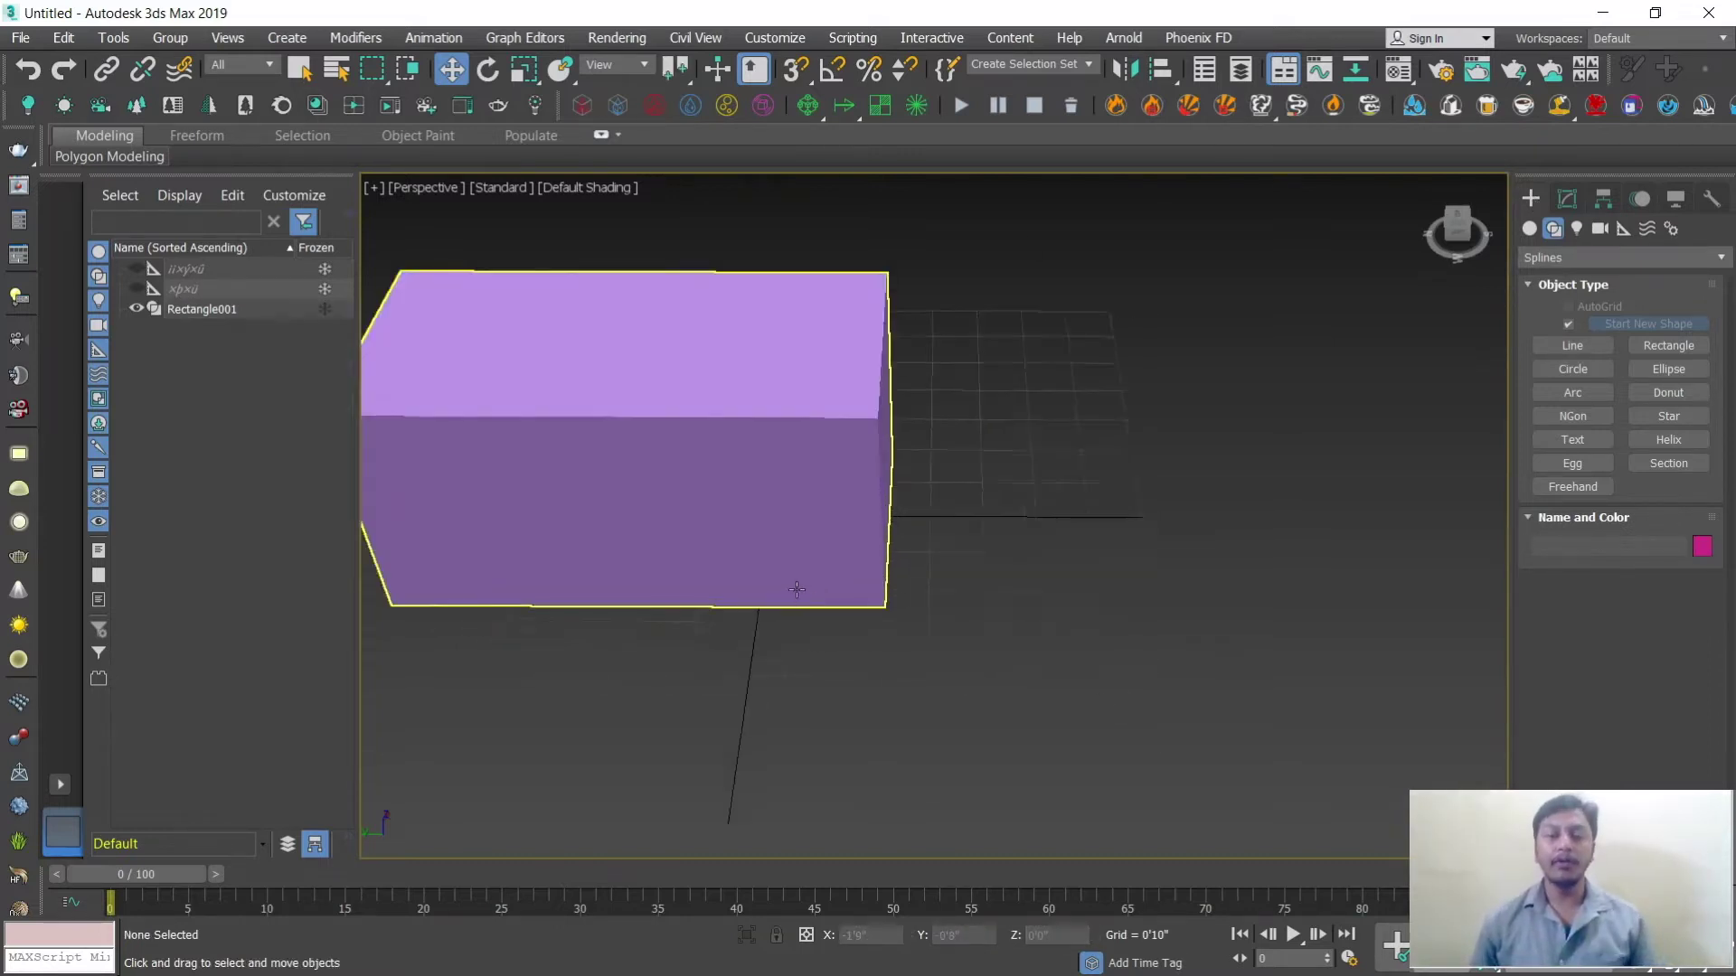
{"action": "scroll", "coordinate": [917, 573], "scroll_direction": "down", "scroll_amount": 3}
Step: Clone the box along the Y axis as five independent copies, with the first at about Y -5'11"
{"action": "left_click", "coordinate": [839, 510]}
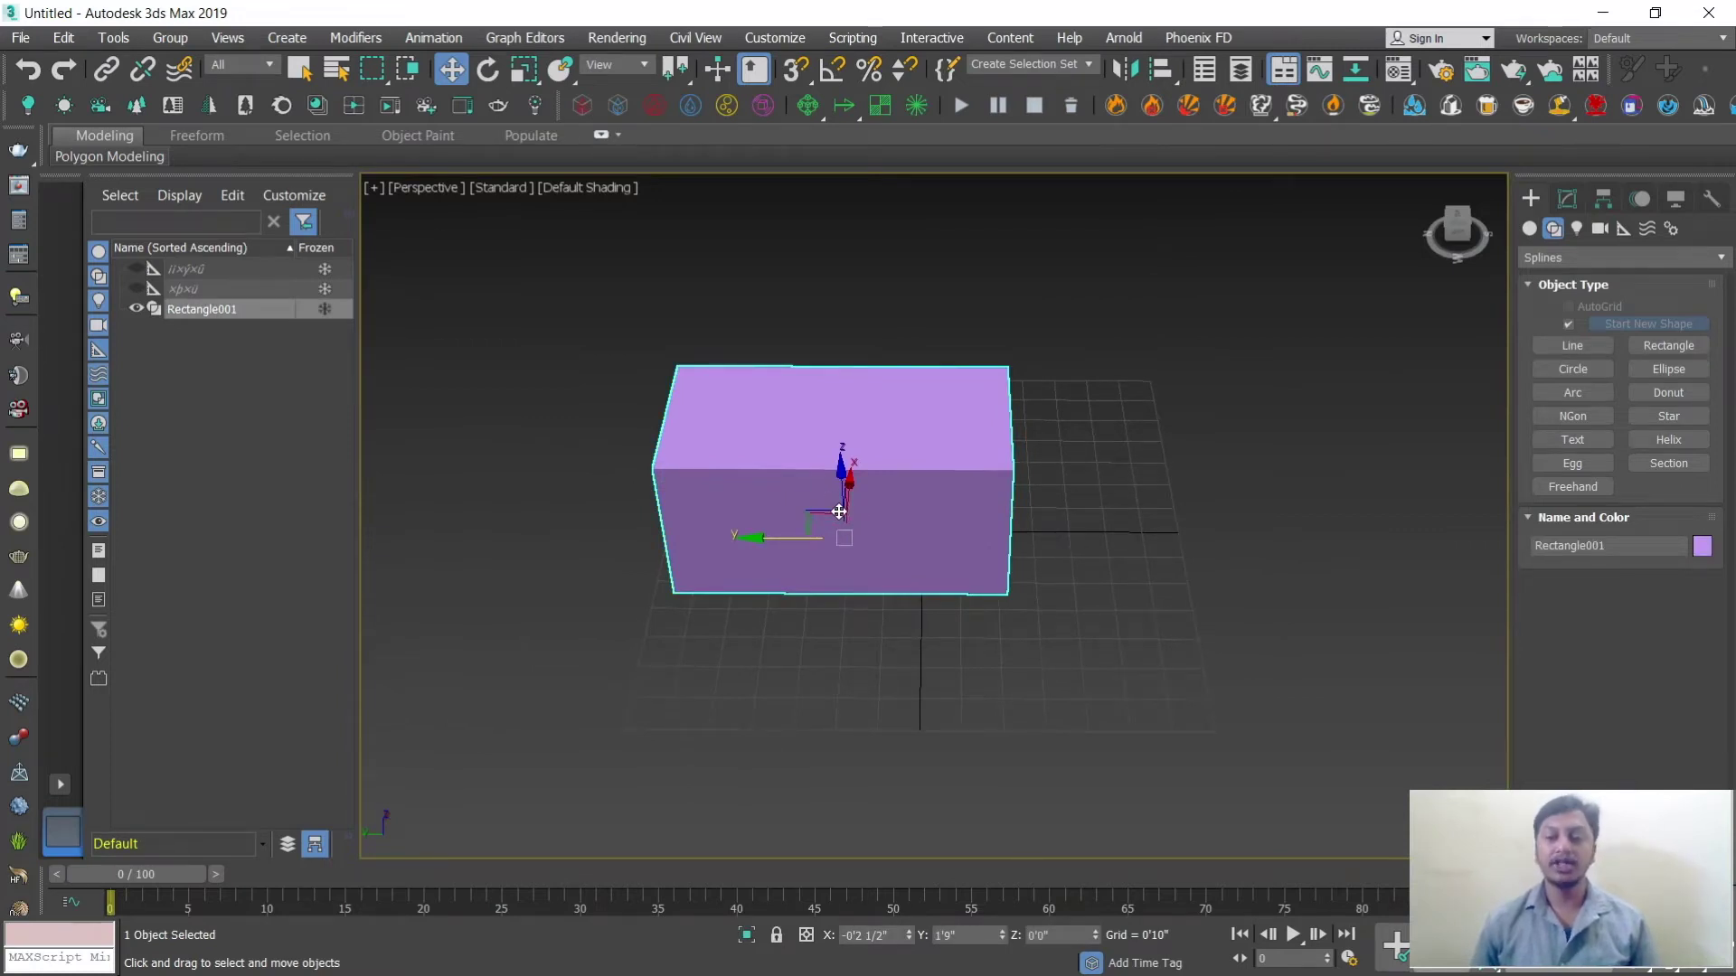
{"action": "left_click", "coordinate": [770, 540]}
{"action": "left_click_drag", "start_coordinate": [770, 540], "coordinate": [1109, 541], "text": "shift"}
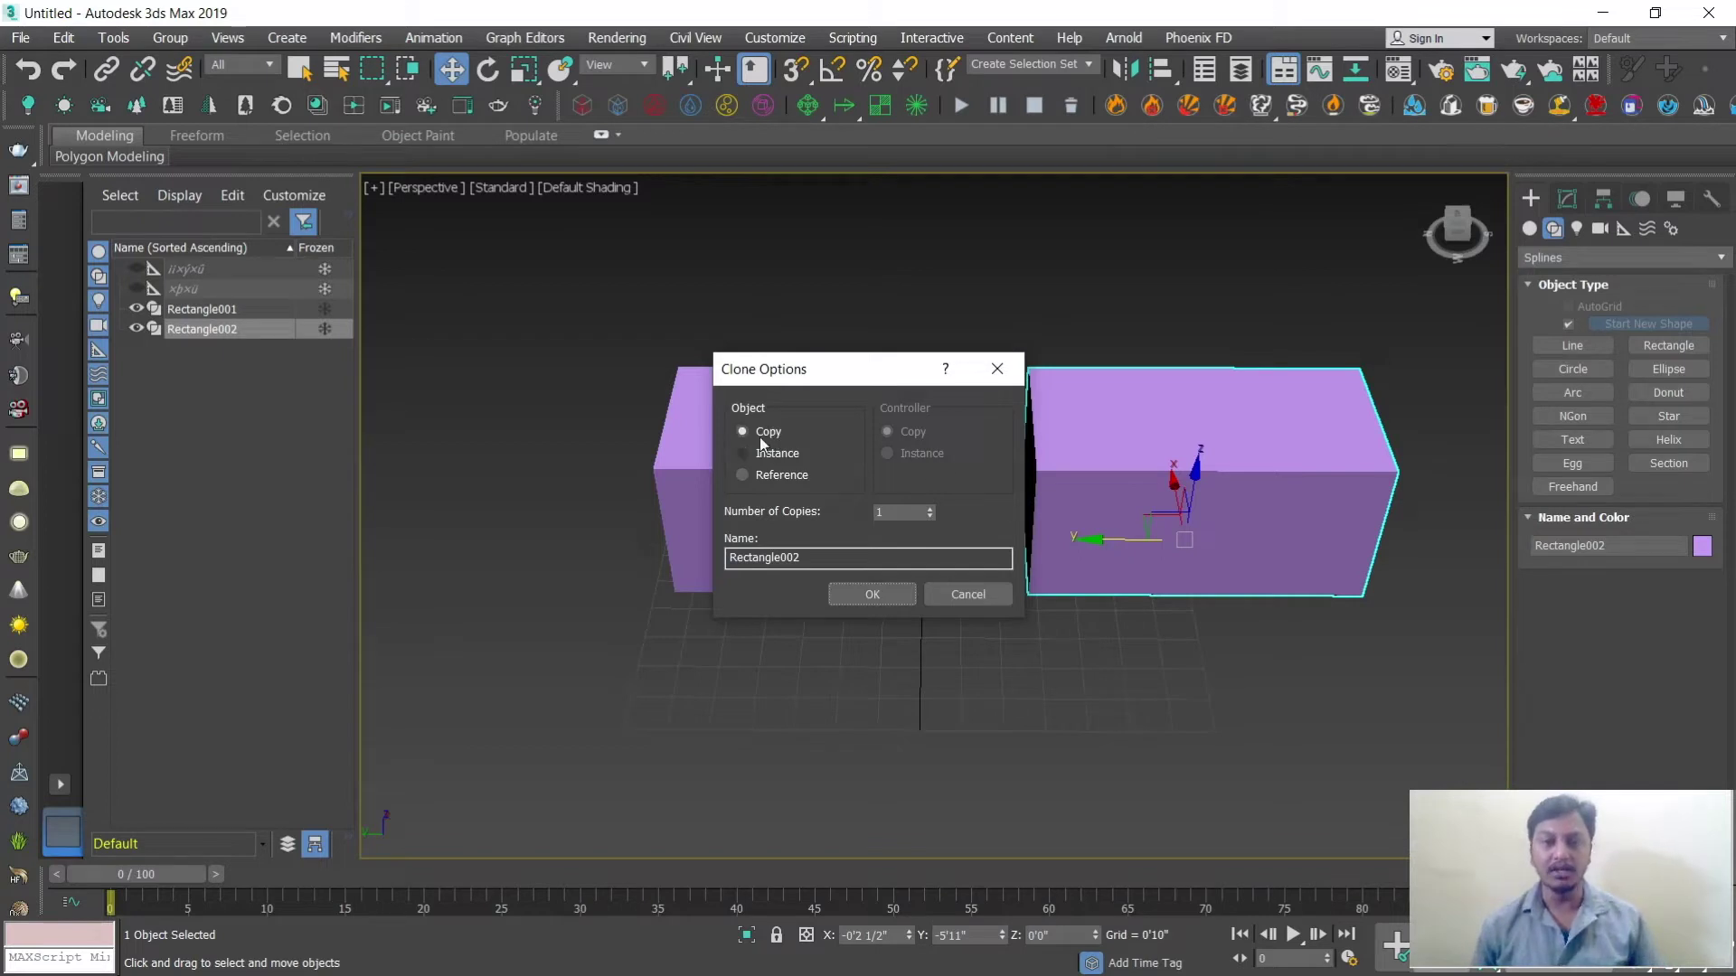
{"action": "left_click_drag", "start_coordinate": [884, 371], "coordinate": [829, 353]}
{"action": "left_click", "coordinate": [839, 491]}
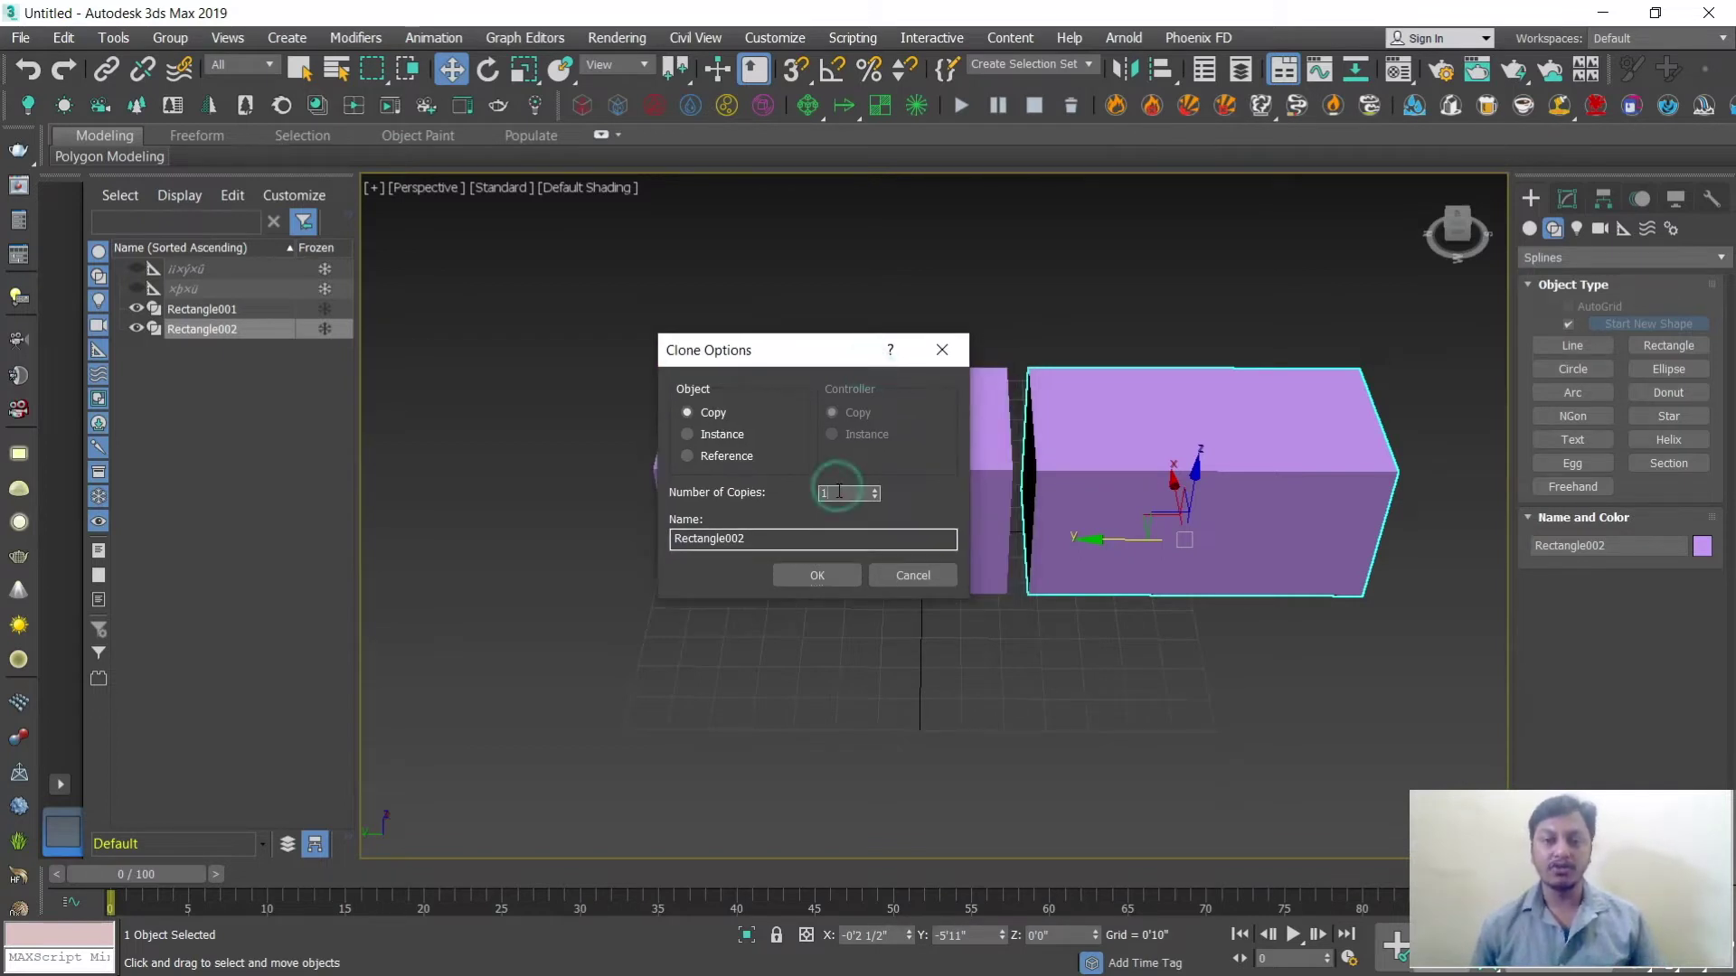
{"action": "type", "text": "5"}
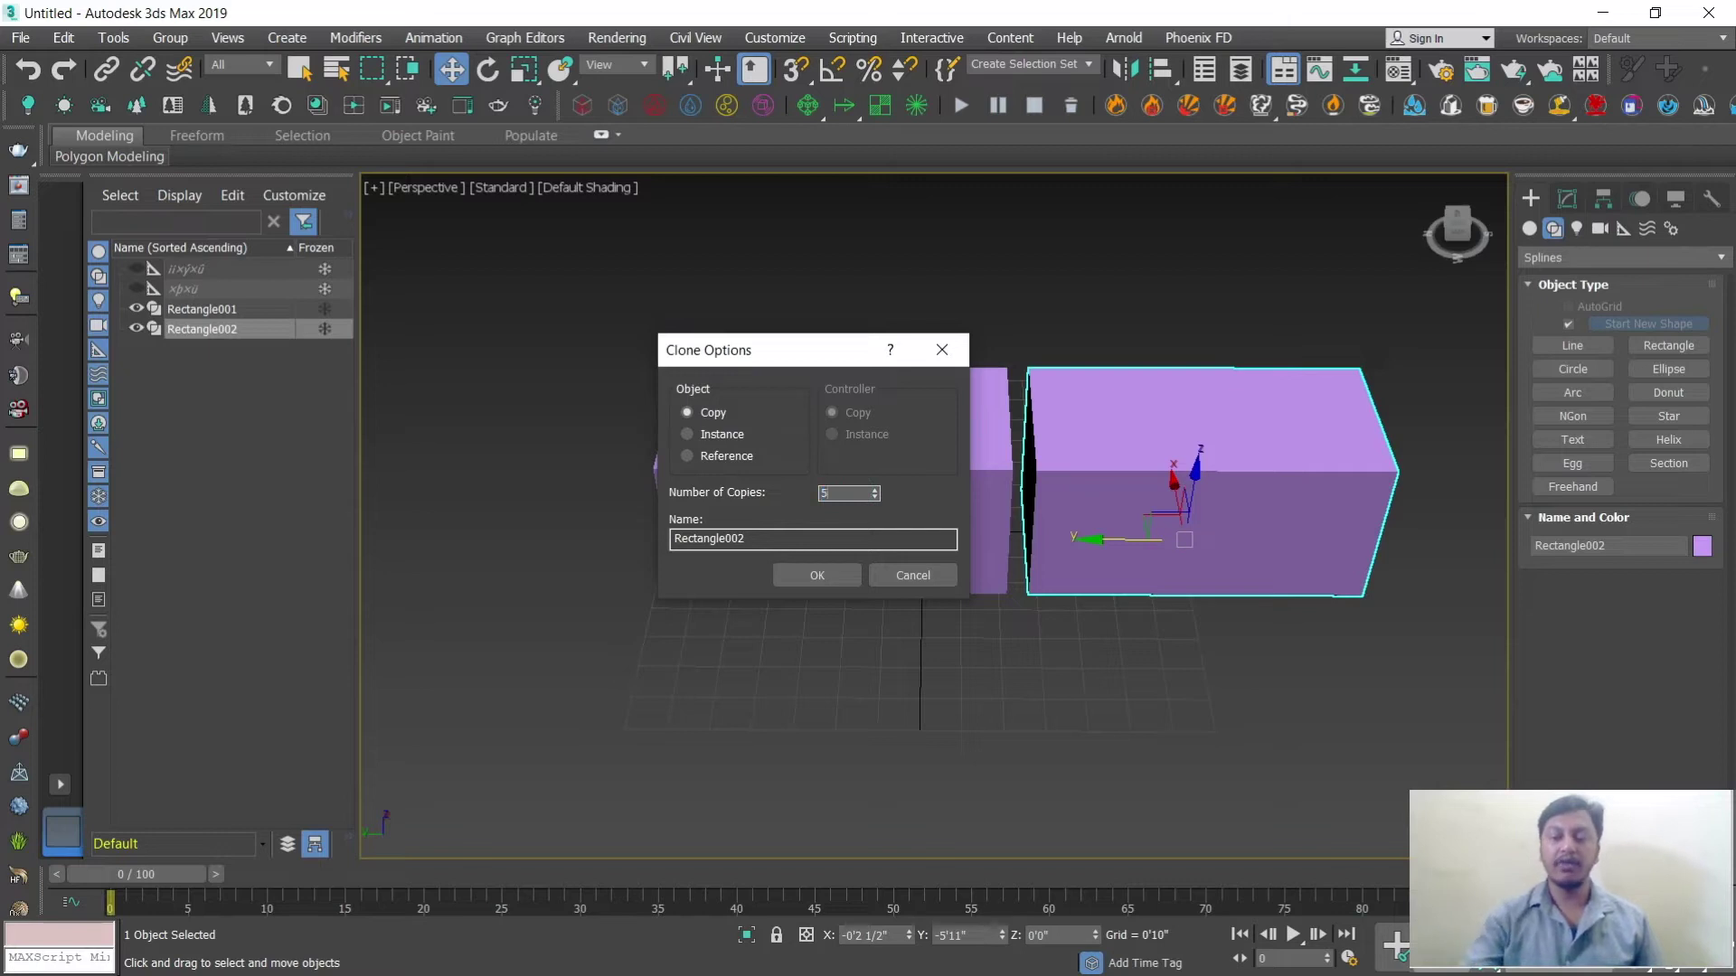
{"action": "left_click", "coordinate": [805, 574]}
{"action": "scroll", "coordinate": [1120, 588], "scroll_direction": "down", "scroll_amount": 5}
Step: Delete the five box copies in the row, keeping only the original box
{"action": "middle_click_drag", "start_coordinate": [1121, 588], "coordinate": [732, 565]}
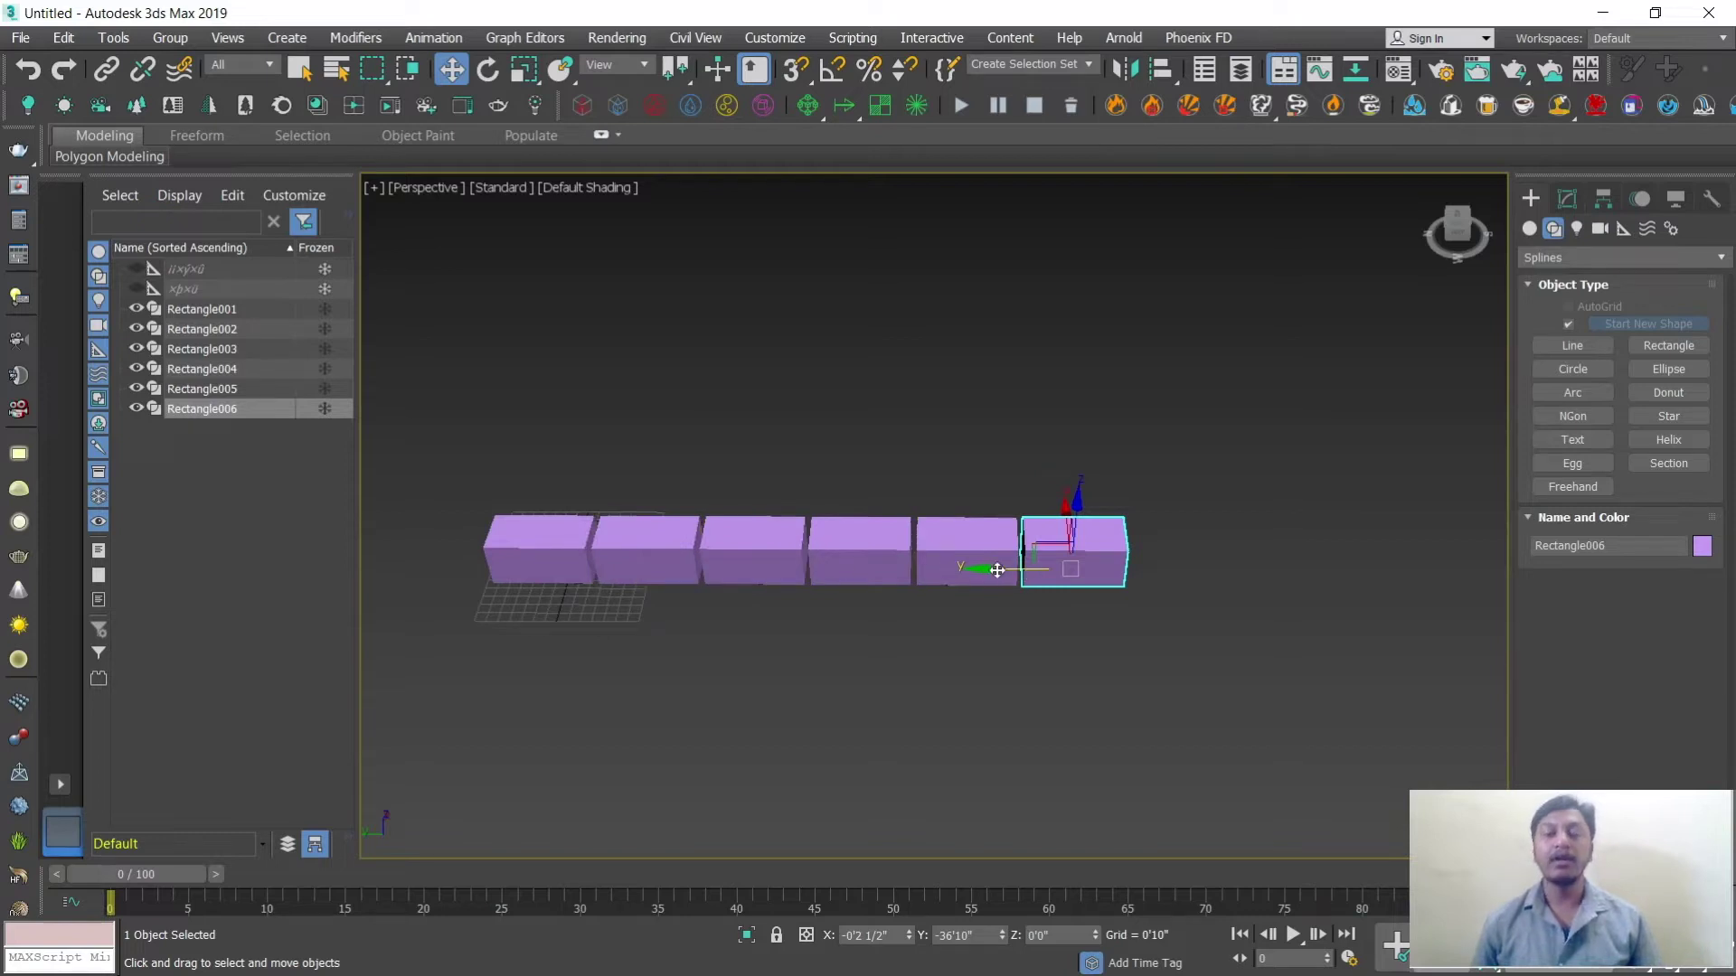
{"action": "left_click_drag", "start_coordinate": [1202, 659], "coordinate": [680, 461]}
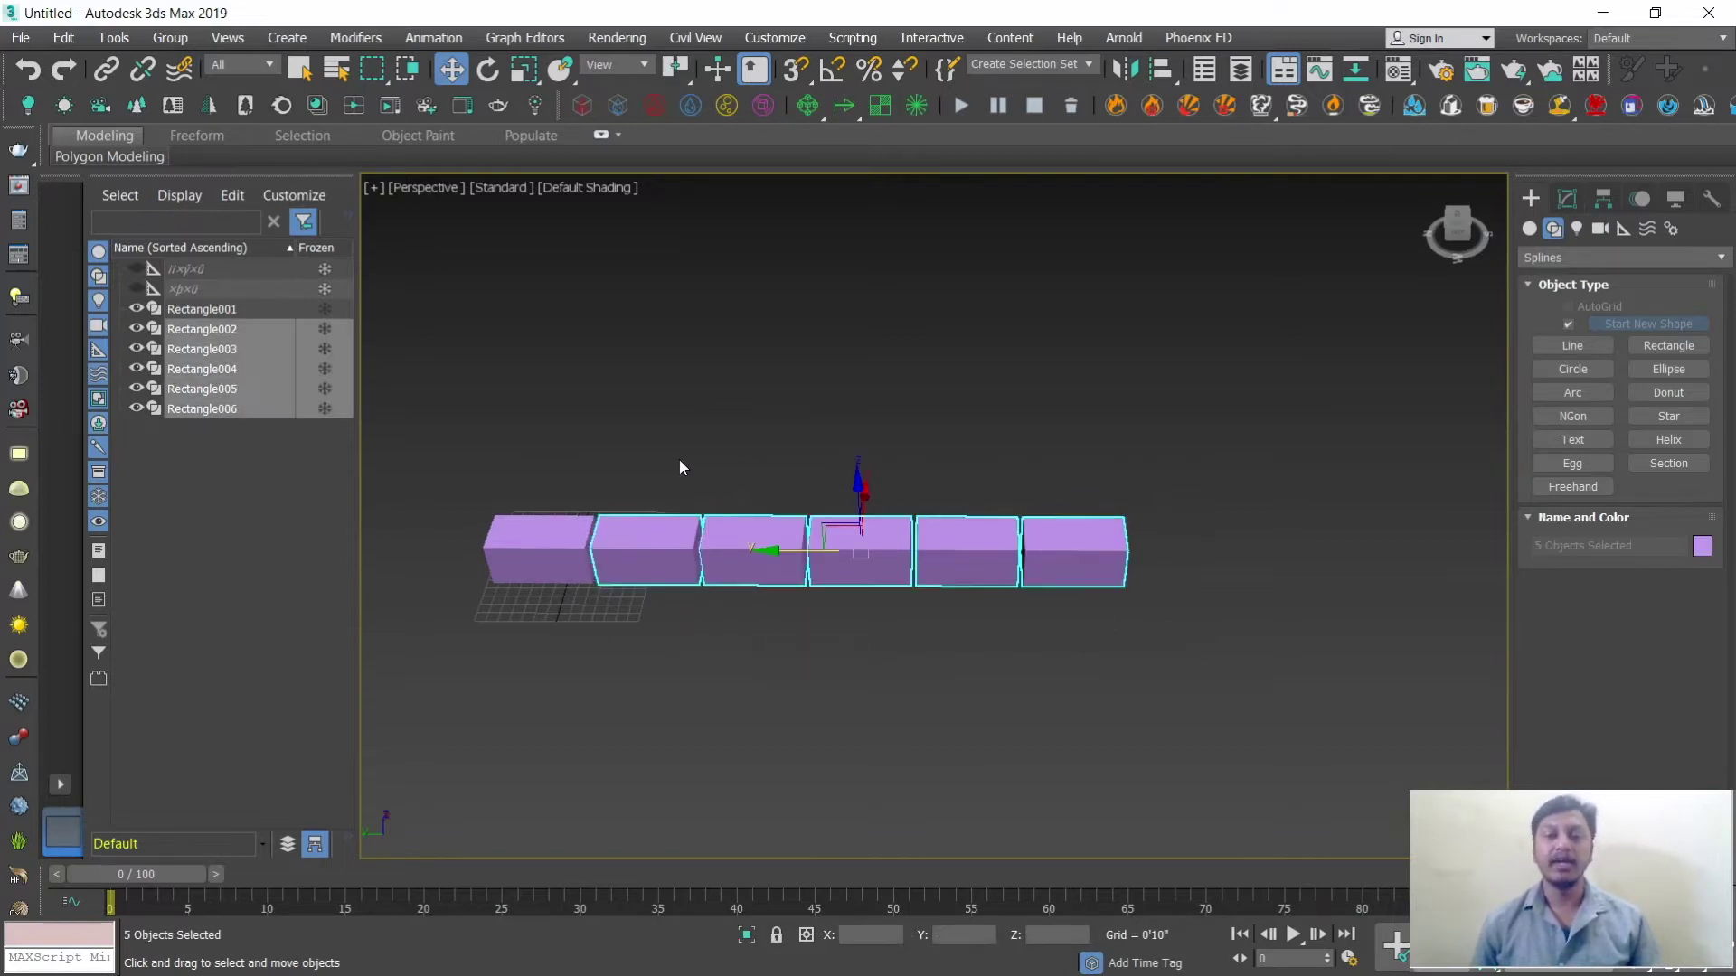
{"action": "key", "text": "Delete"}
Step: Clone the box upward along the Z axis as three independent copies, with the first at about Z 5'3 1/2"
{"action": "left_click", "coordinate": [543, 557]}
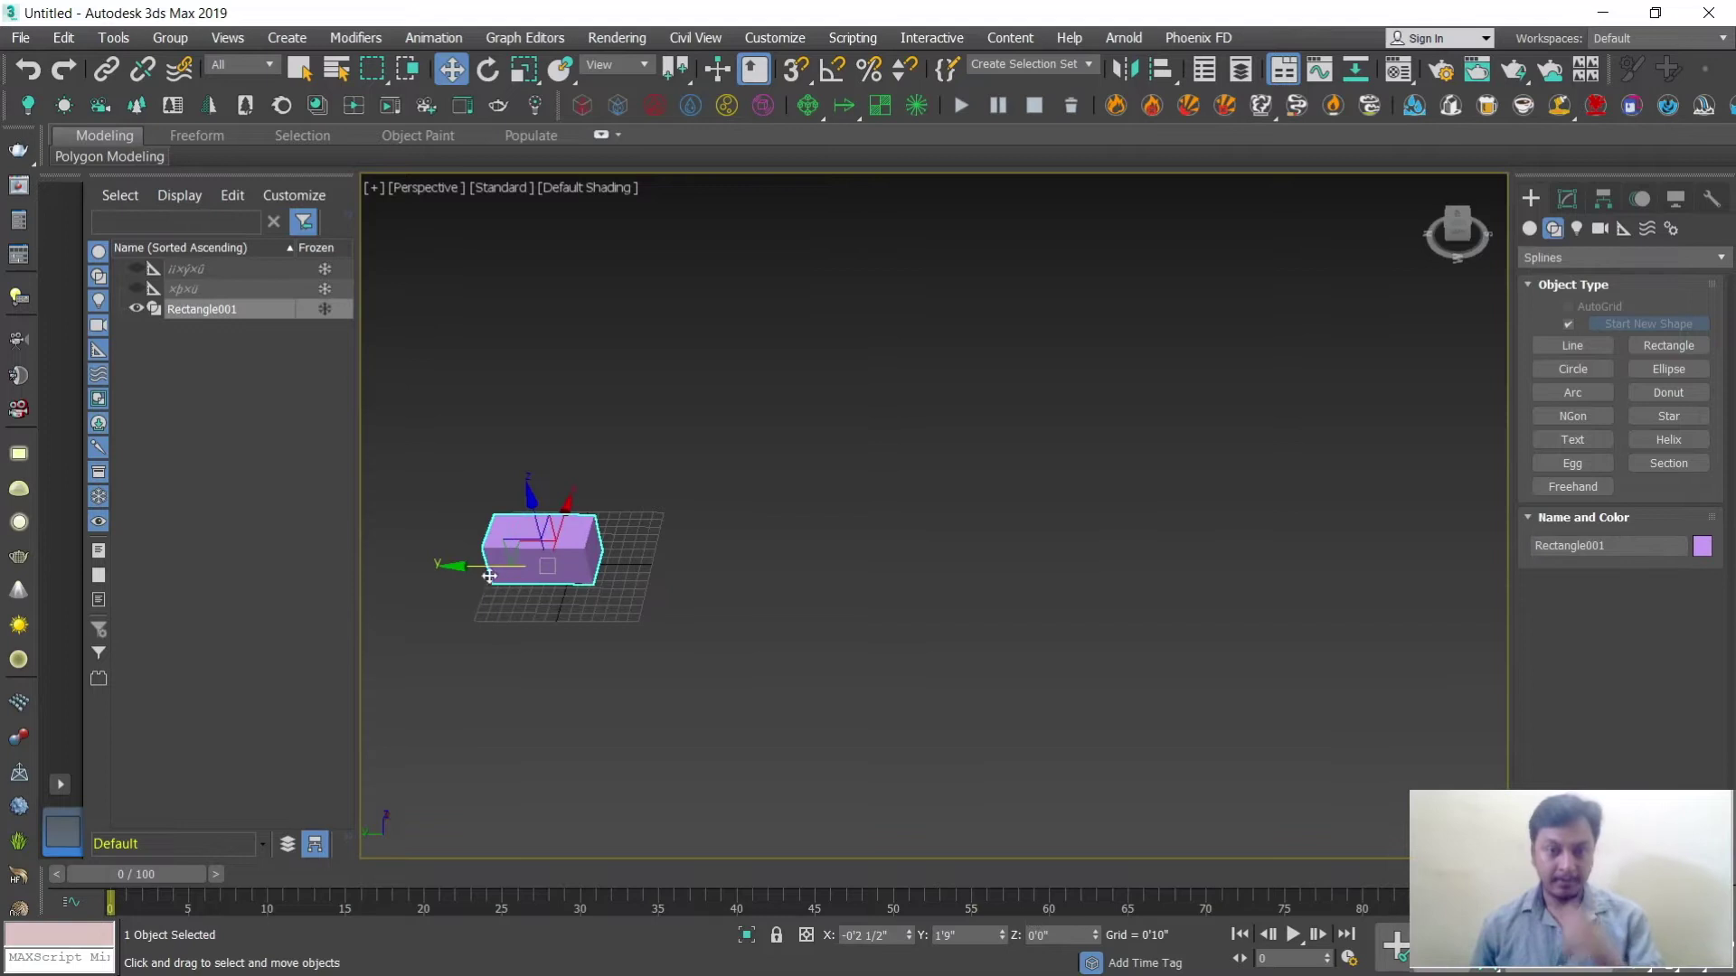
{"action": "key", "text": "z"}
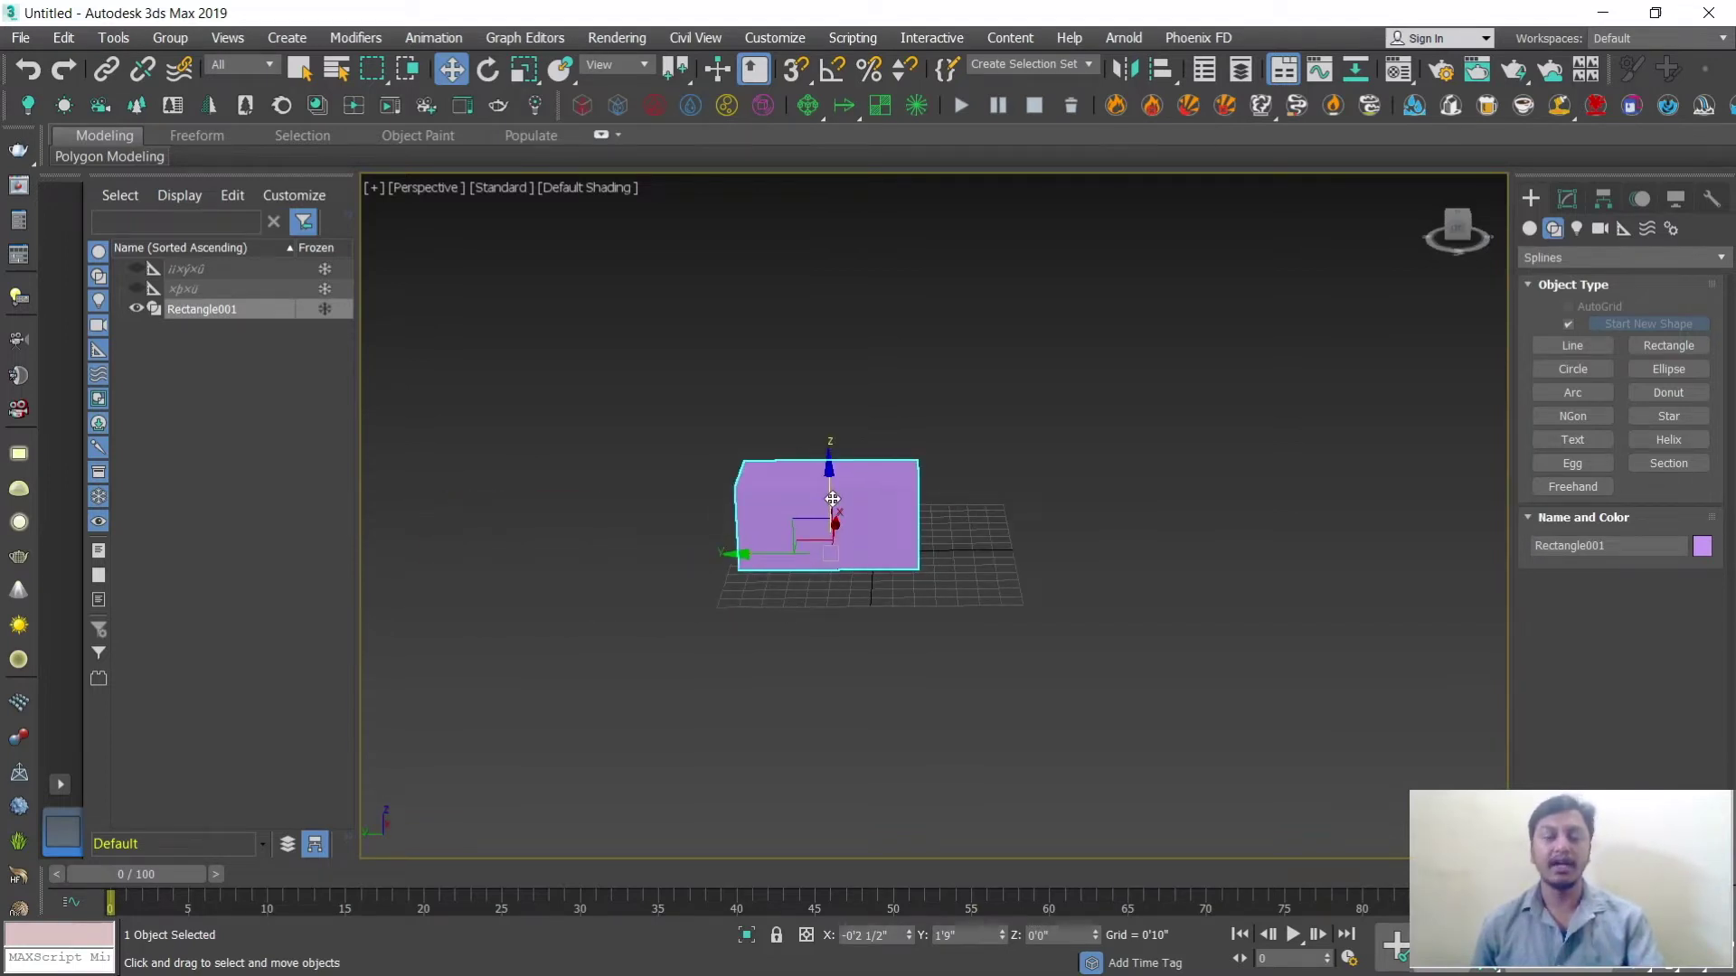
{"action": "left_click_drag", "start_coordinate": [831, 497], "coordinate": [827, 371], "text": "shift"}
{"action": "double_click", "coordinate": [890, 512]}
{"action": "type", "text": "3"}
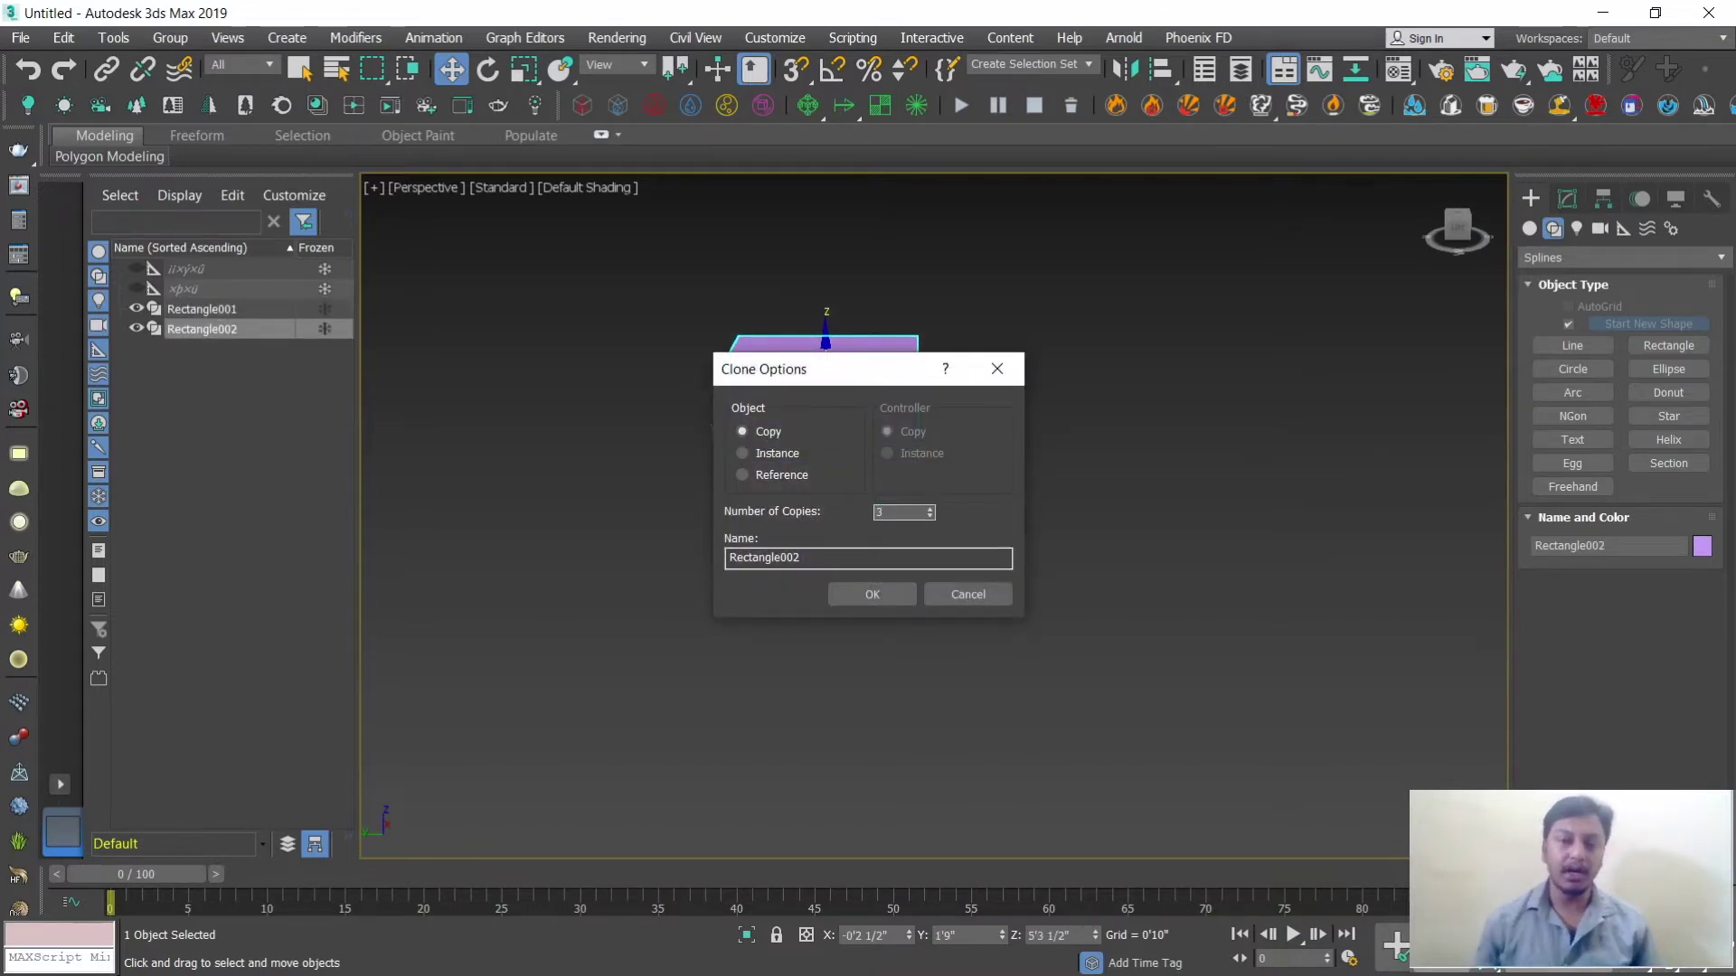
{"action": "left_click", "coordinate": [871, 595]}
{"action": "middle_click_drag", "start_coordinate": [1008, 507], "coordinate": [1034, 609]}
{"action": "left_click", "coordinate": [856, 593]}
{"action": "left_click", "coordinate": [850, 447]}
{"action": "left_click", "coordinate": [850, 321]}
{"action": "scroll", "coordinate": [1022, 562], "scroll_direction": "down", "scroll_amount": 2}
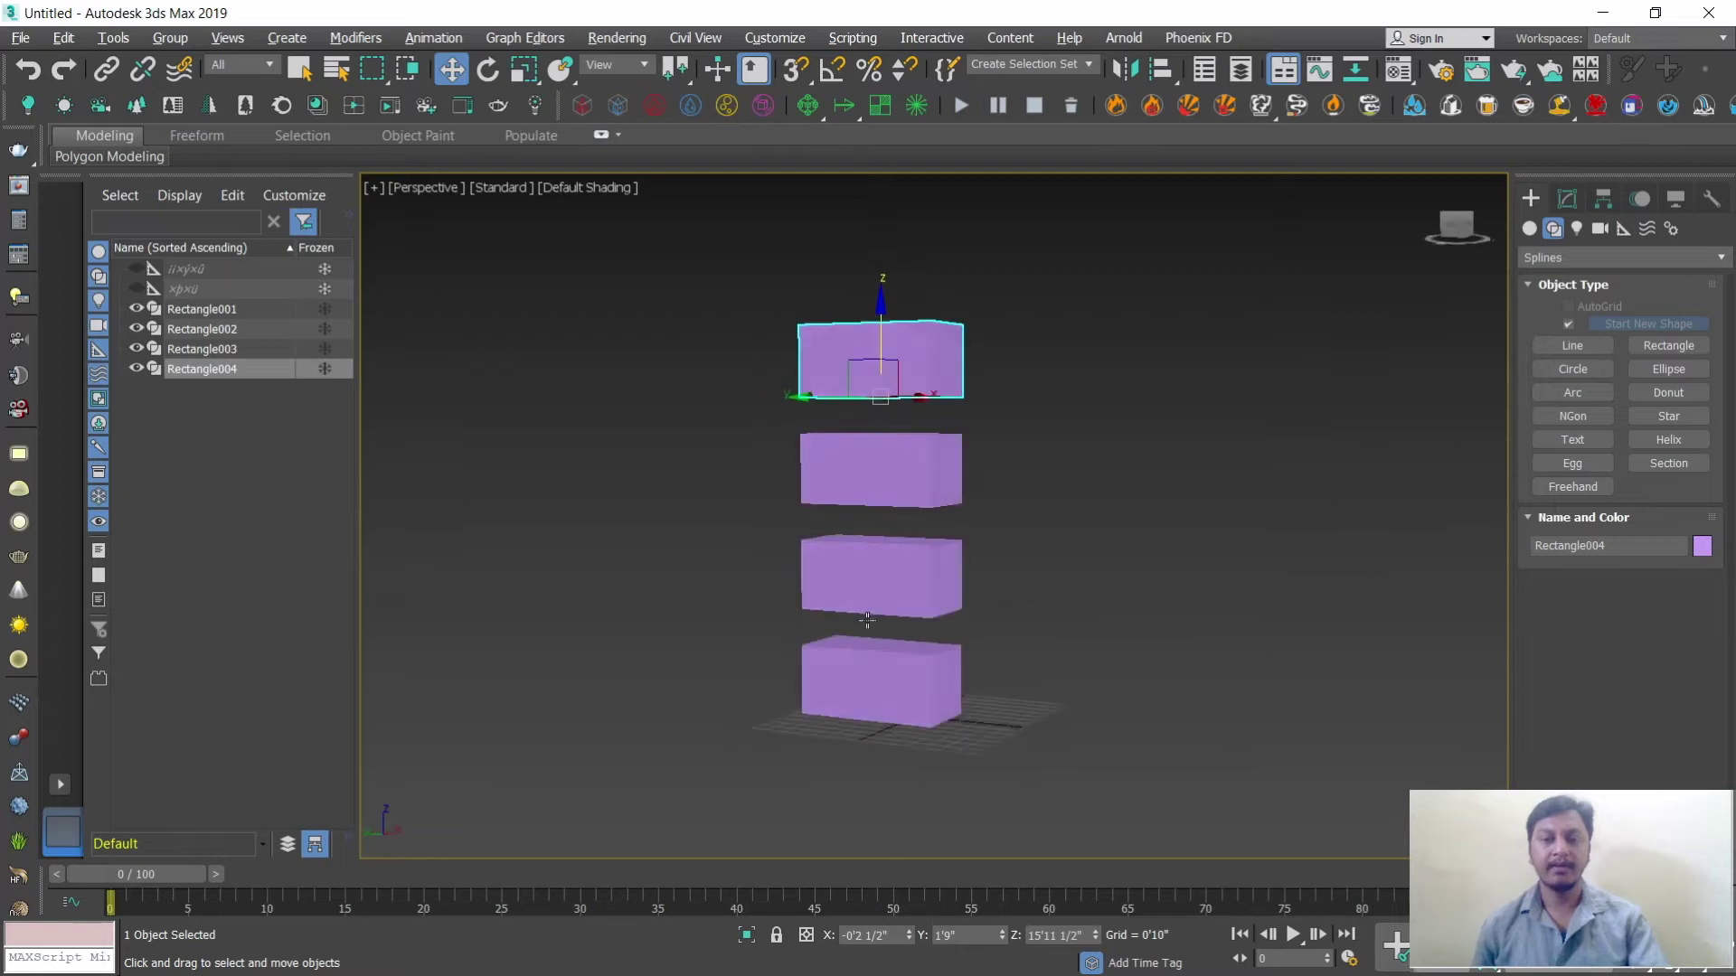
{"action": "left_click", "coordinate": [63, 38]}
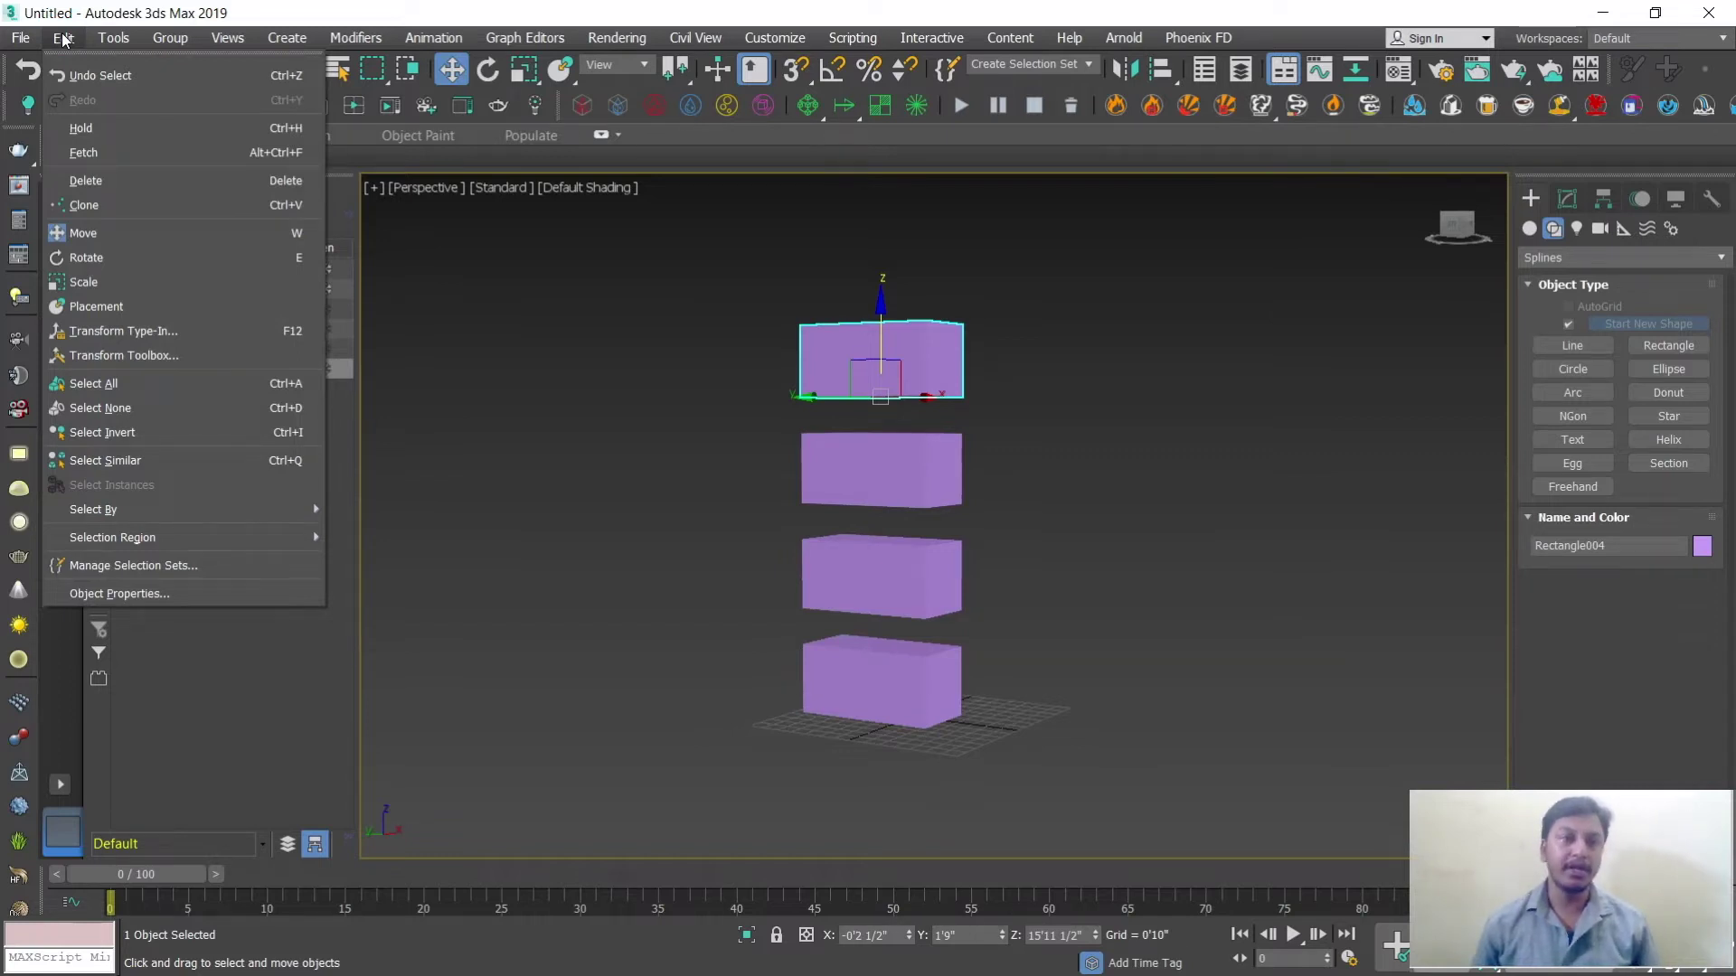
{"action": "mouse_move", "coordinate": [118, 41]}
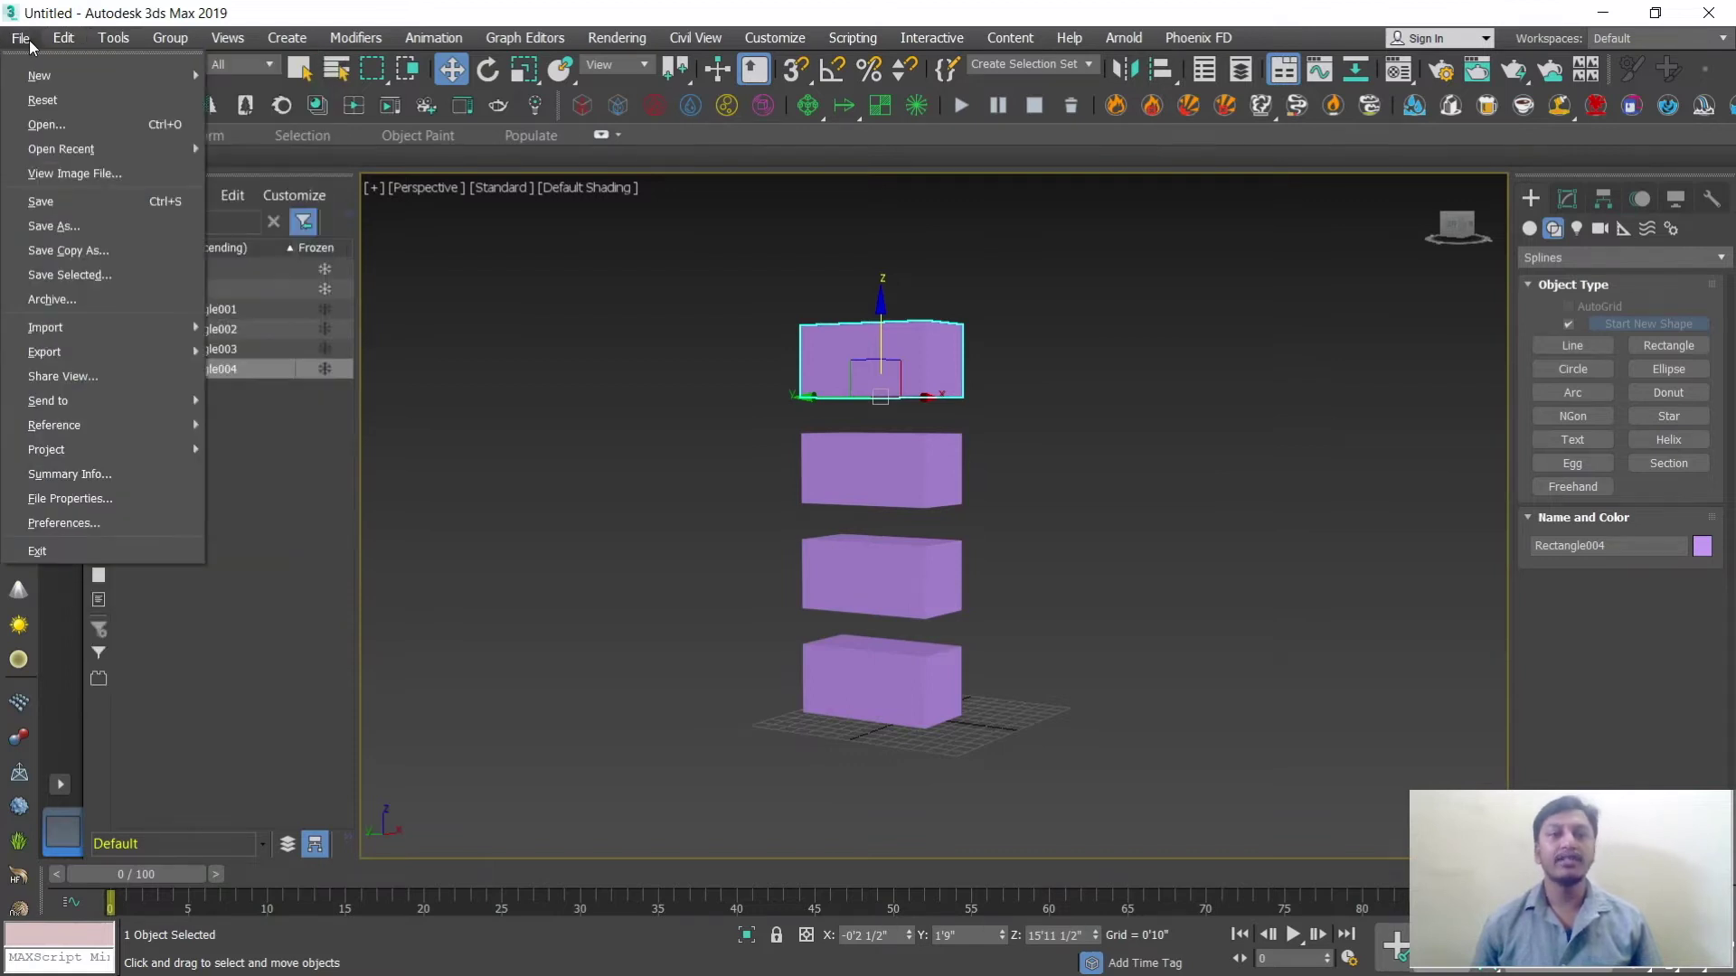
{"action": "left_click", "coordinate": [1030, 531]}
Step: Delete the three stacked box copies above the original box
{"action": "left_click_drag", "start_coordinate": [723, 296], "coordinate": [1011, 600]}
{"action": "key", "text": "Delete"}
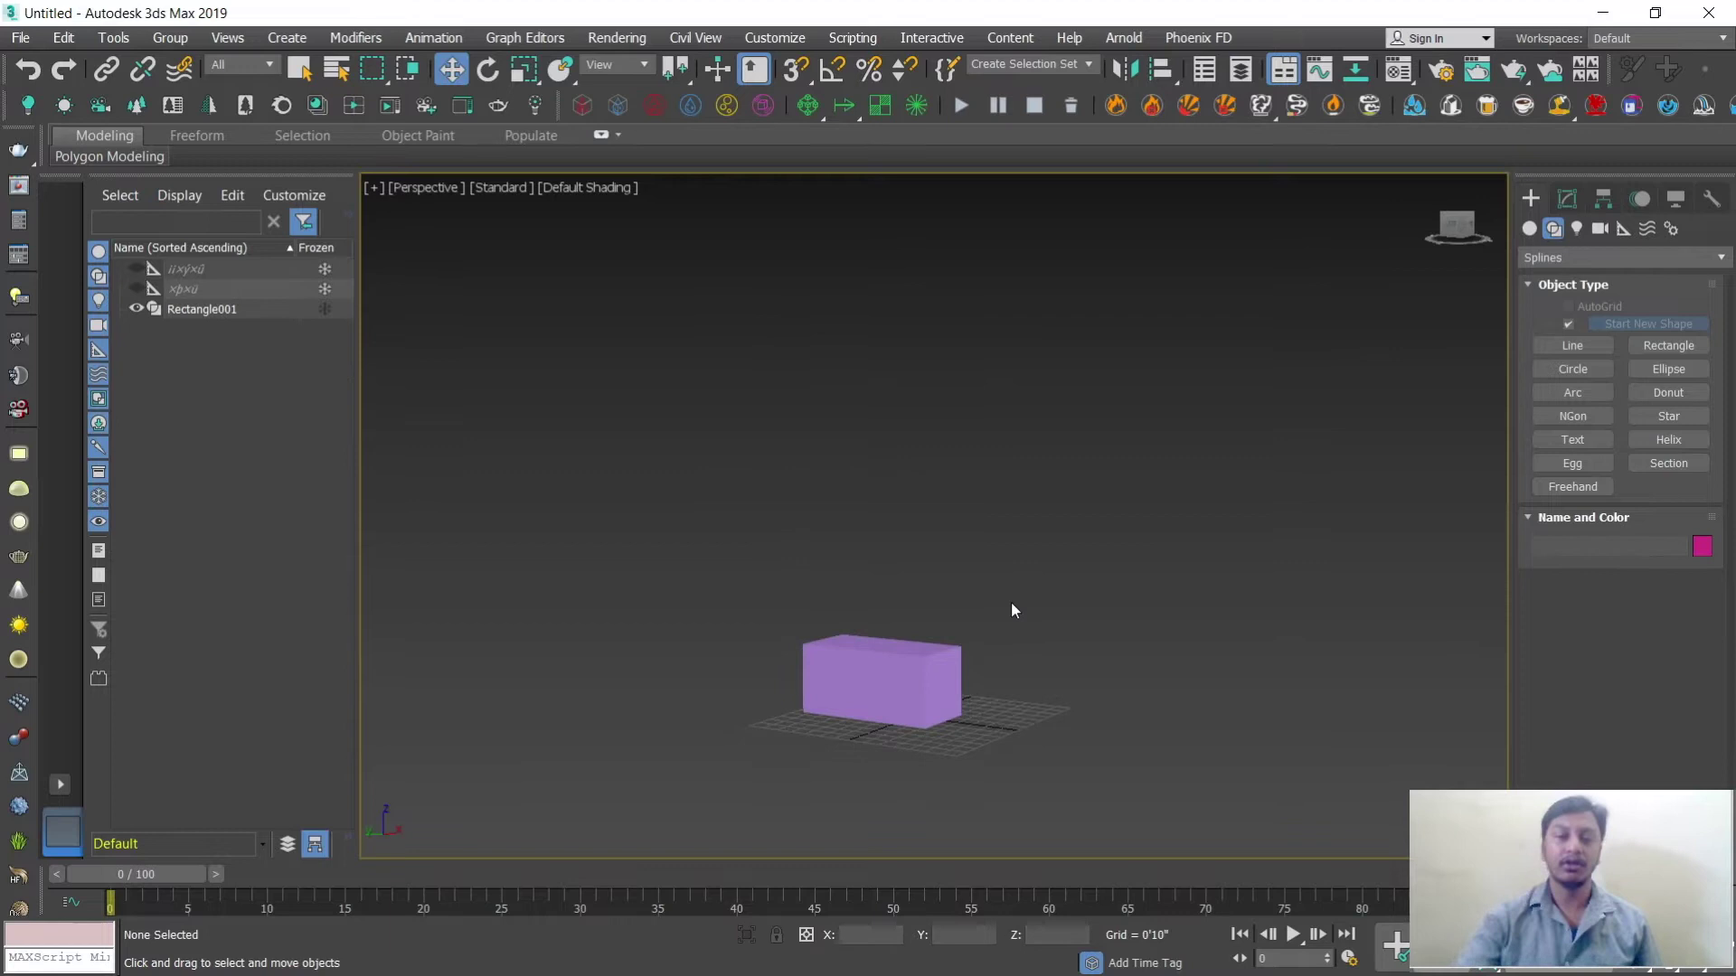
Step: Preview an array of the box with a 1D count of 3 instances and an incremental Z move of 0'7"
{"action": "left_click", "coordinate": [936, 651]}
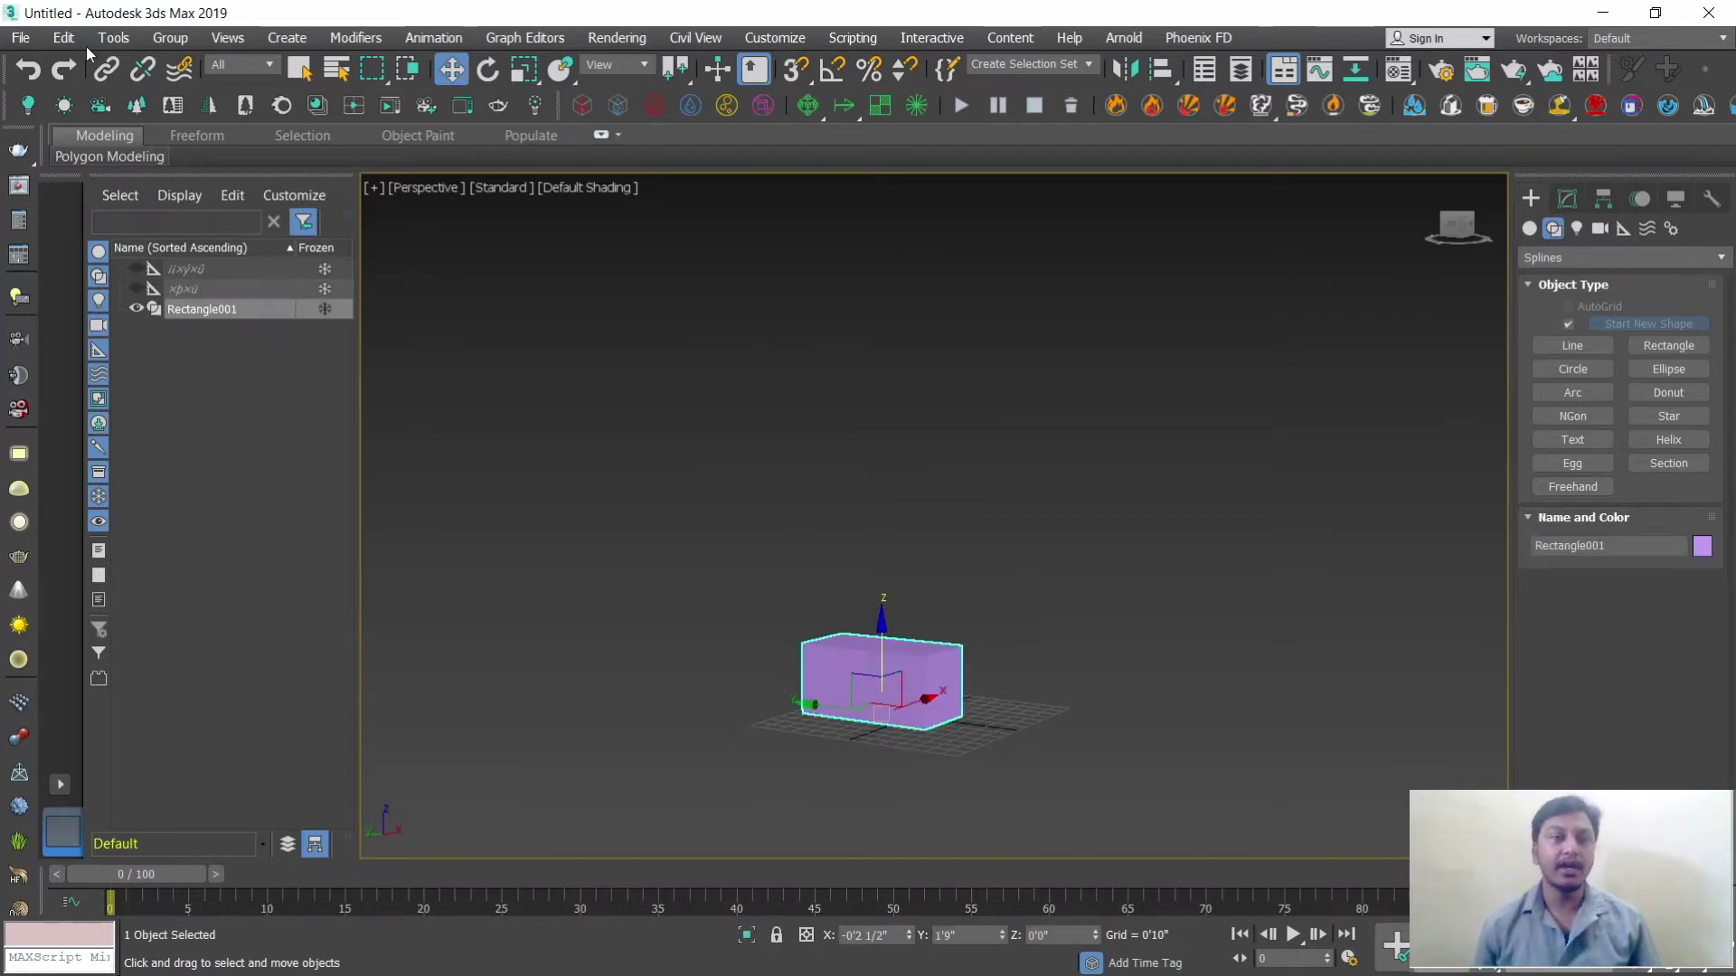
{"action": "left_click", "coordinate": [63, 38]}
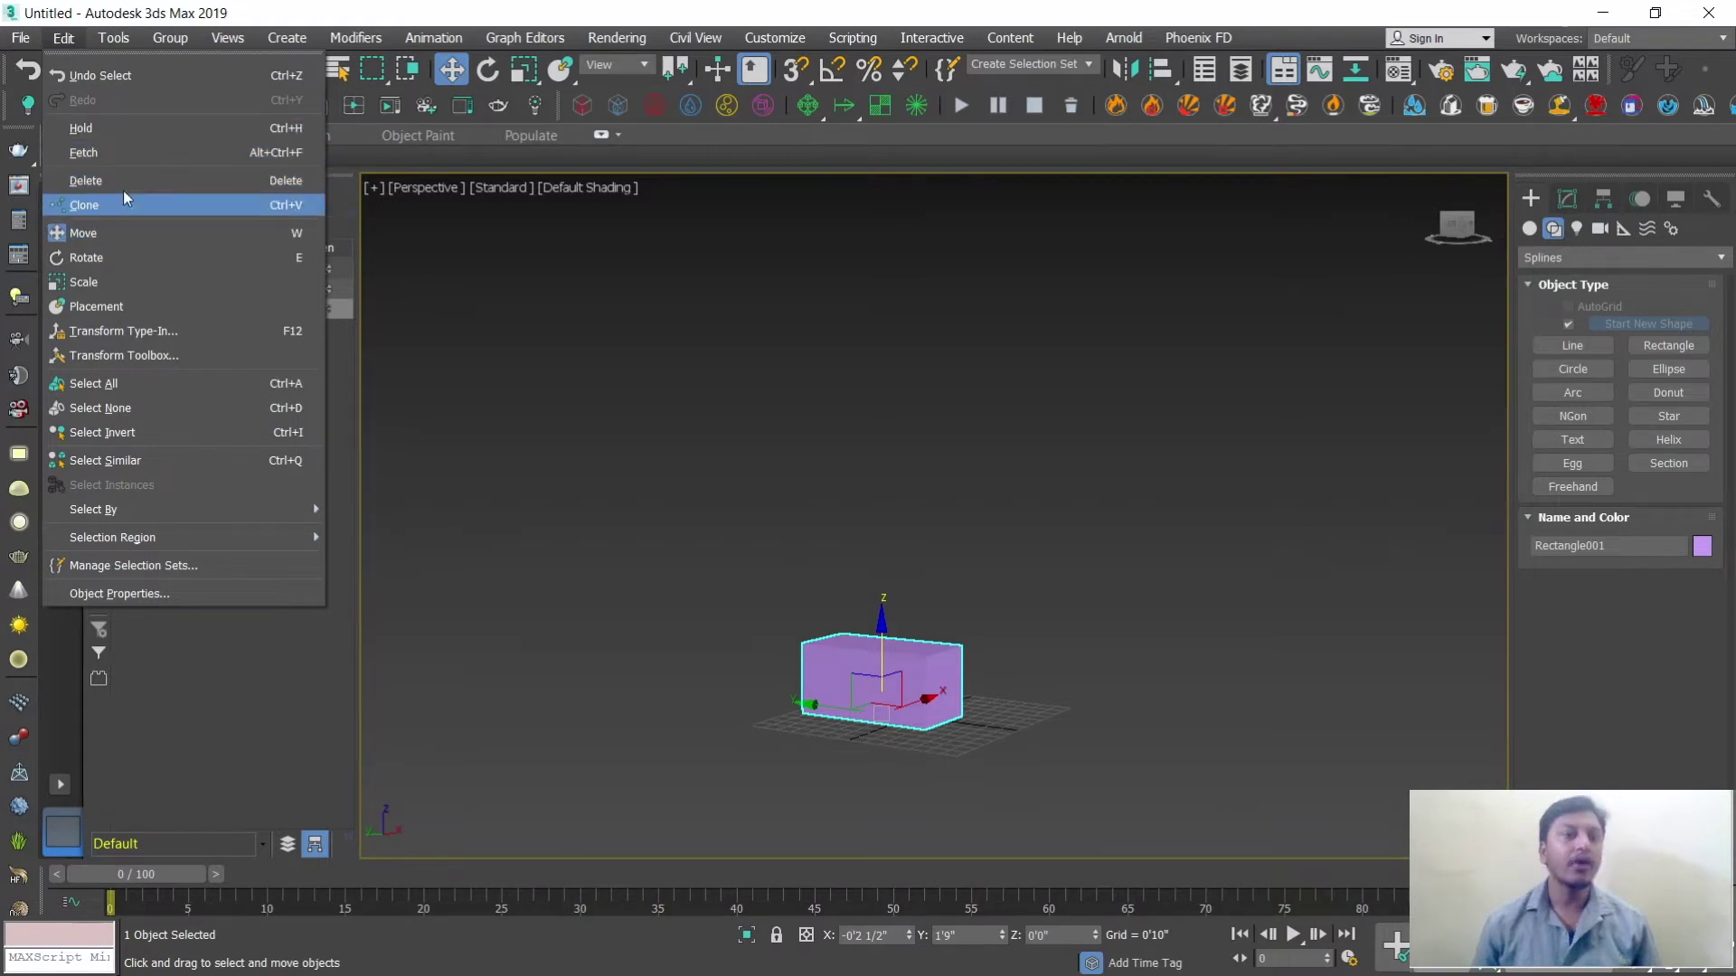
{"action": "mouse_move", "coordinate": [118, 37]}
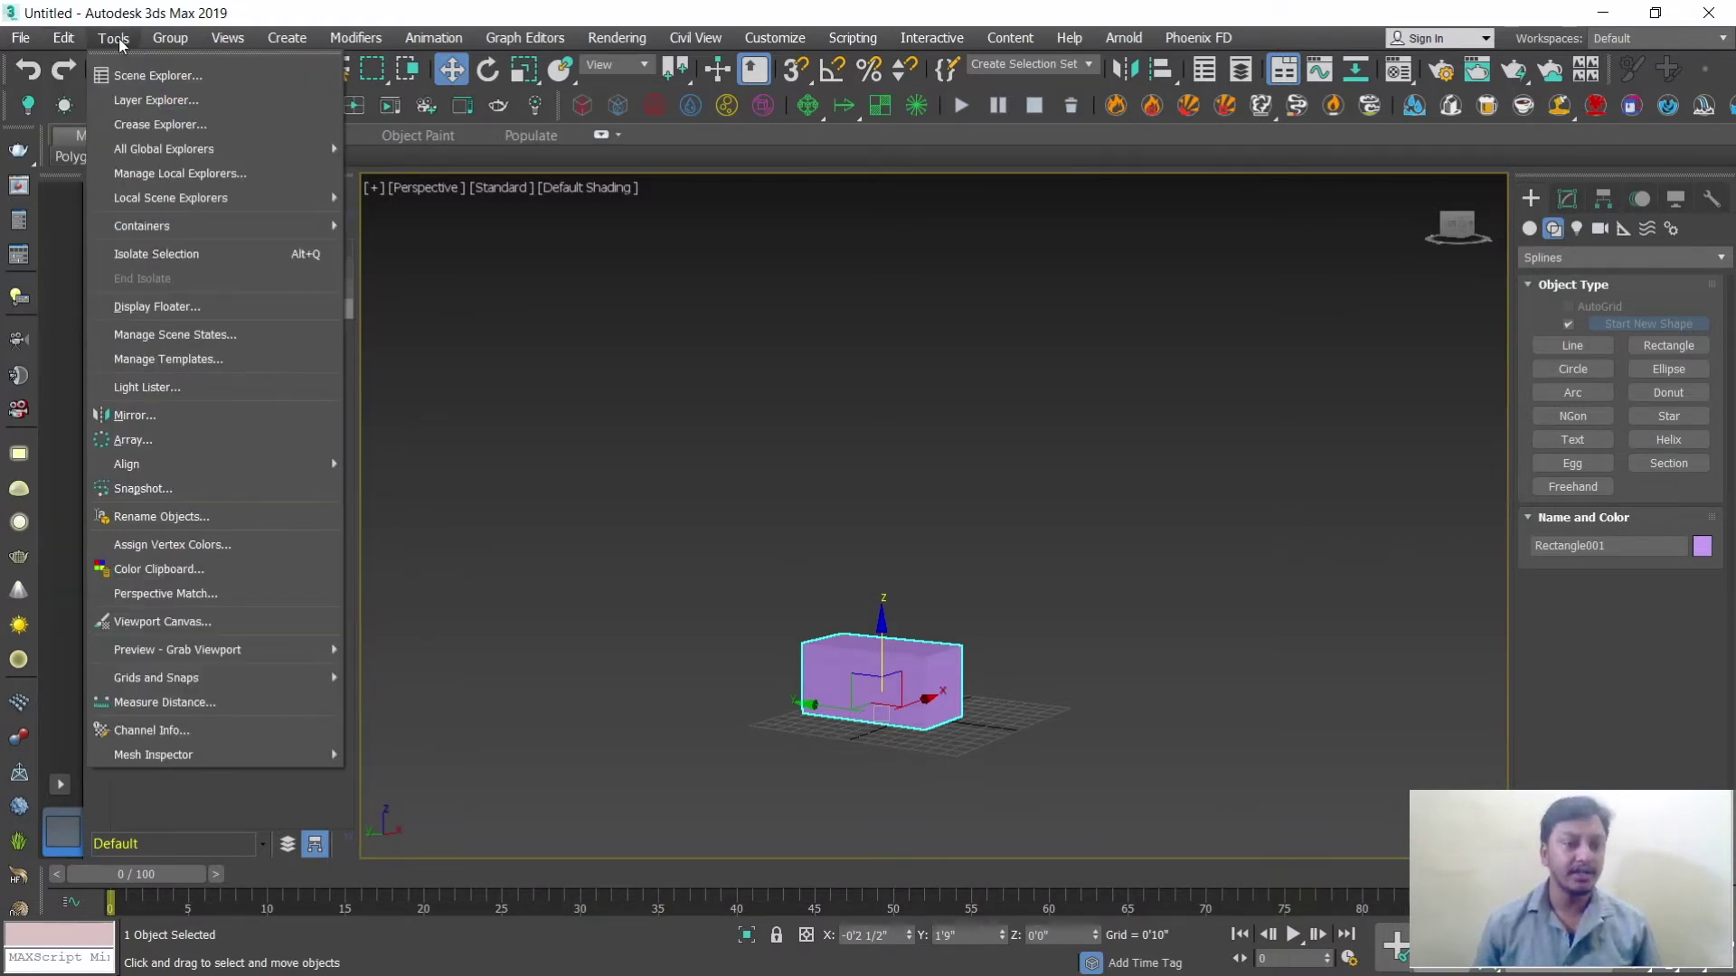
{"action": "left_click", "coordinate": [167, 440]}
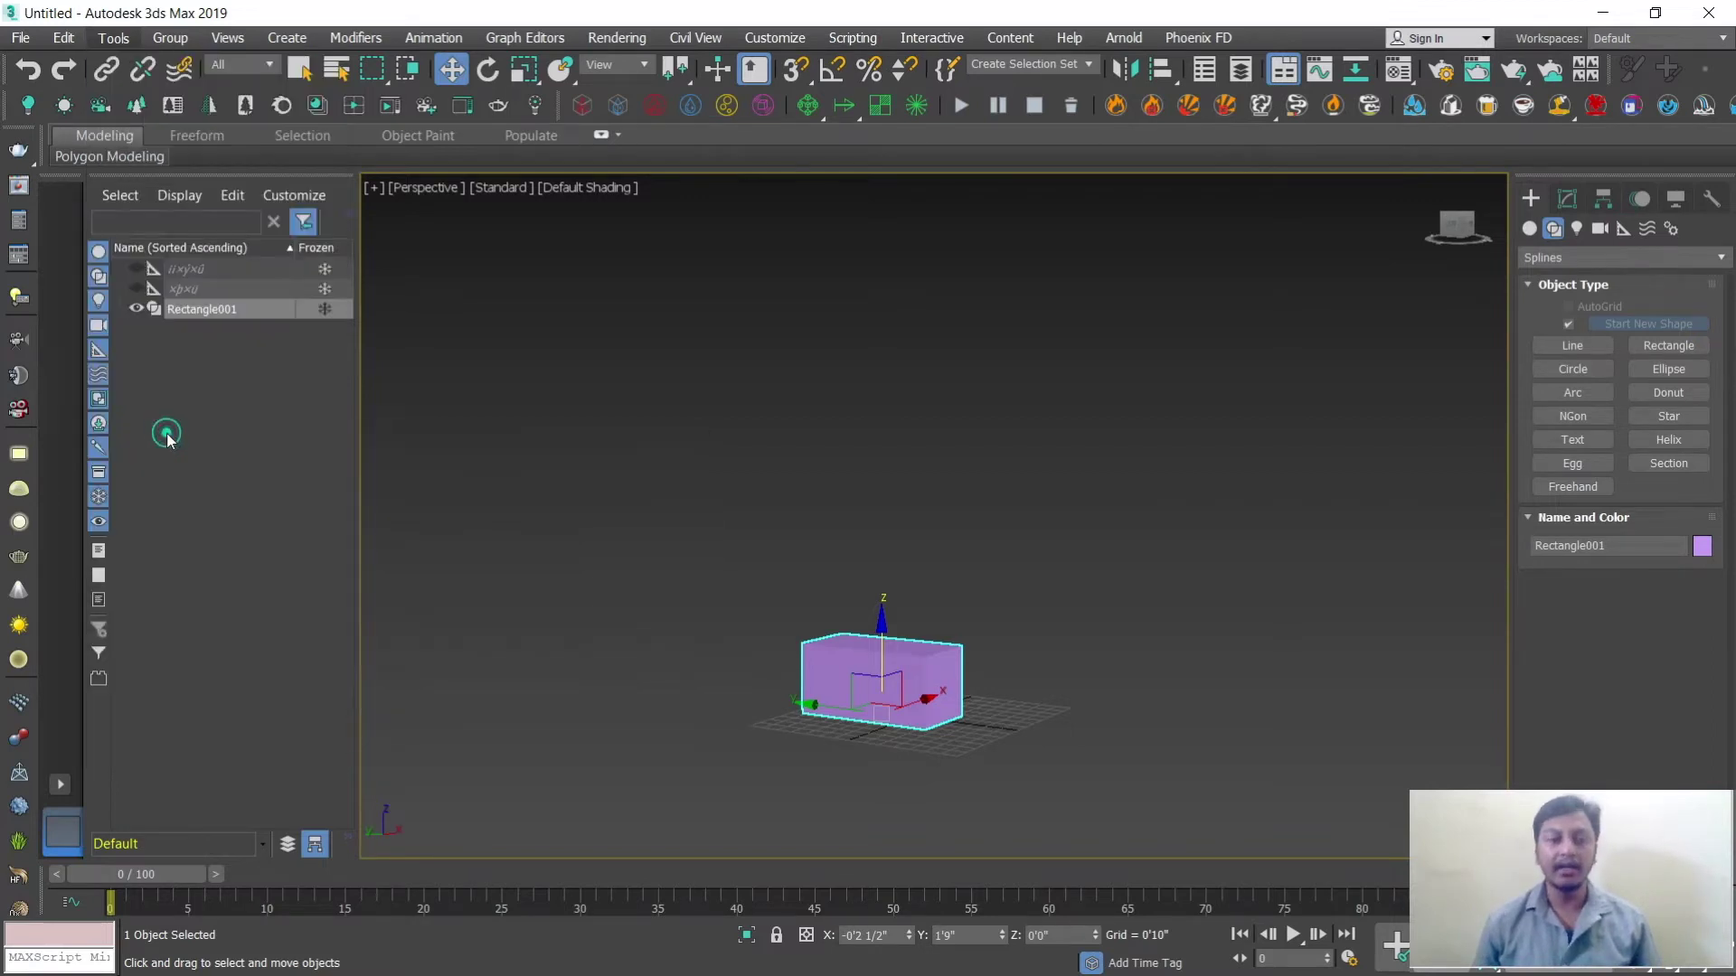
{"action": "left_click_drag", "start_coordinate": [702, 304], "coordinate": [773, 182]}
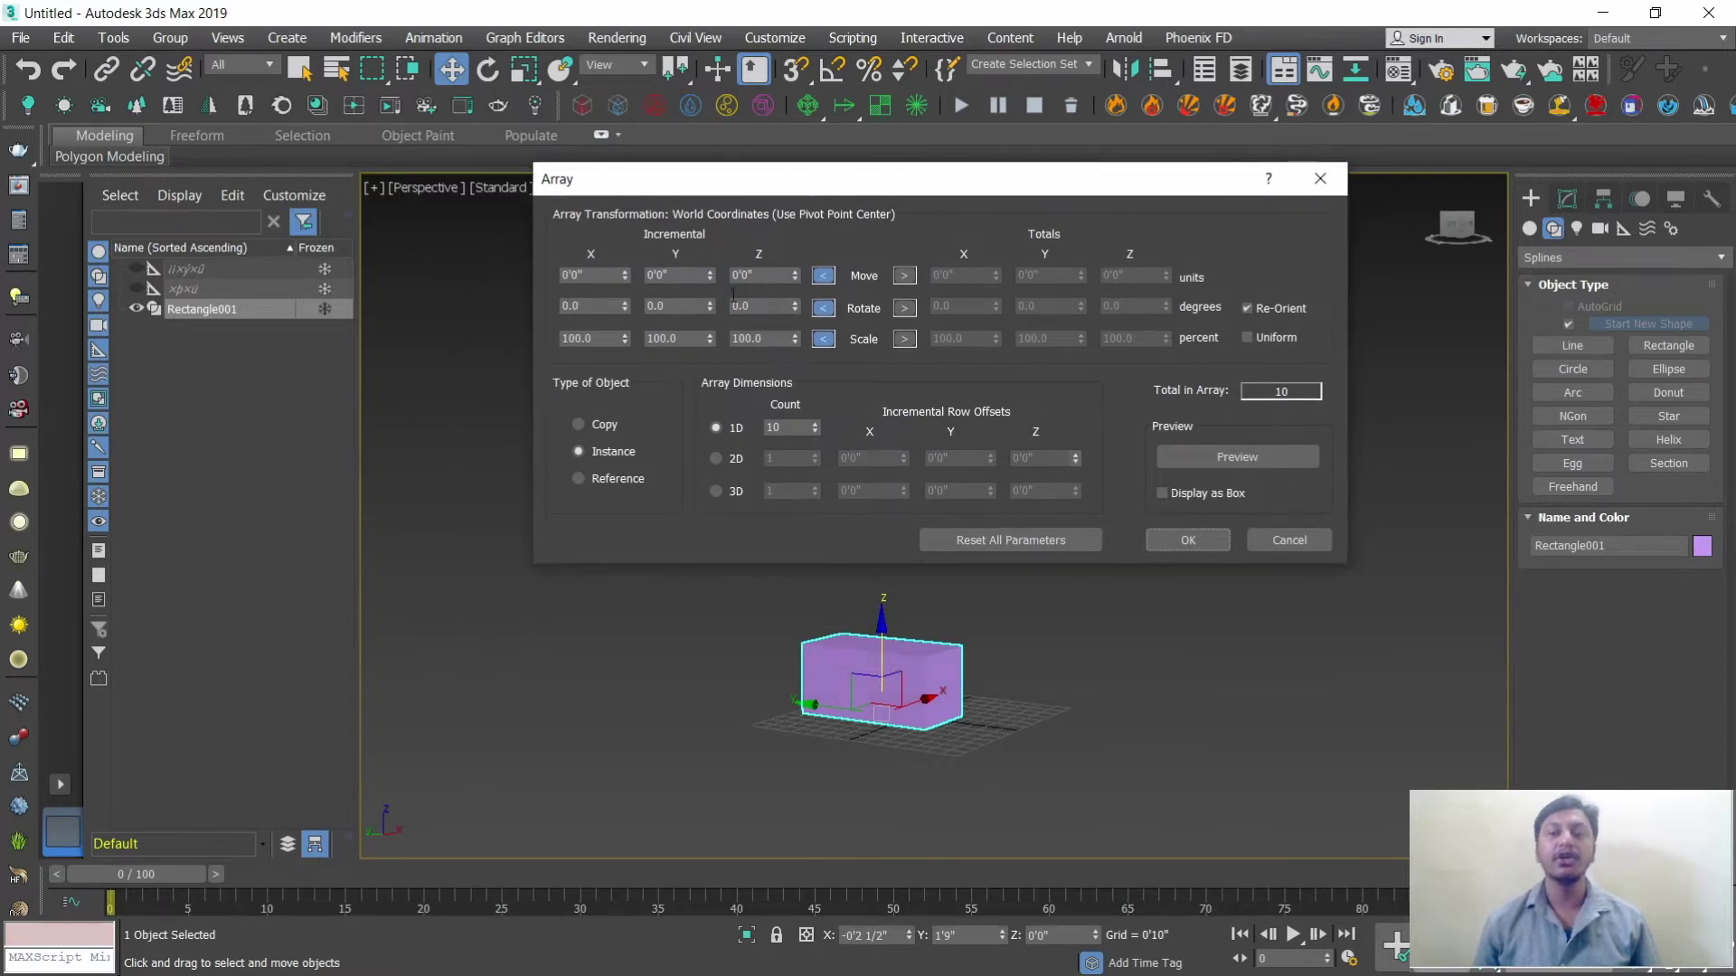
{"action": "double_click", "coordinate": [791, 428]}
{"action": "type", "text": "3"}
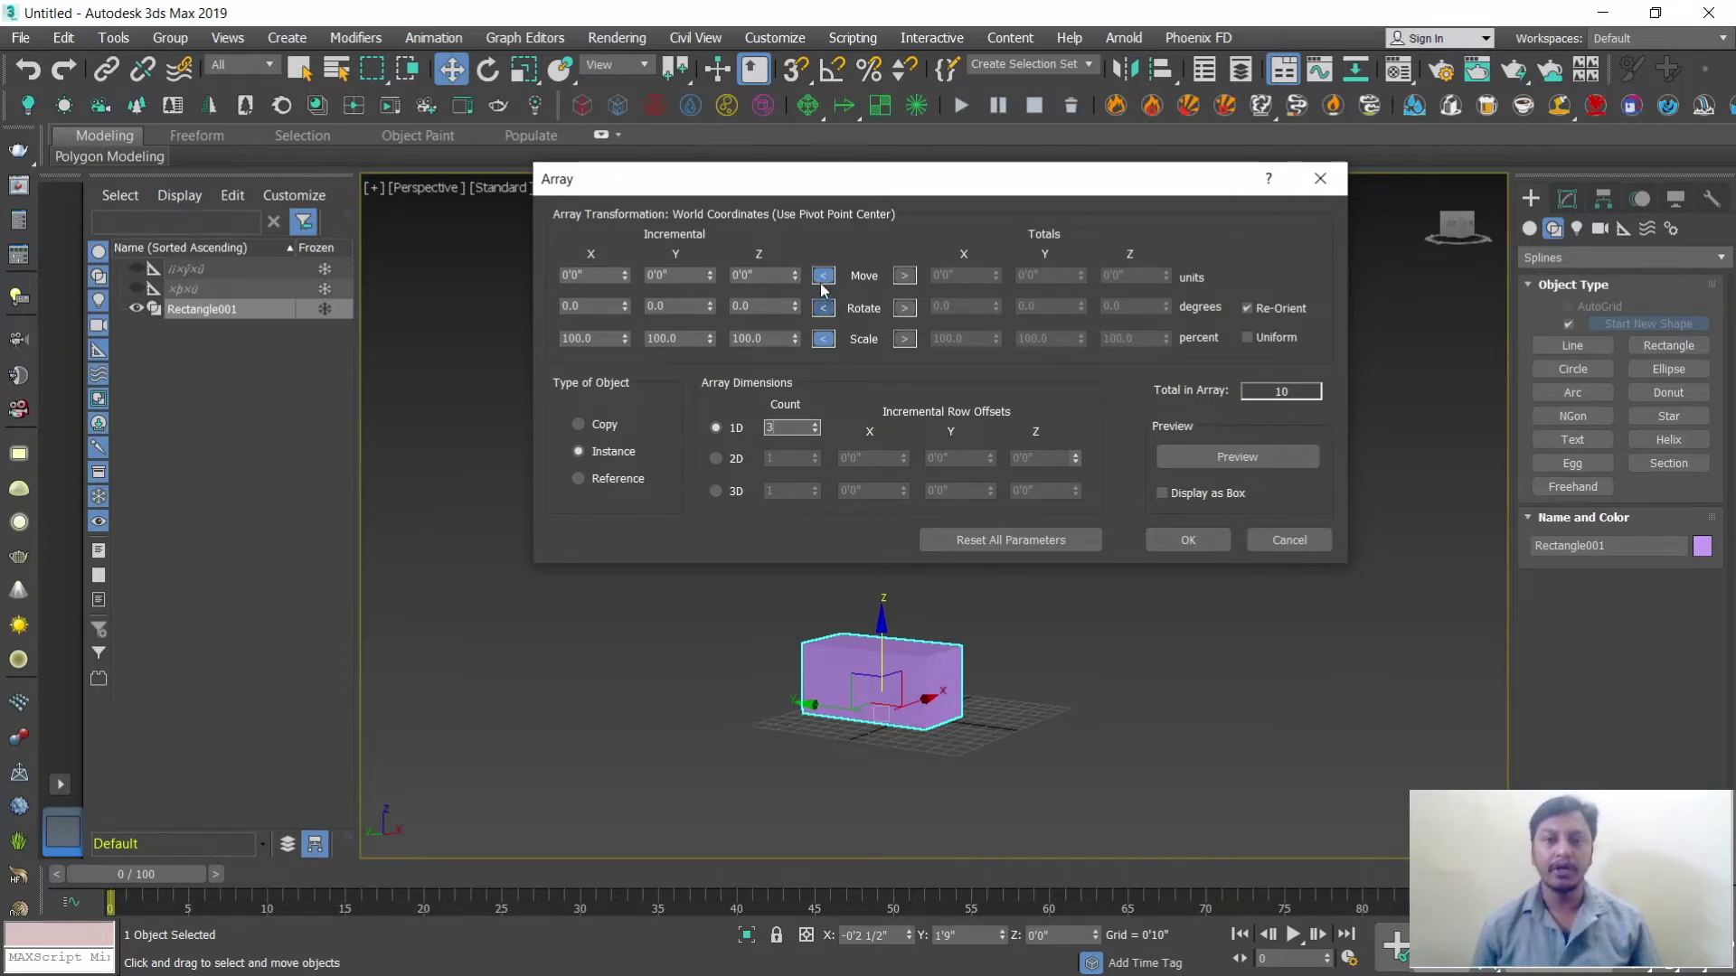
{"action": "left_click", "coordinate": [796, 271]}
{"action": "left_click", "coordinate": [796, 271]}
{"action": "left_click", "coordinate": [796, 271]}
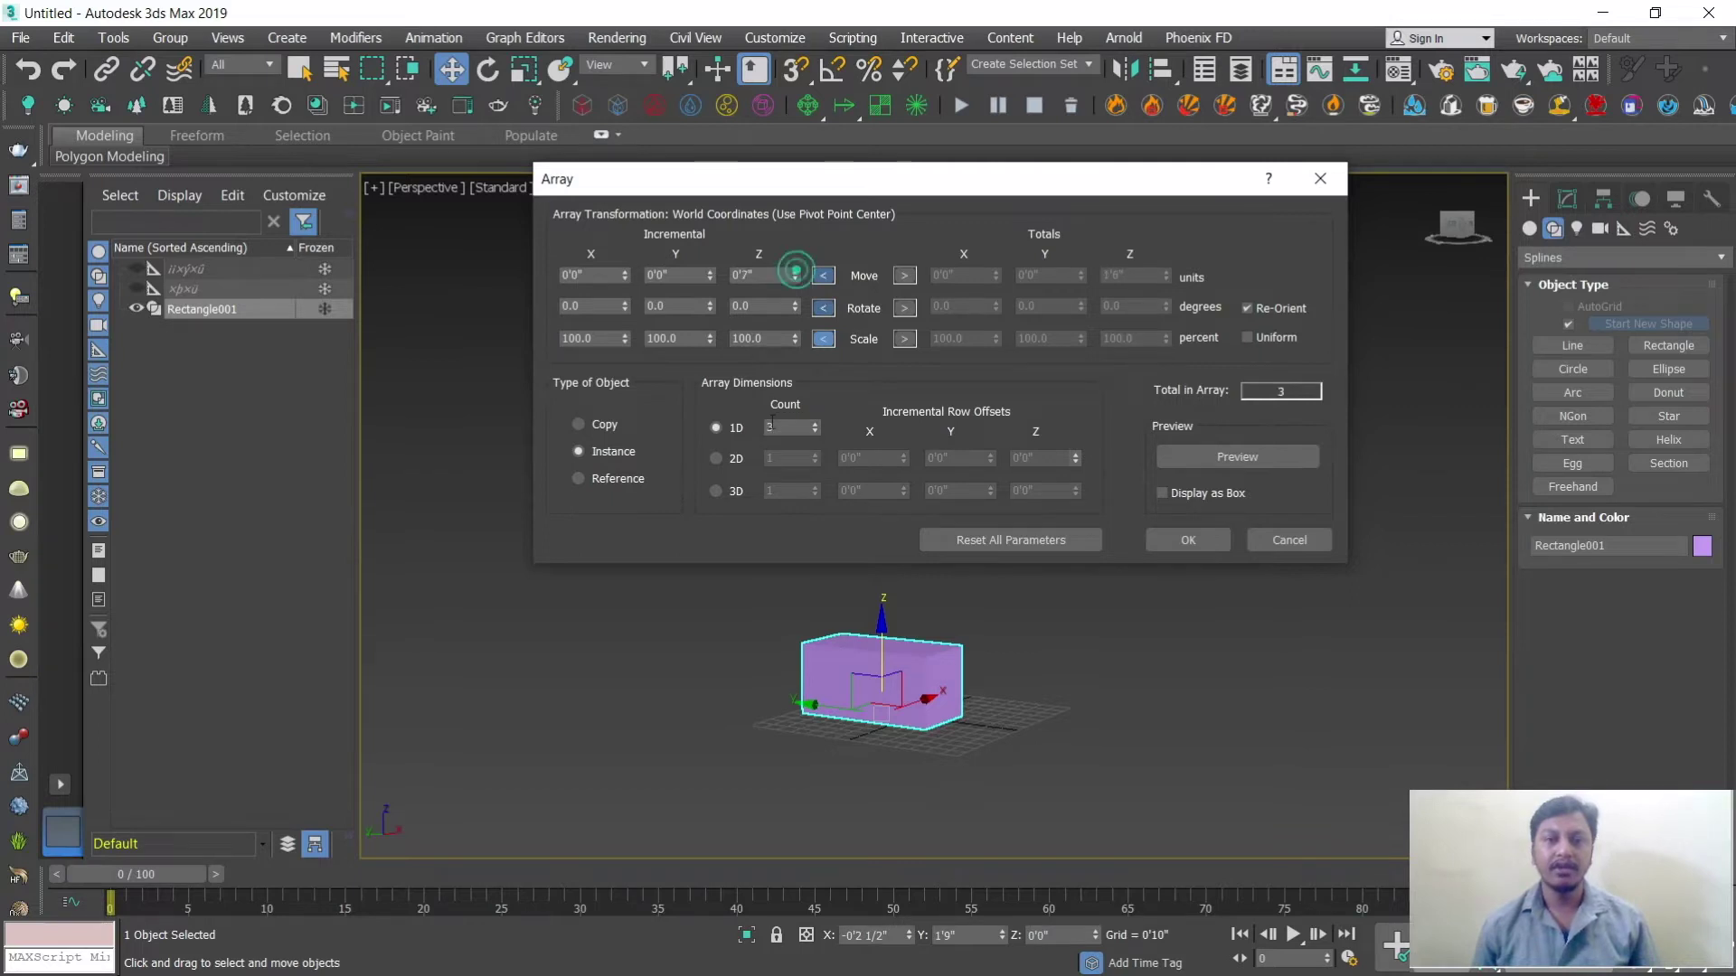
{"action": "left_click", "coordinate": [1182, 456]}
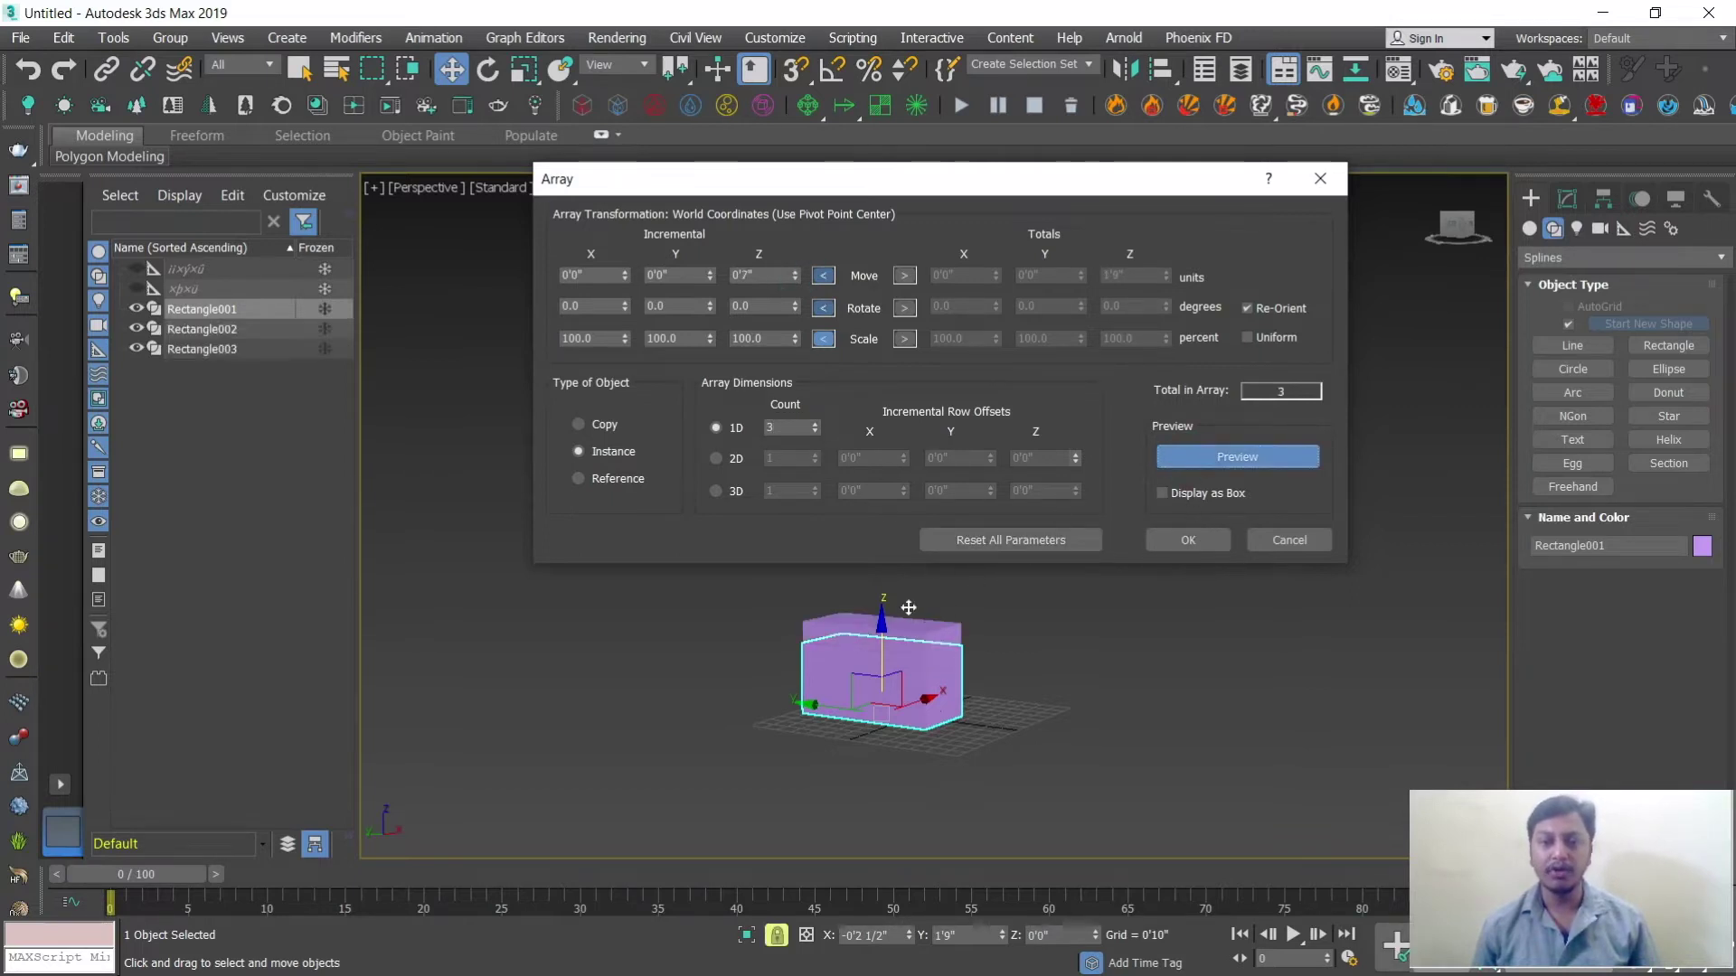
Step: Try a larger array with an incremental Z move of 4'3" and a higher 1D count, and cancel it
{"action": "double_click", "coordinate": [764, 276]}
{"action": "type", "text": "2"}
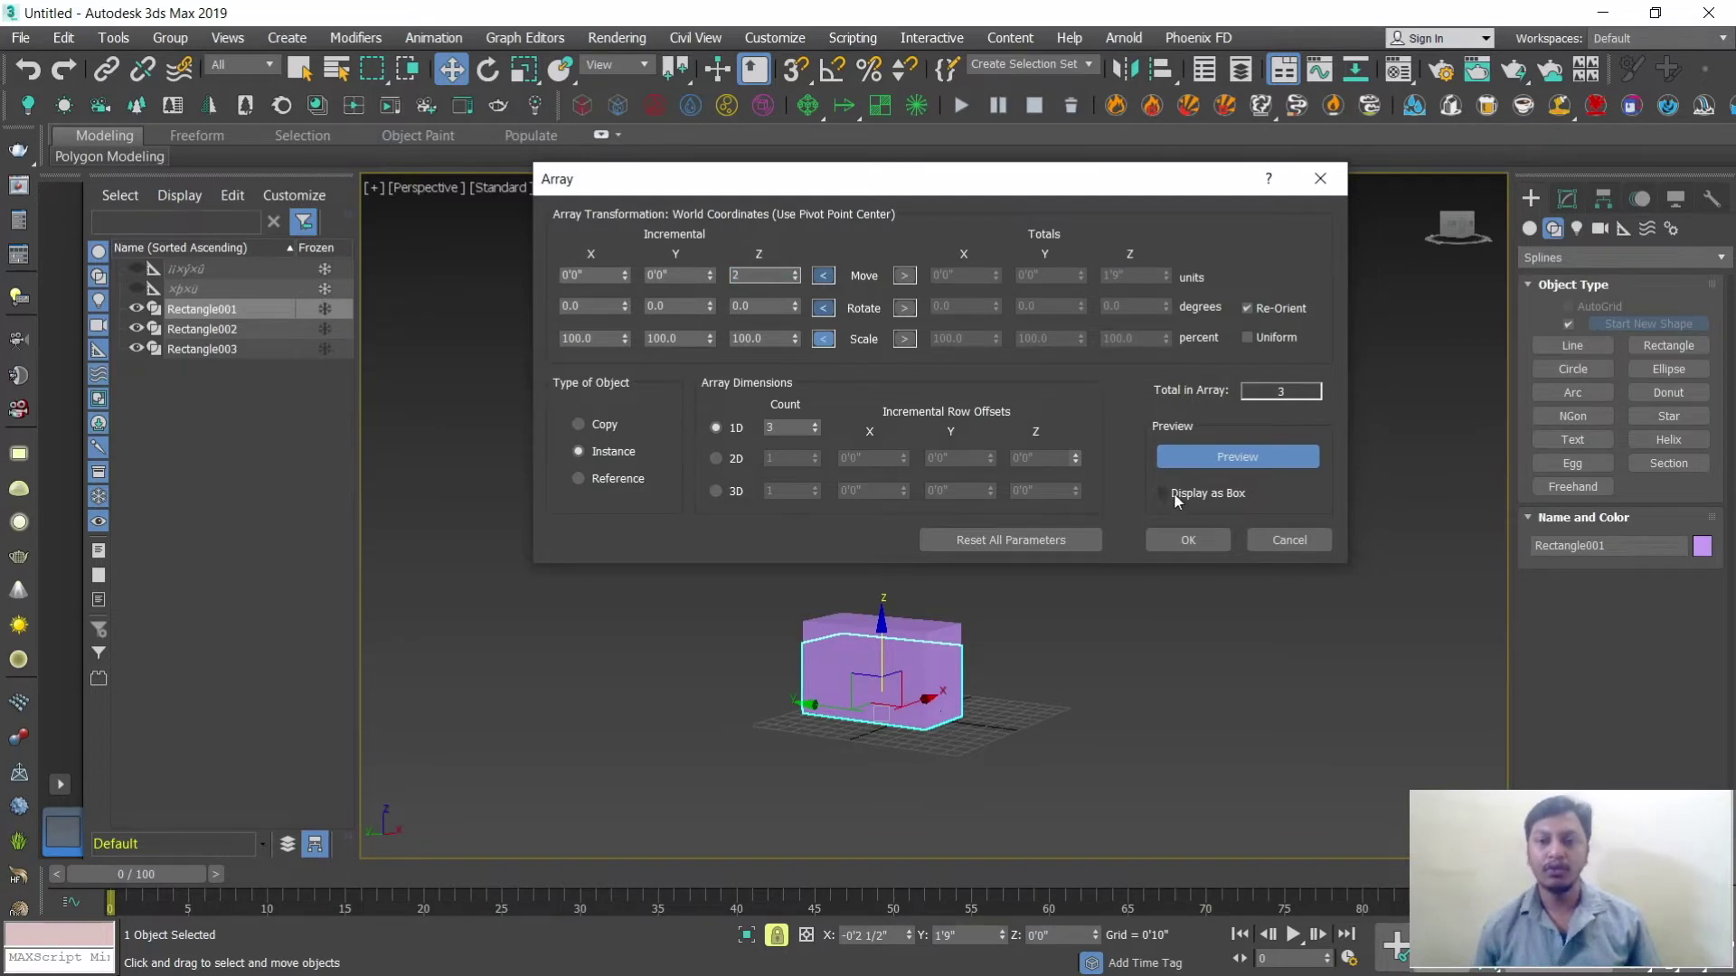
{"action": "left_click", "coordinate": [1184, 455]}
{"action": "left_click", "coordinate": [1185, 454]}
{"action": "left_click_drag", "start_coordinate": [941, 187], "coordinate": [1402, 234]}
{"action": "left_click_drag", "start_coordinate": [1258, 316], "coordinate": [1262, 325]}
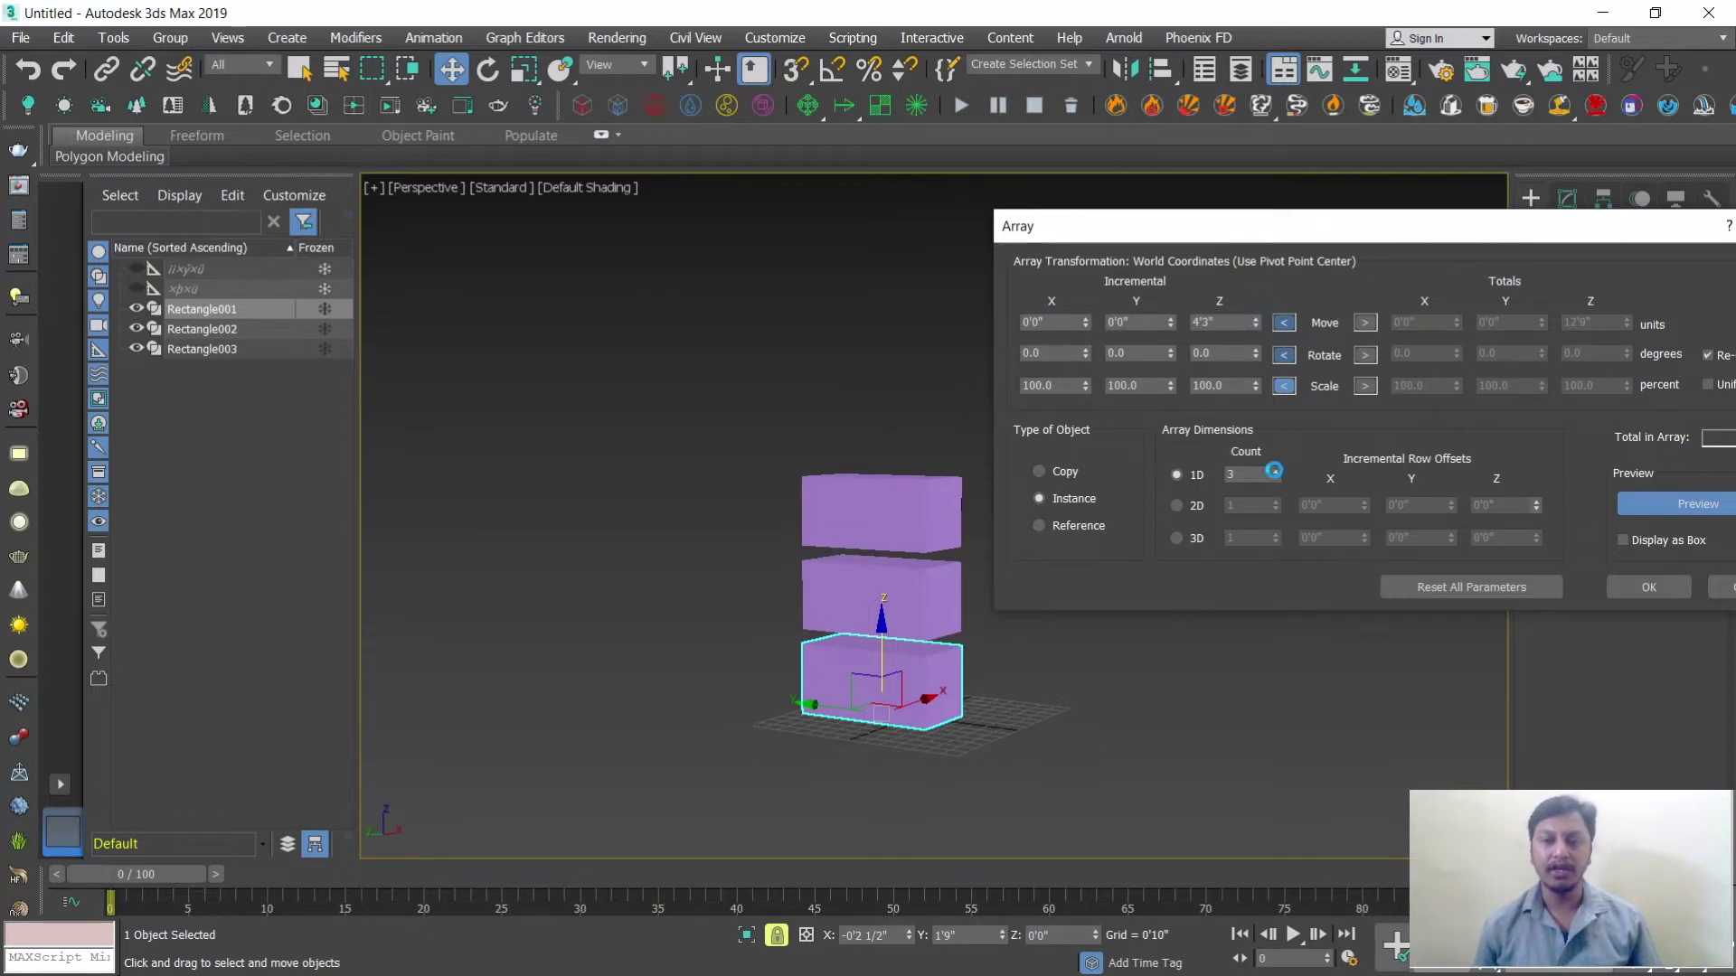
{"action": "left_click", "coordinate": [1275, 470]}
{"action": "left_click", "coordinate": [1275, 470]}
{"action": "left_click", "coordinate": [1275, 470]}
{"action": "left_click_drag", "start_coordinate": [1263, 236], "coordinate": [703, 292]}
{"action": "left_click", "coordinate": [1168, 643]}
{"action": "middle_click_drag", "start_coordinate": [1063, 597], "coordinate": [904, 570], "text": "alt"}
{"action": "scroll", "coordinate": [979, 714], "scroll_direction": "up", "scroll_amount": 3}
{"action": "scroll", "coordinate": [930, 643], "scroll_direction": "up", "scroll_amount": 3}
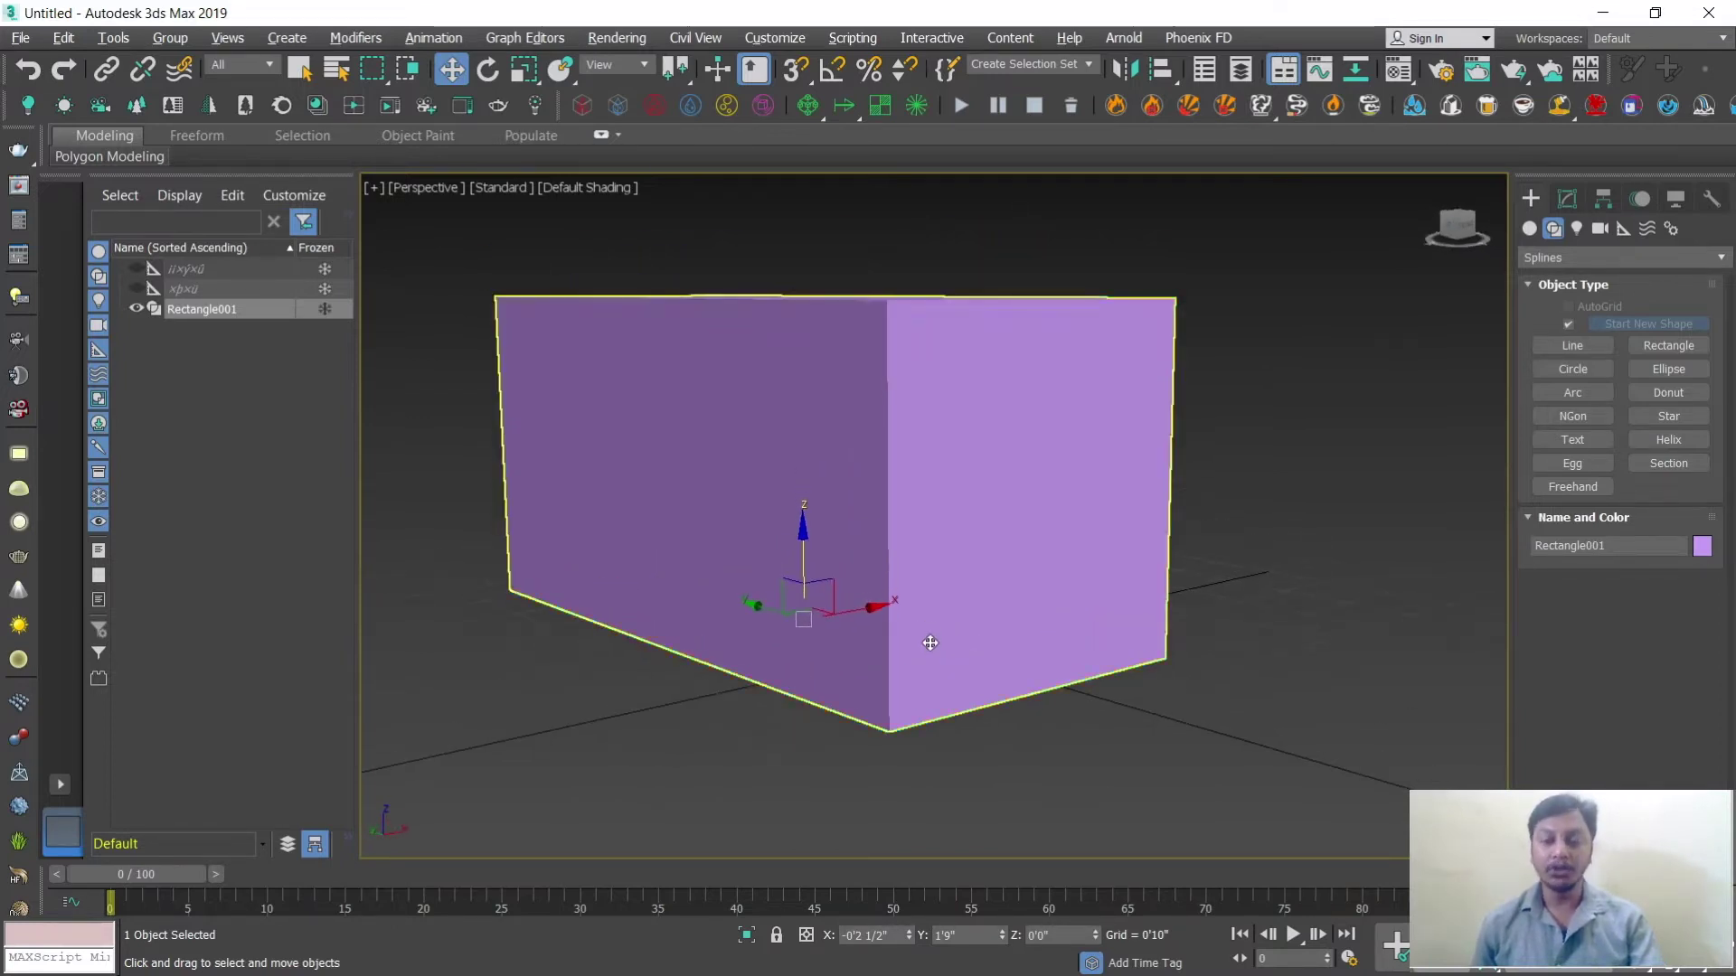
{"action": "scroll", "coordinate": [930, 643], "scroll_direction": "down", "scroll_amount": 1}
{"action": "middle_click_drag", "start_coordinate": [930, 643], "coordinate": [986, 631], "text": "alt"}
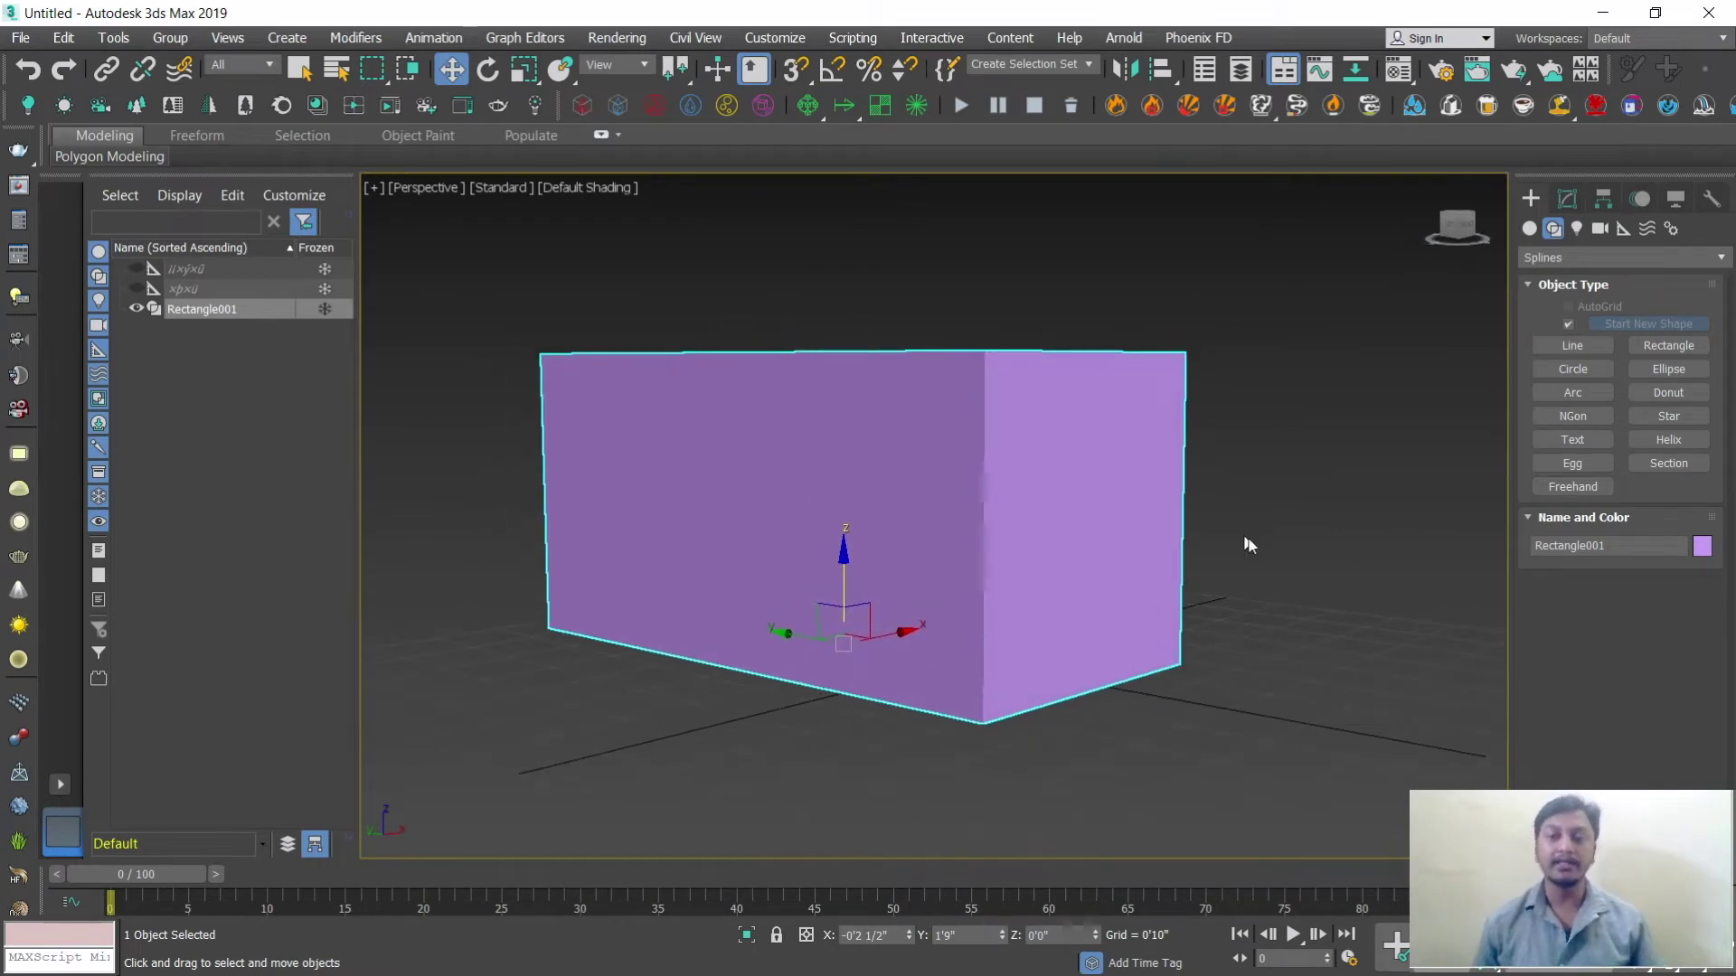
{"action": "scroll", "coordinate": [1241, 535], "scroll_direction": "down", "scroll_amount": 4}
{"action": "middle_click_drag", "start_coordinate": [1238, 535], "coordinate": [1097, 606]}
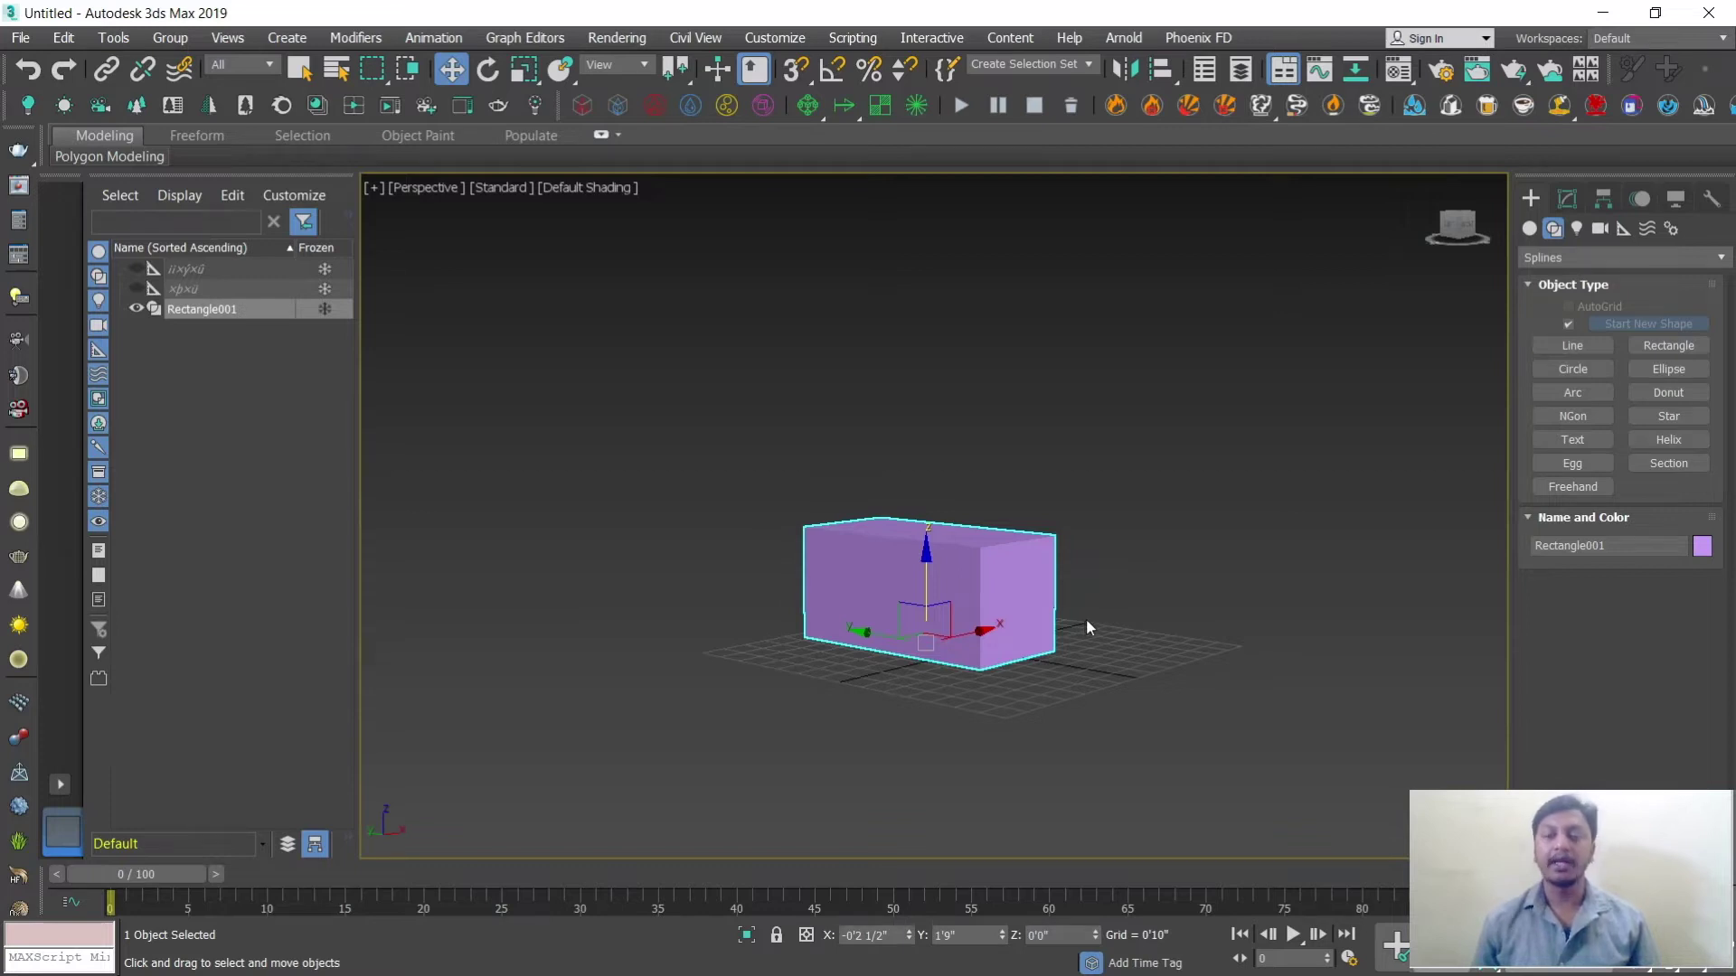
{"action": "mouse_move", "coordinate": [1084, 621]}
{"action": "middle_mouse_down"}
{"action": "mouse_move", "coordinate": [1018, 620]}
{"action": "mouse_move", "coordinate": [1088, 617]}
{"action": "middle_mouse_up"}
{"action": "scroll", "coordinate": [1017, 620], "scroll_direction": "up", "scroll_amount": 5}
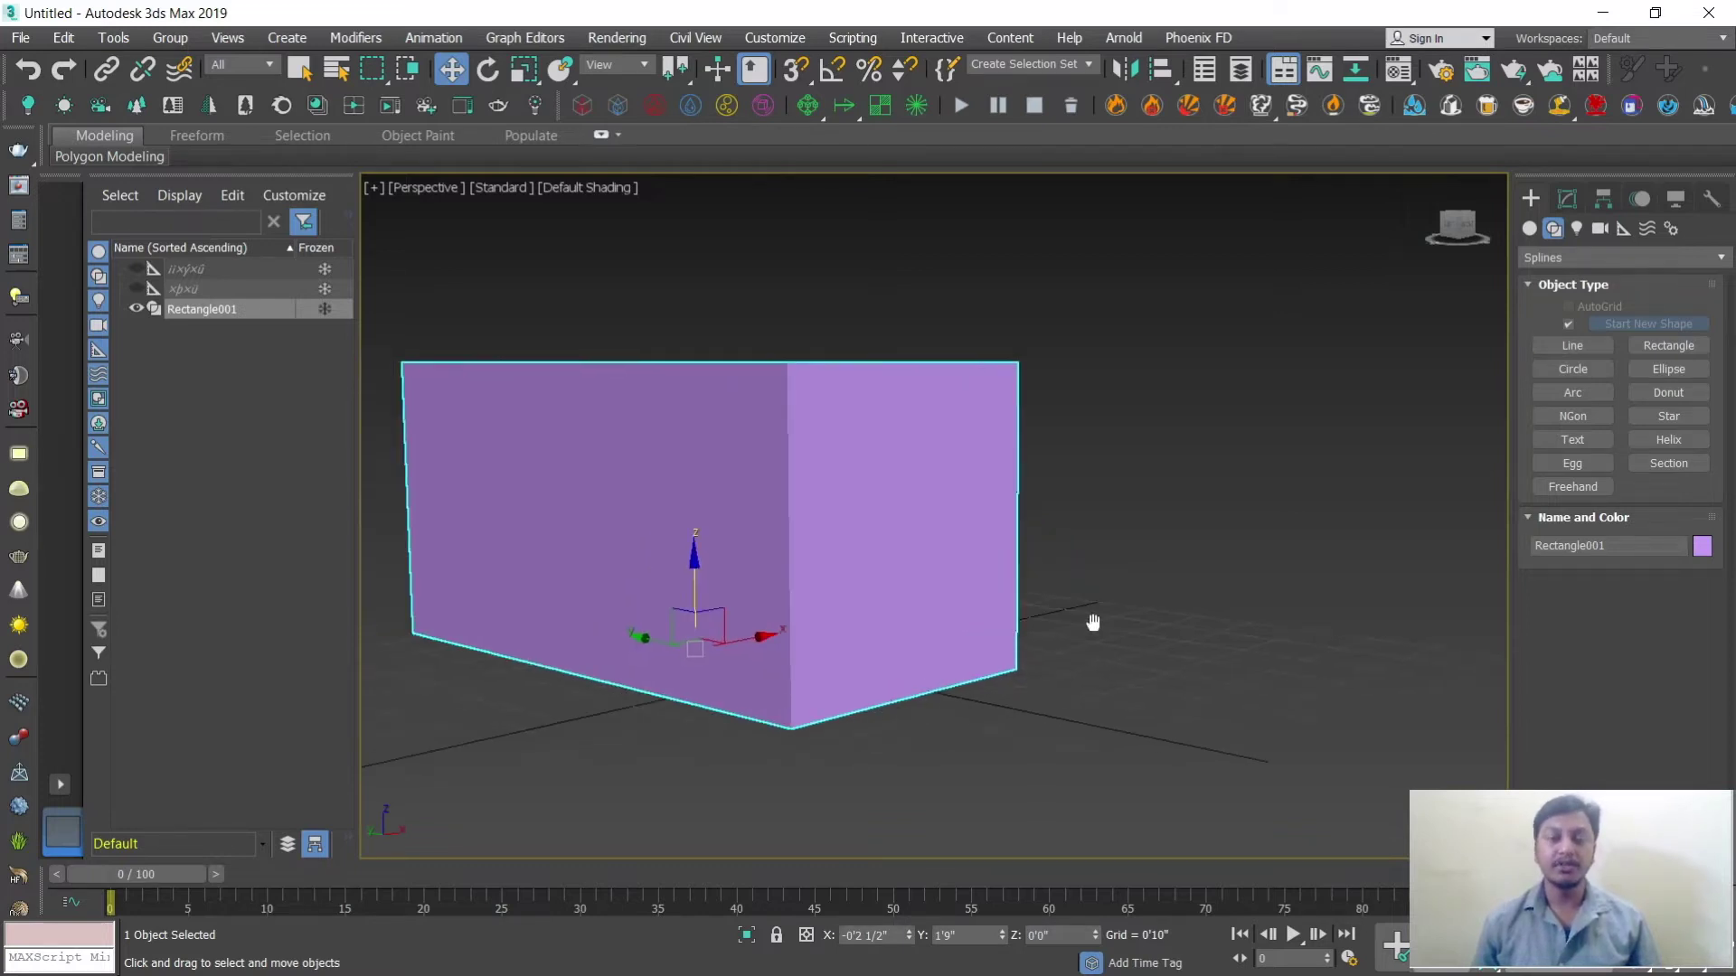
{"action": "left_click", "coordinate": [1530, 229]}
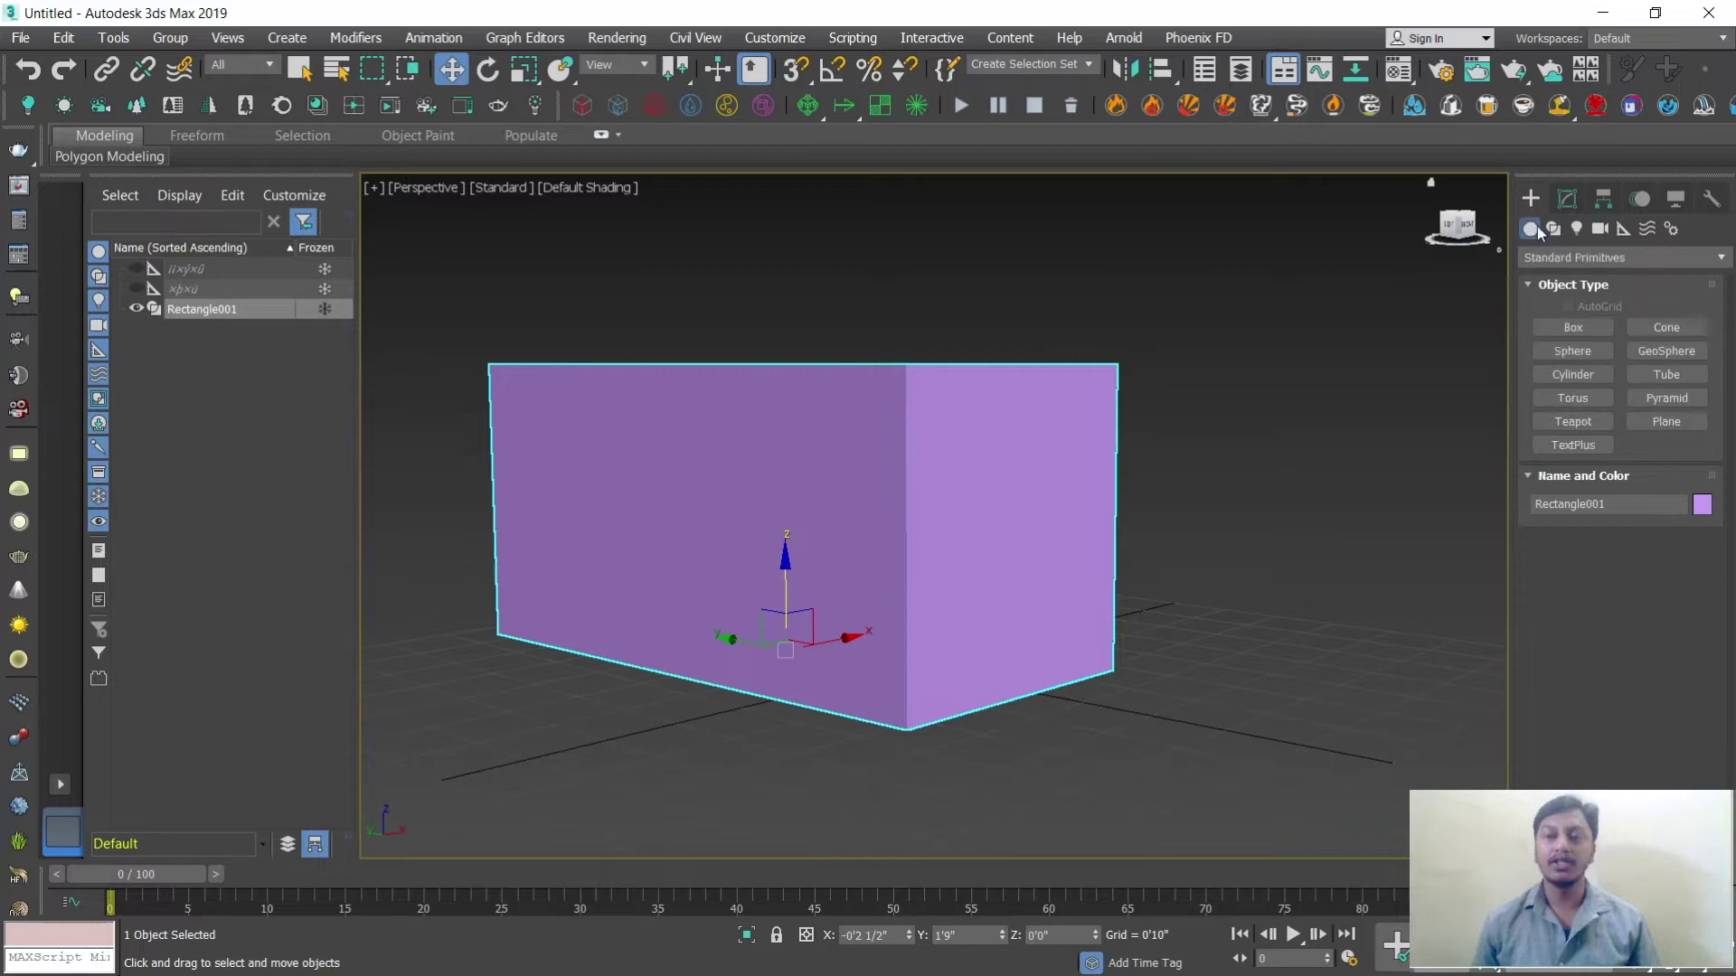
{"action": "middle_click_drag", "start_coordinate": [1148, 469], "coordinate": [1088, 459]}
{"action": "left_click", "coordinate": [1553, 230]}
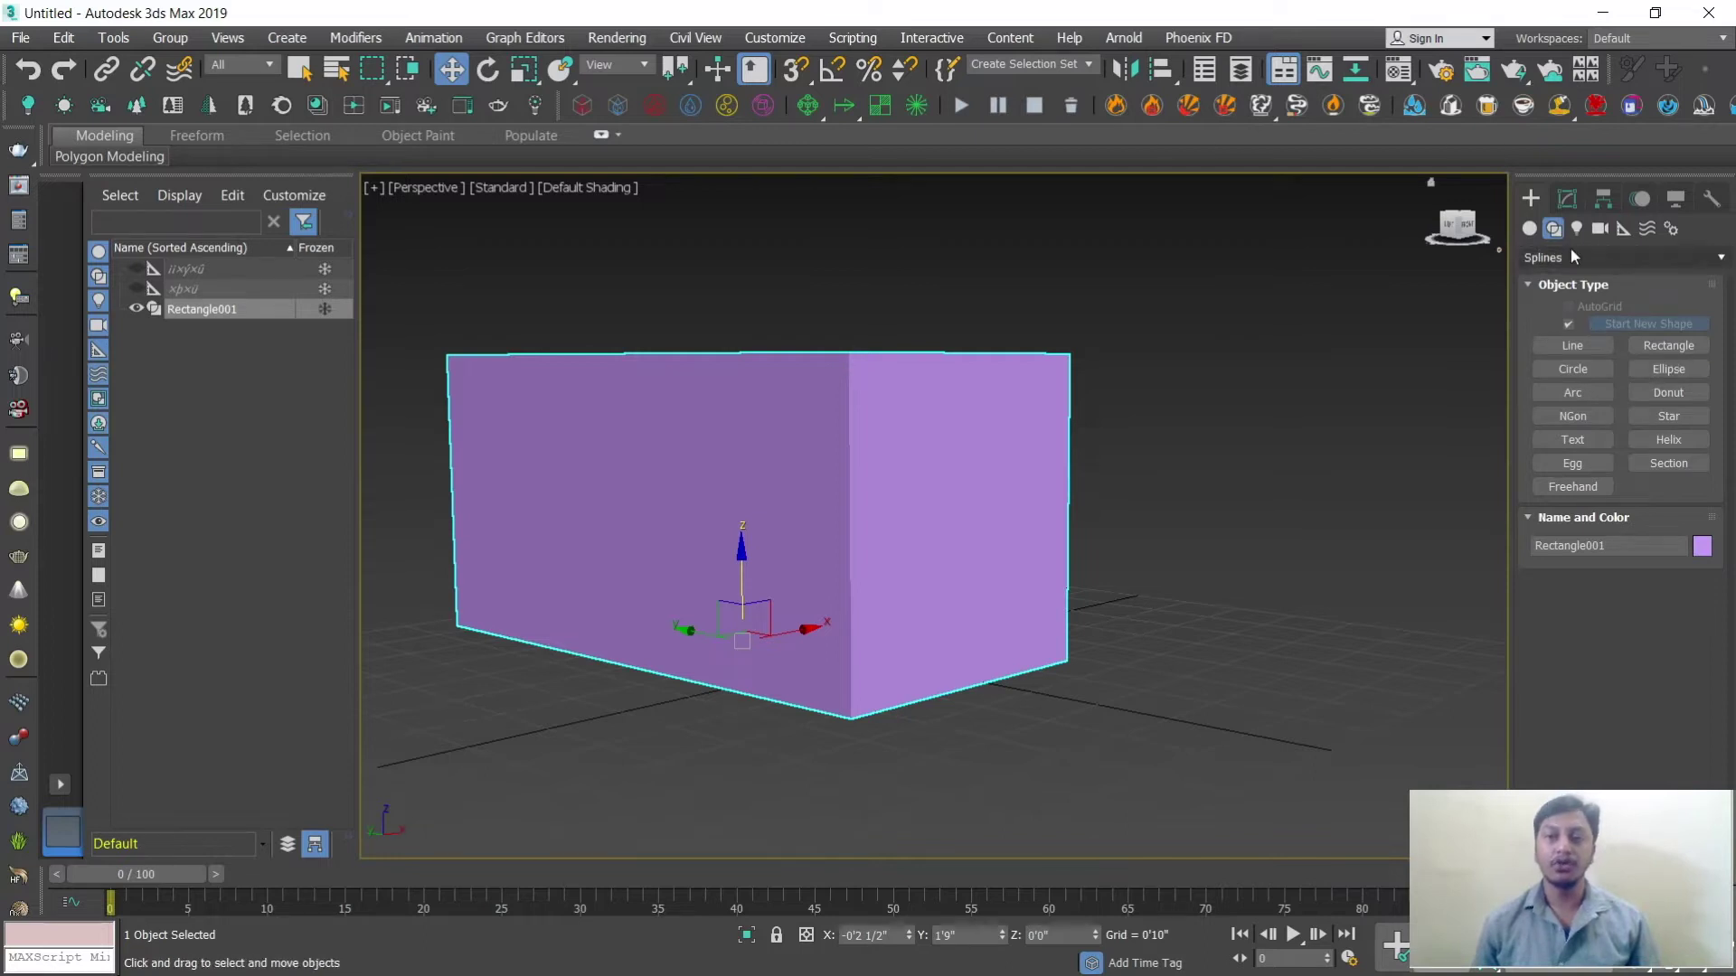
{"action": "left_click", "coordinate": [1568, 199]}
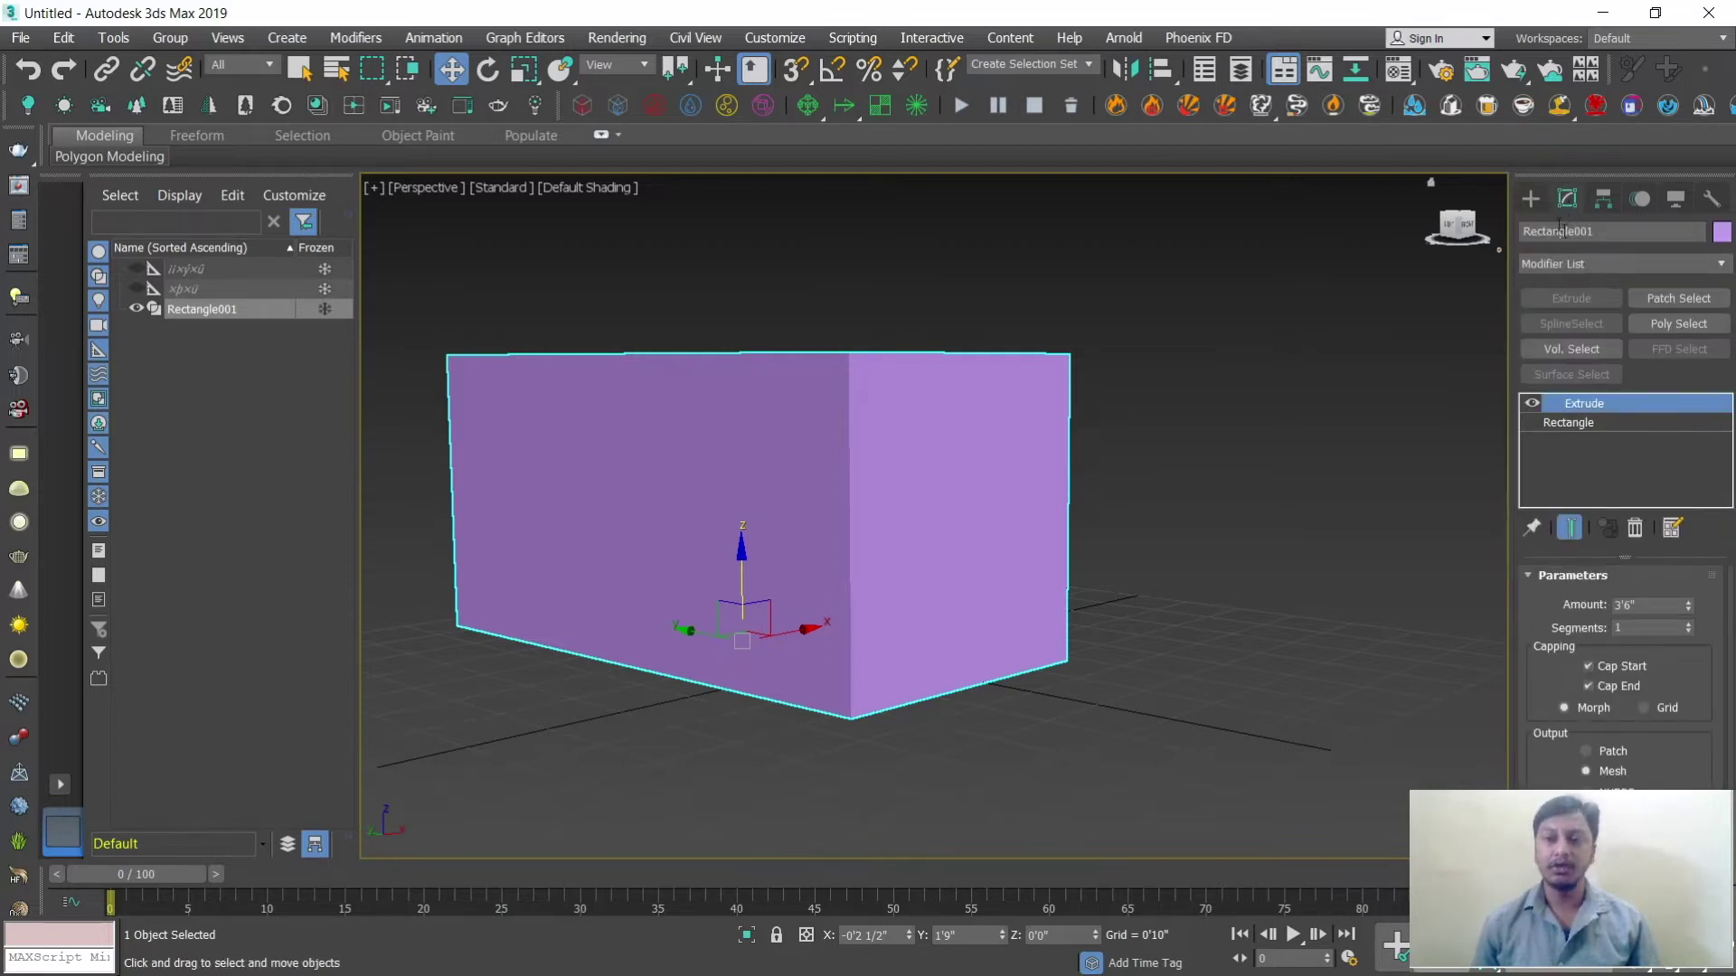
{"action": "left_click", "coordinate": [1532, 197]}
{"action": "middle_click_drag", "start_coordinate": [977, 562], "coordinate": [1018, 573]}
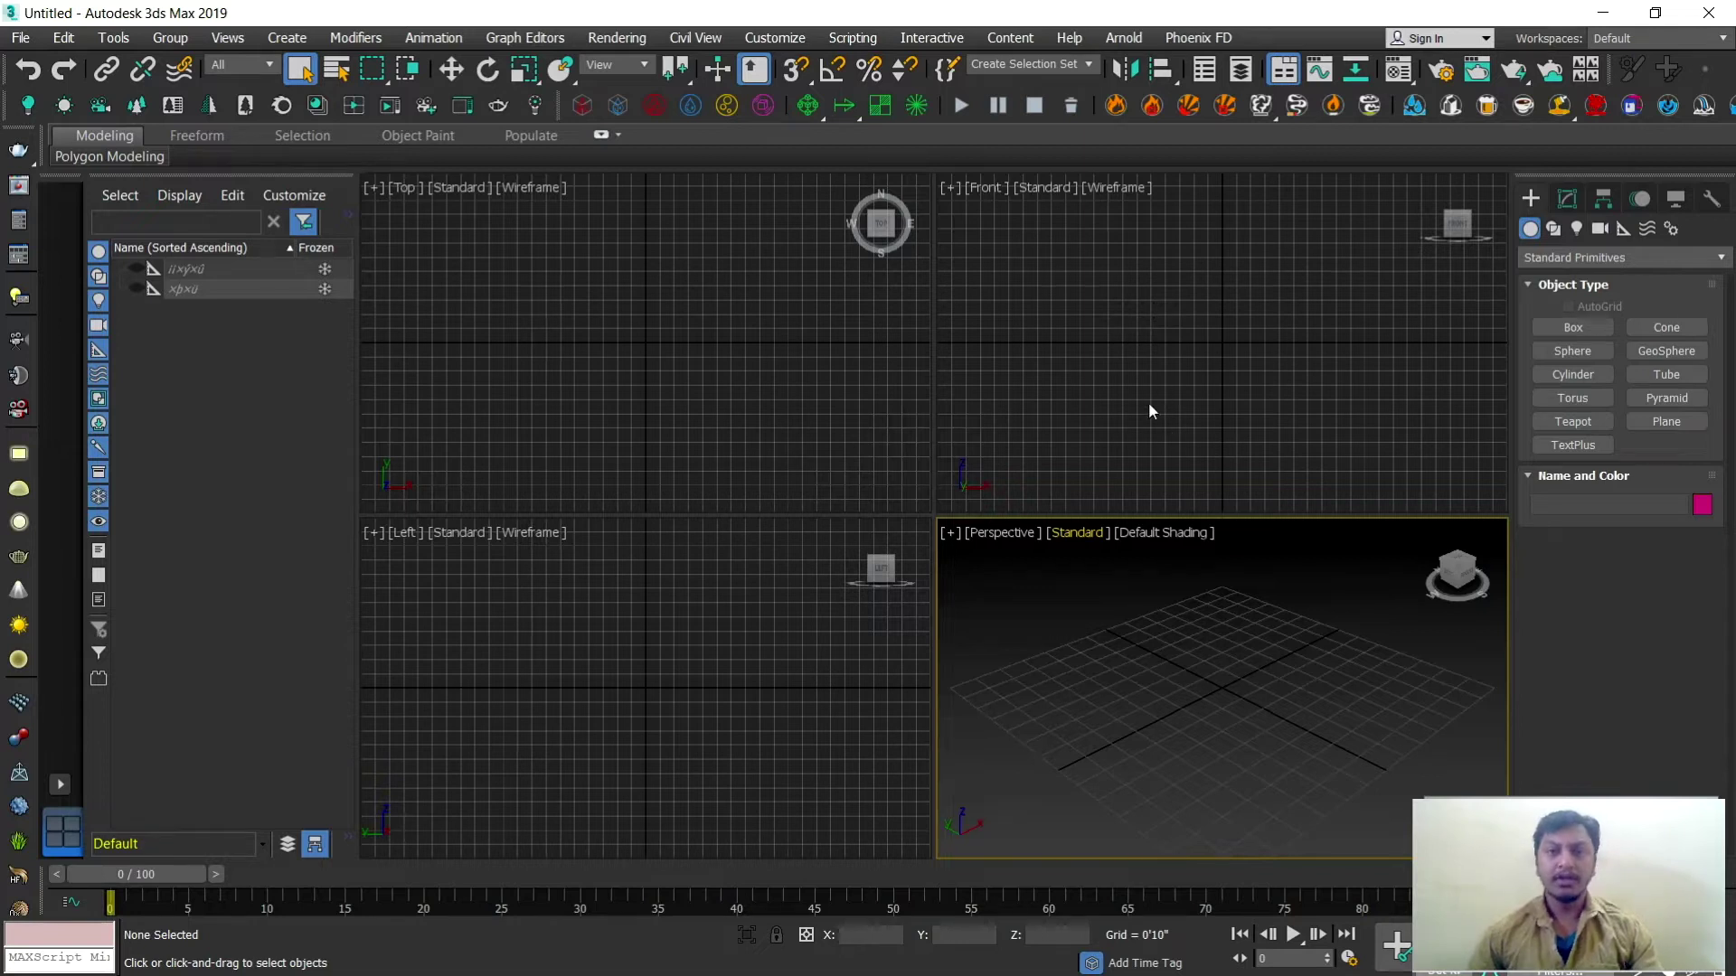
Step: Activate the Front, Top, Left and Perspective viewports one after another, finishing in Perspective
{"action": "left_click", "coordinate": [1107, 360]}
{"action": "left_click", "coordinate": [806, 343]}
{"action": "left_click", "coordinate": [716, 639]}
{"action": "left_click", "coordinate": [1085, 678]}
{"action": "left_click", "coordinate": [1062, 436]}
{"action": "left_click", "coordinate": [834, 407]}
{"action": "left_click", "coordinate": [1056, 698]}
Step: Choose the AutoCAD drawing of the Nelamangala plan for import, using the pasted project folder path
{"action": "left_click", "coordinate": [21, 39]}
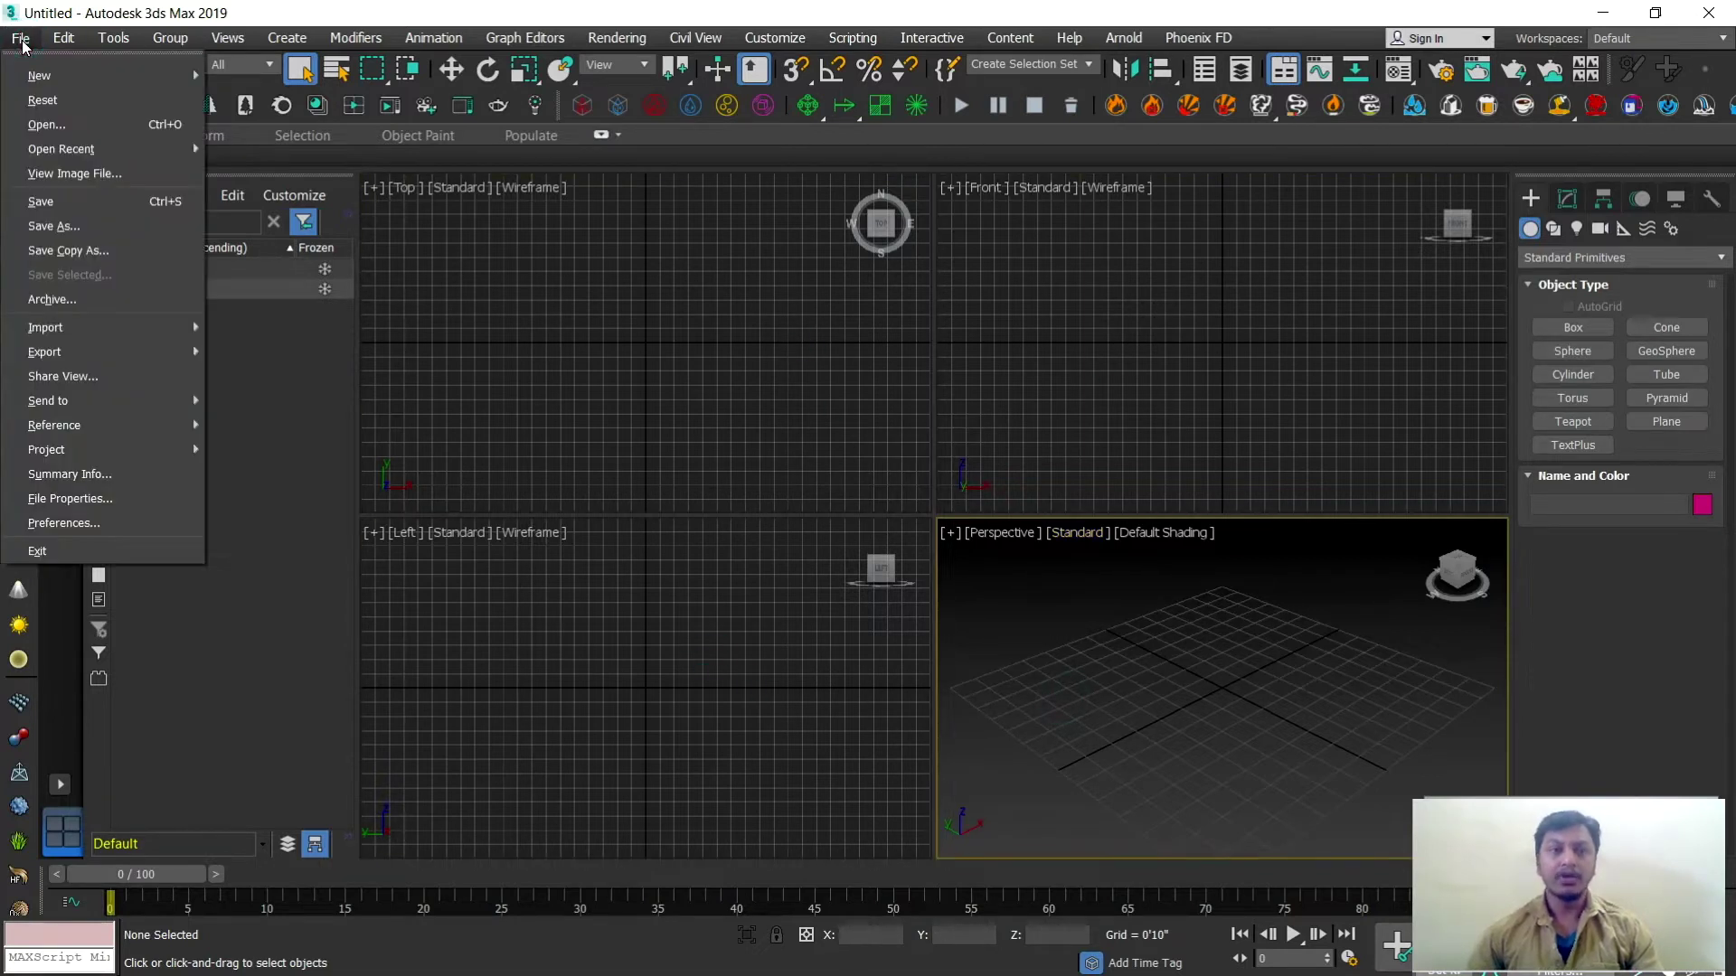
{"action": "mouse_move", "coordinate": [89, 327]}
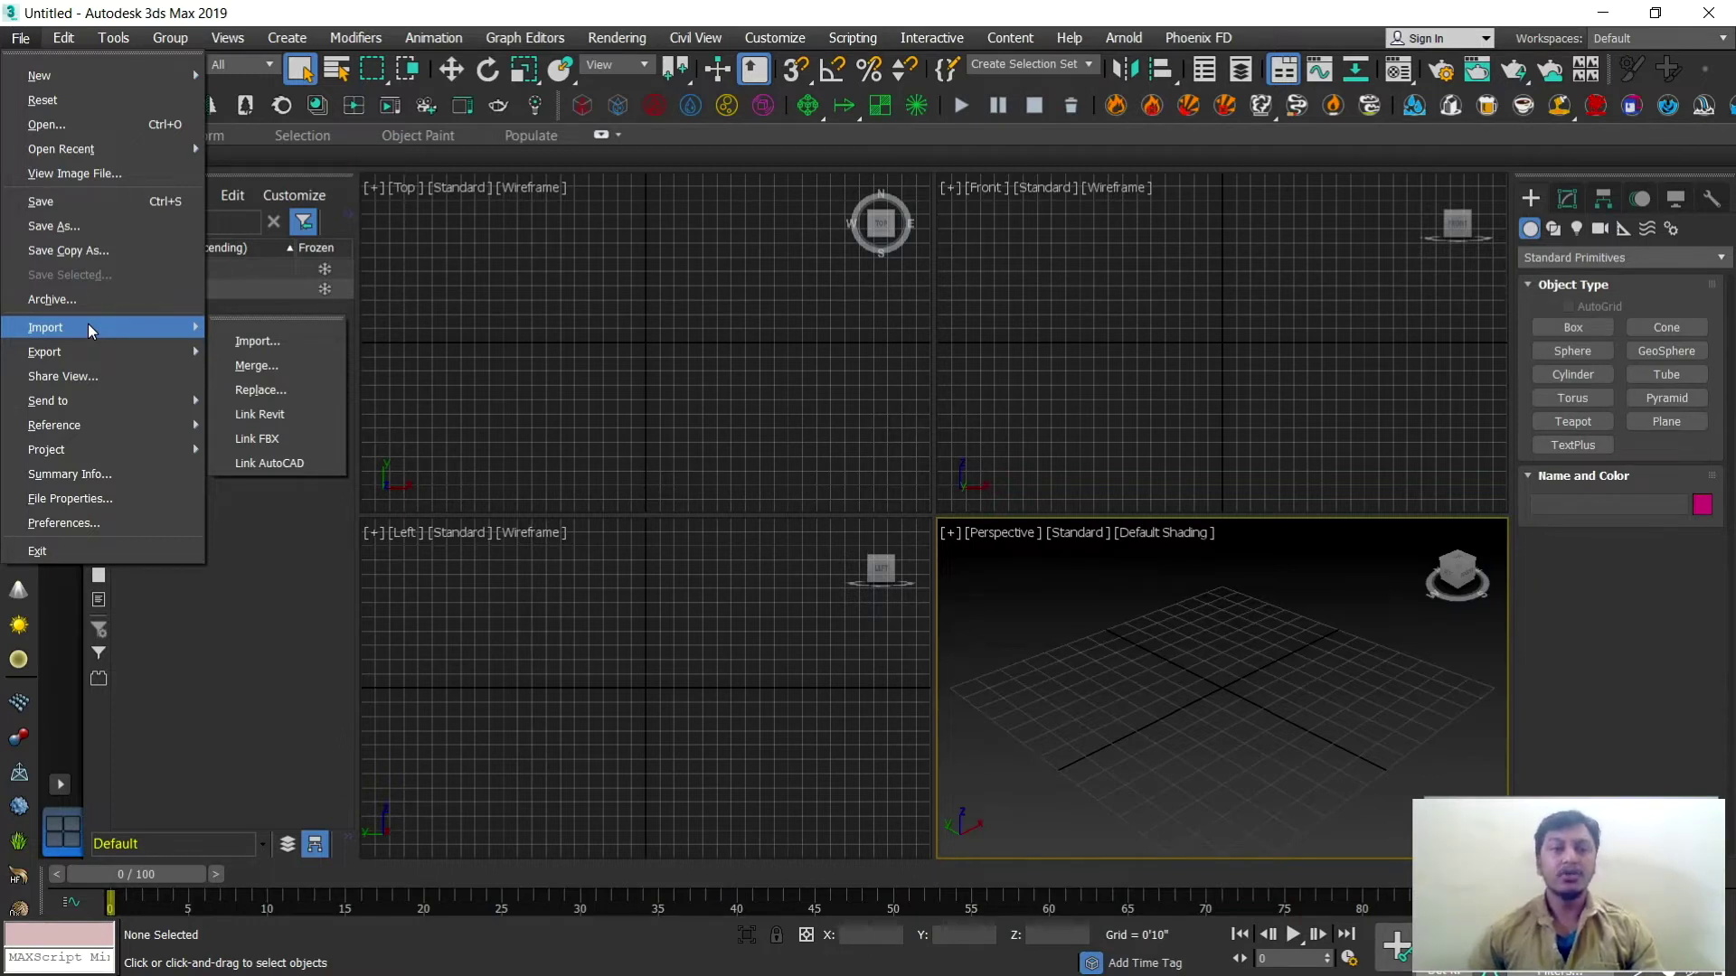
{"action": "left_click", "coordinate": [250, 340]}
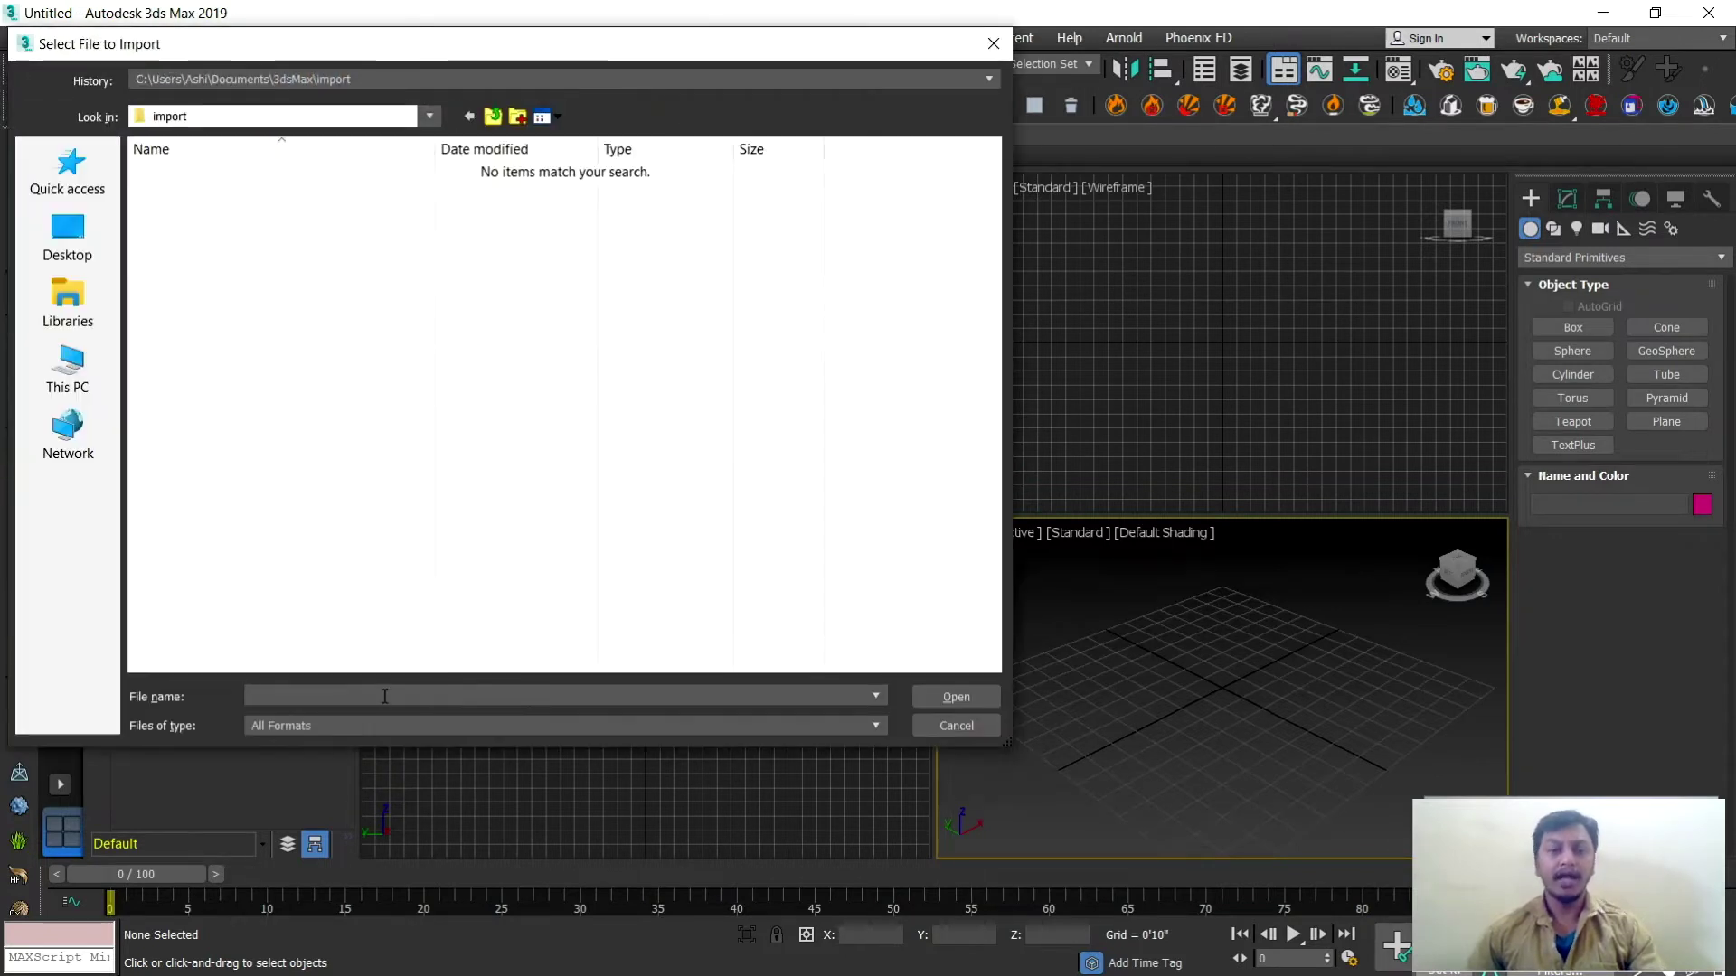
{"action": "type", "text": "D:\\Personal\\hemanth\\elevations\\Nelamangala venkatesh"}
{"action": "left_click", "coordinate": [956, 696]}
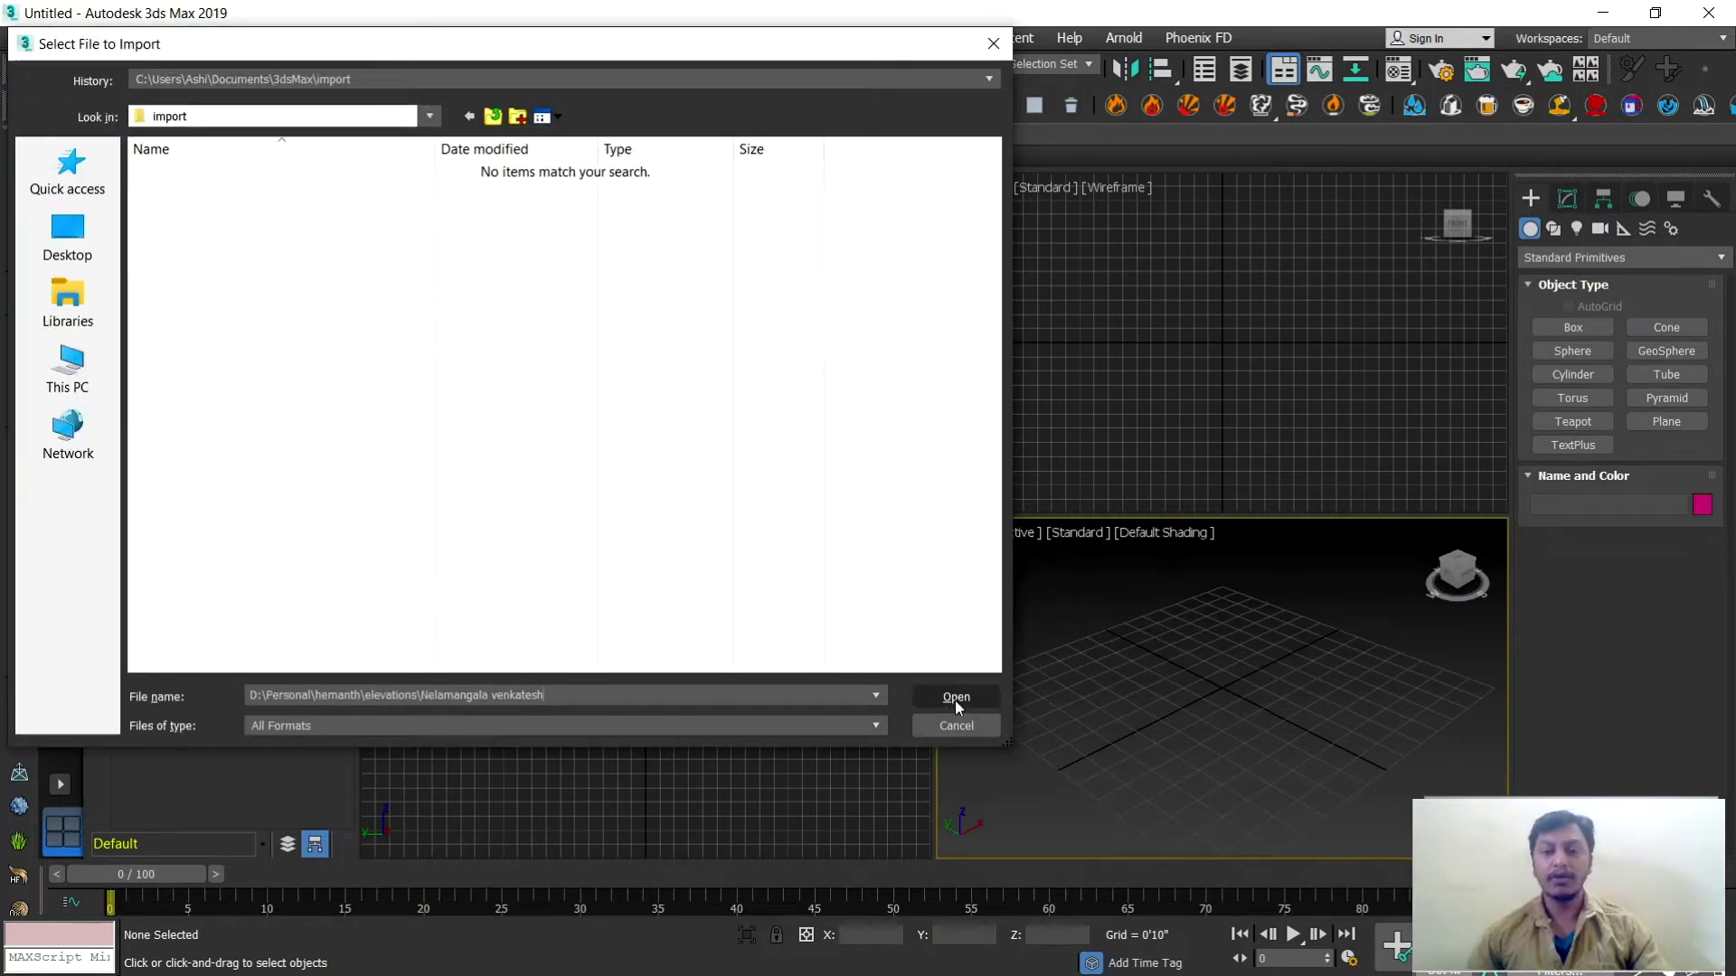
{"action": "left_click", "coordinate": [190, 227]}
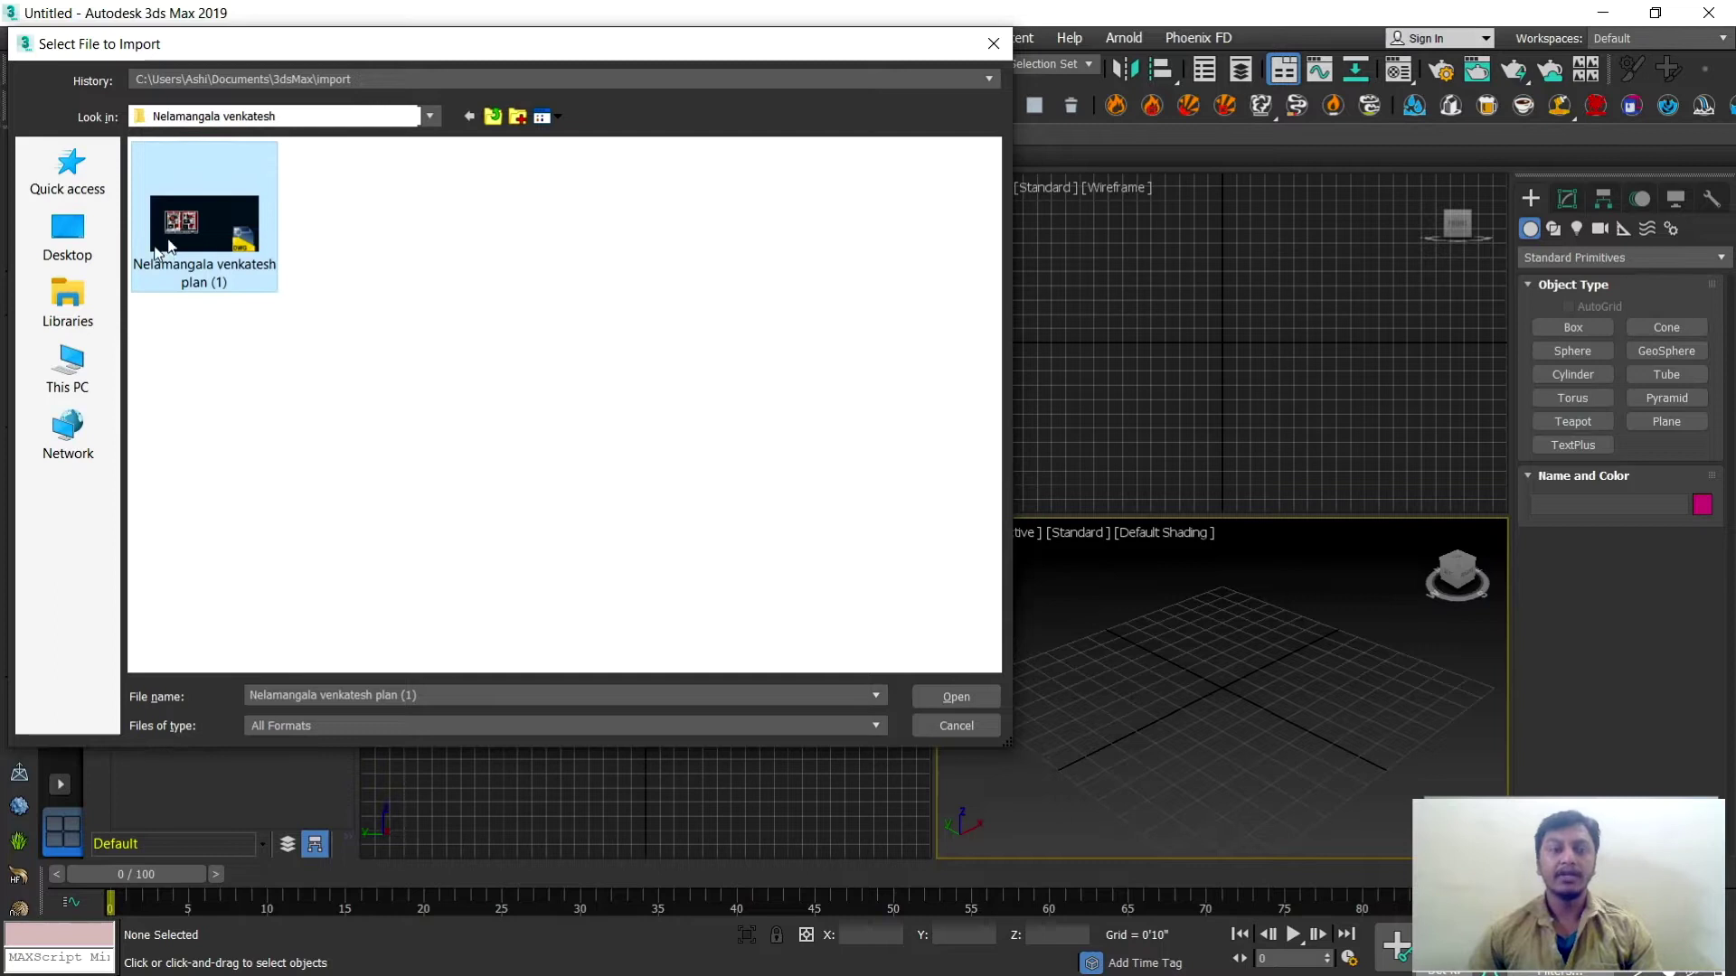
{"action": "mouse_move", "coordinate": [184, 250]}
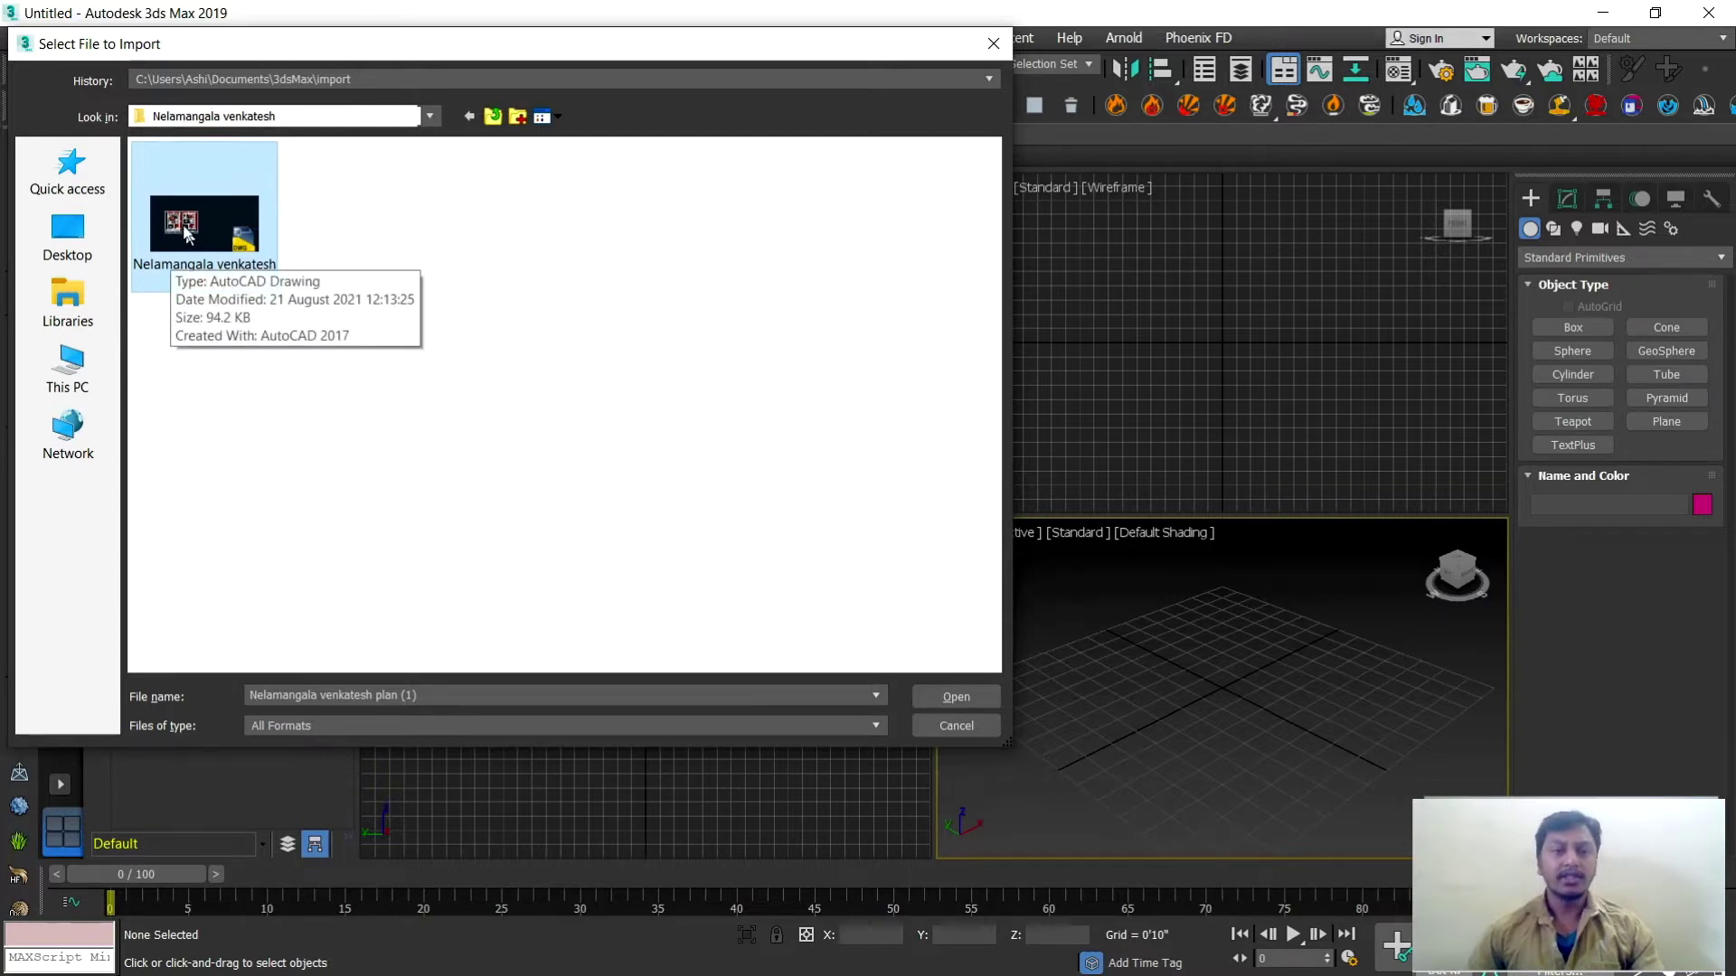
{"action": "left_click", "coordinate": [940, 698]}
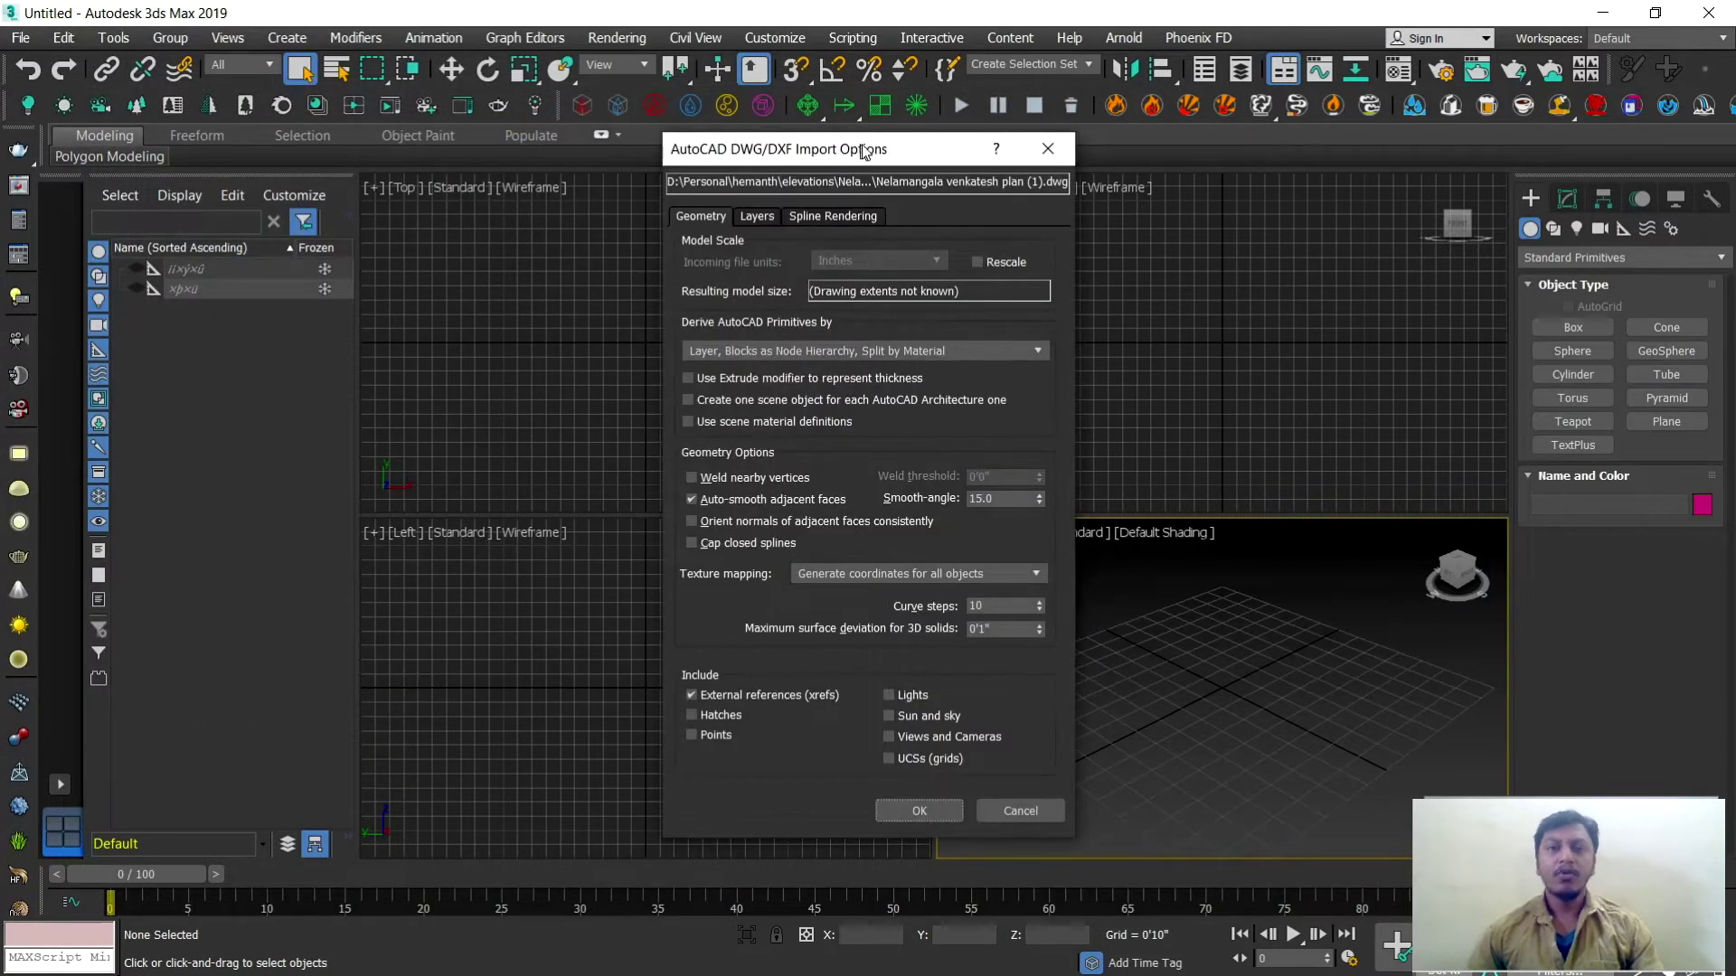
Step: Import the AutoCAD plan with Rescale turned off and the other geometry options at their defaults
{"action": "left_click_drag", "start_coordinate": [903, 151], "coordinate": [902, 152]}
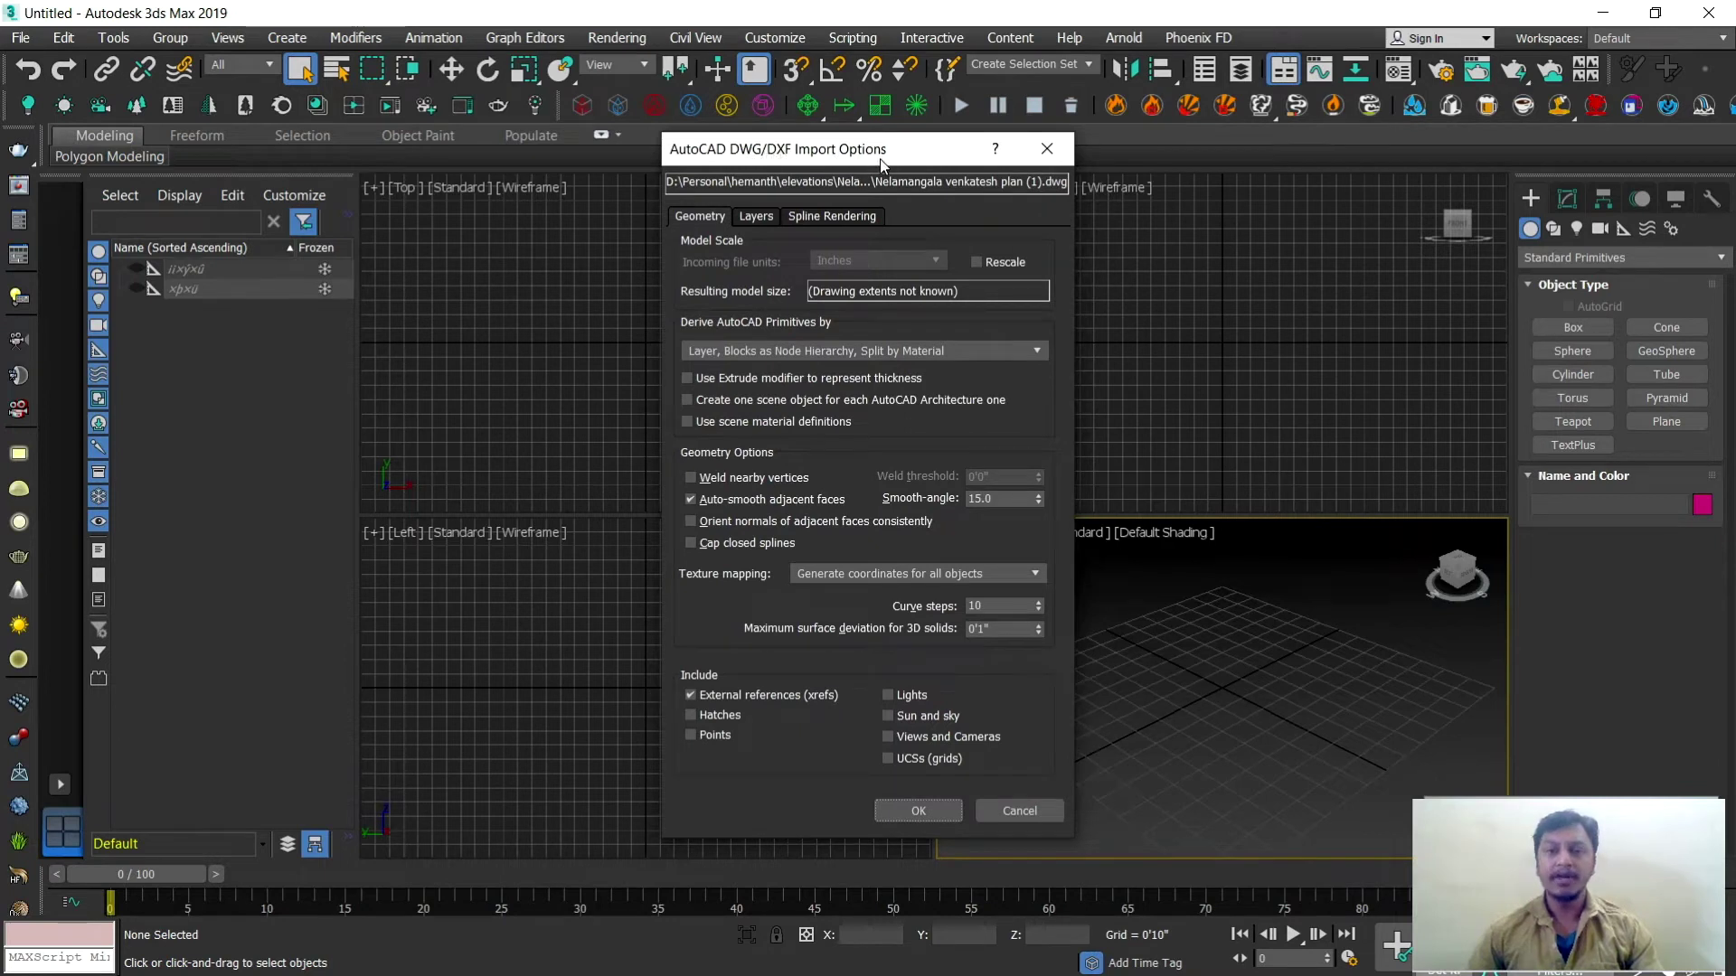
{"action": "left_click_drag", "start_coordinate": [908, 166], "coordinate": [889, 160]}
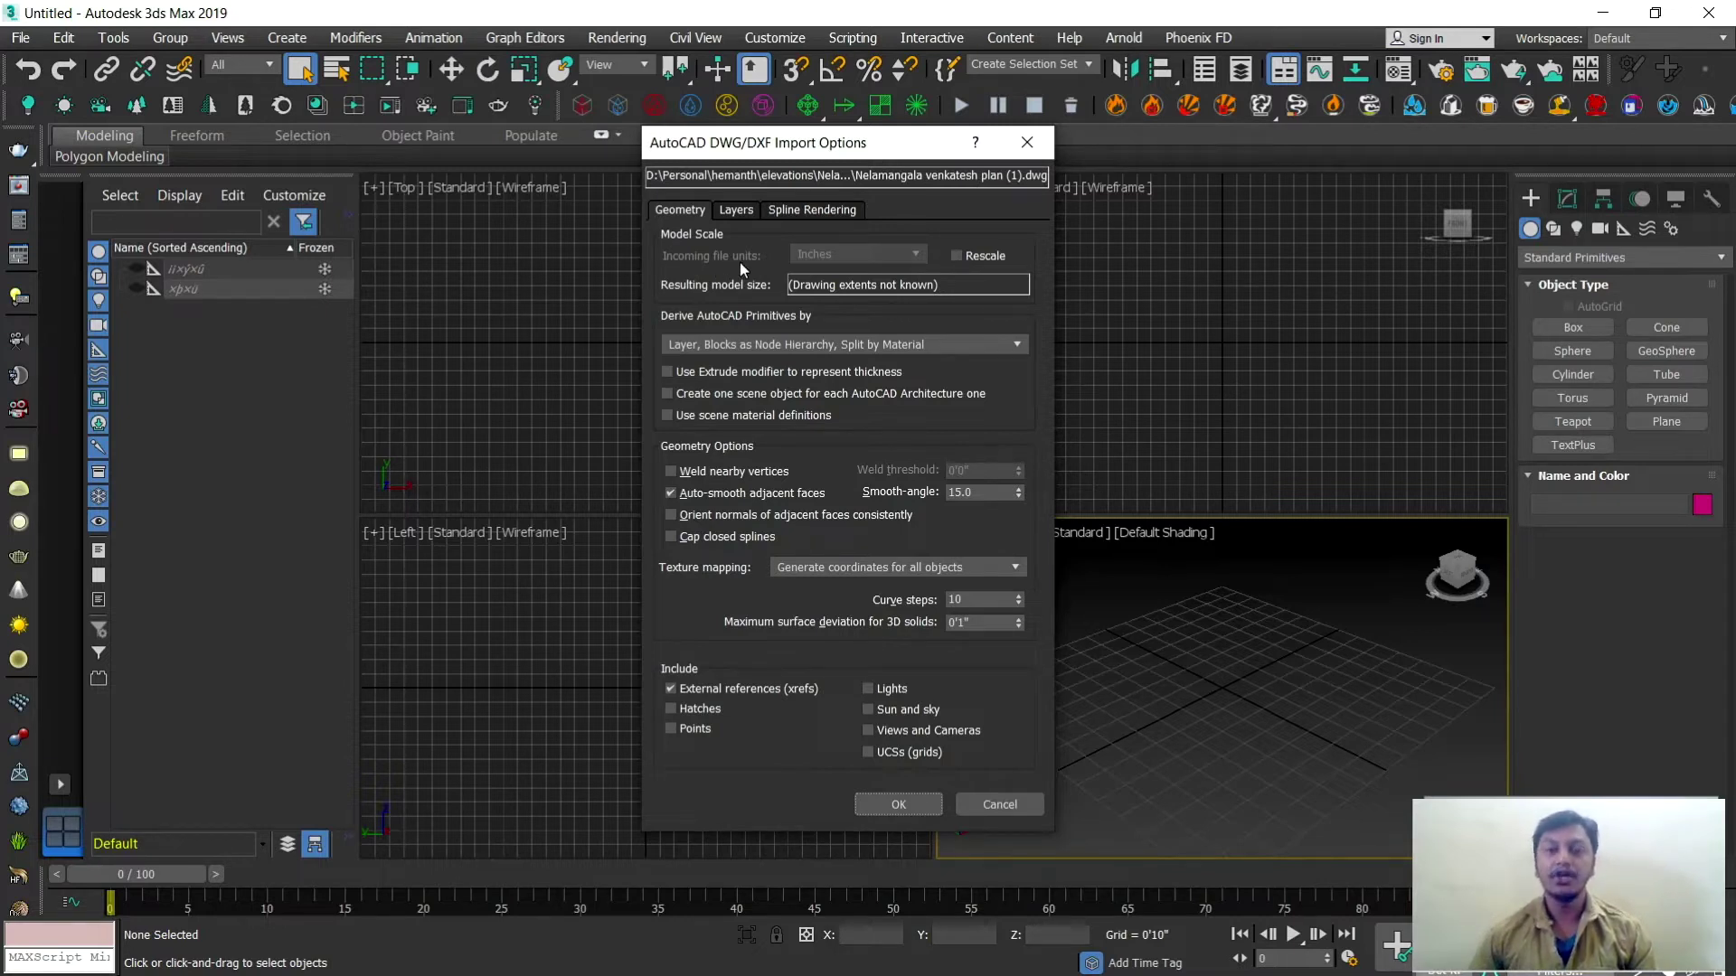
{"action": "left_click", "coordinate": [956, 258]}
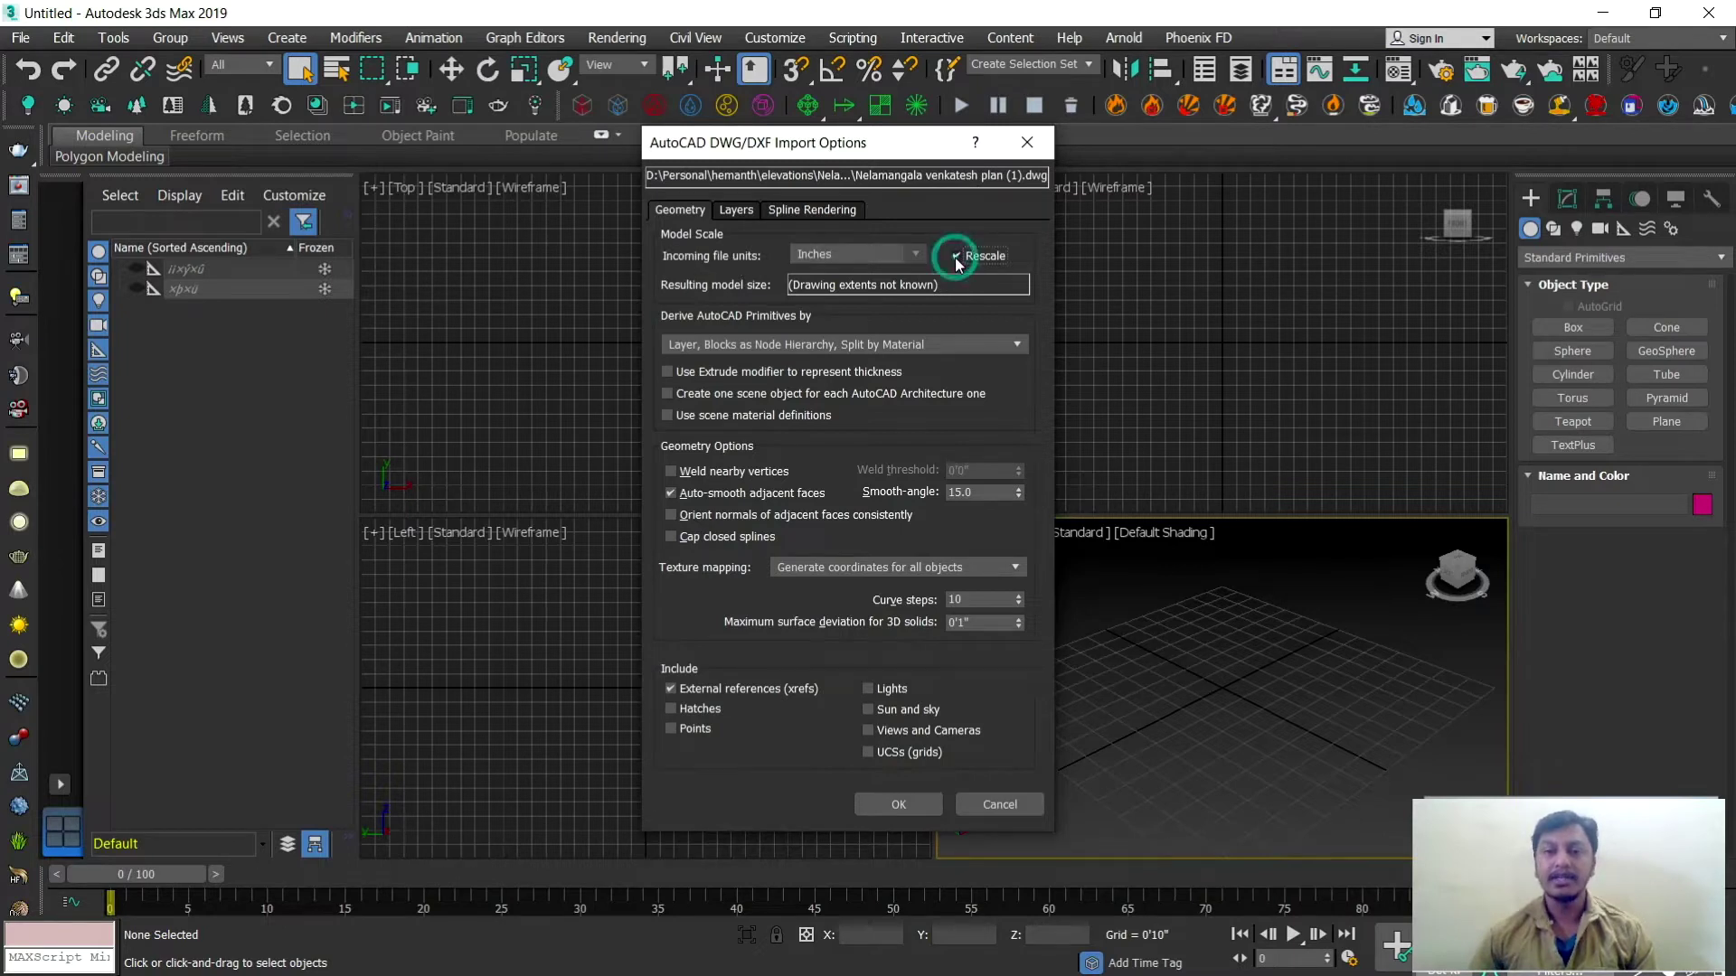
{"action": "left_click", "coordinate": [915, 255]}
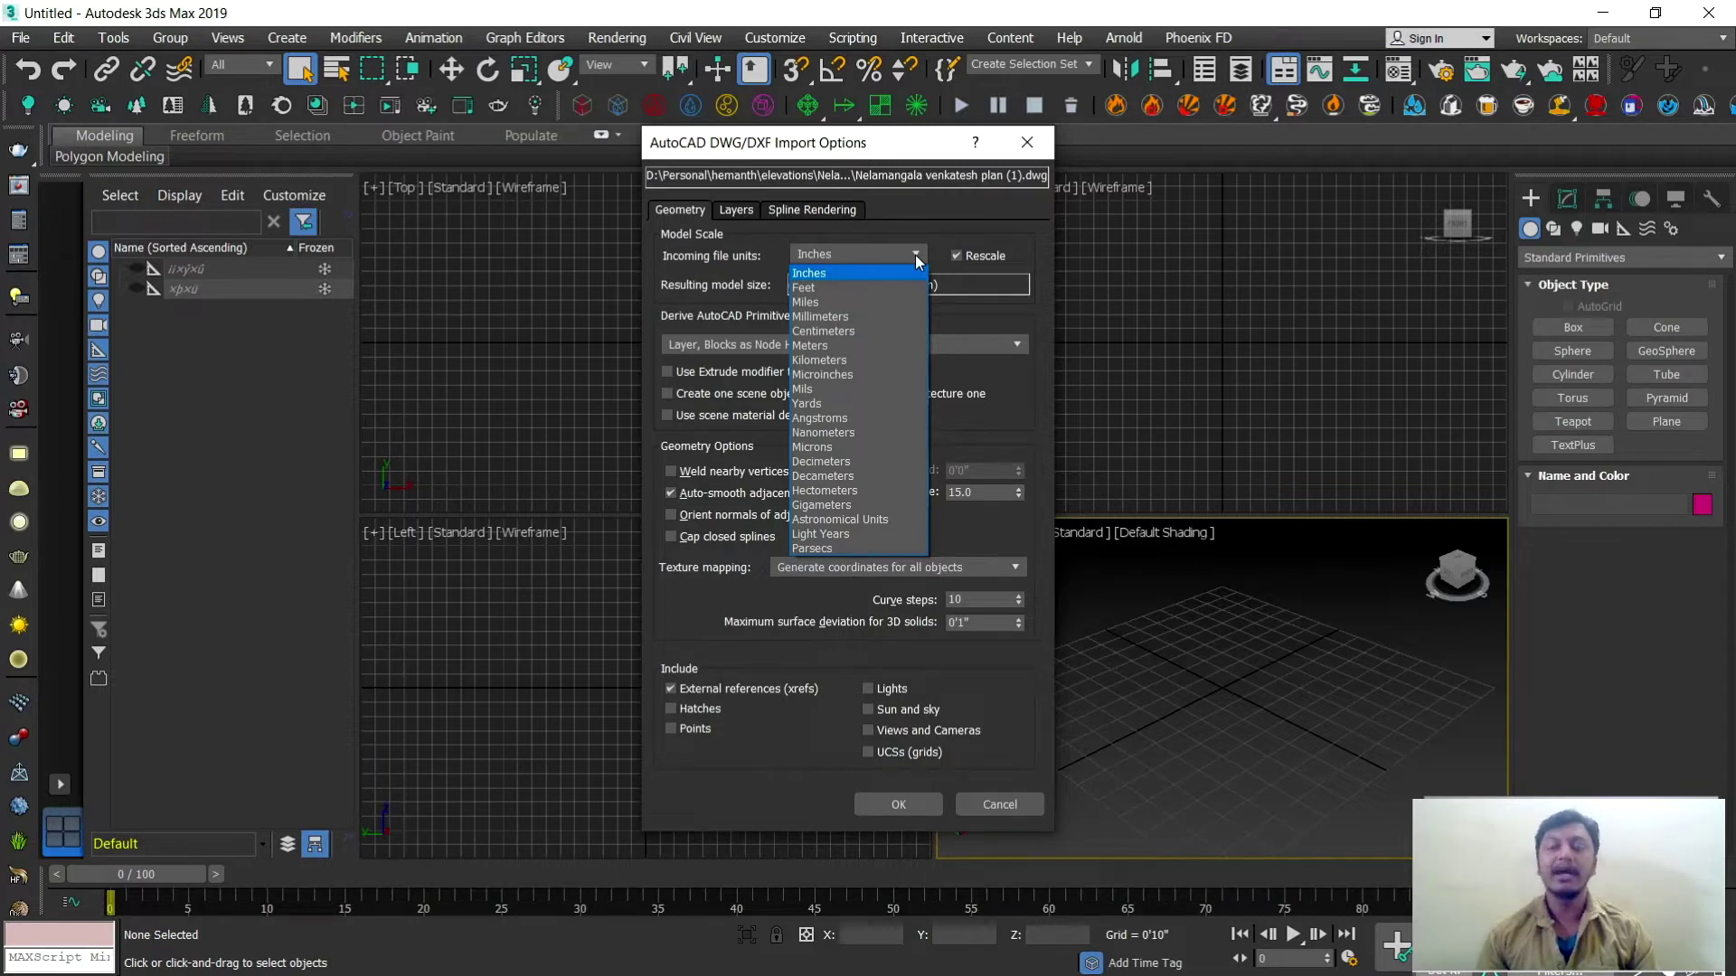
{"action": "left_click", "coordinate": [962, 253]}
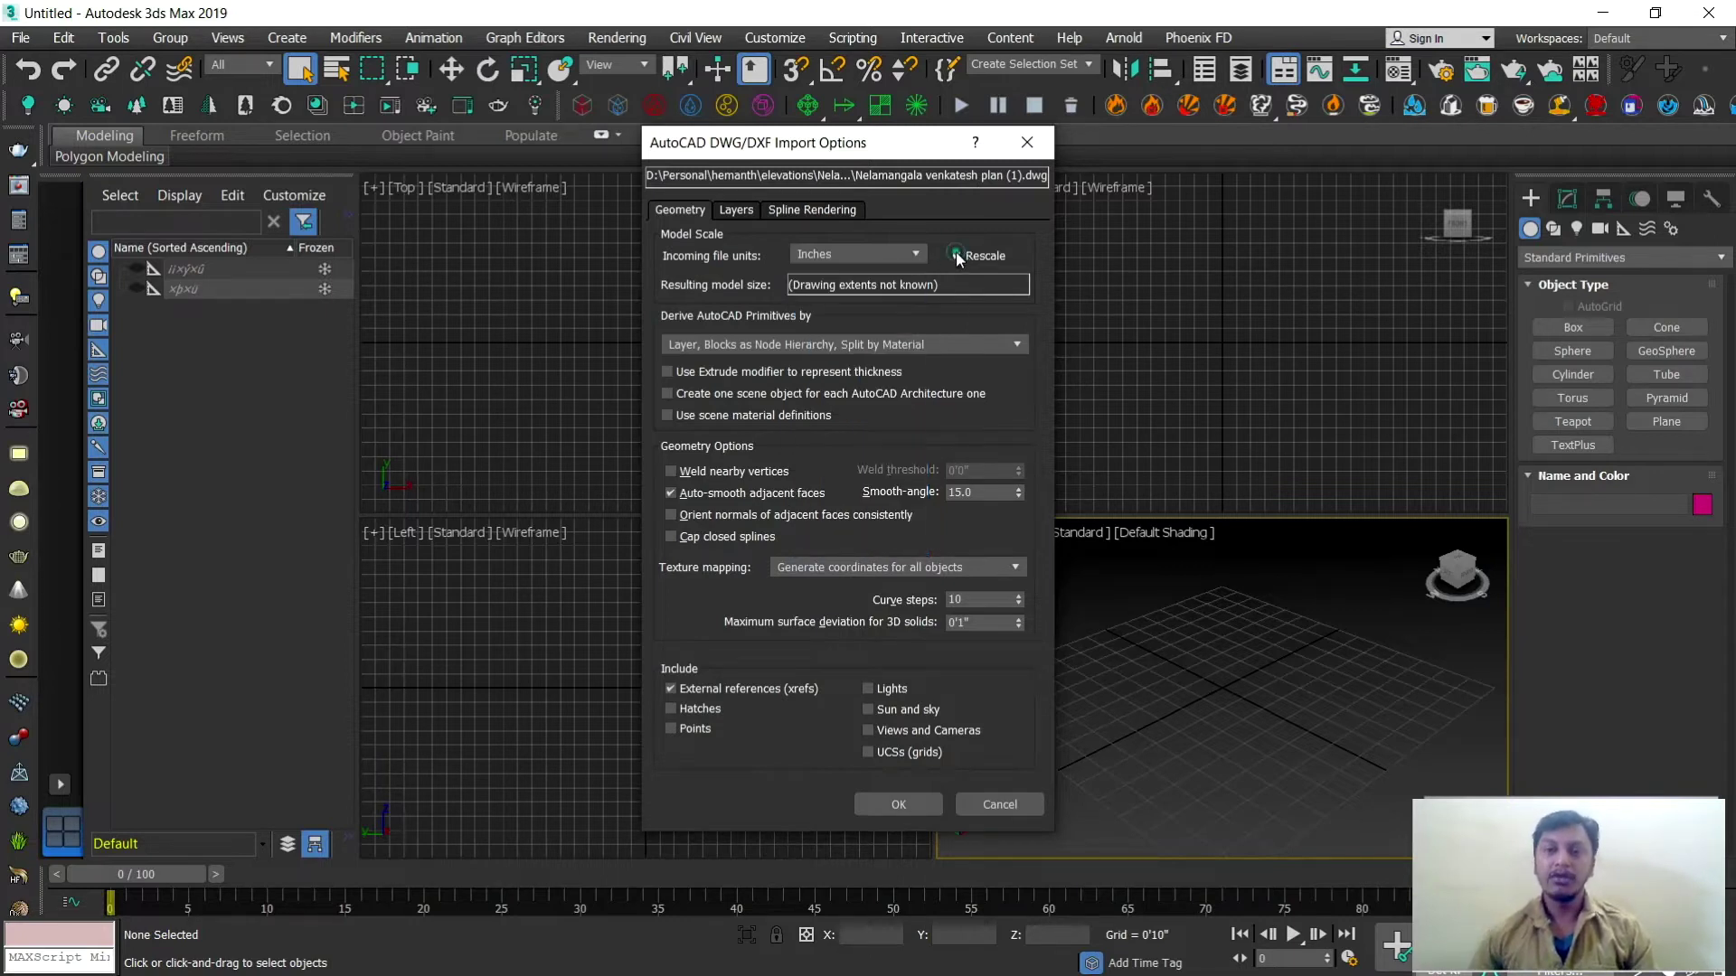
{"action": "left_click", "coordinate": [958, 256]}
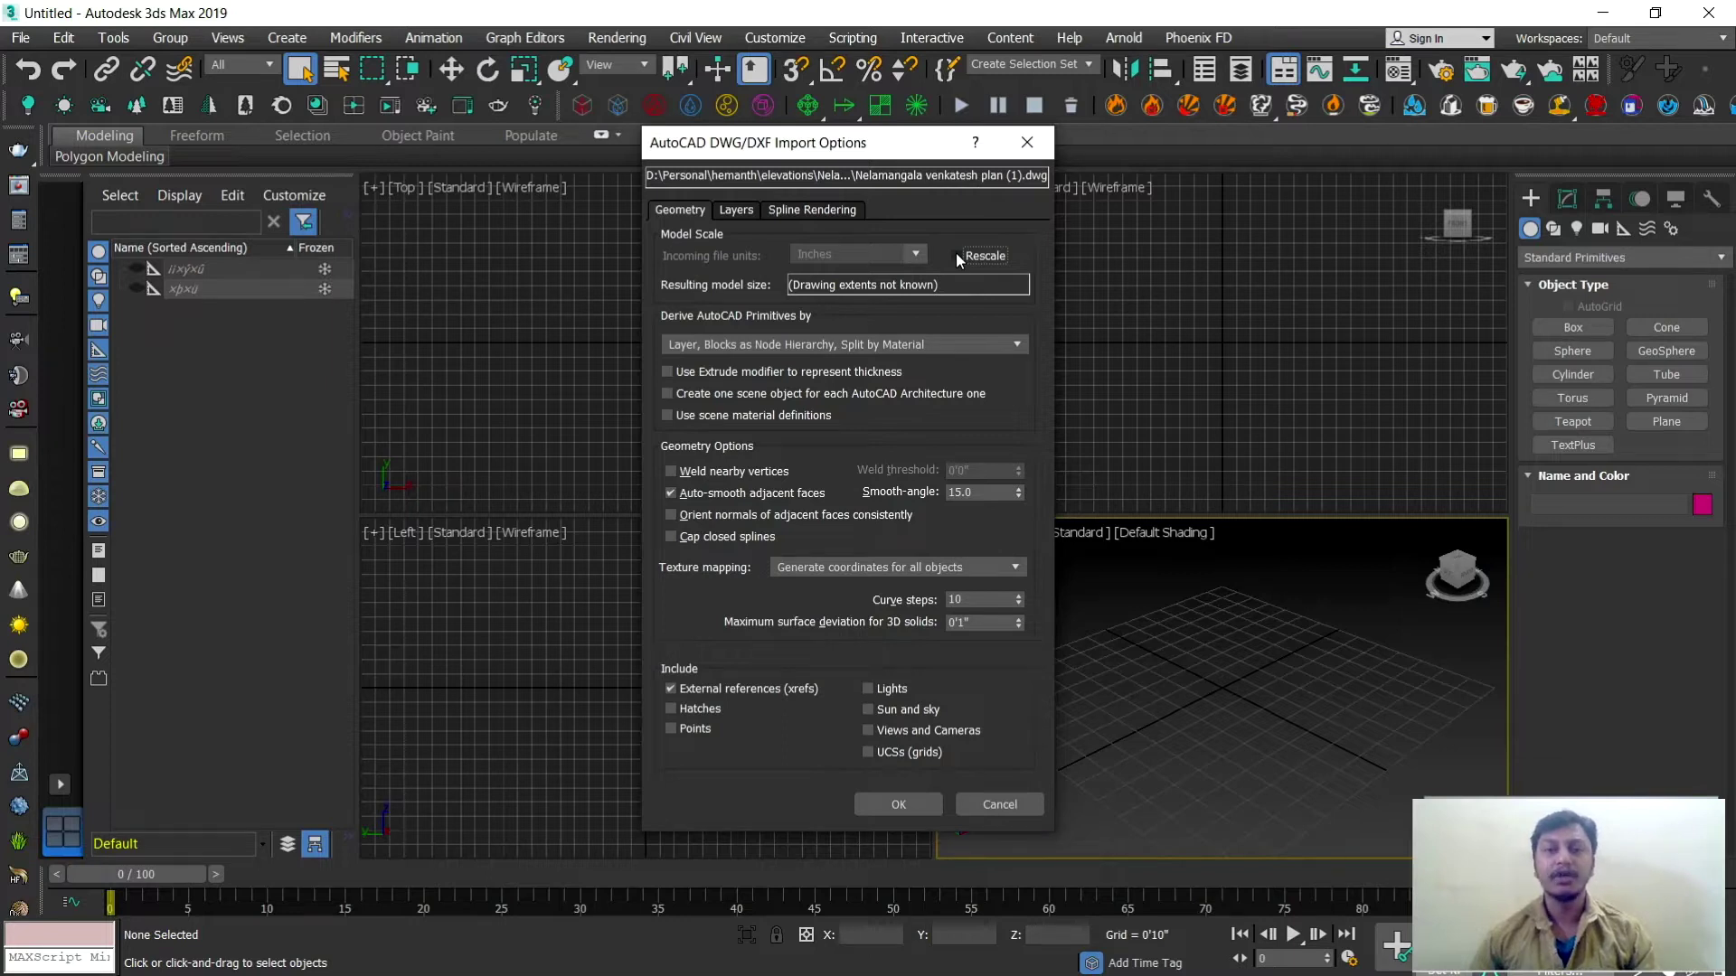
{"action": "left_click", "coordinate": [901, 805]}
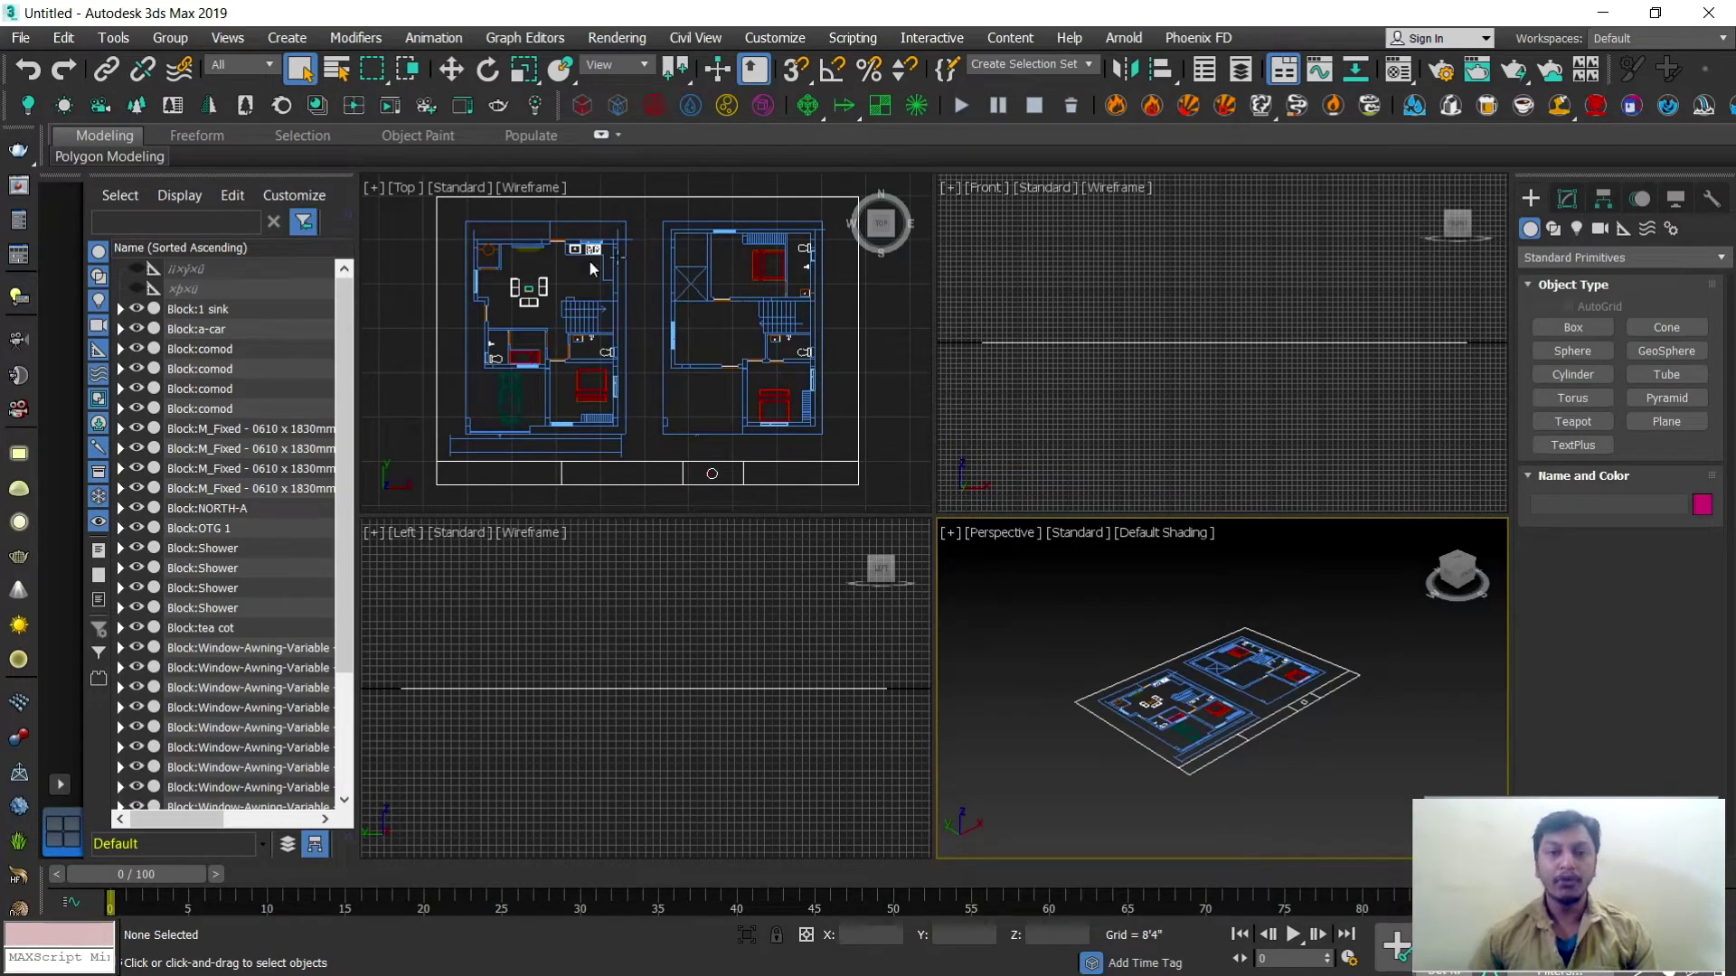
Step: Maximize the Top viewport to show the imported floor plans
{"action": "left_click", "coordinate": [648, 318]}
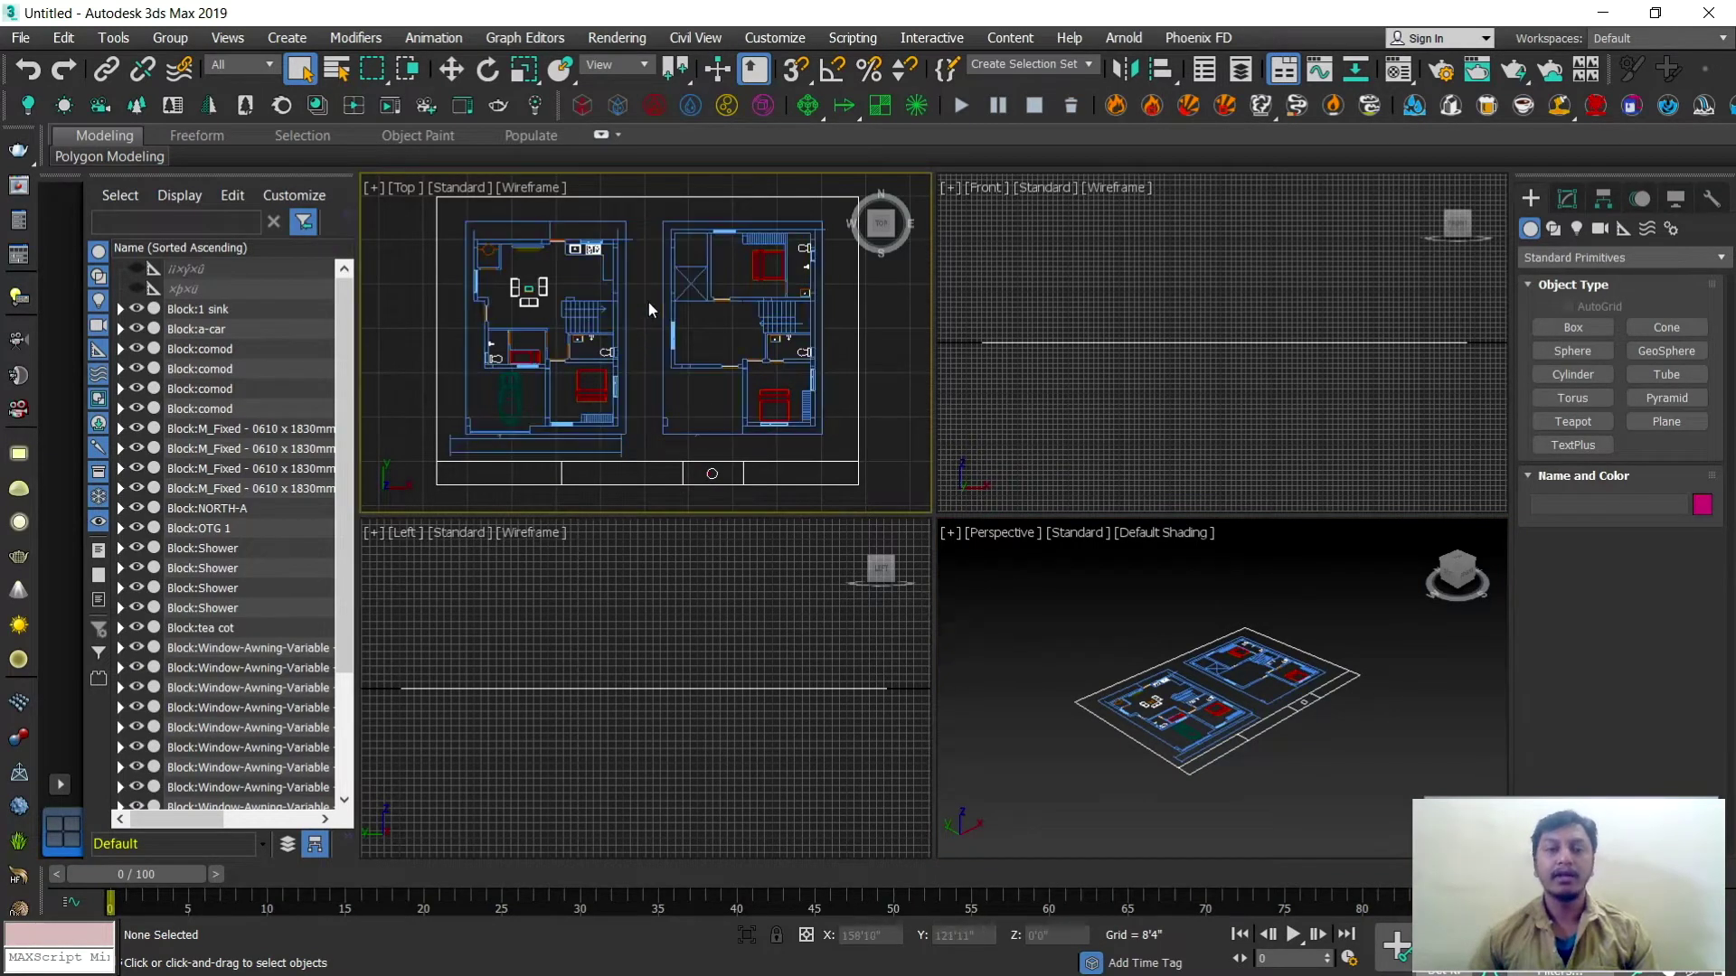
{"action": "left_click", "coordinate": [644, 302]}
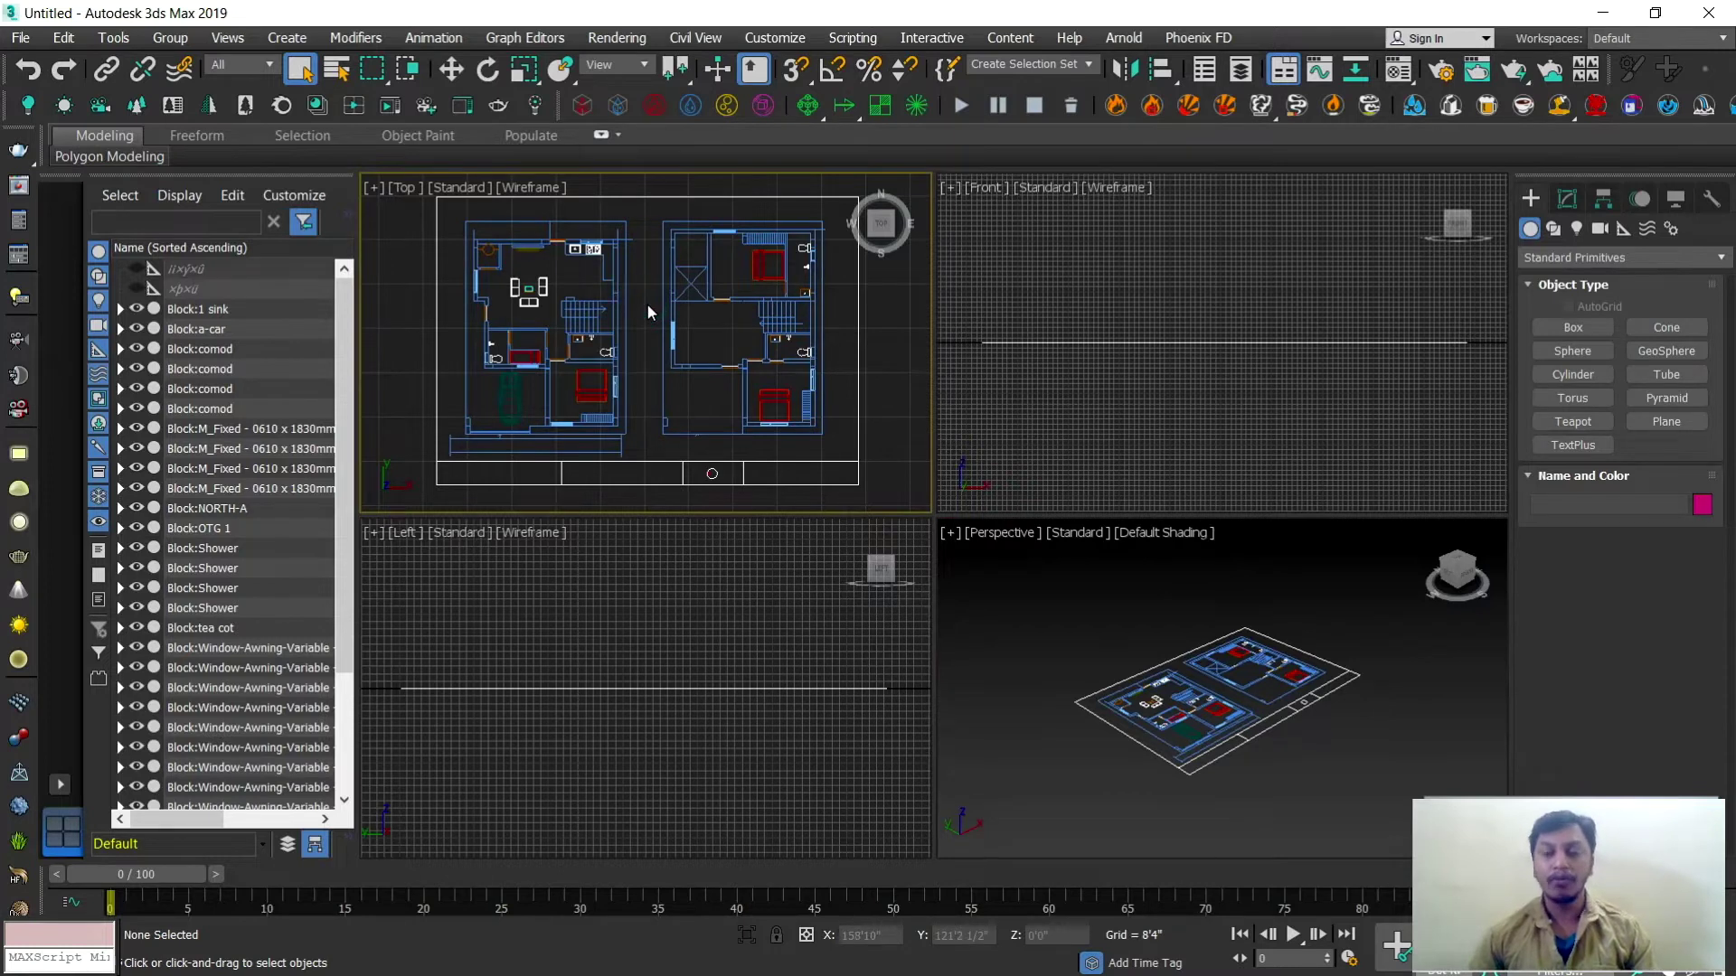
{"action": "key", "text": "alt+w"}
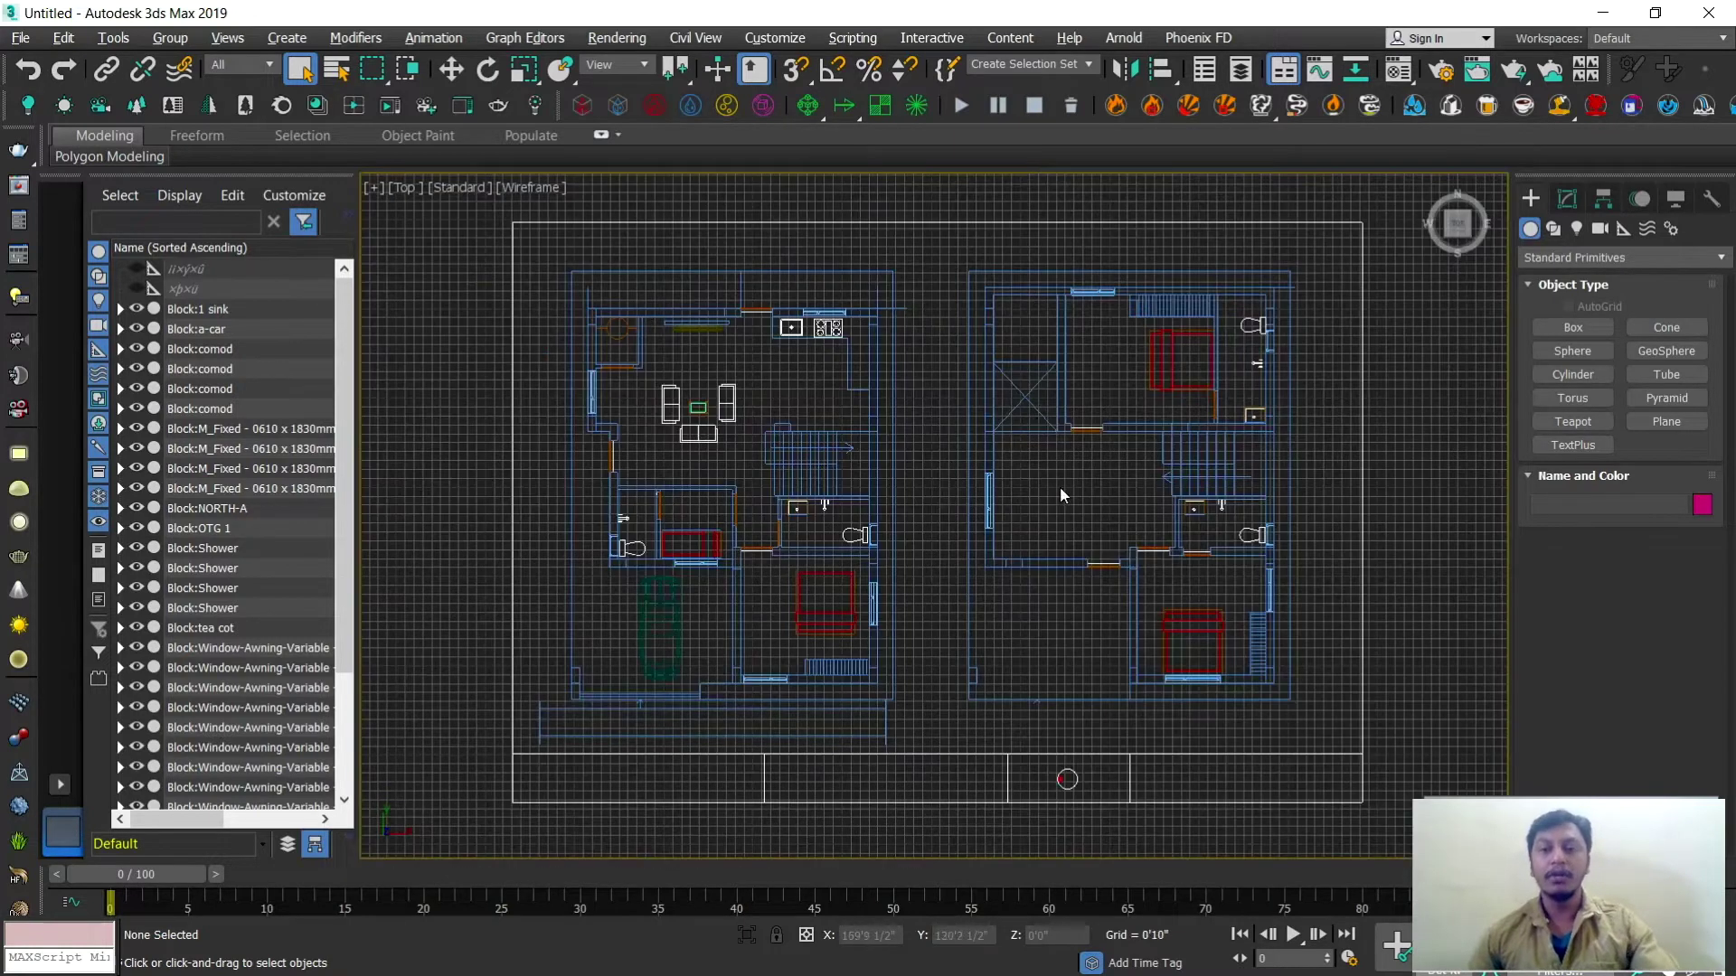
Step: Examine the floor plan with the parked car in the Top viewport, covering its parking, living area, kitchen, staircase, bathrooms and bedrooms
{"action": "left_click", "coordinate": [927, 506]}
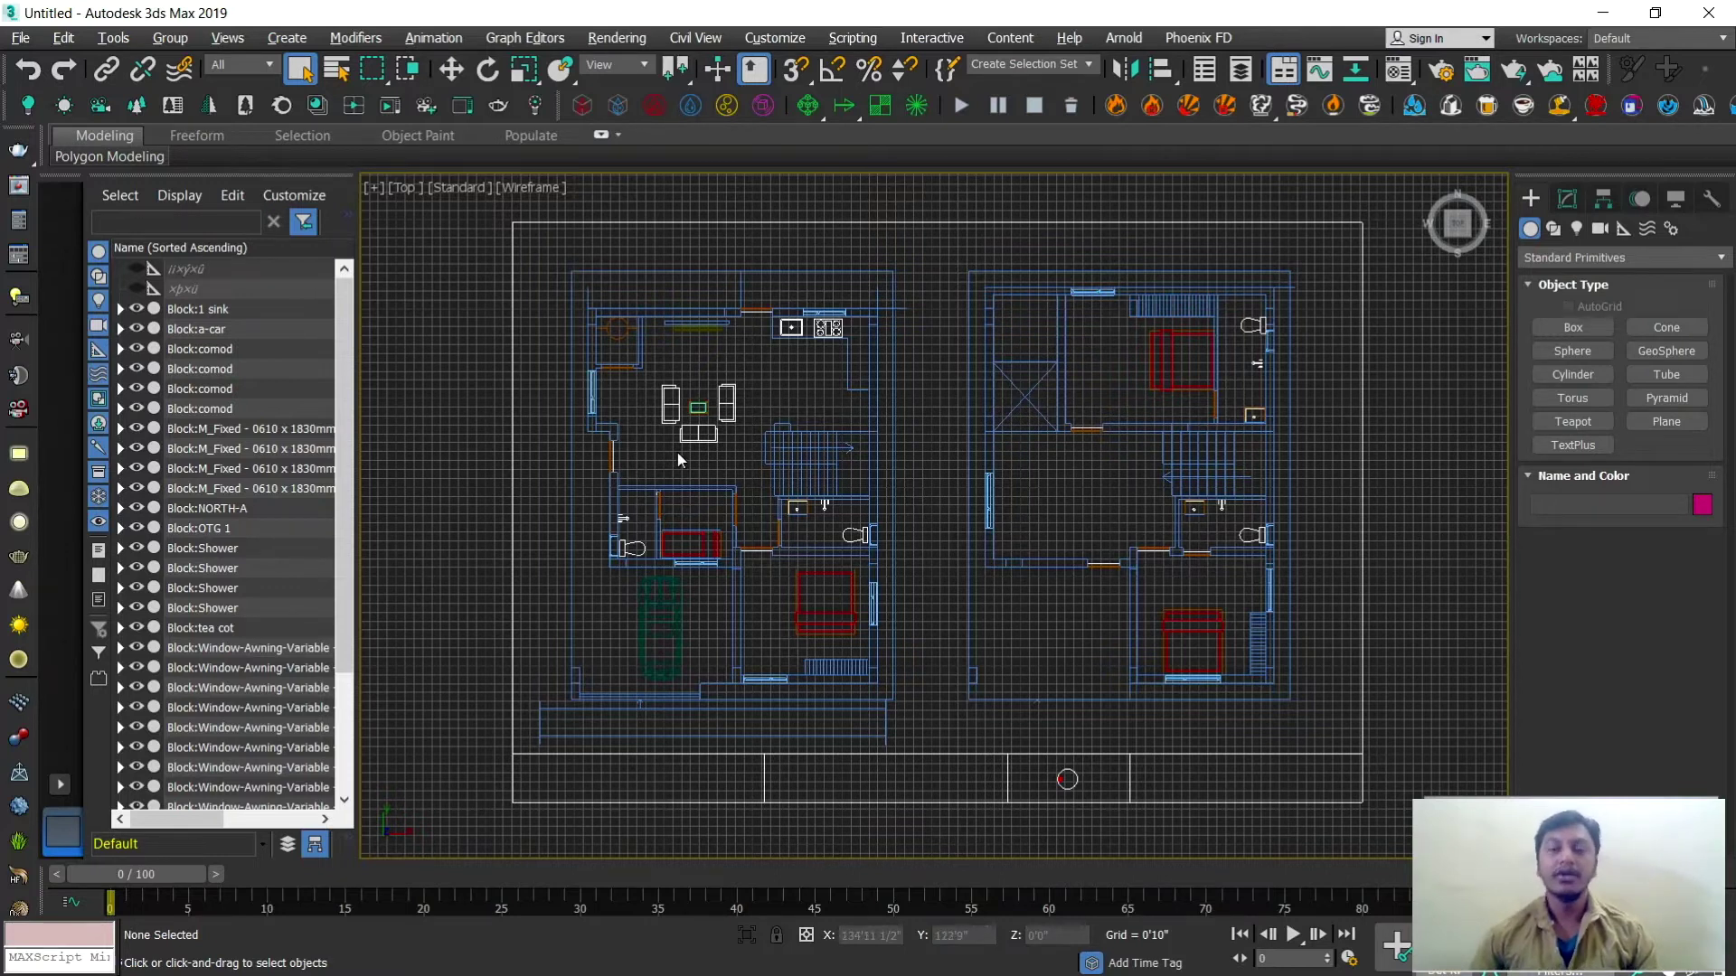
{"action": "scroll", "coordinate": [768, 582], "scroll_direction": "up", "scroll_amount": 5}
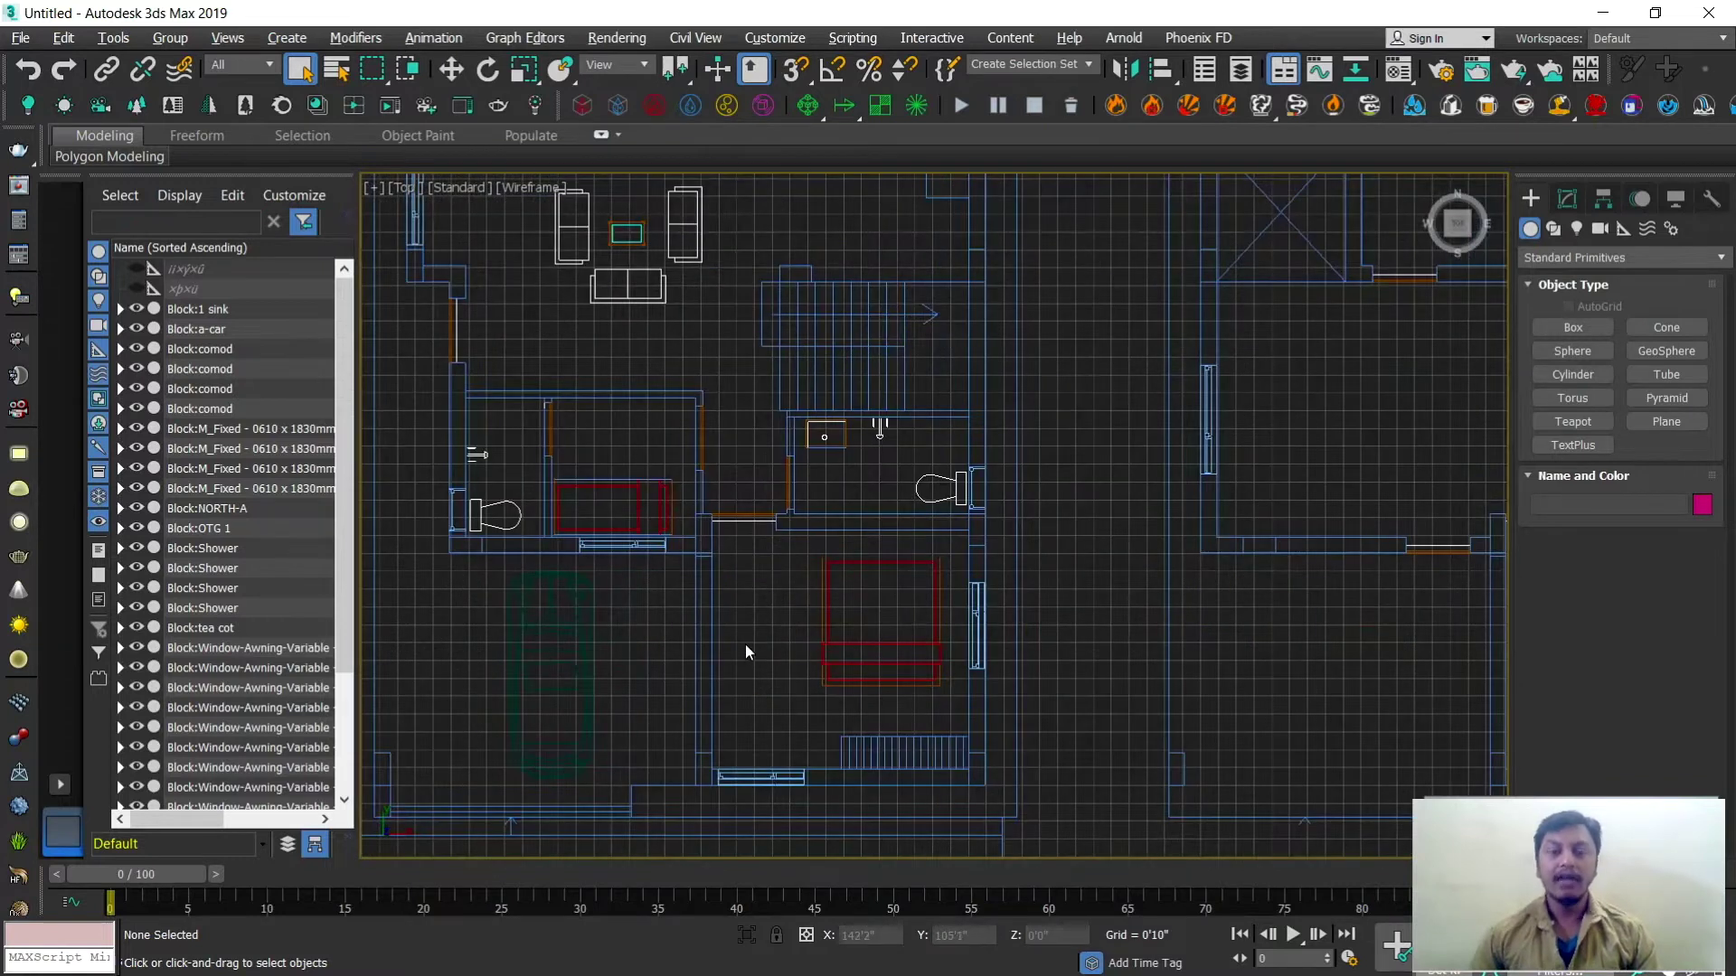
{"action": "scroll", "coordinate": [745, 644], "scroll_direction": "up", "scroll_amount": 5}
{"action": "scroll", "coordinate": [792, 654], "scroll_direction": "down", "scroll_amount": 3}
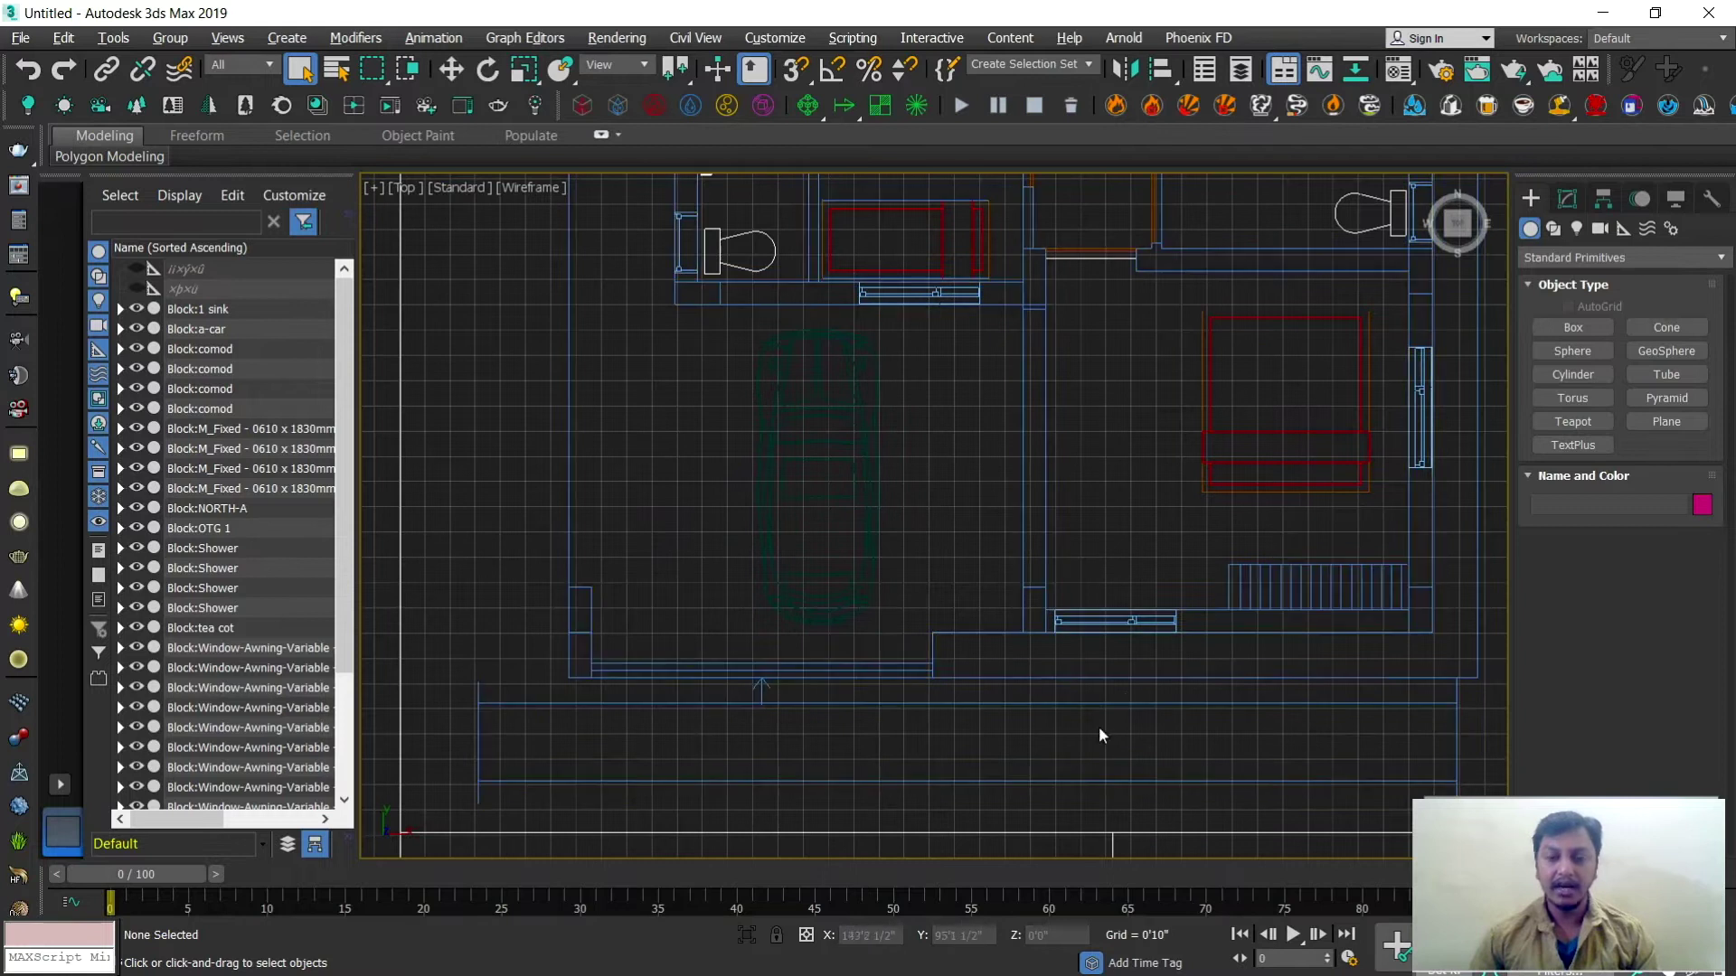
{"action": "scroll", "coordinate": [1069, 696], "scroll_direction": "down", "scroll_amount": 3}
{"action": "scroll", "coordinate": [983, 687], "scroll_direction": "up", "scroll_amount": 2}
{"action": "scroll", "coordinate": [982, 680], "scroll_direction": "up", "scroll_amount": 3}
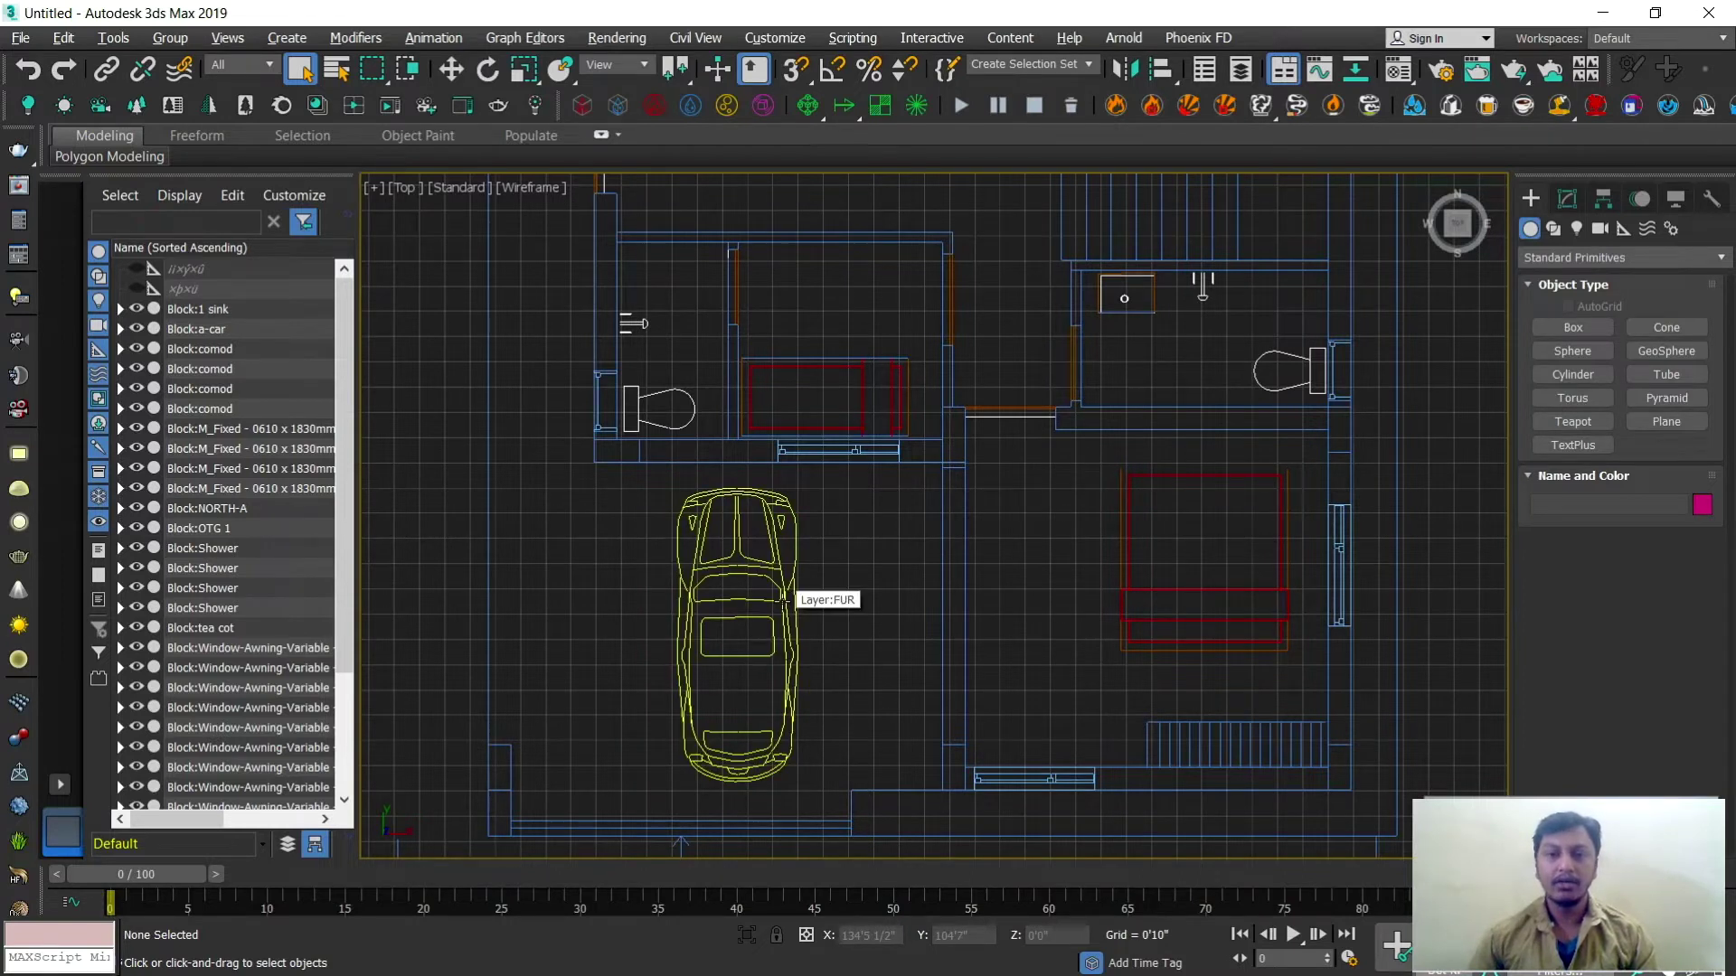
{"action": "scroll", "coordinate": [783, 599], "scroll_direction": "down", "scroll_amount": 5}
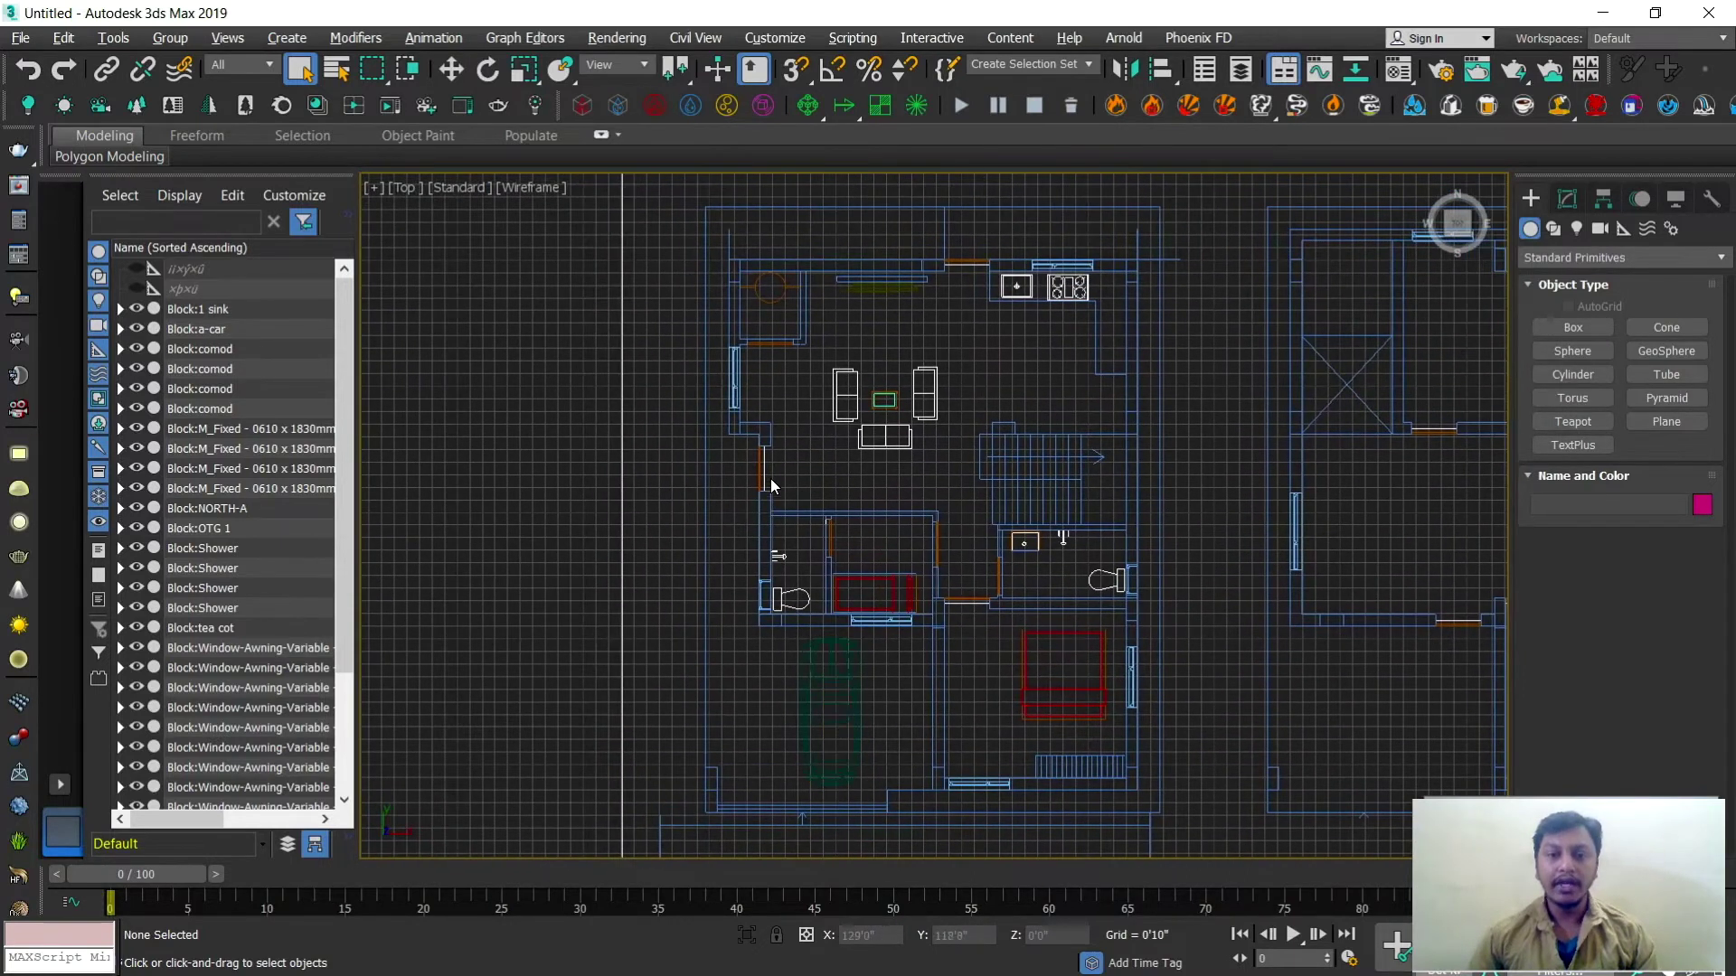
{"action": "scroll", "coordinate": [752, 485], "scroll_direction": "up", "scroll_amount": 4}
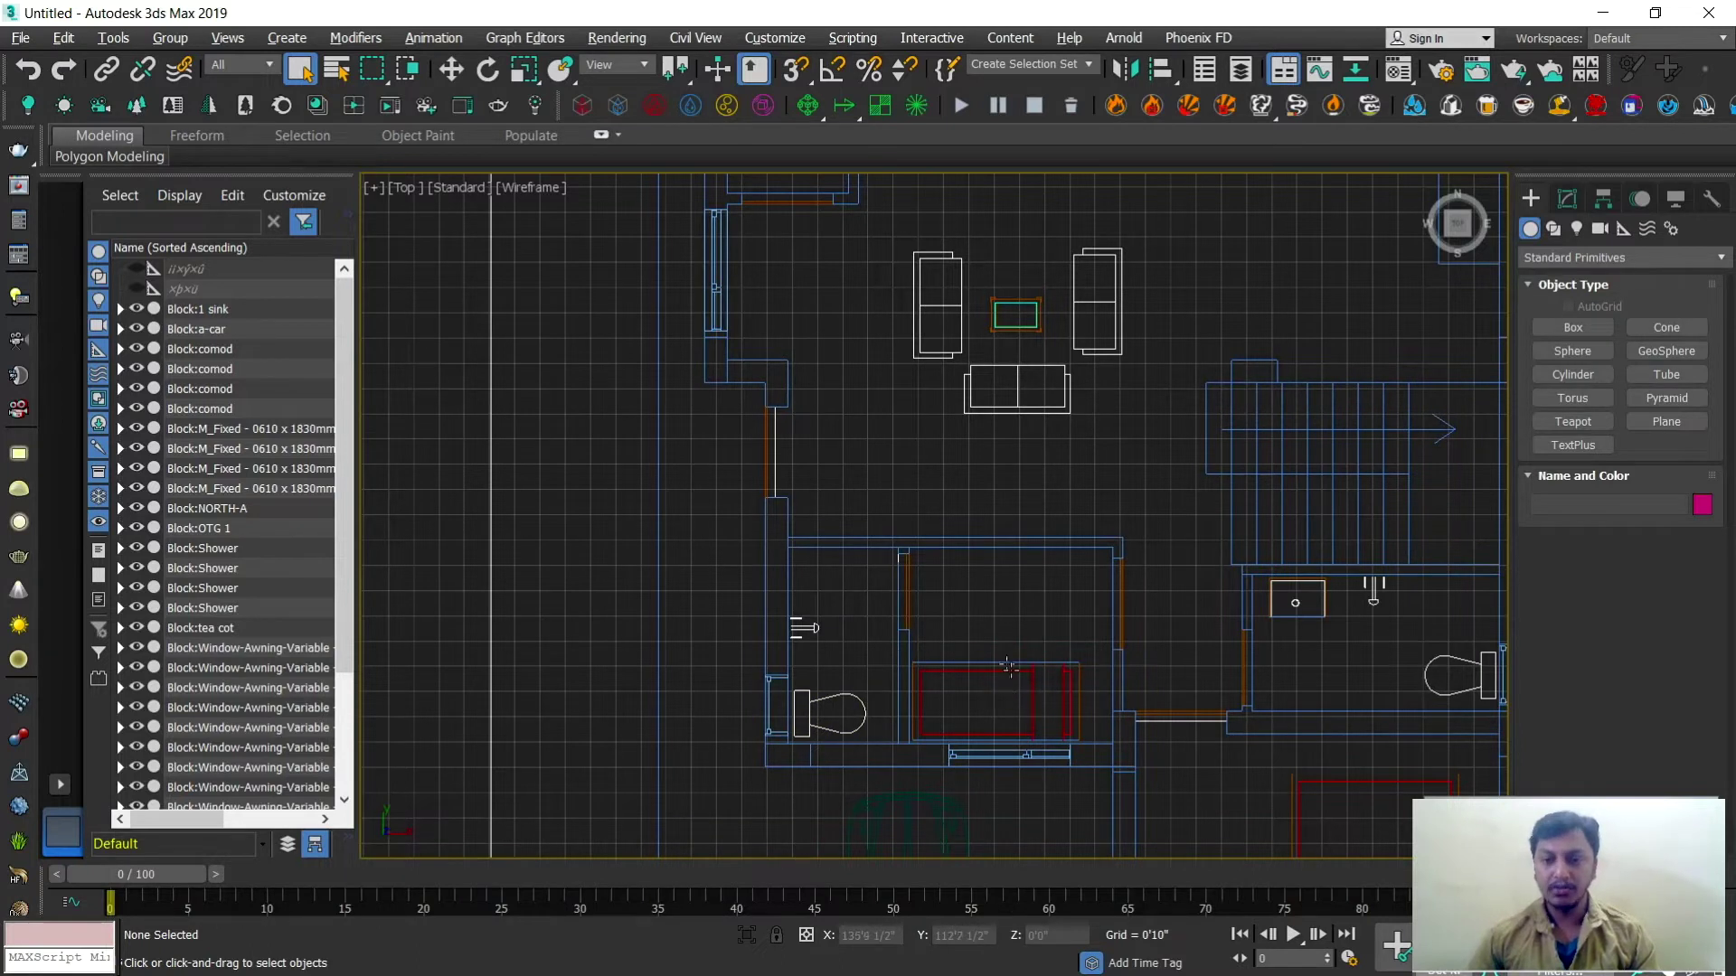
{"action": "mouse_move", "coordinate": [1031, 671]}
{"action": "middle_mouse_down"}
{"action": "mouse_move", "coordinate": [932, 608]}
{"action": "mouse_move", "coordinate": [887, 710]}
{"action": "middle_mouse_up"}
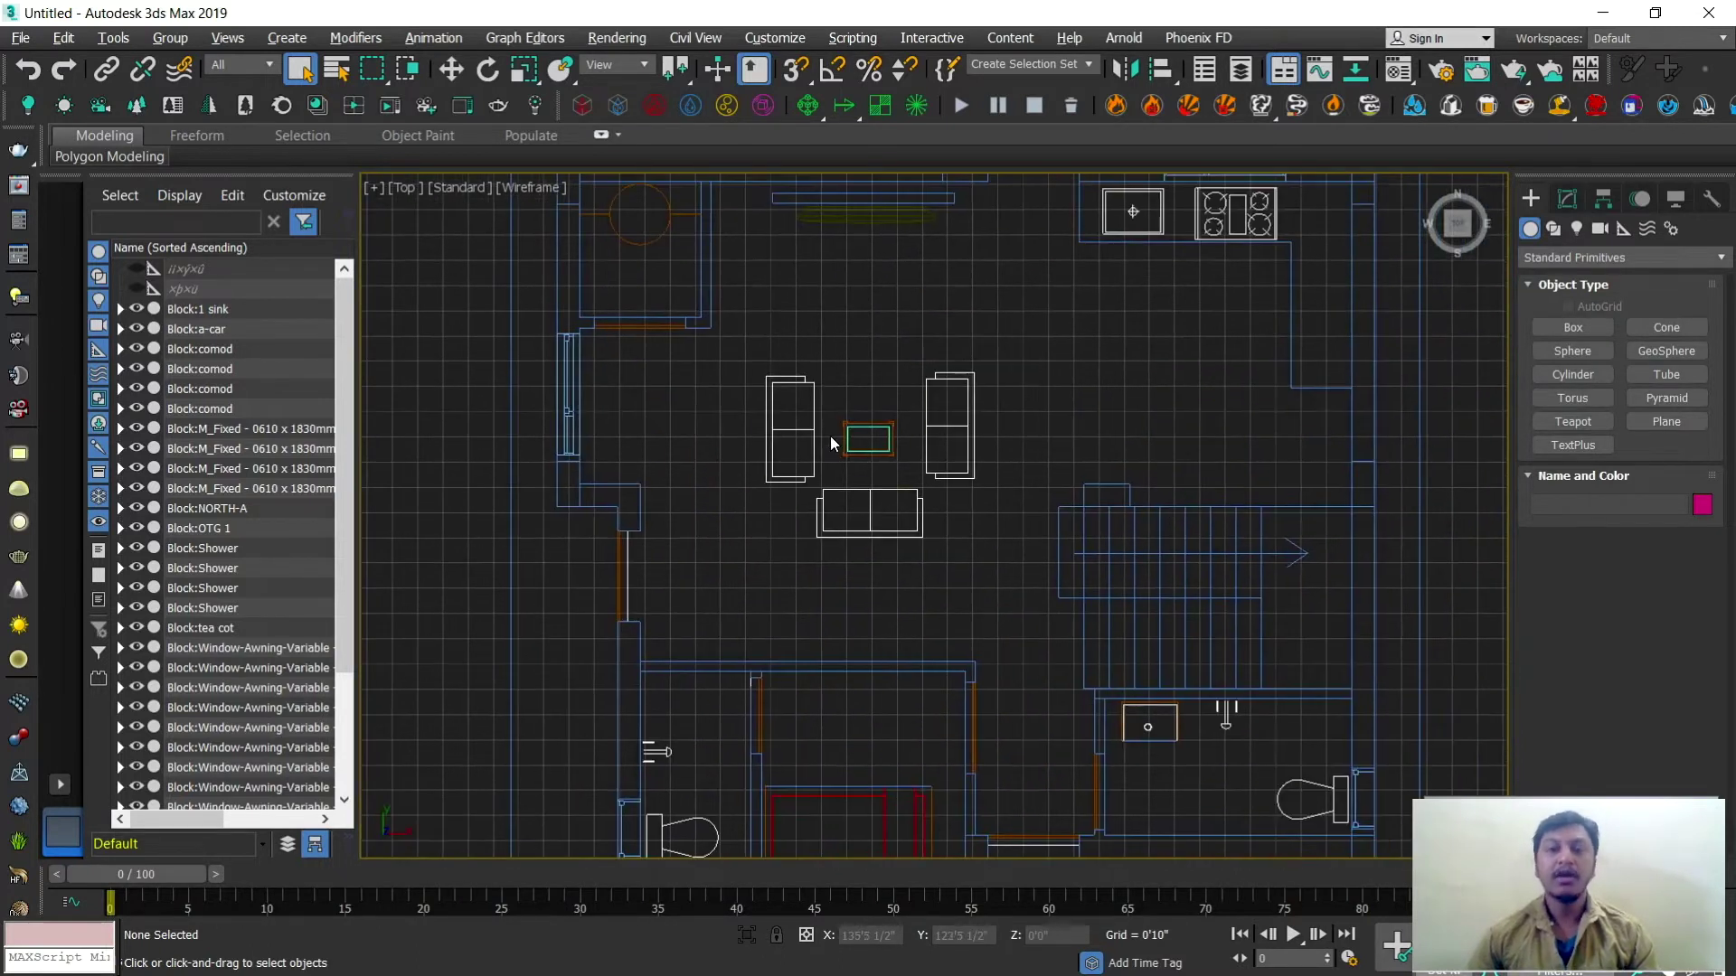
{"action": "middle_click_drag", "start_coordinate": [883, 480], "coordinate": [864, 577]}
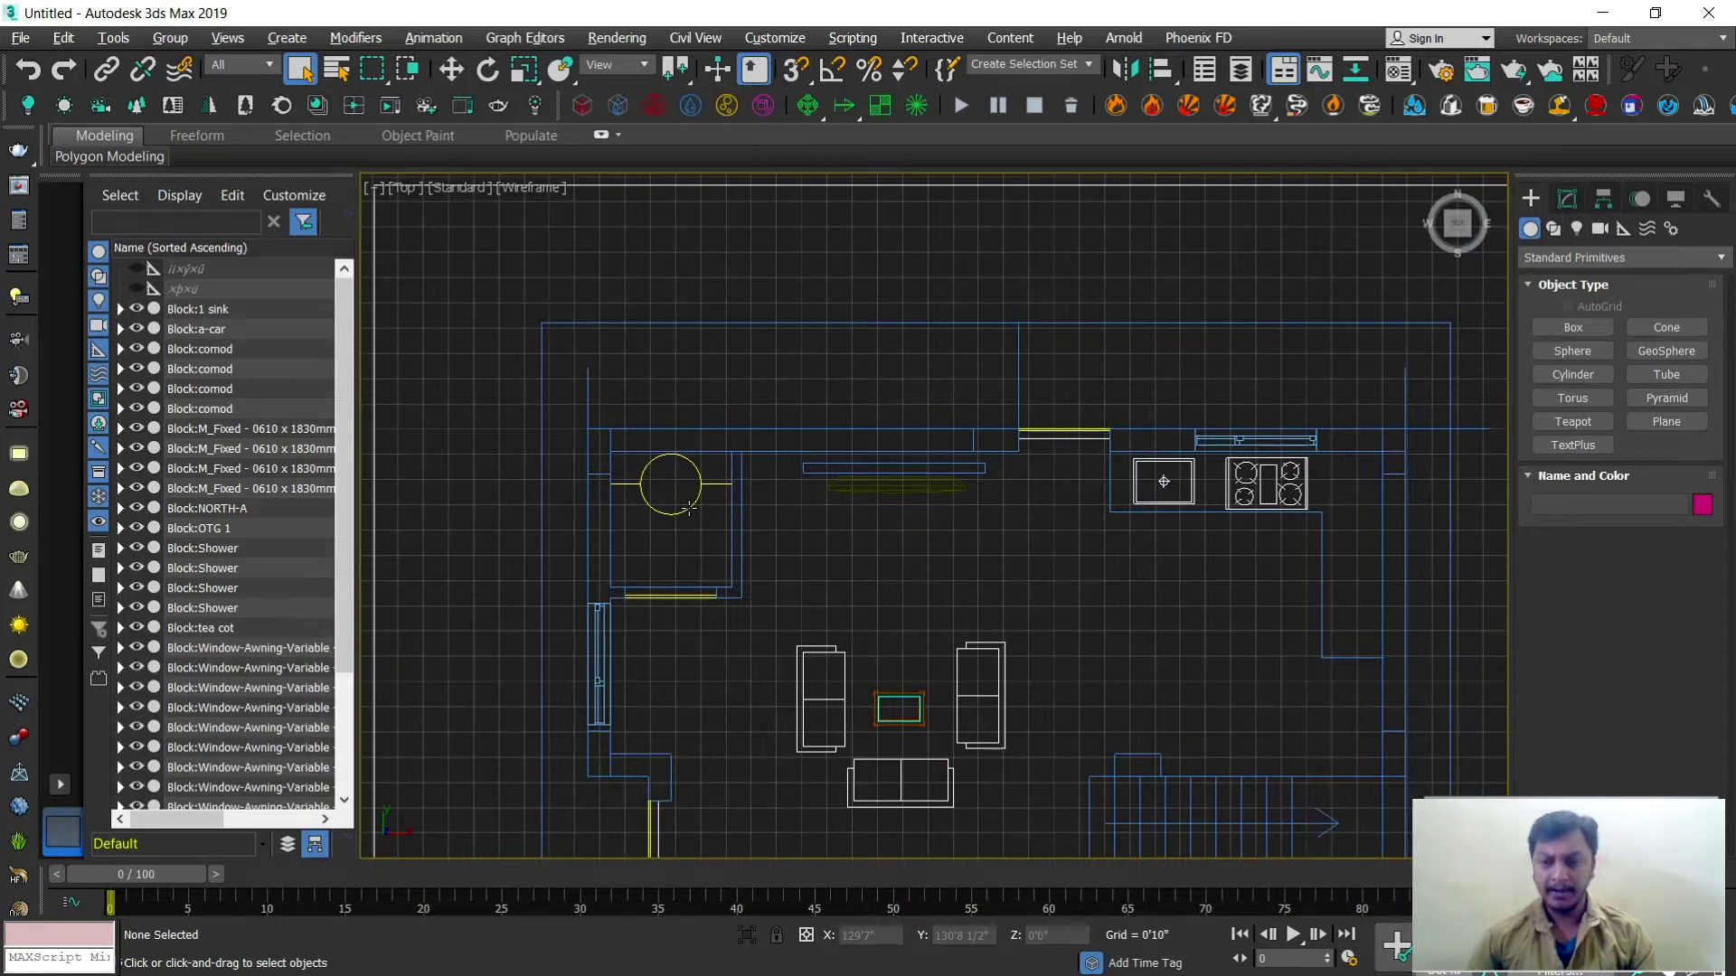
{"action": "middle_click_drag", "start_coordinate": [952, 536], "coordinate": [888, 454]}
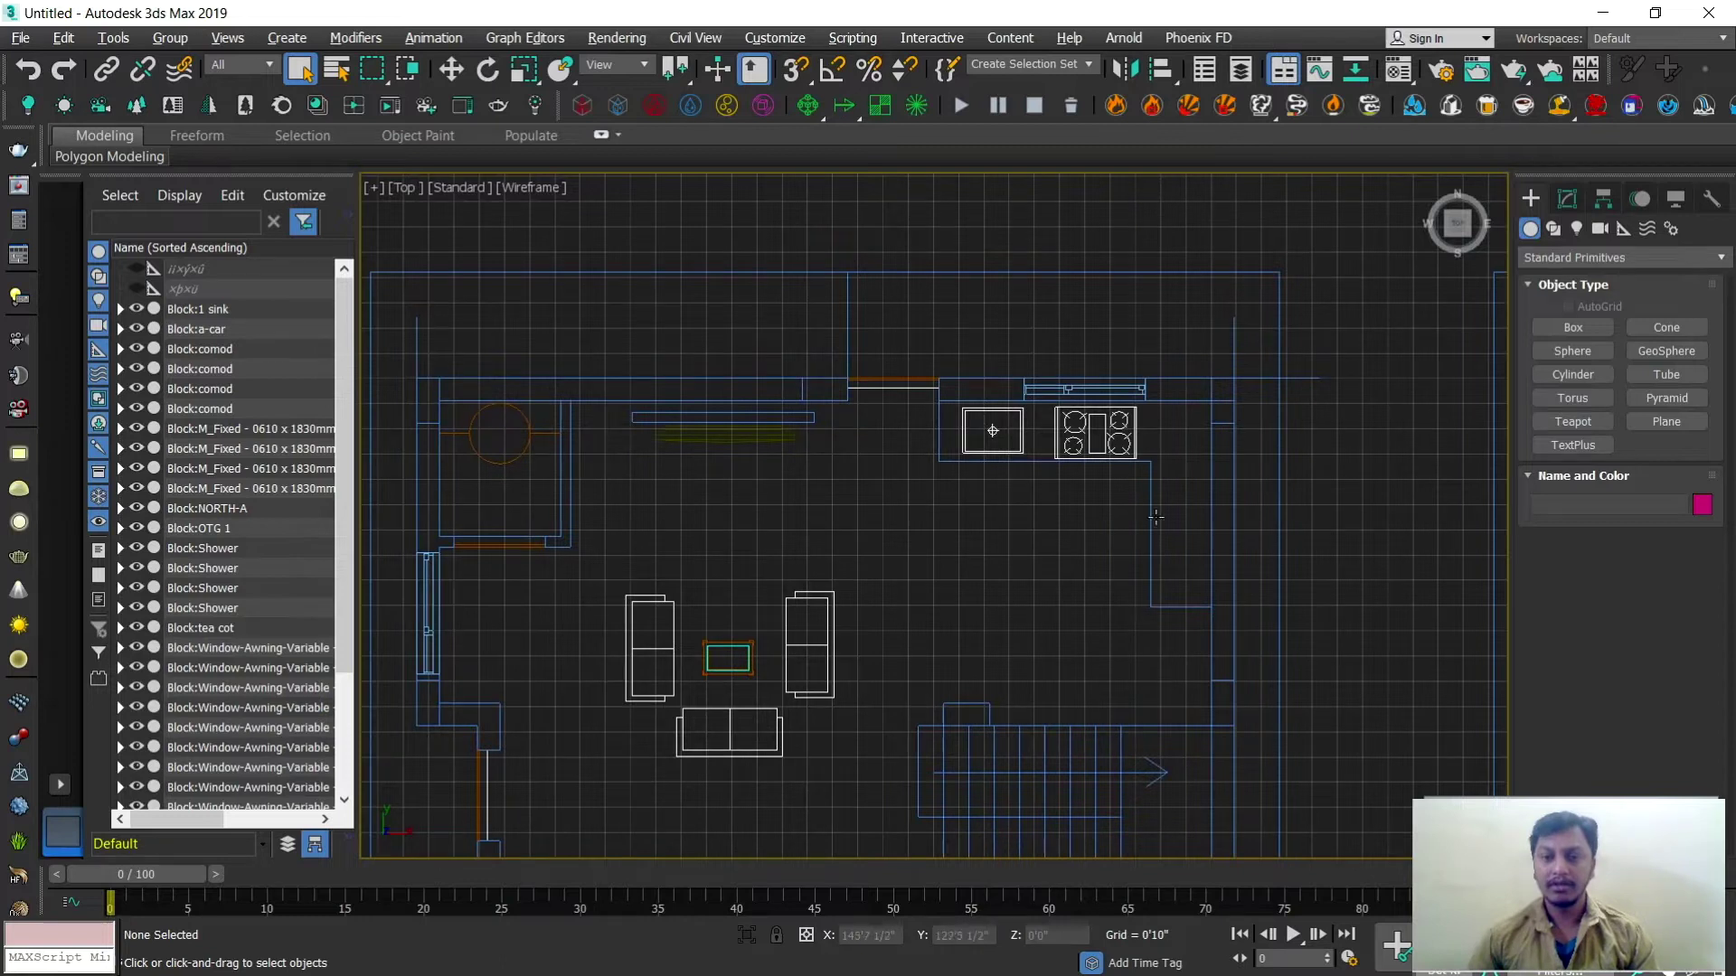
{"action": "middle_click_drag", "start_coordinate": [1068, 579], "coordinate": [953, 468]}
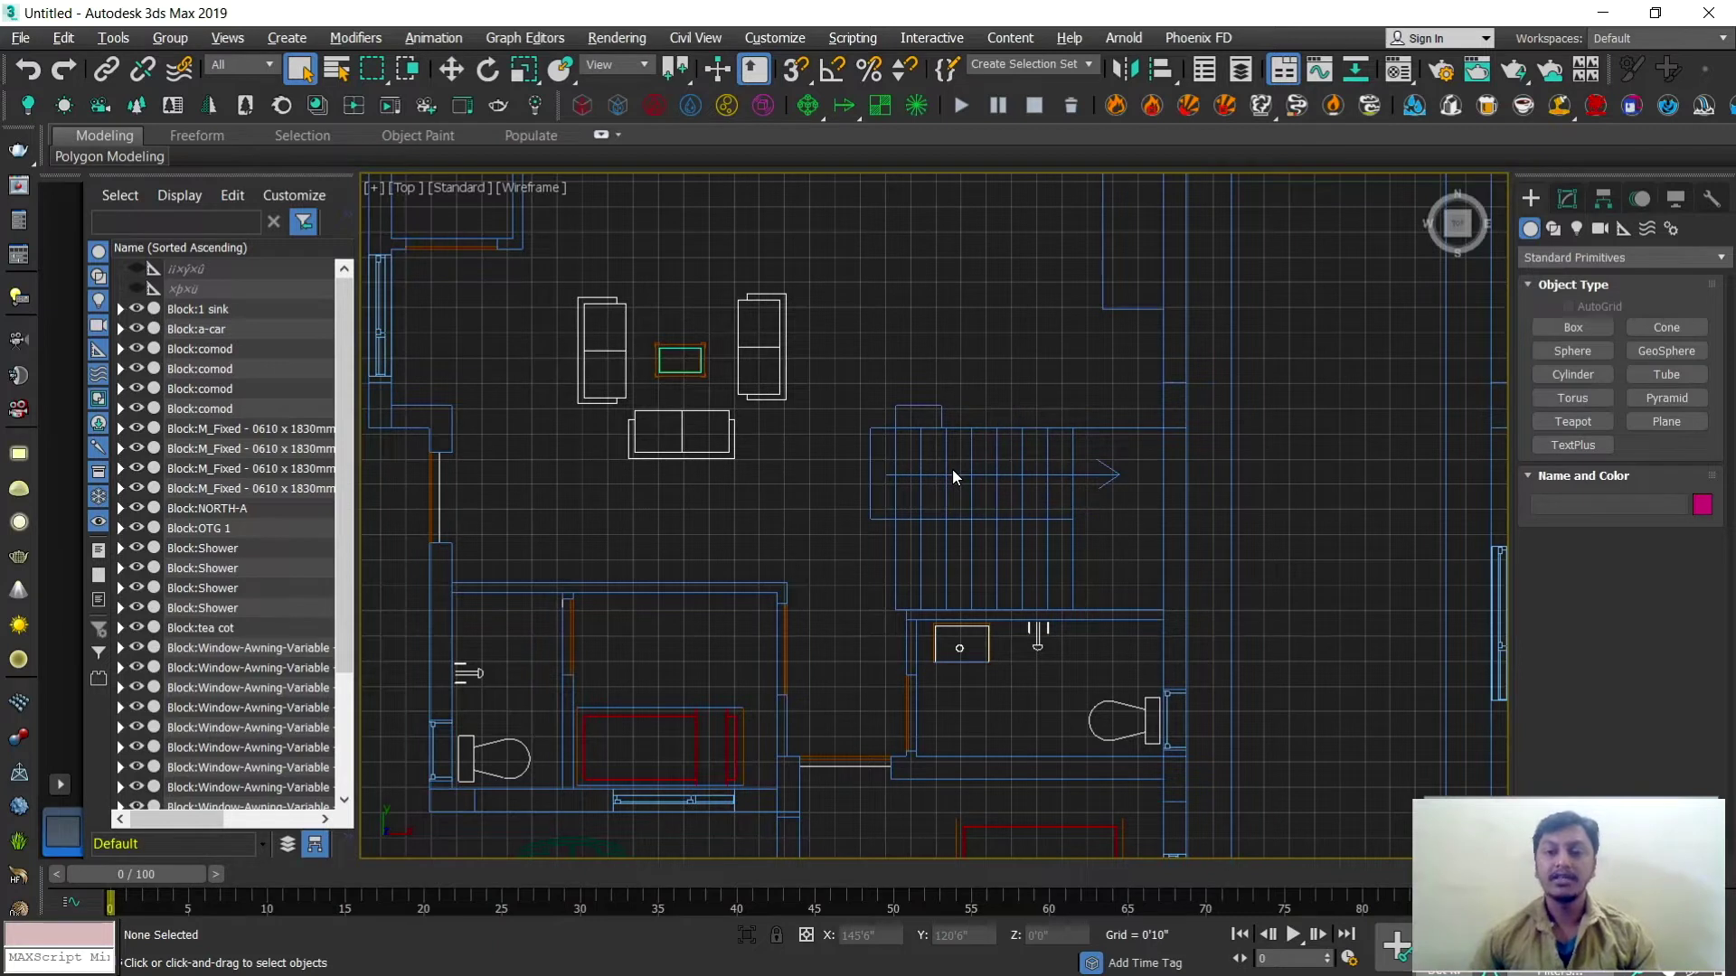
{"action": "middle_click_drag", "start_coordinate": [1006, 553], "coordinate": [1005, 422]}
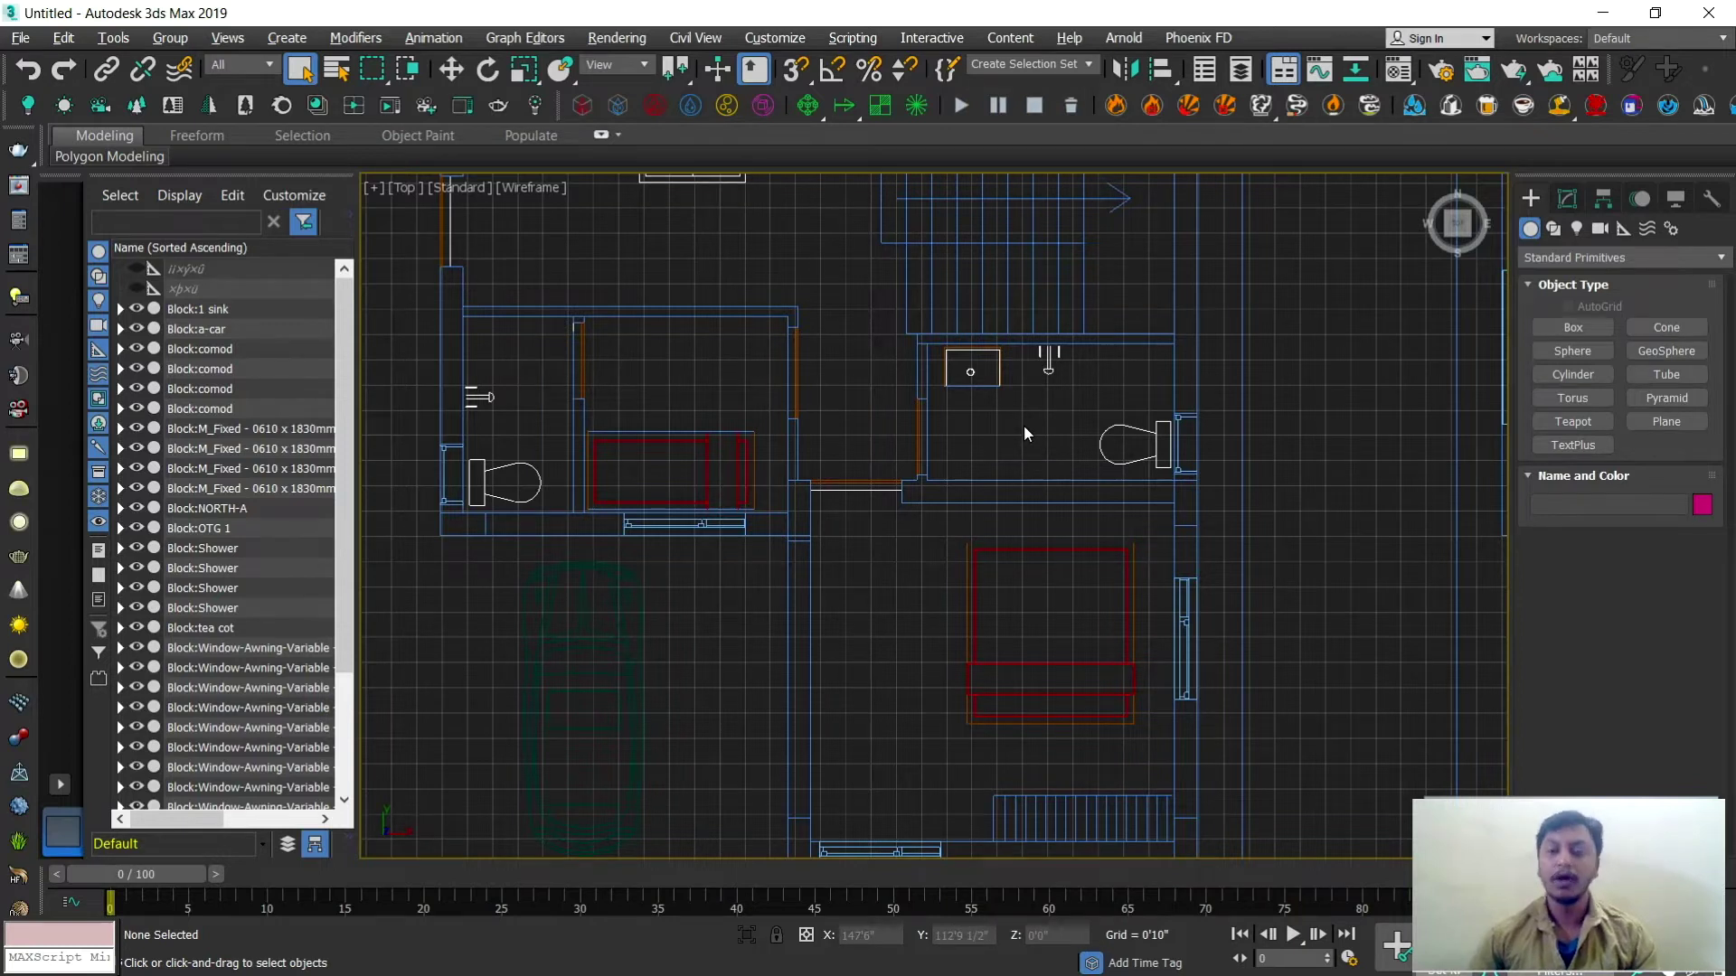
{"action": "middle_click_drag", "start_coordinate": [1037, 468], "coordinate": [1043, 410]}
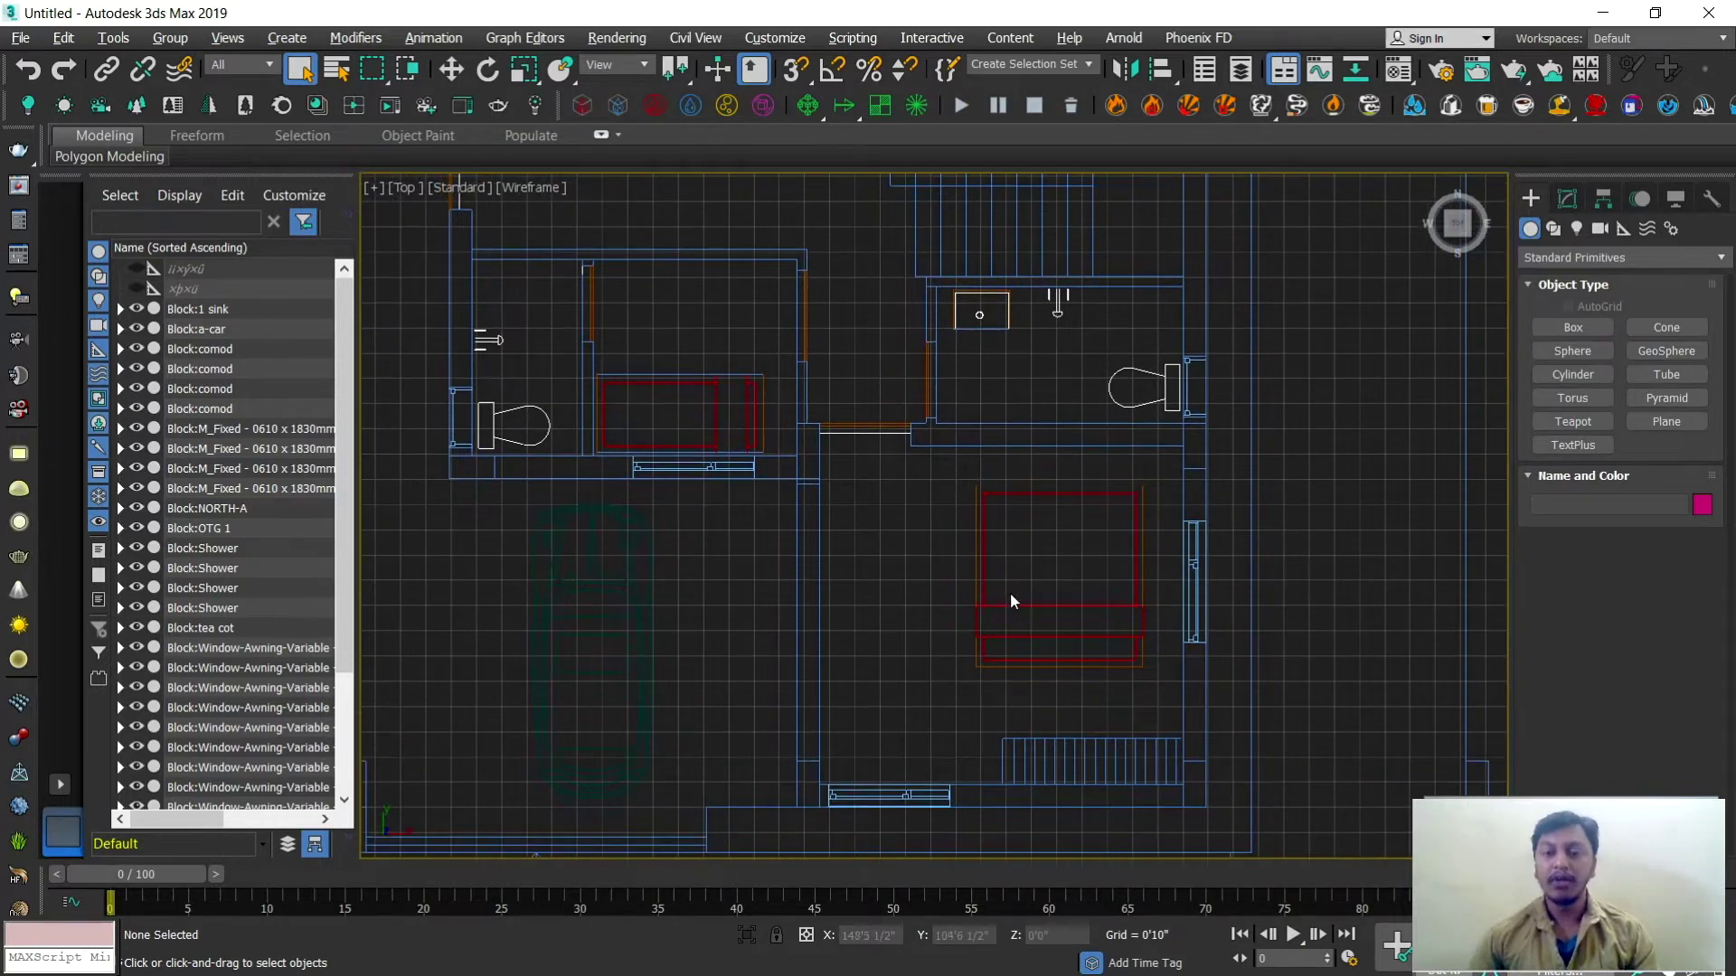
{"action": "middle_click_drag", "start_coordinate": [1096, 737], "coordinate": [1044, 597]}
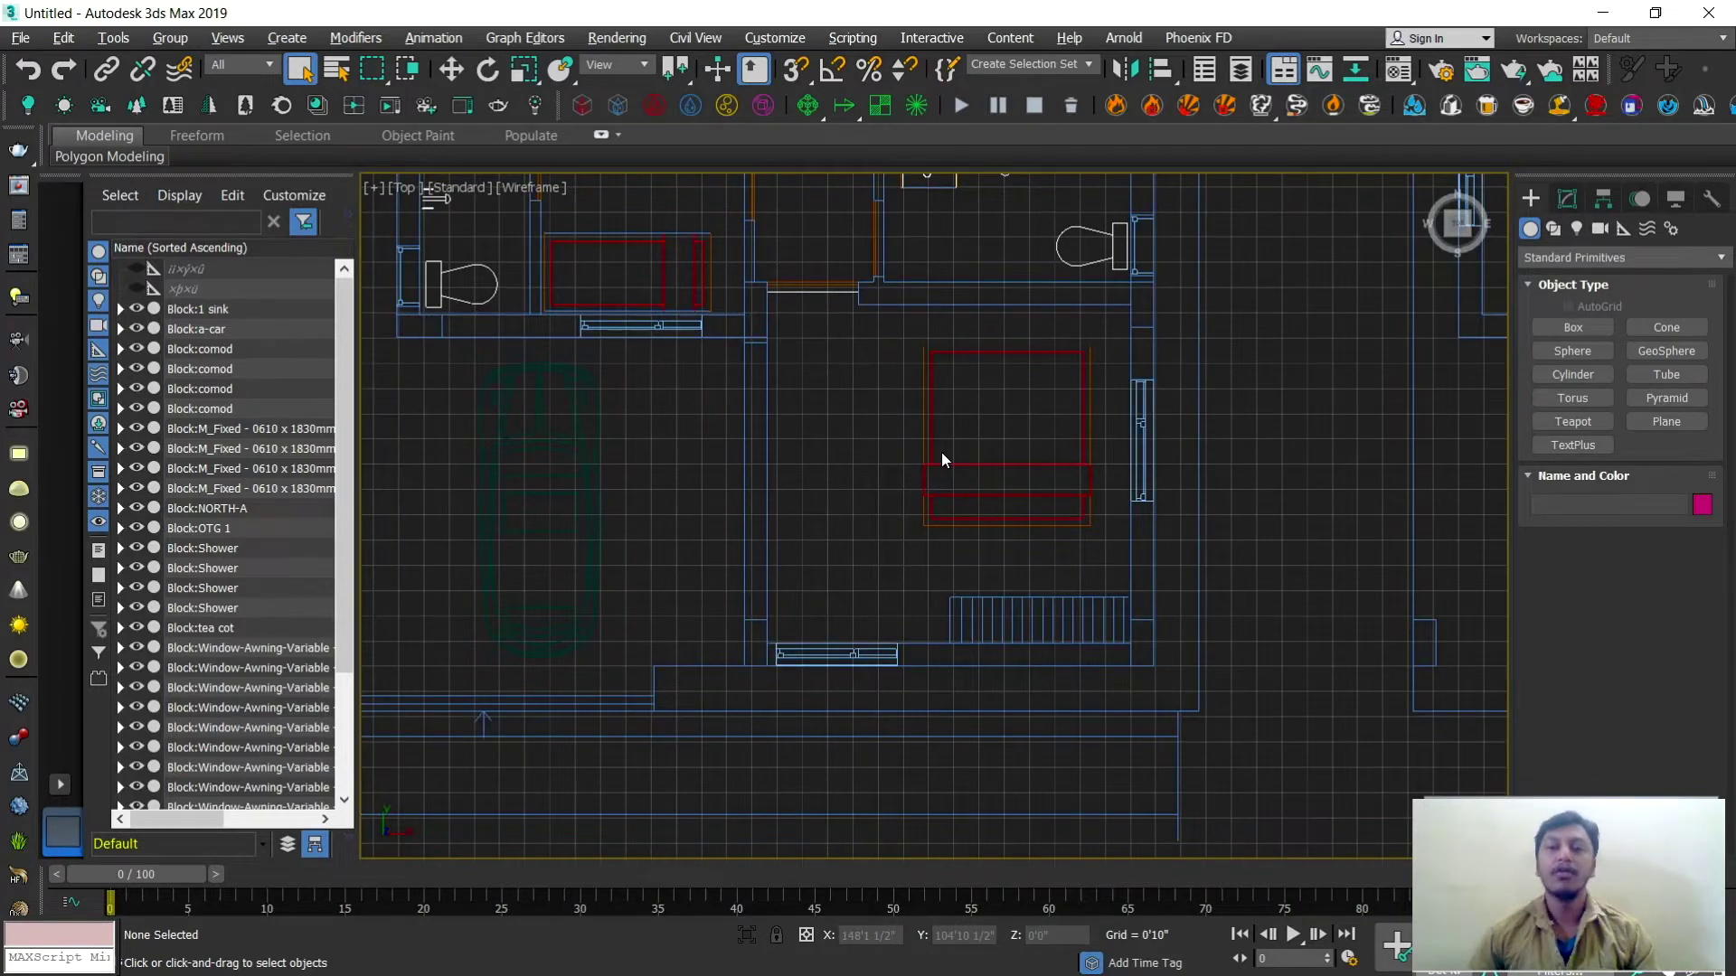
Step: Examine the second floor plan's bedrooms, bathrooms, staircase and open areas, finishing with both plans in view
{"action": "scroll", "coordinate": [958, 501], "scroll_direction": "down", "scroll_amount": 2}
{"action": "middle_click_drag", "start_coordinate": [1069, 550], "coordinate": [756, 593]}
{"action": "middle_click_drag", "start_coordinate": [1146, 559], "coordinate": [876, 568]}
{"action": "scroll", "coordinate": [876, 568], "scroll_direction": "up", "scroll_amount": 2}
{"action": "middle_click_drag", "start_coordinate": [1088, 517], "coordinate": [931, 453]}
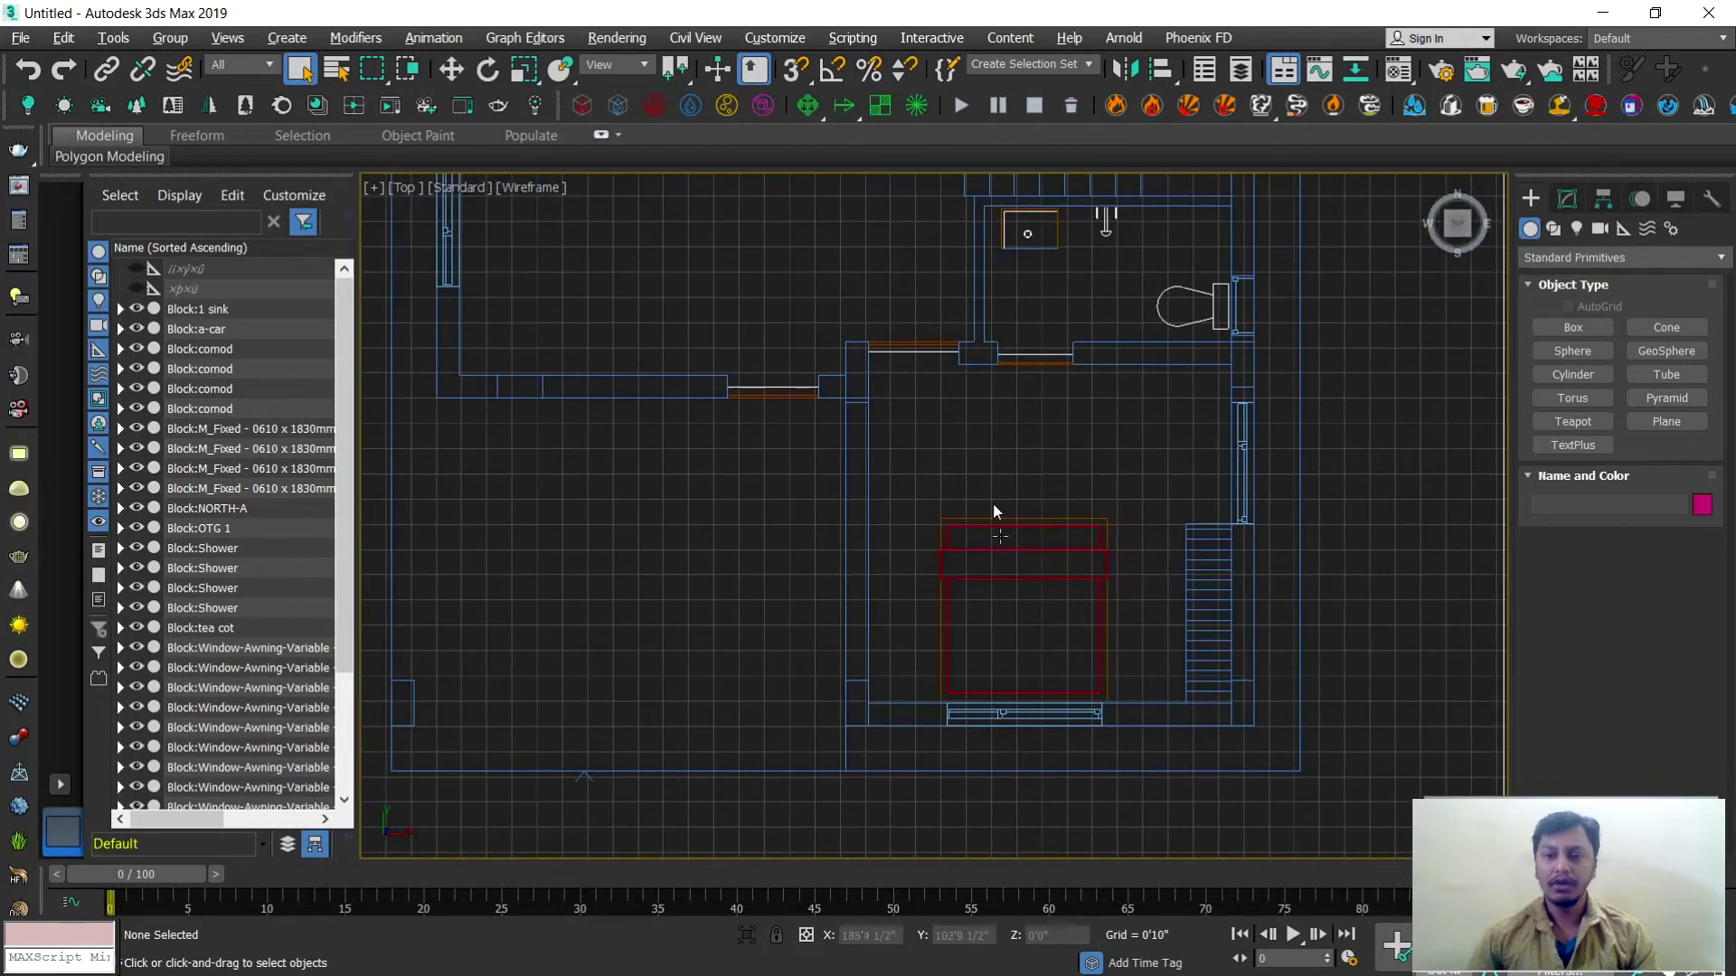
{"action": "middle_click_drag", "start_coordinate": [1047, 516], "coordinate": [1044, 716]}
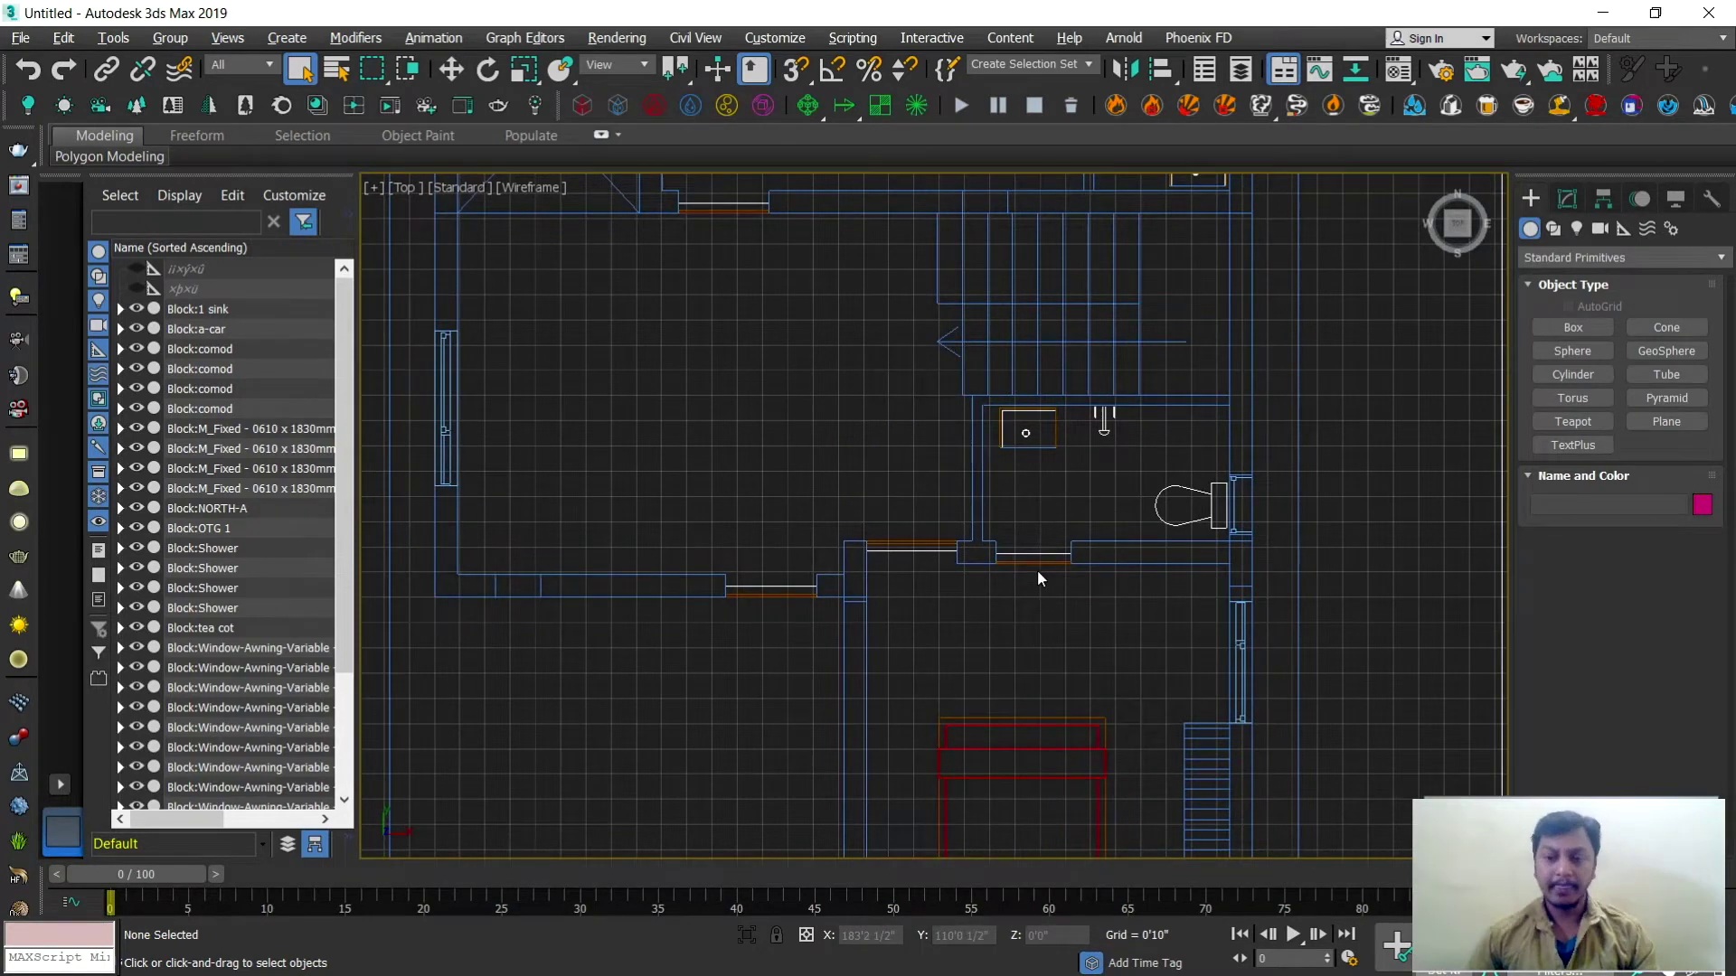
{"action": "scroll", "coordinate": [1101, 600], "scroll_direction": "down", "scroll_amount": 3}
{"action": "middle_click_drag", "start_coordinate": [991, 685], "coordinate": [931, 508]}
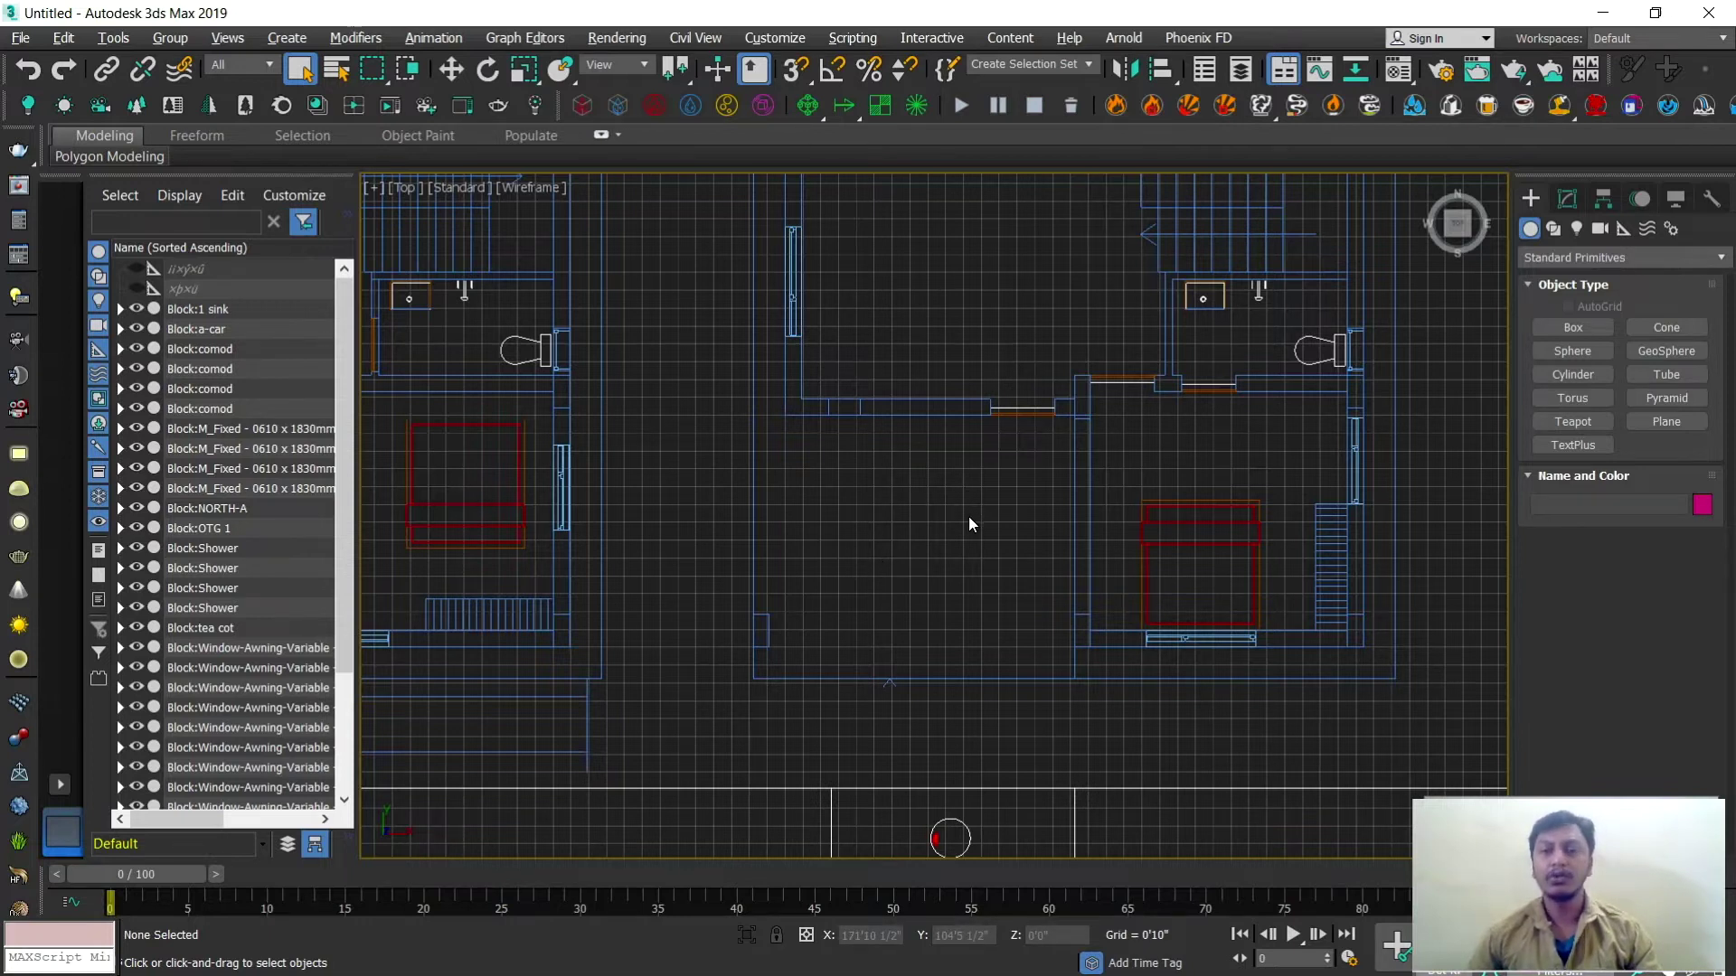
{"action": "middle_click_drag", "start_coordinate": [990, 485], "coordinate": [960, 762]}
{"action": "middle_click_drag", "start_coordinate": [977, 561], "coordinate": [962, 663]}
{"action": "scroll", "coordinate": [962, 664], "scroll_direction": "up", "scroll_amount": 2}
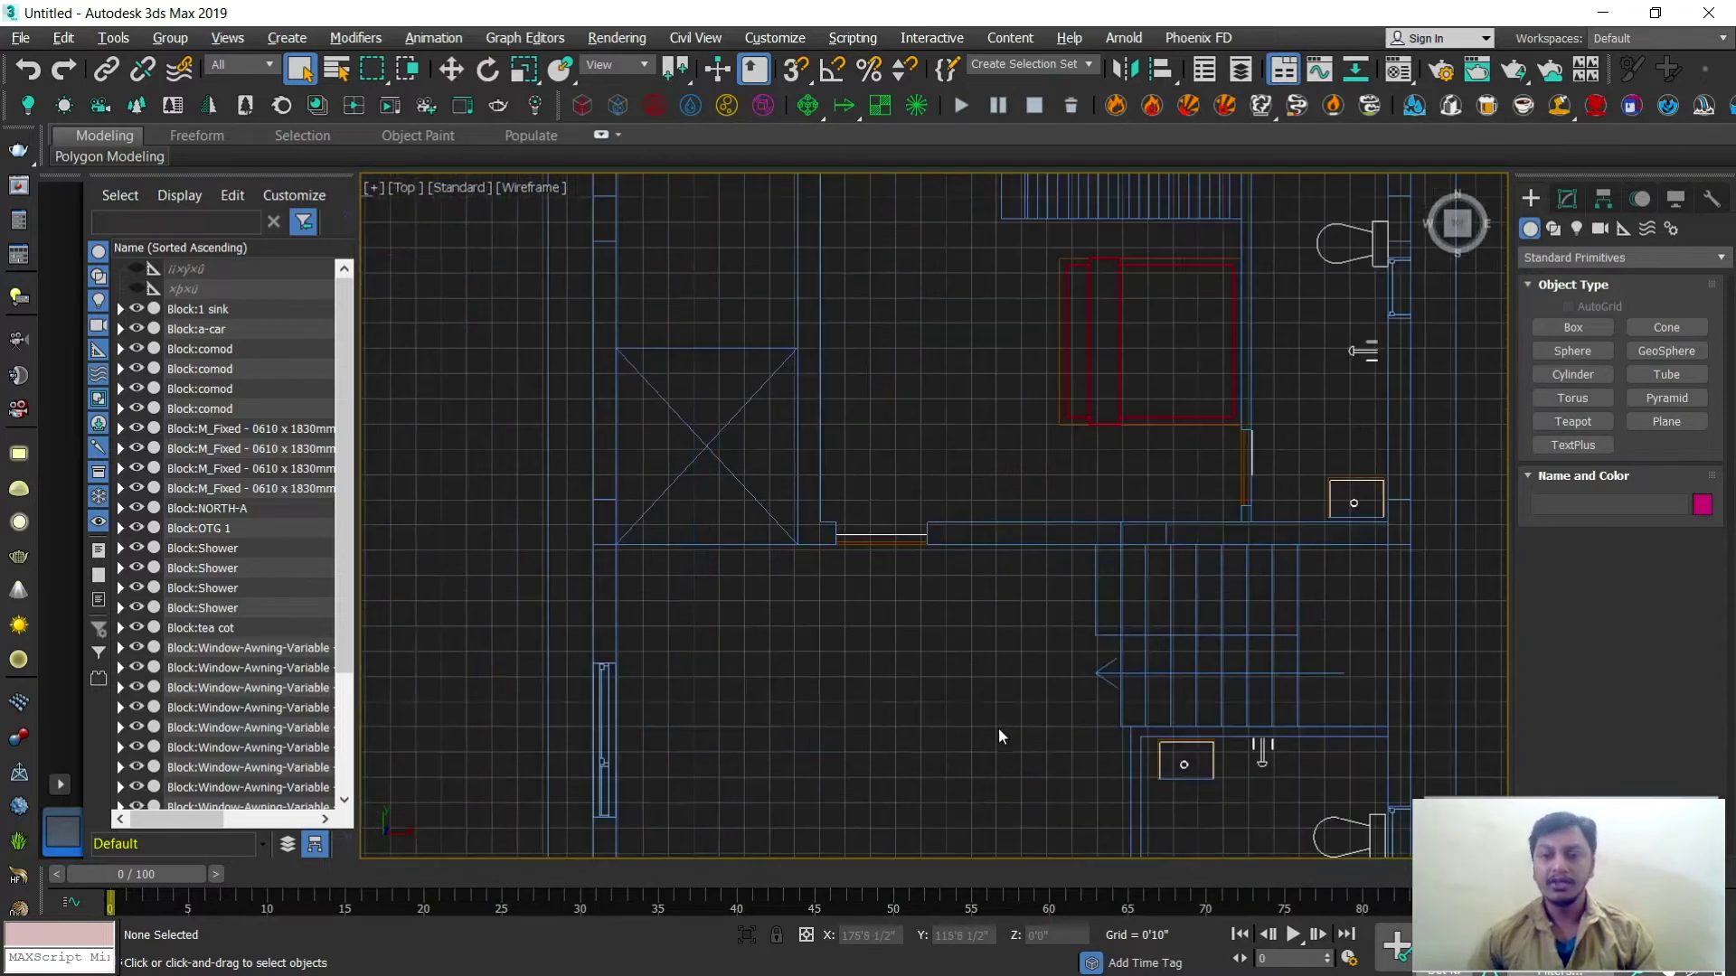
{"action": "scroll", "coordinate": [1163, 560], "scroll_direction": "down", "scroll_amount": 2}
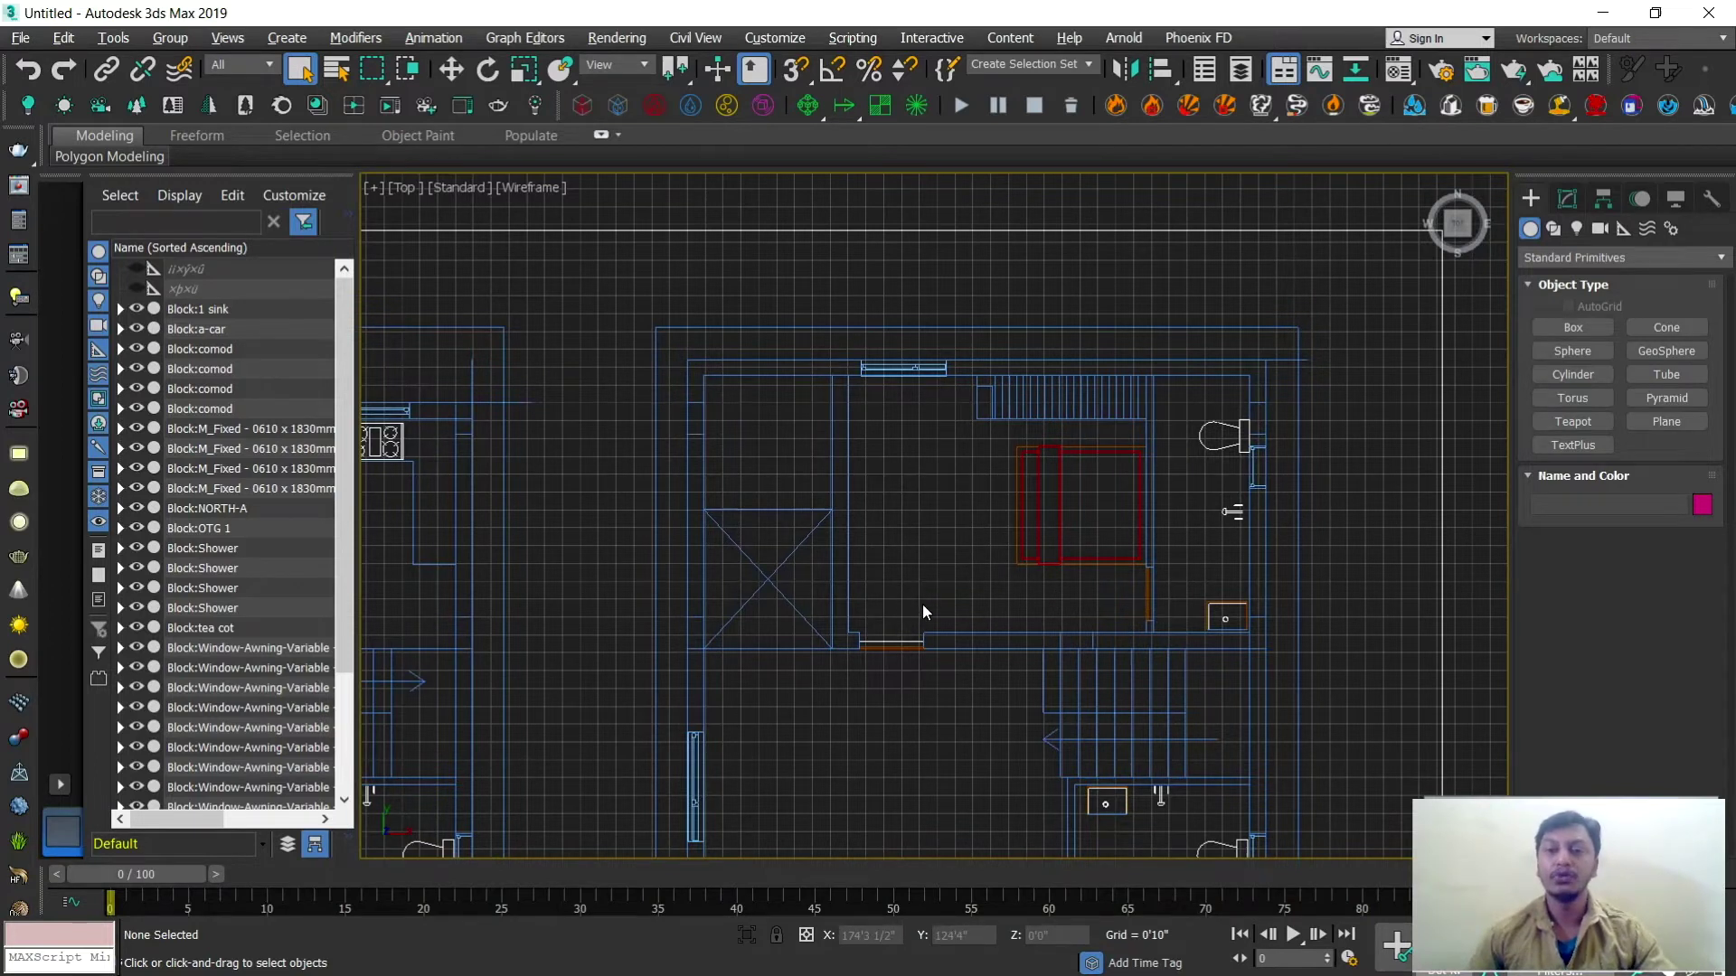
{"action": "middle_click_drag", "start_coordinate": [904, 638], "coordinate": [863, 561]}
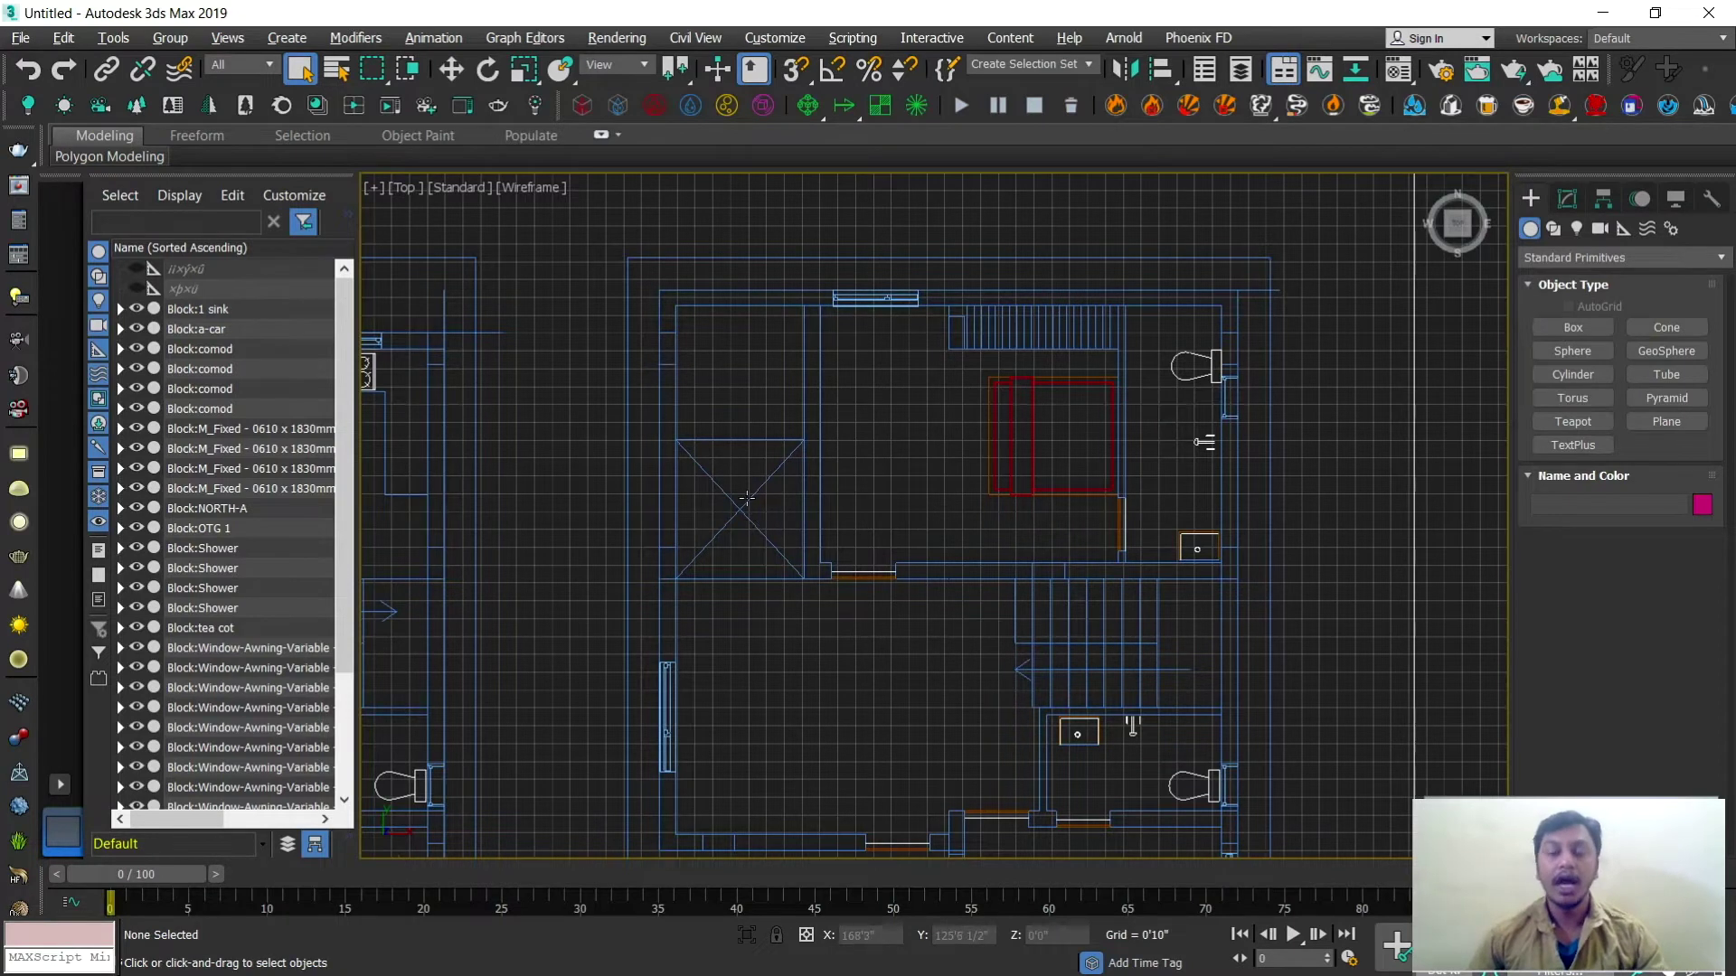
{"action": "middle_click_drag", "start_coordinate": [965, 653], "coordinate": [915, 431]}
{"action": "scroll", "coordinate": [984, 593], "scroll_direction": "up", "scroll_amount": 2}
{"action": "scroll", "coordinate": [988, 595], "scroll_direction": "down", "scroll_amount": 5}
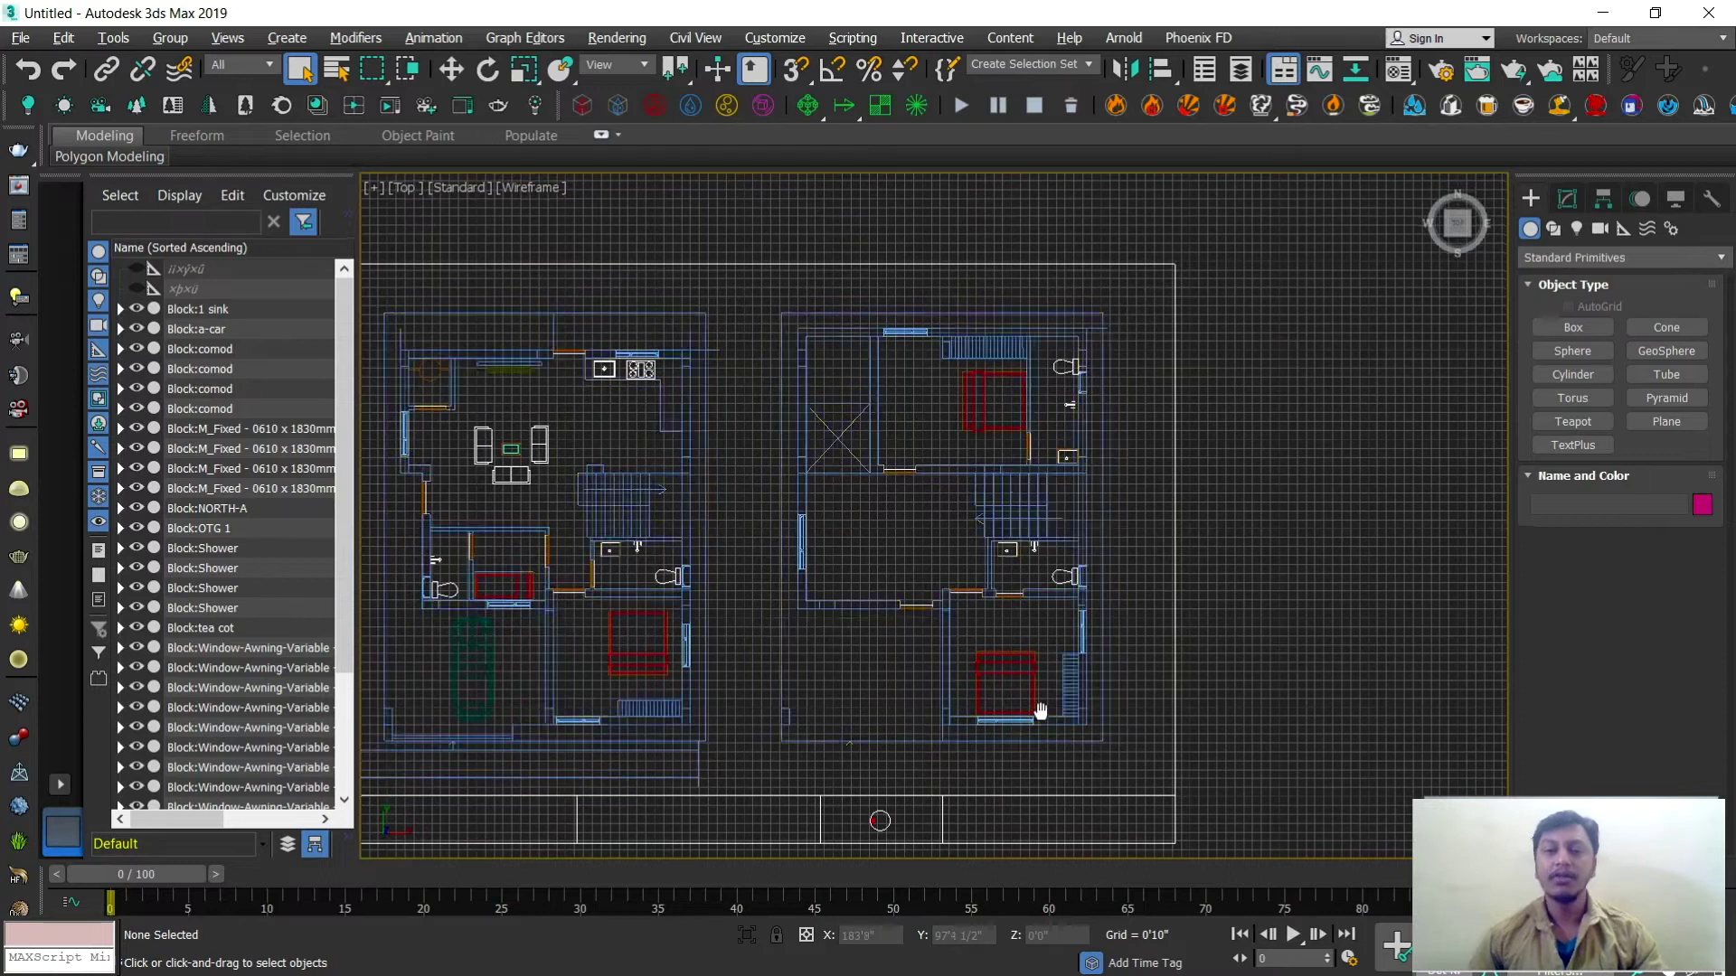
{"action": "middle_click_drag", "start_coordinate": [988, 596], "coordinate": [1064, 556]}
{"action": "middle_click_drag", "start_coordinate": [941, 588], "coordinate": [1037, 589]}
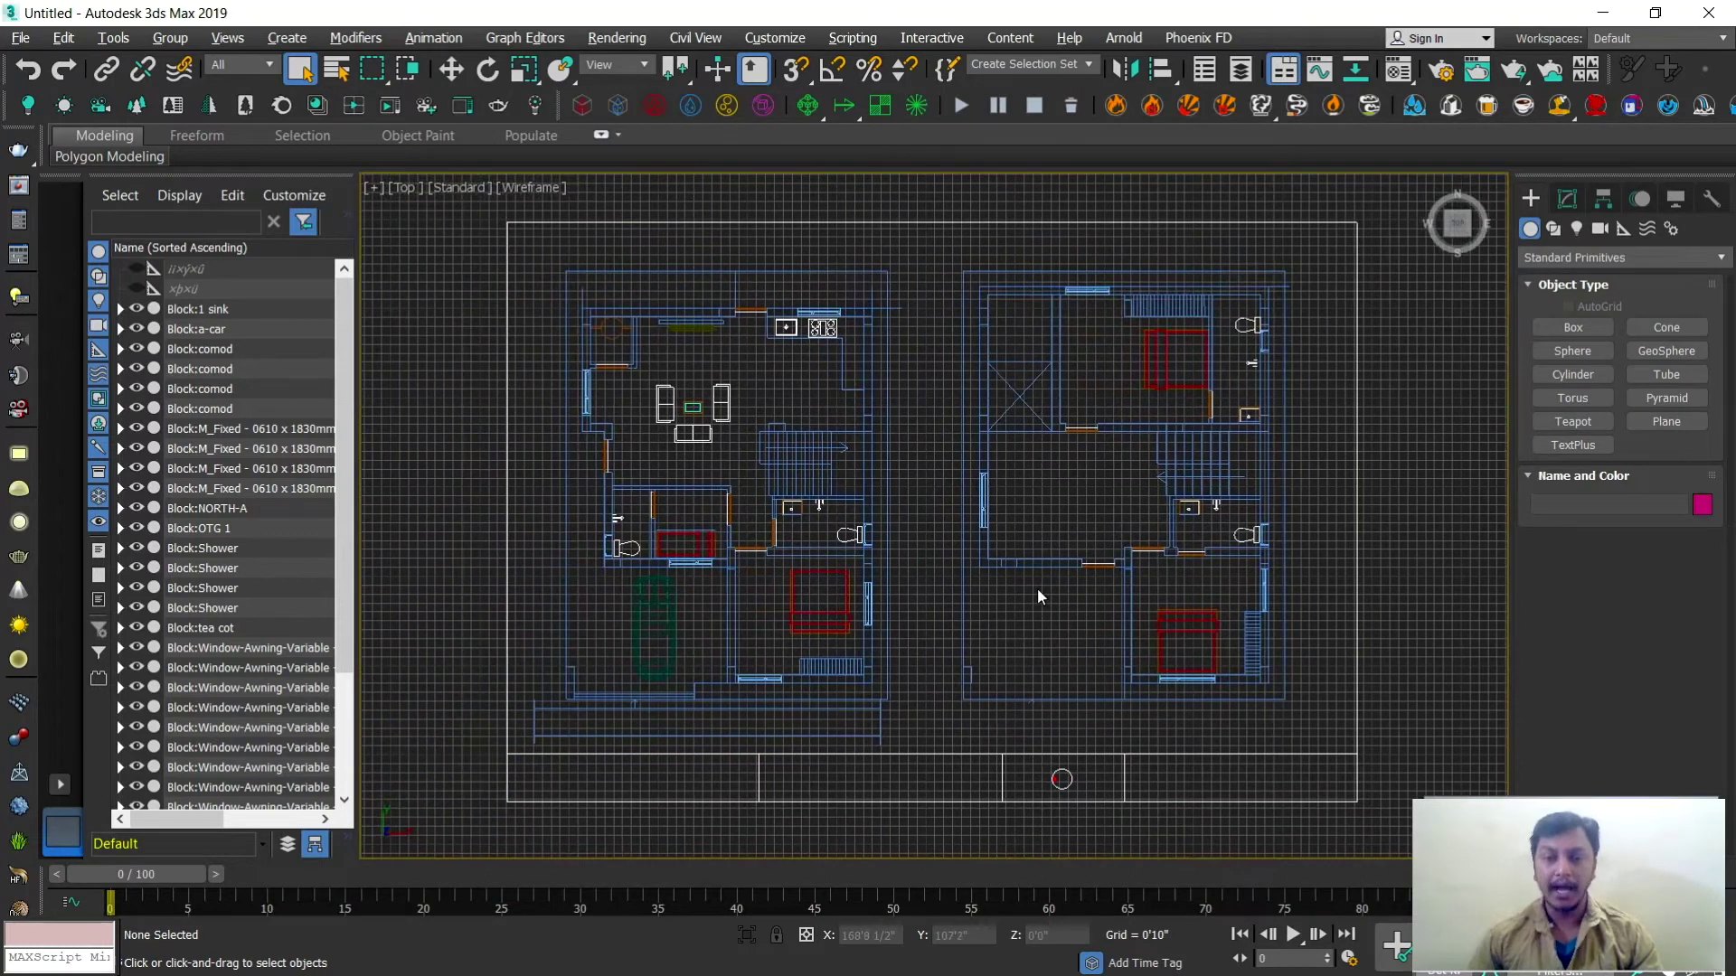
{"action": "middle_click_drag", "start_coordinate": [961, 605], "coordinate": [957, 602]}
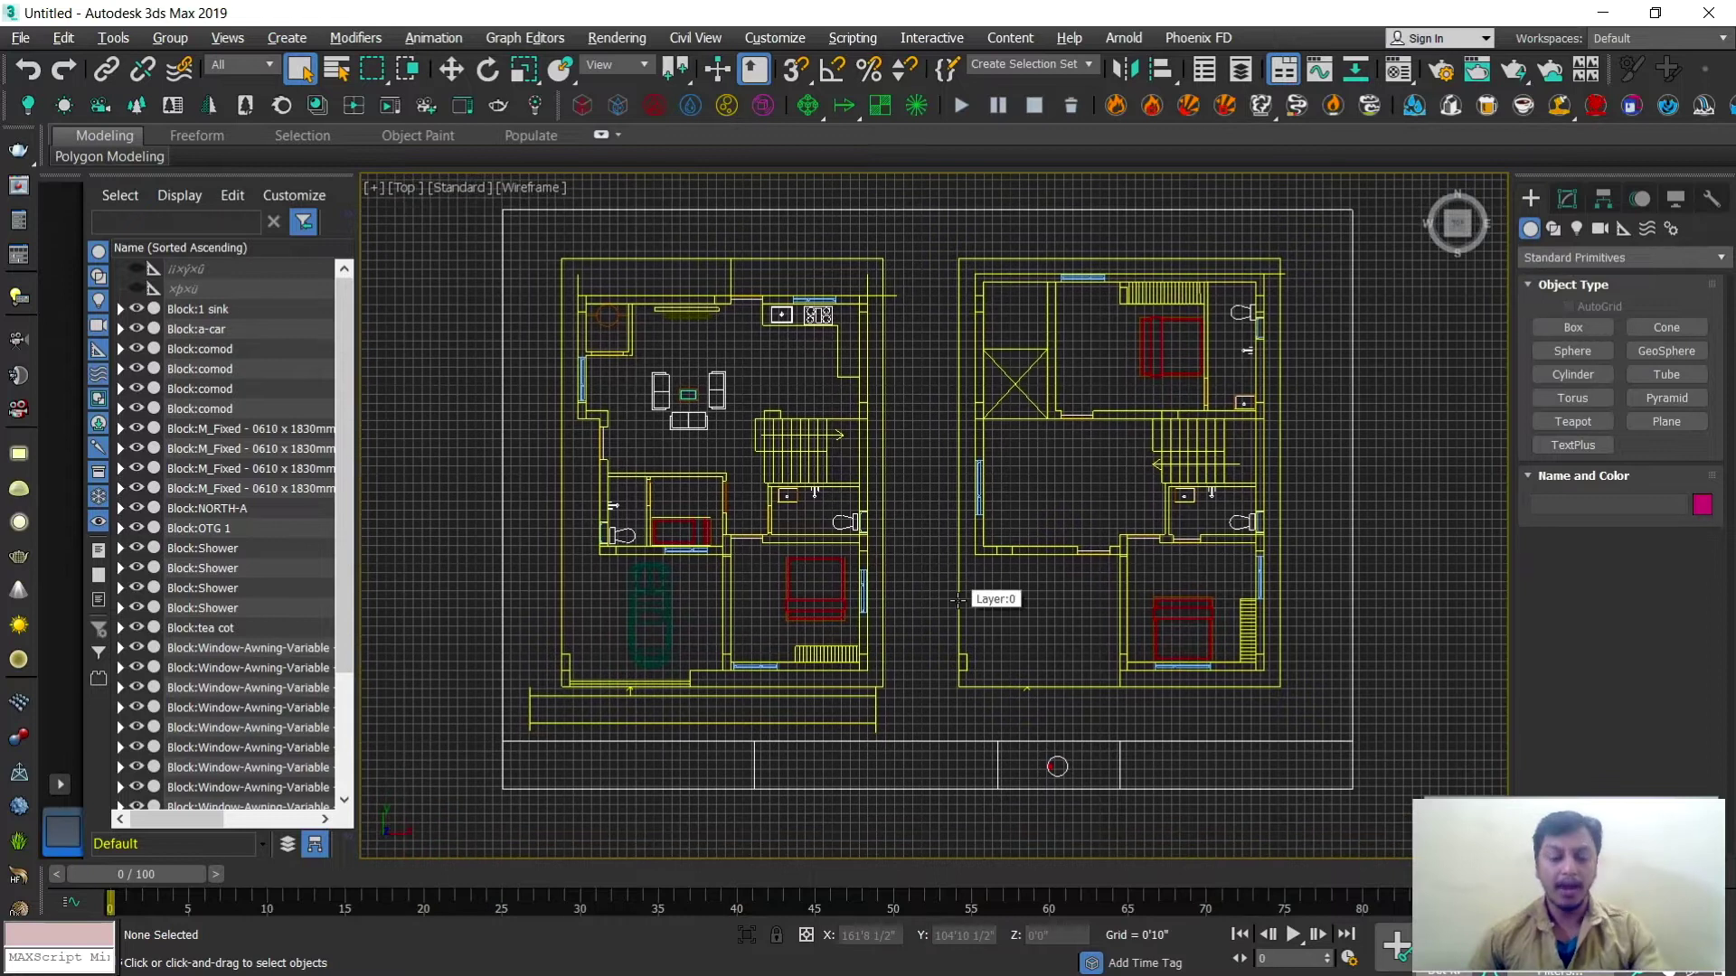
Step: Switch the maximized view from the Top viewport to the Perspective viewport
{"action": "key", "text": "alt+w"}
{"action": "left_click", "coordinate": [1100, 637]}
{"action": "key", "text": "alt+w"}
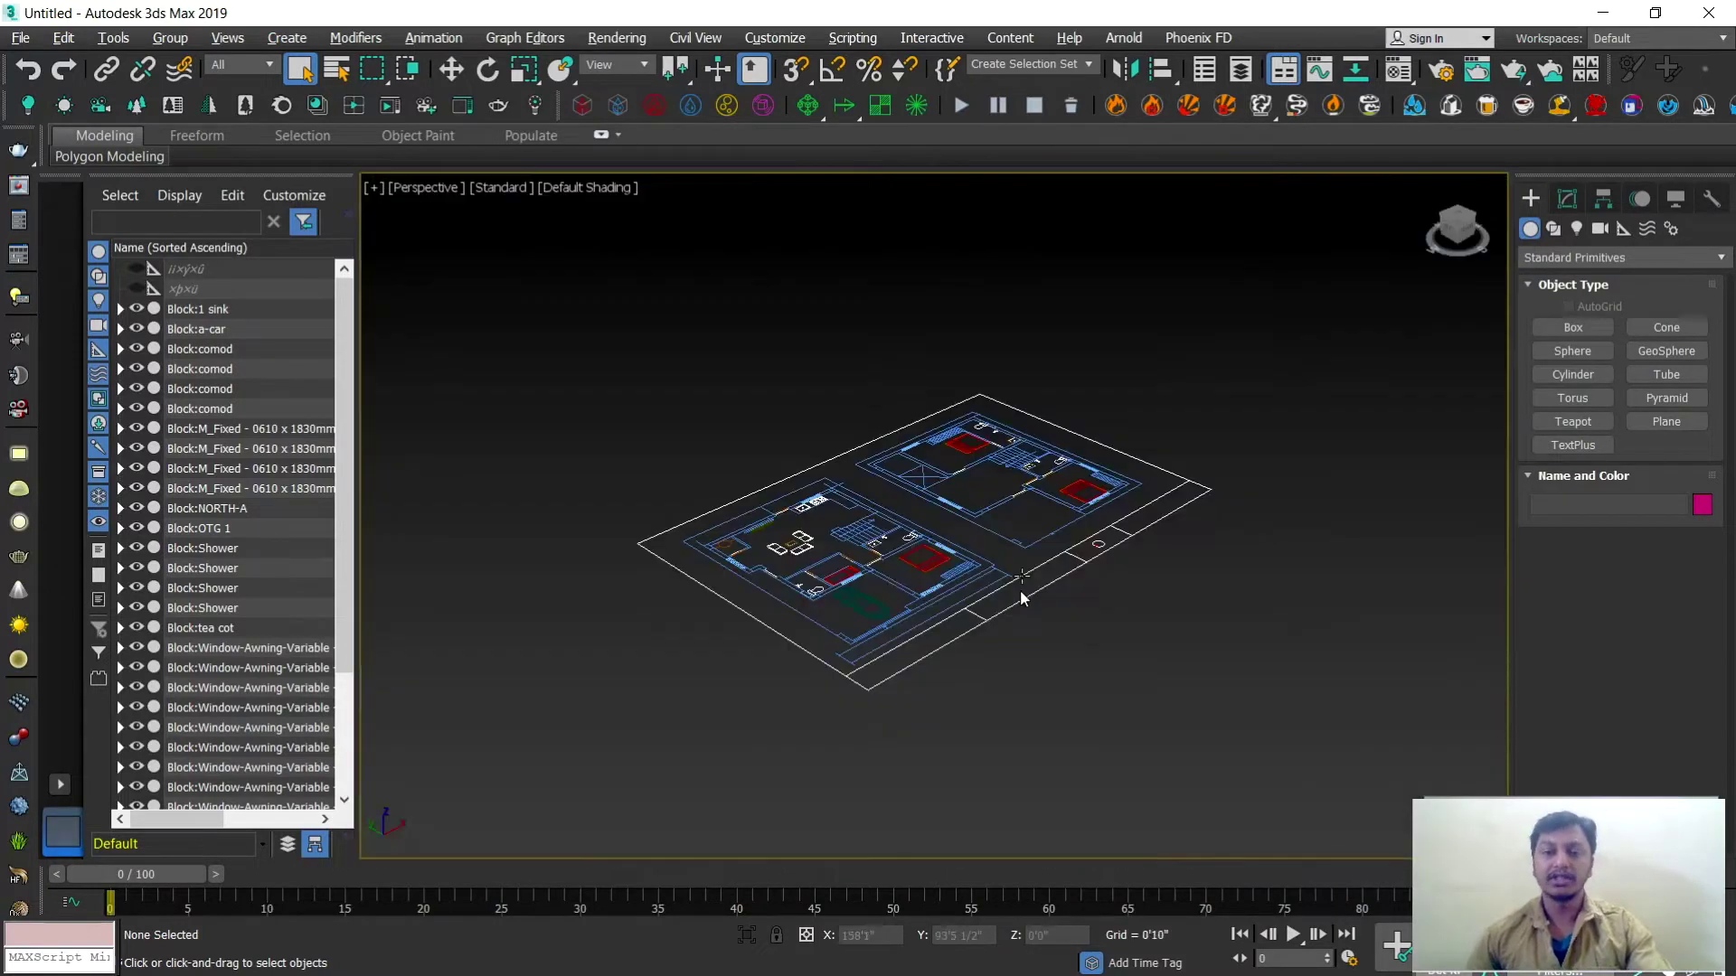
Step: Examine both imported floor plans in Perspective from different angles, as an overview and close up
{"action": "scroll", "coordinate": [1018, 605], "scroll_direction": "down", "scroll_amount": 3}
{"action": "mouse_move", "coordinate": [1093, 596]}
{"action": "middle_mouse_down", "text": "alt"}
{"action": "mouse_move", "coordinate": [1011, 633]}
{"action": "mouse_move", "coordinate": [1081, 638]}
{"action": "mouse_move", "coordinate": [1147, 601]}
{"action": "mouse_move", "coordinate": [1073, 608]}
{"action": "middle_mouse_up", "text": "alt"}
{"action": "scroll", "coordinate": [976, 601], "scroll_direction": "up", "scroll_amount": 3}
{"action": "scroll", "coordinate": [980, 605], "scroll_direction": "down", "scroll_amount": 2}
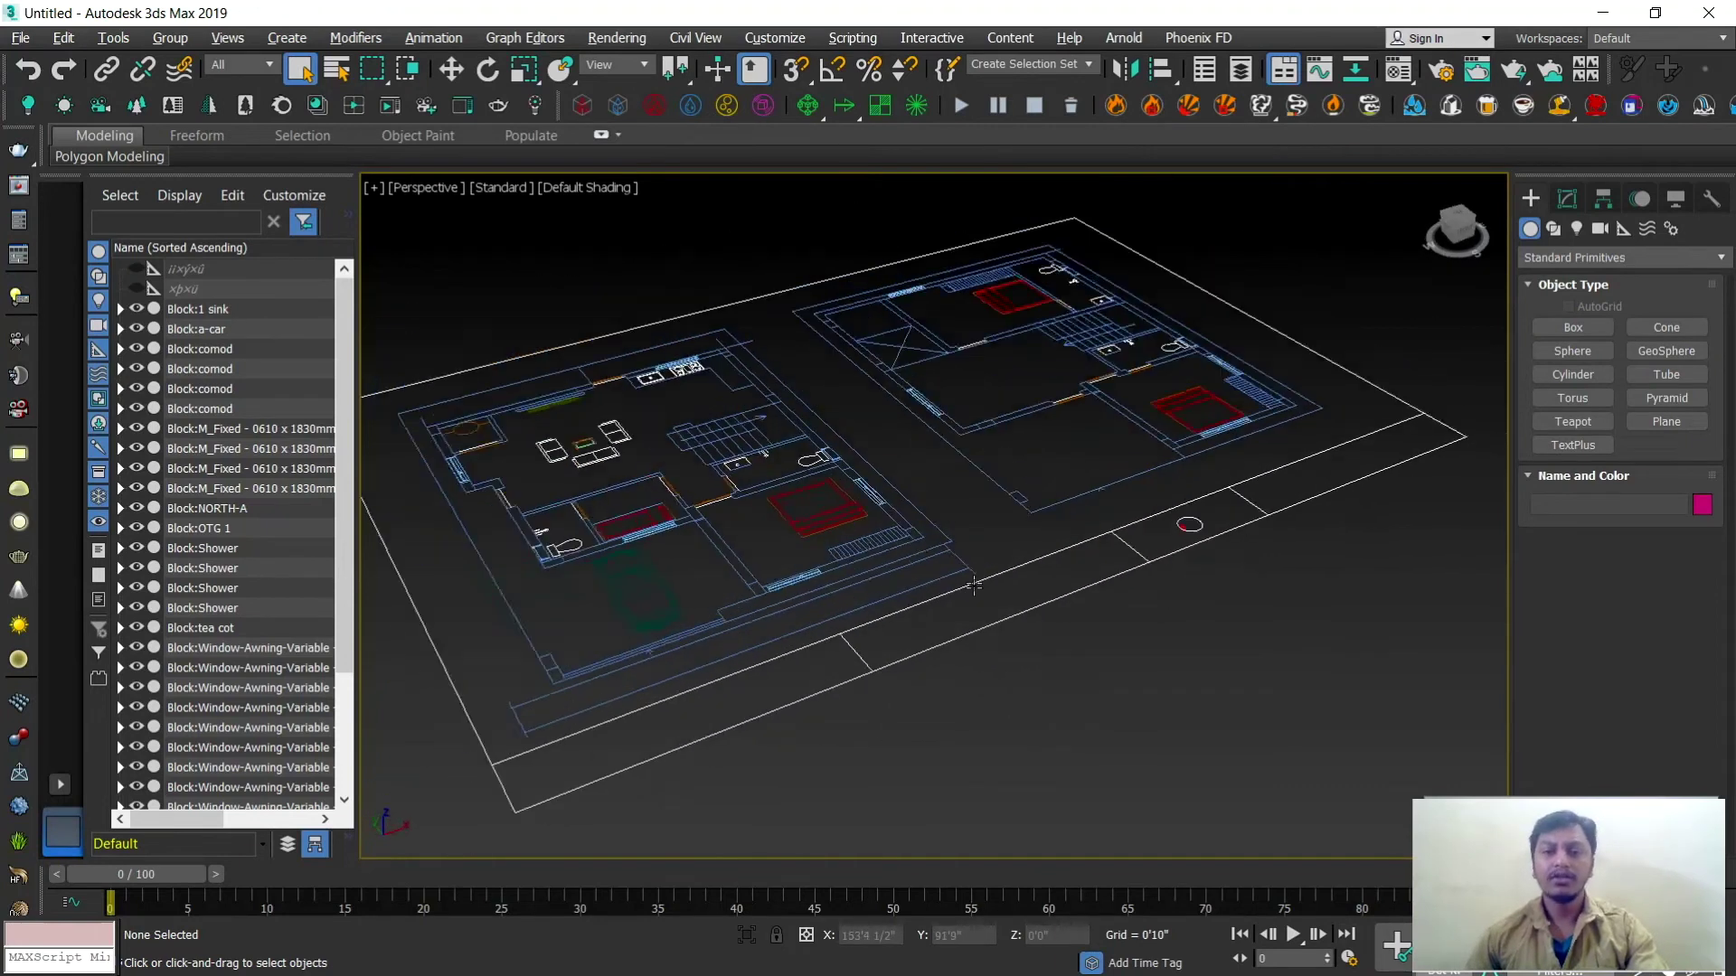
{"action": "scroll", "coordinate": [955, 602], "scroll_direction": "up", "scroll_amount": 2}
{"action": "middle_click_drag", "start_coordinate": [955, 602], "coordinate": [955, 611], "text": "alt"}
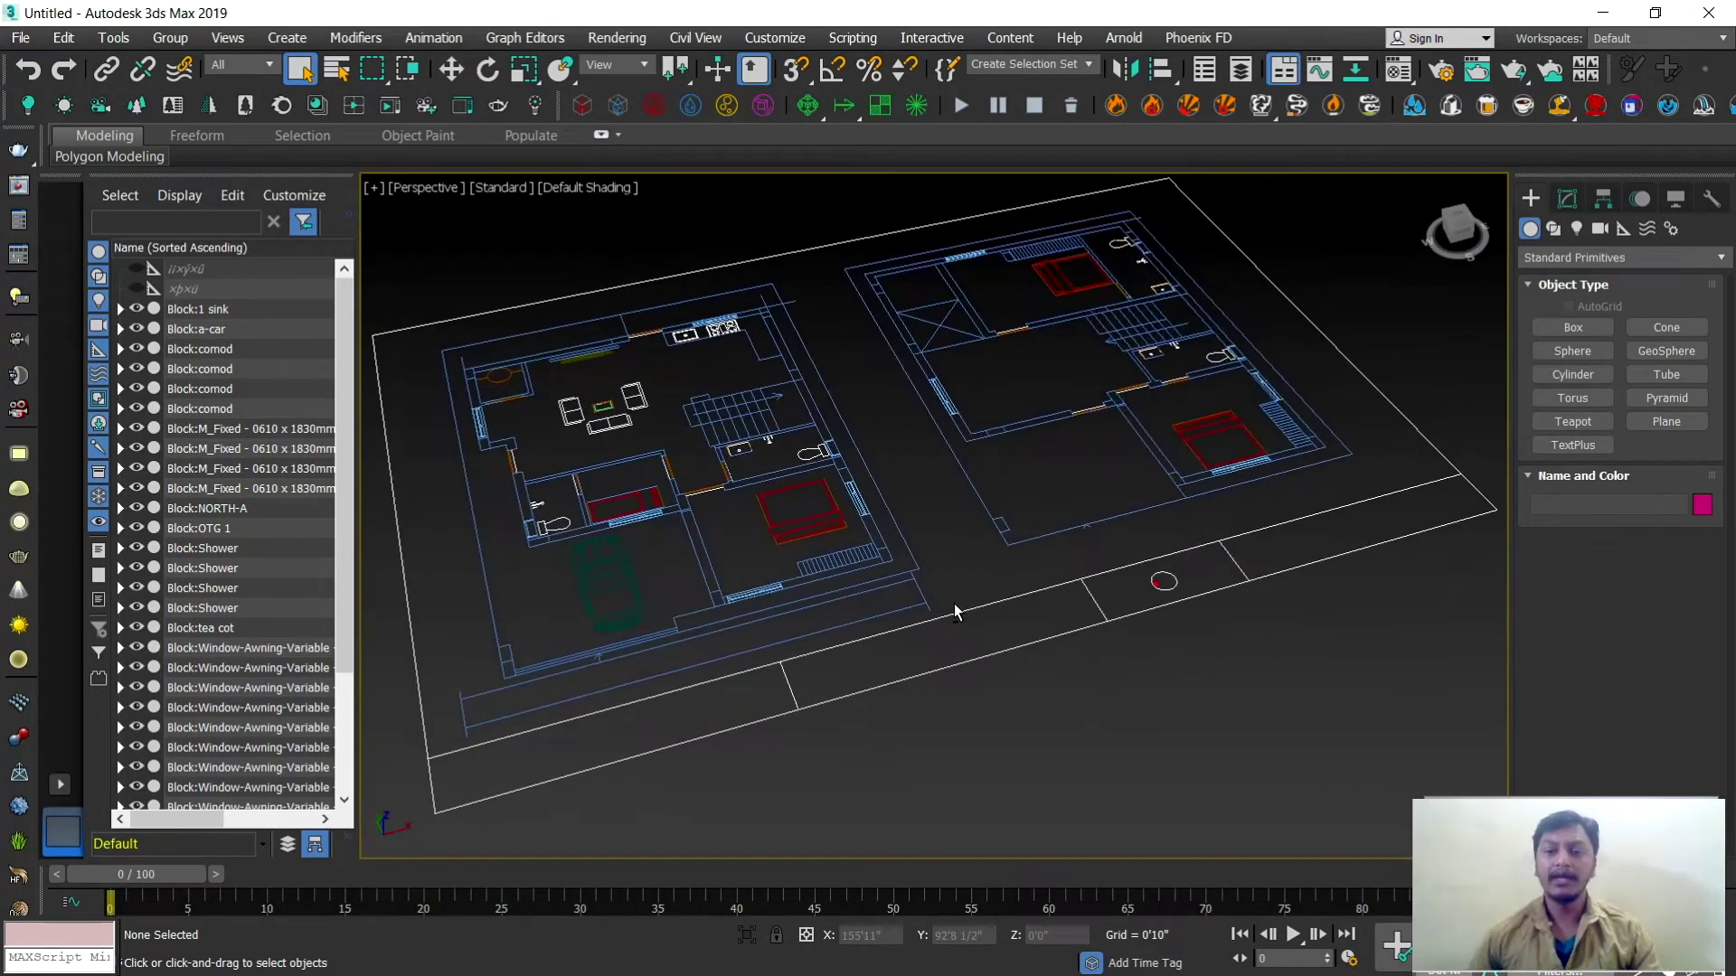
{"action": "scroll", "coordinate": [931, 577], "scroll_direction": "down", "scroll_amount": 5}
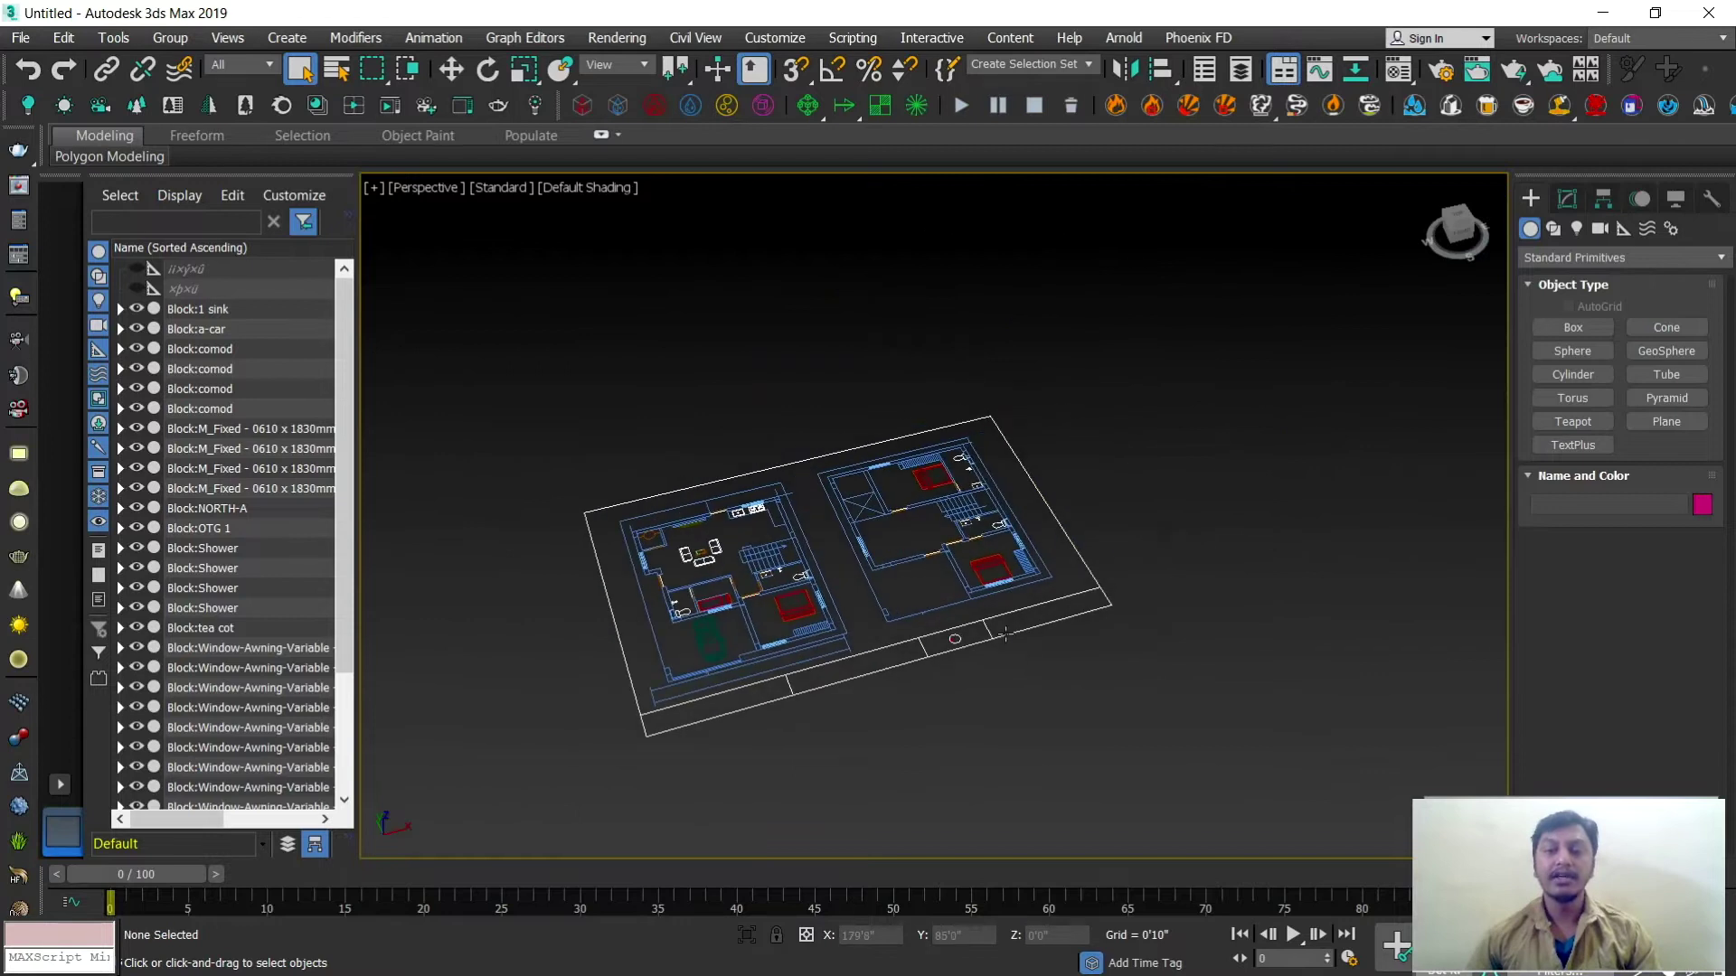
{"action": "middle_click_drag", "start_coordinate": [1085, 689], "coordinate": [1011, 685]}
{"action": "middle_click_drag", "start_coordinate": [914, 604], "coordinate": [851, 611]}
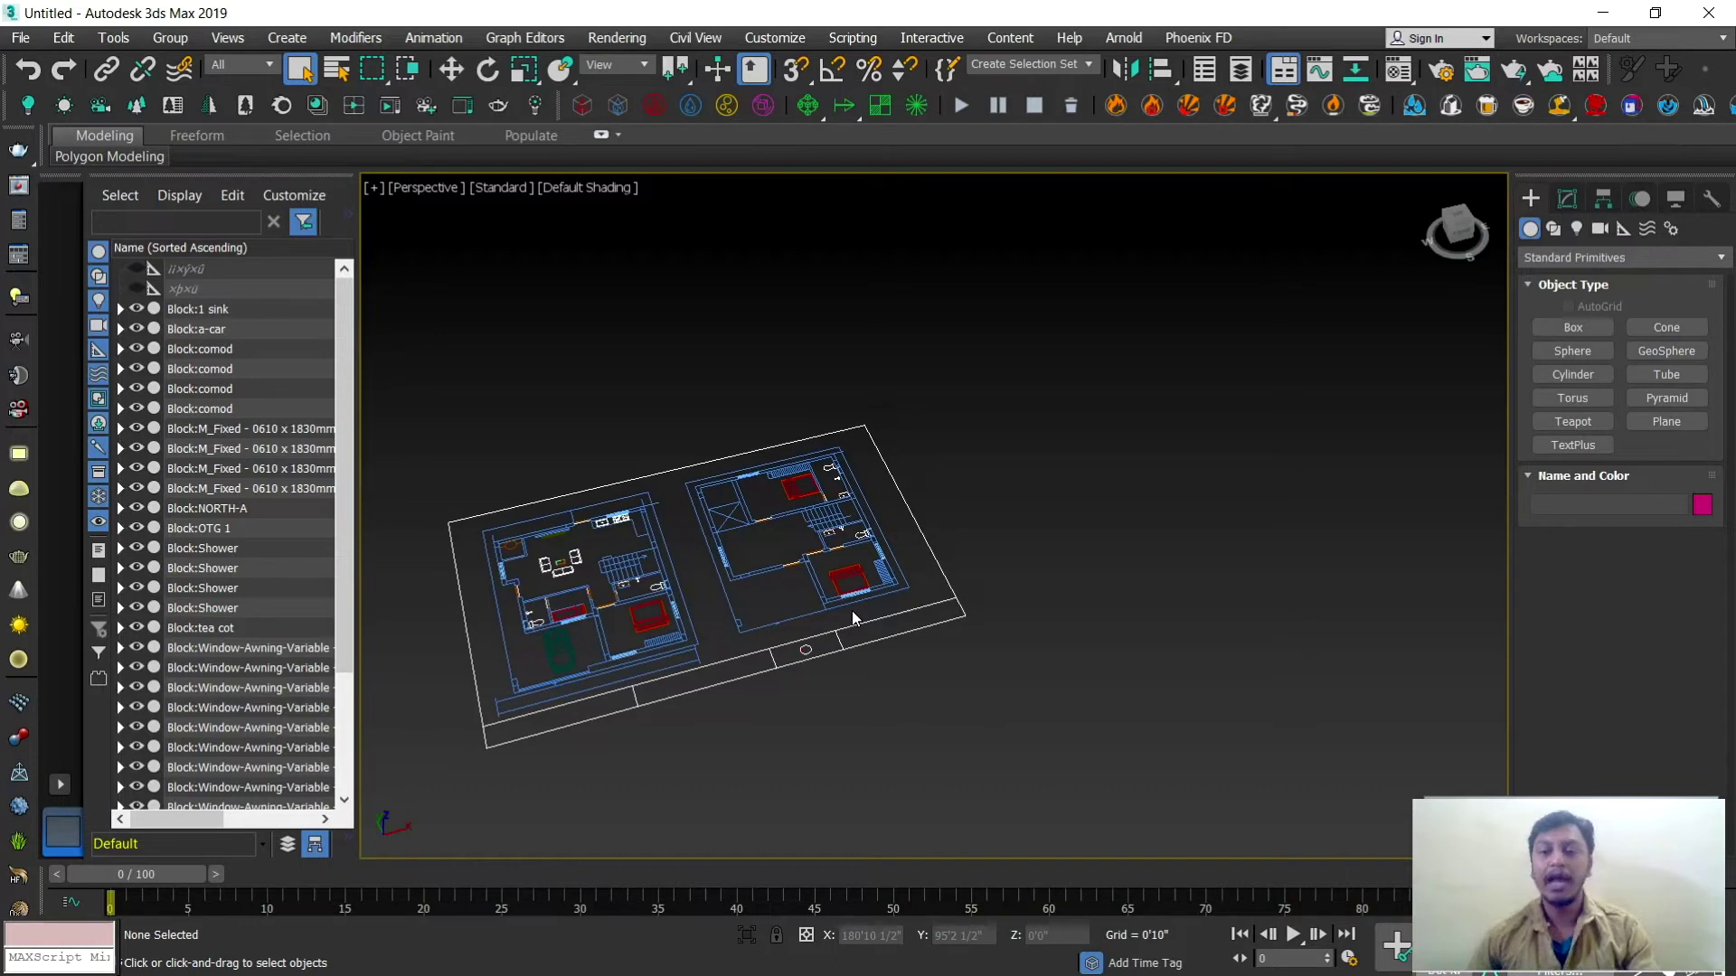
{"action": "middle_click_drag", "start_coordinate": [1076, 622], "coordinate": [1040, 621]}
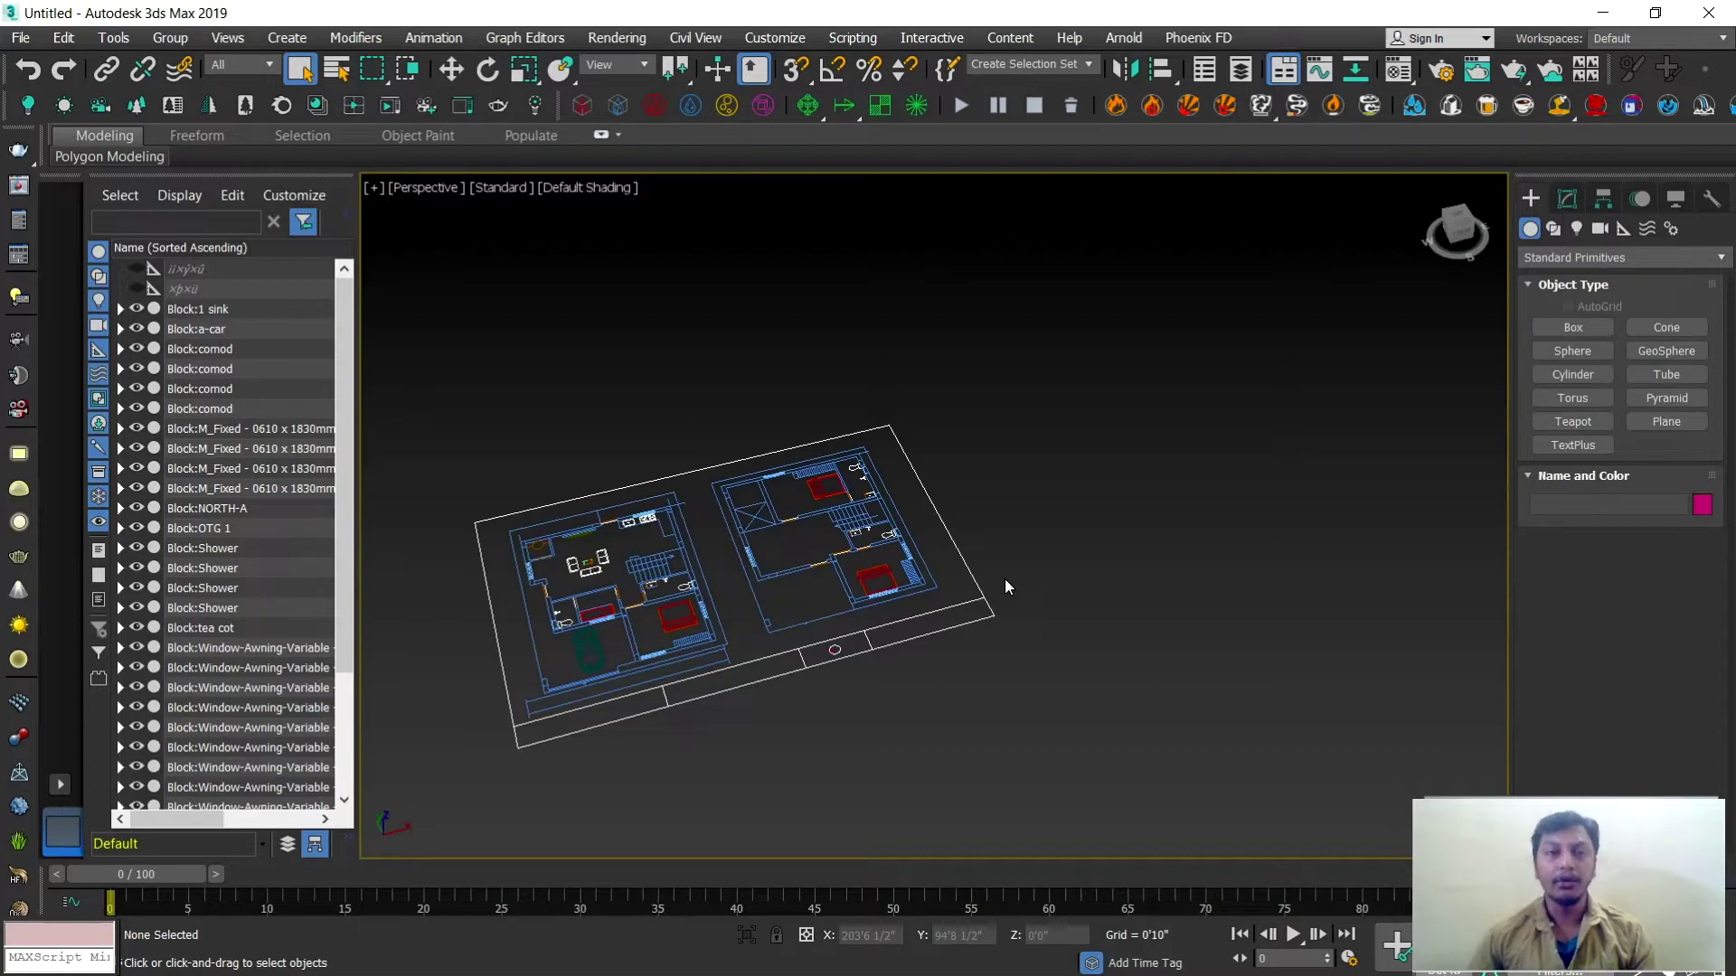
{"action": "mouse_move", "coordinate": [1006, 578]}
{"action": "middle_mouse_down"}
{"action": "mouse_move", "coordinate": [1159, 561]}
{"action": "mouse_move", "coordinate": [1003, 605]}
{"action": "mouse_move", "coordinate": [1011, 579]}
{"action": "mouse_move", "coordinate": [993, 573]}
{"action": "mouse_move", "coordinate": [1059, 553]}
{"action": "middle_mouse_up"}
{"action": "scroll", "coordinate": [984, 581], "scroll_direction": "up", "scroll_amount": 3}
{"action": "scroll", "coordinate": [905, 588], "scroll_direction": "up", "scroll_amount": 4}
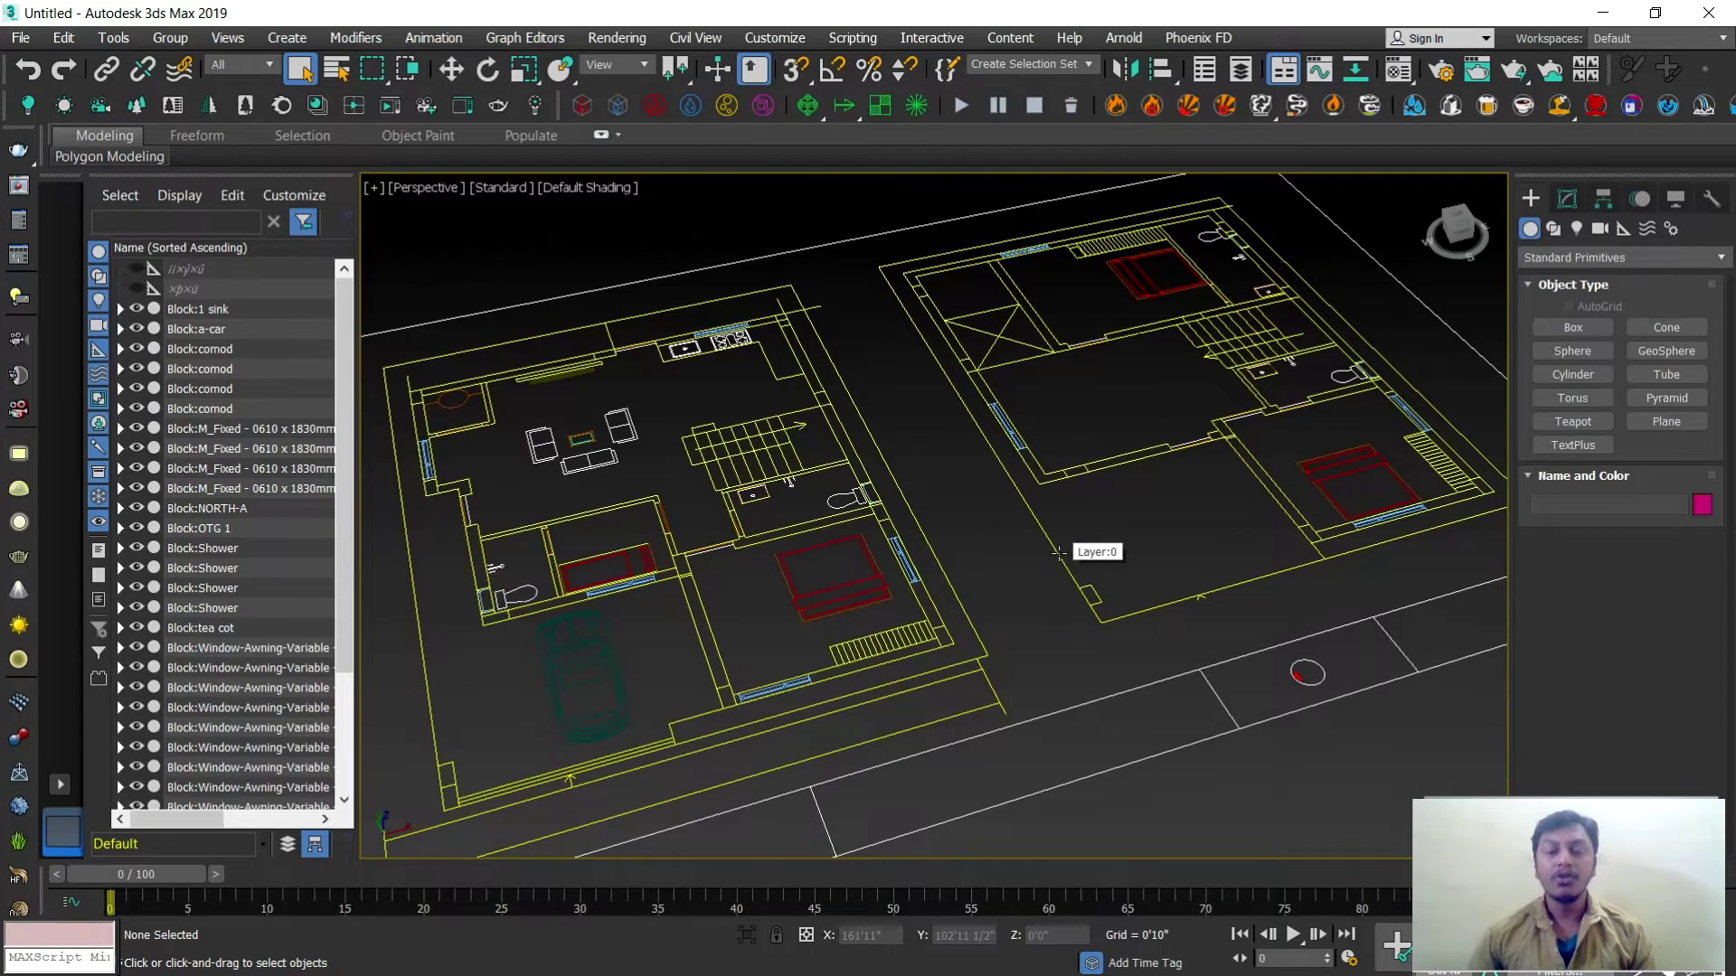
{"action": "scroll", "coordinate": [1060, 552], "scroll_direction": "up", "scroll_amount": 5}
{"action": "mouse_move", "coordinate": [1033, 599]}
{"action": "middle_mouse_down"}
{"action": "mouse_move", "coordinate": [1041, 583]}
{"action": "mouse_move", "coordinate": [1021, 581]}
{"action": "middle_mouse_up"}
{"action": "scroll", "coordinate": [1042, 582], "scroll_direction": "down", "scroll_amount": 5}
{"action": "scroll", "coordinate": [1021, 581], "scroll_direction": "up", "scroll_amount": 5}
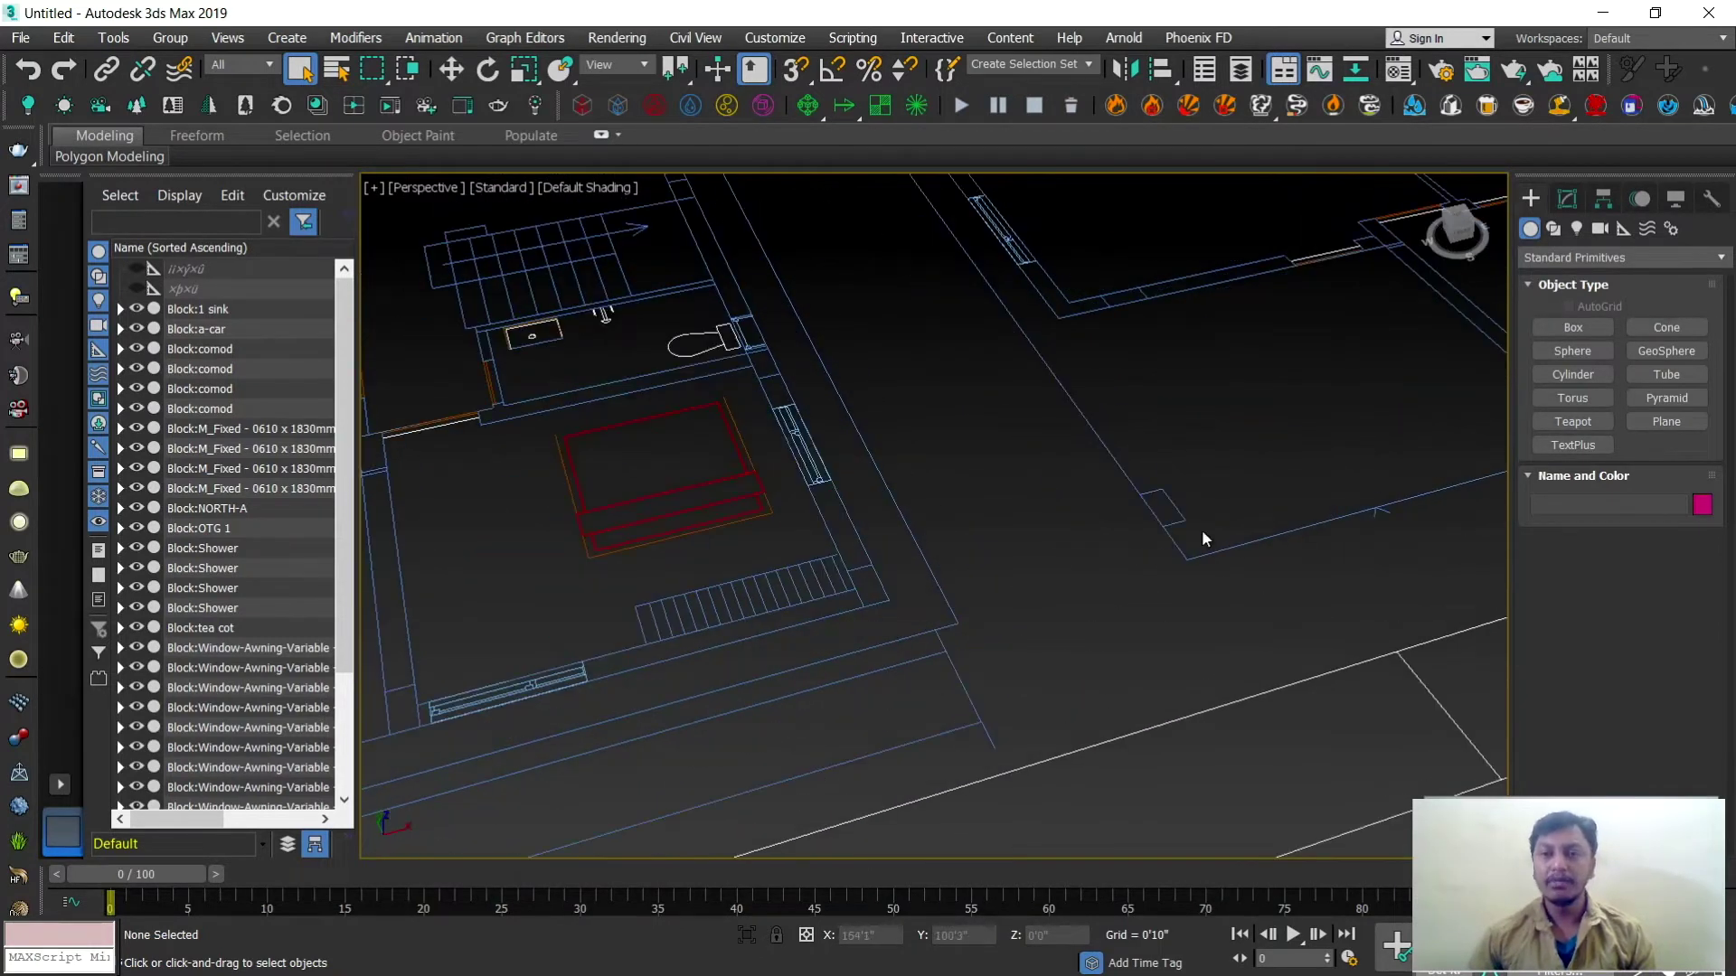
Step: Open the units setup and examine the unit choices available under the Metric display scale
{"action": "left_click", "coordinate": [781, 43]}
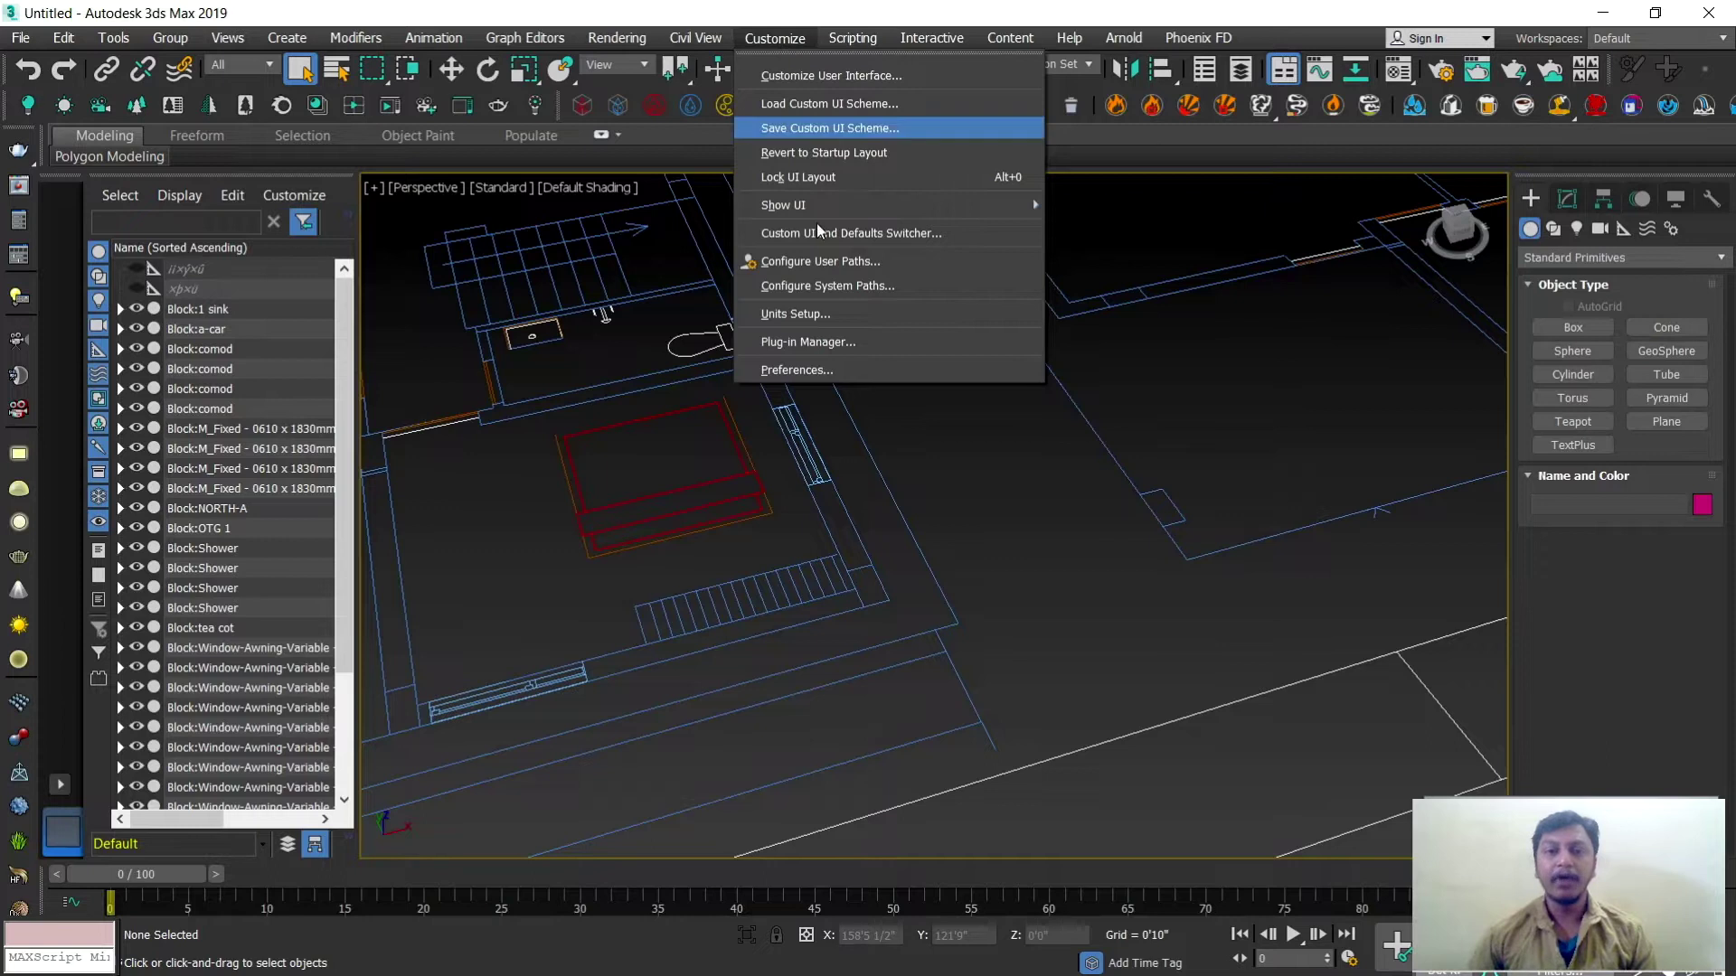
{"action": "left_click", "coordinate": [860, 313]}
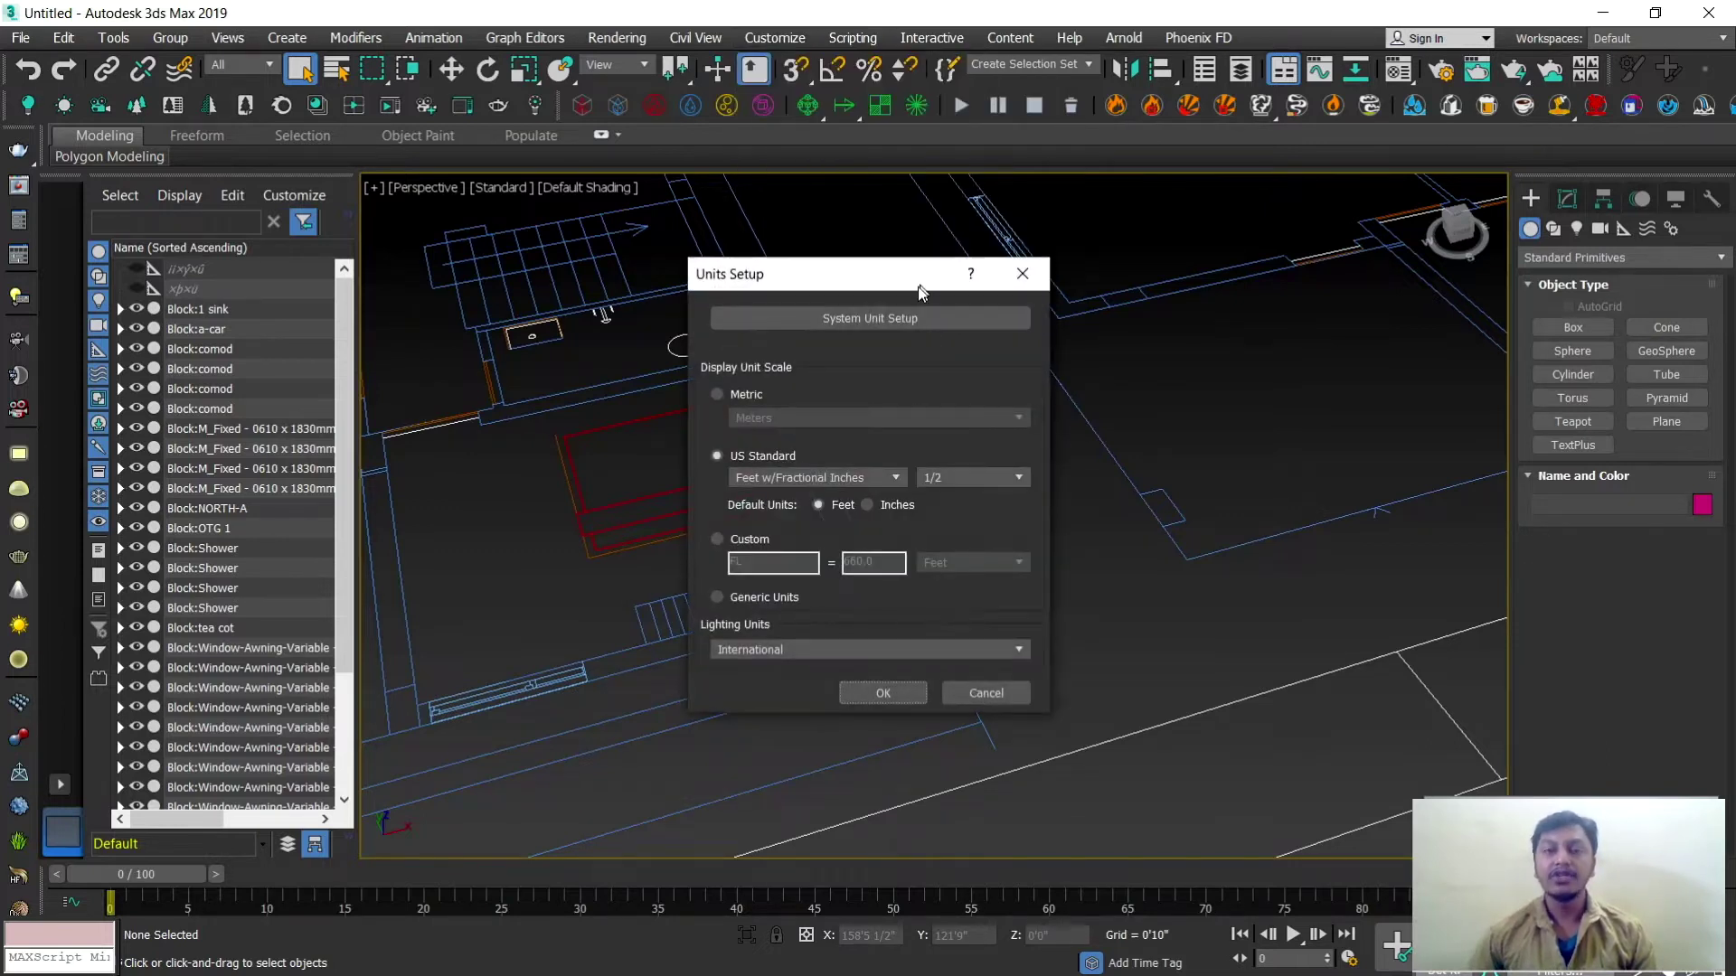
{"action": "left_click_drag", "start_coordinate": [877, 279], "coordinate": [927, 230]}
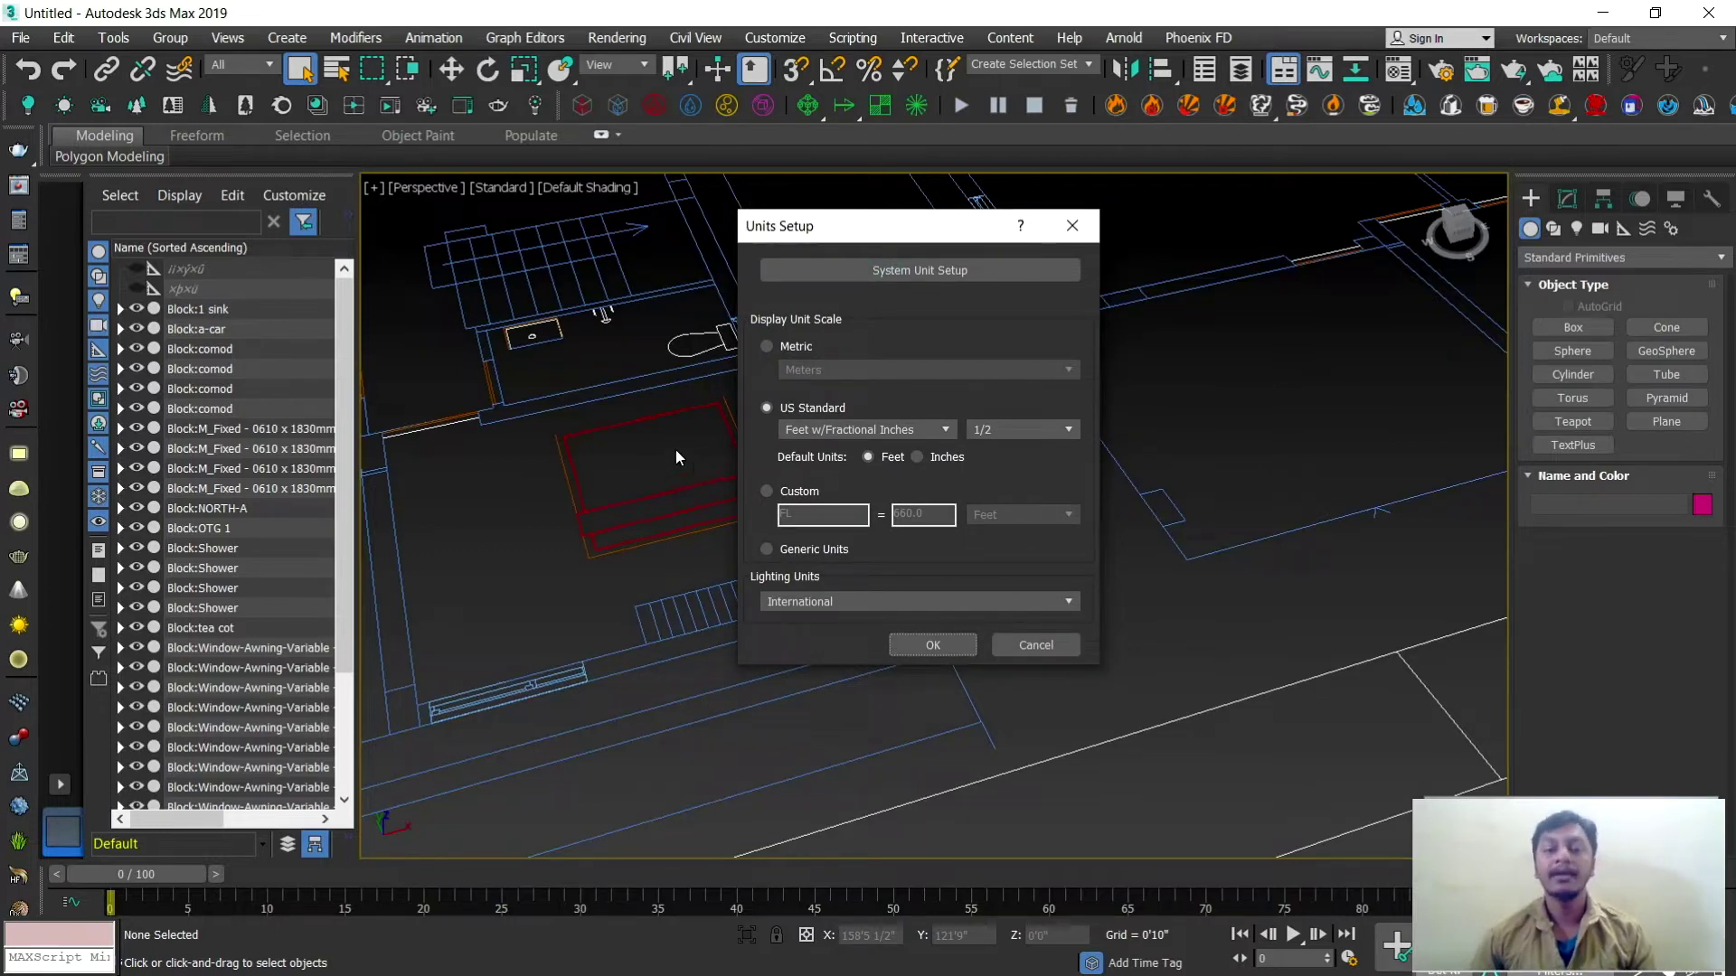
{"action": "left_click_drag", "start_coordinate": [852, 232], "coordinate": [871, 236]}
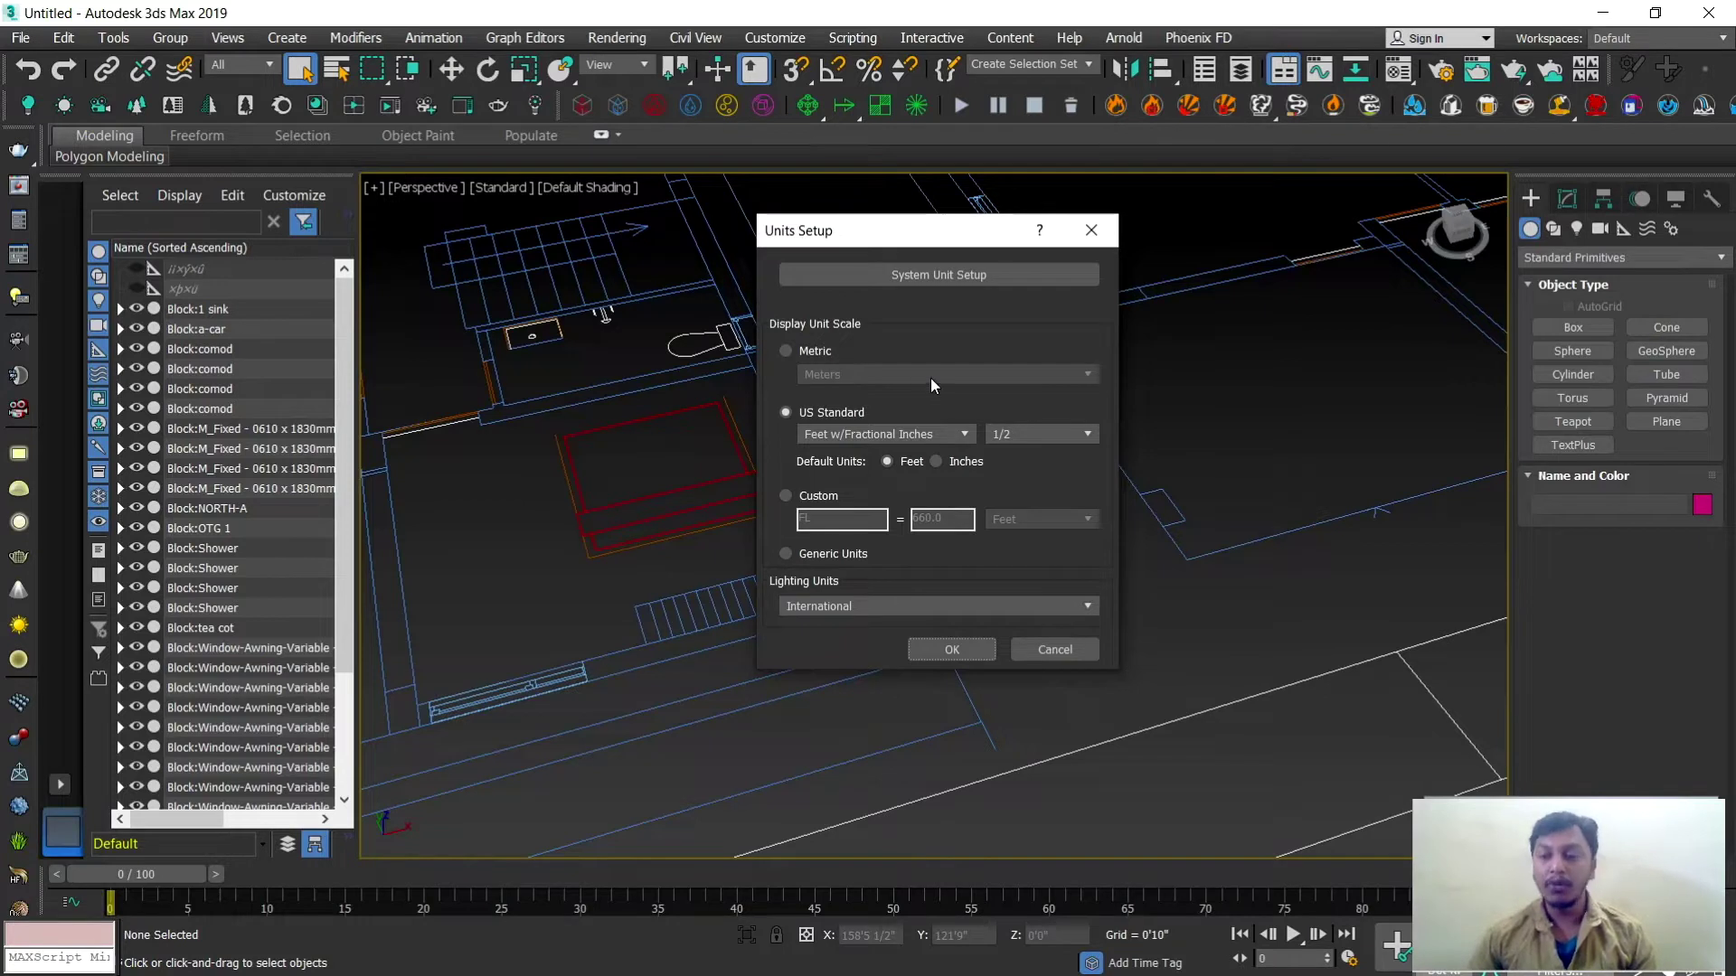
{"action": "left_click", "coordinate": [784, 350]}
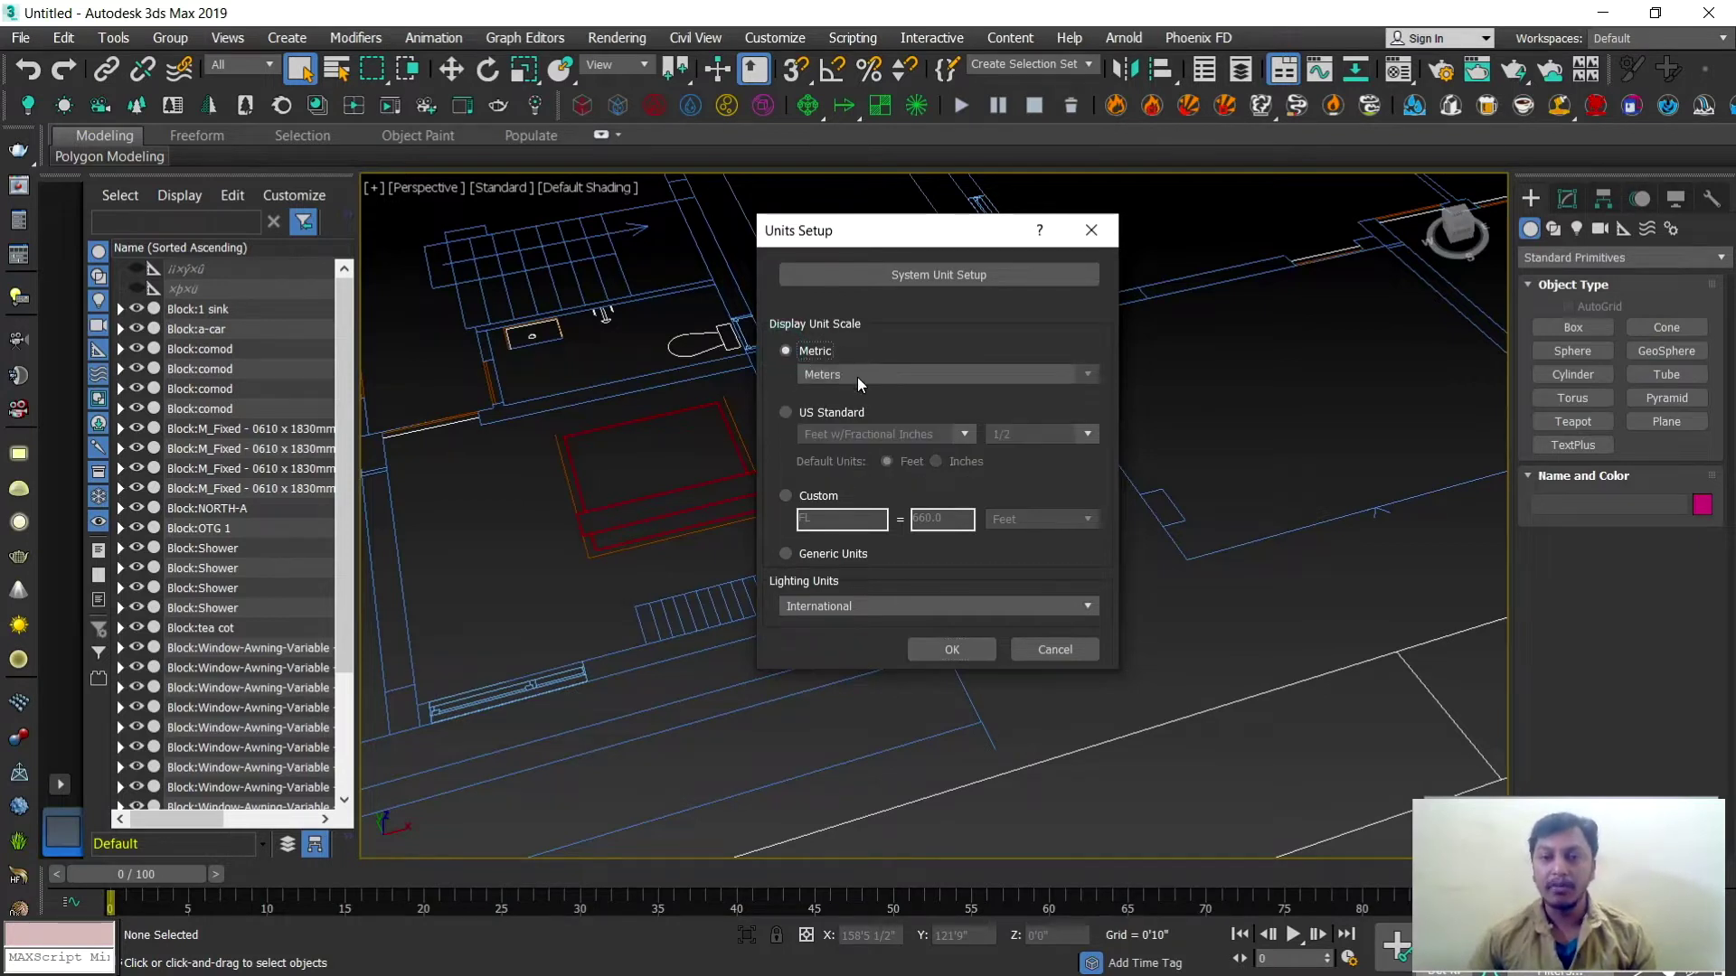
{"action": "left_click", "coordinate": [888, 374]}
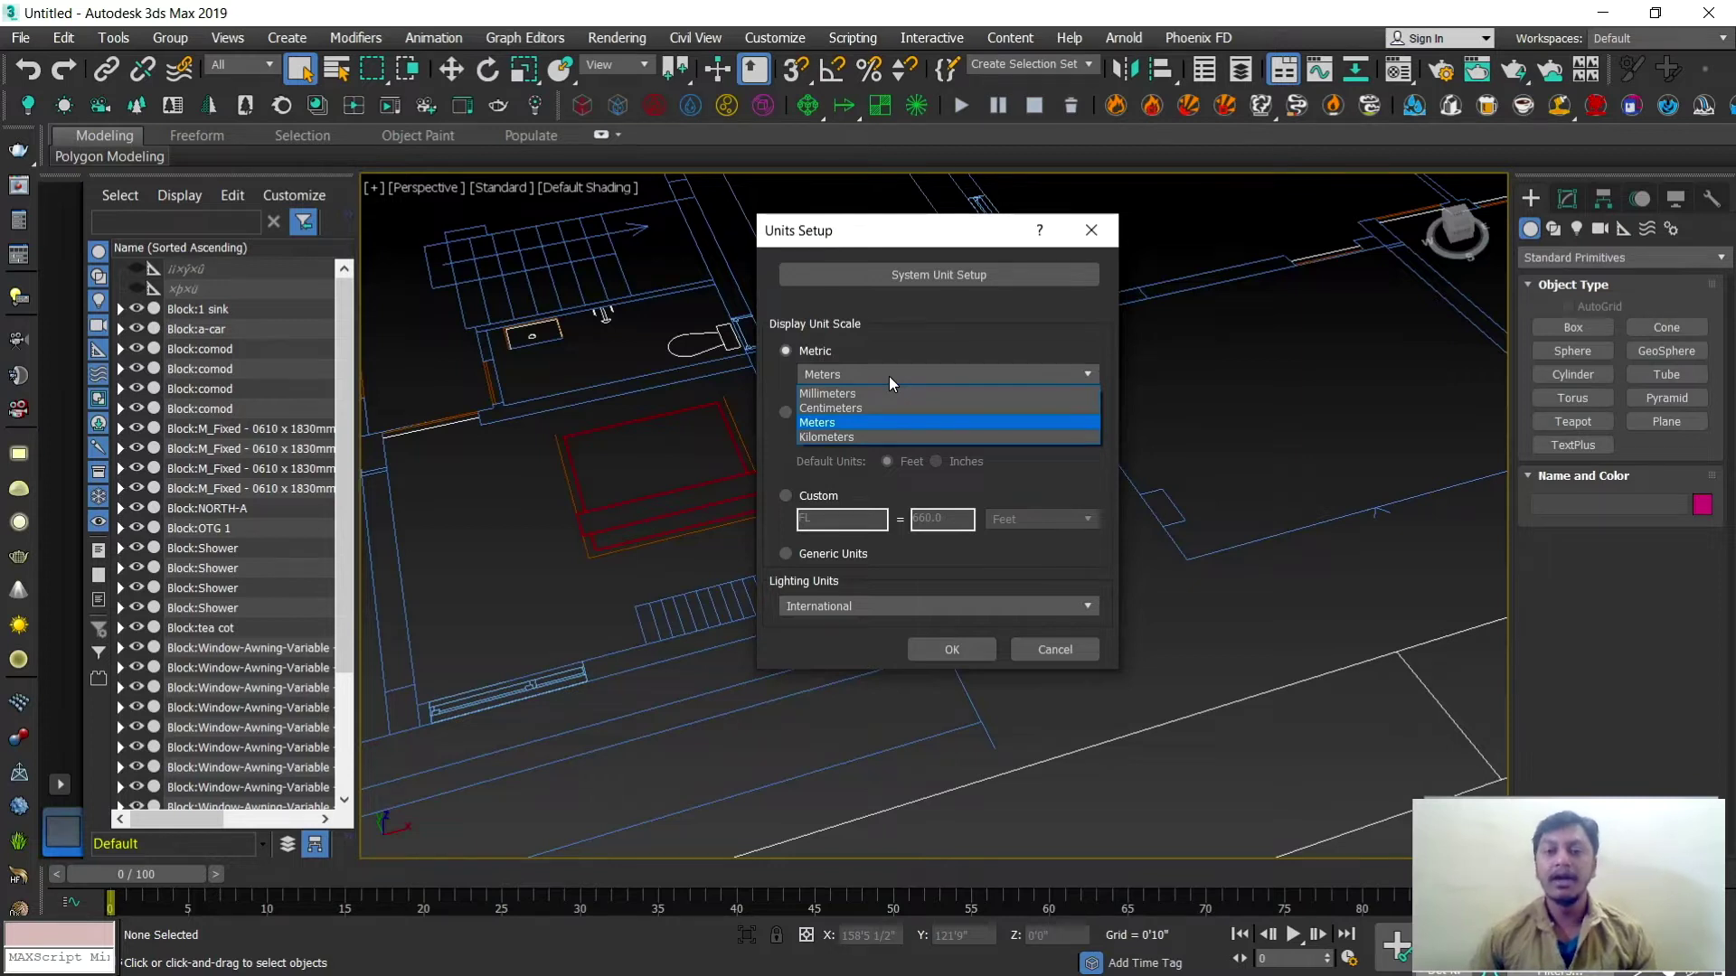
{"action": "left_click", "coordinate": [888, 376]}
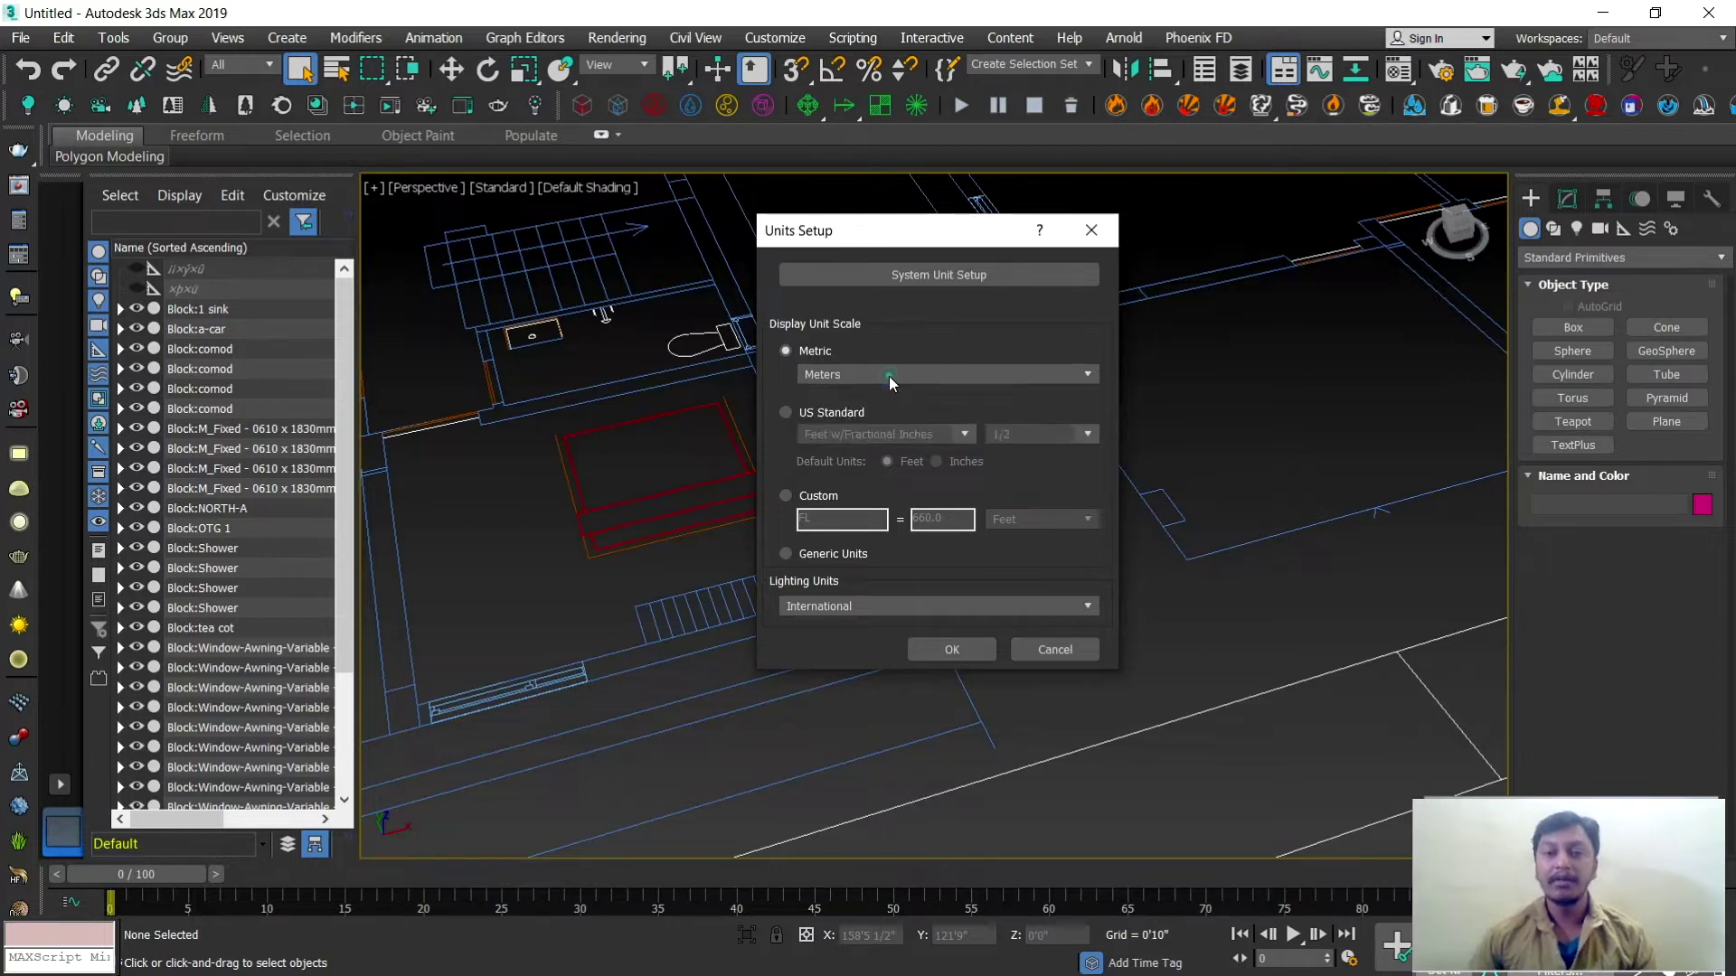
Step: Set the display units to US Standard, Feet w/Fractional Inches with 1/2 precision and feet as default, and accept the setup
{"action": "left_click", "coordinate": [786, 413]}
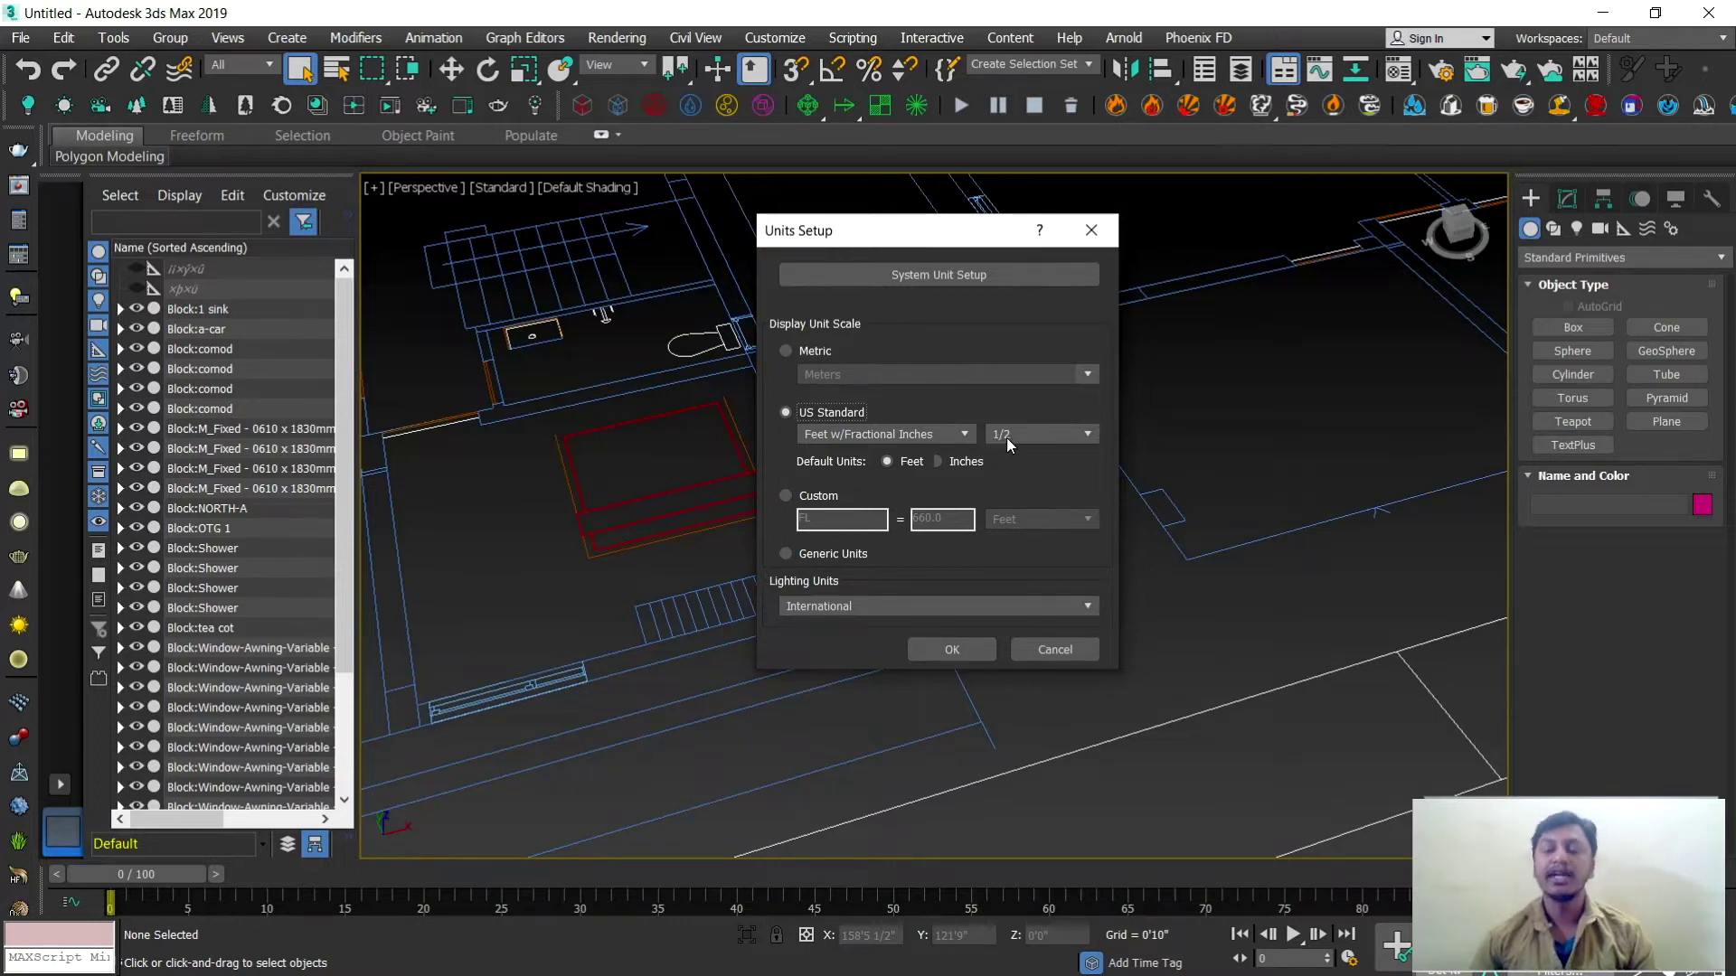
{"action": "left_click", "coordinate": [1029, 439]}
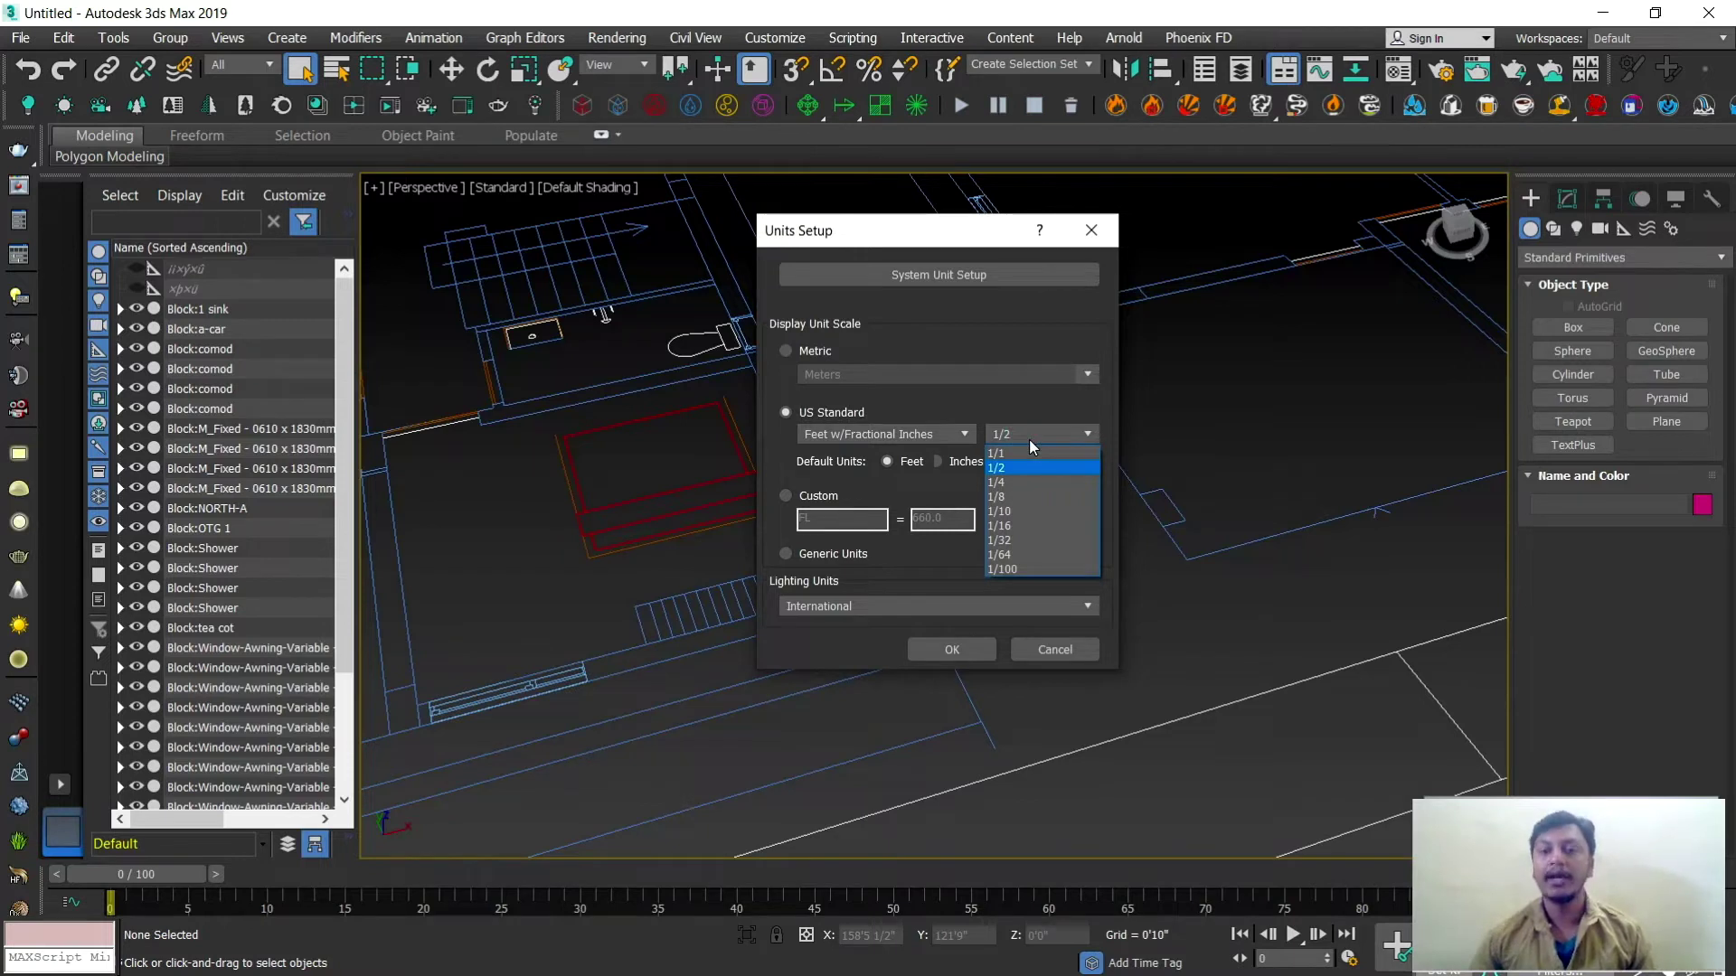
{"action": "left_click", "coordinate": [1029, 439]}
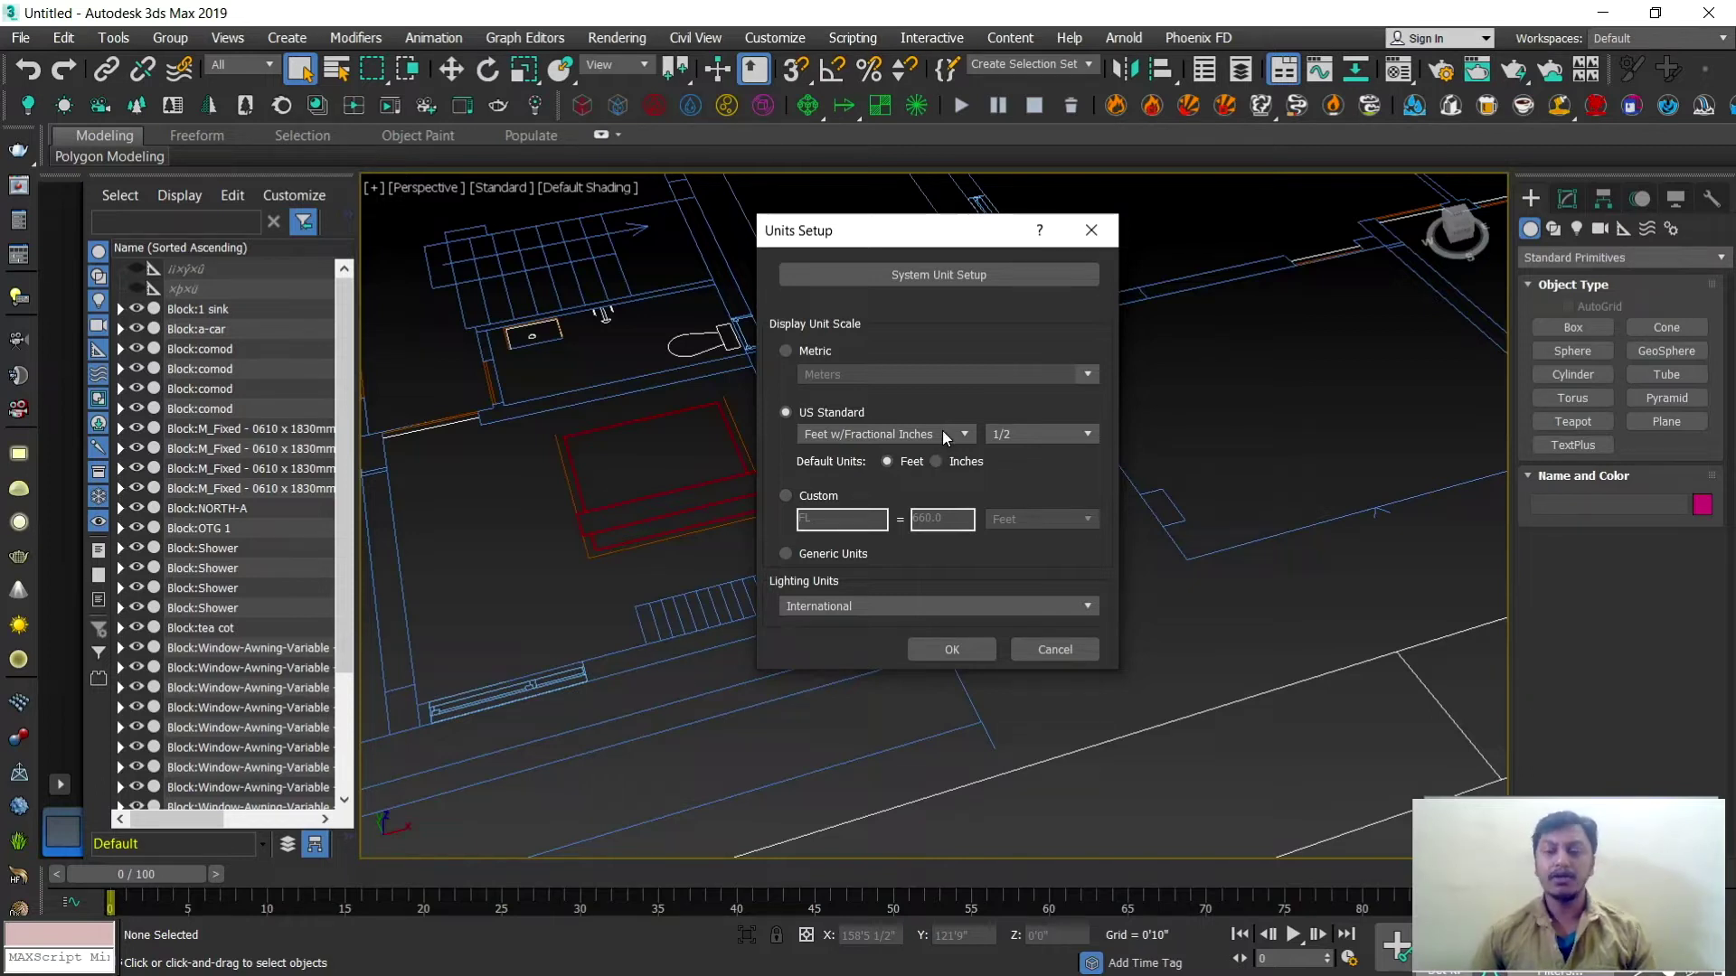
{"action": "left_click", "coordinate": [786, 352]}
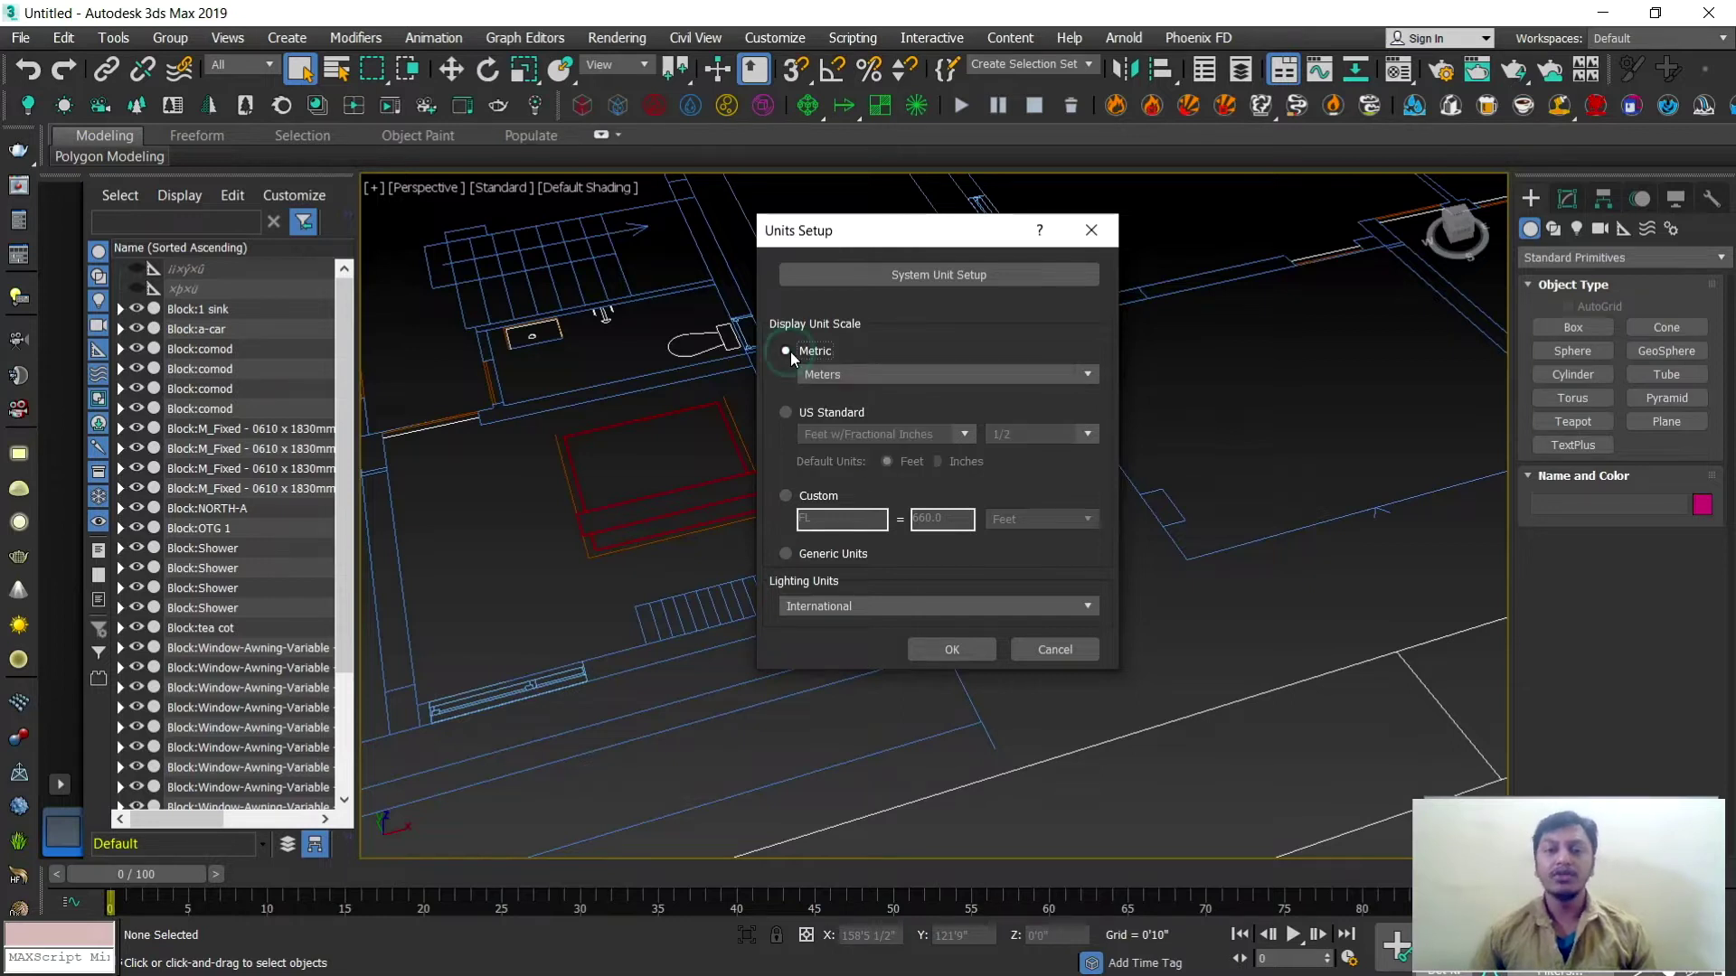
{"action": "left_click", "coordinate": [783, 413]}
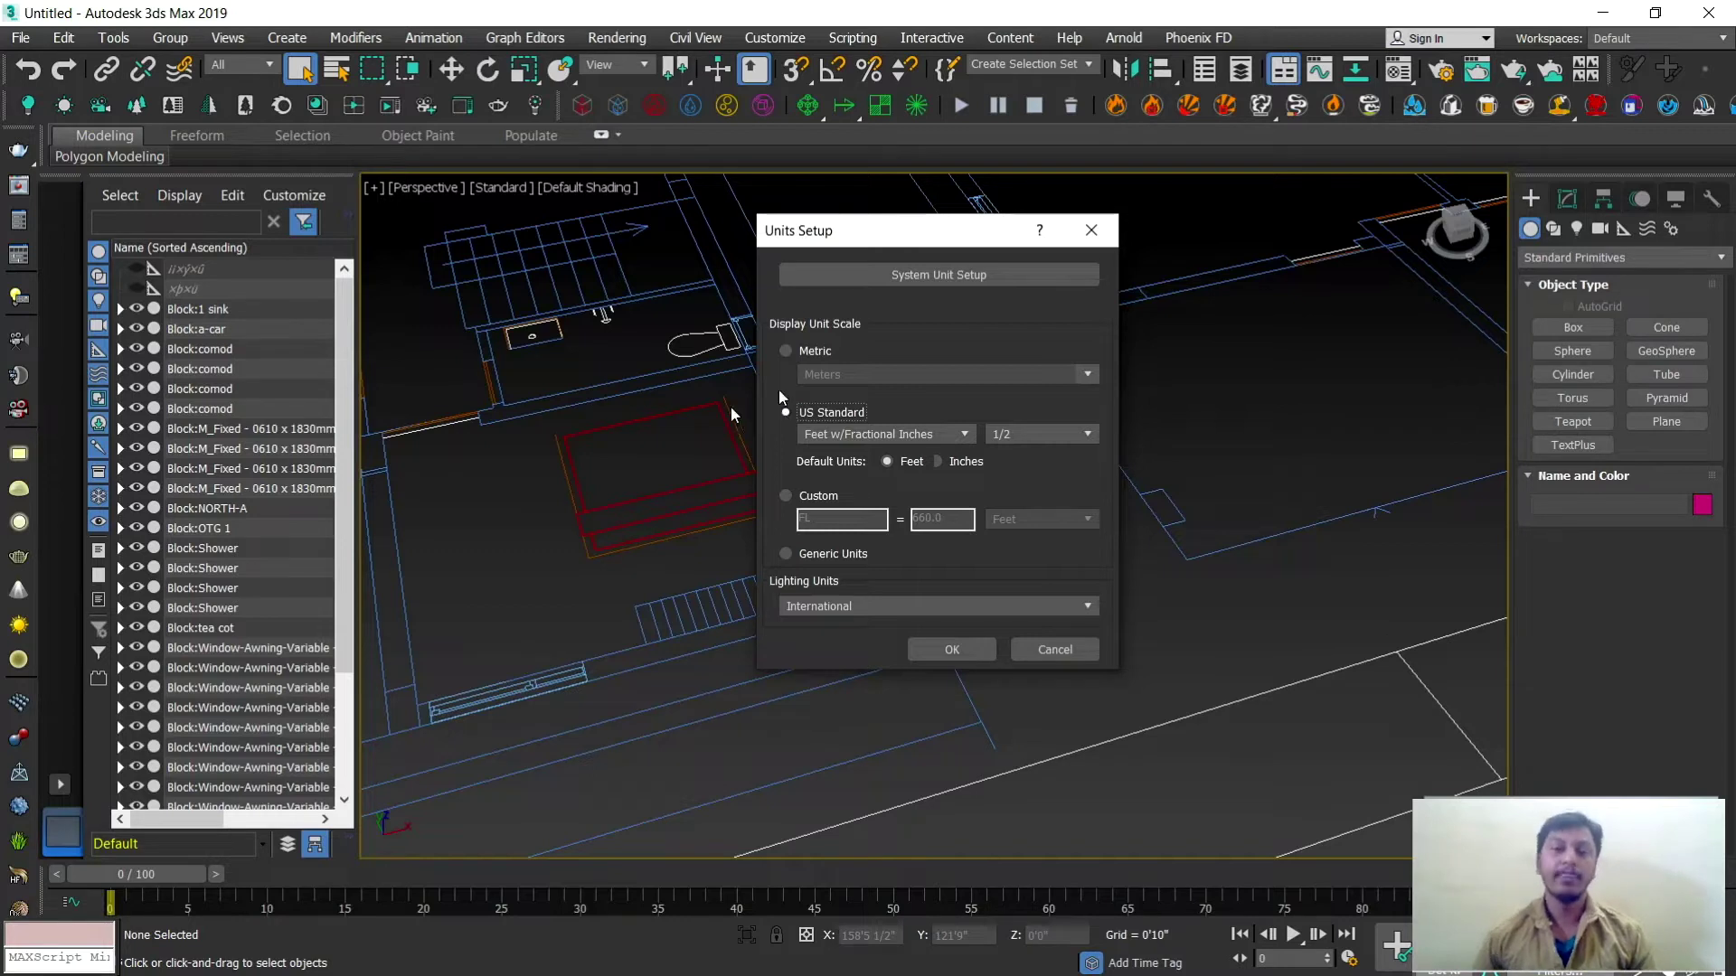
{"action": "left_click", "coordinate": [953, 642]}
Step: Create a box beside the floor plans in Perspective, about 1'1" long, 5'5 1/2" wide and 5'8" high
{"action": "left_click", "coordinate": [1574, 327]}
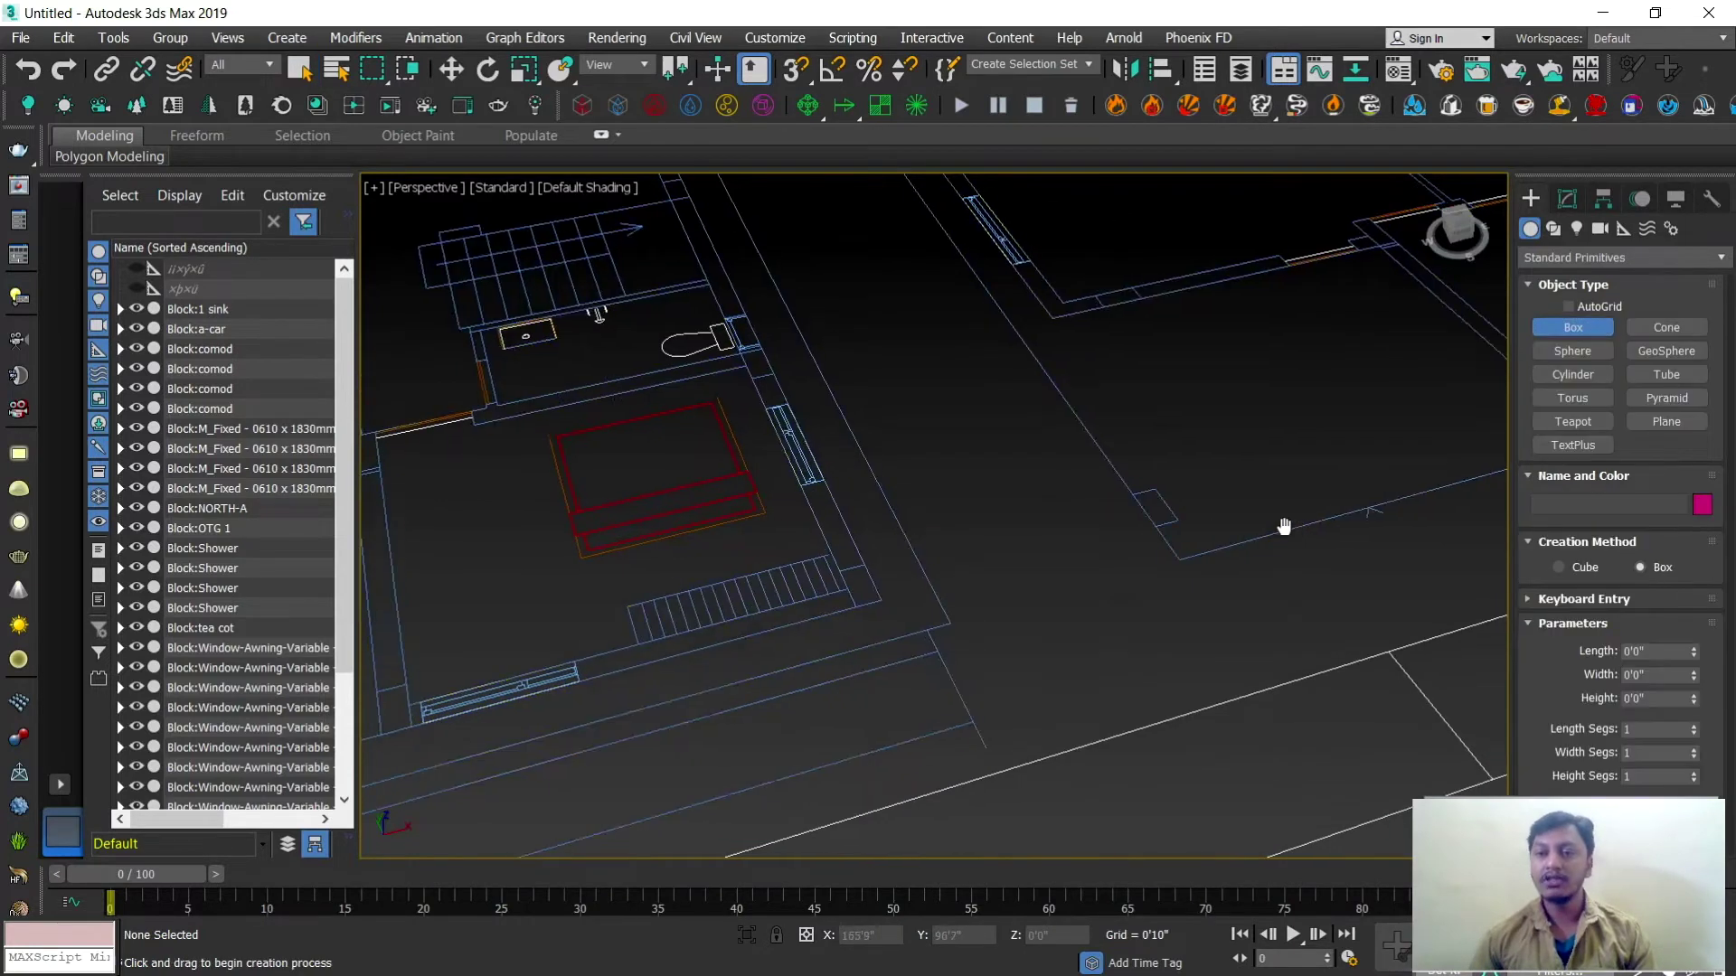
{"action": "middle_click_drag", "start_coordinate": [1284, 526], "coordinate": [1026, 434]}
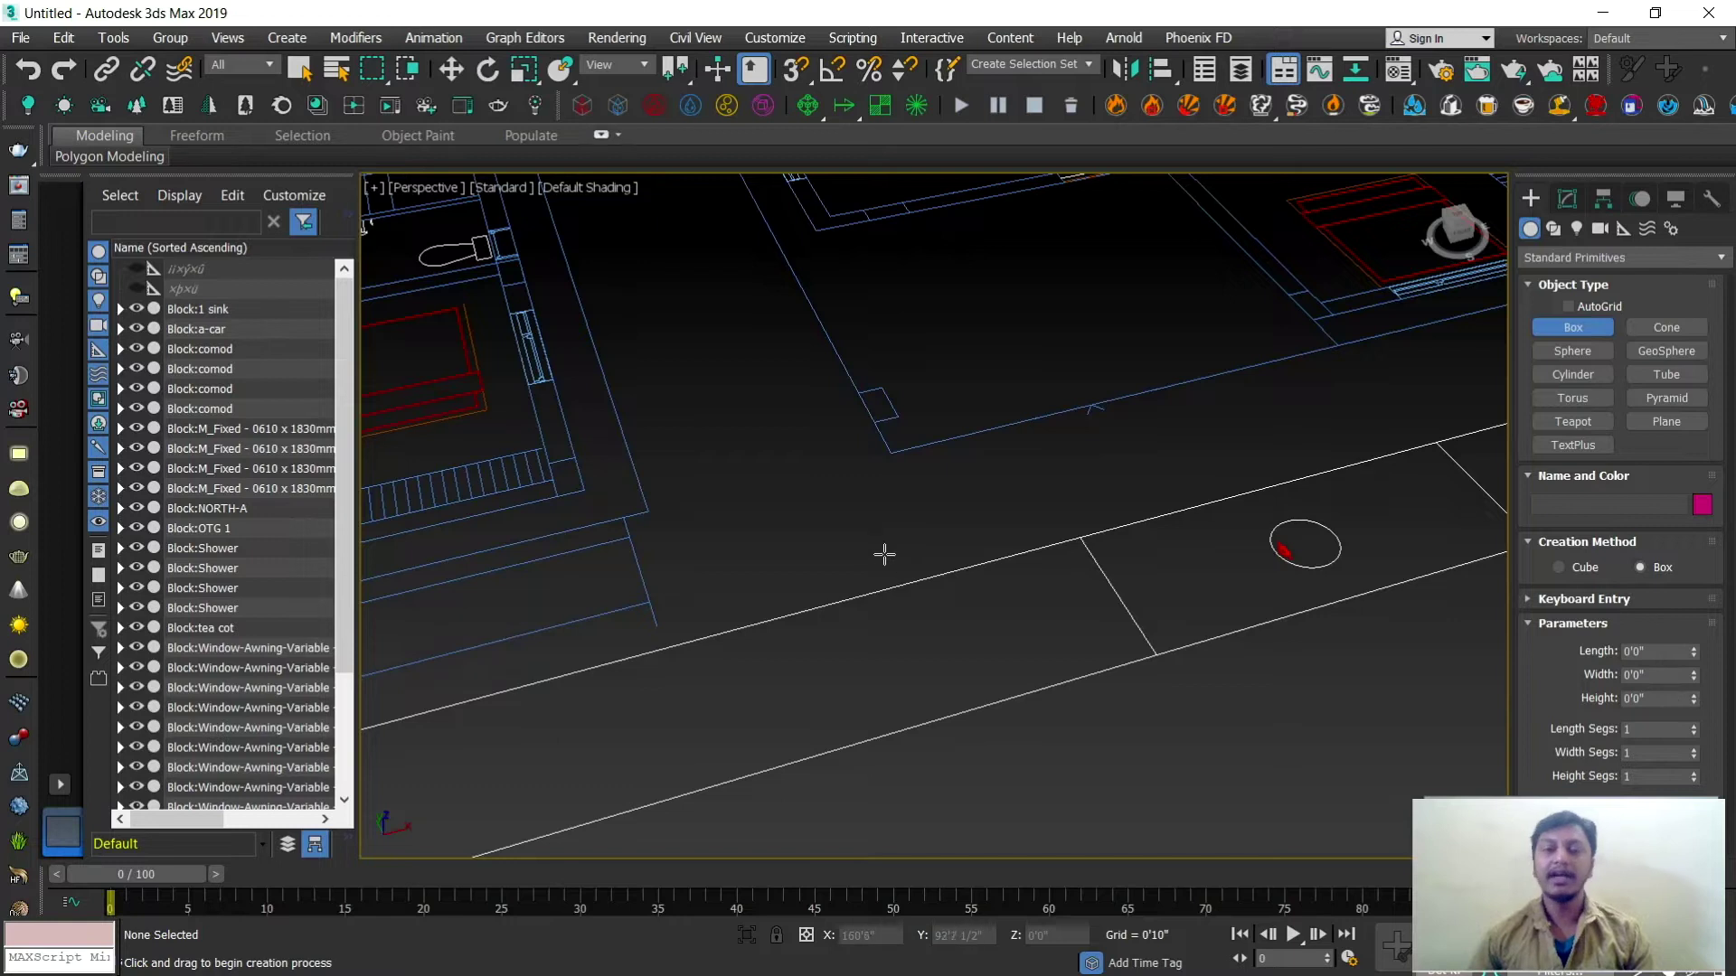
{"action": "left_click_drag", "start_coordinate": [855, 538], "coordinate": [1063, 515]}
{"action": "left_click", "coordinate": [1037, 305]}
{"action": "middle_click_drag", "start_coordinate": [1129, 448], "coordinate": [1097, 456]}
Step: Set the box's length to 3' and its width to 1'
{"action": "left_click", "coordinate": [1634, 651]}
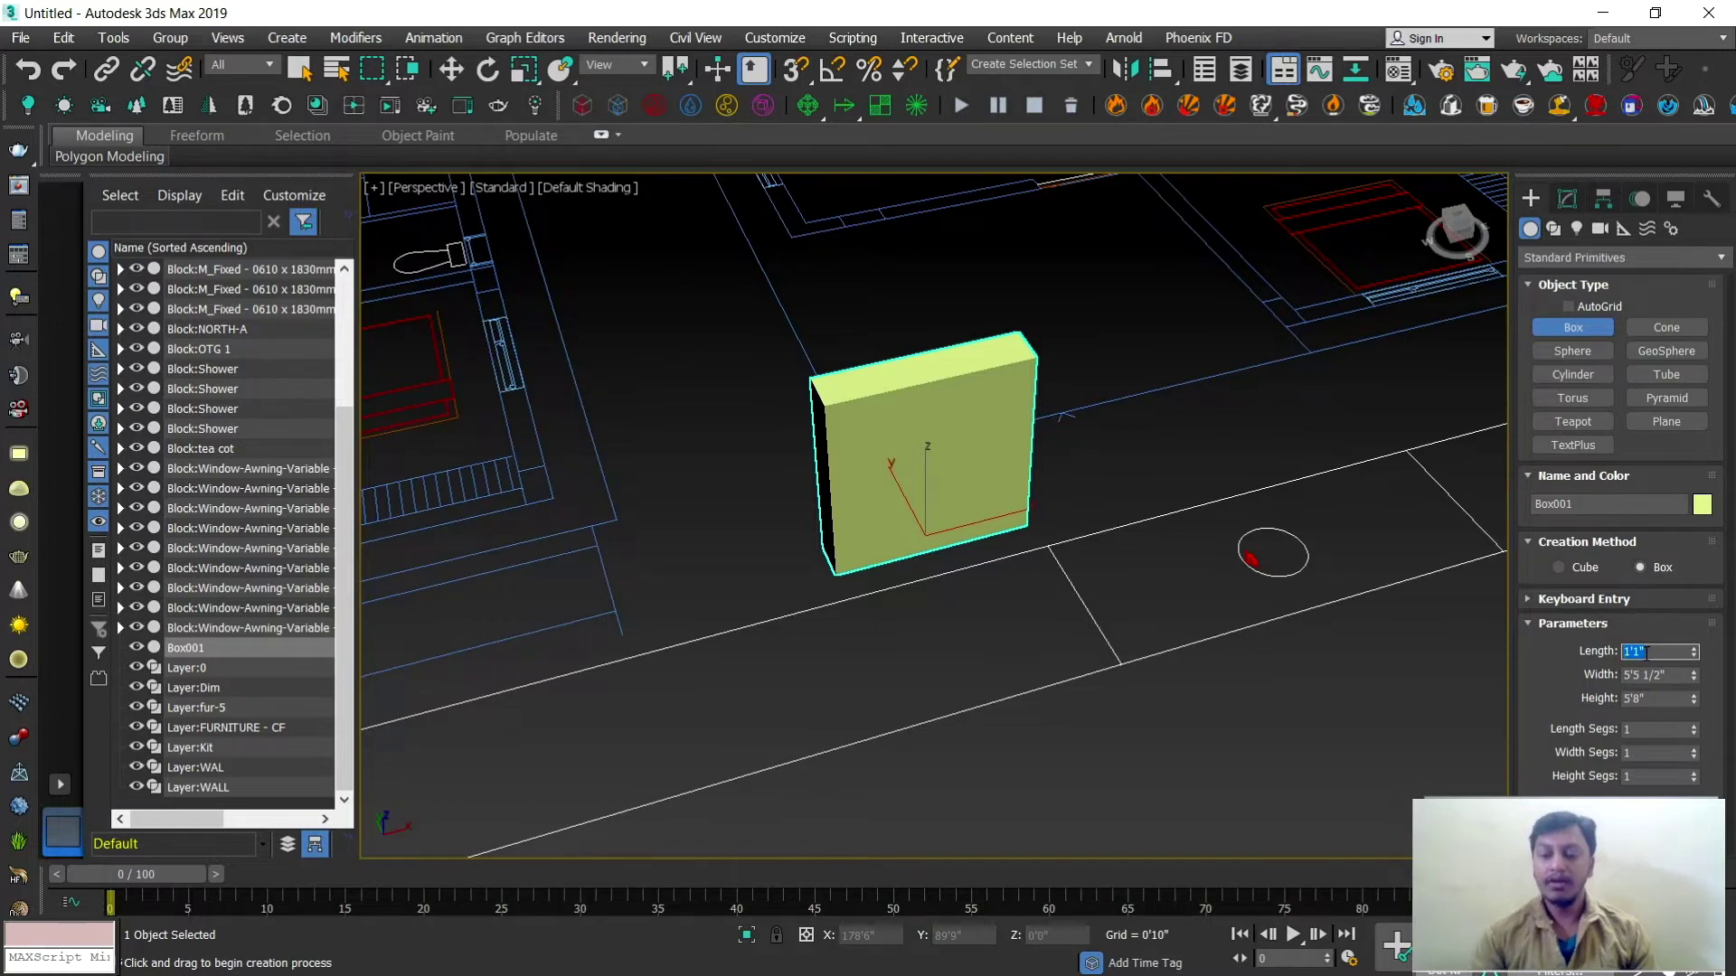
{"action": "type", "text": "3"}
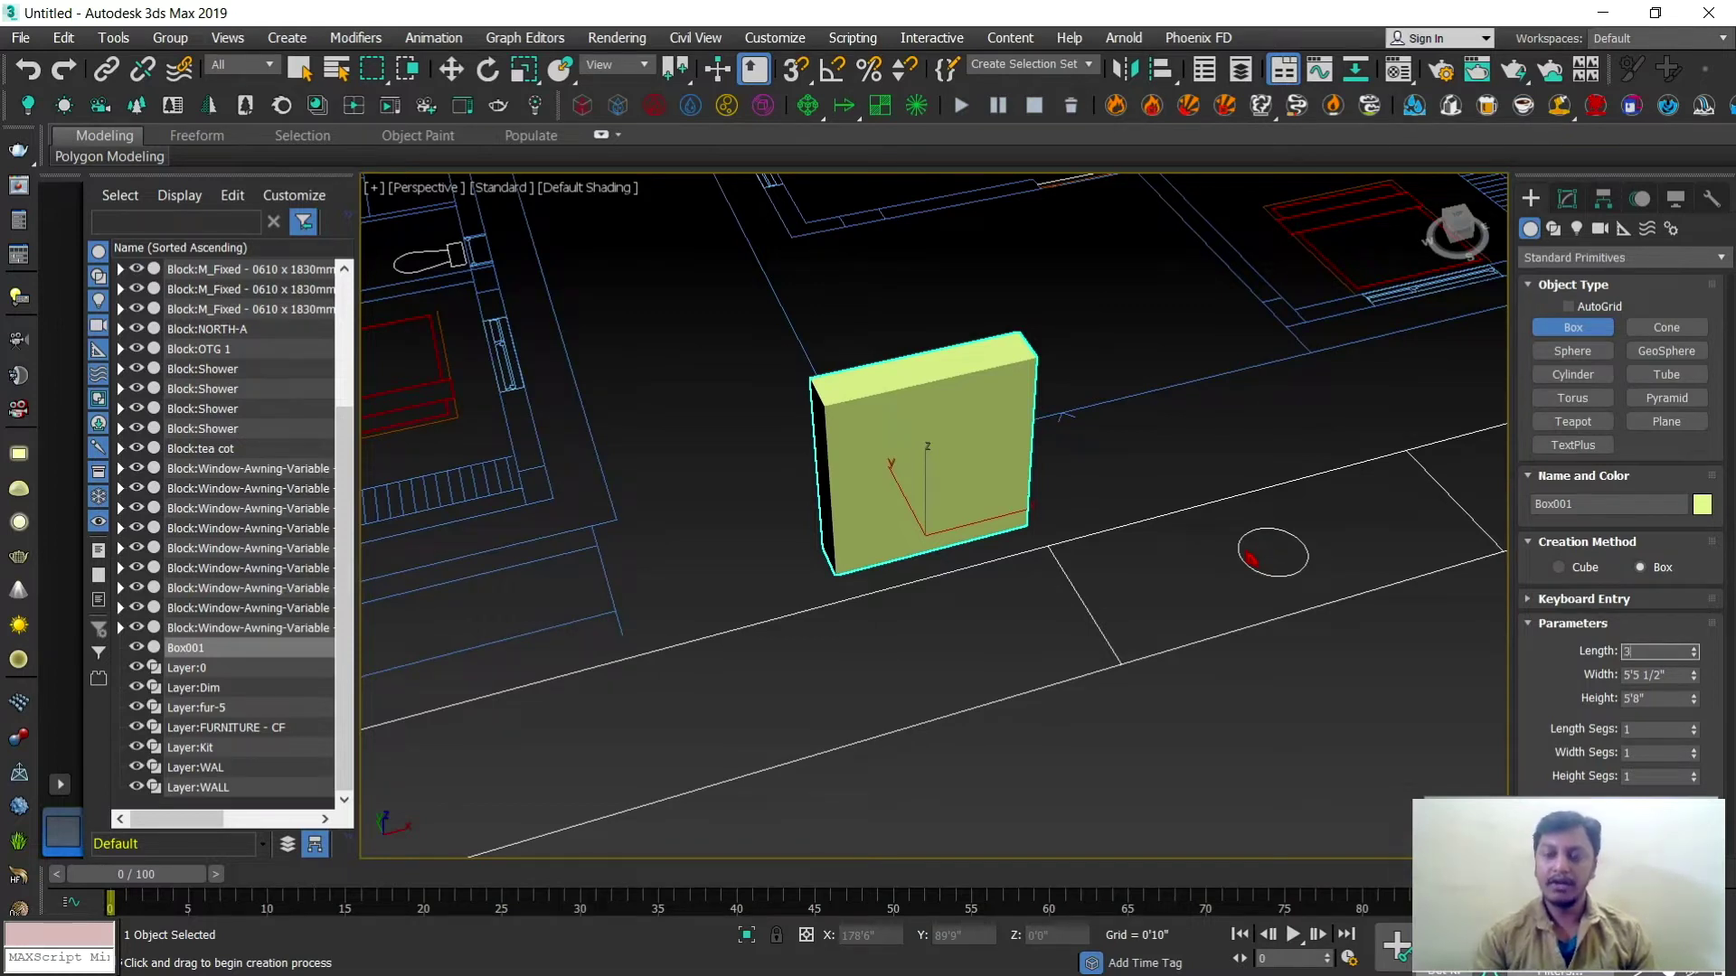
{"action": "key", "text": "Return"}
{"action": "middle_click_drag", "start_coordinate": [991, 542], "coordinate": [1039, 566], "text": "alt"}
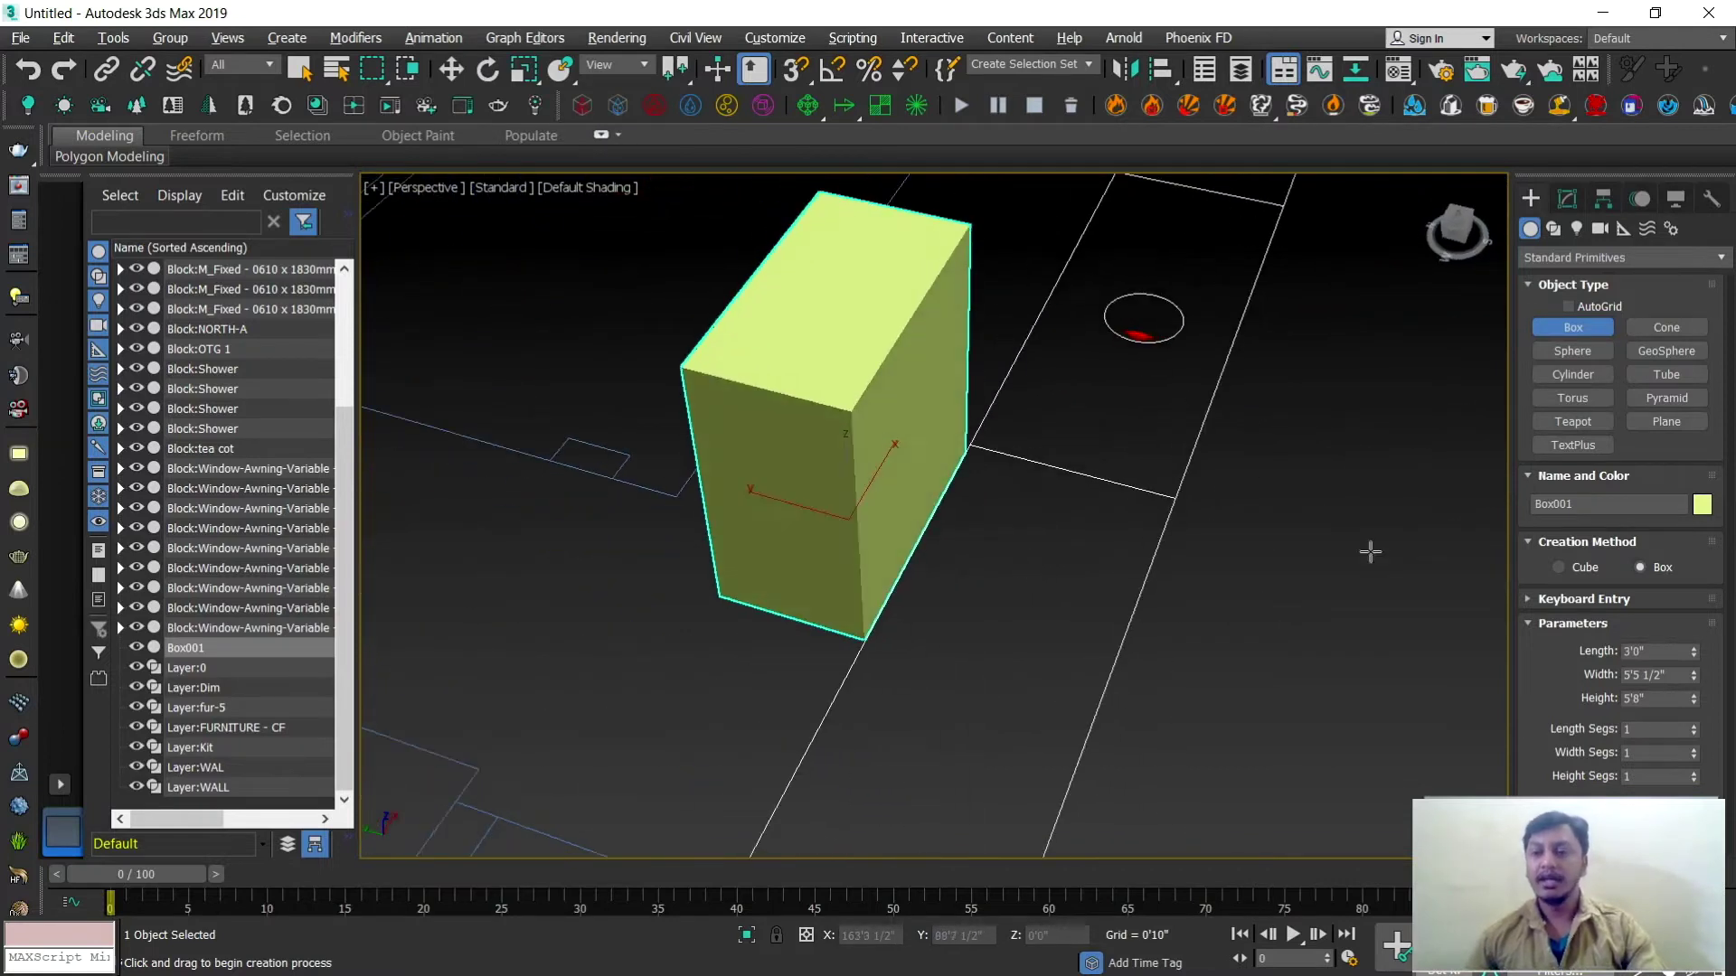
{"action": "double_click", "coordinate": [1672, 680]}
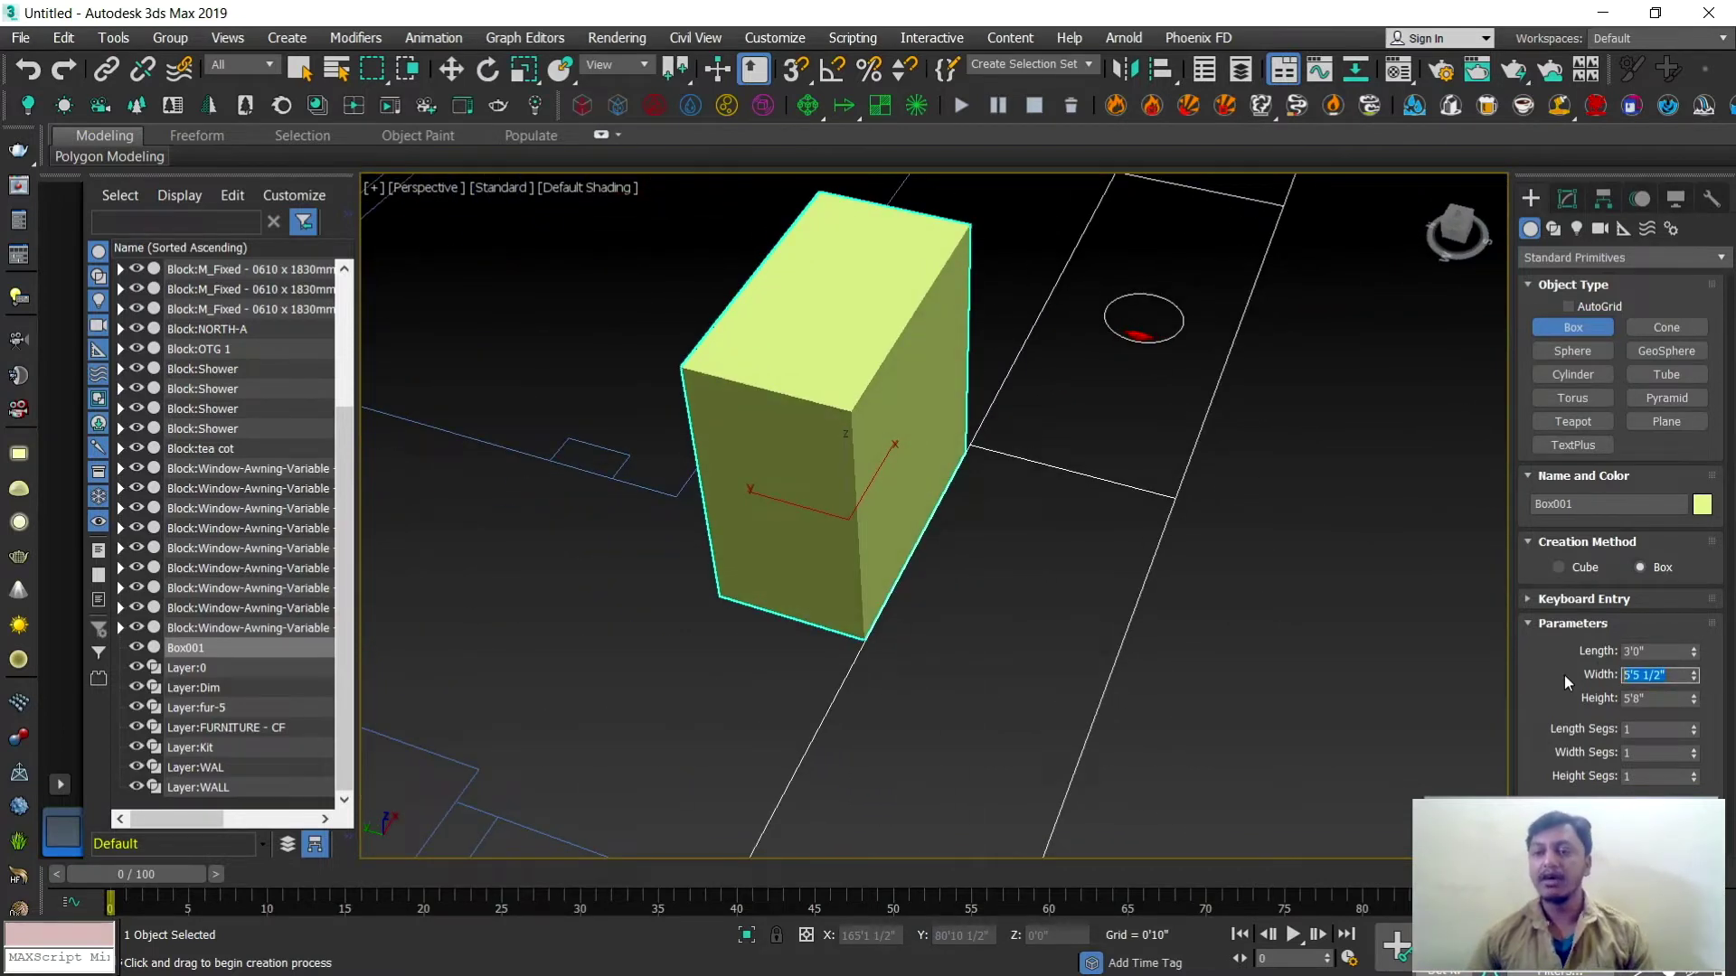
{"action": "type", "text": "1"}
{"action": "key", "text": "Return"}
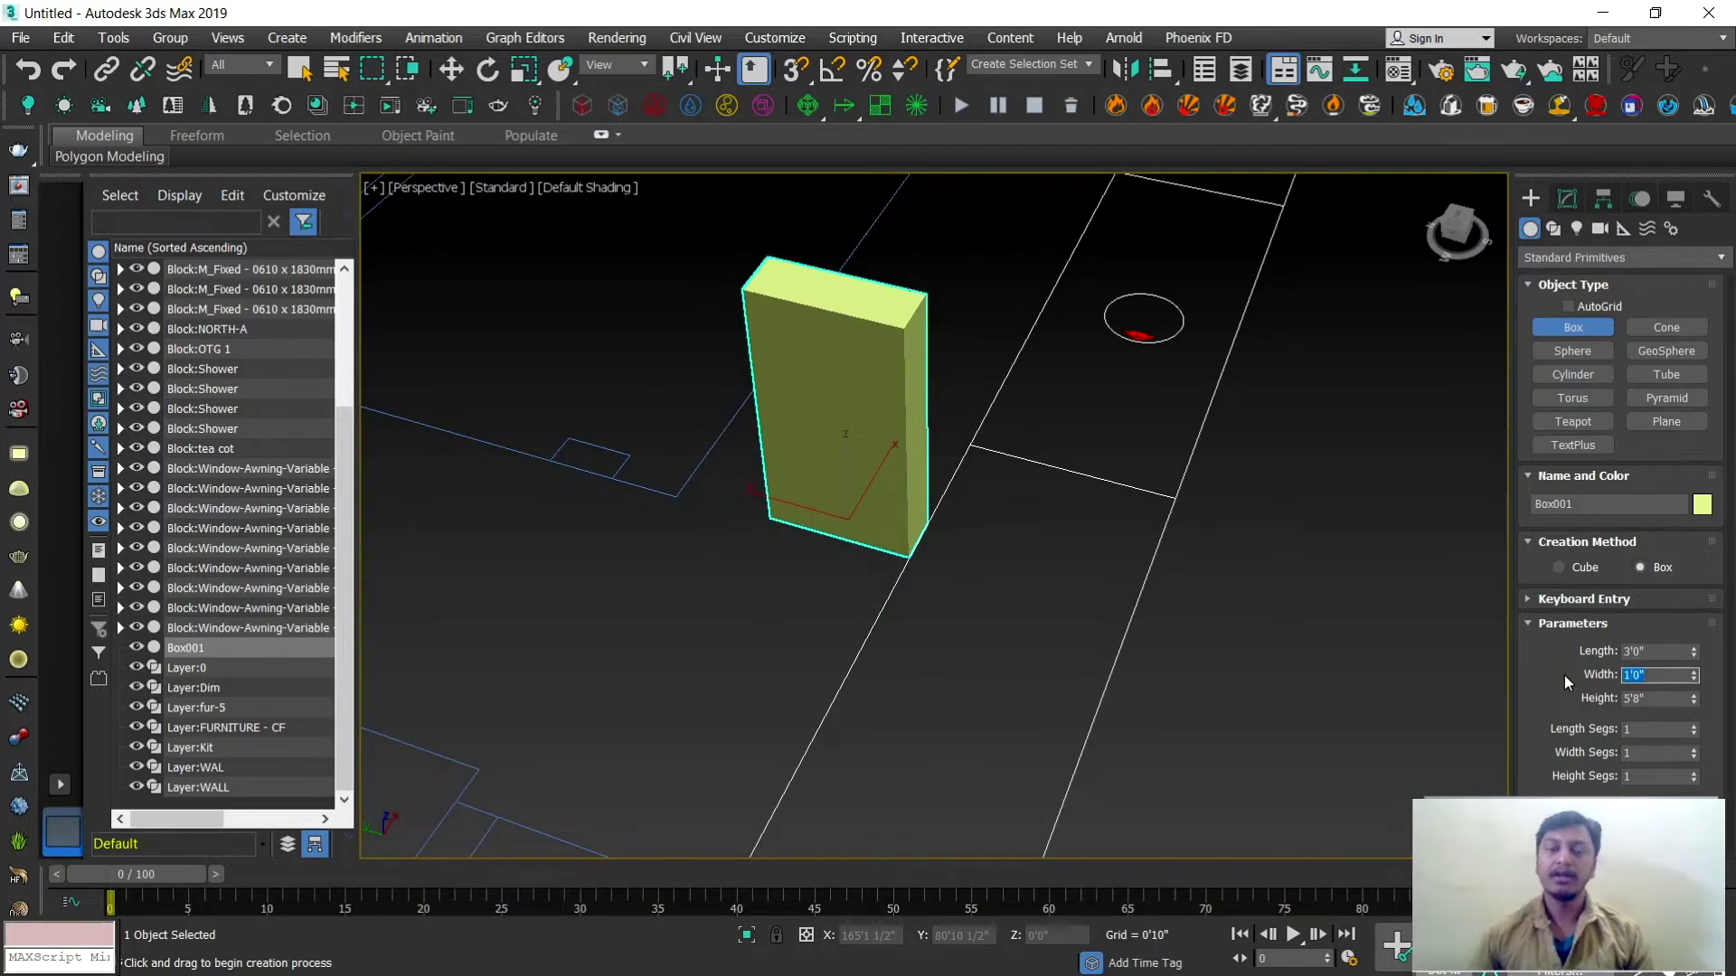
Step: Set the box's height to 10'
{"action": "middle_click_drag", "start_coordinate": [984, 512], "coordinate": [845, 488], "text": "alt"}
{"action": "middle_click_drag", "start_coordinate": [861, 557], "coordinate": [736, 453], "text": "alt"}
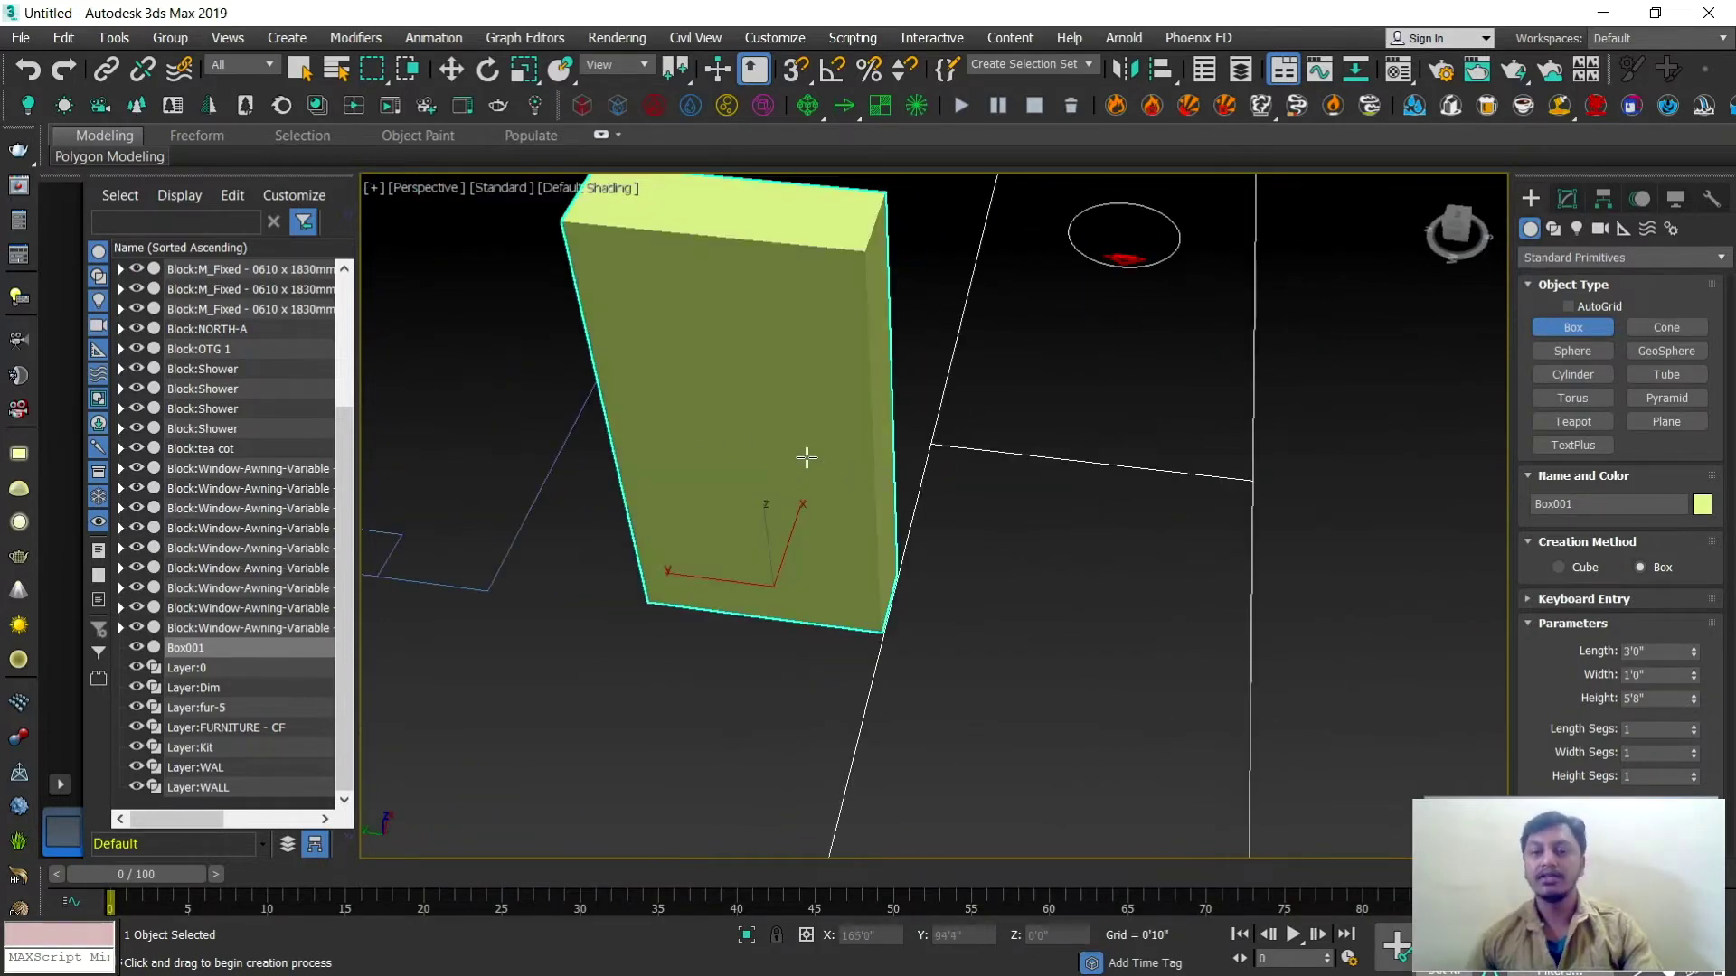
{"action": "middle_click_drag", "start_coordinate": [907, 469], "coordinate": [928, 514], "text": "alt"}
{"action": "double_click", "coordinate": [1655, 698]}
{"action": "type", "text": "10"}
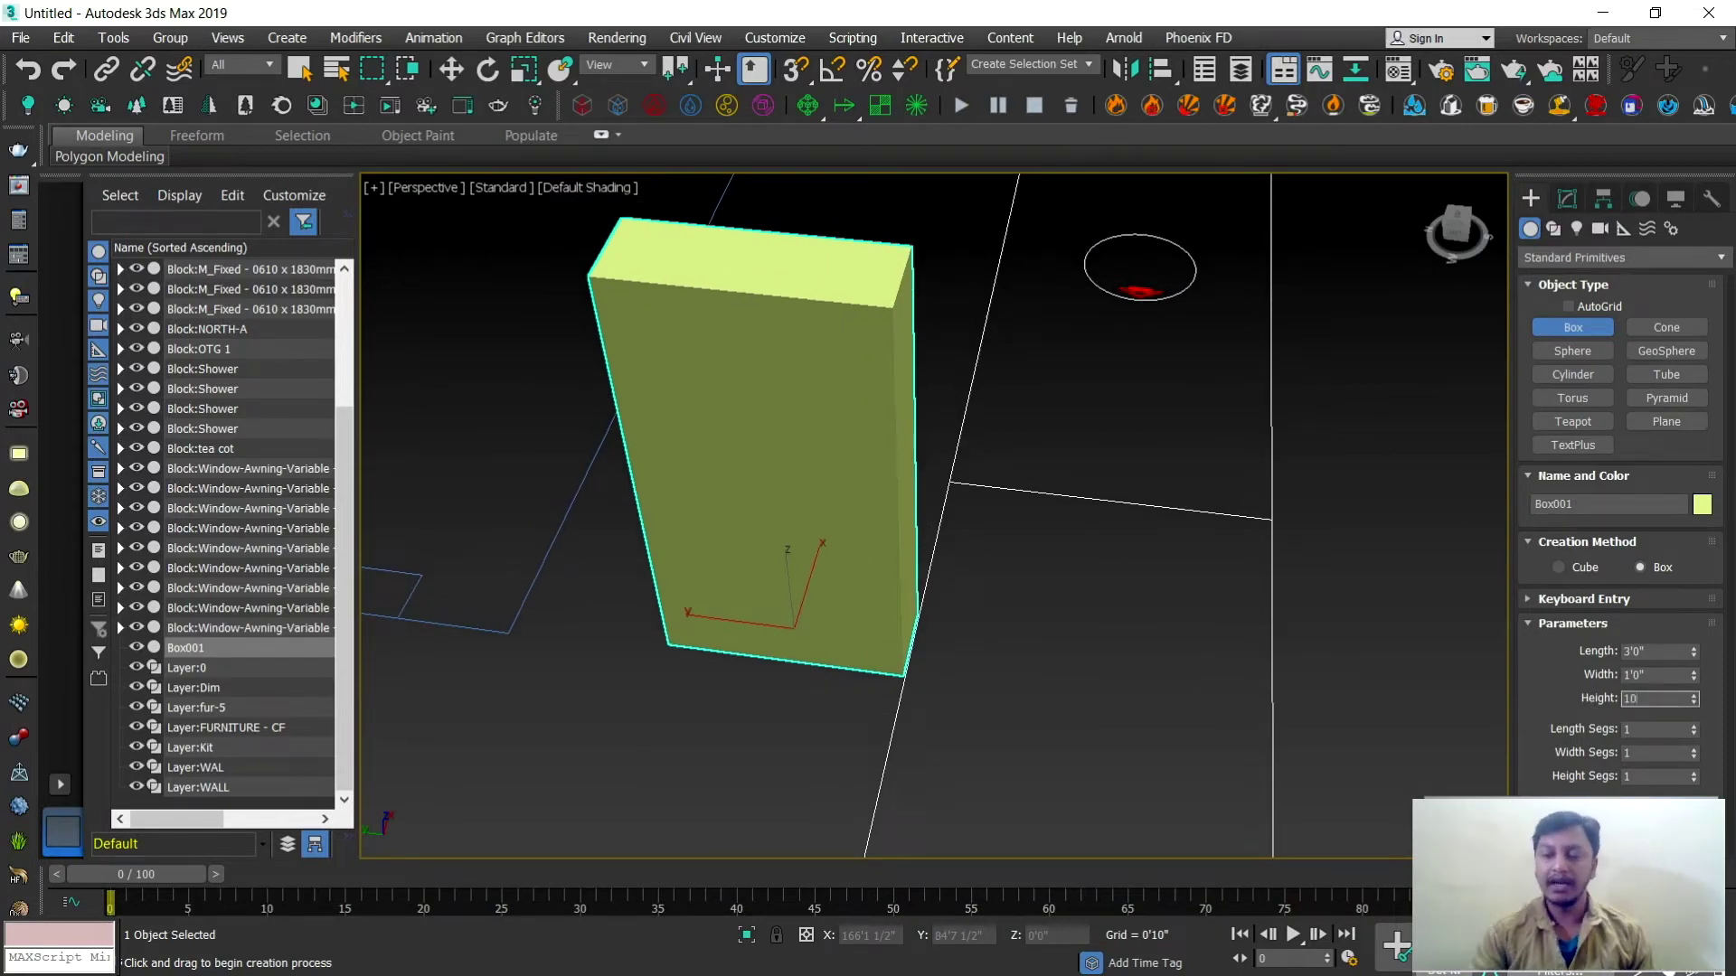
{"action": "key", "text": "Return"}
Step: Draw a rectangle spline on the open ground beside the box, about 10 1/2" long and 5'2" wide
{"action": "scroll", "coordinate": [956, 419], "scroll_direction": "down", "scroll_amount": 4}
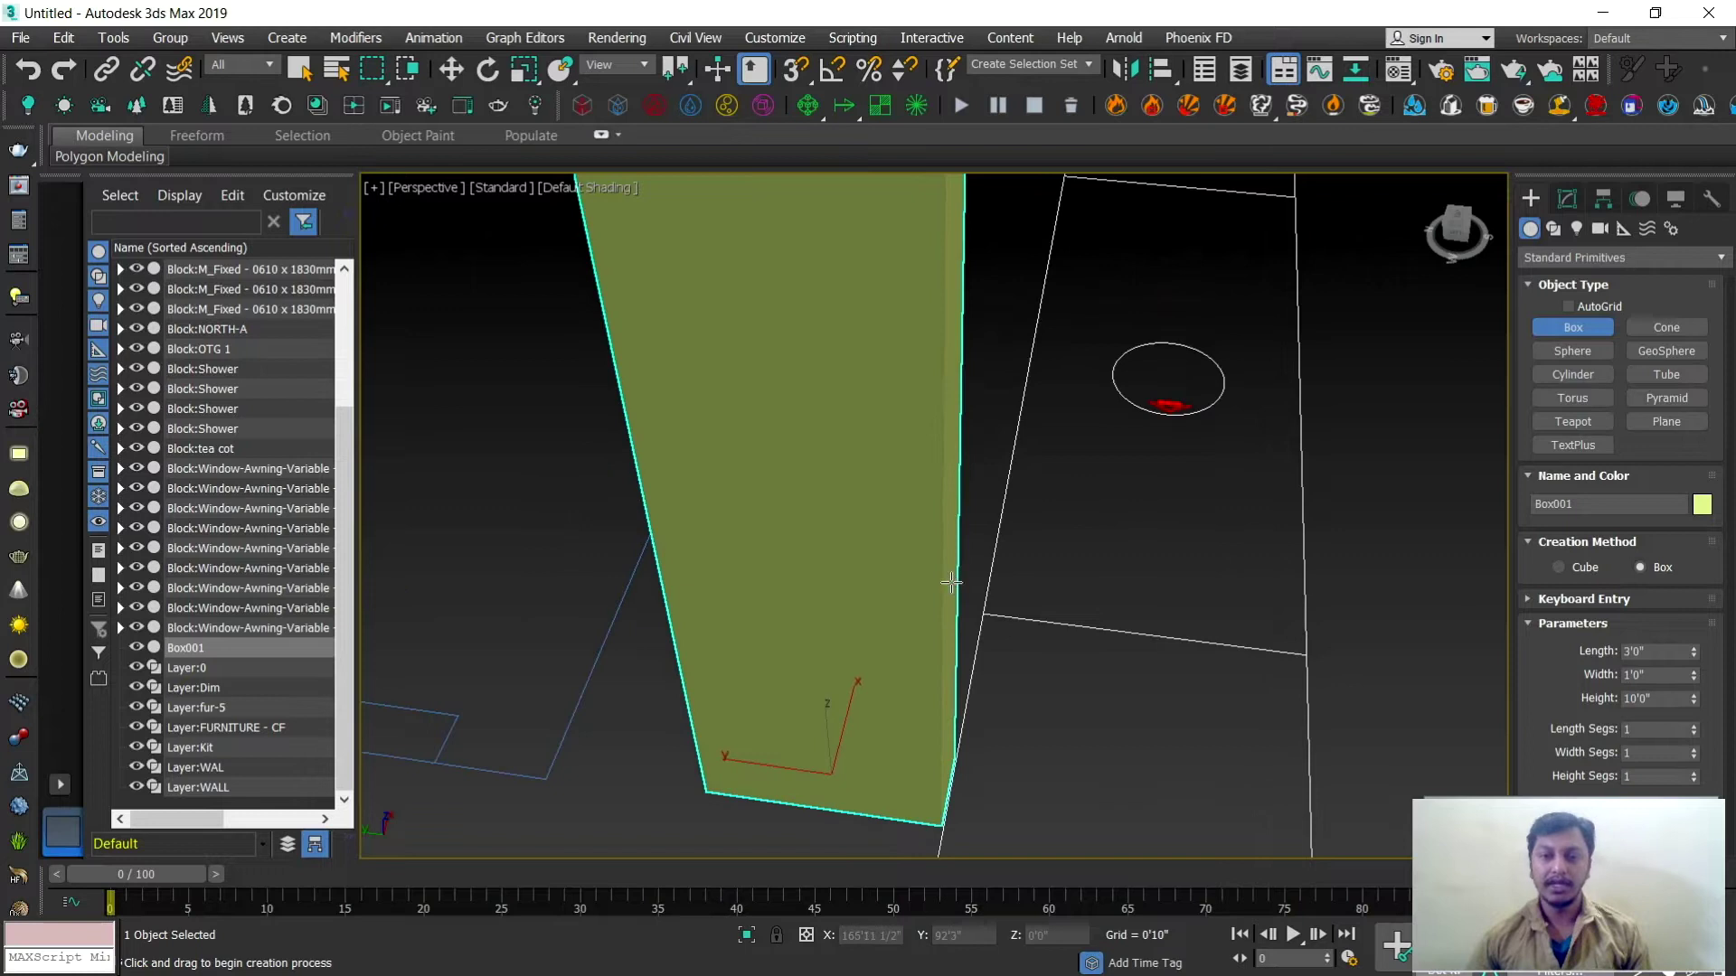
{"action": "scroll", "coordinate": [1011, 630], "scroll_direction": "down", "scroll_amount": 6}
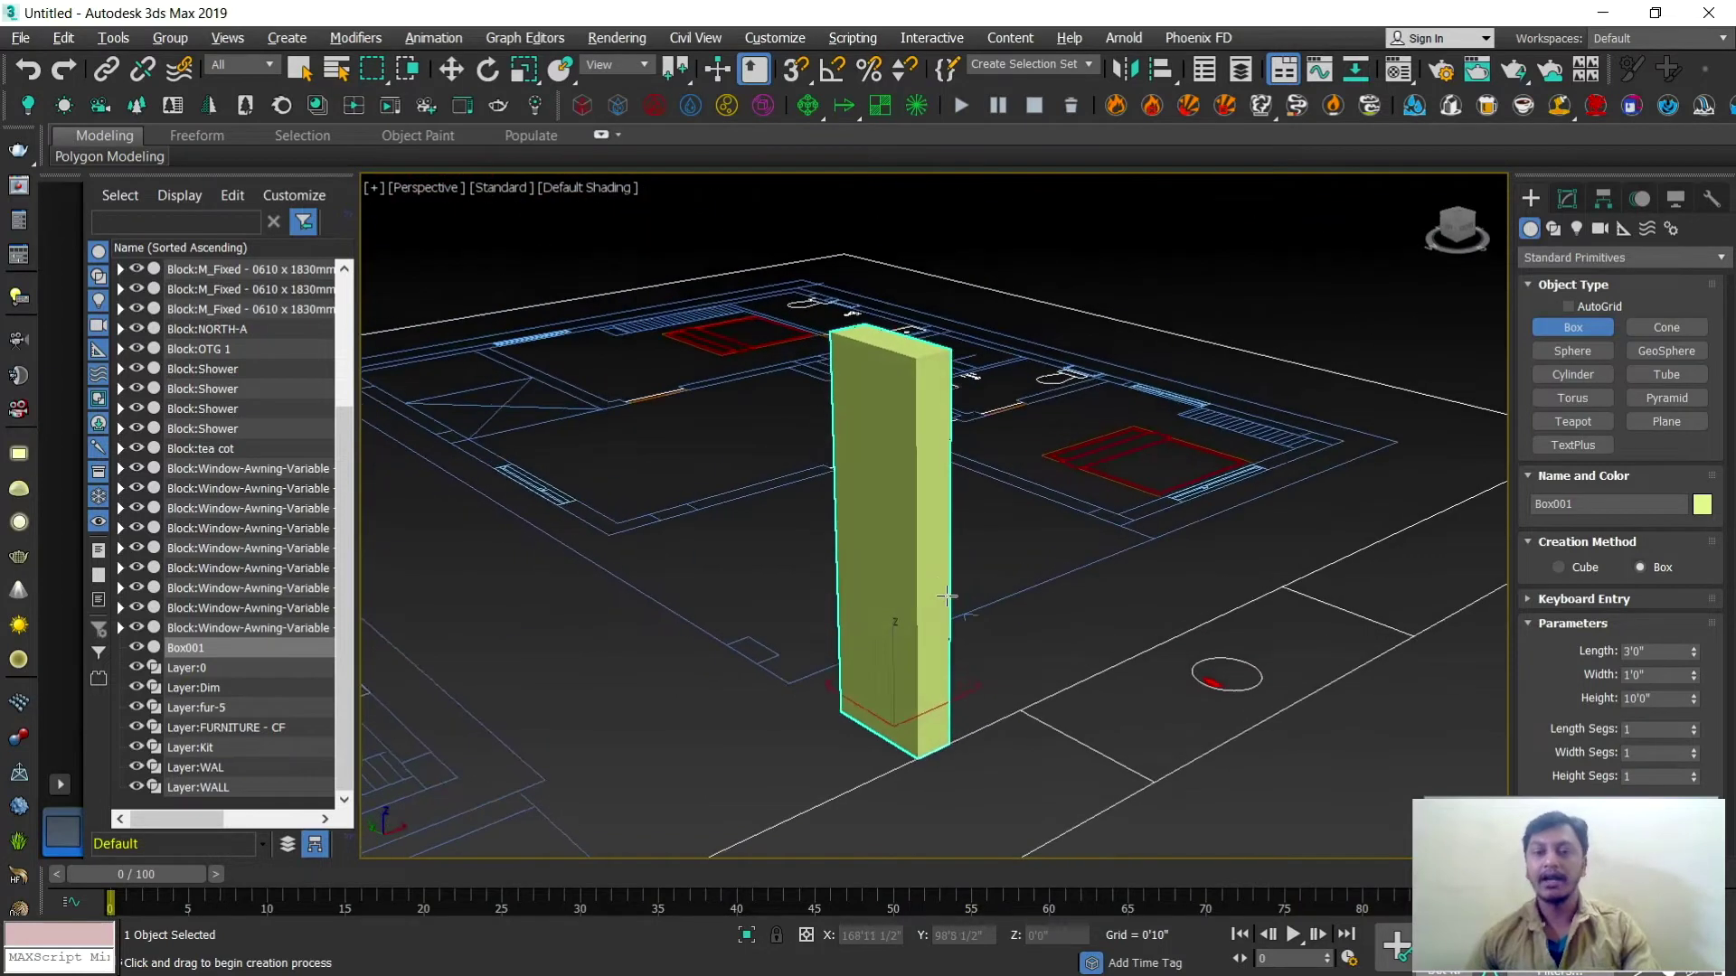
{"action": "mouse_move", "coordinate": [998, 652]}
{"action": "middle_mouse_down", "text": "alt"}
{"action": "mouse_move", "coordinate": [1034, 667]}
{"action": "mouse_move", "coordinate": [968, 639]}
{"action": "mouse_move", "coordinate": [1002, 670]}
{"action": "middle_mouse_up", "text": "alt"}
{"action": "scroll", "coordinate": [1002, 669], "scroll_direction": "up", "scroll_amount": 5}
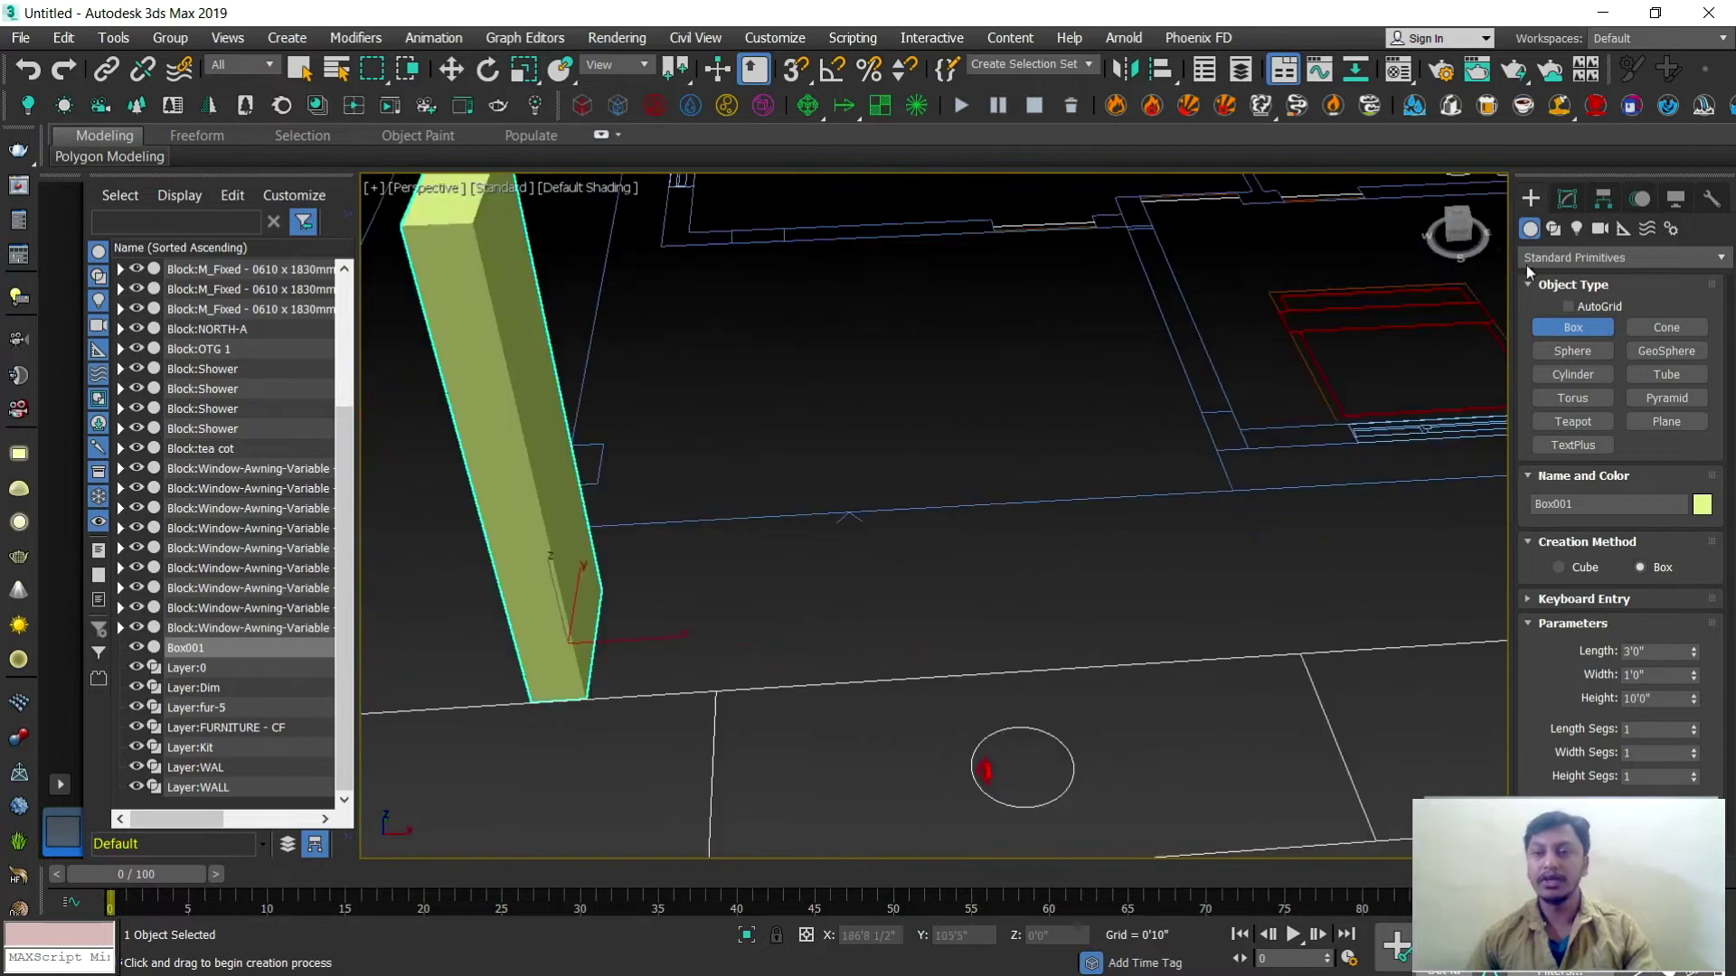
{"action": "left_click", "coordinate": [1552, 229]}
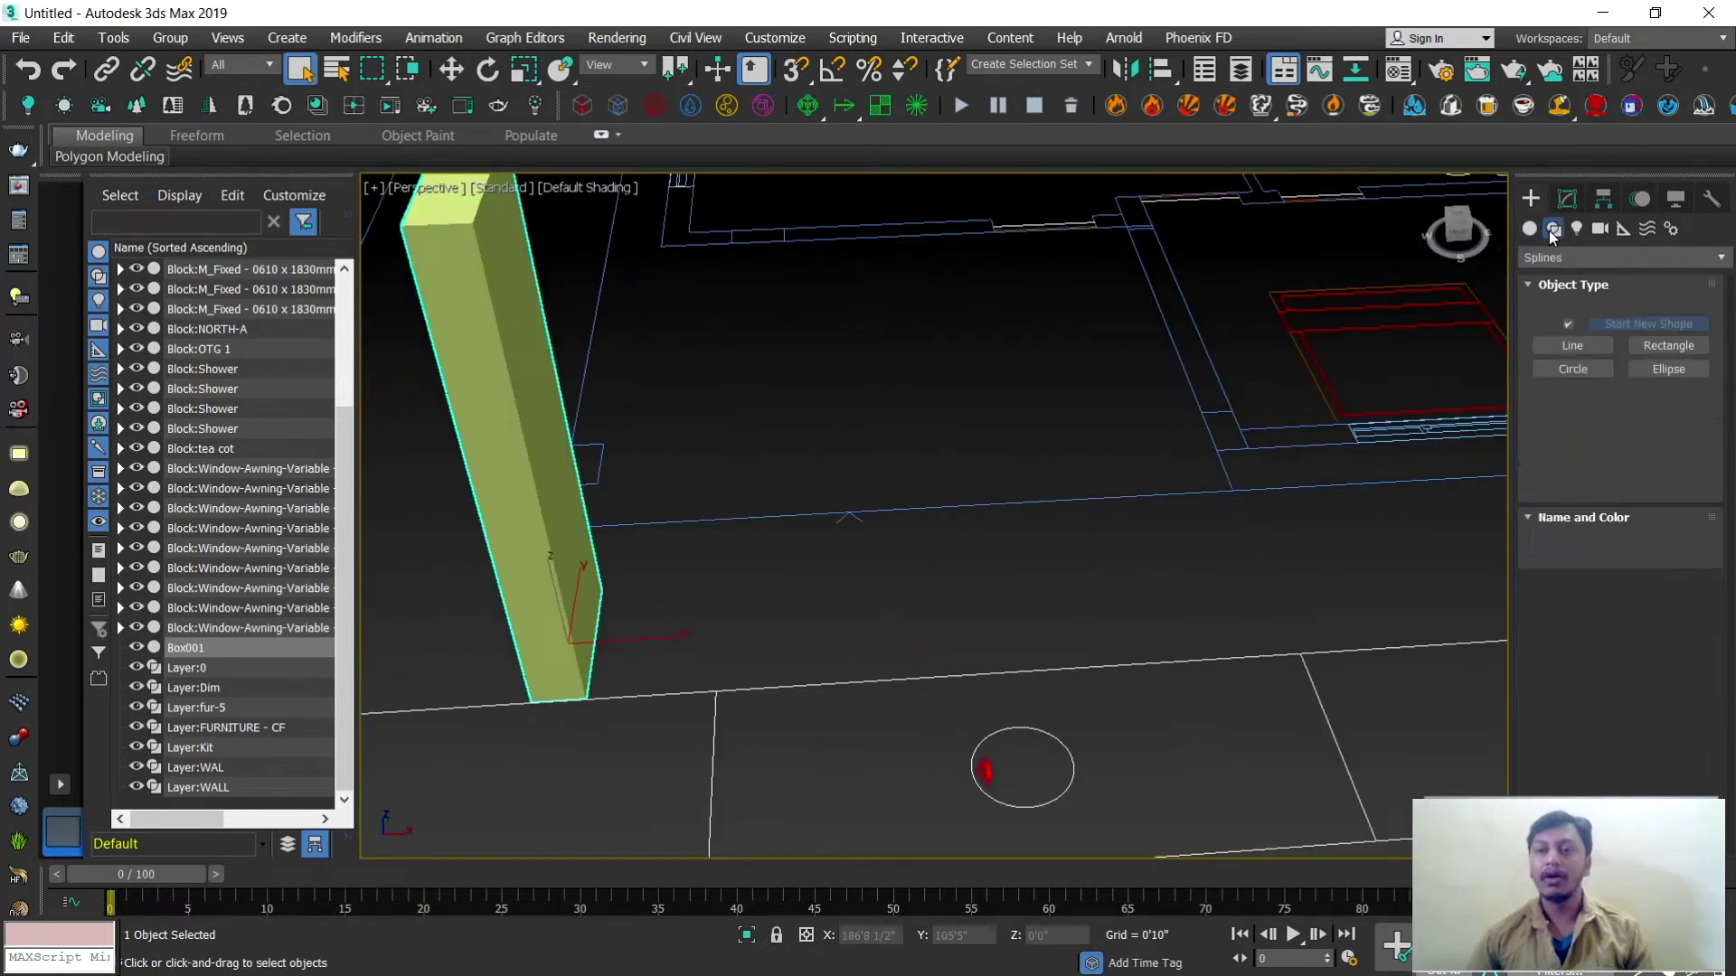
{"action": "left_click", "coordinate": [1667, 345]}
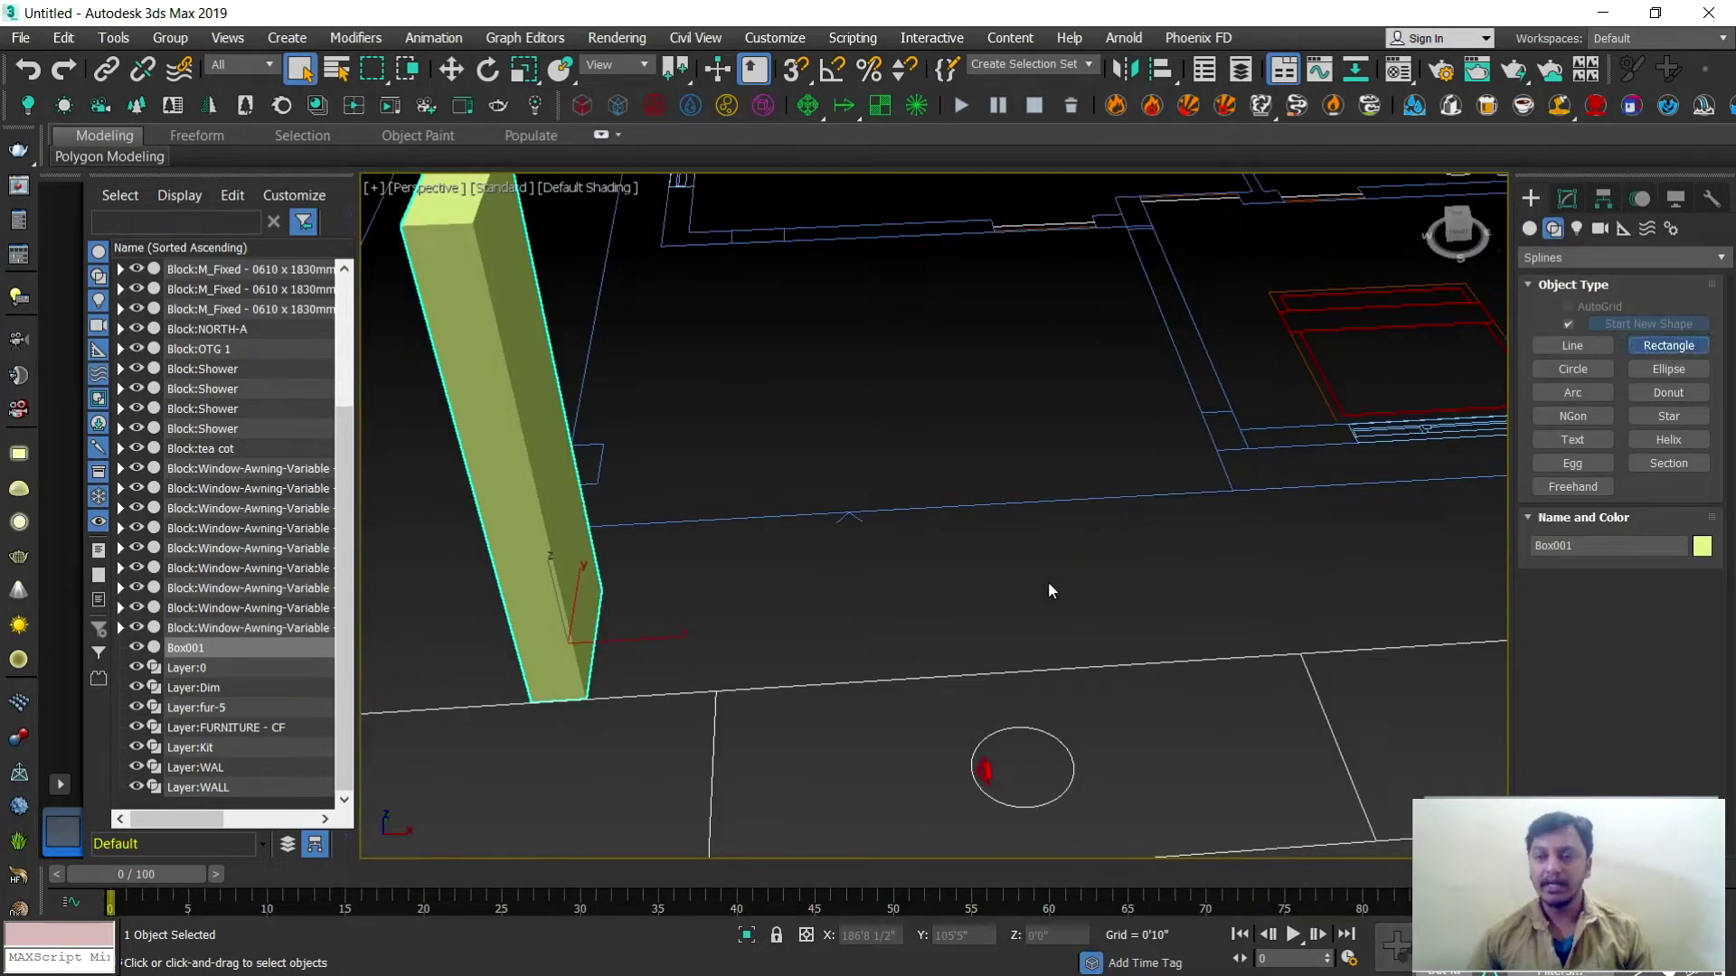
{"action": "left_click_drag", "start_coordinate": [949, 624], "coordinate": [1194, 601]}
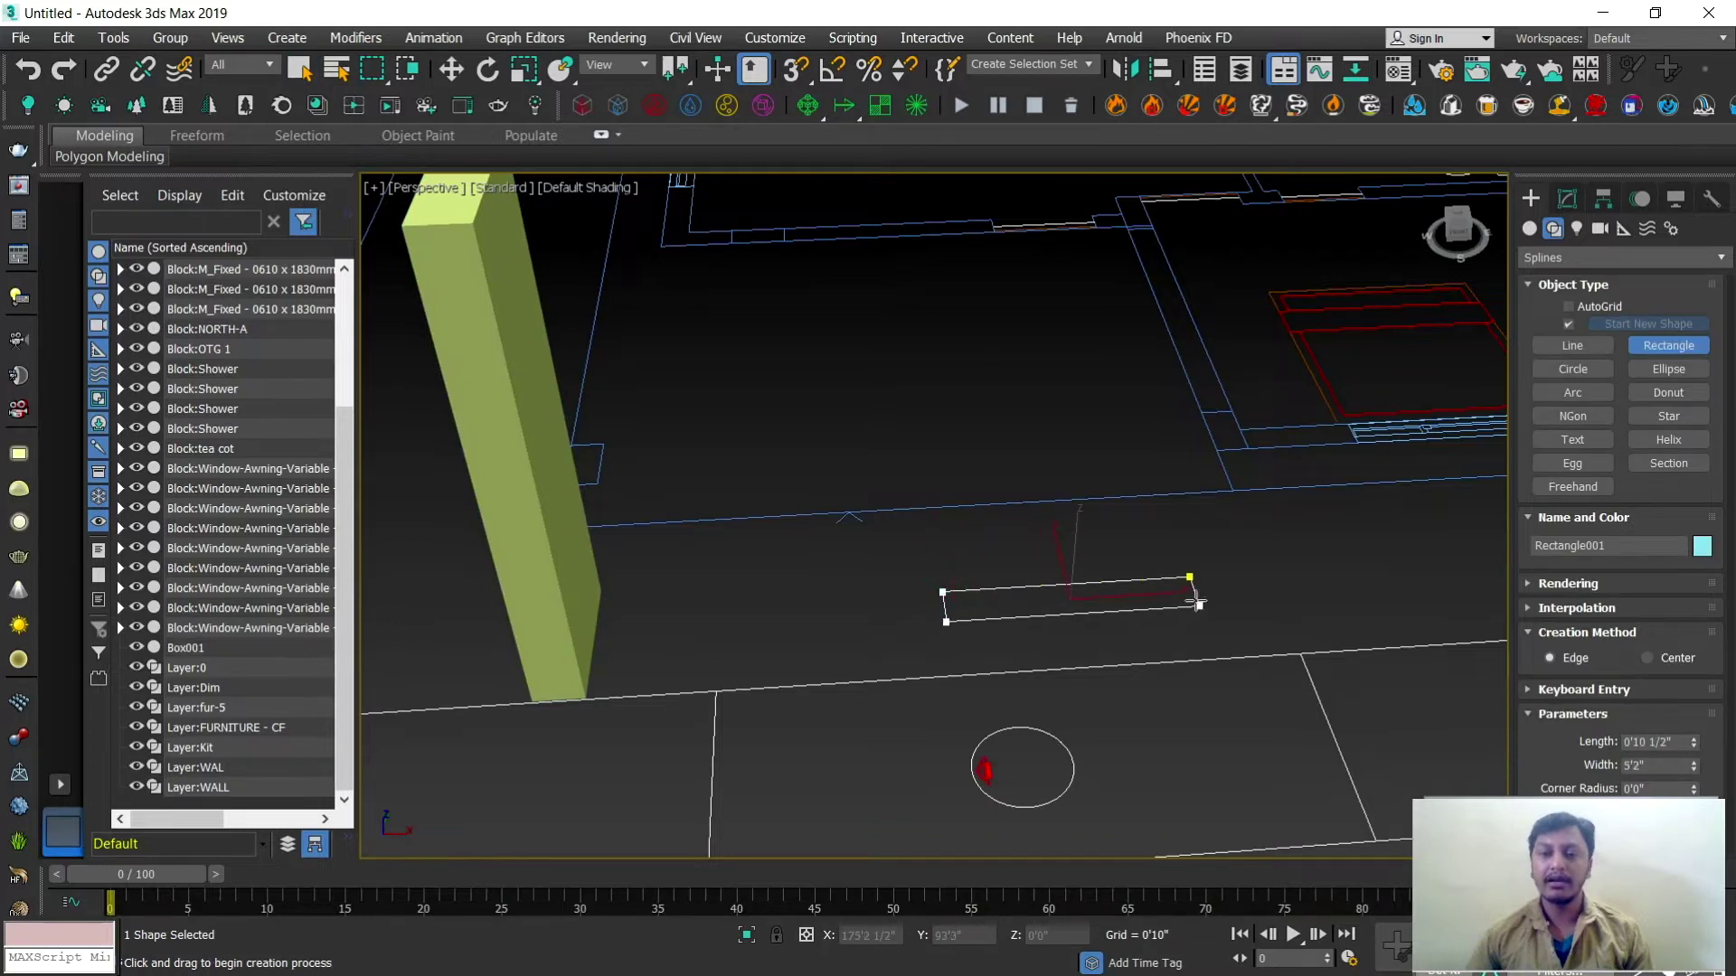
{"action": "key", "text": "w"}
Step: Open the rectangle's parameters for modification and set its width to 5'
{"action": "scroll", "coordinate": [1121, 550], "scroll_direction": "down", "scroll_amount": 3}
{"action": "scroll", "coordinate": [1122, 550], "scroll_direction": "up", "scroll_amount": 2}
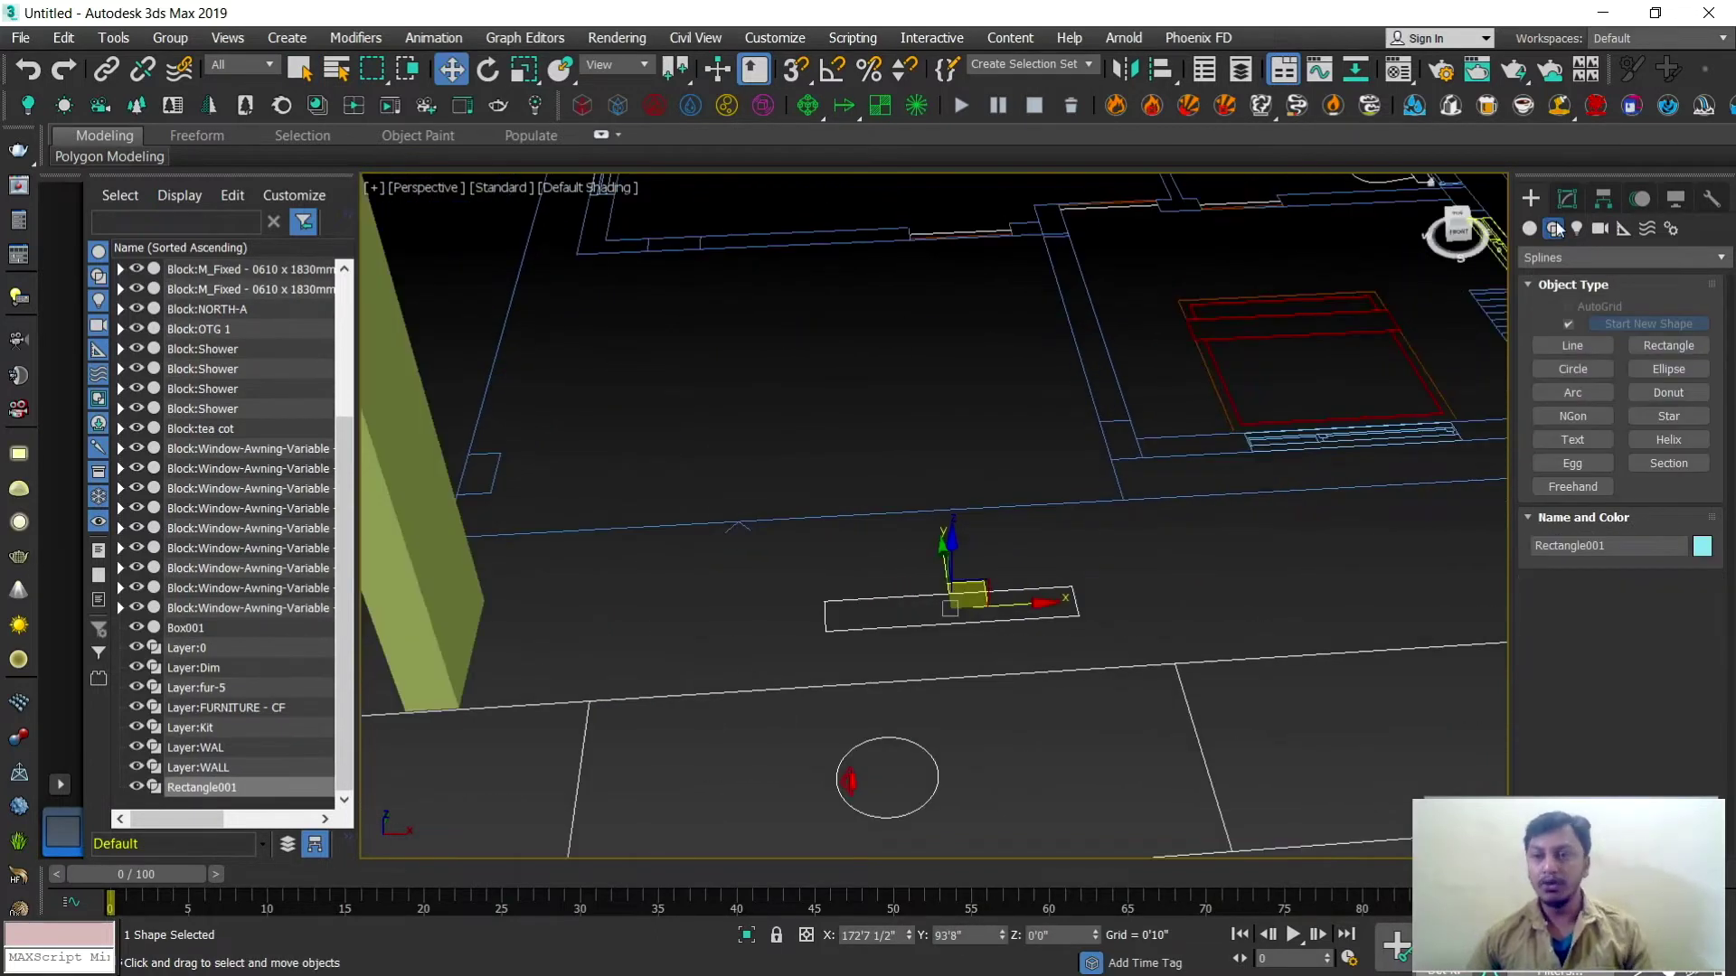
{"action": "left_click", "coordinate": [1566, 200]}
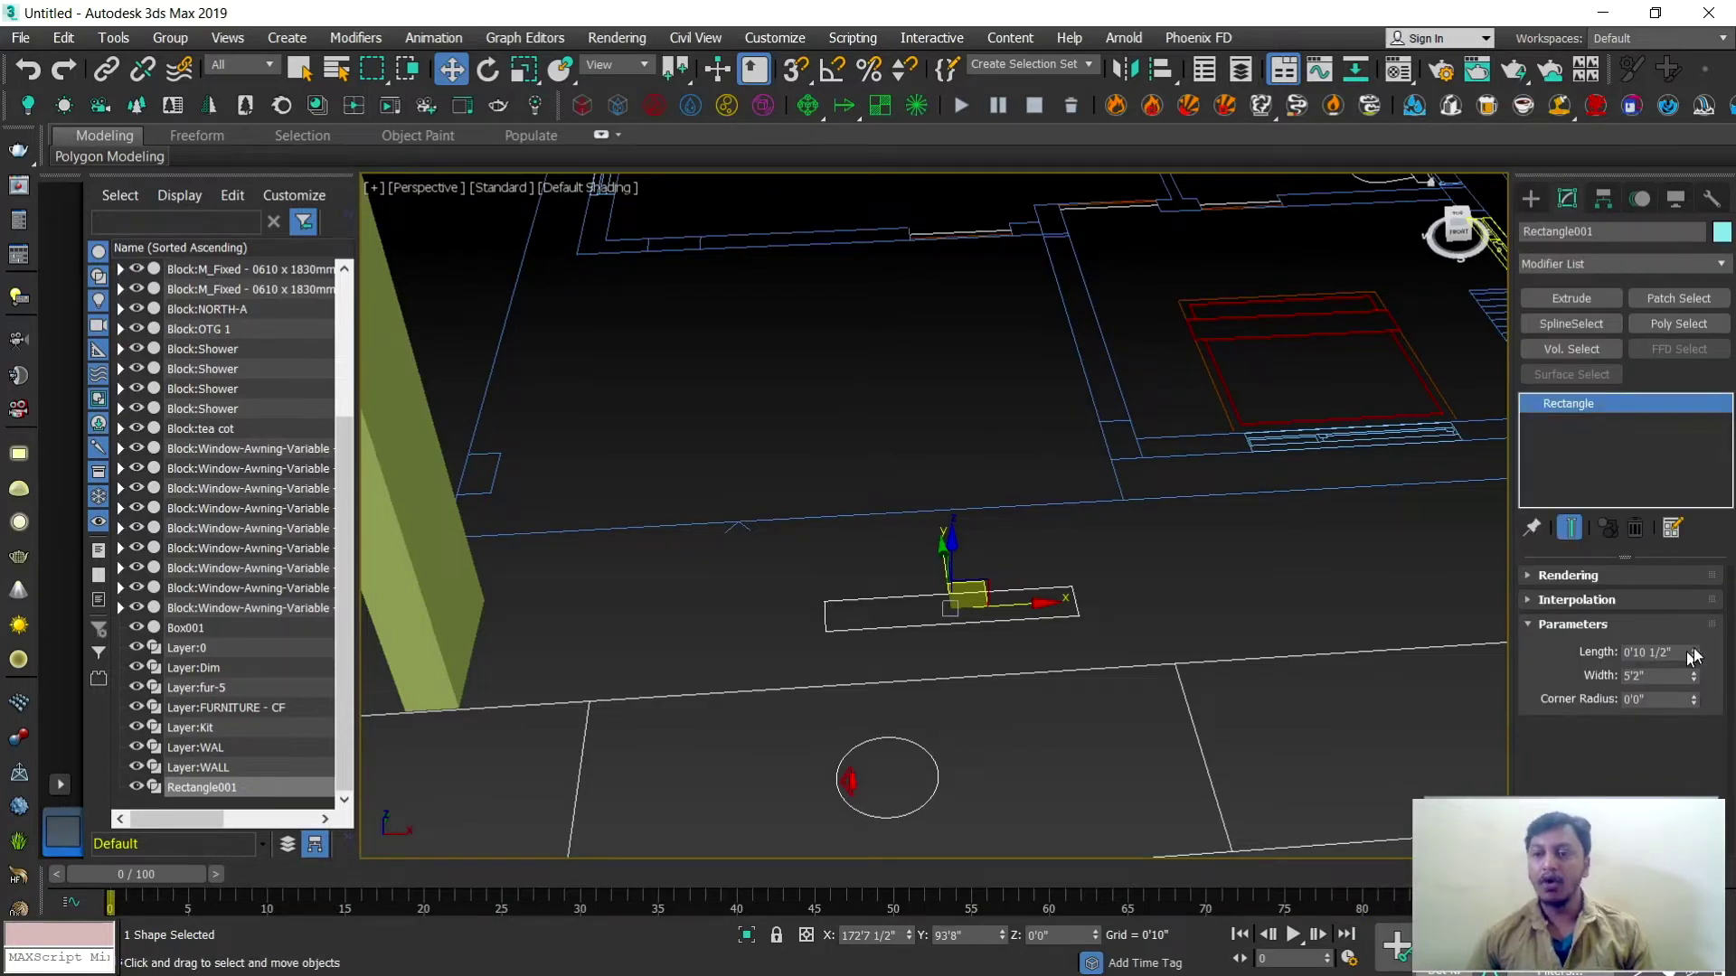
{"action": "left_click_drag", "start_coordinate": [1659, 673], "coordinate": [1567, 678]}
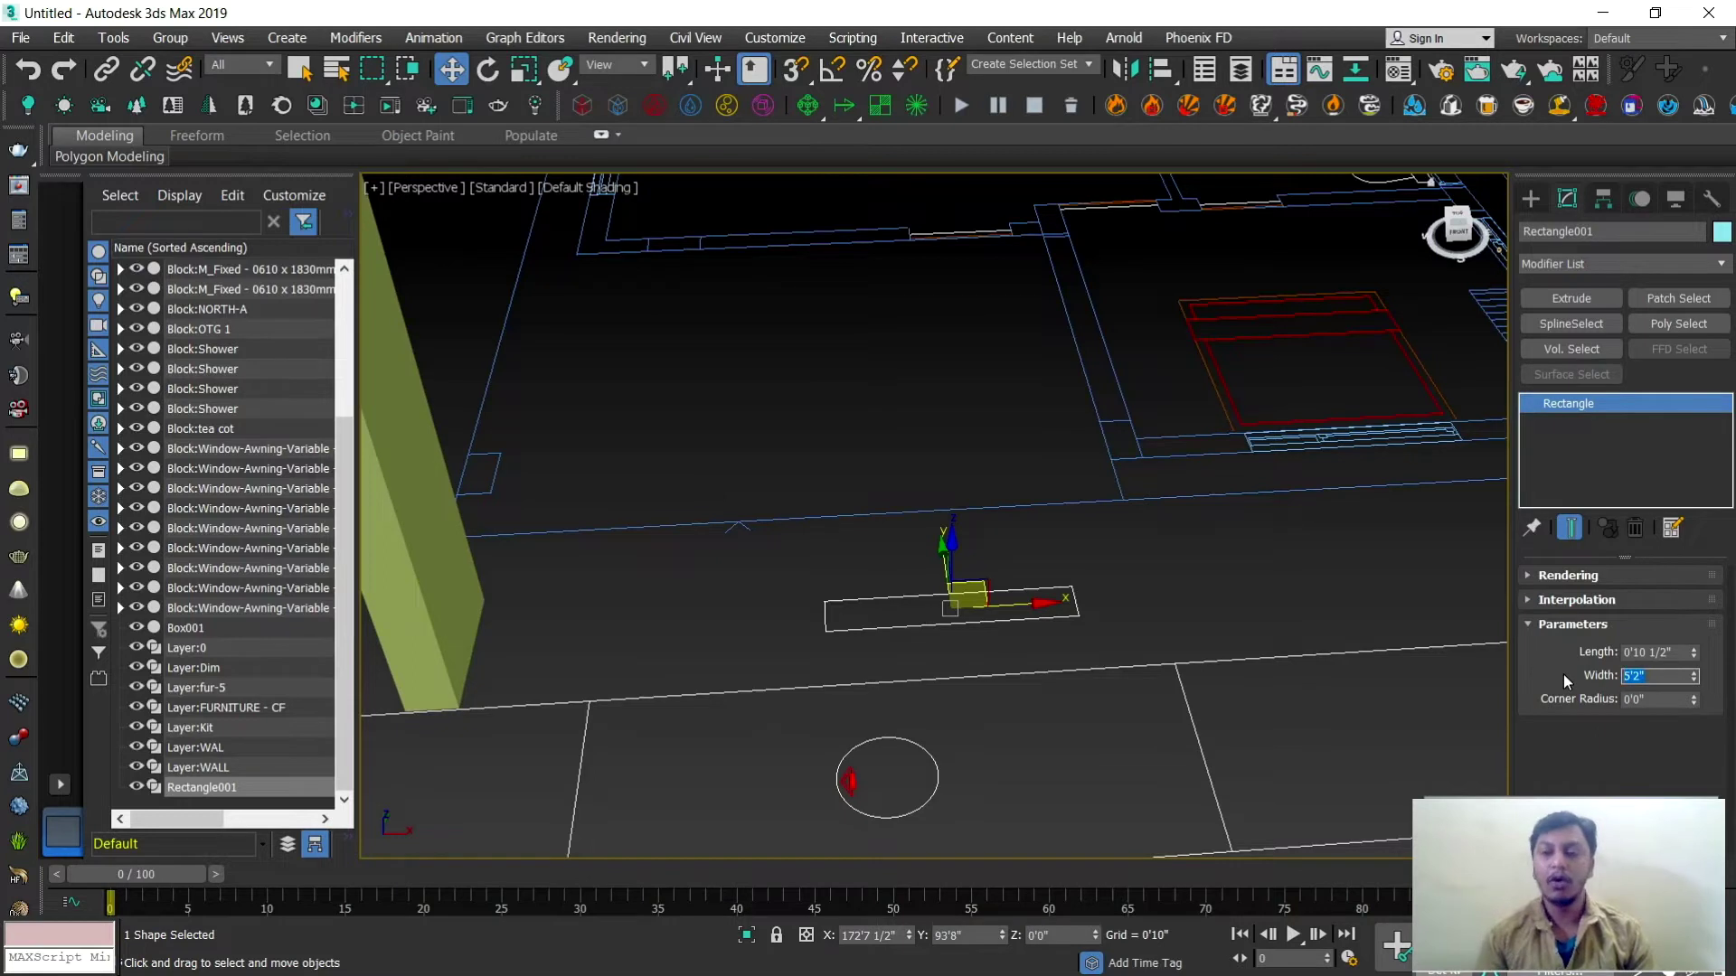
{"action": "type", "text": "5'"}
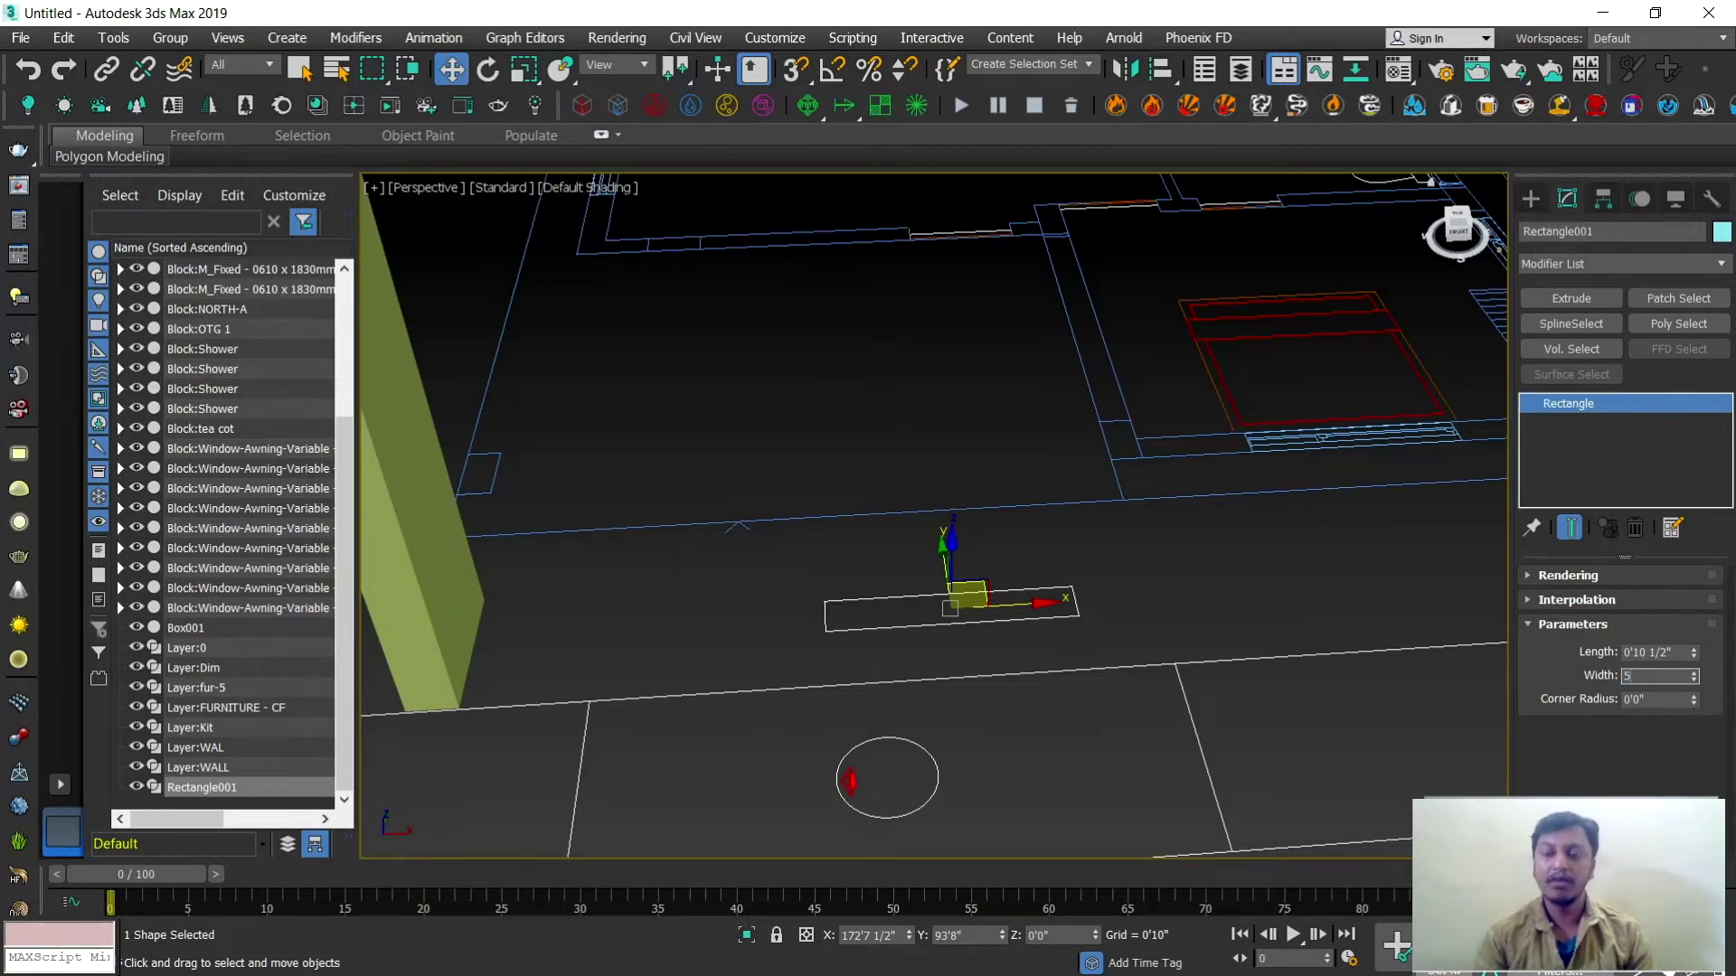
{"action": "key", "text": "Return"}
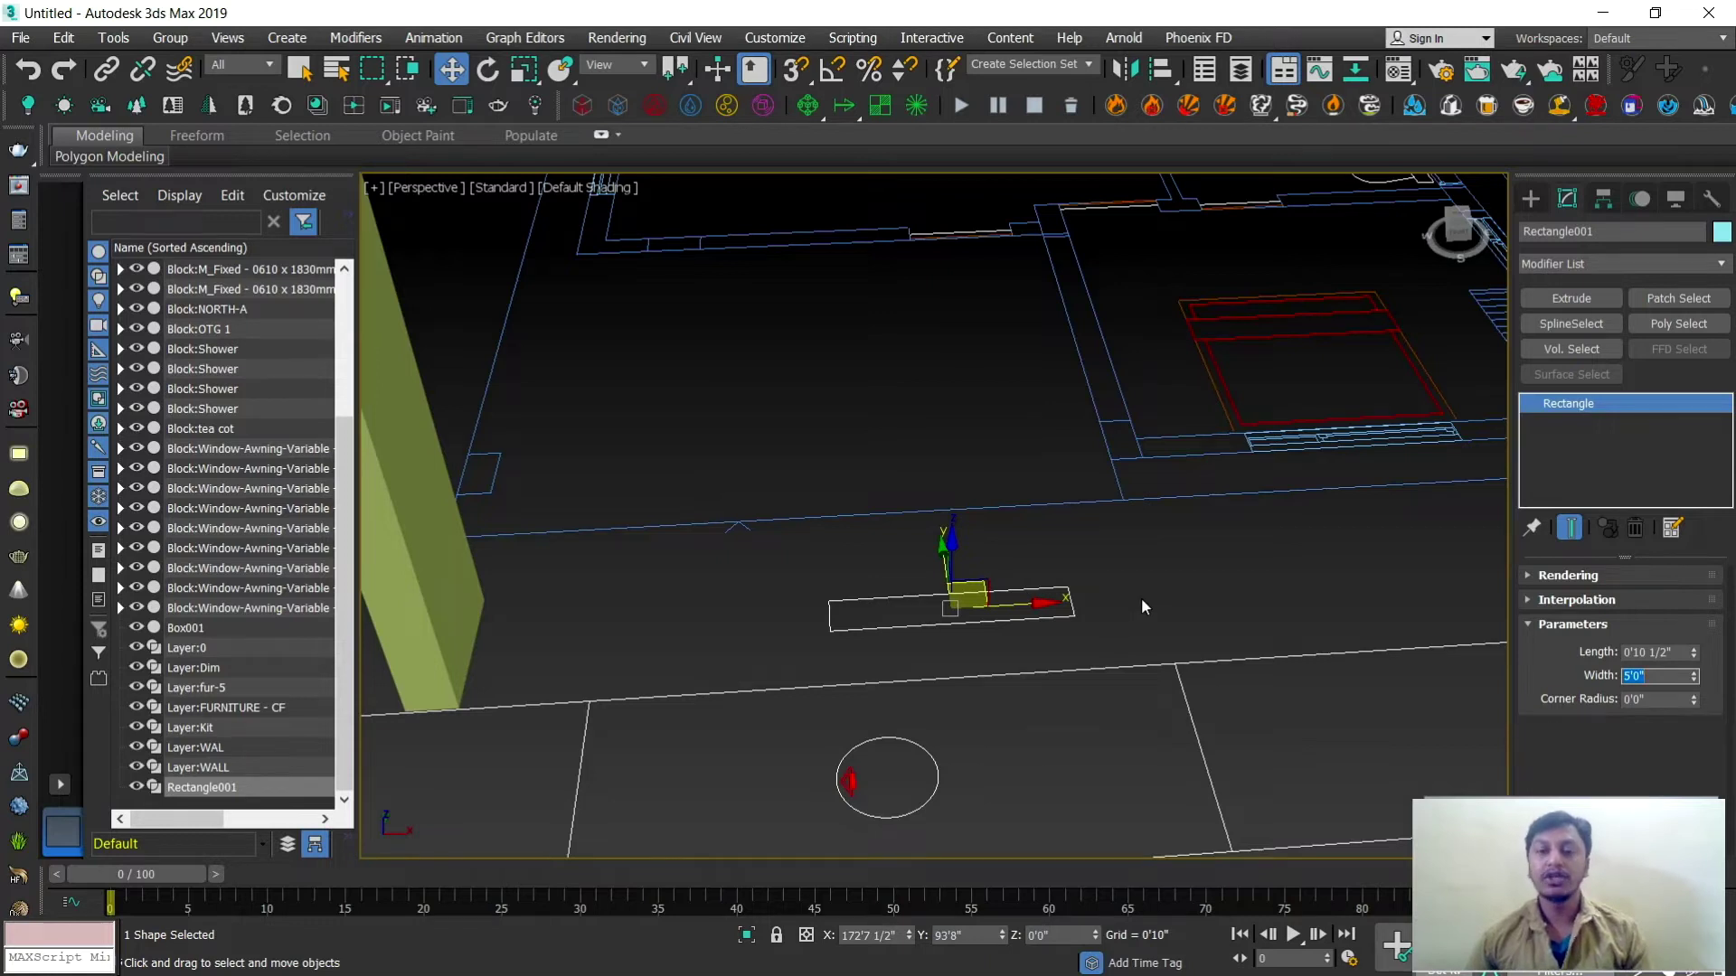
Step: Apply an Extrude modifier to the rectangle spline with an amount of 5'
{"action": "left_click", "coordinate": [1600, 264]}
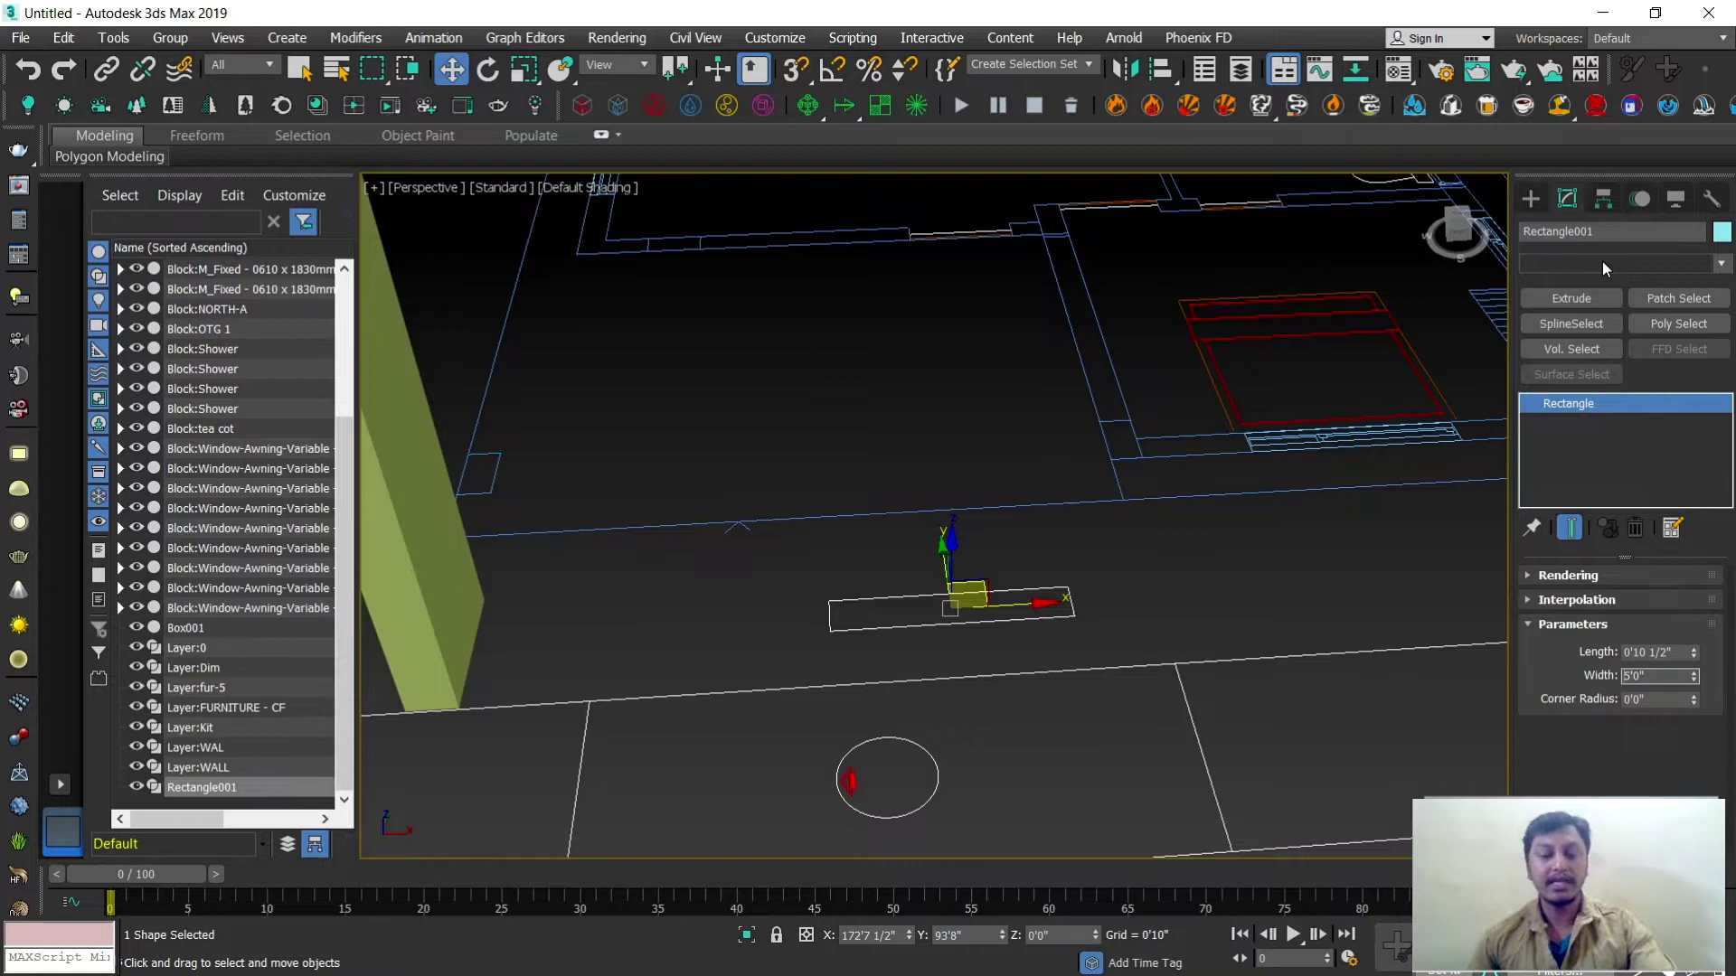
{"action": "type", "text": "e"}
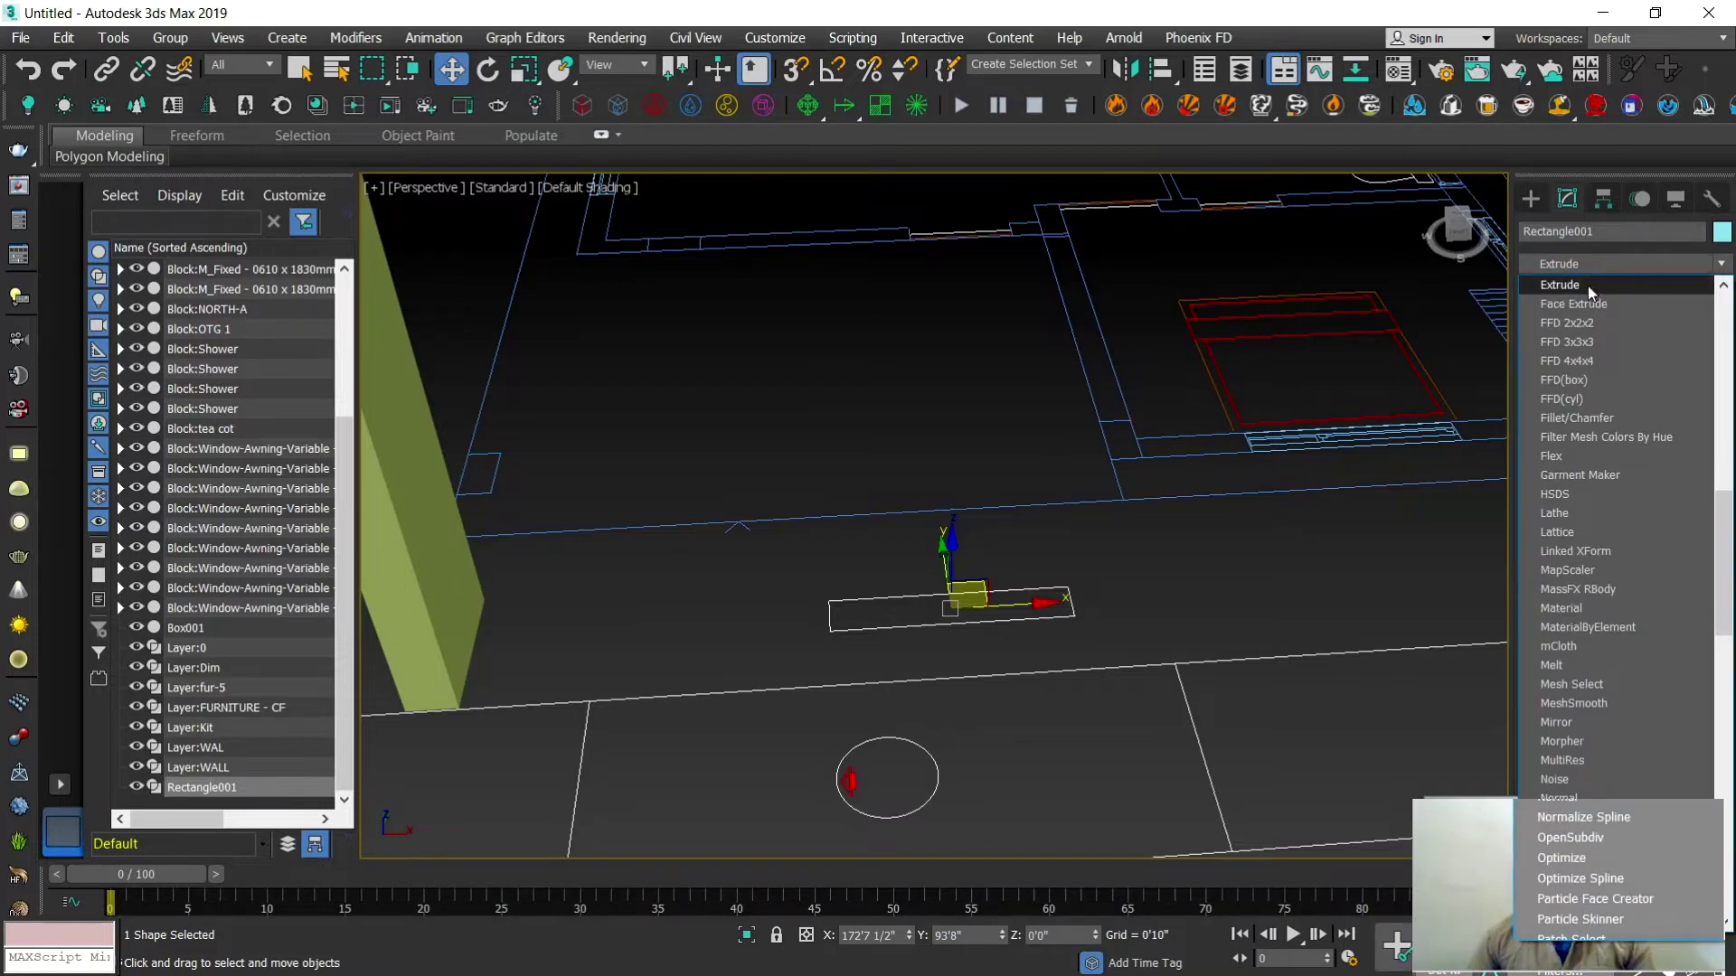
{"action": "left_click", "coordinate": [1588, 286]}
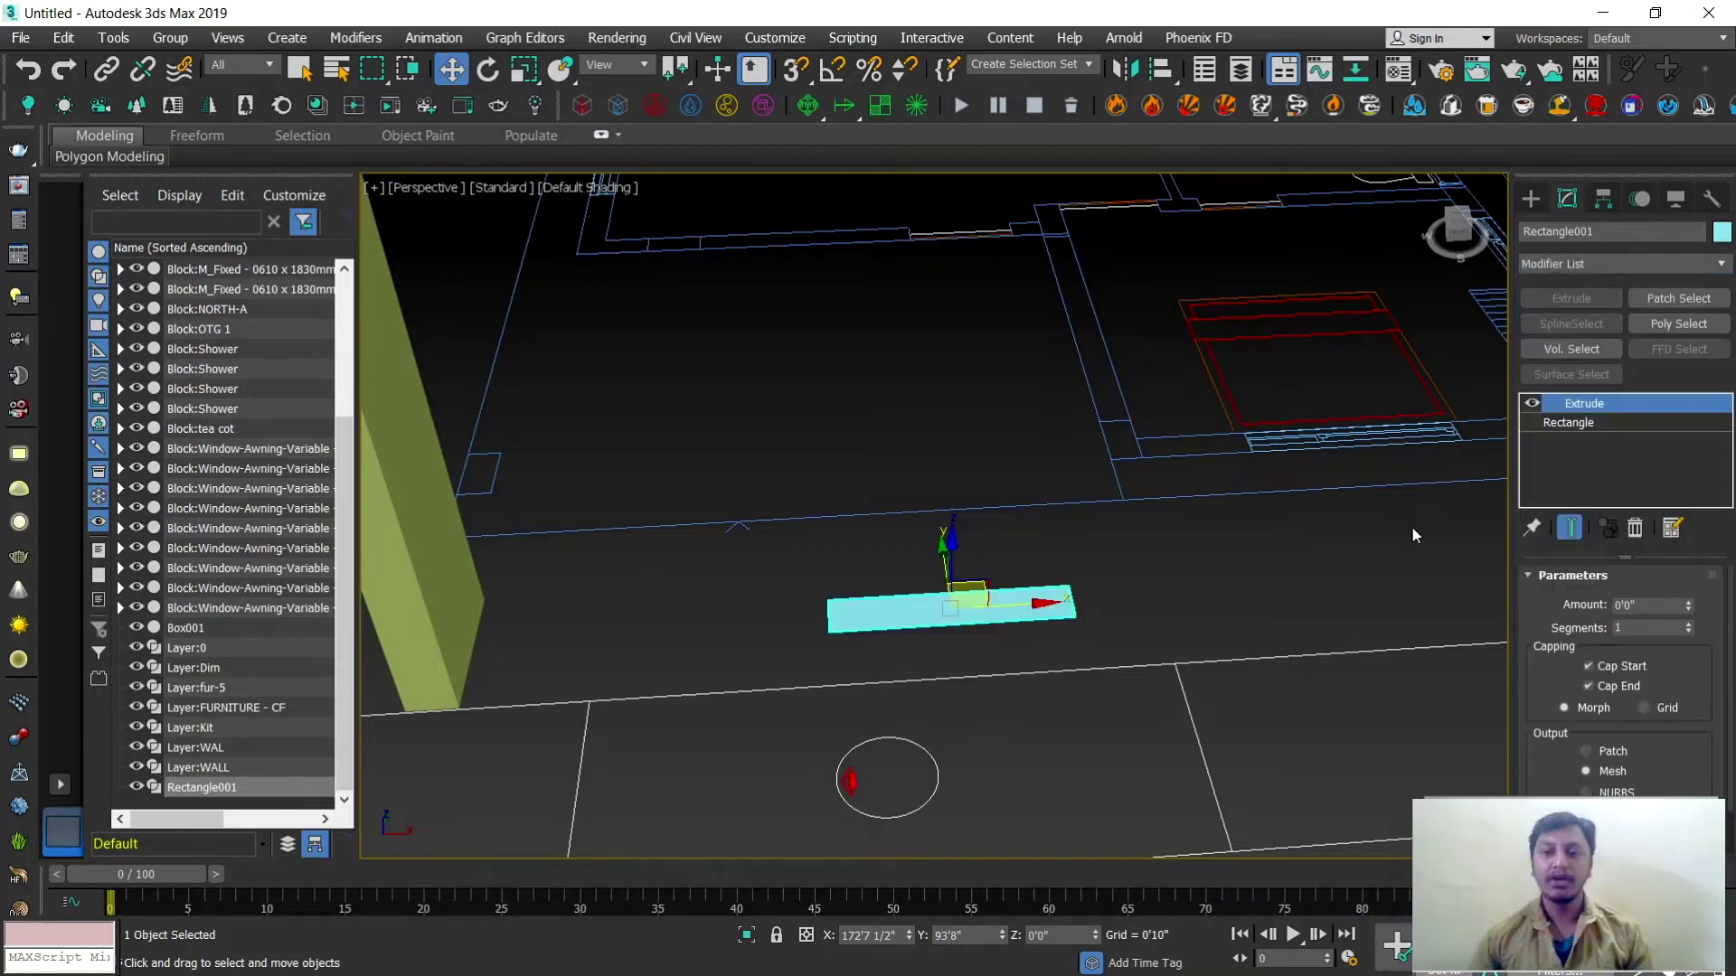
{"action": "left_click", "coordinate": [1636, 605]}
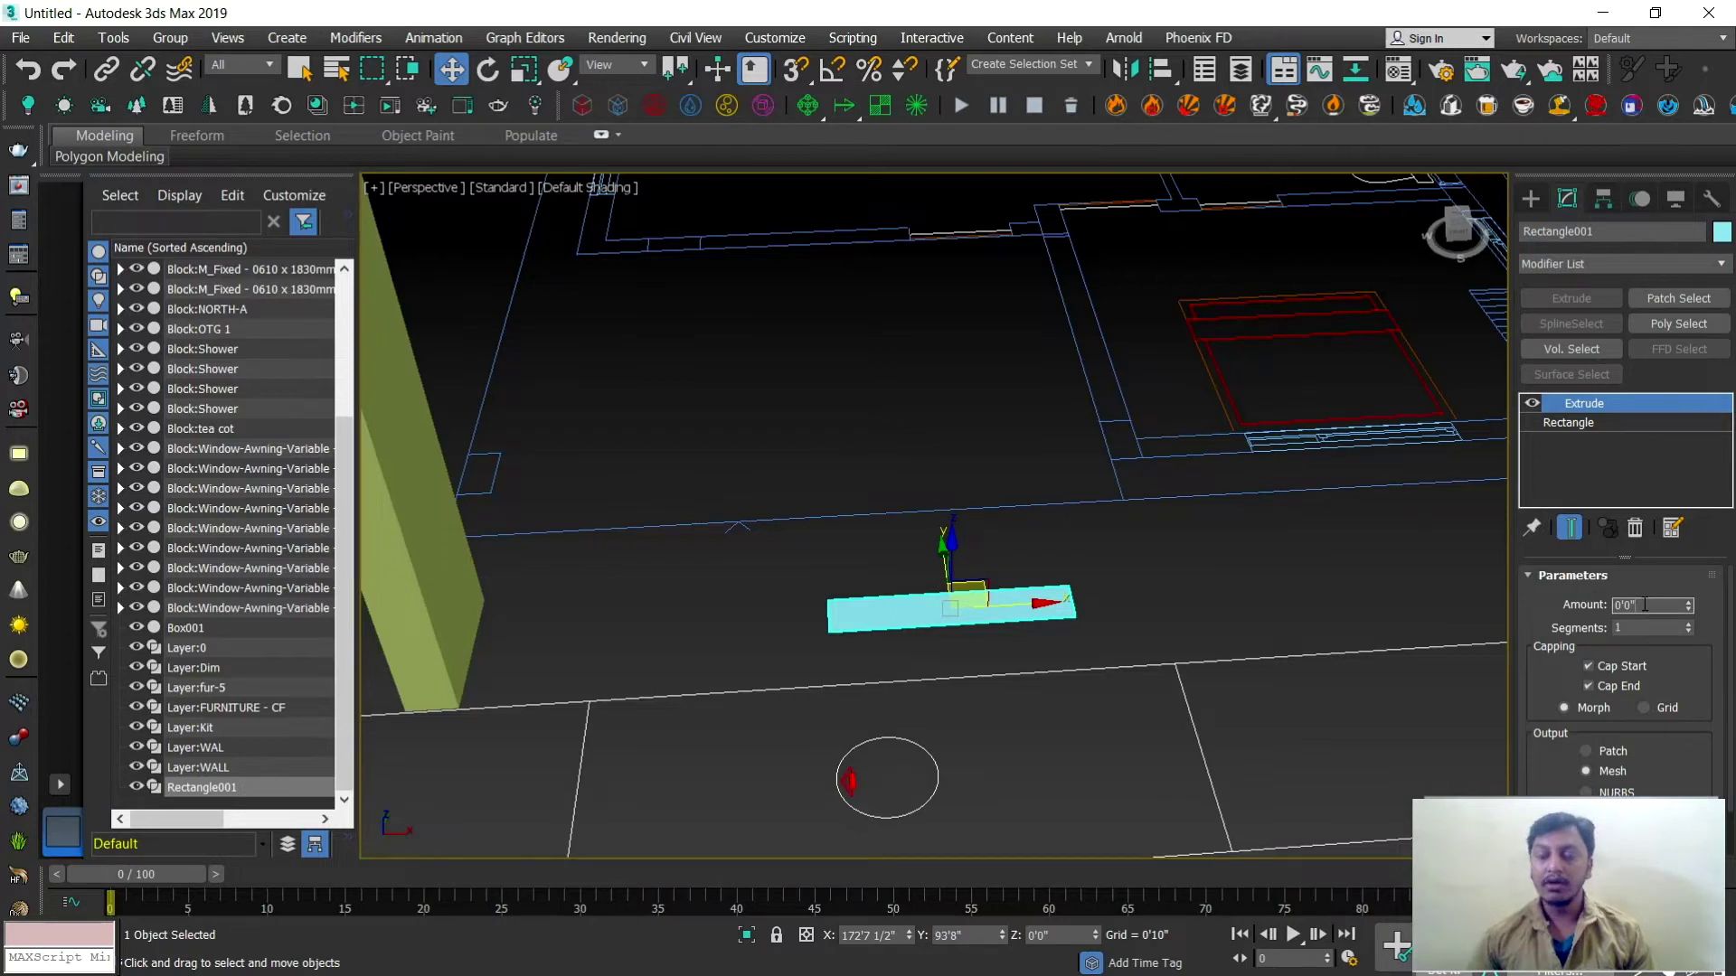
{"action": "type", "text": "5"}
{"action": "key", "text": "Return"}
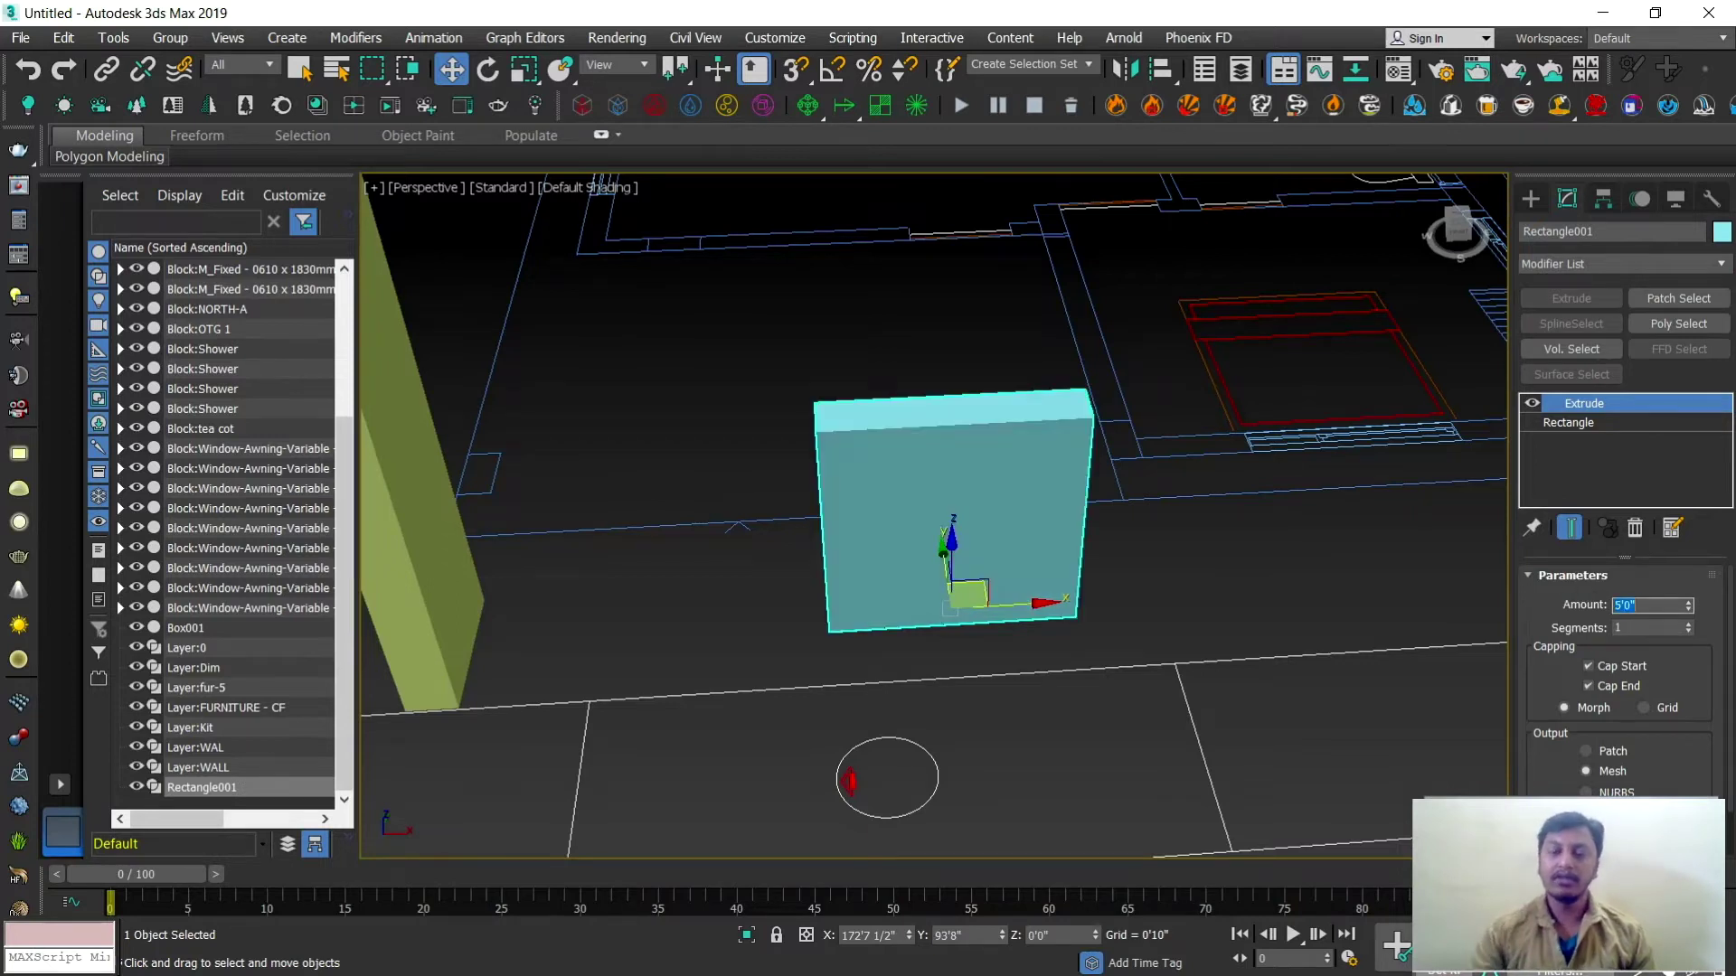
Step: Set the rectangle's extrusion amount to 5'5" and deselect the shape
{"action": "scroll", "coordinate": [1132, 524], "scroll_direction": "up", "scroll_amount": 4}
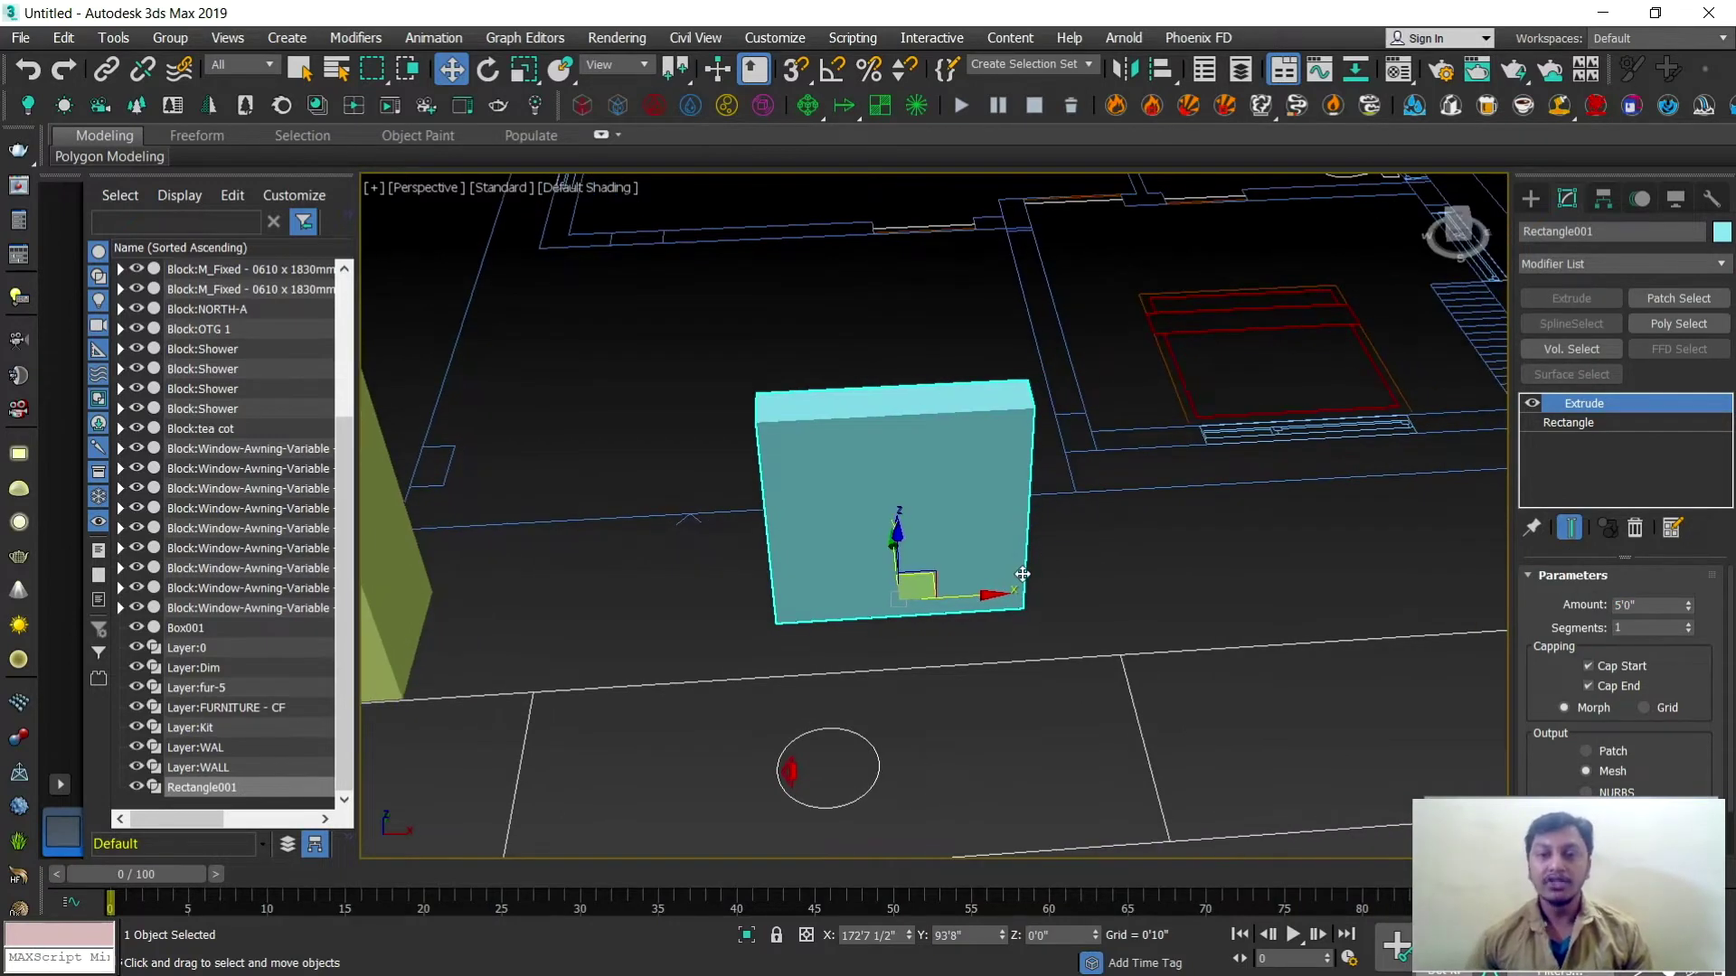
{"action": "left_click", "coordinate": [1627, 605]}
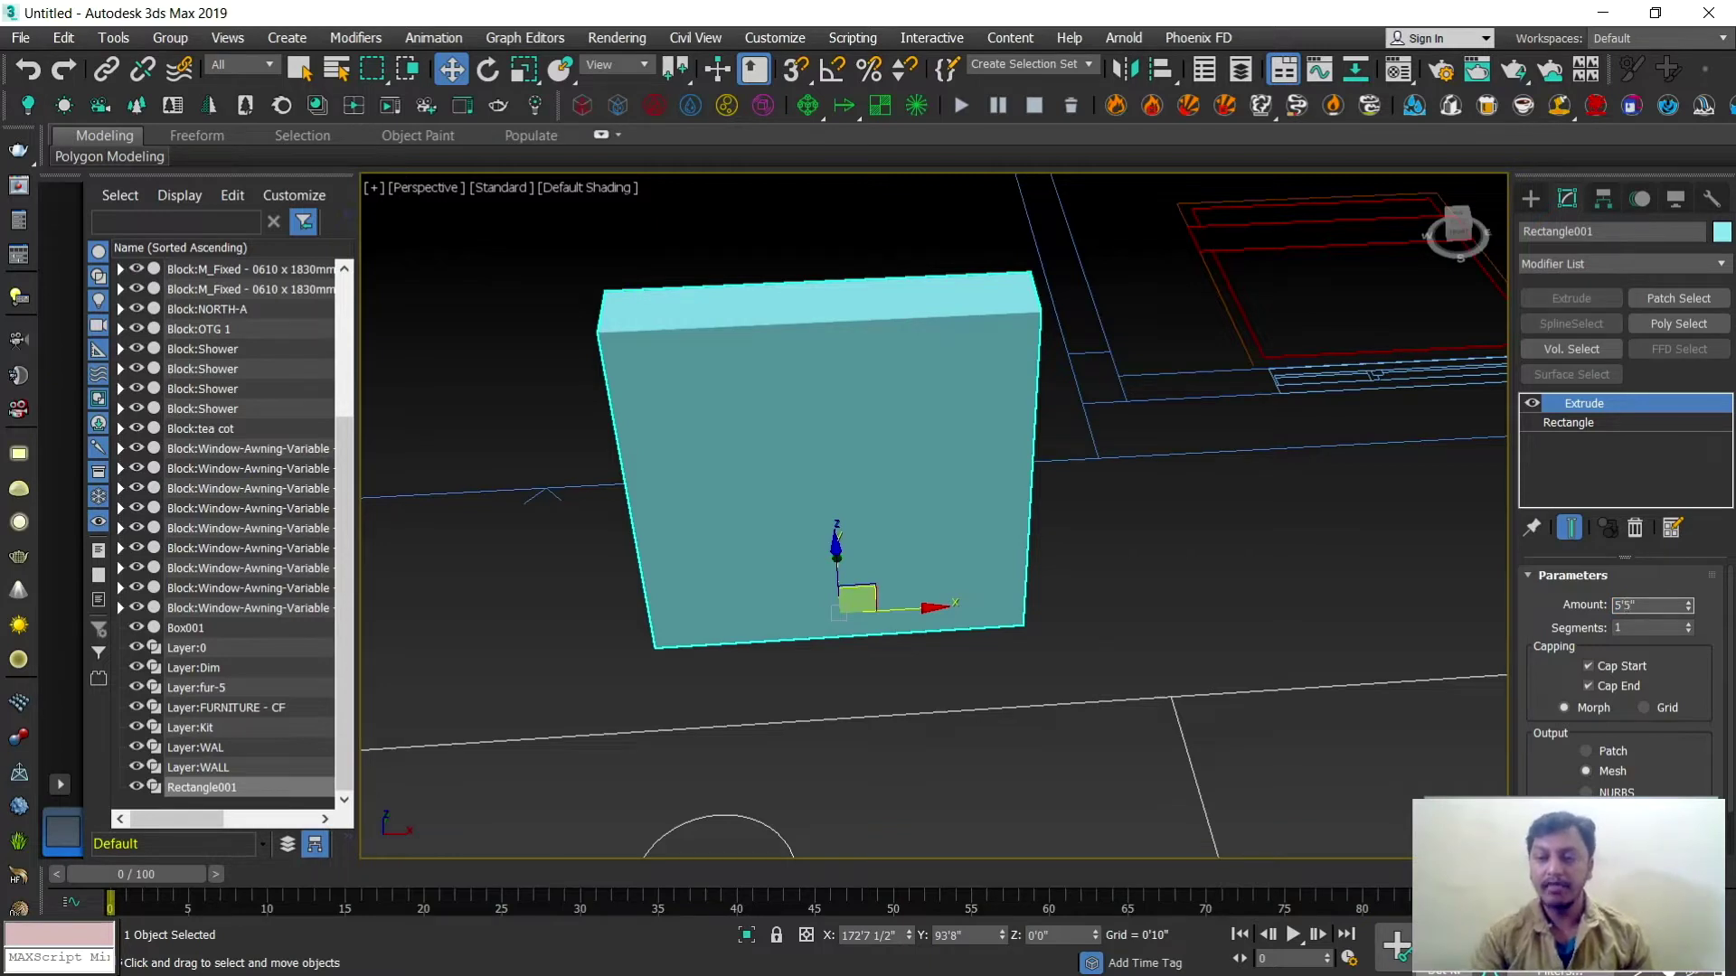
{"action": "type", "text": "5'5\""}
{"action": "key", "text": "Return"}
{"action": "left_click", "coordinate": [1107, 513]}
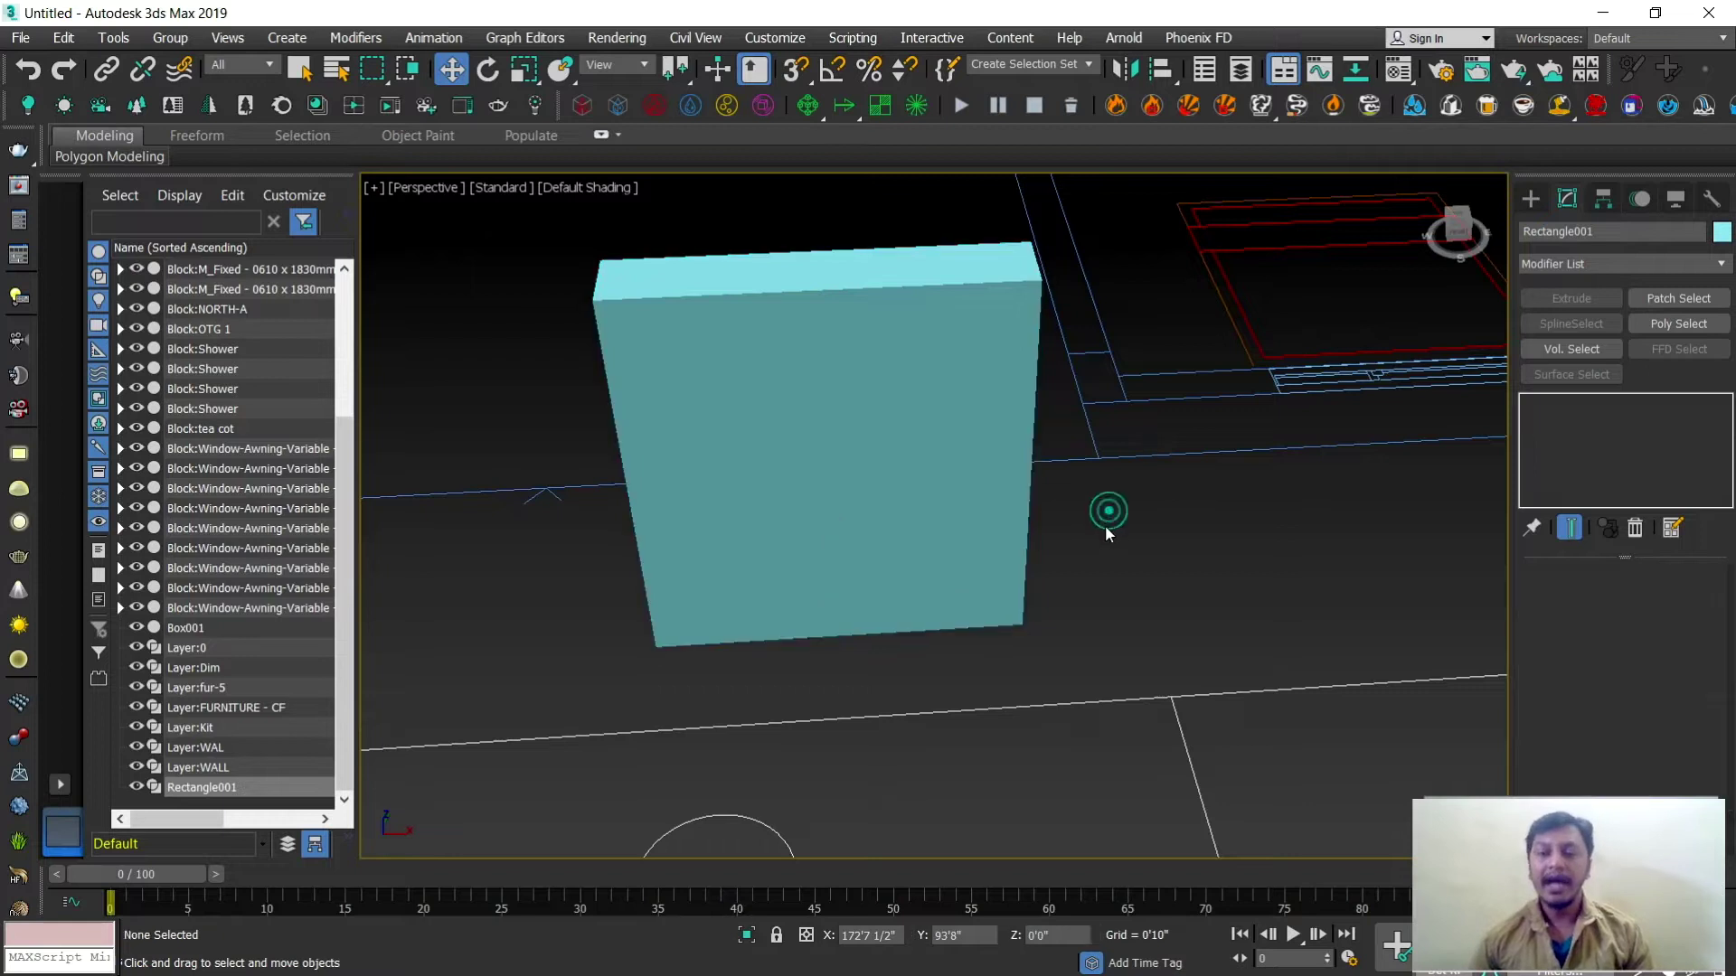
Step: Examine the extruded rectangle and the tall box from several angles and distances against the floor plan
{"action": "middle_click_drag", "start_coordinate": [891, 475], "coordinate": [1000, 530]}
{"action": "left_click", "coordinate": [1001, 531]}
{"action": "scroll", "coordinate": [1079, 544], "scroll_direction": "down", "scroll_amount": 3}
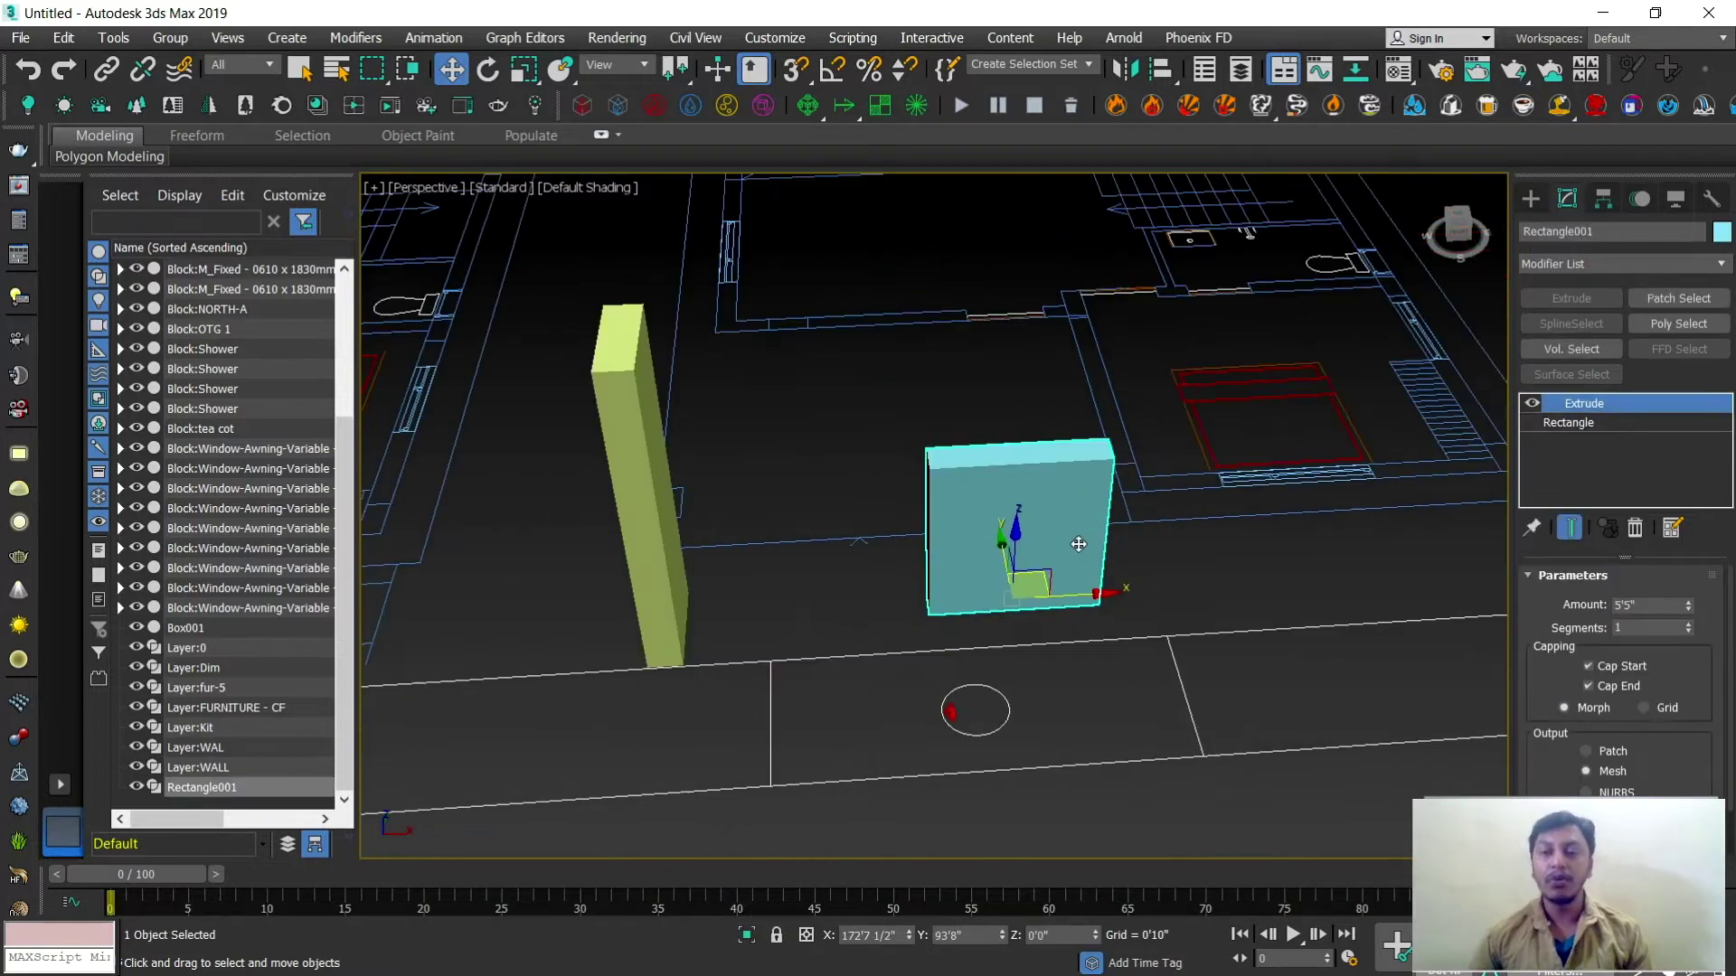
{"action": "middle_click_drag", "start_coordinate": [1127, 587], "coordinate": [1129, 550]}
{"action": "middle_click_drag", "start_coordinate": [1031, 581], "coordinate": [1076, 578], "text": "alt"}
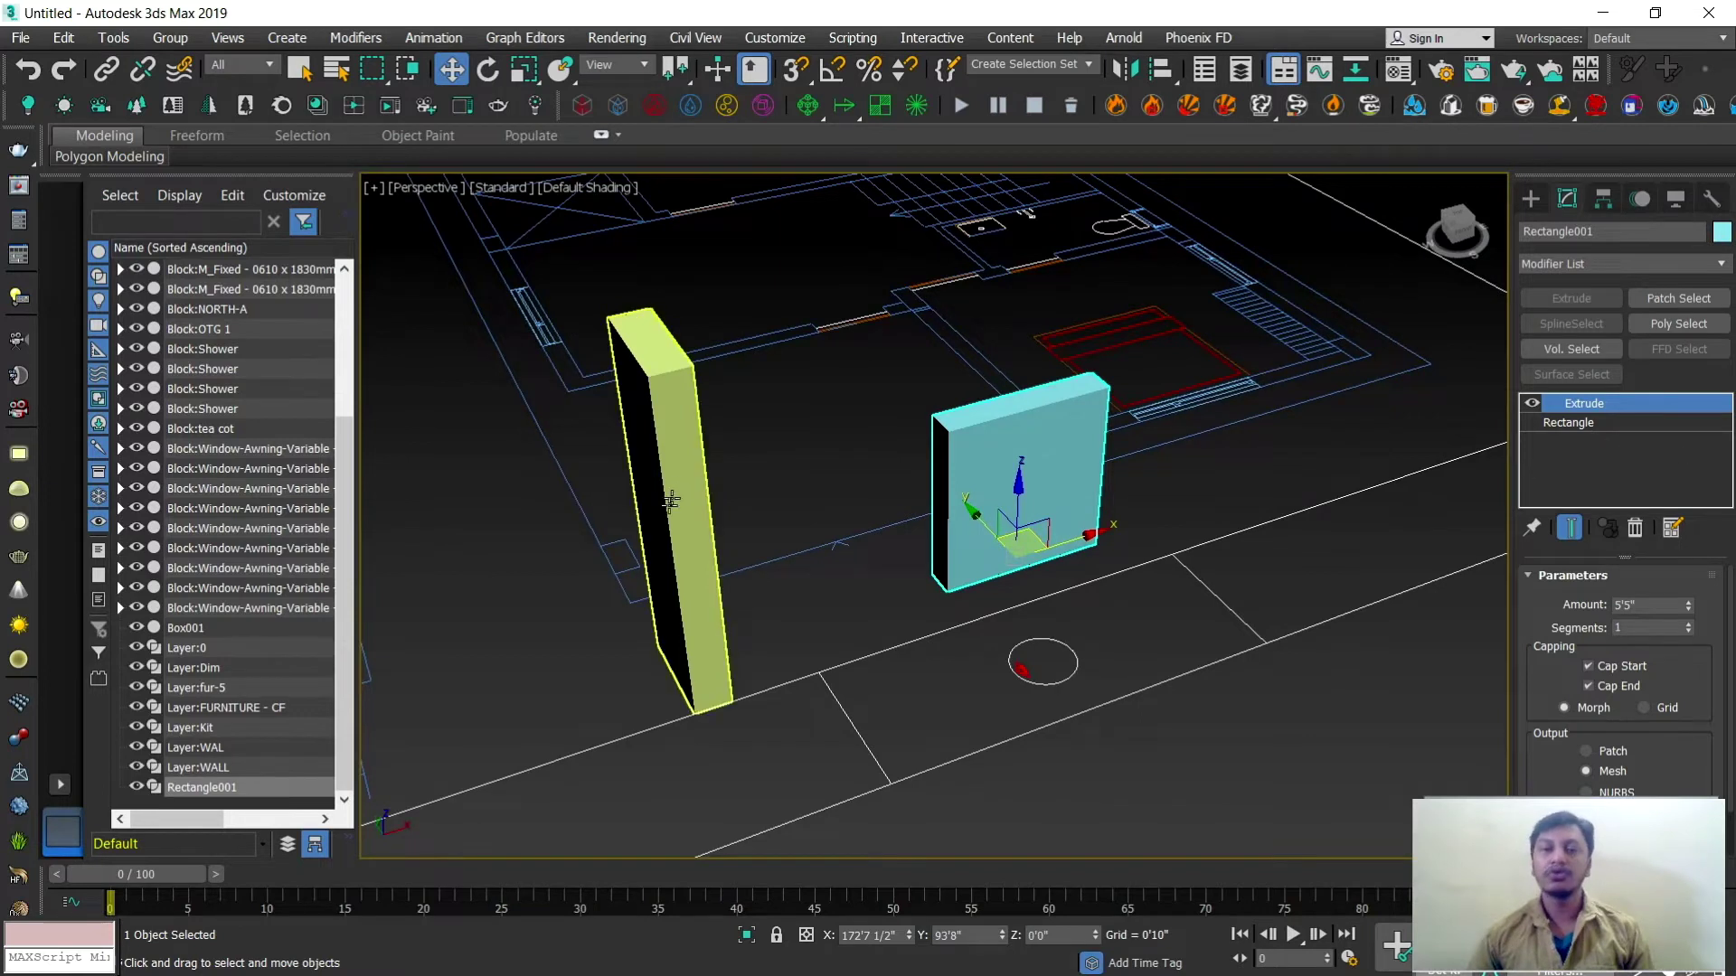
{"action": "middle_click_drag", "start_coordinate": [667, 496], "coordinate": [760, 497]}
{"action": "left_click", "coordinate": [764, 497]}
{"action": "left_click", "coordinate": [1104, 524]}
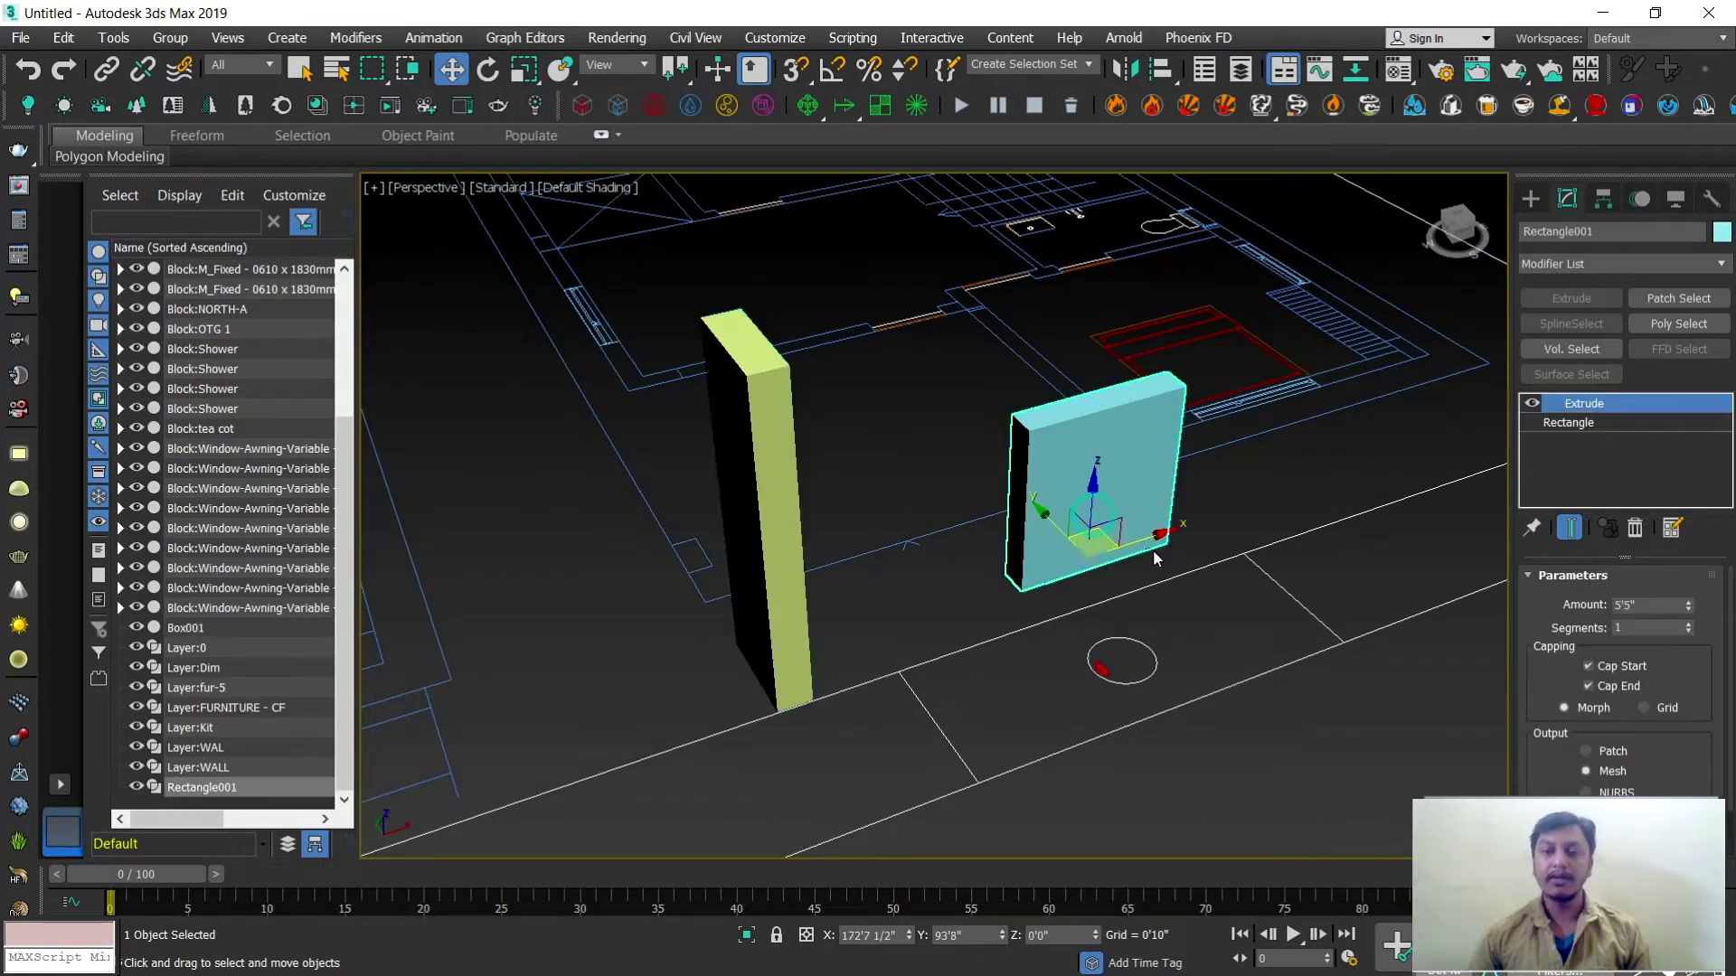
{"action": "middle_click_drag", "start_coordinate": [1153, 552], "coordinate": [1104, 596], "text": "alt"}
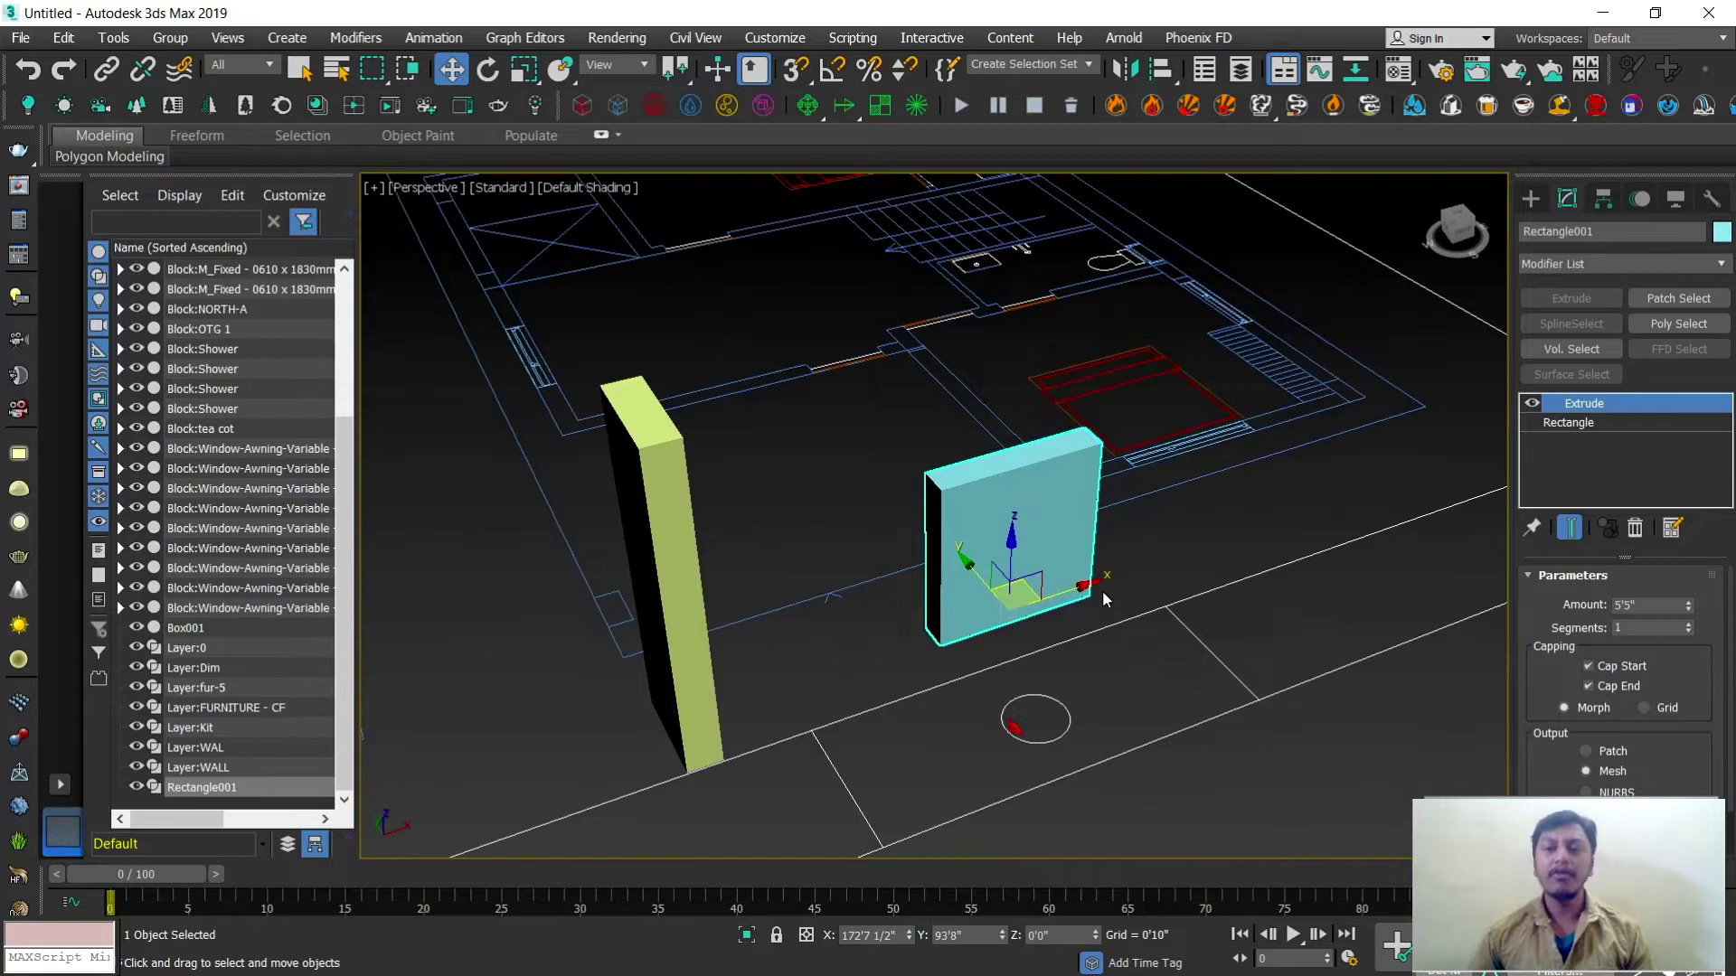
{"action": "scroll", "coordinate": [1098, 612], "scroll_direction": "down", "scroll_amount": 3}
{"action": "middle_click_drag", "start_coordinate": [1009, 649], "coordinate": [1089, 599]}
{"action": "scroll", "coordinate": [1055, 608], "scroll_direction": "down", "scroll_amount": 3}
{"action": "scroll", "coordinate": [1043, 588], "scroll_direction": "up", "scroll_amount": 3}
Step: Delete the tall box and the extruded rectangle from the scene
{"action": "left_click", "coordinate": [1004, 542]}
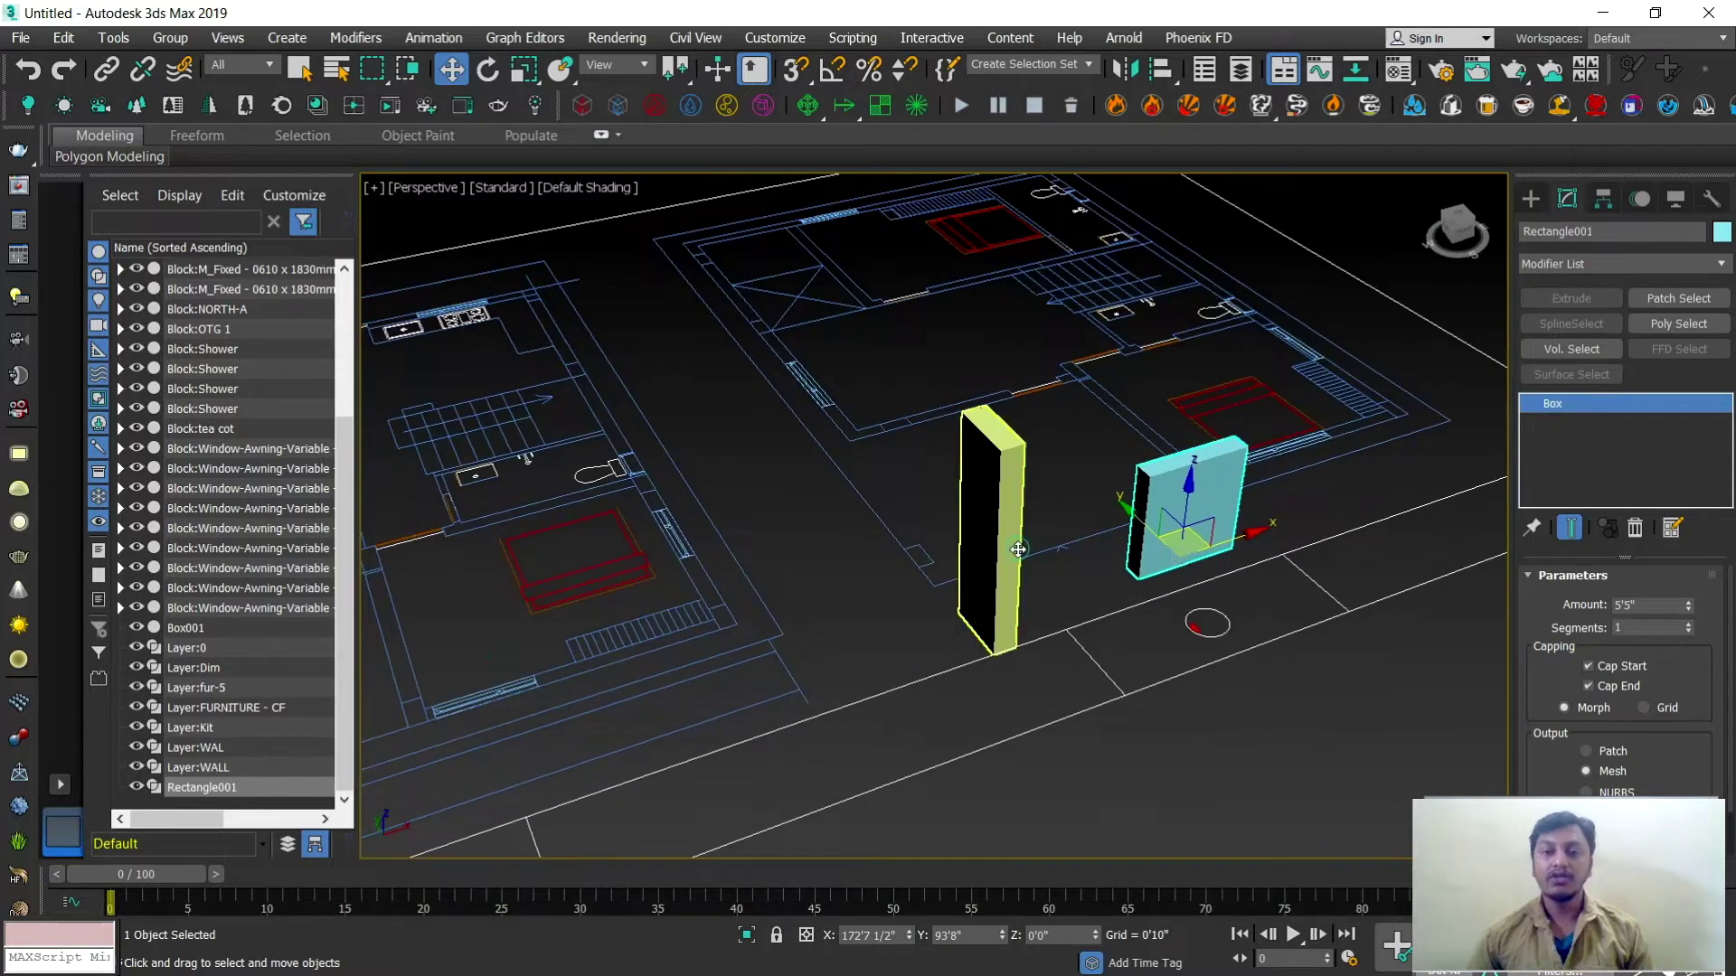
{"action": "key", "text": "Delete"}
{"action": "left_click", "coordinate": [1166, 523]}
{"action": "key", "text": "Delete"}
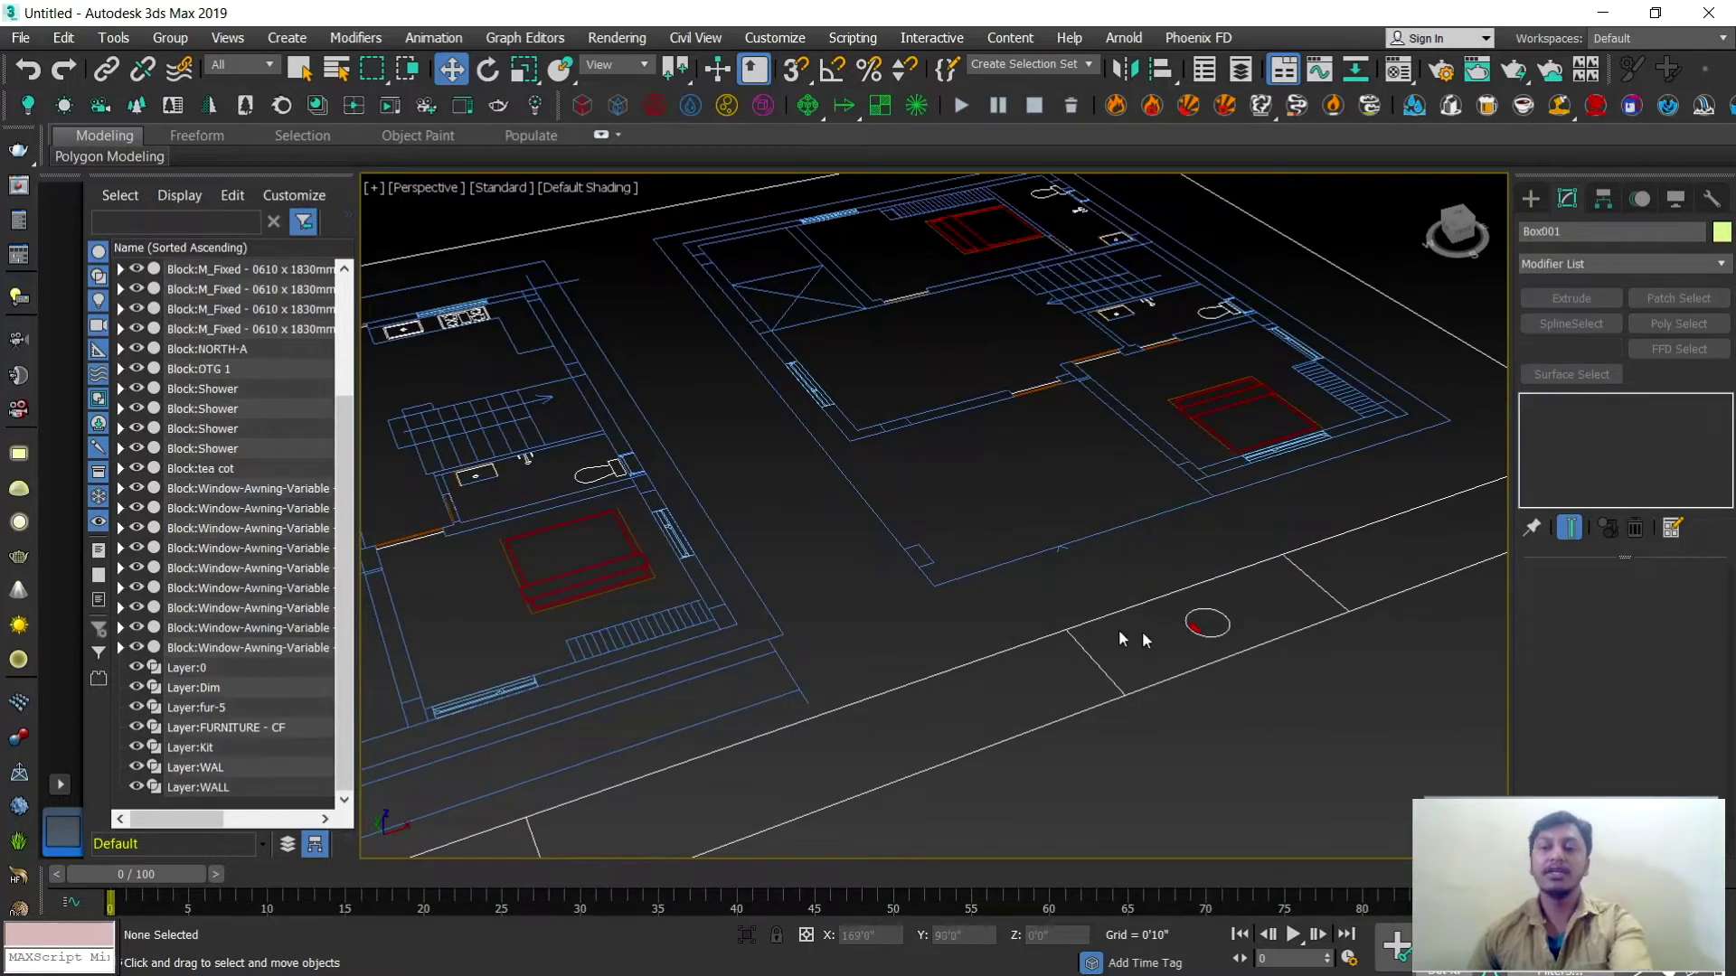
Step: Set the display unit scale to Metric with Meters as the unit
{"action": "scroll", "coordinate": [1142, 631], "scroll_direction": "down", "scroll_amount": 3}
{"action": "scroll", "coordinate": [1131, 613], "scroll_direction": "up", "scroll_amount": 3}
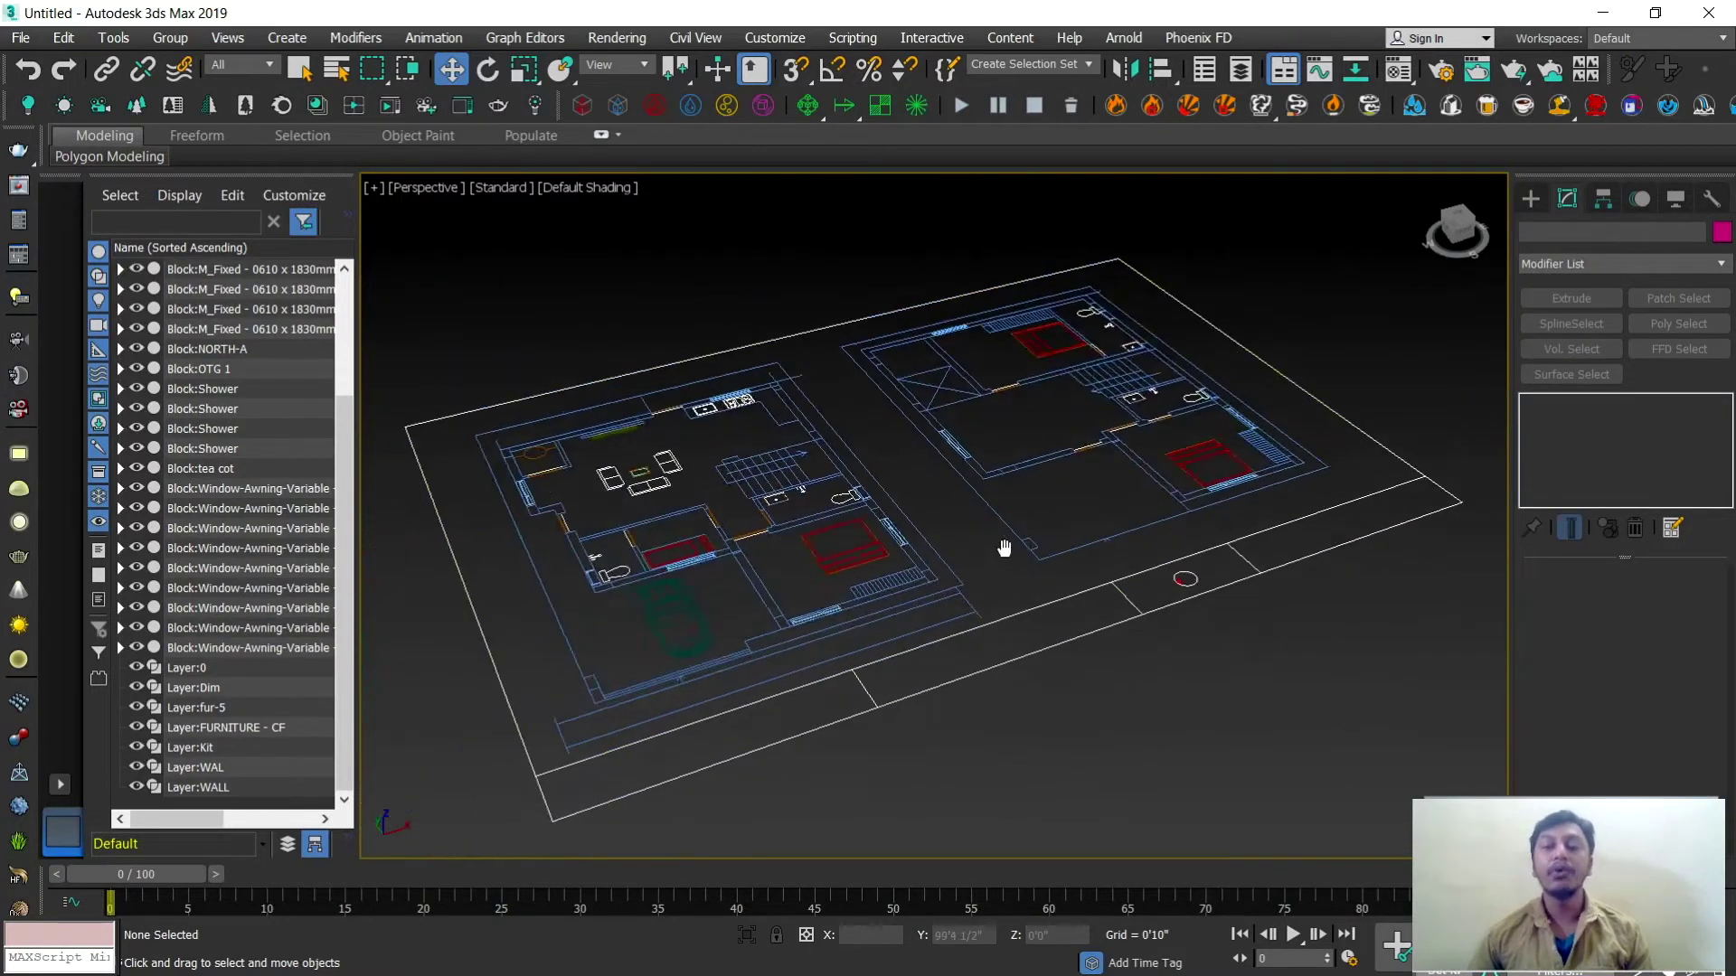
{"action": "scroll", "coordinate": [995, 560], "scroll_direction": "down", "scroll_amount": 5}
{"action": "scroll", "coordinate": [931, 506], "scroll_direction": "up", "scroll_amount": 4}
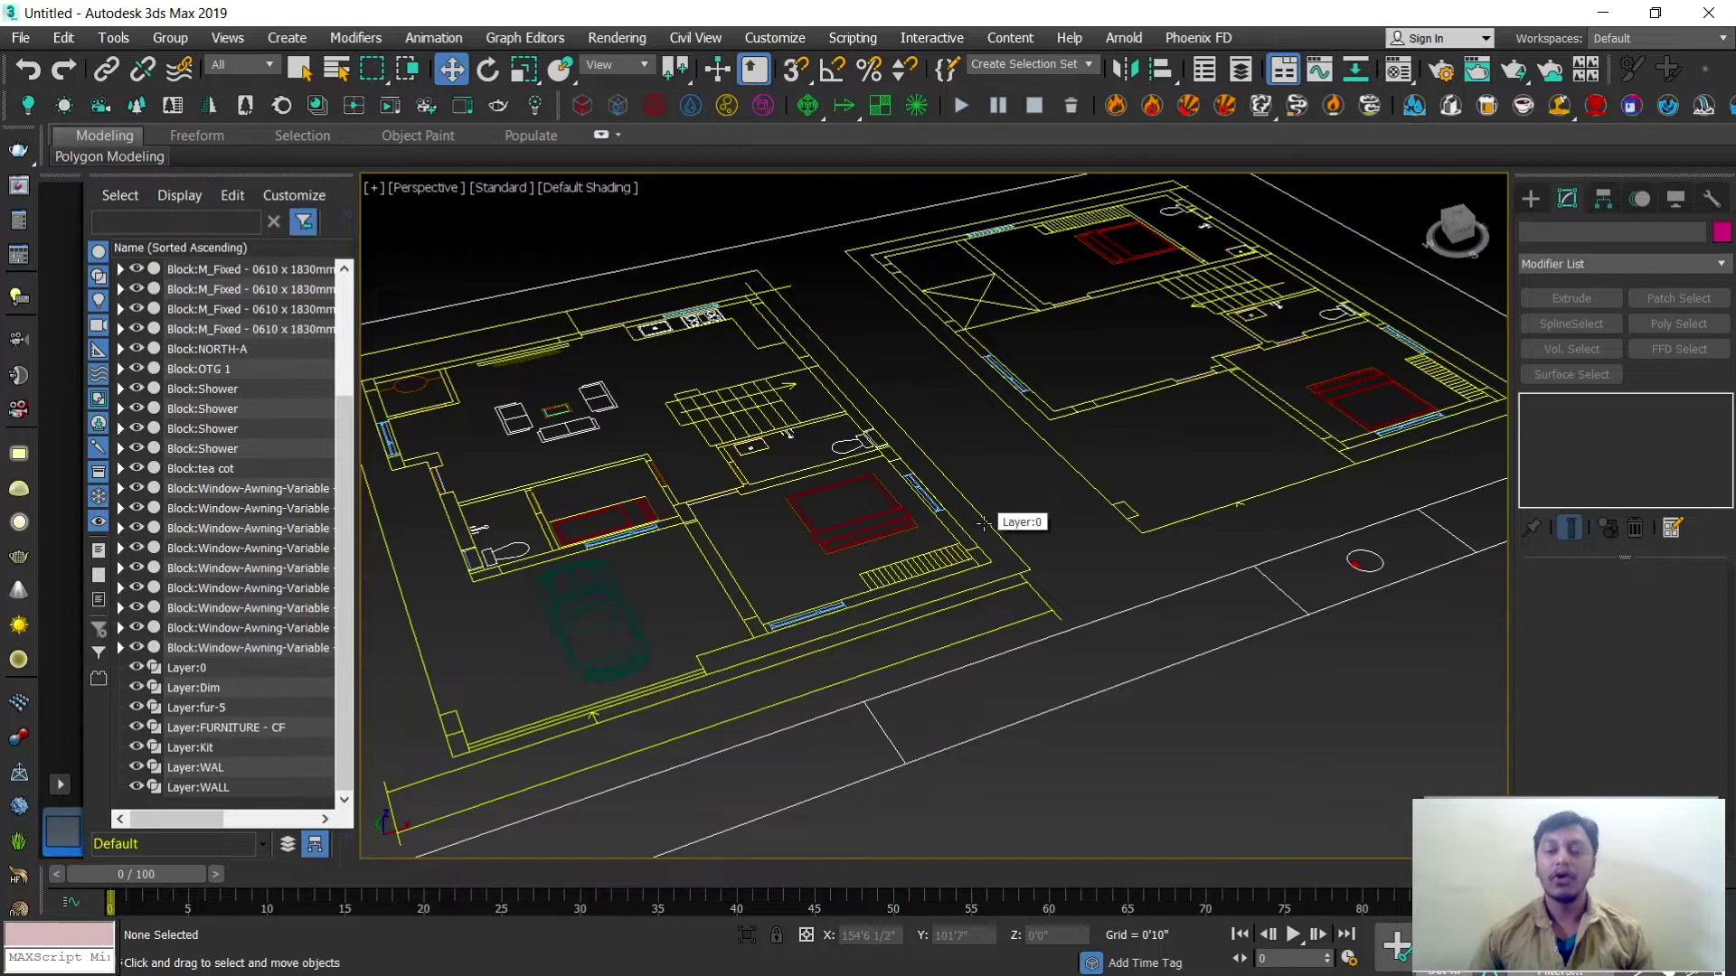
{"action": "scroll", "coordinate": [984, 523], "scroll_direction": "down", "scroll_amount": 3}
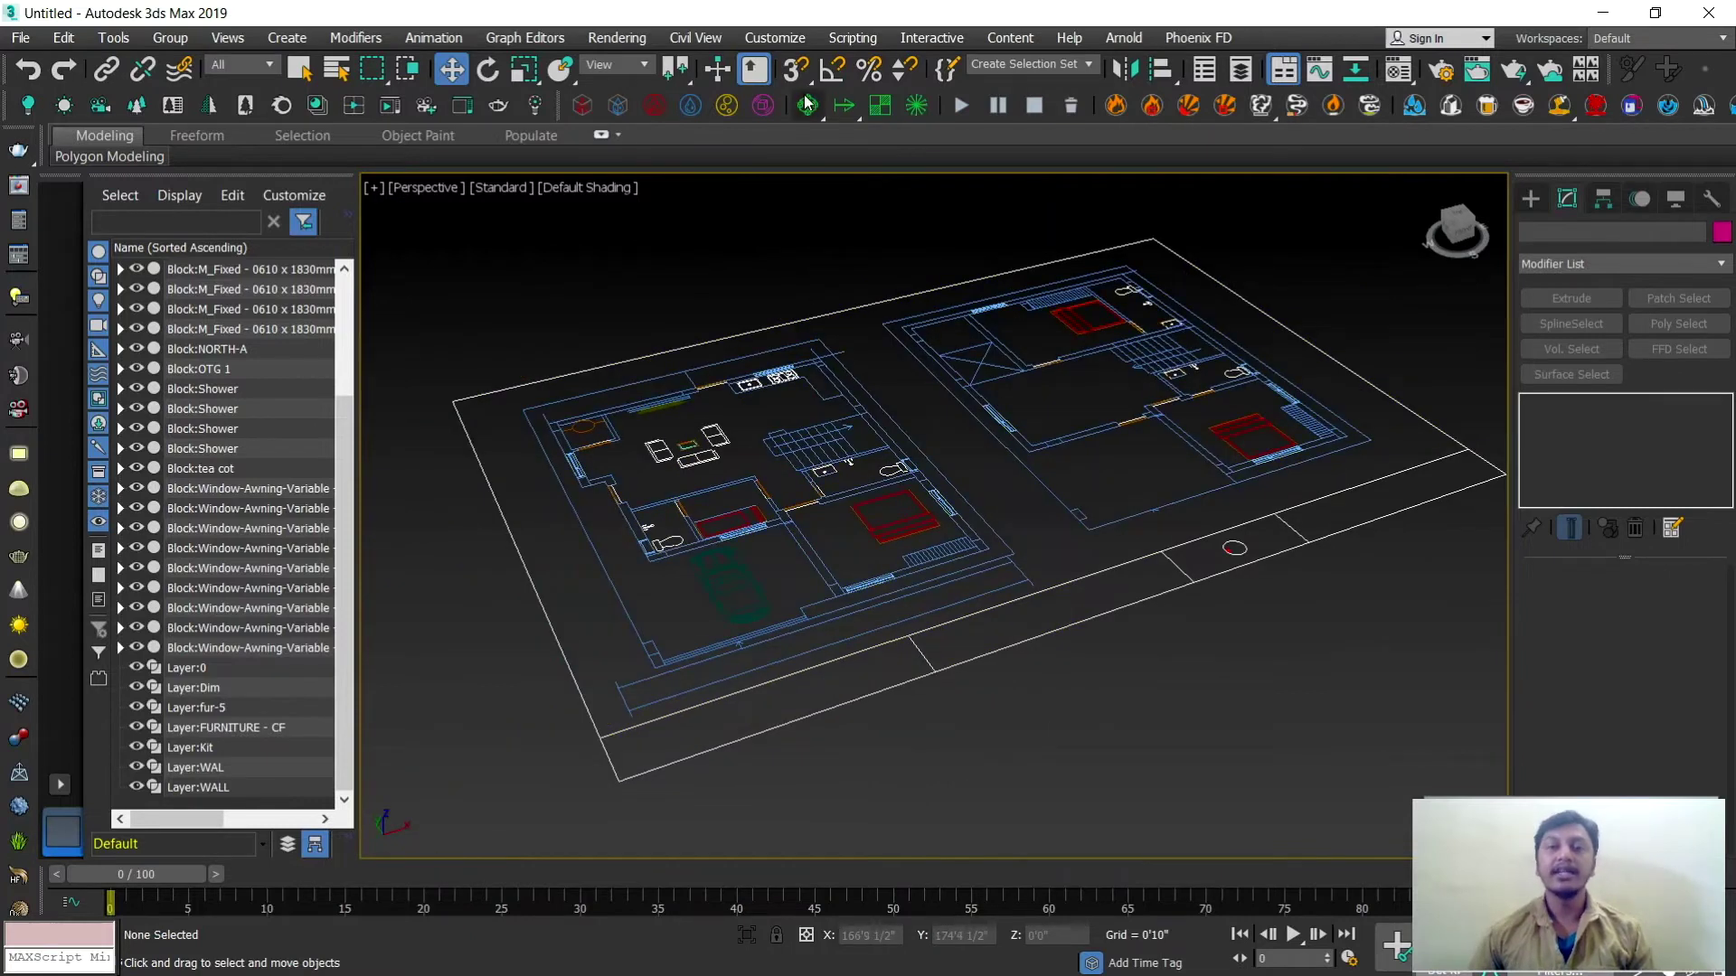
{"action": "left_click", "coordinate": [779, 40]}
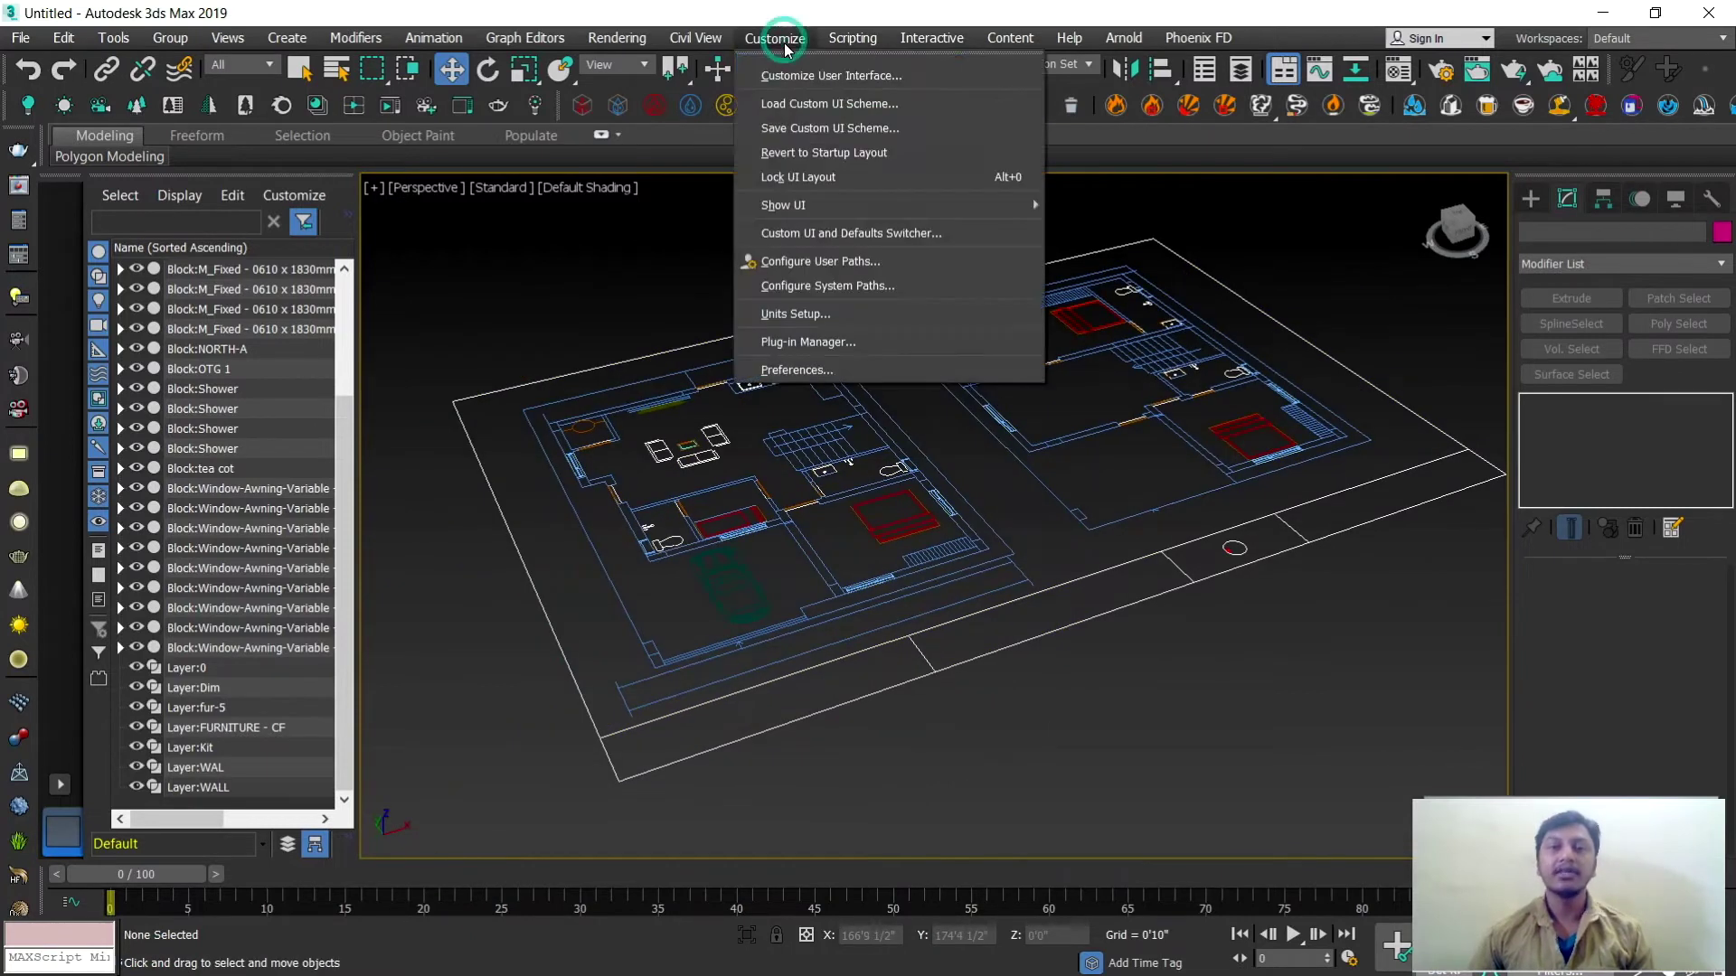
{"action": "left_click", "coordinate": [796, 315]}
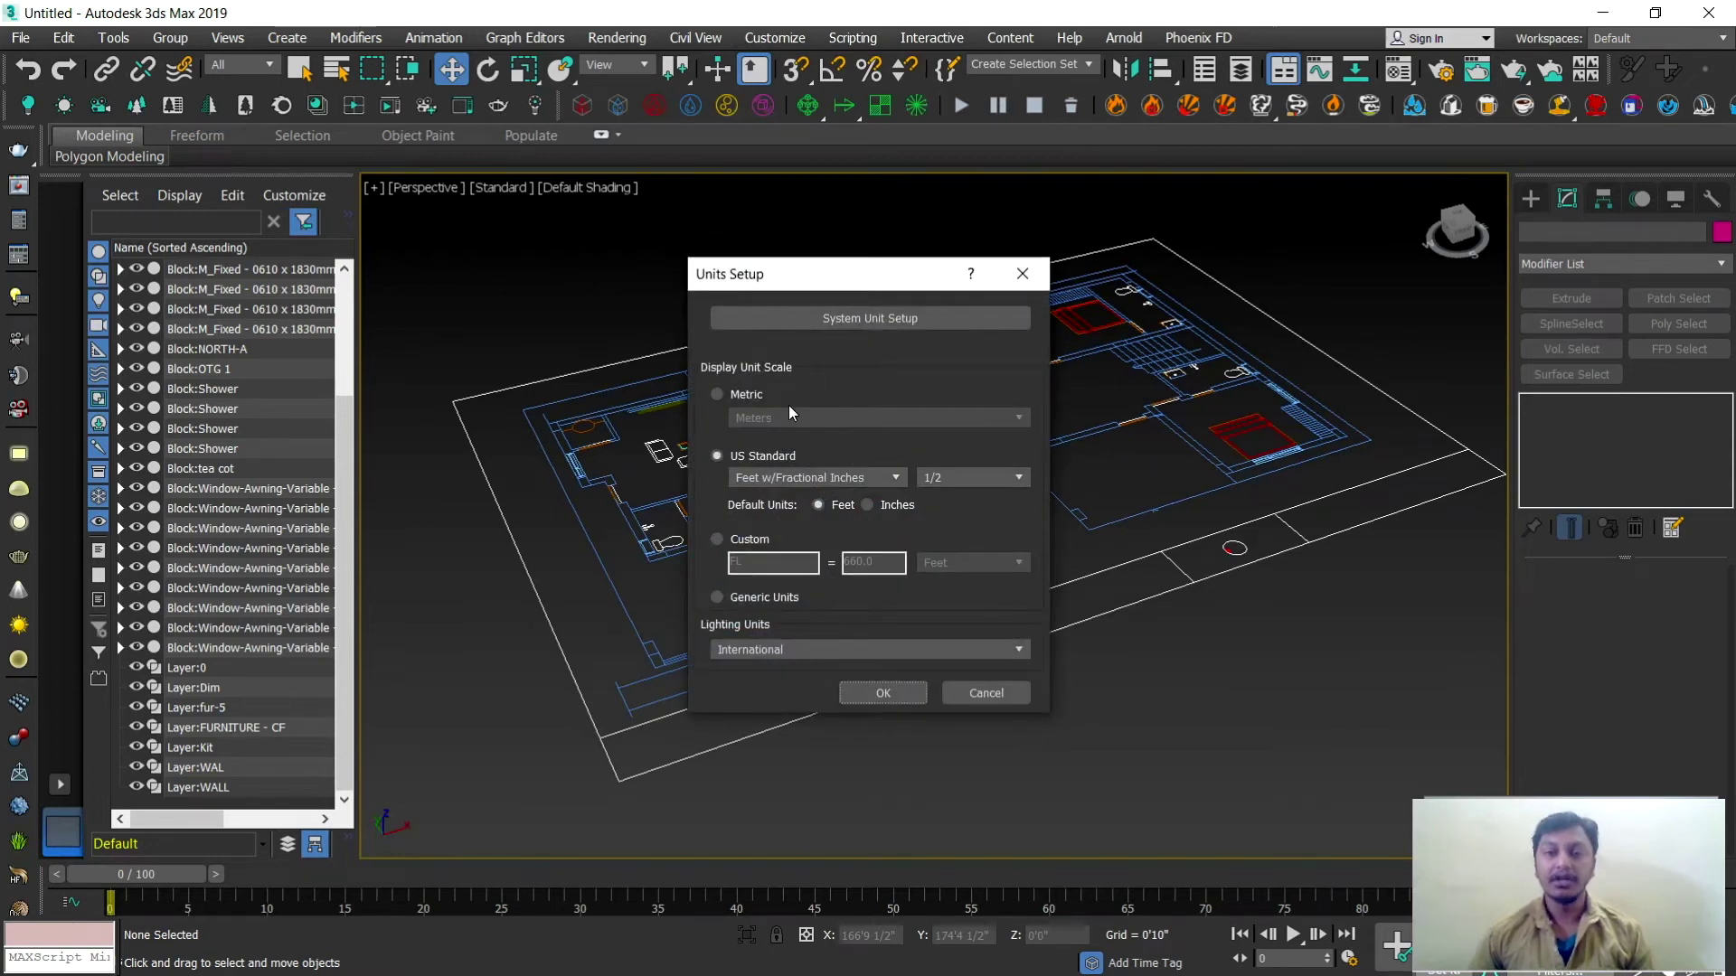
{"action": "left_click", "coordinate": [721, 394]}
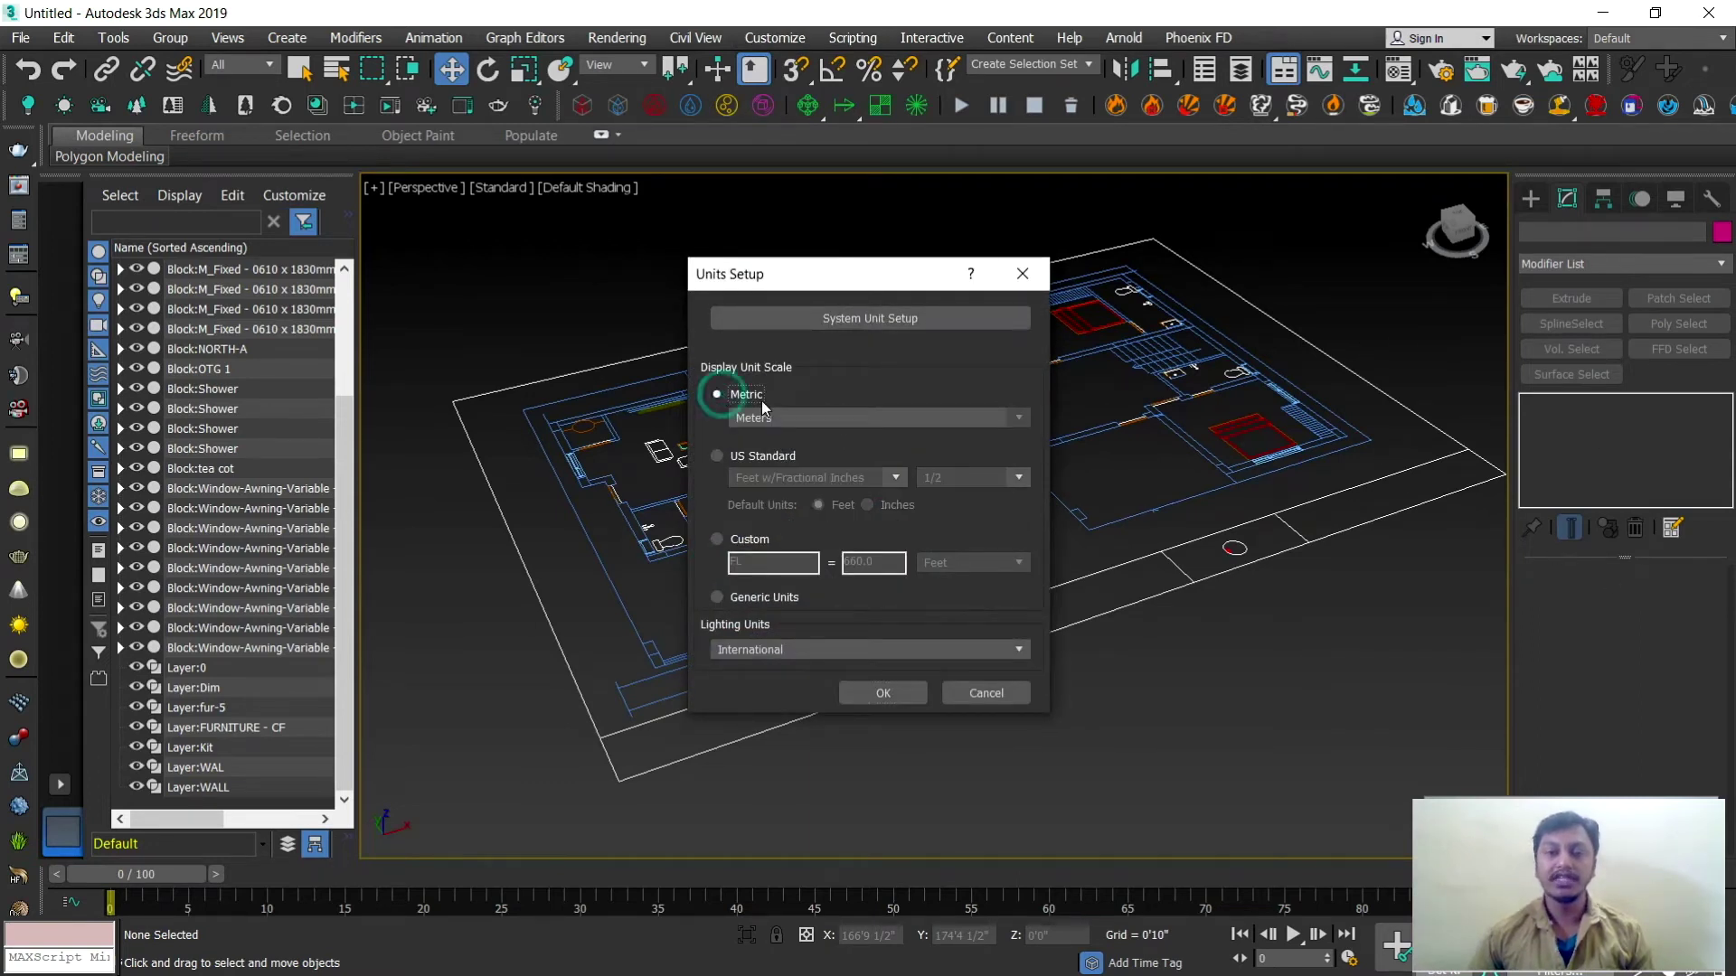
{"action": "left_click", "coordinate": [886, 694]}
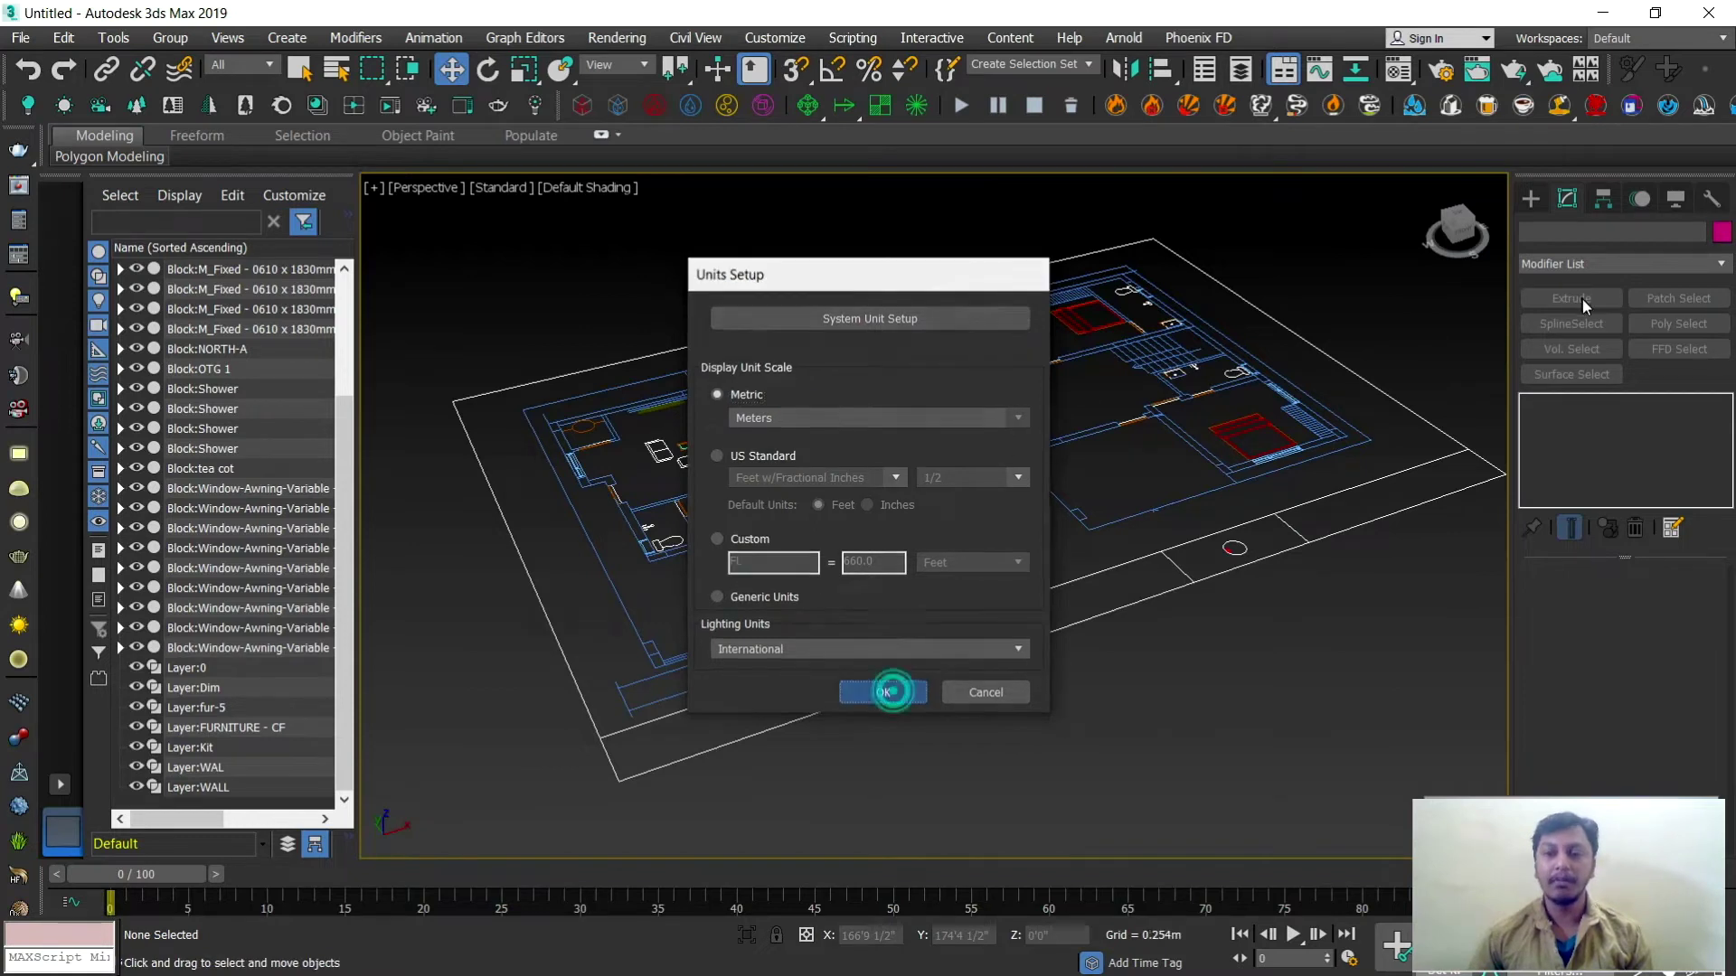
Step: Create a box on the open ground outside the site boundary, about 0.54 m long, 2.48 m wide and 3.22 m high
{"action": "left_click", "coordinate": [1531, 198]}
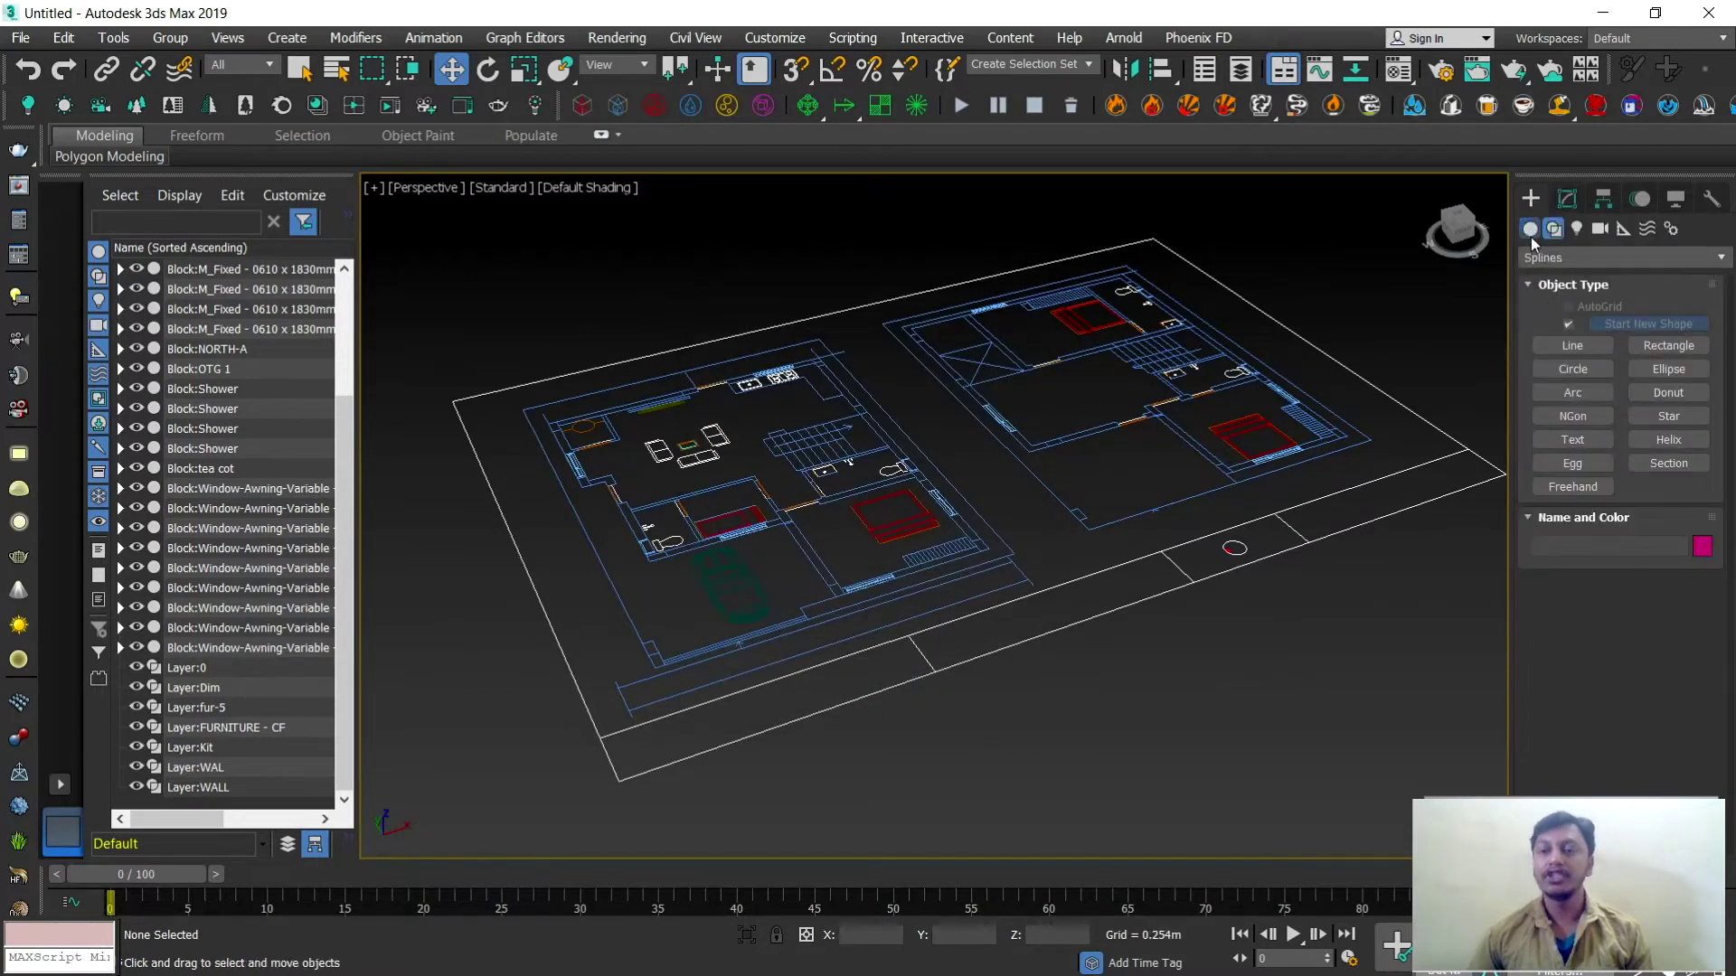
{"action": "left_click", "coordinate": [1572, 327]}
{"action": "left_click_drag", "start_coordinate": [1267, 666], "coordinate": [1185, 713]}
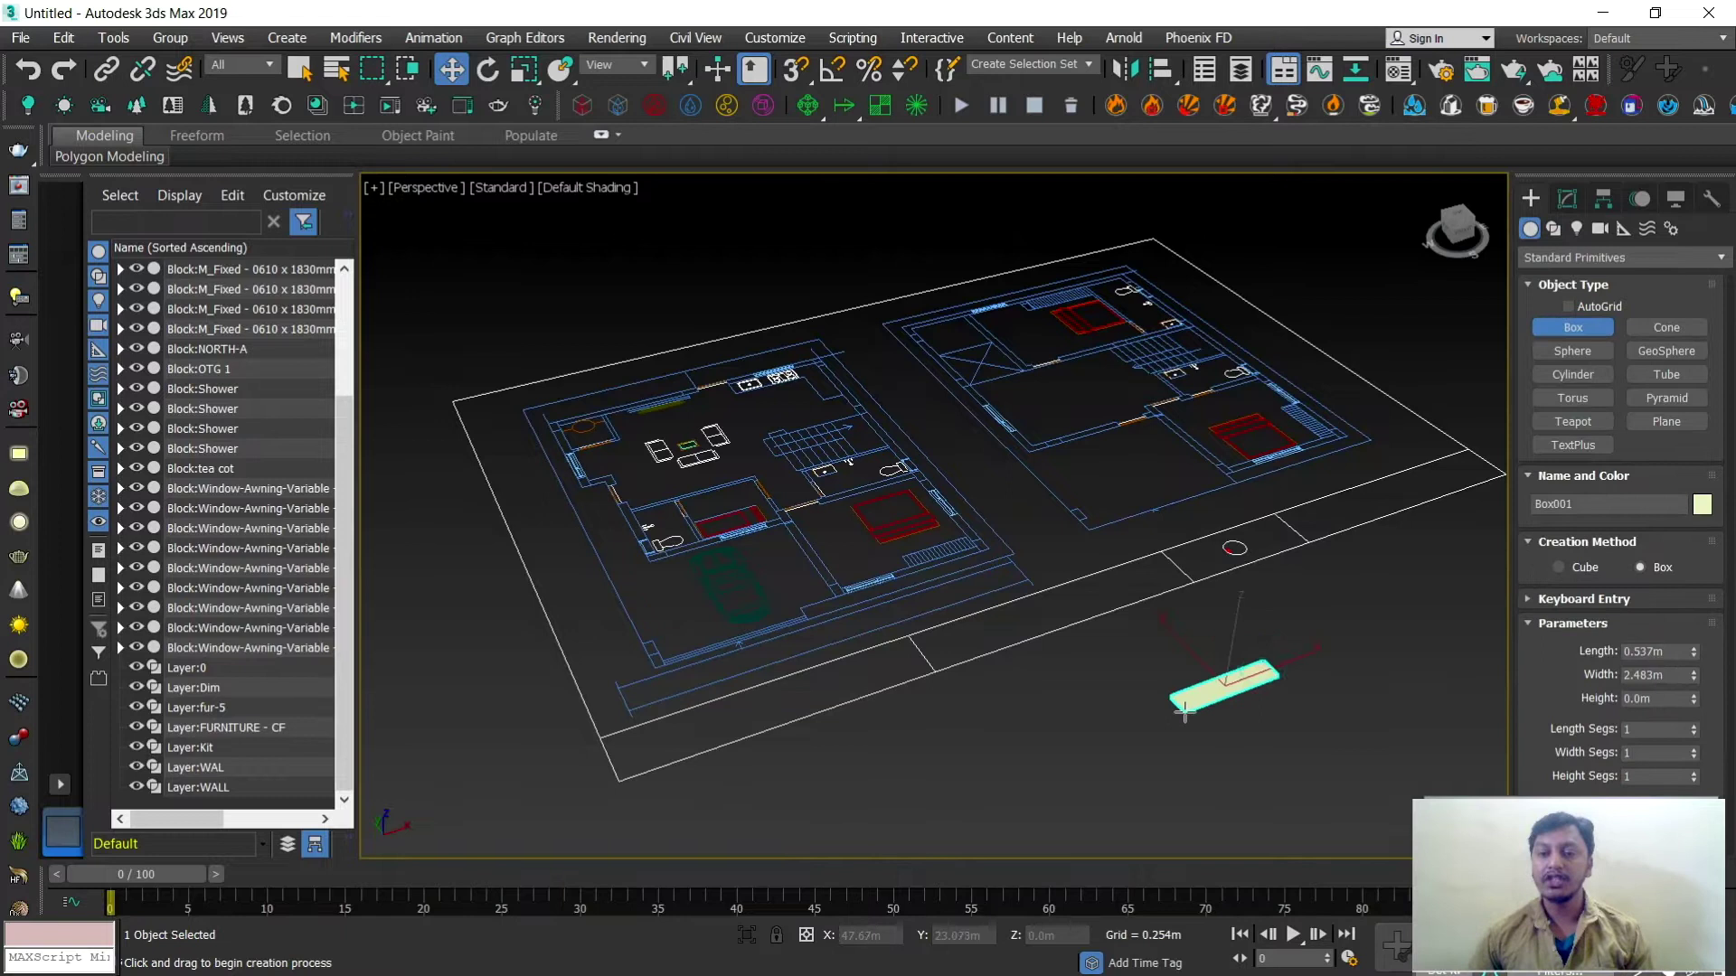
{"action": "middle_click_drag", "start_coordinate": [1167, 566], "coordinate": [1068, 546]}
Step: Set the new box's height to 3 m
{"action": "left_click", "coordinate": [1671, 653]}
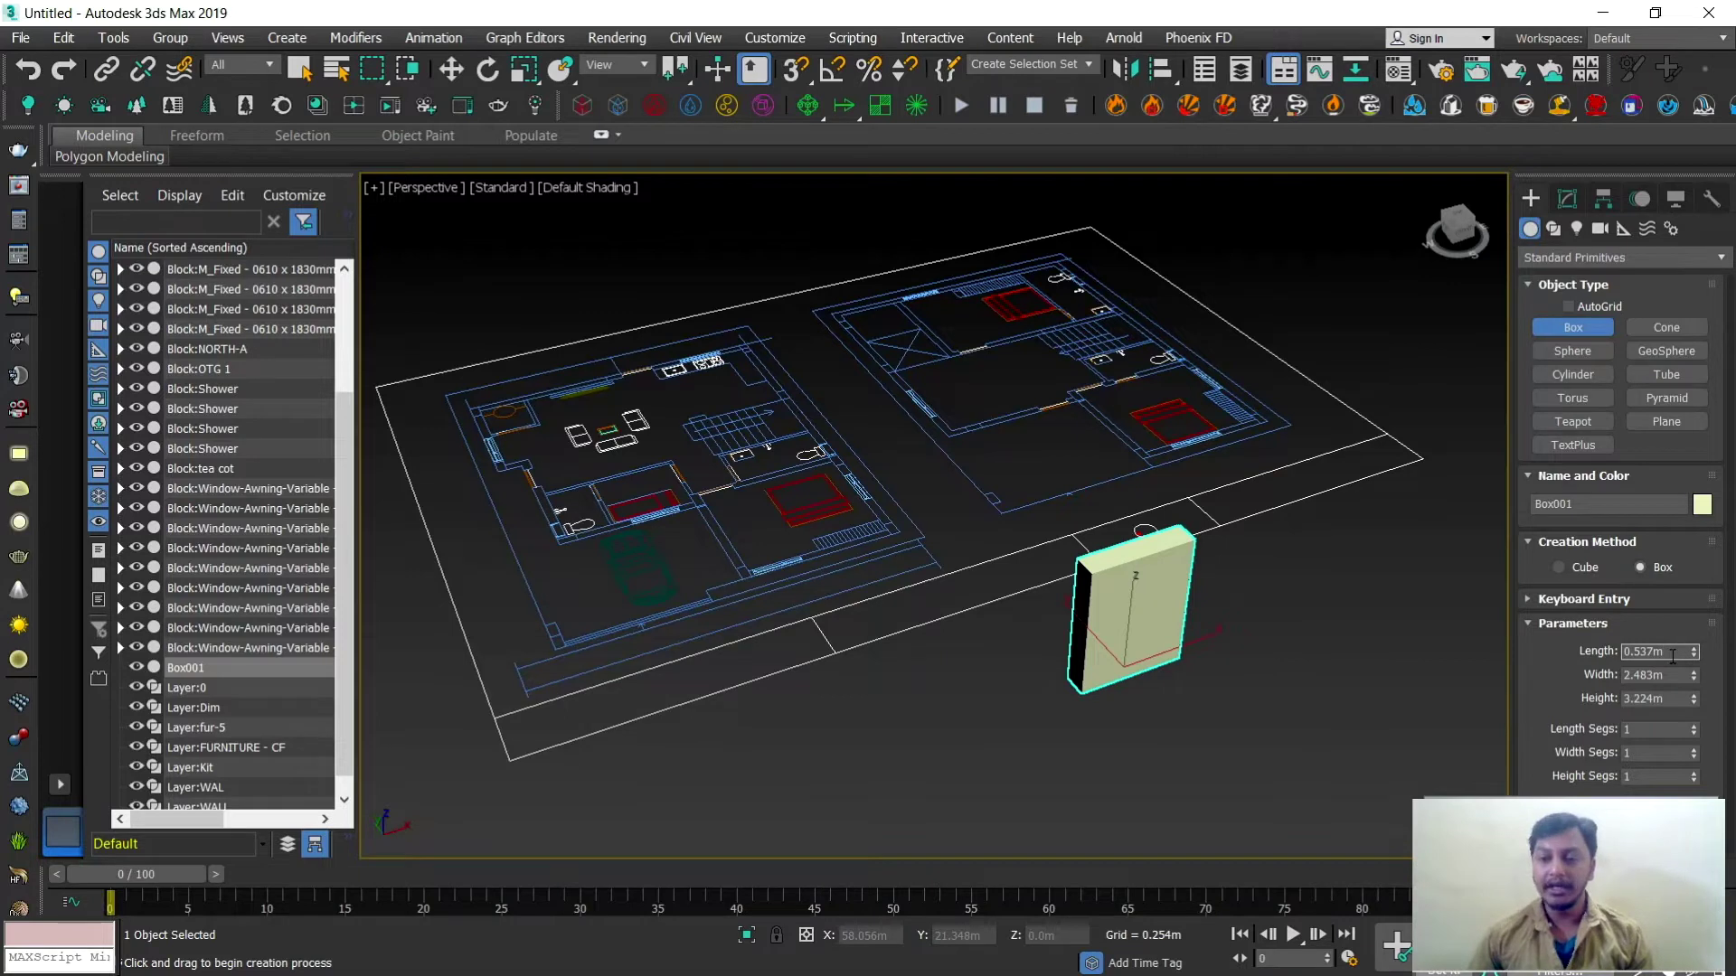
{"action": "left_click", "coordinate": [1671, 699]}
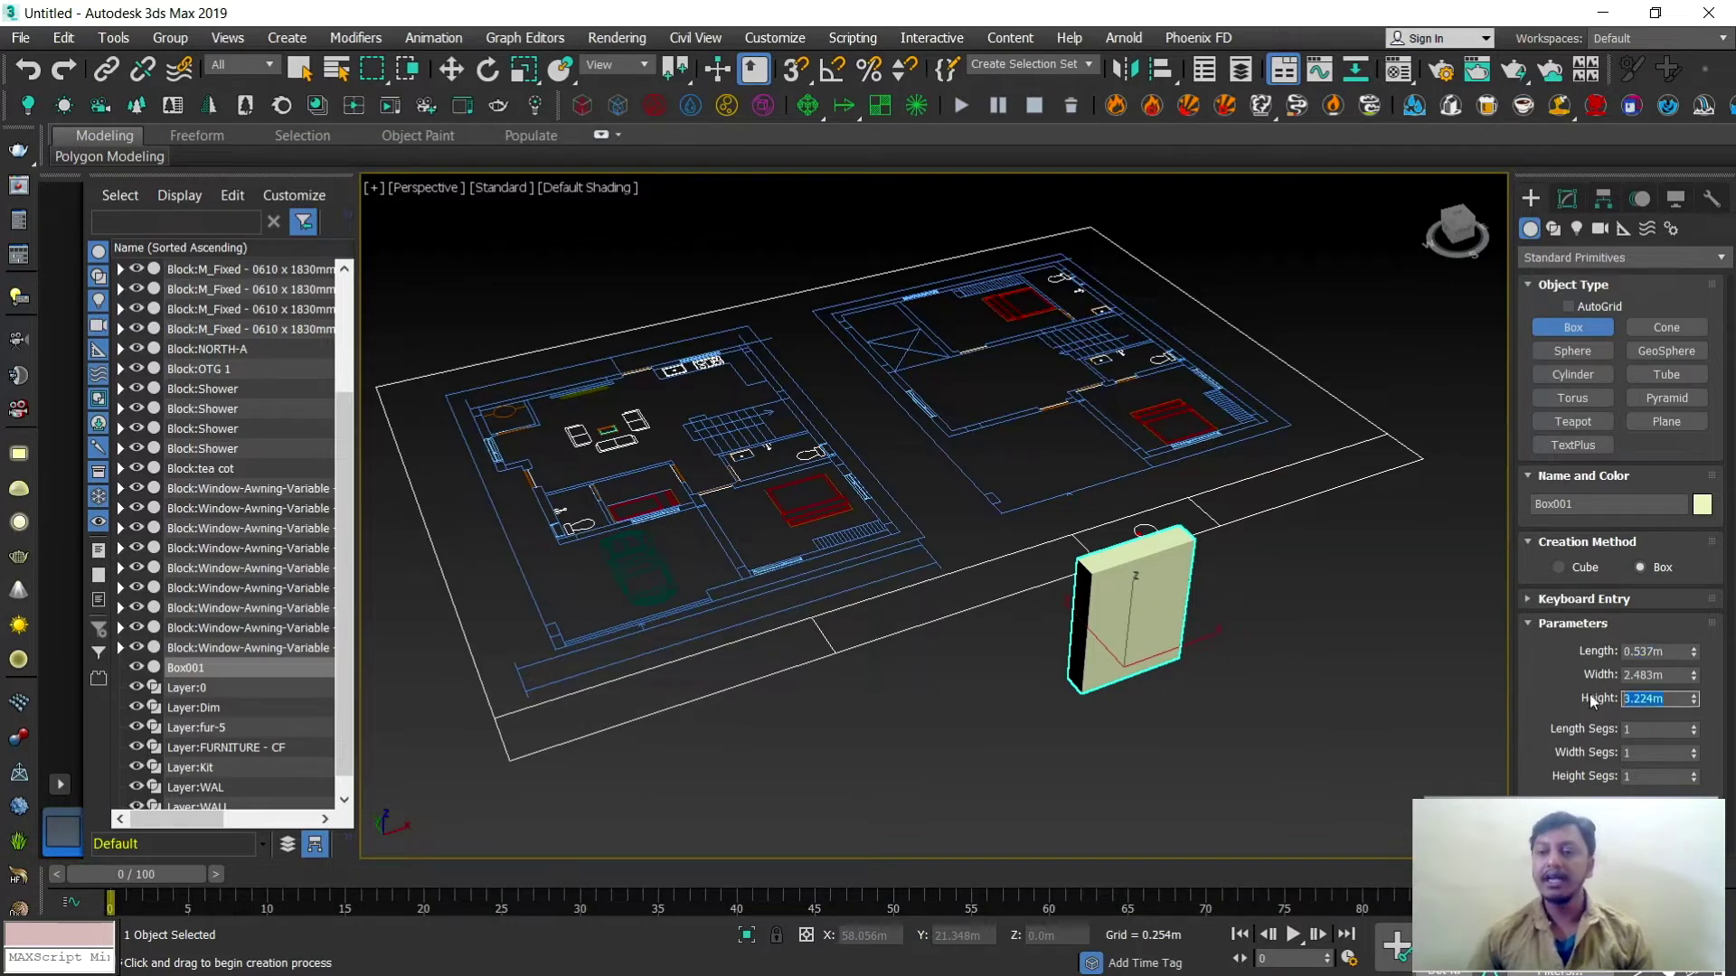
{"action": "type", "text": "30"}
{"action": "key", "text": "Return"}
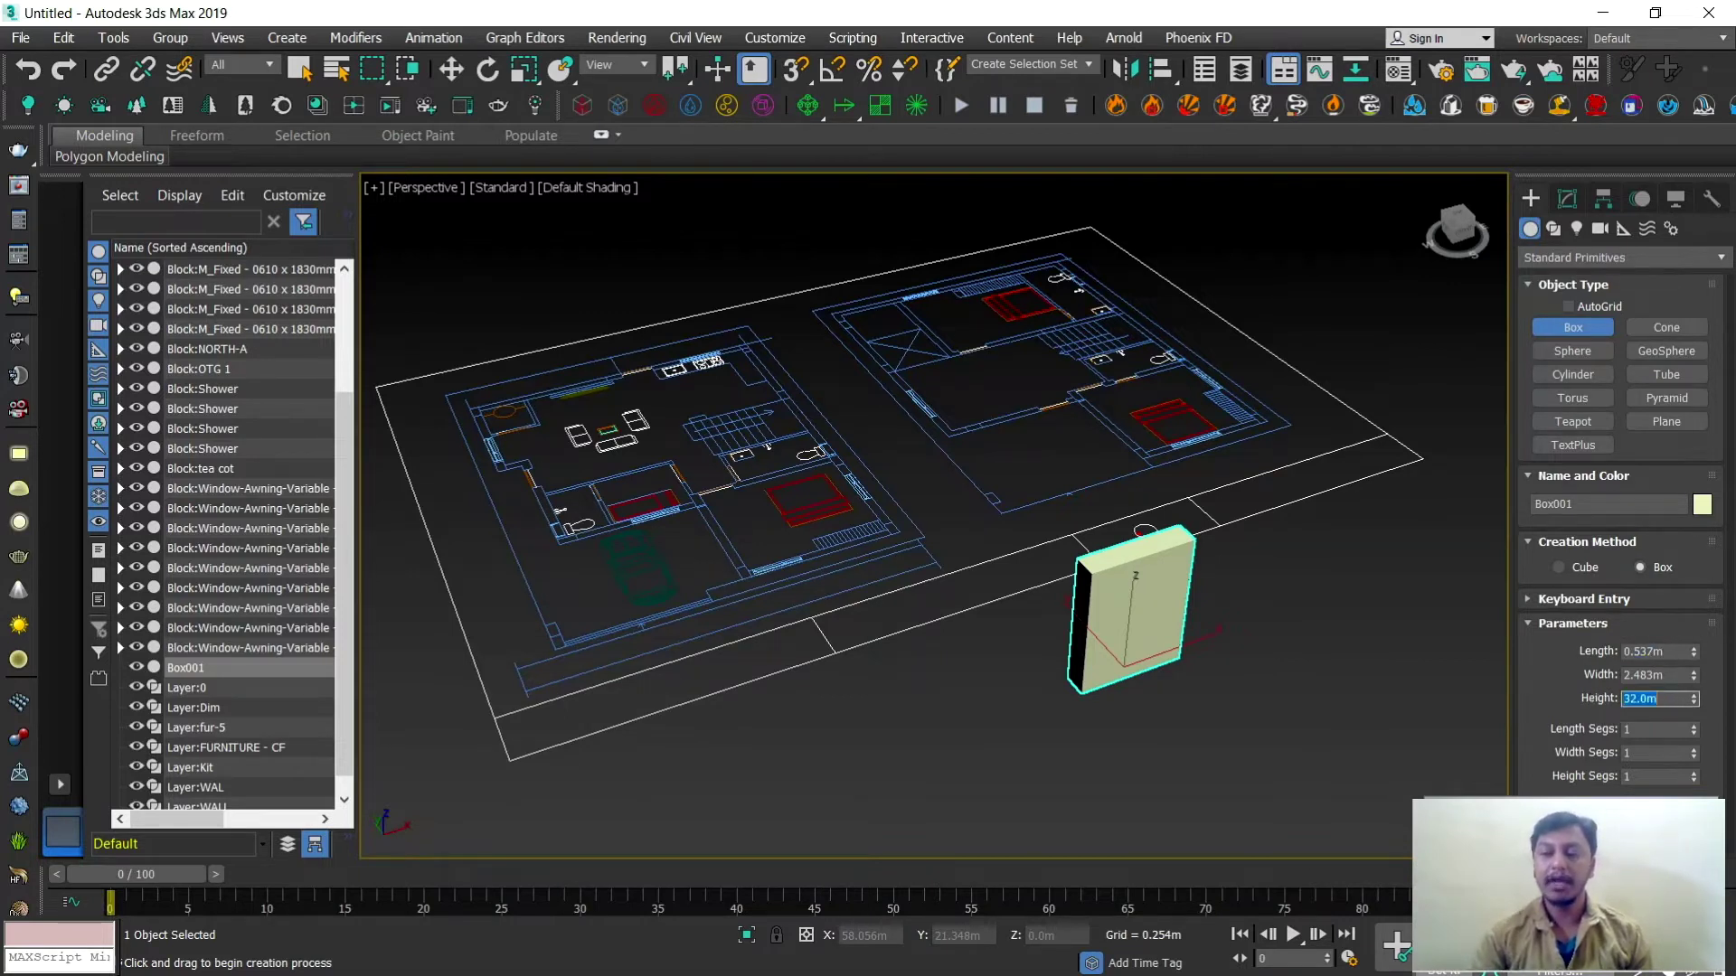
{"action": "type", "text": "3"}
{"action": "key", "text": "Return"}
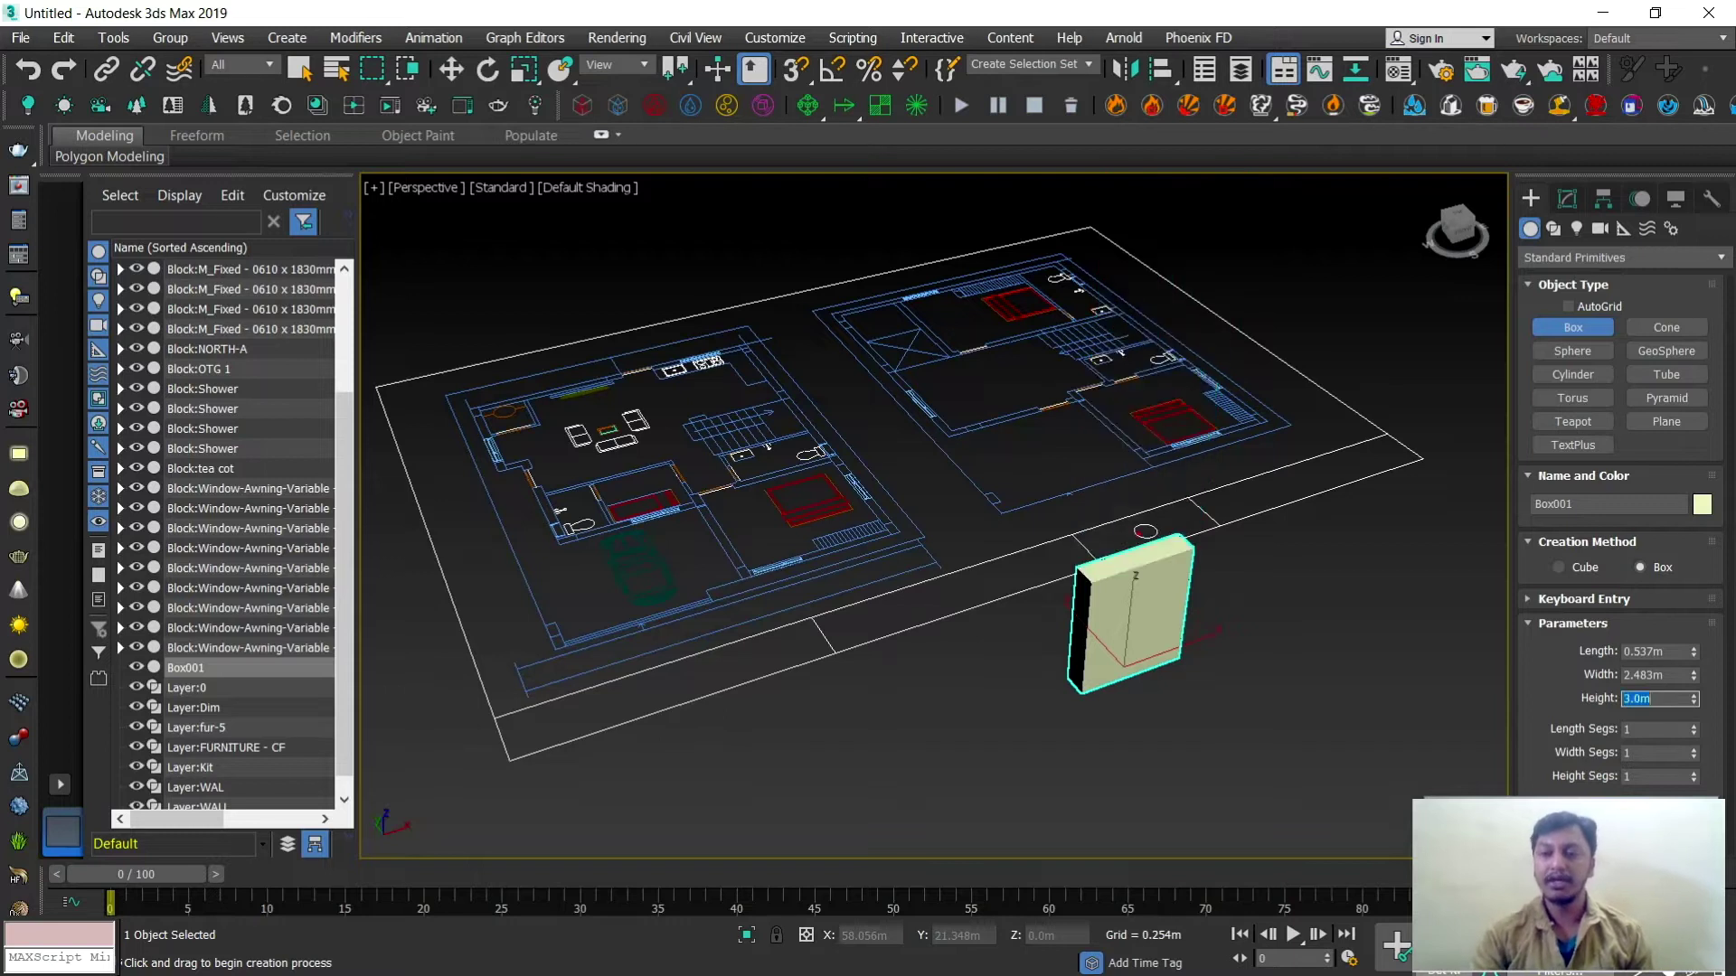
{"action": "scroll", "coordinate": [1085, 575], "scroll_direction": "up", "scroll_amount": 5}
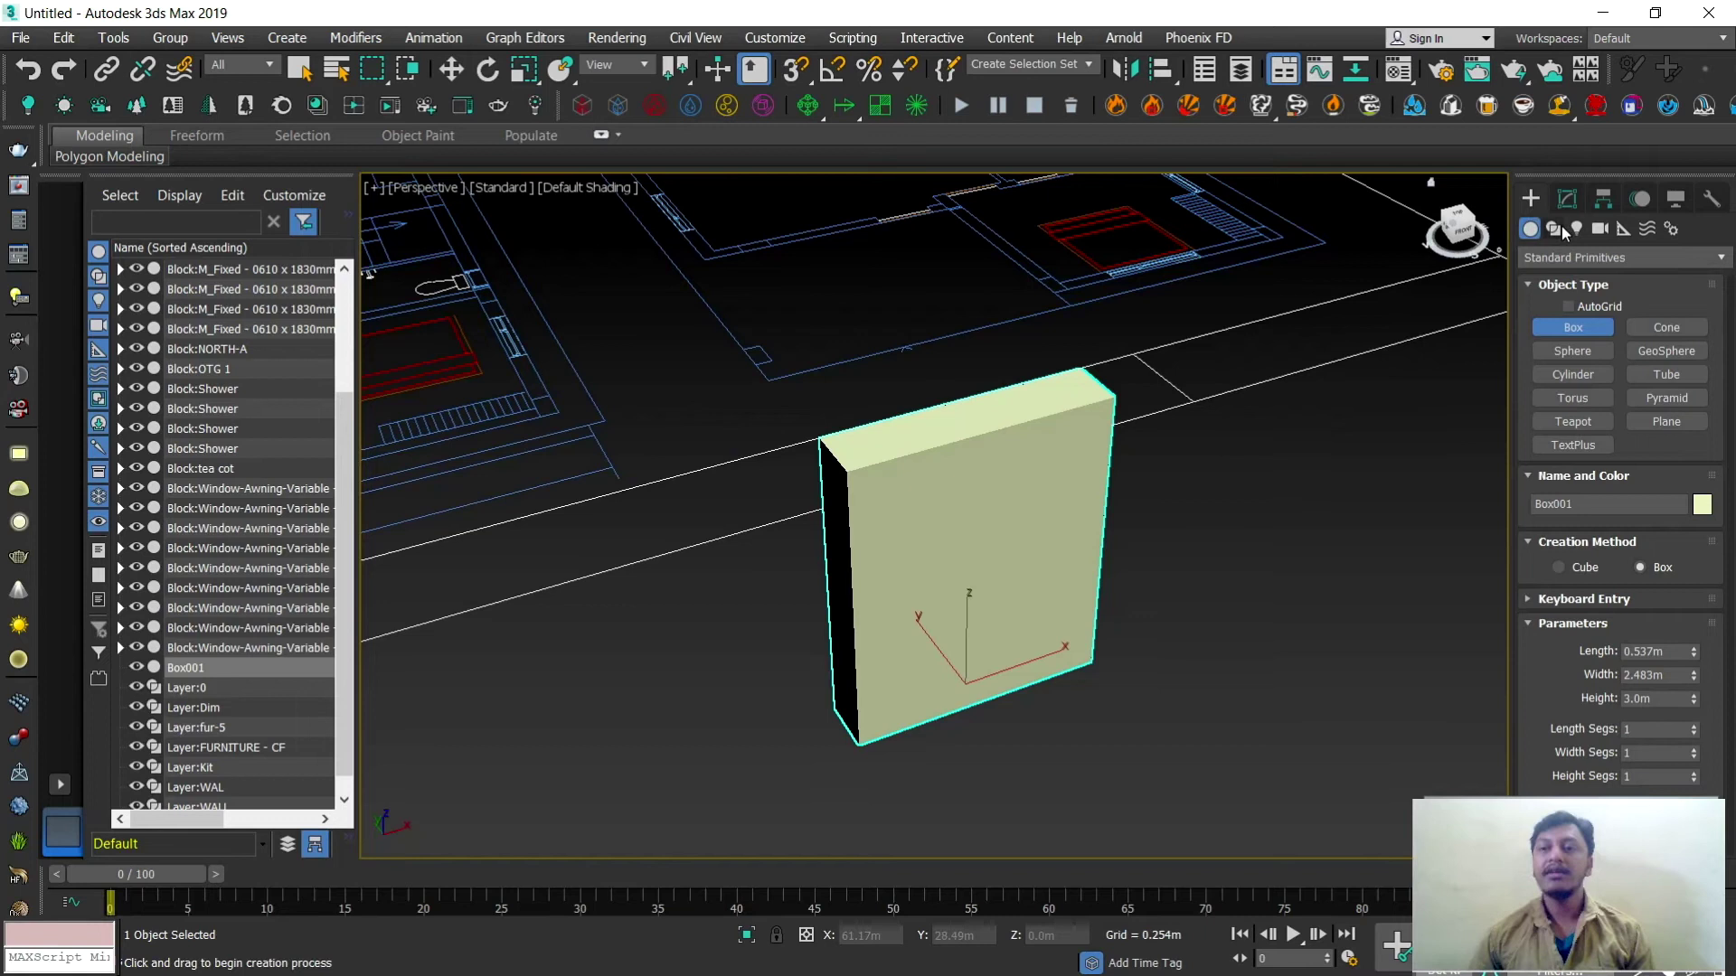
Step: Switch the display unit scale to US Standard, Feet w/Fractional Inches, with feet as default units
{"action": "left_click", "coordinate": [779, 38]}
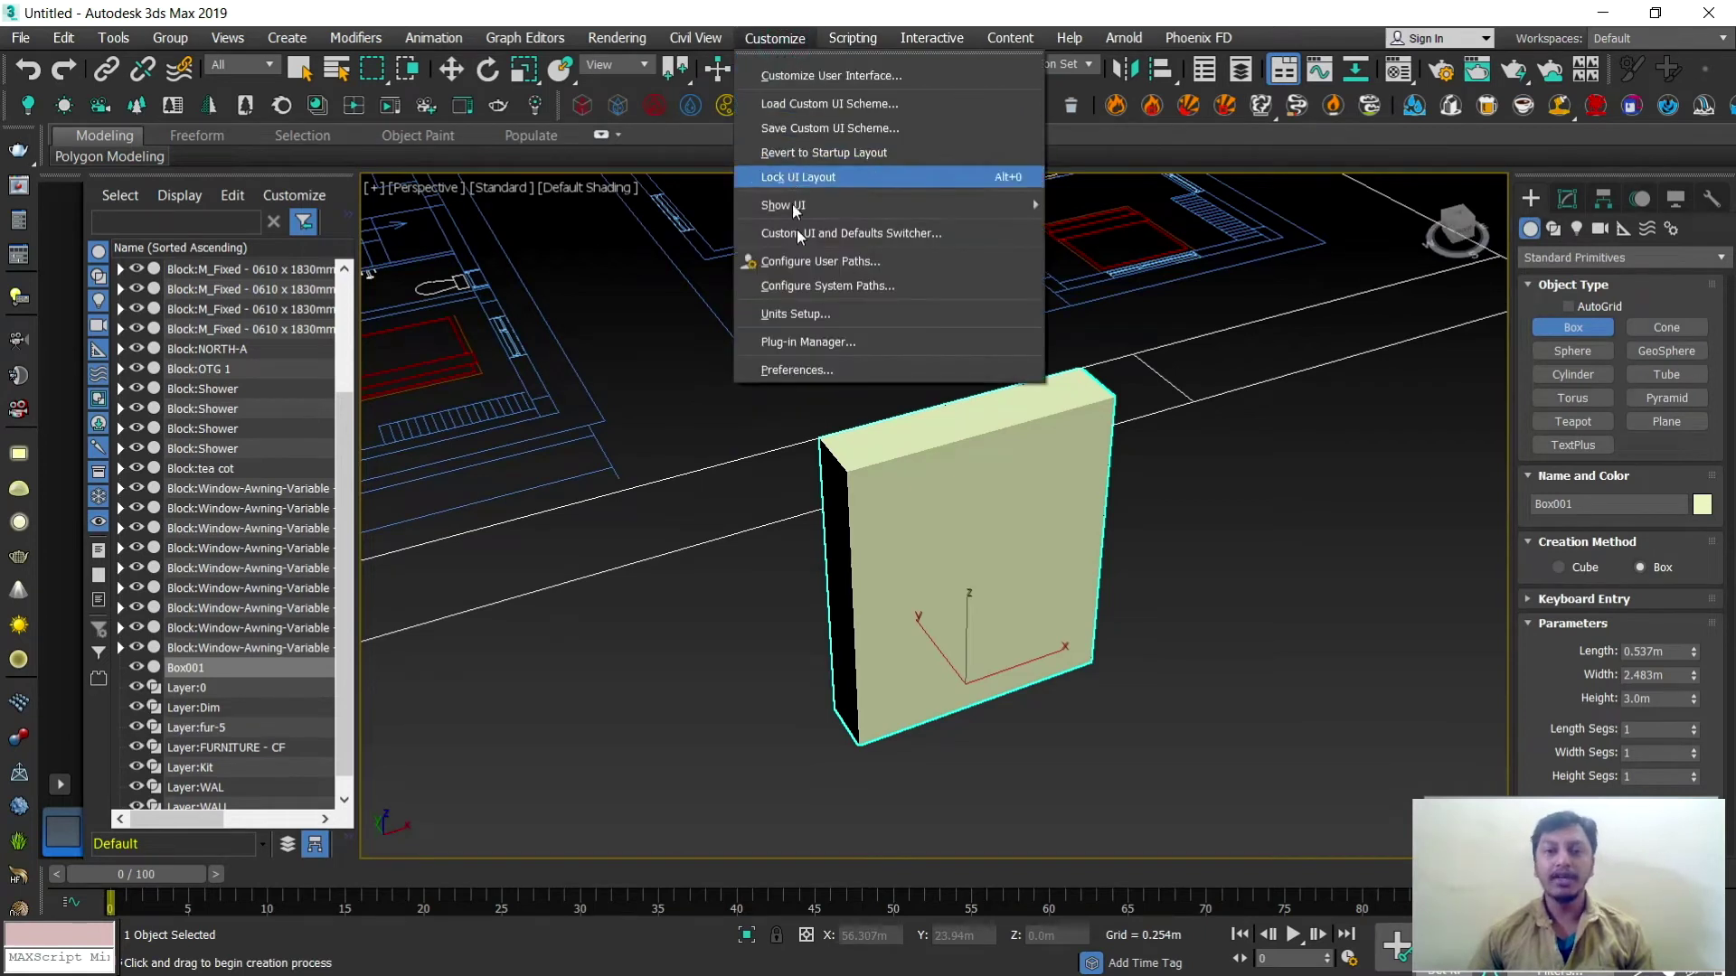
{"action": "left_click", "coordinate": [793, 313]}
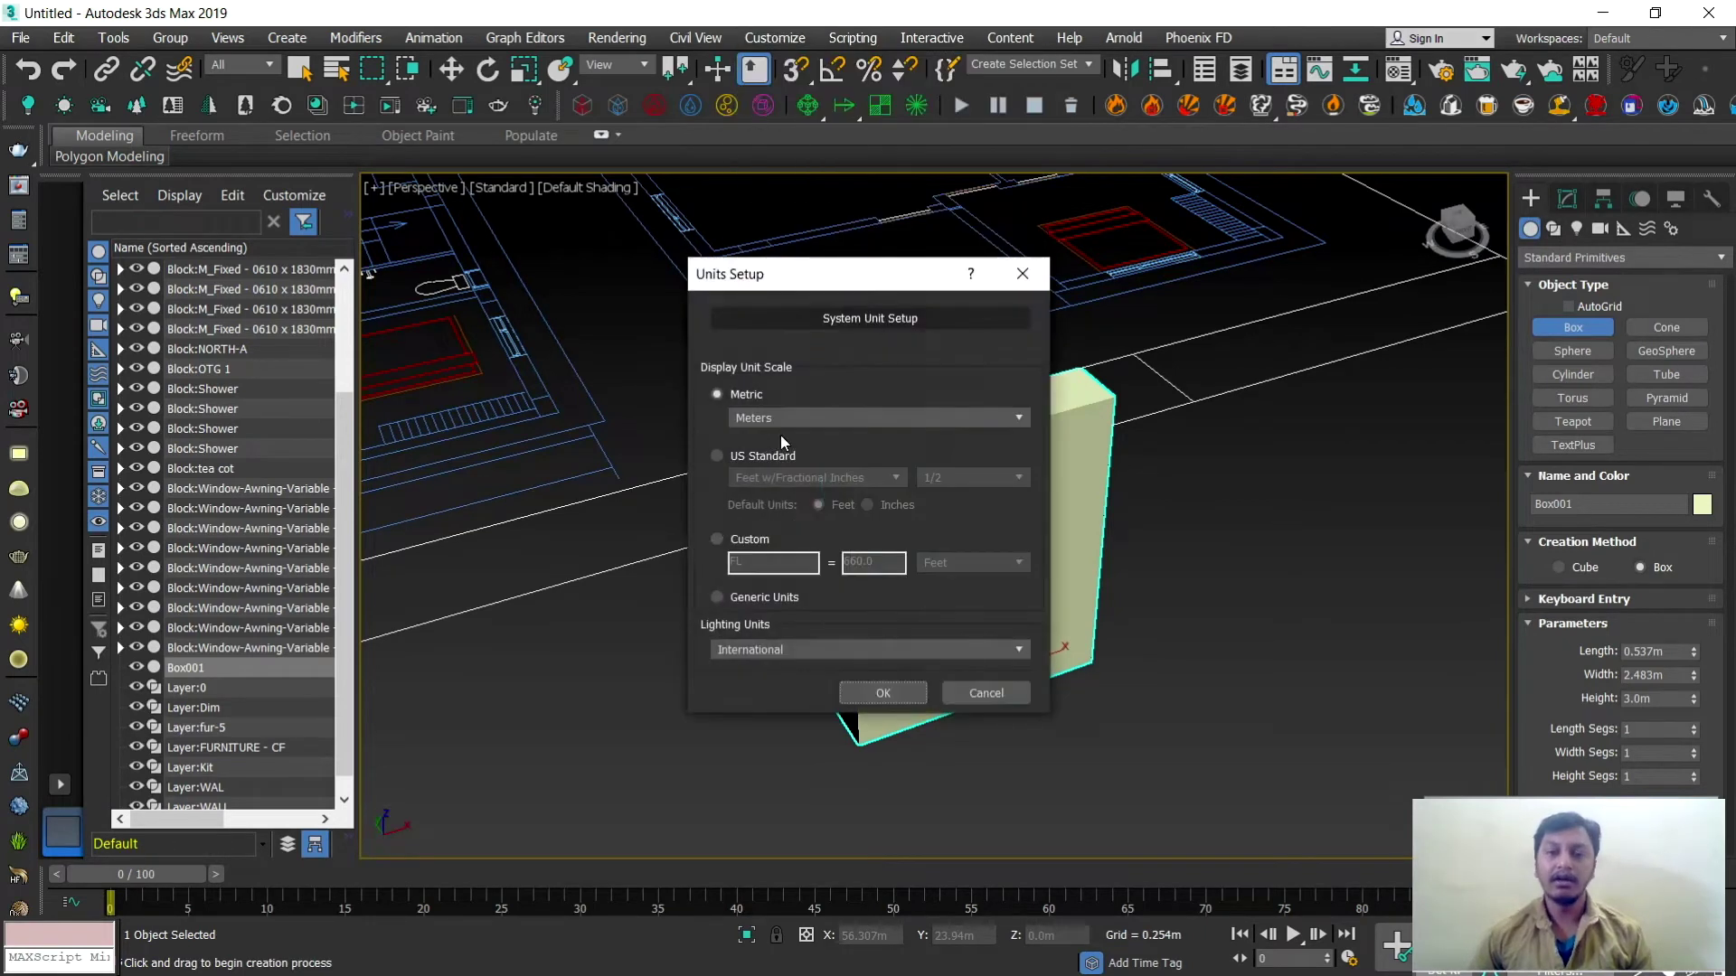
{"action": "left_click", "coordinate": [756, 455]}
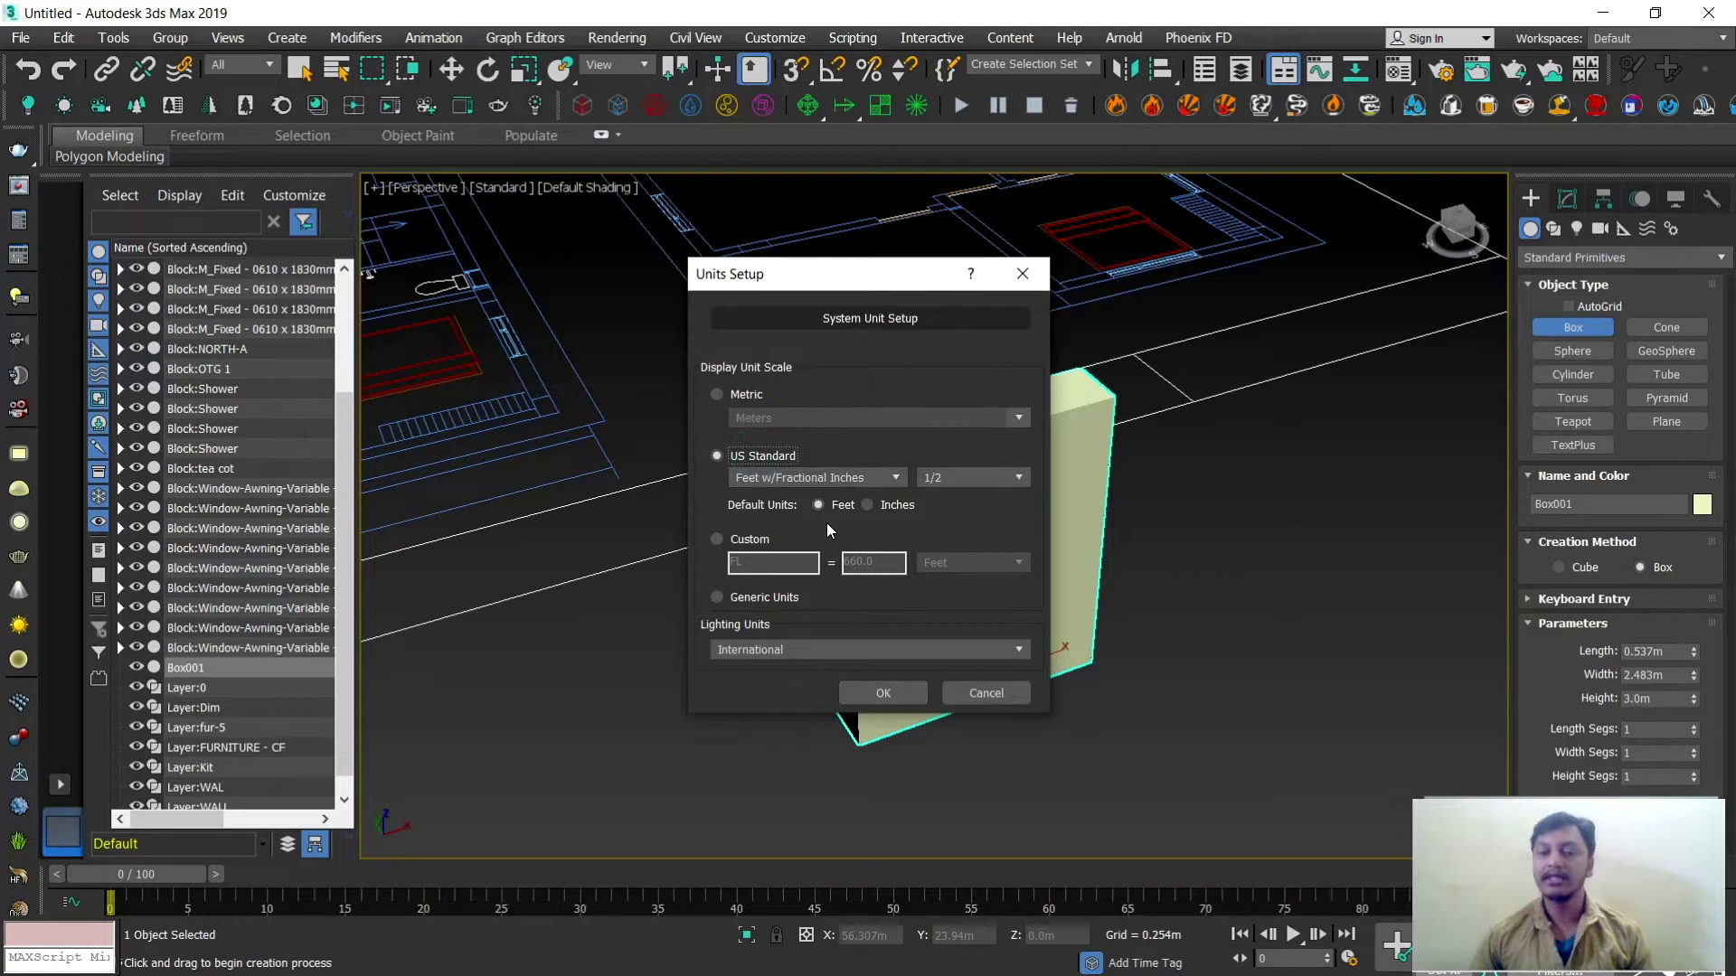
{"action": "left_click", "coordinate": [882, 691]}
{"action": "key", "text": "z"}
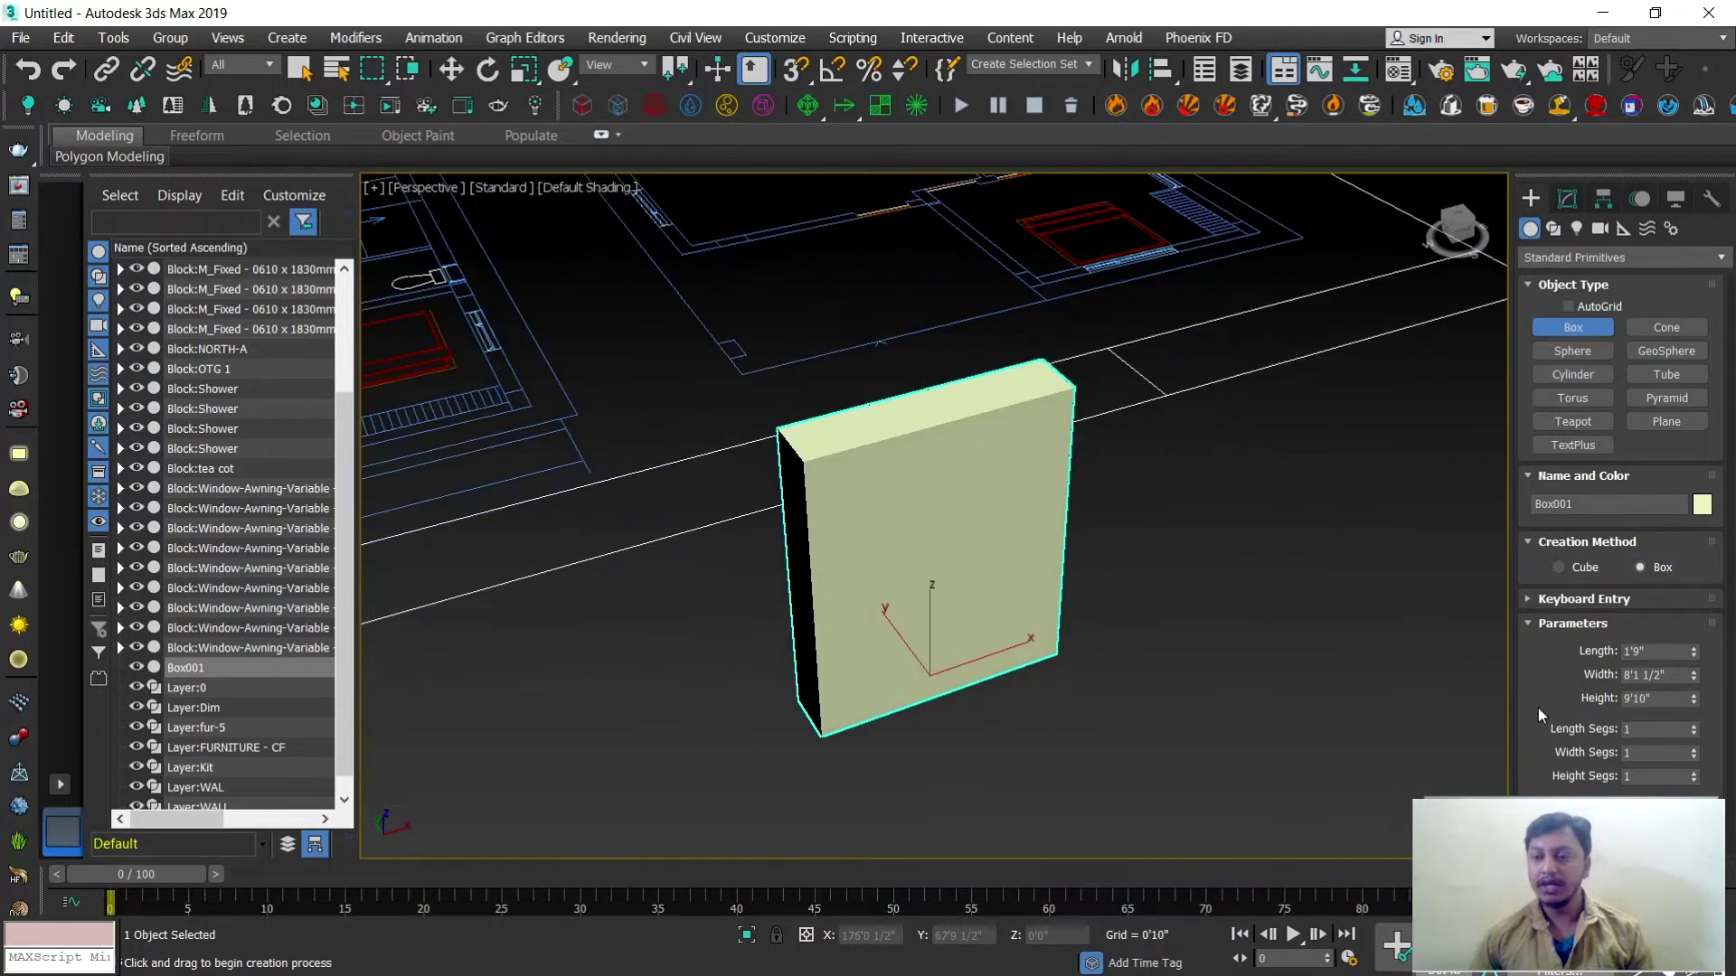
Step: Create a second box beside the first, about 3'1 1/2" long, 5'8" wide and 4'10 1/2" high
{"action": "middle_click_drag", "start_coordinate": [1173, 582], "coordinate": [1015, 581]}
{"action": "left_click_drag", "start_coordinate": [948, 605], "coordinate": [1132, 612]}
{"action": "left_click", "coordinate": [1126, 475]}
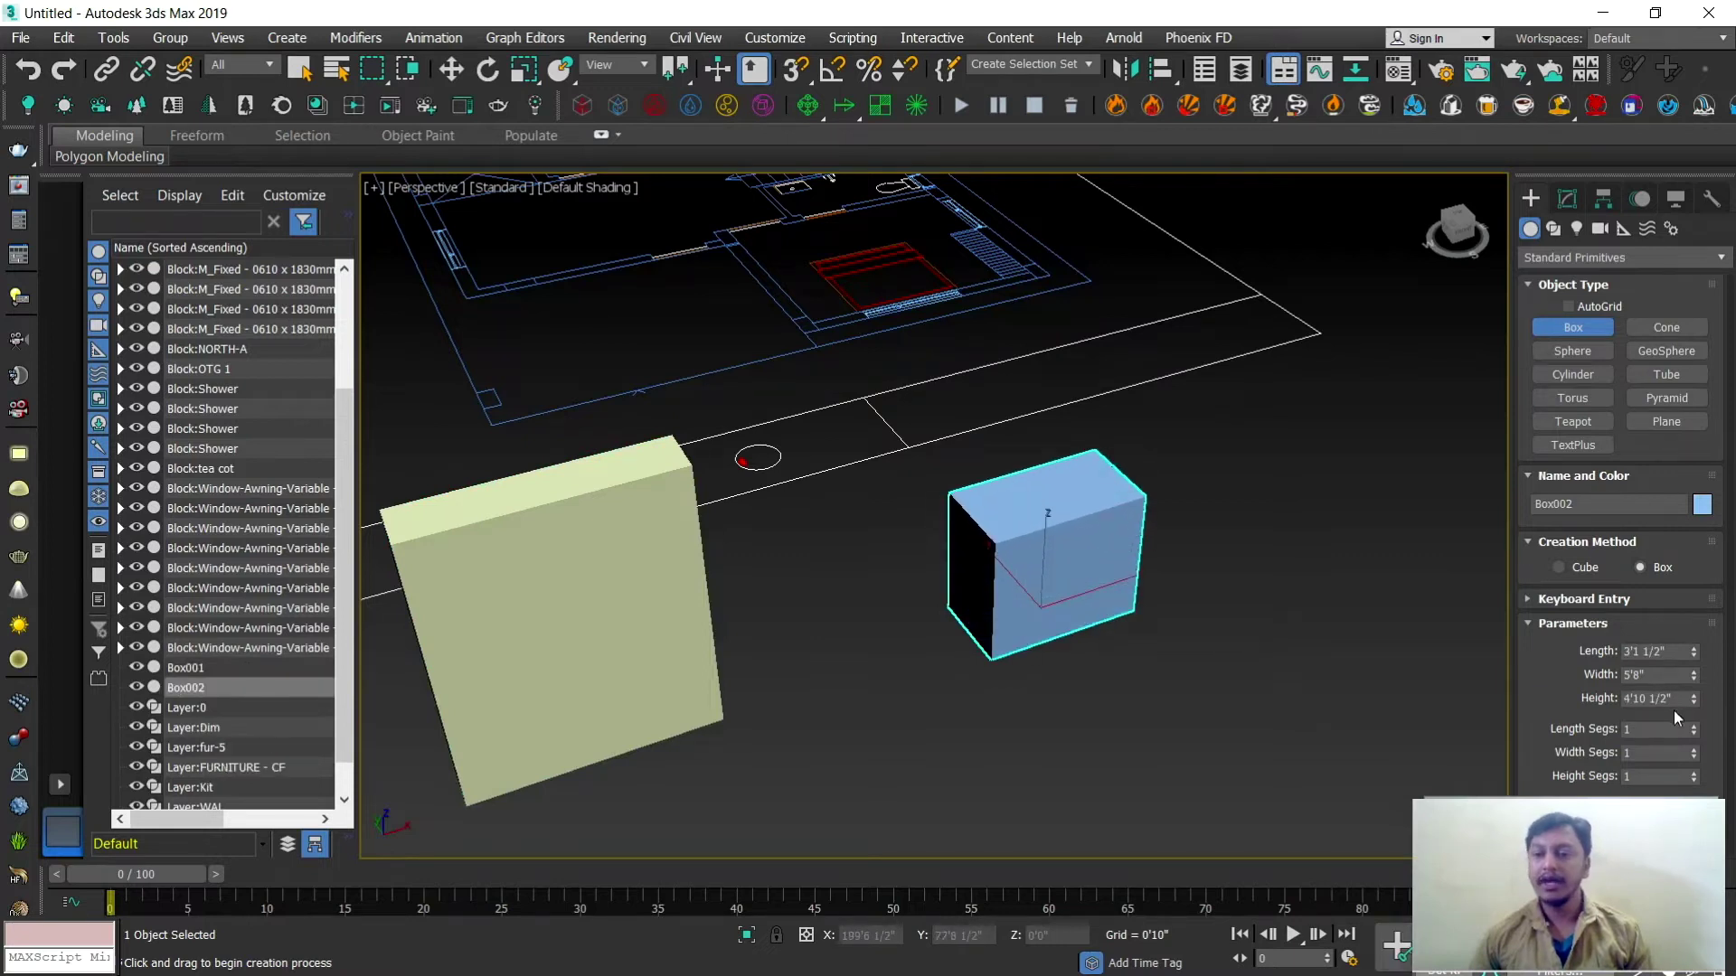
Step: Set the second box's height to 10'
{"action": "double_click", "coordinate": [1678, 699]}
{"action": "type", "text": "10'"}
{"action": "key", "text": "Return"}
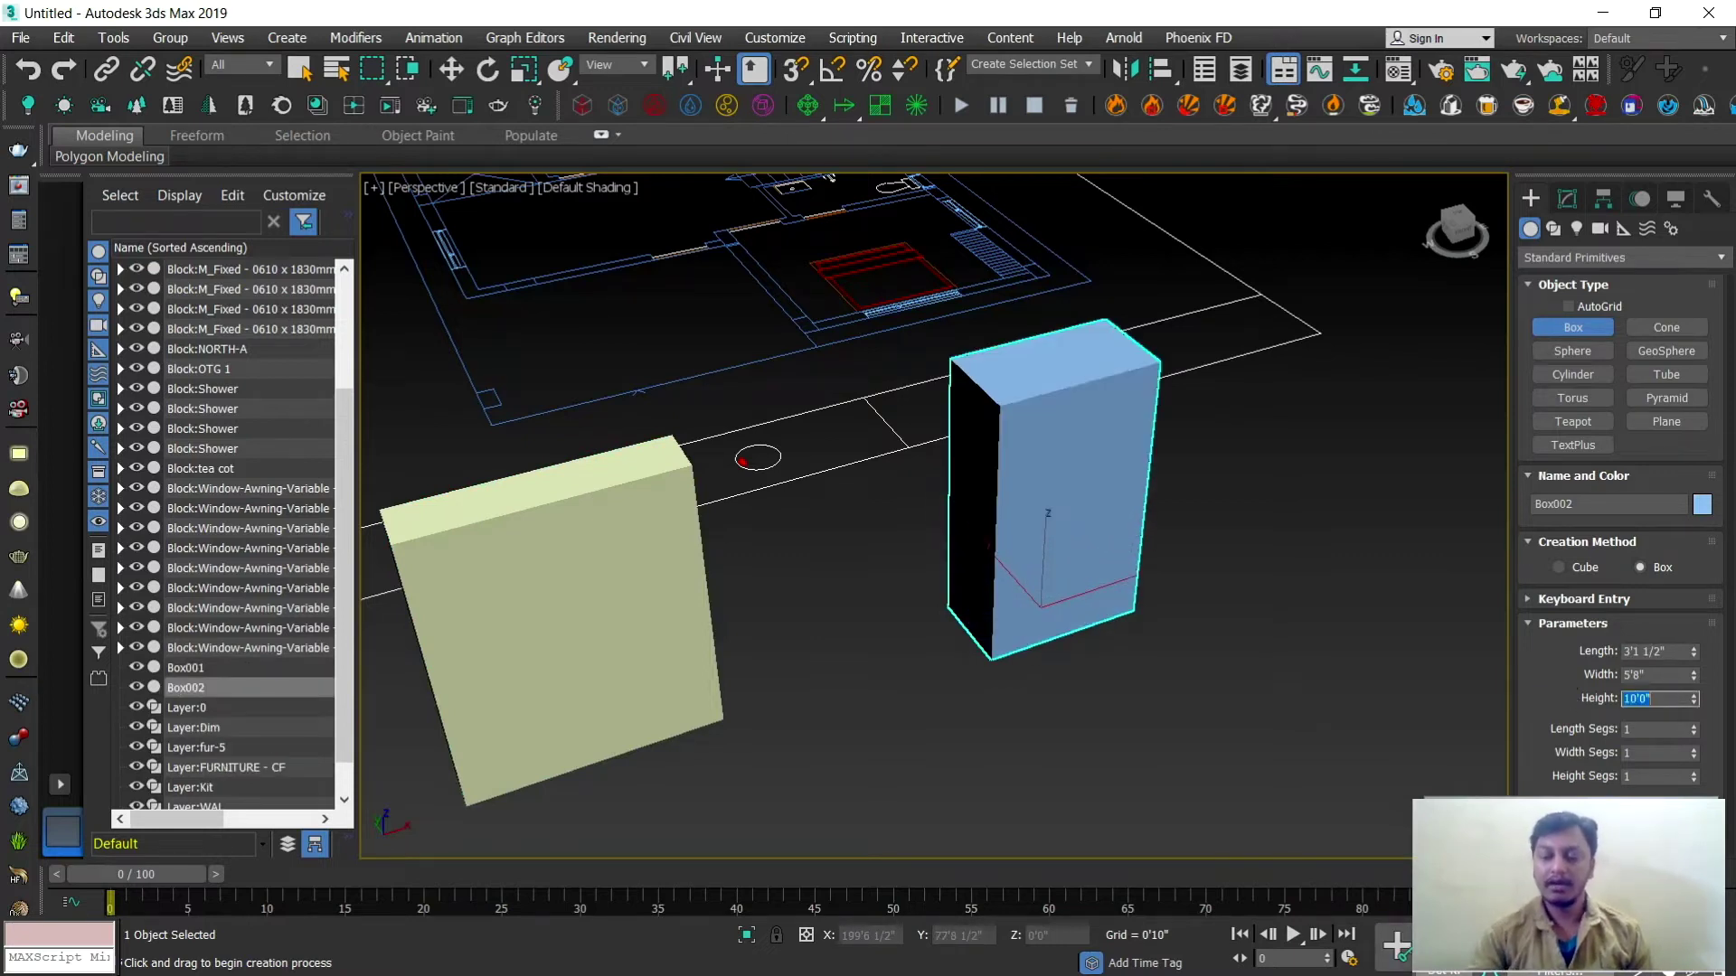
{"action": "left_click", "coordinate": [1657, 698]}
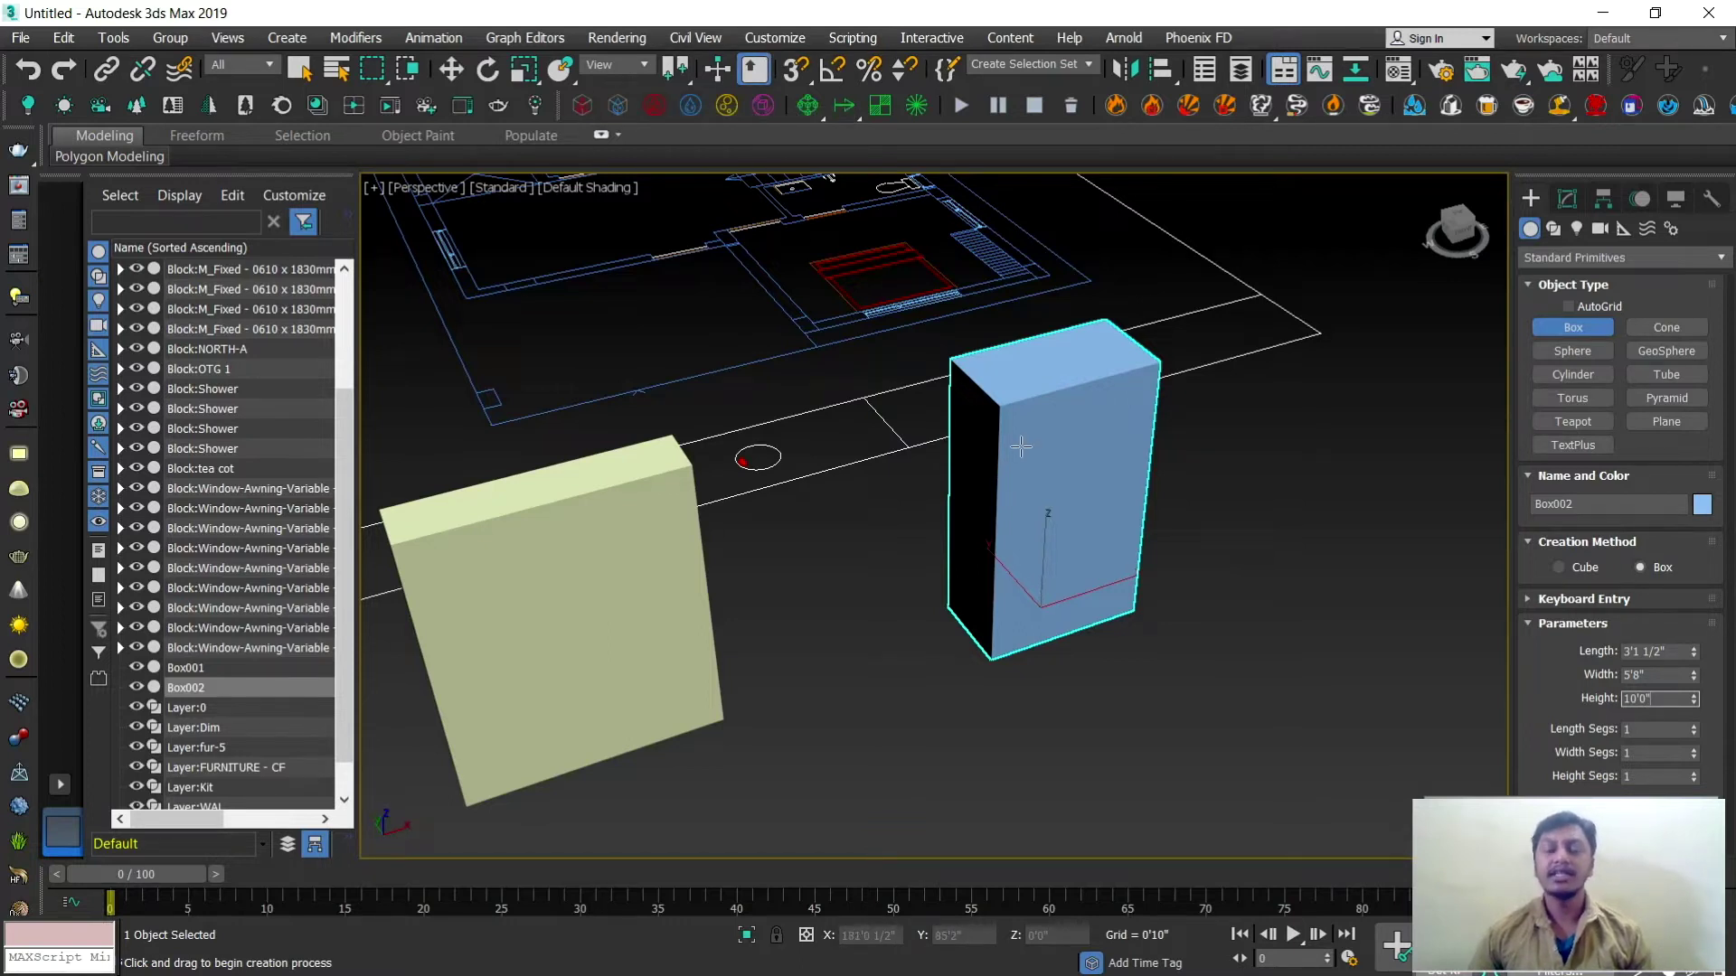
Step: Leave box creation for the Move tool and delete both practice boxes beside the floor plans
{"action": "type", "text": "ww"}
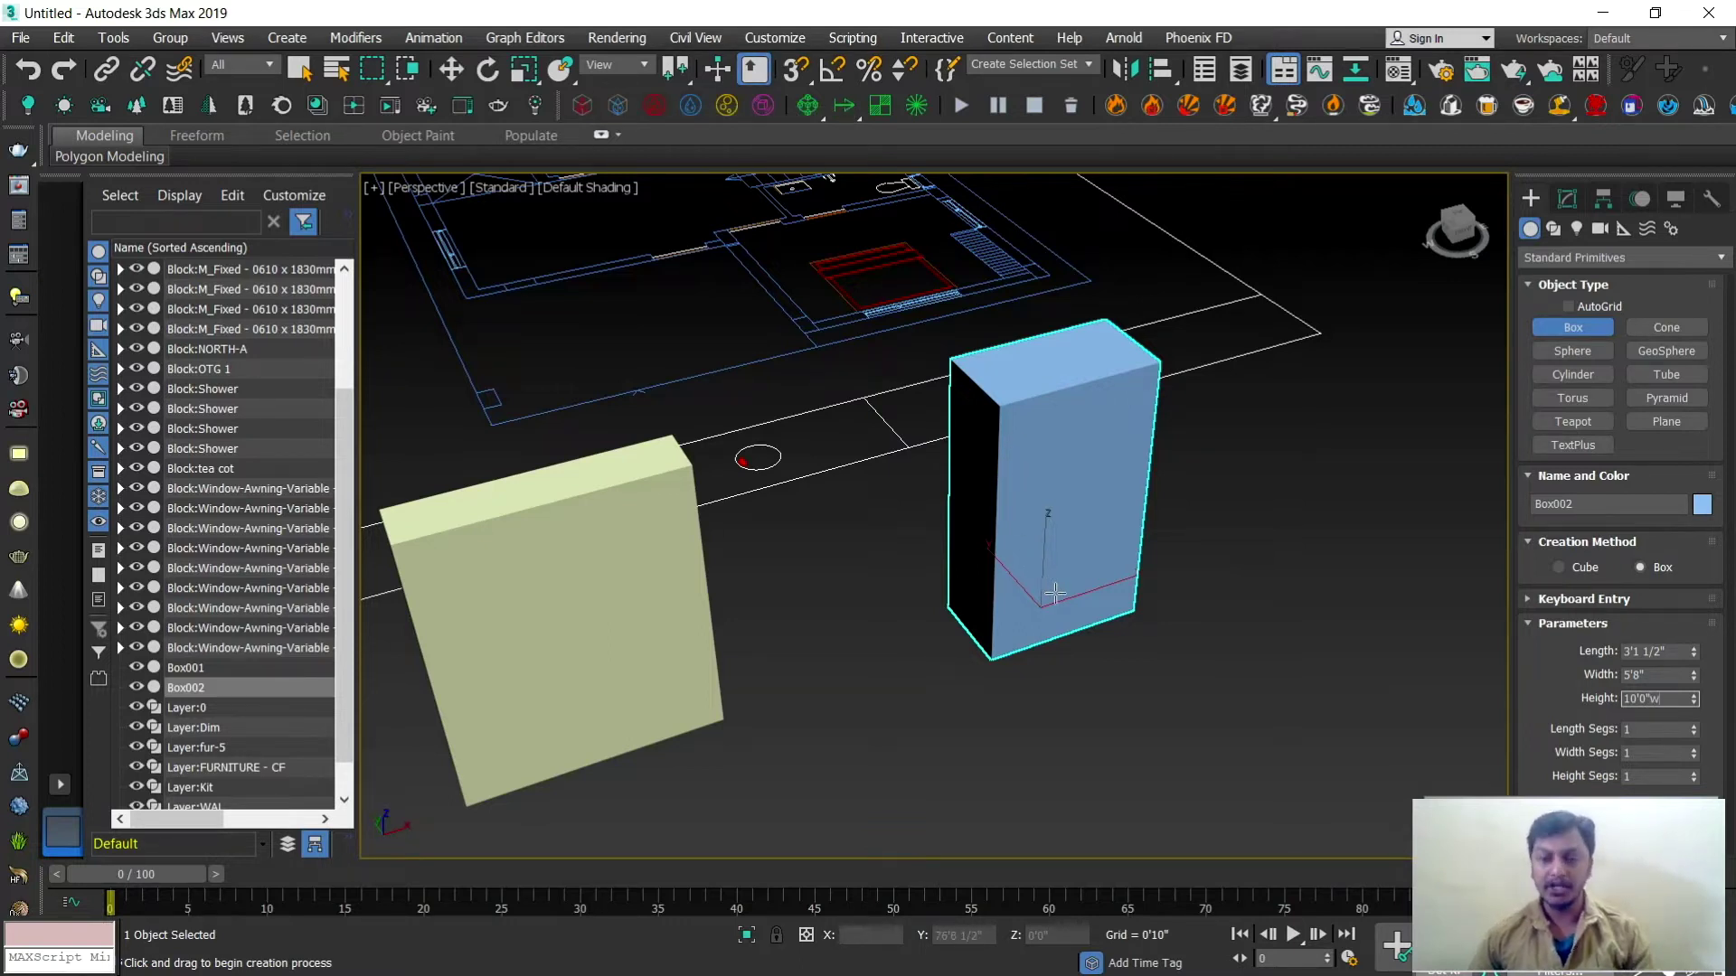
{"action": "left_click", "coordinate": [1211, 578]}
{"action": "key", "text": "w"}
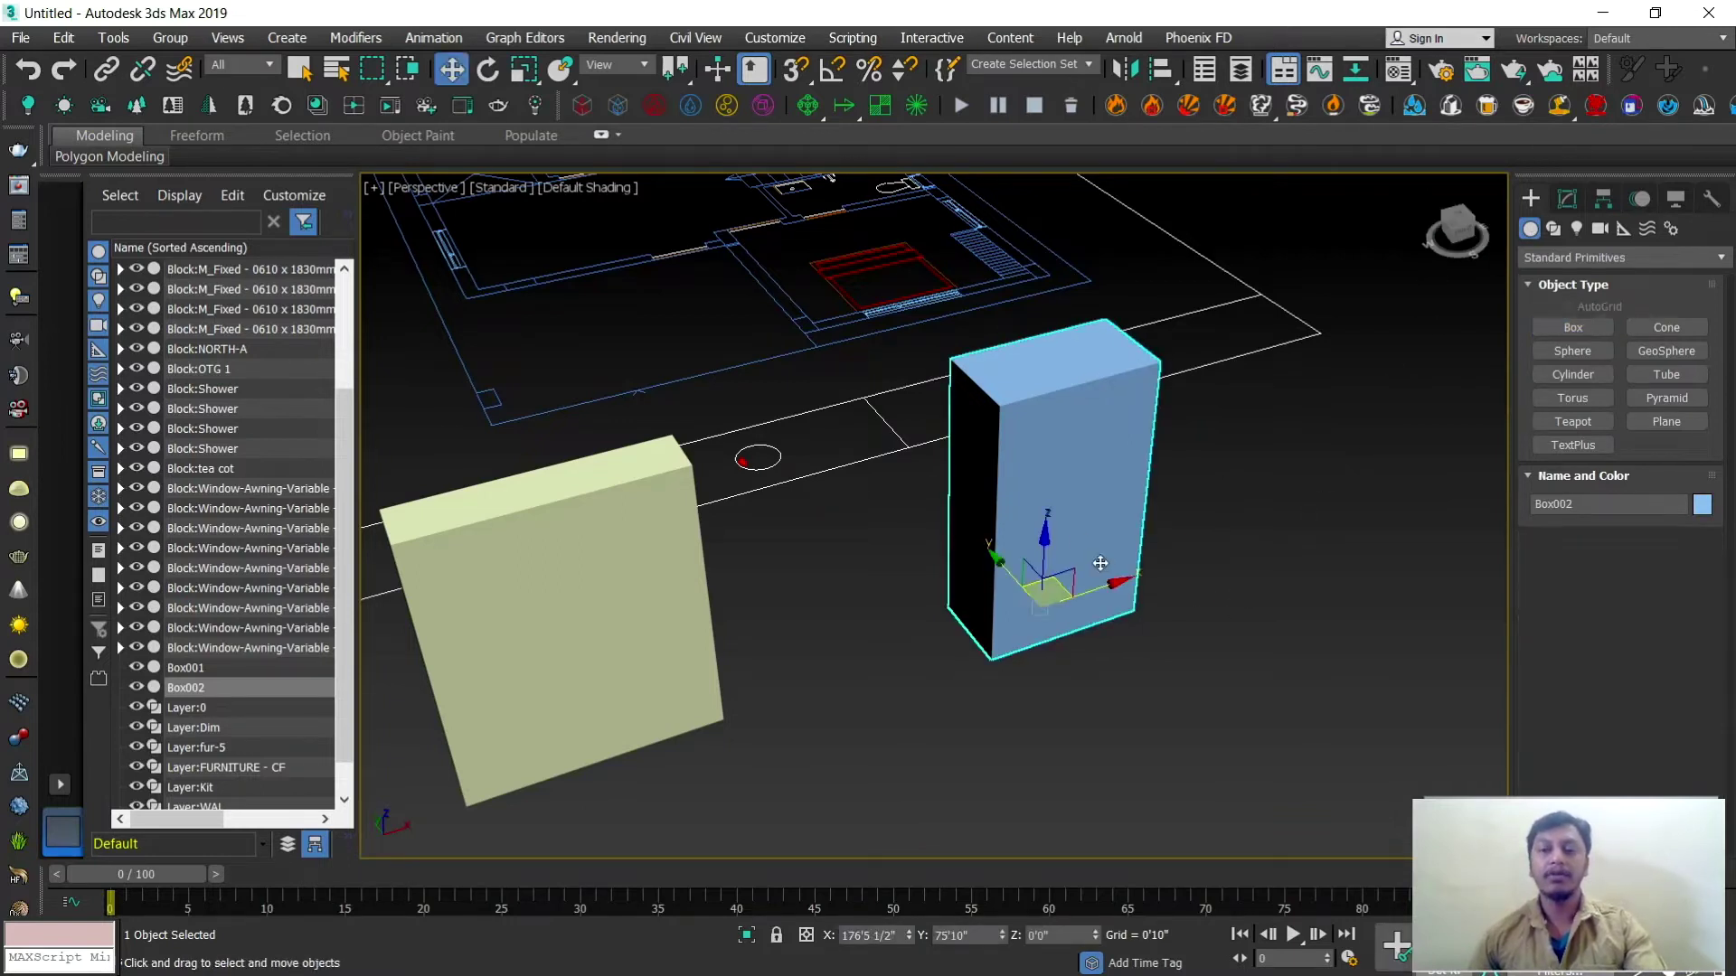
{"action": "scroll", "coordinate": [1162, 607], "scroll_direction": "down", "scroll_amount": 5}
{"action": "left_click", "coordinate": [853, 626]}
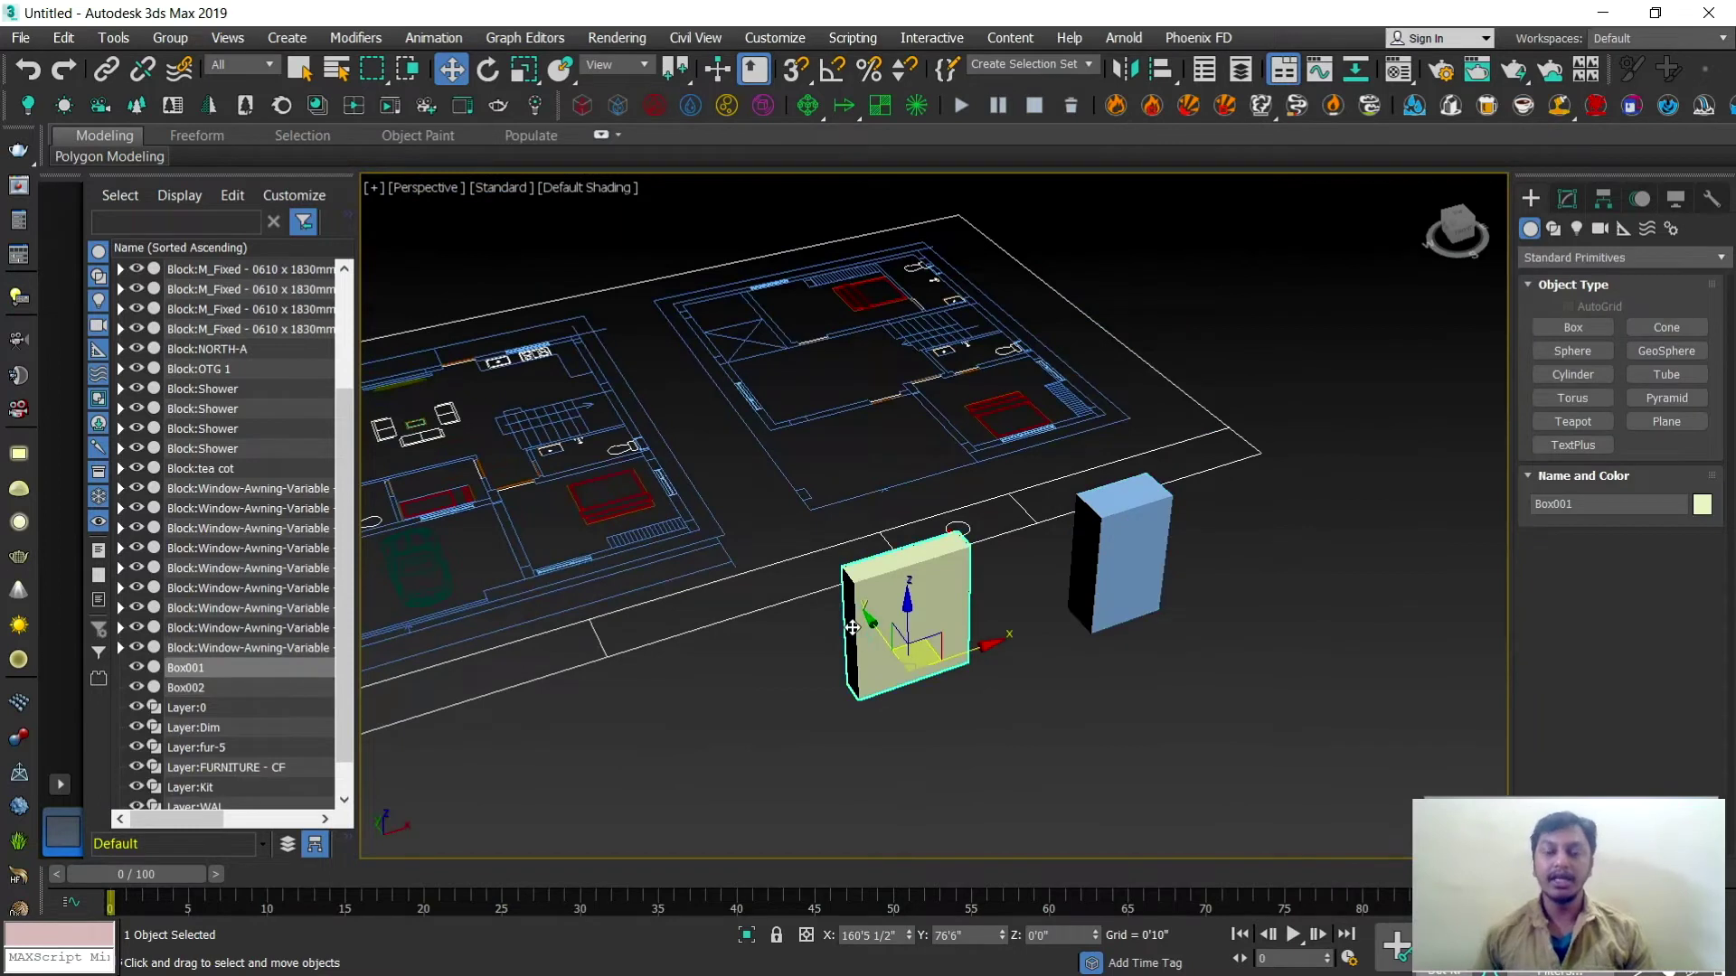
{"action": "key", "text": "Delete"}
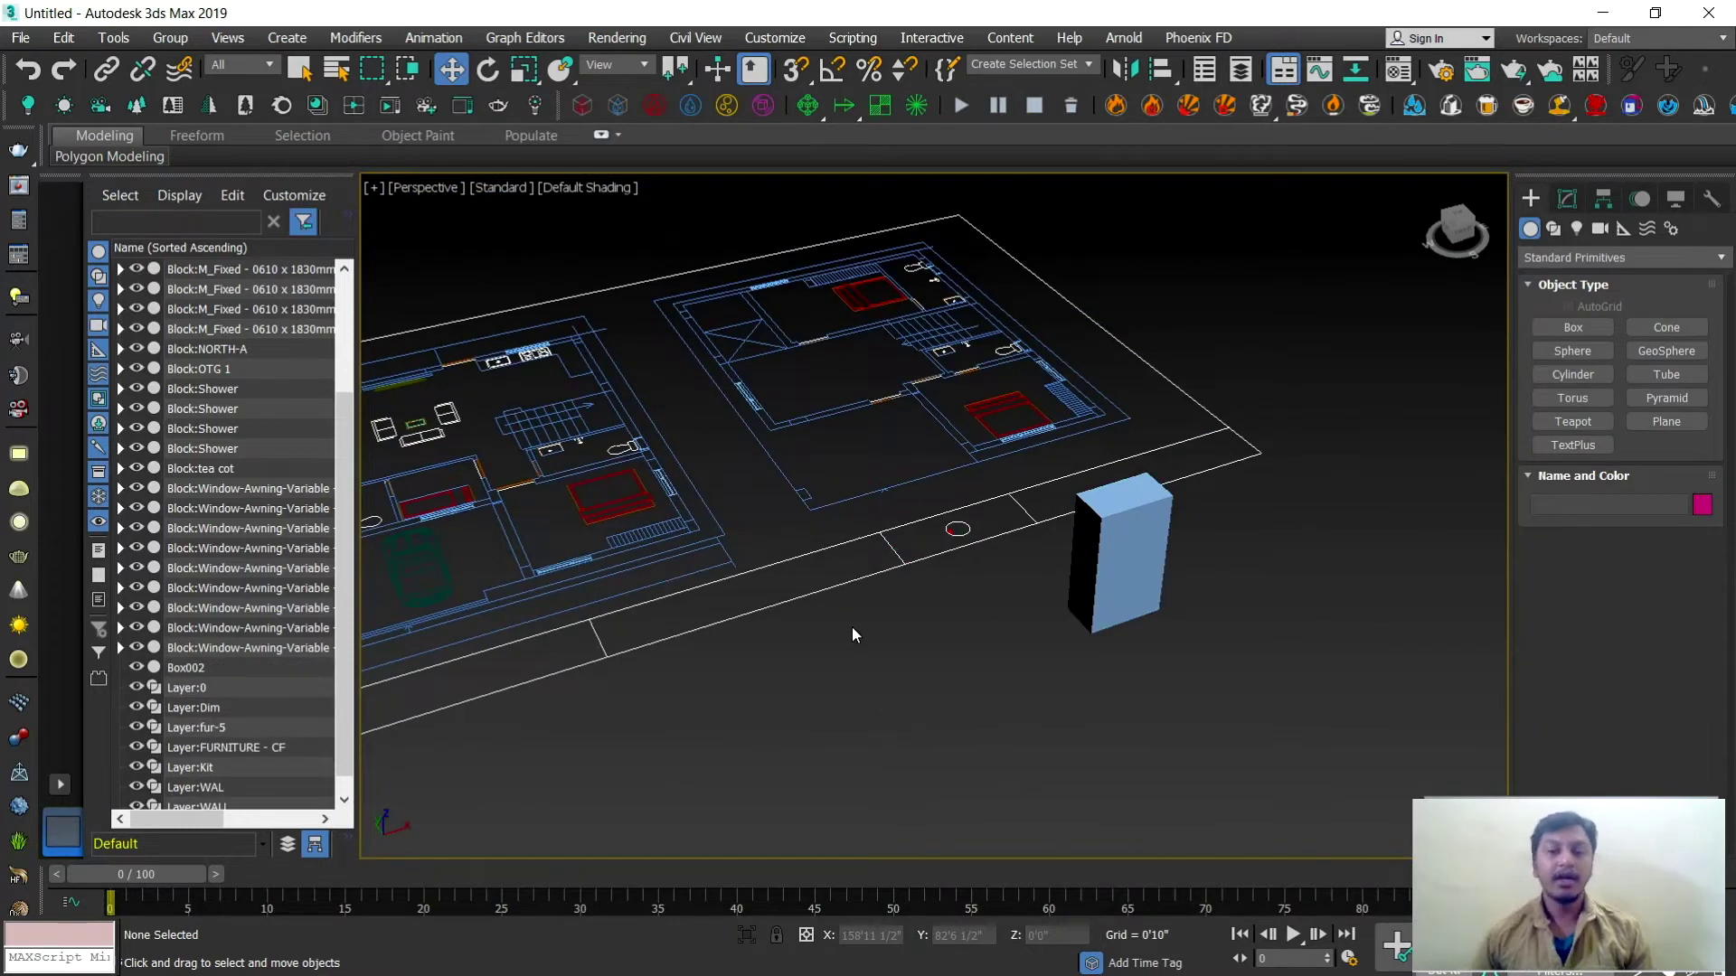
{"action": "left_click", "coordinate": [1139, 575]}
{"action": "key", "text": "Delete"}
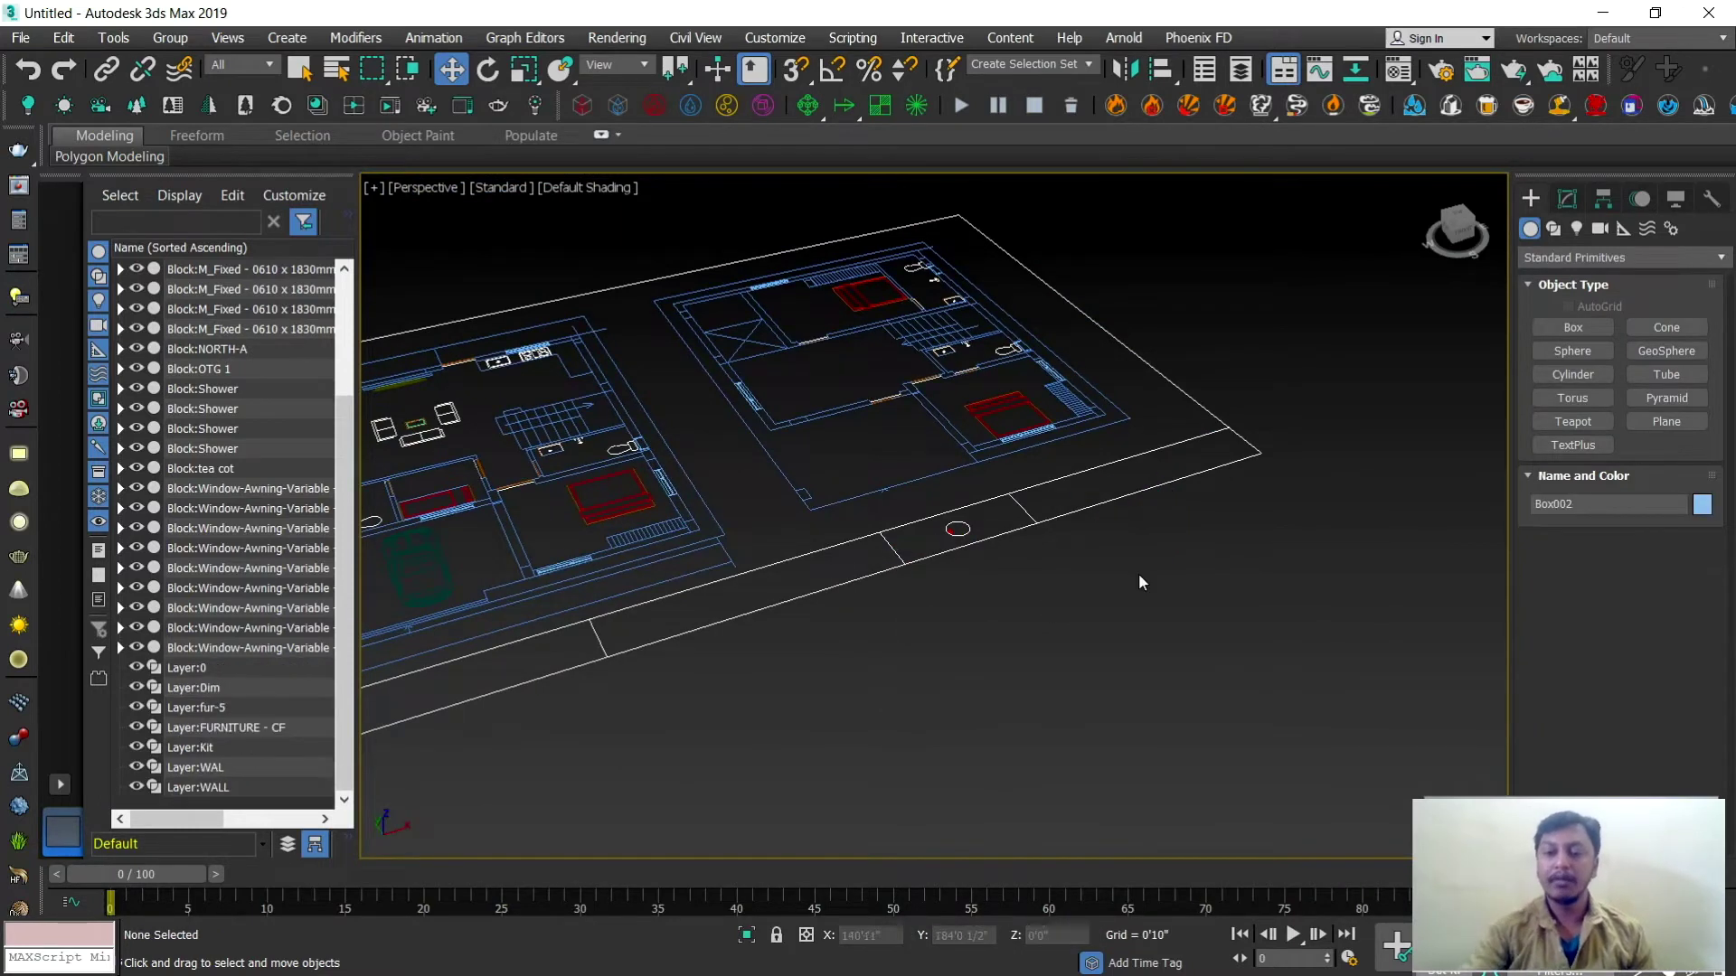
Step: Examine the imported floor plans in the perspective view, both close up around the front bedroom and side by side as a whole
{"action": "middle_click_drag", "start_coordinate": [837, 503], "coordinate": [999, 533]}
{"action": "middle_click_drag", "start_coordinate": [801, 598], "coordinate": [912, 621]}
{"action": "scroll", "coordinate": [915, 623], "scroll_direction": "up", "scroll_amount": 2}
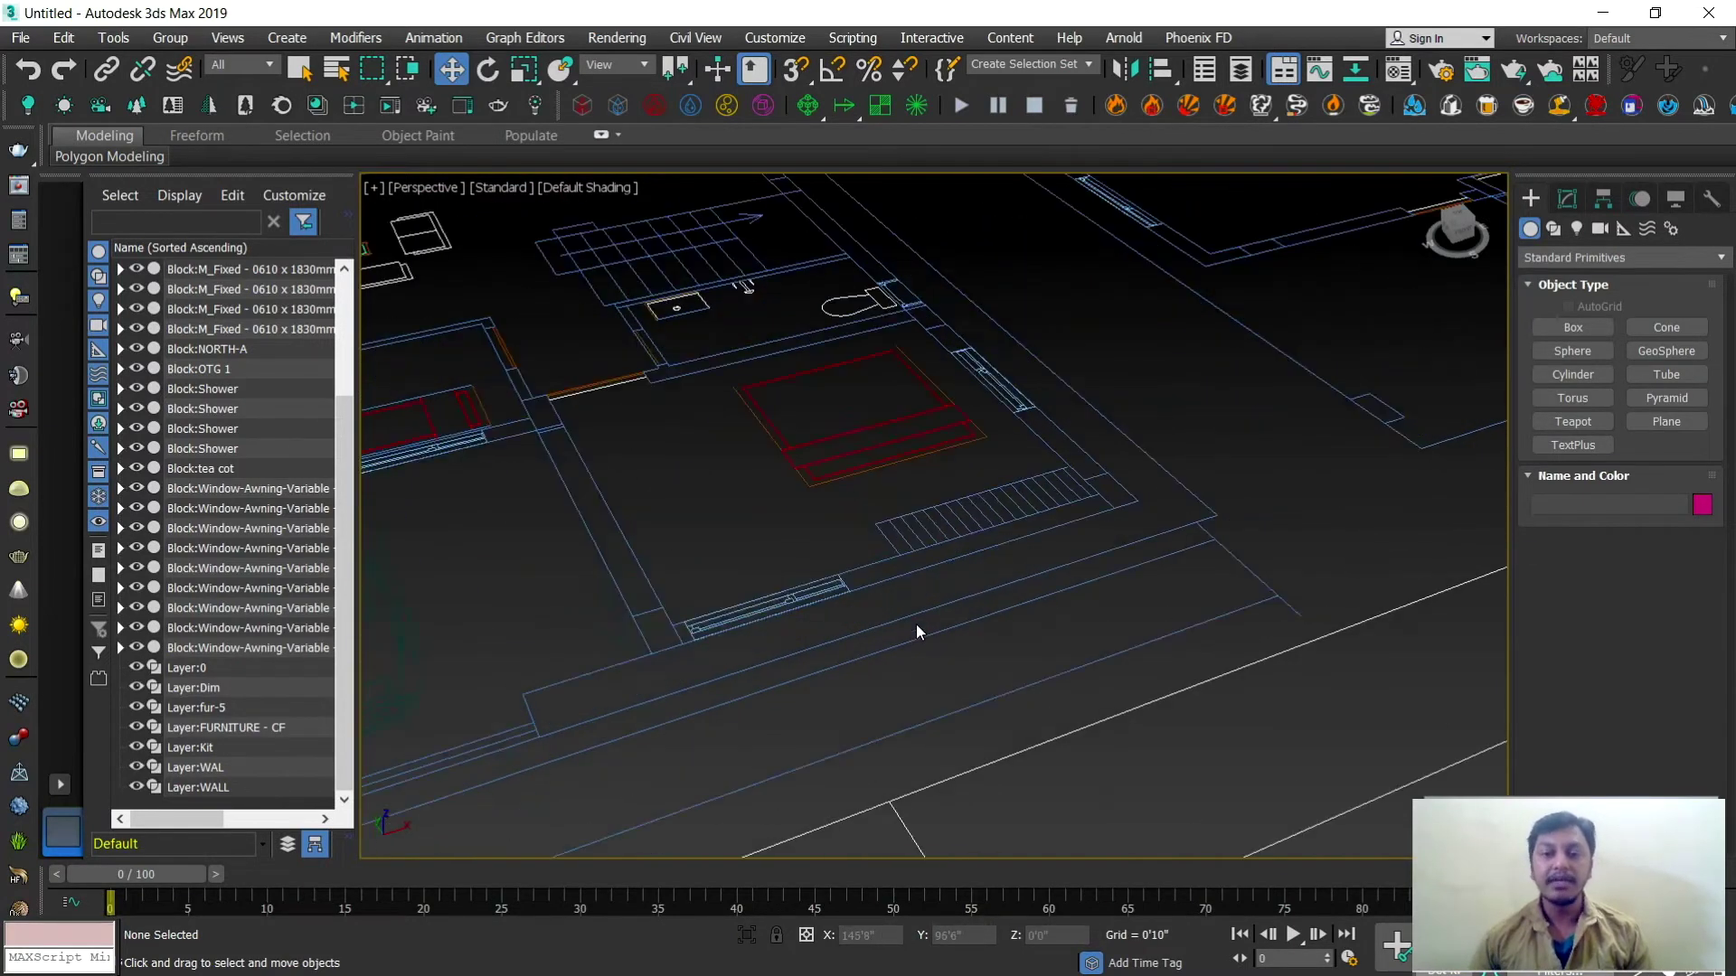
{"action": "scroll", "coordinate": [922, 610], "scroll_direction": "up", "scroll_amount": 2}
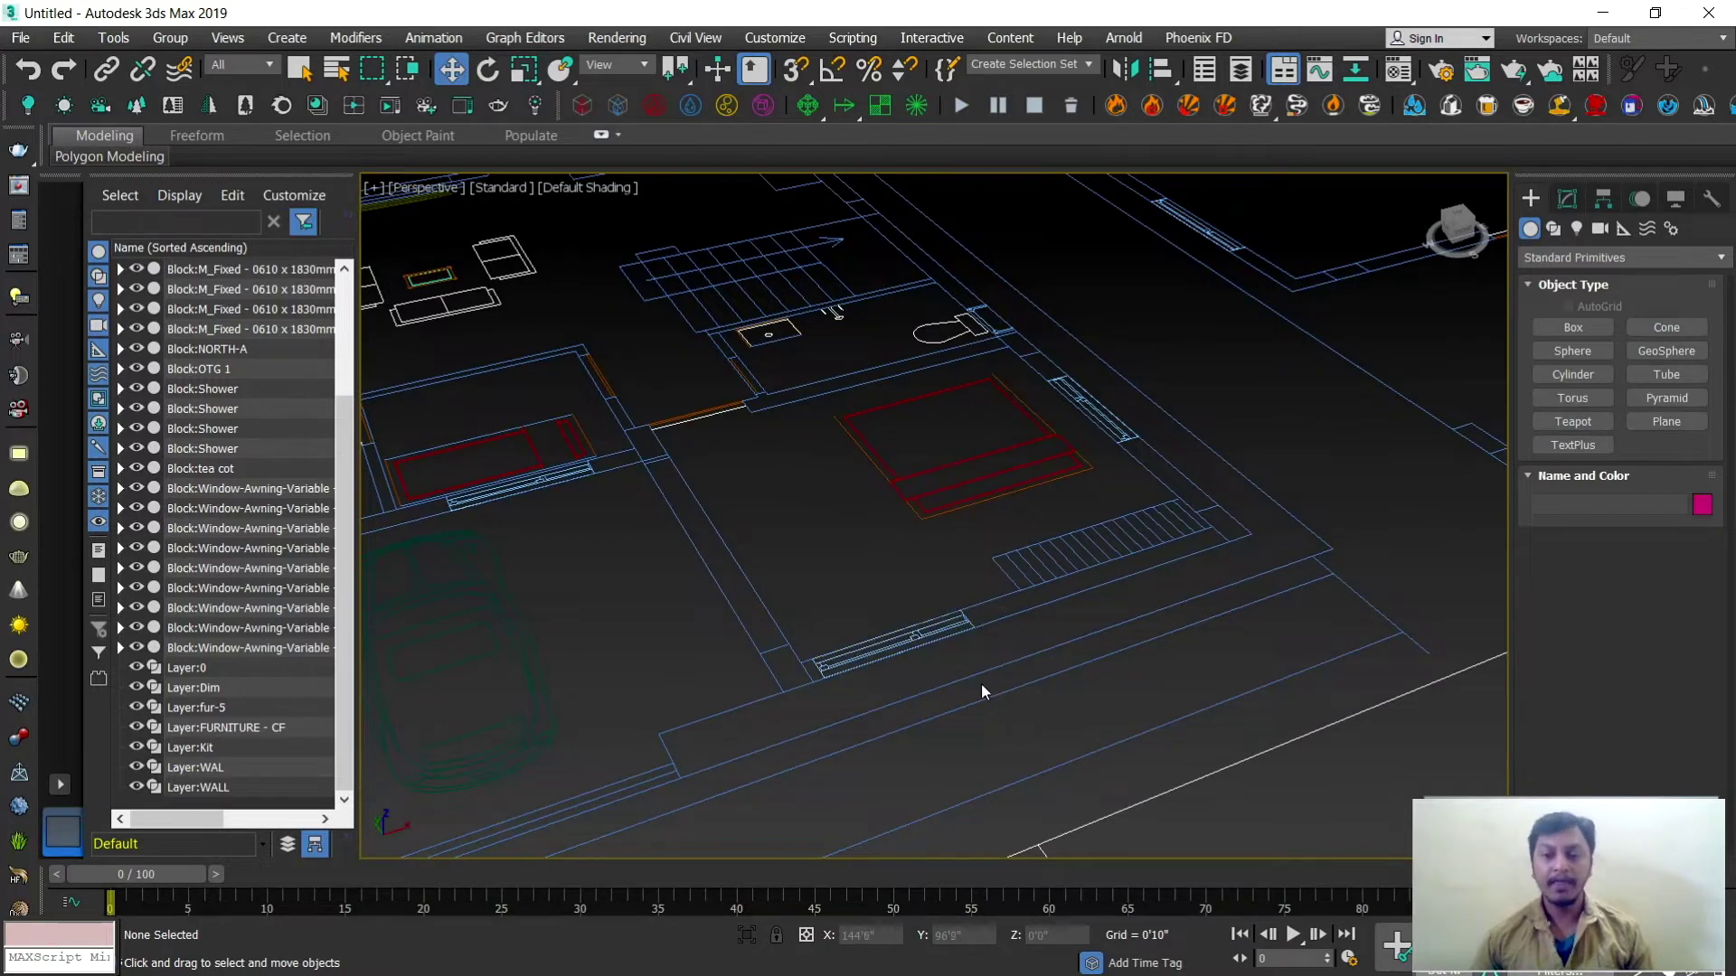
{"action": "middle_click_drag", "start_coordinate": [990, 676], "coordinate": [1043, 668]}
{"action": "scroll", "coordinate": [1042, 668], "scroll_direction": "down", "scroll_amount": 2}
{"action": "scroll", "coordinate": [1044, 665], "scroll_direction": "down", "scroll_amount": 5}
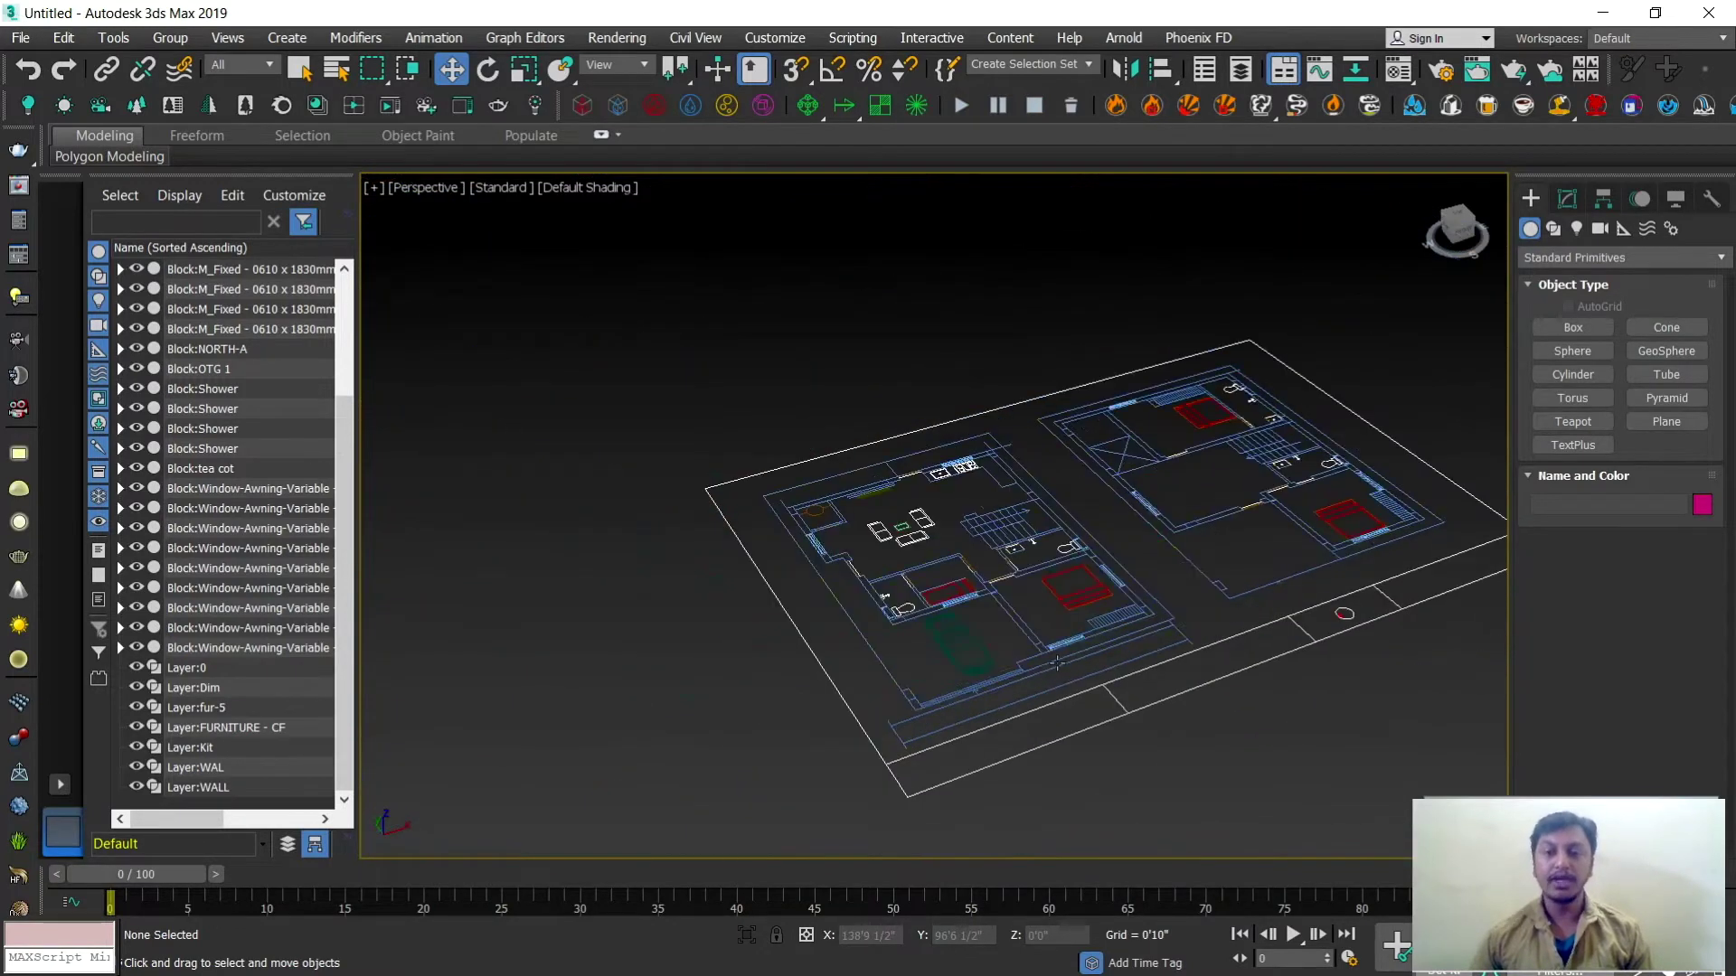
{"action": "scroll", "coordinate": [1073, 661], "scroll_direction": "up", "scroll_amount": 2}
{"action": "middle_click_drag", "start_coordinate": [1074, 660], "coordinate": [843, 673]}
{"action": "scroll", "coordinate": [843, 667], "scroll_direction": "up", "scroll_amount": 6}
{"action": "scroll", "coordinate": [977, 642], "scroll_direction": "down", "scroll_amount": 3}
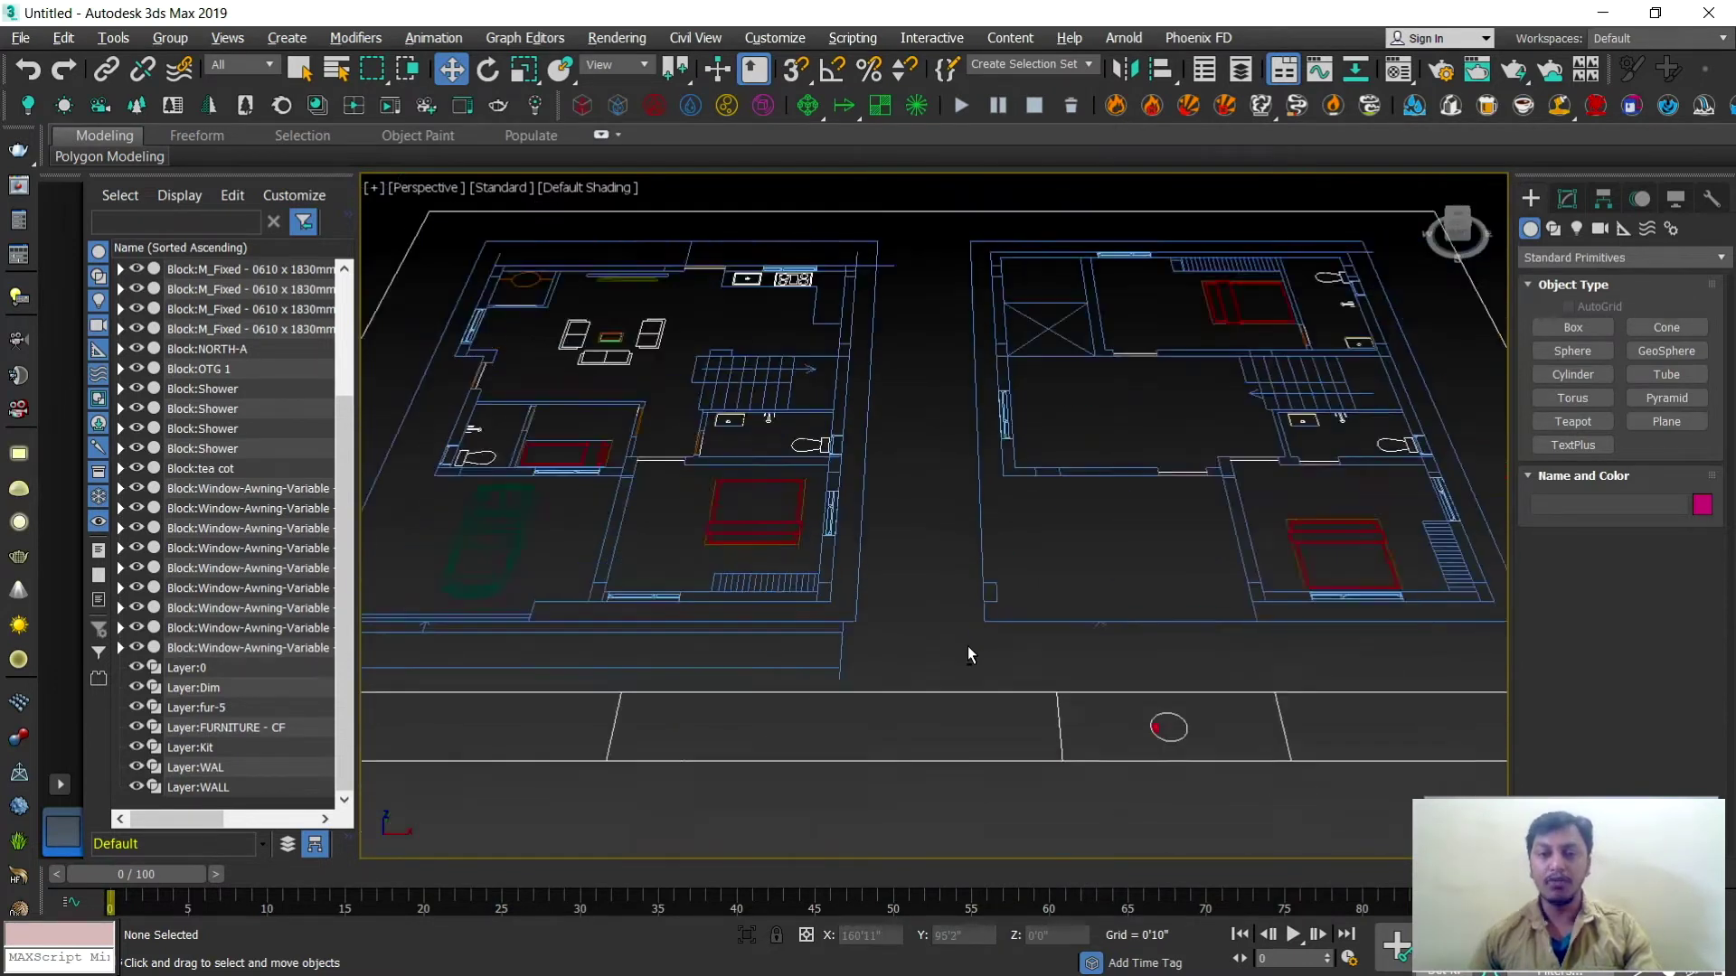
{"action": "middle_click_drag", "start_coordinate": [1021, 653], "coordinate": [1014, 654]}
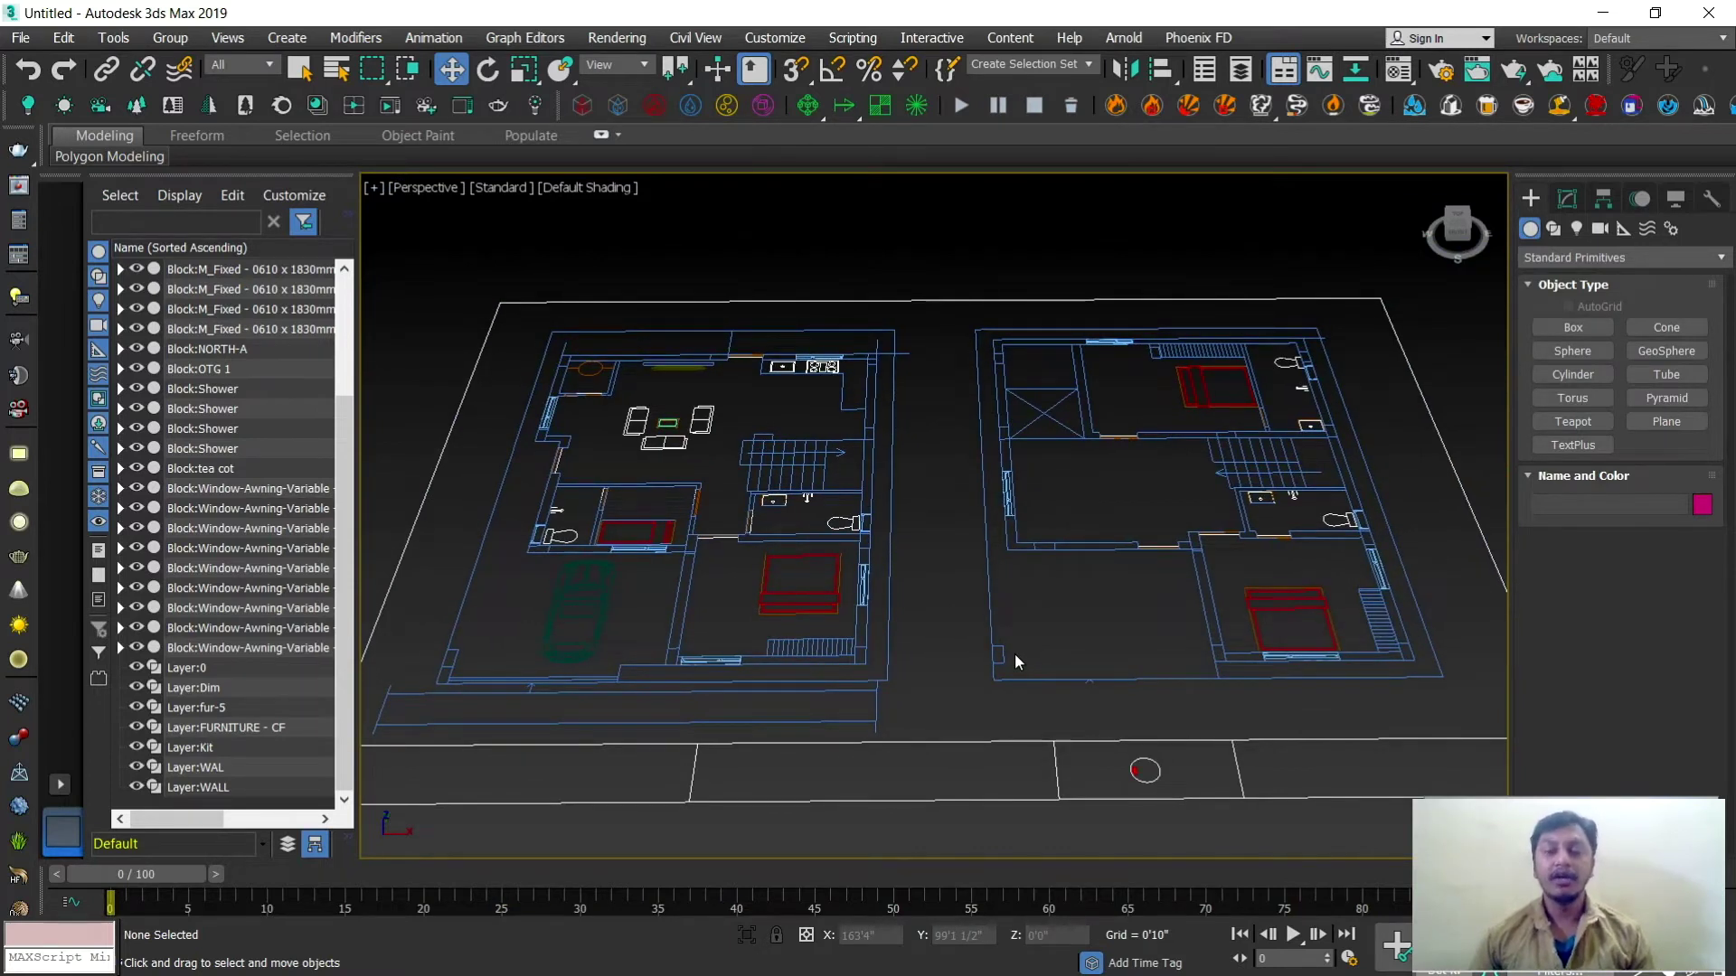
{"action": "middle_click_drag", "start_coordinate": [1014, 653], "coordinate": [986, 654]}
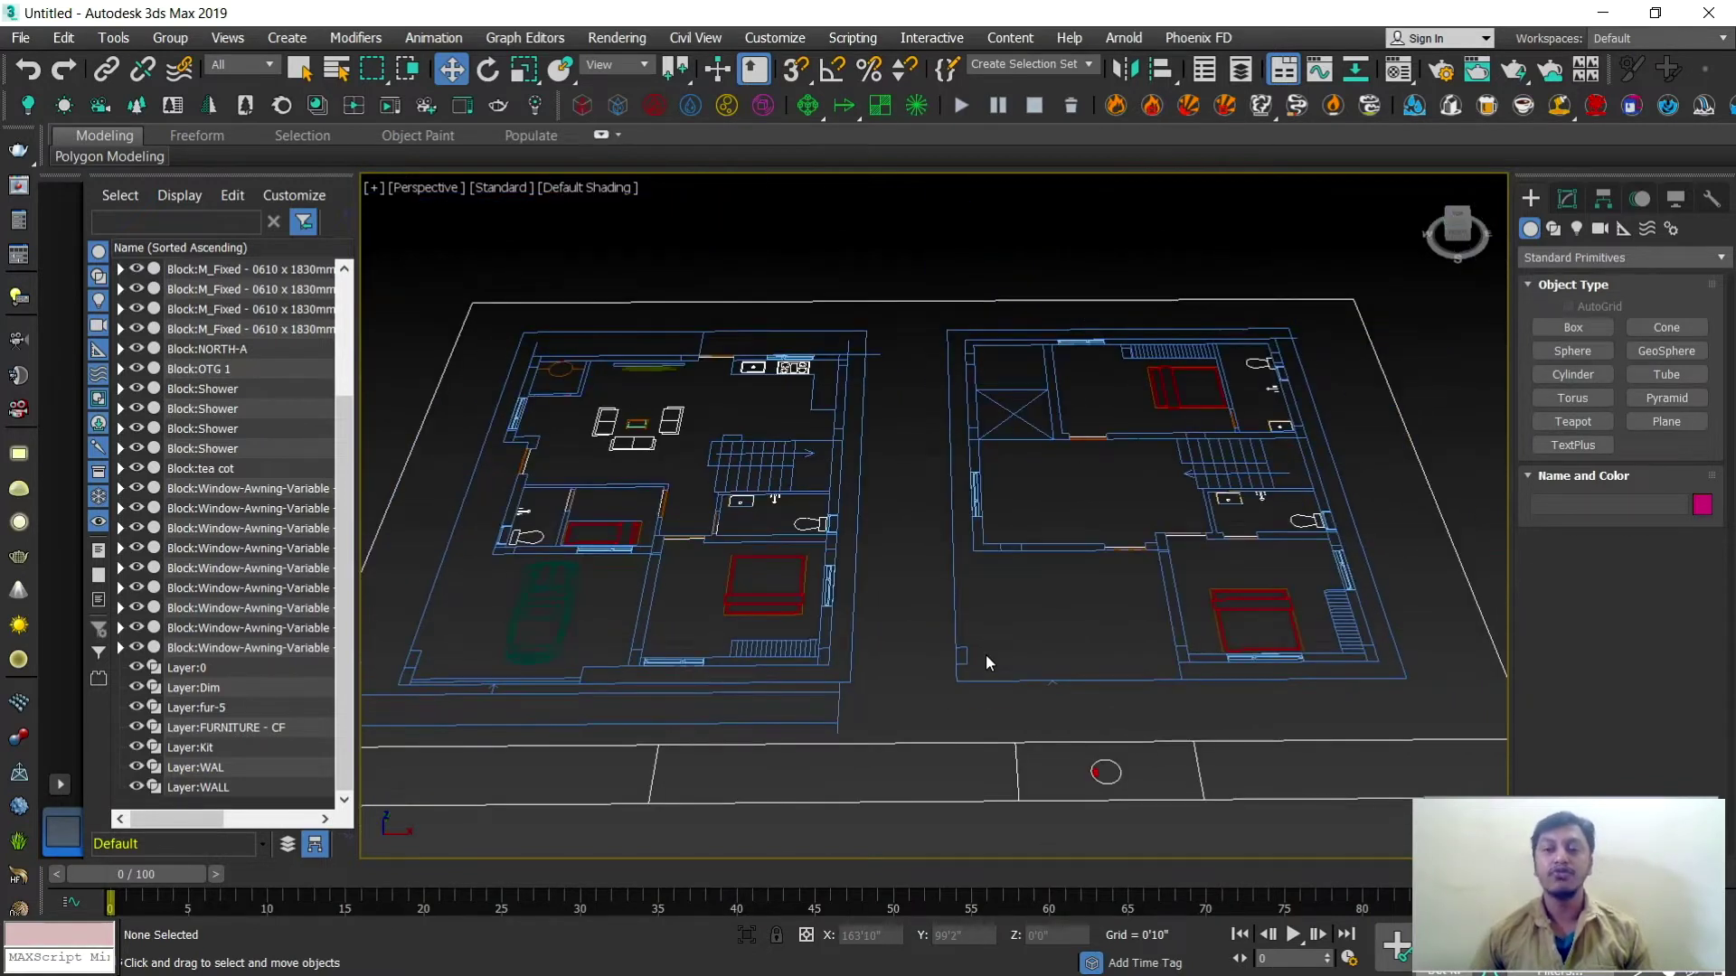
{"action": "middle_click_drag", "start_coordinate": [987, 658], "coordinate": [1000, 663]}
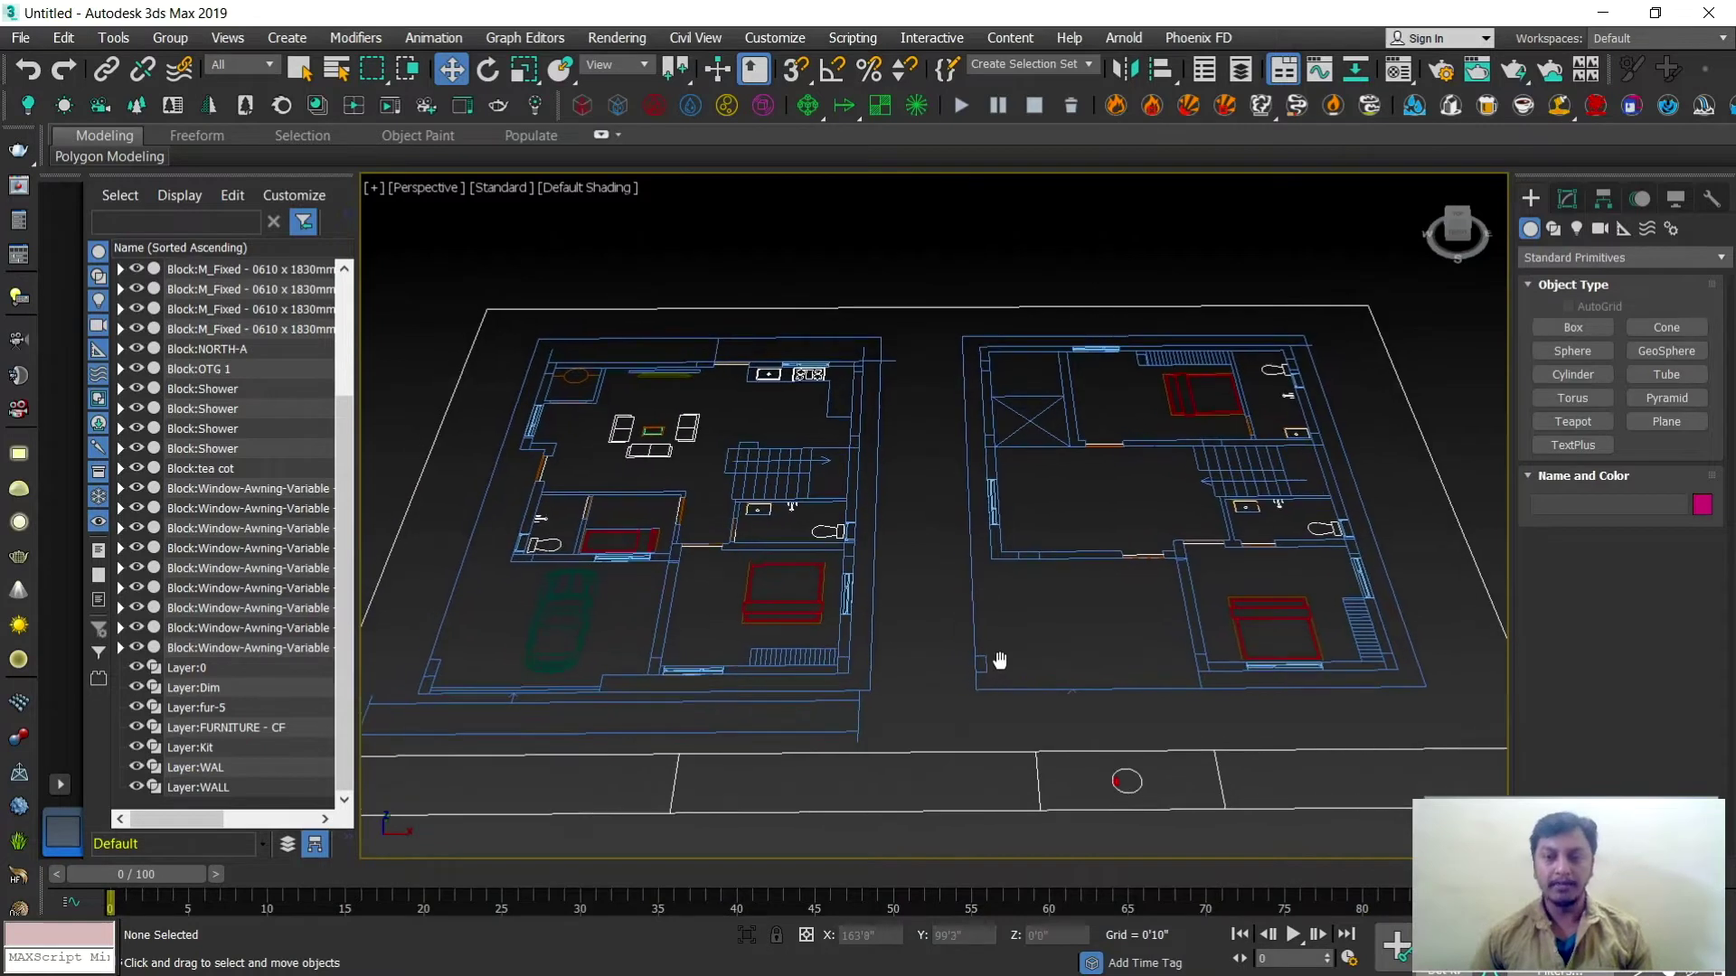
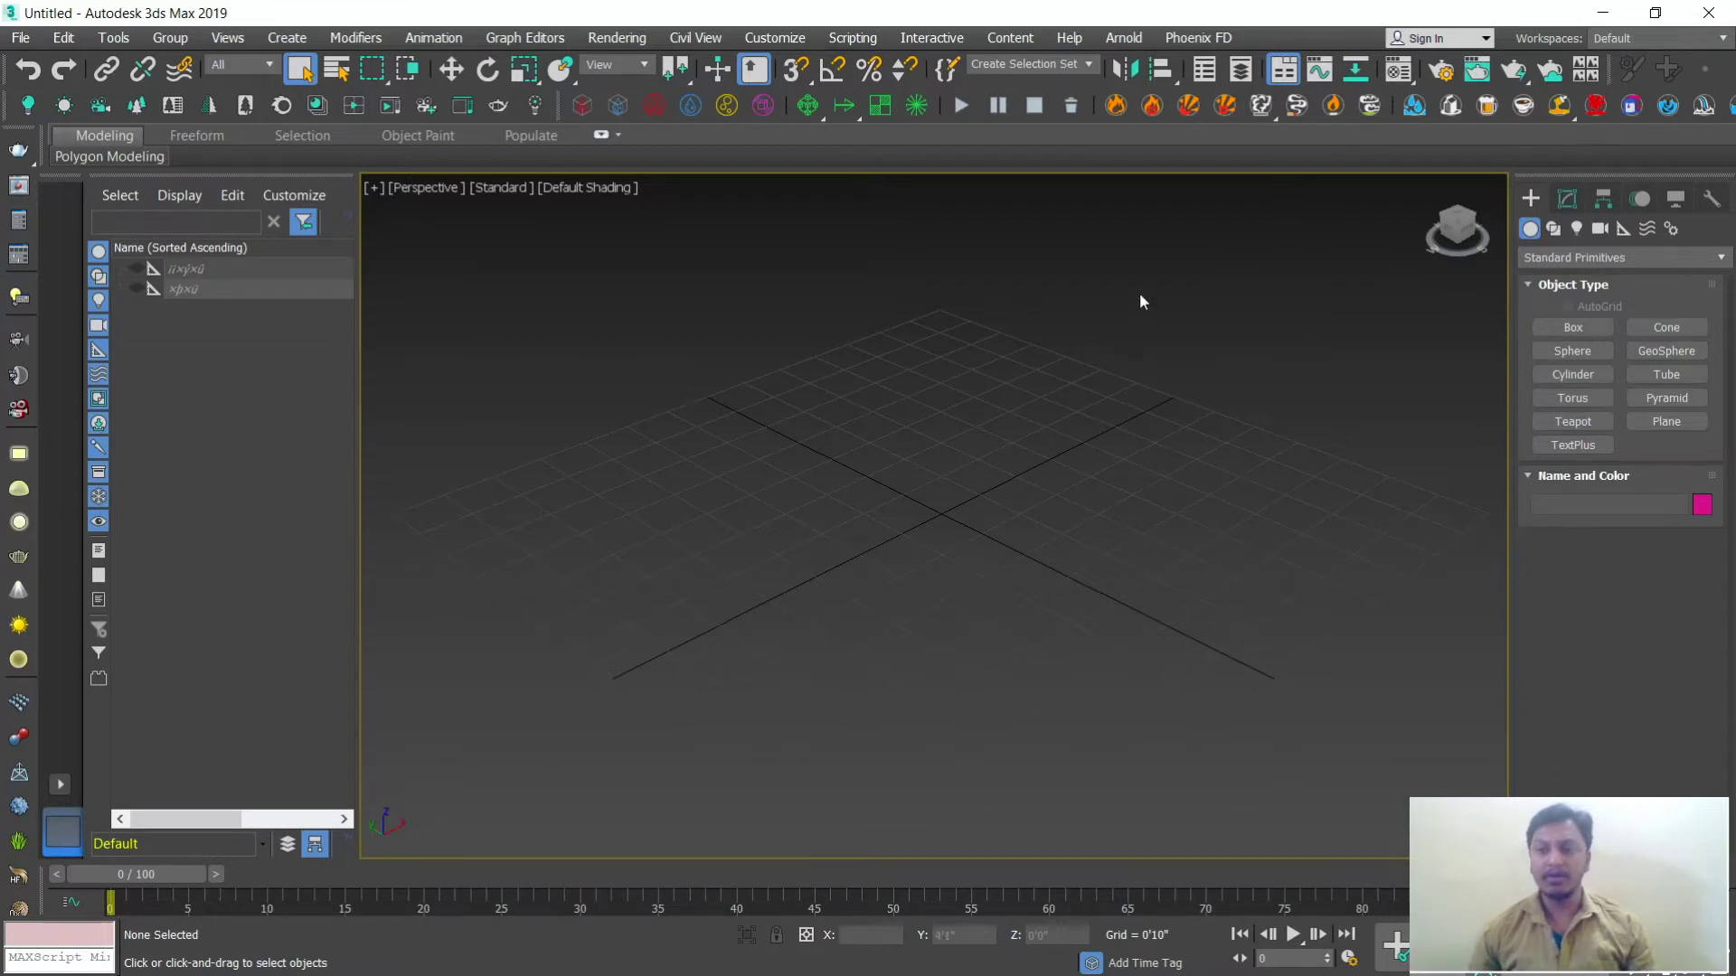
Step: Create a Pivot door at the grid's centre, about 3'7 1/2" wide, 5 1/2" deep and 4'9 1/2" high
{"action": "left_click", "coordinate": [1538, 261]}
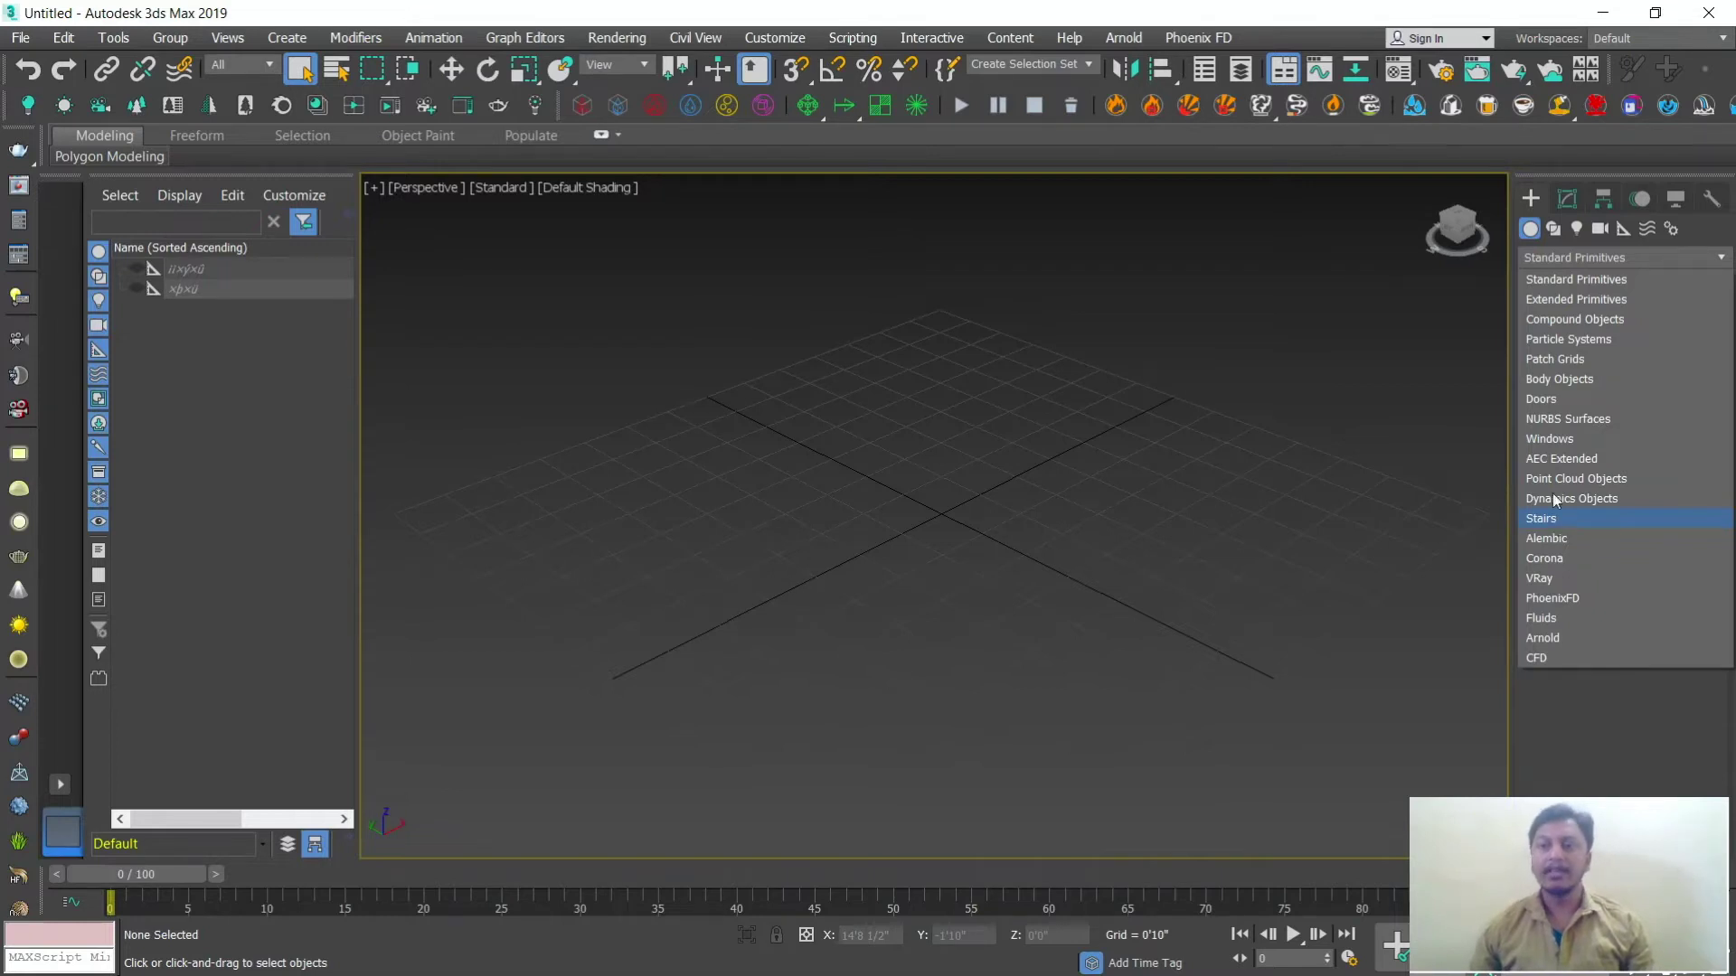
{"action": "left_click", "coordinate": [1557, 399]}
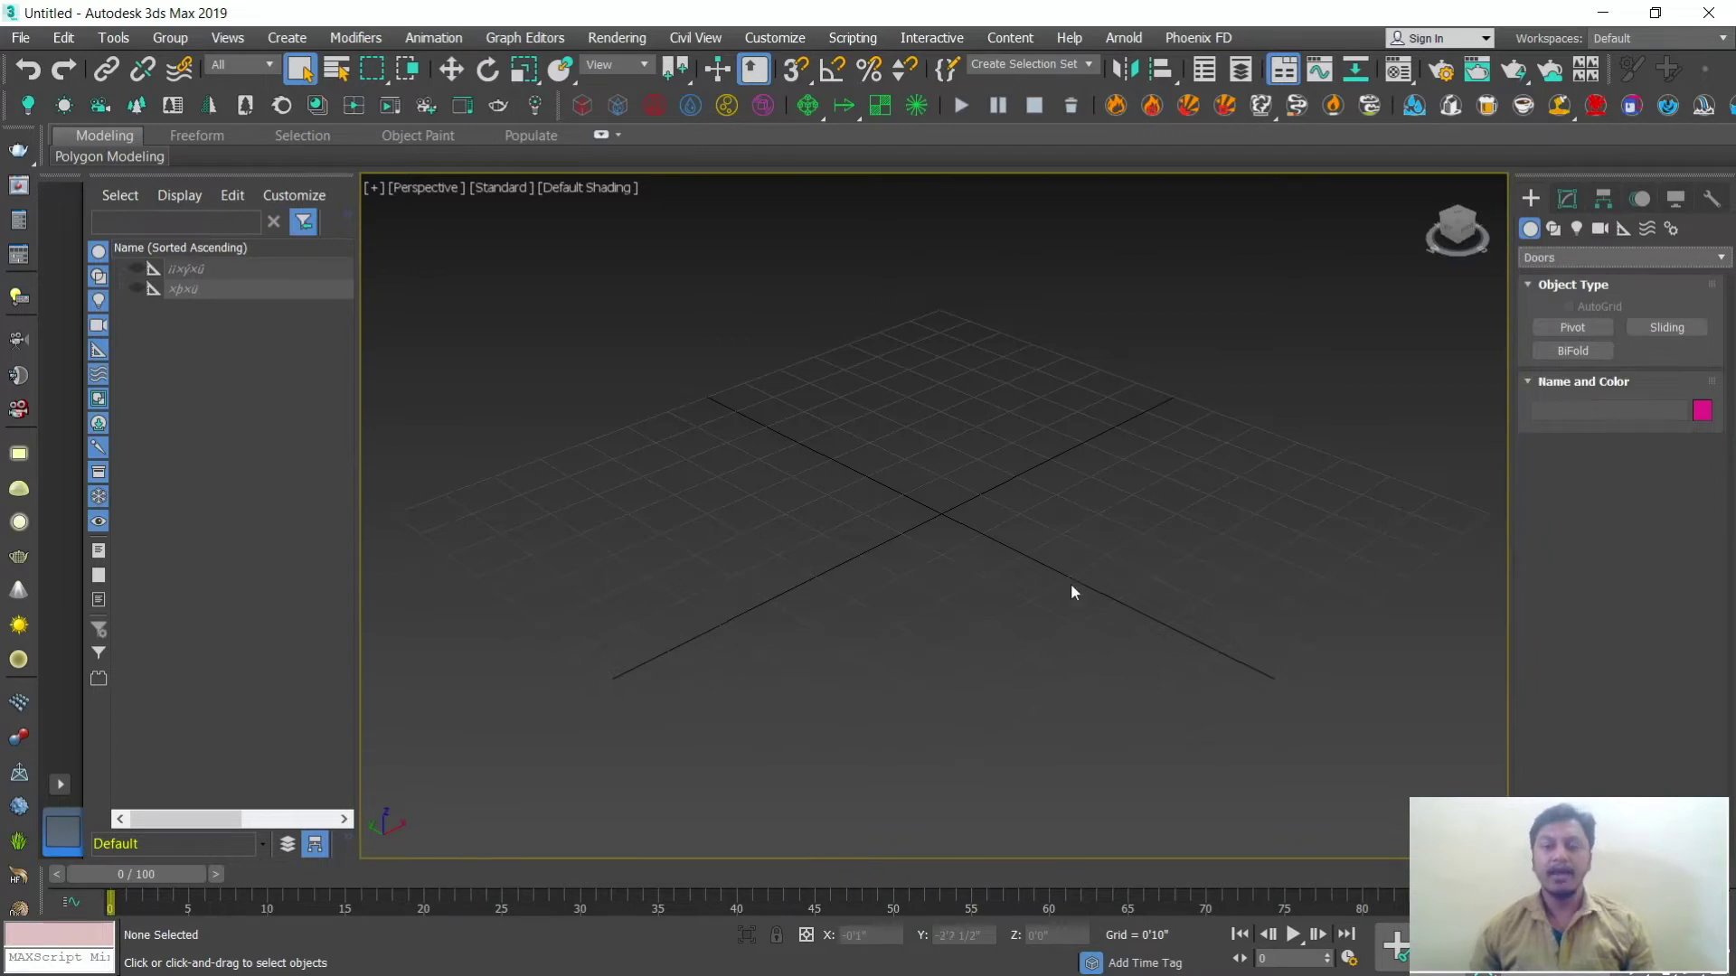
{"action": "scroll", "coordinate": [1071, 586], "scroll_direction": "up", "scroll_amount": 1}
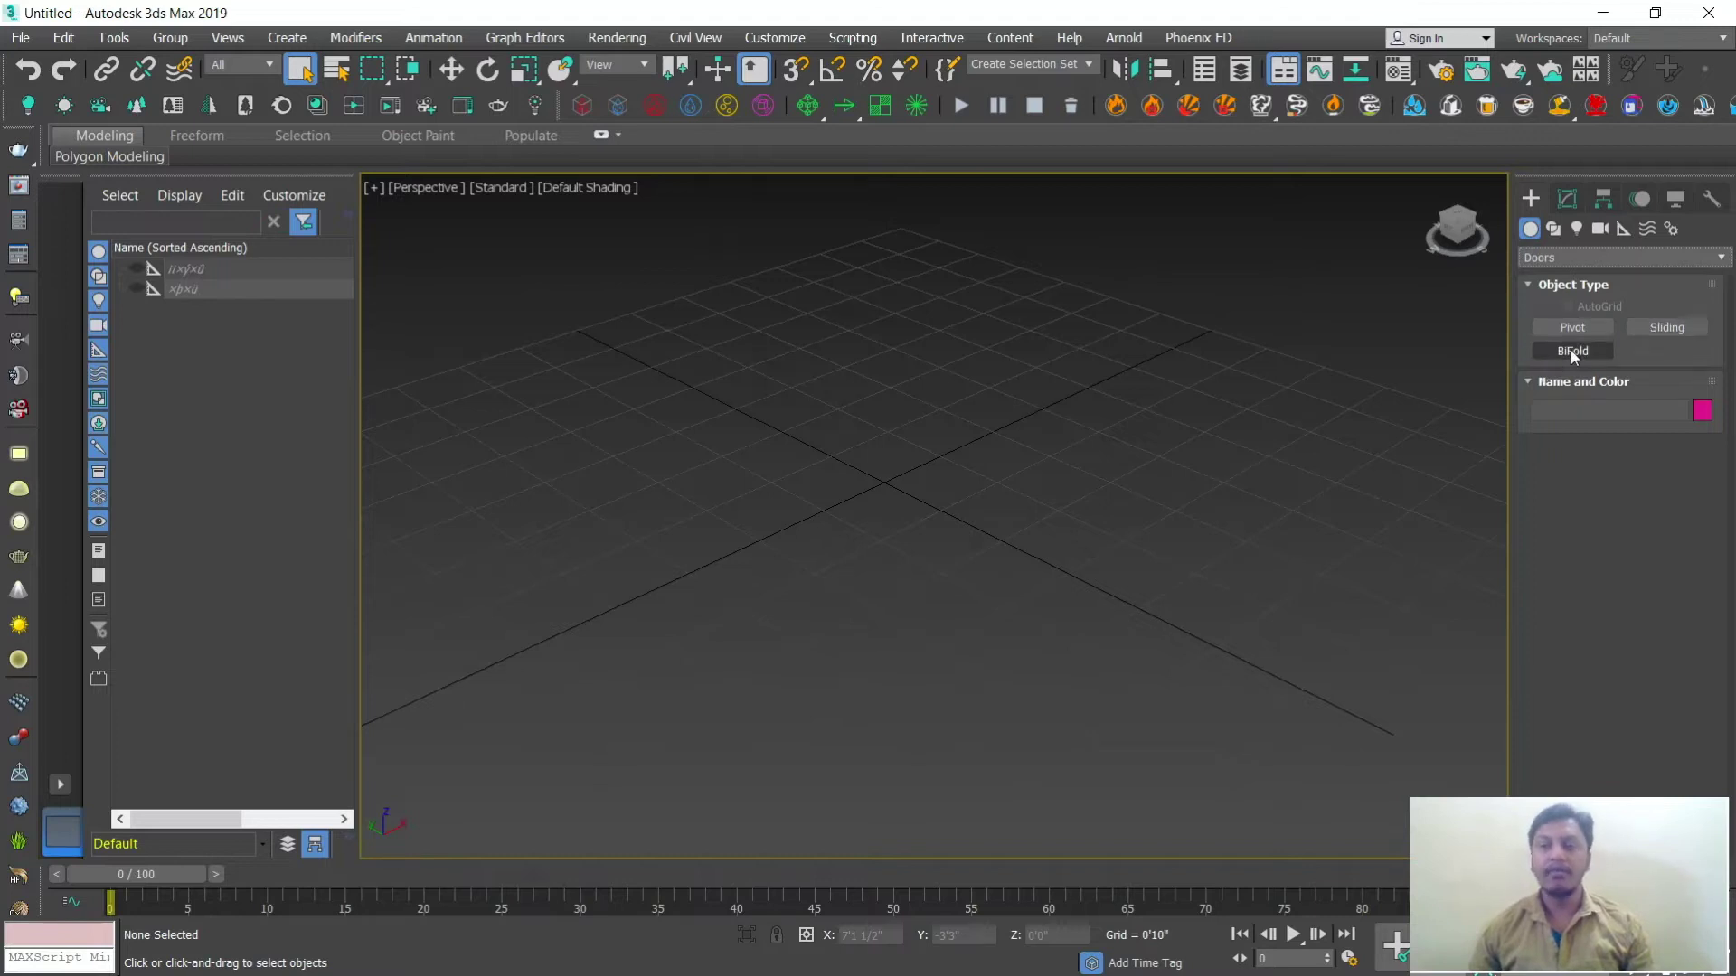
{"action": "middle_click_drag", "start_coordinate": [1013, 546], "coordinate": [957, 575], "text": "alt"}
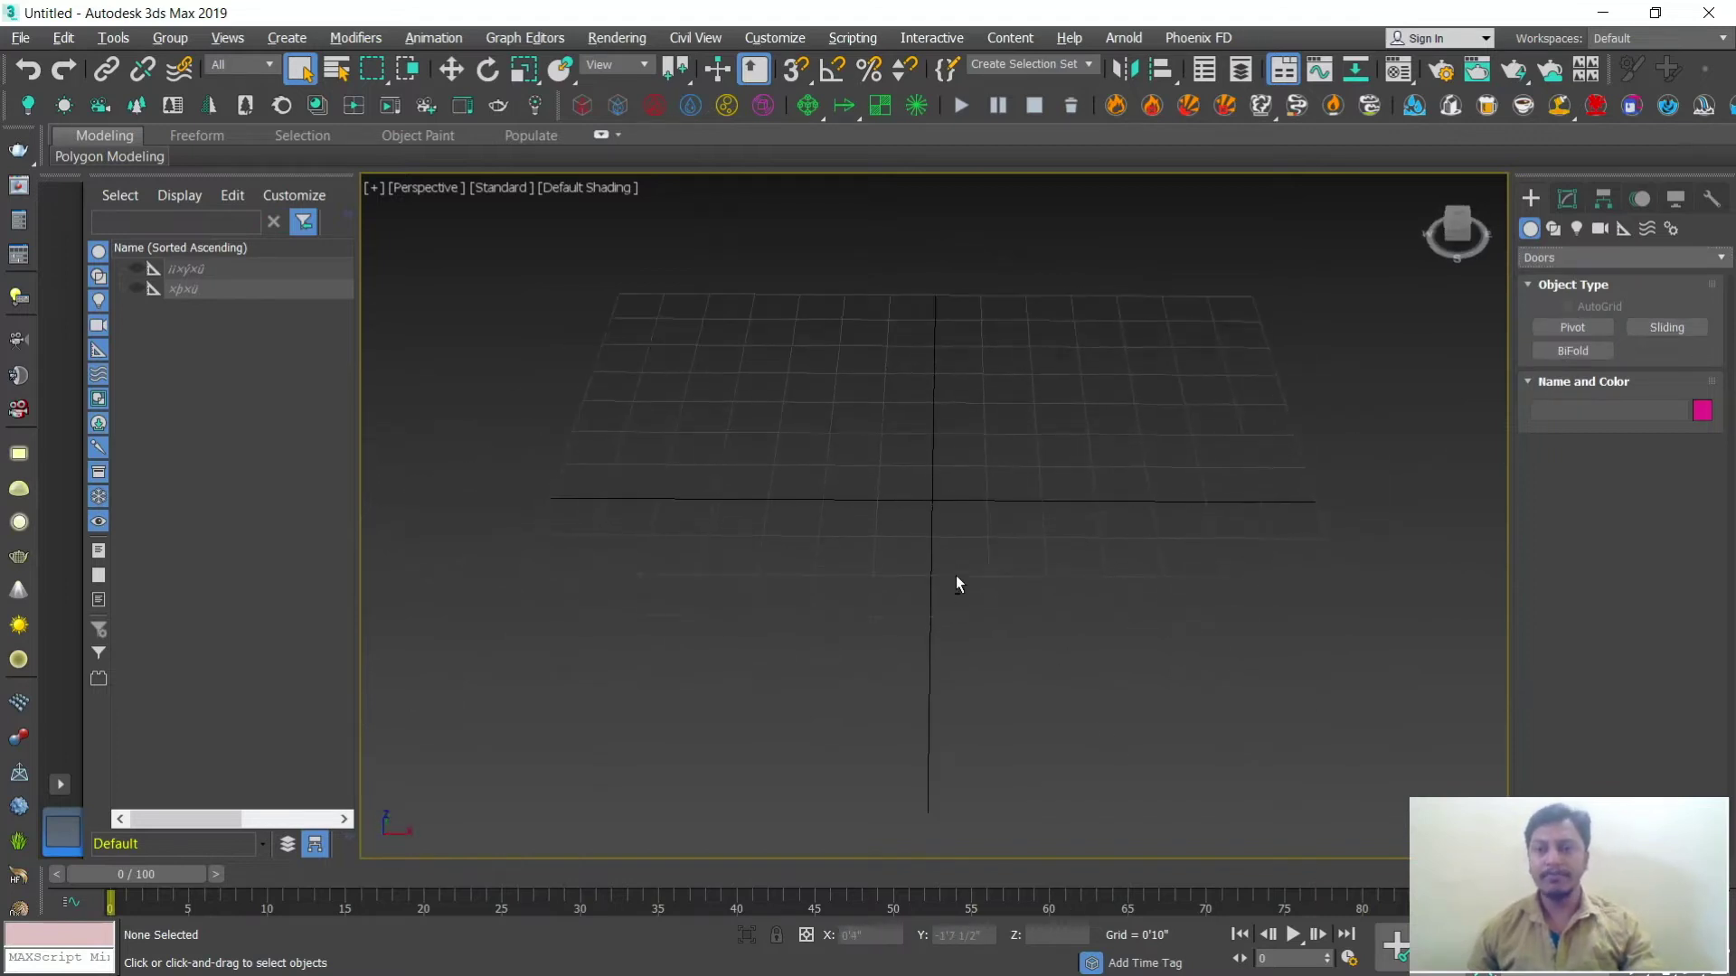
{"action": "left_click", "coordinate": [1577, 329]}
{"action": "middle_click_drag", "start_coordinate": [1104, 515], "coordinate": [1049, 523]}
{"action": "left_click_drag", "start_coordinate": [749, 506], "coordinate": [992, 512]}
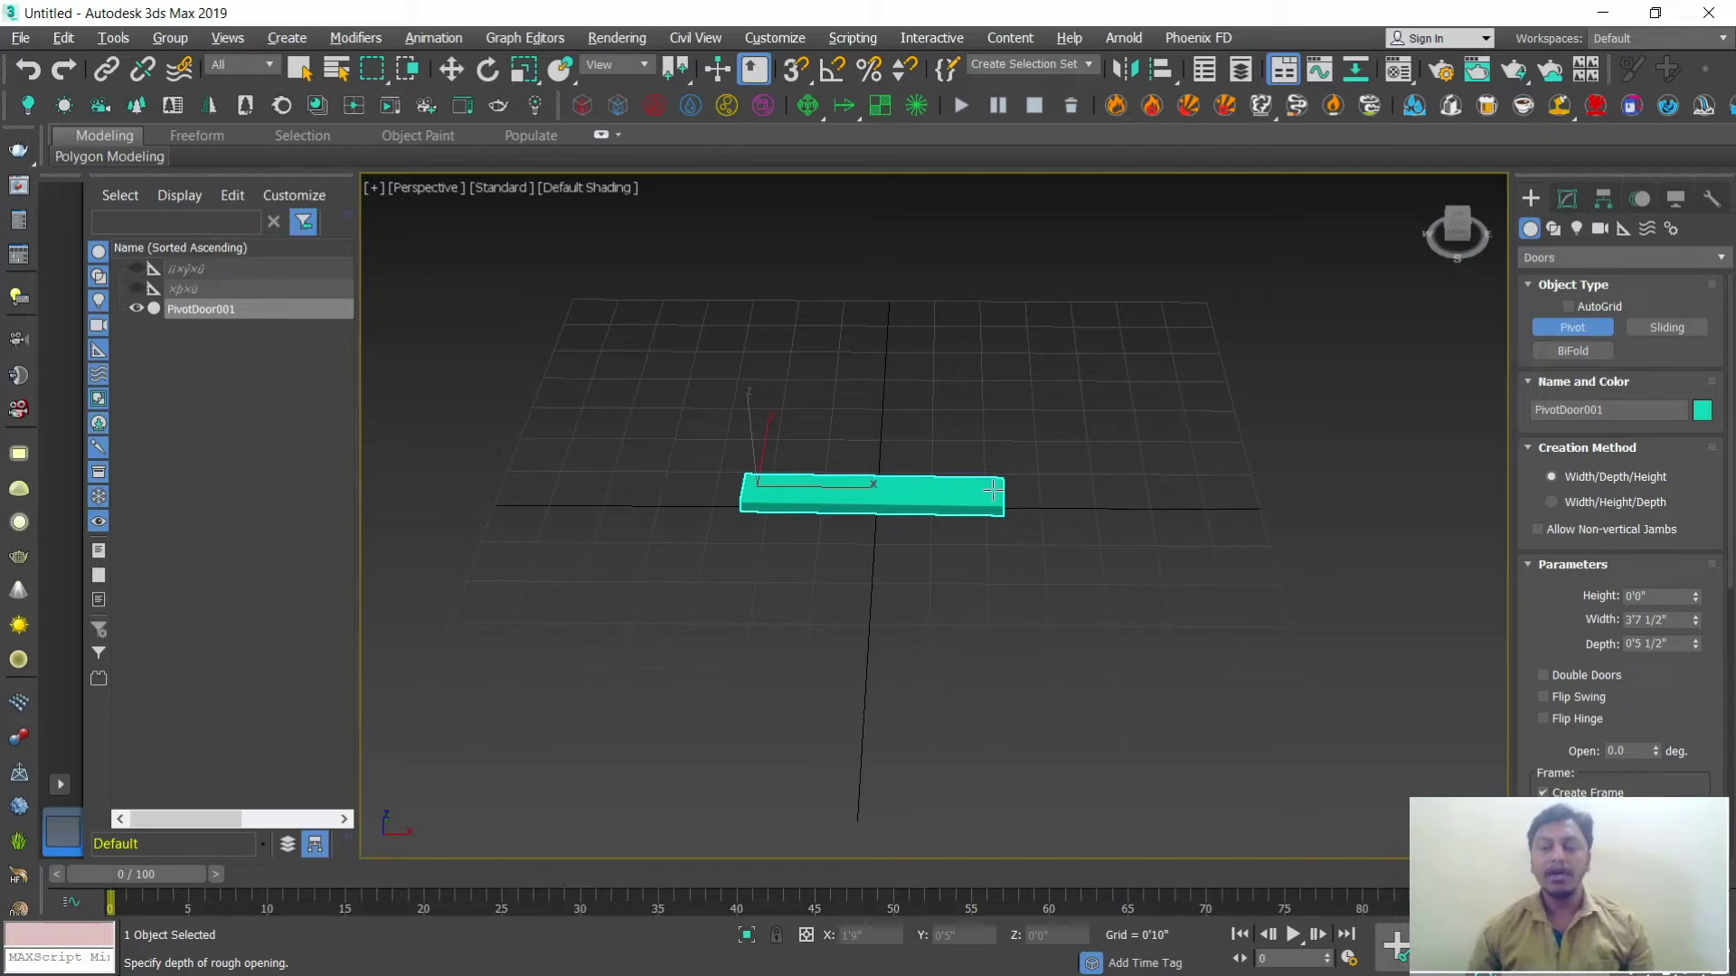
{"action": "left_click", "coordinate": [992, 489]}
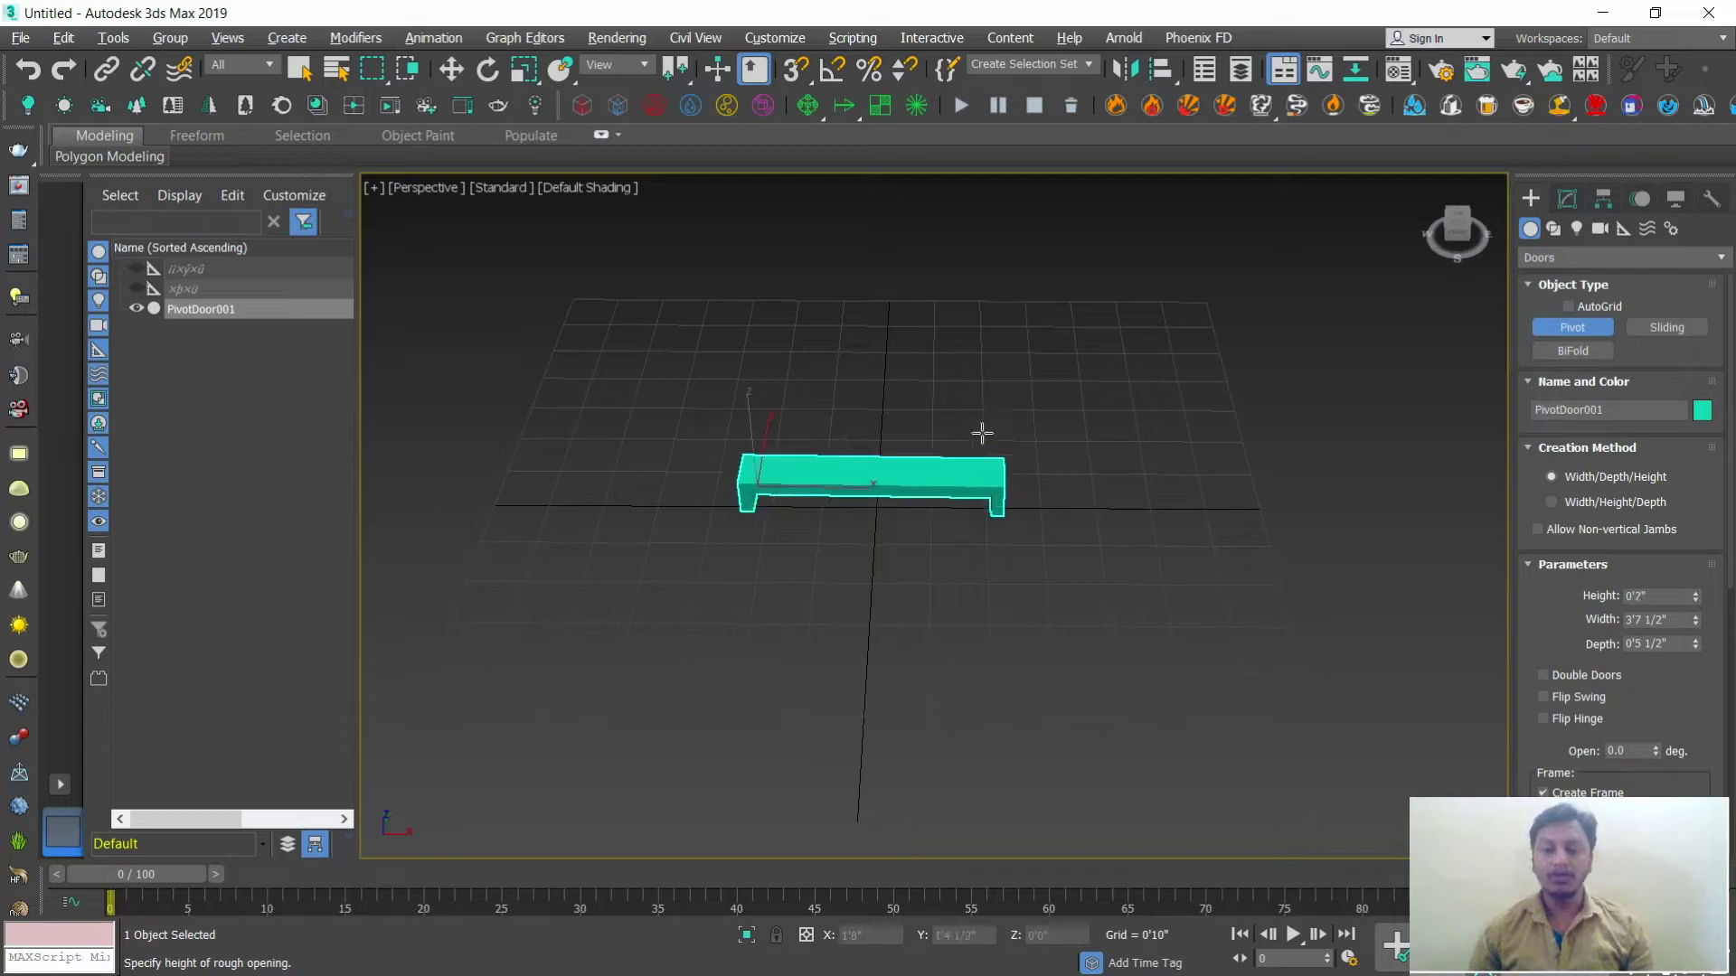
{"action": "left_click", "coordinate": [972, 174]}
{"action": "middle_click_drag", "start_coordinate": [1022, 437], "coordinate": [972, 597]}
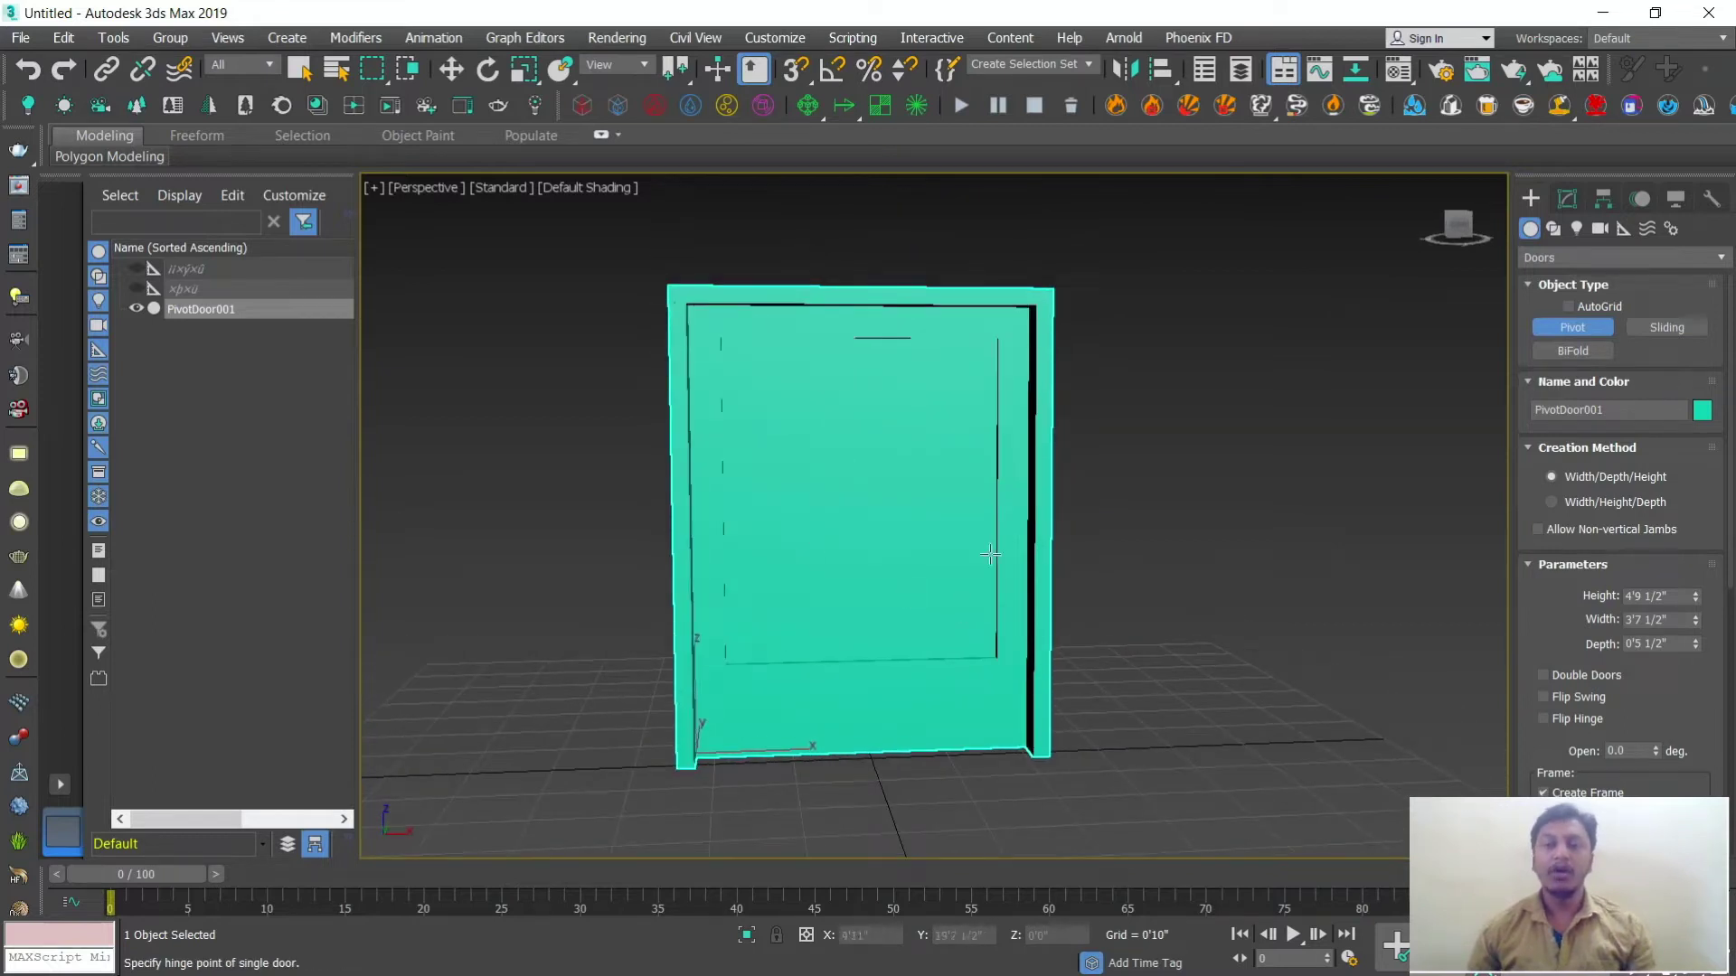
Step: Set the pivot door's height to 7' and its width to 4'
{"action": "left_click", "coordinate": [1668, 597]}
{"action": "type", "text": "7"}
{"action": "key", "text": "Return"}
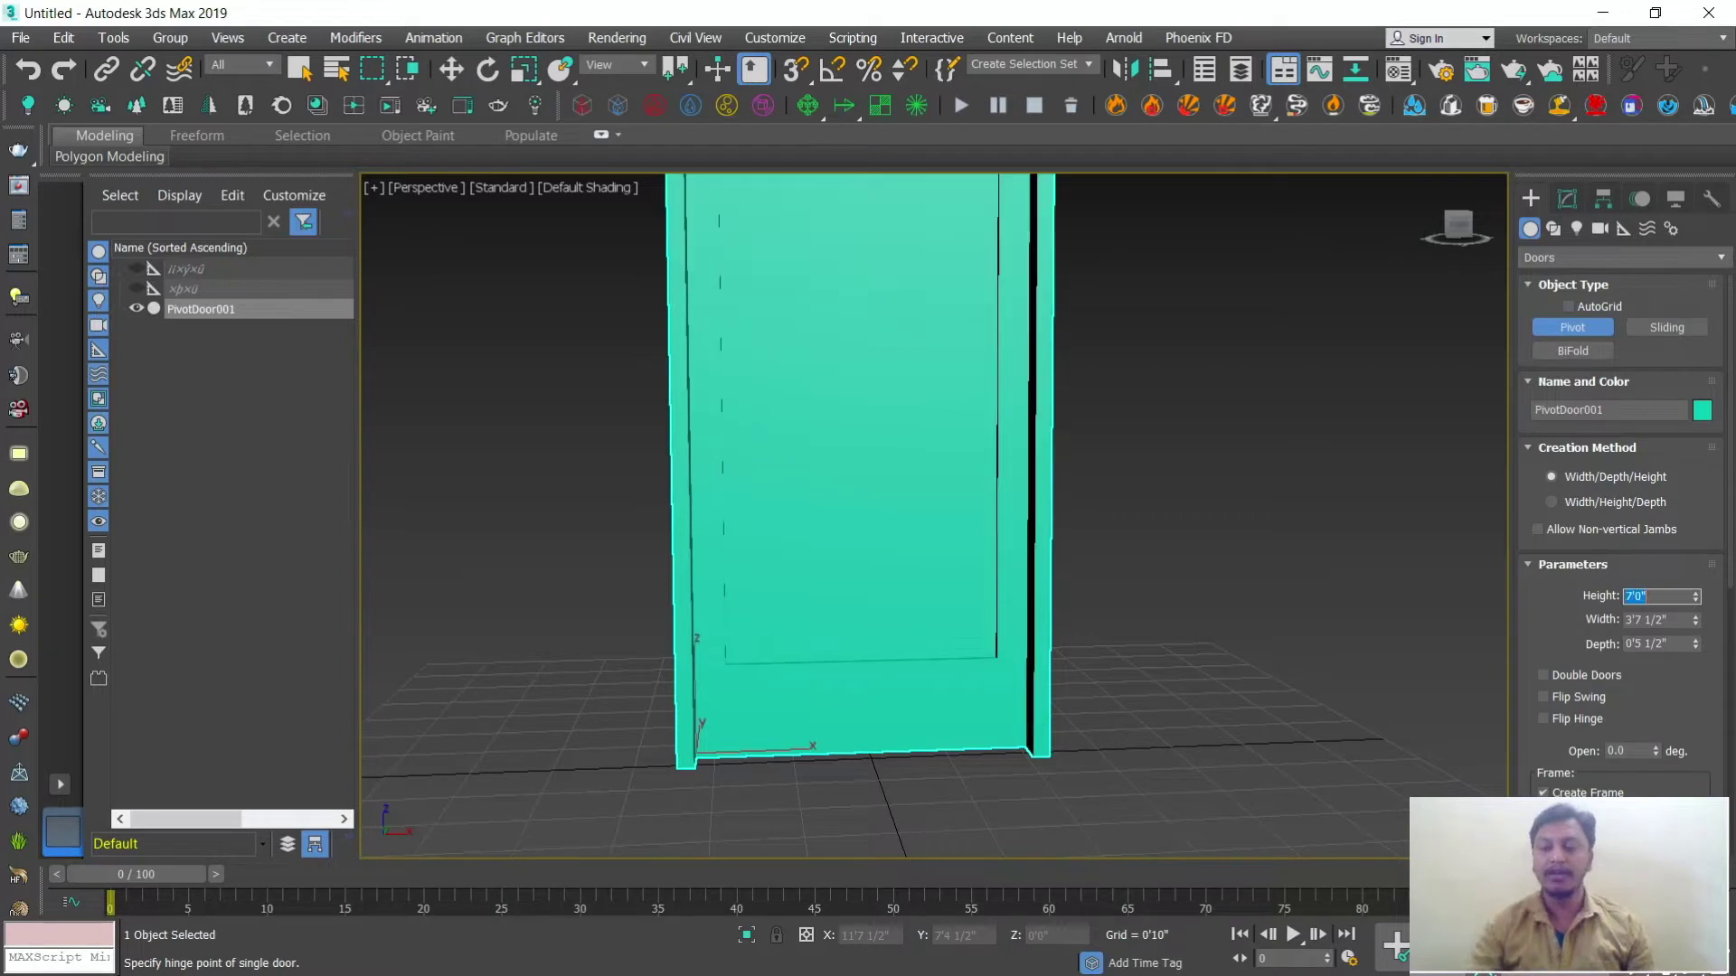
{"action": "left_click", "coordinate": [1650, 620]}
{"action": "type", "text": "4"}
{"action": "key", "text": "Return"}
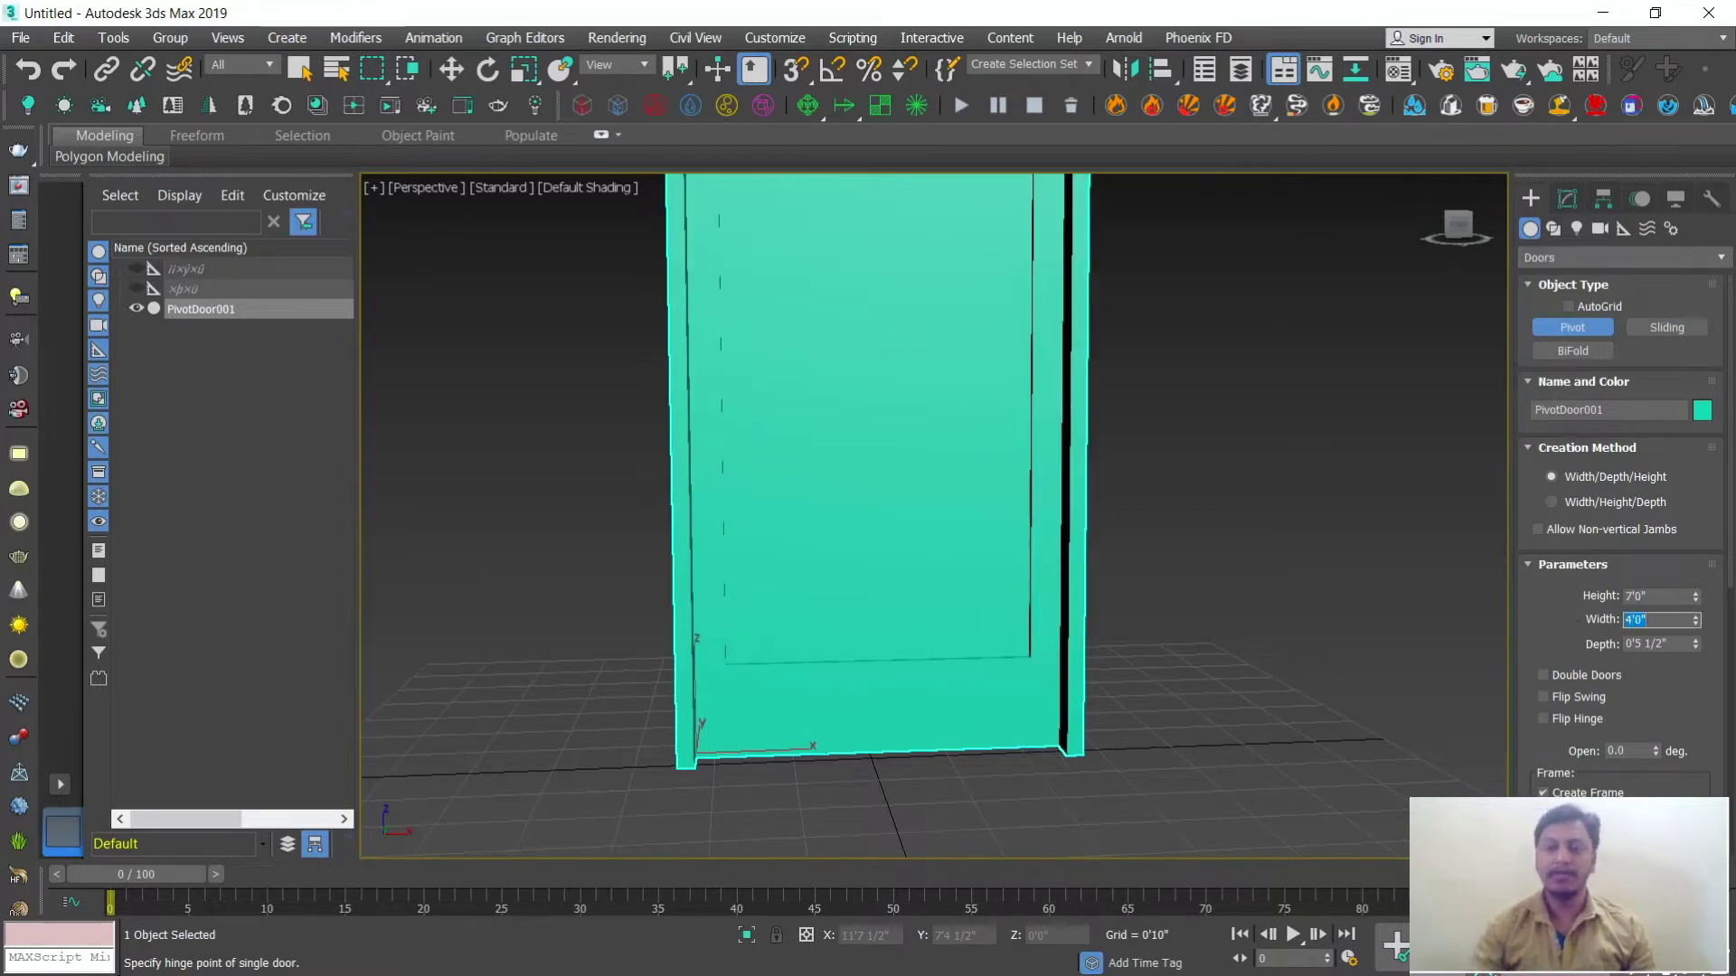
Step: Turn on edged faces in the perspective view and examine the pivot door's frame and panel edges
{"action": "scroll", "coordinate": [781, 568], "scroll_direction": "down", "scroll_amount": 3}
{"action": "middle_click_drag", "start_coordinate": [784, 570], "coordinate": [964, 529], "text": "alt"}
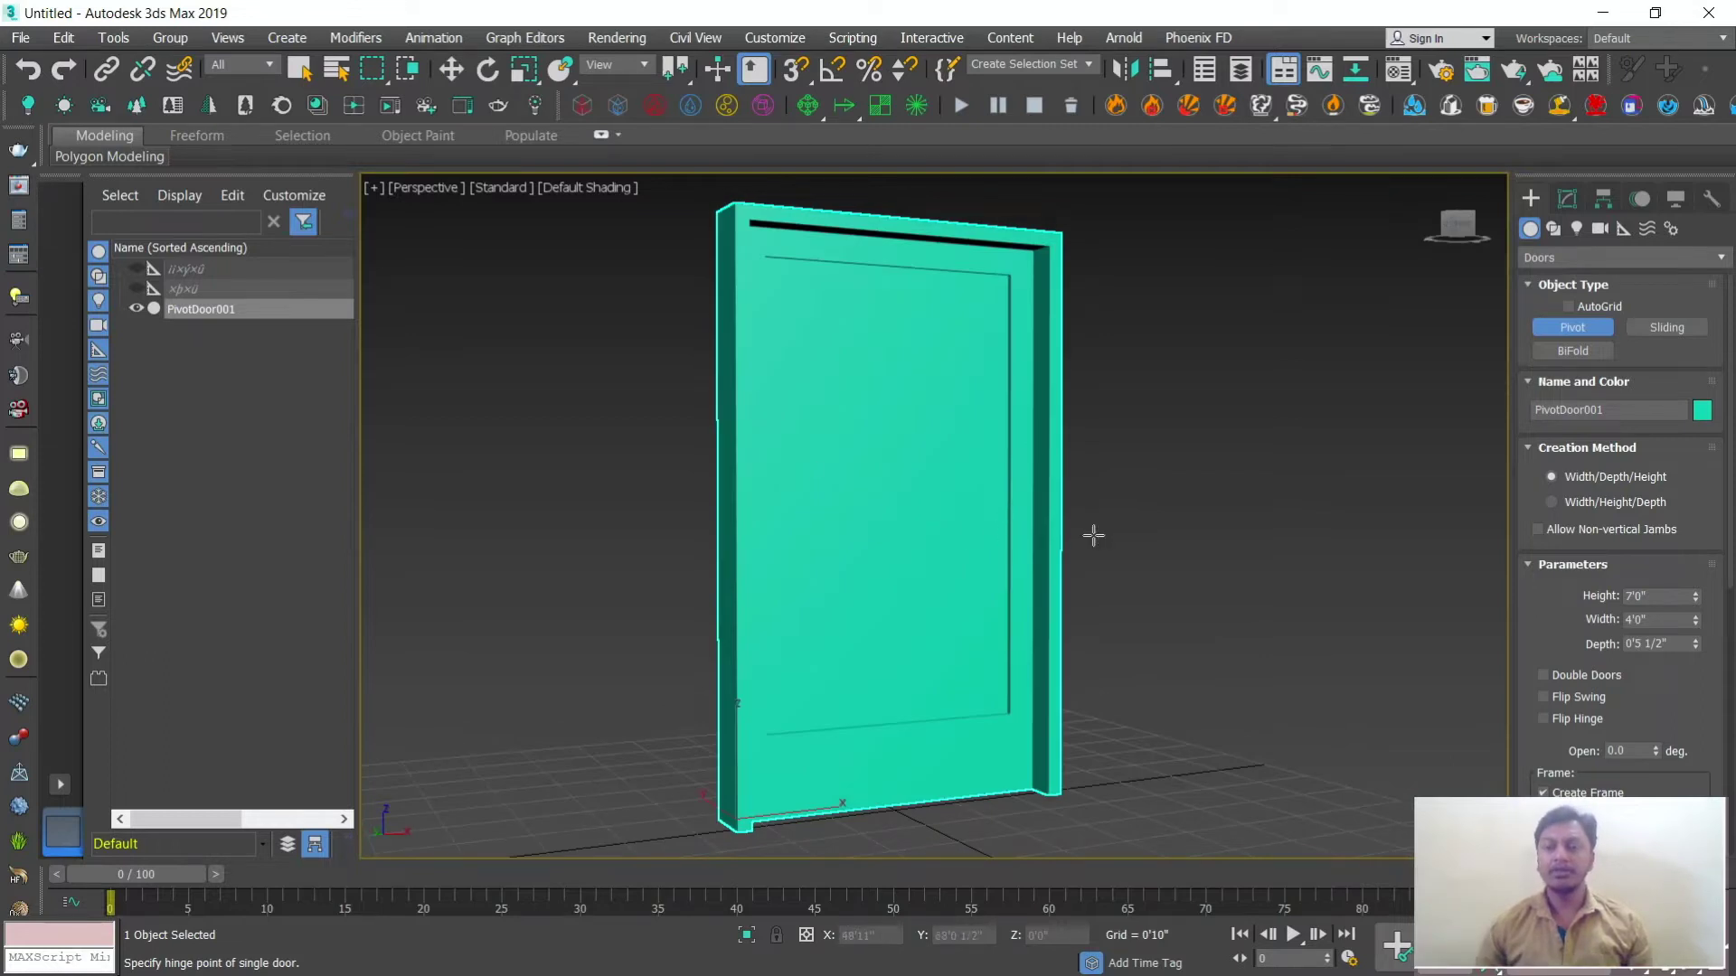
{"action": "middle_click_drag", "start_coordinate": [933, 608], "coordinate": [1016, 632], "text": "alt"}
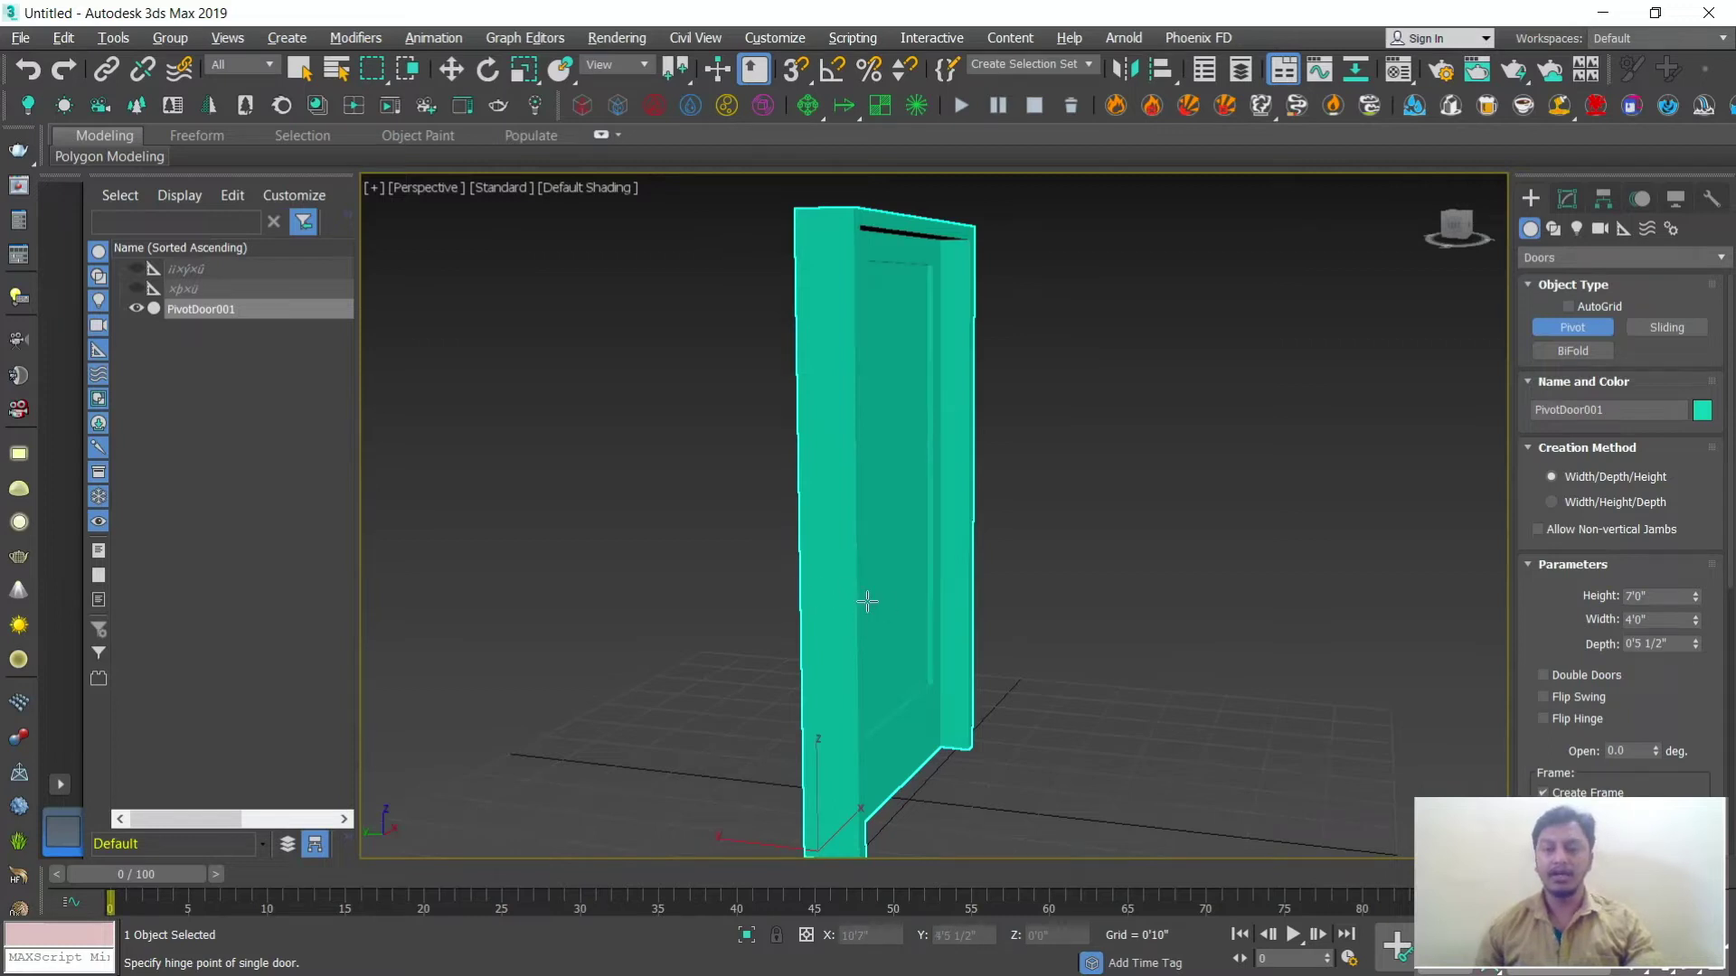
{"action": "mouse_move", "coordinate": [981, 573]}
{"action": "middle_mouse_down", "text": "alt"}
{"action": "mouse_move", "coordinate": [834, 577]}
{"action": "mouse_move", "coordinate": [837, 554]}
{"action": "mouse_move", "coordinate": [907, 581]}
{"action": "mouse_move", "coordinate": [922, 581]}
{"action": "mouse_move", "coordinate": [882, 565]}
{"action": "mouse_move", "coordinate": [951, 557]}
{"action": "middle_mouse_up", "text": "alt"}
{"action": "scroll", "coordinate": [893, 564], "scroll_direction": "up", "scroll_amount": 2}
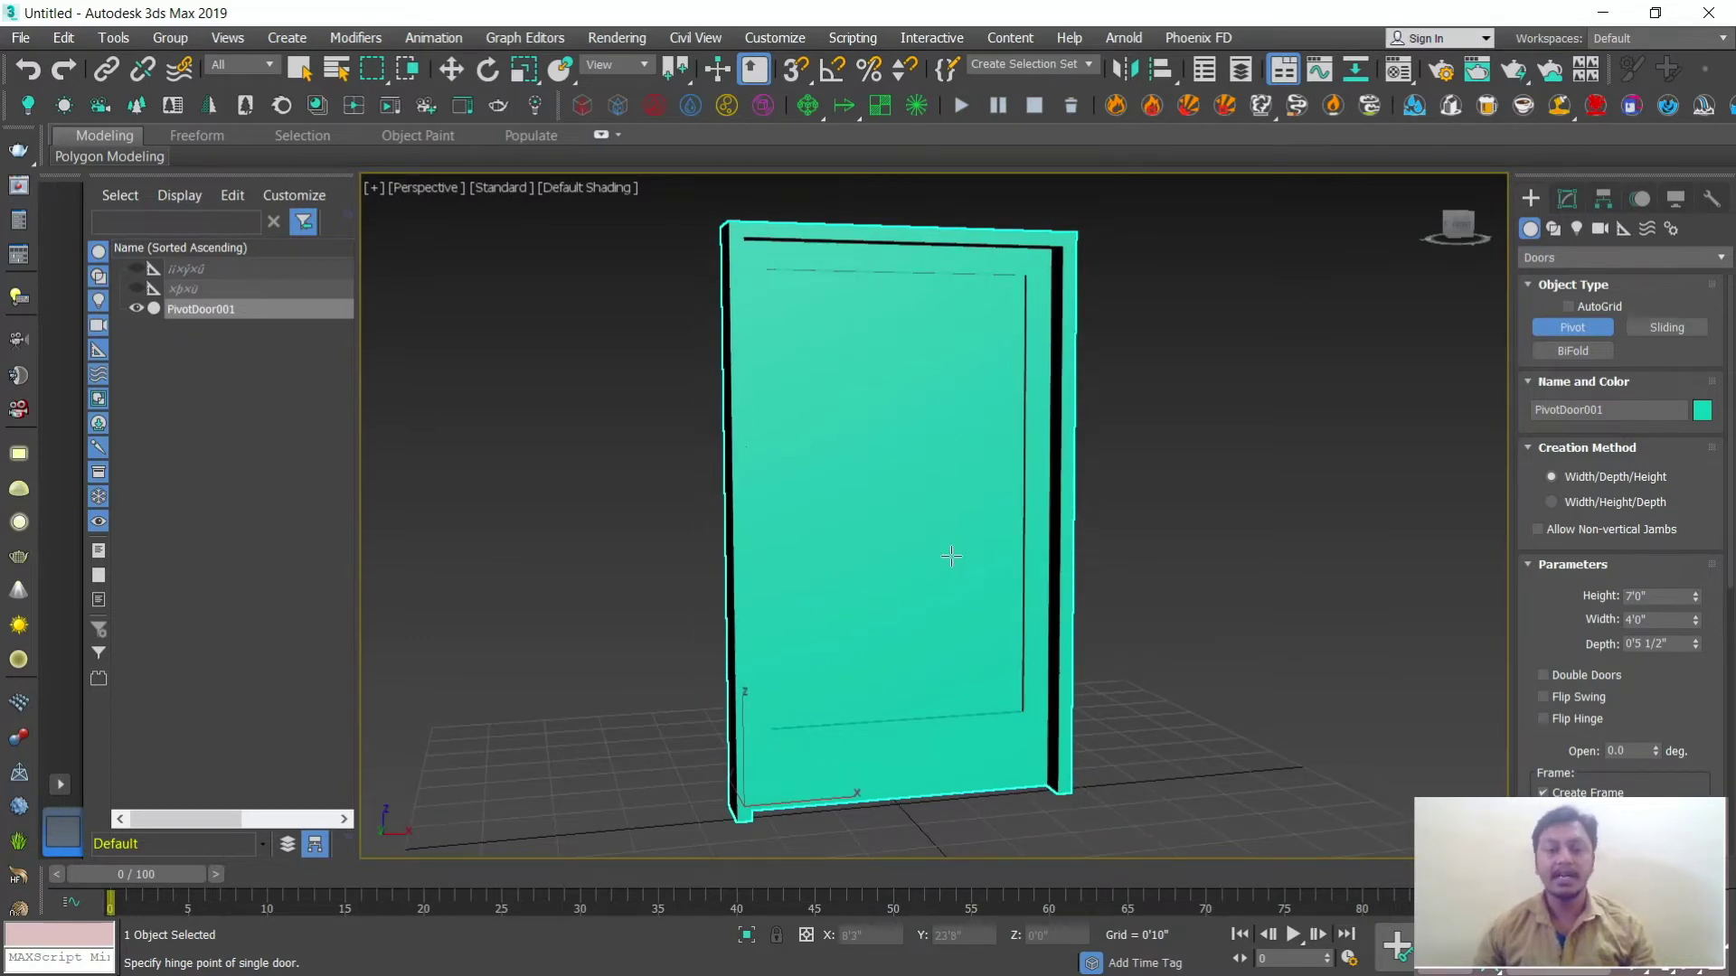
{"action": "key", "text": "F4"}
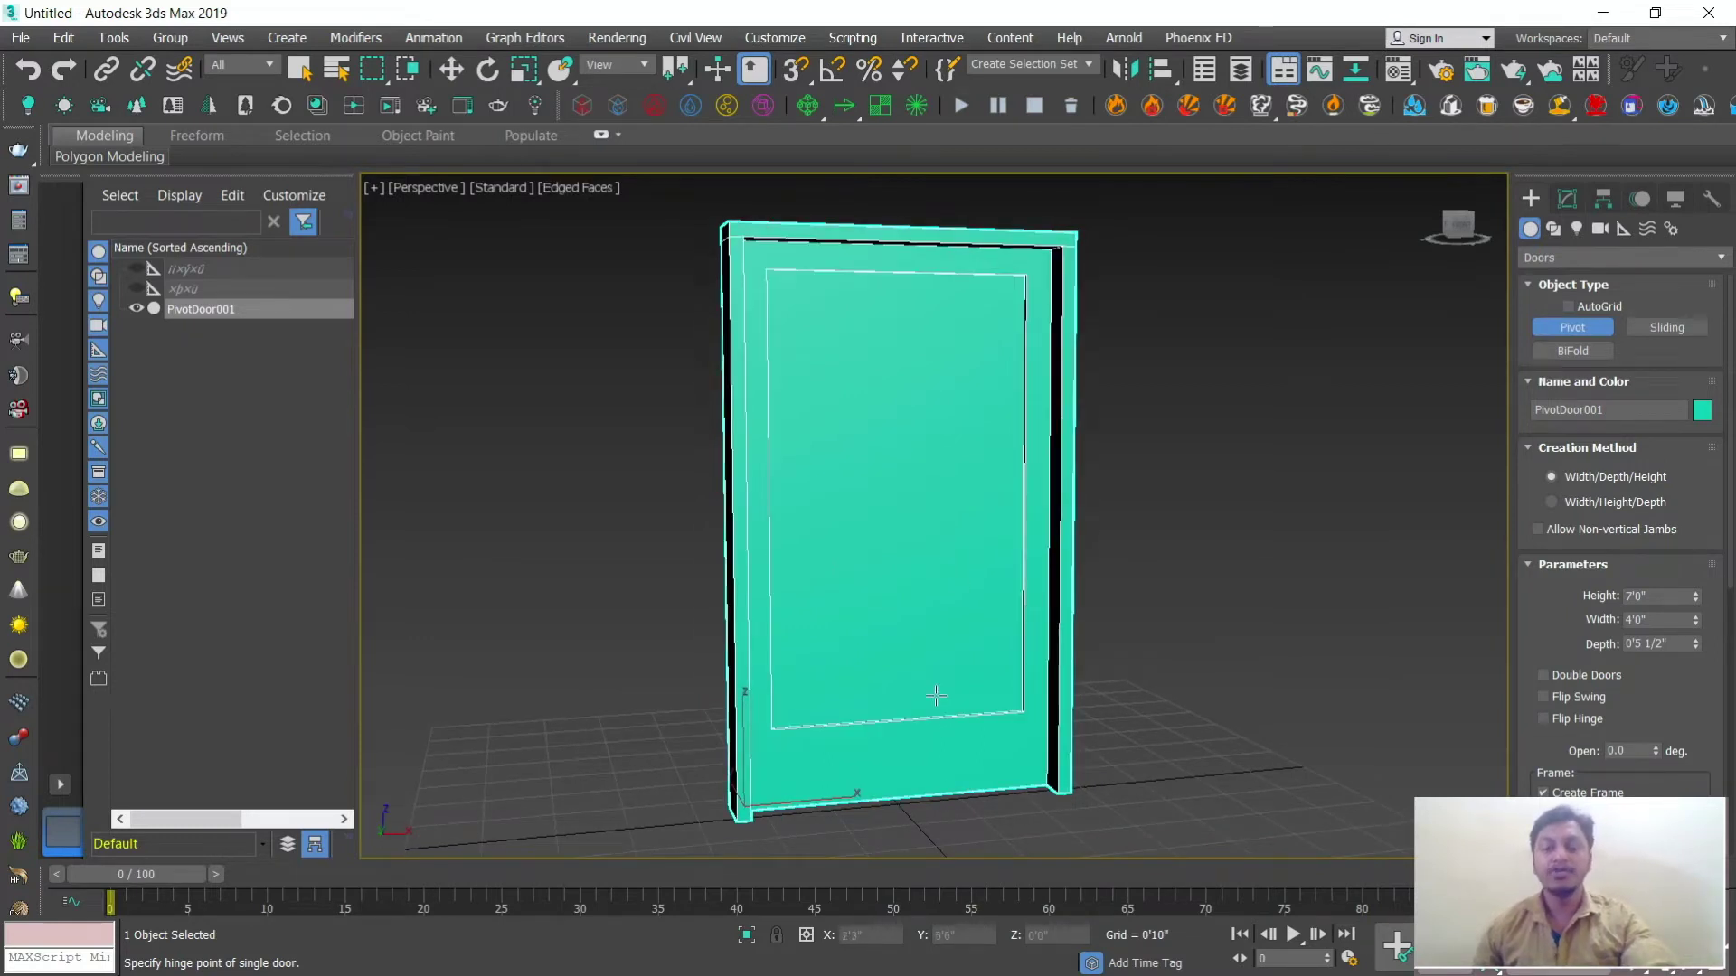
{"action": "scroll", "coordinate": [933, 696], "scroll_direction": "up", "scroll_amount": 4}
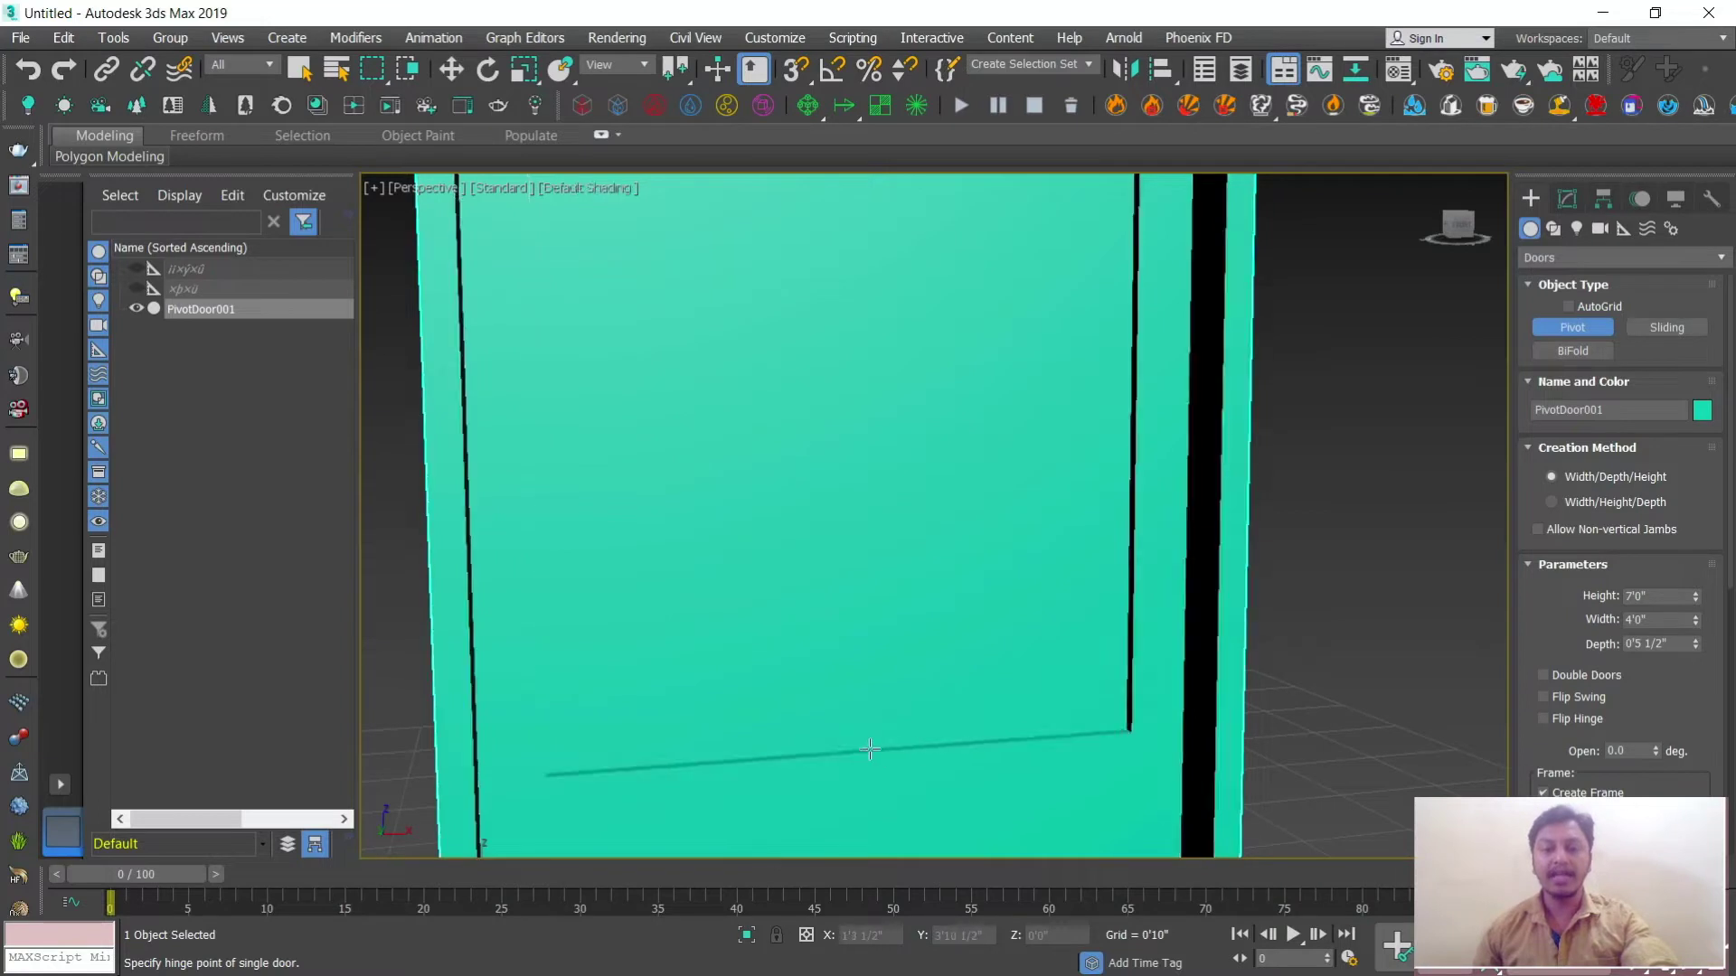
{"action": "scroll", "coordinate": [922, 674], "scroll_direction": "down", "scroll_amount": 3}
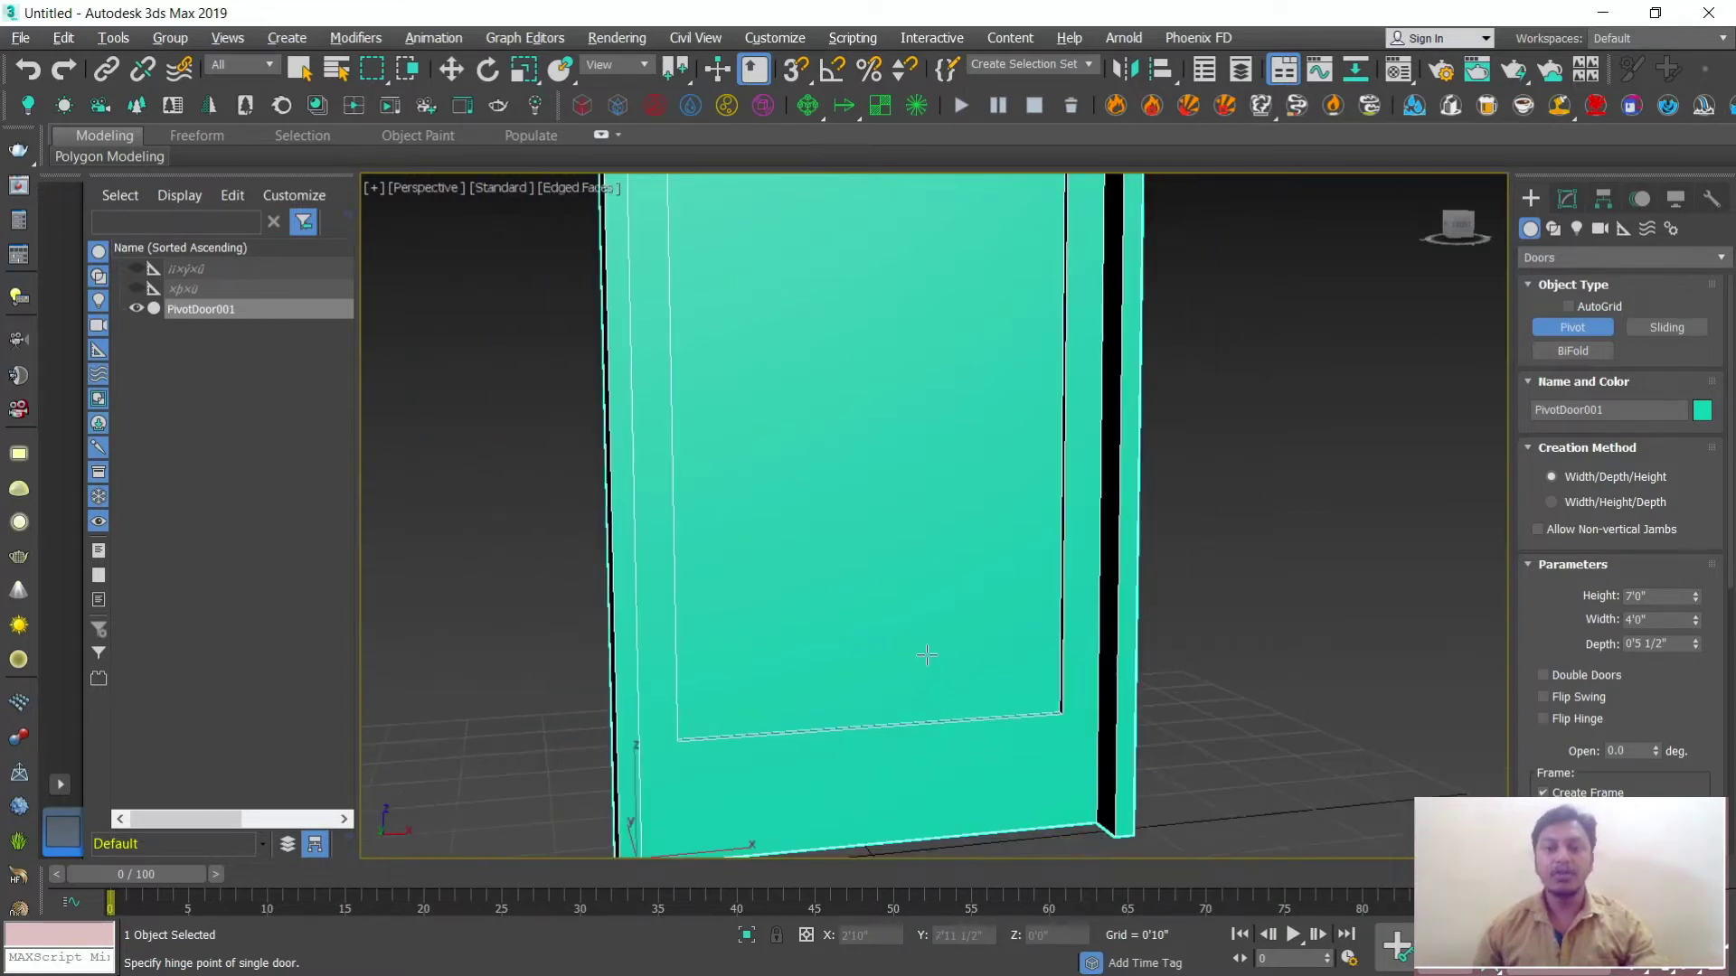
{"action": "scroll", "coordinate": [931, 642], "scroll_direction": "down", "scroll_amount": 3}
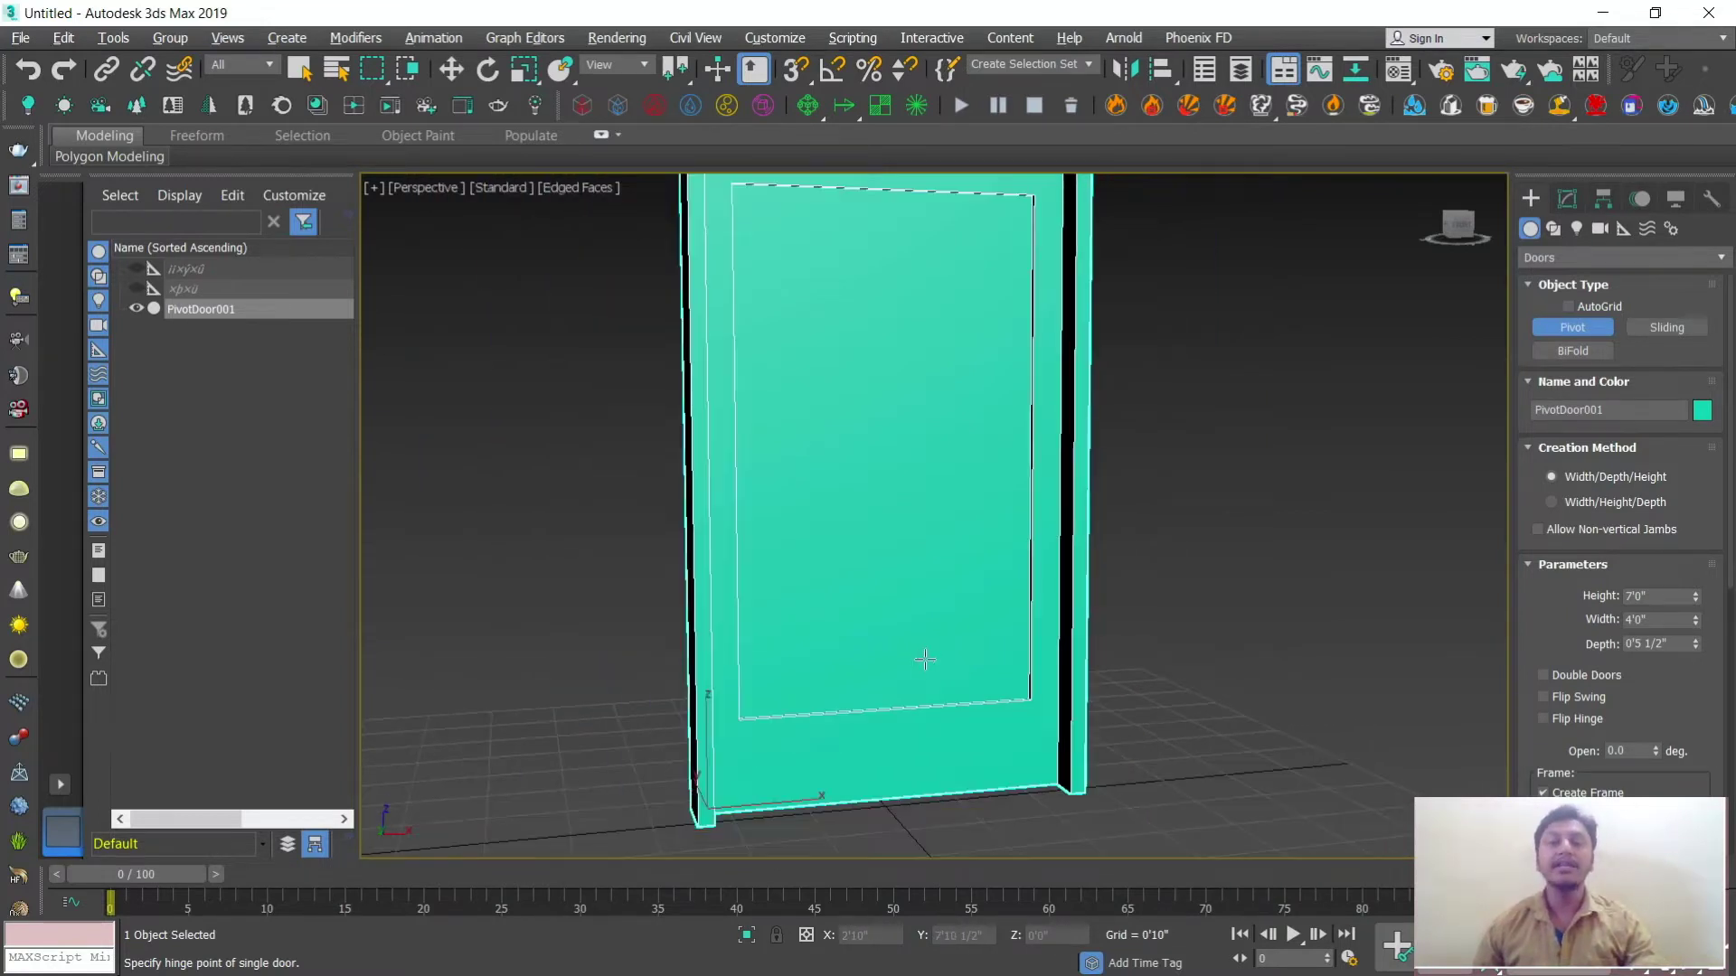
{"action": "middle_click_drag", "start_coordinate": [944, 618], "coordinate": [967, 673]}
{"action": "scroll", "coordinate": [962, 634], "scroll_direction": "down", "scroll_amount": 3}
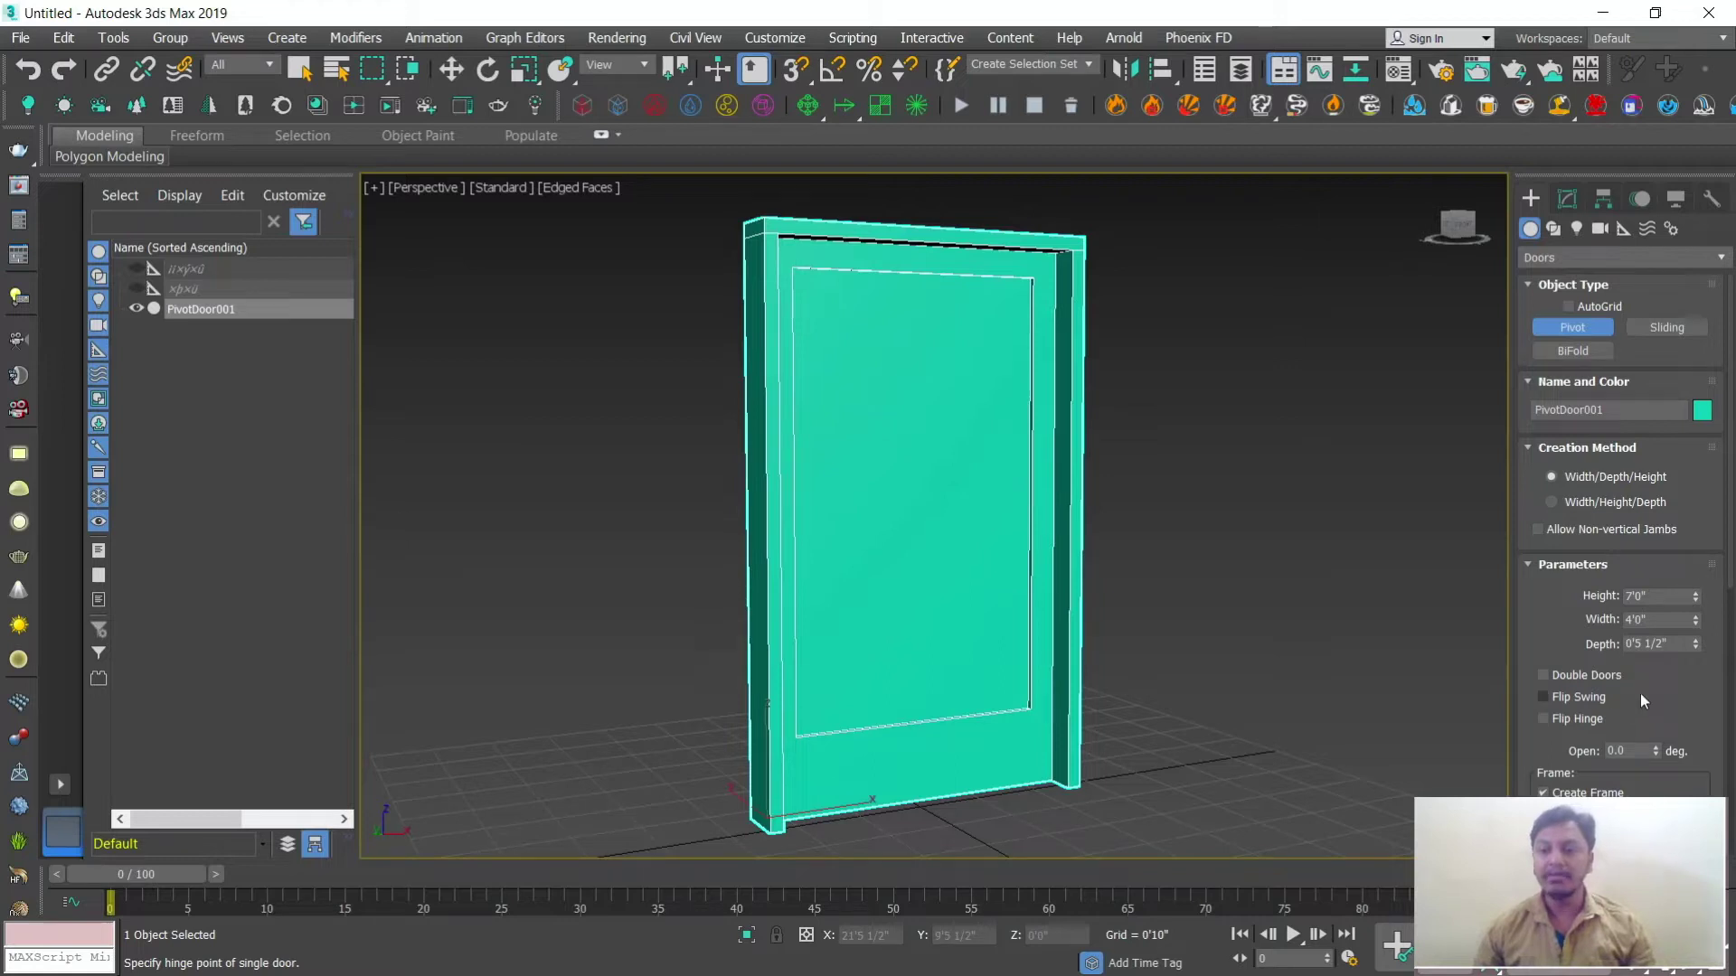
Step: Open the pivot door by 33.5 degrees and flip its swing
{"action": "left_click_drag", "start_coordinate": [1658, 754], "coordinate": [1639, 685]}
{"action": "mouse_move", "coordinate": [1115, 655]}
{"action": "middle_mouse_down", "text": "alt"}
{"action": "mouse_move", "coordinate": [1143, 659]}
{"action": "mouse_move", "coordinate": [1112, 660]}
{"action": "middle_mouse_up", "text": "alt"}
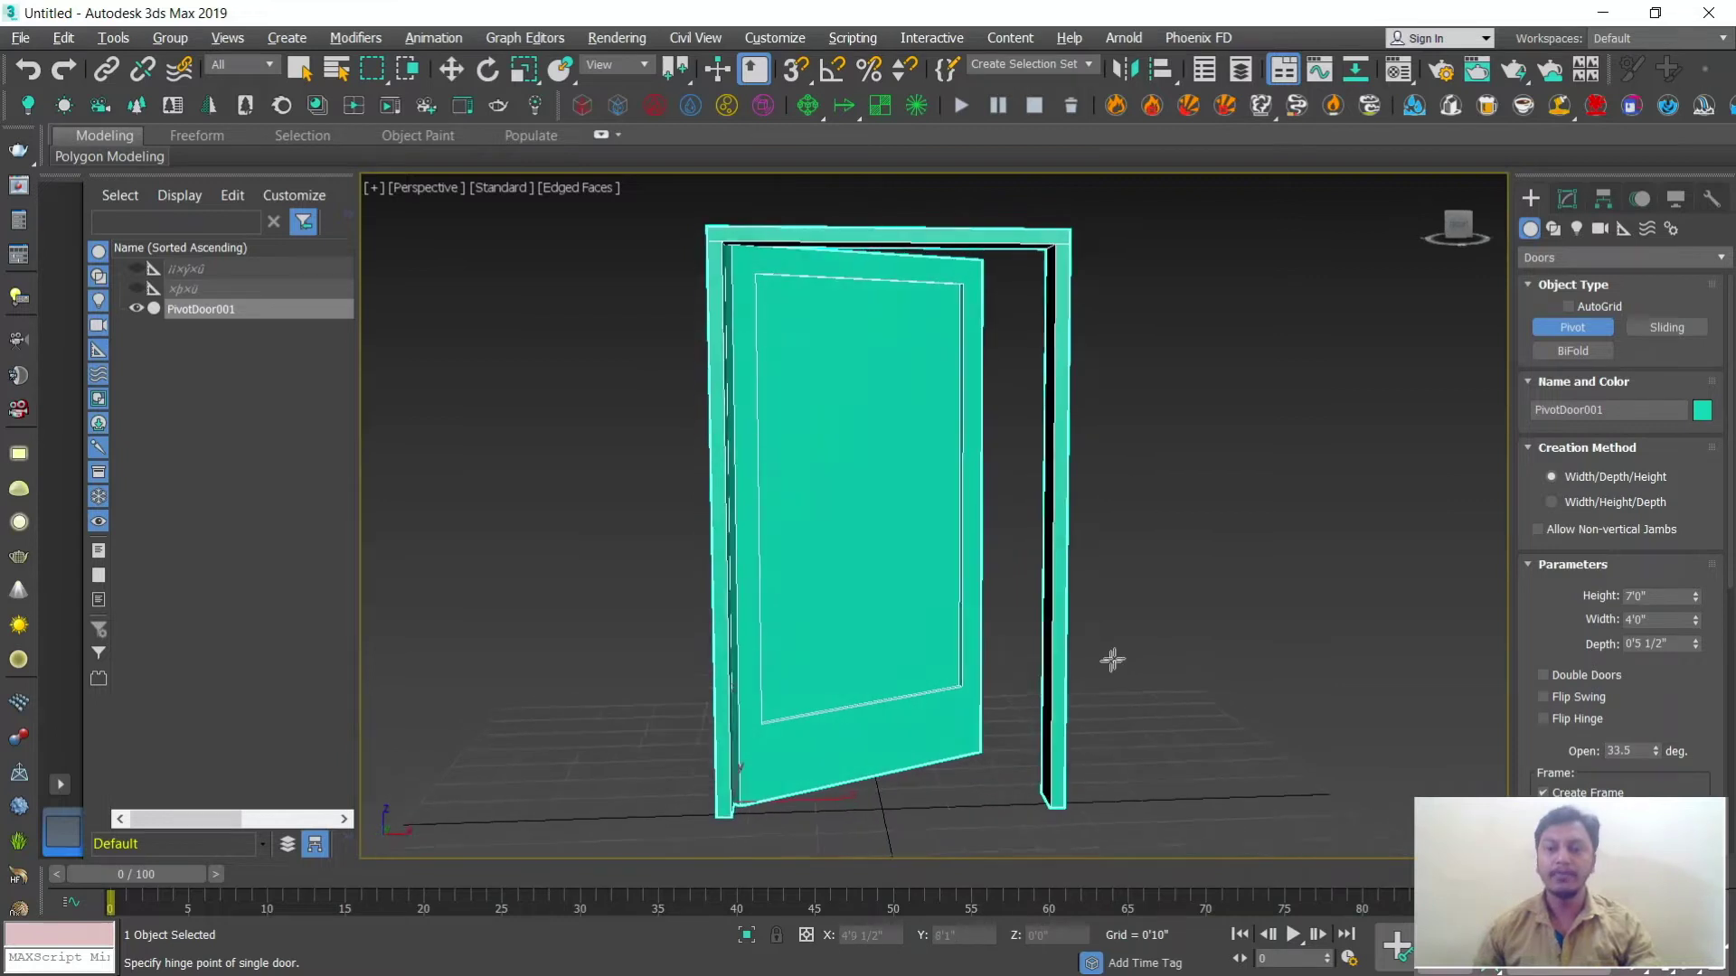
{"action": "left_click", "coordinate": [1543, 698]}
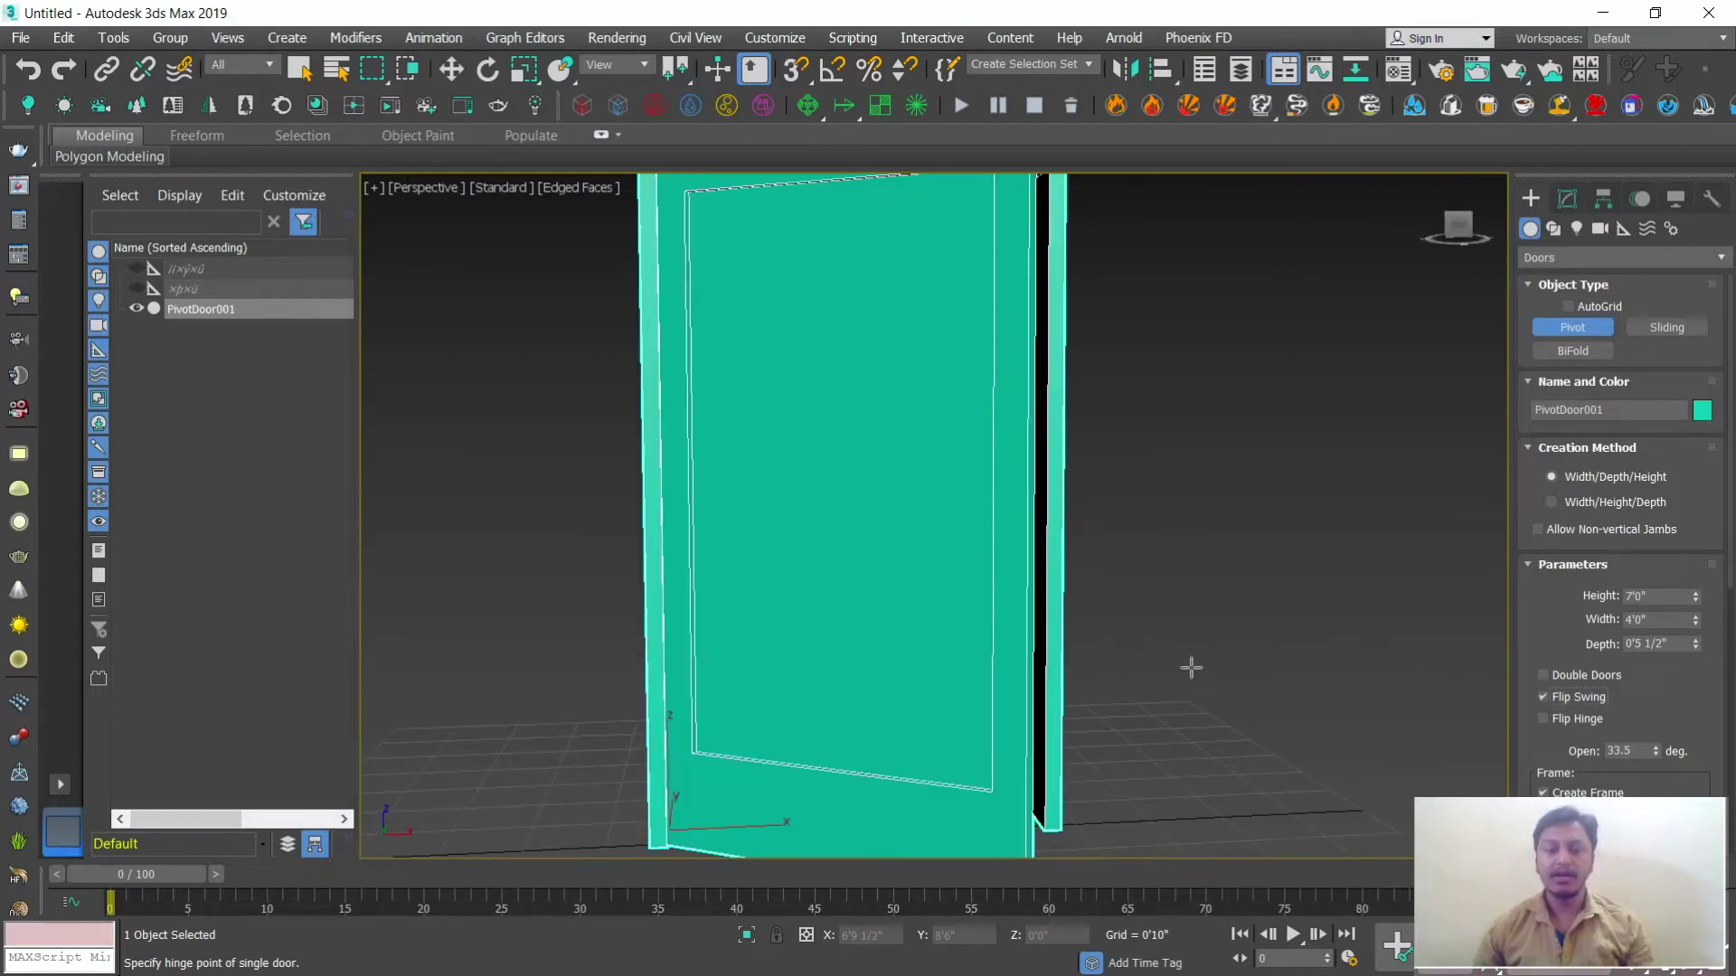
{"action": "scroll", "coordinate": [1190, 667], "scroll_direction": "down", "scroll_amount": 3}
{"action": "middle_click_drag", "start_coordinate": [1140, 679], "coordinate": [1121, 677], "text": "alt"}
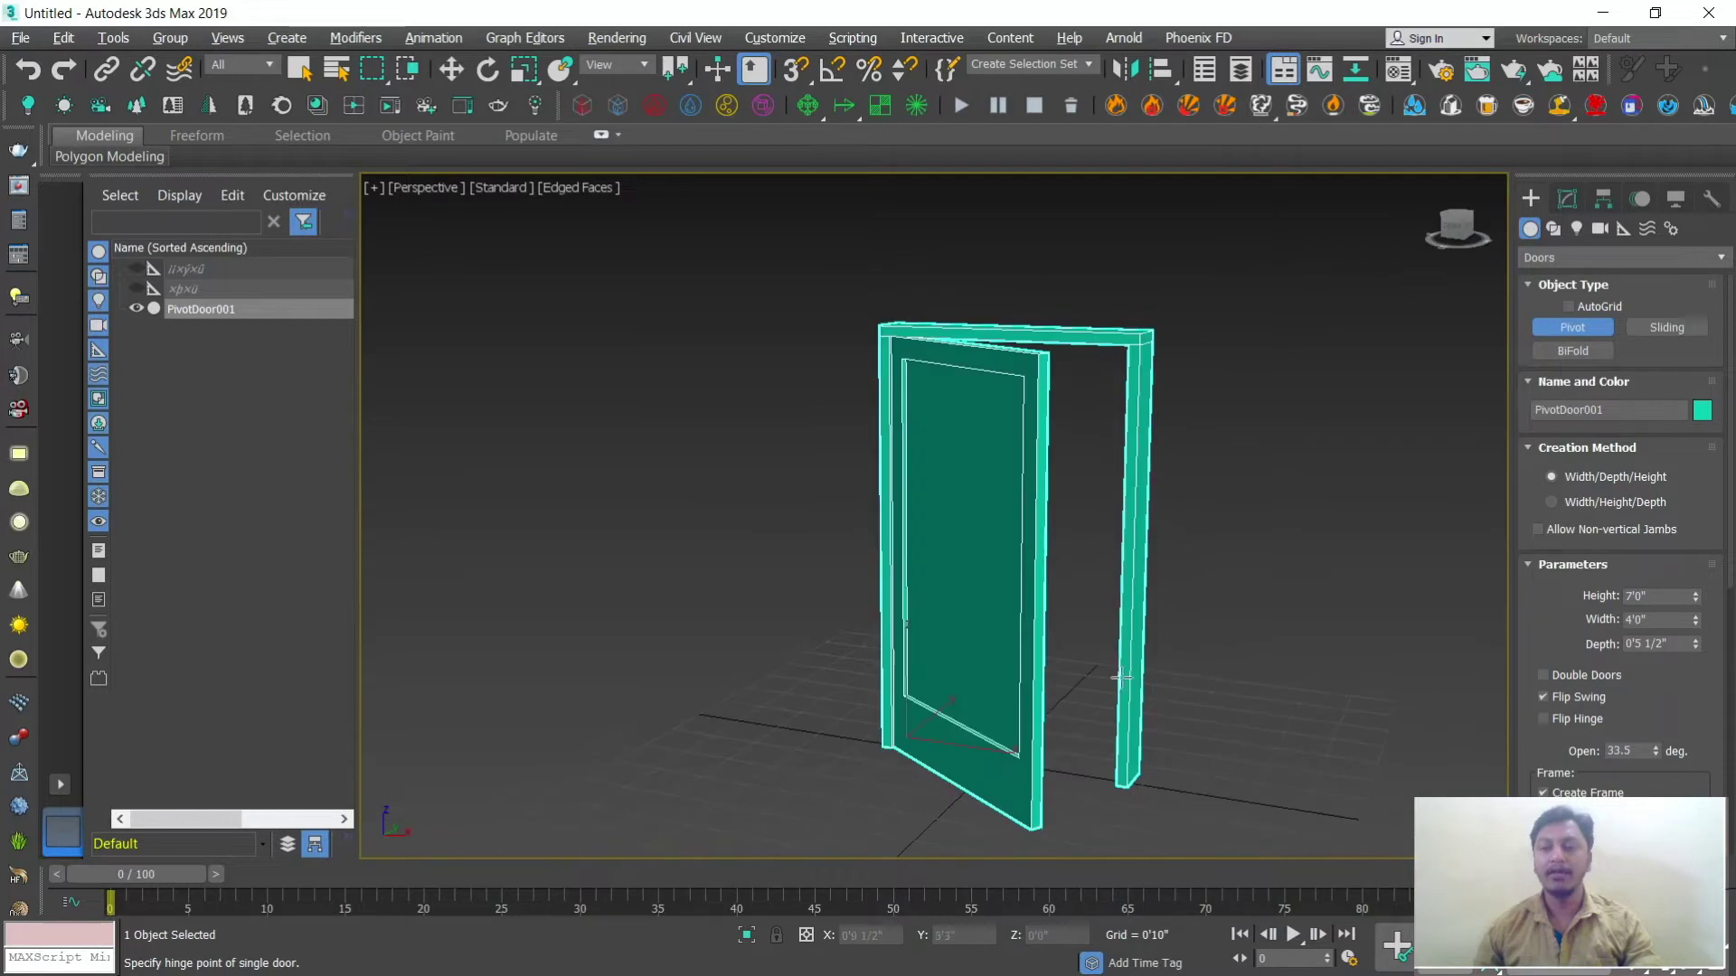
Step: Flip the pivot door's hinge with the swing flip turned off, and make it a double door
{"action": "left_click", "coordinate": [1542, 719]}
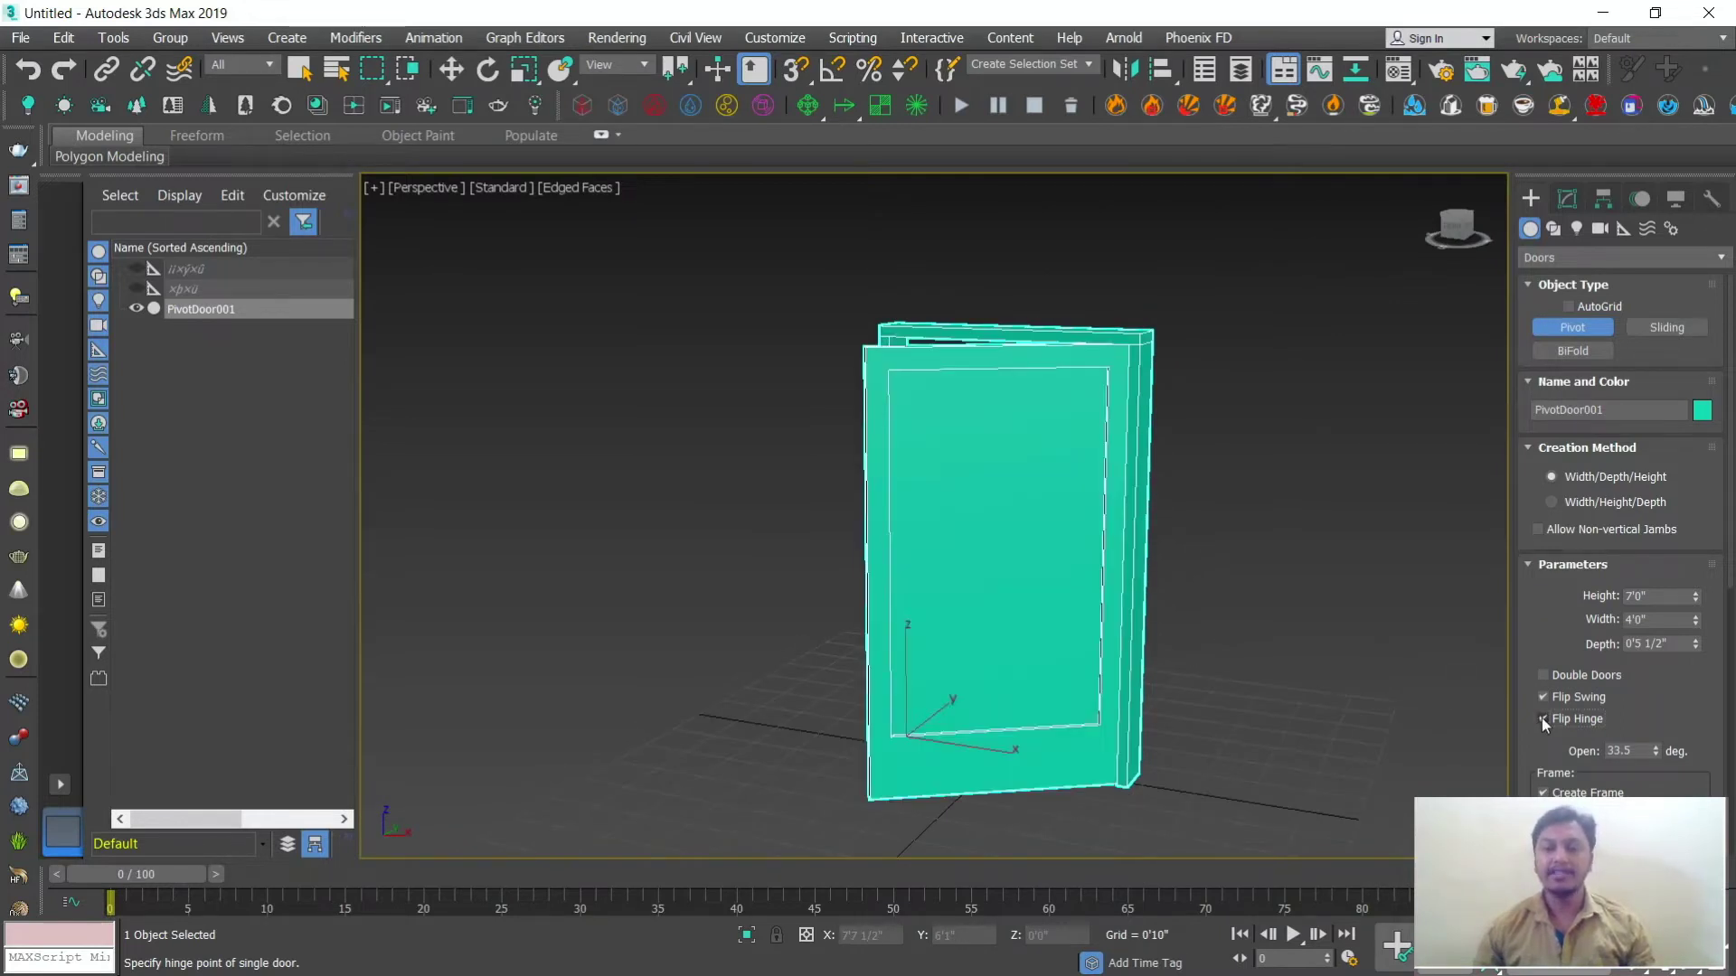
{"action": "left_click", "coordinate": [1543, 698]}
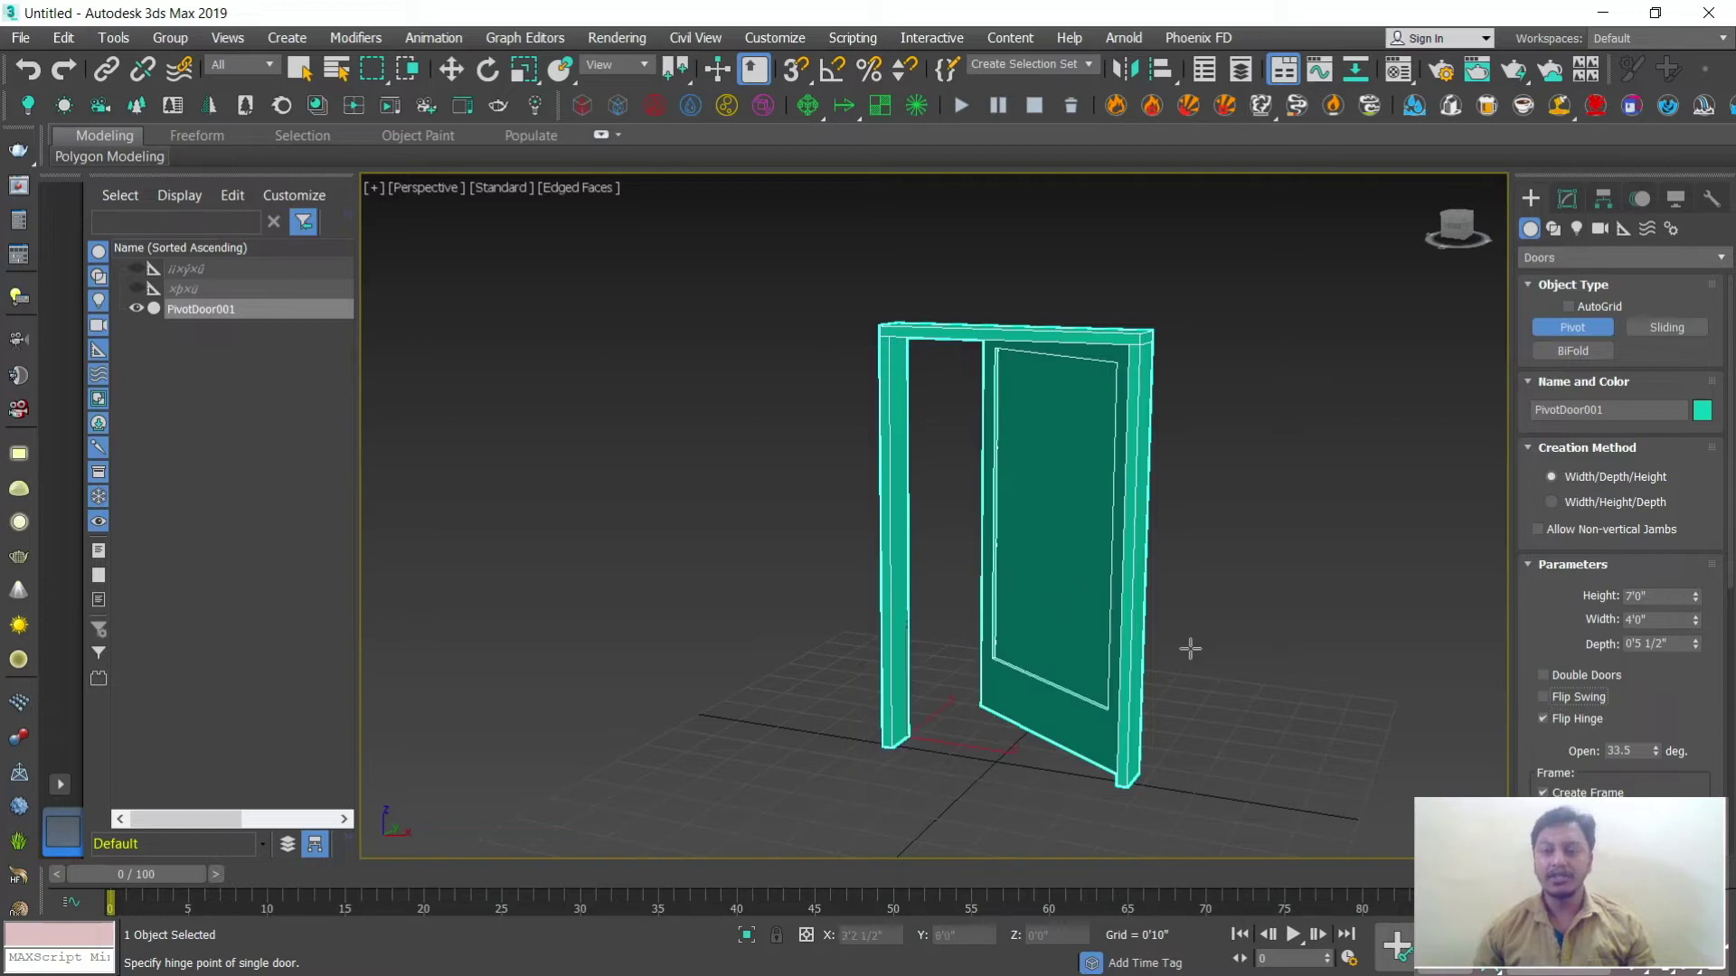
{"action": "left_click", "coordinate": [1542, 675]}
{"action": "mouse_move", "coordinate": [1163, 665]}
{"action": "middle_mouse_down", "text": "alt"}
{"action": "mouse_move", "coordinate": [1097, 683]}
{"action": "mouse_move", "coordinate": [1197, 686]}
{"action": "mouse_move", "coordinate": [1139, 664]}
{"action": "mouse_move", "coordinate": [1181, 651]}
{"action": "mouse_move", "coordinate": [1074, 681]}
{"action": "mouse_move", "coordinate": [1131, 667]}
{"action": "middle_mouse_up", "text": "alt"}
Step: Leave door creation and delete the pivot door
{"action": "right_click", "coordinate": [1177, 657]}
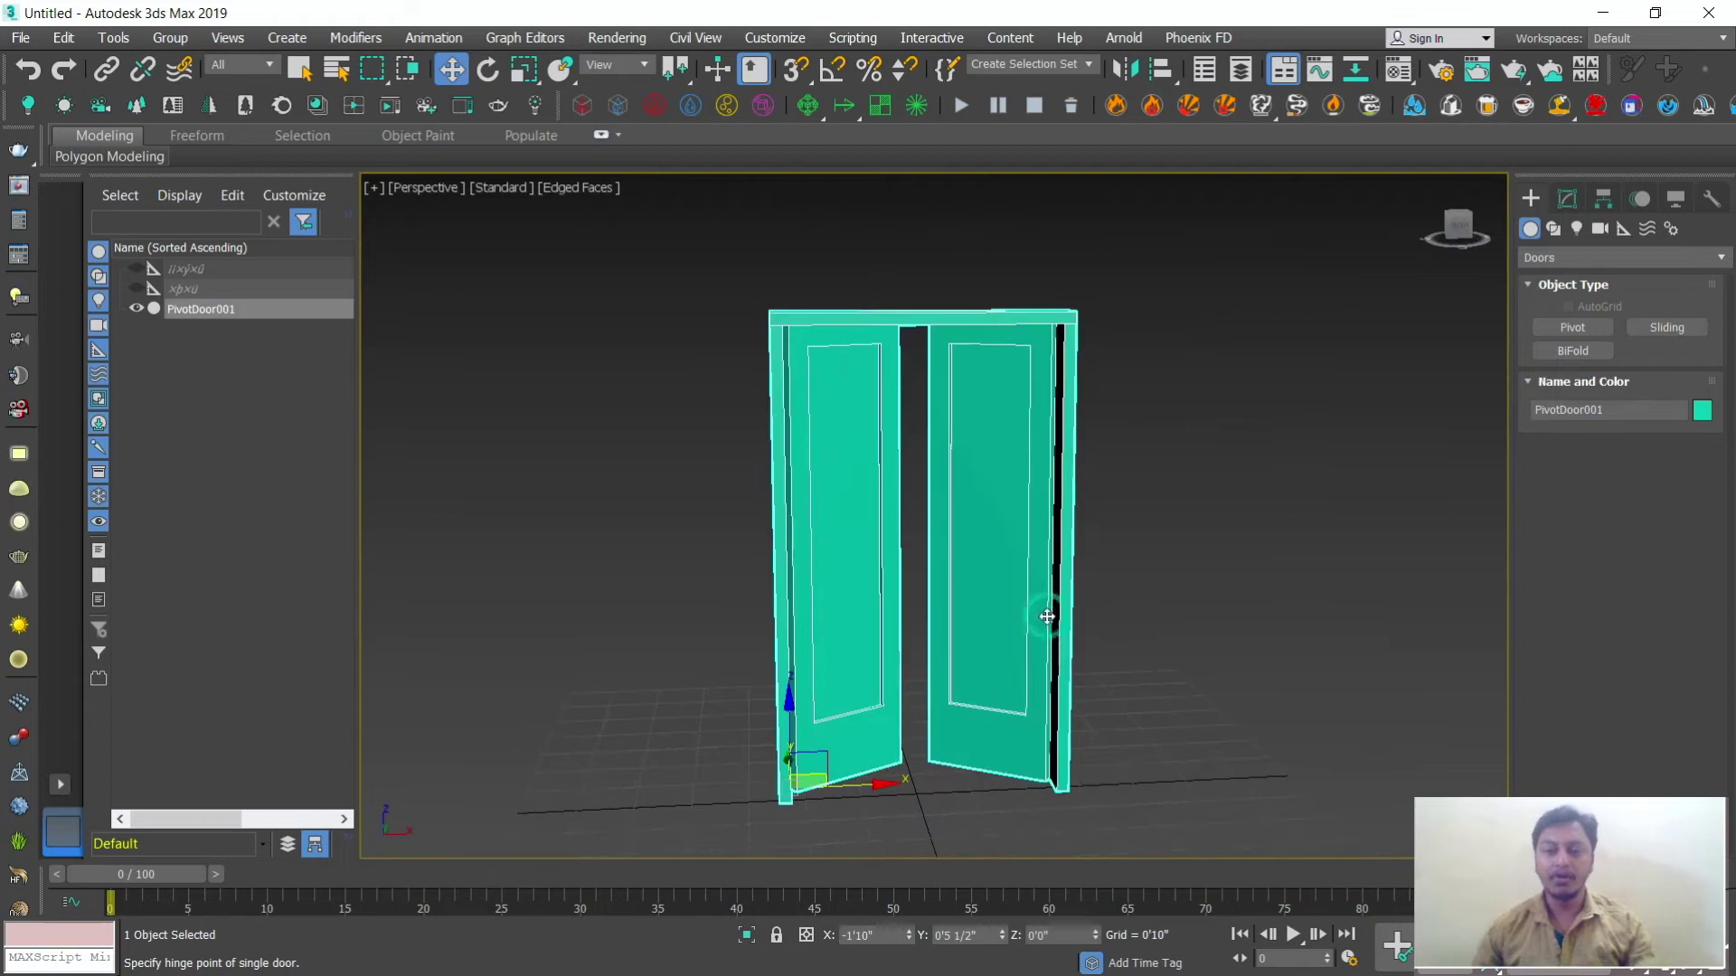
{"action": "key", "text": "Delete"}
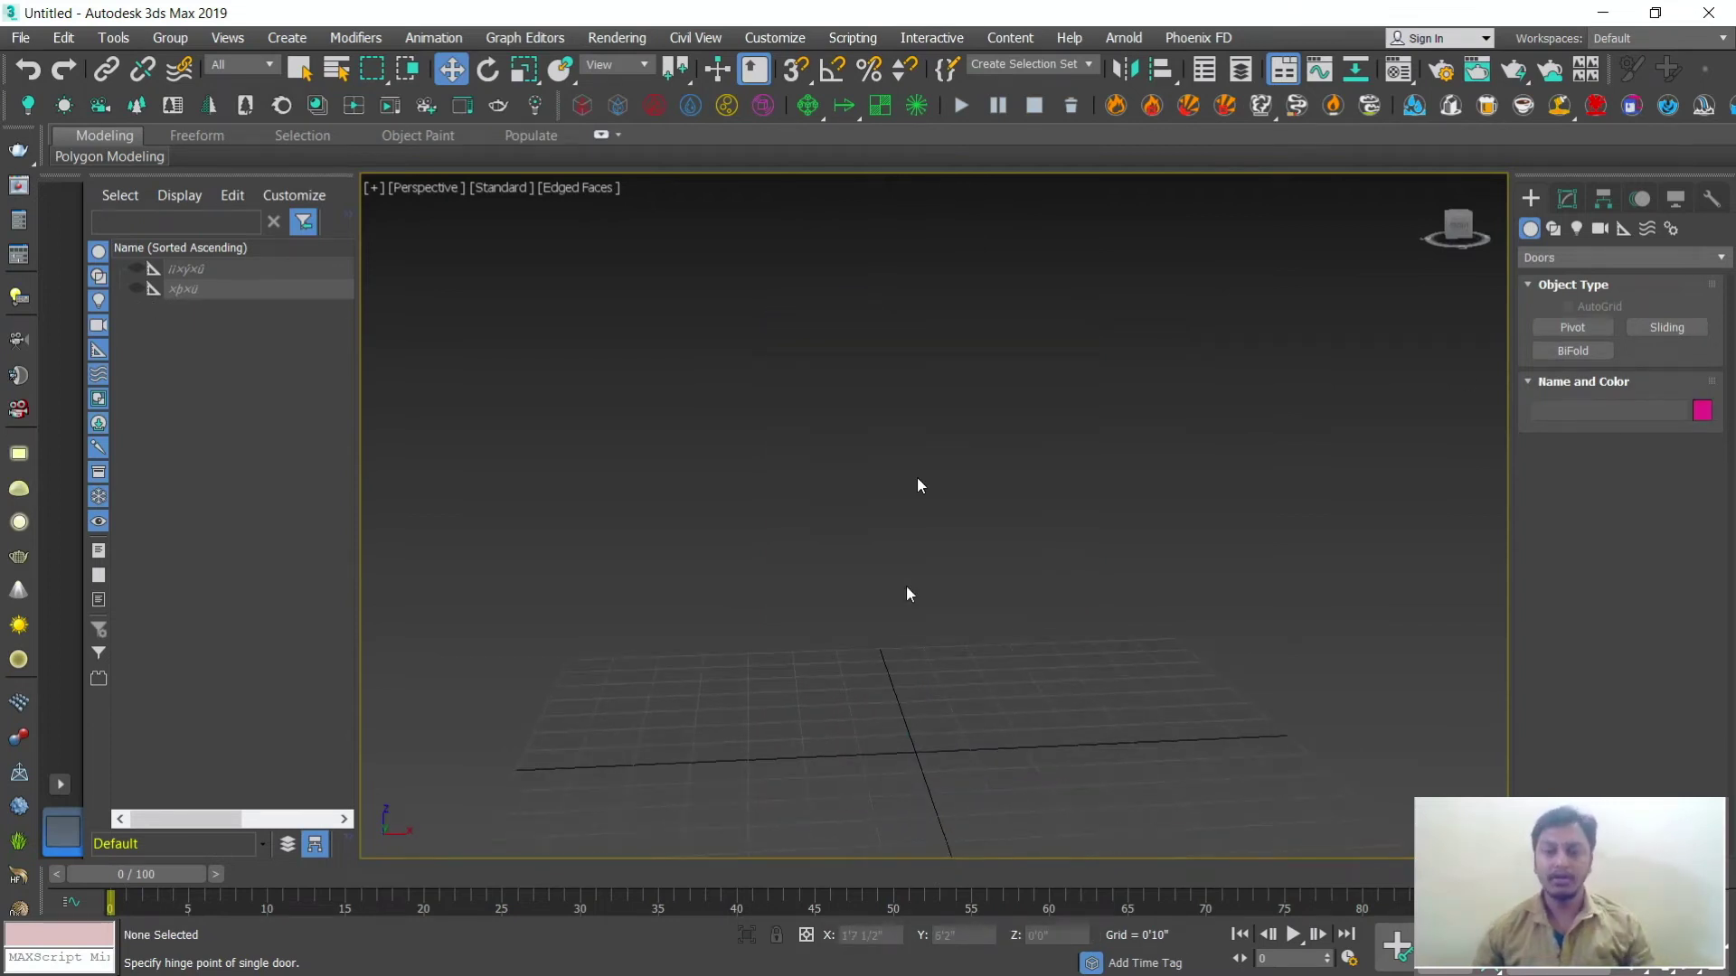
Step: Create a Sliding door at the grid's centre, about 3'0 1/2" wide, 6 1/2" deep and 3'11" high
{"action": "left_click", "coordinate": [1667, 328]}
{"action": "middle_click_drag", "start_coordinate": [1043, 659], "coordinate": [932, 601], "text": "alt"}
{"action": "left_click_drag", "start_coordinate": [761, 599], "coordinate": [1085, 593]}
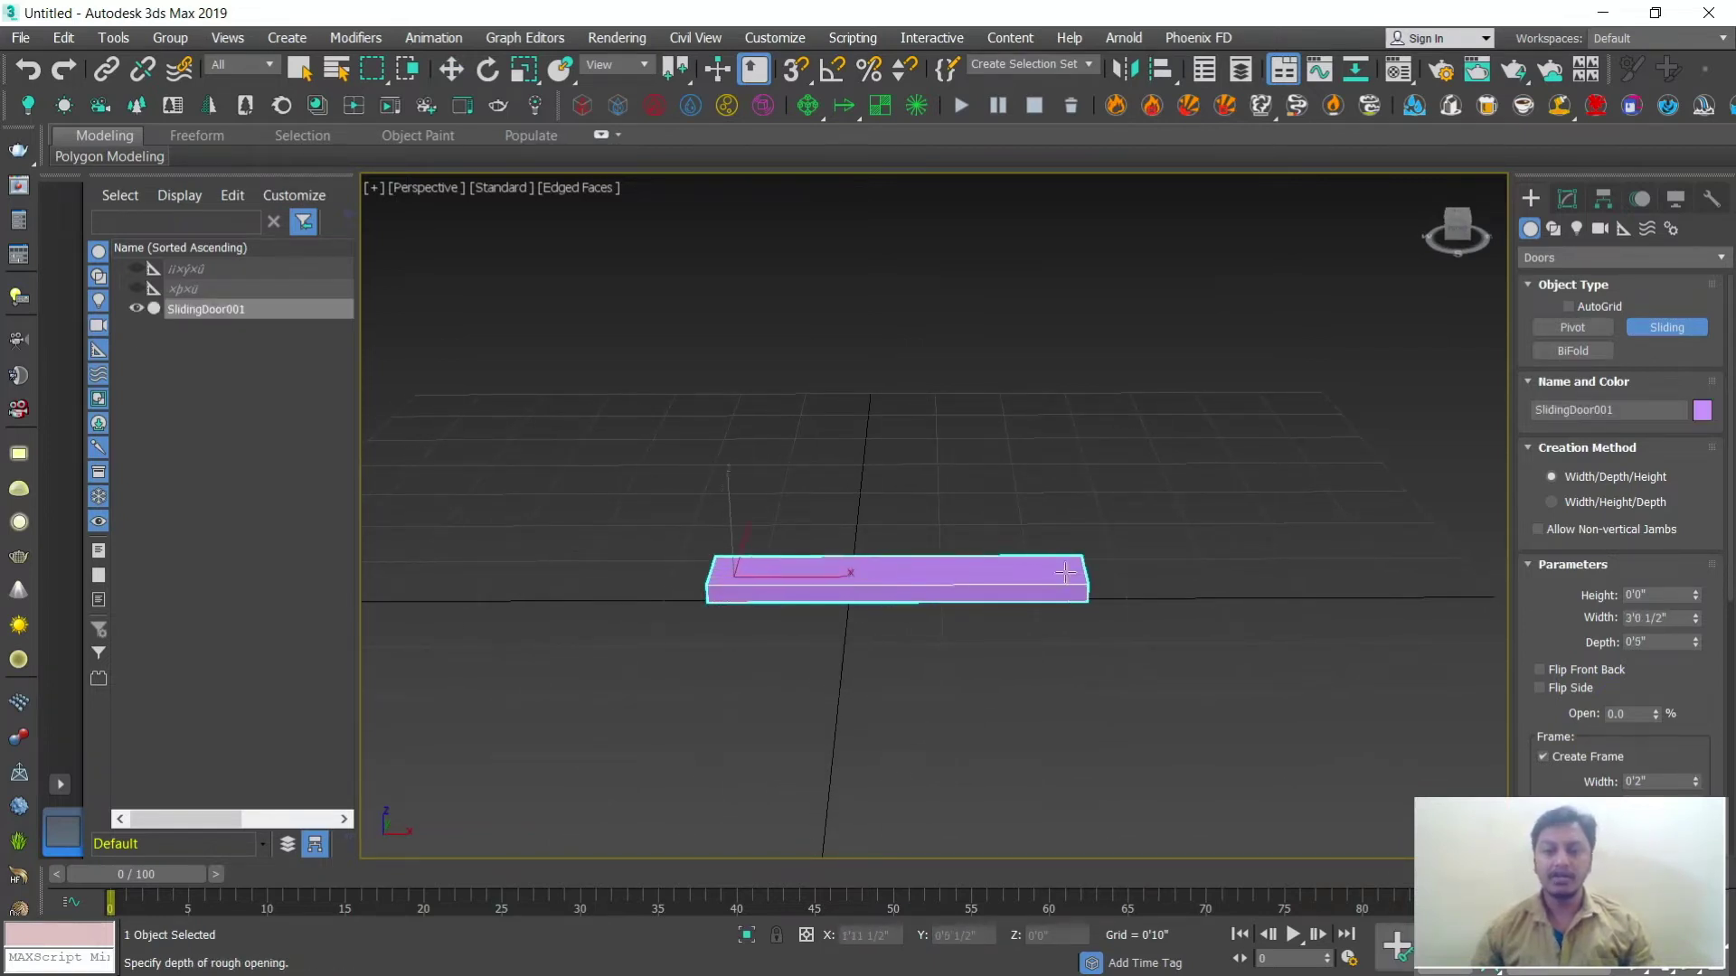
{"action": "left_click", "coordinate": [1067, 568]}
{"action": "left_click", "coordinate": [1057, 150]}
{"action": "middle_click_drag", "start_coordinate": [1063, 493], "coordinate": [1042, 572]}
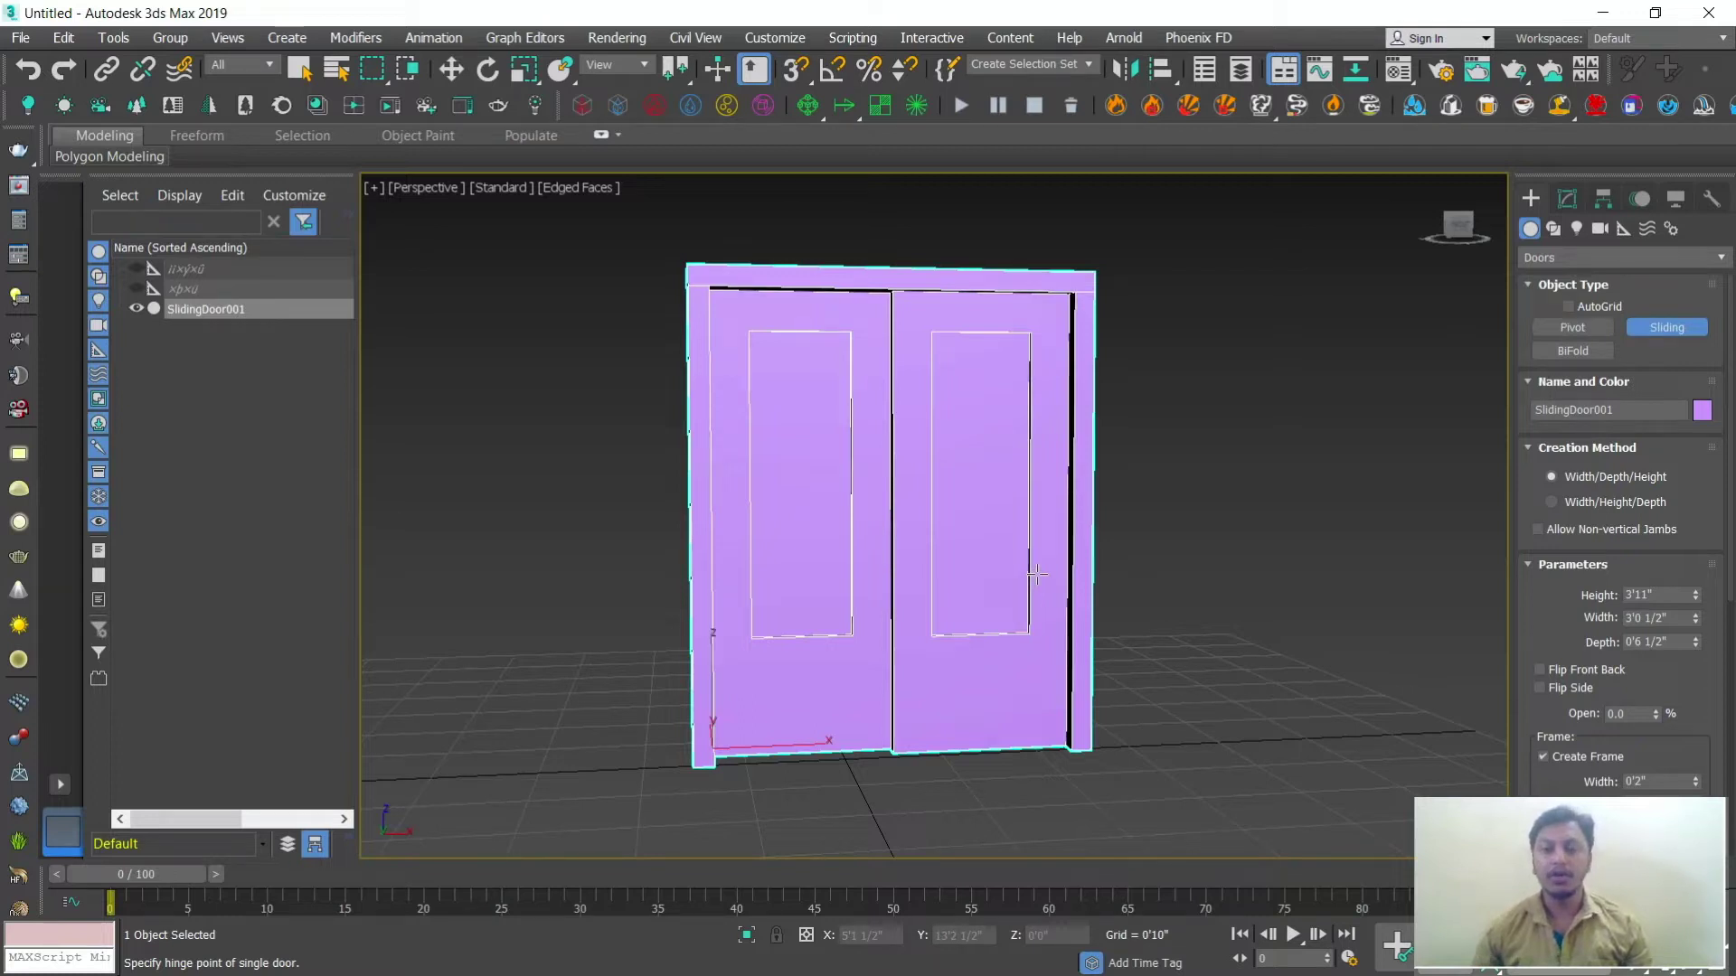
Step: Raise the sliding door's height to 4'5 1/2" and open it by 50%
{"action": "left_click_drag", "start_coordinate": [1697, 597], "coordinate": [1693, 575]}
{"action": "middle_click_drag", "start_coordinate": [1005, 531], "coordinate": [1013, 550]}
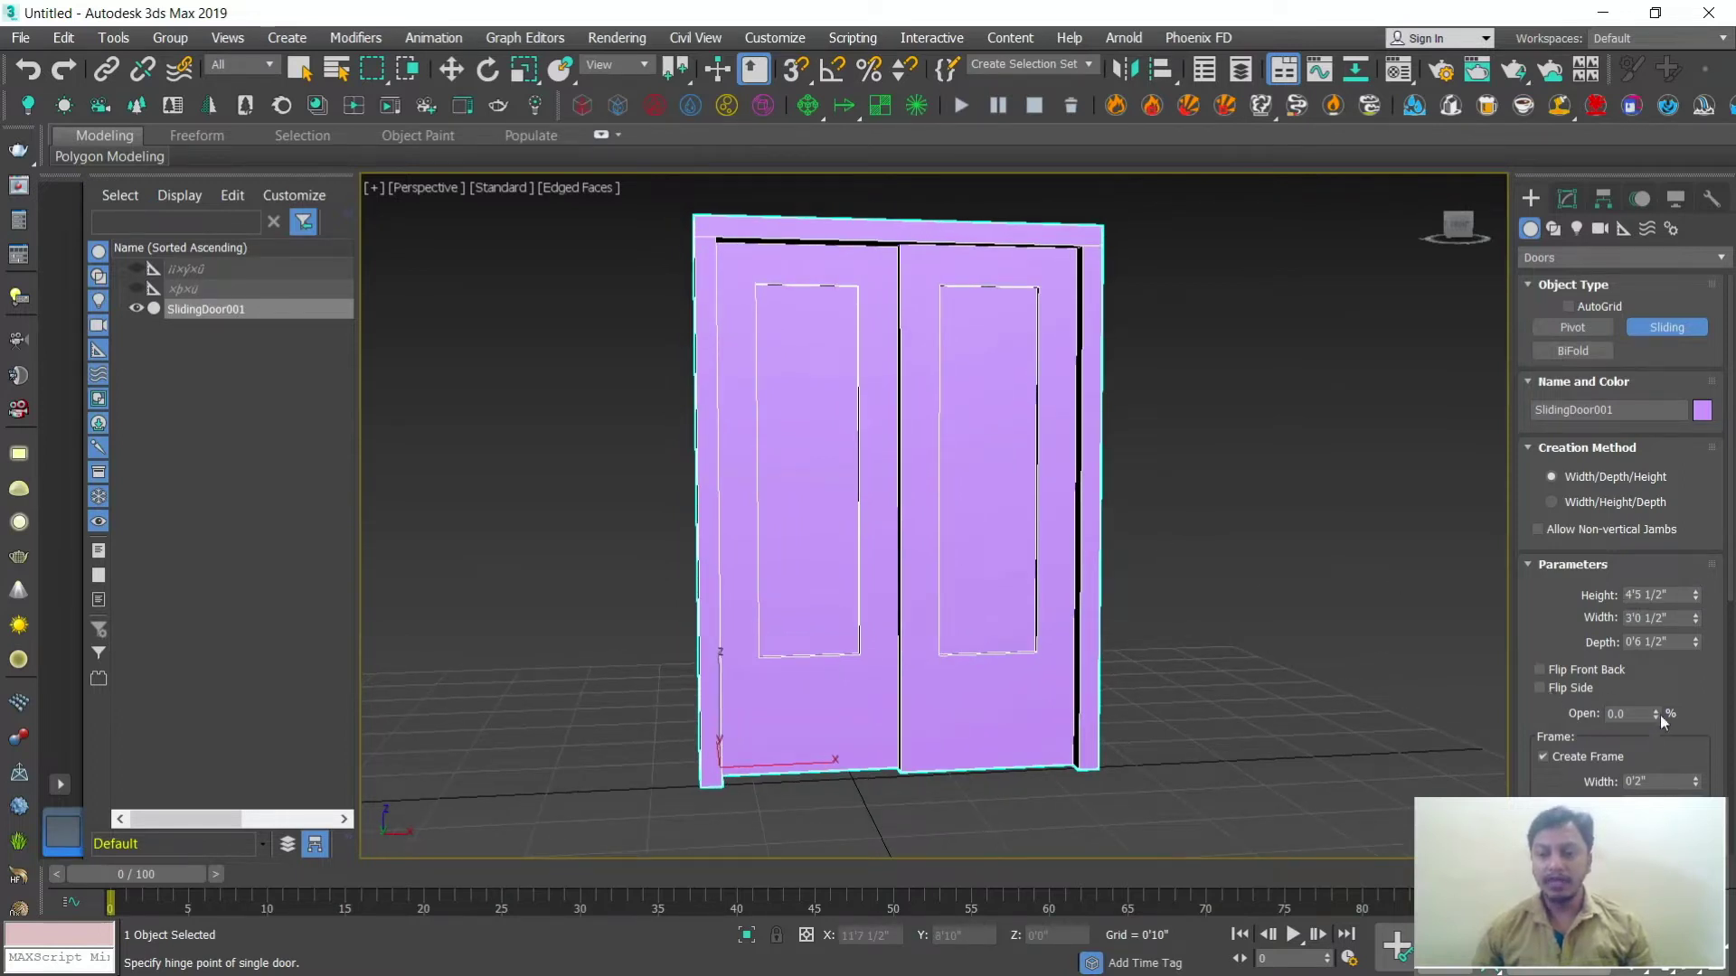
{"action": "left_click_drag", "start_coordinate": [1657, 709], "coordinate": [1653, 654]}
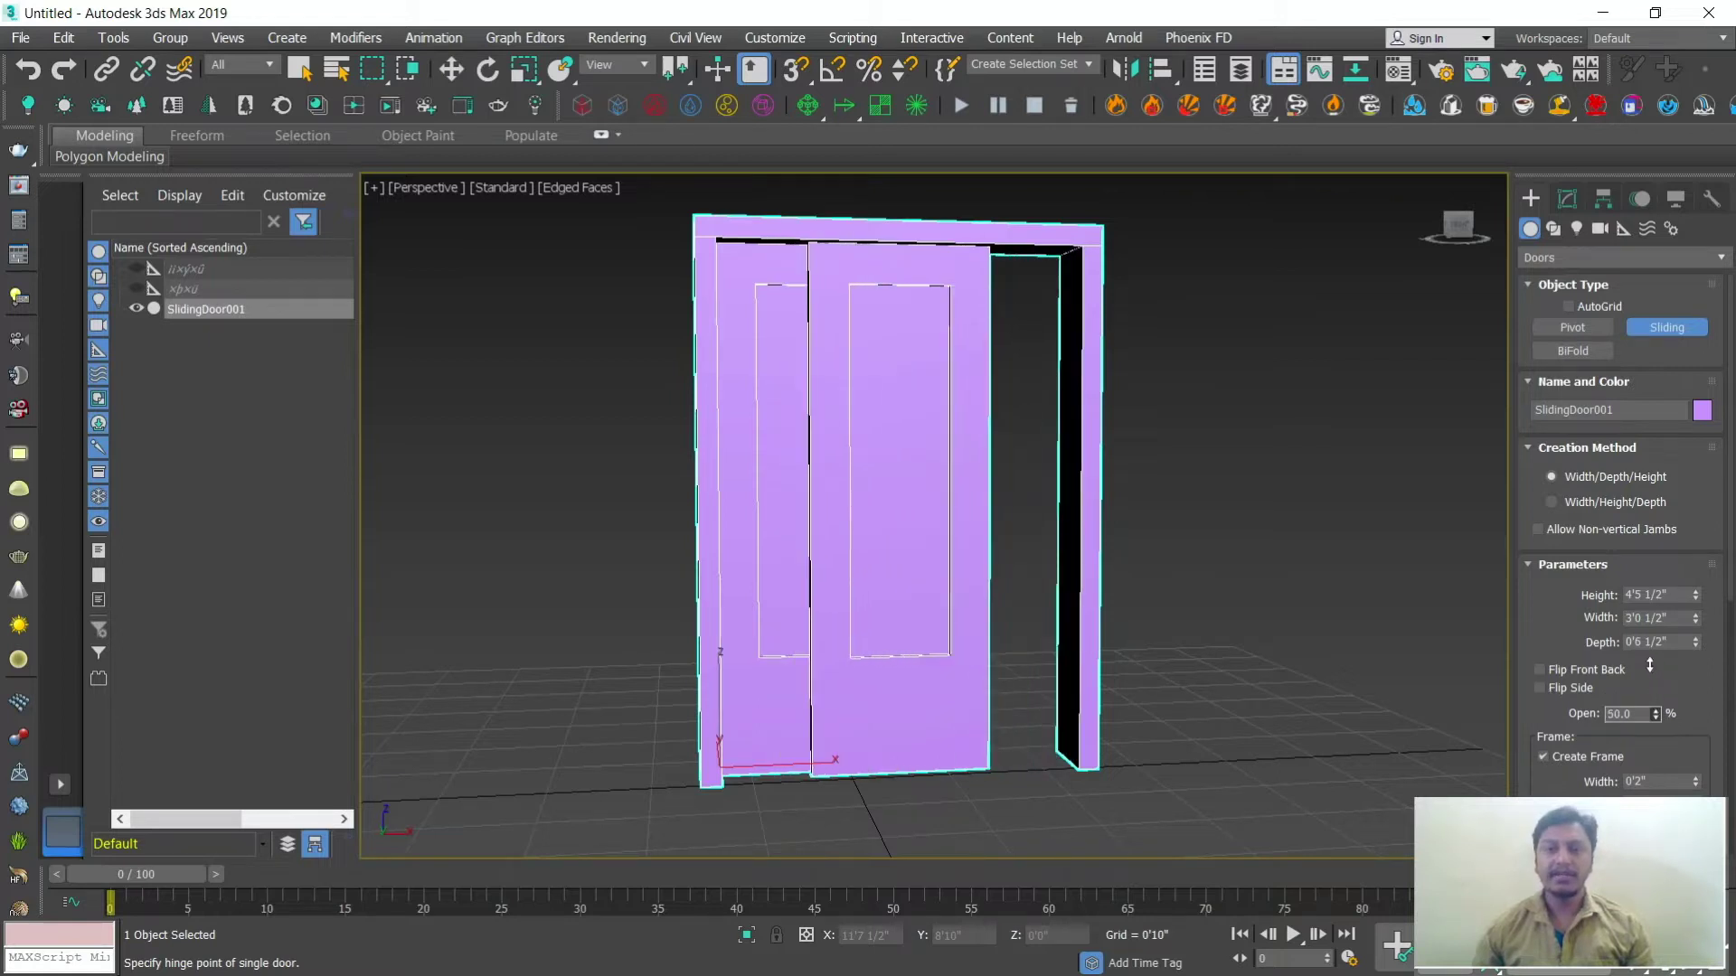
Step: Try the sliding door's Flip Side option by switching it on and off several times
{"action": "left_click", "coordinate": [1540, 689]}
{"action": "left_click", "coordinate": [1540, 689]}
{"action": "left_click", "coordinate": [1540, 689]}
{"action": "left_click", "coordinate": [1539, 689]}
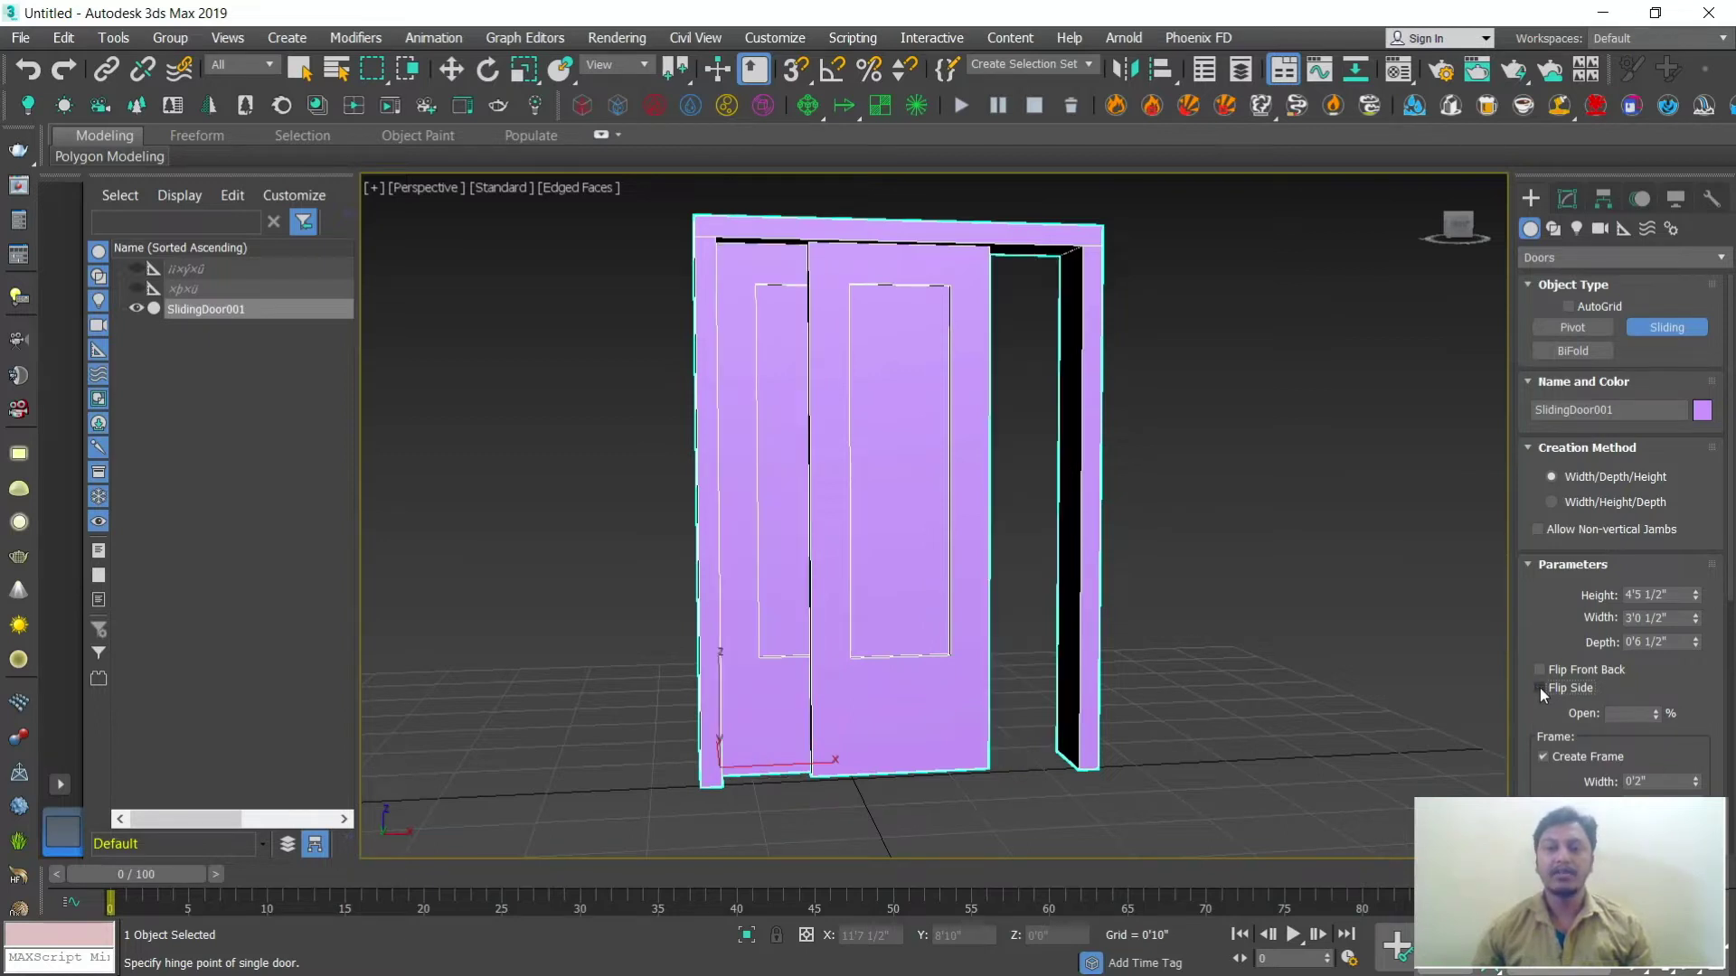
{"action": "left_click", "coordinate": [1540, 689]}
{"action": "left_click", "coordinate": [1539, 689]}
{"action": "left_click", "coordinate": [1540, 689]}
{"action": "left_click", "coordinate": [1540, 689]}
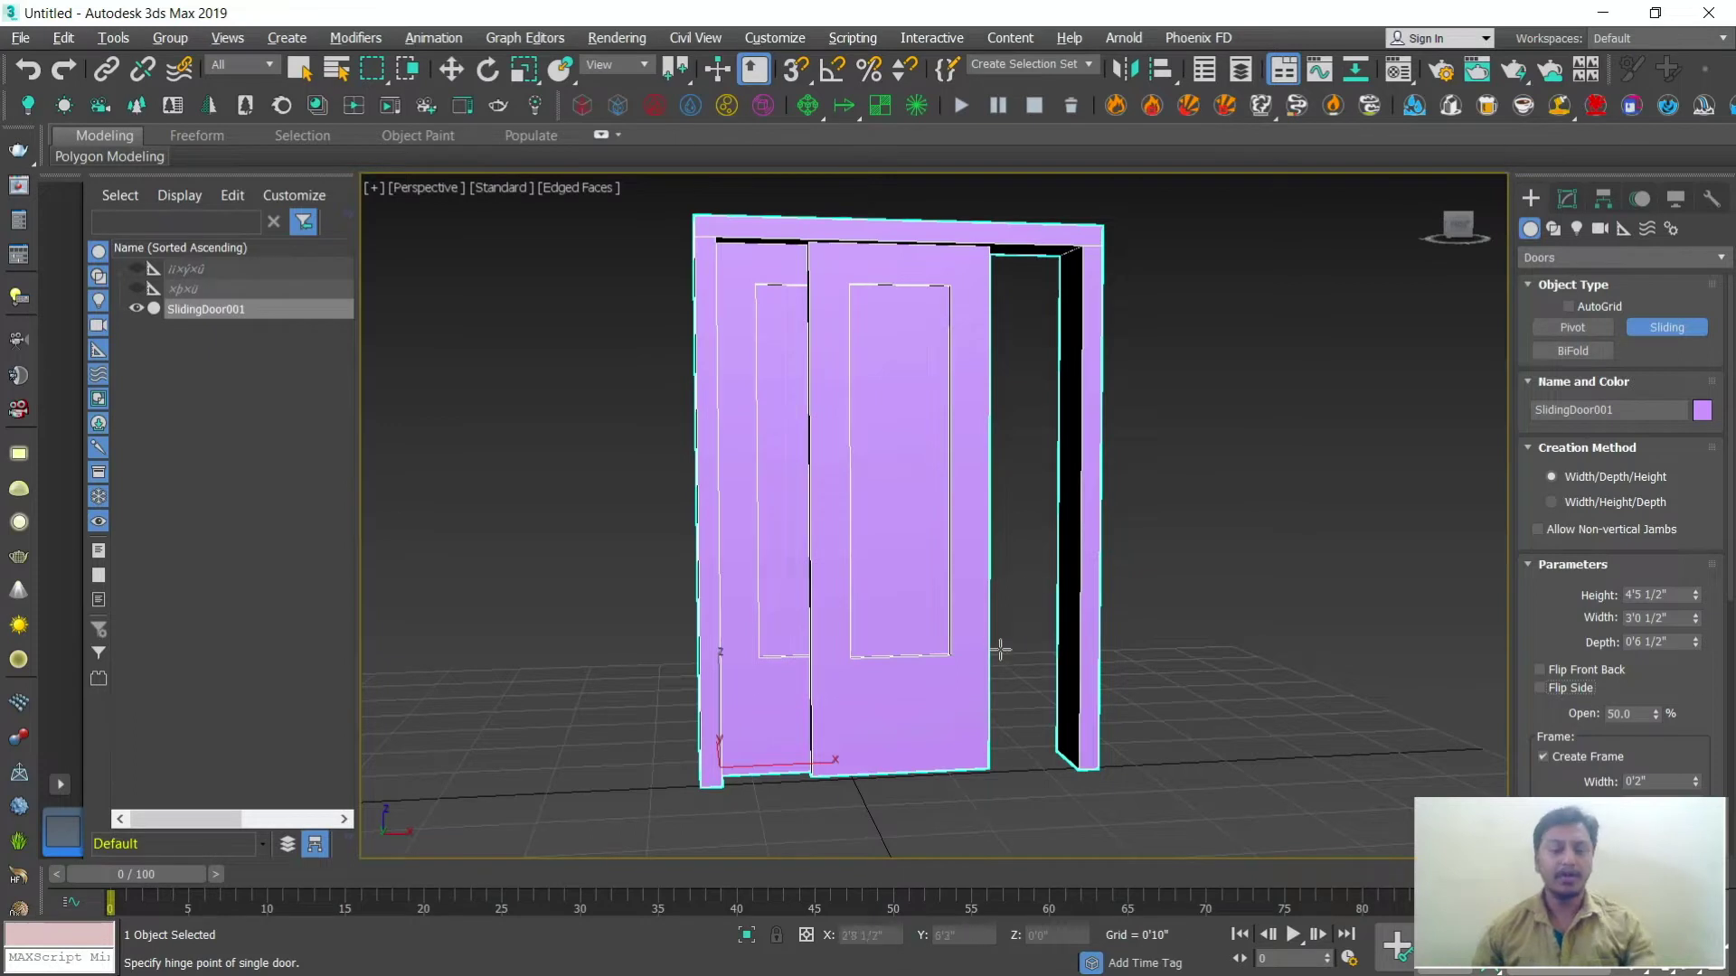
Step: Widen the sliding door's frame slightly
{"action": "middle_click_drag", "start_coordinate": [1000, 648], "coordinate": [1027, 665], "text": "alt"}
{"action": "scroll", "coordinate": [1027, 665], "scroll_direction": "up", "scroll_amount": 2}
{"action": "left_click_drag", "start_coordinate": [1668, 741], "coordinate": [1649, 563]}
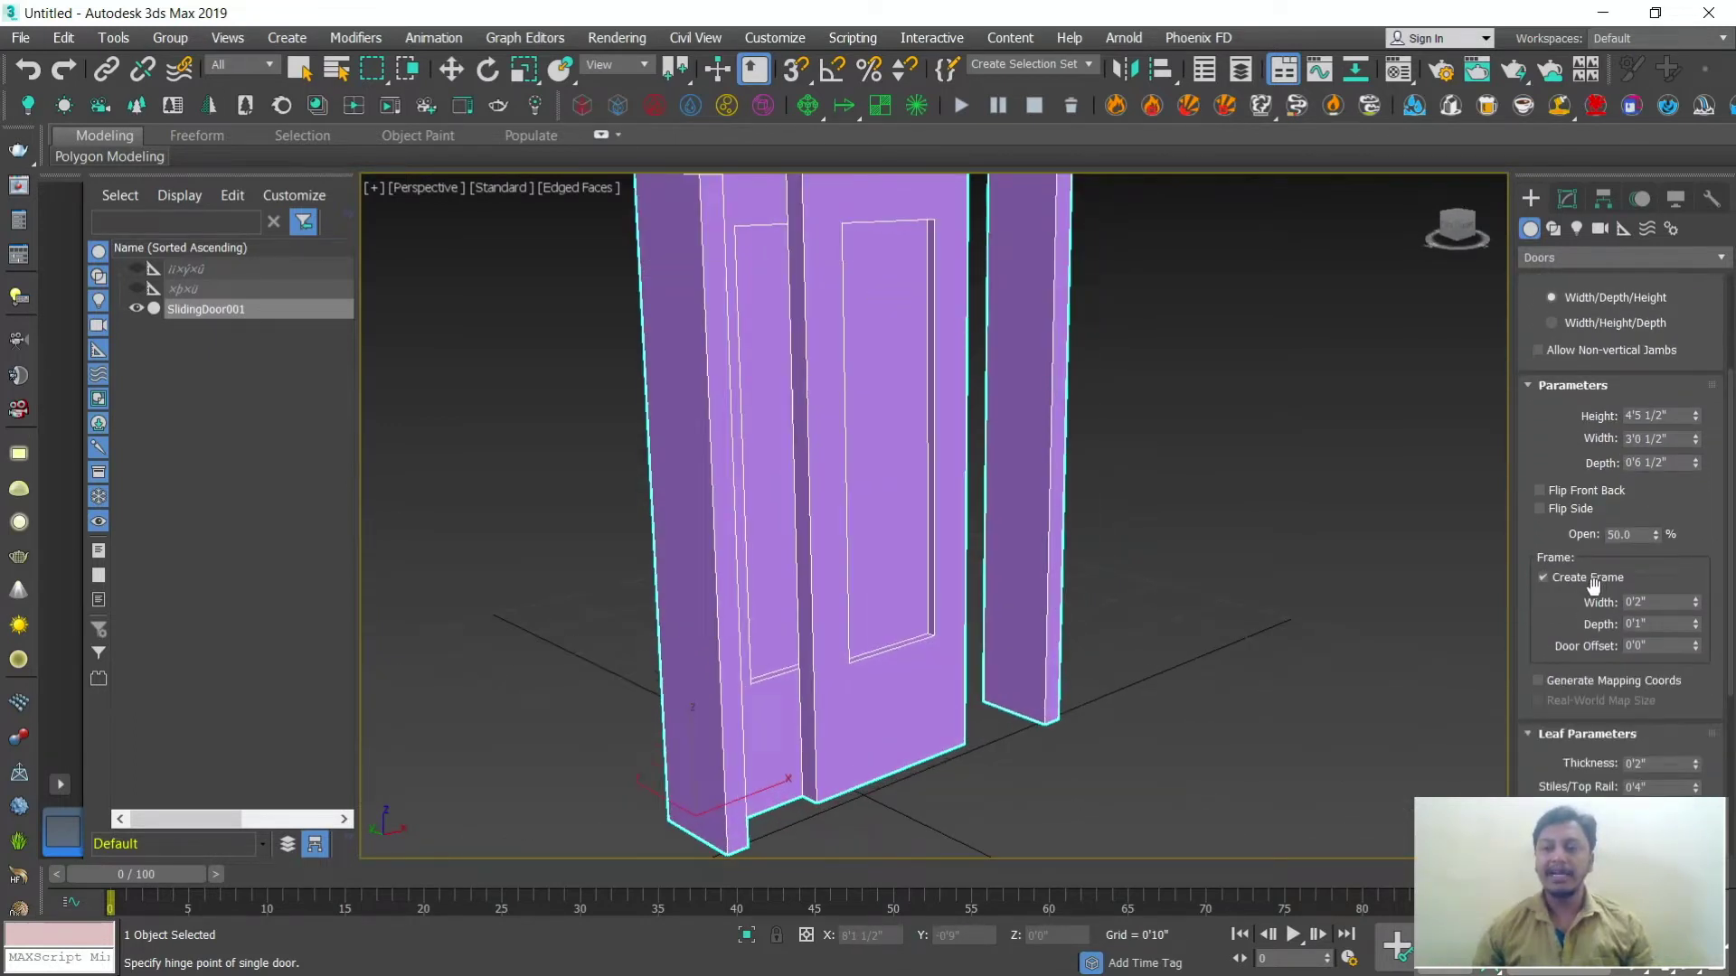
{"action": "middle_click_drag", "start_coordinate": [1114, 586], "coordinate": [1132, 628]}
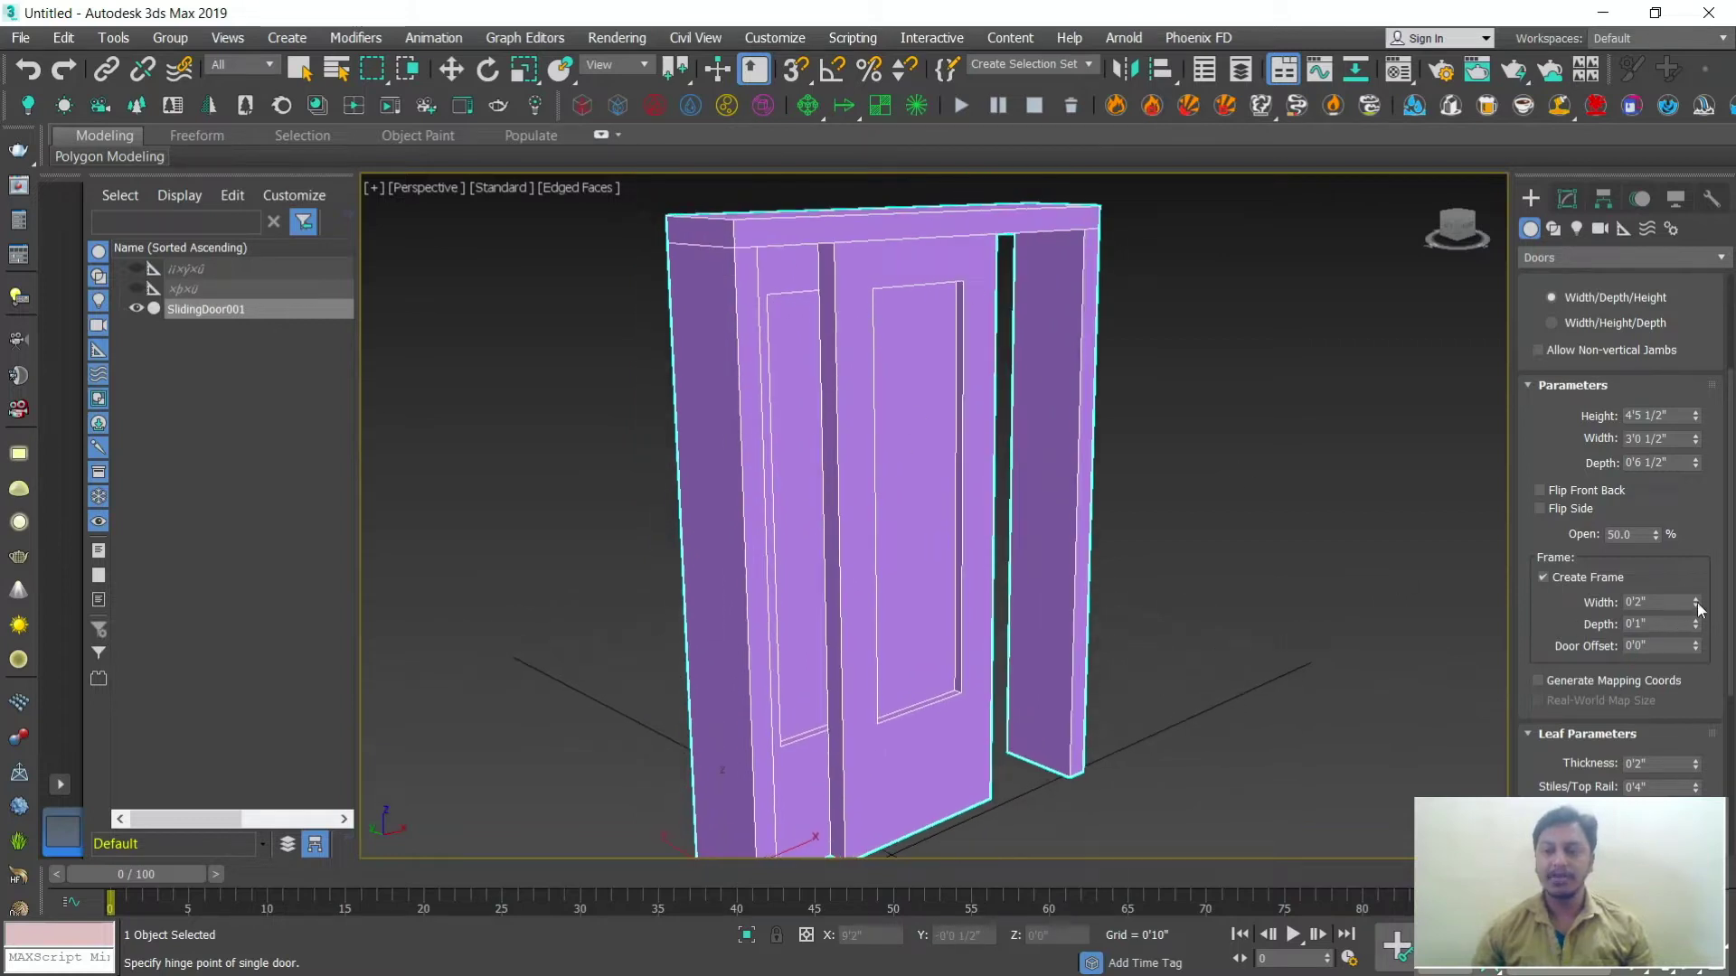
{"action": "left_click_drag", "start_coordinate": [1699, 607], "coordinate": [1702, 583]}
Step: Reduce the bottom rail of the sliding door's leaves and leave door creation for the Move tool
{"action": "left_click_drag", "start_coordinate": [1534, 746], "coordinate": [1534, 570]}
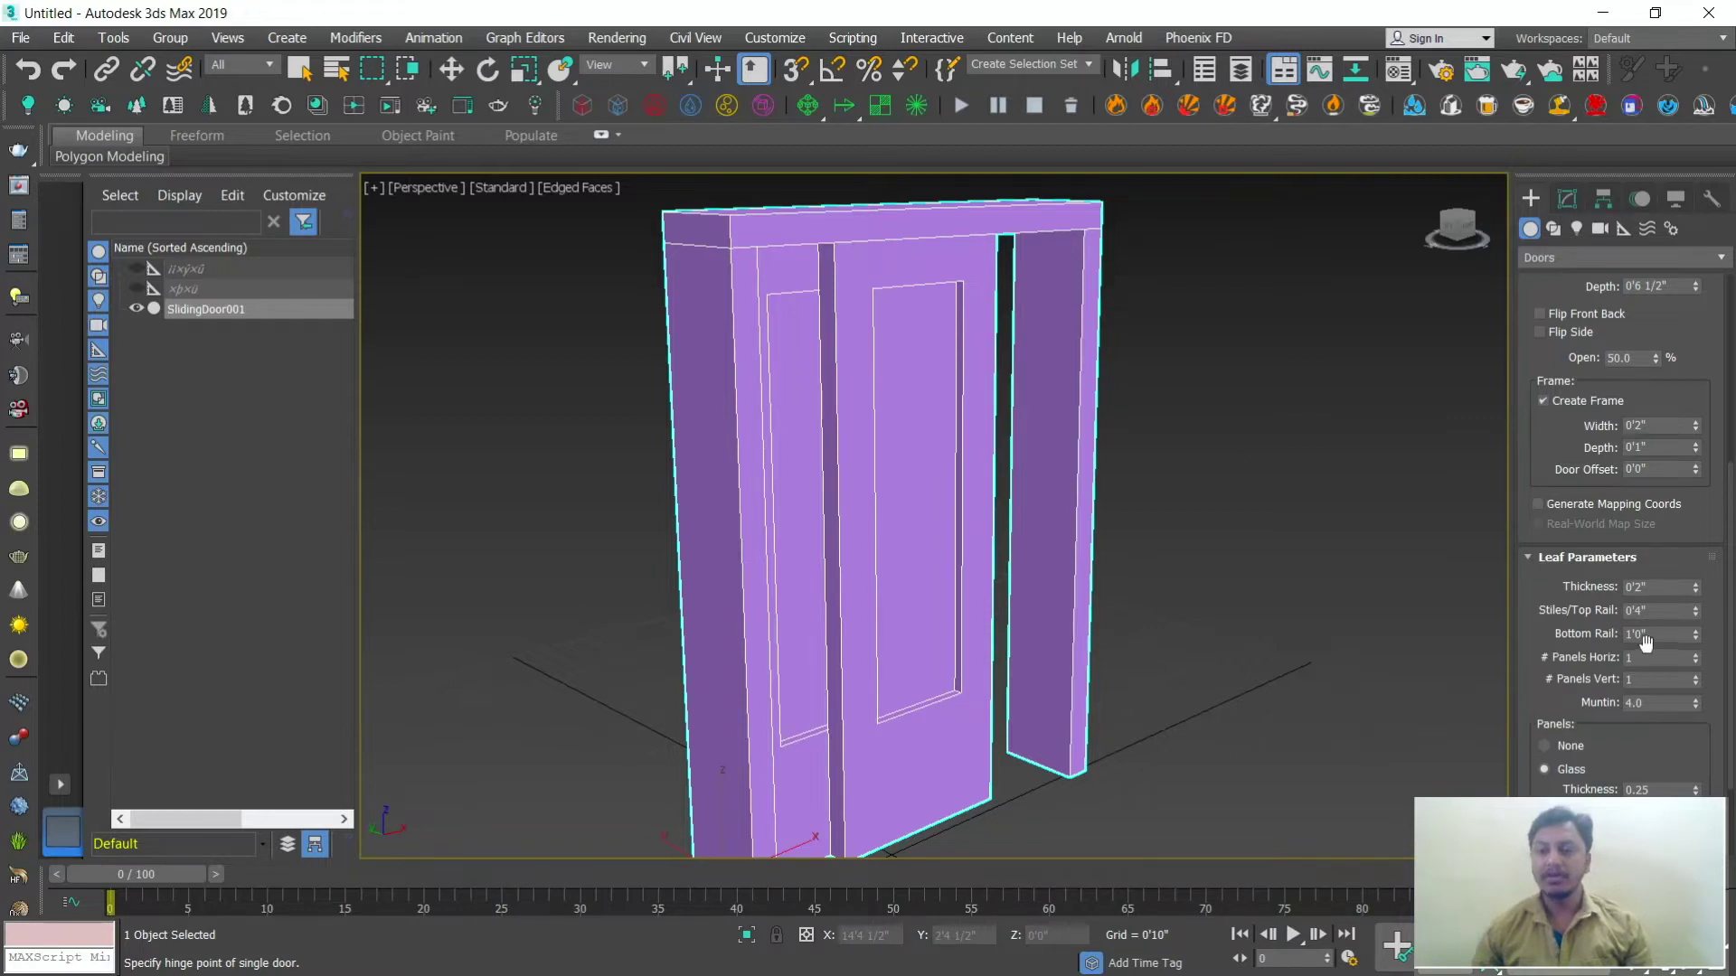
{"action": "left_click_drag", "start_coordinate": [1697, 637], "coordinate": [1719, 676]}
{"action": "scroll", "coordinate": [1074, 567], "scroll_direction": "down", "scroll_amount": 3}
{"action": "right_click", "coordinate": [1085, 583]}
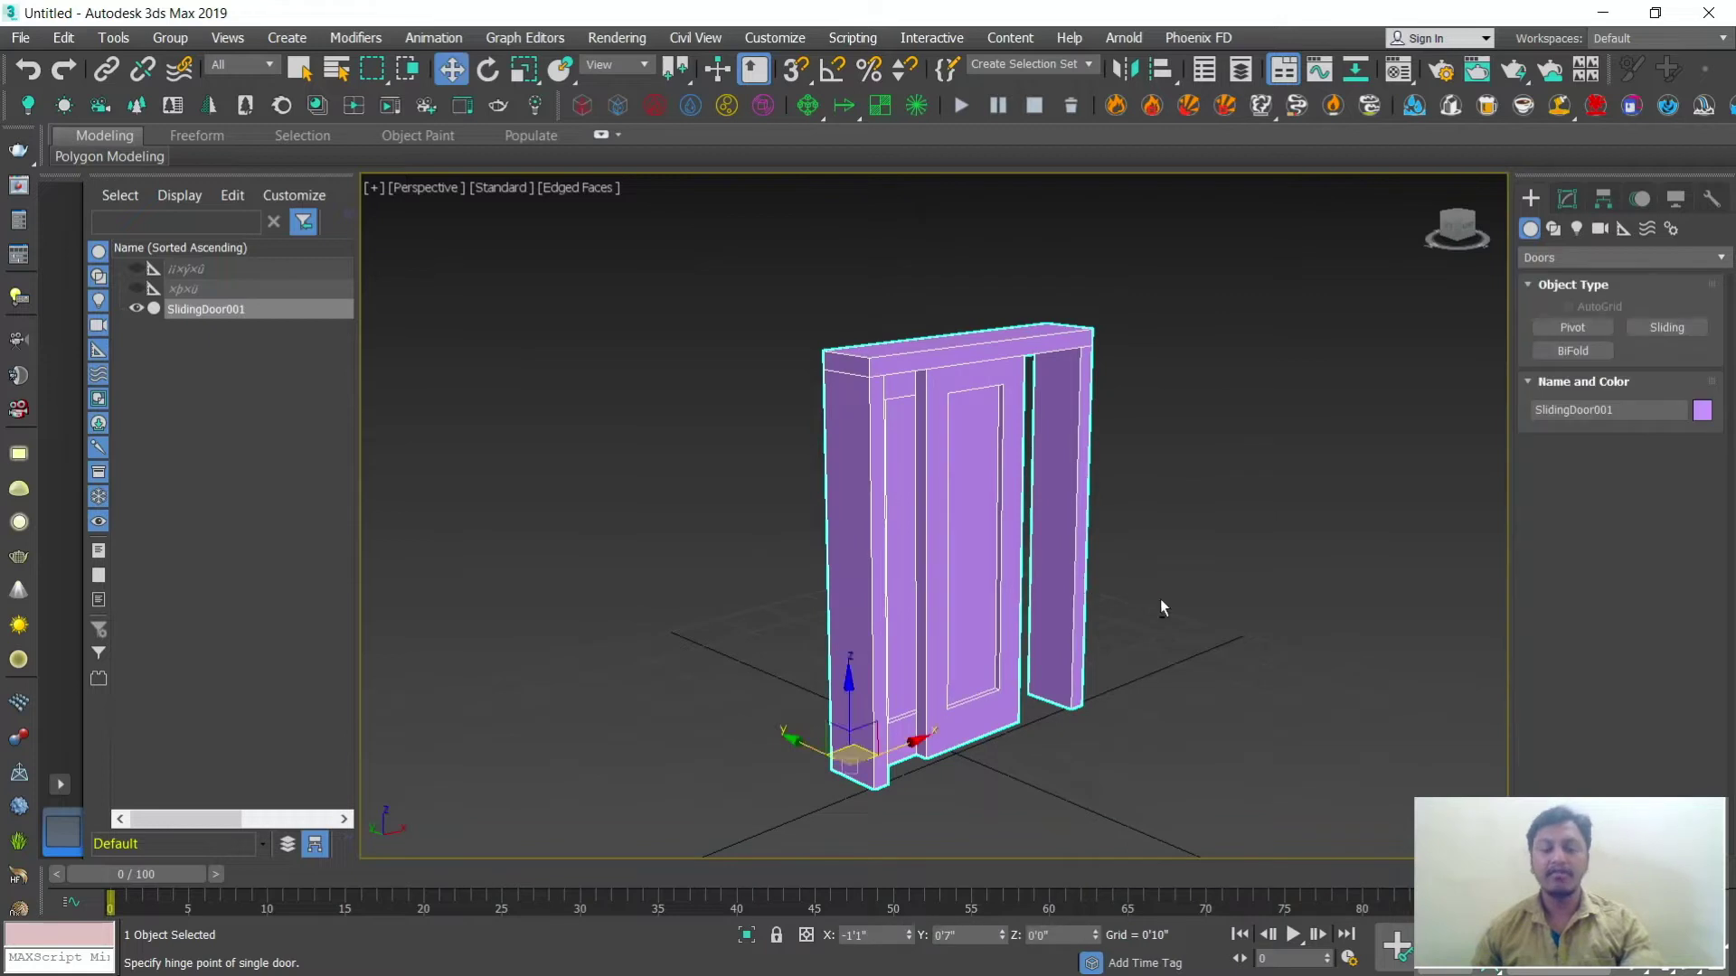
{"action": "middle_click_drag", "start_coordinate": [1176, 589], "coordinate": [1108, 587], "text": "alt"}
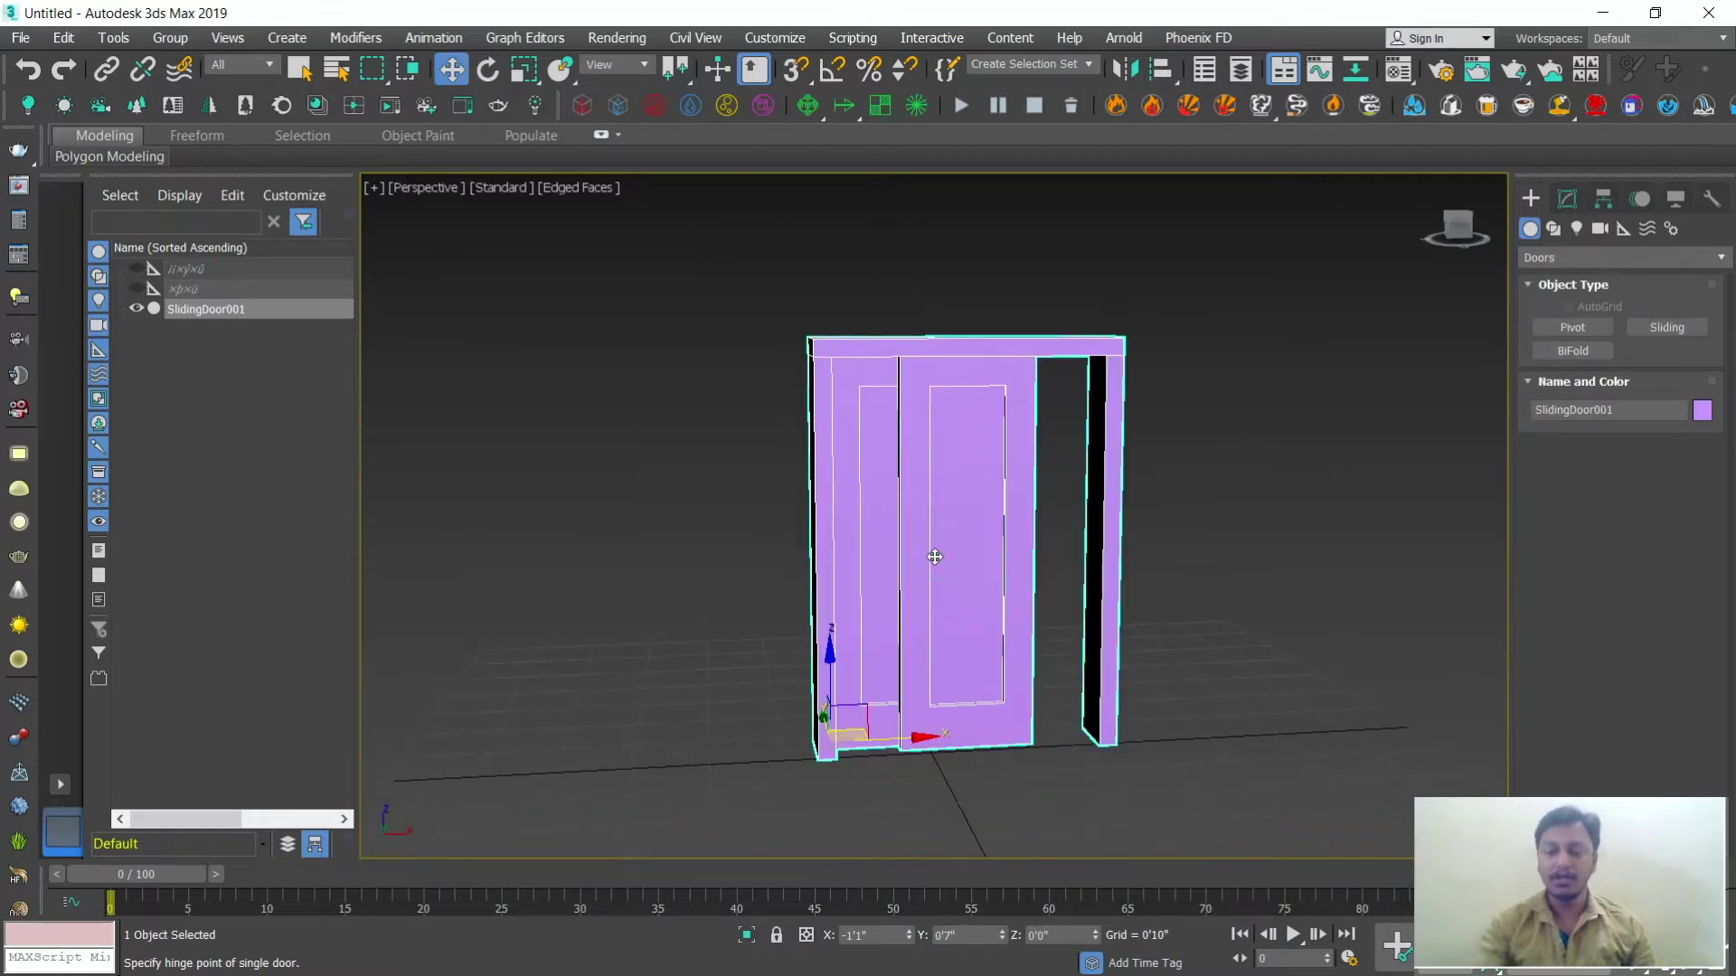
Step: Delete the sliding door and create a BiFold door about 5'8" wide, 0'6 1/2" deep and 6'2" high
{"action": "key", "text": "Delete"}
{"action": "scroll", "coordinate": [973, 690], "scroll_direction": "up", "scroll_amount": 2}
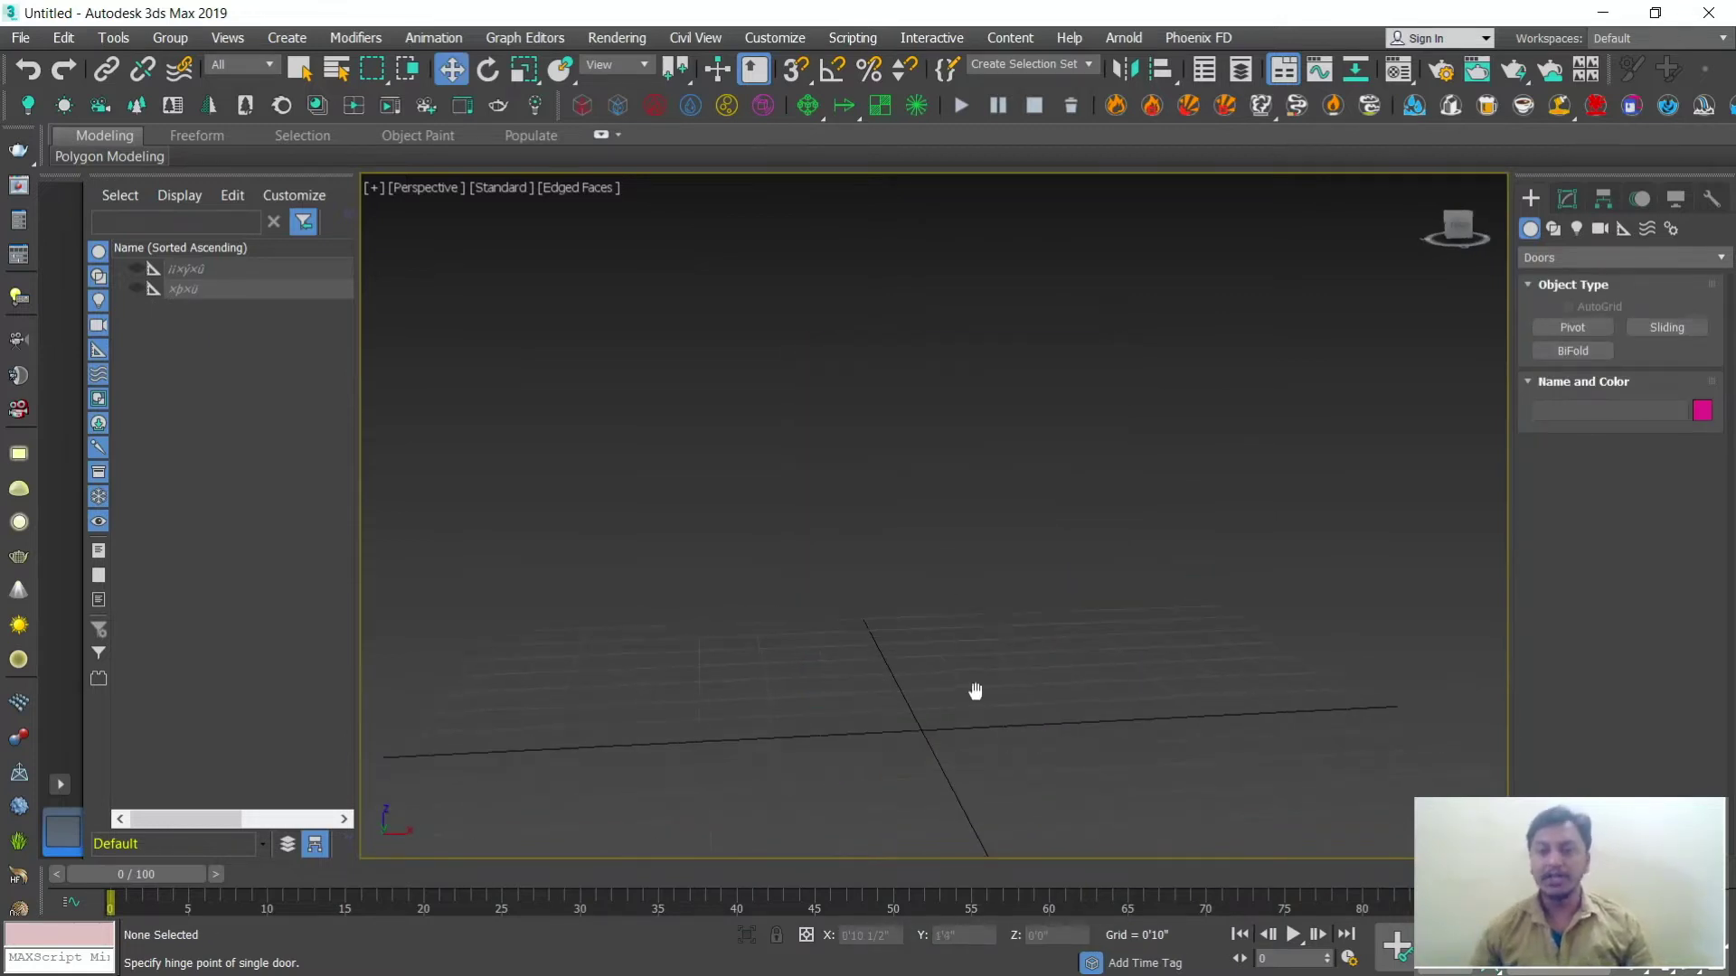
{"action": "left_click", "coordinate": [1572, 350]}
{"action": "middle_click_drag", "start_coordinate": [1155, 596], "coordinate": [748, 697], "text": "alt"}
{"action": "left_click_drag", "start_coordinate": [639, 674], "coordinate": [1074, 675]}
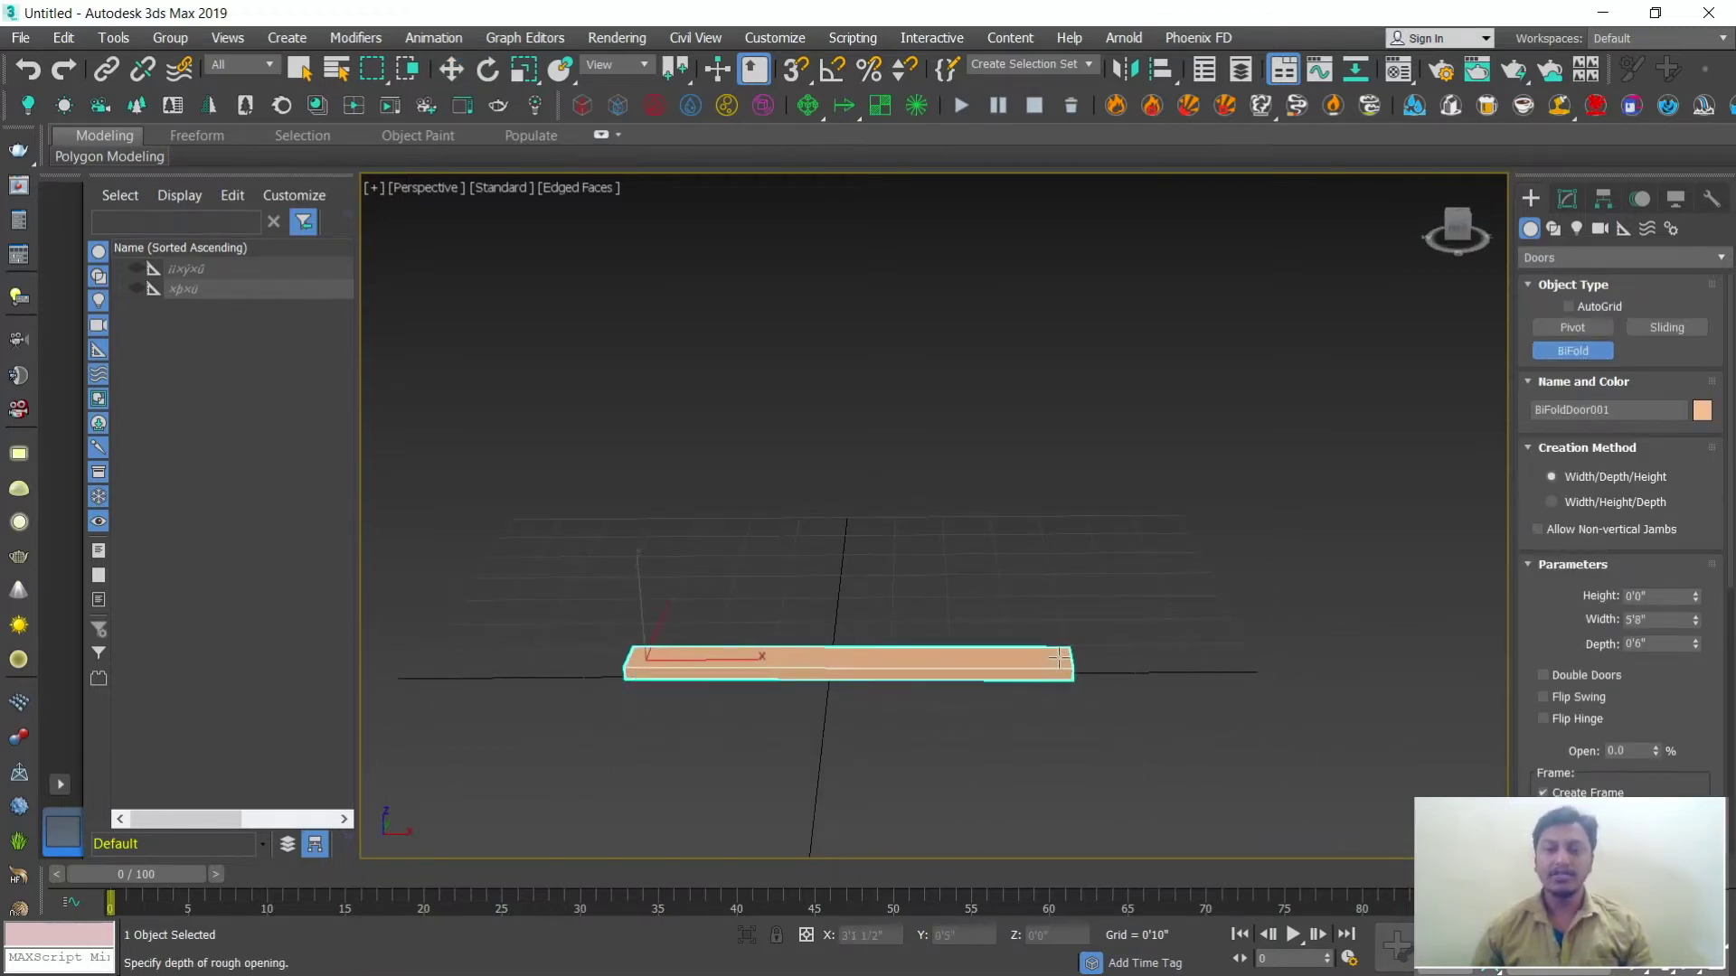
{"action": "left_click", "coordinate": [1058, 651]}
{"action": "left_click", "coordinate": [1033, 181]}
{"action": "middle_click_drag", "start_coordinate": [1056, 403], "coordinate": [1069, 461]}
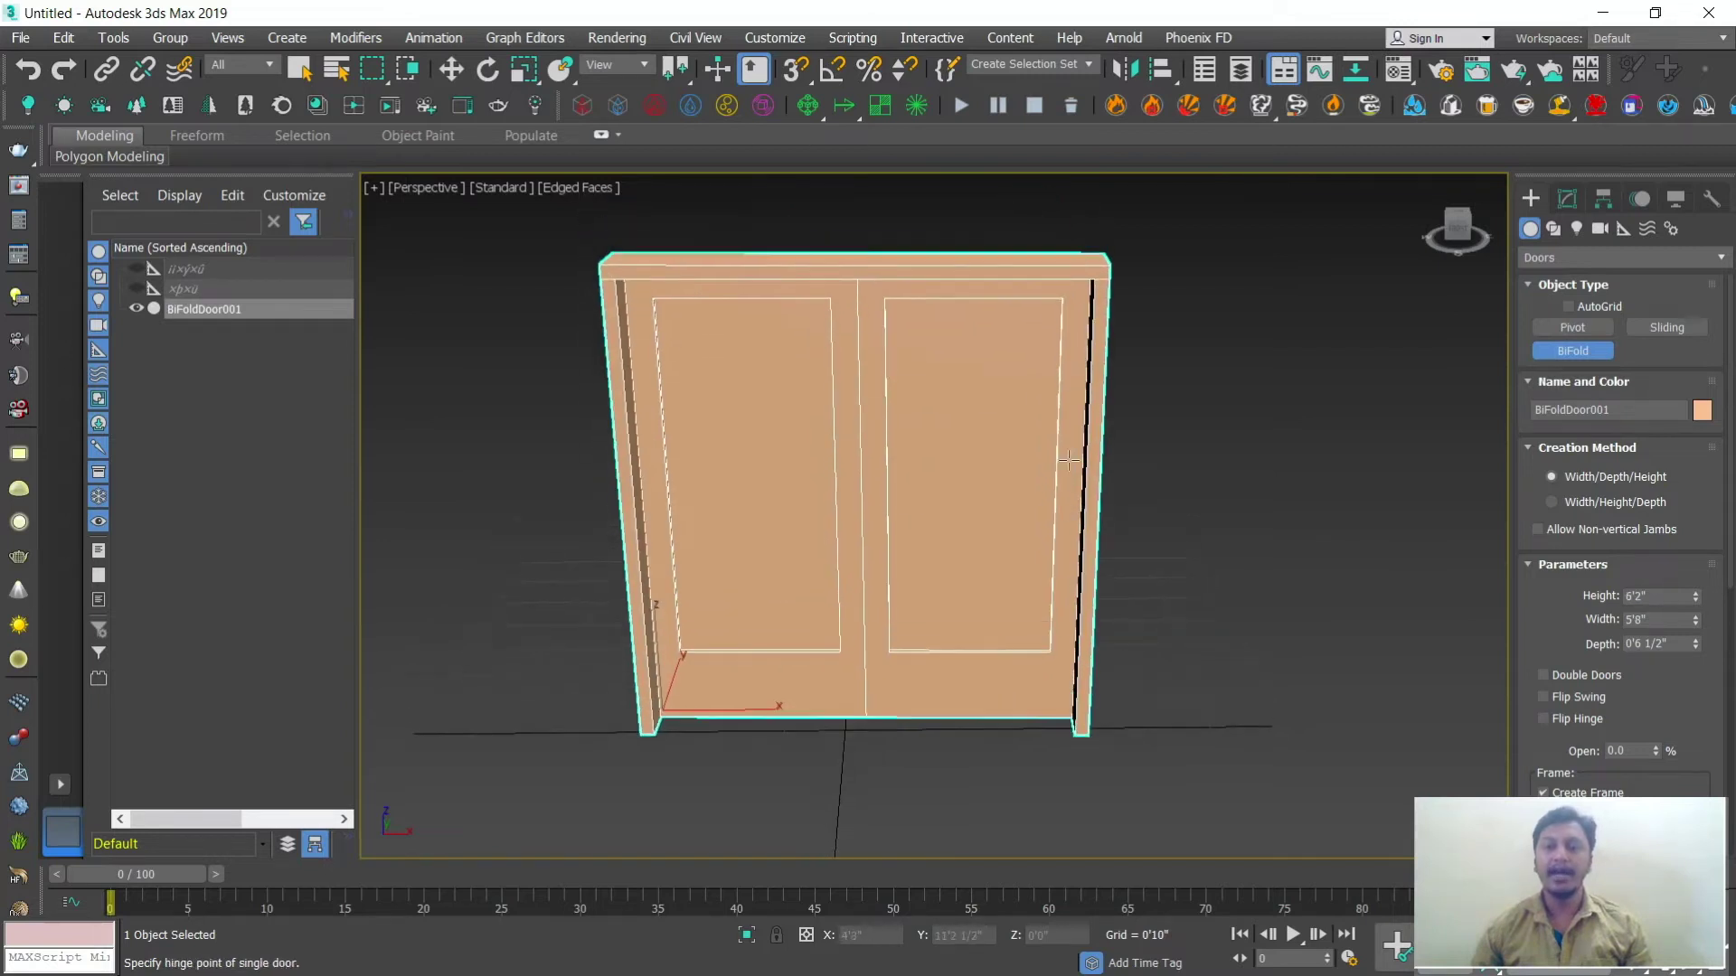
Step: Open the BiFold door by 64%
{"action": "middle_click_drag", "start_coordinate": [1009, 624], "coordinate": [1067, 573], "text": "alt"}
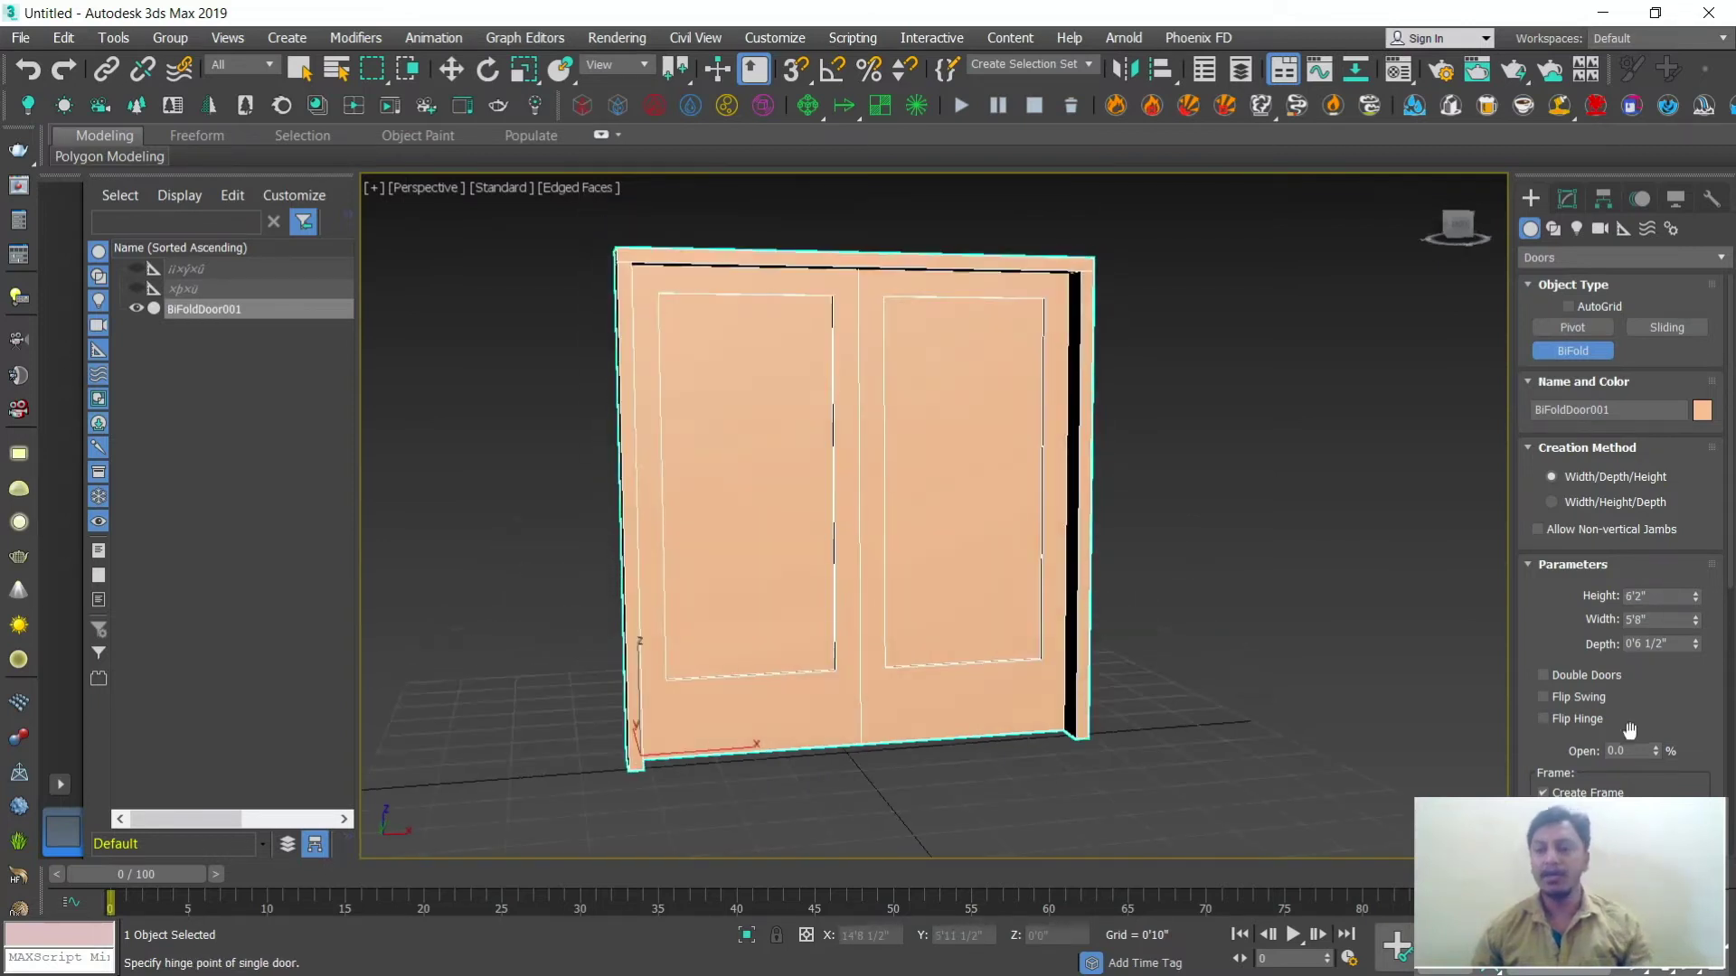
{"action": "left_click_drag", "start_coordinate": [1654, 747], "coordinate": [1639, 680]}
{"action": "scroll", "coordinate": [1565, 570], "scroll_direction": "down", "scroll_amount": 3}
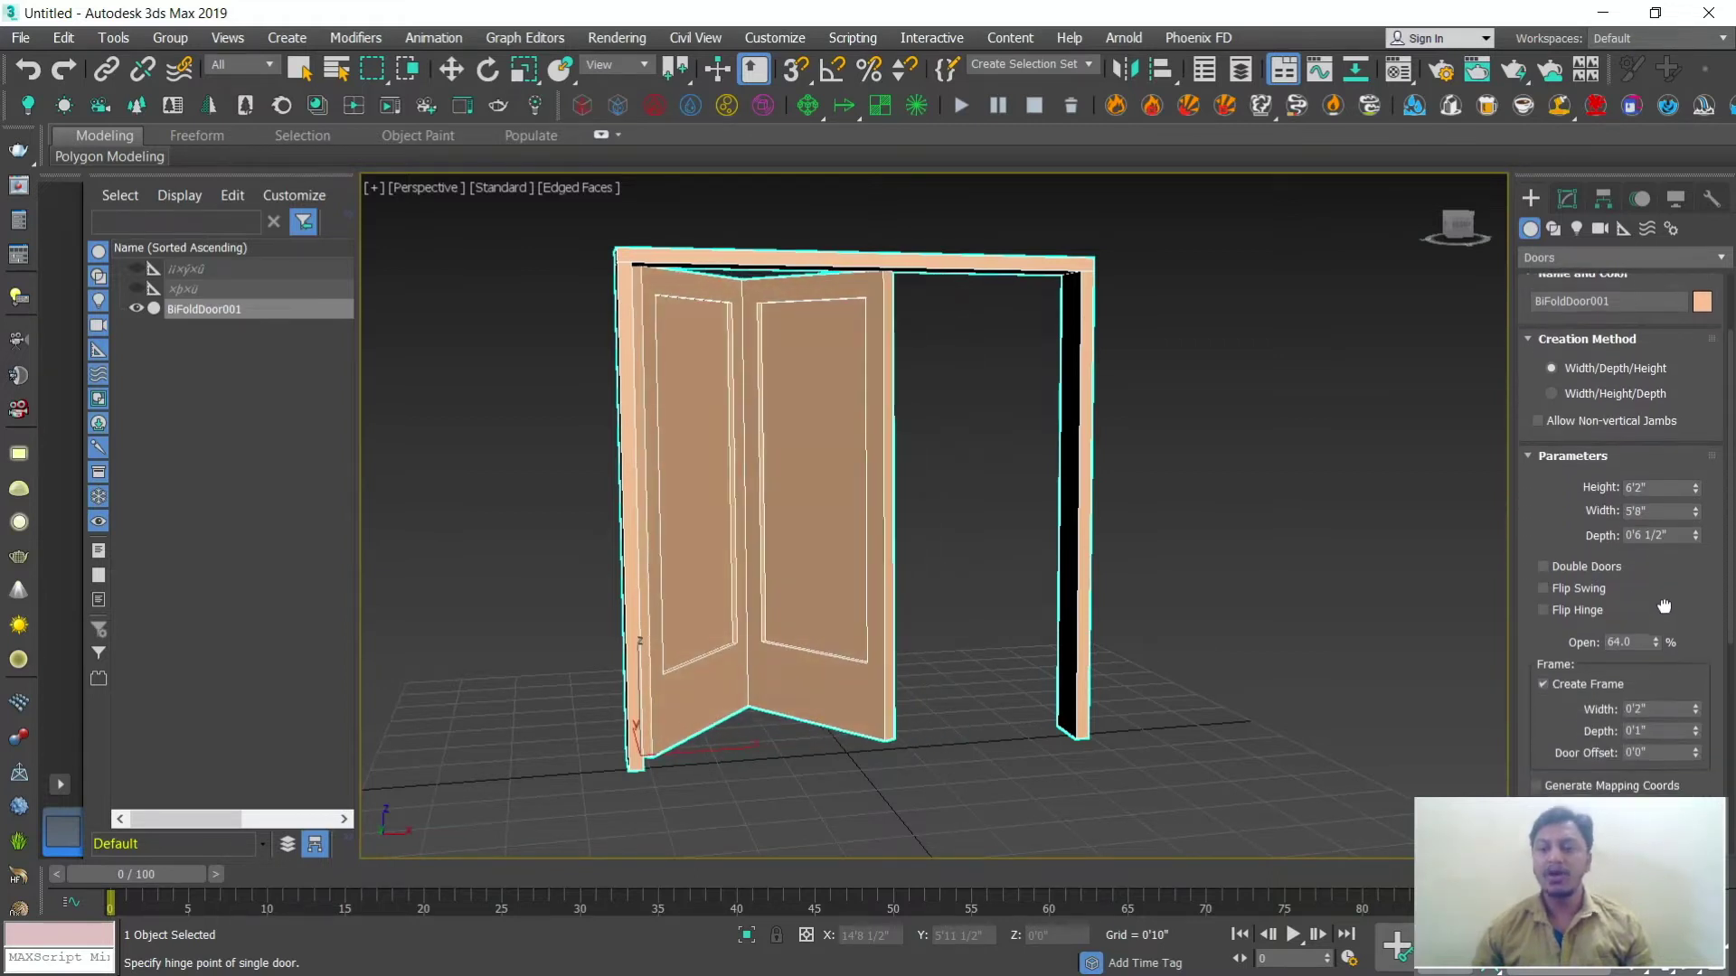
Step: Try the BiFold door's Double Doors option on and off, and review its frame and leaf parameters
{"action": "left_click", "coordinate": [1544, 563]}
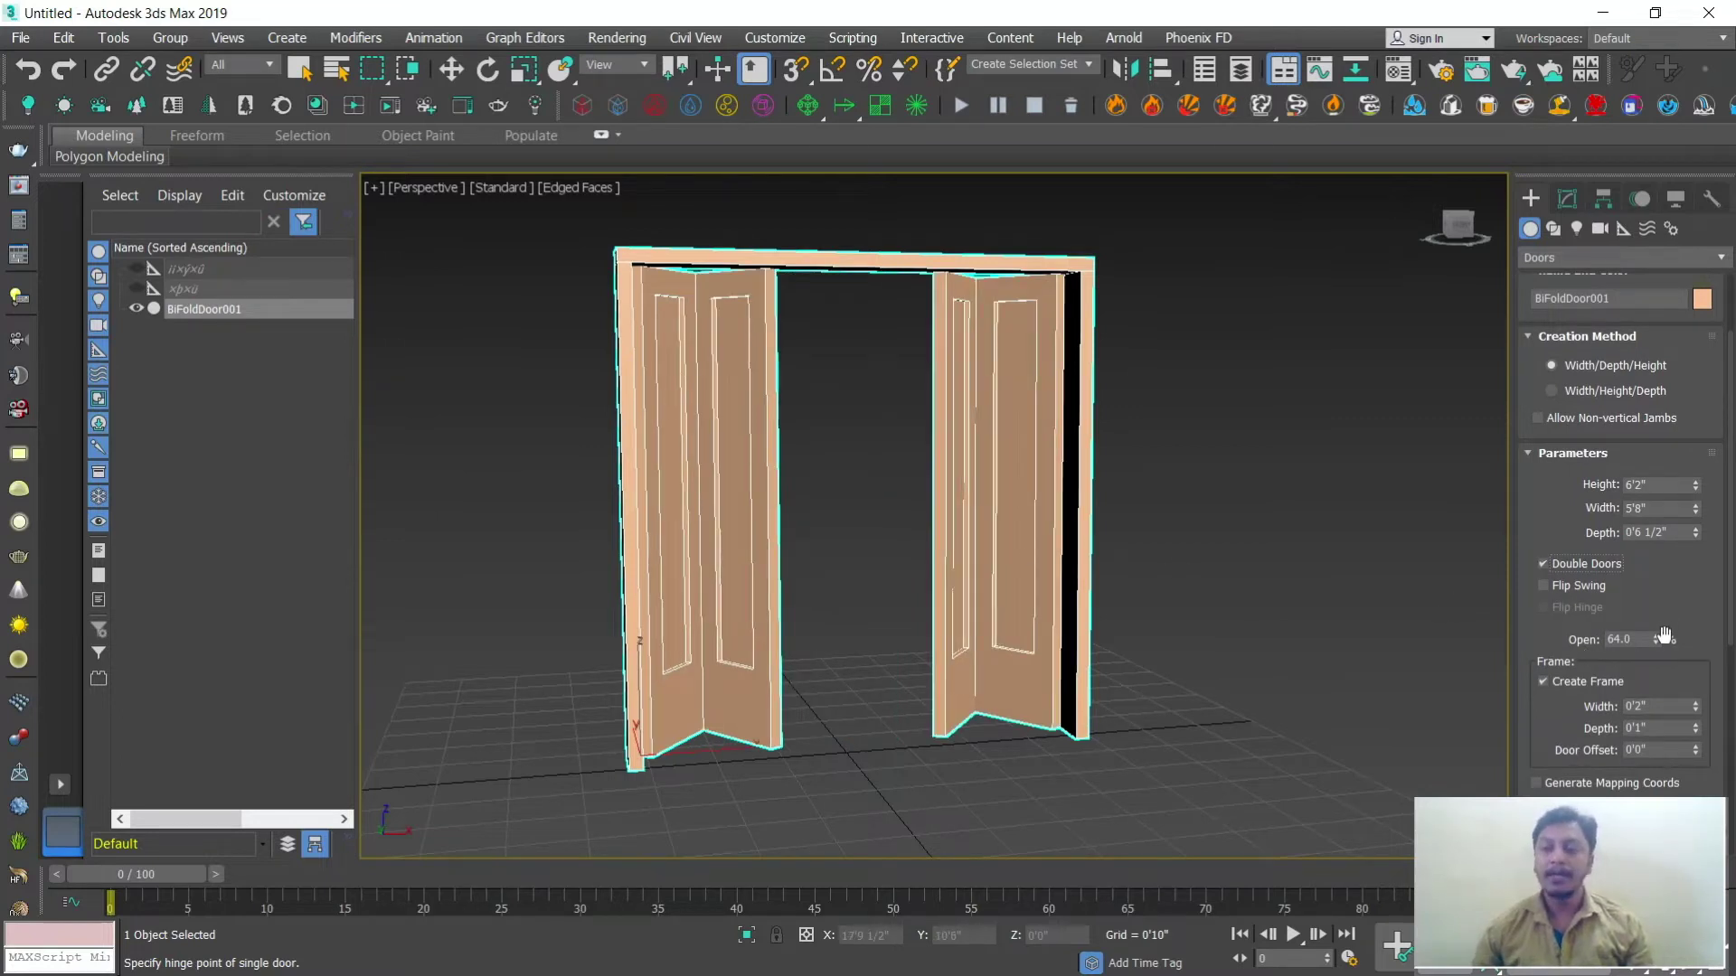
{"action": "left_click", "coordinate": [1544, 563]}
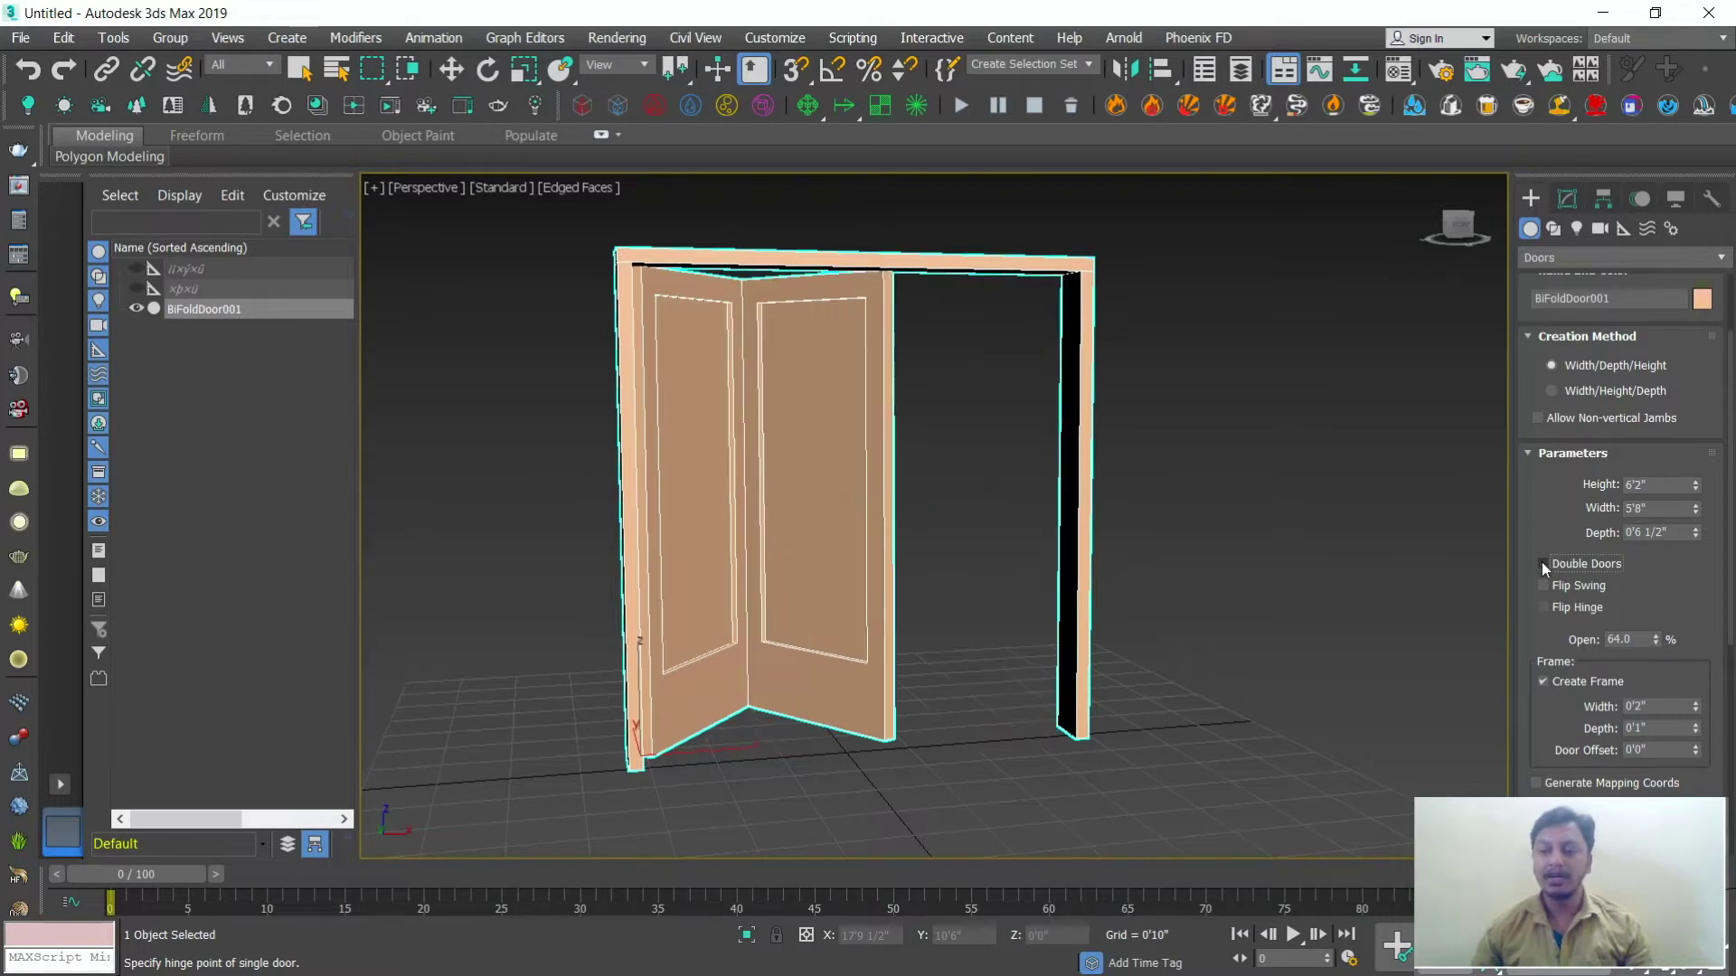
{"action": "scroll", "coordinate": [1546, 624], "scroll_direction": "down", "scroll_amount": 2}
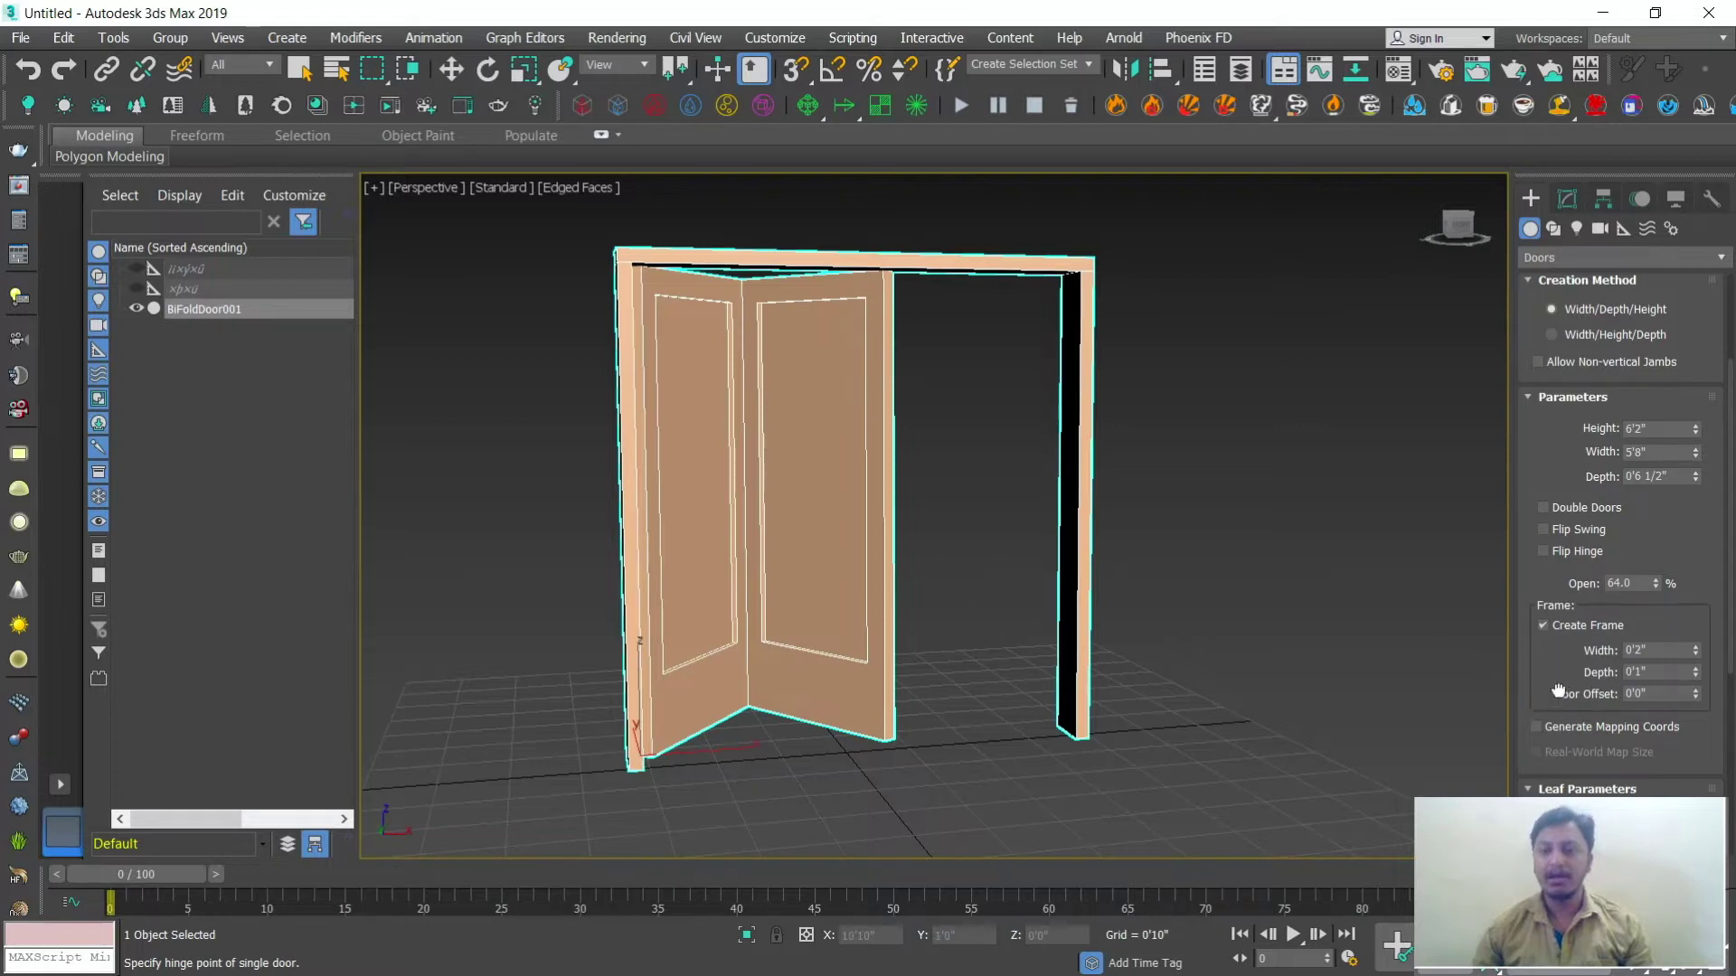
{"action": "scroll", "coordinate": [1559, 692], "scroll_direction": "down", "scroll_amount": 5}
{"action": "scroll", "coordinate": [1540, 505], "scroll_direction": "down", "scroll_amount": 6}
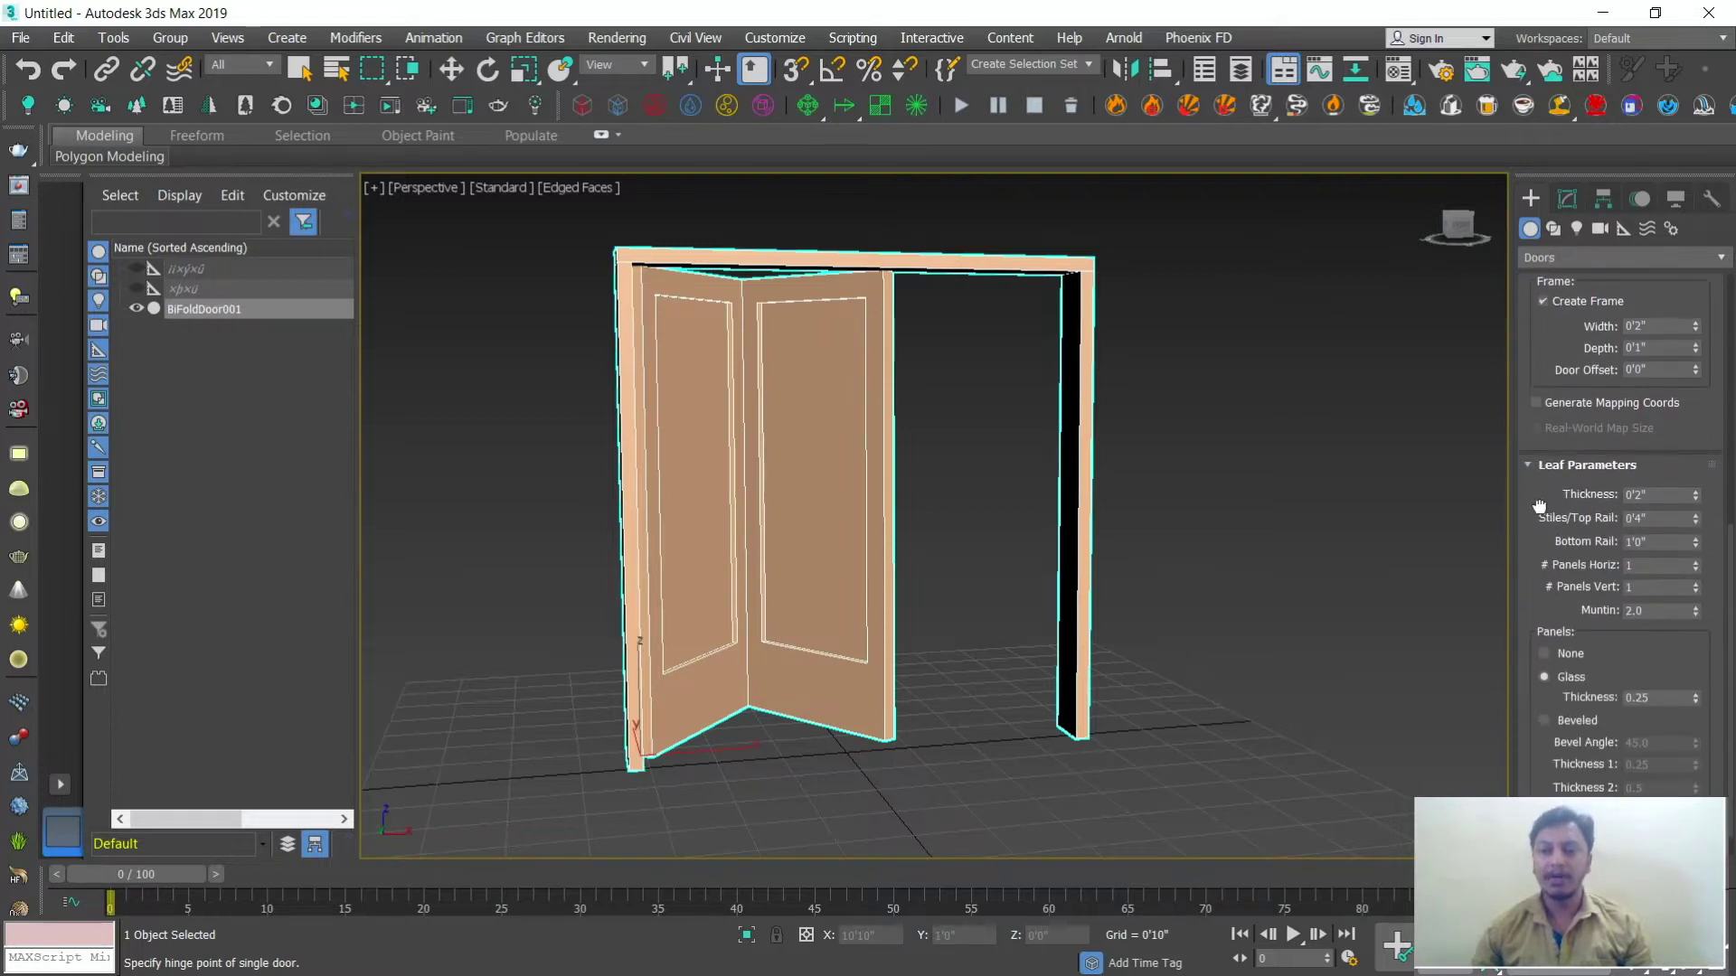
{"action": "scroll", "coordinate": [1540, 505], "scroll_direction": "up", "scroll_amount": 10}
{"action": "scroll", "coordinate": [1524, 496], "scroll_direction": "up", "scroll_amount": 5}
{"action": "scroll", "coordinate": [1534, 523], "scroll_direction": "up", "scroll_amount": 2}
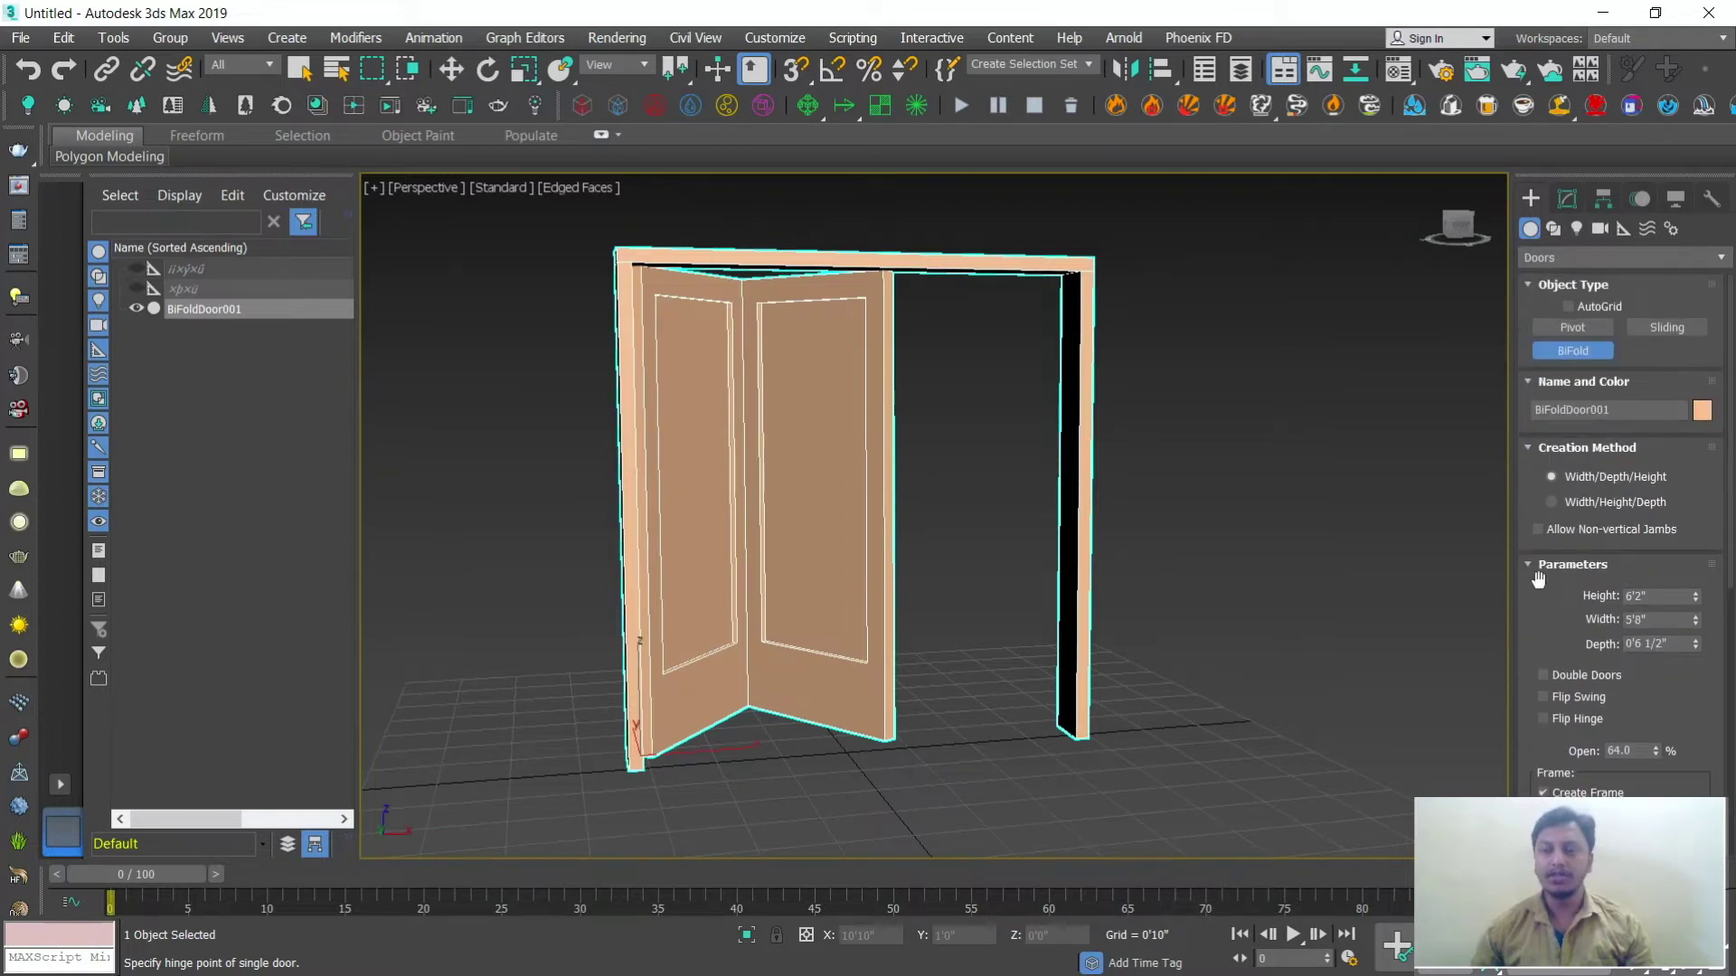
Step: Leave door creation for the Move tool and delete the BiFold door
{"action": "right_click", "coordinate": [1263, 555]}
{"action": "middle_click_drag", "start_coordinate": [1228, 577], "coordinate": [1244, 604], "text": "alt"}
{"action": "key", "text": "w"}
{"action": "left_click", "coordinate": [1256, 578]}
{"action": "left_click", "coordinate": [895, 512]}
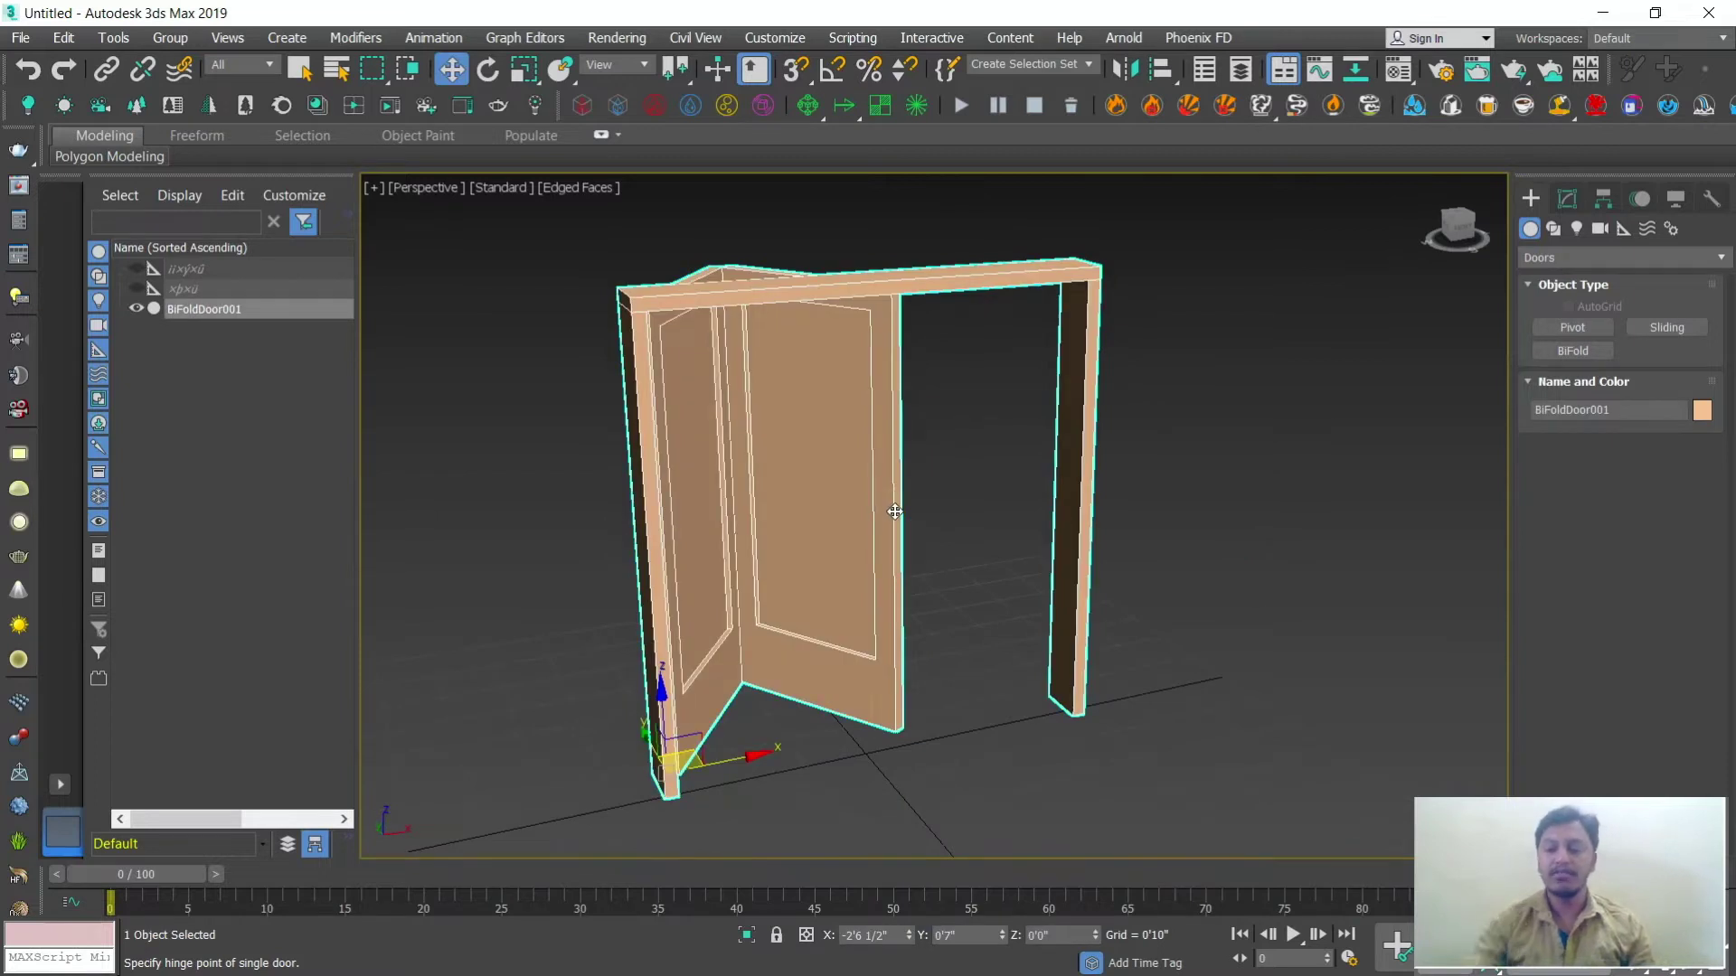
{"action": "key", "text": "Delete"}
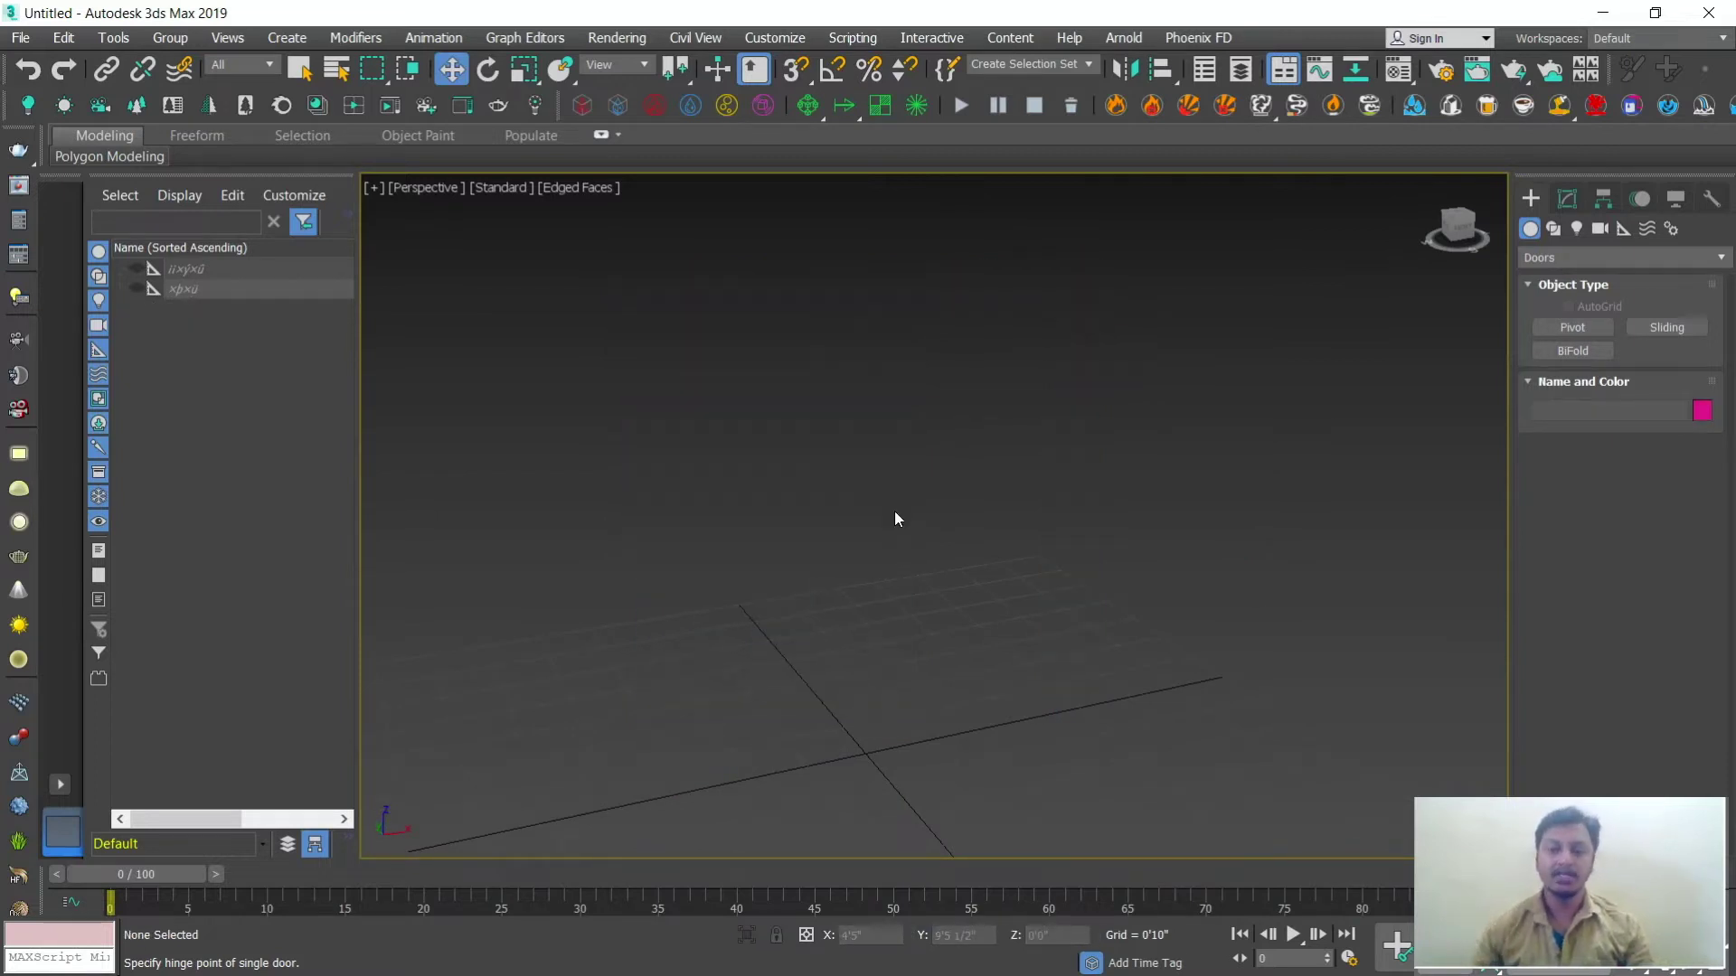
{"action": "middle_click_drag", "start_coordinate": [964, 678], "coordinate": [983, 591]}
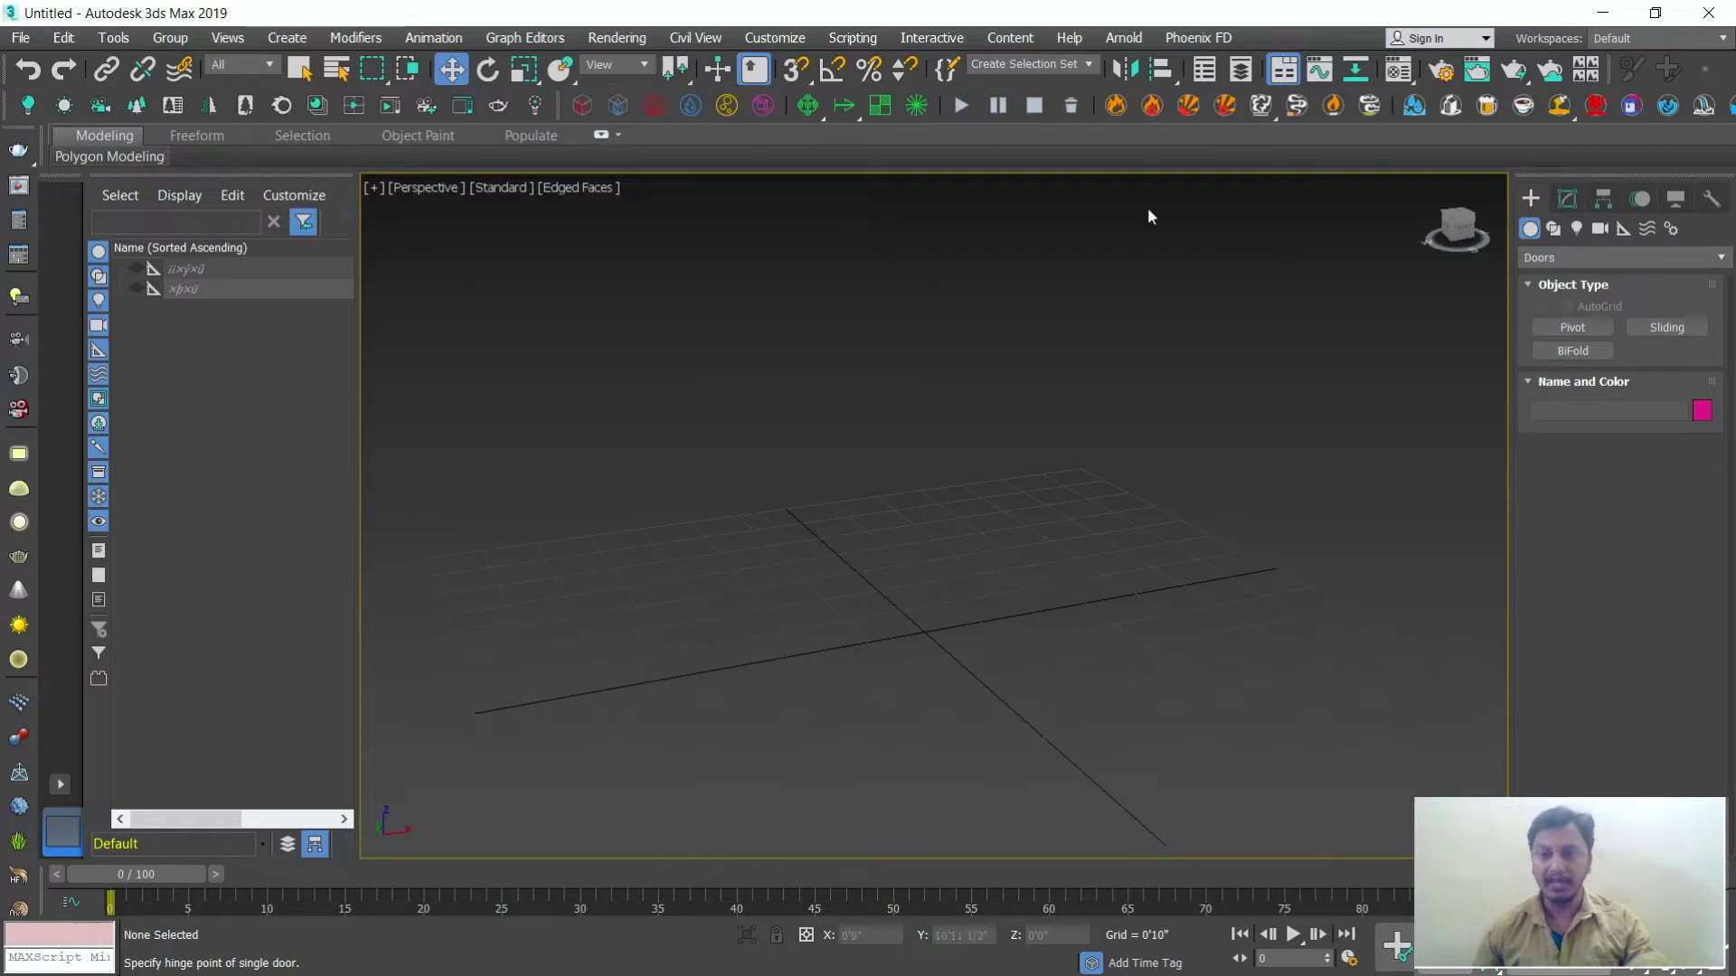
Step: Switch to the Windows object category and create an Awning window about 4'0" wide, 0'6 1/2" deep and 4'0 1/2" high
{"action": "left_click", "coordinate": [1553, 261]}
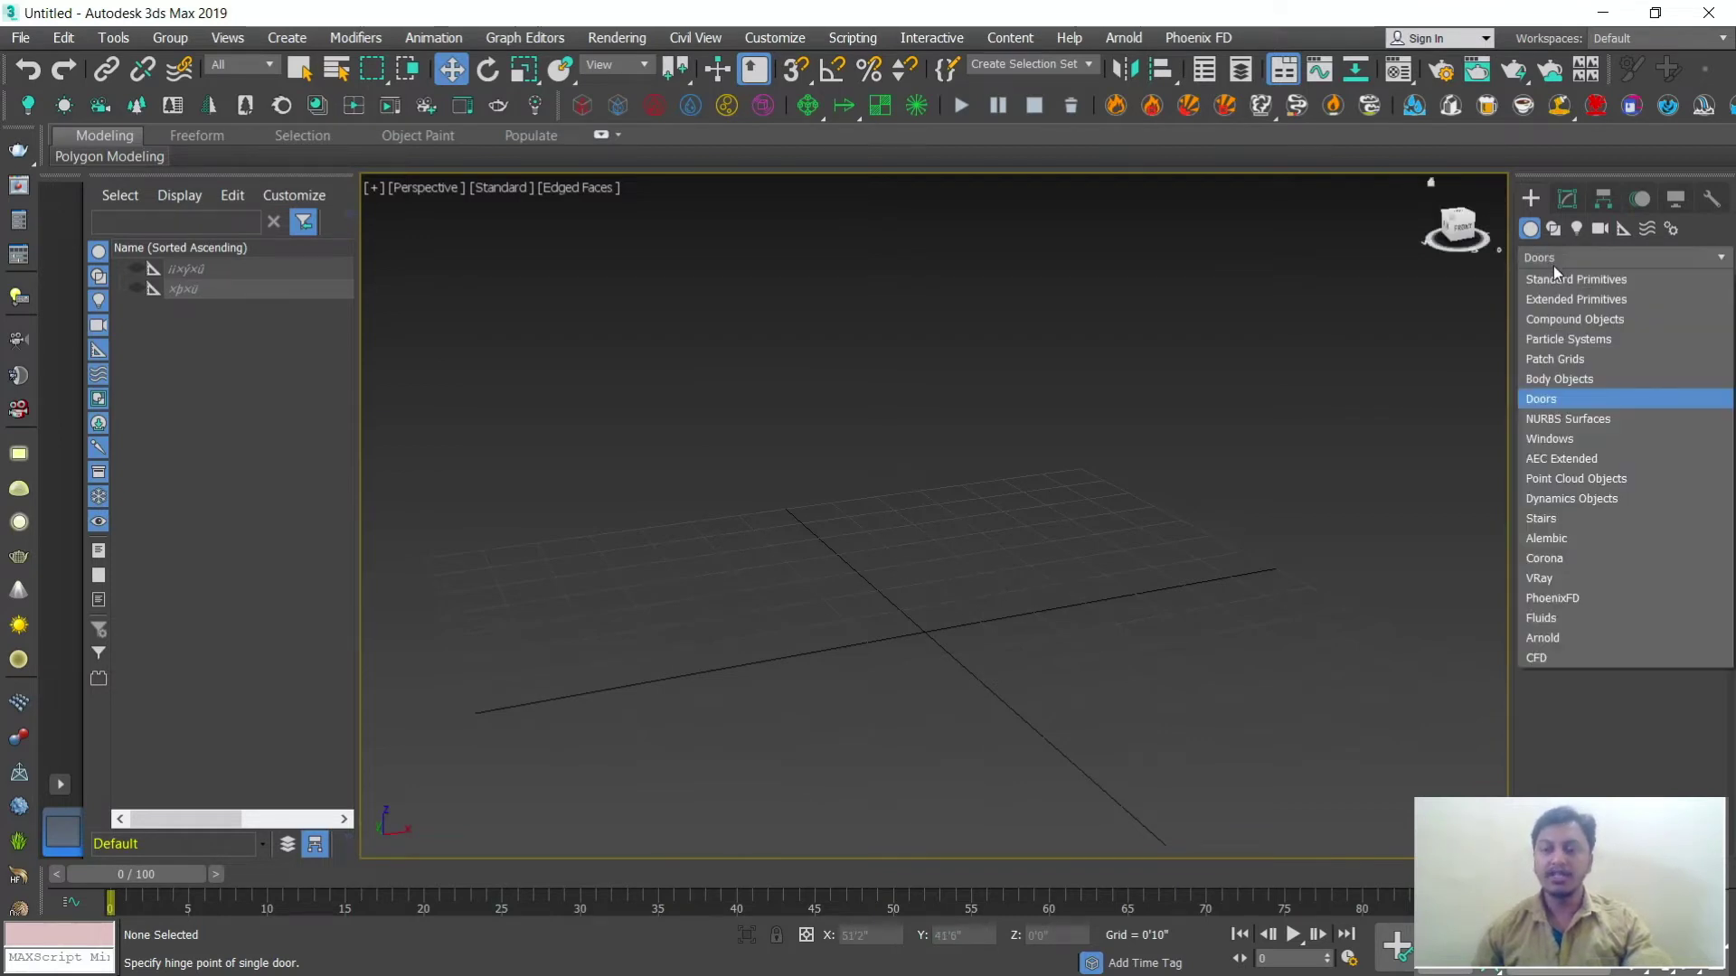
{"action": "left_click", "coordinate": [1555, 438]}
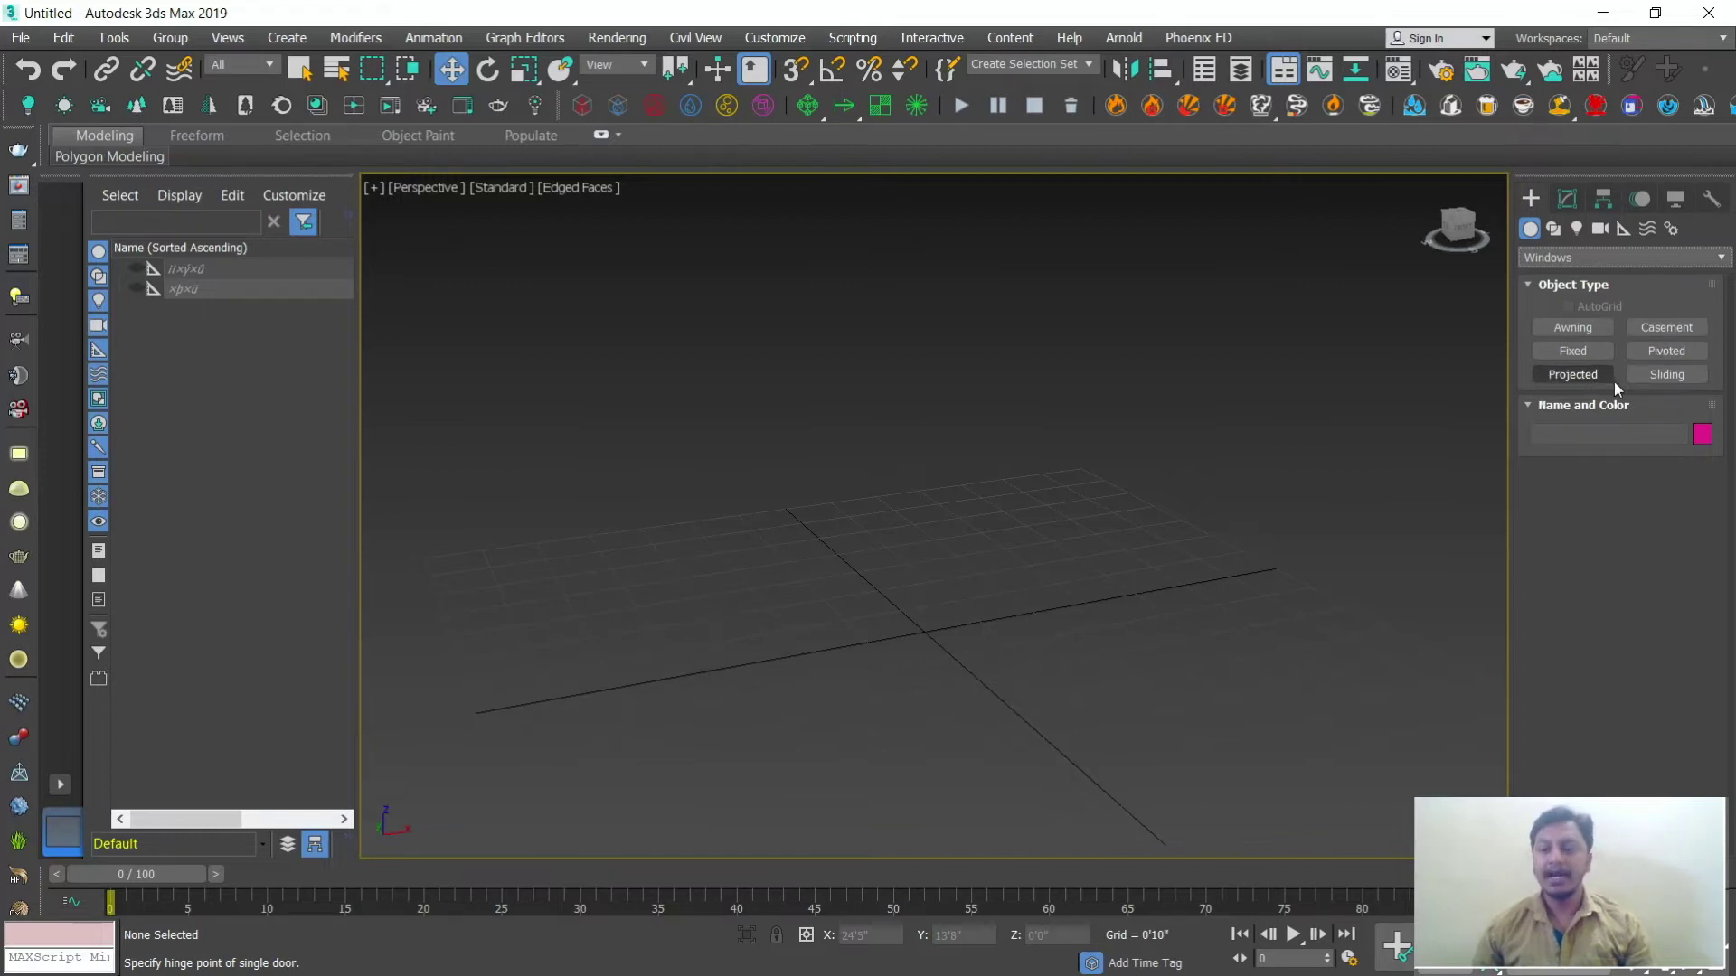
{"action": "middle_click_drag", "start_coordinate": [1179, 587], "coordinate": [1085, 664], "text": "alt"}
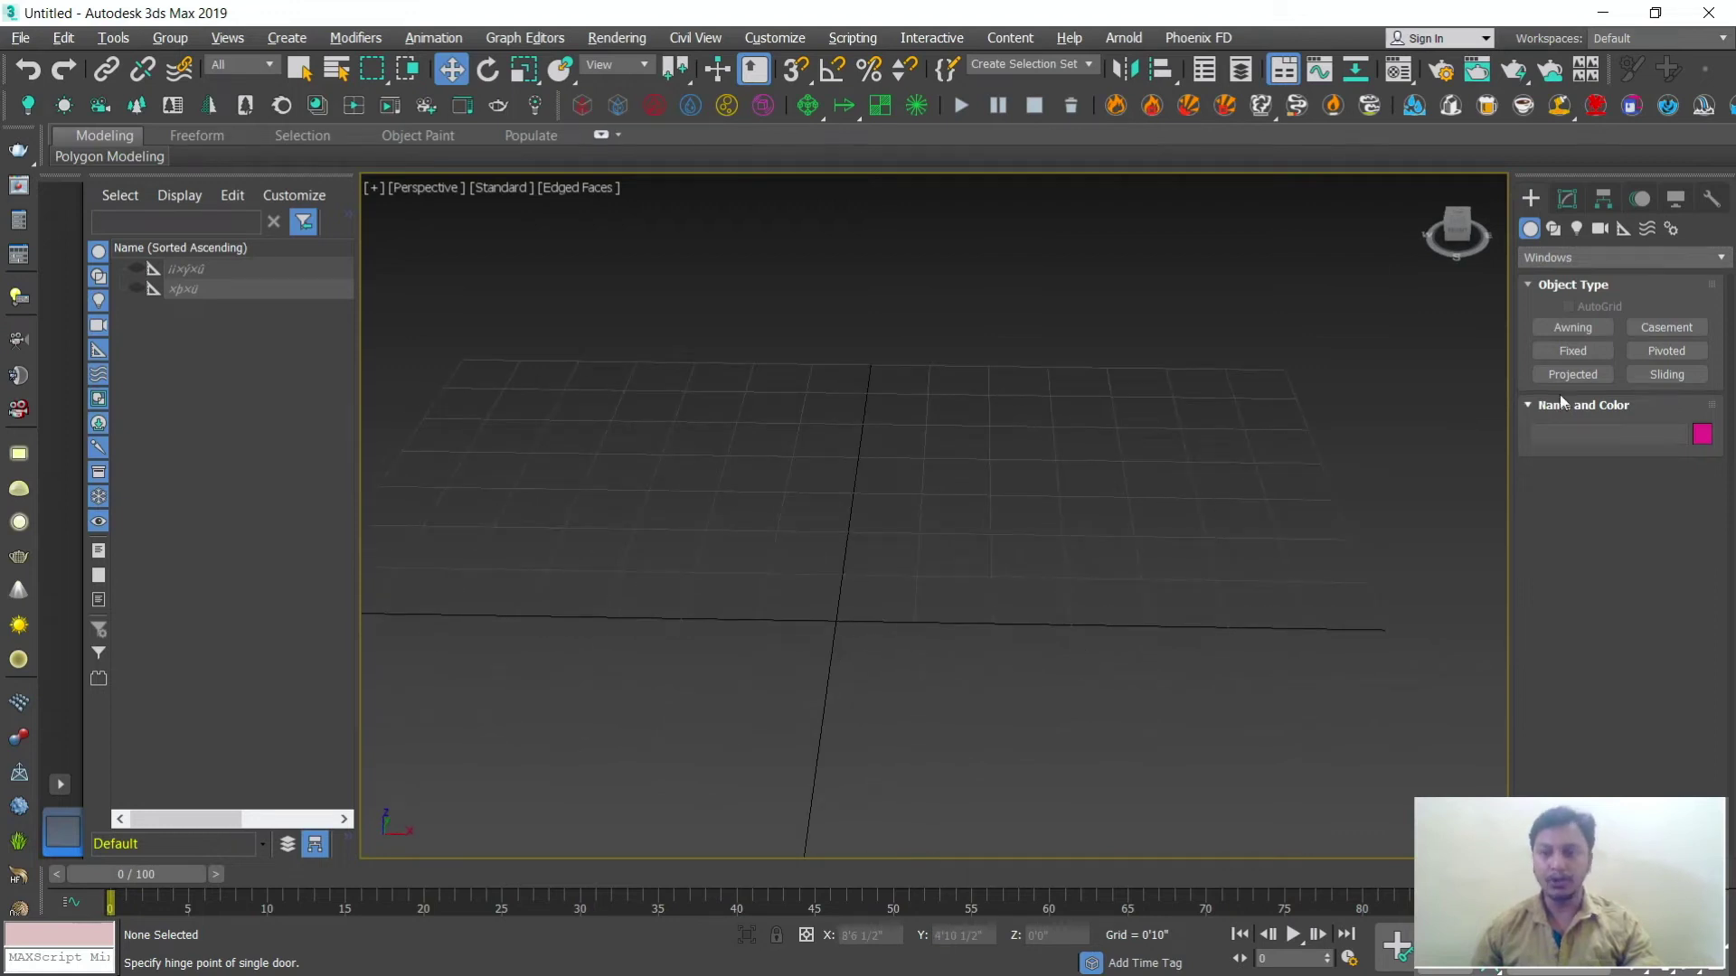
{"action": "left_click", "coordinate": [1577, 331]}
{"action": "middle_click_drag", "start_coordinate": [1084, 500], "coordinate": [798, 558], "text": "alt"}
{"action": "left_click_drag", "start_coordinate": [798, 558], "coordinate": [1175, 564]}
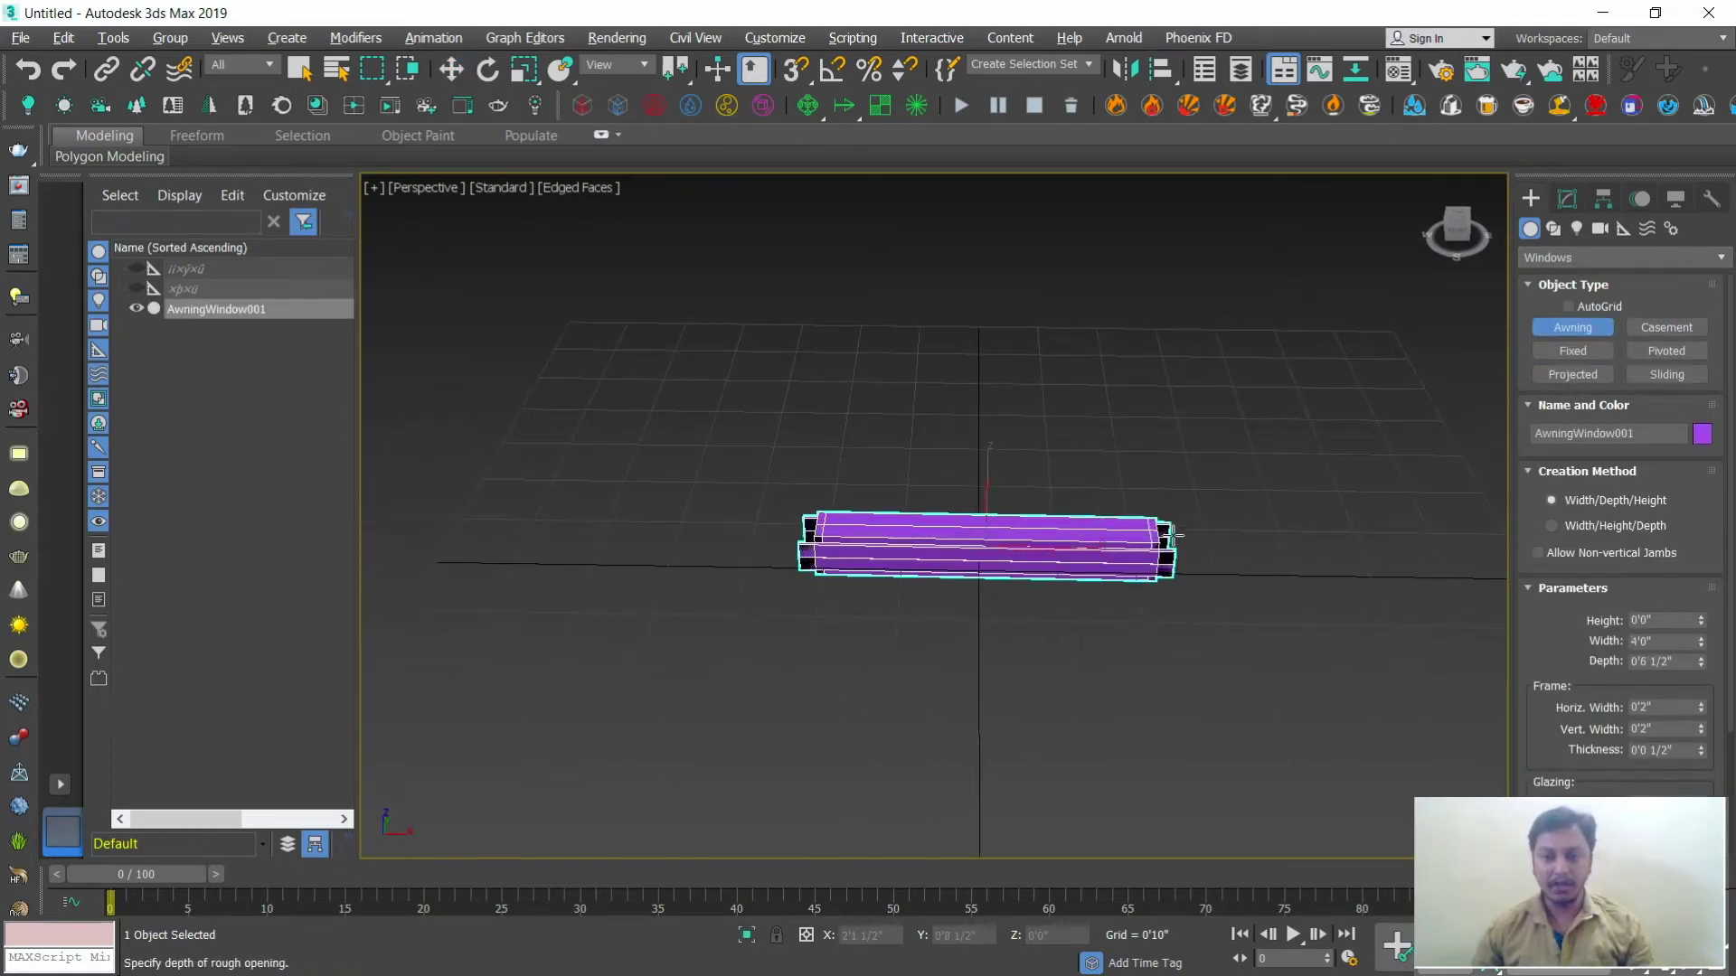
{"action": "left_click", "coordinate": [1175, 540]}
{"action": "left_click", "coordinate": [1171, 167]}
{"action": "middle_click_drag", "start_coordinate": [1085, 496], "coordinate": [1130, 533], "text": "alt"}
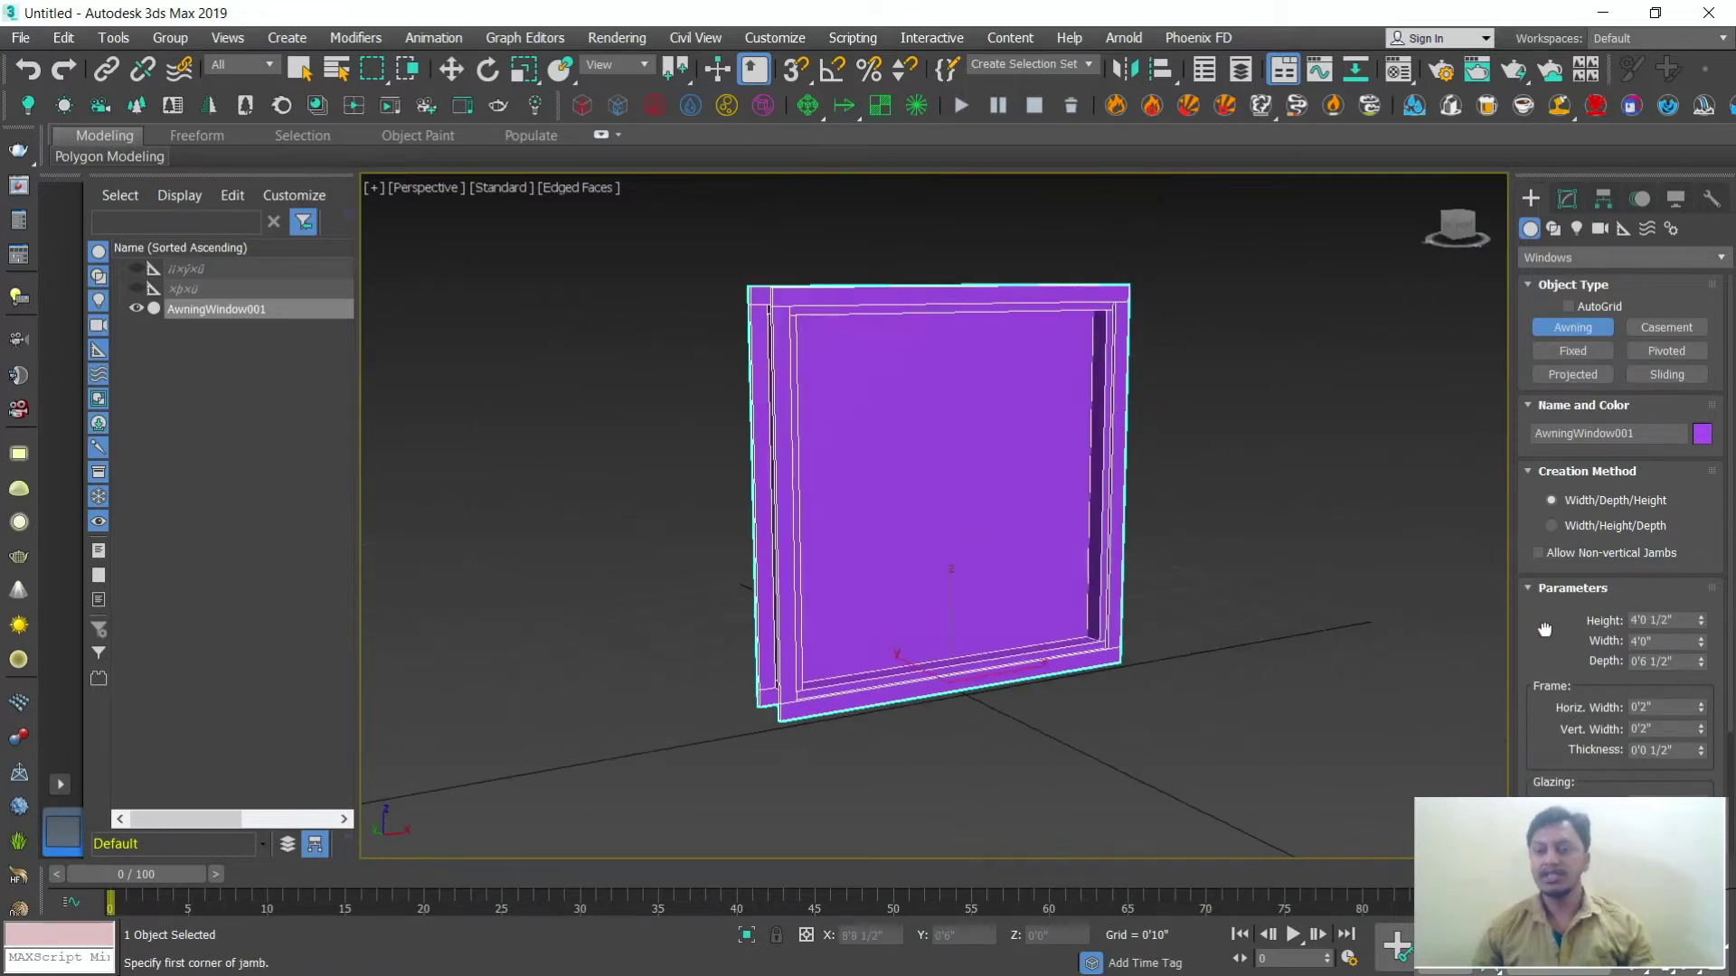
Step: Open the Awning window by 54% and leave window creation
{"action": "scroll", "coordinate": [1545, 624], "scroll_direction": "down", "scroll_amount": 3}
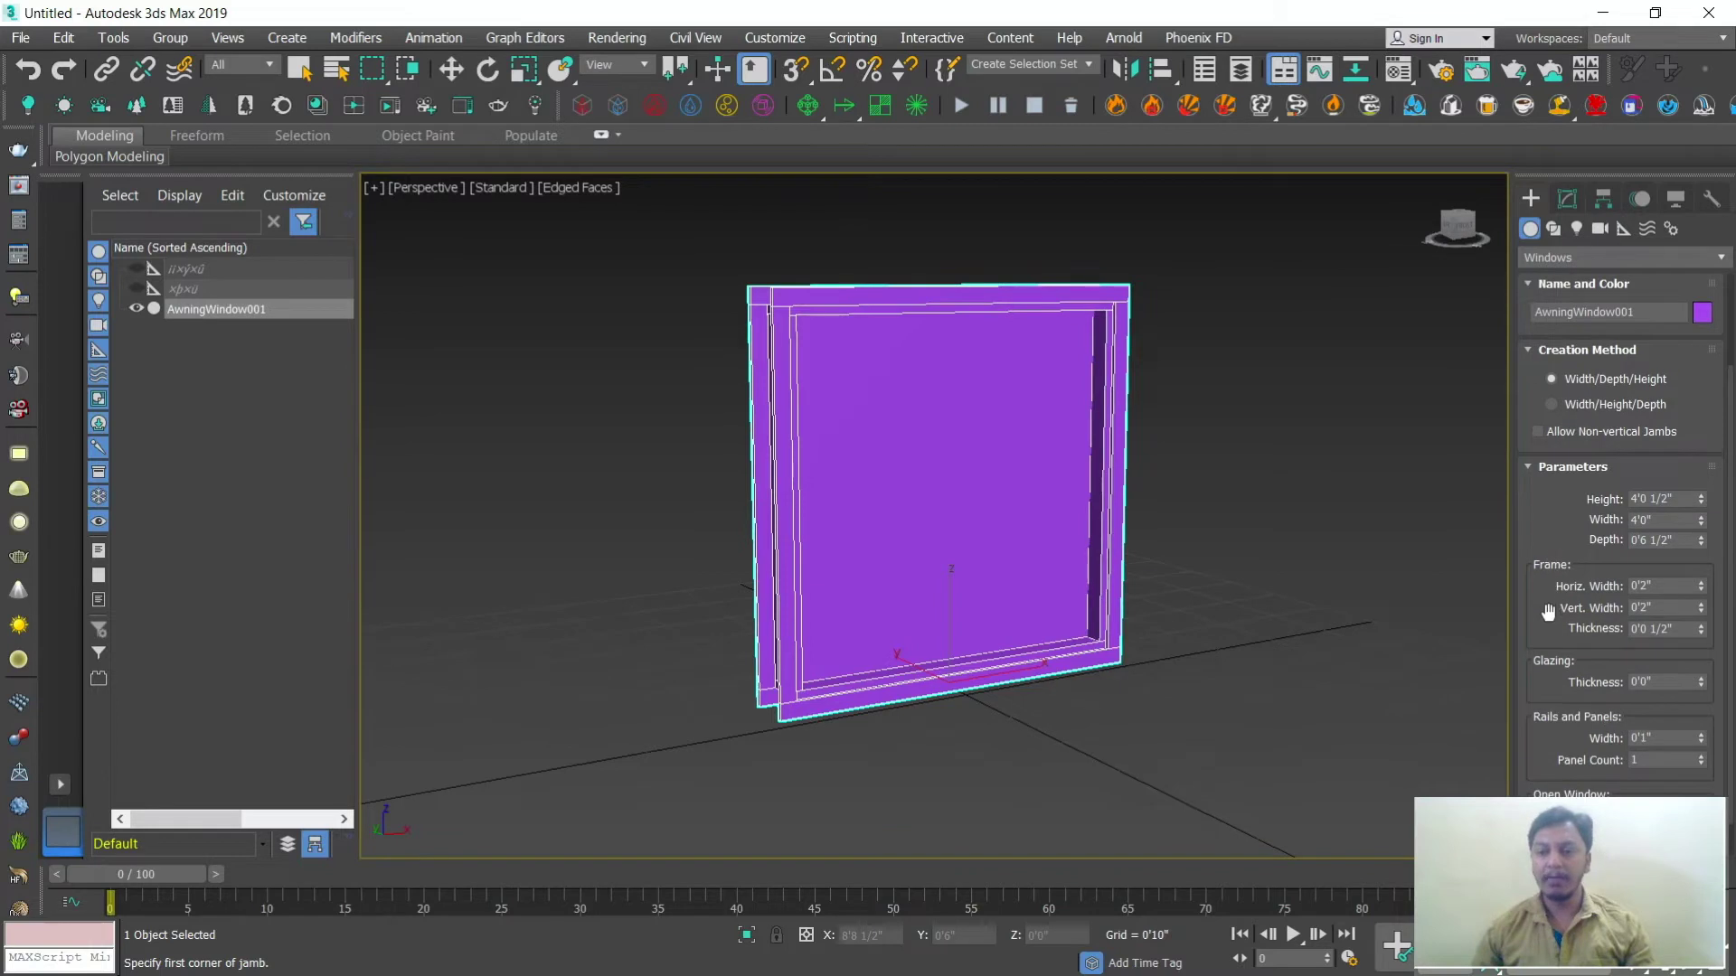
{"action": "scroll", "coordinate": [1543, 435], "scroll_direction": "down", "scroll_amount": 1}
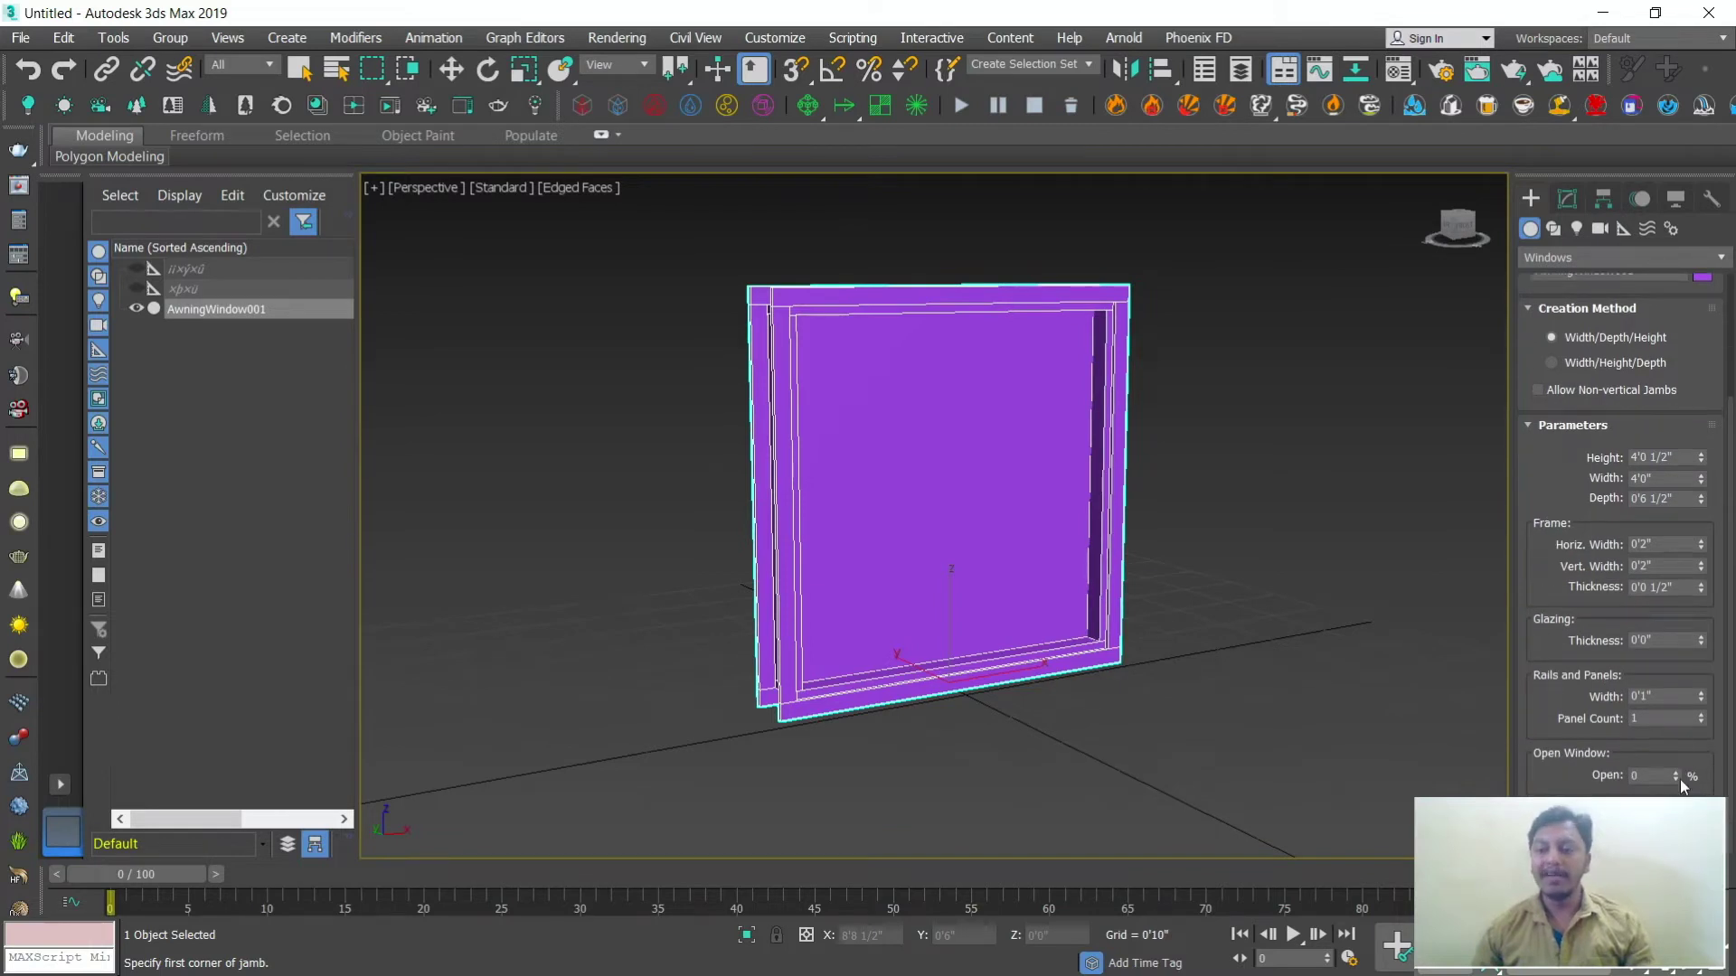
{"action": "left_click_drag", "start_coordinate": [1674, 775], "coordinate": [1667, 724]}
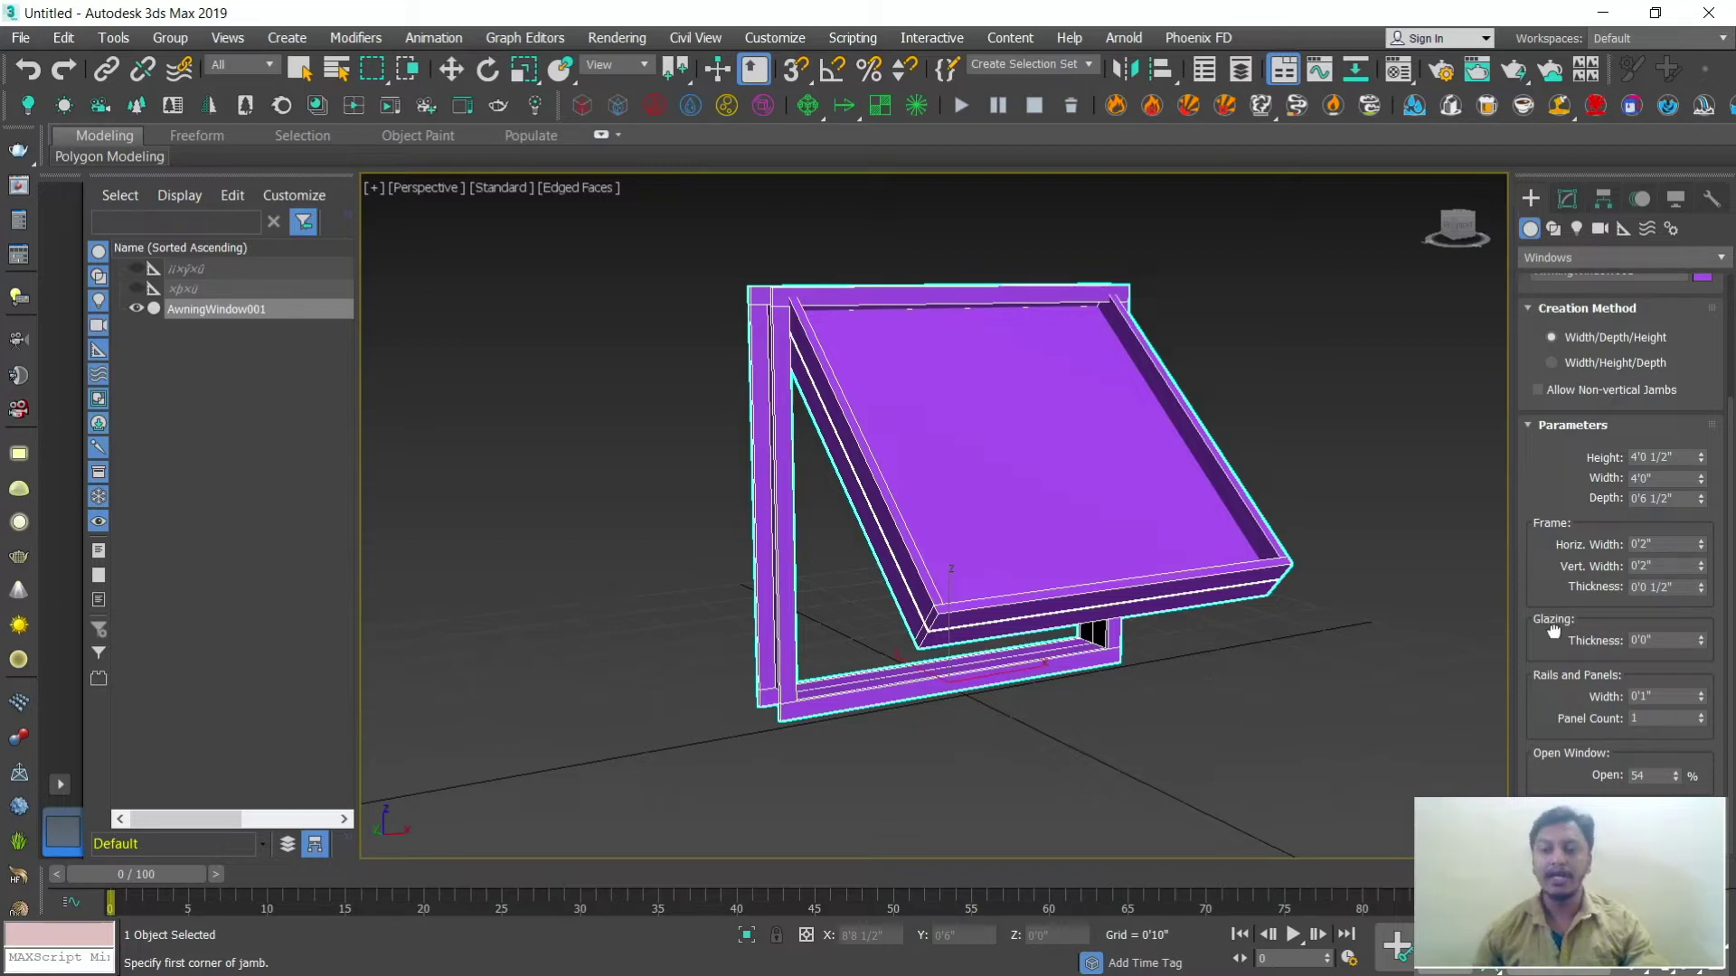
{"action": "right_click", "coordinate": [1145, 619]}
Step: Create a Casement window on the ground grid, spaced apart along X from the Awning window, and leave window creation
{"action": "middle_click_drag", "start_coordinate": [1130, 653], "coordinate": [970, 658], "text": "alt"}
{"action": "scroll", "coordinate": [1147, 644], "scroll_direction": "down", "scroll_amount": 2}
{"action": "scroll", "coordinate": [1130, 652], "scroll_direction": "up", "scroll_amount": 2}
{"action": "scroll", "coordinate": [1141, 651], "scroll_direction": "down", "scroll_amount": 1}
{"action": "left_click", "coordinate": [1650, 323]}
{"action": "middle_click_drag", "start_coordinate": [1094, 597], "coordinate": [914, 635], "text": "alt"}
{"action": "left_click_drag", "start_coordinate": [914, 636], "coordinate": [1250, 633]}
{"action": "left_click", "coordinate": [1252, 623]}
{"action": "left_click", "coordinate": [1203, 287]}
{"action": "right_click", "coordinate": [1129, 489]}
Step: Open the Casement window by 51% in its modify parameters
{"action": "middle_click_drag", "start_coordinate": [1130, 489], "coordinate": [1212, 604], "text": "alt"}
{"action": "scroll", "coordinate": [1209, 600], "scroll_direction": "up", "scroll_amount": 3}
{"action": "scroll", "coordinate": [1212, 604], "scroll_direction": "down", "scroll_amount": 1}
{"action": "scroll", "coordinate": [1213, 604], "scroll_direction": "up", "scroll_amount": 1}
{"action": "left_click", "coordinate": [1568, 201]}
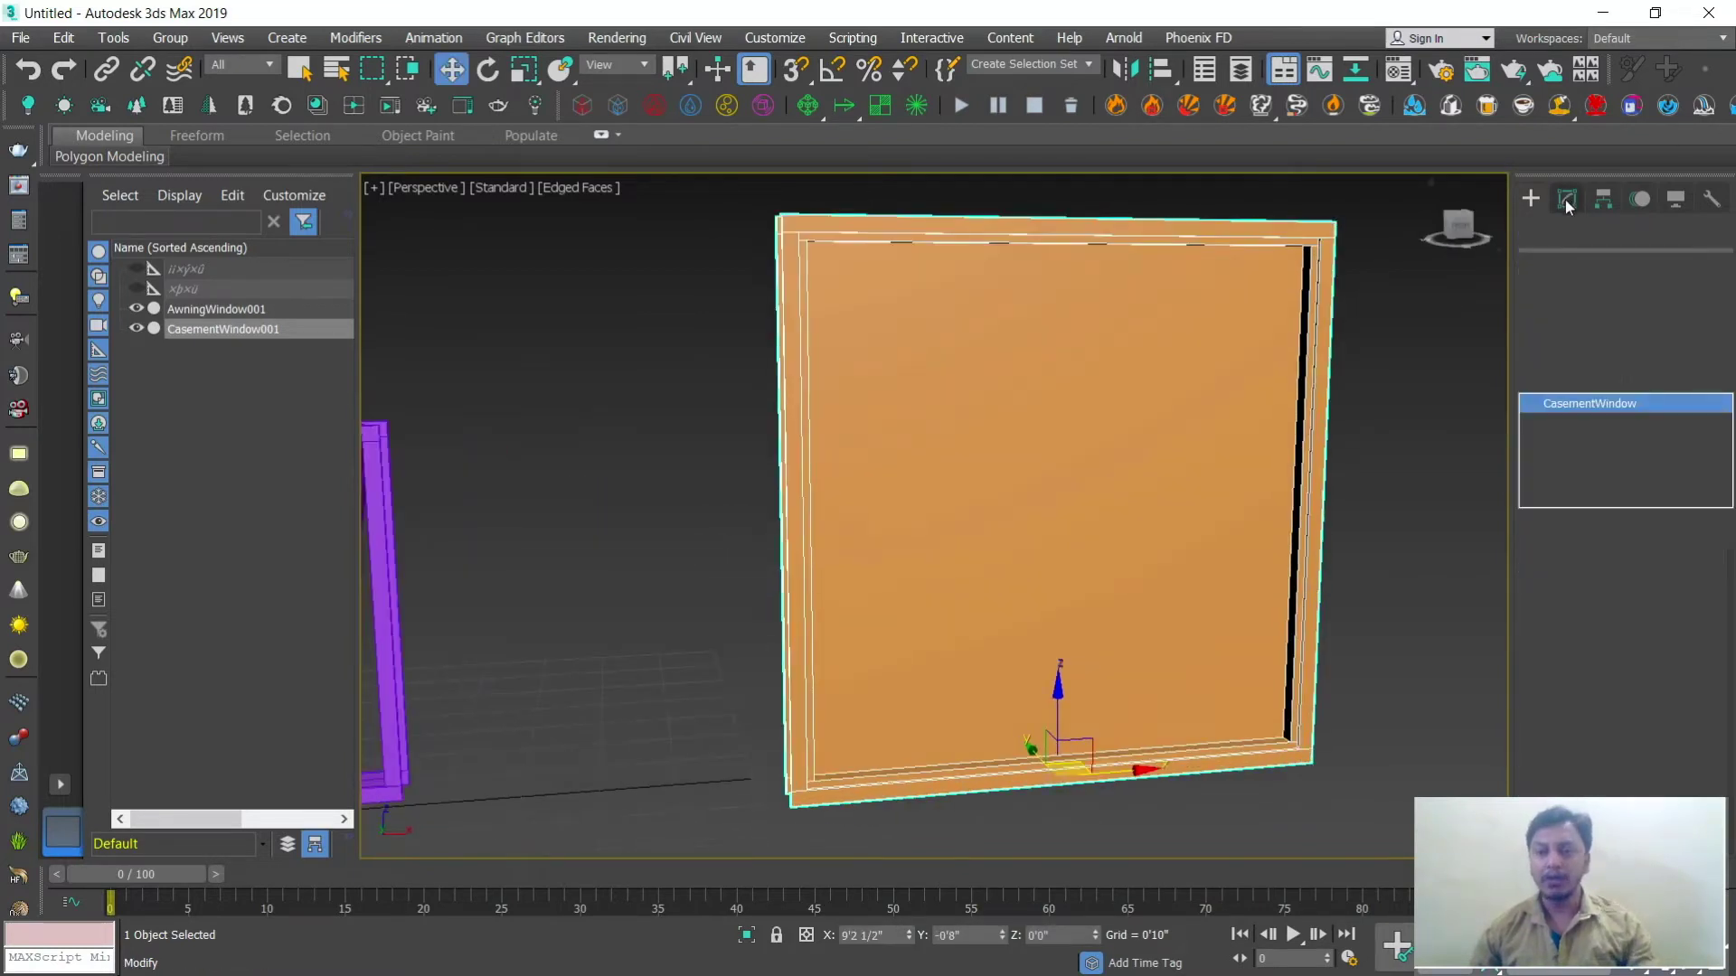
{"action": "scroll", "coordinate": [1538, 642], "scroll_direction": "down", "scroll_amount": 3}
{"action": "scroll", "coordinate": [1540, 692], "scroll_direction": "down", "scroll_amount": 1}
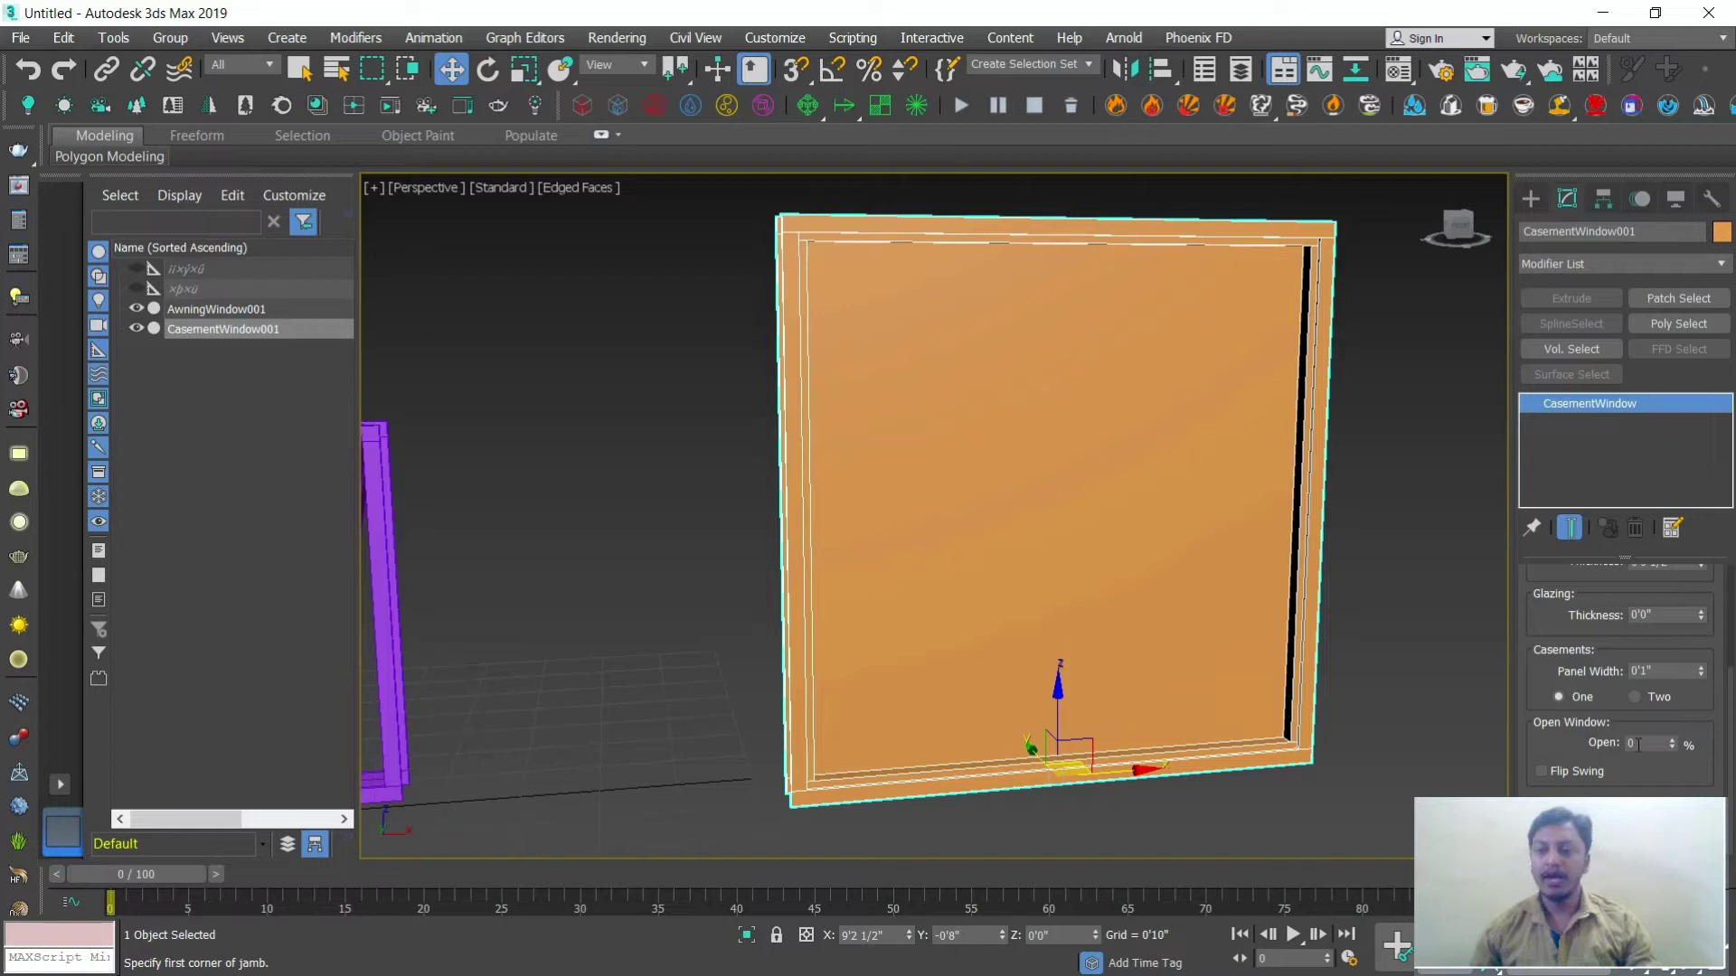
{"action": "left_click_drag", "start_coordinate": [1669, 742], "coordinate": [1666, 694]}
Step: Change the Casement window from one casement panel to two and inspect both leaves up close
{"action": "scroll", "coordinate": [934, 593], "scroll_direction": "down", "scroll_amount": 4}
{"action": "middle_click_drag", "start_coordinate": [961, 593], "coordinate": [1052, 602]}
{"action": "scroll", "coordinate": [786, 603], "scroll_direction": "up", "scroll_amount": 3}
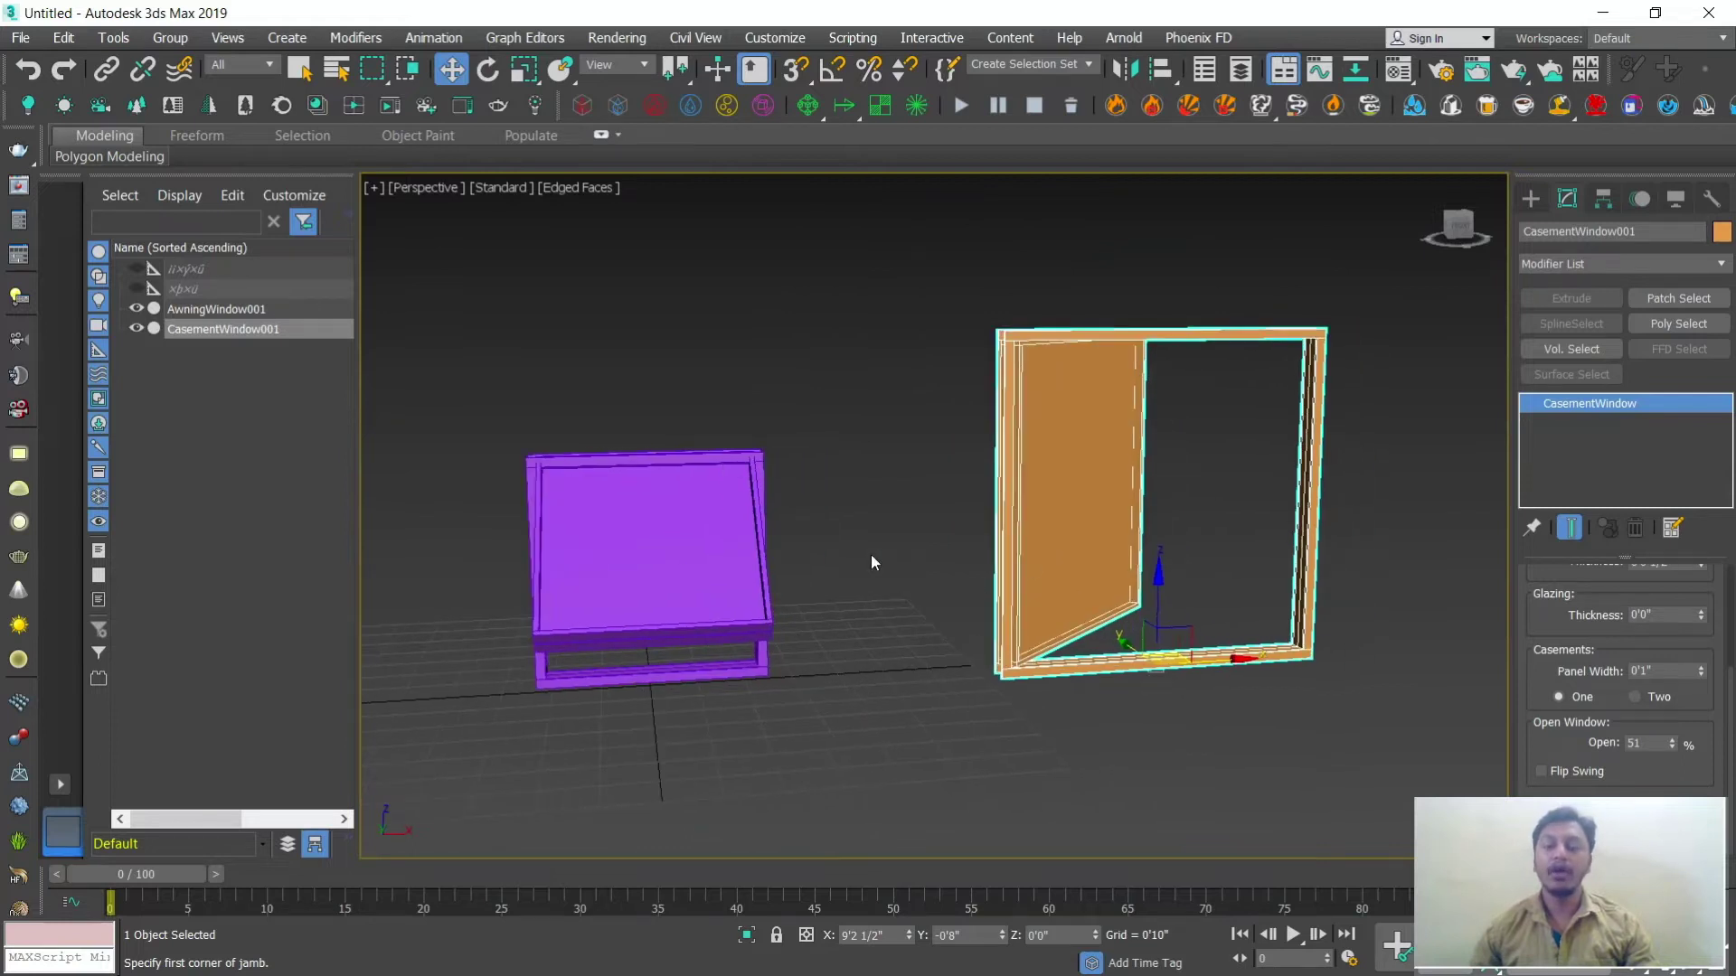
{"action": "middle_click_drag", "start_coordinate": [1177, 590], "coordinate": [1110, 588]}
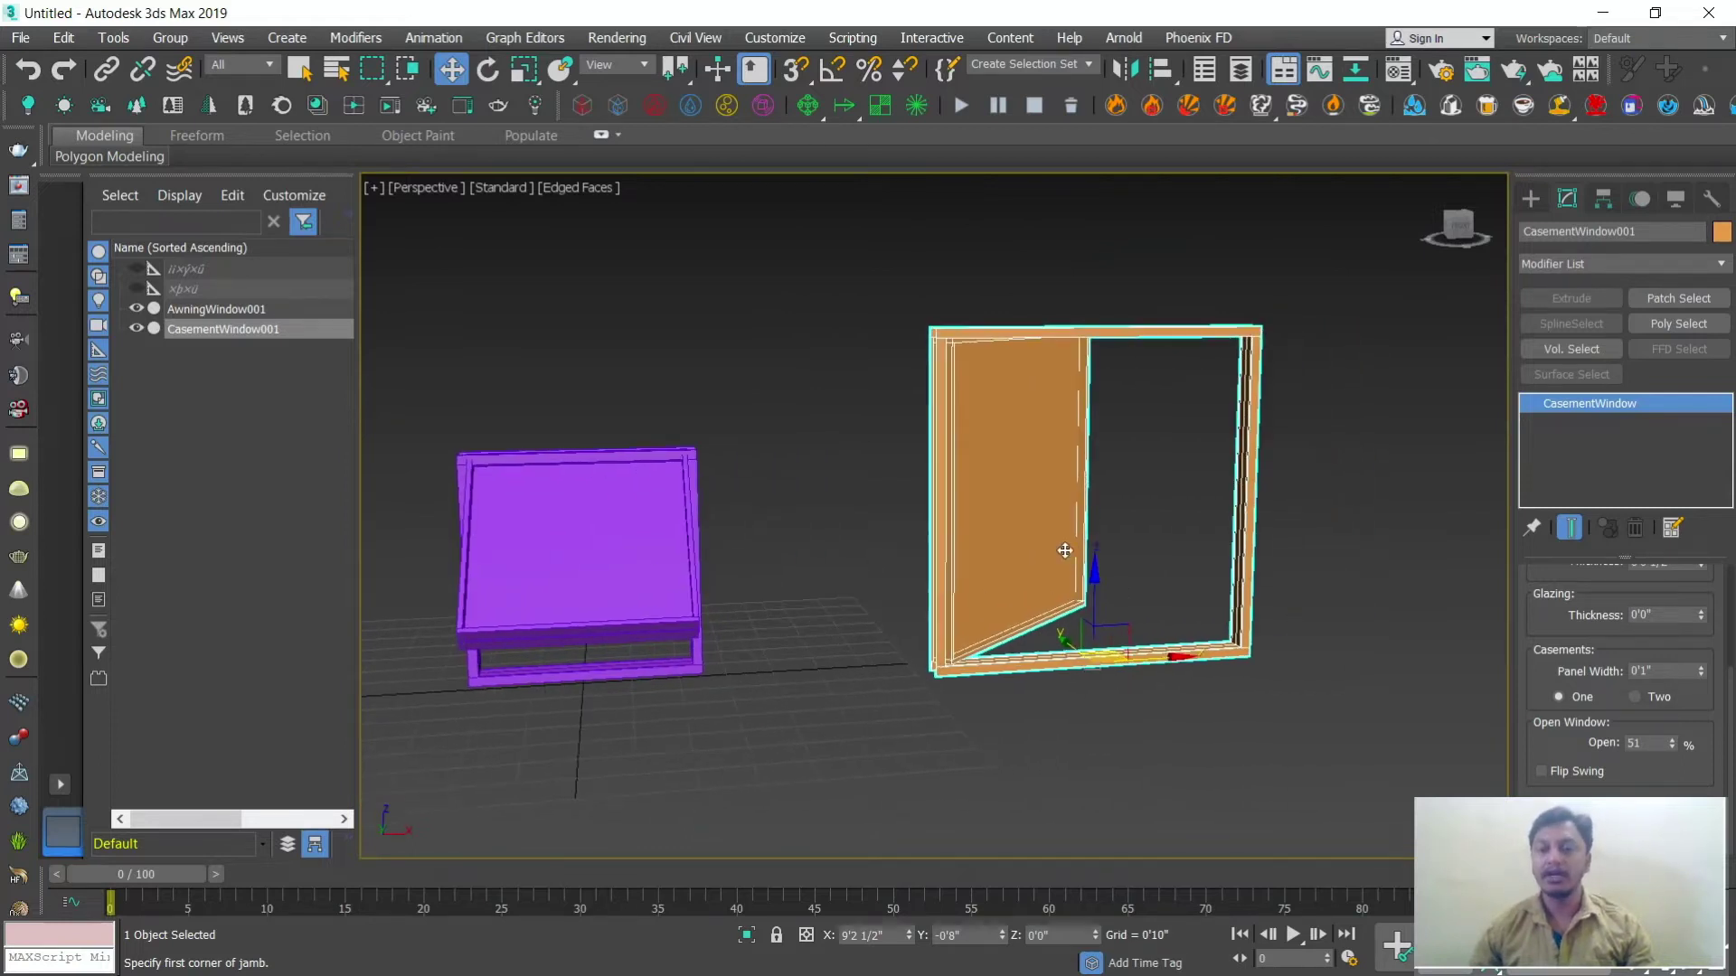
{"action": "left_click", "coordinate": [1635, 697]}
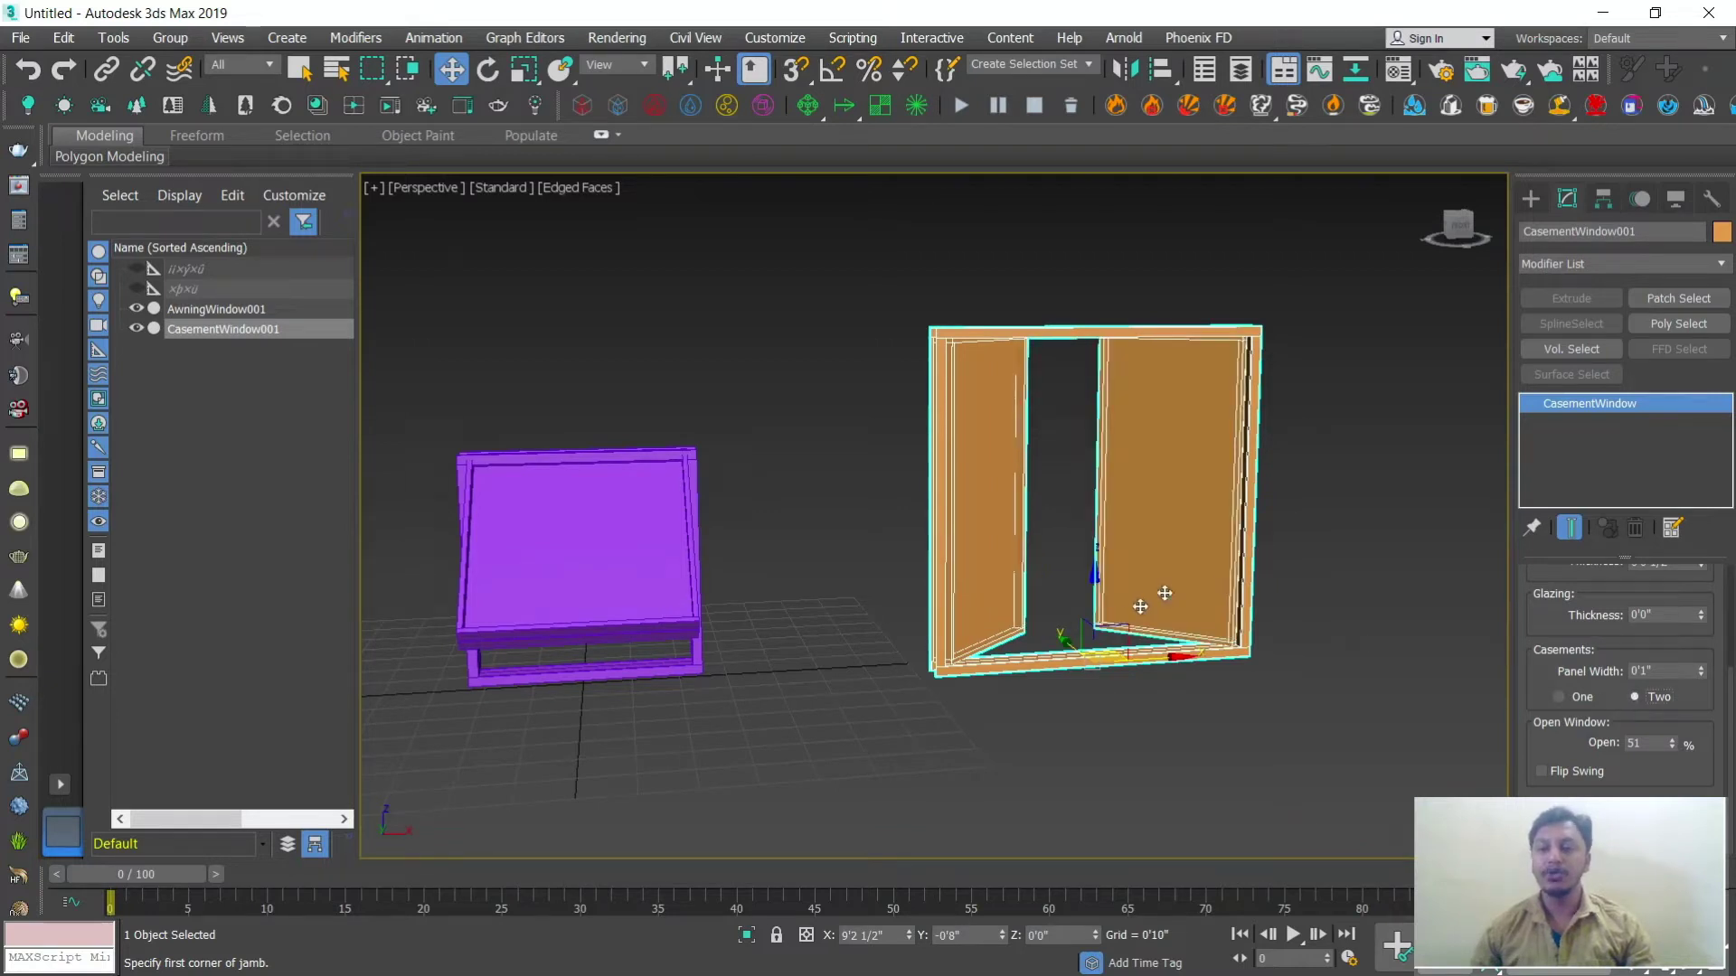
{"action": "middle_click_drag", "start_coordinate": [1163, 612], "coordinate": [1174, 659], "text": "alt"}
{"action": "scroll", "coordinate": [1125, 615], "scroll_direction": "up", "scroll_amount": 2}
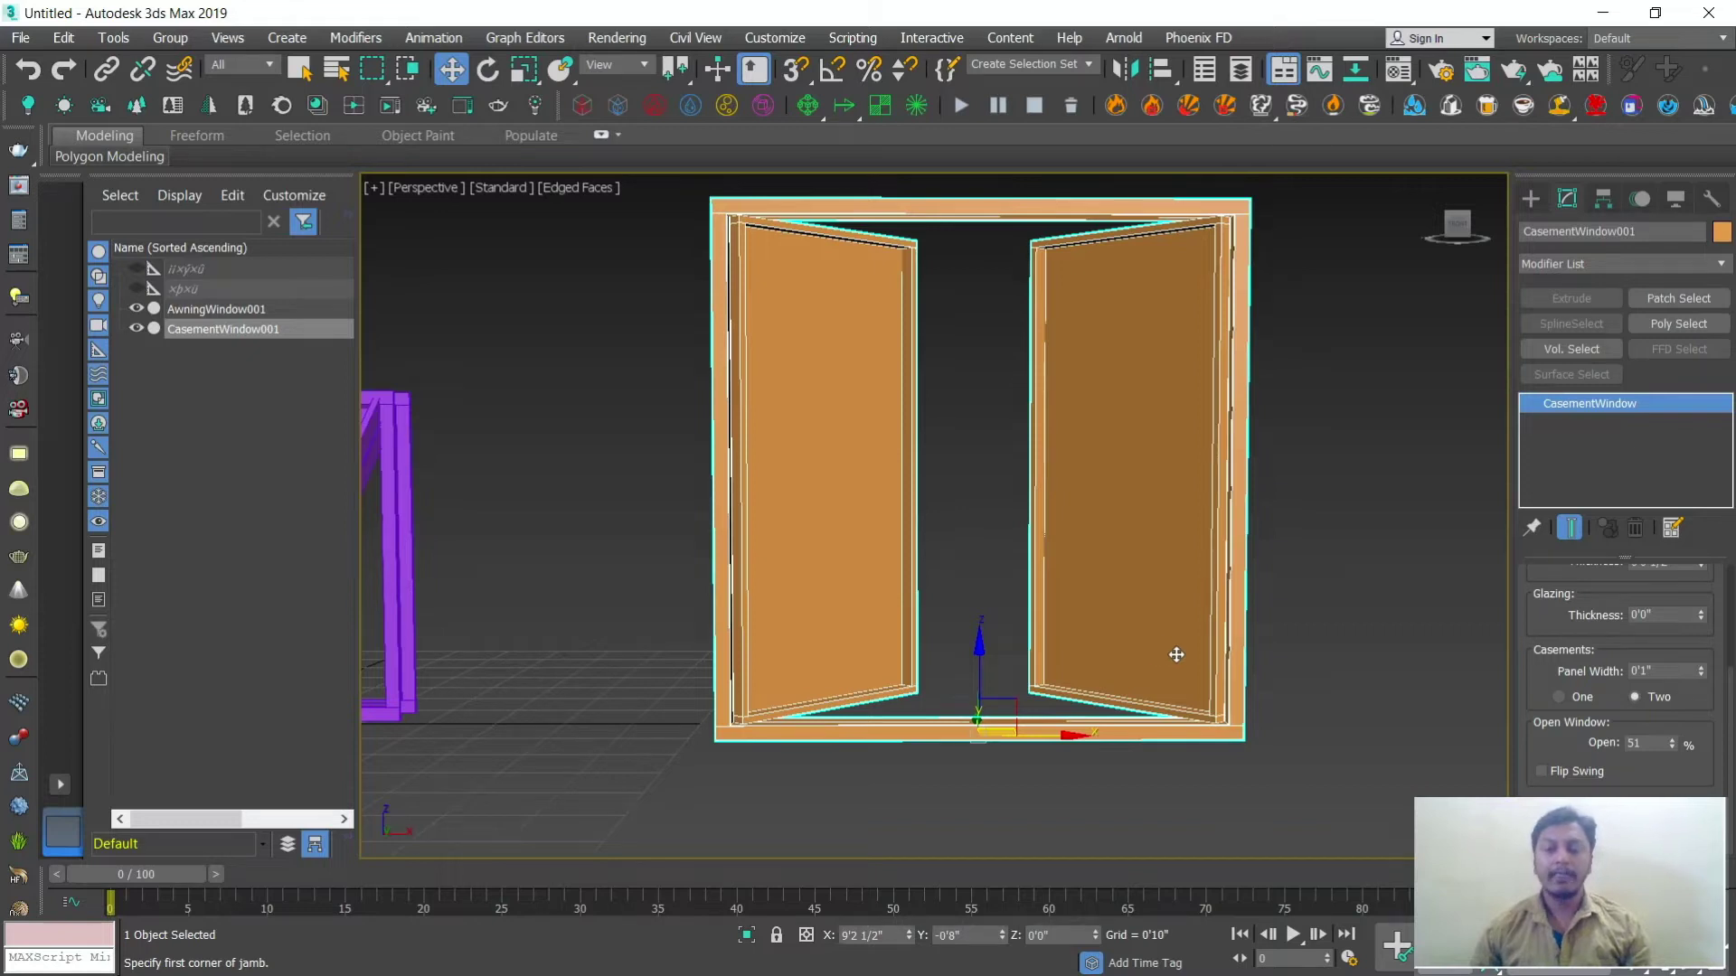
Step: Create a tall Fixed window about 0'7 1/2" deep on the Awning window's other side from the Casement window, and leave window creation
{"action": "scroll", "coordinate": [1033, 568], "scroll_direction": "down", "scroll_amount": 3}
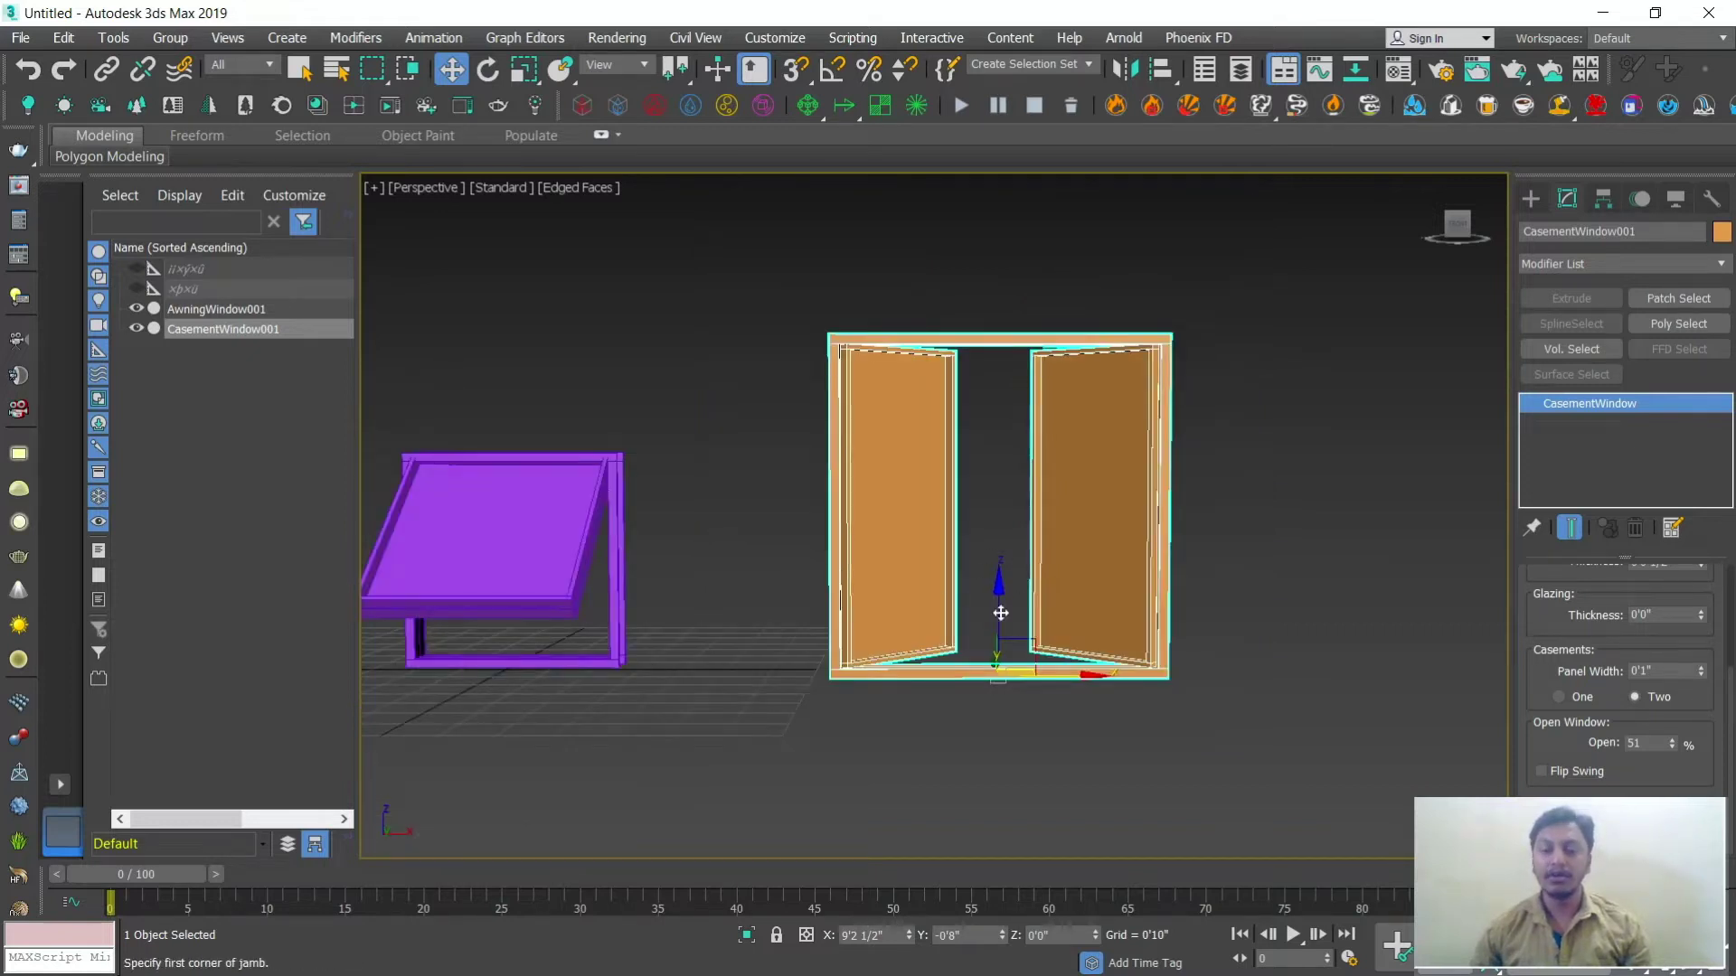
{"action": "middle_click_drag", "start_coordinate": [985, 592], "coordinate": [1010, 609]}
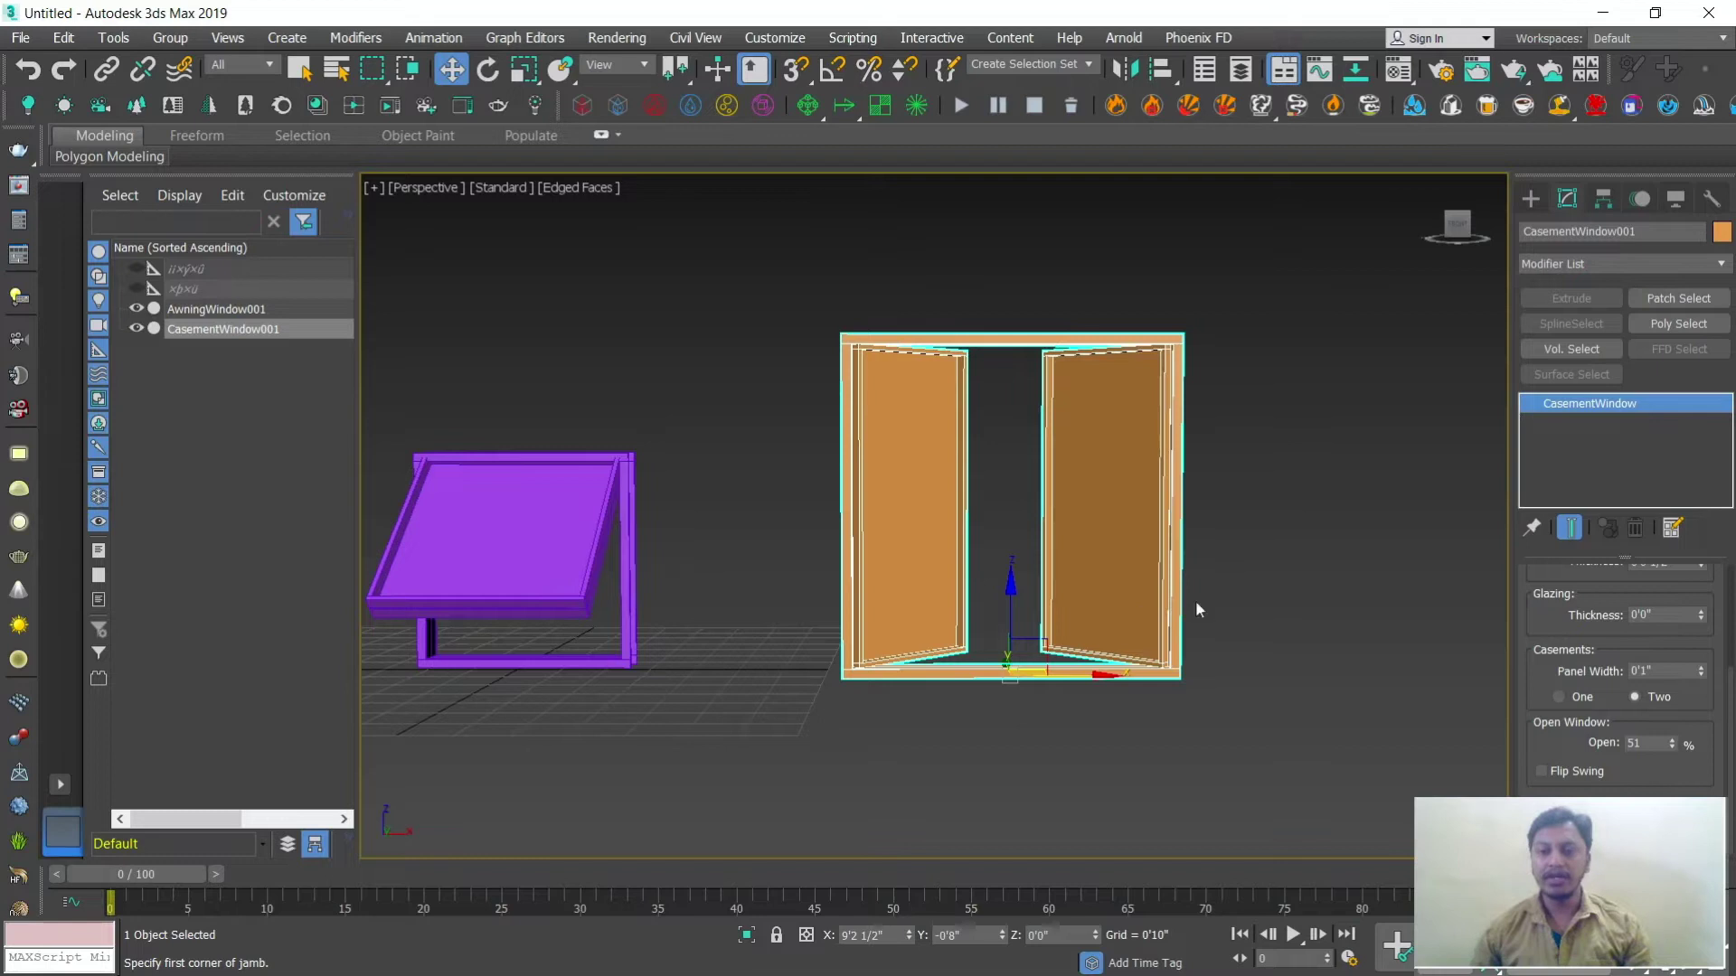
{"action": "middle_click_drag", "start_coordinate": [1163, 606], "coordinate": [1022, 594]}
{"action": "left_click", "coordinate": [1532, 200]}
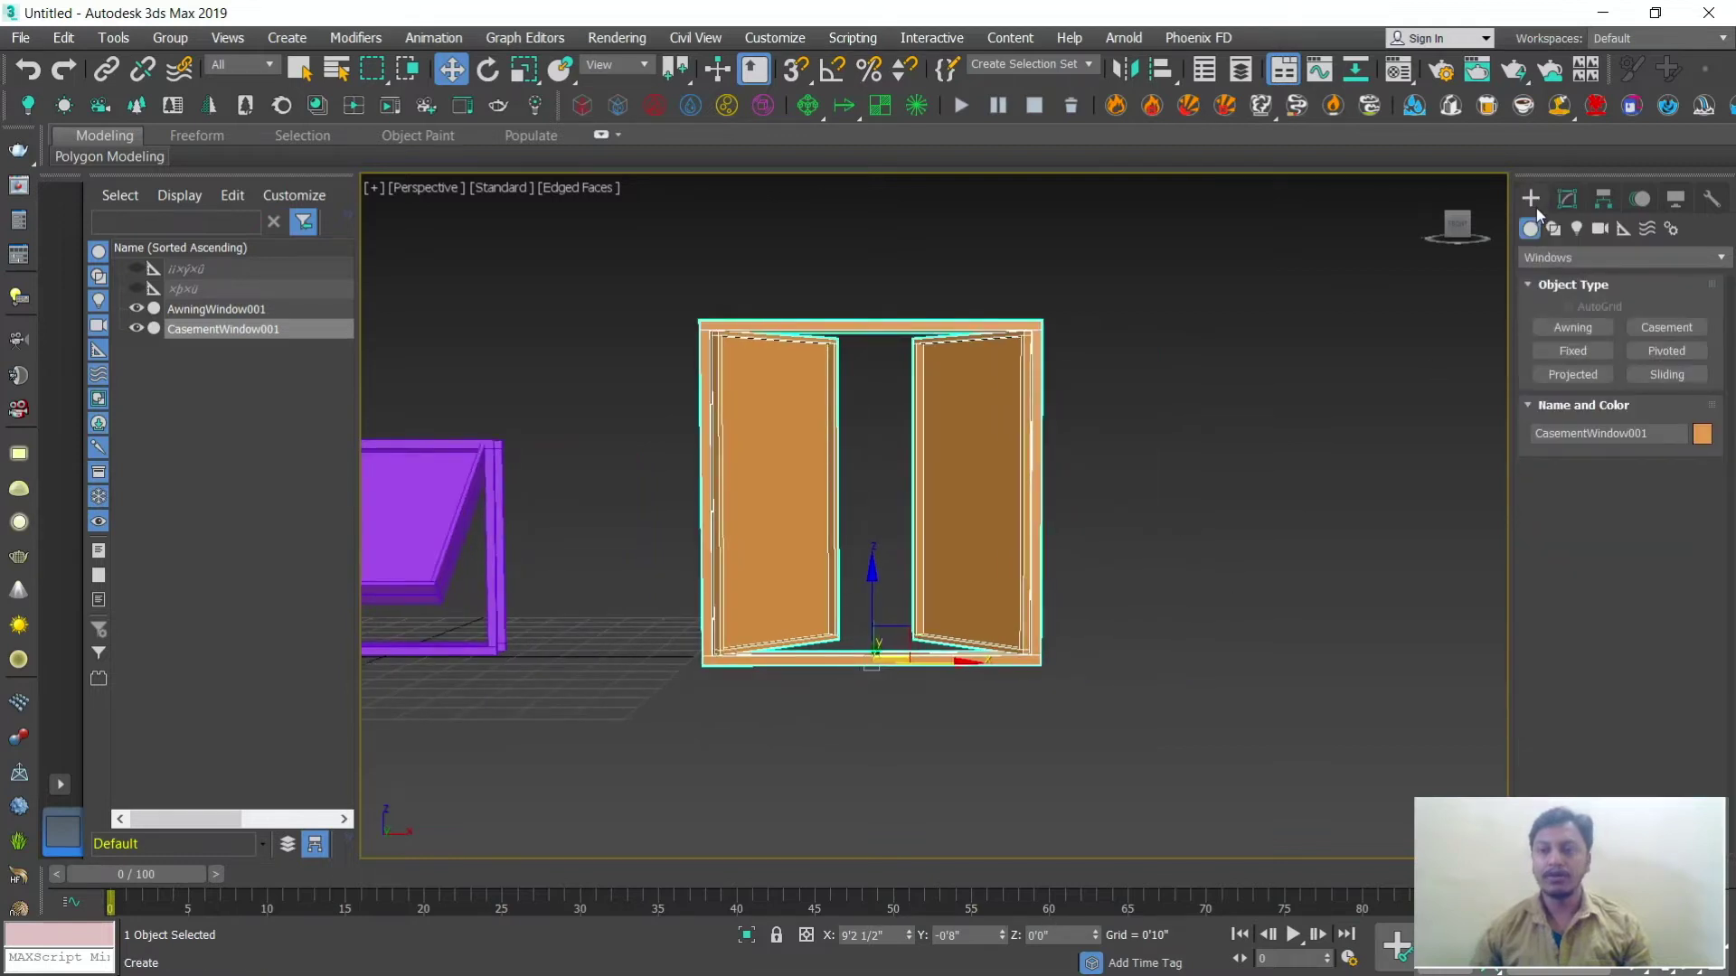
{"action": "left_click", "coordinate": [1585, 353]}
{"action": "scroll", "coordinate": [861, 721], "scroll_direction": "down", "scroll_amount": 3}
{"action": "middle_click_drag", "start_coordinate": [861, 721], "coordinate": [1318, 678]}
{"action": "middle_click_drag", "start_coordinate": [947, 676], "coordinate": [845, 724], "text": "alt"}
{"action": "left_click_drag", "start_coordinate": [715, 726], "coordinate": [905, 708]}
{"action": "left_click", "coordinate": [900, 701]}
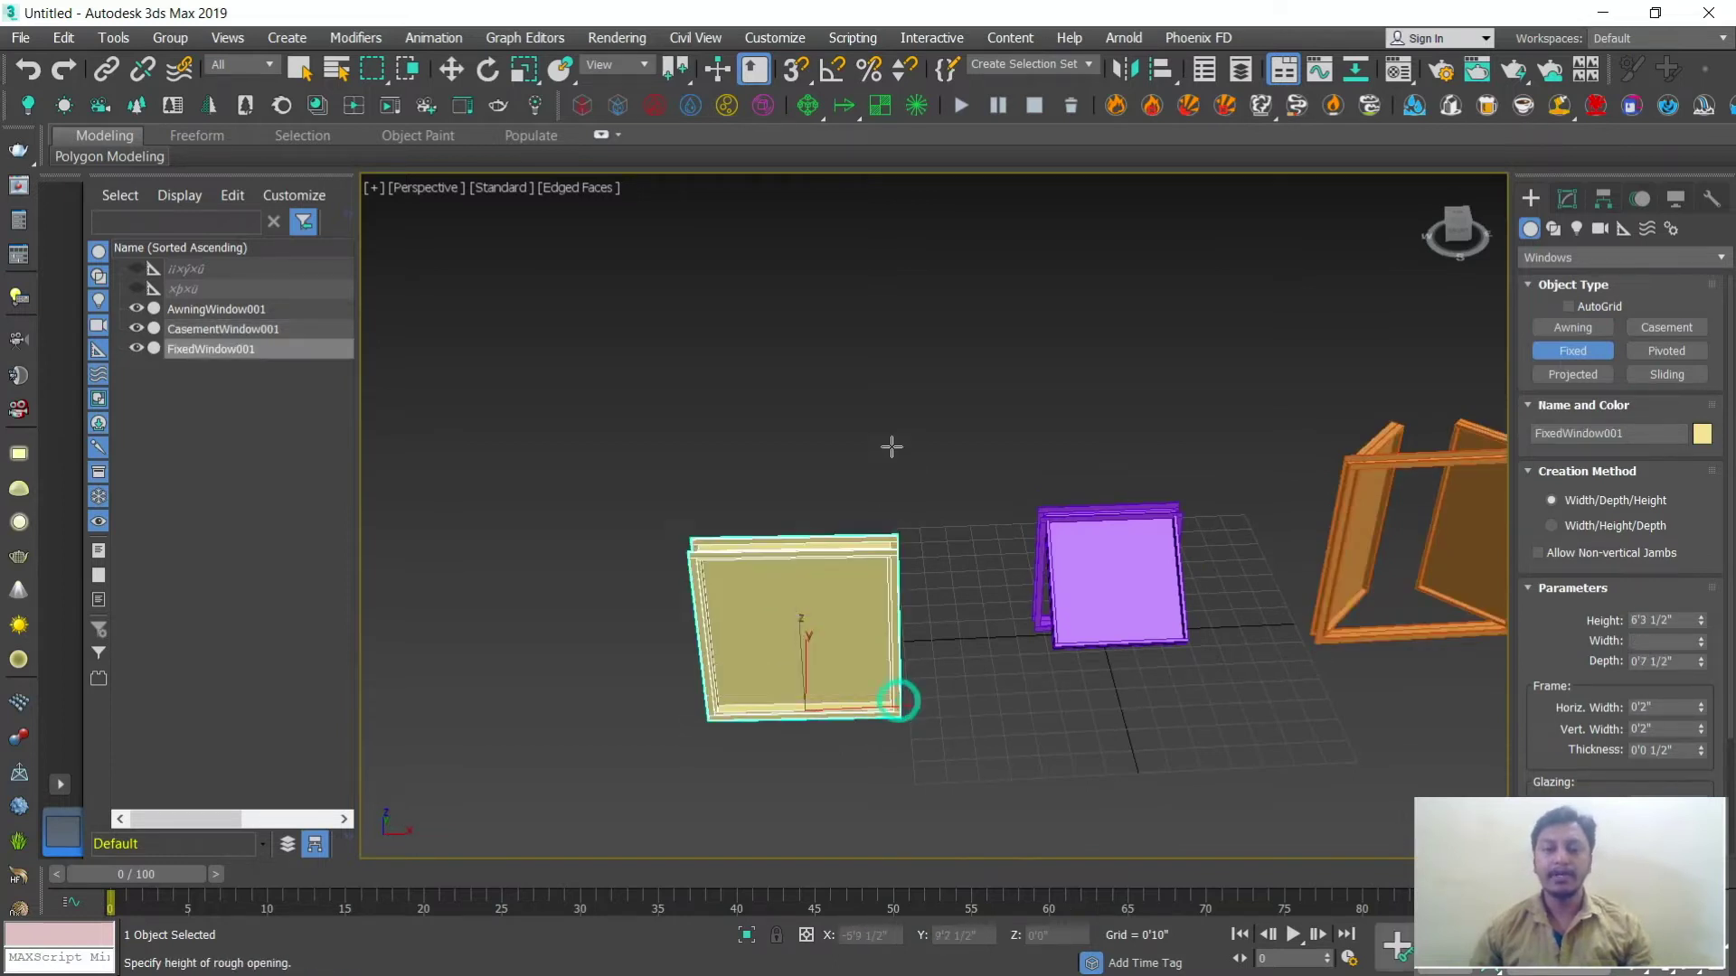
{"action": "left_click", "coordinate": [887, 389]}
{"action": "right_click", "coordinate": [940, 576]}
Step: Display the Fixed window's modify parameters and examine its glazing, rails and panels settings
{"action": "middle_click_drag", "start_coordinate": [940, 572], "coordinate": [988, 559], "text": "alt"}
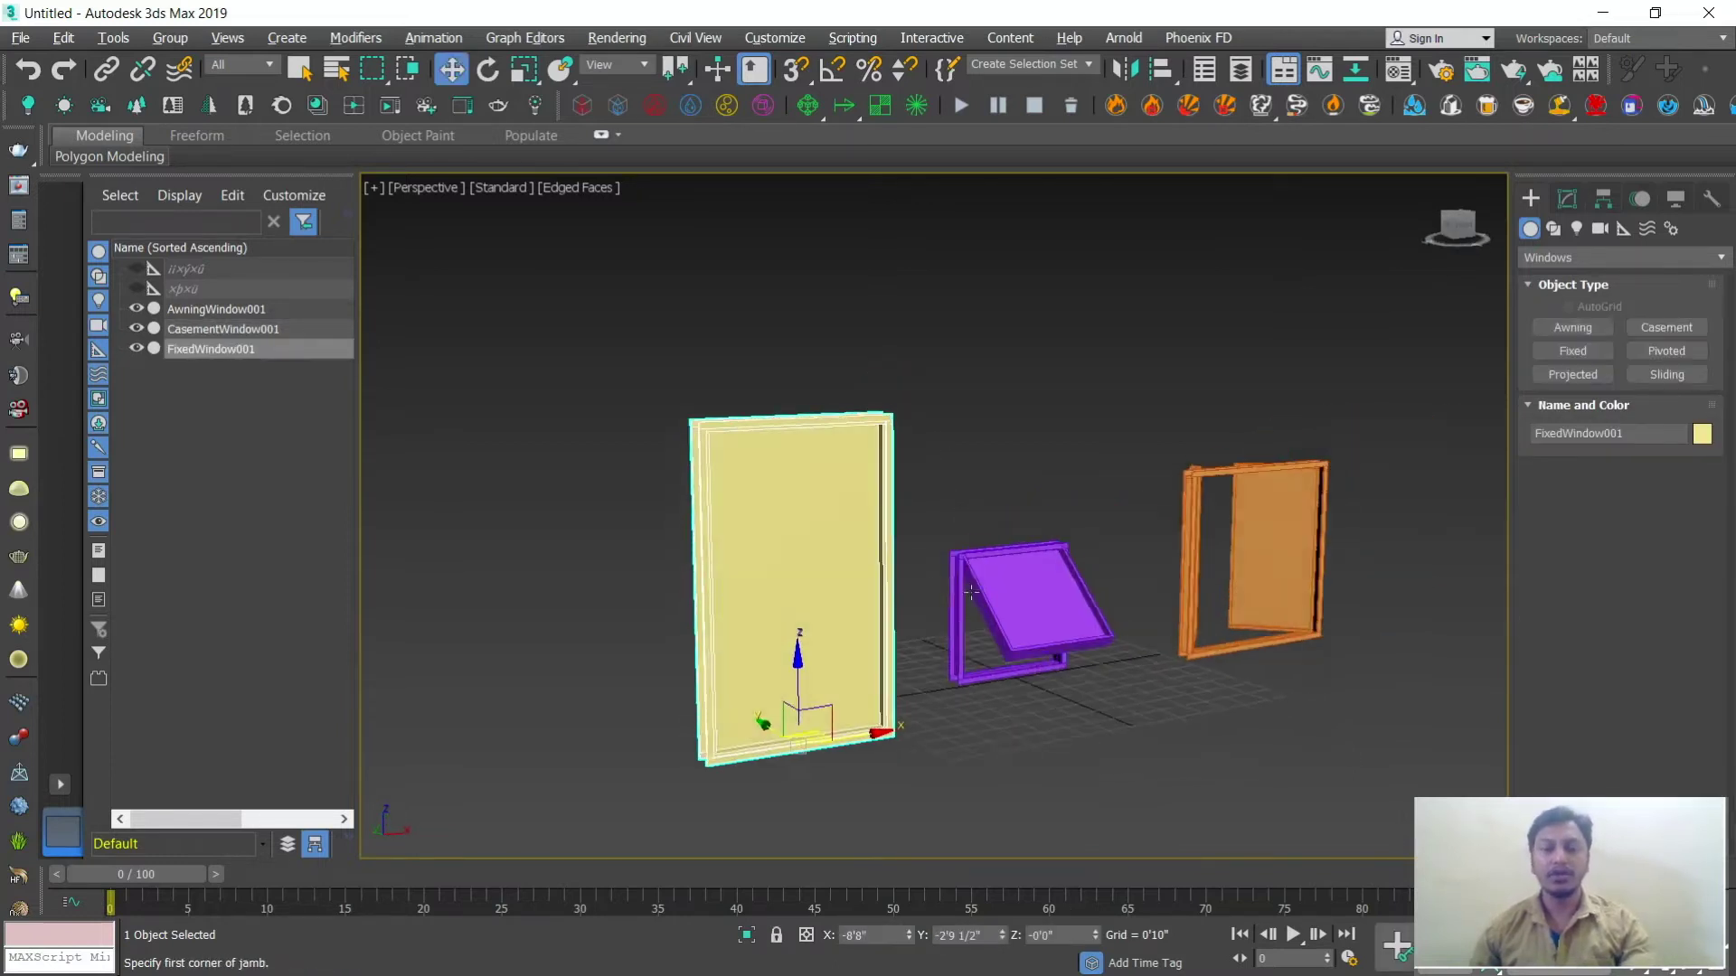
{"action": "scroll", "coordinate": [987, 558], "scroll_direction": "up", "scroll_amount": 2}
{"action": "left_click", "coordinate": [1575, 197]}
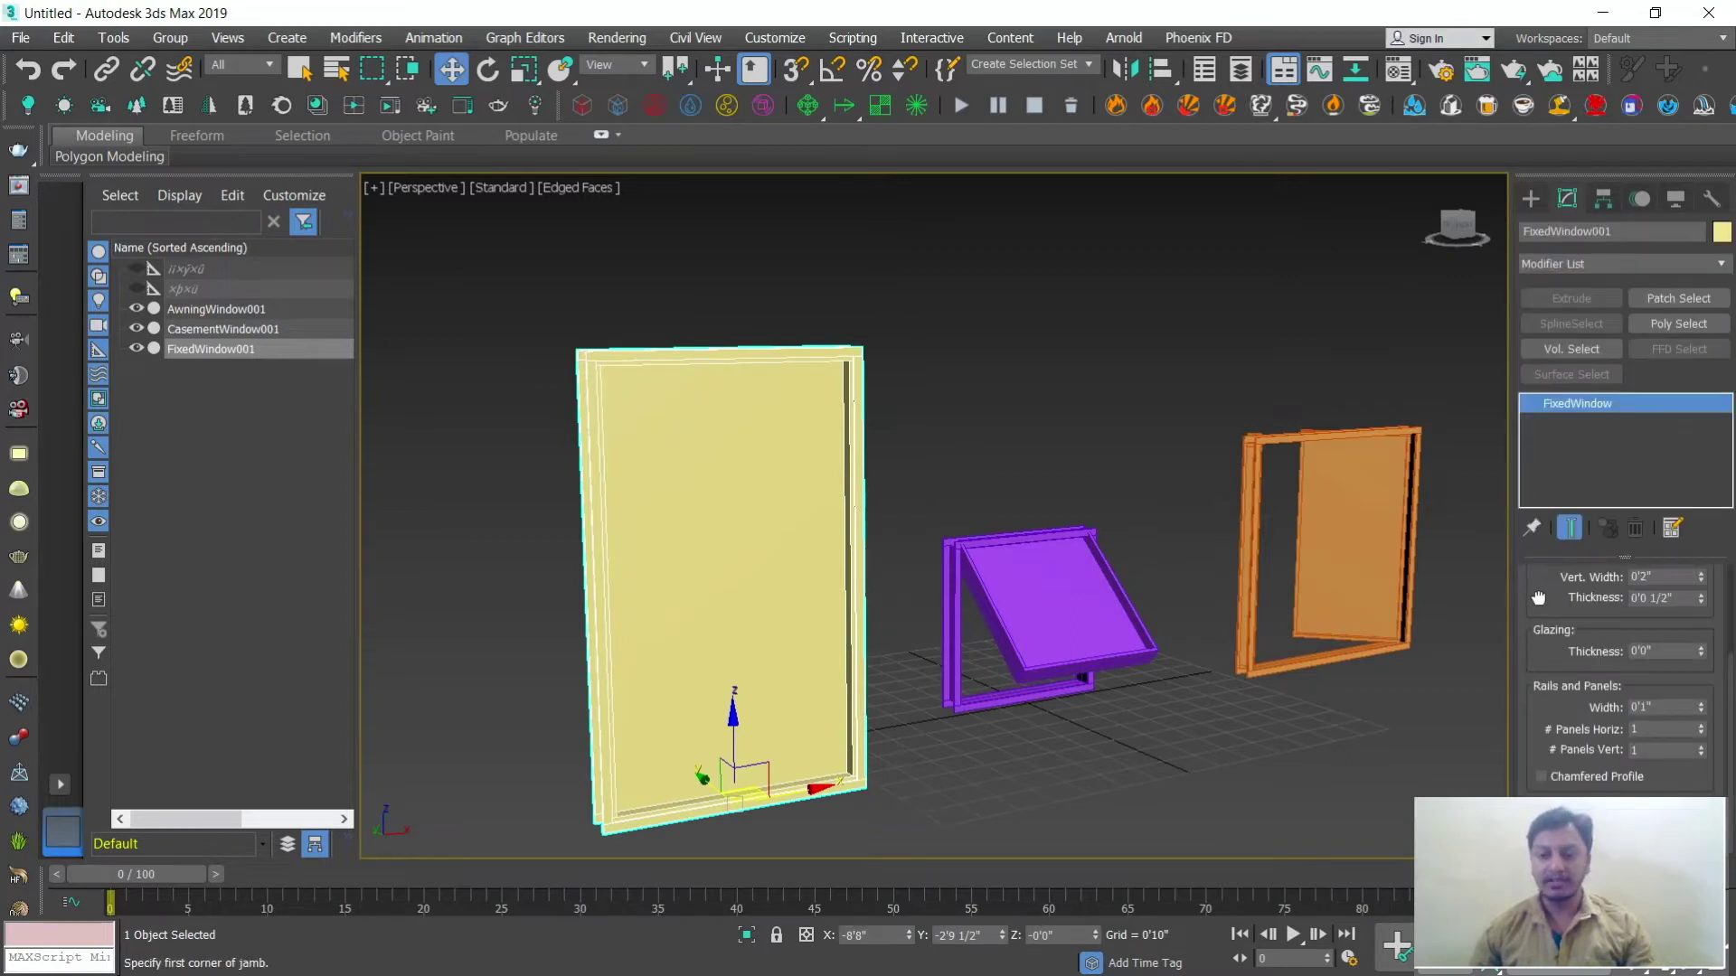
{"action": "mouse_move", "coordinate": [1727, 739]}
{"action": "left_mouse_down"}
{"action": "mouse_move", "coordinate": [1729, 618]}
{"action": "mouse_move", "coordinate": [1730, 706]}
{"action": "left_mouse_up"}
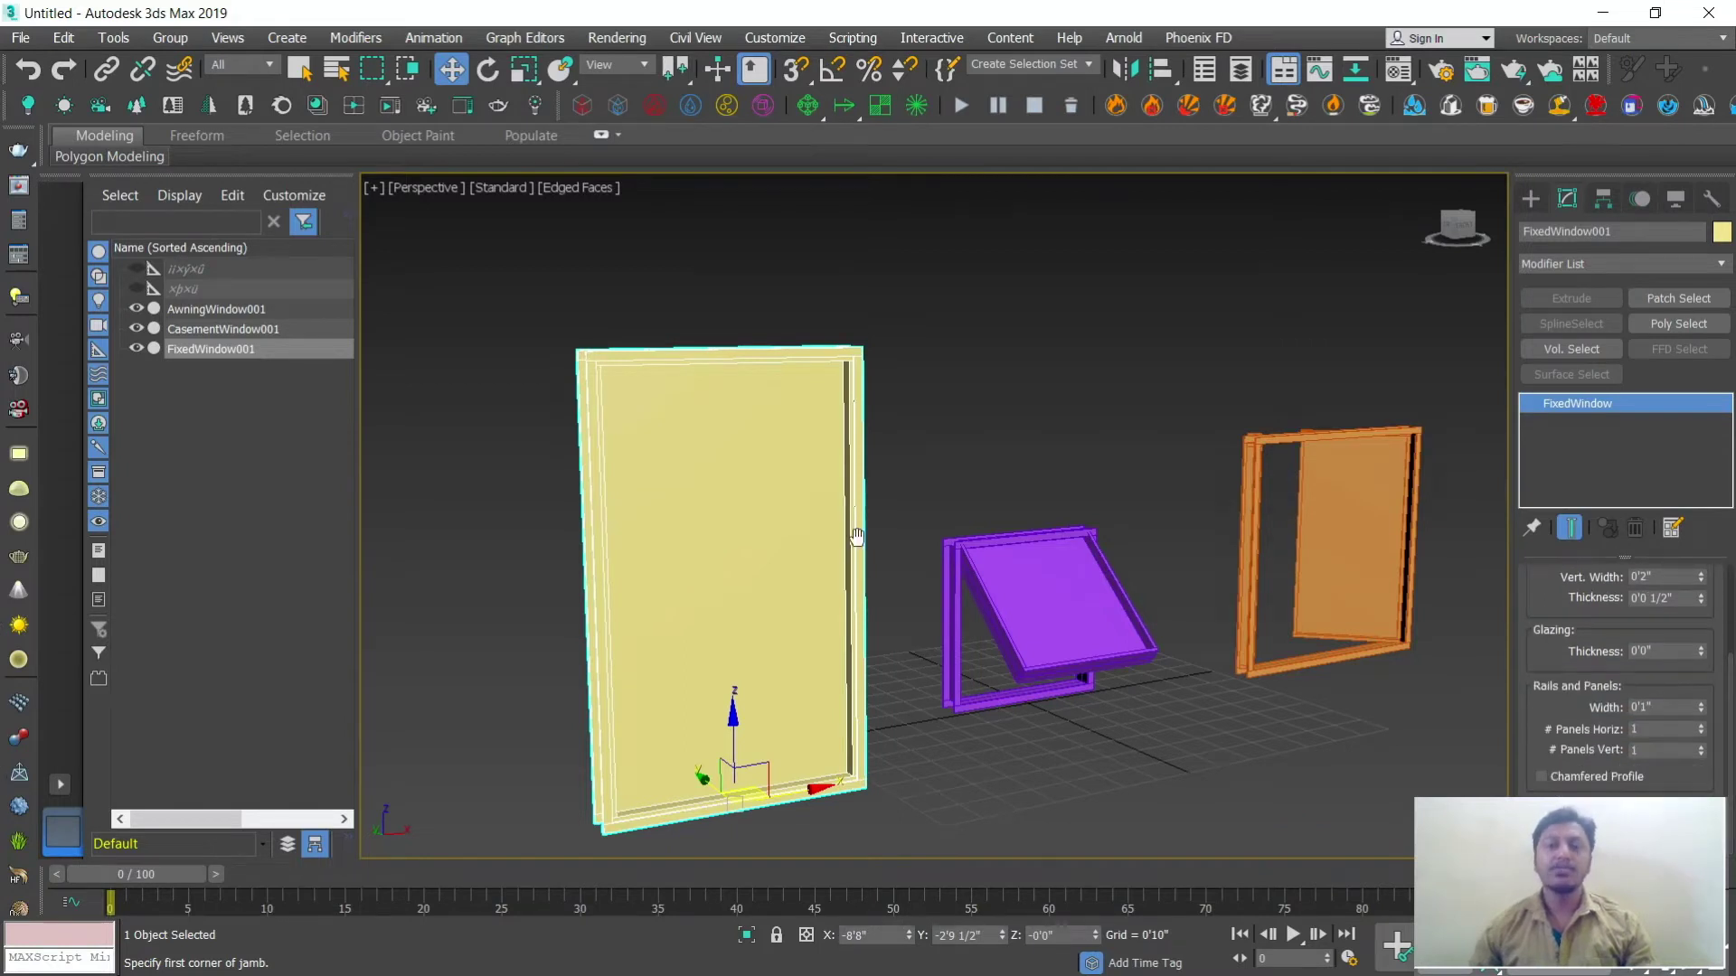
{"action": "middle_click_drag", "start_coordinate": [839, 577], "coordinate": [878, 489]}
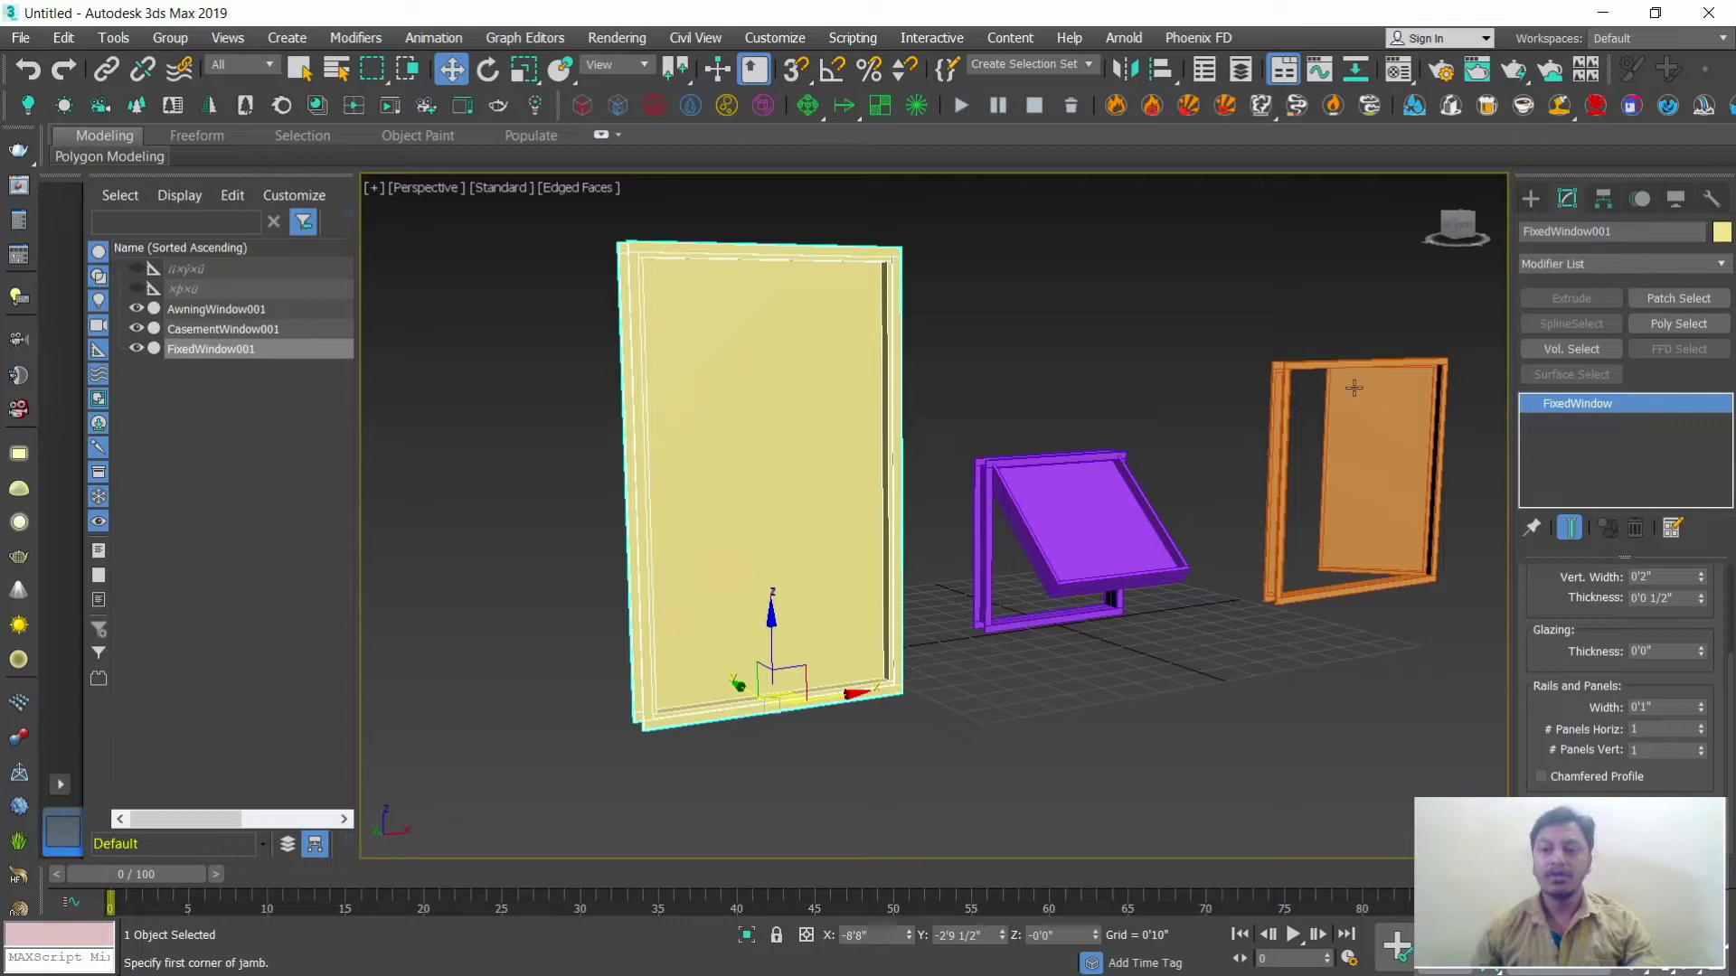
Step: Reduce the Fixed window's height until the window is wider than it is tall
{"action": "scroll", "coordinate": [1528, 667], "scroll_direction": "up", "scroll_amount": 5}
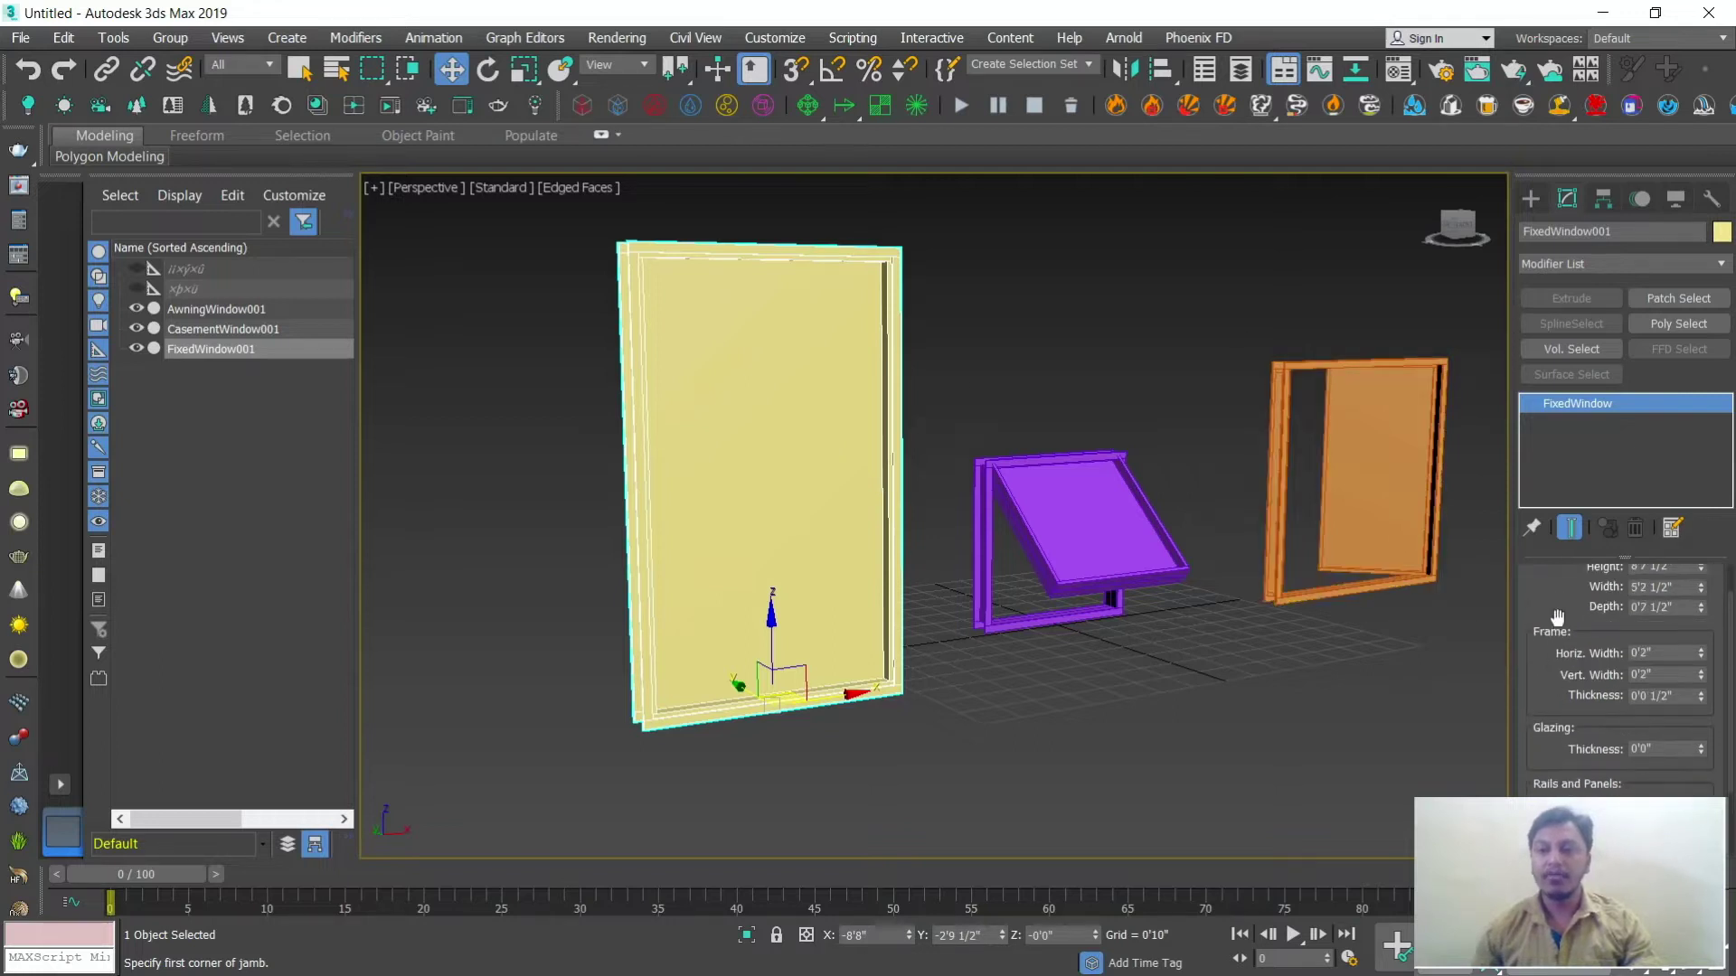
{"action": "left_click_drag", "start_coordinate": [1701, 613], "coordinate": [1700, 659]}
{"action": "middle_click_drag", "start_coordinate": [1059, 678], "coordinate": [812, 667]}
Step: Create a Pivoted window in front of the Casement window, and leave window creation
{"action": "left_click", "coordinate": [1528, 199]}
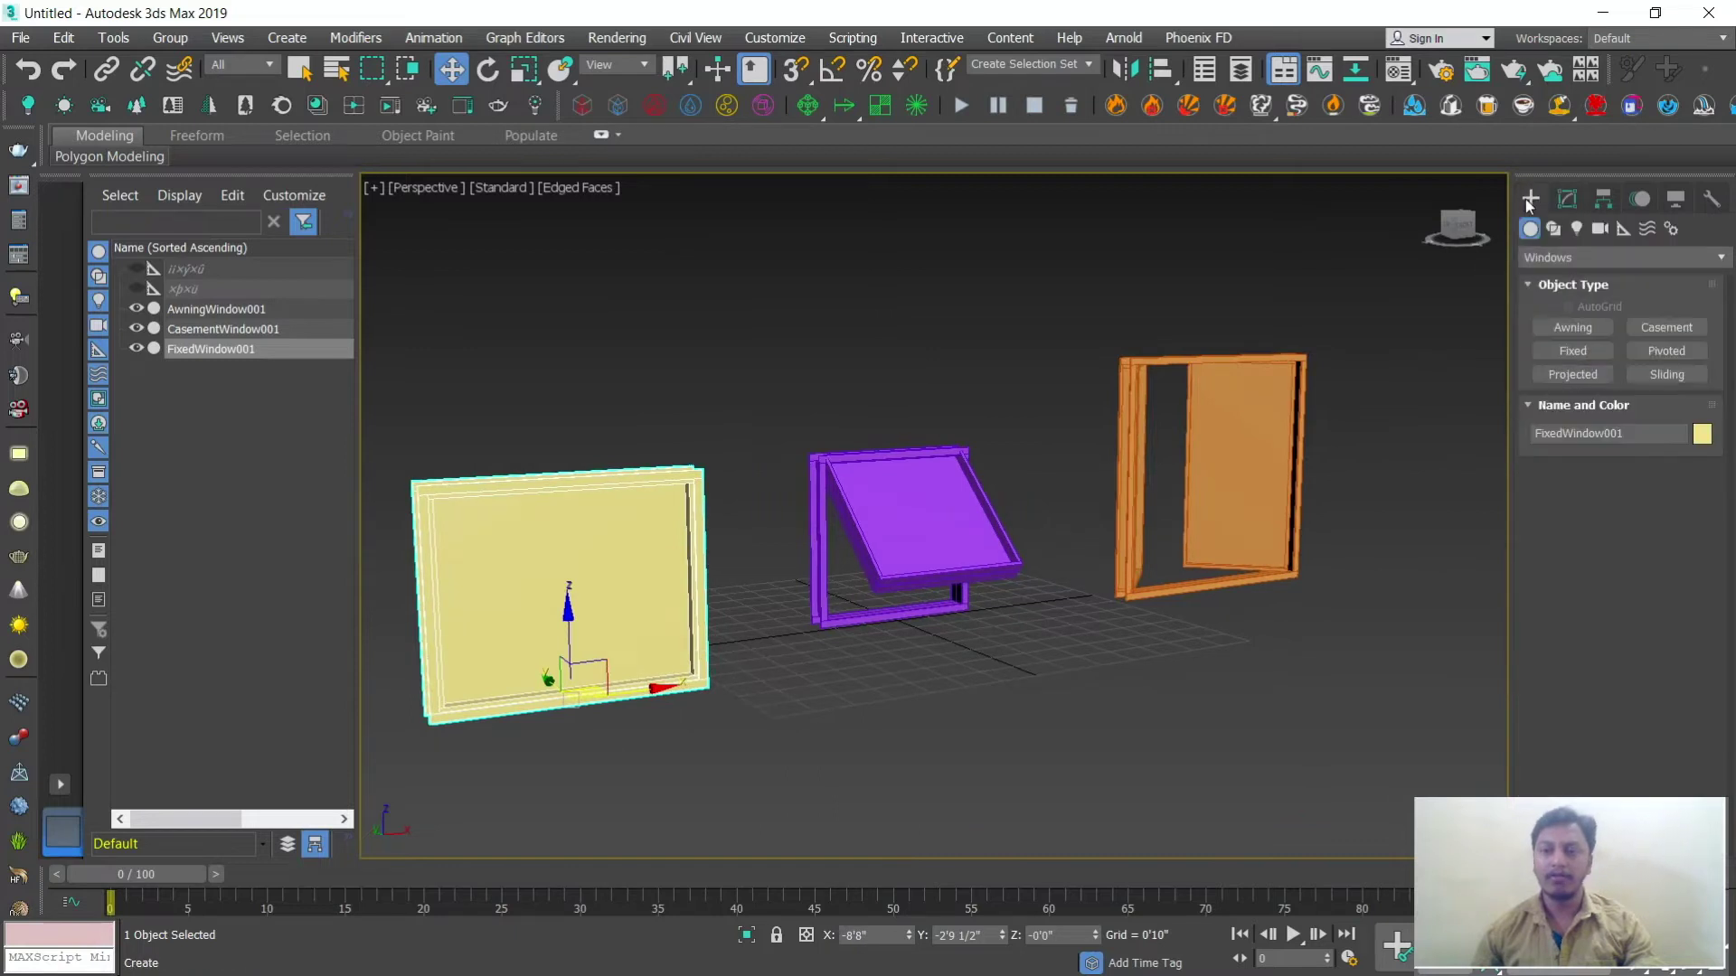
{"action": "left_click", "coordinate": [1654, 349]}
{"action": "middle_click_drag", "start_coordinate": [1151, 670], "coordinate": [907, 666], "text": "alt"}
{"action": "left_click_drag", "start_coordinate": [907, 667], "coordinate": [1144, 662]}
{"action": "left_click", "coordinate": [1143, 639]}
{"action": "left_click", "coordinate": [1132, 436]}
{"action": "right_click", "coordinate": [1105, 611]}
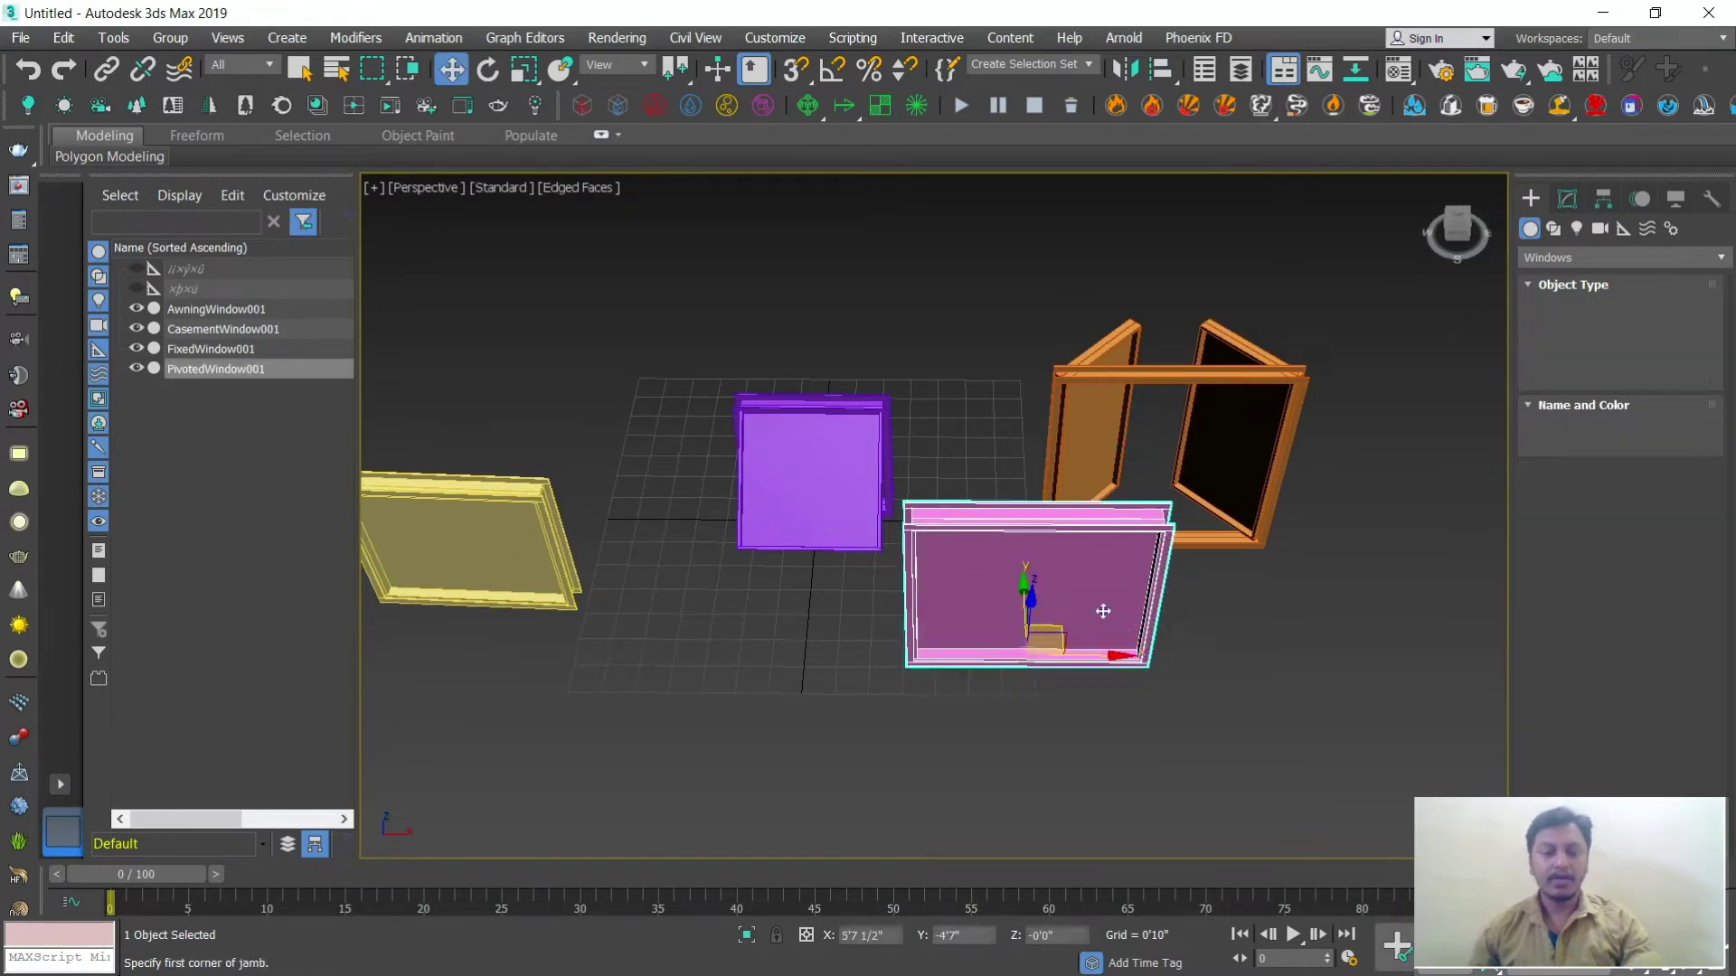
Step: Open the Pivoted window by 30% in its modify parameters and inspect its tilted sash
{"action": "middle_click_drag", "start_coordinate": [1105, 611], "coordinate": [1126, 578], "text": "alt"}
{"action": "scroll", "coordinate": [1126, 578], "scroll_direction": "up", "scroll_amount": 3}
{"action": "left_click", "coordinate": [1567, 201]}
{"action": "scroll", "coordinate": [1543, 541], "scroll_direction": "down", "scroll_amount": 5}
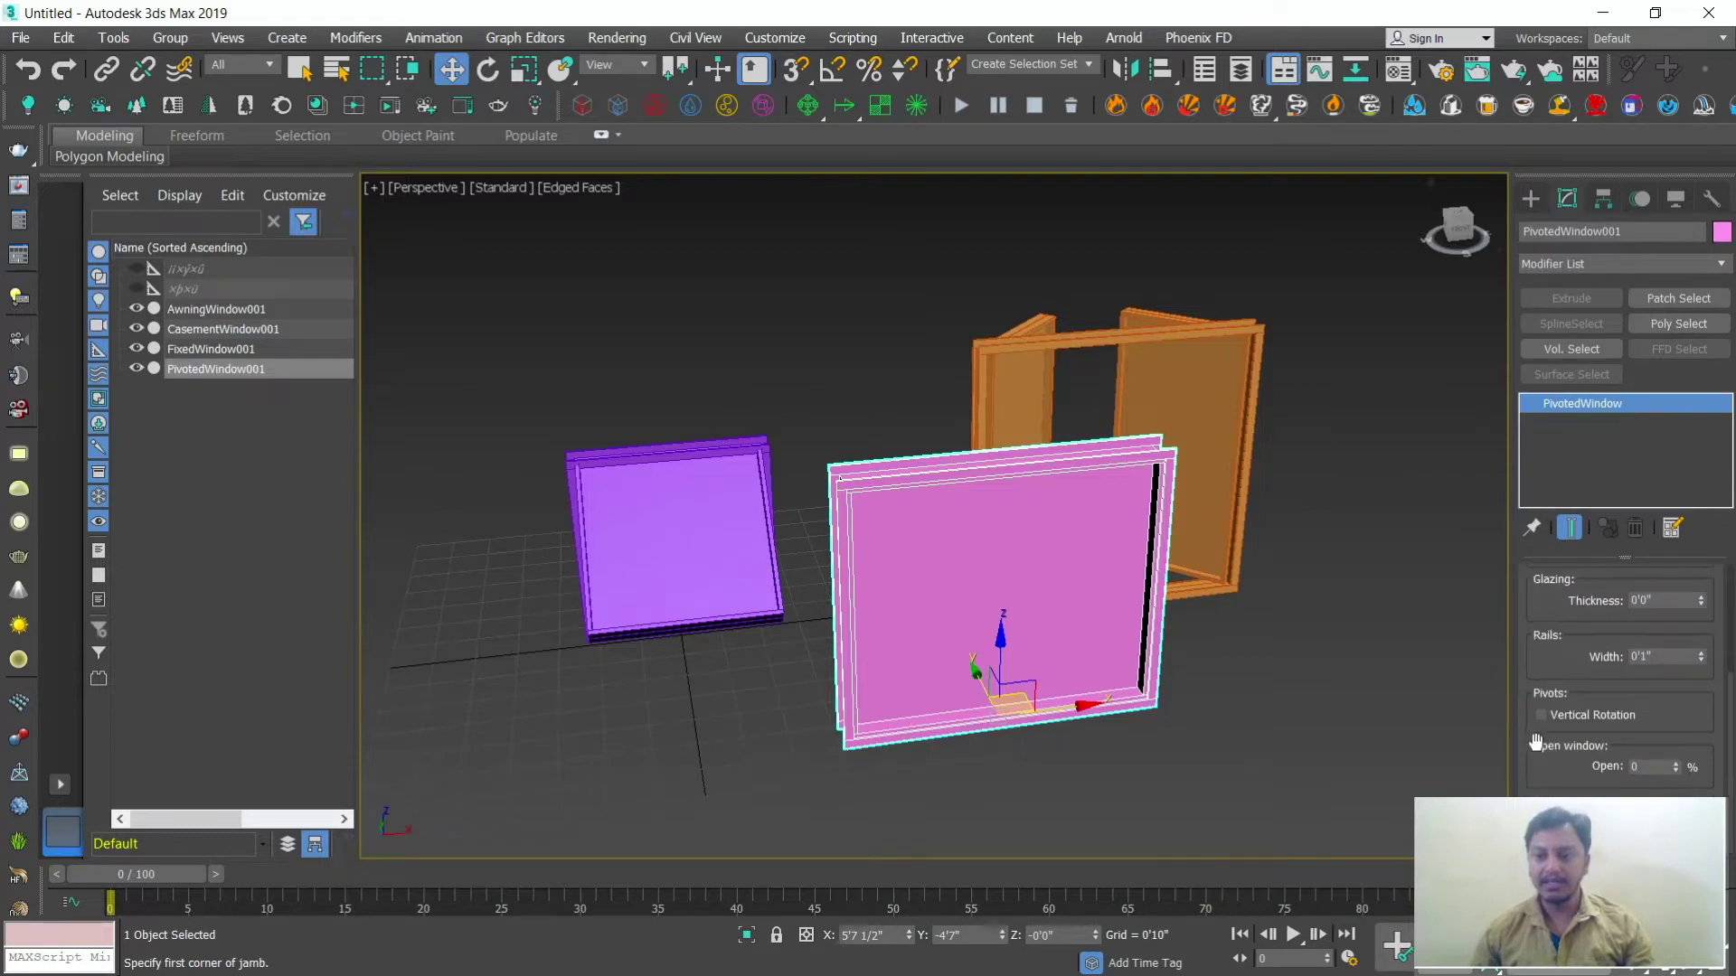
{"action": "left_click_drag", "start_coordinate": [1675, 767], "coordinate": [1674, 736]}
{"action": "middle_click_drag", "start_coordinate": [1114, 676], "coordinate": [1052, 544], "text": "alt"}
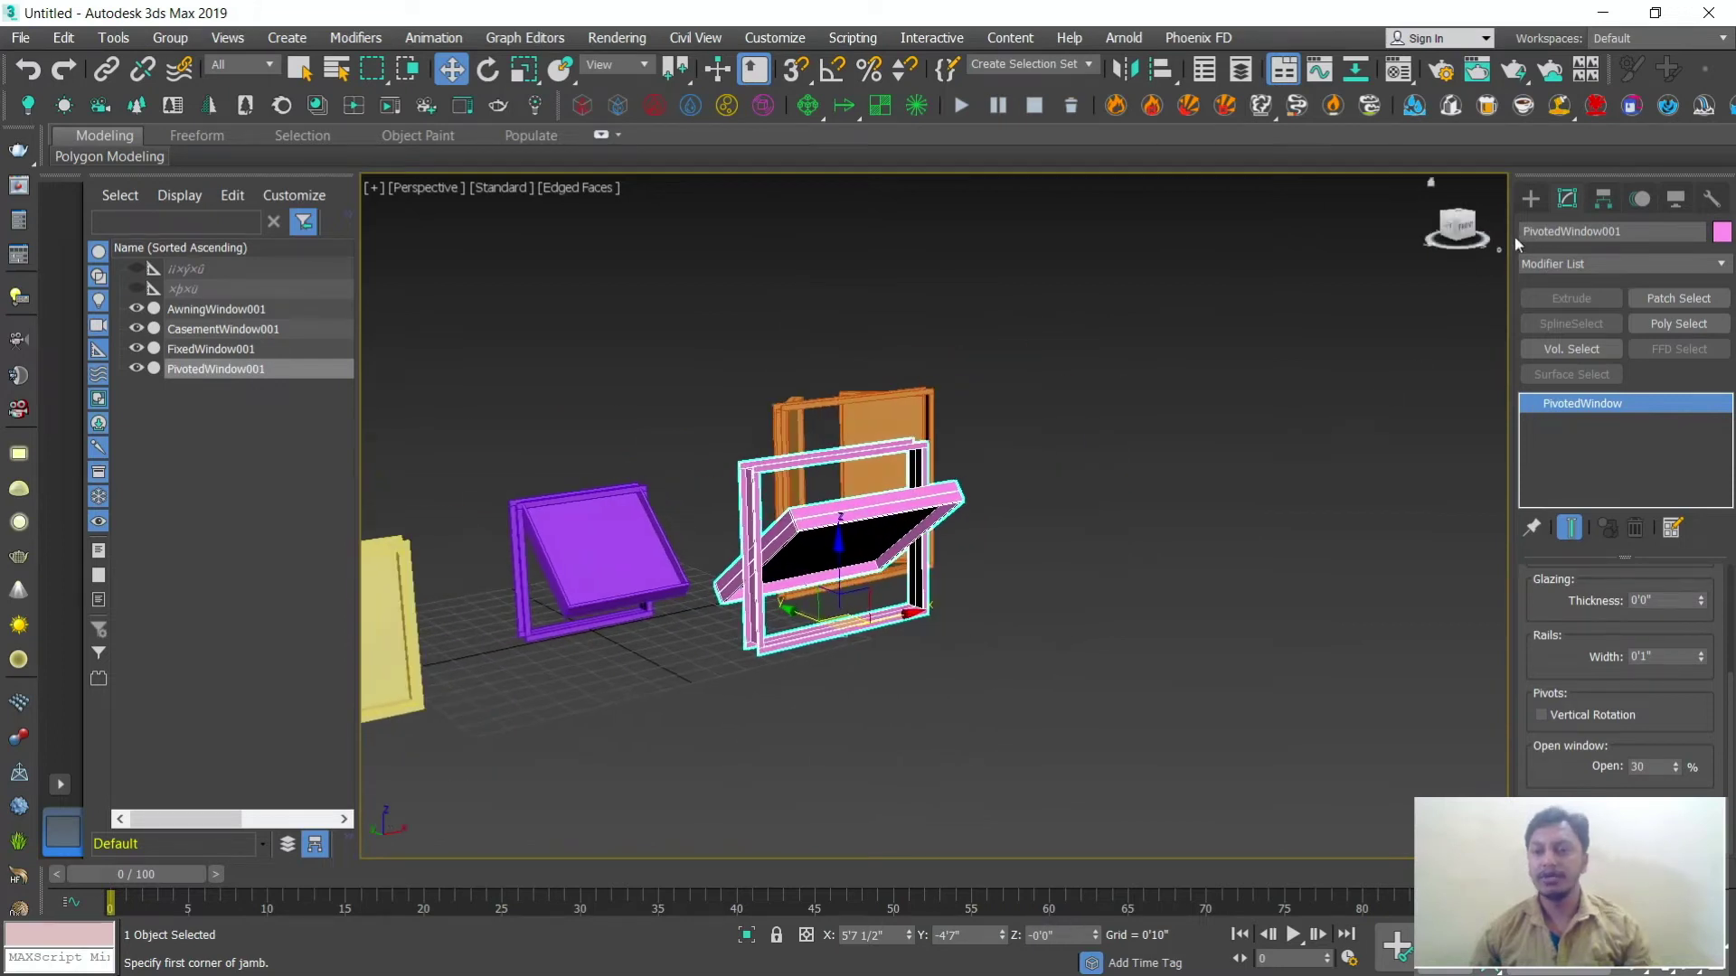
Step: Create a Projected window about 4'7 1/2" wide, 1'2" deep and 6'8 1/2" high beside the Casement window, and leave window creation
{"action": "left_click", "coordinate": [1531, 198]}
{"action": "left_click", "coordinate": [1573, 375]}
{"action": "middle_click_drag", "start_coordinate": [1097, 630], "coordinate": [888, 624], "text": "alt"}
{"action": "left_click_drag", "start_coordinate": [882, 615], "coordinate": [1131, 606]}
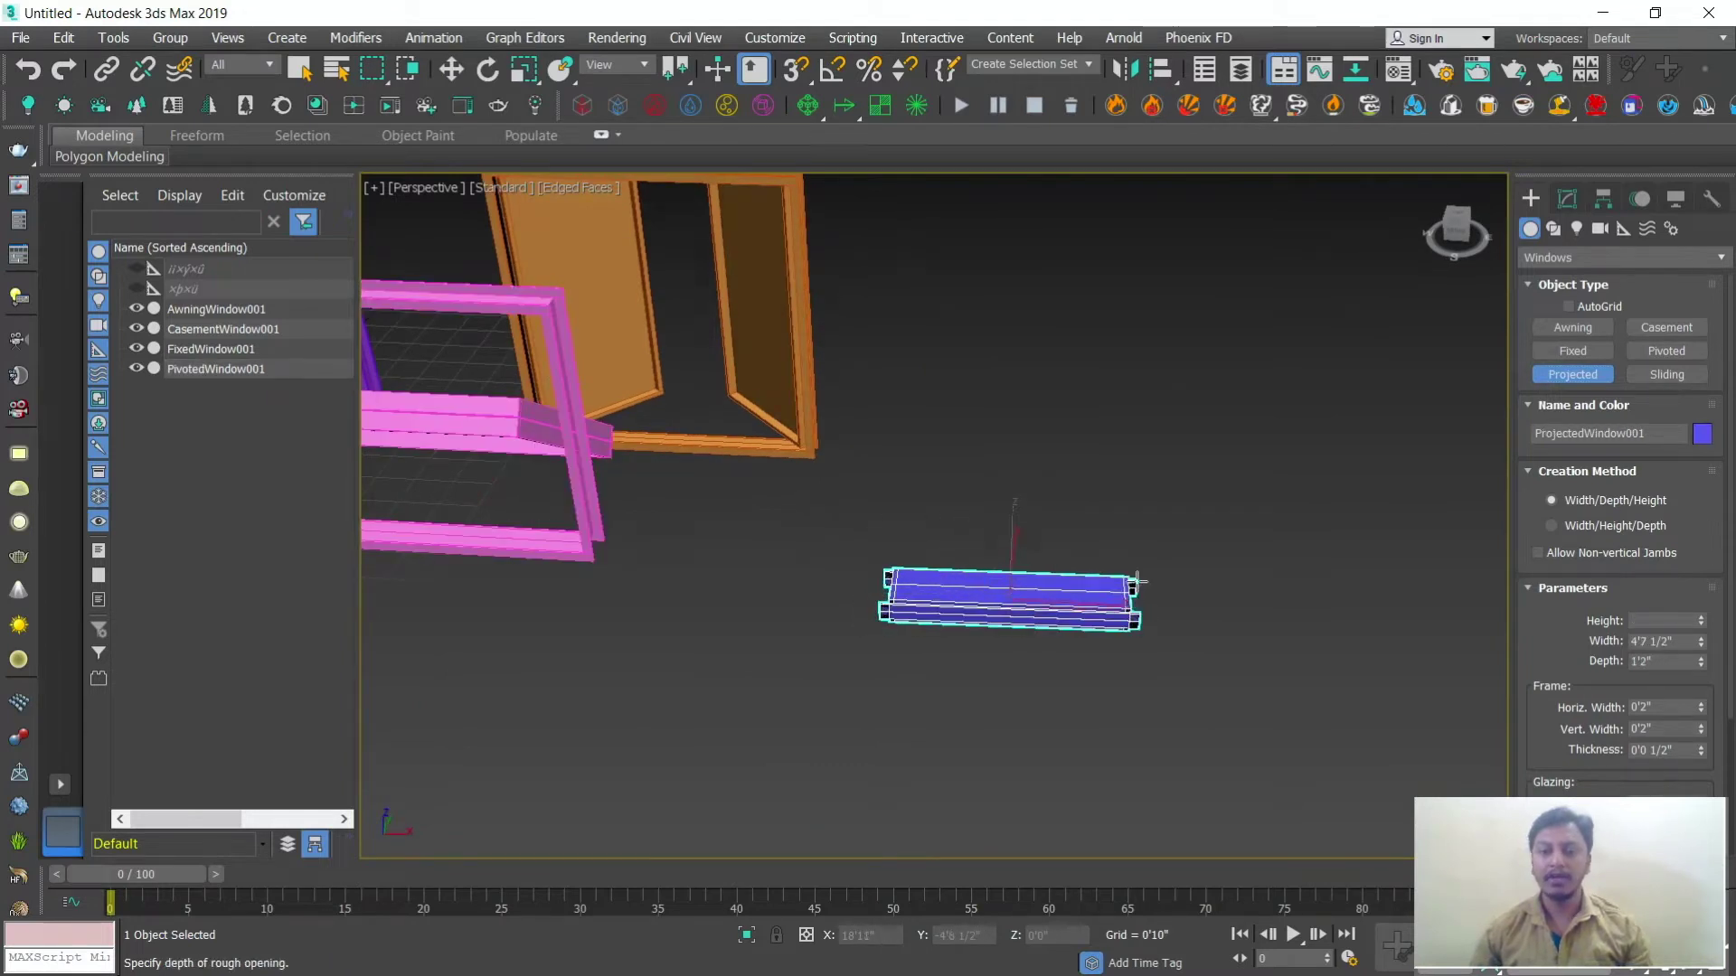
{"action": "left_click", "coordinate": [1138, 582]}
{"action": "left_click", "coordinate": [1130, 220]}
{"action": "key", "text": "w"}
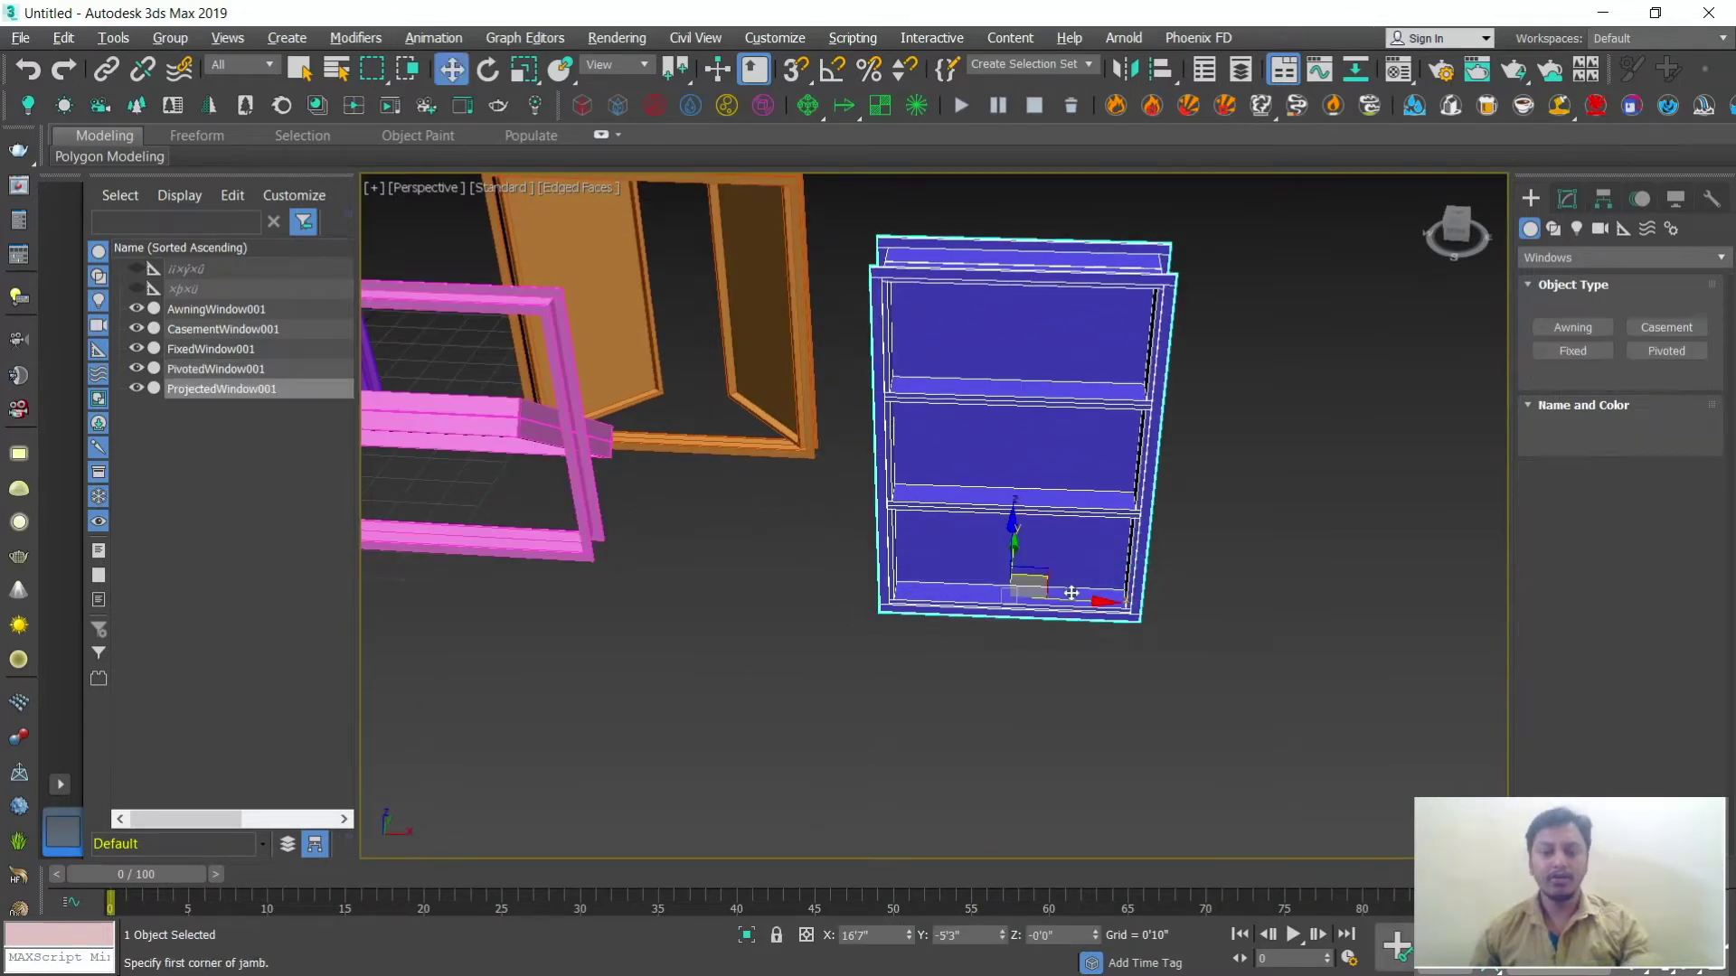
Step: Open the Projected window by 42% in its modify parameters and inspect its sashes from both sides
{"action": "middle_click_drag", "start_coordinate": [1071, 593], "coordinate": [1112, 579], "text": "alt"}
{"action": "left_click", "coordinate": [1568, 199]}
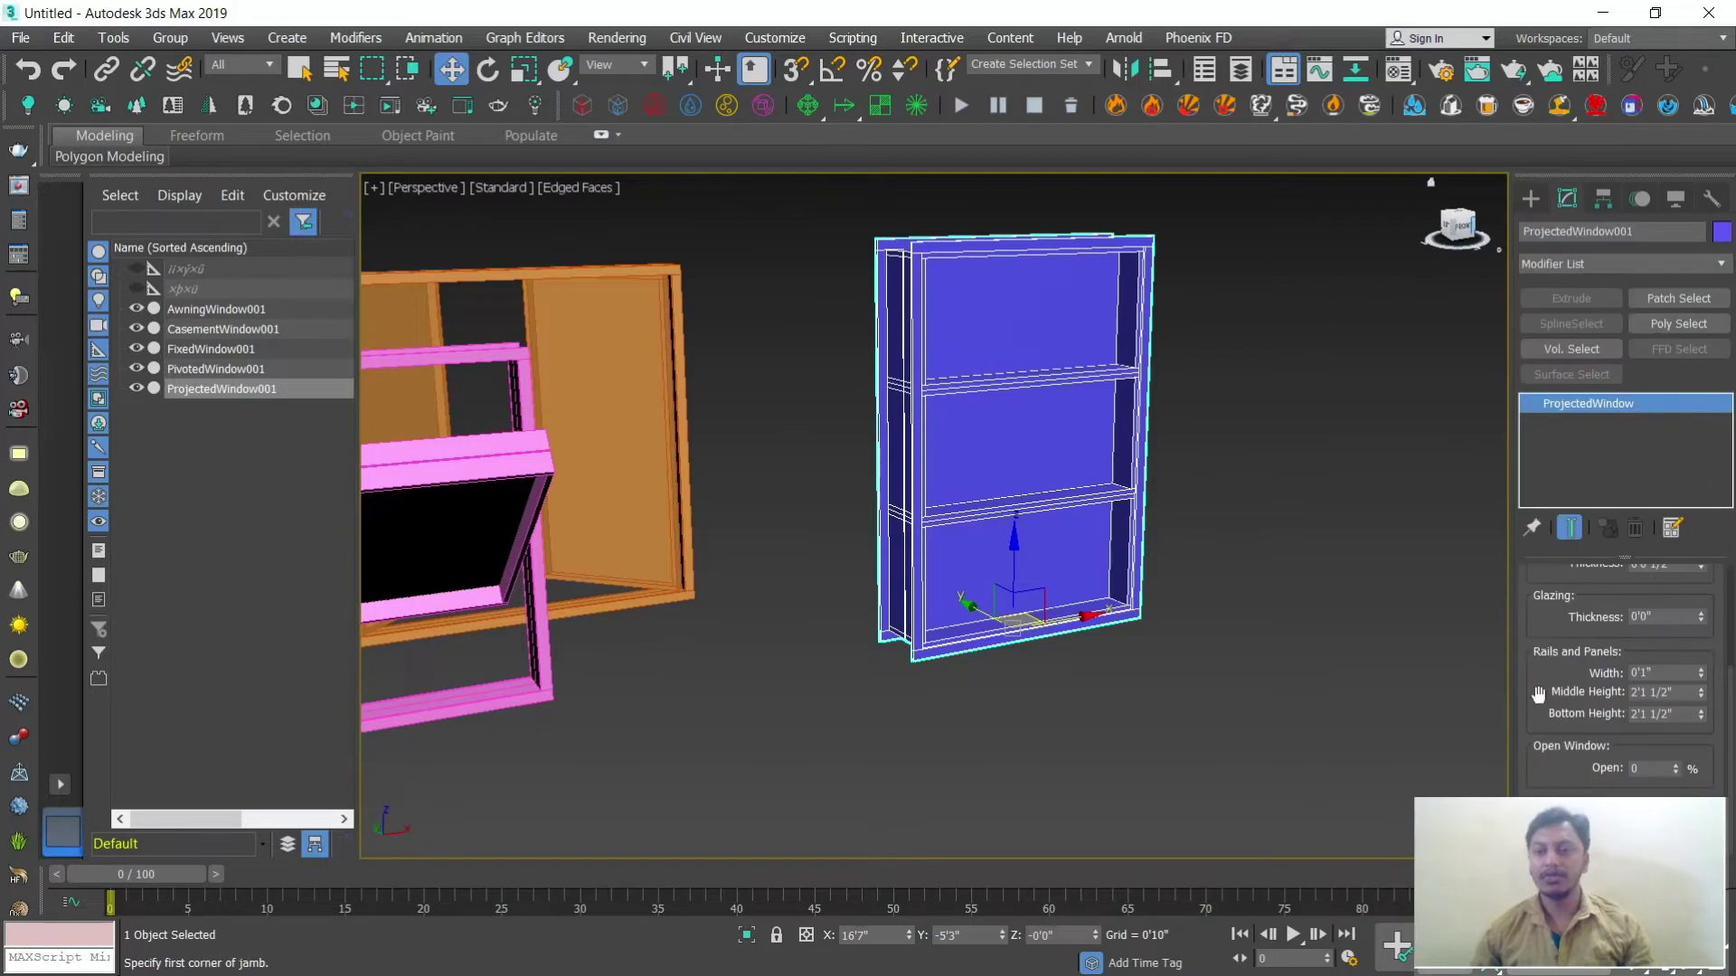
{"action": "left_click_drag", "start_coordinate": [1674, 767], "coordinate": [1674, 729]}
{"action": "middle_click_drag", "start_coordinate": [1122, 615], "coordinate": [1069, 667], "text": "alt"}
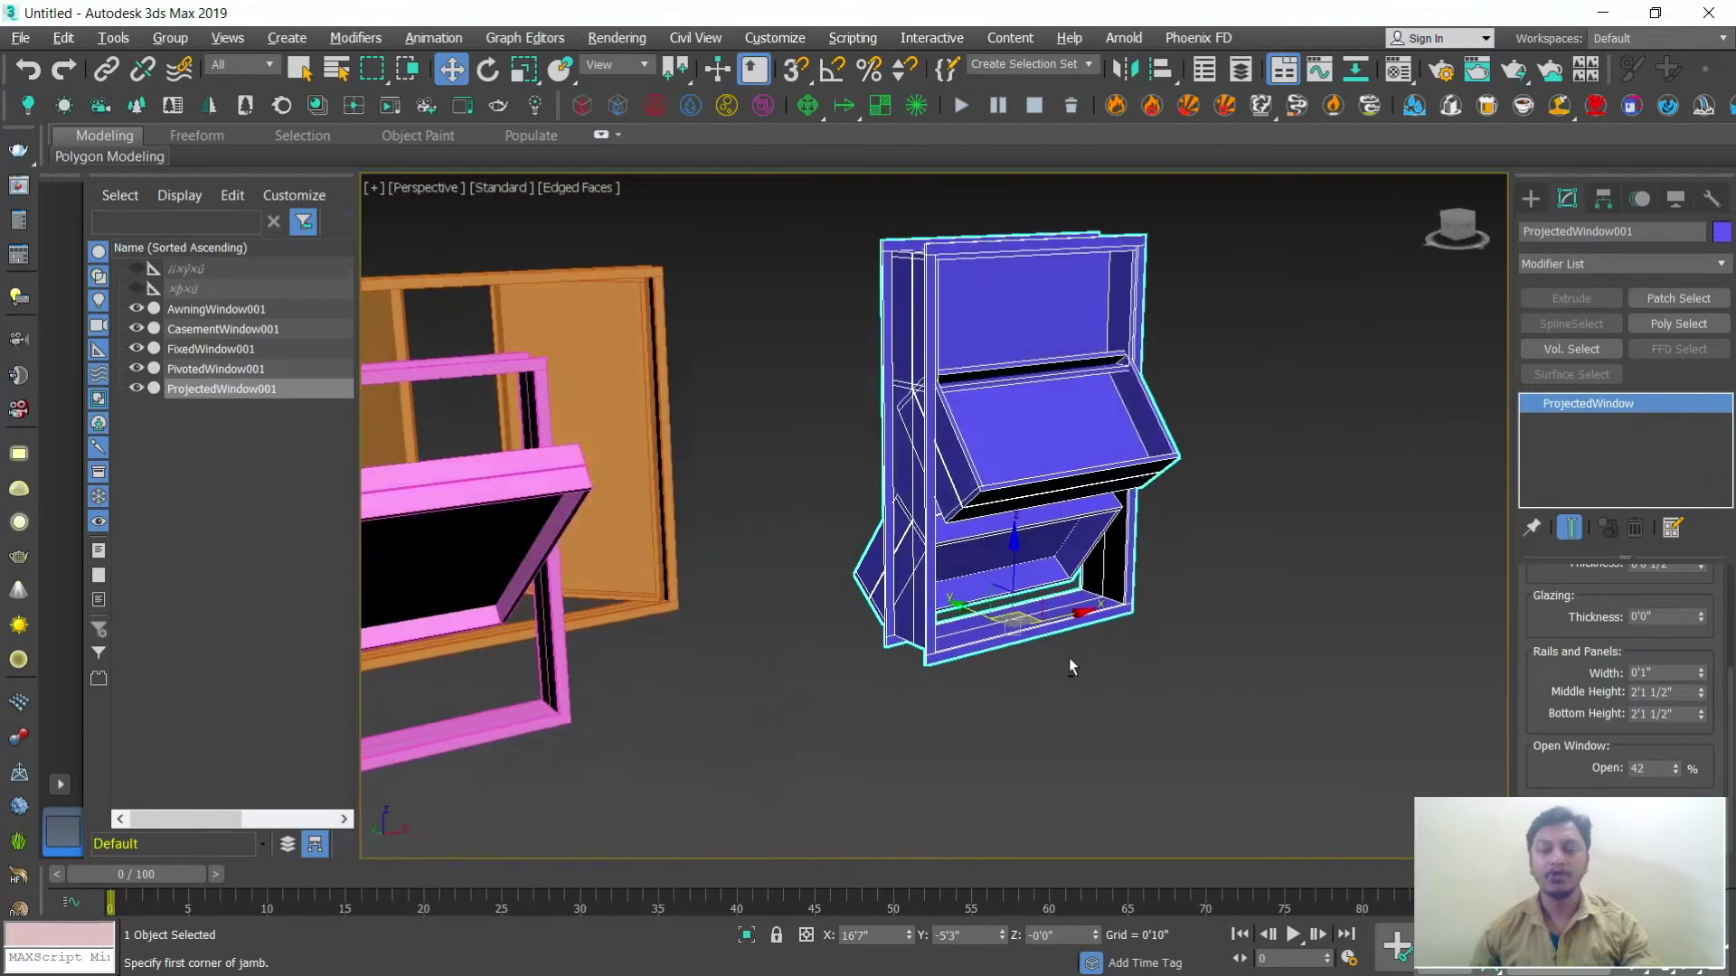
{"action": "scroll", "coordinate": [1092, 612], "scroll_direction": "up", "scroll_amount": 3}
{"action": "middle_click_drag", "start_coordinate": [1095, 610], "coordinate": [913, 574], "text": "alt"}
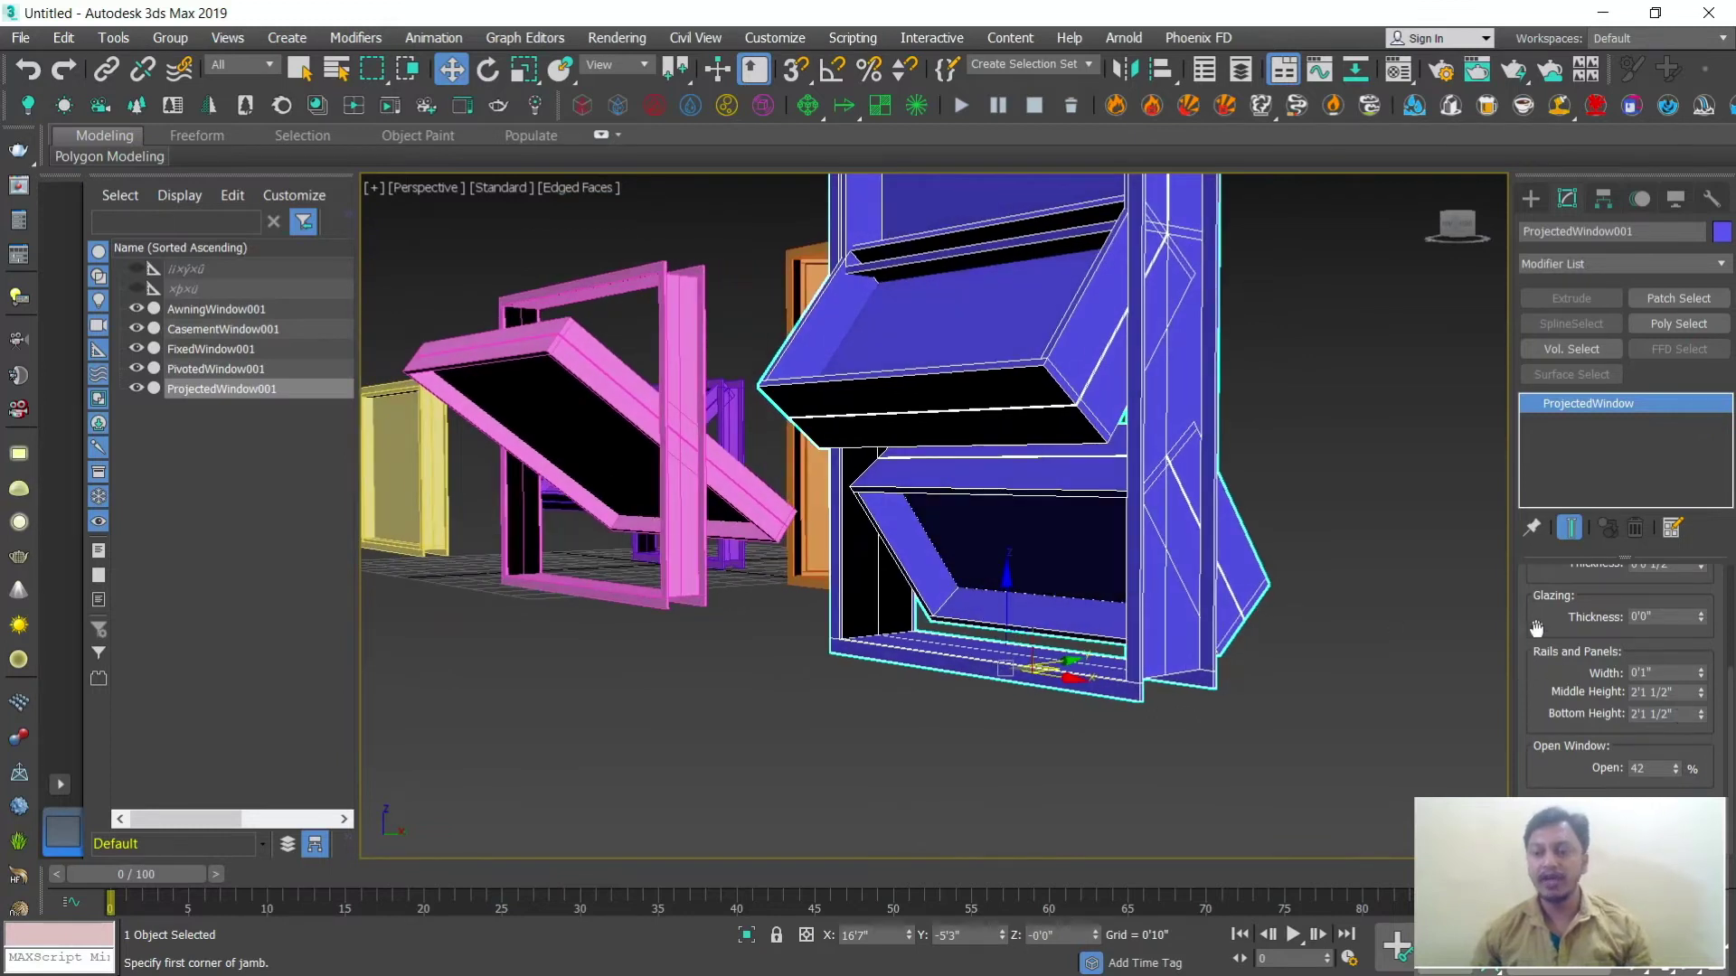
Step: Reduce the Projected window's depth to 0'3" and view it together with the other windows
{"action": "scroll", "coordinate": [1550, 717], "scroll_direction": "up", "scroll_amount": 4}
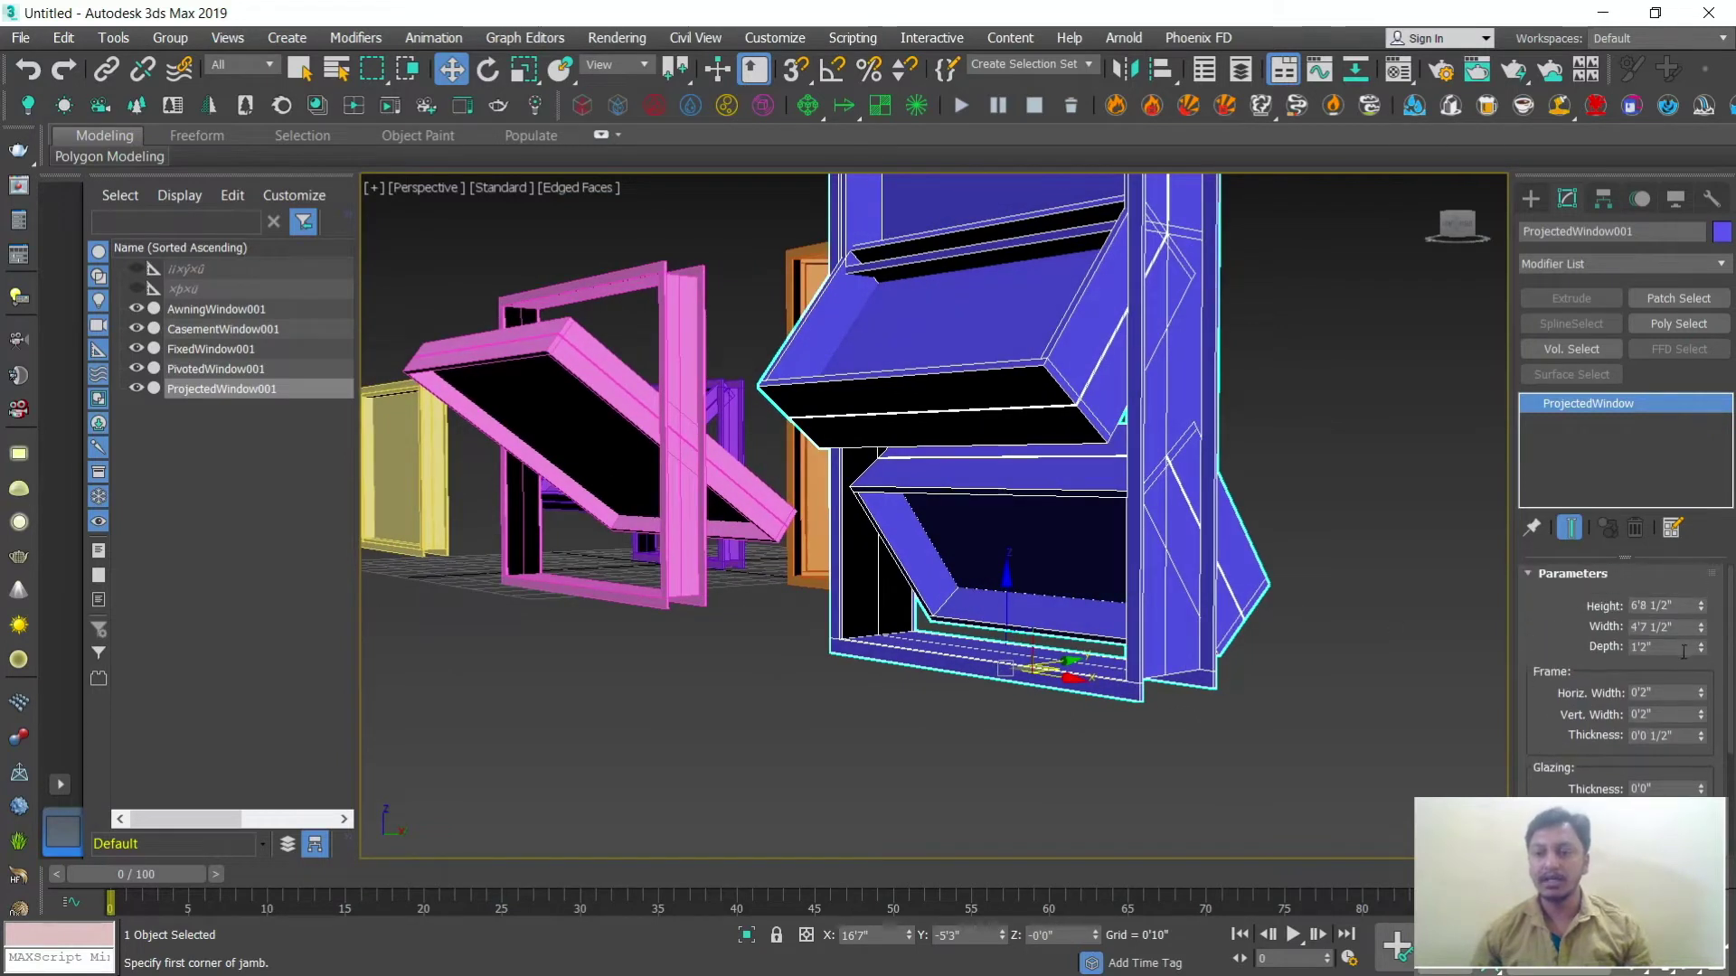
{"action": "left_click_drag", "start_coordinate": [1701, 651], "coordinate": [1716, 721]}
{"action": "mouse_move", "coordinate": [1000, 713]}
{"action": "middle_mouse_down", "text": "alt"}
{"action": "mouse_move", "coordinate": [1155, 697]}
{"action": "mouse_move", "coordinate": [1187, 716]}
{"action": "mouse_move", "coordinate": [1087, 648]}
{"action": "mouse_move", "coordinate": [1005, 680]}
{"action": "middle_mouse_up", "text": "alt"}
{"action": "scroll", "coordinate": [1092, 653], "scroll_direction": "down", "scroll_amount": 5}
{"action": "scroll", "coordinate": [915, 660], "scroll_direction": "down", "scroll_amount": 3}
{"action": "middle_click_drag", "start_coordinate": [750, 667], "coordinate": [874, 639]}
{"action": "scroll", "coordinate": [868, 649], "scroll_direction": "up", "scroll_amount": 1}
{"action": "scroll", "coordinate": [866, 644], "scroll_direction": "down", "scroll_amount": 3}
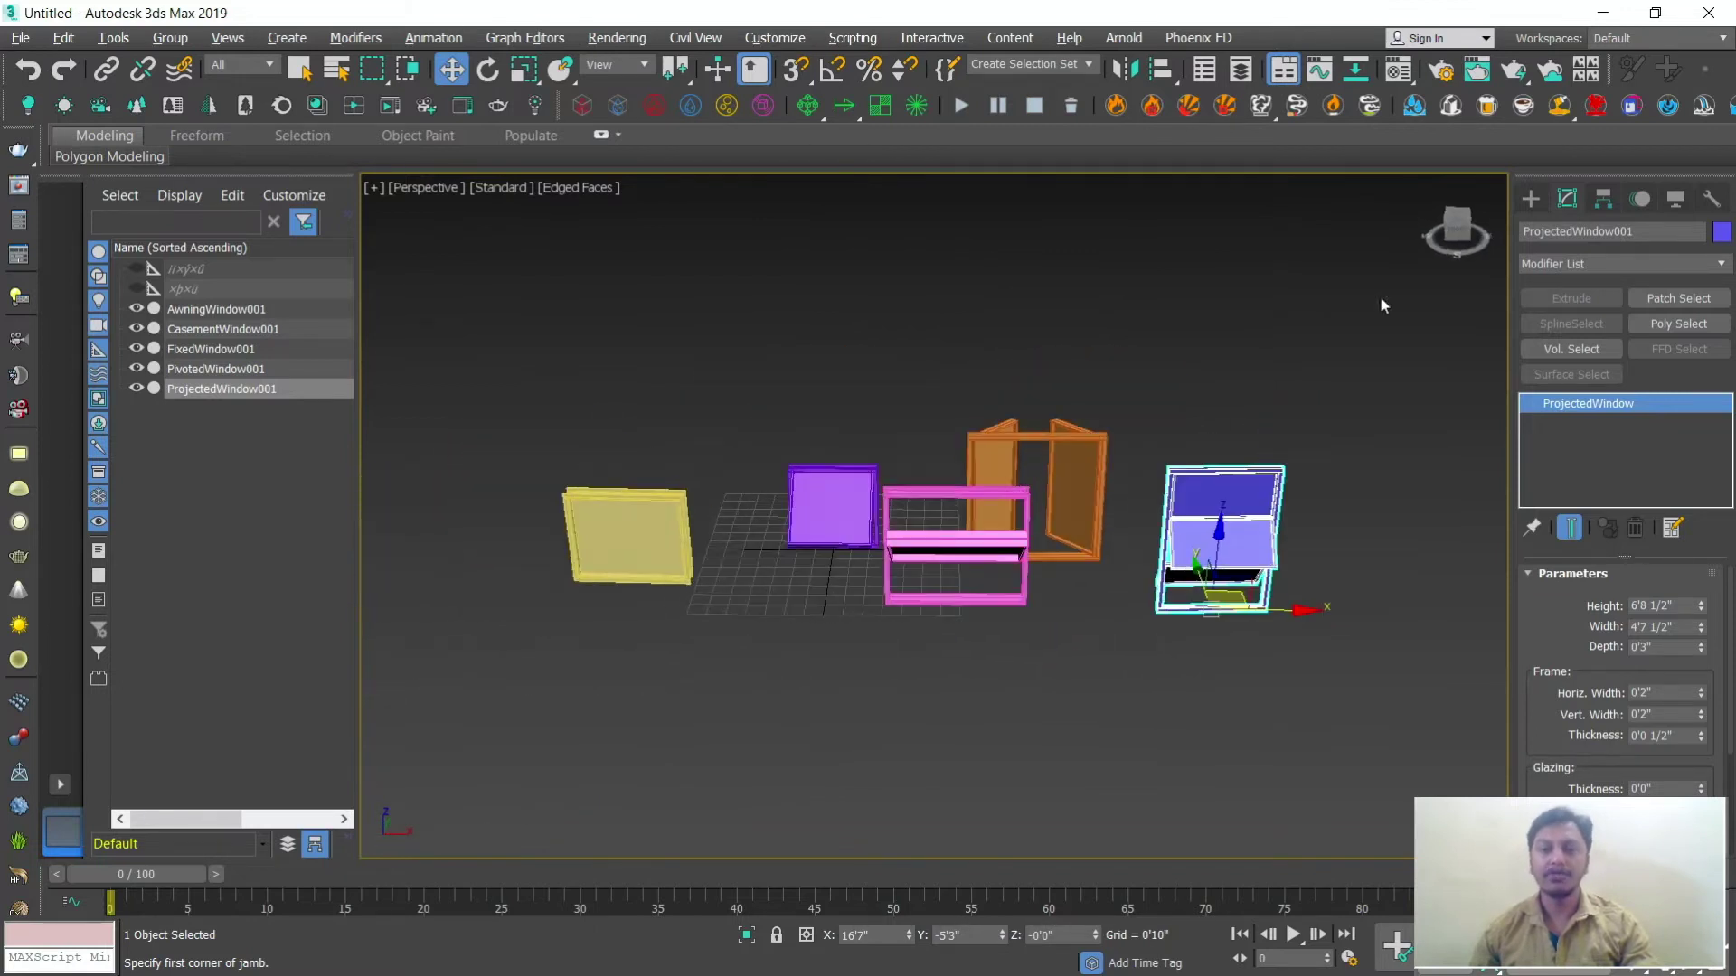
Step: Create a Sliding window about 7'8" wide, 0'7 1/2" deep and 10'5 1/2" high in front of the others, and leave window creation
{"action": "left_click", "coordinate": [1531, 198]}
{"action": "left_click", "coordinate": [1651, 374]}
{"action": "left_click_drag", "start_coordinate": [729, 707], "coordinate": [931, 707]}
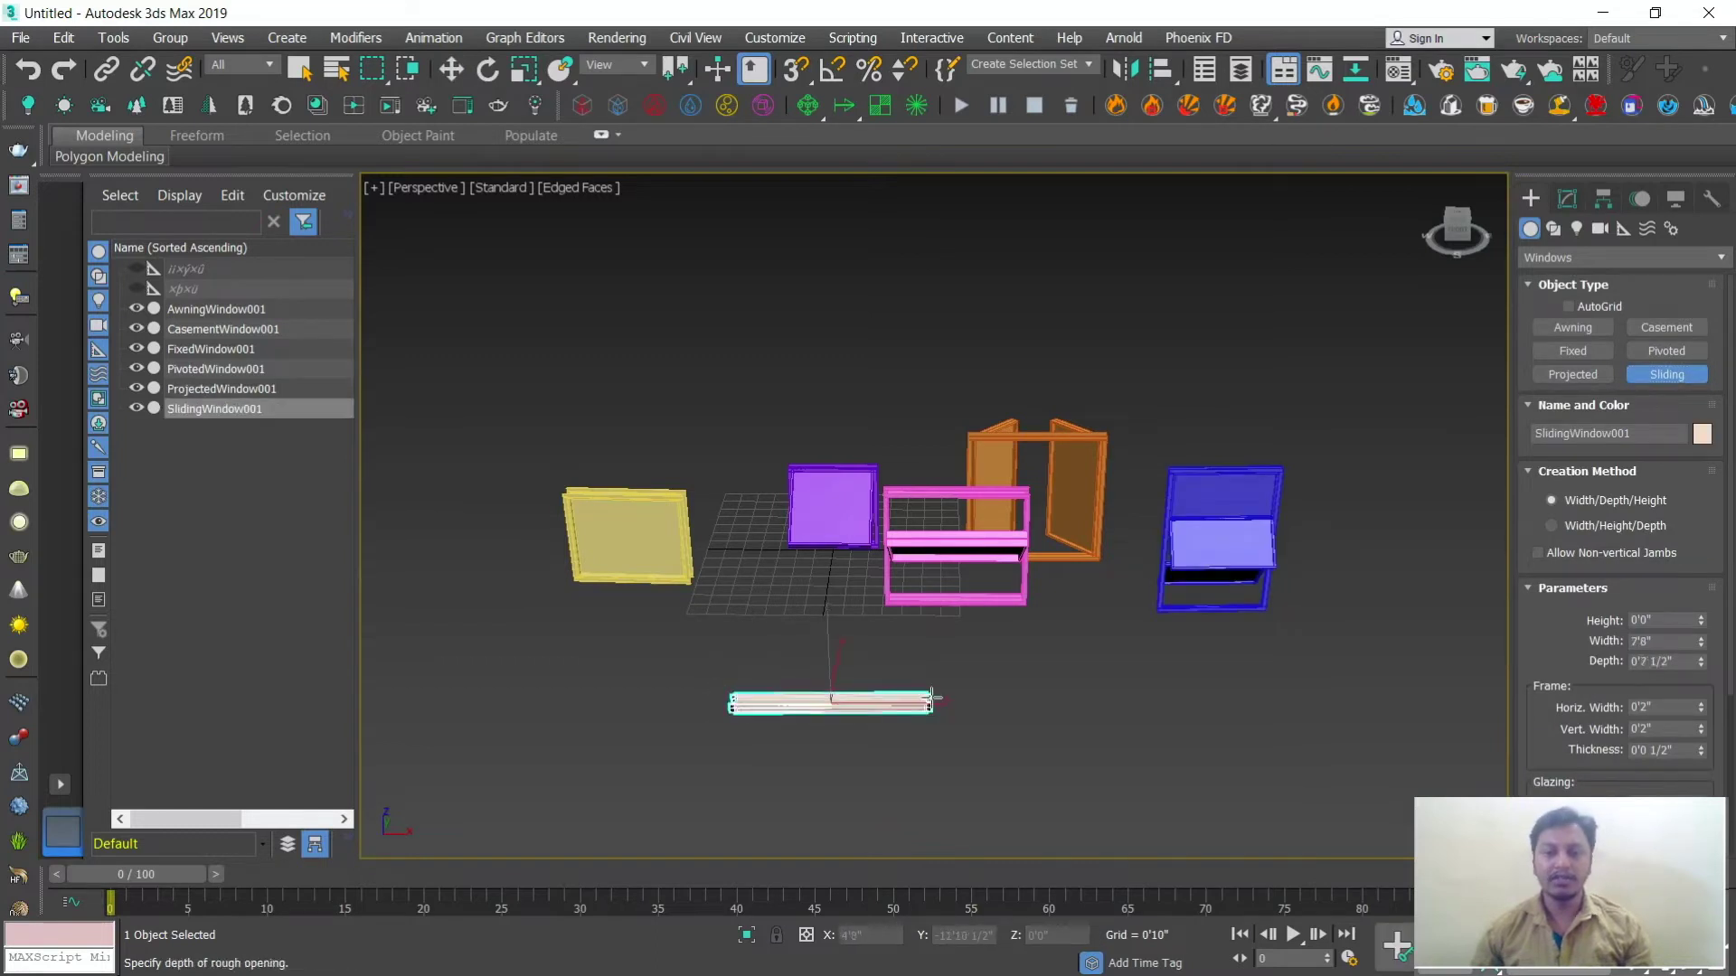
{"action": "left_click", "coordinate": [931, 694]}
{"action": "left_click", "coordinate": [905, 426]}
{"action": "right_click", "coordinate": [905, 426]}
{"action": "middle_click_drag", "start_coordinate": [914, 653], "coordinate": [989, 579], "text": "alt"}
Step: Open the Sliding window by 44% in its modify parameters
{"action": "left_click", "coordinate": [1567, 198]}
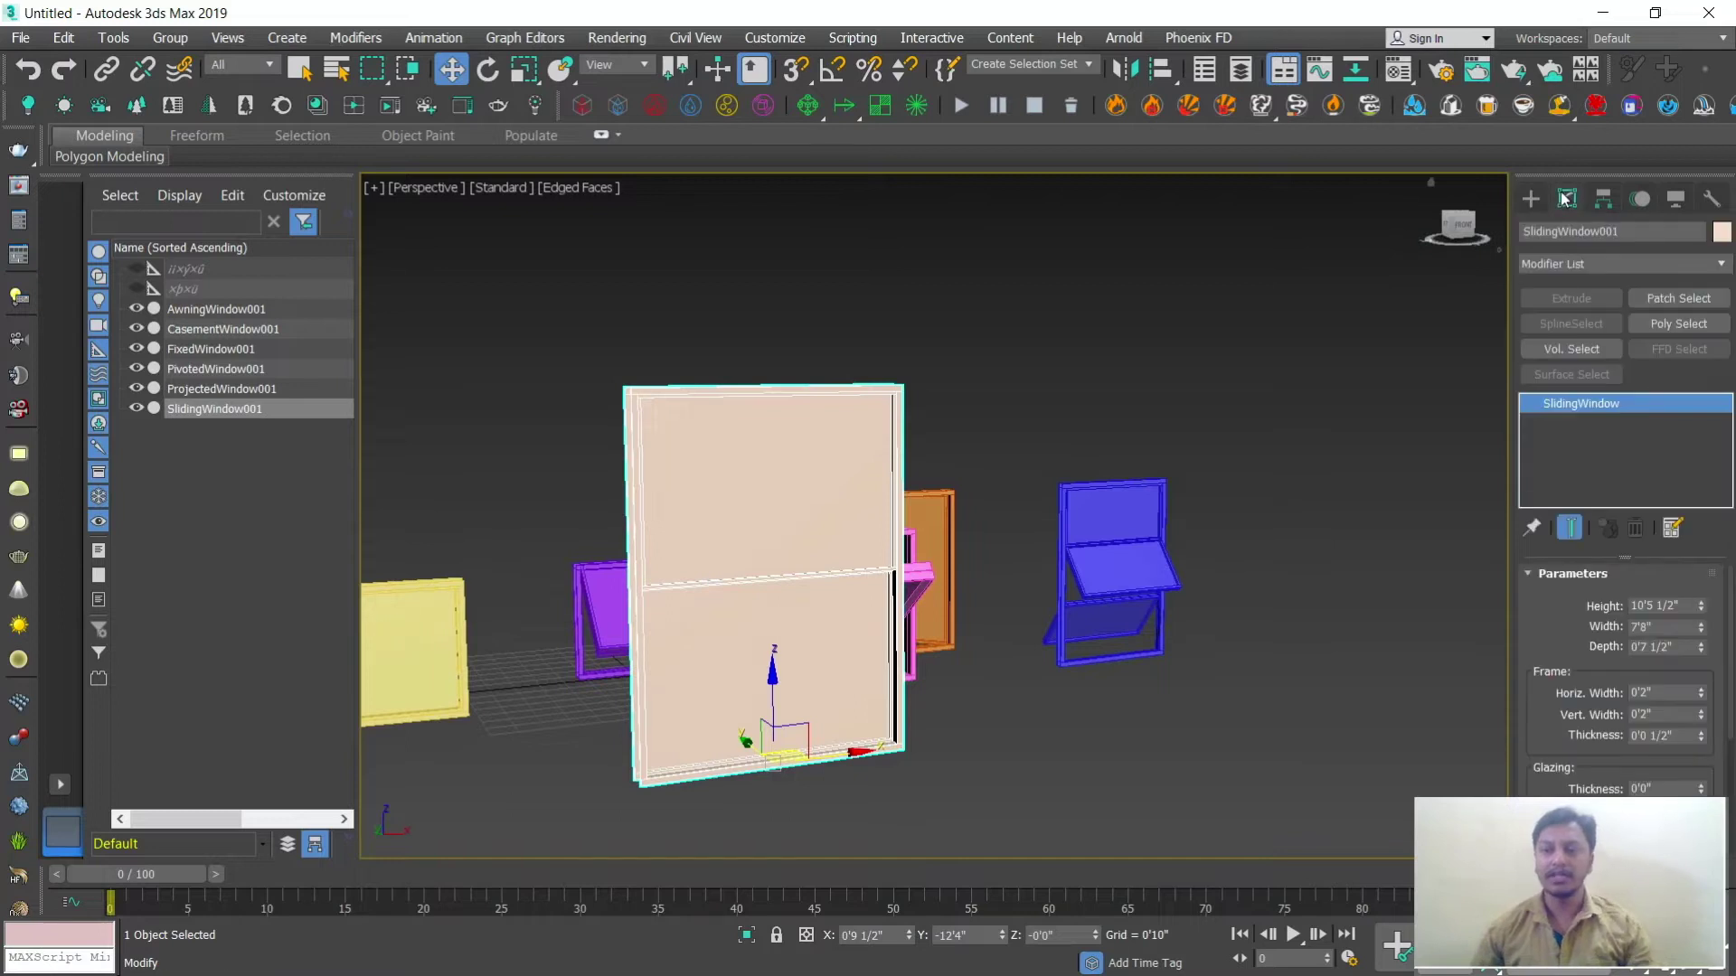
{"action": "scroll", "coordinate": [1559, 554], "scroll_direction": "down", "scroll_amount": 2}
{"action": "scroll", "coordinate": [1559, 633], "scroll_direction": "down", "scroll_amount": 2}
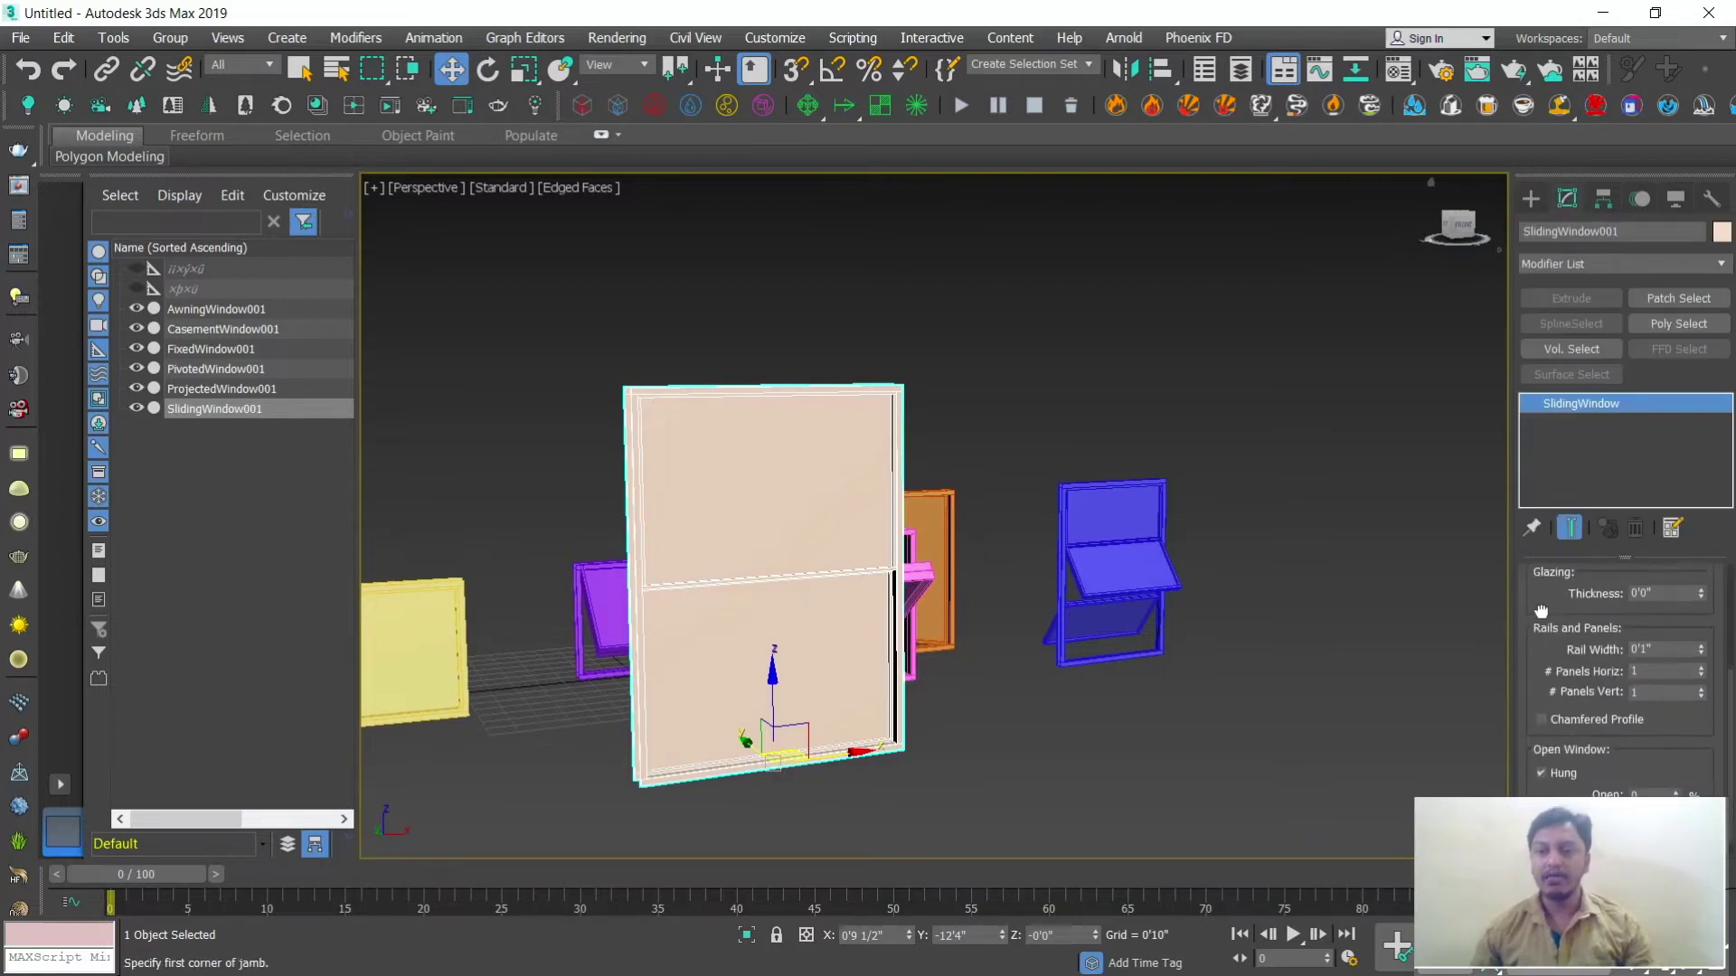
{"action": "left_click_drag", "start_coordinate": [1679, 776], "coordinate": [1629, 731]}
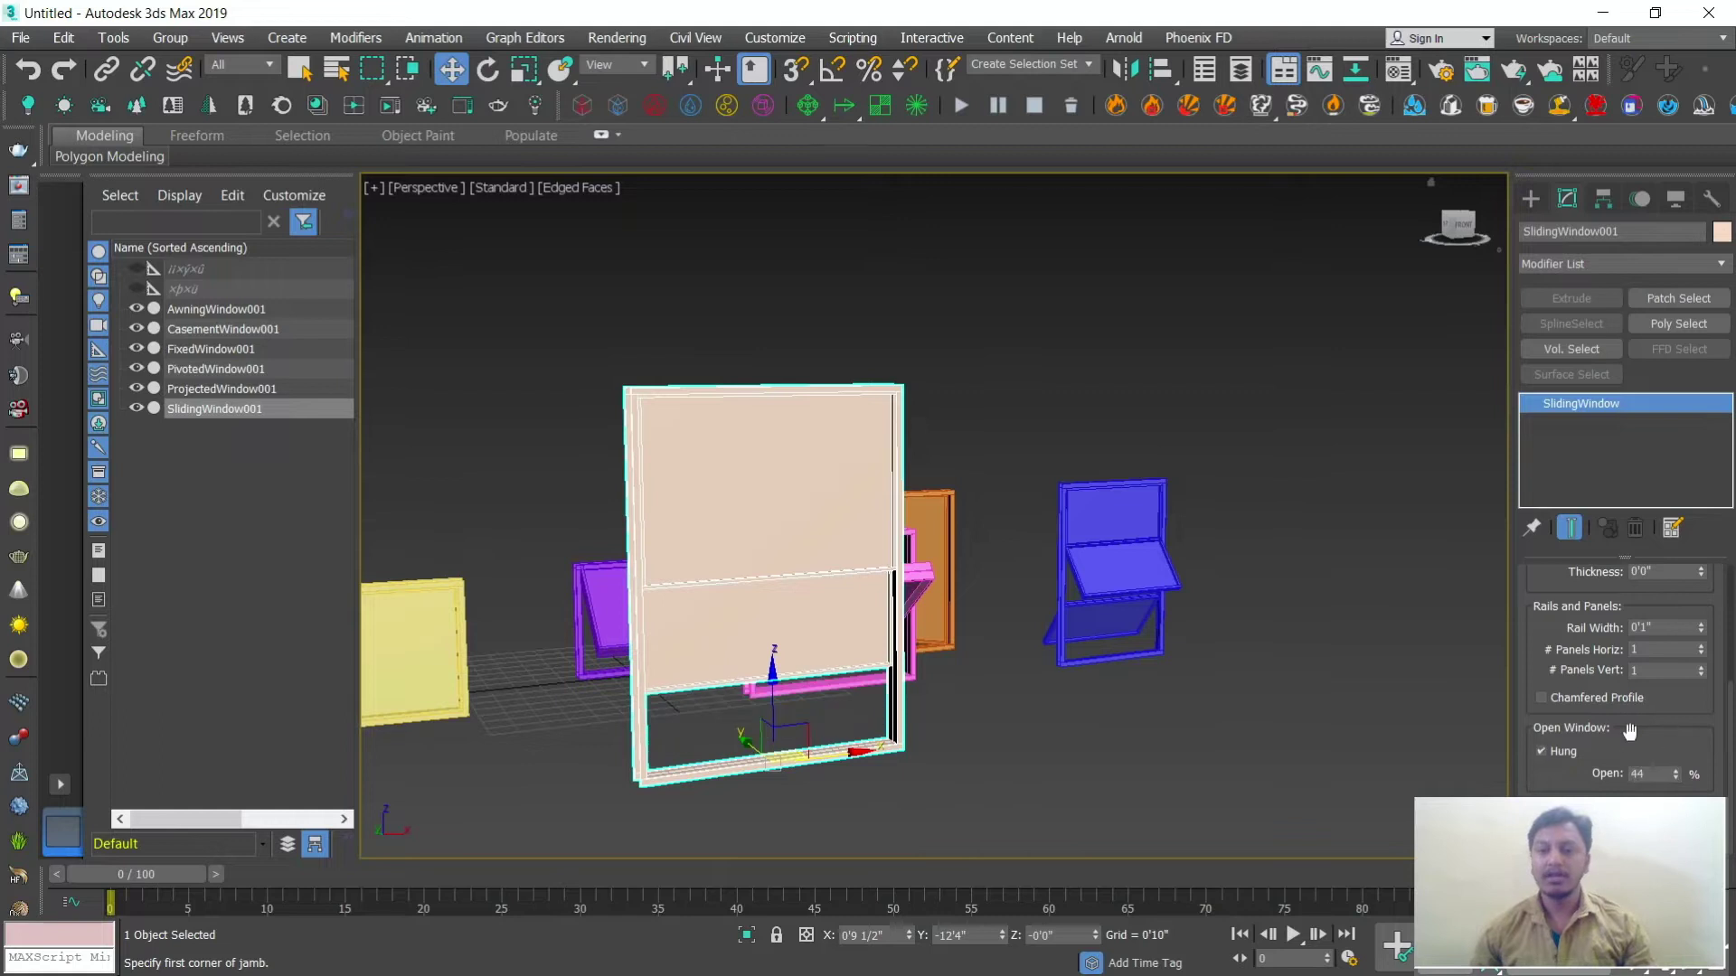
Step: Switch the Sliding window's Hung option off and on repeatedly to compare sideways and vertical sliding
{"action": "left_click", "coordinate": [1539, 751]}
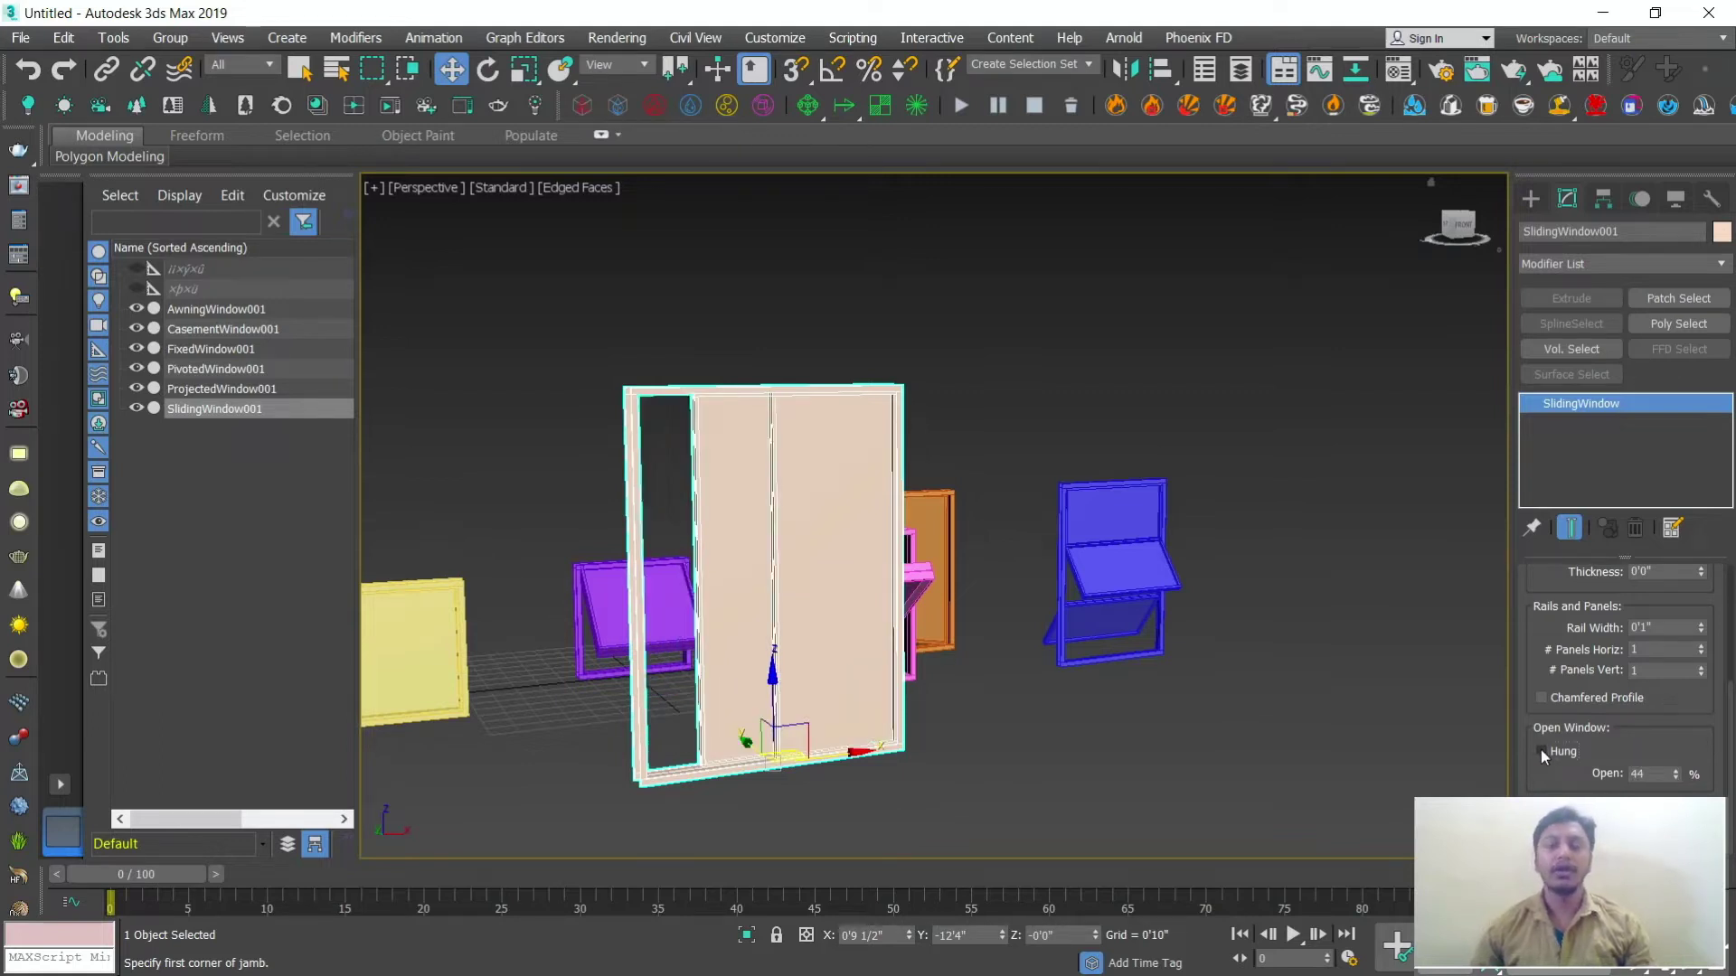
{"action": "left_click", "coordinate": [1540, 752]}
{"action": "left_click", "coordinate": [1540, 751]}
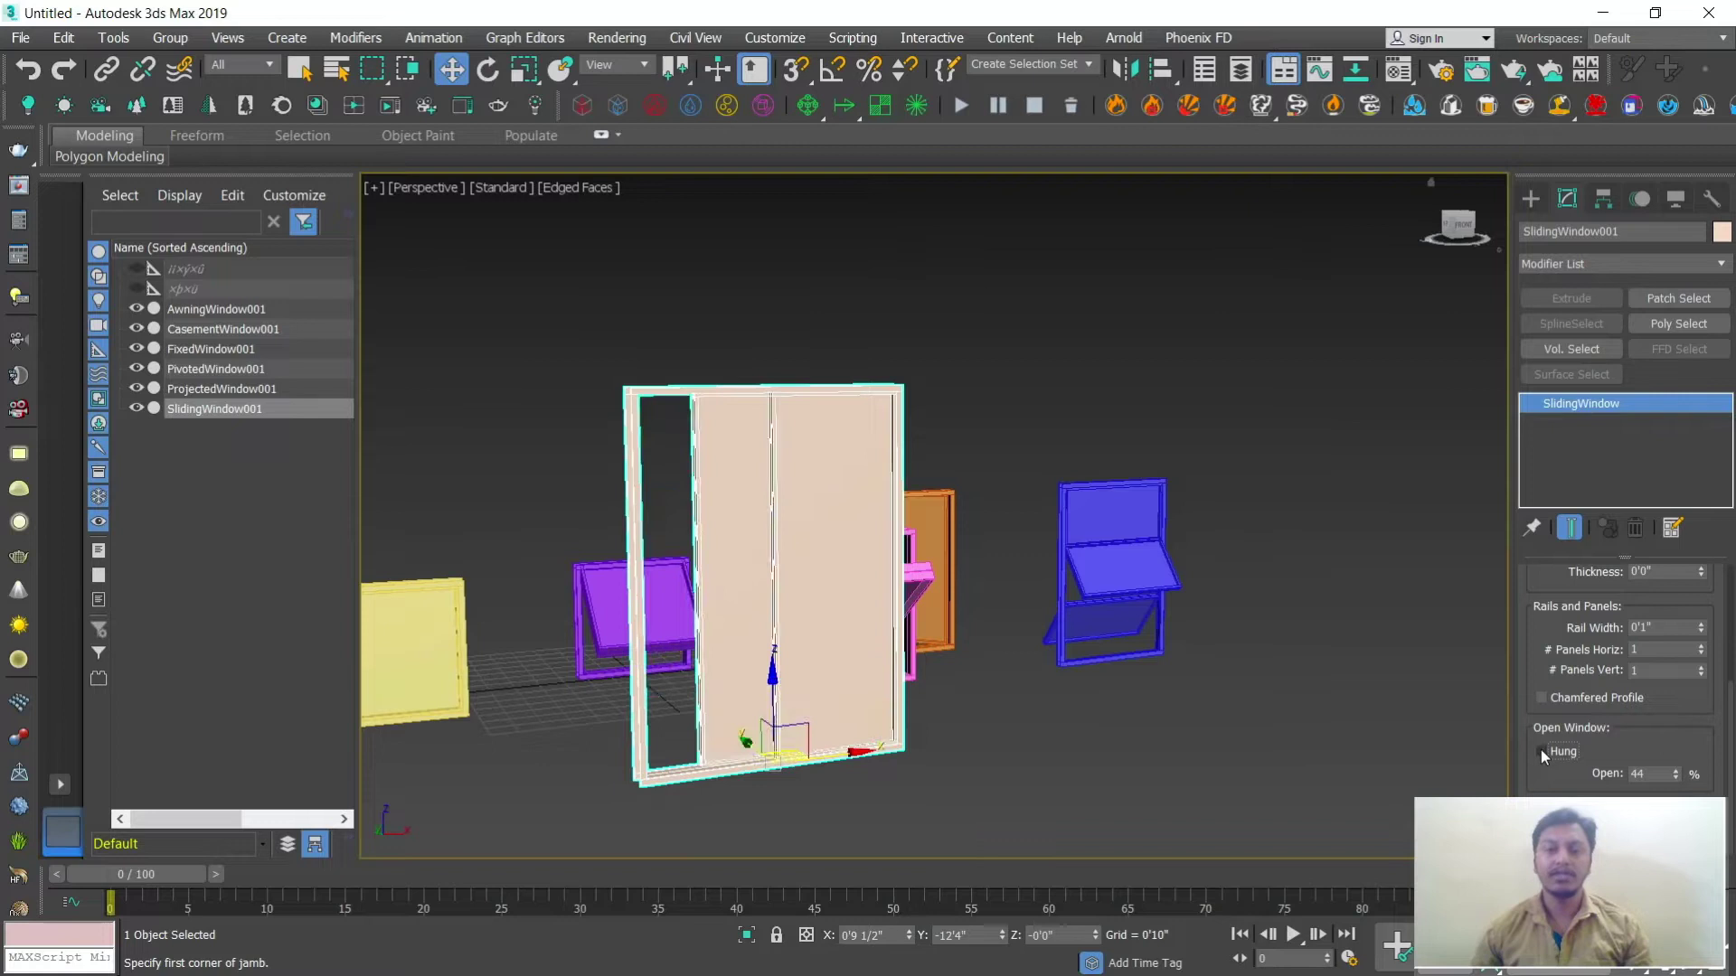
{"action": "left_click", "coordinate": [1541, 752]}
{"action": "left_click", "coordinate": [1541, 751]}
{"action": "left_click", "coordinate": [1540, 751]}
{"action": "left_click", "coordinate": [1541, 751]}
{"action": "left_click", "coordinate": [1541, 751]}
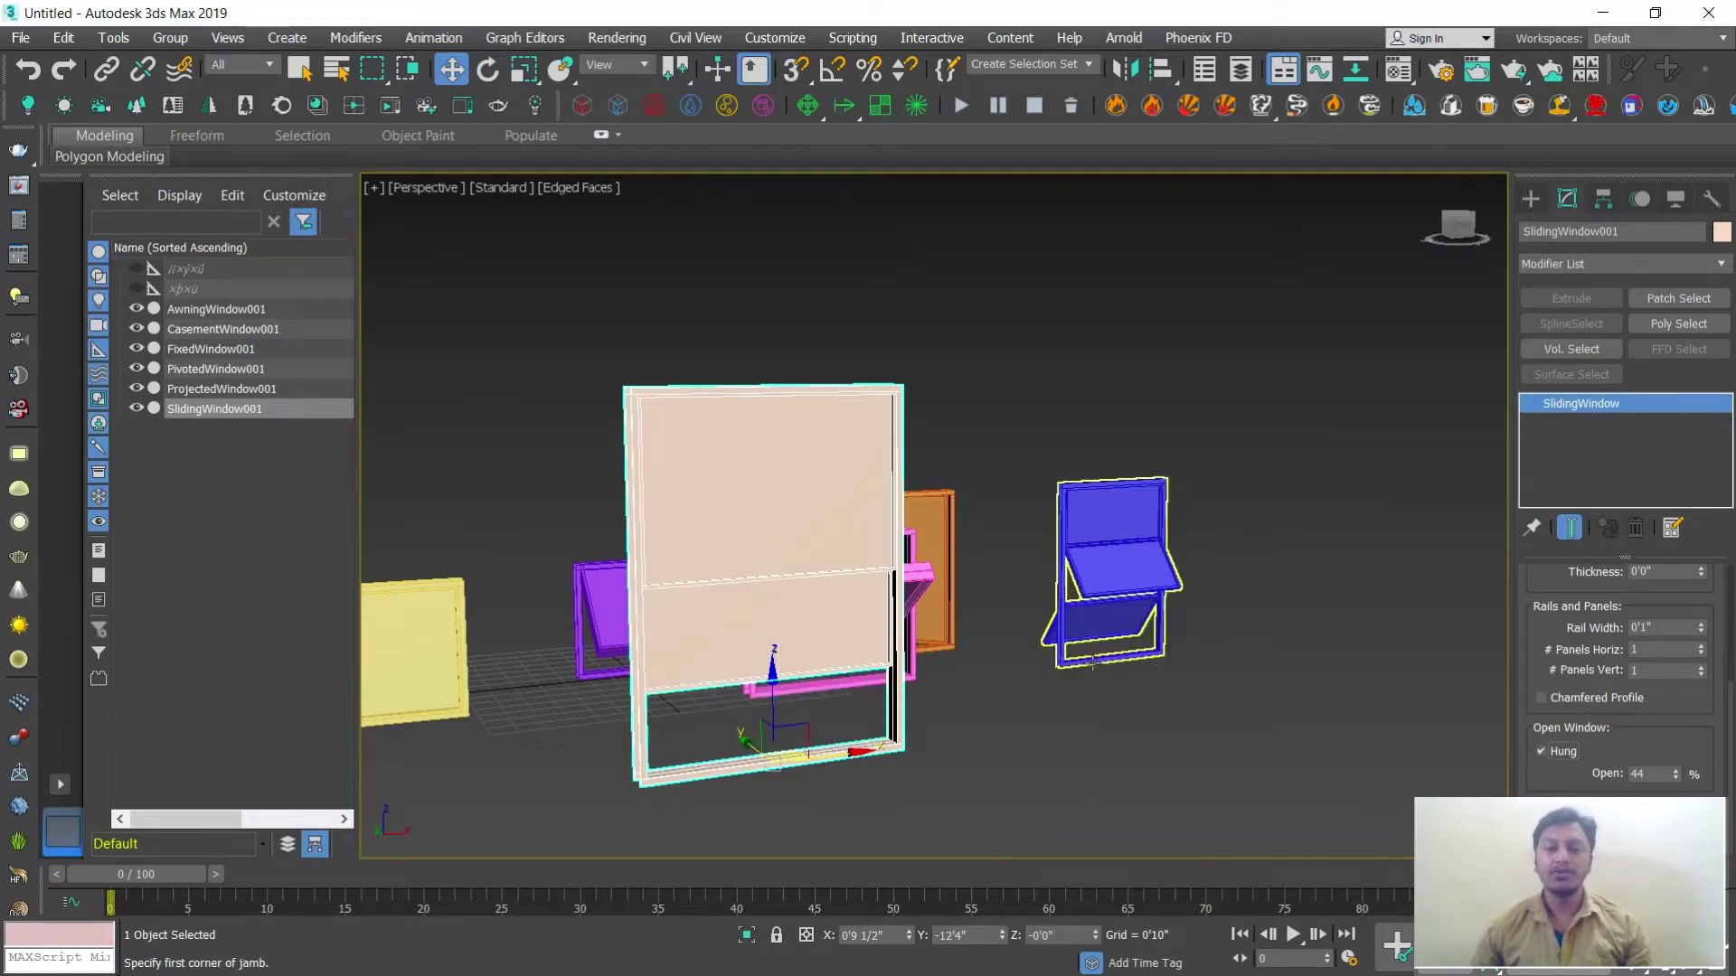
Step: Select all six windows in the Perspective view and delete them
{"action": "scroll", "coordinate": [1080, 669], "scroll_direction": "down", "scroll_amount": 4}
{"action": "middle_click_drag", "start_coordinate": [1101, 667], "coordinate": [1060, 682], "text": "alt"}
{"action": "scroll", "coordinate": [1057, 692], "scroll_direction": "down", "scroll_amount": 2}
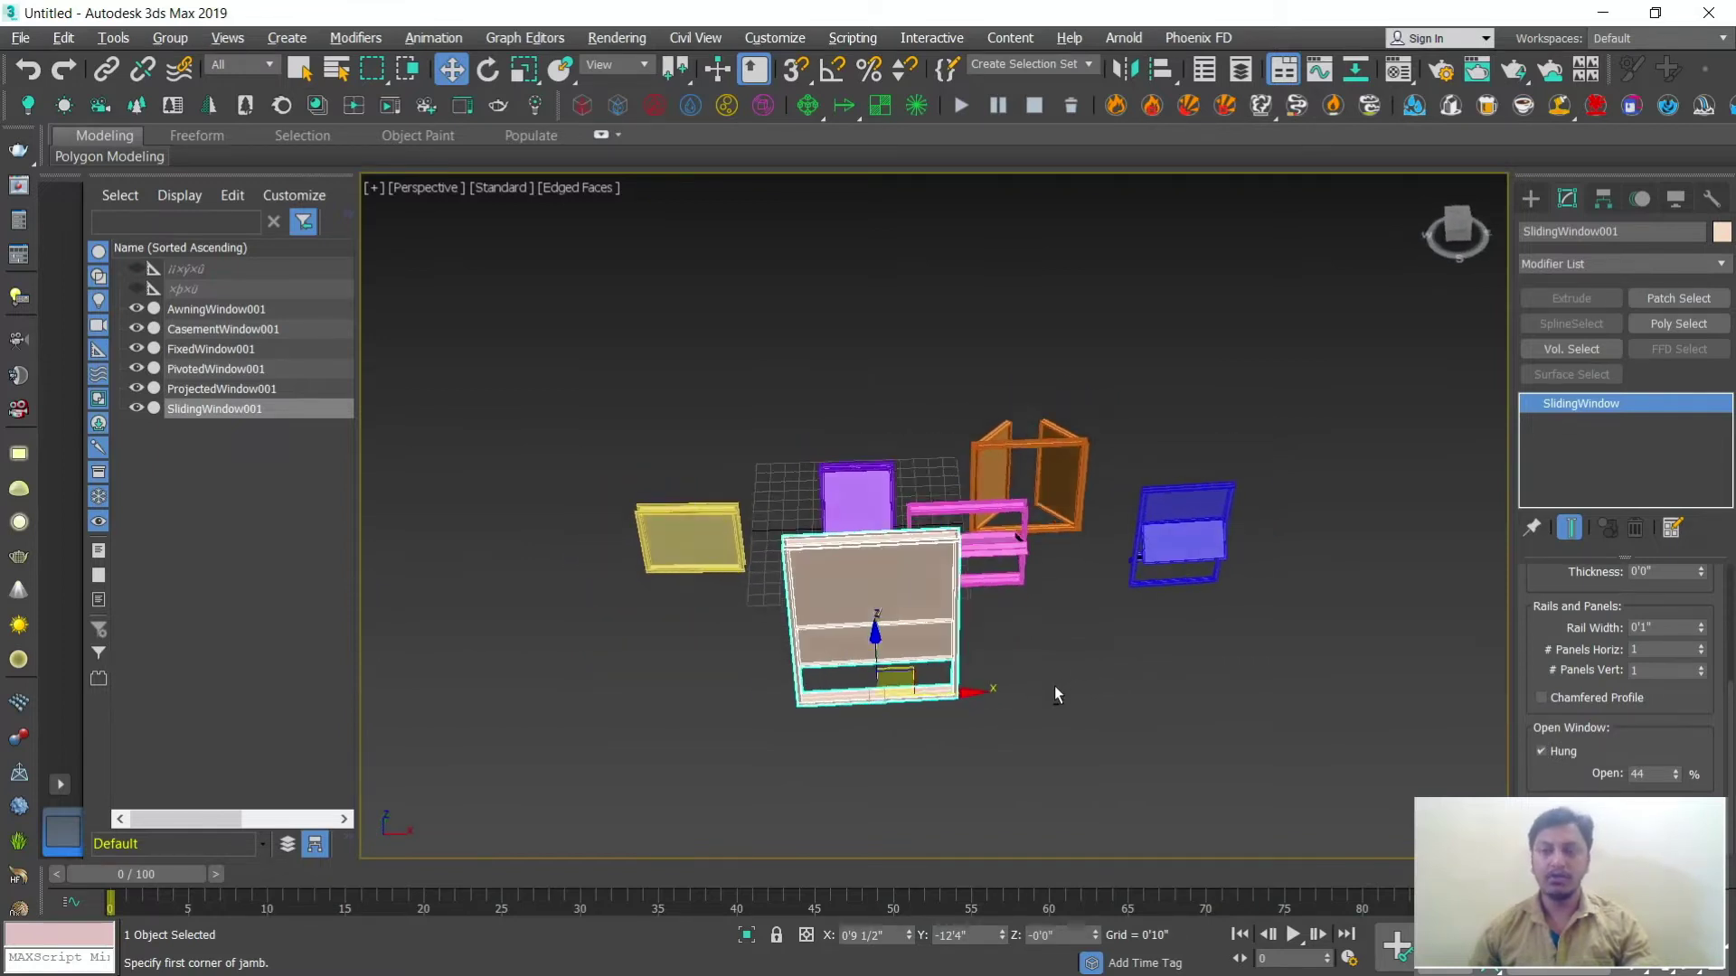
{"action": "scroll", "coordinate": [1054, 694], "scroll_direction": "up", "scroll_amount": 4}
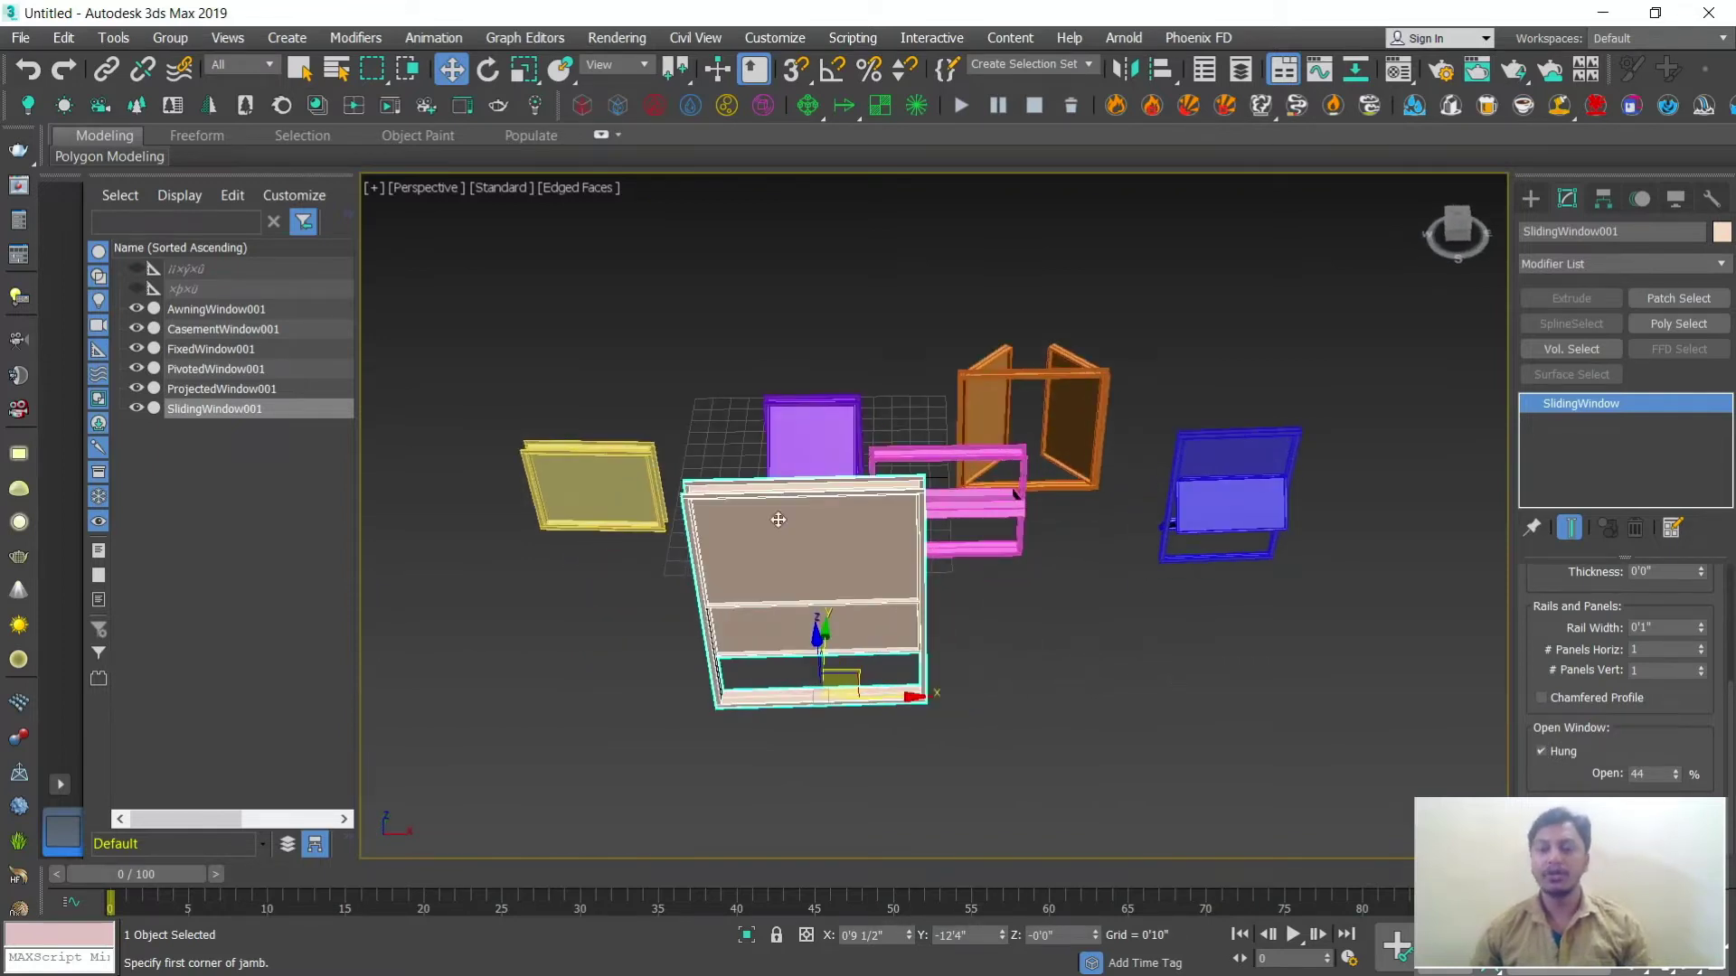
{"action": "left_click_drag", "start_coordinate": [561, 331], "coordinate": [1277, 724]}
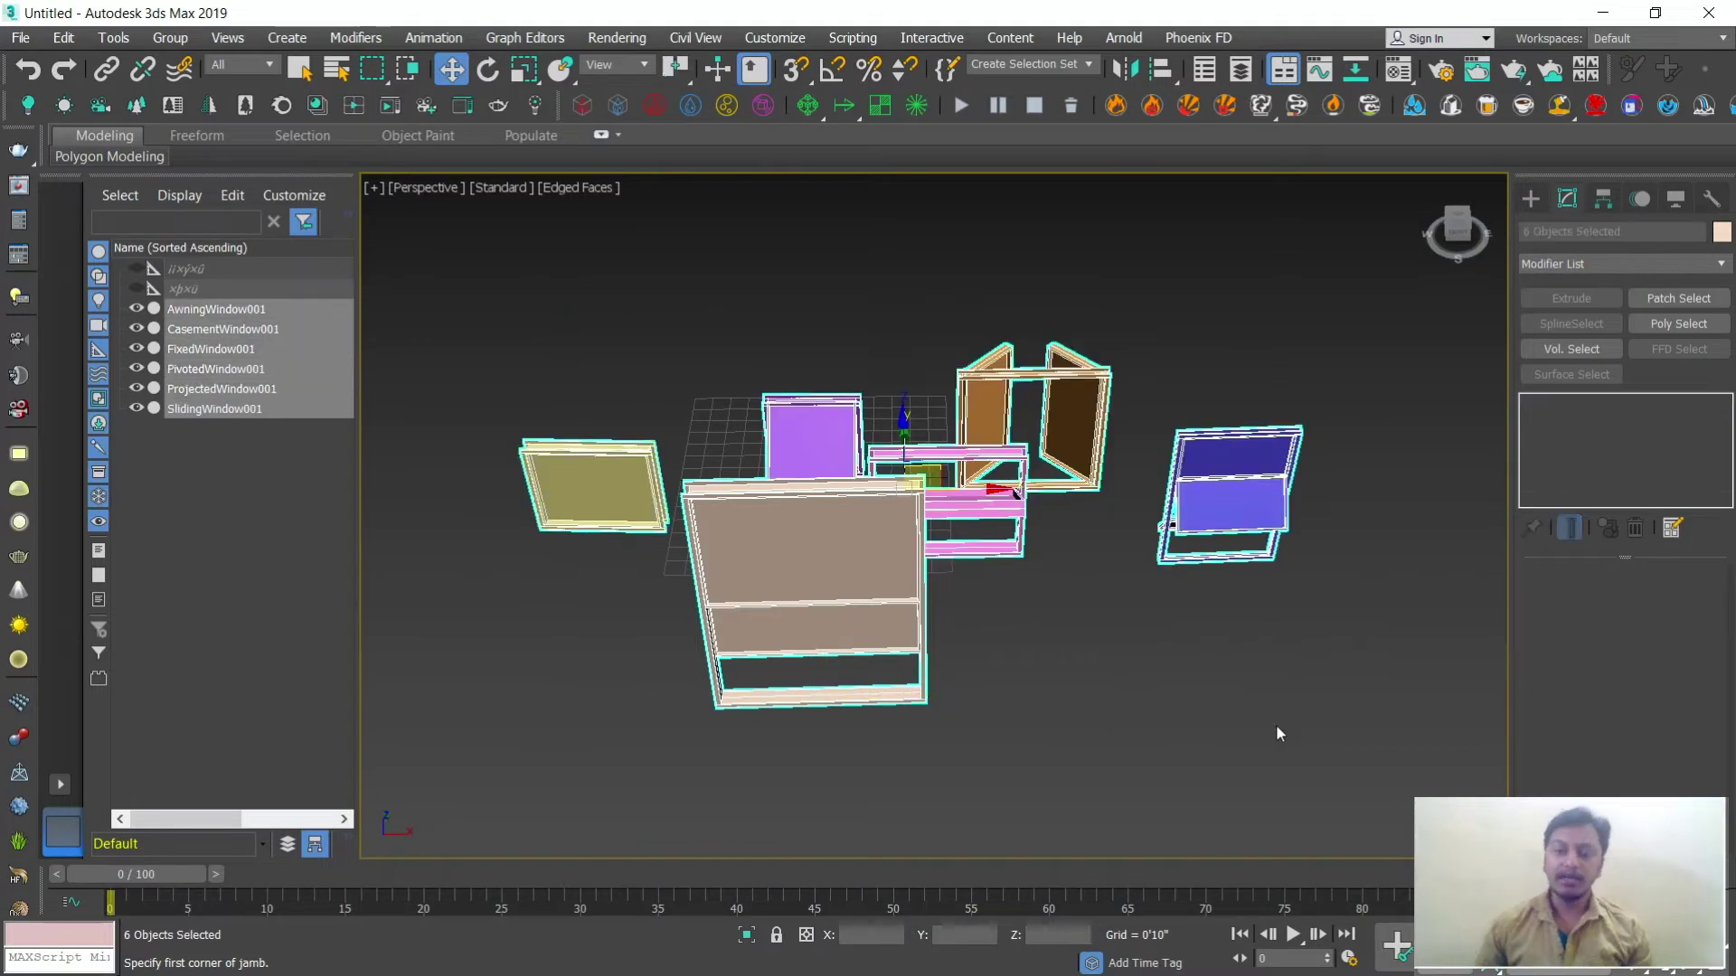
{"action": "key", "text": "Delete"}
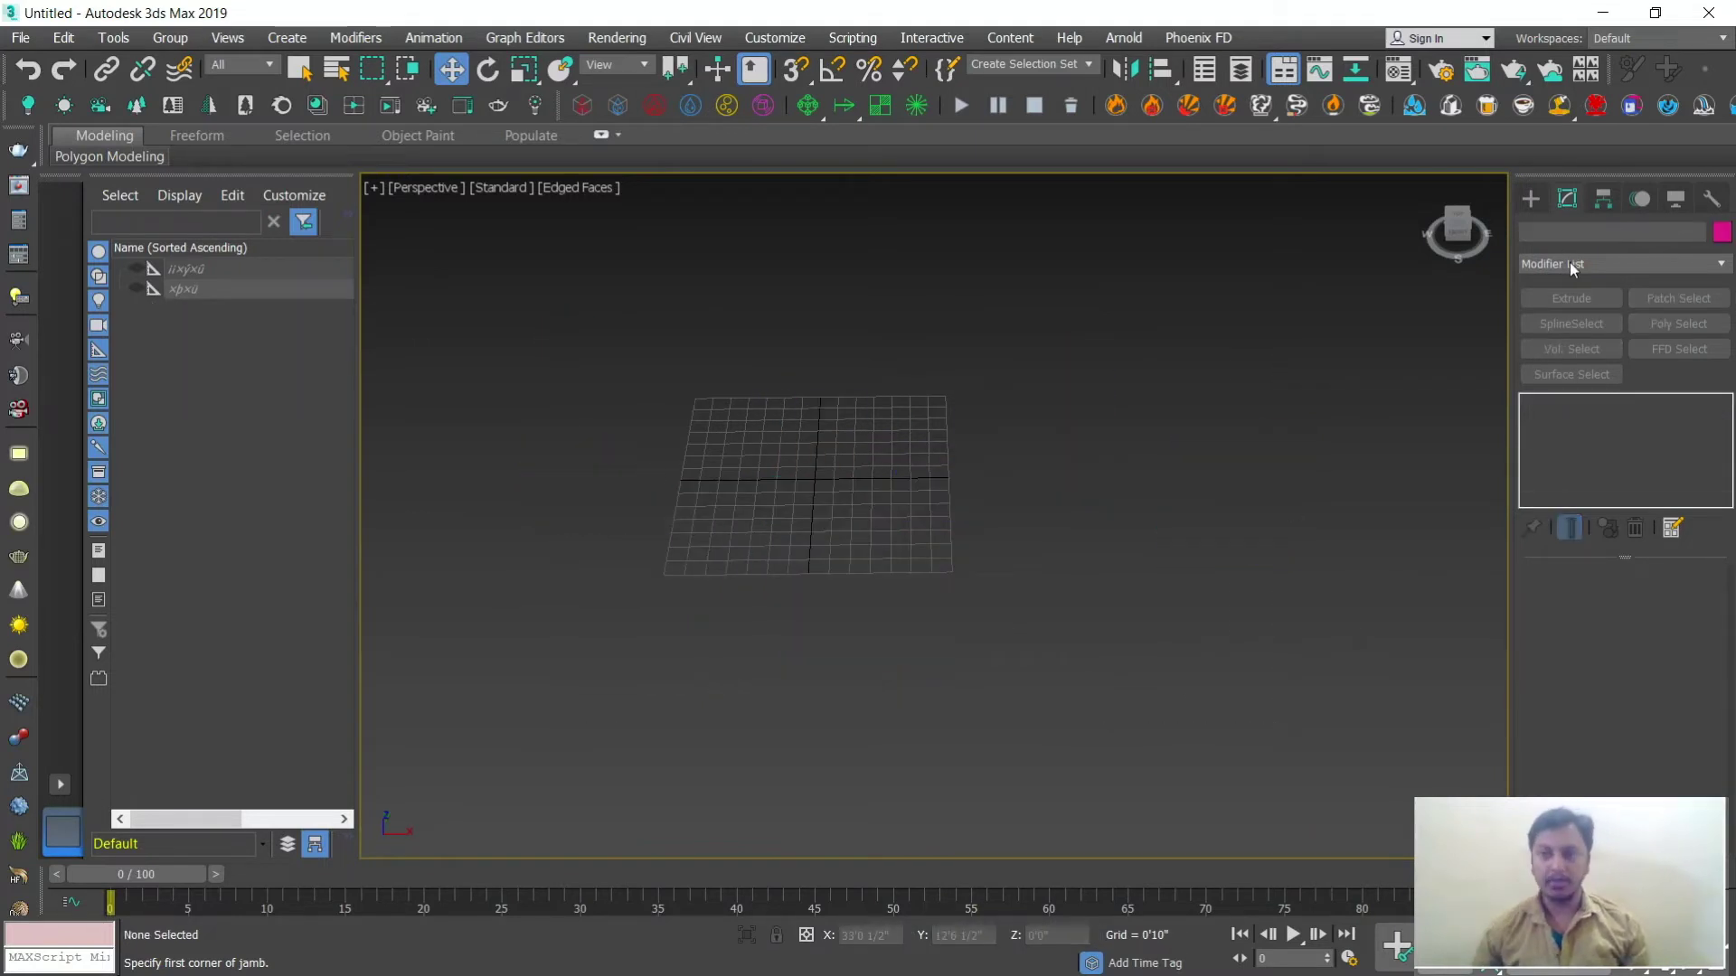
Step: Start an AEC Extended Wall with a width of 0'6" and a height of 10'0"
{"action": "left_click", "coordinate": [1533, 198]}
{"action": "left_click", "coordinate": [1566, 261]}
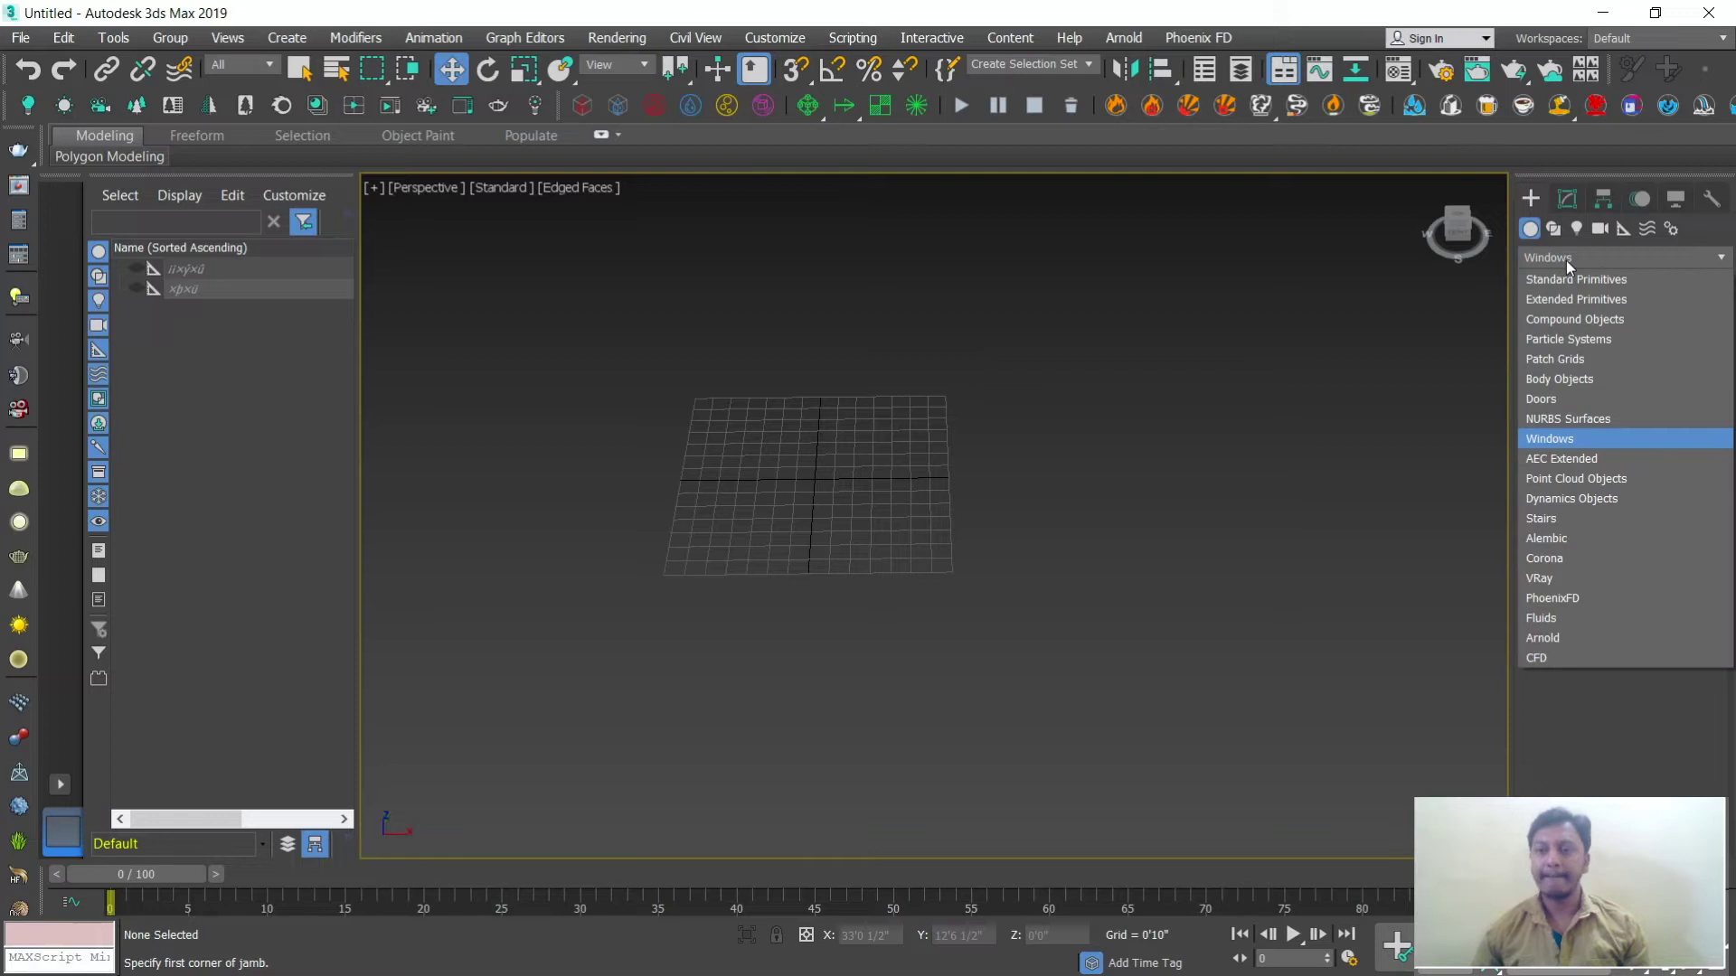
{"action": "left_click", "coordinate": [1593, 461]}
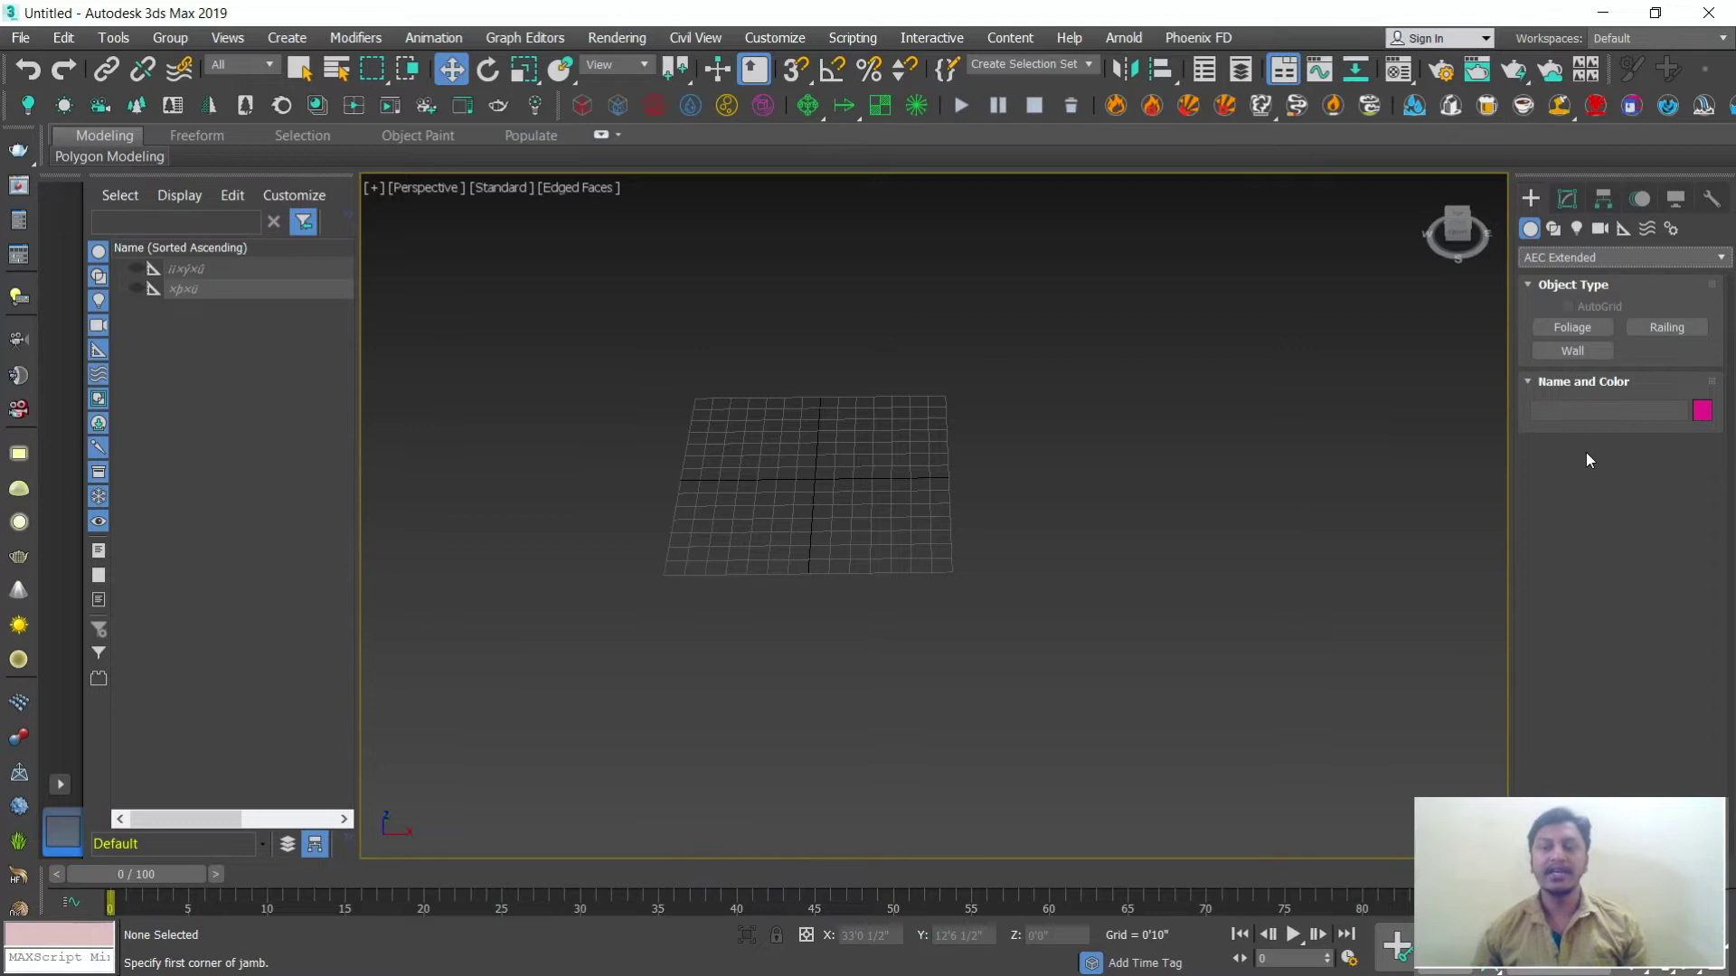
{"action": "left_click", "coordinate": [1574, 350]}
{"action": "middle_click_drag", "start_coordinate": [844, 521], "coordinate": [955, 520]}
{"action": "scroll", "coordinate": [913, 538], "scroll_direction": "up", "scroll_amount": 2}
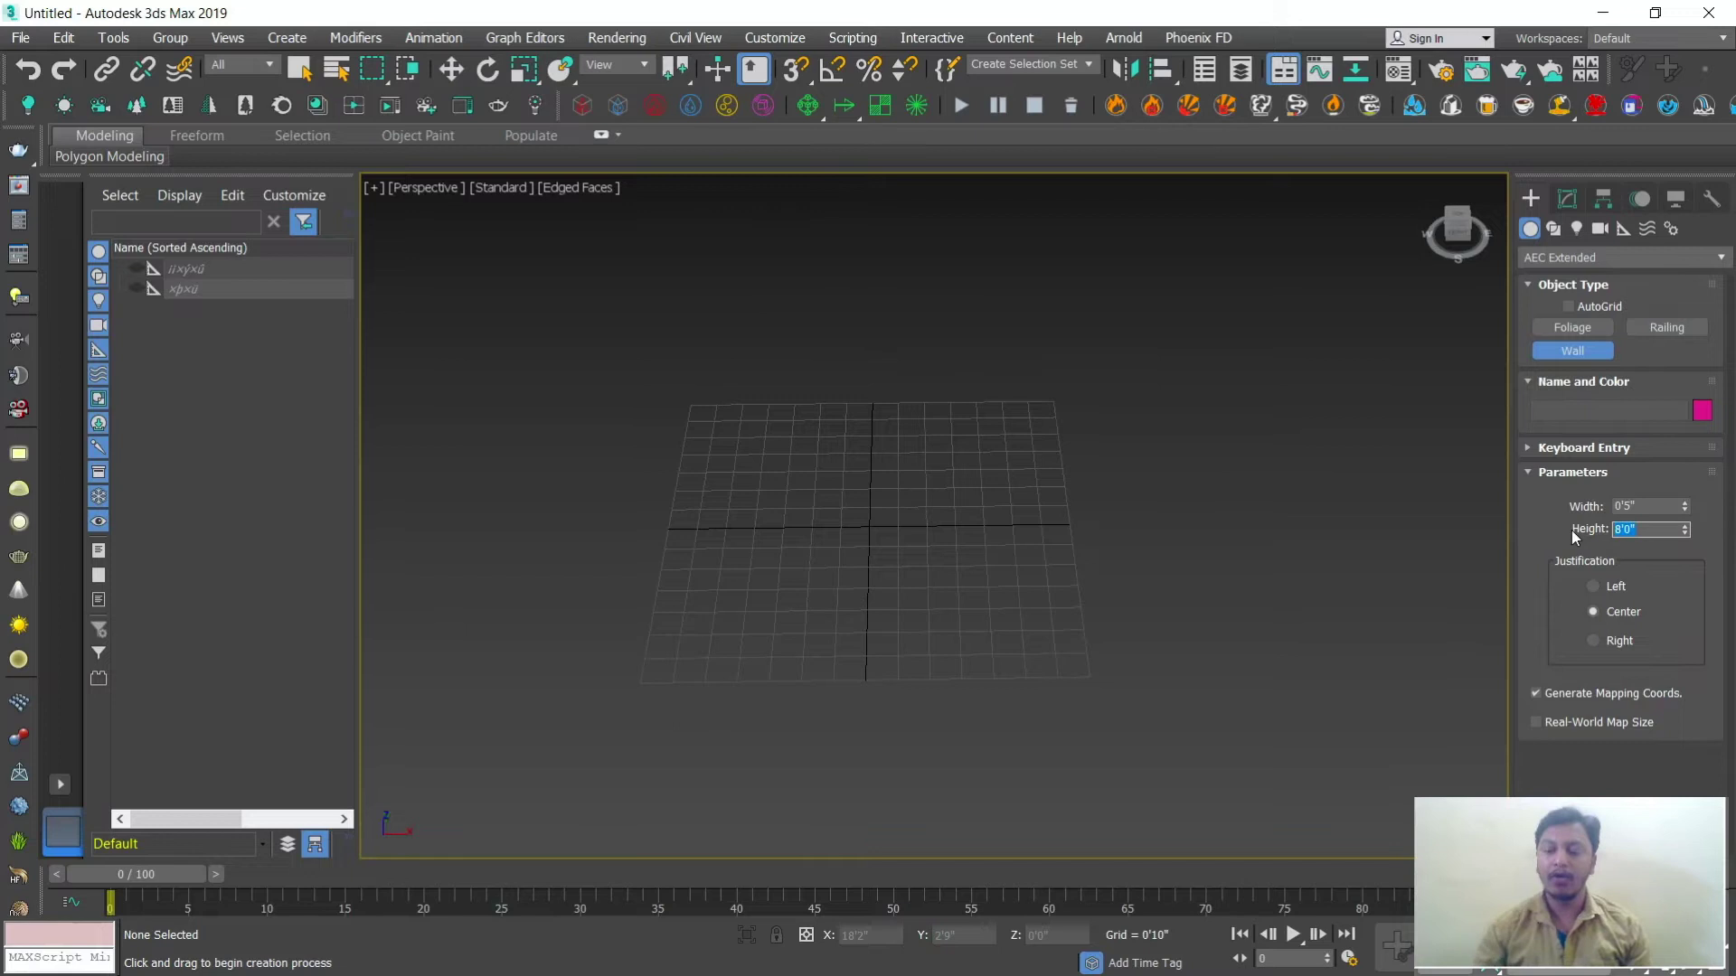
{"action": "type", "text": "10"}
{"action": "key", "text": "Return"}
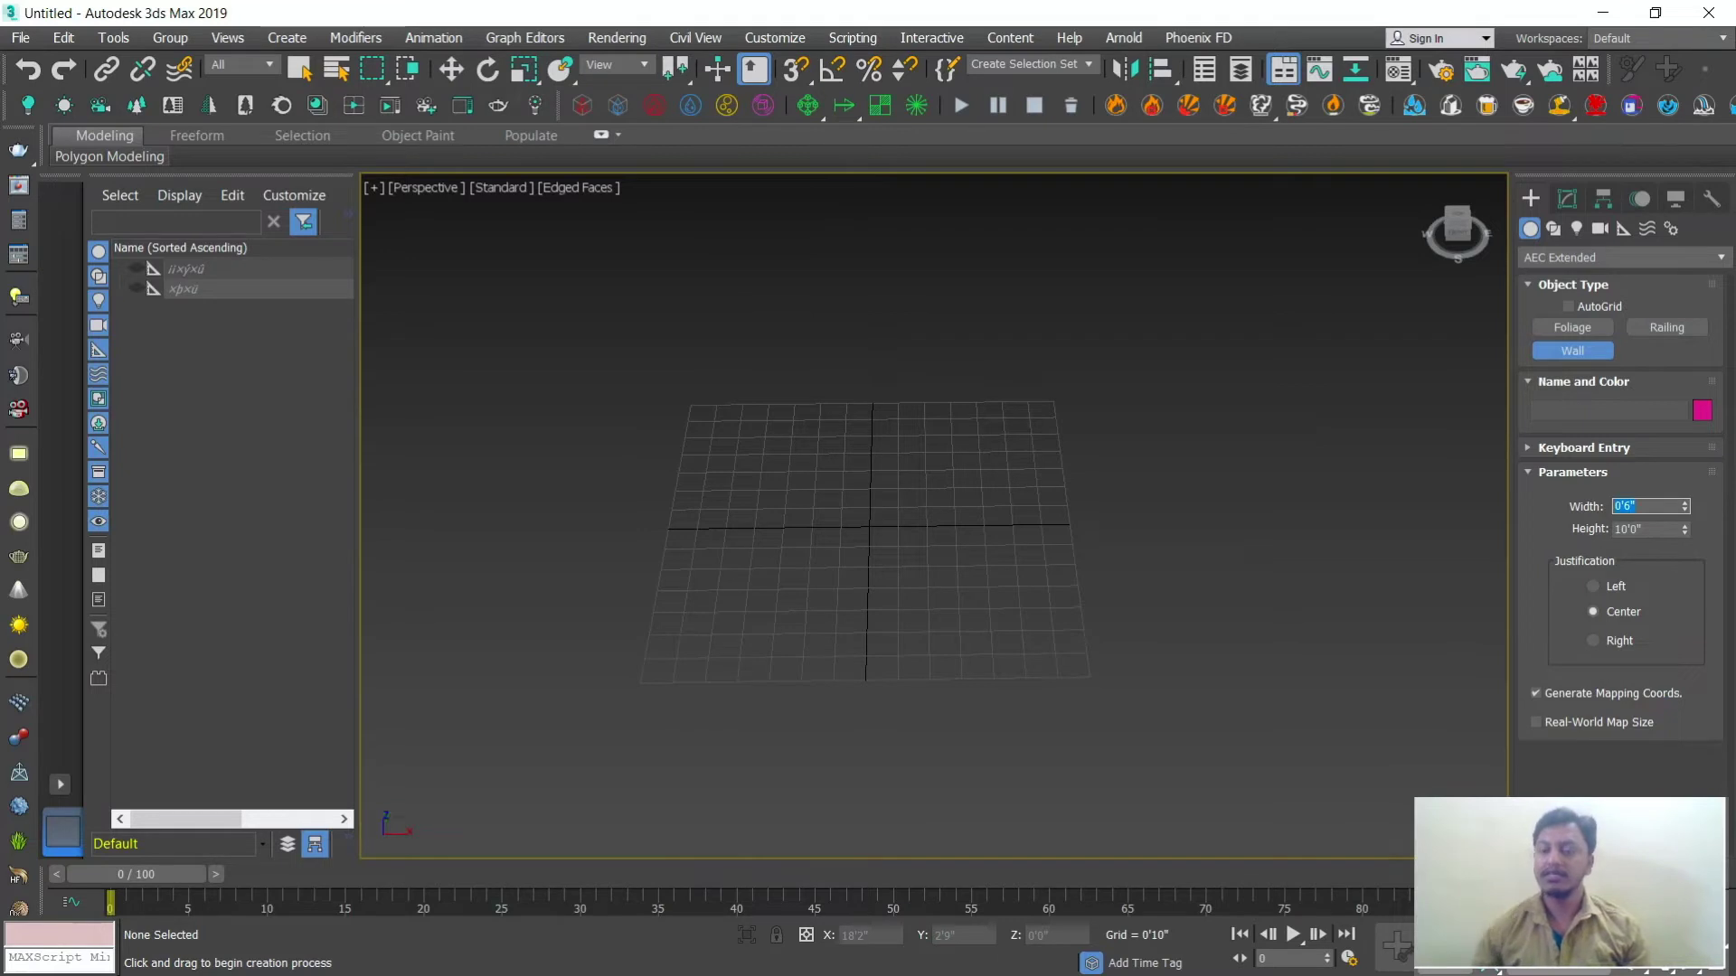
Step: Draw the first six connected segments of the wall as a zigzag across and in front of the grid
{"action": "scroll", "coordinate": [957, 590], "scroll_direction": "down", "scroll_amount": 3}
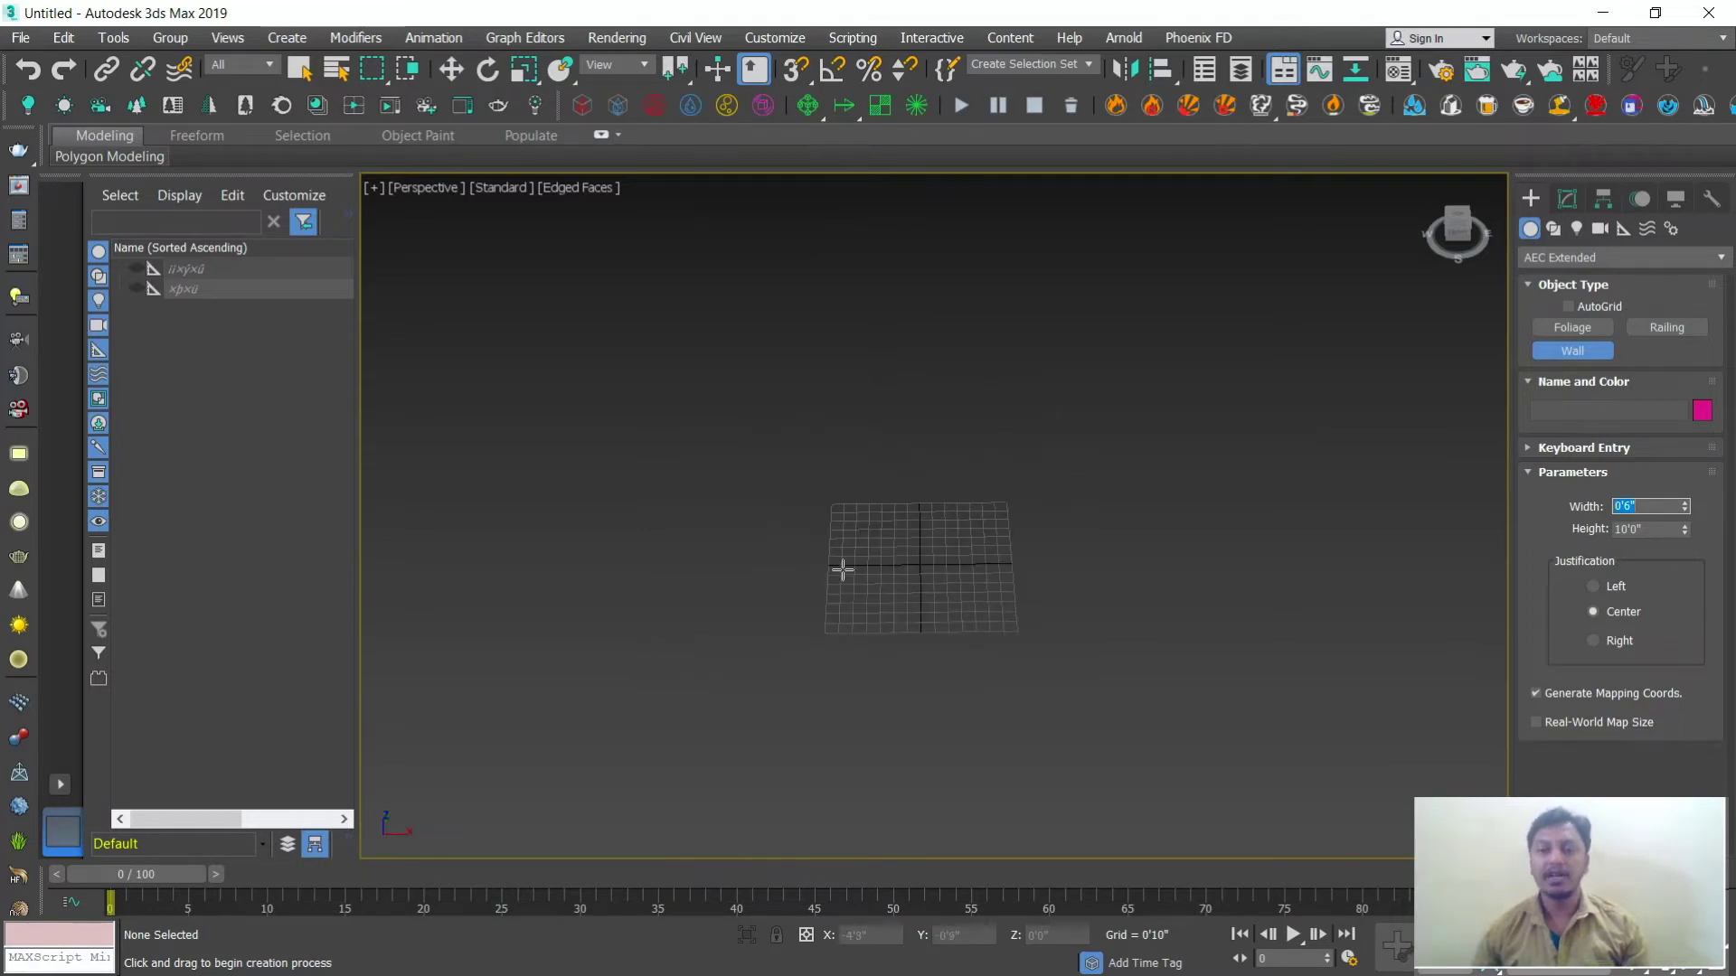
{"action": "left_click", "coordinate": [795, 563]}
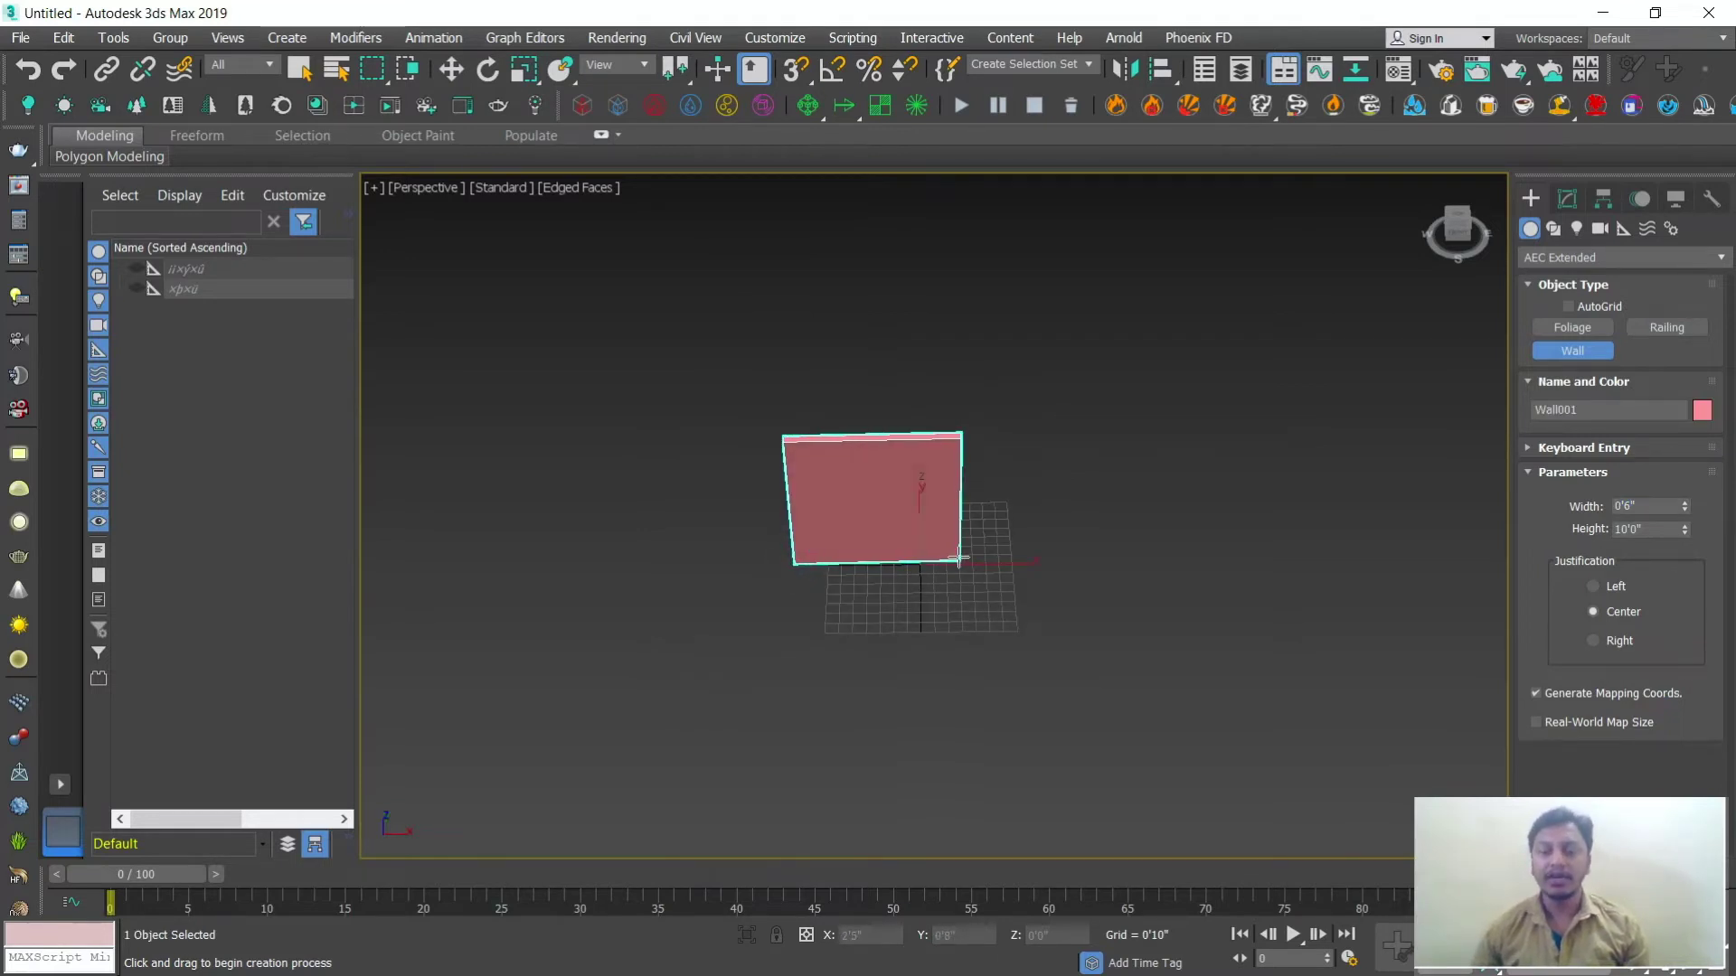
{"action": "left_click", "coordinate": [958, 558]}
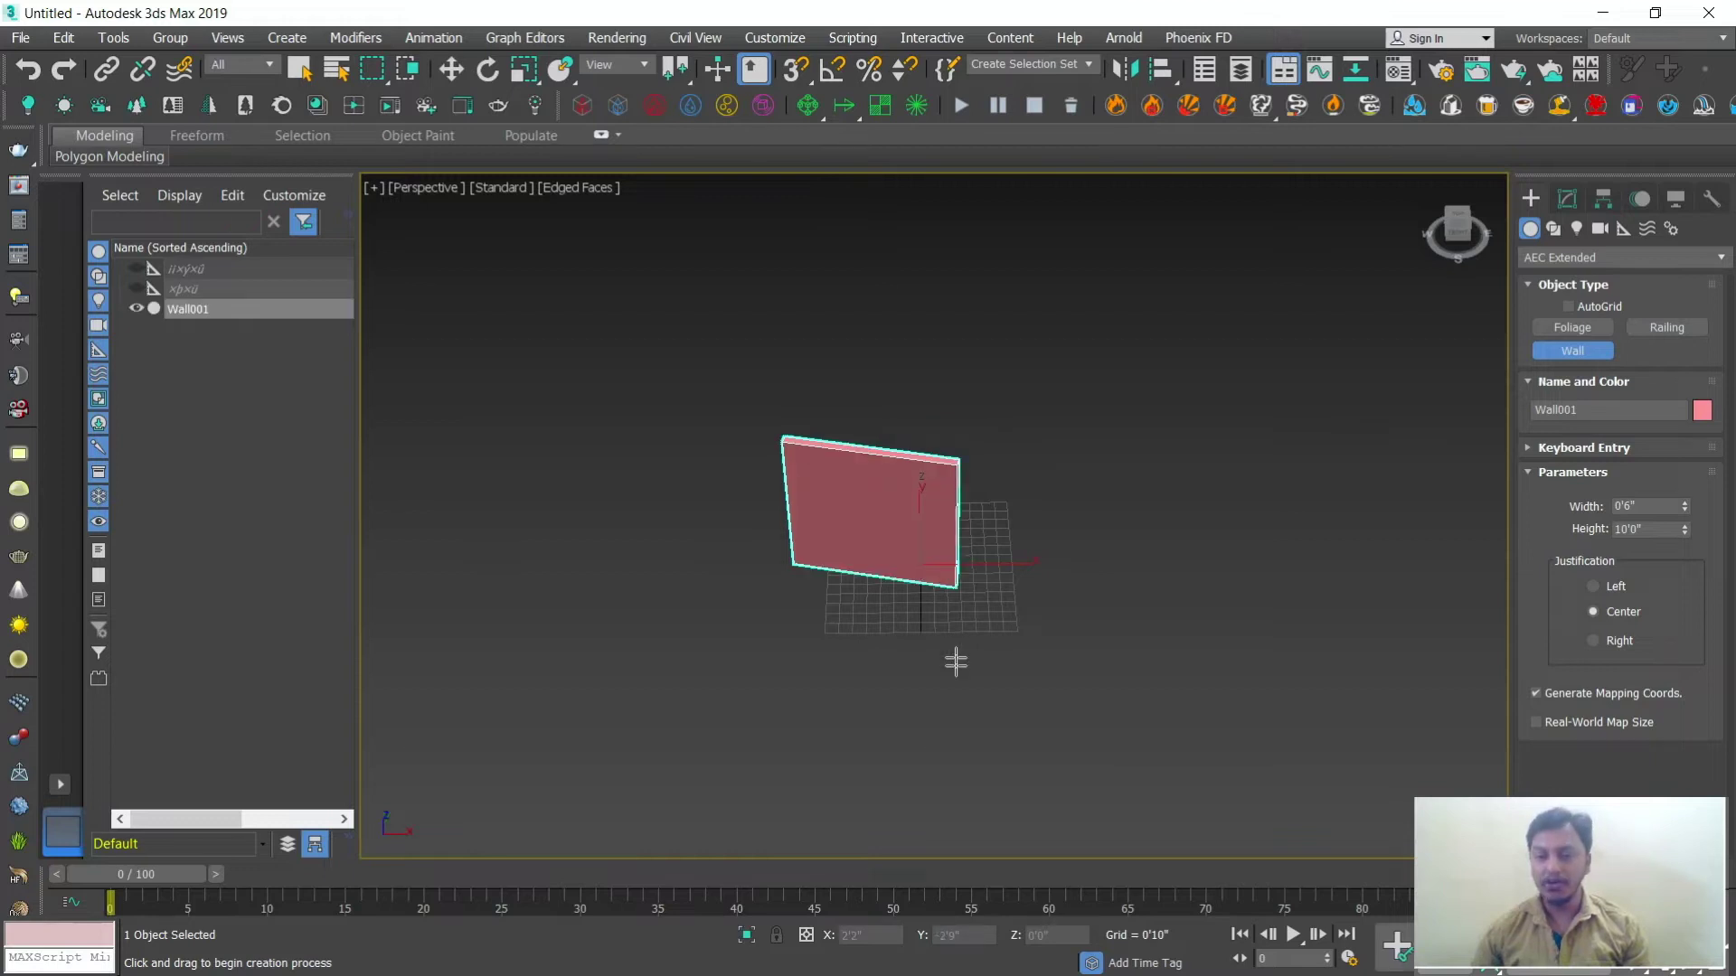
{"action": "left_click", "coordinate": [1072, 514]}
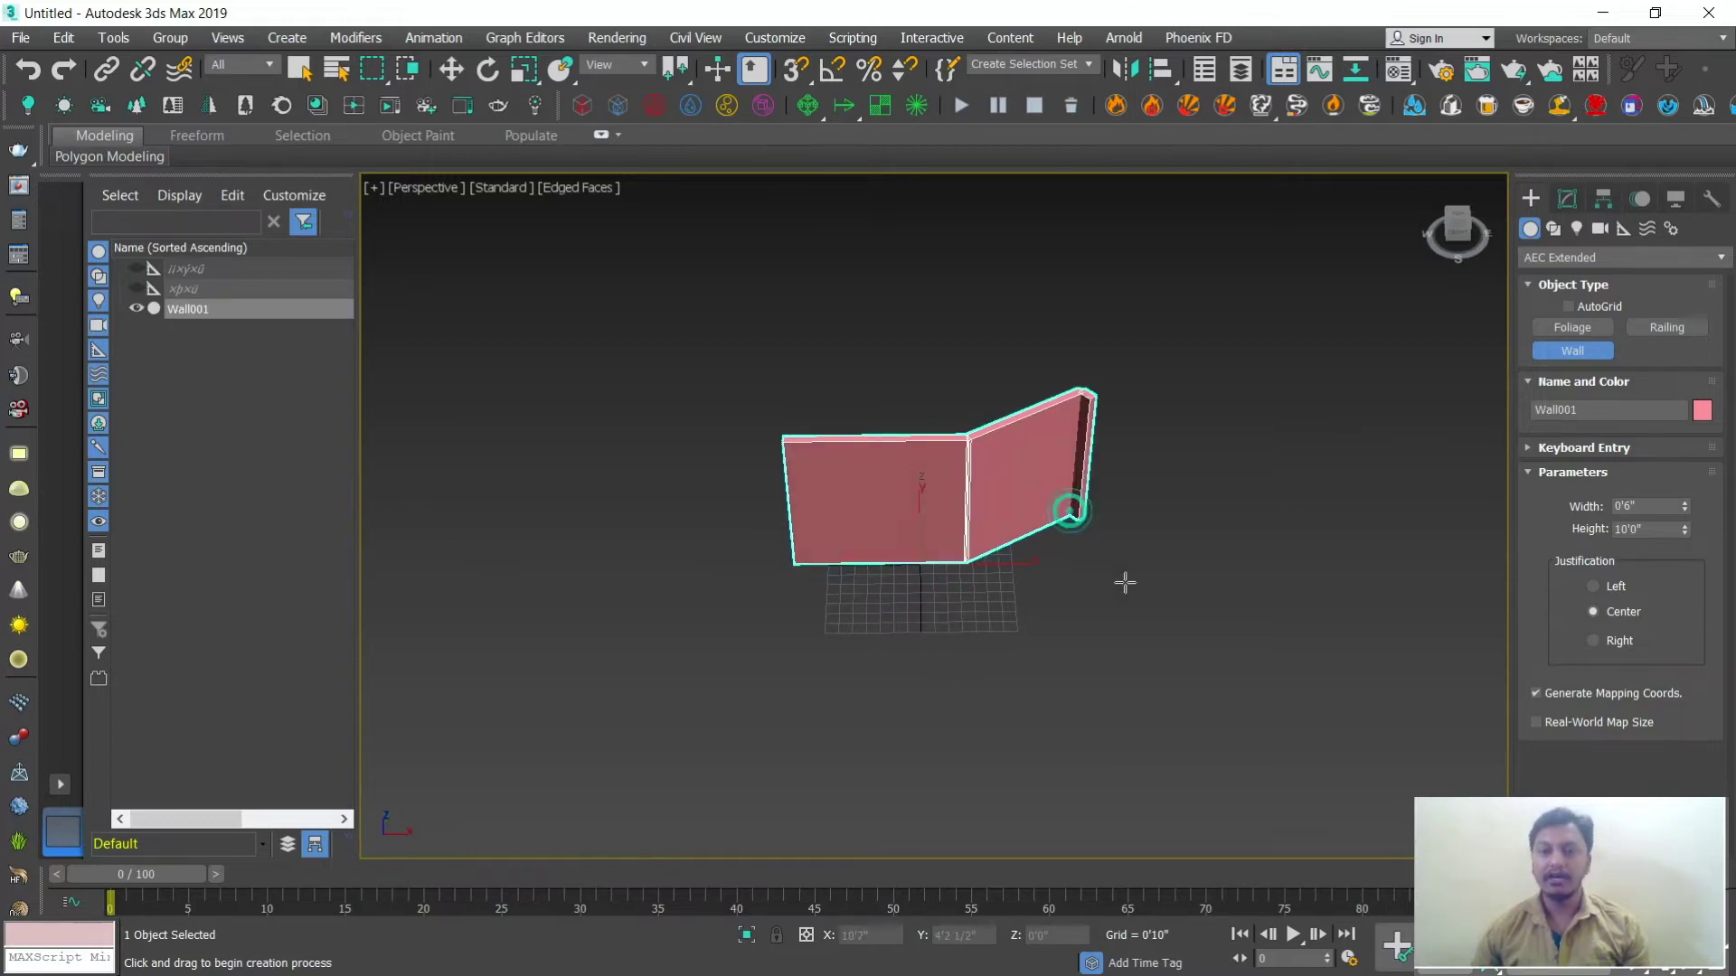
{"action": "left_click", "coordinate": [1140, 608]}
{"action": "left_click", "coordinate": [1013, 649]}
{"action": "left_click", "coordinate": [945, 780]}
{"action": "left_click", "coordinate": [1112, 767]}
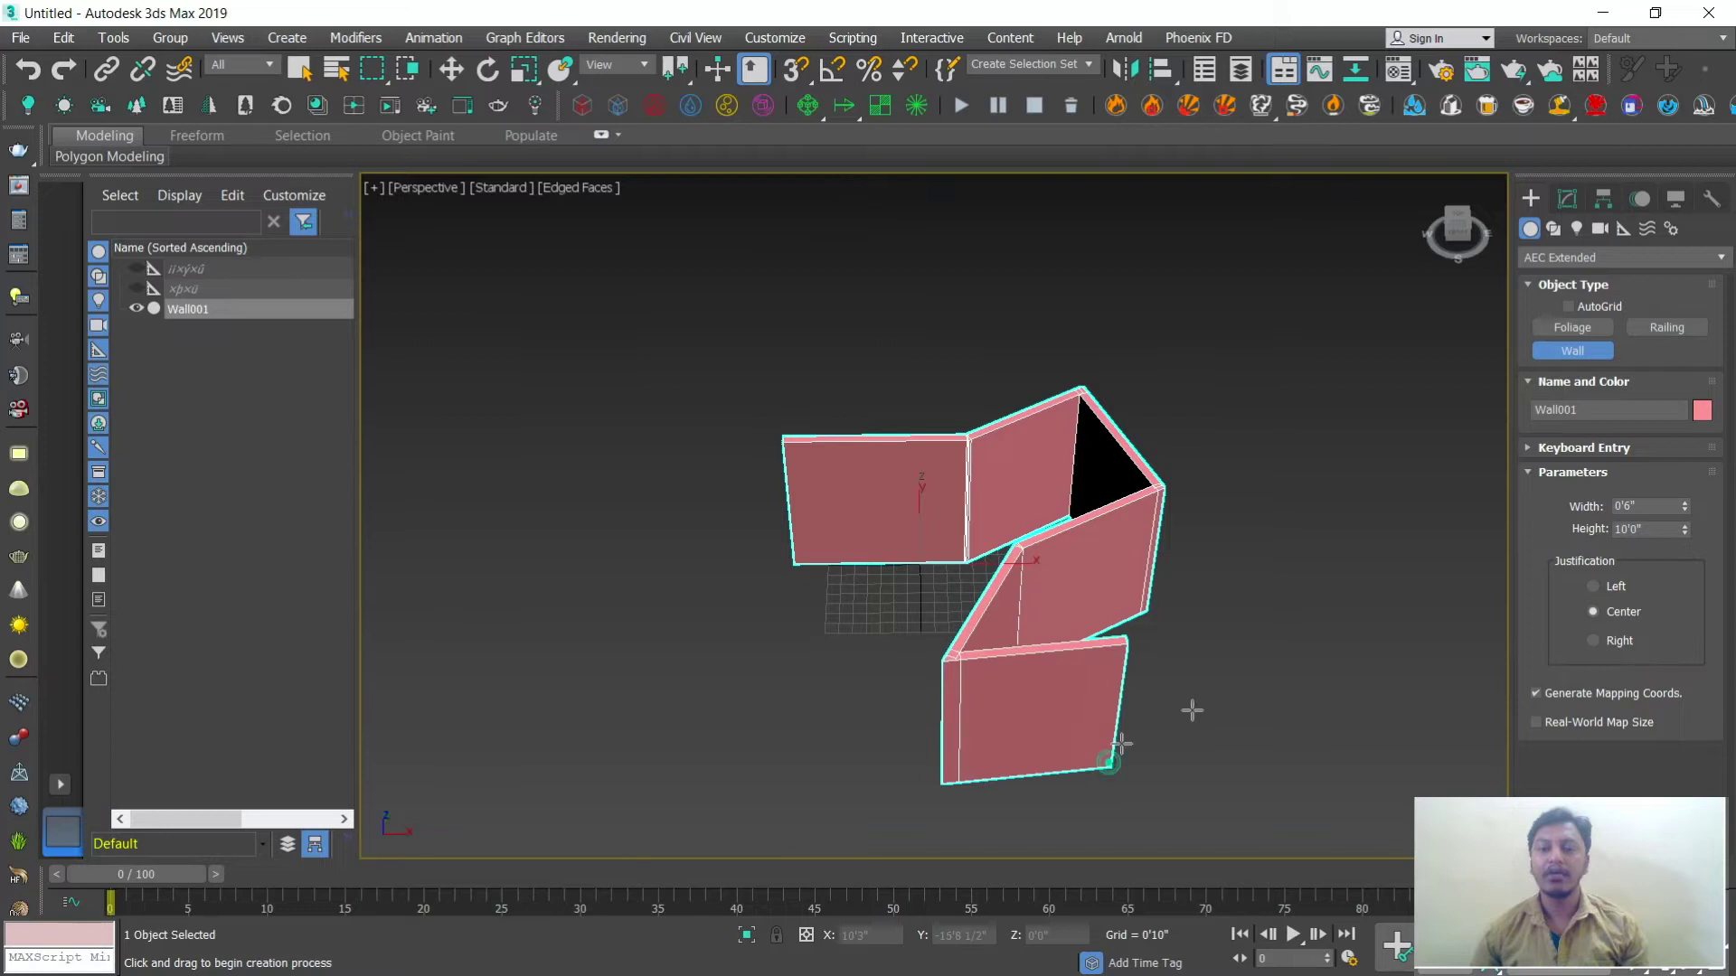
Step: Continue the wall with long segments sweeping around in a wide open loop outside the zigzag
{"action": "middle_click_drag", "start_coordinate": [1326, 552], "coordinate": [927, 503]}
{"action": "left_click", "coordinate": [1102, 382]}
{"action": "left_click", "coordinate": [1256, 615]}
{"action": "scroll", "coordinate": [1256, 614], "scroll_direction": "down", "scroll_amount": 4}
{"action": "left_click", "coordinate": [1174, 751]}
{"action": "left_click", "coordinate": [895, 778]}
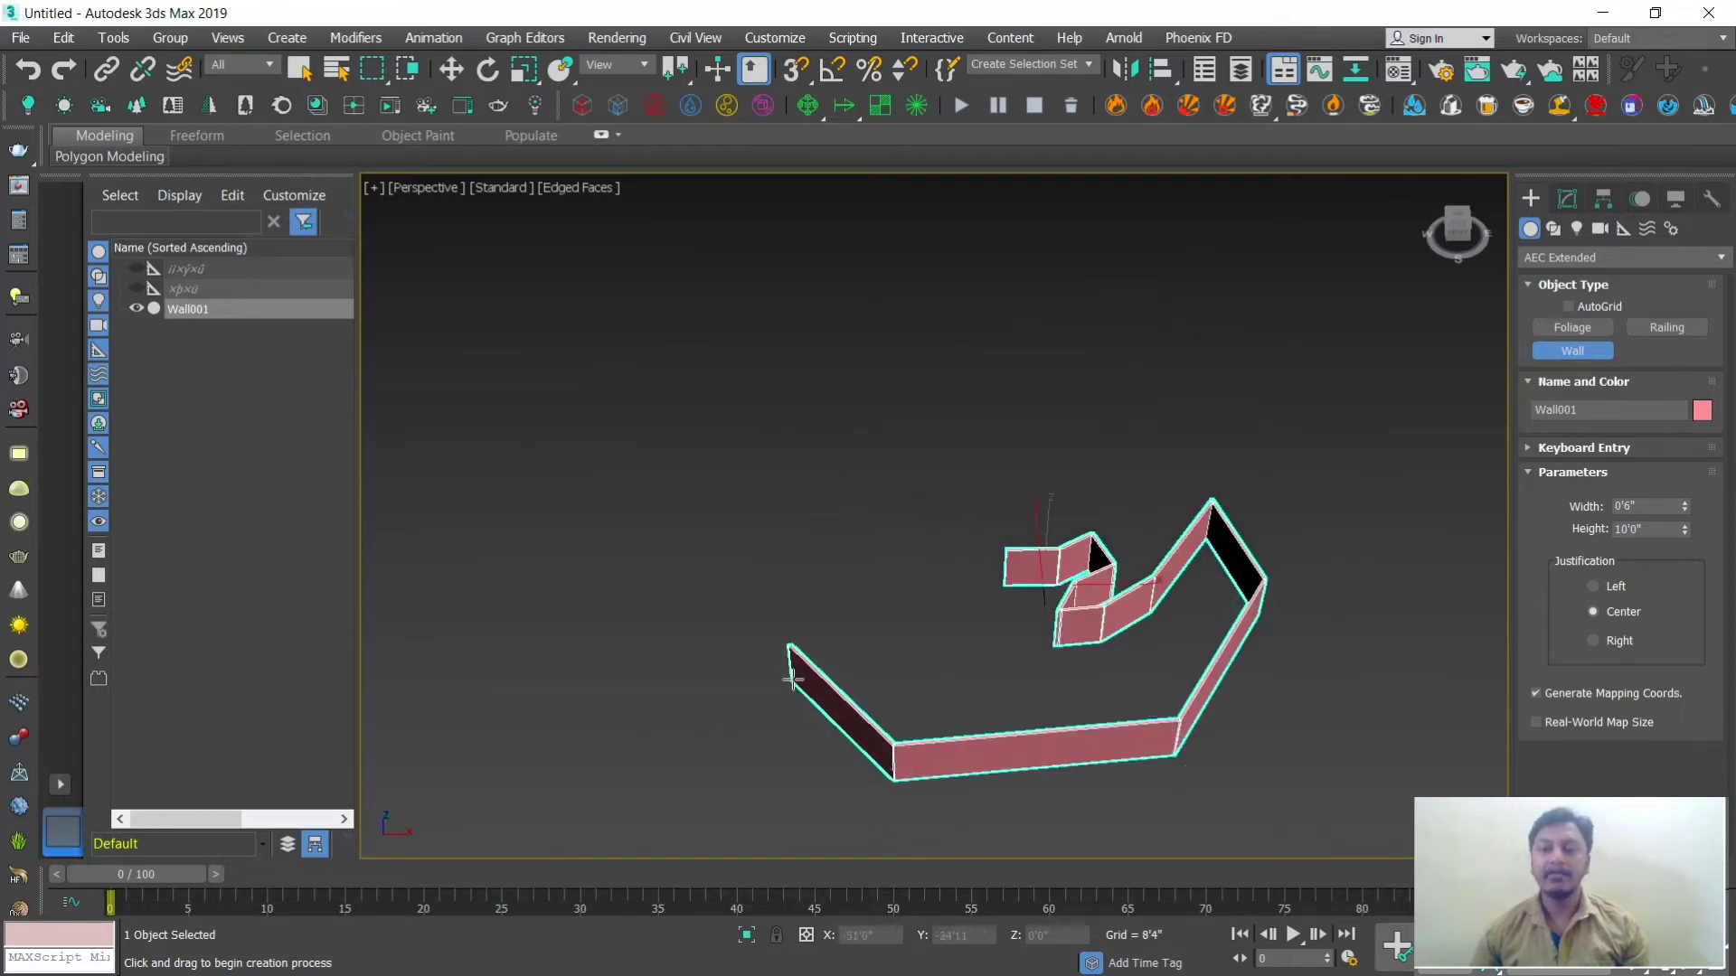
{"action": "left_click", "coordinate": [791, 649]}
Step: Add shorter wall segments that fold inward from the loop's far end toward the starting zigzag
{"action": "left_click", "coordinate": [837, 569]}
{"action": "left_click", "coordinate": [936, 606]}
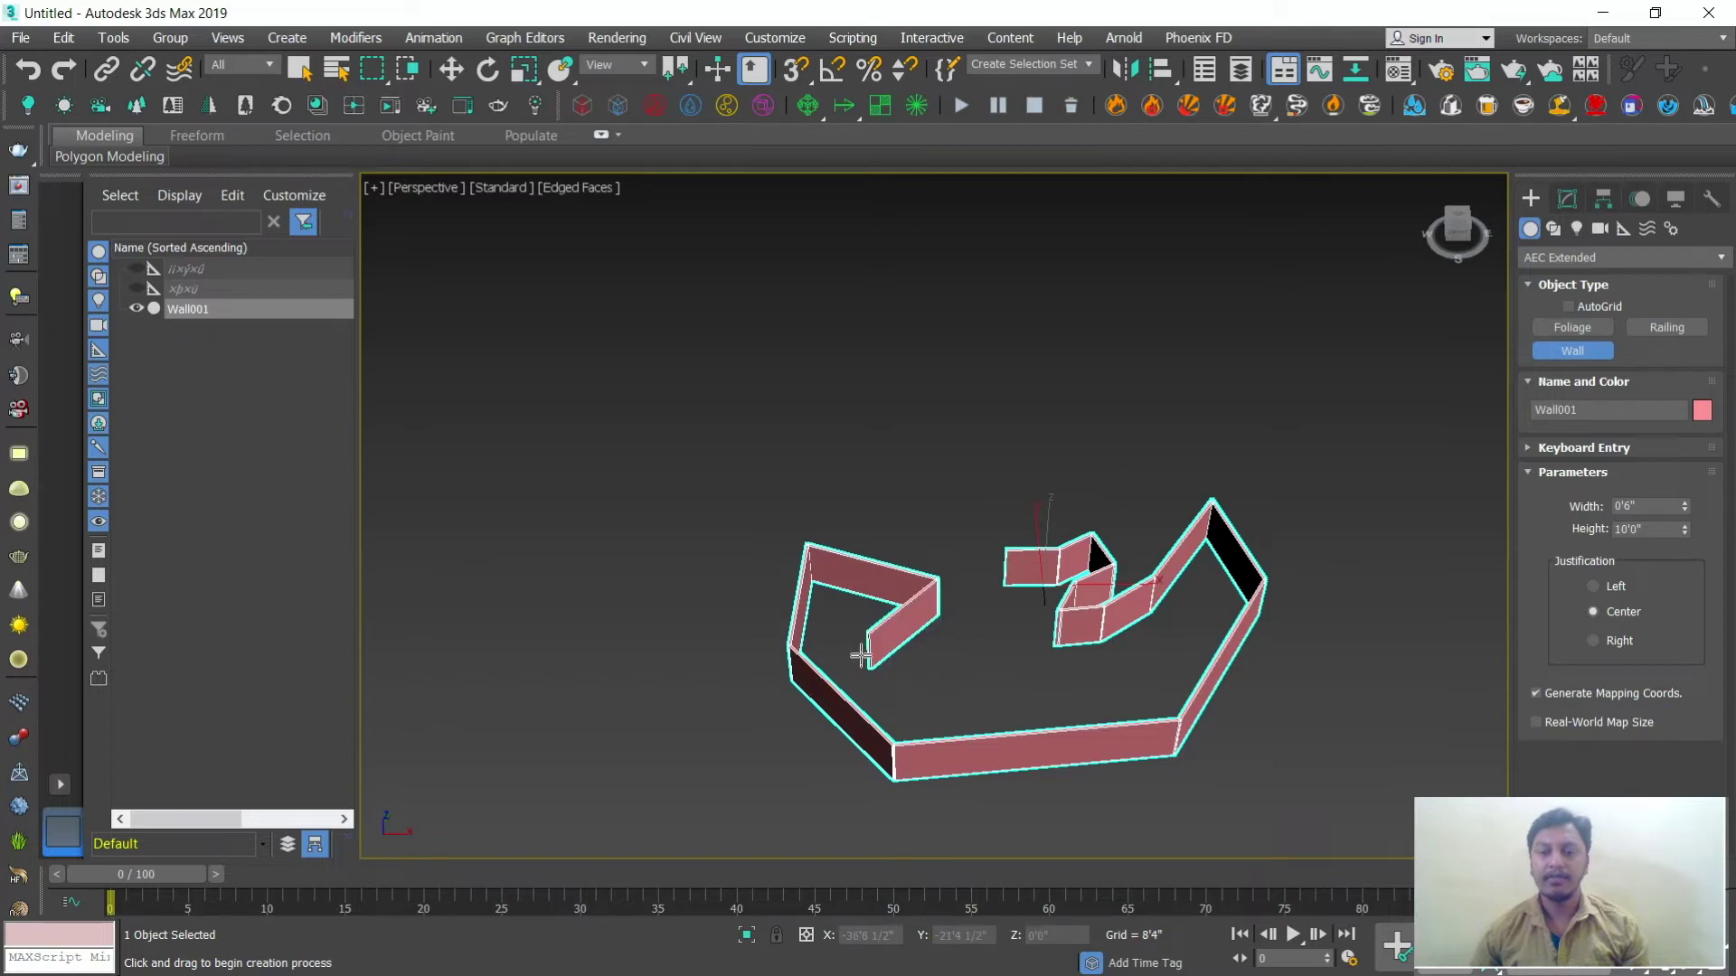
{"action": "left_click", "coordinate": [920, 653]}
{"action": "left_click", "coordinate": [855, 641]}
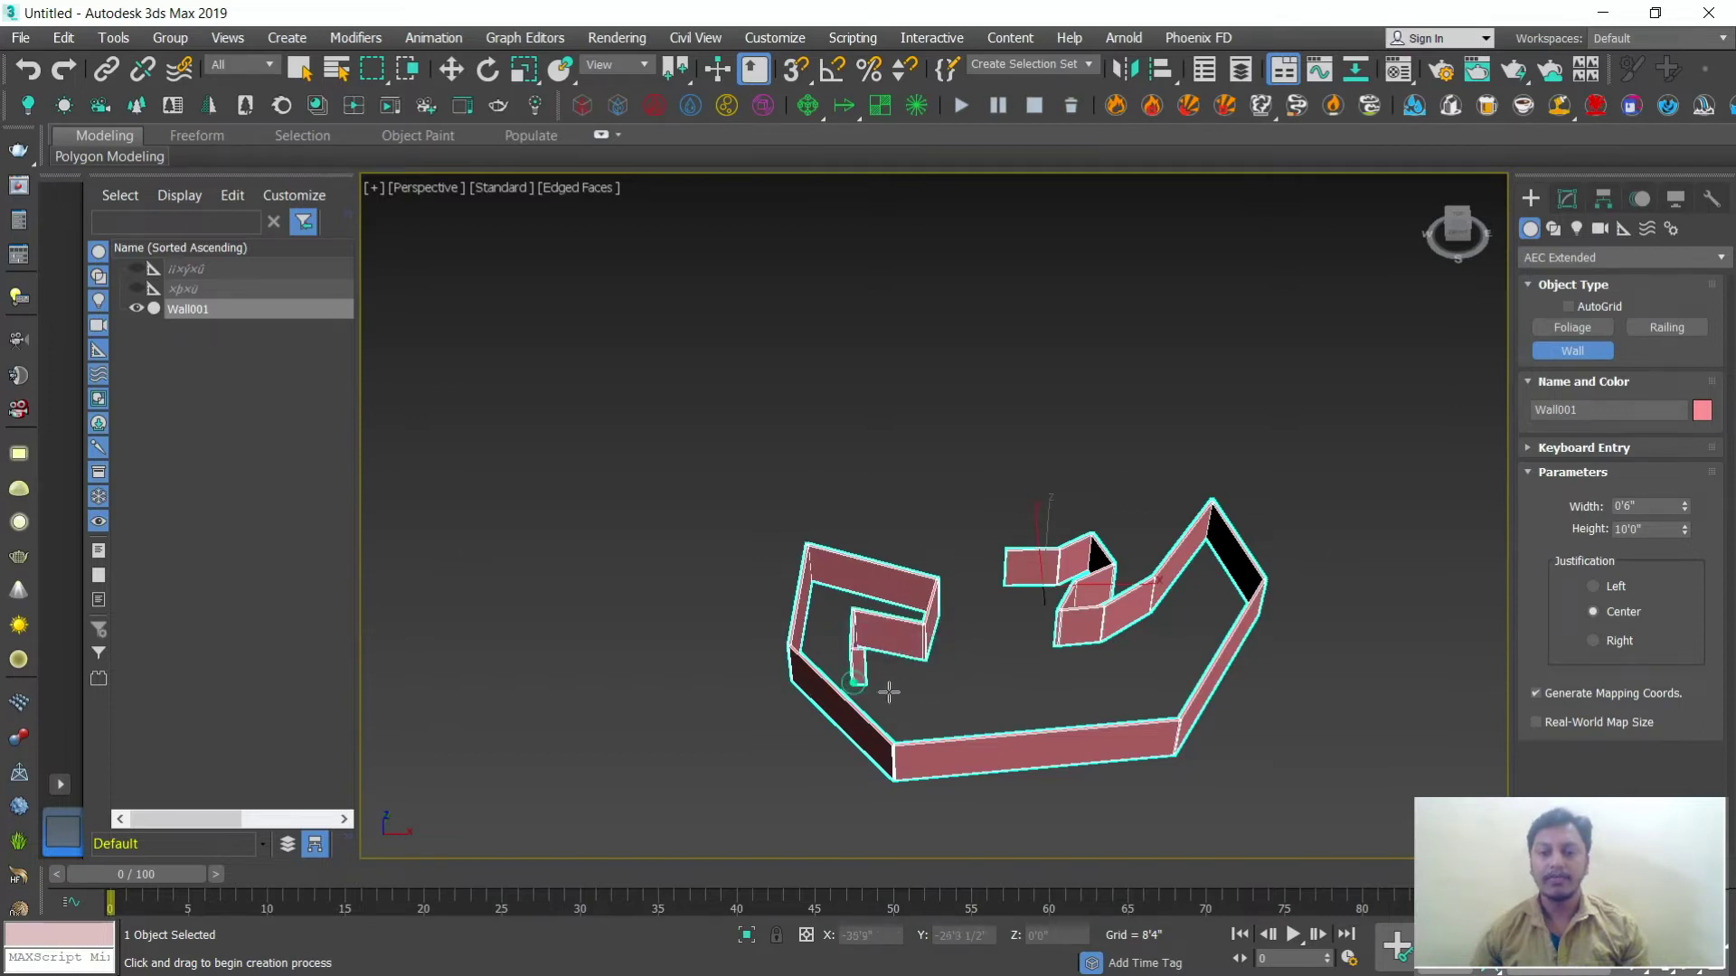
{"action": "left_click", "coordinate": [913, 716]}
{"action": "left_click", "coordinate": [1027, 639]}
Step: Bring the wall run back to its first segment's start, weld the point there, and end the wall
{"action": "scroll", "coordinate": [1027, 639], "scroll_direction": "up", "scroll_amount": 4}
{"action": "left_click", "coordinate": [940, 533]}
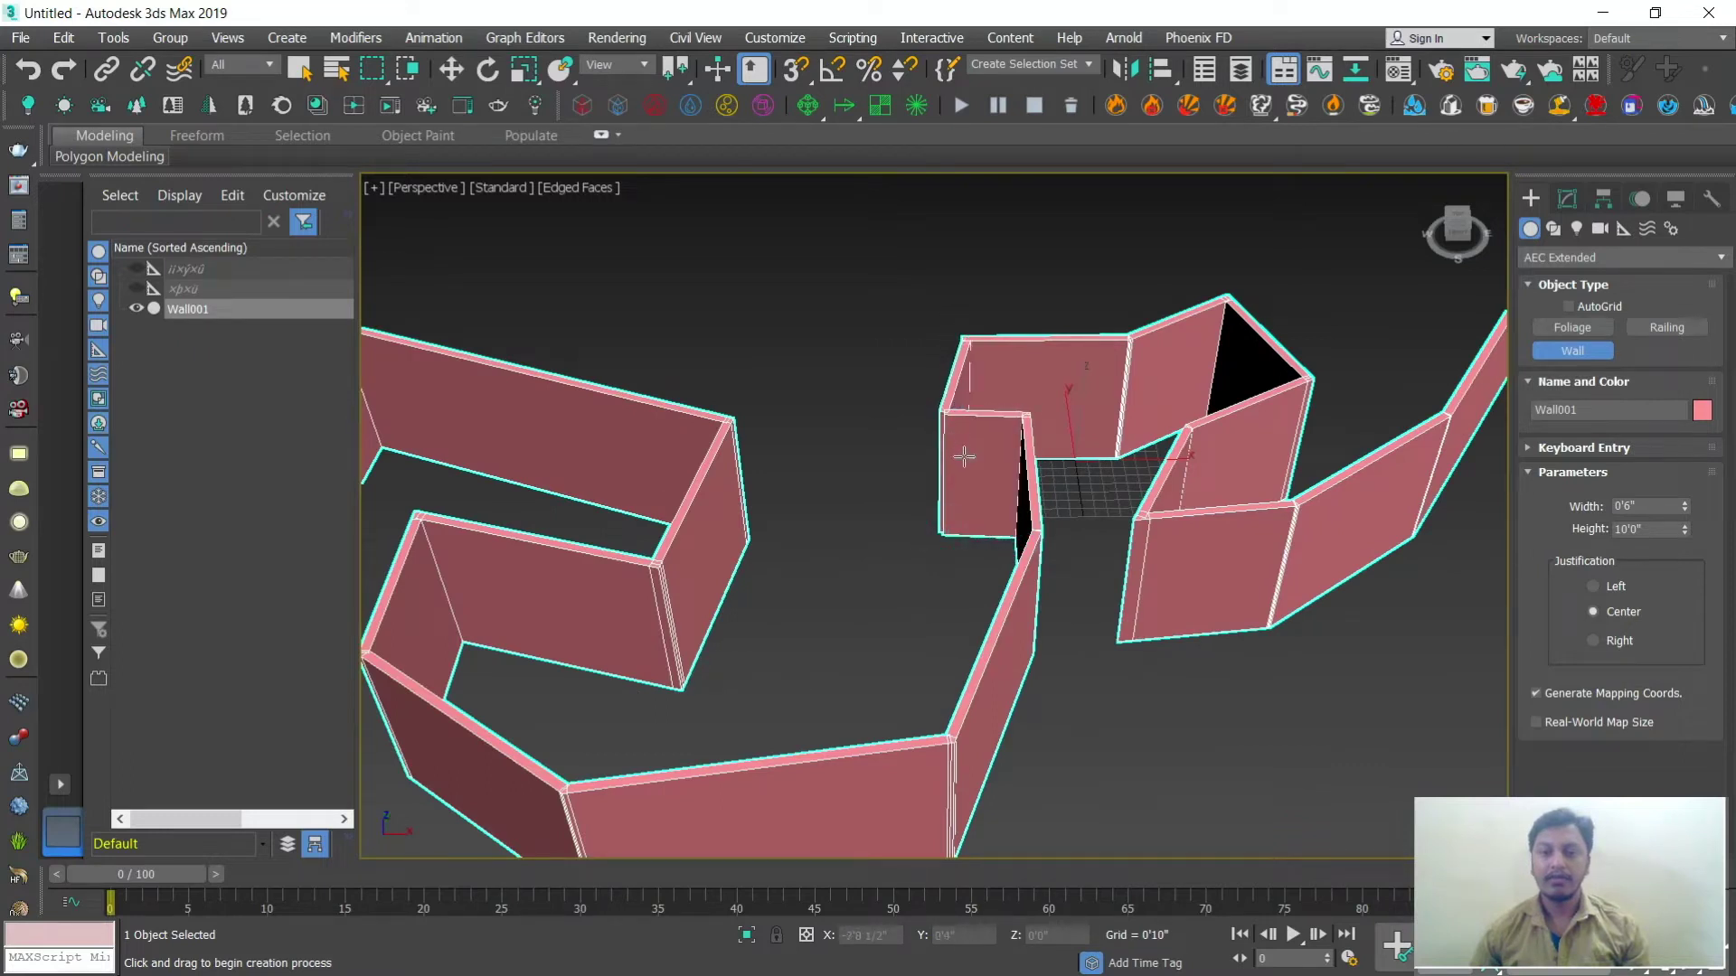
{"action": "left_click", "coordinate": [962, 452]}
{"action": "left_click", "coordinate": [874, 578]}
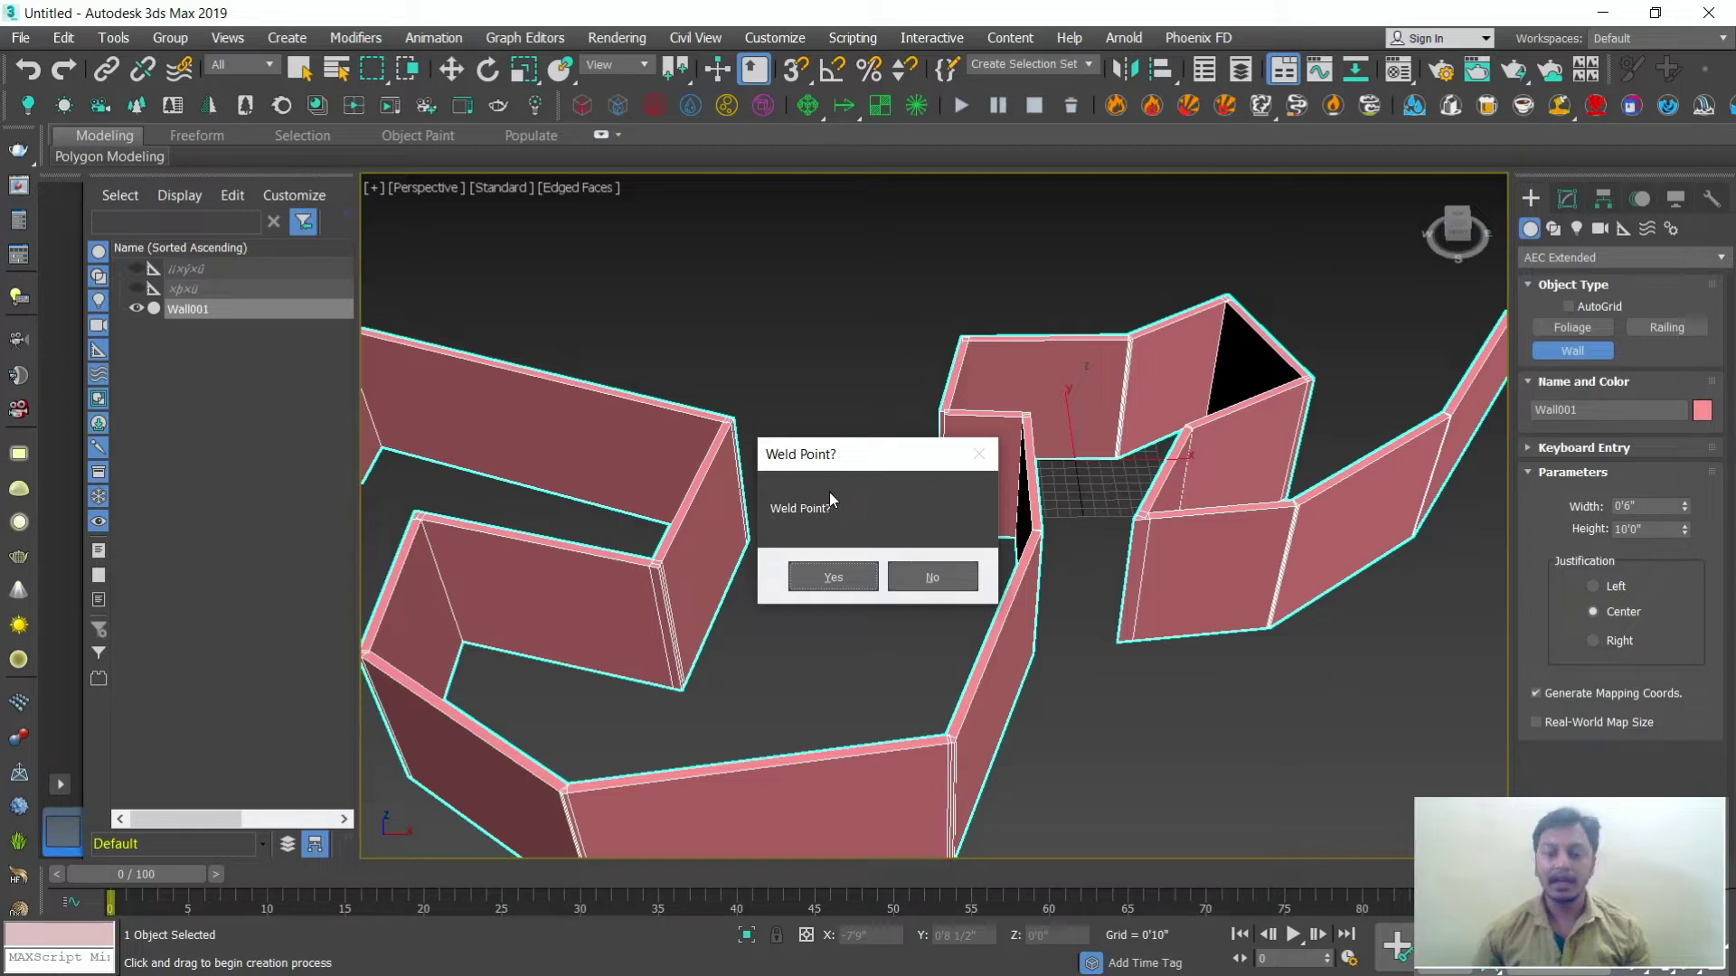
{"action": "left_click", "coordinate": [833, 577]}
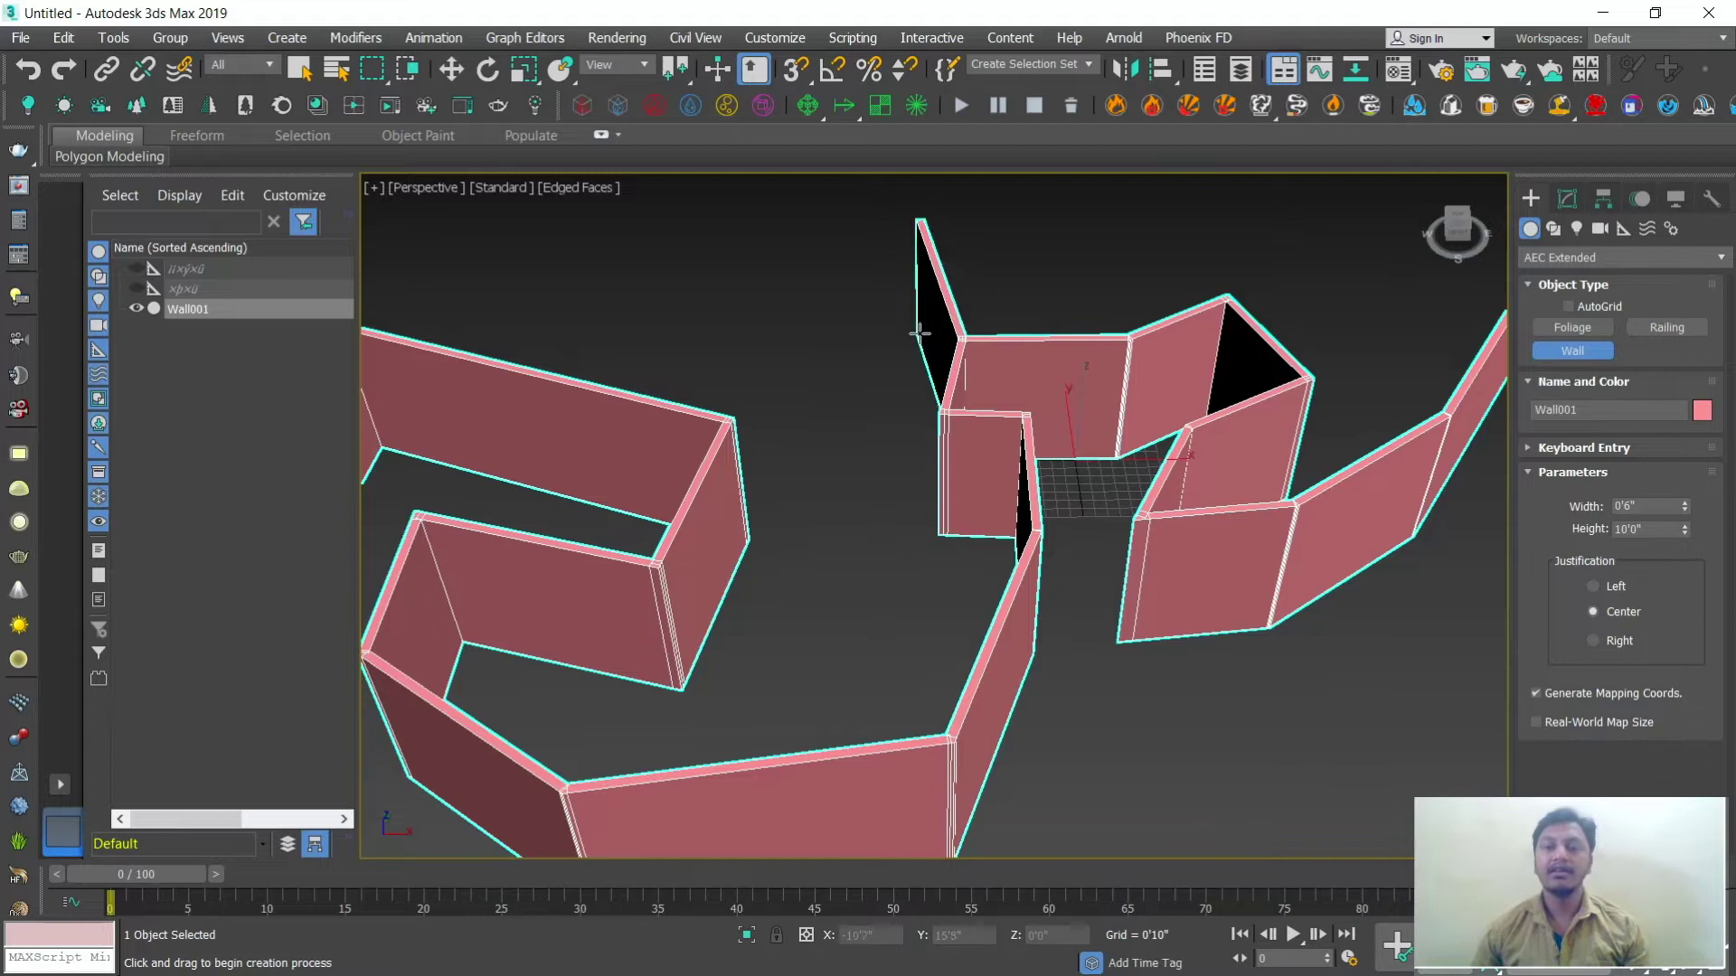
{"action": "scroll", "coordinate": [919, 333], "scroll_direction": "up", "scroll_amount": 4}
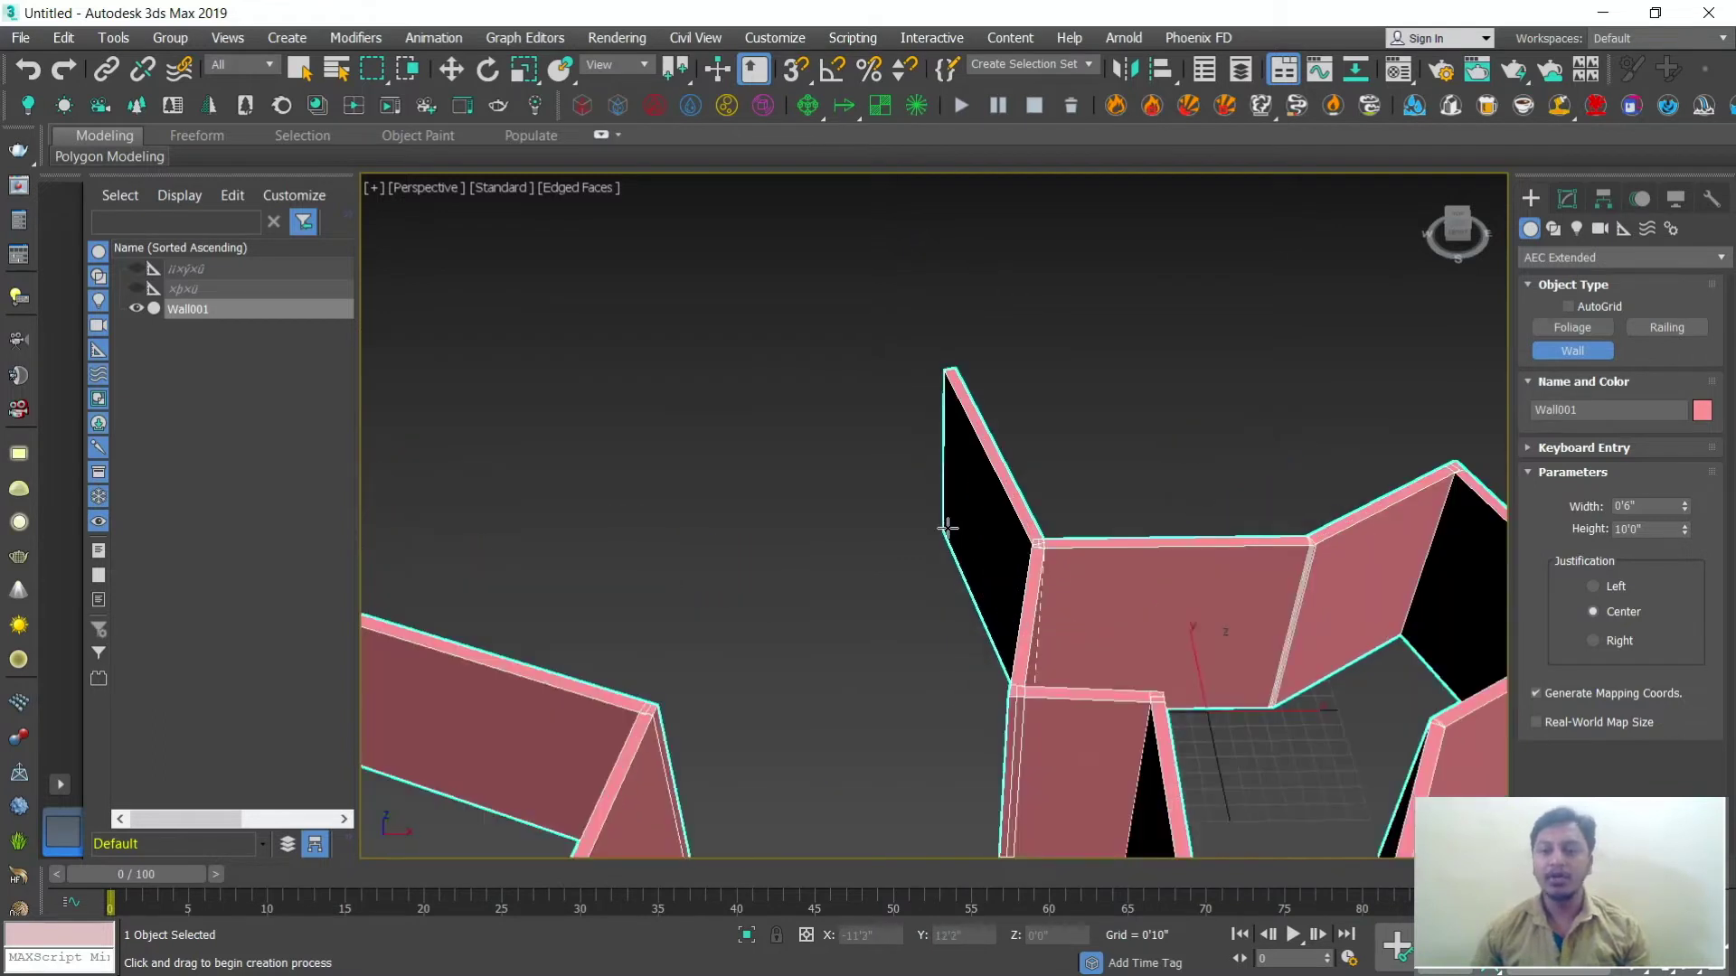
{"action": "scroll", "coordinate": [942, 488], "scroll_direction": "down", "scroll_amount": 5}
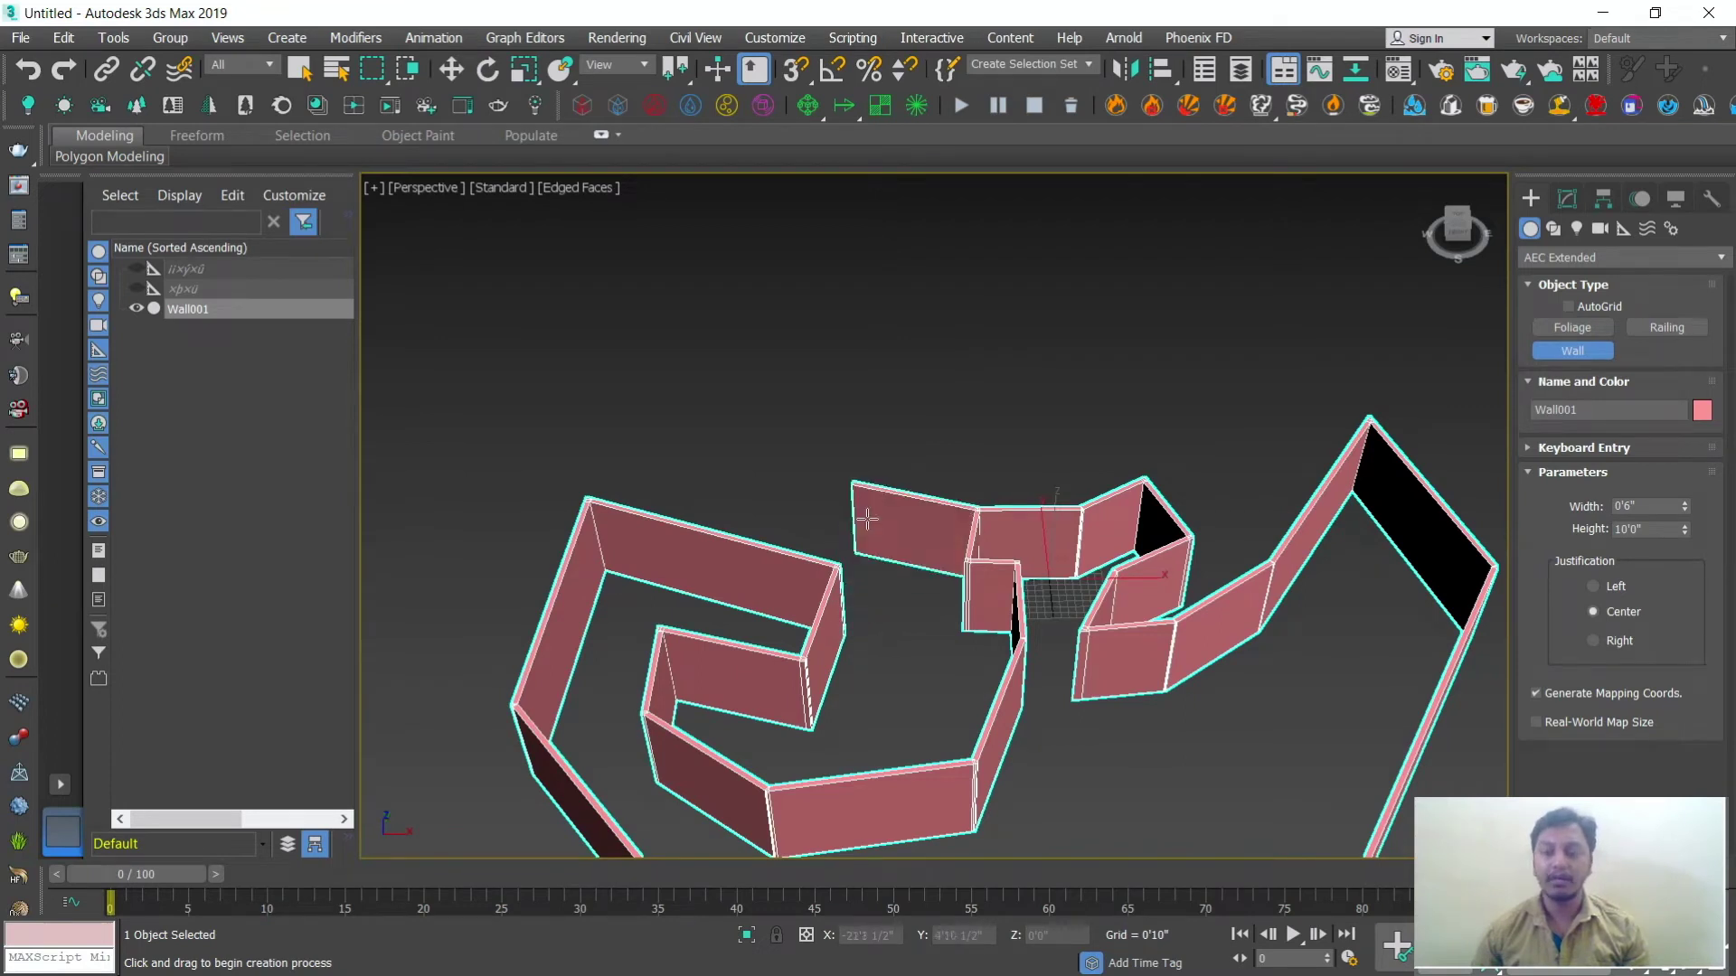
{"action": "right_click", "coordinate": [881, 450]}
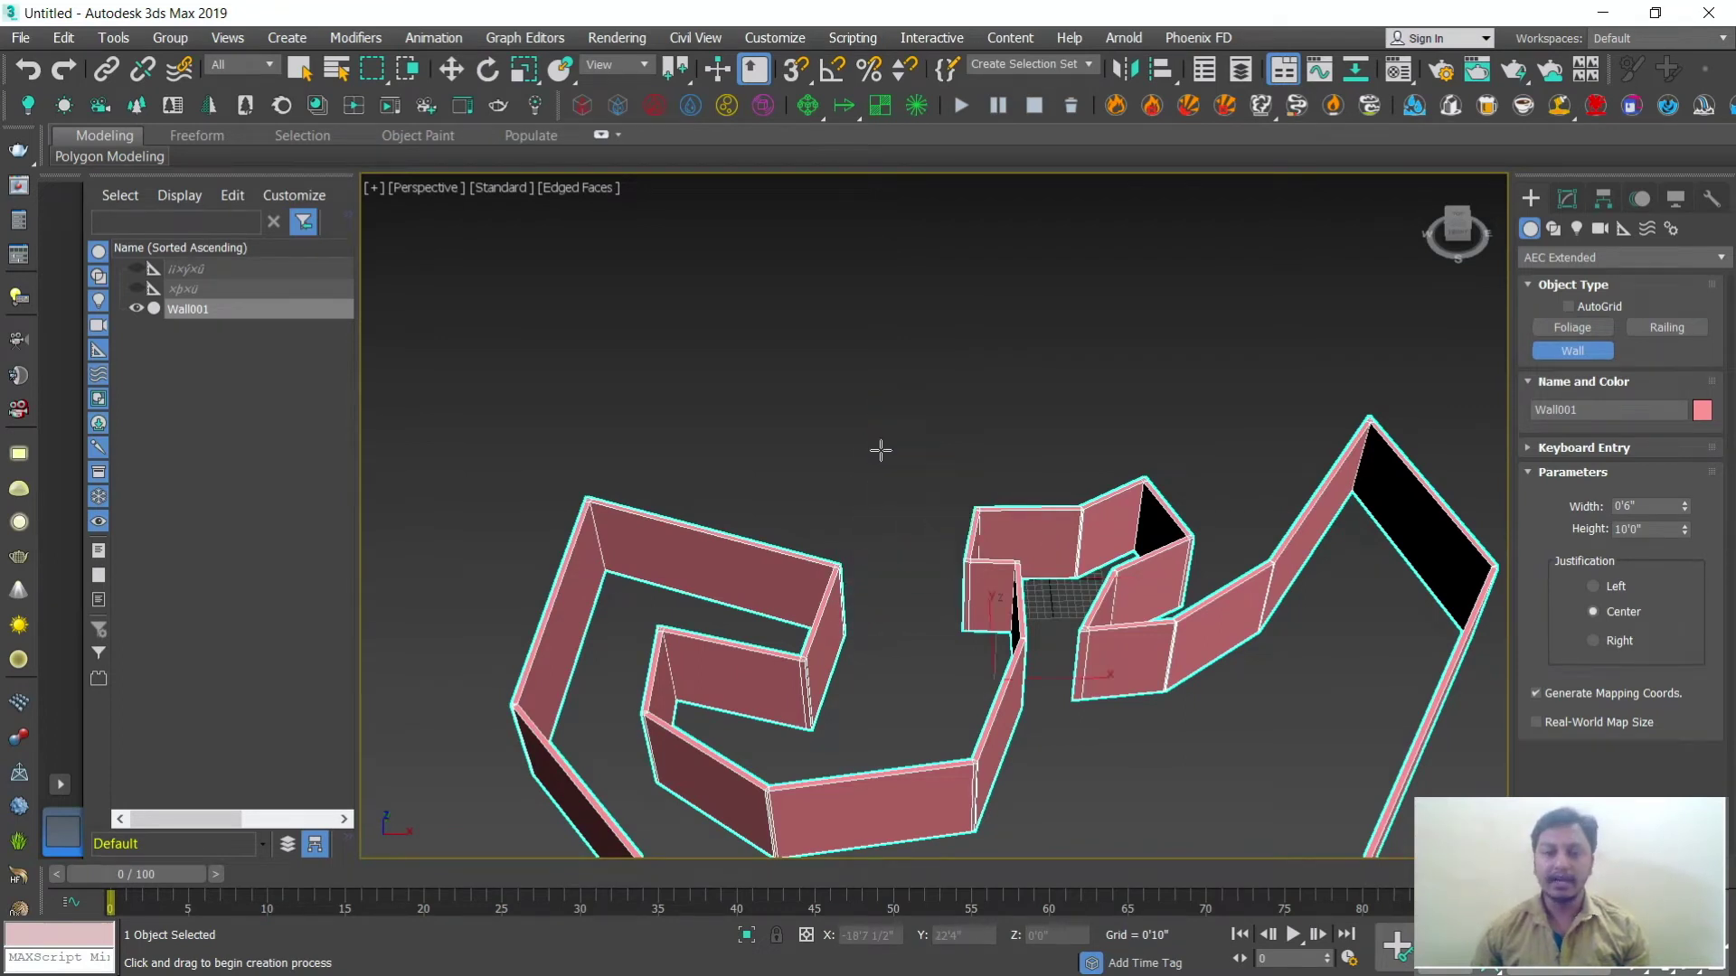
{"action": "right_click", "coordinate": [938, 477]}
Step: Raise the wall 5'2" along the Z axis
{"action": "scroll", "coordinate": [1031, 604], "scroll_direction": "down", "scroll_amount": 2}
{"action": "middle_click_drag", "start_coordinate": [1012, 640], "coordinate": [992, 633], "text": "alt"}
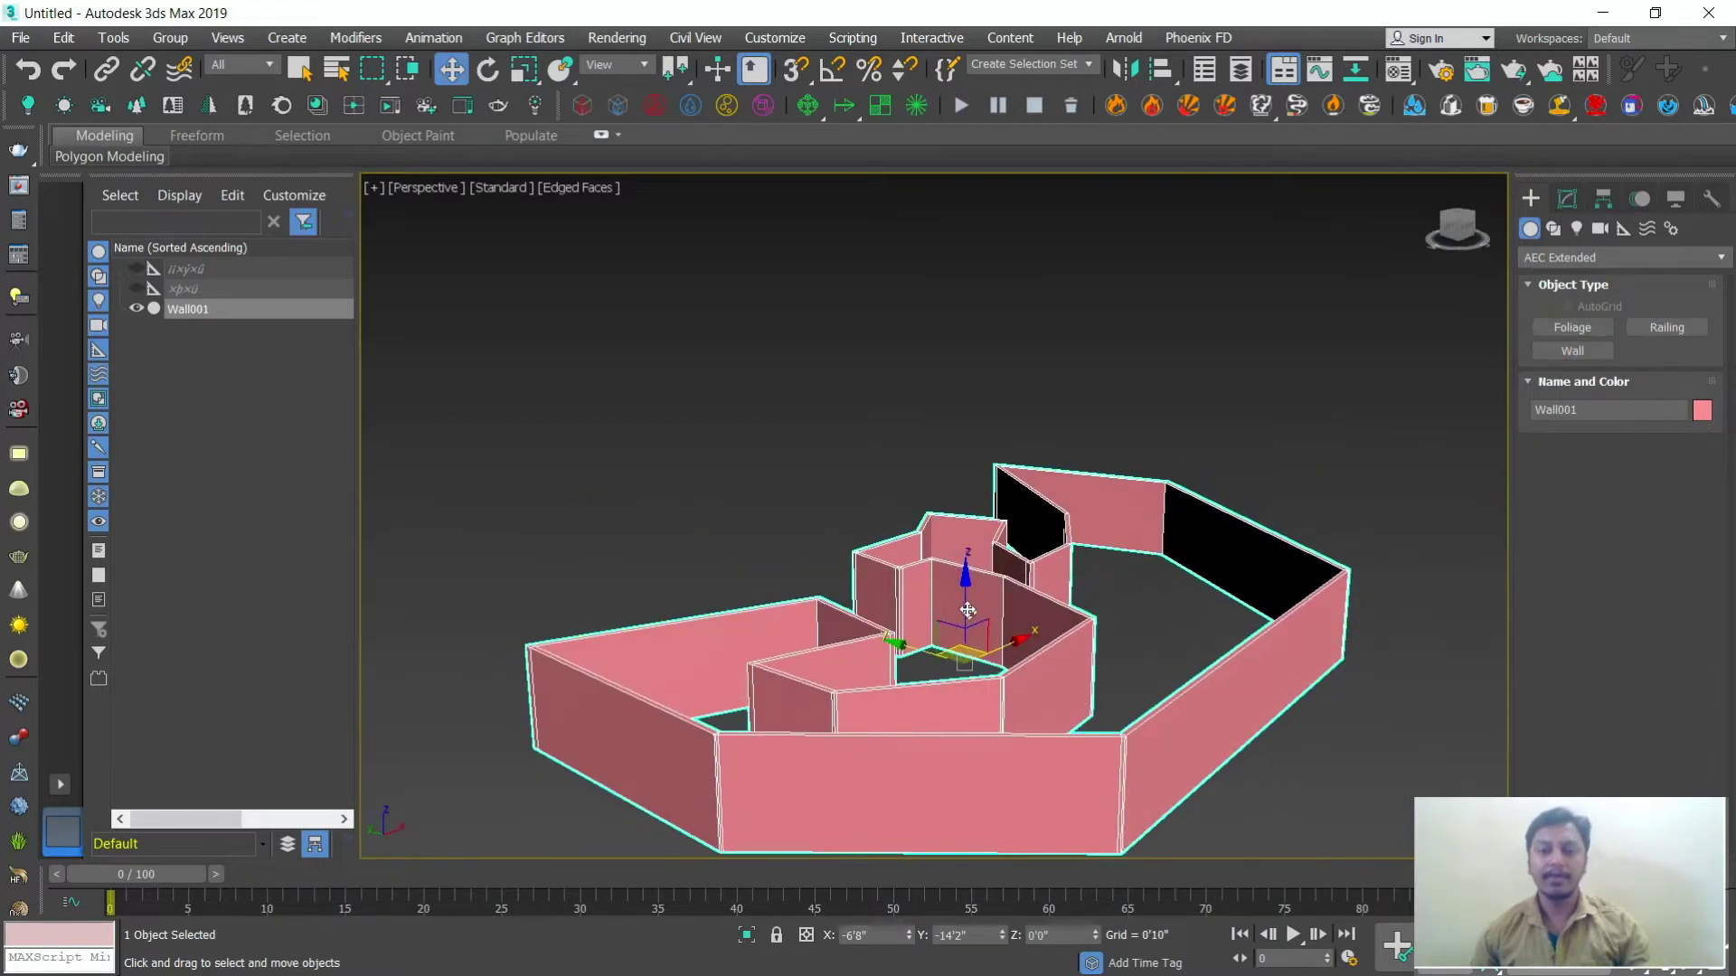
{"action": "left_click_drag", "start_coordinate": [992, 633], "coordinate": [1028, 503]}
{"action": "middle_click_drag", "start_coordinate": [1037, 510], "coordinate": [940, 407], "text": "alt"}
{"action": "scroll", "coordinate": [1066, 635], "scroll_direction": "down", "scroll_amount": 3}
{"action": "scroll", "coordinate": [985, 596], "scroll_direction": "up", "scroll_amount": 3}
{"action": "left_click_drag", "start_coordinate": [971, 395], "coordinate": [978, 512]}
{"action": "scroll", "coordinate": [978, 512], "scroll_direction": "down", "scroll_amount": 3}
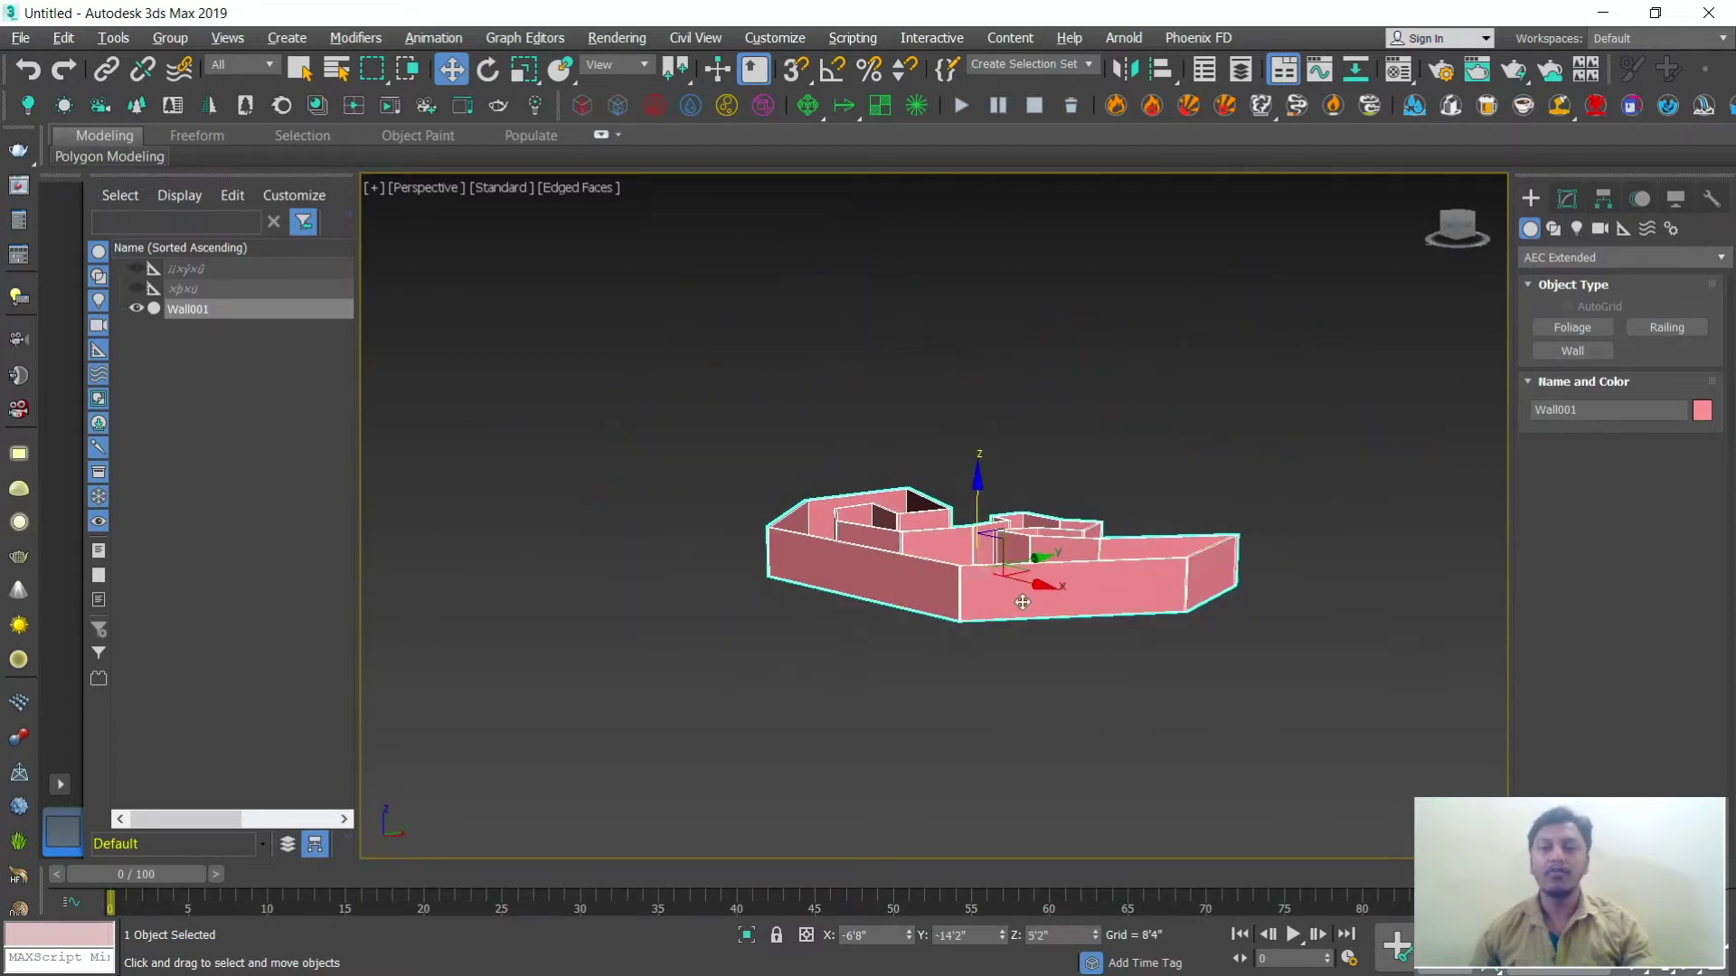
Step: Select the wall in the Perspective view and delete it
{"action": "middle_click_drag", "start_coordinate": [978, 512], "coordinate": [1154, 678], "text": "alt"}
{"action": "left_click", "coordinate": [1109, 638]}
{"action": "left_click", "coordinate": [1113, 650]}
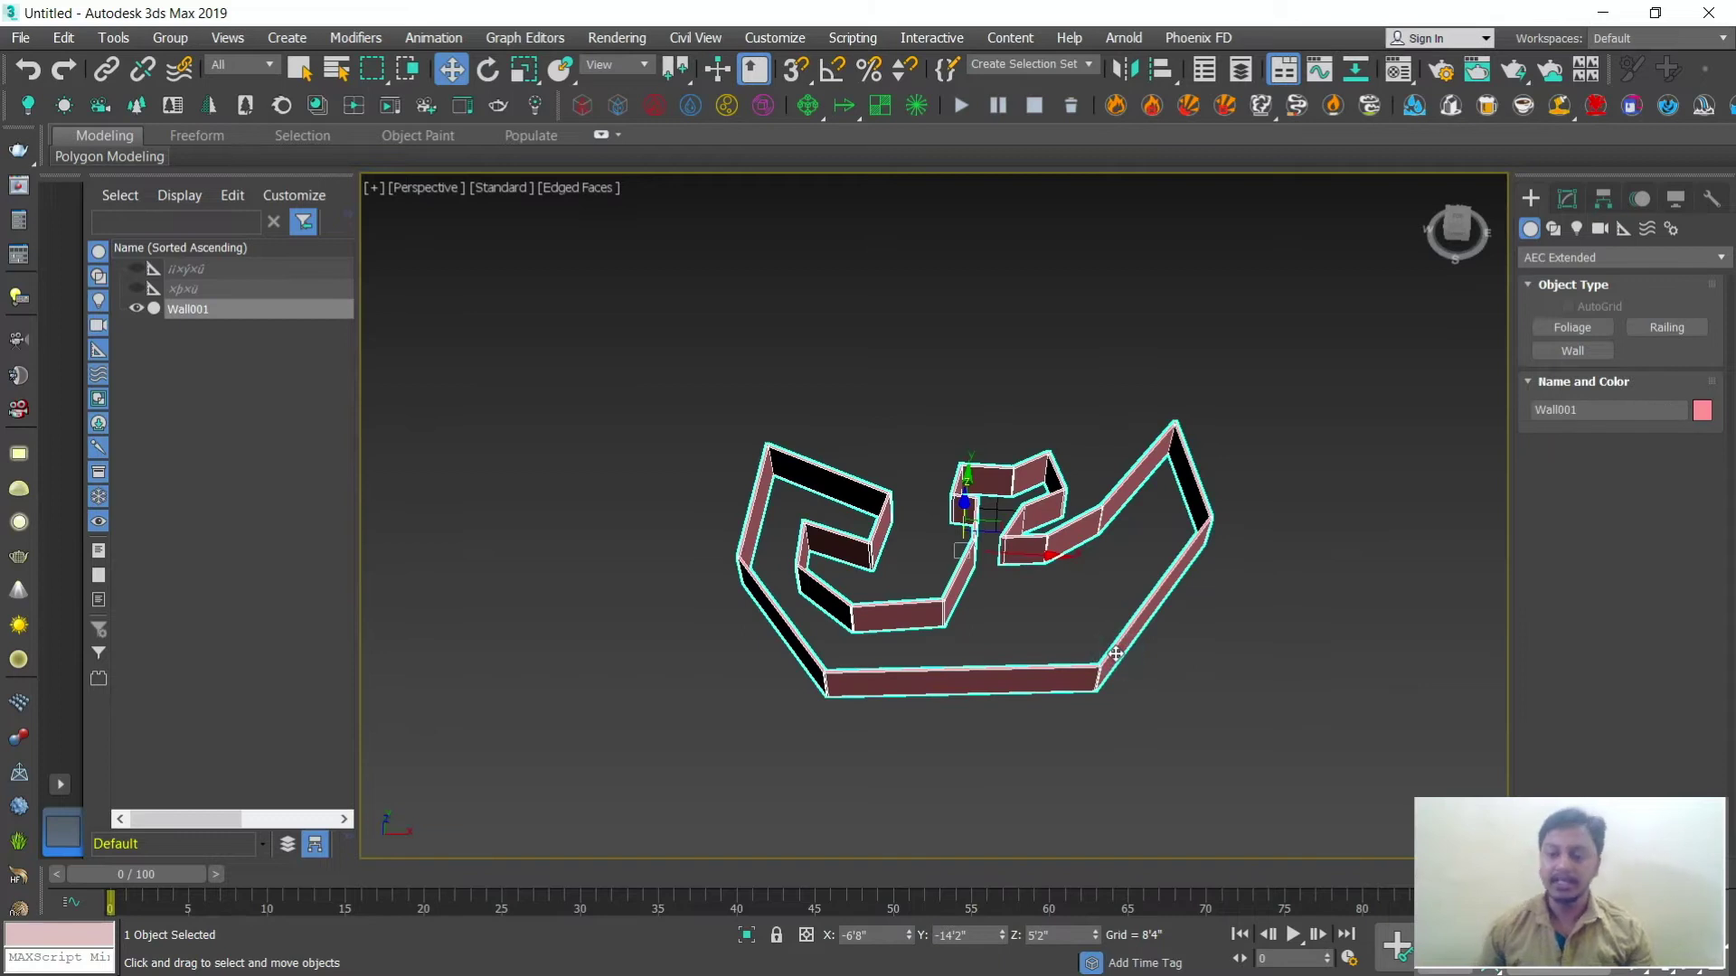
{"action": "key", "text": "Delete"}
Step: Create an AEC Extended Railing across the grid, about 9'1 1/2" long and 6'1" high
{"action": "scroll", "coordinate": [962, 420], "scroll_direction": "up", "scroll_amount": 6}
{"action": "middle_click_drag", "start_coordinate": [1025, 530], "coordinate": [1066, 620]}
{"action": "scroll", "coordinate": [1066, 583], "scroll_direction": "up", "scroll_amount": 3}
{"action": "scroll", "coordinate": [1058, 619], "scroll_direction": "up", "scroll_amount": 2}
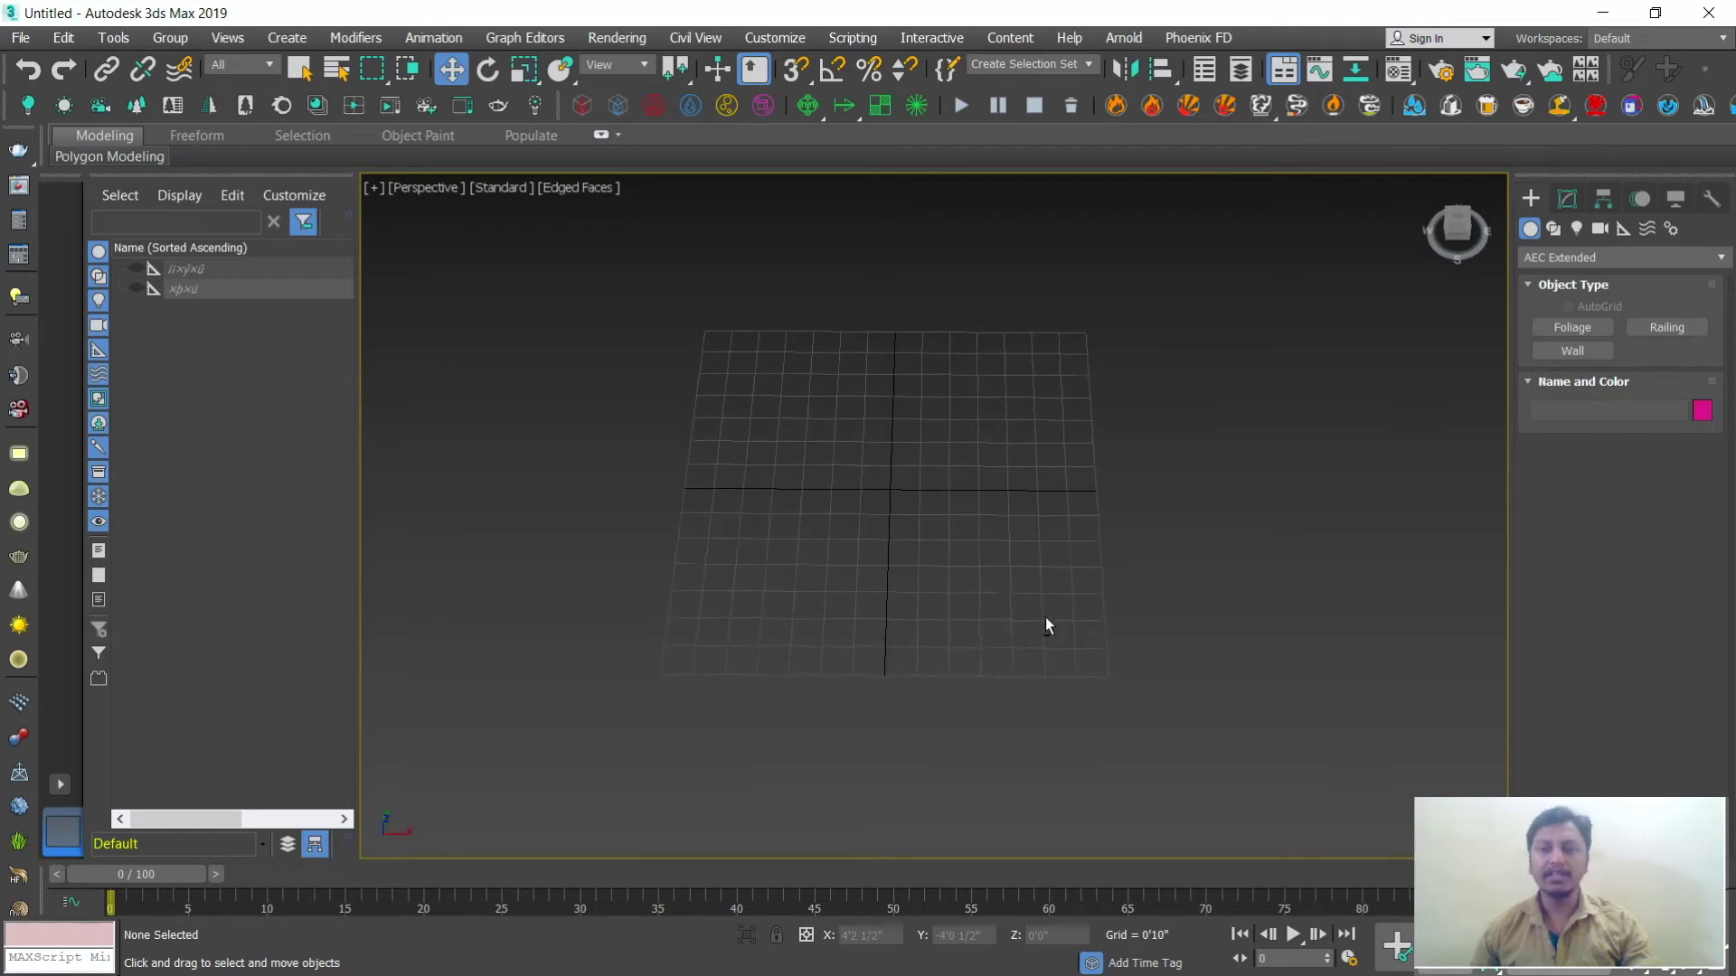
{"action": "left_click", "coordinate": [1655, 332]}
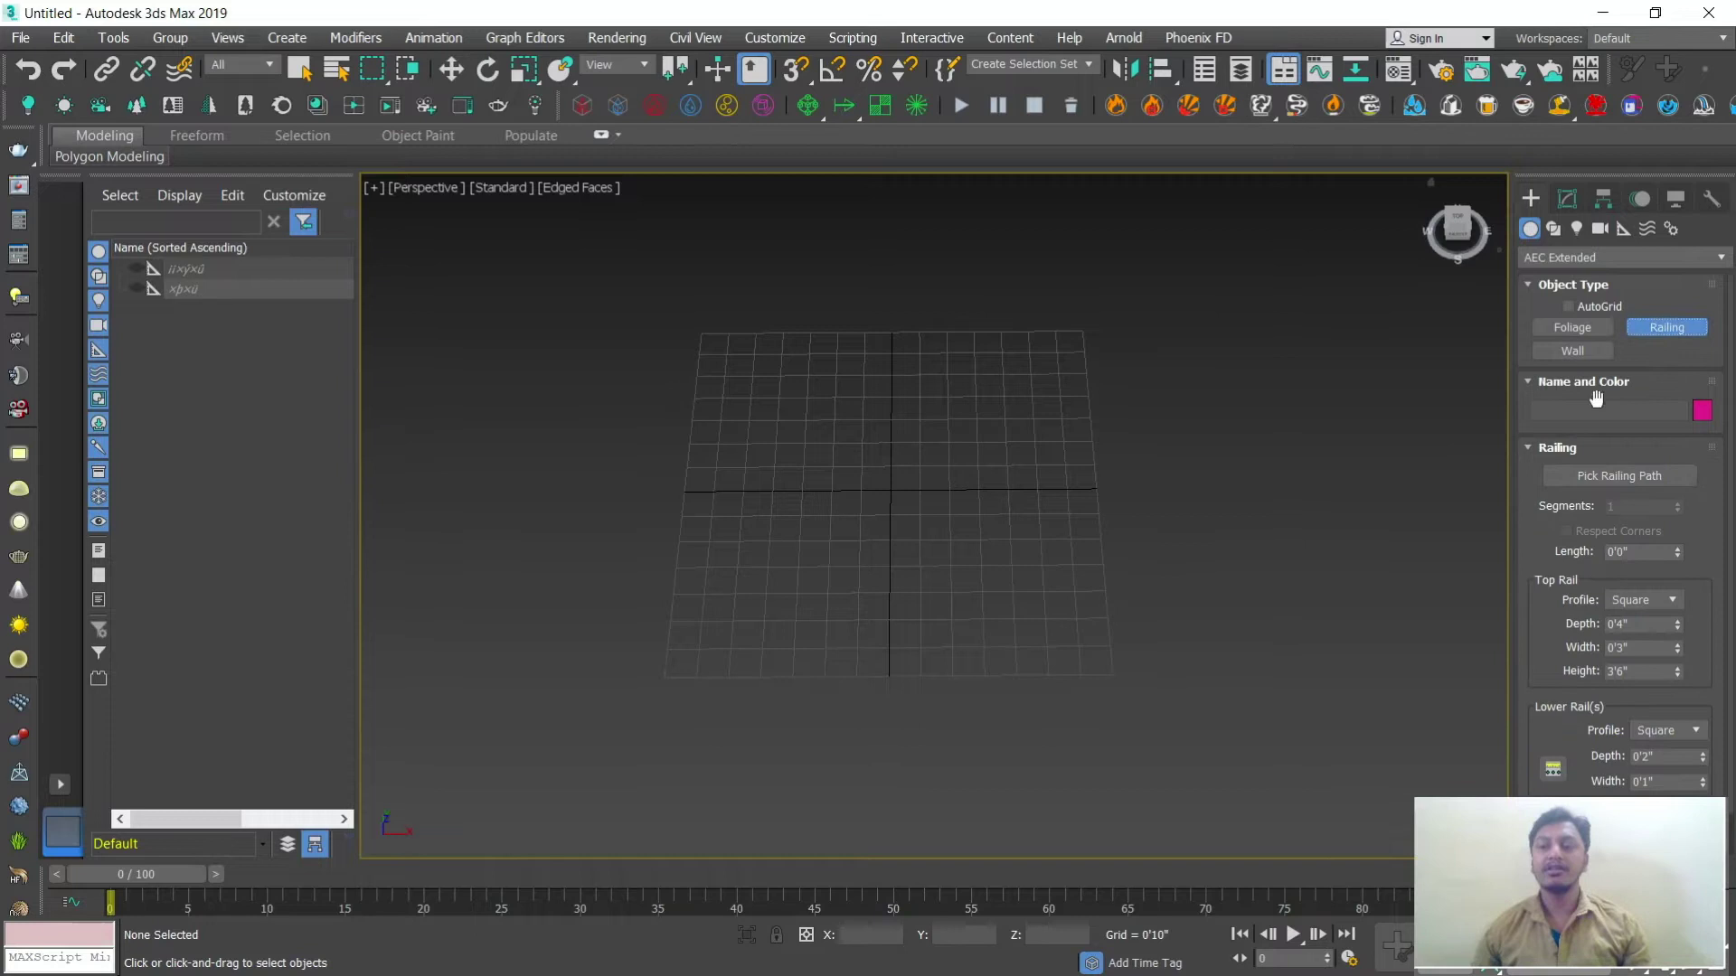
{"action": "left_click_drag", "start_coordinate": [690, 512], "coordinate": [1017, 508]}
{"action": "left_click", "coordinate": [957, 294]}
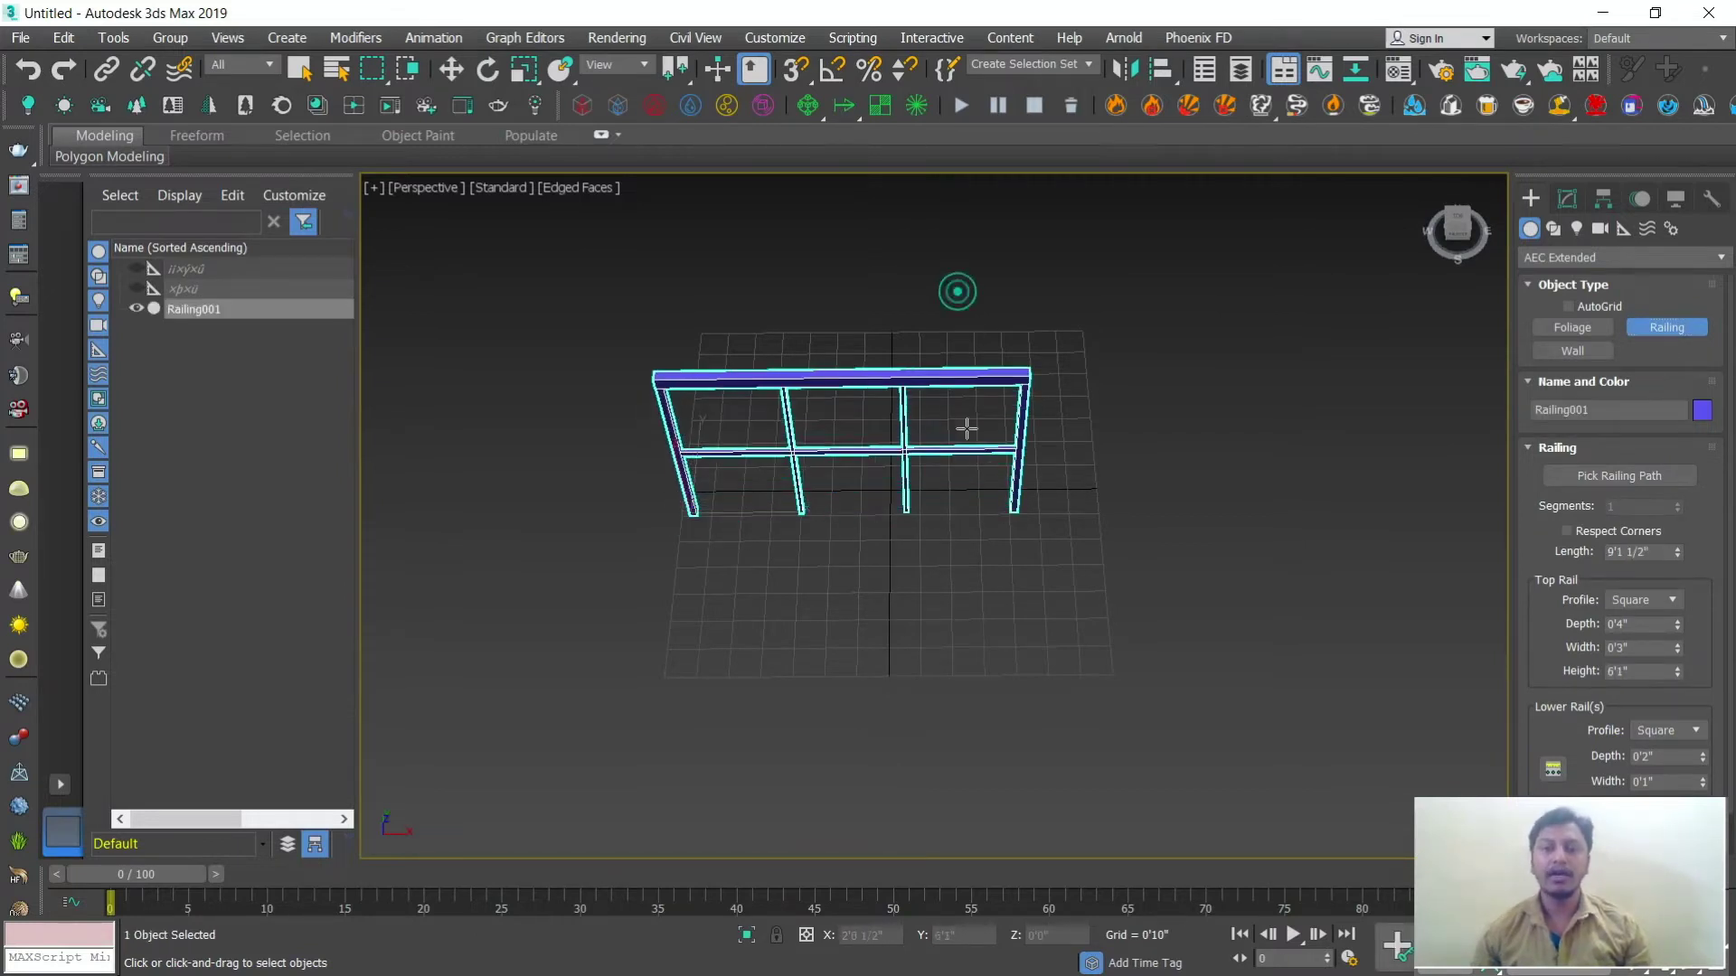
{"action": "right_click", "coordinate": [967, 453]}
Step: Set the railing's top rail profile to Round in its modify parameters
{"action": "middle_click_drag", "start_coordinate": [972, 570], "coordinate": [1005, 528], "text": "alt"}
{"action": "scroll", "coordinate": [888, 551], "scroll_direction": "up", "scroll_amount": 3}
{"action": "middle_click_drag", "start_coordinate": [888, 551], "coordinate": [1002, 621], "text": "alt"}
{"action": "scroll", "coordinate": [946, 602], "scroll_direction": "down", "scroll_amount": 2}
{"action": "scroll", "coordinate": [970, 607], "scroll_direction": "up", "scroll_amount": 2}
{"action": "scroll", "coordinate": [976, 631], "scroll_direction": "up", "scroll_amount": 1}
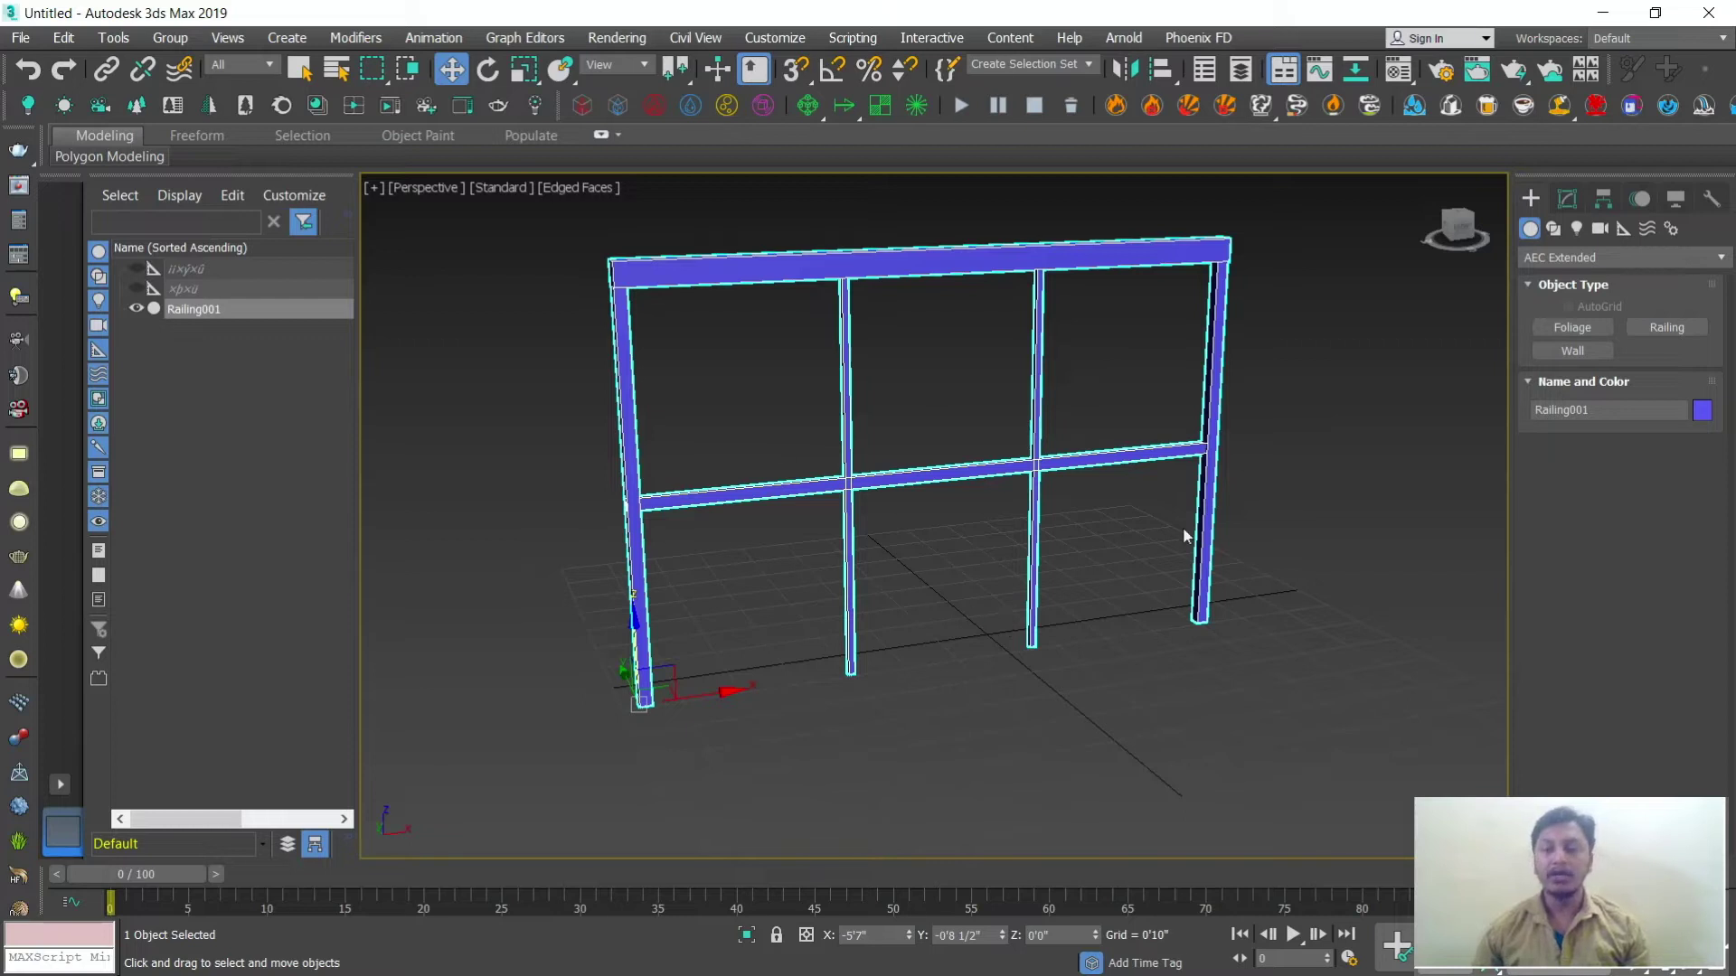
{"action": "middle_click_drag", "start_coordinate": [1073, 633], "coordinate": [1065, 663]}
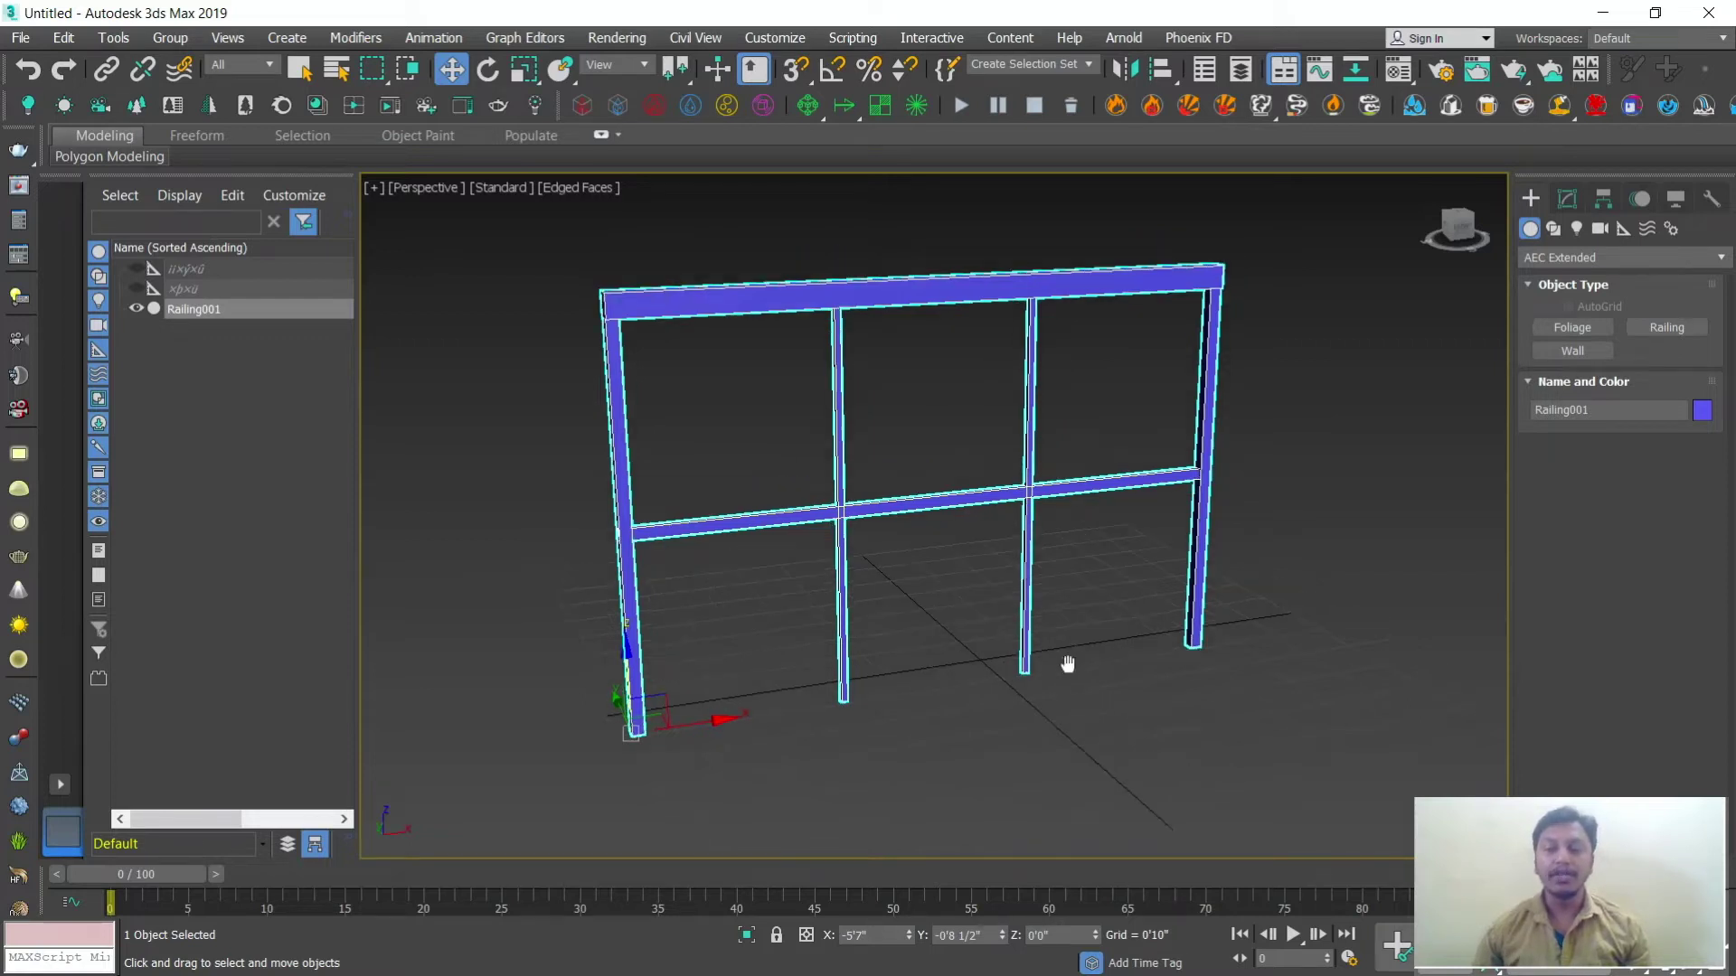
{"action": "left_click", "coordinate": [1568, 198]}
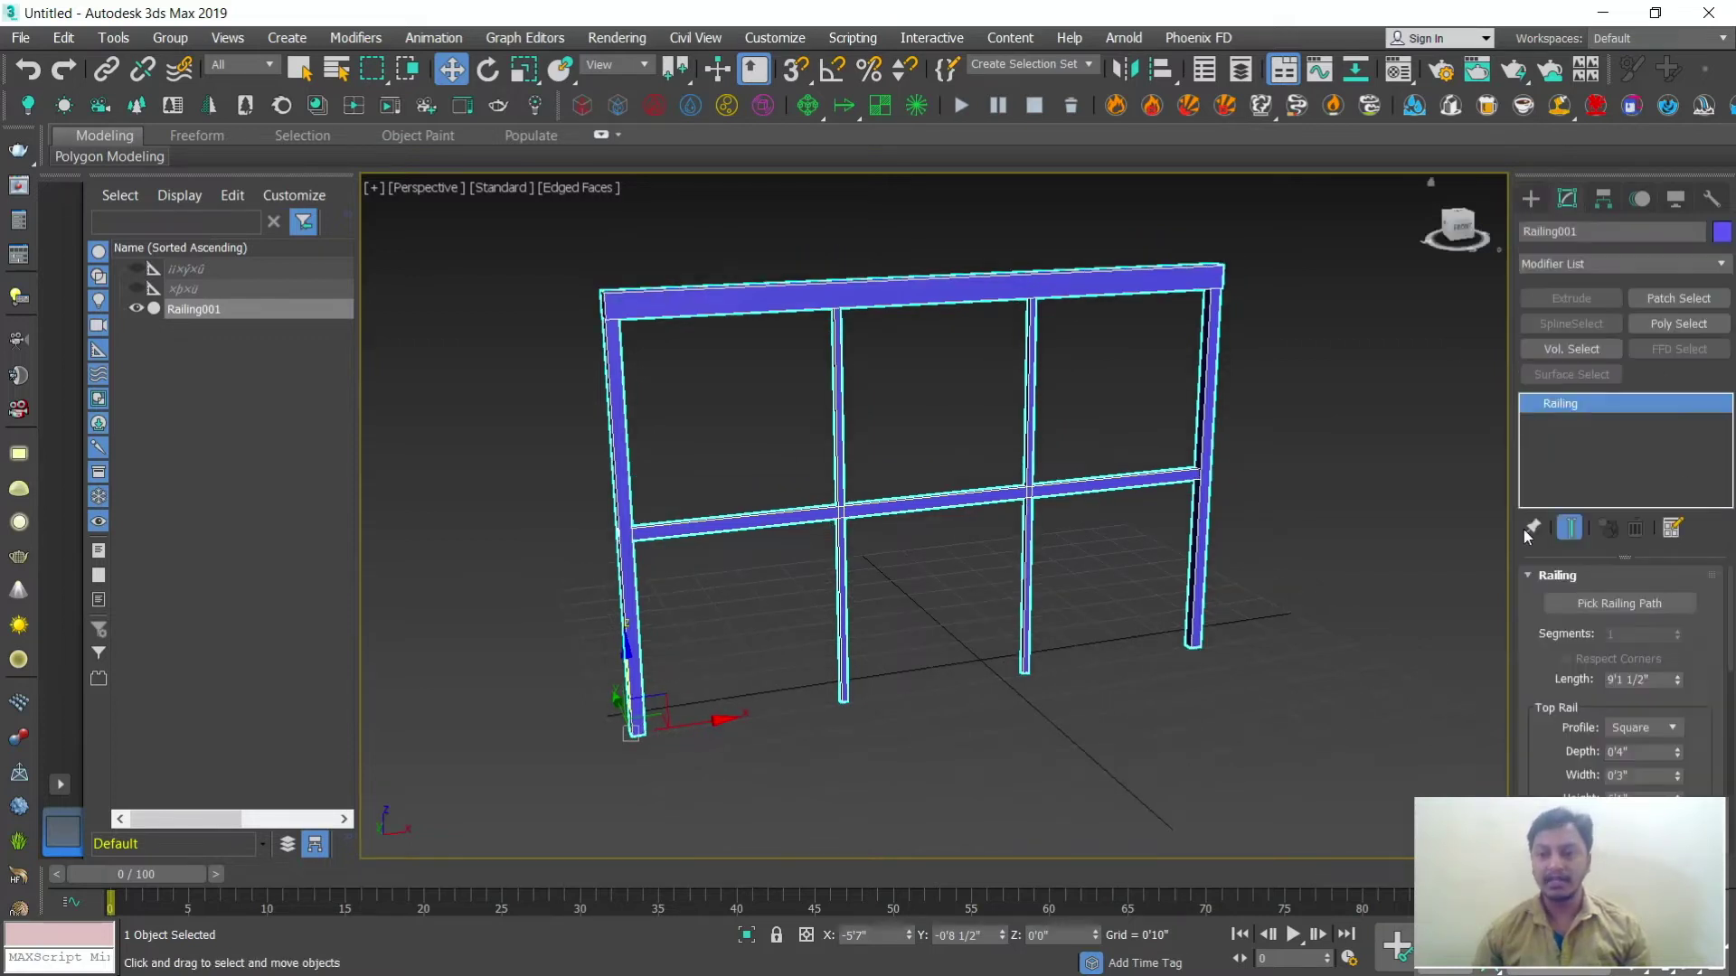
{"action": "scroll", "coordinate": [1557, 641], "scroll_direction": "down", "scroll_amount": 2}
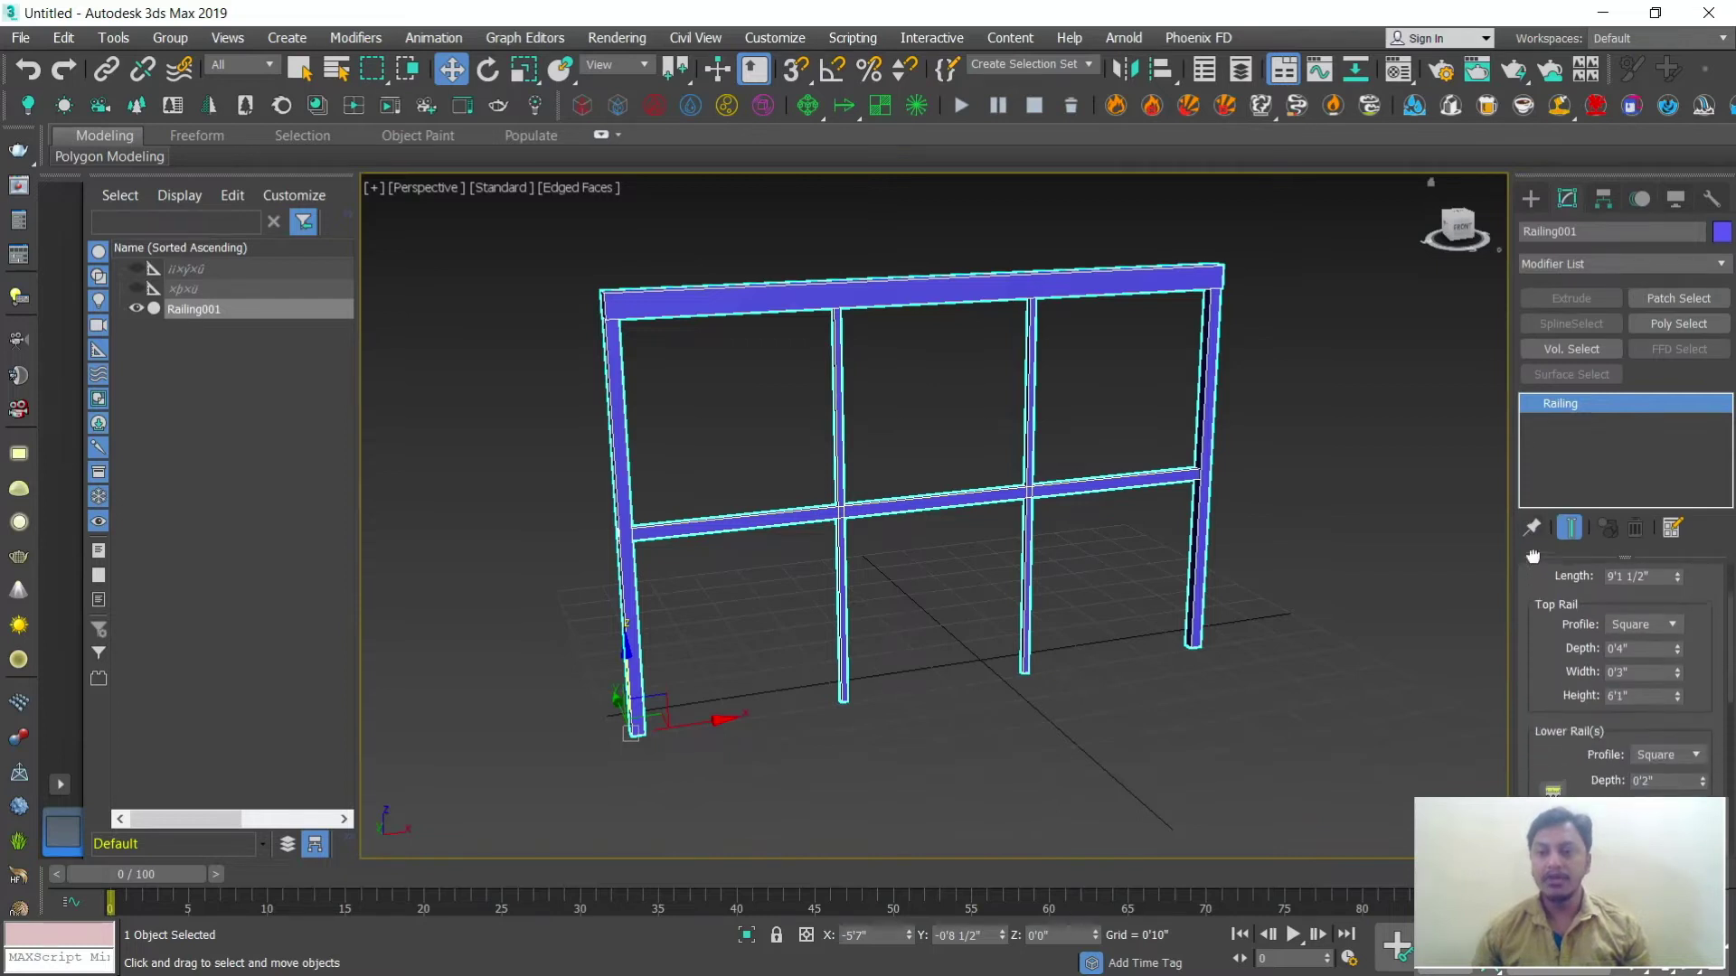
{"action": "left_click", "coordinate": [1672, 621]}
{"action": "left_click", "coordinate": [1653, 673]}
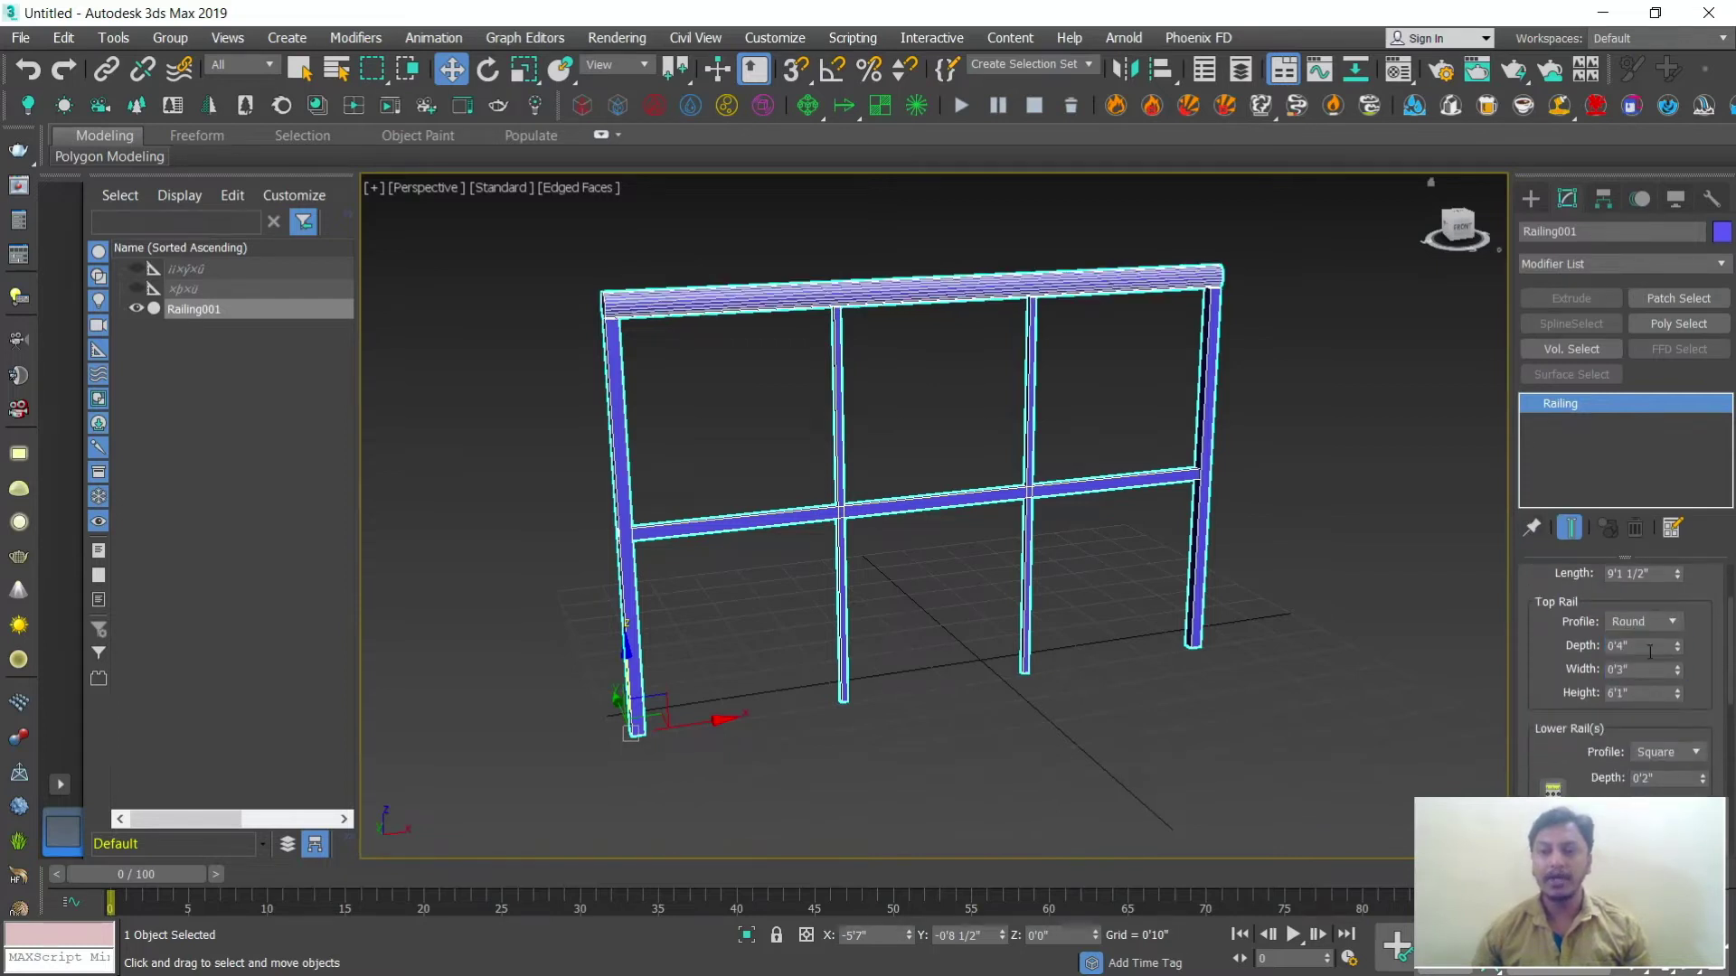
Step: Examine the rounded top rail up close and return its profile to Square
{"action": "scroll", "coordinate": [864, 404], "scroll_direction": "up", "scroll_amount": 4}
{"action": "middle_click_drag", "start_coordinate": [850, 355], "coordinate": [940, 430]}
{"action": "scroll", "coordinate": [850, 407], "scroll_direction": "down", "scroll_amount": 3}
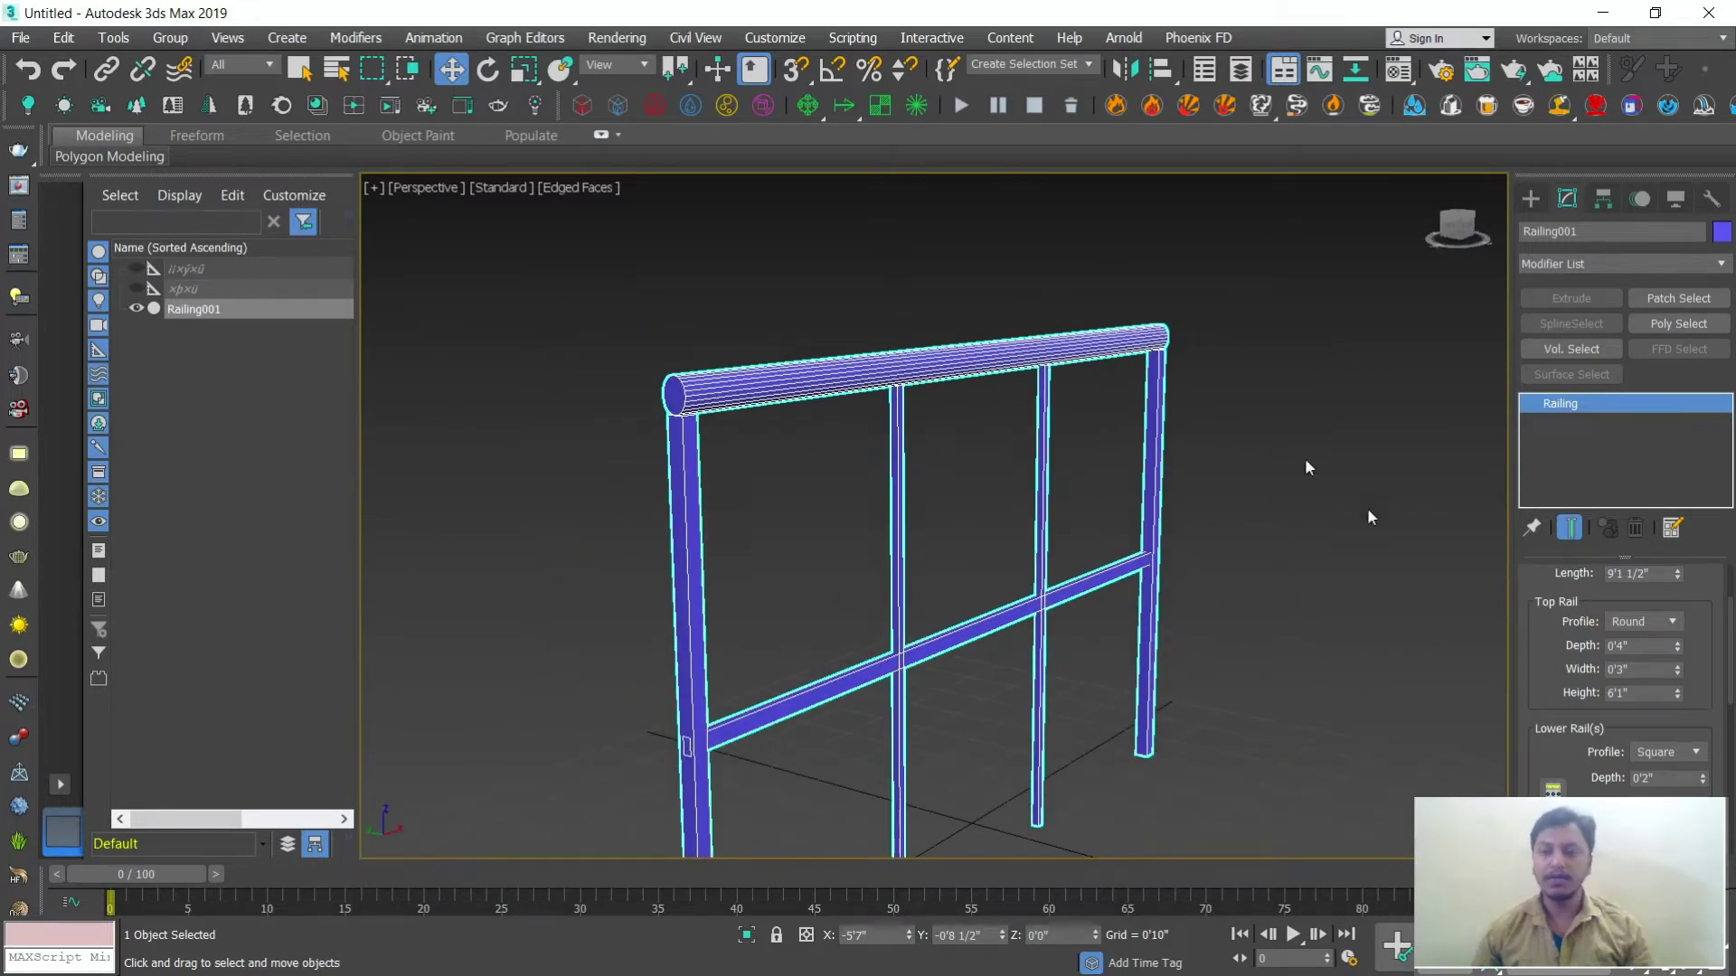
{"action": "left_click", "coordinate": [1673, 622]}
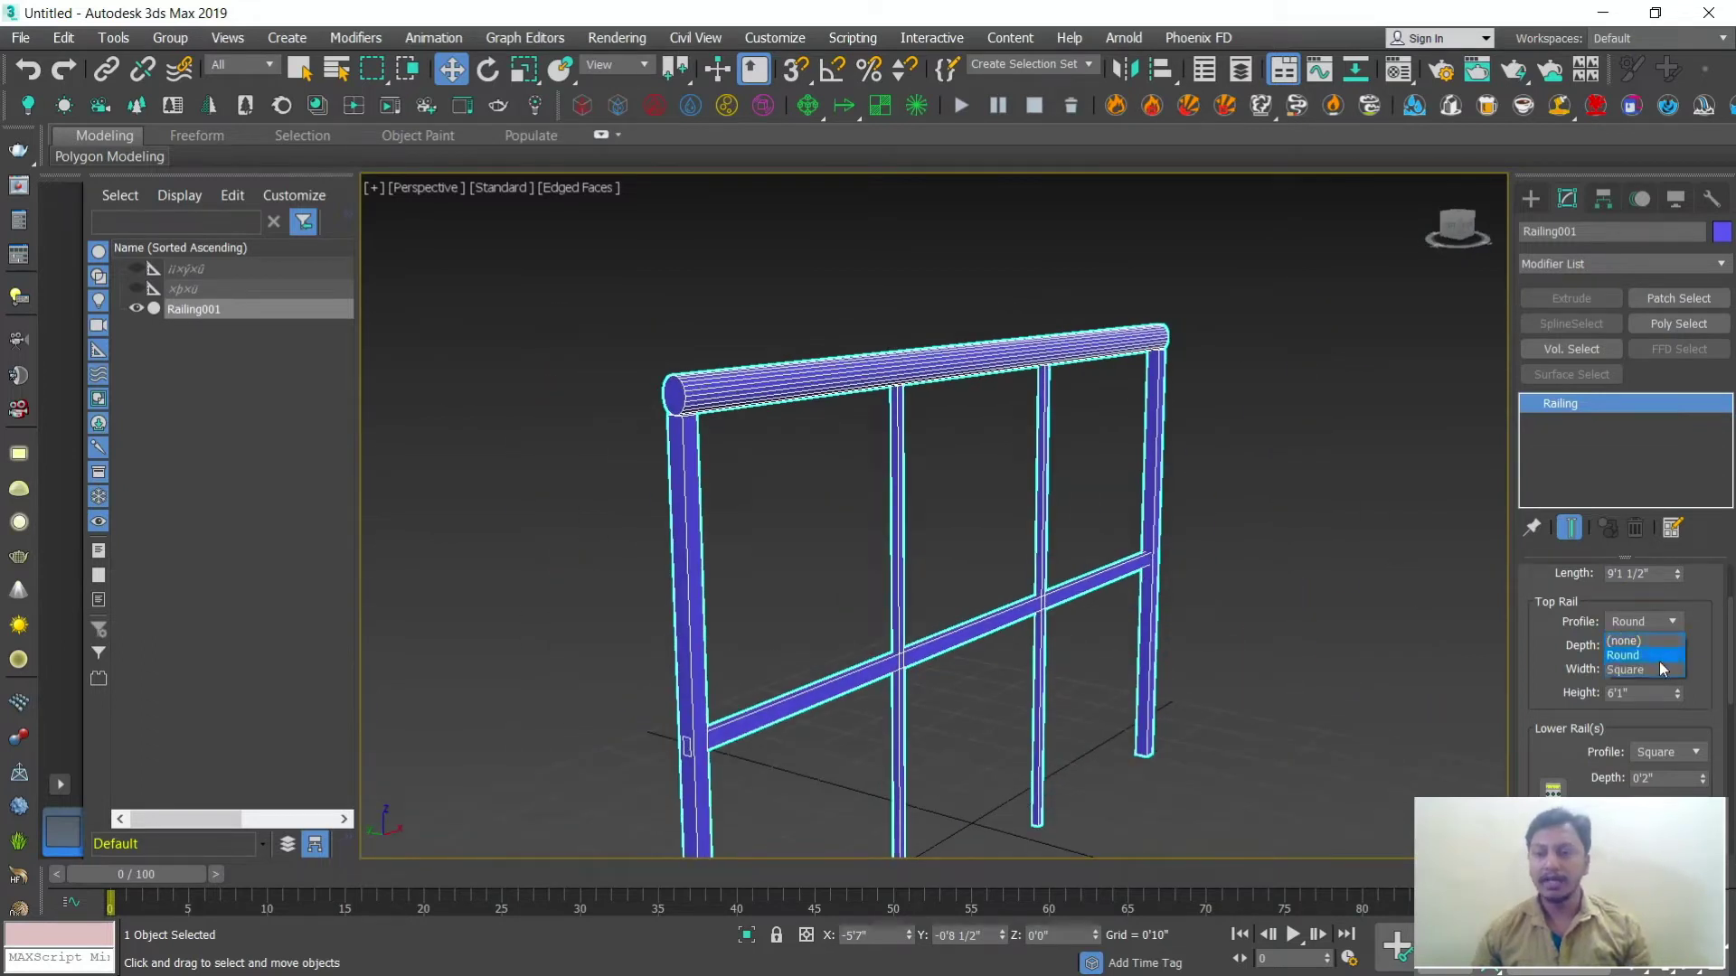
{"action": "left_click", "coordinate": [1672, 622]}
{"action": "left_click", "coordinate": [1654, 670]}
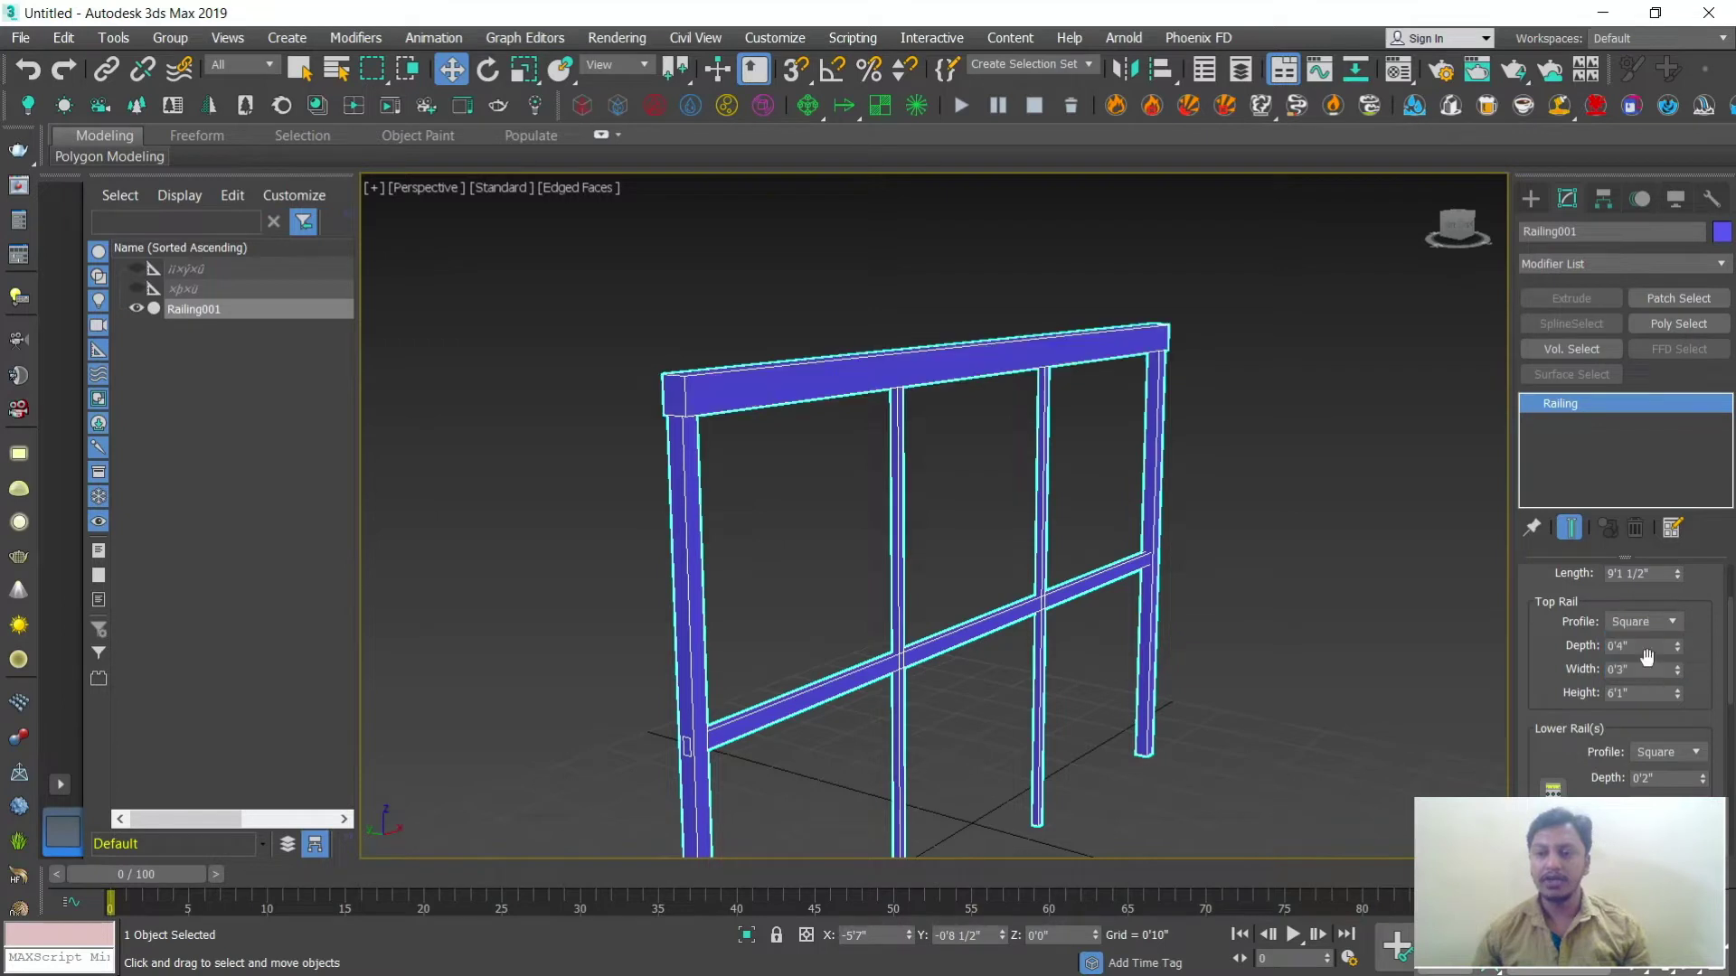
Step: Set the top rail's depth and width to 0'8" and its height to 6'6 1/2"
{"action": "left_click_drag", "start_coordinate": [1677, 647], "coordinate": [1656, 559]}
{"action": "left_click_drag", "start_coordinate": [1676, 663], "coordinate": [1675, 624]}
{"action": "mouse_move", "coordinate": [1678, 692]}
{"action": "left_mouse_down"}
{"action": "mouse_move", "coordinate": [1675, 651]}
{"action": "mouse_move", "coordinate": [1678, 685]}
{"action": "left_mouse_up"}
Step: Choose the Square profile for the railing's lower rail
{"action": "middle_click_drag", "start_coordinate": [1085, 642], "coordinate": [1075, 434]}
{"action": "left_click_drag", "start_coordinate": [1537, 780], "coordinate": [1537, 714]}
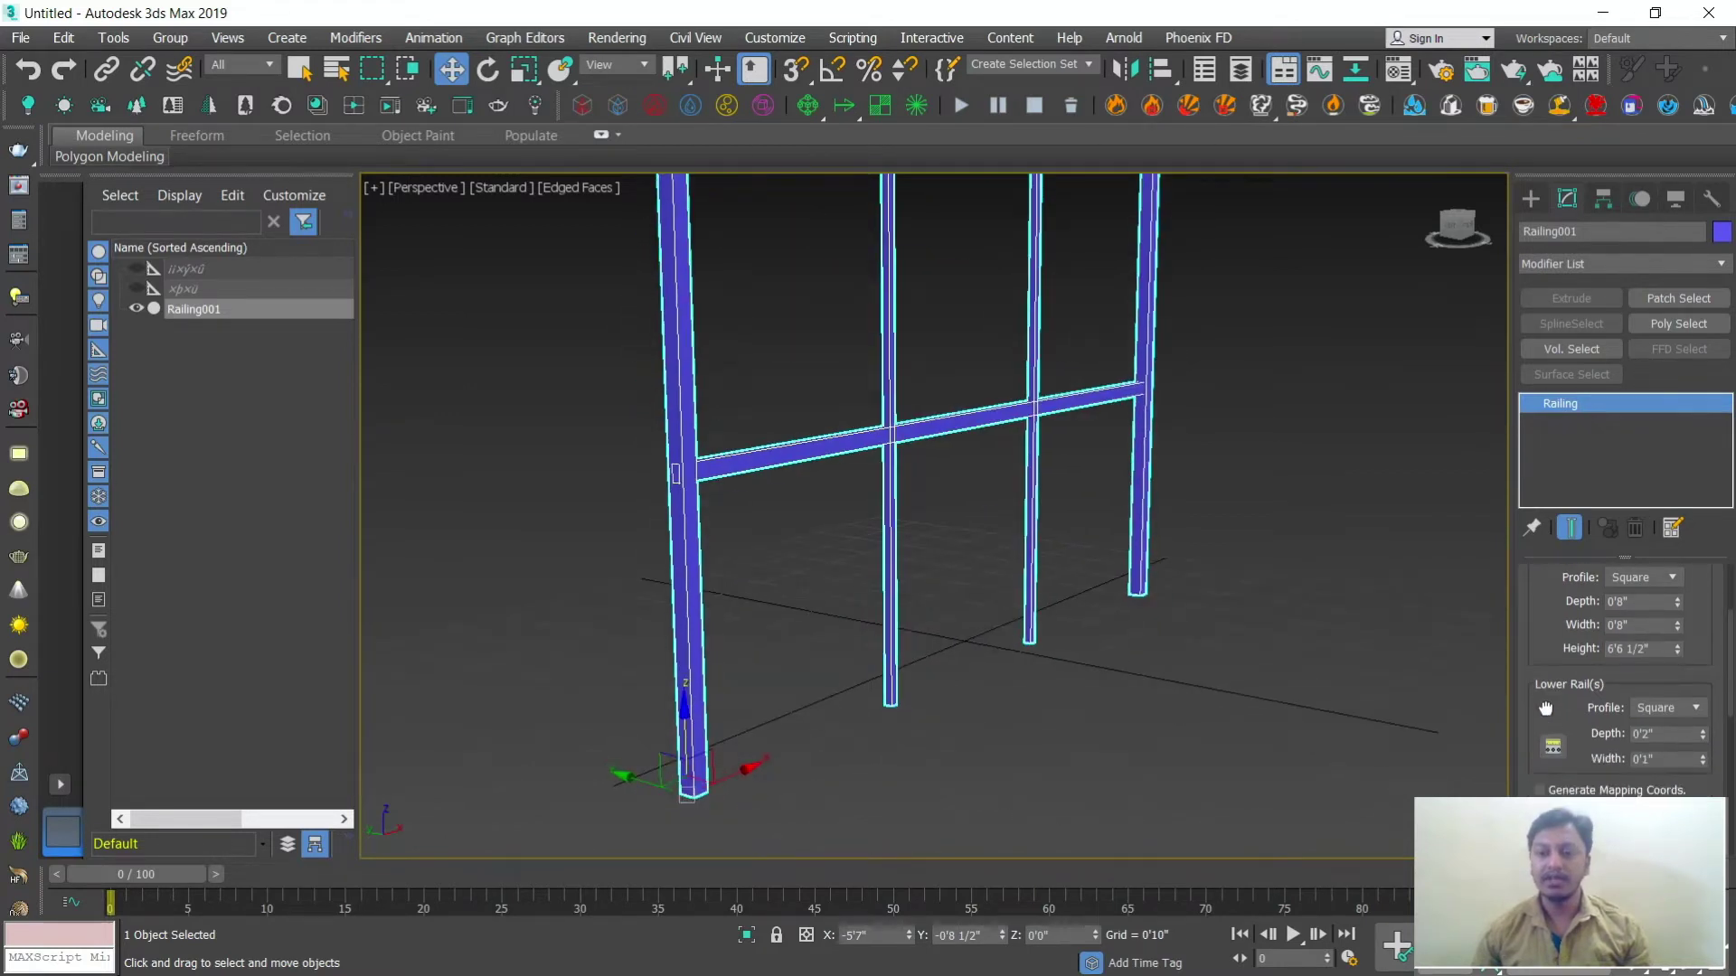
{"action": "middle_click_drag", "start_coordinate": [957, 492], "coordinate": [918, 562]}
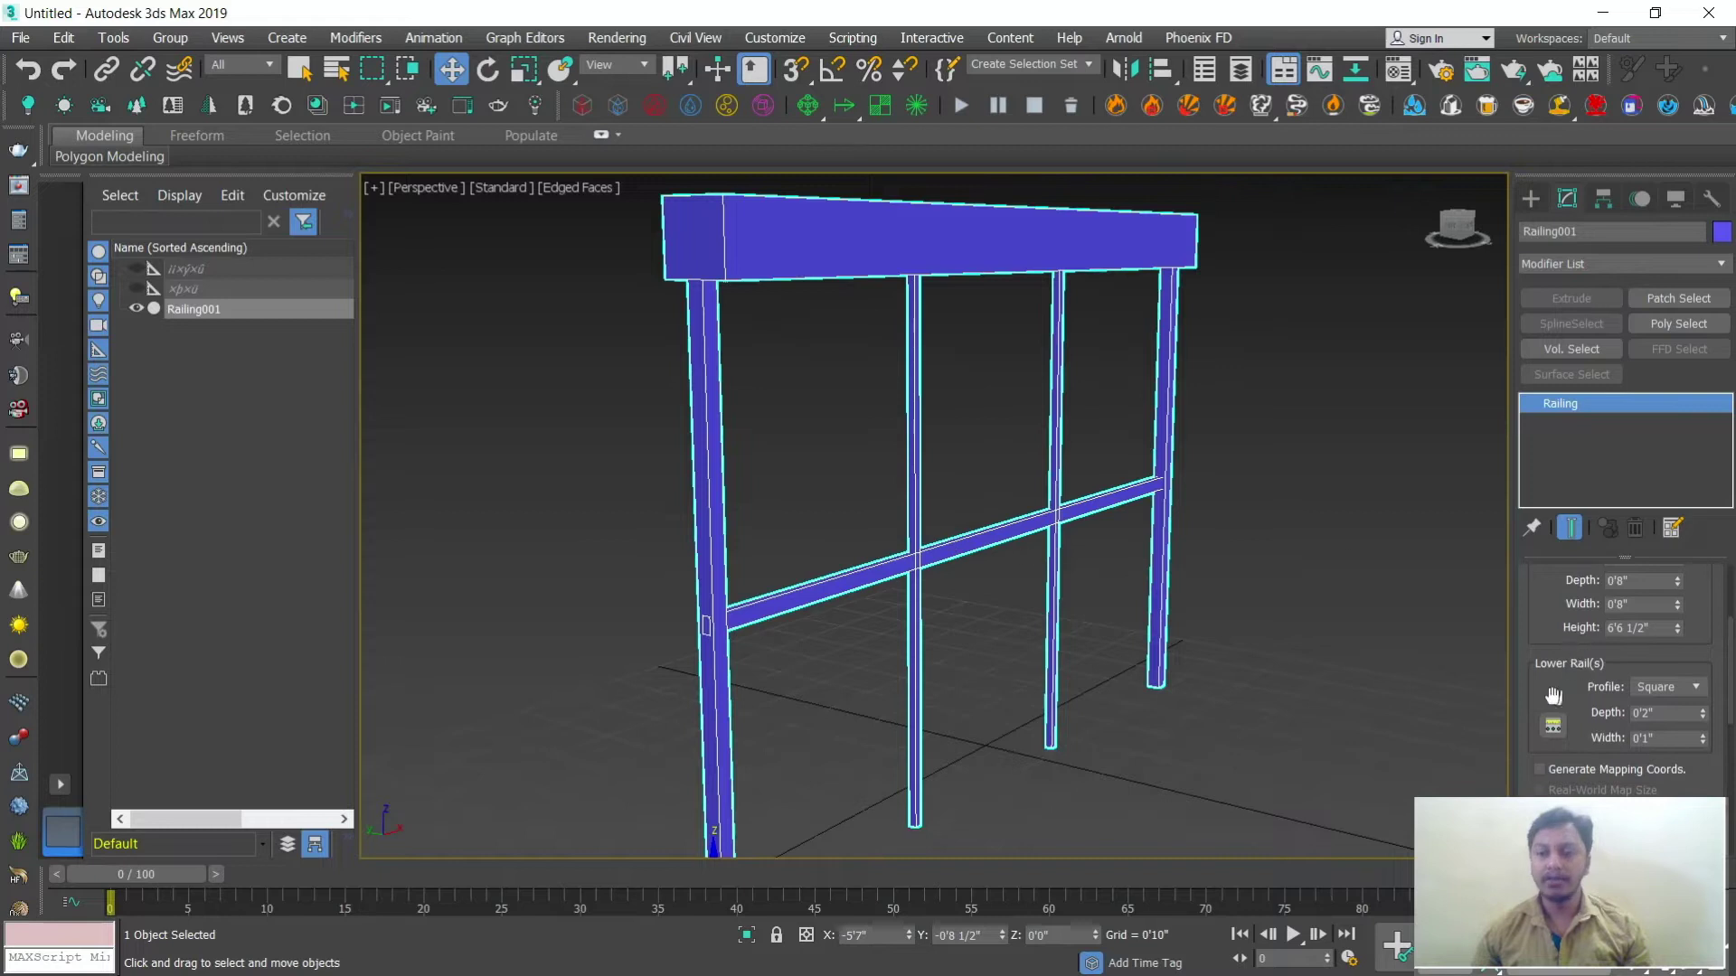
{"action": "left_click", "coordinate": [1694, 687]}
{"action": "left_click", "coordinate": [1668, 735]}
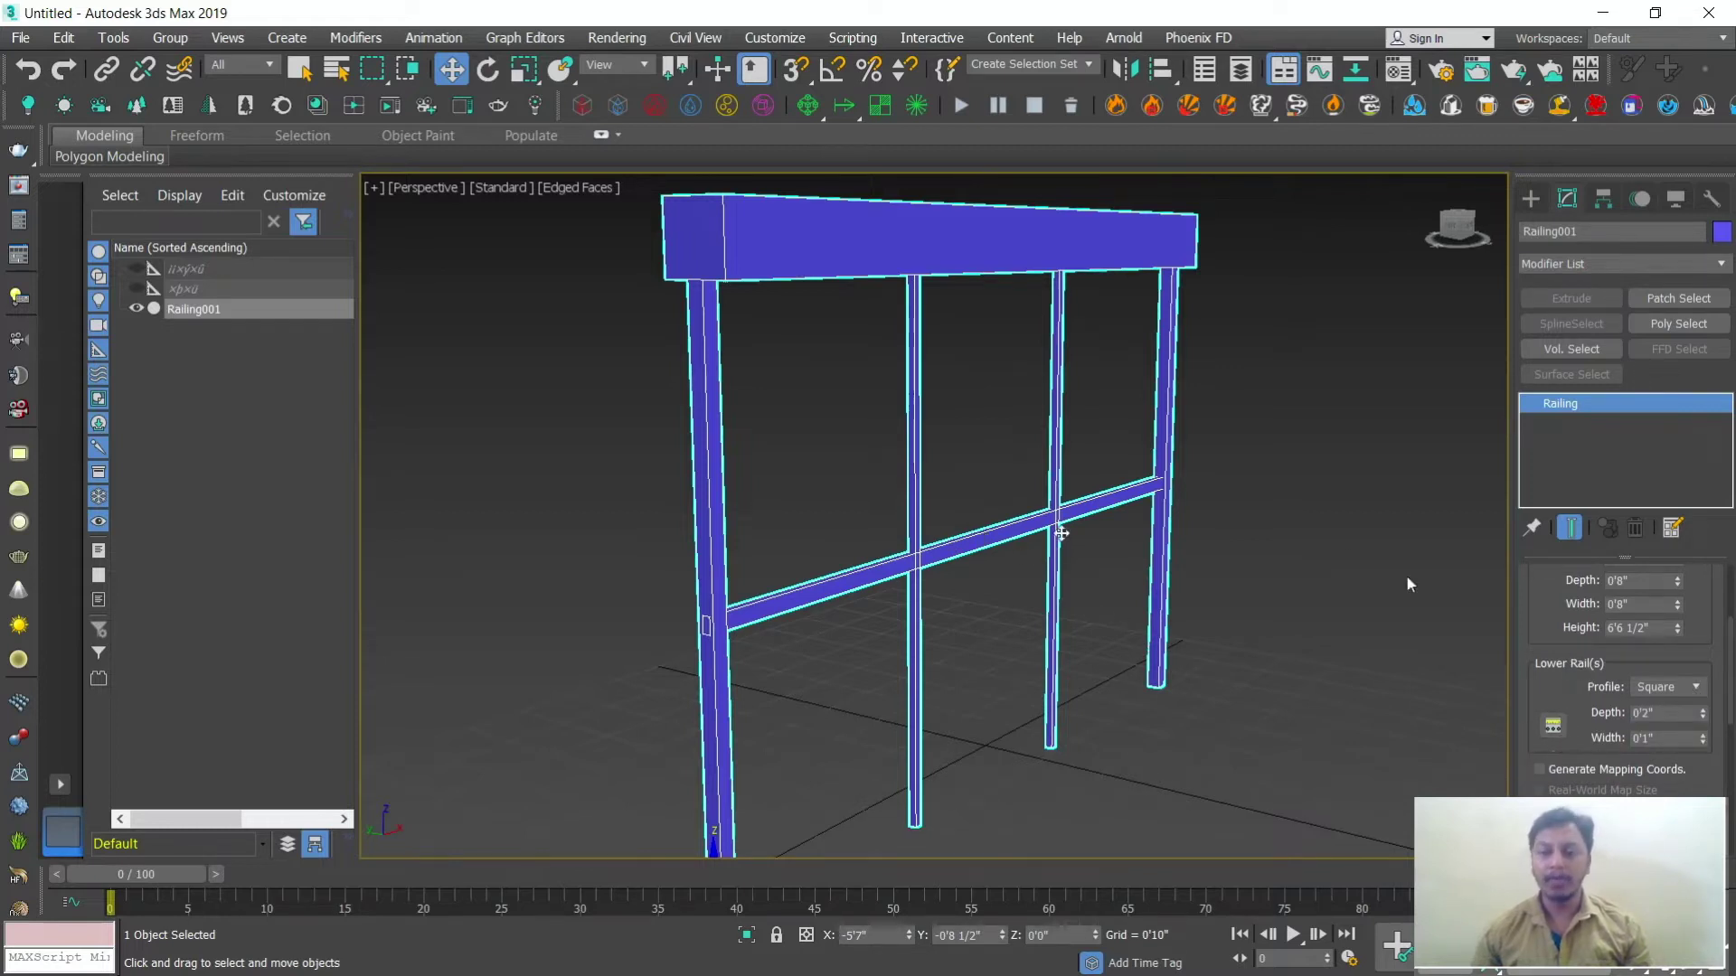
Step: Raise the lower rail count to 5 in the Lower Rail Spacing settings
{"action": "left_click", "coordinate": [1552, 724]}
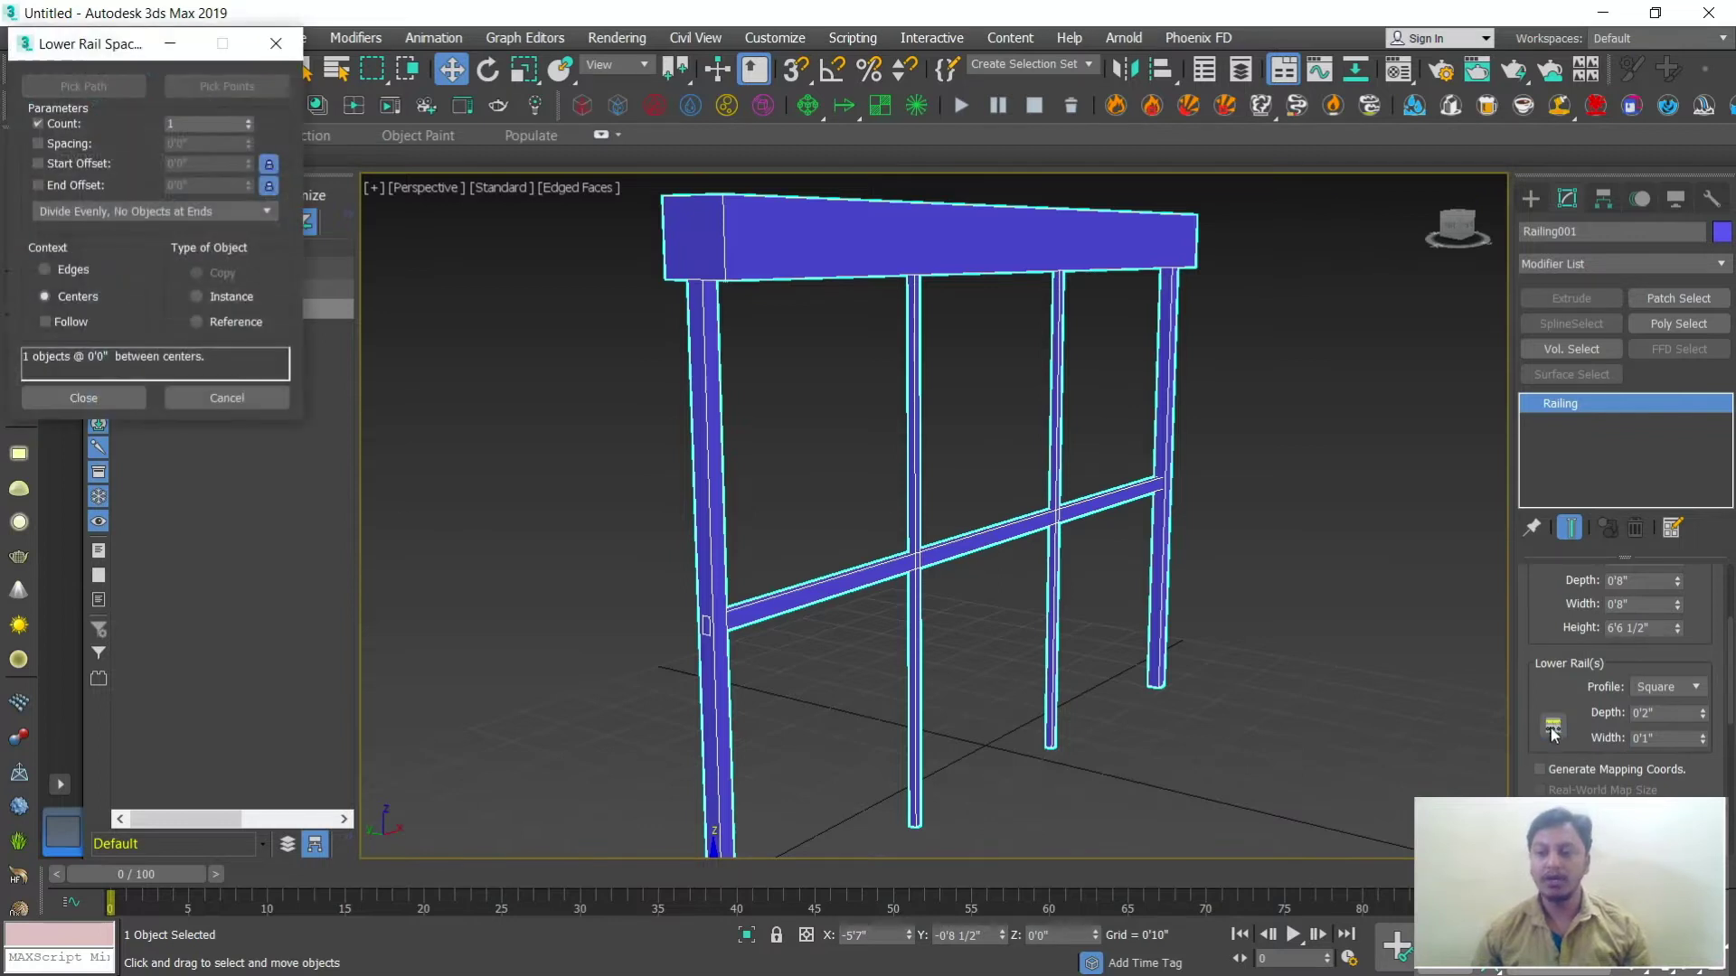
{"action": "left_click_drag", "start_coordinate": [118, 49], "coordinate": [479, 232]}
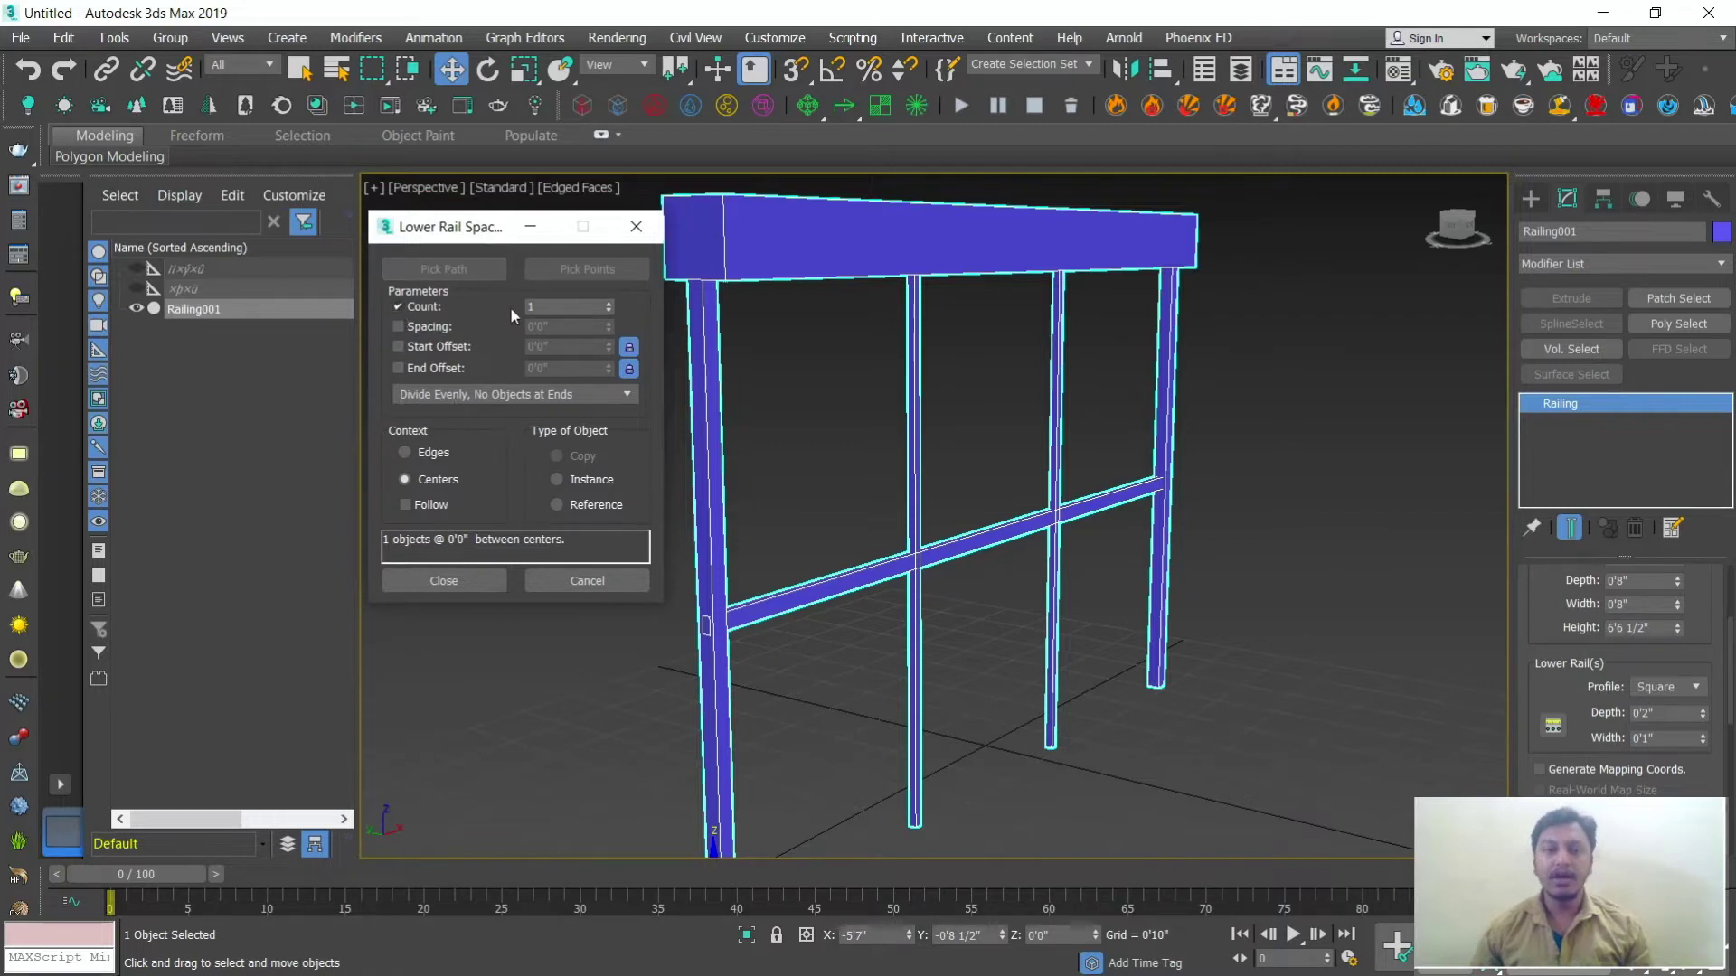
{"action": "left_click", "coordinate": [608, 303]}
{"action": "left_click", "coordinate": [609, 304]}
{"action": "left_click", "coordinate": [609, 303]}
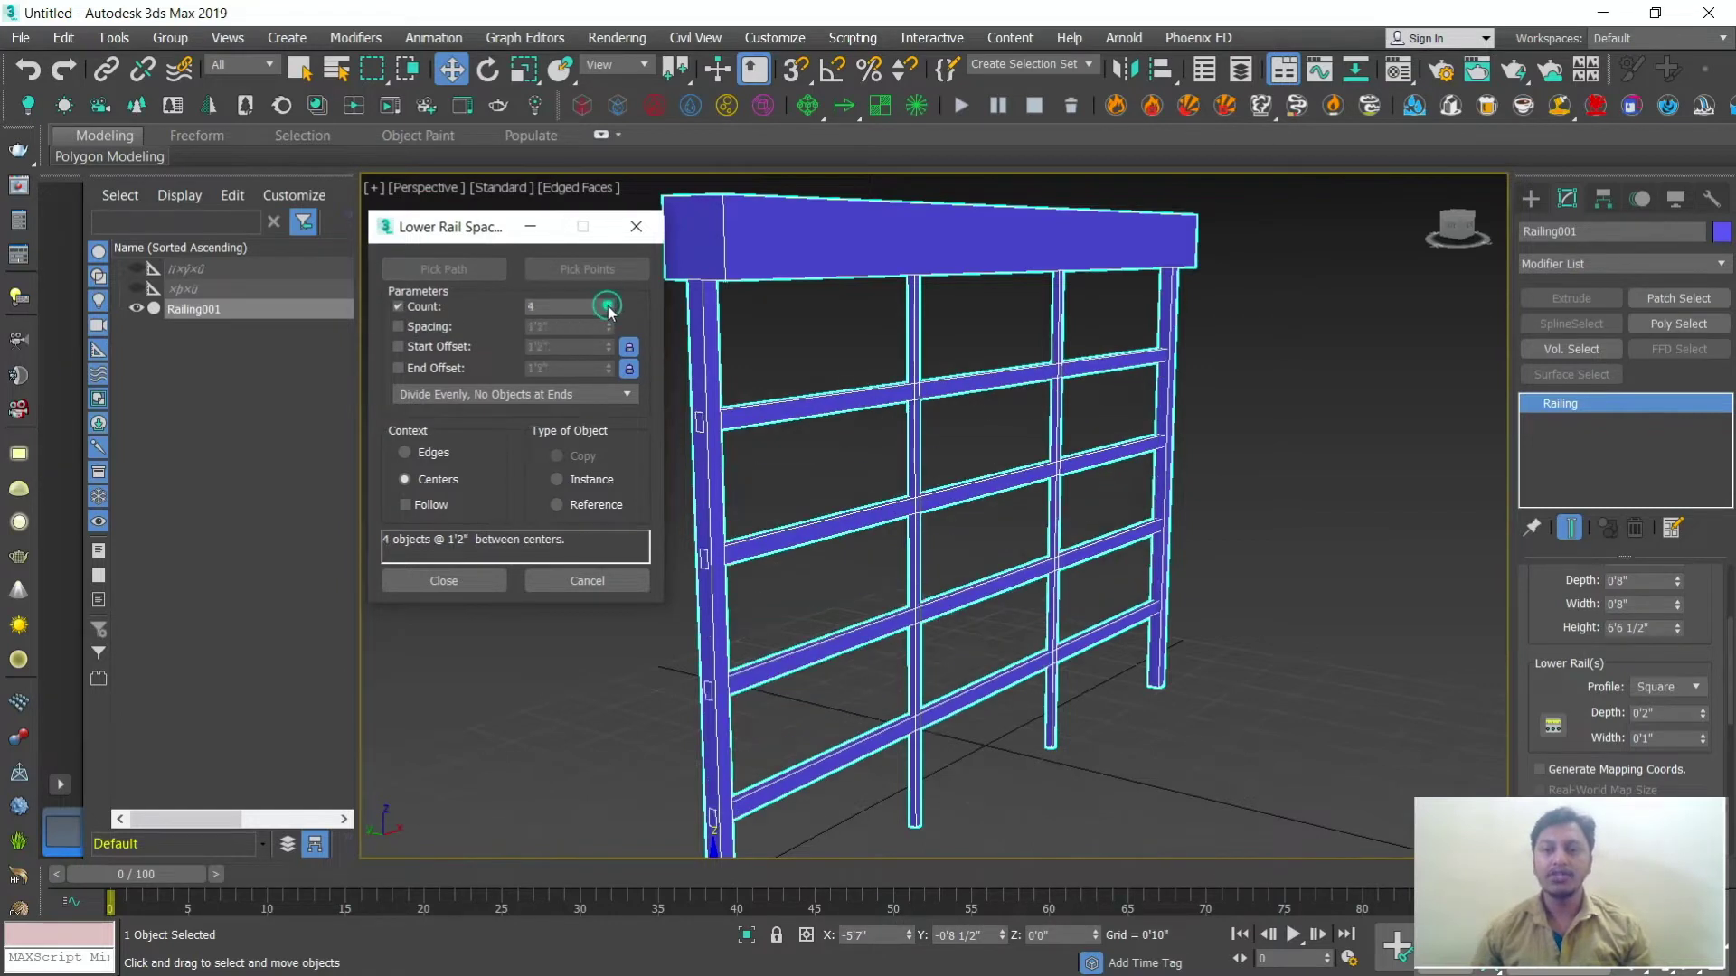
{"action": "left_click", "coordinate": [609, 304]}
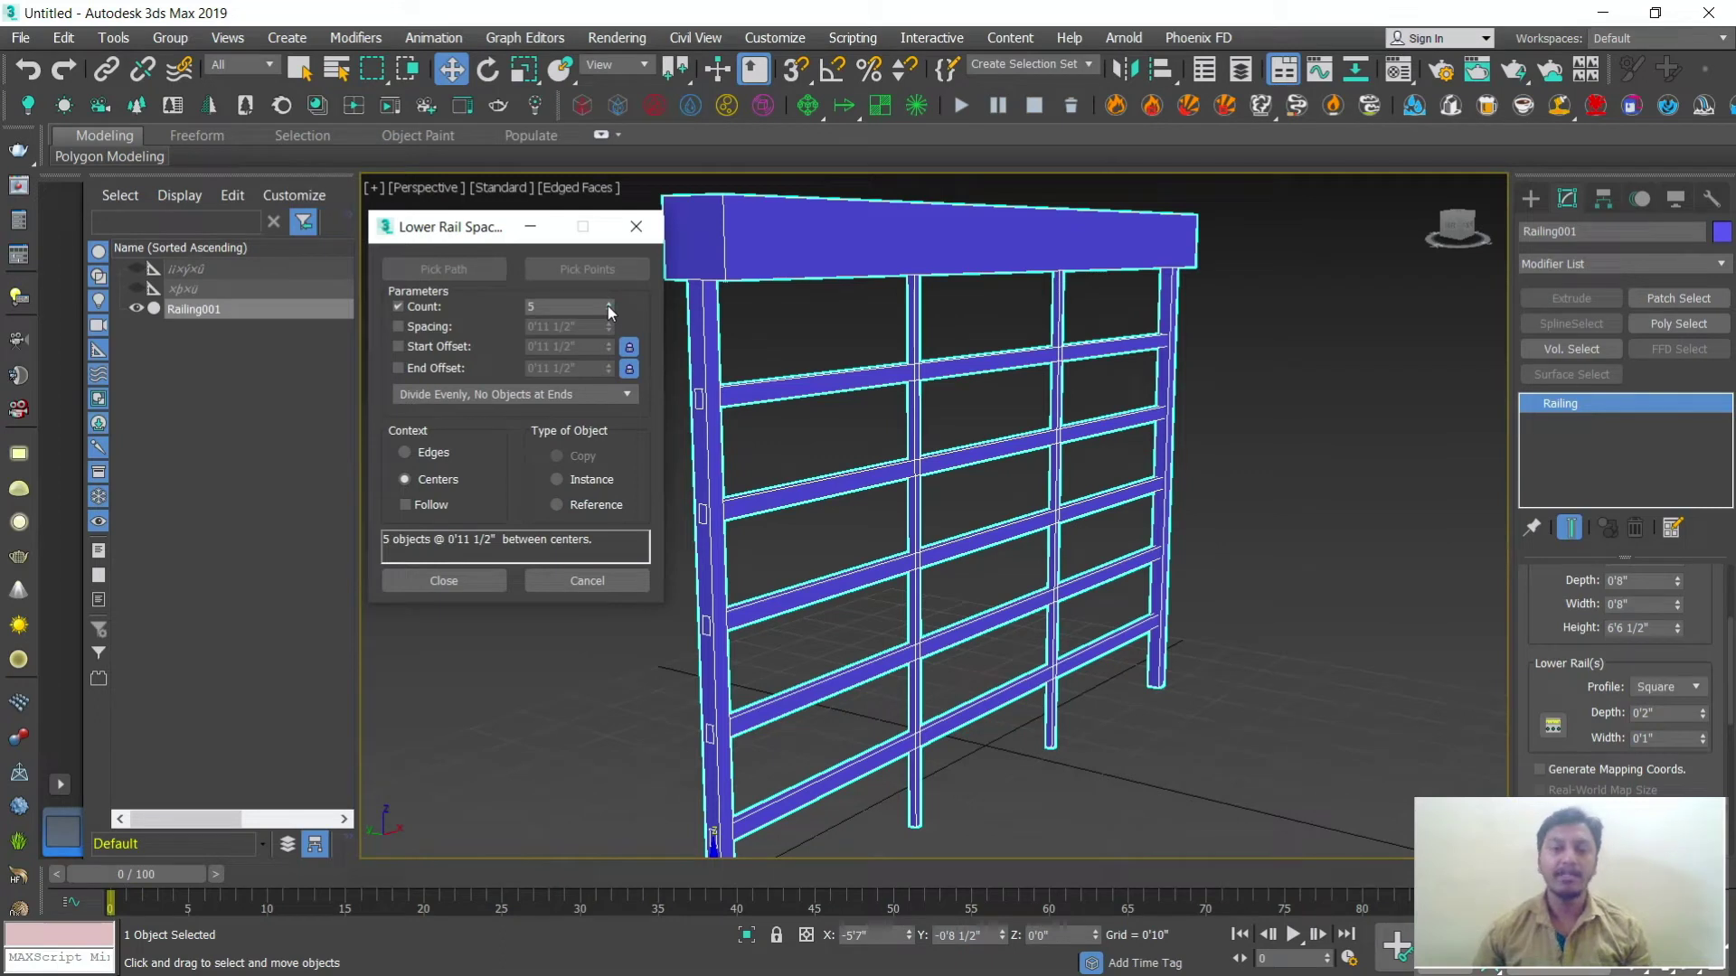
Step: Discard the lower rail spacing changes and delete the railing from the scene
{"action": "left_click", "coordinate": [597, 579]}
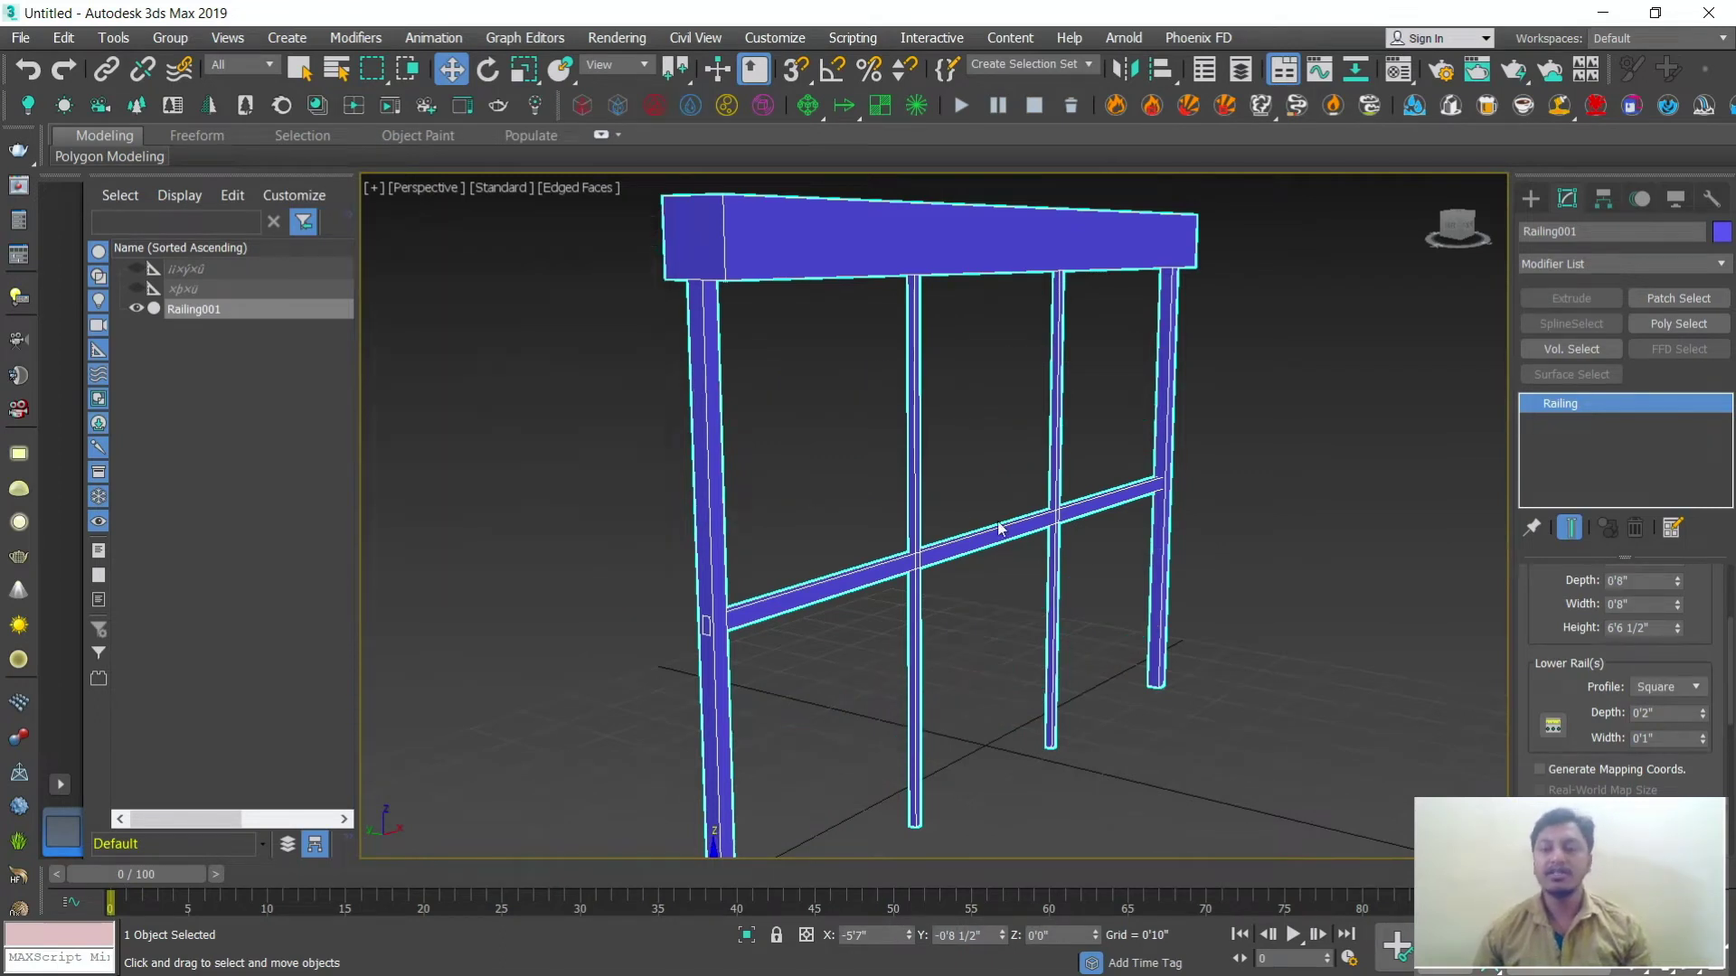
{"action": "scroll", "coordinate": [1123, 557], "scroll_direction": "down", "scroll_amount": 3}
{"action": "scroll", "coordinate": [1148, 552], "scroll_direction": "up", "scroll_amount": 1}
{"action": "left_click", "coordinate": [1162, 546]}
{"action": "left_click", "coordinate": [1086, 493]}
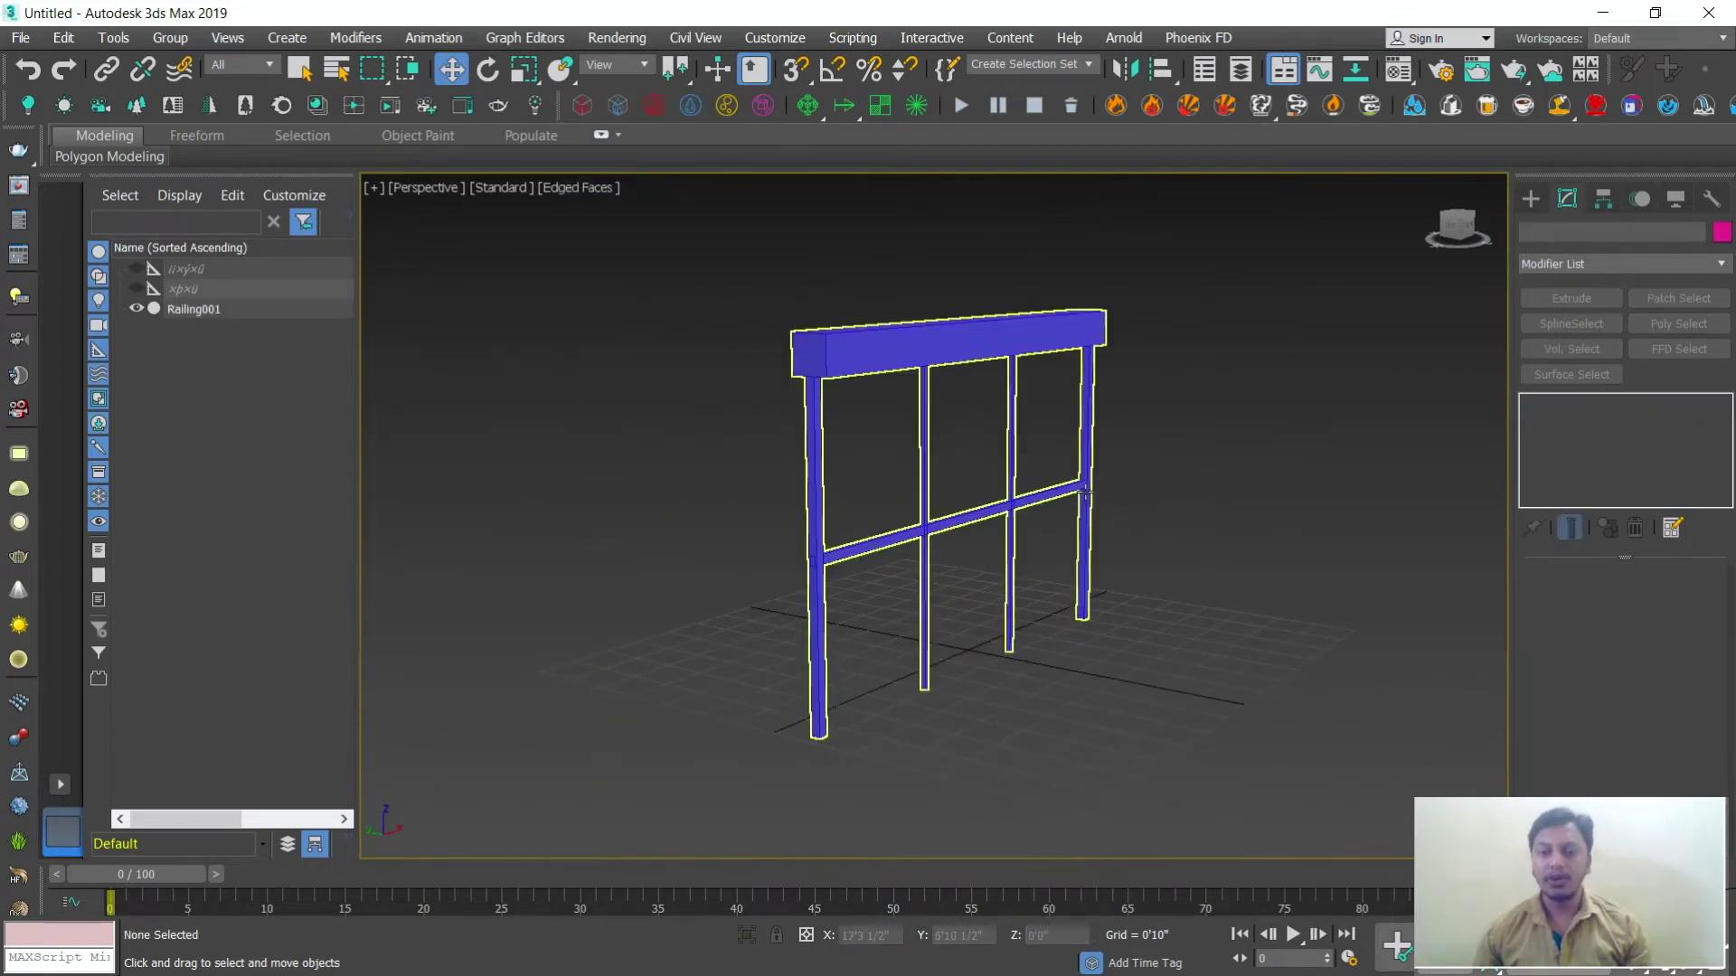
{"action": "key", "text": "Delete"}
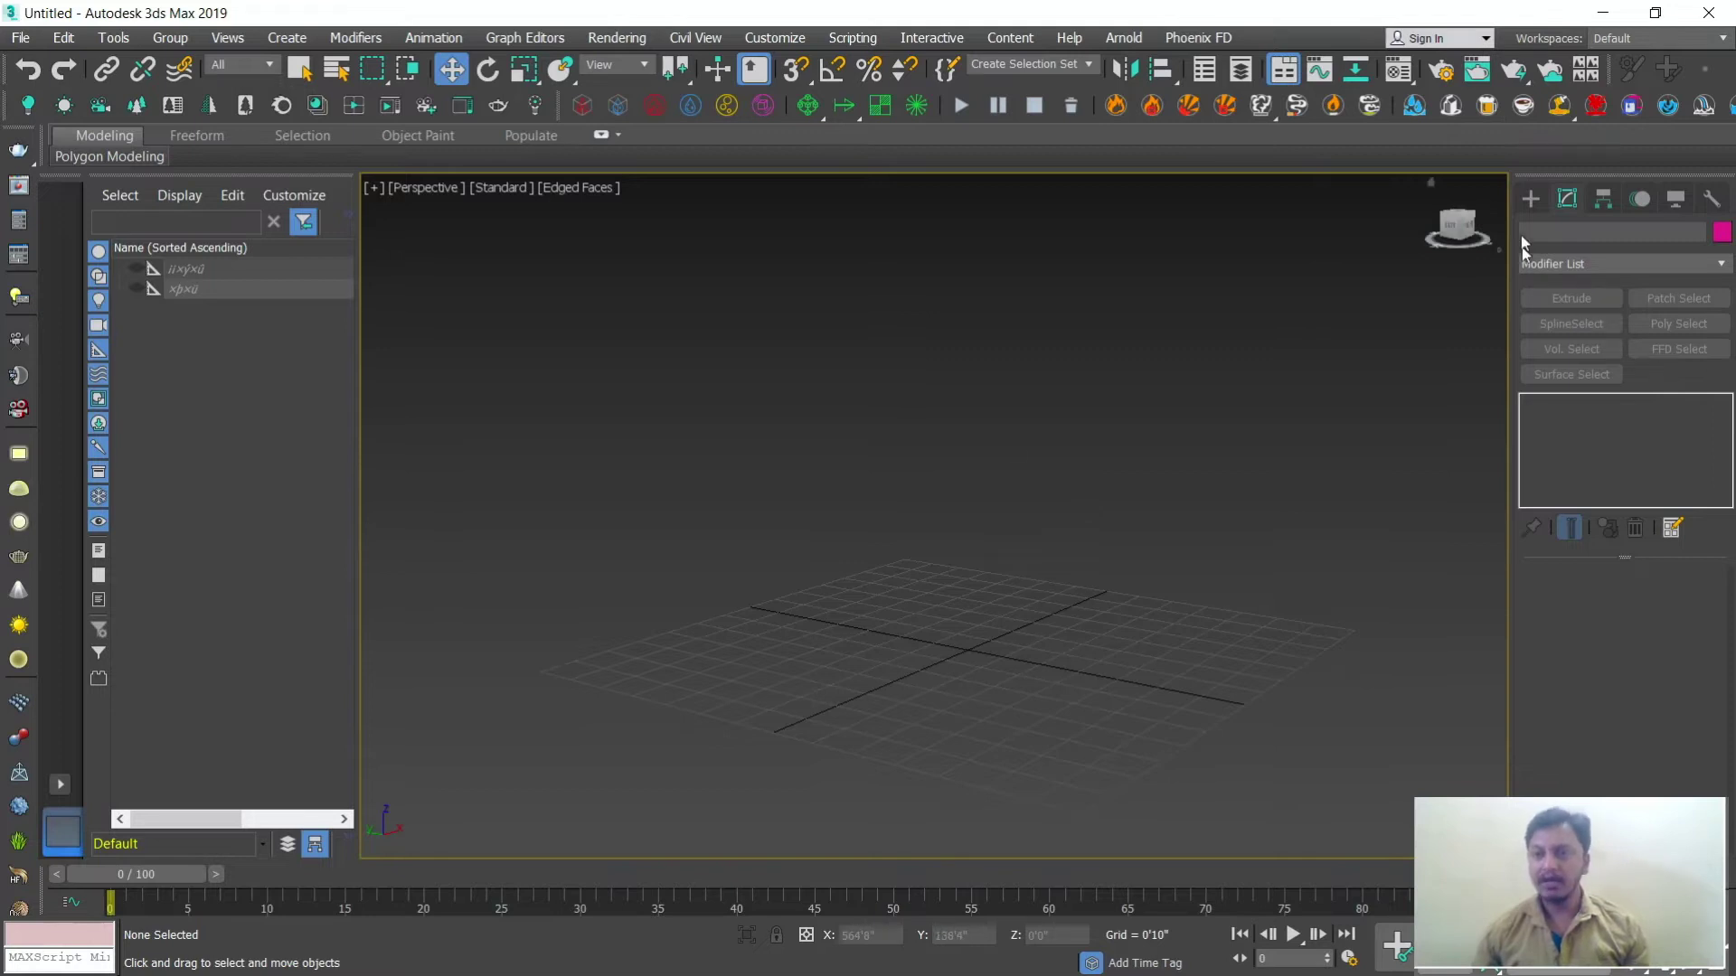
Step: Switch the geometry creation category from AEC Extended to Stairs
{"action": "left_click", "coordinate": [1530, 198]}
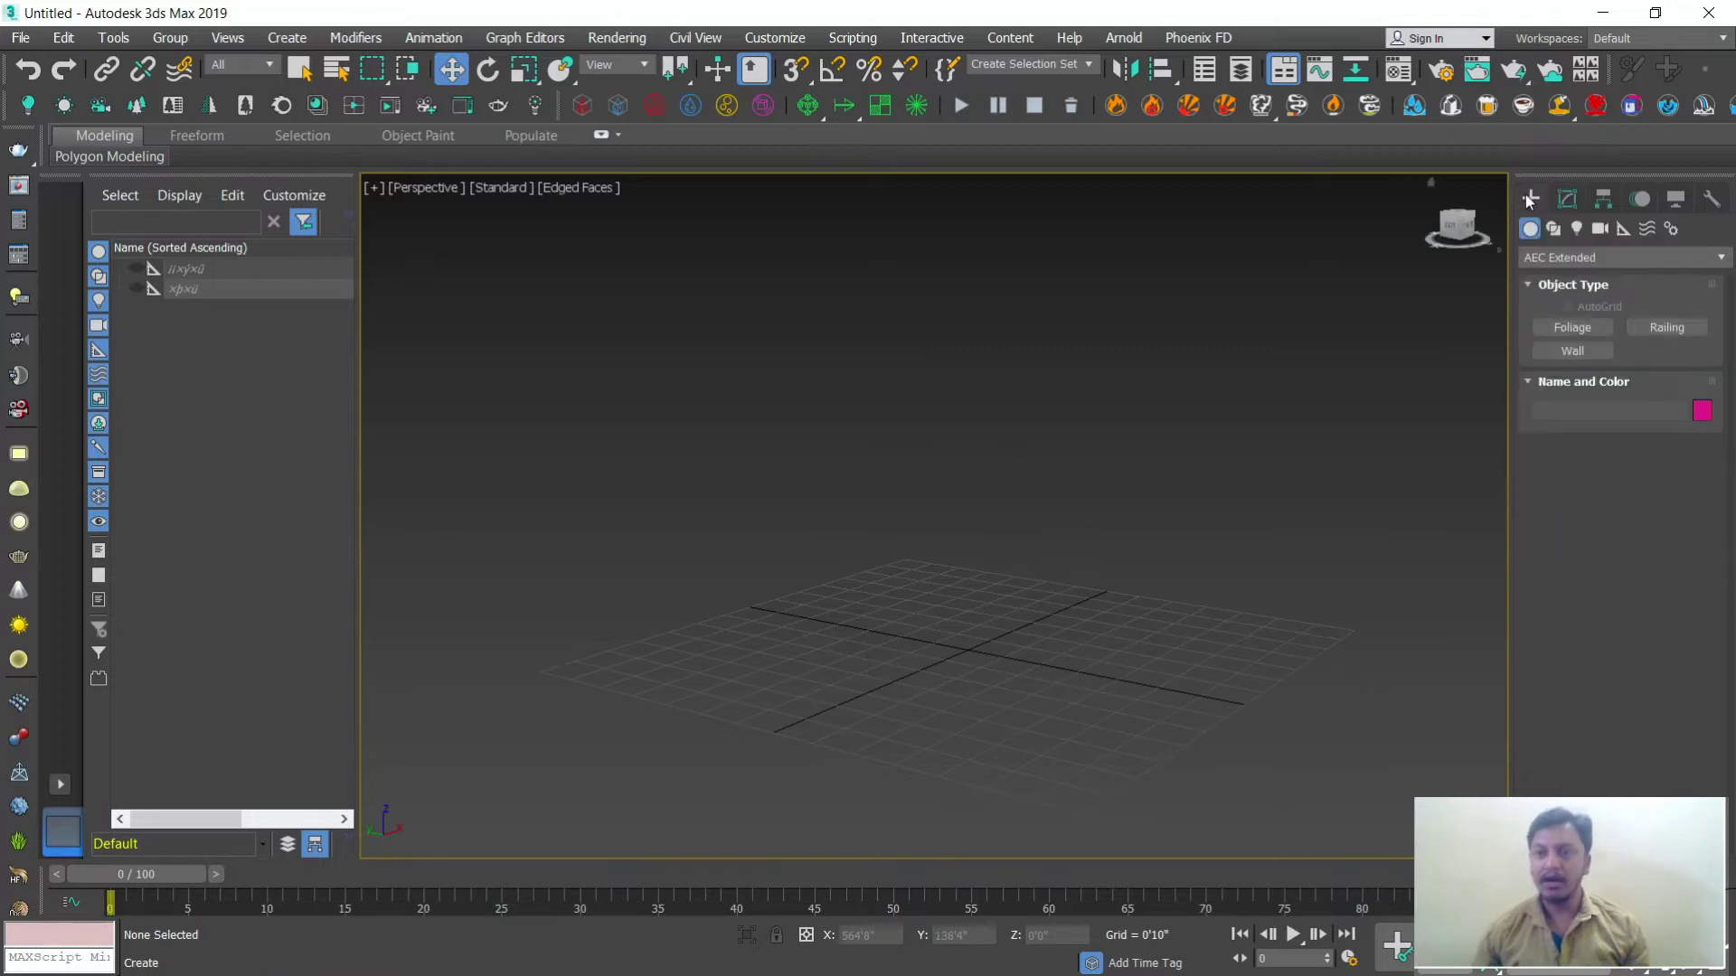
{"action": "left_click", "coordinate": [1564, 258]}
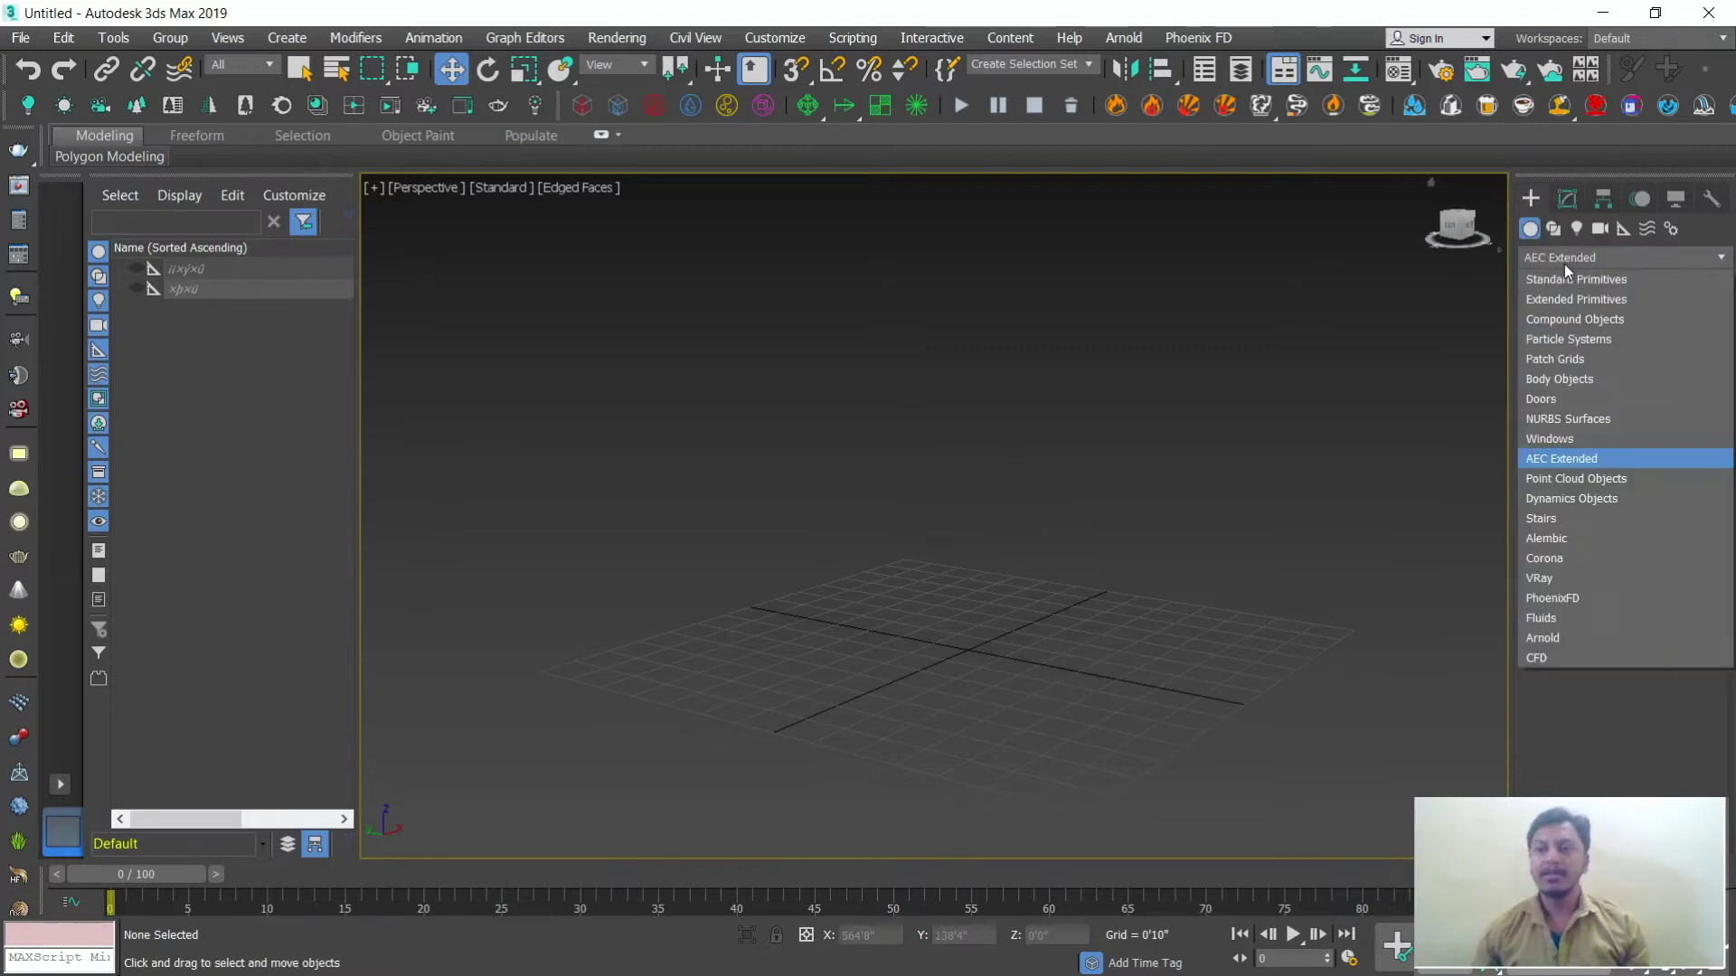
{"action": "left_click", "coordinate": [1566, 520]}
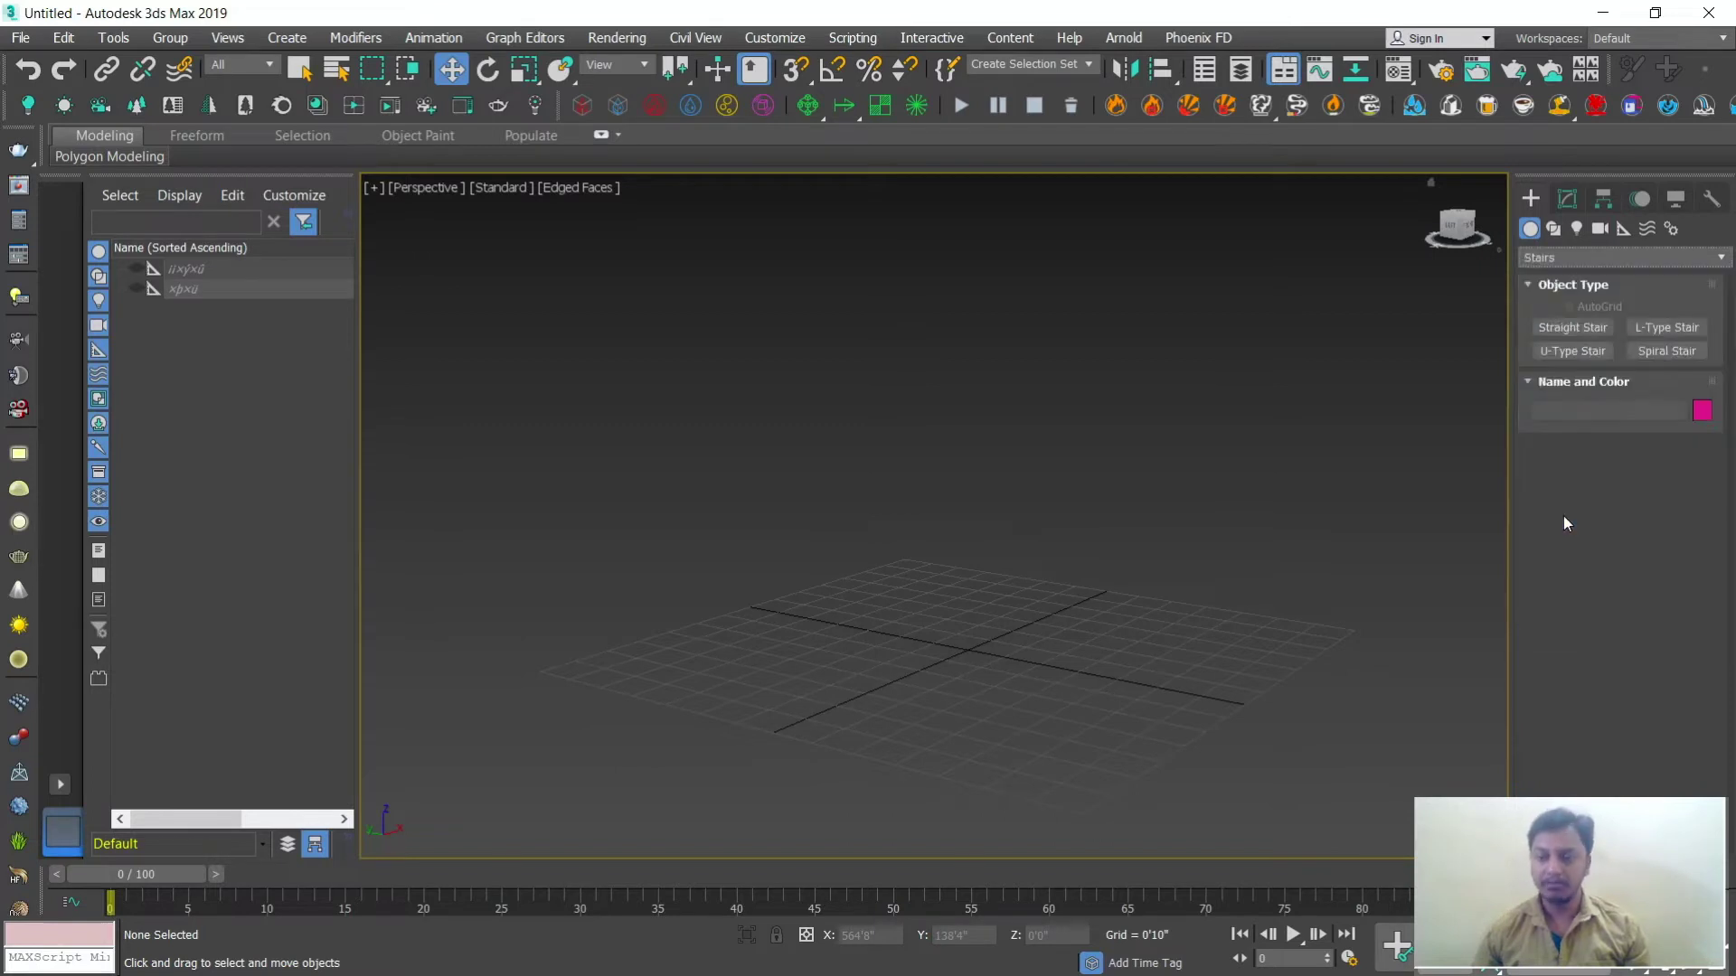
{"action": "middle_click_drag", "start_coordinate": [1018, 669], "coordinate": [1036, 626], "text": "alt"}
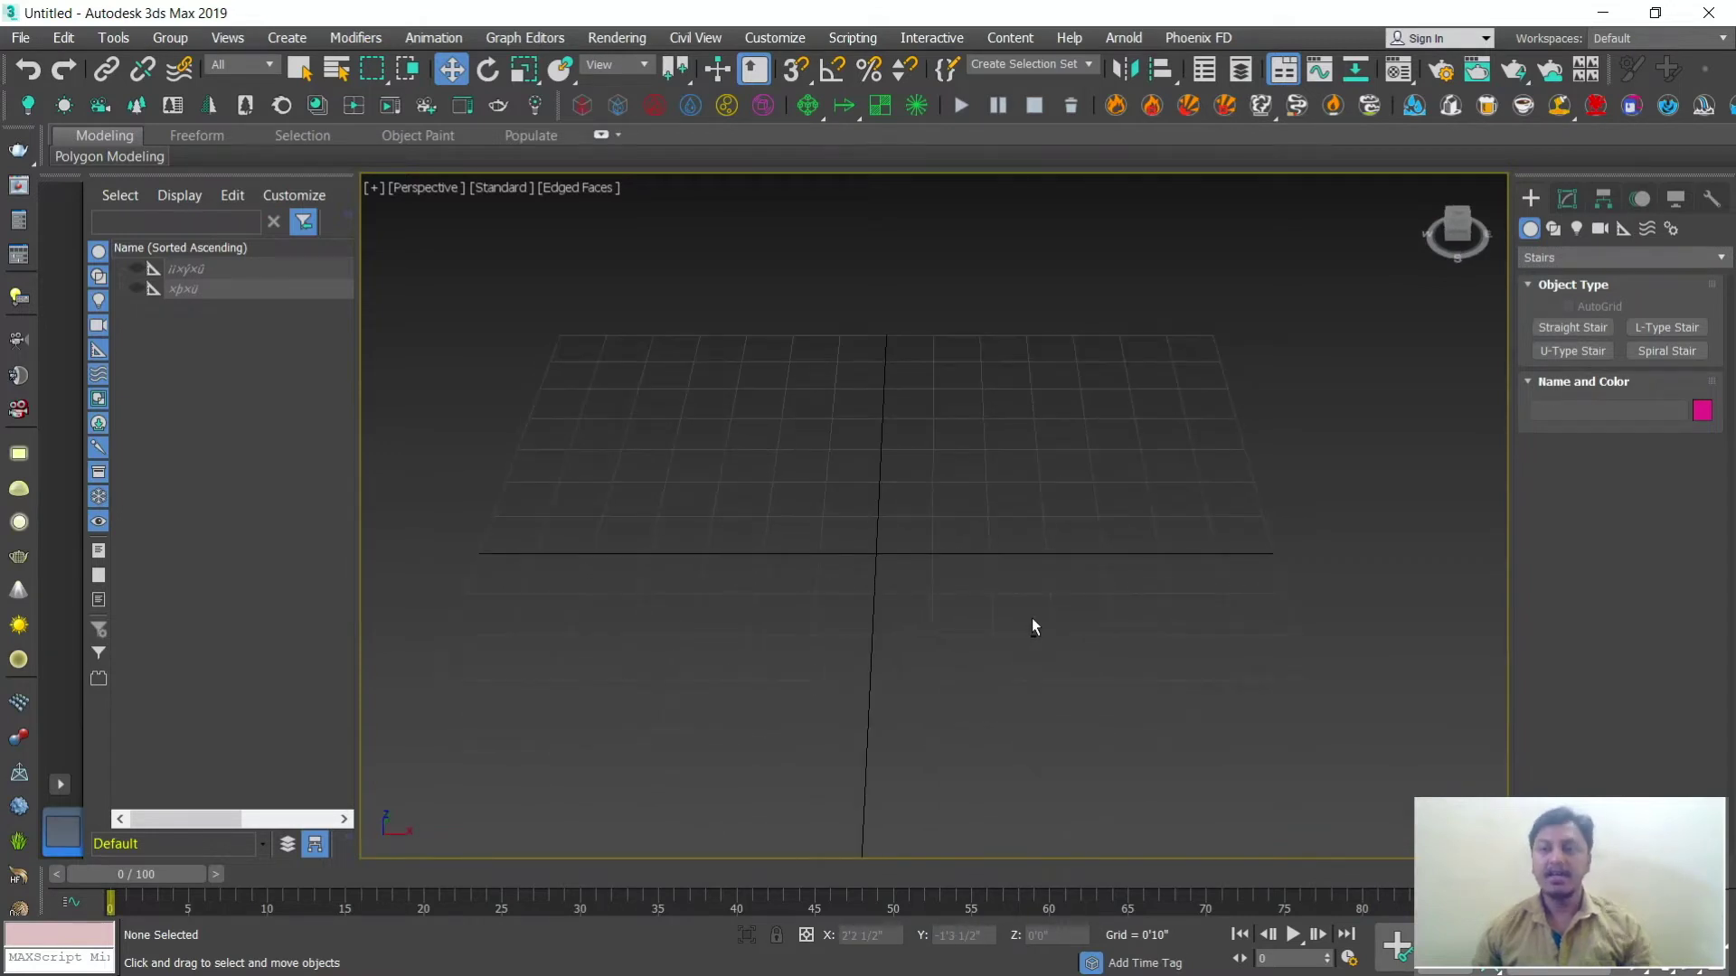
{"action": "middle_click_drag", "start_coordinate": [1030, 623], "coordinate": [1088, 616]}
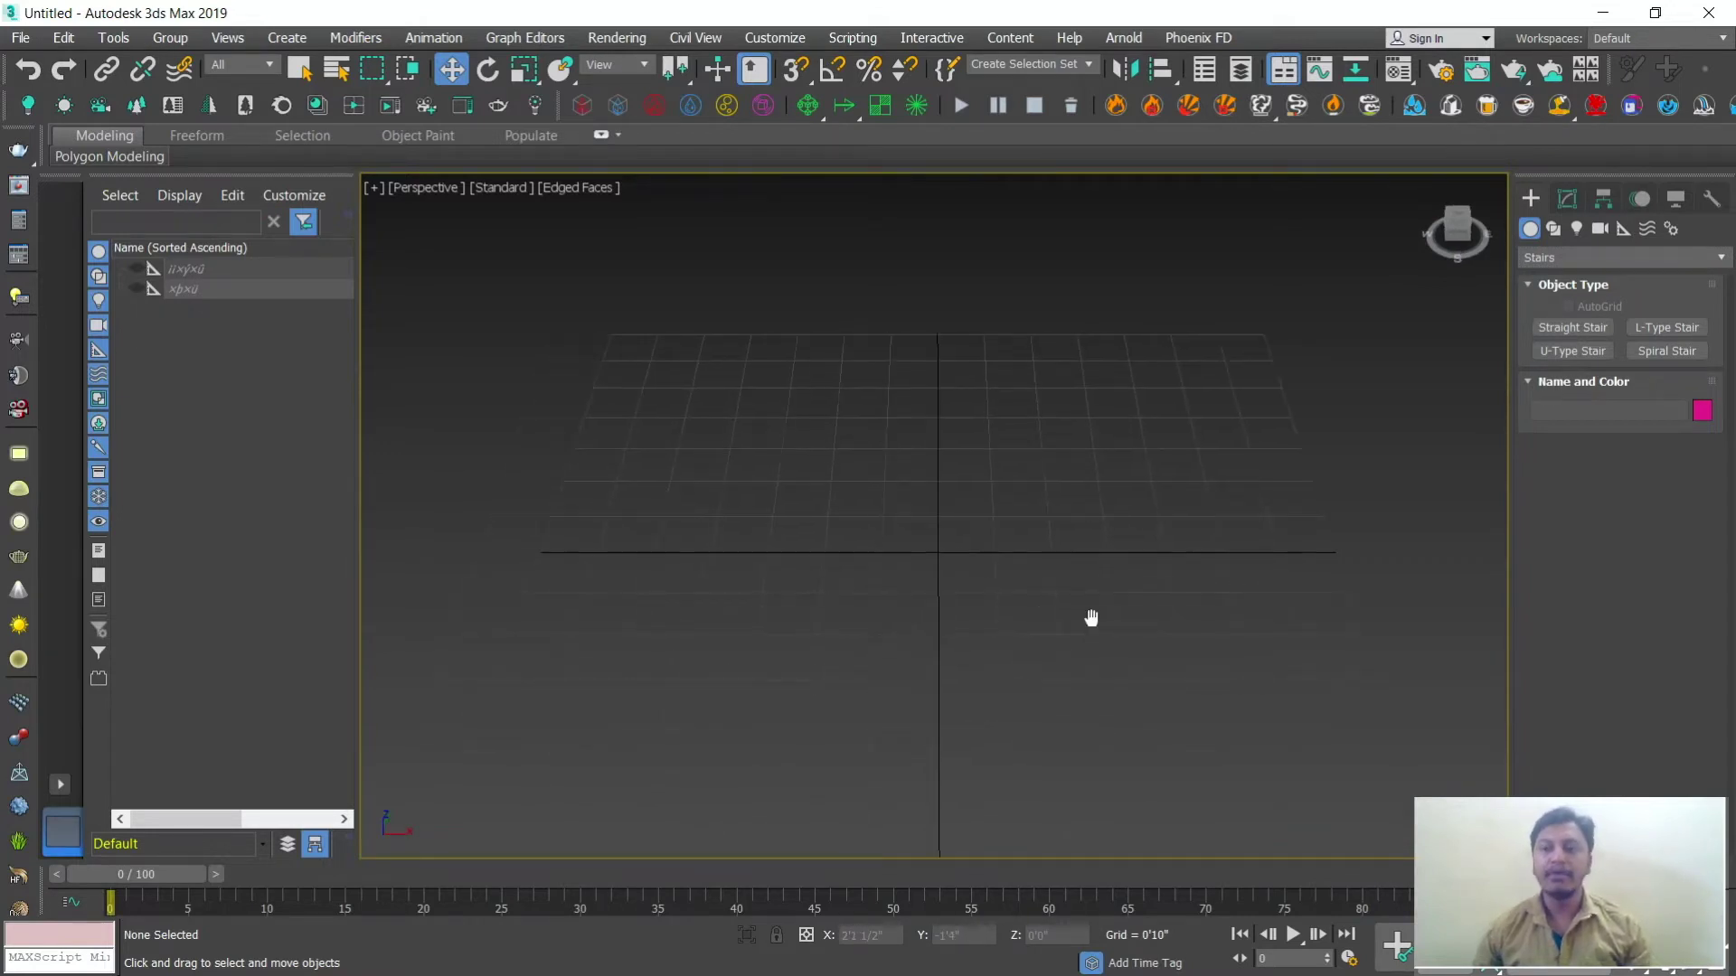
Step: Draw a straight stair near the grid centre, about 1'11 1/2" long, 1'0" wide and 2'5 1/2" high
{"action": "left_click", "coordinate": [1560, 331]}
{"action": "middle_click_drag", "start_coordinate": [919, 582], "coordinate": [856, 551]}
{"action": "left_click_drag", "start_coordinate": [854, 545], "coordinate": [981, 545]}
{"action": "left_click", "coordinate": [988, 584]}
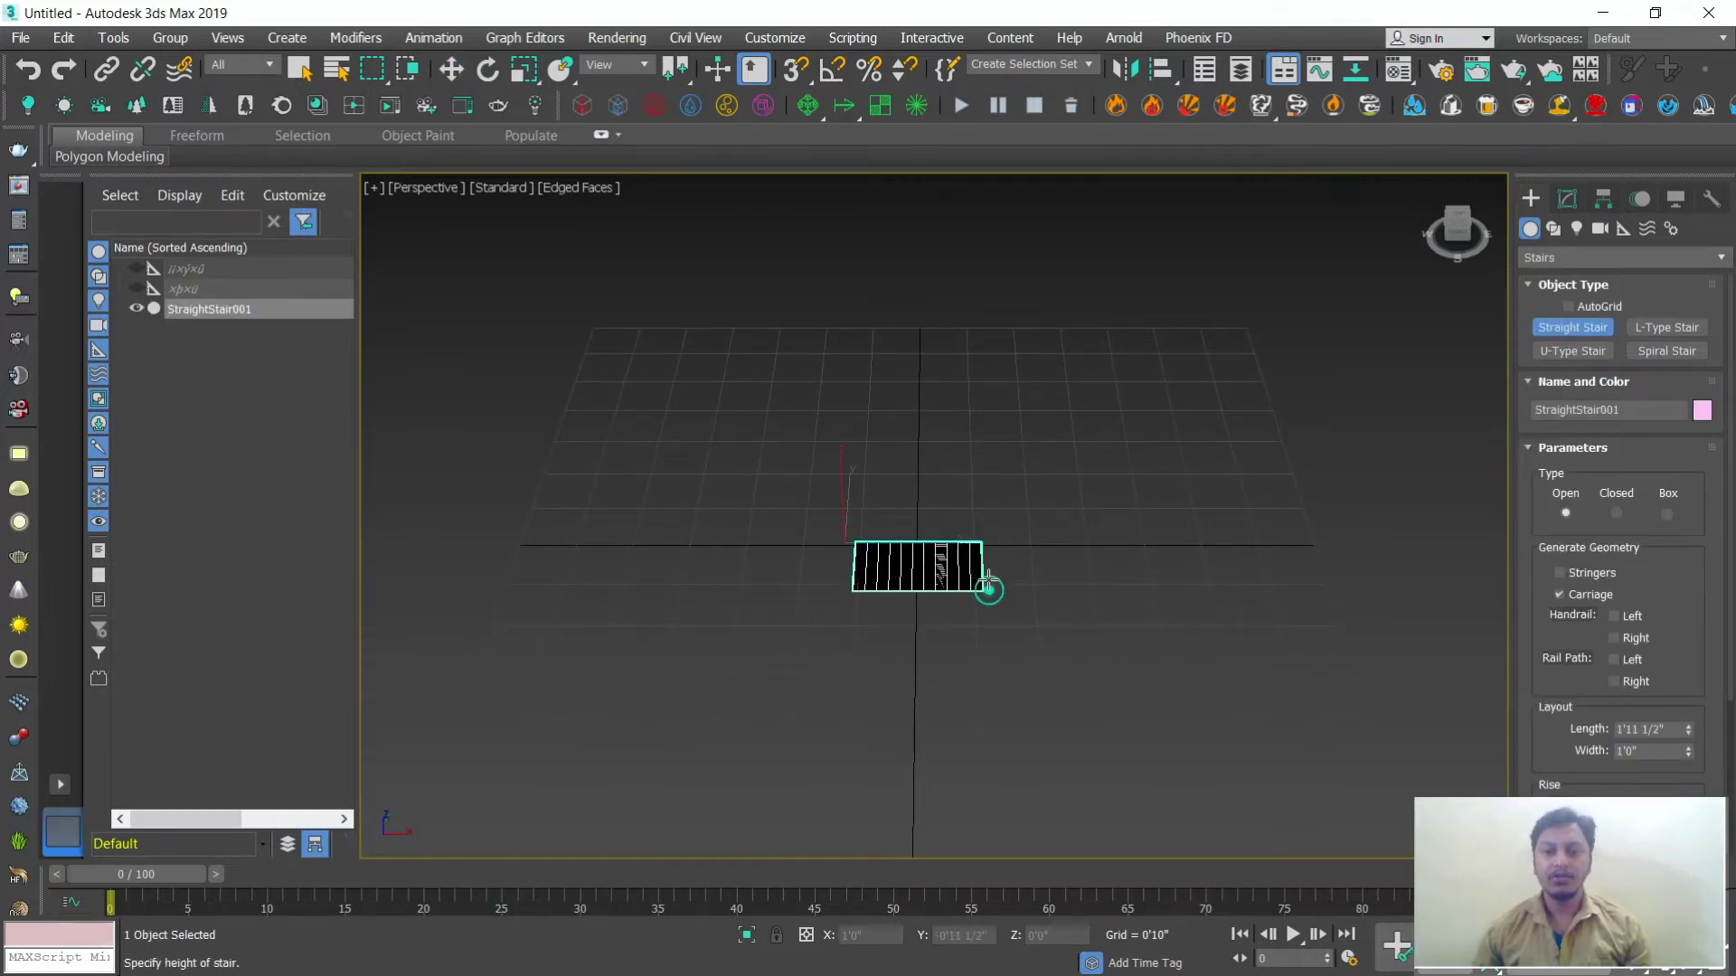
{"action": "left_click", "coordinate": [950, 414]}
{"action": "scroll", "coordinate": [976, 589], "scroll_direction": "up", "scroll_amount": 2}
{"action": "scroll", "coordinate": [948, 577], "scroll_direction": "down", "scroll_amount": 1}
{"action": "middle_click_drag", "start_coordinate": [899, 597], "coordinate": [973, 615], "text": "alt"}
{"action": "scroll", "coordinate": [958, 570], "scroll_direction": "up", "scroll_amount": 3}
{"action": "scroll", "coordinate": [969, 614], "scroll_direction": "up", "scroll_amount": 1}
{"action": "right_click", "coordinate": [964, 615]}
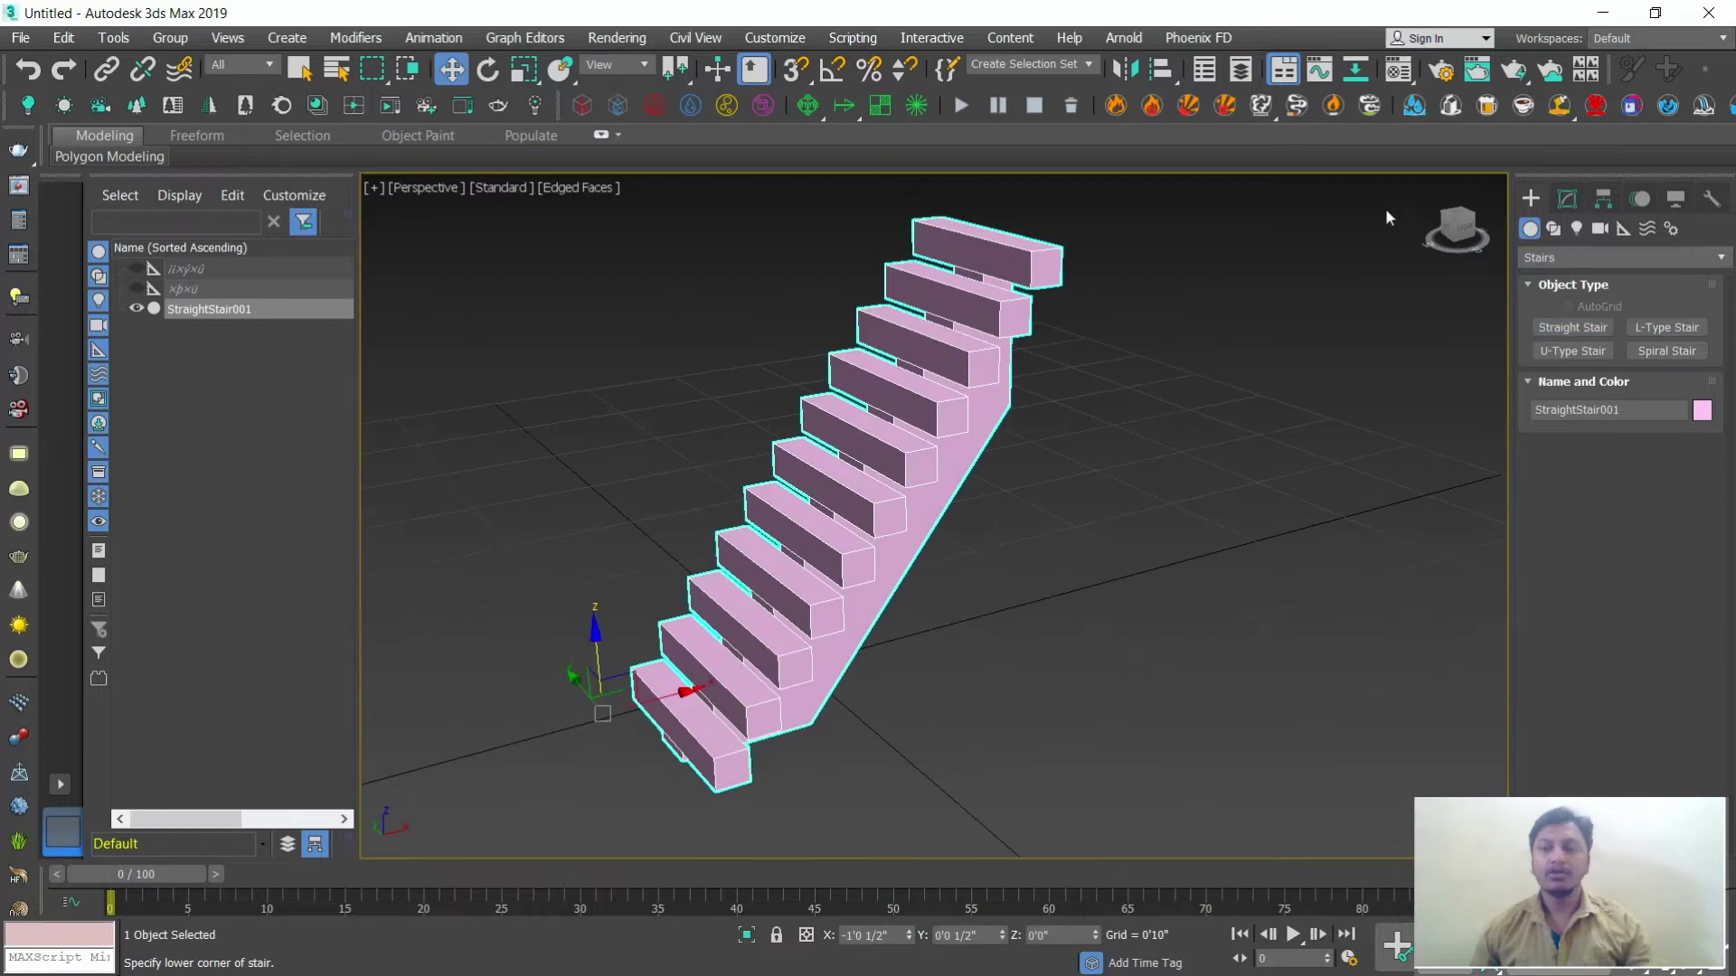
Step: Try the Closed type on the straight stair and return it to Open
{"action": "left_click", "coordinate": [1567, 199]}
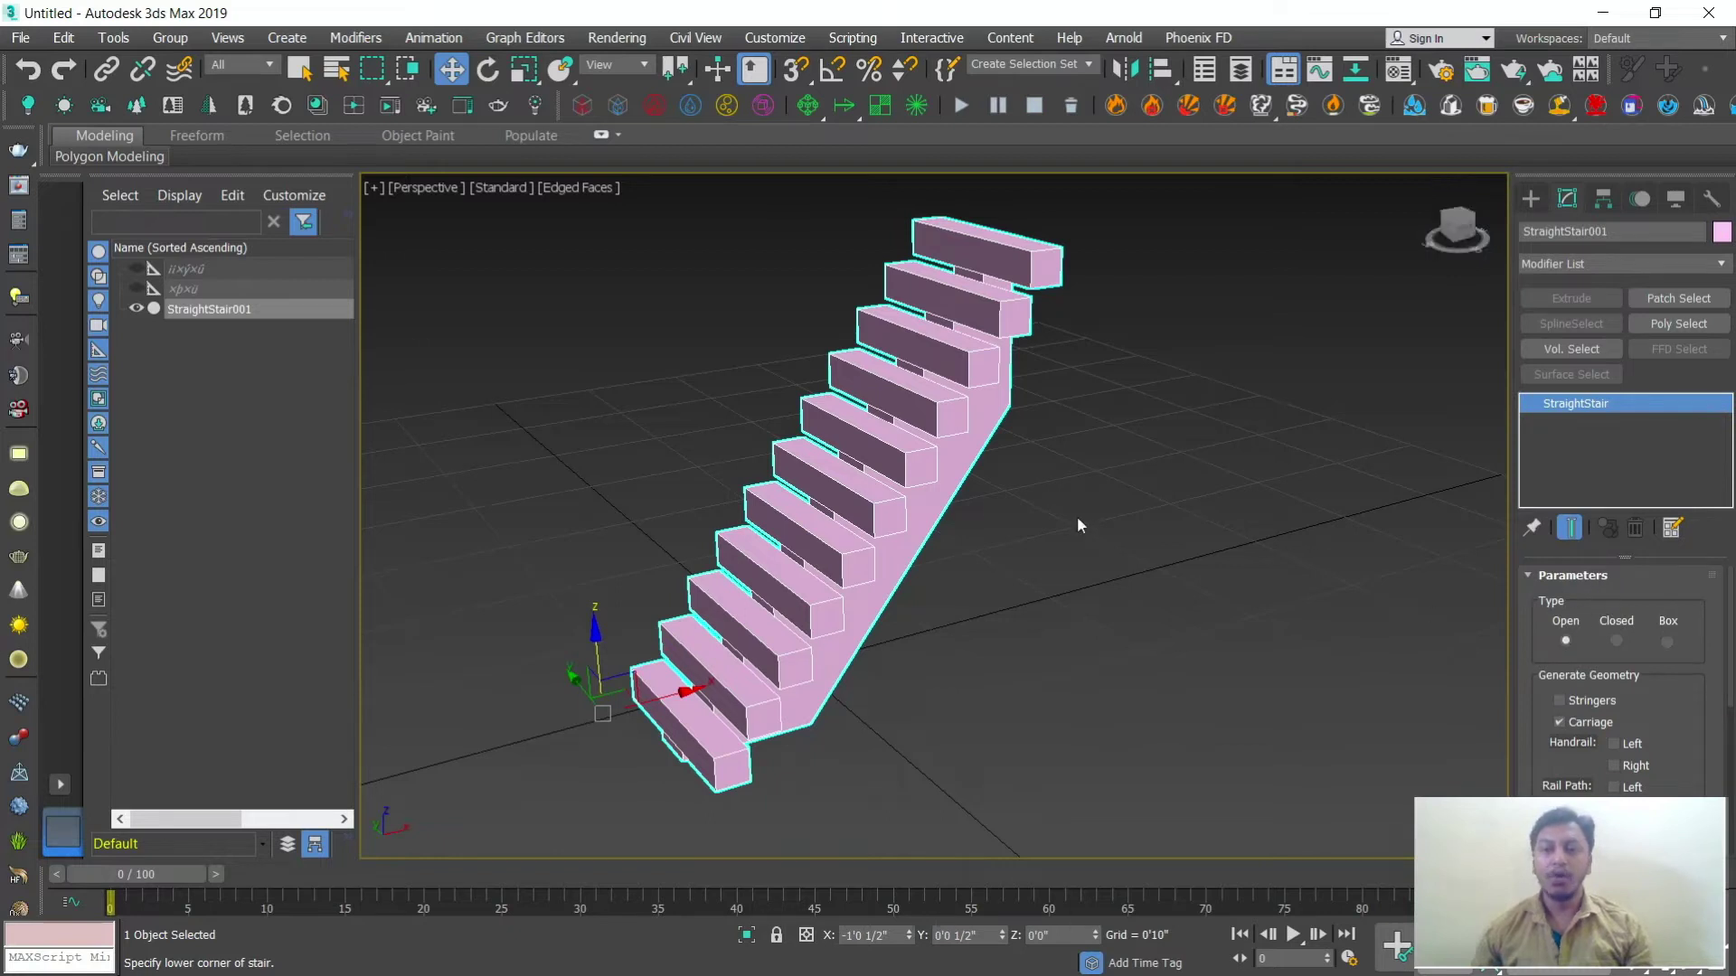
{"action": "left_click", "coordinate": [1616, 641]}
{"action": "middle_click_drag", "start_coordinate": [1100, 584], "coordinate": [1039, 556], "text": "alt"}
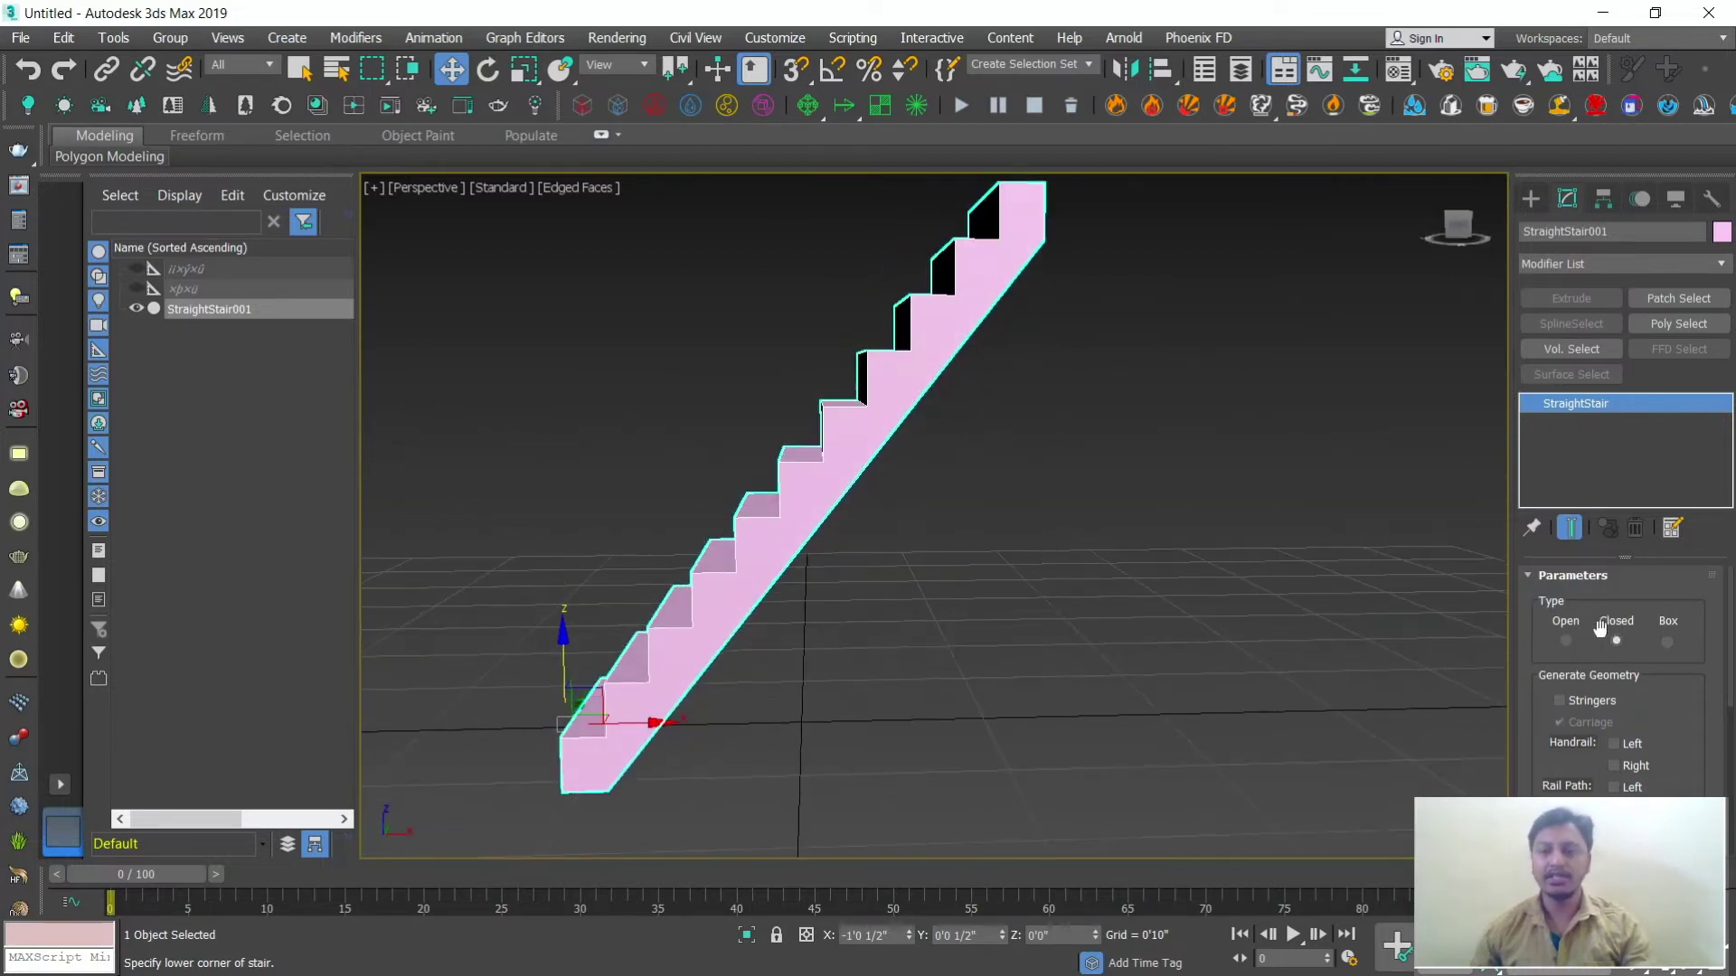
{"action": "left_click", "coordinate": [1566, 641]}
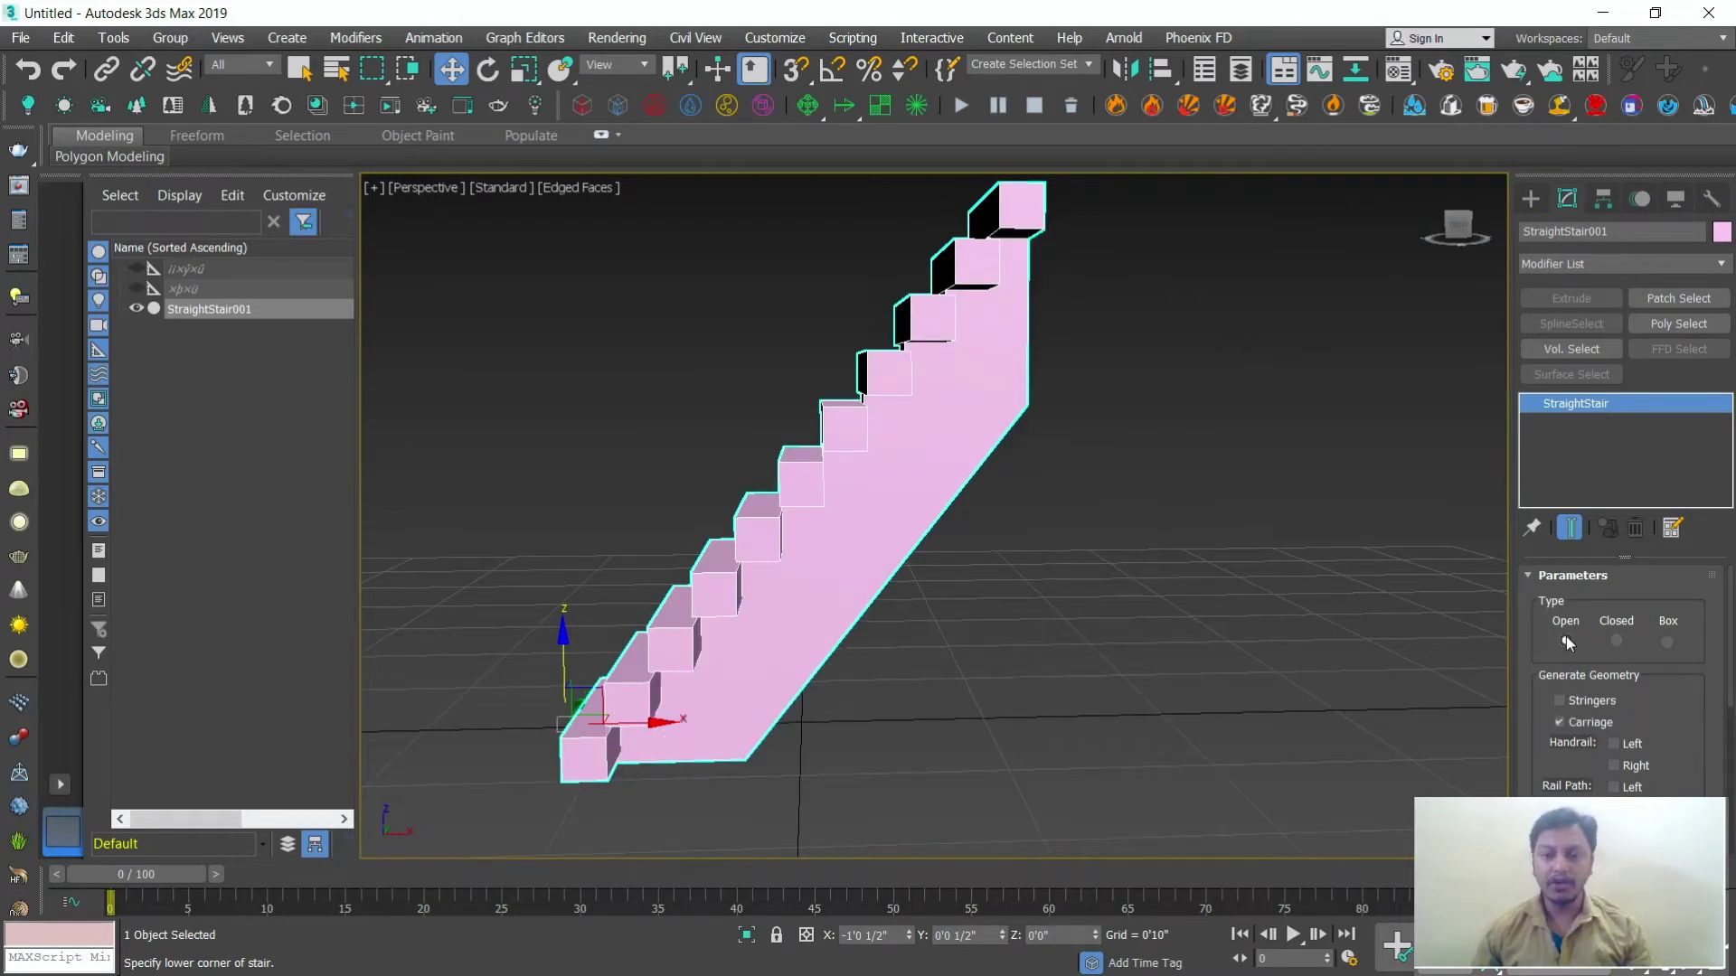
{"action": "middle_click_drag", "start_coordinate": [1130, 581], "coordinate": [1088, 584], "text": "alt"}
{"action": "scroll", "coordinate": [1089, 584], "scroll_direction": "up", "scroll_amount": 1}
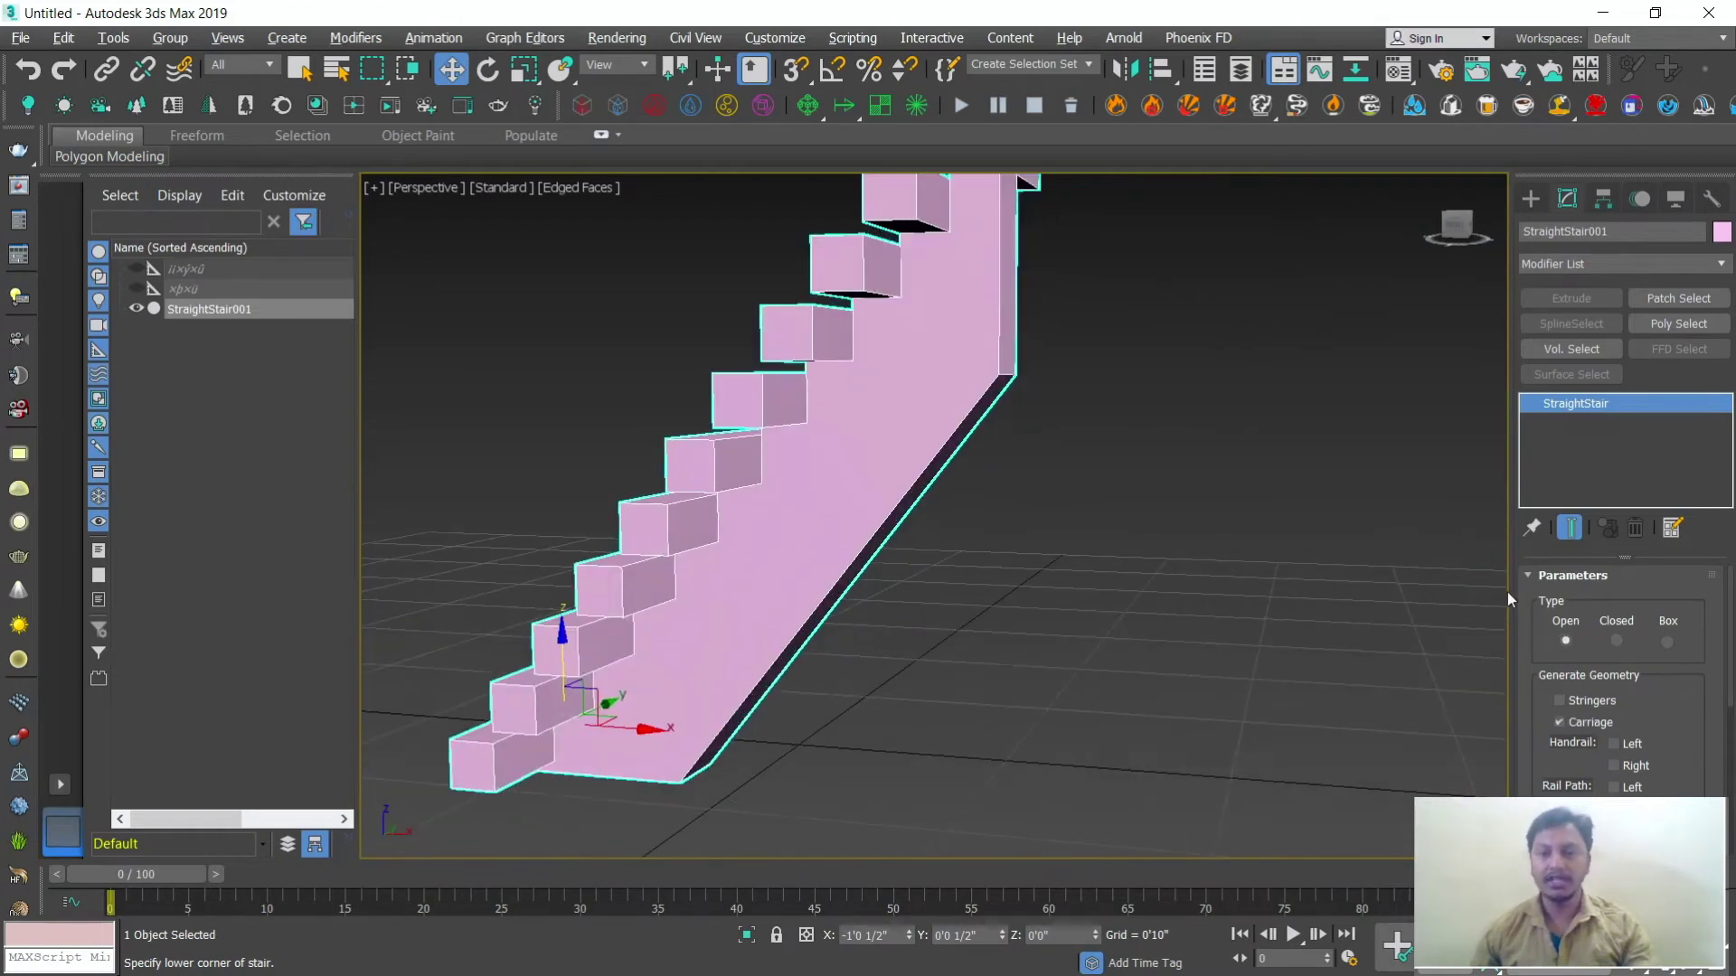
Step: Compare the straight stair's Closed and Box types, and return it to Open
{"action": "left_click", "coordinate": [1615, 640]}
{"action": "scroll", "coordinate": [1117, 621], "scroll_direction": "down", "scroll_amount": 5}
{"action": "mouse_move", "coordinate": [1117, 621]}
{"action": "middle_mouse_down", "text": "alt"}
{"action": "mouse_move", "coordinate": [1085, 616]}
{"action": "mouse_move", "coordinate": [1125, 622]}
{"action": "middle_mouse_up", "text": "alt"}
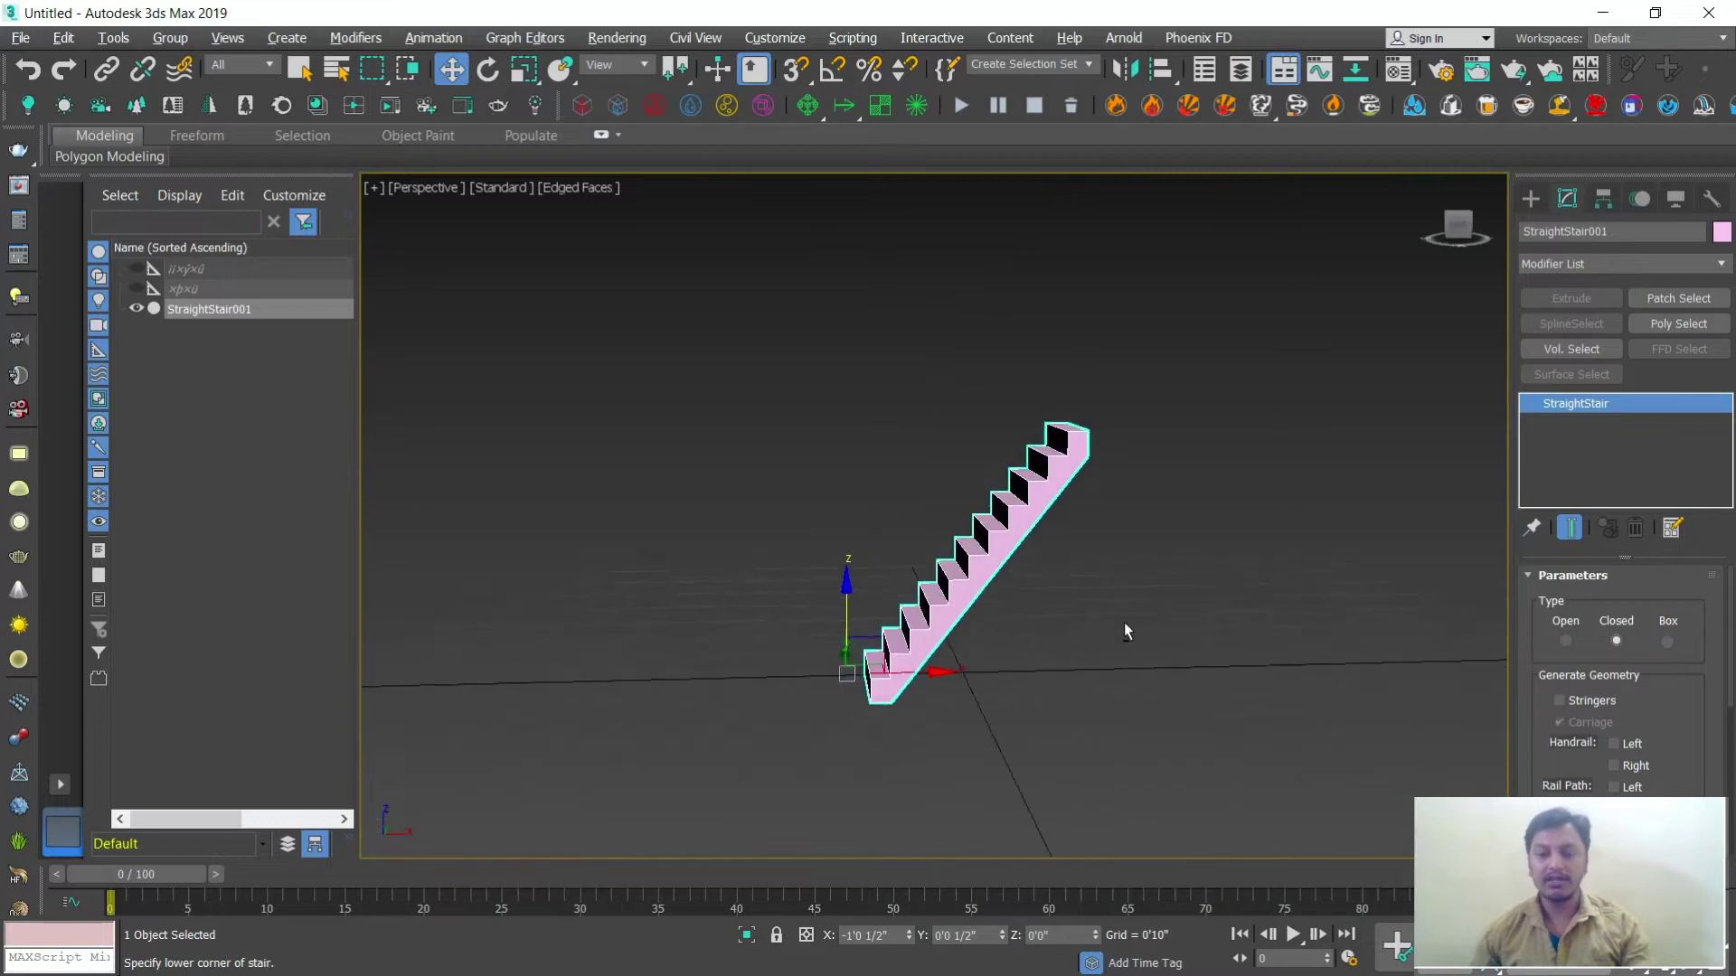
{"action": "scroll", "coordinate": [1112, 615], "scroll_direction": "up", "scroll_amount": 3}
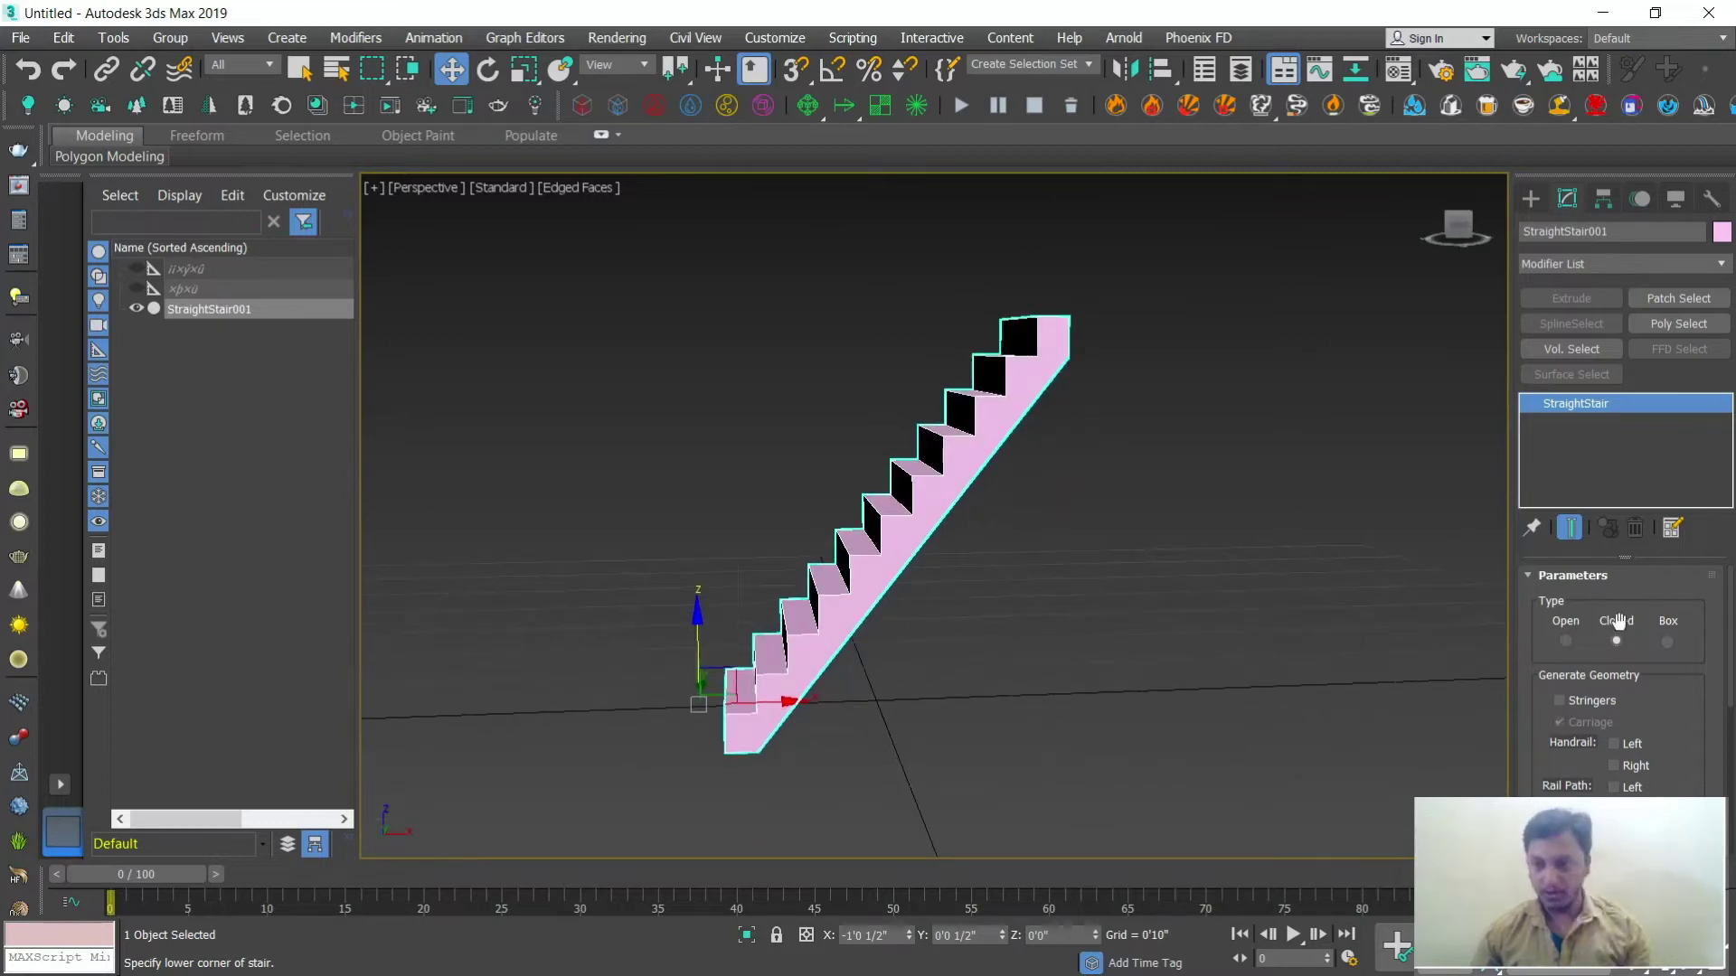
{"action": "left_click", "coordinate": [1667, 642]}
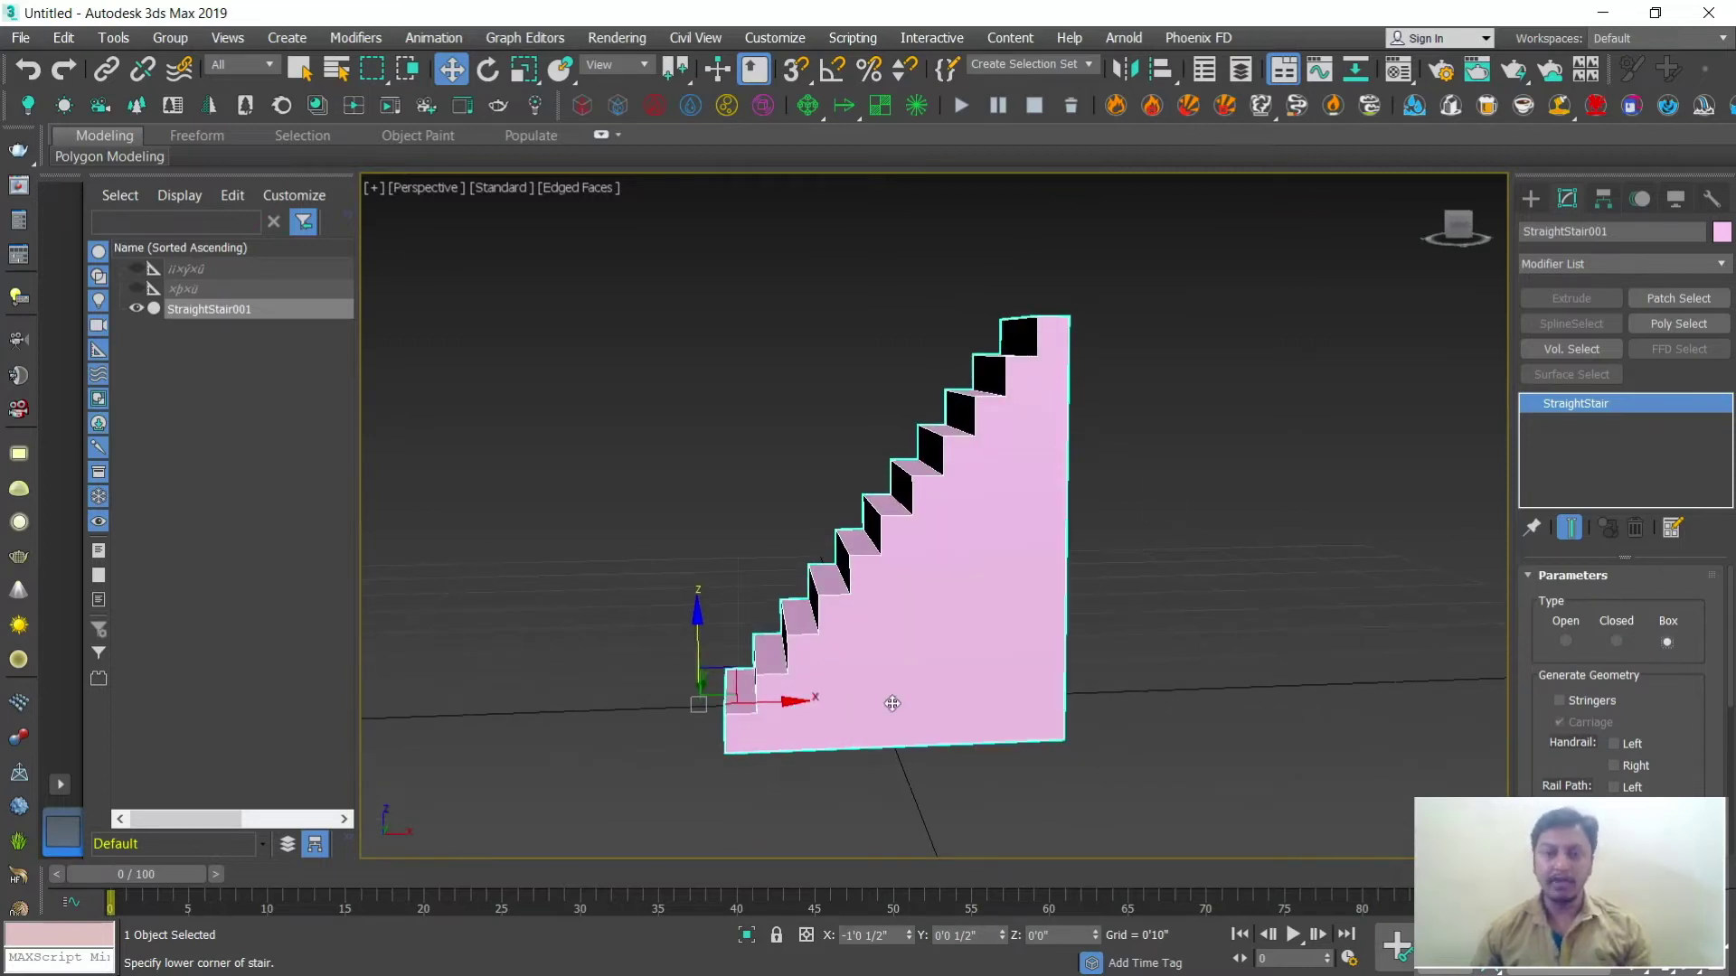
{"action": "left_click", "coordinate": [1568, 639]}
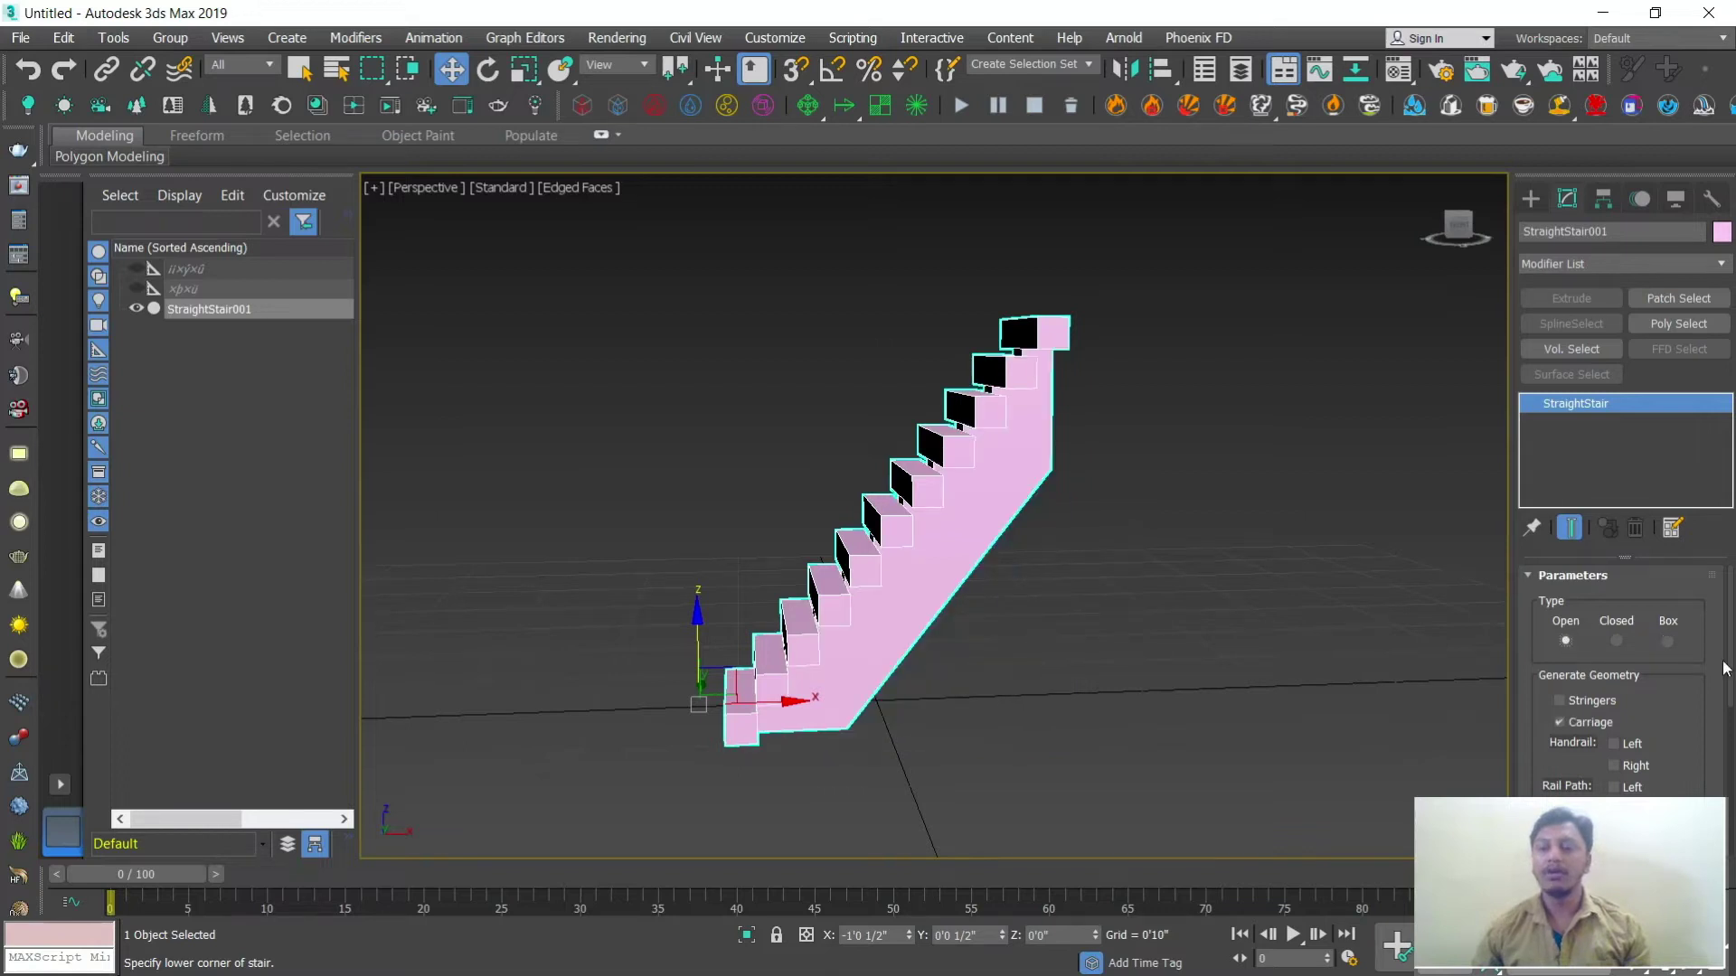
Step: Set the straight stair's length to 5'6", its width to 1'9 1/2" and its overall rise to 4'10"
{"action": "scroll", "coordinate": [1730, 658], "scroll_direction": "down", "scroll_amount": 1}
{"action": "left_click_drag", "start_coordinate": [1734, 656], "coordinate": [1733, 704]}
{"action": "left_click_drag", "start_coordinate": [1688, 644], "coordinate": [1678, 497]}
{"action": "scroll", "coordinate": [1111, 572], "scroll_direction": "down", "scroll_amount": 2}
{"action": "middle_click_drag", "start_coordinate": [1111, 572], "coordinate": [1085, 633]}
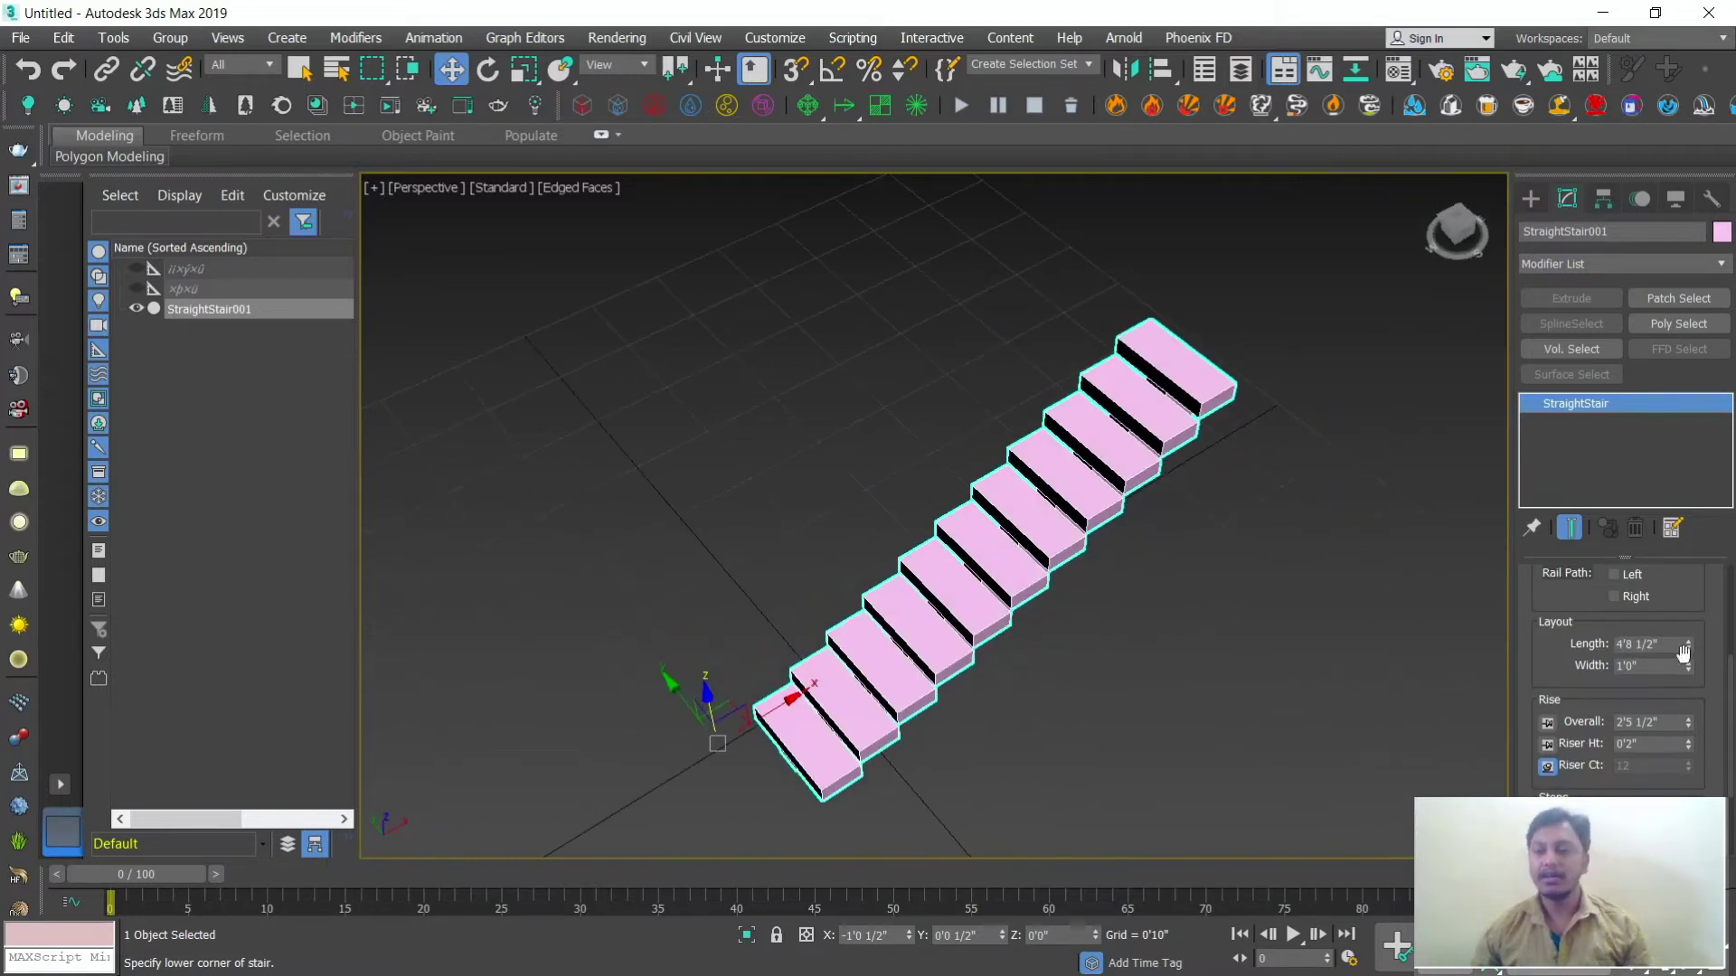
{"action": "left_click_drag", "start_coordinate": [1691, 646], "coordinate": [1674, 601]}
{"action": "middle_click_drag", "start_coordinate": [1304, 649], "coordinate": [1180, 495]}
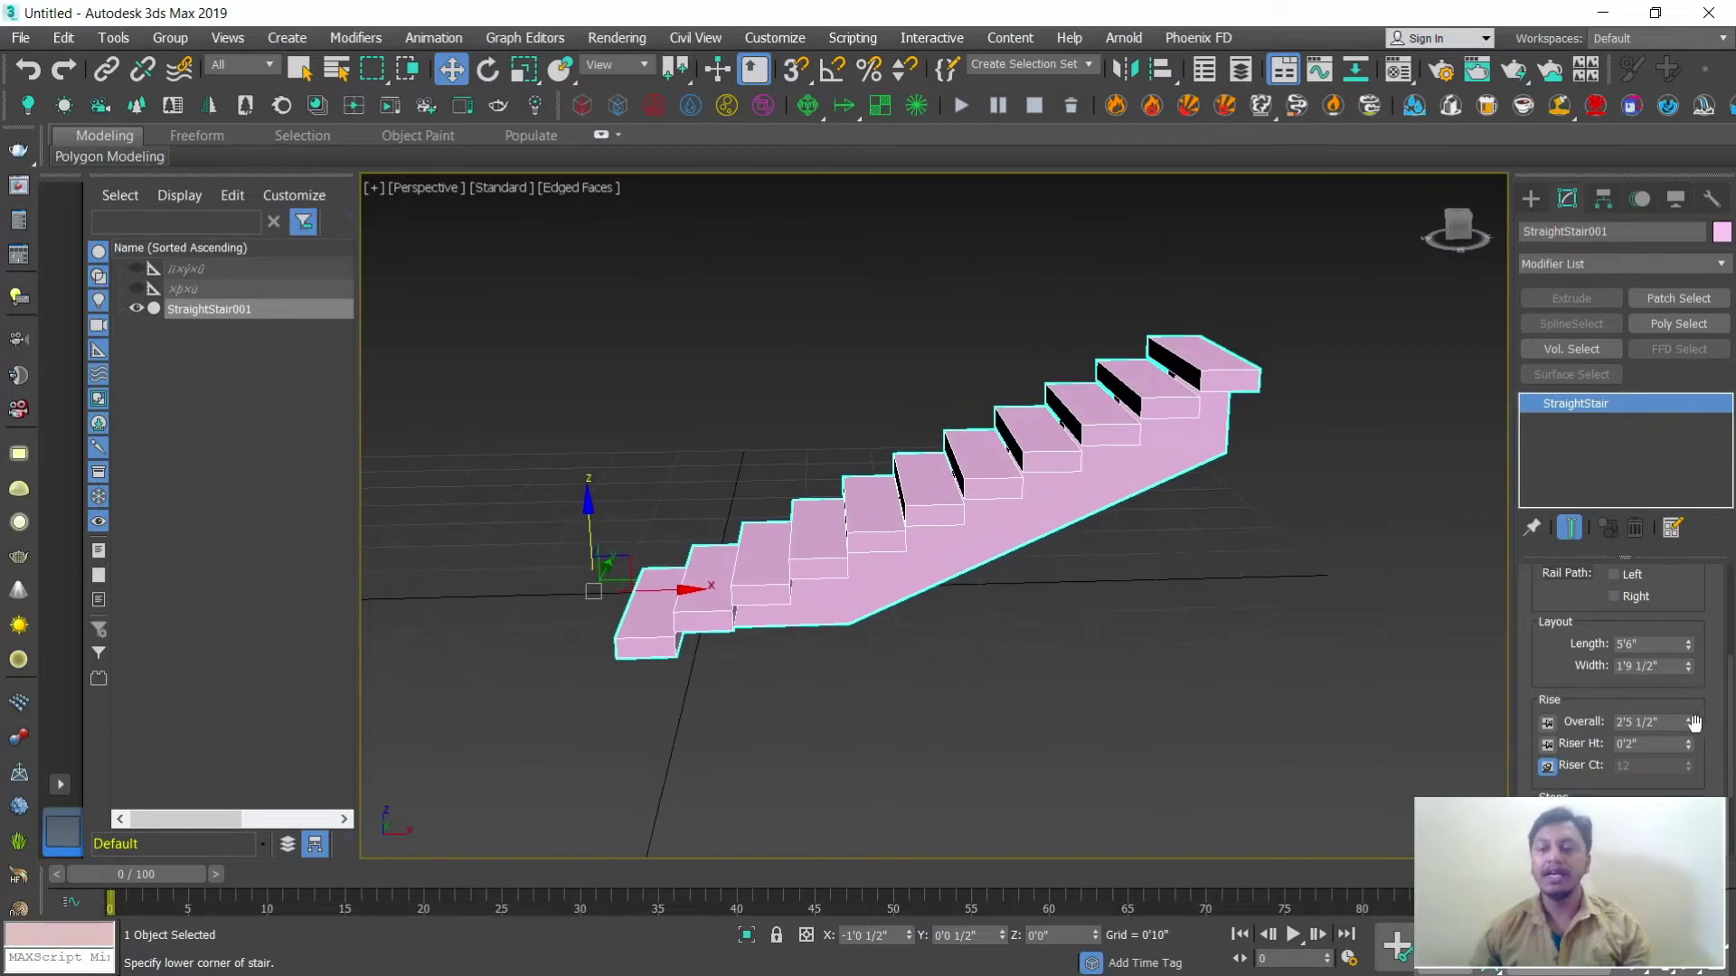
{"action": "left_click_drag", "start_coordinate": [1689, 725], "coordinate": [1675, 633]}
{"action": "scroll", "coordinate": [1153, 495], "scroll_direction": "down", "scroll_amount": 3}
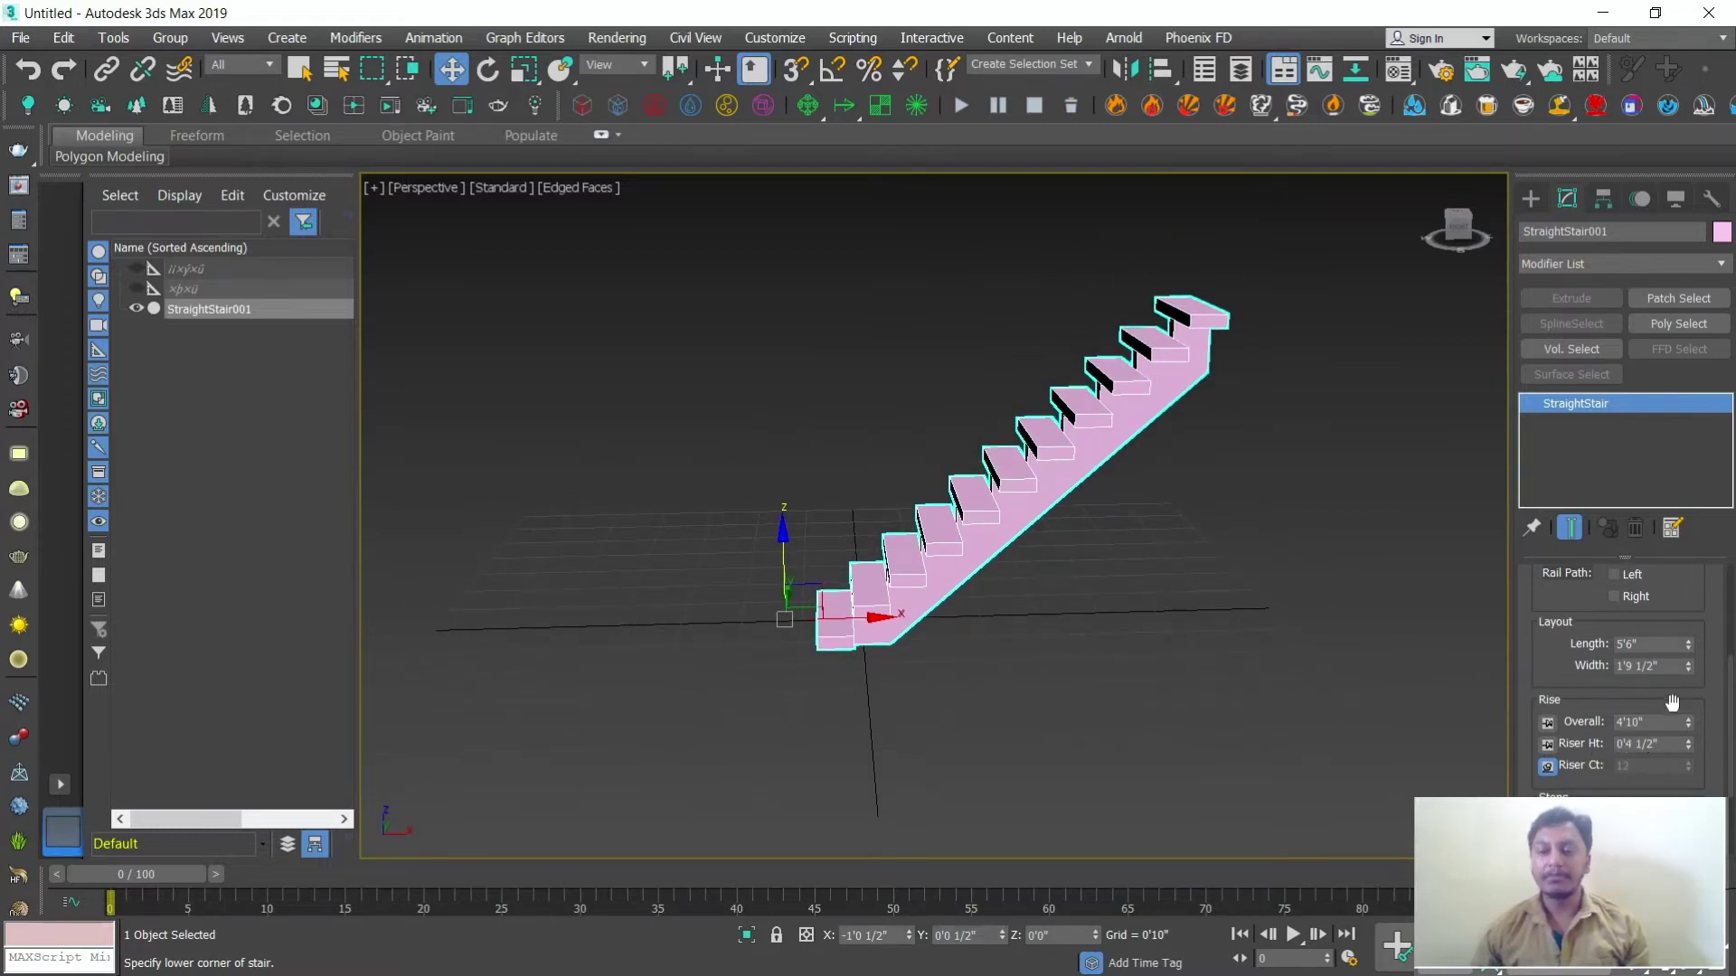
Step: Lock the straight stair's overall rise and set its riser count to 14
{"action": "scroll", "coordinate": [1655, 704], "scroll_direction": "down", "scroll_amount": 2}
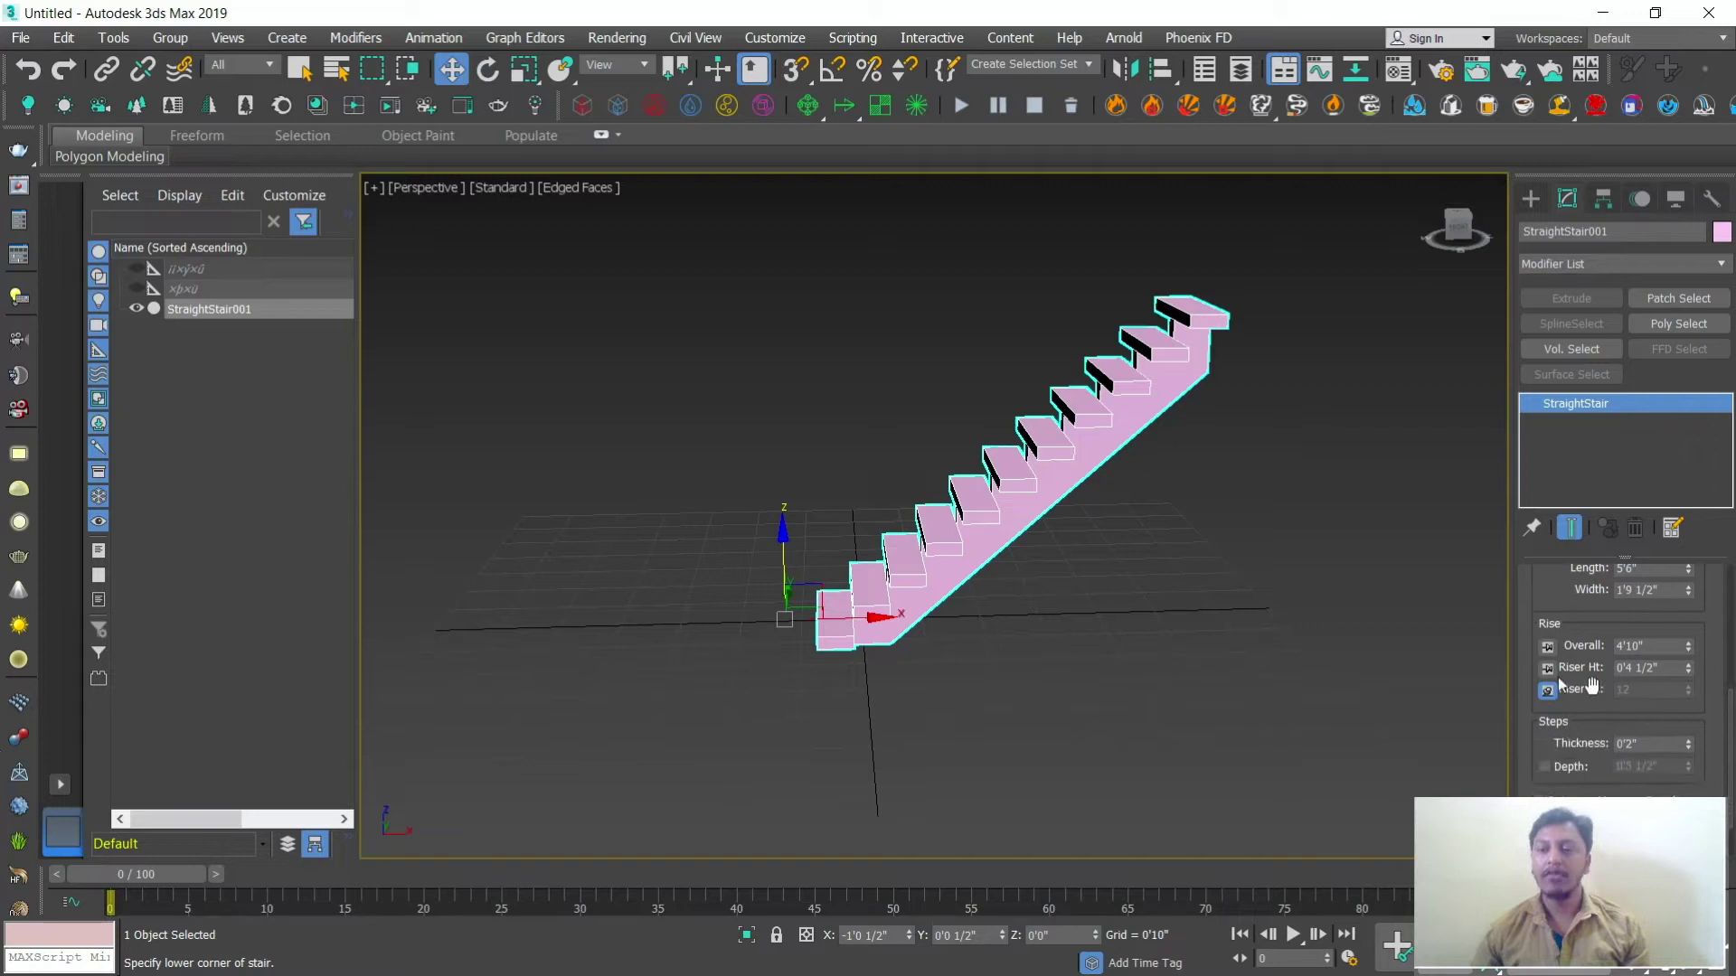
{"action": "left_click", "coordinate": [1548, 647]}
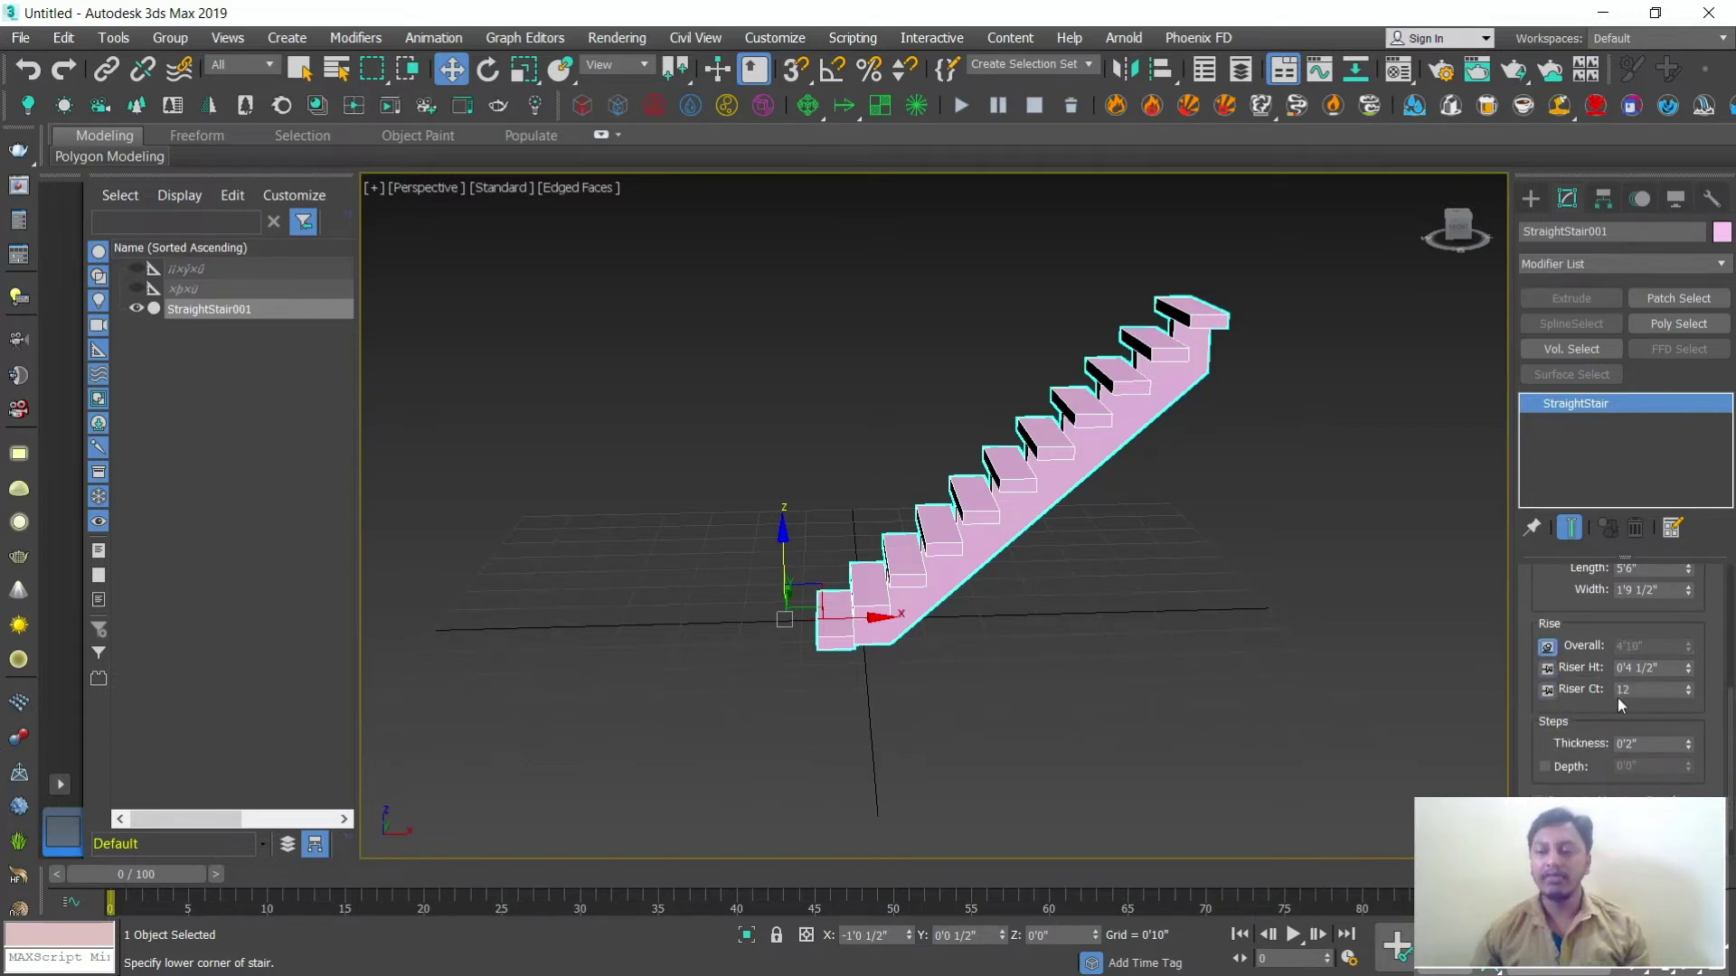
{"action": "left_click", "coordinate": [1689, 686]}
{"action": "left_click", "coordinate": [1690, 686]}
{"action": "left_click", "coordinate": [1690, 686]}
{"action": "left_click", "coordinate": [1689, 686]}
{"action": "left_click", "coordinate": [1690, 685]}
{"action": "left_click", "coordinate": [1690, 686]}
{"action": "left_click", "coordinate": [1690, 685]}
{"action": "left_click", "coordinate": [1689, 686]}
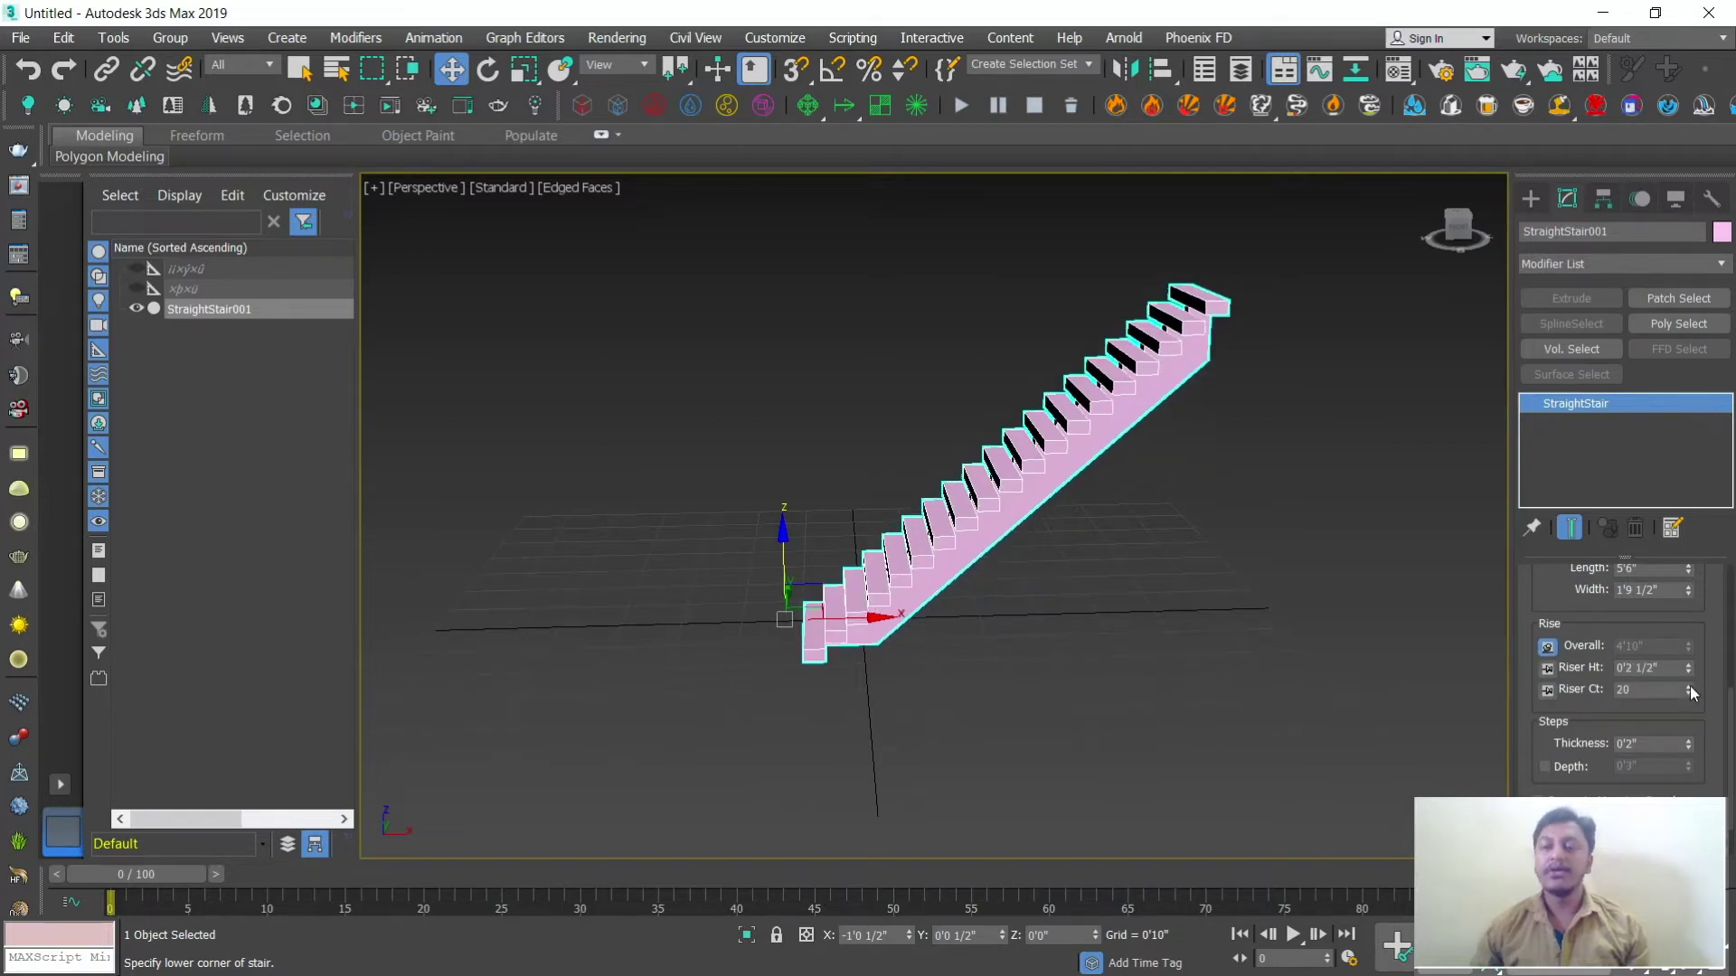
{"action": "left_click_drag", "start_coordinate": [1689, 696], "coordinate": [1687, 692]}
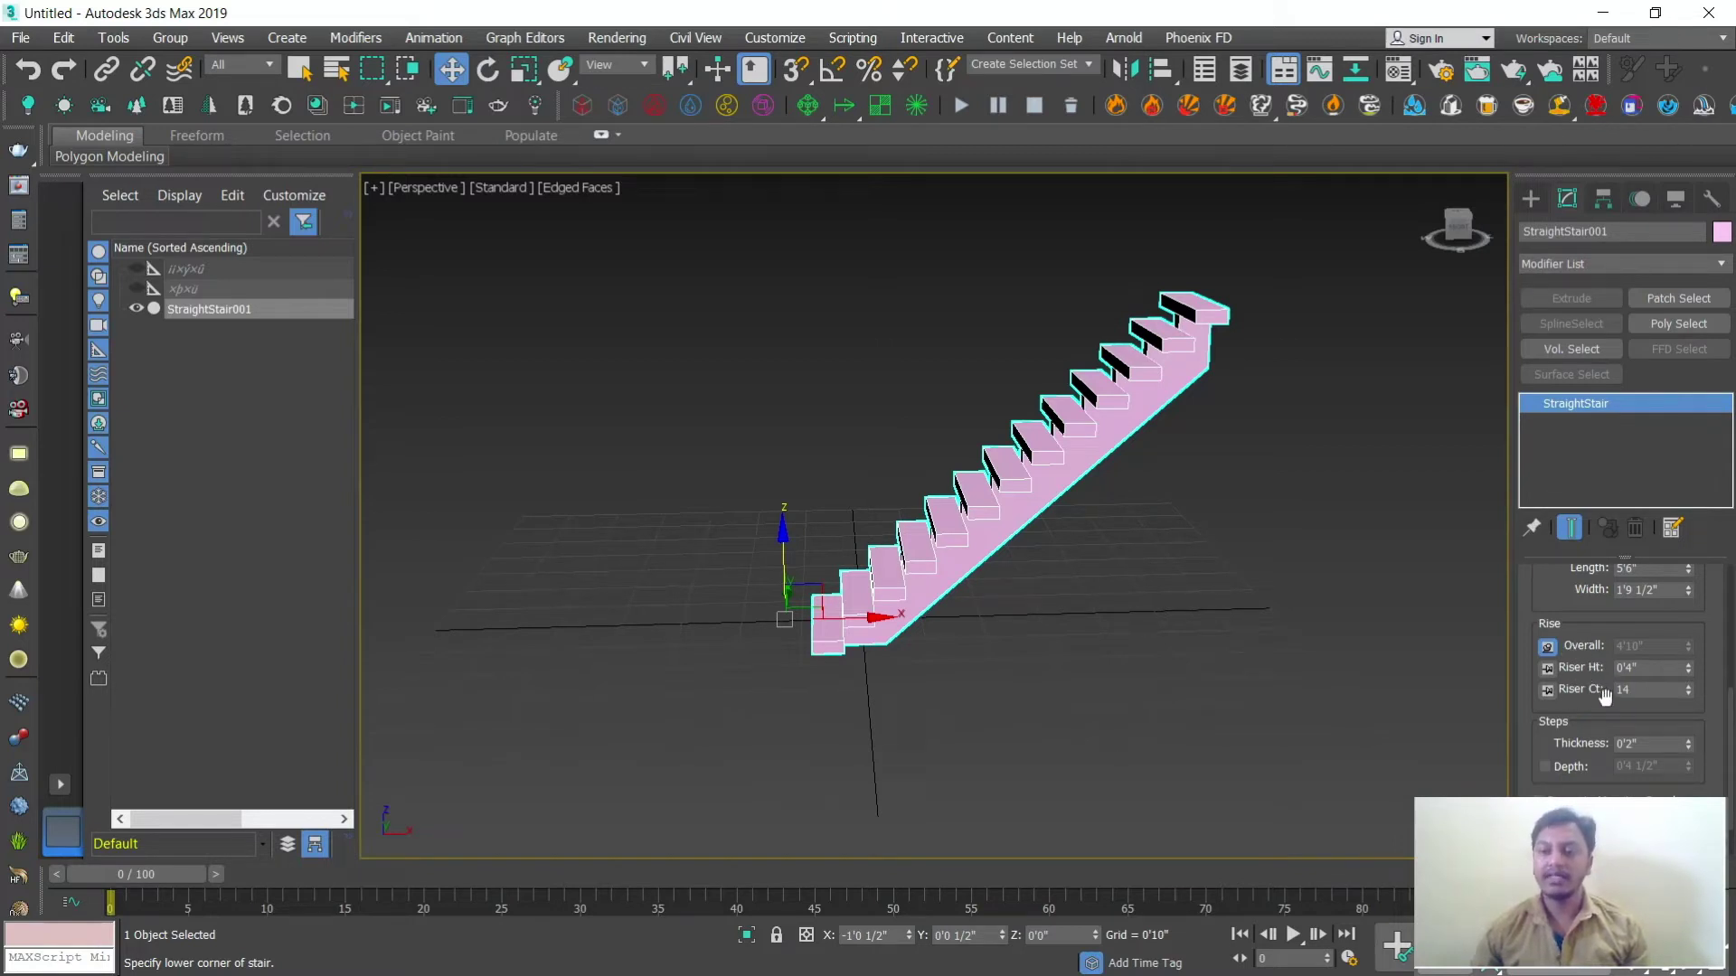
Step: Switch the rise lock among riser height, riser count and overall rise, ending with the riser height locked
{"action": "left_click", "coordinate": [1548, 669]}
{"action": "left_click", "coordinate": [1548, 690]}
{"action": "left_click", "coordinate": [1548, 669]}
{"action": "left_click", "coordinate": [1548, 646]}
{"action": "left_click", "coordinate": [1548, 690]}
{"action": "left_click", "coordinate": [1548, 669]}
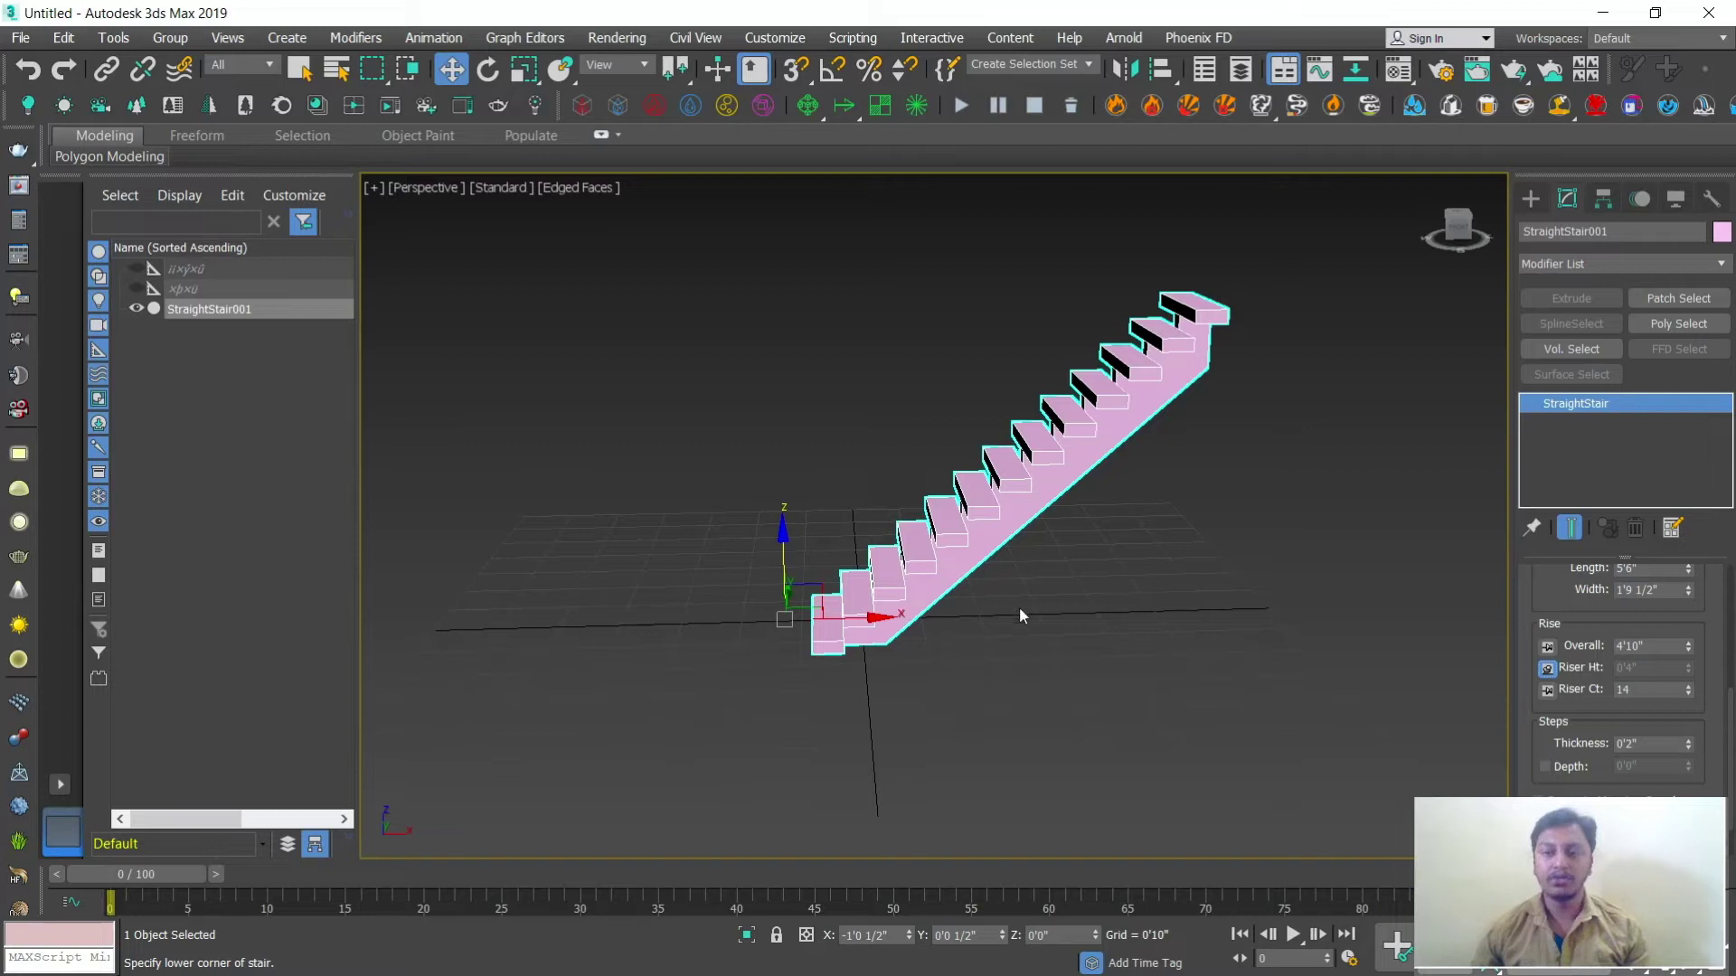
Step: Draw an L-type stair in front of the straight stair, with flights about 5'11 1/2" and 3'4 1/2" long and 3'3" wide
{"action": "middle_click_drag", "start_coordinate": [1022, 616], "coordinate": [830, 598], "text": "alt"}
{"action": "left_click", "coordinate": [993, 609]}
{"action": "left_click", "coordinate": [1531, 198]}
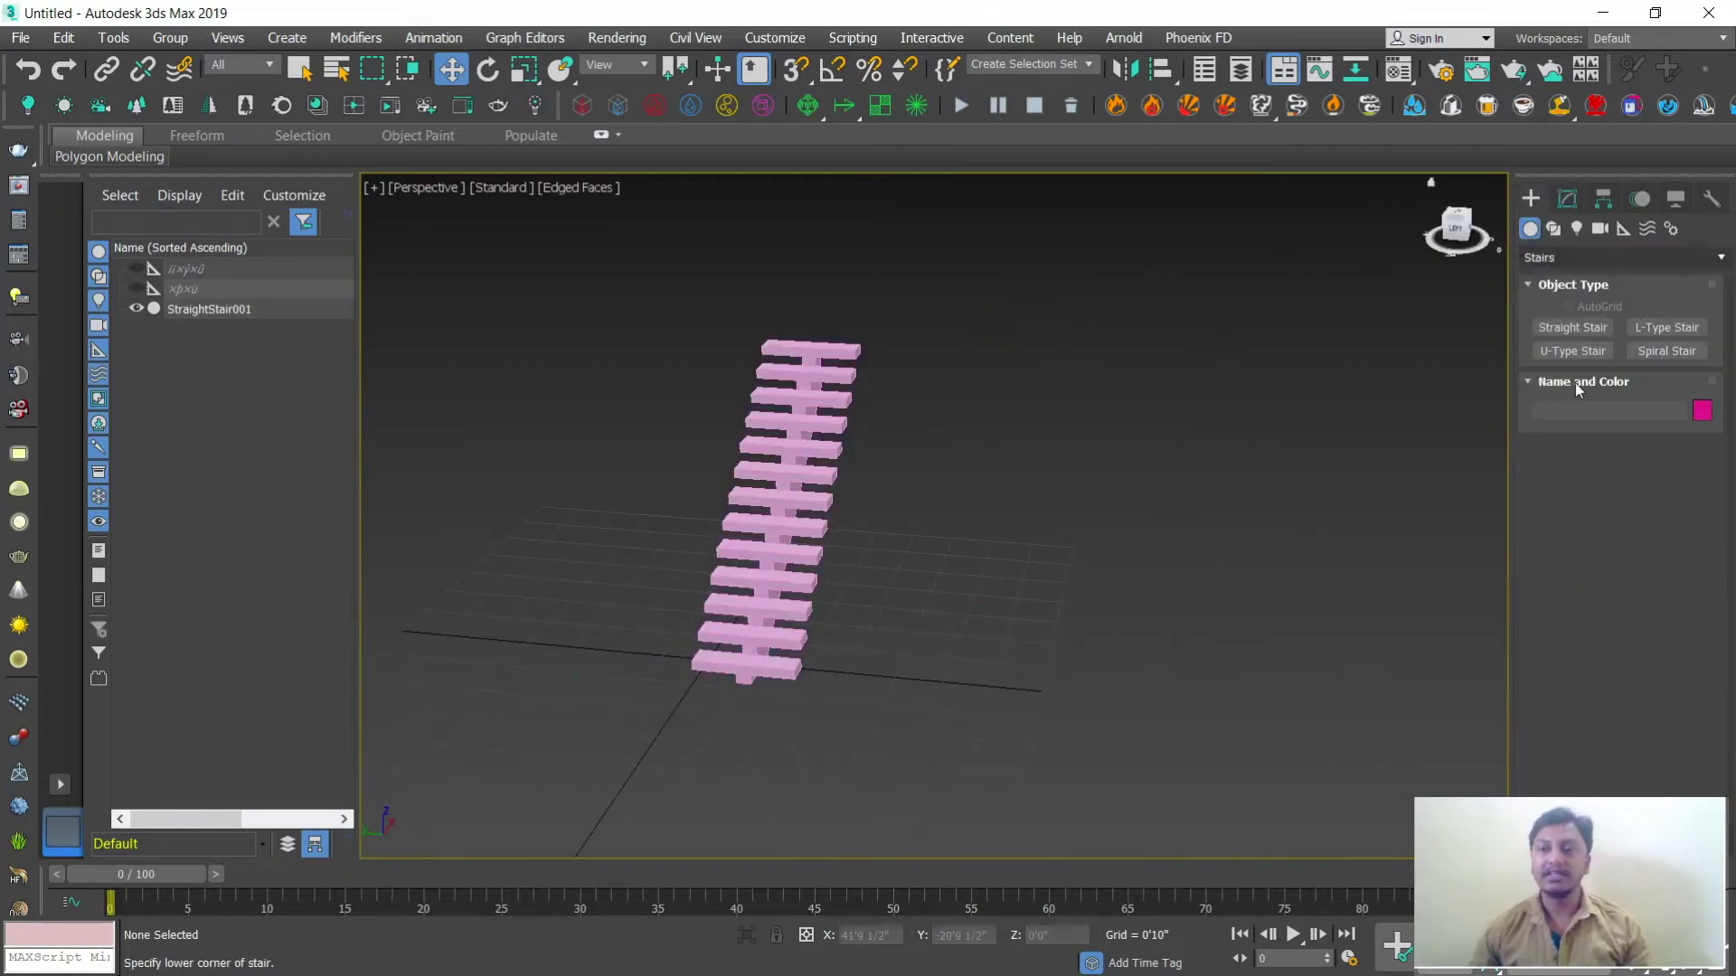
{"action": "left_click", "coordinate": [1650, 327]}
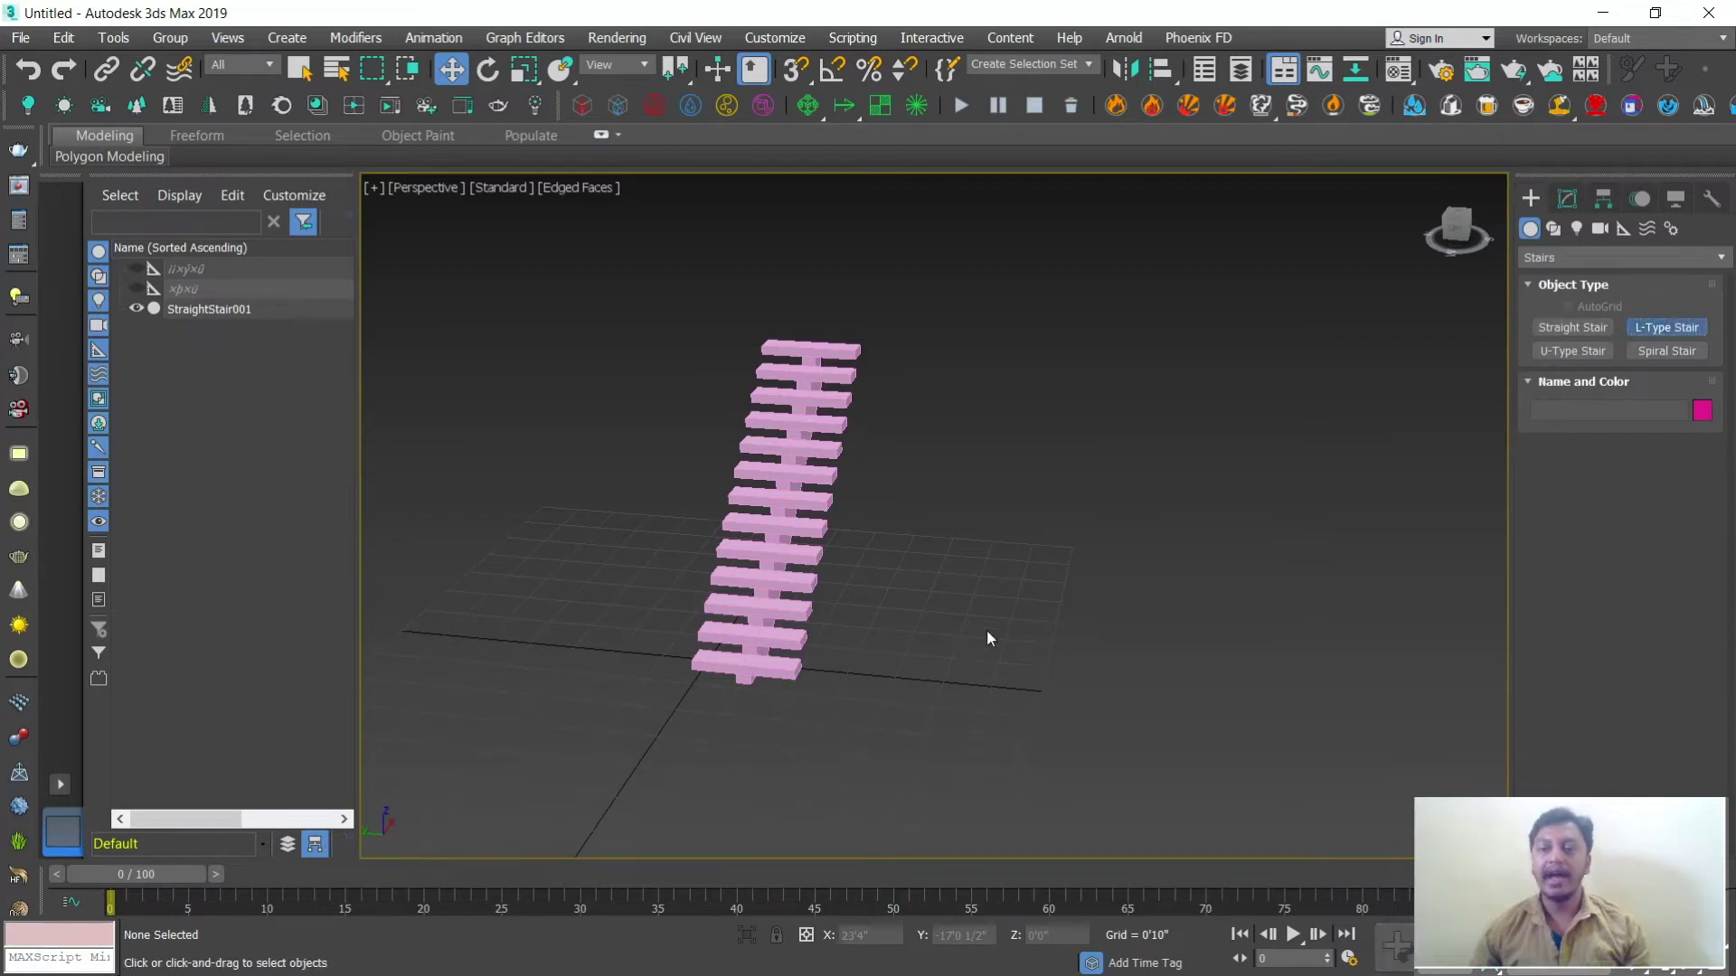
{"action": "middle_click_drag", "start_coordinate": [1097, 612], "coordinate": [961, 577], "text": "alt"}
{"action": "scroll", "coordinate": [1040, 641], "scroll_direction": "down", "scroll_amount": 3}
{"action": "left_click_drag", "start_coordinate": [785, 615], "coordinate": [1325, 539]}
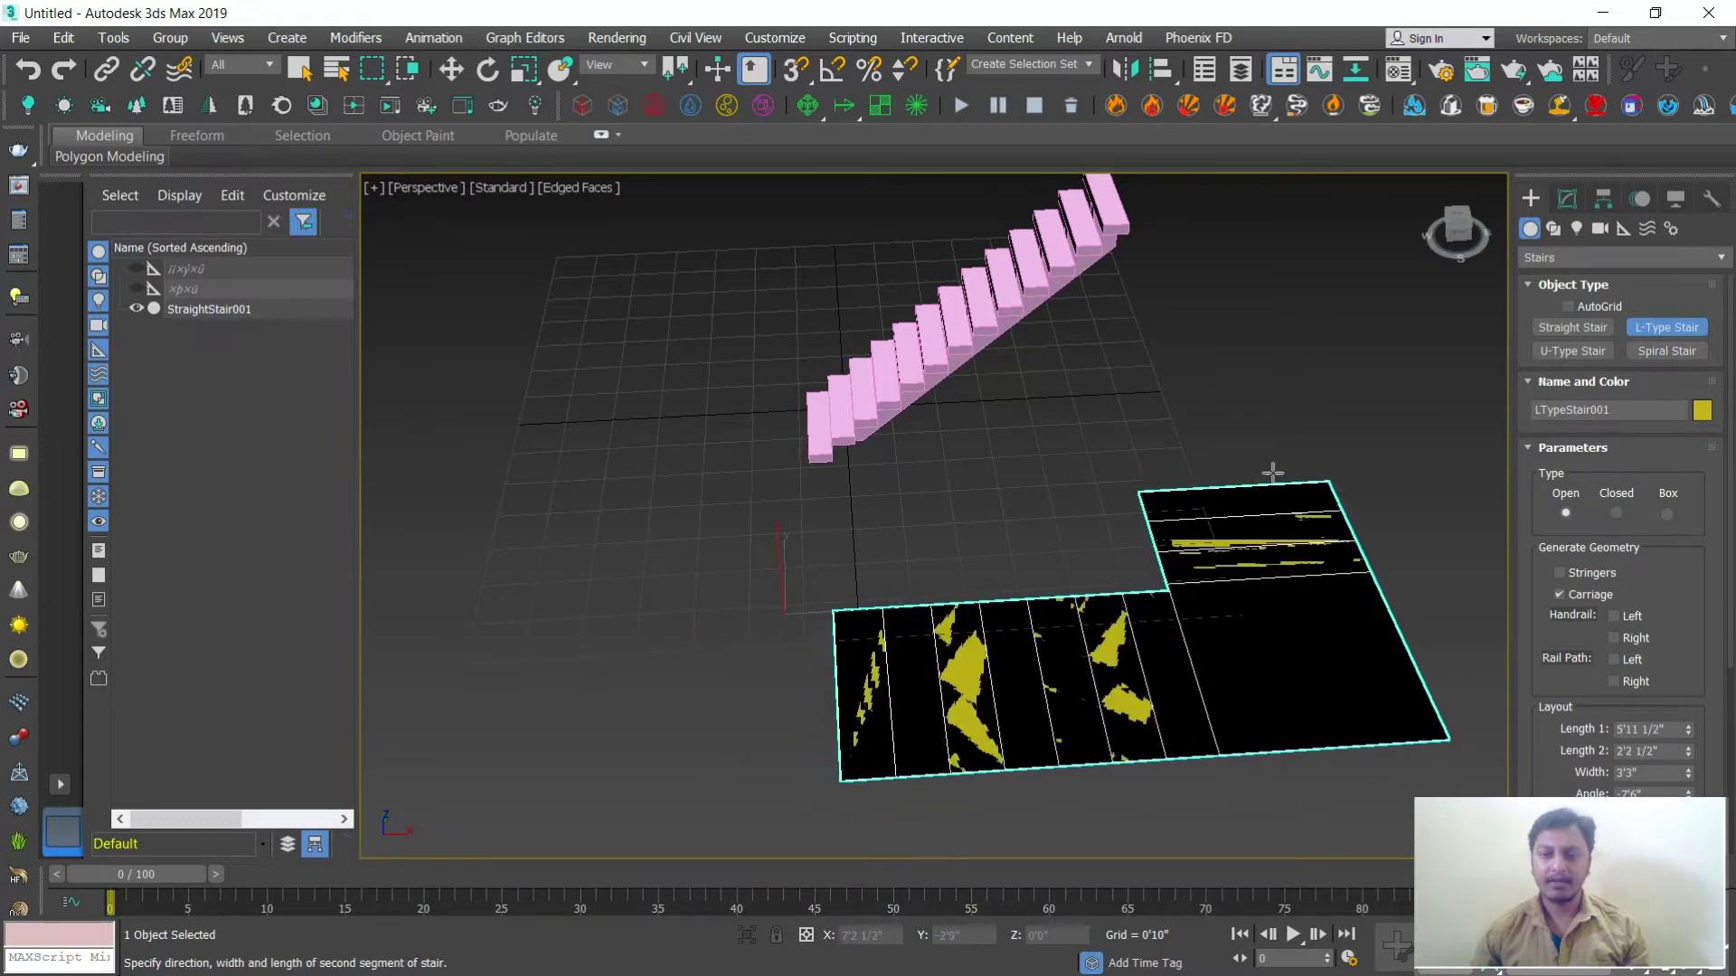
{"action": "left_click", "coordinate": [1261, 430]}
{"action": "left_click", "coordinate": [1212, 178]}
{"action": "right_click", "coordinate": [1170, 550]}
{"action": "middle_click_drag", "start_coordinate": [1170, 550], "coordinate": [1212, 593], "text": "alt"}
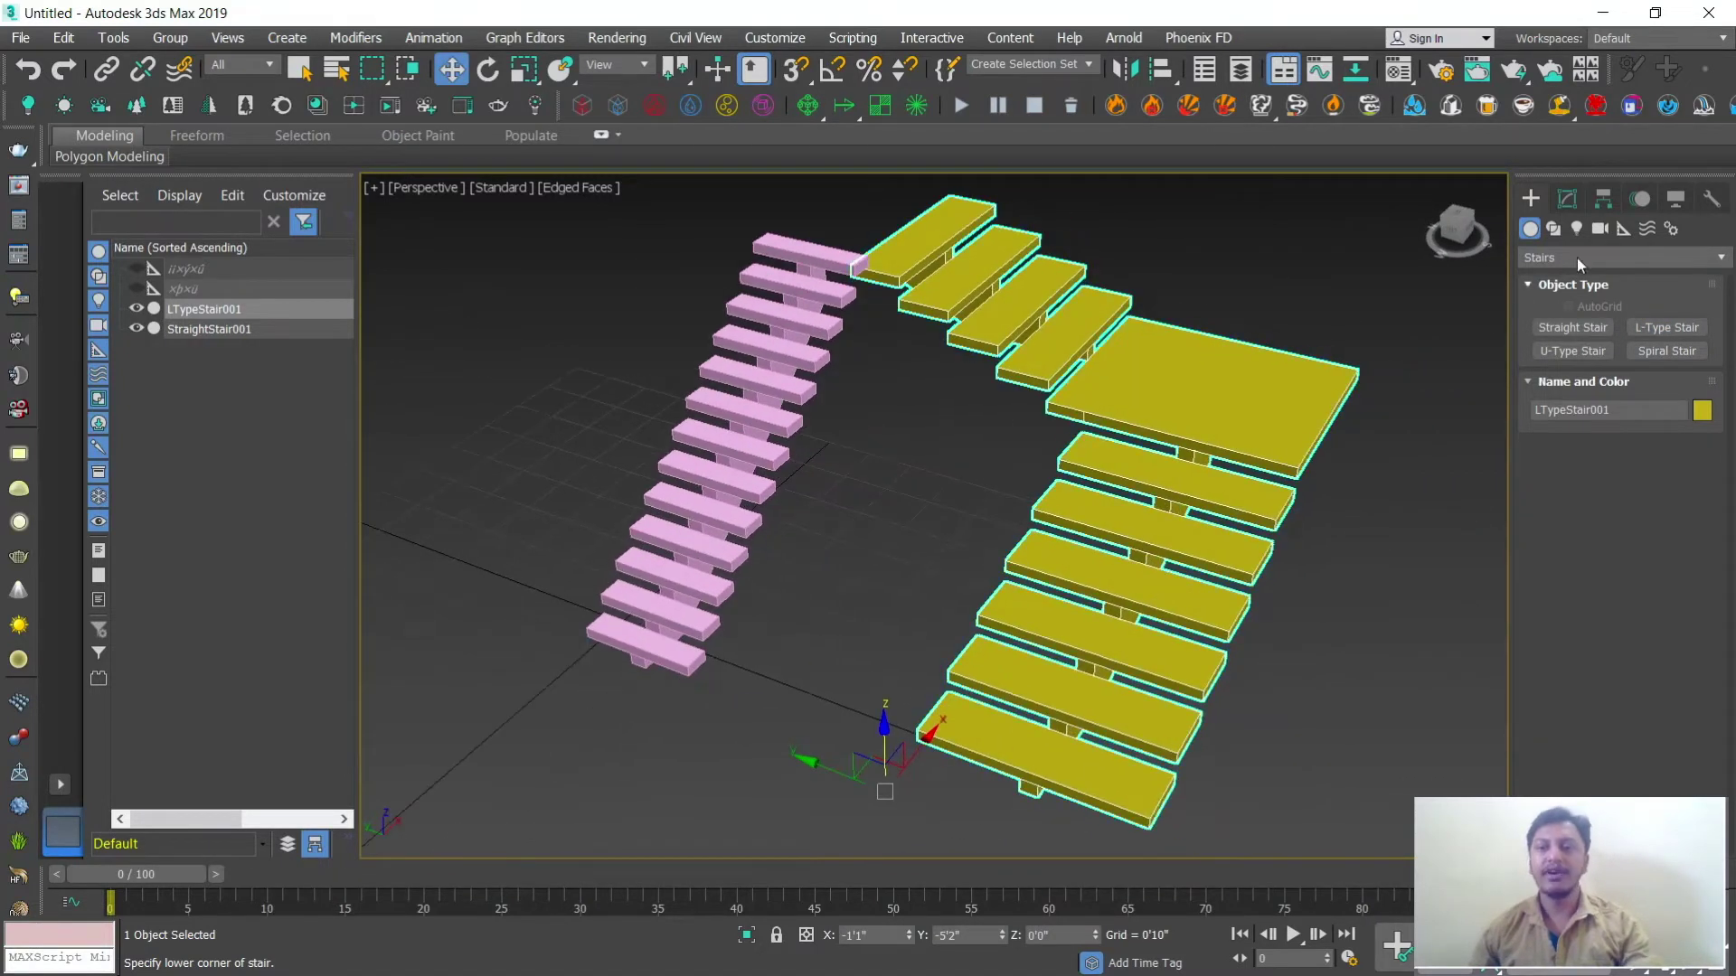
Step: Compare the Closed and Box types on the L-type stair, keep Closed, and move the stair along Y to about -5'6 1/2"
{"action": "left_click", "coordinate": [1567, 200]}
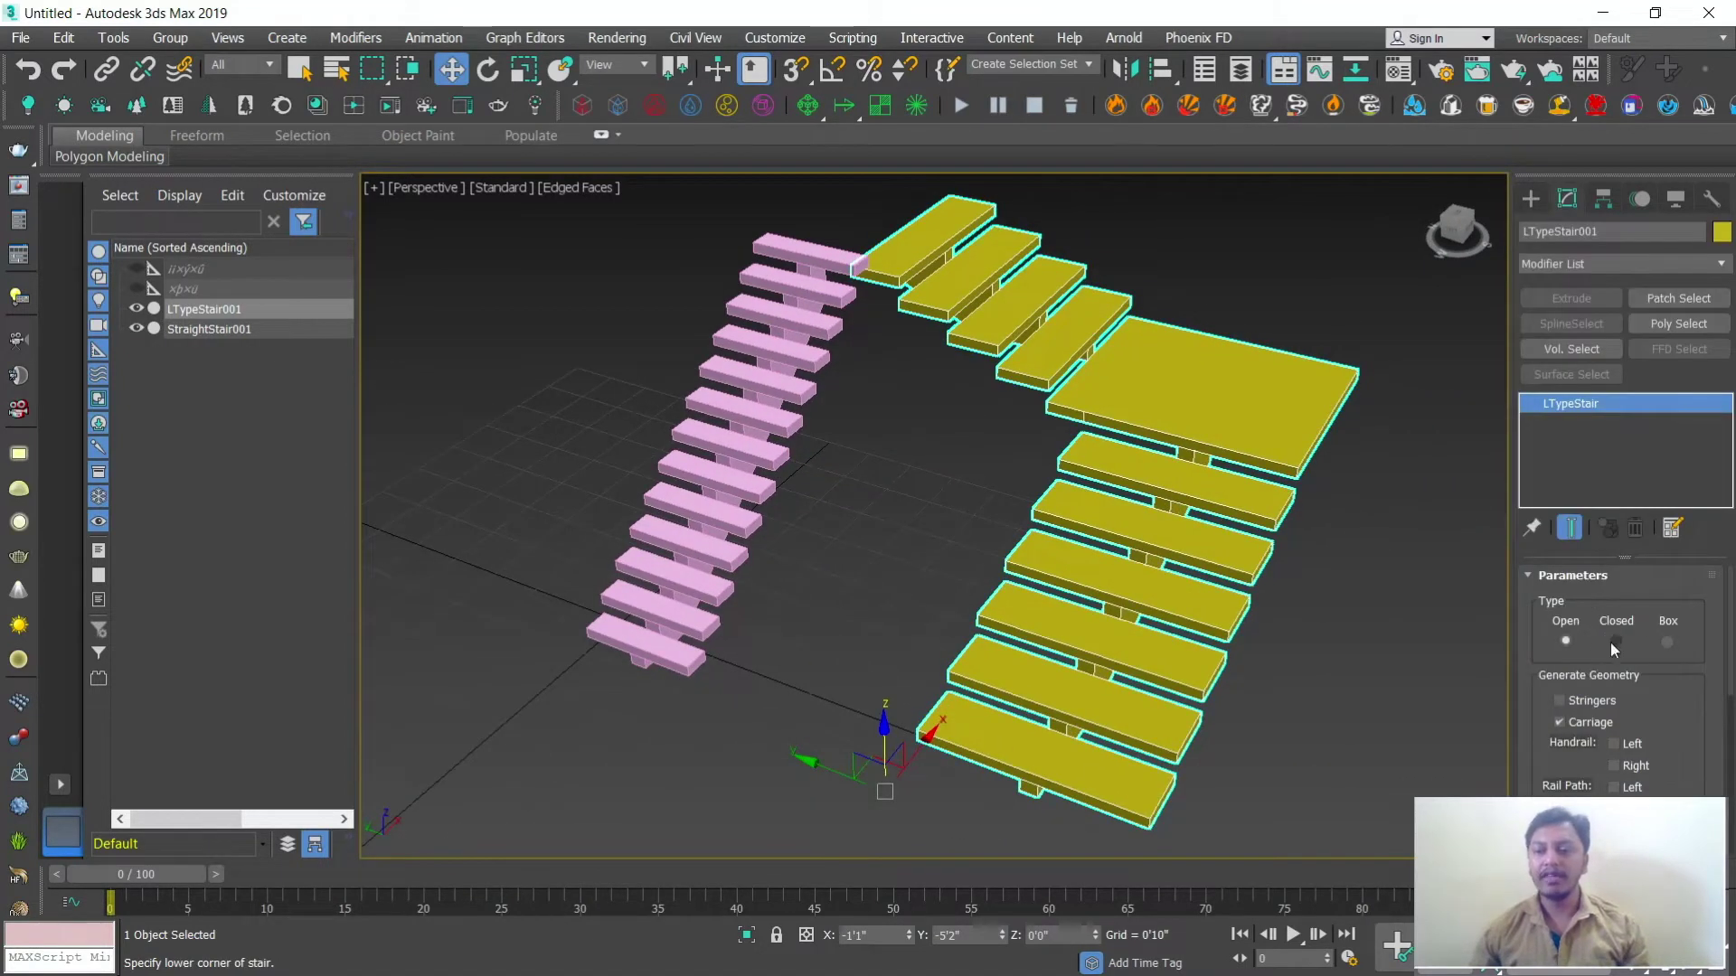
{"action": "left_click", "coordinate": [1617, 641]}
{"action": "left_click", "coordinate": [1667, 642]}
{"action": "left_click", "coordinate": [1616, 641]}
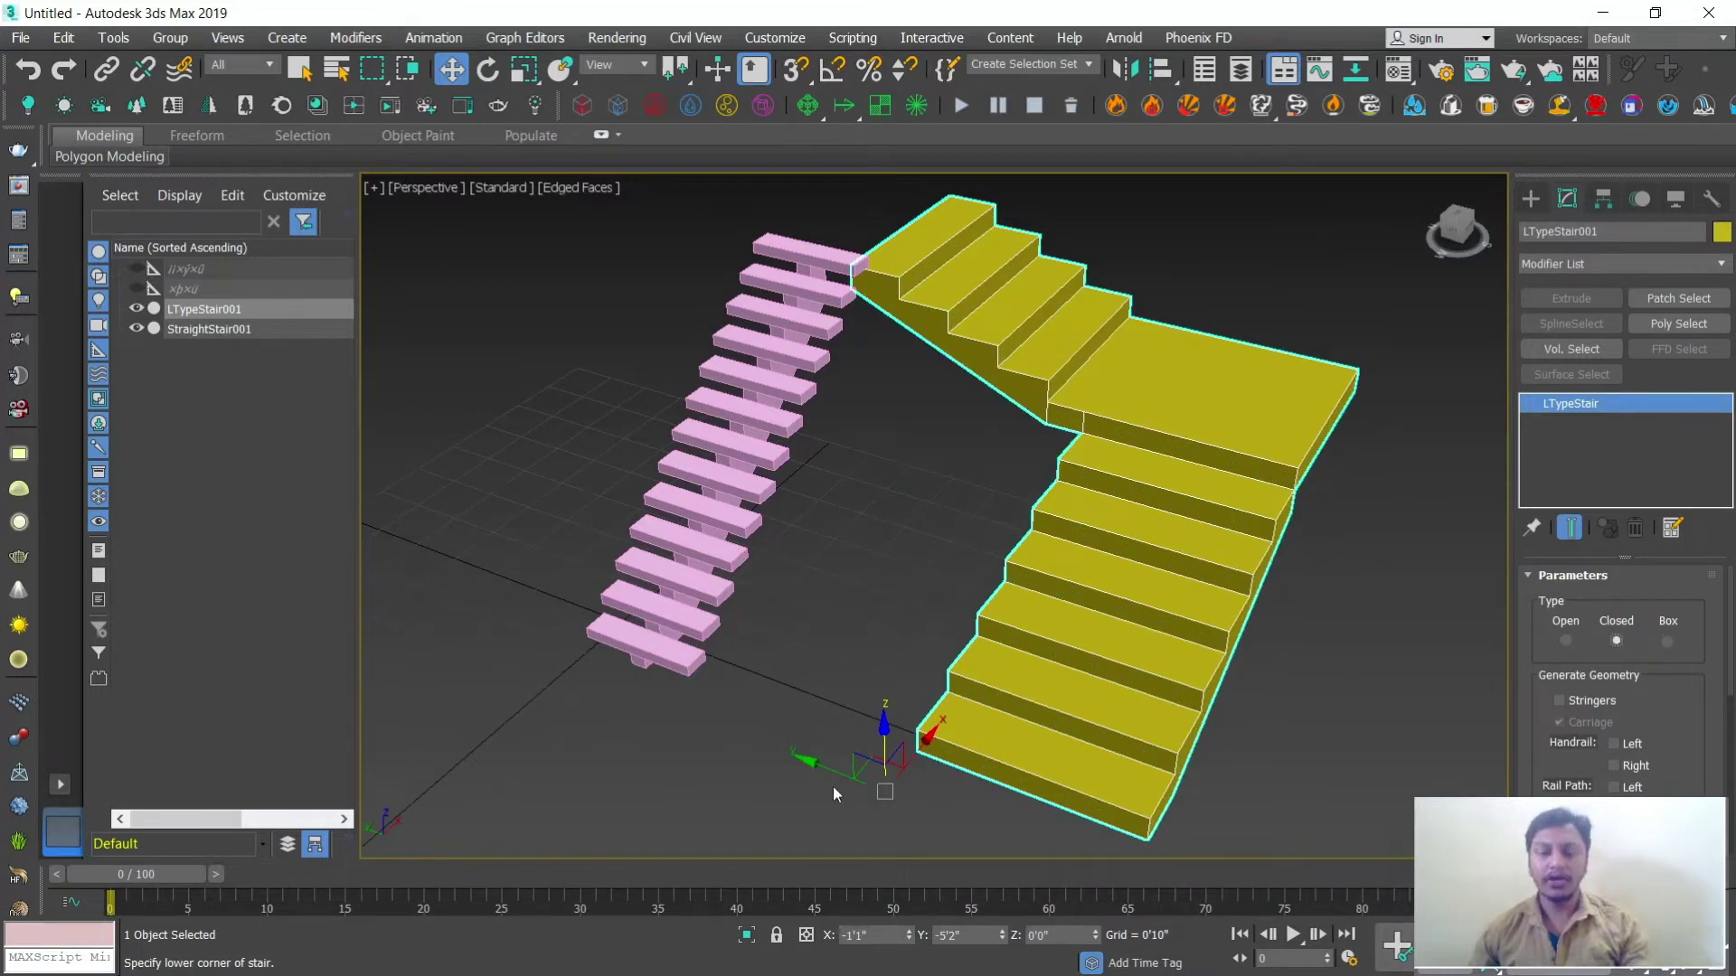
{"action": "left_click_drag", "start_coordinate": [826, 770], "coordinate": [855, 778]}
{"action": "middle_click_drag", "start_coordinate": [856, 778], "coordinate": [814, 739]}
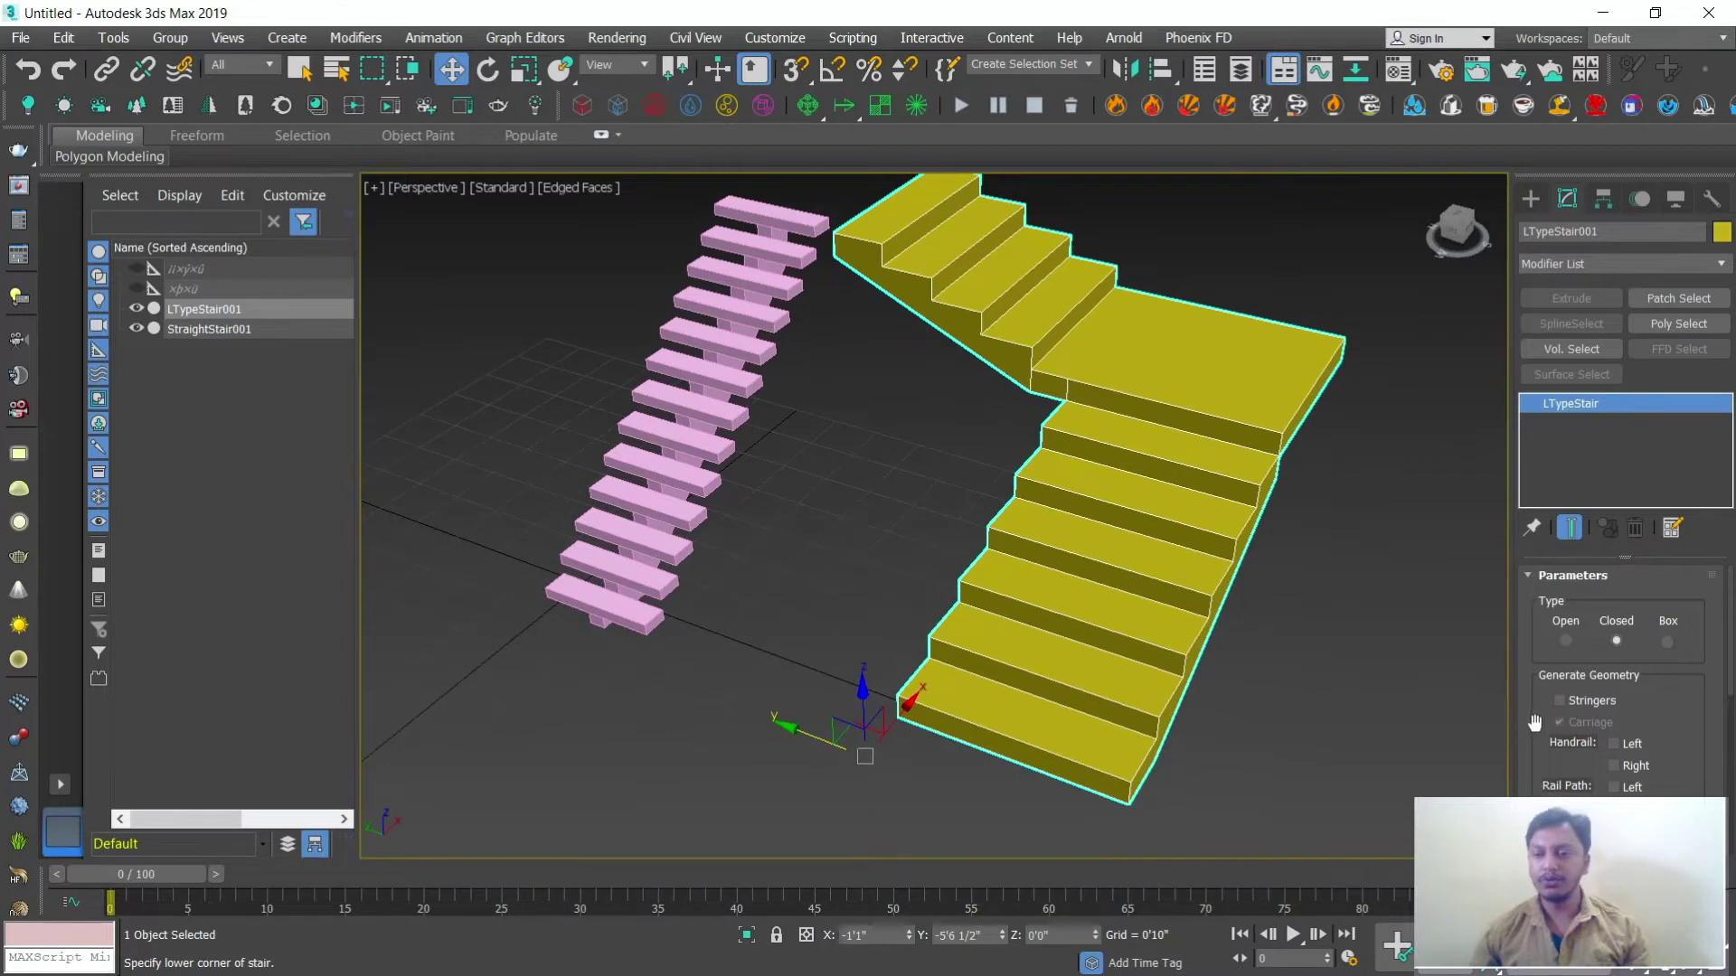
Step: Set the L-type stair's Length 1 to 5'7" and its offset to 0'0"
{"action": "scroll", "coordinate": [1526, 721], "scroll_direction": "down", "scroll_amount": 3}
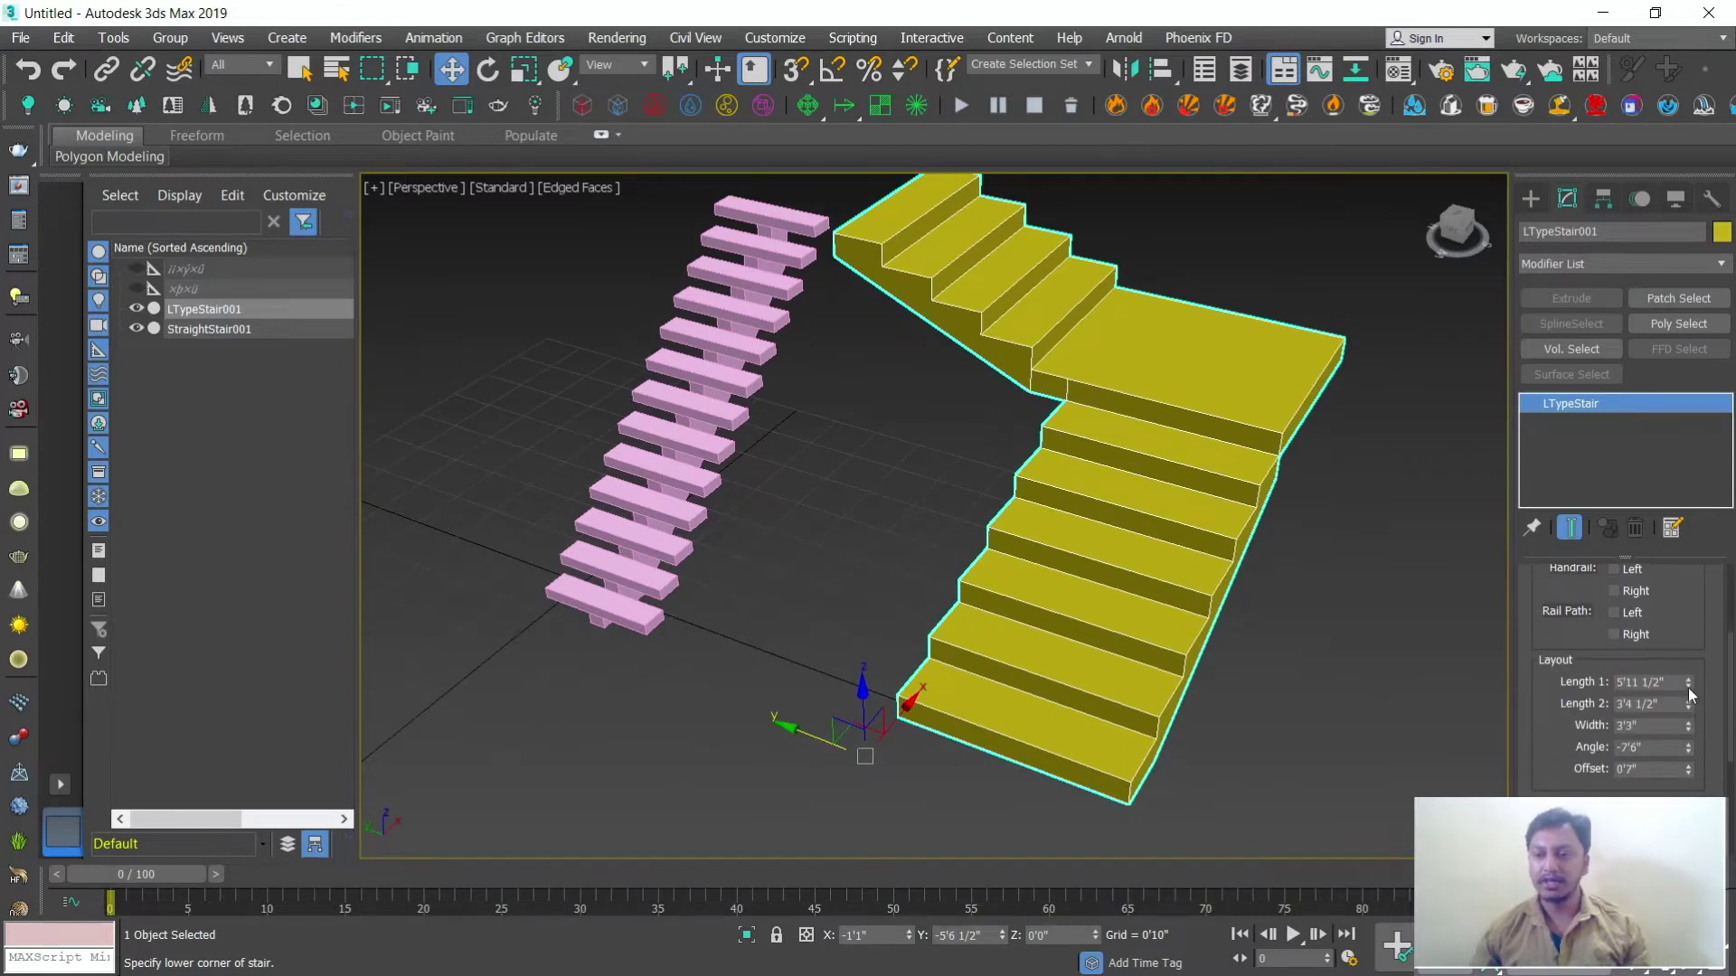
{"action": "left_click_drag", "start_coordinate": [1689, 687], "coordinate": [1689, 687]}
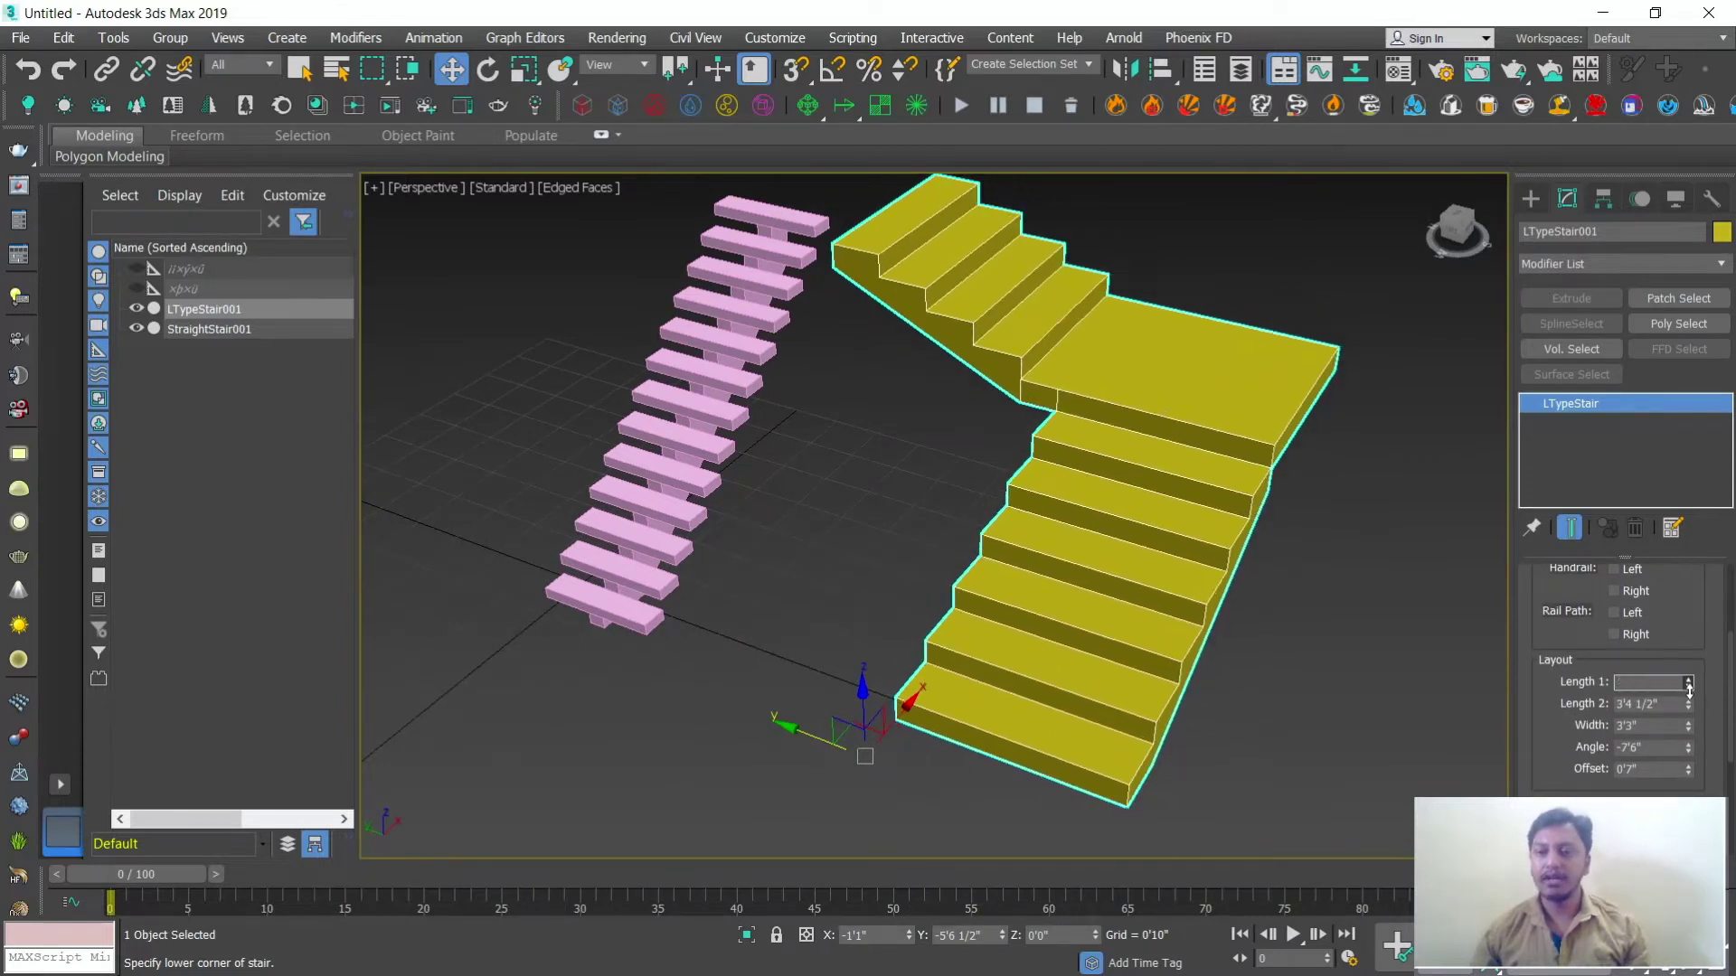
{"action": "left_click_drag", "start_coordinate": [1689, 753], "coordinate": [19, 874]}
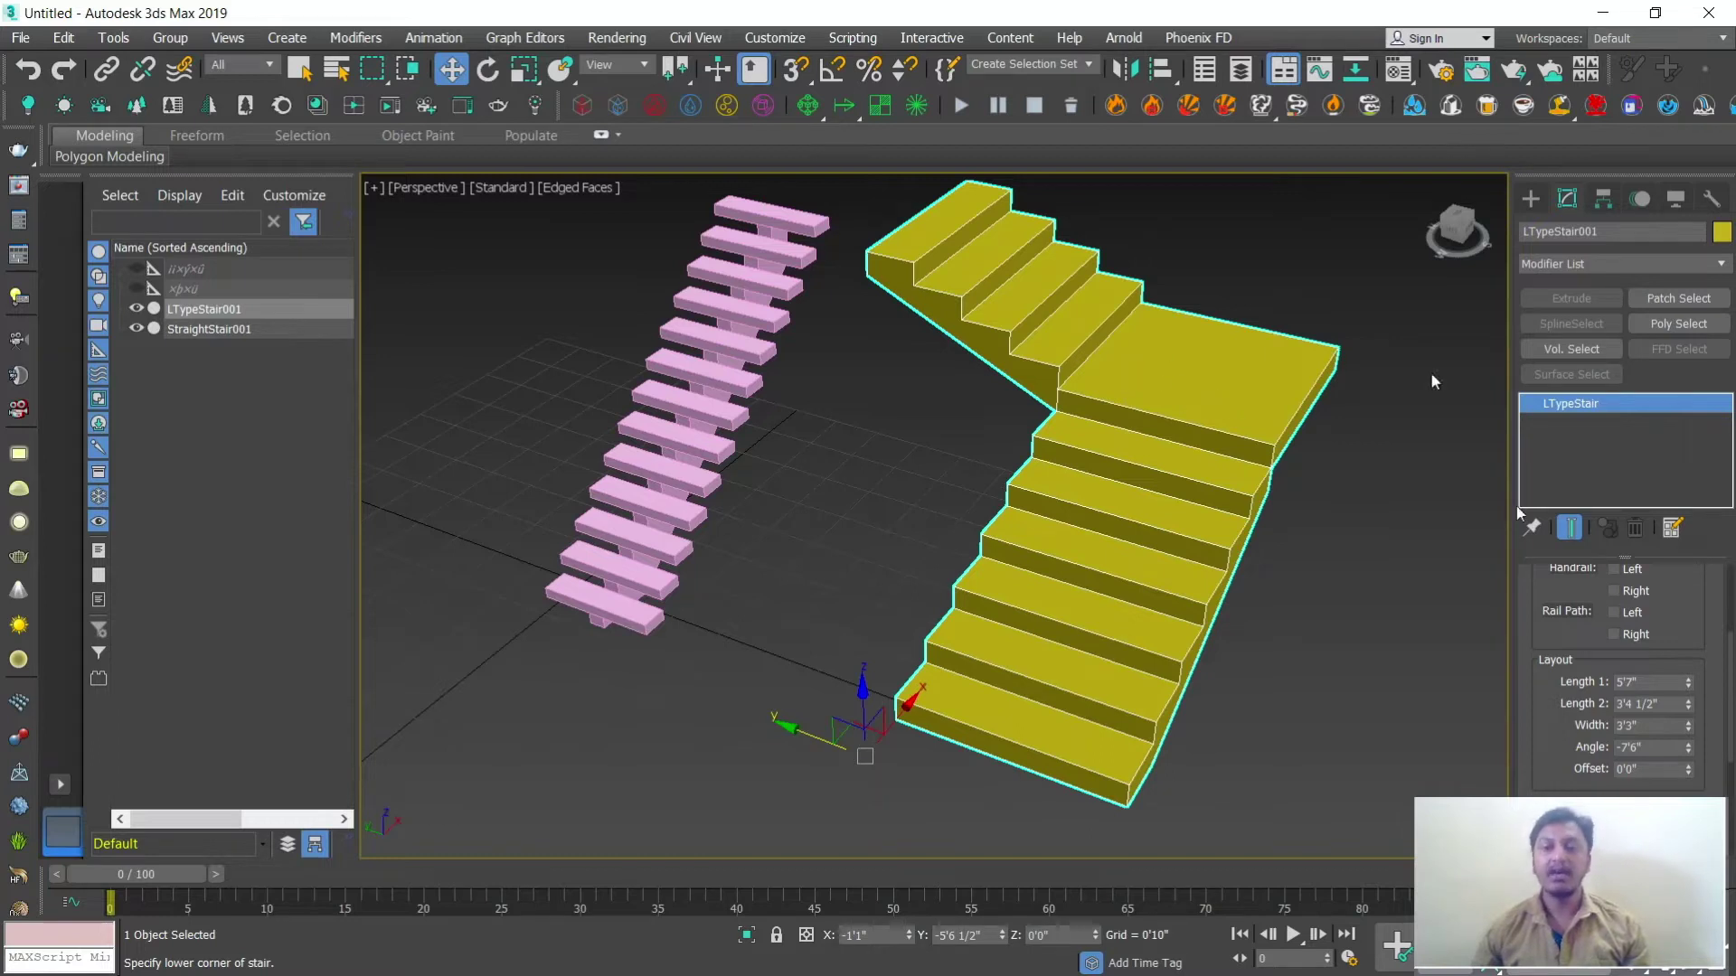
{"action": "left_click_drag", "start_coordinate": [1543, 723], "coordinate": [1530, 576]}
{"action": "scroll", "coordinate": [1527, 703], "scroll_direction": "down", "scroll_amount": 2}
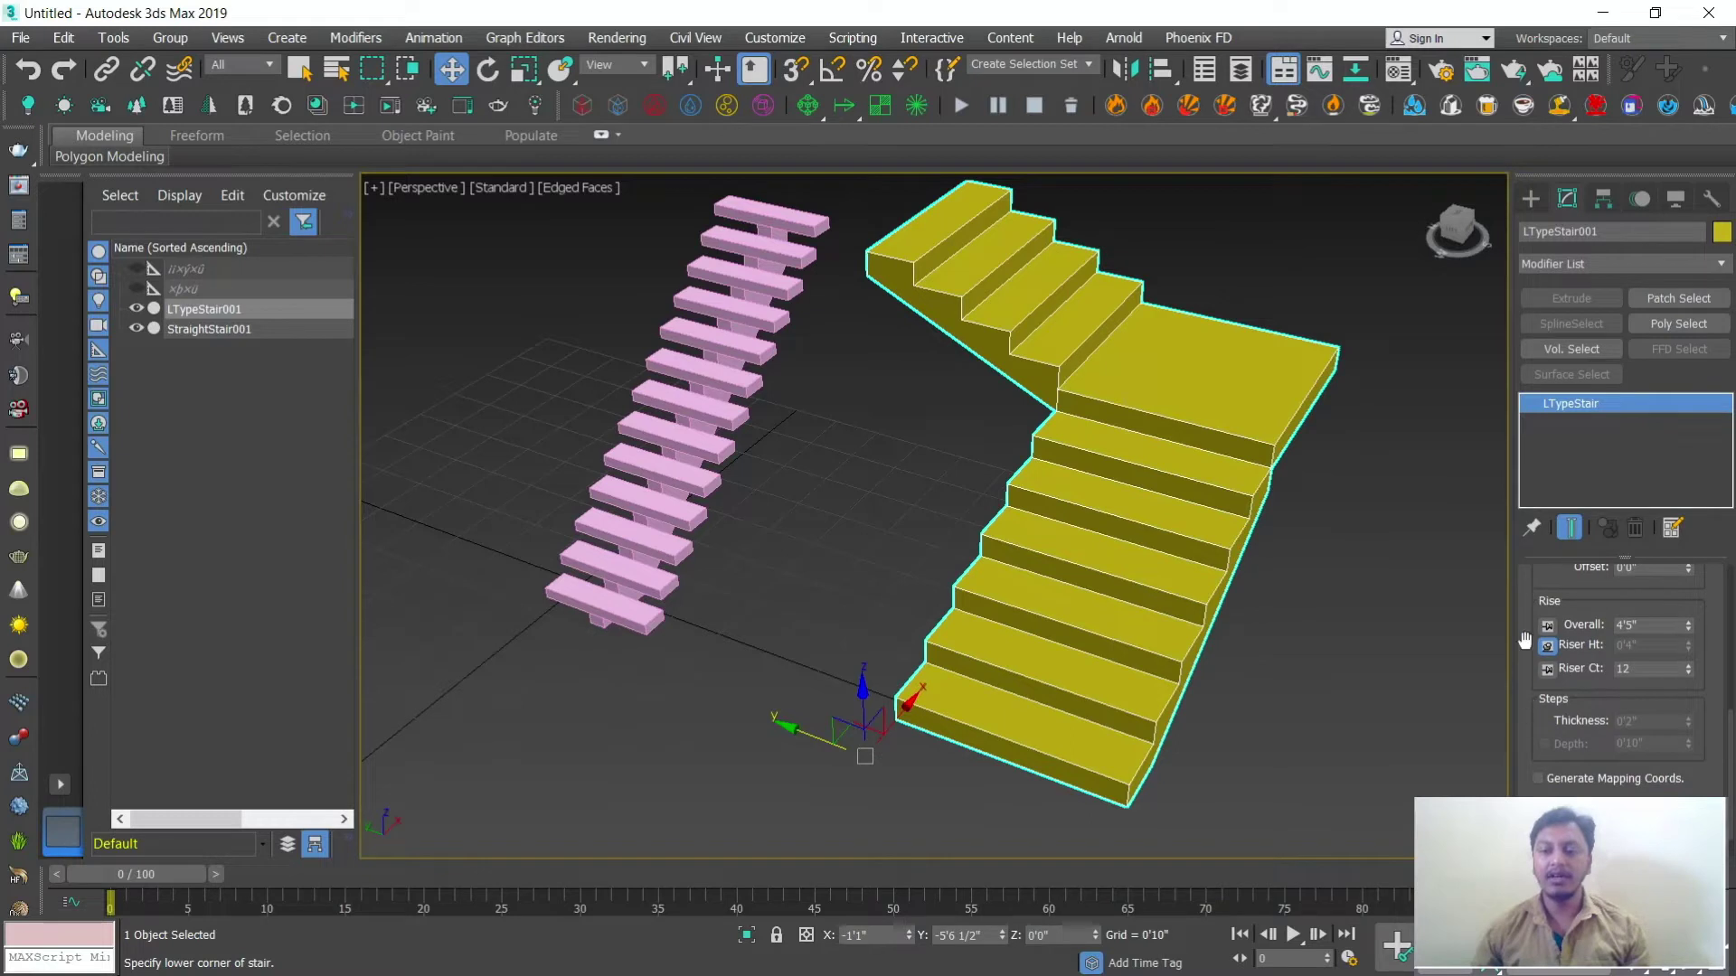
{"action": "middle_click_drag", "start_coordinate": [1325, 609], "coordinate": [1056, 514]}
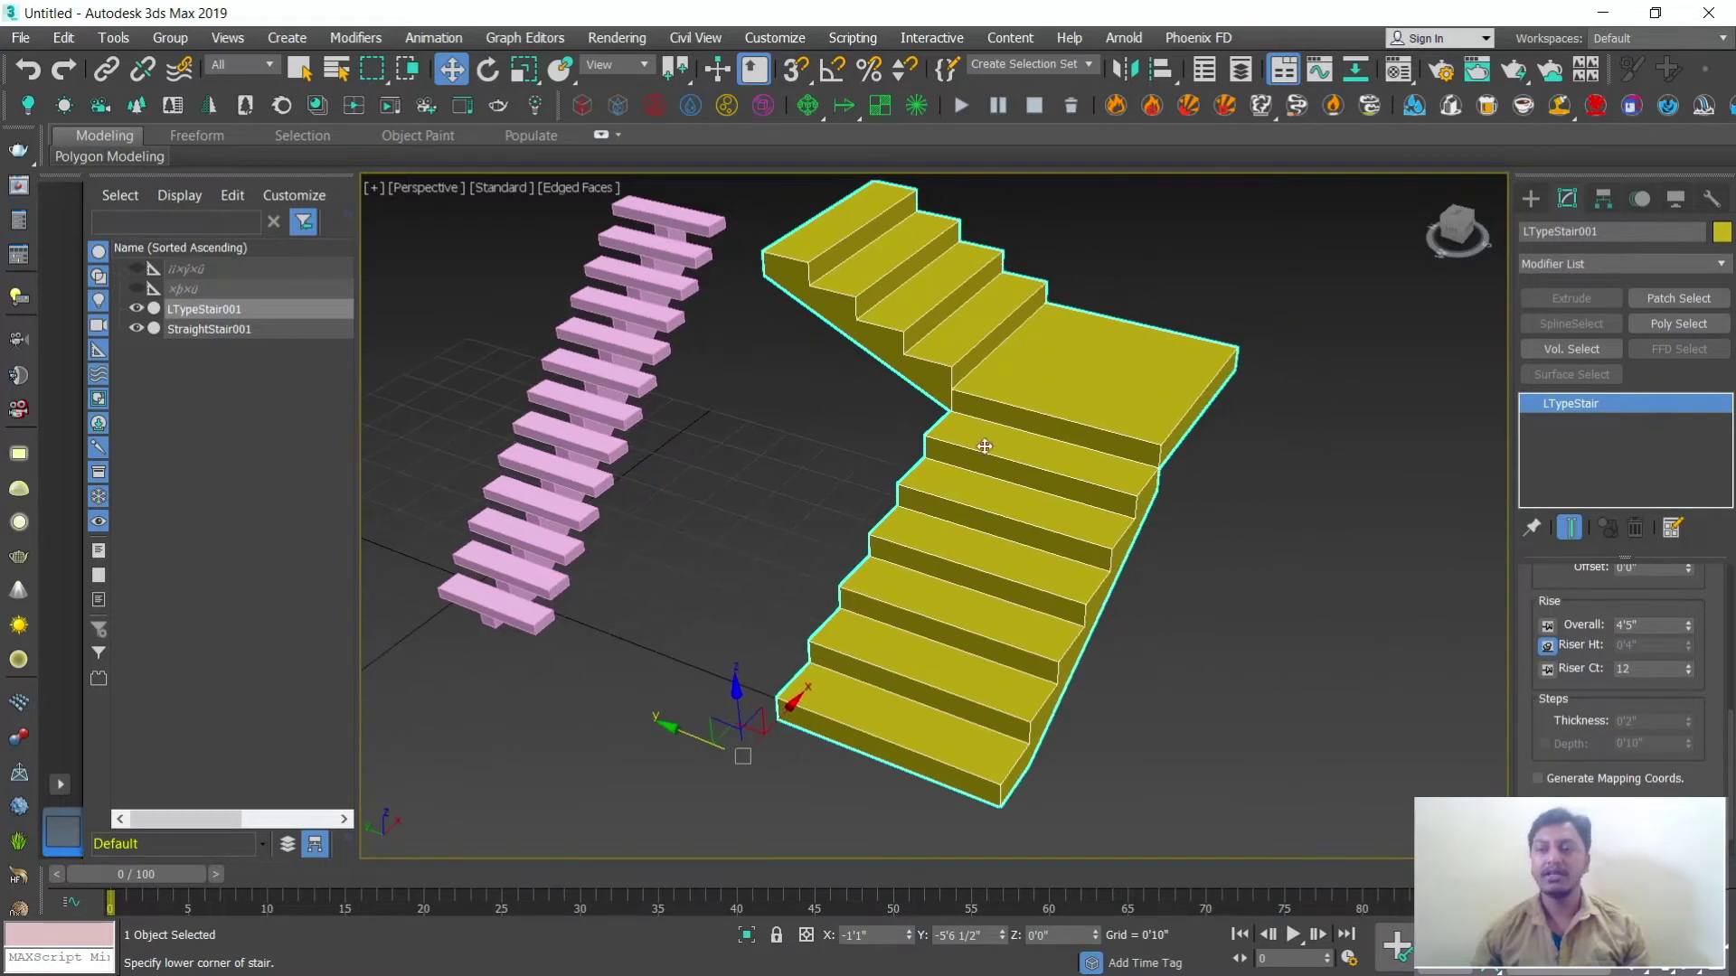
Step: Draw a U-type stair beside the L-type stair, with flights about 5'1 1/2" long and an overall rise of about 4'11"
{"action": "left_click", "coordinate": [1531, 198]}
{"action": "middle_click_drag", "start_coordinate": [1206, 617], "coordinate": [1114, 575]}
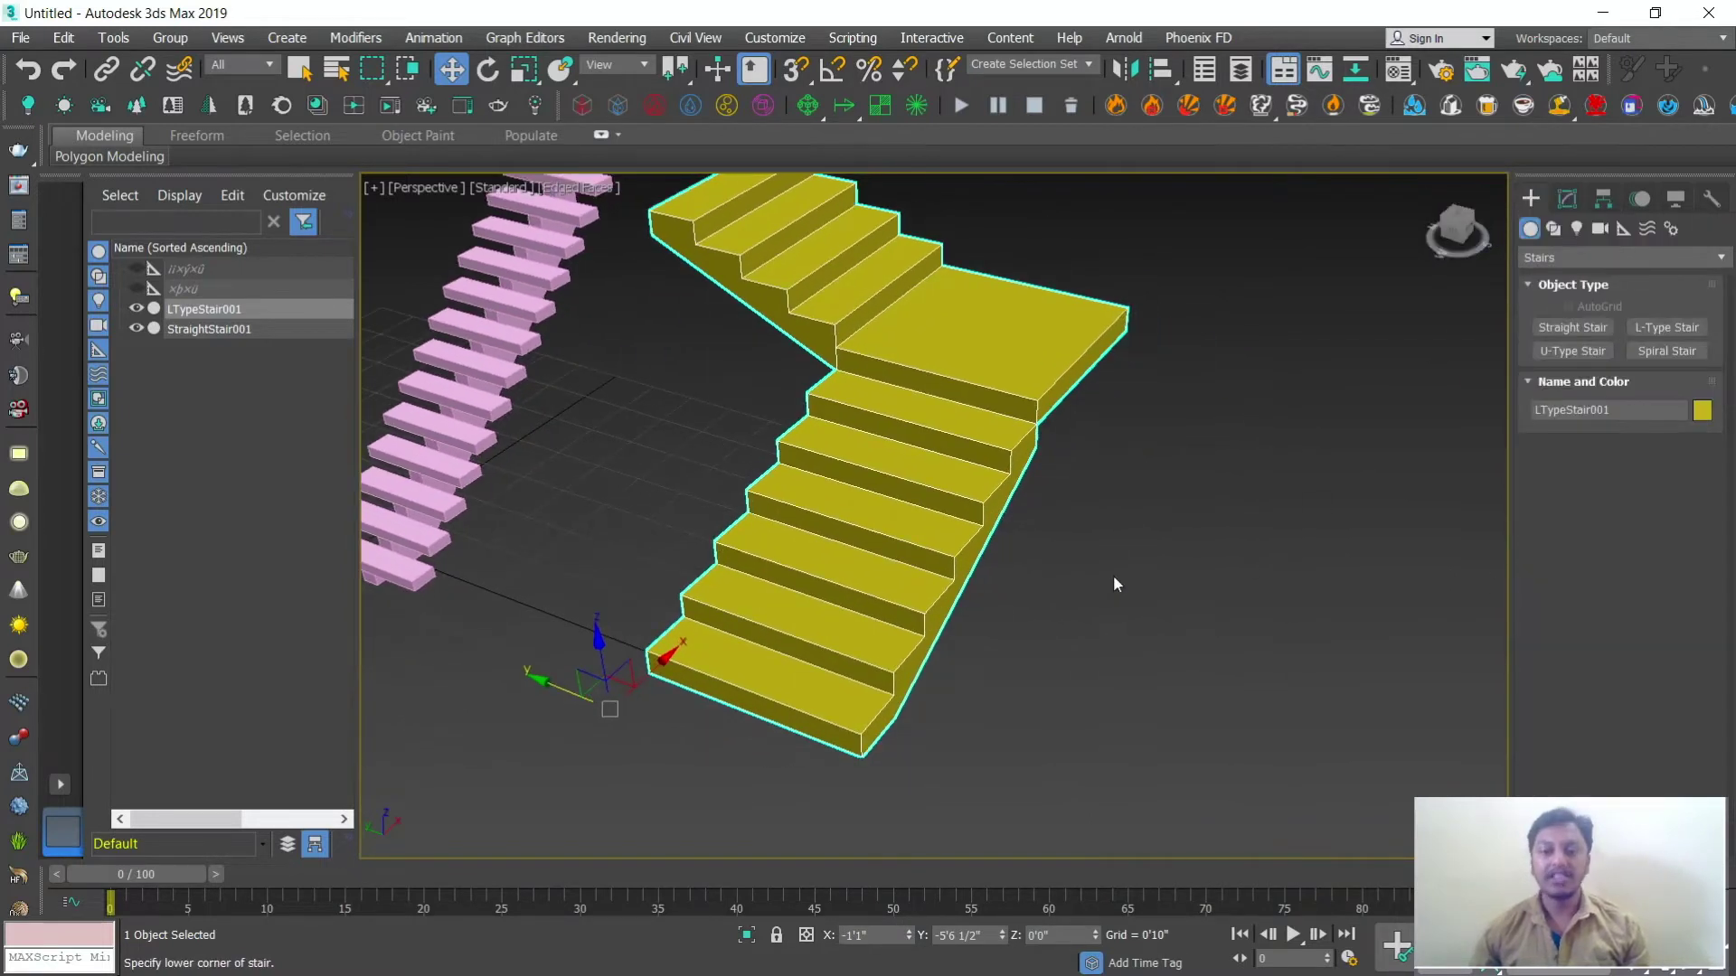
{"action": "left_click", "coordinate": [1573, 354]}
{"action": "scroll", "coordinate": [1121, 668], "scroll_direction": "down", "scroll_amount": 4}
{"action": "middle_click_drag", "start_coordinate": [1120, 668], "coordinate": [1067, 627], "text": "alt"}
{"action": "scroll", "coordinate": [1171, 671], "scroll_direction": "up", "scroll_amount": 2}
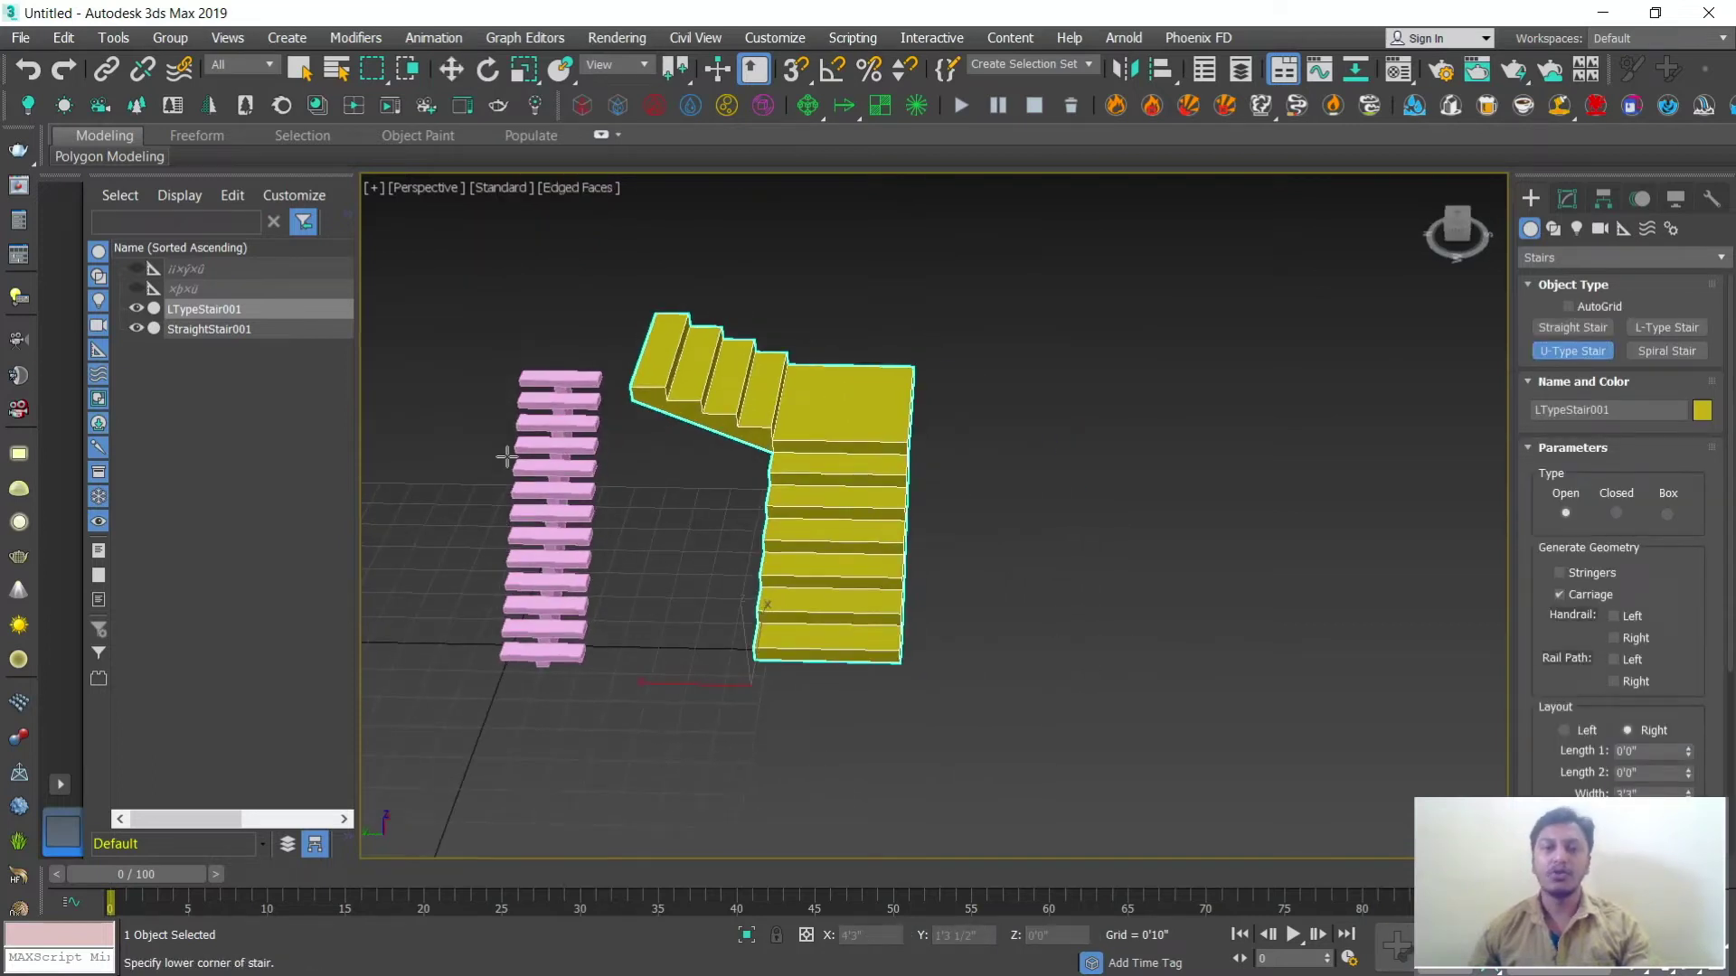
{"action": "left_click_drag", "start_coordinate": [1049, 540], "coordinate": [1255, 545]}
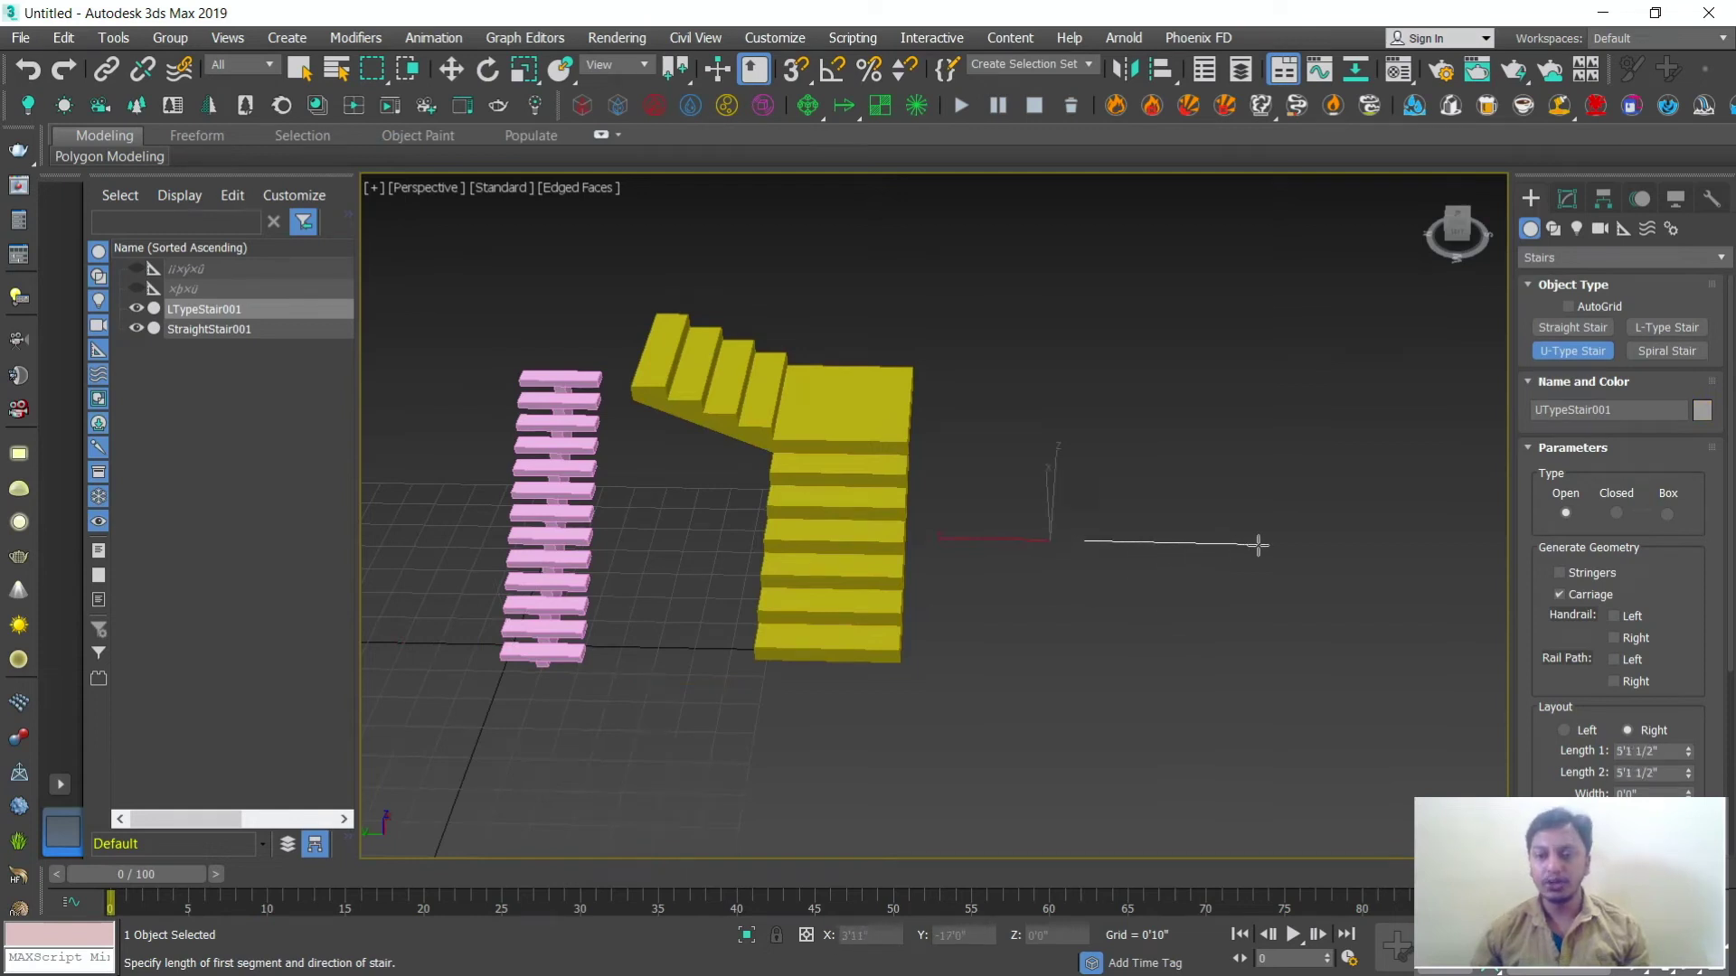
{"action": "left_click", "coordinate": [1248, 402]}
{"action": "left_click", "coordinate": [1213, 230]}
{"action": "right_click", "coordinate": [1229, 441]}
{"action": "middle_click_drag", "start_coordinate": [1229, 441], "coordinate": [1067, 600], "text": "alt"}
{"action": "scroll", "coordinate": [1278, 517], "scroll_direction": "up", "scroll_amount": 3}
{"action": "scroll", "coordinate": [1279, 517], "scroll_direction": "down", "scroll_amount": 3}
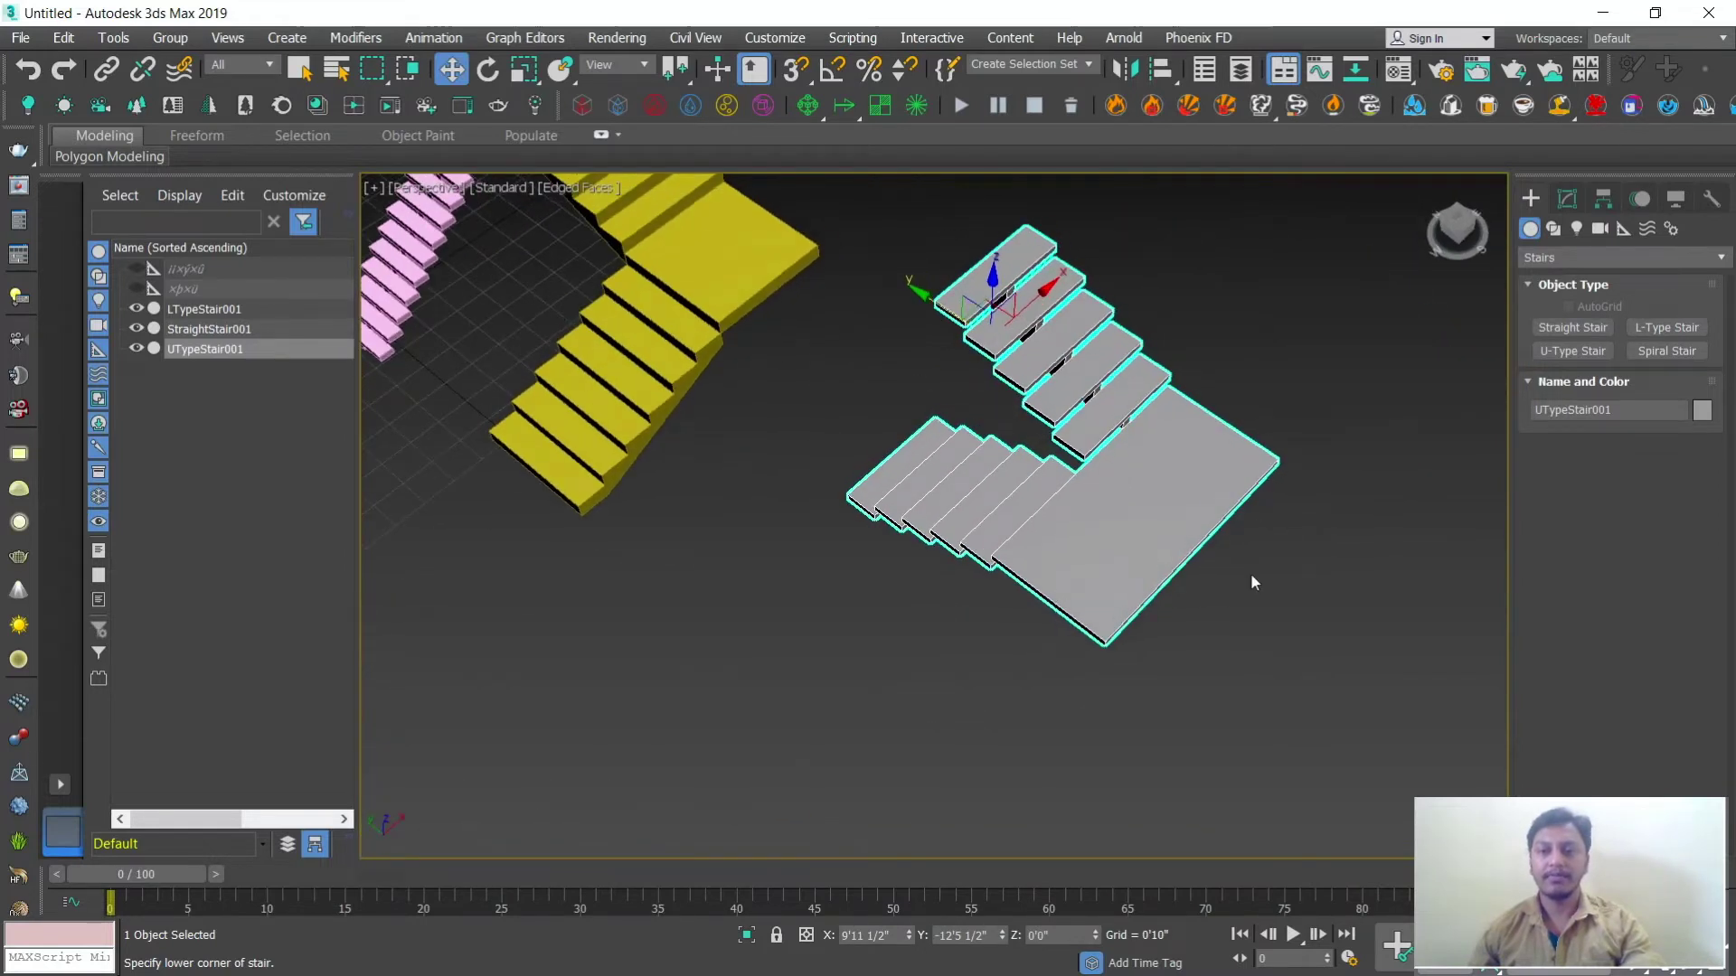
{"action": "middle_click_drag", "start_coordinate": [1067, 468], "coordinate": [1185, 521]}
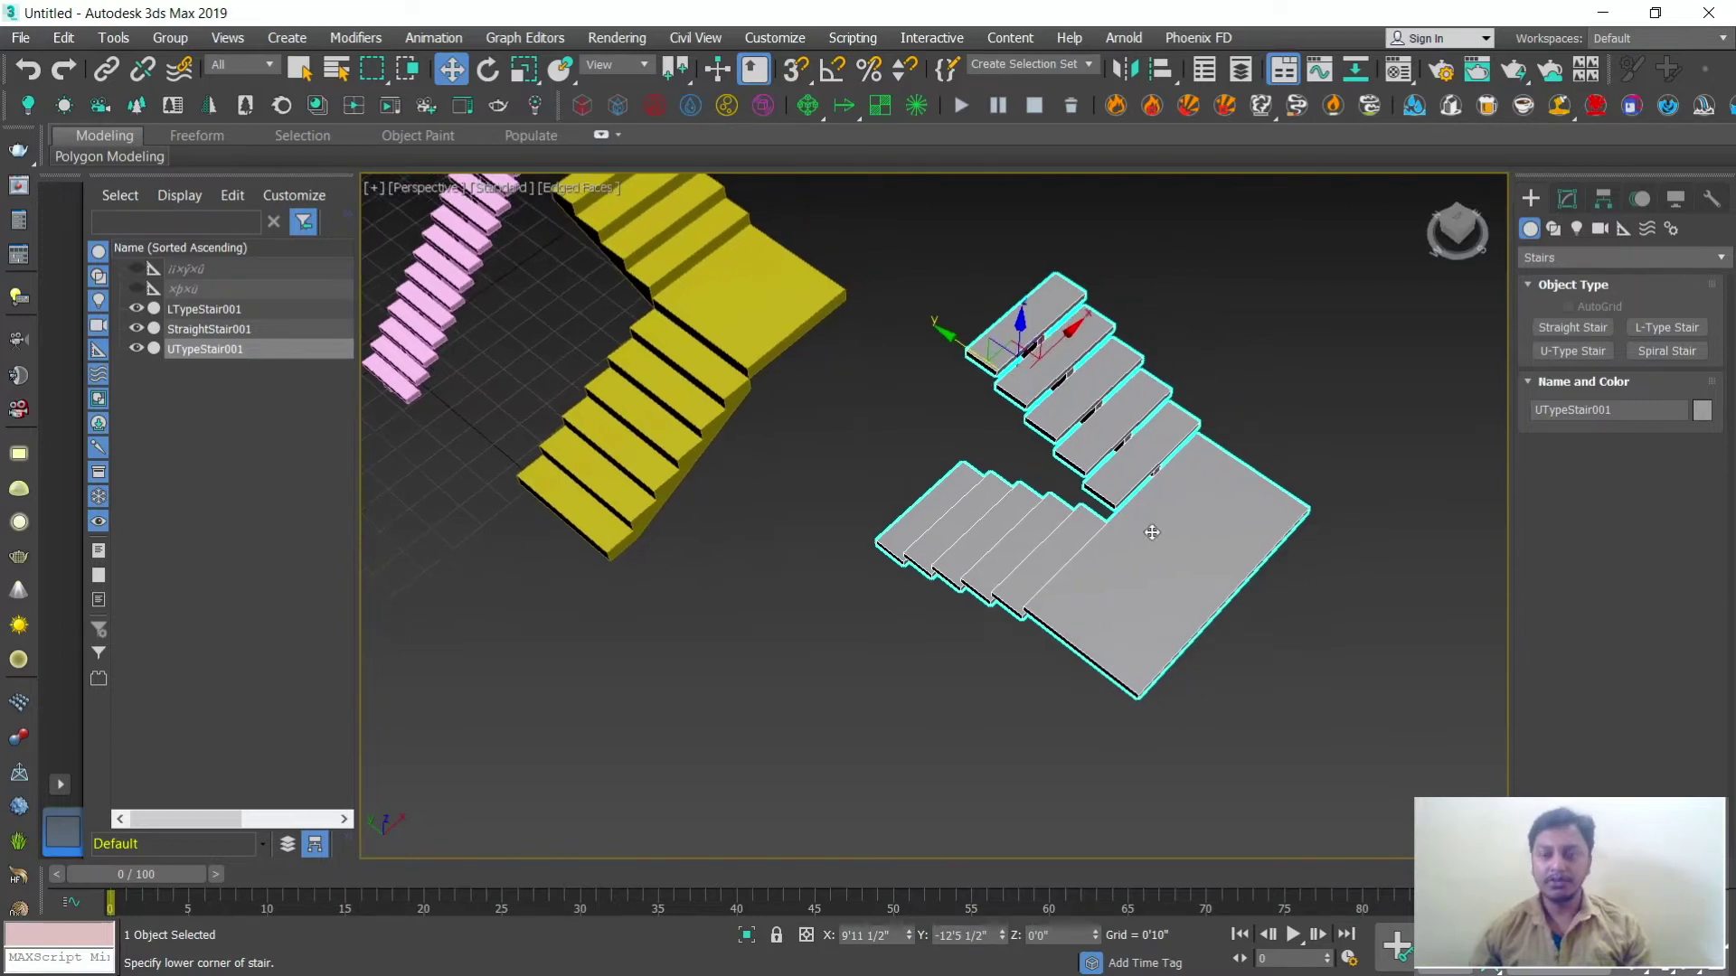
Step: Change the U-type stair from Open to the Box type, trying Closed on the way
{"action": "left_click", "coordinate": [1565, 202]}
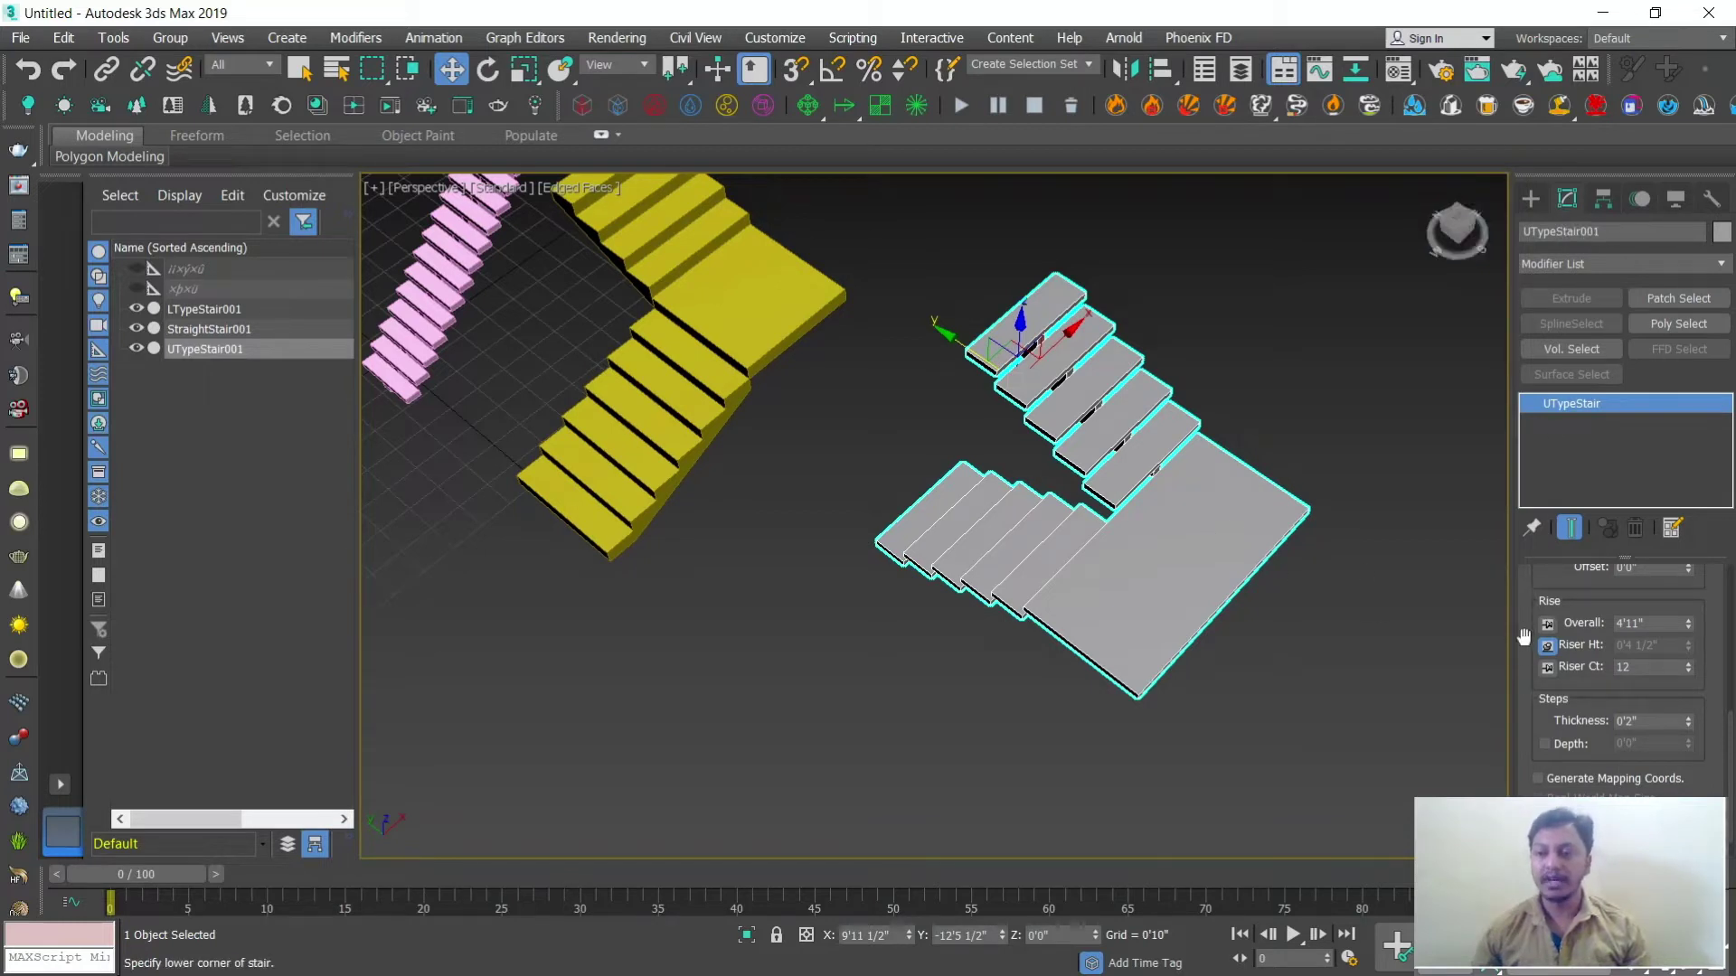
{"action": "scroll", "coordinate": [1540, 723], "scroll_direction": "up", "scroll_amount": 5}
{"action": "scroll", "coordinate": [1542, 678], "scroll_direction": "up", "scroll_amount": 3}
{"action": "scroll", "coordinate": [1534, 606], "scroll_direction": "up", "scroll_amount": 2}
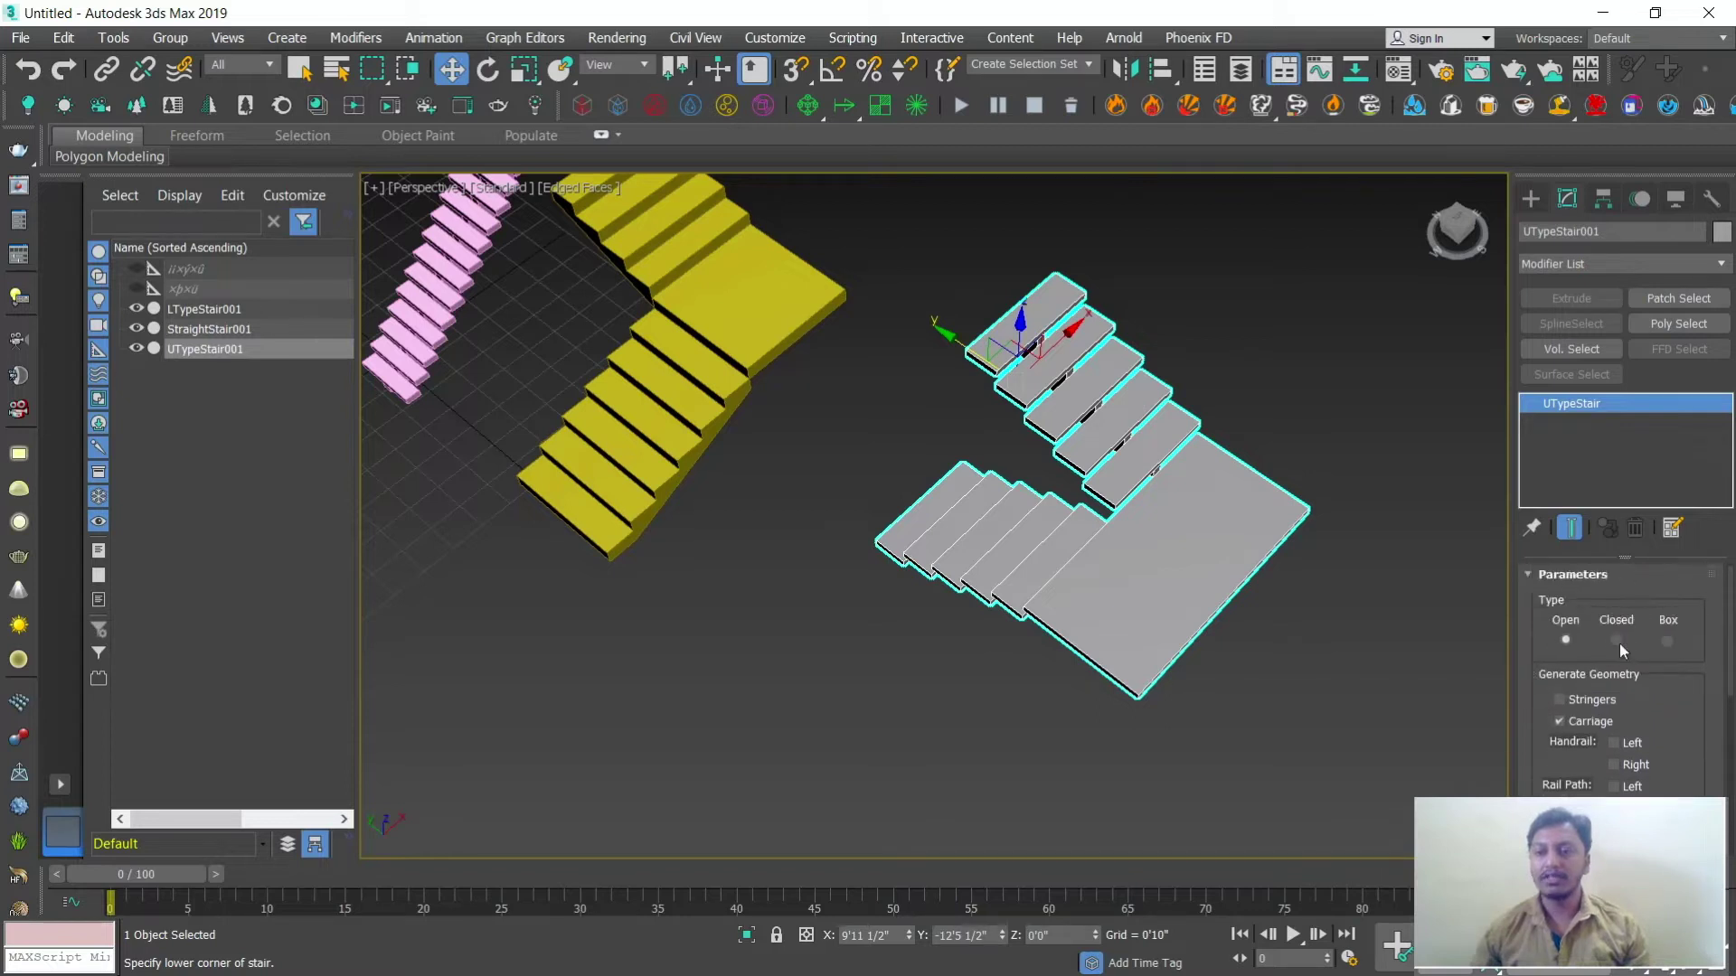
{"action": "left_click", "coordinate": [1615, 641]}
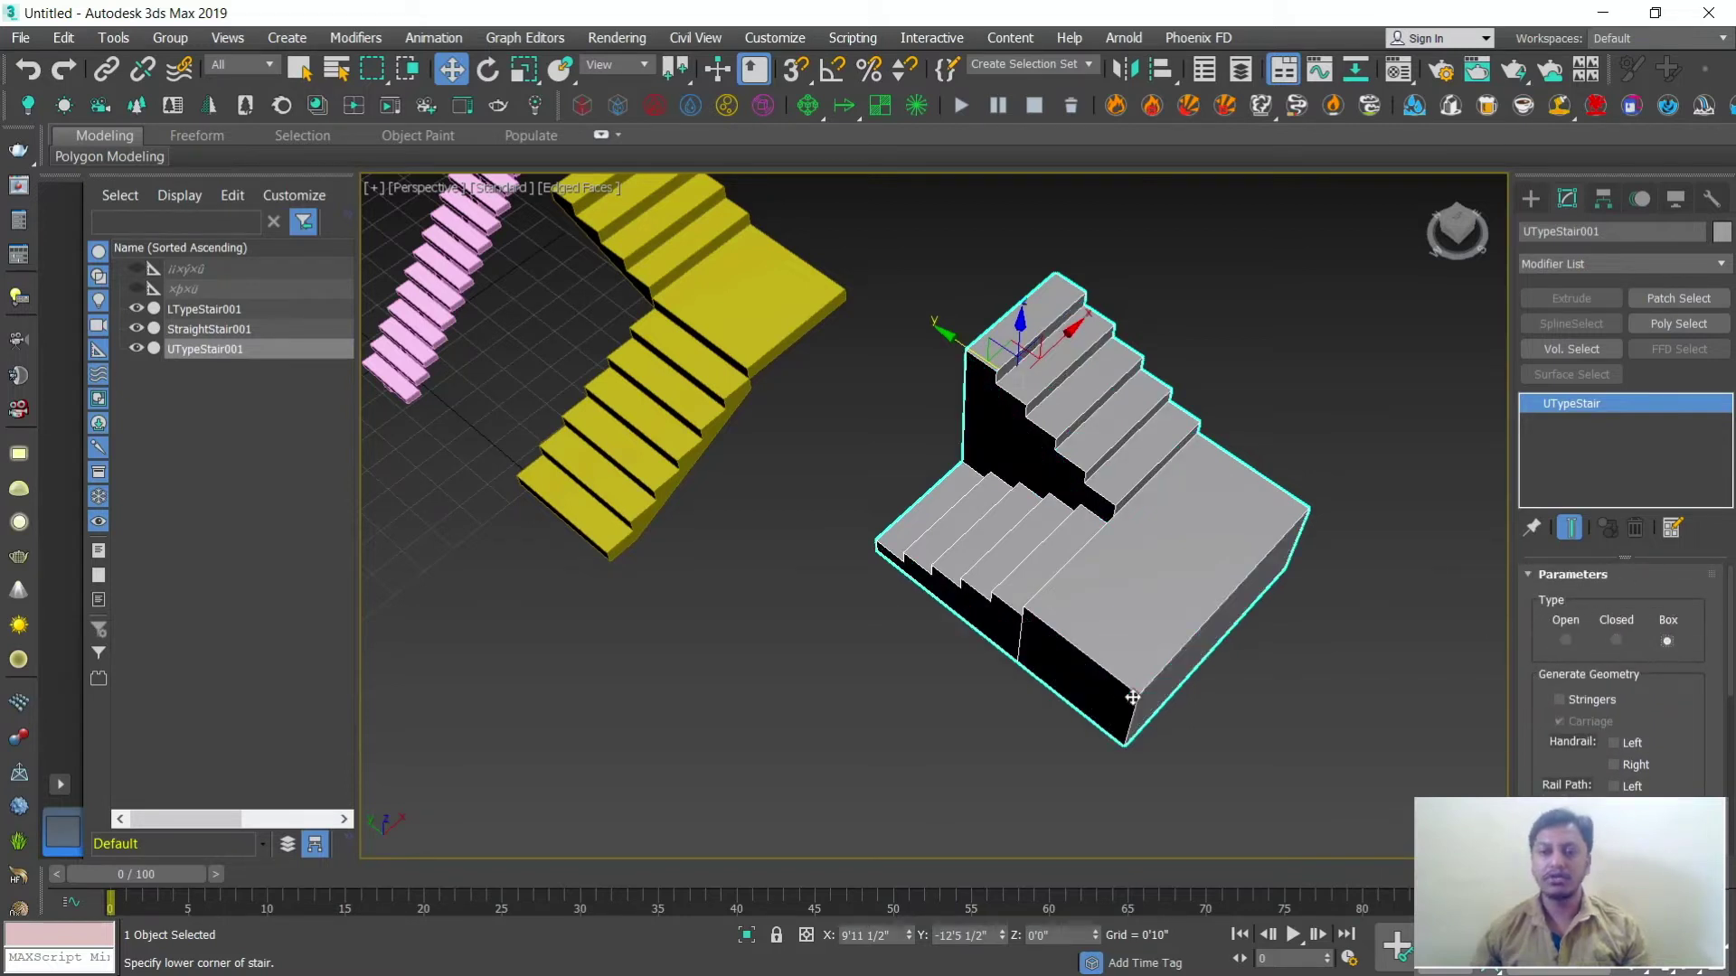
{"action": "middle_click_drag", "start_coordinate": [1105, 695], "coordinate": [1251, 682], "text": "alt"}
Step: Adjust the U-type stair's layout dimensions and check the resulting shape of its flights
{"action": "left_click_drag", "start_coordinate": [1531, 706], "coordinate": [1527, 502]}
{"action": "left_click_drag", "start_coordinate": [1690, 718], "coordinate": [1605, 859]}
{"action": "middle_click_drag", "start_coordinate": [1103, 645], "coordinate": [1051, 576], "text": "alt"}
{"action": "left_click_drag", "start_coordinate": [1688, 714], "coordinate": [1692, 737]}
{"action": "scroll", "coordinate": [1537, 714], "scroll_direction": "down", "scroll_amount": 3}
{"action": "scroll", "coordinate": [1294, 601], "scroll_direction": "down", "scroll_amount": 3}
{"action": "middle_click_drag", "start_coordinate": [1238, 590], "coordinate": [1042, 540]}
Step: Draw a spiral stair beside the straight stair, with a radius of about 3'7 1/2" and an overall rise of about 10'2"
{"action": "left_click", "coordinate": [1531, 199]}
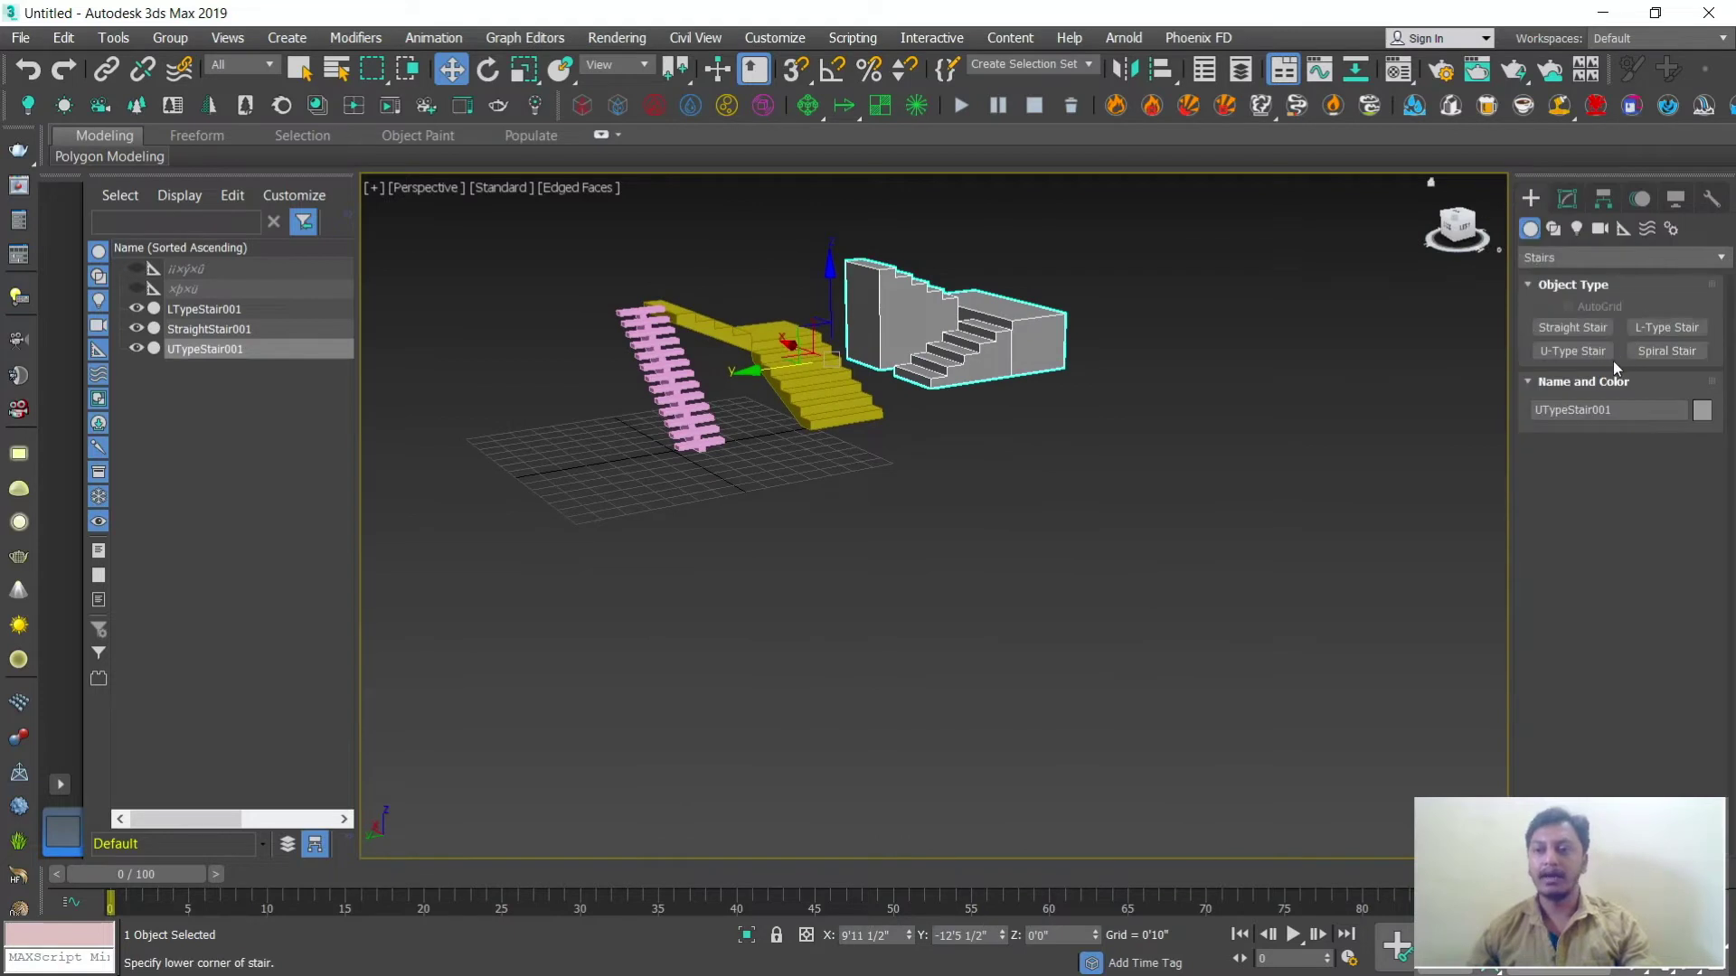
{"action": "left_click", "coordinate": [1662, 350]}
{"action": "middle_click_drag", "start_coordinate": [1016, 505], "coordinate": [967, 581], "text": "alt"}
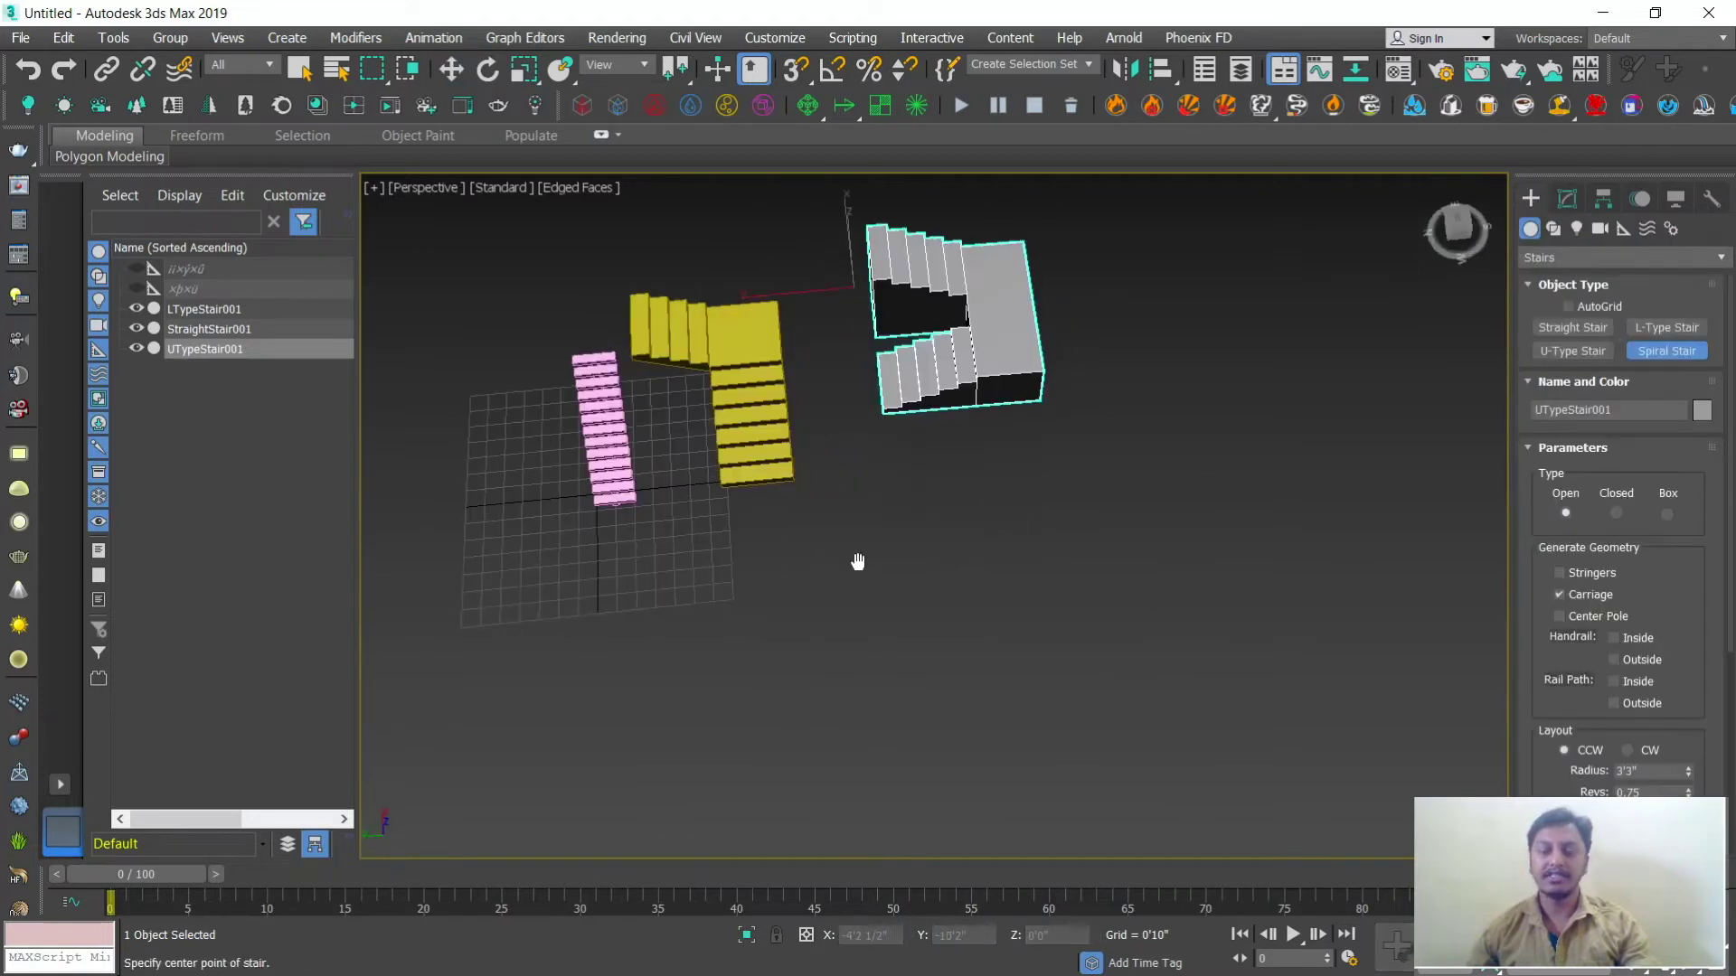
{"action": "middle_click_drag", "start_coordinate": [857, 562], "coordinate": [1103, 598]}
{"action": "scroll", "coordinate": [861, 599], "scroll_direction": "up", "scroll_amount": 3}
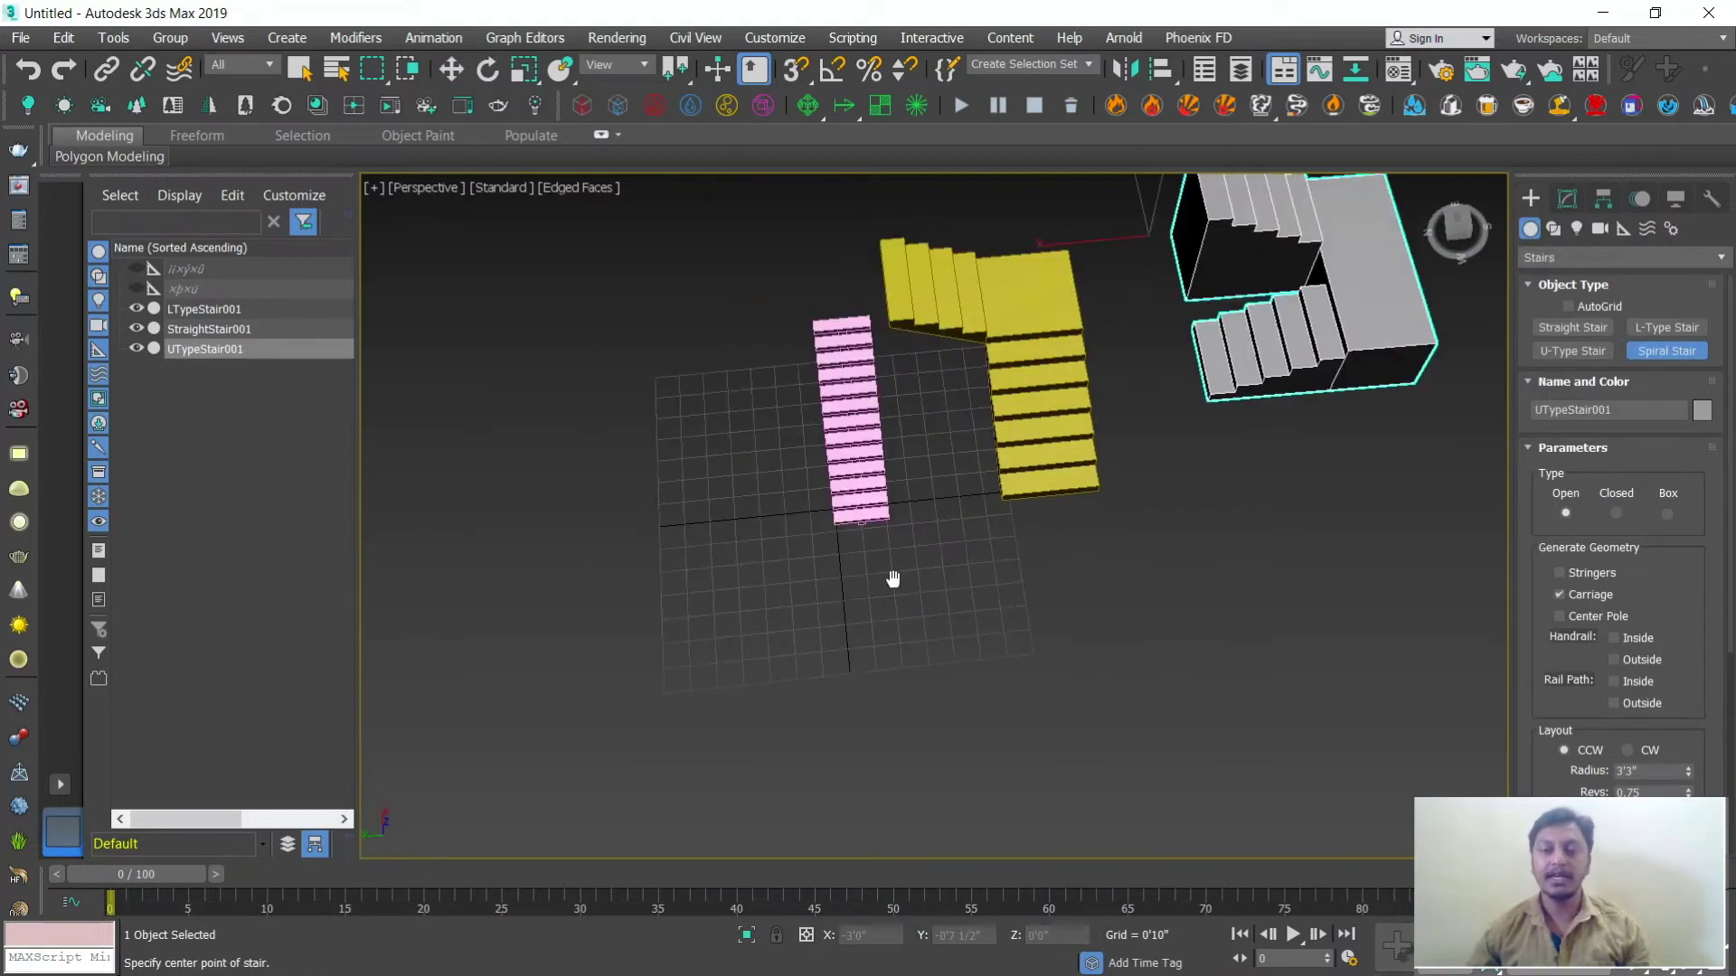
{"action": "middle_click_drag", "start_coordinate": [893, 579], "coordinate": [1019, 523]}
{"action": "left_click_drag", "start_coordinate": [849, 558], "coordinate": [937, 622]}
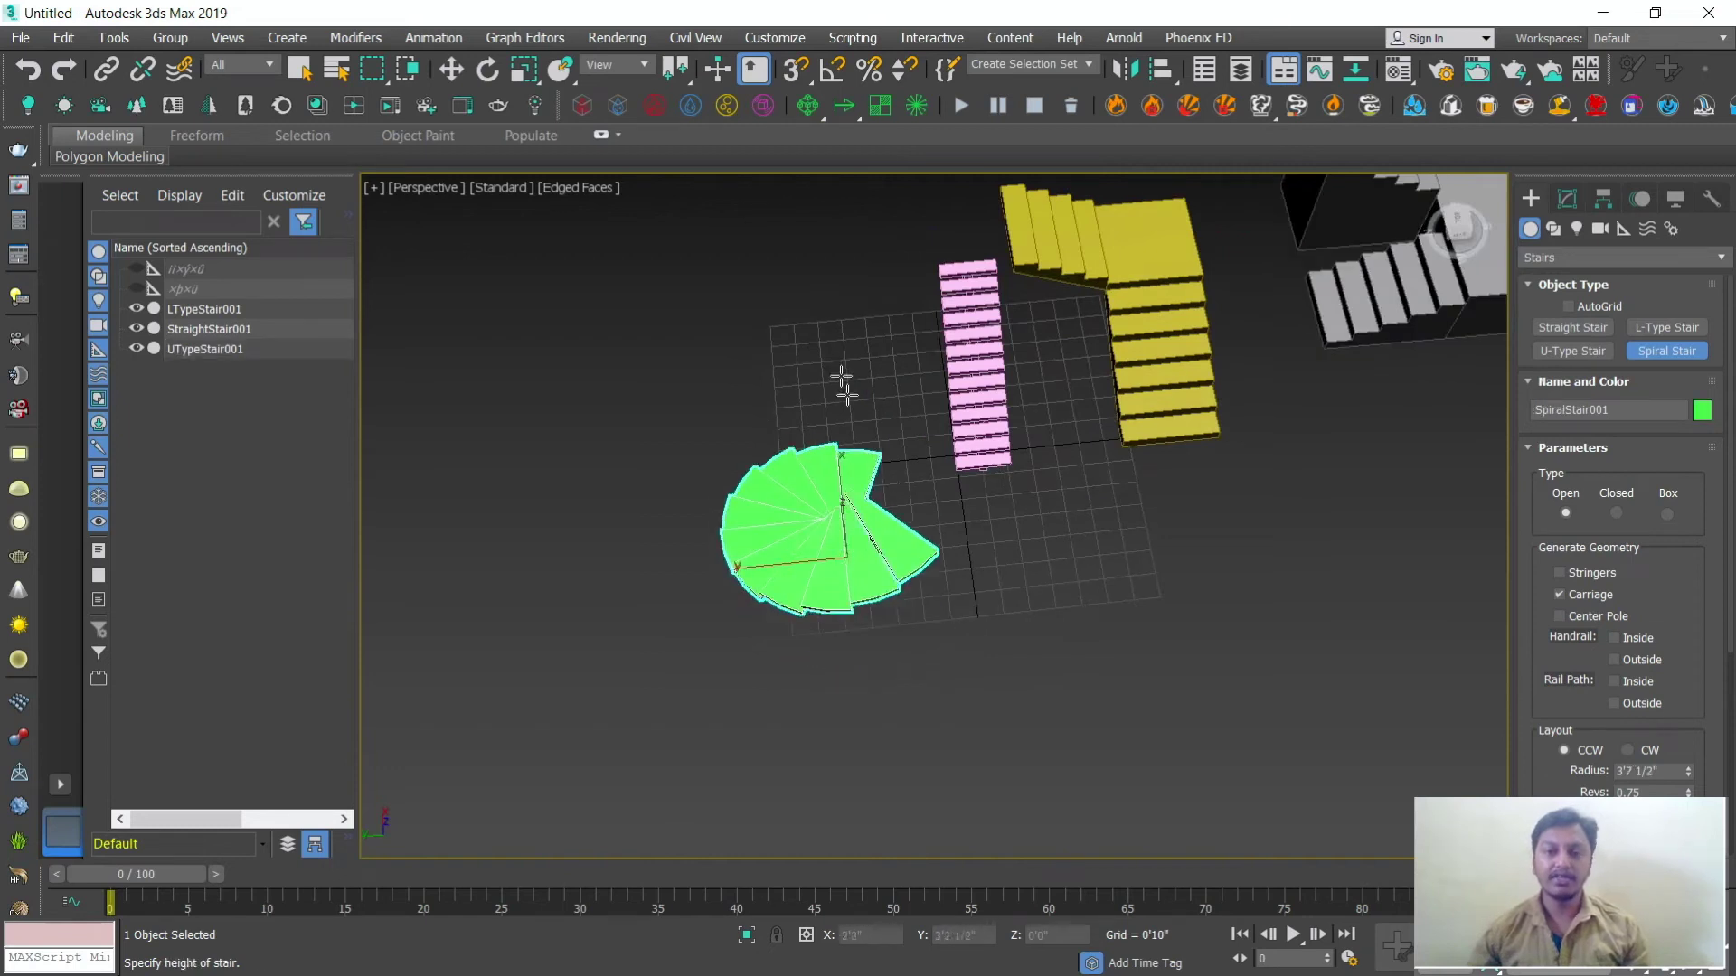
{"action": "left_click", "coordinate": [813, 298]}
{"action": "key", "text": "w"}
{"action": "middle_click_drag", "start_coordinate": [841, 474], "coordinate": [975, 578], "text": "alt"}
Step: Compare the clockwise and counterclockwise layouts on the spiral stair, ending with CCW
{"action": "left_click", "coordinate": [1567, 198]}
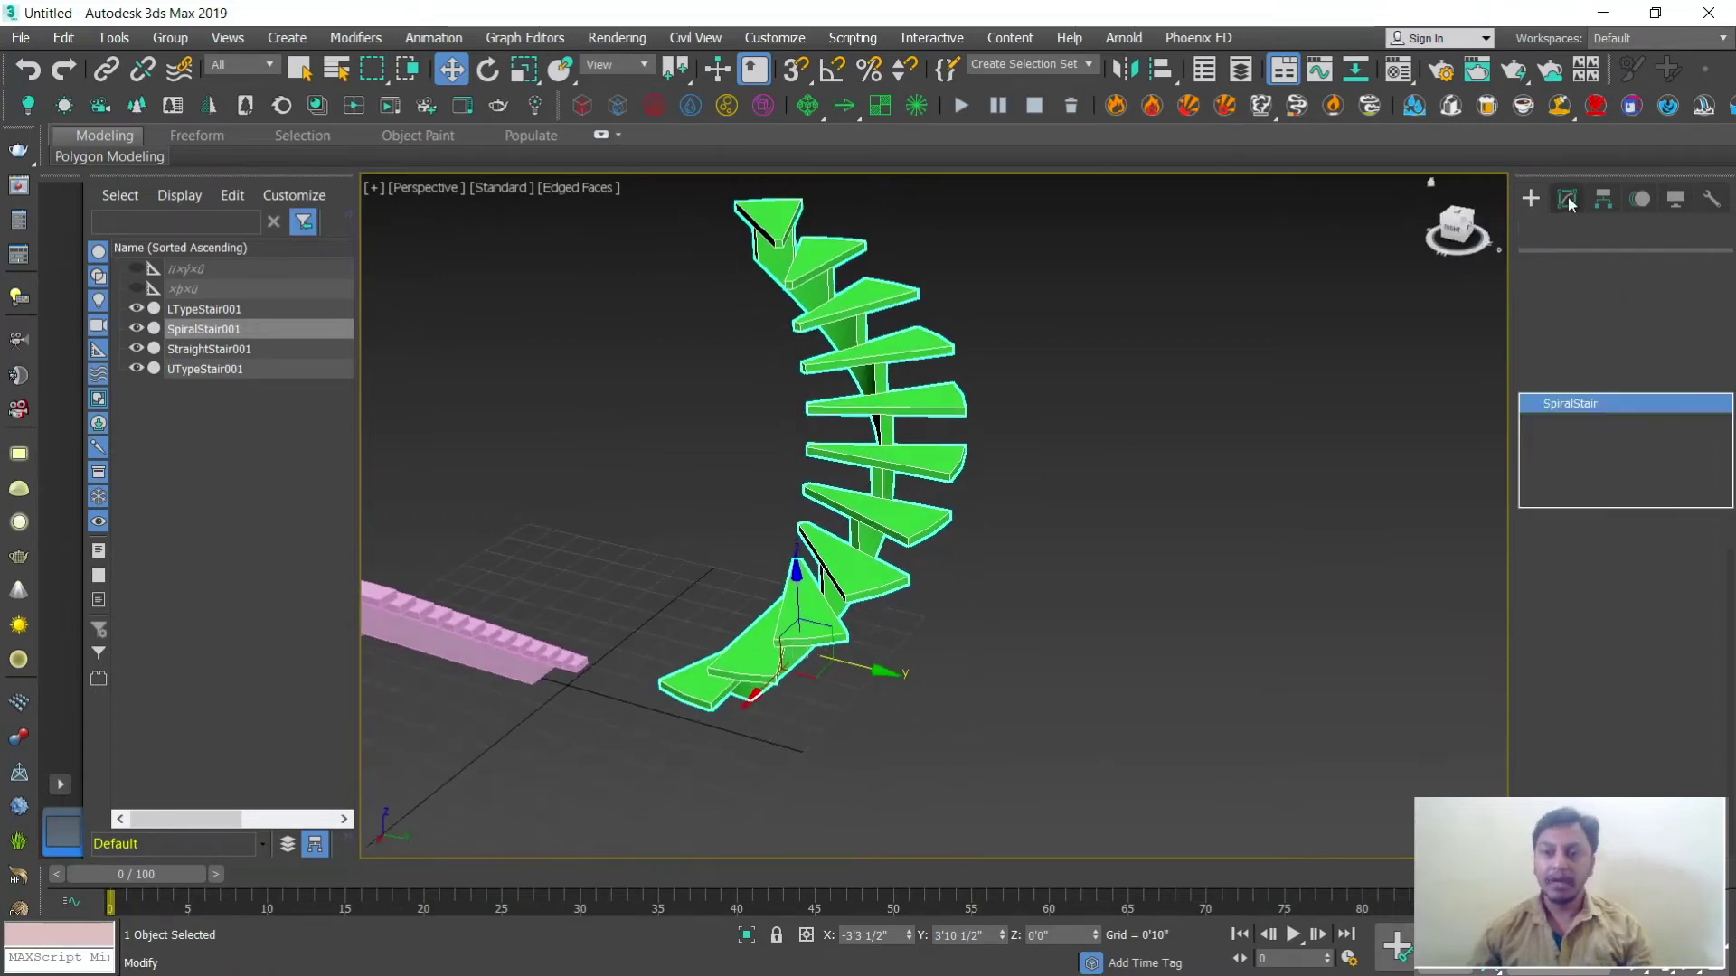
{"action": "left_click_drag", "start_coordinate": [1533, 596], "coordinate": [1534, 702]}
{"action": "middle_click_drag", "start_coordinate": [984, 538], "coordinate": [999, 622]}
{"action": "left_click", "coordinate": [1628, 666]}
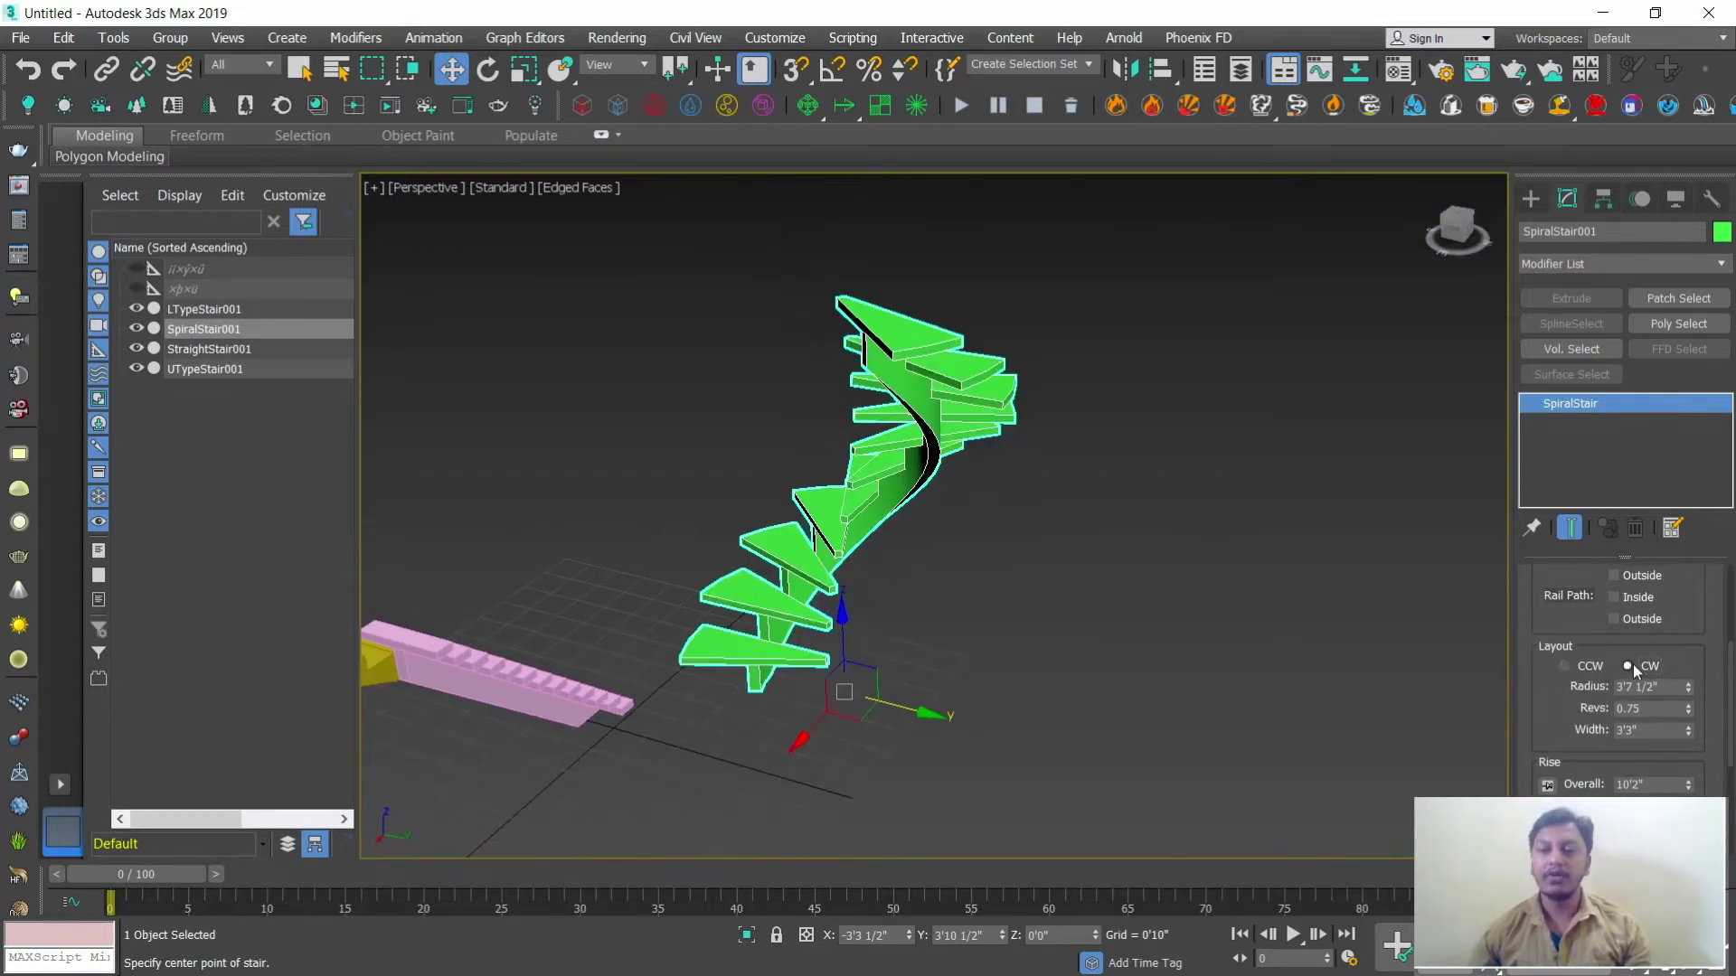
{"action": "middle_click_drag", "start_coordinate": [1020, 680], "coordinate": [1131, 673], "text": "alt"}
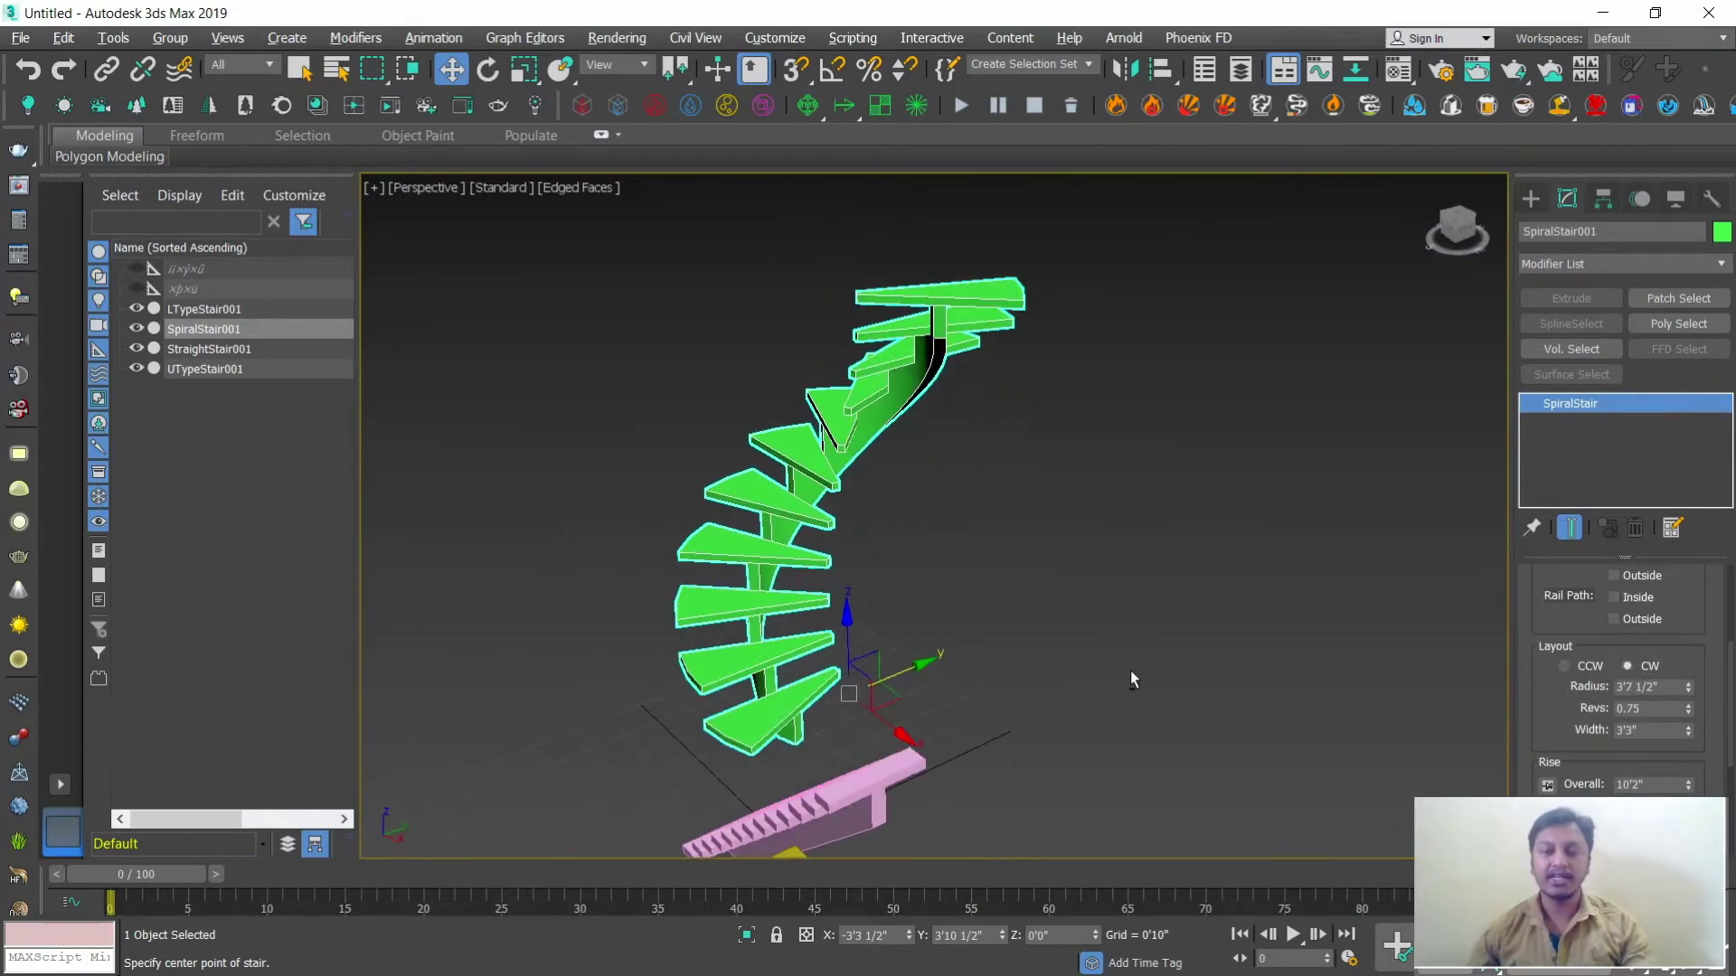
{"action": "left_click", "coordinate": [1577, 669]}
{"action": "left_click", "coordinate": [1627, 666]}
{"action": "left_click", "coordinate": [1581, 668]}
{"action": "middle_click_drag", "start_coordinate": [1081, 653], "coordinate": [1041, 682], "text": "alt"}
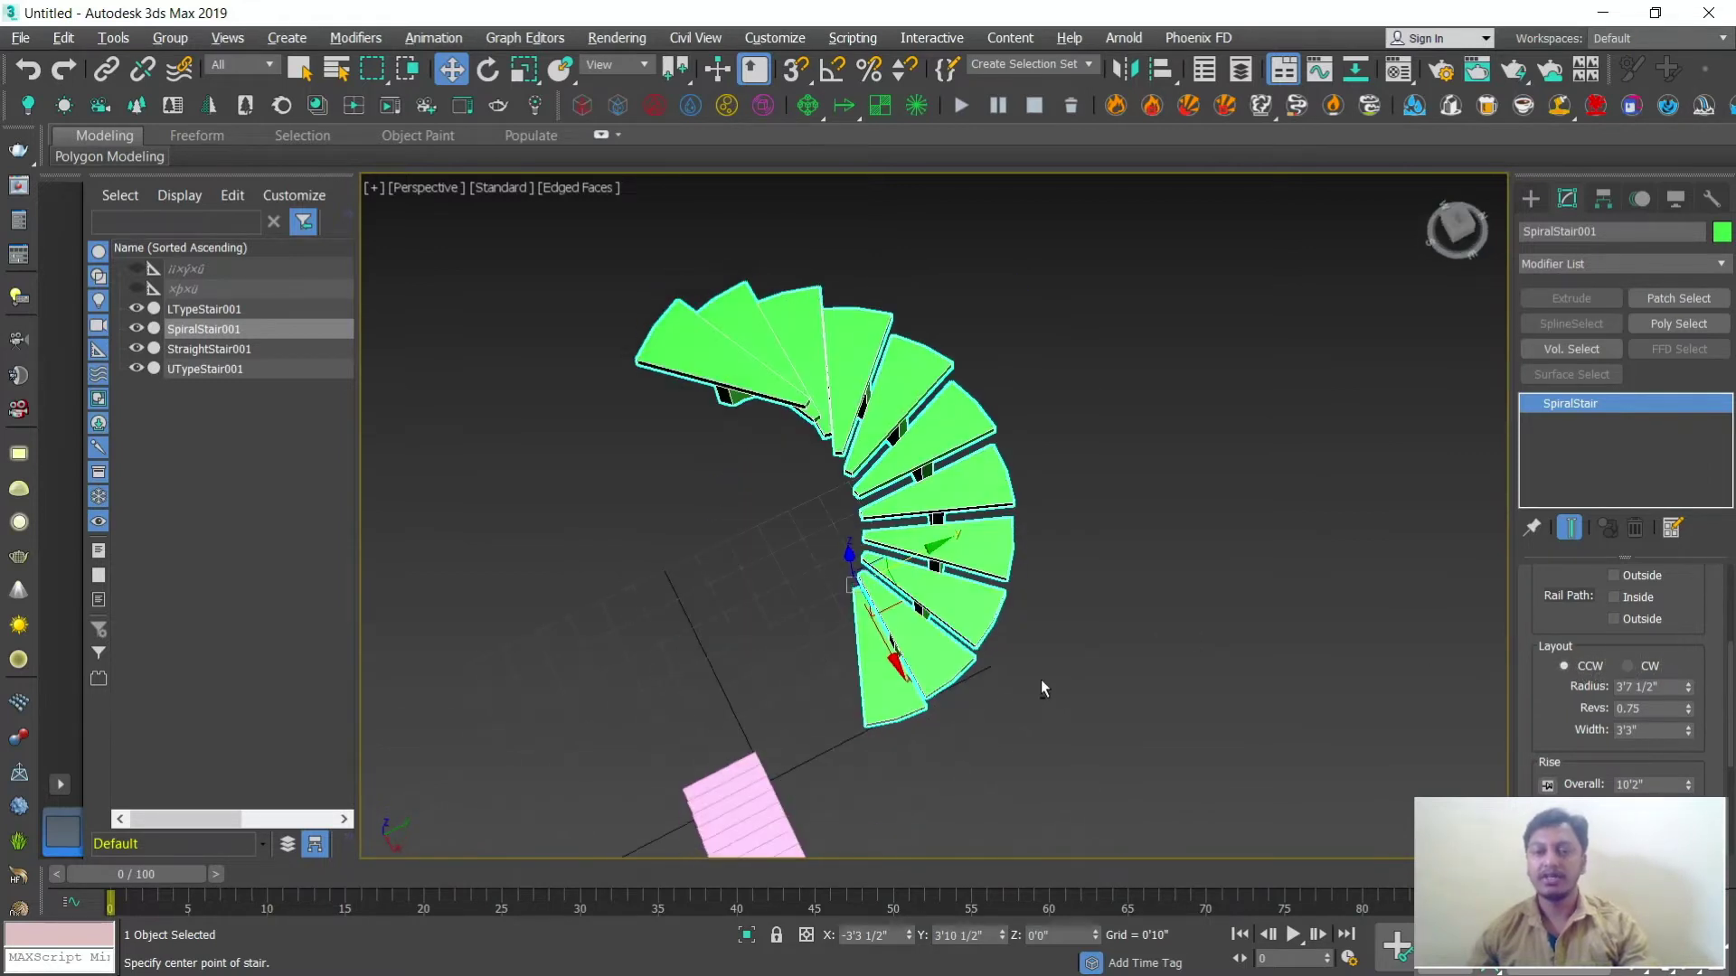
Step: Set the spiral stair's radius to 5'6", its revolutions to 1.01 and its width to 2'5 1/2"
{"action": "left_click_drag", "start_coordinate": [1689, 692], "coordinate": [1666, 635]}
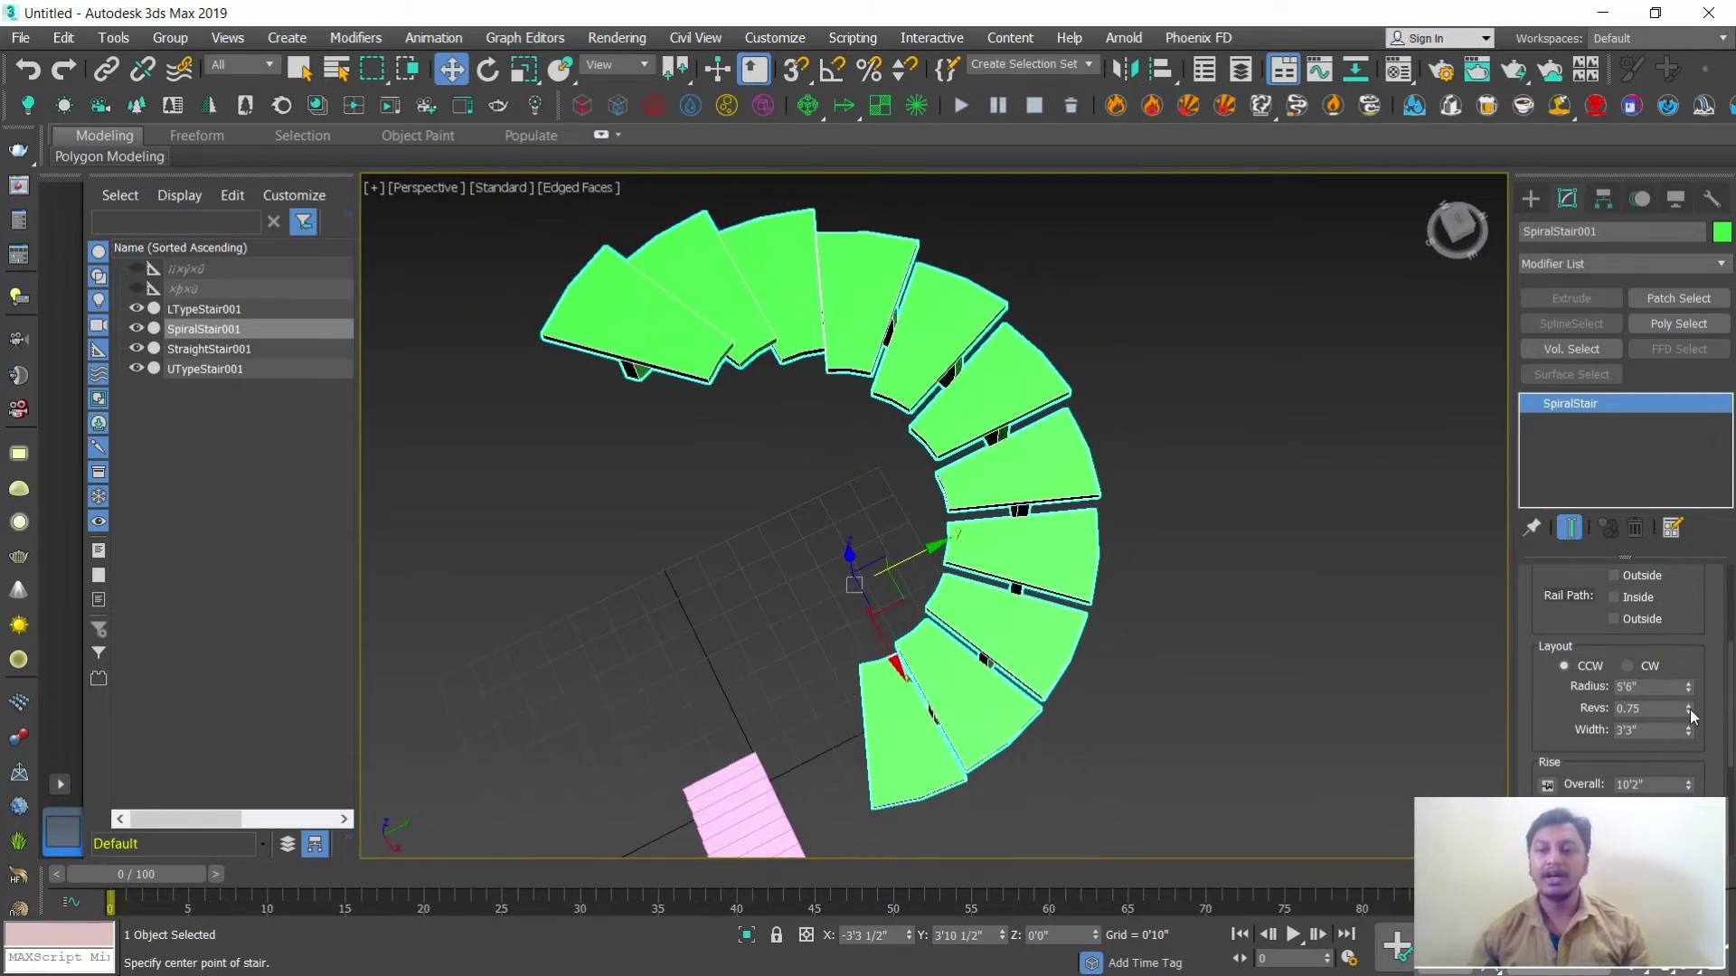
{"action": "mouse_move", "coordinate": [1689, 710]}
{"action": "left_mouse_down"}
{"action": "mouse_move", "coordinate": [1685, 669]}
{"action": "mouse_move", "coordinate": [1689, 743]}
{"action": "left_mouse_up"}
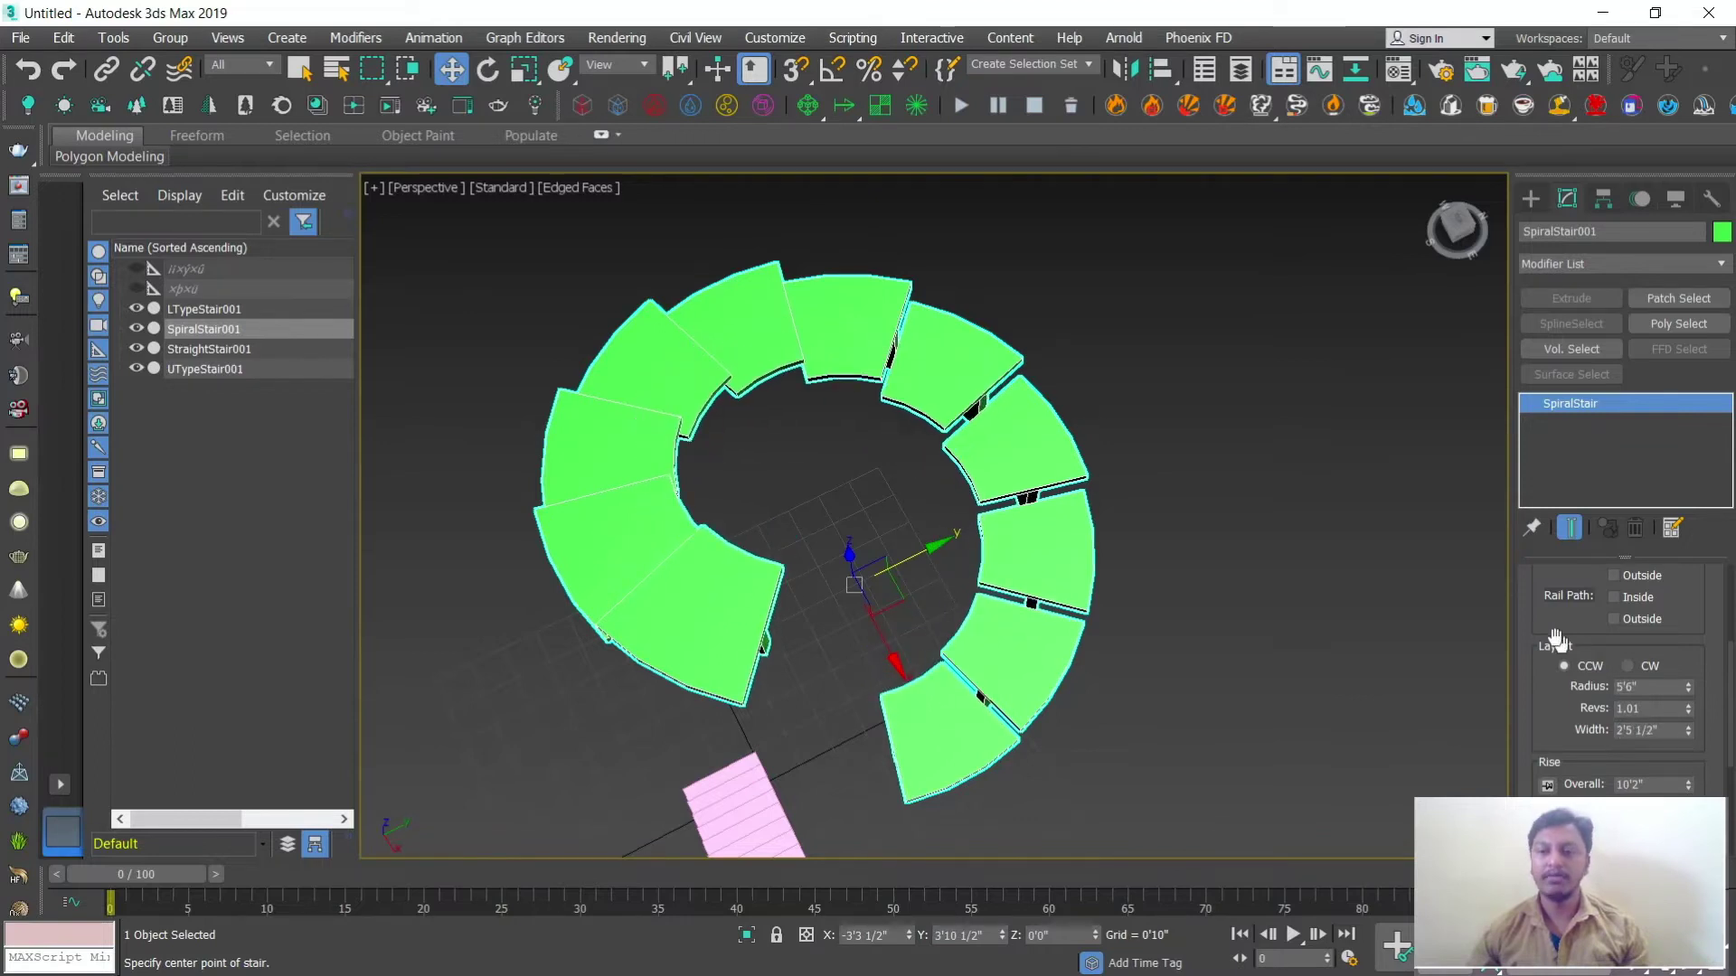
{"action": "left_click_drag", "start_coordinate": [1552, 618], "coordinate": [1552, 732]}
{"action": "left_click_drag", "start_coordinate": [1534, 600], "coordinate": [1537, 701]}
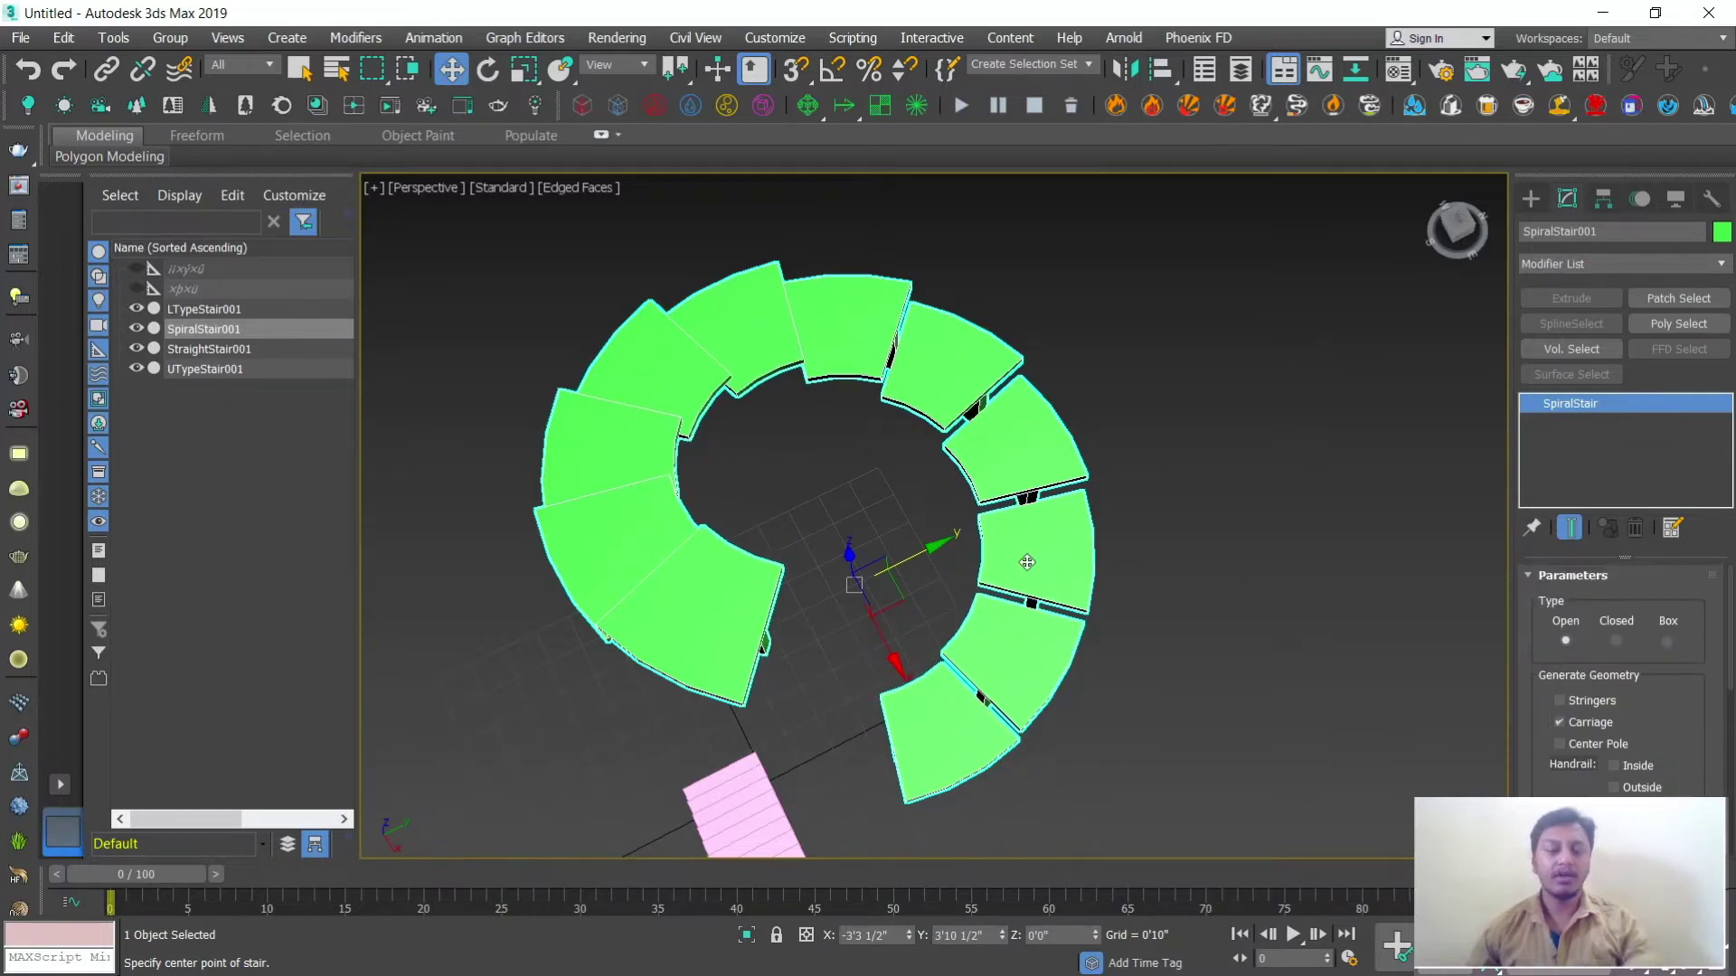
Step: Select all four stairs and delete them from the scene
{"action": "scroll", "coordinate": [1028, 562], "scroll_direction": "down", "scroll_amount": 8}
{"action": "middle_click_drag", "start_coordinate": [980, 643], "coordinate": [1011, 620], "text": "alt"}
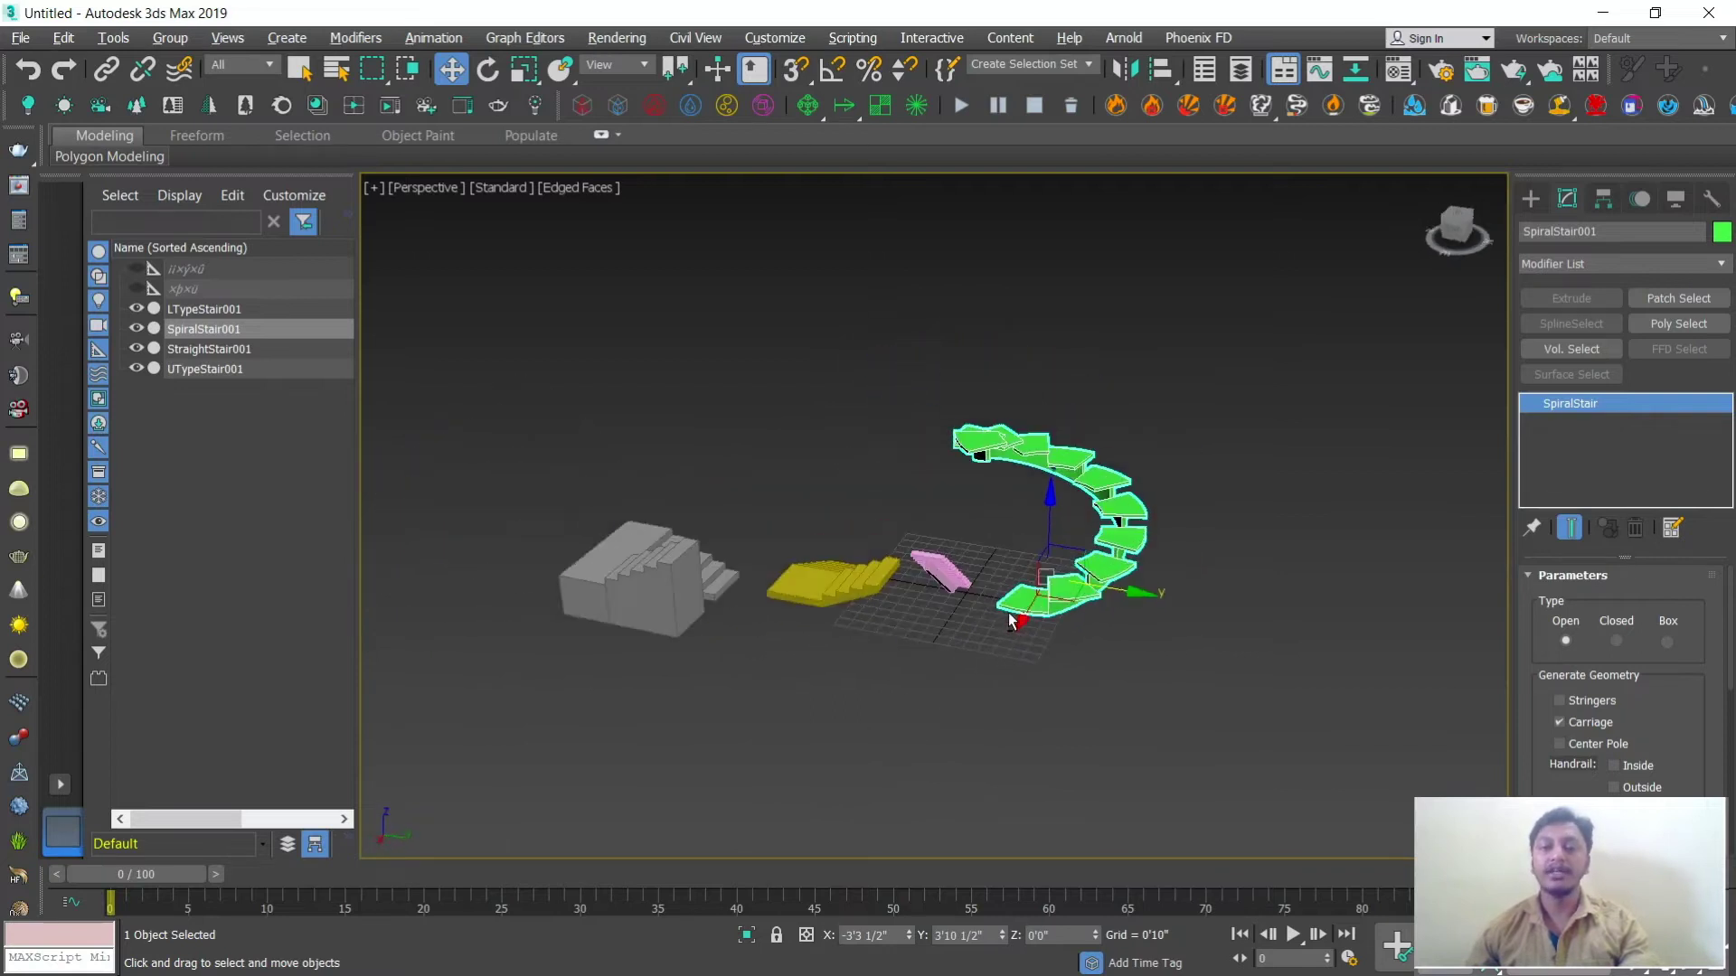
{"action": "left_click_drag", "start_coordinate": [561, 387], "coordinate": [1160, 703]}
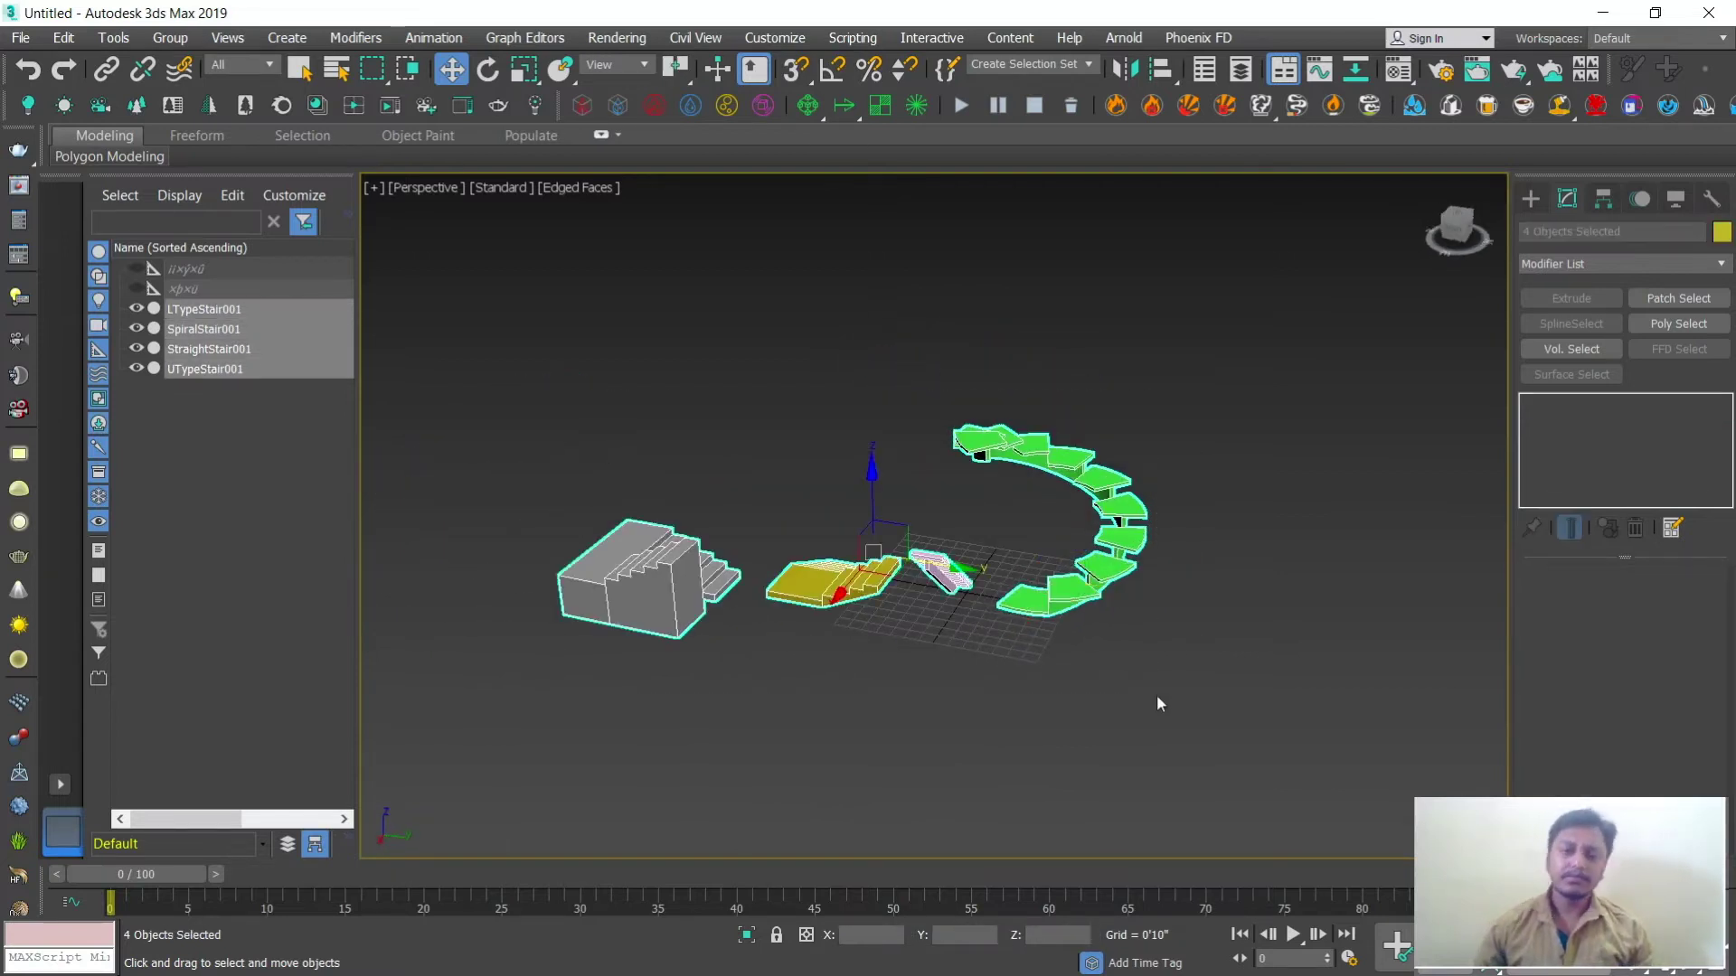
{"action": "key", "text": "Delete"}
{"action": "mouse_move", "coordinate": [1039, 605]}
{"action": "middle_mouse_down", "text": "alt"}
{"action": "mouse_move", "coordinate": [967, 595]}
{"action": "mouse_move", "coordinate": [987, 635]}
{"action": "mouse_move", "coordinate": [1064, 622]}
{"action": "middle_mouse_up", "text": "alt"}
{"action": "scroll", "coordinate": [1063, 622], "scroll_direction": "up", "scroll_amount": 4}
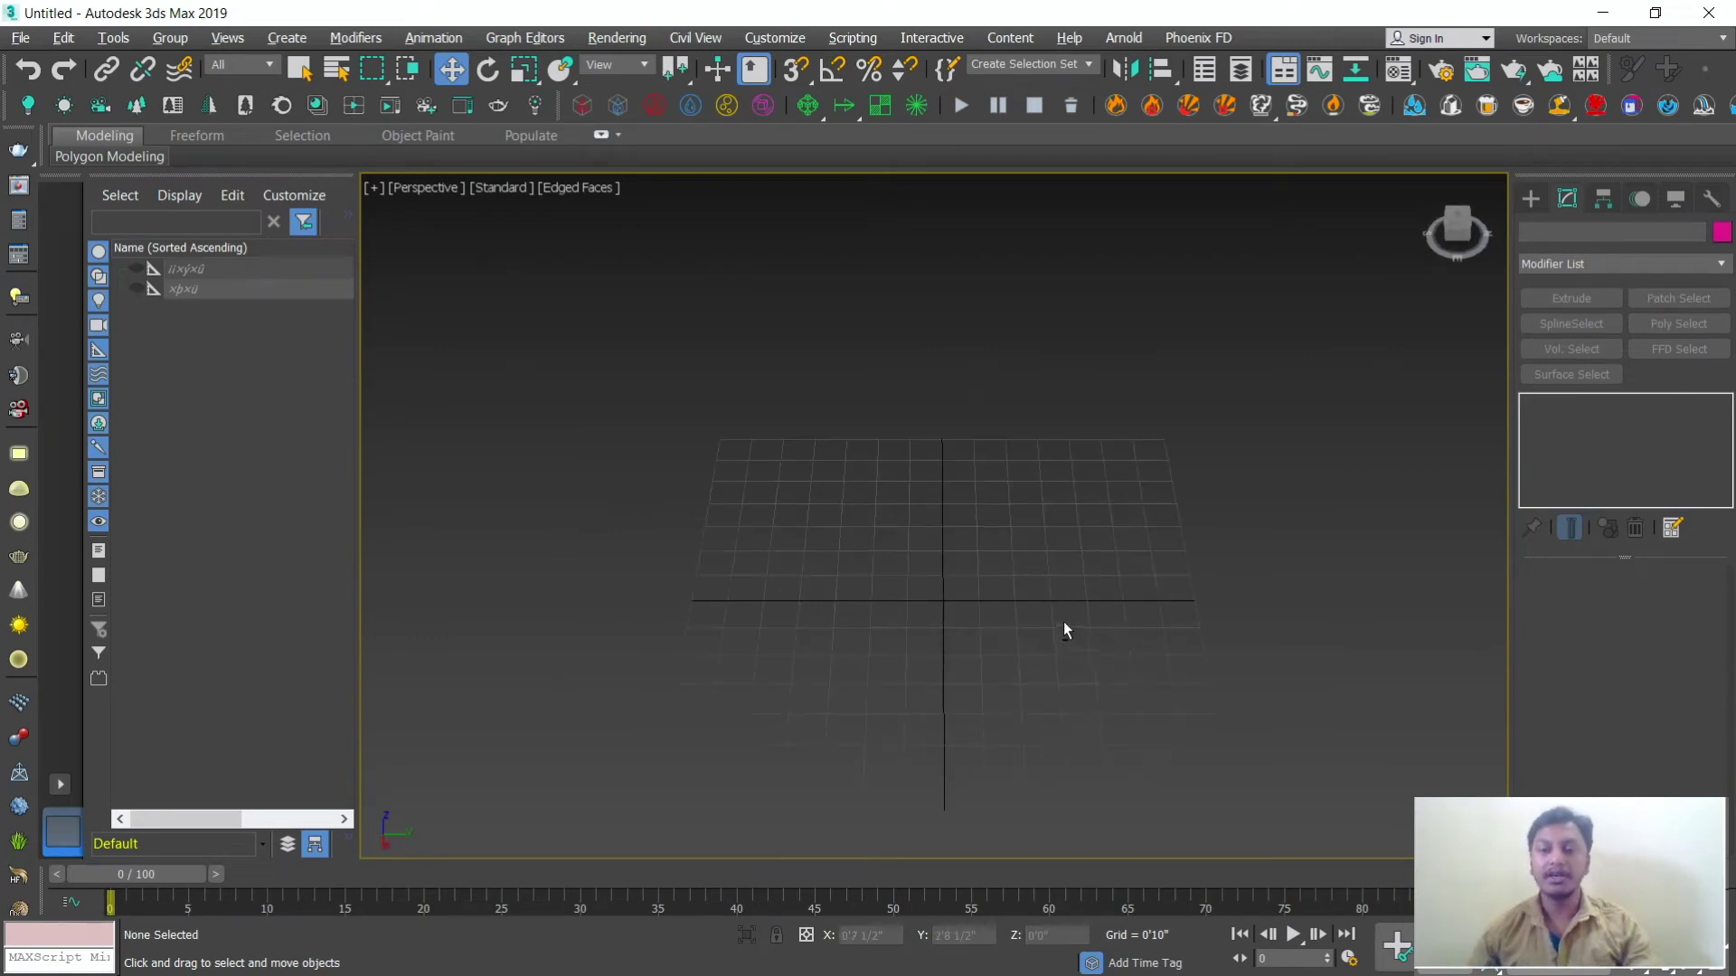
{"action": "scroll", "coordinate": [1100, 647], "scroll_direction": "up", "scroll_amount": 2}
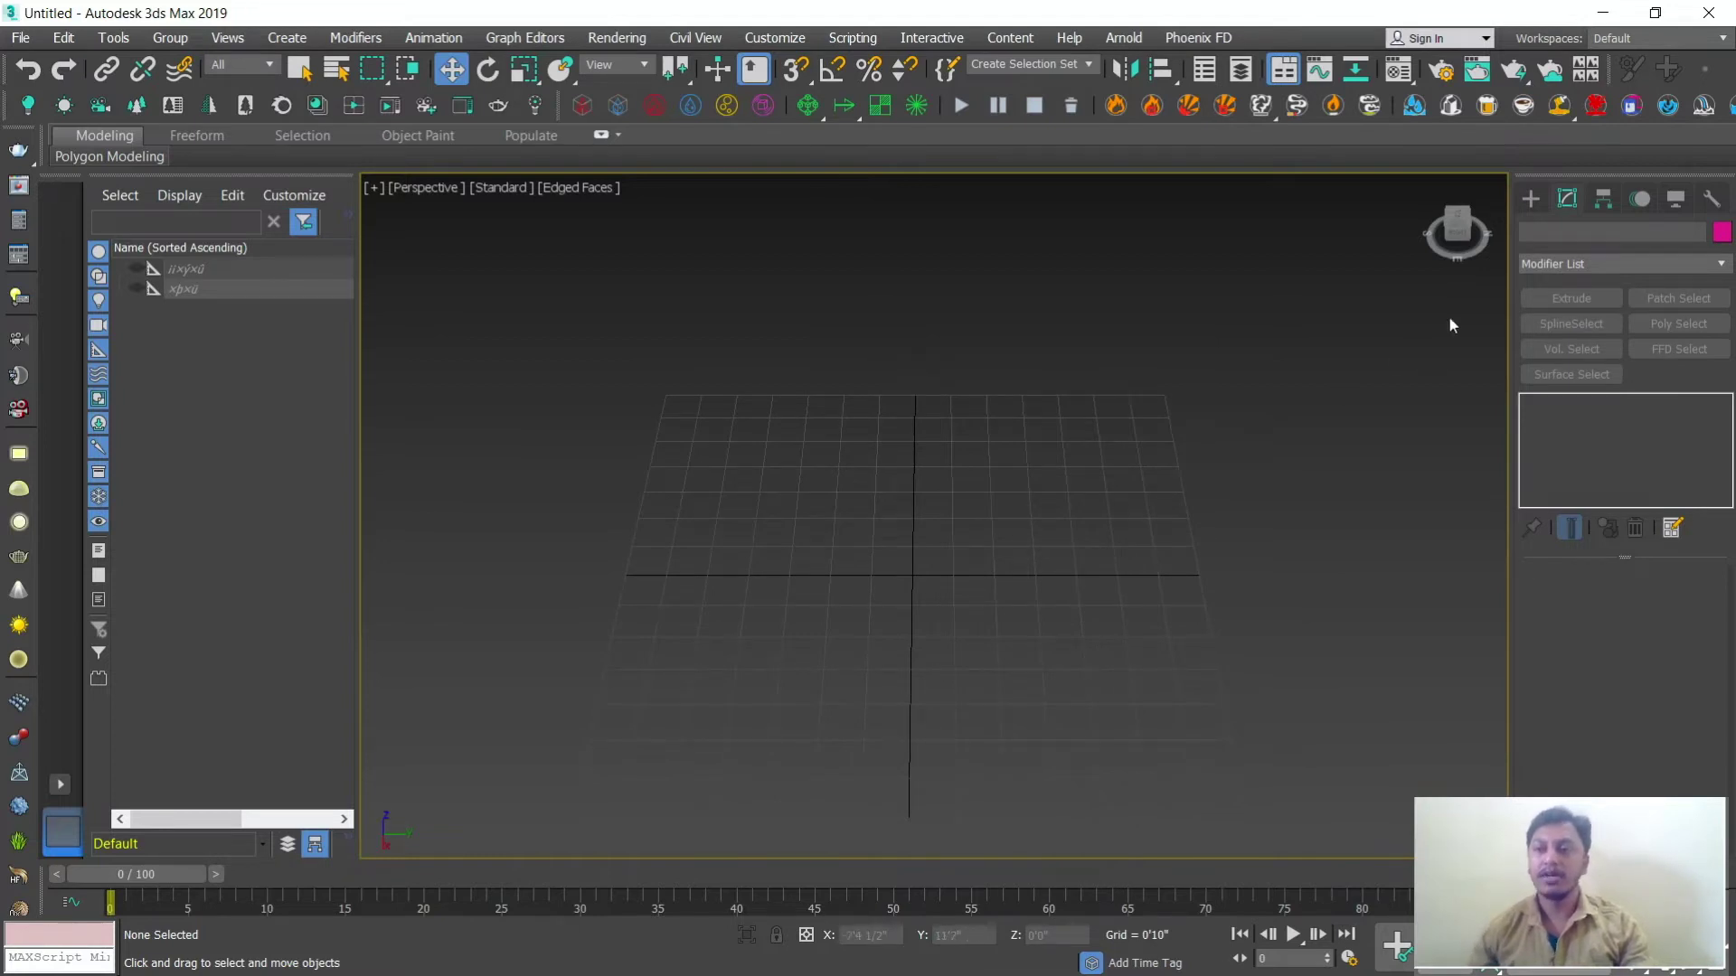
Step: Place a Banyan tree from the AEC Extended foliage near the grid origin and frame it in the view
{"action": "left_click", "coordinate": [1531, 199]}
{"action": "left_click", "coordinate": [1564, 258]}
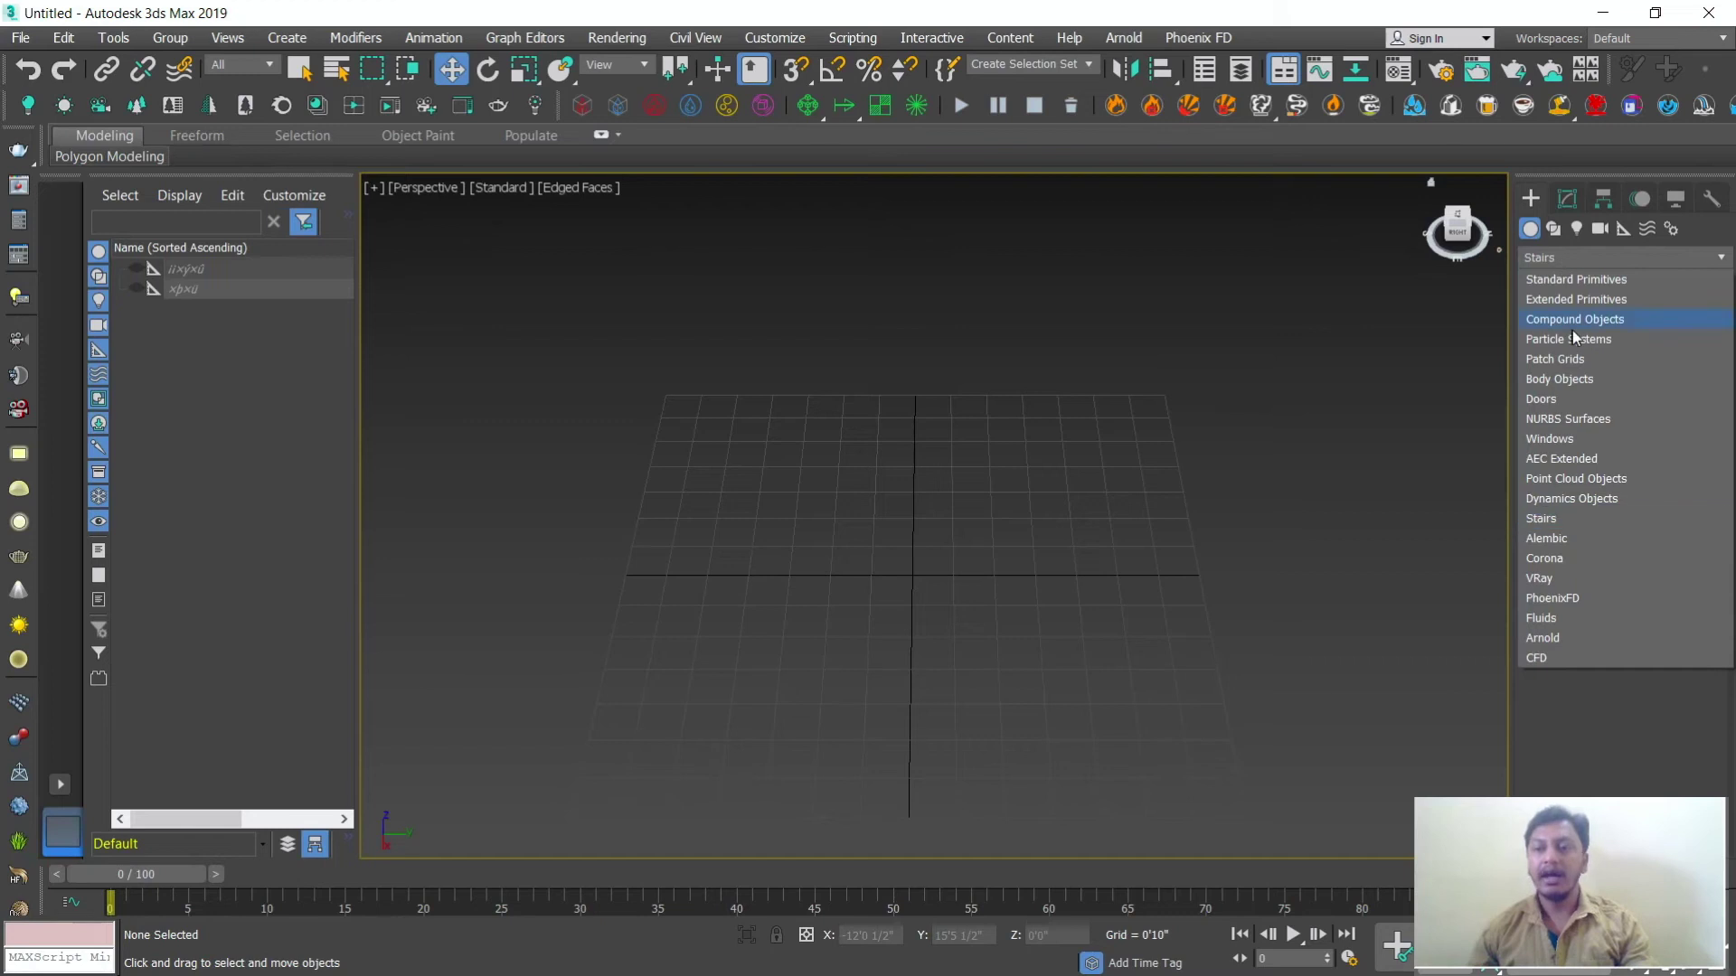
{"action": "left_click", "coordinate": [1561, 461]}
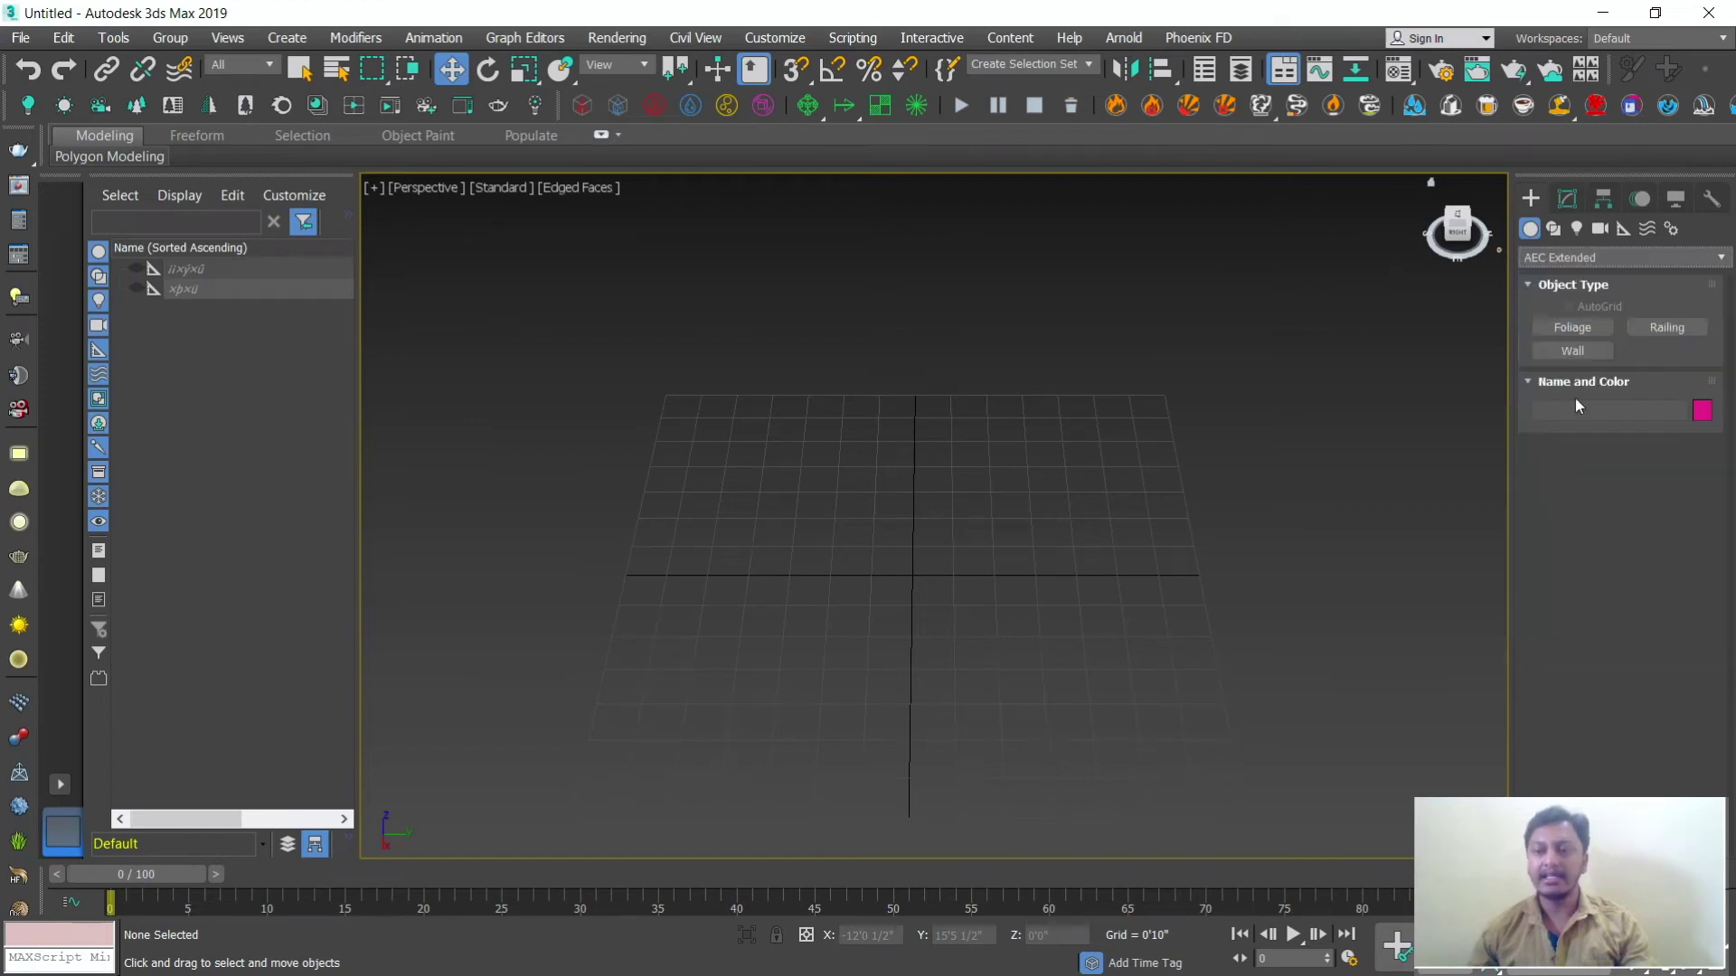
{"action": "left_click", "coordinate": [1572, 327]}
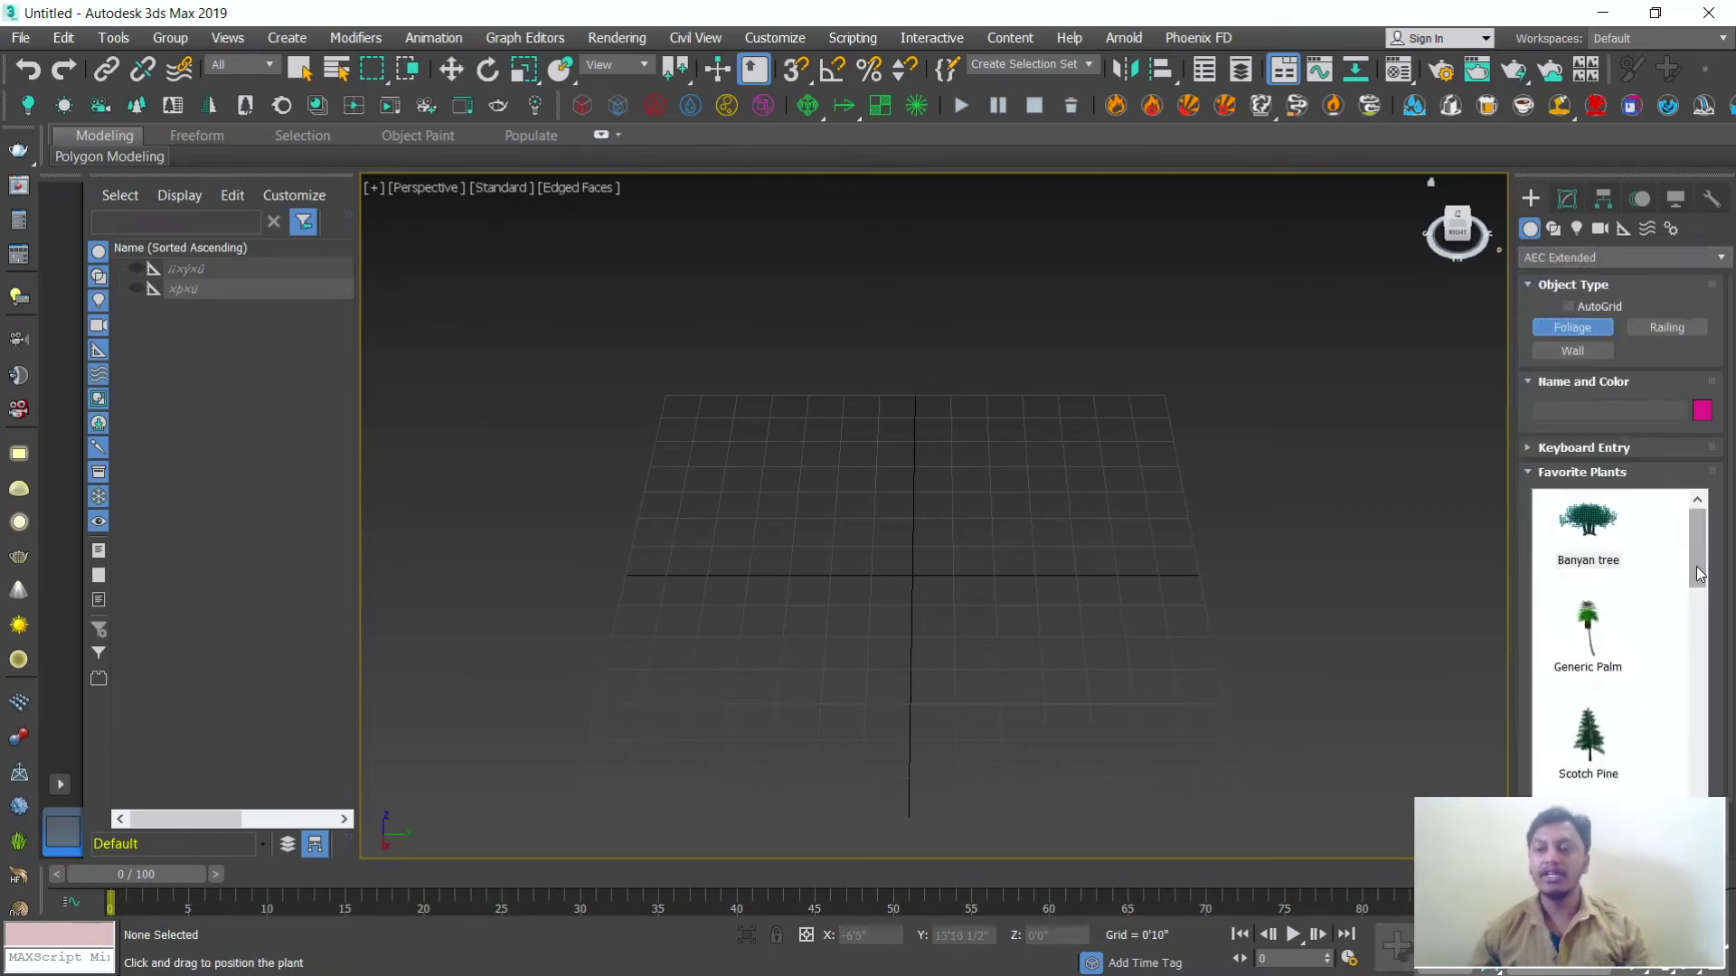
{"action": "mouse_move", "coordinate": [1697, 578]}
{"action": "left_mouse_down"}
{"action": "mouse_move", "coordinate": [1703, 824]}
{"action": "mouse_move", "coordinate": [1697, 580]}
{"action": "left_mouse_up"}
{"action": "left_click", "coordinate": [1589, 545]}
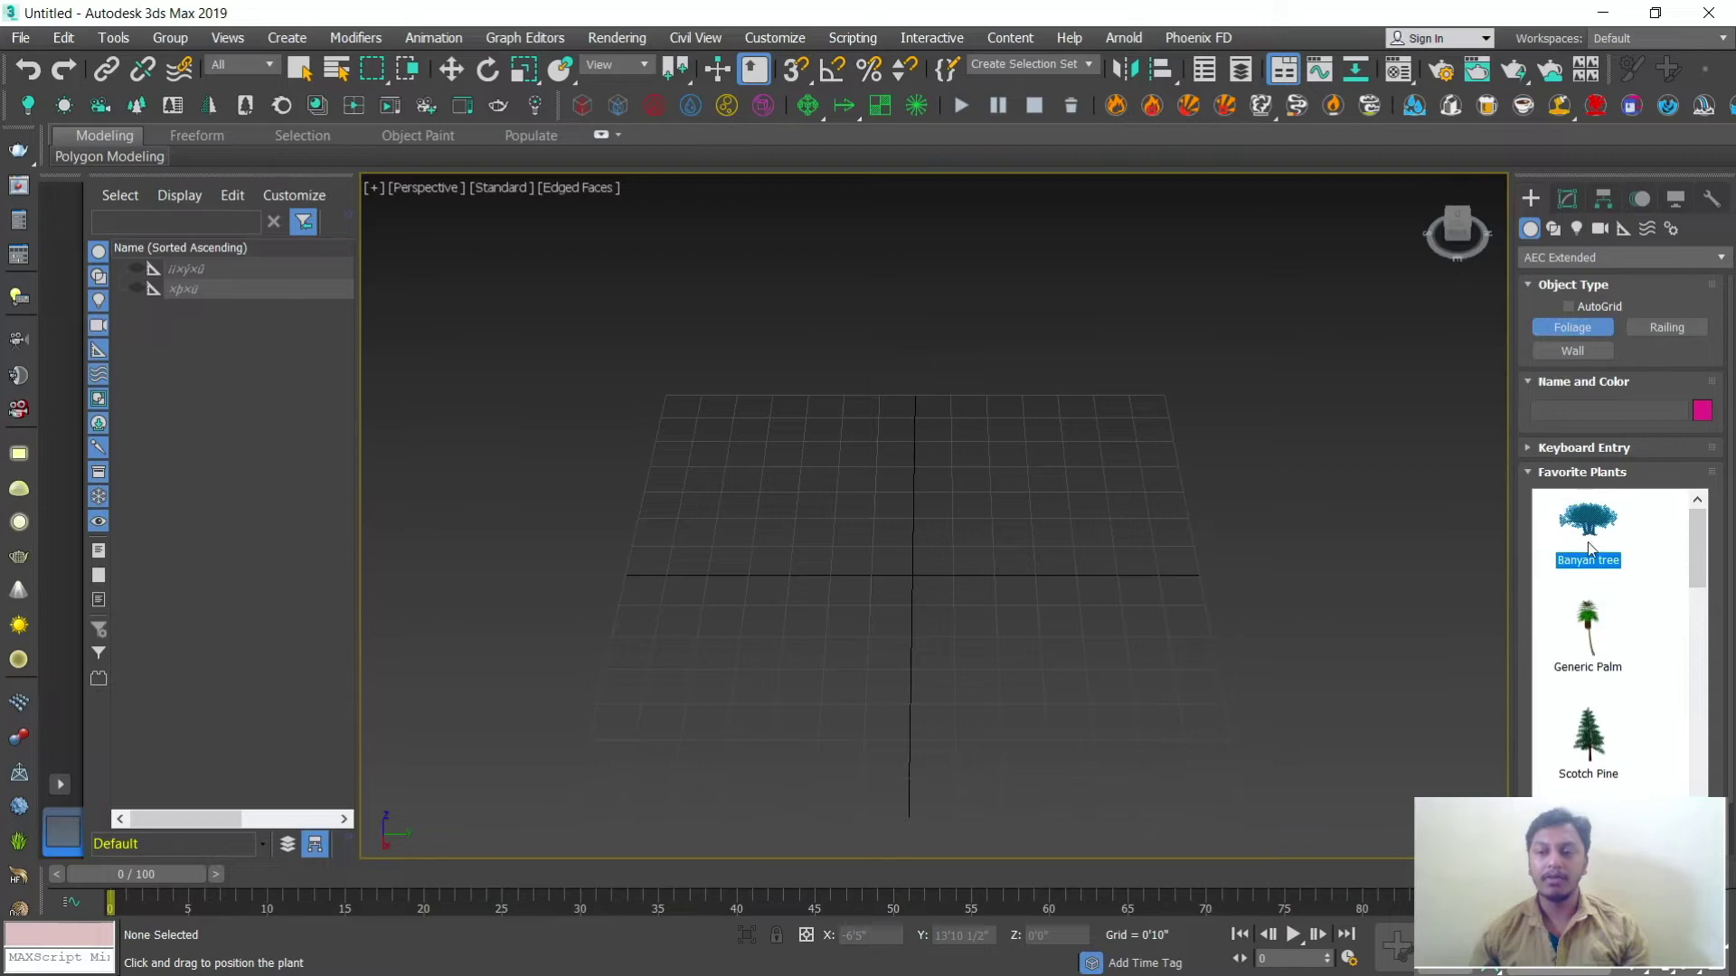
{"action": "left_click", "coordinate": [891, 576]}
{"action": "key", "text": "z"}
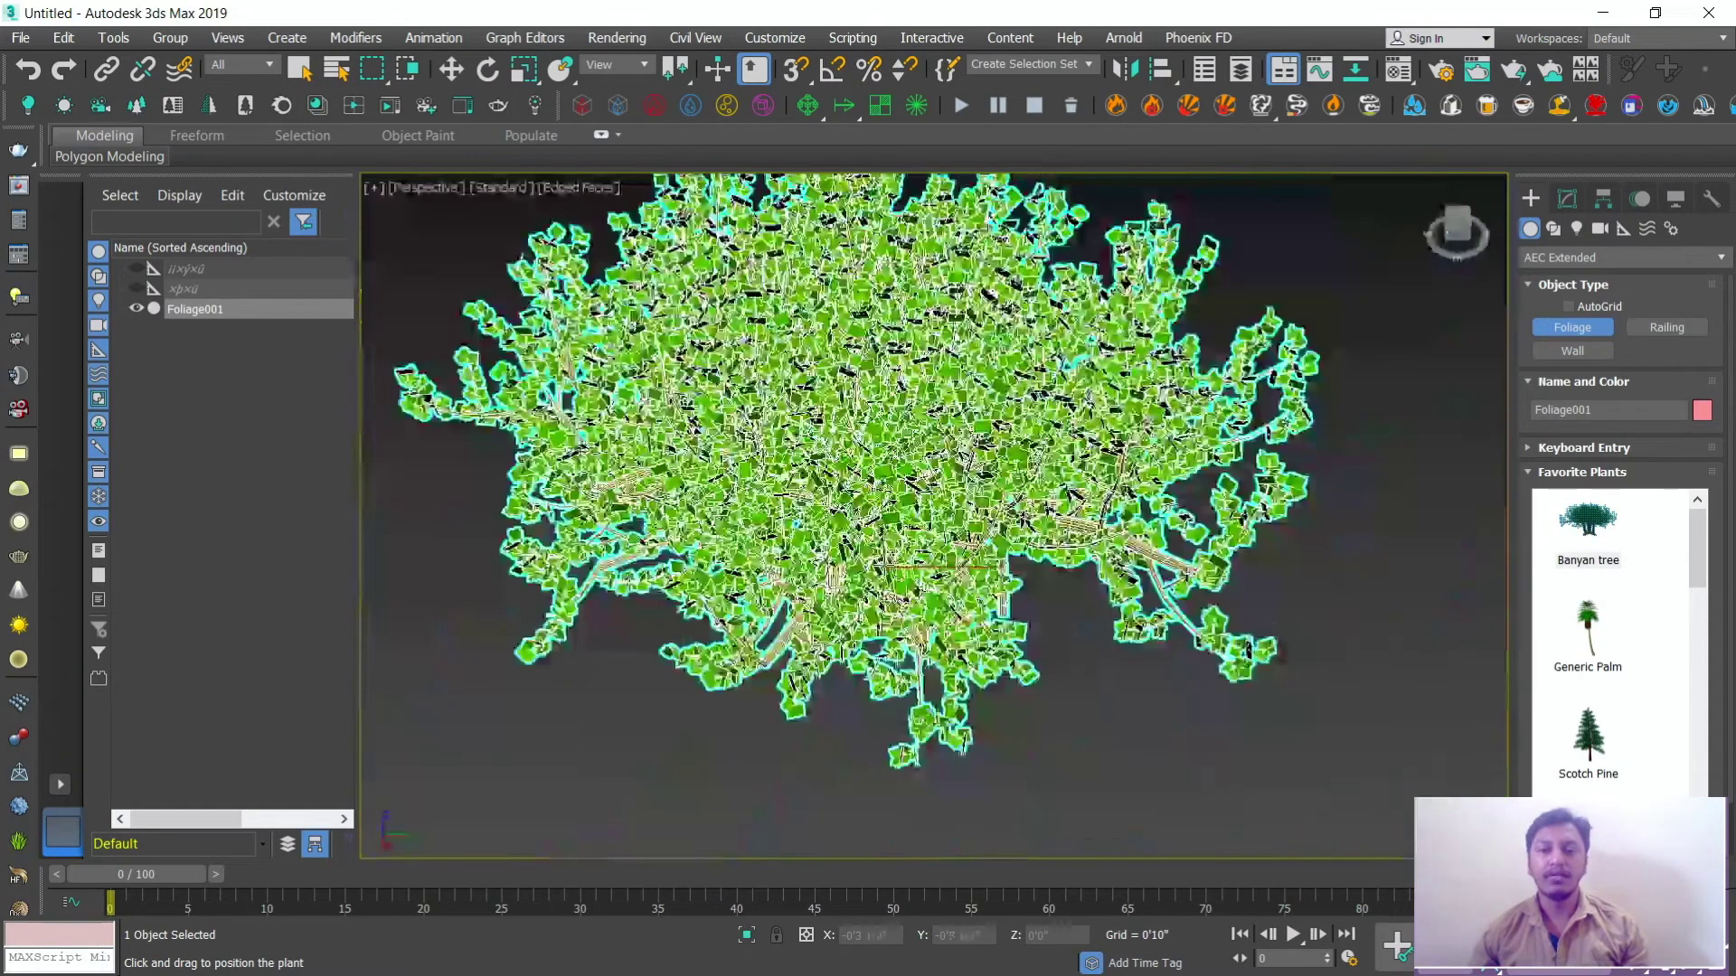
Step: End foliage placement, view the banyan tree from the side and deselect it to compare its canopy display
{"action": "right_click", "coordinate": [886, 572]}
{"action": "middle_click_drag", "start_coordinate": [886, 572], "coordinate": [1175, 658], "text": "alt"}
{"action": "left_click", "coordinate": [1099, 603]}
{"action": "scroll", "coordinate": [1094, 613], "scroll_direction": "down", "scroll_amount": 3}
{"action": "scroll", "coordinate": [1153, 587], "scroll_direction": "up", "scroll_amount": 3}
{"action": "left_click", "coordinate": [1073, 517]}
{"action": "middle_click_drag", "start_coordinate": [1085, 587], "coordinate": [990, 746], "text": "alt"}
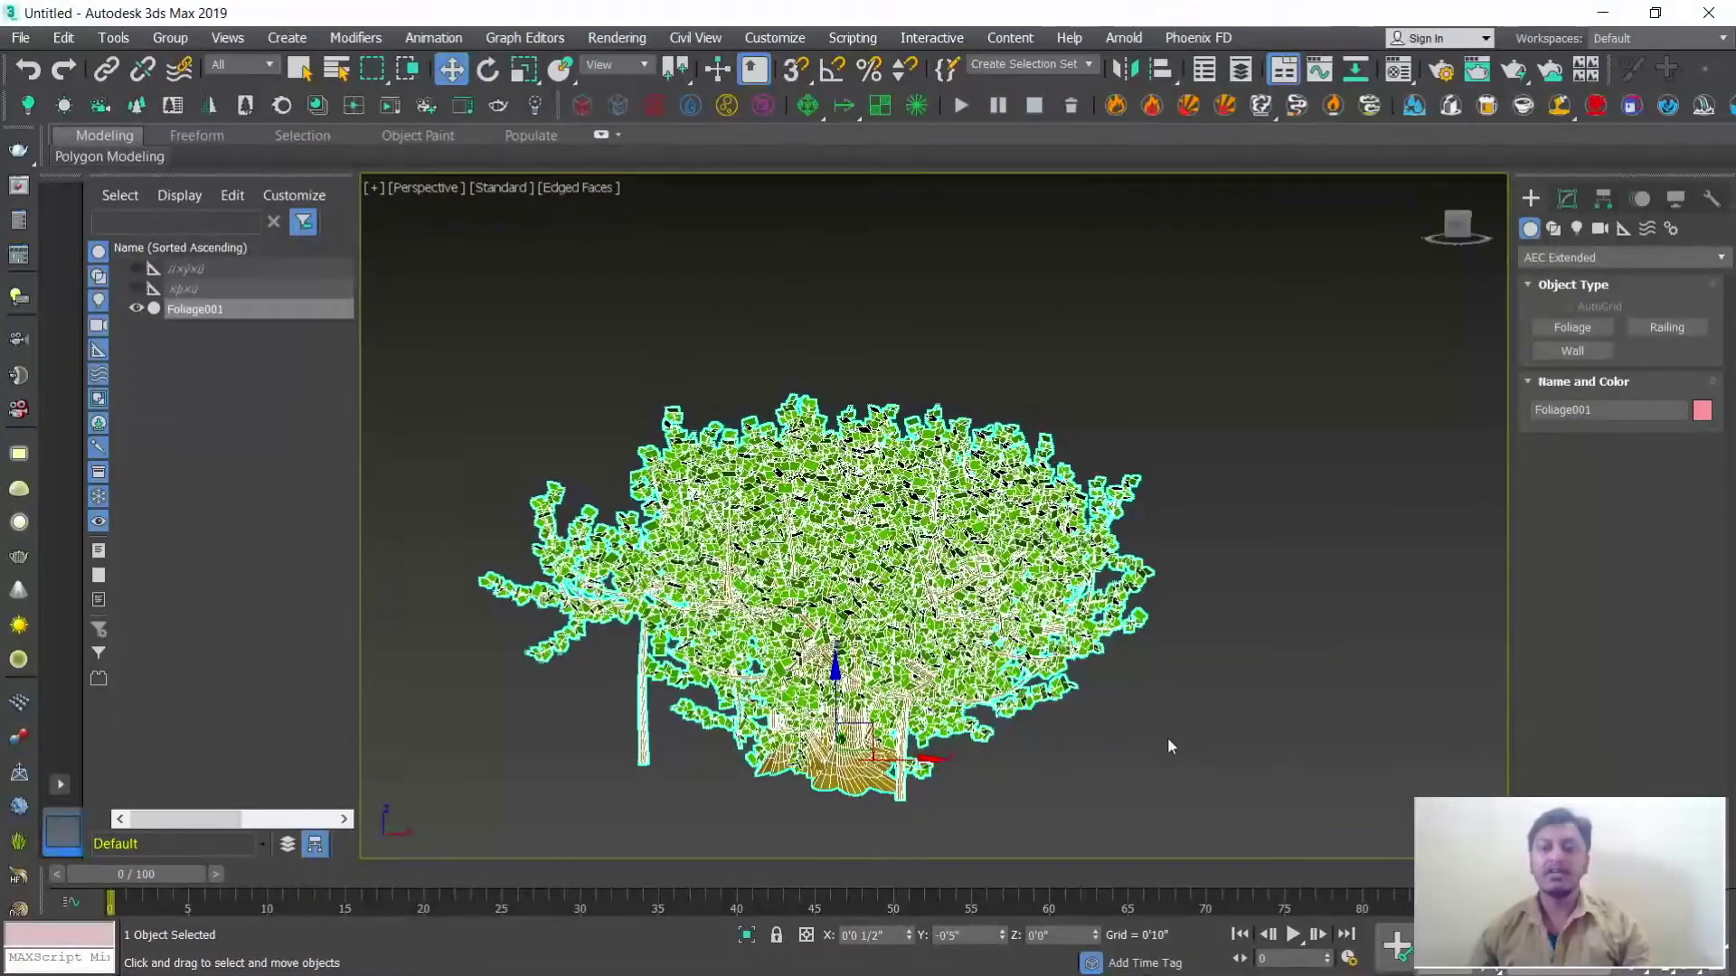
{"action": "left_click", "coordinate": [1166, 739]}
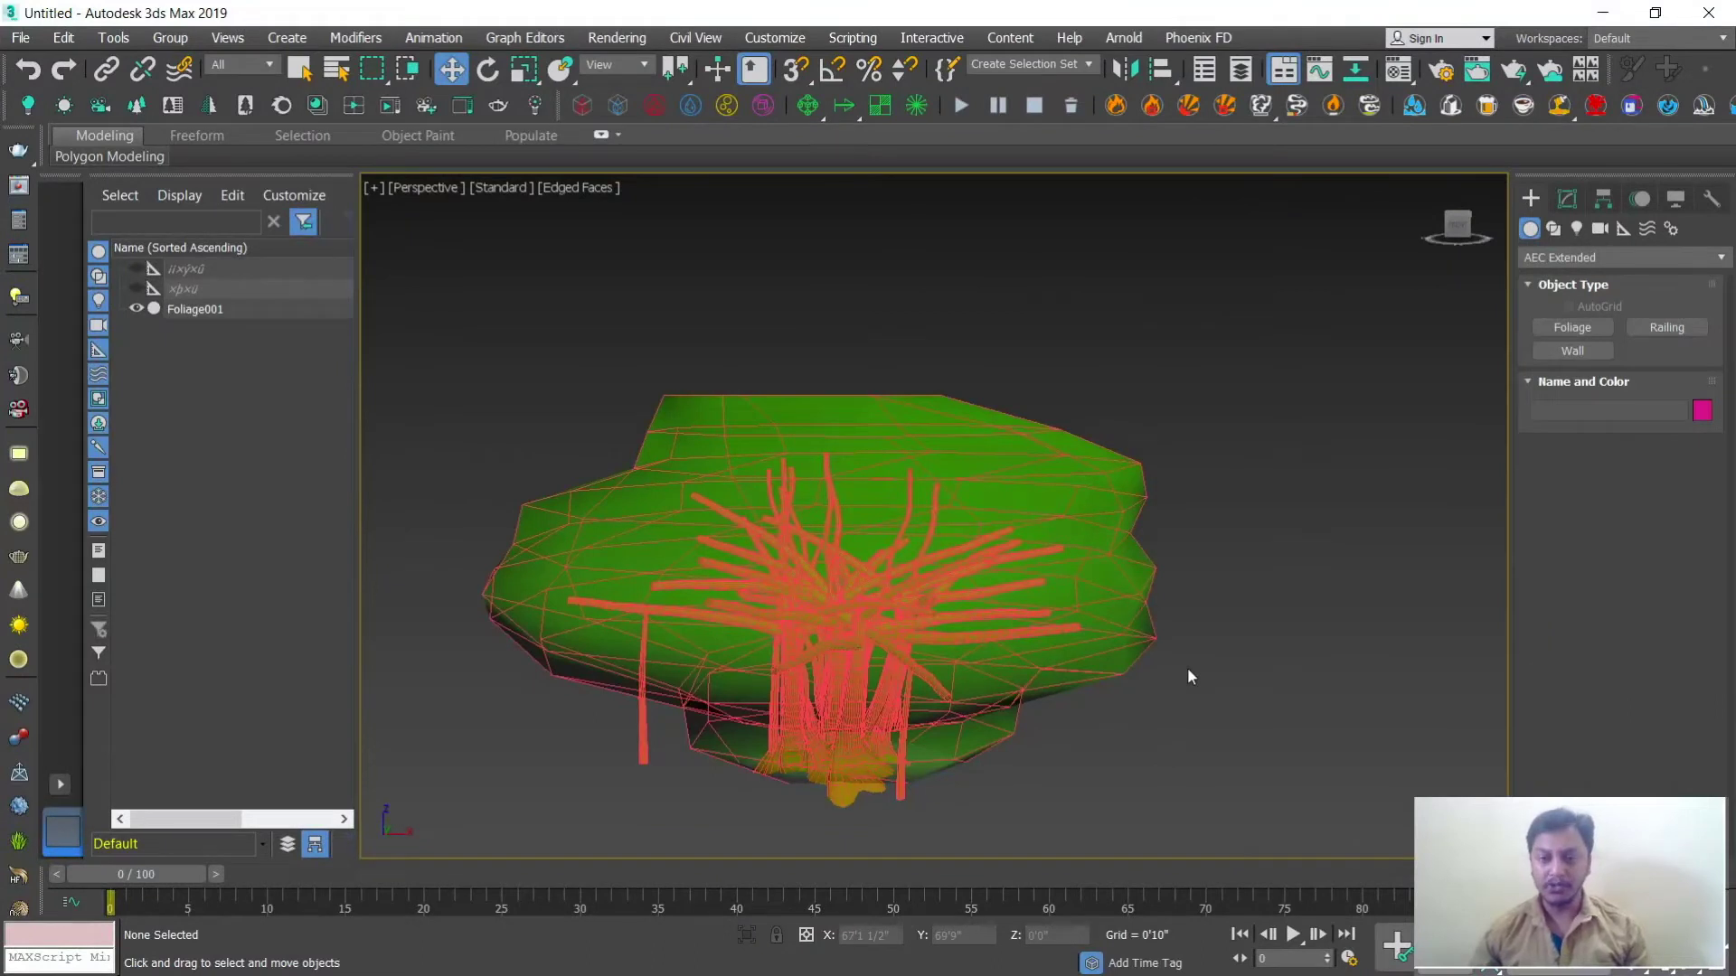
Step: Select the banyan tree, reduce its height to 2'3" and frame it in the view
{"action": "middle_click_drag", "start_coordinate": [1136, 688], "coordinate": [1291, 662]}
{"action": "left_click", "coordinate": [994, 453]}
{"action": "left_click", "coordinate": [1190, 678]}
{"action": "key", "text": "ctrl+z"}
{"action": "left_click", "coordinate": [1243, 659]}
{"action": "left_click", "coordinate": [1033, 526]}
{"action": "left_click", "coordinate": [1036, 549]}
{"action": "left_click", "coordinate": [1568, 199]}
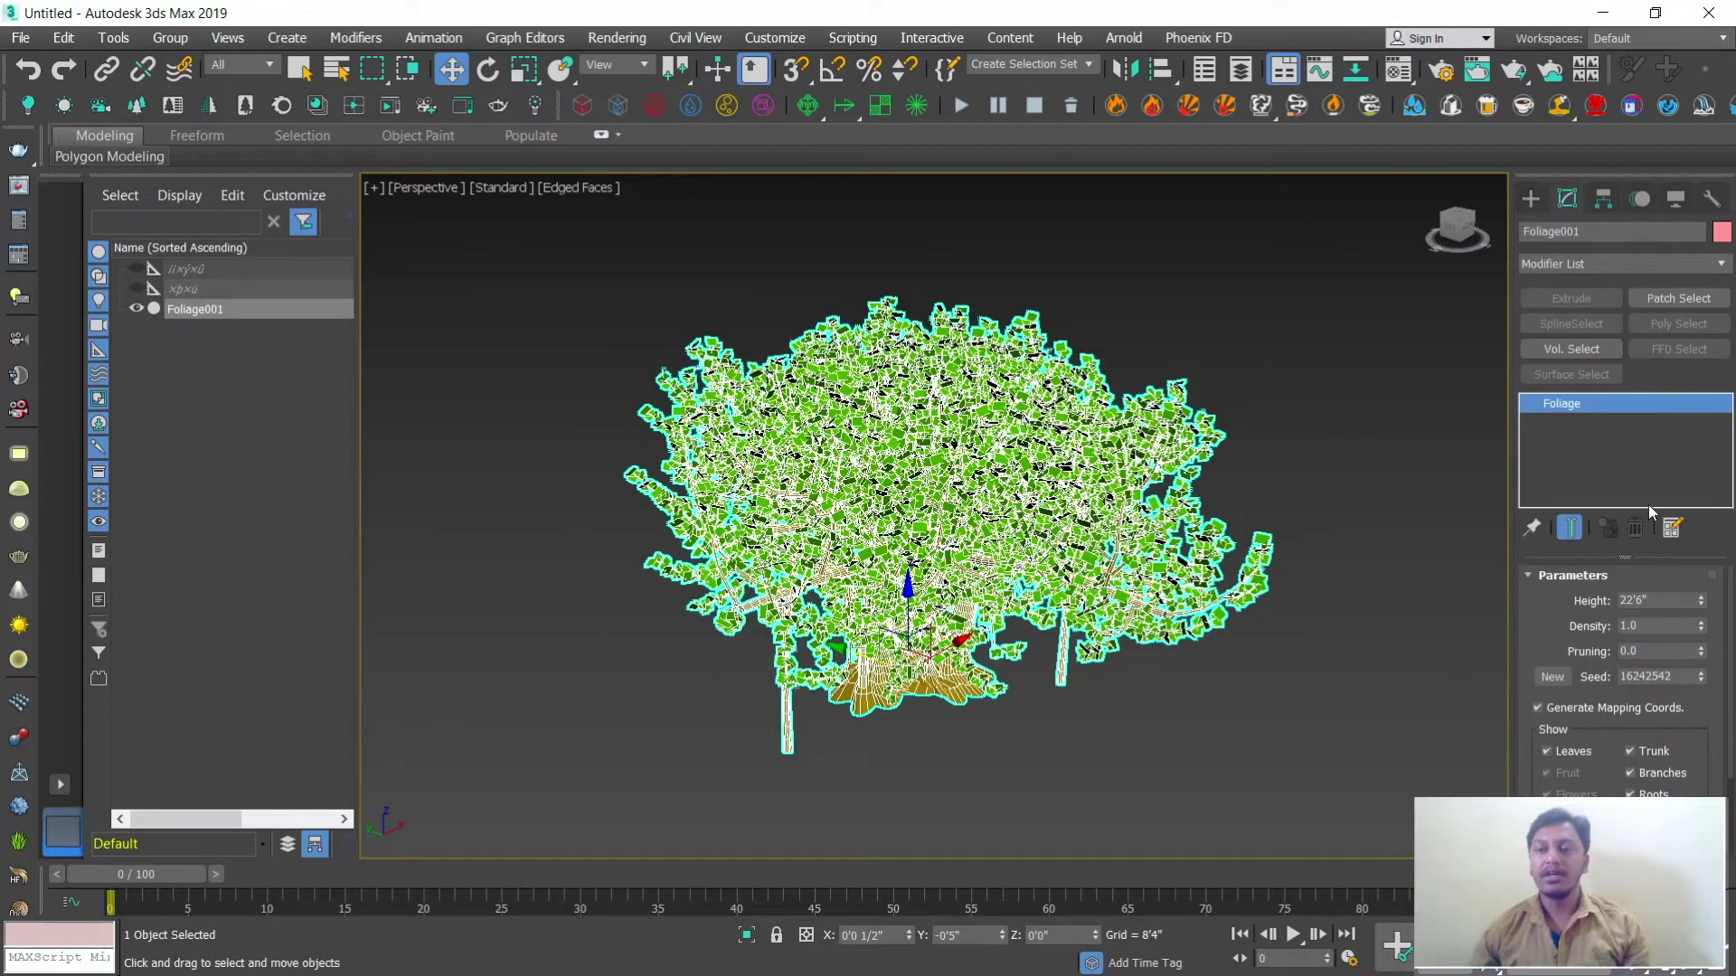
{"action": "left_click_drag", "start_coordinate": [1708, 601], "coordinate": [1707, 680]}
{"action": "key", "text": "z"}
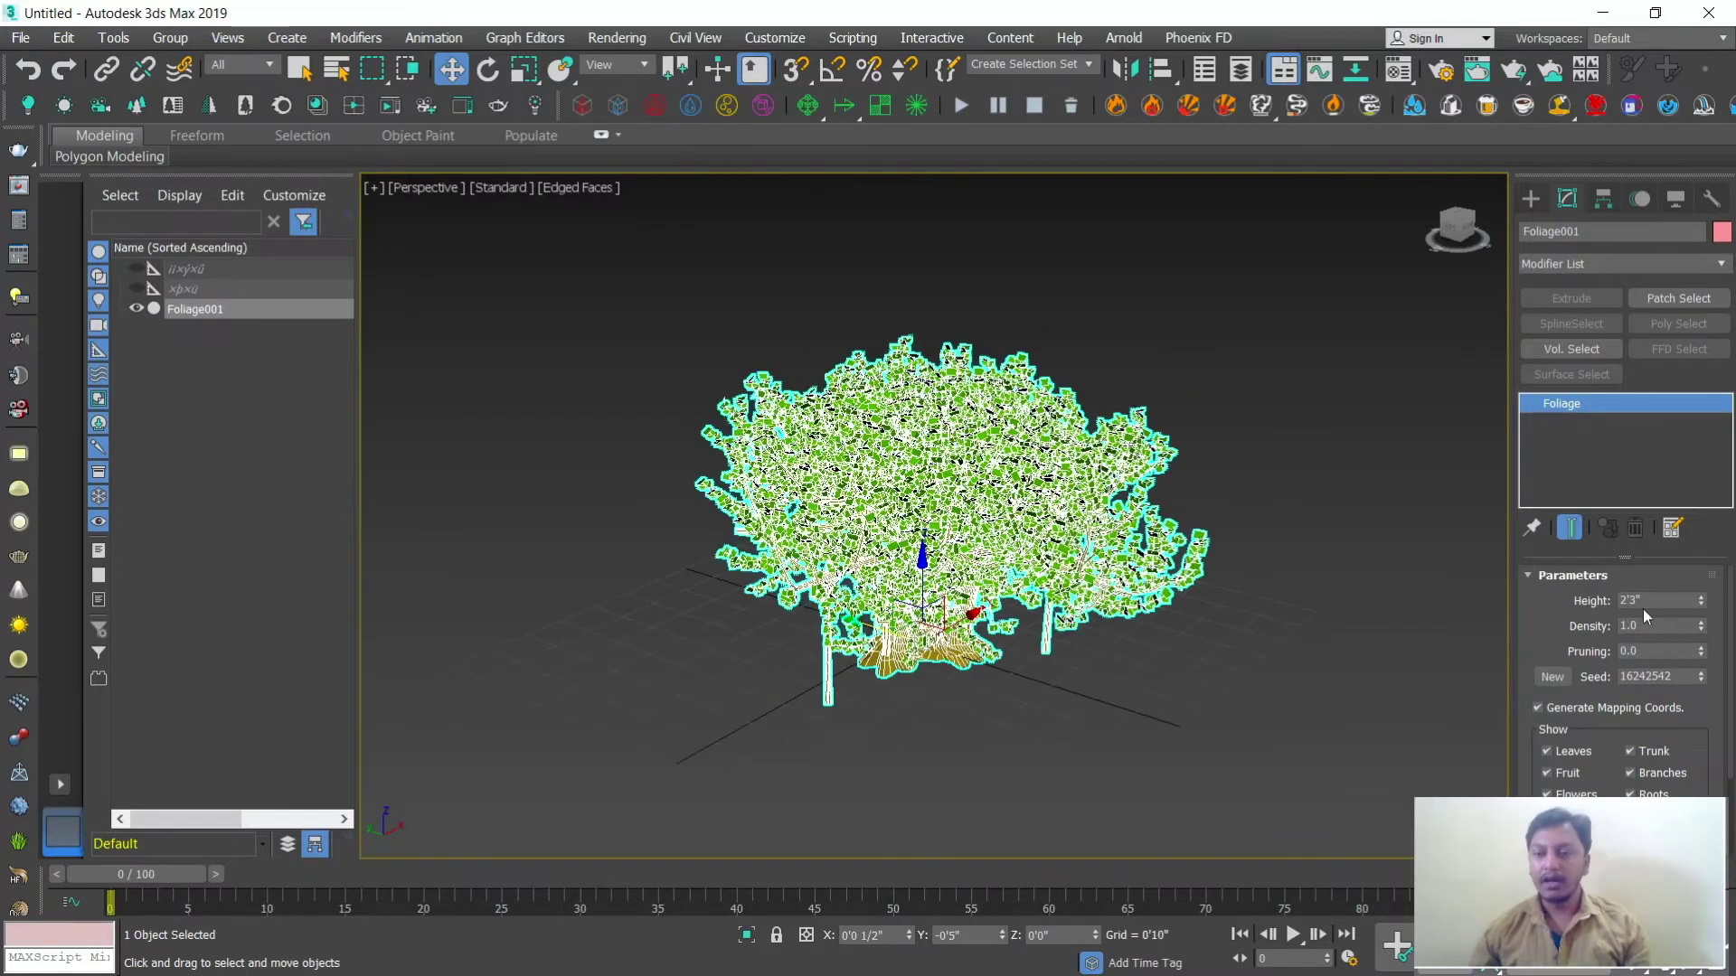
Step: Set the tree's density to 0.1 and test the display options for its leaves and flowers
{"action": "mouse_move", "coordinate": [1701, 630]}
{"action": "left_mouse_down"}
{"action": "mouse_move", "coordinate": [1703, 654]}
{"action": "mouse_move", "coordinate": [1703, 636]}
{"action": "left_mouse_up"}
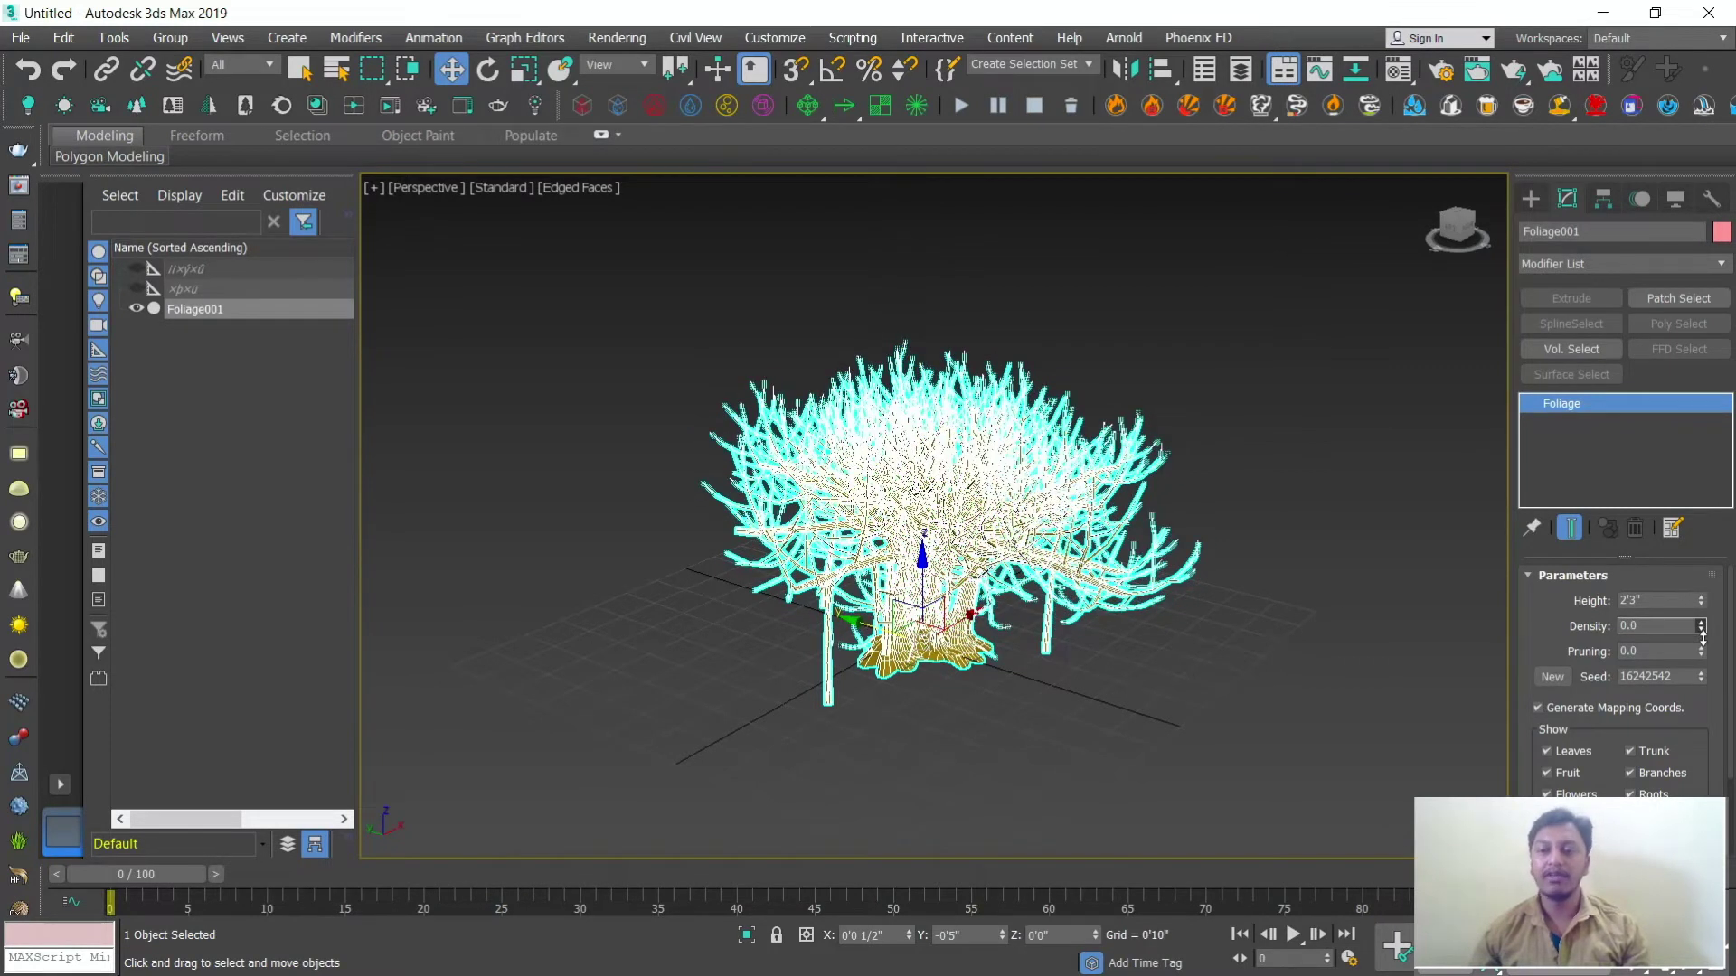
{"action": "left_click_drag", "start_coordinate": [1544, 657], "coordinate": [1537, 555]}
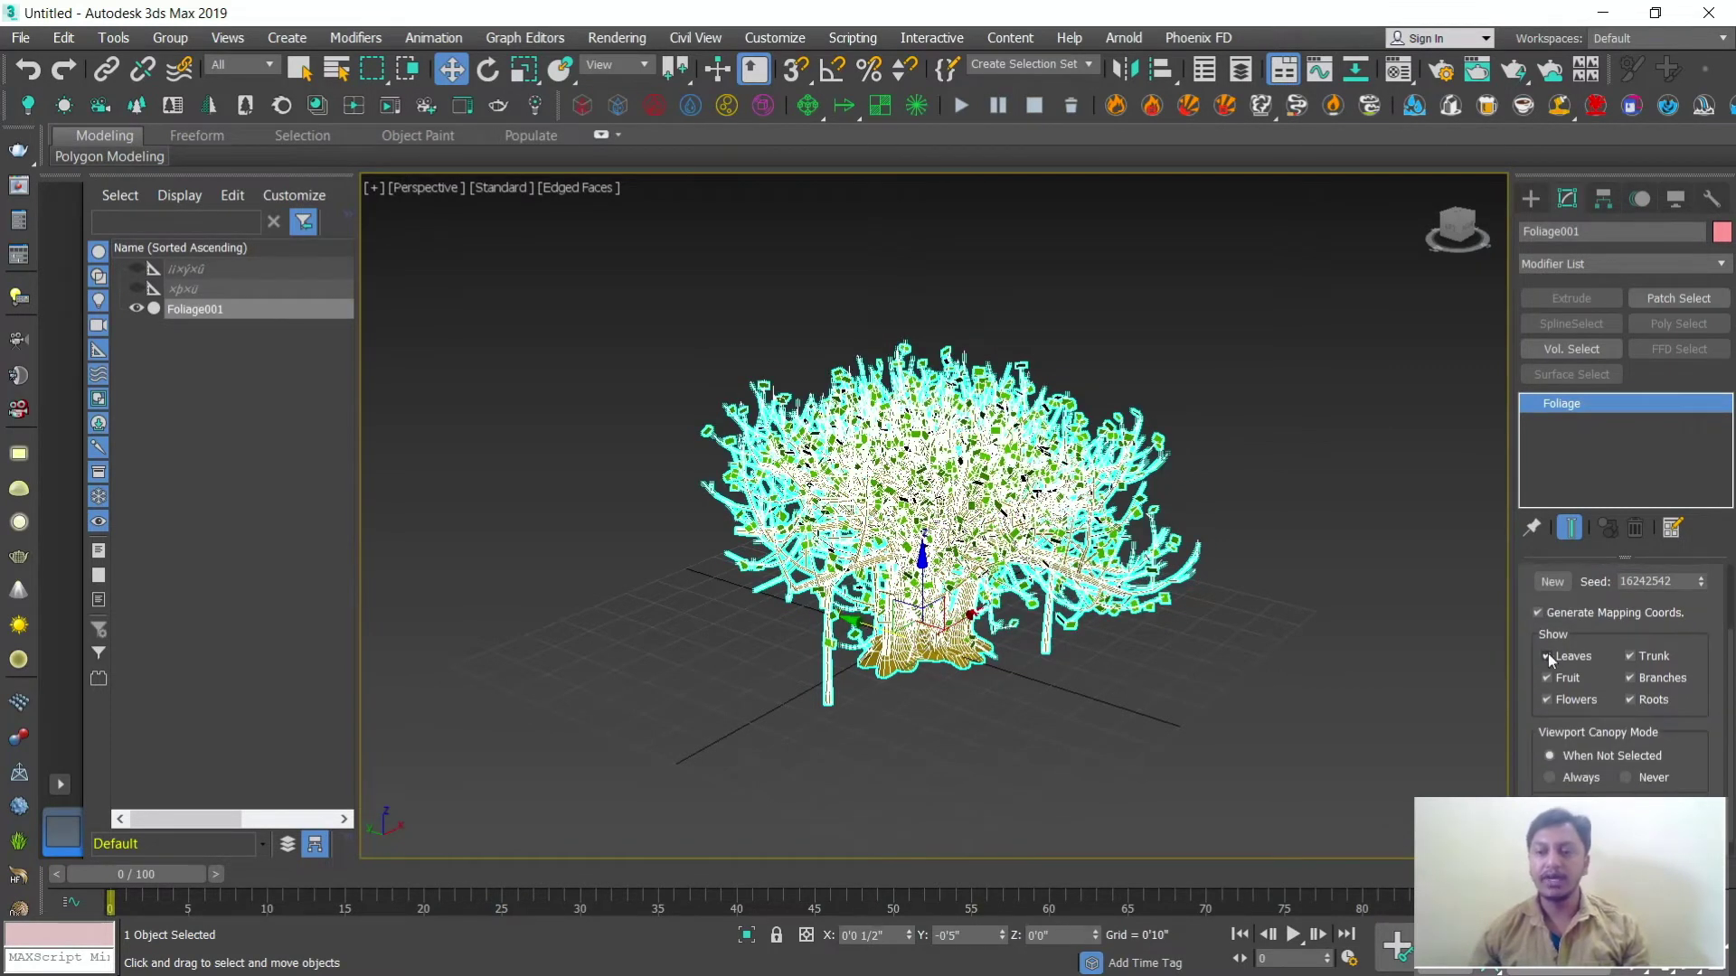
{"action": "left_click", "coordinate": [1547, 656]}
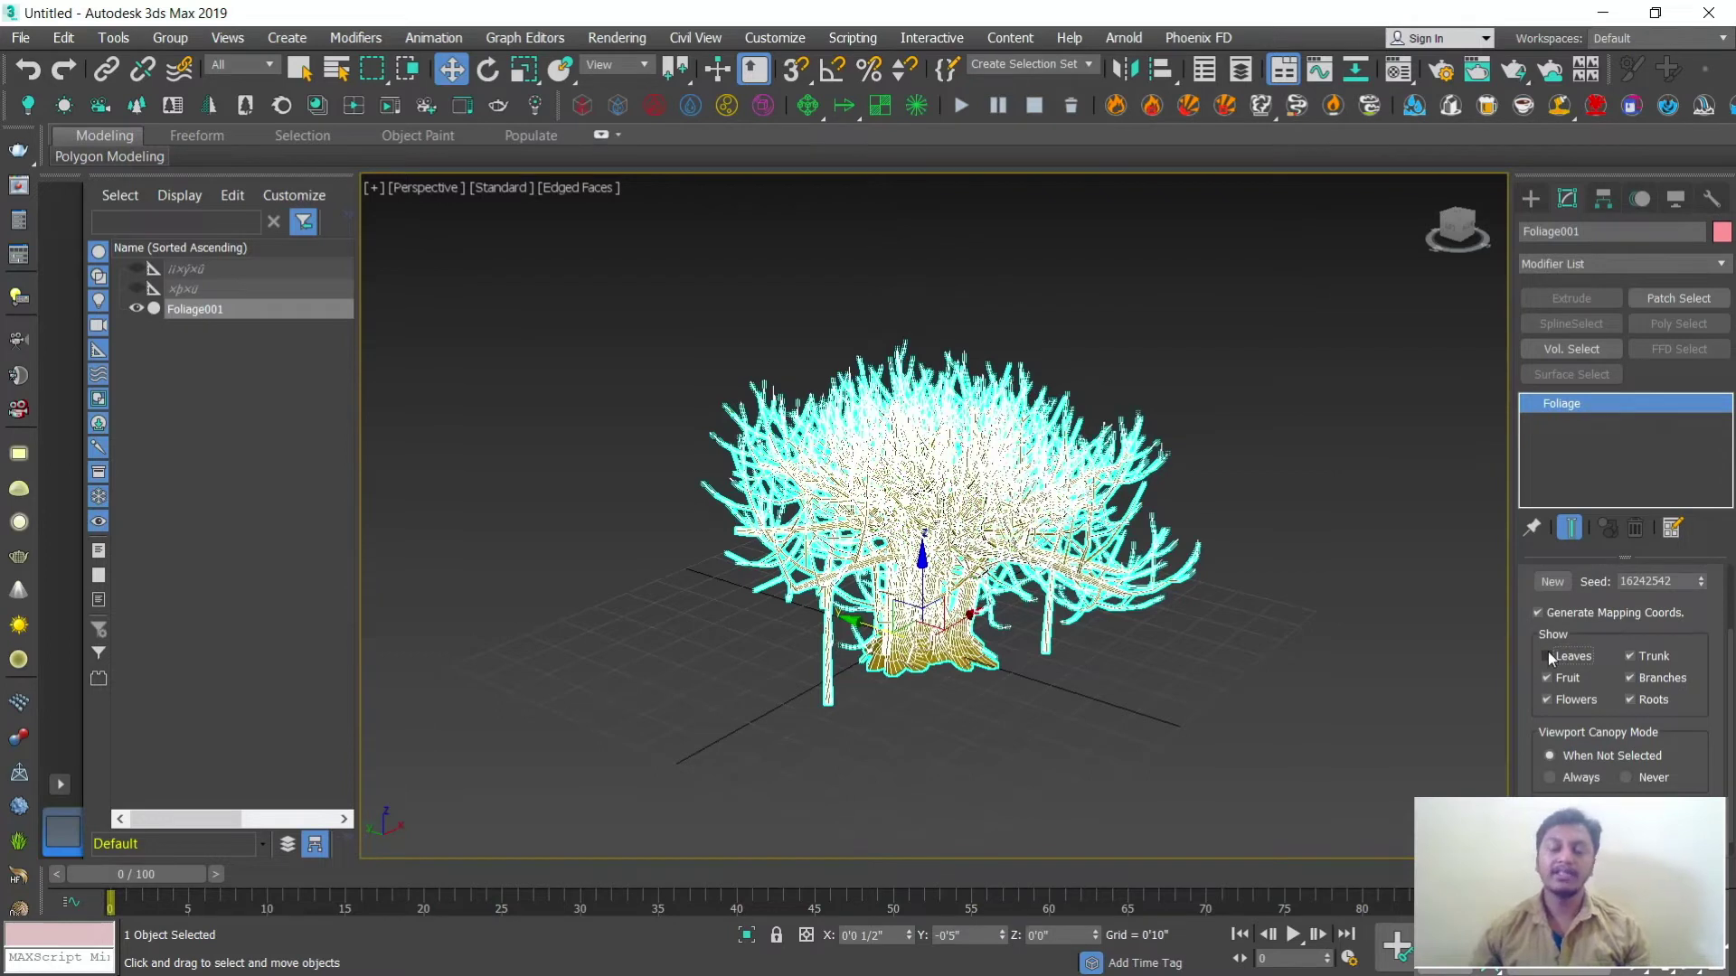
{"action": "left_click", "coordinate": [1548, 655]}
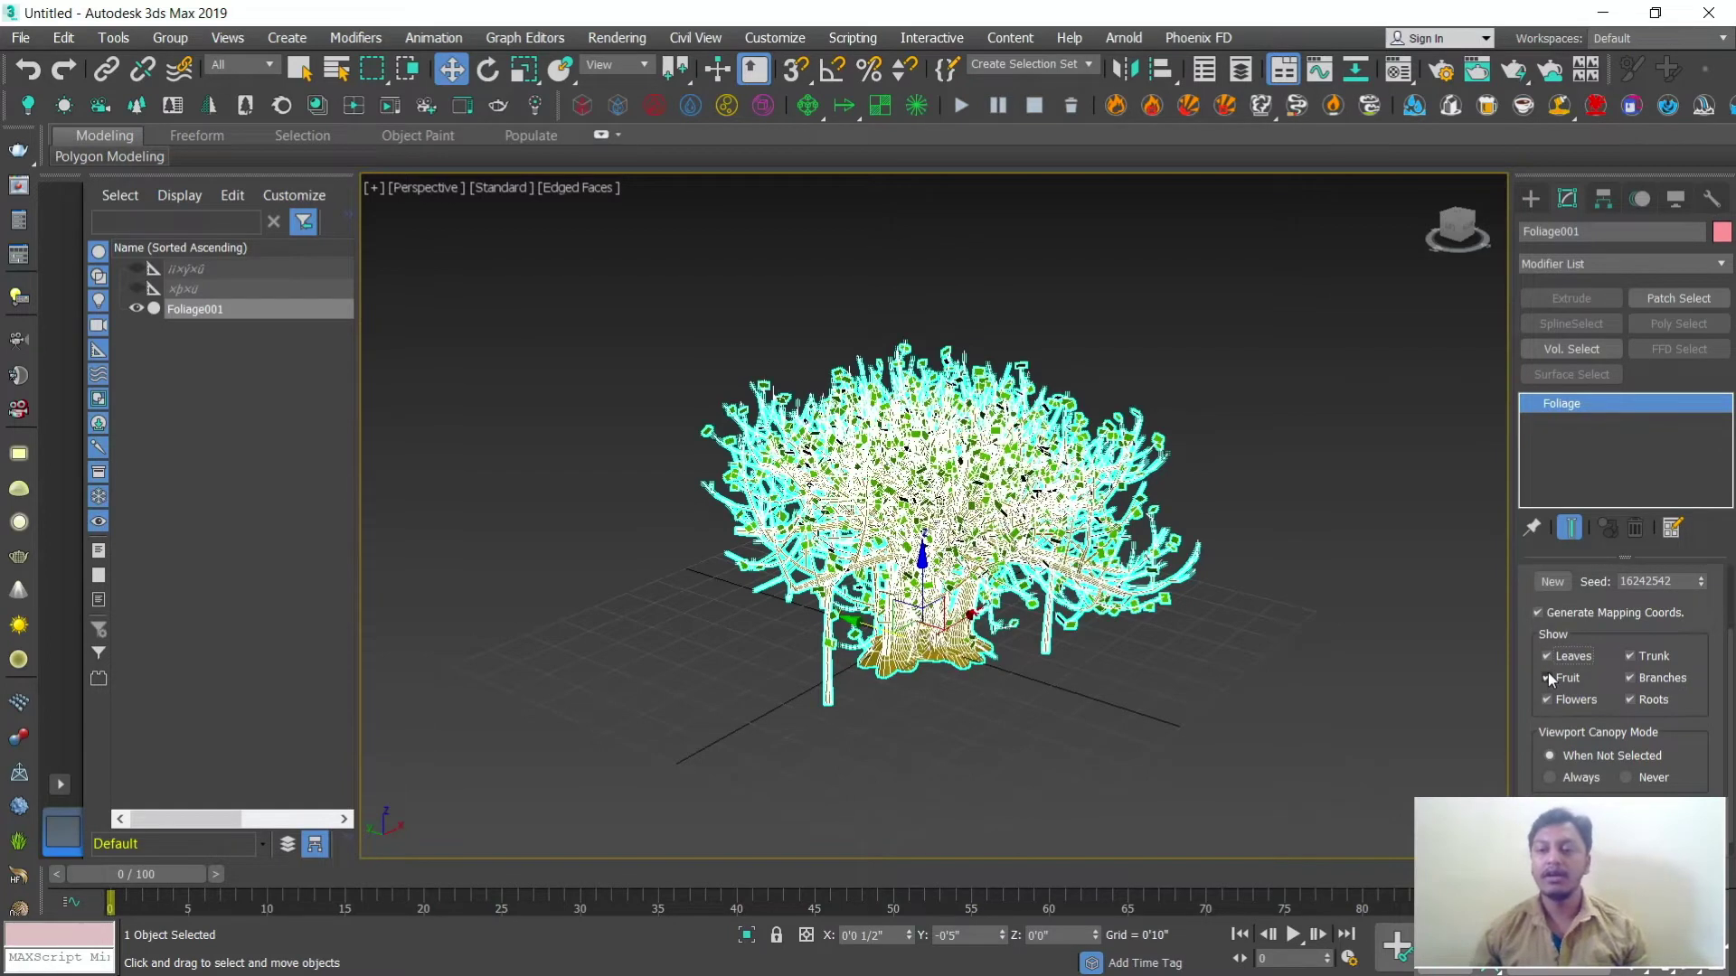
{"action": "left_click", "coordinate": [1546, 701]}
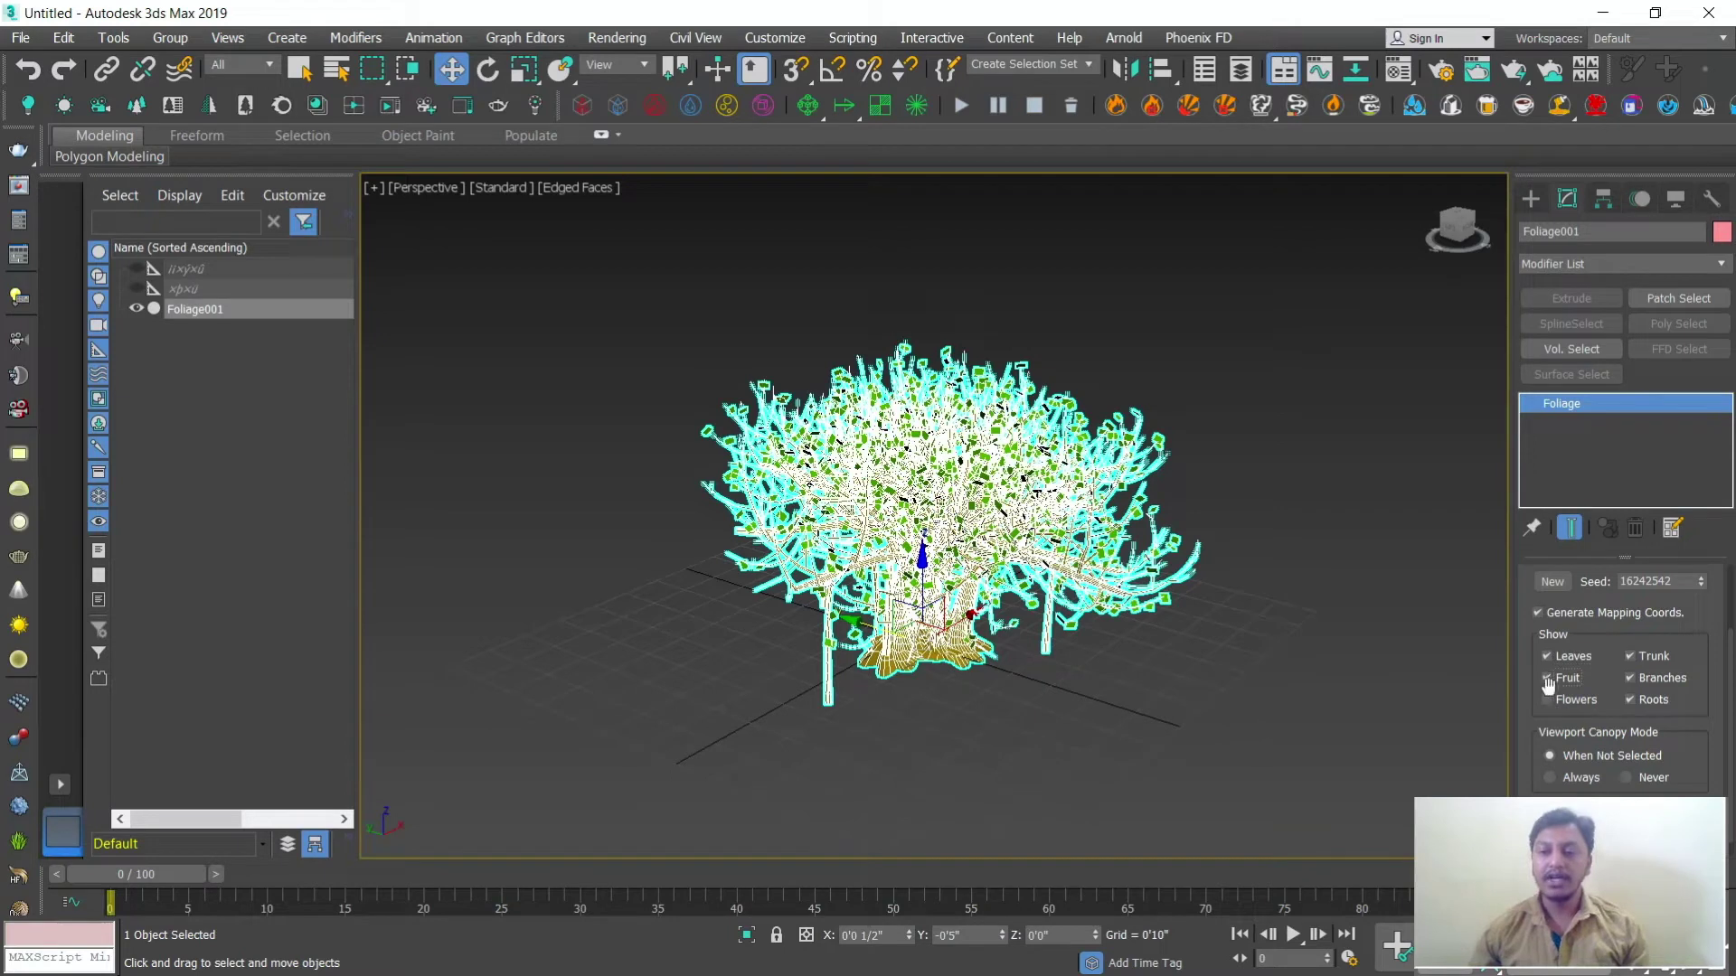
Step: Render the sparse banyan tree from a closer, low side view and dismiss the rendered image
{"action": "middle_click_drag", "start_coordinate": [1179, 700], "coordinate": [958, 818]}
{"action": "left_click", "coordinate": [1155, 691]}
{"action": "scroll", "coordinate": [1240, 622], "scroll_direction": "up", "scroll_amount": 3}
{"action": "left_click", "coordinate": [995, 723]}
{"action": "middle_click_drag", "start_coordinate": [1040, 674], "coordinate": [1123, 640], "text": "alt"}
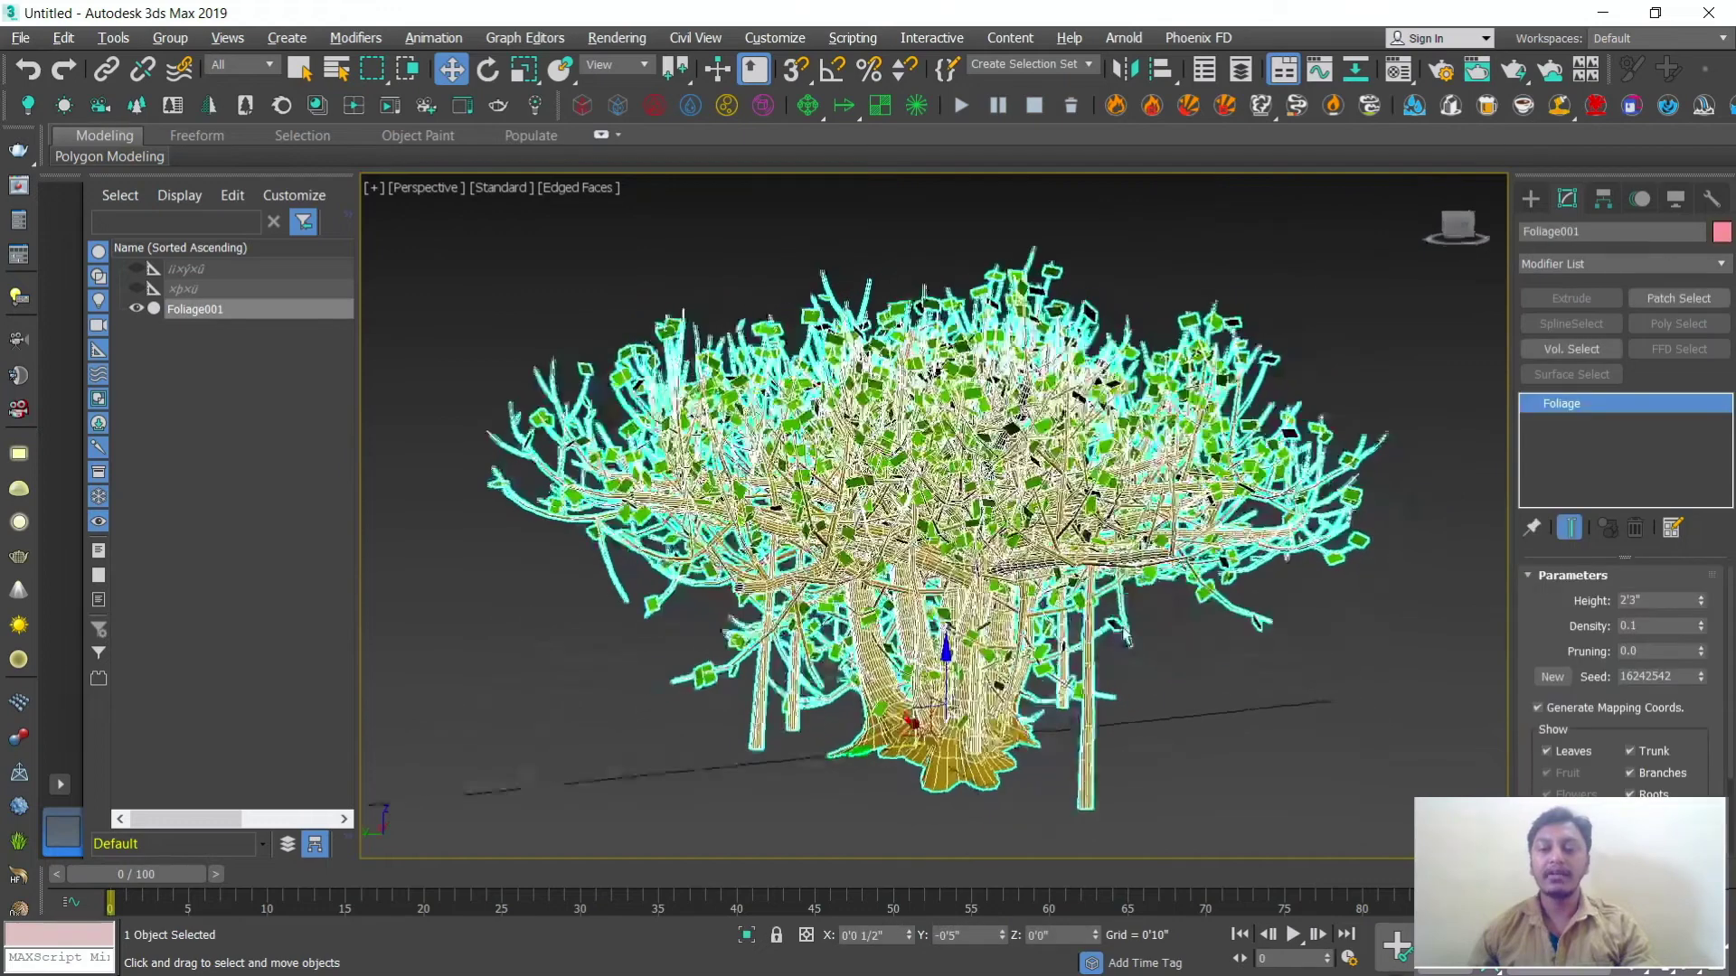
{"action": "middle_click_drag", "start_coordinate": [1098, 712], "coordinate": [1213, 678], "text": "alt"}
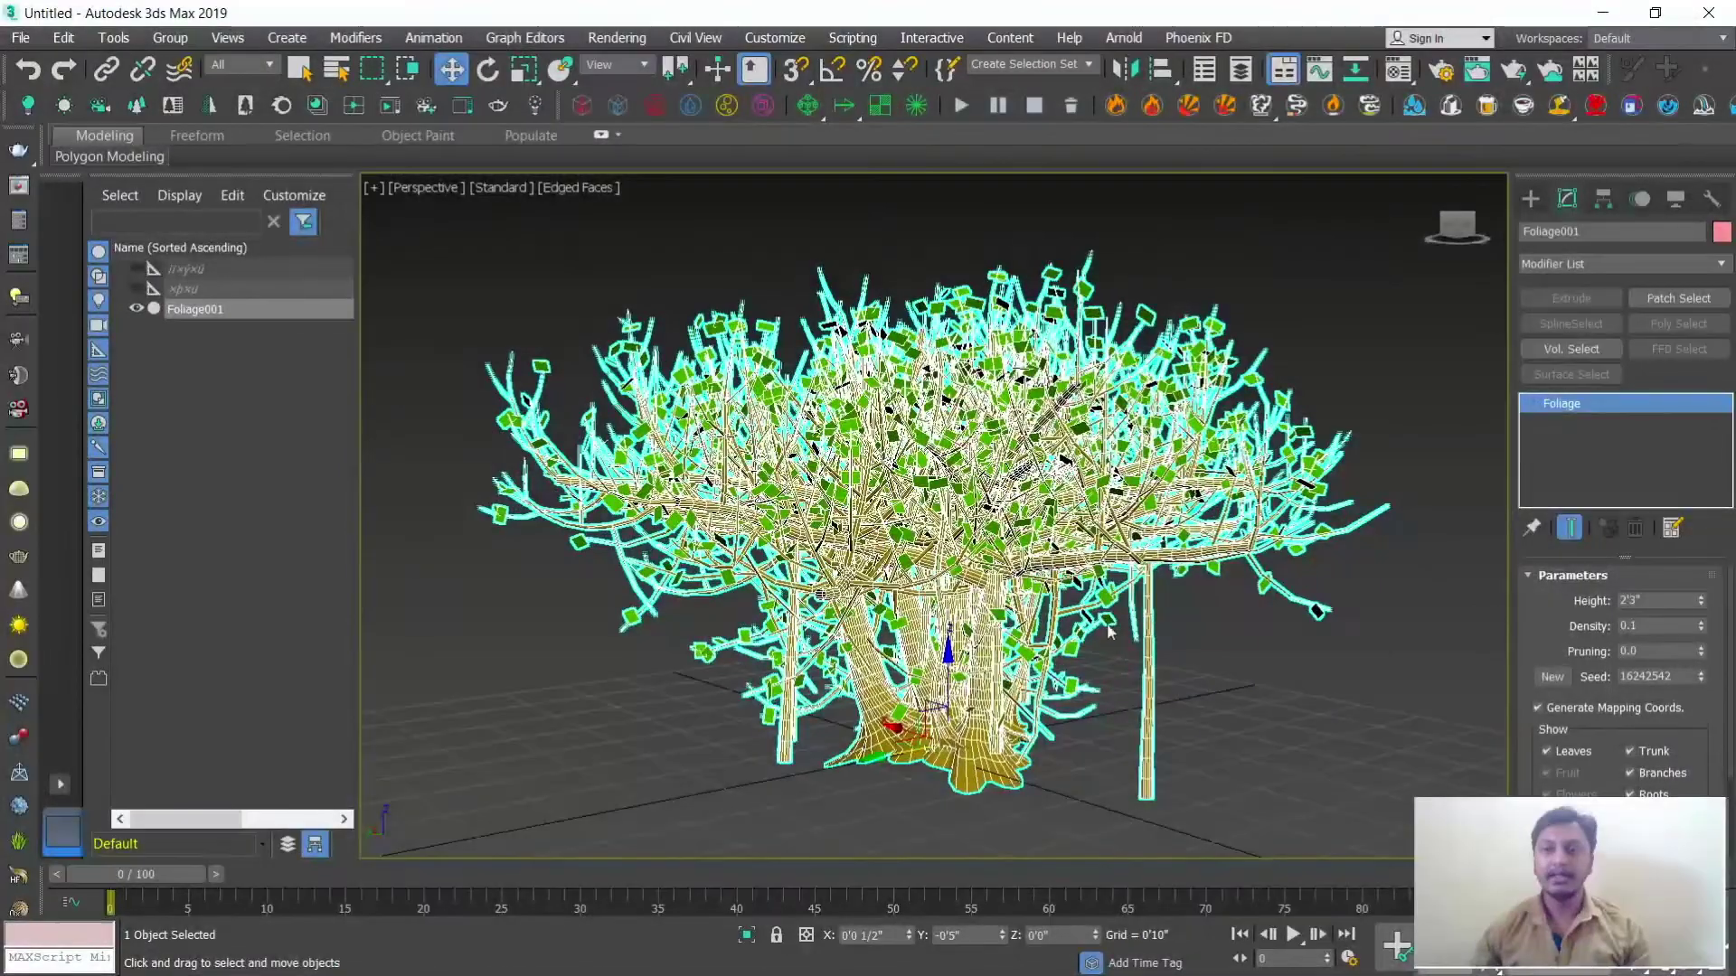
{"action": "key", "text": "shift+q"}
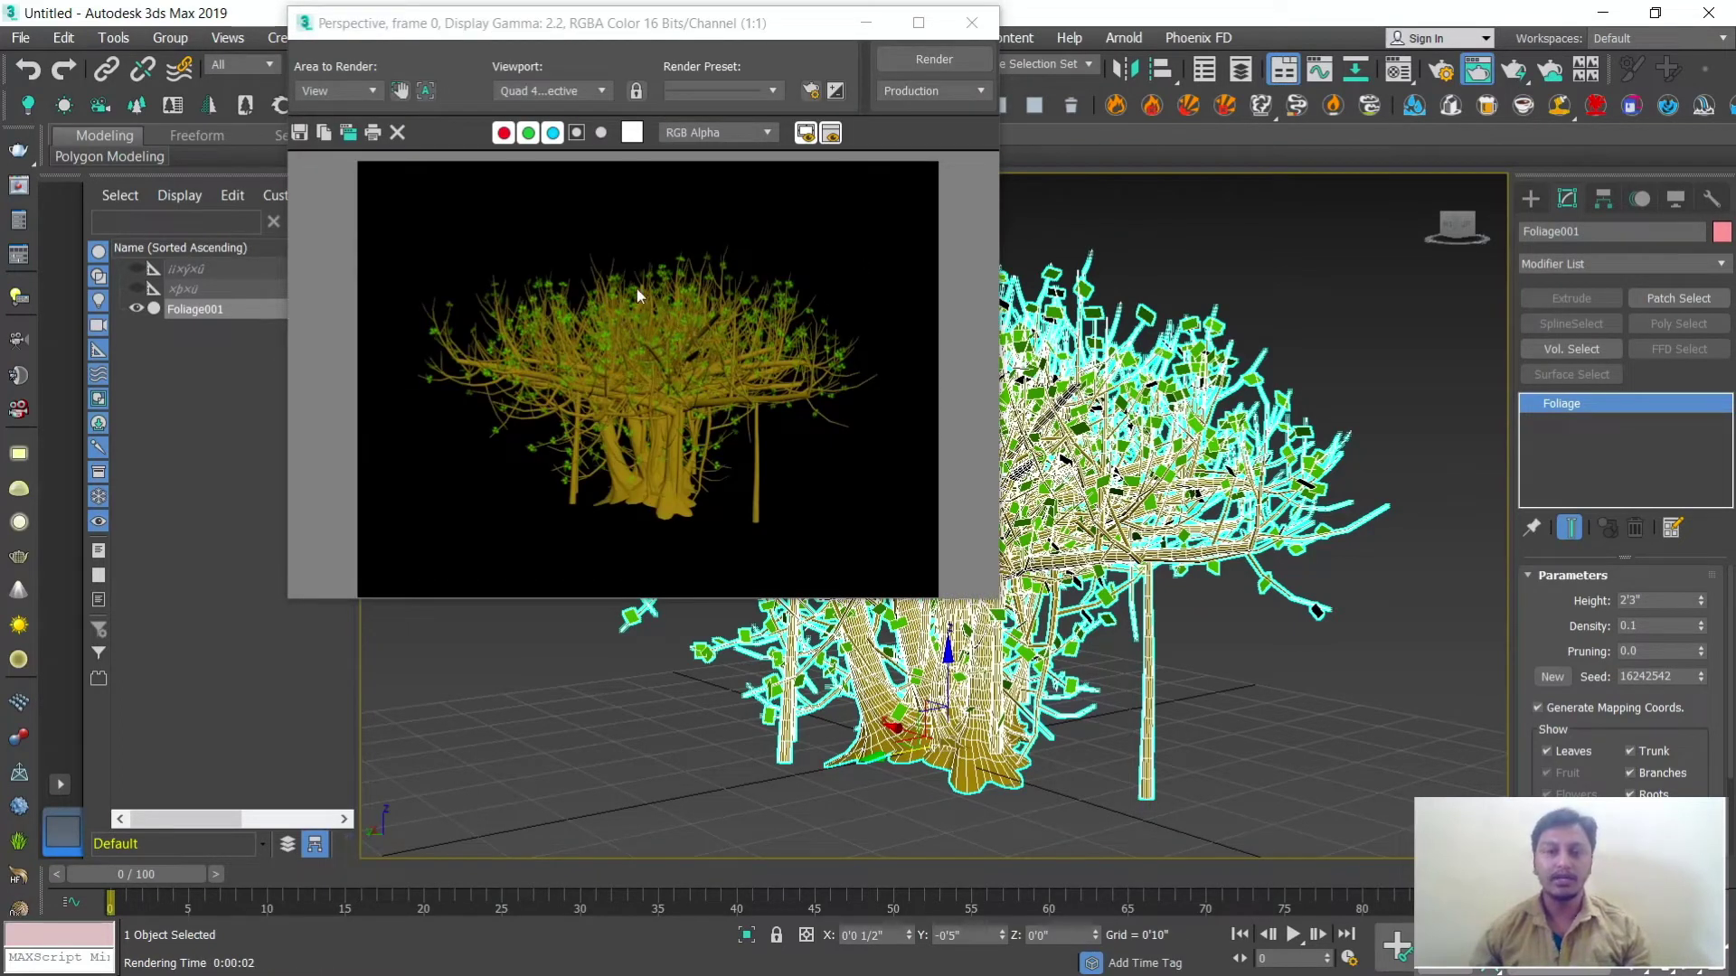
{"action": "left_click", "coordinate": [972, 23]}
Step: Restore the tree's foliage density to 1.0 and render it, enlarging the image to examine the fuller canopy
{"action": "left_click", "coordinate": [1636, 626]}
{"action": "type", "text": "1"}
{"action": "key", "text": "Return"}
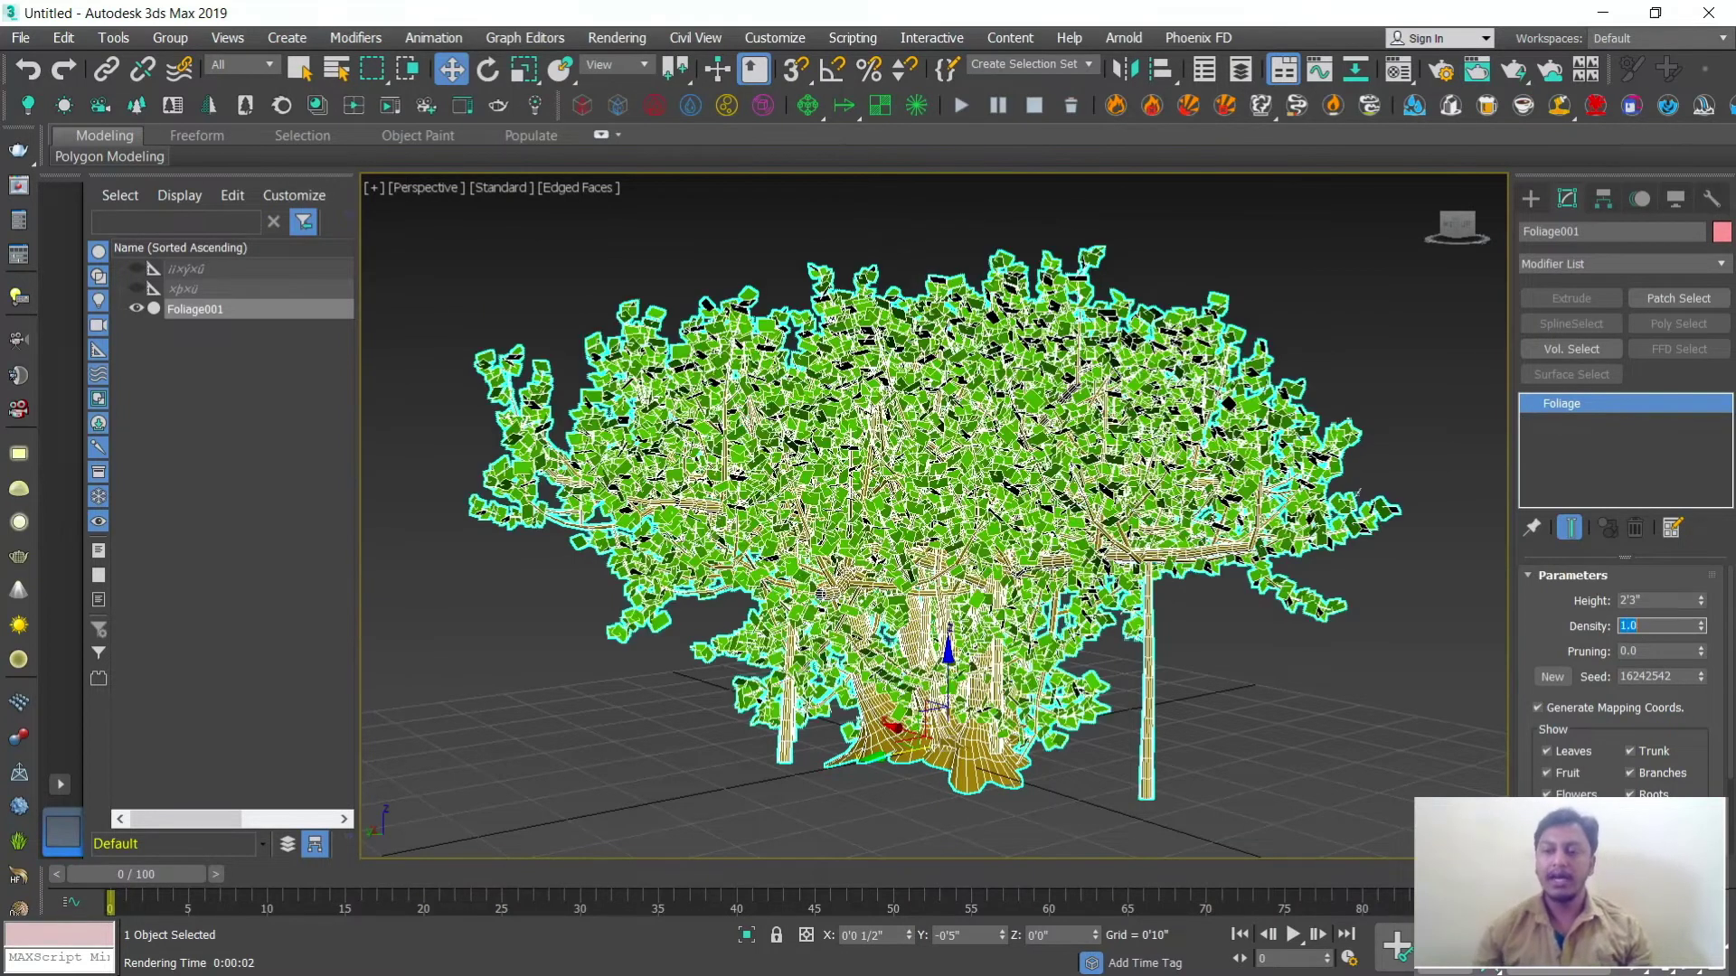
{"action": "left_click", "coordinate": [1515, 74]}
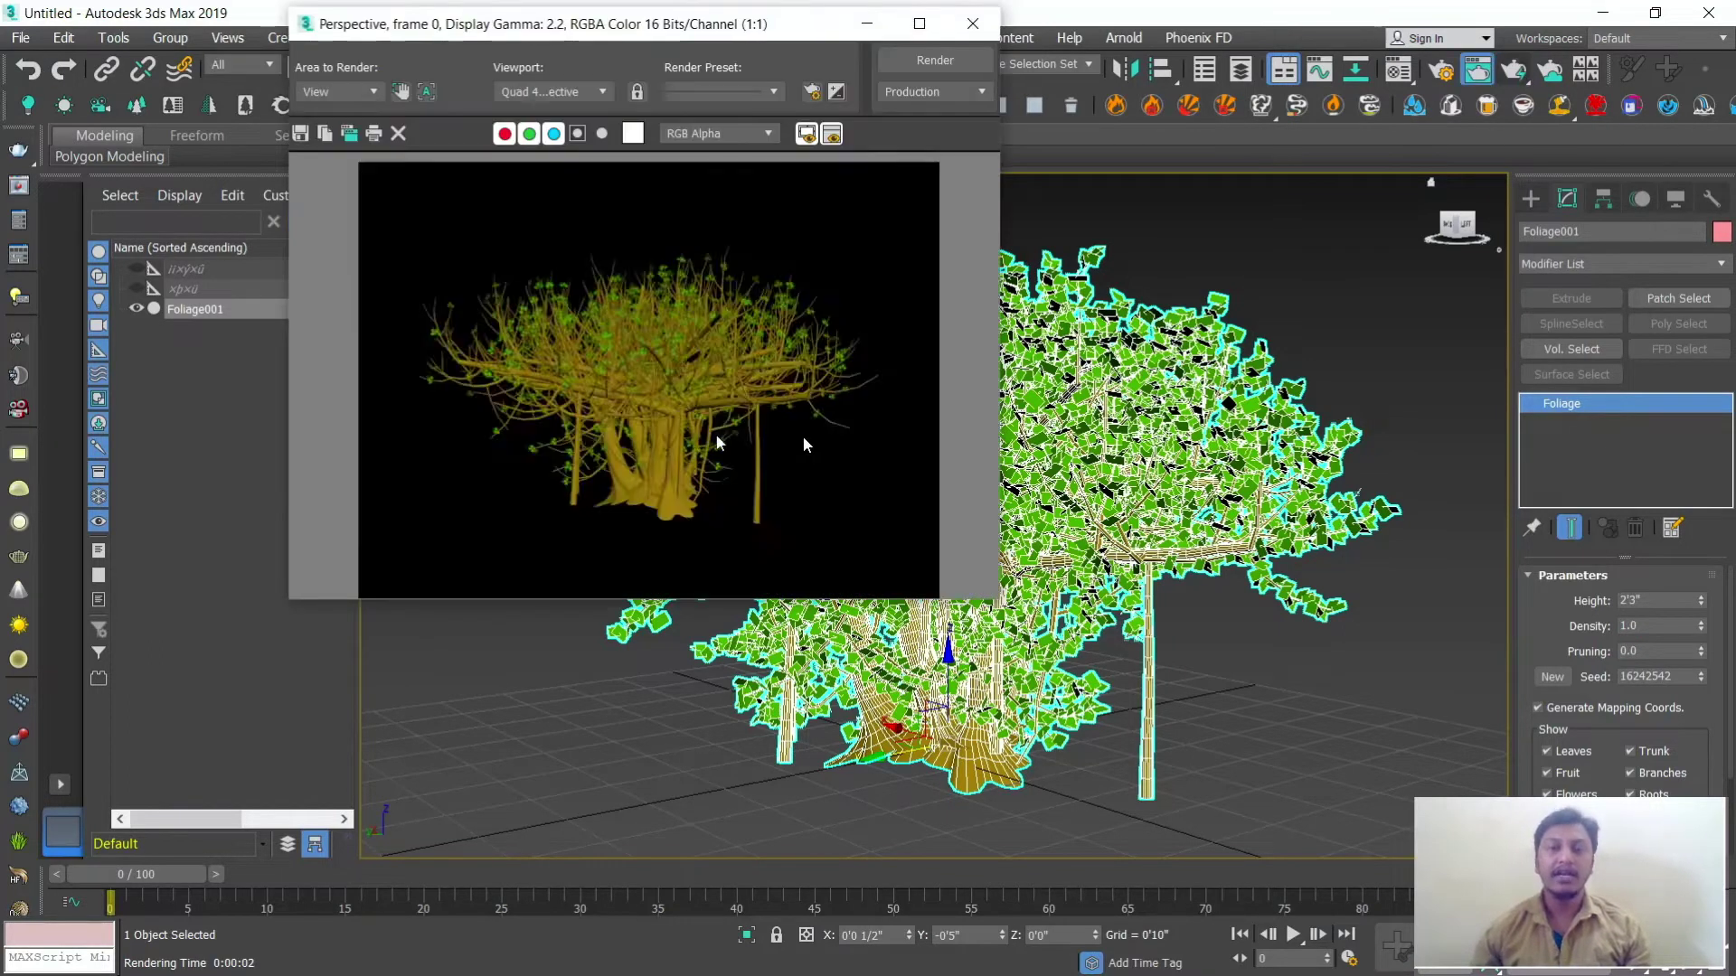
{"action": "left_click_drag", "start_coordinate": [995, 601], "coordinate": [1144, 762]}
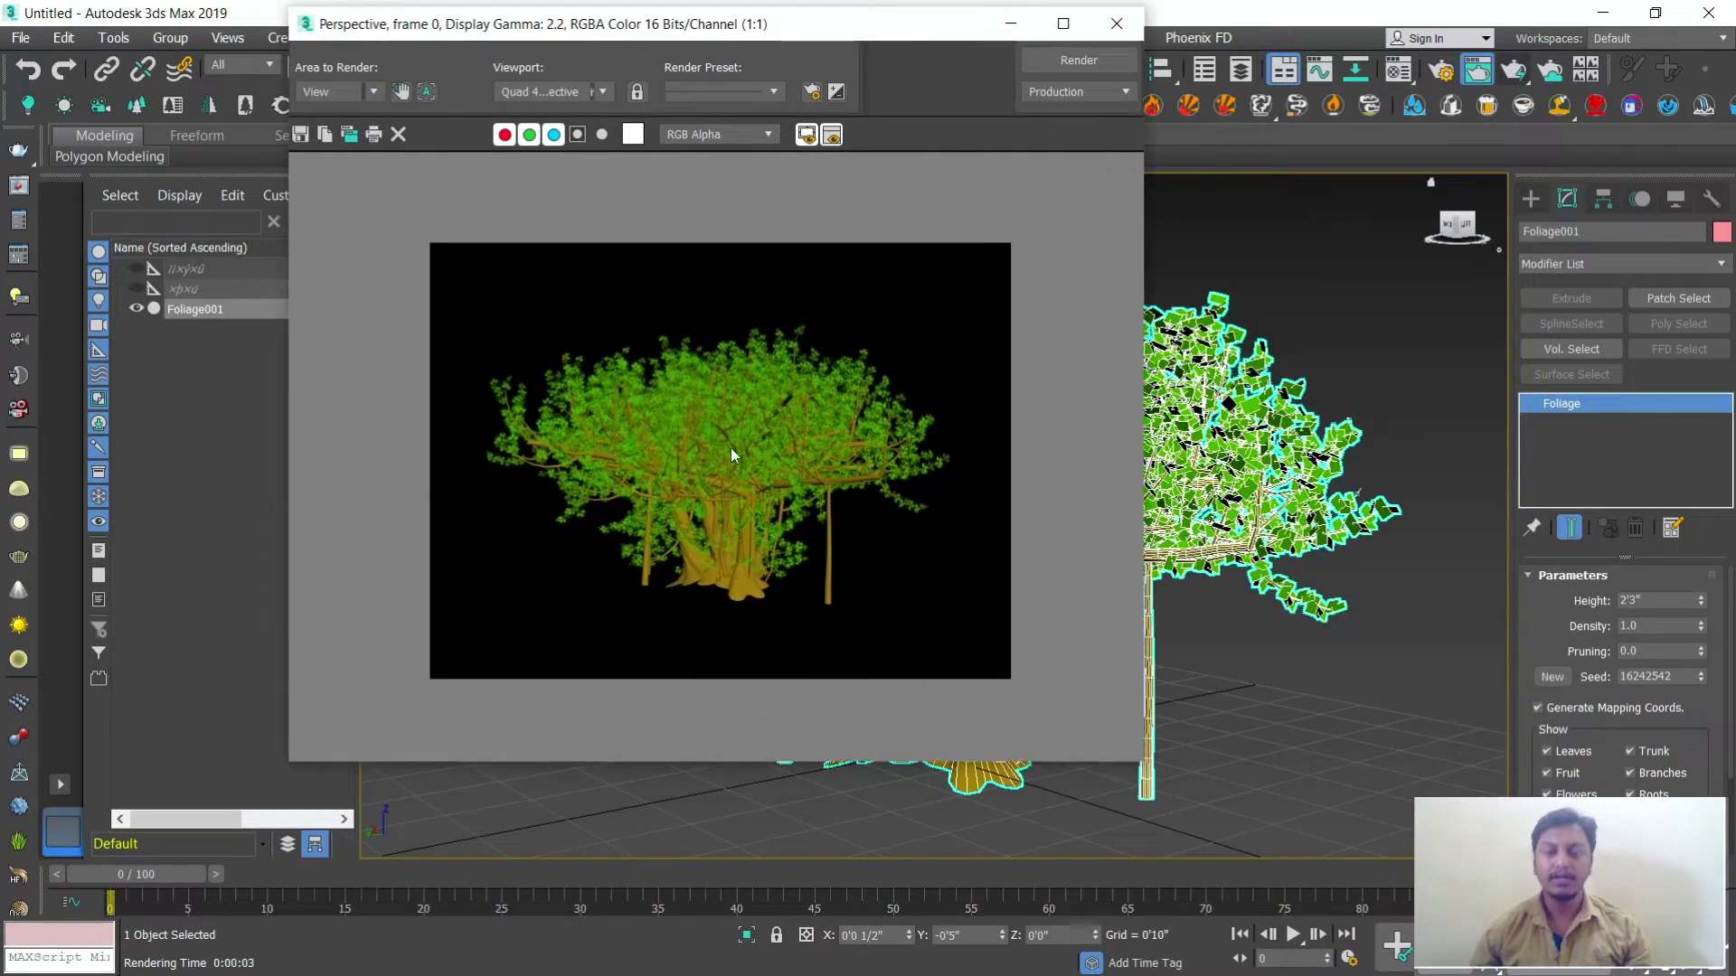
{"action": "scroll", "coordinate": [761, 442], "scroll_direction": "up", "scroll_amount": 1}
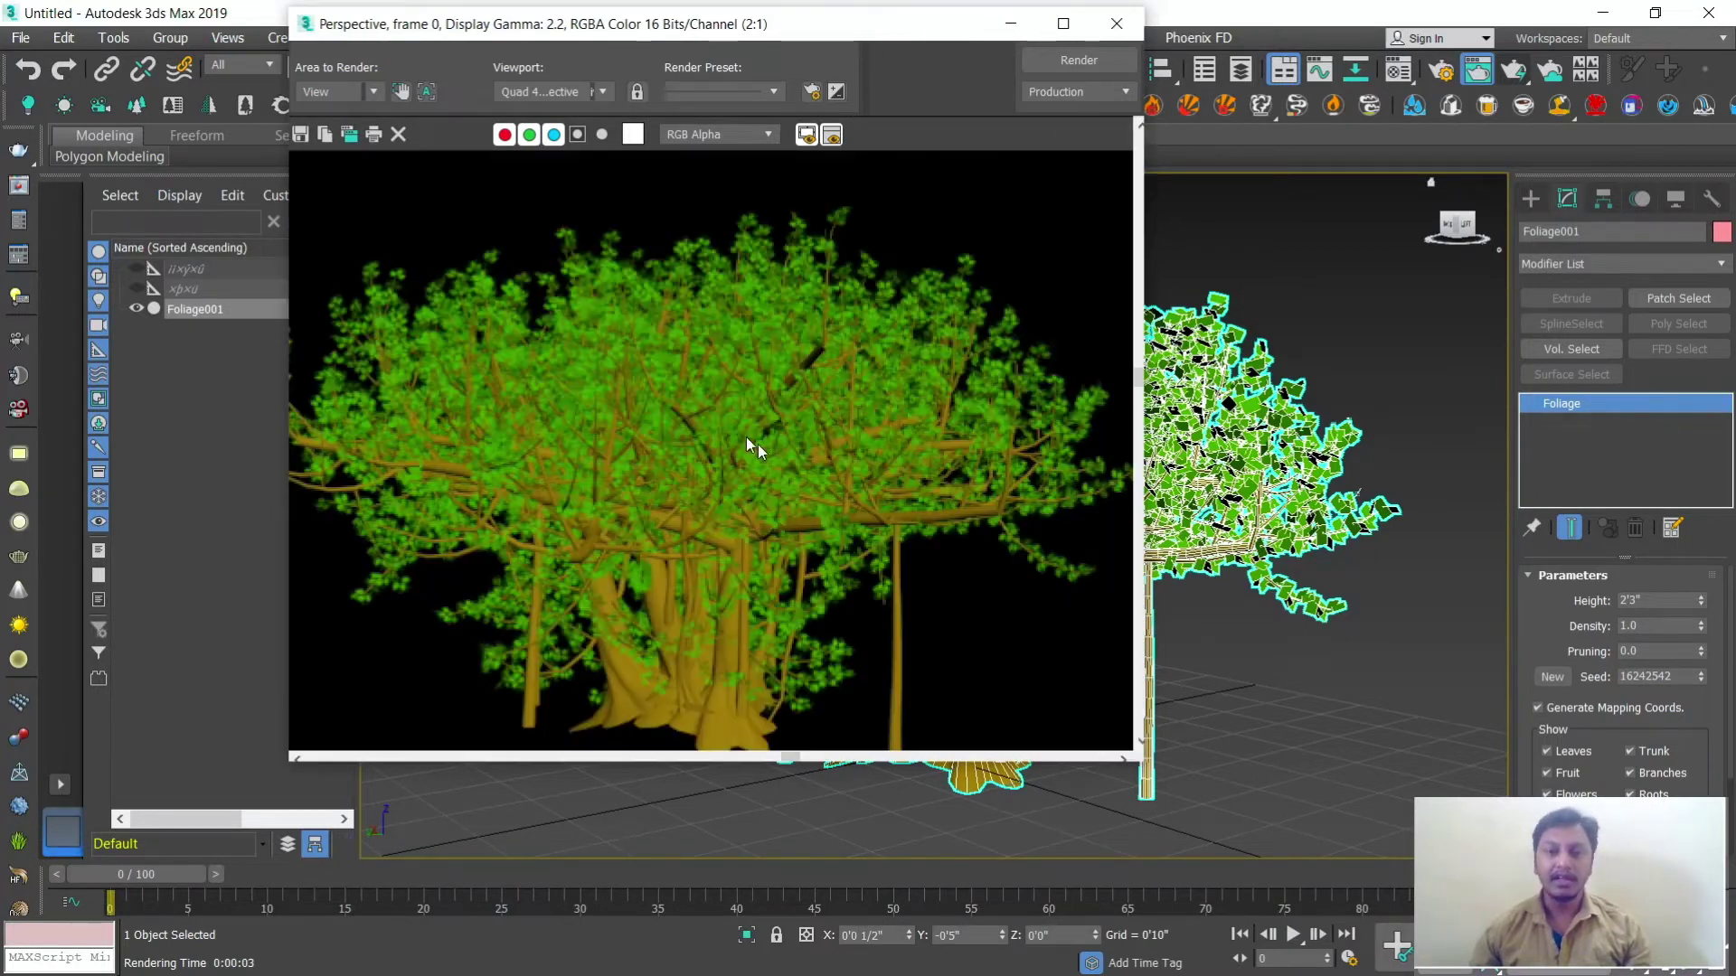
{"action": "left_click", "coordinate": [1101, 36]}
Step: Render a close-up of the dense banyan canopy and dismiss the rendered image
{"action": "scroll", "coordinate": [966, 586], "scroll_direction": "up", "scroll_amount": 3}
{"action": "middle_click_drag", "start_coordinate": [1035, 487], "coordinate": [1009, 661]}
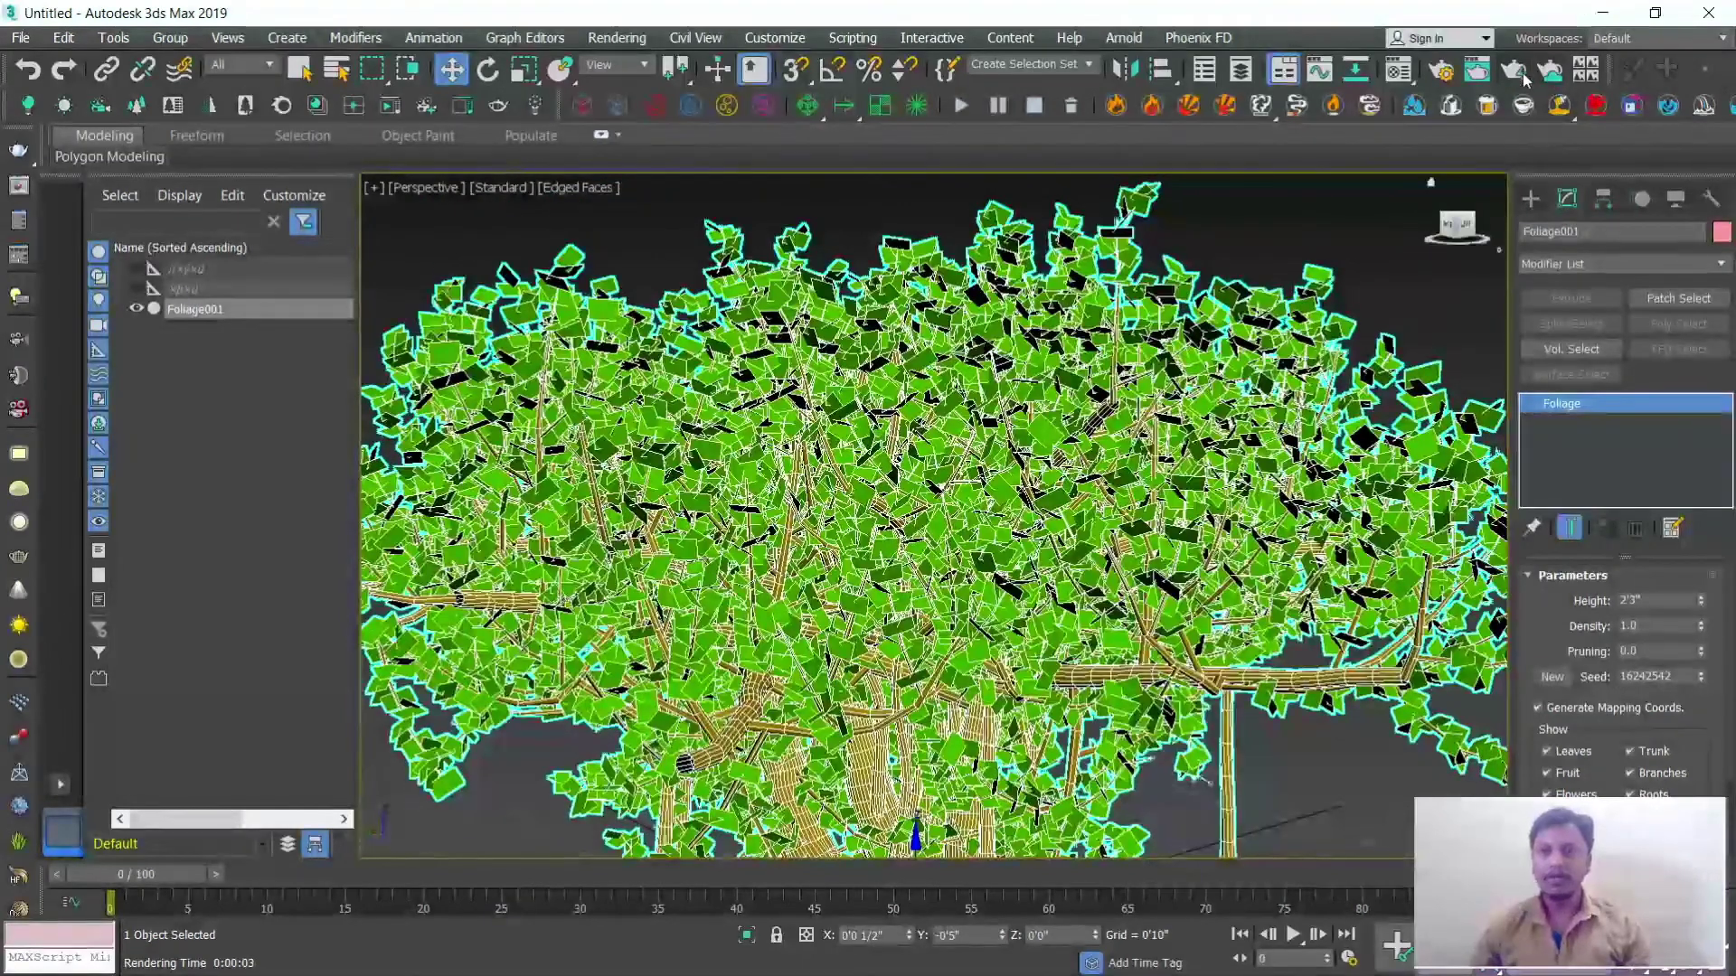
{"action": "key", "text": "shift+q"}
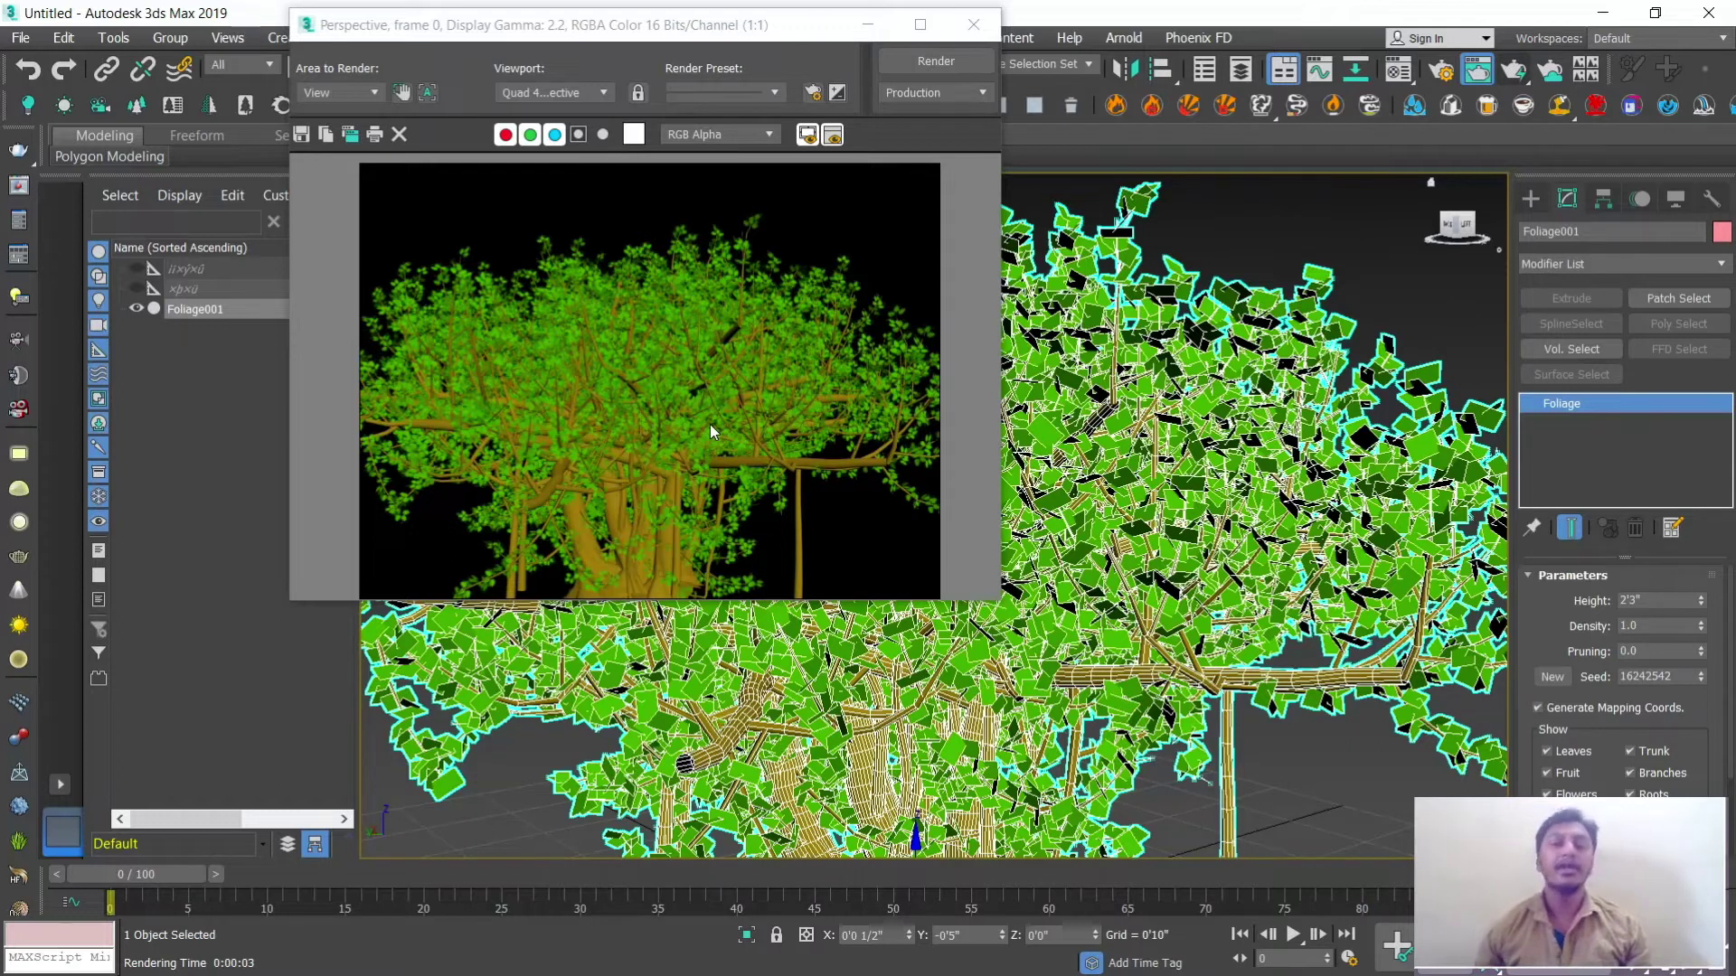
{"action": "left_click", "coordinate": [973, 24]}
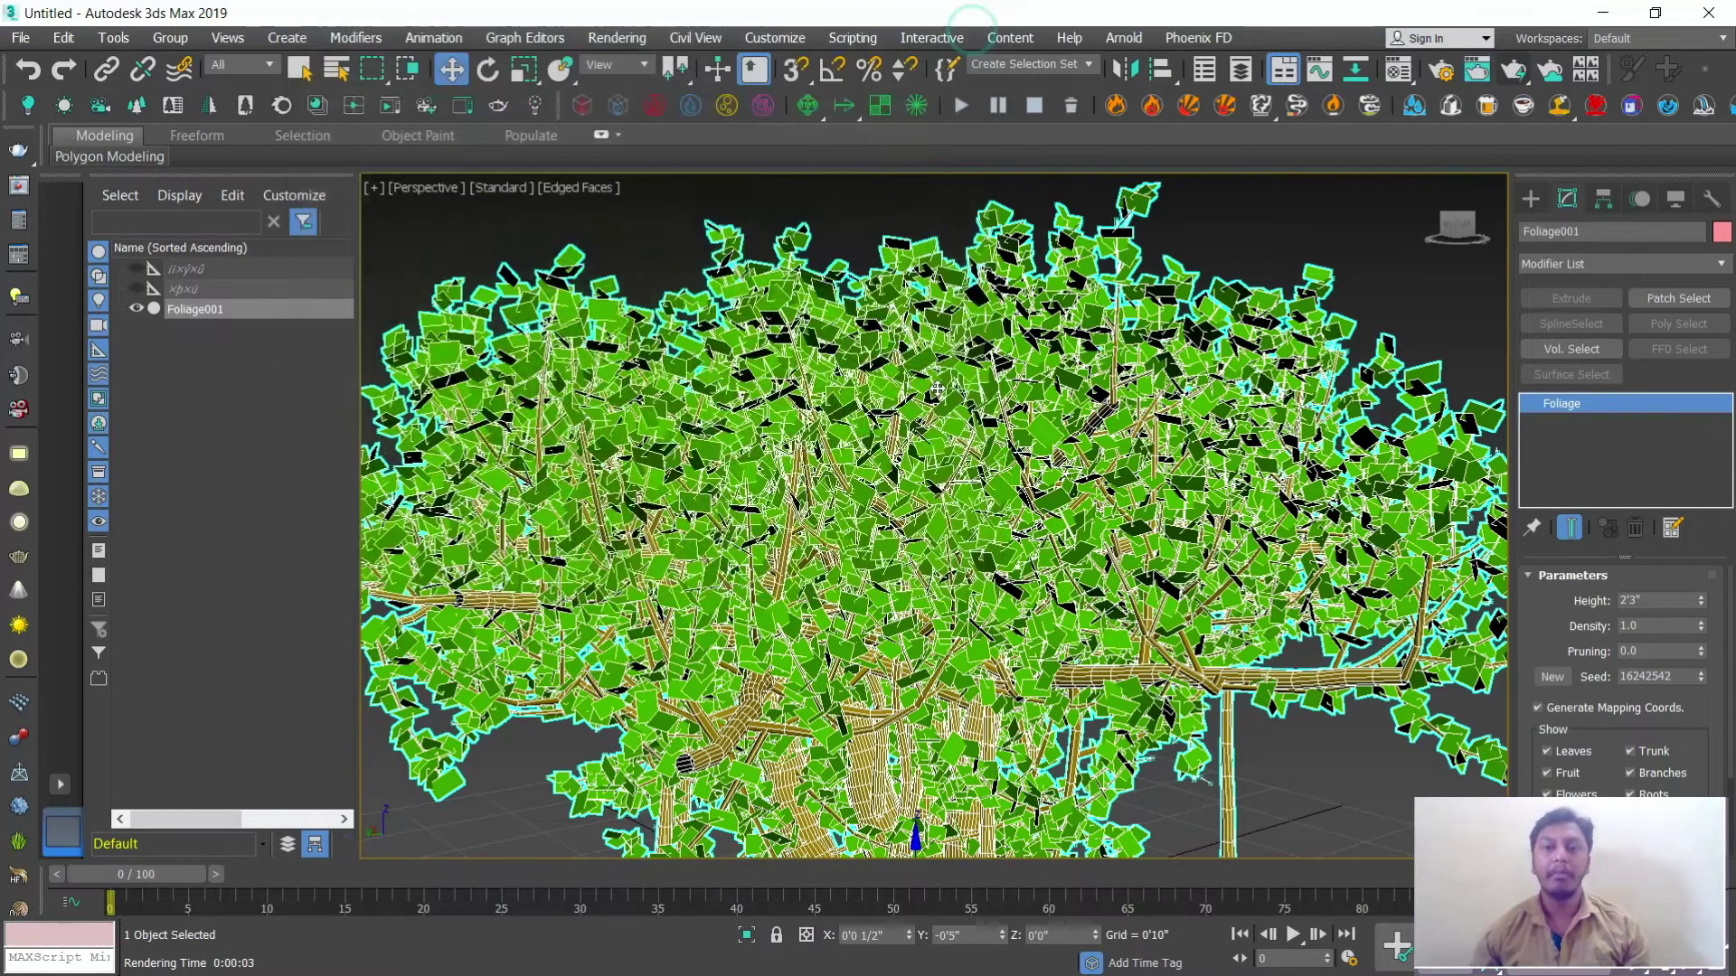
Step: Examine the whole banyan tree from several angles and distances in the Perspective view
{"action": "key", "text": "z"}
{"action": "middle_click_drag", "start_coordinate": [986, 513], "coordinate": [968, 610], "text": "alt"}
{"action": "scroll", "coordinate": [1053, 556], "scroll_direction": "up", "scroll_amount": 2}
{"action": "scroll", "coordinate": [1006, 590], "scroll_direction": "up", "scroll_amount": 4}
{"action": "scroll", "coordinate": [1030, 642], "scroll_direction": "down", "scroll_amount": 2}
{"action": "scroll", "coordinate": [981, 649], "scroll_direction": "up", "scroll_amount": 4}
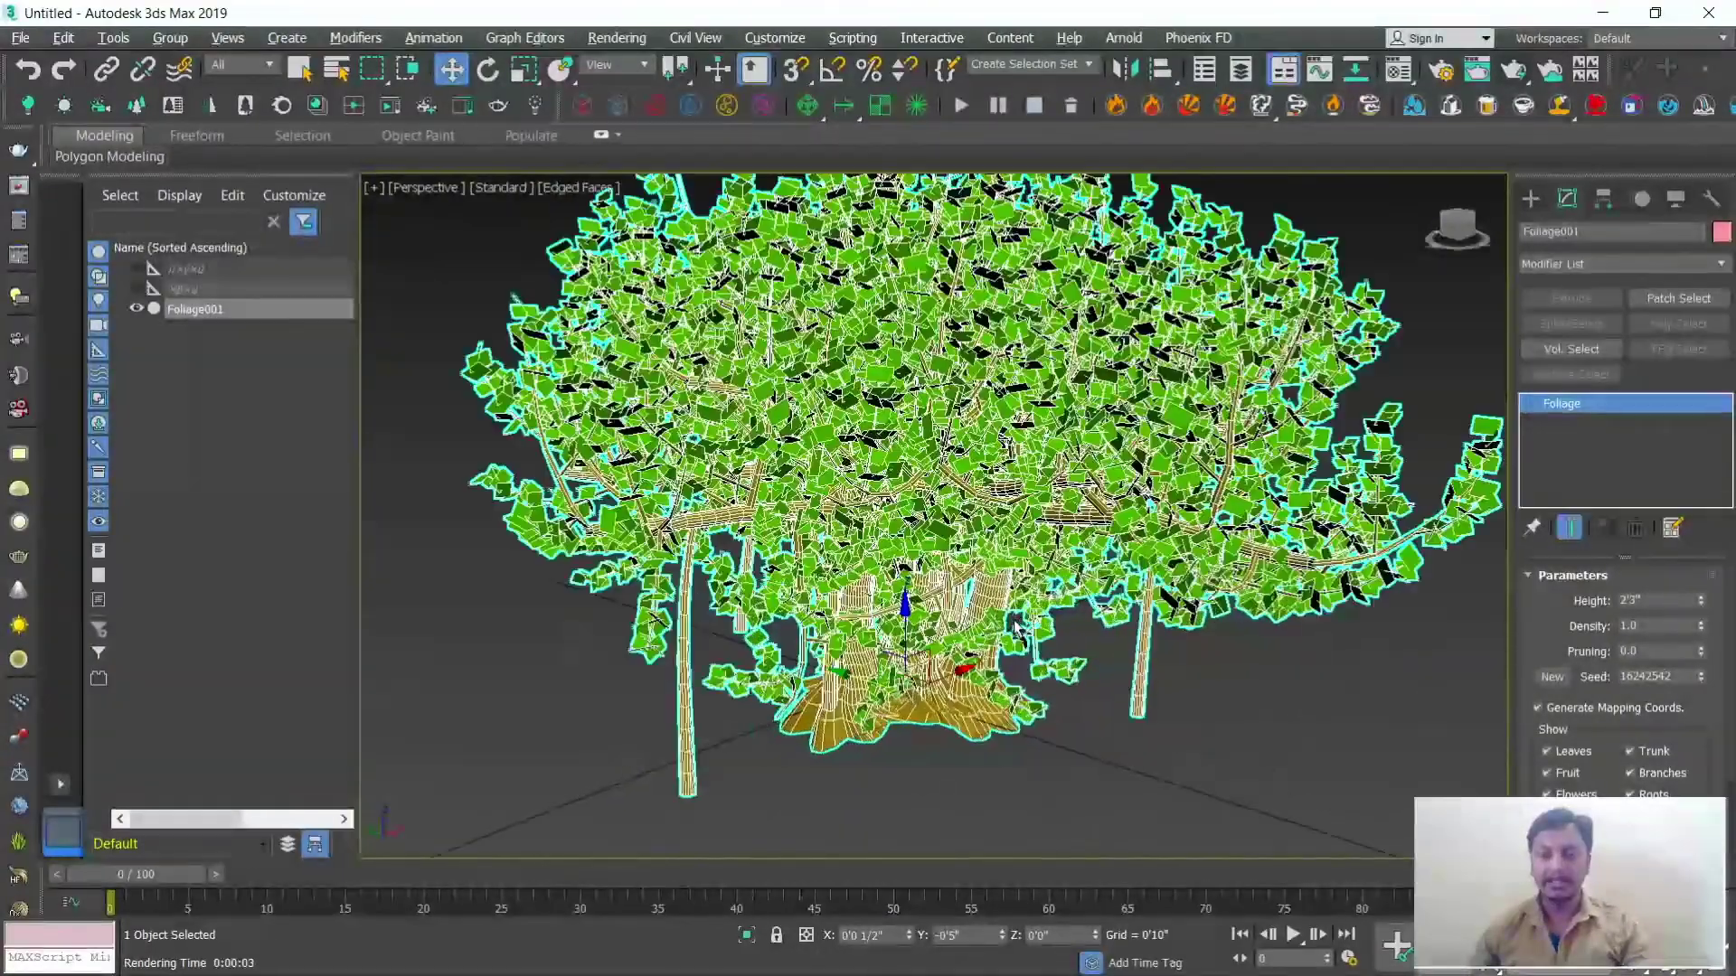
{"action": "scroll", "coordinate": [1019, 632], "scroll_direction": "down", "scroll_amount": 2}
{"action": "mouse_move", "coordinate": [1071, 631]}
{"action": "middle_mouse_down", "text": "alt"}
{"action": "mouse_move", "coordinate": [1019, 633]}
{"action": "mouse_move", "coordinate": [1074, 644]}
{"action": "middle_mouse_up", "text": "alt"}
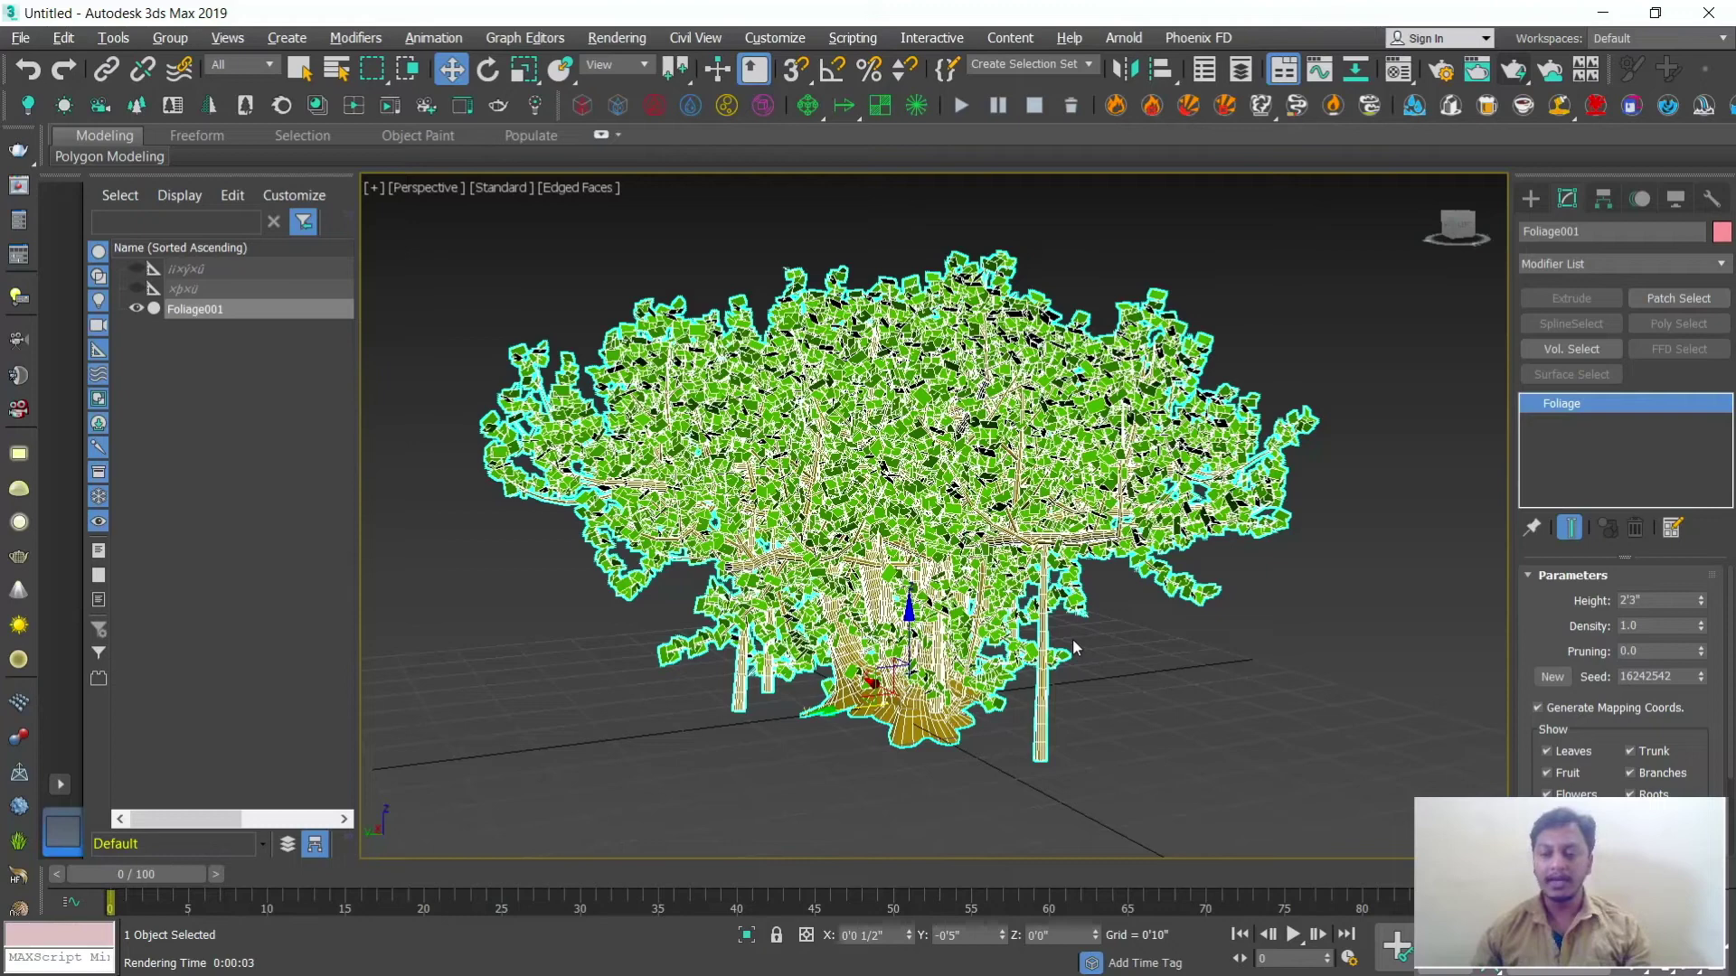
{"action": "scroll", "coordinate": [1051, 604], "scroll_direction": "down", "scroll_amount": 2}
{"action": "scroll", "coordinate": [1051, 604], "scroll_direction": "up", "scroll_amount": 2}
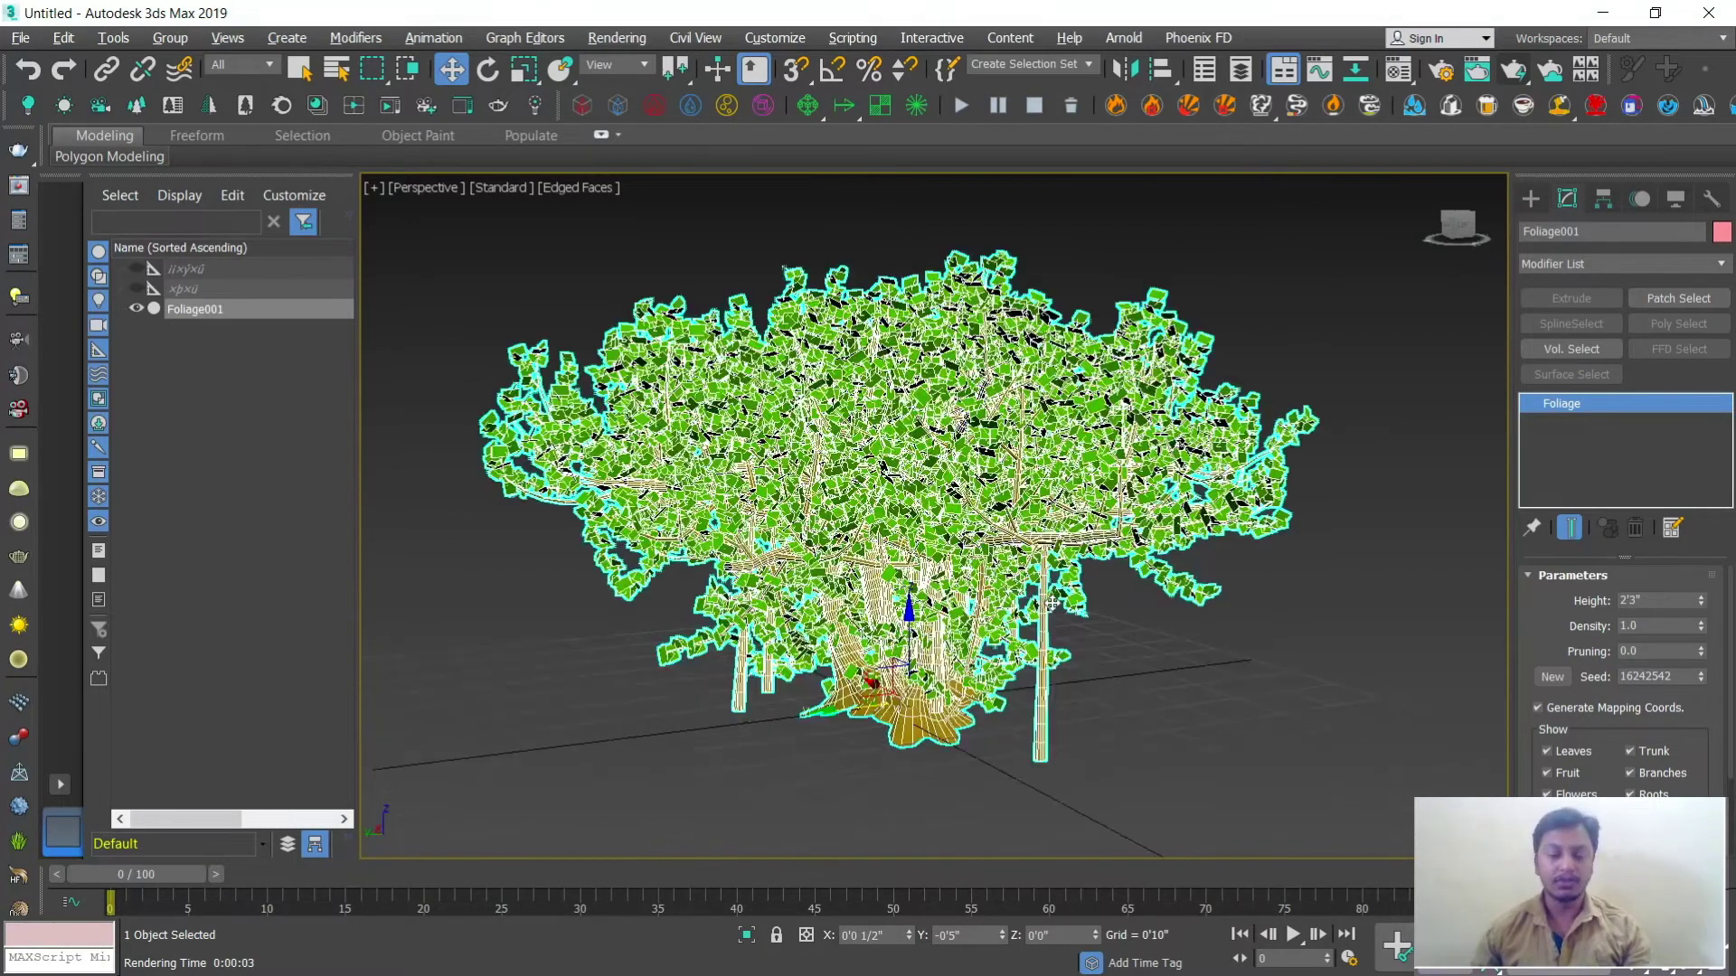
{"action": "scroll", "coordinate": [1053, 606], "scroll_direction": "up", "scroll_amount": 2}
{"action": "scroll", "coordinate": [1056, 610], "scroll_direction": "down", "scroll_amount": 3}
{"action": "scroll", "coordinate": [1057, 622], "scroll_direction": "up", "scroll_amount": 1}
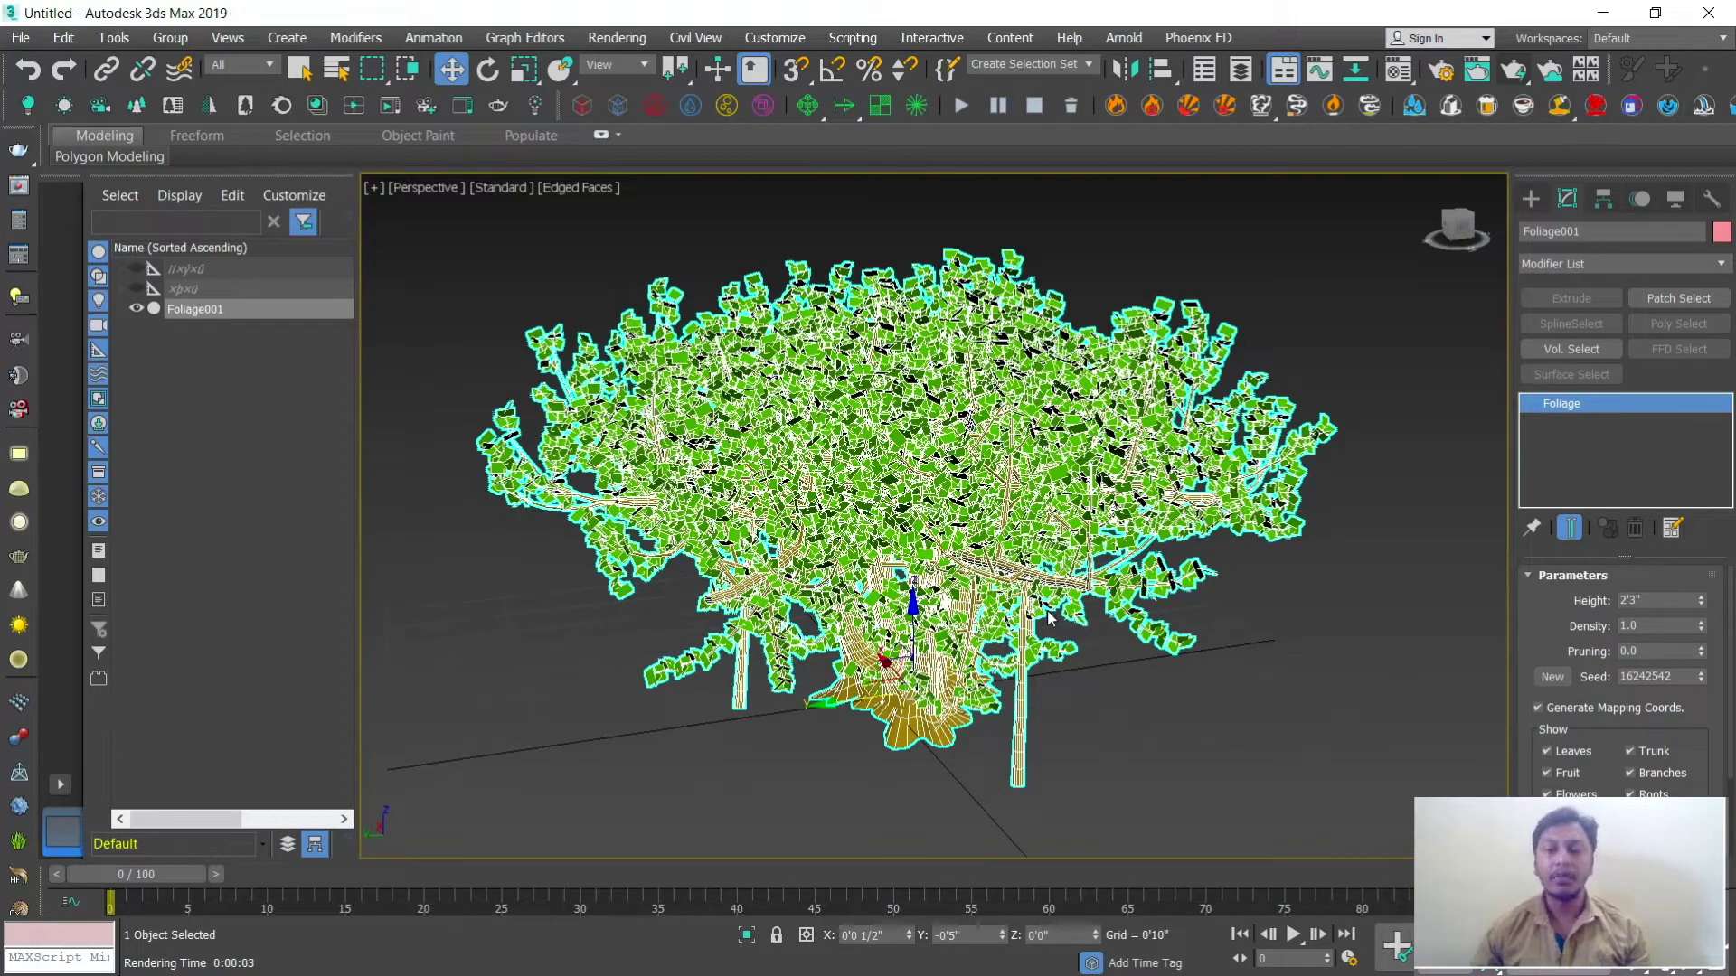
{"action": "middle_click_drag", "start_coordinate": [945, 544], "coordinate": [948, 577]}
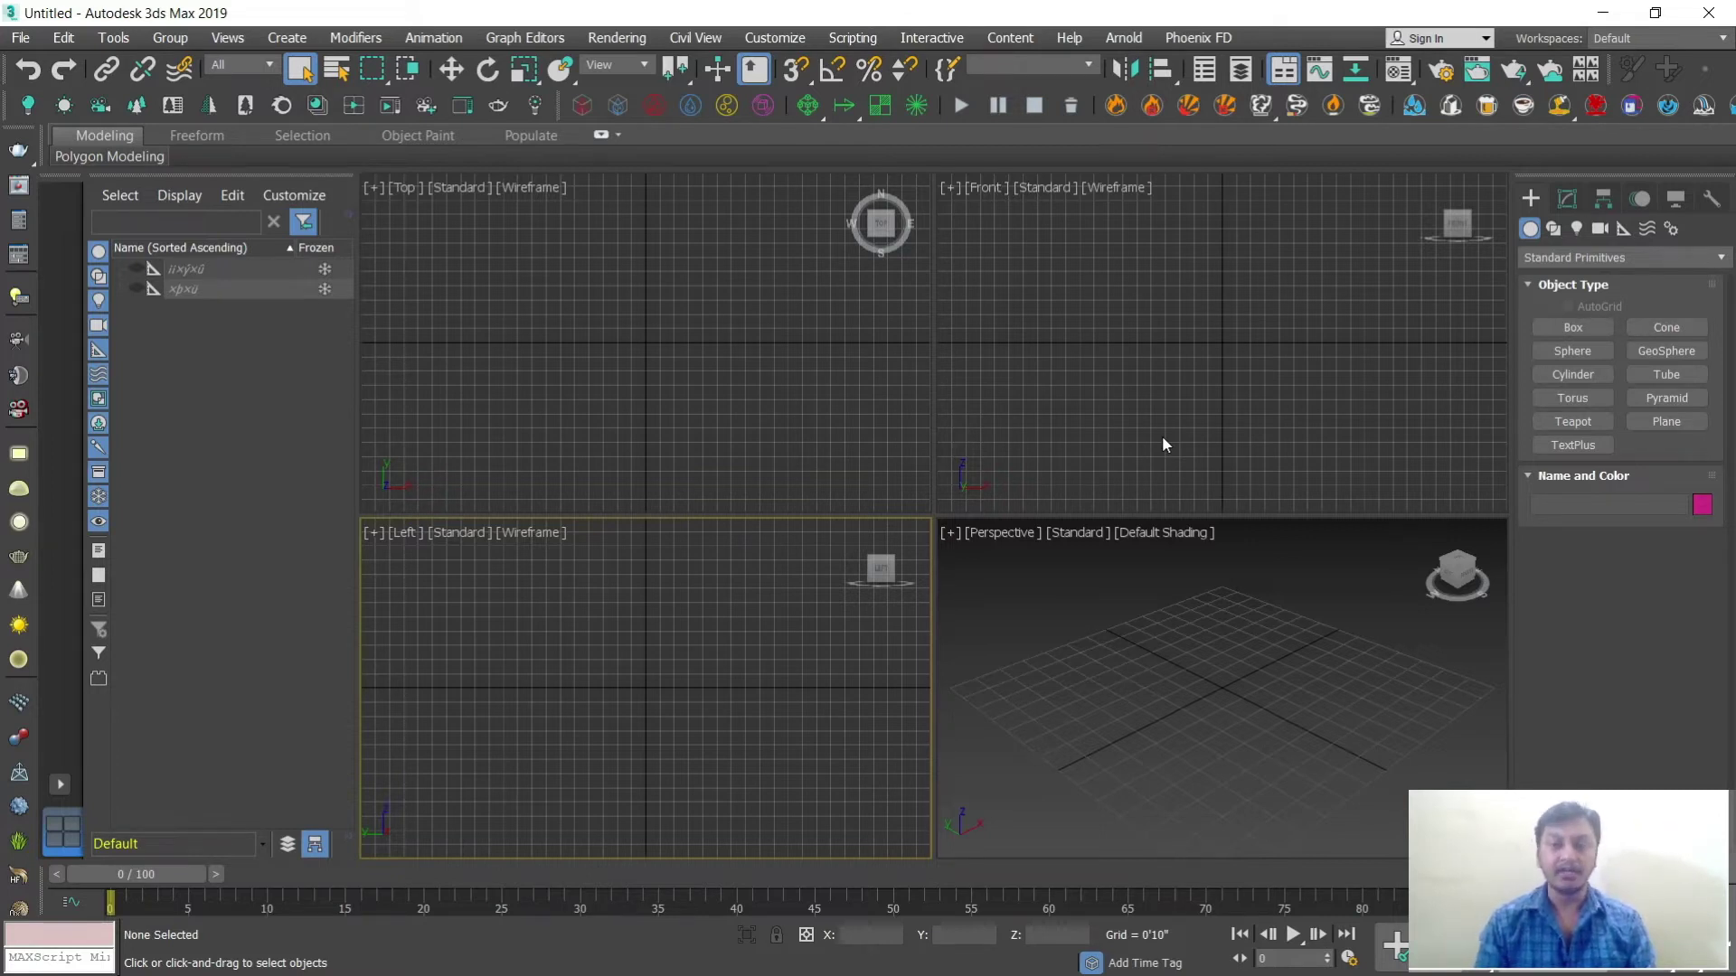
Step: Import the AutoCAD floor plan DWG from the copied project folder path, keeping the default import options
{"action": "left_click", "coordinate": [20, 38]}
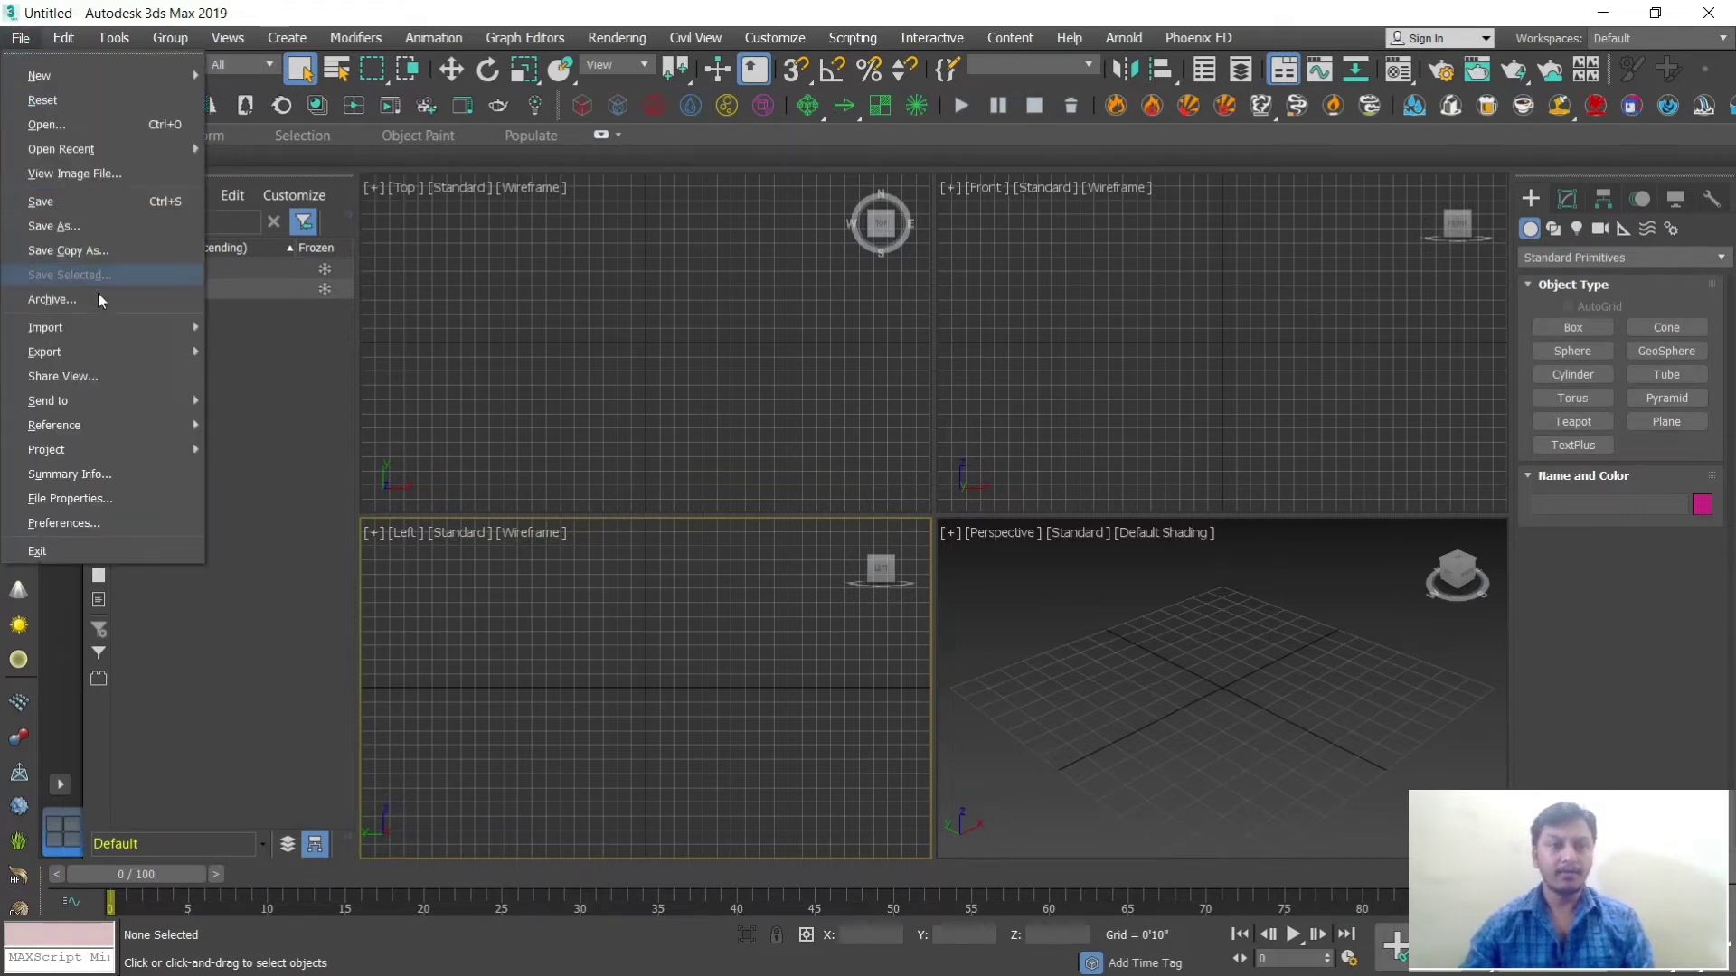
{"action": "mouse_move", "coordinate": [111, 329]}
{"action": "left_click", "coordinate": [262, 339]}
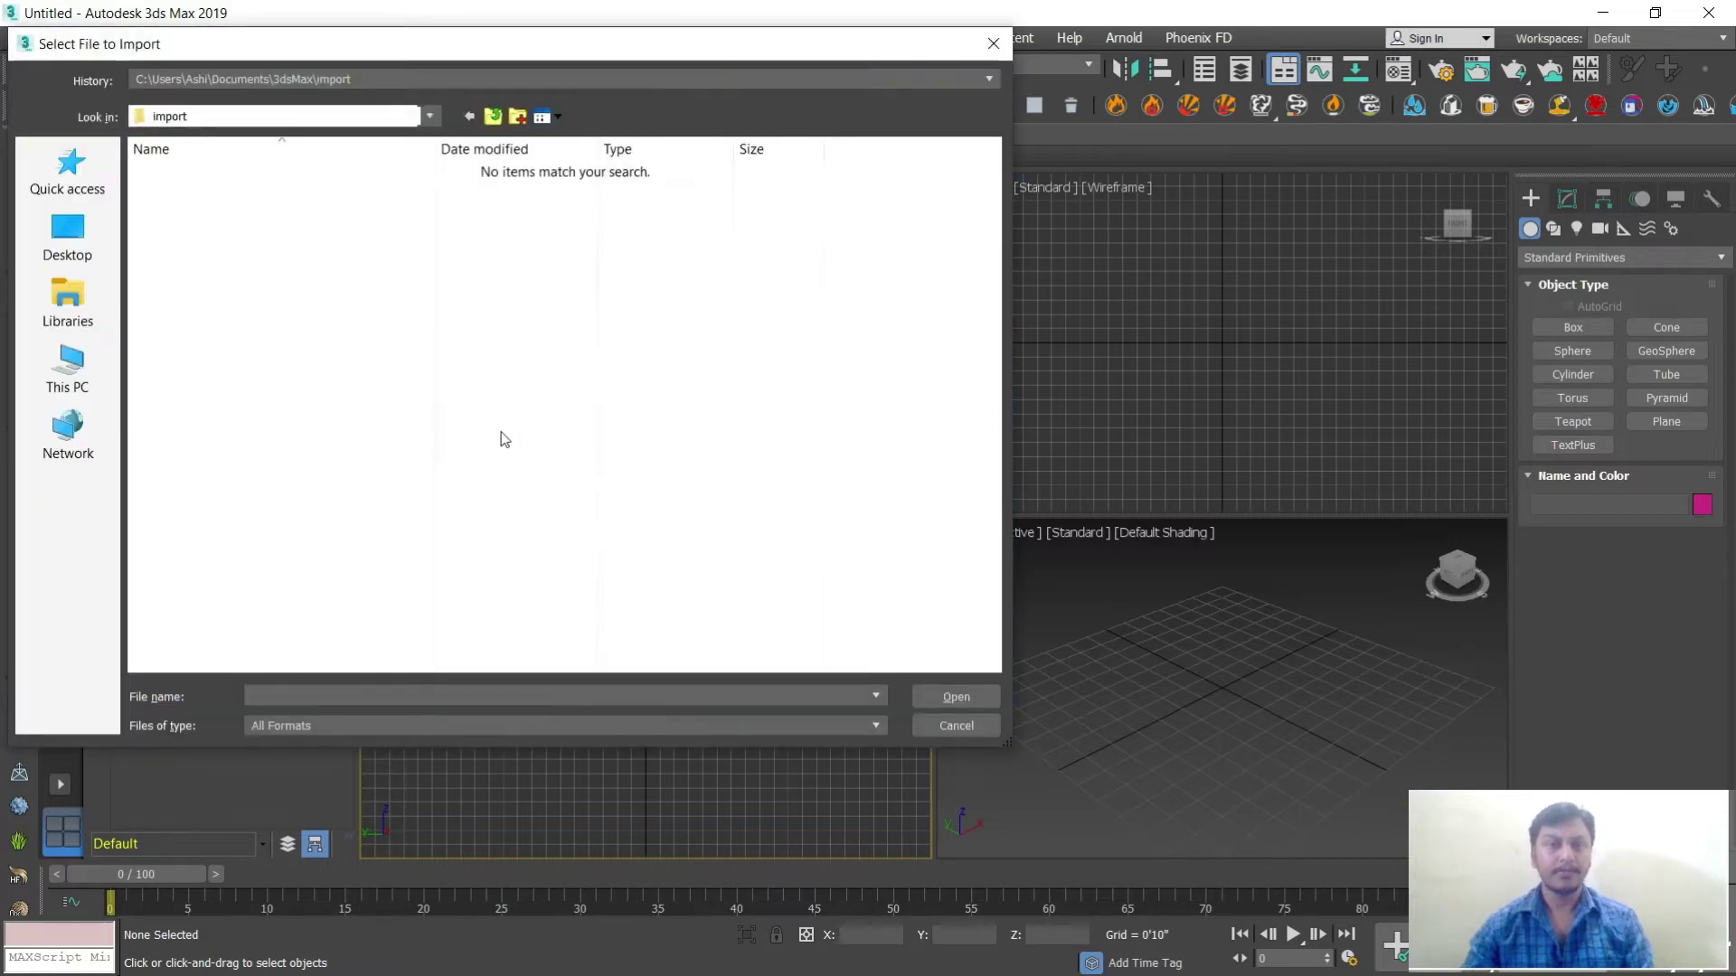
{"action": "type", "text": "D:\\Personal\\hemanth\\elevations\\nuthan"}
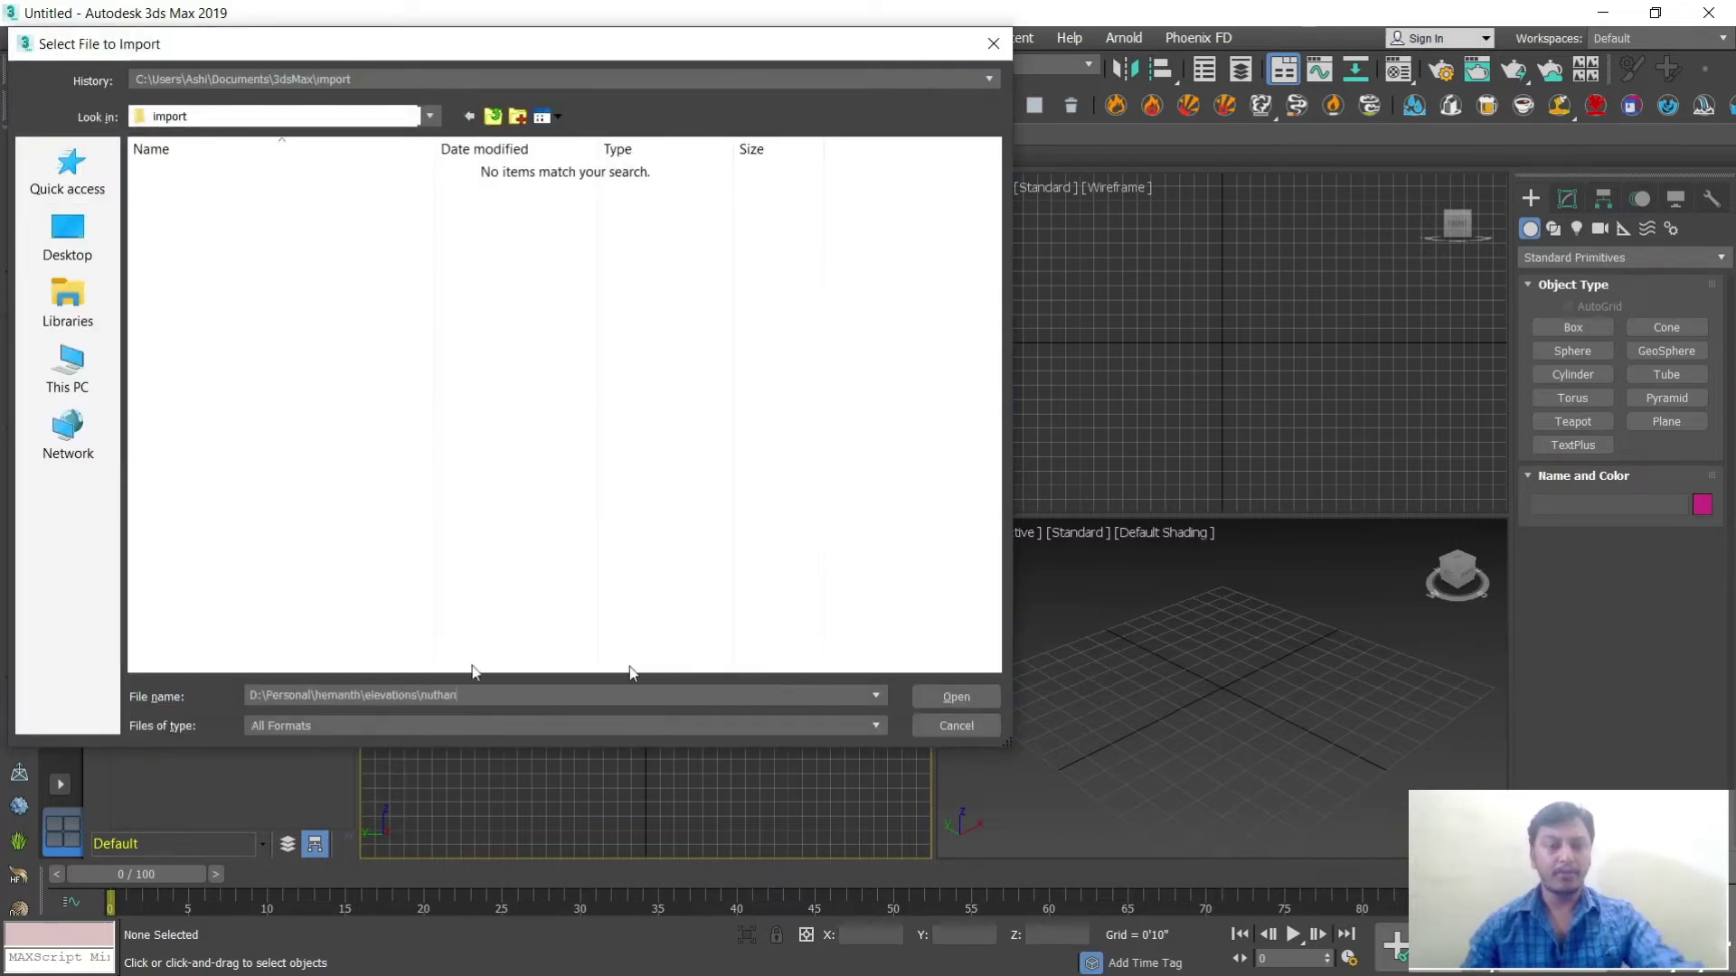
{"action": "left_click", "coordinate": [917, 705]}
{"action": "left_click", "coordinate": [188, 240]}
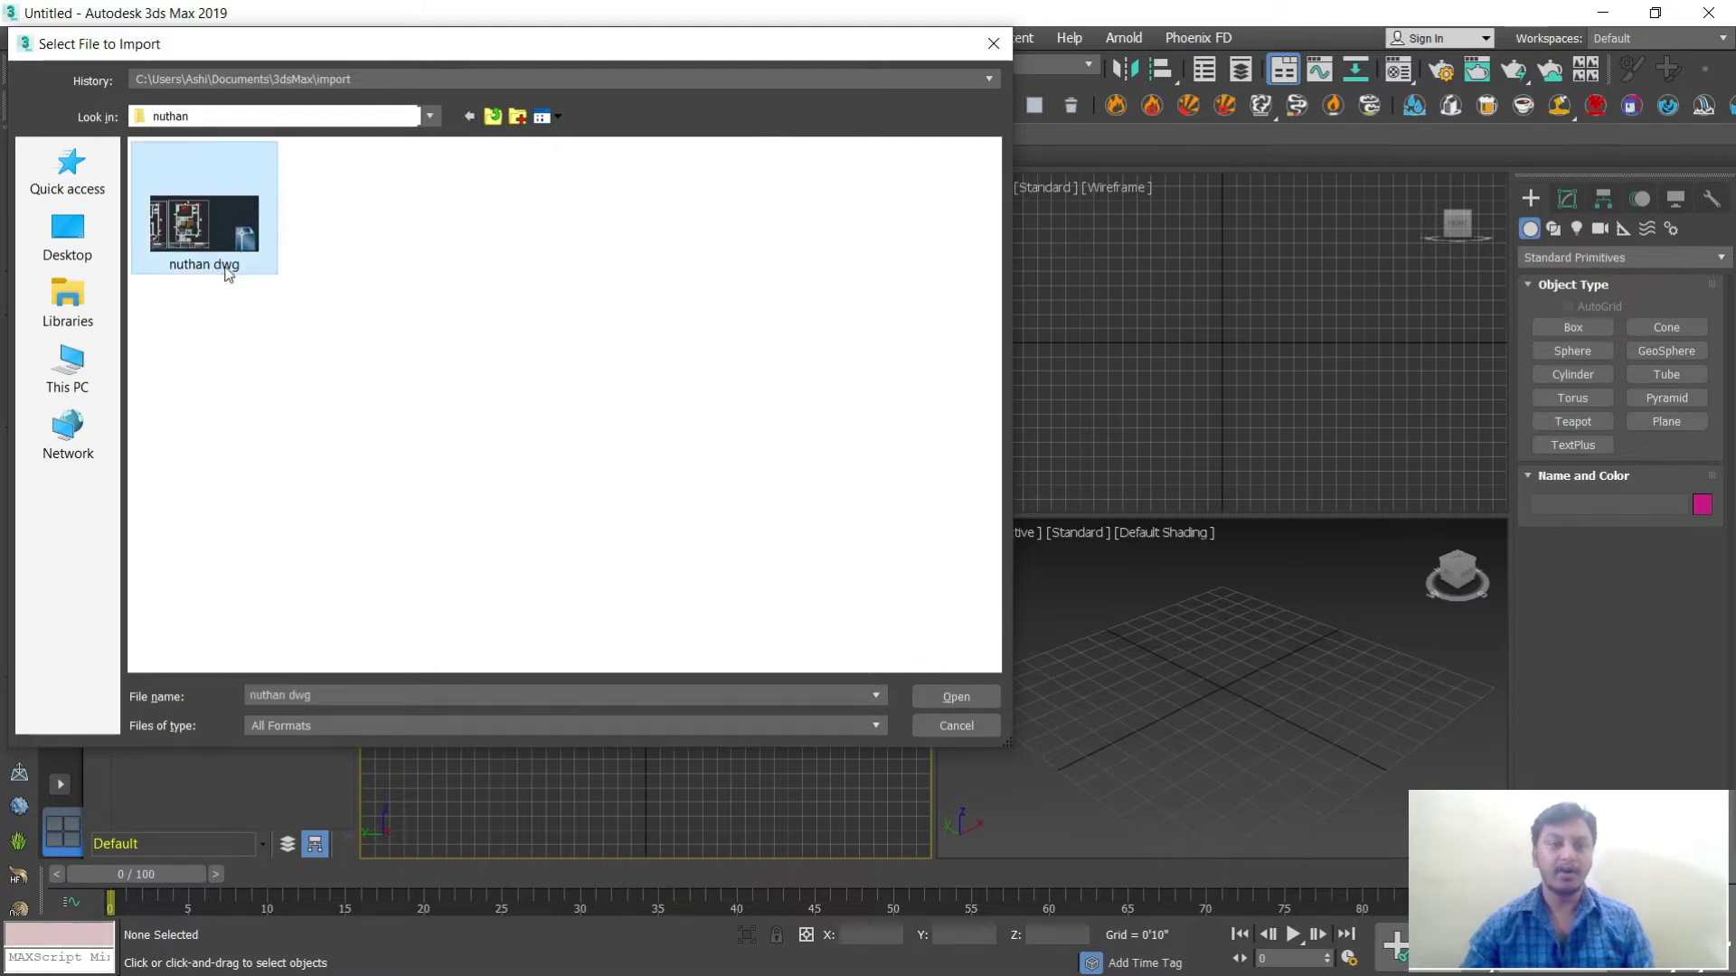
{"action": "left_click", "coordinate": [954, 698]}
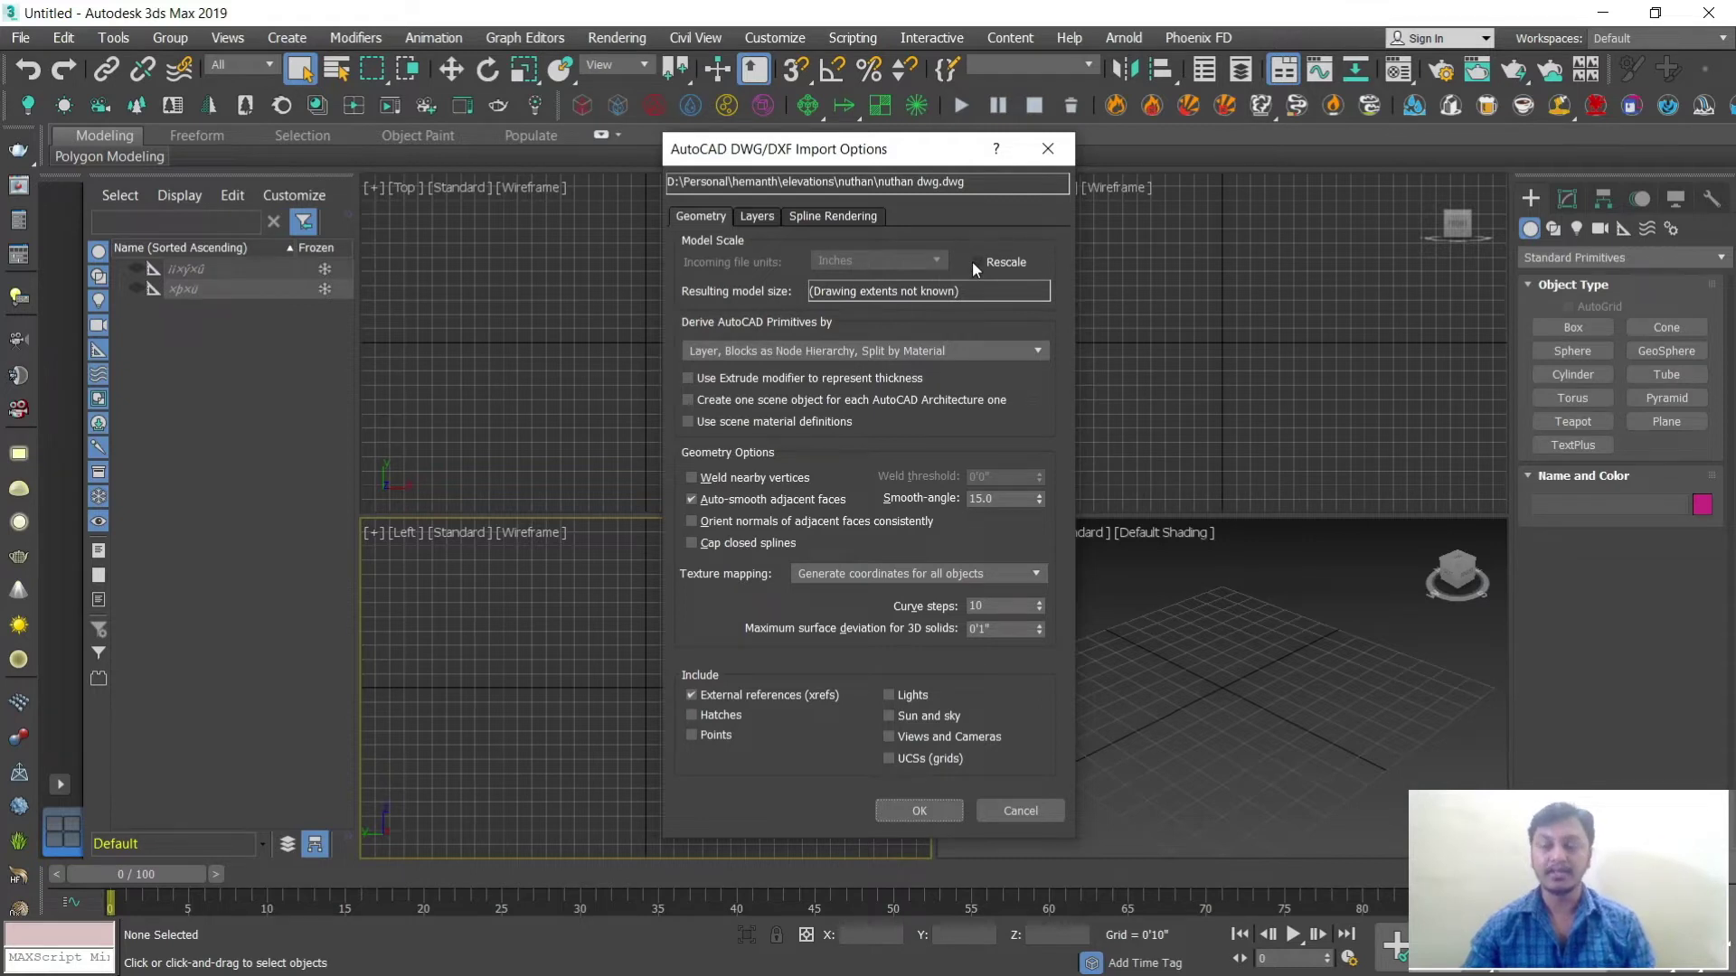
{"action": "left_click", "coordinate": [934, 804]}
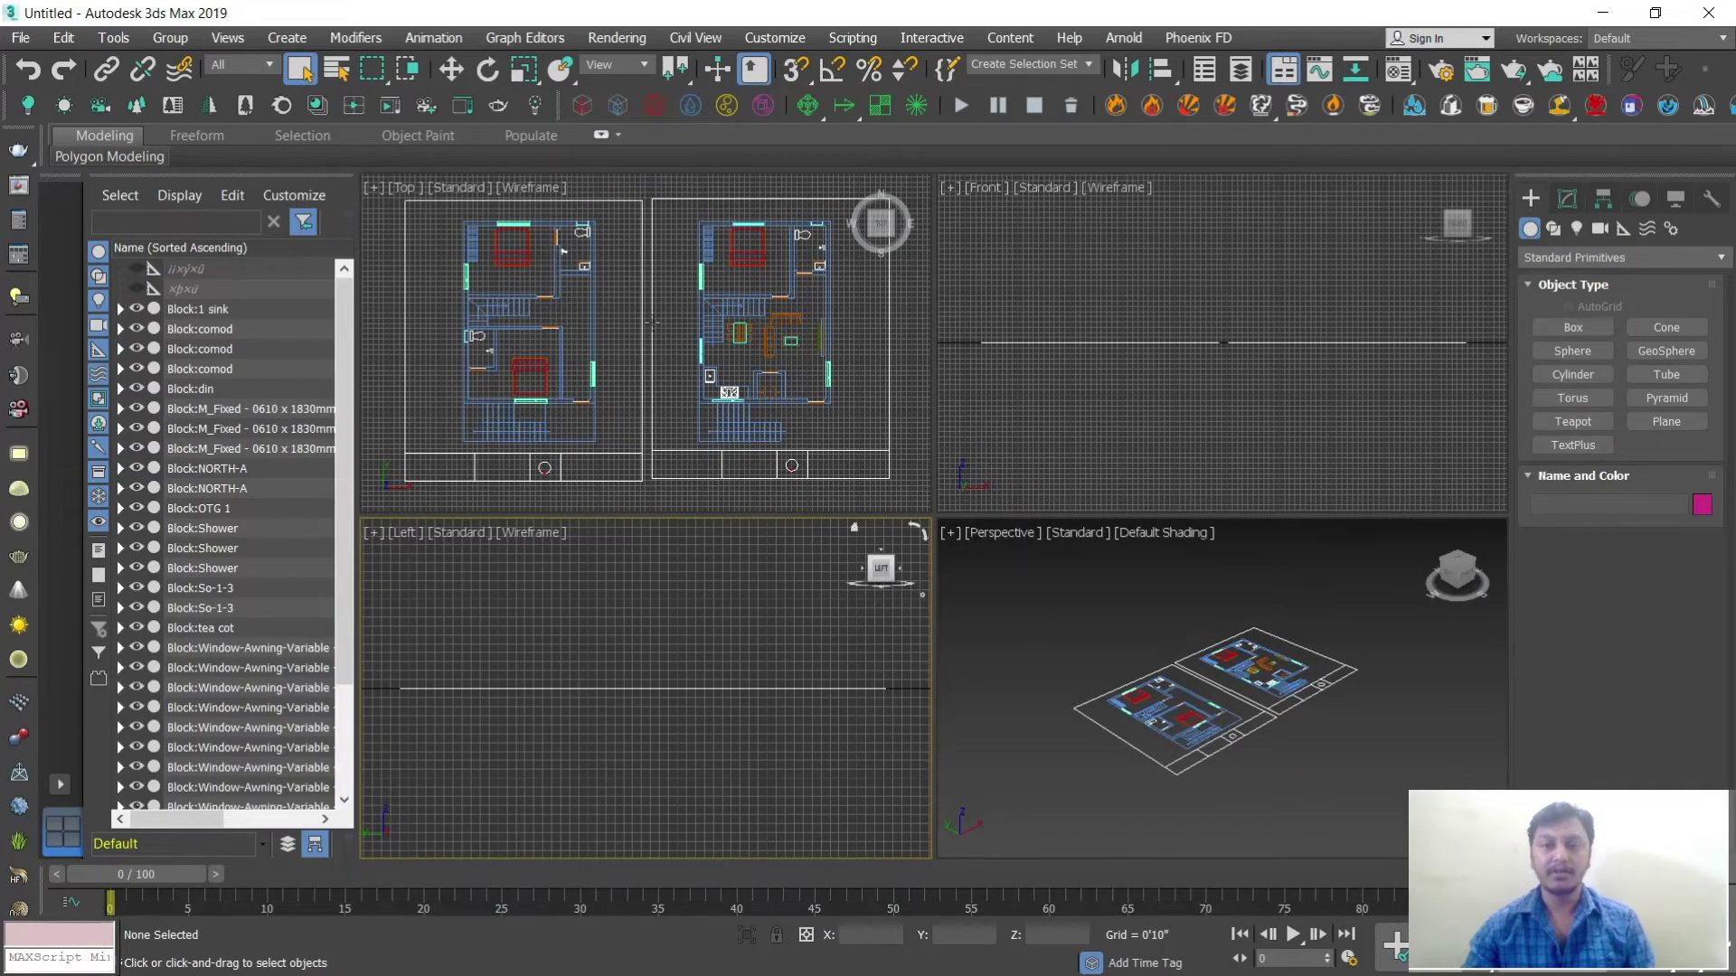
{"action": "scroll", "coordinate": [653, 323], "scroll_direction": "down", "scroll_amount": 8}
{"action": "left_click_drag", "start_coordinate": [538, 267], "coordinate": [758, 449]}
{"action": "scroll", "coordinate": [633, 393], "scroll_direction": "down", "scroll_amount": 1}
{"action": "middle_click_drag", "start_coordinate": [631, 398], "coordinate": [697, 345]}
{"action": "scroll", "coordinate": [710, 366], "scroll_direction": "up", "scroll_amount": 1}
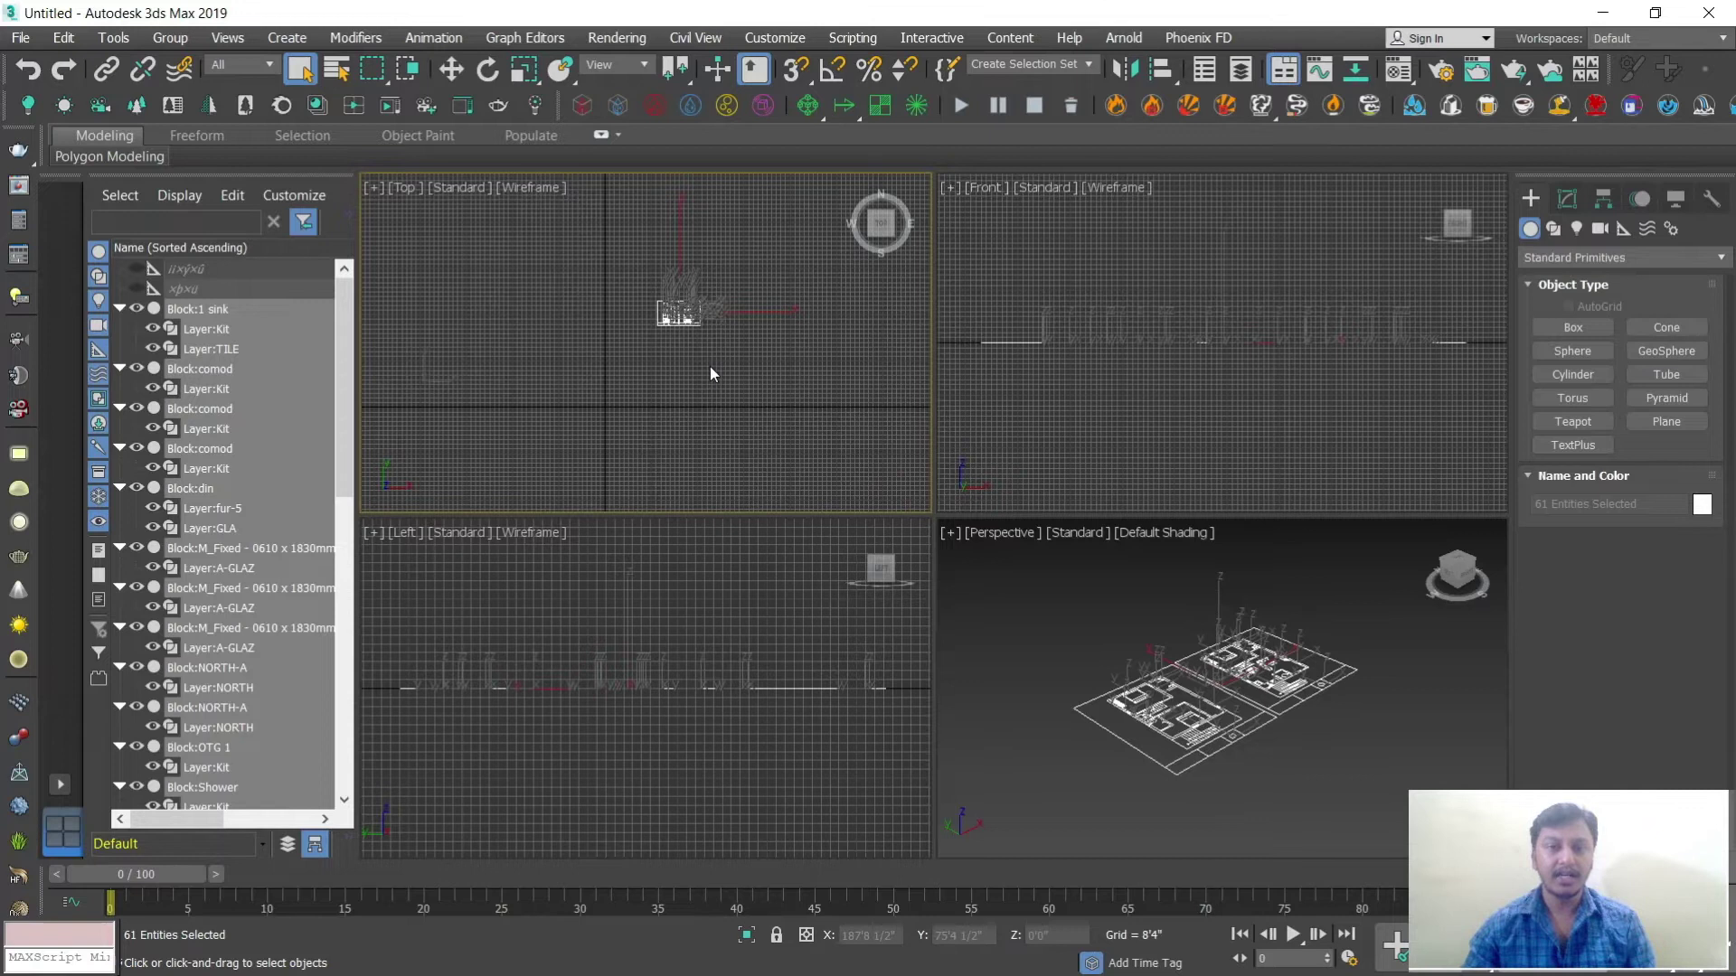
{"action": "left_click", "coordinate": [674, 358]}
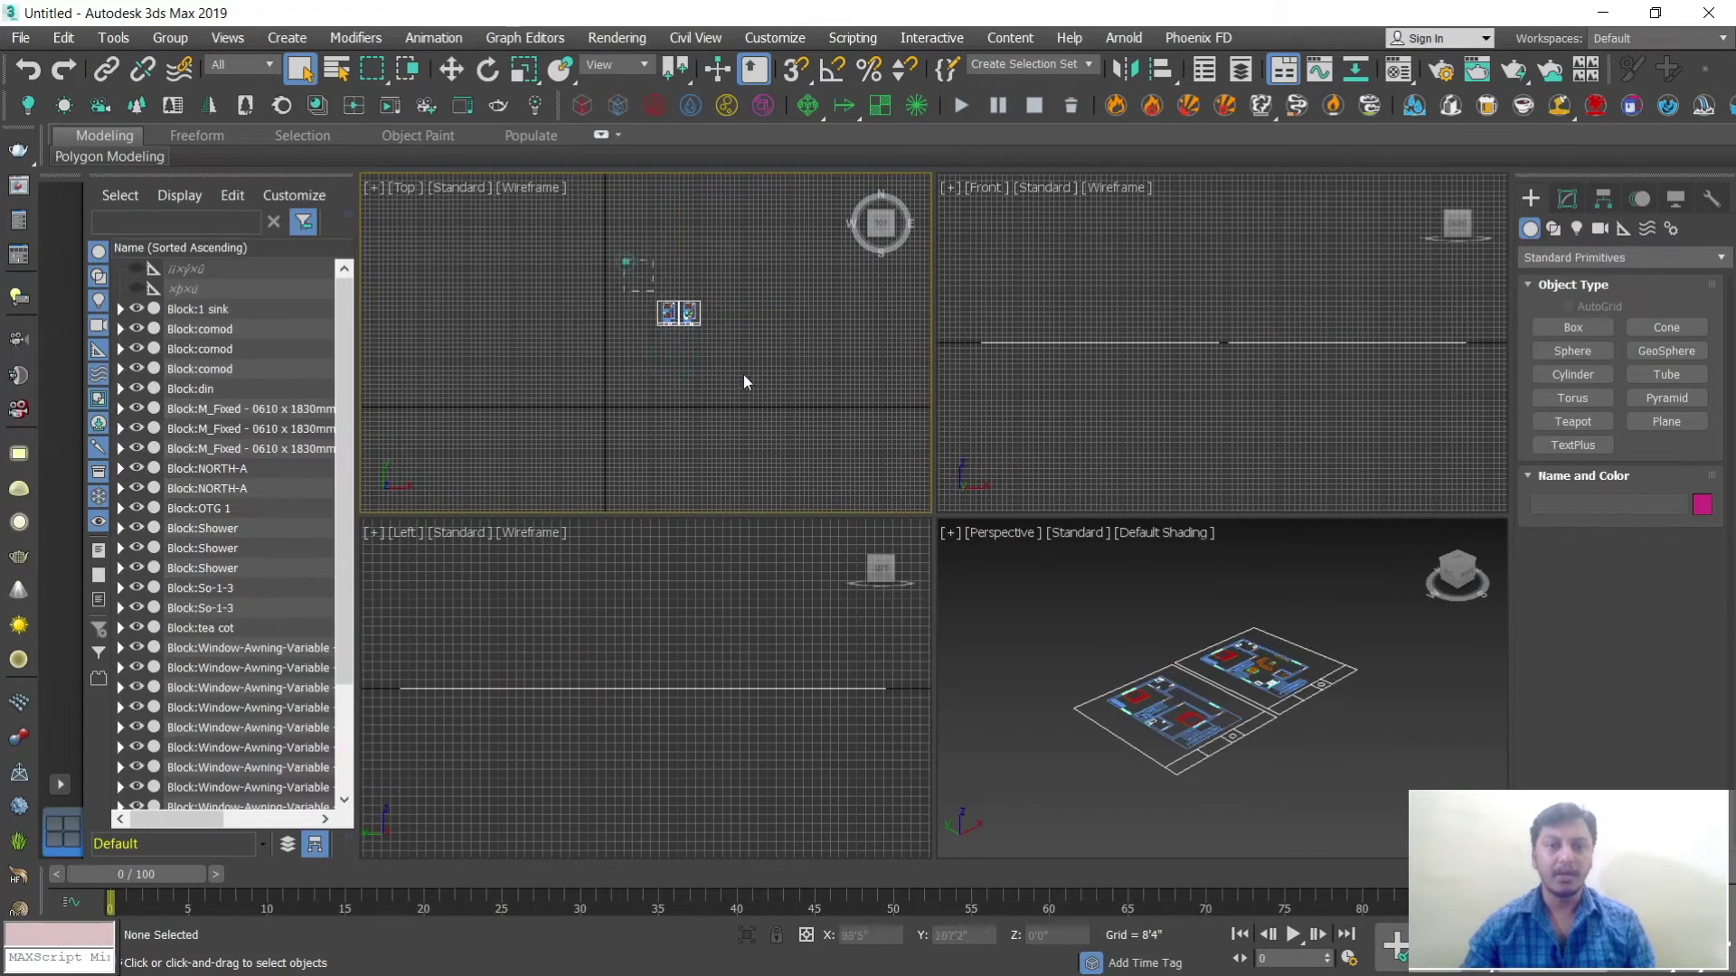
Step: Select all imported plan objects and move them along Y and X toward the grid origin in the Top view
{"action": "key", "text": "ctrl+a"}
{"action": "key", "text": "w"}
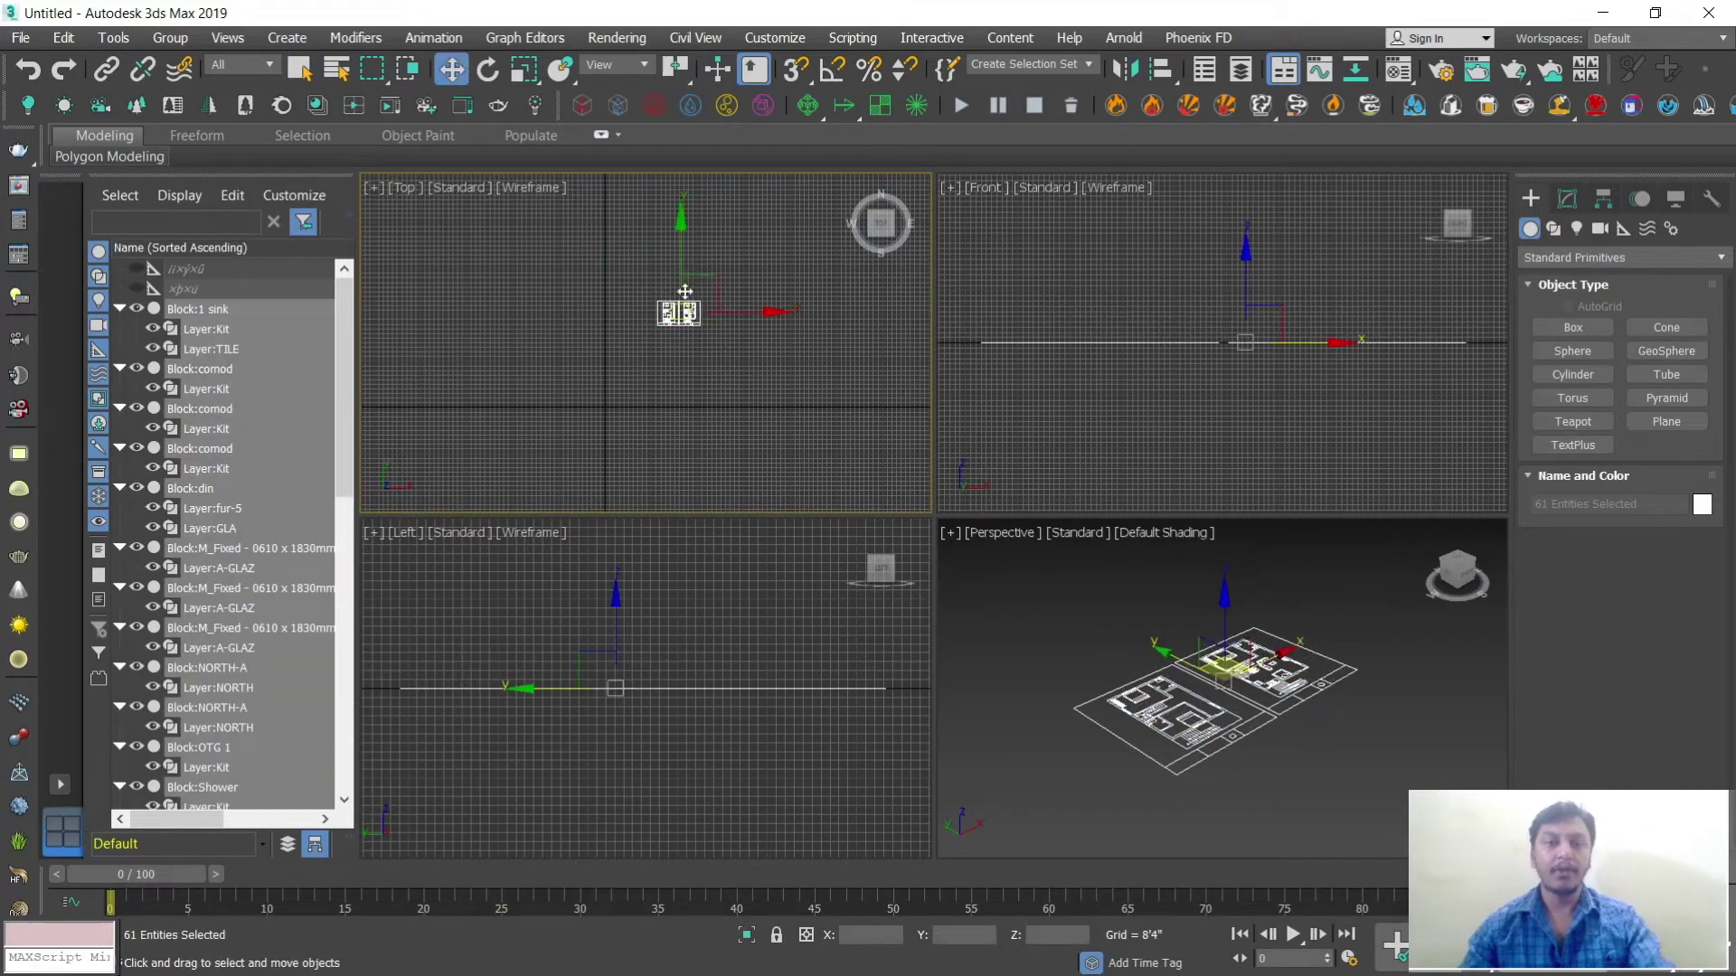
{"action": "left_click_drag", "start_coordinate": [684, 266], "coordinate": [687, 347]}
{"action": "scroll", "coordinate": [799, 391], "scroll_direction": "up", "scroll_amount": 1}
{"action": "middle_click_drag", "start_coordinate": [725, 421], "coordinate": [875, 396]}
{"action": "scroll", "coordinate": [803, 399], "scroll_direction": "up", "scroll_amount": 2}
{"action": "scroll", "coordinate": [858, 398], "scroll_direction": "up", "scroll_amount": 1}
{"action": "scroll", "coordinate": [756, 398], "scroll_direction": "down", "scroll_amount": 1}
{"action": "scroll", "coordinate": [840, 388], "scroll_direction": "up", "scroll_amount": 1}
{"action": "left_click_drag", "start_coordinate": [784, 356], "coordinate": [599, 409]}
{"action": "scroll", "coordinate": [594, 410], "scroll_direction": "down", "scroll_amount": 2}
{"action": "middle_click_drag", "start_coordinate": [592, 411], "coordinate": [797, 385]}
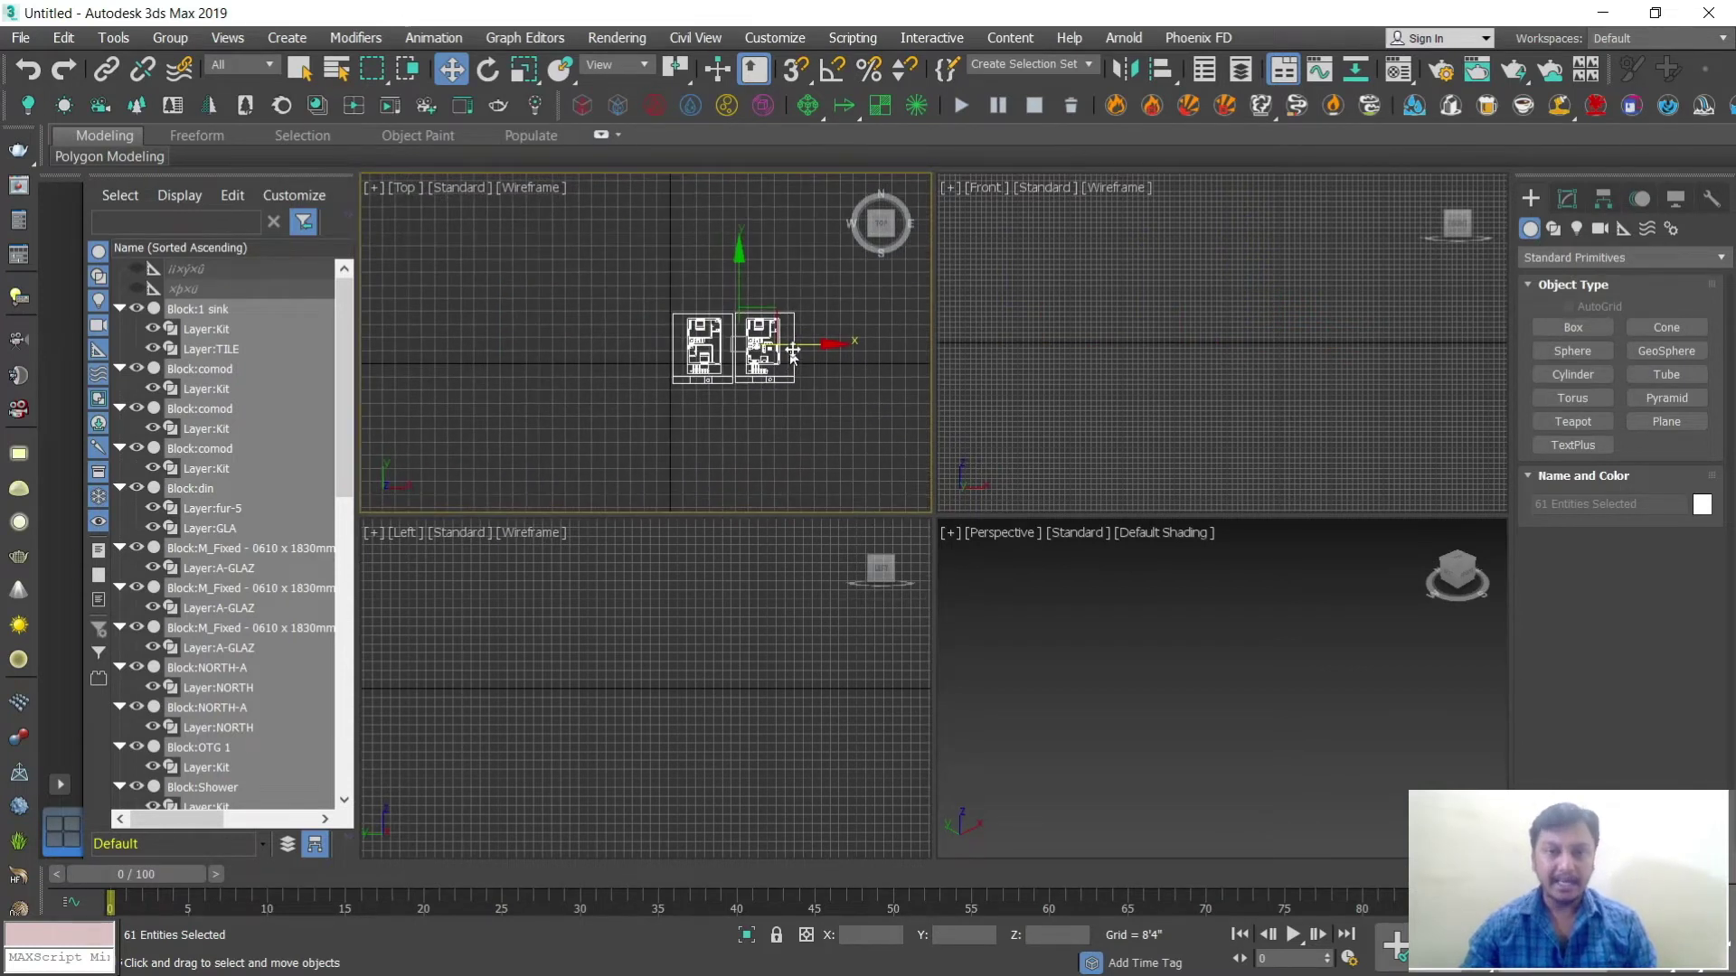
Step: Center the two imported floor plans on the grid origin in the Top view
{"action": "left_click_drag", "start_coordinate": [786, 347], "coordinate": [720, 353]}
{"action": "scroll", "coordinate": [698, 365], "scroll_direction": "up", "scroll_amount": 2}
{"action": "left_click_drag", "start_coordinate": [648, 241], "coordinate": [644, 275]}
{"action": "scroll", "coordinate": [1192, 374], "scroll_direction": "up", "scroll_amount": 3}
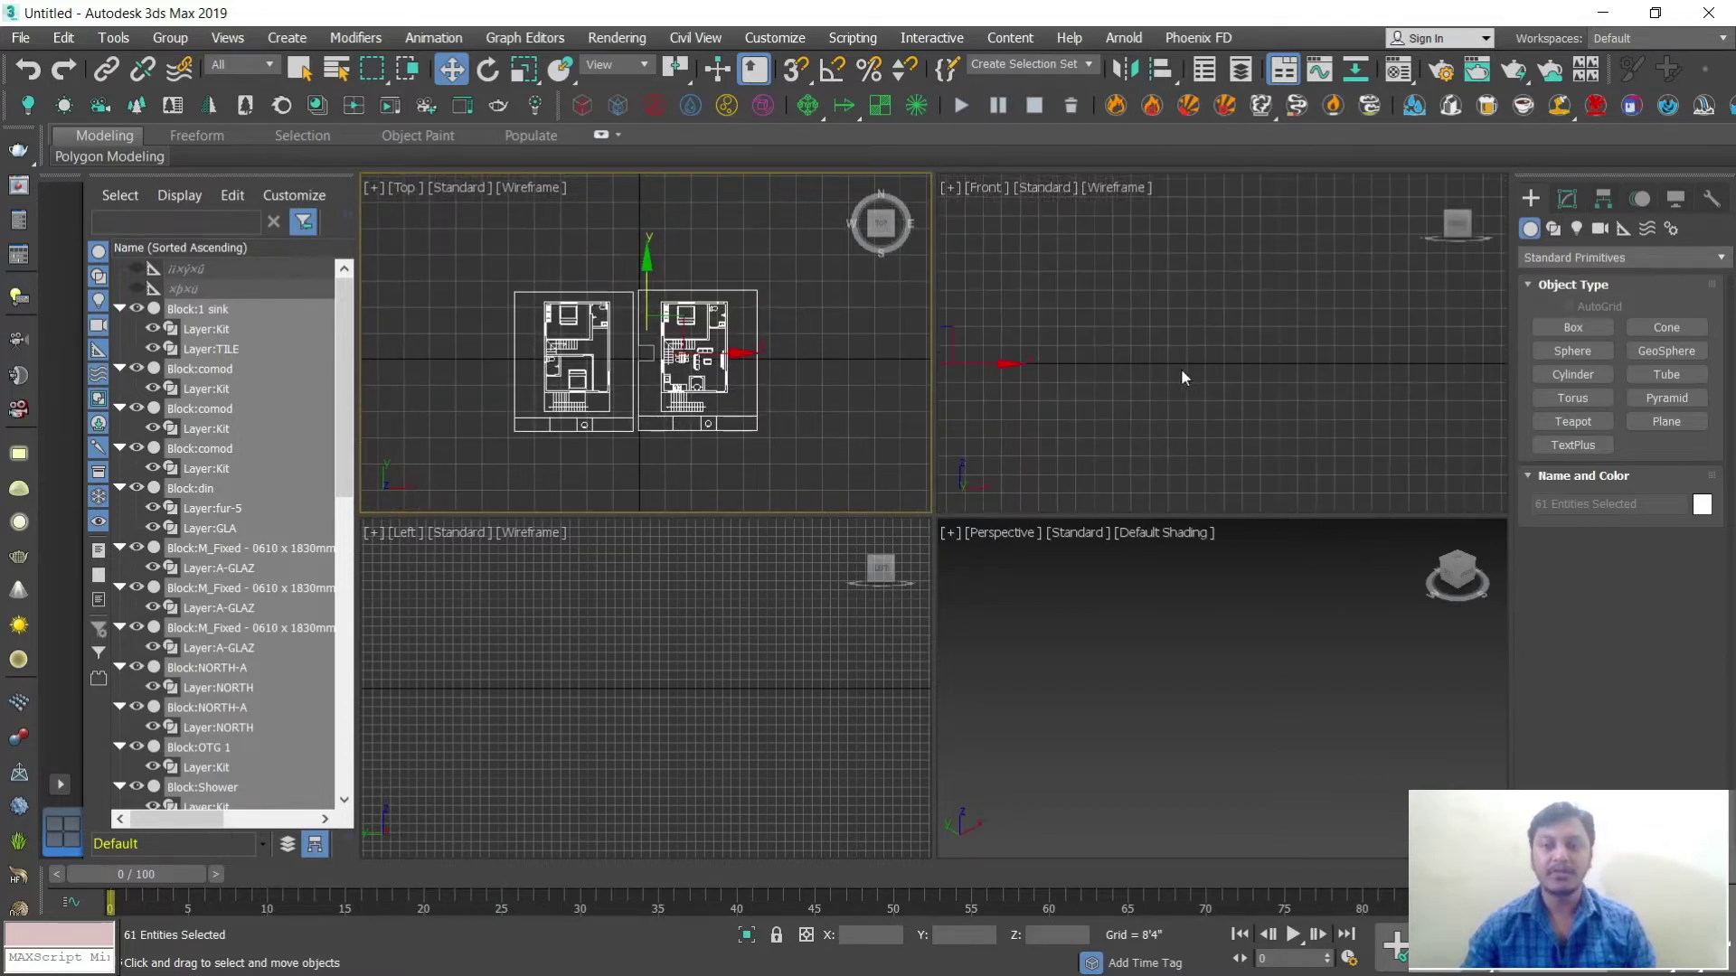
Step: Move the selected floor plans along X in the Front view to line their pivot up with the grid origin
{"action": "right_click", "coordinate": [1059, 421]}
{"action": "scroll", "coordinate": [1206, 370], "scroll_direction": "up", "scroll_amount": 5}
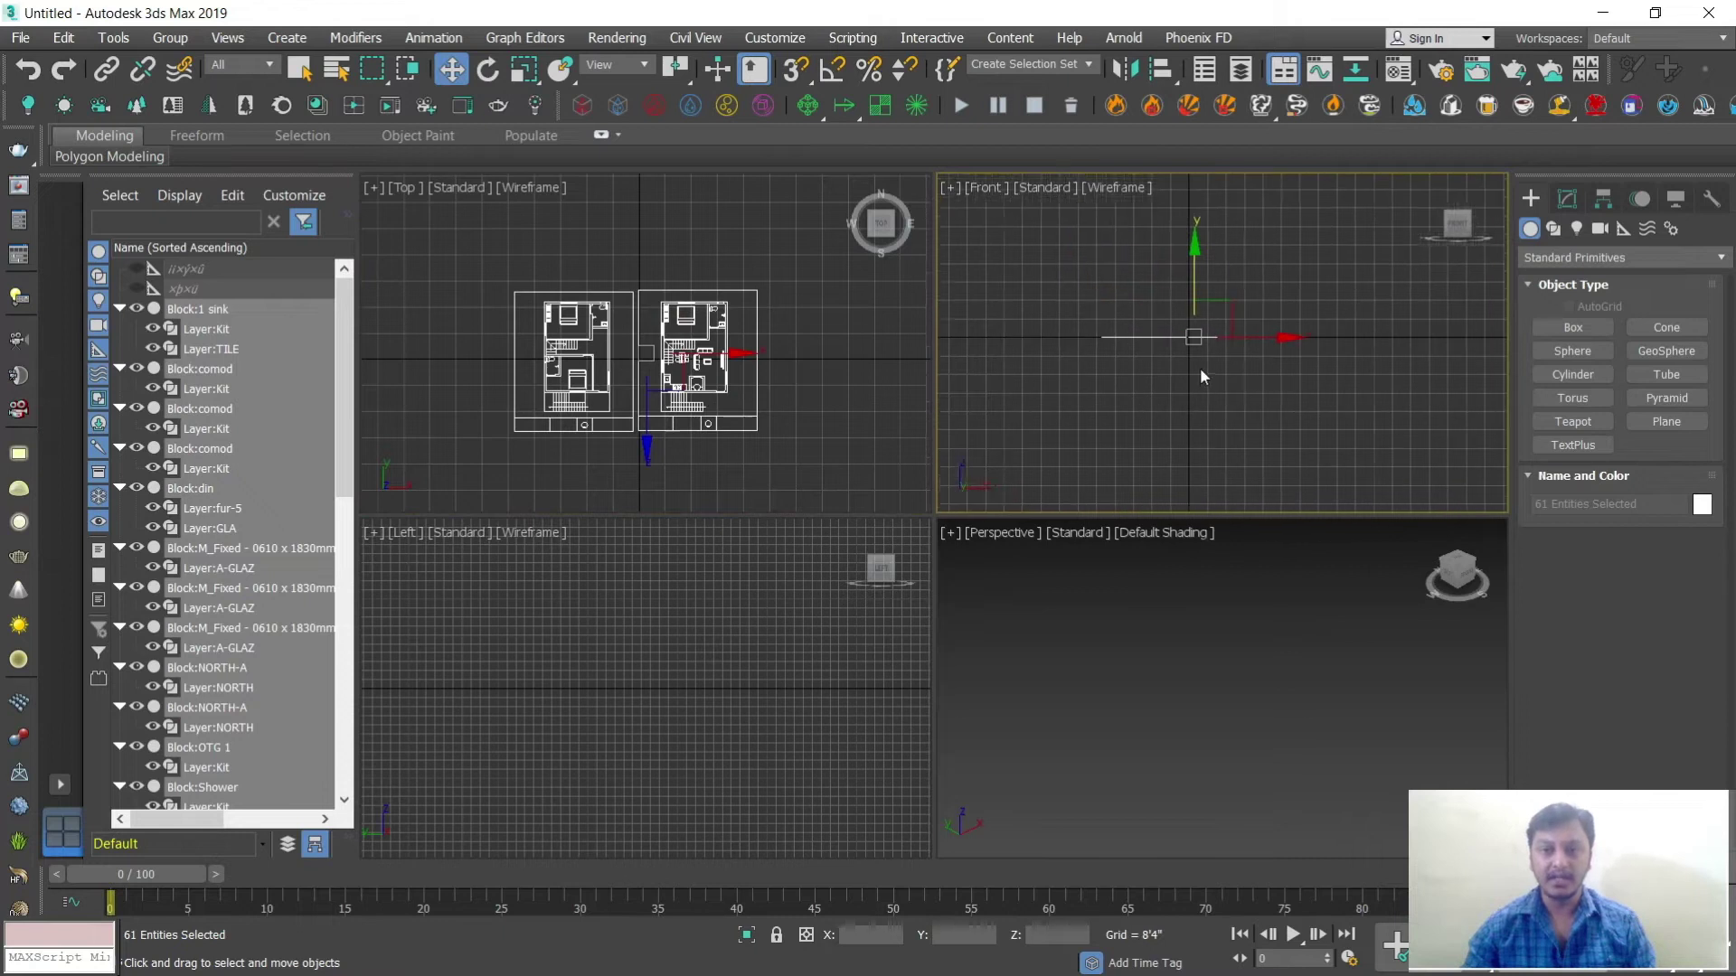
{"action": "scroll", "coordinate": [1213, 389], "scroll_direction": "up", "scroll_amount": 2}
{"action": "middle_click_drag", "start_coordinate": [1211, 407], "coordinate": [1257, 480]}
{"action": "scroll", "coordinate": [1212, 390], "scroll_direction": "up", "scroll_amount": 2}
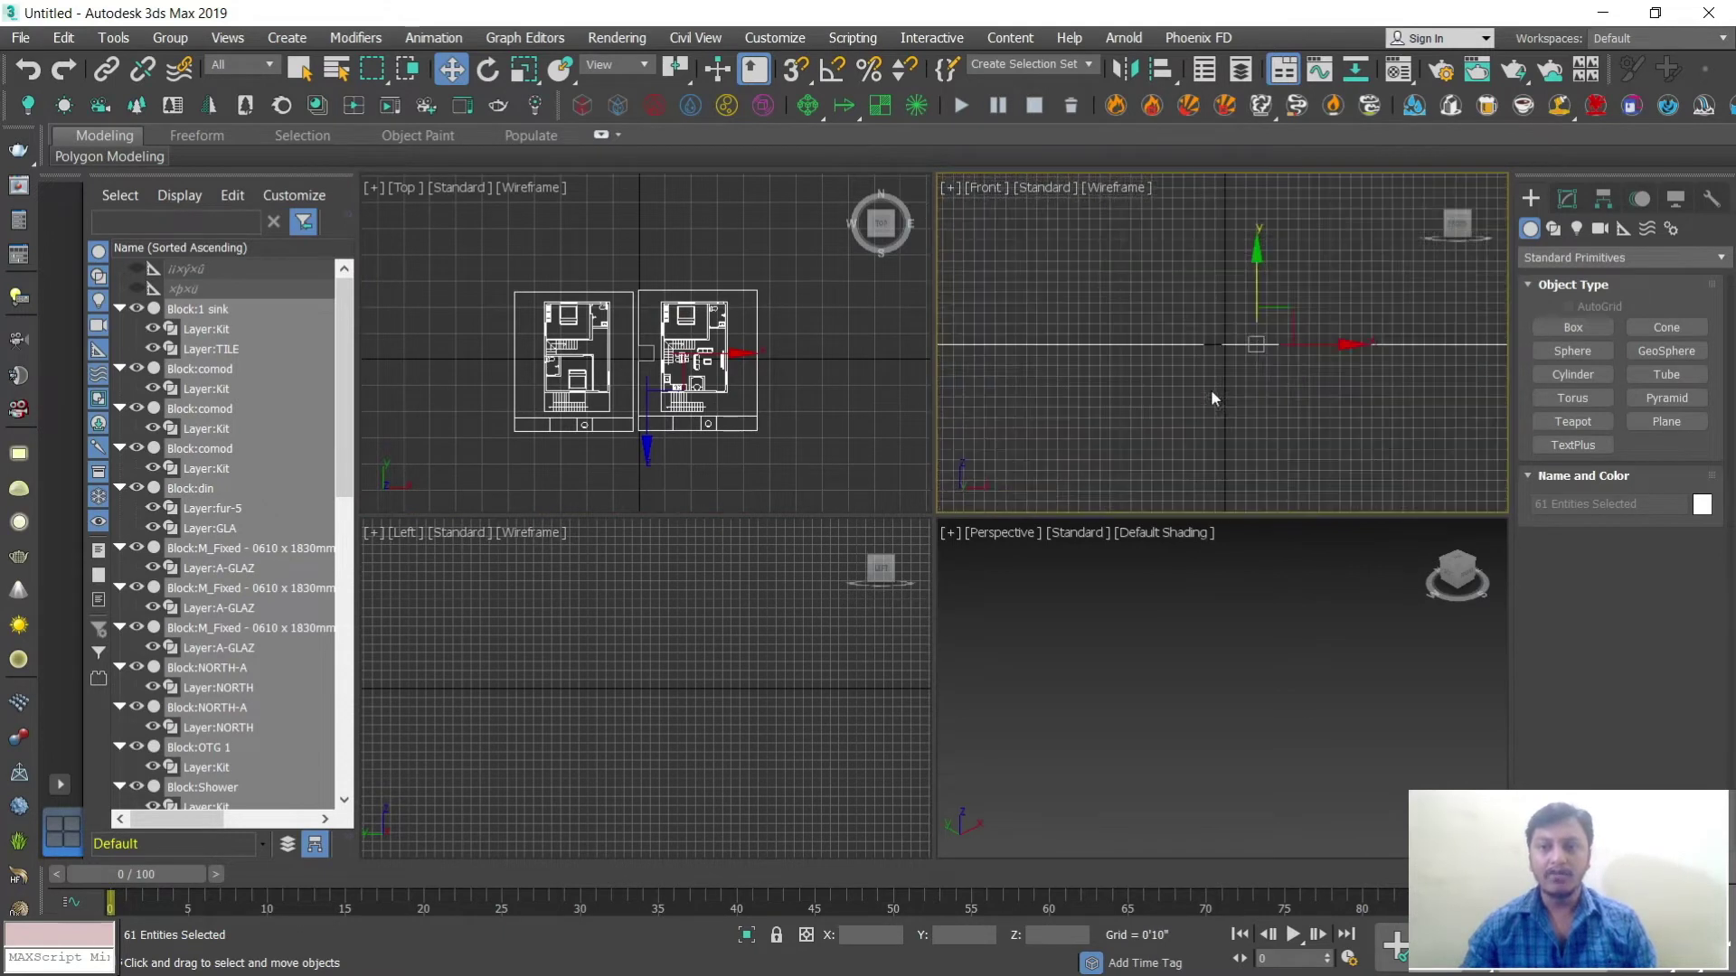
{"action": "left_click_drag", "start_coordinate": [1323, 345], "coordinate": [1295, 361]}
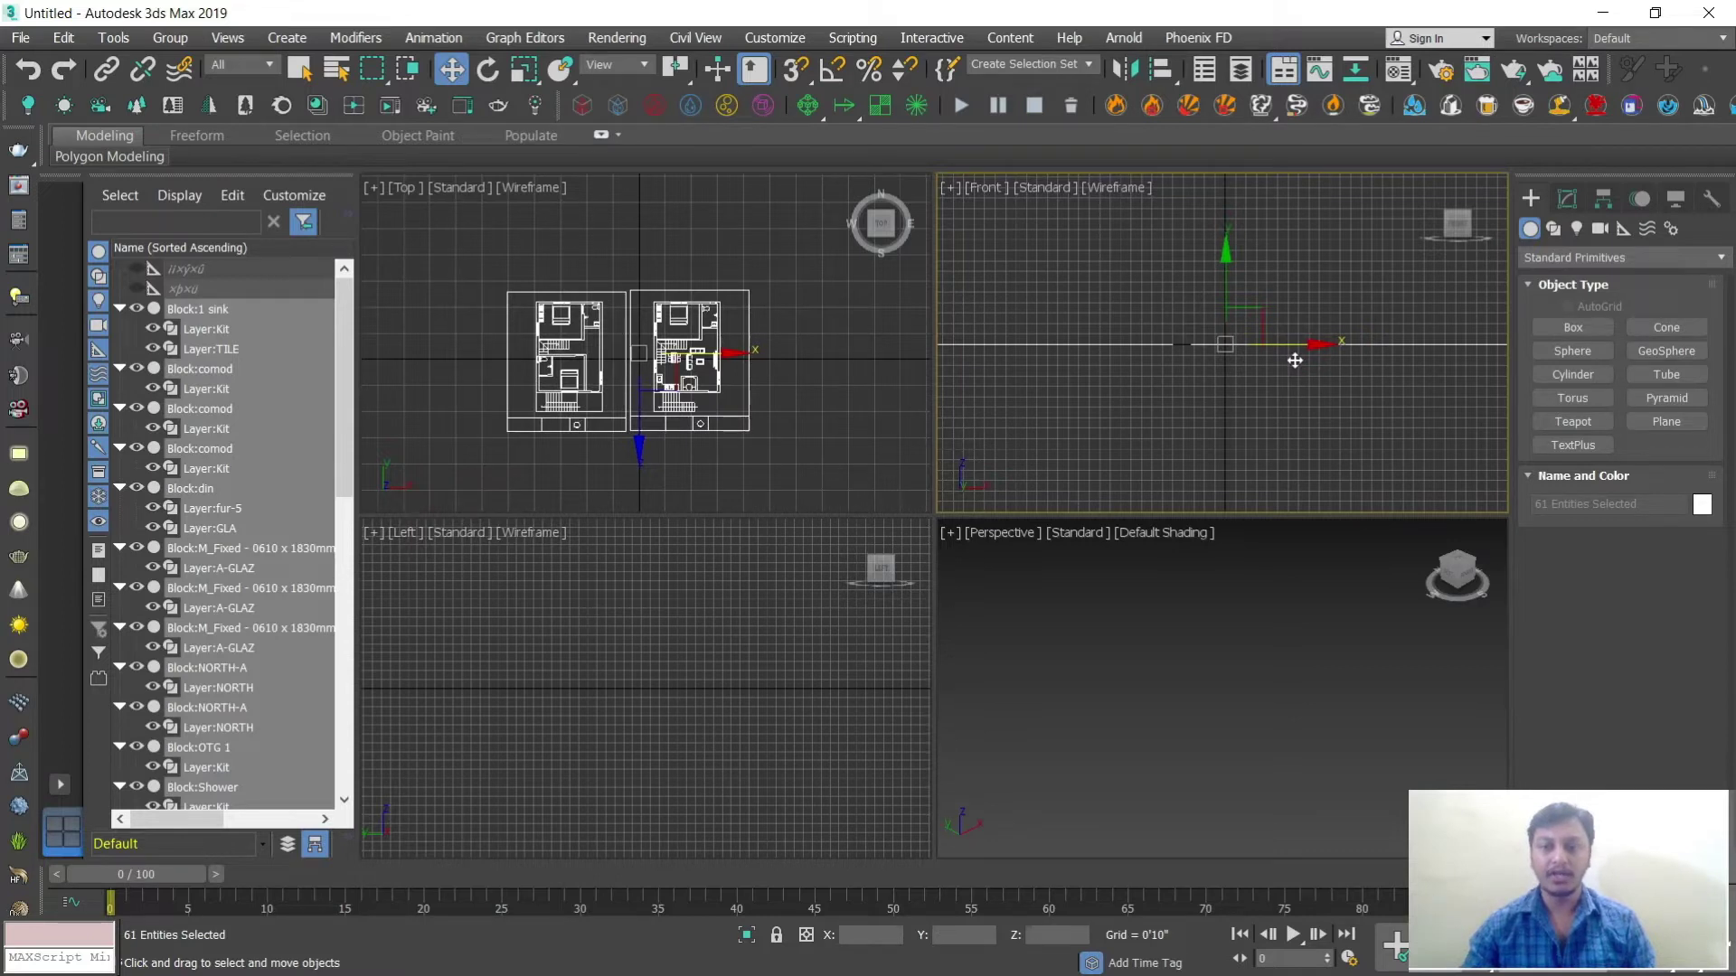
Step: Maximize the Perspective view framed on both floor plans, orbit to face them from the front, and clear the selection
{"action": "right_click", "coordinate": [1062, 611]}
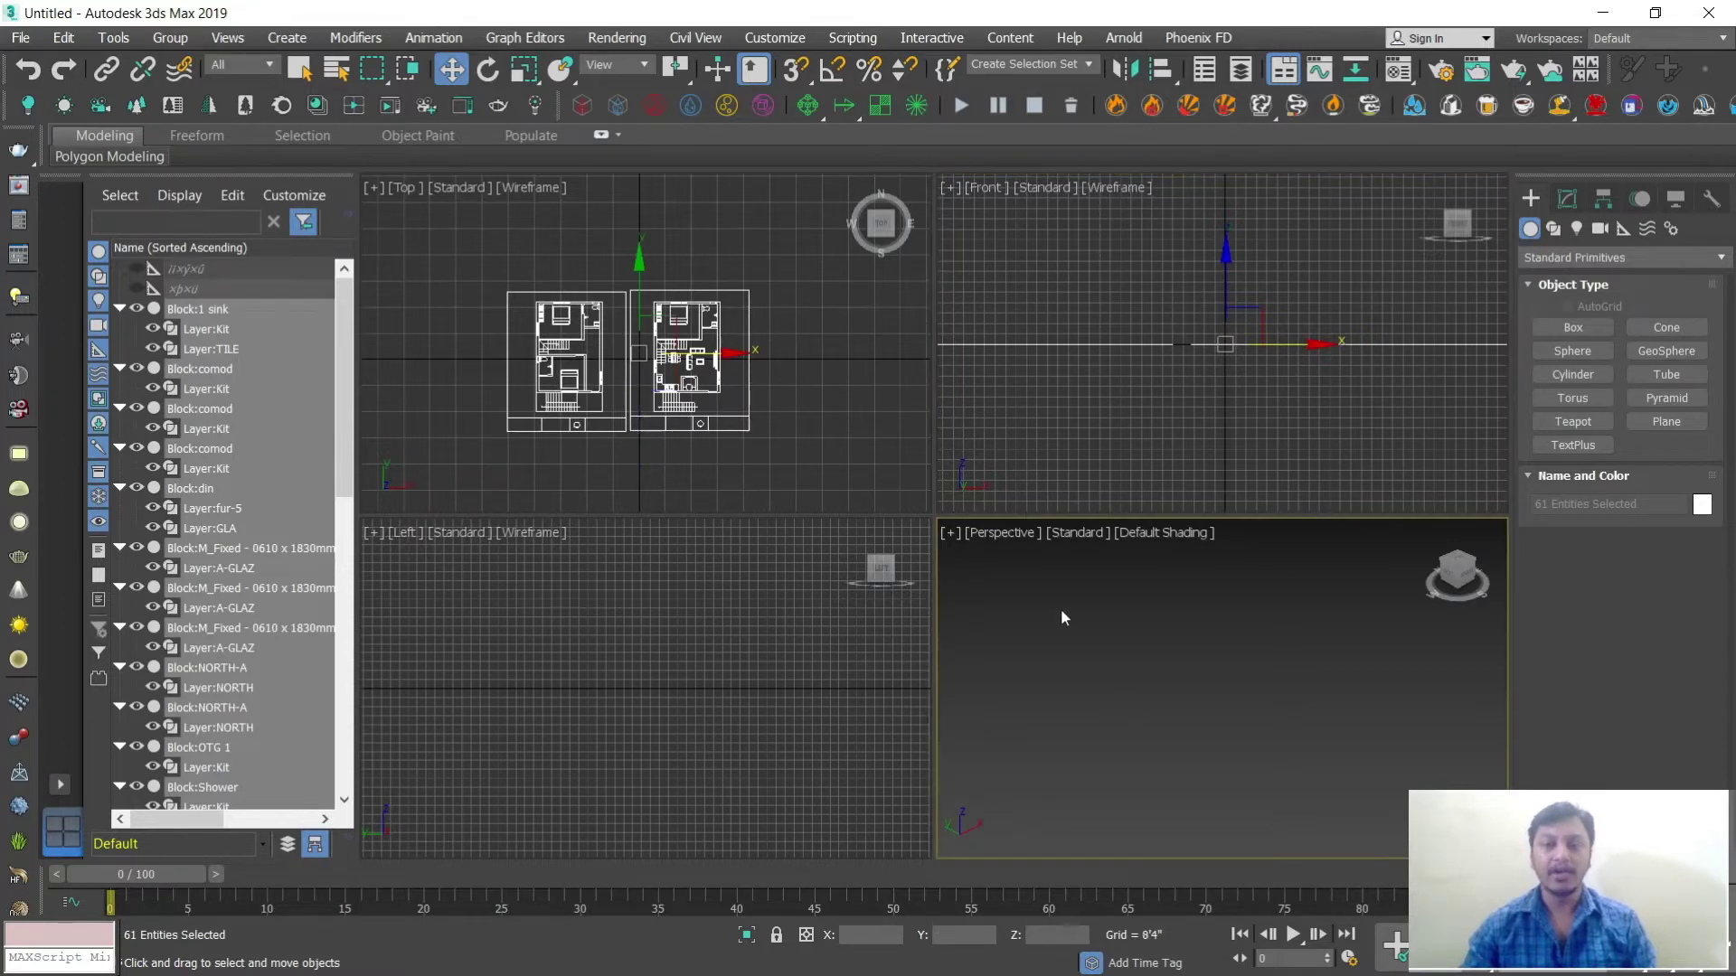
{"action": "left_click", "coordinate": [1431, 531]}
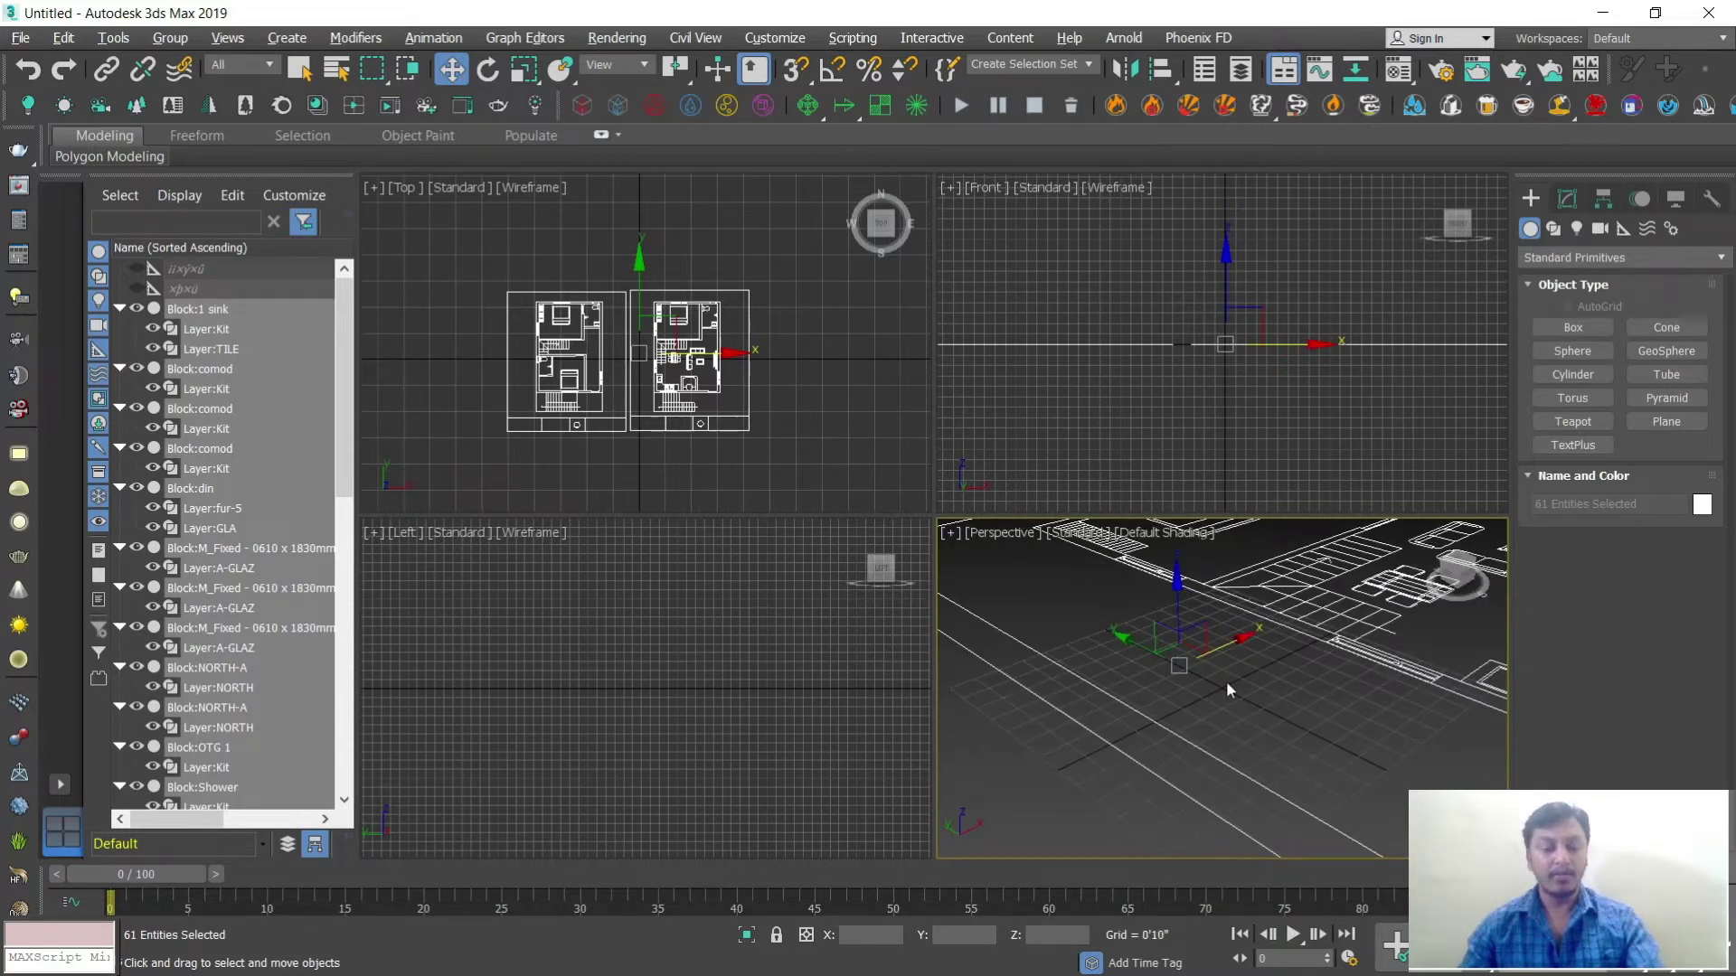
{"action": "key", "text": "alt+w"}
{"action": "key", "text": "z"}
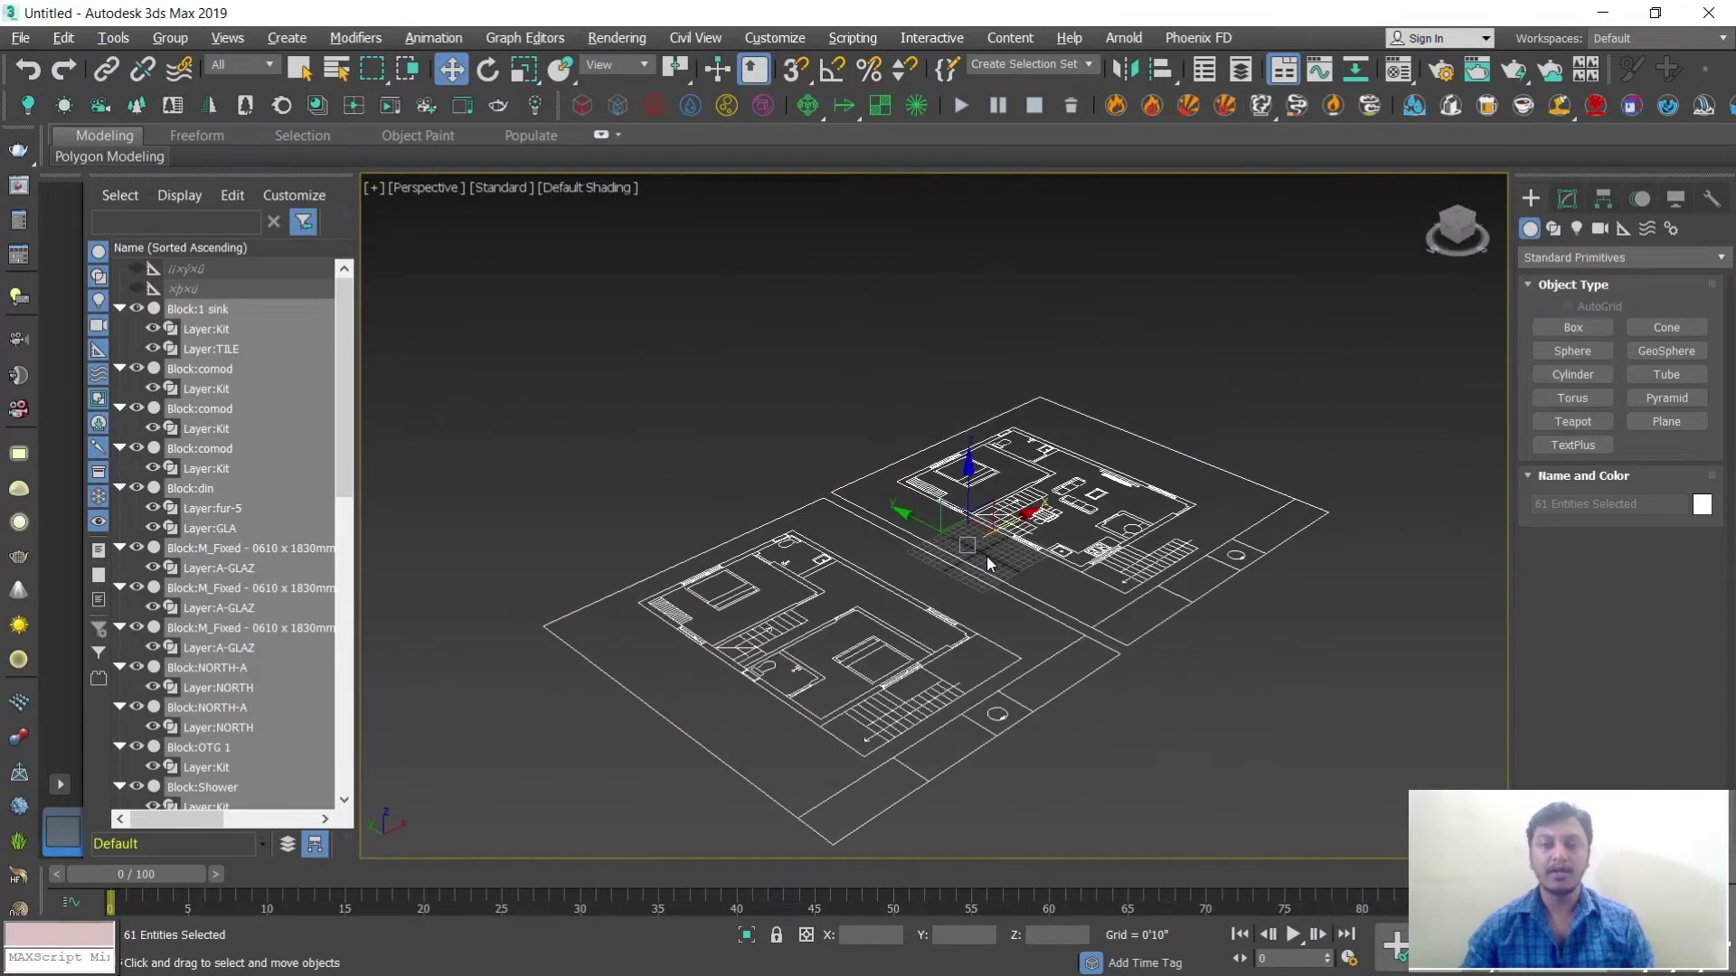
{"action": "scroll", "coordinate": [1141, 676], "scroll_direction": "down", "scroll_amount": 3}
{"action": "middle_click_drag", "start_coordinate": [1143, 681], "coordinate": [1067, 685]}
{"action": "scroll", "coordinate": [1124, 632], "scroll_direction": "up", "scroll_amount": 3}
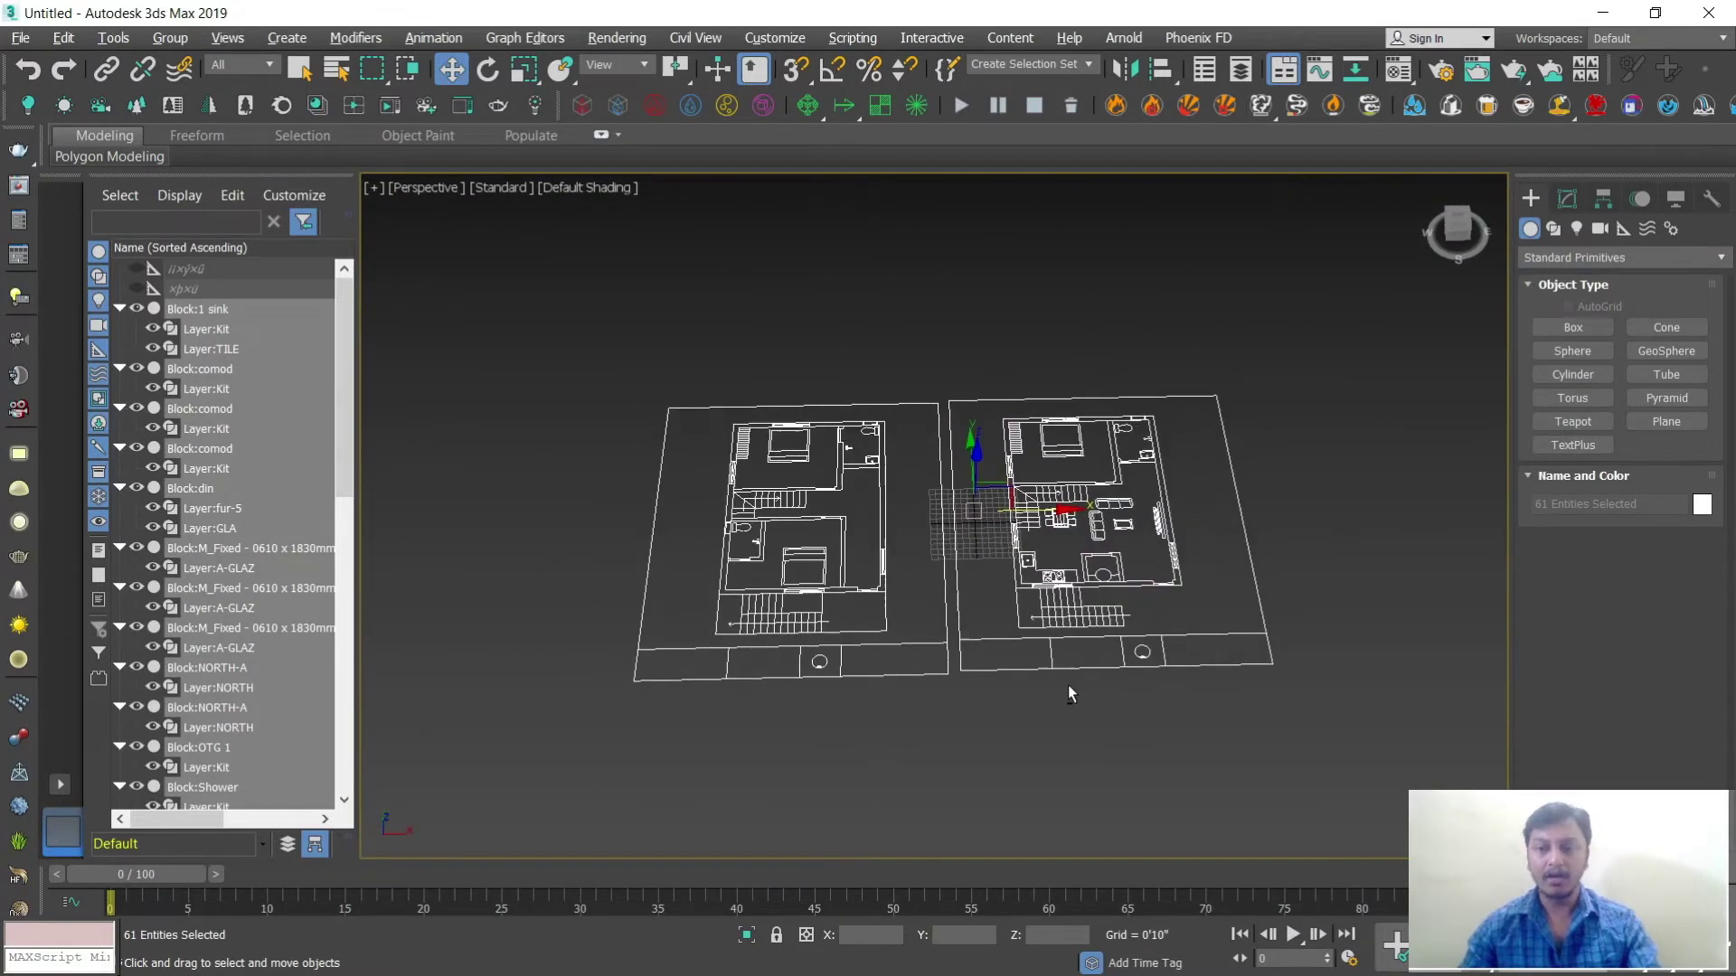
{"action": "left_click", "coordinate": [1055, 691]}
Step: Examine the room layouts, stairs and furniture of both imported floor plans in the Perspective view
{"action": "scroll", "coordinate": [875, 605], "scroll_direction": "up", "scroll_amount": 5}
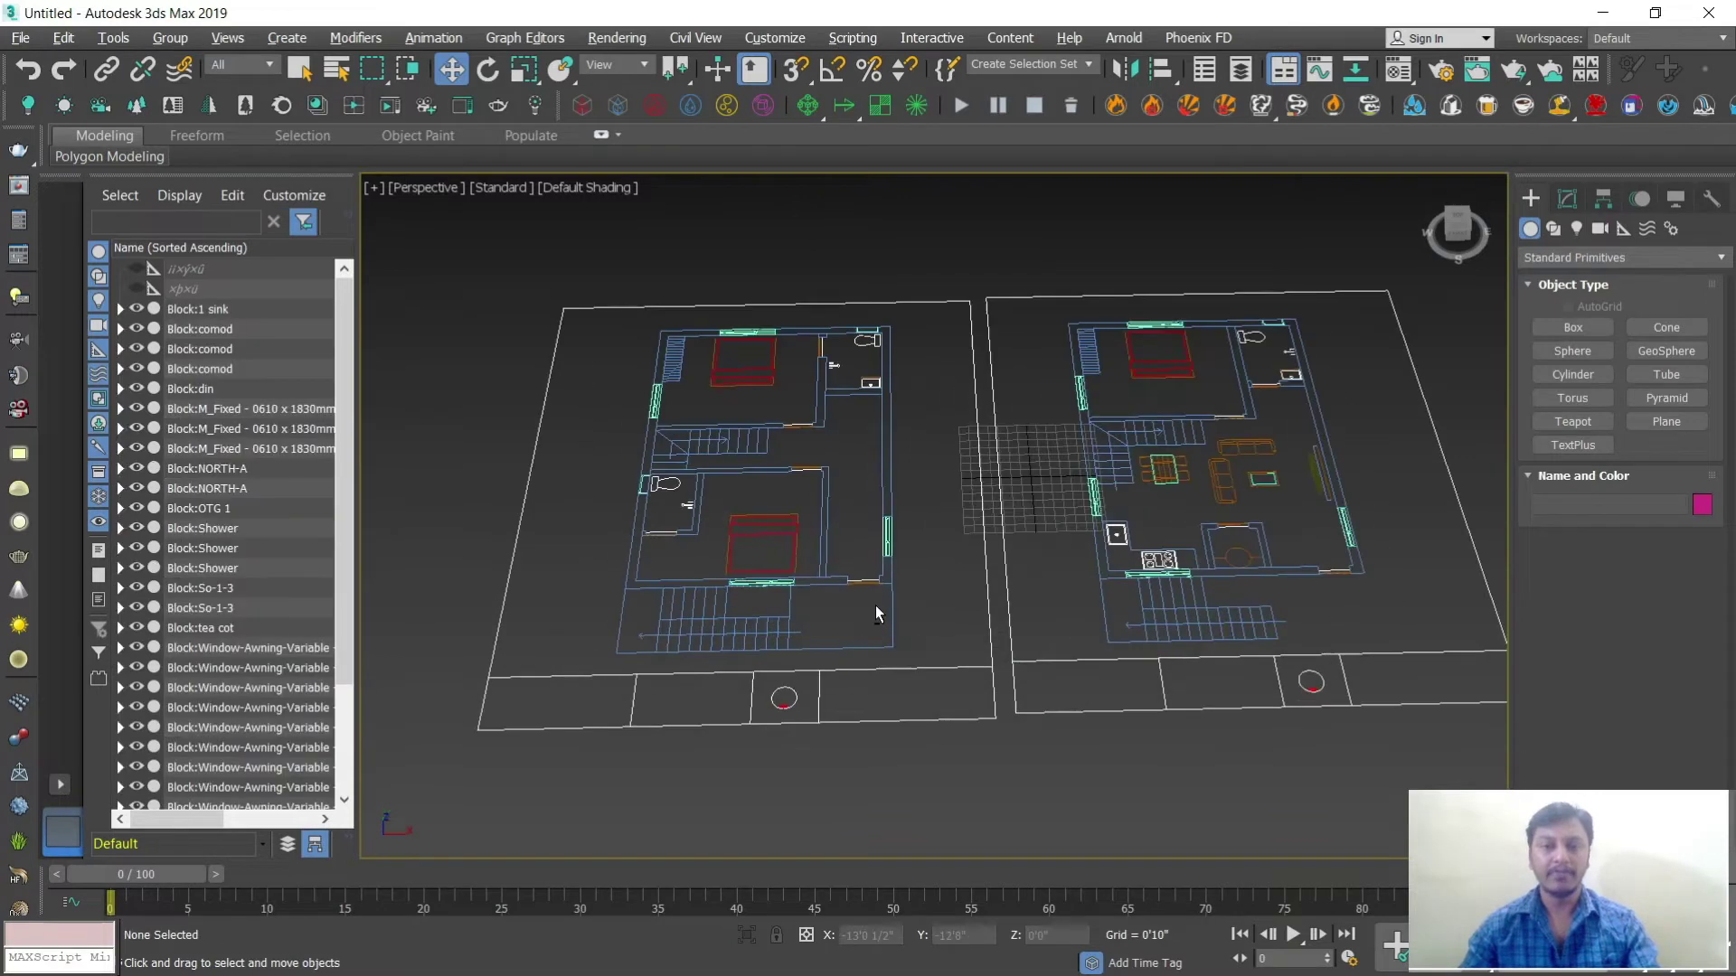
{"action": "scroll", "coordinate": [875, 605], "scroll_direction": "down", "scroll_amount": 5}
{"action": "scroll", "coordinate": [932, 604], "scroll_direction": "up", "scroll_amount": 4}
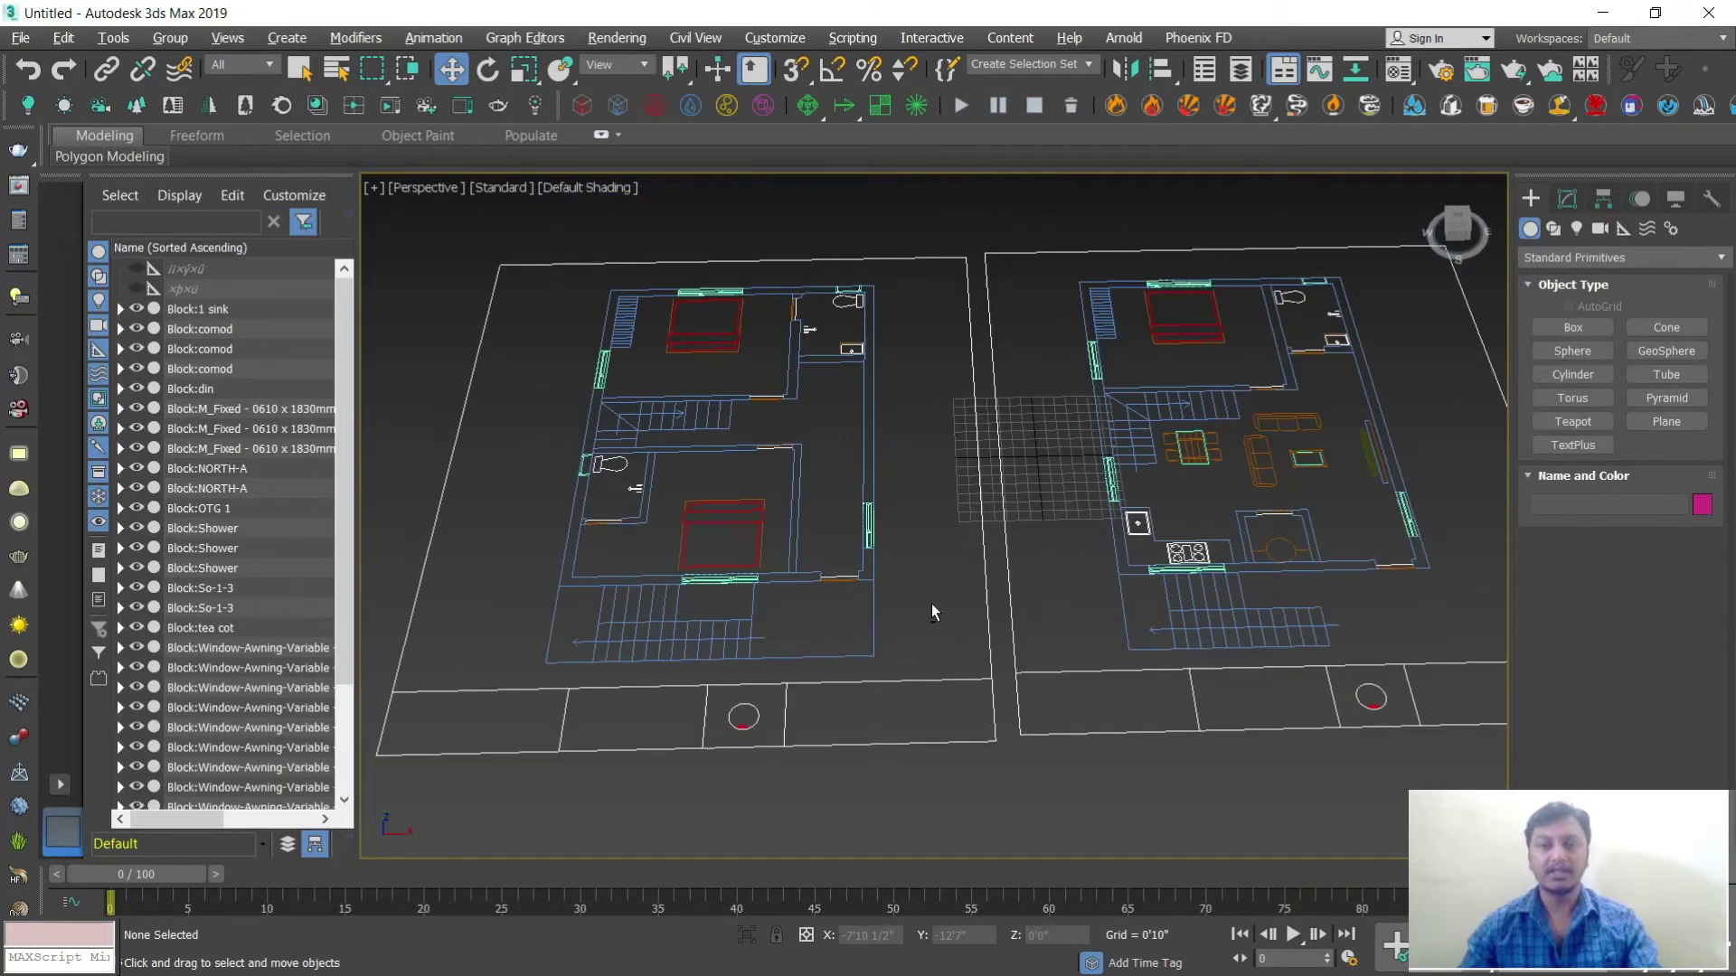
{"action": "scroll", "coordinate": [932, 605], "scroll_direction": "up", "scroll_amount": 2}
{"action": "scroll", "coordinate": [932, 605], "scroll_direction": "down", "scroll_amount": 2}
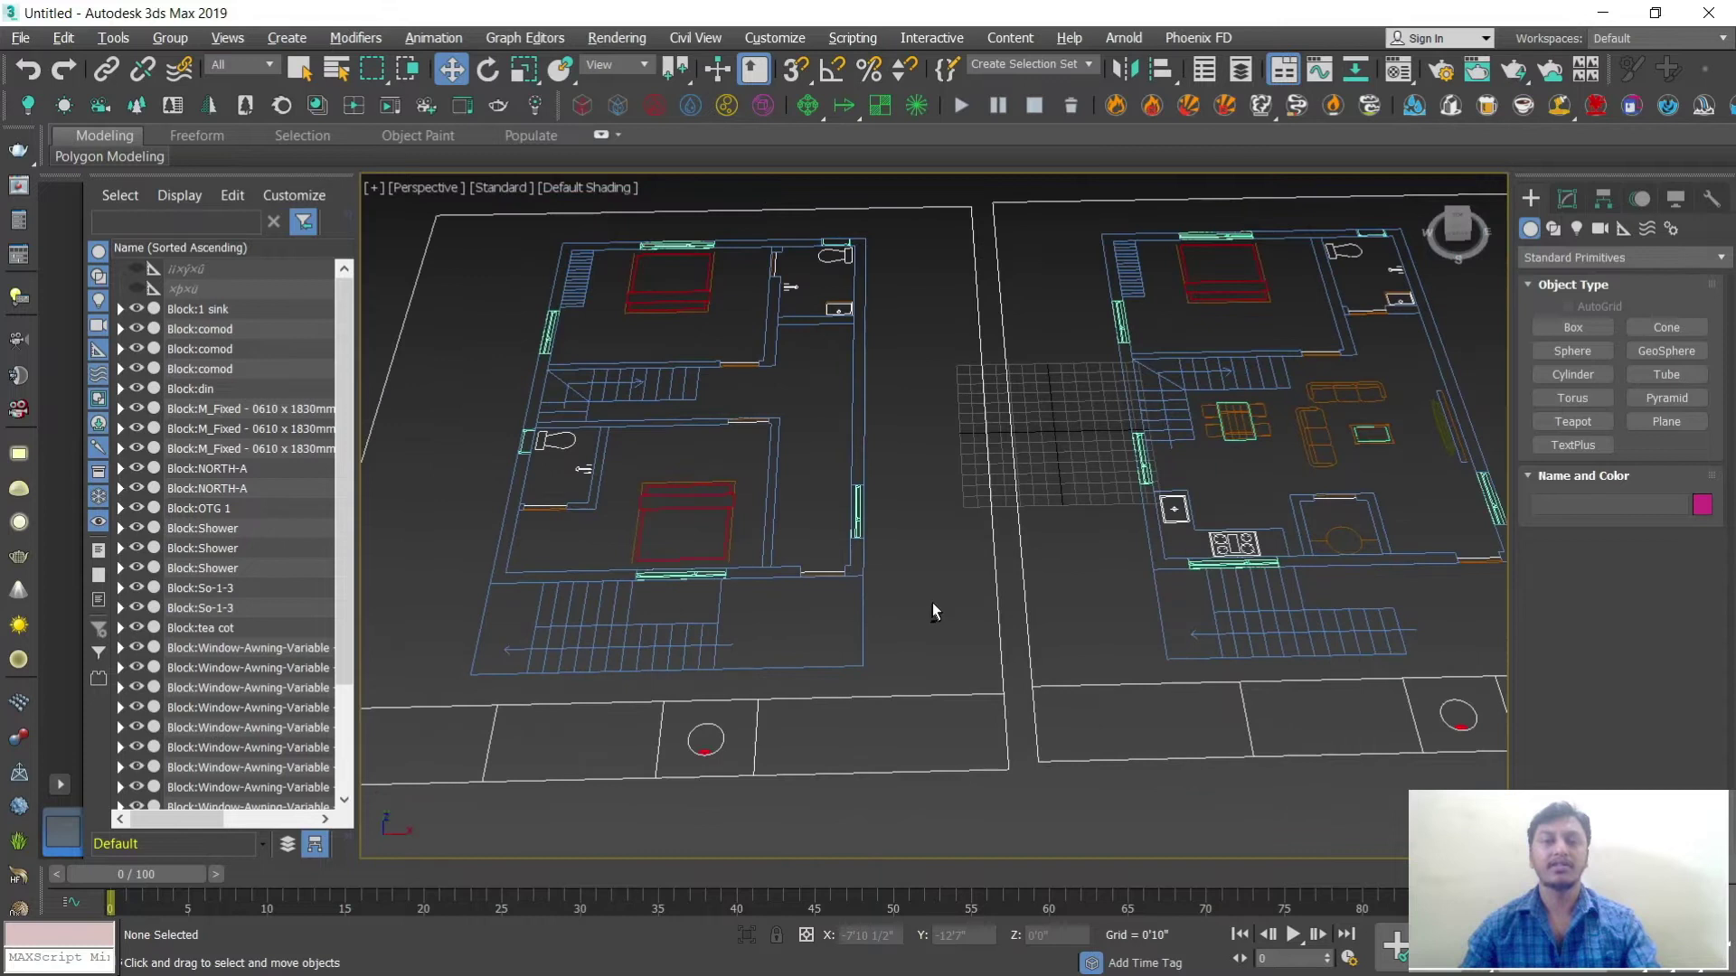
{"action": "scroll", "coordinate": [940, 569], "scroll_direction": "up", "scroll_amount": 1}
{"action": "scroll", "coordinate": [921, 605], "scroll_direction": "down", "scroll_amount": 5}
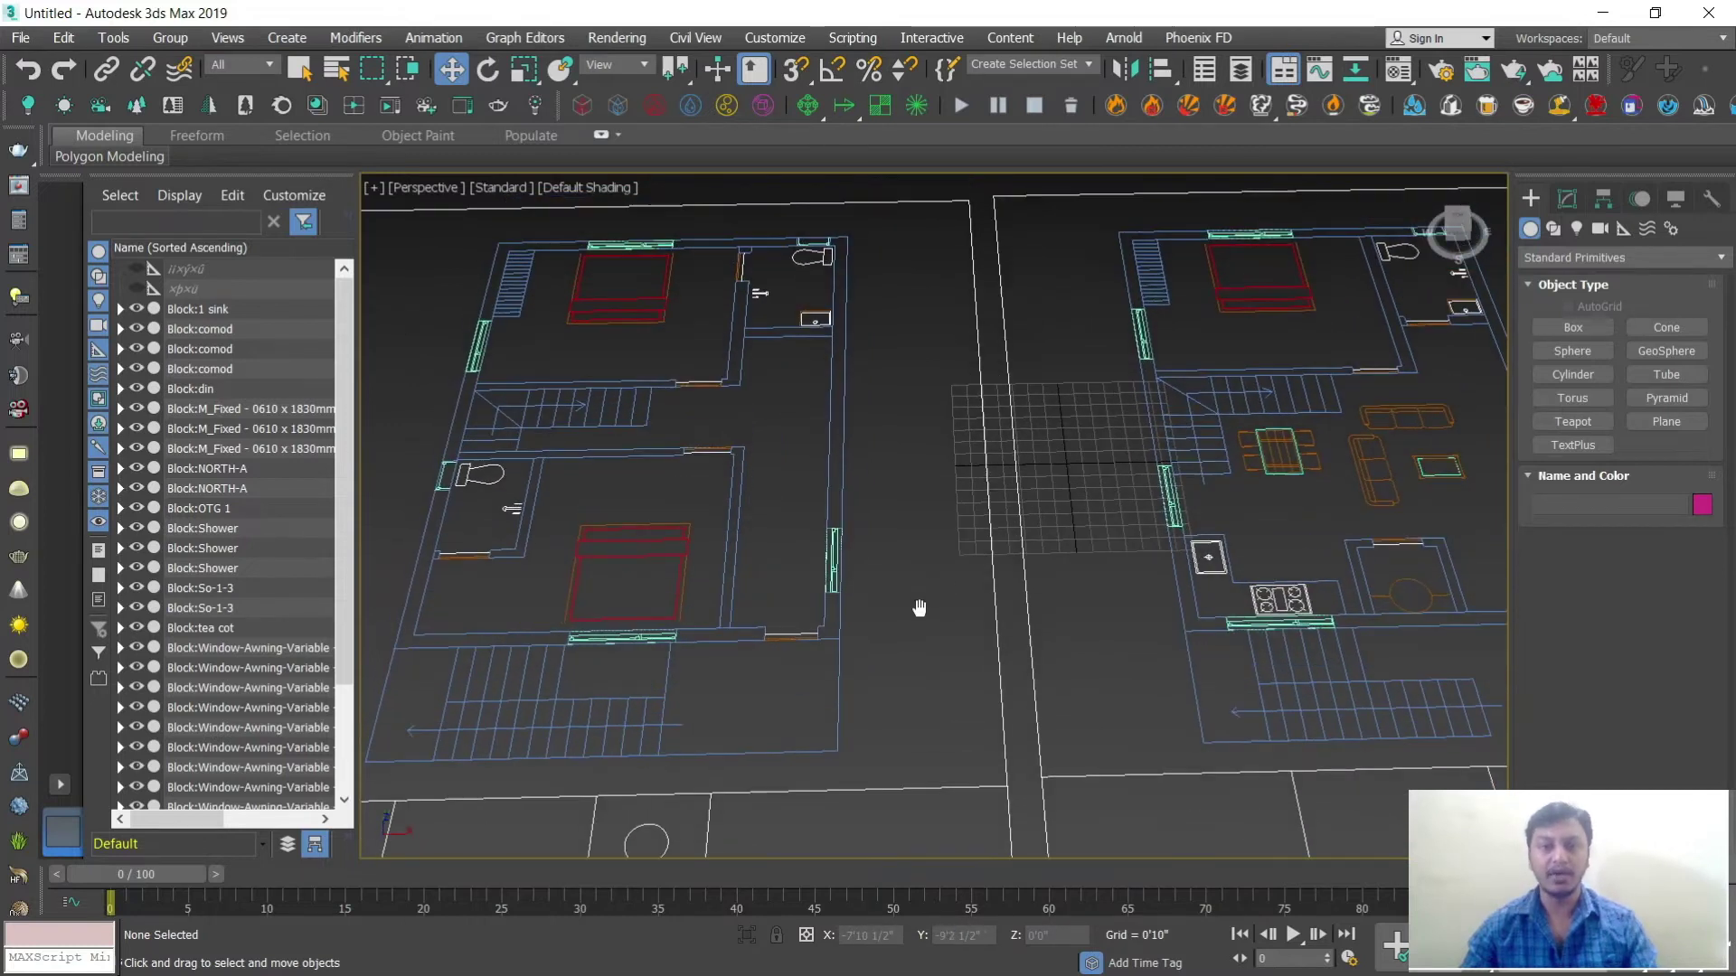
{"action": "scroll", "coordinate": [922, 604], "scroll_direction": "up", "scroll_amount": 6}
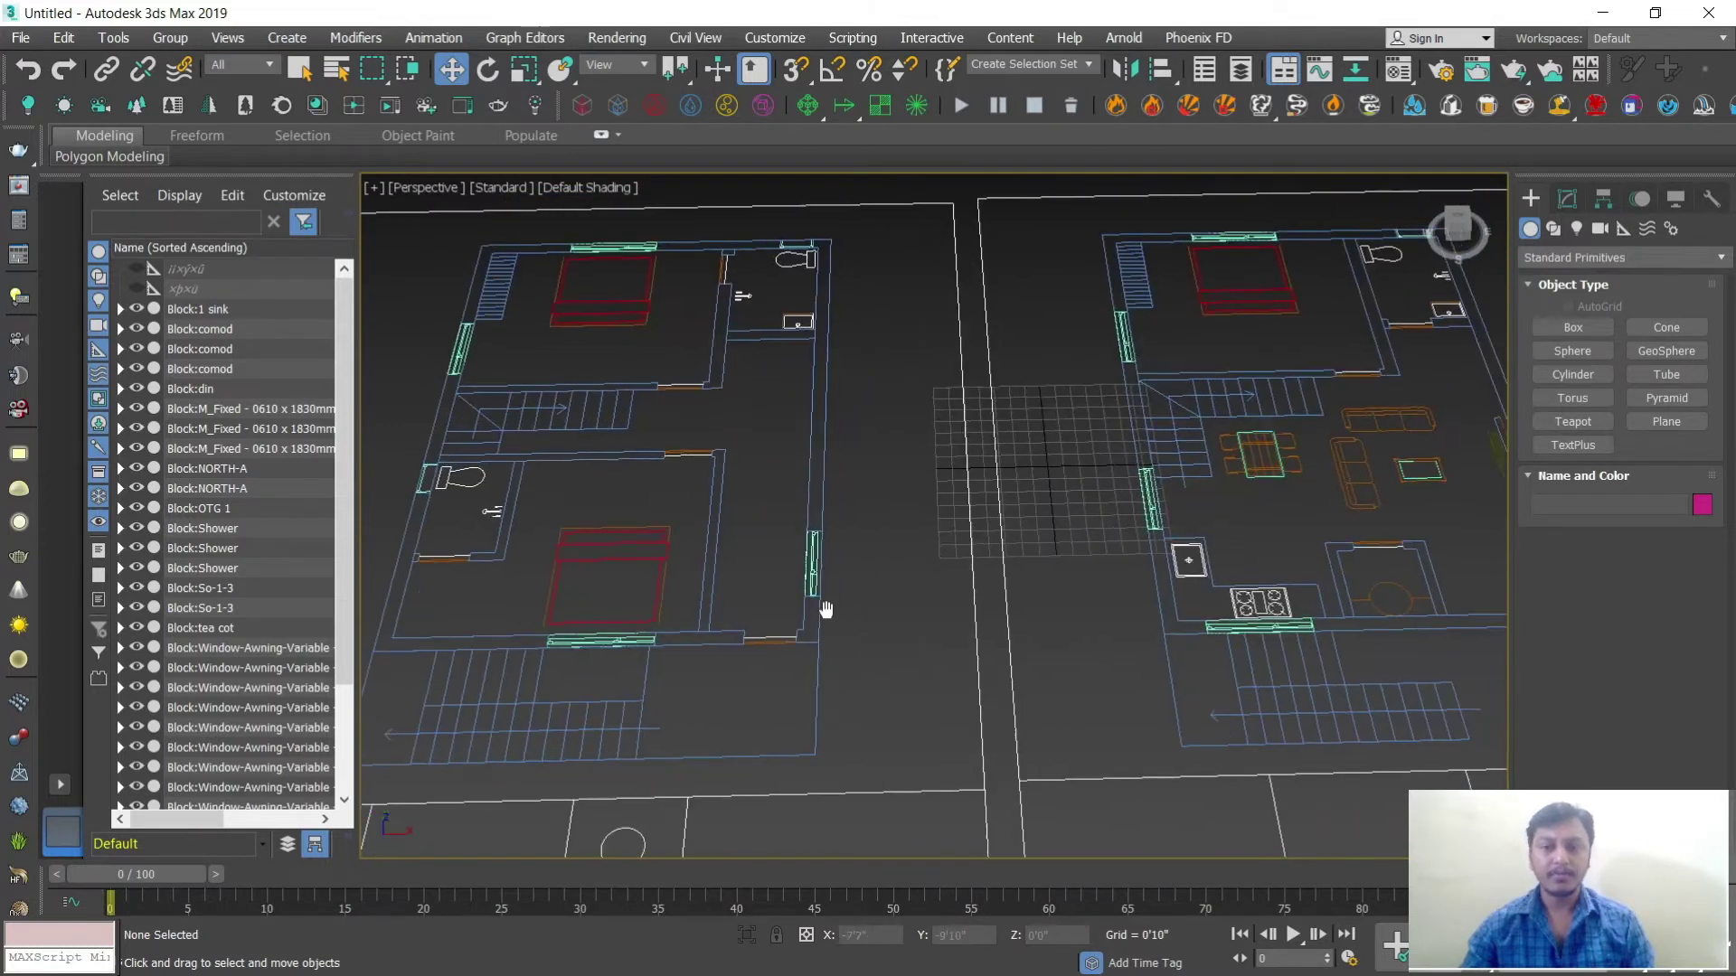
{"action": "scroll", "coordinate": [624, 596], "scroll_direction": "down", "scroll_amount": 4}
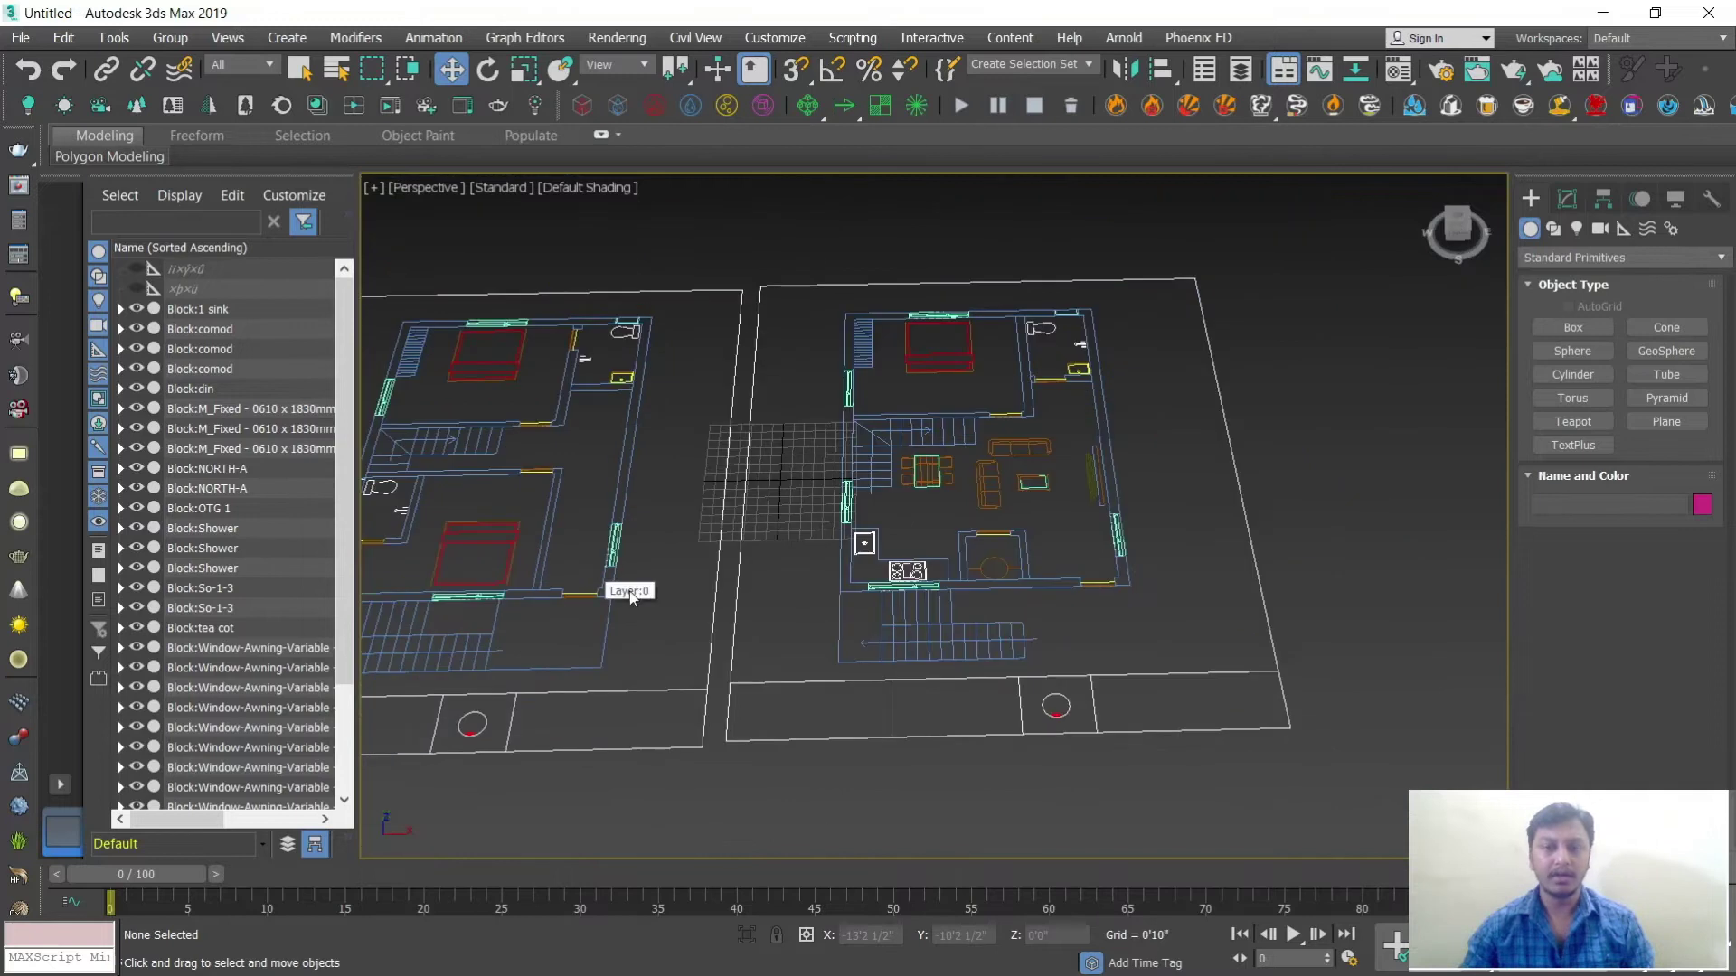
{"action": "middle_click_drag", "start_coordinate": [673, 586], "coordinate": [751, 589]}
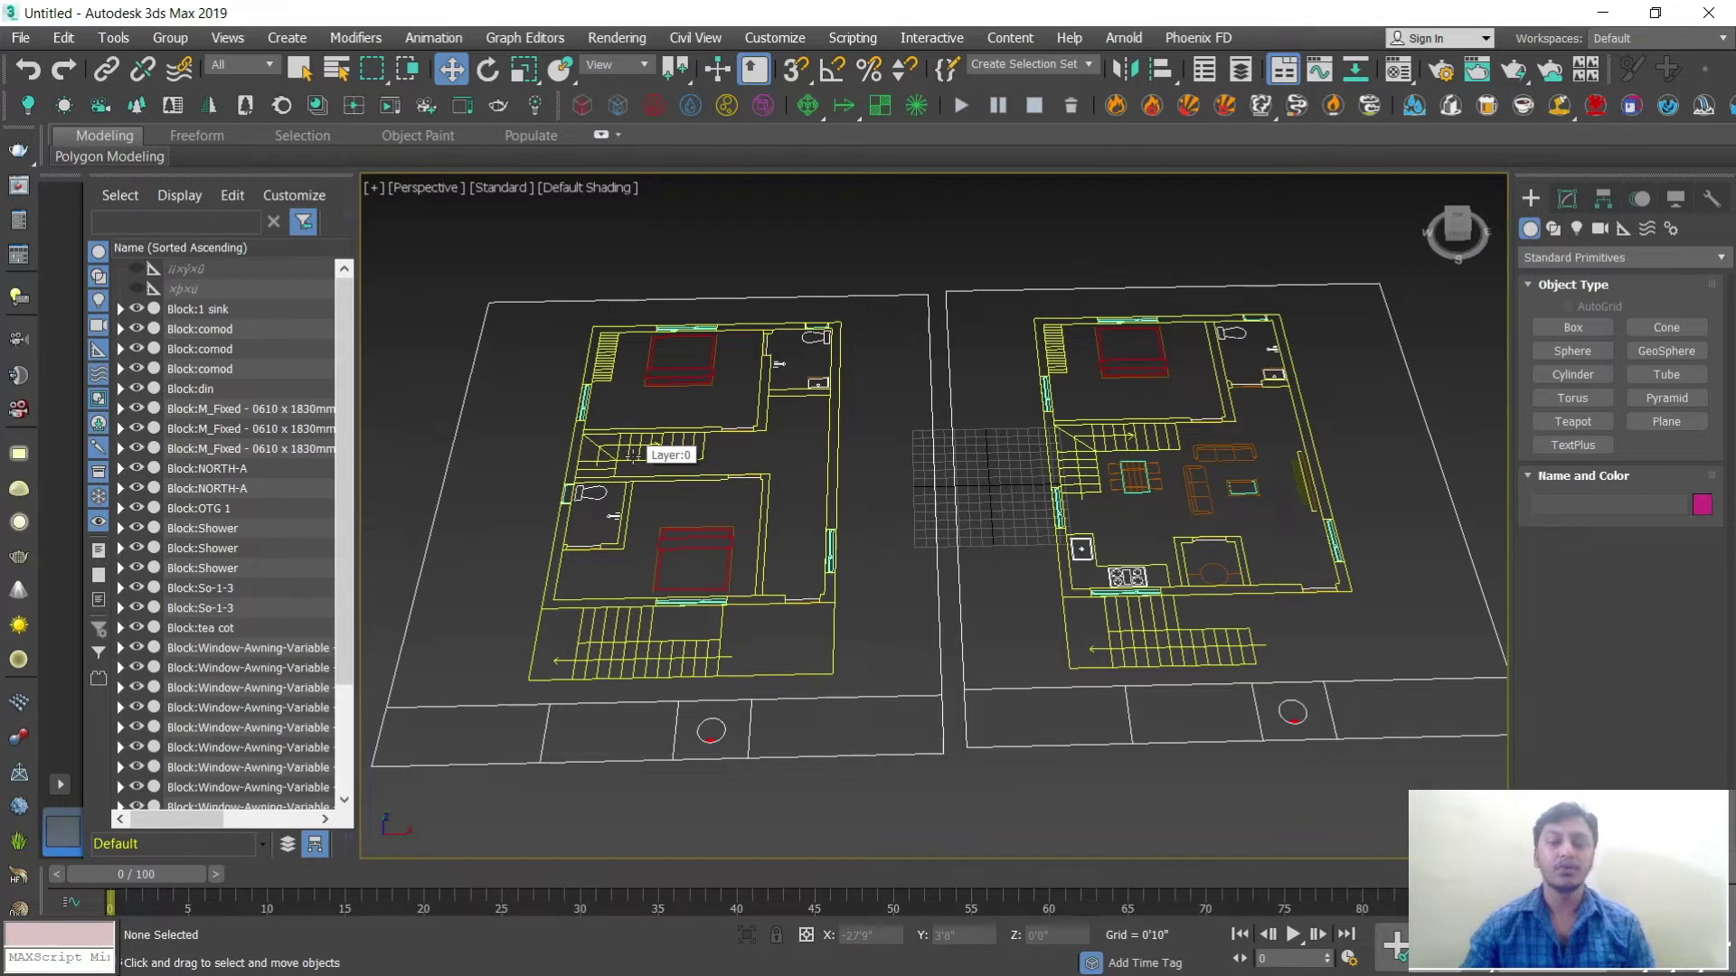
{"action": "middle_click_drag", "start_coordinate": [1164, 561], "coordinate": [1246, 628], "text": "alt"}
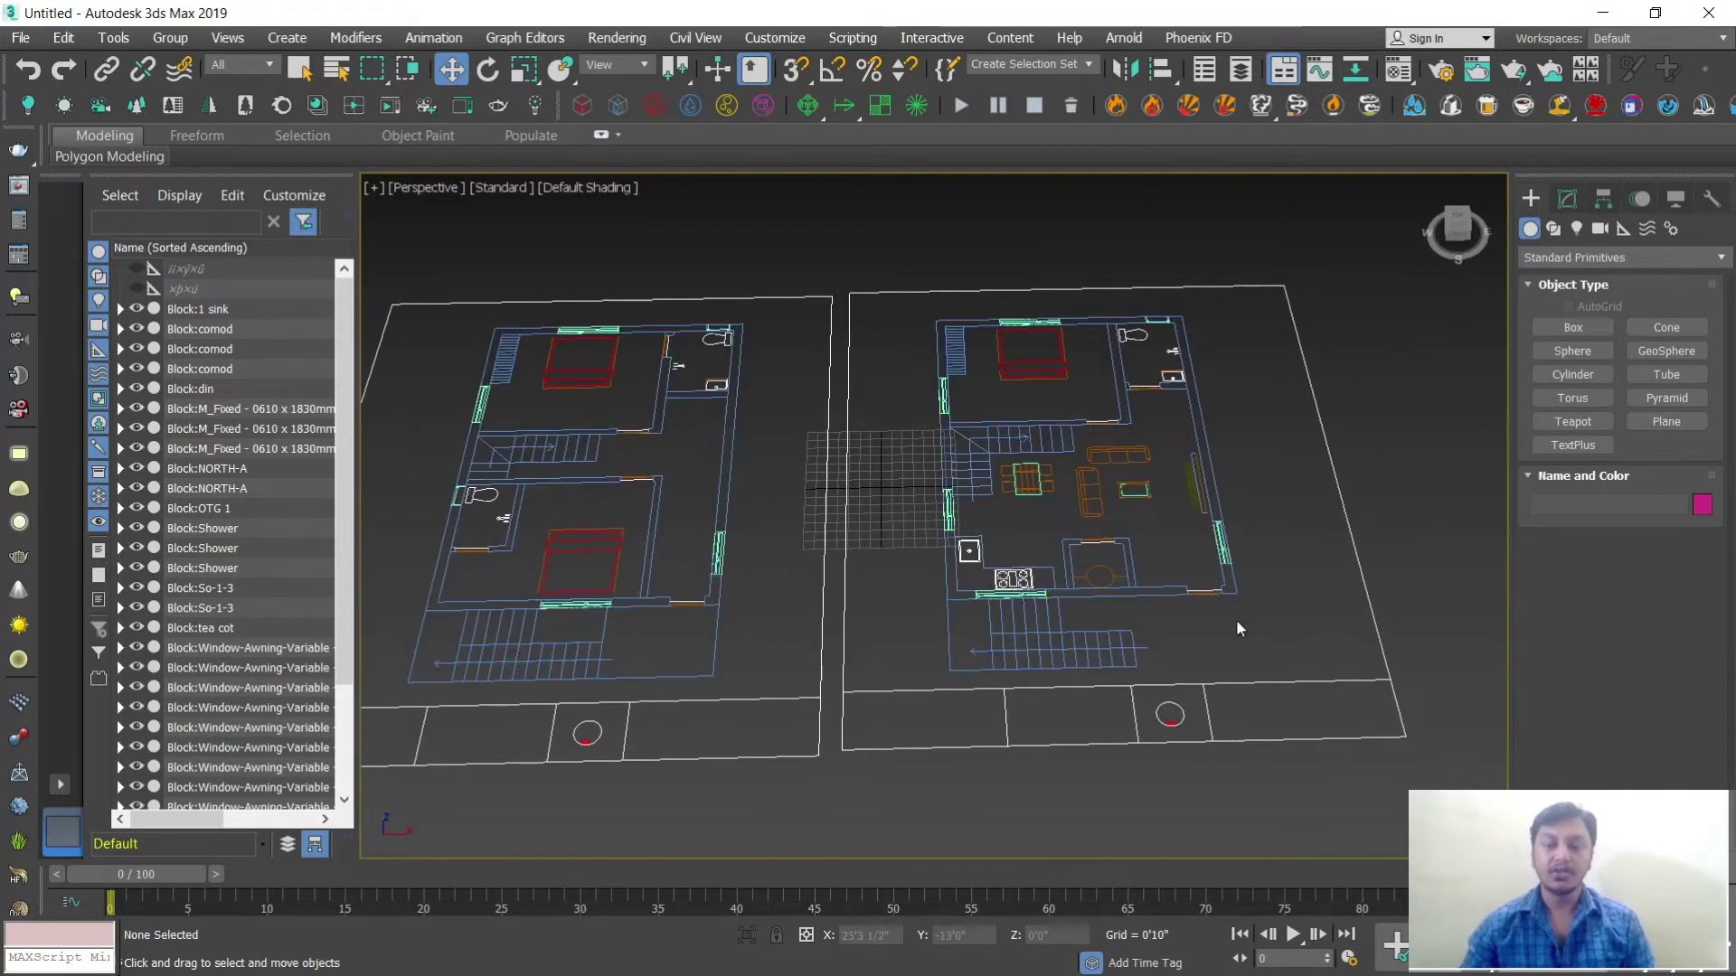
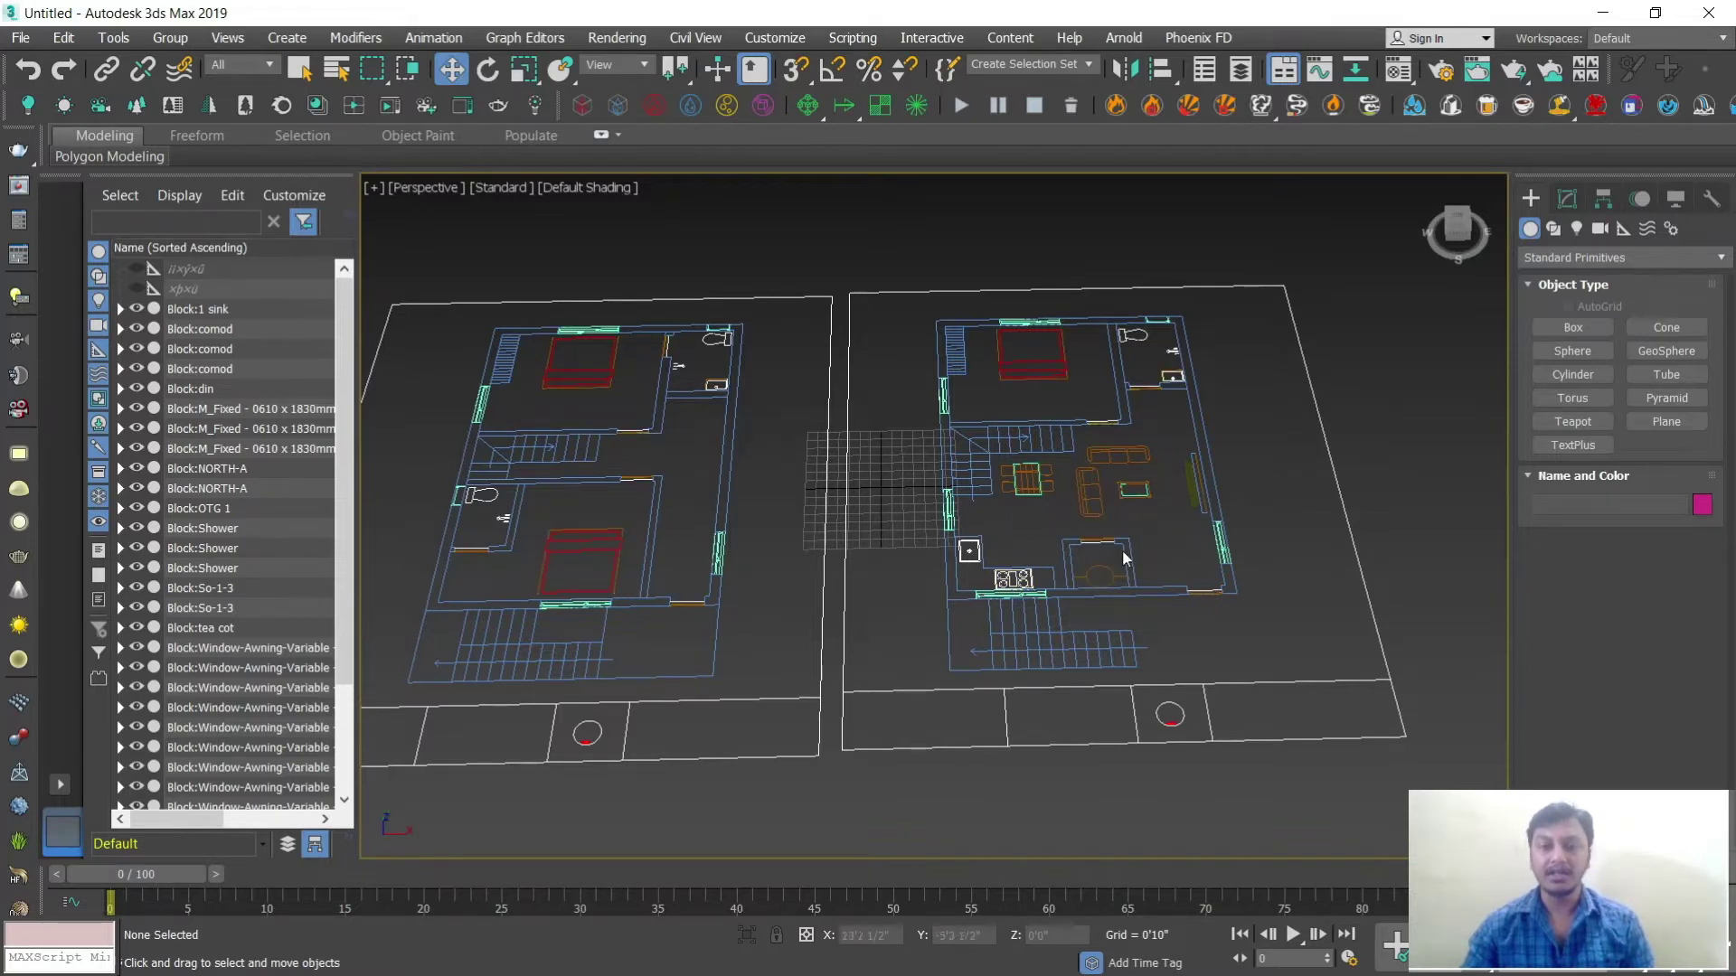
Step: With 3D snapping on, draw a rectangle about 10'3" by 0'9" over the front wall between the kitchen window and the entrance door
{"action": "scroll", "coordinate": [1186, 621], "scroll_direction": "up", "scroll_amount": 3}
{"action": "scroll", "coordinate": [1149, 620], "scroll_direction": "up", "scroll_amount": 3}
{"action": "middle_click_drag", "start_coordinate": [1114, 657], "coordinate": [1074, 678], "text": "alt"}
{"action": "scroll", "coordinate": [1070, 635], "scroll_direction": "up", "scroll_amount": 2}
{"action": "scroll", "coordinate": [1041, 621], "scroll_direction": "down", "scroll_amount": 2}
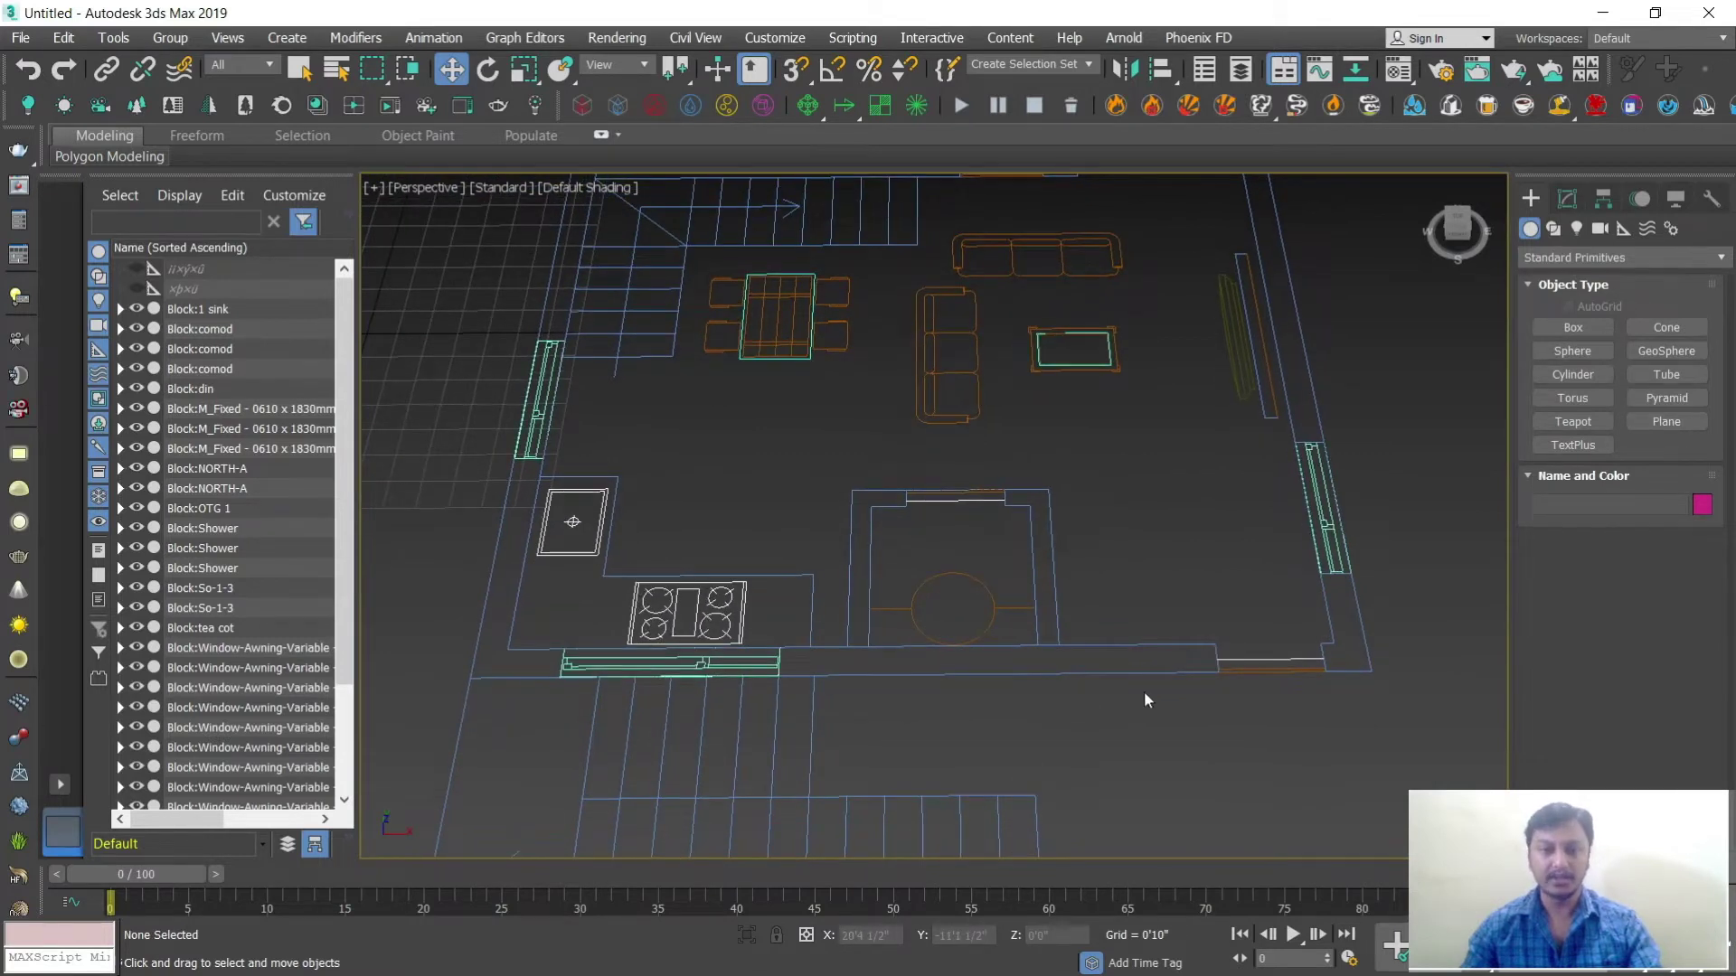
{"action": "middle_click_drag", "start_coordinate": [1192, 735], "coordinate": [1170, 728]}
{"action": "scroll", "coordinate": [1163, 732], "scroll_direction": "up", "scroll_amount": 4}
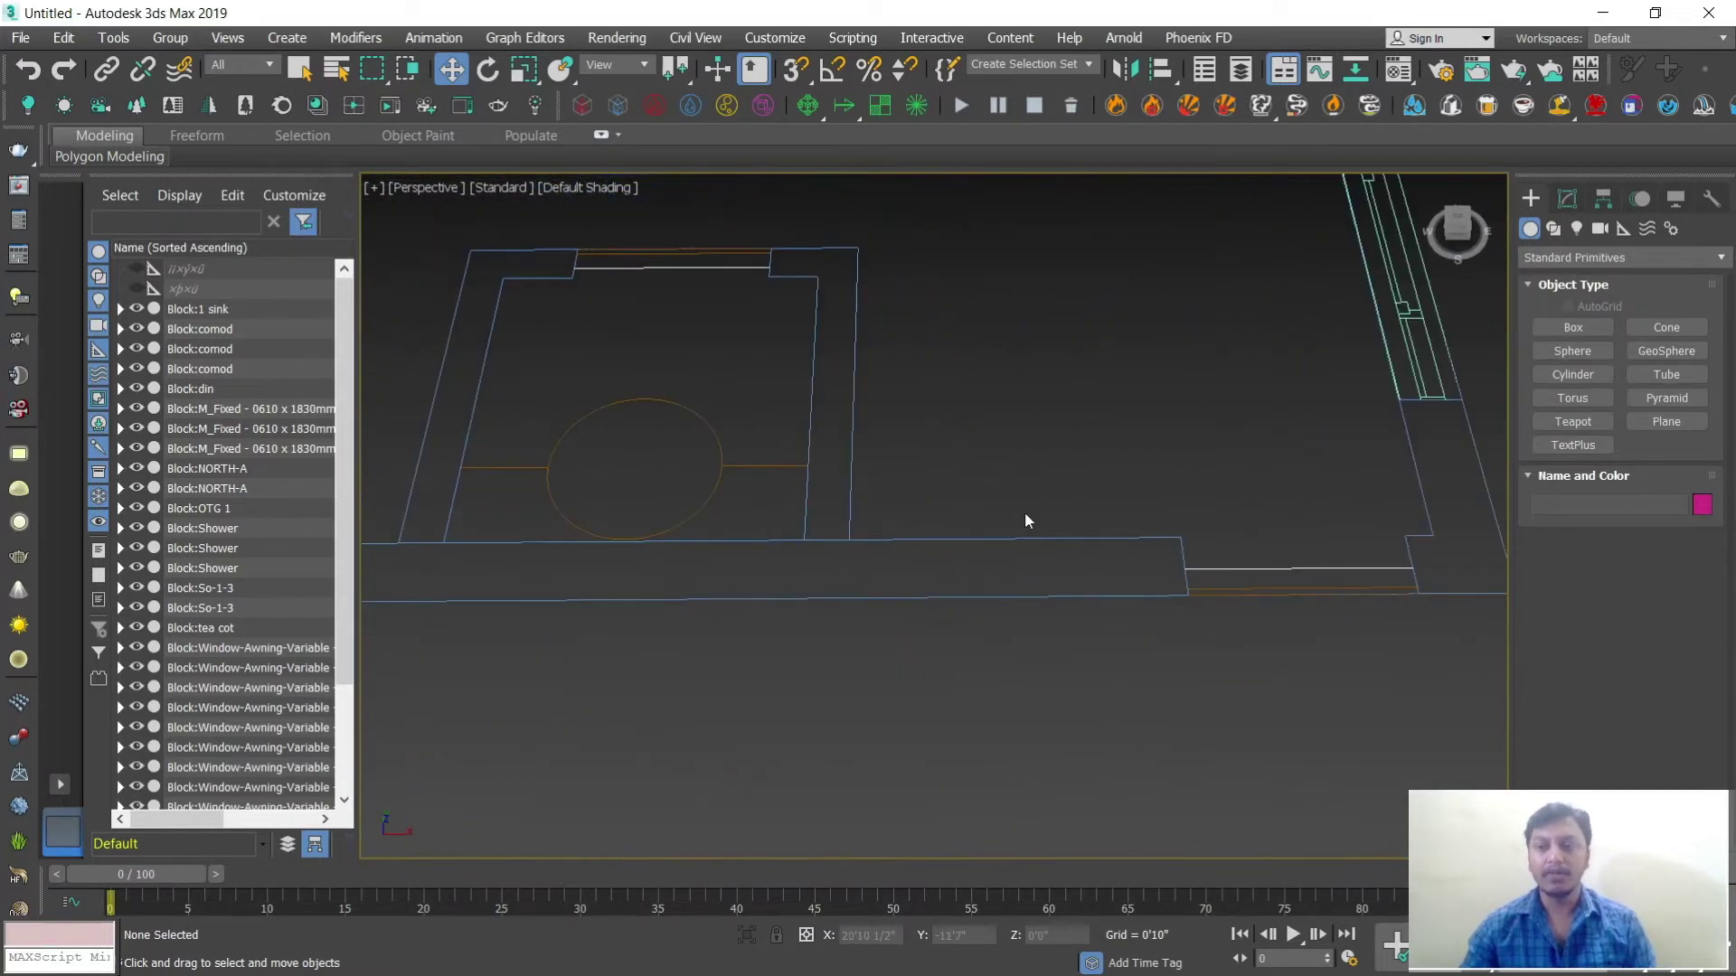
{"action": "scroll", "coordinate": [1074, 533], "scroll_direction": "down", "scroll_amount": 4}
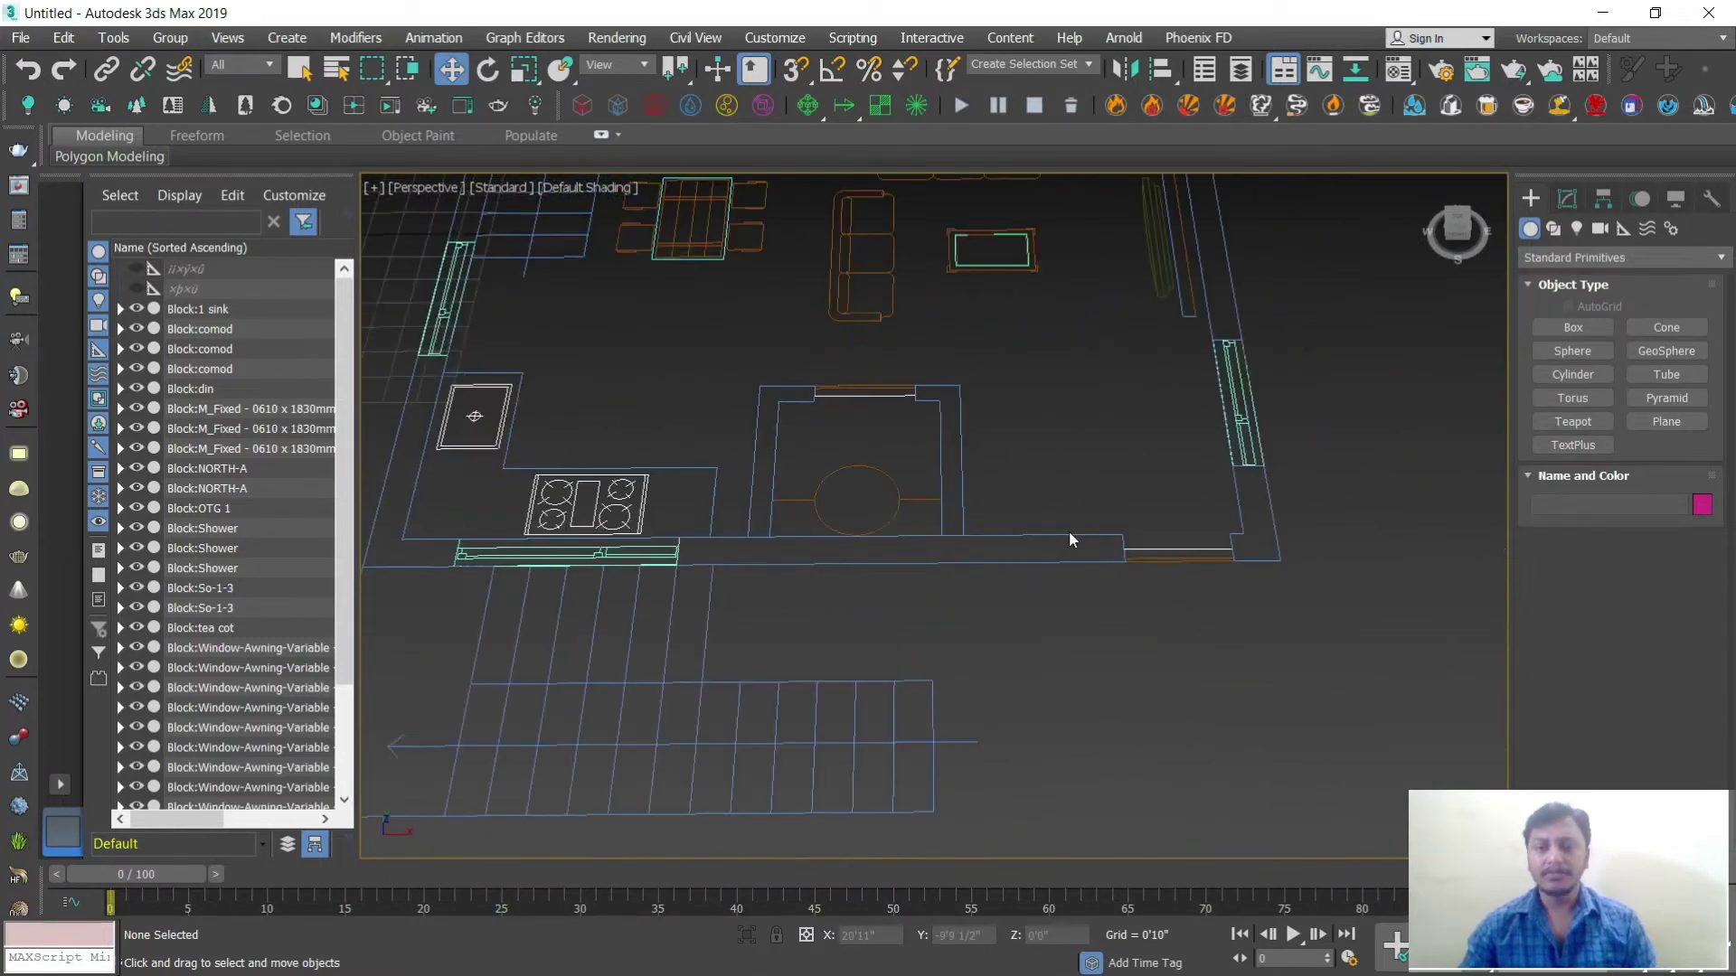
{"action": "left_click", "coordinate": [1553, 229]}
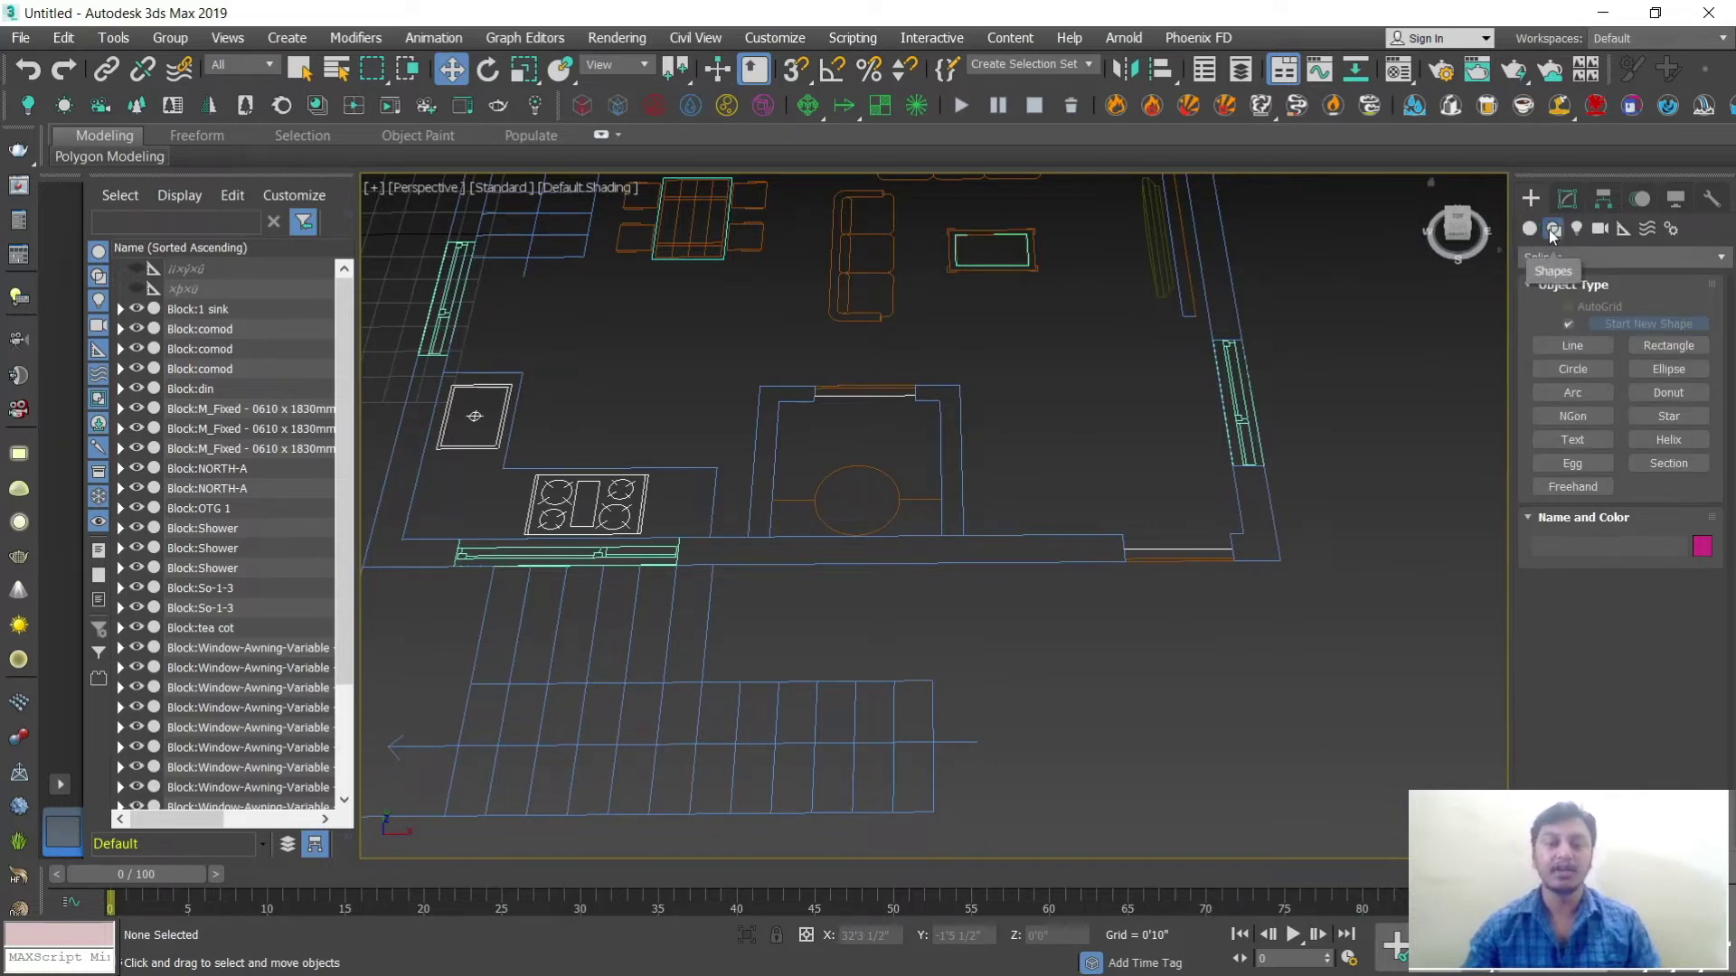
{"action": "left_click", "coordinate": [1655, 349]}
{"action": "scroll", "coordinate": [1003, 595], "scroll_direction": "up", "scroll_amount": 4}
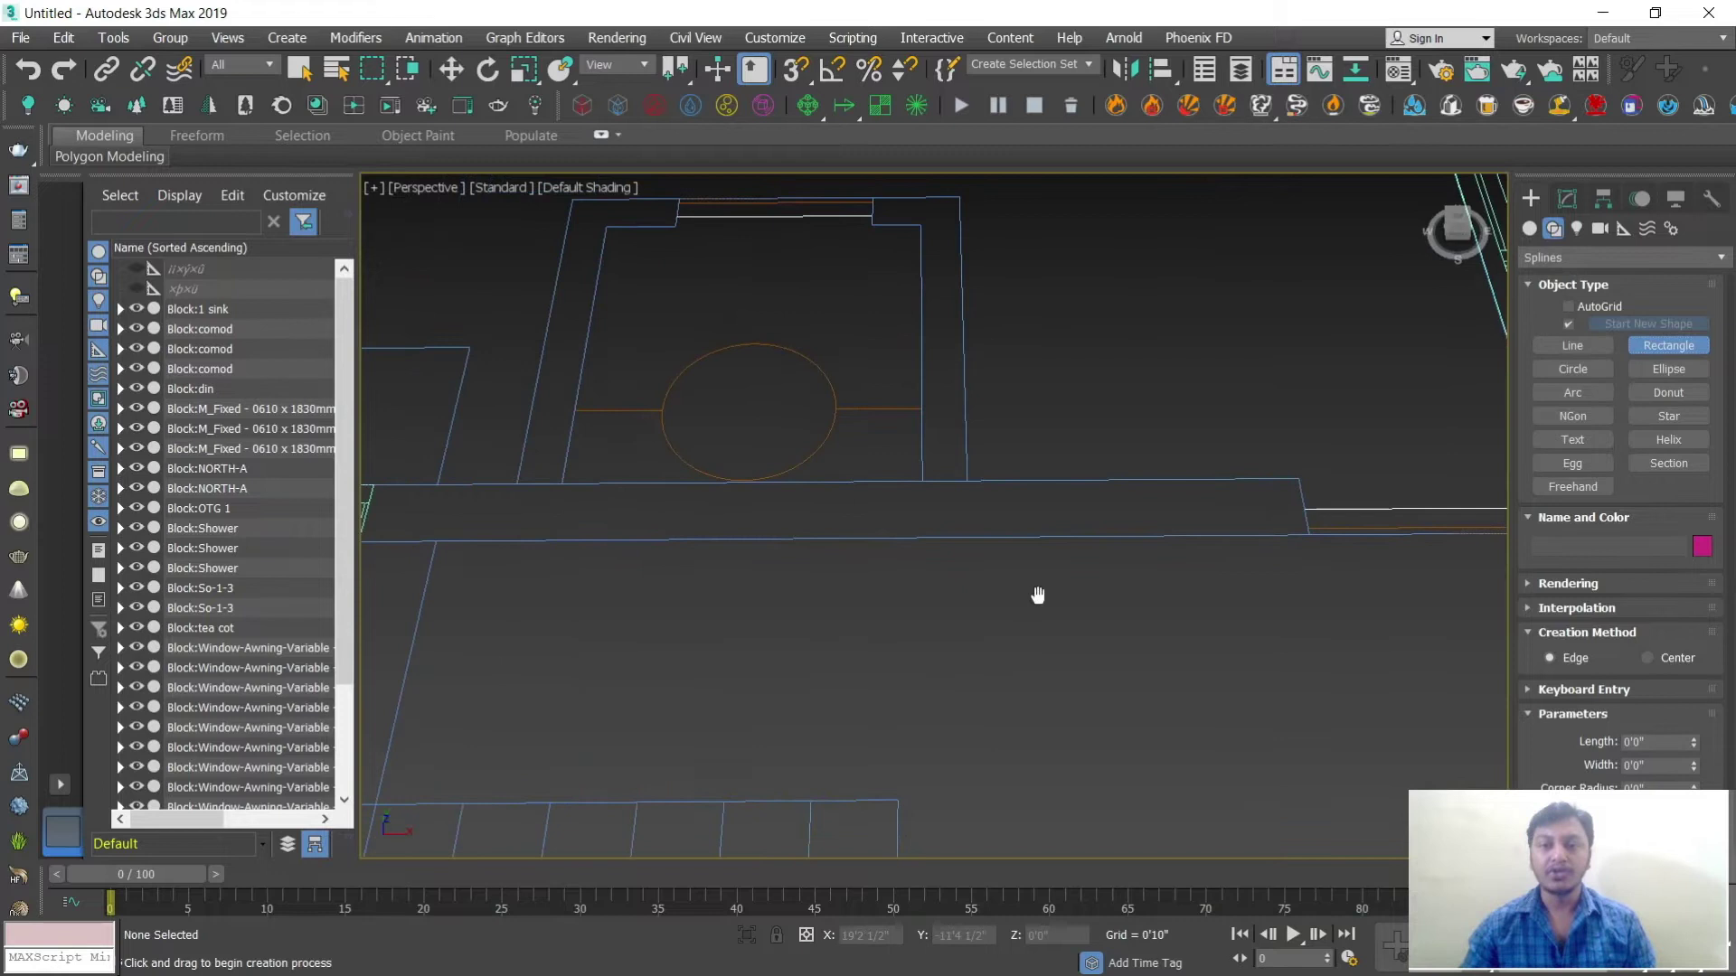
{"action": "key", "text": "s"}
{"action": "middle_click_drag", "start_coordinate": [1164, 622], "coordinate": [1248, 620]}
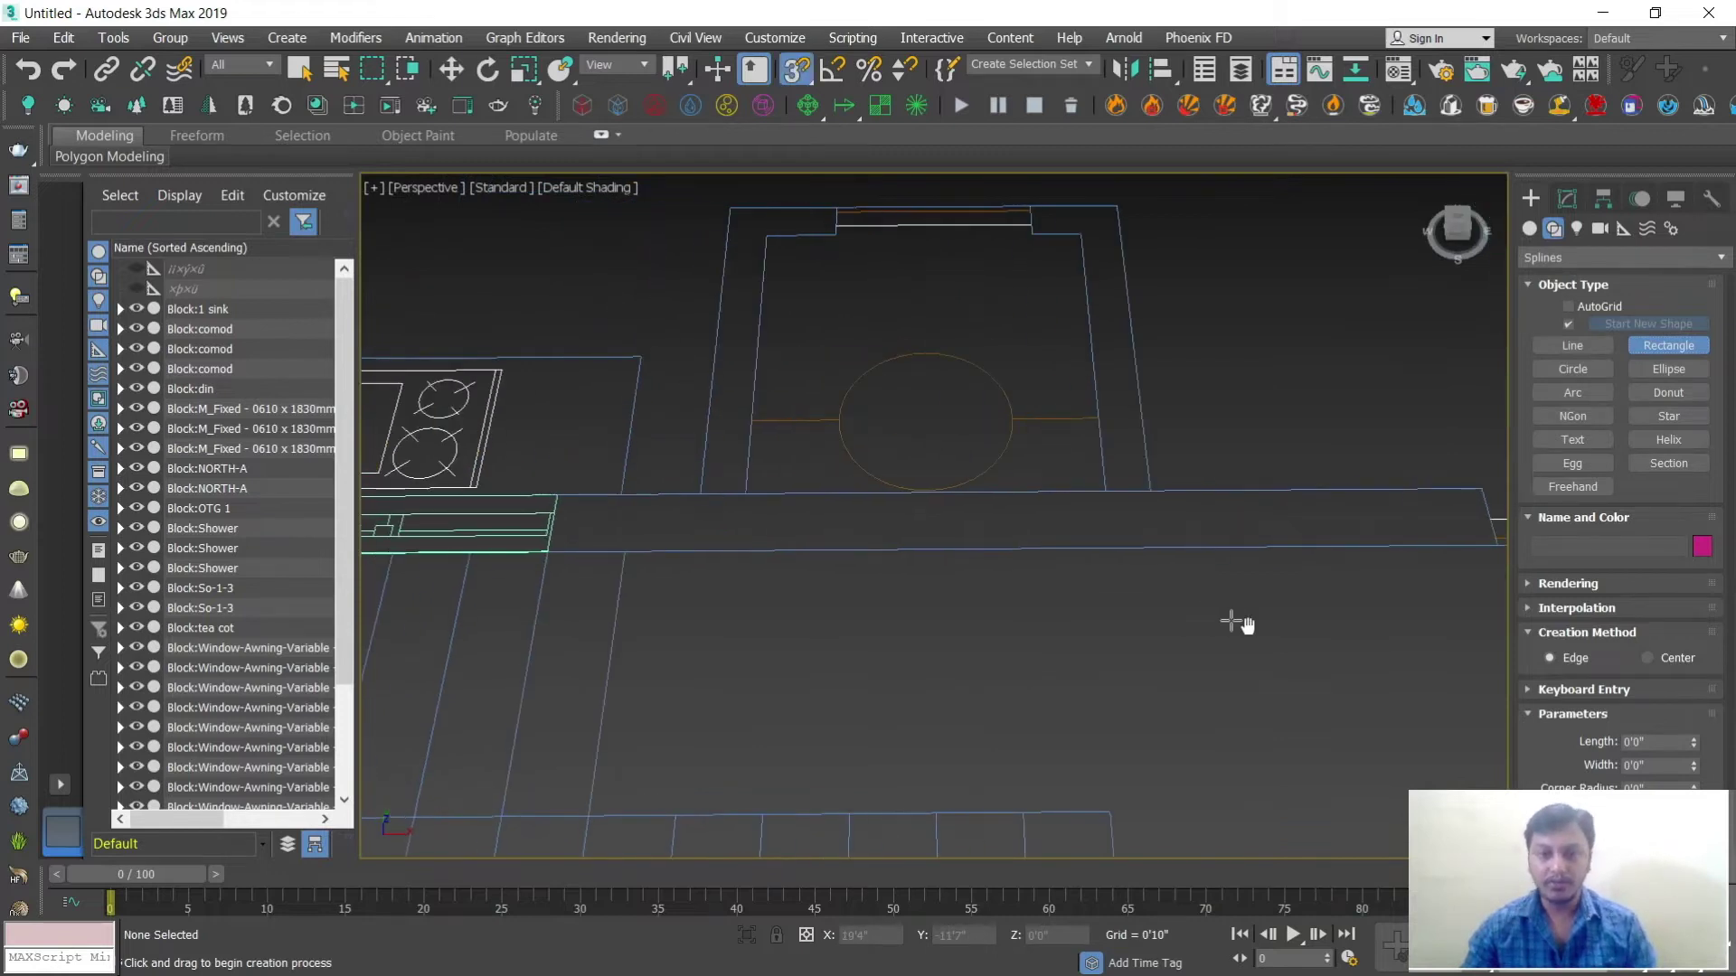
{"action": "left_click_drag", "start_coordinate": [555, 496], "coordinate": [1497, 545]}
{"action": "middle_click_drag", "start_coordinate": [1416, 574], "coordinate": [1257, 597]}
Step: Apply an Extrude modifier to the front wall rectangle and set its amount to 10'0"
{"action": "left_click", "coordinate": [1567, 200]}
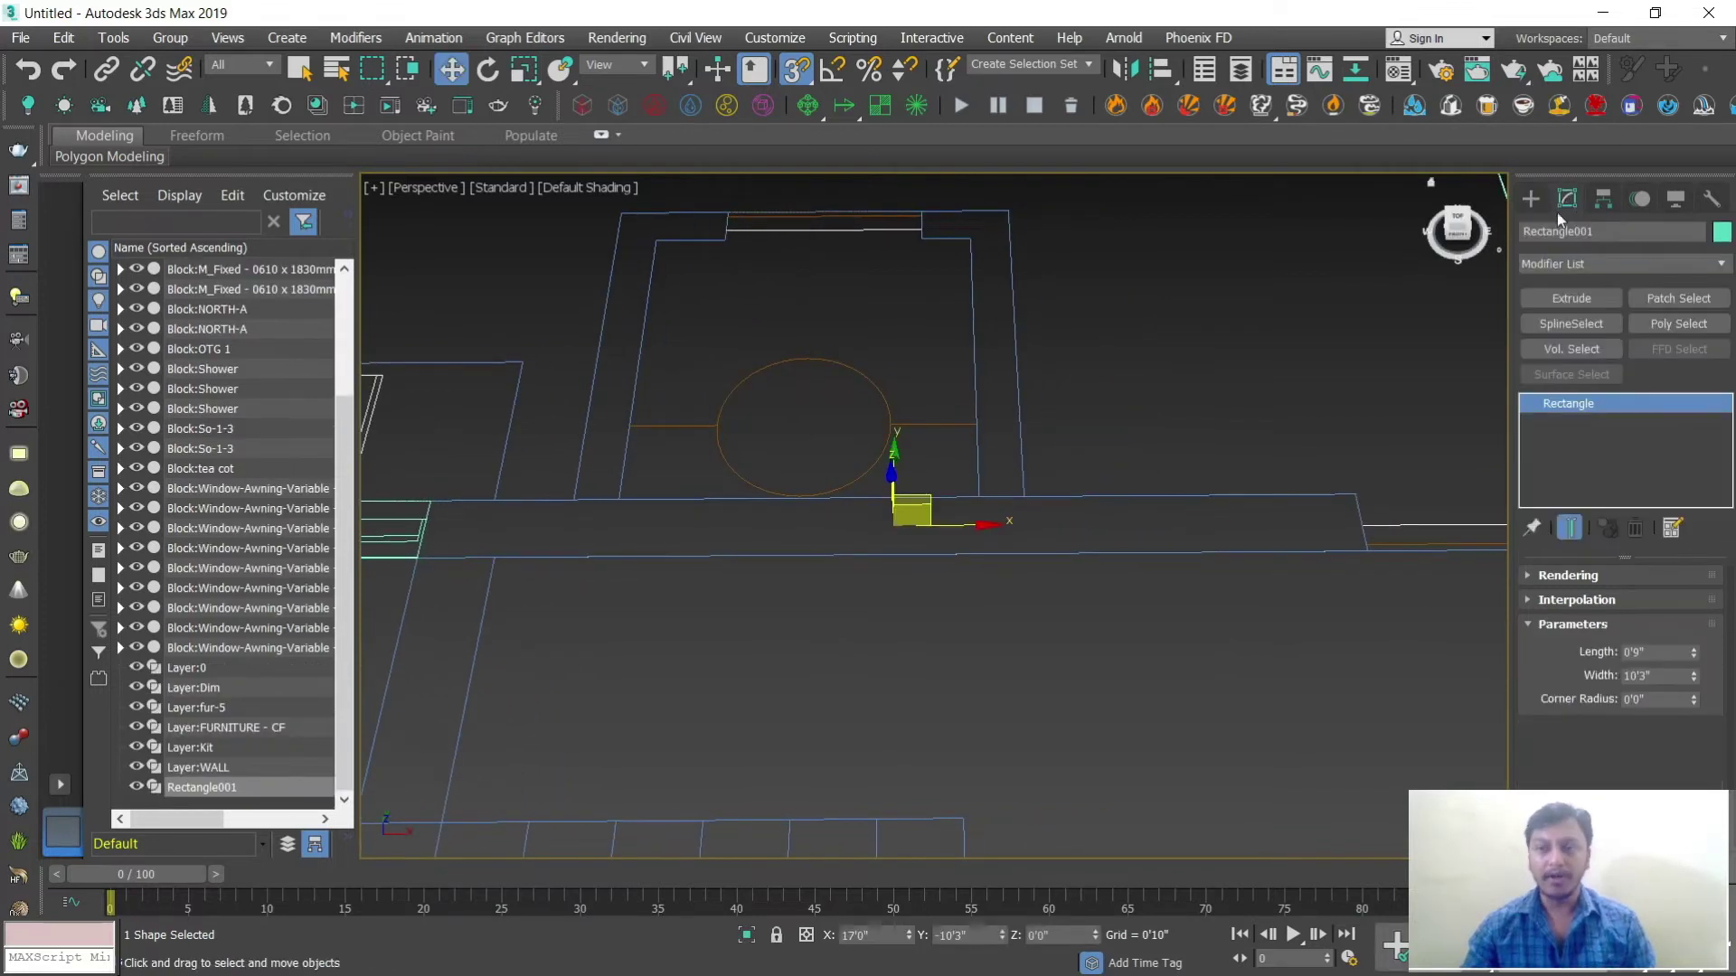
{"action": "left_click", "coordinate": [1604, 263]}
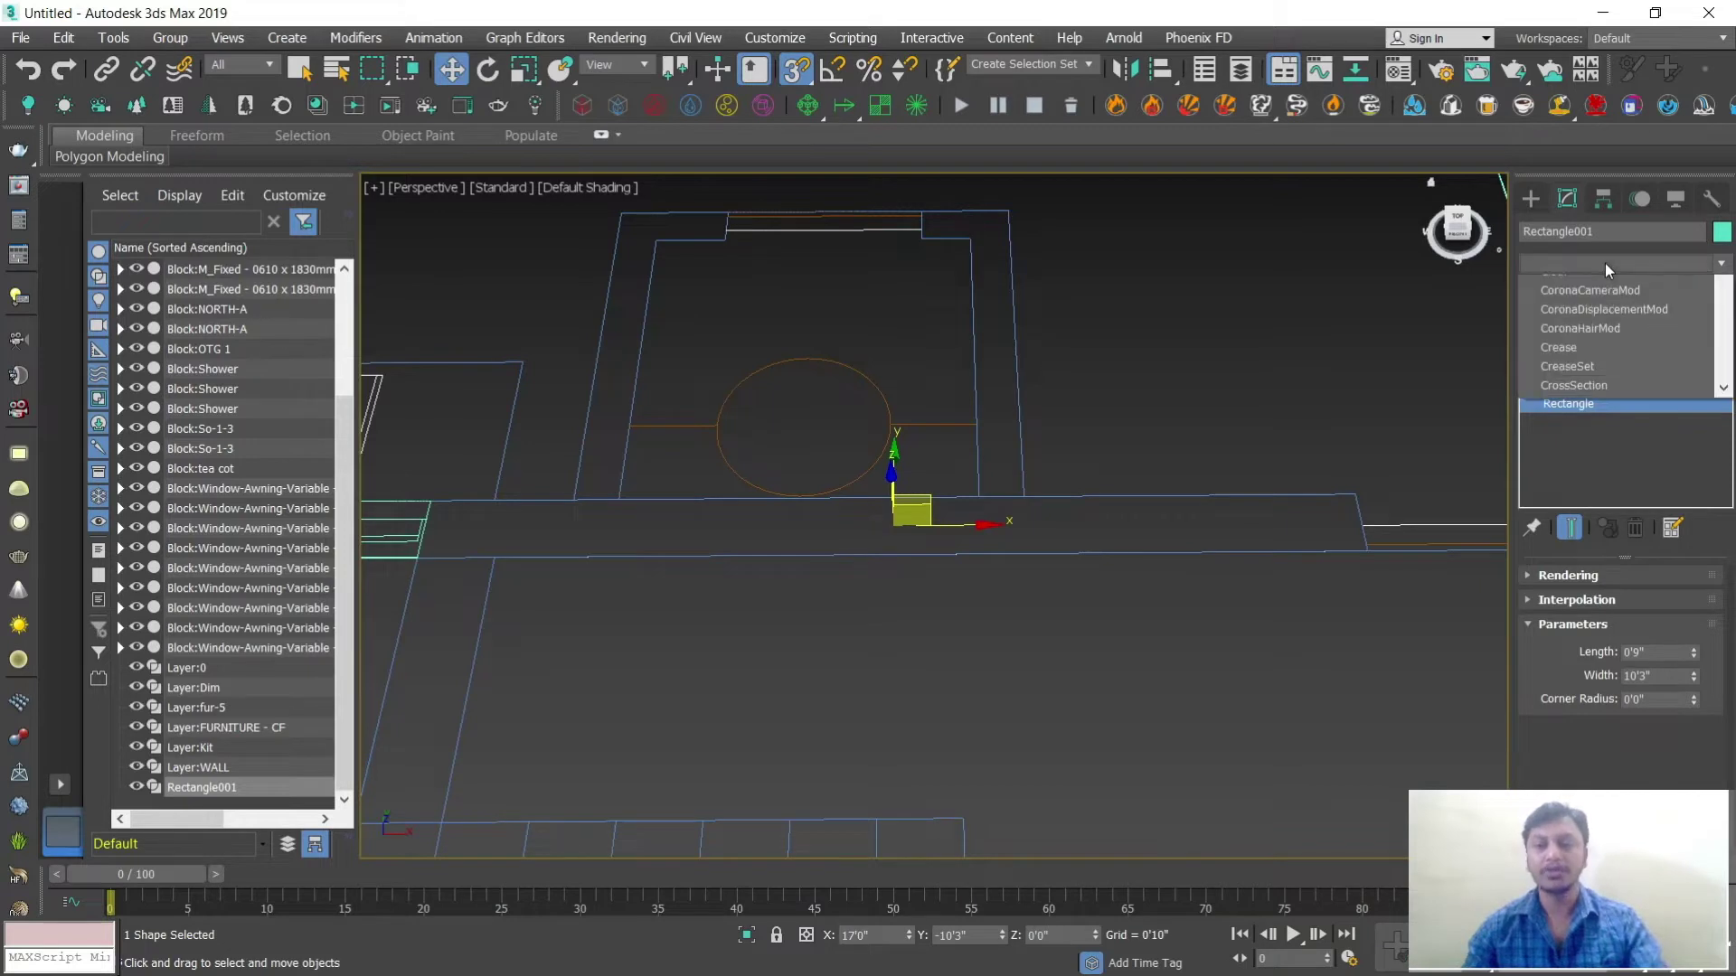
{"action": "type", "text": "ex"}
{"action": "left_click", "coordinate": [1596, 286]}
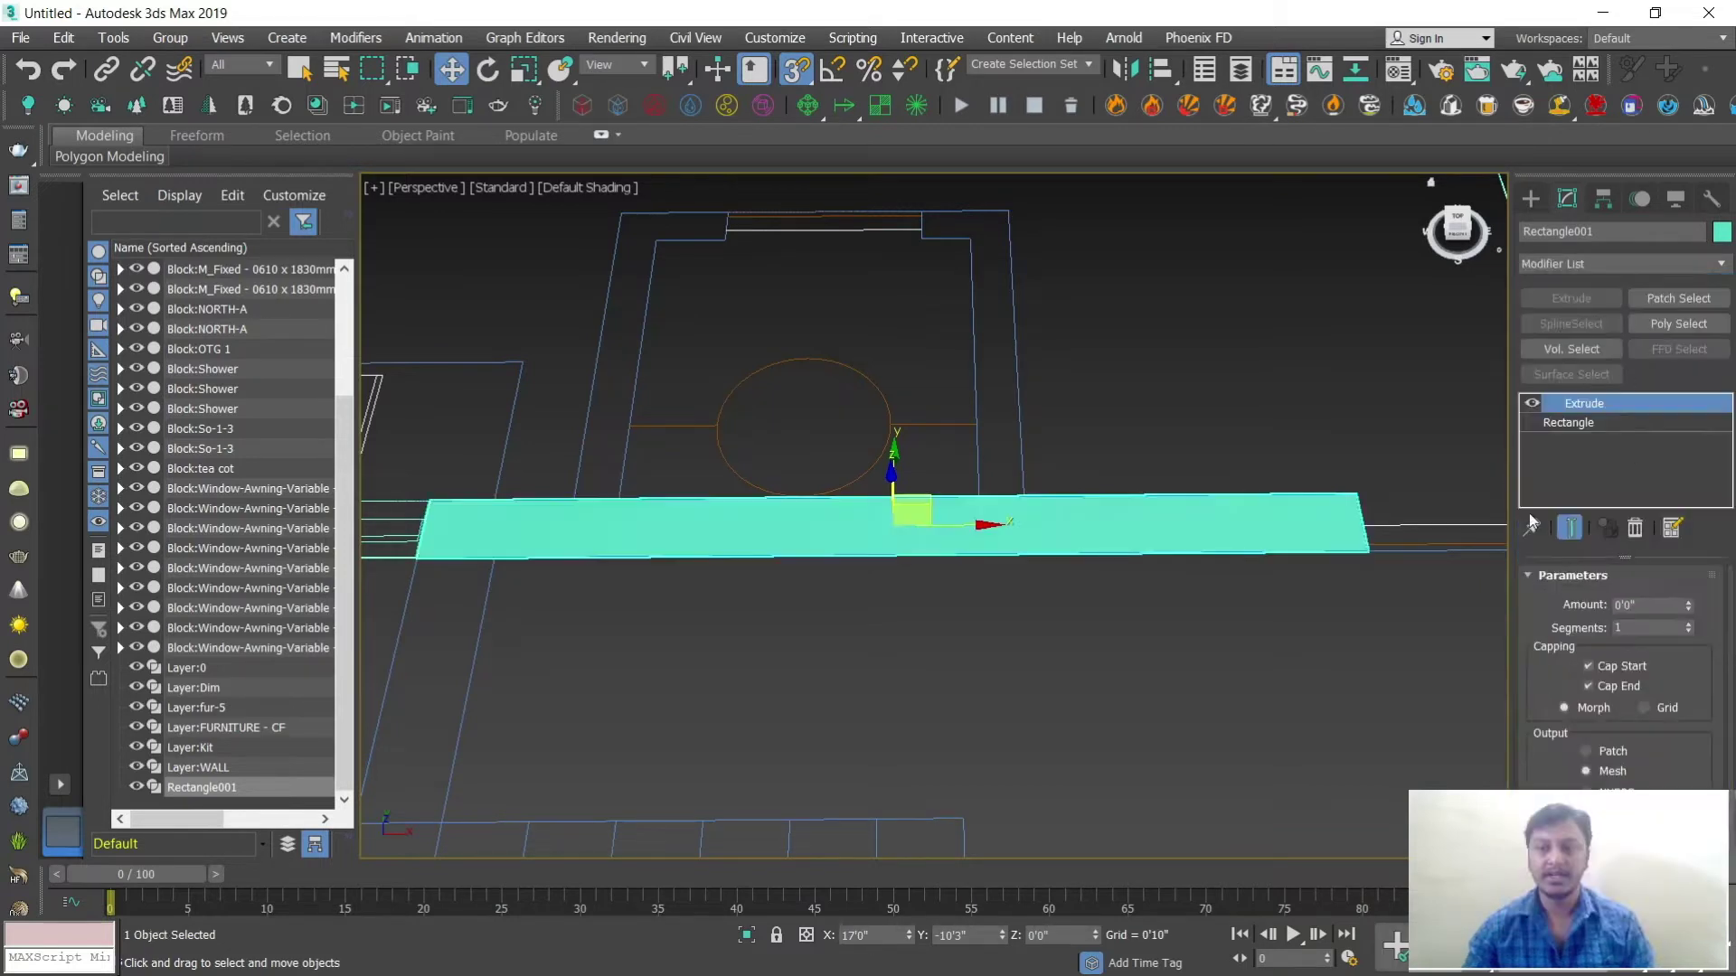
{"action": "type", "text": "10"}
{"action": "key", "text": "Return"}
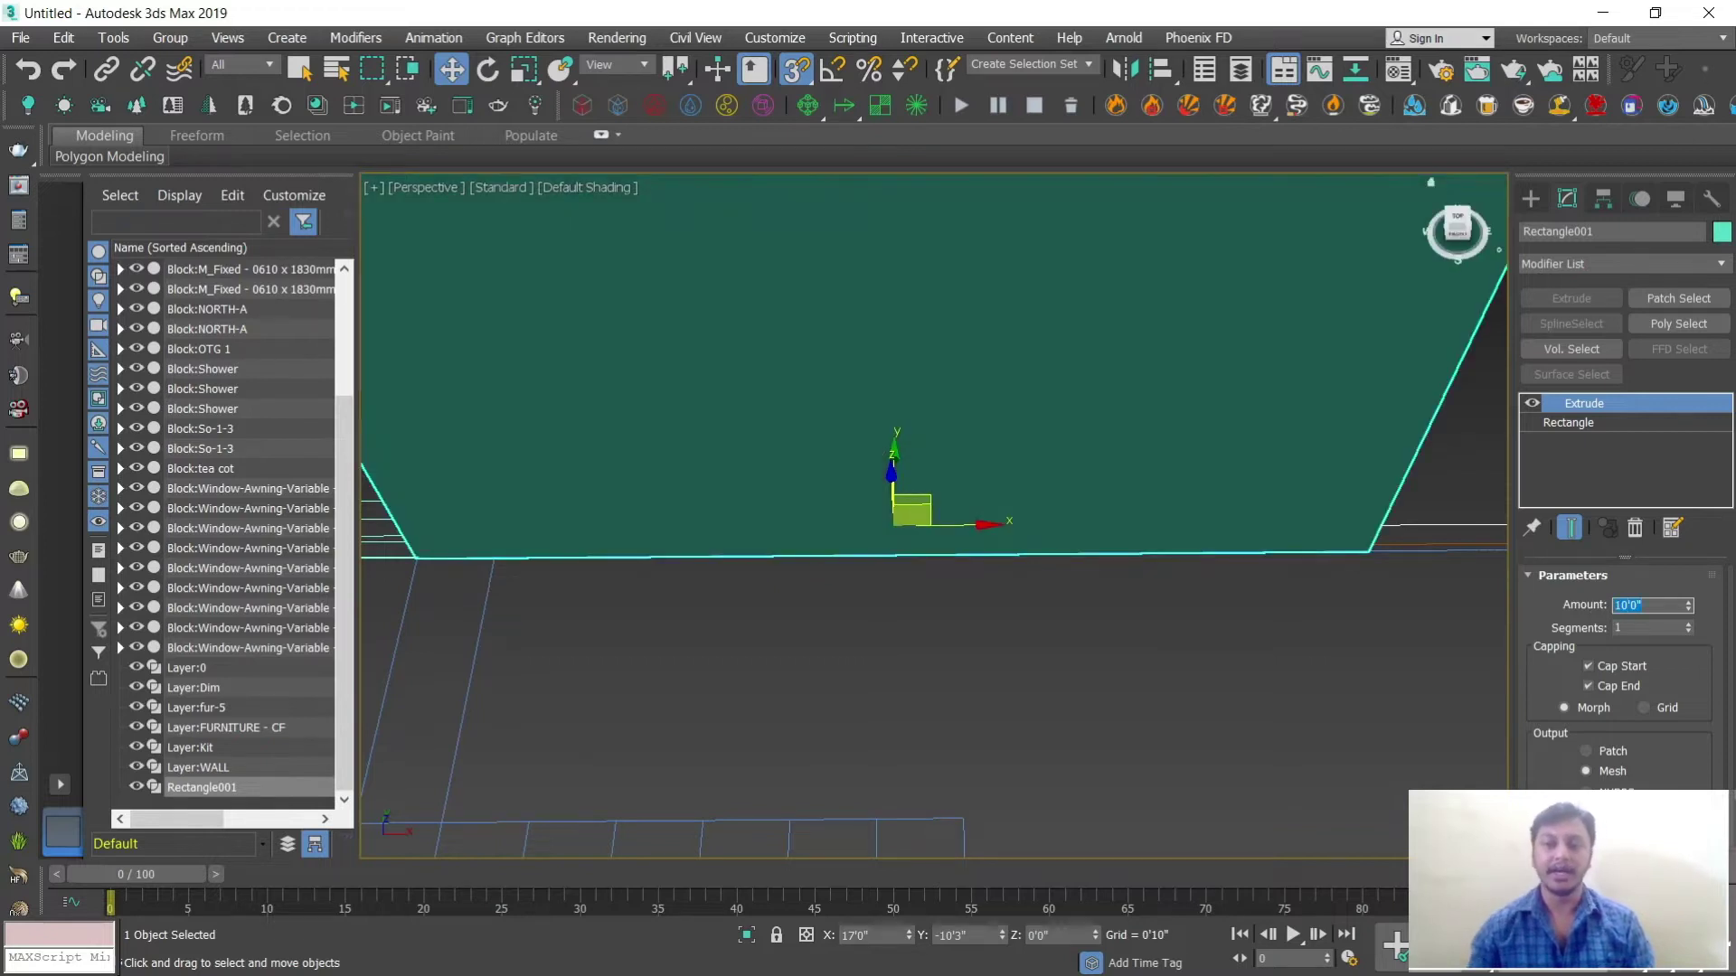
Step: Draw a rectangle about 2'0 1/2" by 0'9" between the kitchen window and the outer wall corner, and extrude it 10'0"
{"action": "scroll", "coordinate": [1066, 621], "scroll_direction": "down", "scroll_amount": 5}
{"action": "scroll", "coordinate": [1069, 631], "scroll_direction": "down", "scroll_amount": 1}
{"action": "mouse_move", "coordinate": [1093, 640]}
{"action": "middle_mouse_down", "text": "alt"}
{"action": "mouse_move", "coordinate": [1079, 599]}
{"action": "mouse_move", "coordinate": [1137, 582]}
{"action": "mouse_move", "coordinate": [1143, 560]}
{"action": "mouse_move", "coordinate": [1072, 595]}
{"action": "mouse_move", "coordinate": [1099, 618]}
{"action": "mouse_move", "coordinate": [1232, 579]}
{"action": "mouse_move", "coordinate": [1125, 611]}
{"action": "mouse_move", "coordinate": [1109, 626]}
{"action": "mouse_move", "coordinate": [1154, 651]}
{"action": "mouse_move", "coordinate": [1085, 663]}
{"action": "middle_mouse_up", "text": "alt"}
{"action": "scroll", "coordinate": [965, 587], "scroll_direction": "down", "scroll_amount": 4}
{"action": "middle_click_drag", "start_coordinate": [964, 587], "coordinate": [811, 662], "text": "alt"}
{"action": "scroll", "coordinate": [811, 662], "scroll_direction": "up", "scroll_amount": 8}
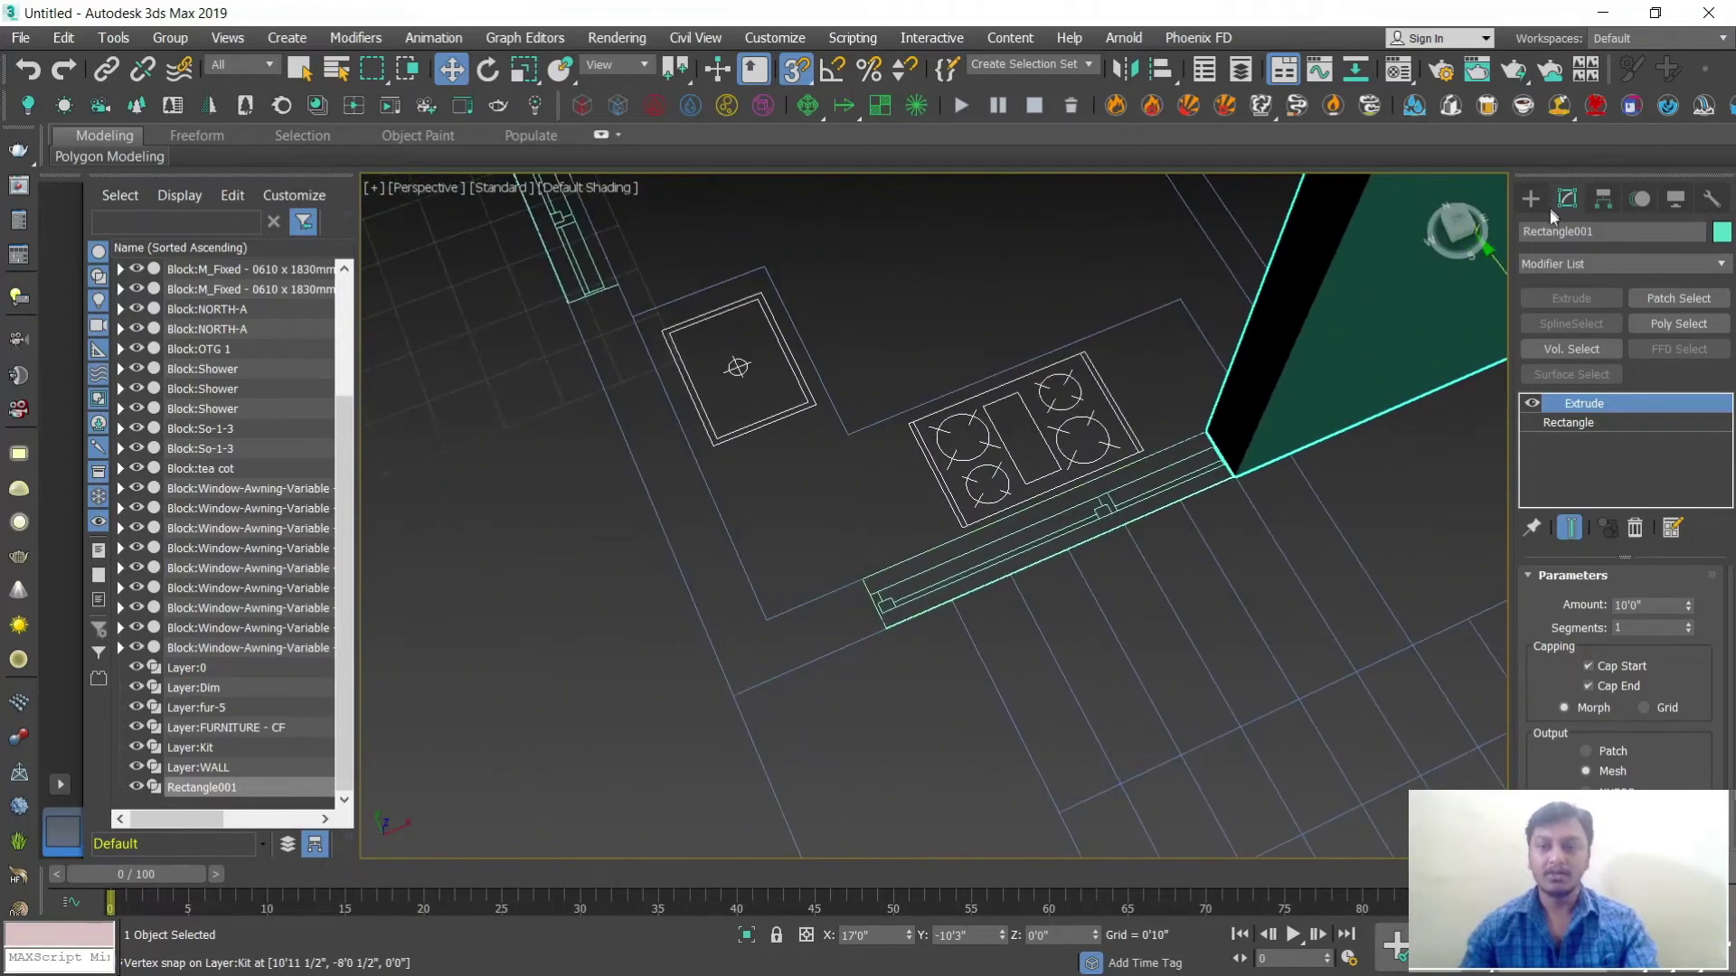
{"action": "left_click", "coordinate": [1531, 198]}
{"action": "left_click", "coordinate": [1674, 345]}
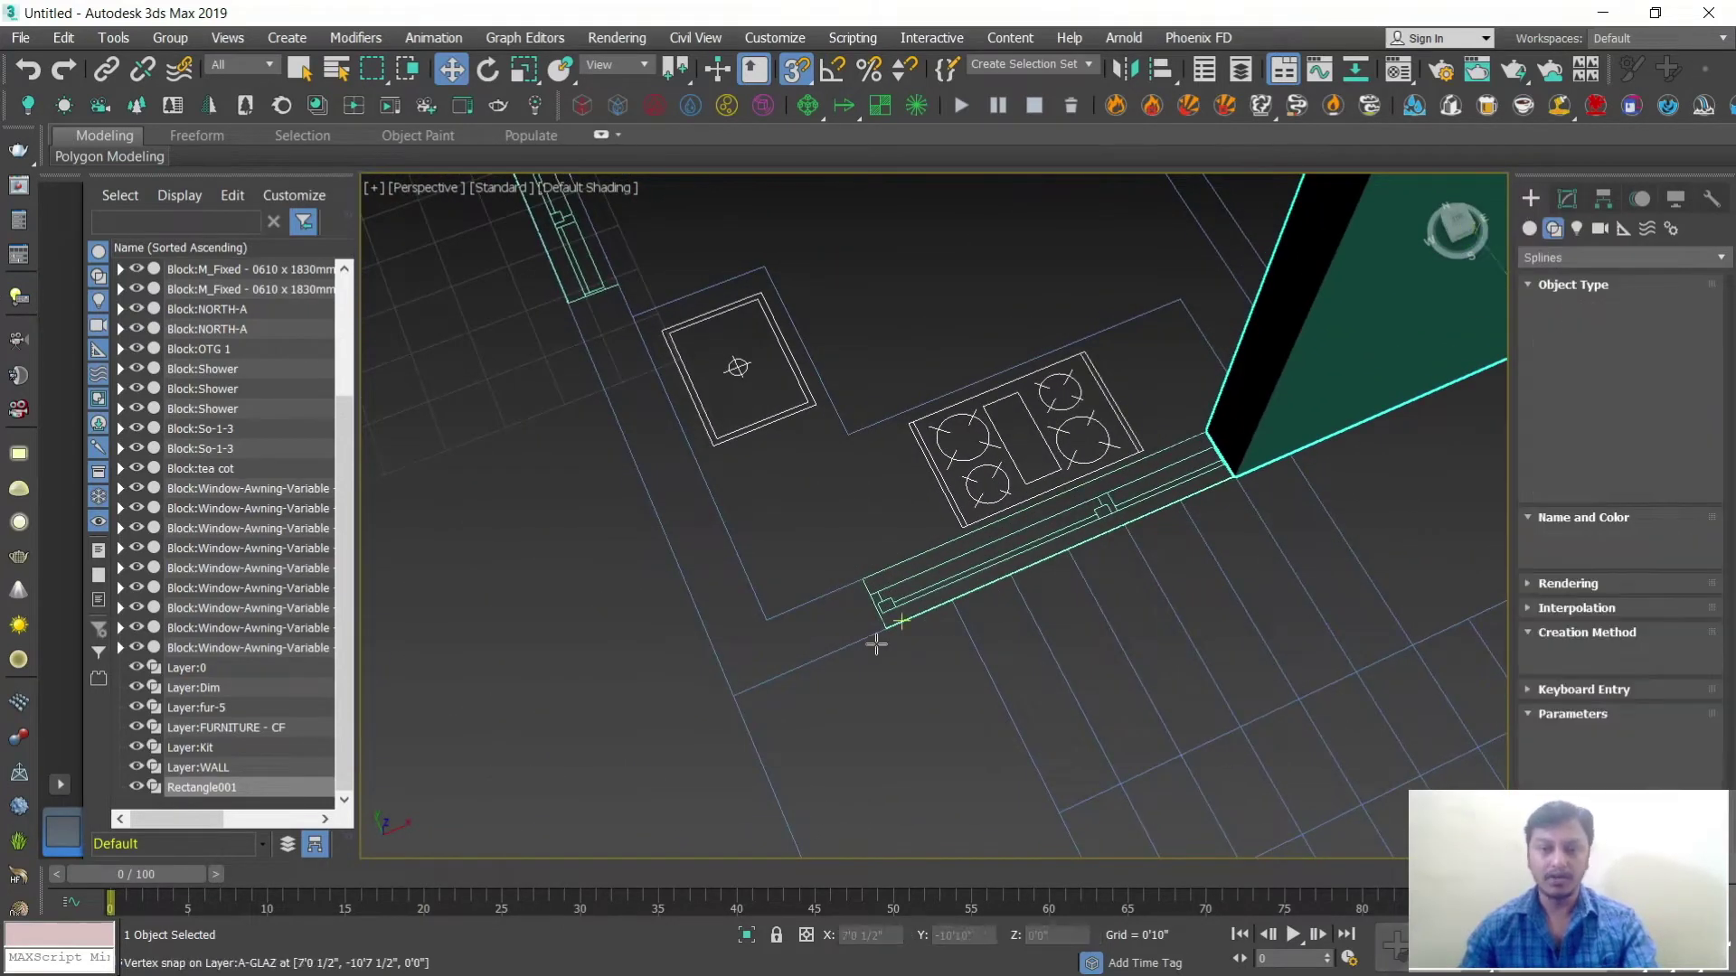
{"action": "mouse_move", "coordinate": [857, 577]}
{"action": "left_mouse_down"}
{"action": "mouse_move", "coordinate": [734, 696]}
{"action": "mouse_move", "coordinate": [712, 644]}
{"action": "left_mouse_up"}
{"action": "left_click", "coordinate": [1566, 200]}
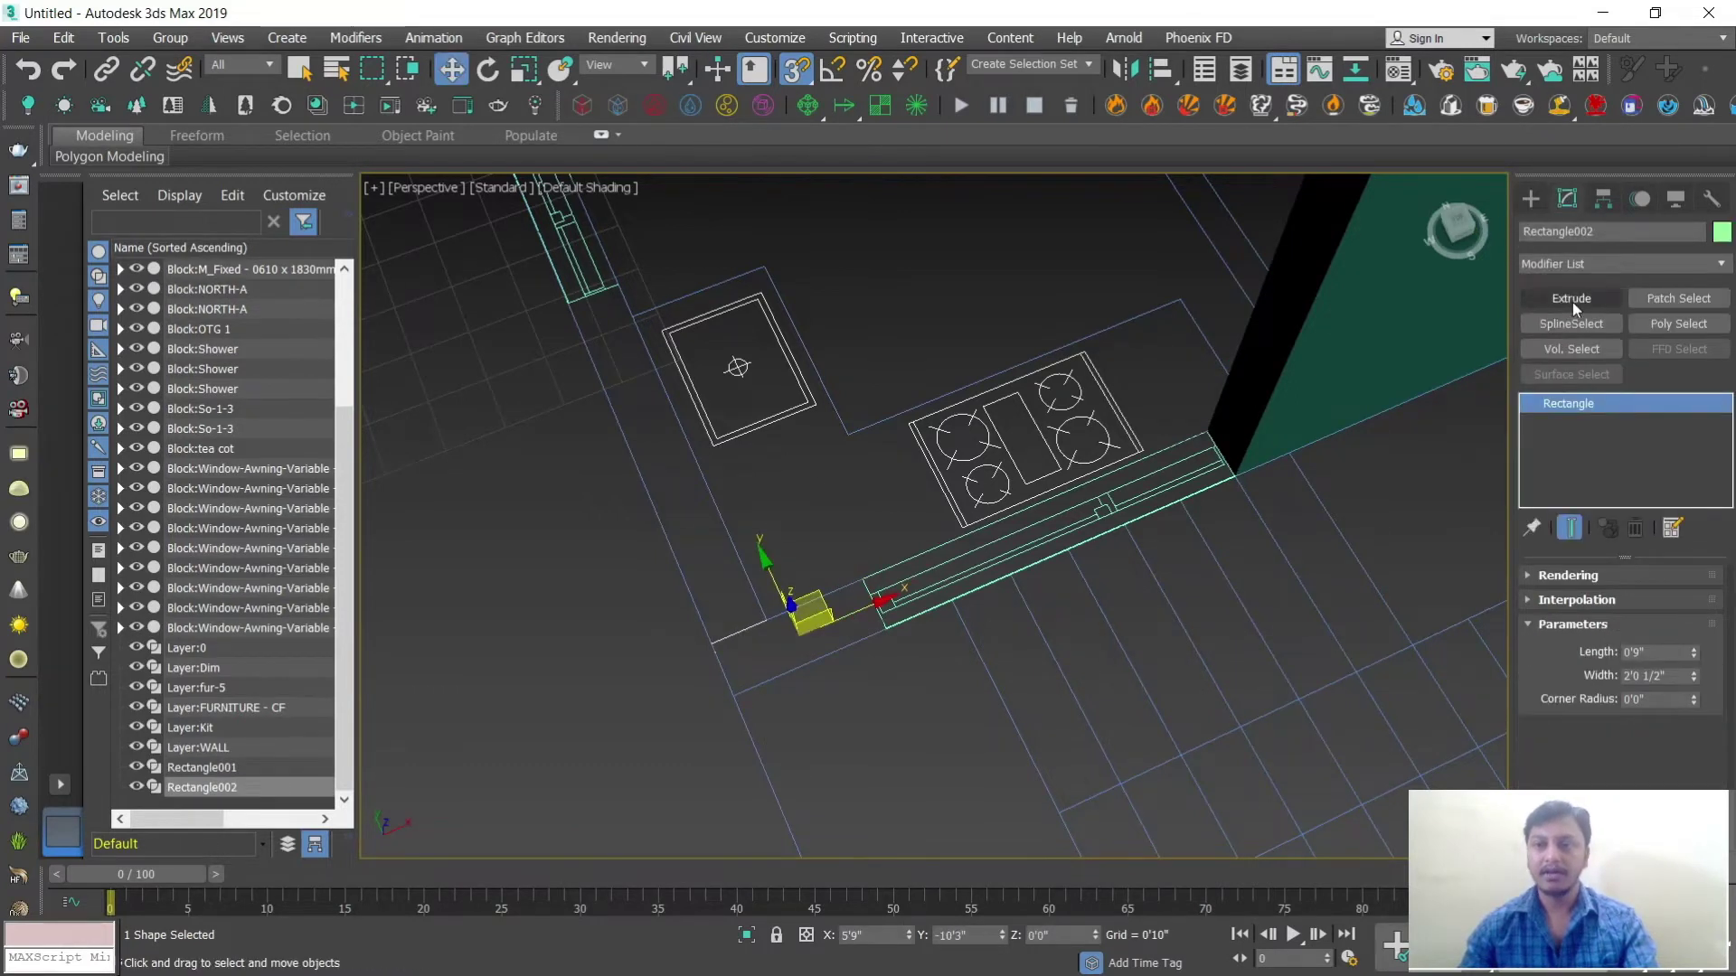
{"action": "left_click", "coordinate": [1571, 300]}
{"action": "key", "text": "w"}
Step: Draw a rectangle about 5'7" long over the side wall behind the kitchen sink, up to the next window, and extrude it 10'0"
{"action": "scroll", "coordinate": [870, 635], "scroll_direction": "down", "scroll_amount": 2}
{"action": "scroll", "coordinate": [871, 636], "scroll_direction": "down", "scroll_amount": 2}
{"action": "middle_click_drag", "start_coordinate": [870, 636], "coordinate": [1012, 637], "text": "alt"}
{"action": "scroll", "coordinate": [868, 707], "scroll_direction": "up", "scroll_amount": 2}
{"action": "middle_click_drag", "start_coordinate": [868, 707], "coordinate": [1172, 545]}
{"action": "scroll", "coordinate": [1060, 615], "scroll_direction": "up", "scroll_amount": 2}
{"action": "middle_click_drag", "start_coordinate": [1060, 616], "coordinate": [1046, 620], "text": "alt"}
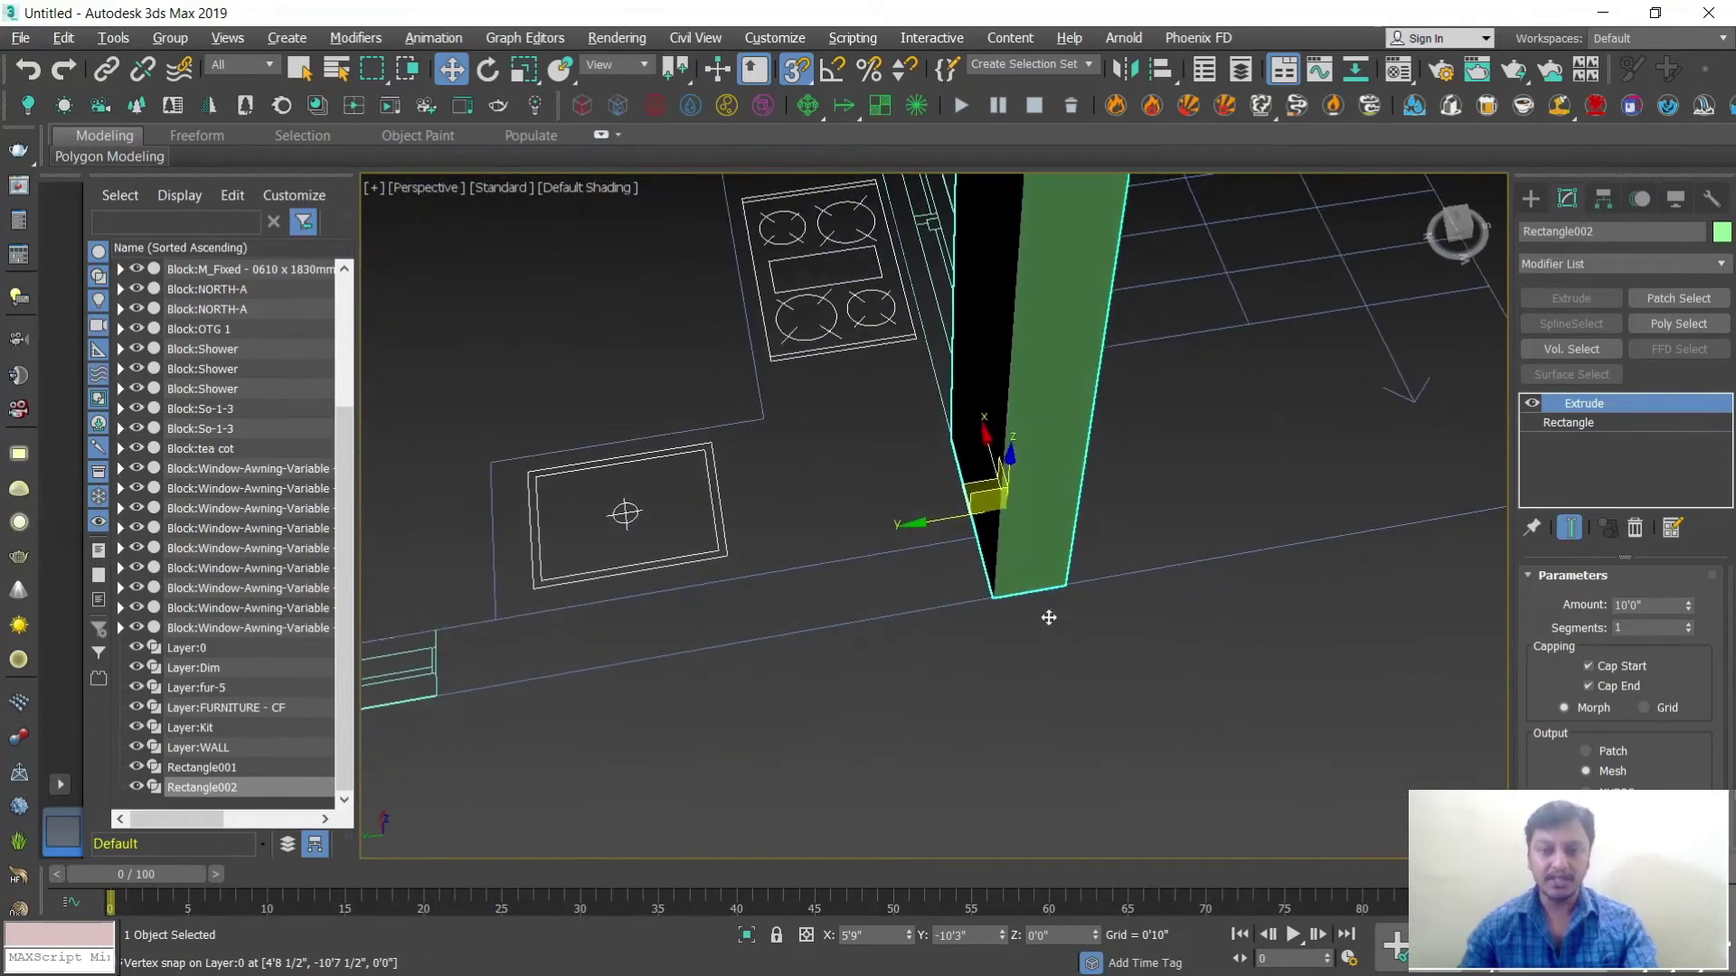
{"action": "left_click", "coordinate": [1531, 200]}
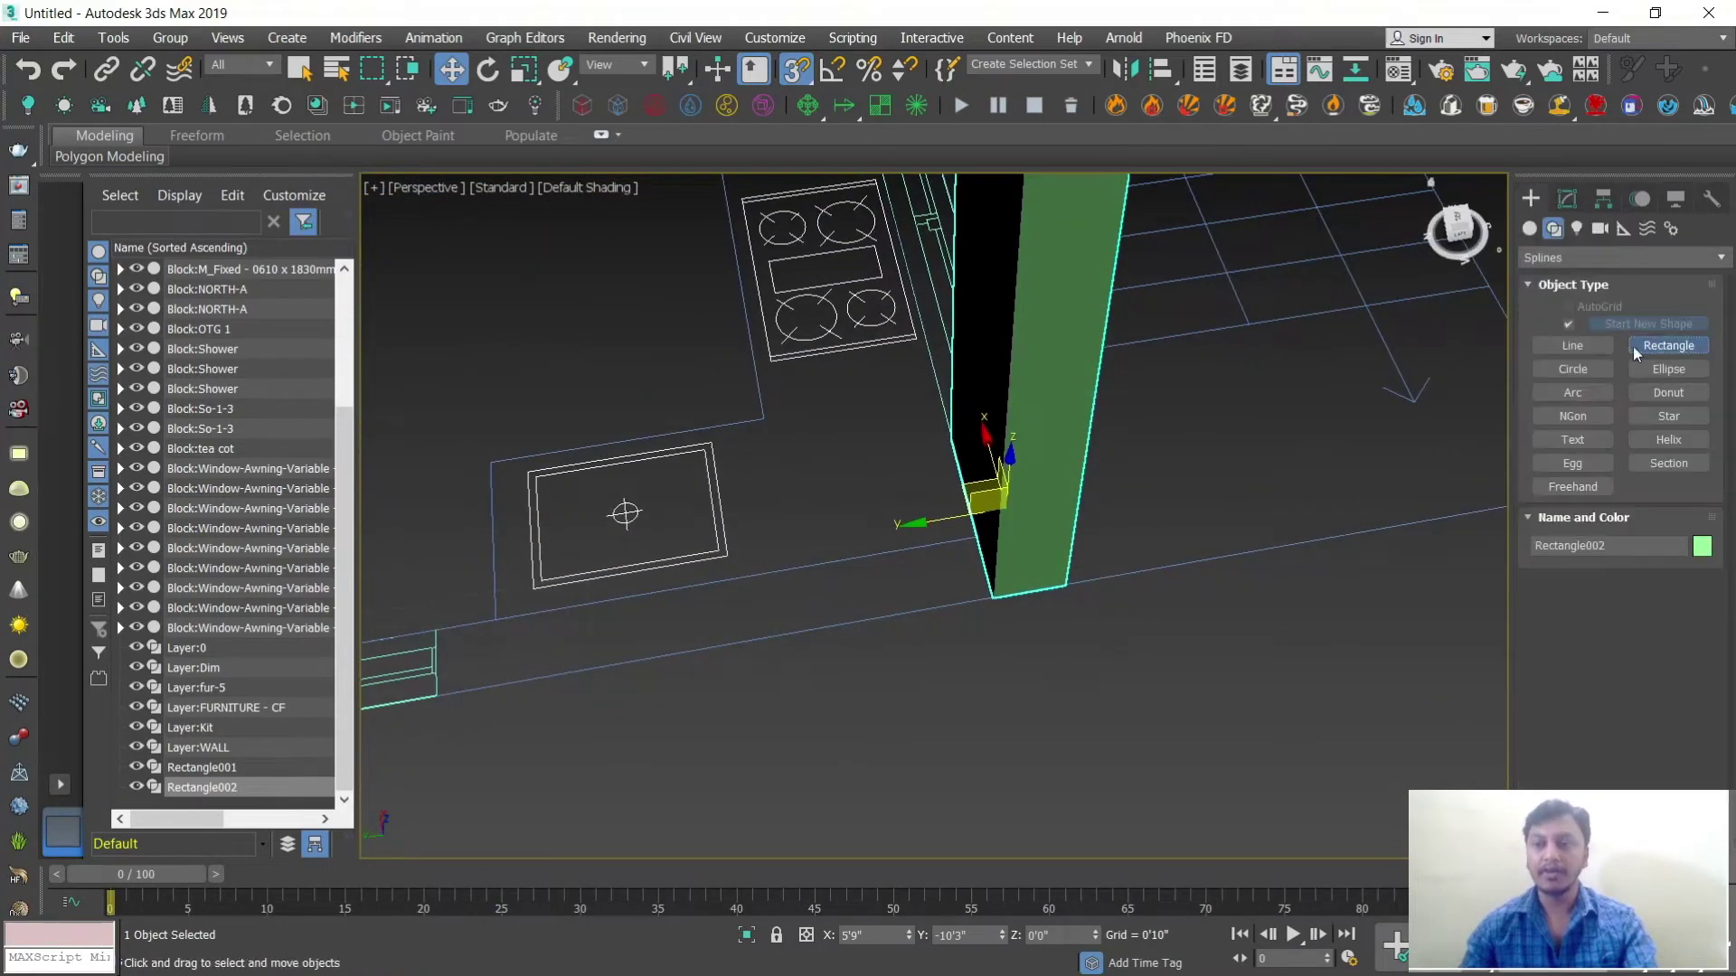
{"action": "left_click", "coordinate": [1668, 346]}
{"action": "scroll", "coordinate": [1070, 581], "scroll_direction": "down", "scroll_amount": 3}
{"action": "left_click_drag", "start_coordinate": [562, 581], "coordinate": [1119, 545]}
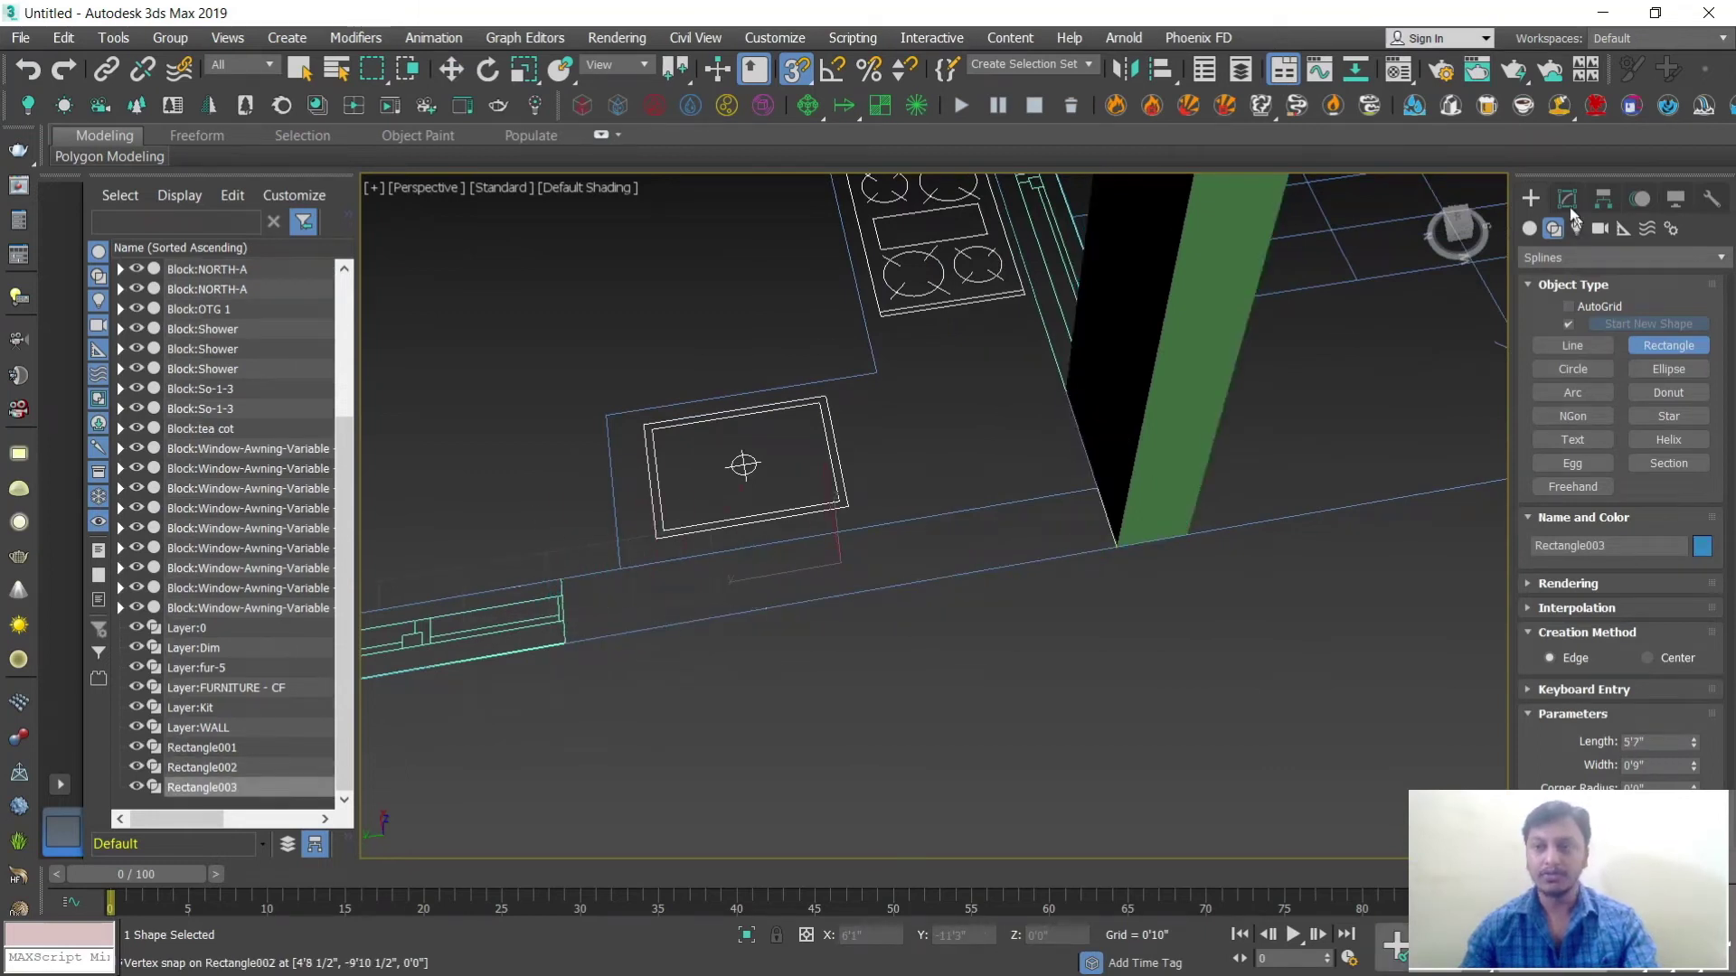
{"action": "left_click", "coordinate": [1569, 203]}
{"action": "left_click", "coordinate": [1571, 300]}
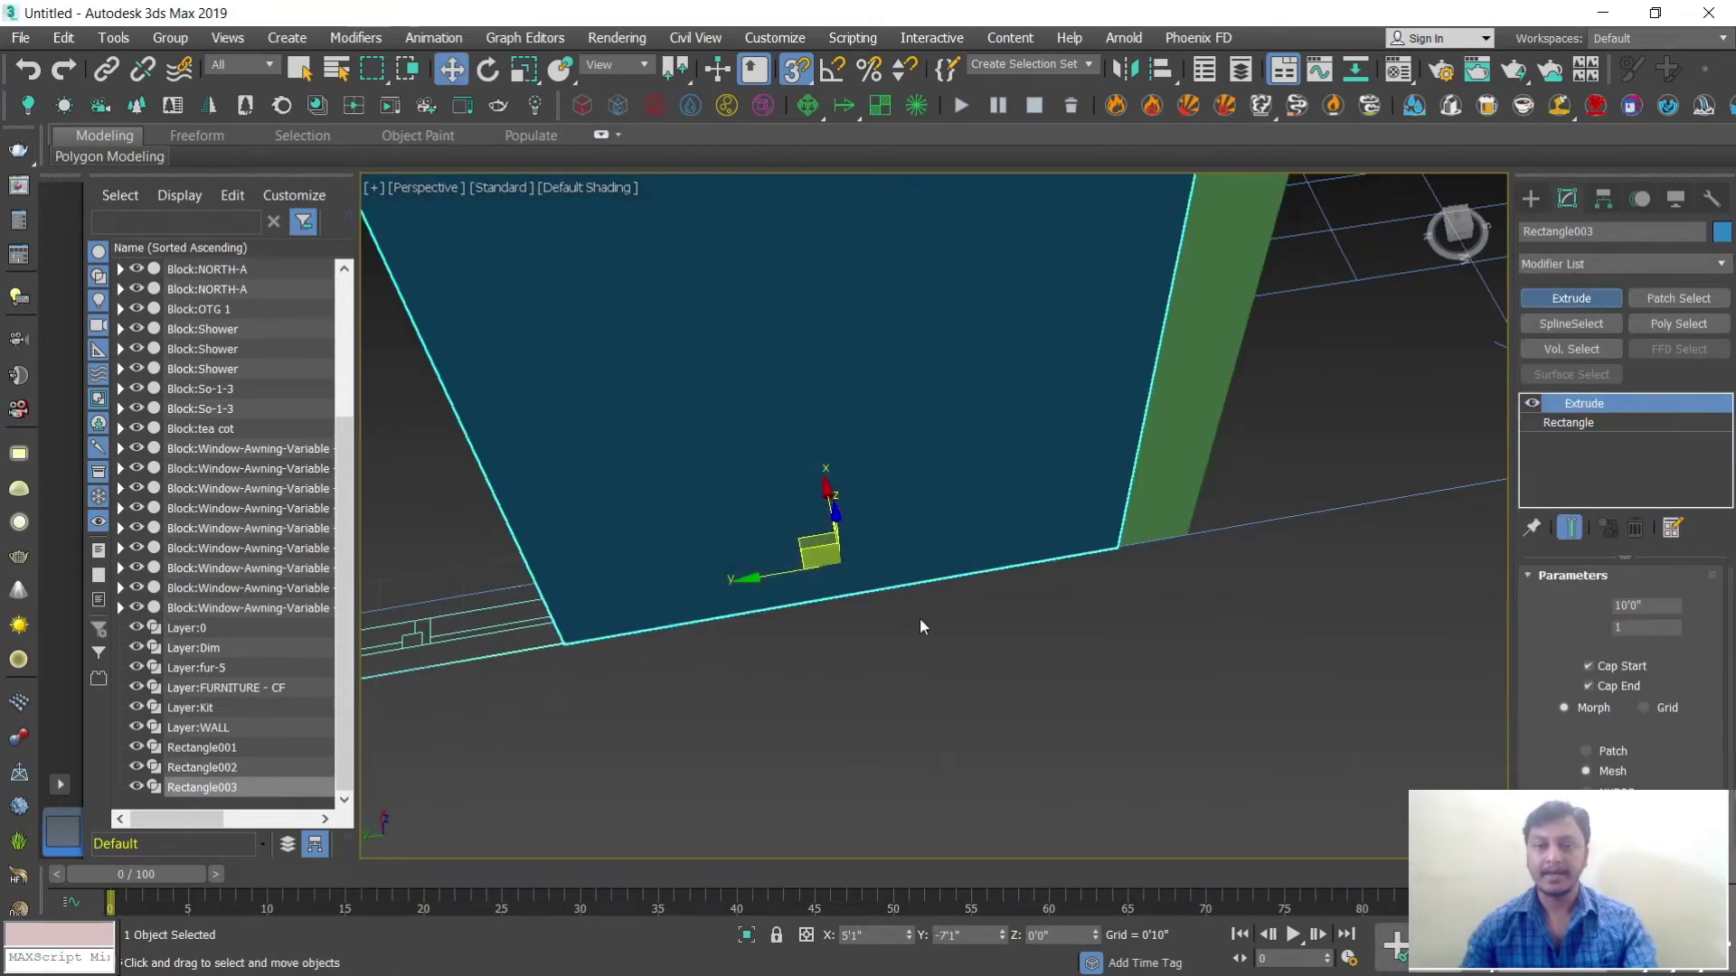
Step: Draw a rectangle about 7'10 1/2" by 0'9" over the wall beside the staircase between the two windows, and extrude it 10'0"
{"action": "scroll", "coordinate": [920, 617], "scroll_direction": "down", "scroll_amount": 5}
{"action": "middle_click_drag", "start_coordinate": [930, 620], "coordinate": [801, 590]}
{"action": "scroll", "coordinate": [801, 589], "scroll_direction": "up", "scroll_amount": 4}
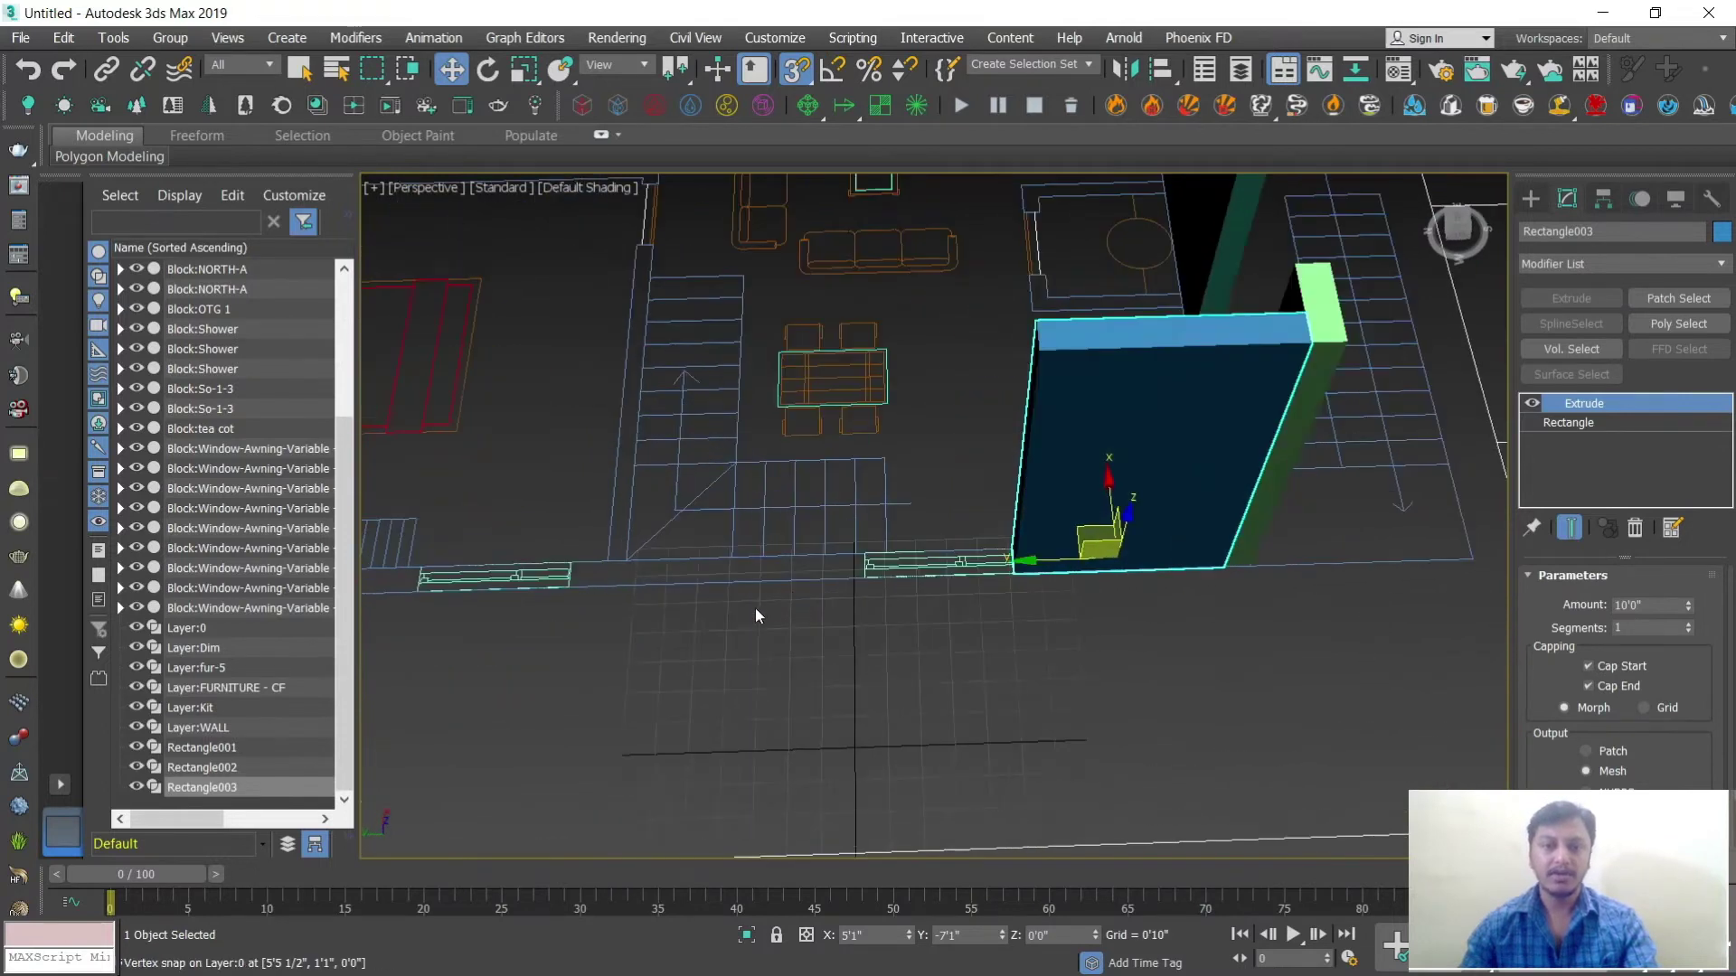
{"action": "left_click", "coordinate": [1527, 202]}
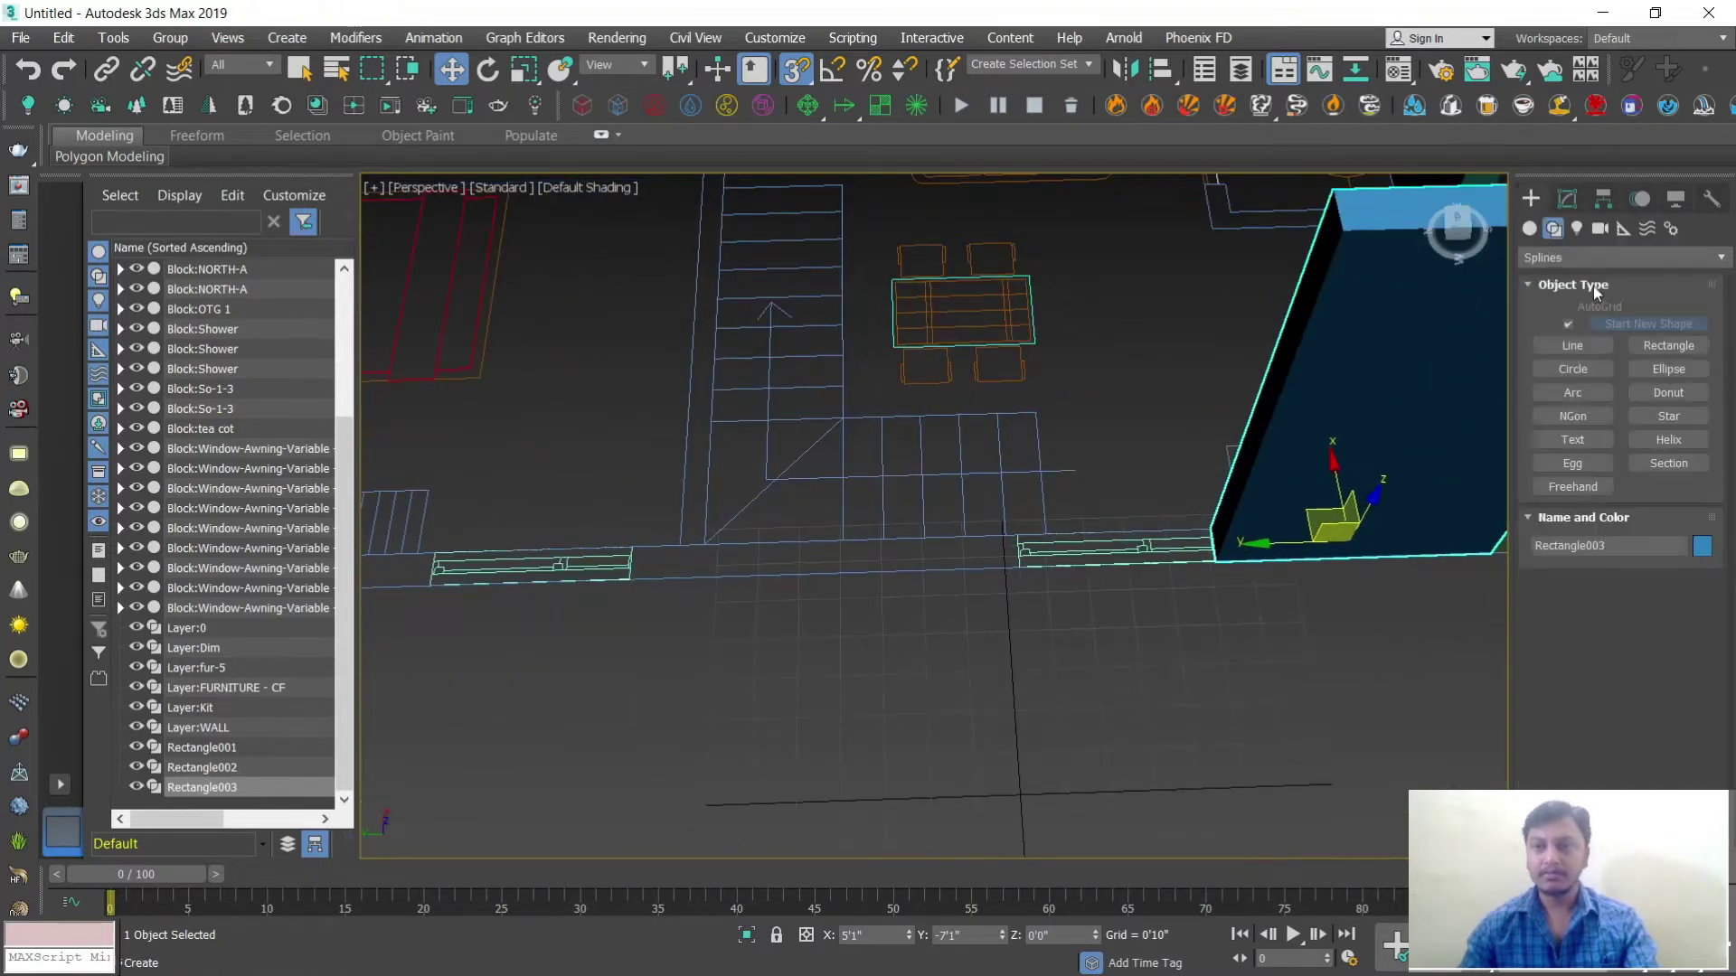
{"action": "left_click", "coordinate": [1645, 345]}
{"action": "left_click_drag", "start_coordinate": [650, 566], "coordinate": [1017, 557]}
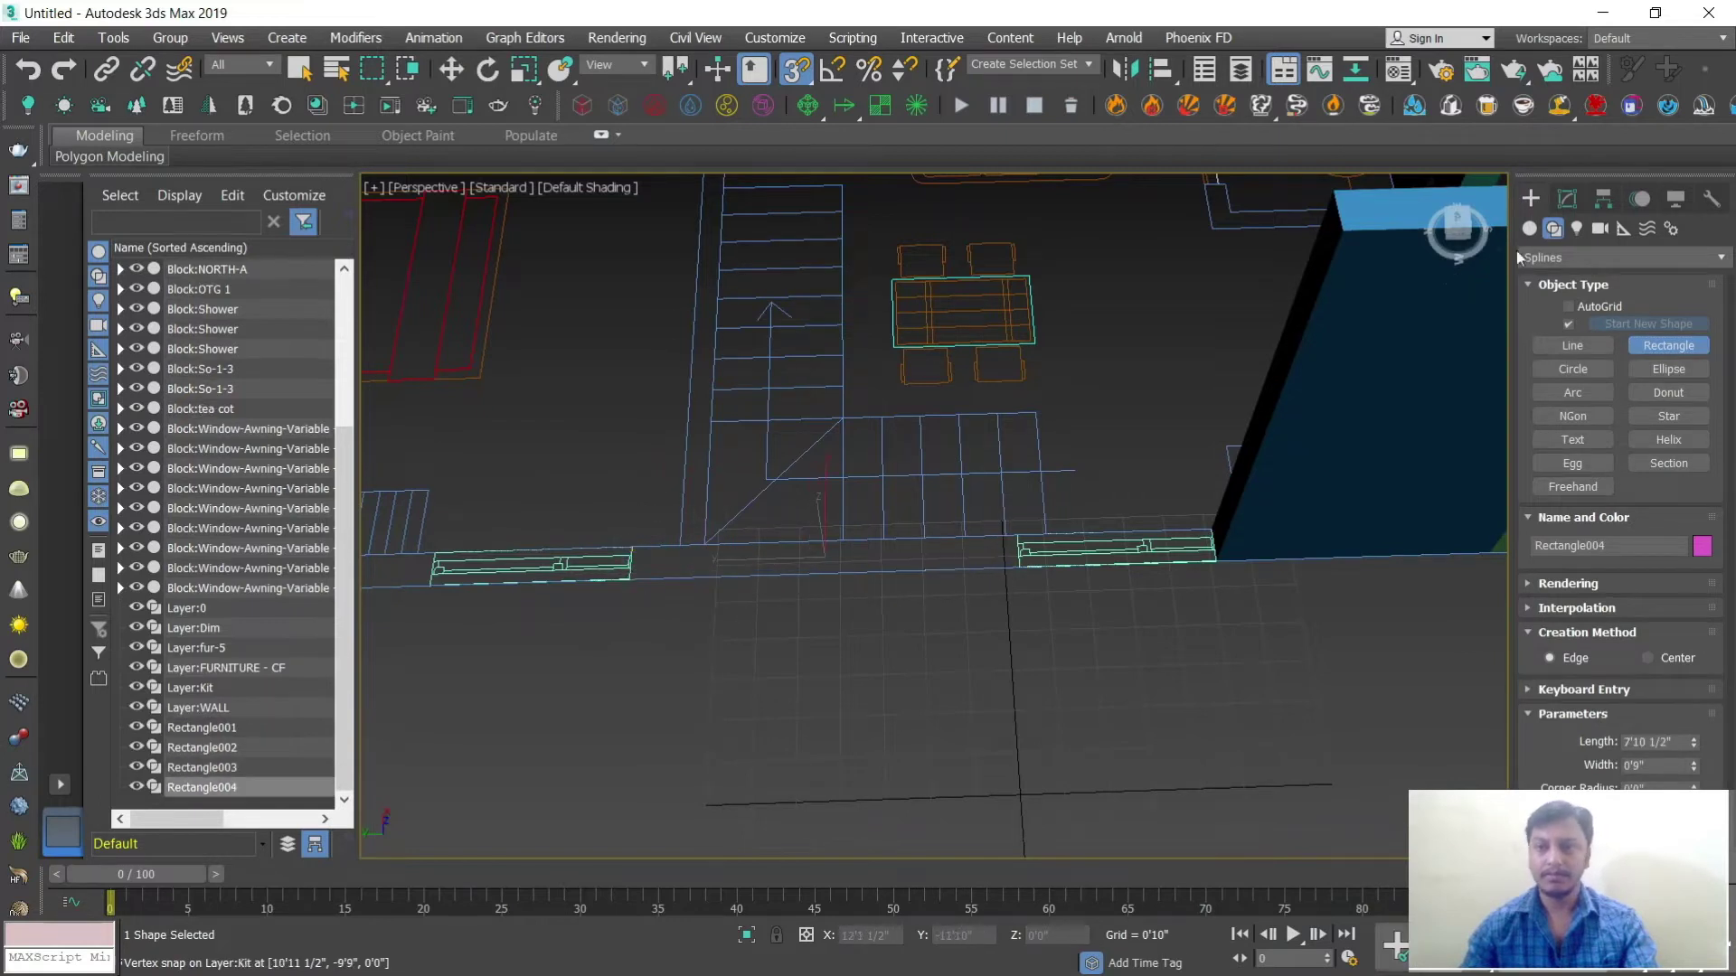
{"action": "left_click", "coordinate": [1567, 198]}
{"action": "left_click", "coordinate": [1573, 302]}
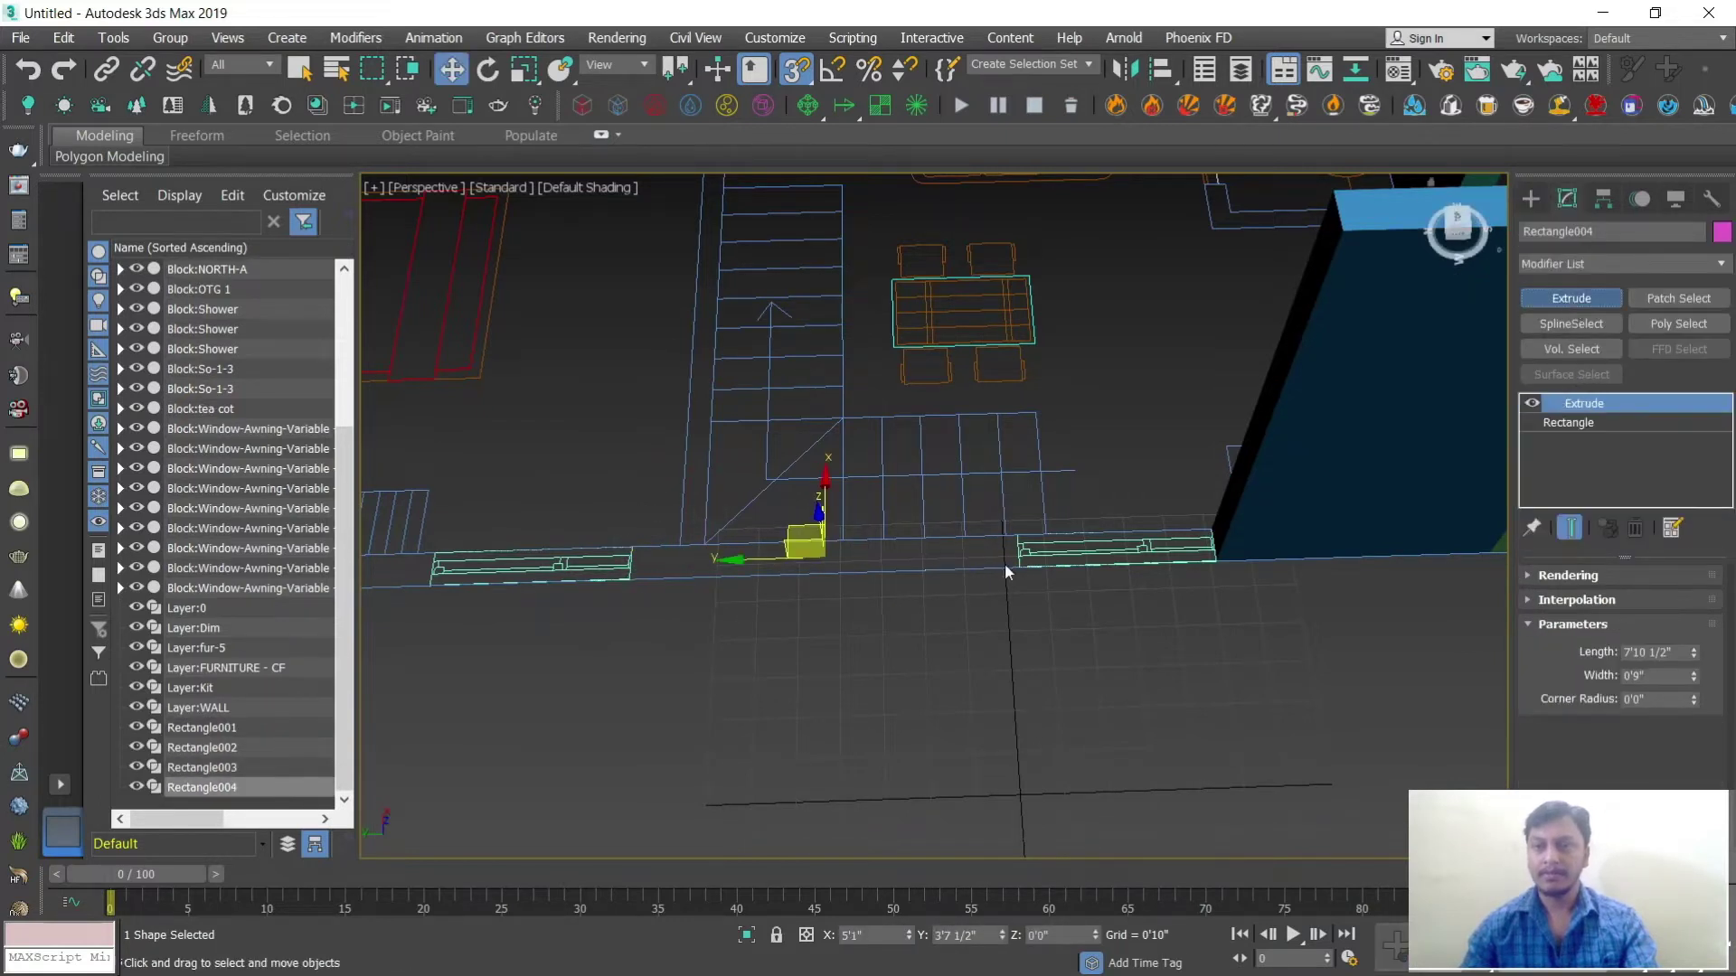
Step: Draw a rectangle about 5'5" by 0'8 1/2" from the bedroom's rear window to the outer corner, and extrude it 10'0"
{"action": "scroll", "coordinate": [1006, 562], "scroll_direction": "down", "scroll_amount": 2}
{"action": "middle_click_drag", "start_coordinate": [1039, 632], "coordinate": [1161, 622]}
{"action": "scroll", "coordinate": [796, 531], "scroll_direction": "up", "scroll_amount": 3}
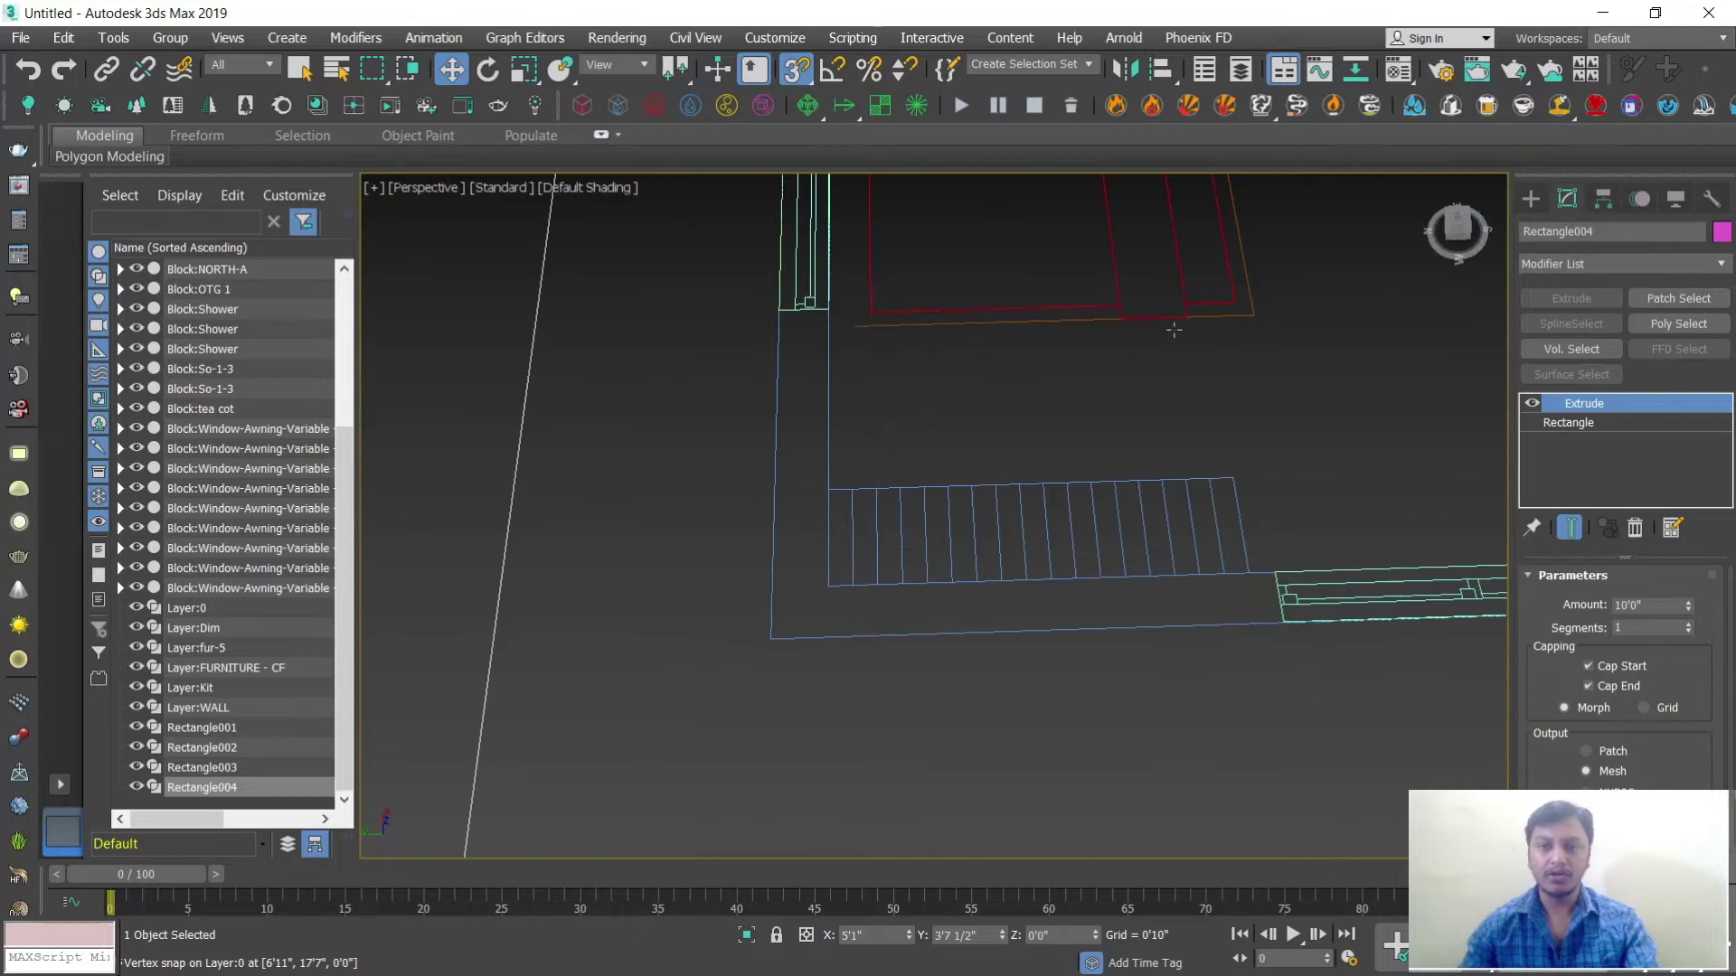
{"action": "left_click", "coordinate": [1530, 198]}
{"action": "left_click", "coordinate": [1638, 345]}
{"action": "left_click_drag", "start_coordinate": [828, 313], "coordinate": [768, 639]}
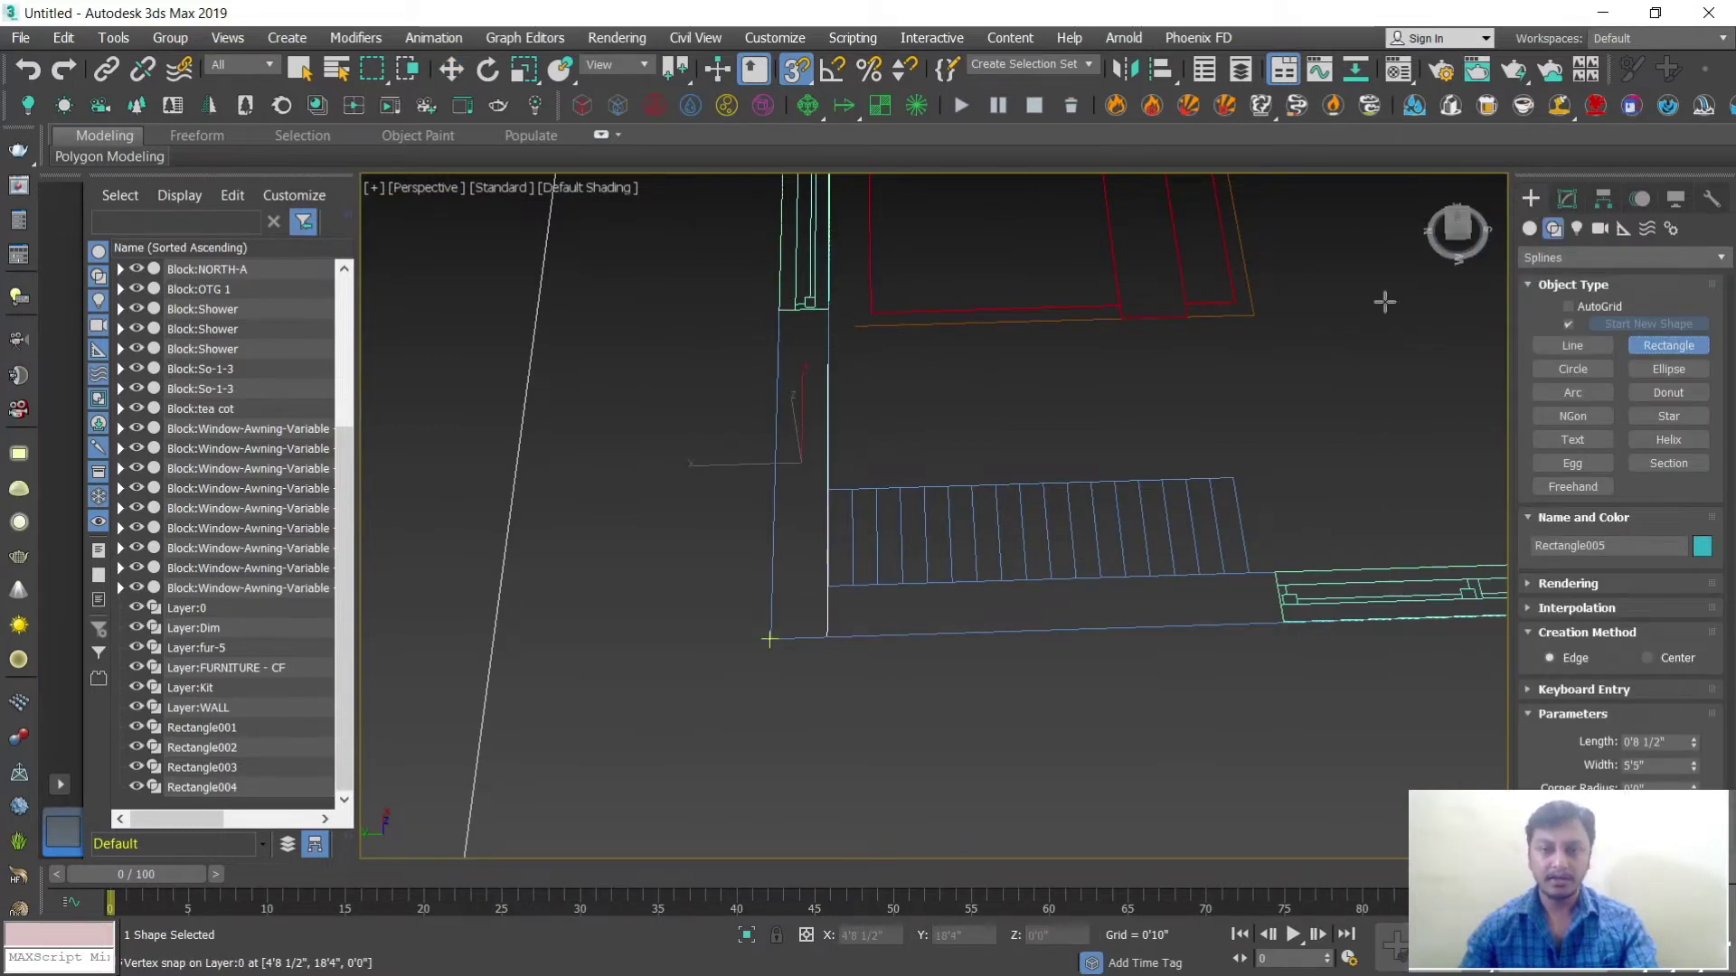
{"action": "left_click", "coordinate": [1567, 198]}
{"action": "left_click", "coordinate": [1571, 300]}
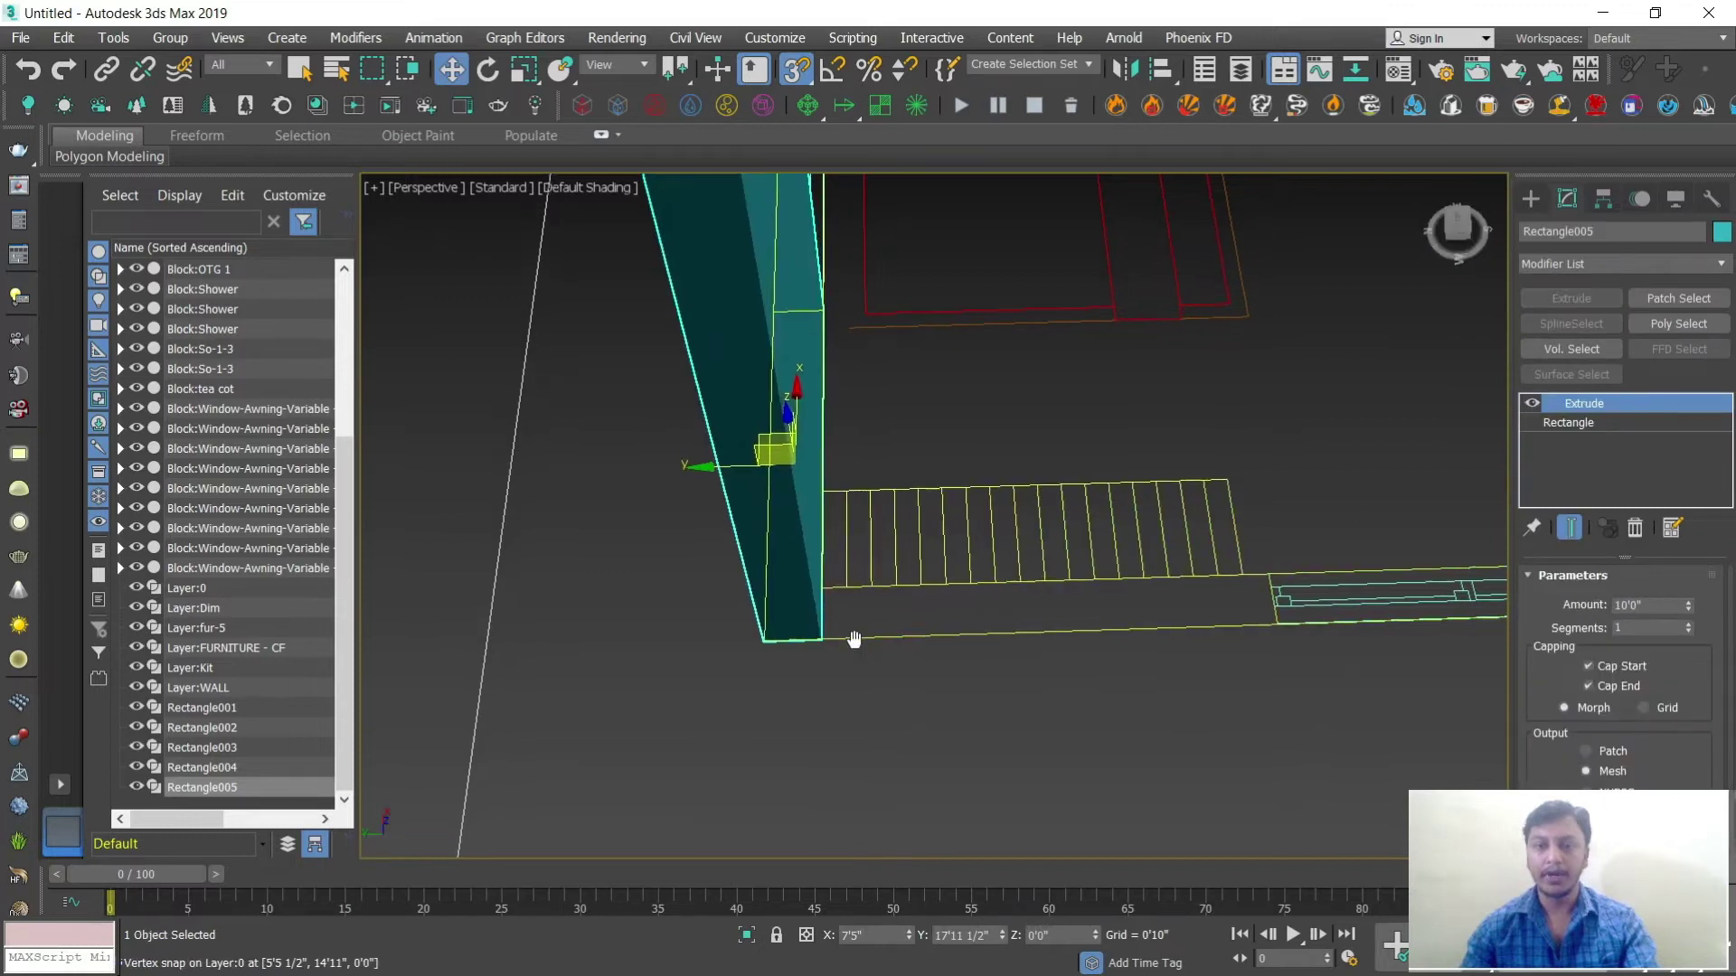
Step: Draw a rectangle about 6'0" by 0'9" over the bedroom side wall between the extruded corner wall and the window, and extrude it
{"action": "middle_click_drag", "start_coordinate": [907, 634], "coordinate": [754, 611]}
{"action": "left_click", "coordinate": [1531, 198]}
{"action": "left_click", "coordinate": [1644, 345]}
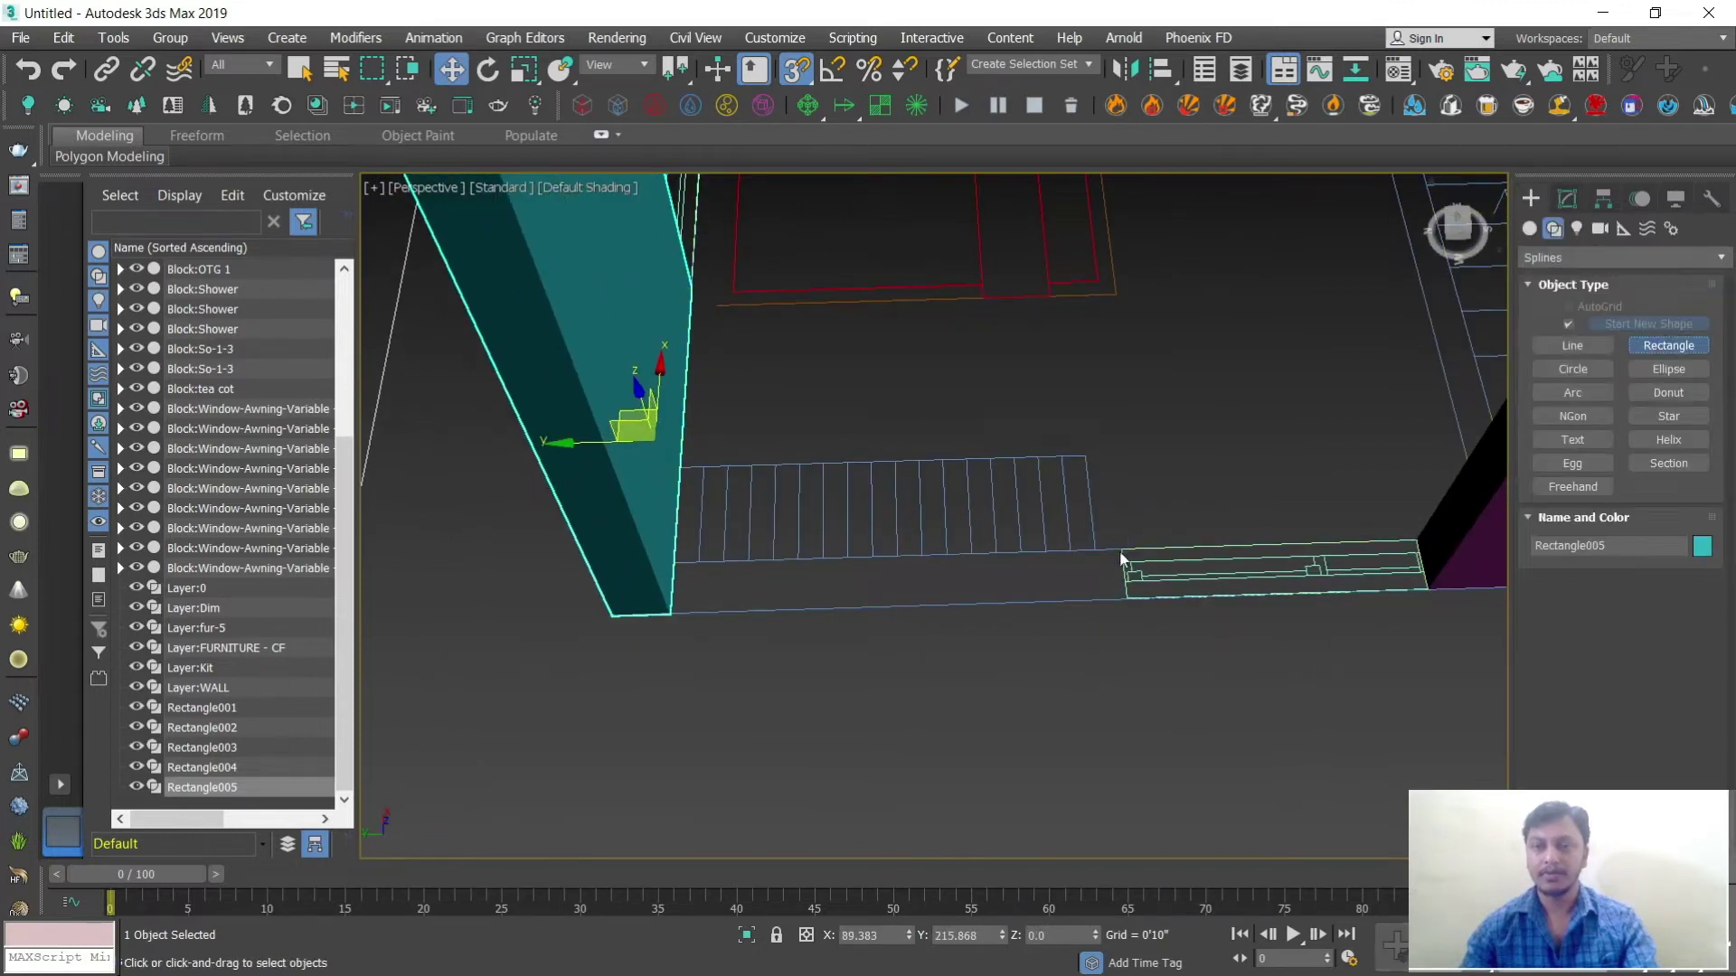
{"action": "left_click_drag", "start_coordinate": [1079, 589], "coordinate": [667, 613]}
{"action": "left_click", "coordinate": [1567, 200]}
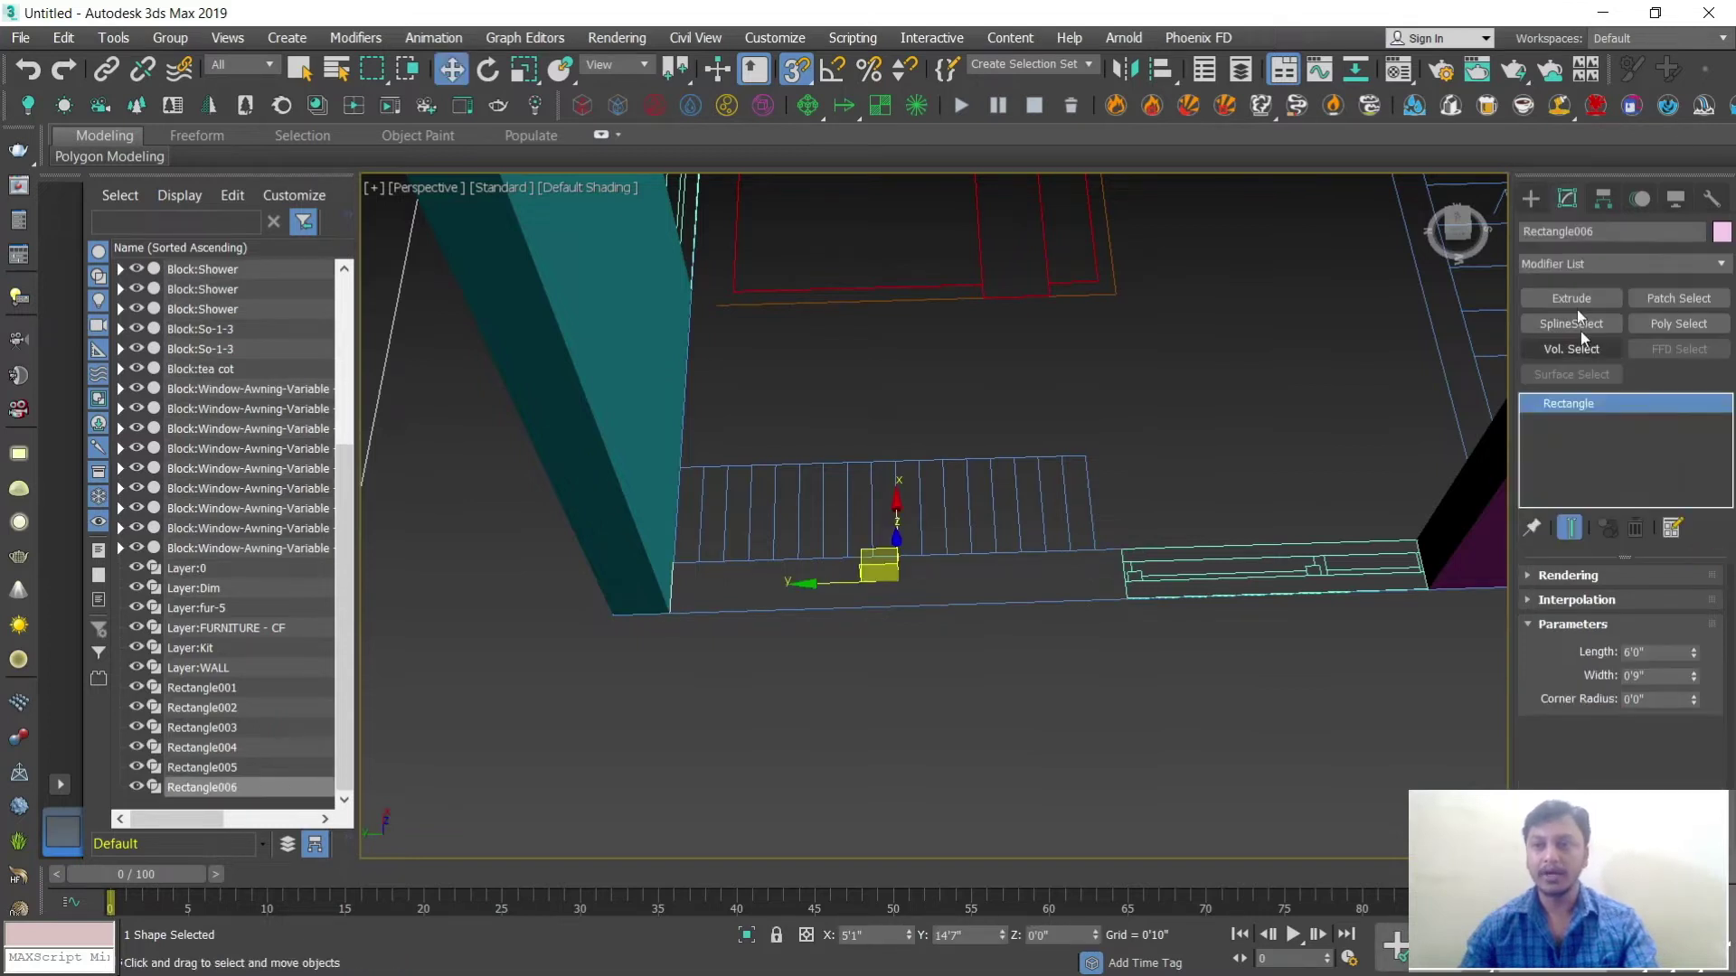
{"action": "left_click", "coordinate": [1569, 298]}
Step: Draw a rectangle about 7'4" by 0'9" over the rear wall between the bedroom and toilet windows, and extrude it 10'0"
{"action": "scroll", "coordinate": [1103, 583], "scroll_direction": "down", "scroll_amount": 5}
{"action": "middle_click_drag", "start_coordinate": [978, 611], "coordinate": [1184, 604], "text": "alt"}
{"action": "scroll", "coordinate": [781, 682], "scroll_direction": "up", "scroll_amount": 3}
{"action": "middle_click_drag", "start_coordinate": [756, 685], "coordinate": [898, 654]}
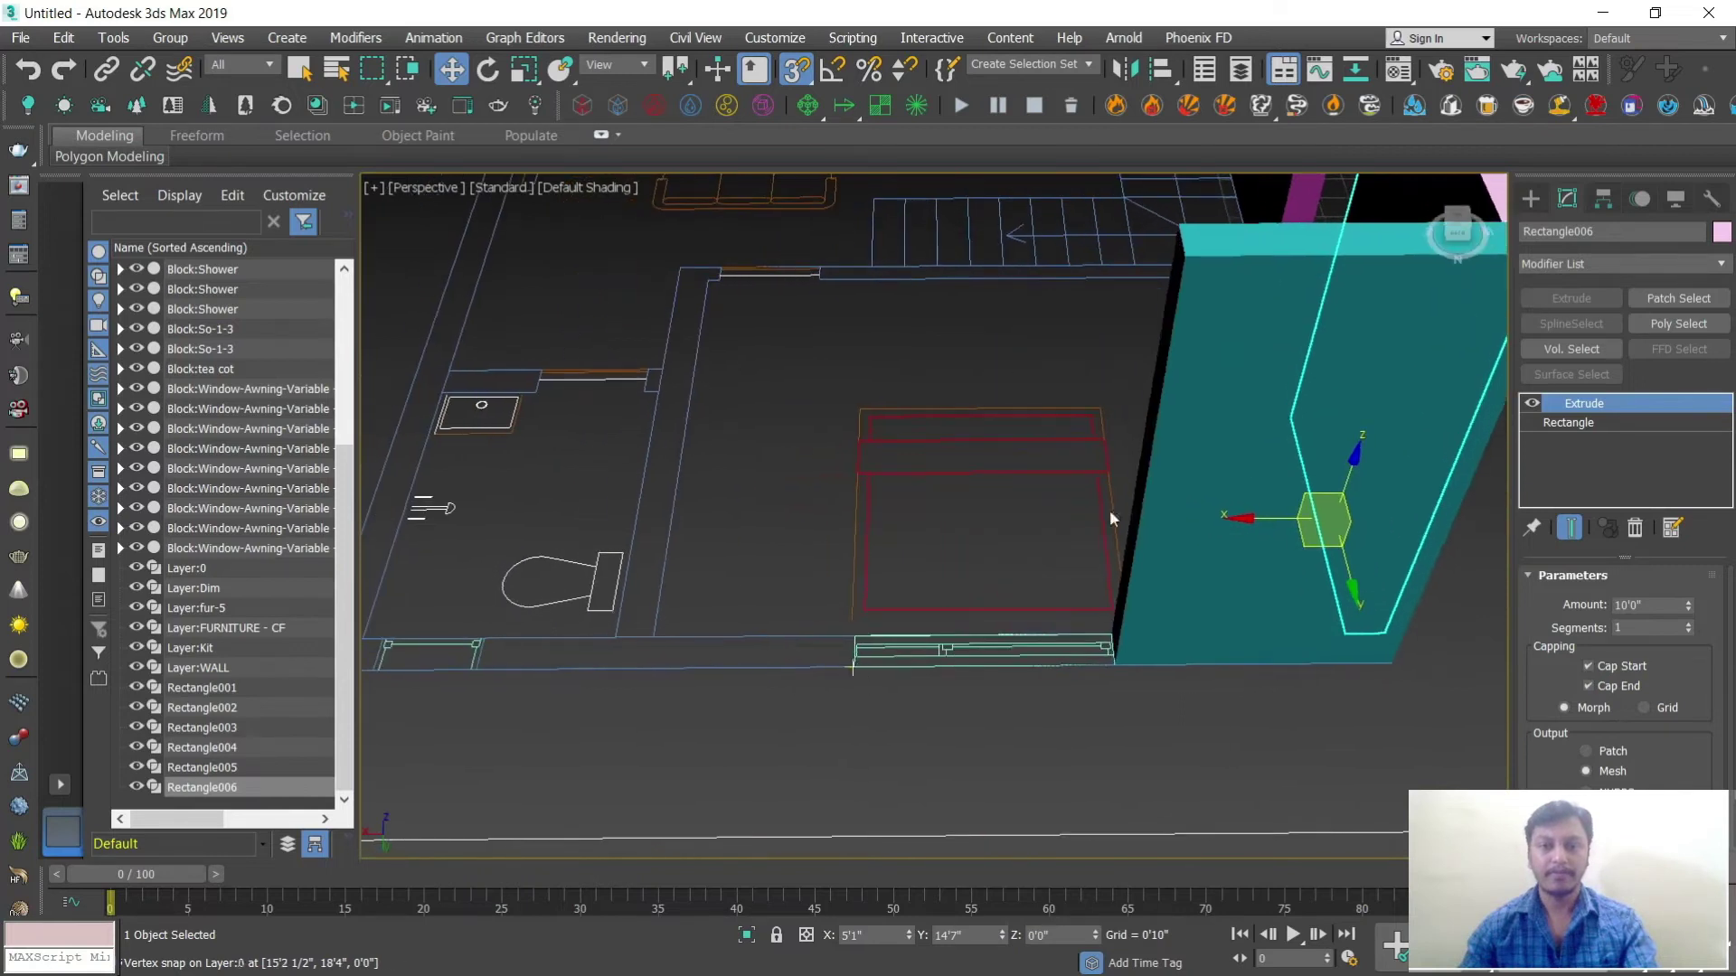
{"action": "left_click", "coordinate": [1537, 198]}
{"action": "left_click", "coordinate": [1642, 346]}
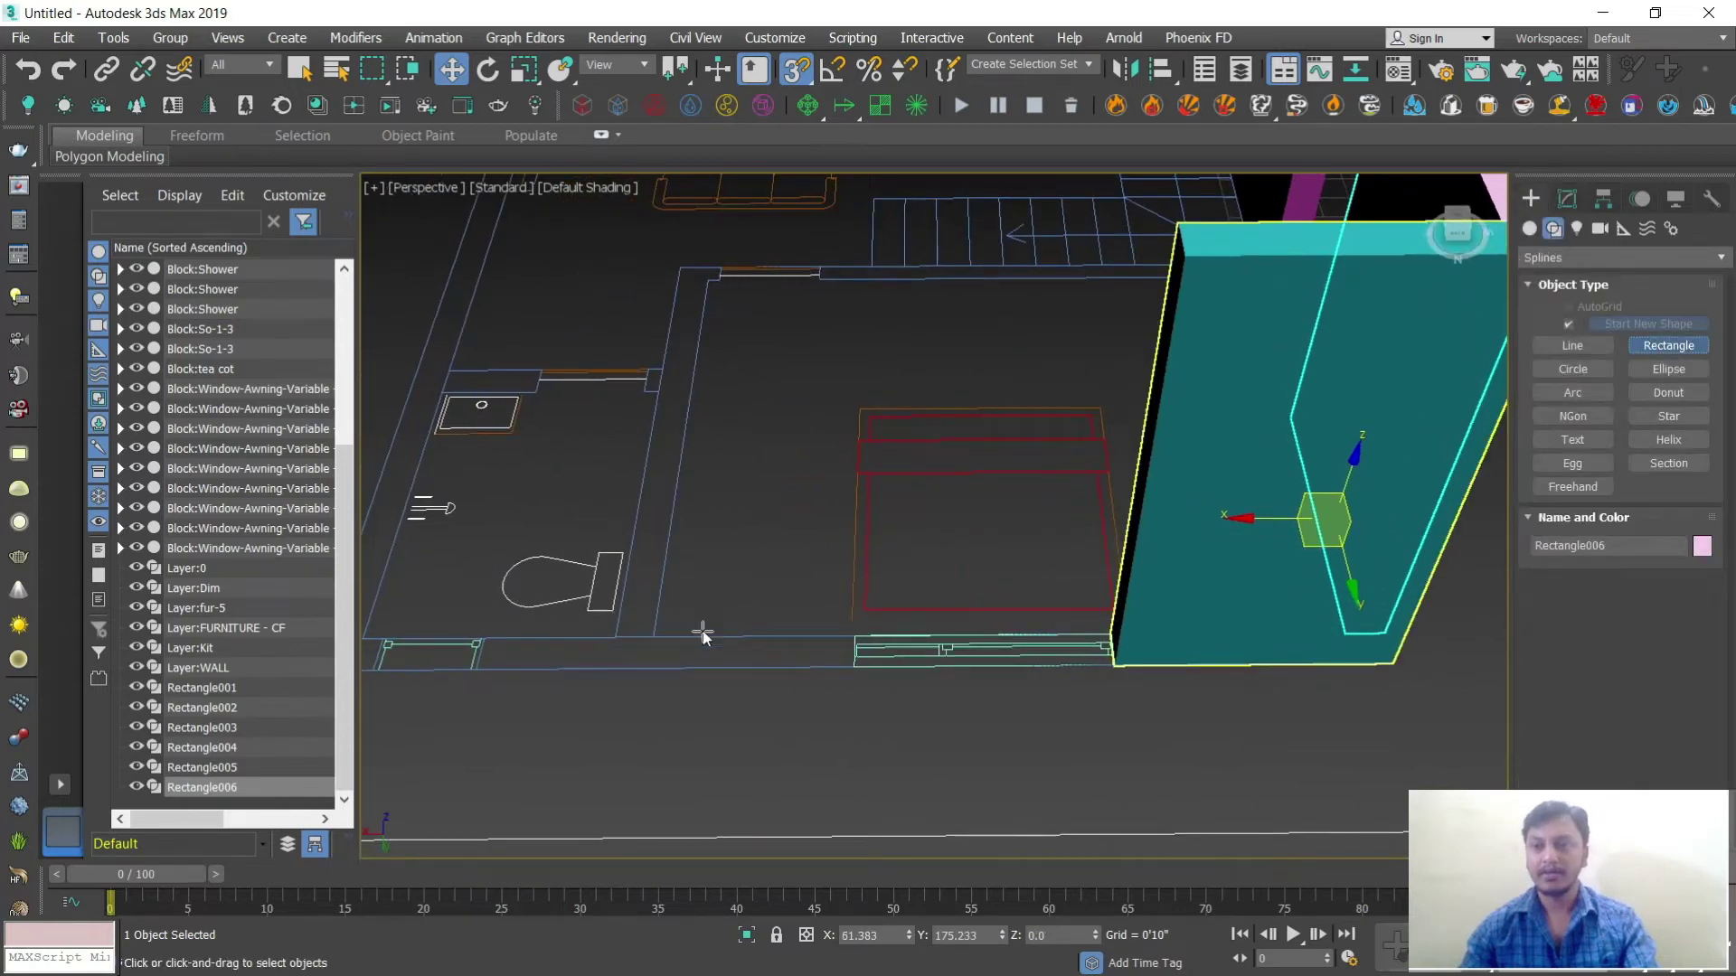
{"action": "middle_click_drag", "start_coordinate": [681, 631], "coordinate": [790, 589]}
{"action": "scroll", "coordinate": [737, 600], "scroll_direction": "up", "scroll_amount": 2}
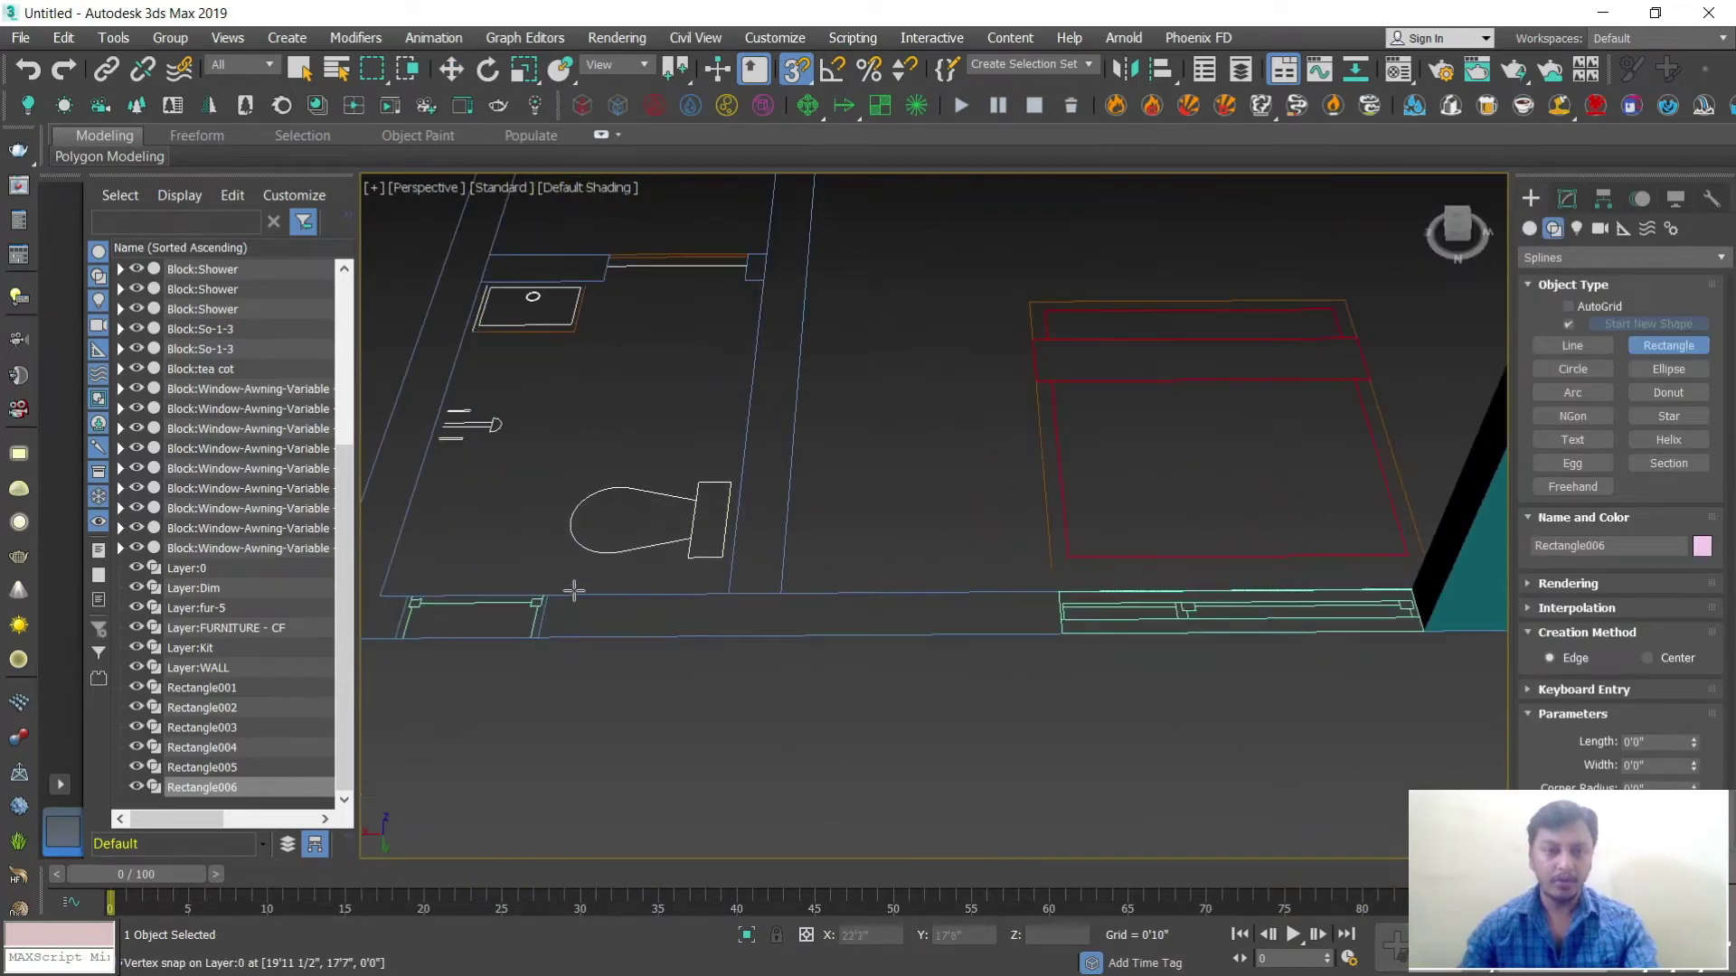
{"action": "left_click_drag", "start_coordinate": [554, 595], "coordinate": [1060, 597]}
{"action": "left_click", "coordinate": [1567, 198]}
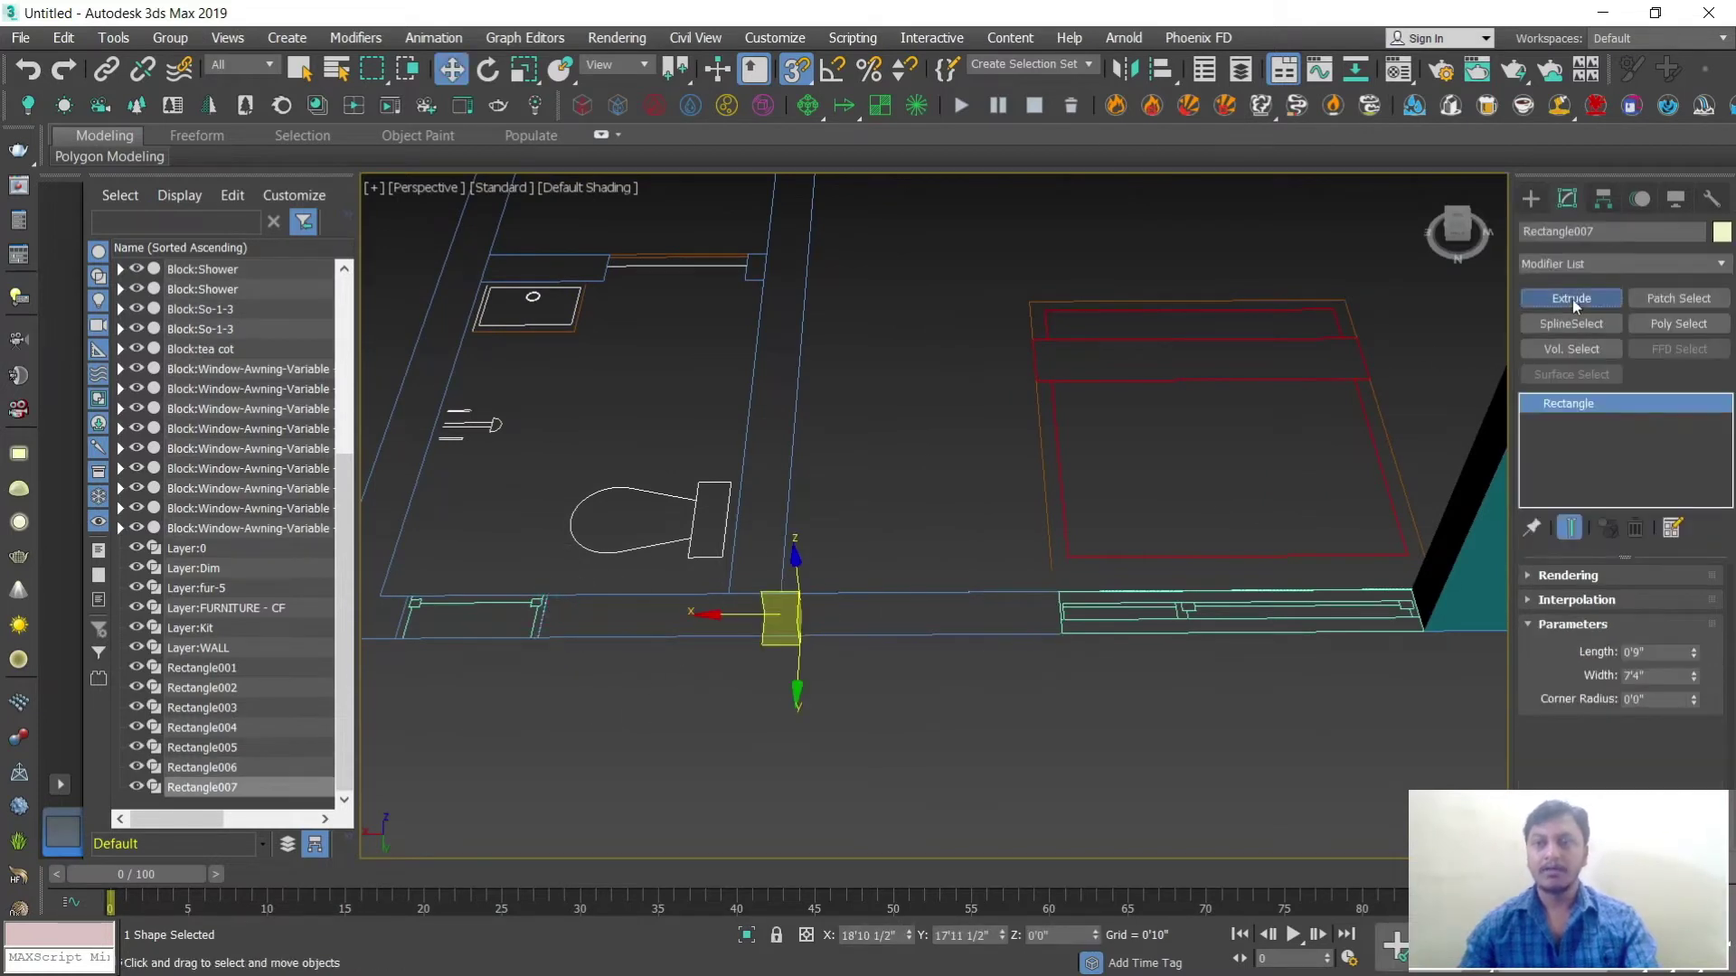
{"action": "left_click", "coordinate": [1571, 299]}
Step: Draw a rectangle about 22'3 1/2" by 0'8 1/2" over the long side wall from the living room window to the toilet corner, and extrude it 10'0"
{"action": "scroll", "coordinate": [795, 598], "scroll_direction": "down", "scroll_amount": 2}
{"action": "scroll", "coordinate": [796, 598], "scroll_direction": "down", "scroll_amount": 2}
{"action": "middle_click_drag", "start_coordinate": [796, 598], "coordinate": [882, 646], "text": "alt"}
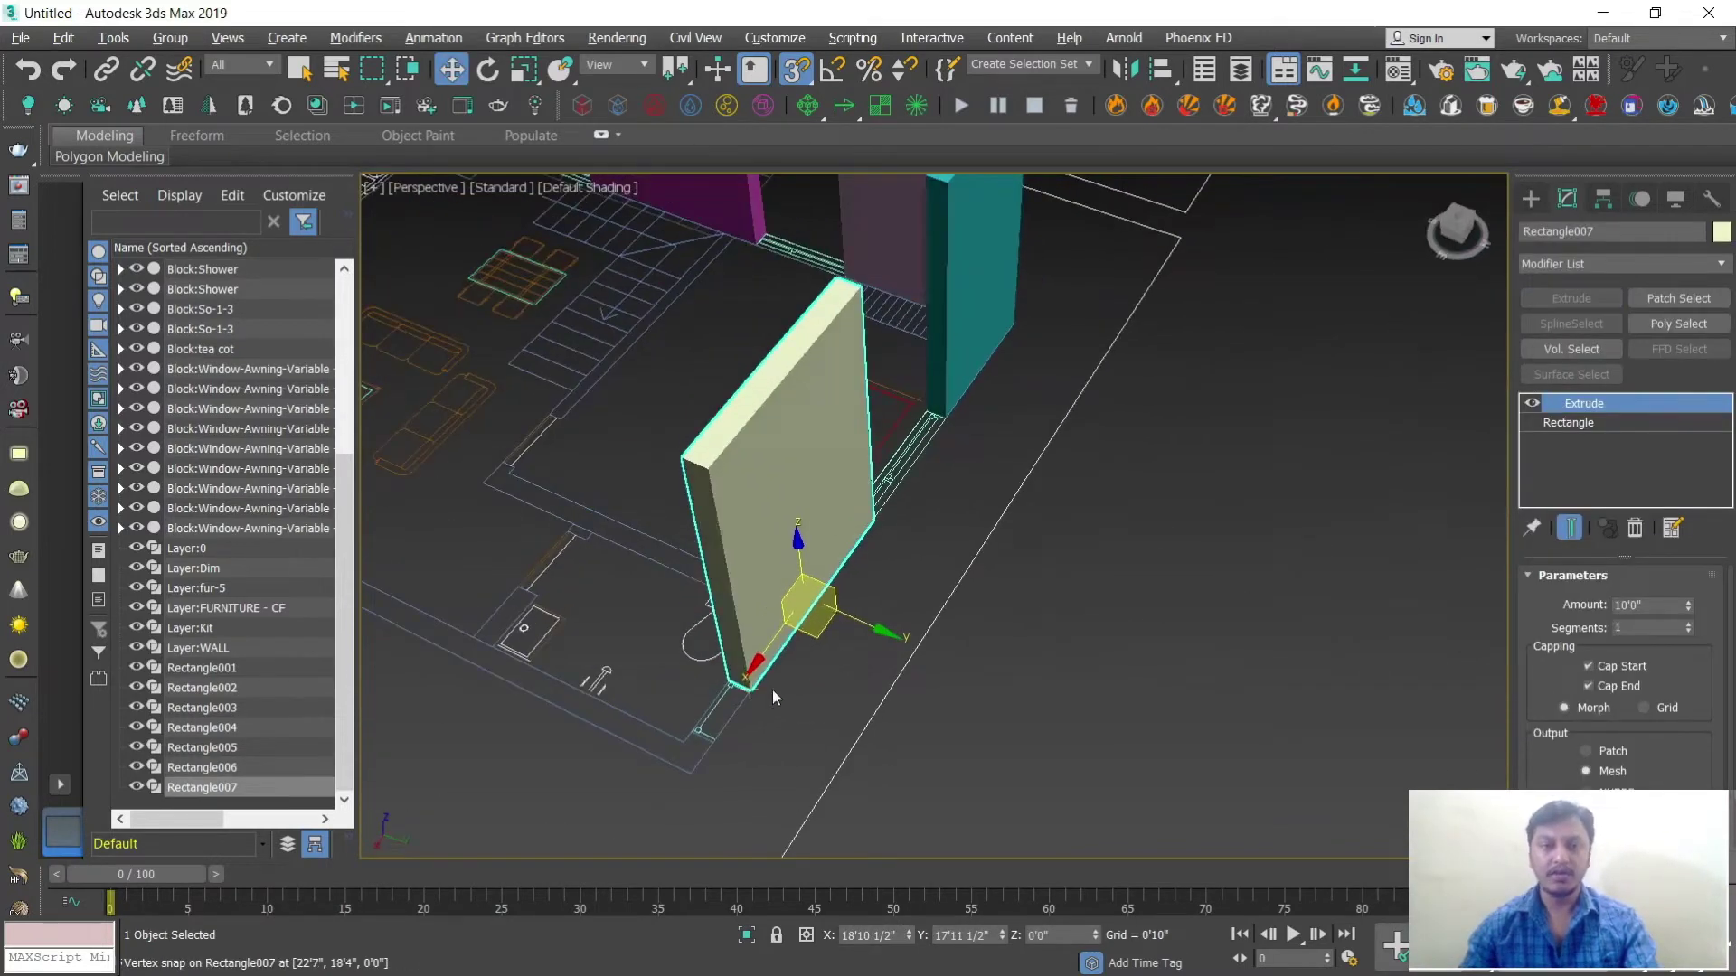
{"action": "middle_click_drag", "start_coordinate": [772, 690], "coordinate": [1081, 583]}
{"action": "middle_click_drag", "start_coordinate": [814, 649], "coordinate": [921, 640], "text": "alt"}
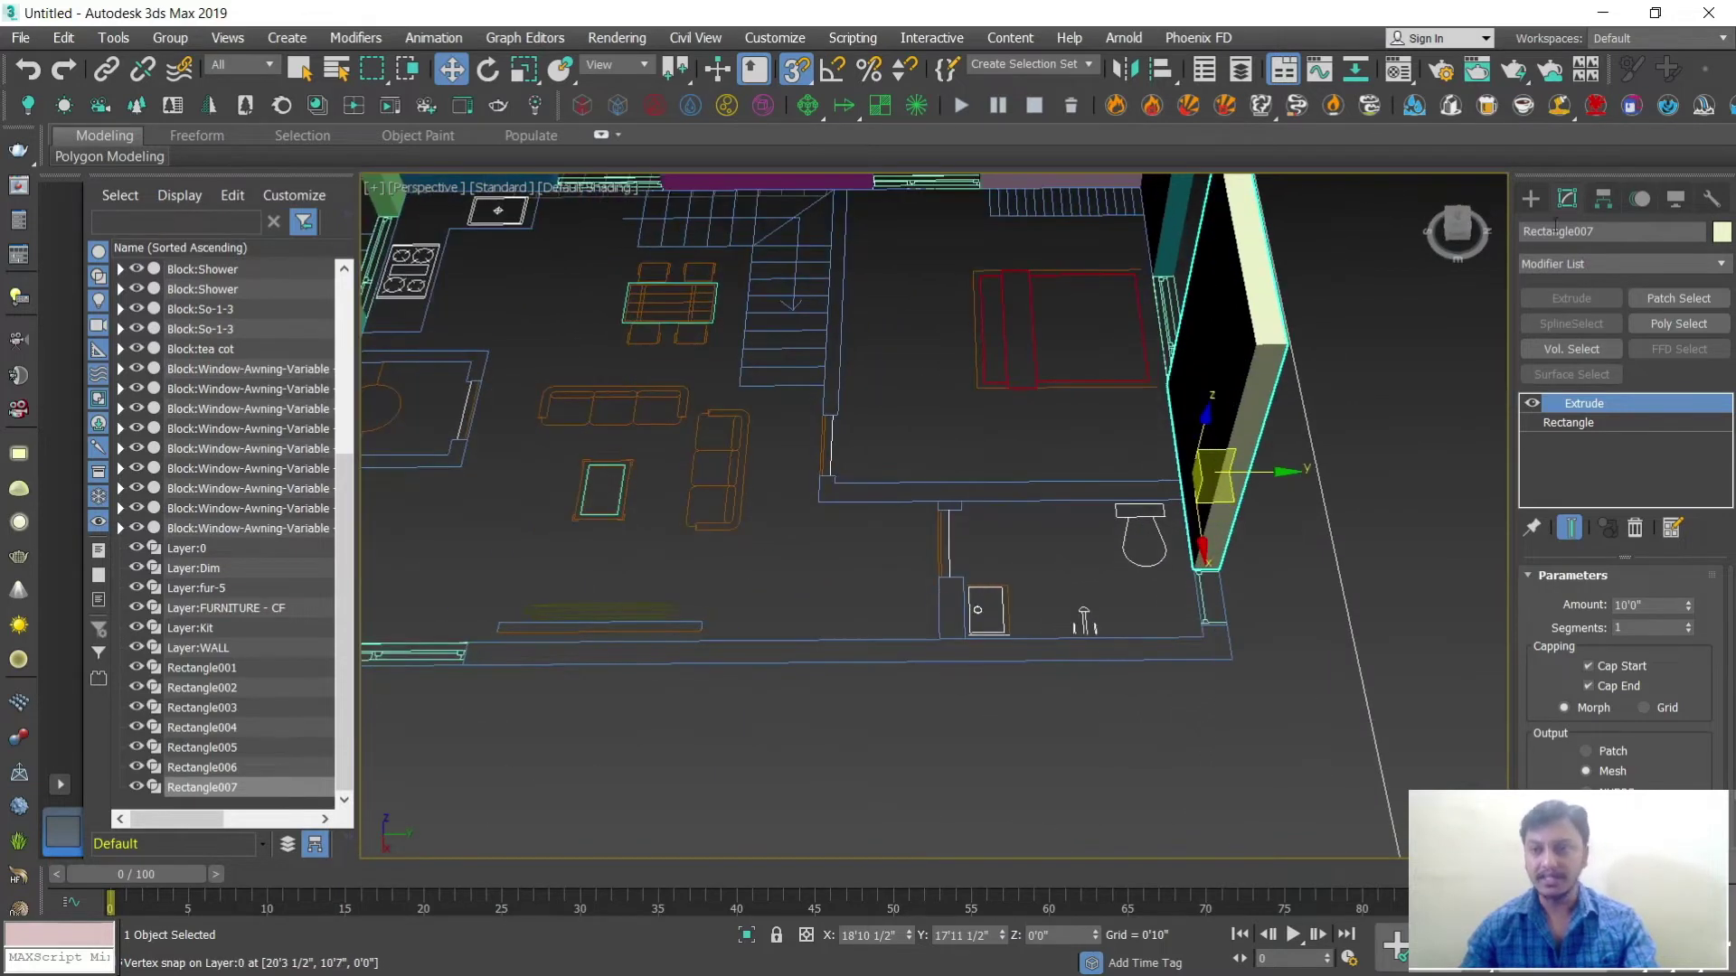
{"action": "left_click", "coordinate": [1531, 198]}
{"action": "left_click", "coordinate": [1650, 349]}
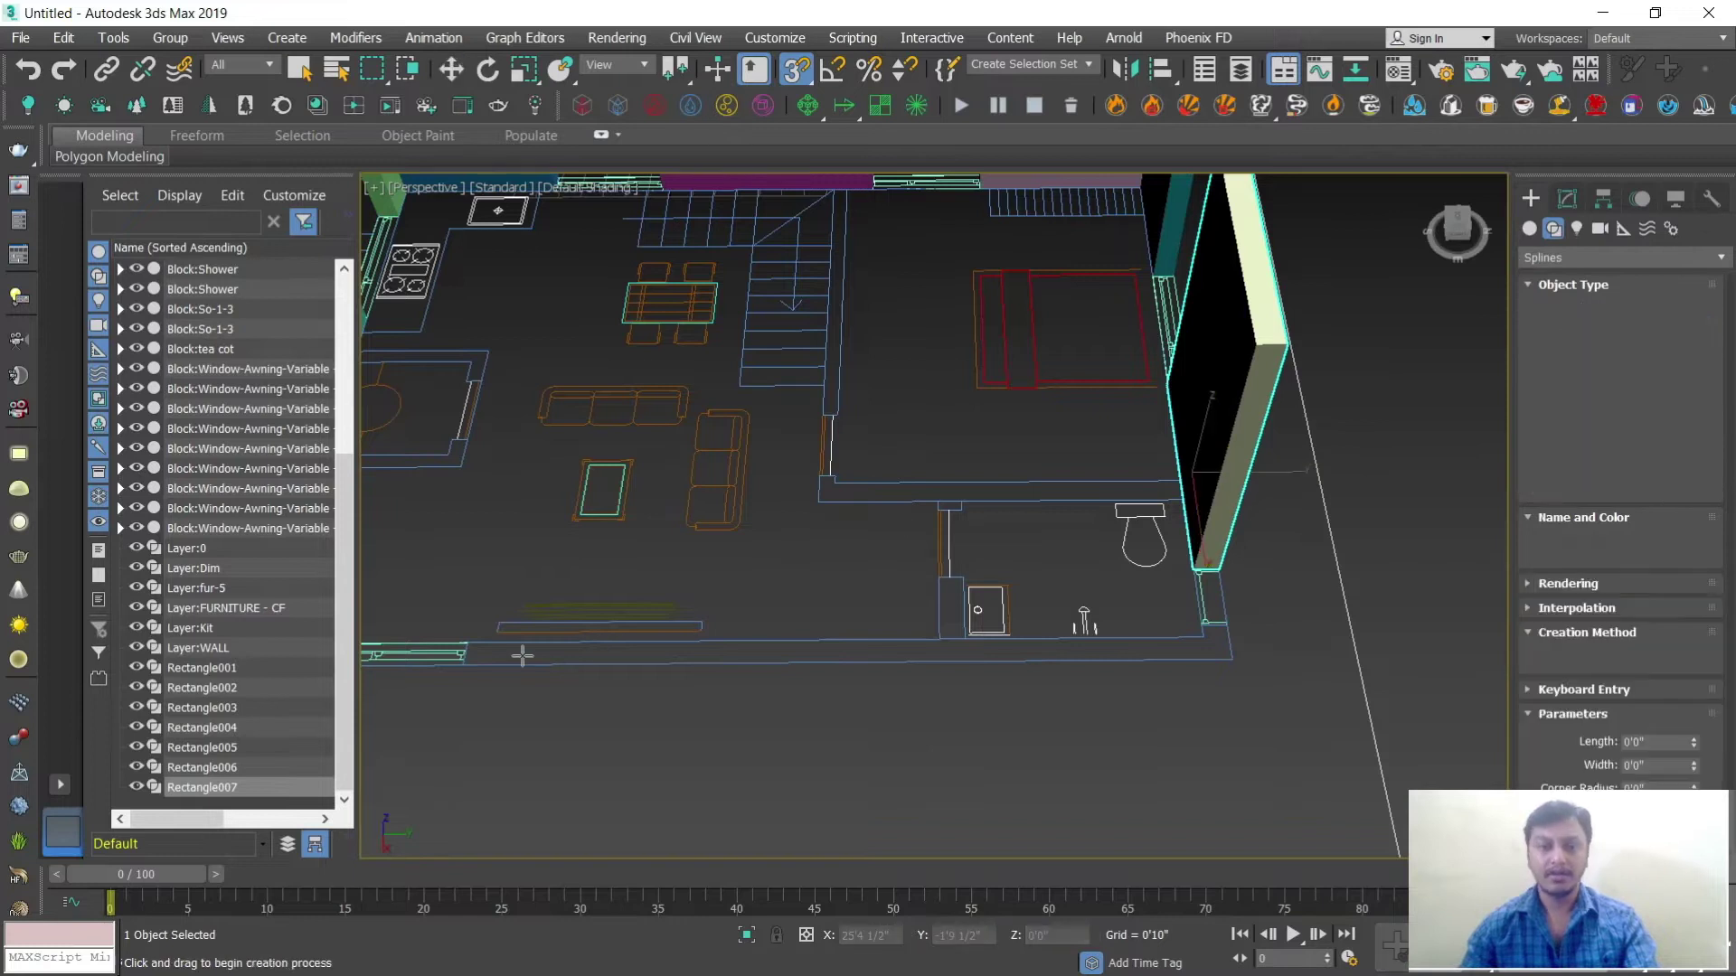
{"action": "left_click_drag", "start_coordinate": [481, 643], "coordinate": [1233, 660]}
{"action": "left_click", "coordinate": [1566, 198]}
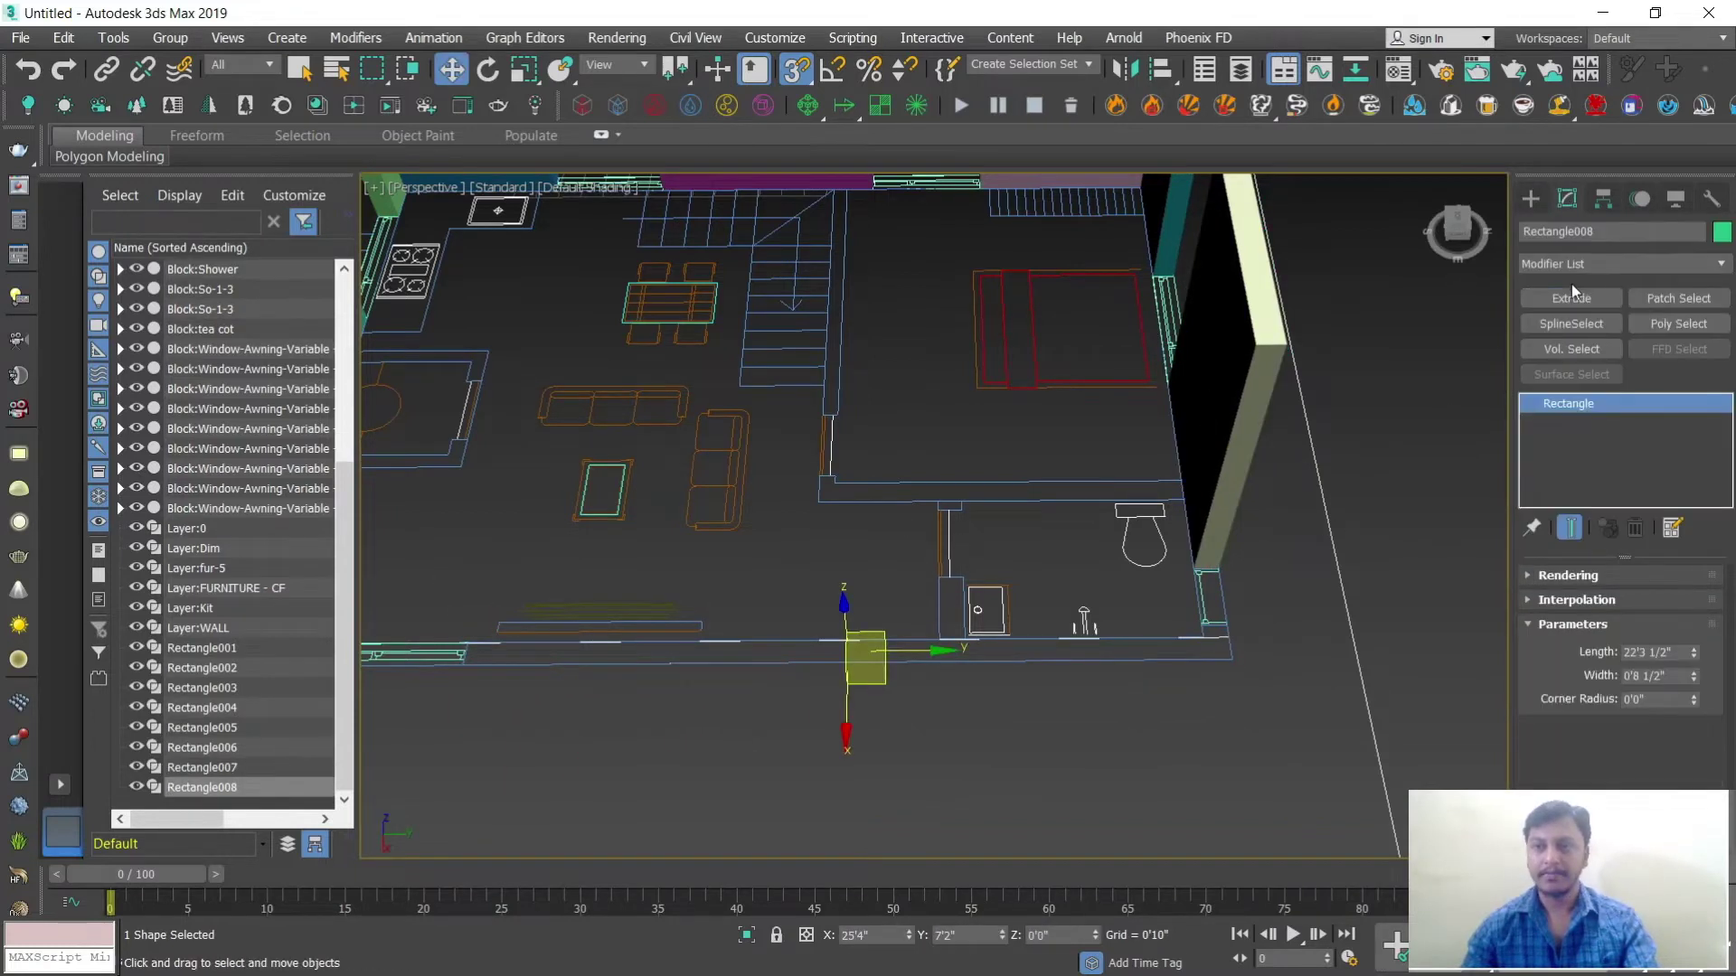
{"action": "left_click", "coordinate": [1571, 298]}
Step: Draw a rectangle about 0'9" by 0'4 1/2" over the wall stub between the long side wall and toilet window, and extrude it 10'0"
{"action": "scroll", "coordinate": [1277, 510], "scroll_direction": "down", "scroll_amount": 2}
{"action": "middle_click_drag", "start_coordinate": [1277, 510], "coordinate": [1039, 339], "text": "alt"}
{"action": "scroll", "coordinate": [1070, 719], "scroll_direction": "up", "scroll_amount": 2}
{"action": "scroll", "coordinate": [1023, 465], "scroll_direction": "up", "scroll_amount": 10}
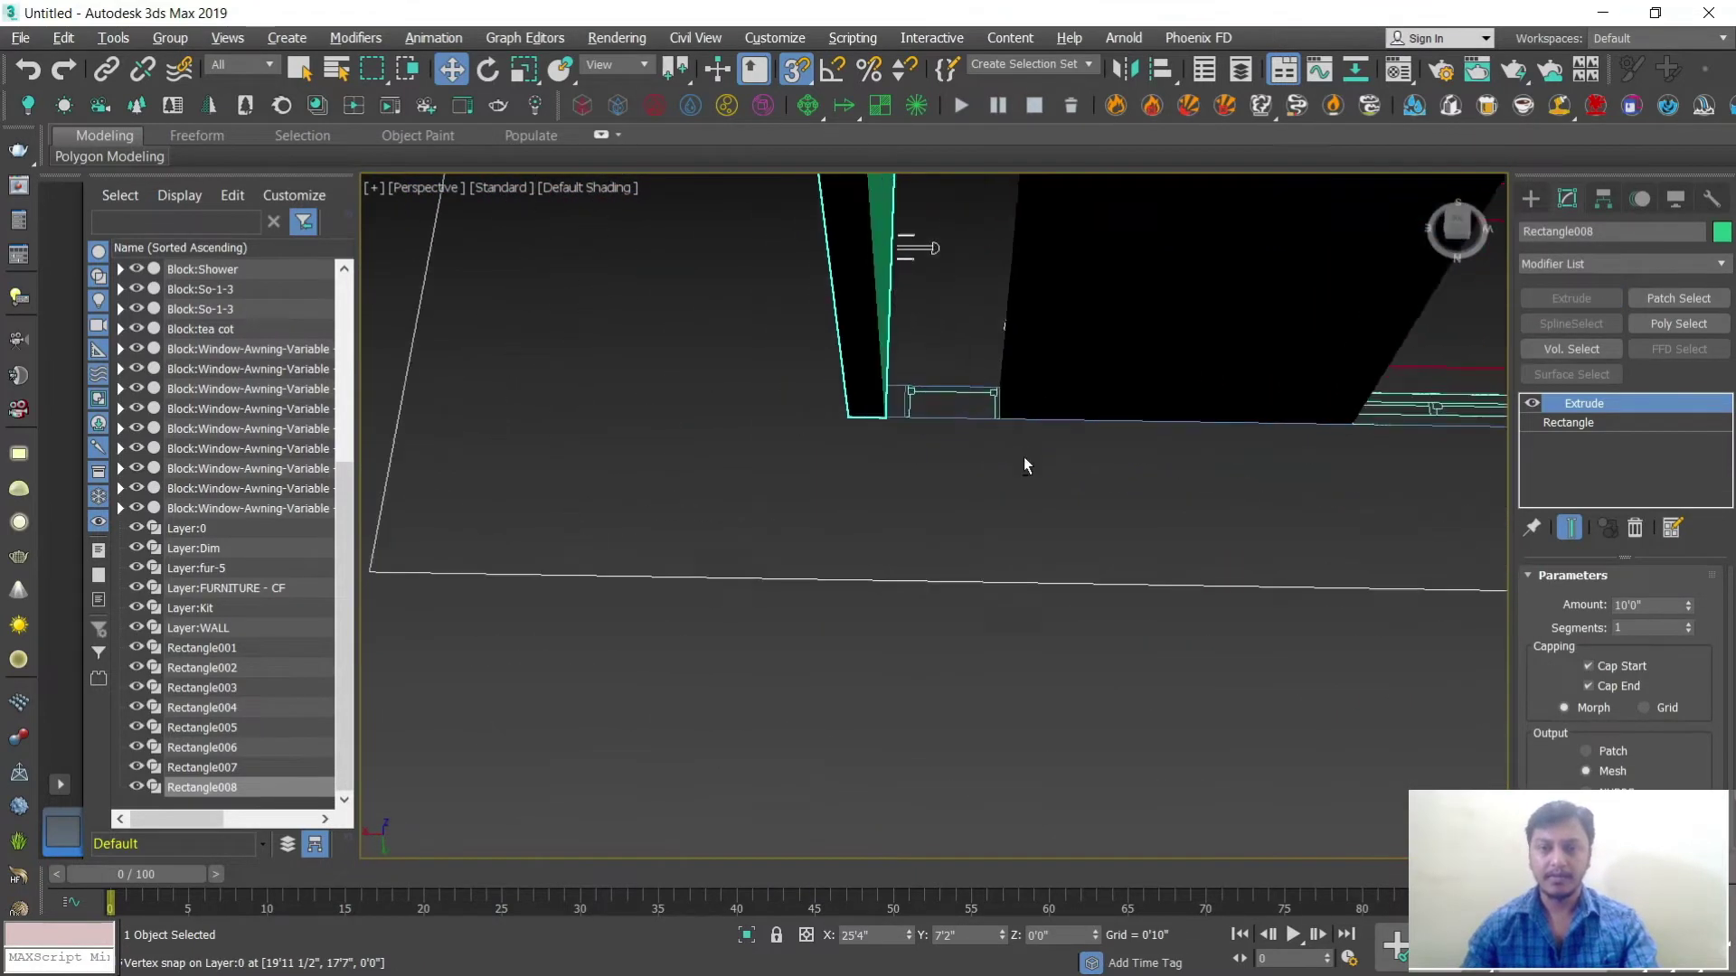
{"action": "scroll", "coordinate": [872, 556], "scroll_direction": "up", "scroll_amount": 2}
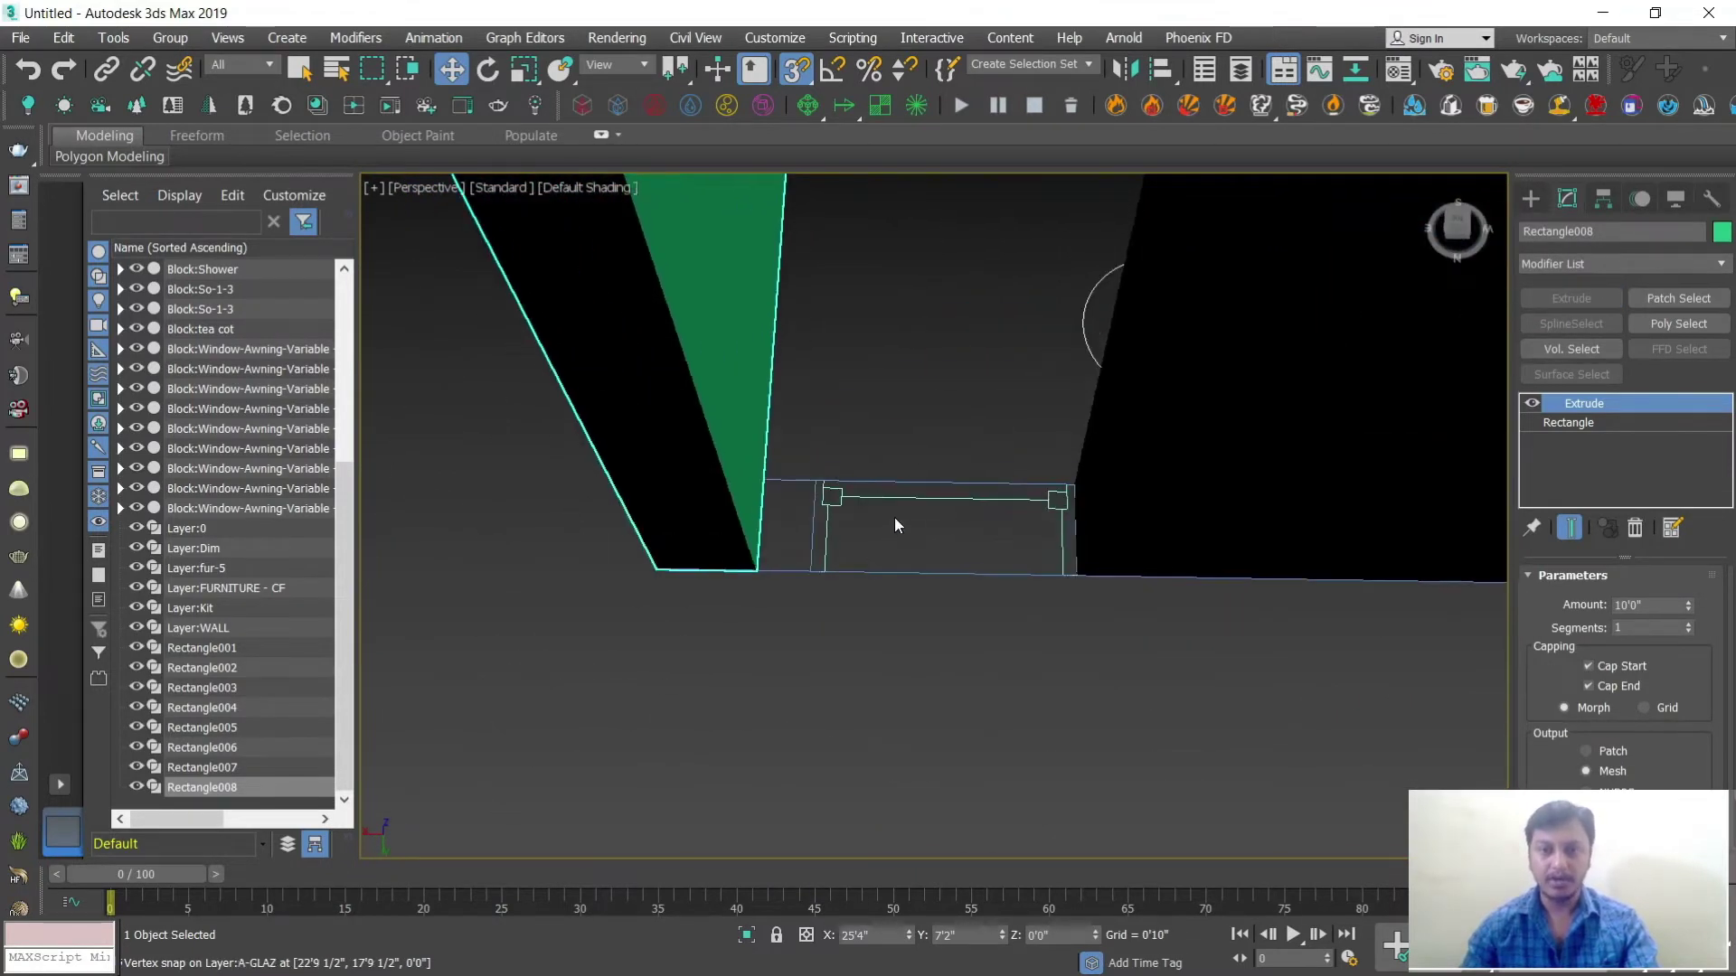
{"action": "scroll", "coordinate": [922, 513], "scroll_direction": "down", "scroll_amount": 6}
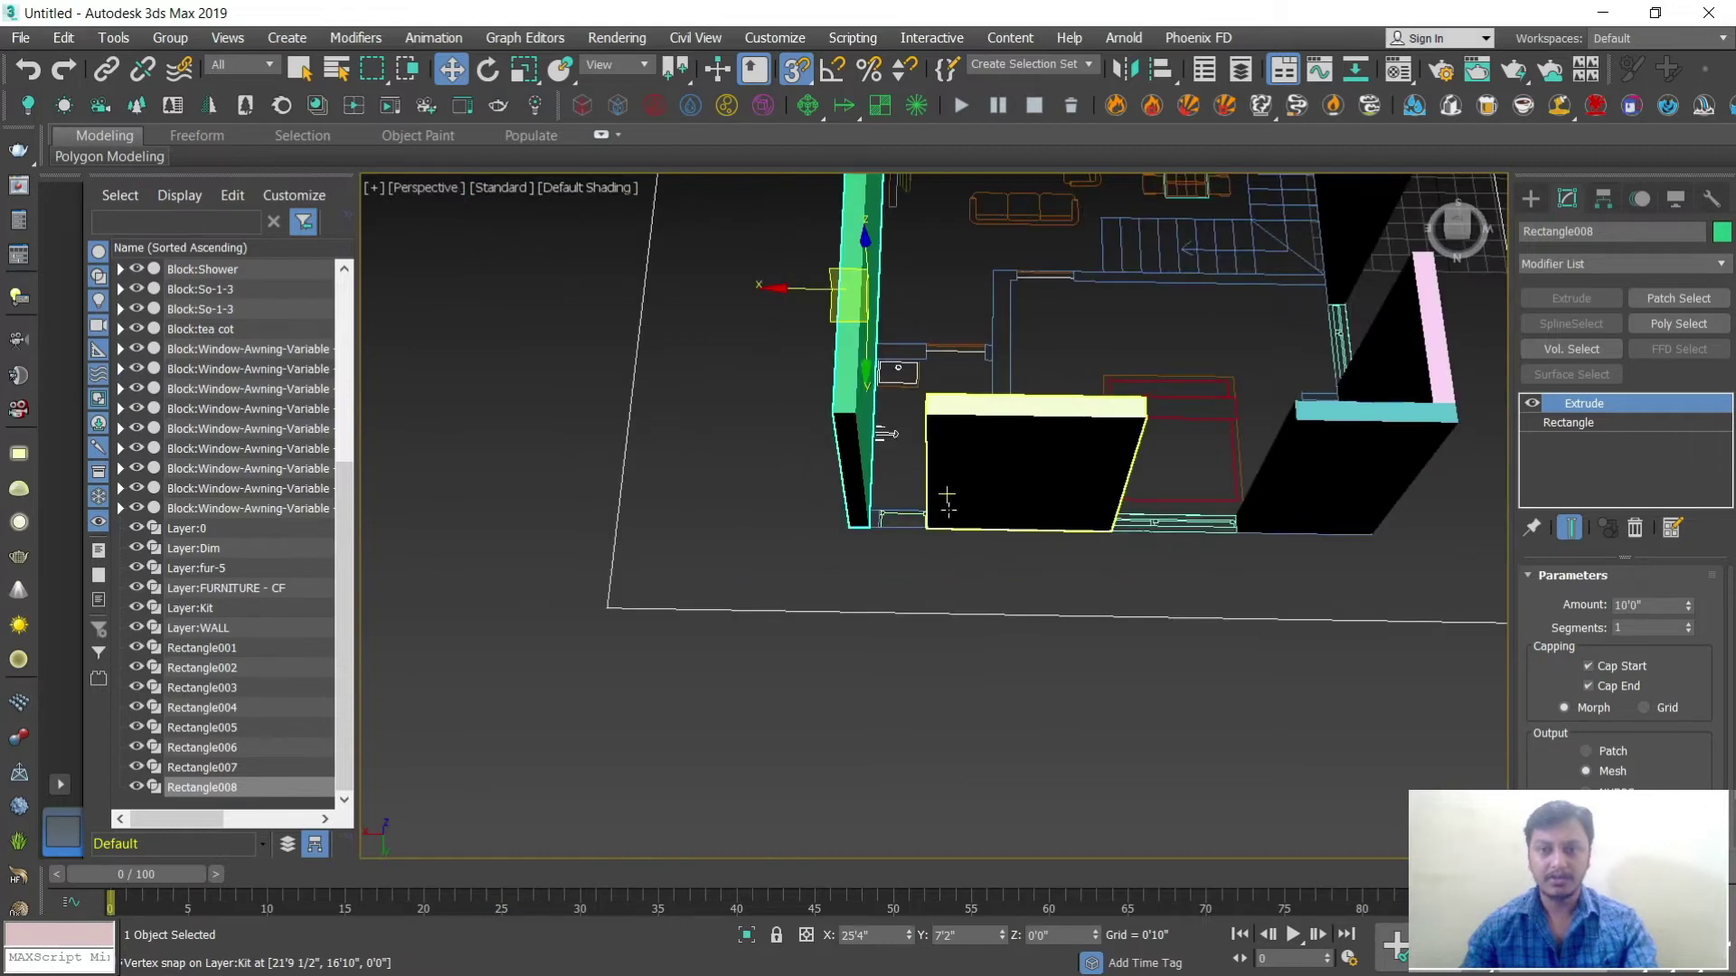
{"action": "left_click", "coordinate": [1533, 200]}
{"action": "left_click", "coordinate": [1666, 348]}
{"action": "scroll", "coordinate": [892, 492], "scroll_direction": "up", "scroll_amount": 5}
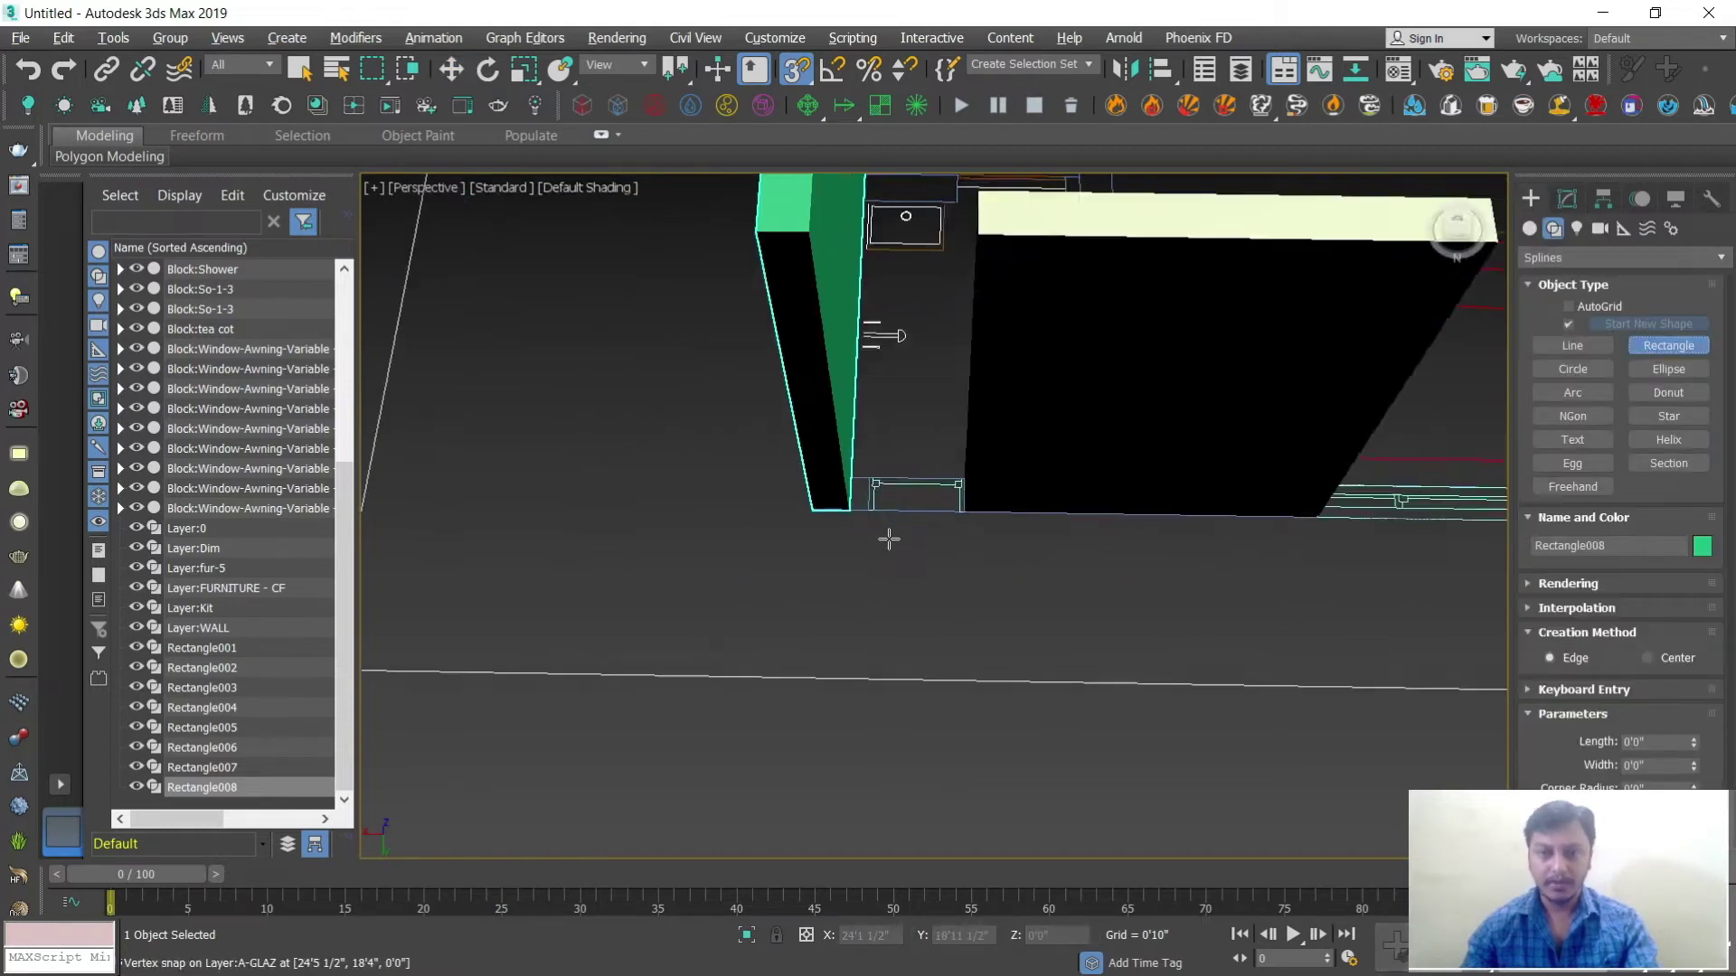
{"action": "left_click_drag", "start_coordinate": [738, 298], "coordinate": [787, 399]}
{"action": "left_click", "coordinate": [1569, 200]}
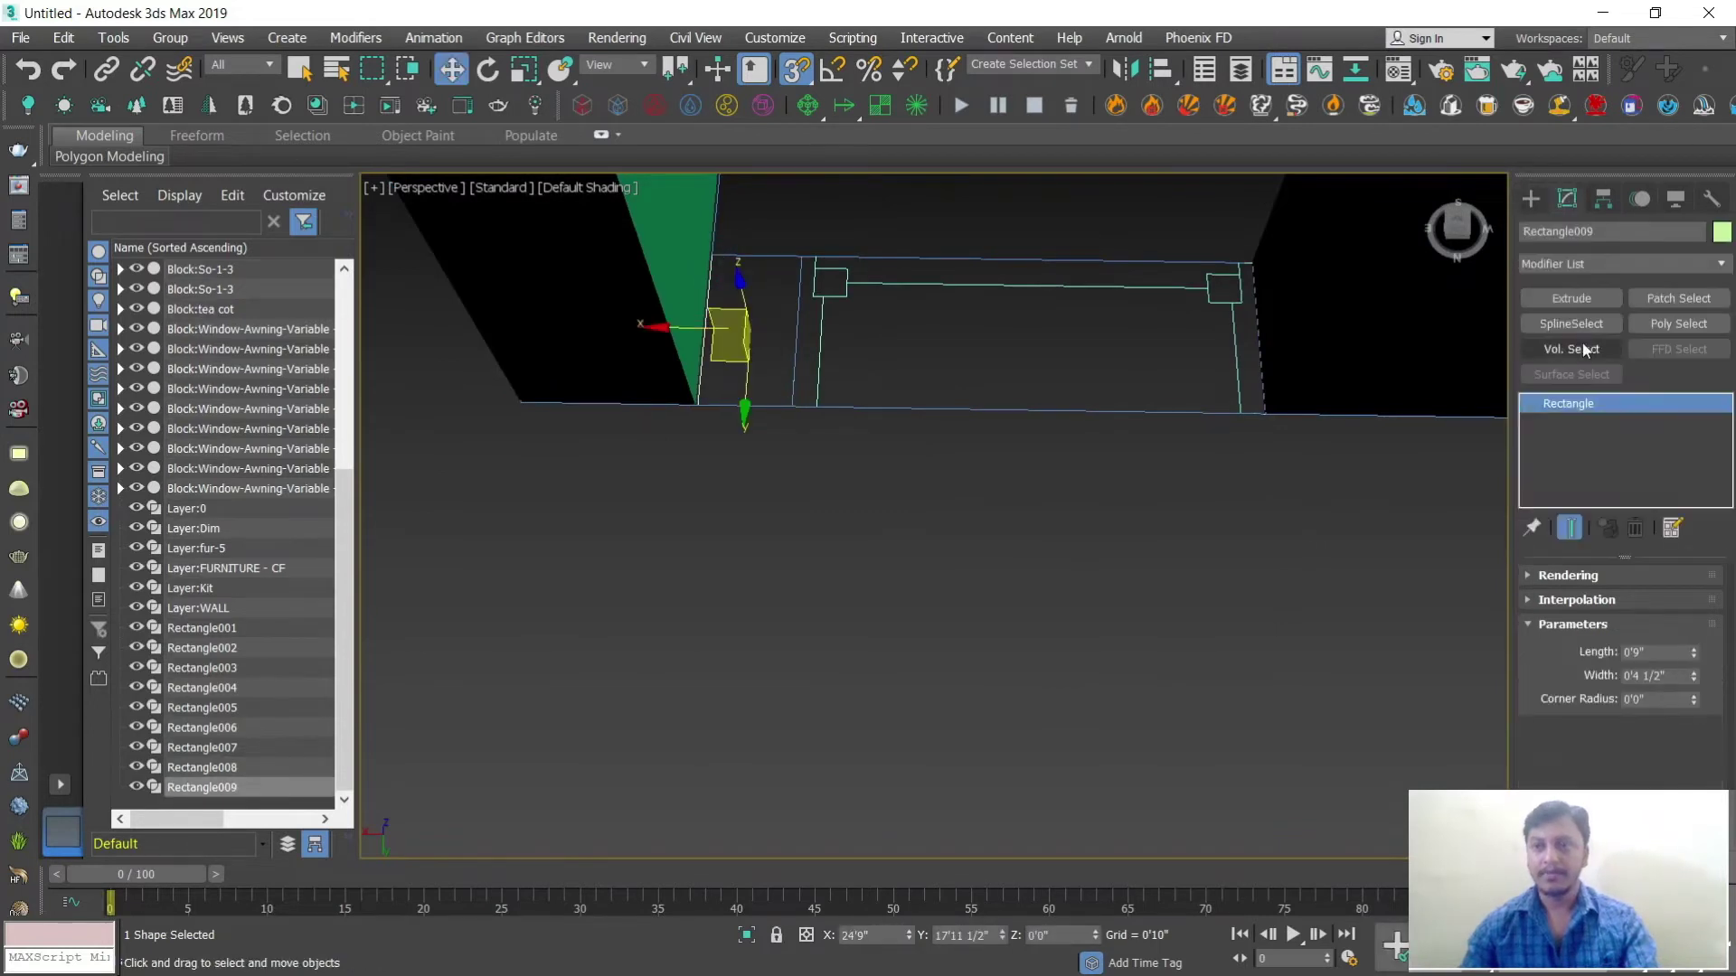
{"action": "left_click", "coordinate": [1578, 299]}
{"action": "scroll", "coordinate": [1000, 454], "scroll_direction": "down", "scroll_amount": 5}
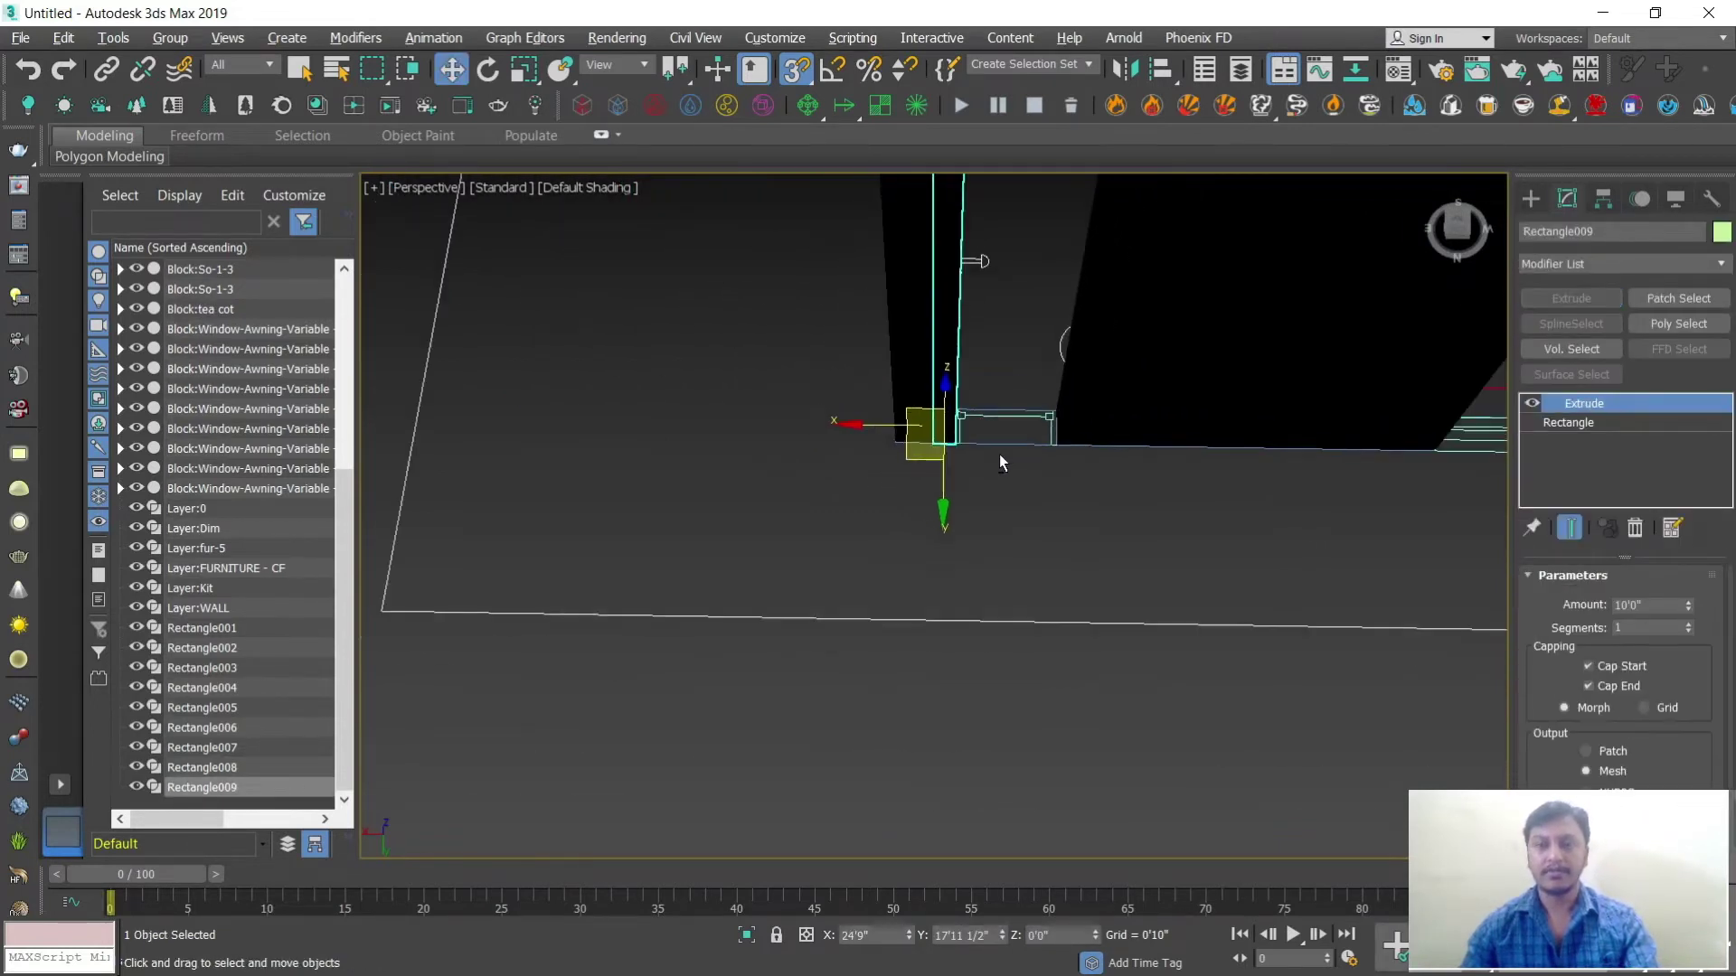
Step: Draw a rectangle about 0'9" by 1'0 1/2" over the front outer corner beside the entrance door, and extrude it 10'0"
{"action": "middle_click_drag", "start_coordinate": [996, 452], "coordinate": [1197, 444], "text": "alt"}
{"action": "scroll", "coordinate": [931, 520], "scroll_direction": "up", "scroll_amount": 1}
{"action": "middle_click_drag", "start_coordinate": [927, 520], "coordinate": [1410, 466]}
{"action": "scroll", "coordinate": [627, 628], "scroll_direction": "up", "scroll_amount": 7}
{"action": "scroll", "coordinate": [916, 554], "scroll_direction": "down", "scroll_amount": 5}
{"action": "middle_click_drag", "start_coordinate": [1015, 519], "coordinate": [1028, 446], "text": "alt"}
{"action": "left_click", "coordinate": [1530, 198]}
{"action": "left_click", "coordinate": [1638, 348]}
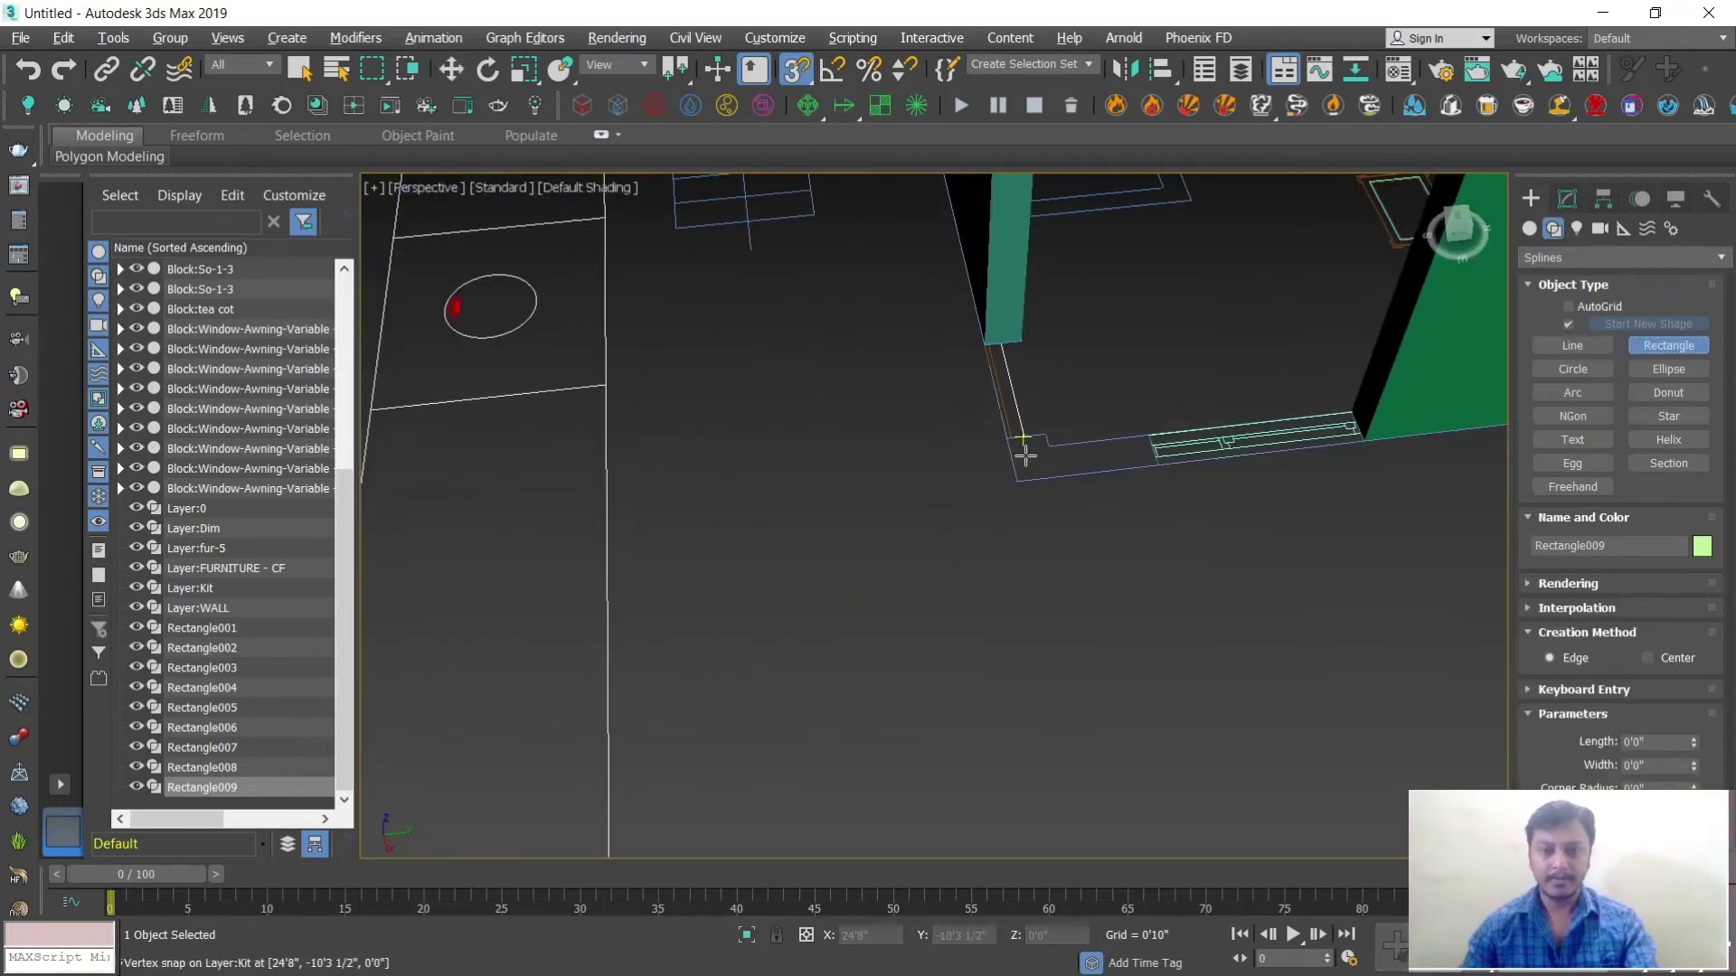
{"action": "scroll", "coordinate": [1060, 435], "scroll_direction": "up", "scroll_amount": 3}
{"action": "left_click_drag", "start_coordinate": [1075, 399], "coordinate": [1001, 524]}
{"action": "left_click", "coordinate": [1569, 200]}
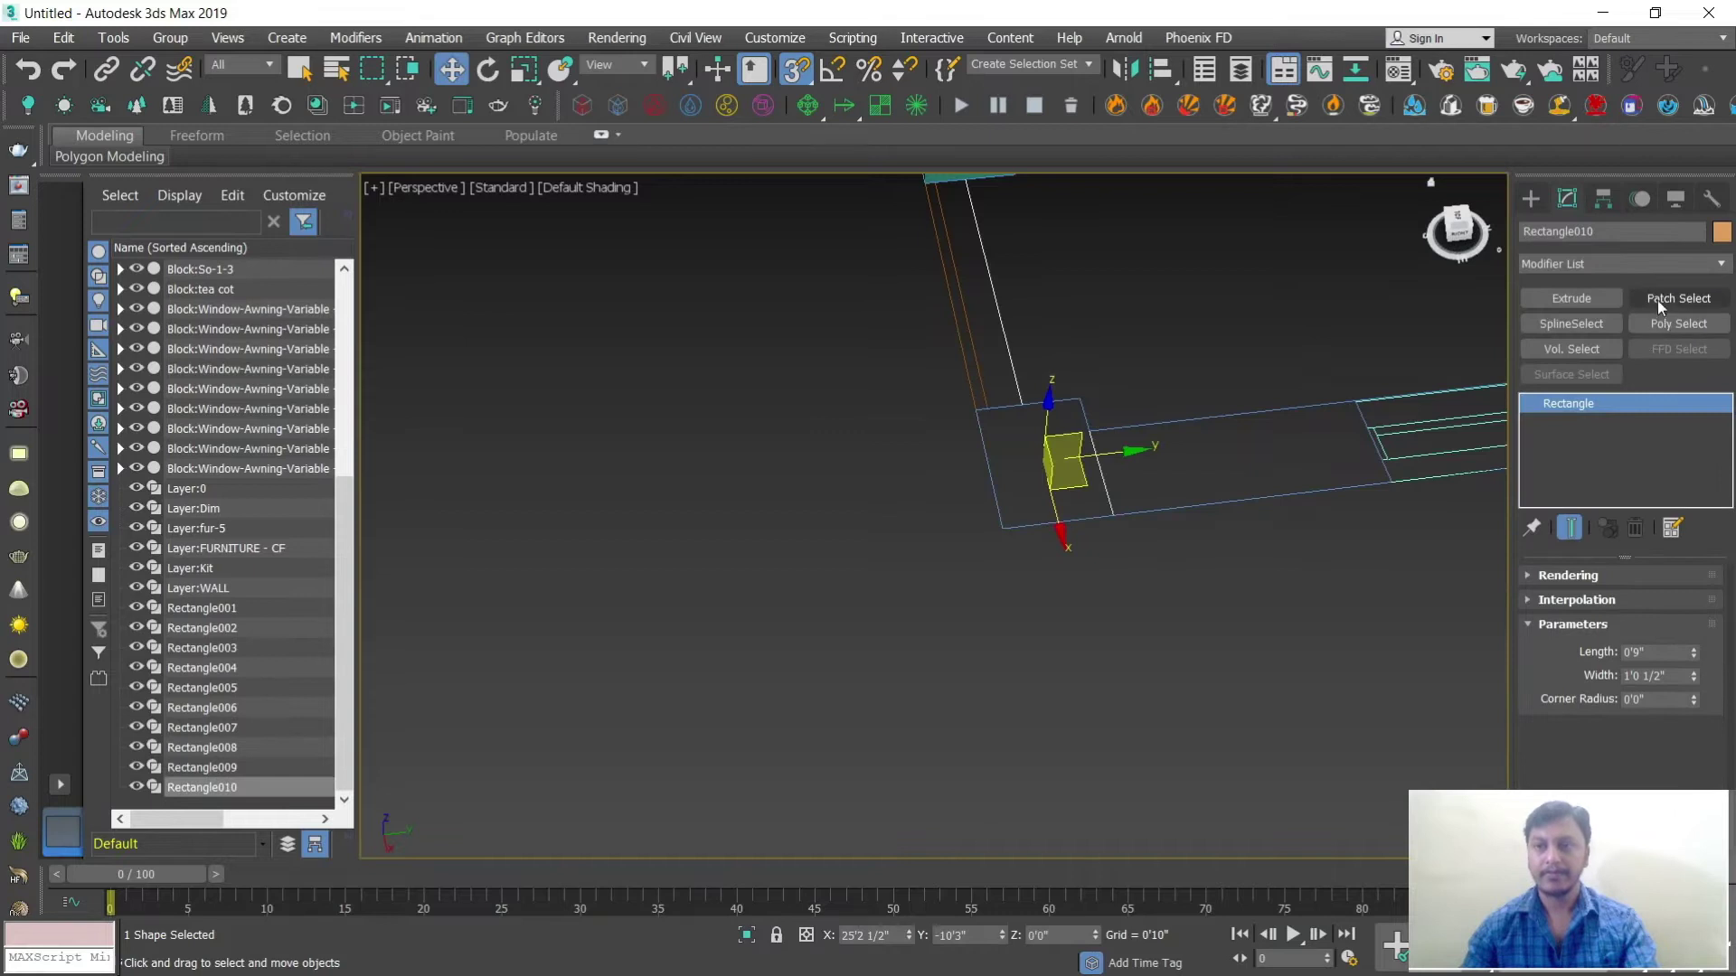
{"action": "left_click", "coordinate": [1573, 299]}
Step: Draw a rectangle about 1'11" long over the side wall from the extruded front corner to the living room window, and extrude it 10'0"
{"action": "middle_click_drag", "start_coordinate": [1270, 498], "coordinate": [890, 533]}
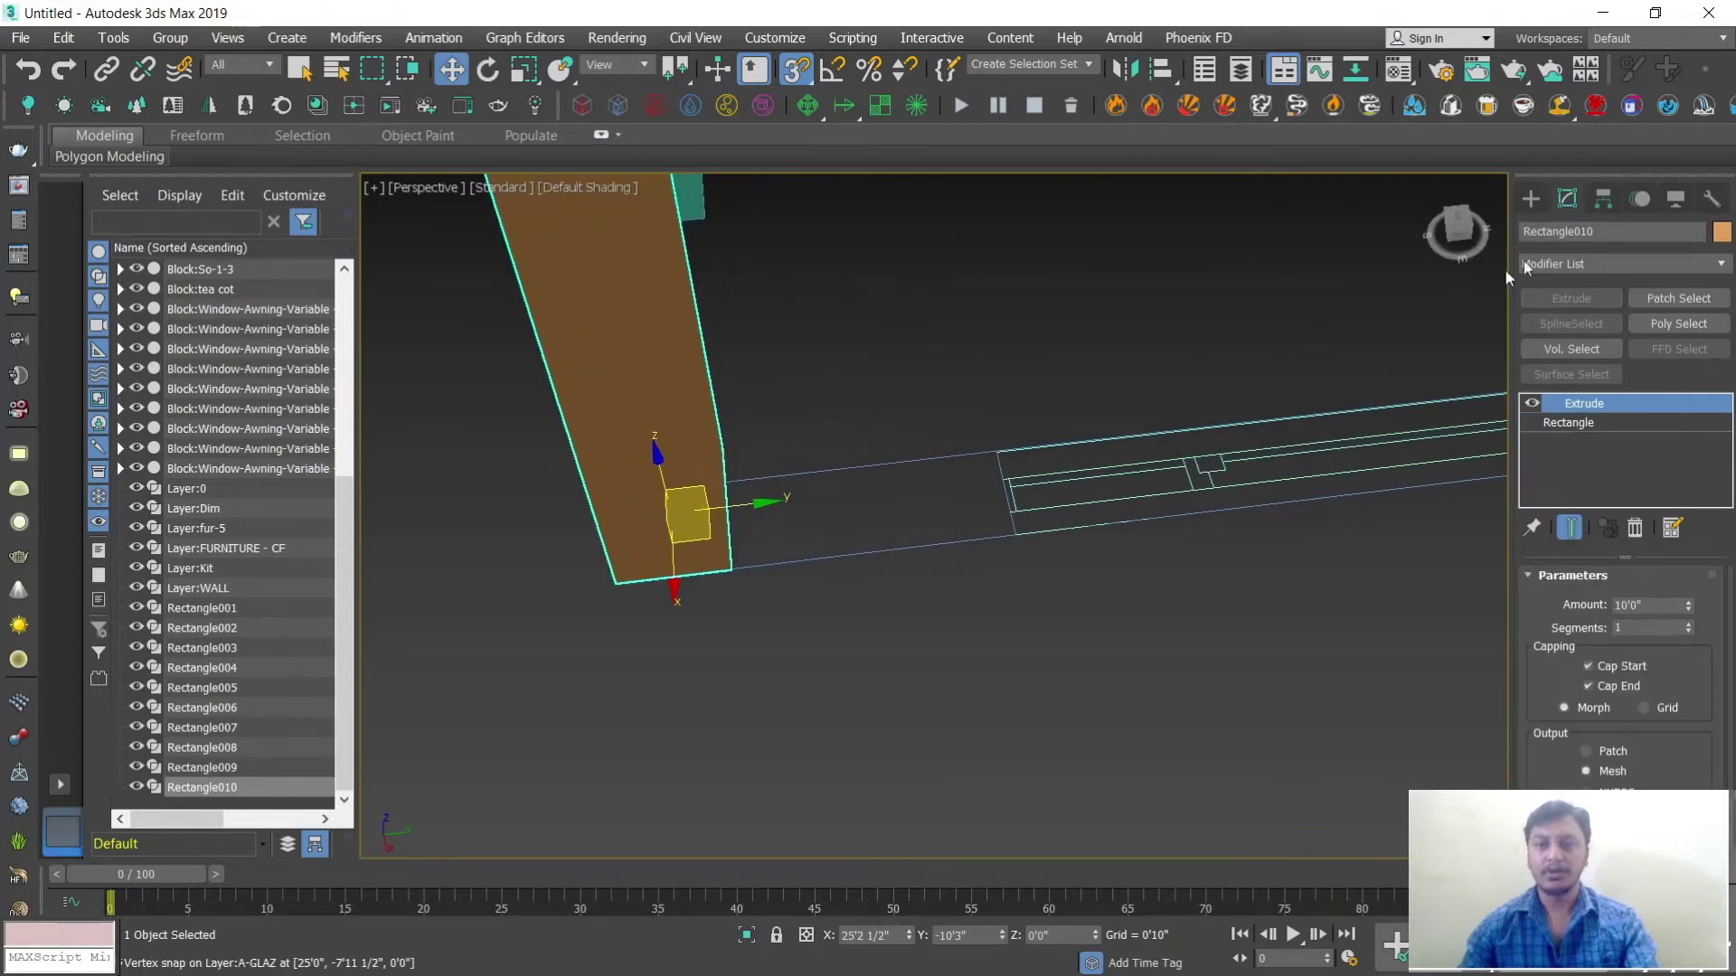
{"action": "left_click", "coordinate": [1531, 200]}
{"action": "left_click", "coordinate": [1640, 345]}
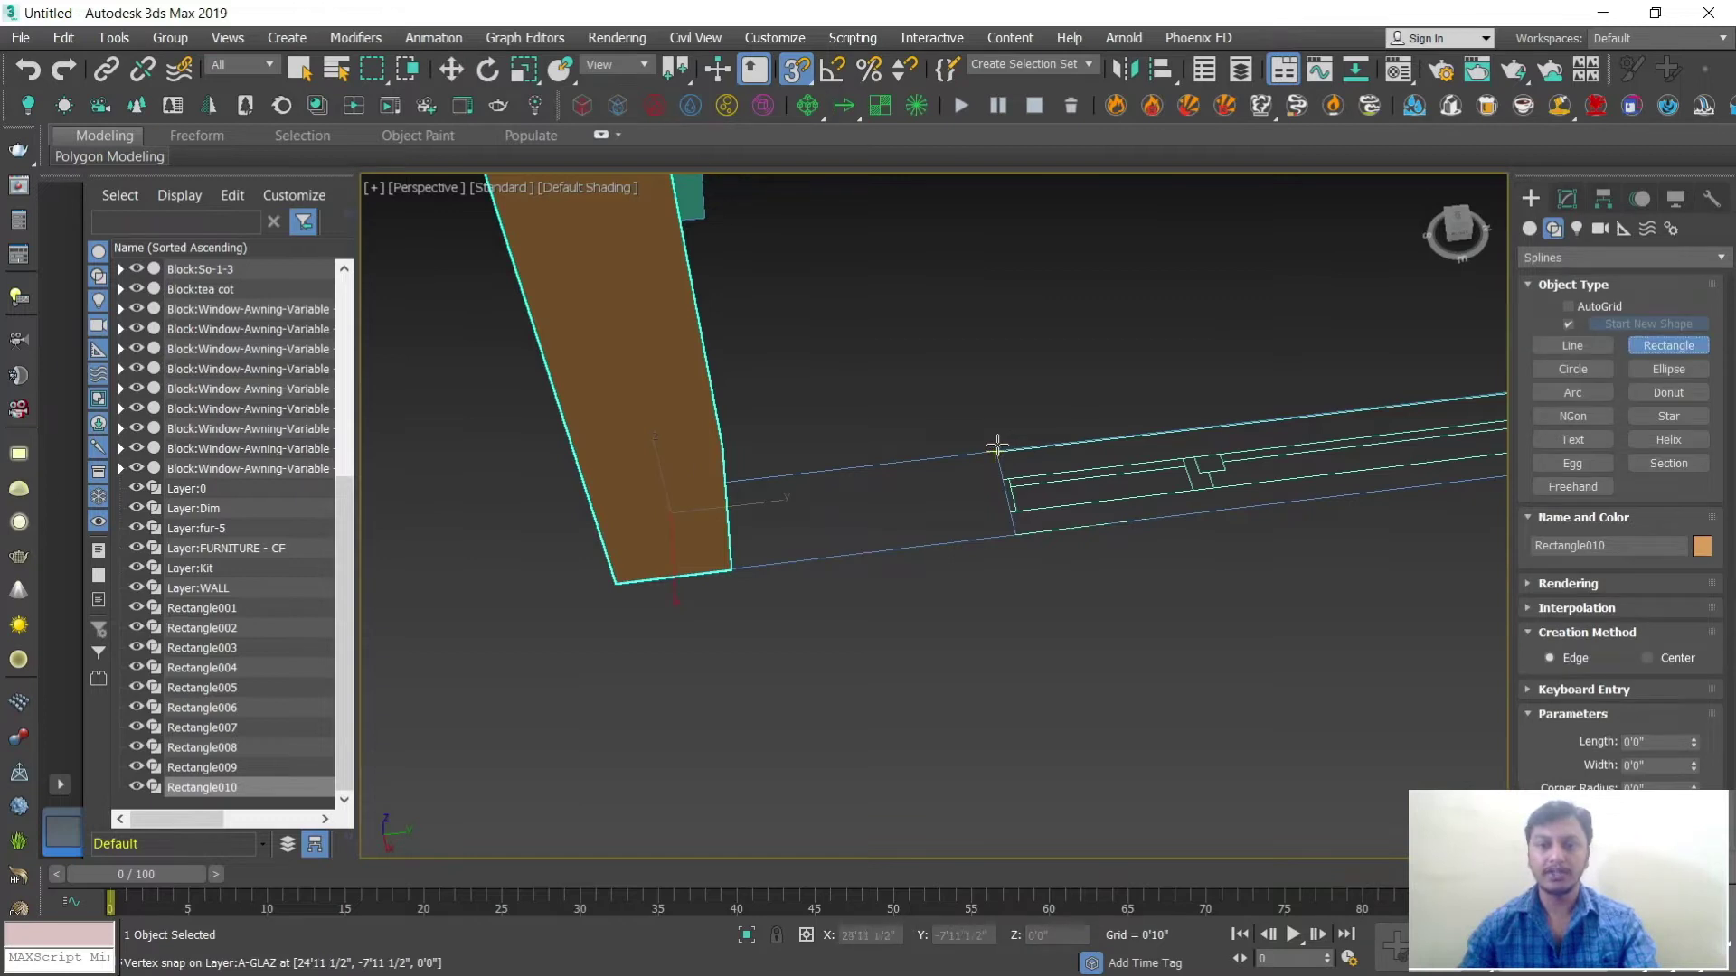
{"action": "left_click_drag", "start_coordinate": [975, 495], "coordinate": [728, 569]}
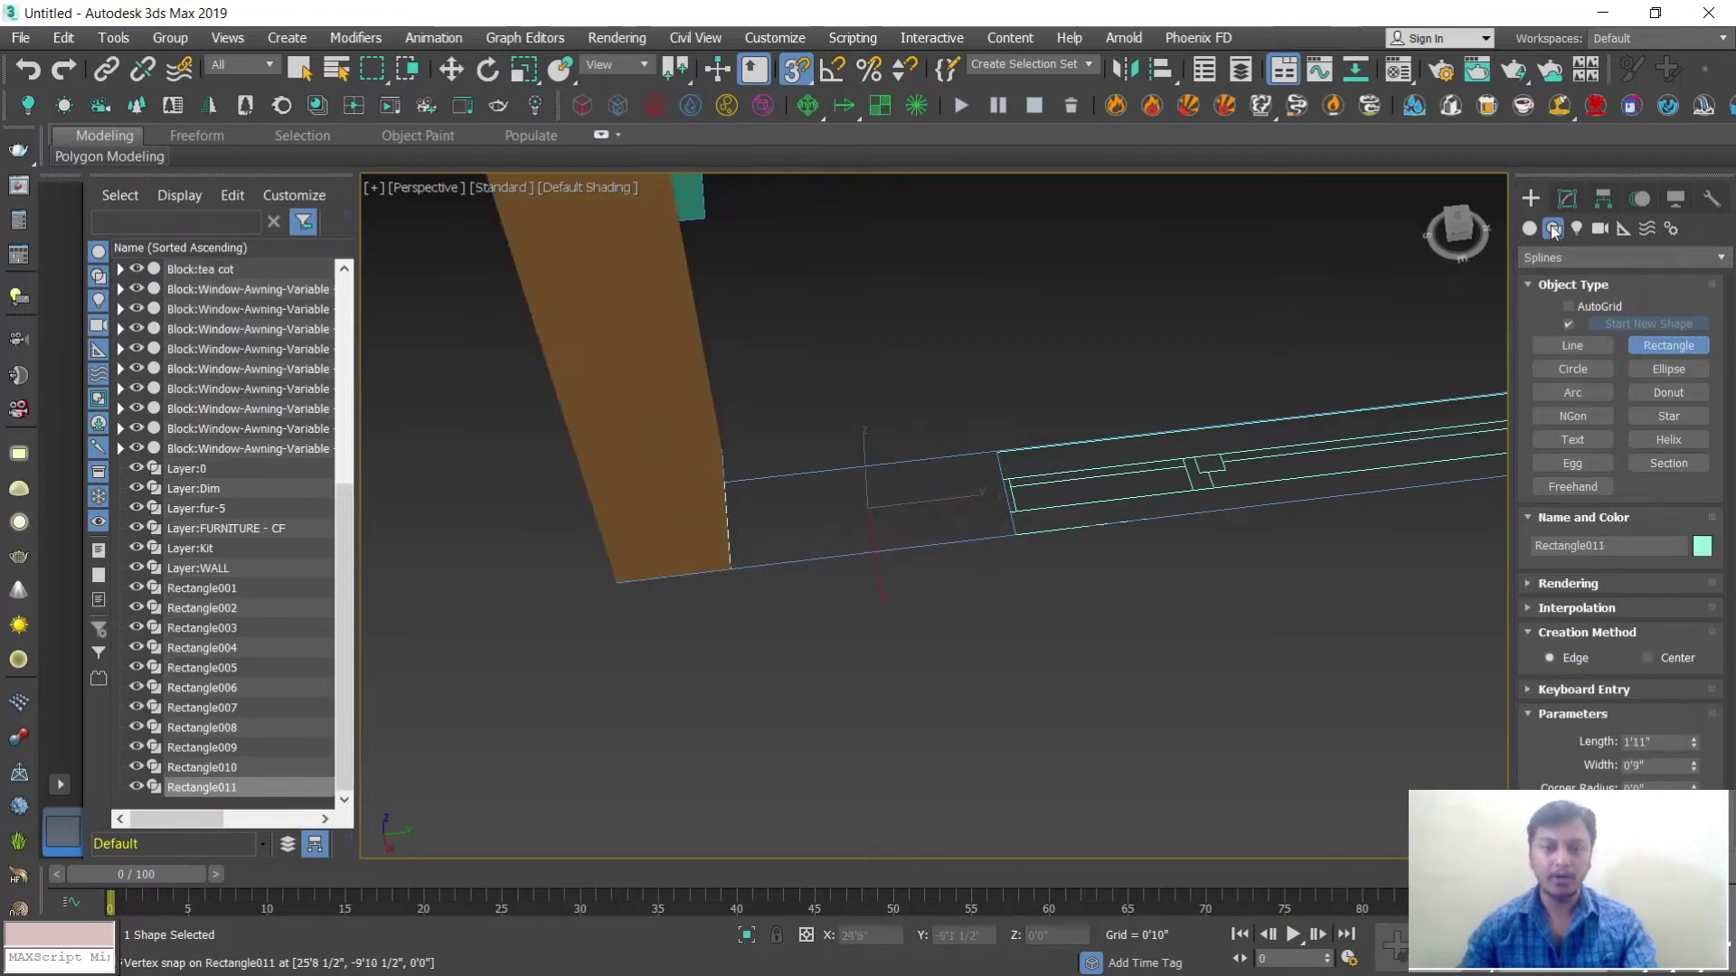
{"action": "left_click", "coordinate": [1567, 200]}
{"action": "left_click", "coordinate": [1571, 298]}
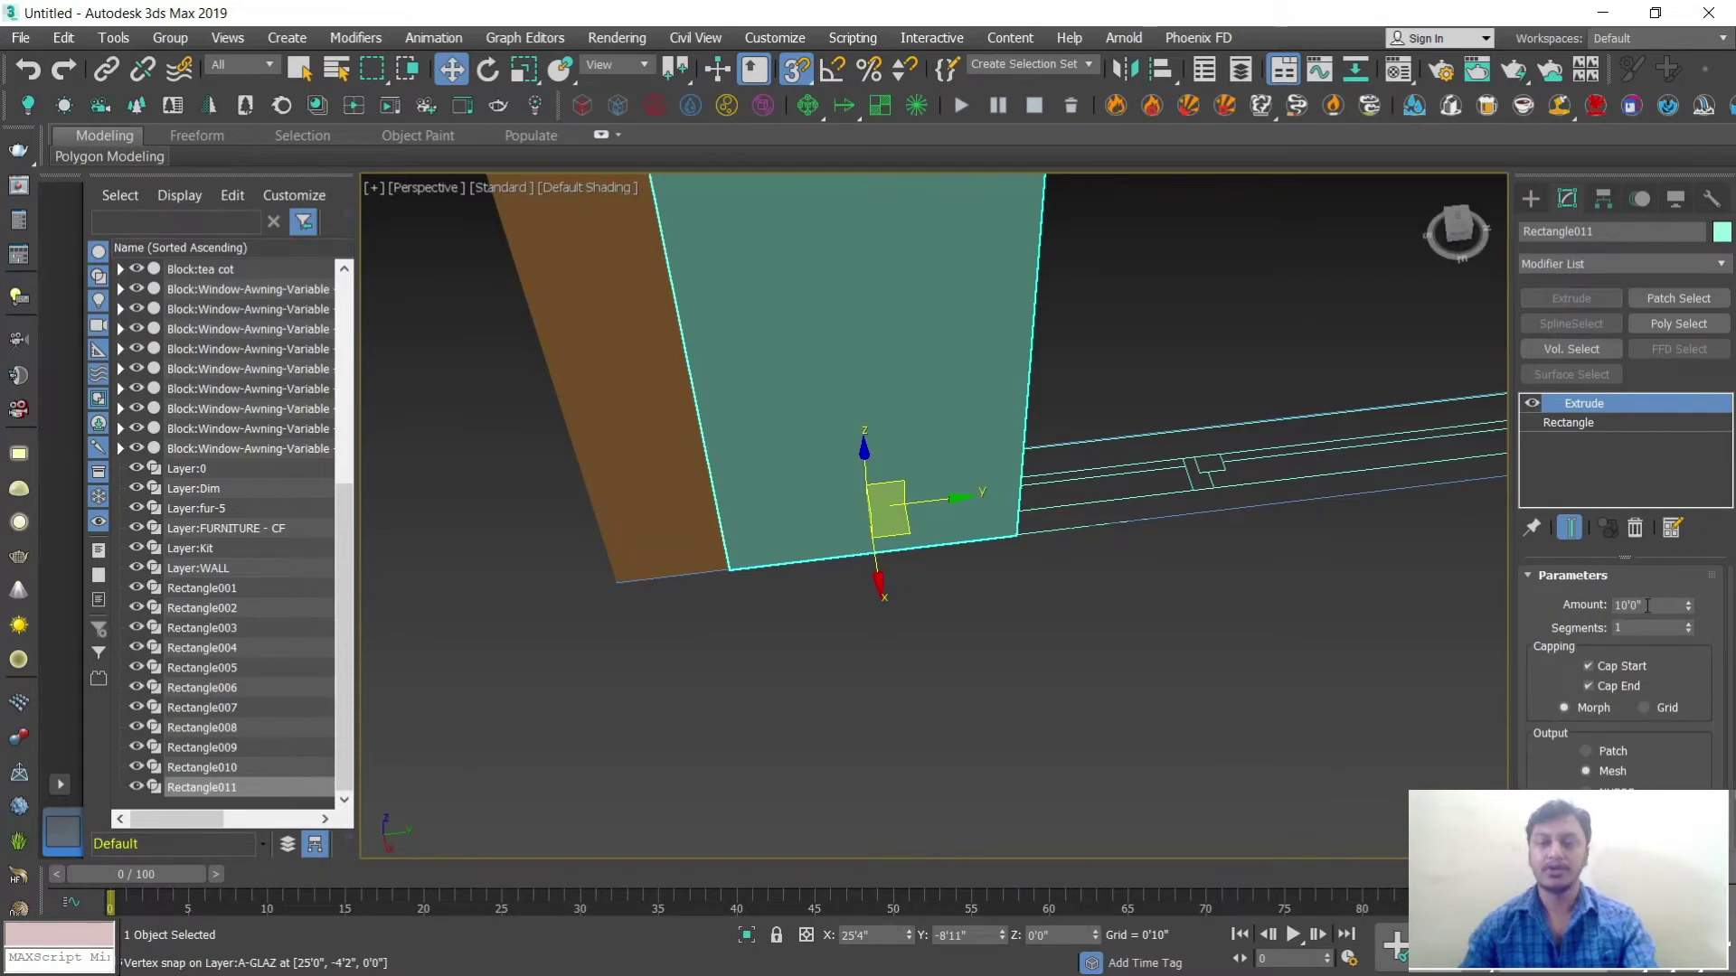
Step: Draw a rectangle about 4'6" by 0'6" over the small front room's wall nearest the entrance, and extrude it 10'0"
{"action": "scroll", "coordinate": [1243, 574], "scroll_direction": "down", "scroll_amount": 10}
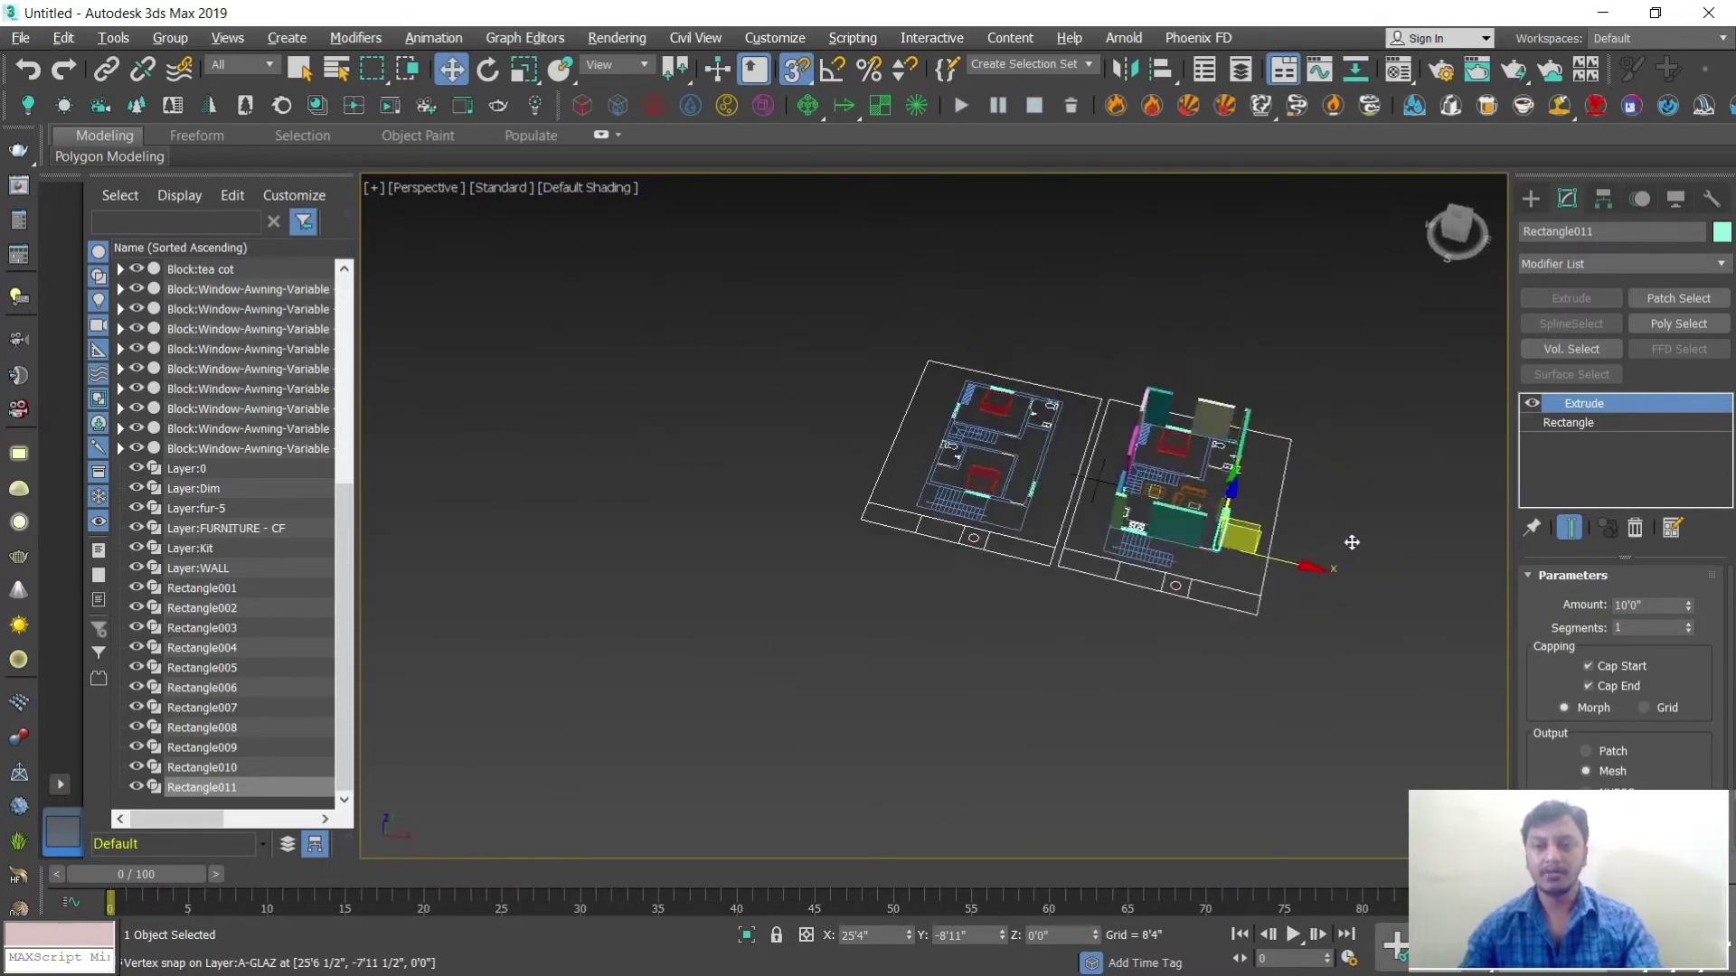
{"action": "scroll", "coordinate": [1284, 530], "scroll_direction": "up", "scroll_amount": 5}
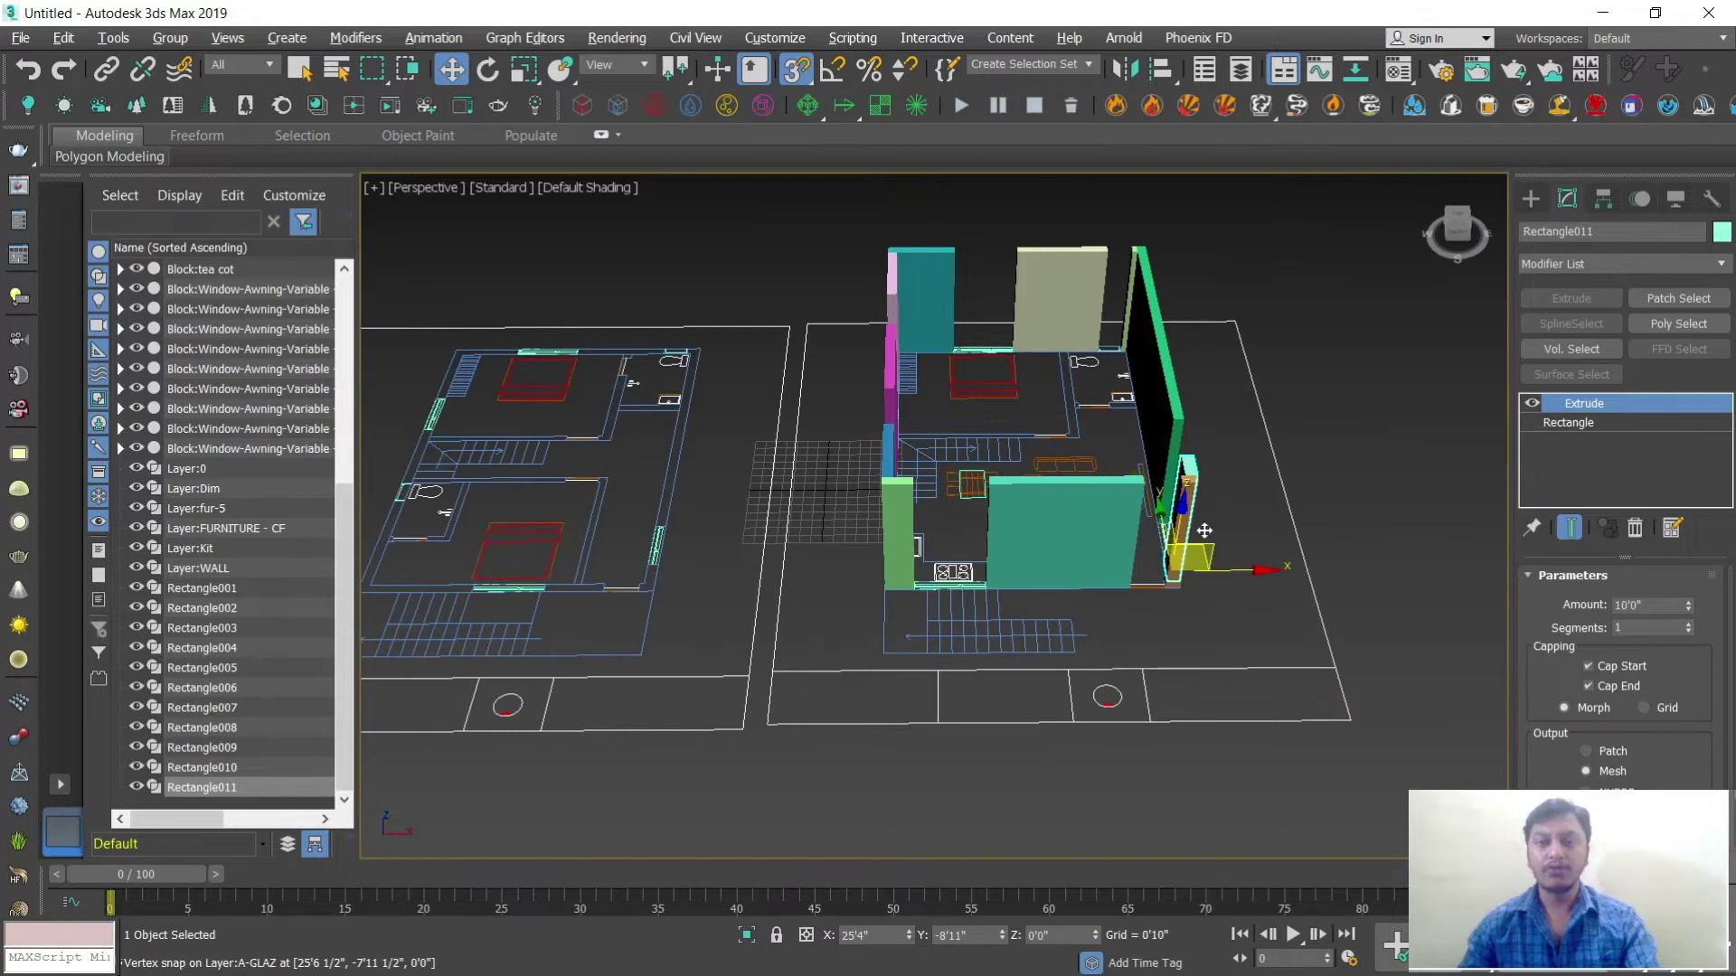
{"action": "scroll", "coordinate": [1184, 540], "scroll_direction": "up", "scroll_amount": 10}
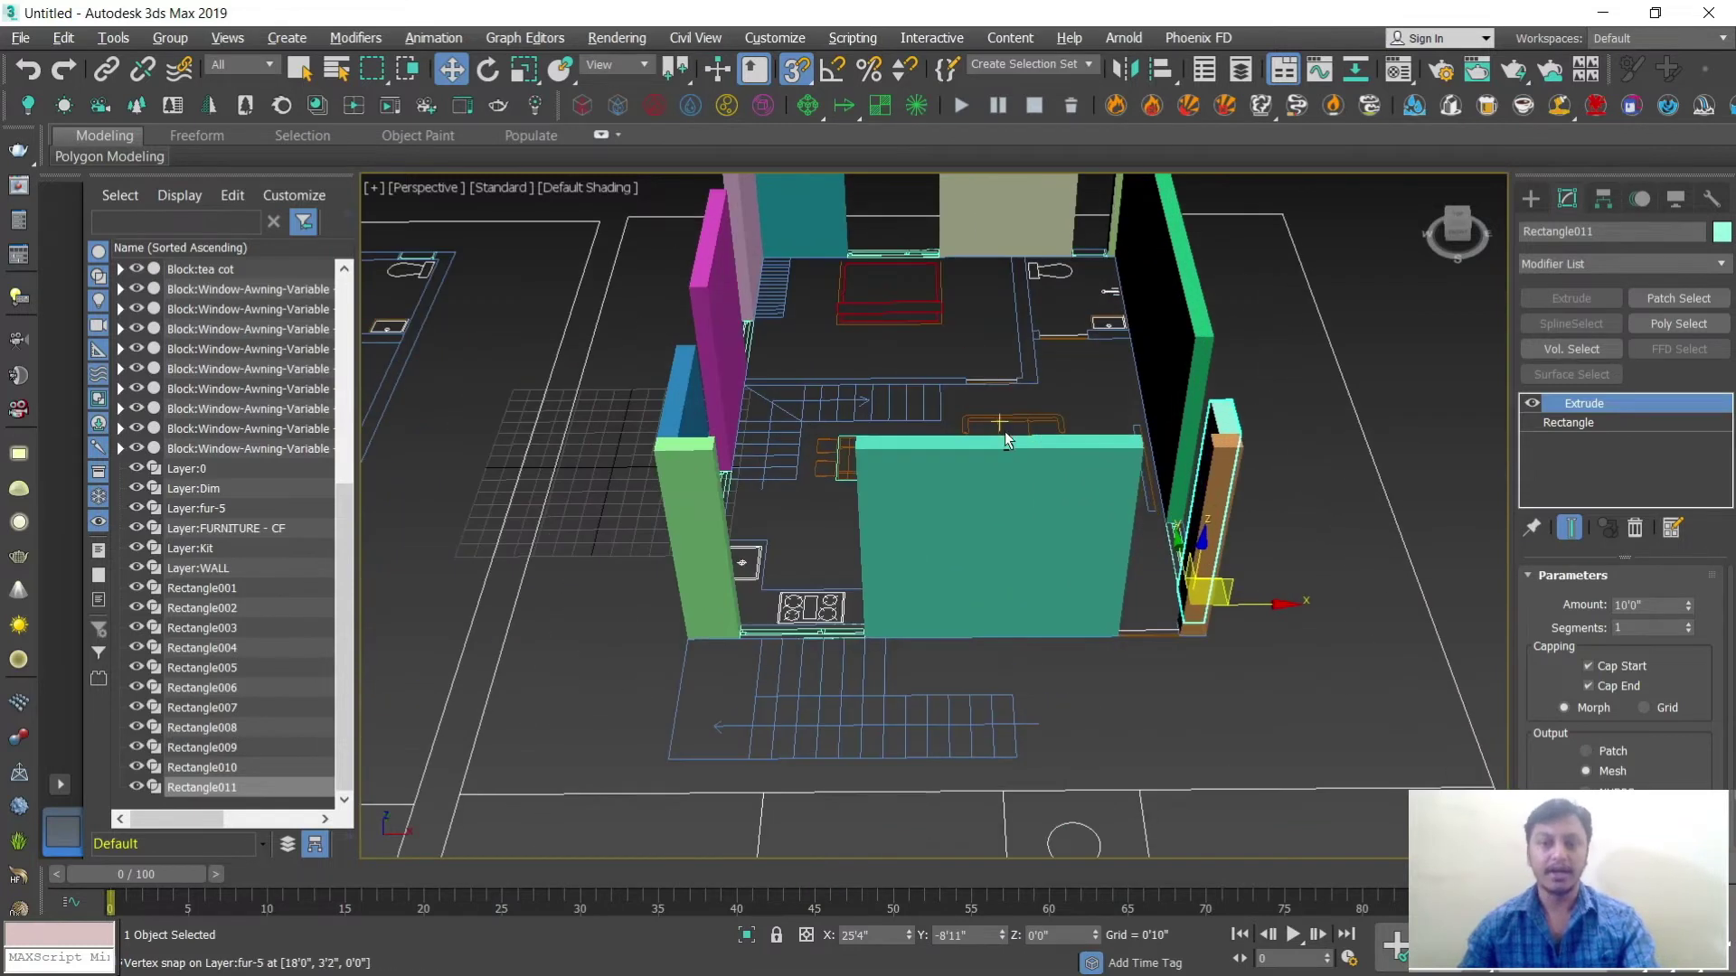
{"action": "scroll", "coordinate": [963, 391], "scroll_direction": "up", "scroll_amount": 2}
{"action": "middle_click_drag", "start_coordinate": [968, 364], "coordinate": [992, 479]}
{"action": "middle_click_drag", "start_coordinate": [1151, 485], "coordinate": [1021, 489]}
{"action": "scroll", "coordinate": [1021, 489], "scroll_direction": "up", "scroll_amount": 3}
{"action": "middle_click_drag", "start_coordinate": [1166, 497], "coordinate": [1207, 366]}
{"action": "scroll", "coordinate": [921, 546], "scroll_direction": "down", "scroll_amount": 2}
{"action": "left_click", "coordinate": [1530, 198]}
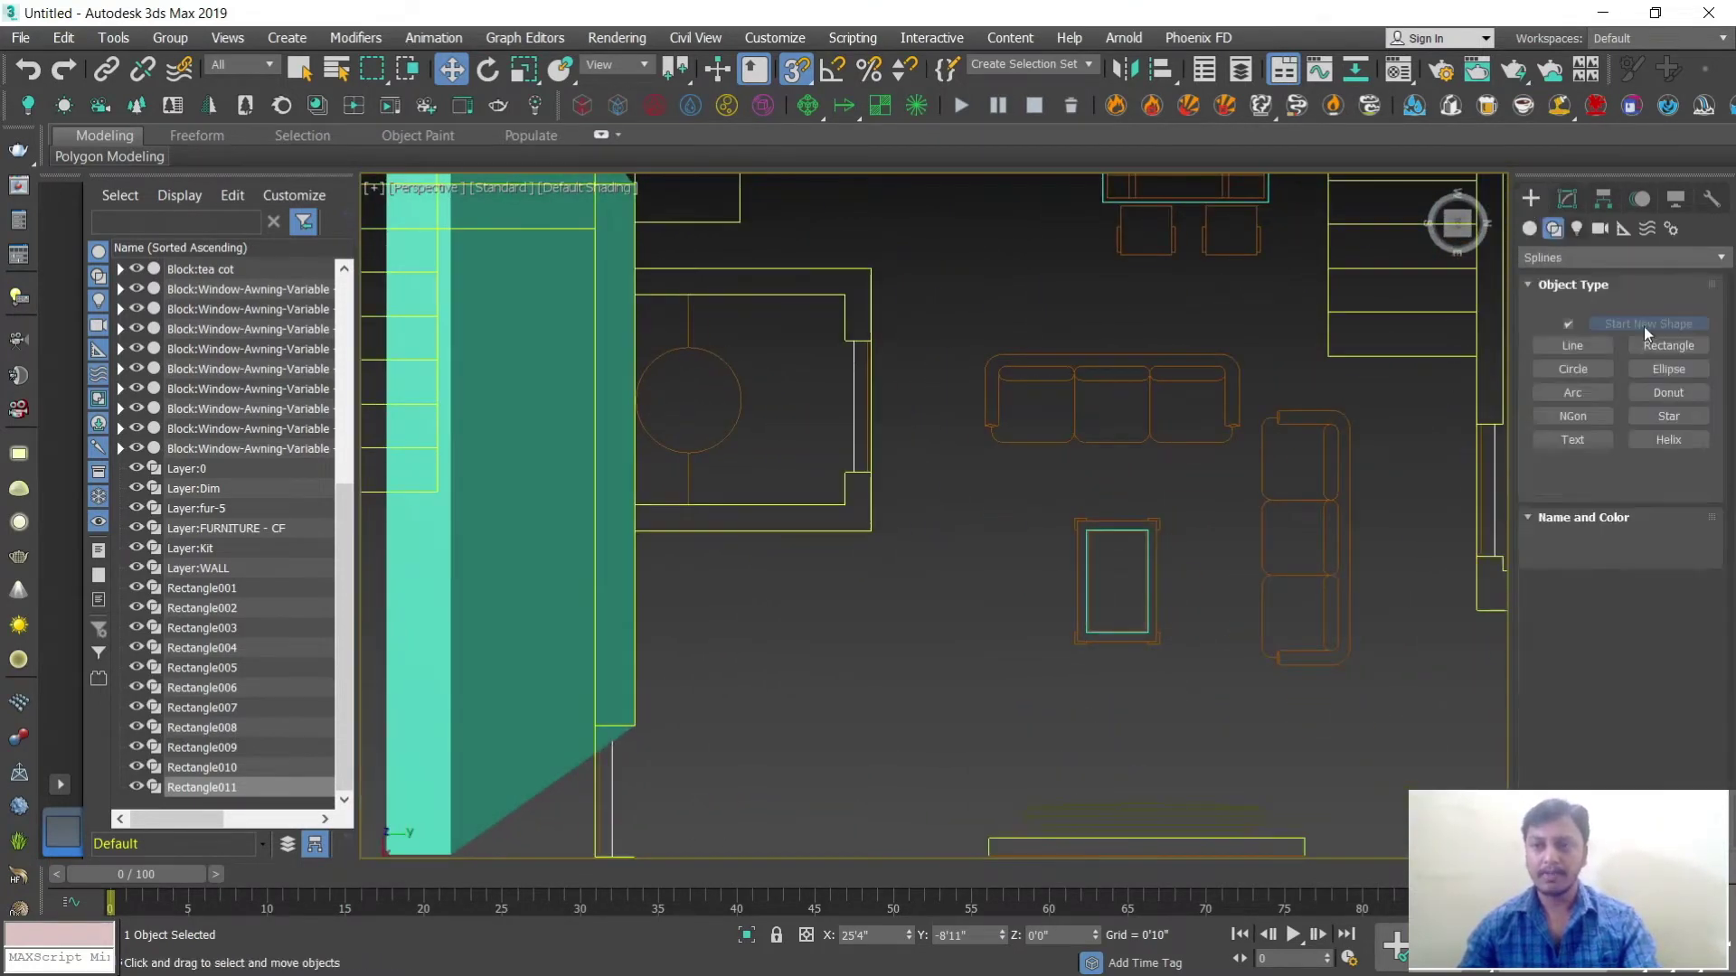
{"action": "scroll", "coordinate": [744, 515], "scroll_direction": "up", "scroll_amount": 1}
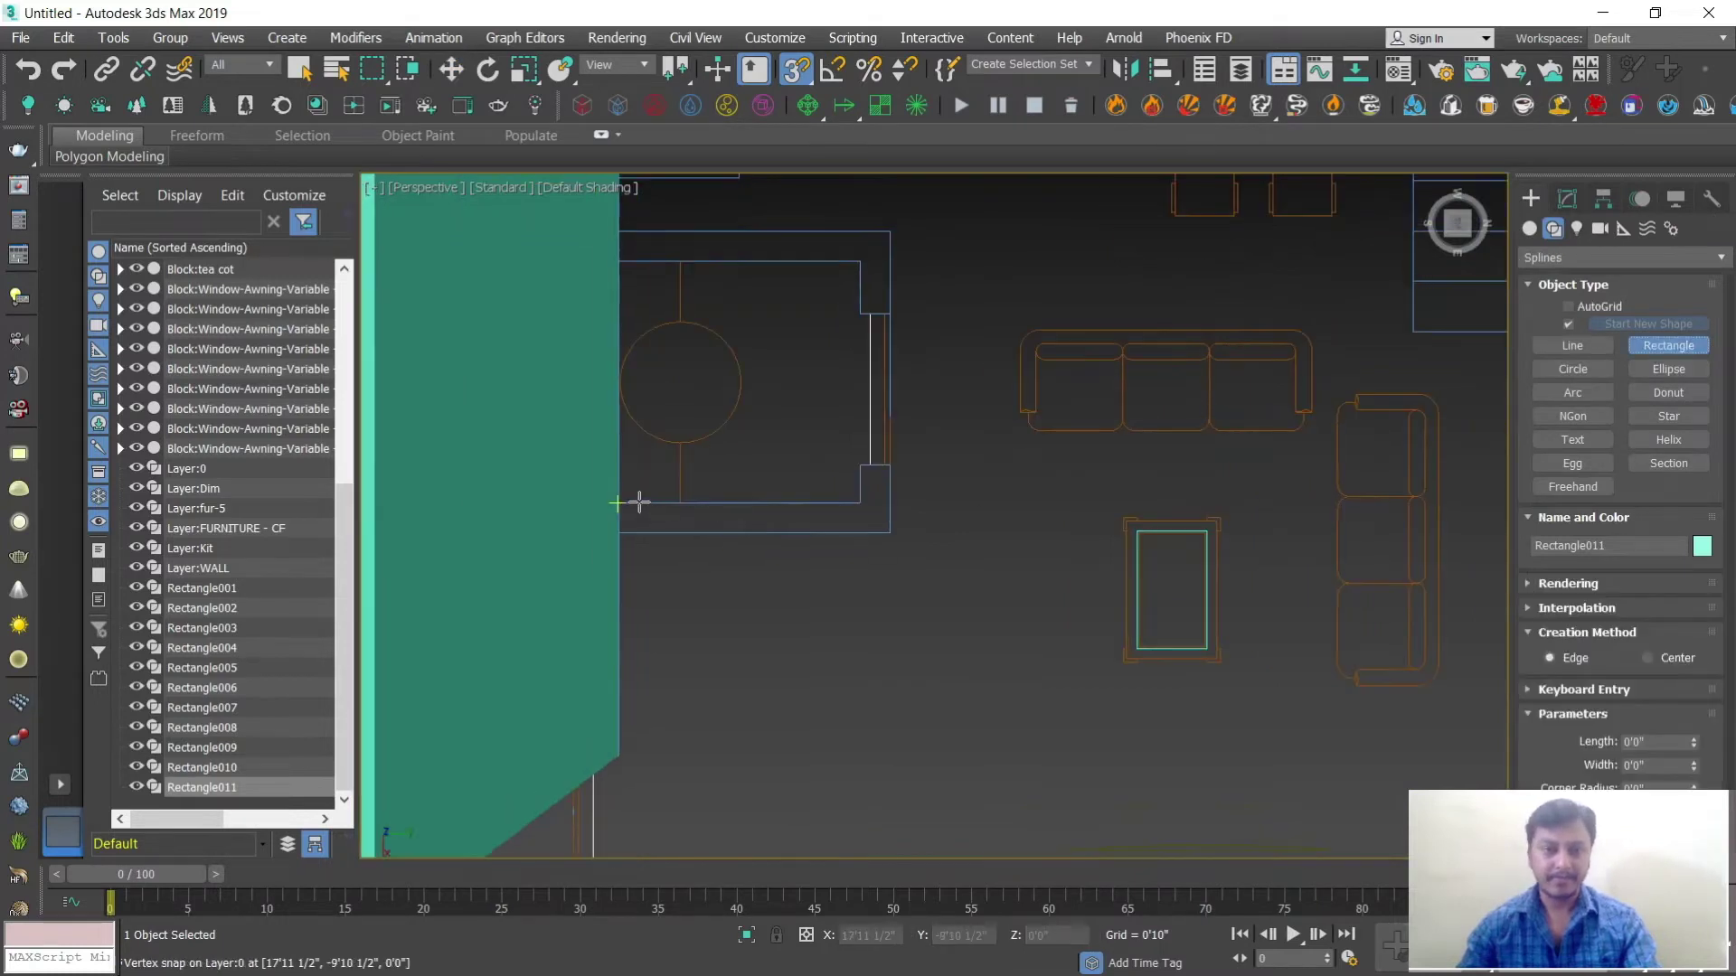
{"action": "left_click_drag", "start_coordinate": [621, 503], "coordinate": [889, 542]}
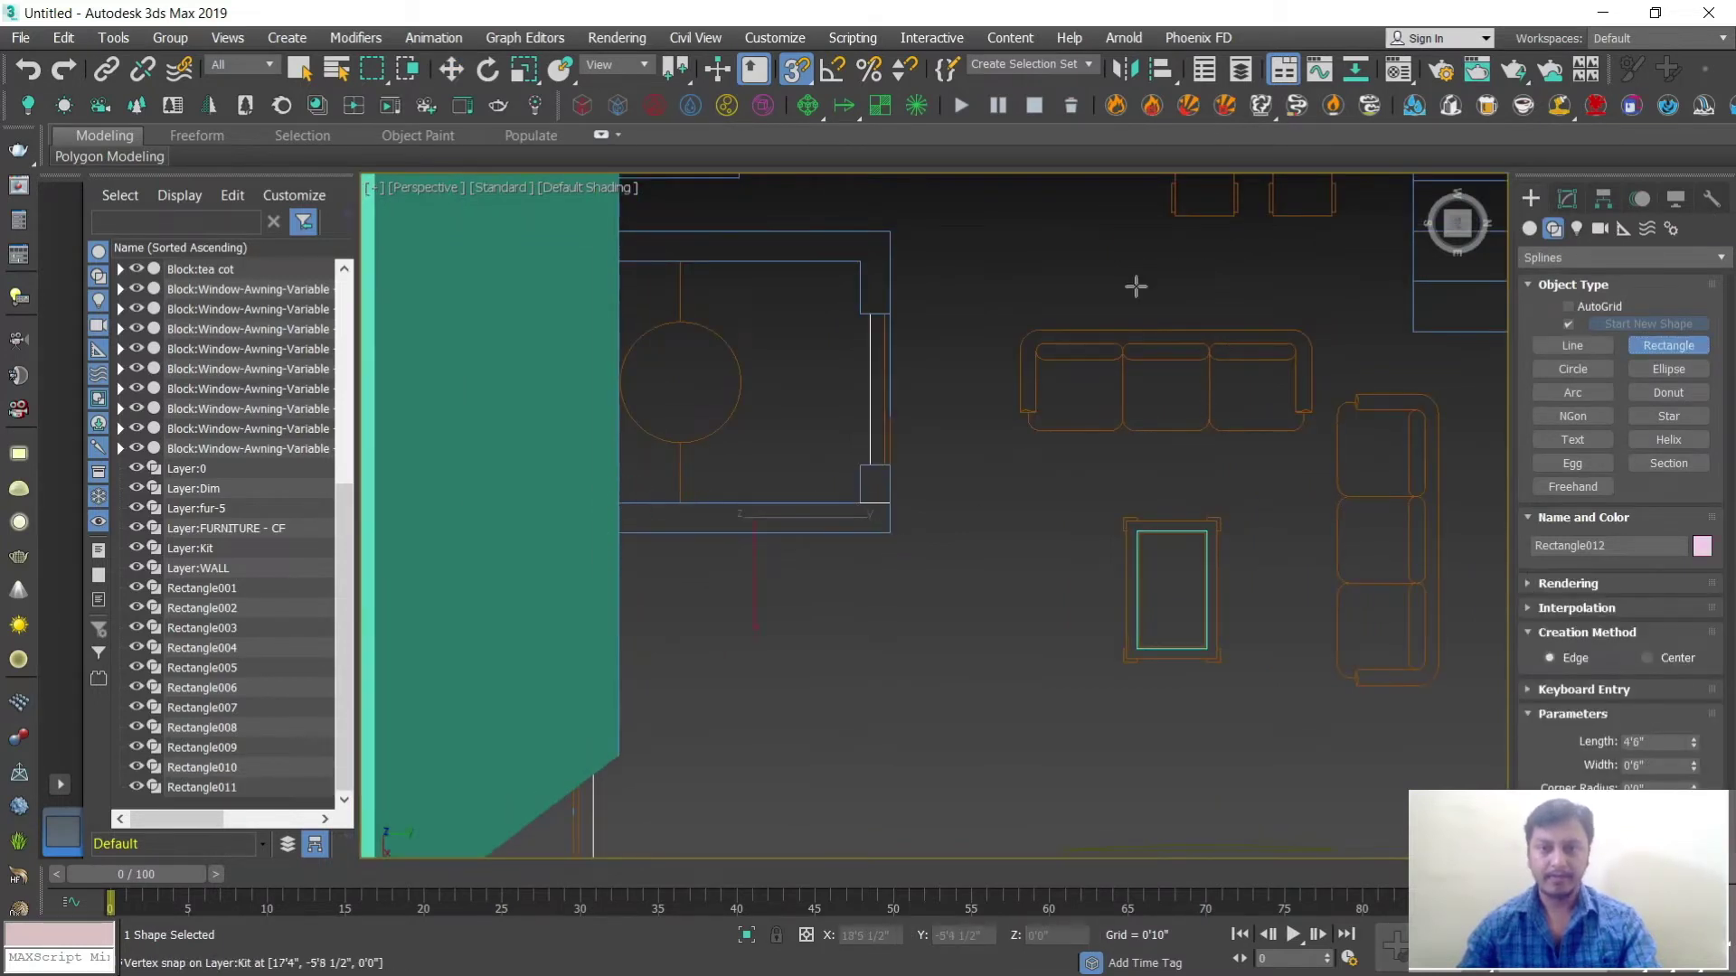
{"action": "left_click", "coordinate": [1567, 198]}
{"action": "left_click", "coordinate": [1572, 298]}
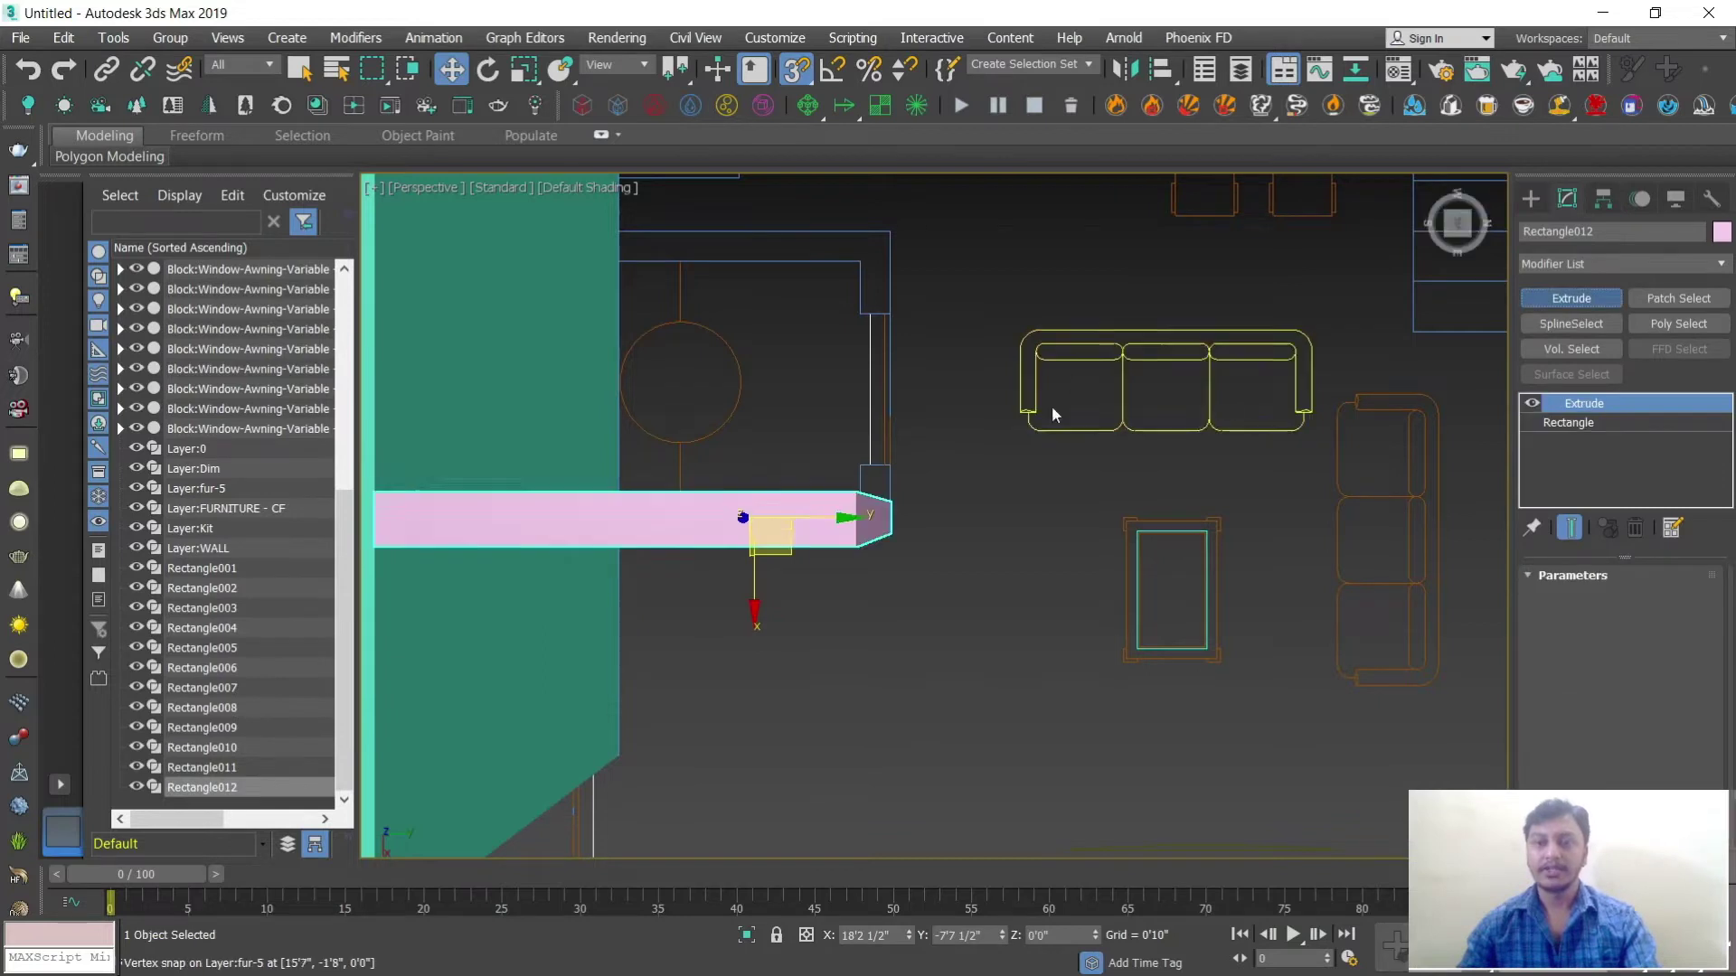
Step: Draw a rectangle about 4'0" by 0'6" over the small front room's kitchen-side wall, and extrude it 10'0"
{"action": "middle_click_drag", "start_coordinate": [1035, 427], "coordinate": [1042, 462]}
{"action": "left_click", "coordinate": [1530, 198]}
{"action": "left_click", "coordinate": [1656, 345]}
{"action": "left_click_drag", "start_coordinate": [628, 265], "coordinate": [902, 296]}
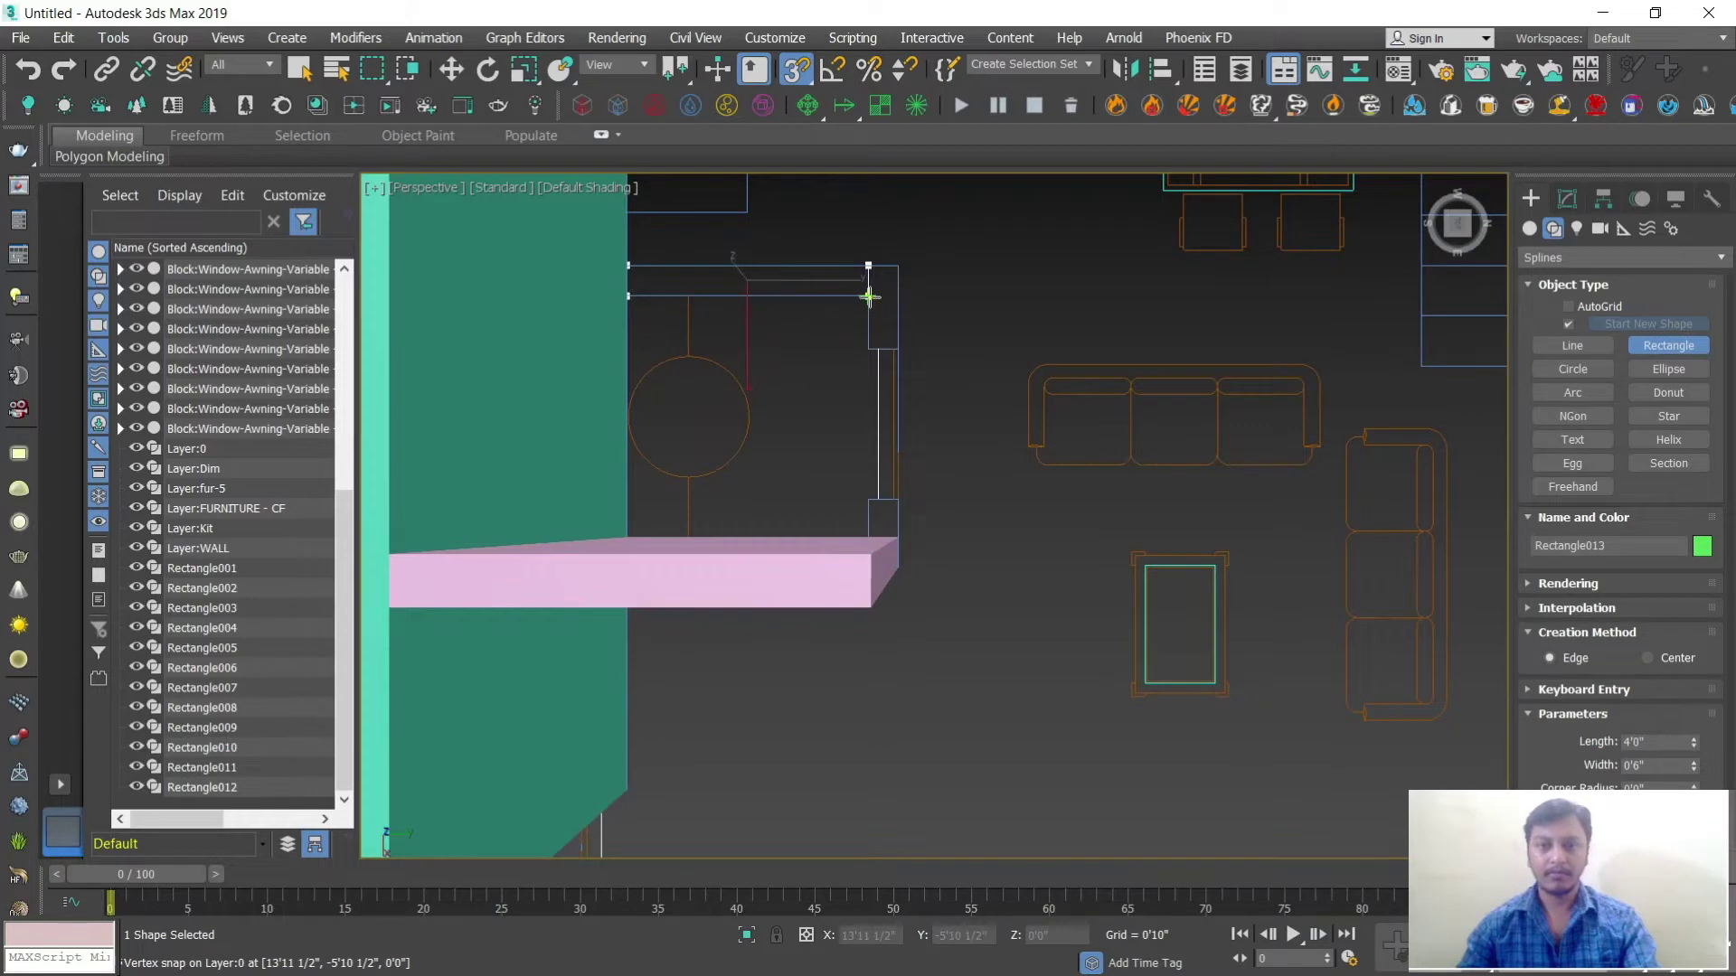
{"action": "left_click", "coordinate": [1578, 199]}
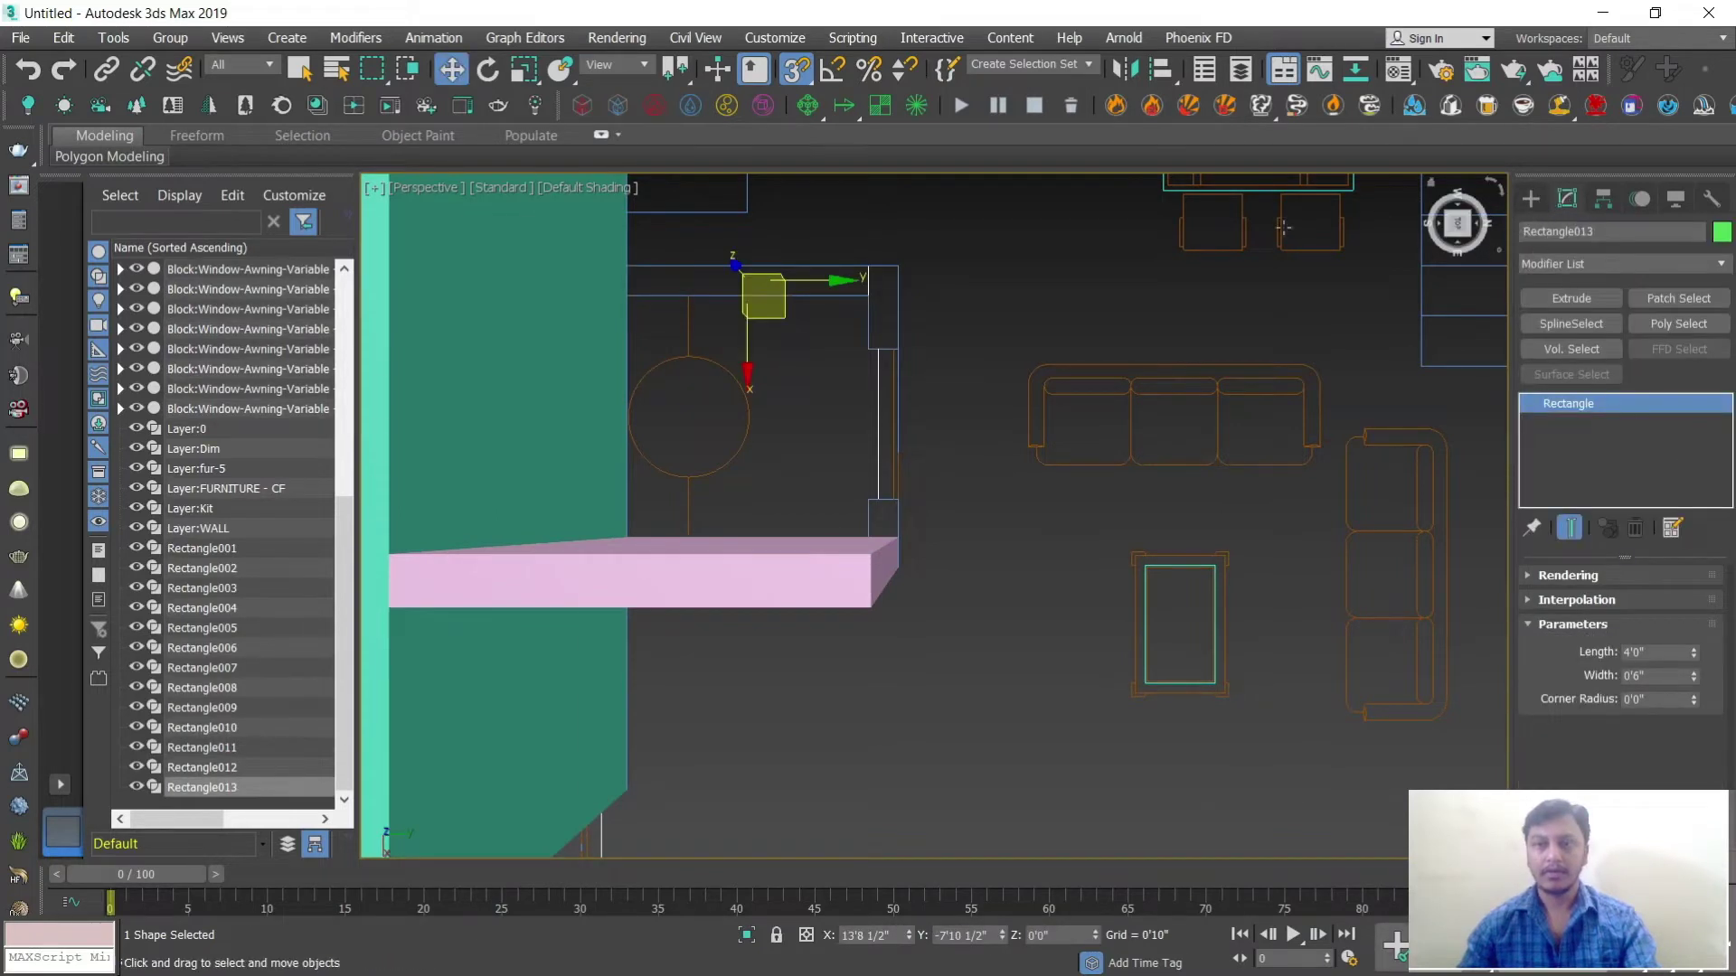
{"action": "left_click", "coordinate": [1531, 199]}
{"action": "left_click", "coordinate": [1566, 199]}
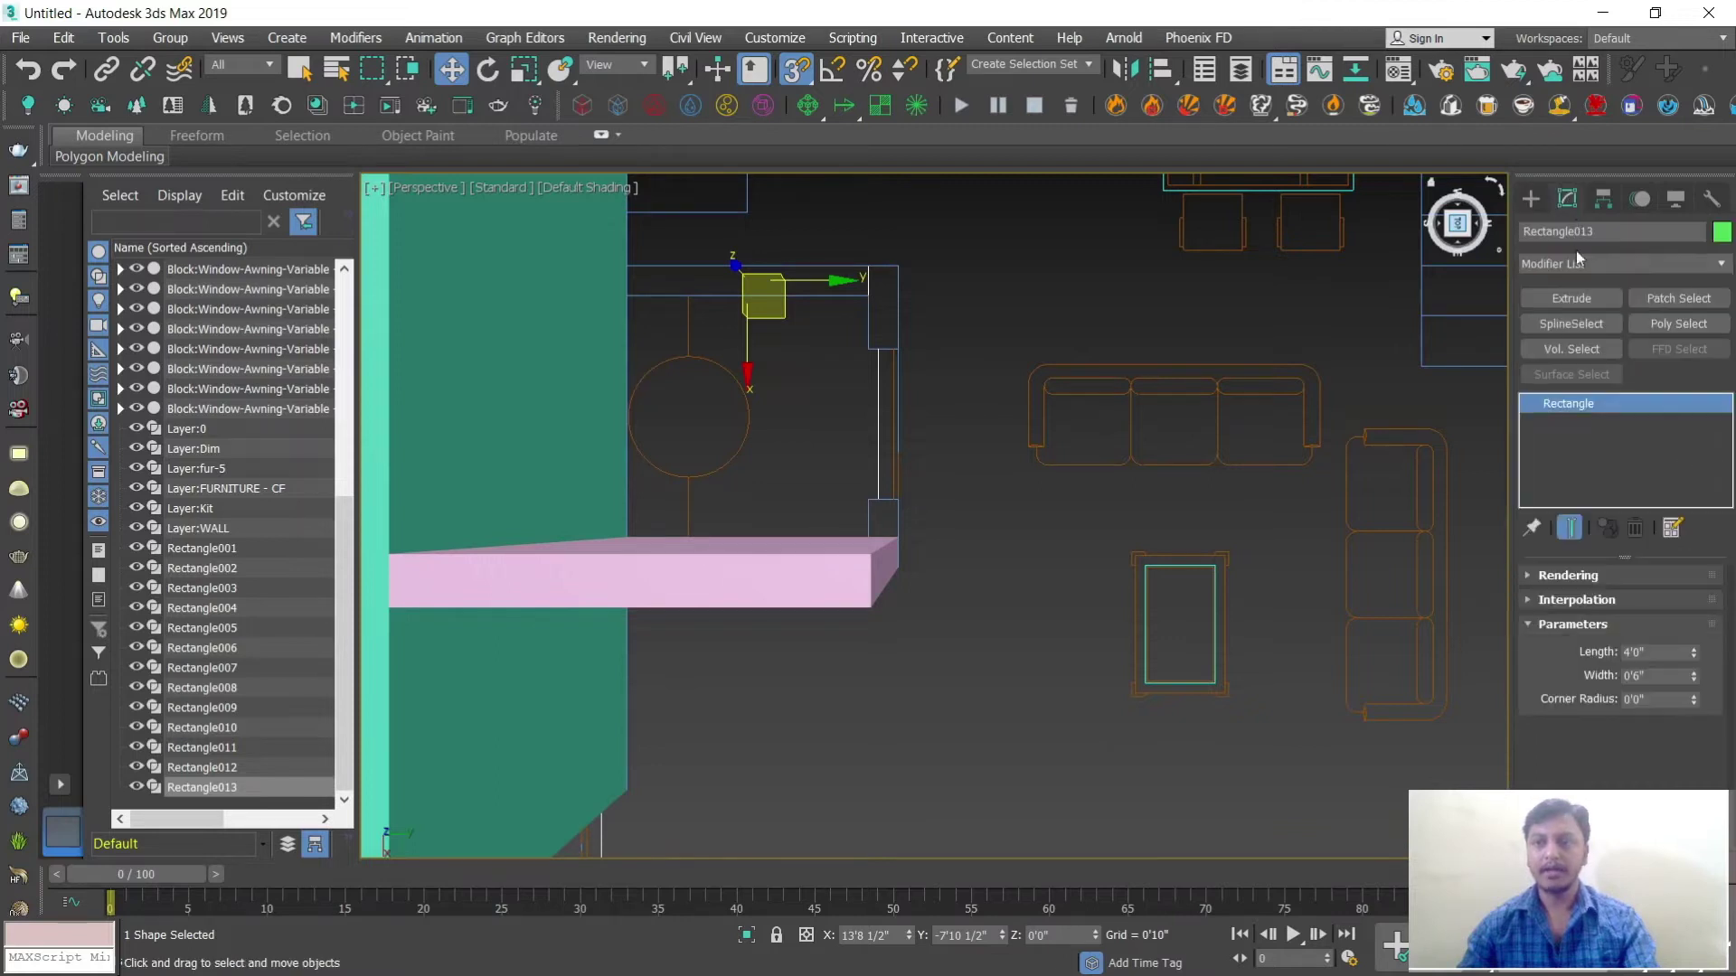
{"action": "left_click", "coordinate": [1570, 299]}
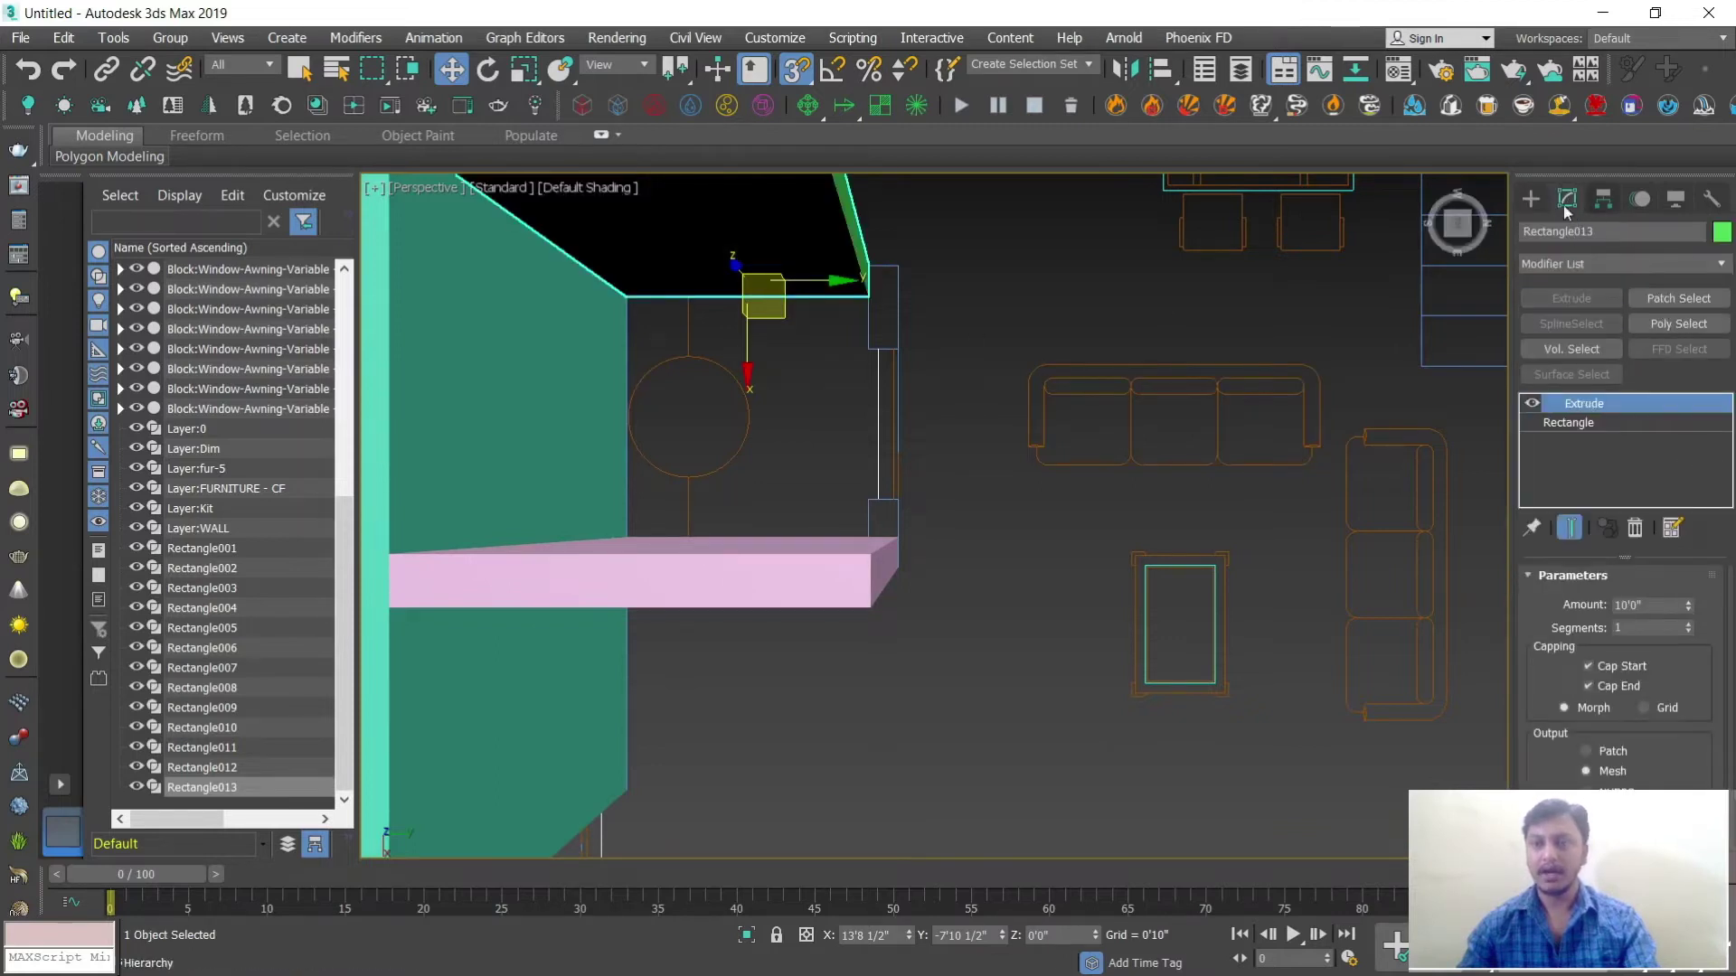
Step: Draw a rectangle about 0'6" by 1'4 1/2" over the small room's wall between its kitchen-side corner and door, and extrude it 10'0"
{"action": "left_click", "coordinate": [1531, 199]}
{"action": "left_click", "coordinate": [1668, 345]}
{"action": "left_click_drag", "start_coordinate": [868, 265], "coordinate": [898, 348]}
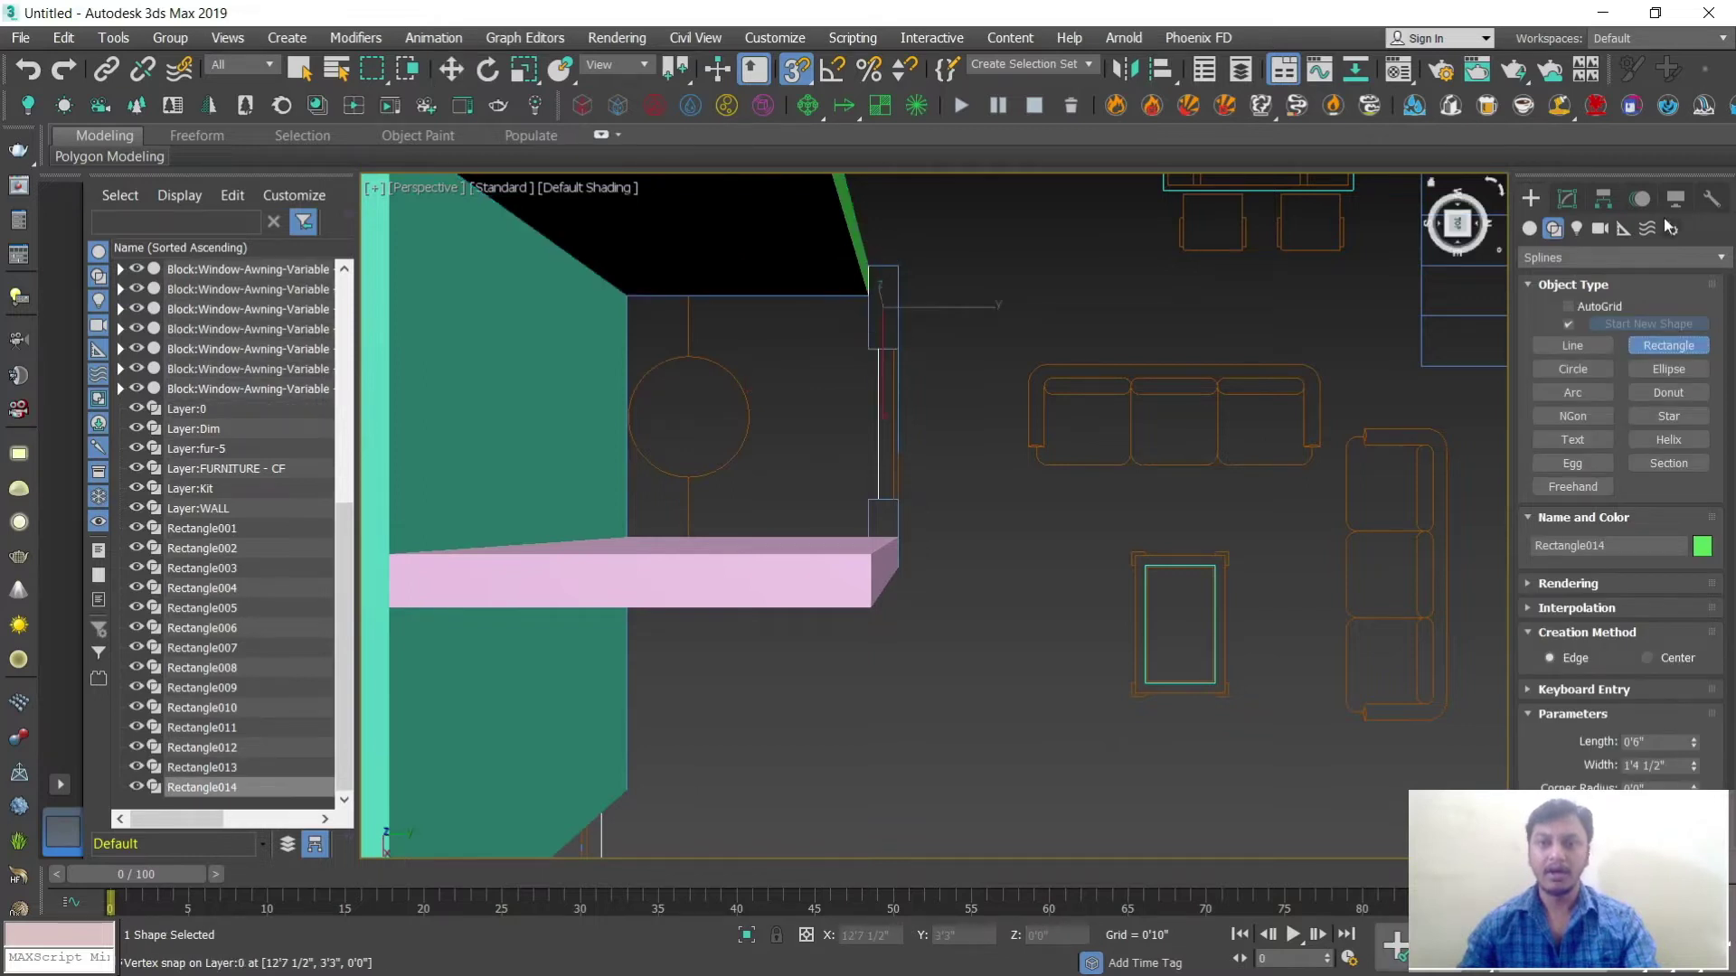
{"action": "left_click", "coordinate": [1570, 199]}
{"action": "left_click", "coordinate": [1594, 302]}
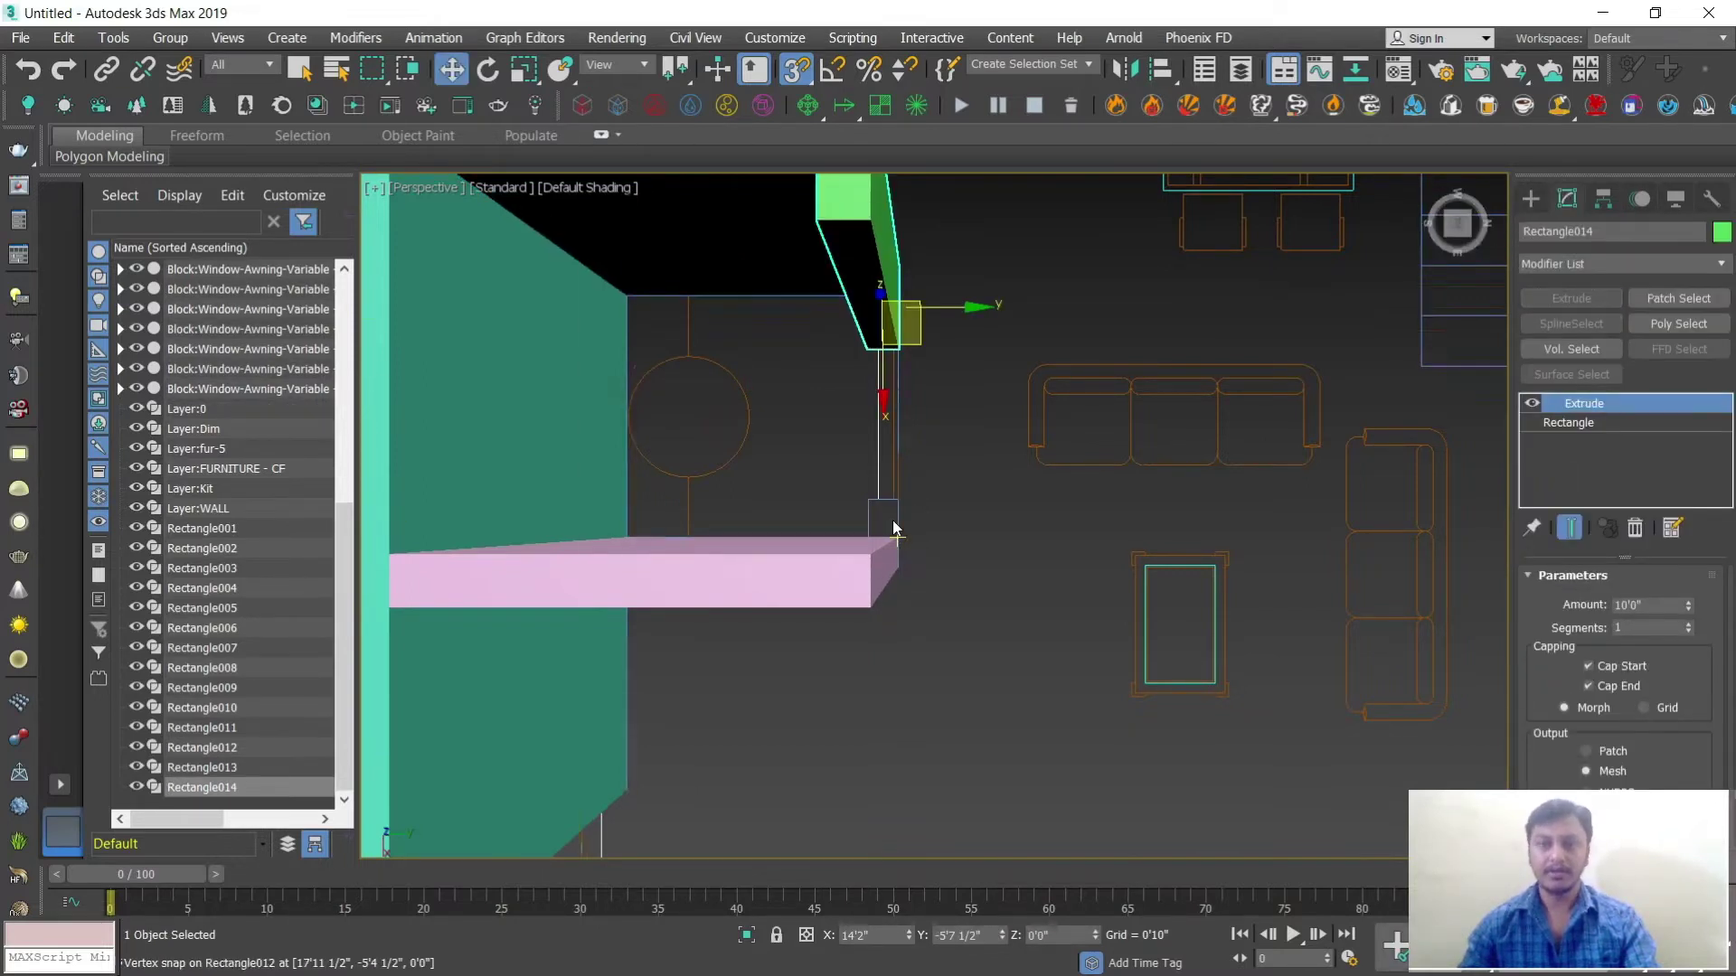
Step: Draw a rectangle about 0'6" by 0'7" over the wall stub on the other side of the small room's door, and extrude it 10'0"
{"action": "scroll", "coordinate": [893, 528], "scroll_direction": "up", "scroll_amount": 3}
{"action": "left_click", "coordinate": [1530, 199]}
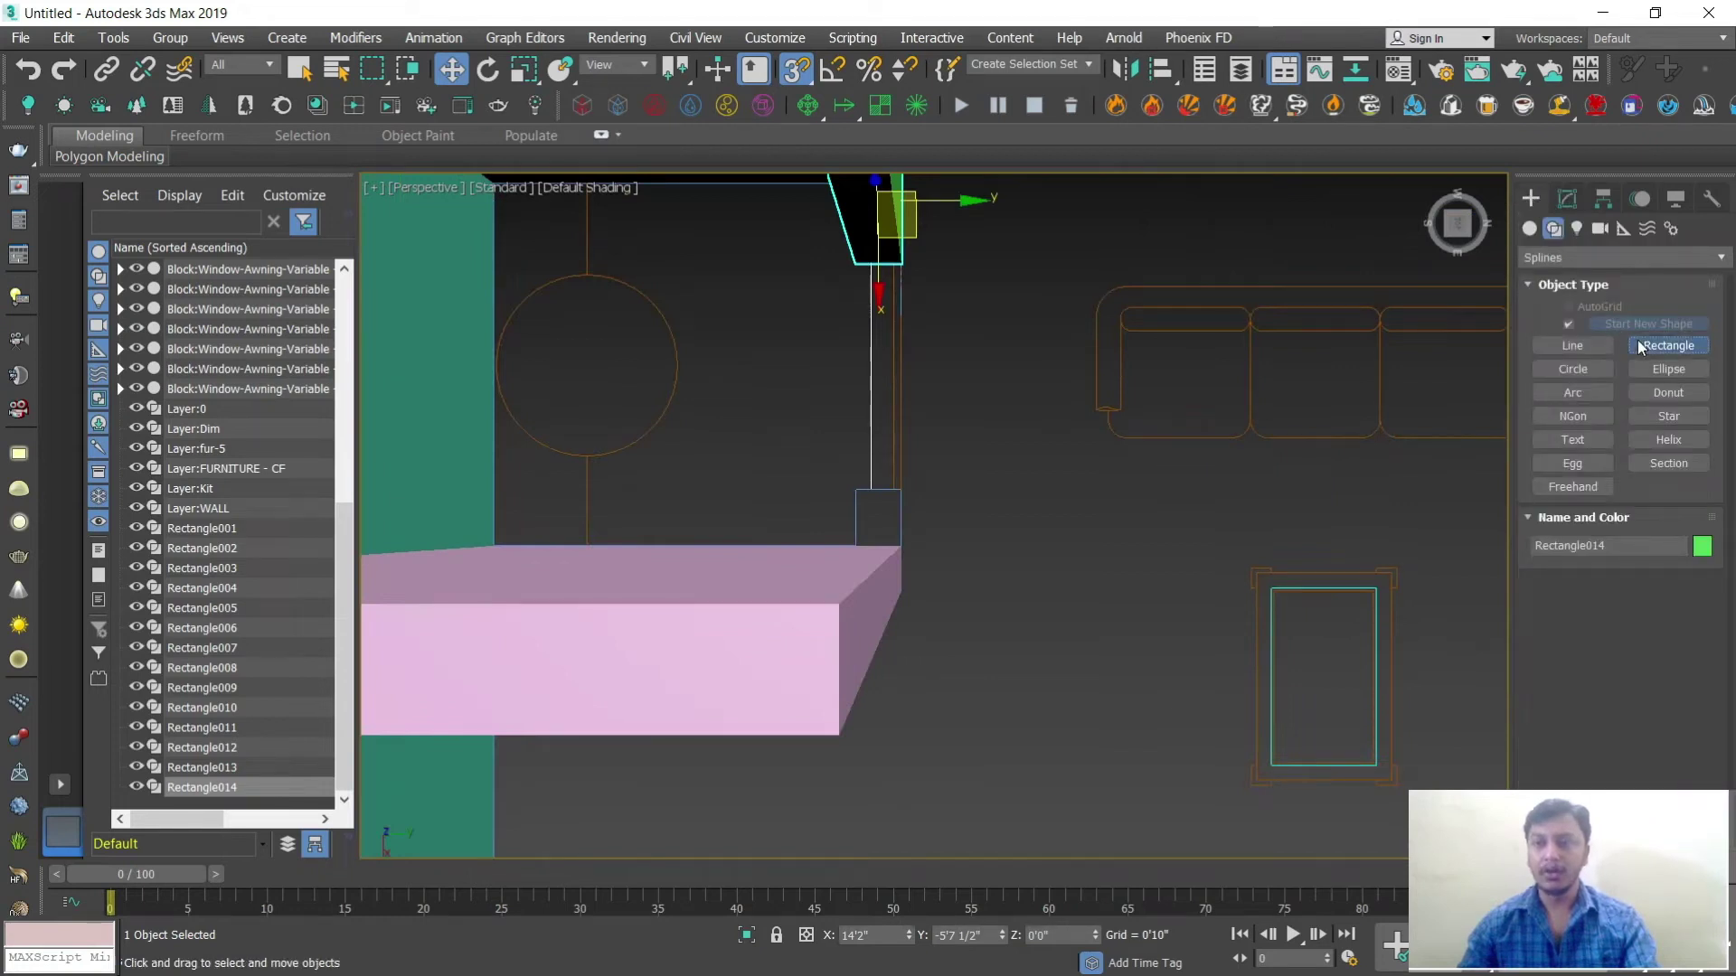
{"action": "left_click", "coordinate": [1641, 347]}
{"action": "left_click_drag", "start_coordinate": [857, 491], "coordinate": [900, 545]}
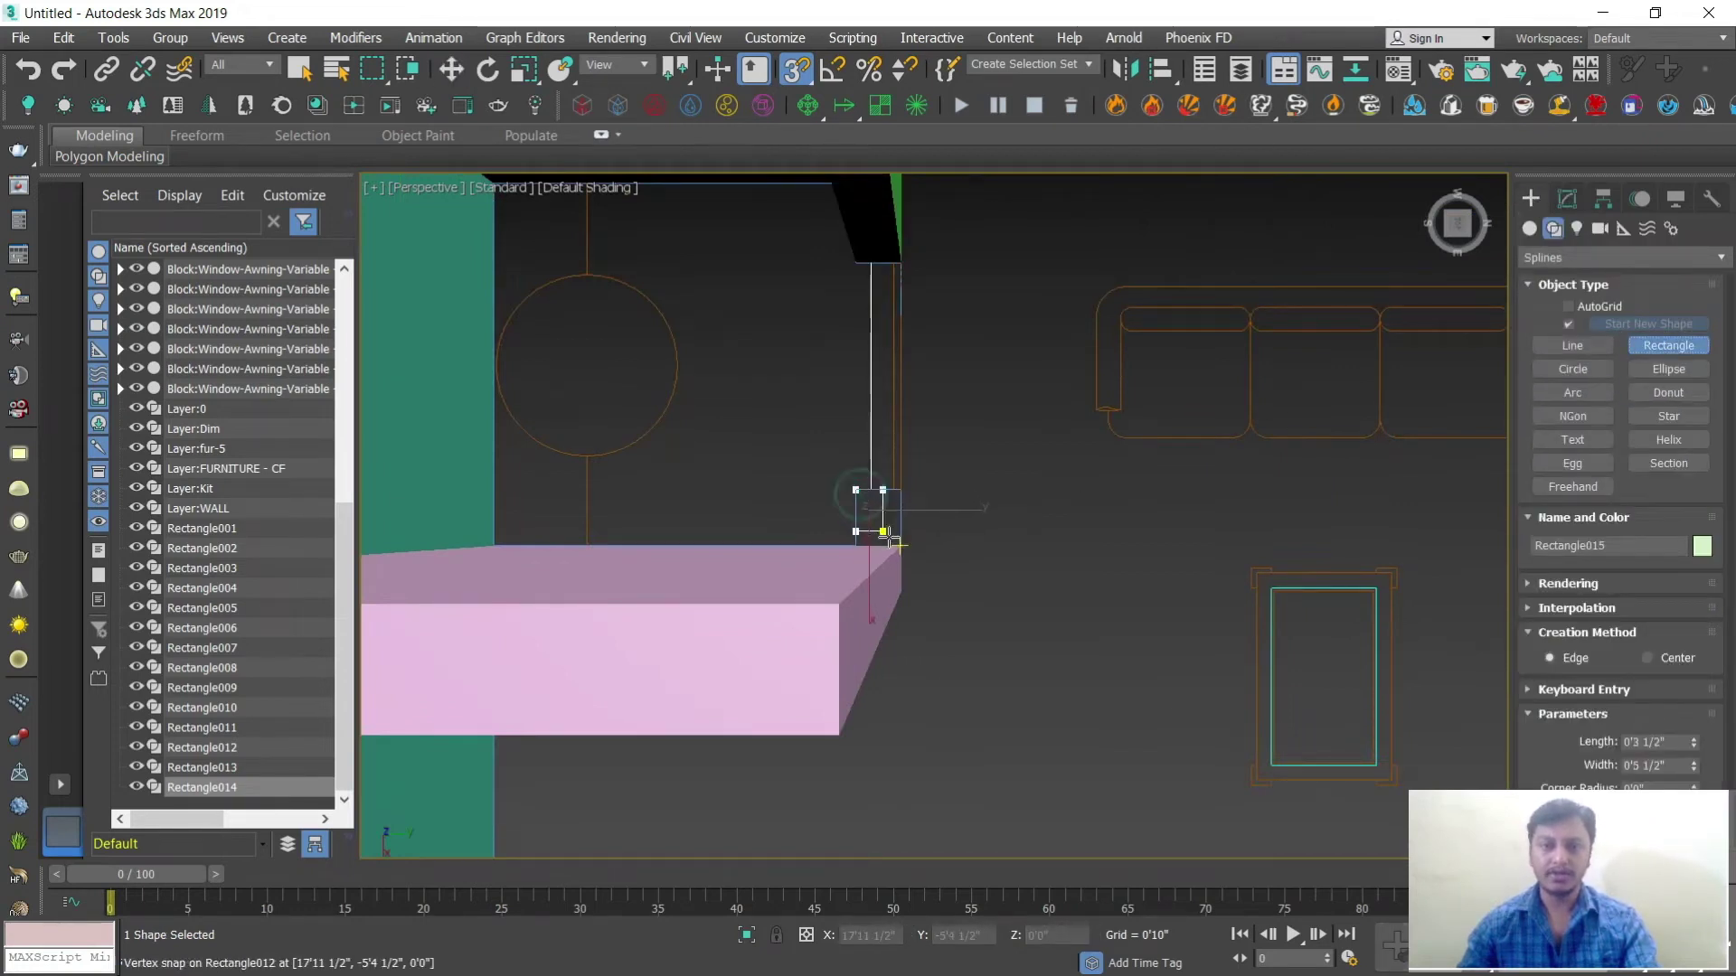
{"action": "left_click", "coordinate": [1567, 199]}
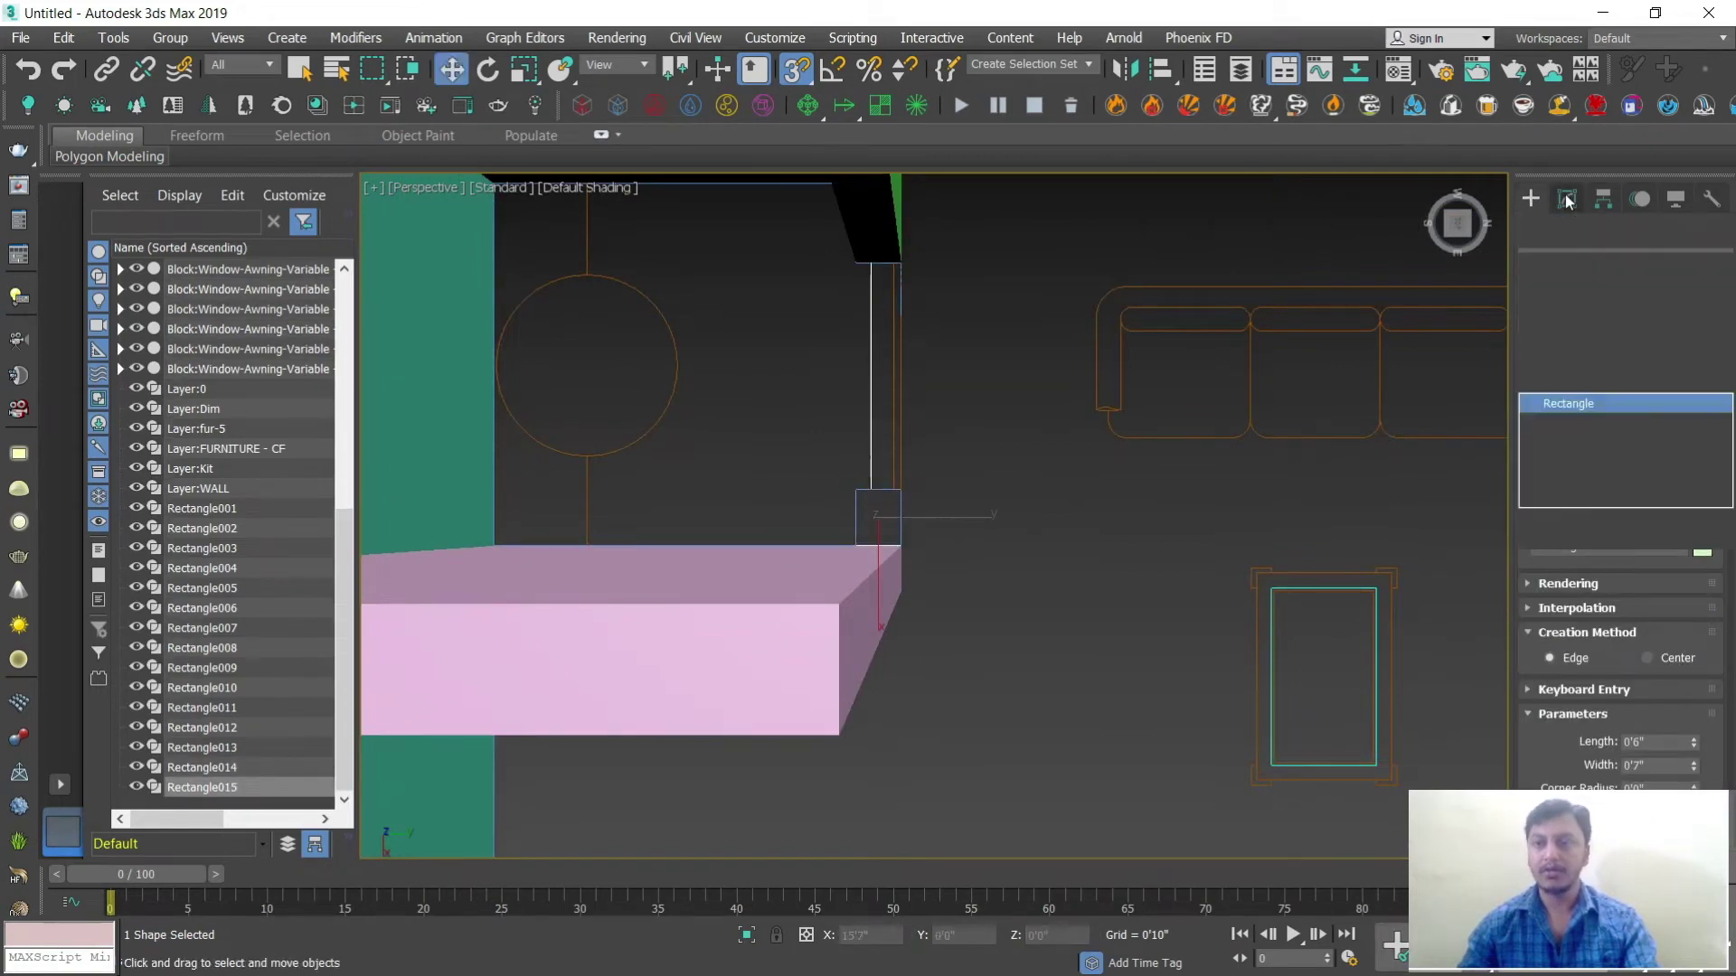
{"action": "left_click", "coordinate": [1572, 299]}
Step: Turn off Start New Shape and draw rectangles about 0'6" by 10'11 1/2" over the bedroom's stair-side wall and 11'6" long over its bathroom-side wall
{"action": "scroll", "coordinate": [1088, 448], "scroll_direction": "down", "scroll_amount": 2}
{"action": "middle_click_drag", "start_coordinate": [1089, 448], "coordinate": [1361, 470], "text": "alt"}
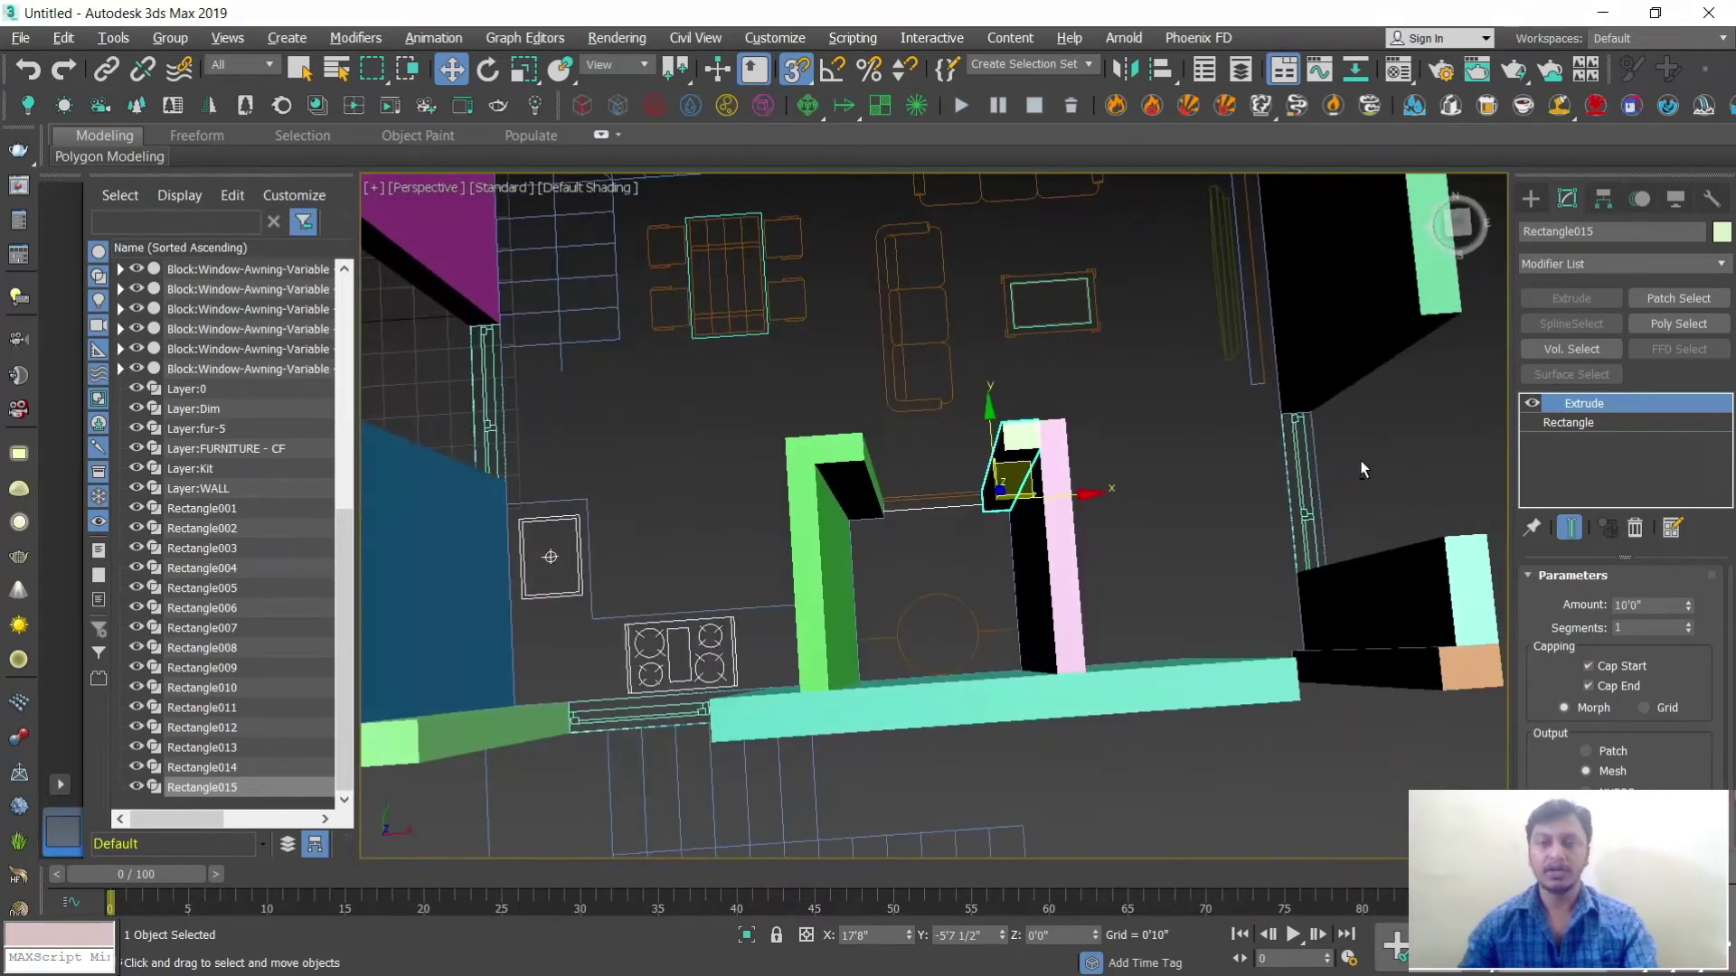
{"action": "middle_click_drag", "start_coordinate": [1169, 362], "coordinate": [1233, 558]}
{"action": "middle_click_drag", "start_coordinate": [1093, 504], "coordinate": [1131, 739]}
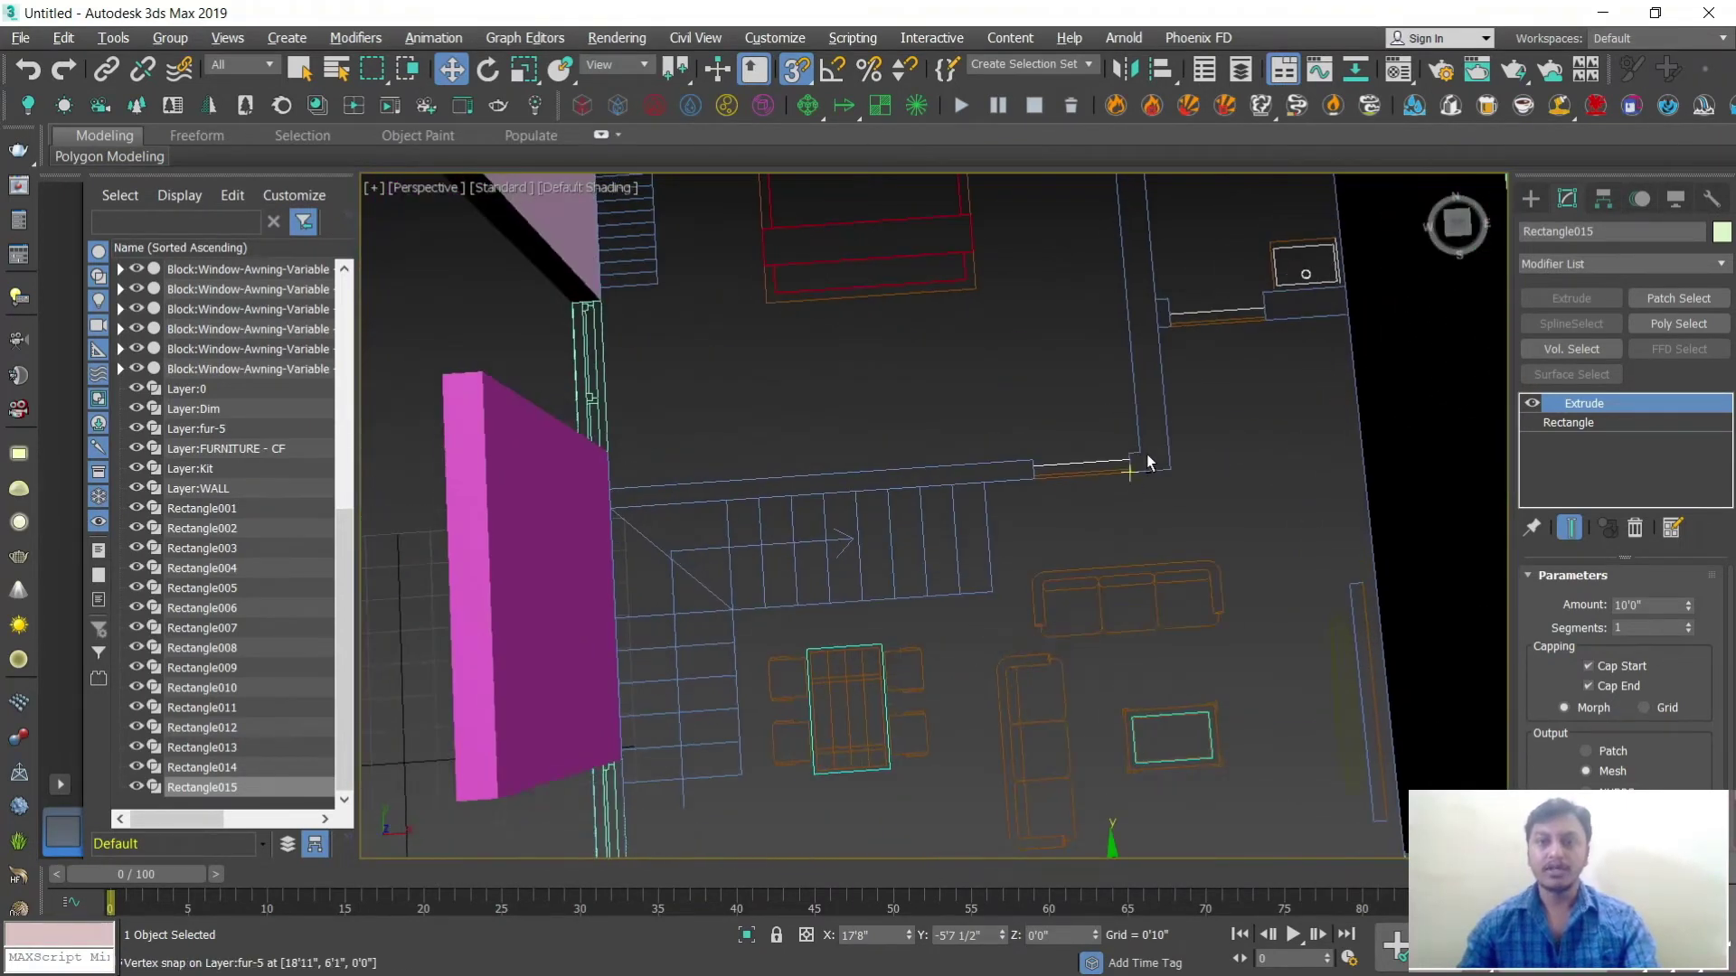
{"action": "scroll", "coordinate": [1132, 479], "scroll_direction": "up", "scroll_amount": 1}
{"action": "middle_click_drag", "start_coordinate": [1207, 418], "coordinate": [1167, 556]}
{"action": "scroll", "coordinate": [1169, 561], "scroll_direction": "down", "scroll_amount": 4}
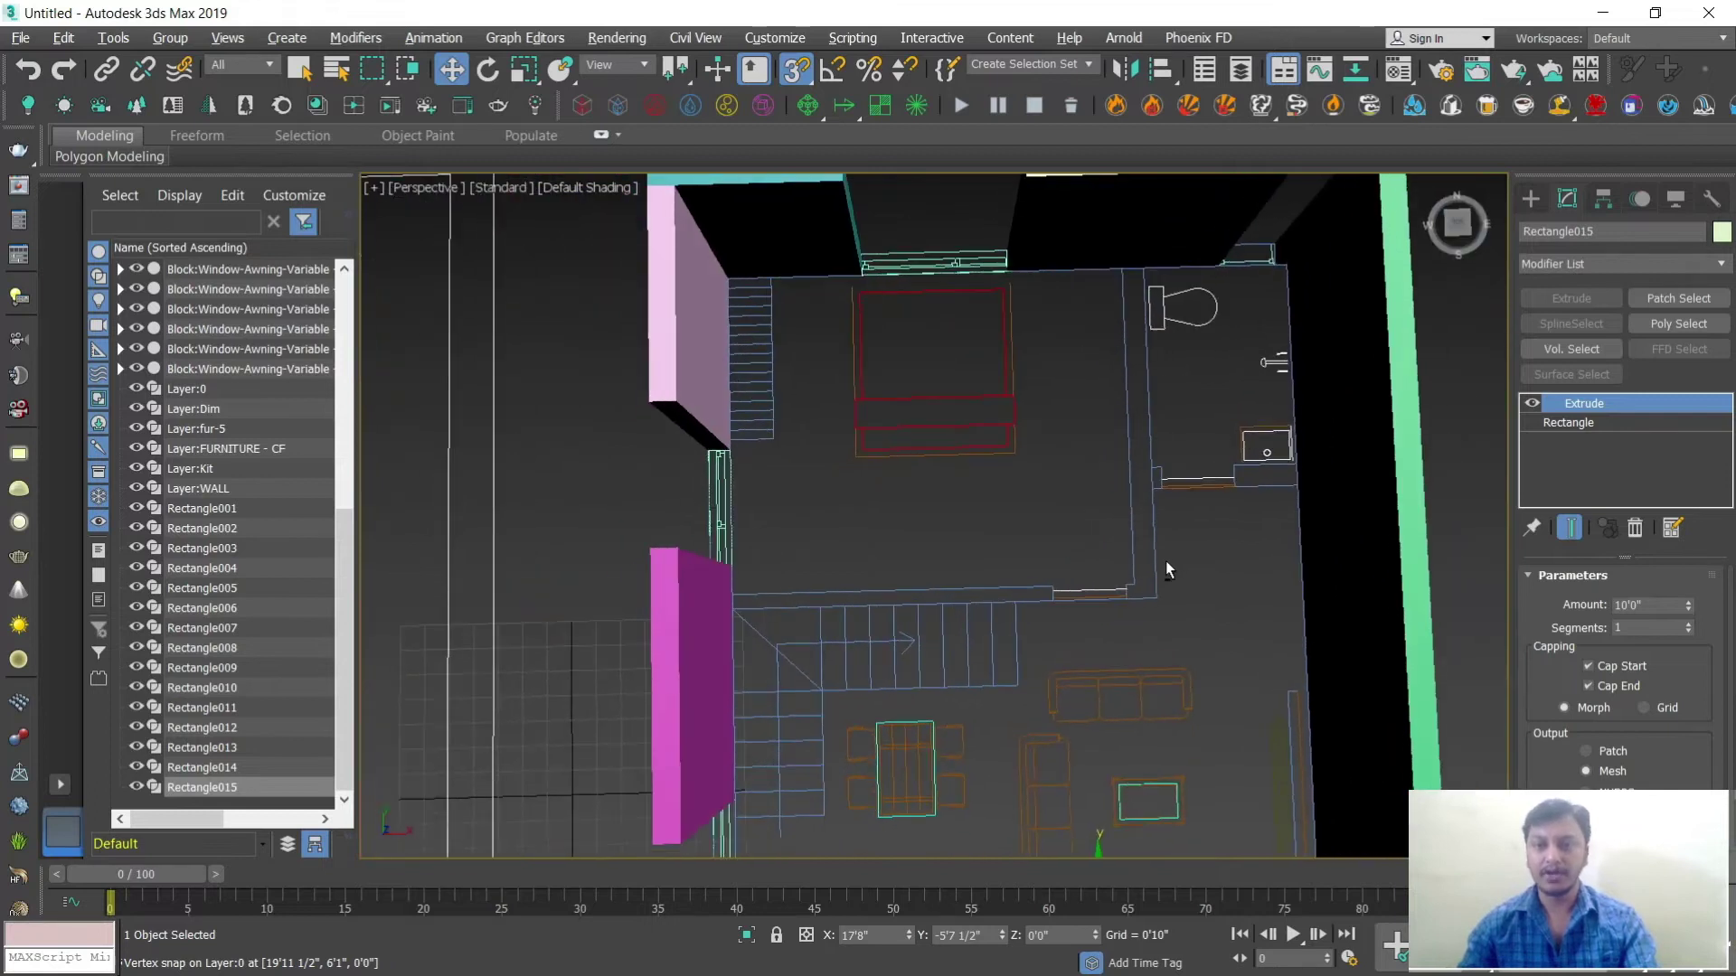
{"action": "left_click", "coordinate": [1530, 199]}
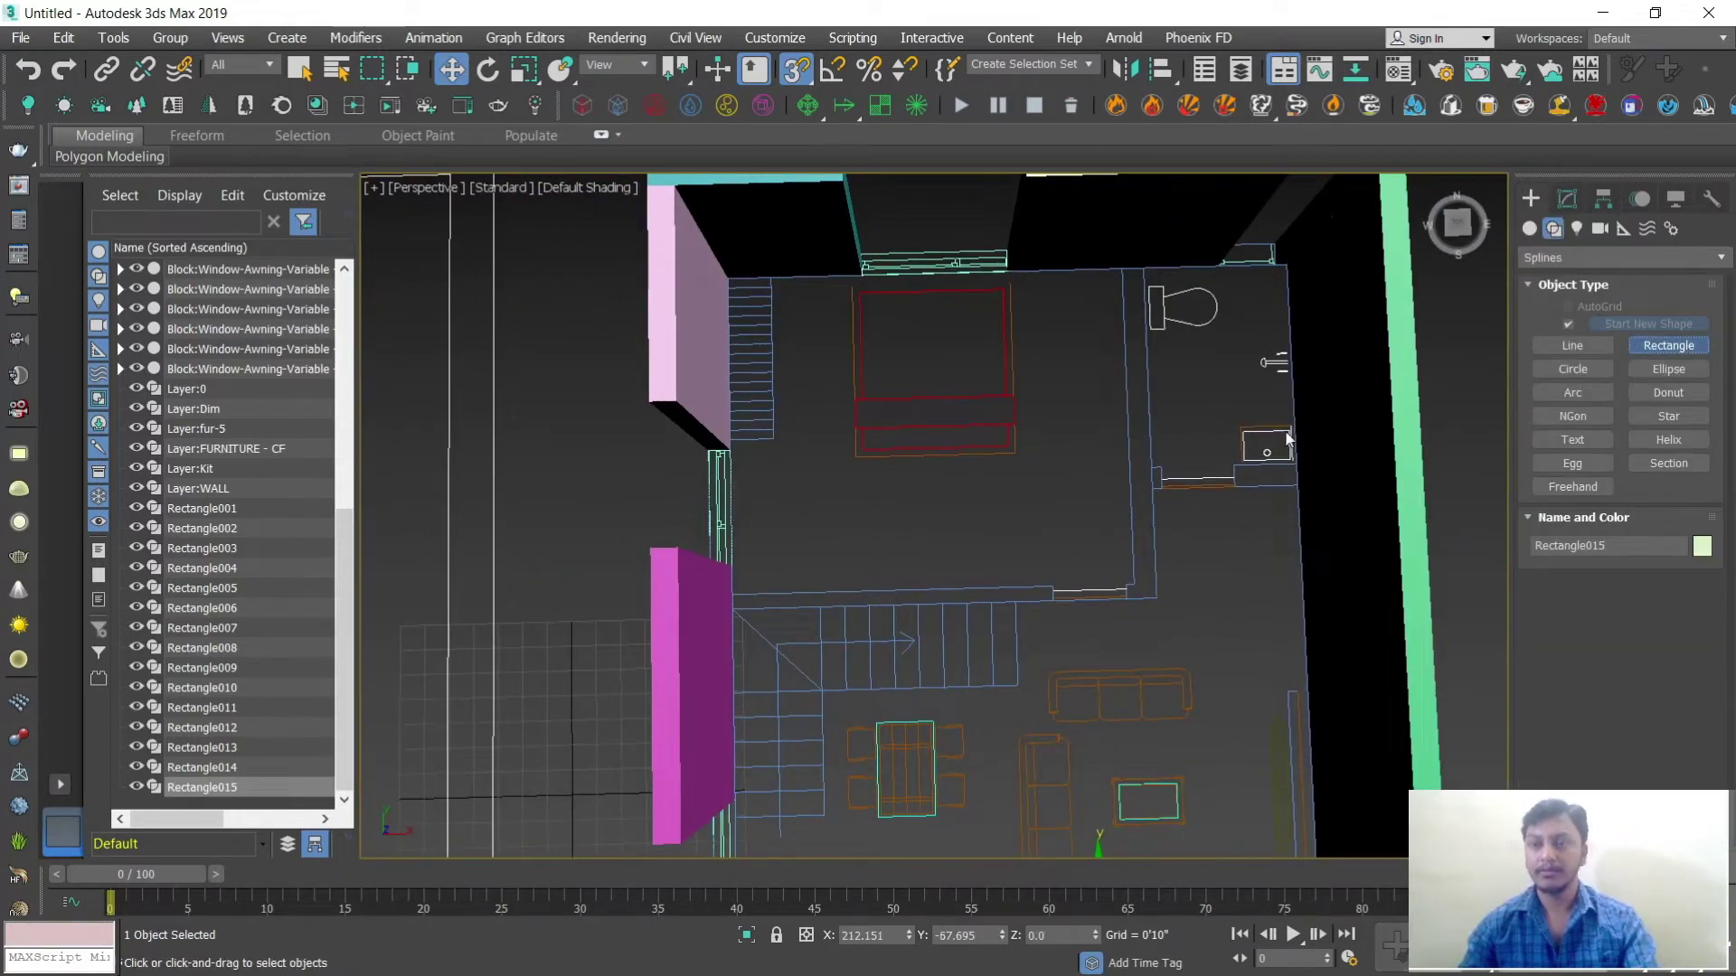
{"action": "scroll", "coordinate": [1180, 552], "scroll_direction": "up", "scroll_amount": 2}
{"action": "left_click_drag", "start_coordinate": [649, 594], "coordinate": [1031, 621]}
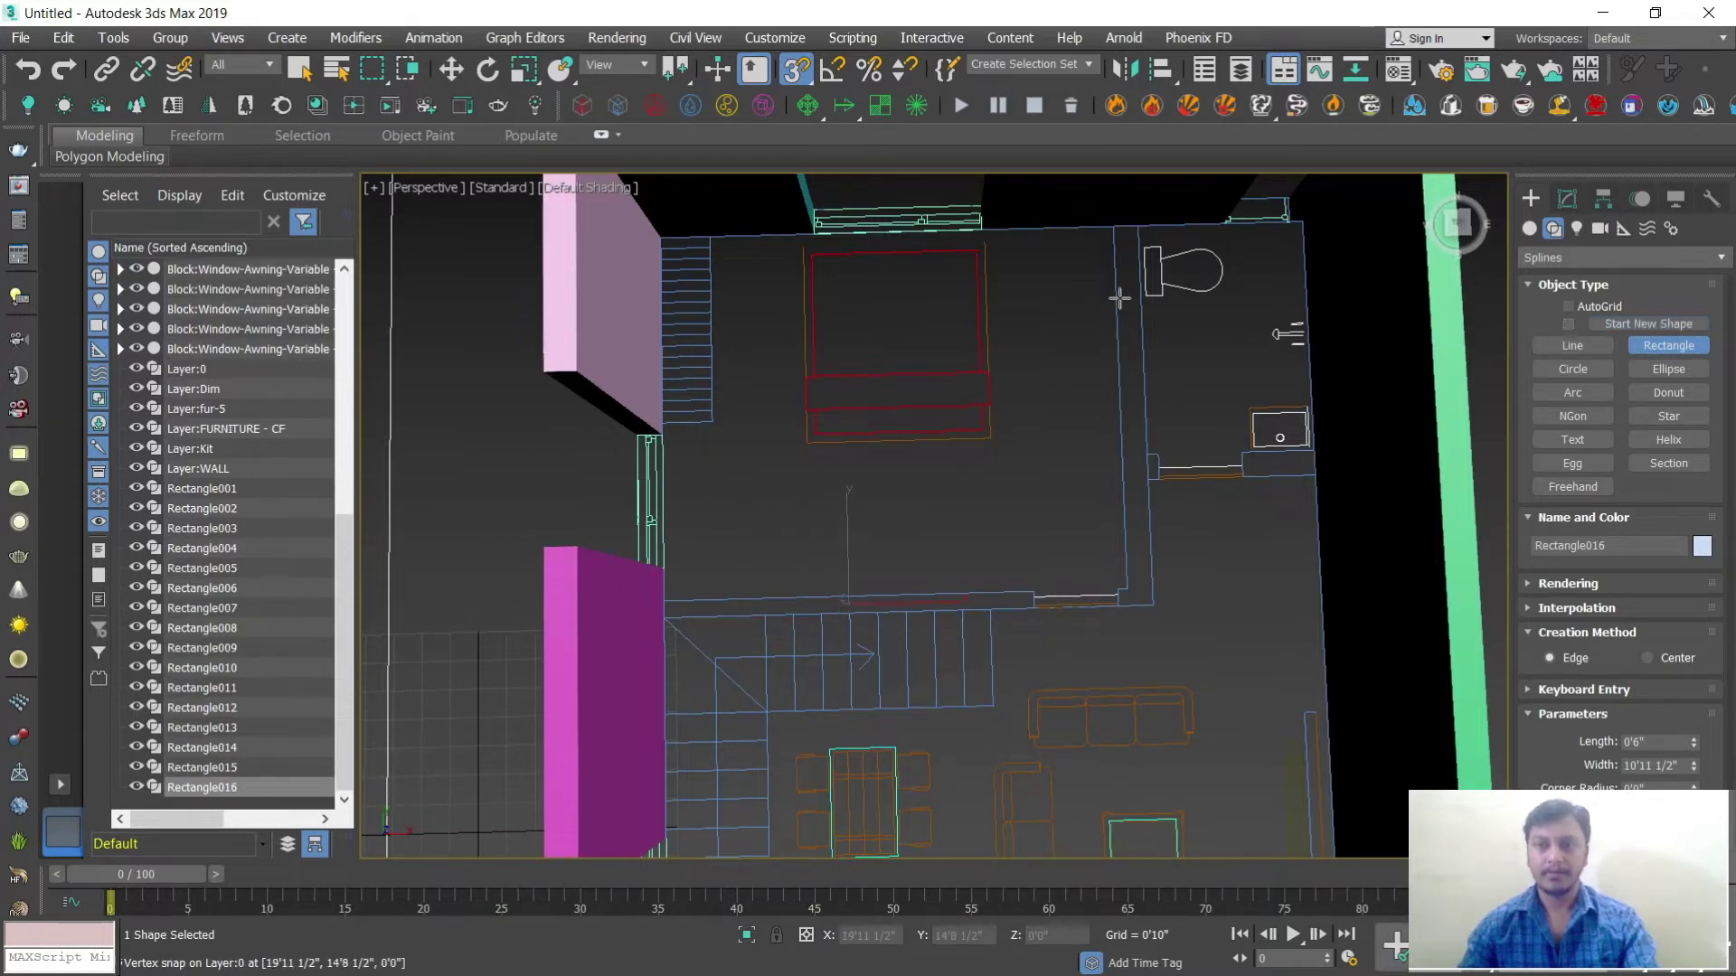
{"action": "left_click_drag", "start_coordinate": [1112, 229], "coordinate": [1157, 558]}
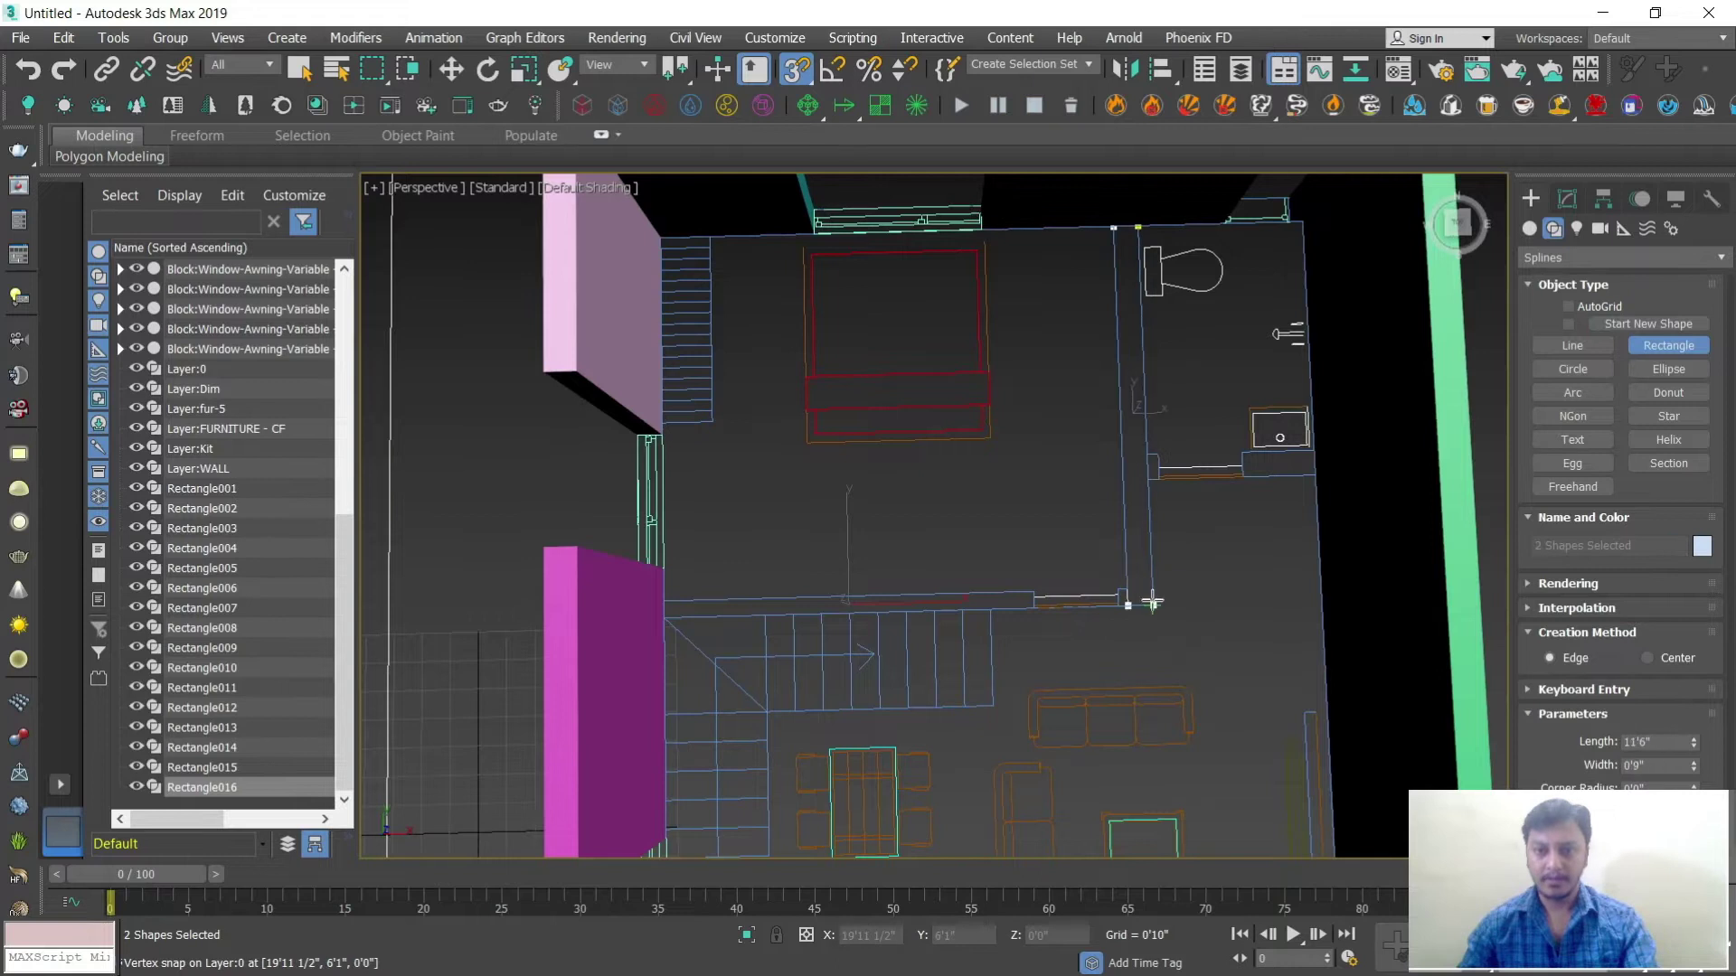
Step: Add a rectangle about 0'6" by 0'3" over the stub between the bedroom door and the corner, and extrude the combined shape 10'0"
{"action": "scroll", "coordinate": [1148, 600], "scroll_direction": "up", "scroll_amount": 5}
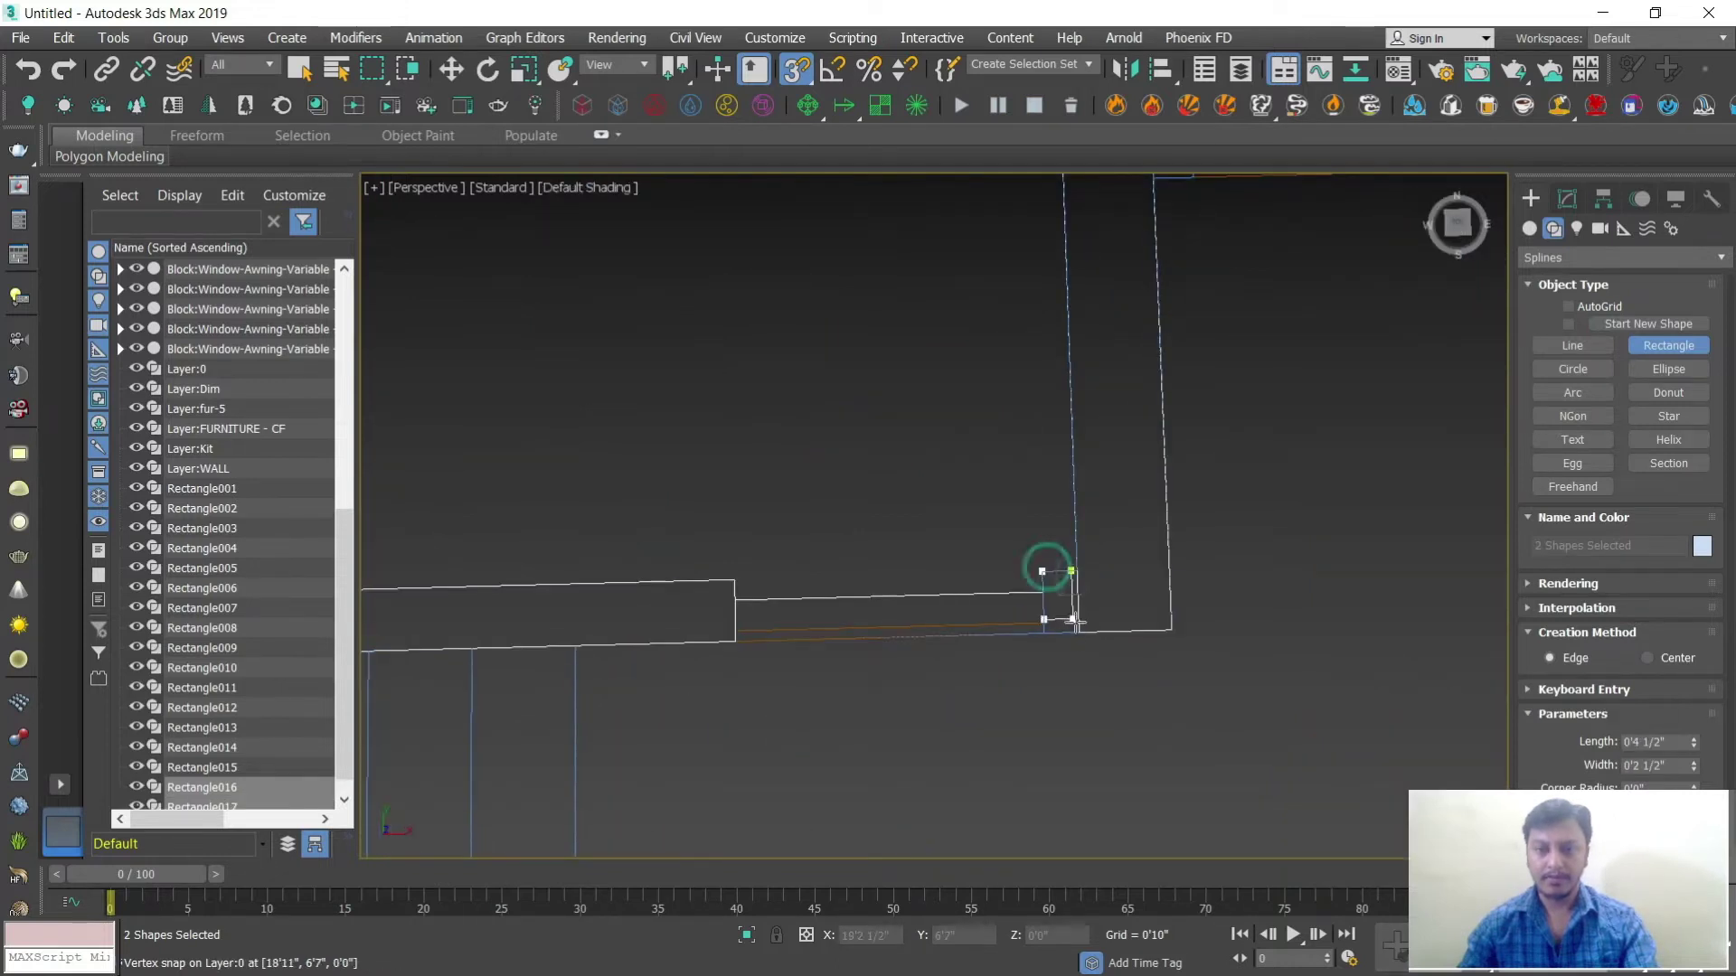
{"action": "left_click_drag", "start_coordinate": [1046, 570], "coordinate": [1079, 631]}
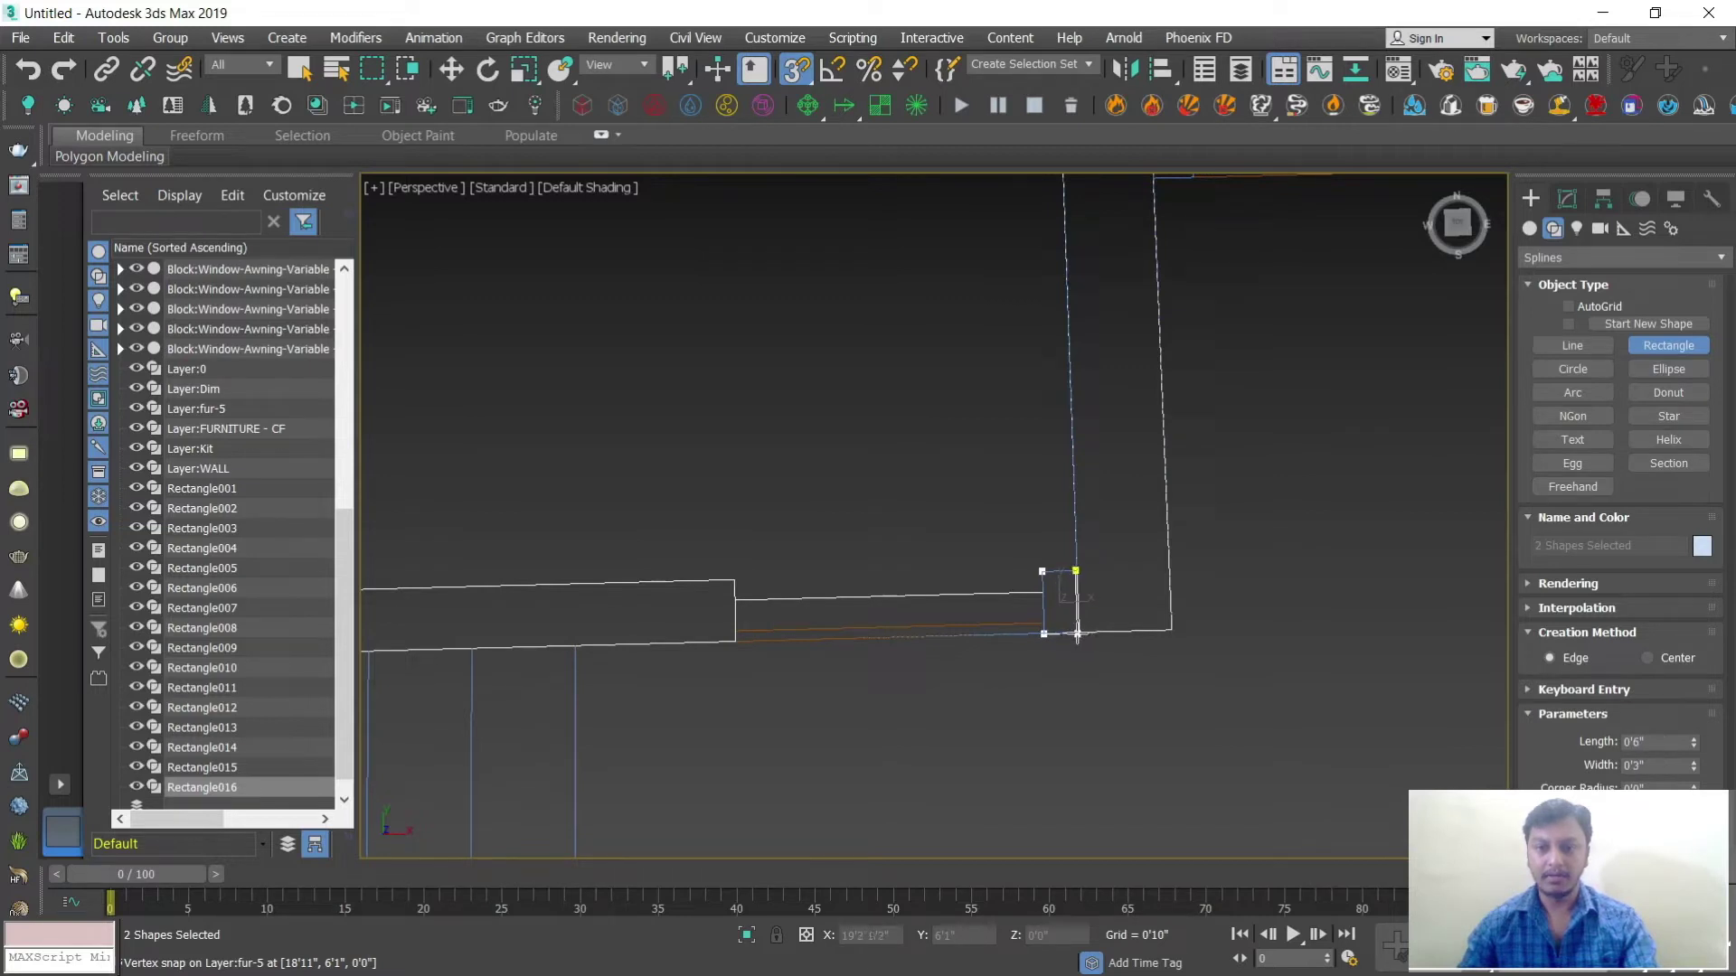
{"action": "left_click_drag", "start_coordinate": [1078, 635], "coordinate": [1077, 635]}
{"action": "left_click", "coordinate": [1567, 199]}
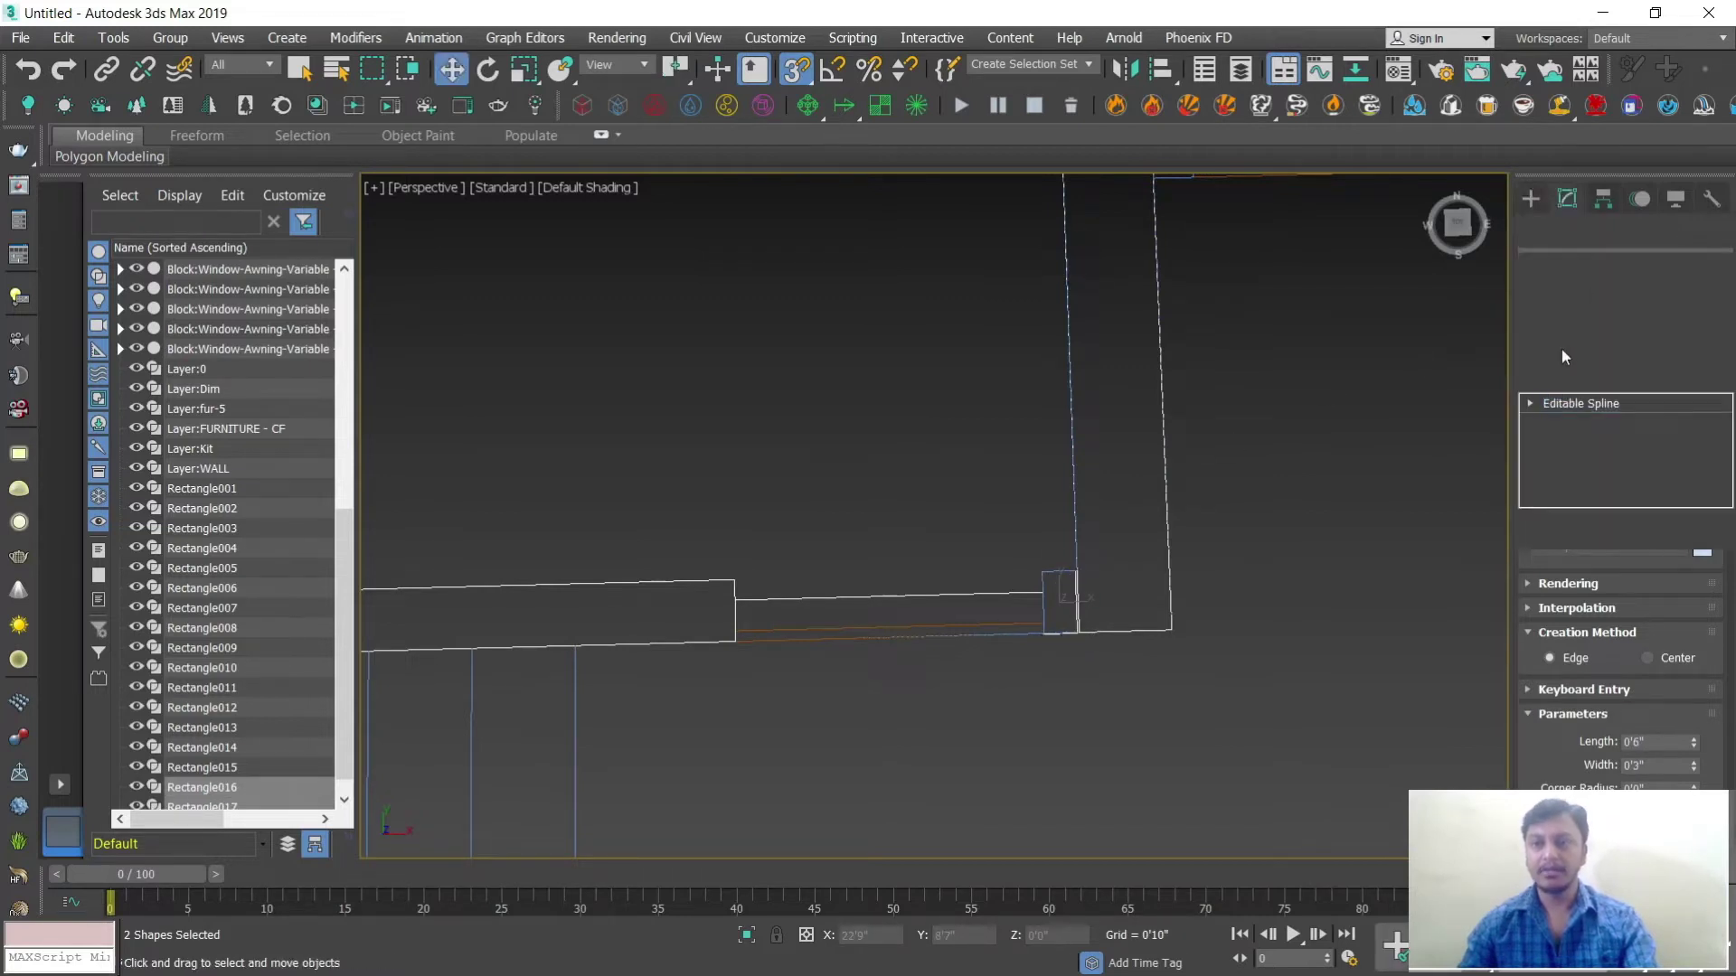
{"action": "left_click", "coordinate": [1562, 297]}
Step: Draw a rectangle about 0'9" by 2'2" over the bathroom wall beside the door, below the washbasin
{"action": "scroll", "coordinate": [1027, 566], "scroll_direction": "down", "scroll_amount": 4}
{"action": "middle_click_drag", "start_coordinate": [1027, 566], "coordinate": [1117, 491], "text": "alt"}
{"action": "scroll", "coordinate": [1120, 490], "scroll_direction": "up", "scroll_amount": 5}
{"action": "scroll", "coordinate": [1120, 491], "scroll_direction": "up", "scroll_amount": 4}
{"action": "middle_click_drag", "start_coordinate": [1164, 556], "coordinate": [1110, 570]}
{"action": "left_click", "coordinate": [1530, 200]}
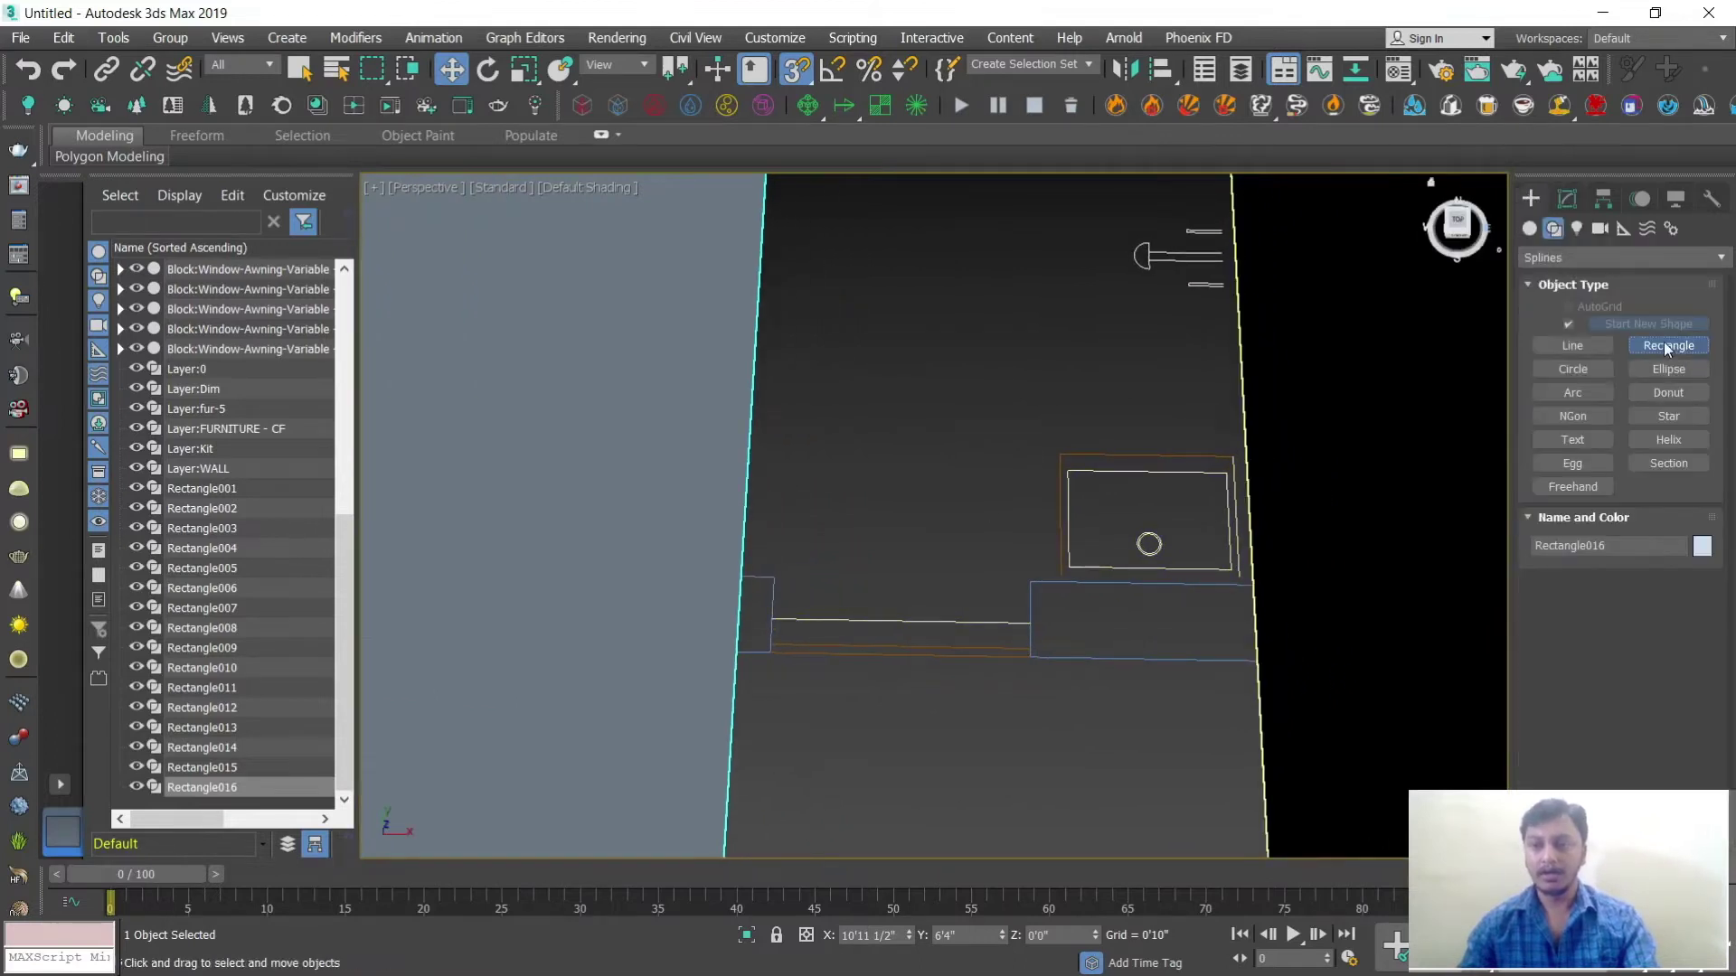
{"action": "left_click", "coordinate": [1667, 348]}
{"action": "left_click_drag", "start_coordinate": [1030, 582], "coordinate": [1257, 648]}
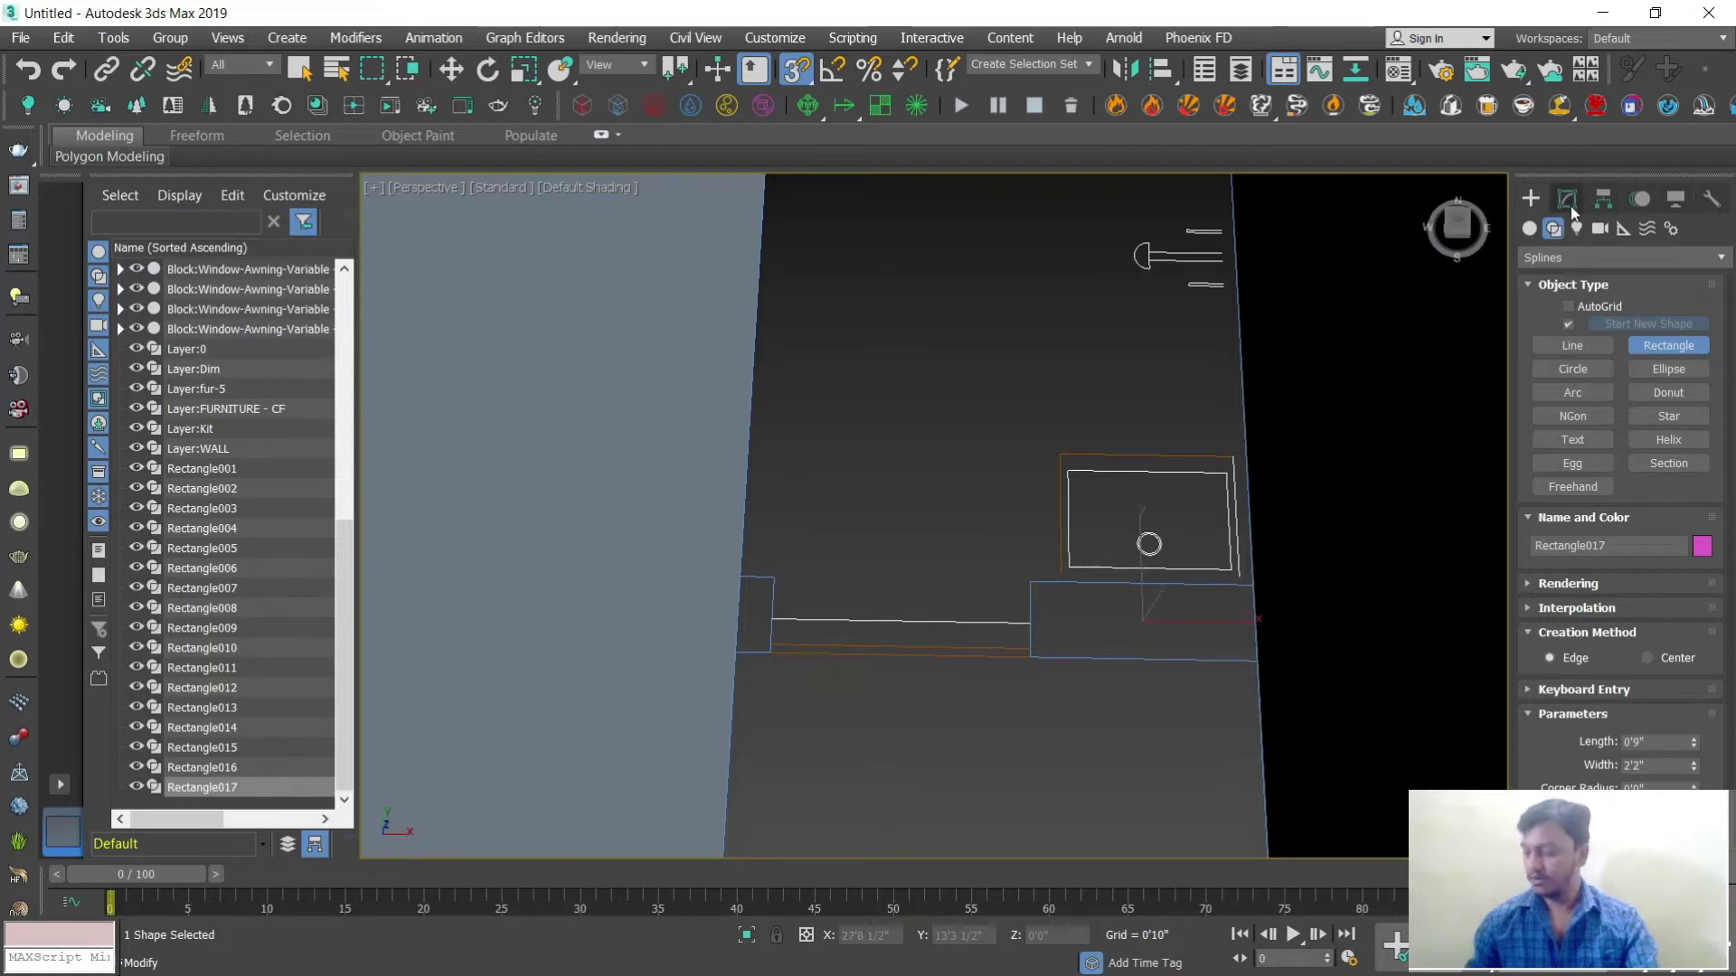
Step: Add a rectangle about 0'9" by 0'3 1/2" over the stub across the bathroom door to the same shape, and extrude both 10'0"
{"action": "left_click", "coordinate": [1568, 323]}
{"action": "left_click_drag", "start_coordinate": [740, 575], "coordinate": [768, 633]}
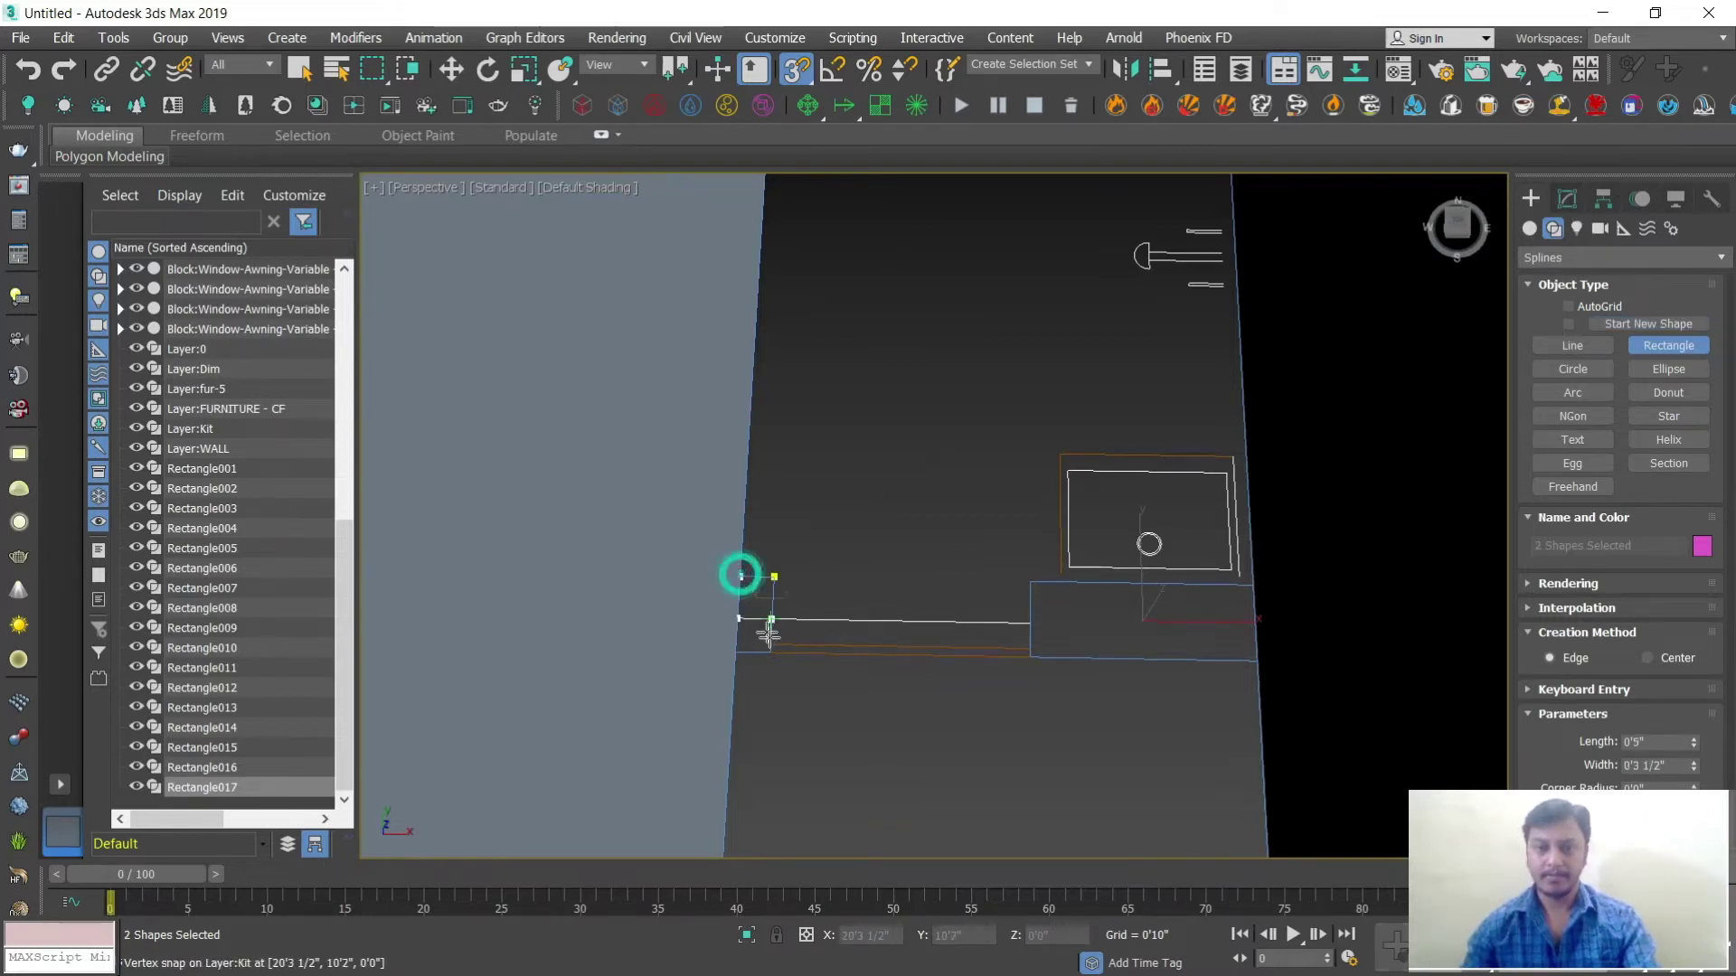
{"action": "left_click", "coordinate": [1567, 198]}
{"action": "key", "text": "w"}
{"action": "left_click", "coordinate": [1573, 297]}
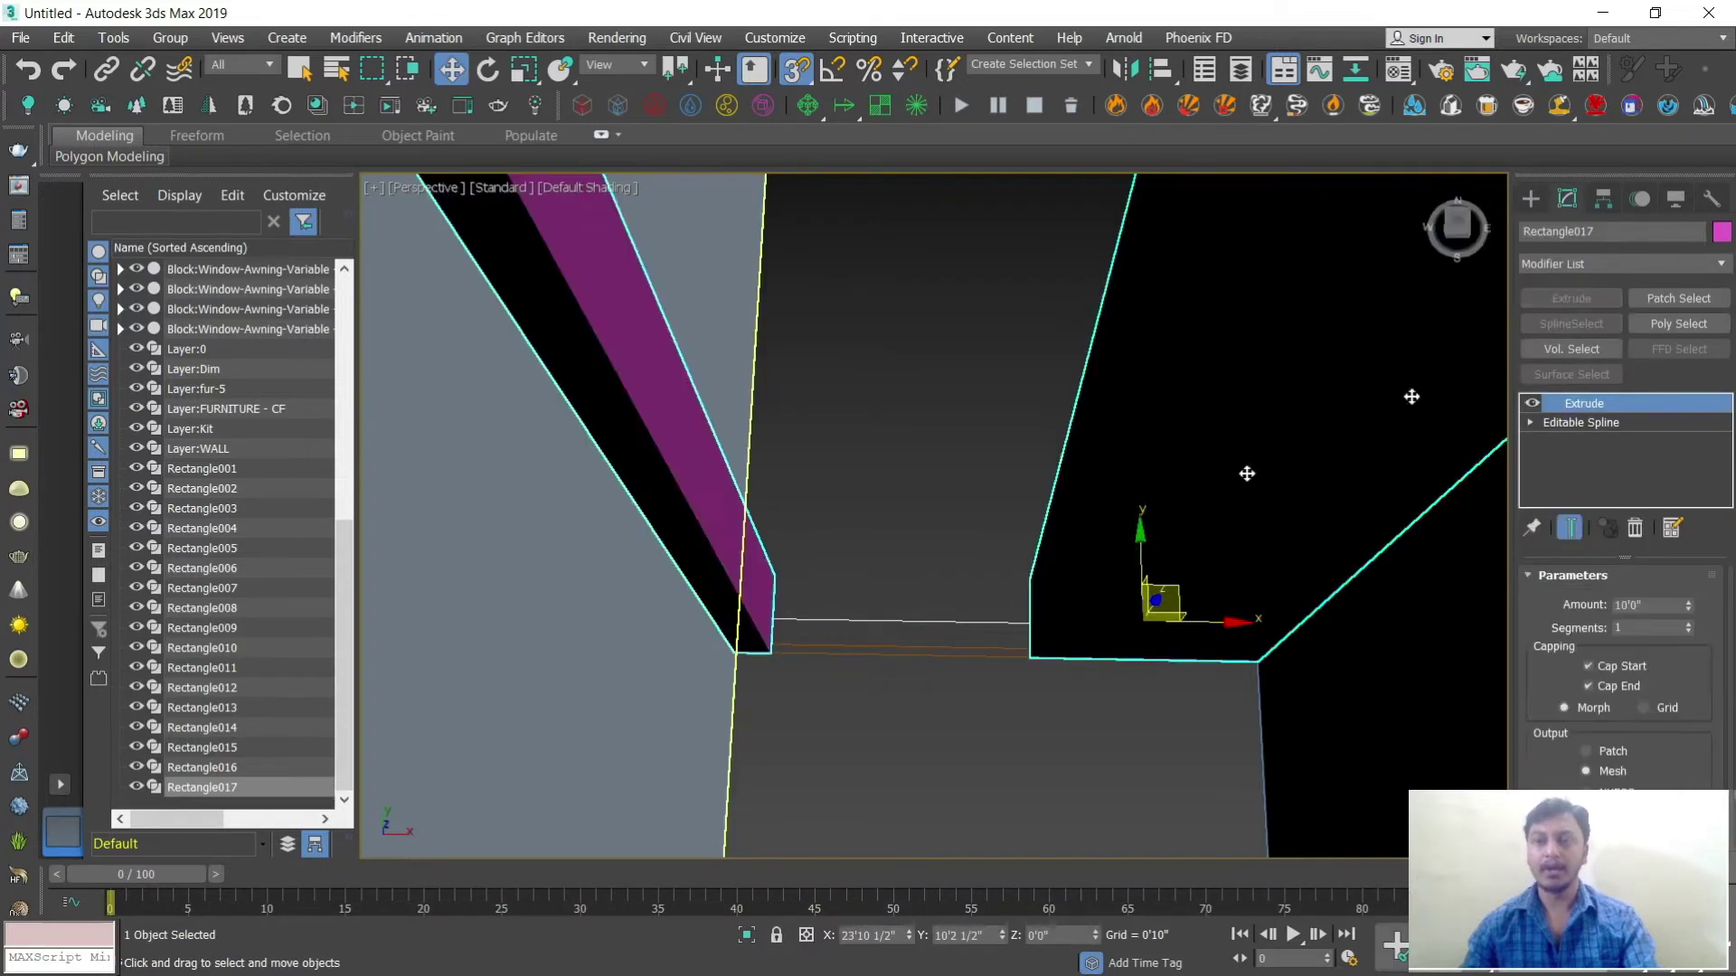
Step: Examine the extruded walls from the entrance side and from the side with the two window openings
{"action": "scroll", "coordinate": [1179, 507], "scroll_direction": "down", "scroll_amount": 6}
{"action": "middle_click_drag", "start_coordinate": [1183, 518], "coordinate": [1119, 546], "text": "alt"}
{"action": "scroll", "coordinate": [1032, 526], "scroll_direction": "down", "scroll_amount": 3}
{"action": "scroll", "coordinate": [1092, 545], "scroll_direction": "up", "scroll_amount": 4}
{"action": "scroll", "coordinate": [1097, 610], "scroll_direction": "down", "scroll_amount": 3}
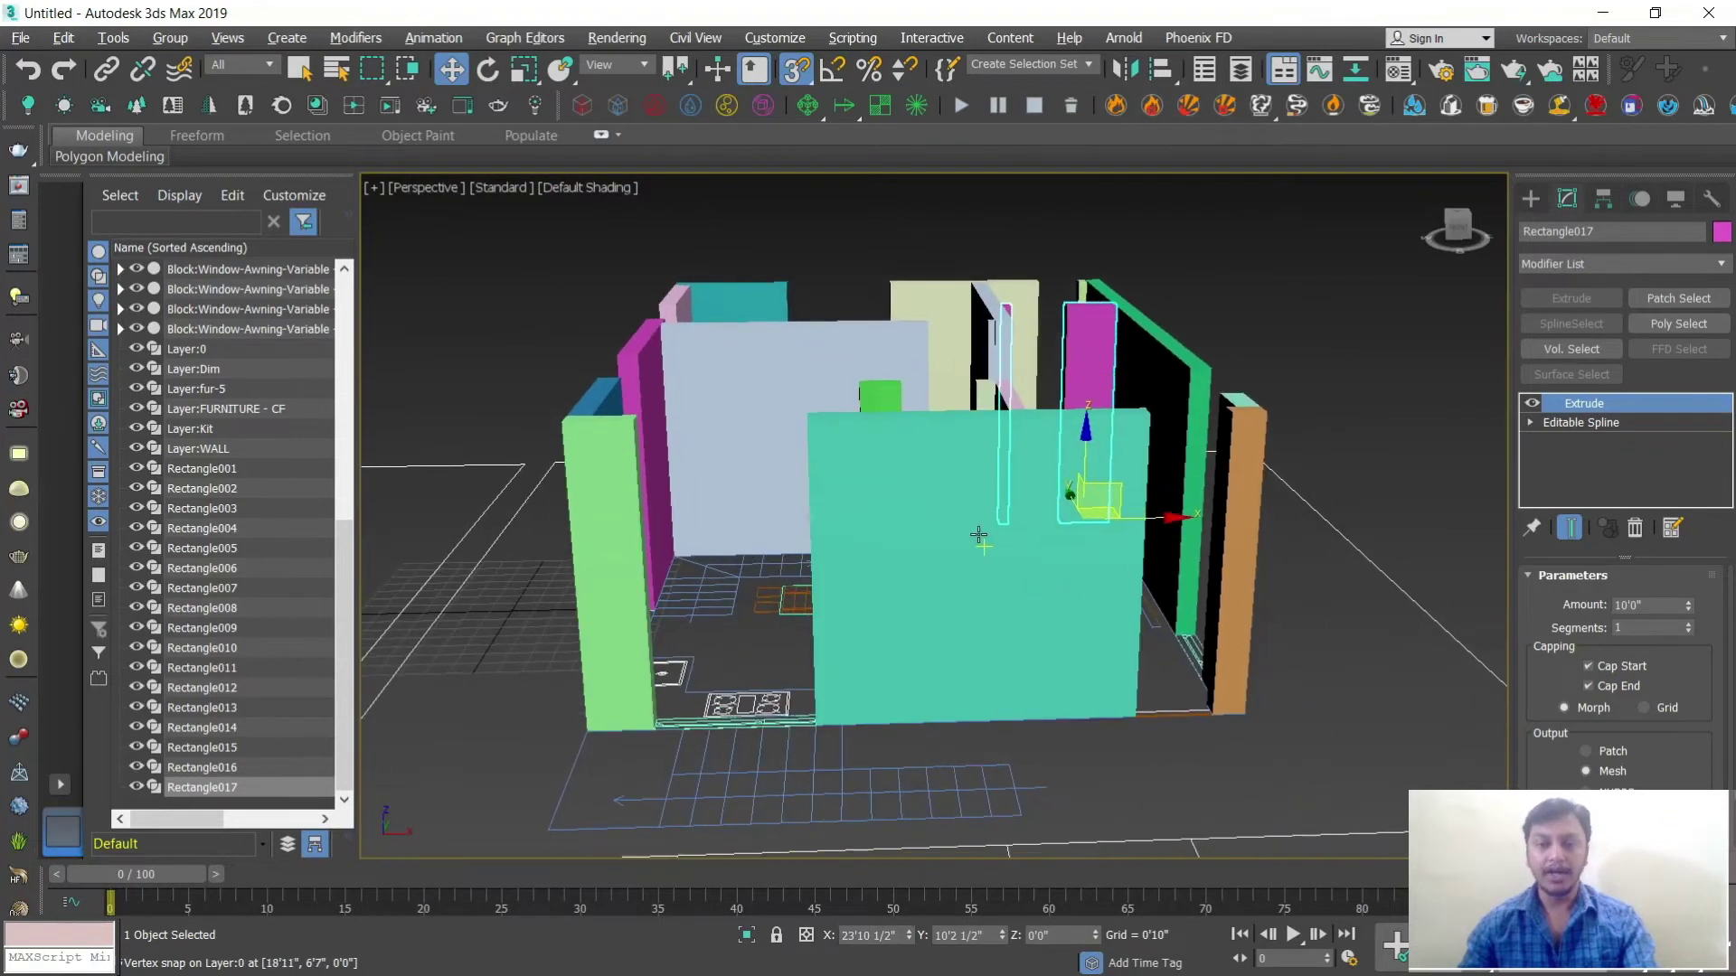
{"action": "scroll", "coordinate": [908, 508], "scroll_direction": "down", "scroll_amount": 2}
{"action": "middle_click_drag", "start_coordinate": [892, 507], "coordinate": [942, 586], "text": "alt"}
{"action": "scroll", "coordinate": [1049, 524], "scroll_direction": "up", "scroll_amount": 3}
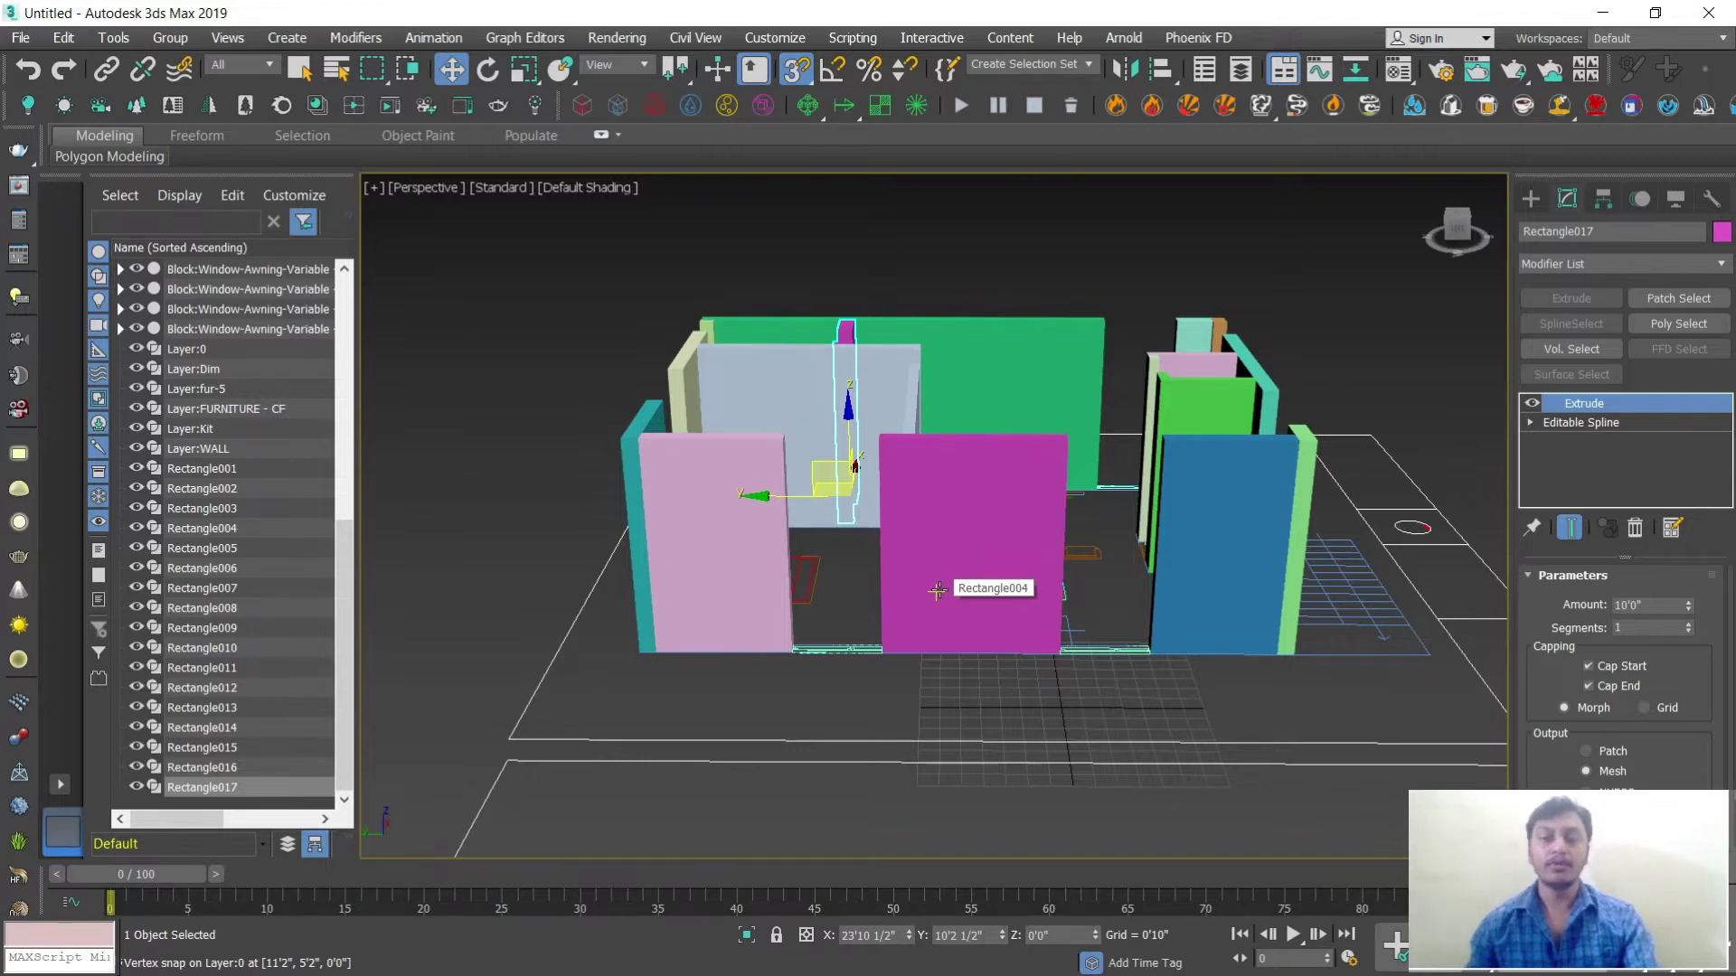
Step: Draw a rectangle about 4'0" by 0'9" over the bedroom's window opening between the pink and magenta walls, and extrude it 3'0"
{"action": "middle_click_drag", "start_coordinate": [938, 590], "coordinate": [935, 703], "text": "alt"}
{"action": "scroll", "coordinate": [924, 714], "scroll_direction": "up", "scroll_amount": 5}
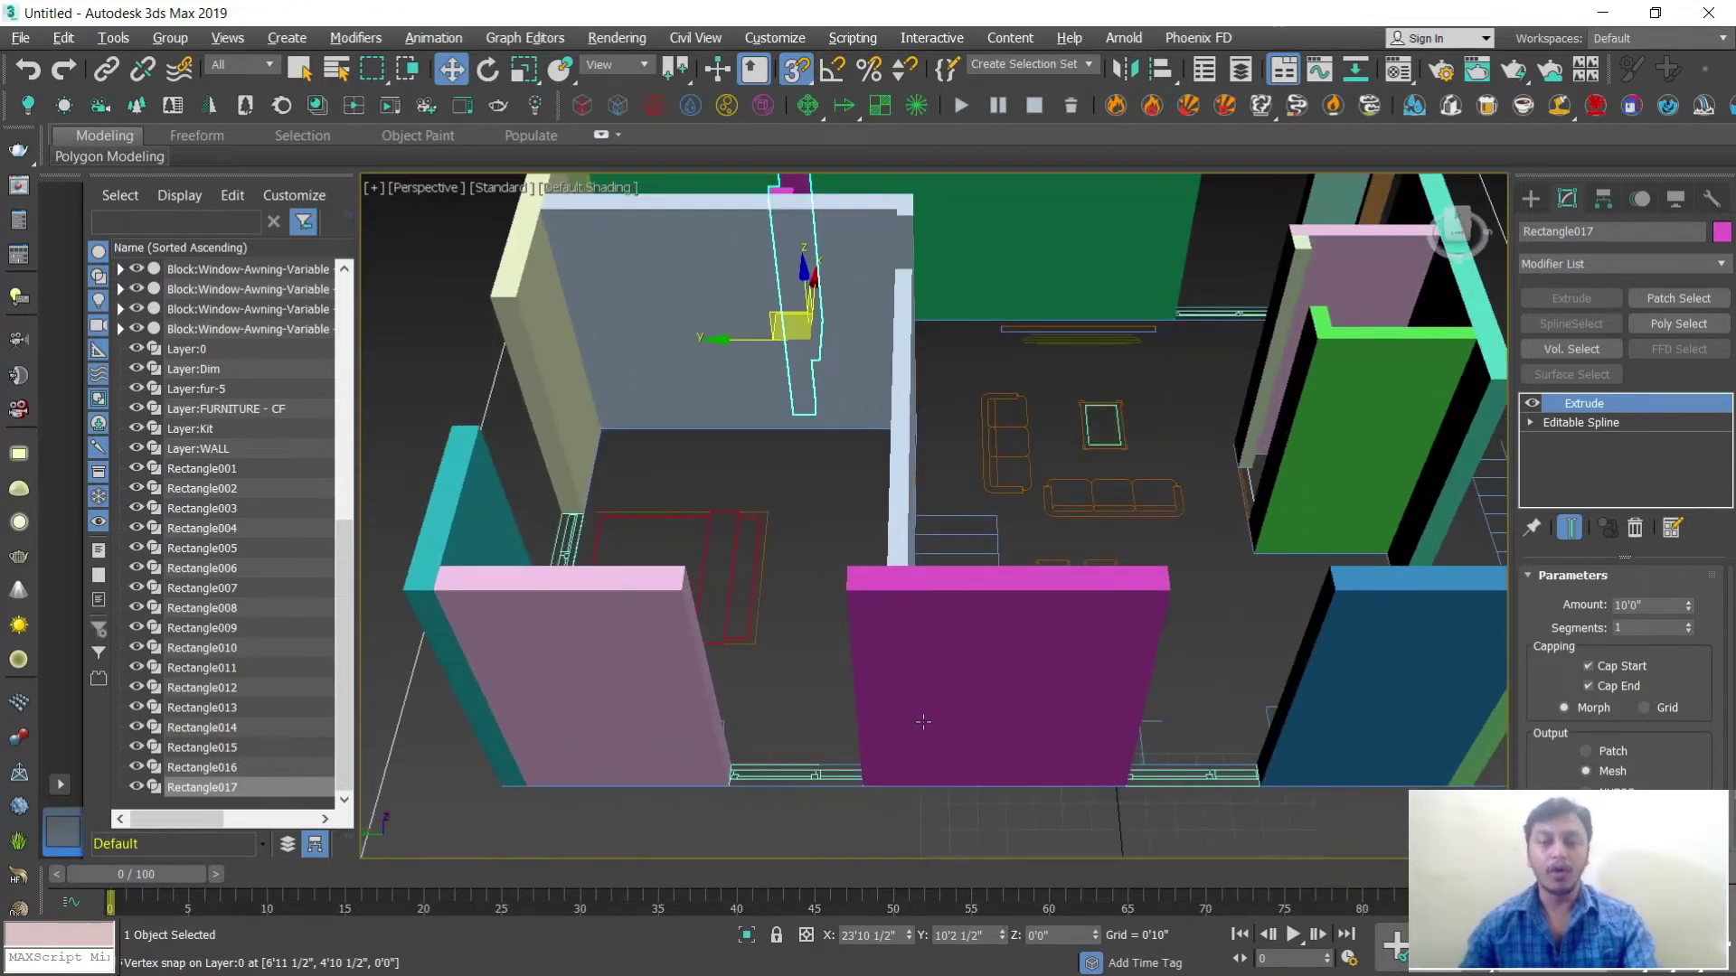
{"action": "middle_click_drag", "start_coordinate": [871, 764], "coordinate": [1009, 661]}
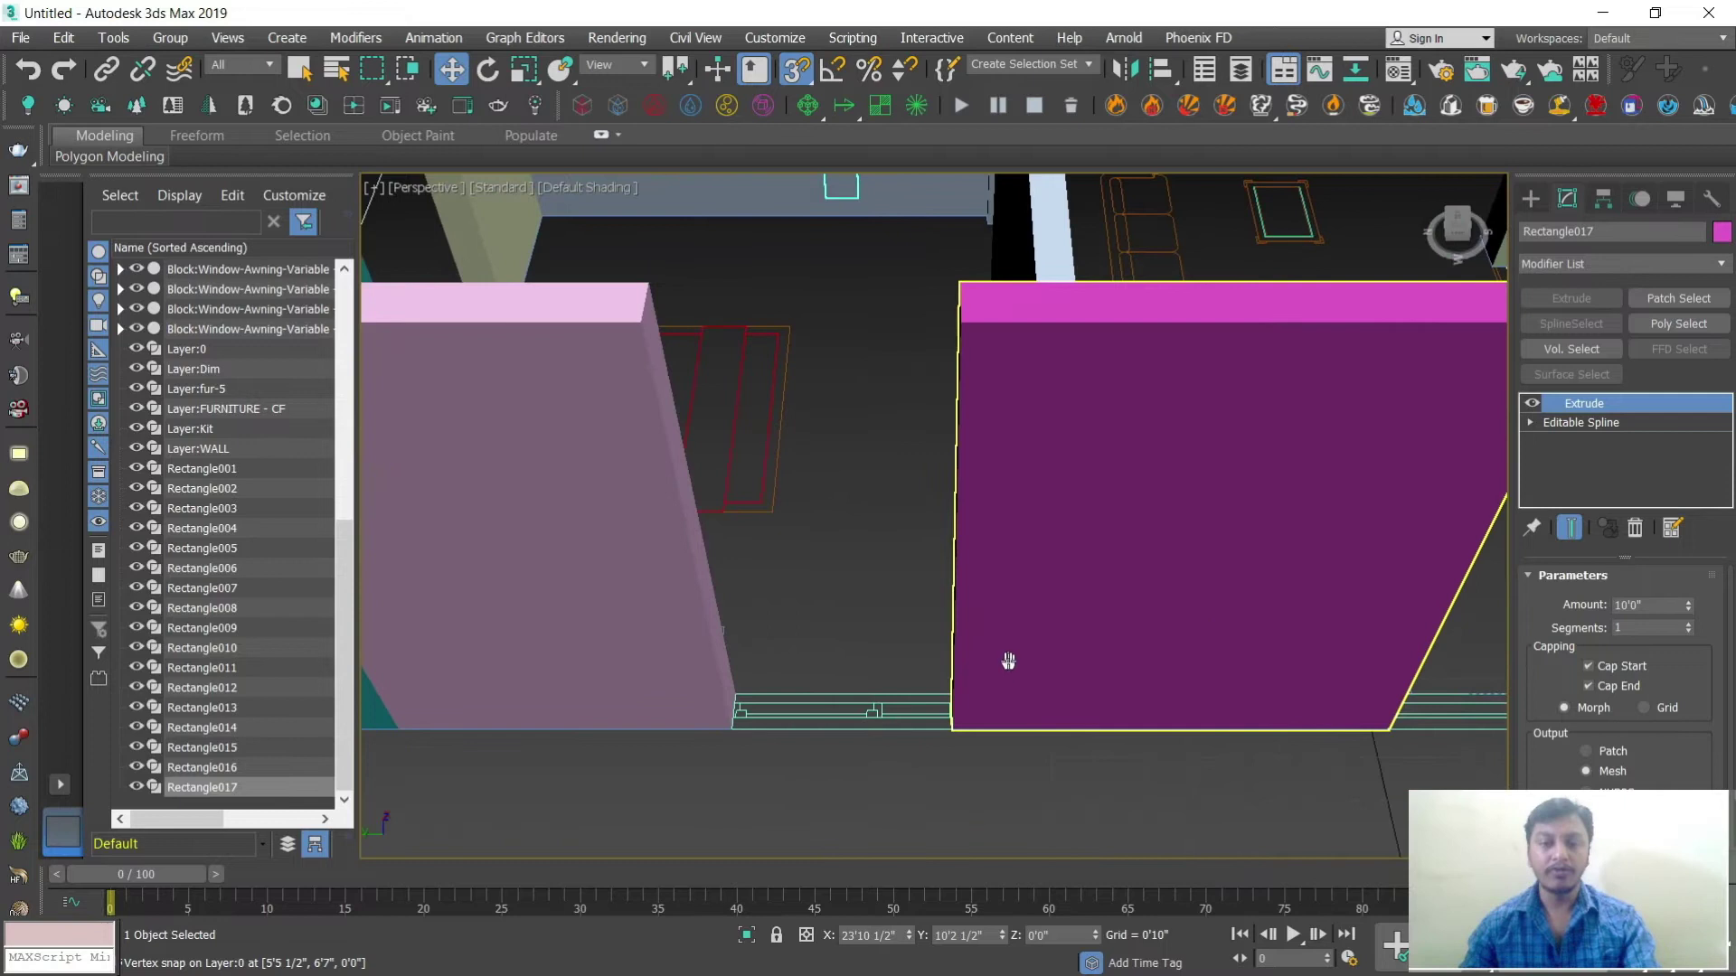
{"action": "left_click", "coordinate": [1531, 199]}
{"action": "left_click", "coordinate": [1674, 342]}
{"action": "left_click_drag", "start_coordinate": [749, 728], "coordinate": [962, 735]}
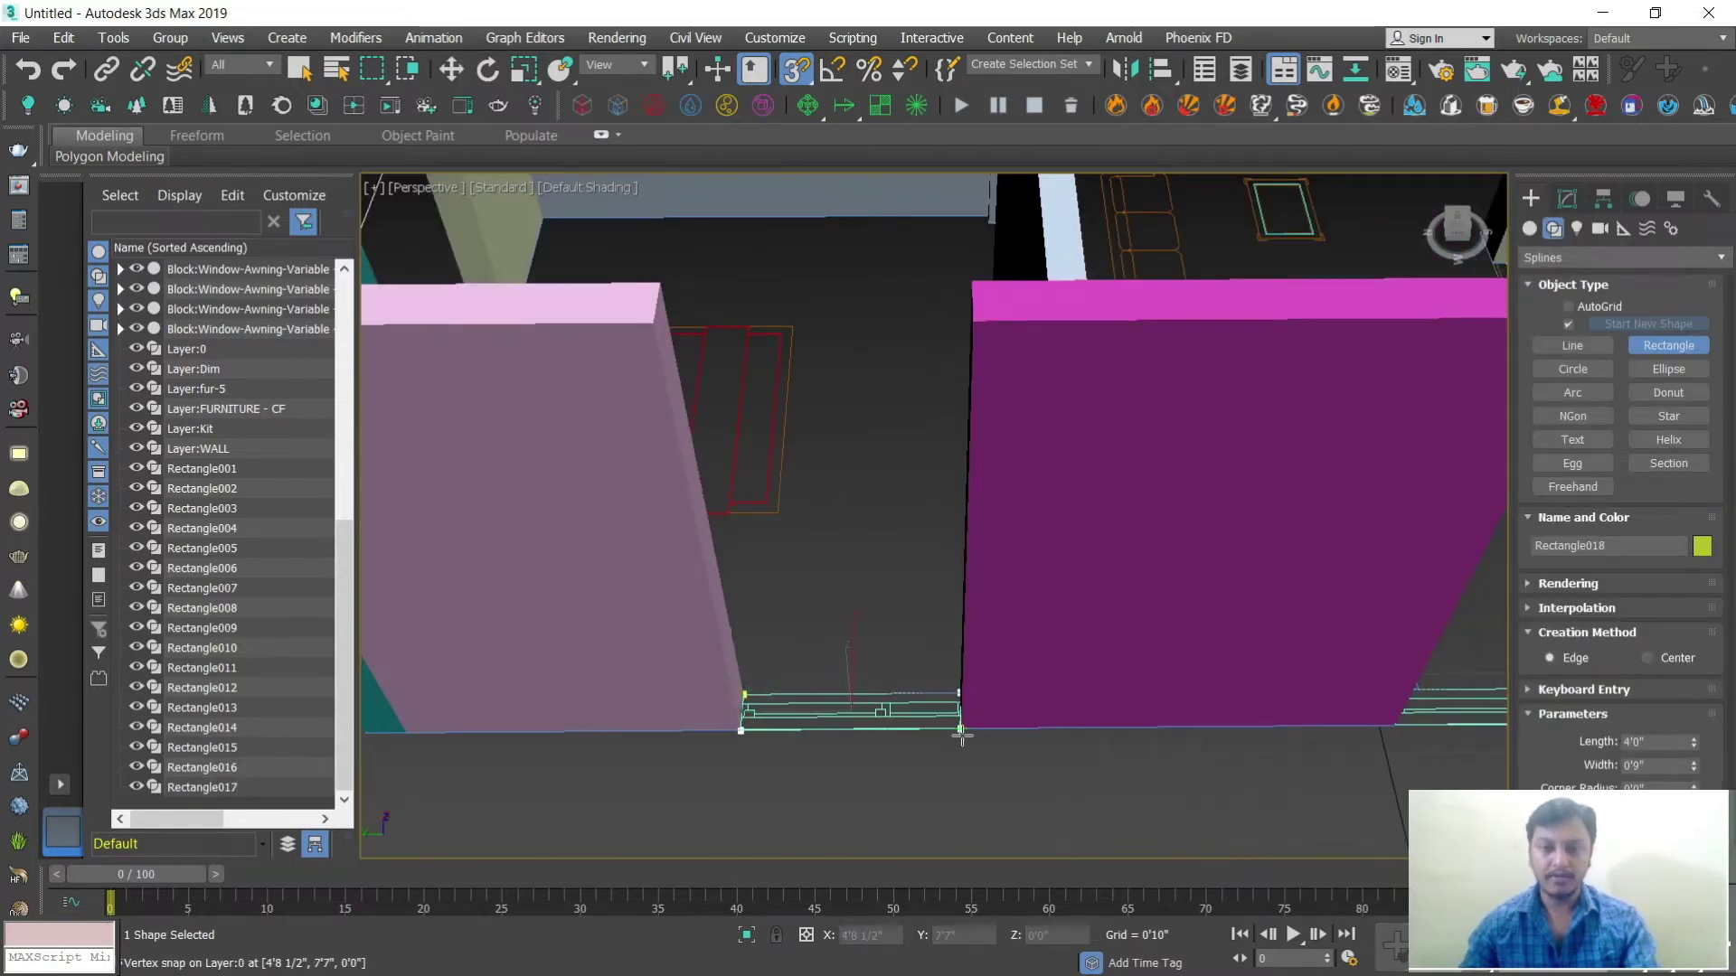
{"action": "left_click", "coordinate": [1568, 199]}
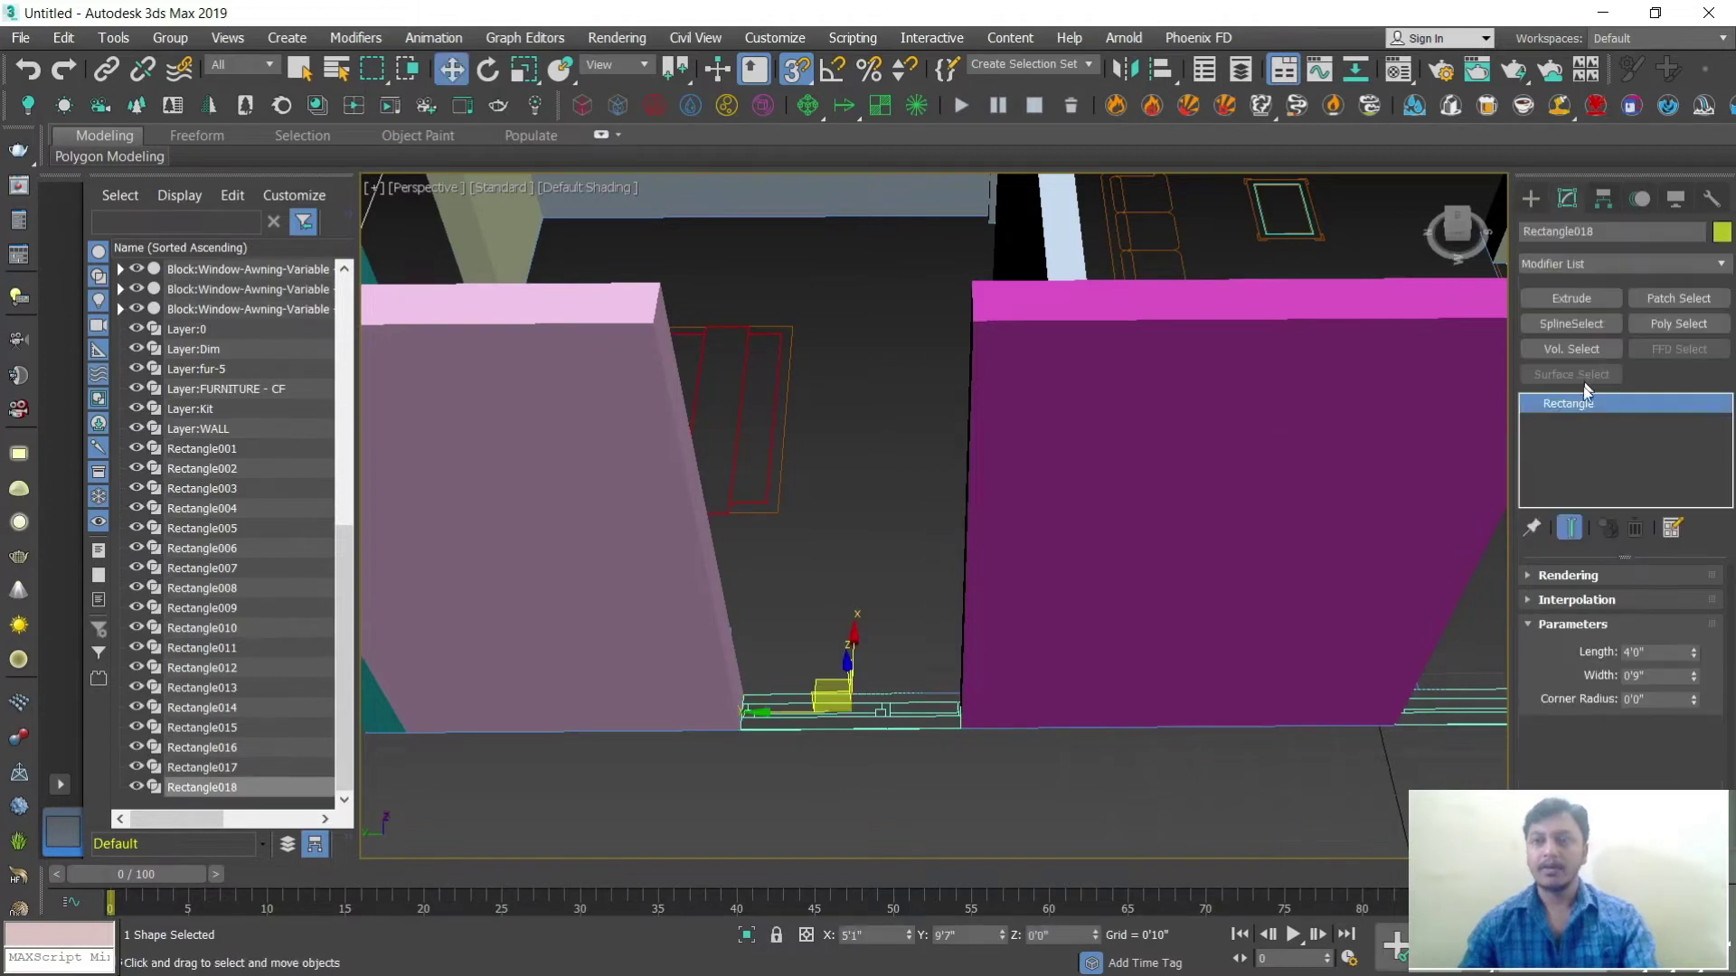
{"action": "left_click", "coordinate": [1570, 298]}
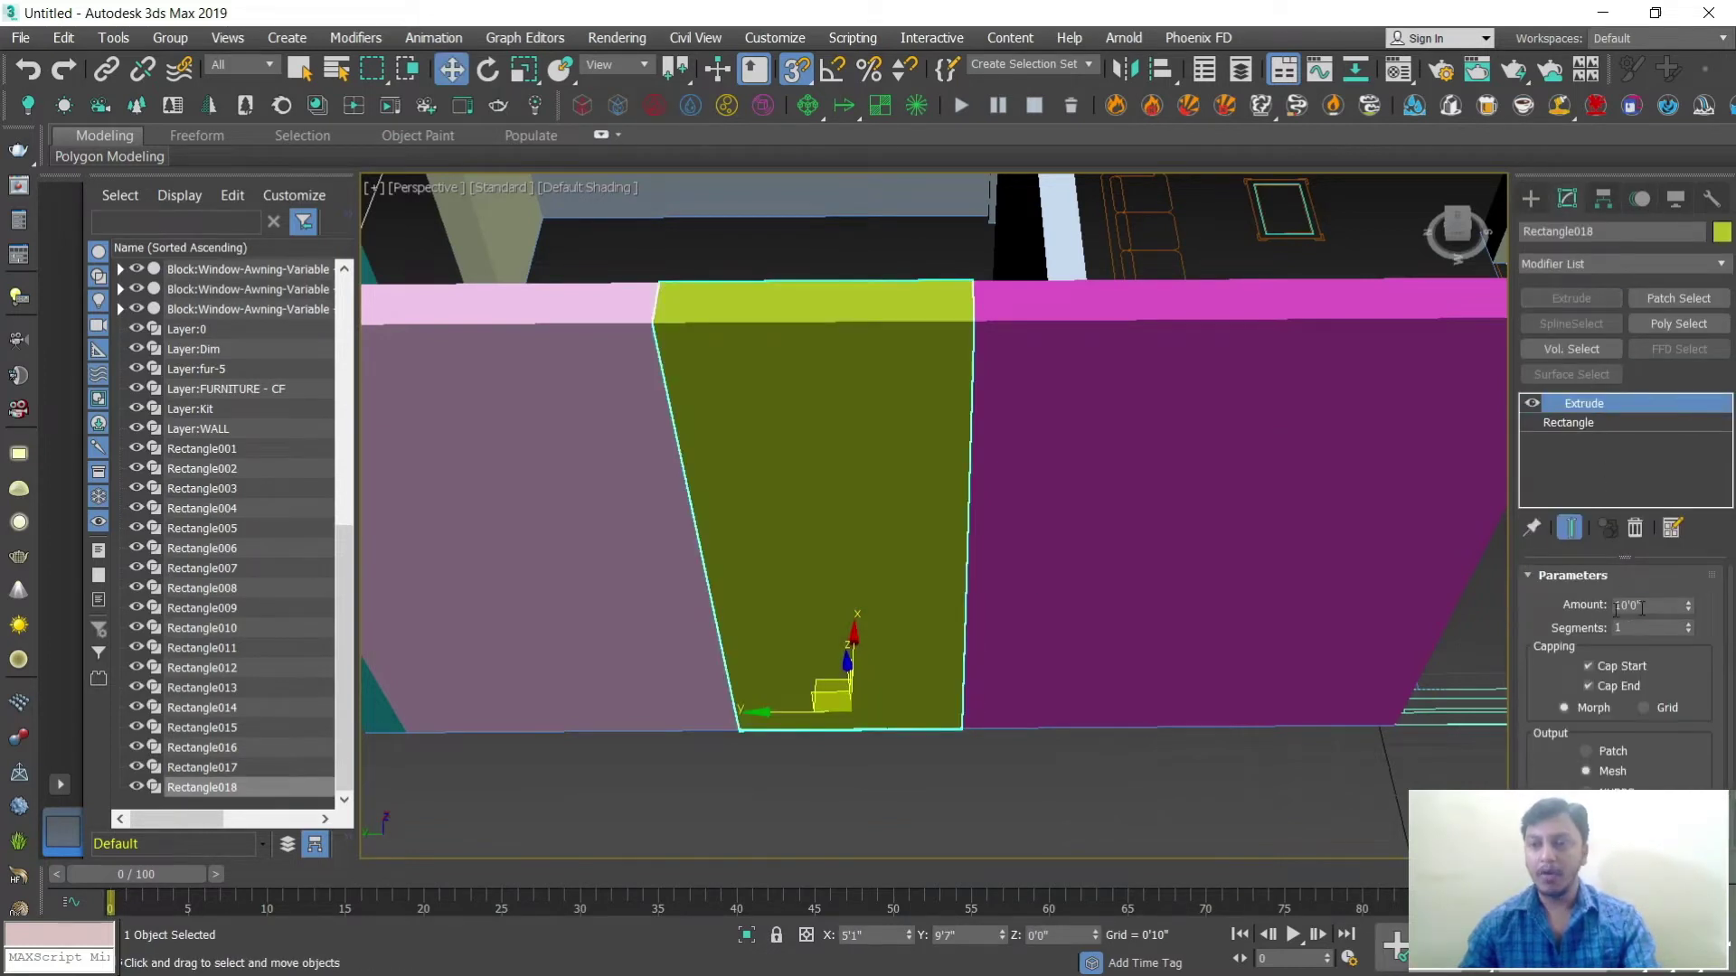
{"action": "type", "text": "3"}
{"action": "key", "text": "Return"}
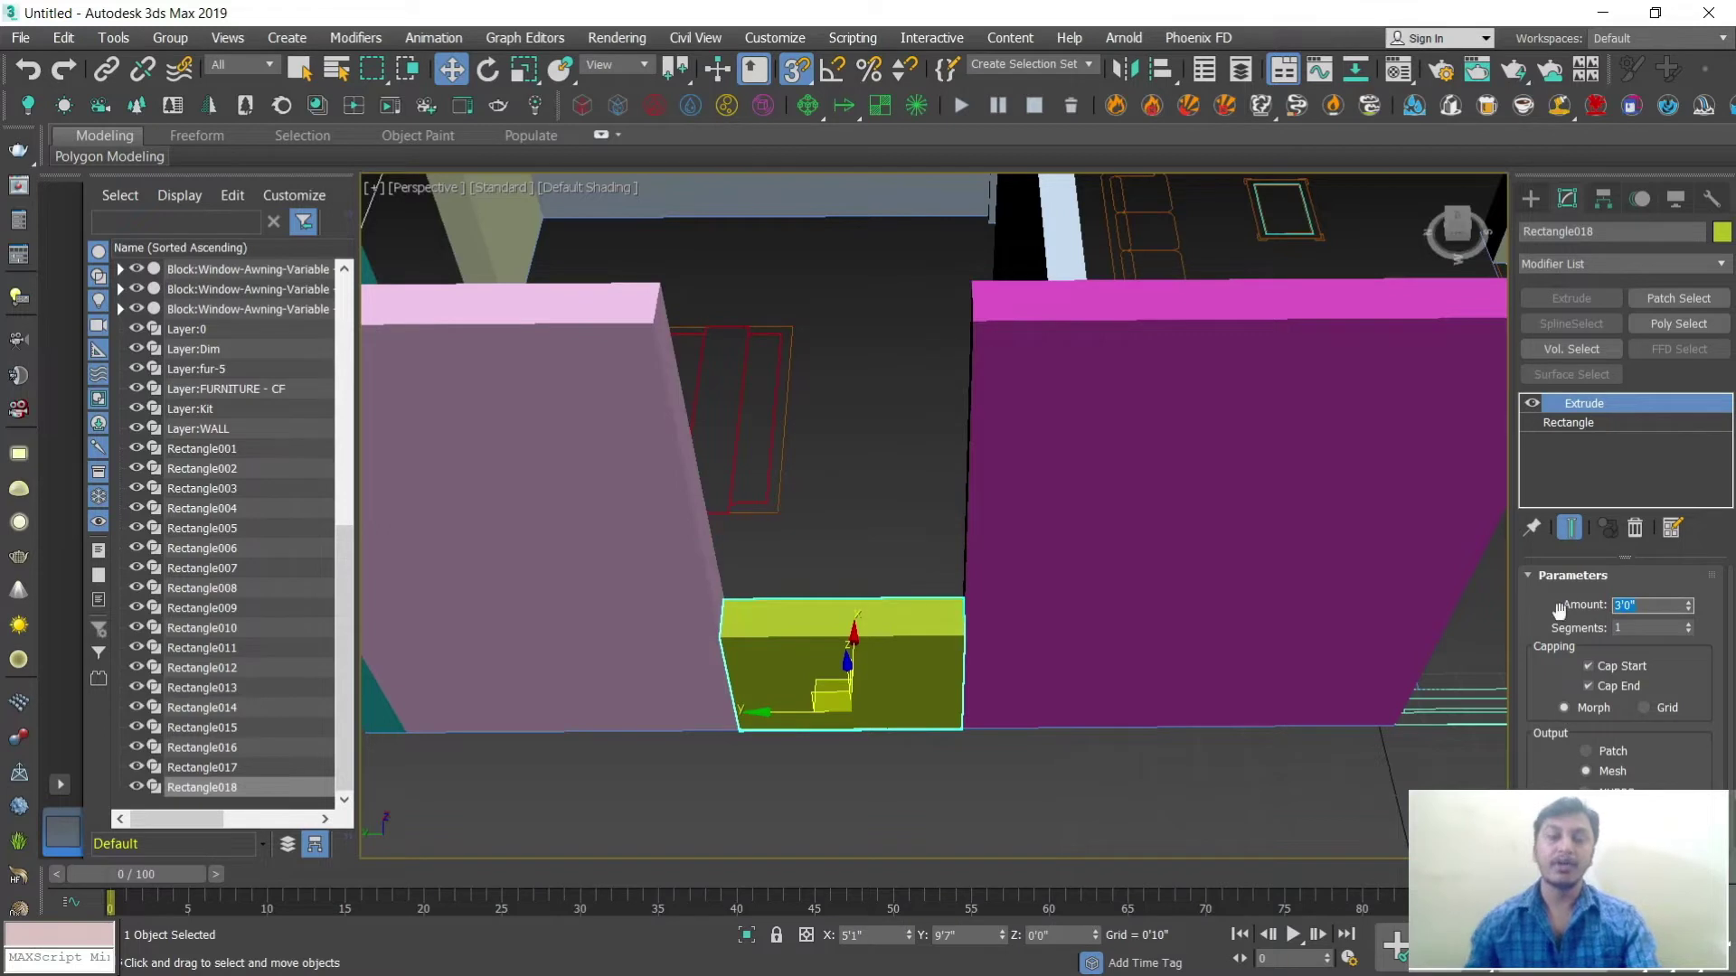
Step: Clone the bedroom window's sill block upward with snapping off, and set the clone's Z position to 7'0"
{"action": "scroll", "coordinate": [986, 605], "scroll_direction": "down", "scroll_amount": 2}
{"action": "middle_click_drag", "start_coordinate": [988, 624], "coordinate": [1020, 551], "text": "alt"}
{"action": "scroll", "coordinate": [1017, 575], "scroll_direction": "up", "scroll_amount": 1}
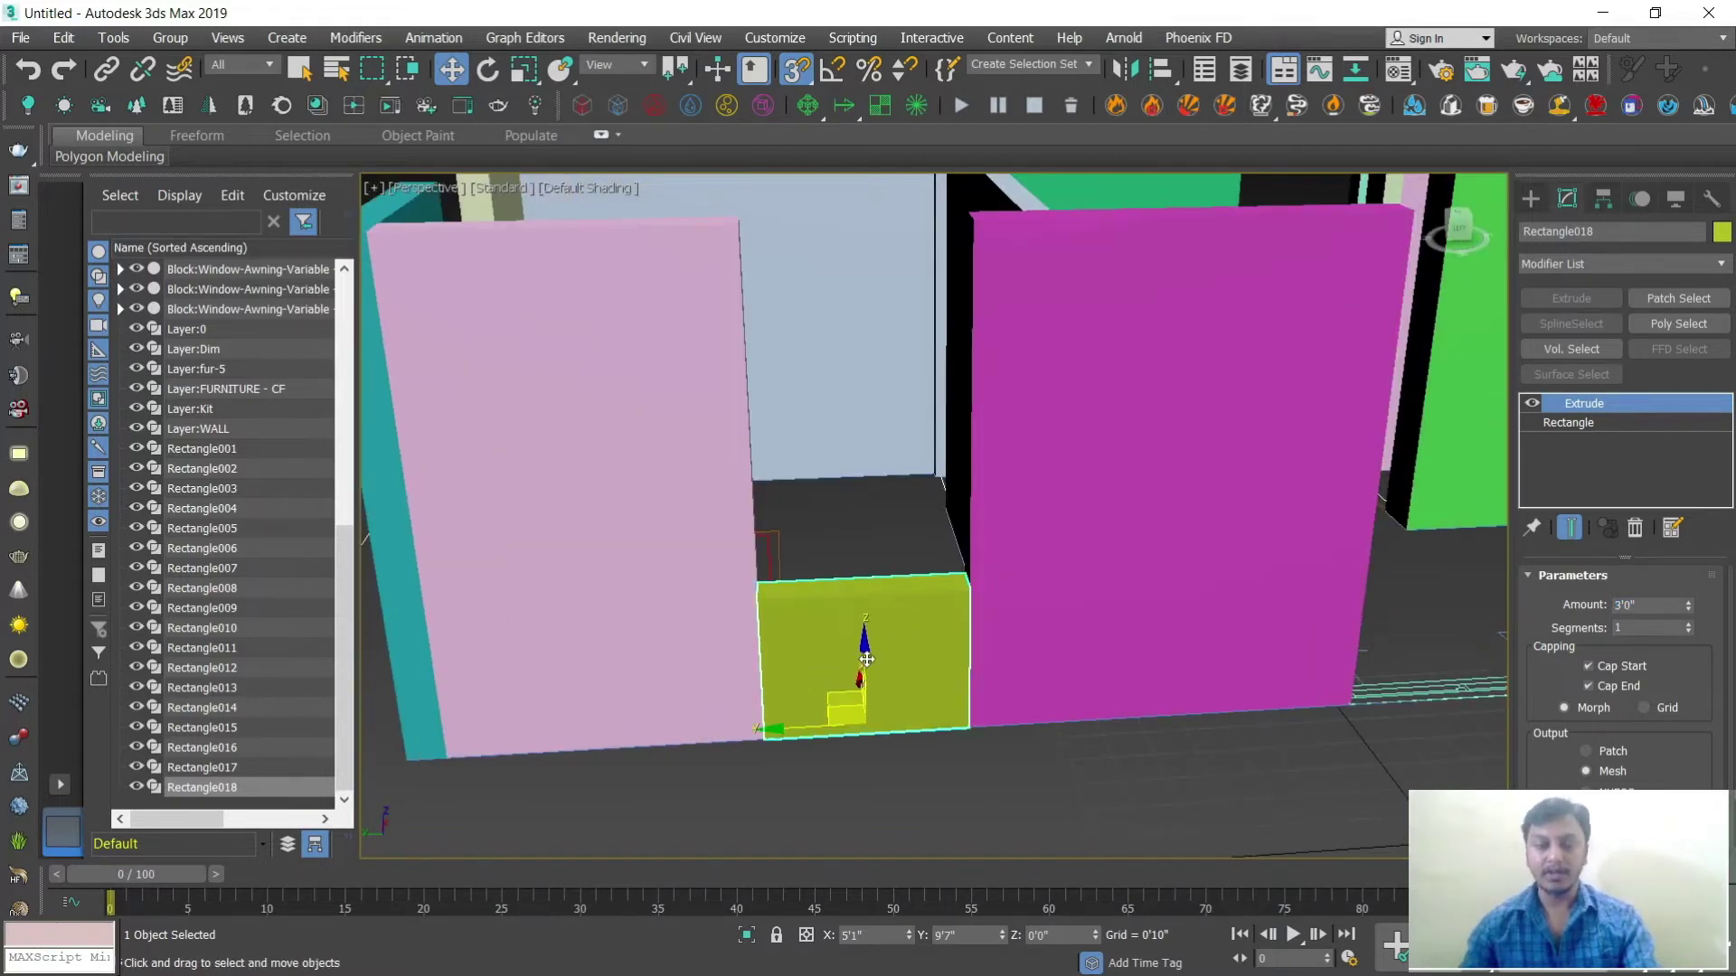
{"action": "left_click_drag", "start_coordinate": [866, 659], "coordinate": [859, 470], "text": "shift"}
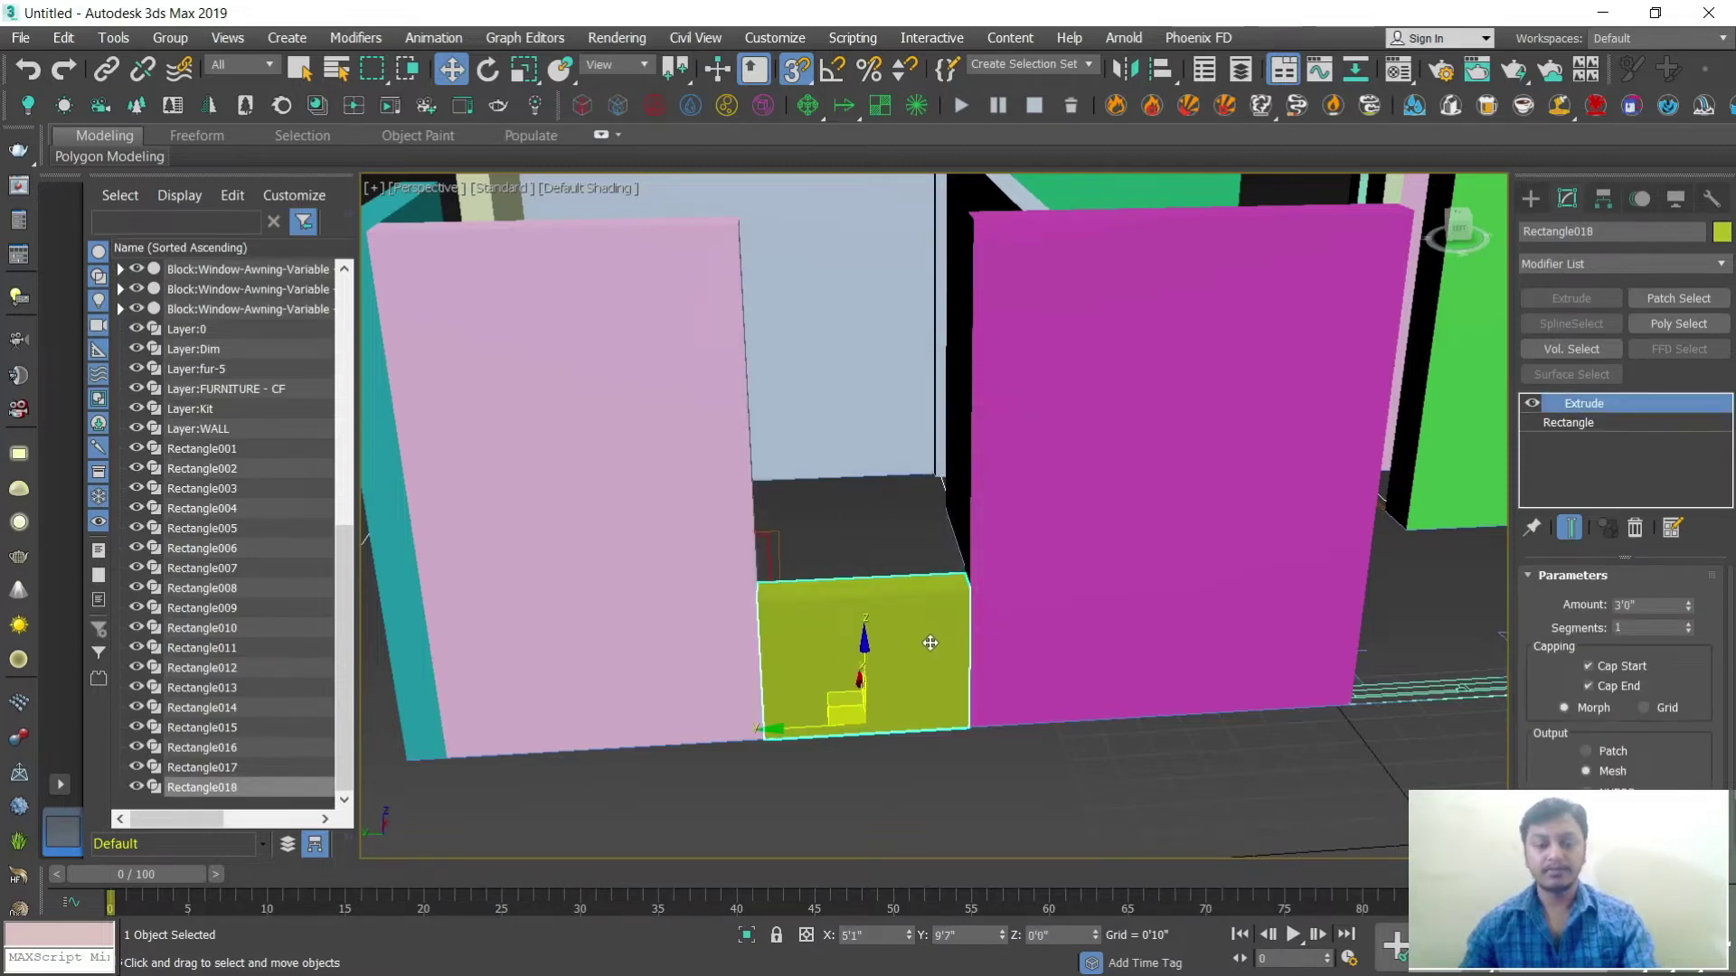
{"action": "key", "text": "s"}
{"action": "left_click_drag", "start_coordinate": [865, 645], "coordinate": [847, 464], "text": "shift"}
{"action": "left_click", "coordinate": [872, 593]}
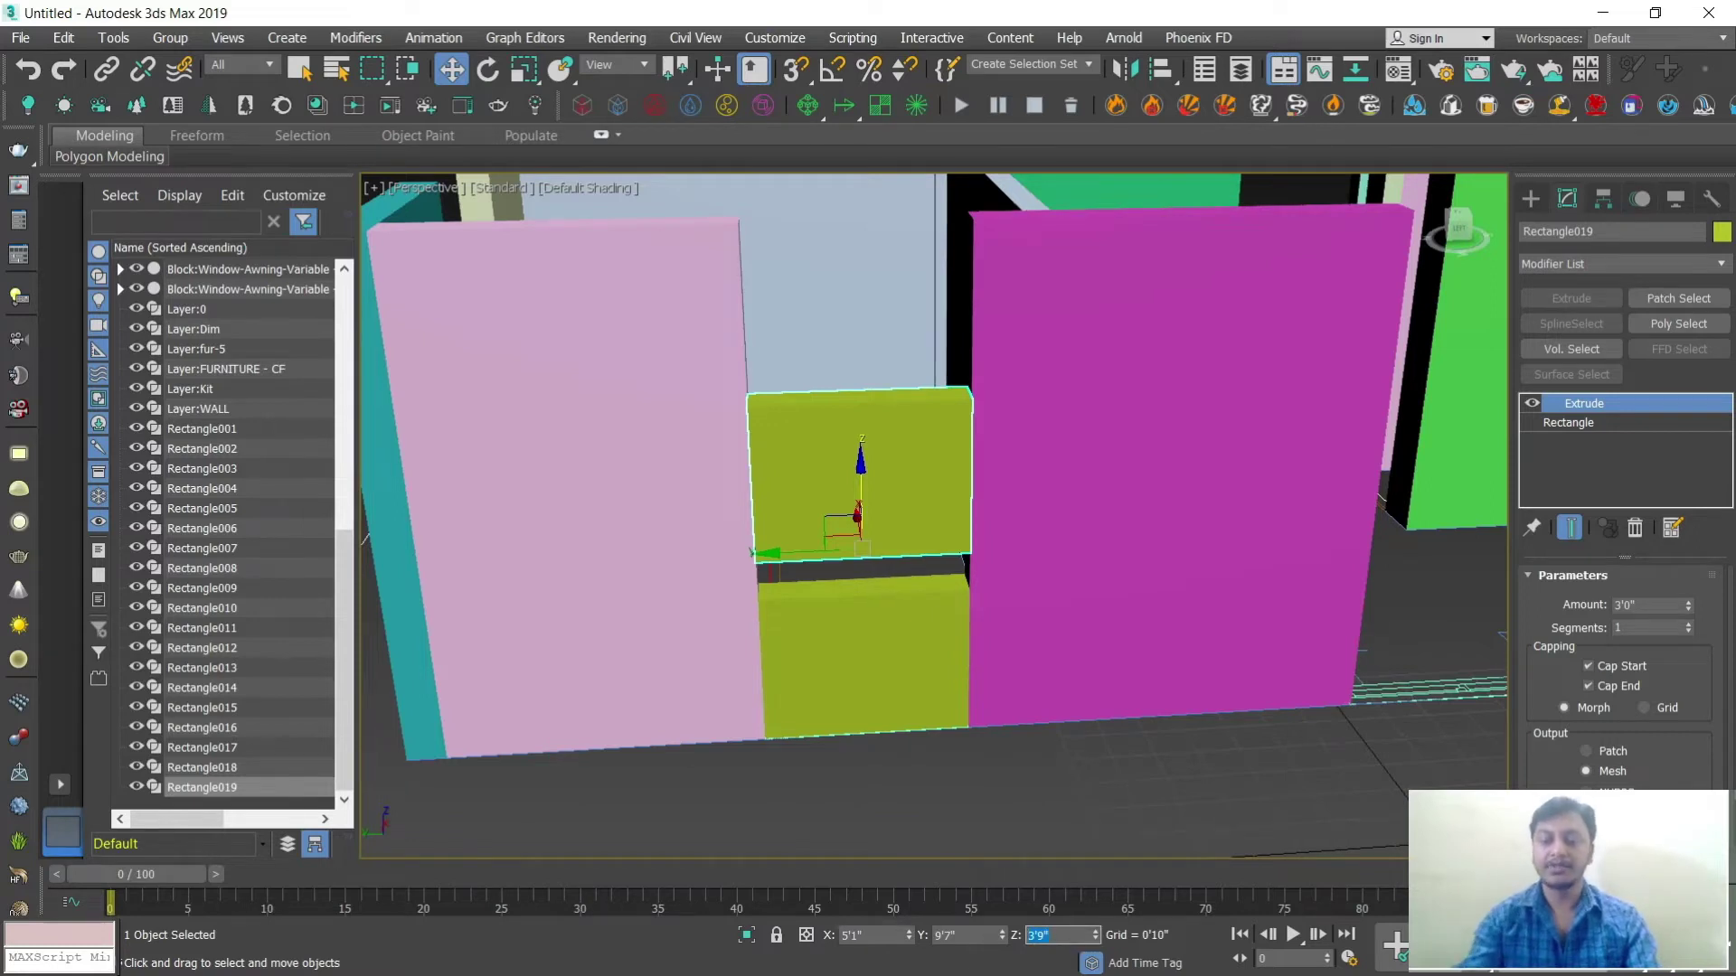
{"action": "type", "text": "7"}
{"action": "key", "text": "Return"}
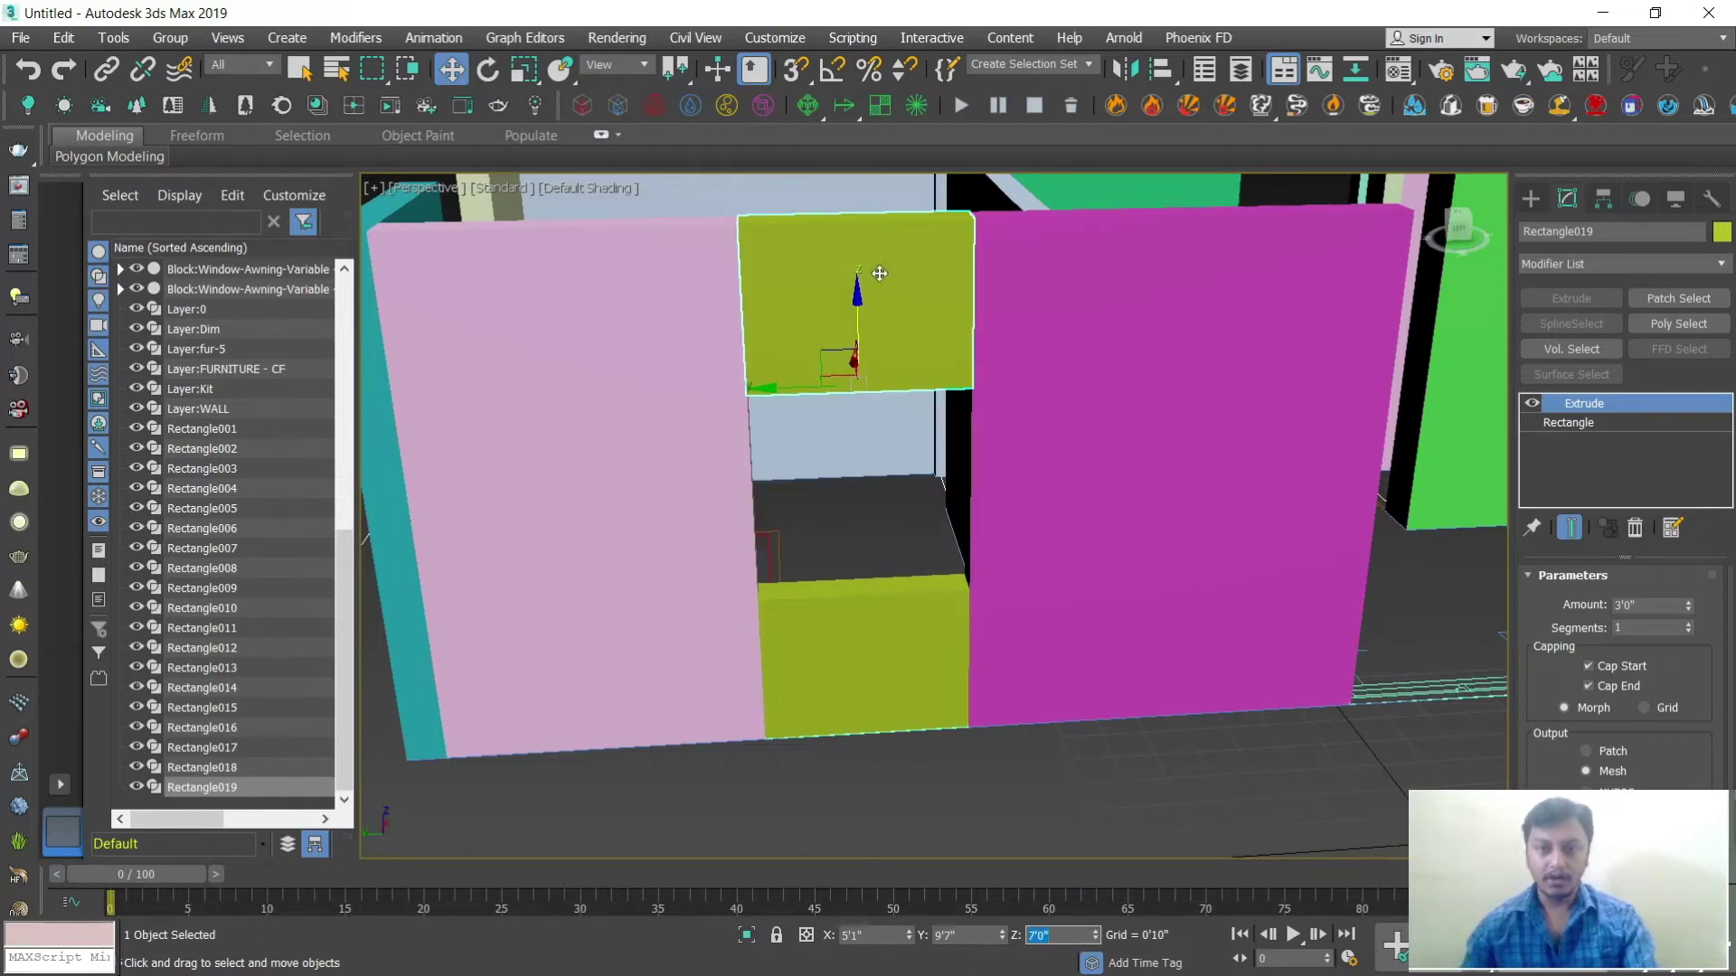
Step: Draw a snapped rectangle about 4'0" by 0'9" over the window opening between the magenta and blue walls, and extrude it 3'0"
{"action": "left_click", "coordinate": [874, 611]}
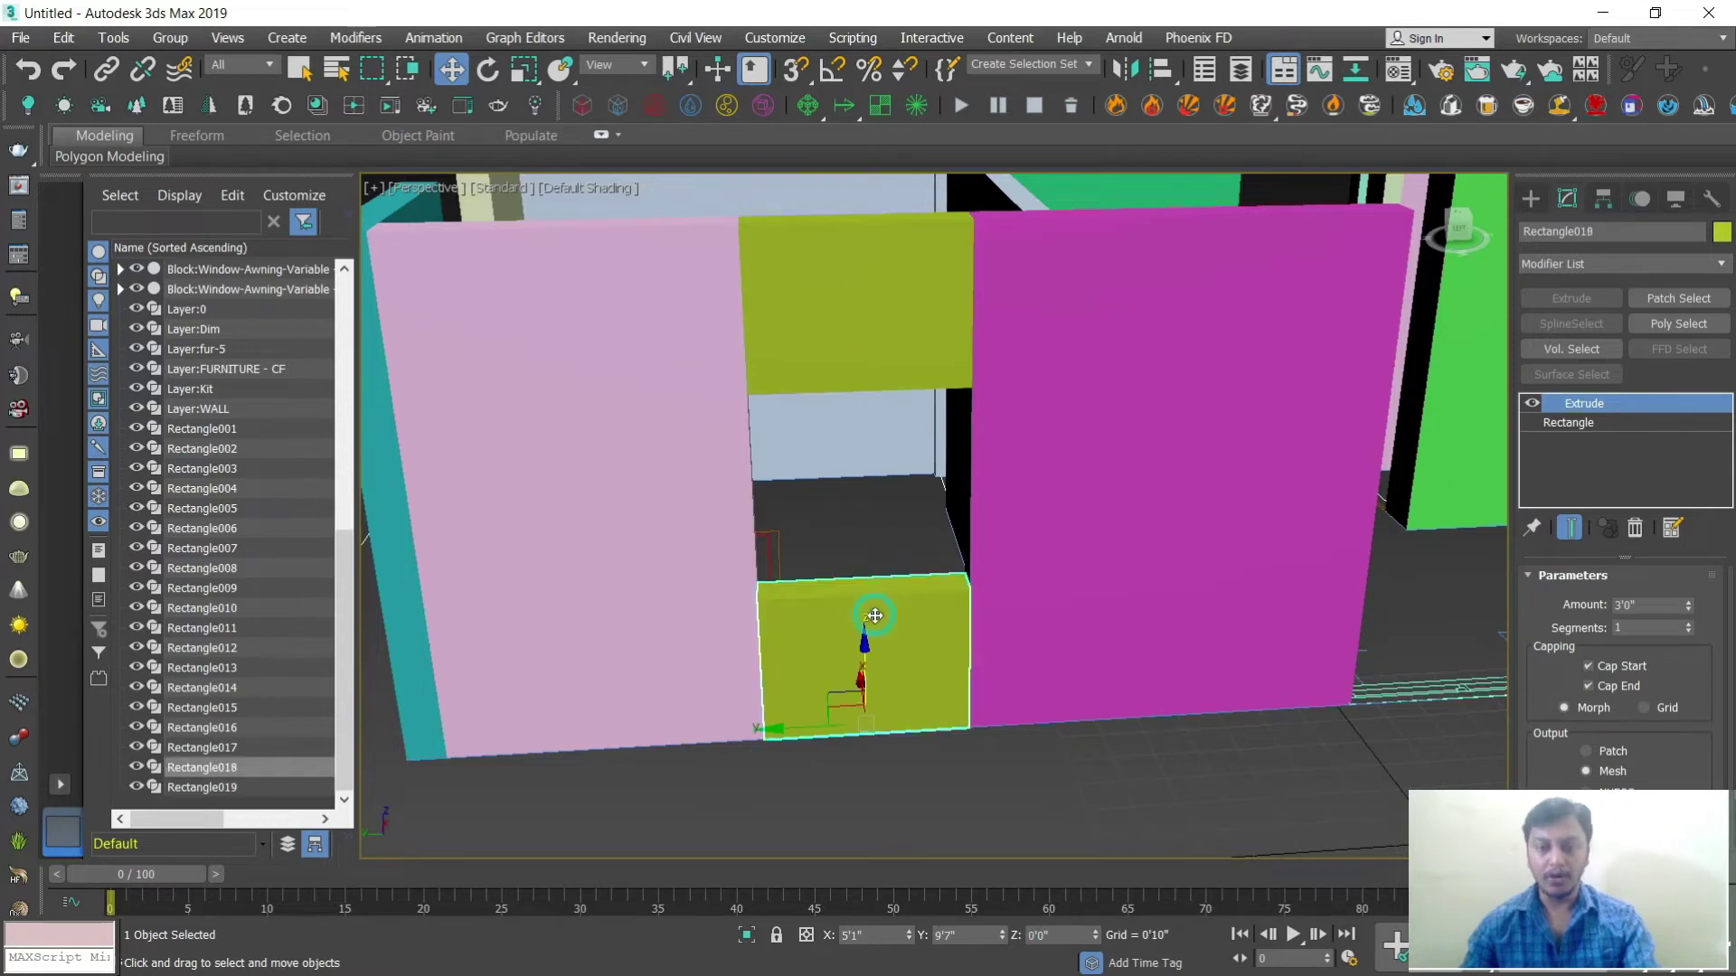
{"action": "middle_click_drag", "start_coordinate": [842, 526], "coordinate": [898, 597], "text": "alt"}
{"action": "scroll", "coordinate": [950, 543], "scroll_direction": "down", "scroll_amount": 4}
{"action": "middle_click_drag", "start_coordinate": [1040, 615], "coordinate": [592, 631]}
{"action": "middle_click_drag", "start_coordinate": [934, 636], "coordinate": [967, 638], "text": "alt"}
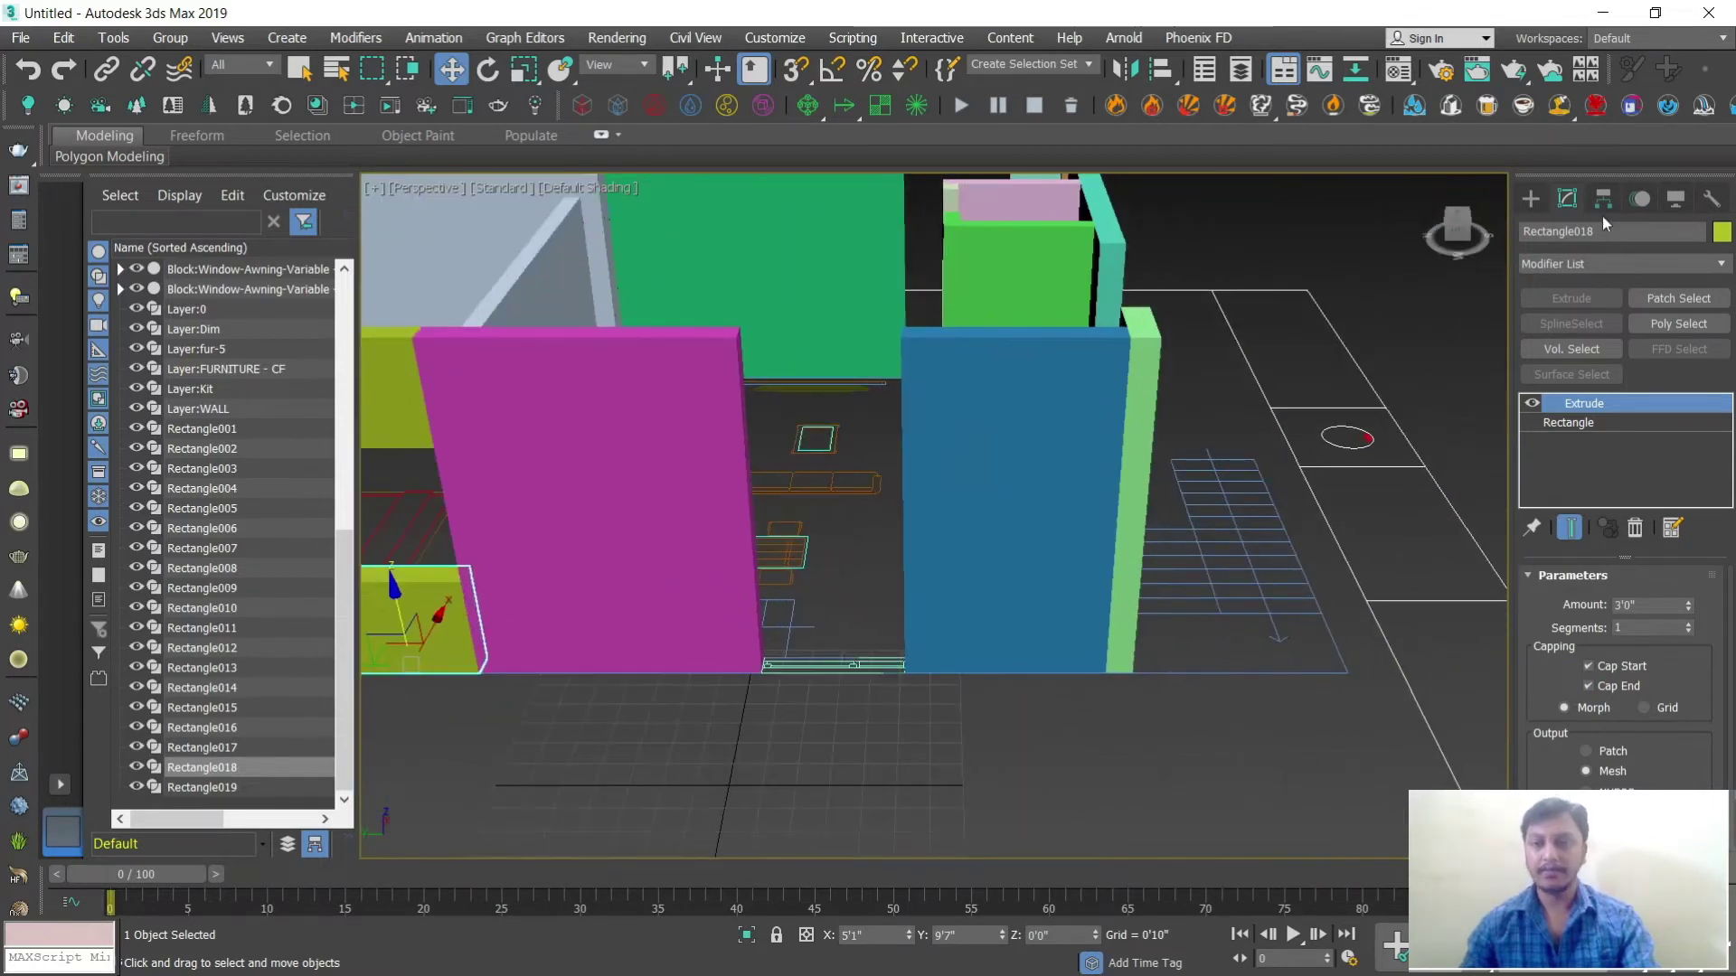
{"action": "left_click", "coordinate": [1530, 198]}
{"action": "scroll", "coordinate": [816, 658], "scroll_direction": "up", "scroll_amount": 3}
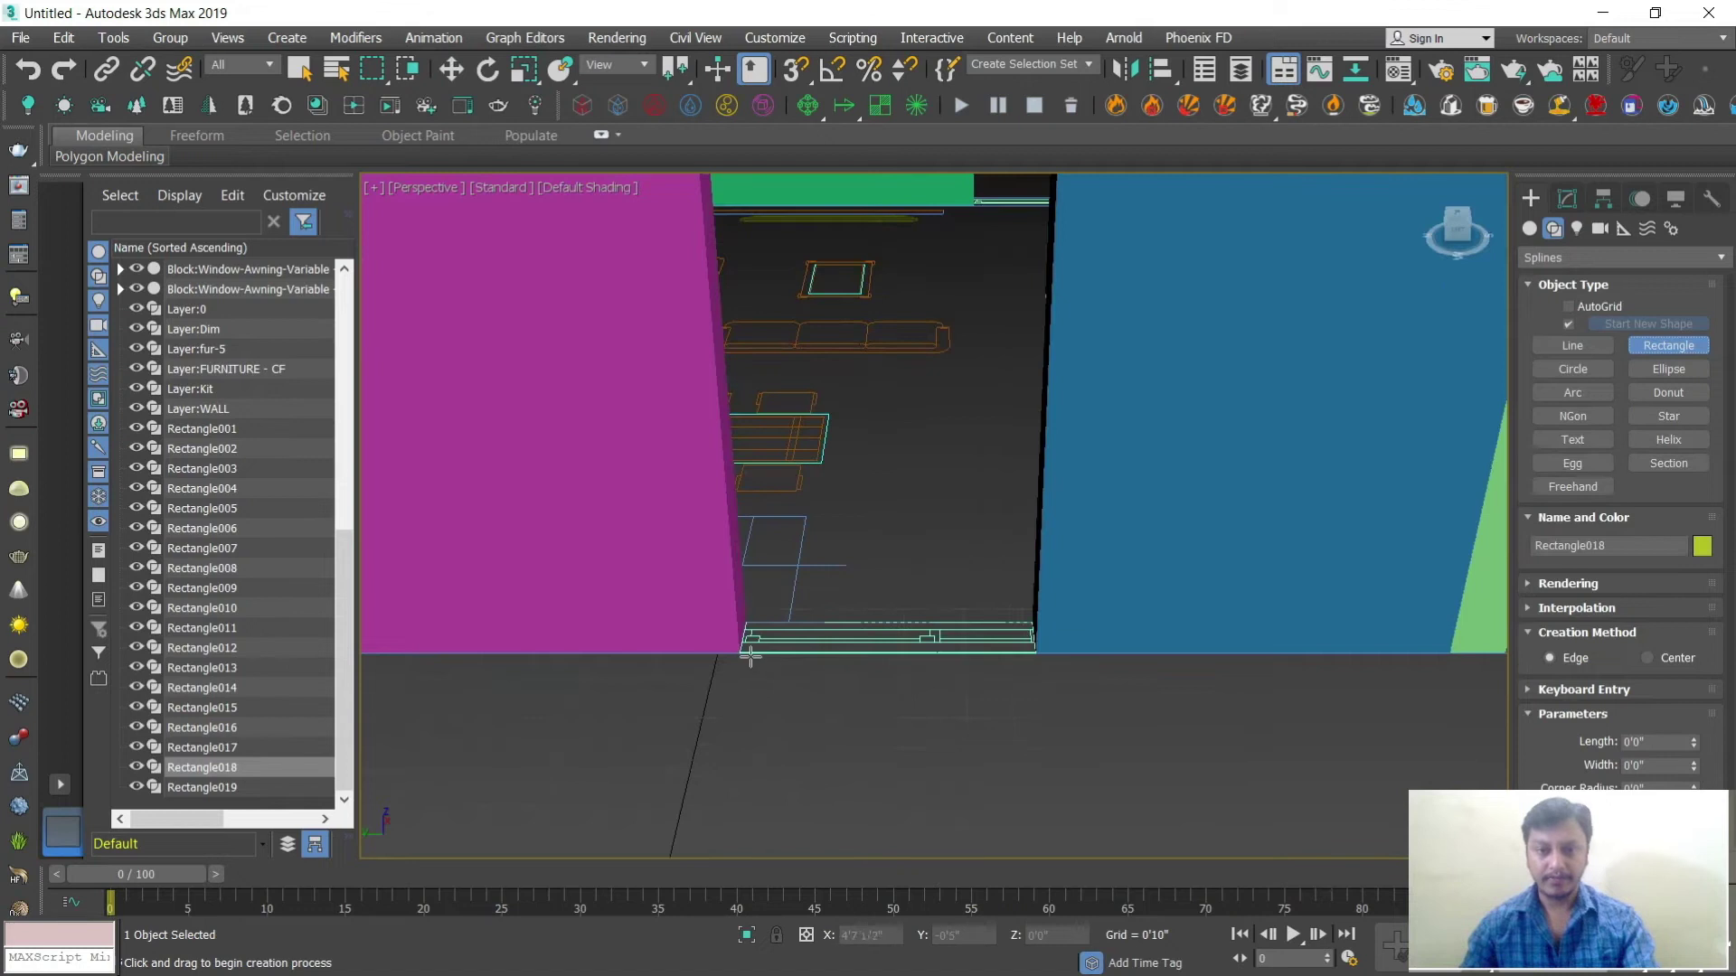
{"action": "key", "text": "s"}
{"action": "scroll", "coordinate": [856, 625], "scroll_direction": "up", "scroll_amount": 5}
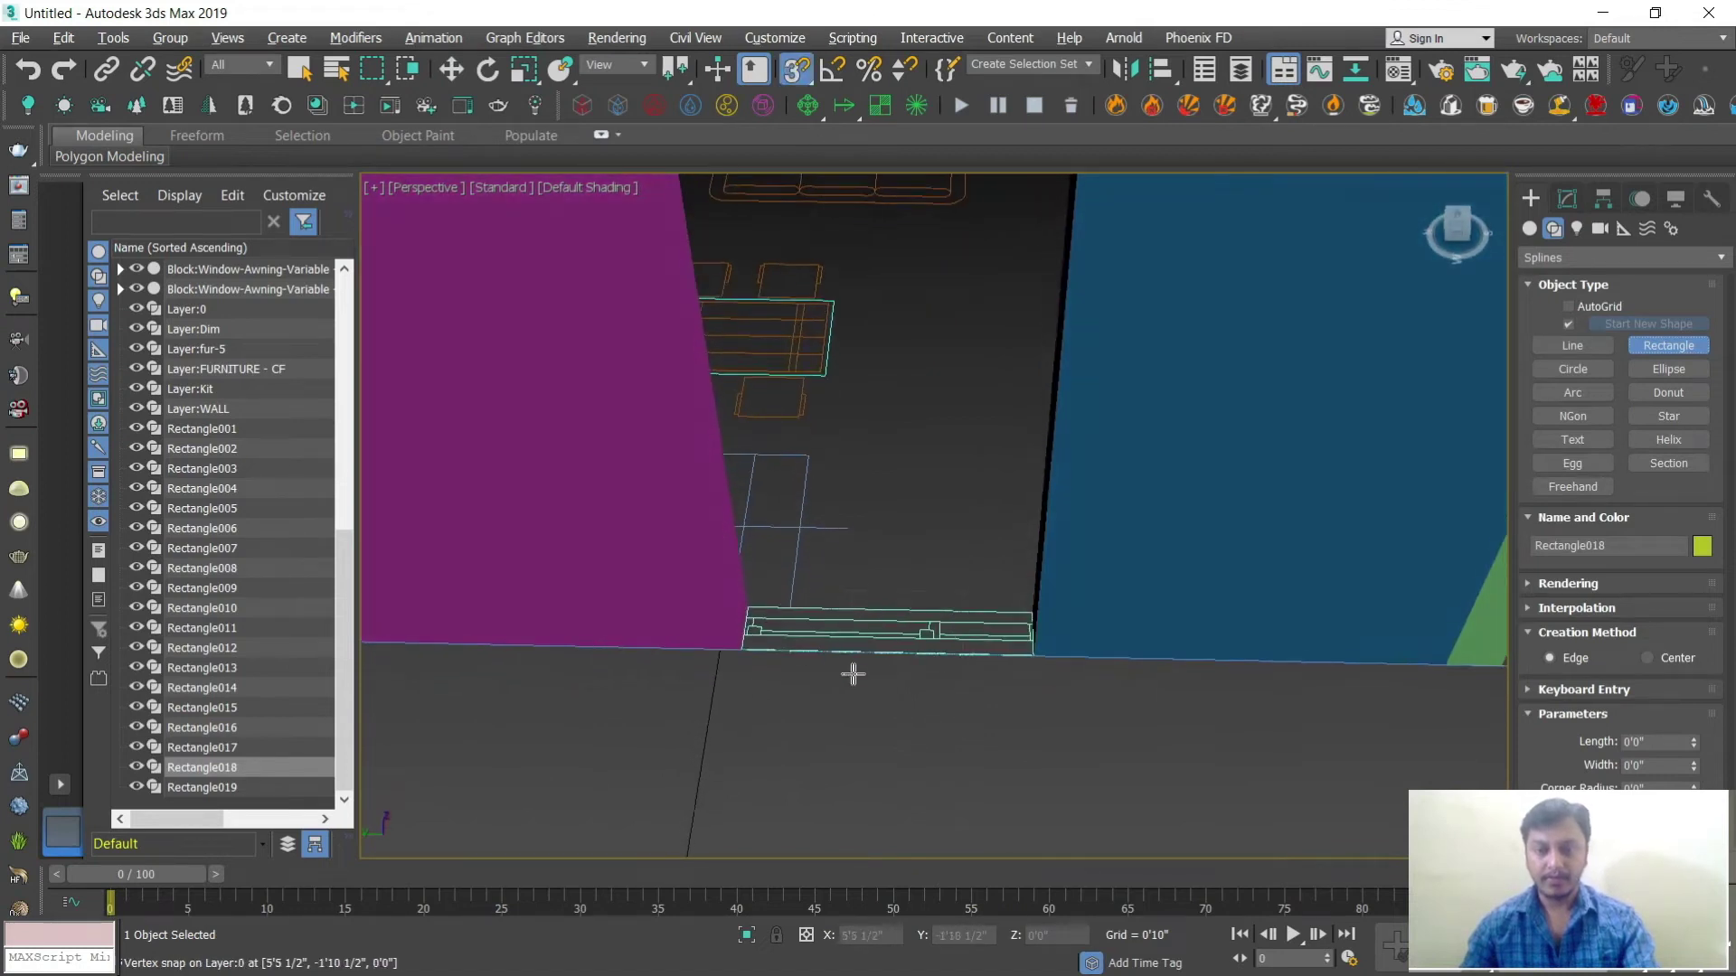
{"action": "left_click_drag", "start_coordinate": [543, 463], "coordinate": [1490, 606]}
{"action": "scroll", "coordinate": [1208, 624], "scroll_direction": "down", "scroll_amount": 5}
{"action": "middle_click_drag", "start_coordinate": [1209, 627], "coordinate": [1000, 626]}
{"action": "left_click", "coordinate": [1567, 198]}
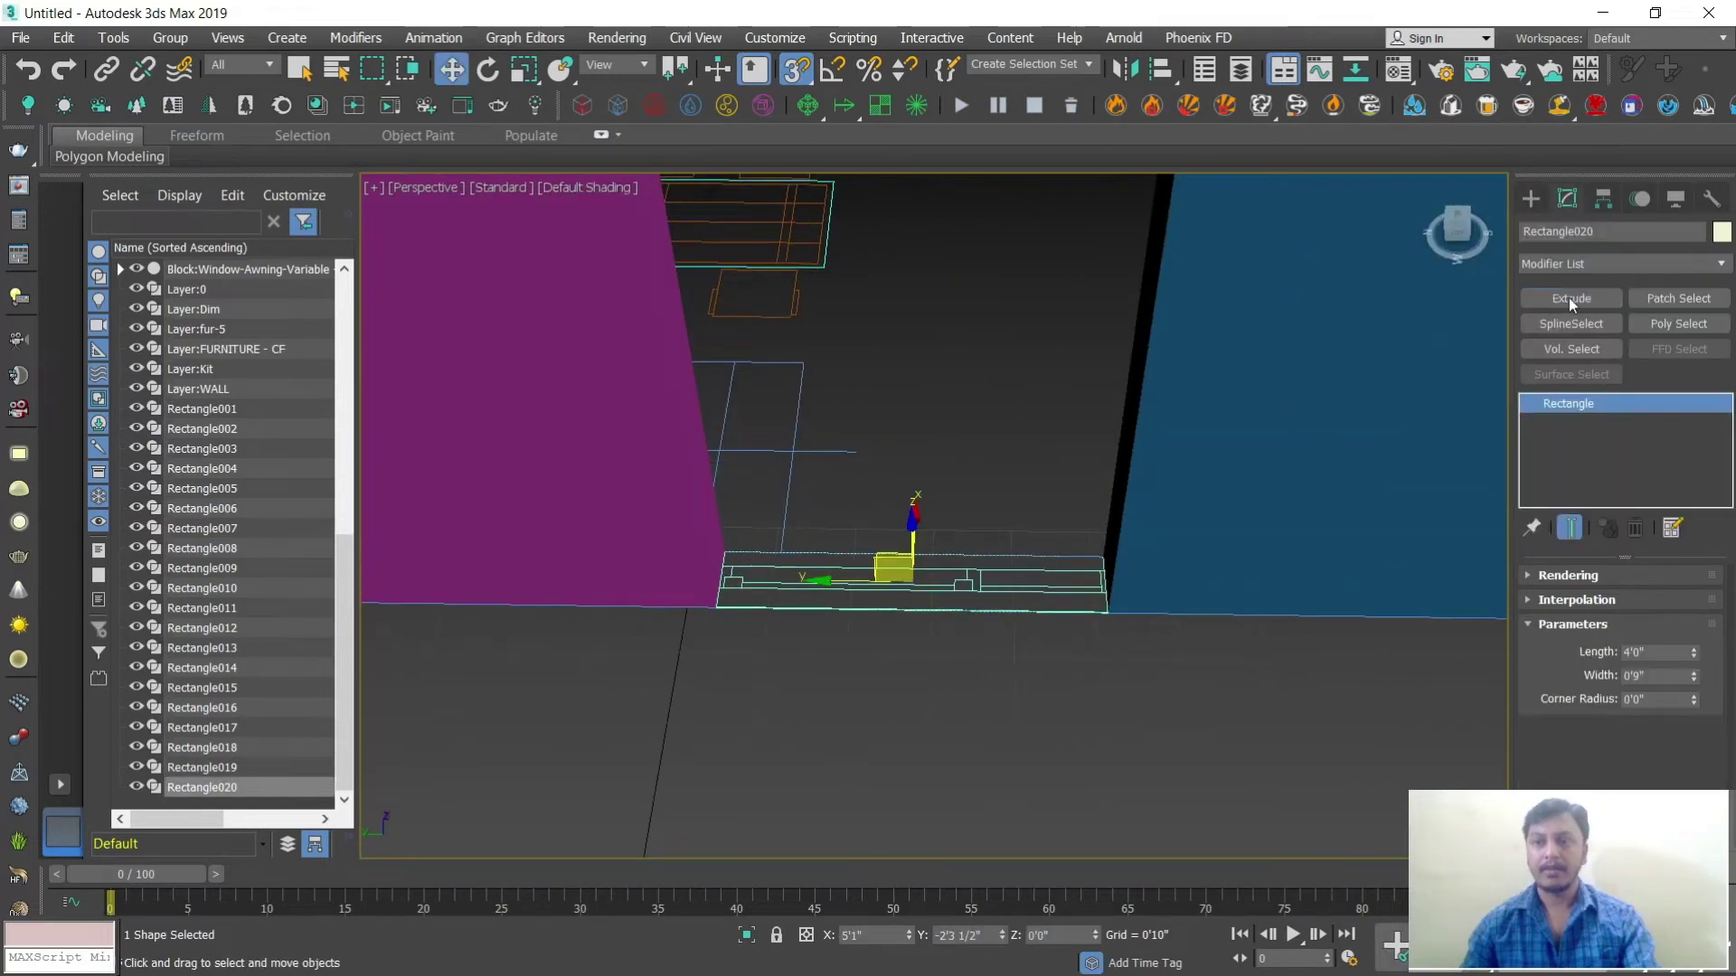
{"action": "left_click", "coordinate": [1570, 297]}
Step: Clone the sill block between the magenta and blue walls in place, and set the clone's Z position to 7'0"
{"action": "scroll", "coordinate": [941, 761], "scroll_direction": "down", "scroll_amount": 4}
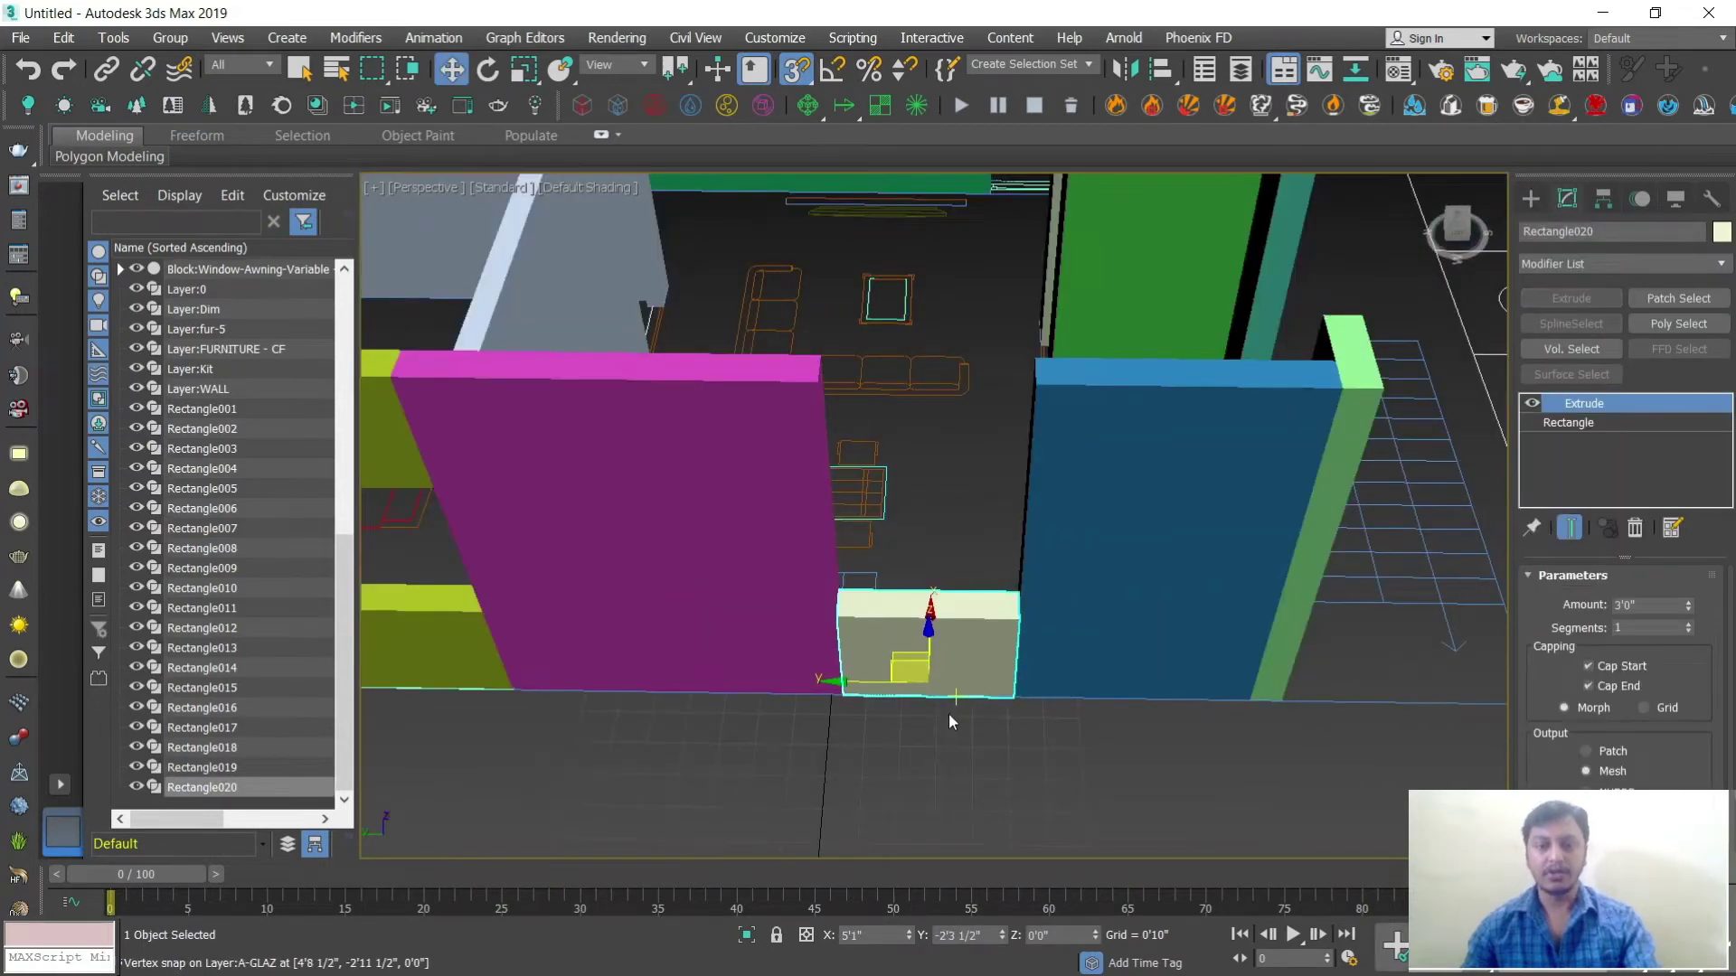
{"action": "key", "text": "ctrl+v"}
{"action": "left_click", "coordinate": [796, 443]}
{"action": "left_click", "coordinate": [805, 586]}
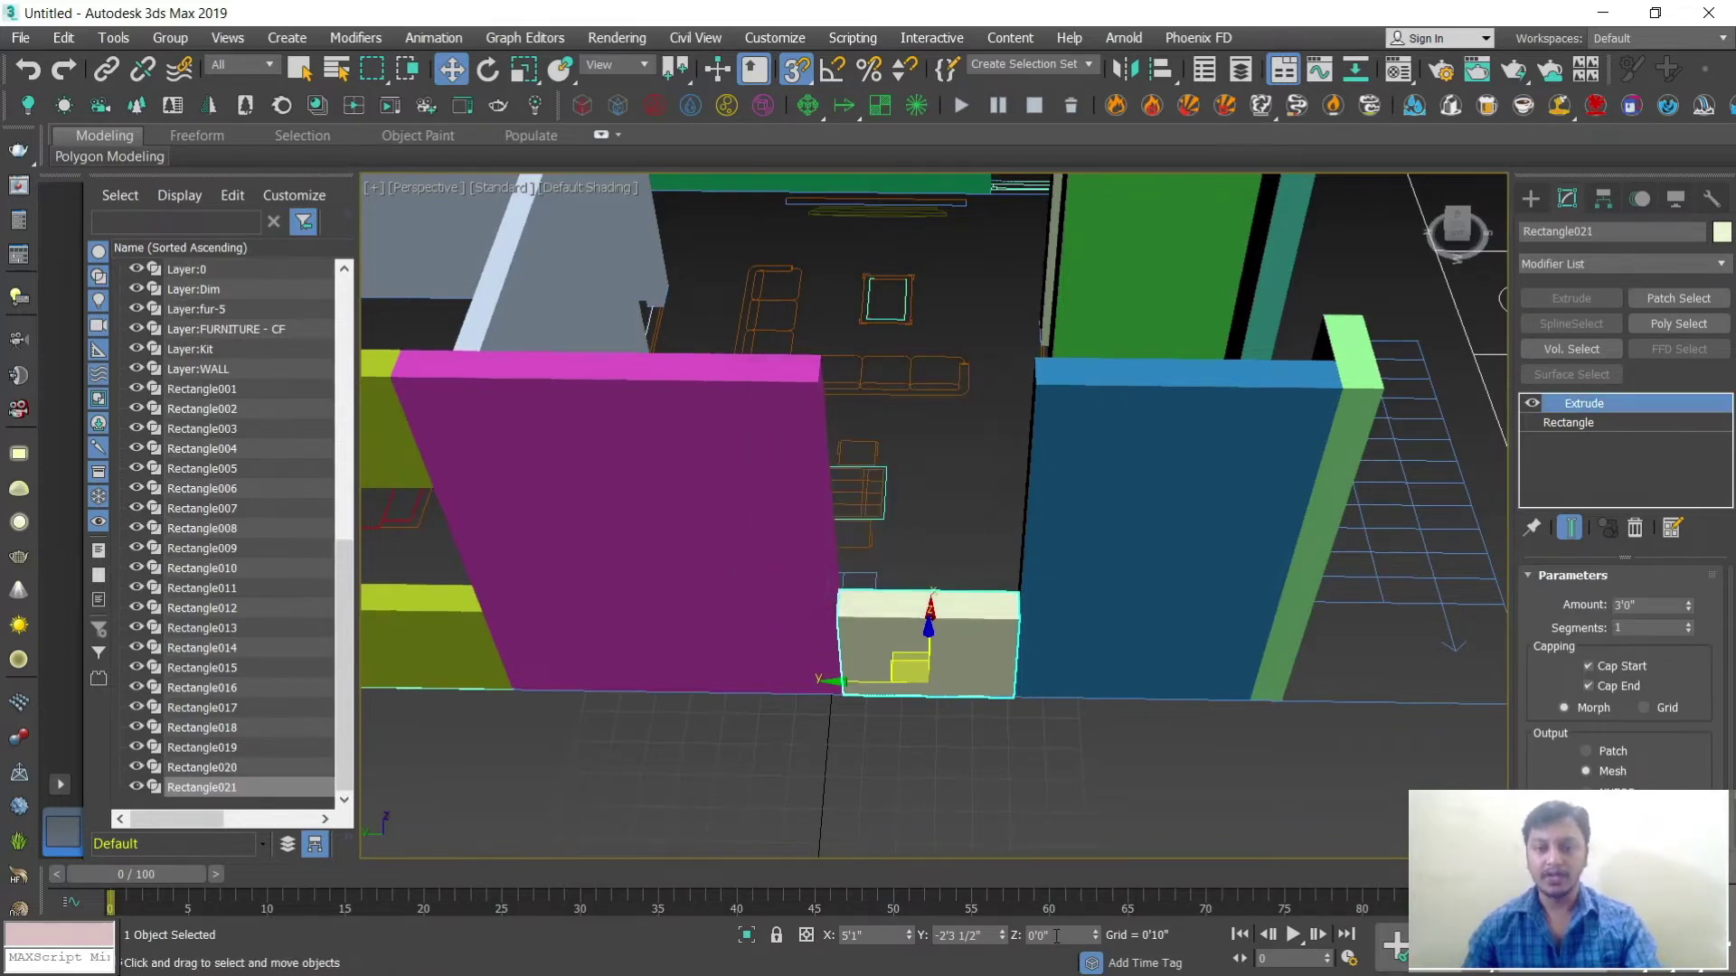
{"action": "type", "text": "7"}
{"action": "key", "text": "Return"}
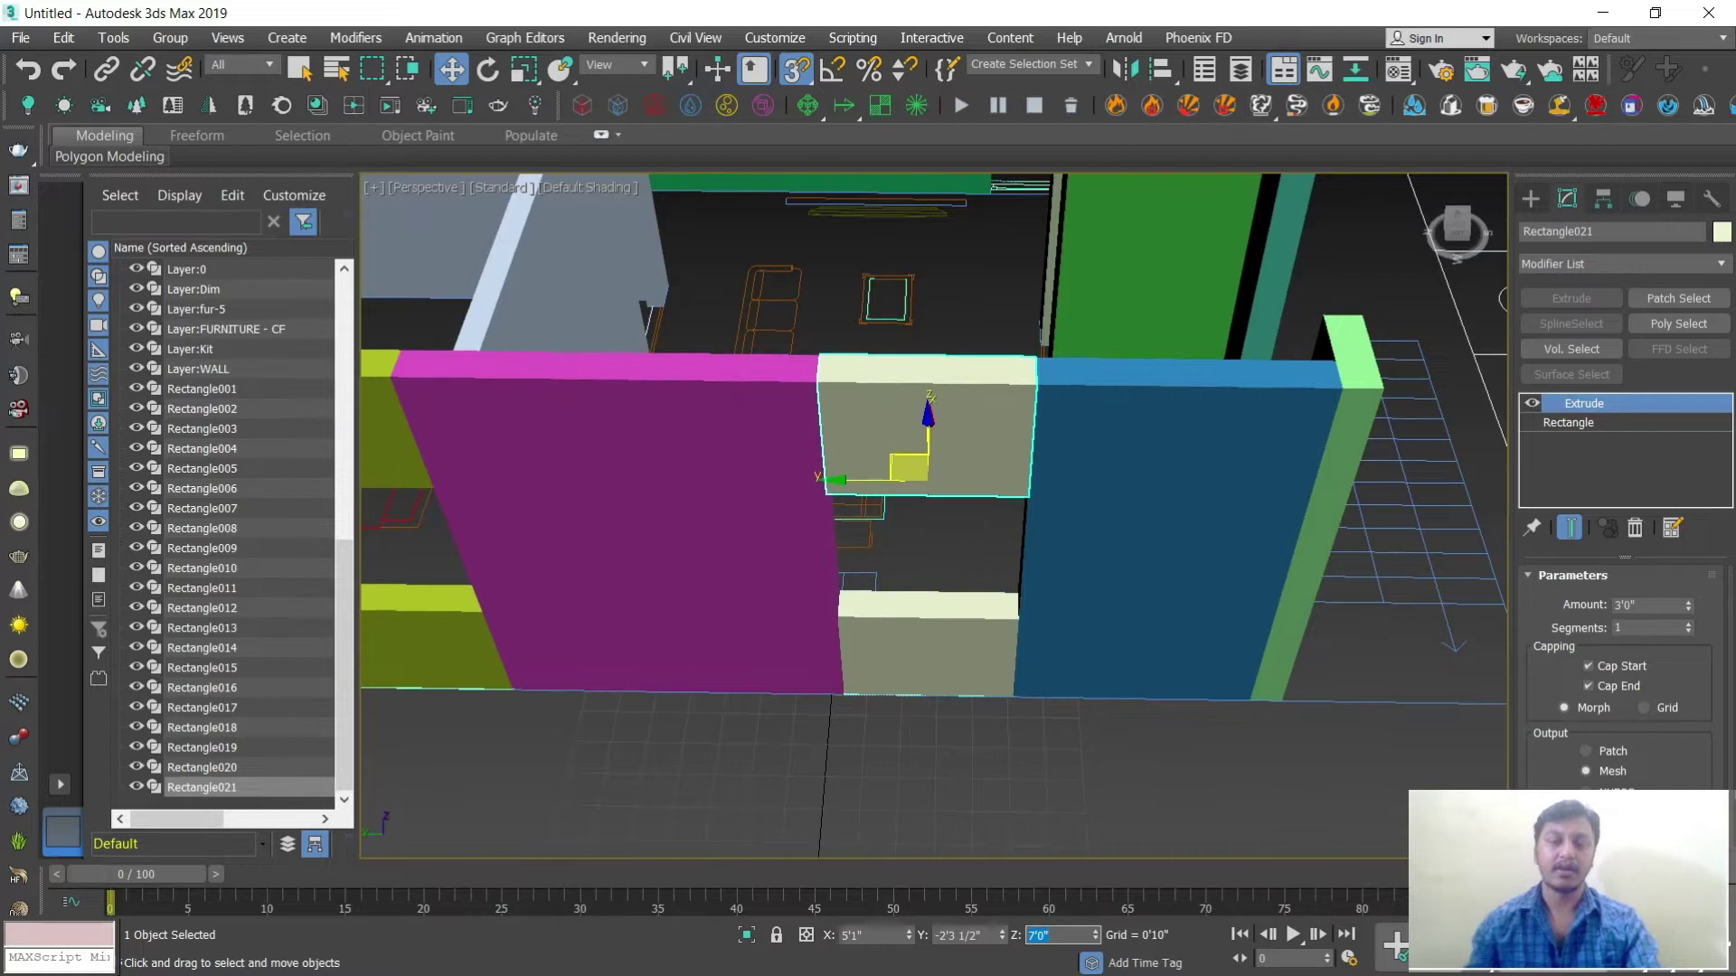
{"action": "middle_click_drag", "start_coordinate": [961, 824], "coordinate": [1049, 764], "text": "alt"}
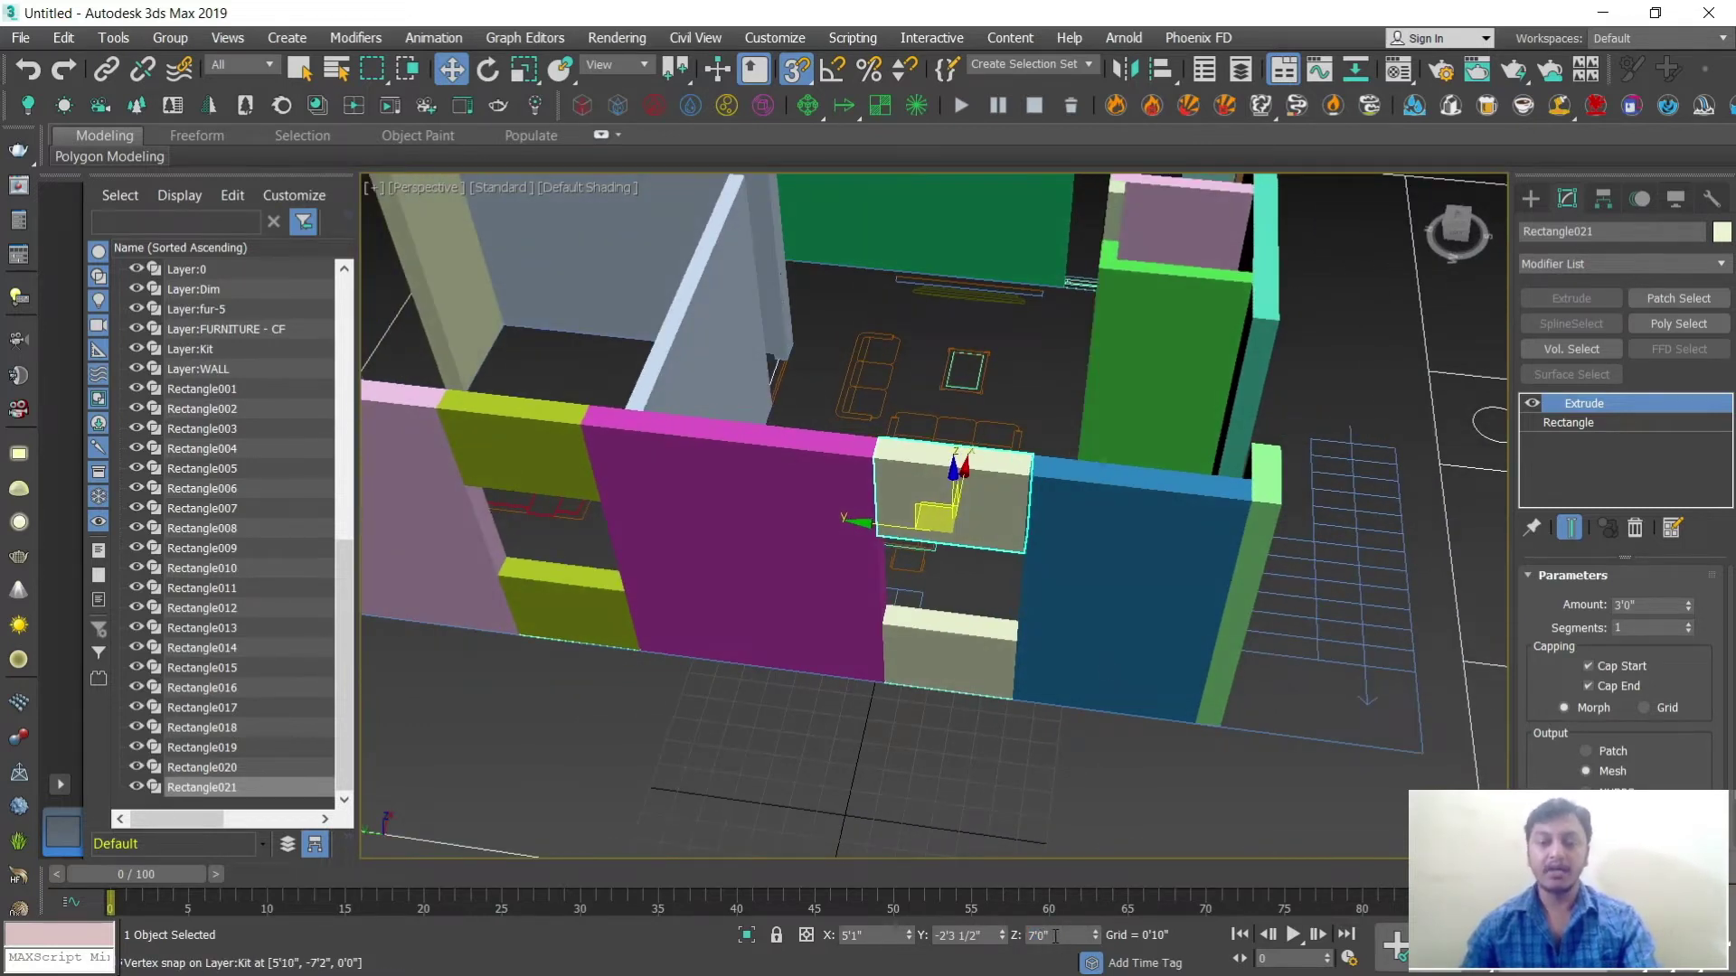
{"action": "middle_click_drag", "start_coordinate": [881, 533], "coordinate": [919, 504], "text": "alt"}
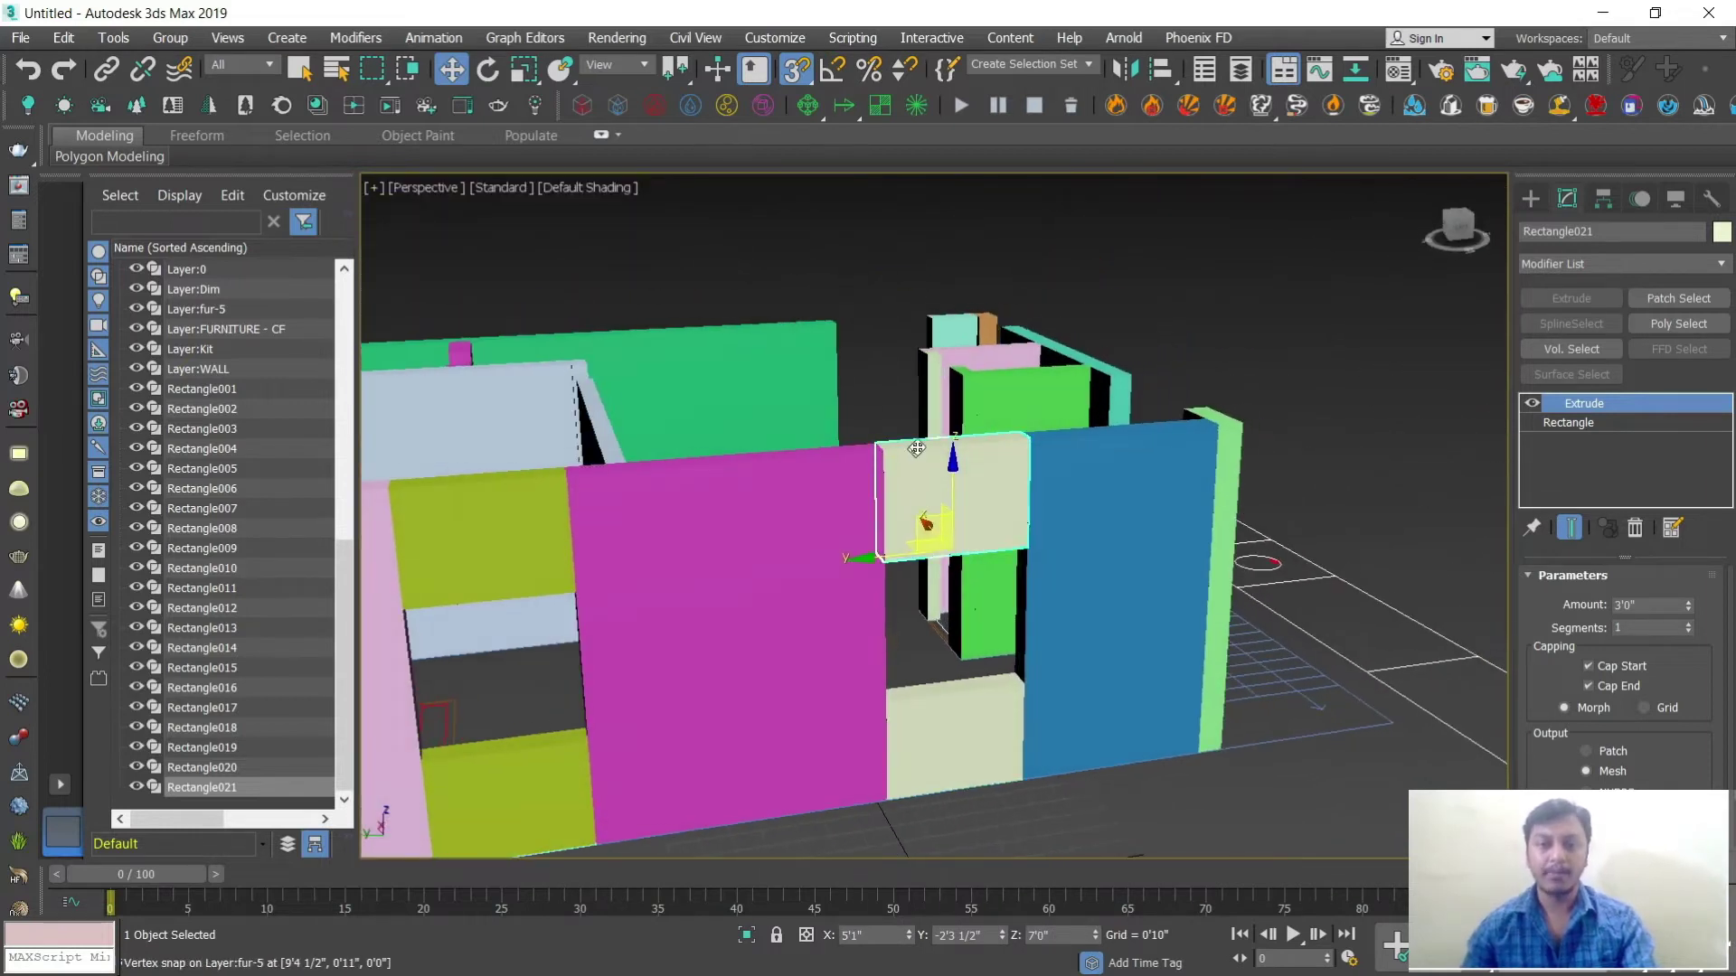
Step: Draw a snapped rectangle about 5'1" by 0'9" over the kitchen window opening behind the stove, and extrude it 3'0"
{"action": "scroll", "coordinate": [1154, 529], "scroll_direction": "down", "scroll_amount": 3}
{"action": "middle_click_drag", "start_coordinate": [1153, 529], "coordinate": [1016, 647], "text": "alt"}
{"action": "middle_click_drag", "start_coordinate": [1166, 769], "coordinate": [957, 643], "text": "alt"}
{"action": "scroll", "coordinate": [1139, 756], "scroll_direction": "up", "scroll_amount": 2}
{"action": "scroll", "coordinate": [957, 643], "scroll_direction": "up", "scroll_amount": 3}
{"action": "left_click", "coordinate": [1530, 198]}
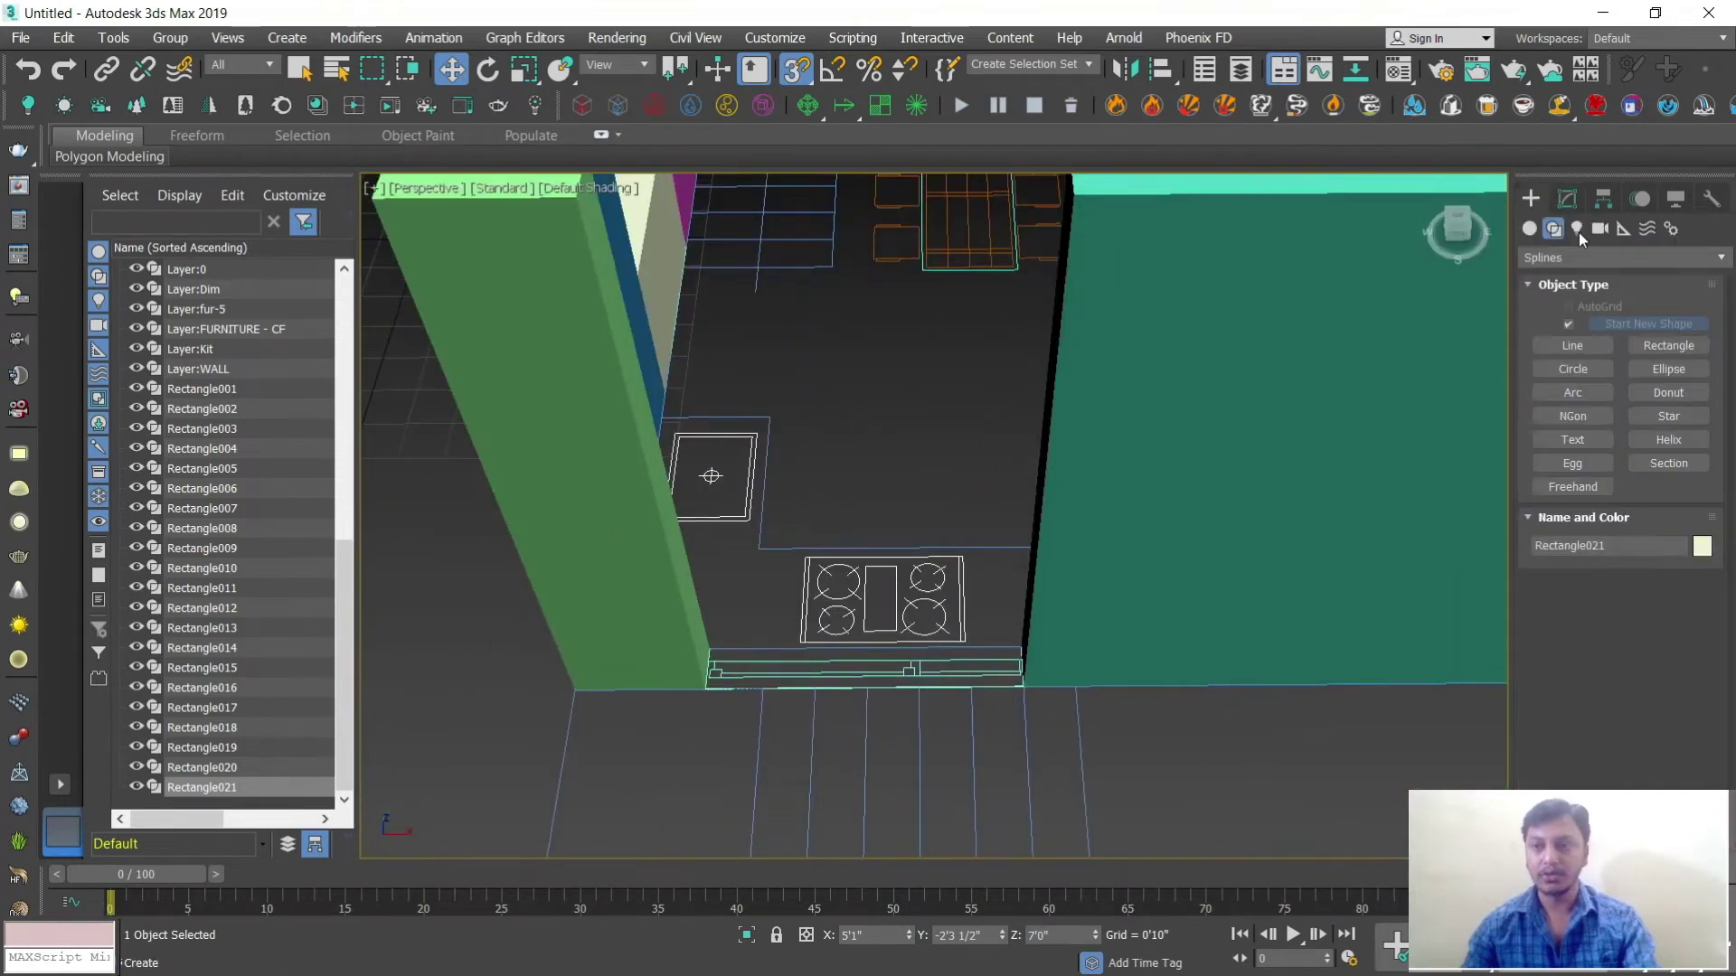
{"action": "left_click", "coordinate": [1653, 352]}
{"action": "scroll", "coordinate": [842, 645], "scroll_direction": "up", "scroll_amount": 2}
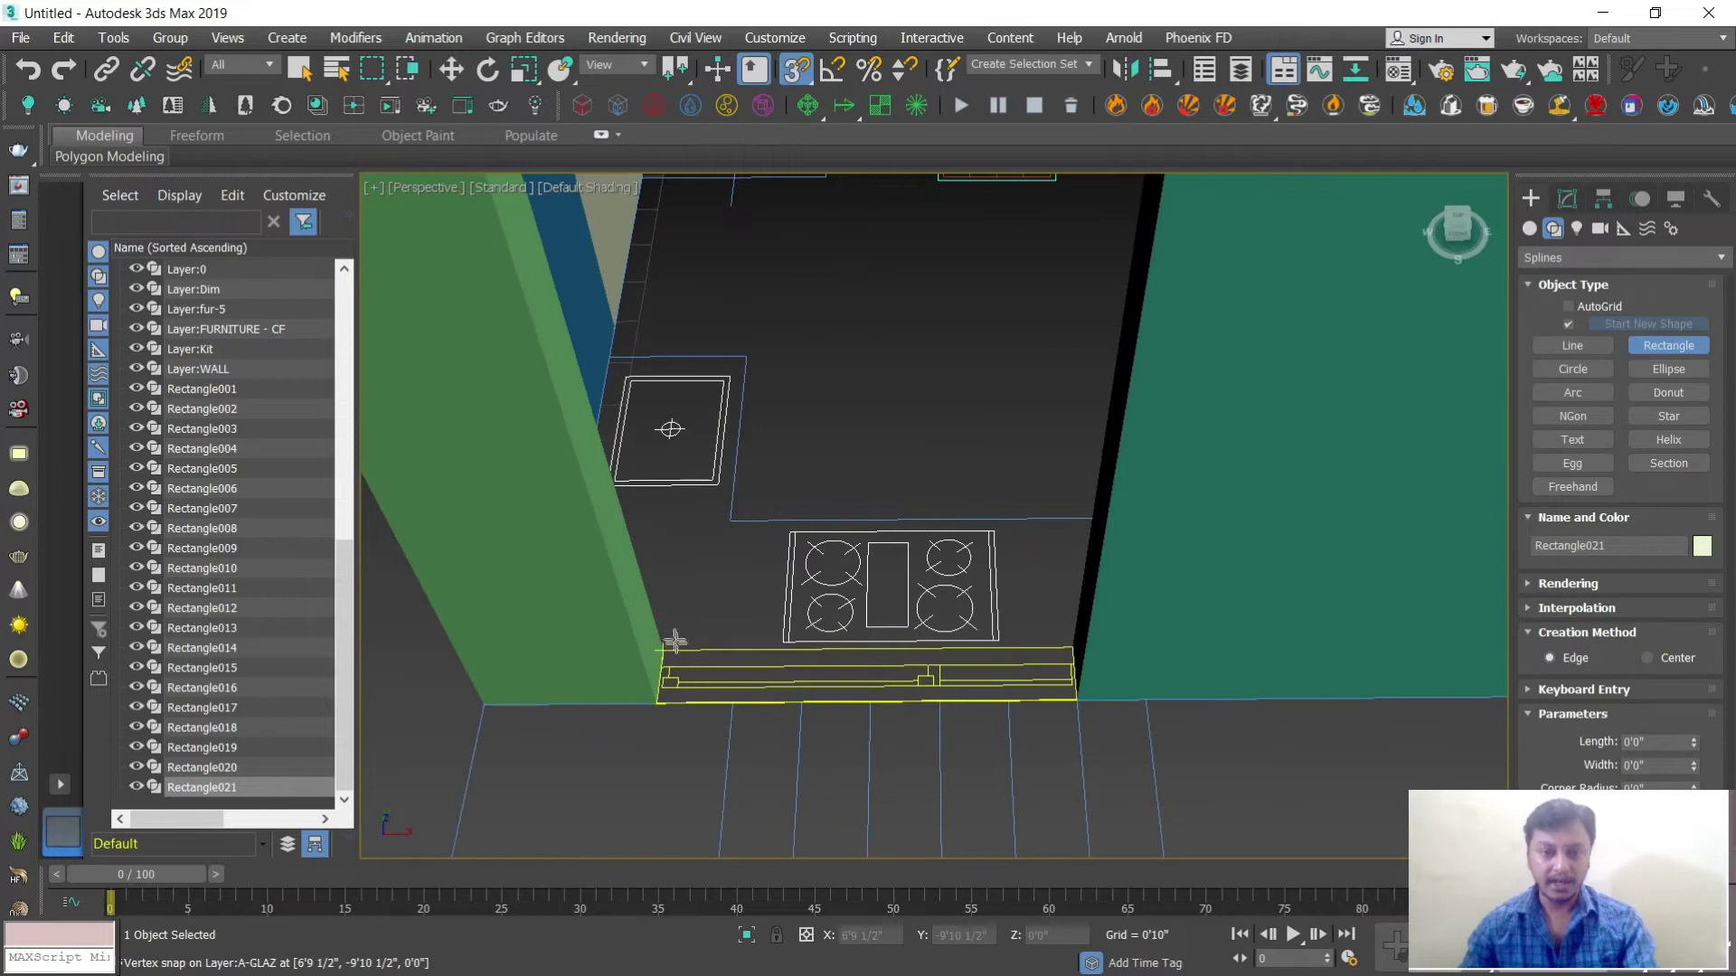
{"action": "left_click_drag", "start_coordinate": [728, 695], "coordinate": [1081, 705]}
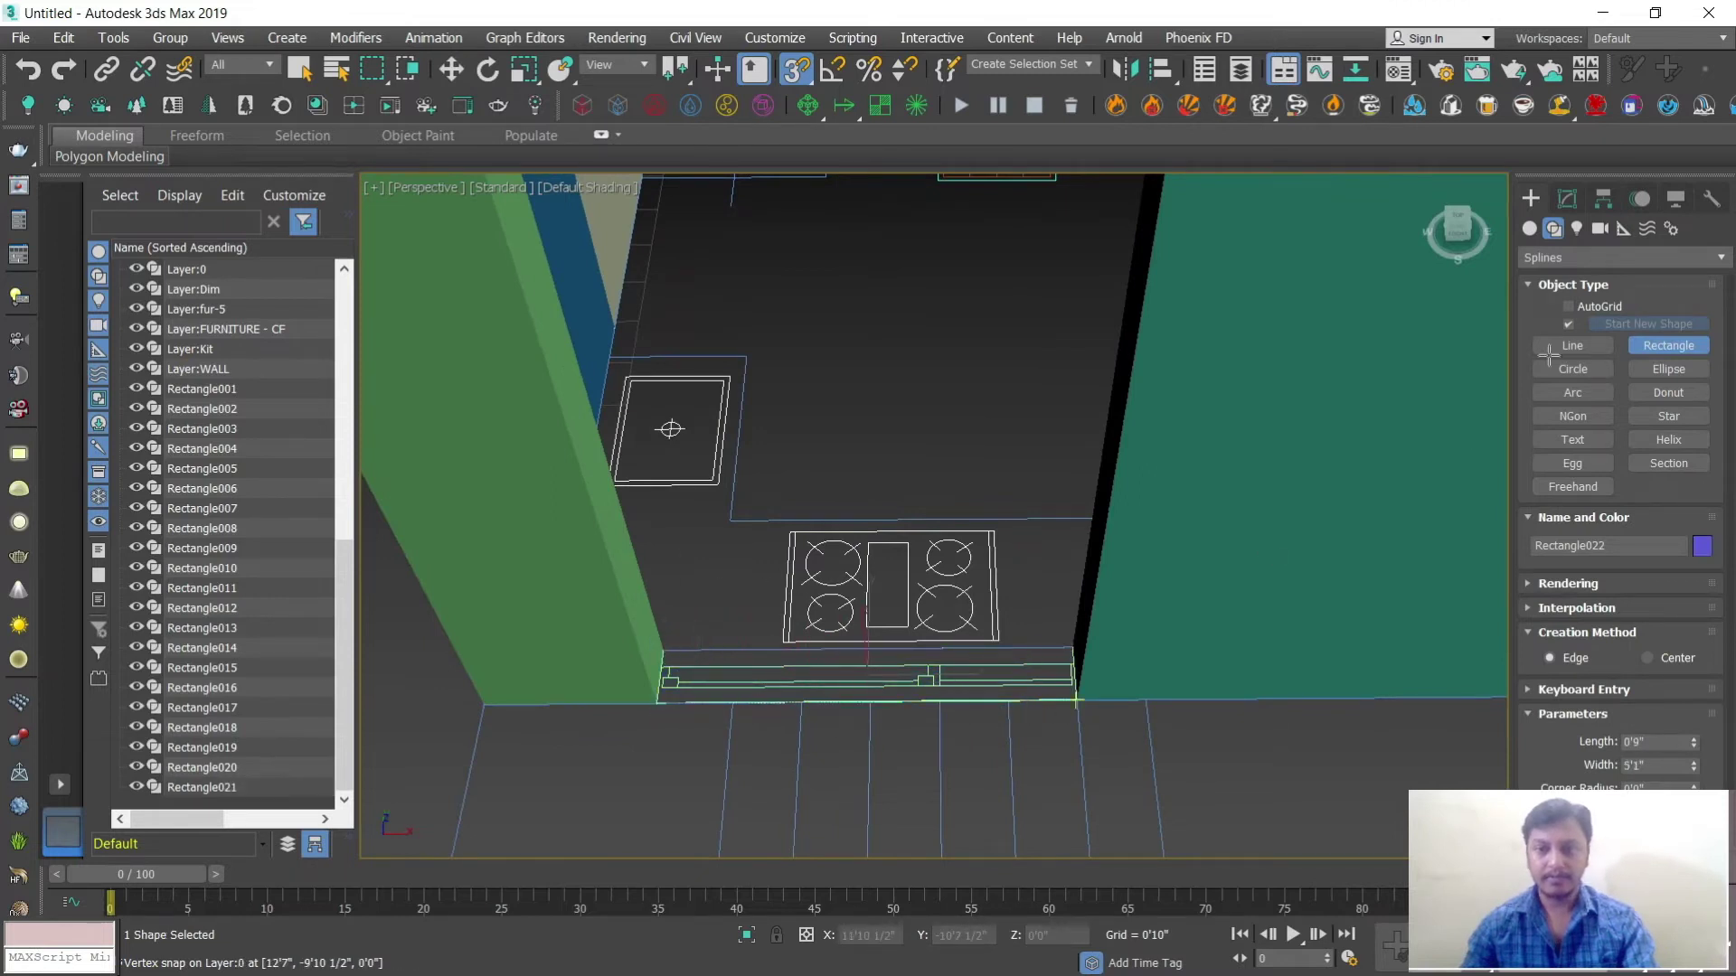
{"action": "left_click", "coordinate": [1566, 202]}
{"action": "left_click", "coordinate": [1573, 301]}
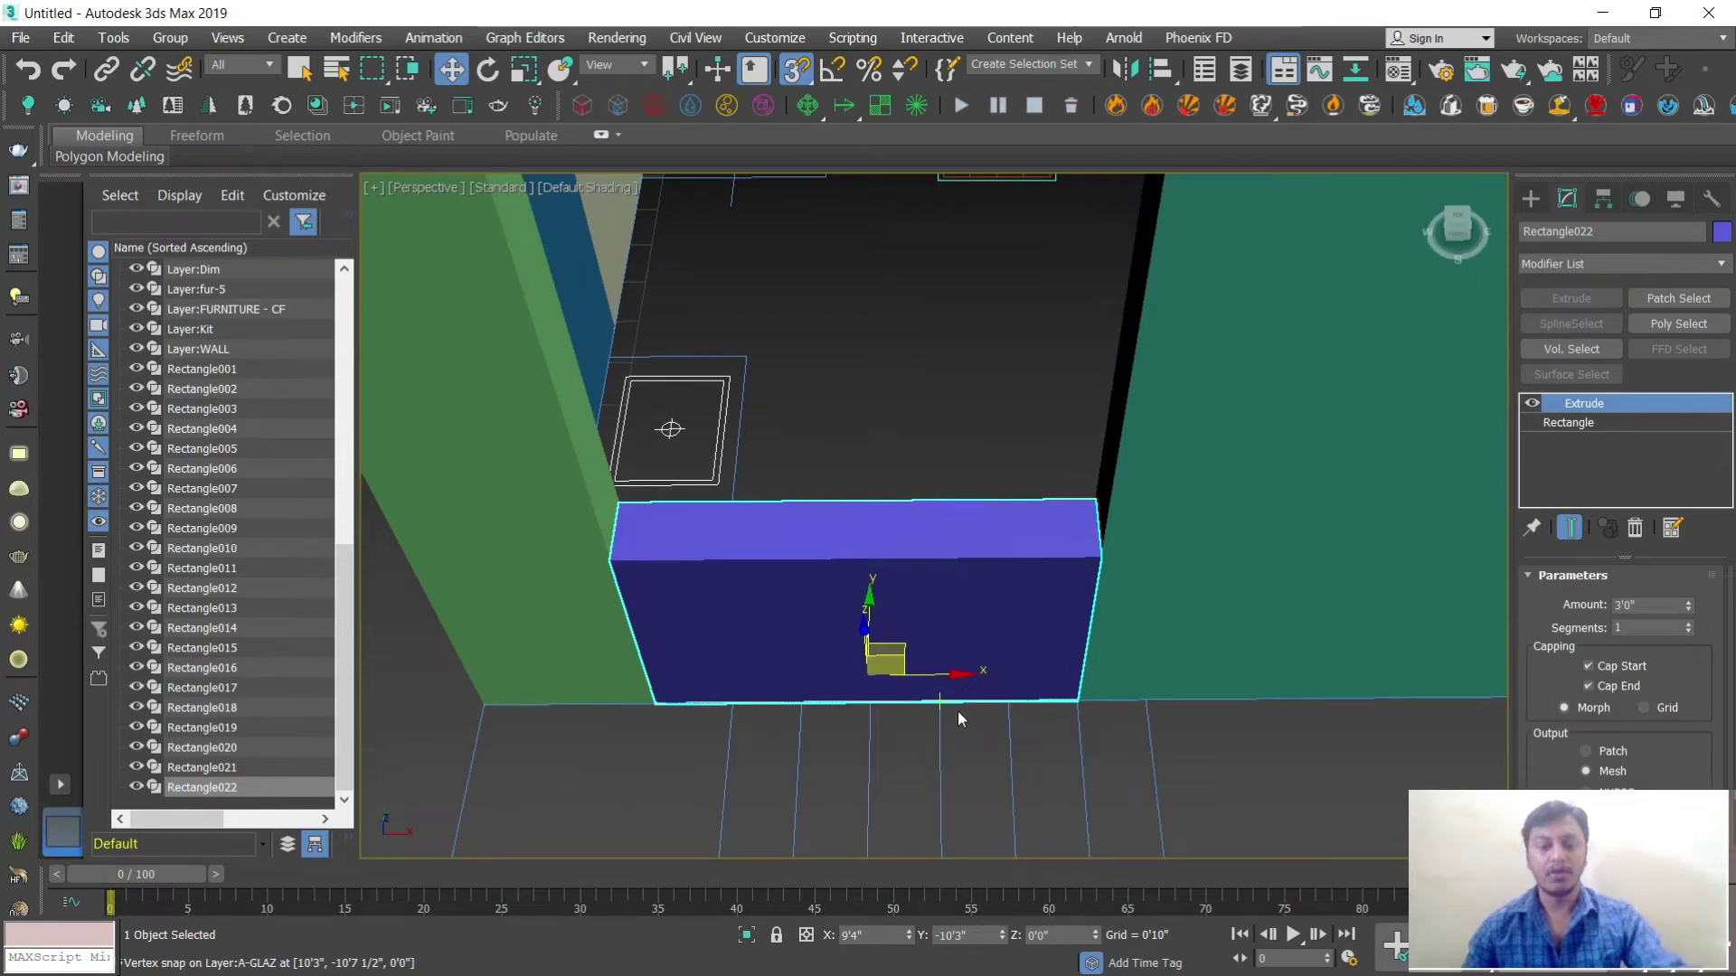
Step: Clone the kitchen window's sill block in place as a copy, and set the clone's Z position to 7'0"
{"action": "key", "text": "ctrl+v"}
{"action": "left_click", "coordinate": [804, 583]}
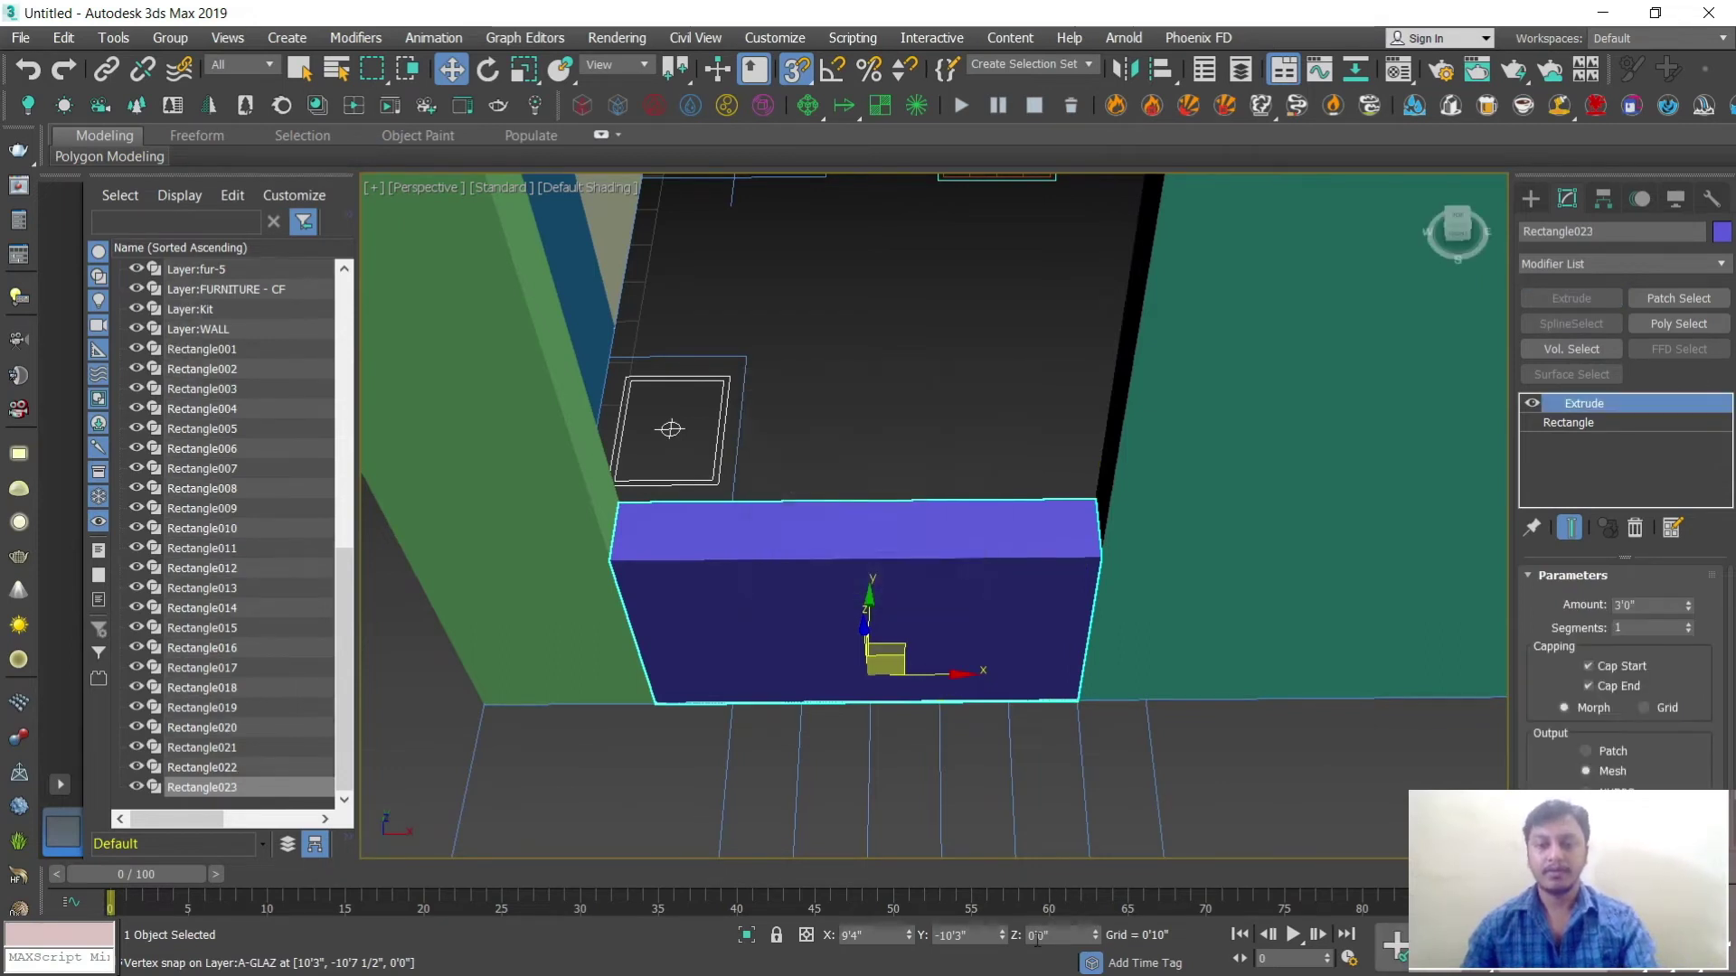
{"action": "type", "text": "7"}
{"action": "key", "text": "Return"}
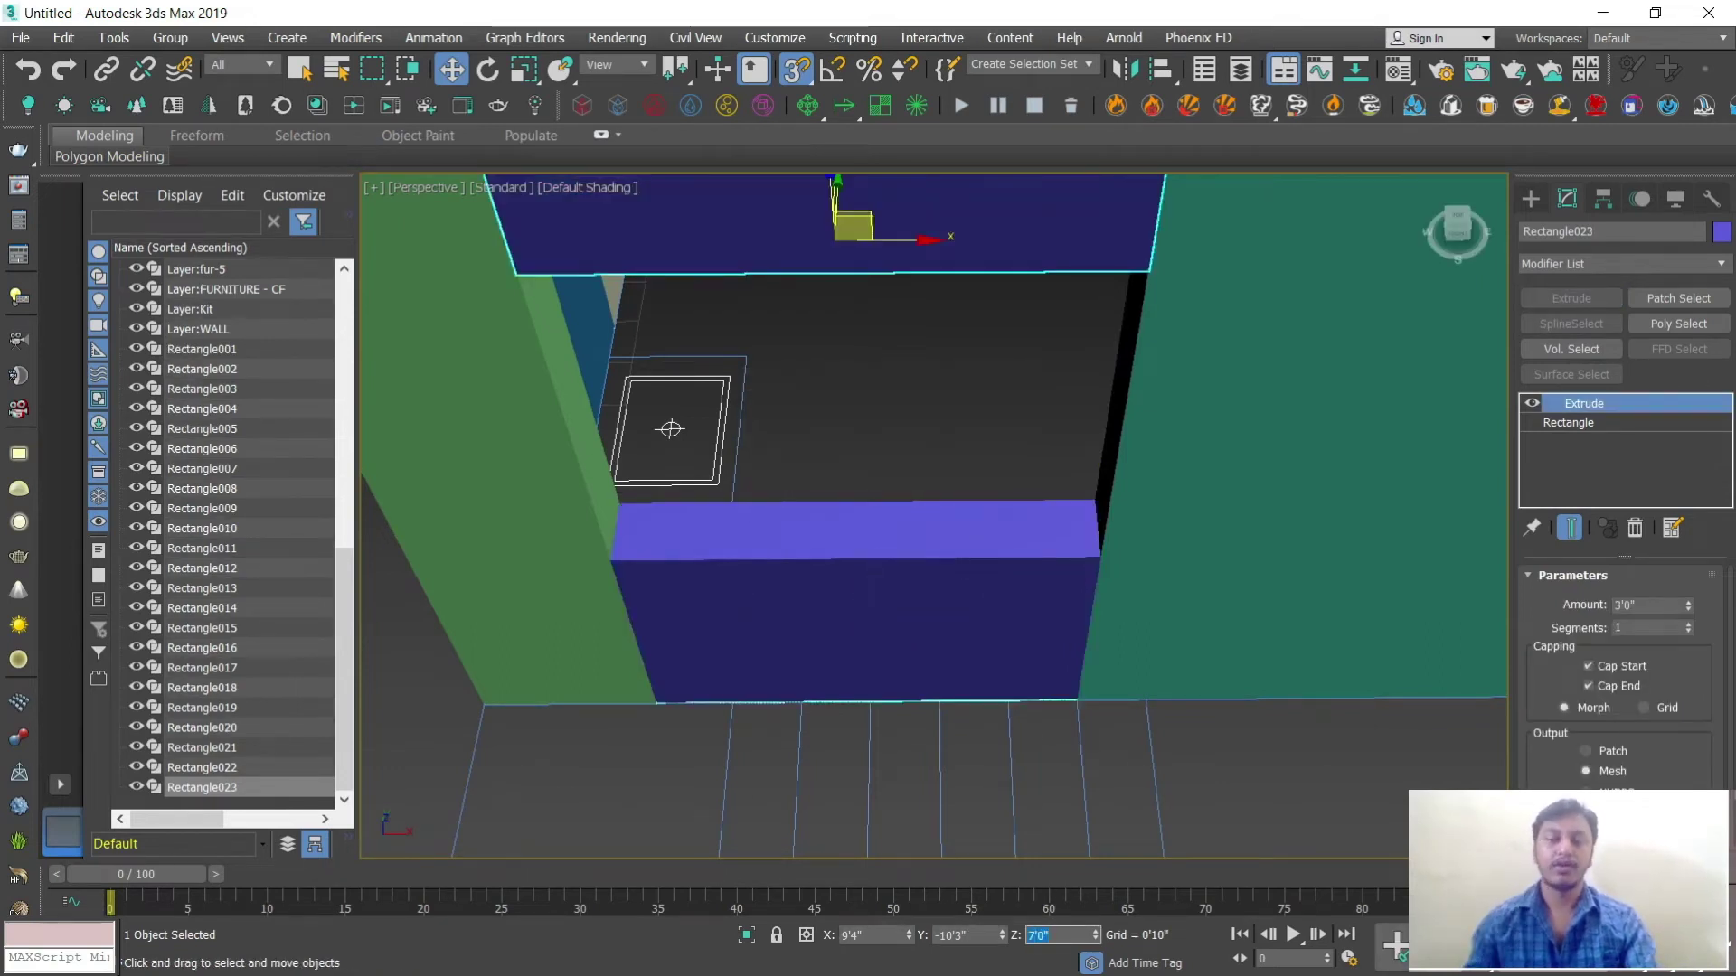
Step: Draw a snapped rectangle about 2'6" by 0'9" over the door opening between the teal and orange-brown walls, and extrude it 3'0"
{"action": "scroll", "coordinate": [844, 435], "scroll_direction": "down", "scroll_amount": 5}
{"action": "middle_click_drag", "start_coordinate": [1042, 546], "coordinate": [1090, 543], "text": "alt"}
{"action": "middle_click_drag", "start_coordinate": [1221, 554], "coordinate": [777, 579]}
{"action": "scroll", "coordinate": [975, 598], "scroll_direction": "up", "scroll_amount": 4}
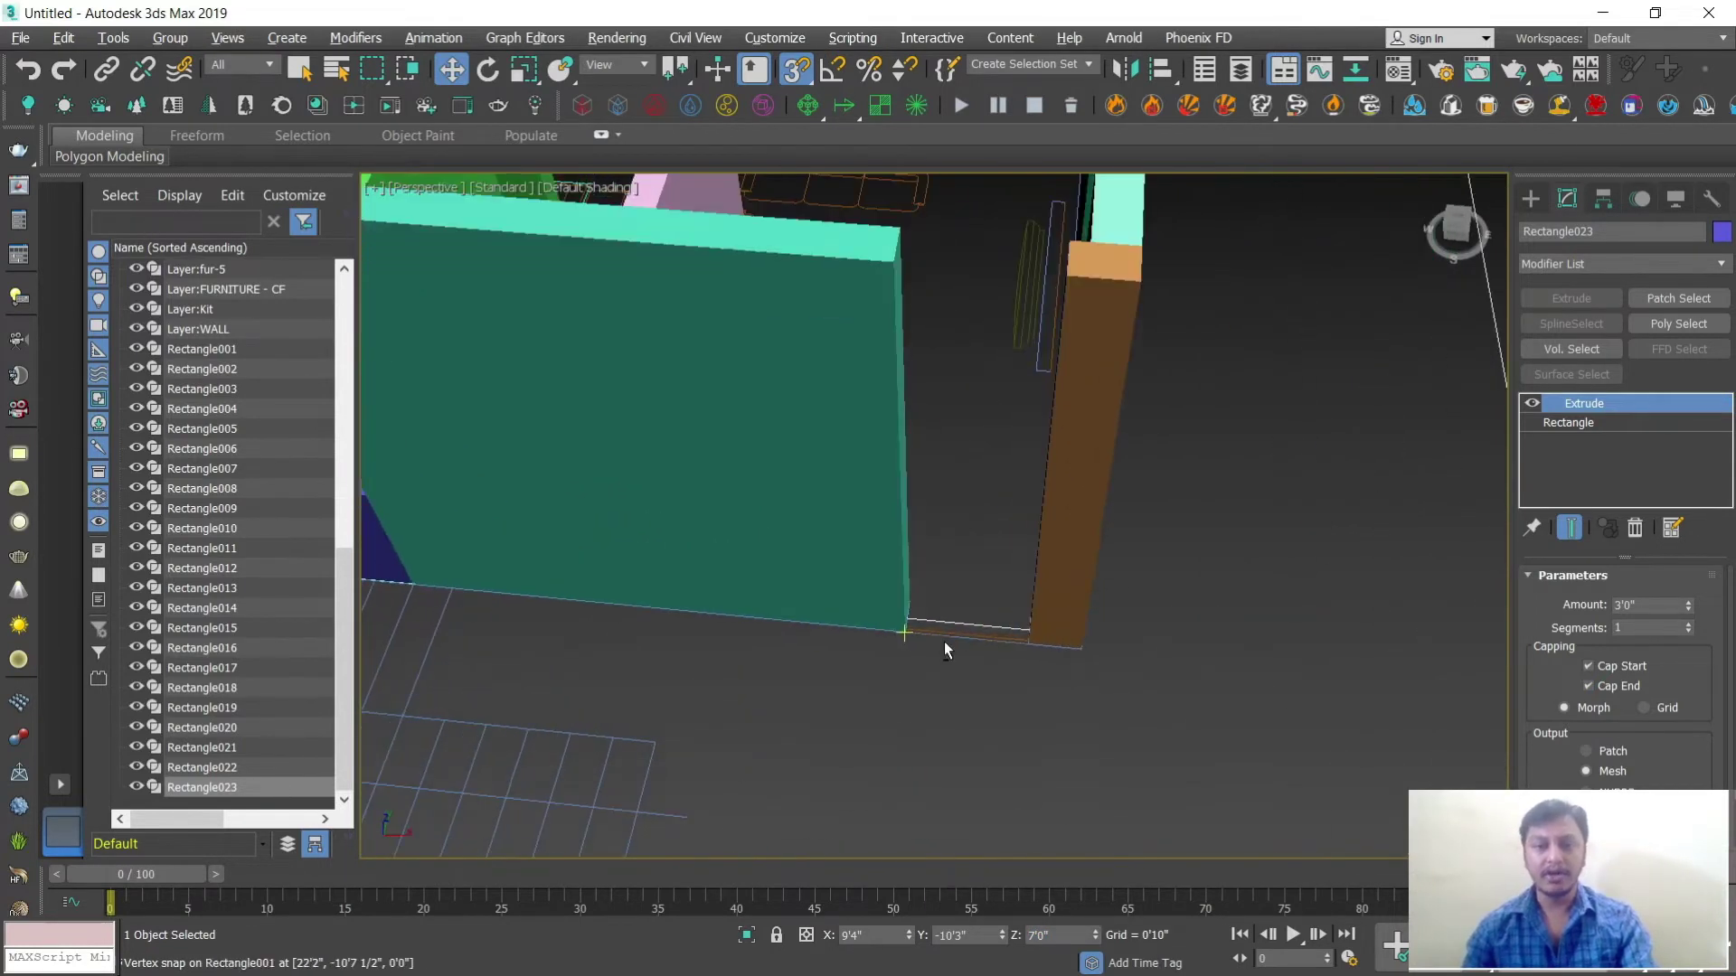
{"action": "middle_click_drag", "start_coordinate": [970, 684], "coordinate": [972, 640]}
{"action": "scroll", "coordinate": [972, 640], "scroll_direction": "up", "scroll_amount": 4}
{"action": "middle_click_drag", "start_coordinate": [1088, 560], "coordinate": [1081, 601]}
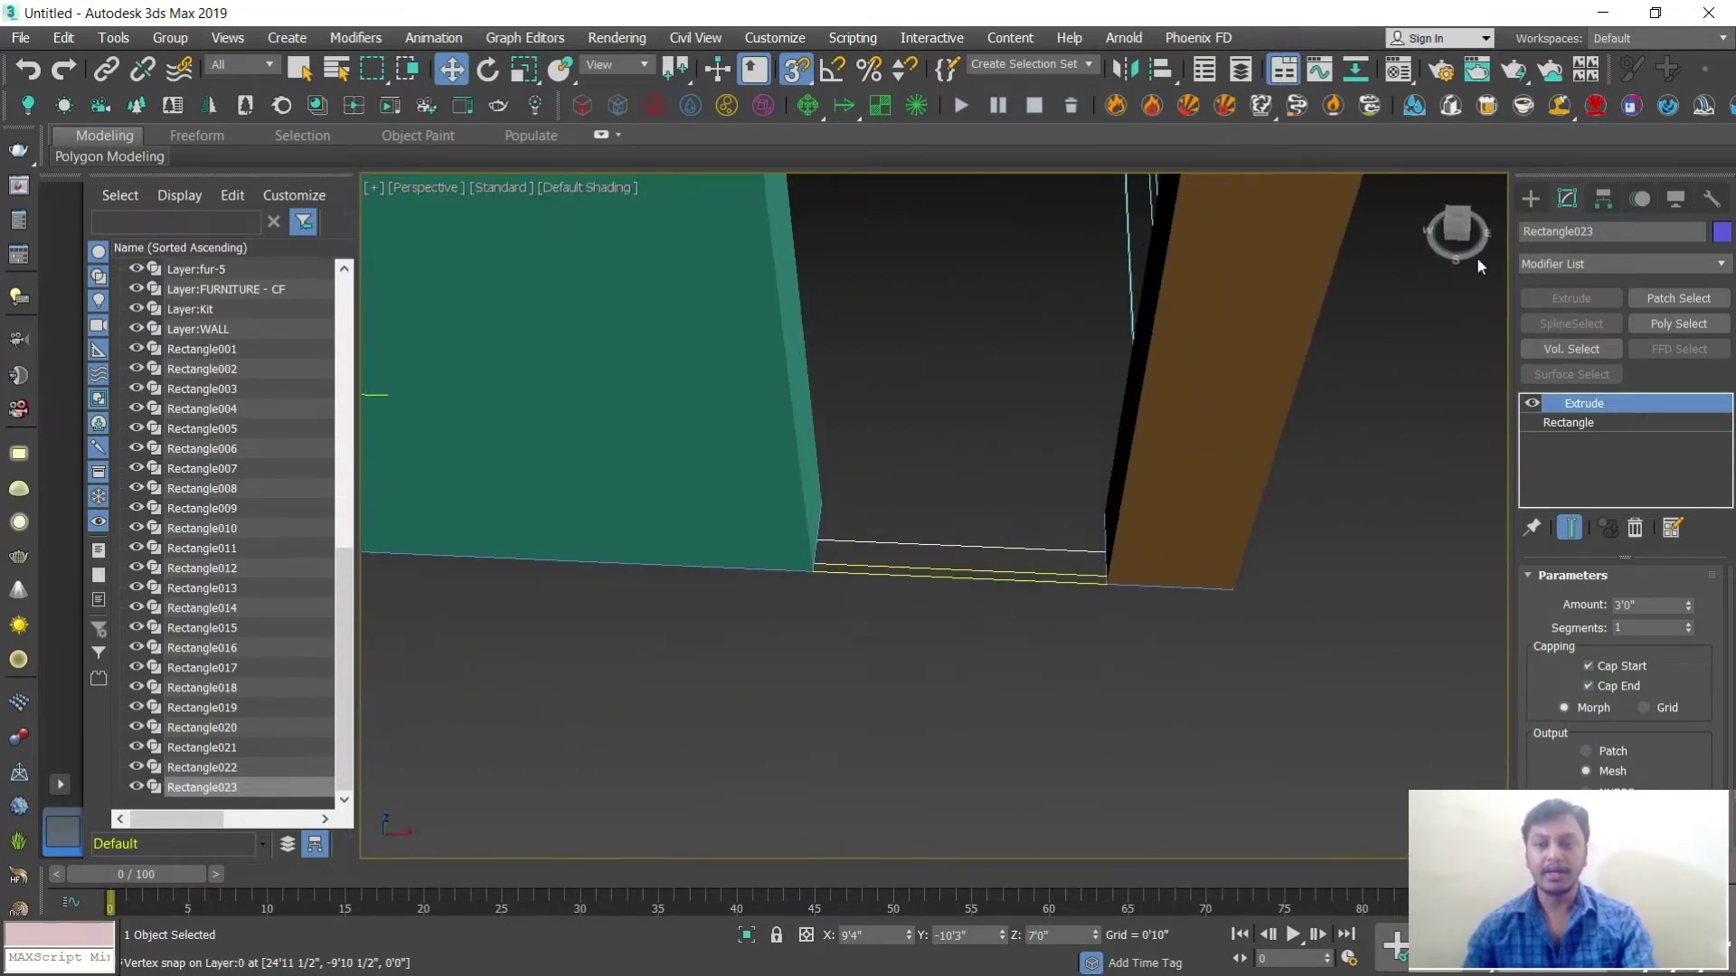
{"action": "left_click", "coordinate": [1528, 200]}
{"action": "left_click", "coordinate": [1654, 347]}
{"action": "scroll", "coordinate": [918, 592], "scroll_direction": "up", "scroll_amount": 2}
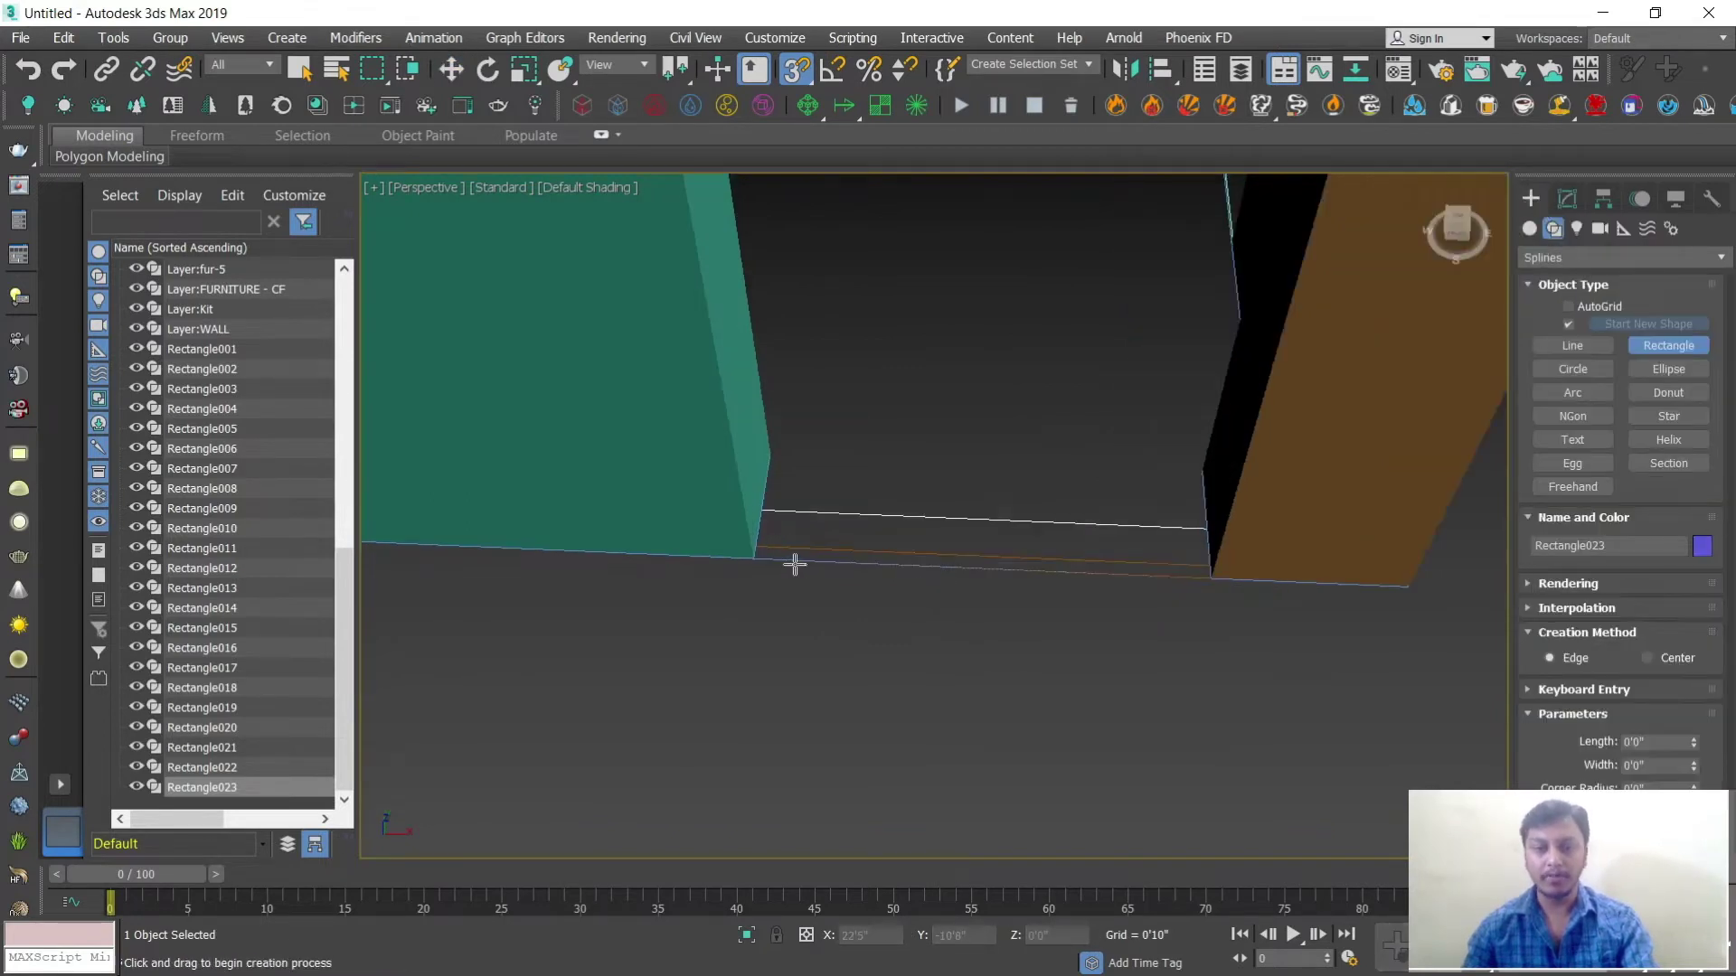
{"action": "left_click_drag", "start_coordinate": [764, 555], "coordinate": [1202, 465]}
{"action": "left_click", "coordinate": [1564, 200]}
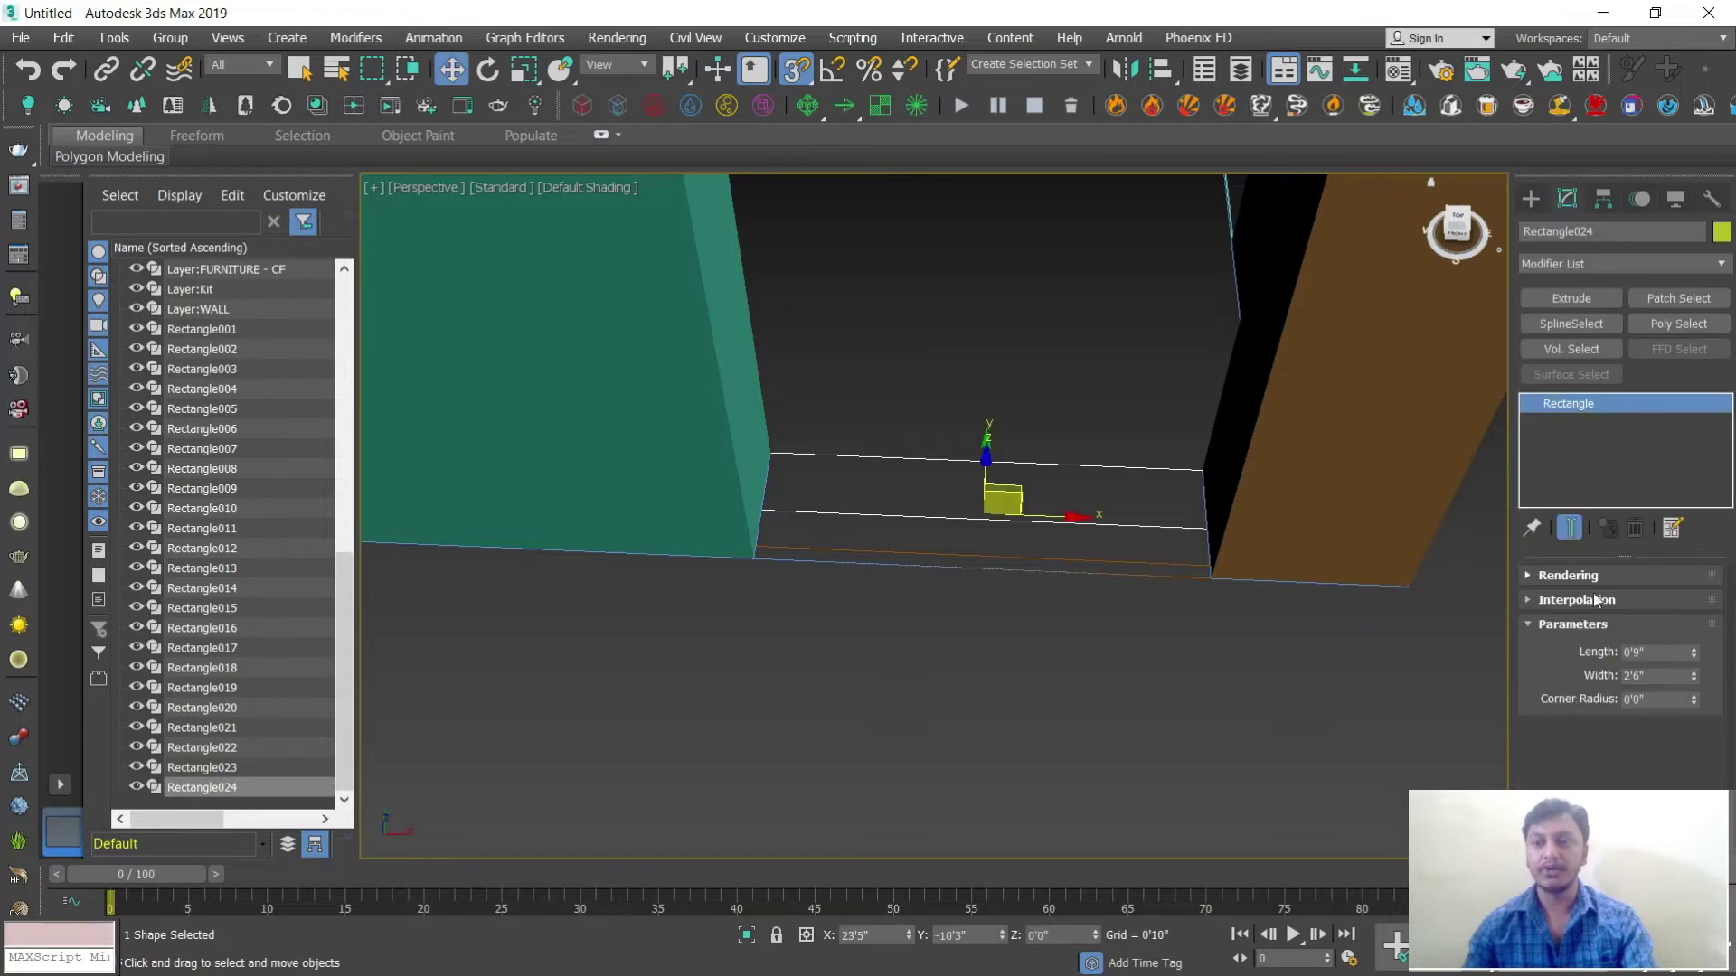
{"action": "left_click", "coordinate": [1551, 300]}
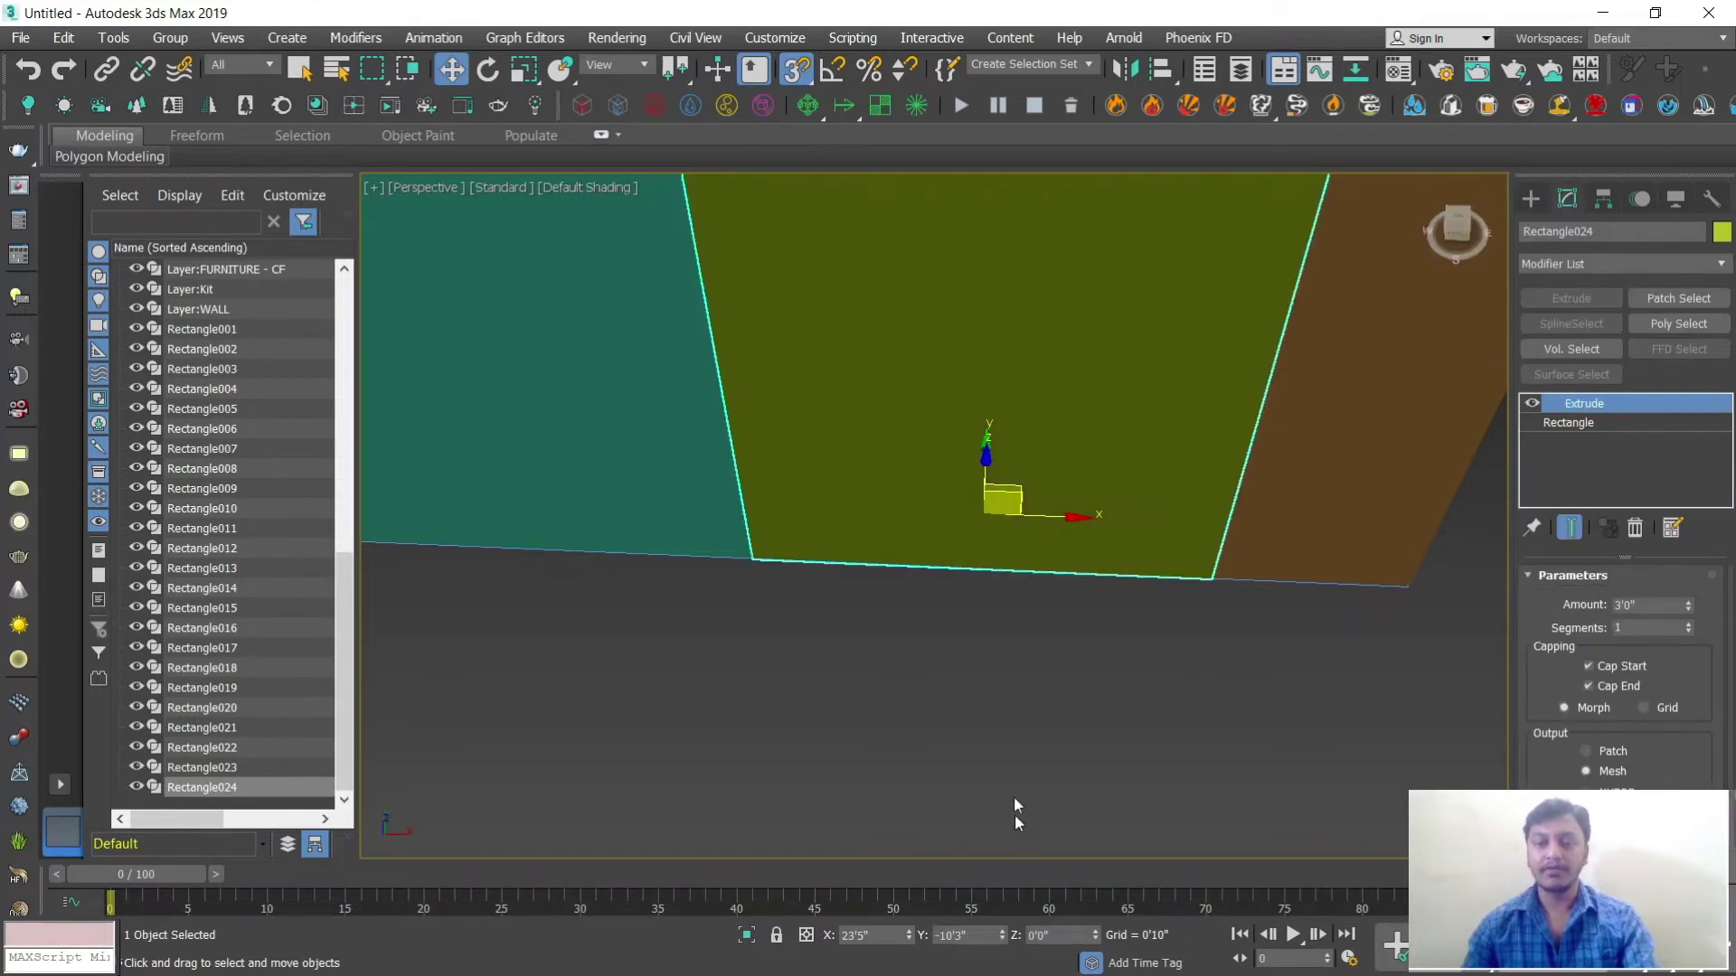
Step: Raise the block in the door opening between the teal and orange-brown walls to a Z position of 7'0"
{"action": "scroll", "coordinate": [1108, 841], "scroll_direction": "down", "scroll_amount": 5}
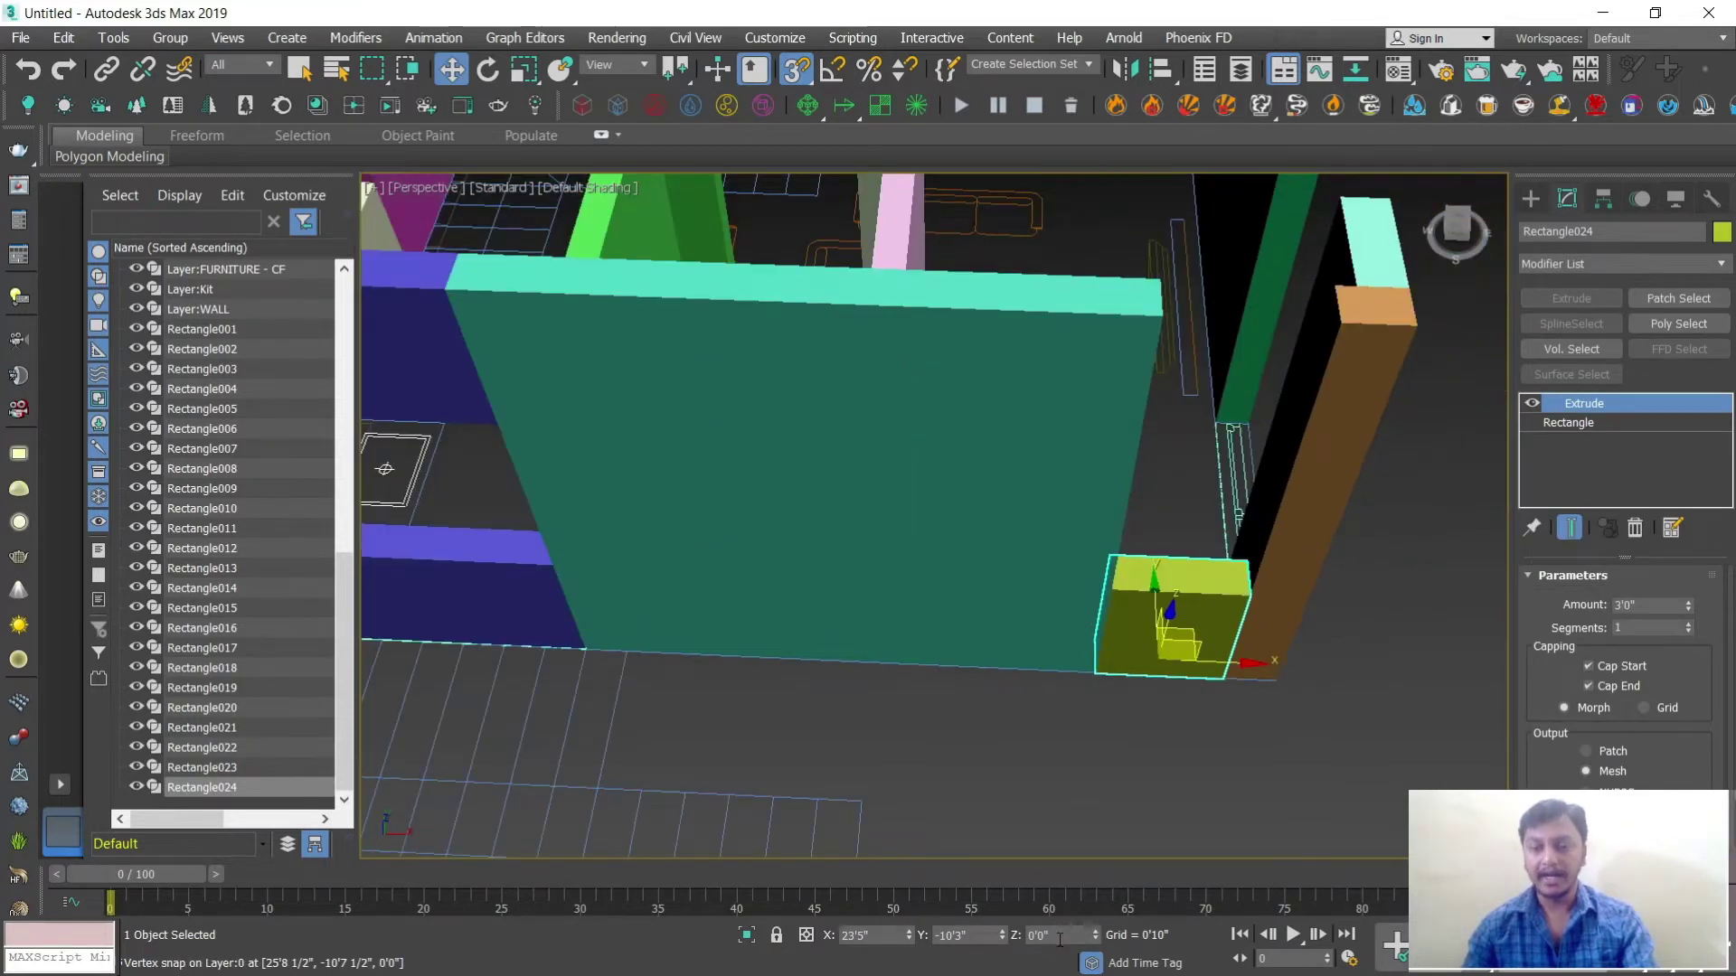
{"action": "type", "text": "7"}
{"action": "key", "text": "Return"}
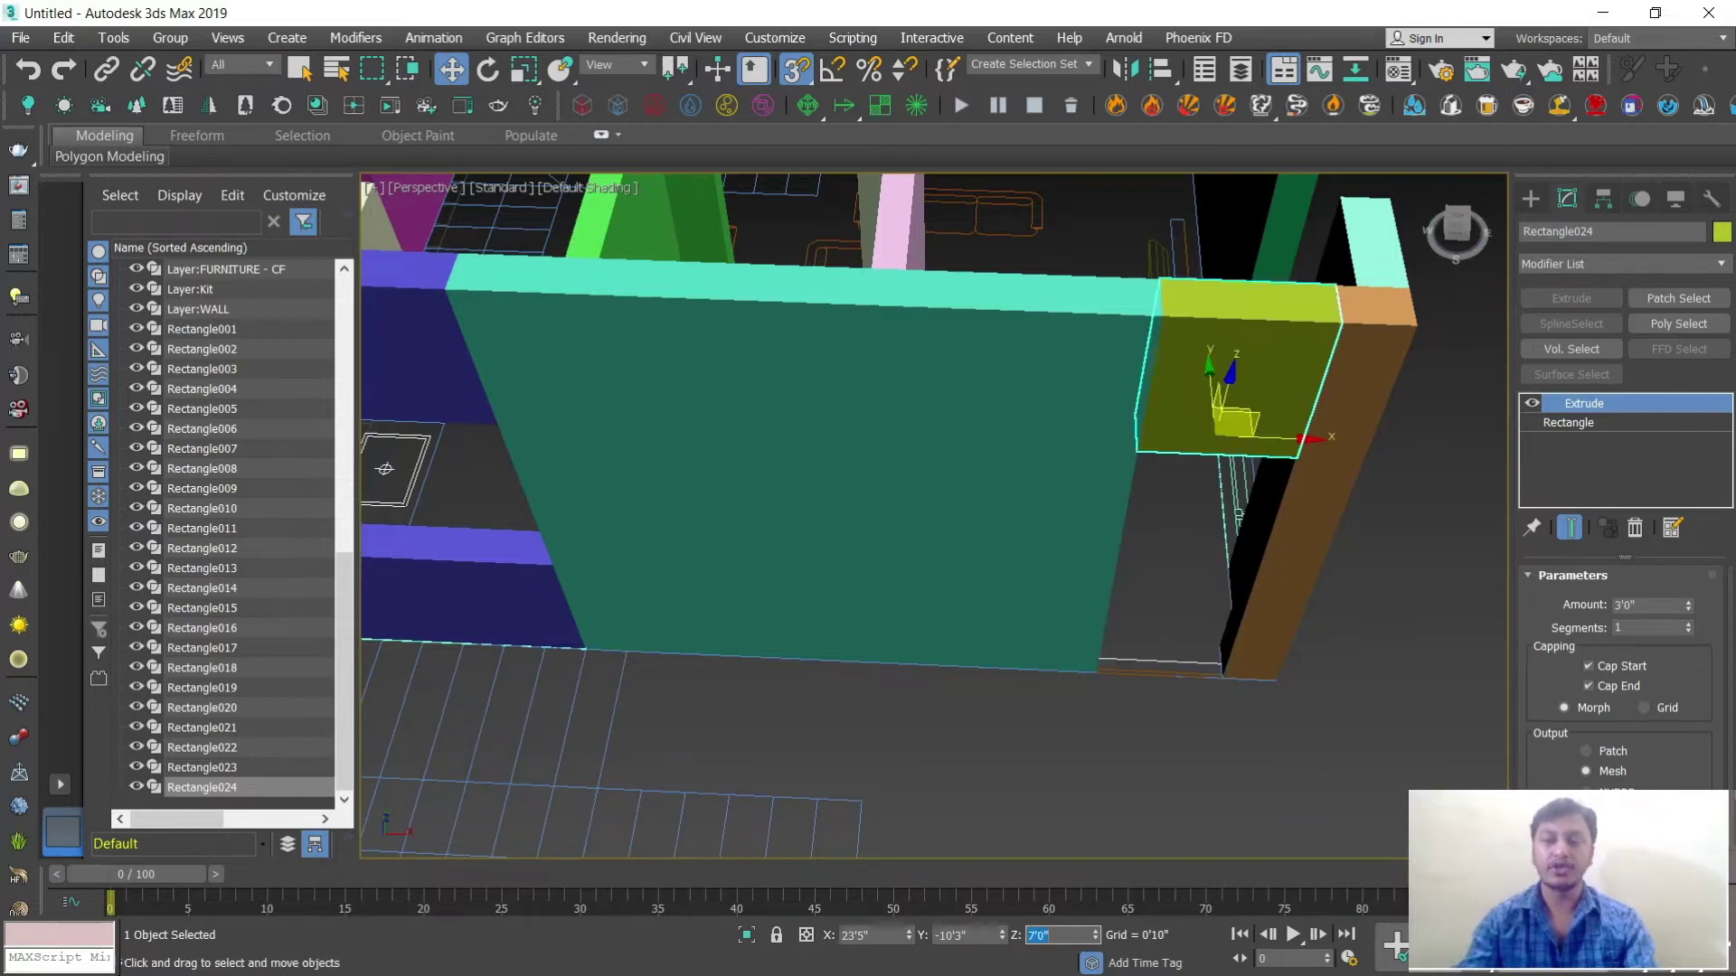
{"action": "scroll", "coordinate": [989, 698], "scroll_direction": "down", "scroll_amount": 6}
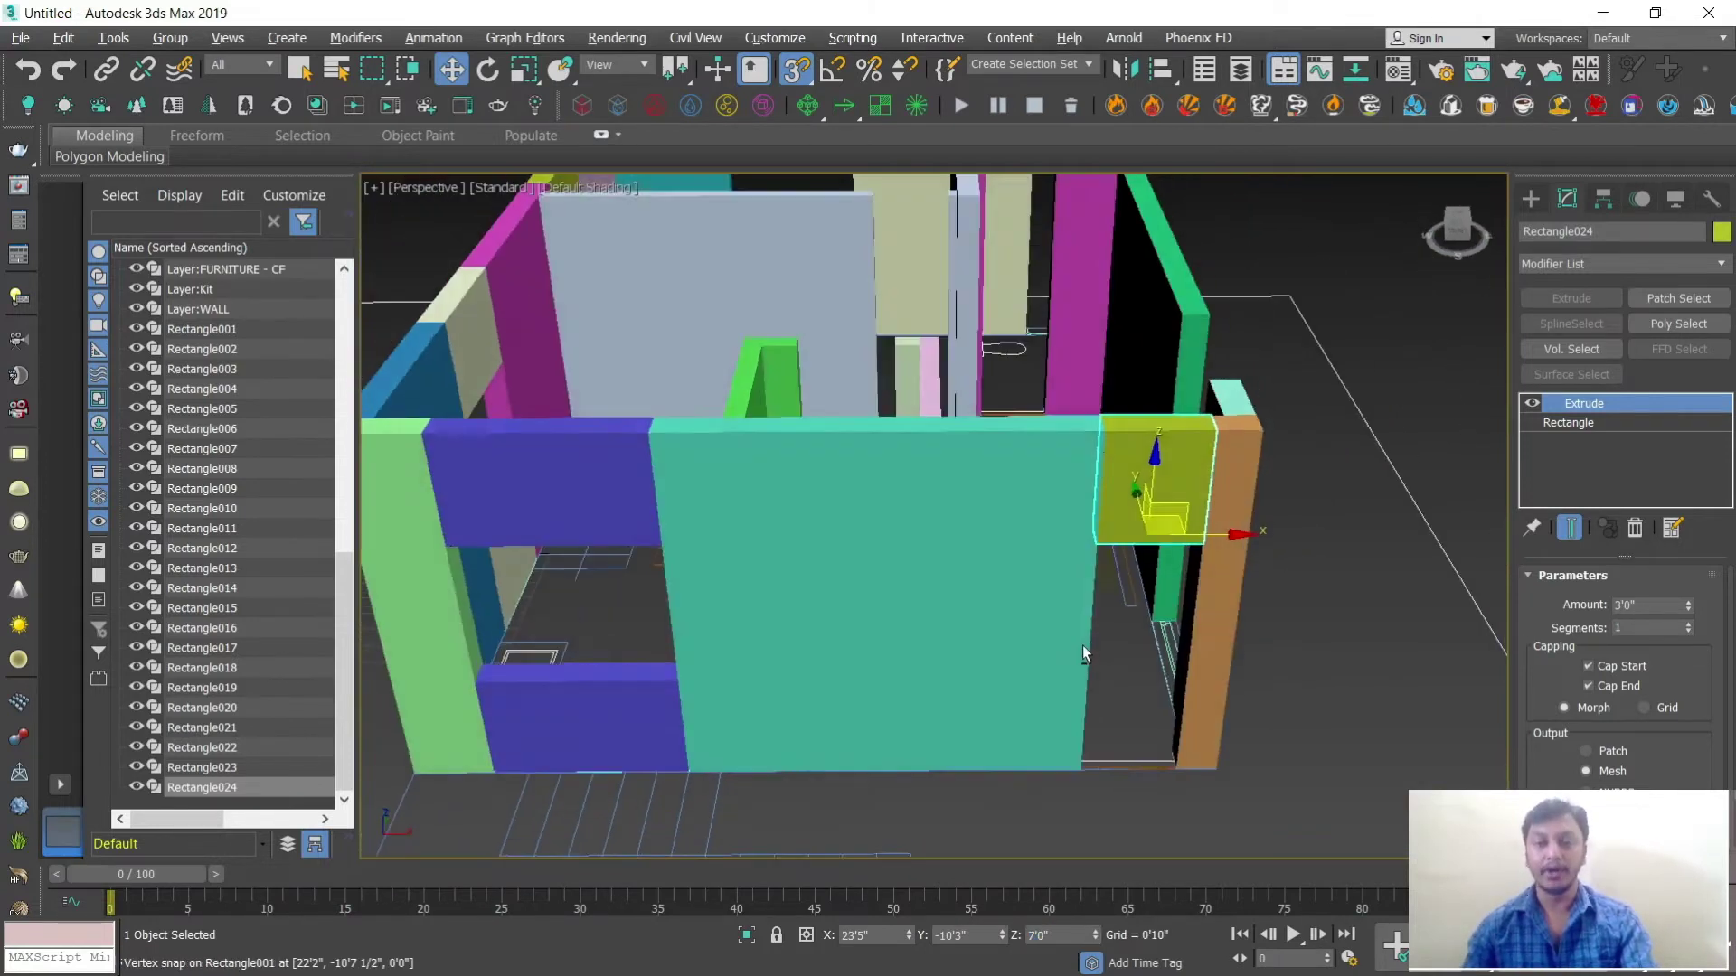
{"action": "scroll", "coordinate": [1171, 630], "scroll_direction": "down", "scroll_amount": 4}
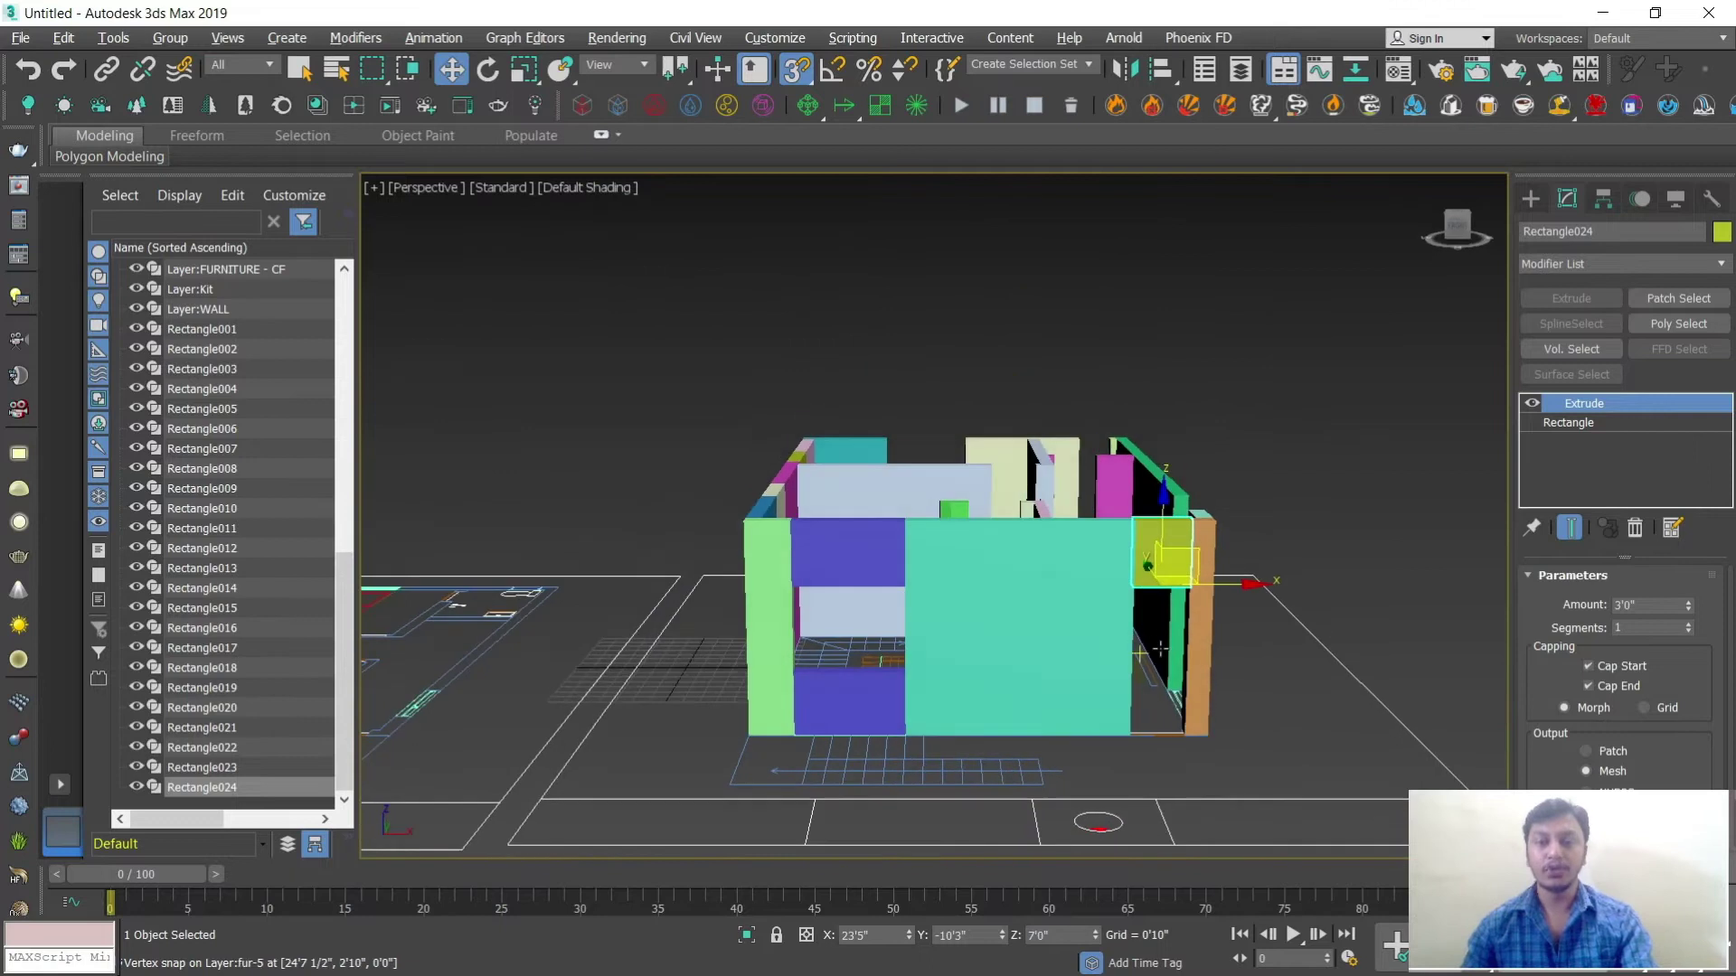
{"action": "scroll", "coordinate": [1160, 665], "scroll_direction": "up", "scroll_amount": 5}
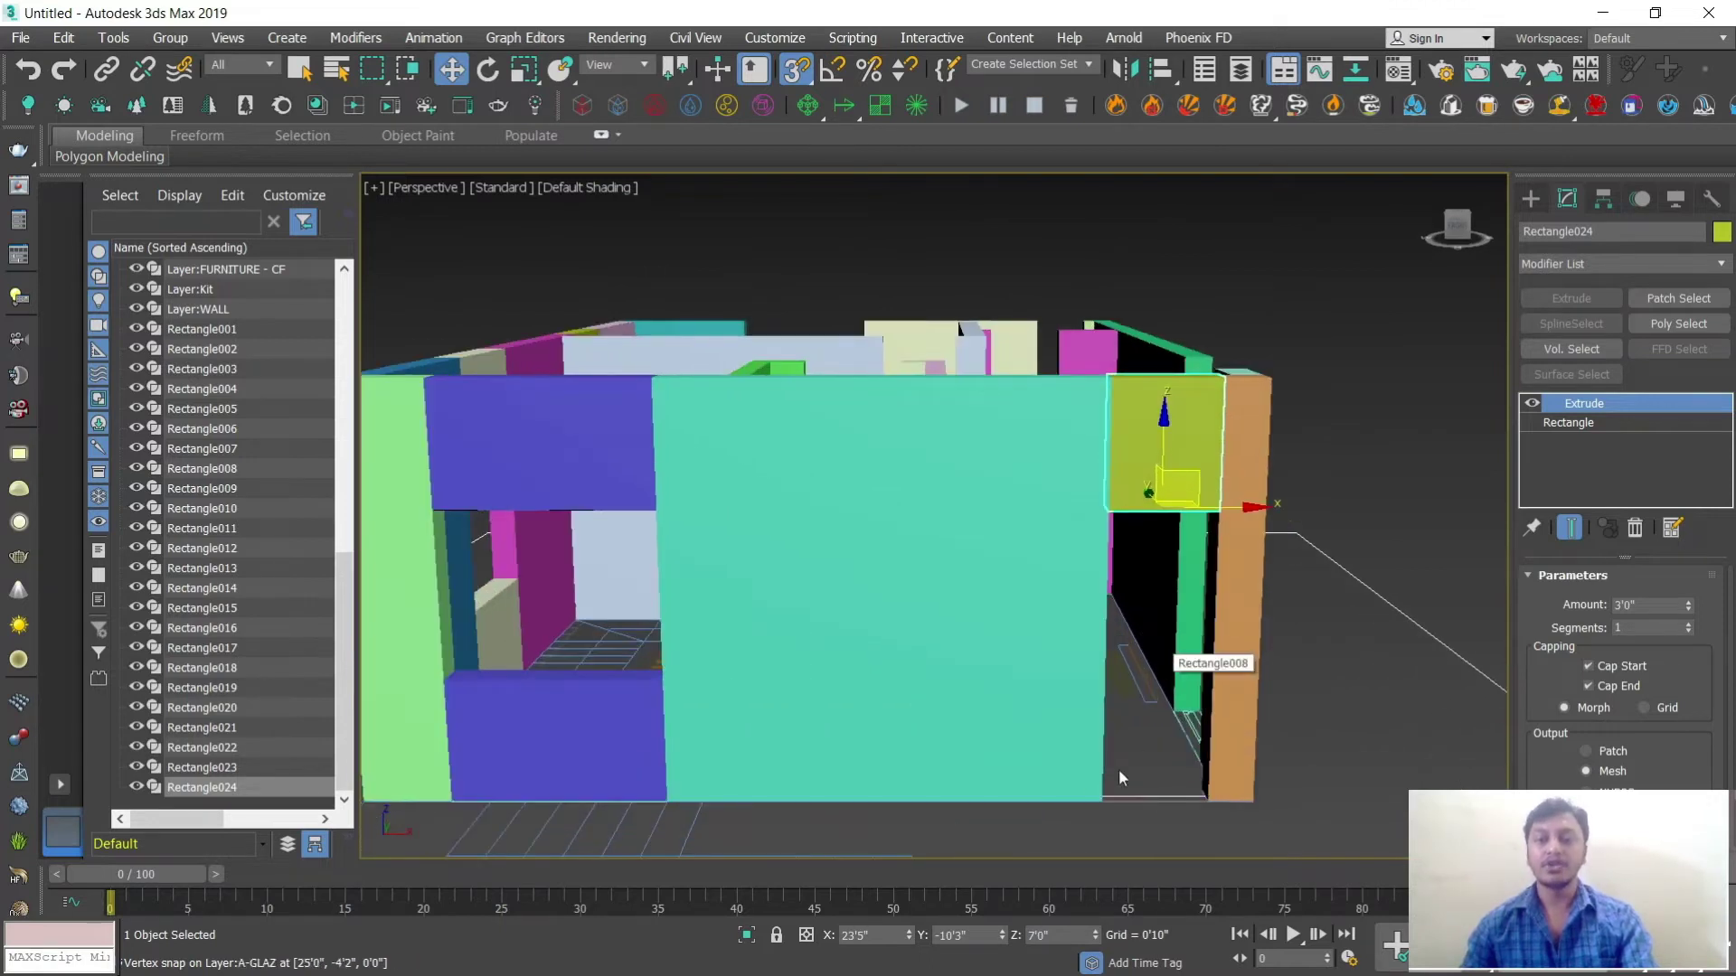
Step: Draw a snapped rectangle about 4'0" by 0'8 1/2" over the window opening between the pale teal and green walls, and extrude it 3'0"
{"action": "scroll", "coordinate": [1123, 468], "scroll_direction": "down", "scroll_amount": 3}
{"action": "middle_click_drag", "start_coordinate": [1123, 468], "coordinate": [881, 552], "text": "alt"}
{"action": "middle_click_drag", "start_coordinate": [1173, 589], "coordinate": [841, 608]}
{"action": "scroll", "coordinate": [1192, 582], "scroll_direction": "up", "scroll_amount": 3}
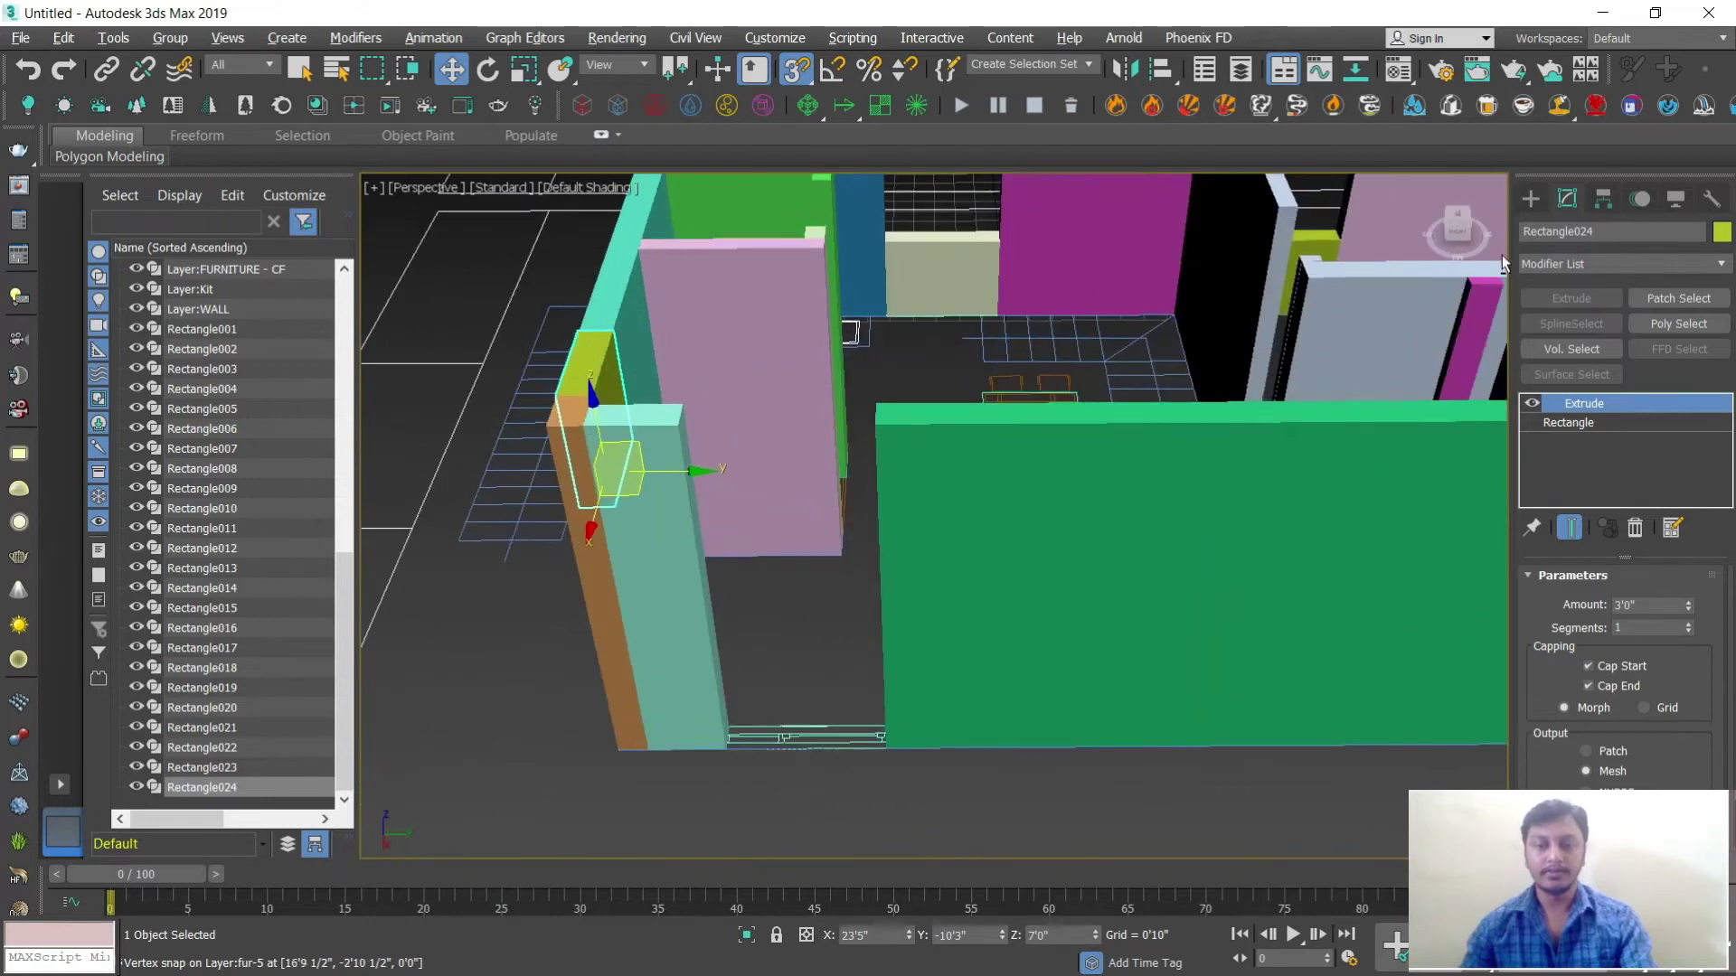
{"action": "left_click", "coordinate": [1531, 198]}
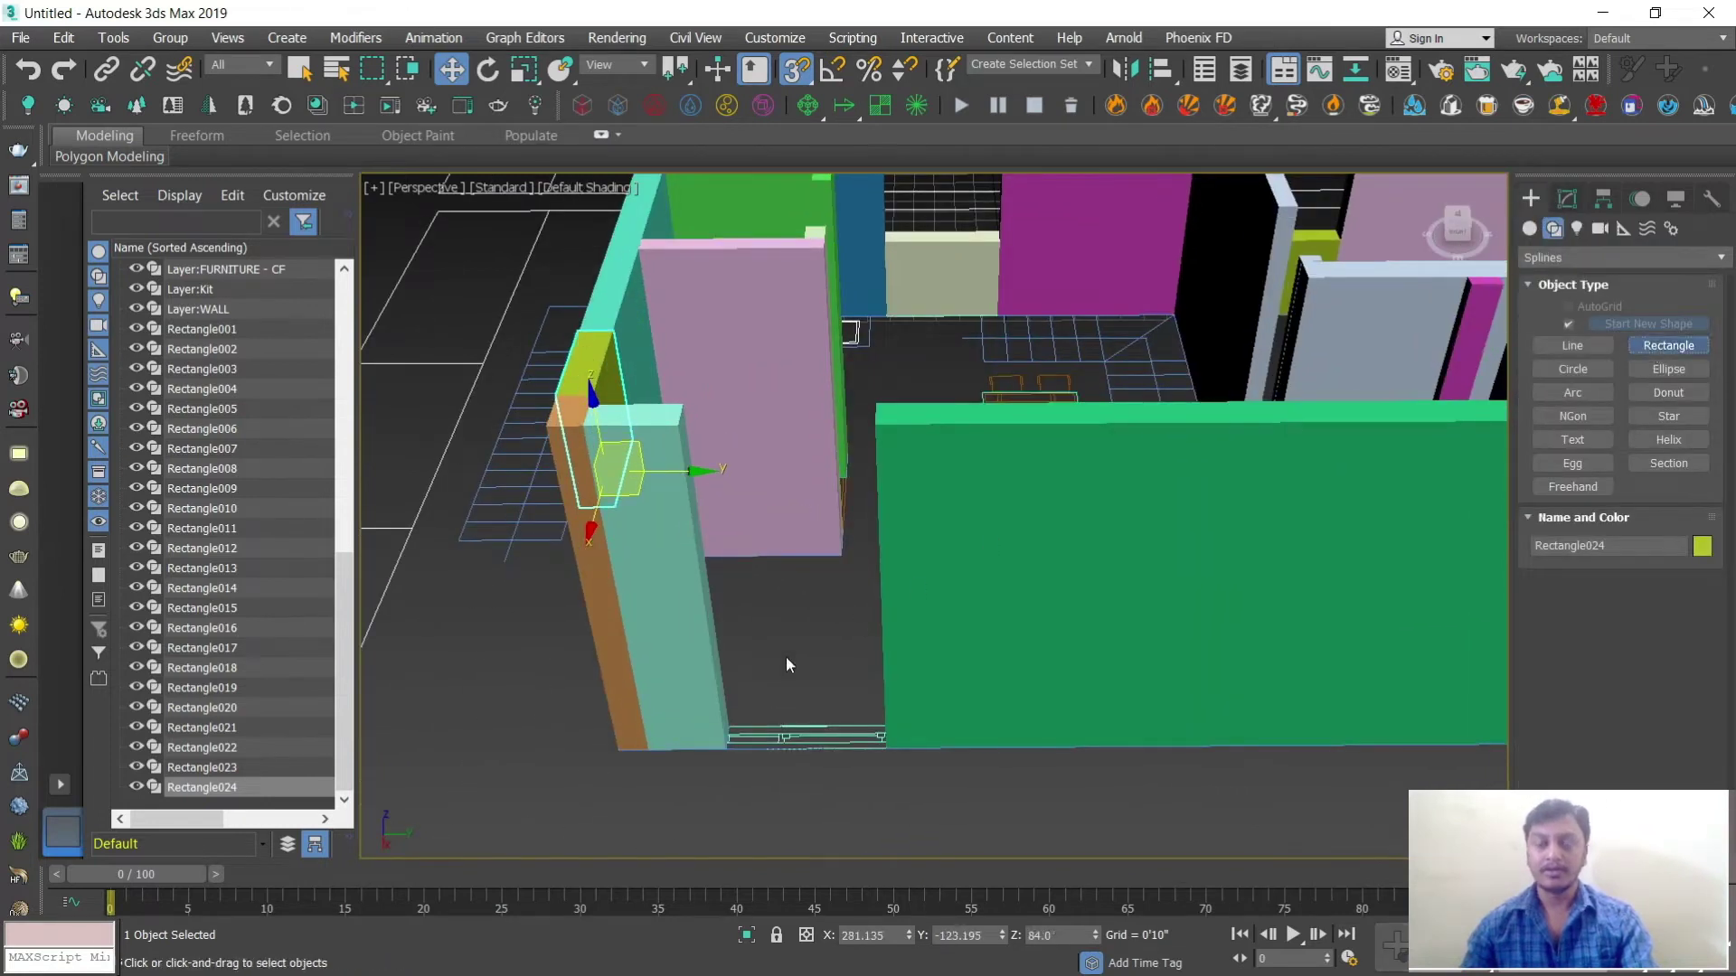
{"action": "scroll", "coordinate": [795, 705], "scroll_direction": "up", "scroll_amount": 6}
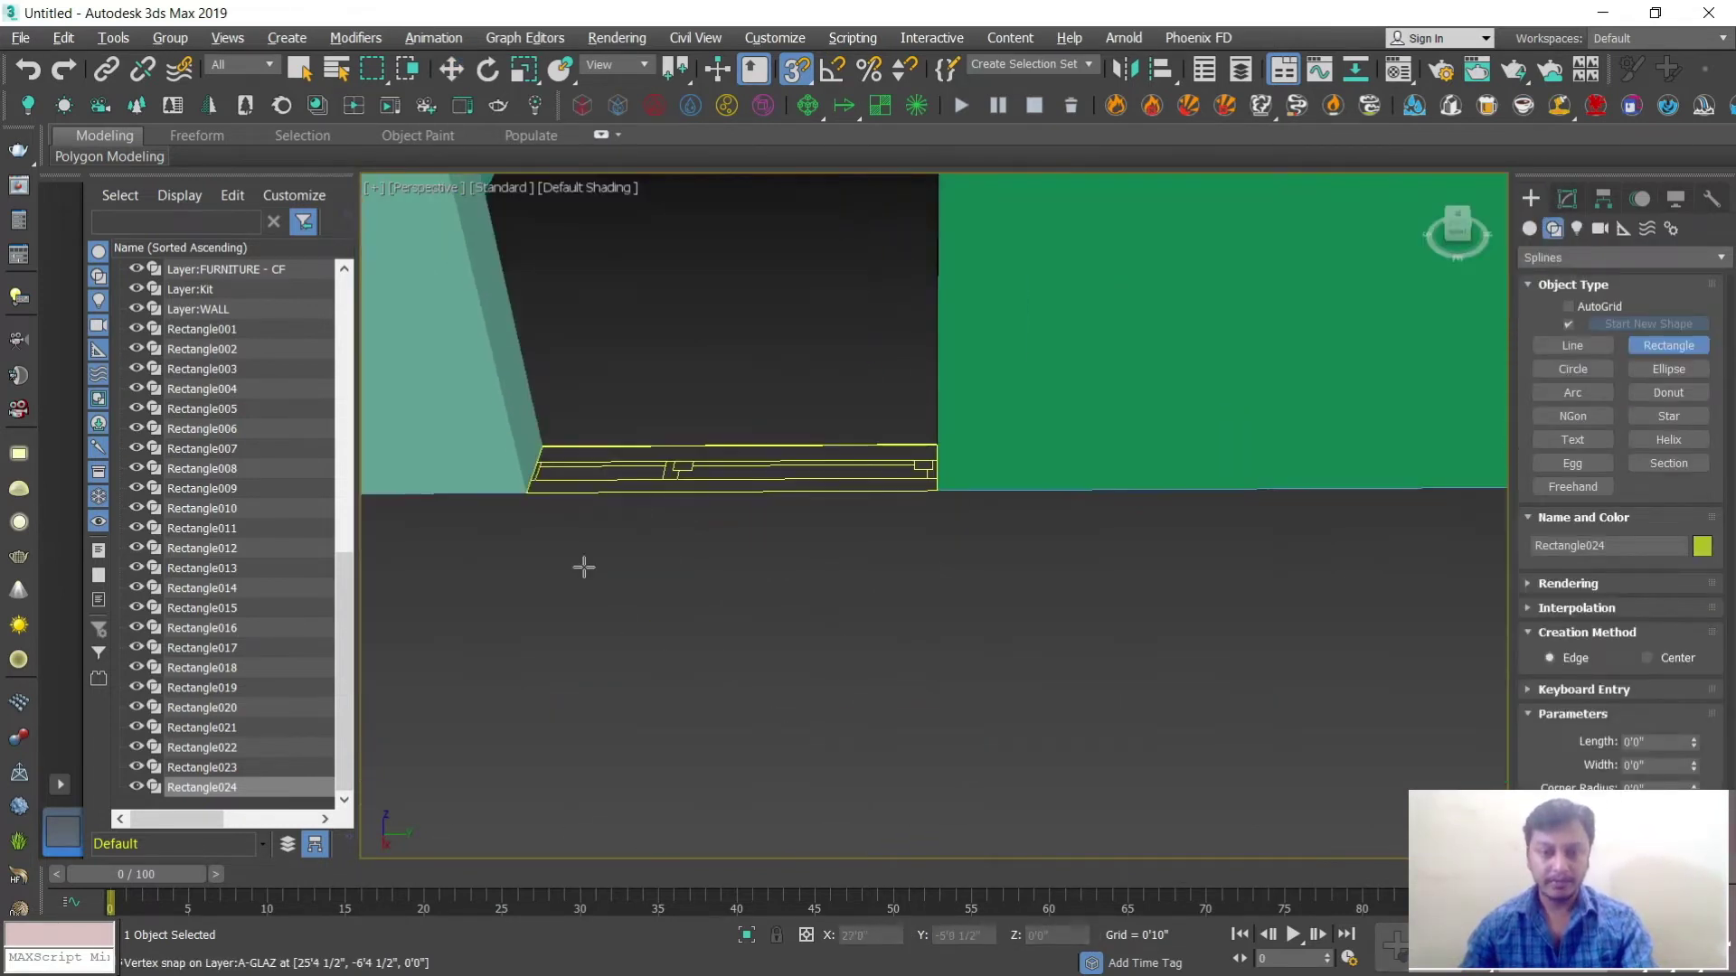
{"action": "mouse_move", "coordinate": [526, 492]}
{"action": "left_mouse_down"}
{"action": "mouse_move", "coordinate": [709, 426]}
{"action": "mouse_move", "coordinate": [918, 418]}
{"action": "mouse_move", "coordinate": [937, 445]}
{"action": "left_mouse_up"}
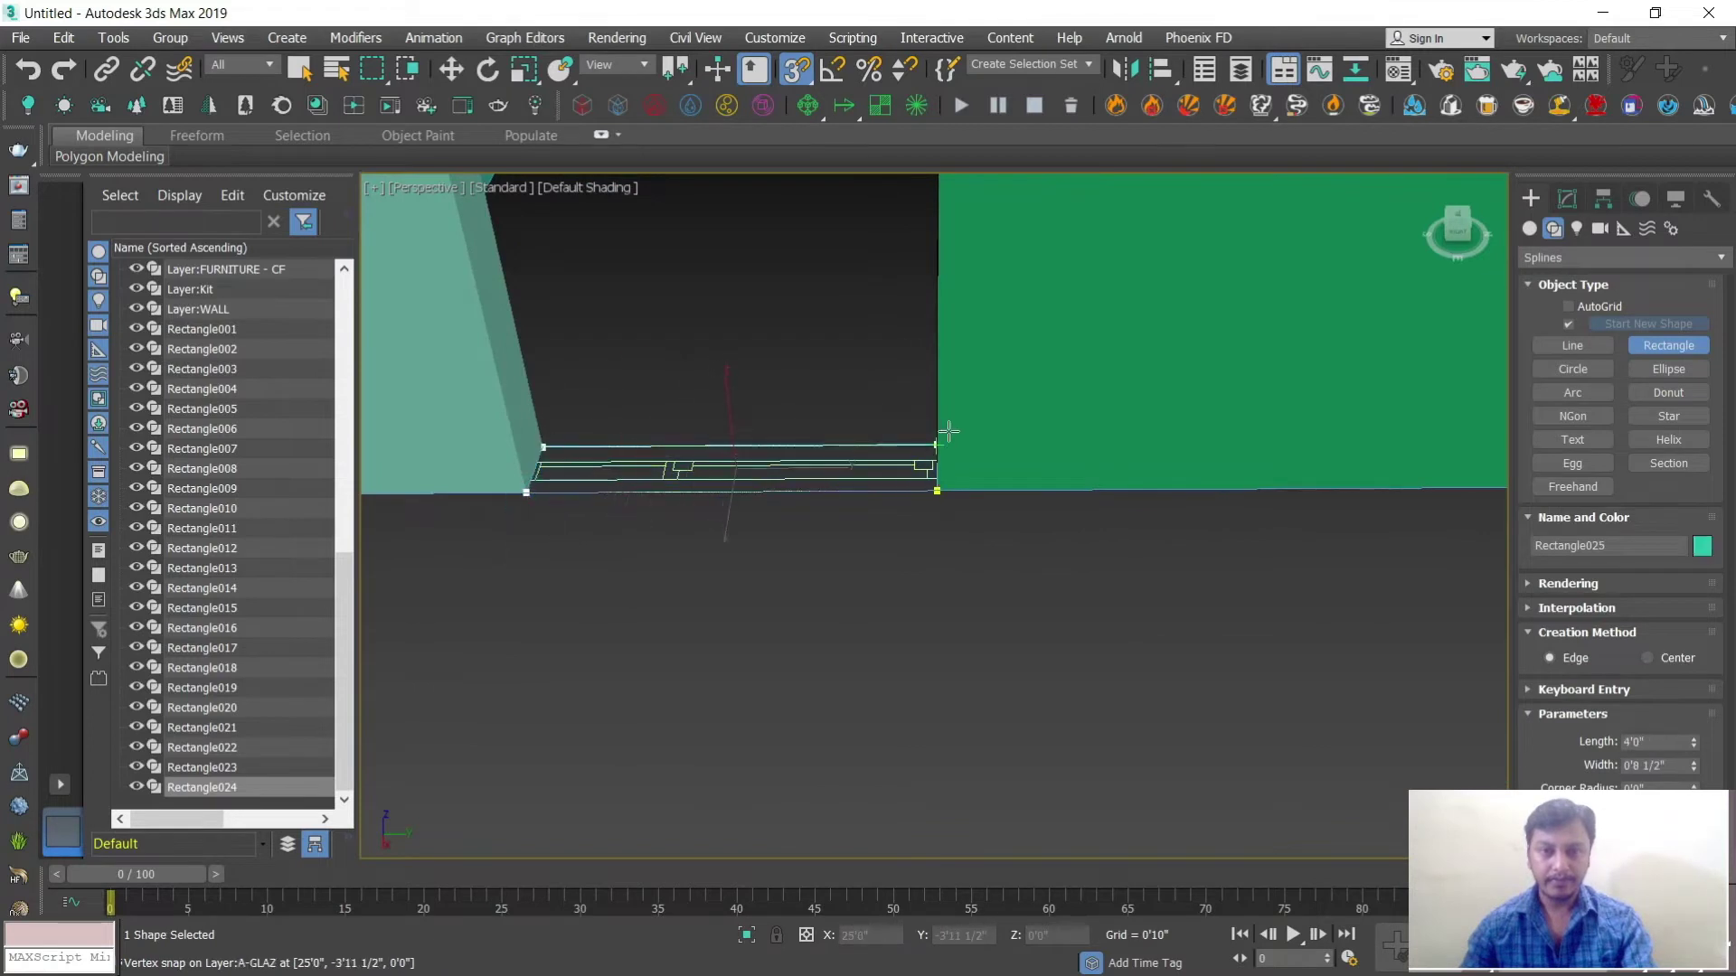
{"action": "left_click", "coordinate": [1569, 199]}
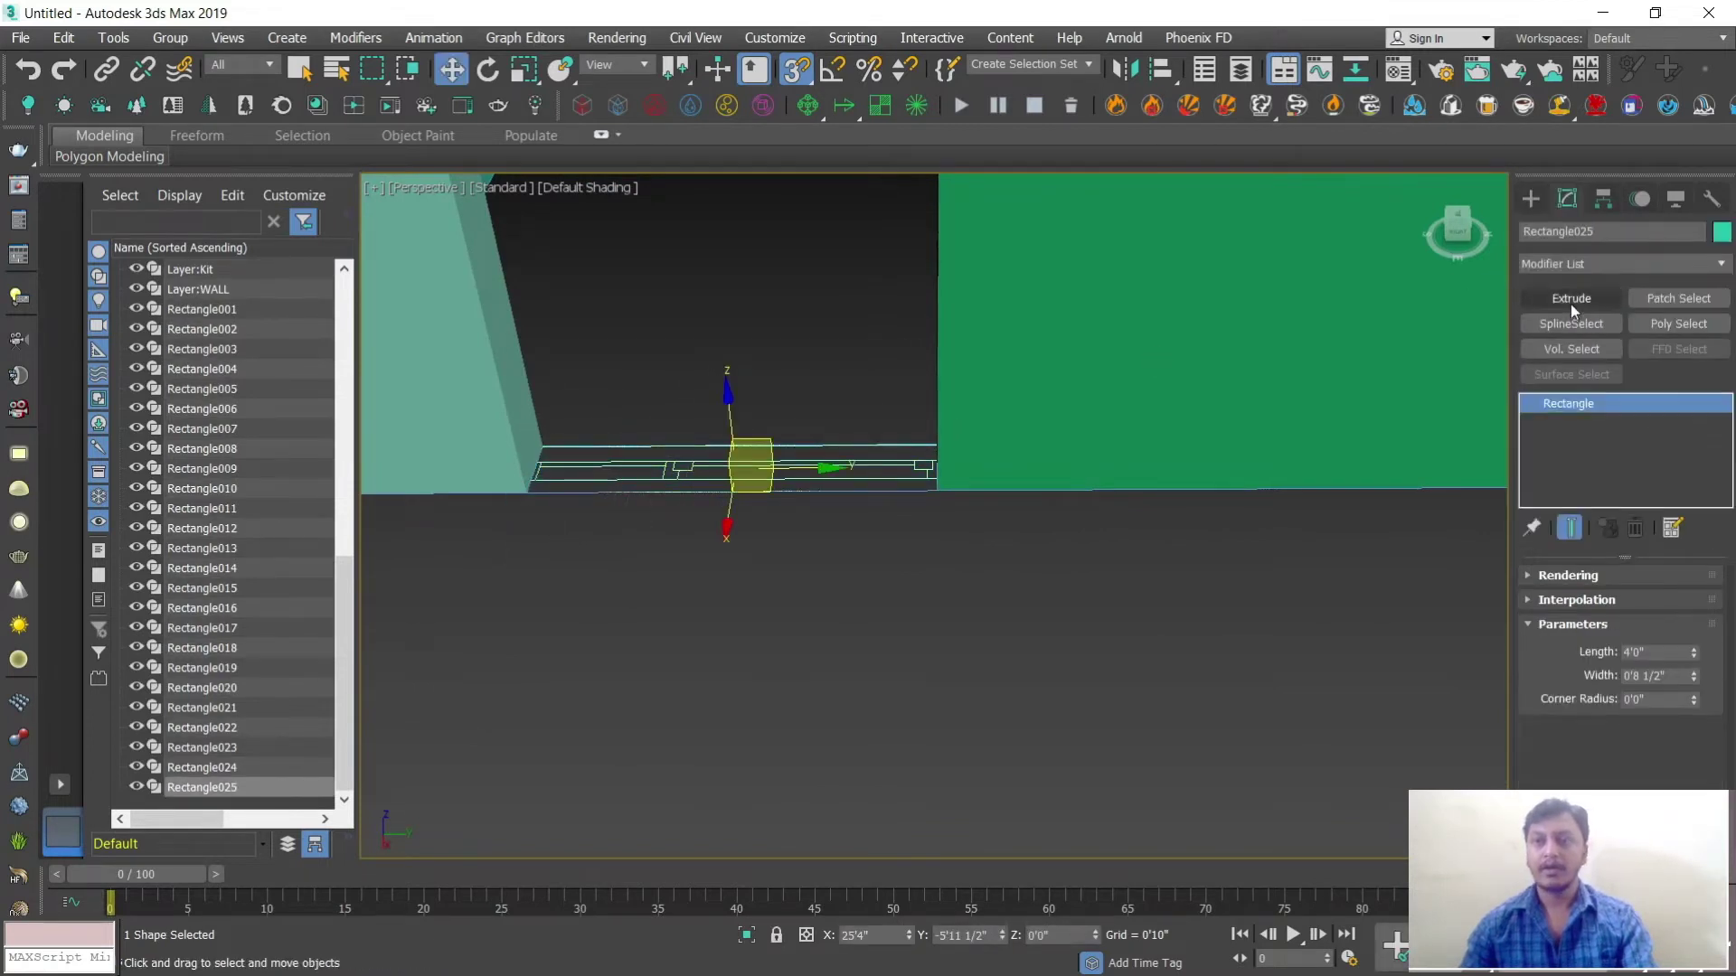
{"action": "left_click", "coordinate": [1570, 300]}
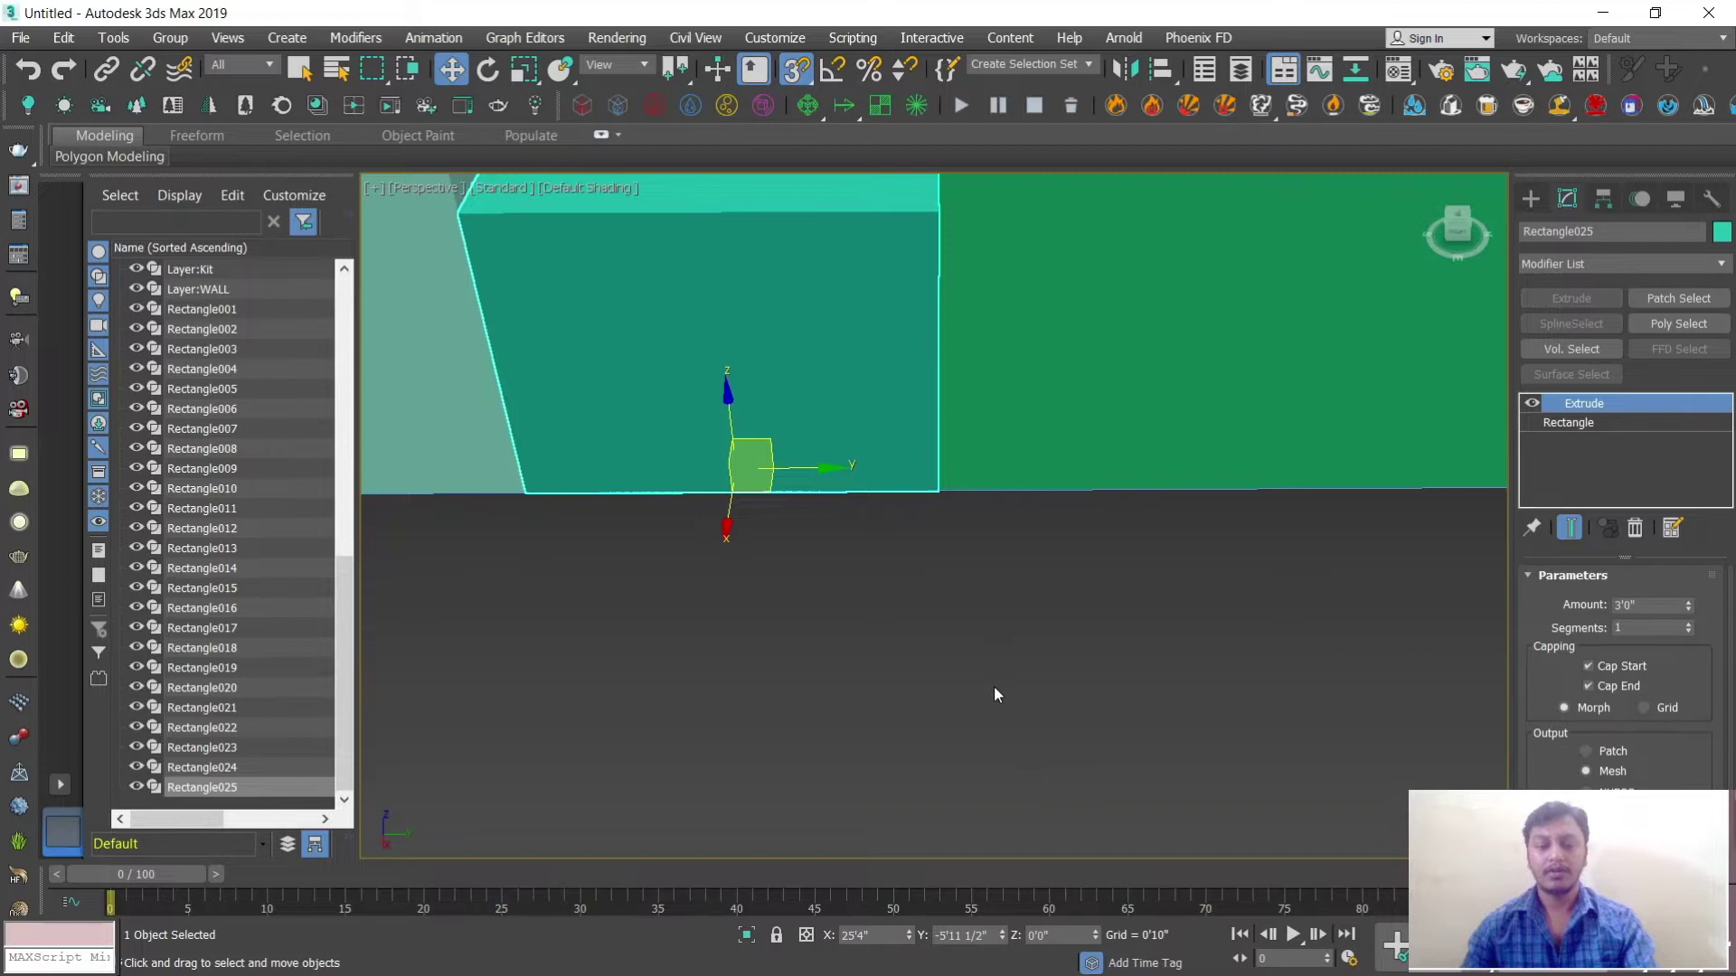
Step: Clone the sill block between the pale teal and green walls in place, and set the clone's Z position to 7'0"
{"action": "key", "text": "ctrl+v"}
{"action": "left_click", "coordinate": [801, 585]}
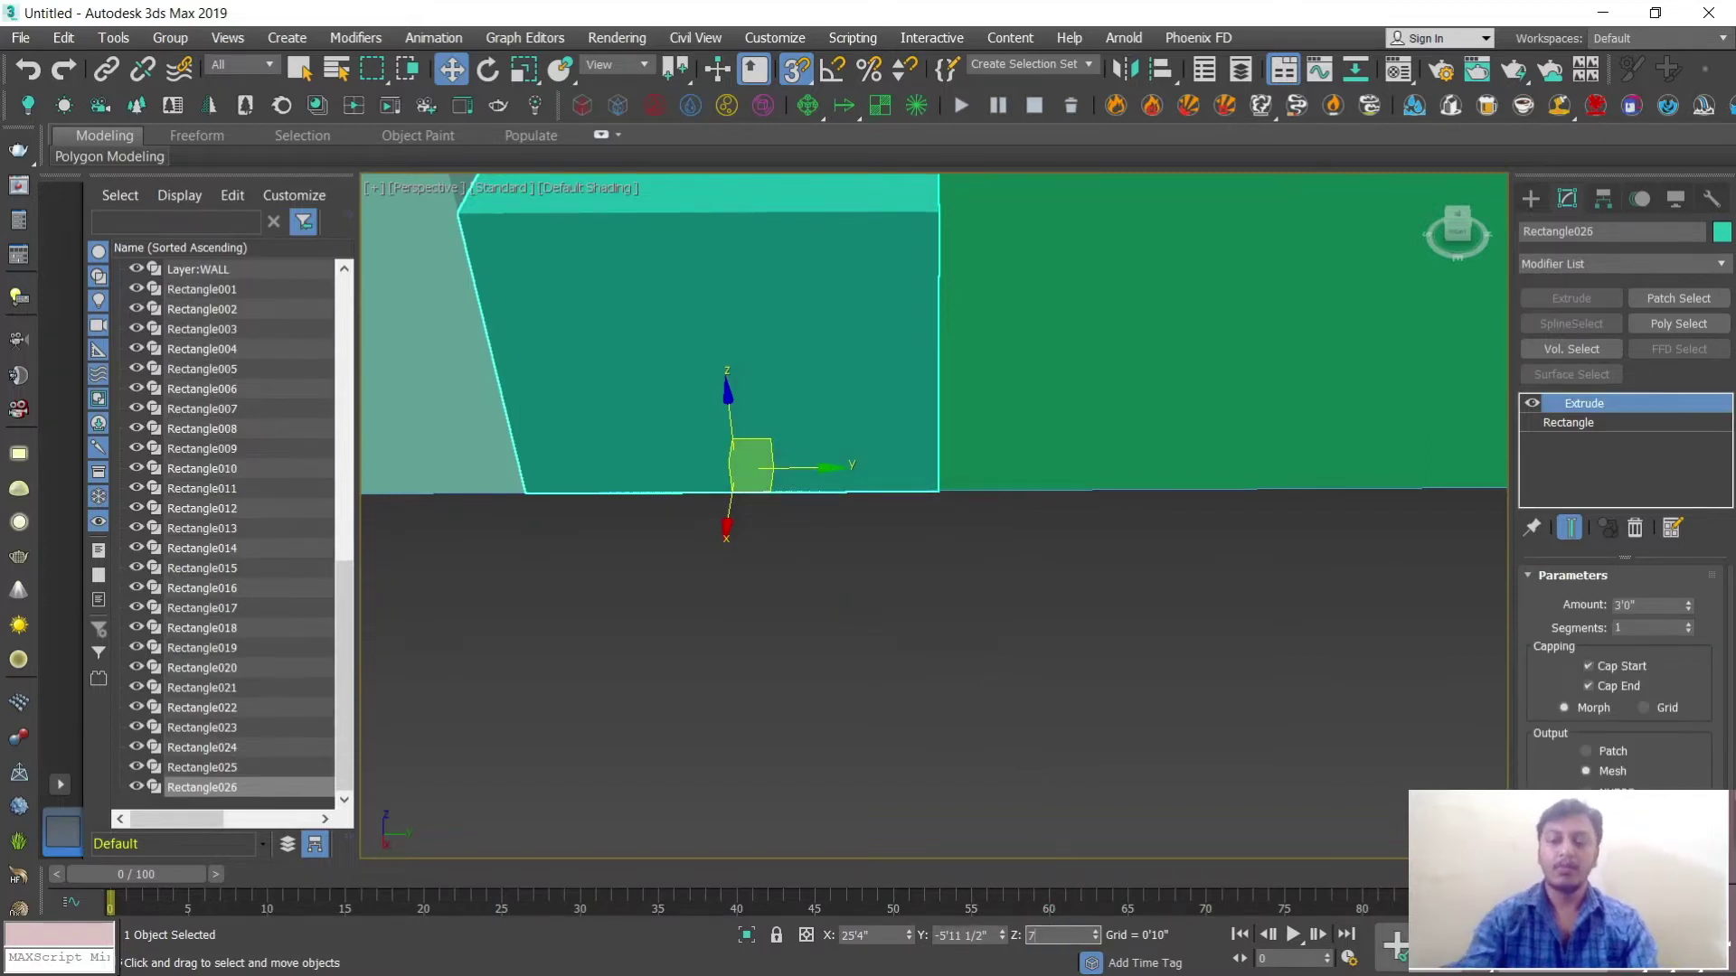
{"action": "type", "text": "7"}
{"action": "key", "text": "Return"}
{"action": "scroll", "coordinate": [813, 389], "scroll_direction": "down", "scroll_amount": 10}
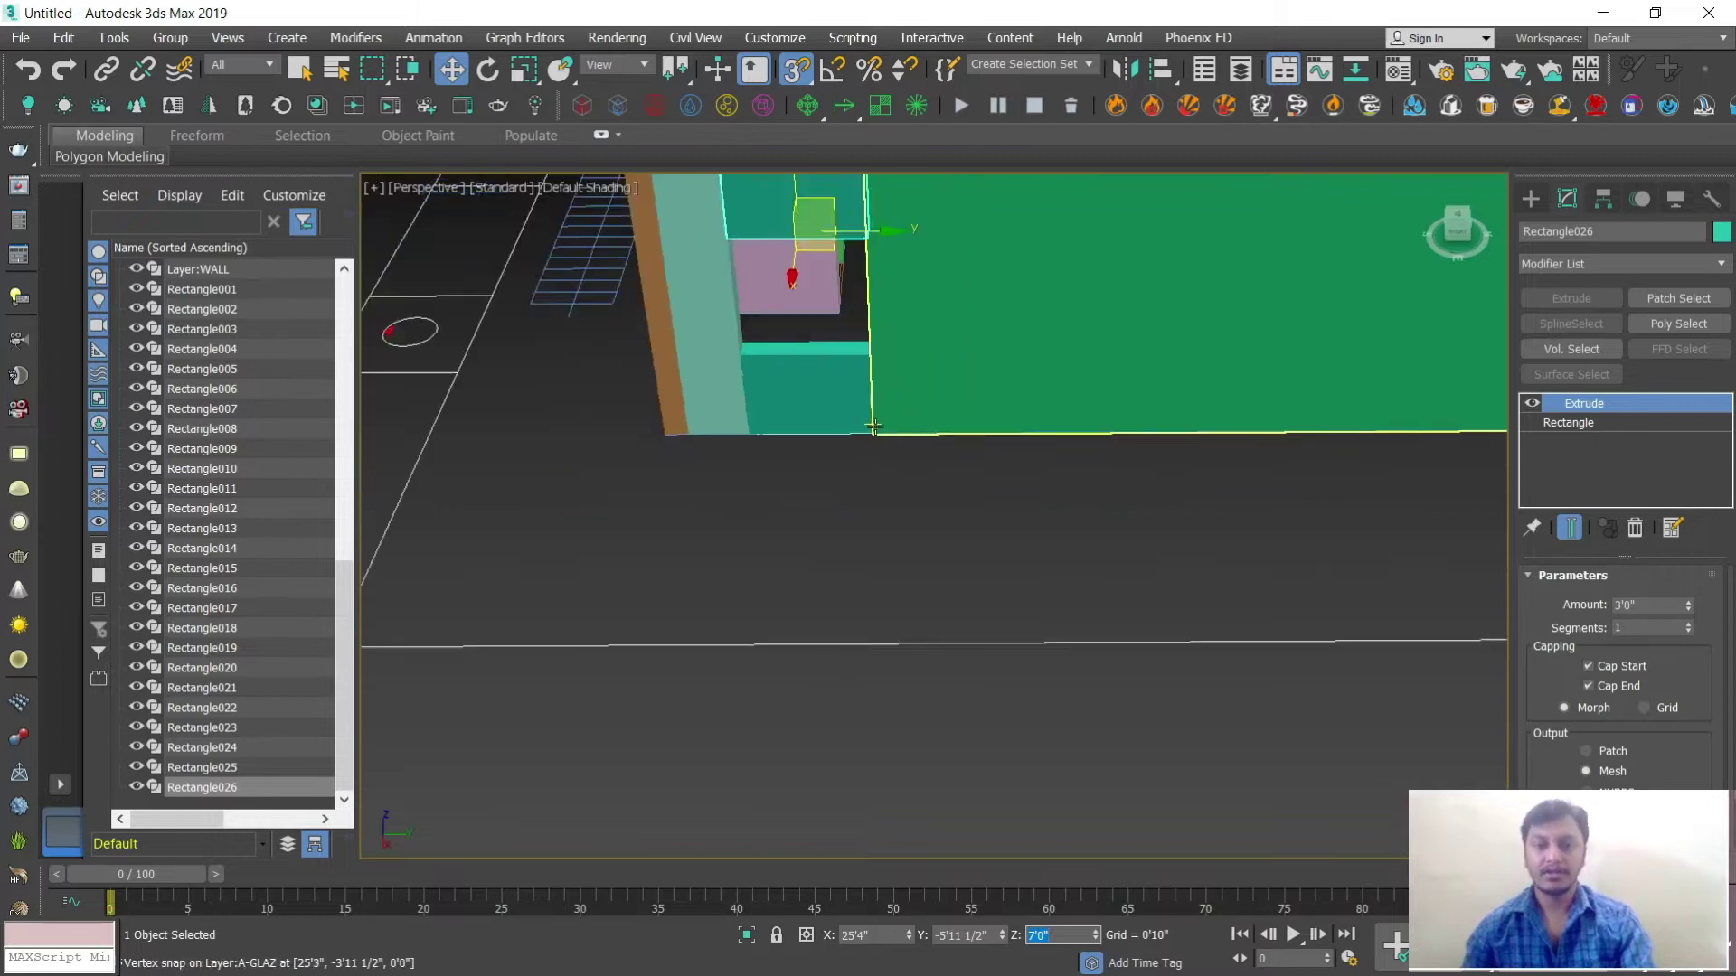
Step: Draw a snapped rectangle about 5'1" by 0'9" over the bedroom window opening between the beige and dark teal walls, and extrude it 3'0"
{"action": "middle_click_drag", "start_coordinate": [1130, 535], "coordinate": [1021, 529], "text": "alt"}
{"action": "scroll", "coordinate": [931, 687], "scroll_direction": "up", "scroll_amount": 3}
{"action": "scroll", "coordinate": [725, 686], "scroll_direction": "up", "scroll_amount": 6}
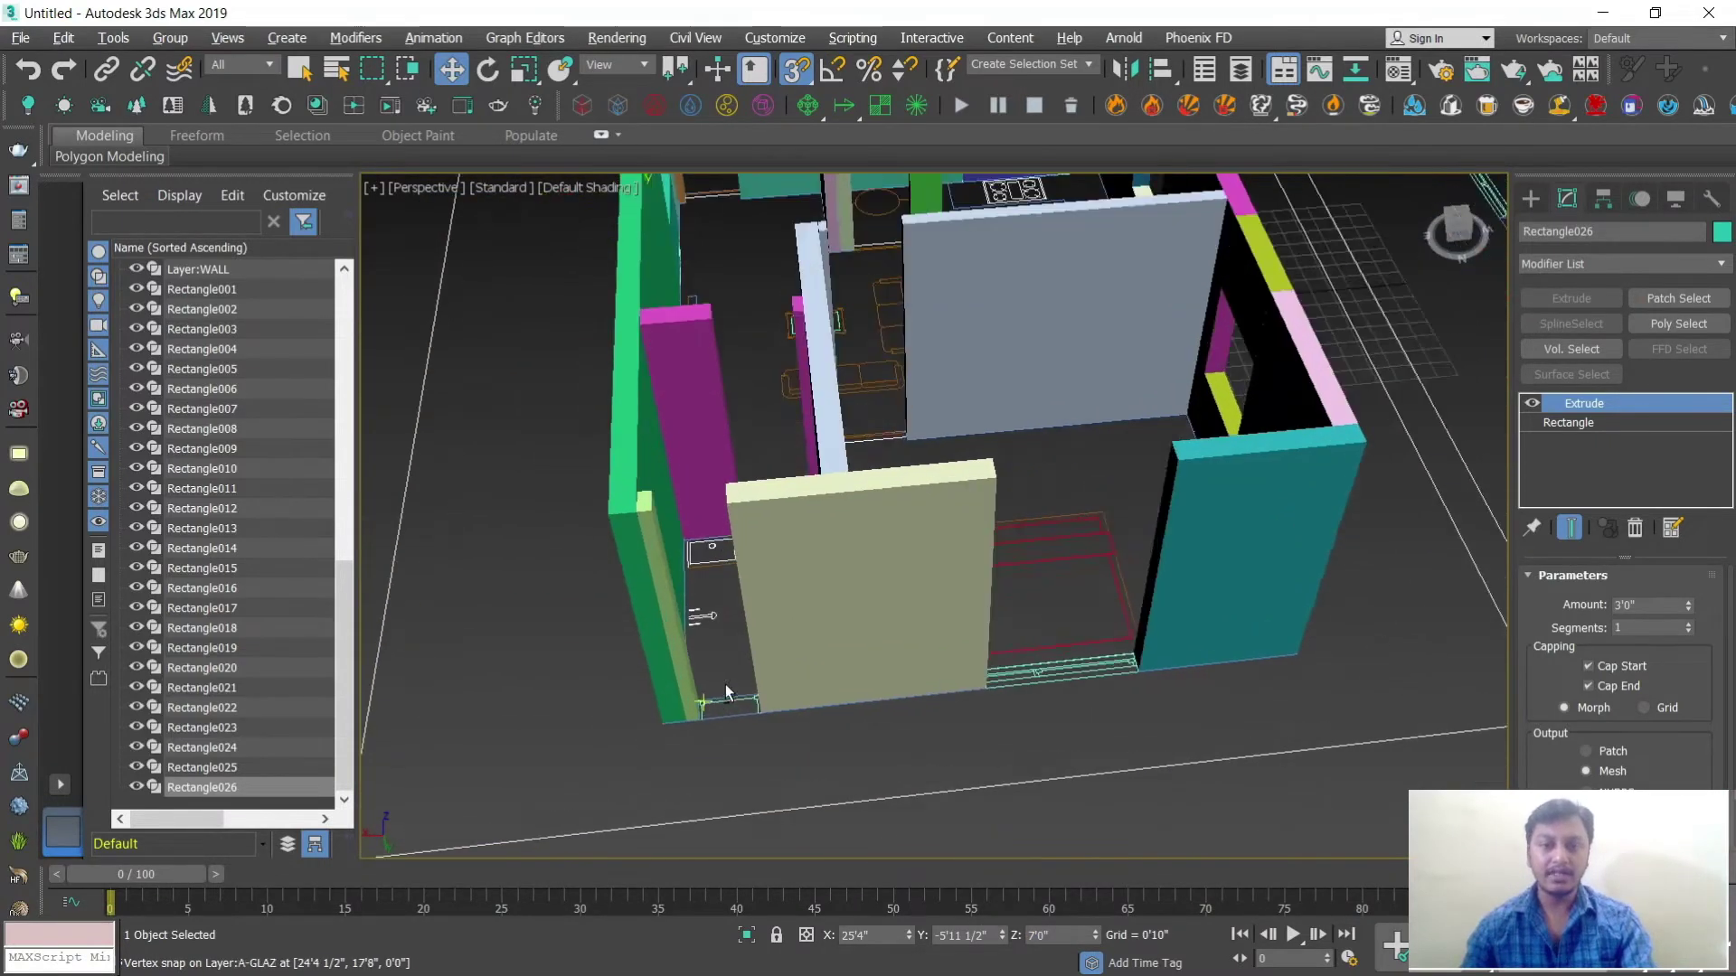
{"action": "scroll", "coordinate": [763, 662], "scroll_direction": "down", "scroll_amount": 5}
{"action": "middle_click_drag", "start_coordinate": [1000, 640], "coordinate": [872, 671]}
{"action": "scroll", "coordinate": [907, 659], "scroll_direction": "up", "scroll_amount": 3}
{"action": "left_click", "coordinate": [1530, 198]}
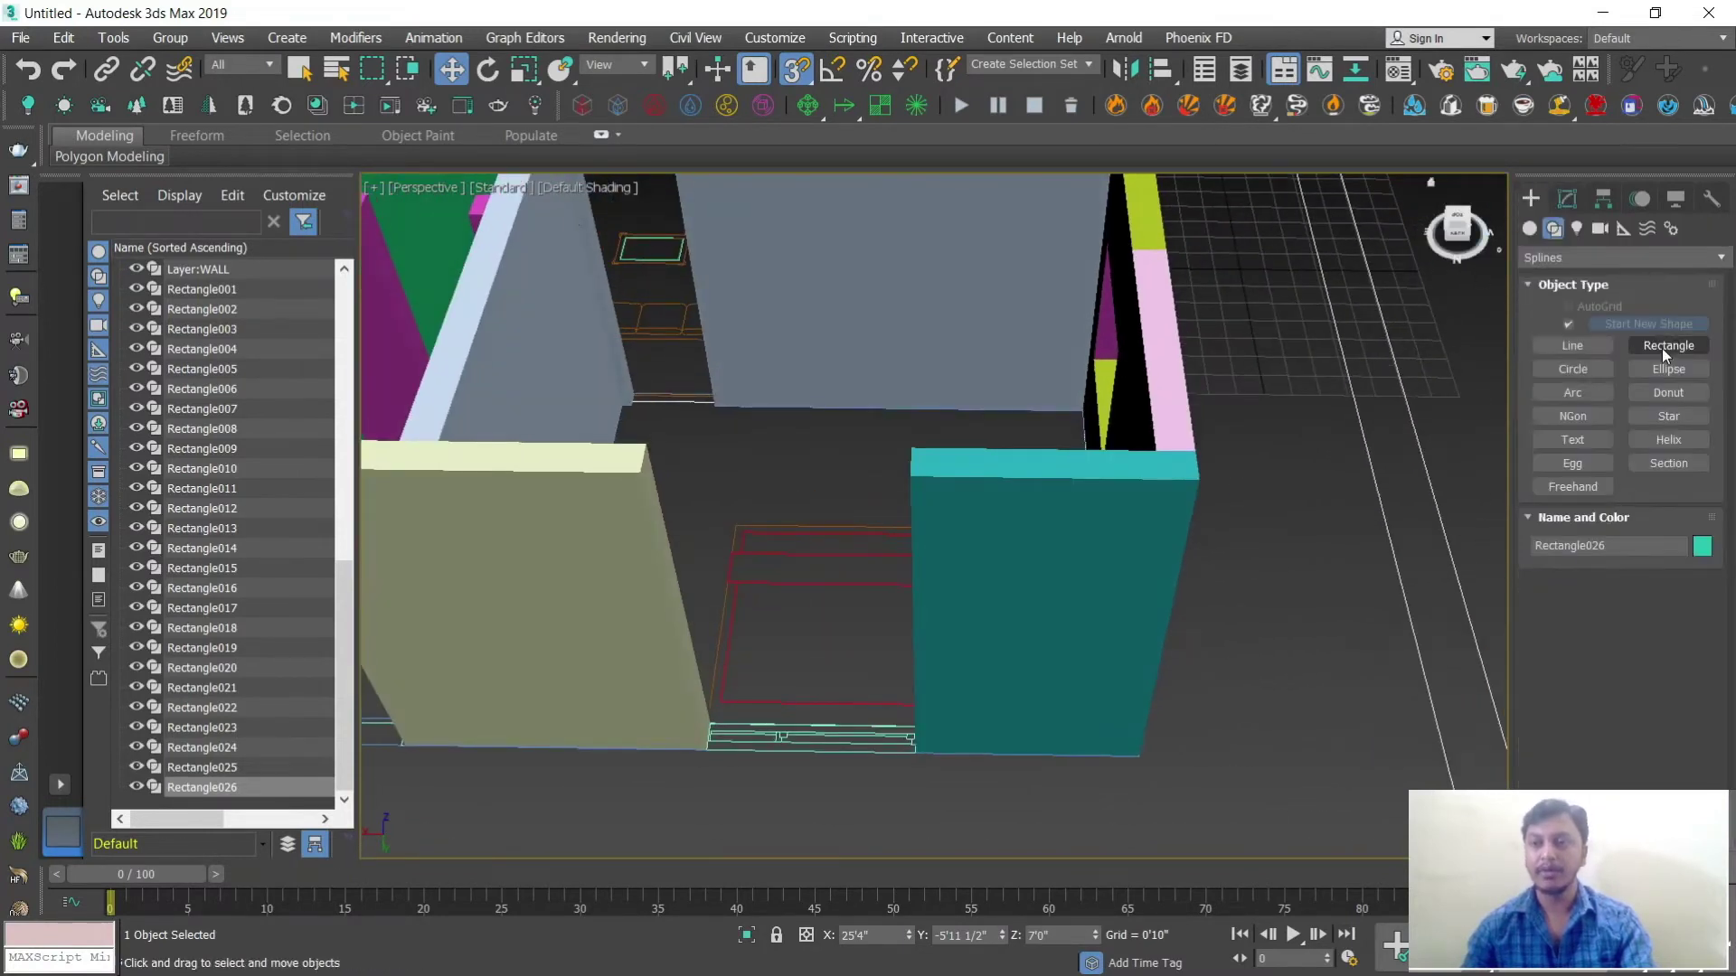
{"action": "left_click", "coordinate": [1668, 346]}
{"action": "middle_click_drag", "start_coordinate": [930, 690], "coordinate": [881, 746], "text": "alt"}
{"action": "scroll", "coordinate": [881, 746], "scroll_direction": "up", "scroll_amount": 4}
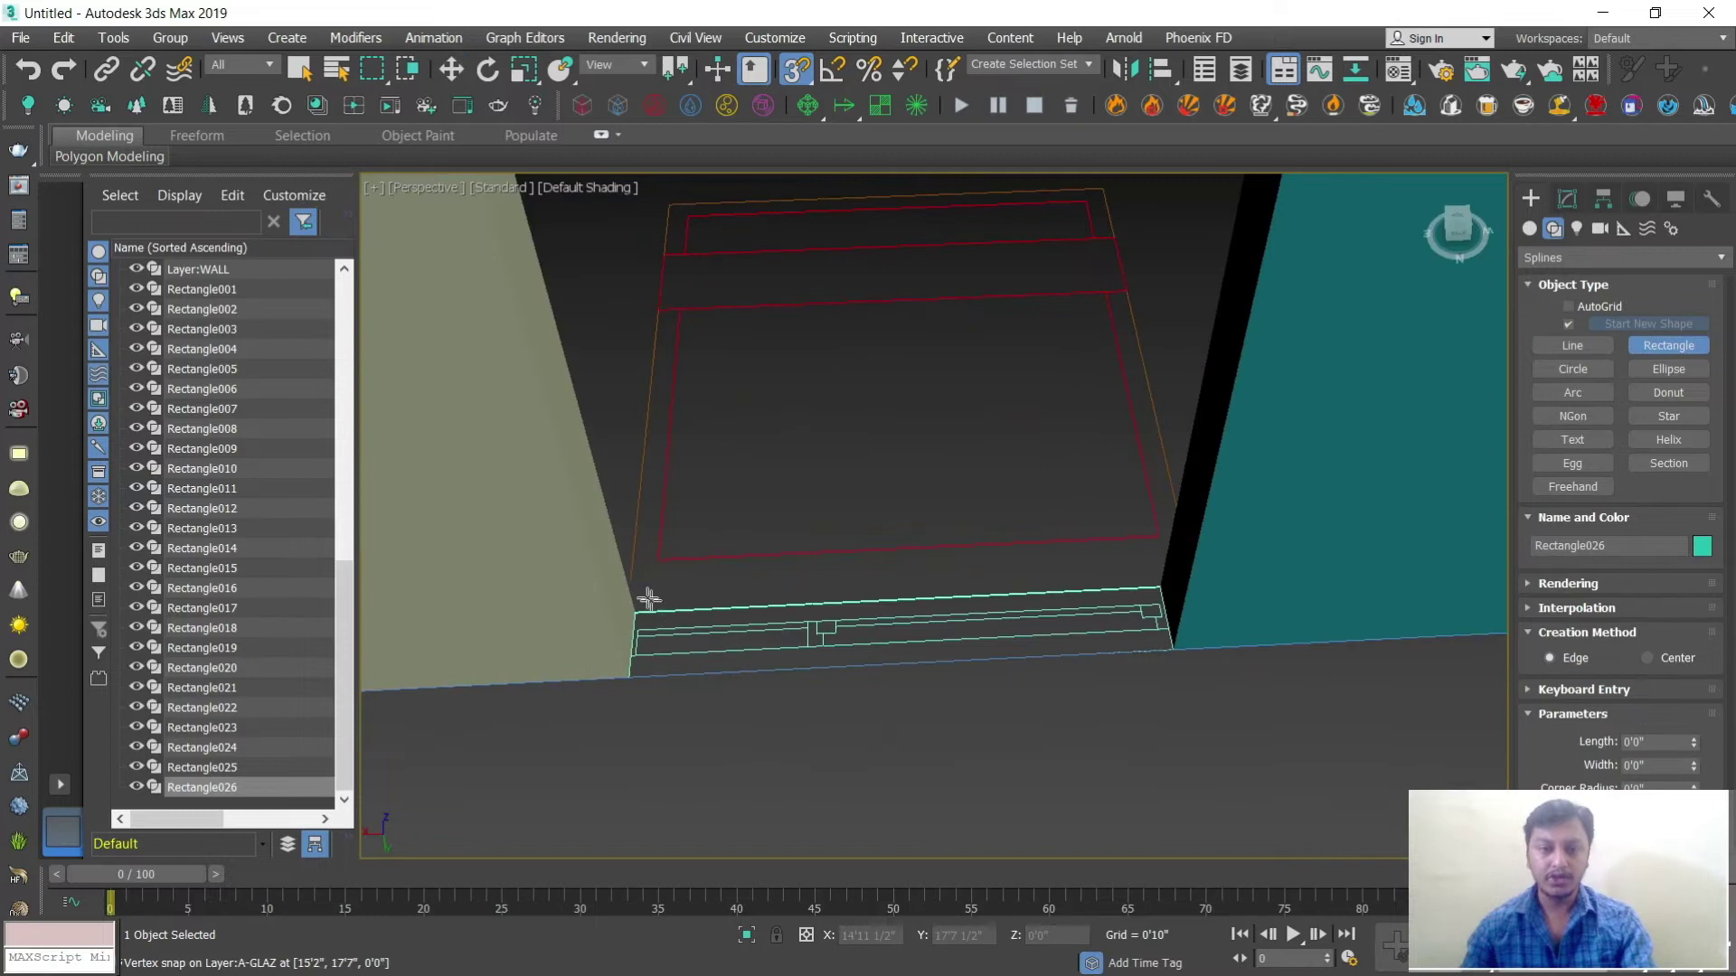
{"action": "left_click_drag", "start_coordinate": [638, 598], "coordinate": [1174, 647]}
{"action": "left_click", "coordinate": [1567, 198]}
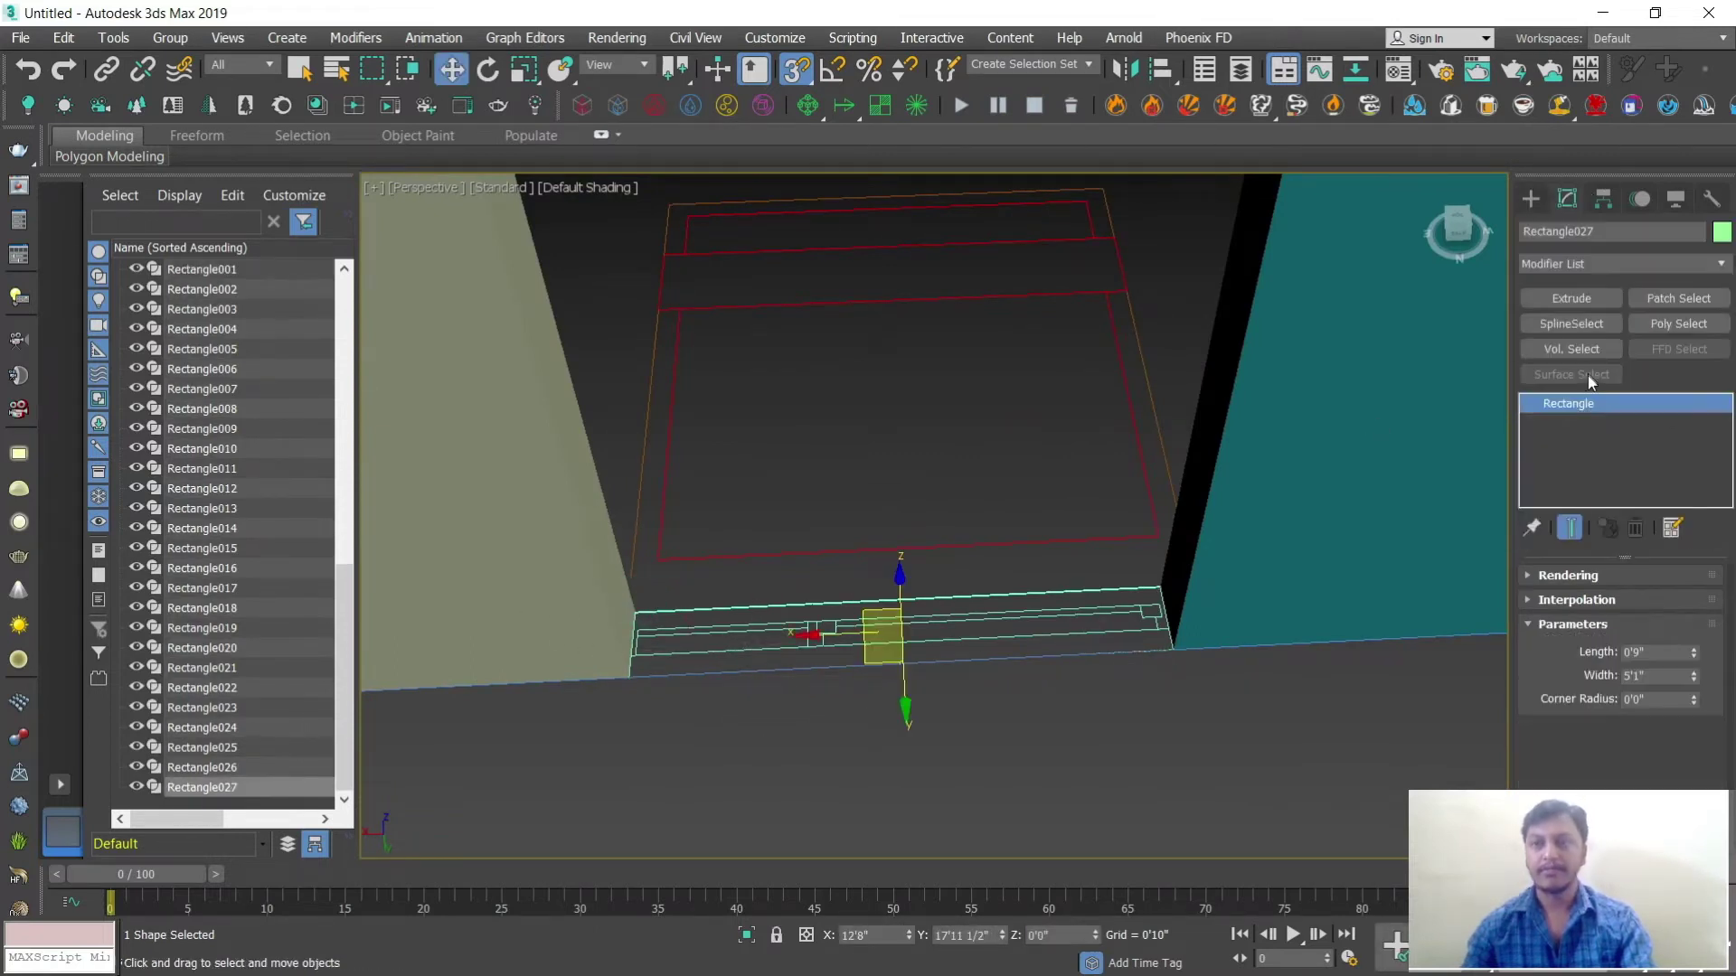
{"action": "left_click", "coordinate": [1570, 299]}
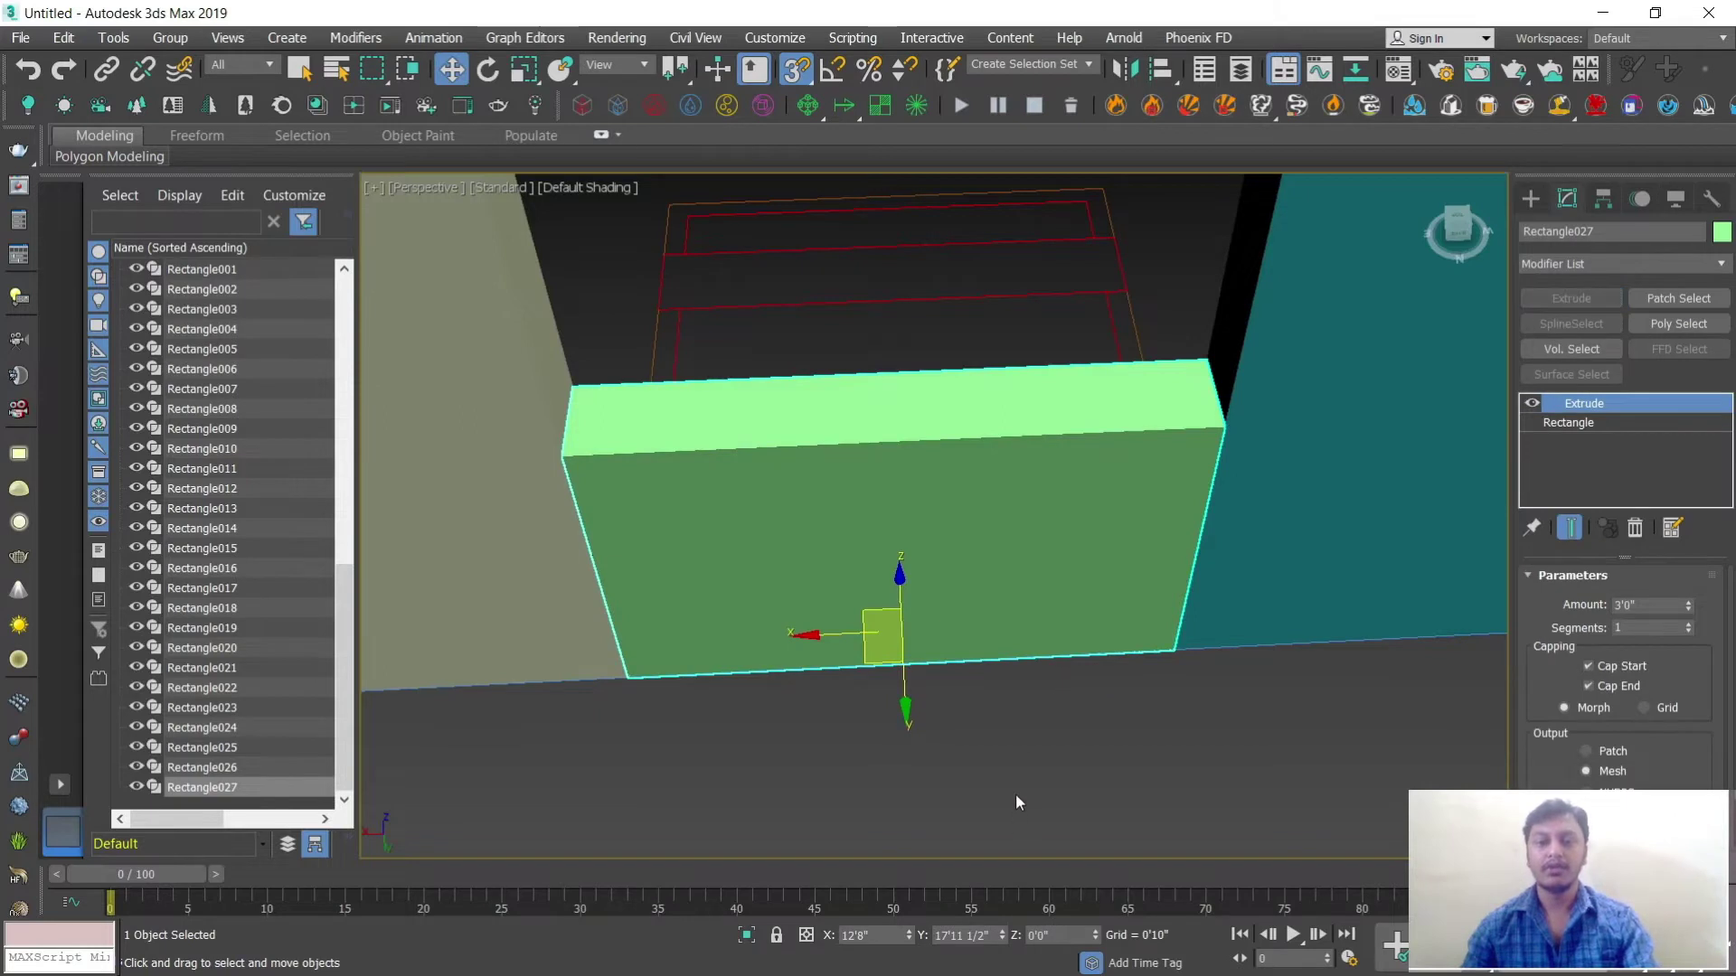
Step: Clone the sill block between the beige and dark teal walls in place, and set the clone's Z position to 7'0"
{"action": "key", "text": "ctrl+v"}
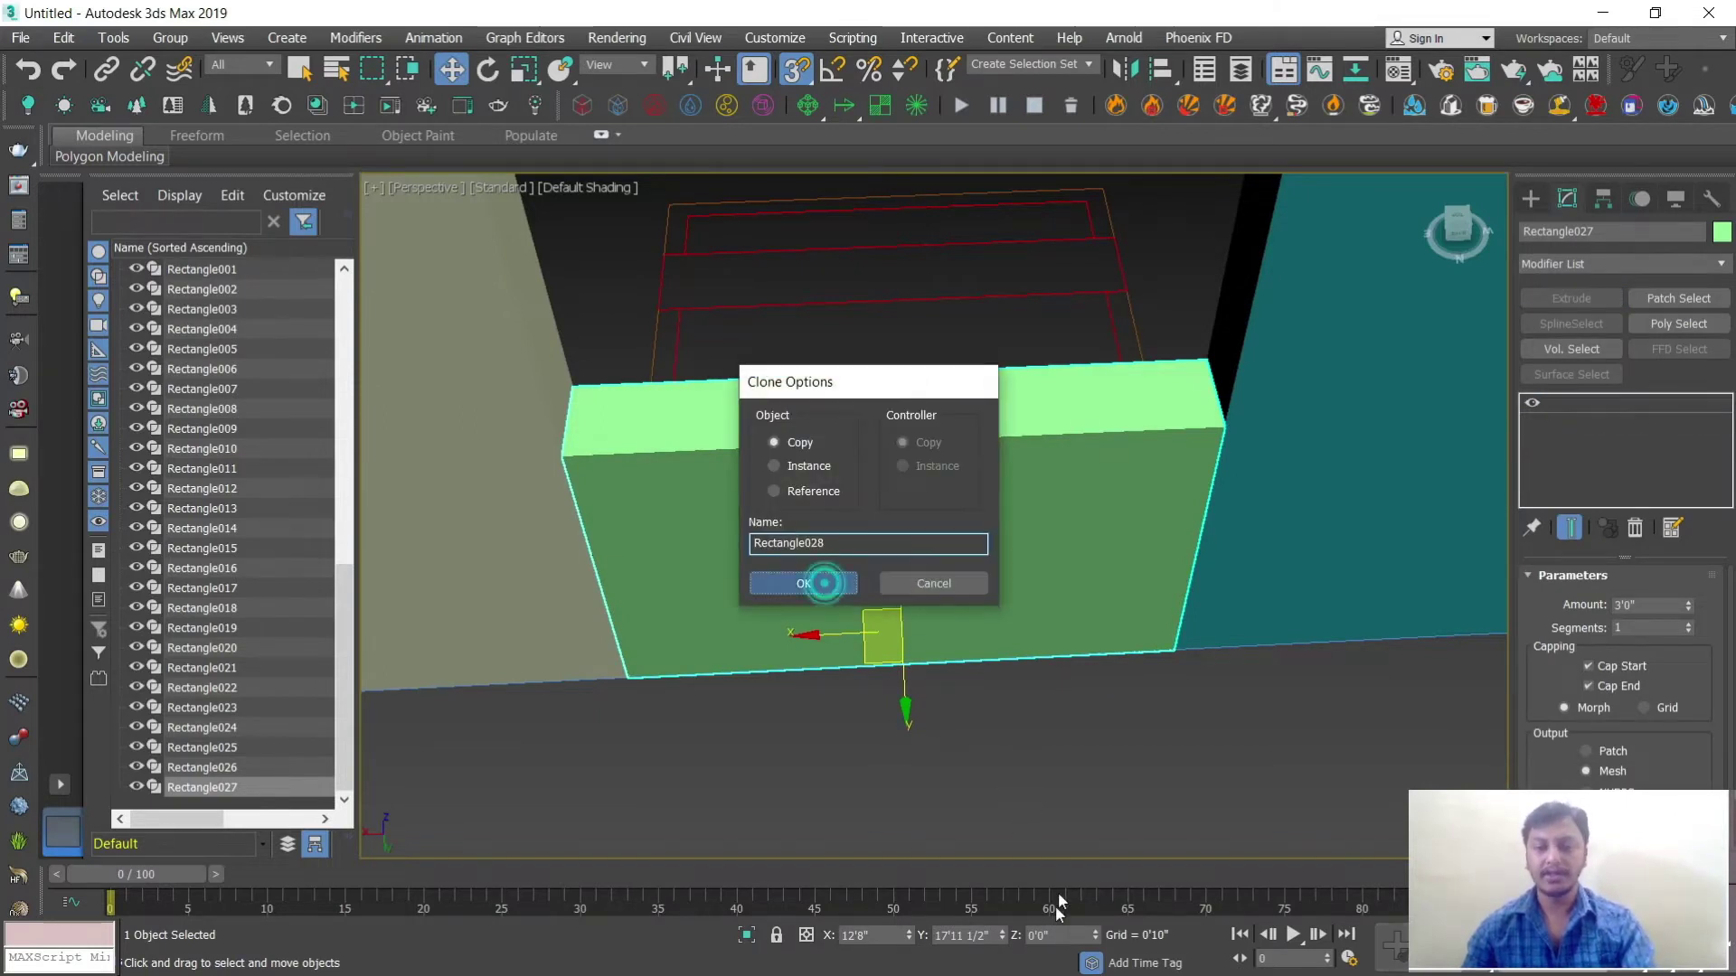
{"action": "left_click", "coordinate": [814, 582]}
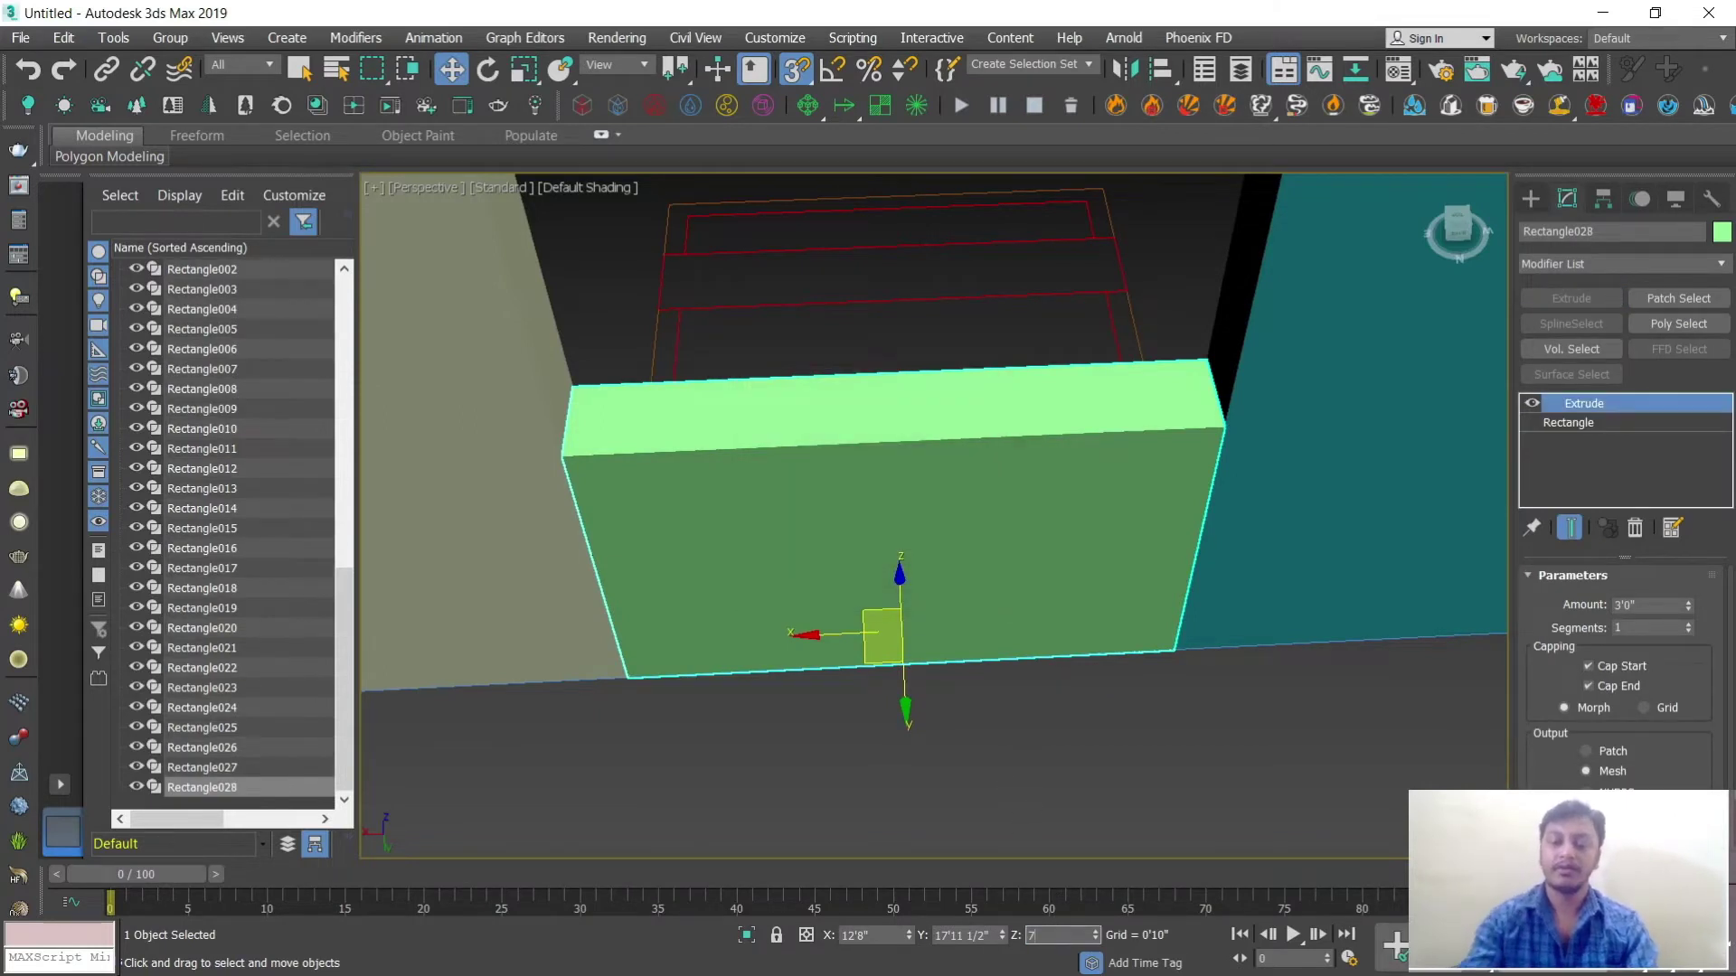
{"action": "type", "text": "7"}
{"action": "key", "text": "Return"}
{"action": "scroll", "coordinate": [827, 430], "scroll_direction": "down", "scroll_amount": 5}
Step: Draw a snapped rectangle about 2'0" by 0'9" over the bathroom ventilator opening between the olive-green and beige walls, and extrude it 5'0"
{"action": "scroll", "coordinate": [973, 539], "scroll_direction": "up", "scroll_amount": 6}
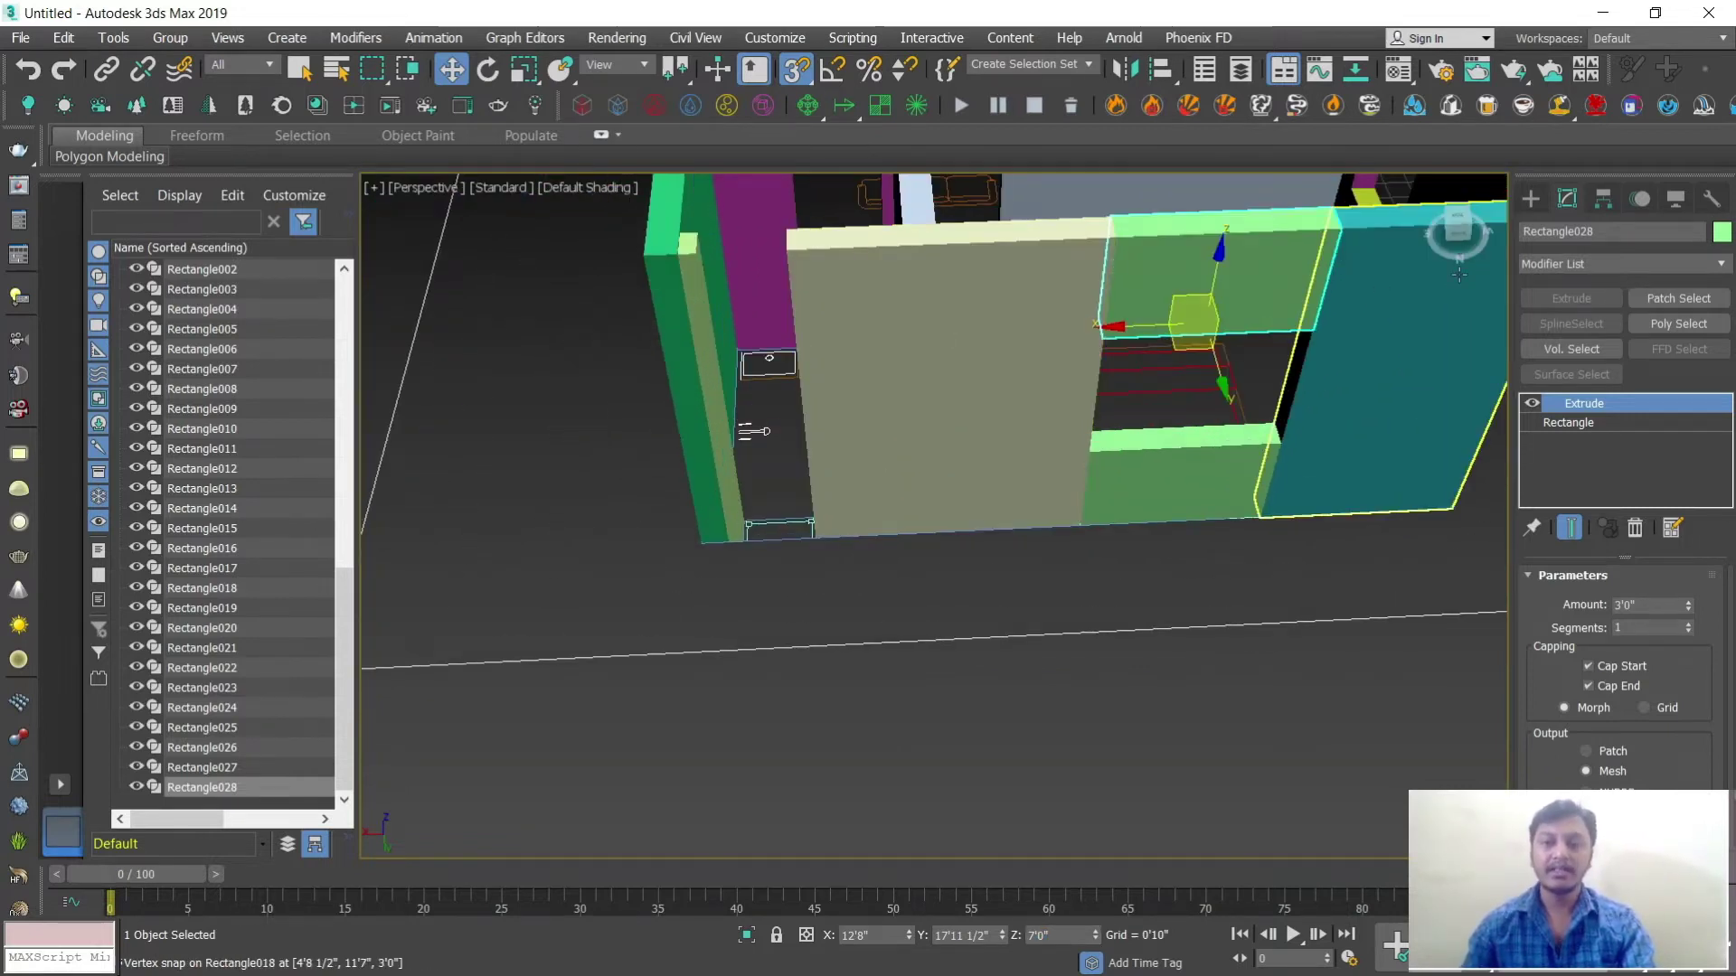
{"action": "left_click", "coordinate": [1530, 198]}
{"action": "left_click", "coordinate": [1666, 346]}
{"action": "scroll", "coordinate": [744, 500], "scroll_direction": "up", "scroll_amount": 4}
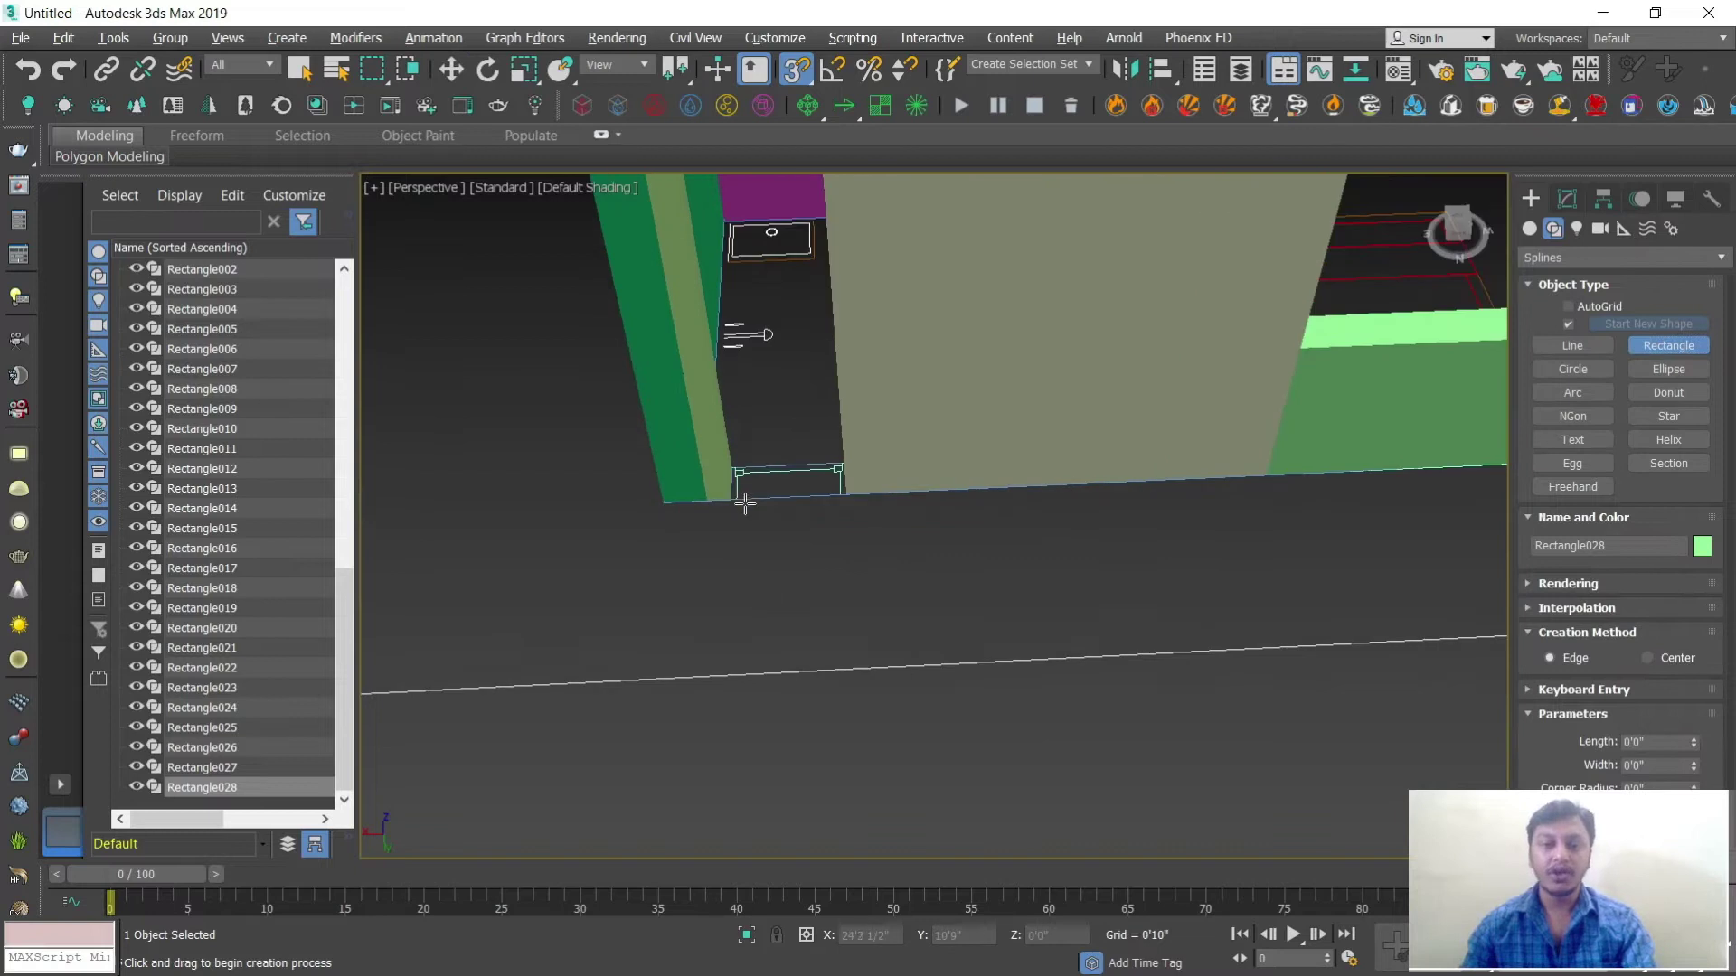
{"action": "scroll", "coordinate": [738, 500], "scroll_direction": "up", "scroll_amount": 3}
{"action": "left_click_drag", "start_coordinate": [696, 336], "coordinate": [1148, 440]}
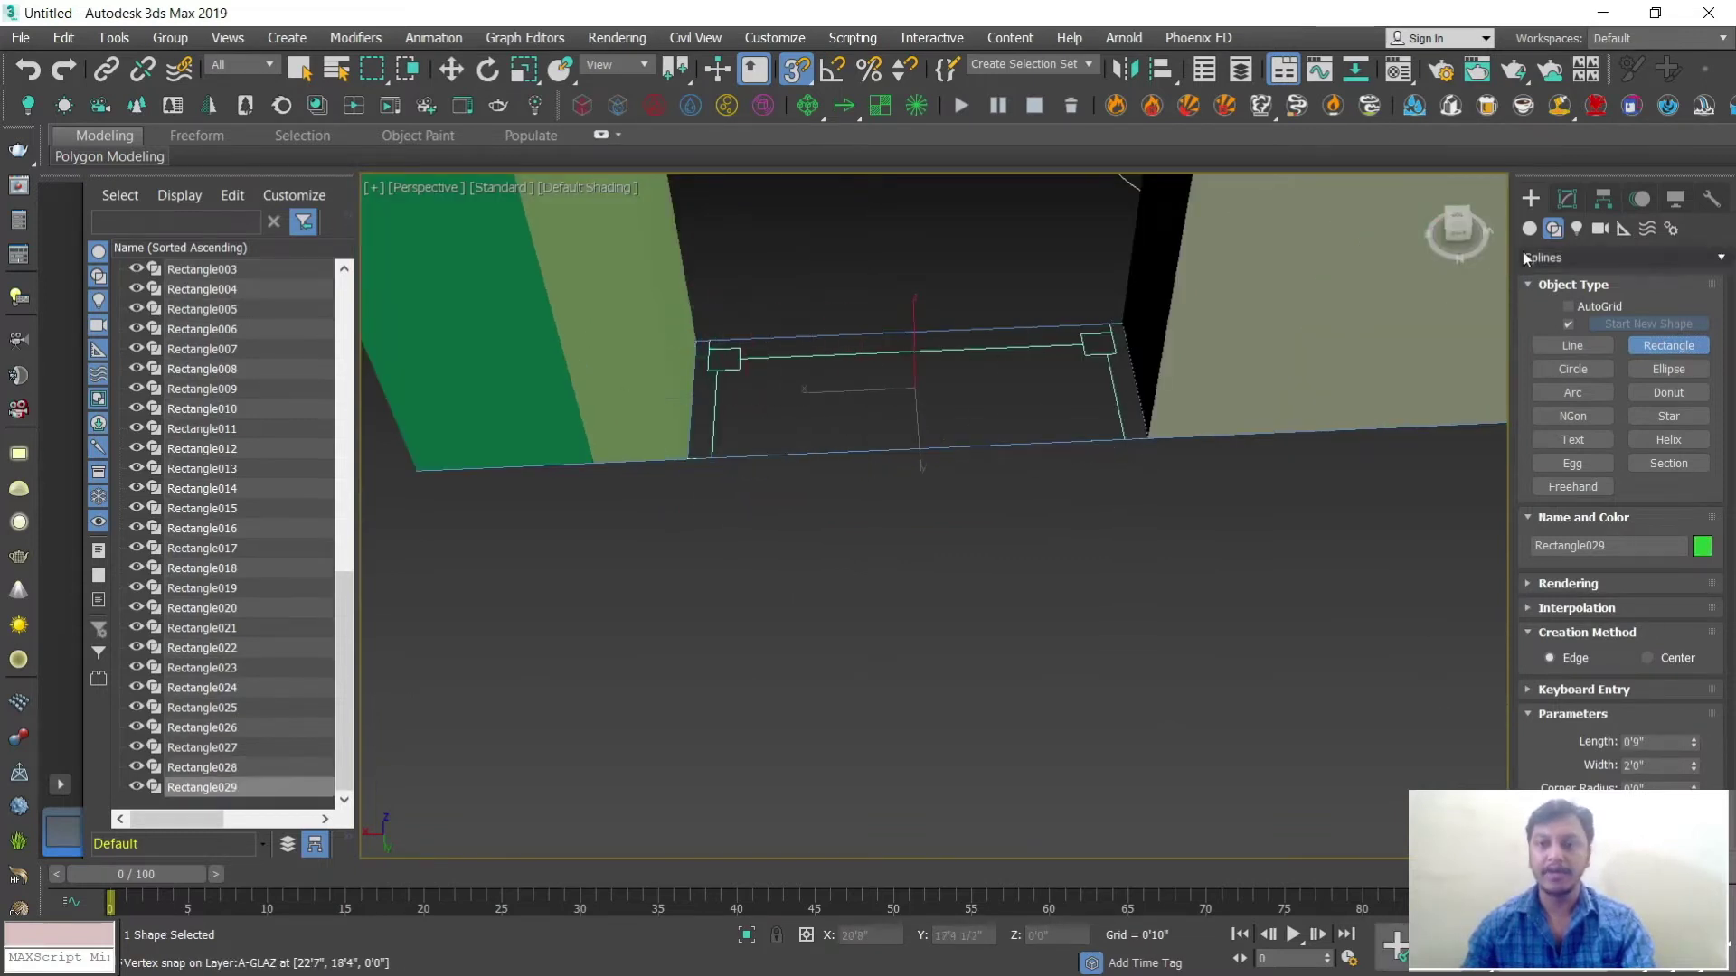
{"action": "left_click", "coordinate": [1567, 198]}
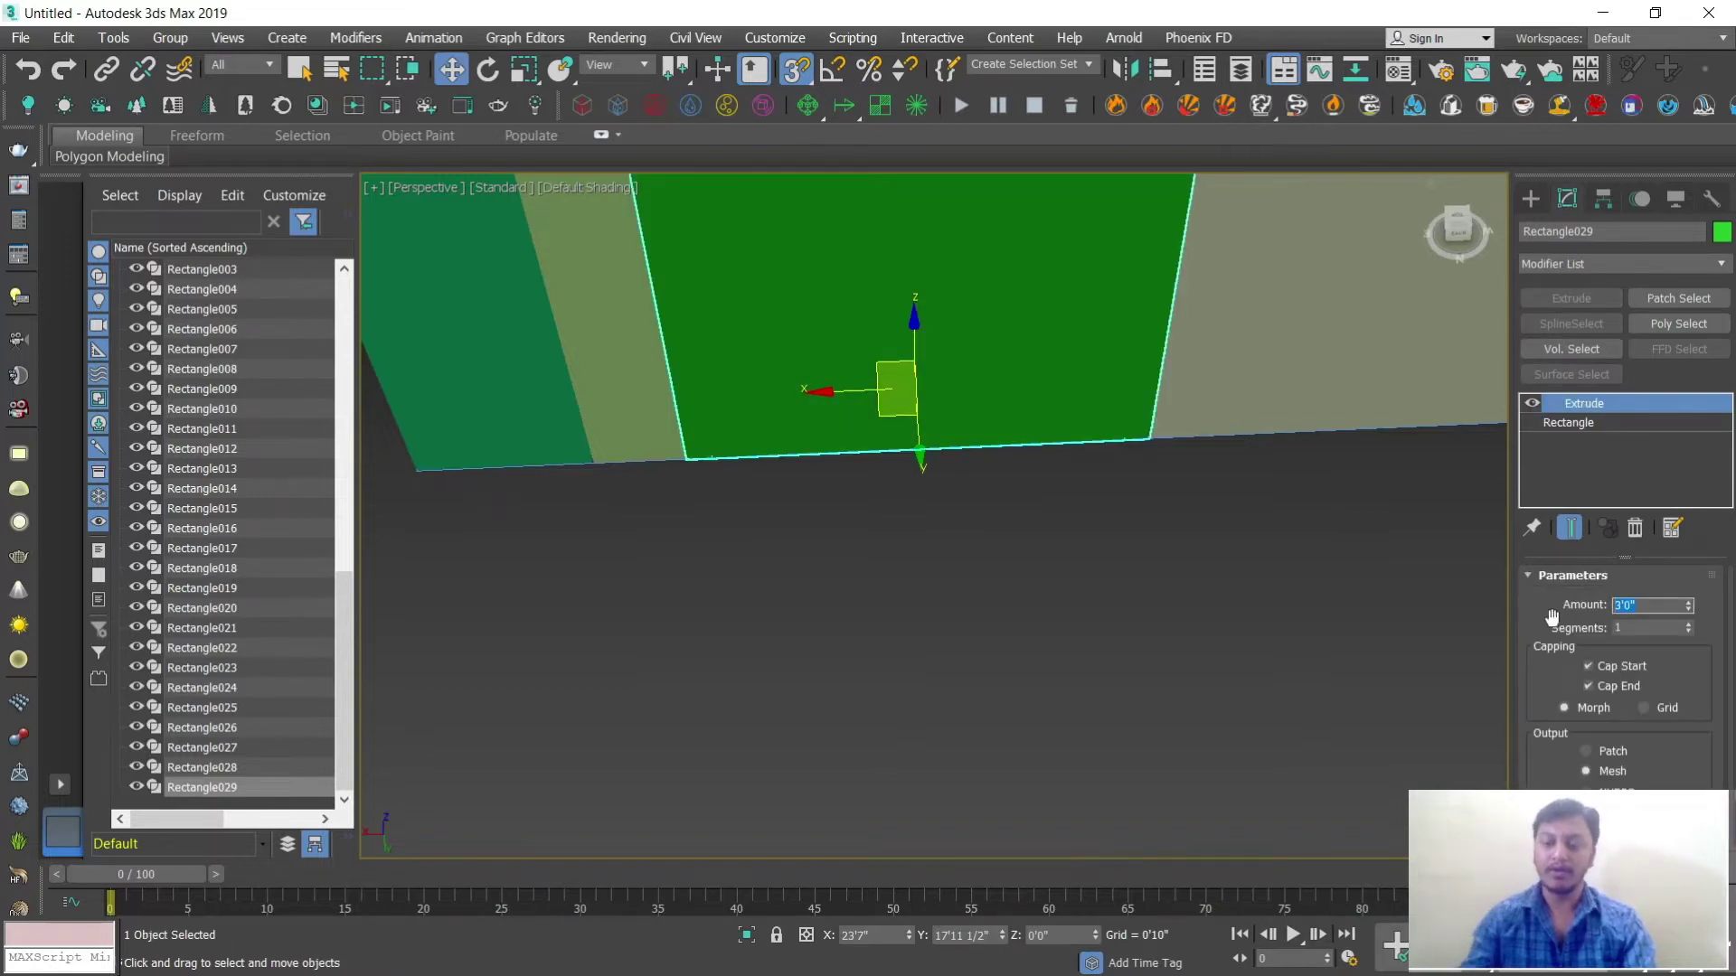
Step: Clone the bathroom ventilator's sill block in place as a copy, and set the clone's Z position to 7'0"
{"action": "scroll", "coordinate": [1105, 602], "scroll_direction": "down", "scroll_amount": 5}
{"action": "middle_click_drag", "start_coordinate": [1085, 551], "coordinate": [952, 665]}
{"action": "key", "text": "ctrl+v"}
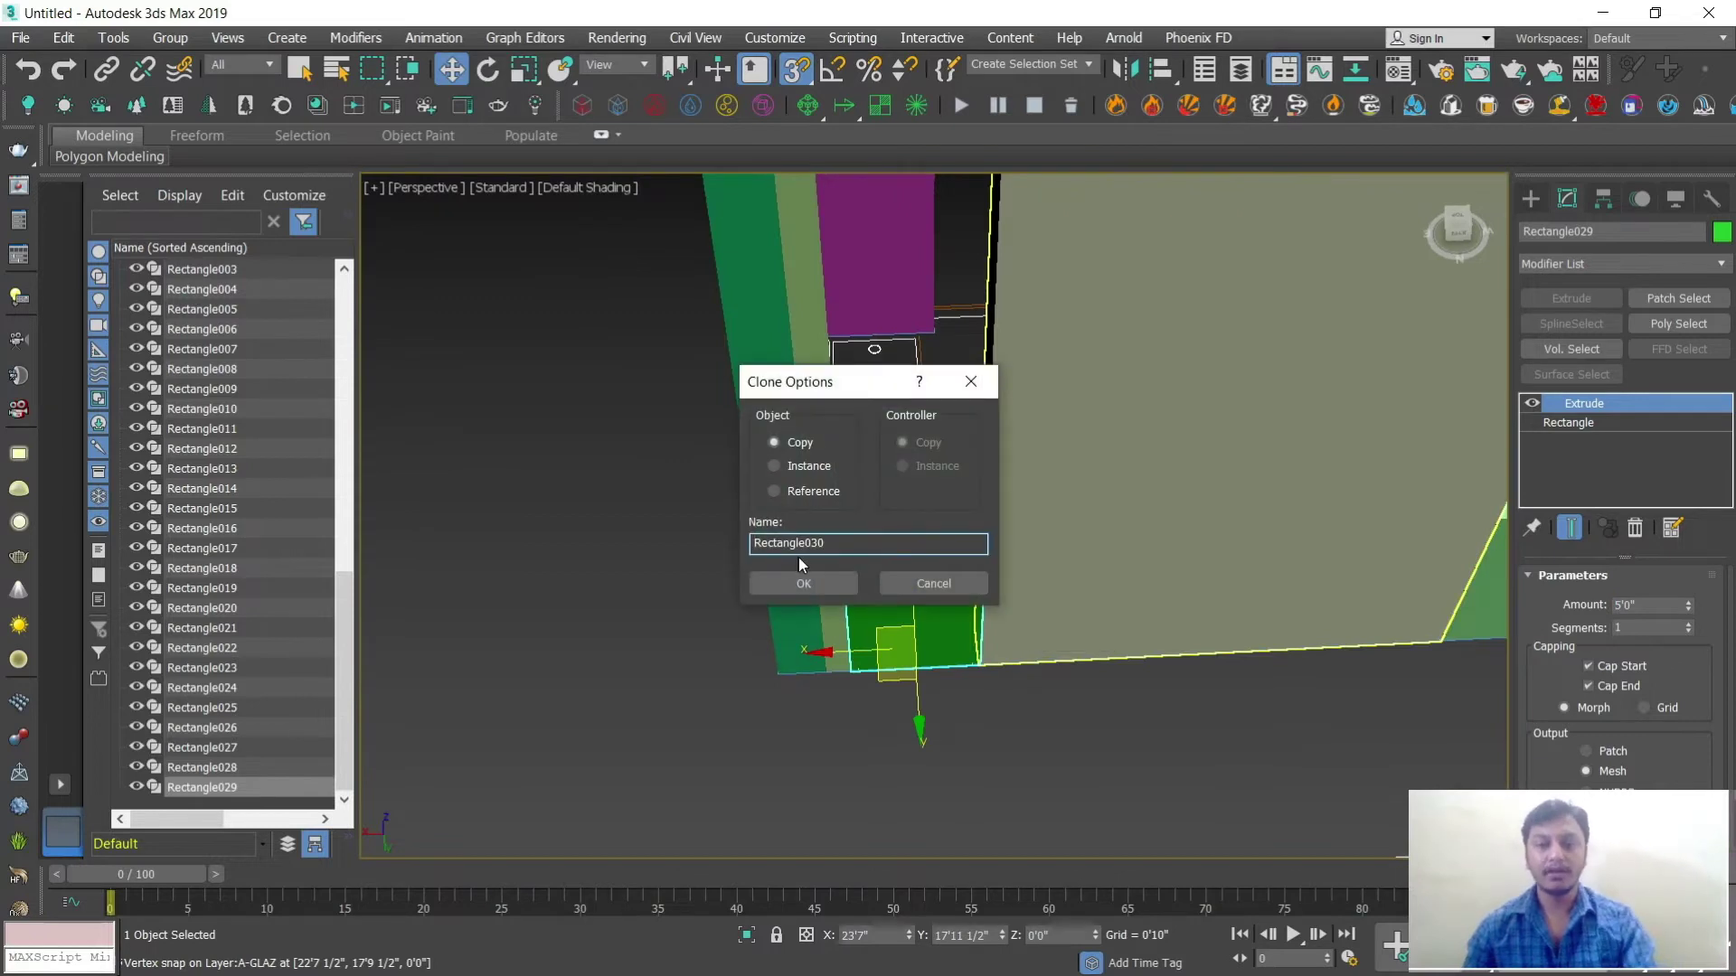
{"action": "left_click", "coordinate": [803, 583]}
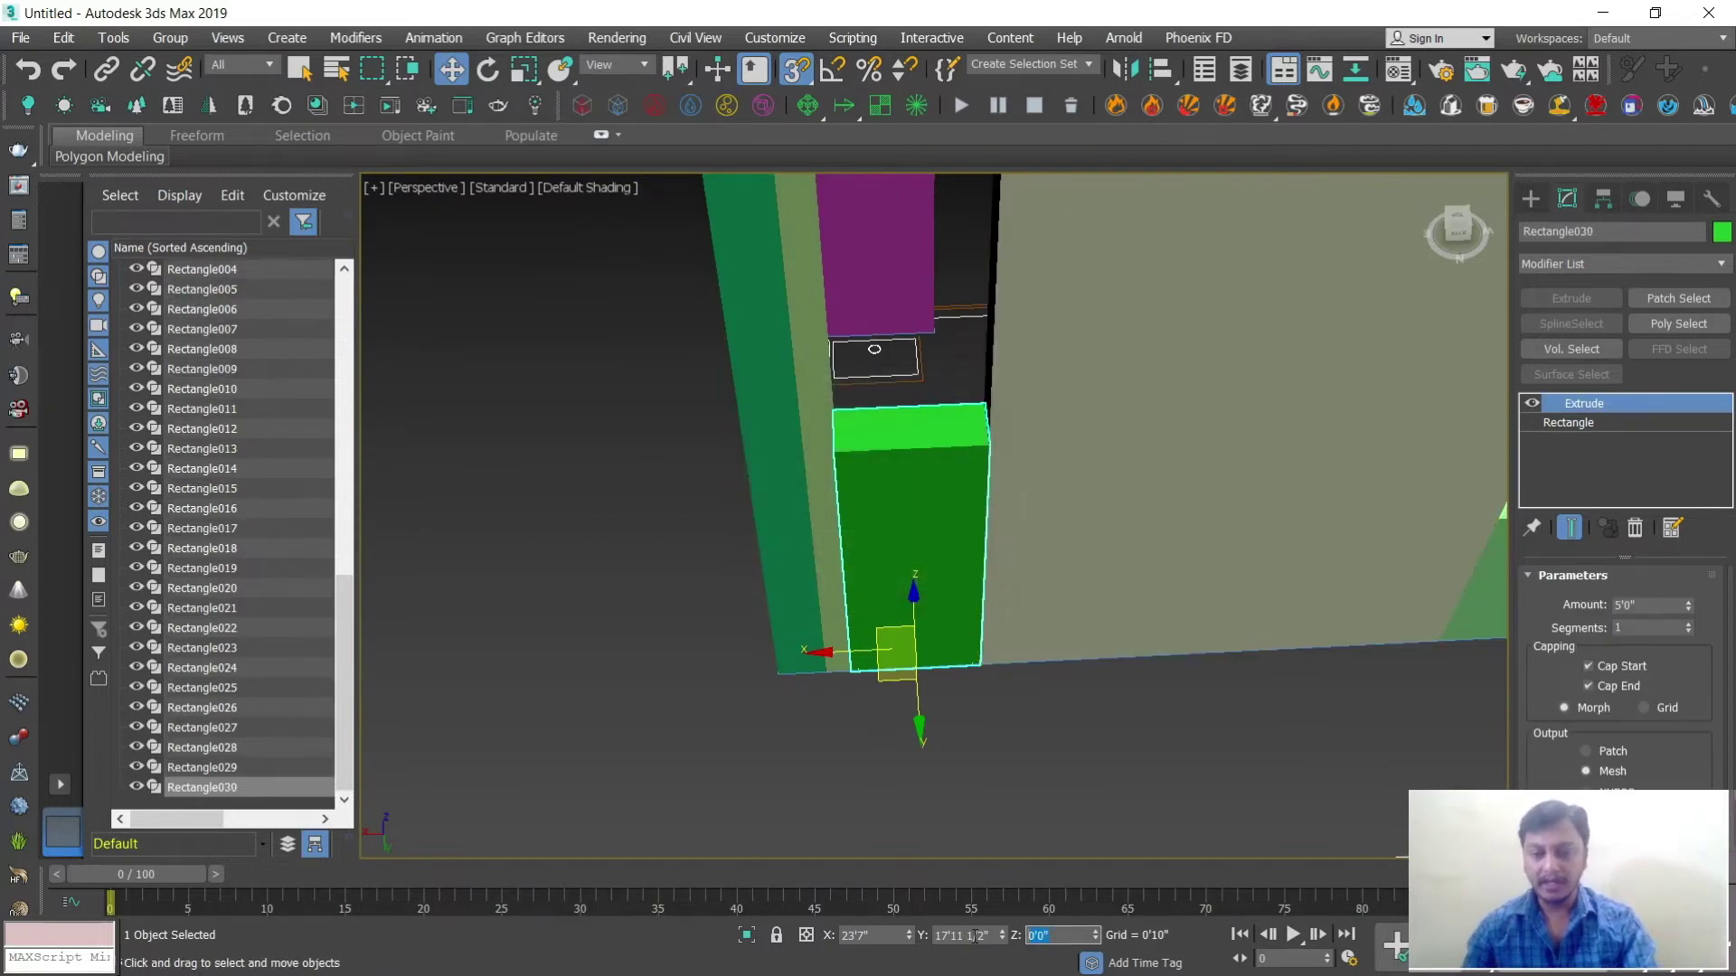
{"action": "type", "text": "7"}
{"action": "key", "text": "Return"}
Step: Set the extrusion amount of the raised block above the bathroom ventilator to 3'0"
{"action": "mouse_move", "coordinate": [923, 311]}
{"action": "middle_mouse_down"}
{"action": "mouse_move", "coordinate": [834, 497]}
{"action": "mouse_move", "coordinate": [880, 481]}
{"action": "middle_mouse_up"}
{"action": "scroll", "coordinate": [833, 497], "scroll_direction": "down", "scroll_amount": 3}
{"action": "middle_click_drag", "start_coordinate": [882, 379], "coordinate": [971, 380], "text": "alt"}
{"action": "middle_click_drag", "start_coordinate": [928, 742], "coordinate": [918, 713]}
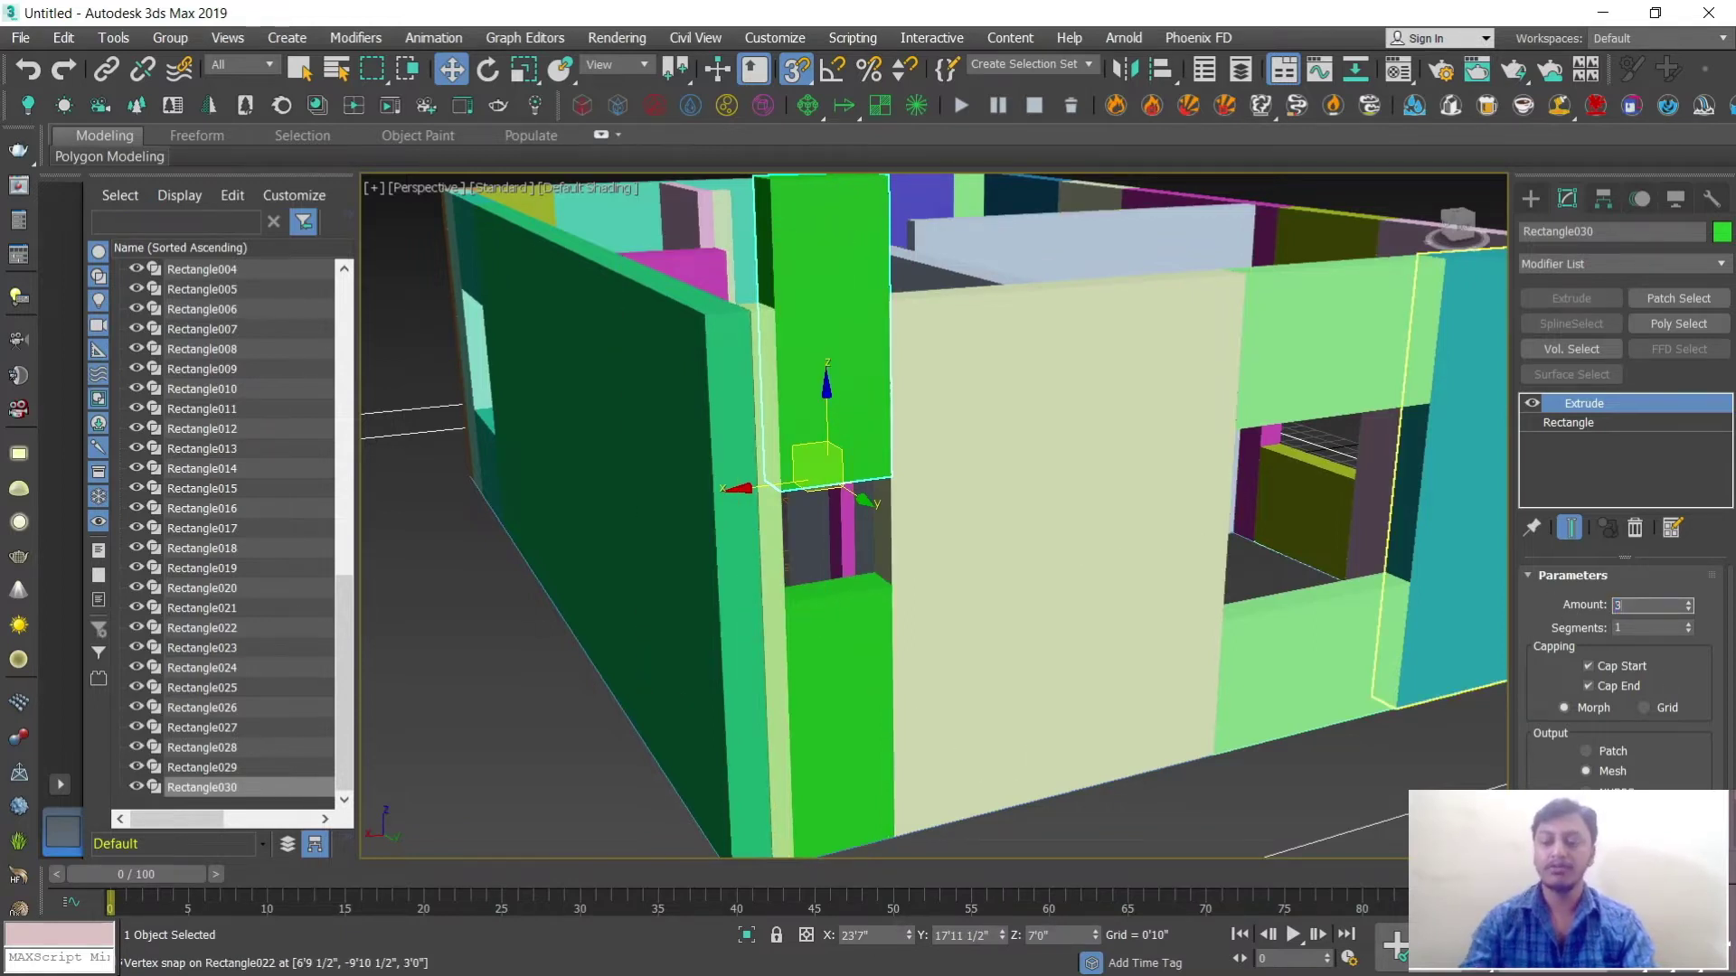
{"action": "key", "text": "Return"}
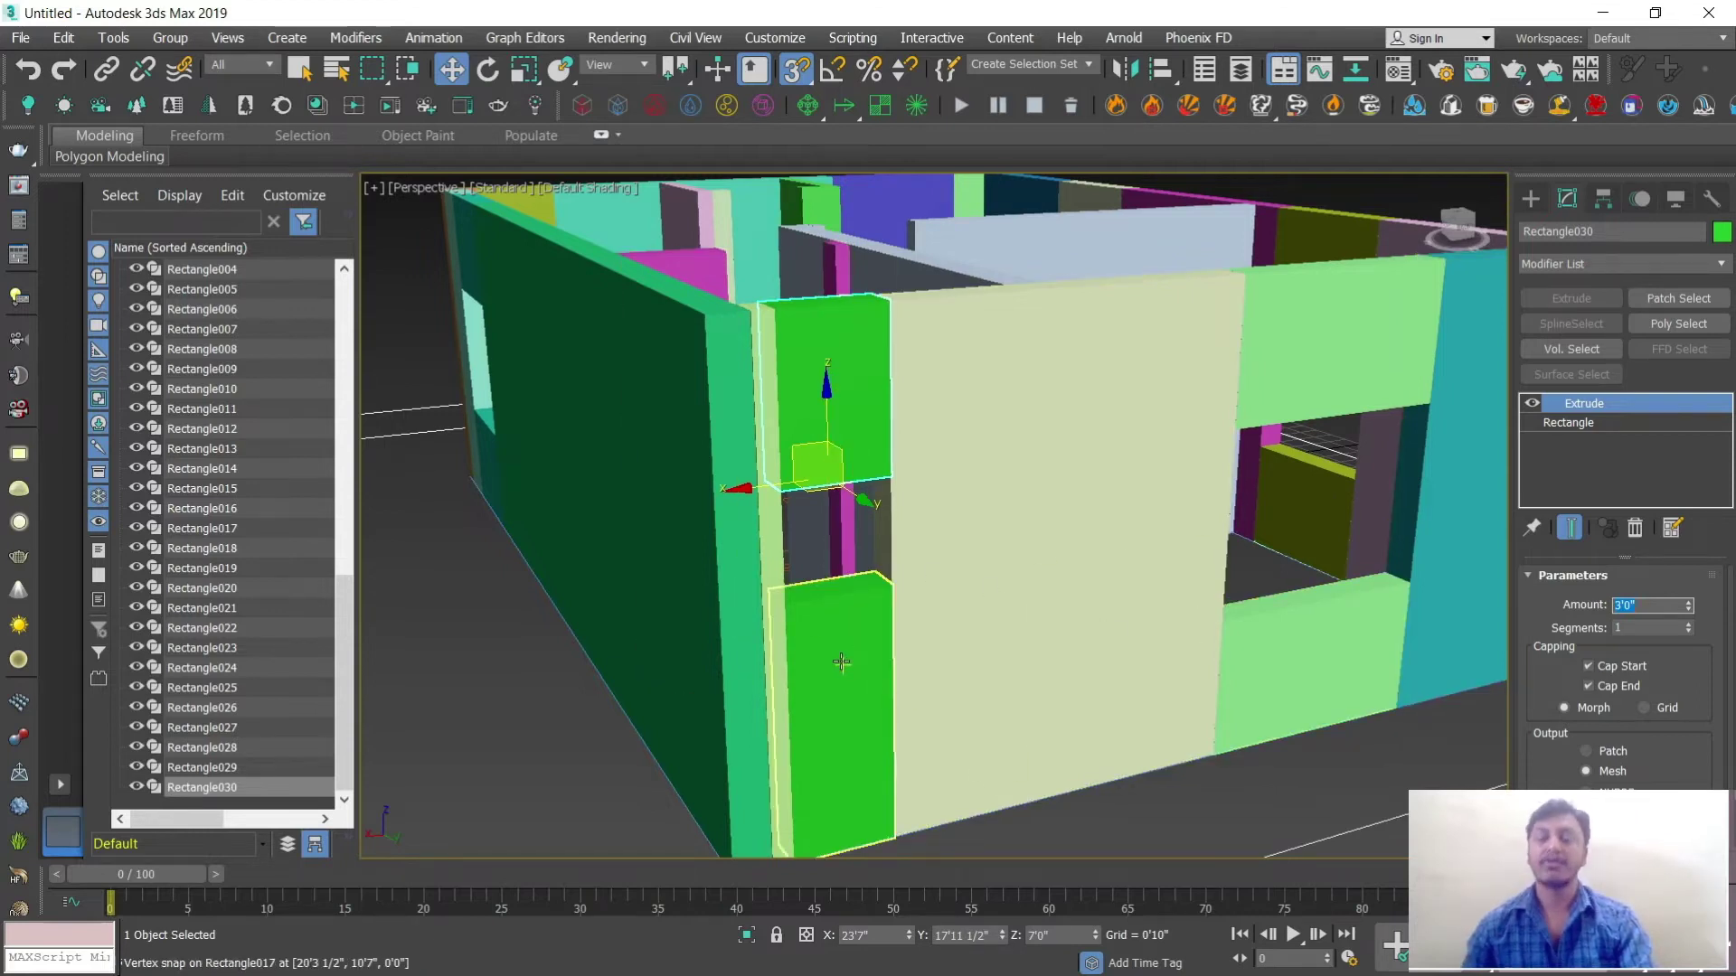
Step: Examine the walls, sills and lintels from all sides, along with the second floor plan beside the model
{"action": "scroll", "coordinate": [865, 647], "scroll_direction": "down", "scroll_amount": 3}
{"action": "middle_click_drag", "start_coordinate": [884, 647], "coordinate": [1057, 660], "text": "alt"}
{"action": "scroll", "coordinate": [787, 640], "scroll_direction": "down", "scroll_amount": 1}
{"action": "scroll", "coordinate": [788, 639], "scroll_direction": "down", "scroll_amount": 2}
{"action": "middle_click_drag", "start_coordinate": [732, 678], "coordinate": [964, 628]}
{"action": "middle_click_drag", "start_coordinate": [1105, 680], "coordinate": [914, 623]}
{"action": "scroll", "coordinate": [964, 574], "scroll_direction": "down", "scroll_amount": 2}
{"action": "scroll", "coordinate": [937, 576], "scroll_direction": "up", "scroll_amount": 3}
{"action": "scroll", "coordinate": [921, 607], "scroll_direction": "down", "scroll_amount": 2}
{"action": "scroll", "coordinate": [968, 566], "scroll_direction": "up", "scroll_amount": 4}
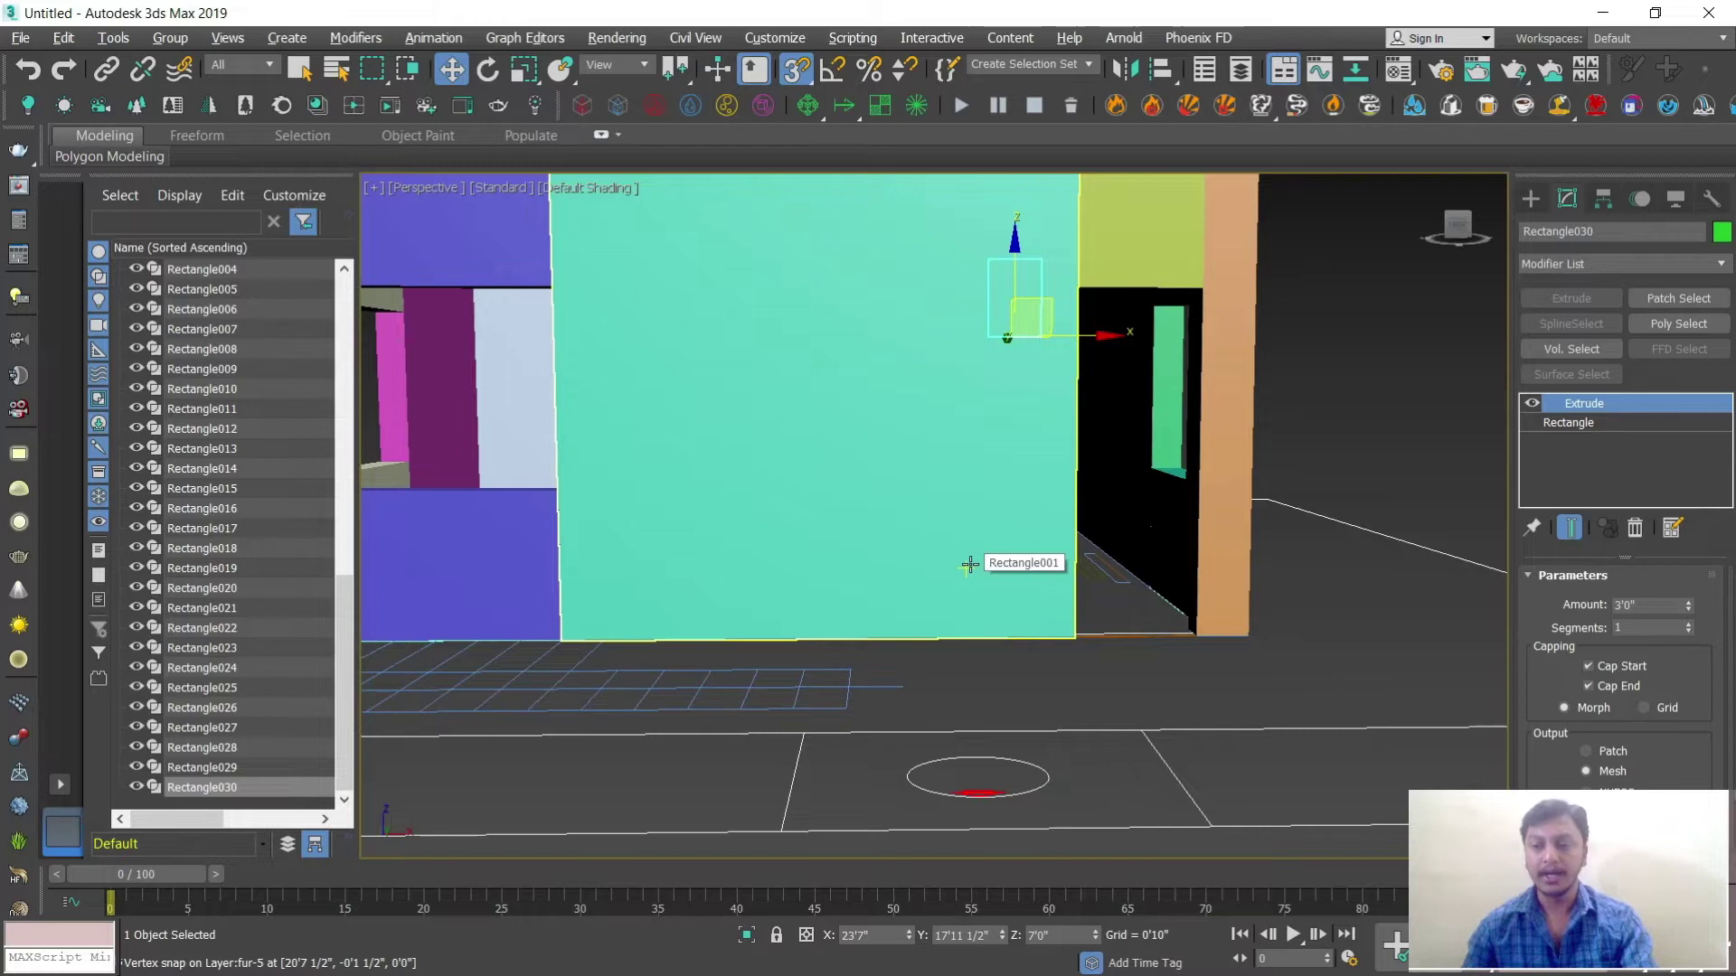
{"action": "scroll", "coordinate": [969, 566], "scroll_direction": "down", "scroll_amount": 4}
{"action": "middle_click_drag", "start_coordinate": [968, 566], "coordinate": [1049, 439], "text": "alt"}
{"action": "scroll", "coordinate": [1049, 438], "scroll_direction": "down", "scroll_amount": 3}
{"action": "middle_click_drag", "start_coordinate": [850, 531], "coordinate": [1149, 542]}
{"action": "middle_click_drag", "start_coordinate": [530, 572], "coordinate": [893, 533]}
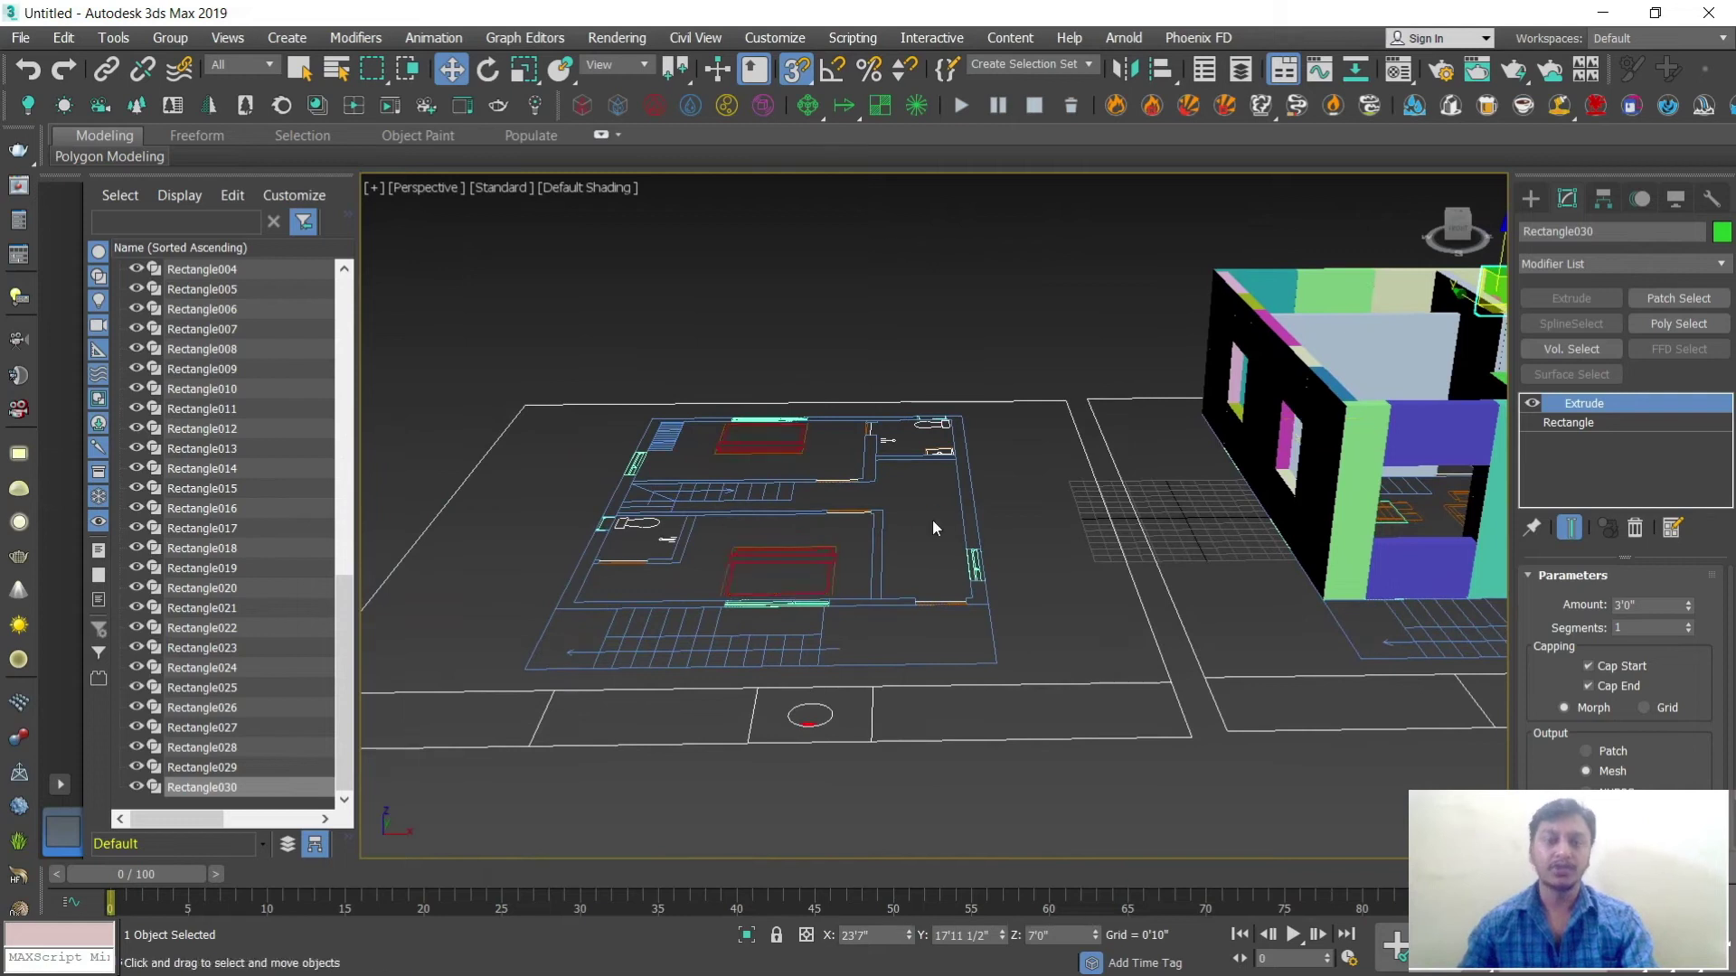
{"action": "middle_click_drag", "start_coordinate": [1237, 518], "coordinate": [741, 546]}
{"action": "middle_click_drag", "start_coordinate": [909, 570], "coordinate": [966, 550]}
{"action": "scroll", "coordinate": [894, 556], "scroll_direction": "up", "scroll_amount": 1}
{"action": "scroll", "coordinate": [894, 548], "scroll_direction": "down", "scroll_amount": 2}
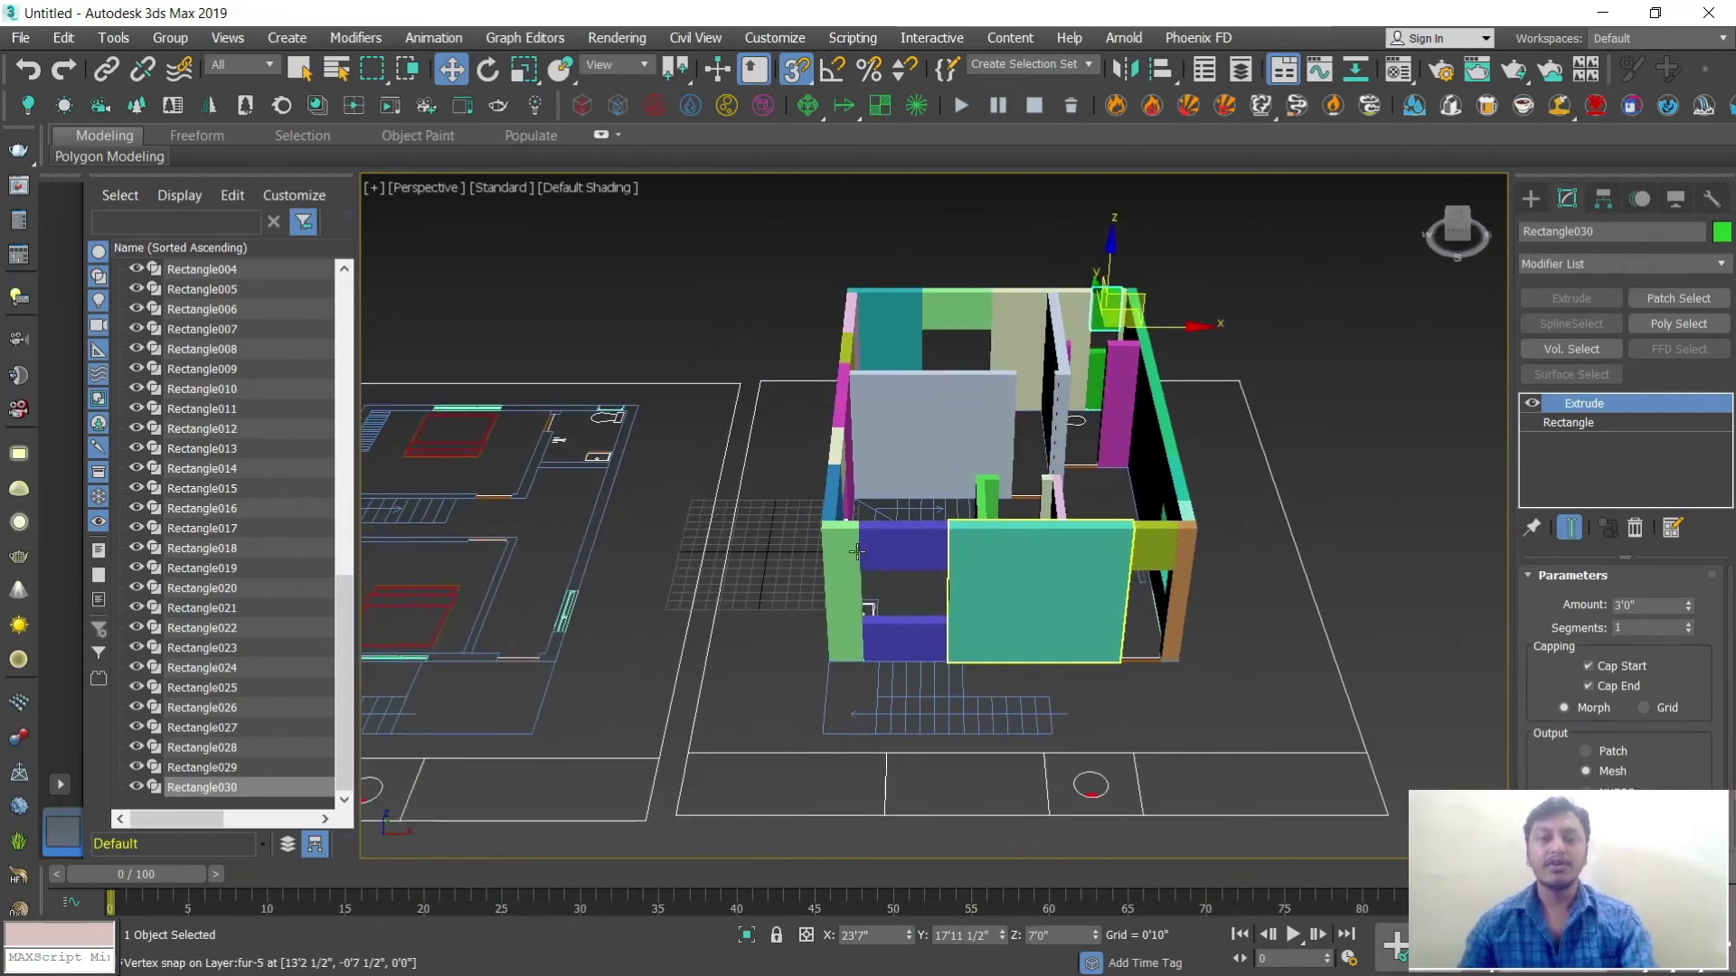
{"action": "scroll", "coordinate": [1021, 512], "scroll_direction": "up", "scroll_amount": 3}
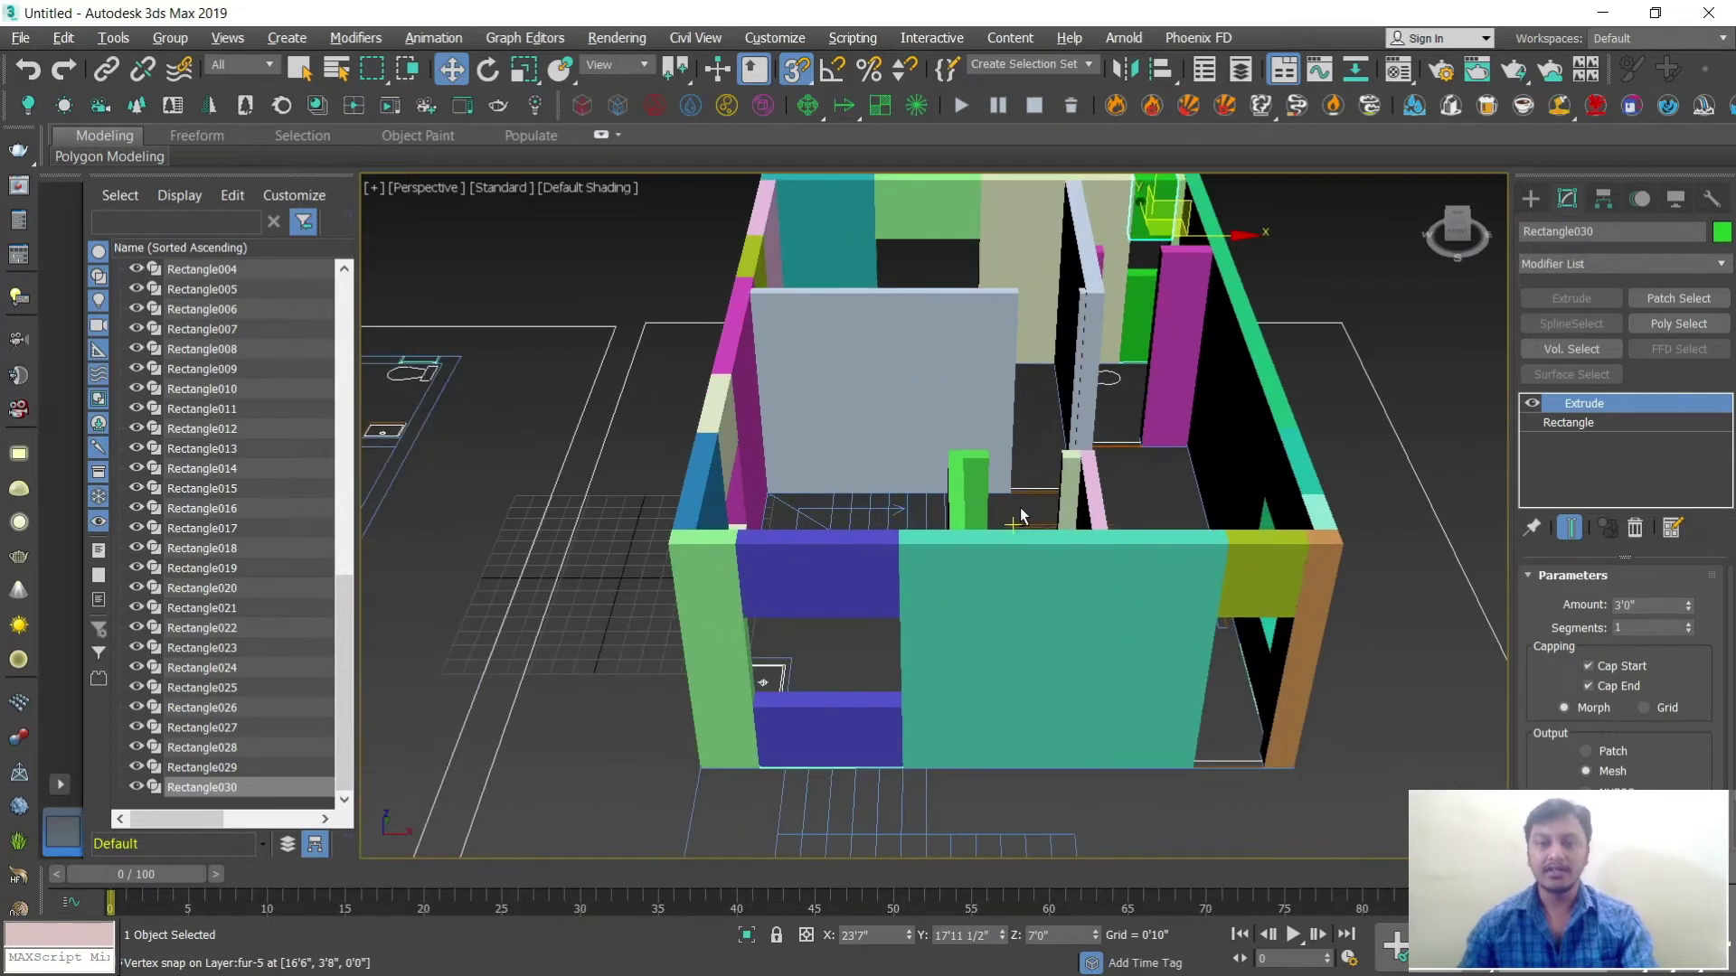
{"action": "scroll", "coordinate": [1023, 515], "scroll_direction": "down", "scroll_amount": 1}
{"action": "middle_click_drag", "start_coordinate": [1039, 554], "coordinate": [988, 567], "text": "alt"}
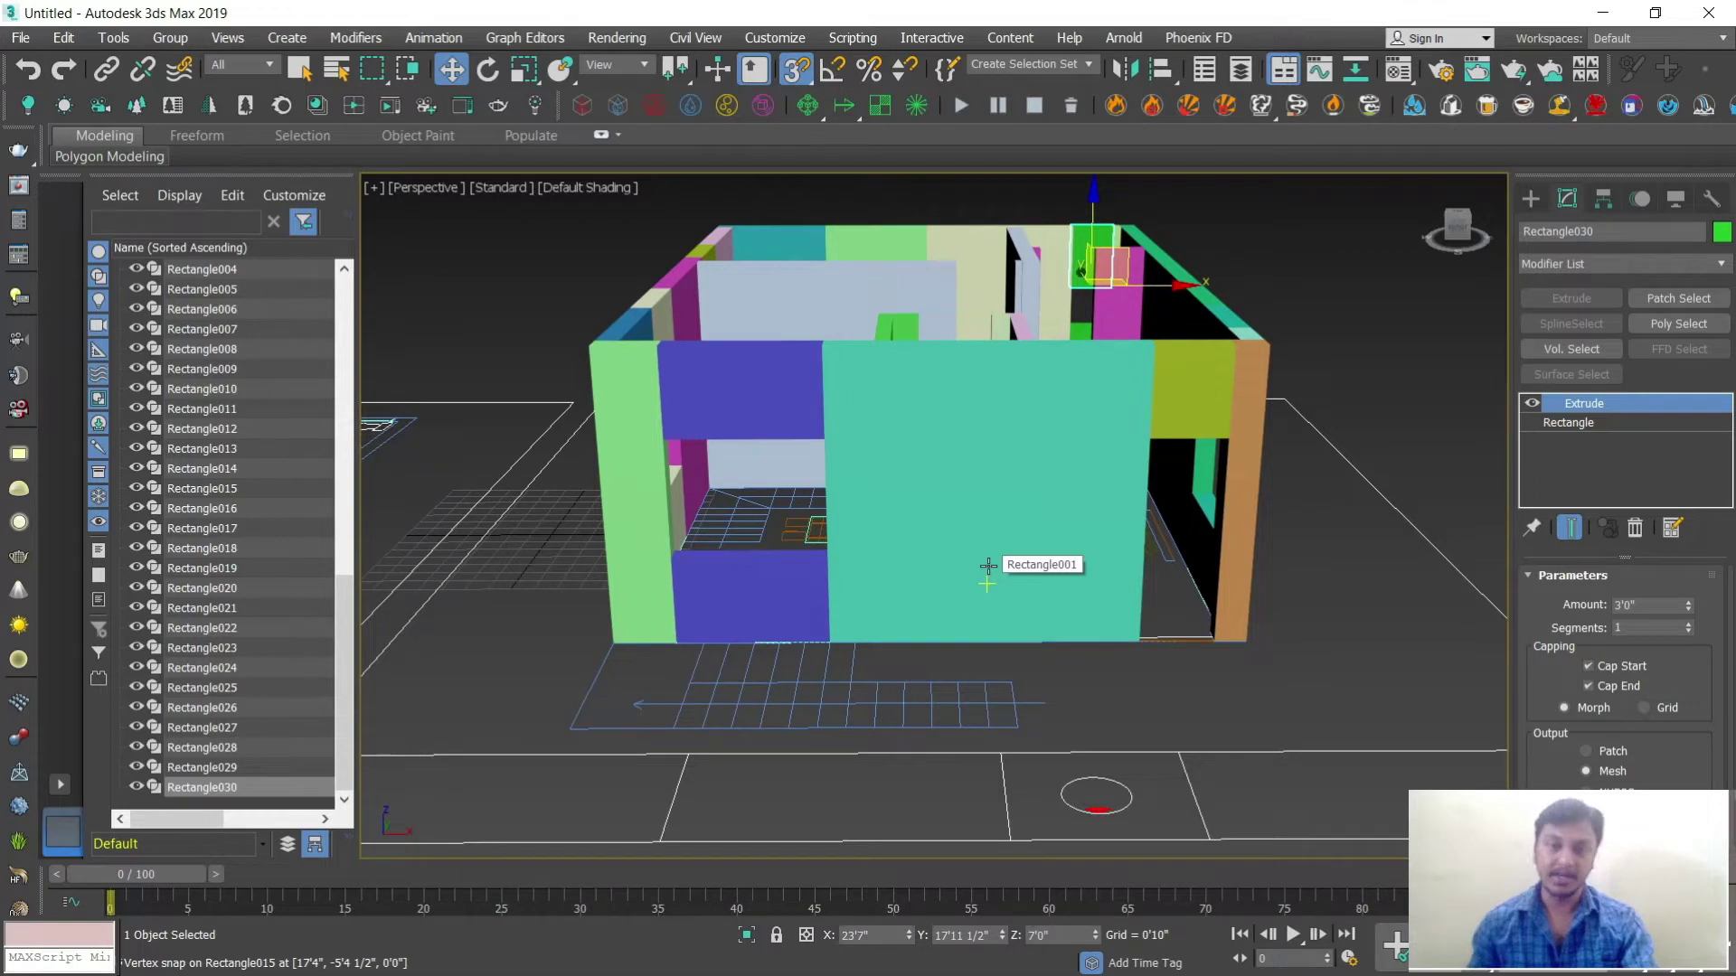
{"action": "scroll", "coordinate": [988, 566], "scroll_direction": "down", "scroll_amount": 2}
{"action": "mouse_move", "coordinate": [988, 566]}
{"action": "middle_mouse_down", "text": "alt"}
{"action": "mouse_move", "coordinate": [1053, 527]}
{"action": "mouse_move", "coordinate": [1052, 573]}
{"action": "mouse_move", "coordinate": [934, 566]}
{"action": "mouse_move", "coordinate": [1051, 568]}
{"action": "mouse_move", "coordinate": [958, 560]}
{"action": "middle_mouse_up", "text": "alt"}
{"action": "scroll", "coordinate": [1052, 526], "scroll_direction": "up", "scroll_amount": 3}
{"action": "scroll", "coordinate": [1052, 526], "scroll_direction": "down", "scroll_amount": 3}
{"action": "scroll", "coordinate": [968, 566], "scroll_direction": "up", "scroll_amount": 3}
{"action": "scroll", "coordinate": [1017, 570], "scroll_direction": "down", "scroll_amount": 1}
{"action": "scroll", "coordinate": [1051, 568], "scroll_direction": "down", "scroll_amount": 1}
{"action": "scroll", "coordinate": [1041, 567], "scroll_direction": "up", "scroll_amount": 2}
Step: Create a Pivot door about 2'6" wide and 0'4" deep in the front door opening between the turquoise and orange walls
{"action": "left_click", "coordinate": [1529, 198]}
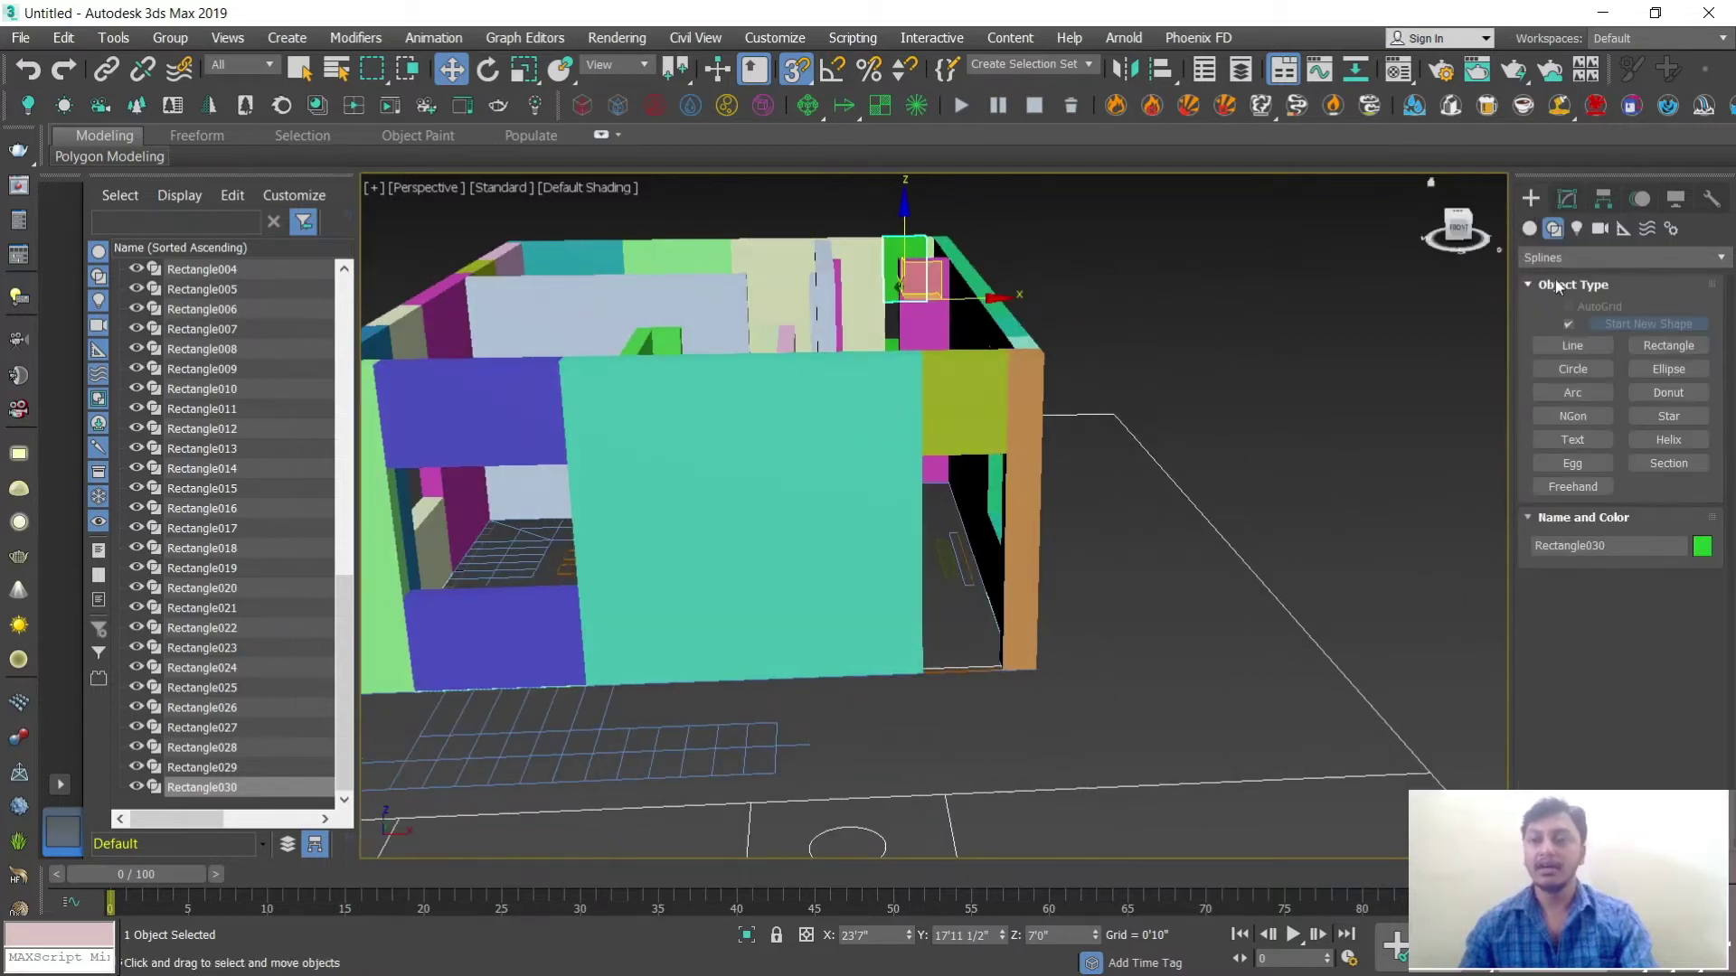
{"action": "left_click", "coordinate": [1530, 230]}
{"action": "left_click", "coordinate": [1568, 259]}
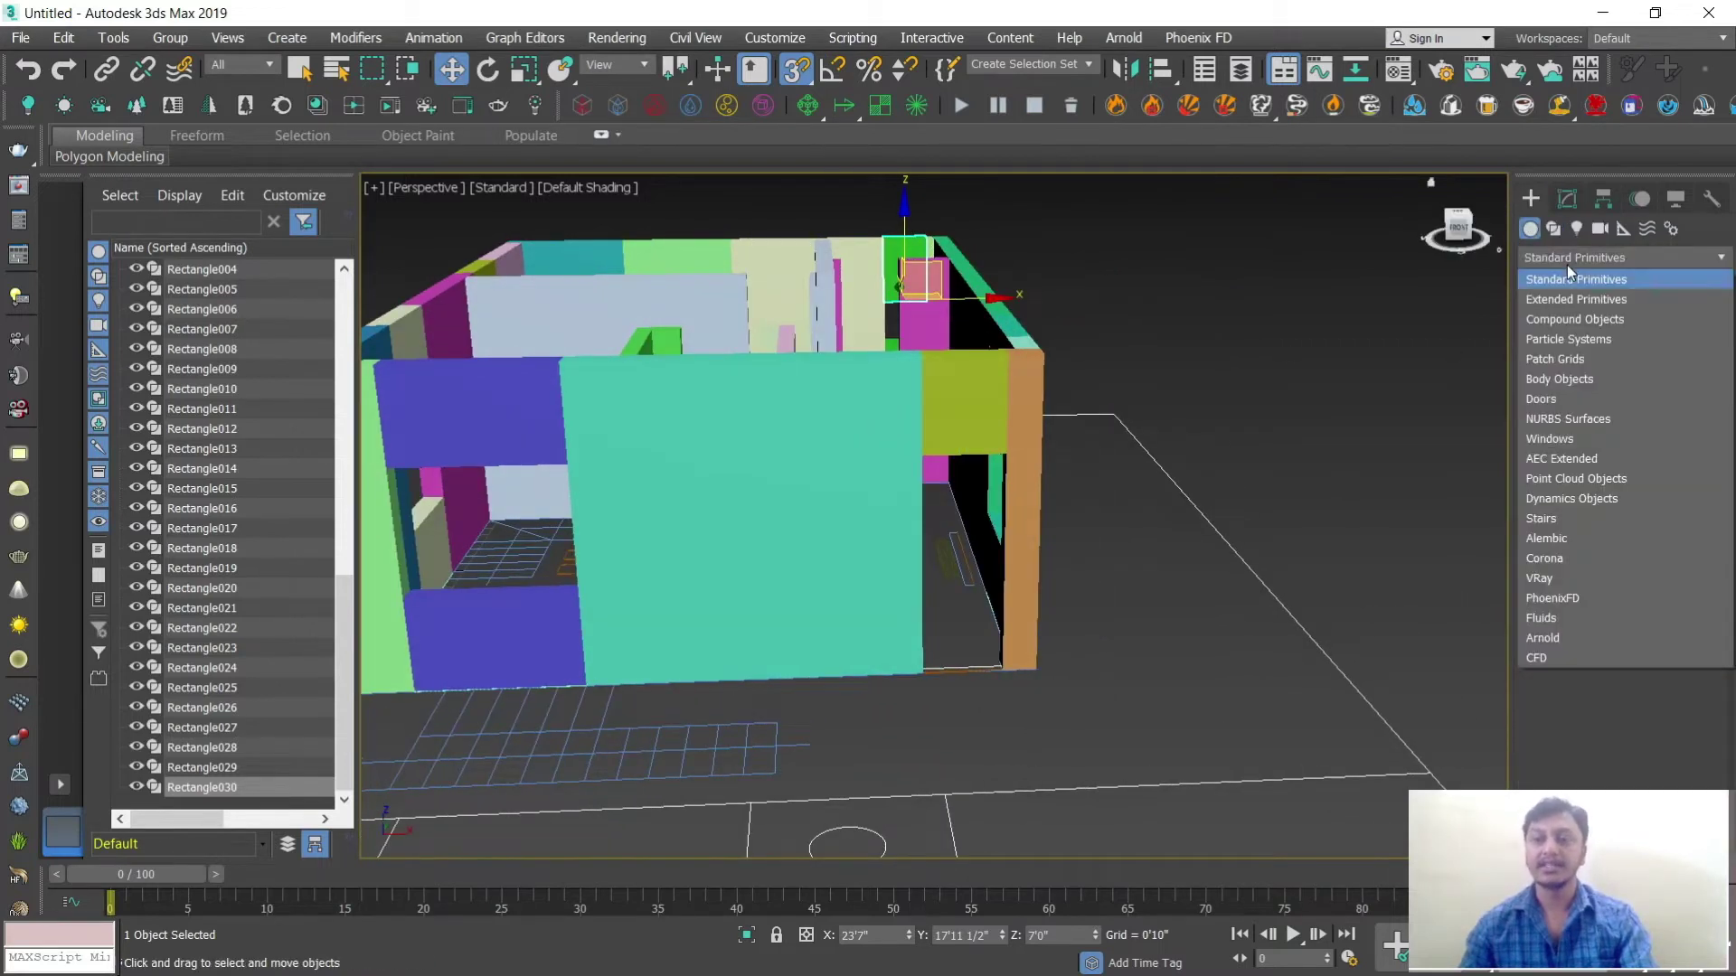
{"action": "left_click", "coordinate": [1568, 400]}
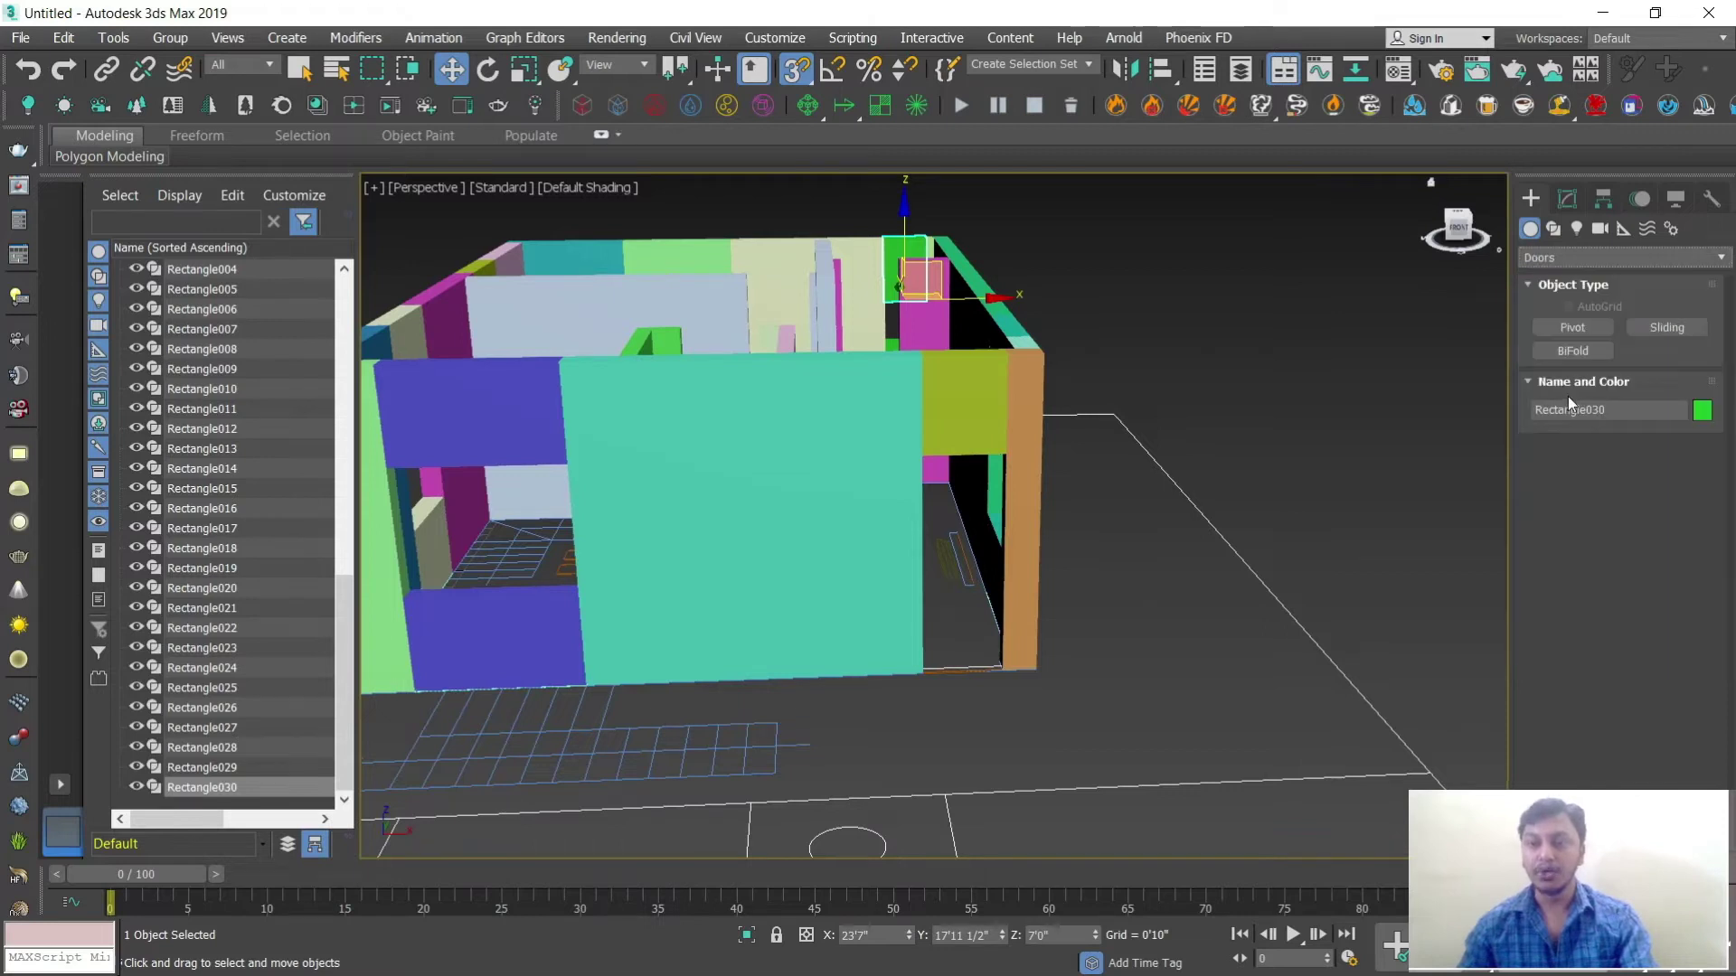
{"action": "left_click", "coordinate": [1593, 332]}
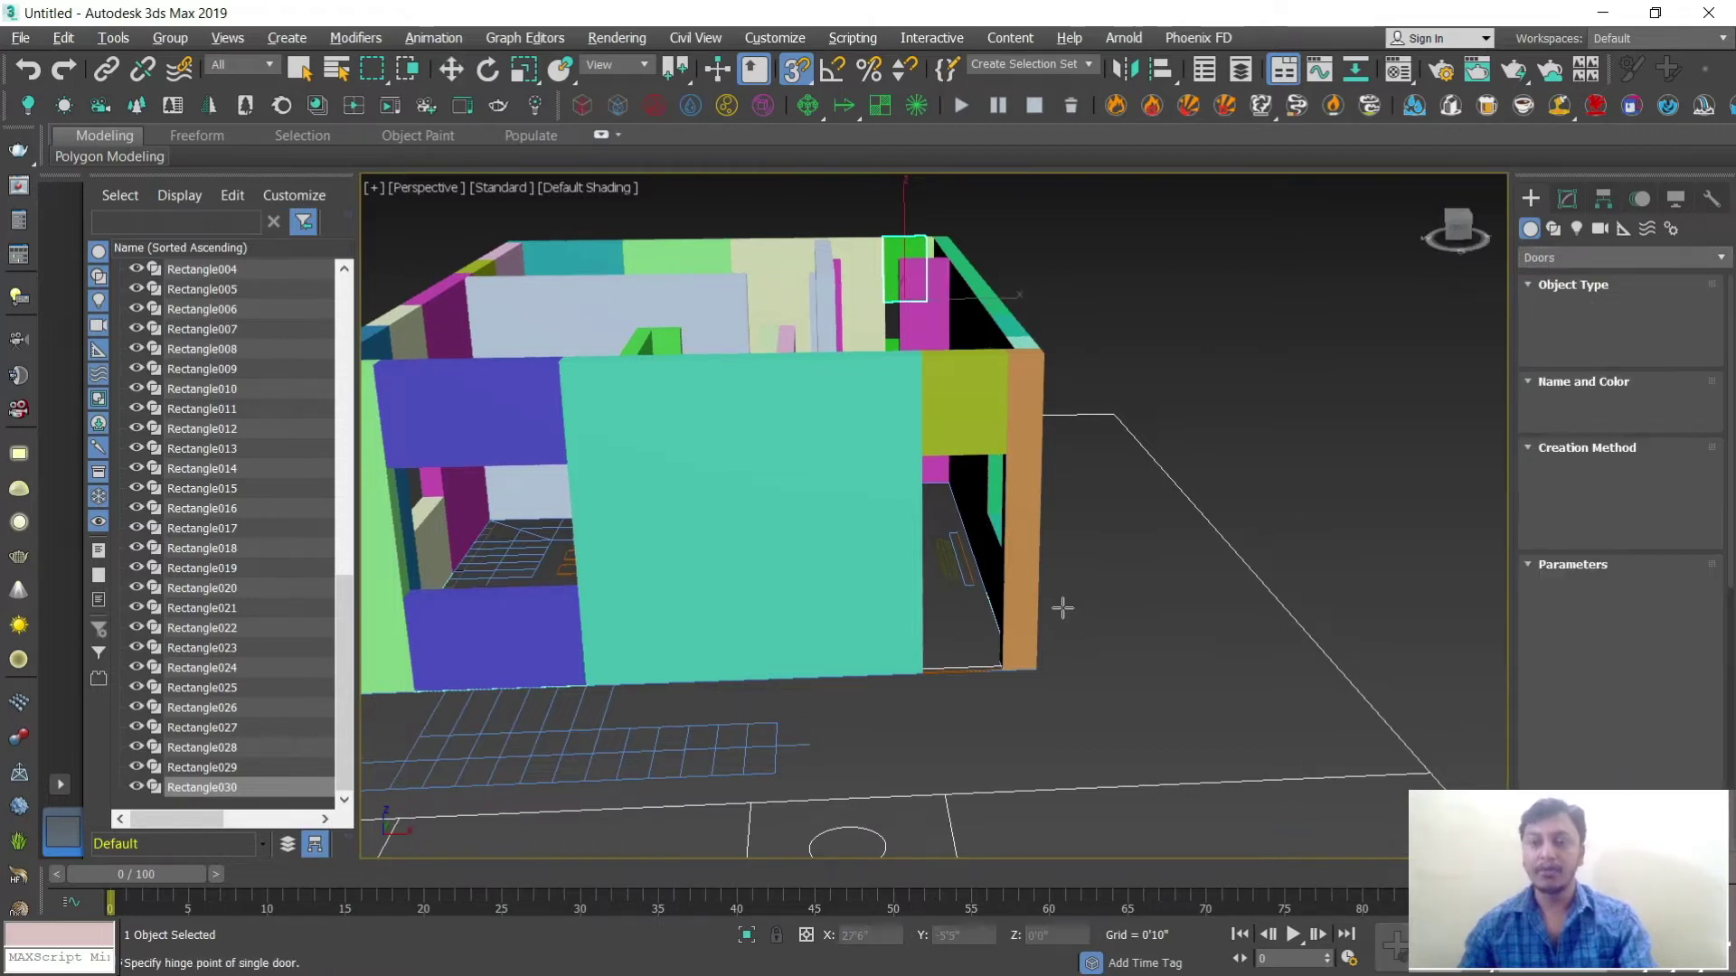
{"action": "scroll", "coordinate": [890, 723], "scroll_direction": "up", "scroll_amount": 6}
{"action": "middle_click_drag", "start_coordinate": [966, 724], "coordinate": [1018, 501]}
{"action": "scroll", "coordinate": [922, 701], "scroll_direction": "up", "scroll_amount": 3}
{"action": "middle_click_drag", "start_coordinate": [941, 717], "coordinate": [980, 596]}
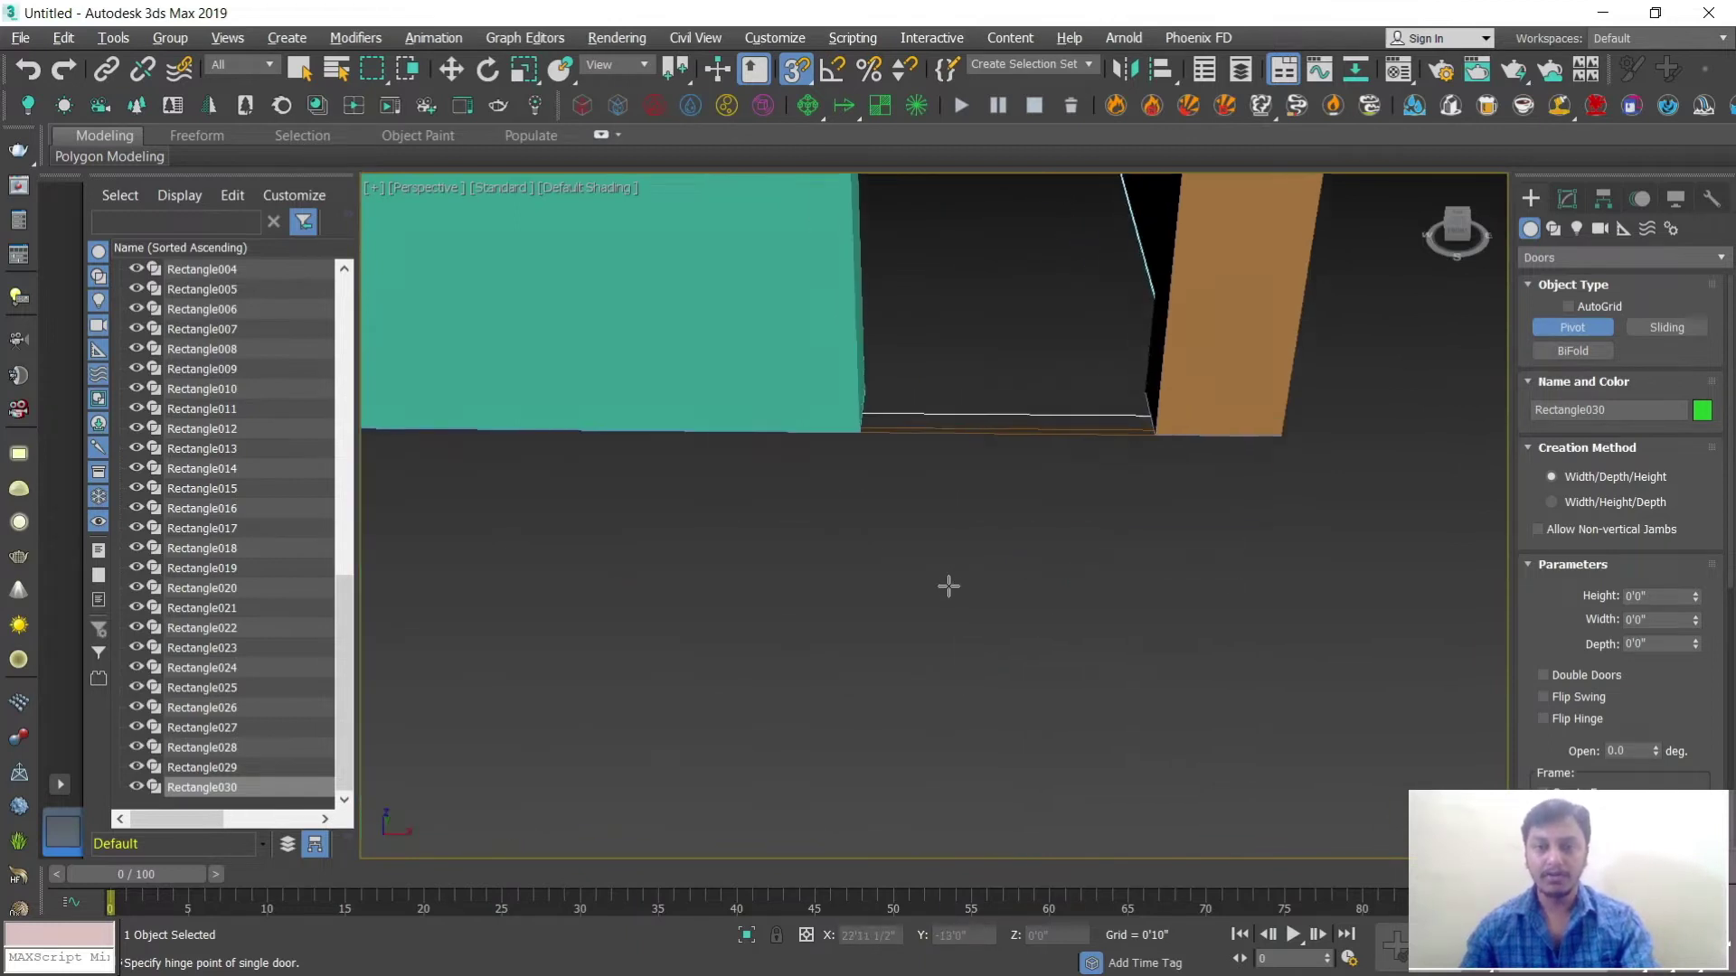
{"action": "scroll", "coordinate": [930, 605], "scroll_direction": "up", "scroll_amount": 4}
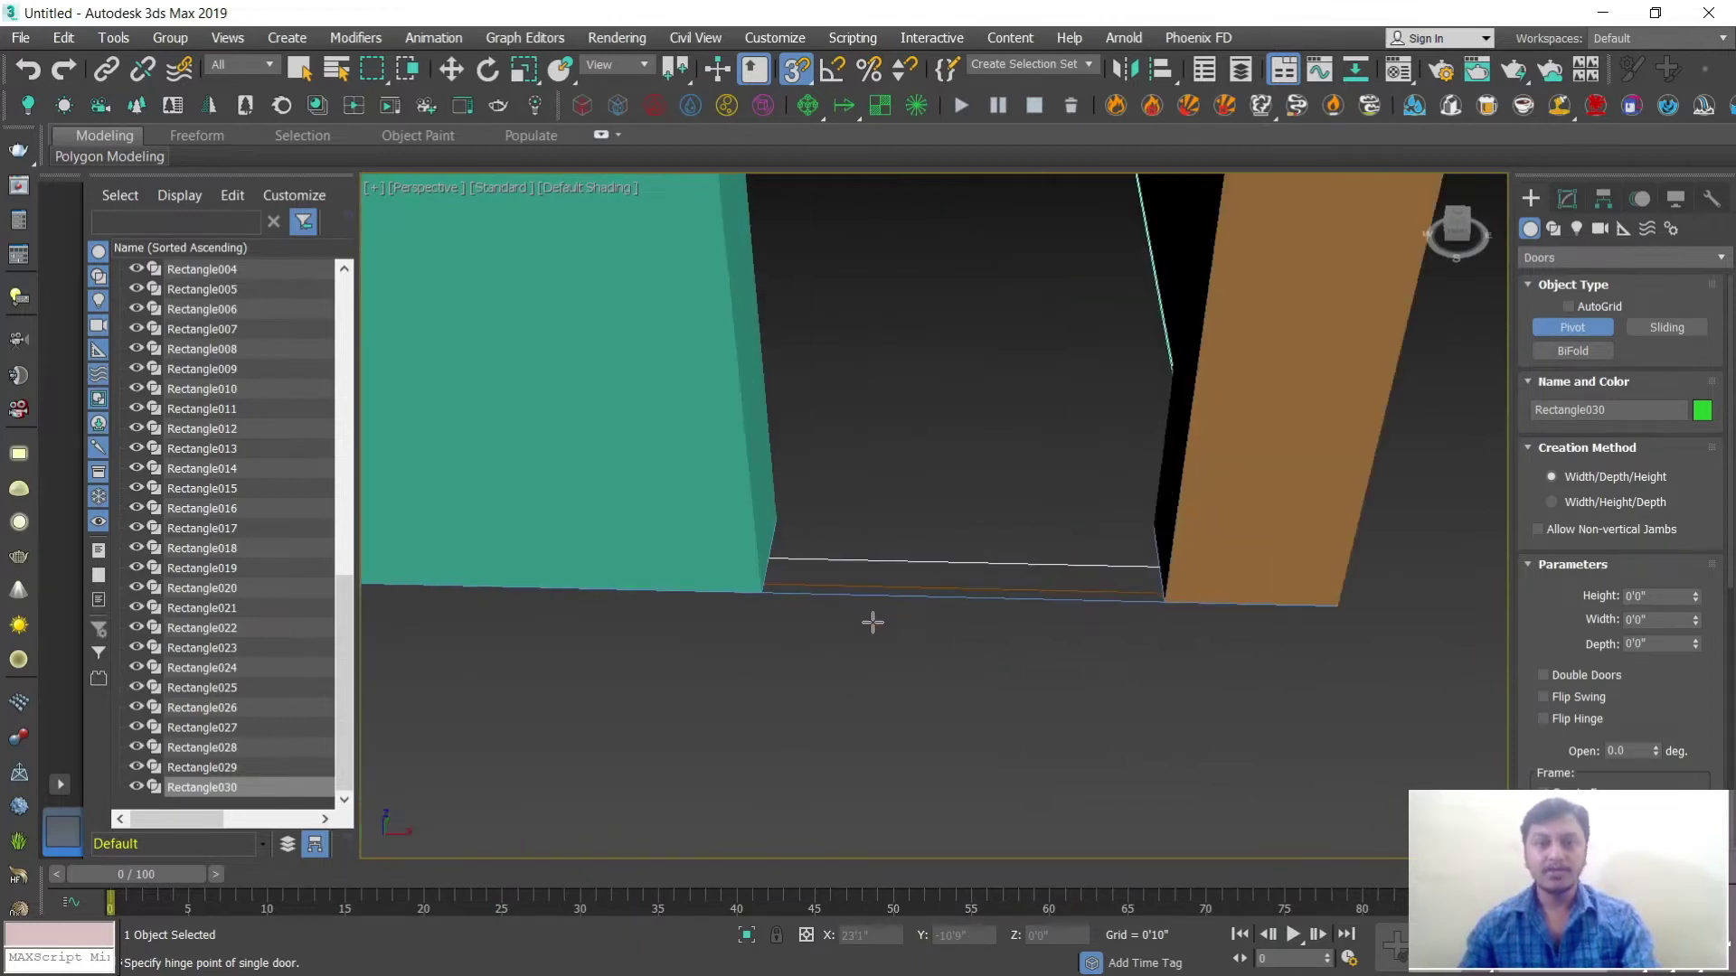
{"action": "left_click_drag", "start_coordinate": [774, 594], "coordinate": [1151, 600]}
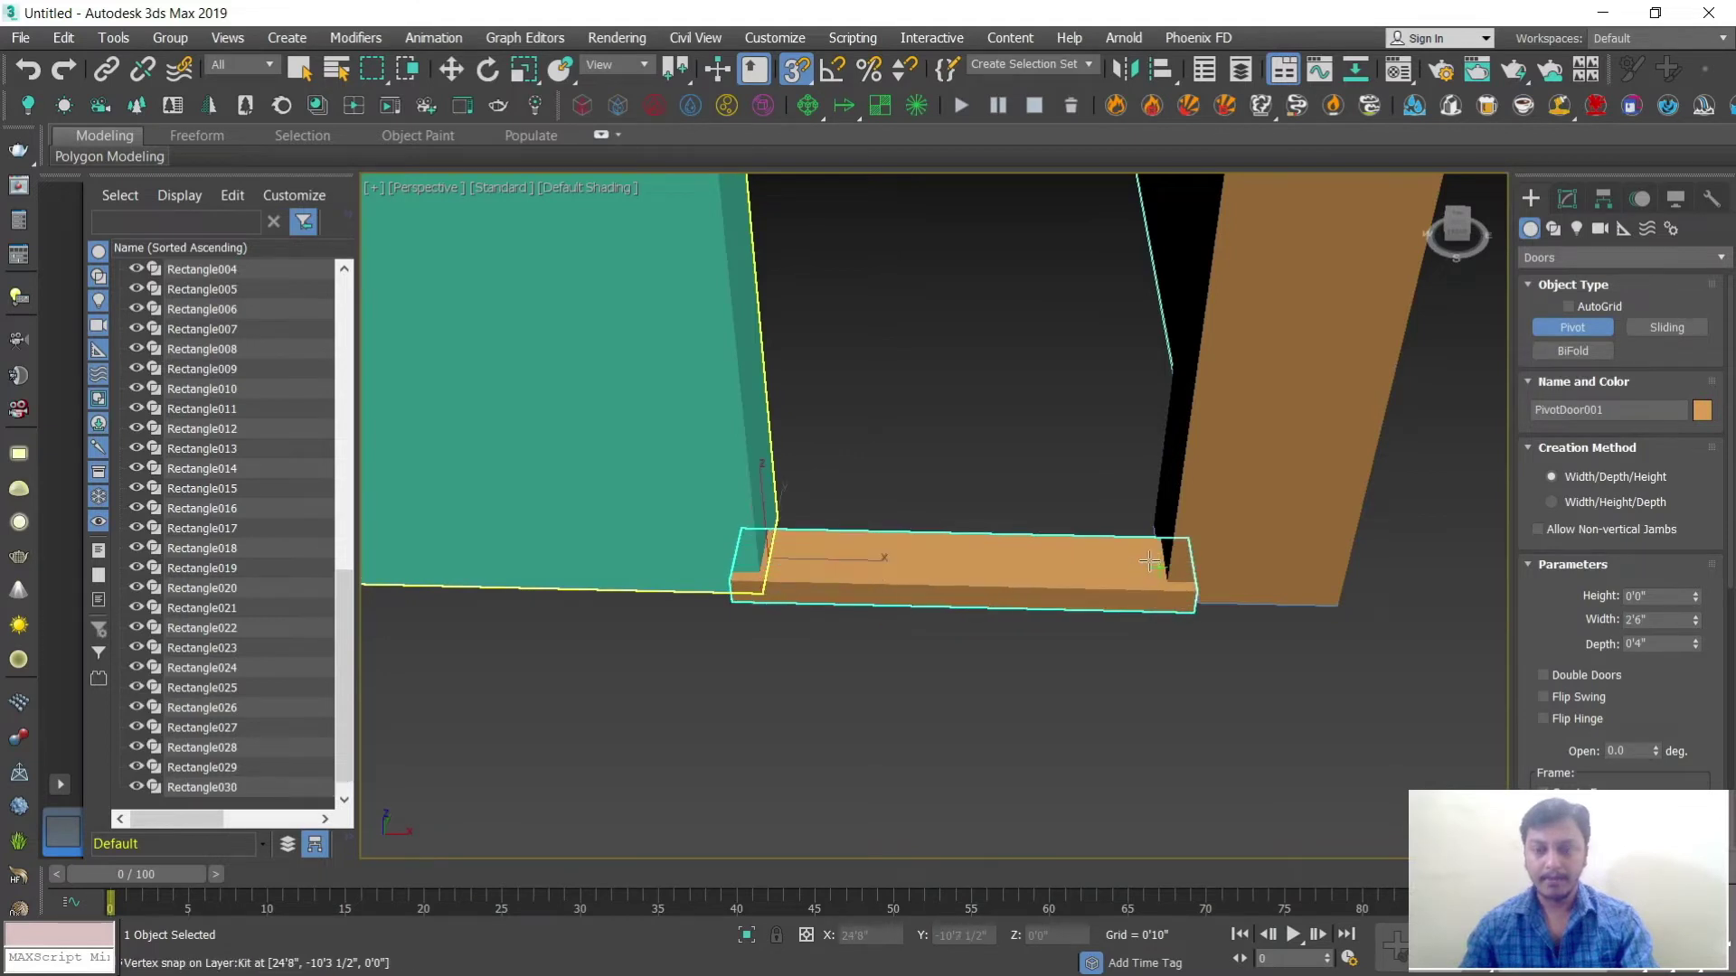
{"action": "left_click", "coordinate": [1147, 548]}
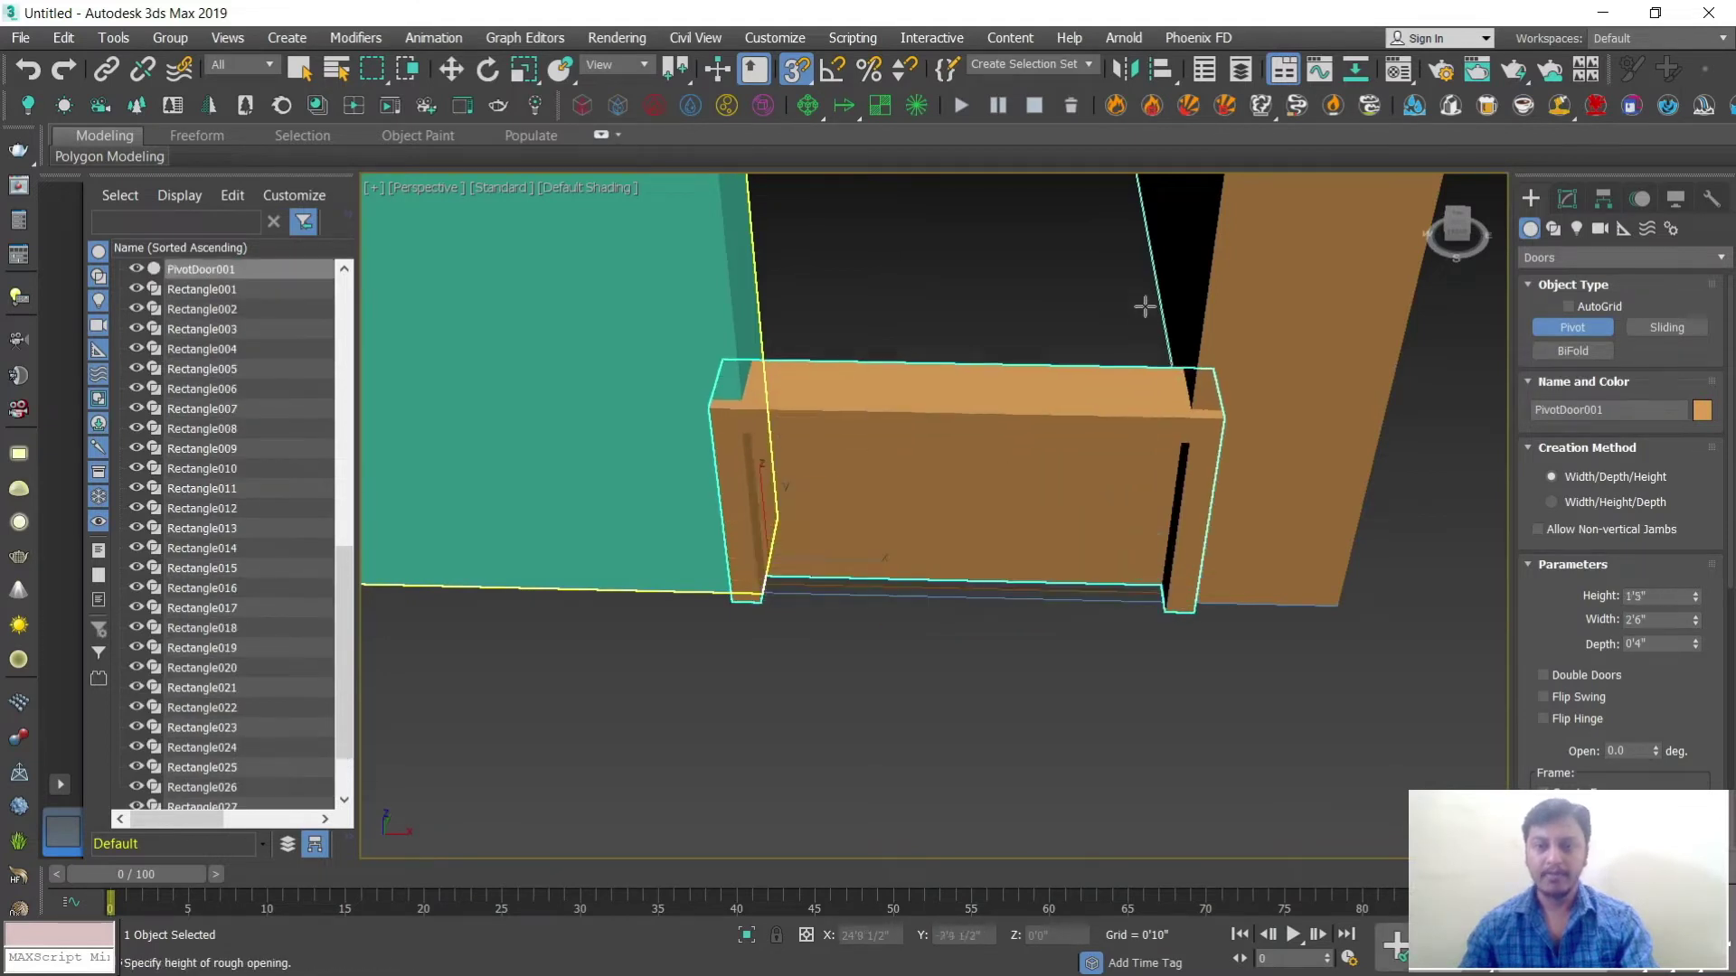
{"action": "left_click", "coordinate": [1144, 283]}
{"action": "right_click", "coordinate": [1101, 448]}
Step: Set the front pivot door's height to 7'0" so it fills the opening up to the lintel
{"action": "scroll", "coordinate": [1095, 479], "scroll_direction": "down", "scroll_amount": 2}
{"action": "middle_click_drag", "start_coordinate": [1082, 567], "coordinate": [1128, 566], "text": "alt"}
{"action": "middle_click_drag", "start_coordinate": [1127, 566], "coordinate": [1021, 651]}
{"action": "left_click", "coordinate": [1569, 198]}
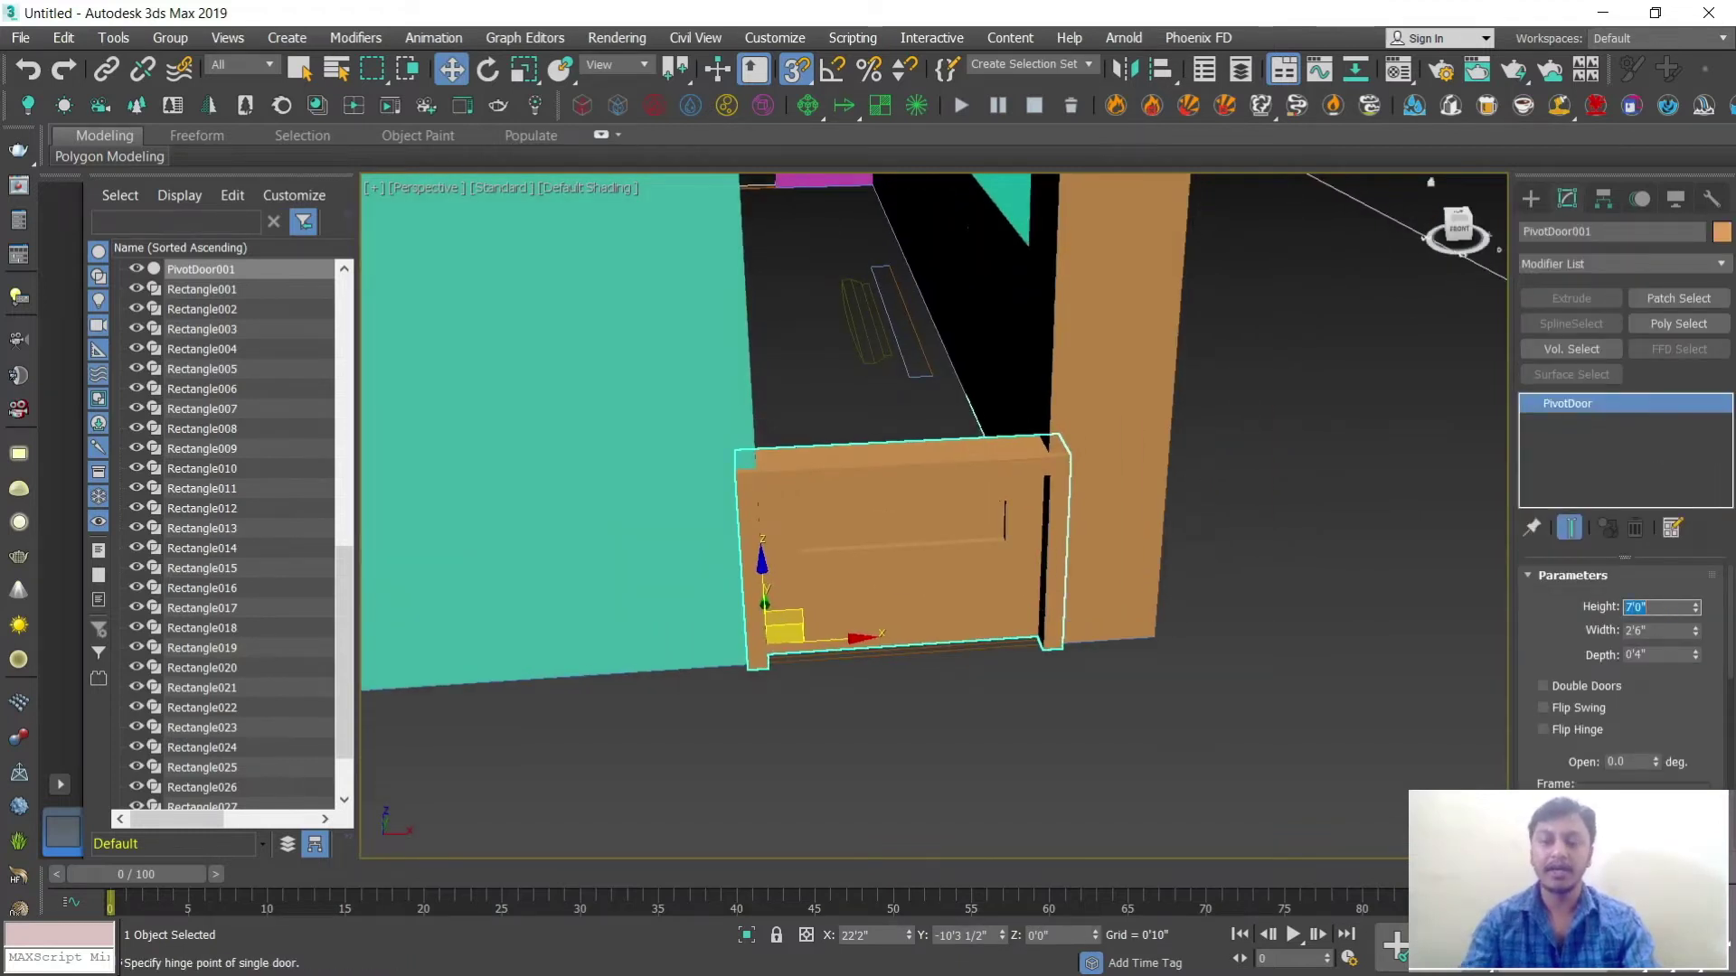
{"action": "scroll", "coordinate": [968, 444], "scroll_direction": "down", "scroll_amount": 4}
{"action": "middle_click_drag", "start_coordinate": [980, 524], "coordinate": [1006, 594], "text": "alt"}
{"action": "scroll", "coordinate": [1005, 594], "scroll_direction": "up", "scroll_amount": 4}
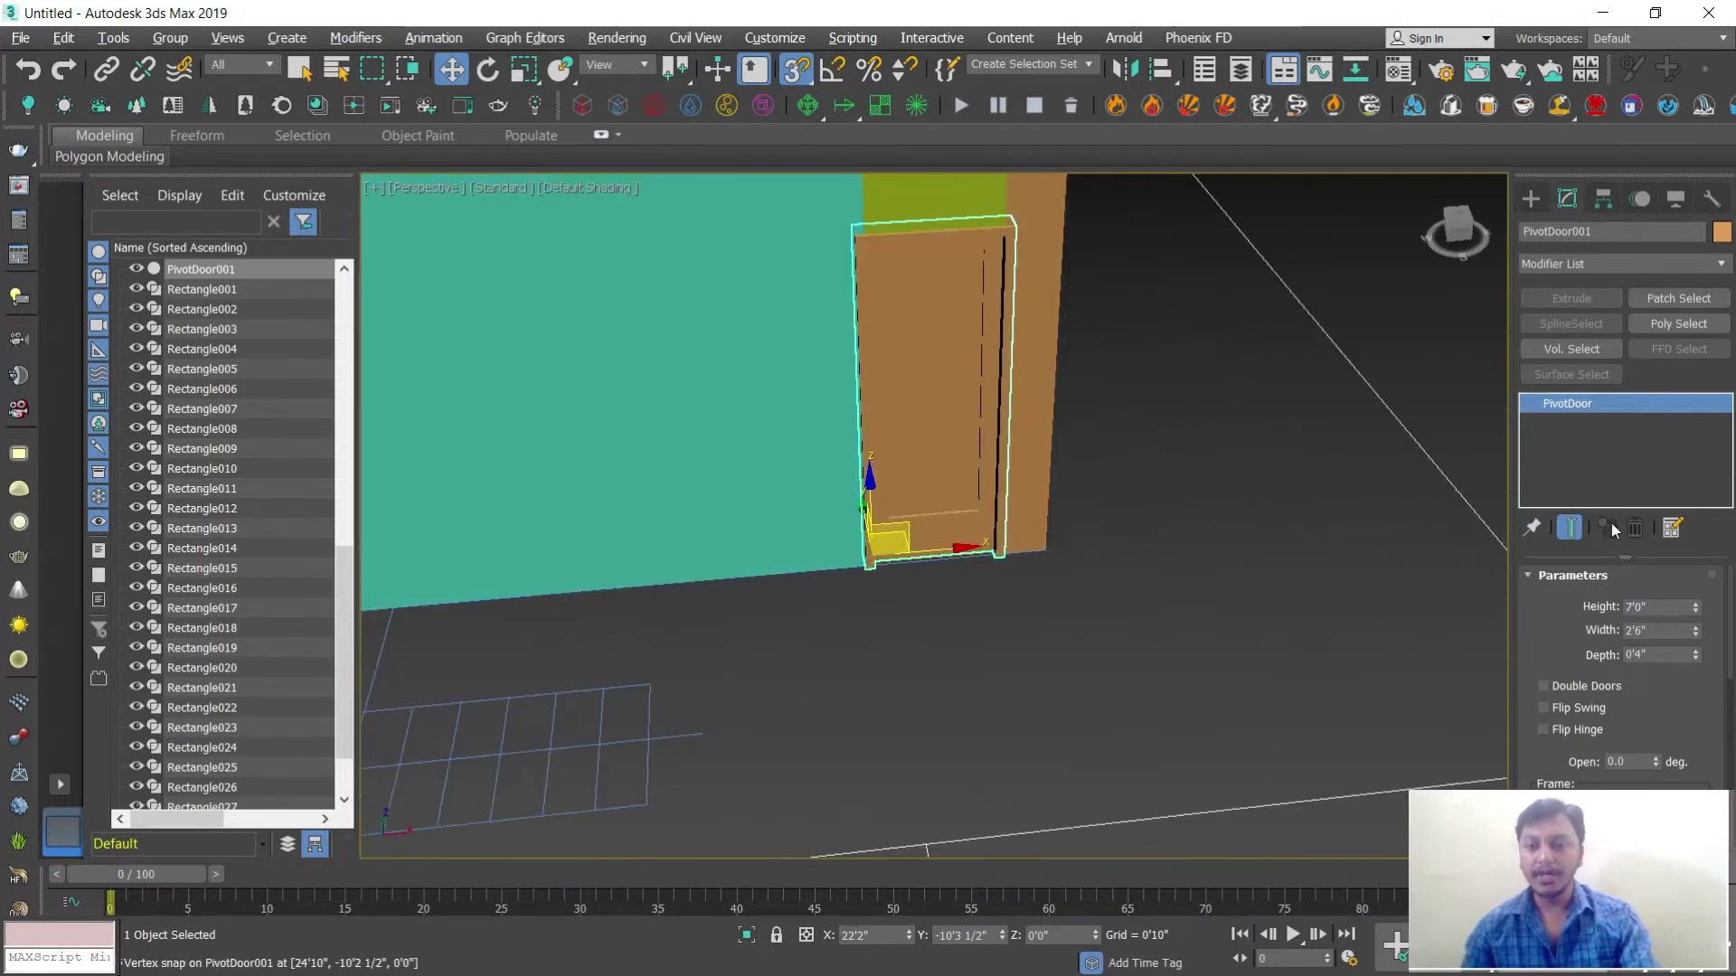
Step: Open the pivot door 37 degrees and flip its hinge to the opposite jamb
{"action": "scroll", "coordinate": [1578, 649], "scroll_direction": "down", "scroll_amount": 1}
{"action": "left_click_drag", "start_coordinate": [1656, 721], "coordinate": [1642, 666]}
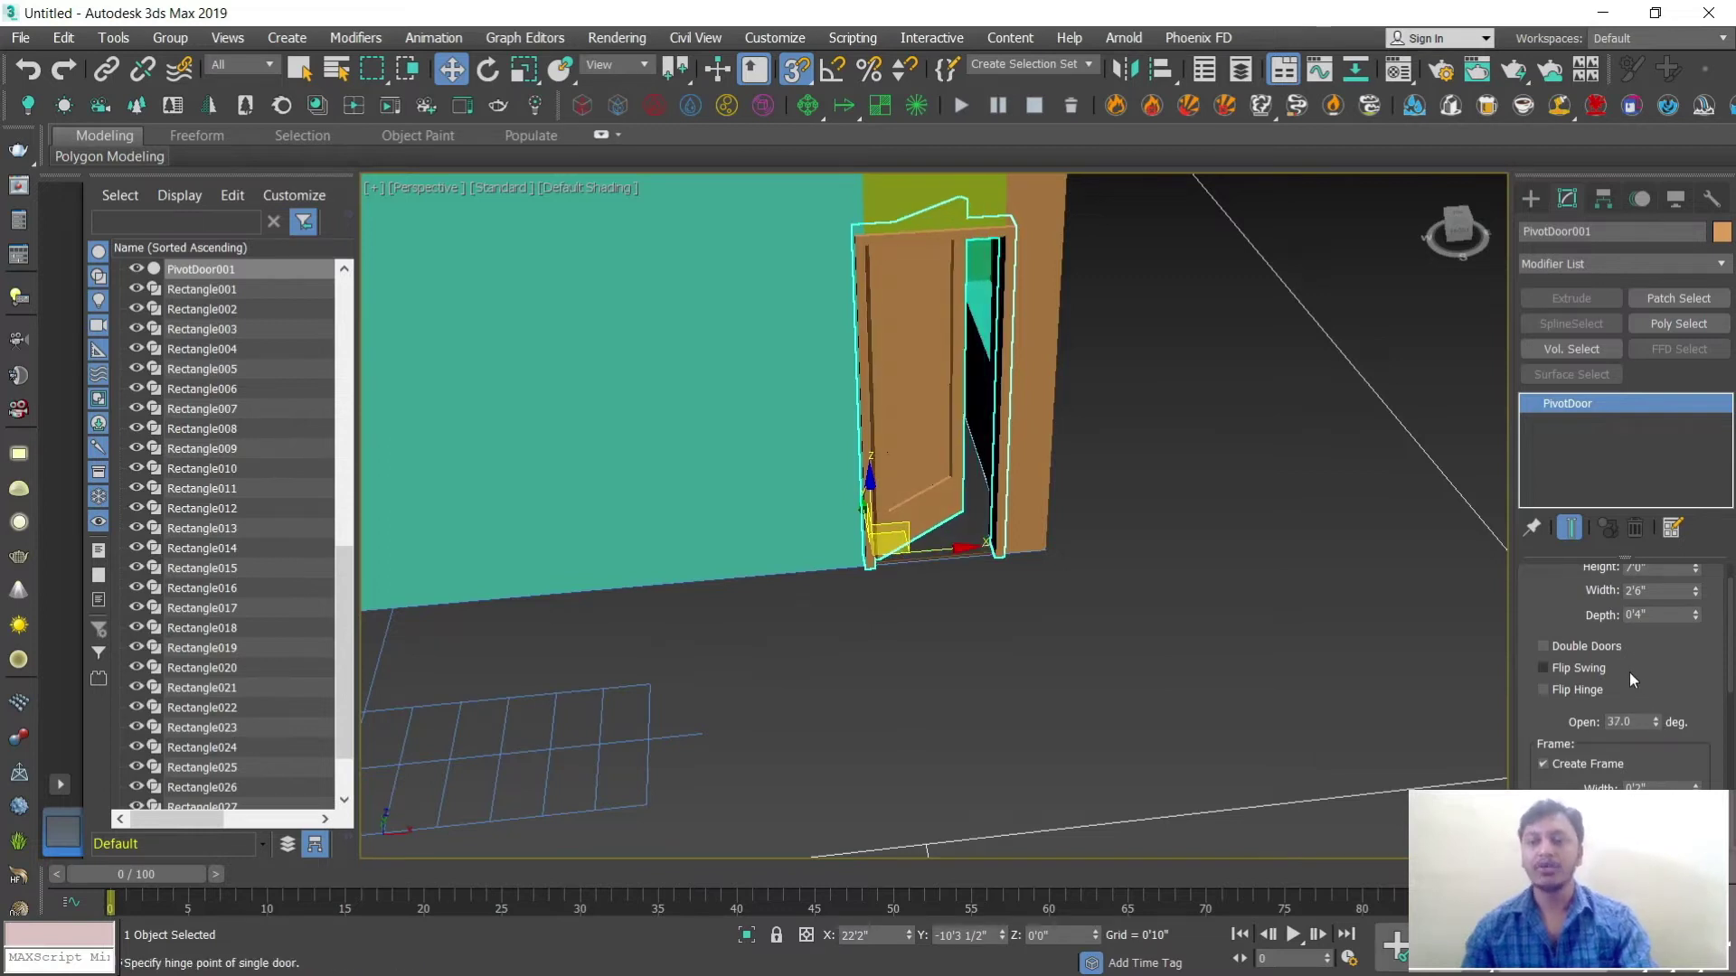
{"action": "left_click", "coordinate": [1543, 690]}
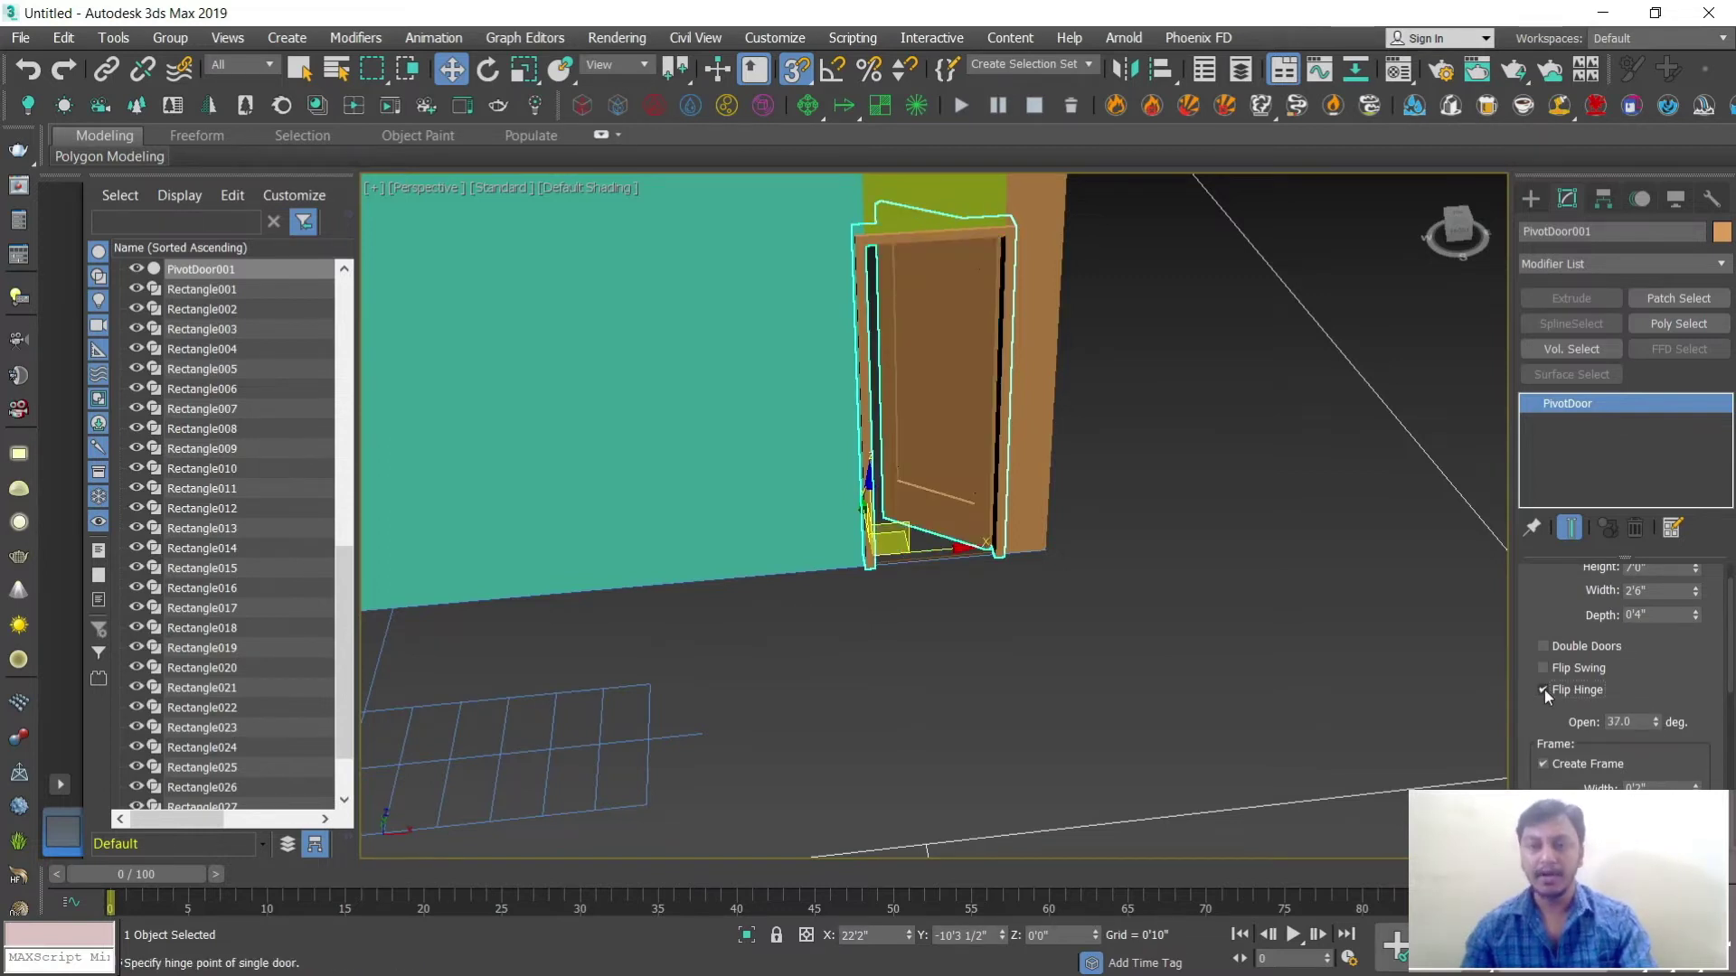
Step: Create a Sliding door about 5'1" wide, 0'9" deep and 4'0" high in the front window opening above the blue sill
{"action": "middle_click_drag", "start_coordinate": [984, 610], "coordinate": [1454, 710], "text": "alt"}
{"action": "scroll", "coordinate": [873, 527], "scroll_direction": "down", "scroll_amount": 3}
{"action": "scroll", "coordinate": [830, 603], "scroll_direction": "up", "scroll_amount": 4}
{"action": "left_click", "coordinate": [876, 593]}
{"action": "middle_click_drag", "start_coordinate": [878, 593], "coordinate": [916, 631], "text": "alt"}
{"action": "scroll", "coordinate": [930, 619], "scroll_direction": "up", "scroll_amount": 1}
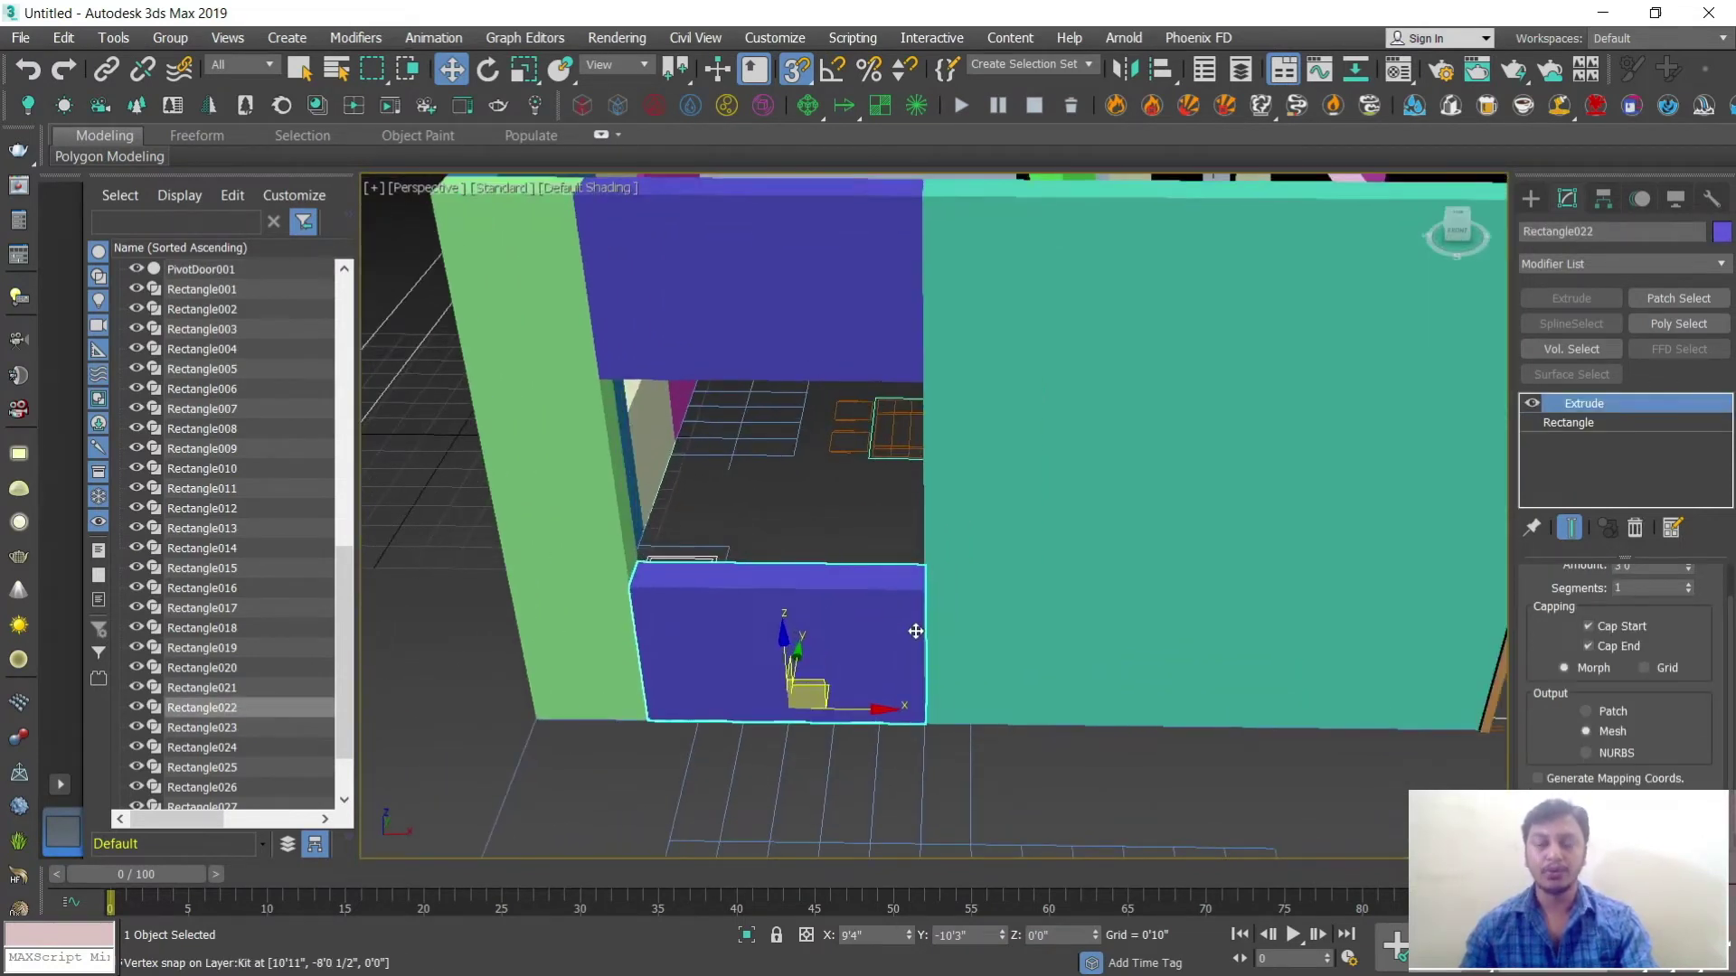
{"action": "left_click", "coordinate": [1532, 200]}
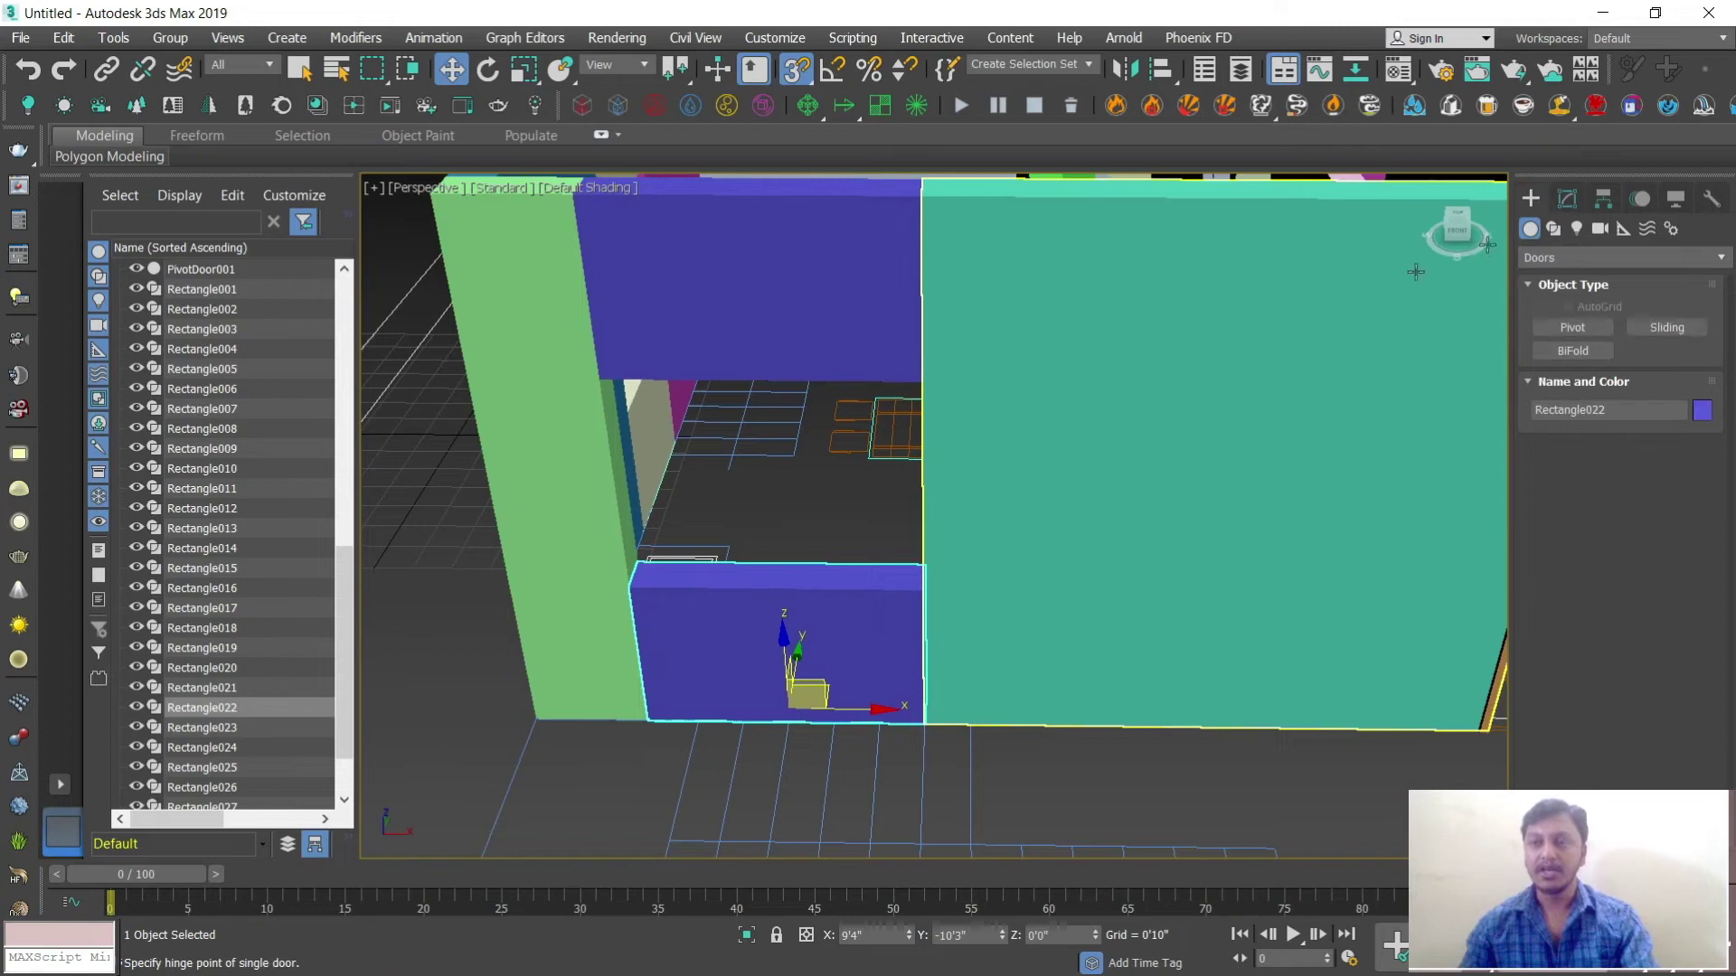
{"action": "left_click", "coordinate": [1664, 327]}
{"action": "middle_click_drag", "start_coordinate": [911, 576], "coordinate": [887, 585], "text": "alt"}
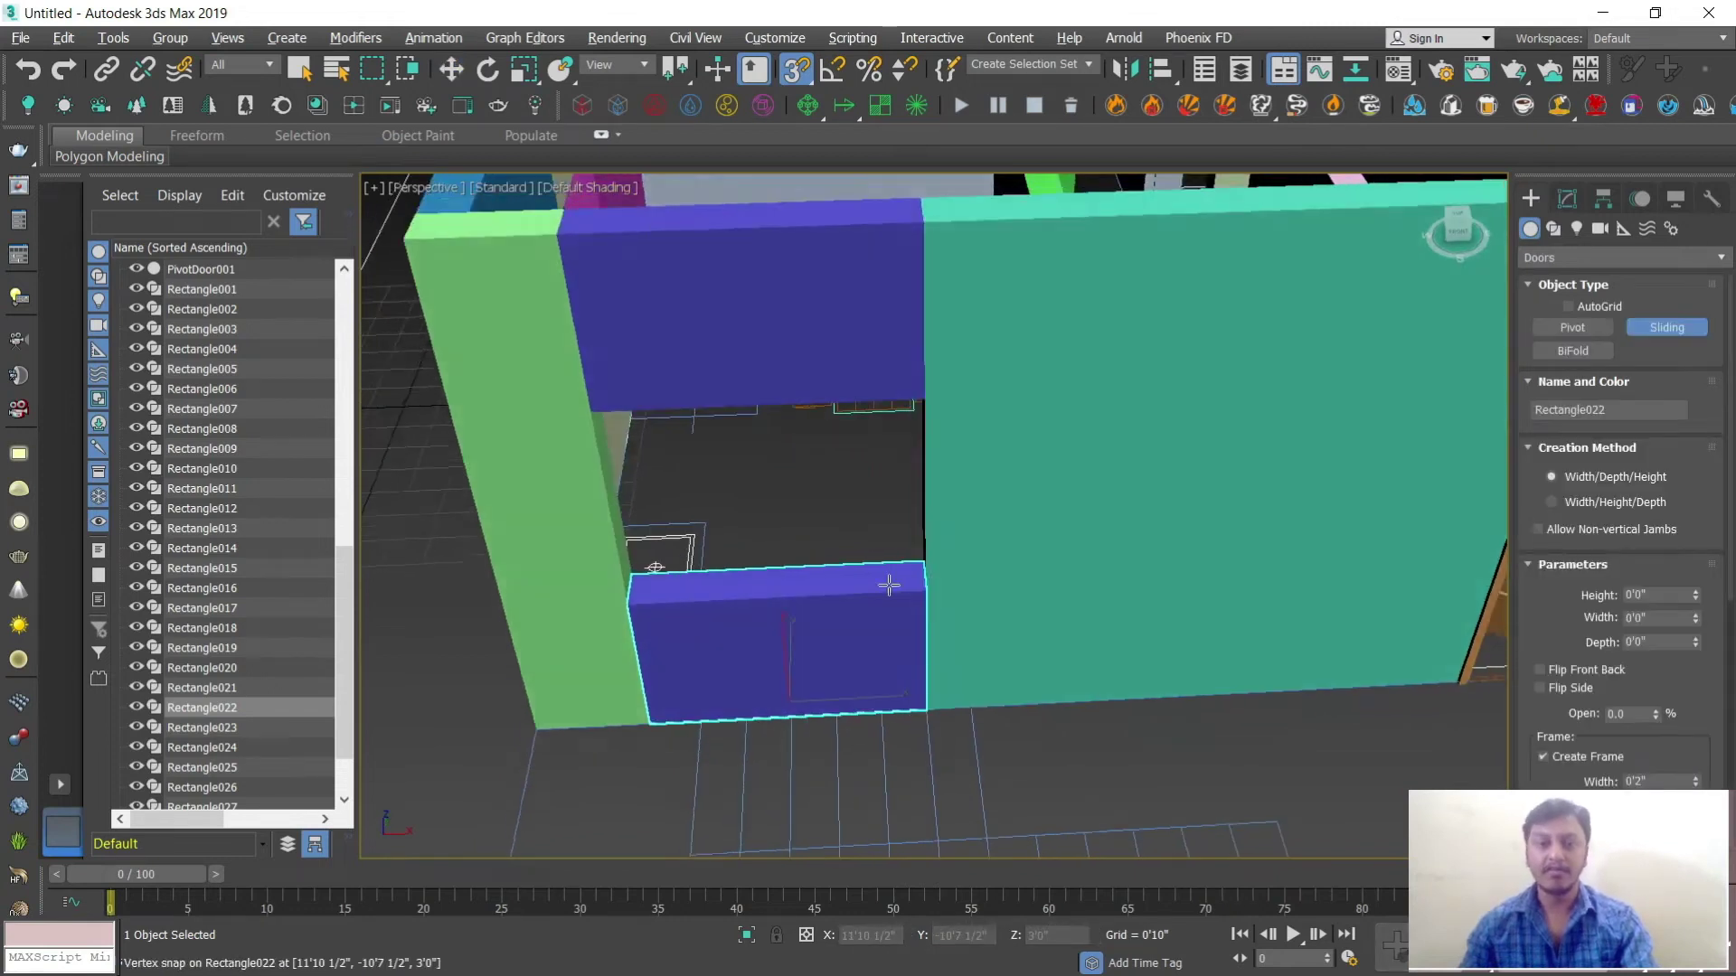
{"action": "scroll", "coordinate": [687, 589], "scroll_direction": "up", "scroll_amount": 2}
{"action": "middle_click_drag", "start_coordinate": [635, 553], "coordinate": [623, 550], "text": "alt"}
{"action": "left_click_drag", "start_coordinate": [620, 560], "coordinate": [995, 559]}
{"action": "left_click", "coordinate": [1002, 589]}
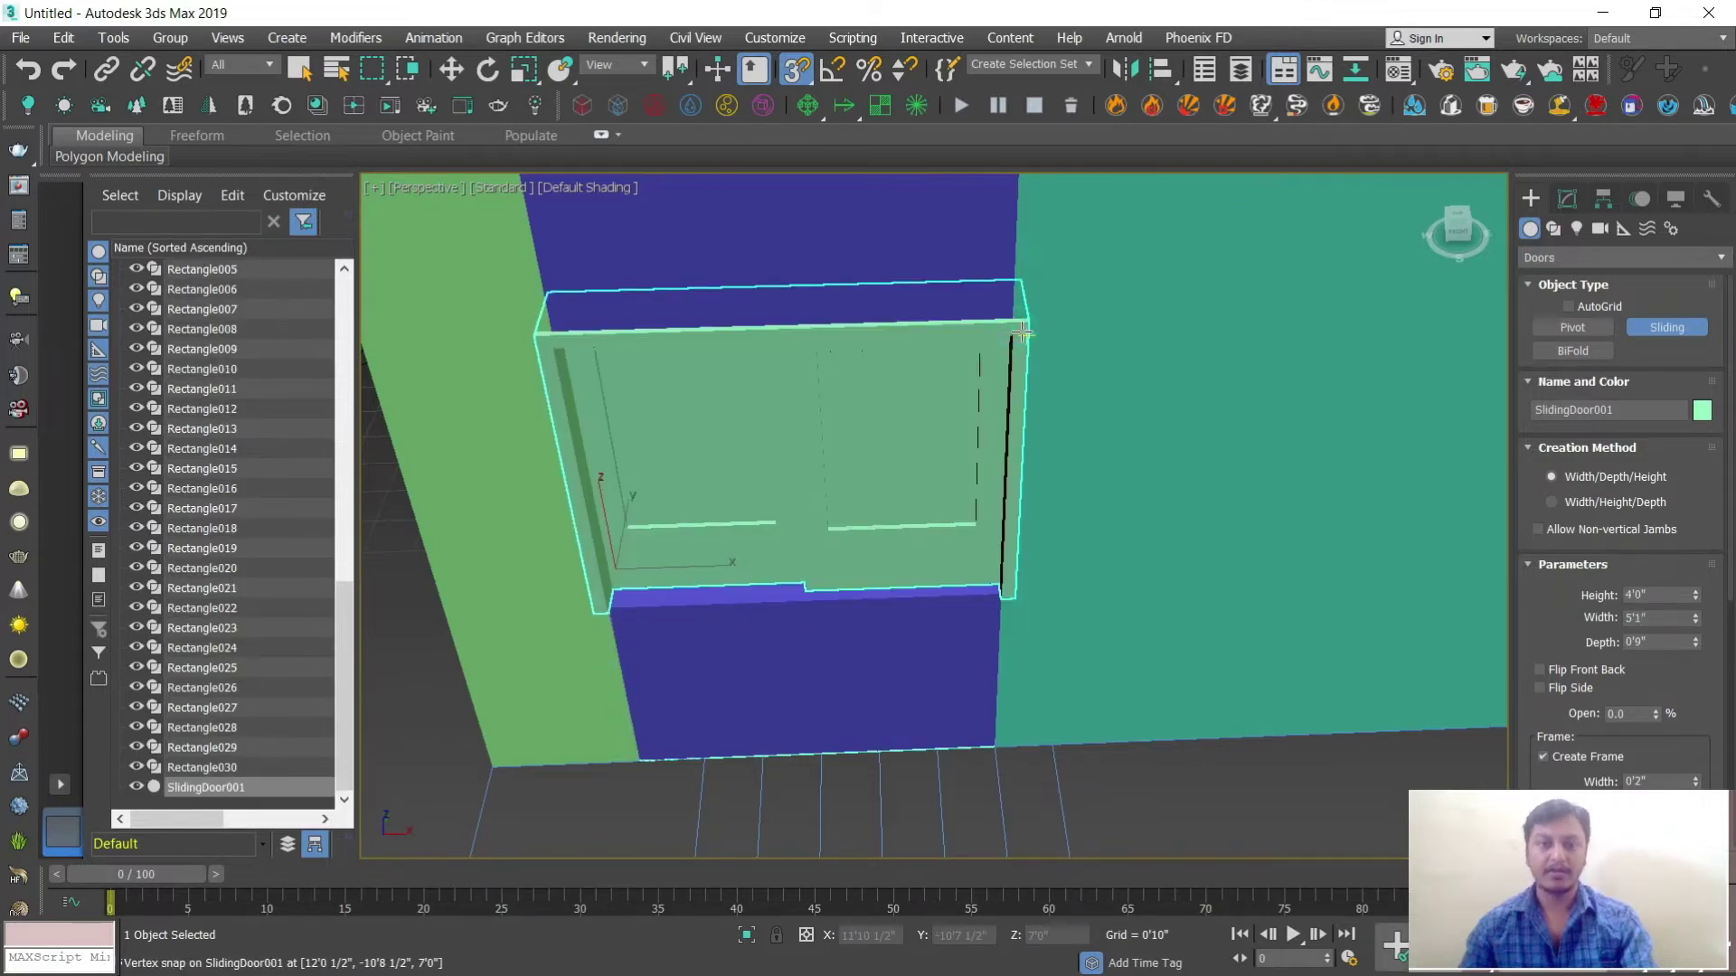
Step: Delete the sliding door from the front window opening
{"action": "key", "text": "w"}
{"action": "middle_click_drag", "start_coordinate": [936, 516], "coordinate": [950, 480], "text": "alt"}
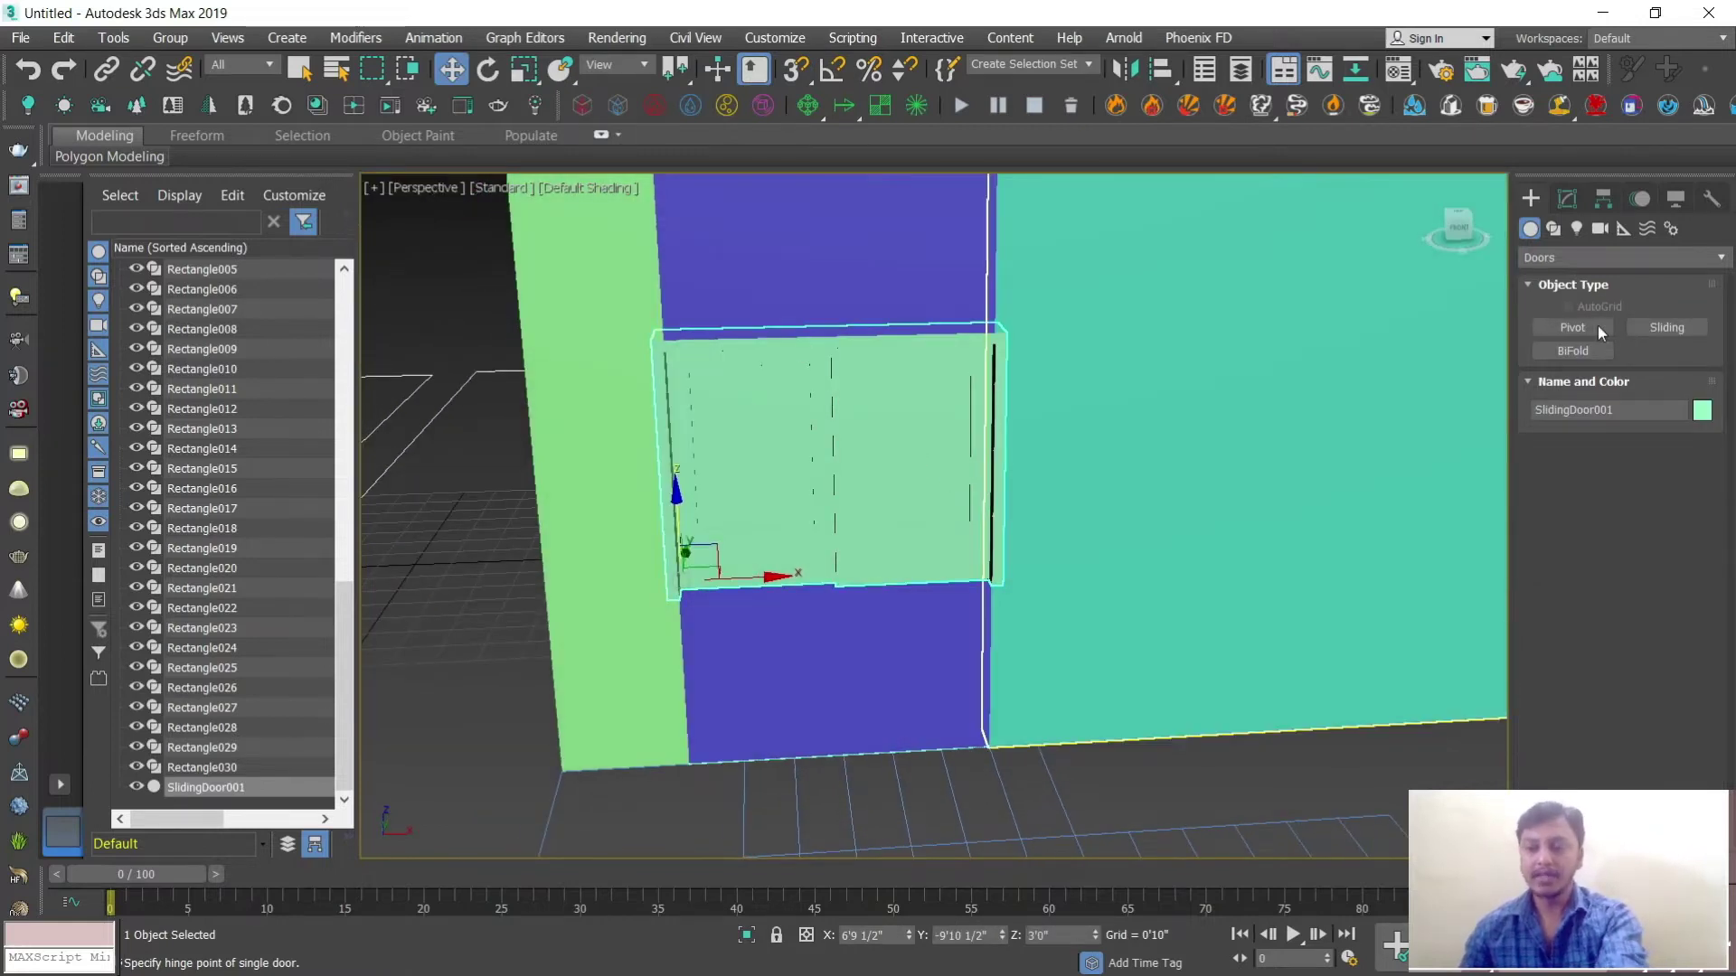
{"action": "key", "text": "Delete"}
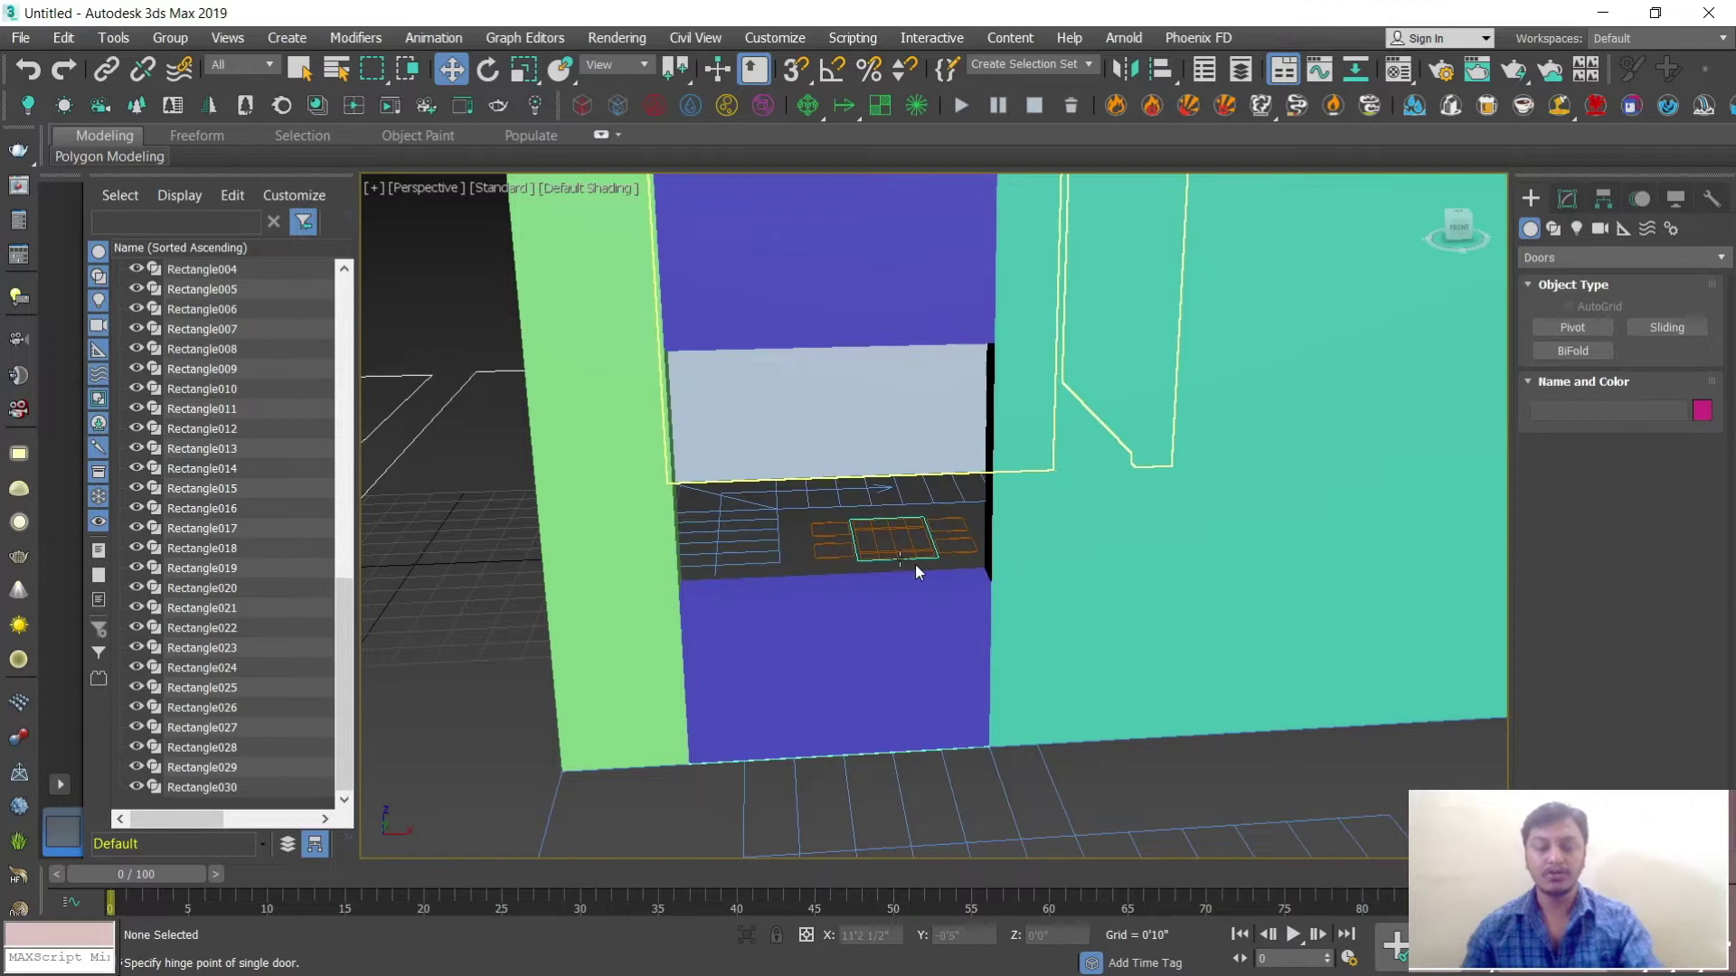
Step: Create a Sliding window about 5'1" wide and 0'9" deep in the front opening, from the blue sill up to the lintel
{"action": "middle_click_drag", "start_coordinate": [916, 565], "coordinate": [985, 570], "text": "alt"}
{"action": "scroll", "coordinate": [985, 569], "scroll_direction": "up", "scroll_amount": 3}
{"action": "scroll", "coordinate": [1022, 612], "scroll_direction": "down", "scroll_amount": 5}
{"action": "middle_click_drag", "start_coordinate": [1027, 639], "coordinate": [959, 497]}
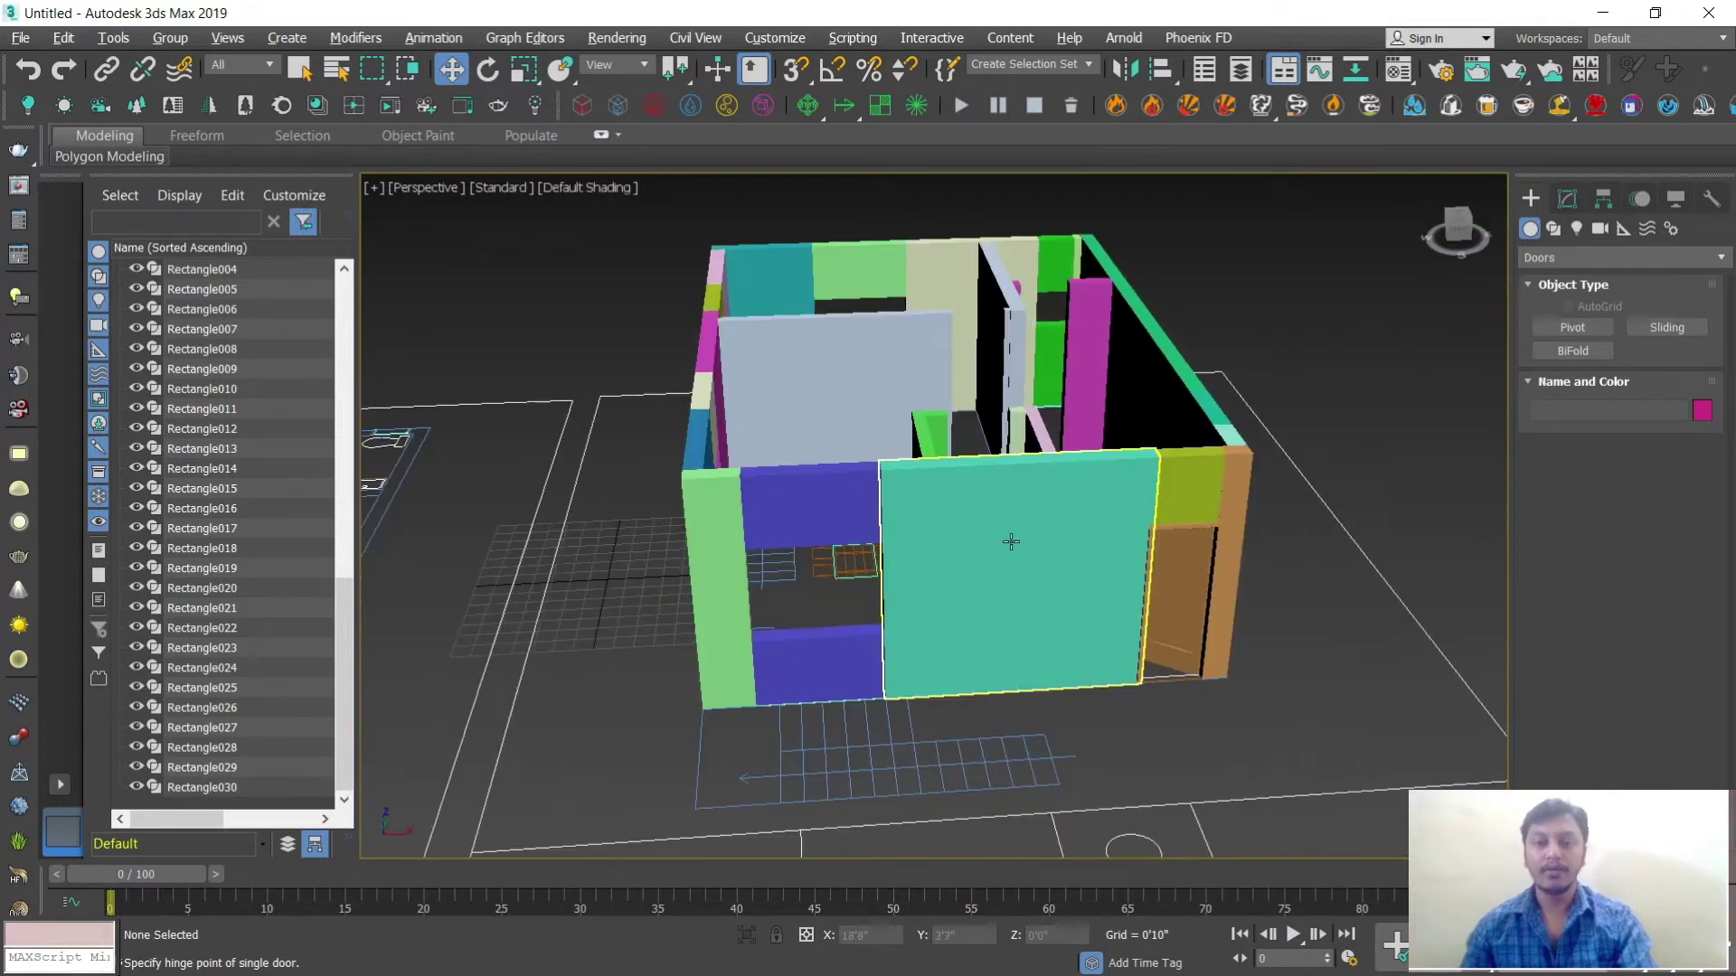
{"action": "scroll", "coordinate": [1011, 542], "scroll_direction": "up", "scroll_amount": 2}
{"action": "scroll", "coordinate": [991, 558], "scroll_direction": "up", "scroll_amount": 2}
{"action": "scroll", "coordinate": [890, 546], "scroll_direction": "up", "scroll_amount": 2}
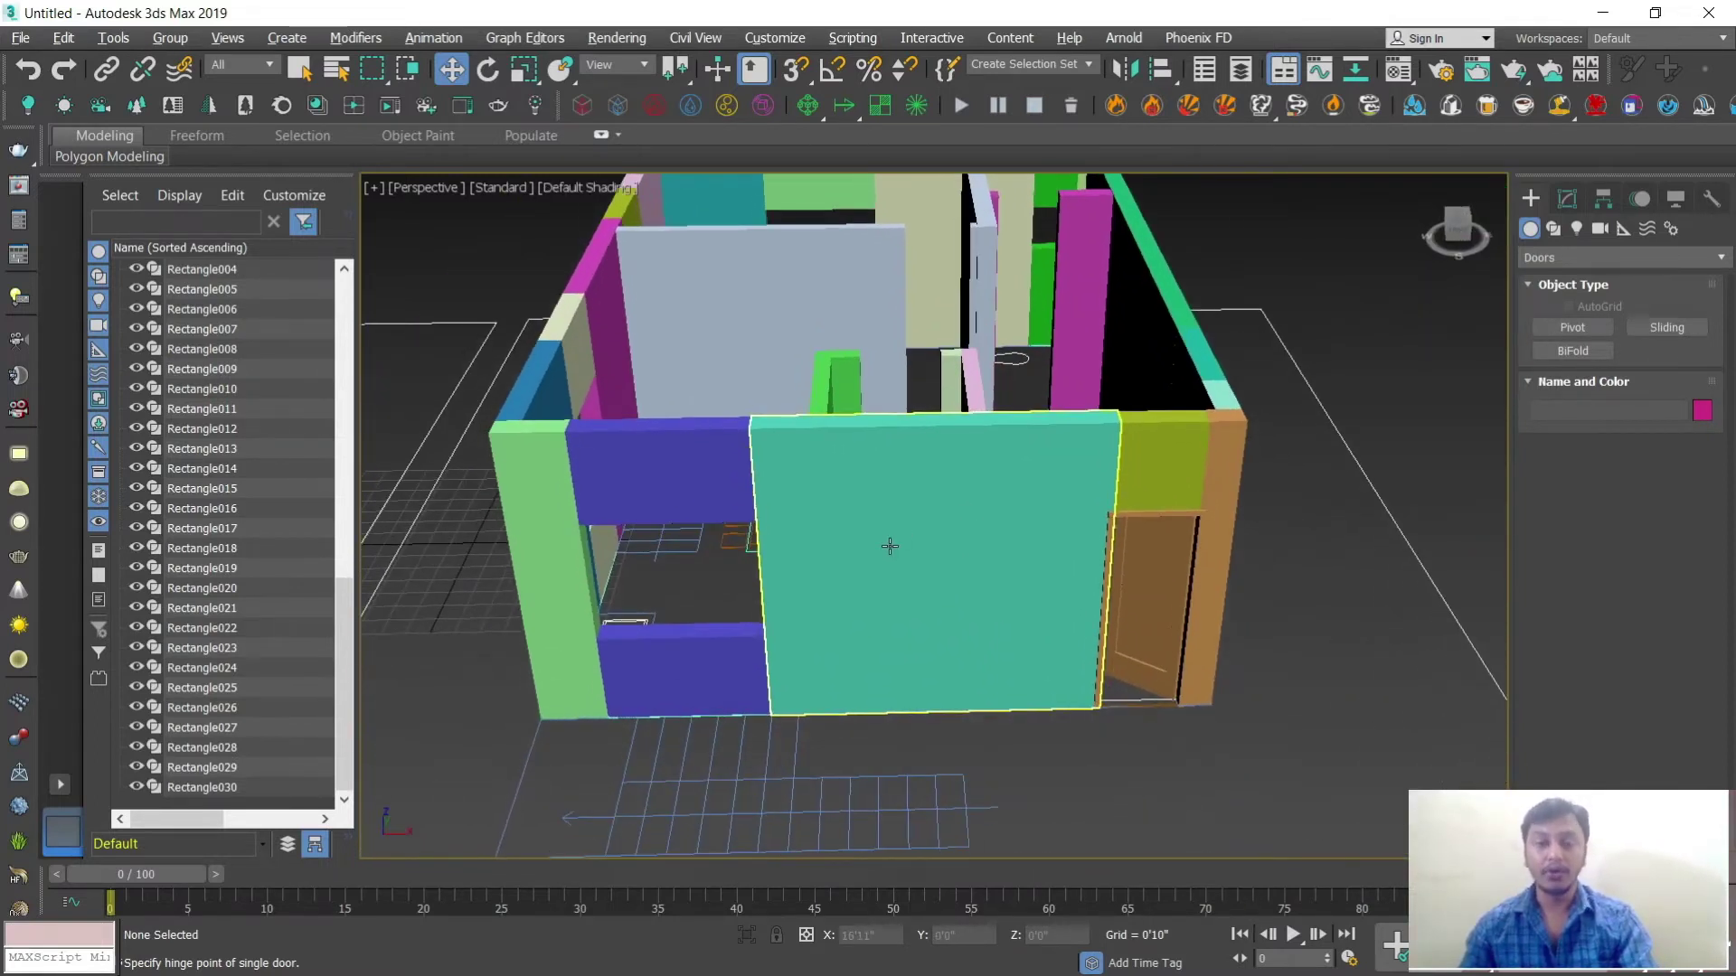
{"action": "scroll", "coordinate": [889, 546], "scroll_direction": "up", "scroll_amount": 2}
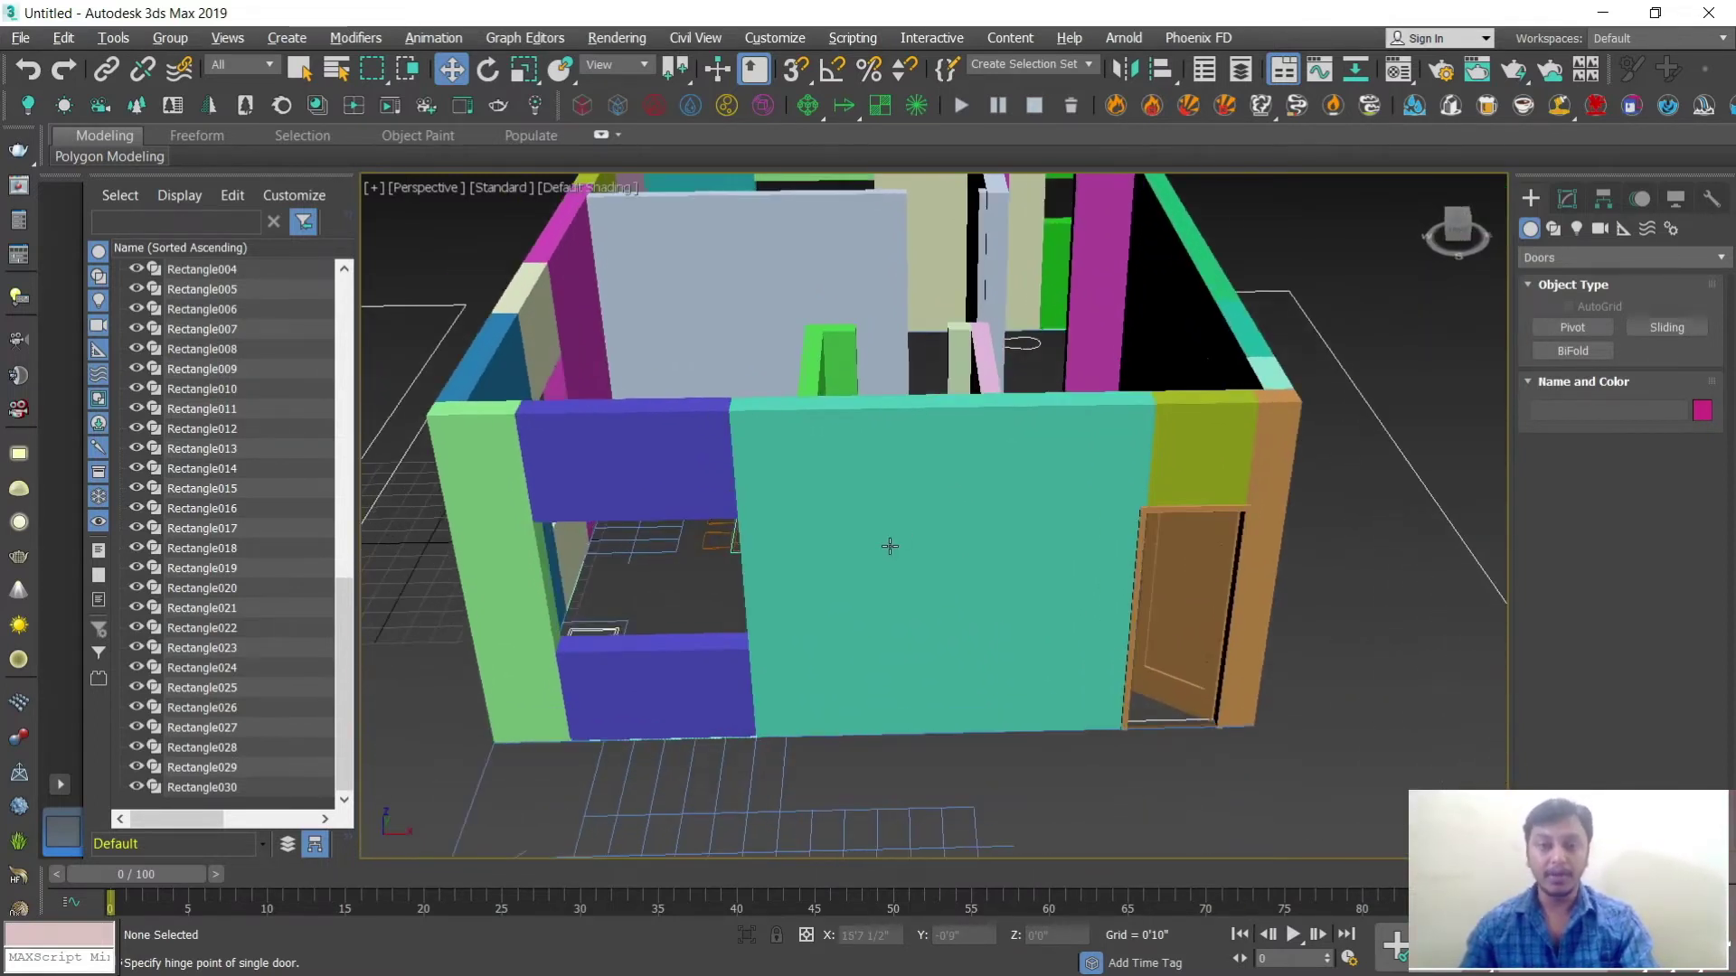
{"action": "left_click", "coordinate": [1549, 262]}
{"action": "left_click", "coordinate": [1555, 438]}
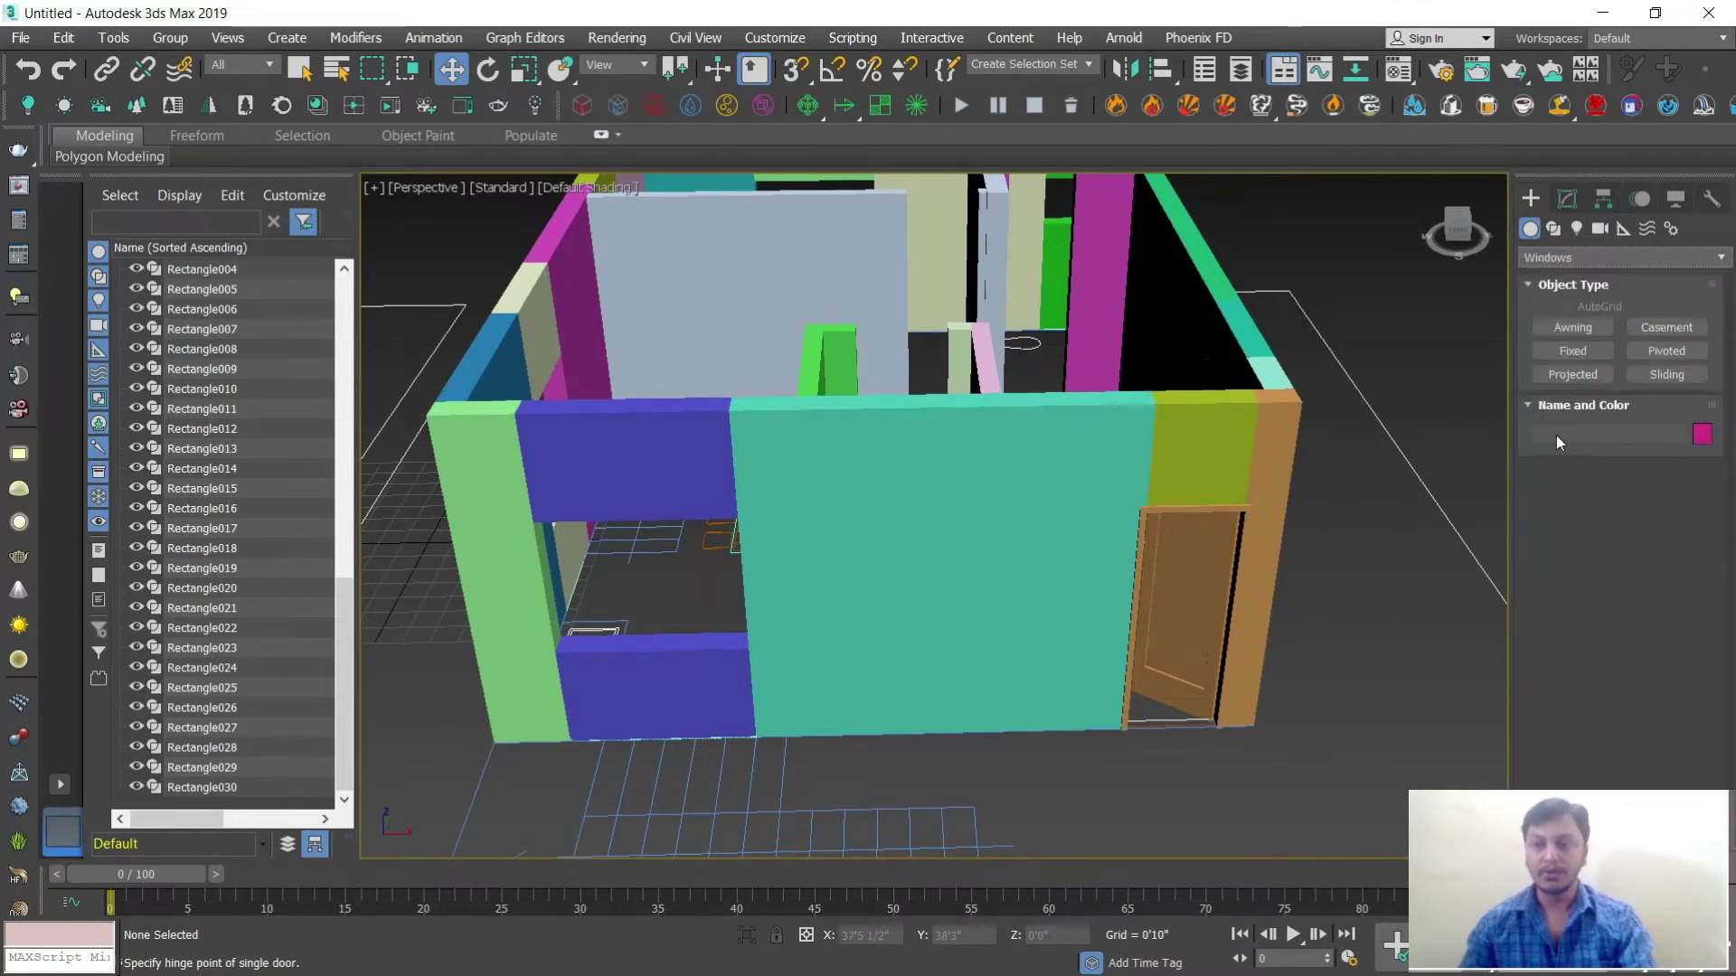
{"action": "left_click", "coordinate": [1667, 374]}
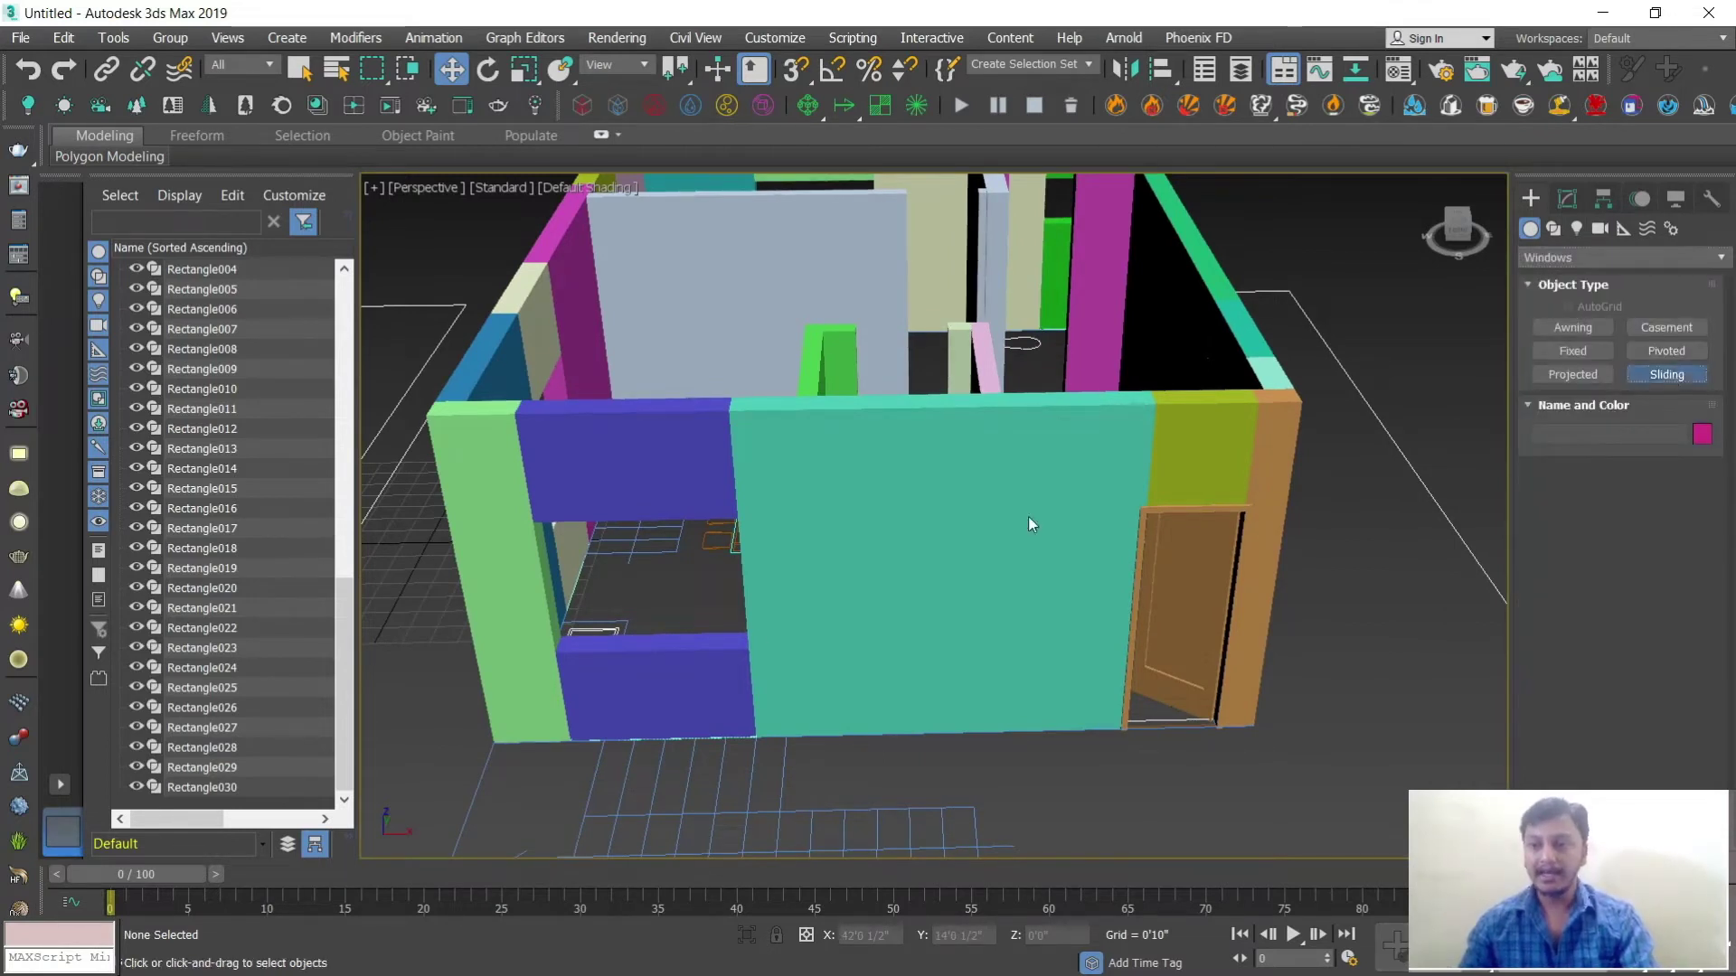
{"action": "scroll", "coordinate": [597, 692], "scroll_direction": "up", "scroll_amount": 4}
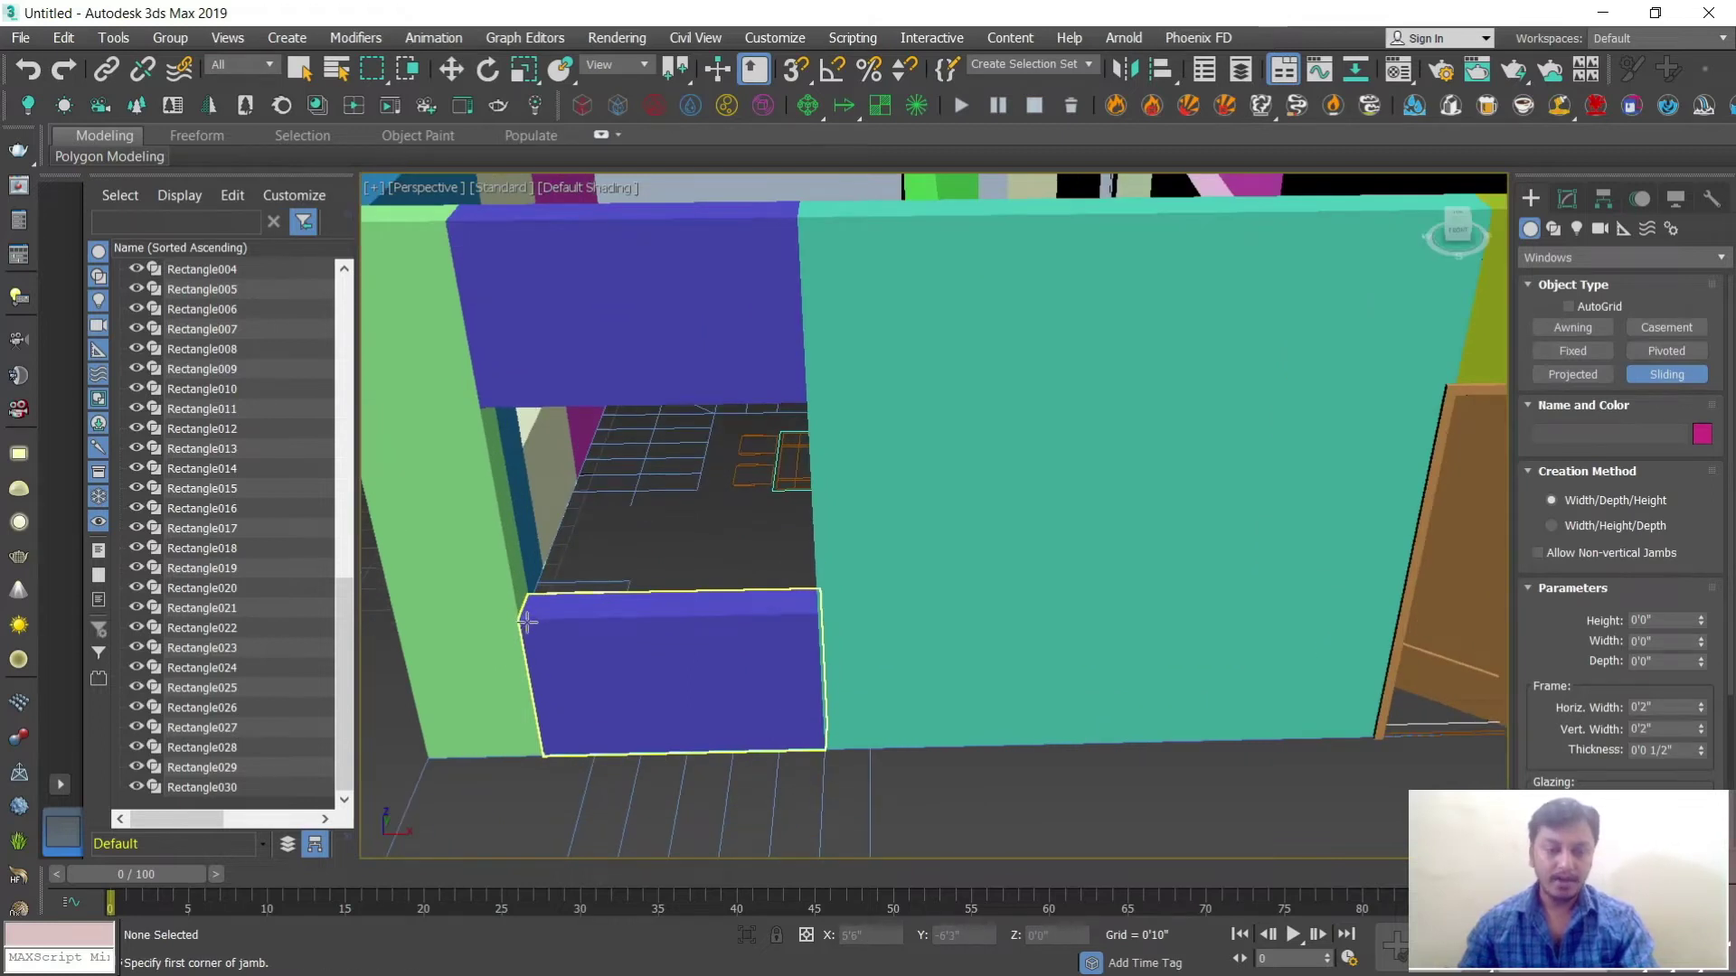
{"action": "key", "text": "s"}
{"action": "left_click_drag", "start_coordinate": [525, 620], "coordinate": [811, 616]}
{"action": "left_click", "coordinate": [808, 592]}
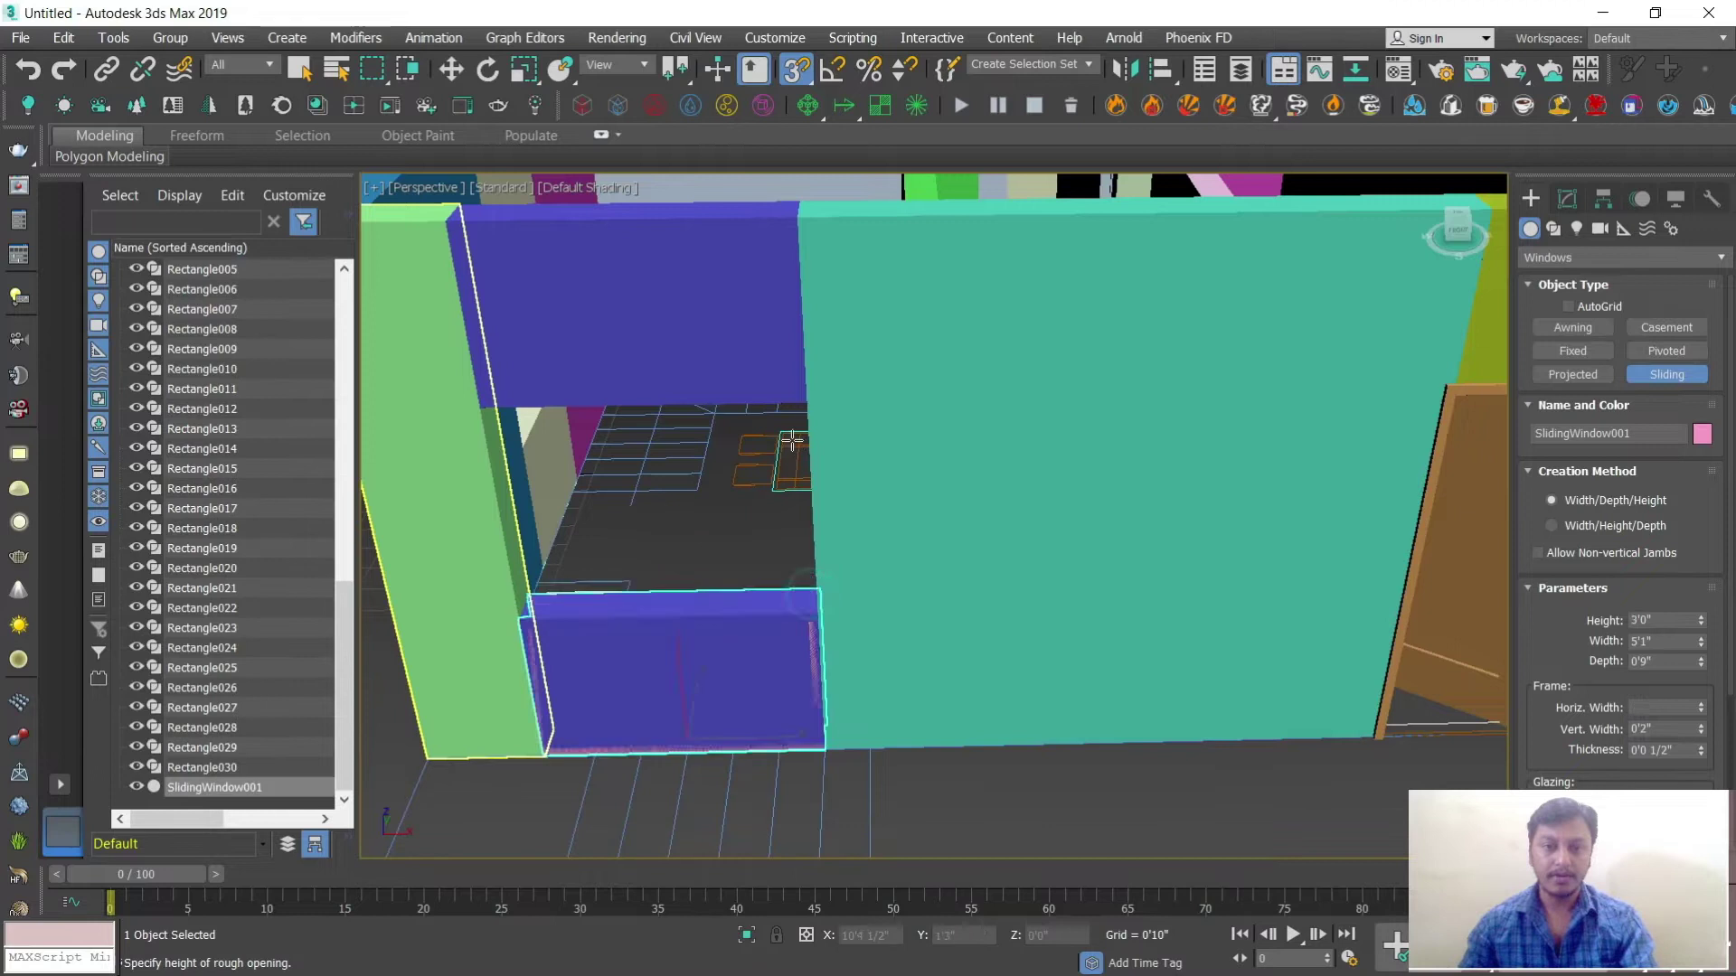
{"action": "left_click", "coordinate": [801, 398]}
{"action": "key", "text": "s"}
{"action": "right_click", "coordinate": [801, 398]}
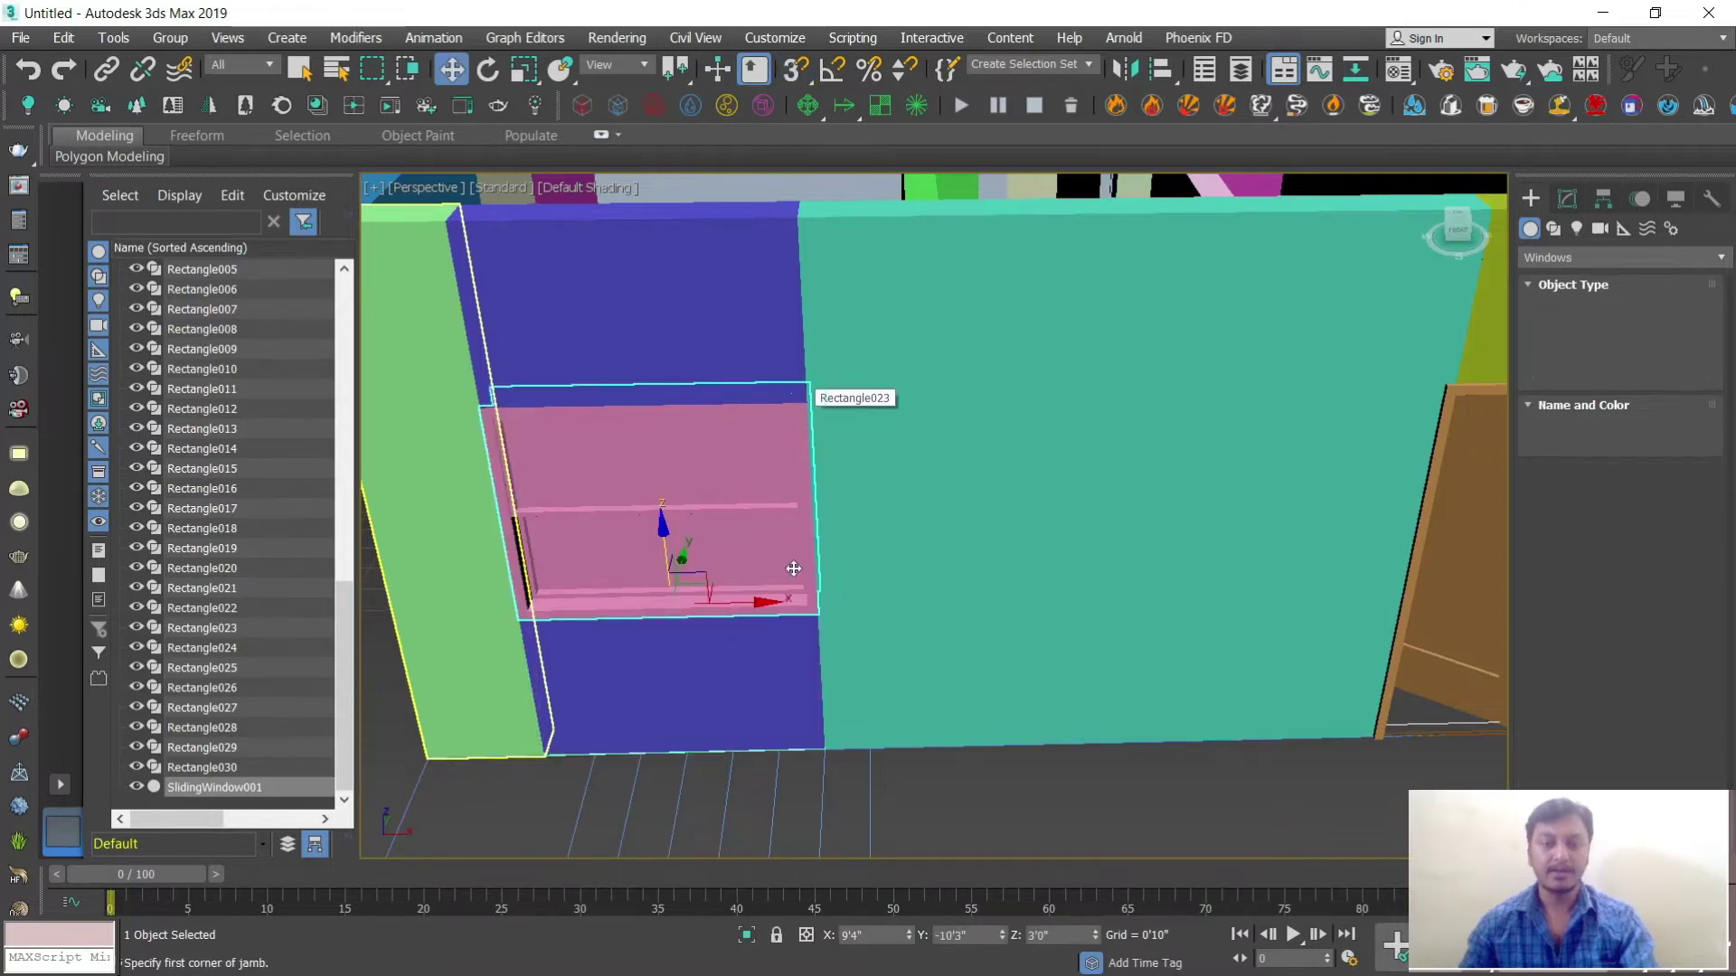
Step: Turn off the Hung option of the front sliding window and set its opening to 1 percent
{"action": "middle_click_drag", "start_coordinate": [799, 579], "coordinate": [798, 543], "text": "alt"}
{"action": "scroll", "coordinate": [800, 543], "scroll_direction": "up", "scroll_amount": 2}
{"action": "left_click", "coordinate": [1567, 198]}
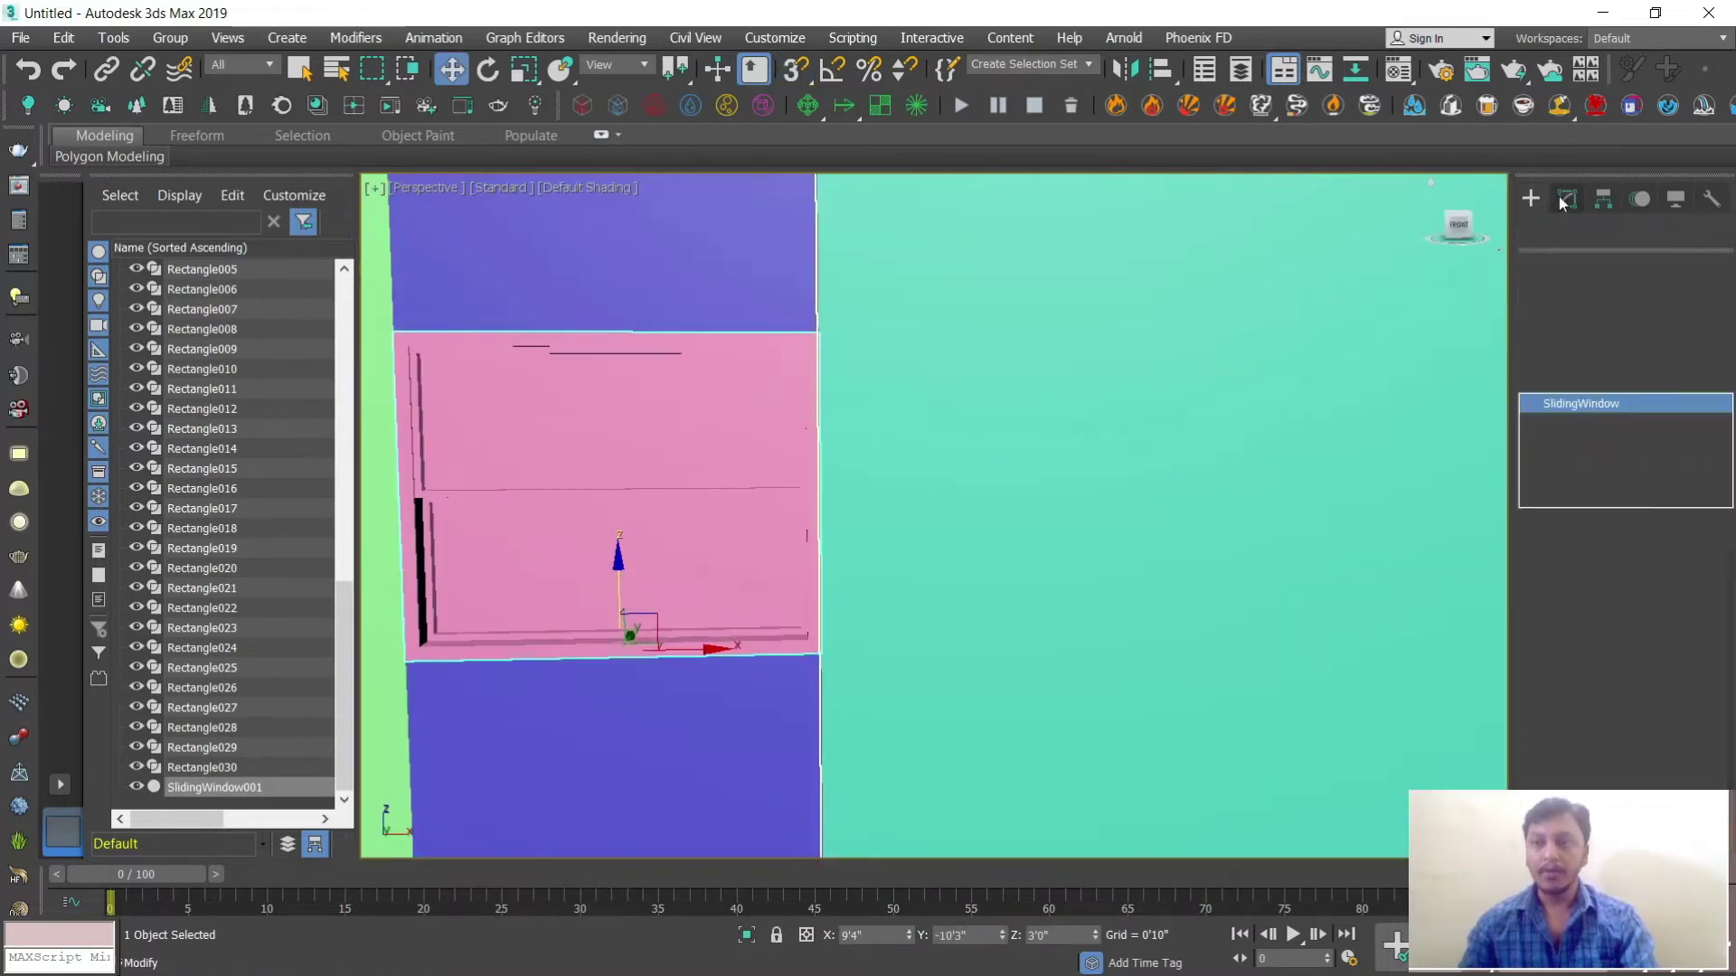
{"action": "left_click_drag", "start_coordinate": [1552, 716], "coordinate": [1576, 568]}
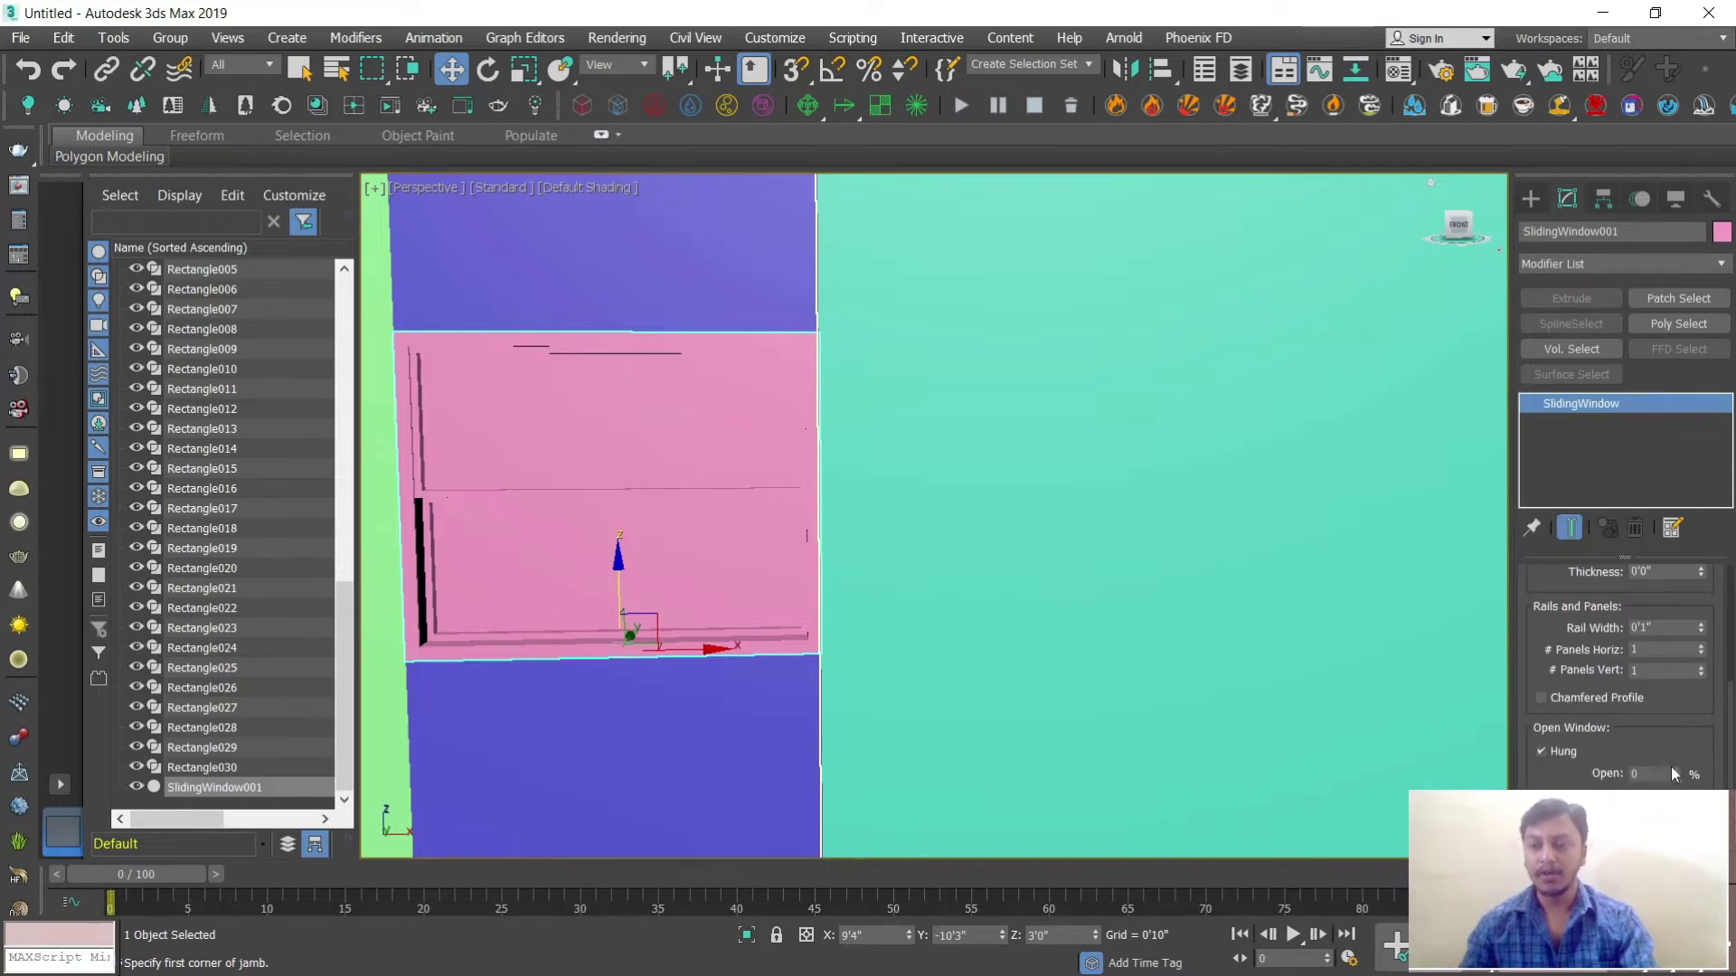
{"action": "left_click_drag", "start_coordinate": [1674, 769], "coordinate": [1669, 740]}
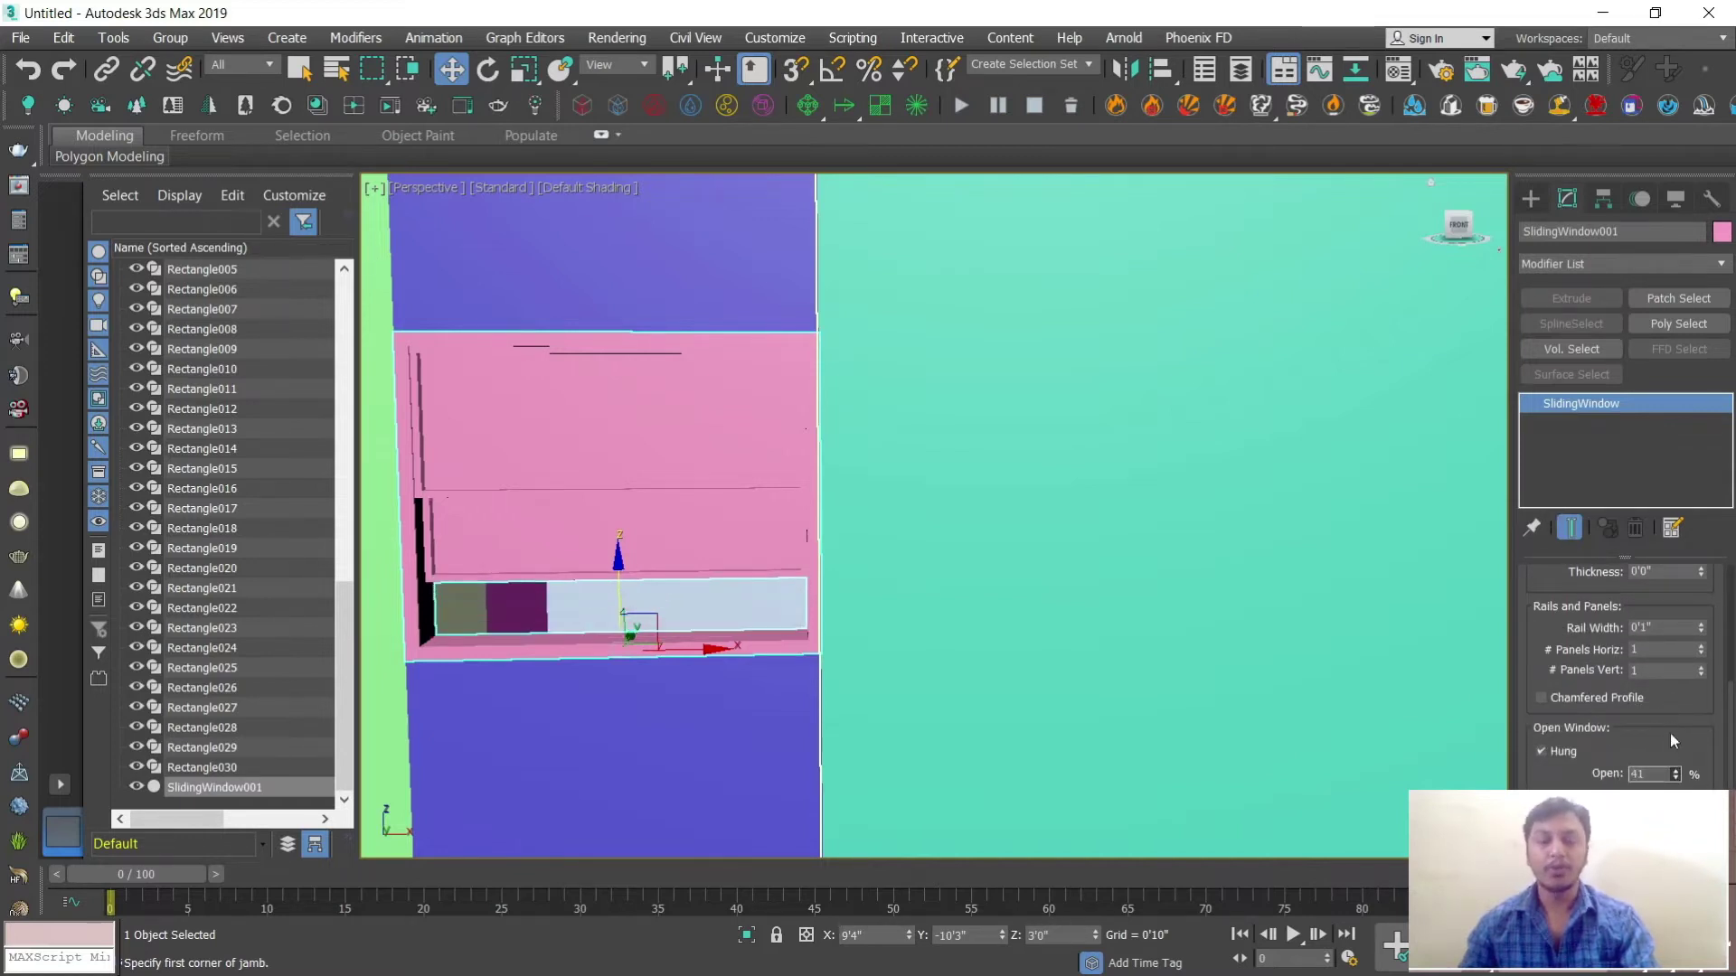
{"action": "left_click", "coordinate": [1542, 752]}
{"action": "left_click_drag", "start_coordinate": [1674, 768], "coordinate": [1683, 795]}
Step: Create a Sliding window about 4'0" wide, 0'8 1/2" deep and 3'11 1/2" high in the side wall's cream opening beside the blue wall
{"action": "scroll", "coordinate": [941, 670], "scroll_direction": "down", "scroll_amount": 3}
{"action": "middle_click_drag", "start_coordinate": [950, 620], "coordinate": [998, 630], "text": "alt"}
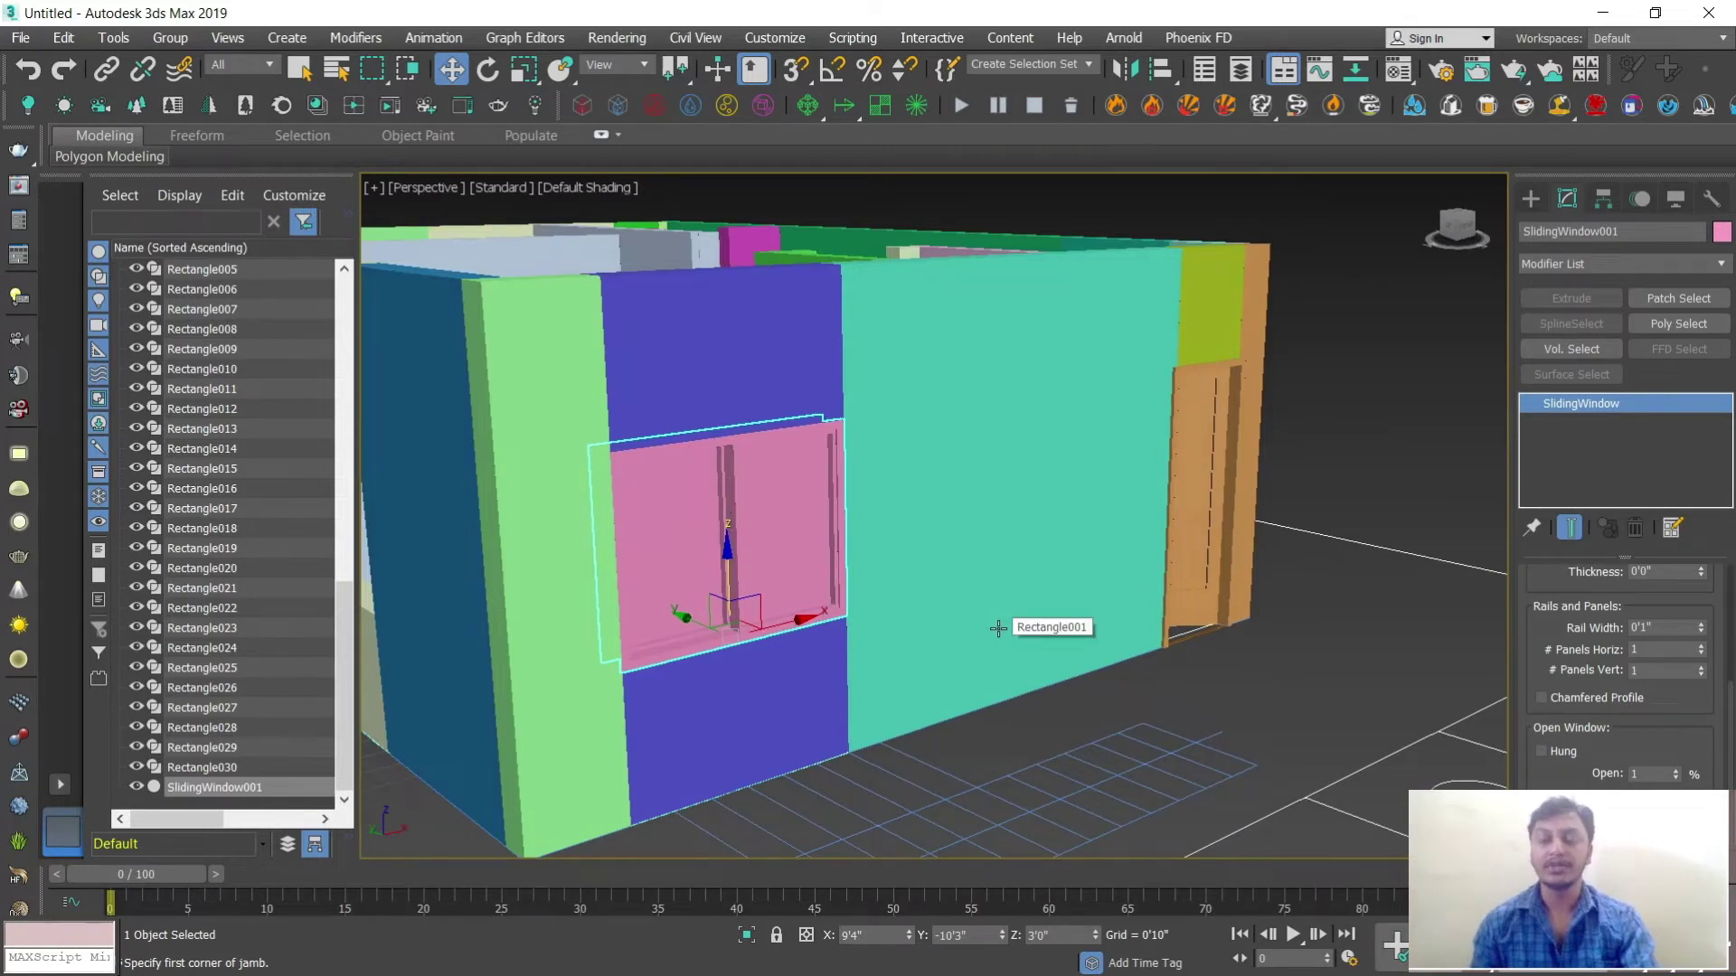
{"action": "scroll", "coordinate": [810, 522], "scroll_direction": "down", "scroll_amount": 3}
{"action": "middle_click_drag", "start_coordinate": [796, 524], "coordinate": [1018, 533]}
{"action": "middle_click_drag", "start_coordinate": [904, 551], "coordinate": [1121, 583], "text": "alt"}
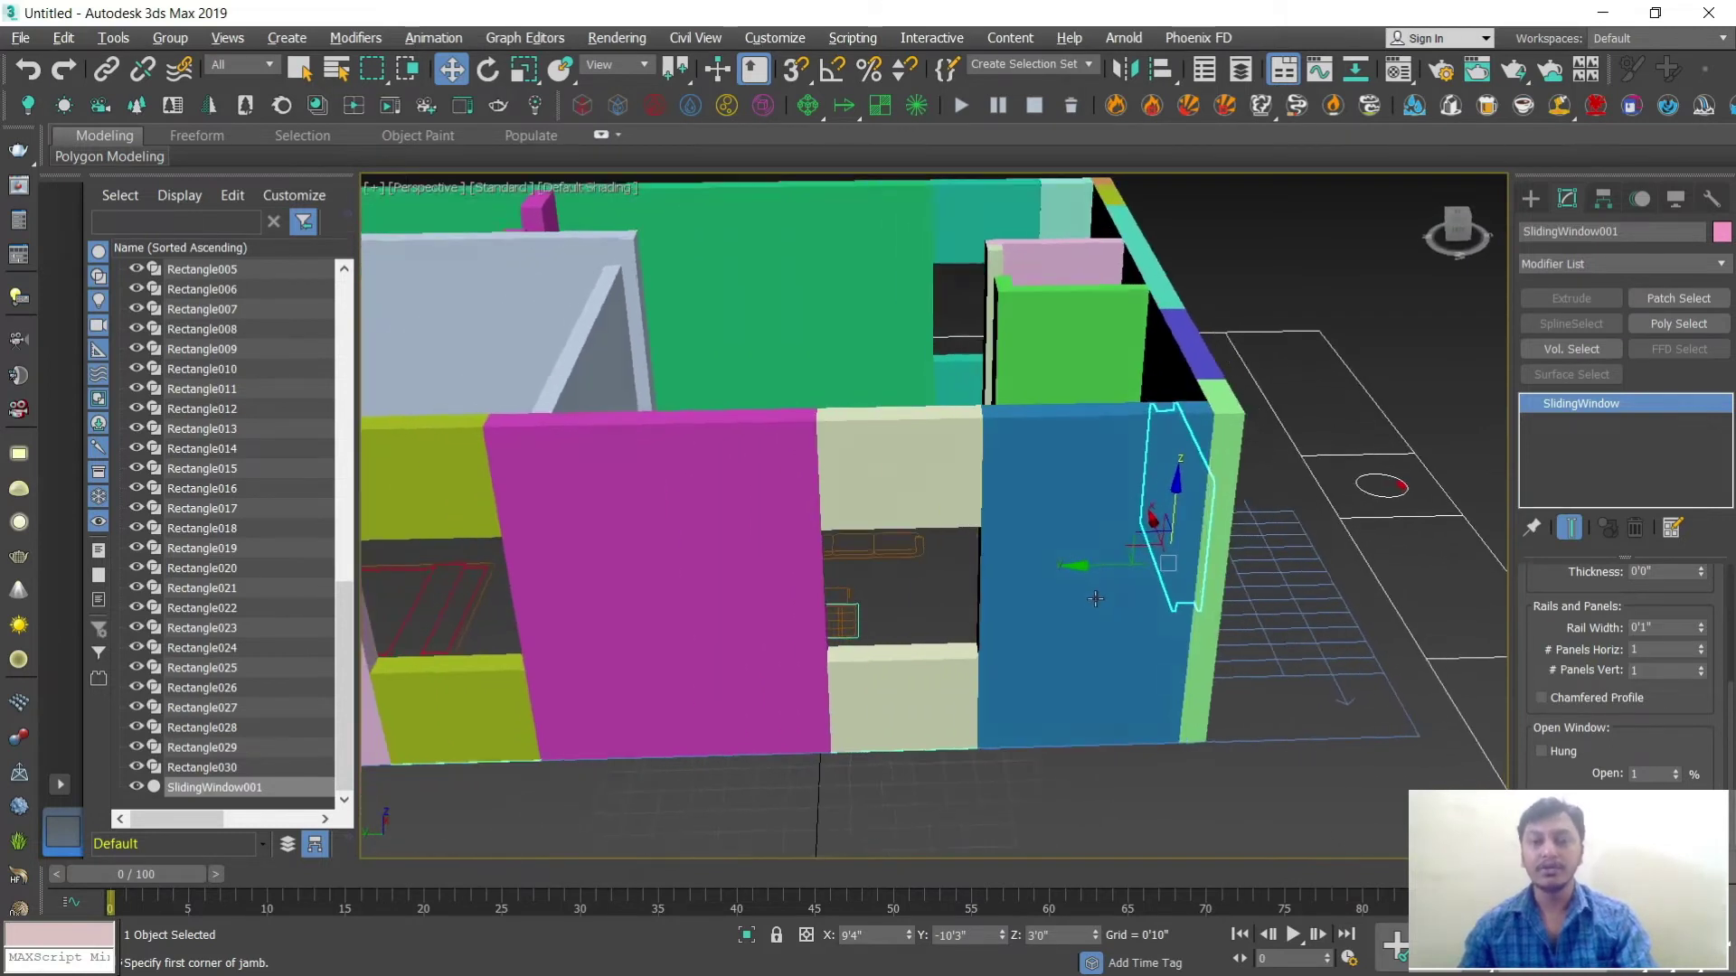
{"action": "scroll", "coordinate": [1093, 599], "scroll_direction": "up", "scroll_amount": 2}
{"action": "scroll", "coordinate": [1089, 599], "scroll_direction": "down", "scroll_amount": 4}
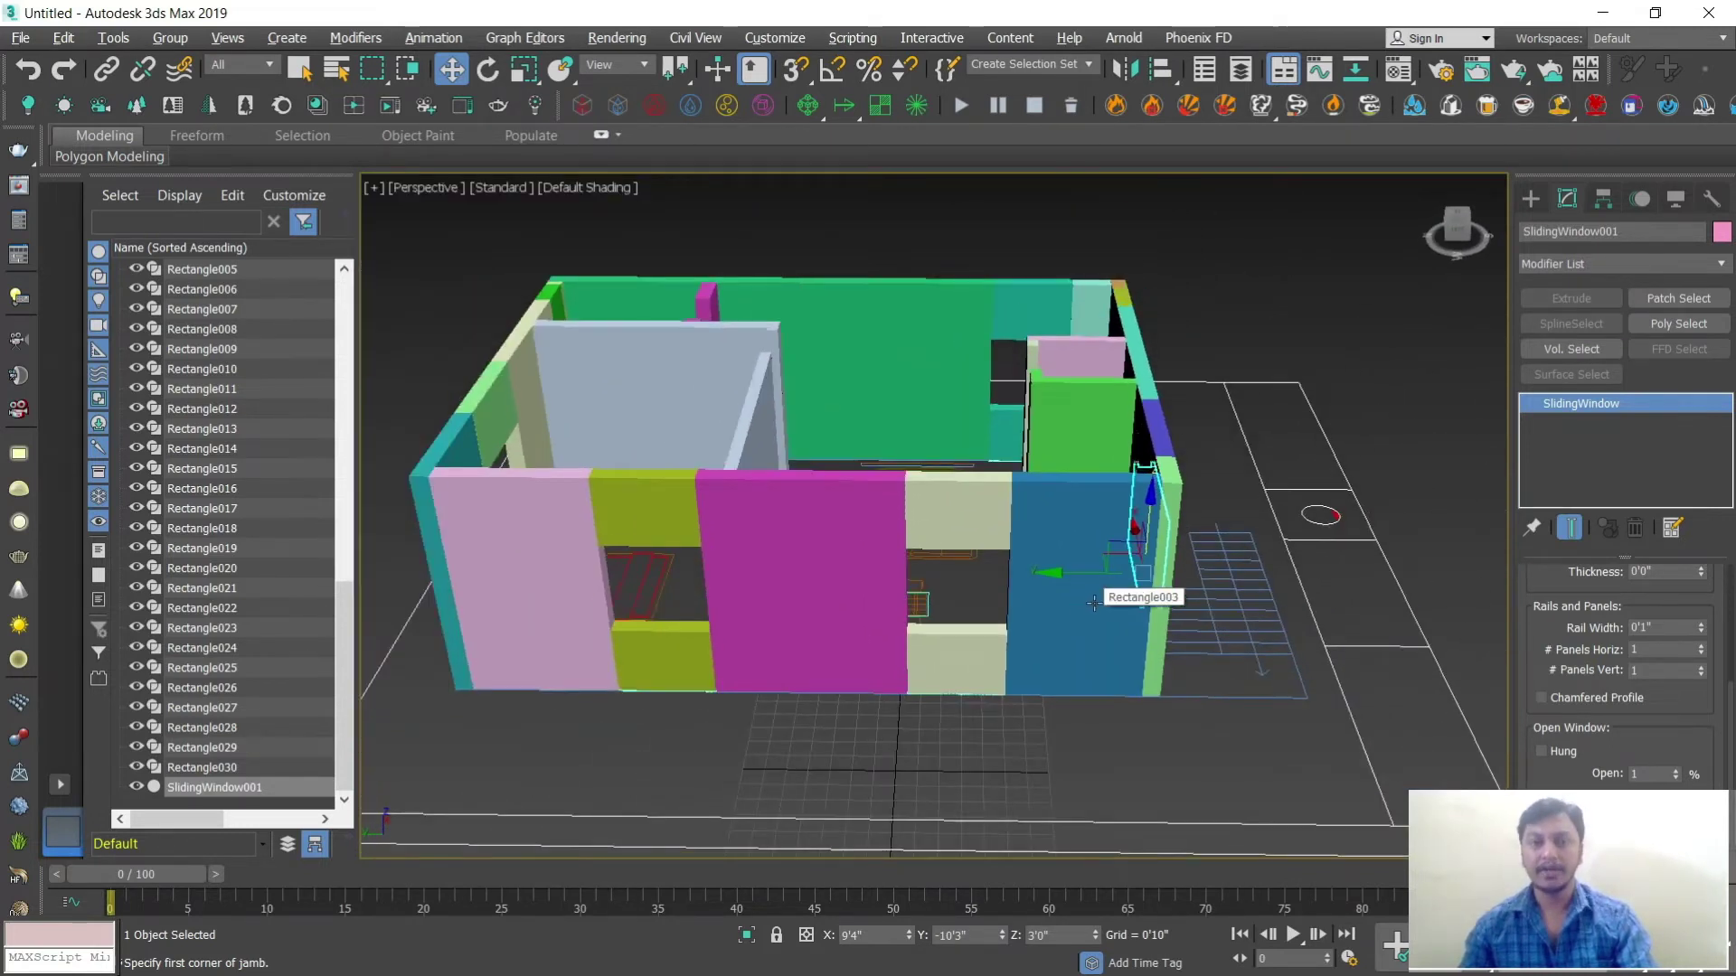
{"action": "scroll", "coordinate": [1103, 598], "scroll_direction": "up", "scroll_amount": 3}
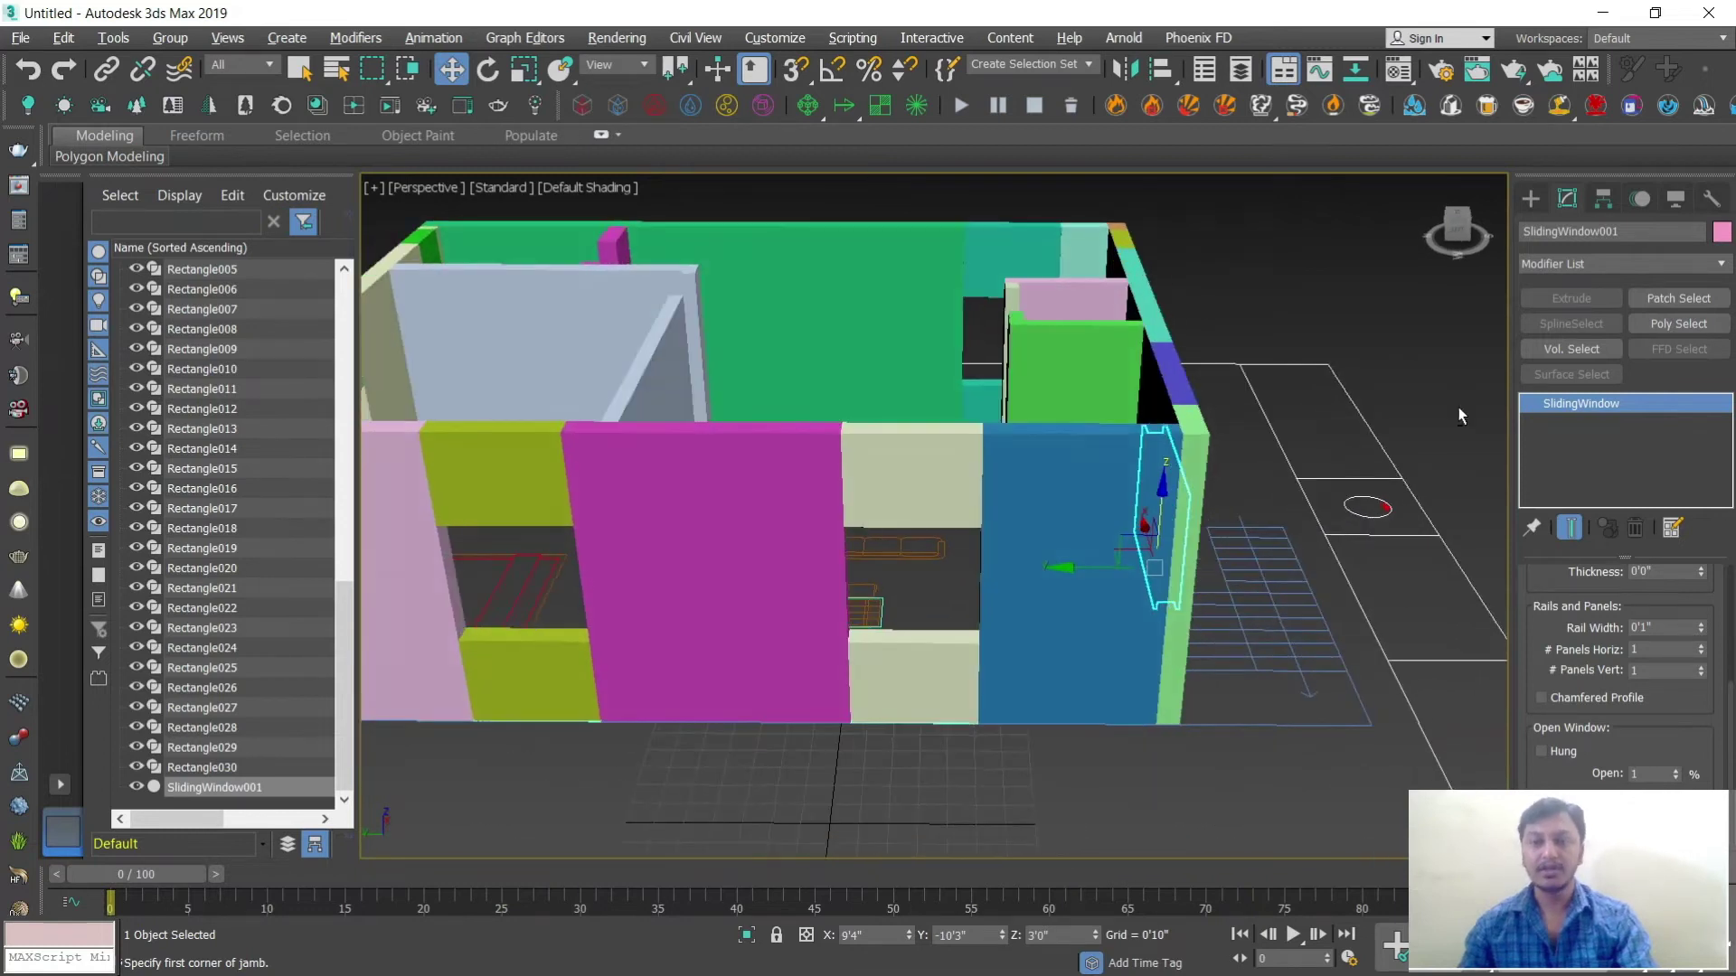
{"action": "left_click", "coordinate": [1531, 198]}
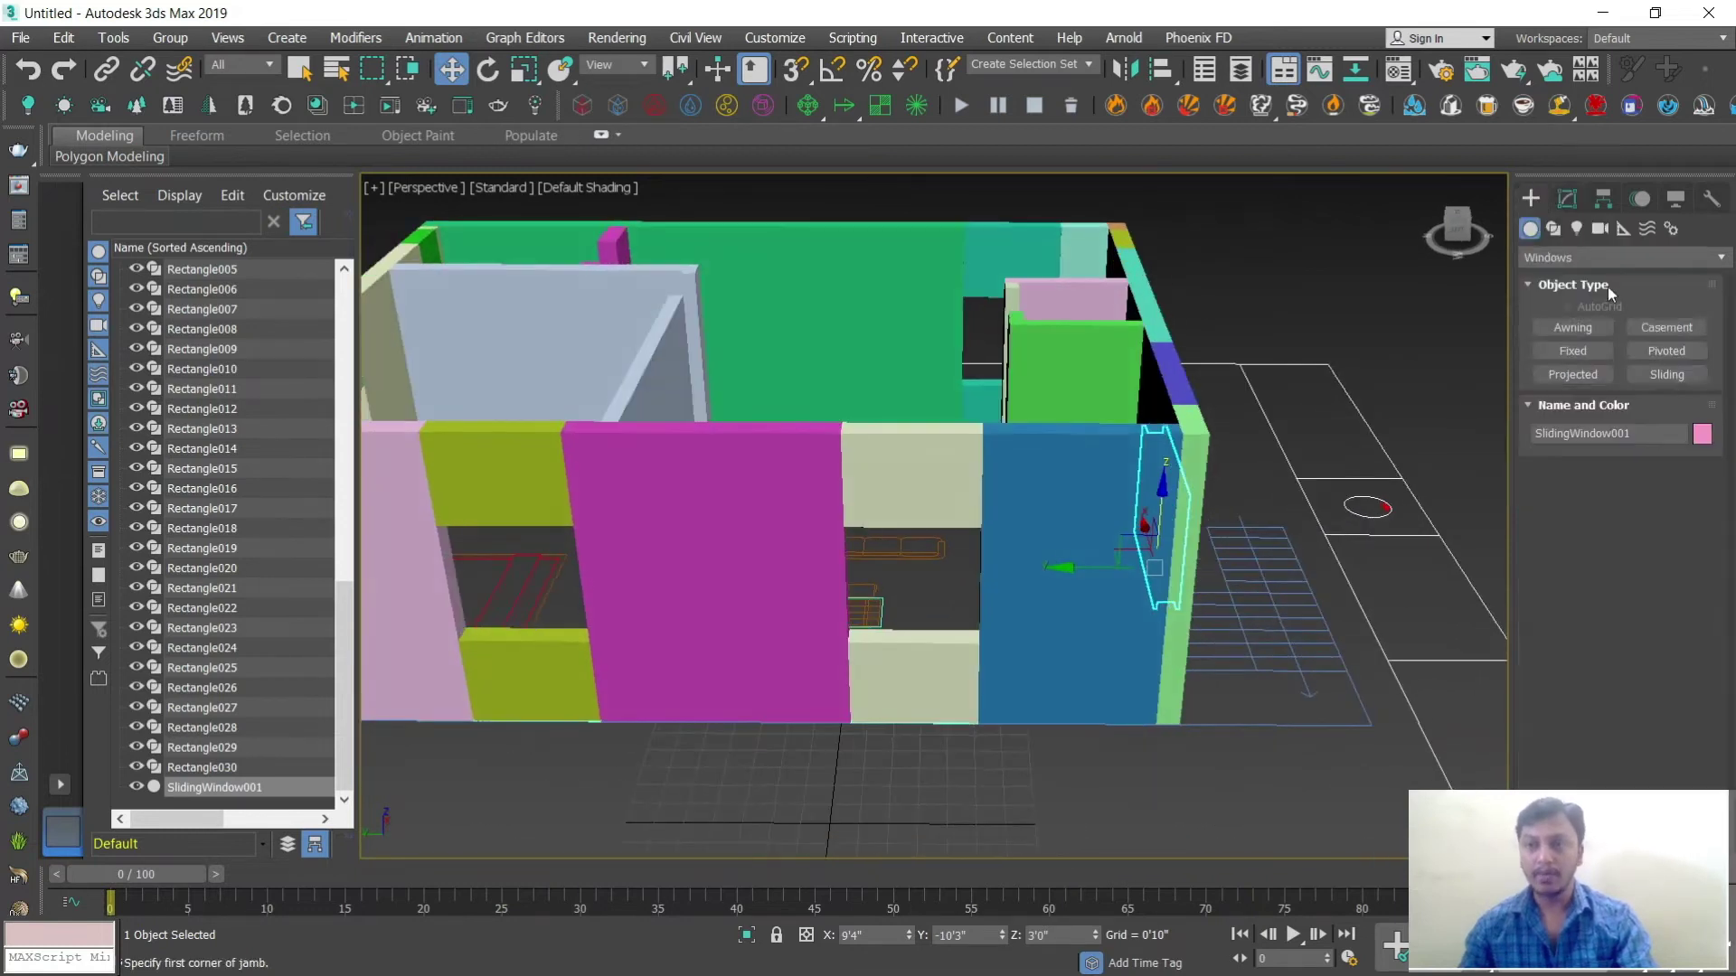
{"action": "left_click", "coordinate": [1666, 374]}
{"action": "scroll", "coordinate": [1054, 632], "scroll_direction": "up", "scroll_amount": 5}
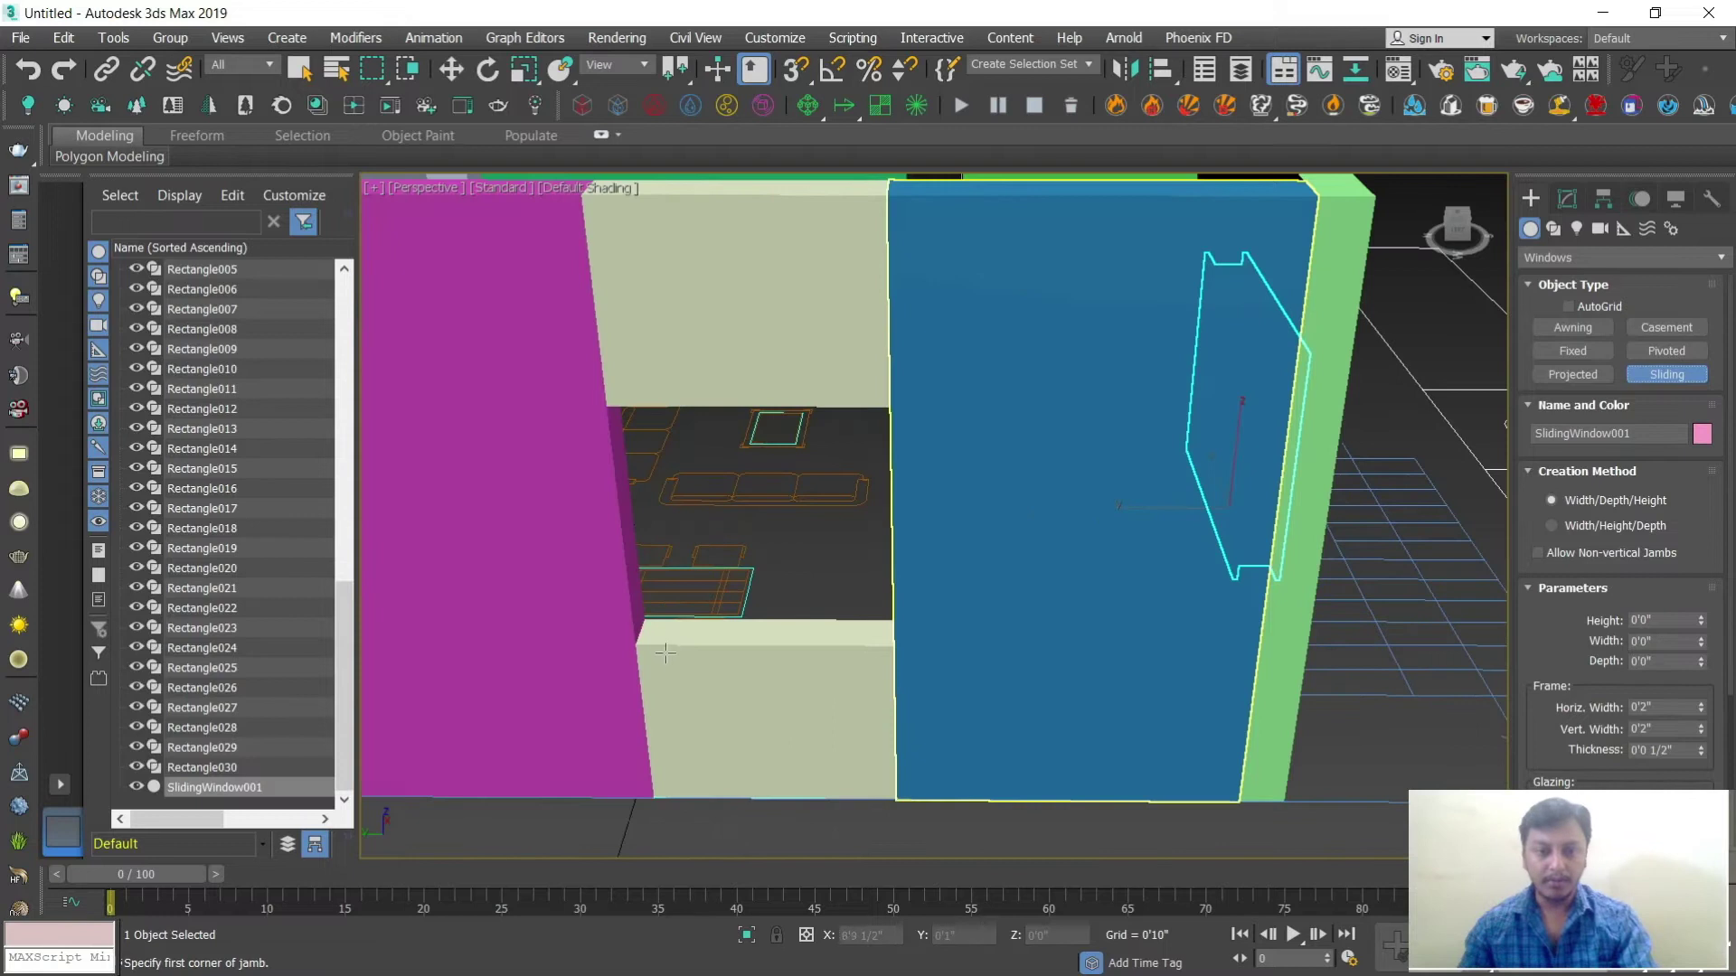
{"action": "left_click_drag", "start_coordinate": [635, 646], "coordinate": [890, 637]}
{"action": "left_click", "coordinate": [891, 627]}
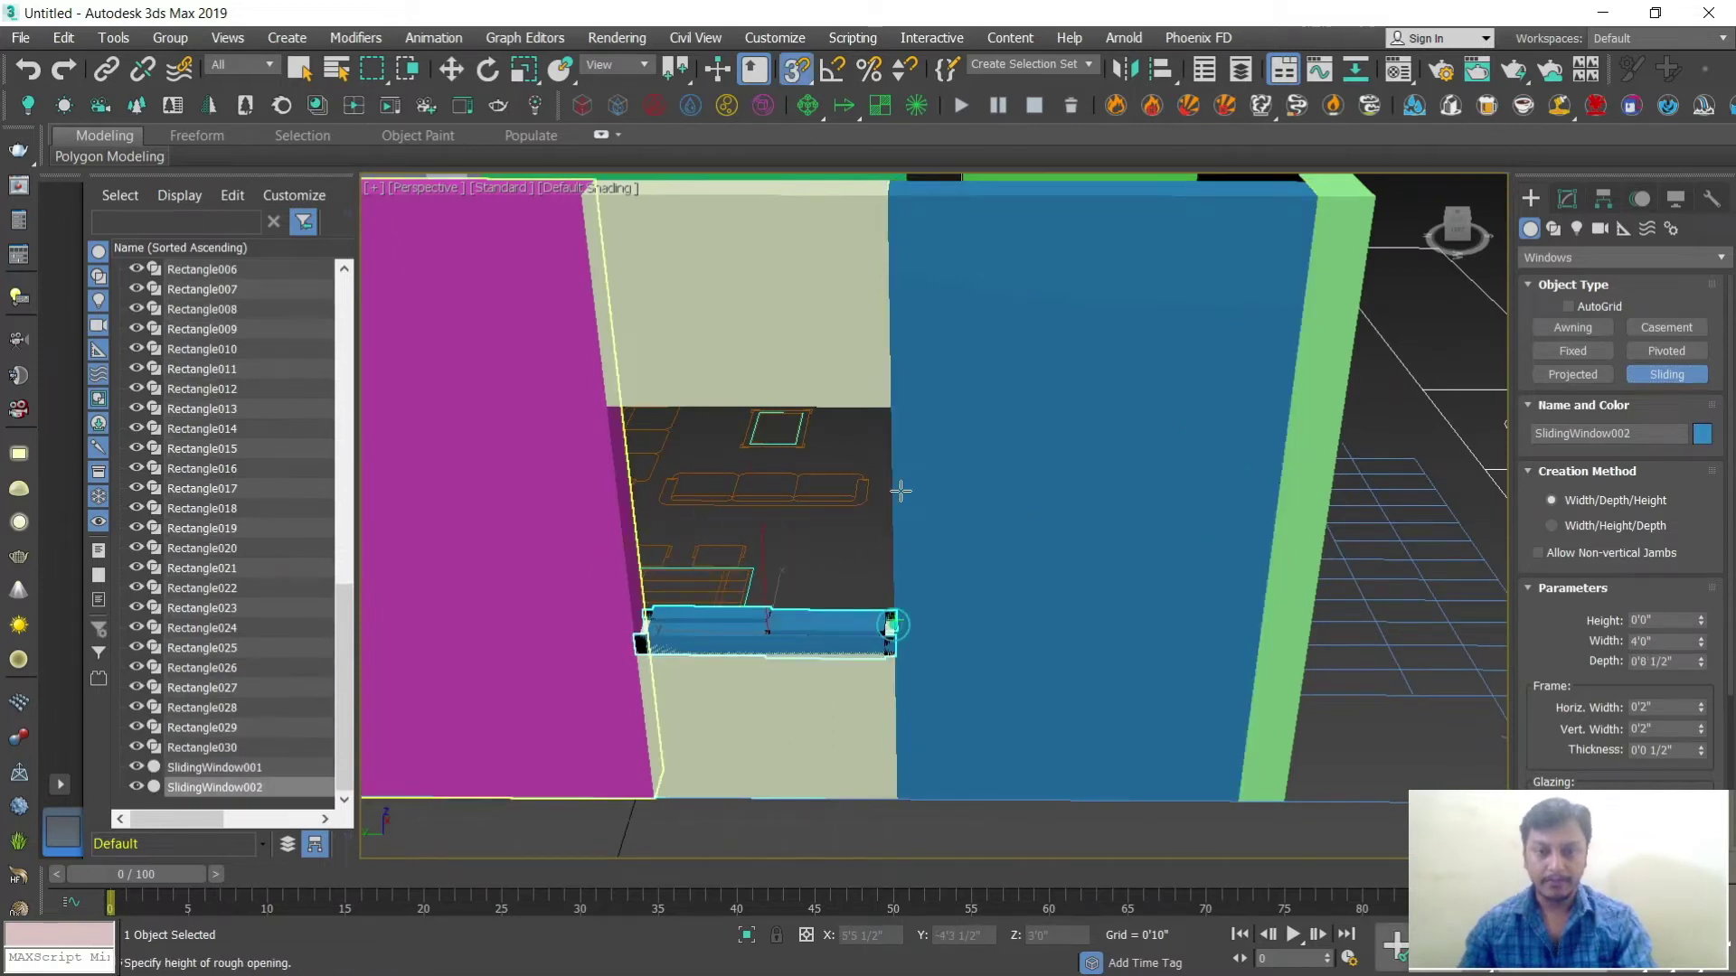
{"action": "left_click", "coordinate": [901, 395]}
Step: Create a Sliding window about 4'0" wide, 0'8 1/2" deep and 4'0" high in the side wall's olive opening
{"action": "scroll", "coordinate": [873, 533], "scroll_direction": "down", "scroll_amount": 5}
{"action": "middle_click_drag", "start_coordinate": [829, 546], "coordinate": [1157, 546]}
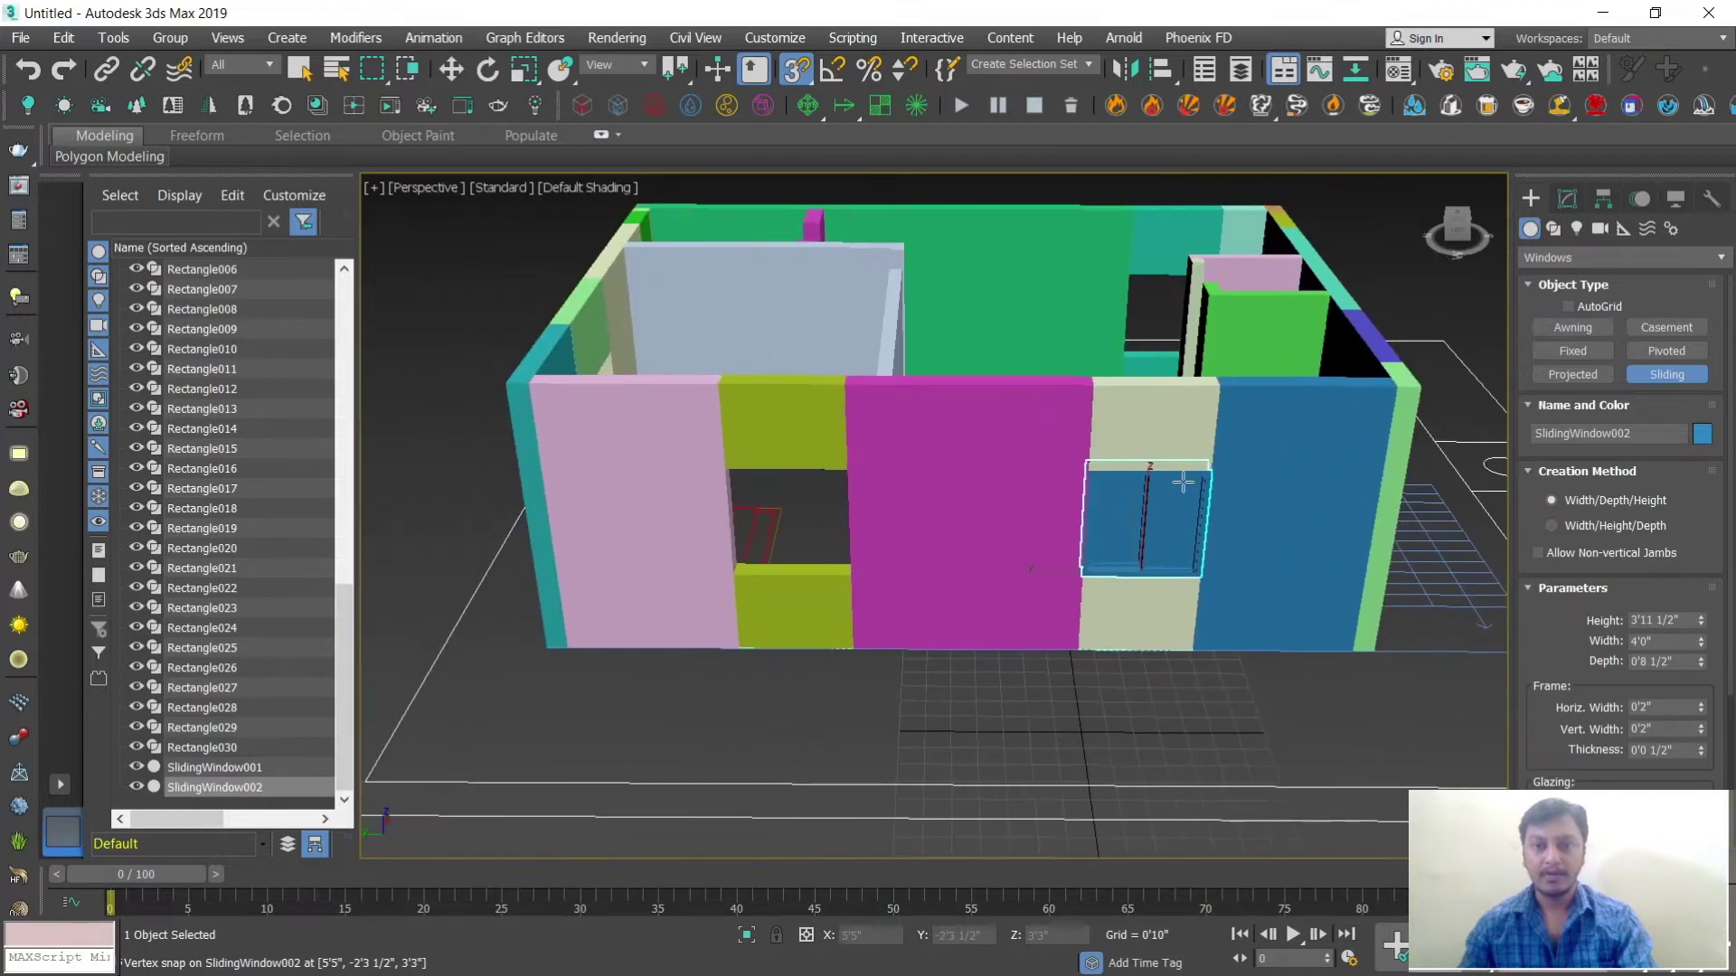
{"action": "scroll", "coordinate": [822, 587], "scroll_direction": "up", "scroll_amount": 3}
{"action": "left_click_drag", "start_coordinate": [716, 558], "coordinate": [891, 560]}
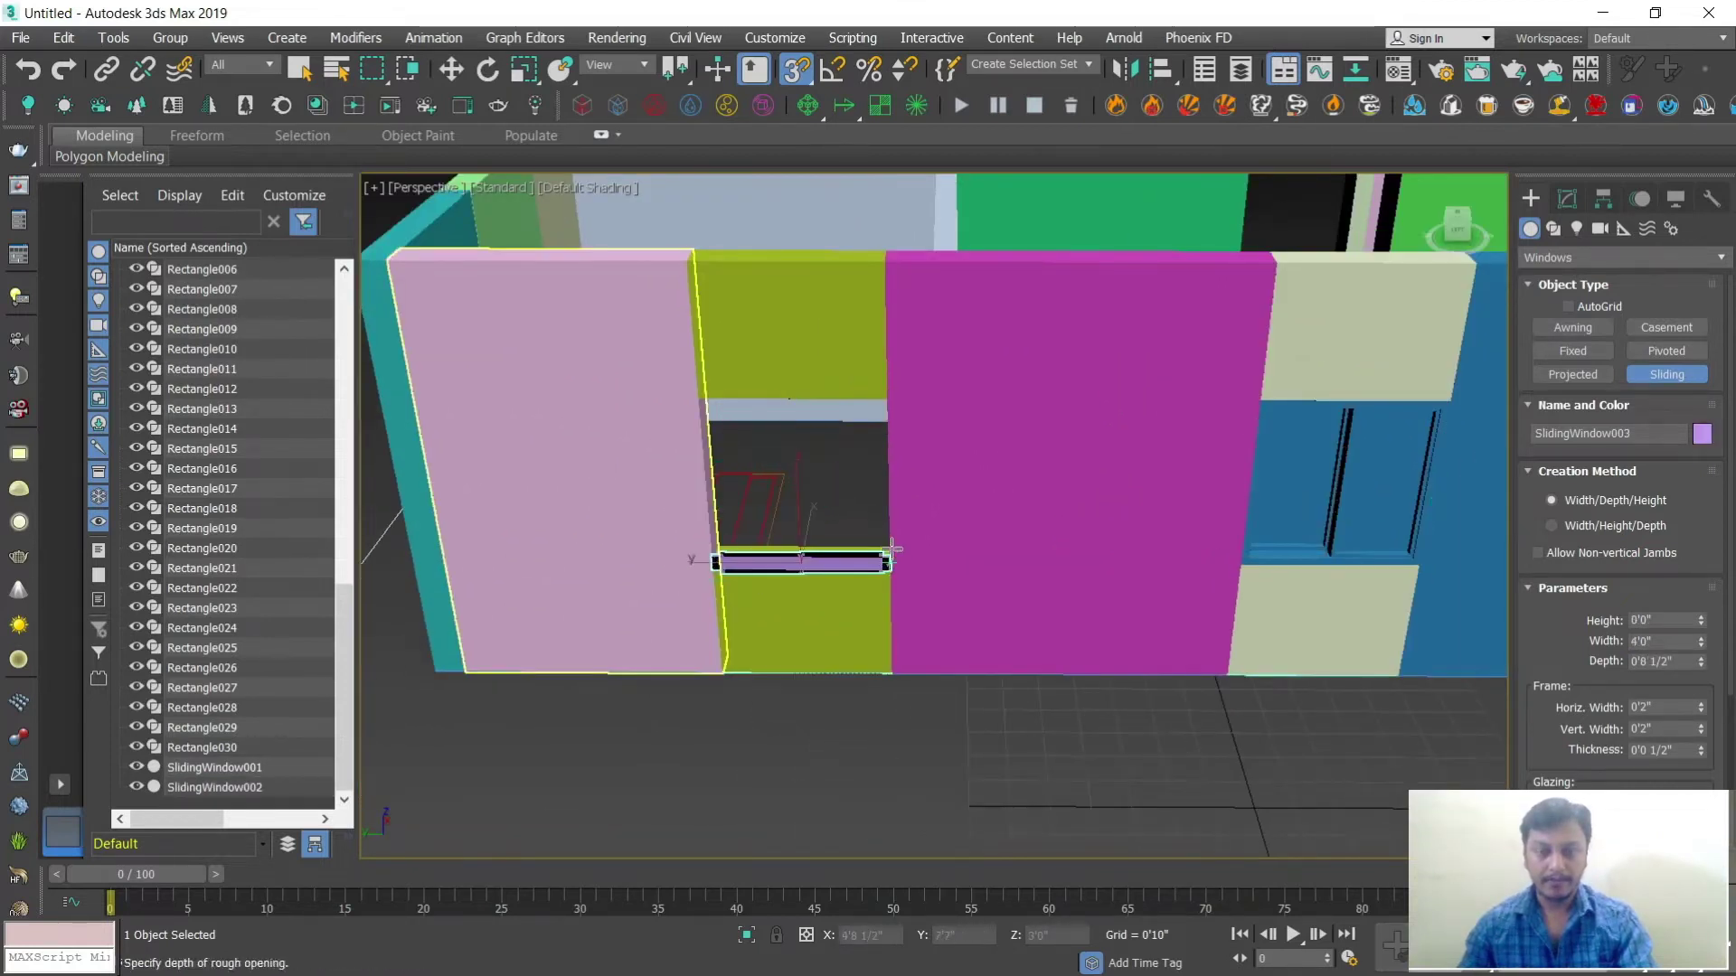
{"action": "left_click", "coordinate": [893, 549]}
{"action": "left_click", "coordinate": [909, 435]}
Step: Create a Sliding window about 5'1" wide, 0'9" deep and 3'11 1/2" high in the rear wall's light green opening
{"action": "scroll", "coordinate": [930, 484], "scroll_direction": "down", "scroll_amount": 6}
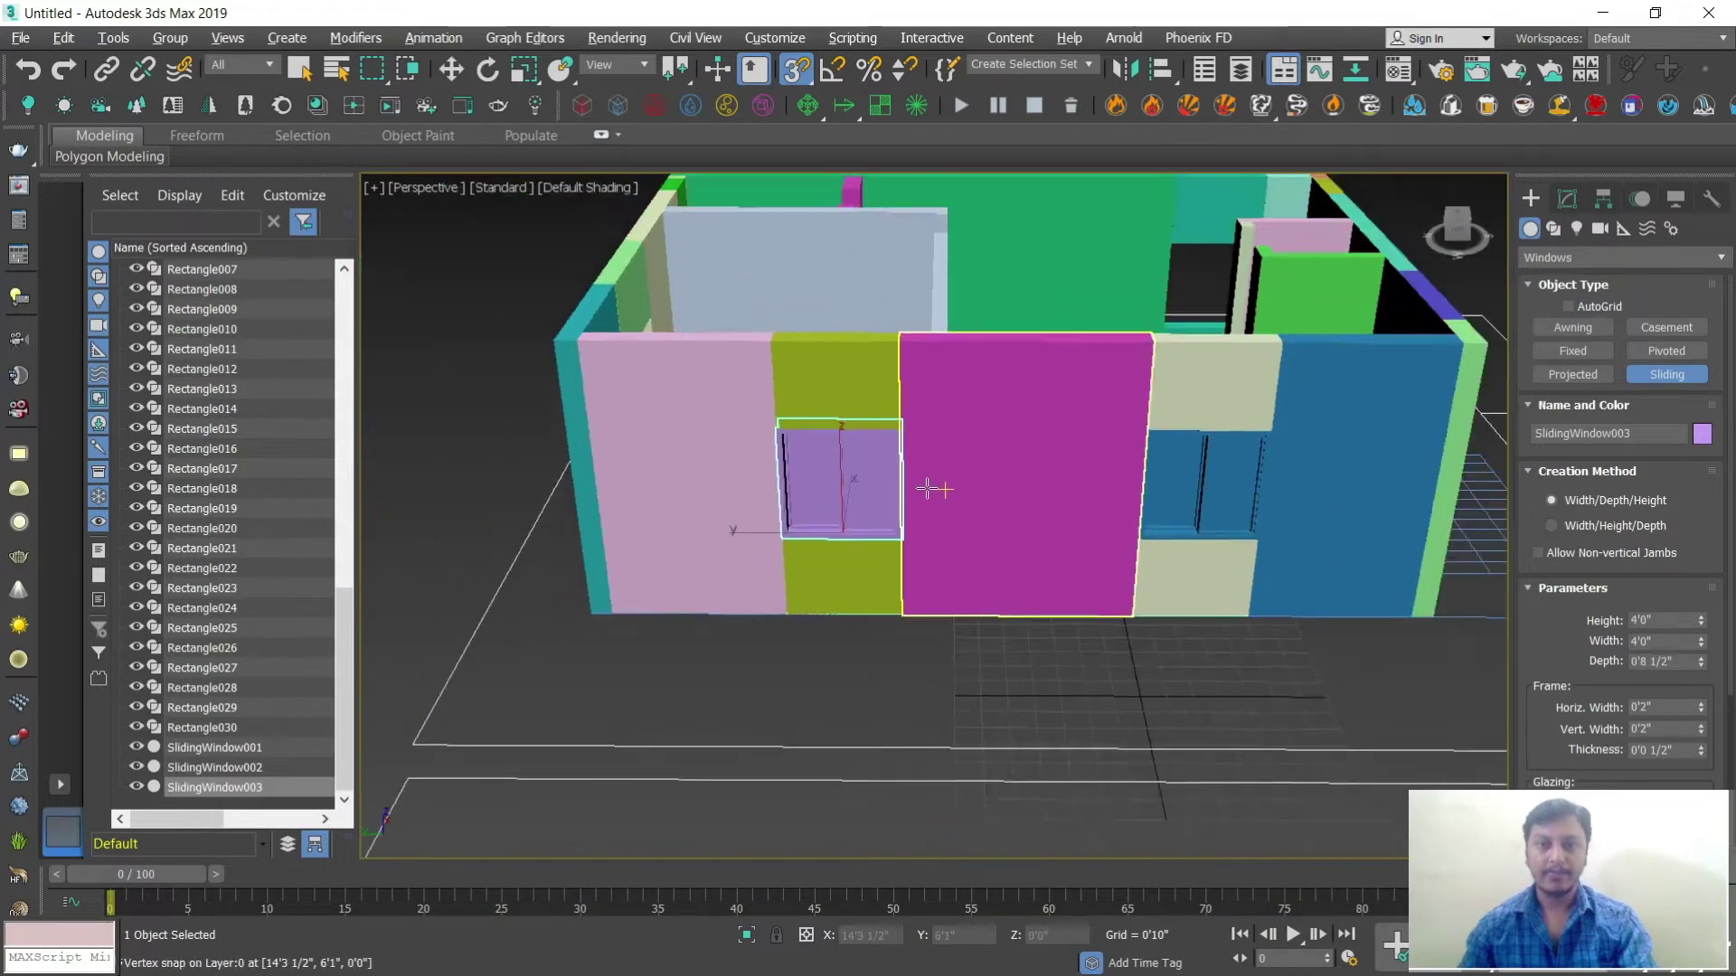
{"action": "middle_click_drag", "start_coordinate": [931, 484], "coordinate": [844, 546], "text": "alt"}
{"action": "scroll", "coordinate": [844, 546], "scroll_direction": "up", "scroll_amount": 8}
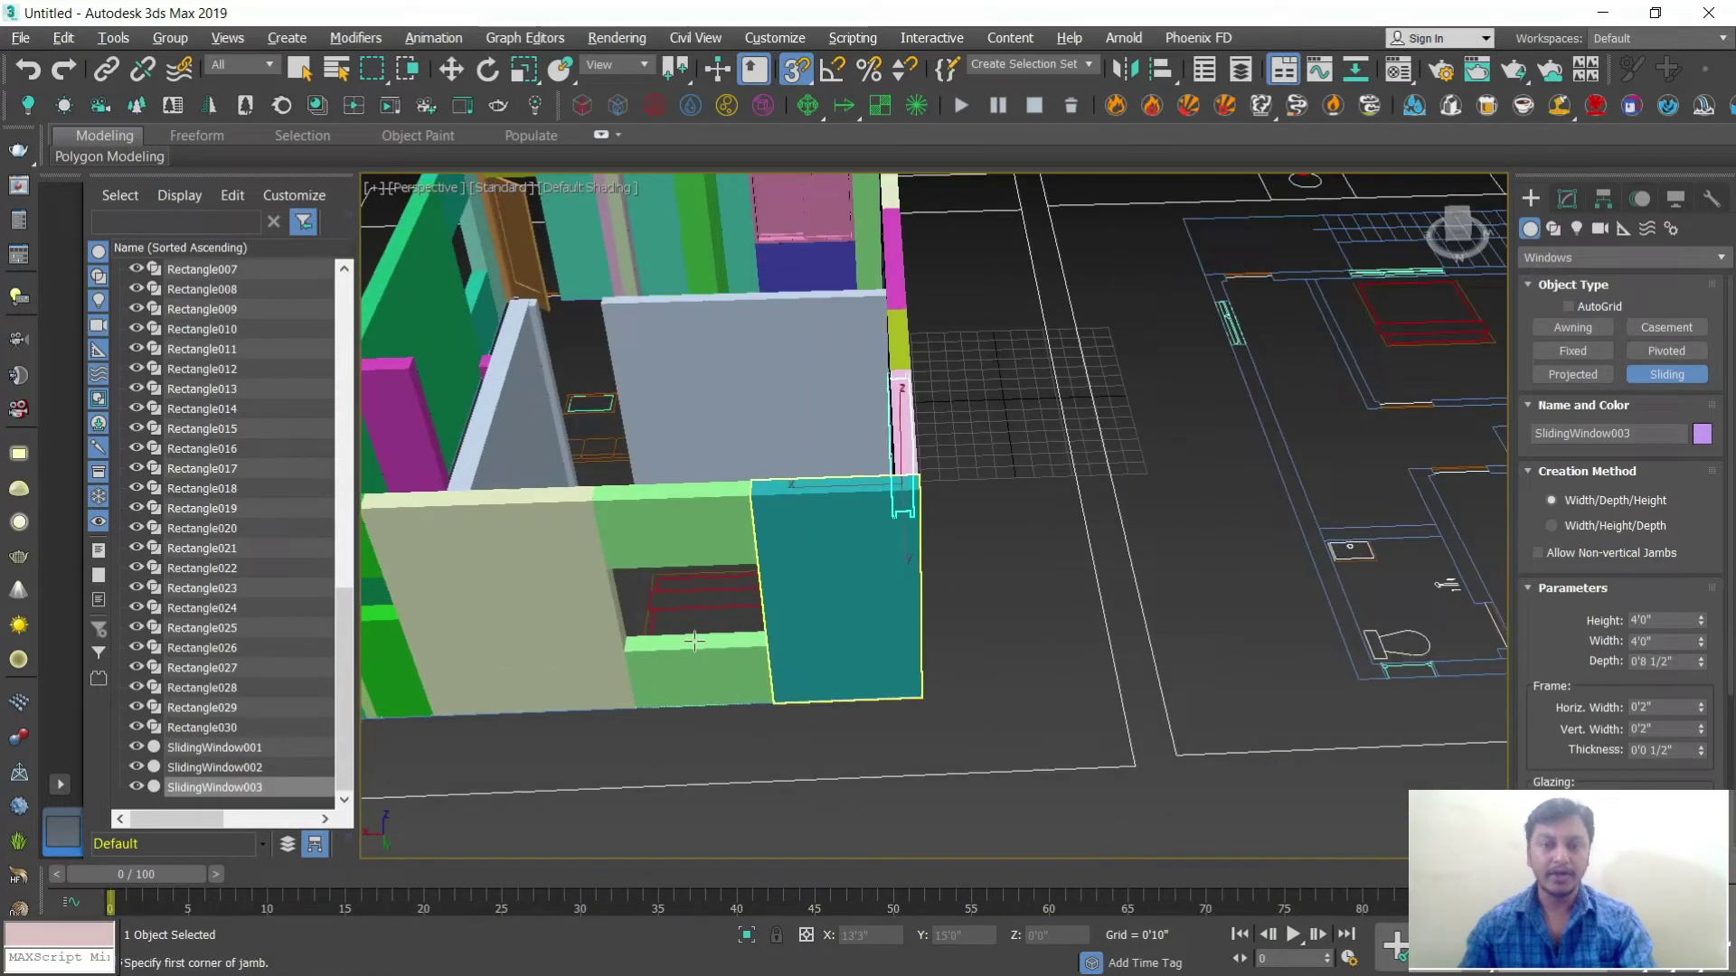
{"action": "left_click_drag", "start_coordinate": [538, 661], "coordinate": [910, 662]}
{"action": "left_click", "coordinate": [905, 608]}
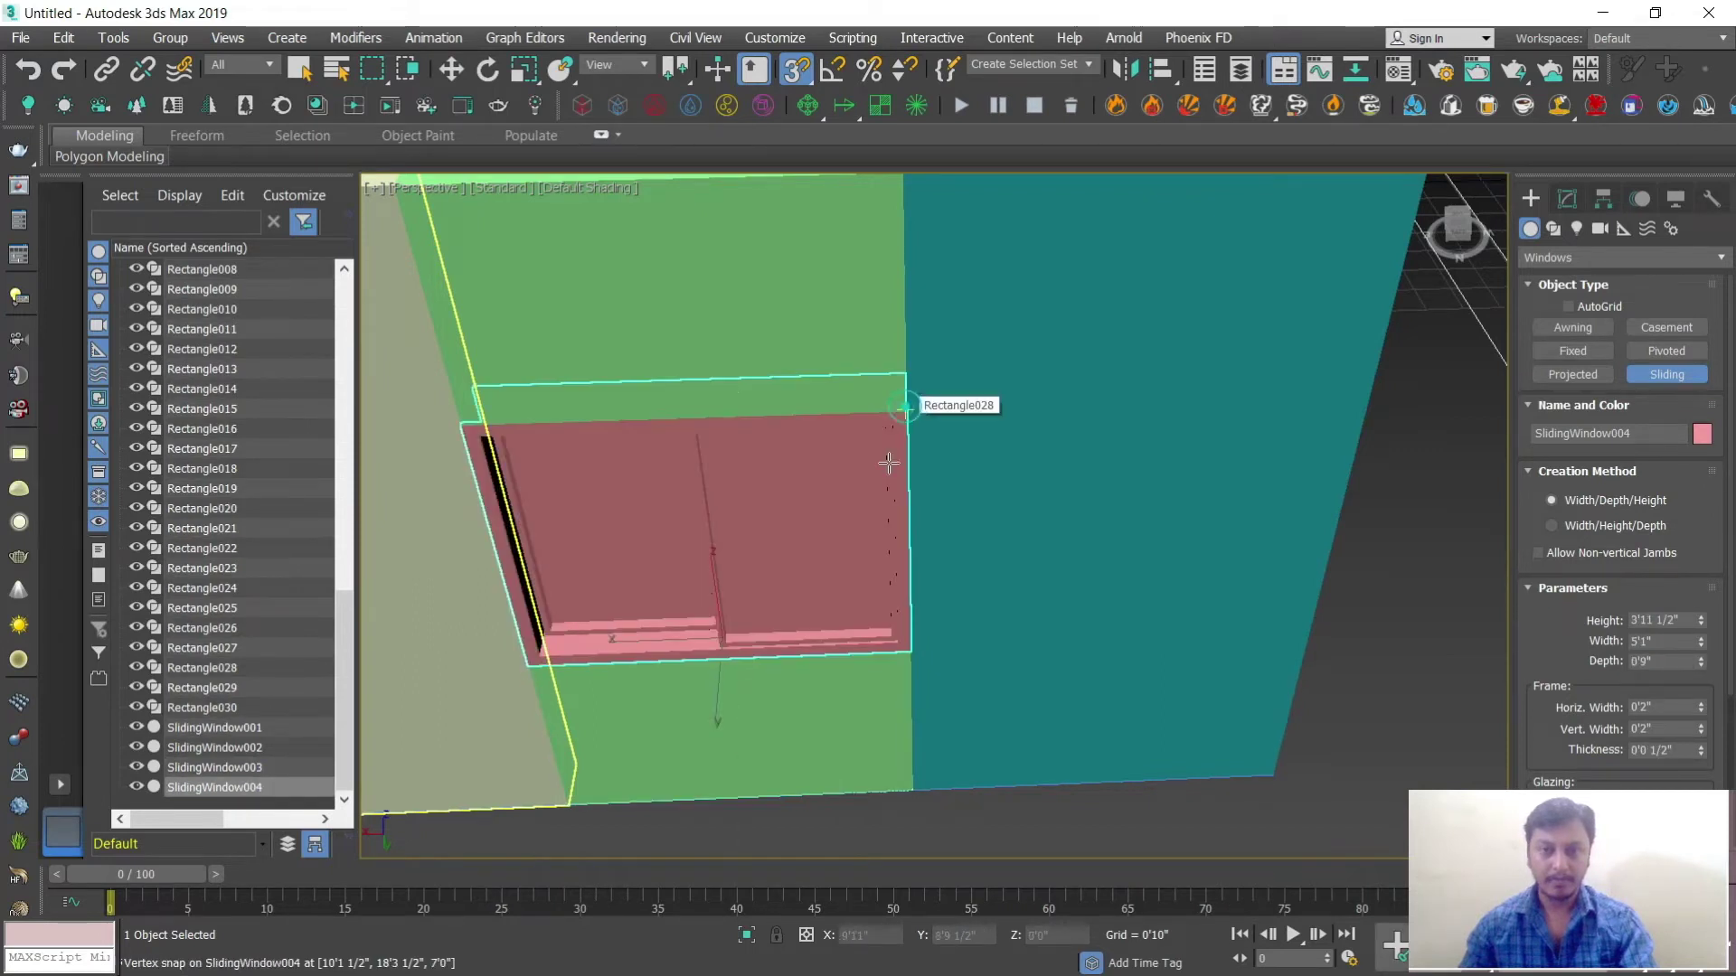
{"action": "left_click", "coordinate": [902, 414]}
Step: Create a Sliding window about 2'0" wide, 0'9" deep and 1'11 1/2" high in the small dark green opening of the rear wall
{"action": "scroll", "coordinate": [902, 415], "scroll_direction": "down", "scroll_amount": 10}
{"action": "scroll", "coordinate": [850, 515], "scroll_direction": "up", "scroll_amount": 8}
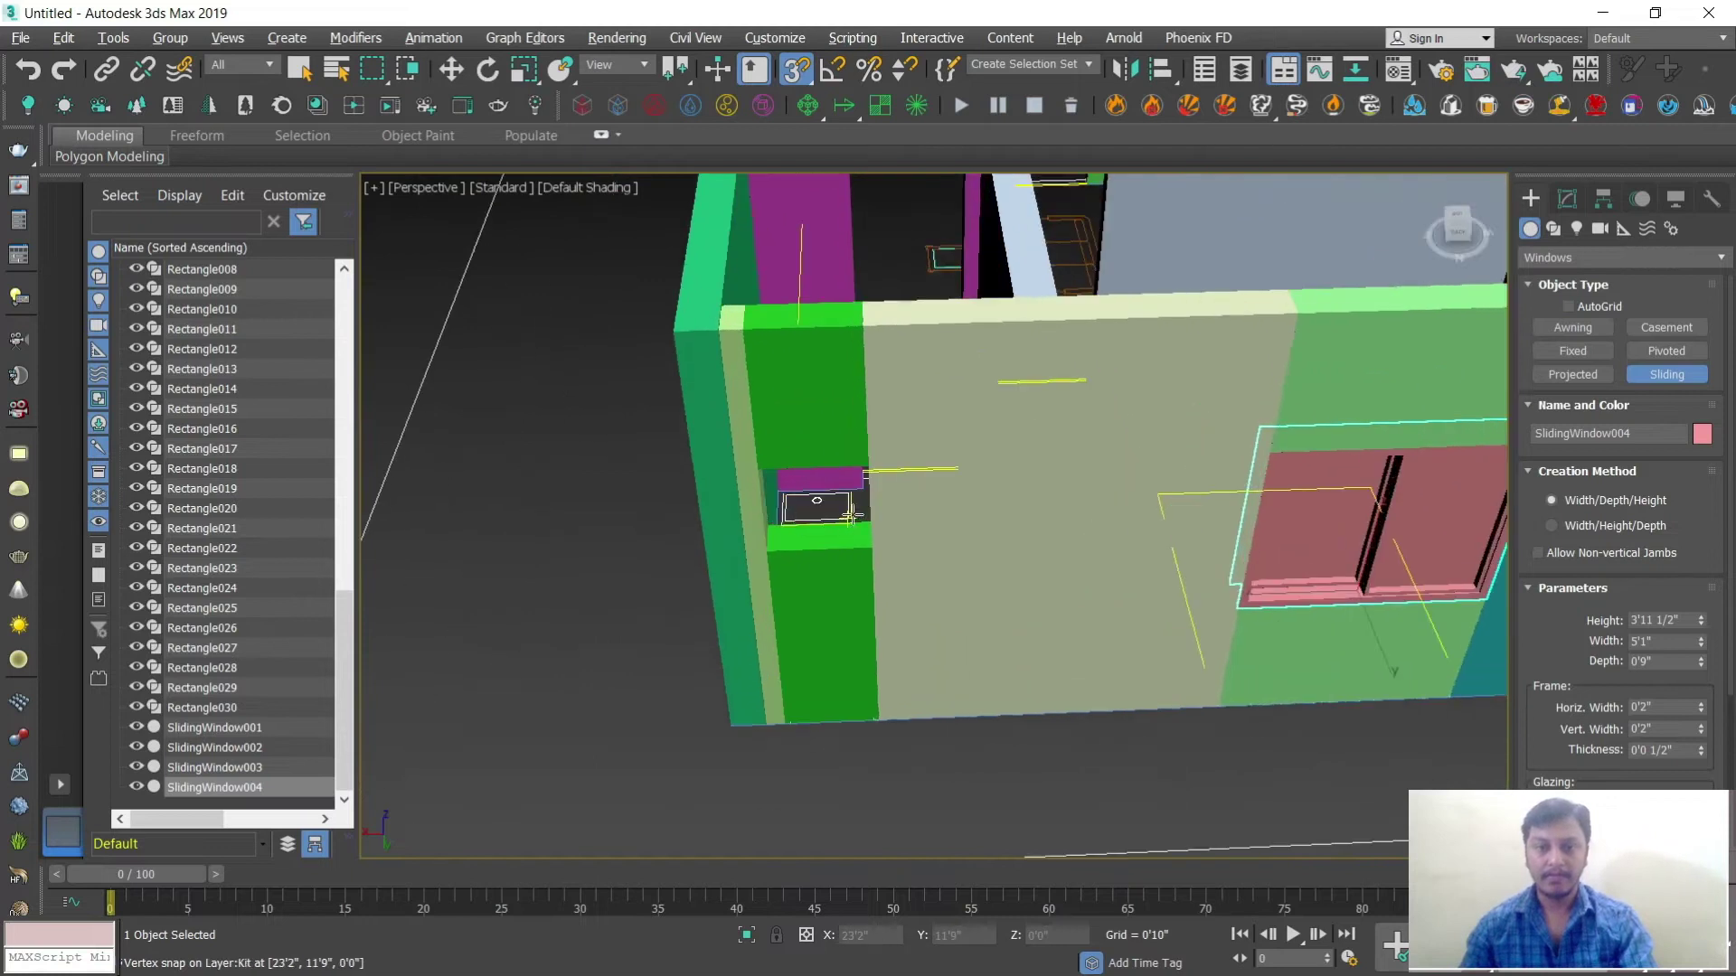
{"action": "scroll", "coordinate": [807, 509], "scroll_direction": "up", "scroll_amount": 2}
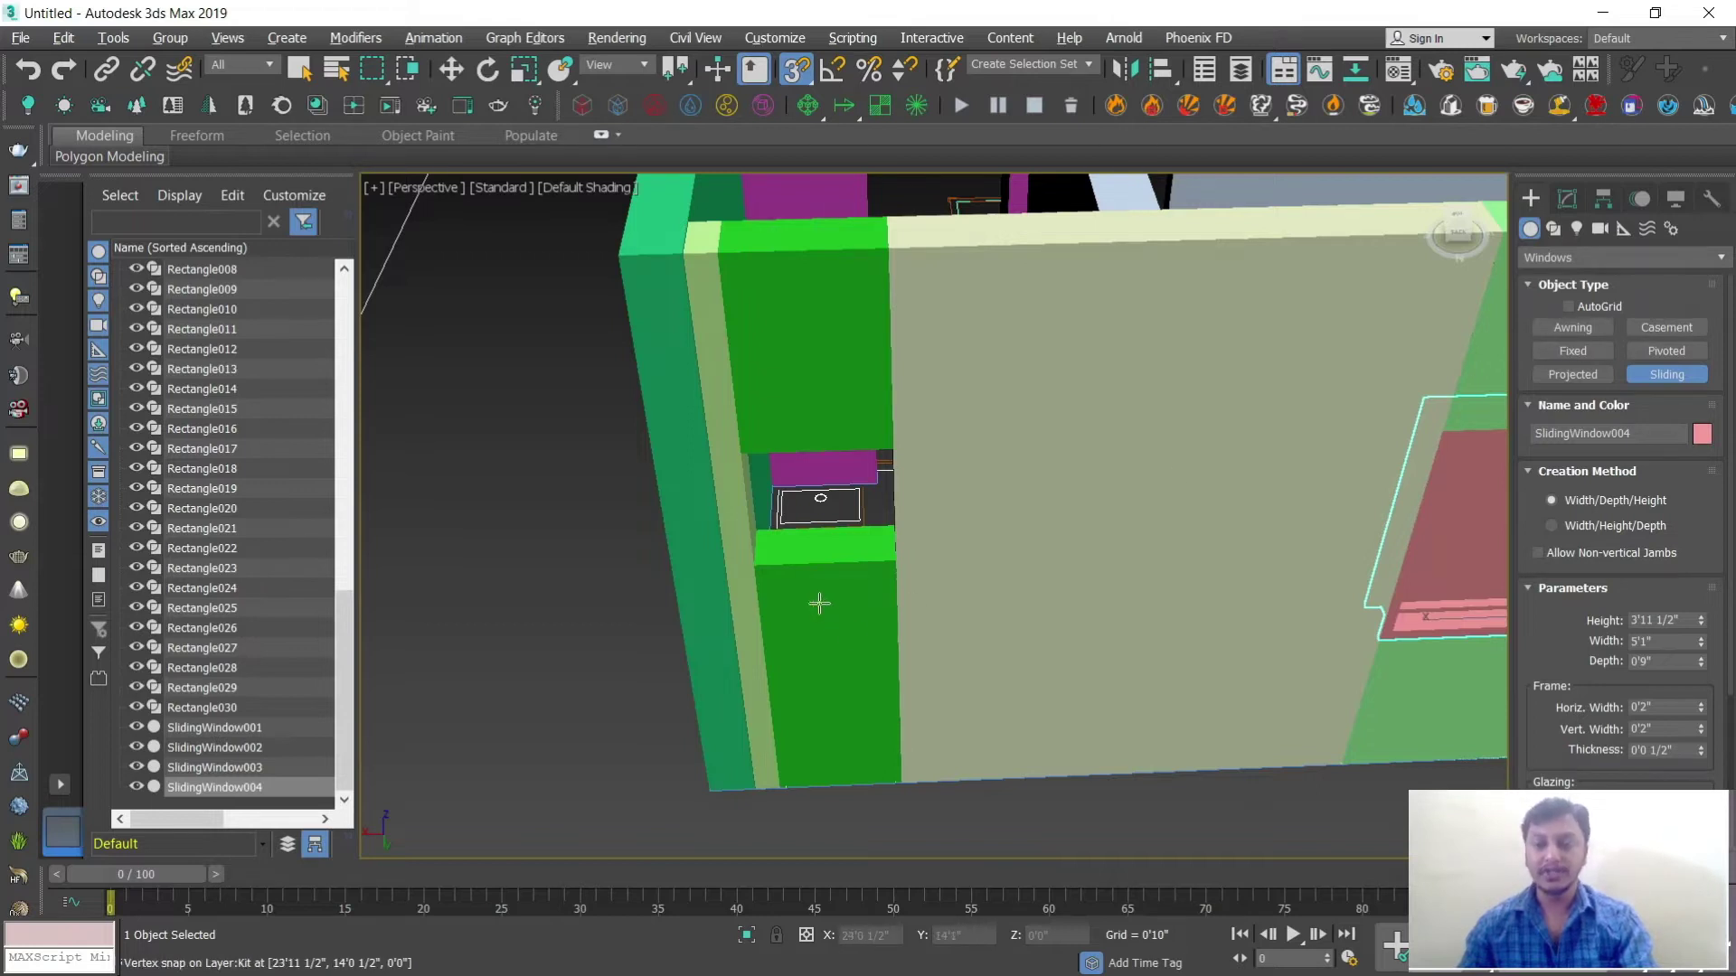
{"action": "scroll", "coordinate": [819, 603], "scroll_direction": "up", "scroll_amount": 2}
{"action": "left_click_drag", "start_coordinate": [741, 553], "coordinate": [922, 542]}
{"action": "left_click", "coordinate": [924, 509]}
{"action": "left_click", "coordinate": [900, 403]}
{"action": "scroll", "coordinate": [882, 491], "scroll_direction": "down", "scroll_amount": 2}
{"action": "scroll", "coordinate": [882, 492], "scroll_direction": "down", "scroll_amount": 5}
{"action": "middle_click_drag", "start_coordinate": [882, 493], "coordinate": [994, 511], "text": "alt"}
{"action": "scroll", "coordinate": [1155, 489], "scroll_direction": "up", "scroll_amount": 4}
{"action": "scroll", "coordinate": [779, 597], "scroll_direction": "up", "scroll_amount": 3}
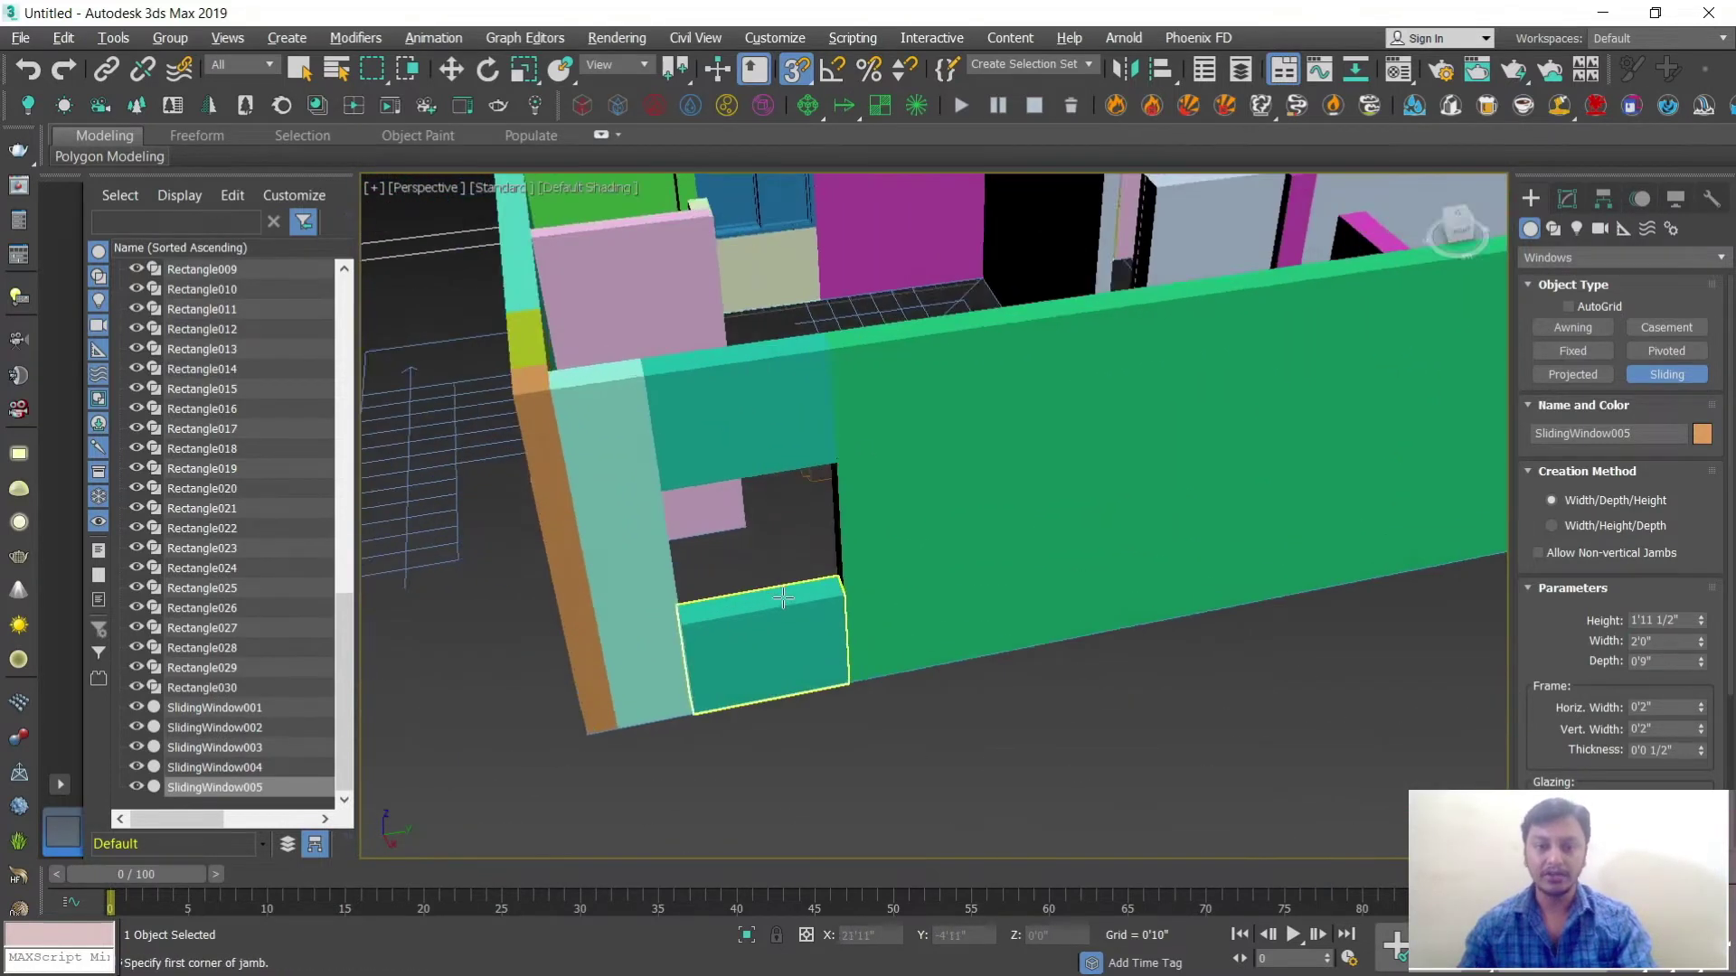
{"action": "middle_click_drag", "start_coordinate": [814, 633], "coordinate": [775, 624], "text": "alt"}
{"action": "scroll", "coordinate": [751, 524], "scroll_direction": "up", "scroll_amount": 4}
{"action": "middle_click_drag", "start_coordinate": [750, 525], "coordinate": [754, 605]}
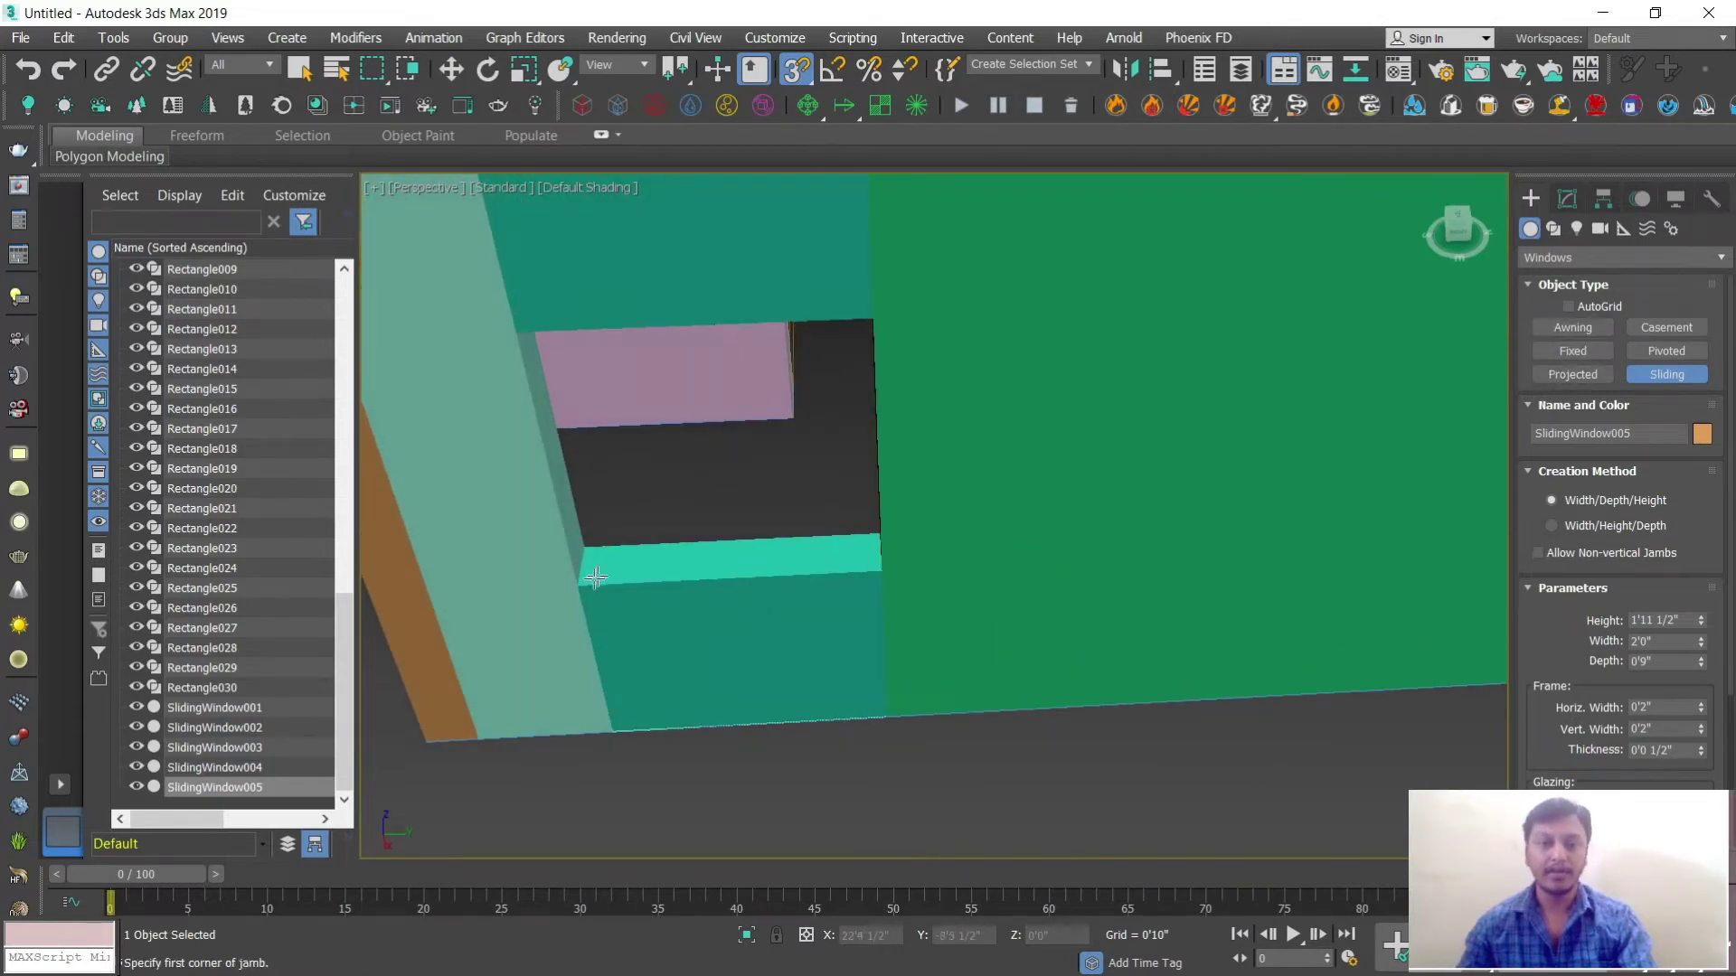
{"action": "left_click_drag", "start_coordinate": [582, 586], "coordinate": [880, 534]}
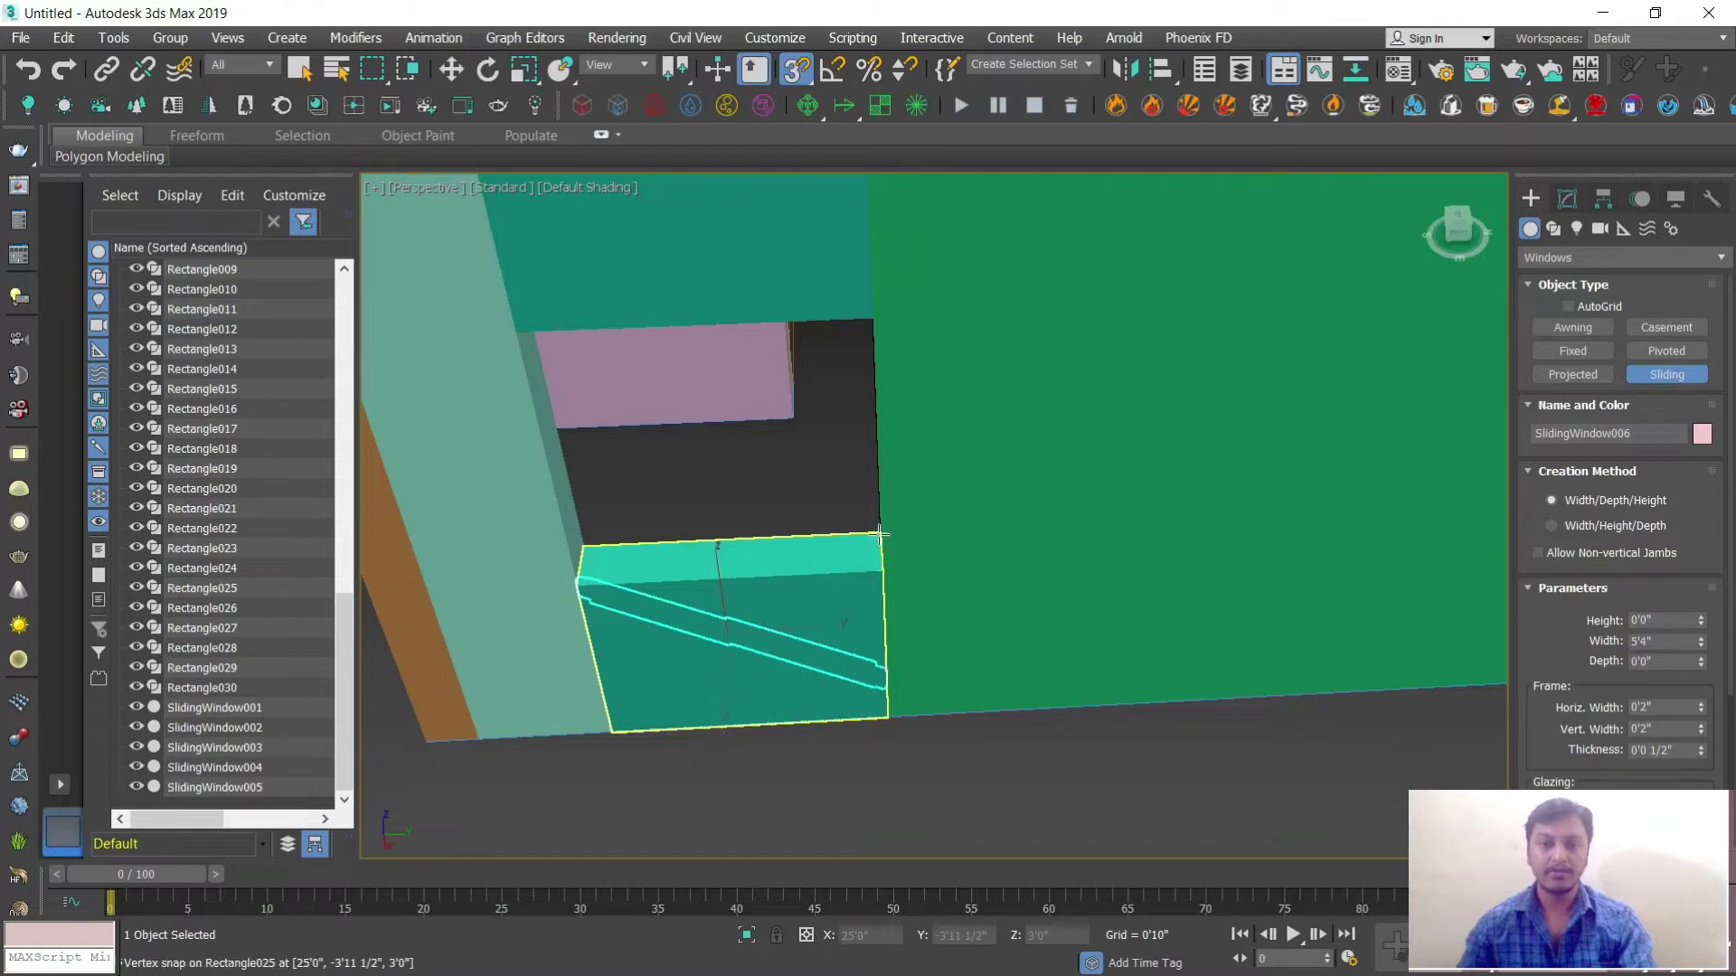
{"action": "right_click", "coordinate": [835, 578]}
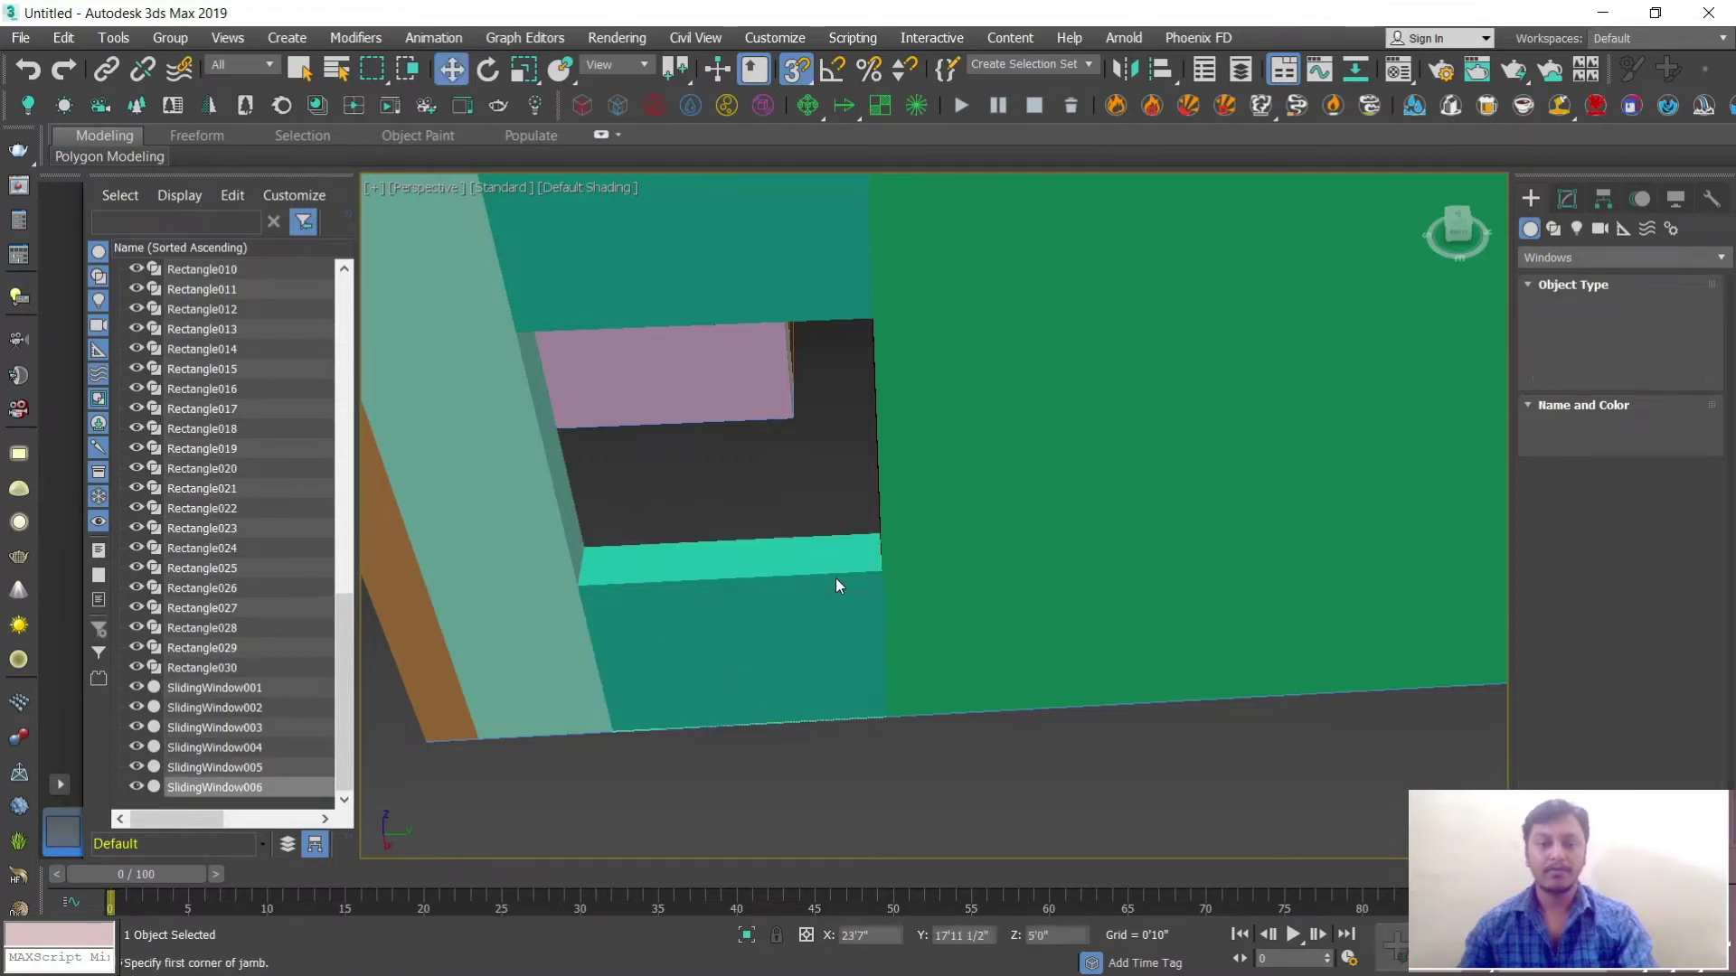
{"action": "left_click", "coordinate": [1668, 374]}
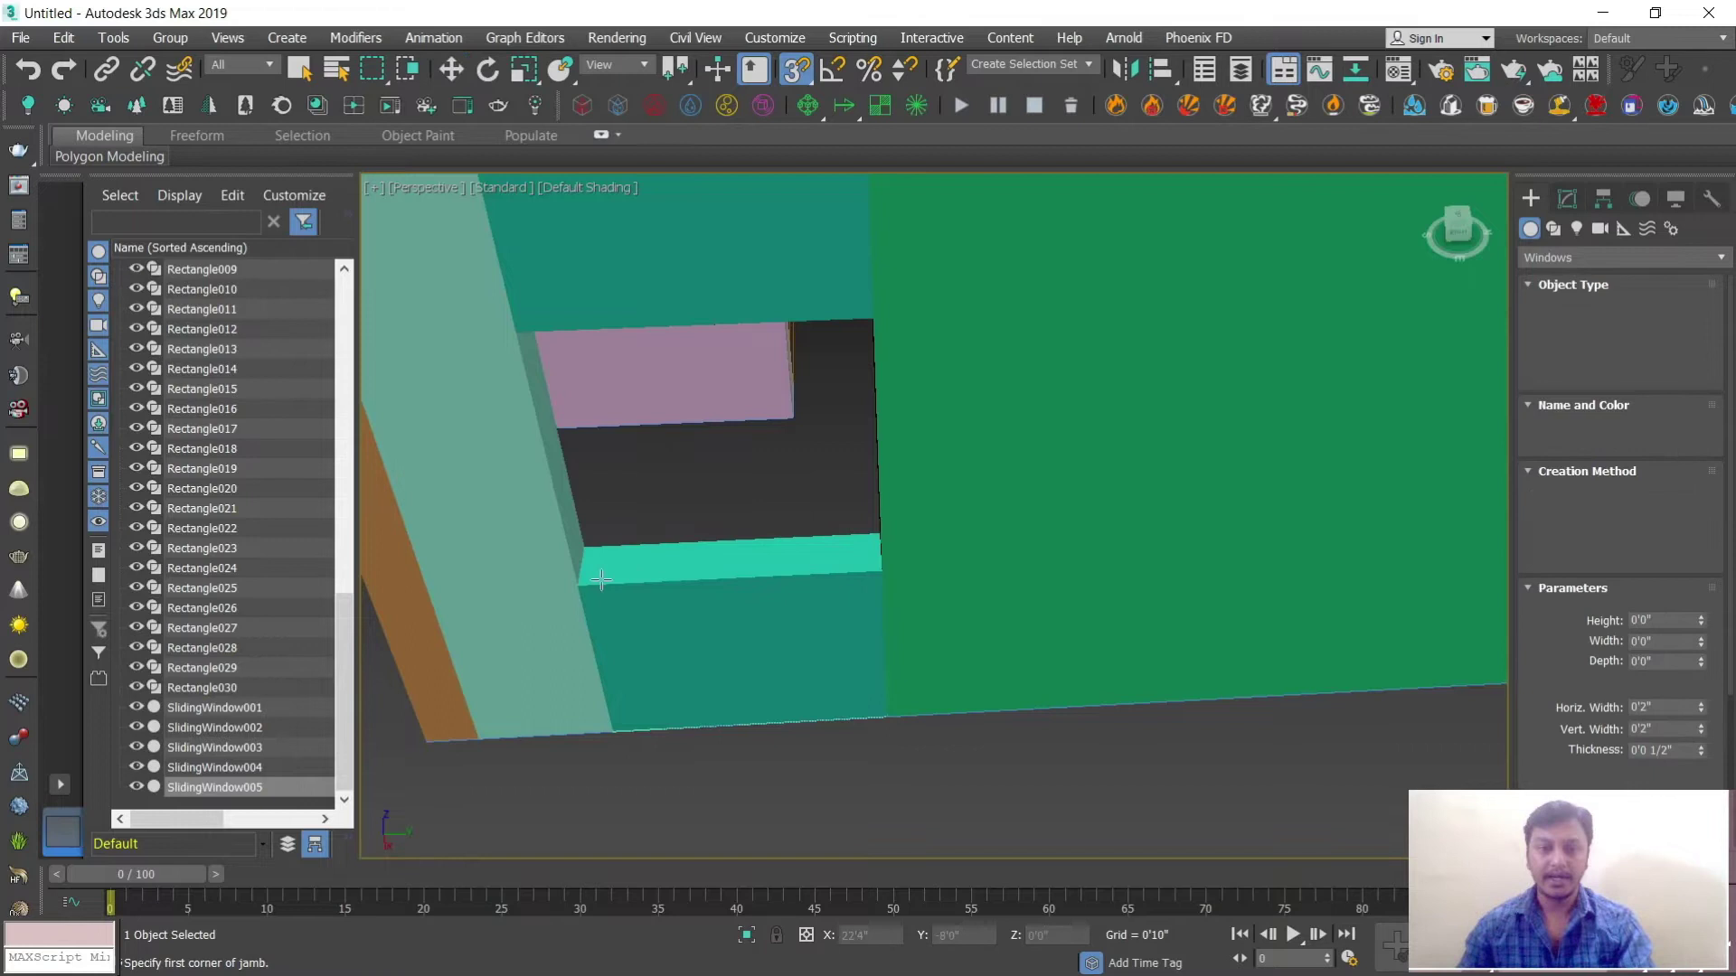
{"action": "left_click_drag", "start_coordinate": [579, 586], "coordinate": [882, 535]}
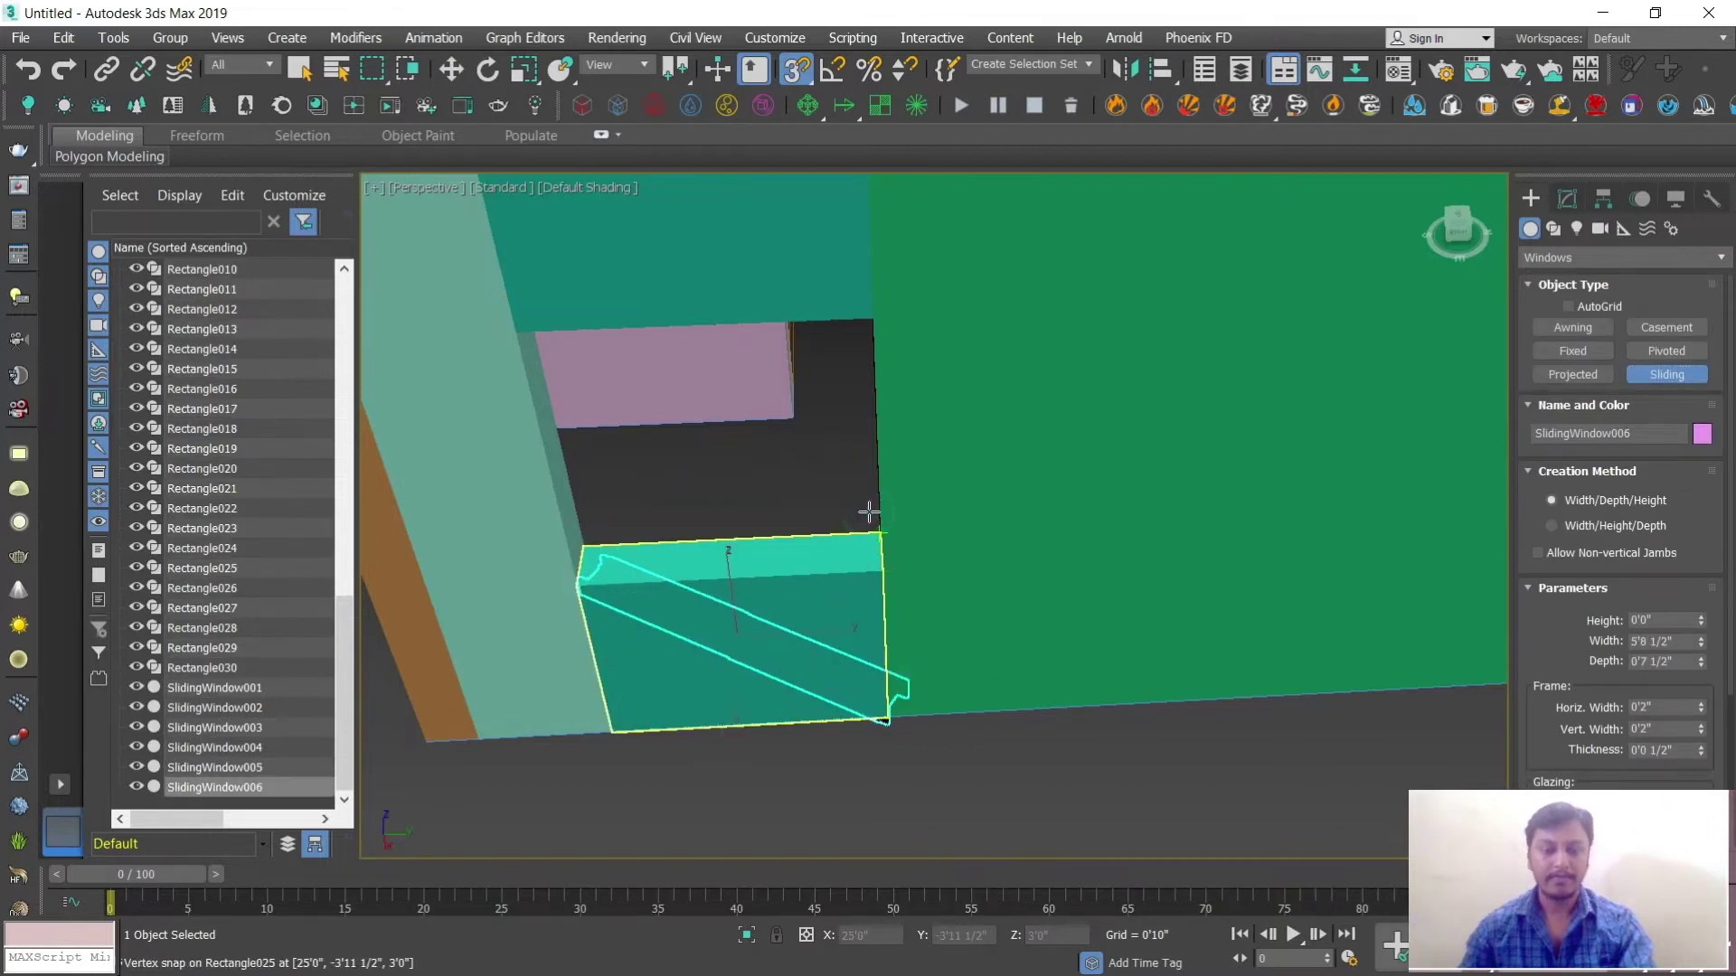
{"action": "right_click", "coordinate": [865, 511]}
Step: Create a Sliding window about 4'0" wide, 0'8 1/2" deep and 4'0" high in the teal opening beside the long green wall
{"action": "middle_click_drag", "start_coordinate": [719, 562], "coordinate": [702, 637], "text": "alt"}
{"action": "scroll", "coordinate": [748, 543], "scroll_direction": "up", "scroll_amount": 3}
{"action": "left_click", "coordinate": [1660, 380]}
{"action": "left_click_drag", "start_coordinate": [561, 571], "coordinate": [869, 542]}
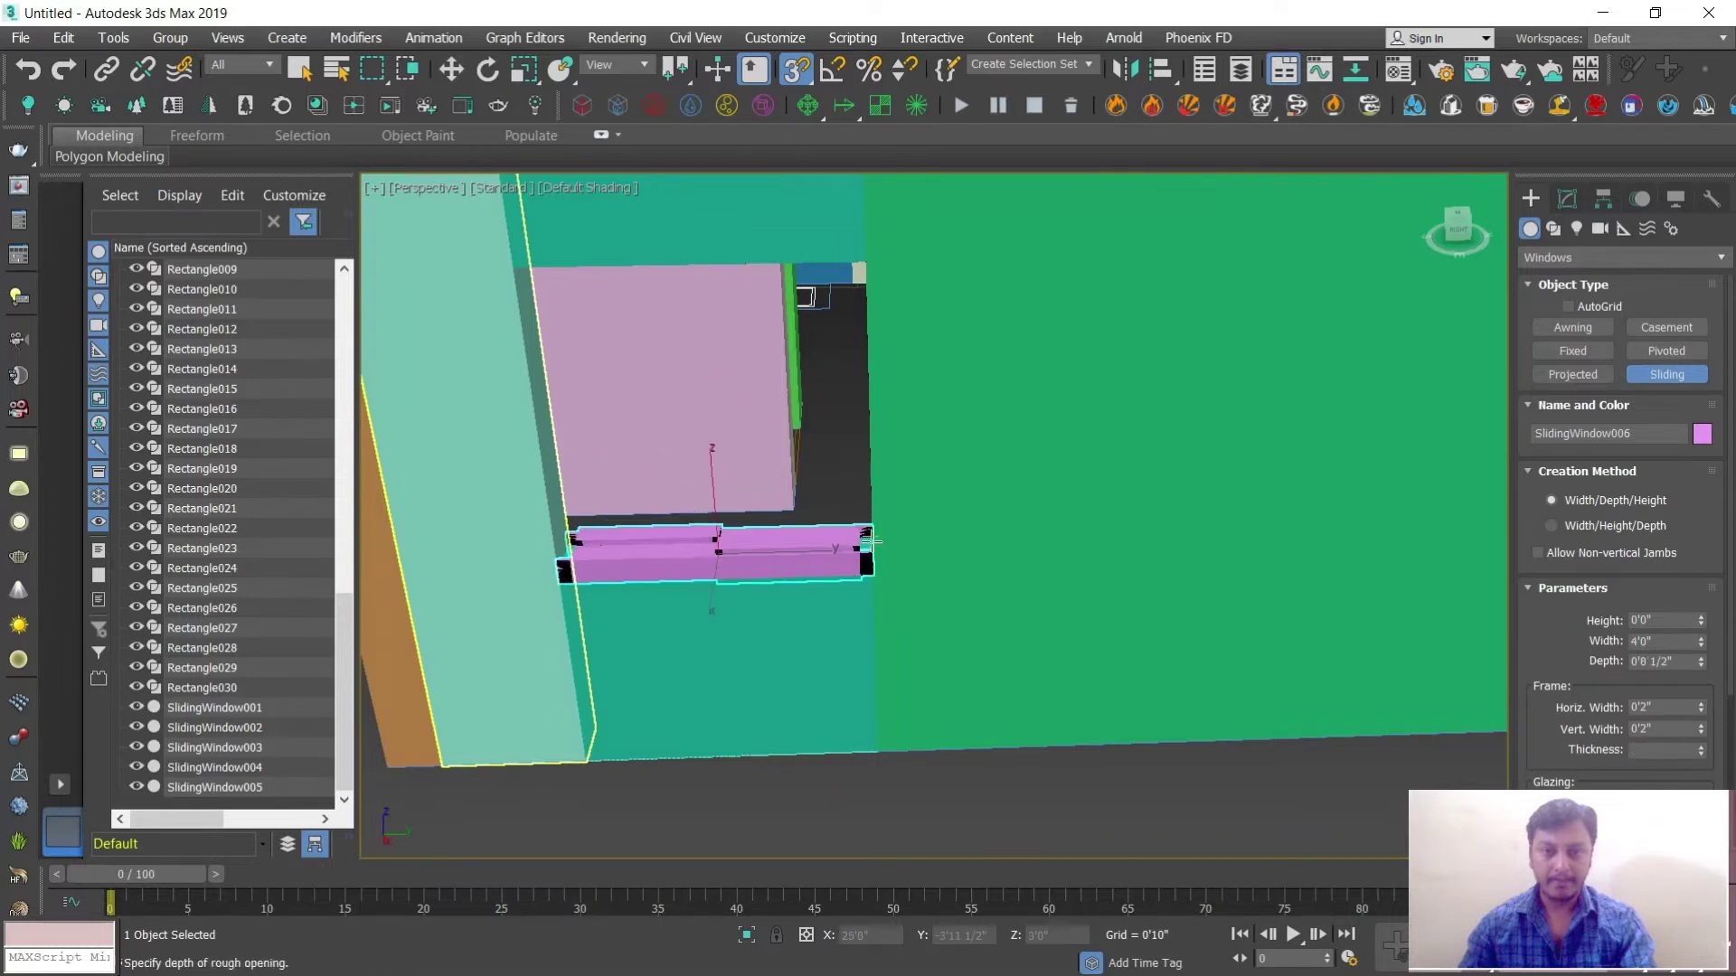
{"action": "left_click", "coordinate": [869, 543]}
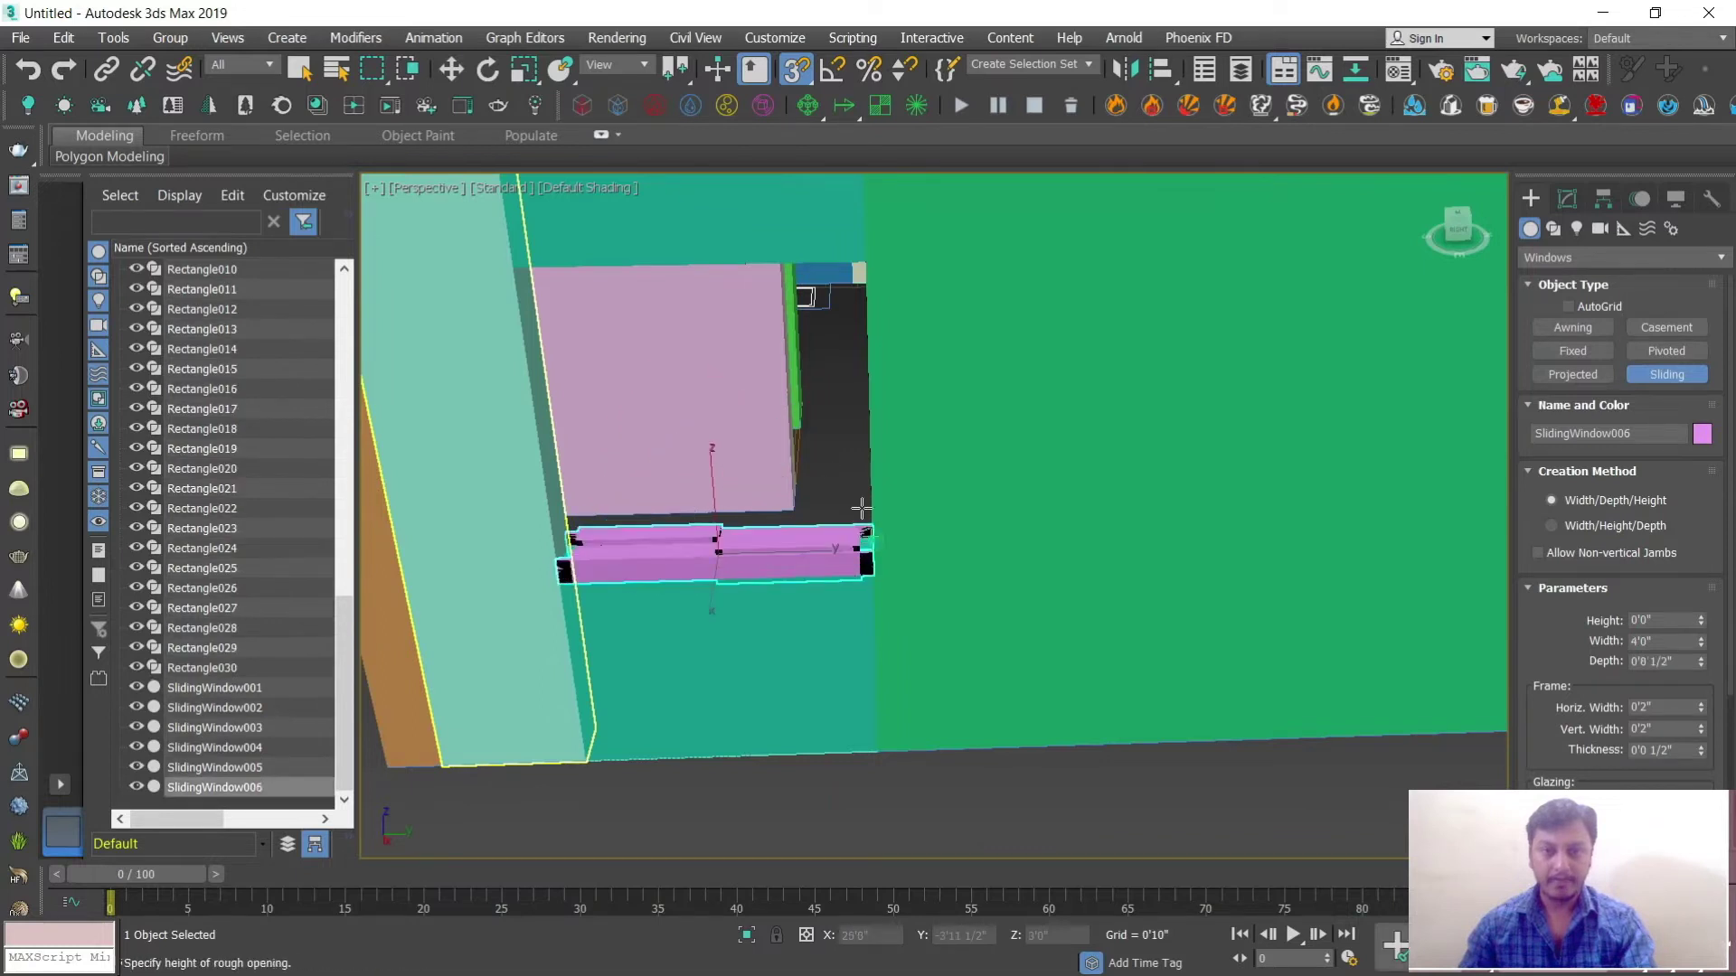
{"action": "right_click", "coordinate": [894, 310]}
Step: Close the pivot door in the front wall by setting its Open angle to 0 degrees
{"action": "scroll", "coordinate": [859, 432], "scroll_direction": "down", "scroll_amount": 4}
{"action": "middle_click_drag", "start_coordinate": [859, 433], "coordinate": [883, 480], "text": "alt"}
{"action": "scroll", "coordinate": [883, 480], "scroll_direction": "down", "scroll_amount": 3}
{"action": "middle_click_drag", "start_coordinate": [732, 507], "coordinate": [782, 547]}
{"action": "middle_click_drag", "start_coordinate": [1032, 472], "coordinate": [1126, 515], "text": "alt"}
{"action": "left_click", "coordinate": [1128, 509]}
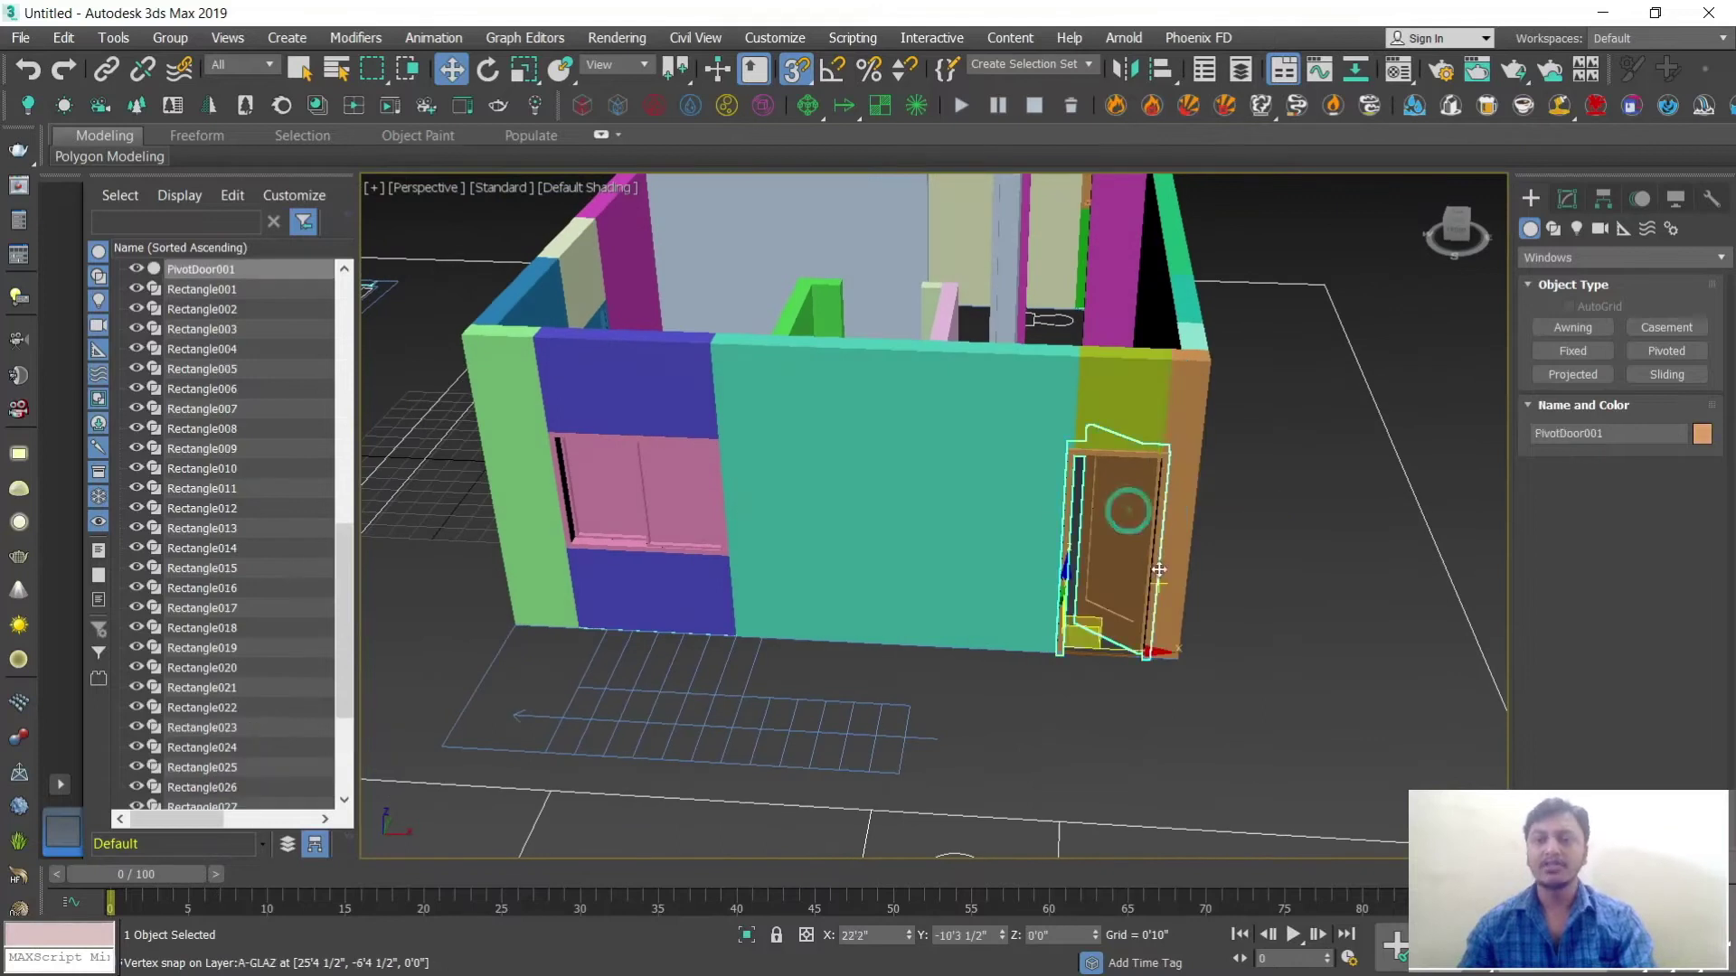
{"action": "key", "text": "s"}
{"action": "middle_click_drag", "start_coordinate": [1365, 416], "coordinate": [1274, 403]}
{"action": "left_click", "coordinate": [1566, 200]}
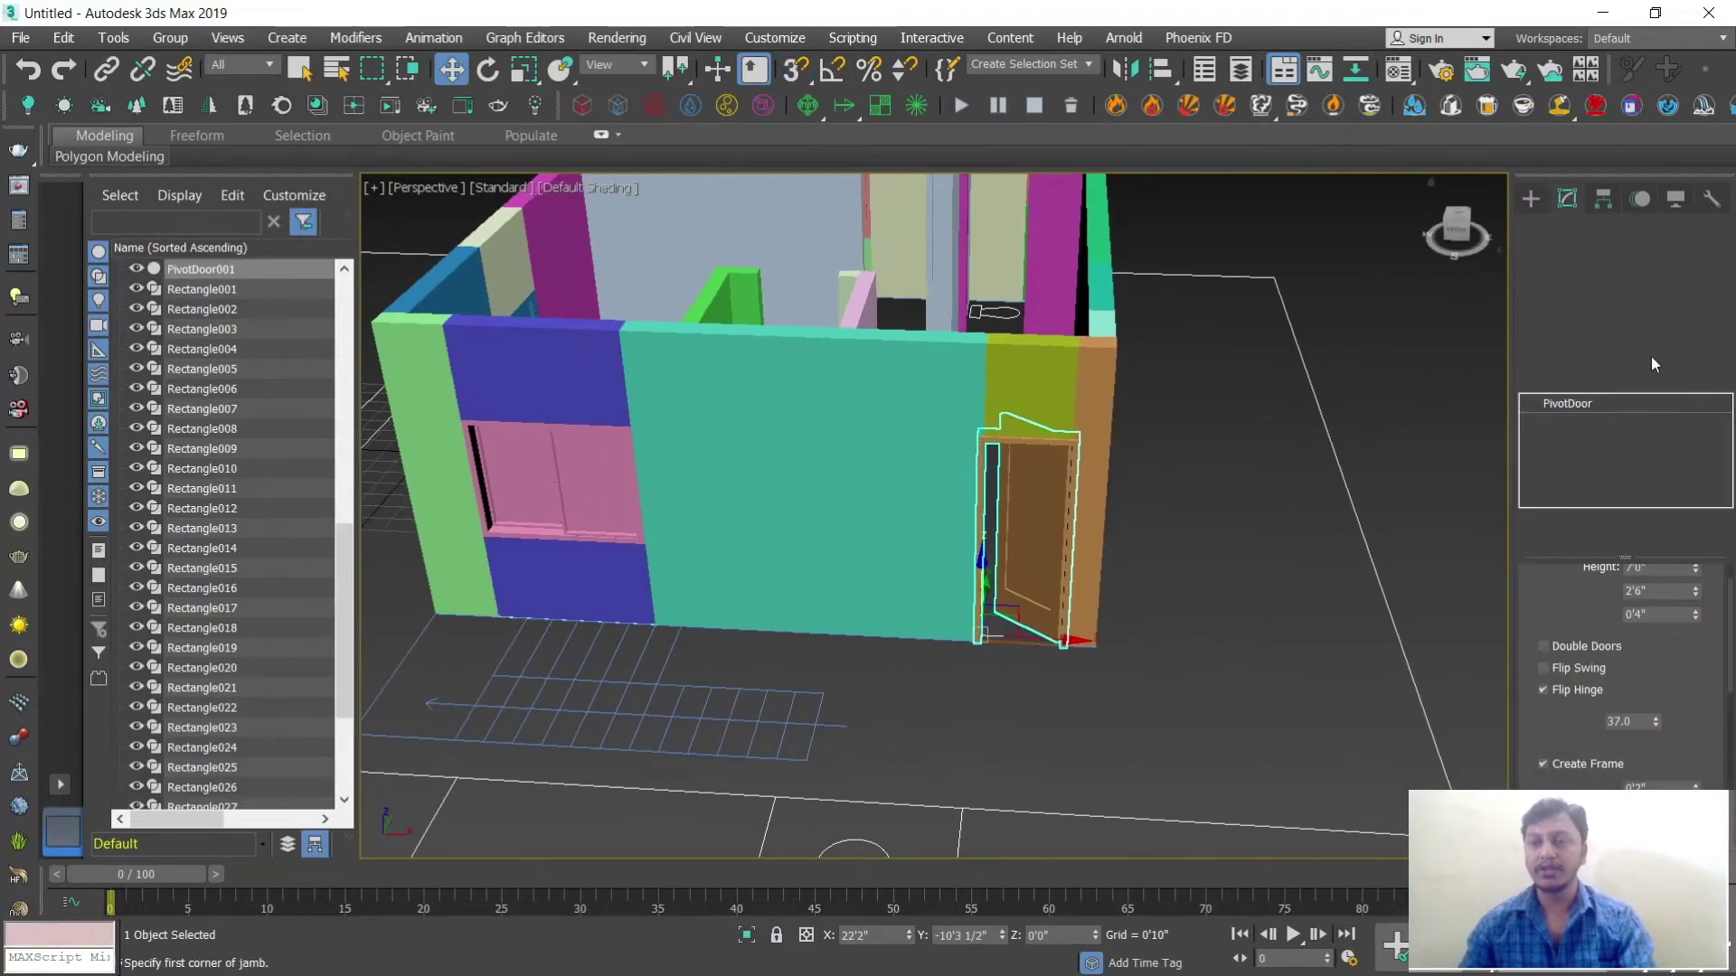
{"action": "scroll", "coordinate": [1627, 650], "scroll_direction": "down", "scroll_amount": 3}
{"action": "double_click", "coordinate": [1639, 663]}
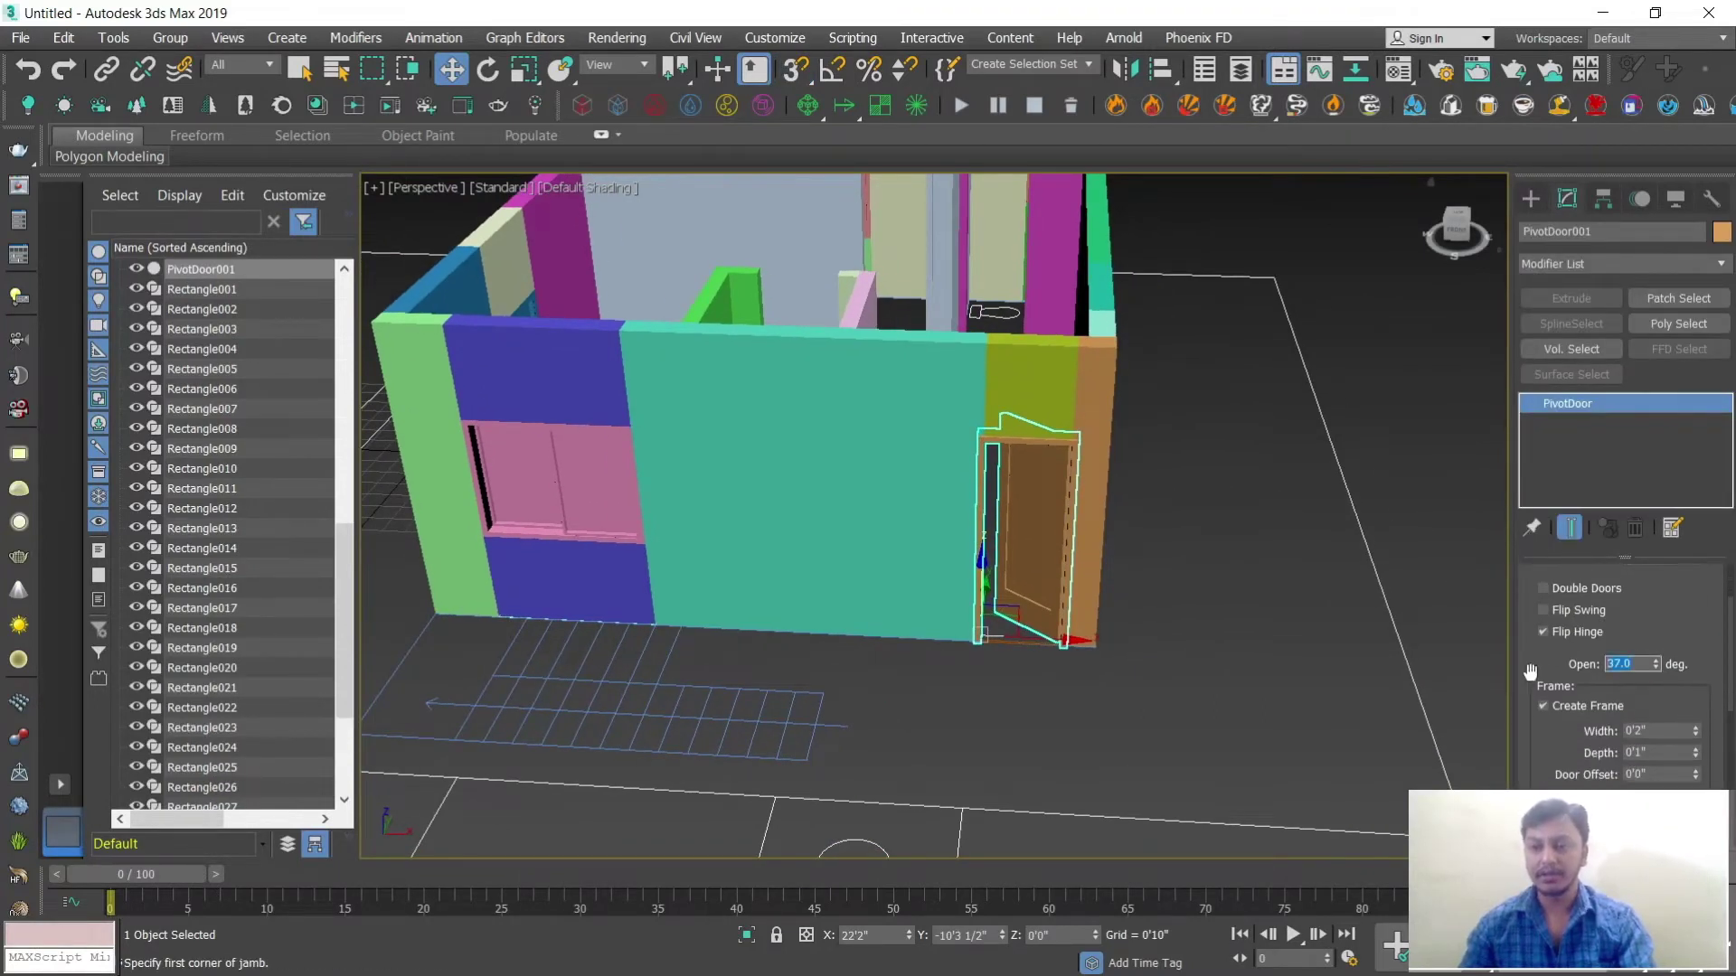
{"action": "type", "text": "0"}
{"action": "key", "text": "Return"}
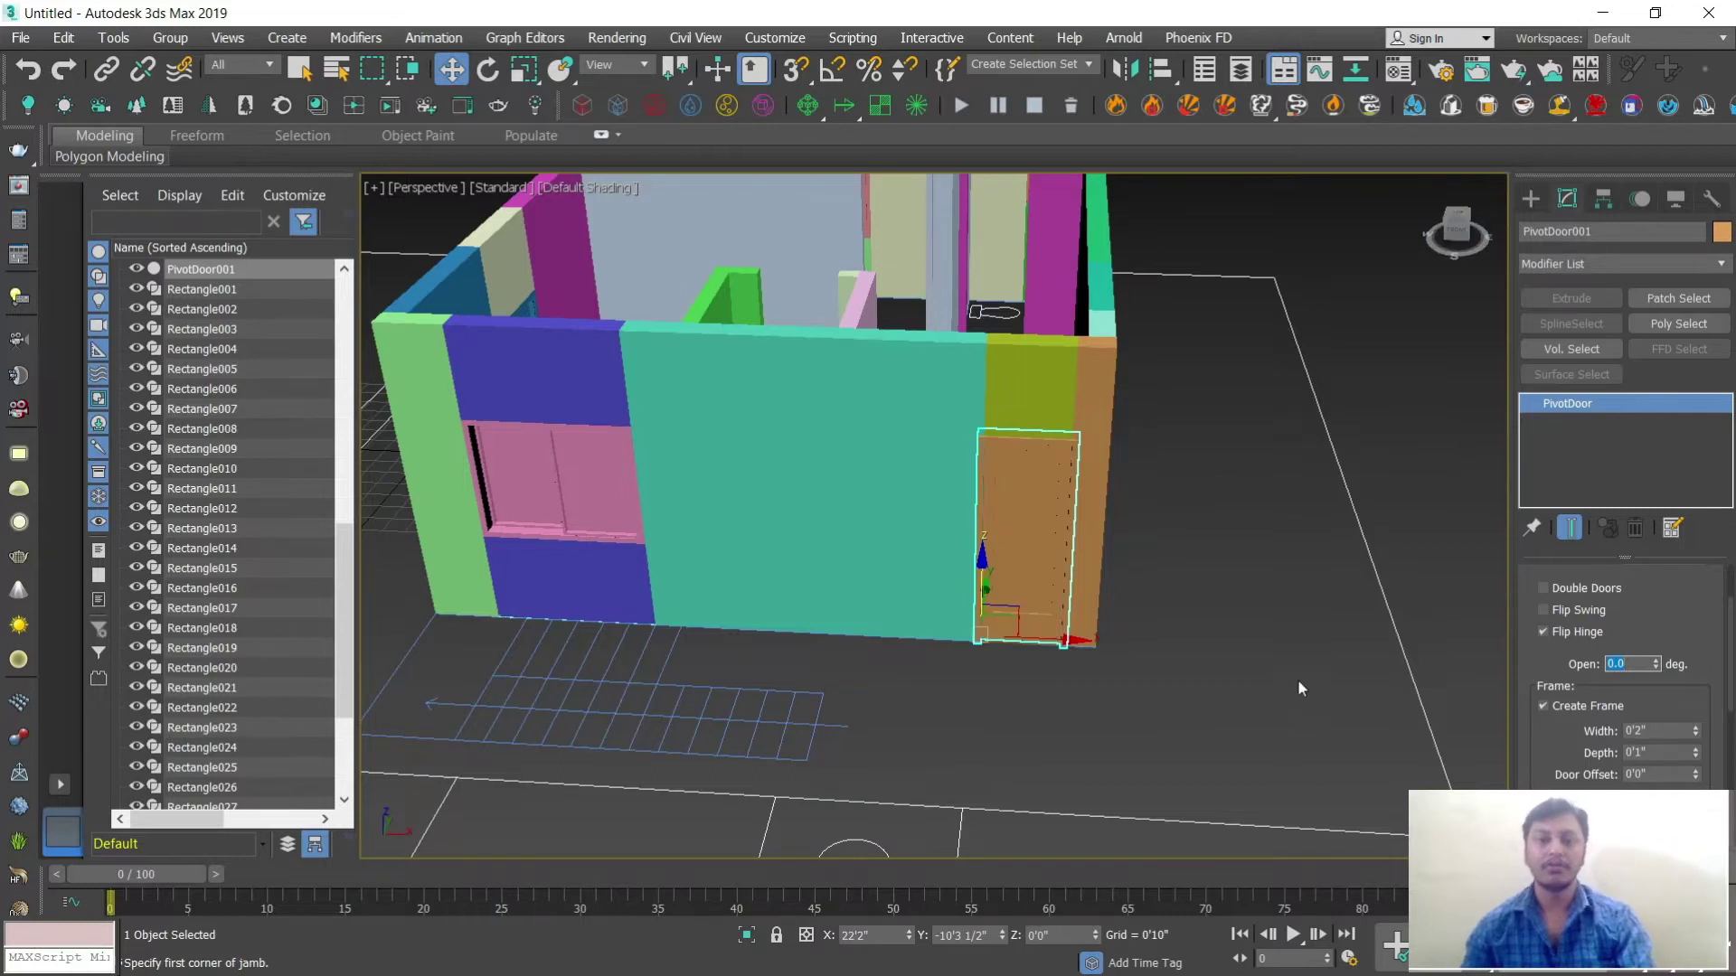
{"action": "left_click", "coordinate": [1185, 662]}
Step: In the top view, draw a 29'0" by 21'0" roof rectangle snapped to the house's outer wall corners
{"action": "scroll", "coordinate": [1176, 663], "scroll_direction": "down", "scroll_amount": 4}
{"action": "middle_click_drag", "start_coordinate": [1017, 407], "coordinate": [1012, 475], "text": "alt"}
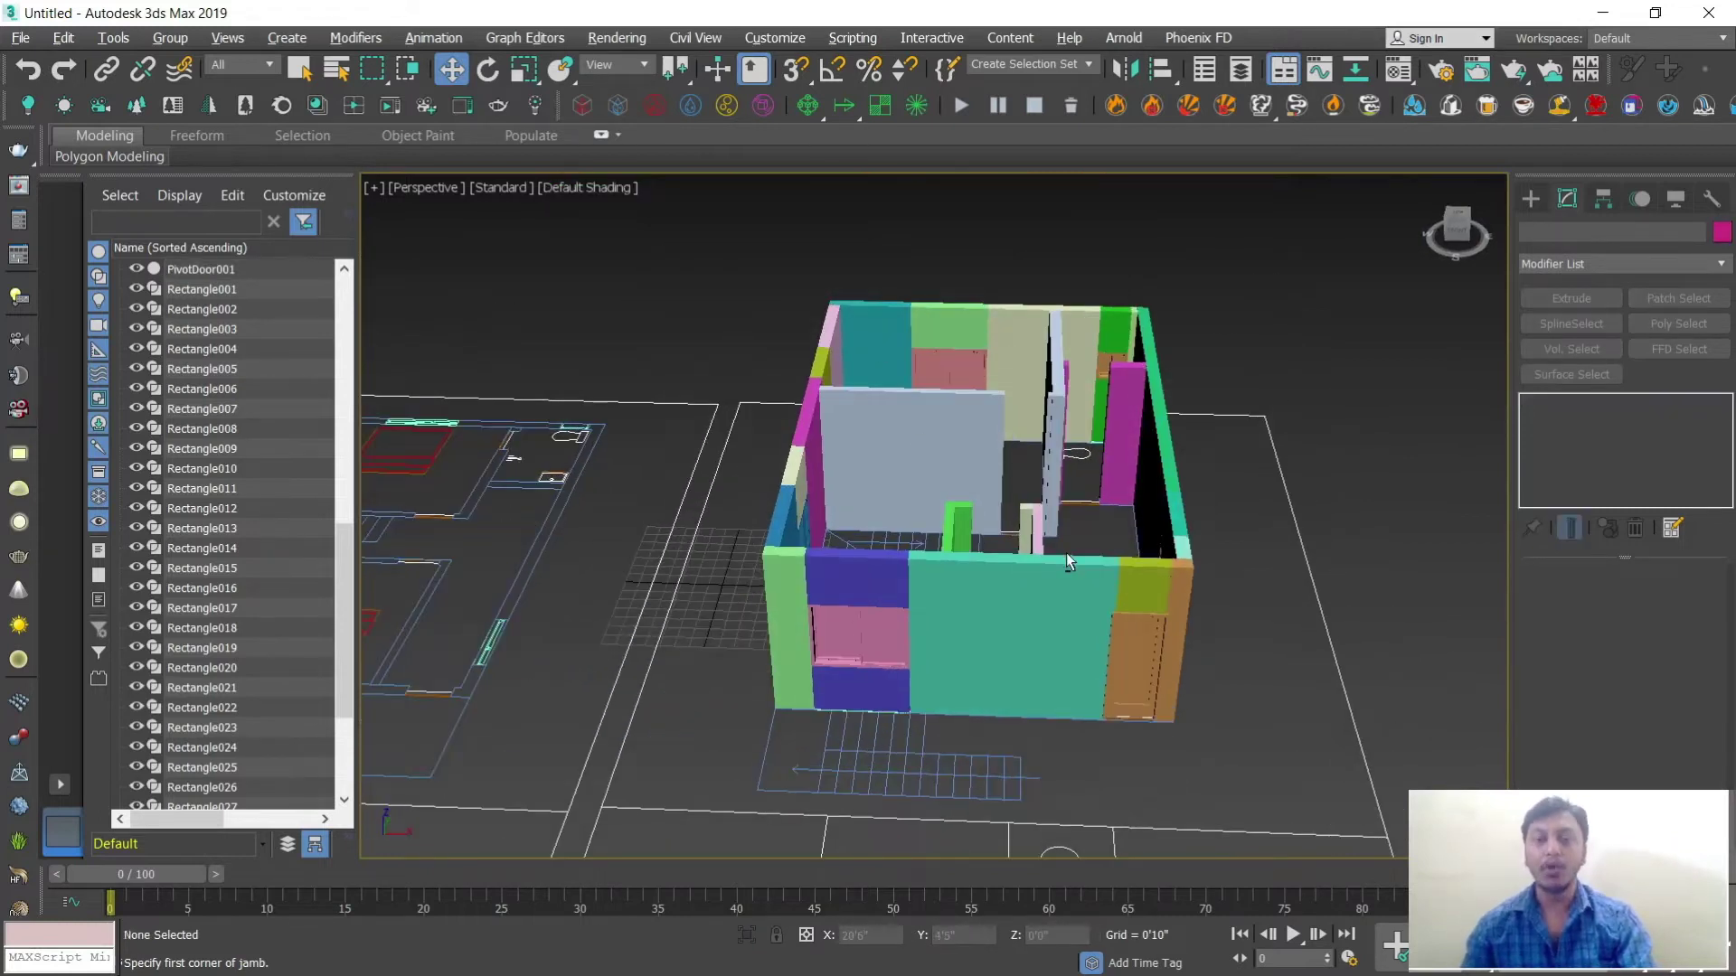
{"action": "scroll", "coordinate": [1066, 552], "scroll_direction": "down", "scroll_amount": 3}
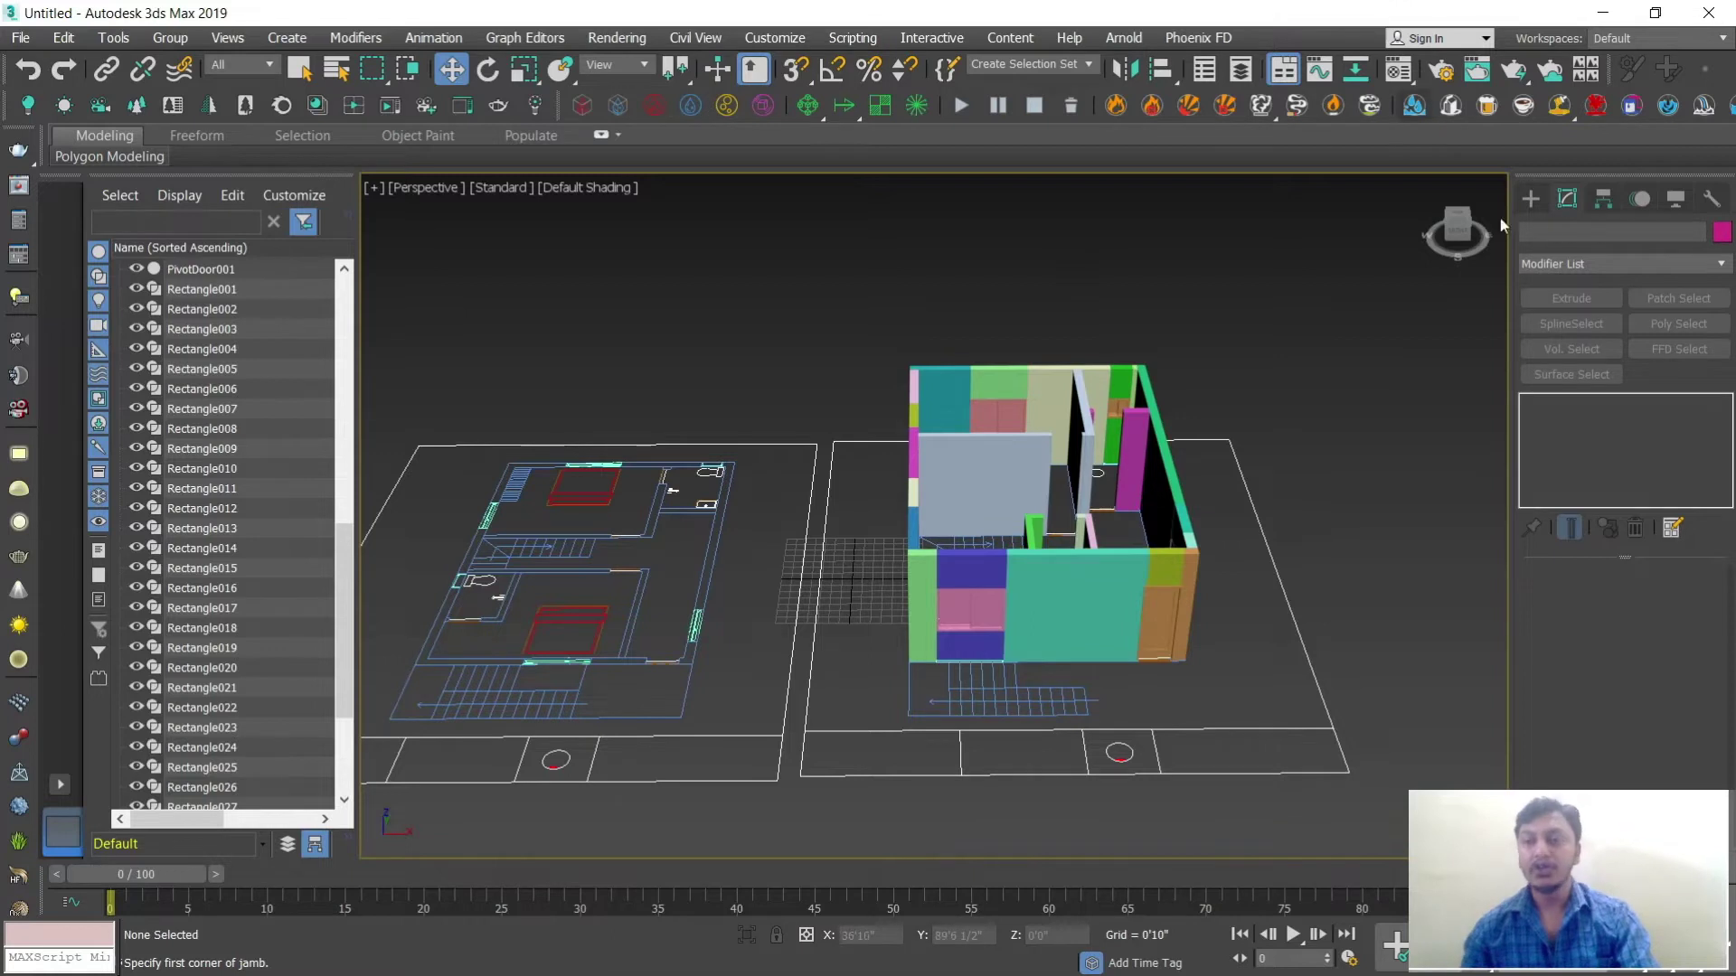
{"action": "left_click", "coordinate": [1530, 198]}
{"action": "left_click", "coordinate": [1553, 228]}
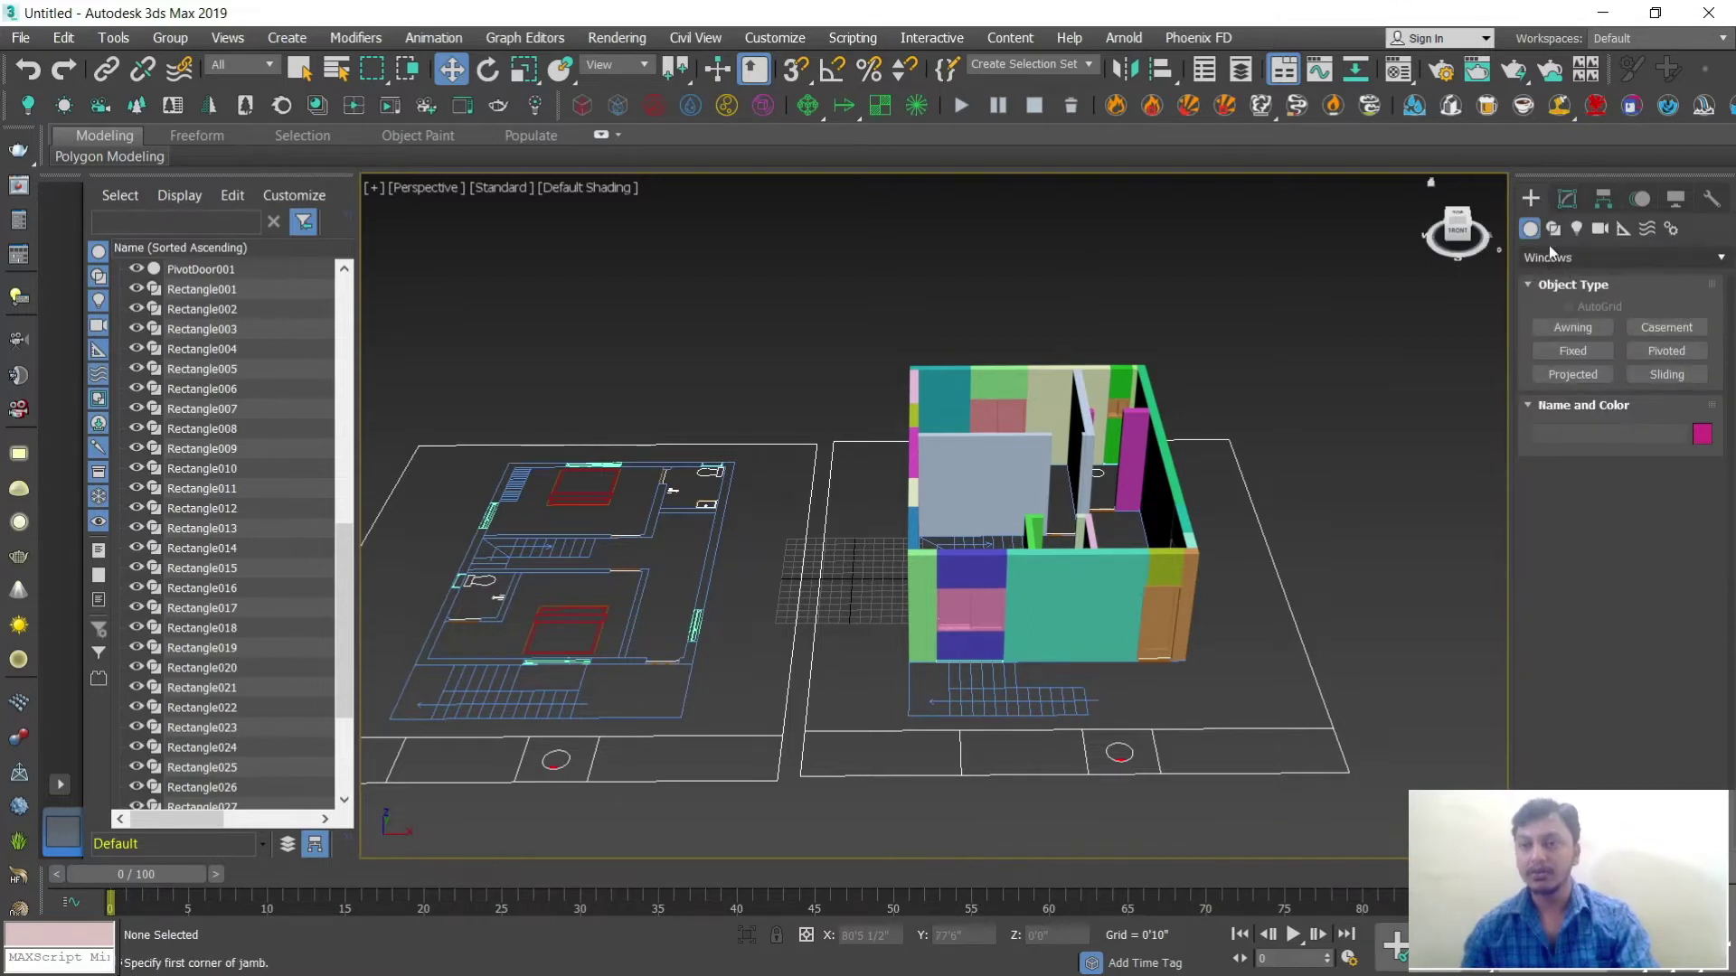
{"action": "left_click", "coordinate": [1661, 347]}
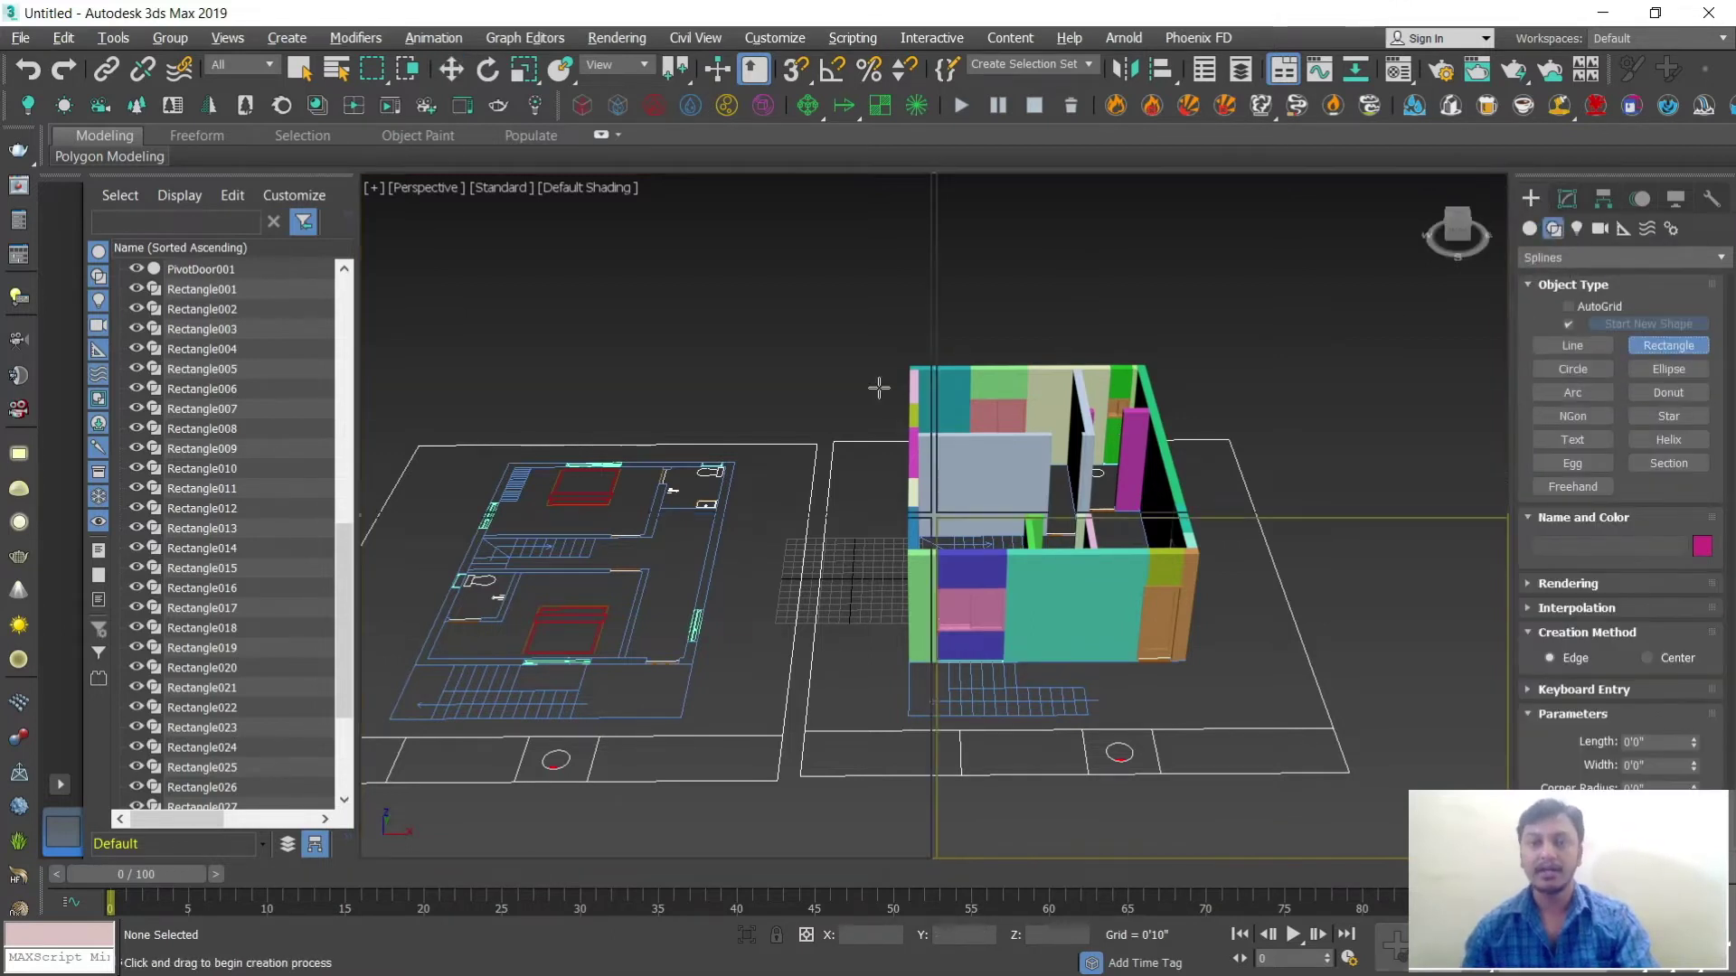
{"action": "key", "text": "alt+w"}
{"action": "right_click", "coordinate": [747, 337]}
{"action": "key", "text": "alt+w"}
{"action": "scroll", "coordinate": [1085, 488], "scroll_direction": "up", "scroll_amount": 5}
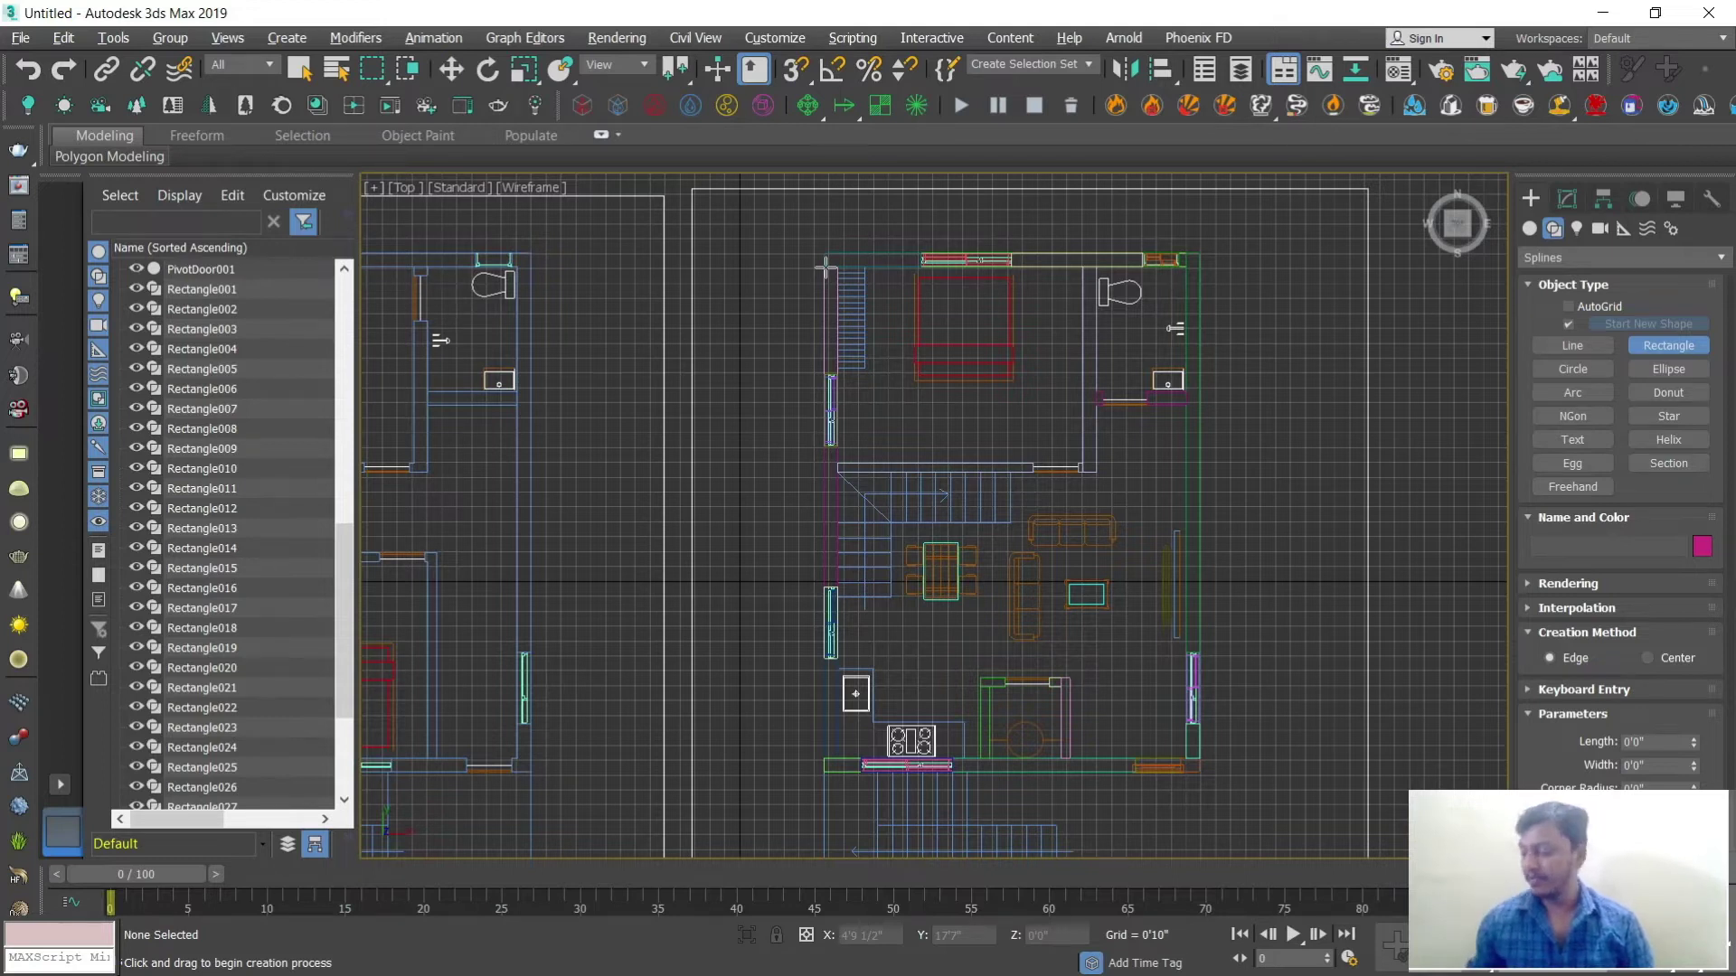
{"action": "middle_click_drag", "start_coordinate": [868, 315], "coordinate": [760, 273]}
{"action": "key", "text": "s"}
{"action": "left_click_drag", "start_coordinate": [709, 195], "coordinate": [1086, 714]}
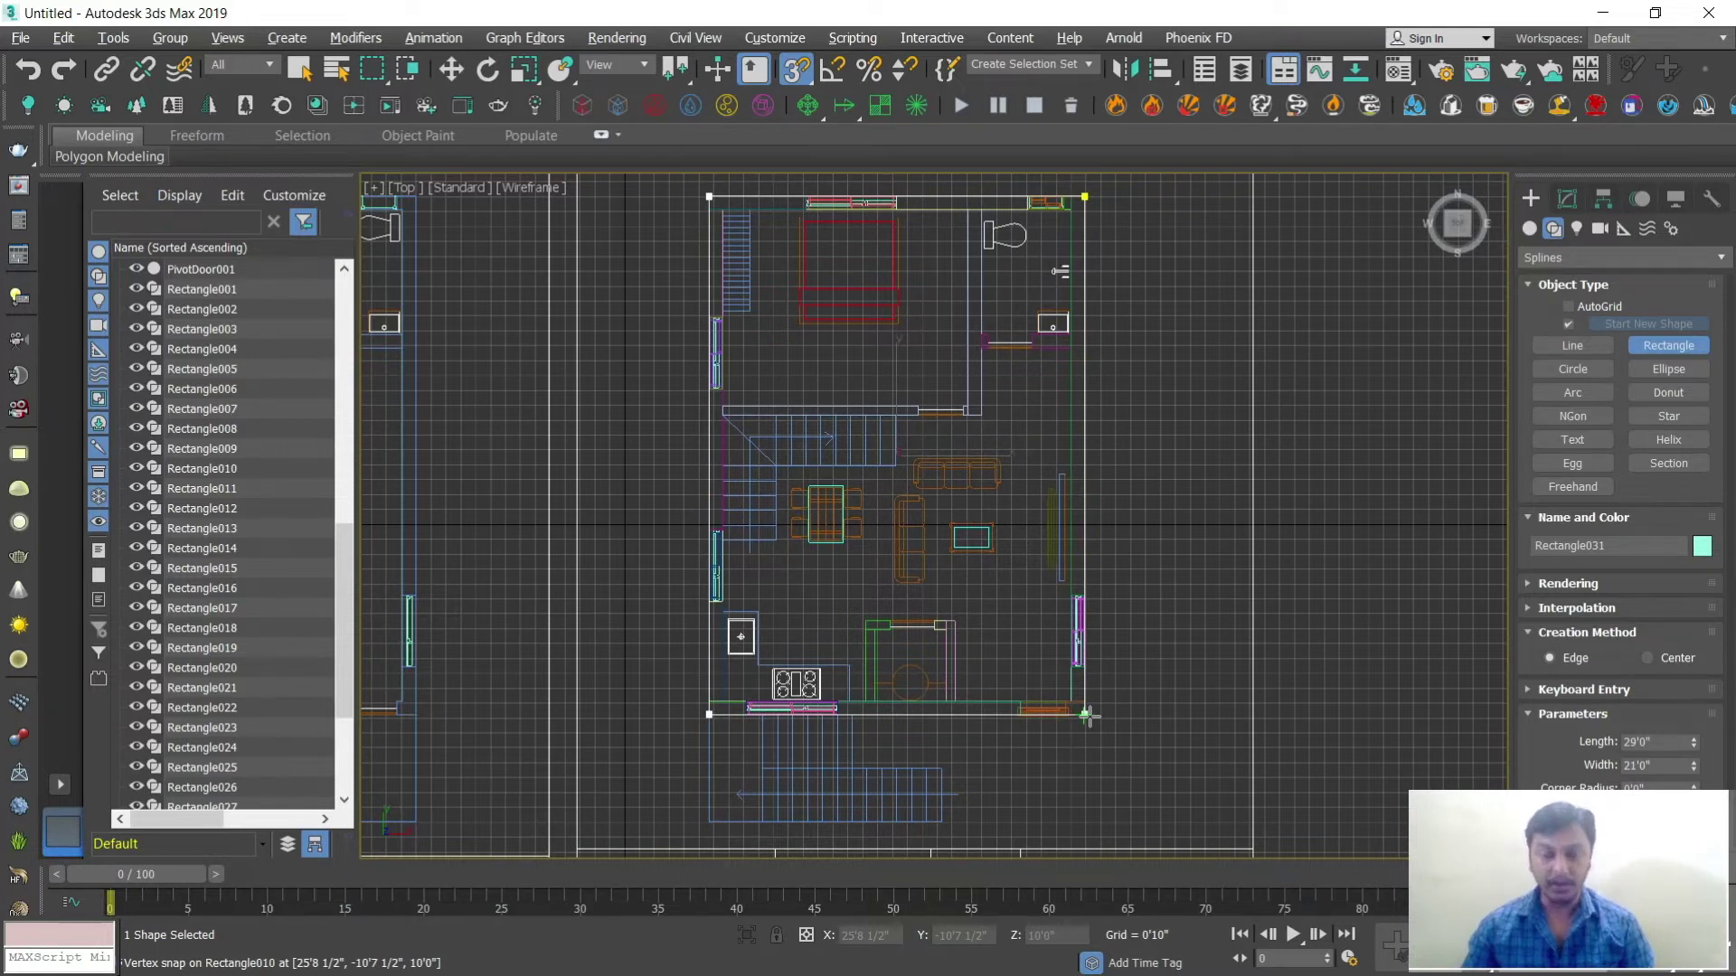
{"action": "left_click_drag", "start_coordinate": [1086, 714], "coordinate": [1087, 823]}
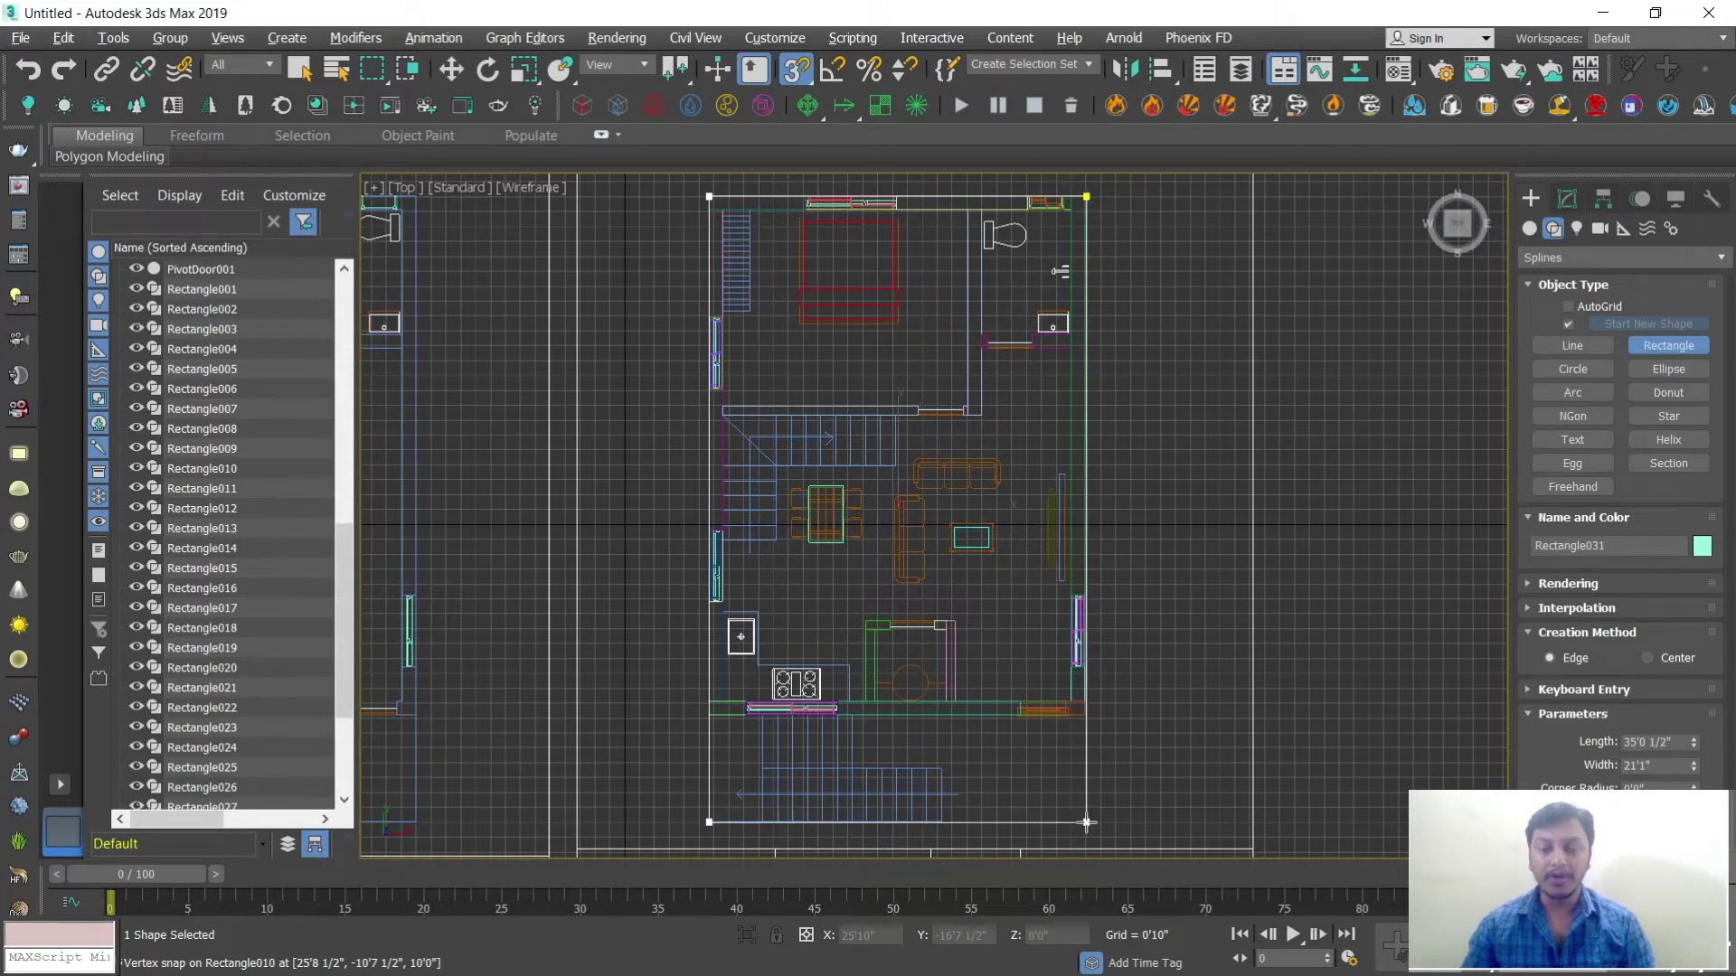
{"action": "left_click_drag", "start_coordinate": [1086, 822], "coordinate": [1090, 723]}
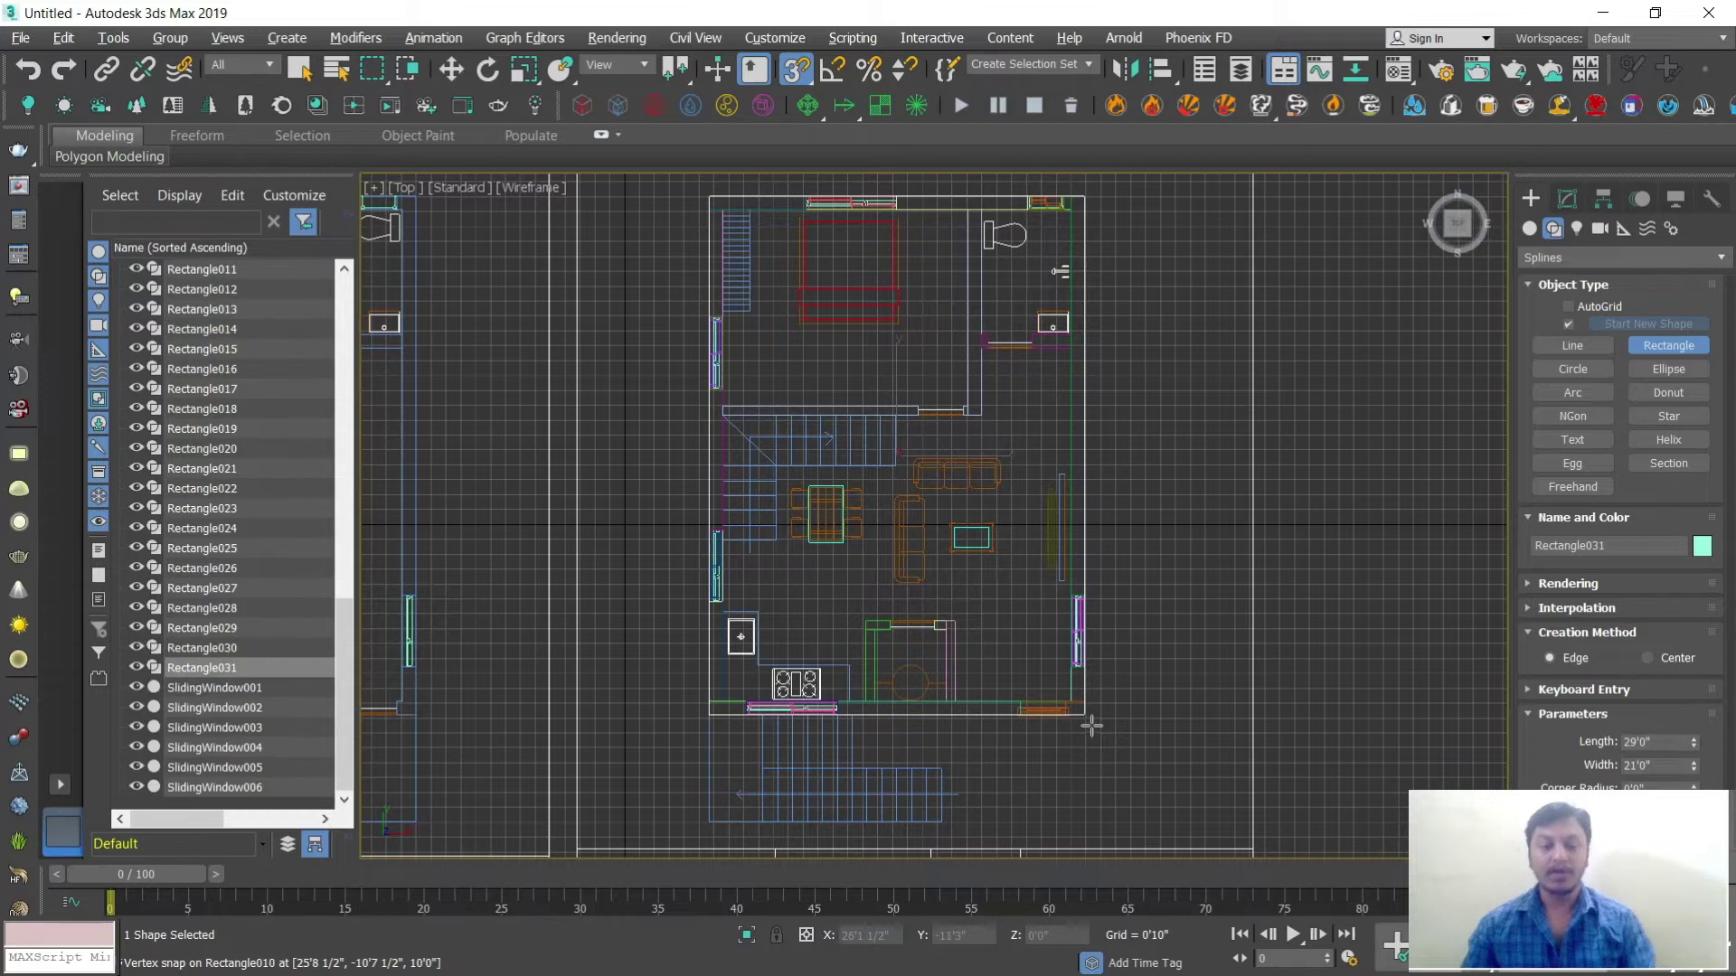
{"action": "key", "text": "s"}
{"action": "key", "text": "w"}
Step: Extrude the roof rectangle by 0'3 1/2" to form a slab over the walls
{"action": "key", "text": "alt+w"}
{"action": "right_click", "coordinate": [1136, 700]}
{"action": "key", "text": "alt+w"}
{"action": "middle_click_drag", "start_coordinate": [1106, 640], "coordinate": [1012, 515], "text": "alt"}
{"action": "scroll", "coordinate": [1040, 524], "scroll_direction": "up", "scroll_amount": 3}
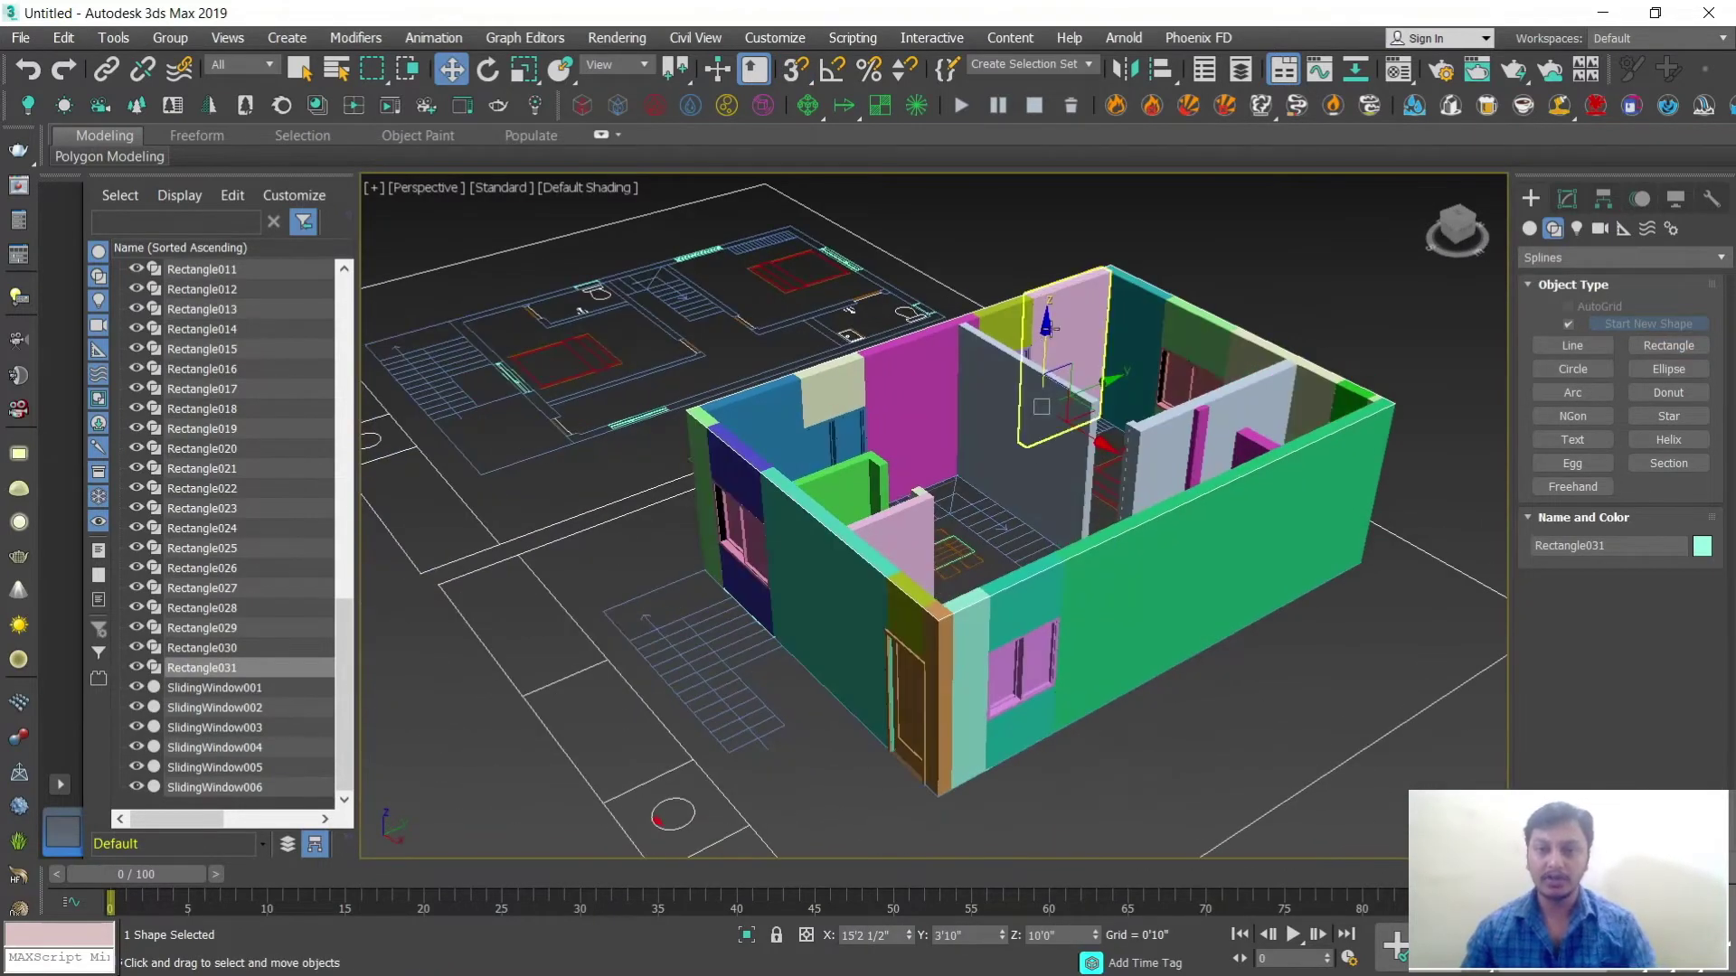
{"action": "left_click", "coordinate": [1567, 200]}
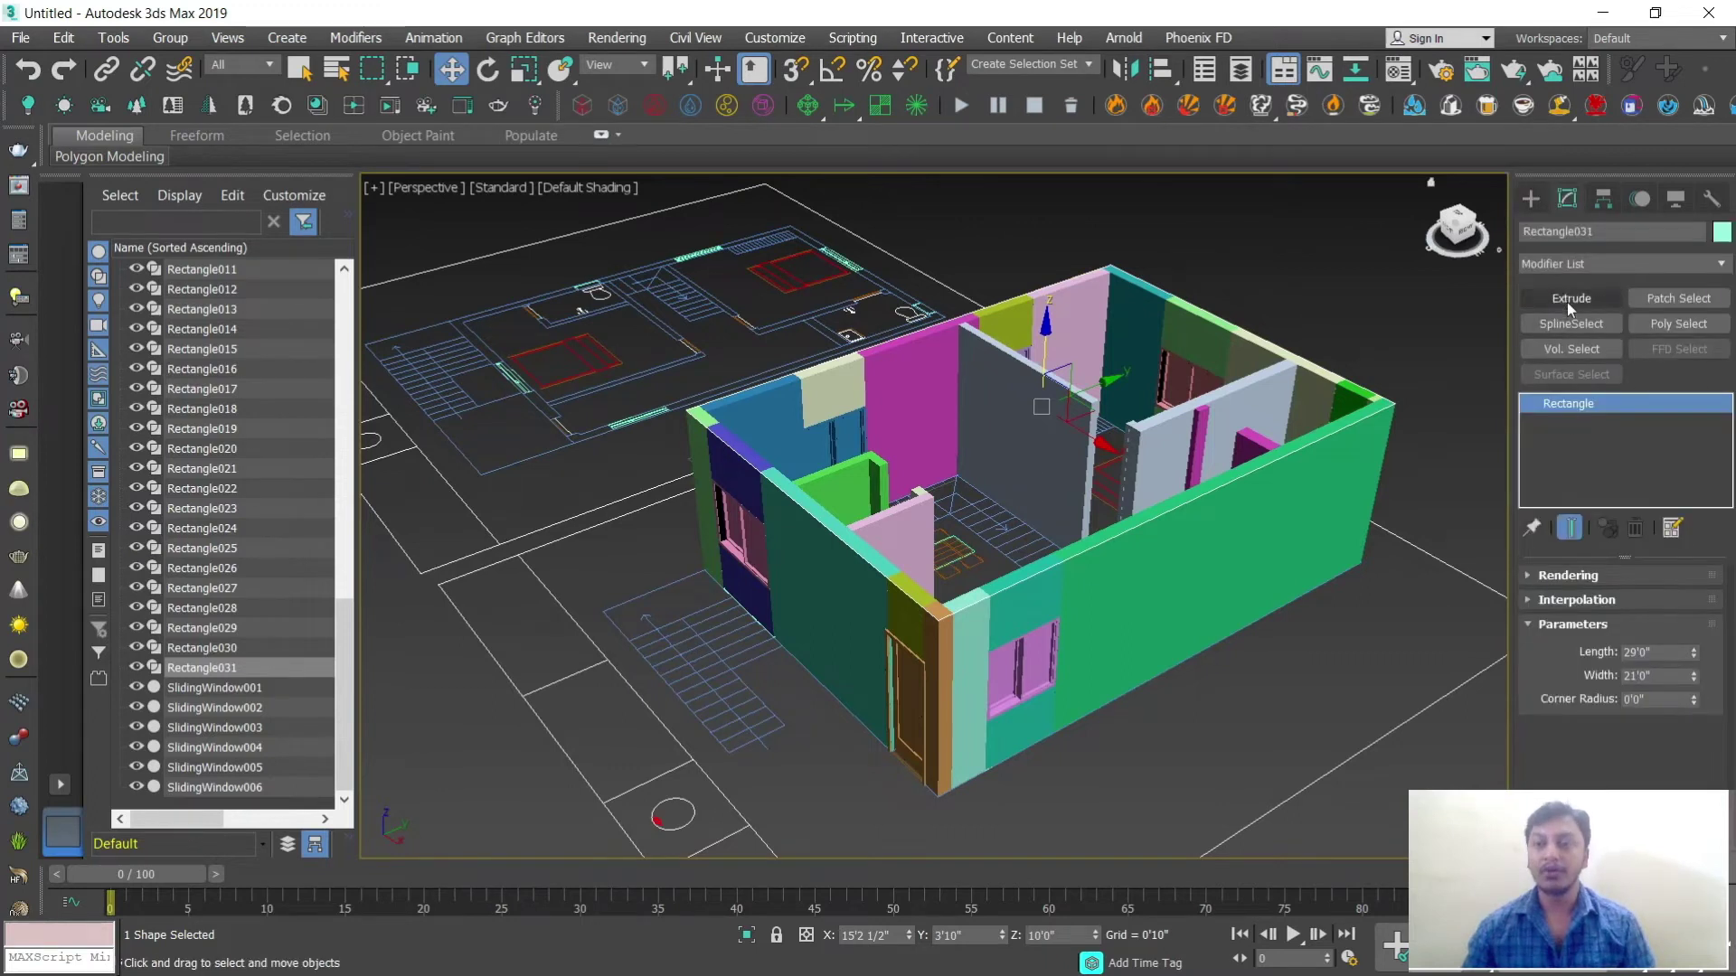
{"action": "left_click", "coordinate": [1570, 300]}
{"action": "double_click", "coordinate": [1646, 605]}
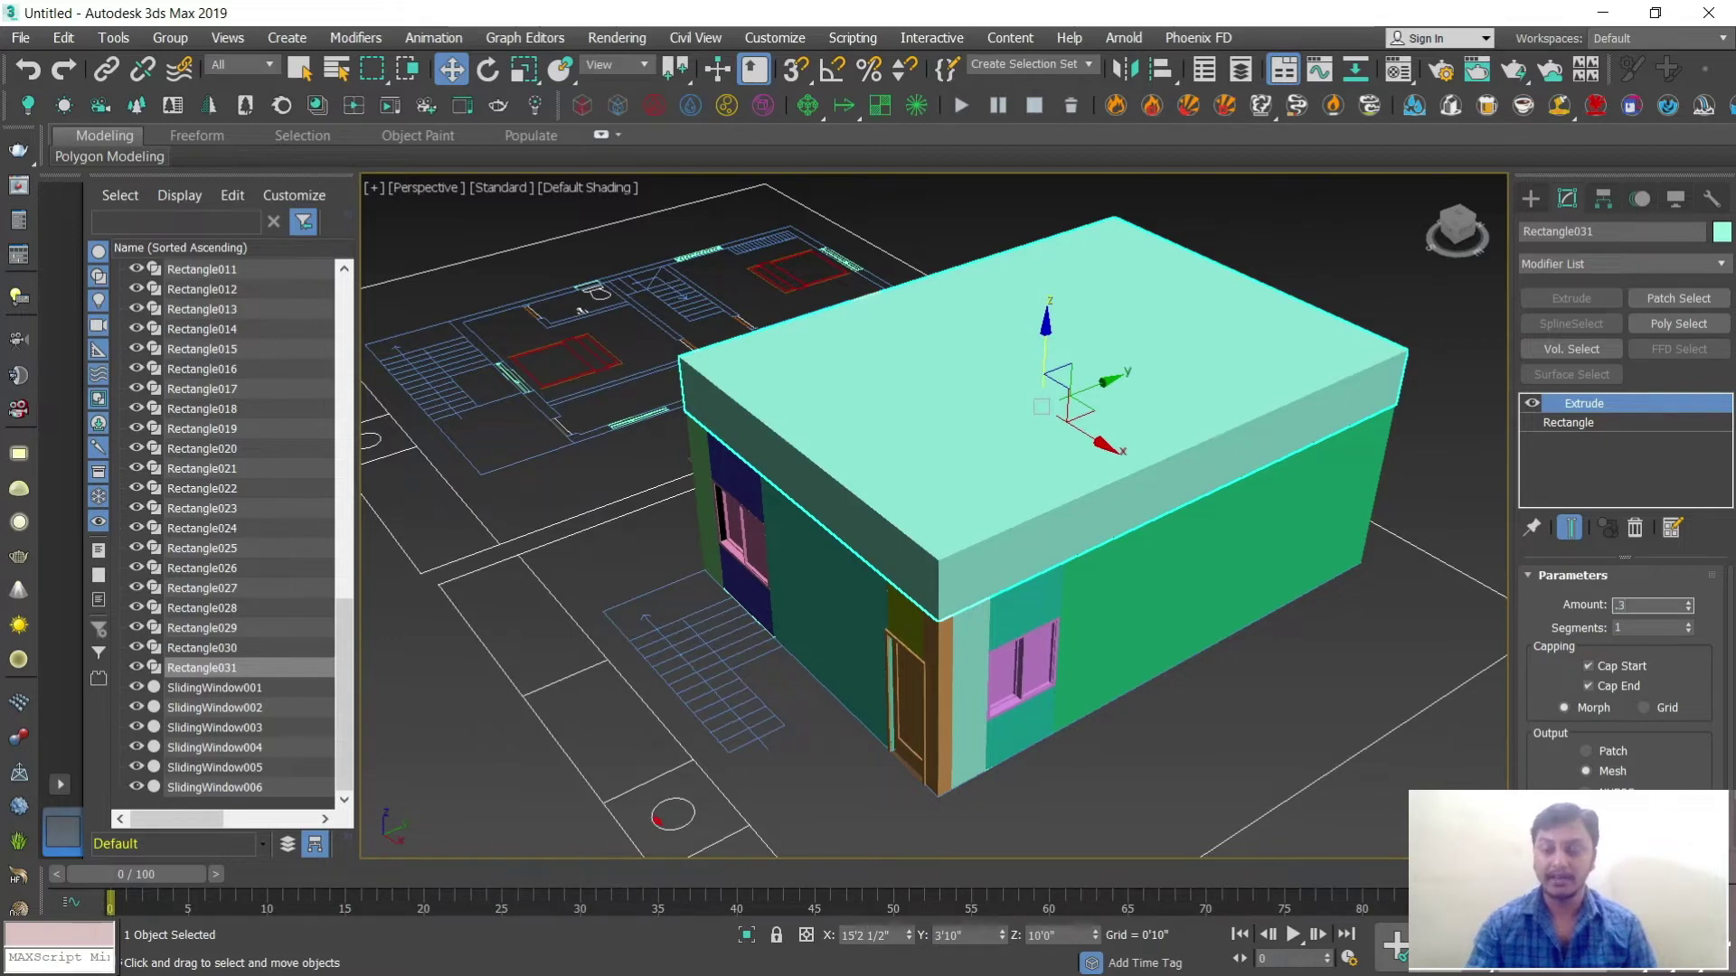
{"action": "key", "text": "Return"}
{"action": "left_click", "coordinate": [1316, 323]}
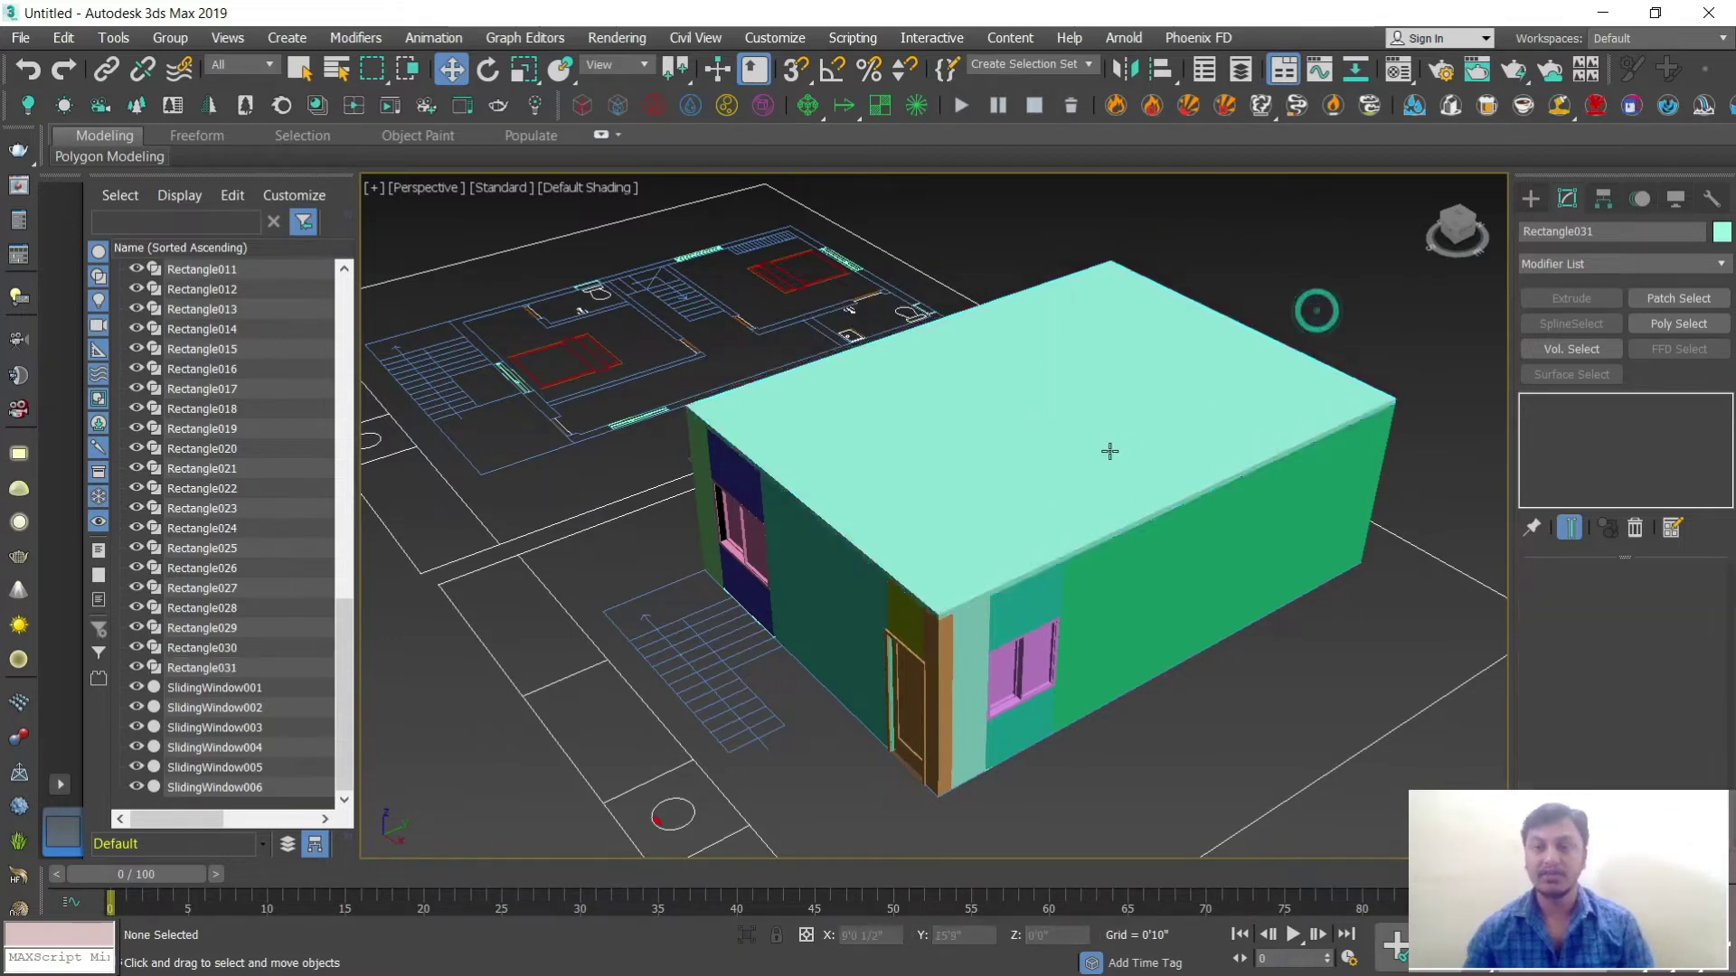
{"action": "left_click", "coordinate": [1108, 450]}
Step: Create a U-Type stair over the front staircase plan, with flights about 13'0" long and 2'11 1/2" wide
{"action": "middle_click_drag", "start_coordinate": [1078, 518], "coordinate": [1135, 521], "text": "alt"}
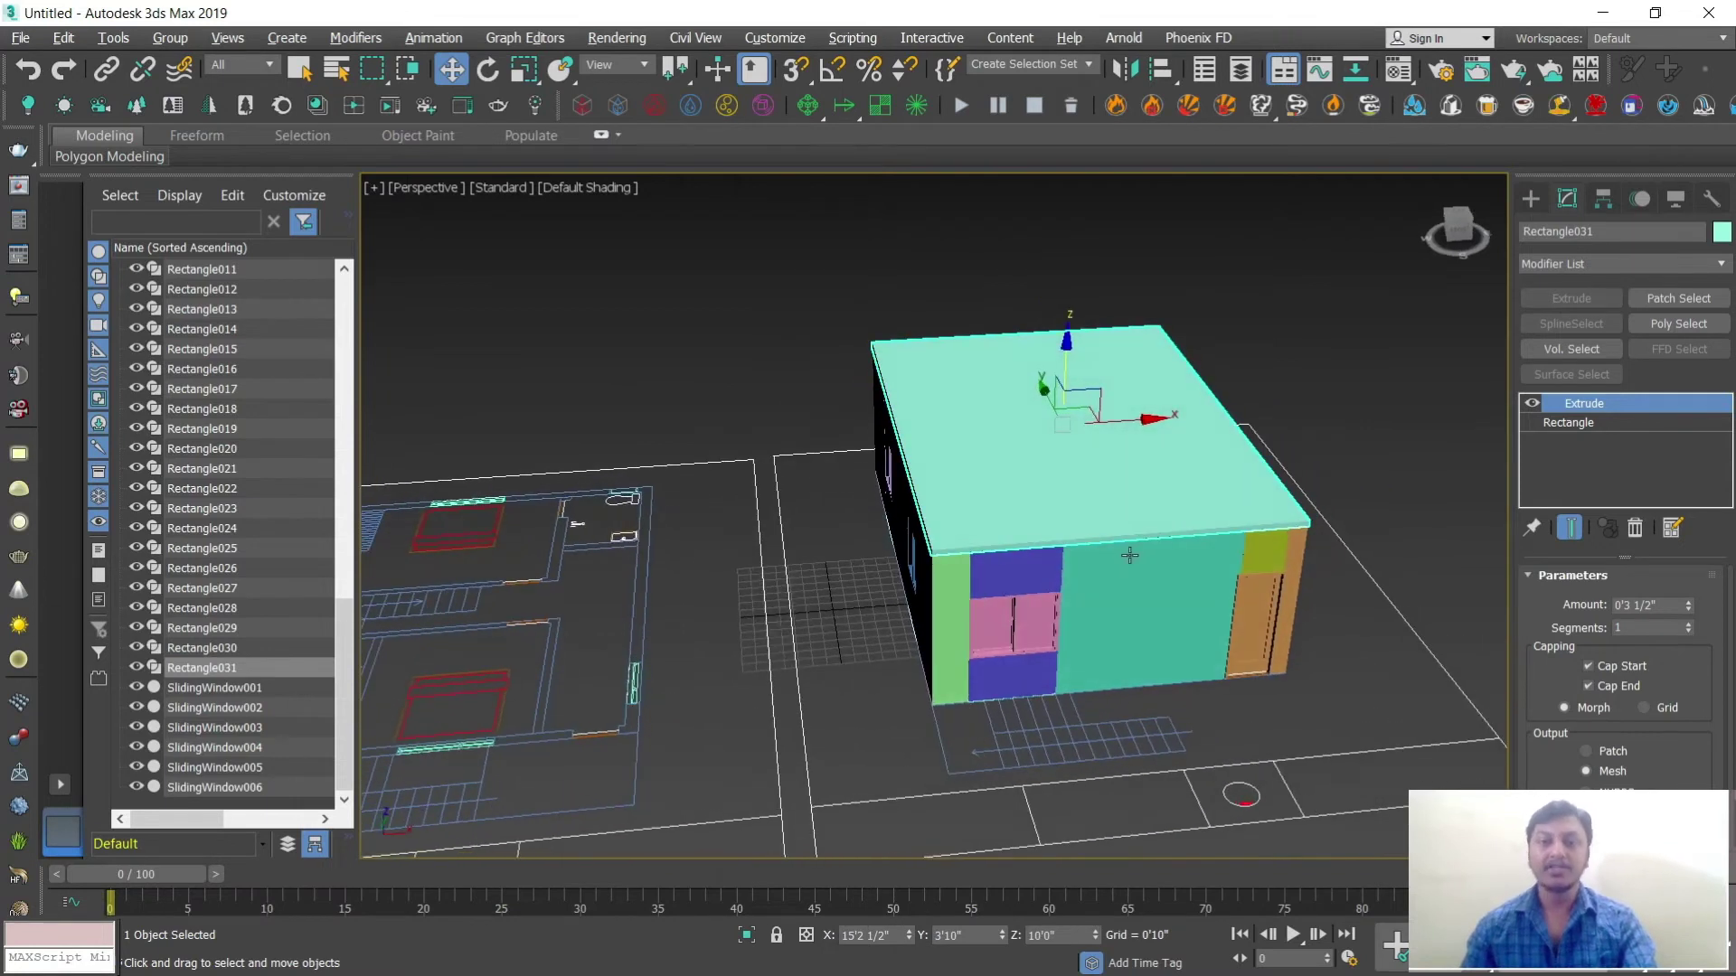
{"action": "scroll", "coordinate": [1129, 555], "scroll_direction": "up", "scroll_amount": 5}
{"action": "middle_click_drag", "start_coordinate": [1028, 574], "coordinate": [882, 678], "text": "alt"}
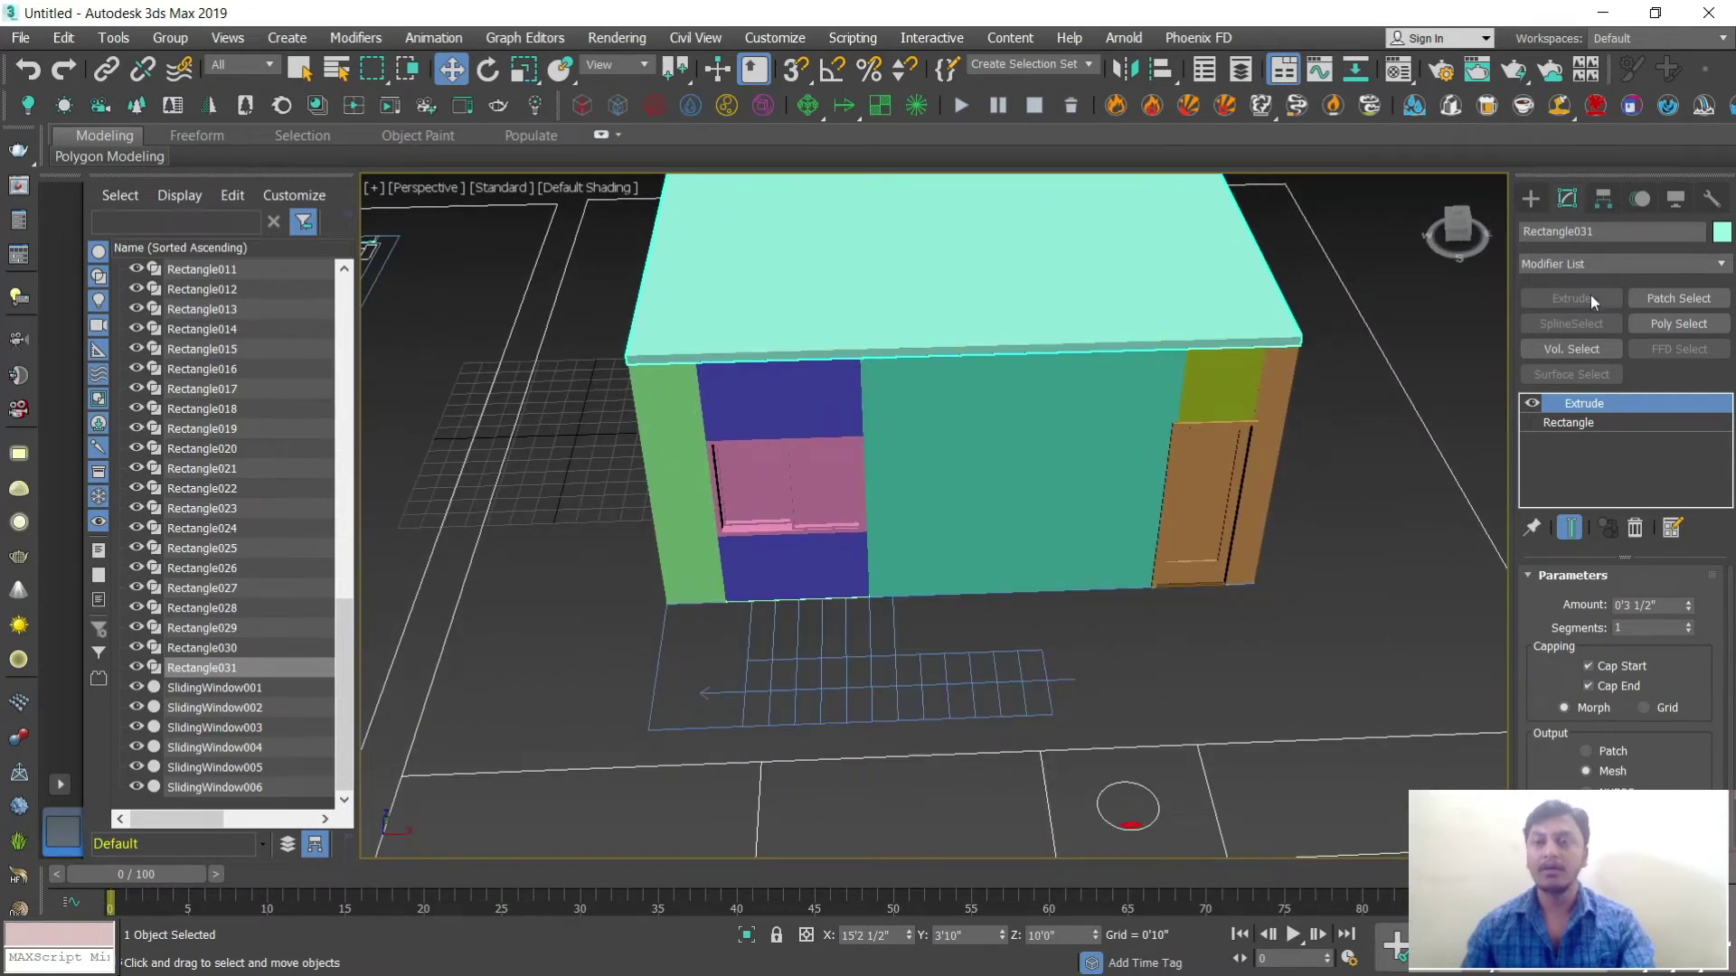
{"action": "left_click", "coordinate": [1531, 199]}
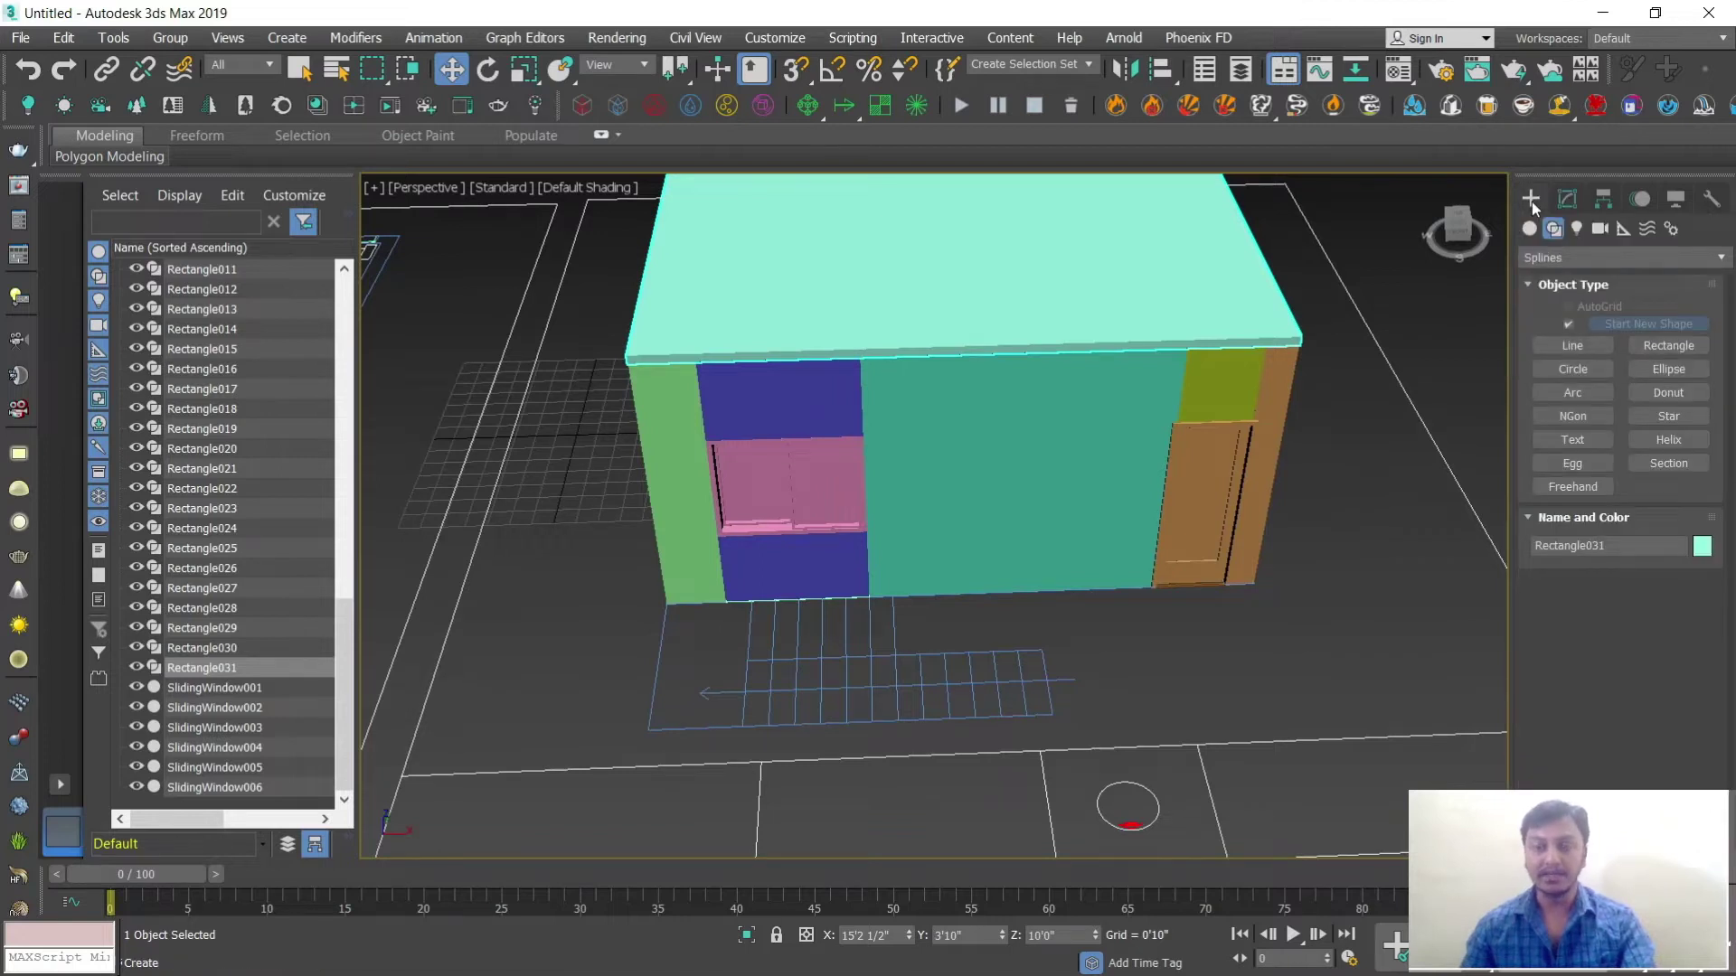
{"action": "left_click", "coordinate": [1528, 228]}
{"action": "left_click", "coordinate": [1550, 259]}
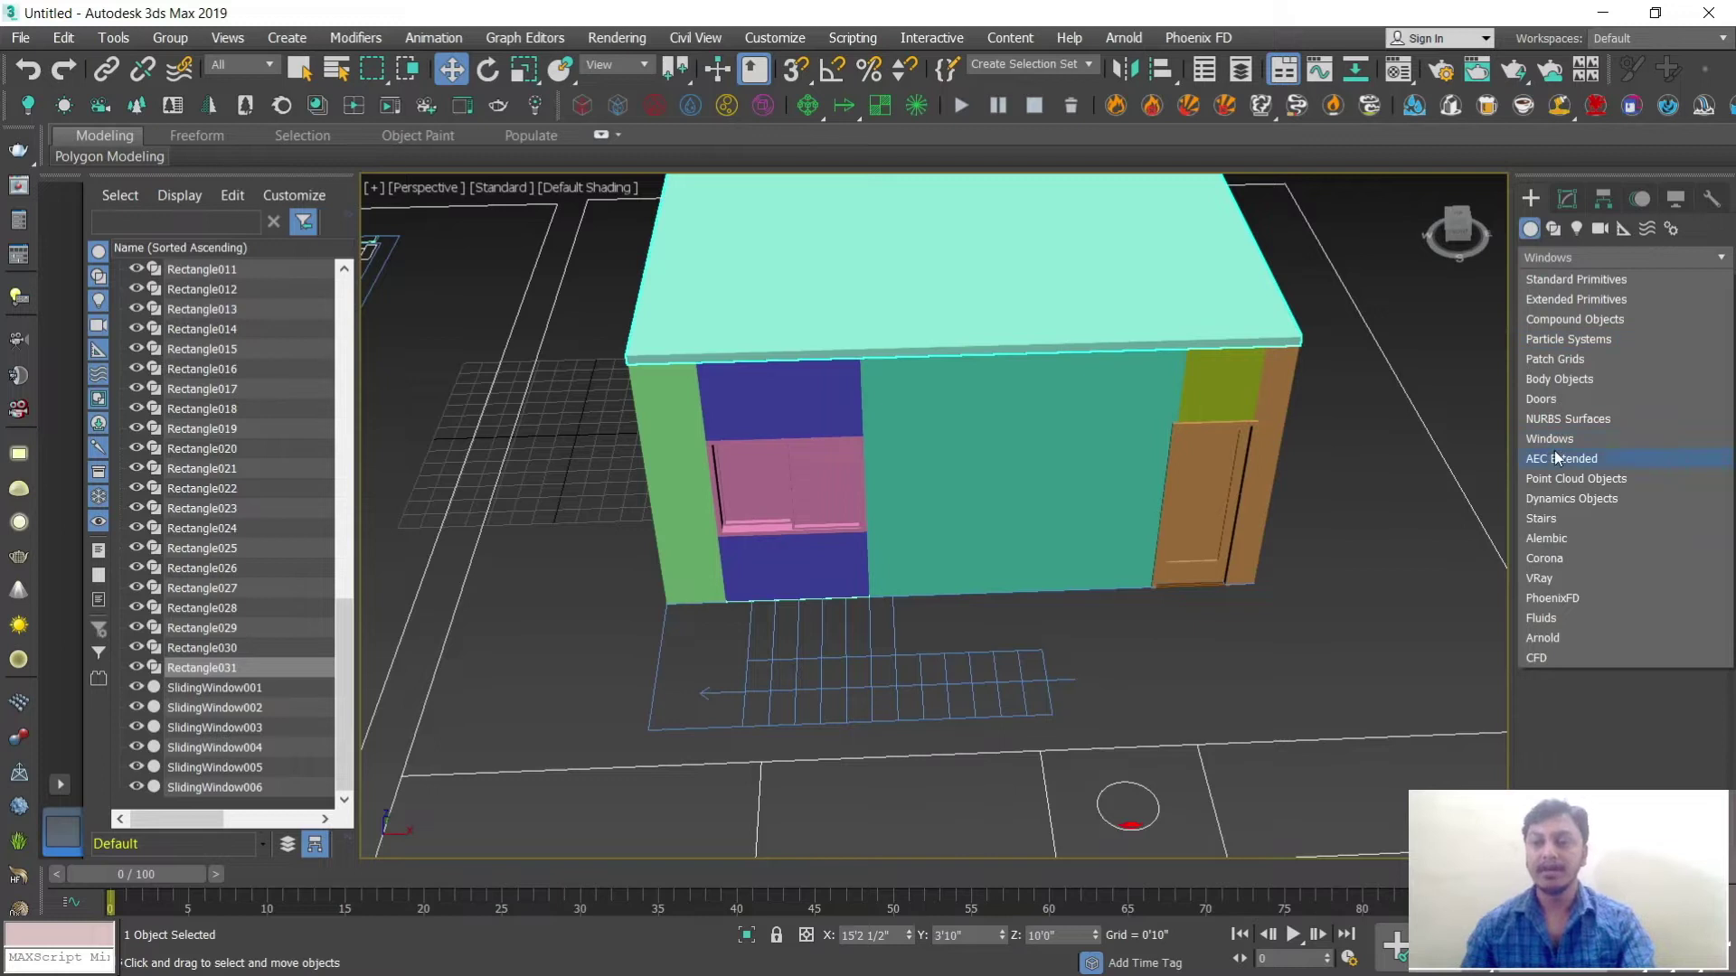
{"action": "left_click", "coordinate": [1555, 519]}
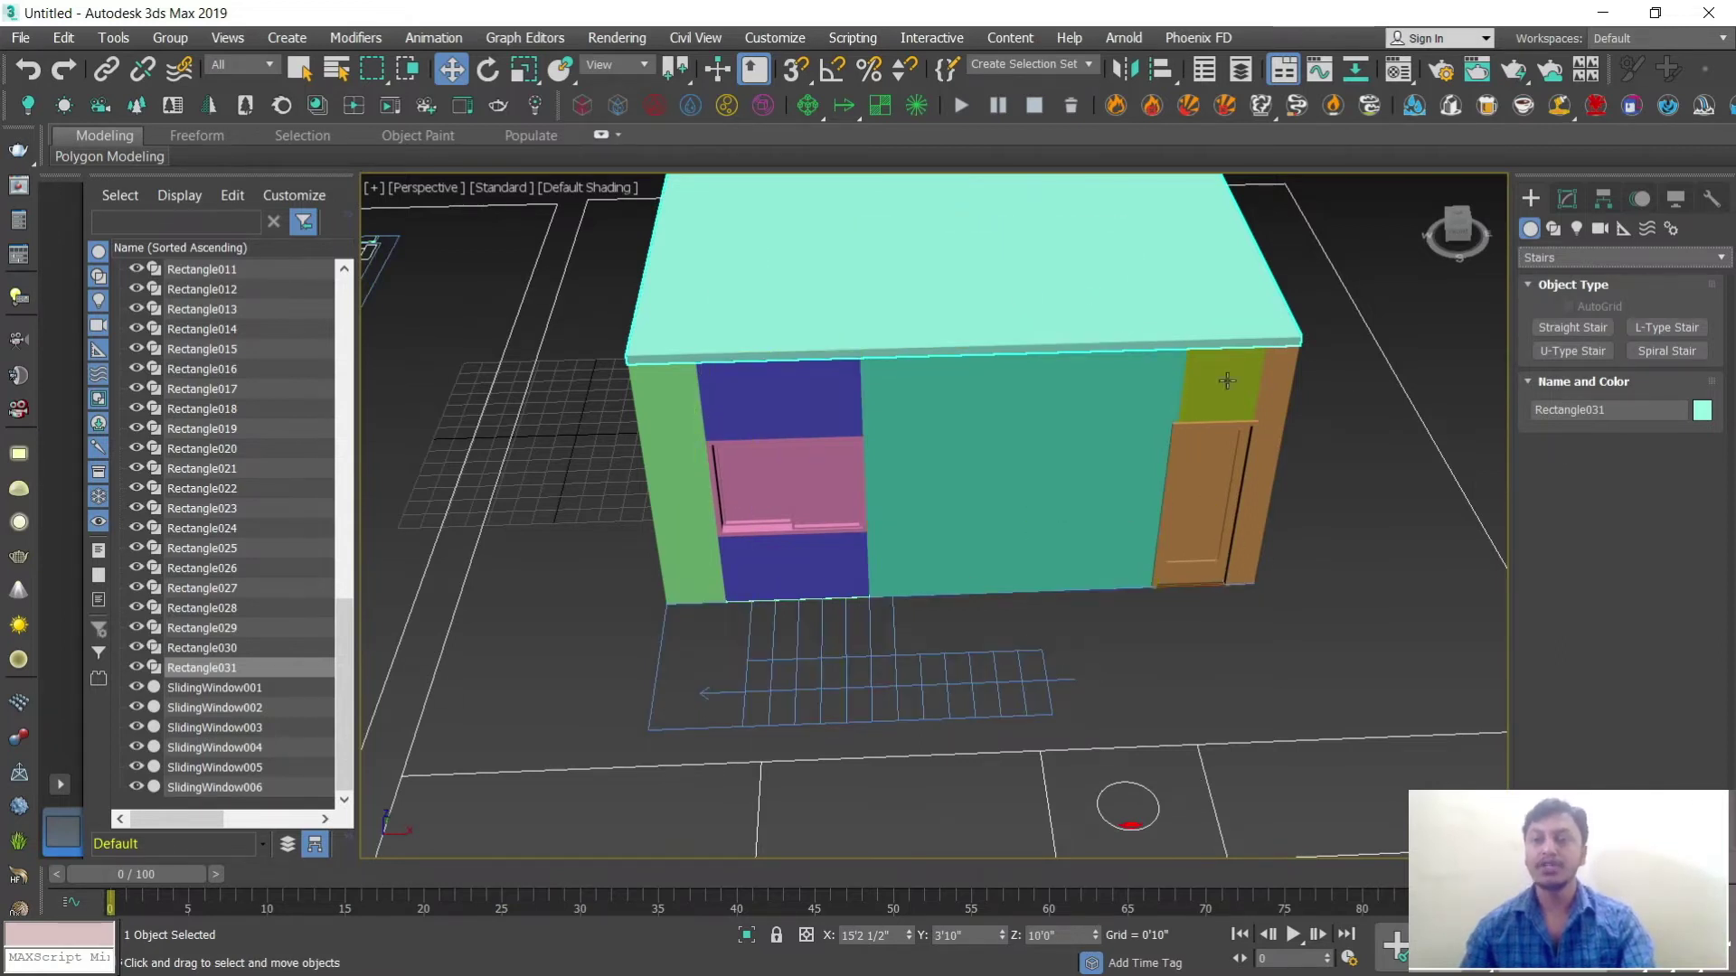
{"action": "left_click", "coordinate": [1573, 351]}
{"action": "scroll", "coordinate": [1019, 670], "scroll_direction": "up", "scroll_amount": 5}
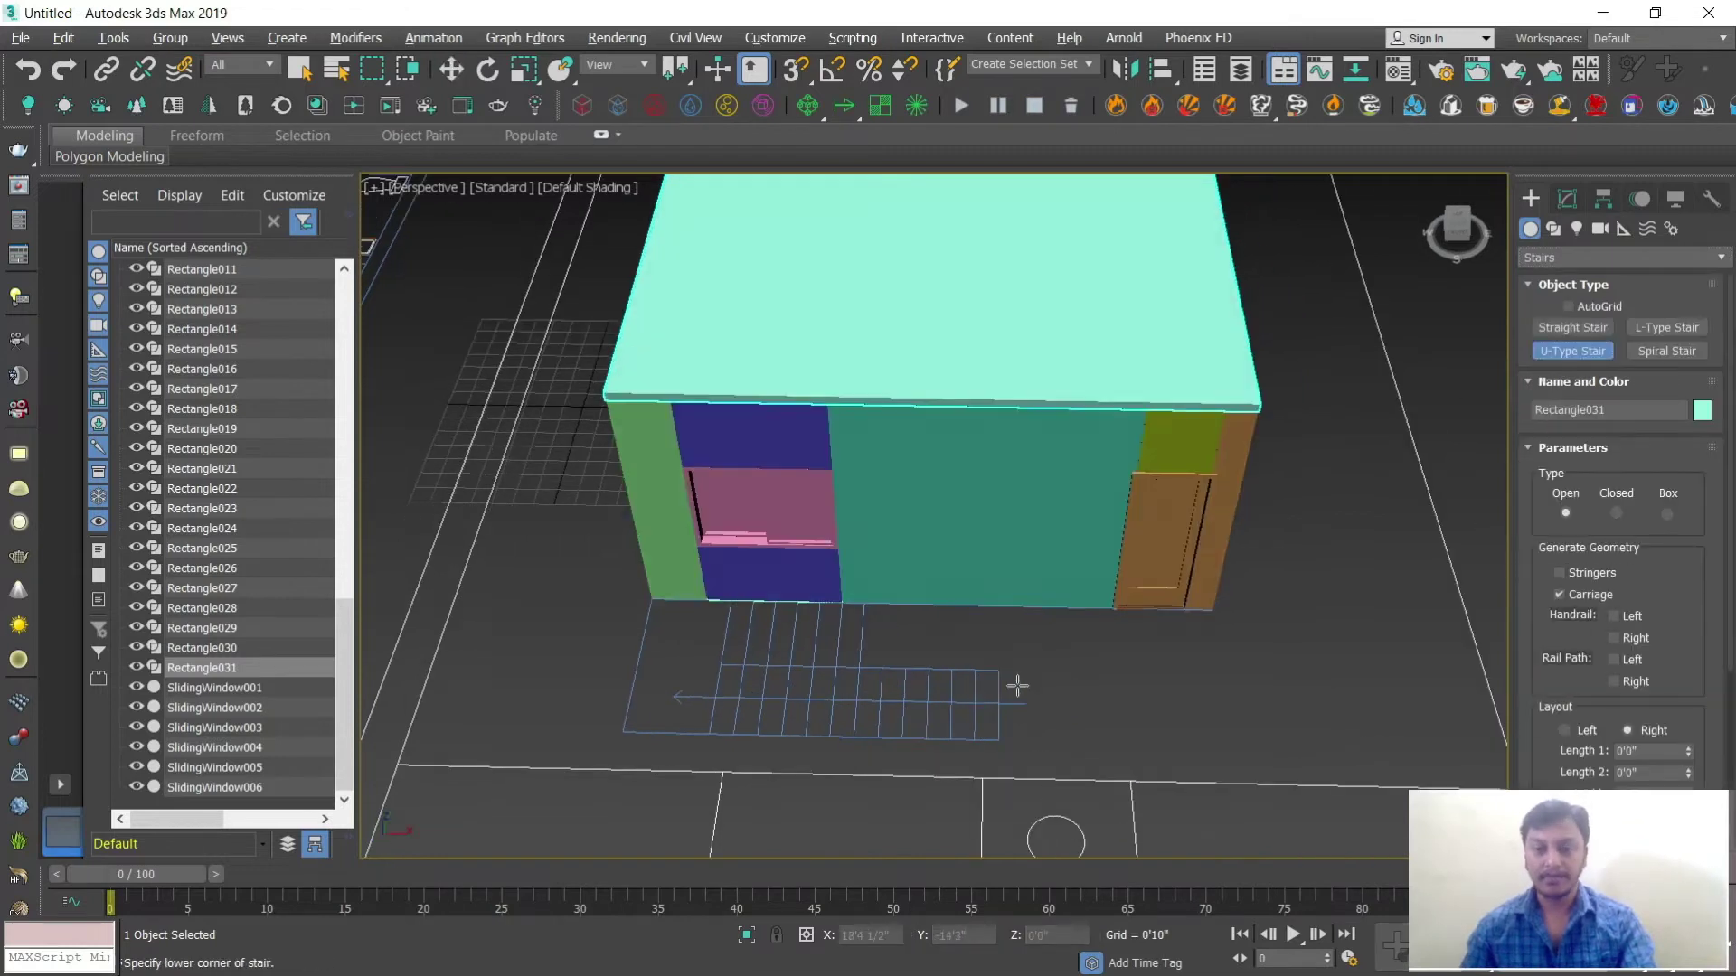
{"action": "key", "text": "s"}
{"action": "left_click_drag", "start_coordinate": [561, 695], "coordinate": [1122, 687]}
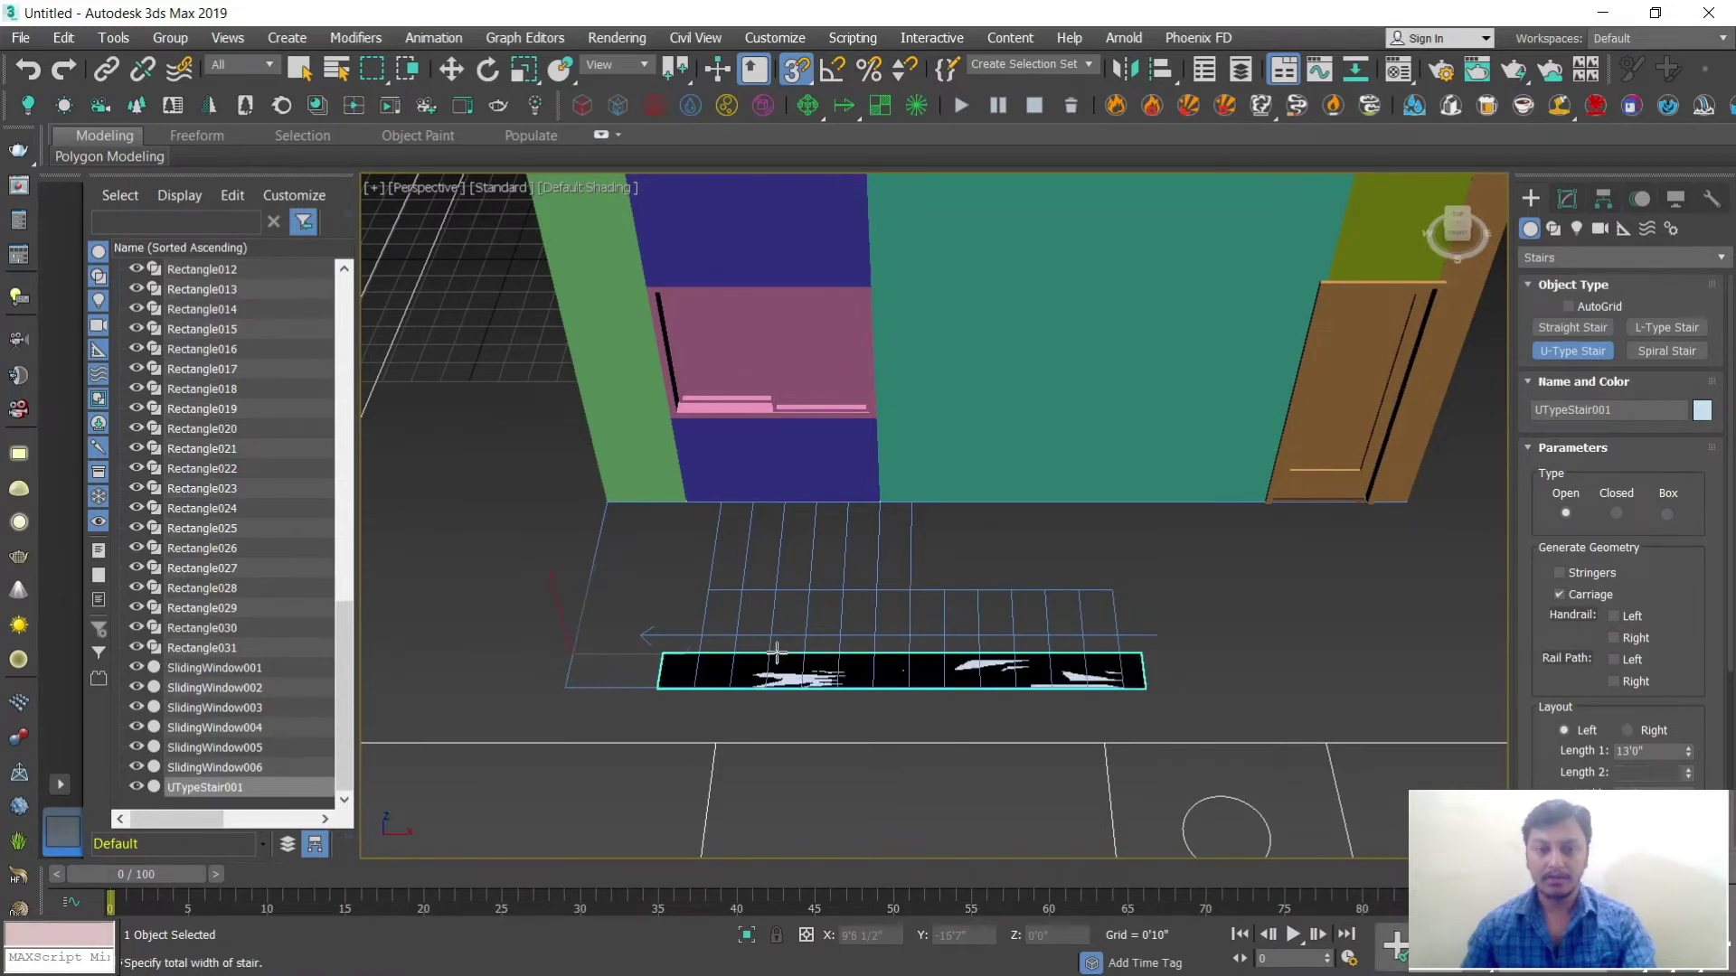
{"action": "left_click", "coordinate": [733, 499]}
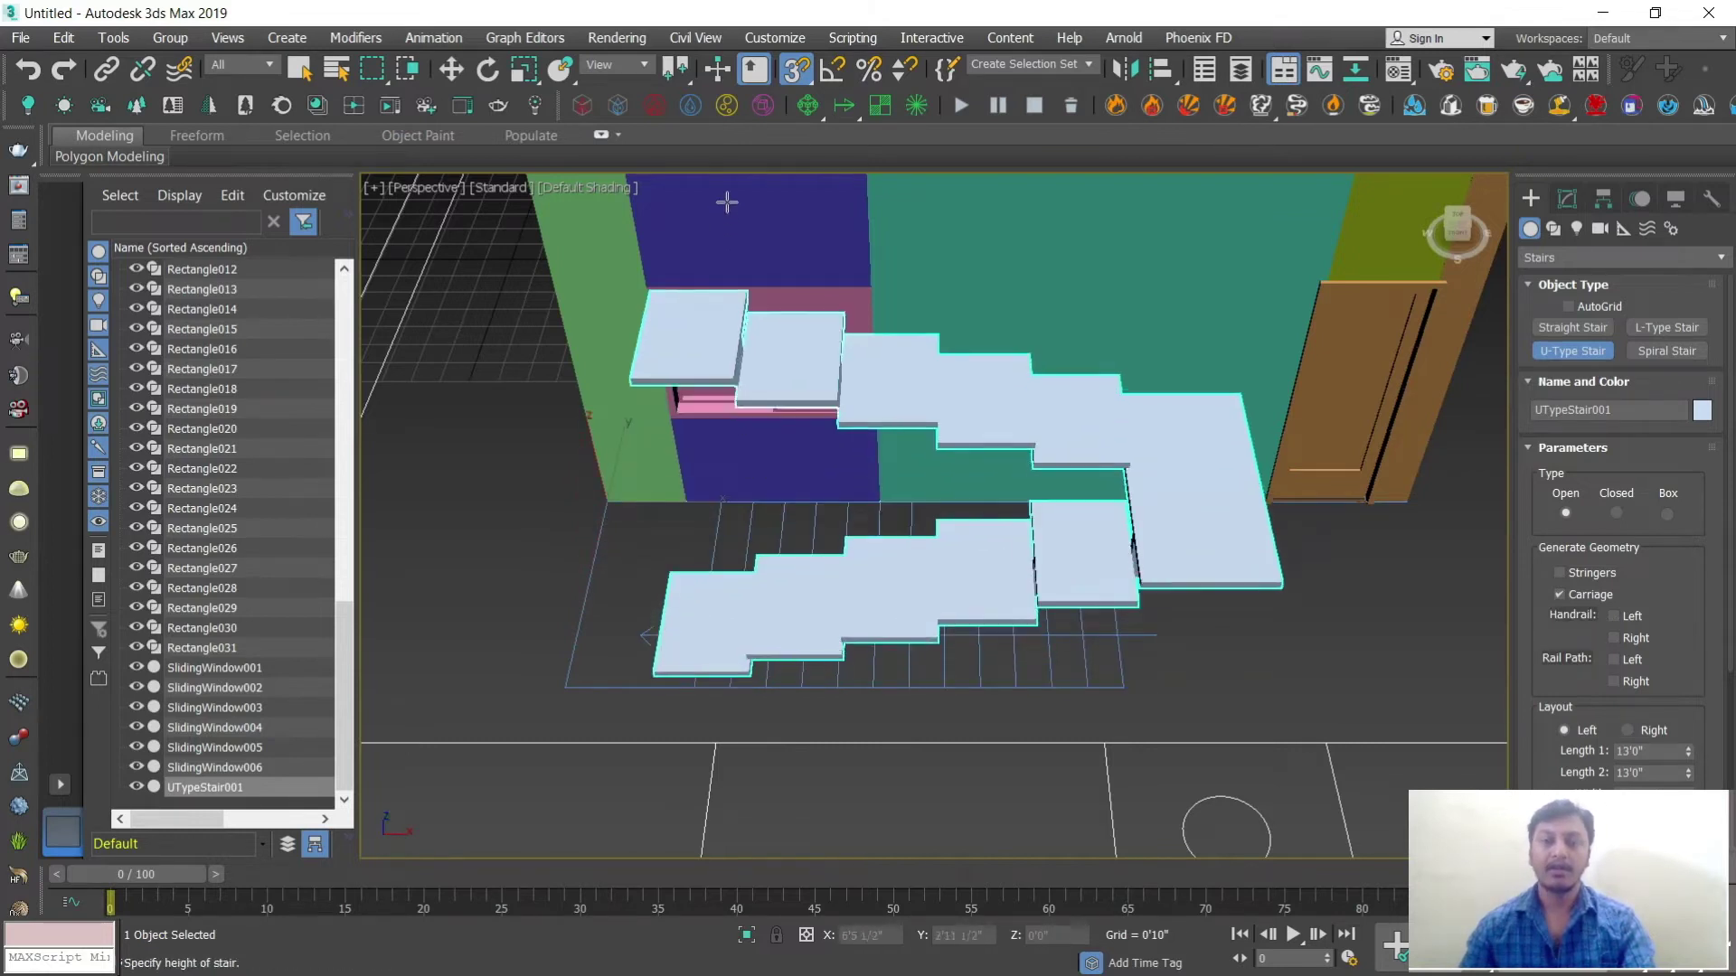
{"action": "left_click", "coordinate": [780, 246]}
{"action": "right_click", "coordinate": [780, 246]}
Step: Move the U-type stair along the X axis to X 2'10 1/2"
{"action": "scroll", "coordinate": [875, 466], "scroll_direction": "down", "scroll_amount": 3}
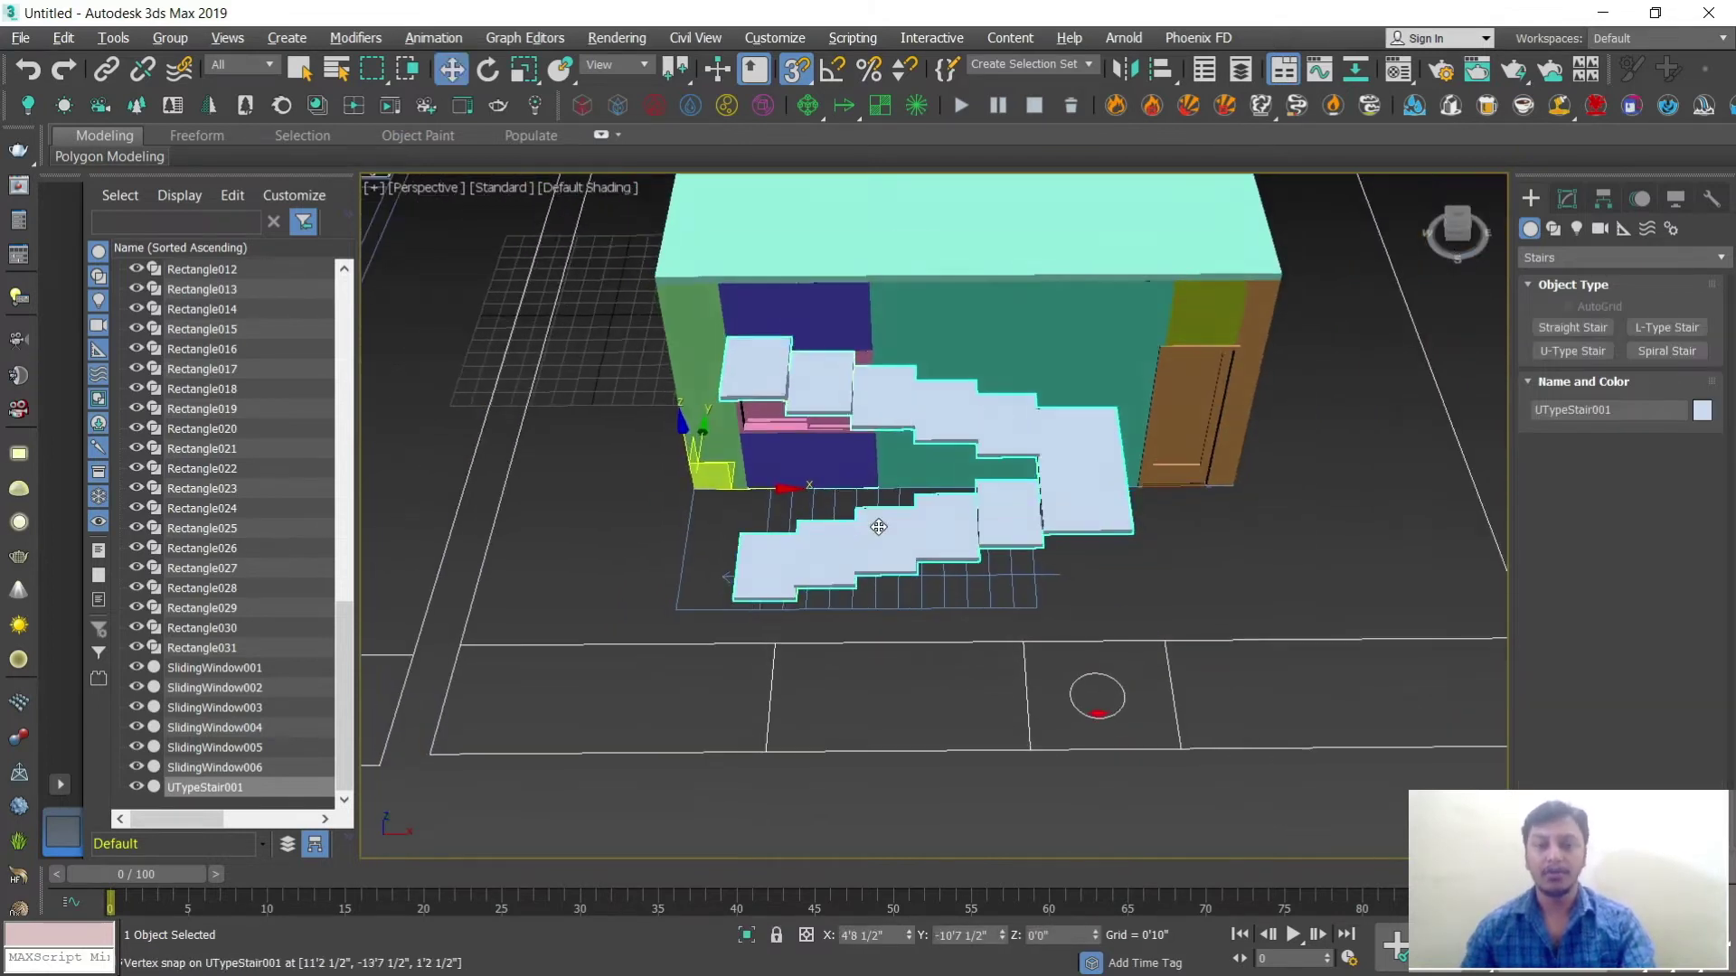
{"action": "key", "text": "s"}
{"action": "left_click_drag", "start_coordinate": [758, 486], "coordinate": [711, 489]}
{"action": "scroll", "coordinate": [967, 587], "scroll_direction": "up", "scroll_amount": 2}
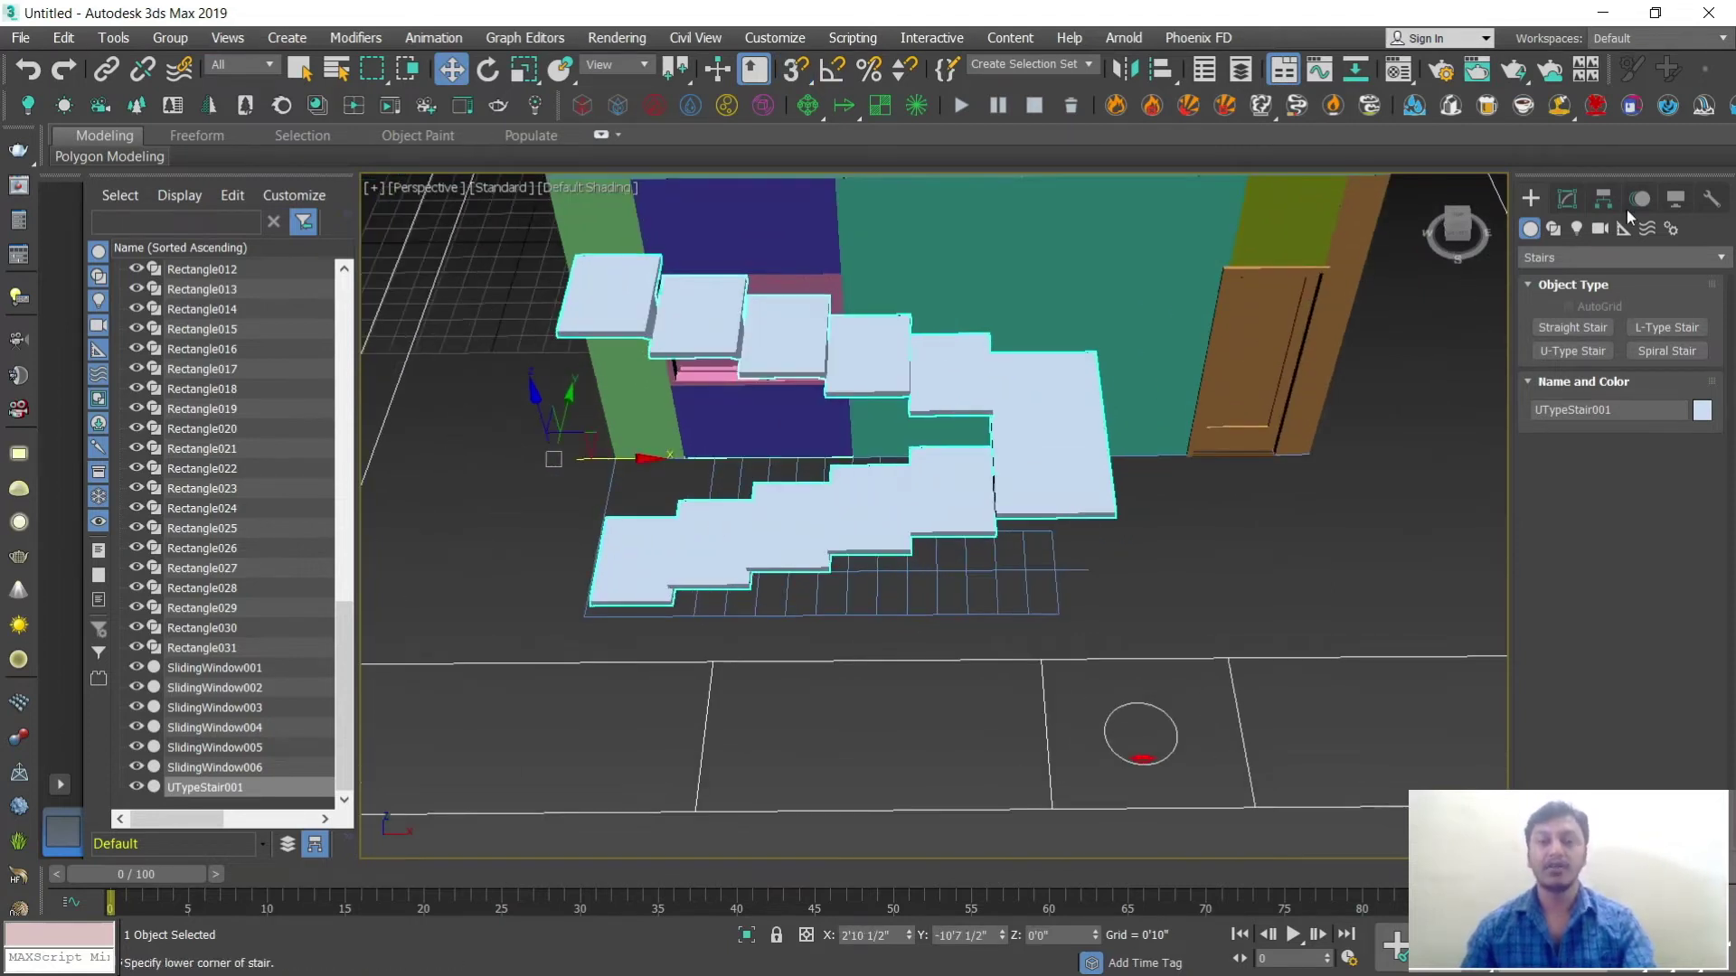
Step: Try the Right layout on the U-type stair, then restore the Left layout
{"action": "left_click", "coordinate": [1571, 203]}
{"action": "scroll", "coordinate": [1637, 624], "scroll_direction": "down", "scroll_amount": 4}
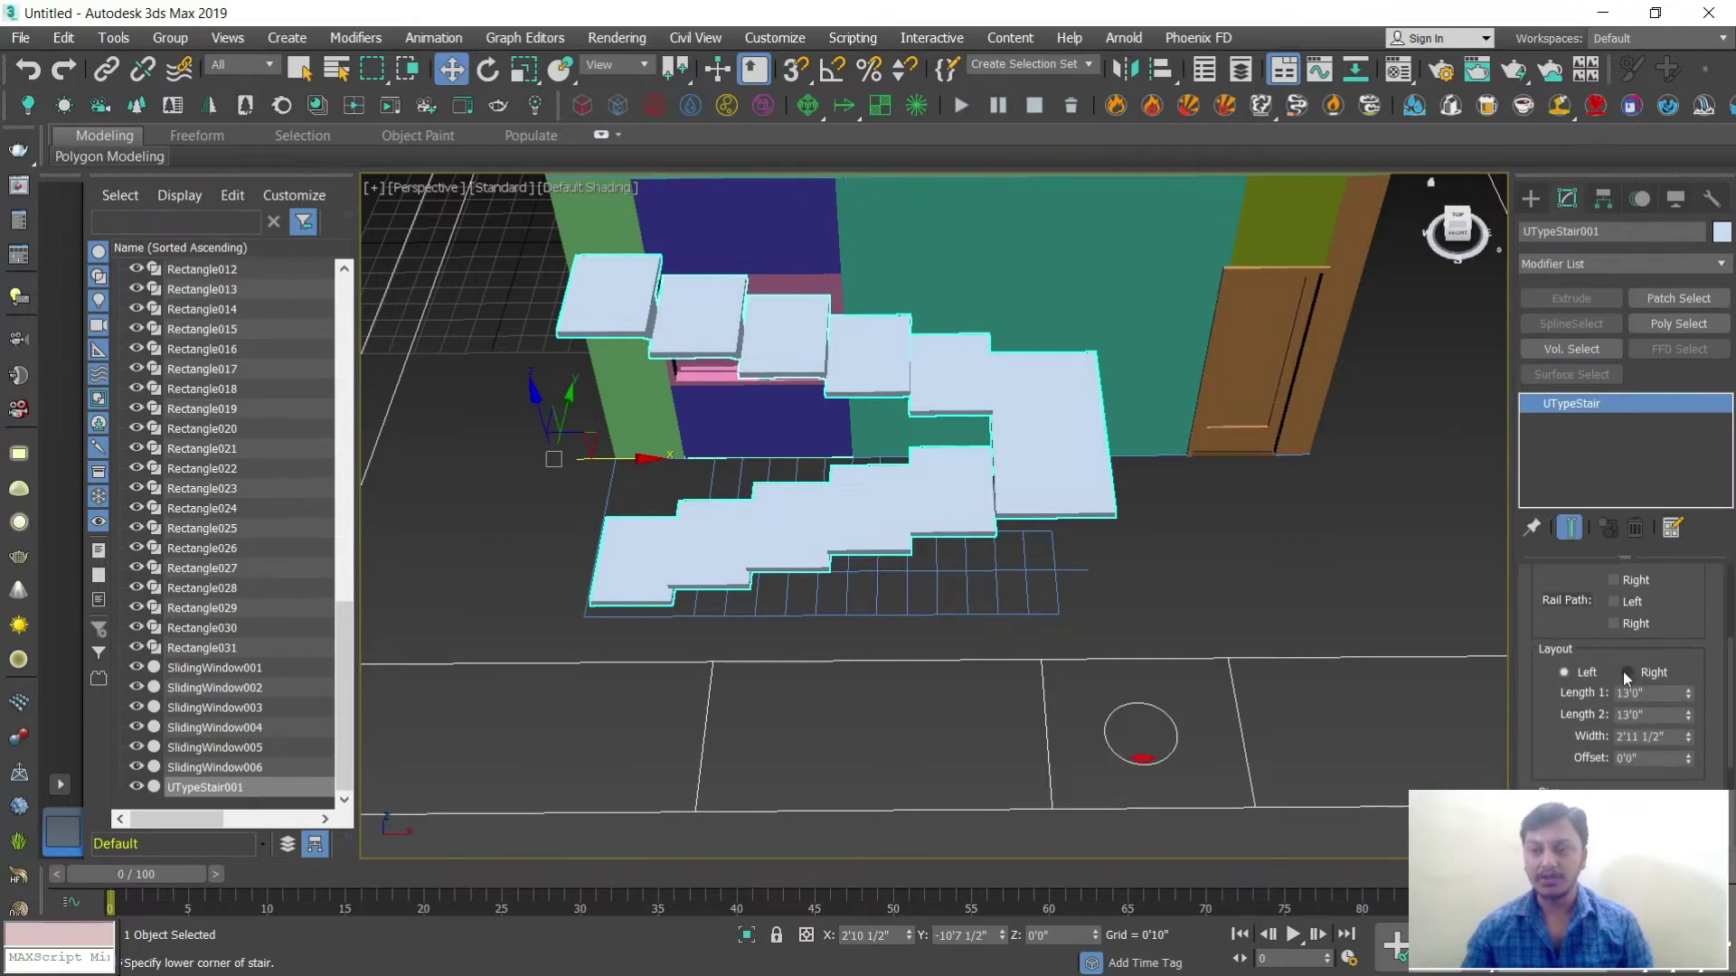
{"action": "left_click", "coordinate": [1626, 672]}
{"action": "left_click", "coordinate": [1563, 671]}
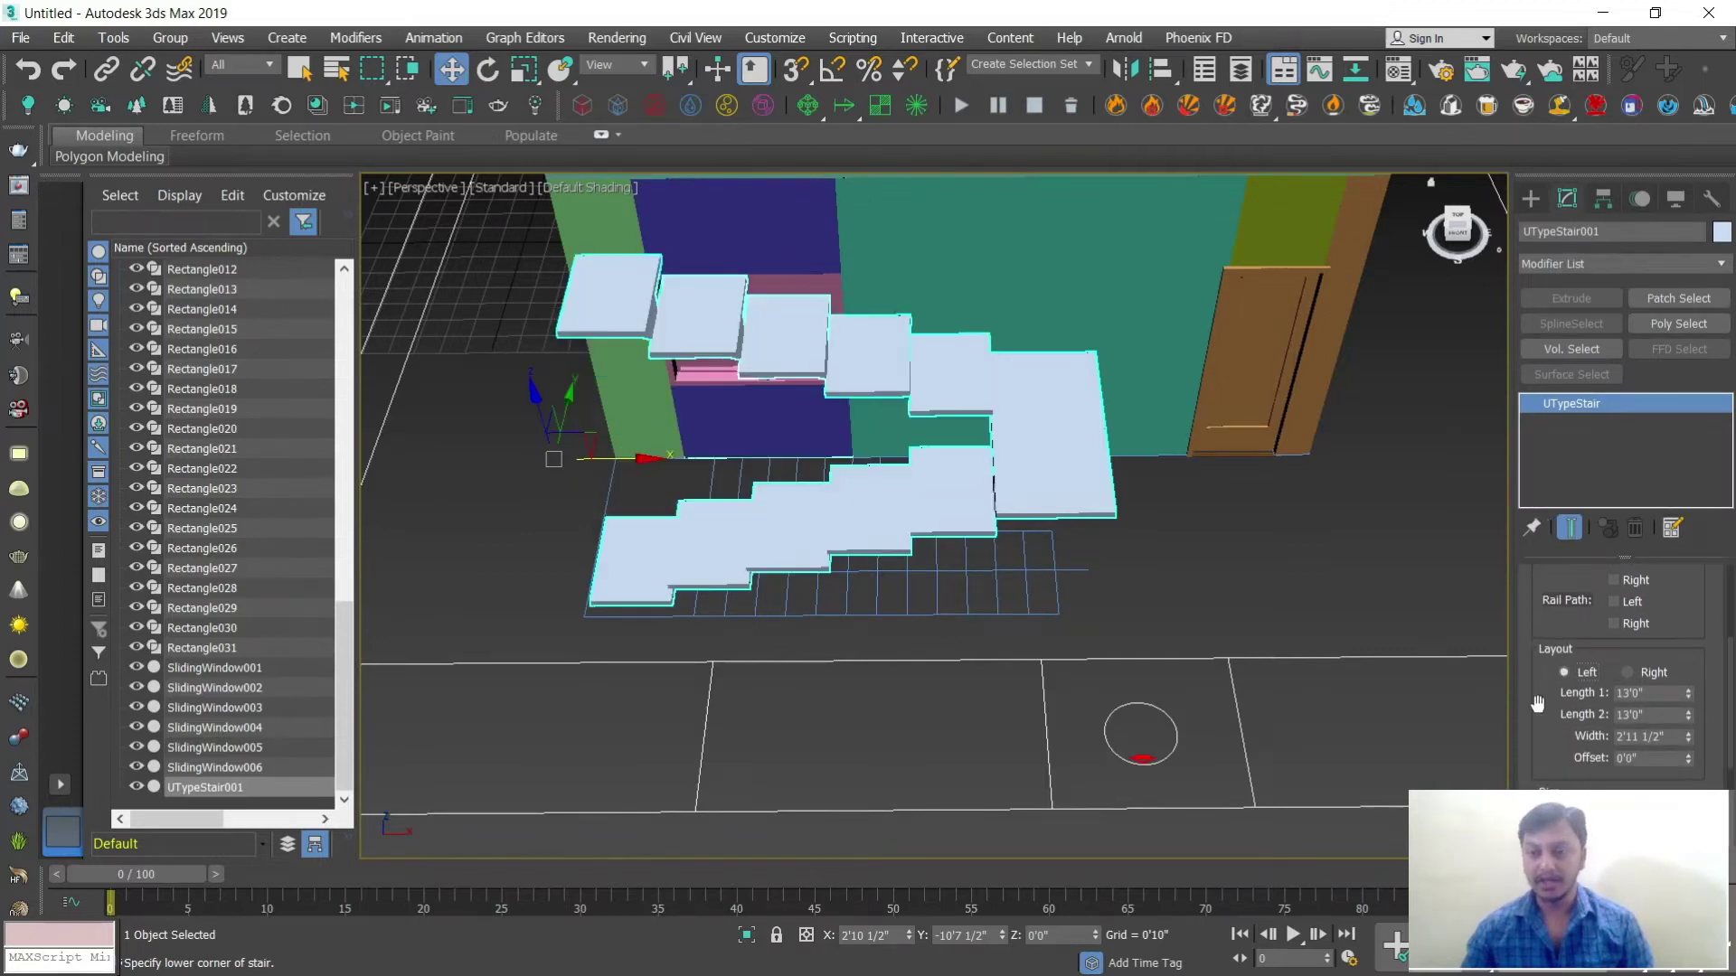
{"action": "scroll", "coordinate": [1540, 594], "scroll_direction": "down", "scroll_amount": 3}
{"action": "scroll", "coordinate": [1539, 594], "scroll_direction": "up", "scroll_amount": 5}
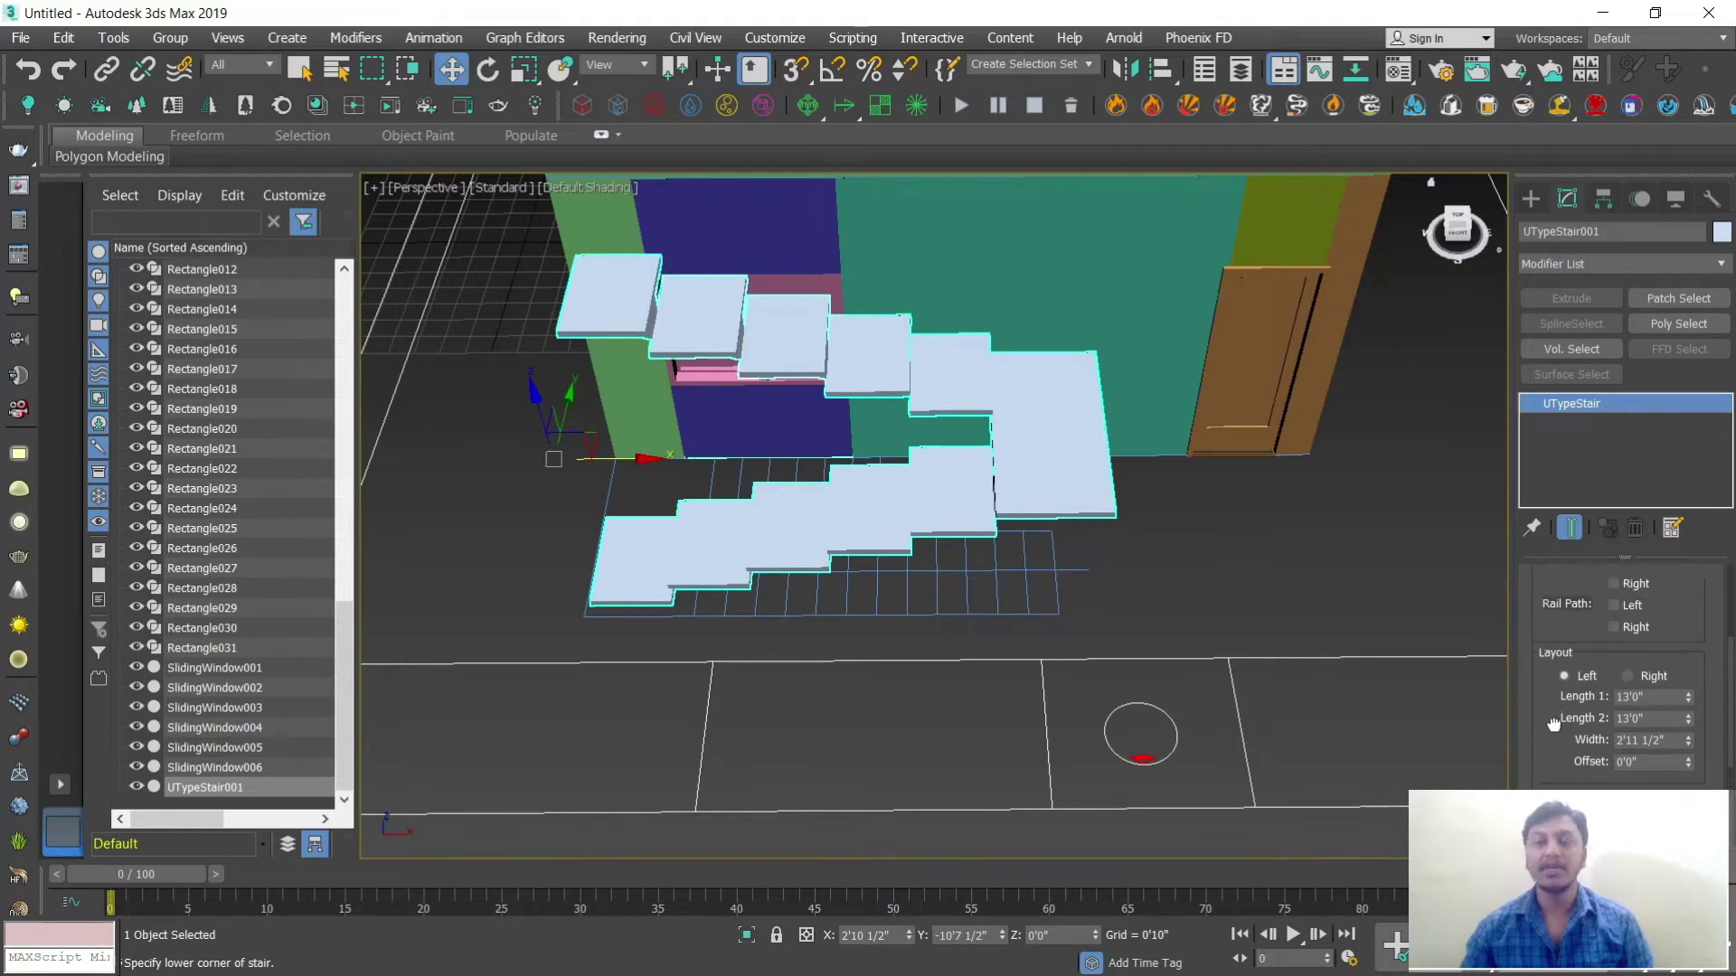
Step: Mirror the U-type stair about the X axis without cloning and move it along X to 19'6 1/2"
{"action": "left_click", "coordinate": [1122, 73]}
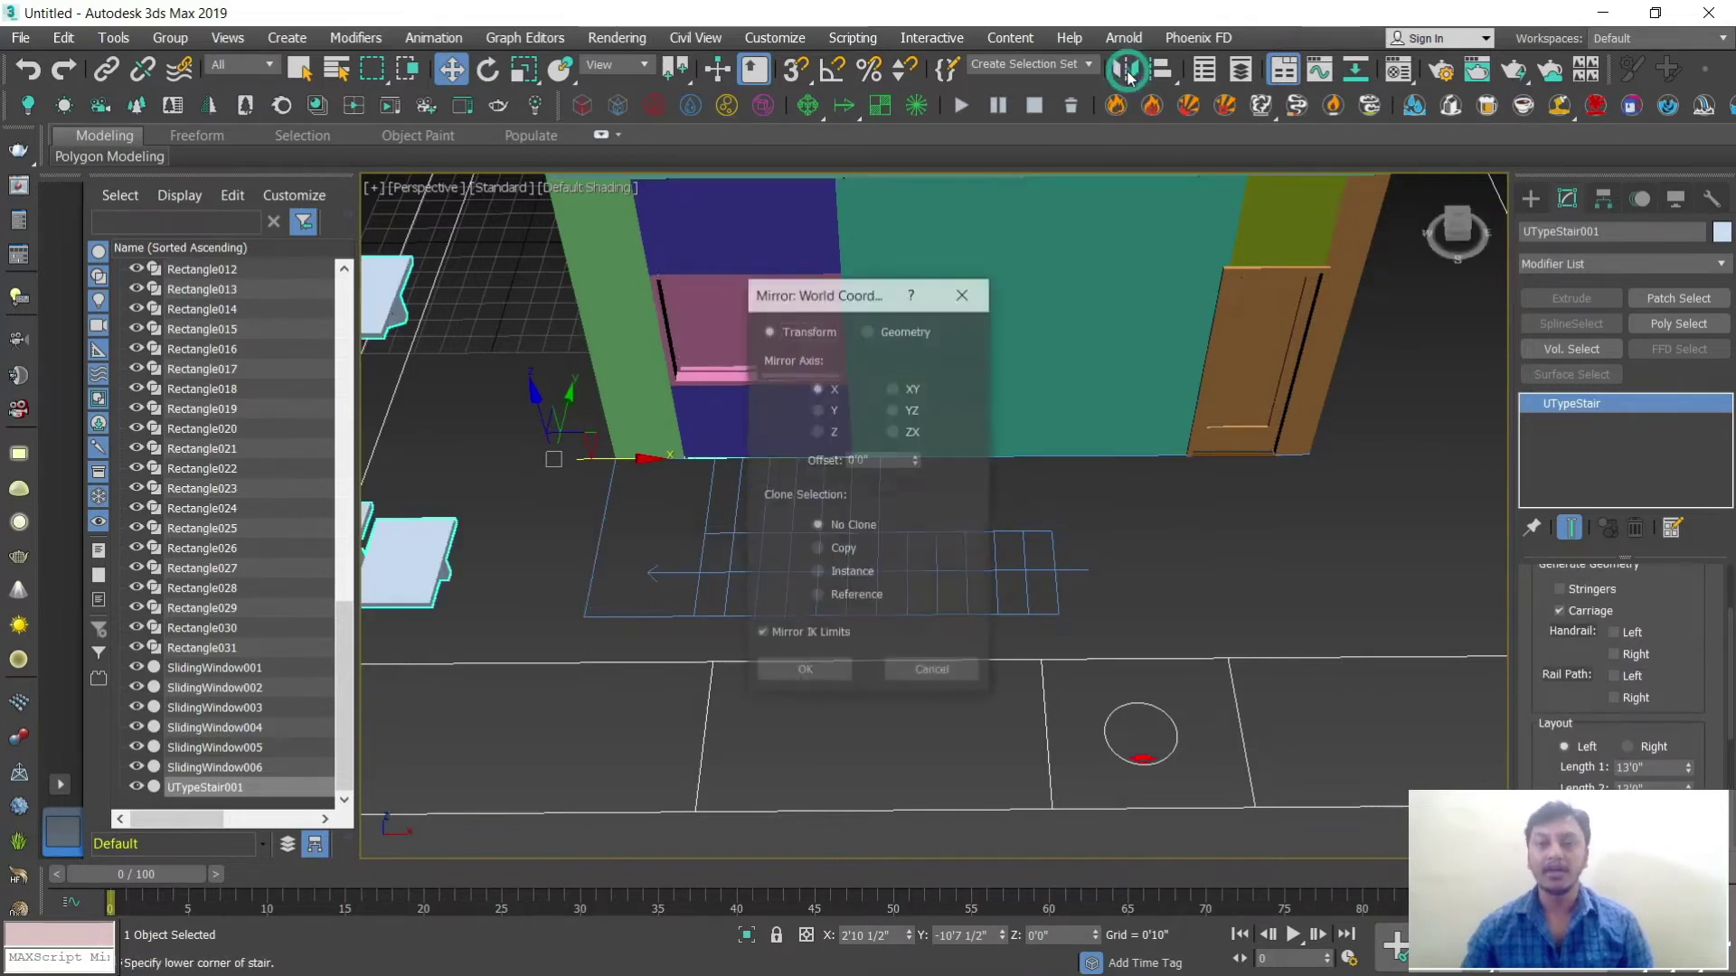
{"action": "middle_click_drag", "start_coordinate": [615, 547], "coordinate": [895, 547]}
{"action": "left_click_drag", "start_coordinate": [866, 460], "coordinate": [1391, 483]}
{"action": "middle_click_drag", "start_coordinate": [1279, 595], "coordinate": [1104, 598], "text": "alt"}
{"action": "scroll", "coordinate": [1082, 601], "scroll_direction": "up", "scroll_amount": 2}
{"action": "scroll", "coordinate": [1104, 599], "scroll_direction": "down", "scroll_amount": 2}
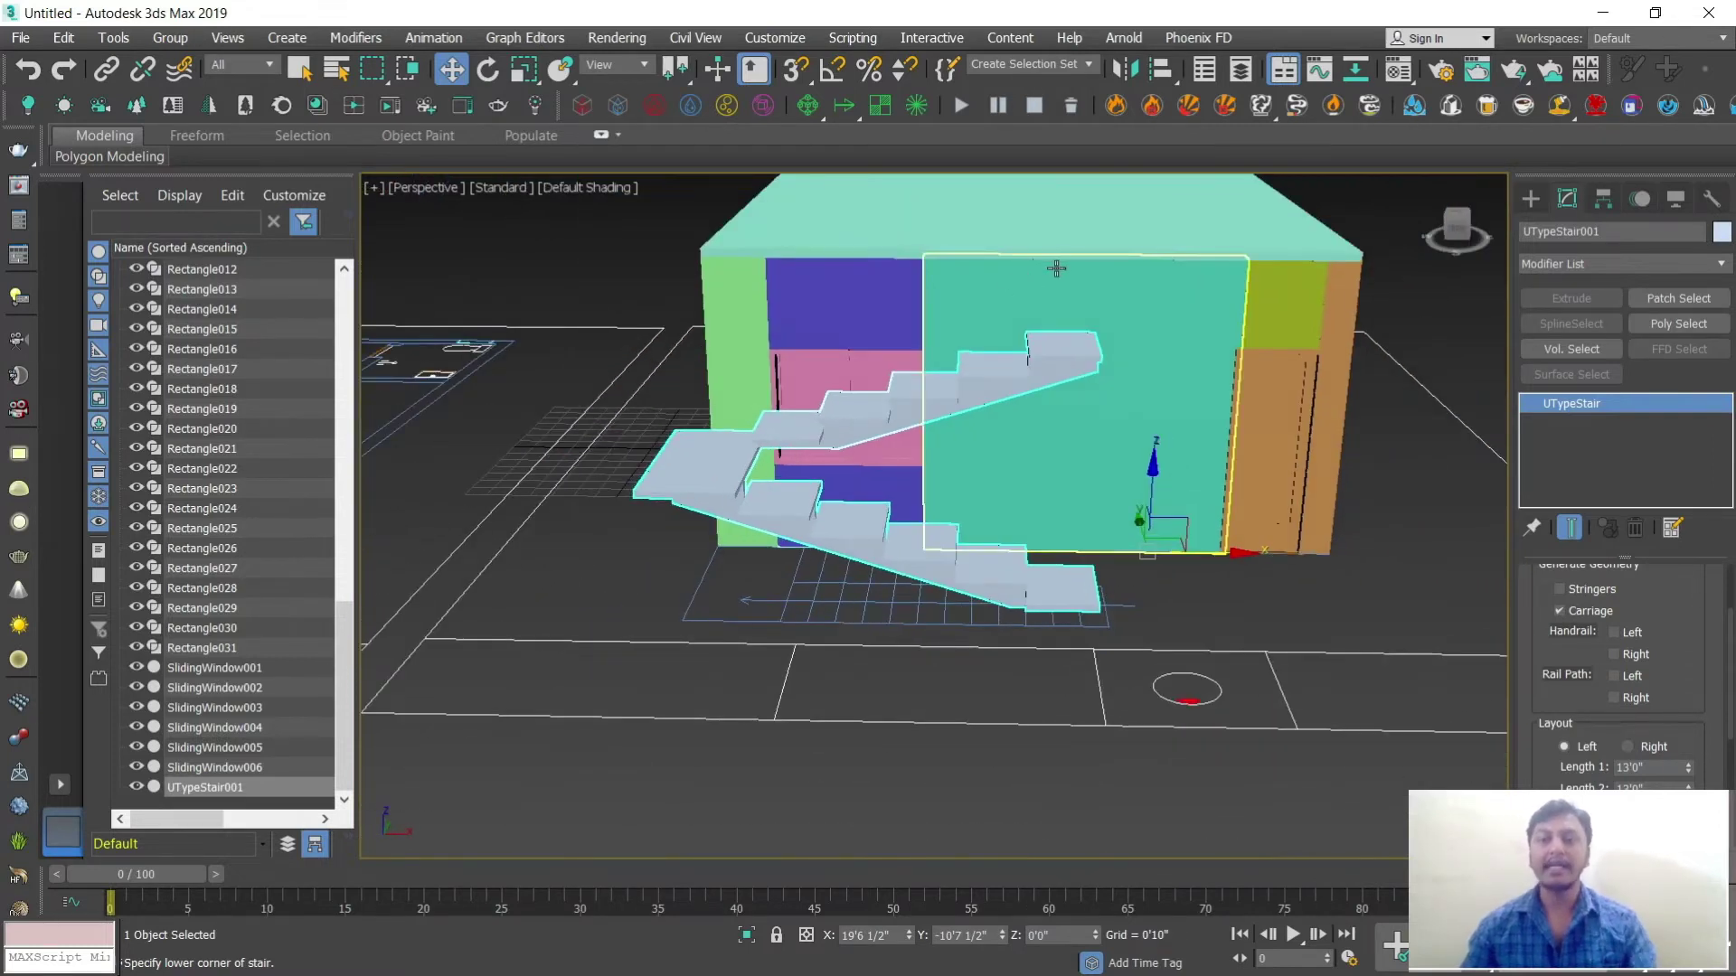
Step: Set the U-type stair's overall rise to 10'0"
{"action": "scroll", "coordinate": [1534, 597], "scroll_direction": "down", "scroll_amount": 5}
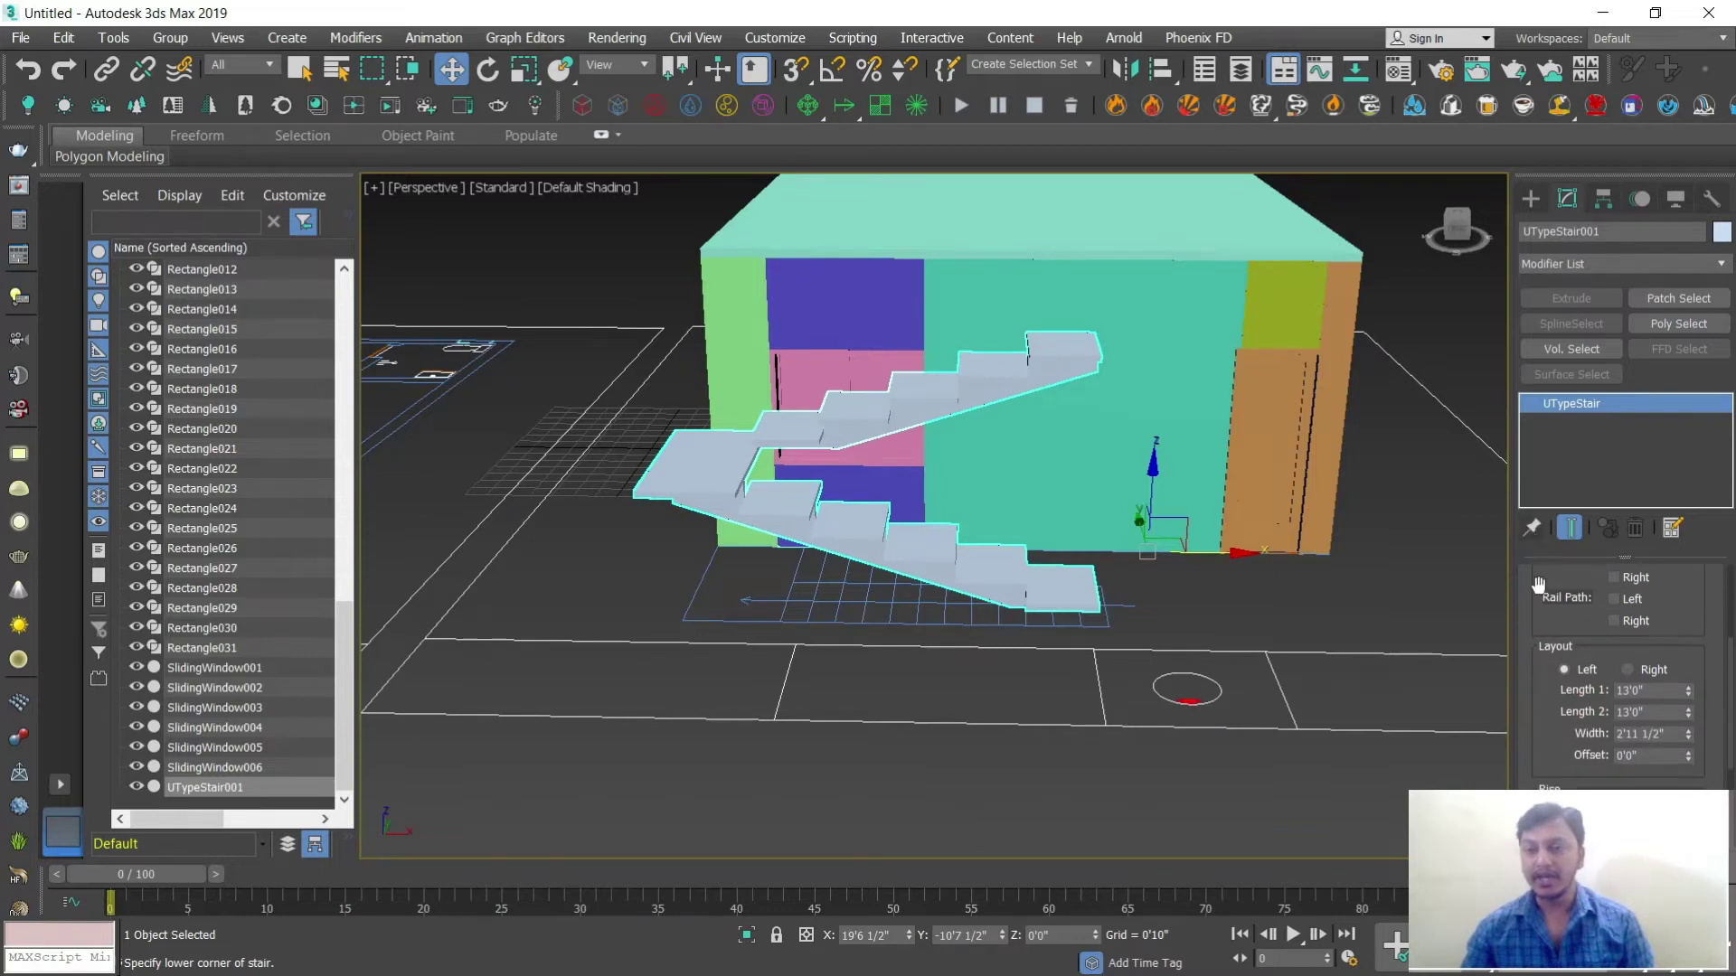
{"action": "scroll", "coordinate": [1535, 572], "scroll_direction": "down", "scroll_amount": 1}
{"action": "left_click", "coordinate": [1664, 667]}
{"action": "type", "text": "10"}
{"action": "key", "text": "Return"}
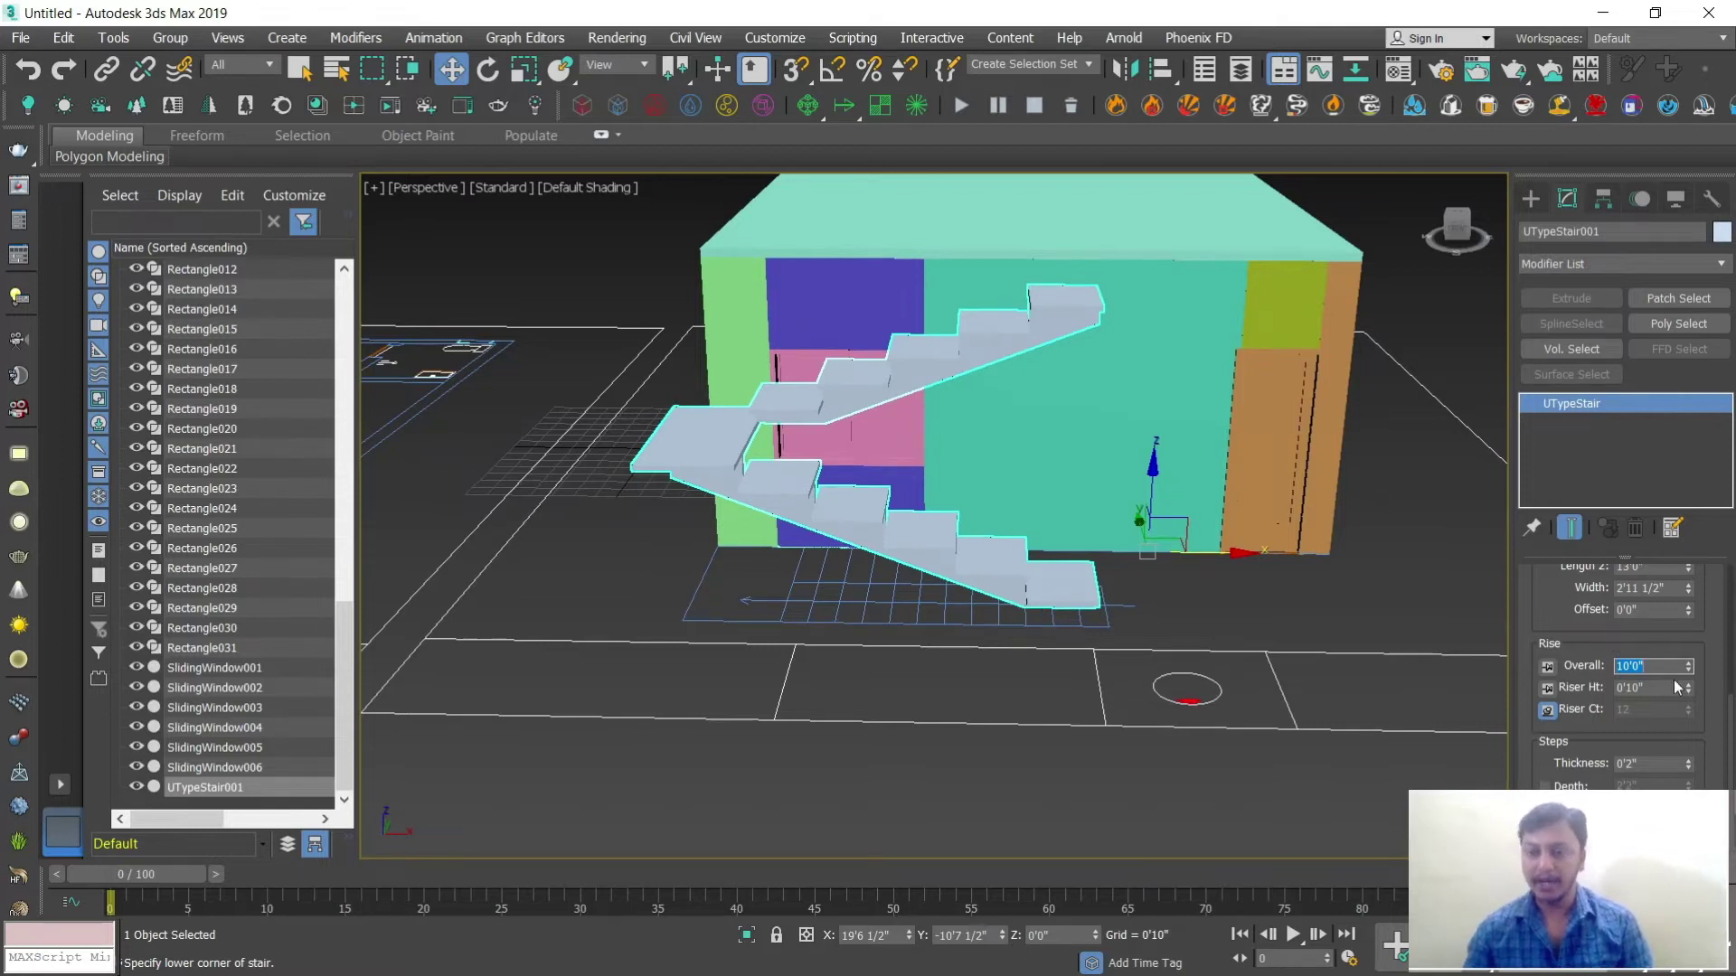
{"action": "left_click_drag", "start_coordinate": [1552, 603], "coordinate": [1551, 684]}
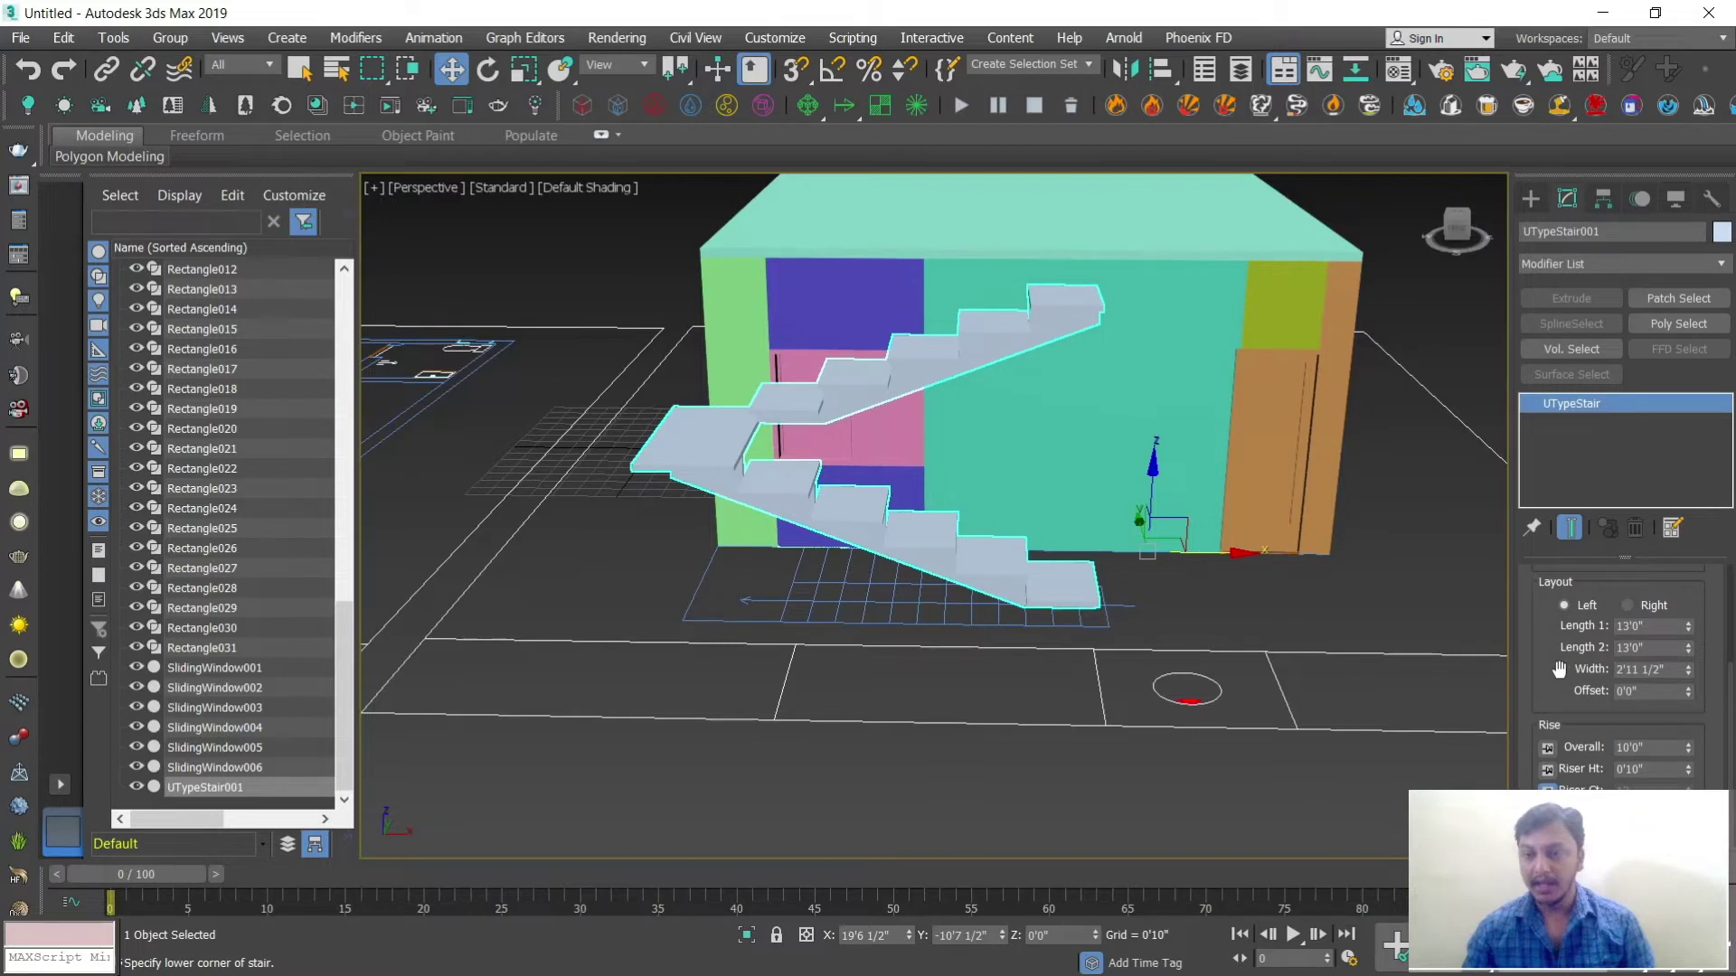
{"action": "middle_click_drag", "start_coordinate": [1217, 637], "coordinate": [1200, 605], "text": "alt"}
{"action": "scroll", "coordinate": [1571, 653], "scroll_direction": "up", "scroll_amount": 6}
{"action": "scroll", "coordinate": [1537, 624], "scroll_direction": "up", "scroll_amount": 7}
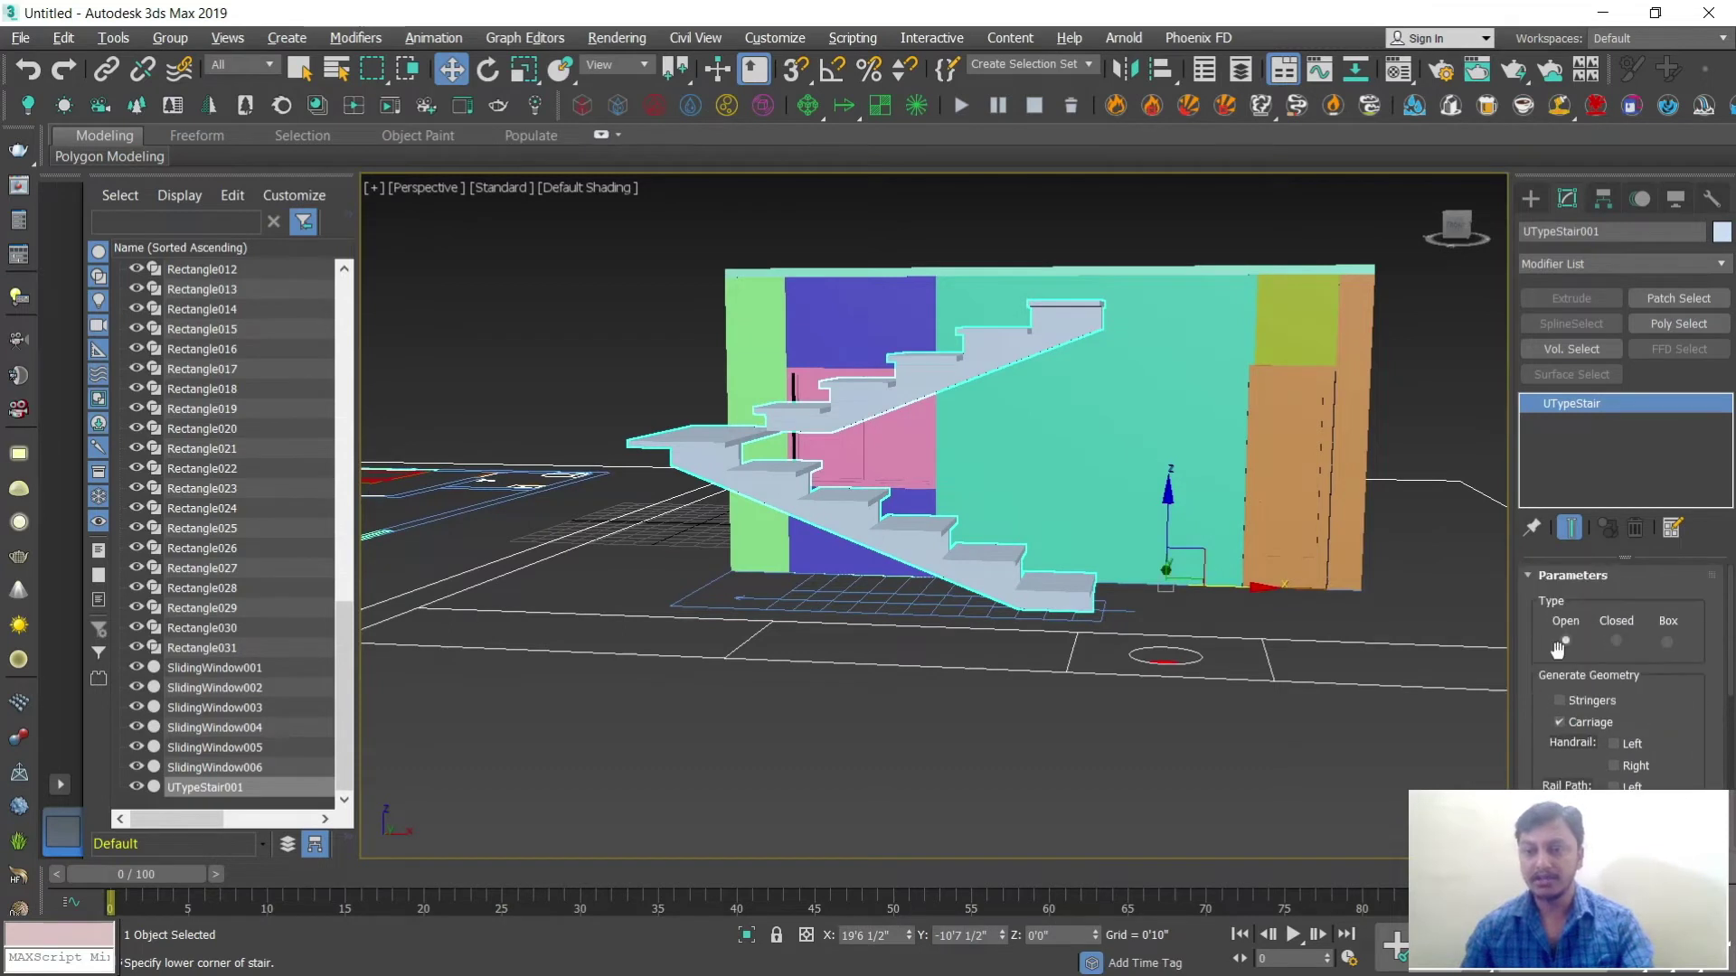
Step: Set the U-type stair's type to Closed and its riser count to 21 while keeping the overall rise locked
{"action": "left_click", "coordinate": [1617, 640]}
{"action": "mouse_move", "coordinate": [1082, 642]}
{"action": "middle_mouse_down", "text": "alt"}
{"action": "mouse_move", "coordinate": [1092, 661]}
{"action": "mouse_move", "coordinate": [1189, 651]}
{"action": "mouse_move", "coordinate": [1249, 676]}
{"action": "mouse_move", "coordinate": [1239, 705]}
{"action": "mouse_move", "coordinate": [1079, 667]}
{"action": "middle_mouse_up", "text": "alt"}
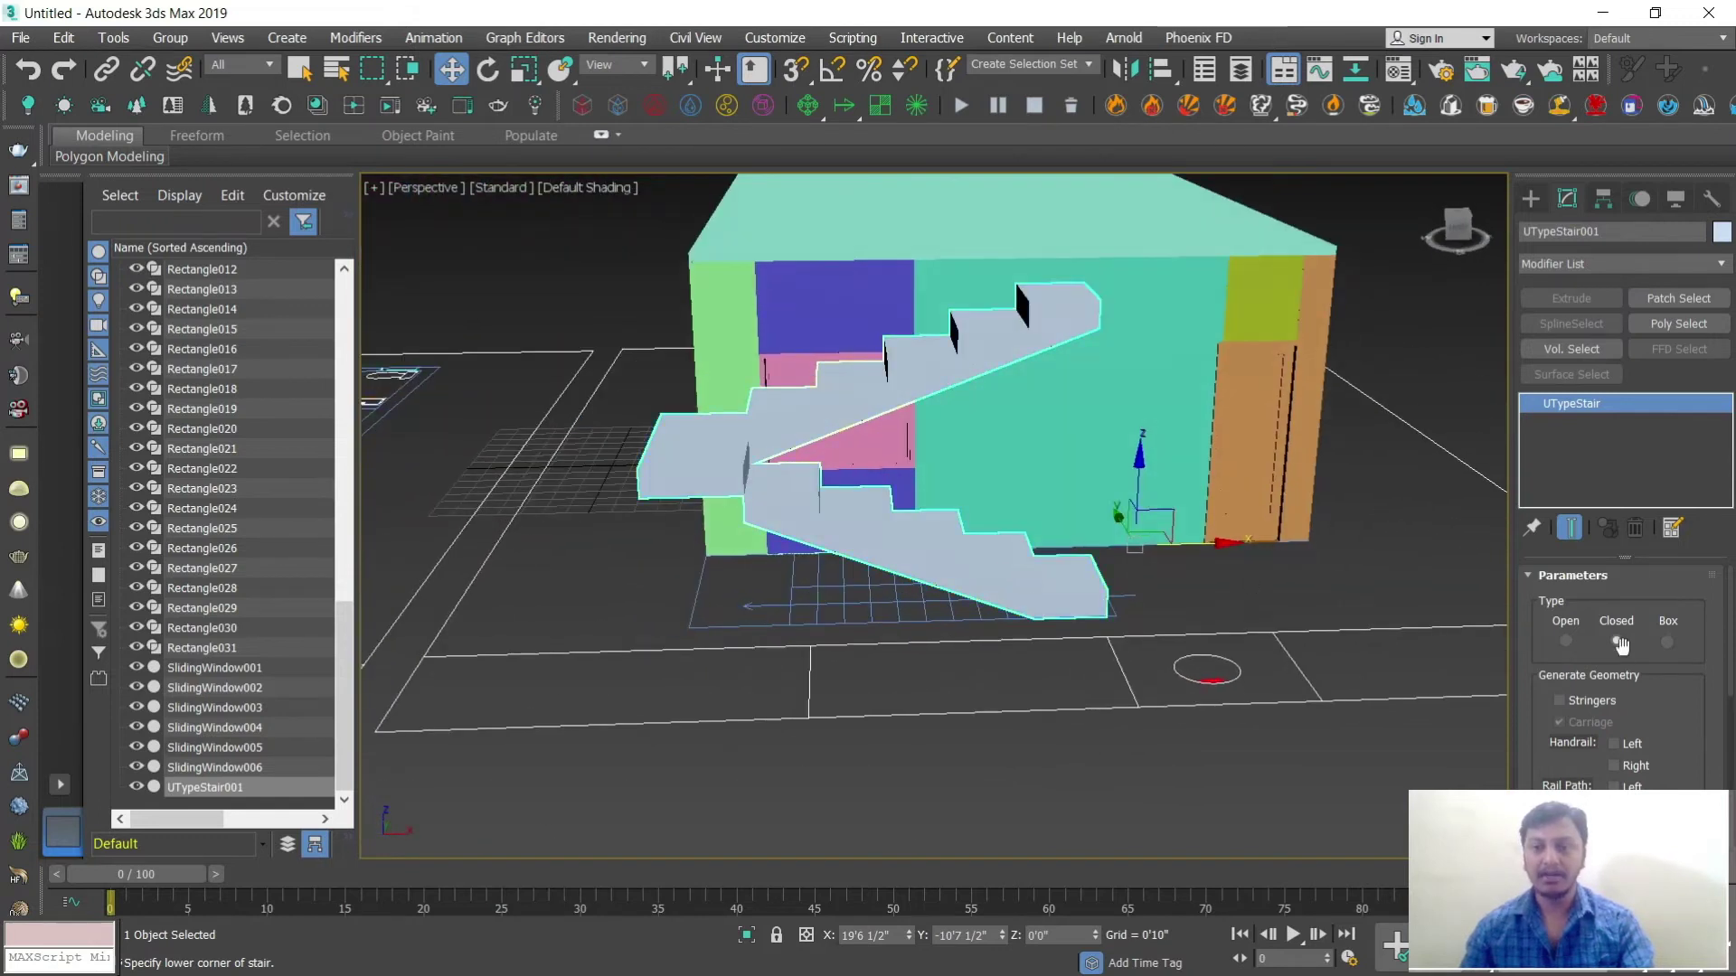
{"action": "left_click_drag", "start_coordinate": [1727, 658], "coordinate": [1732, 777]}
{"action": "left_click", "coordinate": [1547, 679]}
{"action": "double_click", "coordinate": [1645, 723]}
{"action": "type", "text": "21"}
{"action": "key", "text": "Return"}
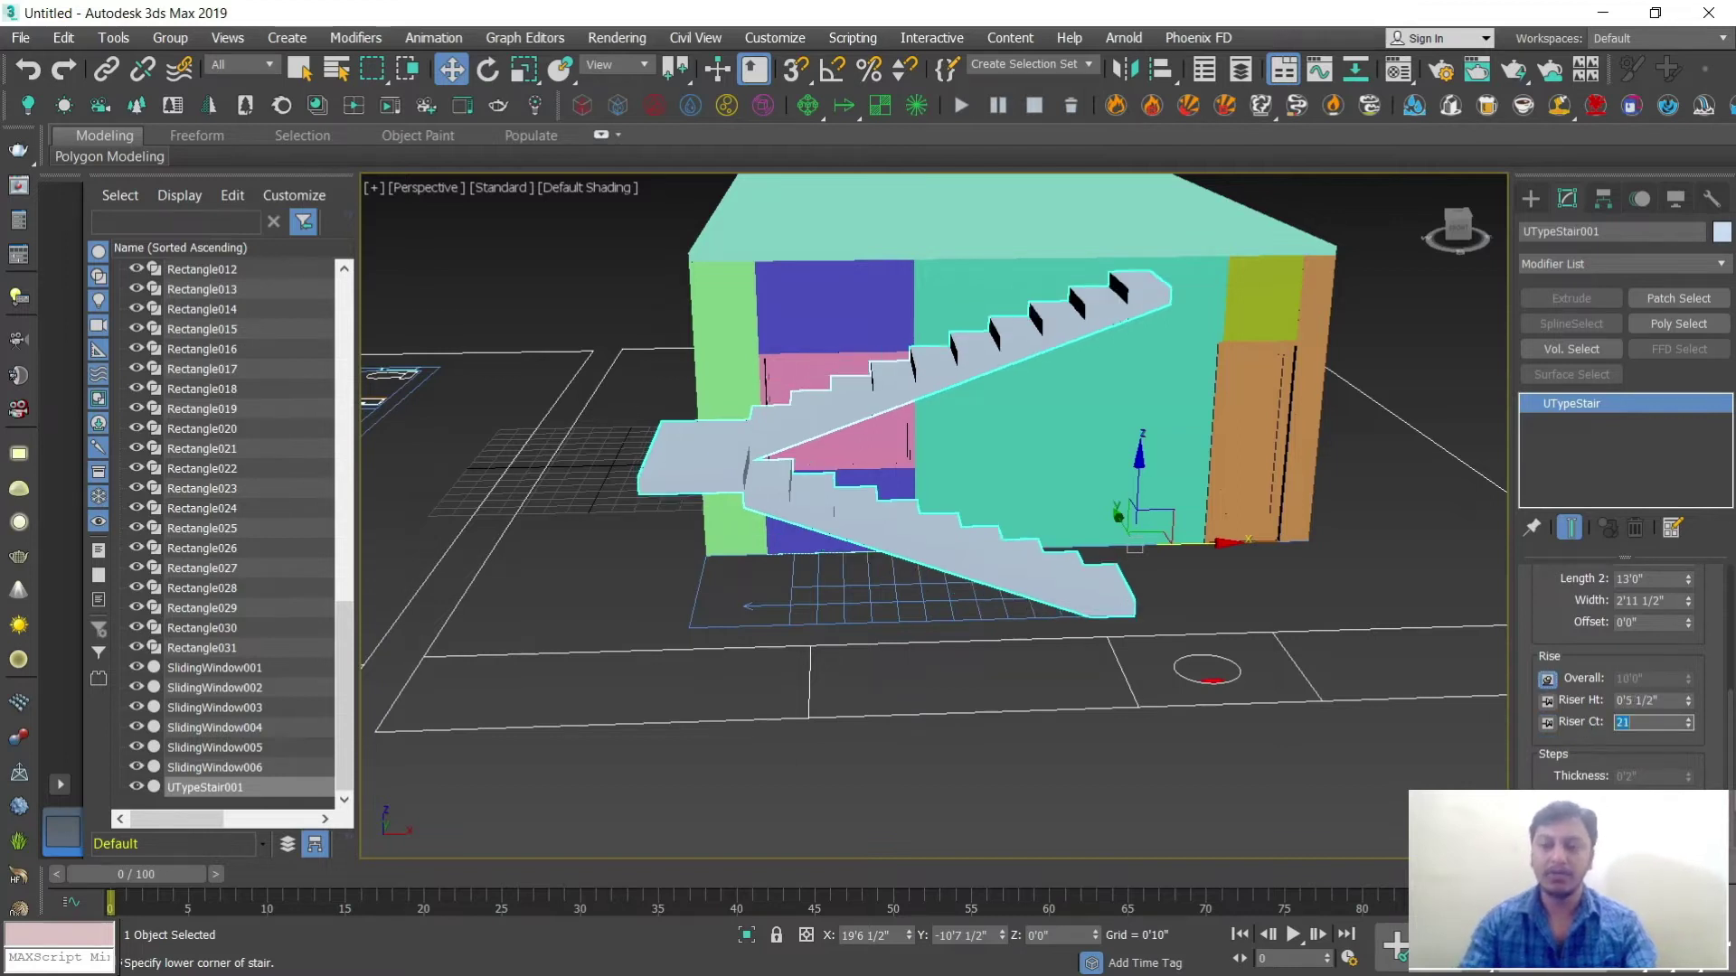
Step: Shorten the U-type stair's upper flight by setting Length 2 to 6'10 1/2"
{"action": "scroll", "coordinate": [1564, 622], "scroll_direction": "up", "scroll_amount": 3}
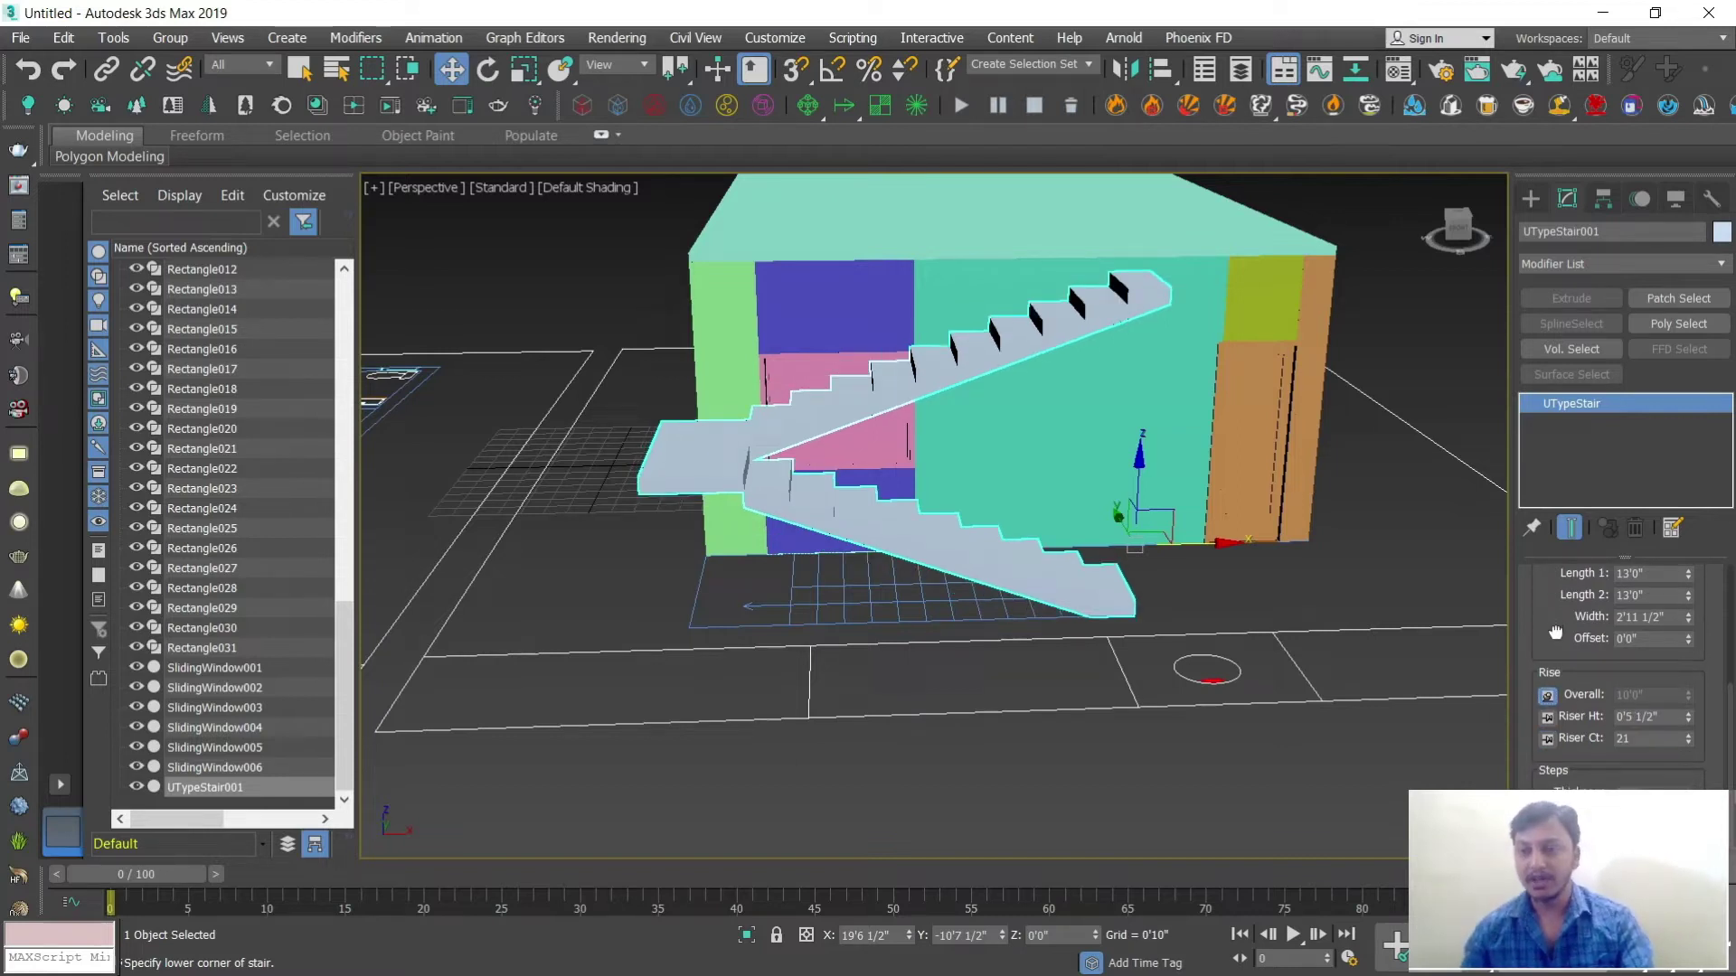
{"action": "left_click_drag", "start_coordinate": [1688, 650], "coordinate": [1690, 694]}
{"action": "mouse_move", "coordinate": [869, 451]}
{"action": "middle_mouse_down", "text": "alt"}
{"action": "mouse_move", "coordinate": [995, 475]}
{"action": "mouse_move", "coordinate": [1019, 434]}
{"action": "mouse_move", "coordinate": [994, 453]}
{"action": "mouse_move", "coordinate": [854, 436]}
{"action": "mouse_move", "coordinate": [870, 439]}
{"action": "middle_mouse_up", "text": "alt"}
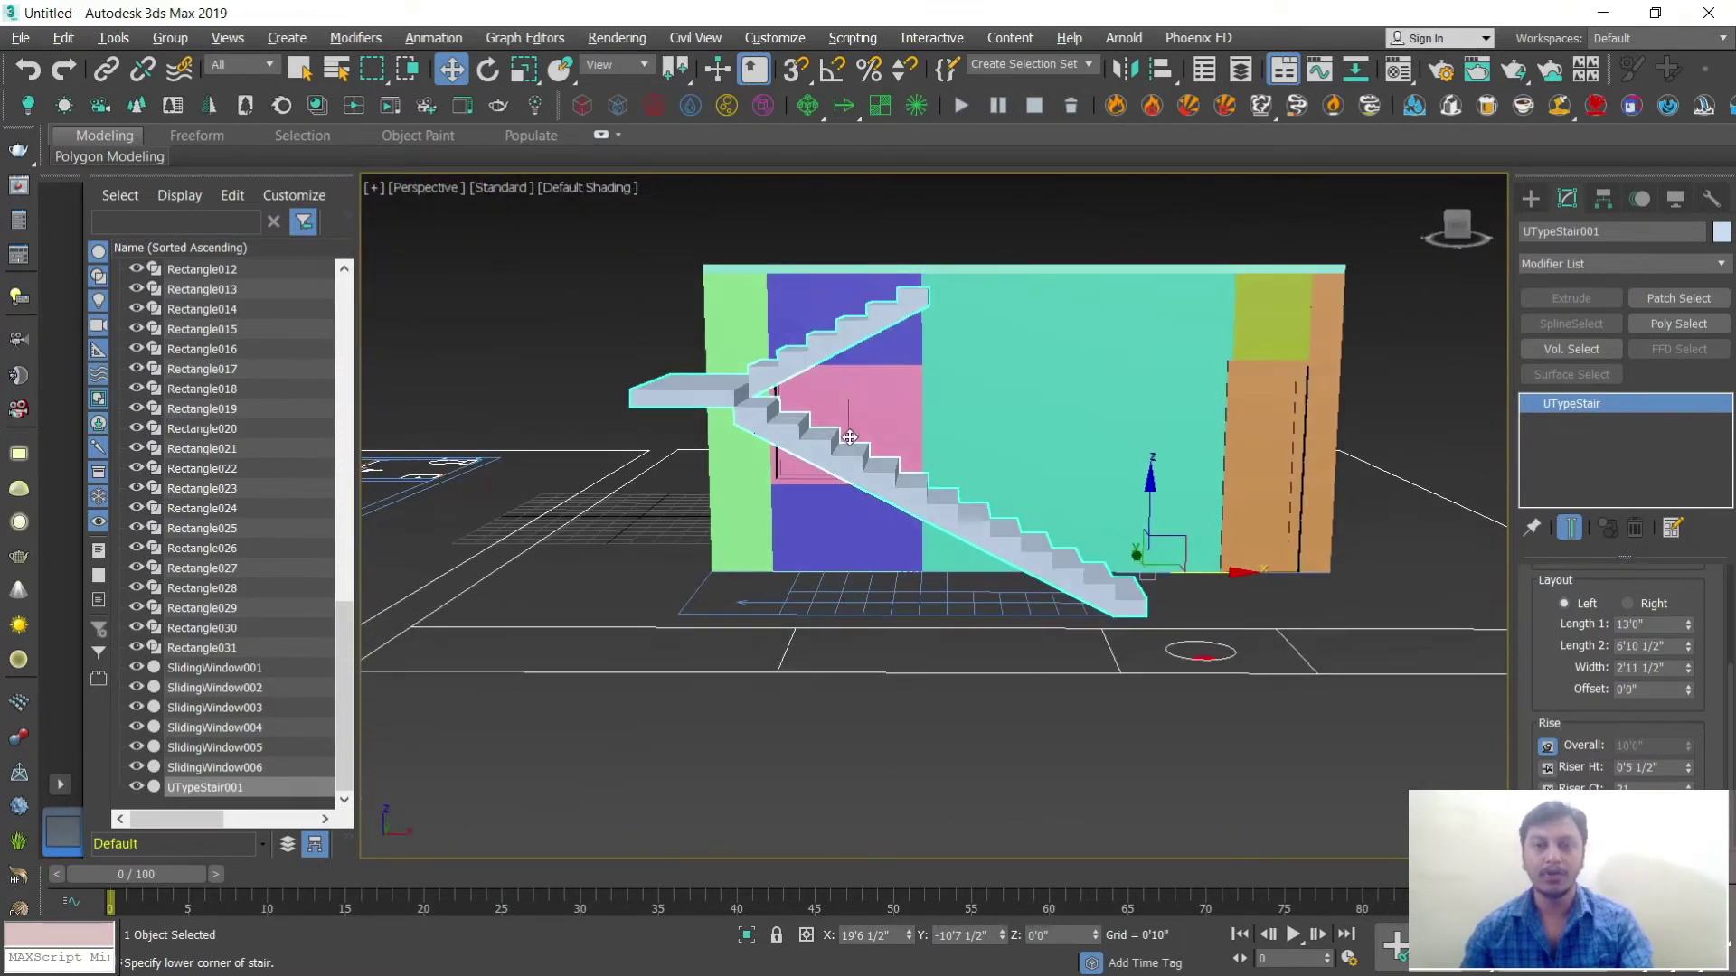
Step: Lock the U-type stair's riser count and set its overall rise to 10'8 1/2"
{"action": "left_click_drag", "start_coordinate": [1547, 691], "coordinate": [1546, 638]}
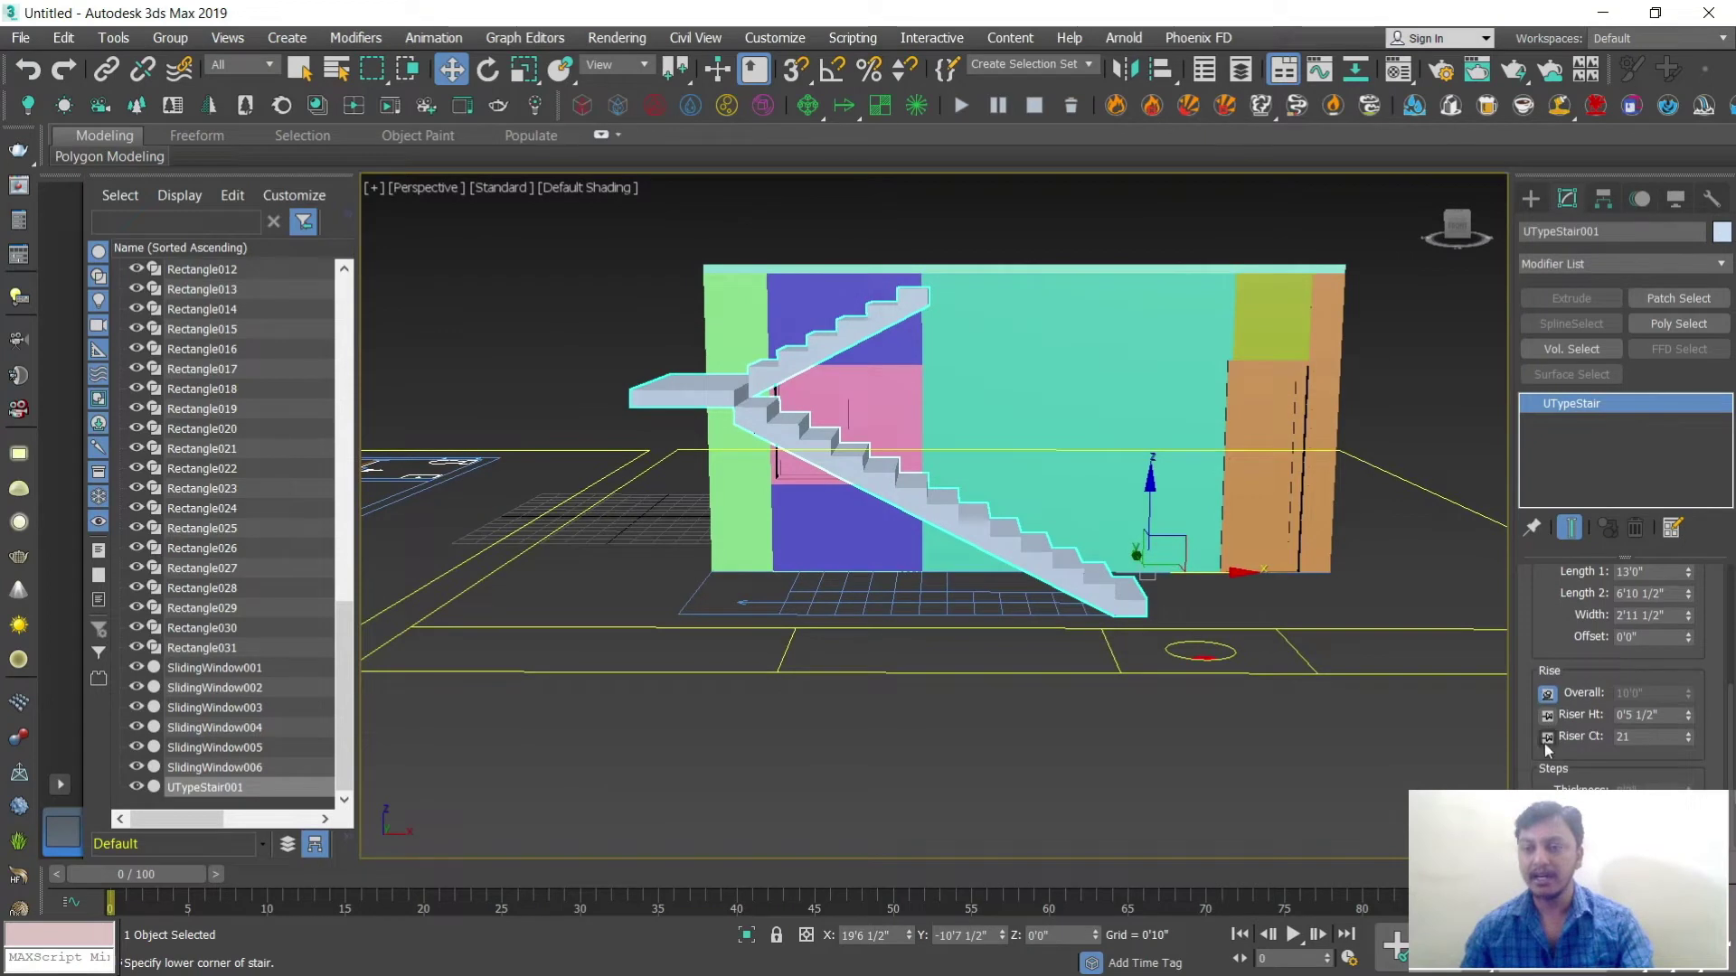
{"action": "left_click", "coordinate": [1547, 737]}
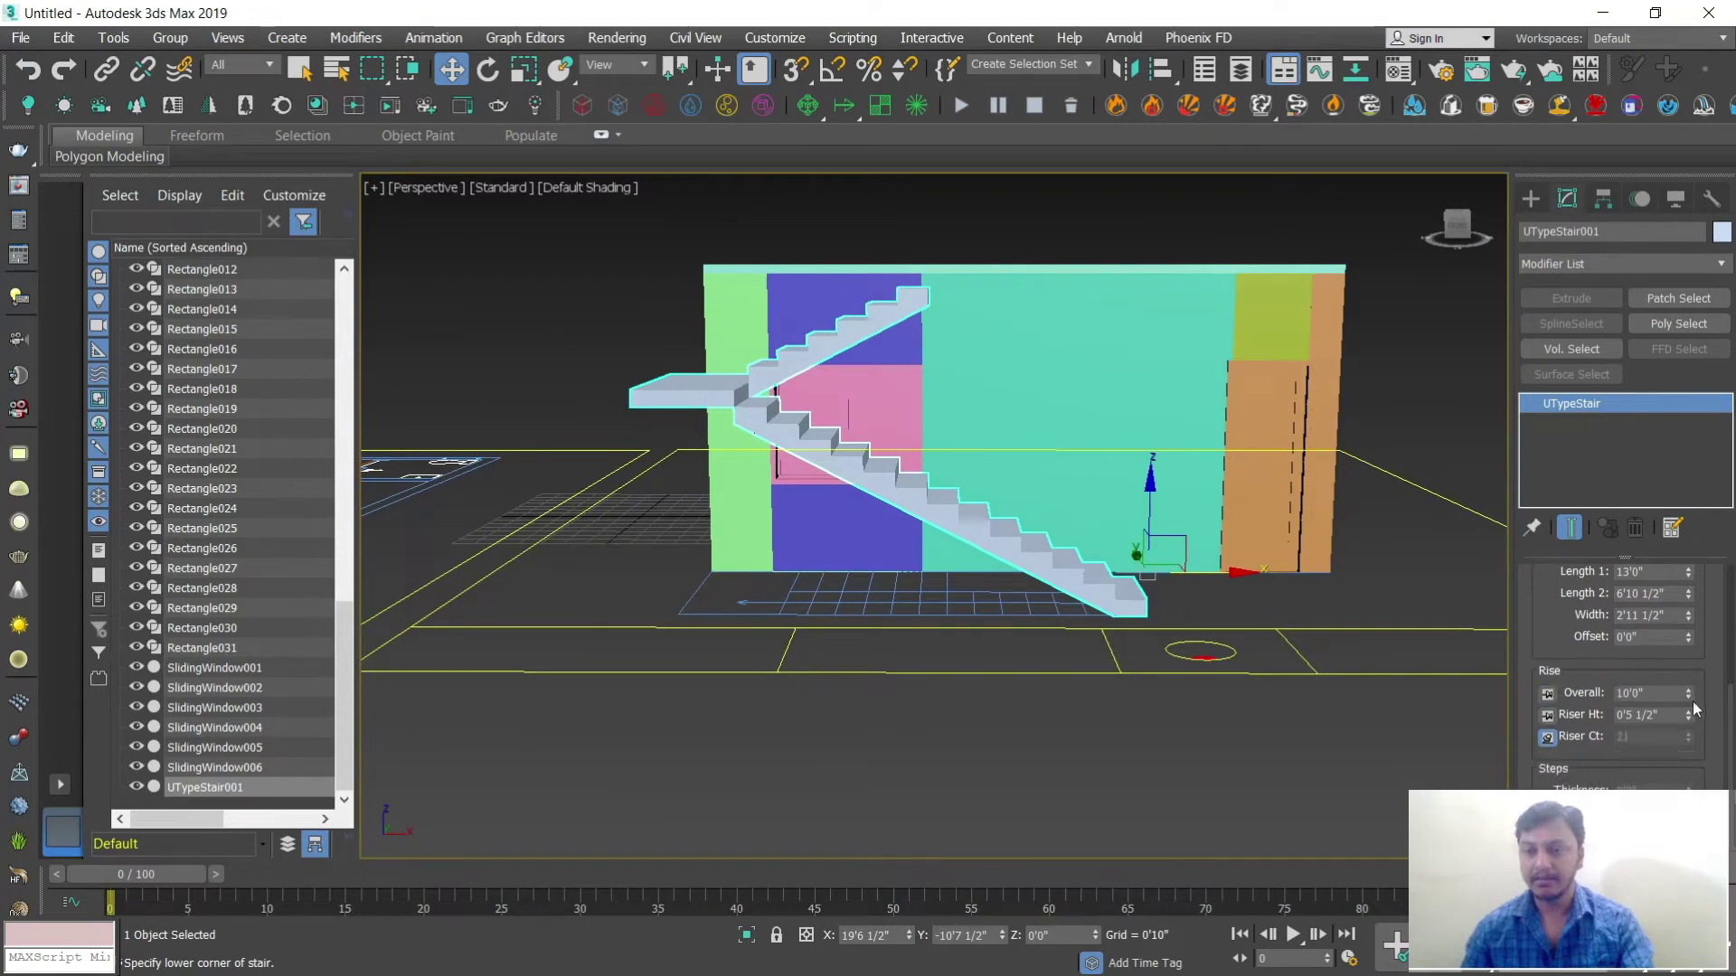
{"action": "left_click", "coordinate": [1689, 691]}
{"action": "left_click", "coordinate": [1690, 690]}
{"action": "left_click", "coordinate": [1690, 691]}
{"action": "left_click", "coordinate": [1690, 691]}
{"action": "left_click", "coordinate": [1690, 691]}
{"action": "left_click", "coordinate": [1690, 690]}
{"action": "left_click", "coordinate": [1689, 690]}
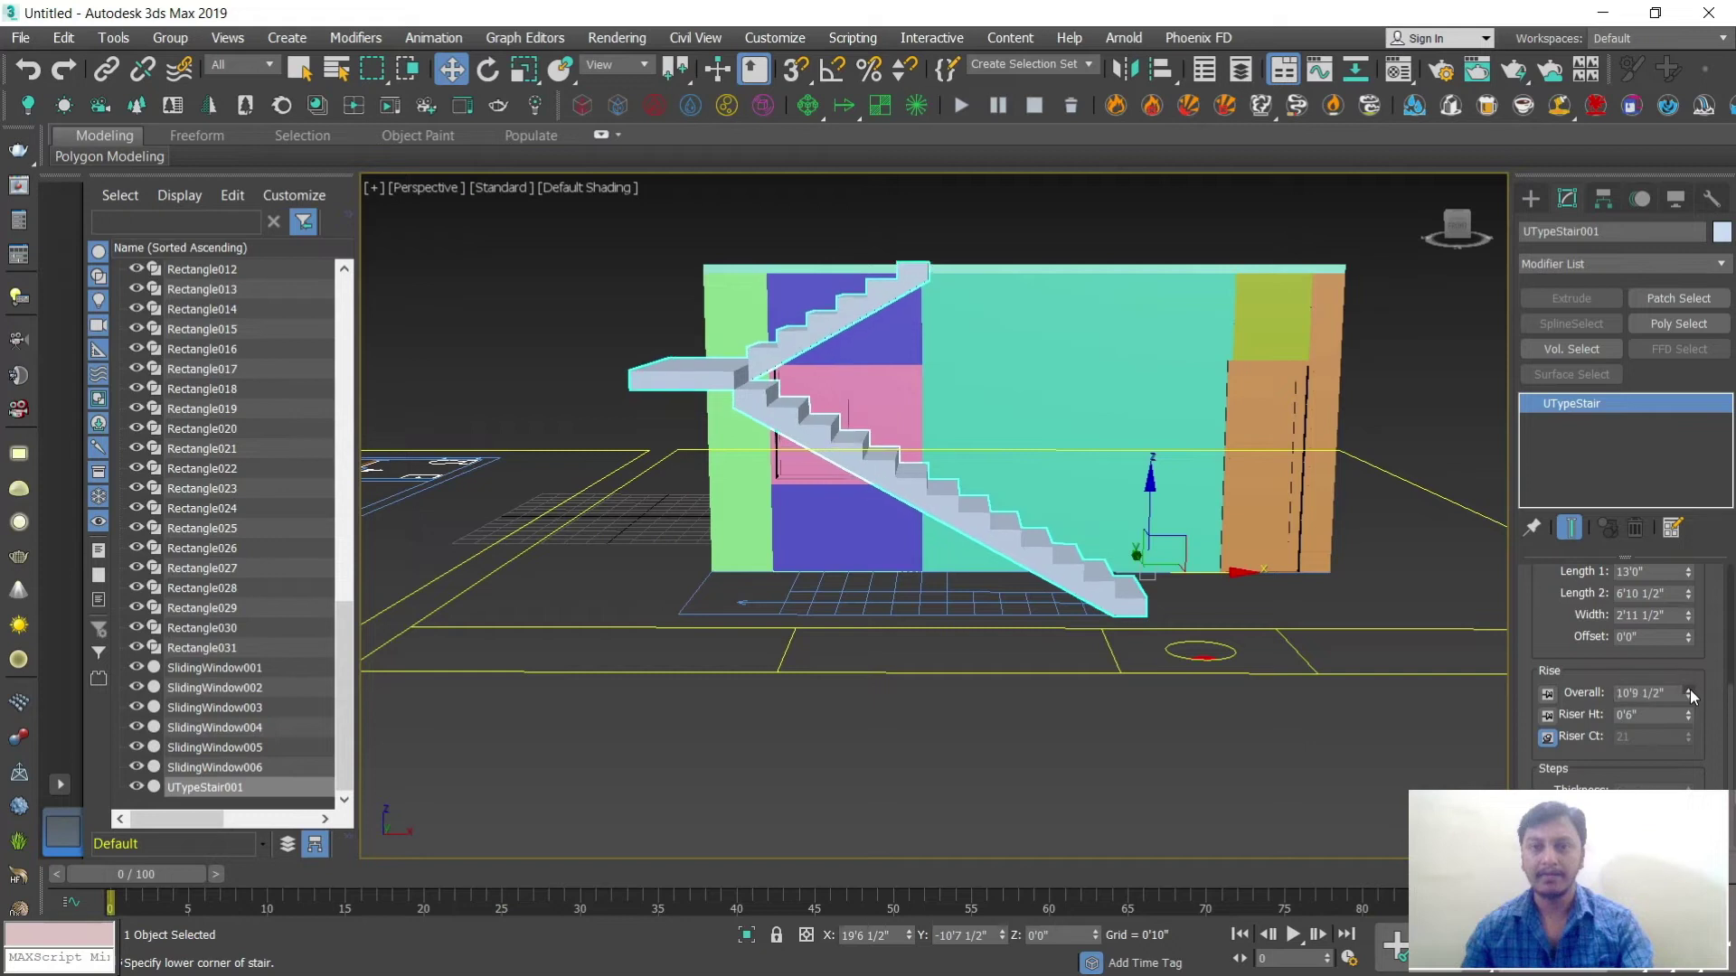
{"action": "left_click", "coordinate": [1689, 697]}
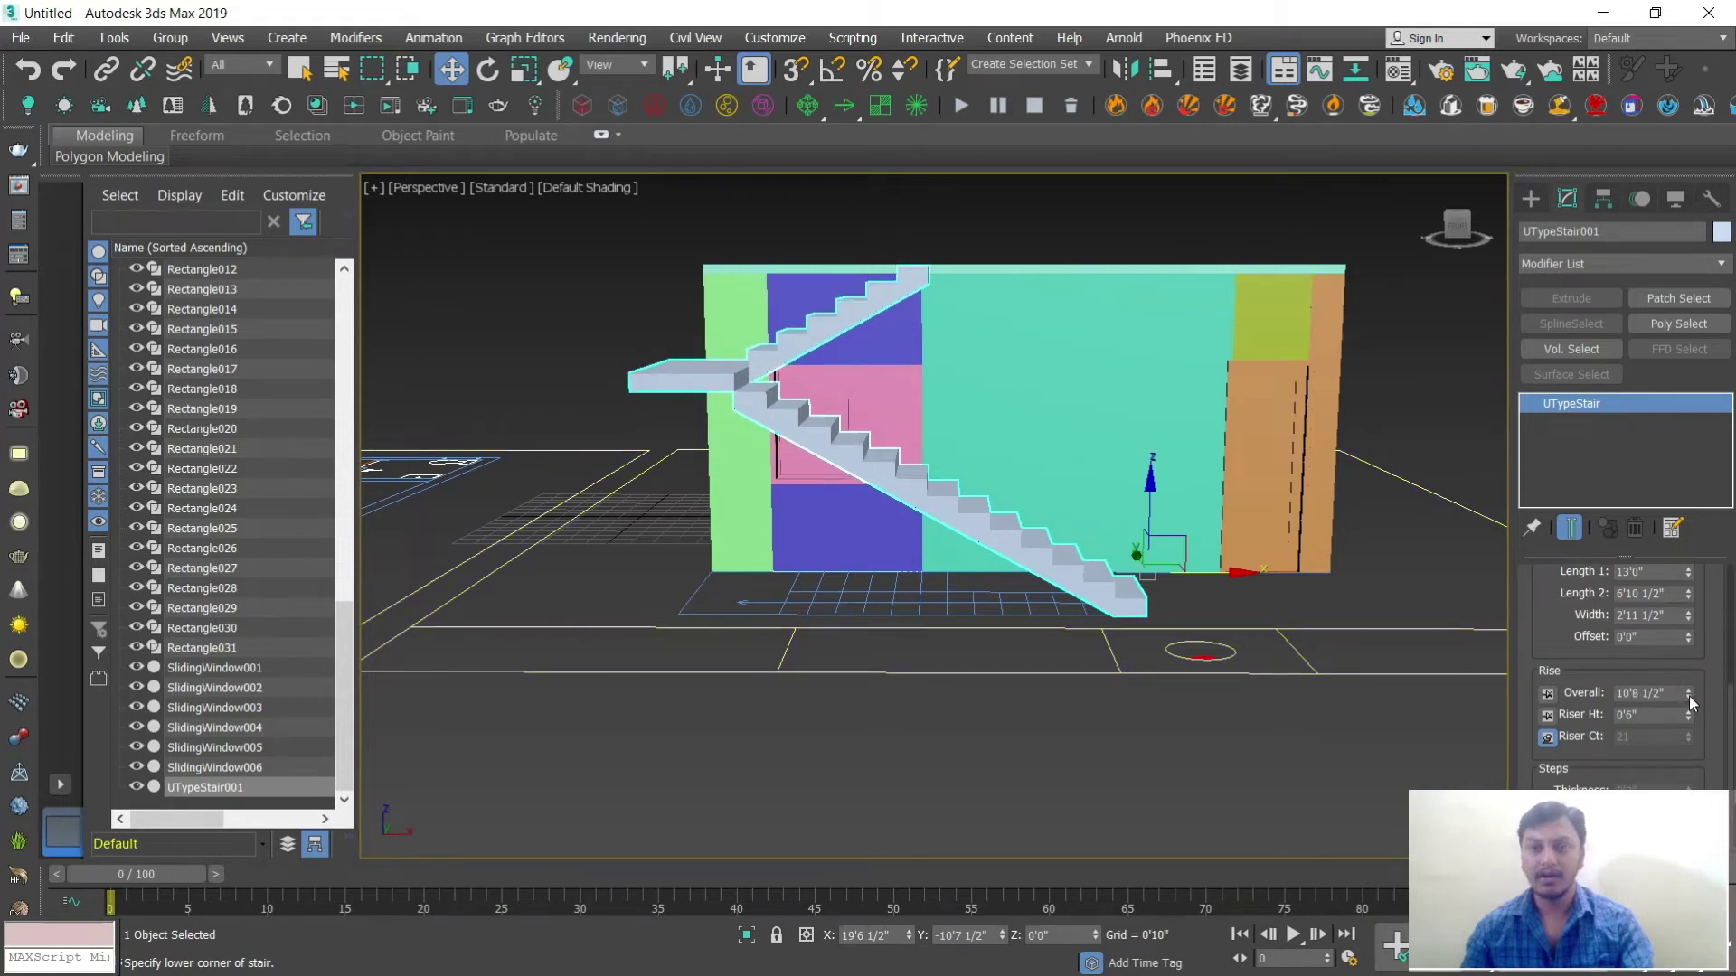
Step: Lengthen the U-type stair's upper flight by setting Length 2 to 7'3 1/2"
{"action": "left_click", "coordinate": [1688, 598]}
{"action": "left_click_drag", "start_coordinate": [1688, 601], "coordinate": [1686, 593]}
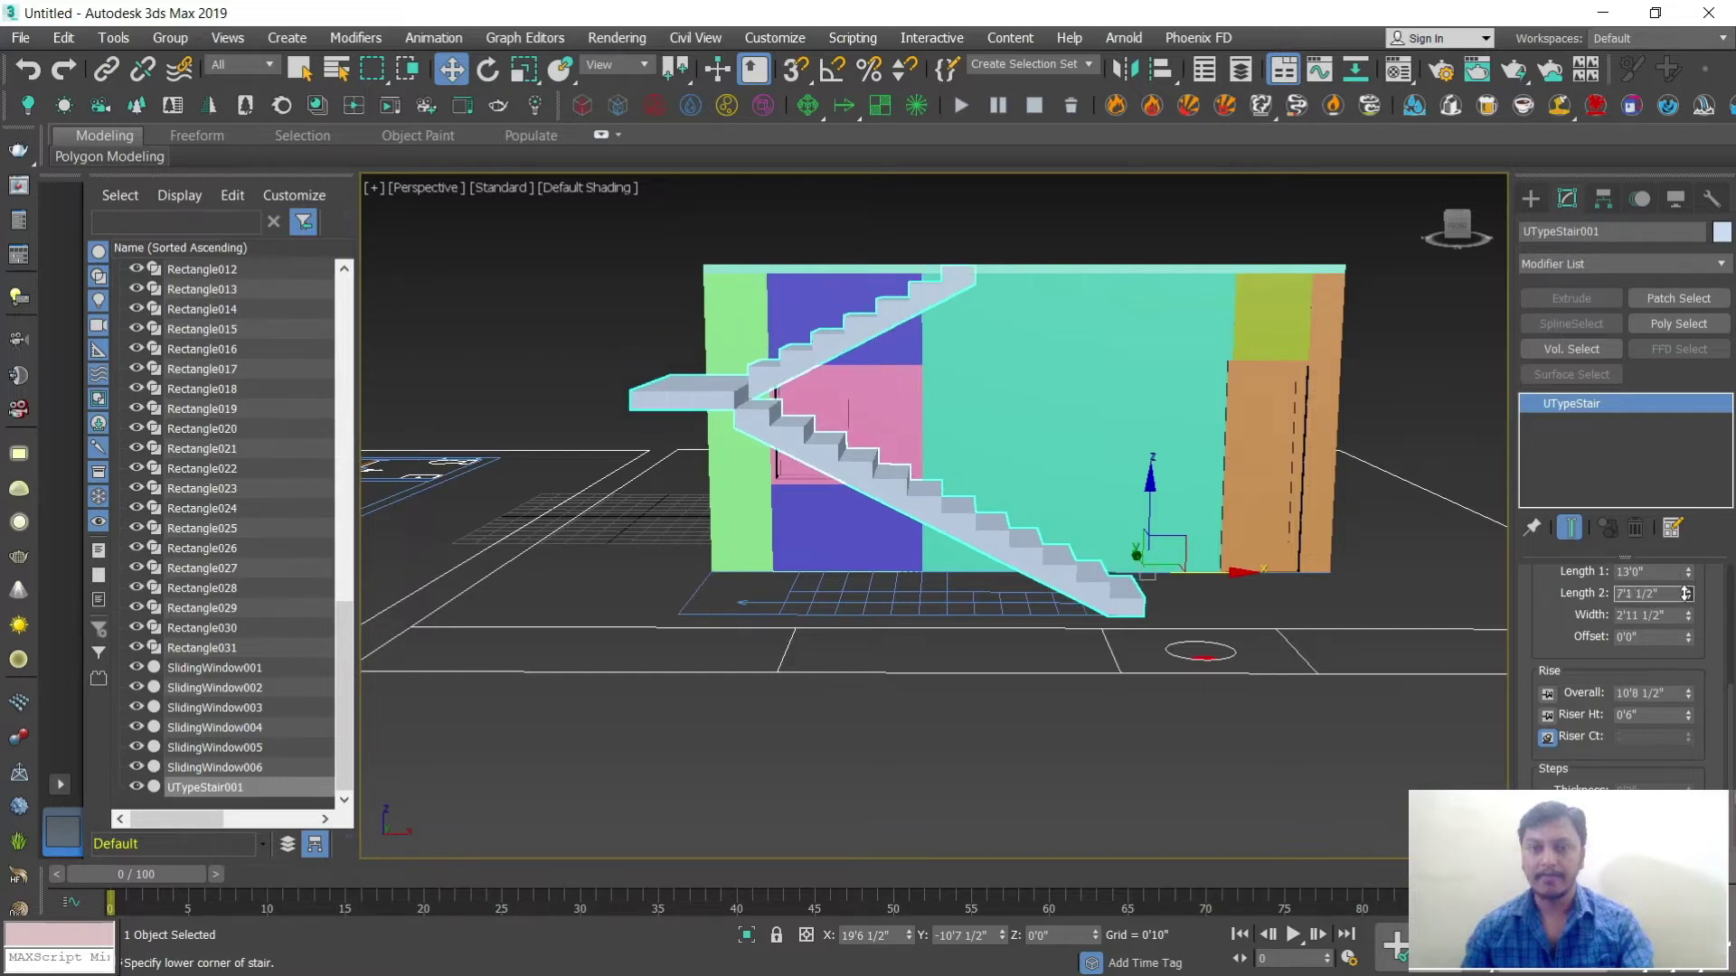
{"action": "middle_click_drag", "start_coordinate": [1130, 624], "coordinate": [1046, 552], "text": "alt"}
{"action": "scroll", "coordinate": [1114, 559], "scroll_direction": "down", "scroll_amount": 3}
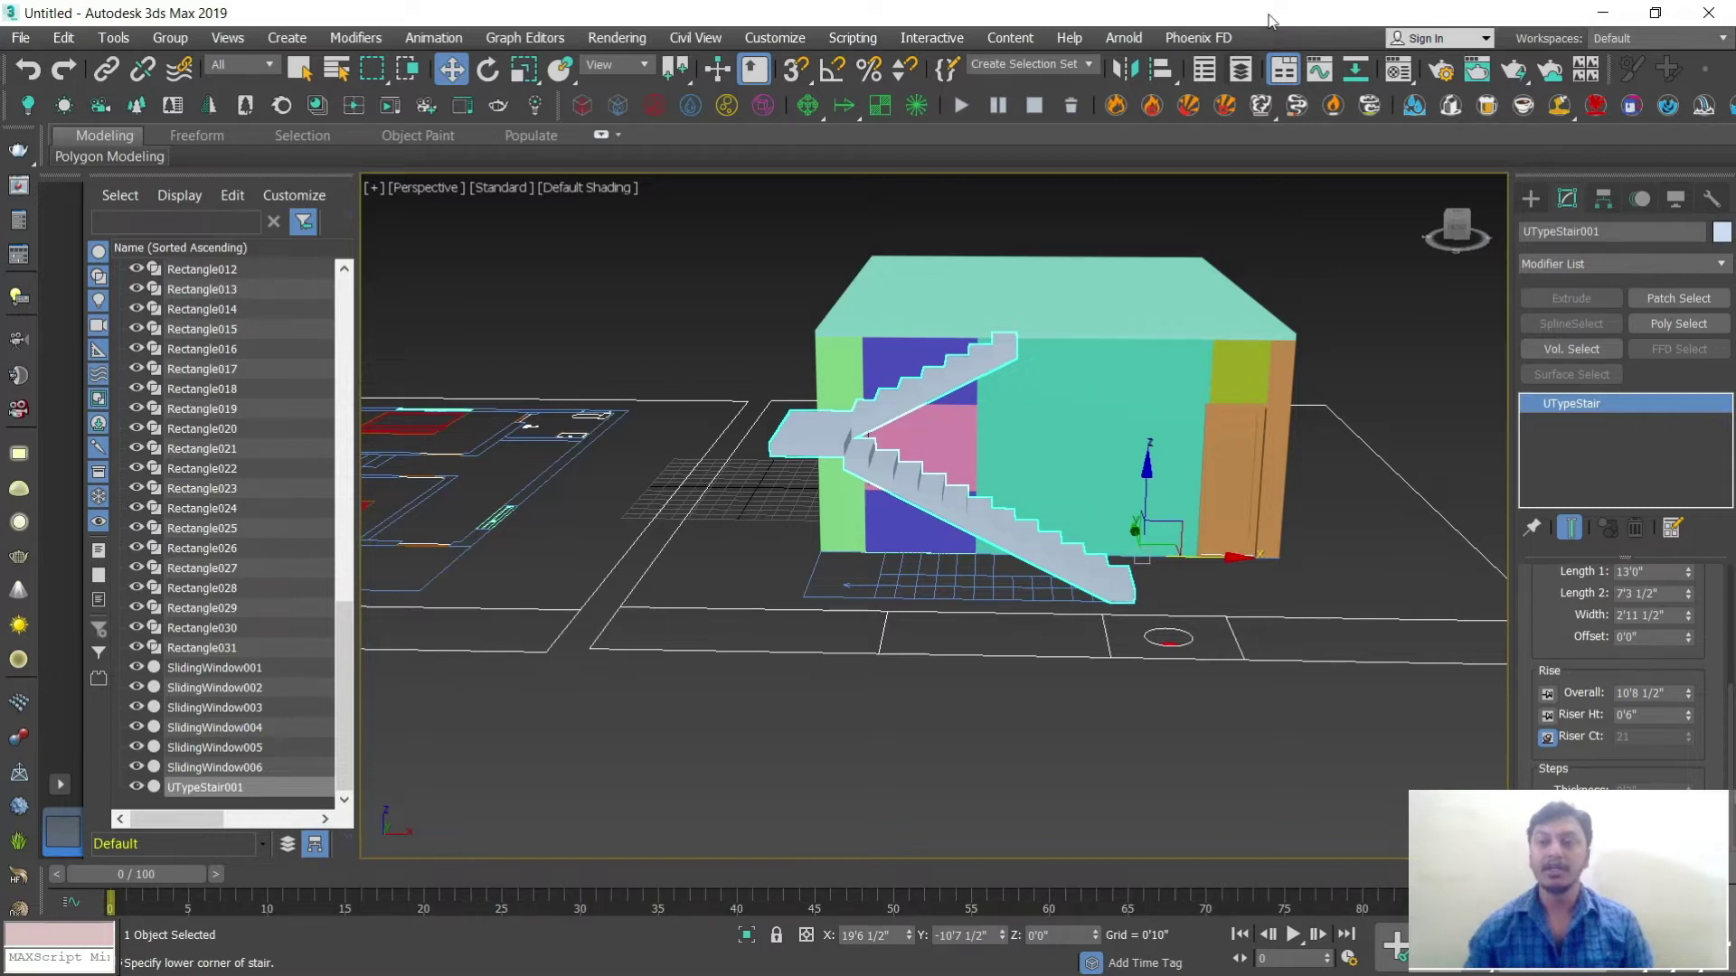
Step: Show the AEC Extended object types and examine the U-type stair's flights, landing and top step against the roof slab
{"action": "left_click", "coordinate": [1530, 199]}
{"action": "left_click", "coordinate": [1596, 262]}
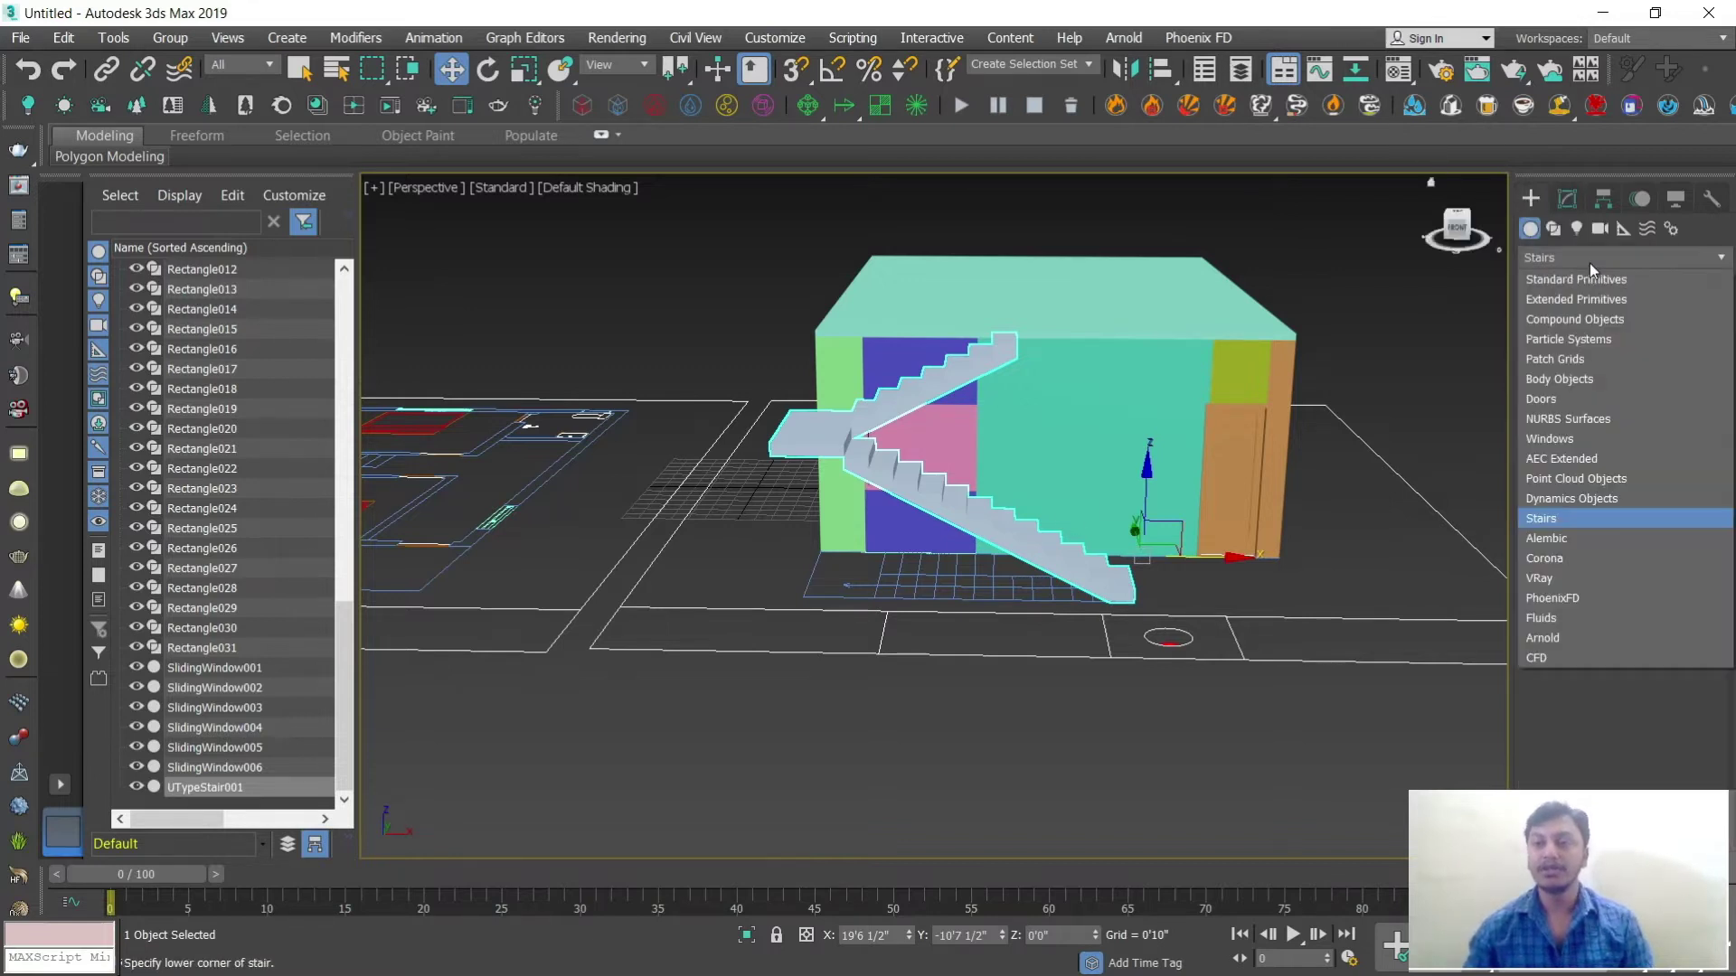
{"action": "left_click", "coordinate": [1564, 459]}
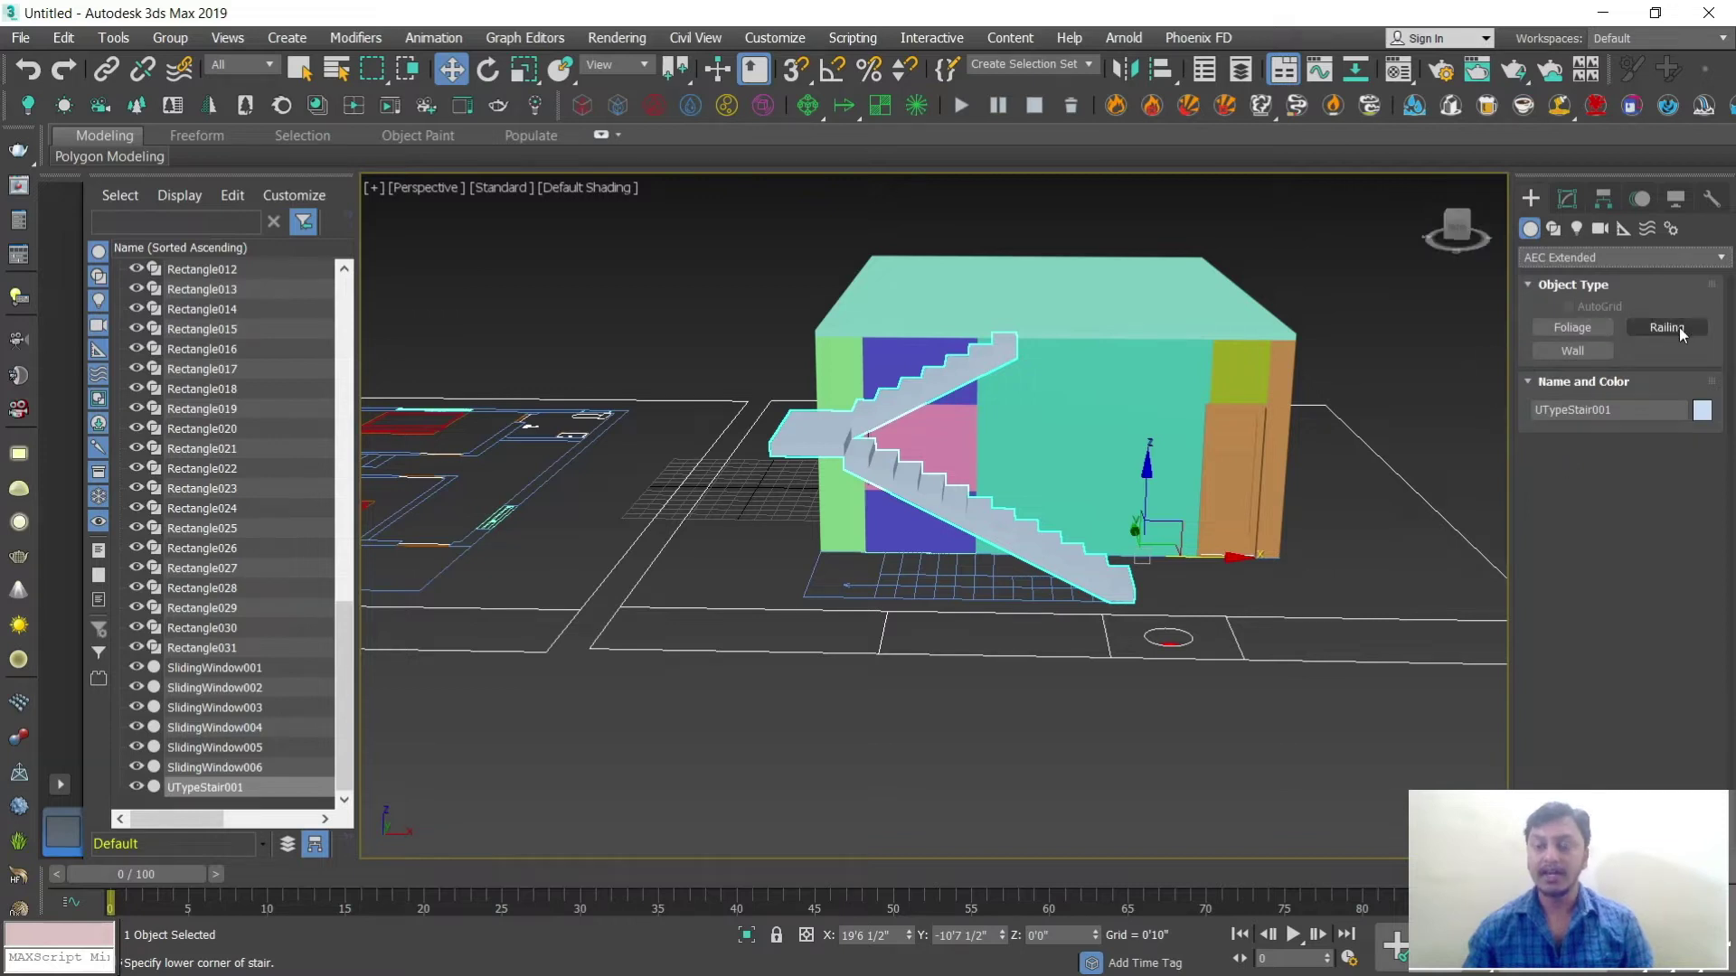
{"action": "middle_click_drag", "start_coordinate": [961, 683], "coordinate": [1016, 723], "text": "alt"}
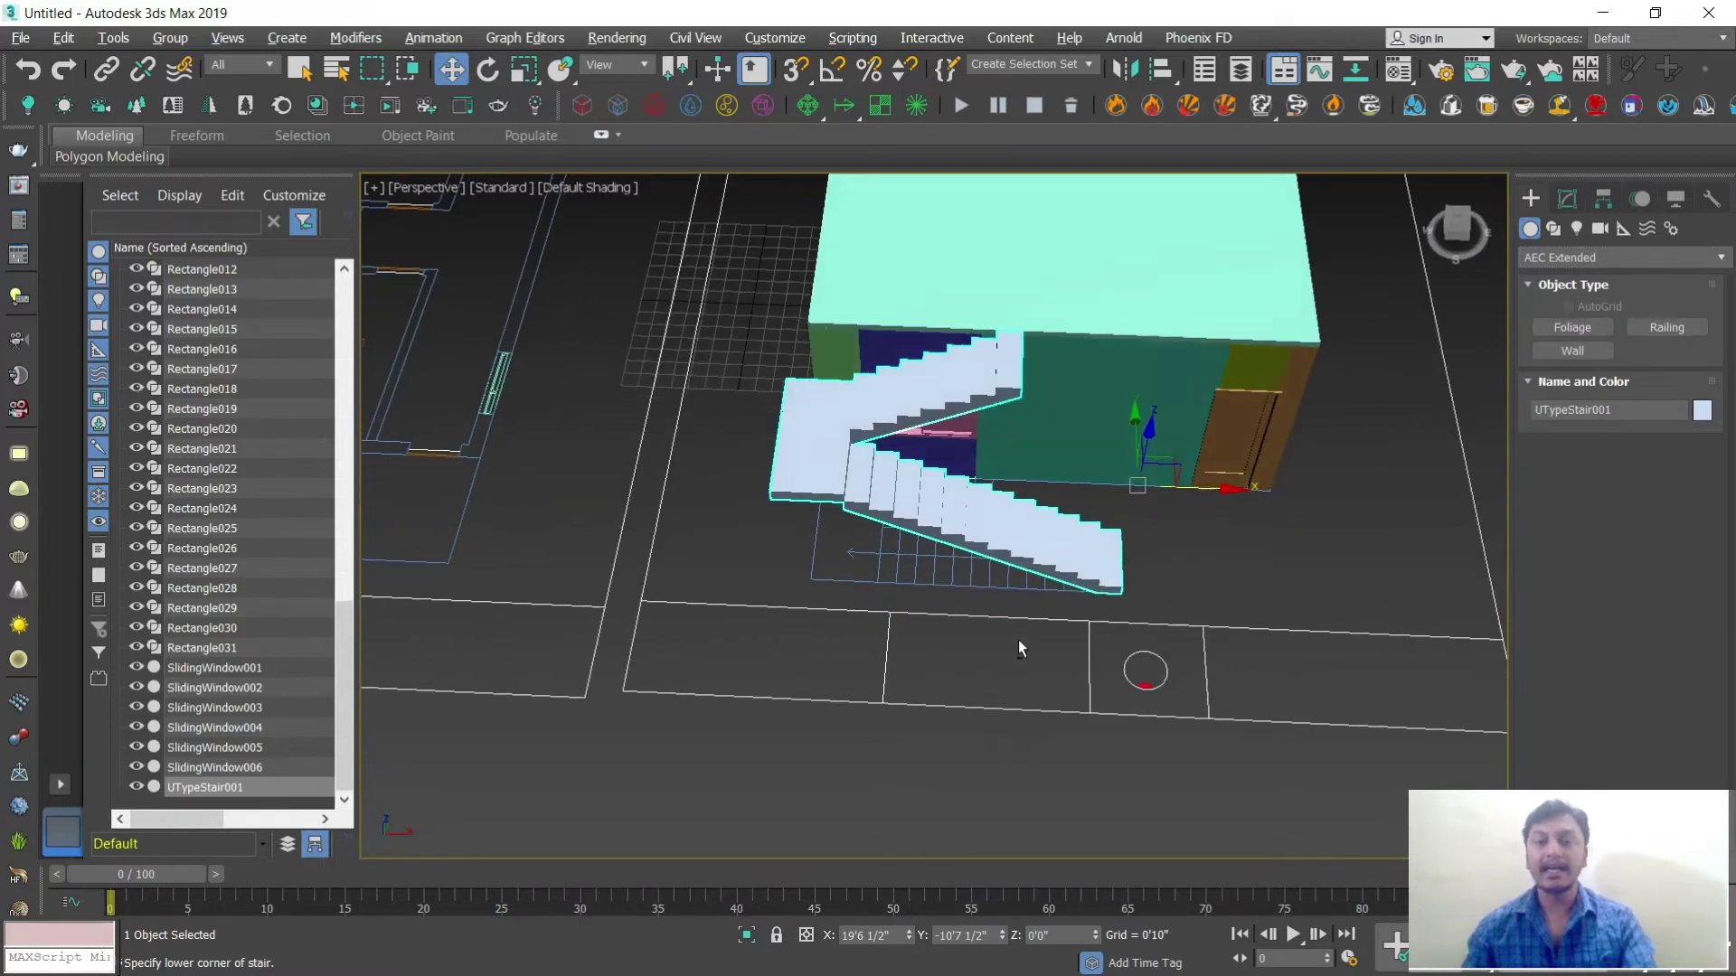
{"action": "scroll", "coordinate": [1019, 647], "scroll_direction": "up", "scroll_amount": 3}
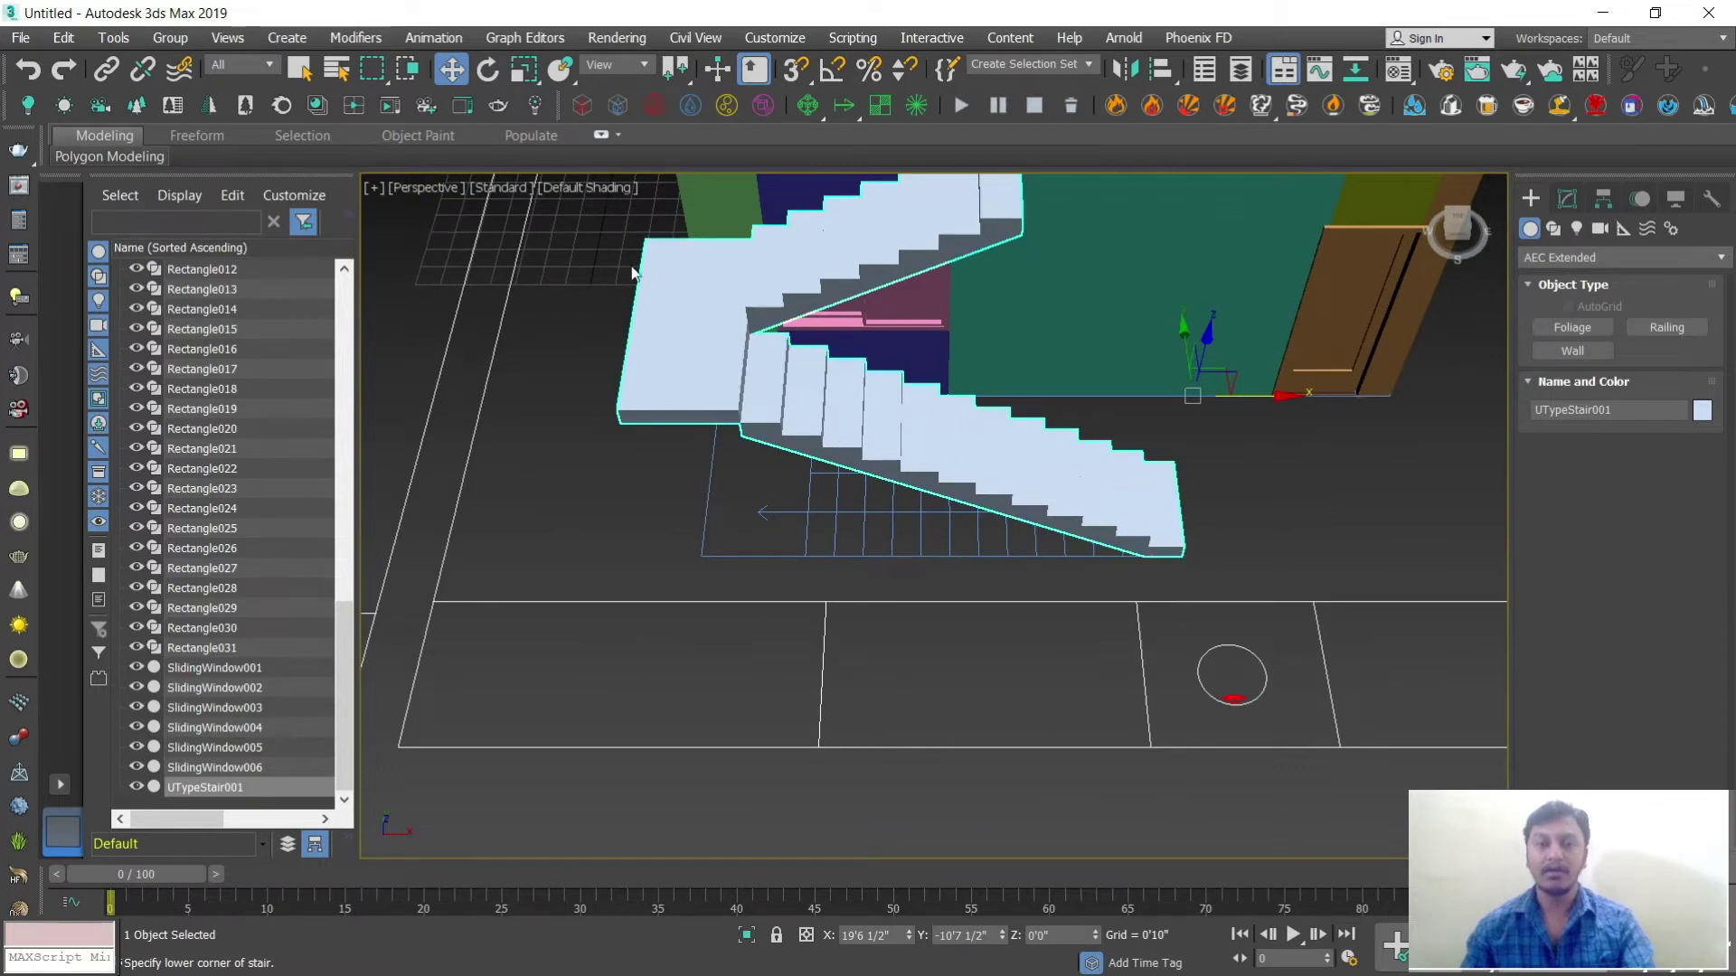
{"action": "scroll", "coordinate": [940, 507], "scroll_direction": "down", "scroll_amount": 3}
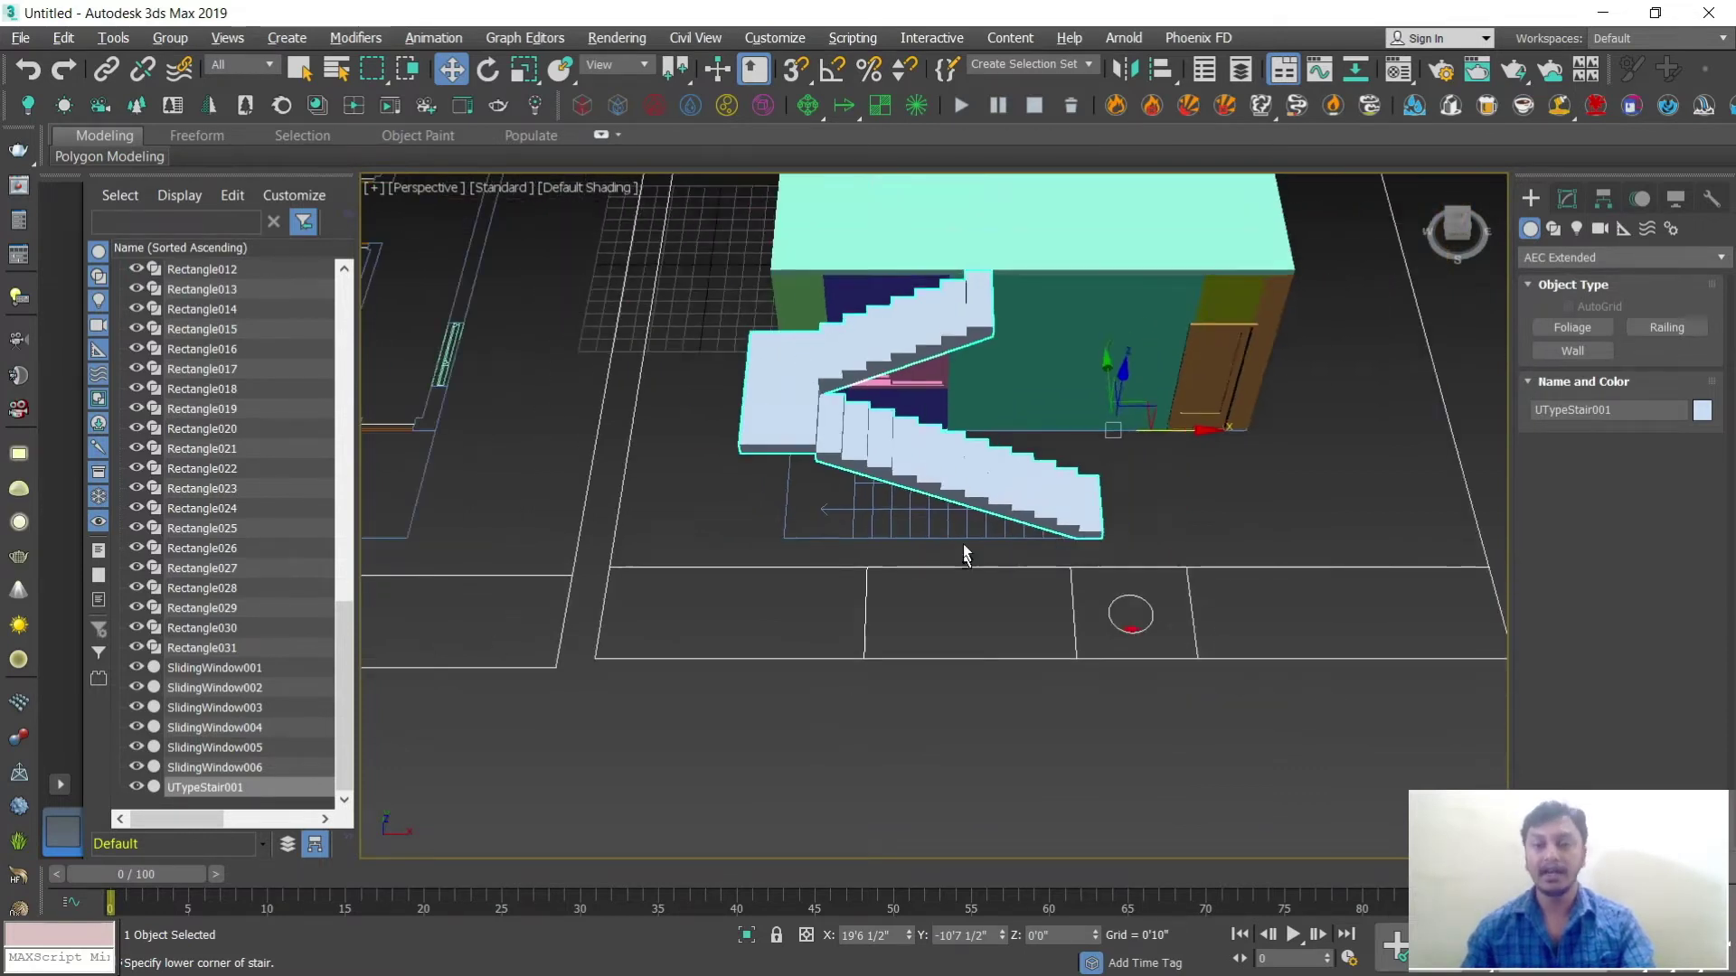
{"action": "middle_click_drag", "start_coordinate": [964, 556], "coordinate": [968, 498], "text": "alt"}
{"action": "middle_click_drag", "start_coordinate": [1028, 559], "coordinate": [999, 538], "text": "alt"}
{"action": "scroll", "coordinate": [999, 538], "scroll_direction": "up", "scroll_amount": 3}
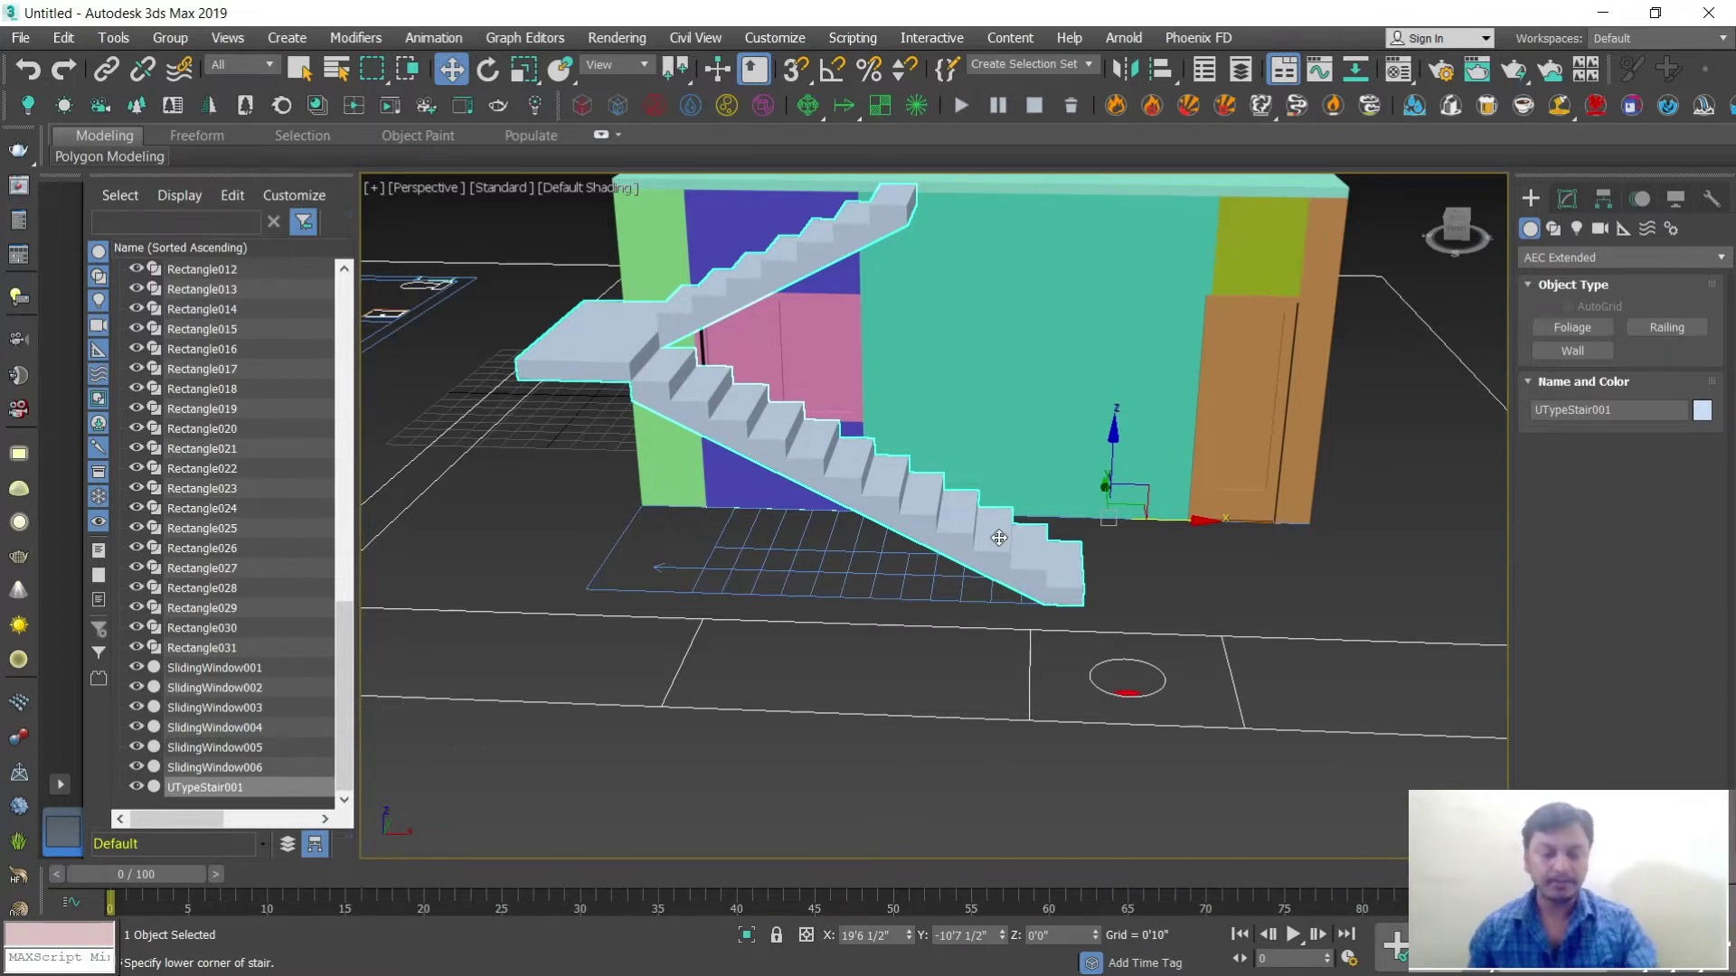
{"action": "scroll", "coordinate": [998, 538], "scroll_direction": "down", "scroll_amount": 5}
{"action": "middle_click_drag", "start_coordinate": [998, 538], "coordinate": [1022, 397], "text": "alt"}
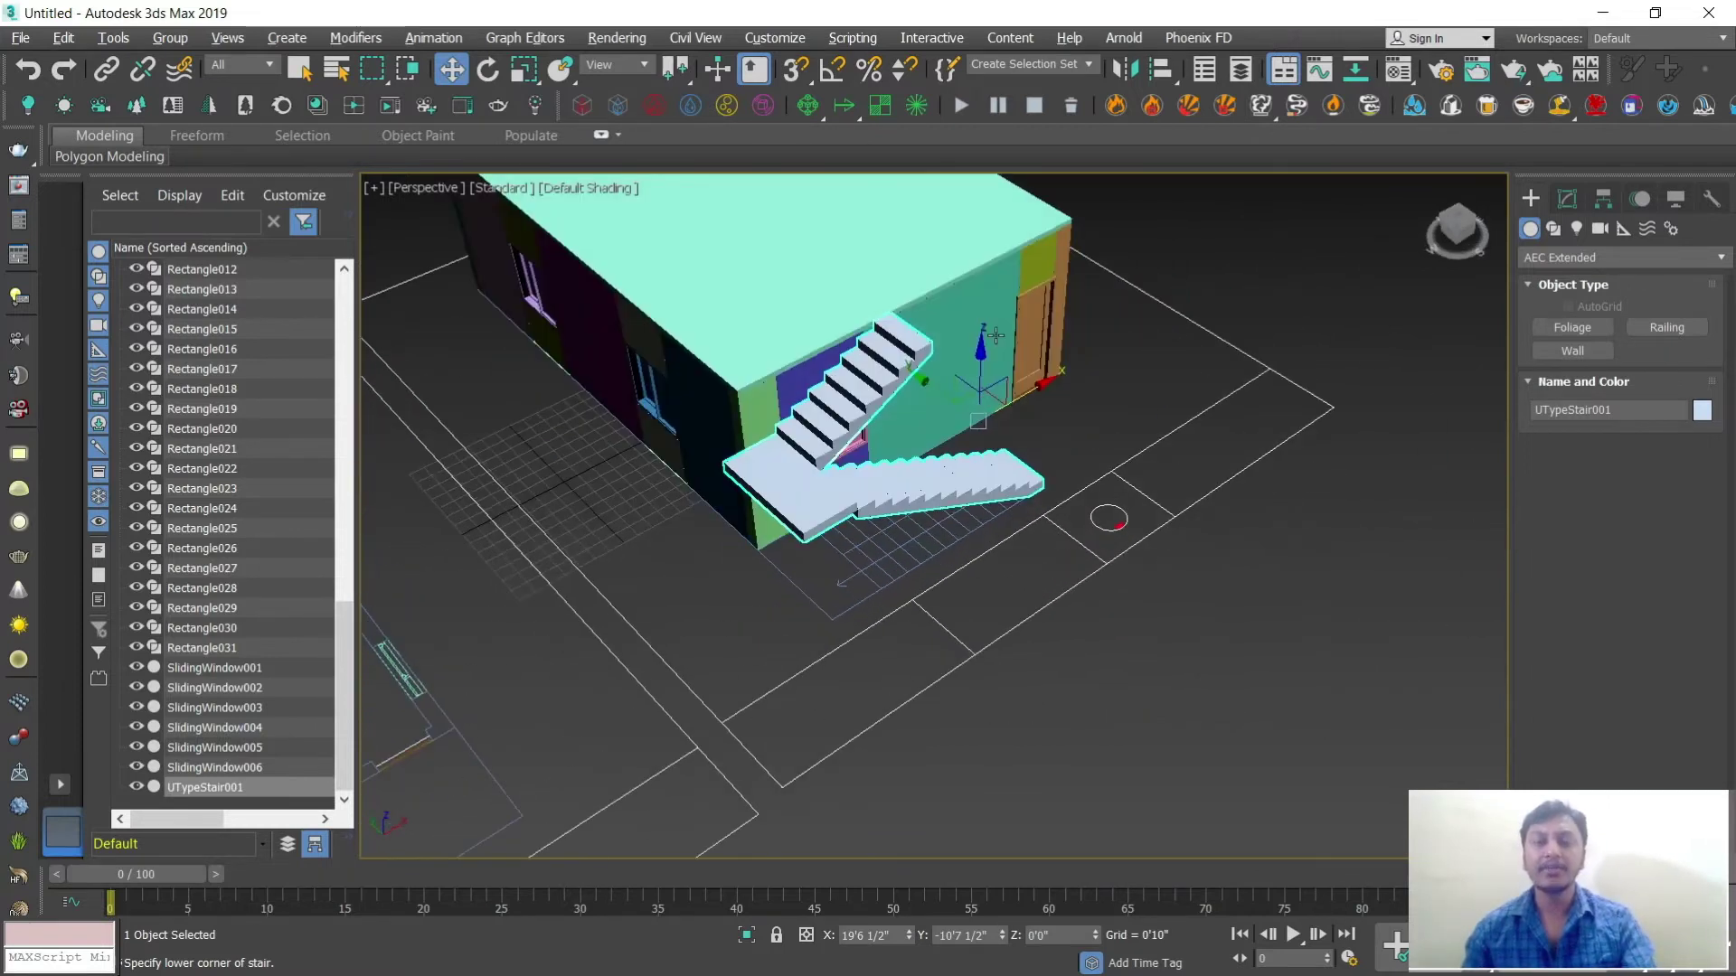
{"action": "scroll", "coordinate": [1022, 398], "scroll_direction": "up", "scroll_amount": 3}
{"action": "scroll", "coordinate": [857, 415], "scroll_direction": "up", "scroll_amount": 2}
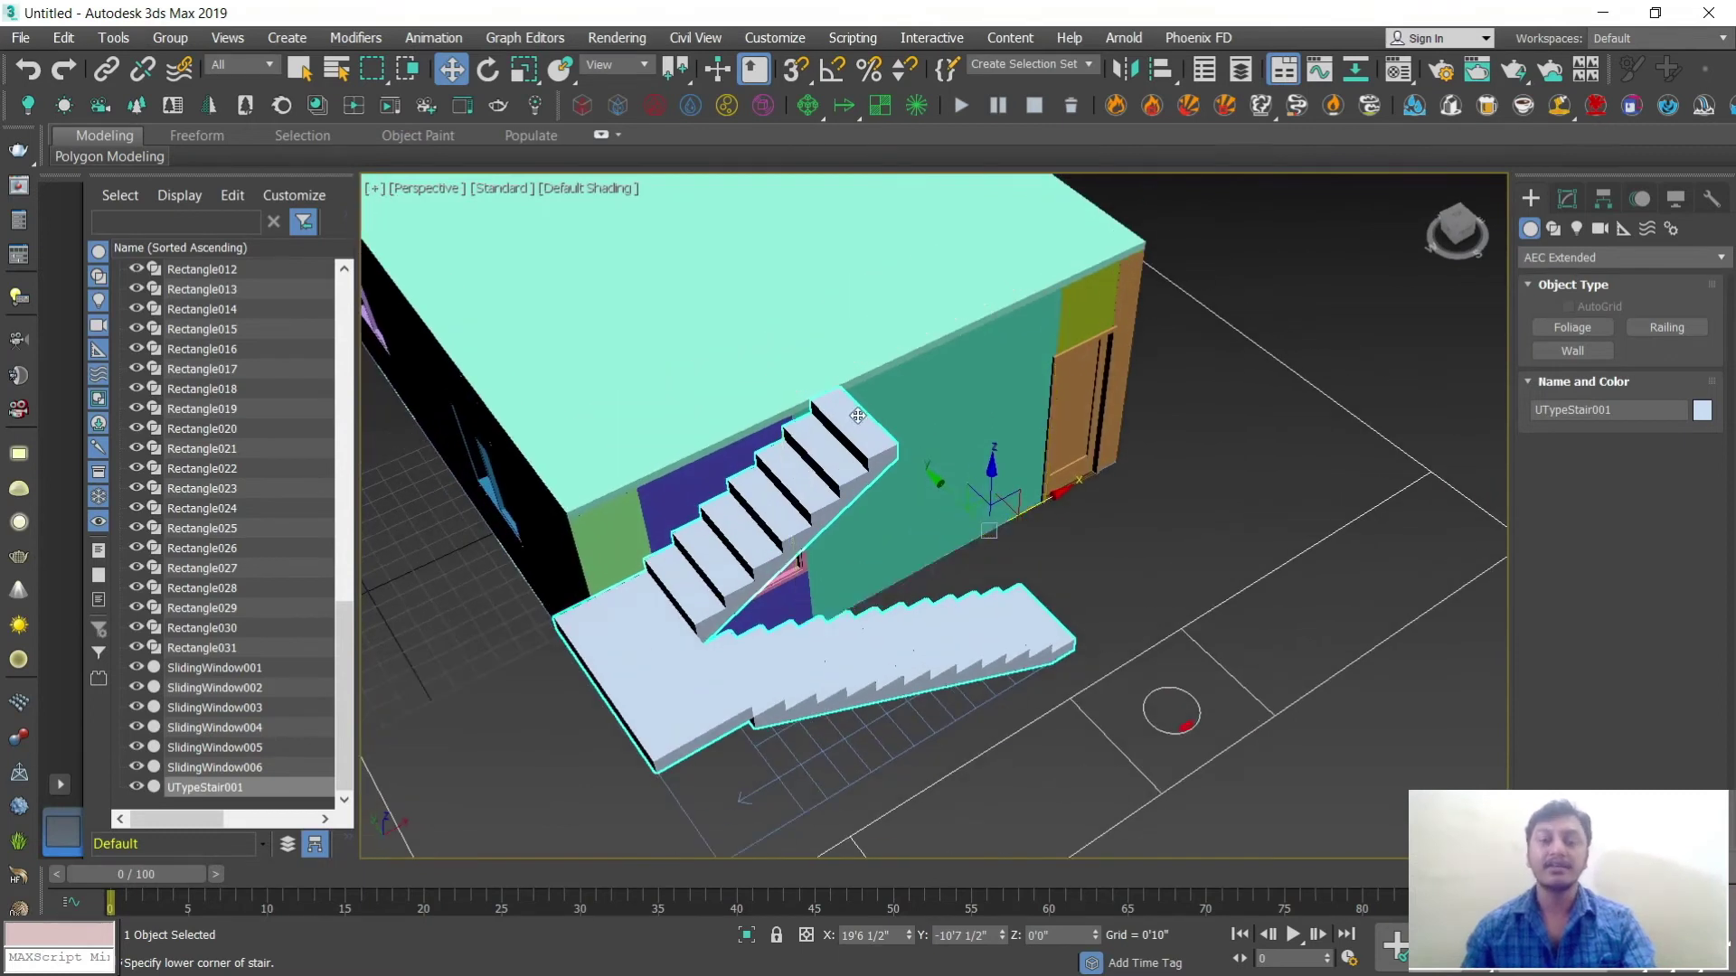
{"action": "scroll", "coordinate": [920, 432], "scroll_direction": "down", "scroll_amount": 2}
{"action": "scroll", "coordinate": [920, 432], "scroll_direction": "down", "scroll_amount": 2}
{"action": "middle_click_drag", "start_coordinate": [920, 432], "coordinate": [965, 492], "text": "alt"}
Step: Draw a rectangle about 6'0 1/2" by 12'2" in the Top view, from the stair's upper flight to the house corner
{"action": "left_click", "coordinate": [1539, 258]}
{"action": "left_click", "coordinate": [1539, 279]}
{"action": "left_click", "coordinate": [1553, 228]}
{"action": "left_click", "coordinate": [1668, 345]}
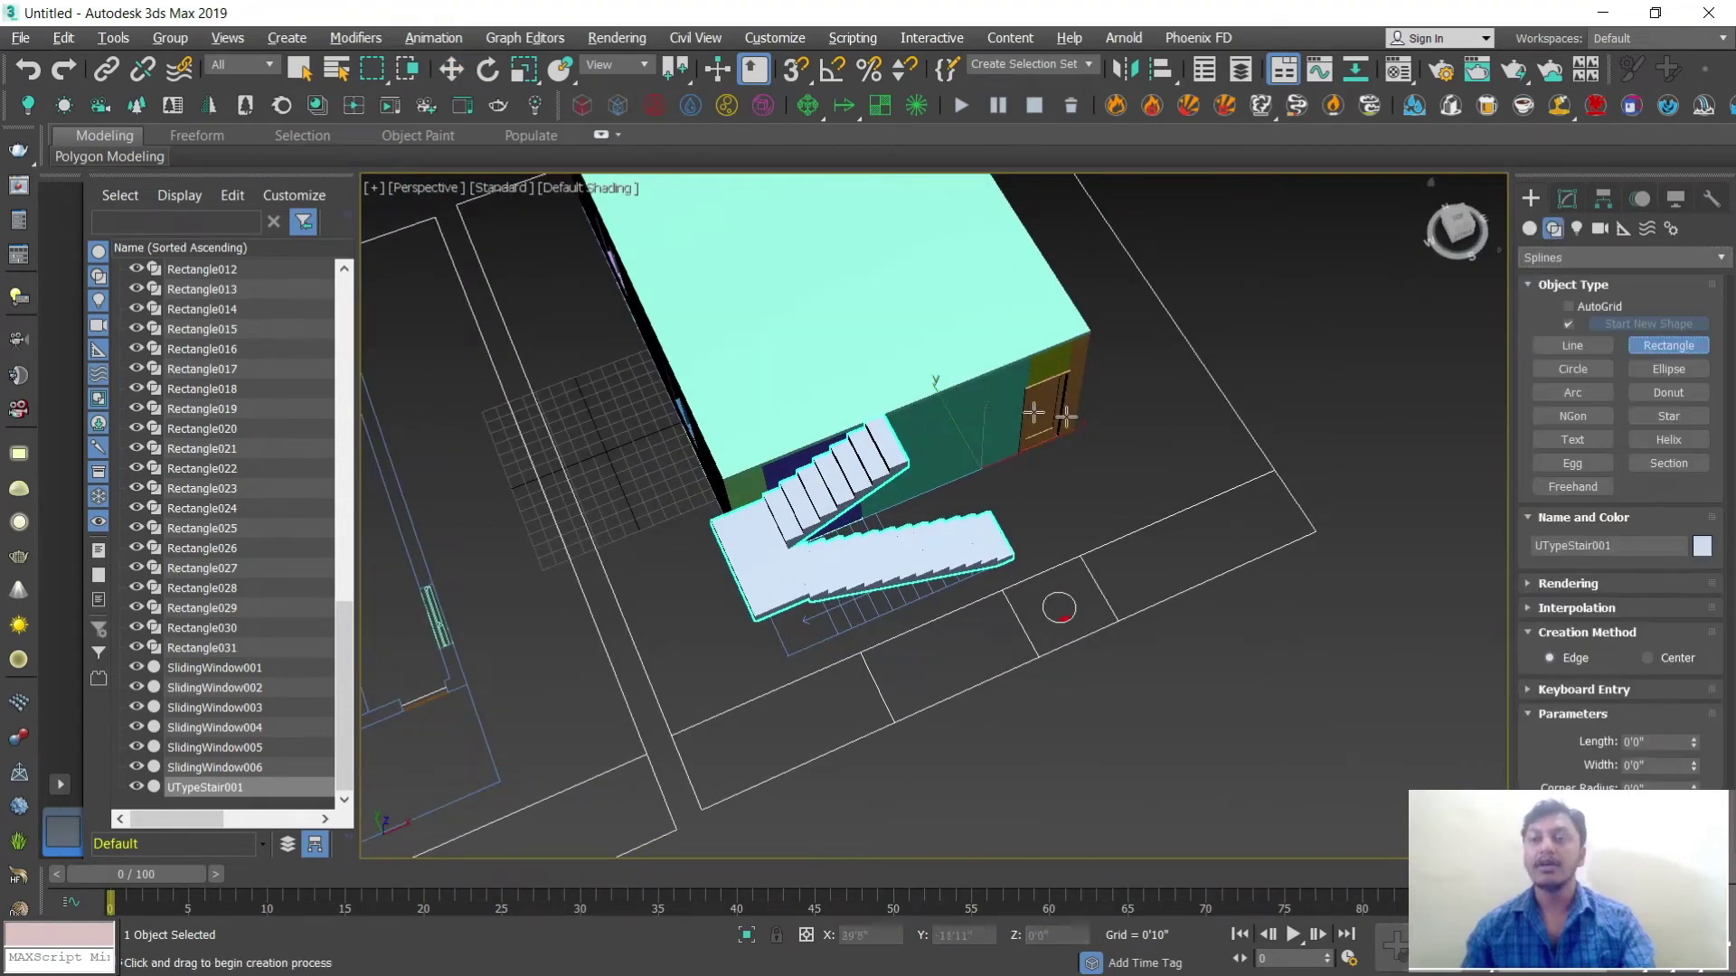
{"action": "key", "text": "alt+w"}
{"action": "middle_click", "coordinate": [771, 391]}
{"action": "key", "text": "alt+w"}
{"action": "middle_click_drag", "start_coordinate": [937, 620], "coordinate": [892, 418]}
{"action": "scroll", "coordinate": [859, 497], "scroll_direction": "up", "scroll_amount": 3}
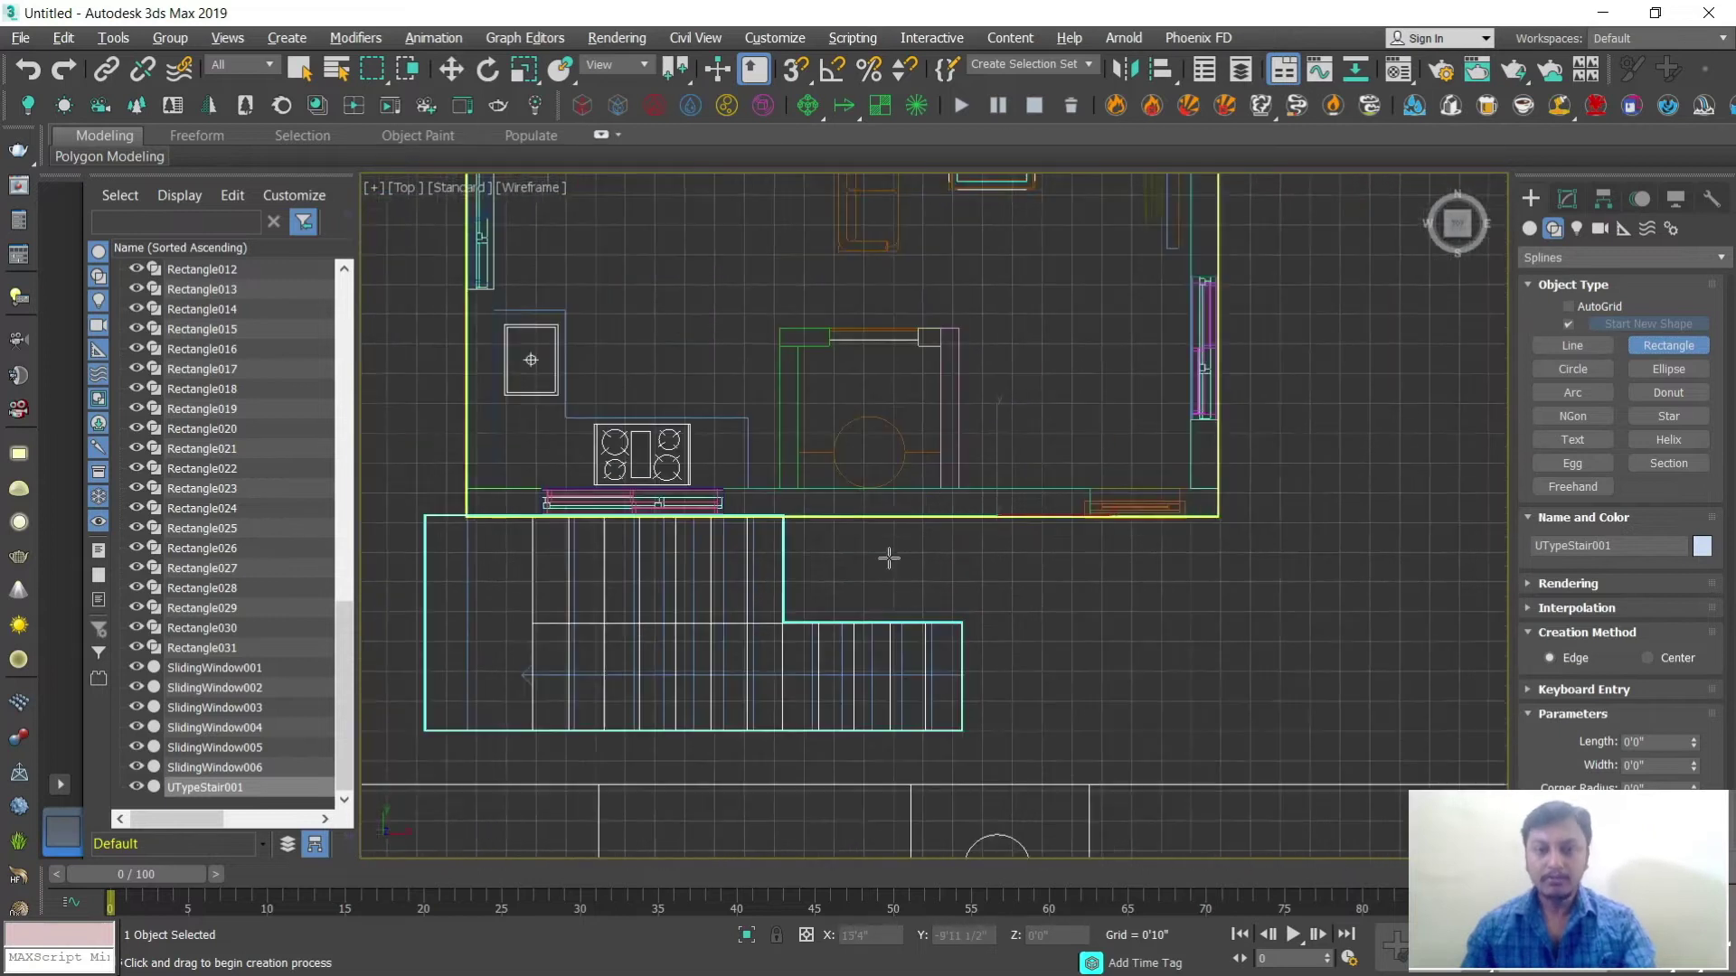
{"action": "middle_click_drag", "start_coordinate": [889, 557], "coordinate": [850, 434]}
{"action": "left_click_drag", "start_coordinate": [740, 388], "coordinate": [1175, 606]}
{"action": "right_click", "coordinate": [1171, 590]}
Step: Raise the new rectangle along Z to 9'11 1/2" in the Perspective view, level with the roof slab
{"action": "key", "text": "alt+w"}
{"action": "right_click", "coordinate": [1182, 561]}
{"action": "key", "text": "alt+w"}
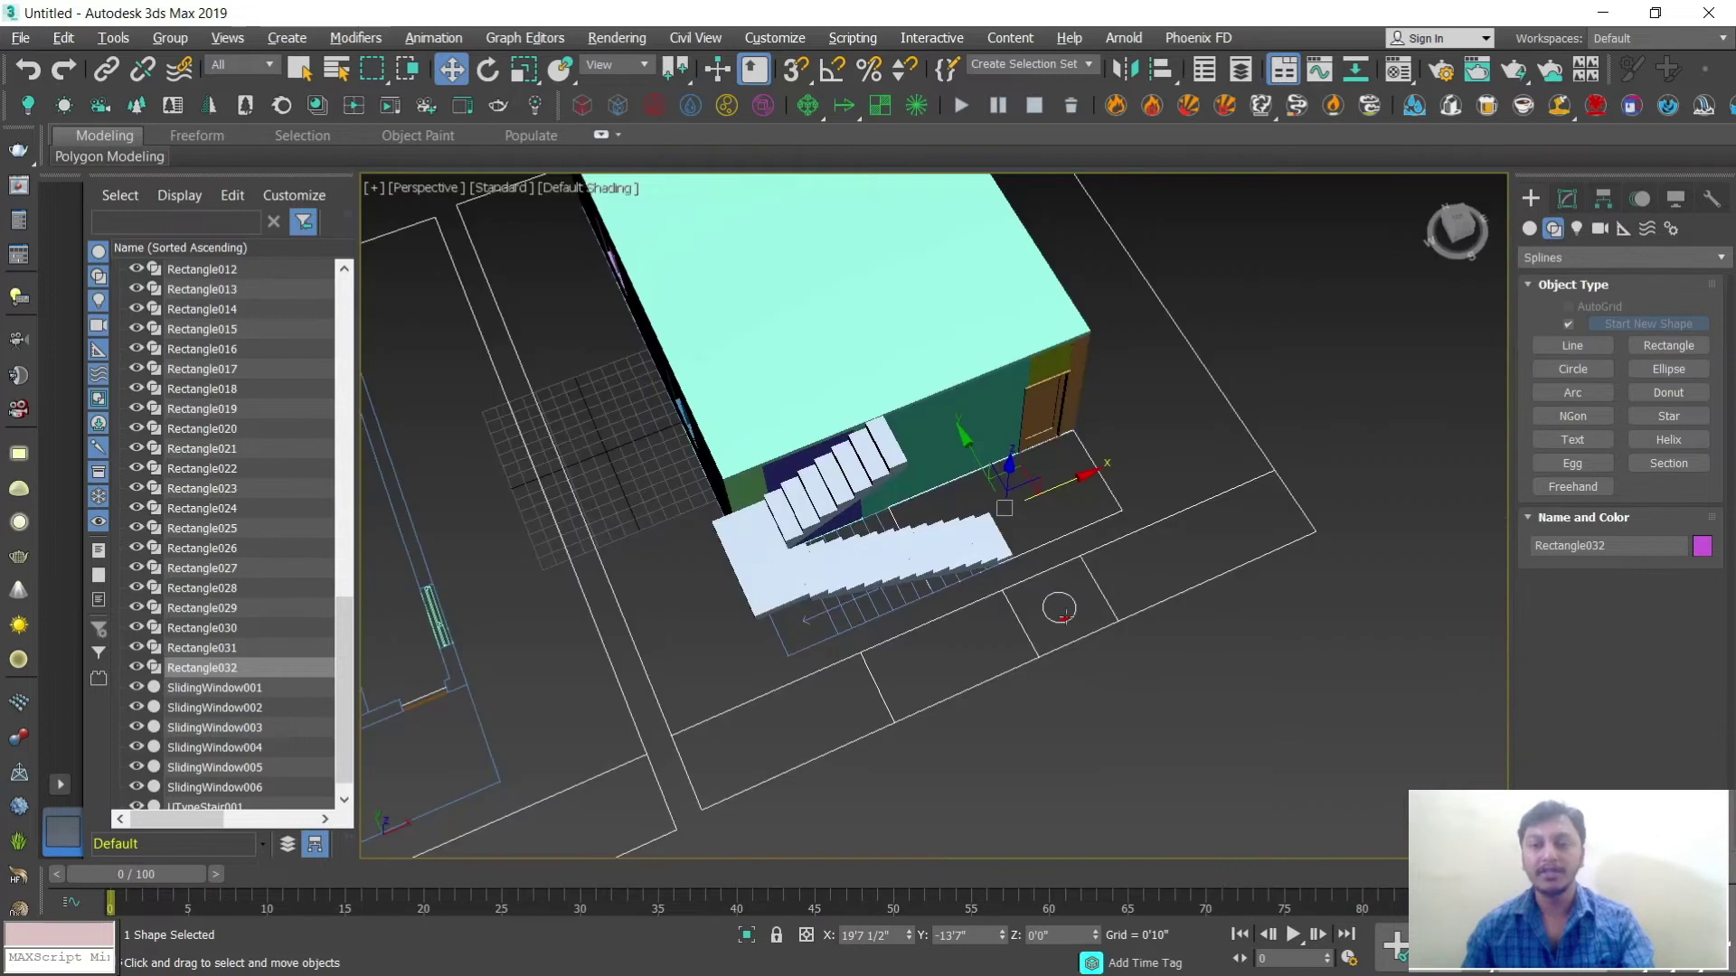
{"action": "middle_click_drag", "start_coordinate": [1065, 617], "coordinate": [1021, 489], "text": "alt"}
{"action": "left_click_drag", "start_coordinate": [1005, 455], "coordinate": [989, 303]}
{"action": "middle_click_drag", "start_coordinate": [1043, 399], "coordinate": [995, 391], "text": "alt"}
{"action": "scroll", "coordinate": [1023, 372], "scroll_direction": "up", "scroll_amount": 1}
{"action": "scroll", "coordinate": [1108, 400], "scroll_direction": "up", "scroll_amount": 3}
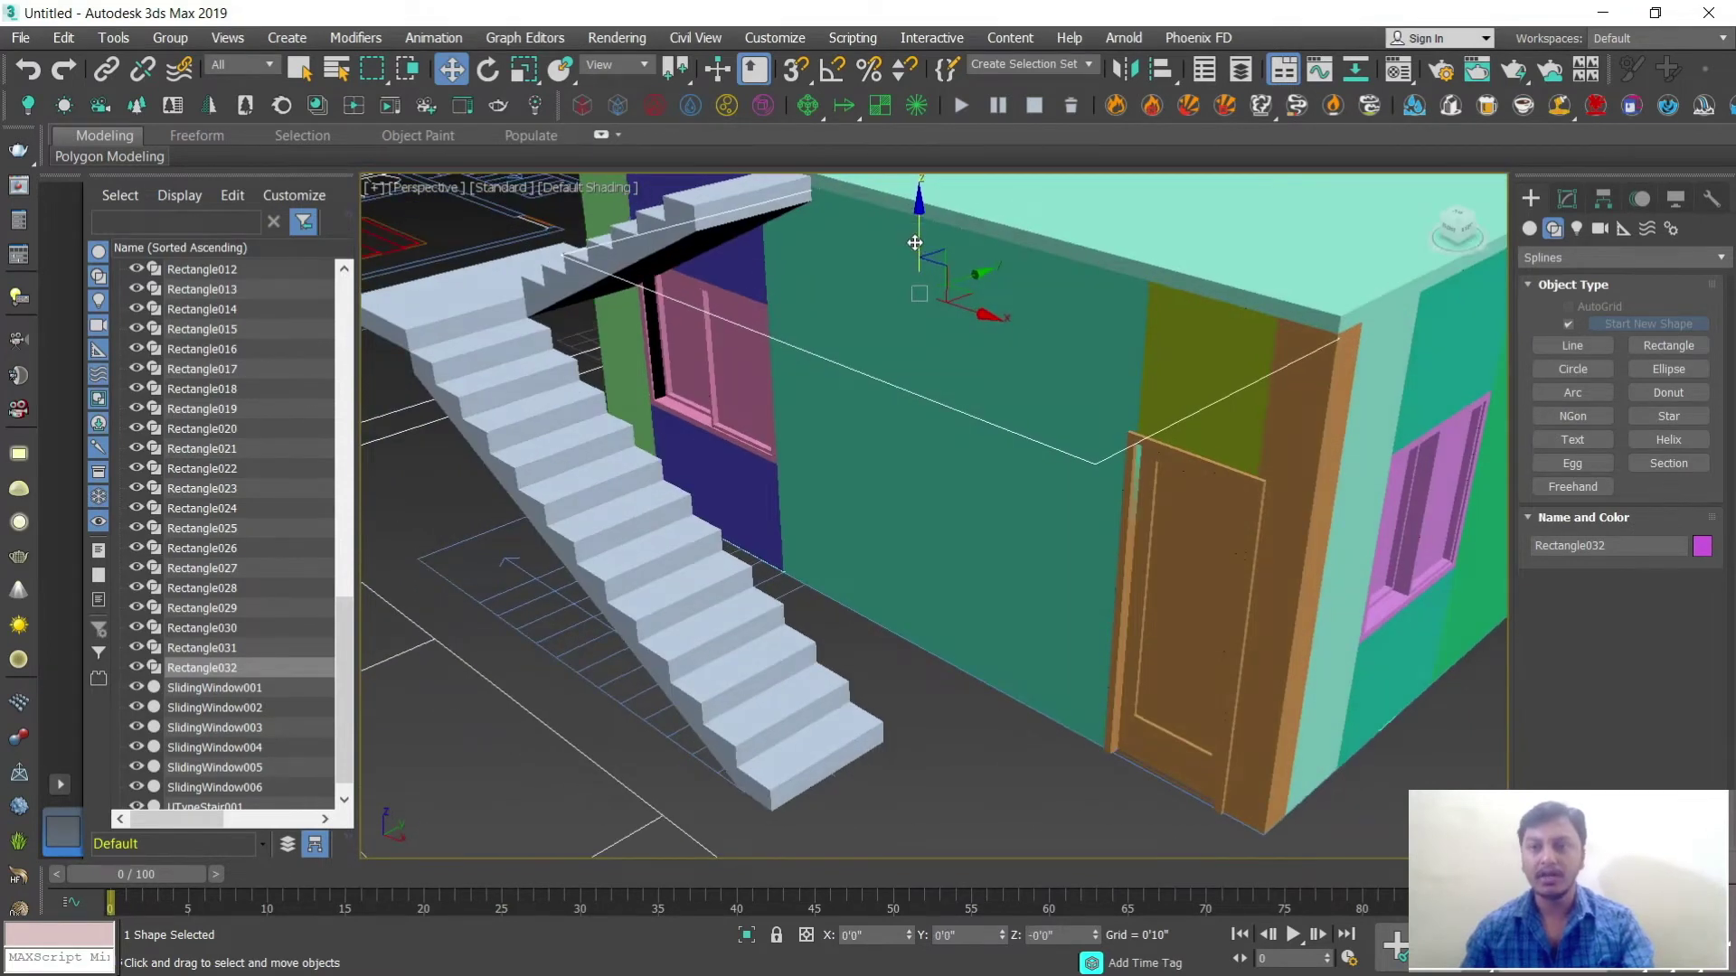
{"action": "left_click_drag", "start_coordinate": [915, 243], "coordinate": [915, 237]}
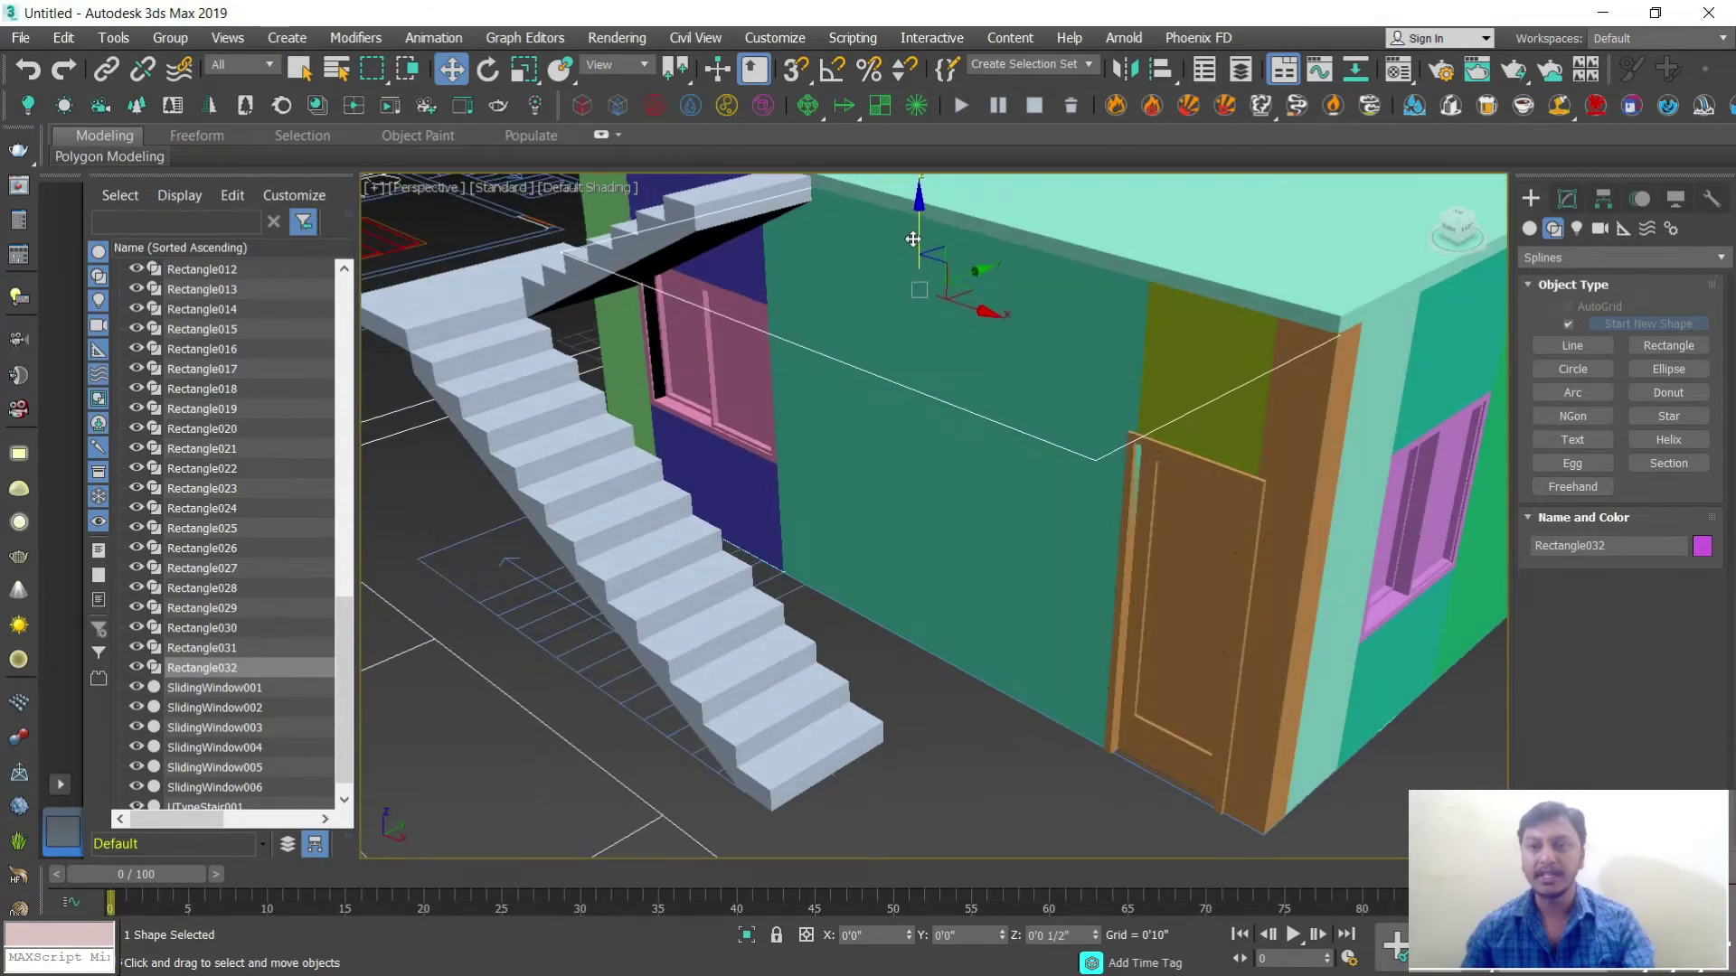
Step: Extrude the raised rectangle by 0'3 1/2" to form the slab at the stair's top, then deselect it
{"action": "left_click", "coordinate": [1557, 201]}
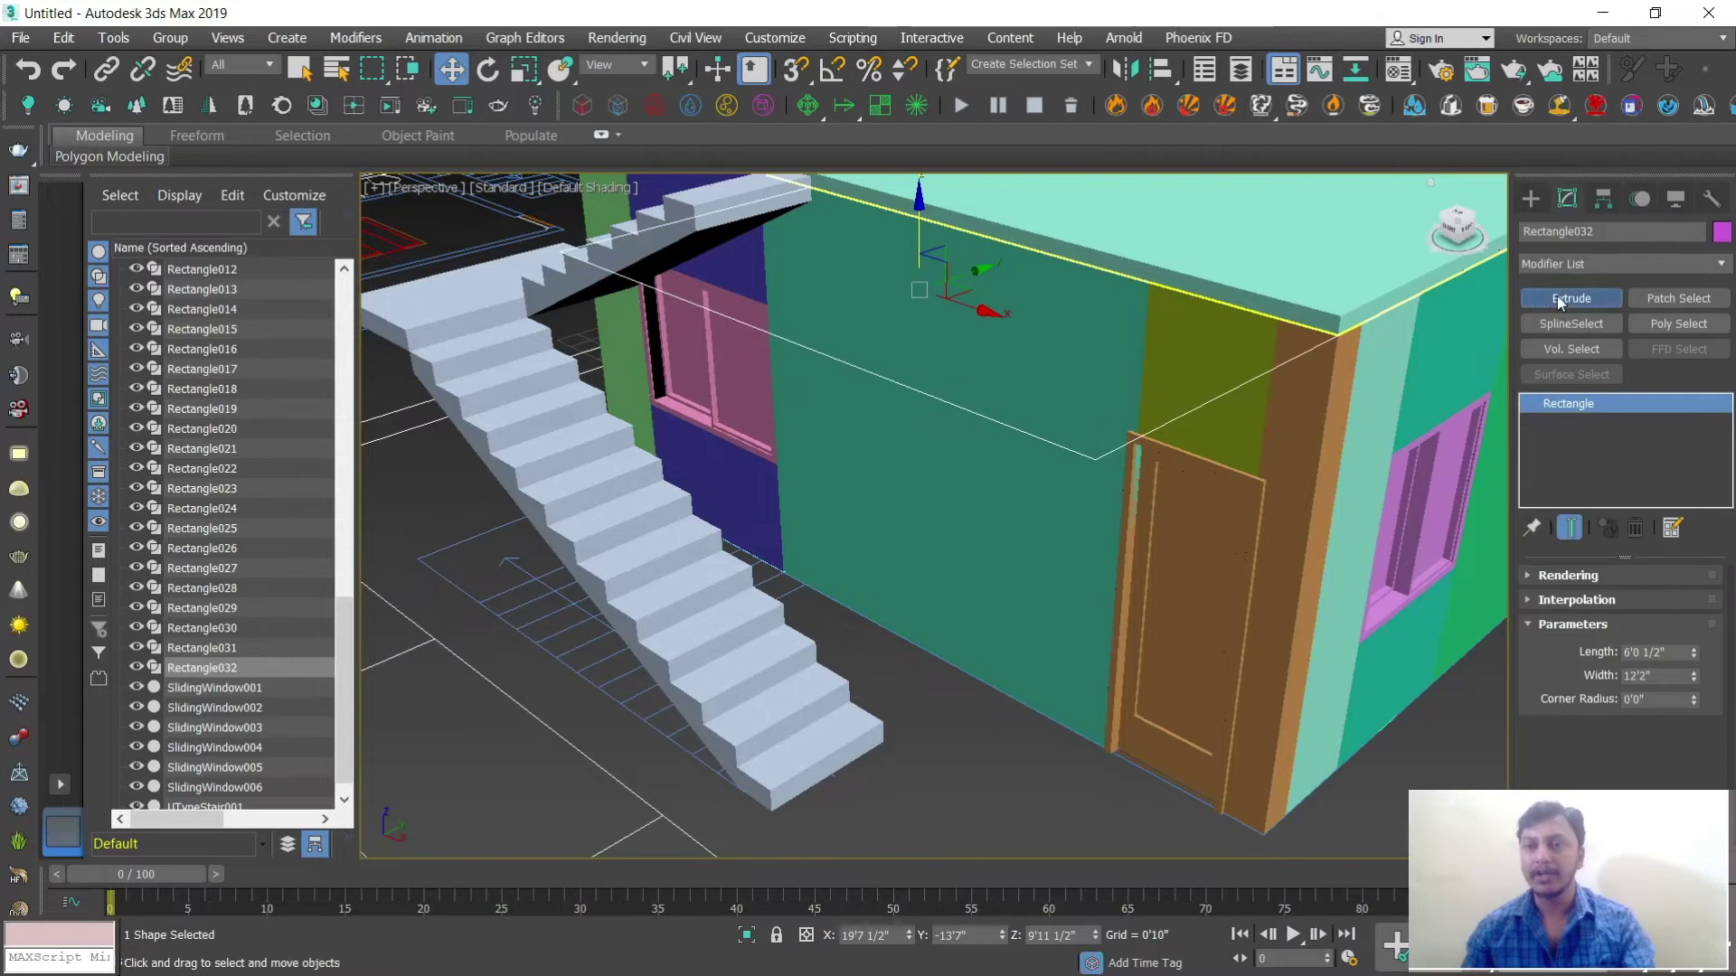
{"action": "left_click", "coordinate": [1556, 296]}
{"action": "scroll", "coordinate": [928, 391], "scroll_direction": "up", "scroll_amount": 5}
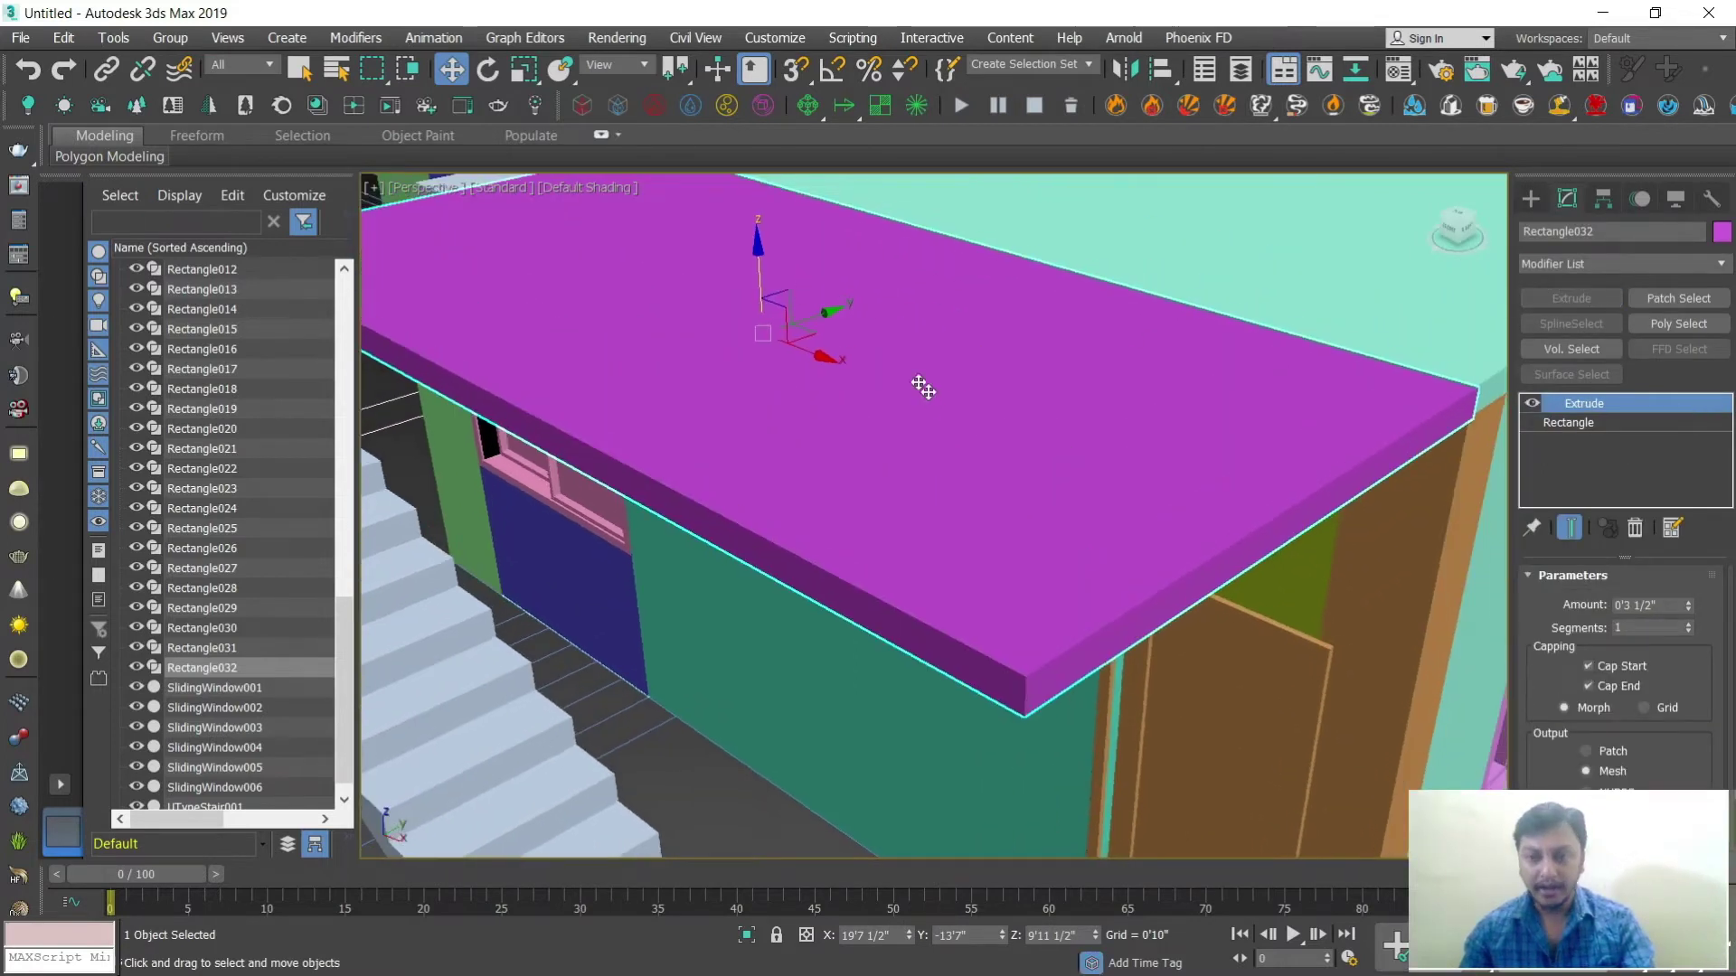
{"action": "left_click_drag", "start_coordinate": [758, 266], "coordinate": [749, 266]}
{"action": "scroll", "coordinate": [920, 370], "scroll_direction": "down", "scroll_amount": 5}
{"action": "middle_click_drag", "start_coordinate": [920, 369], "coordinate": [1012, 415], "text": "alt"}
{"action": "left_click", "coordinate": [1162, 557]}
{"action": "scroll", "coordinate": [1162, 557], "scroll_direction": "down", "scroll_amount": 3}
{"action": "middle_click_drag", "start_coordinate": [1004, 510], "coordinate": [1034, 480], "text": "alt"}
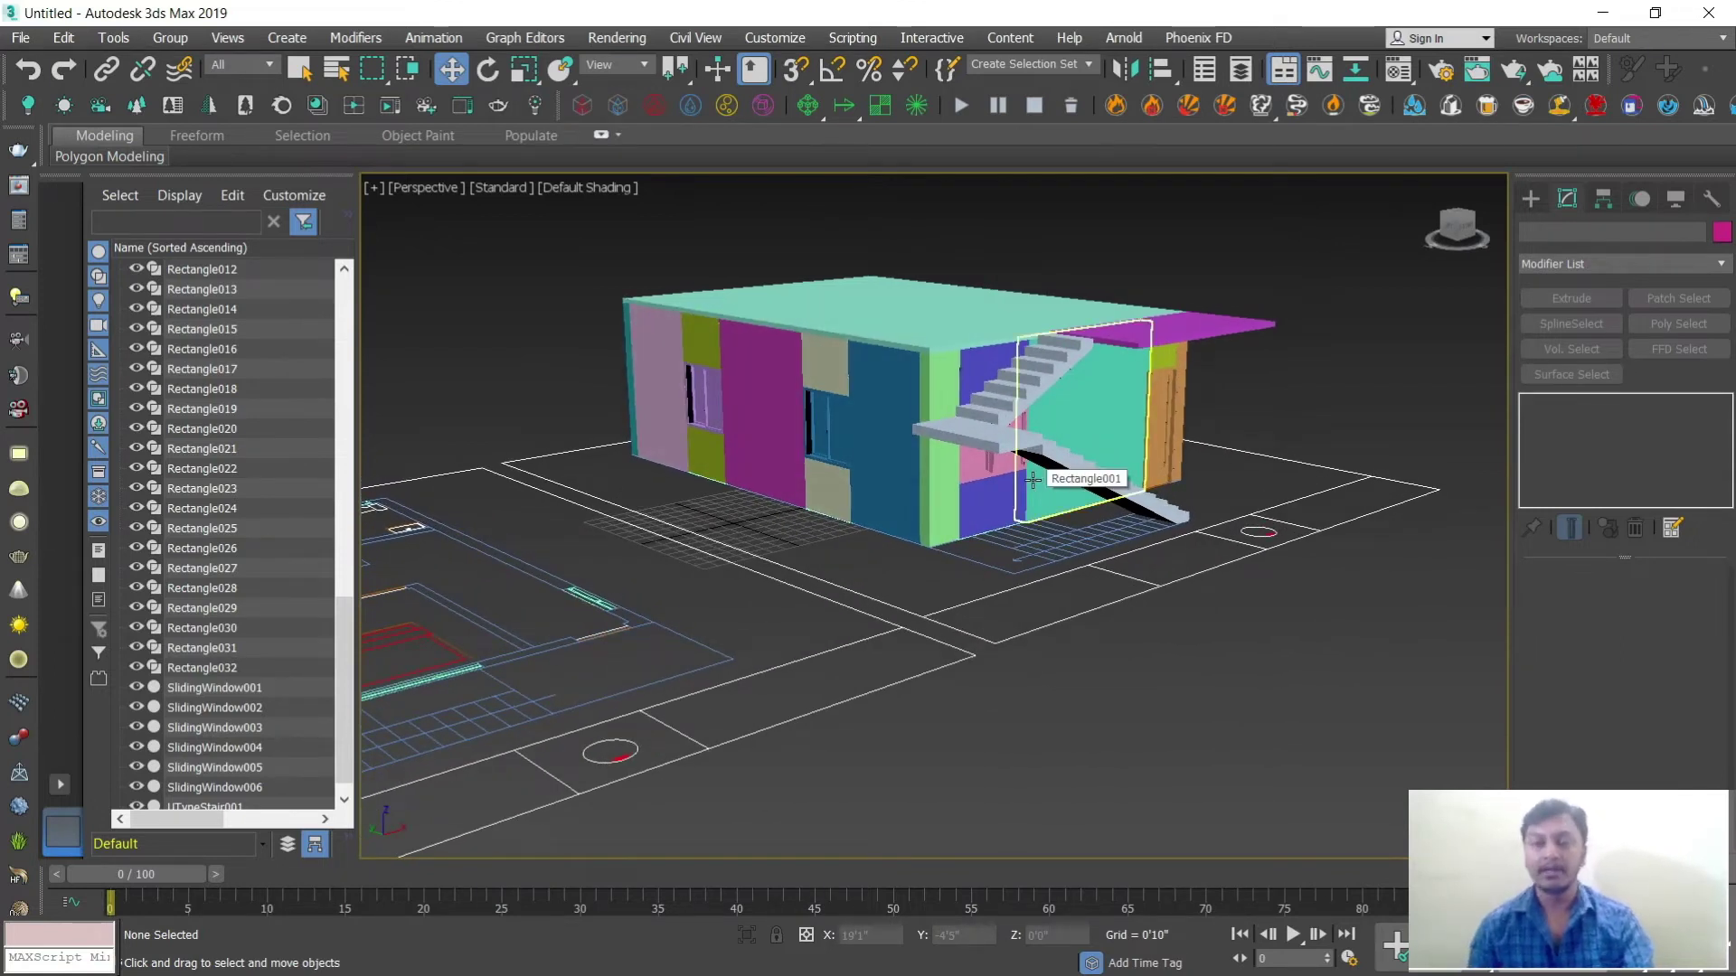
Step: Clone the entire storey upward in the Front view as two copies stacked on the ground floor, then clear the selection
{"action": "key", "text": "alt+w"}
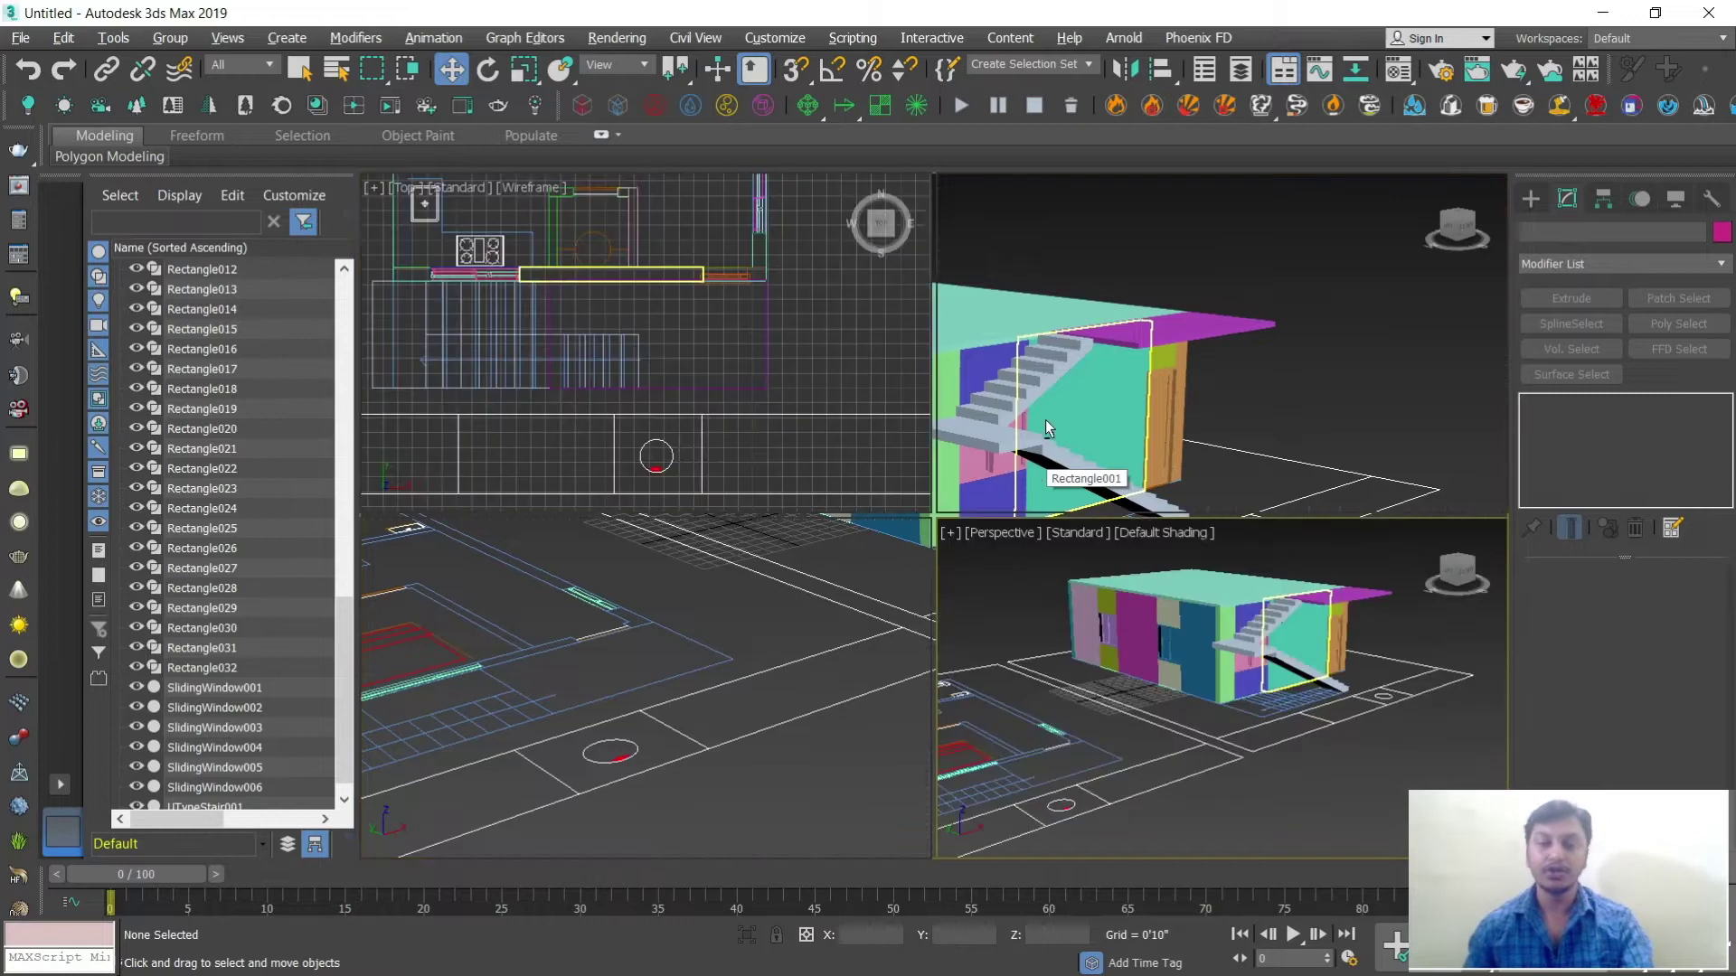
{"action": "key", "text": "alt+w"}
{"action": "middle_click_drag", "start_coordinate": [1136, 493], "coordinate": [779, 536]}
{"action": "scroll", "coordinate": [780, 535], "scroll_direction": "up", "scroll_amount": 2}
{"action": "left_click_drag", "start_coordinate": [568, 309], "coordinate": [1168, 577]}
{"action": "left_click_drag", "start_coordinate": [812, 464], "coordinate": [1179, 573]}
{"action": "middle_click_drag", "start_coordinate": [1004, 557], "coordinate": [1009, 546]}
{"action": "middle_click_drag", "start_coordinate": [835, 430], "coordinate": [888, 477]}
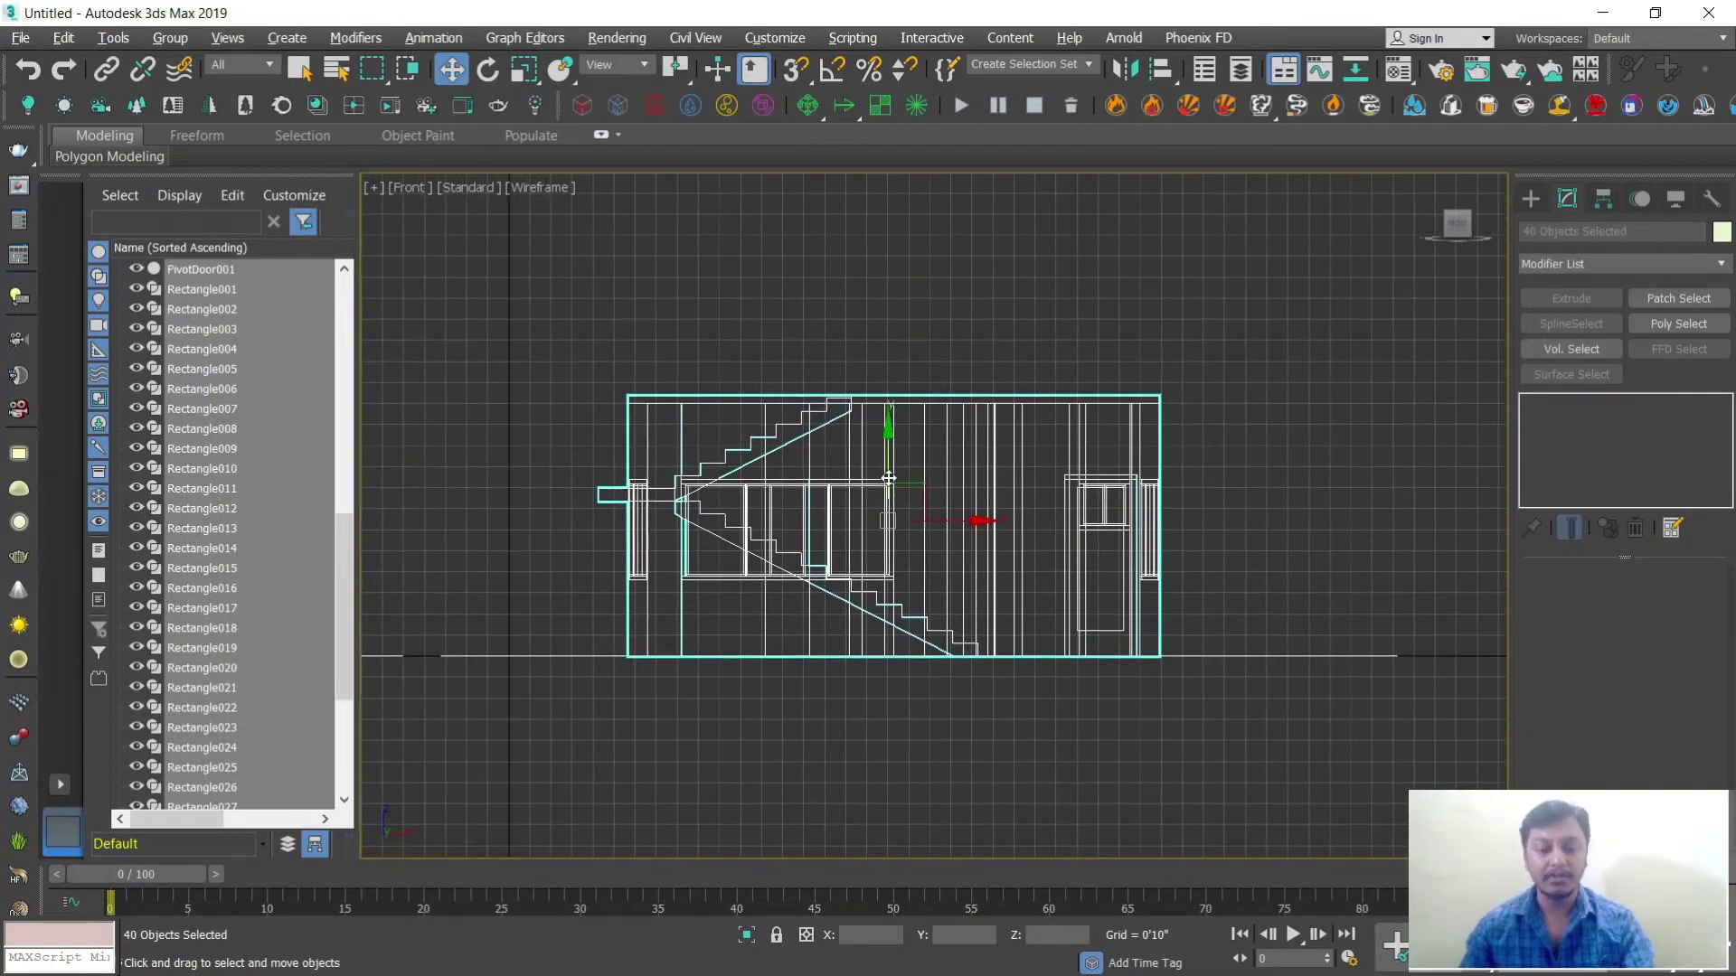
{"action": "left_click_drag", "start_coordinate": [888, 477], "coordinate": [876, 217], "text": "shift"}
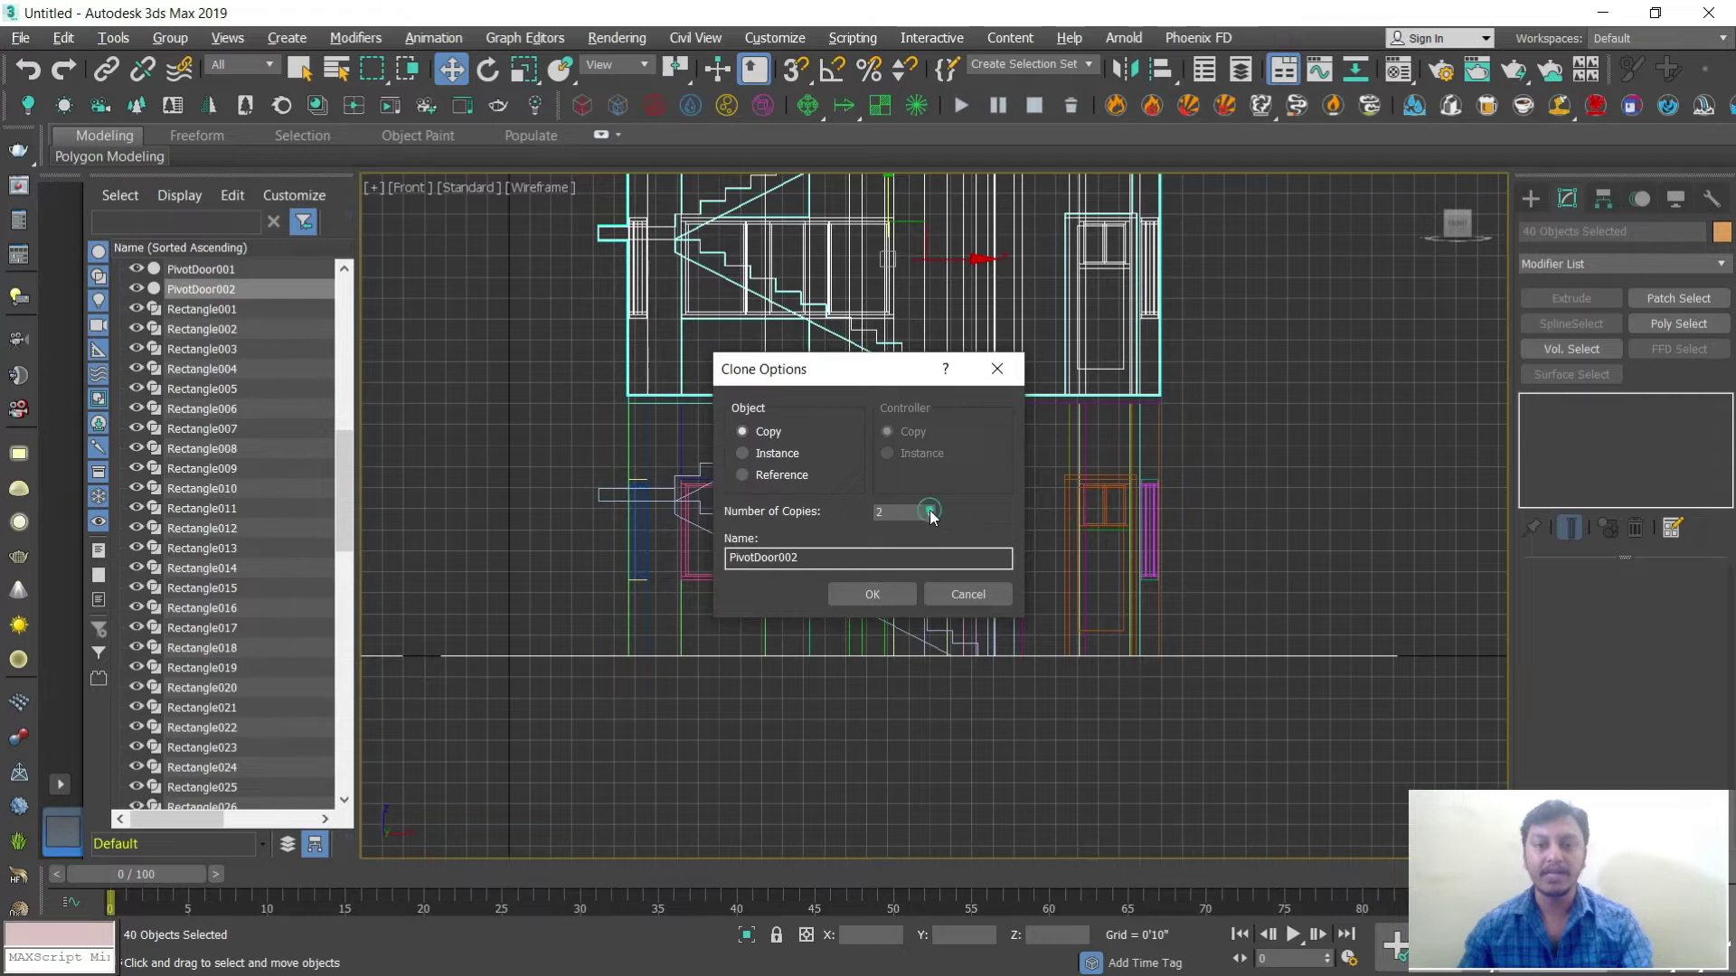
{"action": "left_click", "coordinate": [872, 592]}
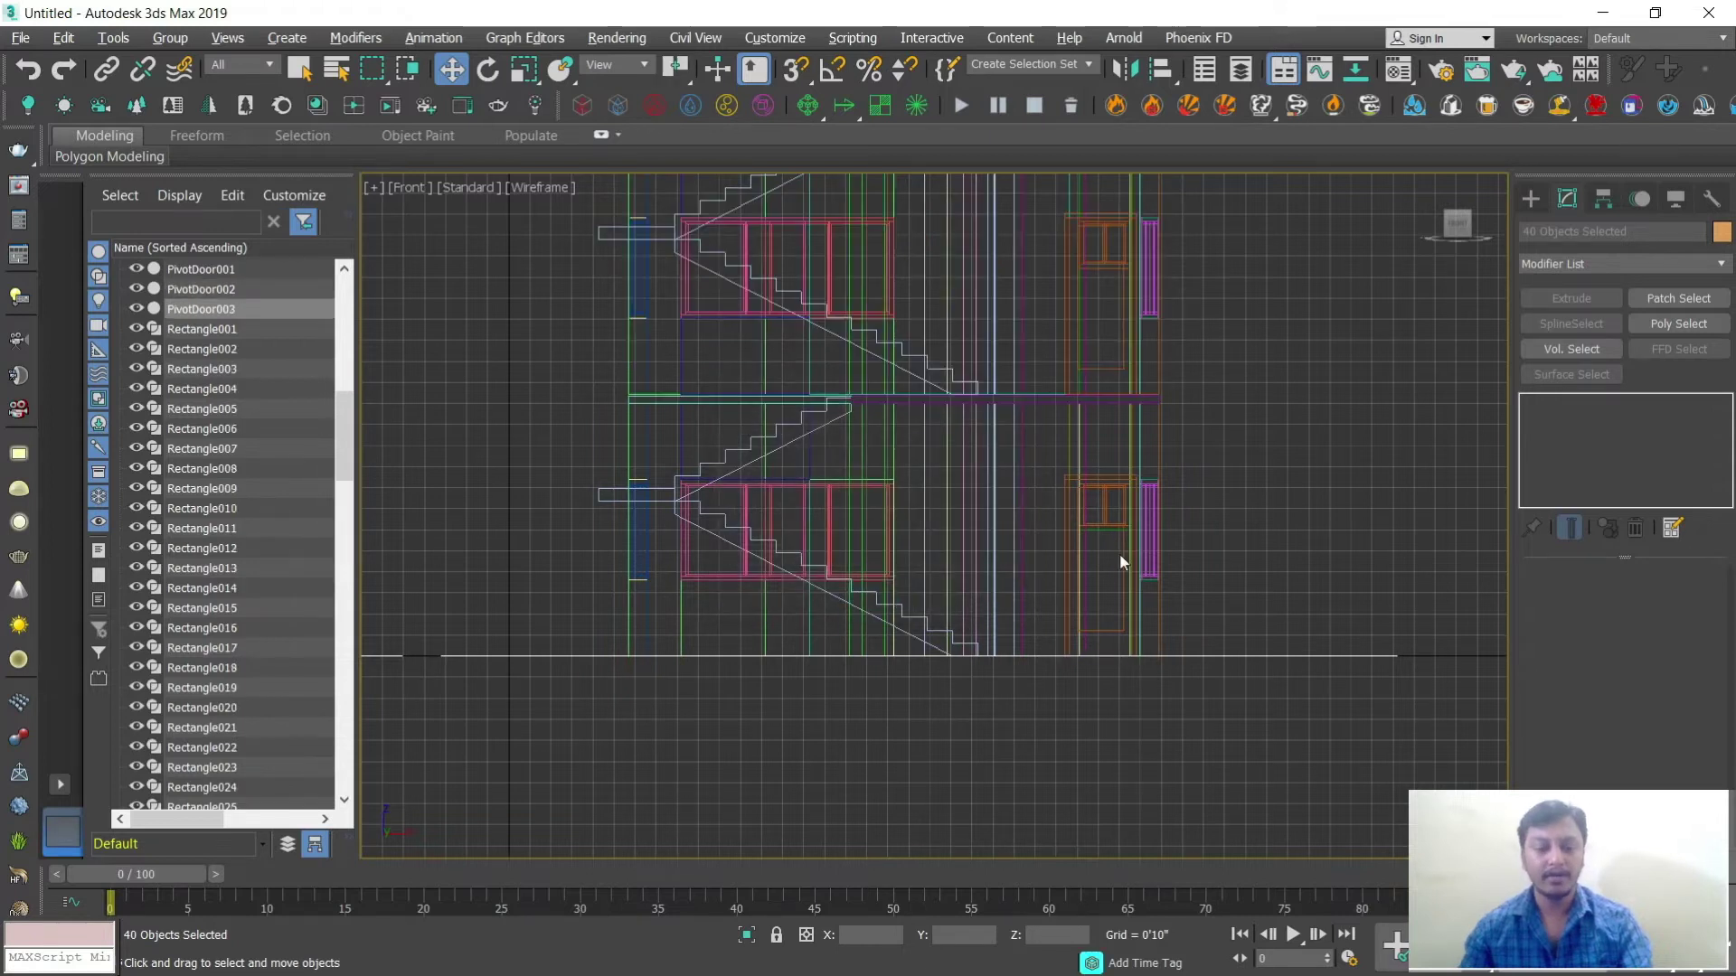
{"action": "key", "text": "alt+w"}
{"action": "key", "text": "alt+w"}
{"action": "middle_click_drag", "start_coordinate": [1119, 576], "coordinate": [1039, 602], "text": "alt"}
{"action": "left_click", "coordinate": [1123, 503]}
{"action": "middle_click_drag", "start_coordinate": [1123, 503], "coordinate": [1019, 595], "text": "alt"}
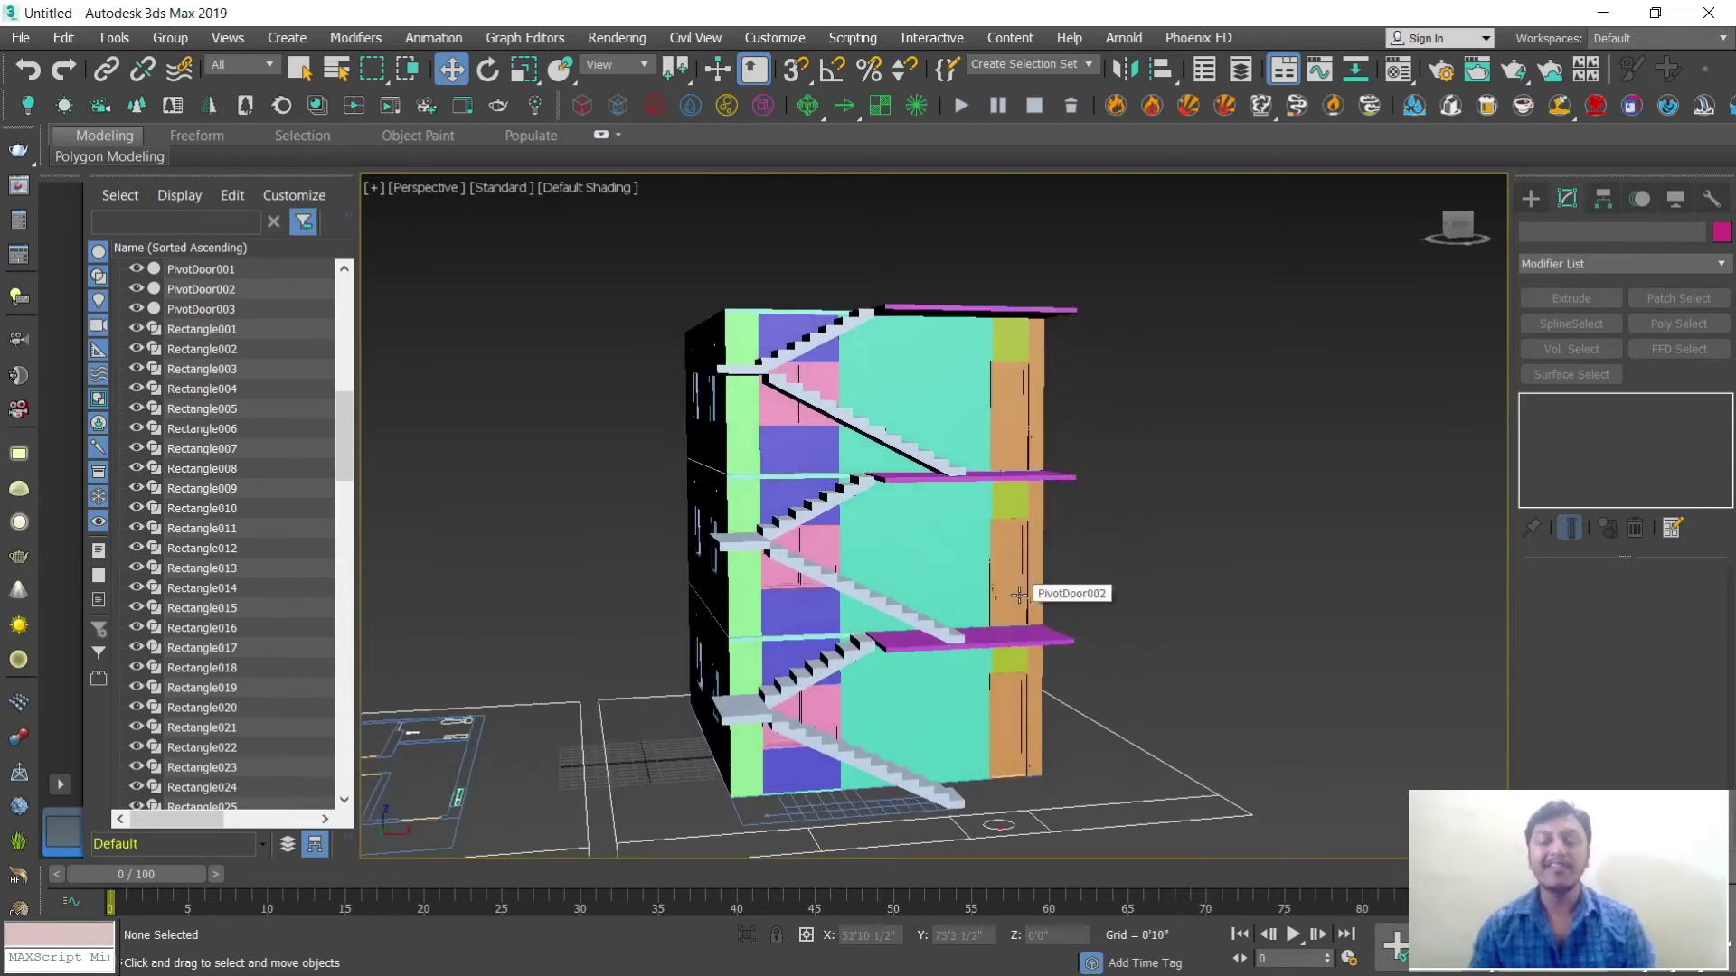
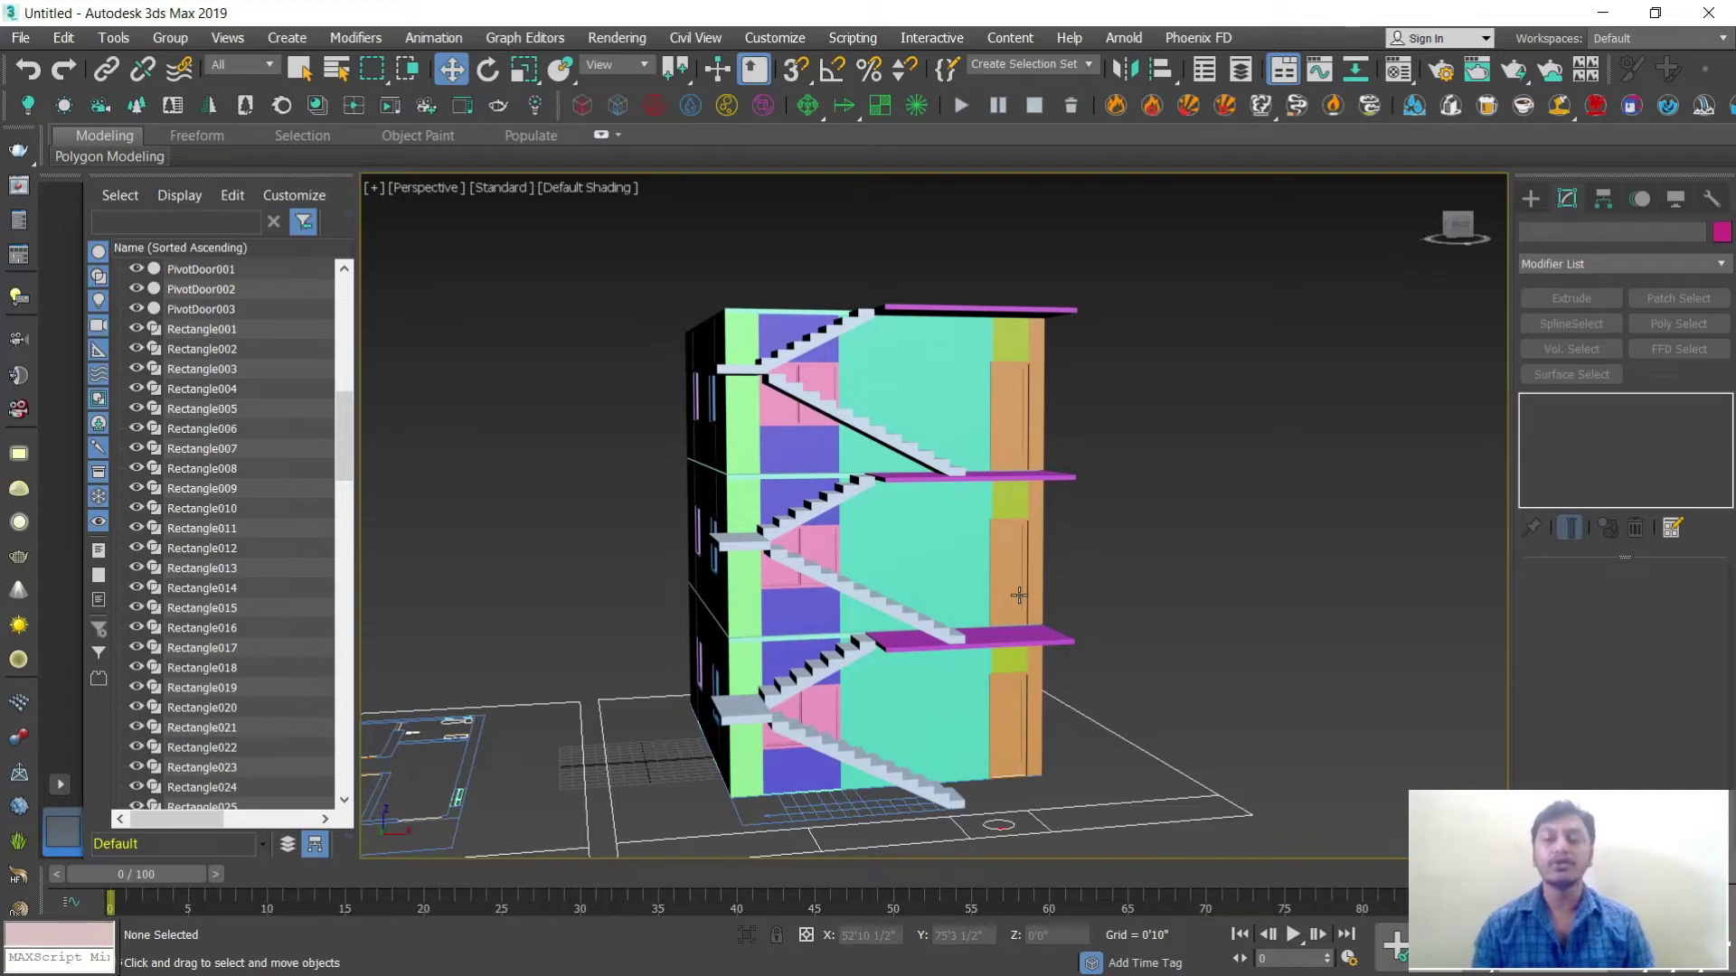
Step: Inspect the three-storey house from several sides, ending on the facade with the two columns of windows
{"action": "middle_click_drag", "start_coordinate": [821, 649], "coordinate": [909, 627], "text": "alt"}
{"action": "scroll", "coordinate": [1027, 628], "scroll_direction": "up", "scroll_amount": 4}
{"action": "middle_click_drag", "start_coordinate": [1075, 628], "coordinate": [940, 511]}
{"action": "middle_click_drag", "start_coordinate": [993, 644], "coordinate": [1023, 645], "text": "alt"}
{"action": "scroll", "coordinate": [1020, 644], "scroll_direction": "up", "scroll_amount": 2}
{"action": "left_click", "coordinate": [1040, 639]}
{"action": "scroll", "coordinate": [1084, 639], "scroll_direction": "down", "scroll_amount": 3}
{"action": "middle_click_drag", "start_coordinate": [1186, 626], "coordinate": [888, 583], "text": "alt"}
{"action": "scroll", "coordinate": [1089, 587], "scroll_direction": "down", "scroll_amount": 2}
{"action": "scroll", "coordinate": [890, 597], "scroll_direction": "up", "scroll_amount": 3}
{"action": "scroll", "coordinate": [908, 603], "scroll_direction": "down", "scroll_amount": 1}
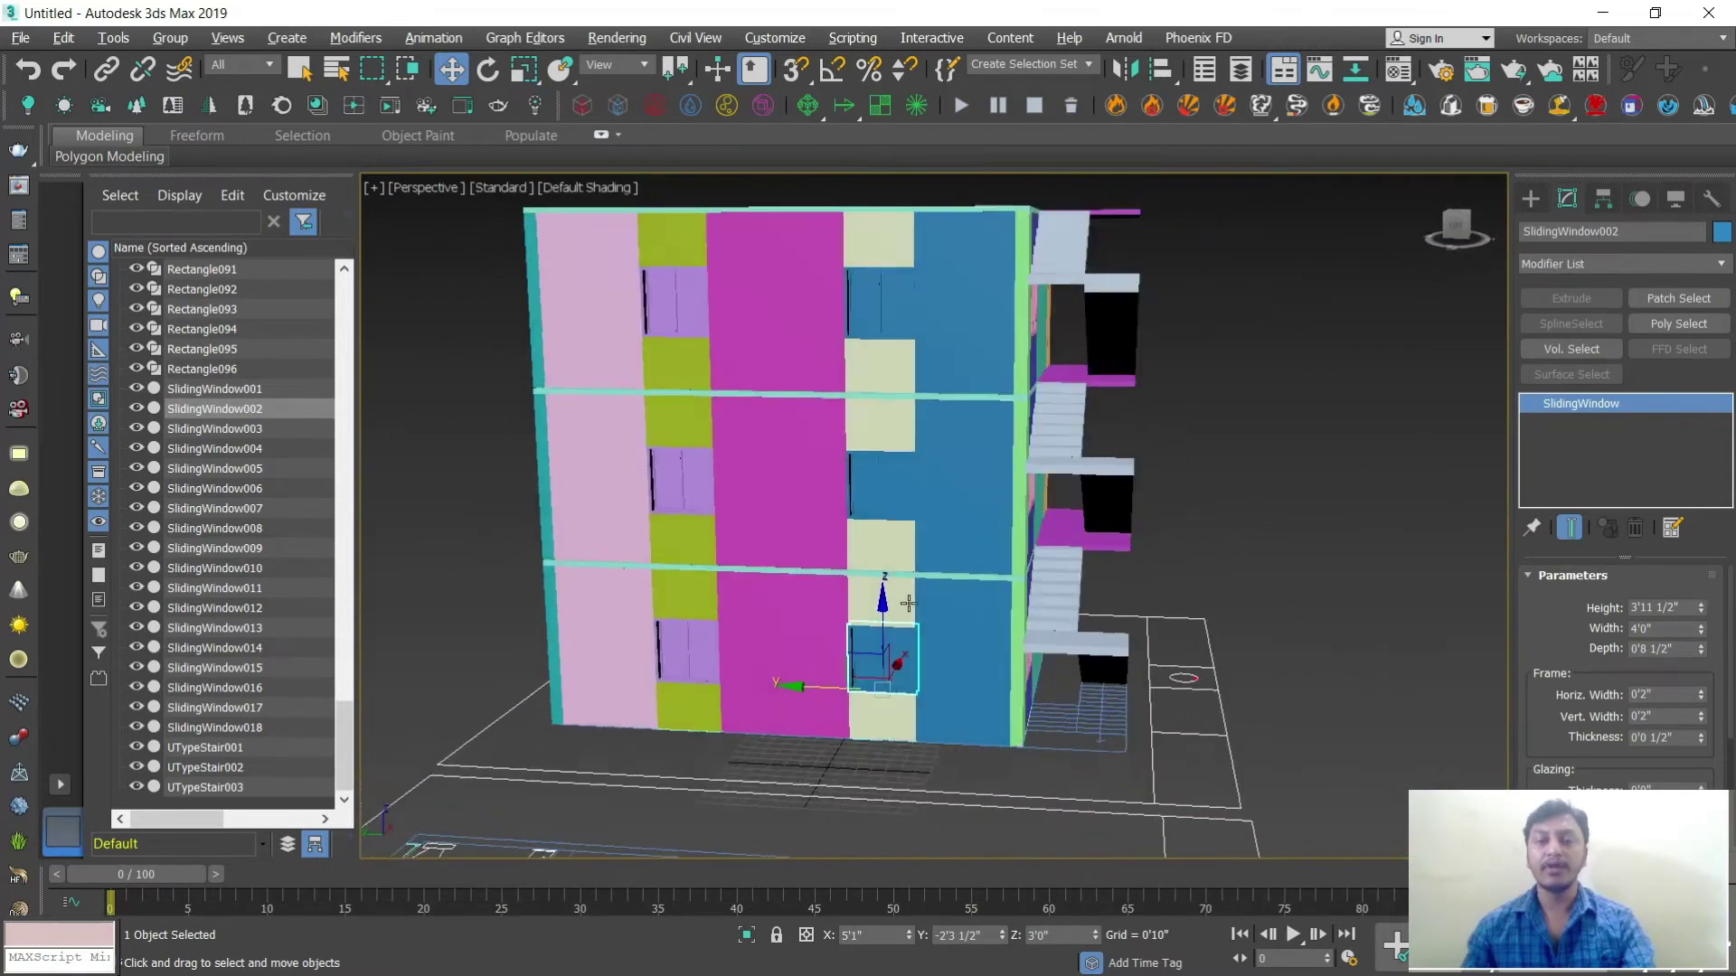
{"action": "scroll", "coordinate": [908, 603], "scroll_direction": "up", "scroll_amount": 1}
{"action": "middle_click_drag", "start_coordinate": [907, 625], "coordinate": [989, 670]}
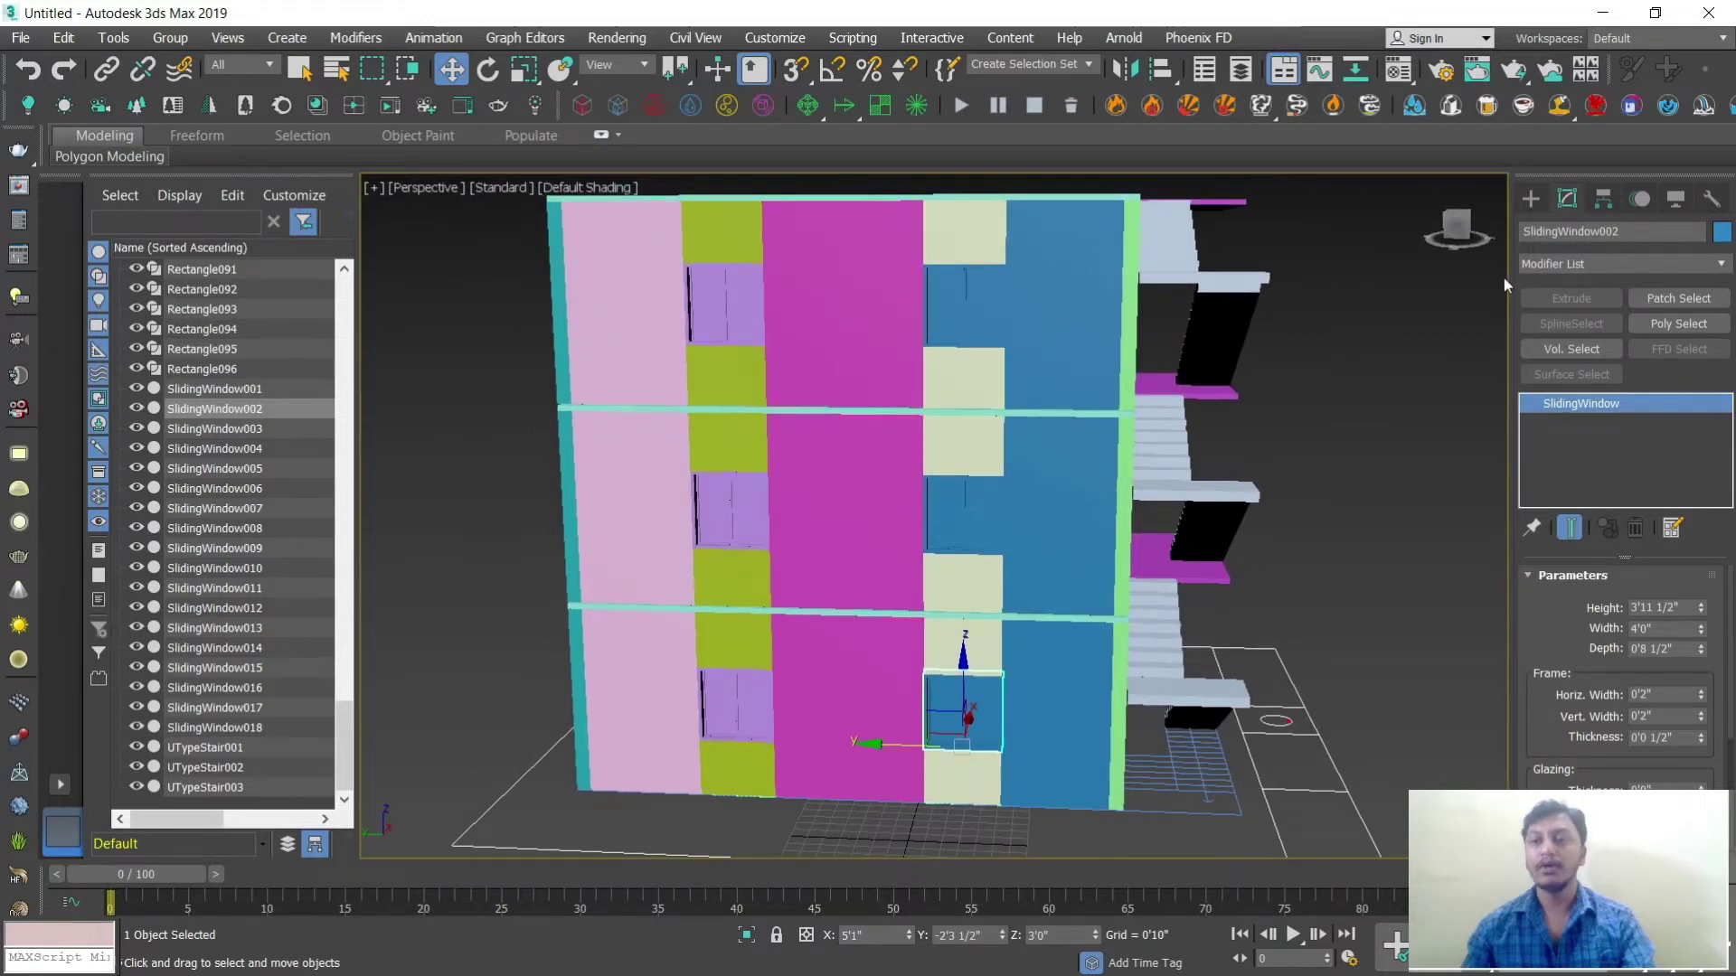
Step: Draw a rectangle about 24'8 1/2" by 4'0" in the Left view, enclosing the column of blue windows across all three storeys
{"action": "left_click", "coordinate": [1531, 198]}
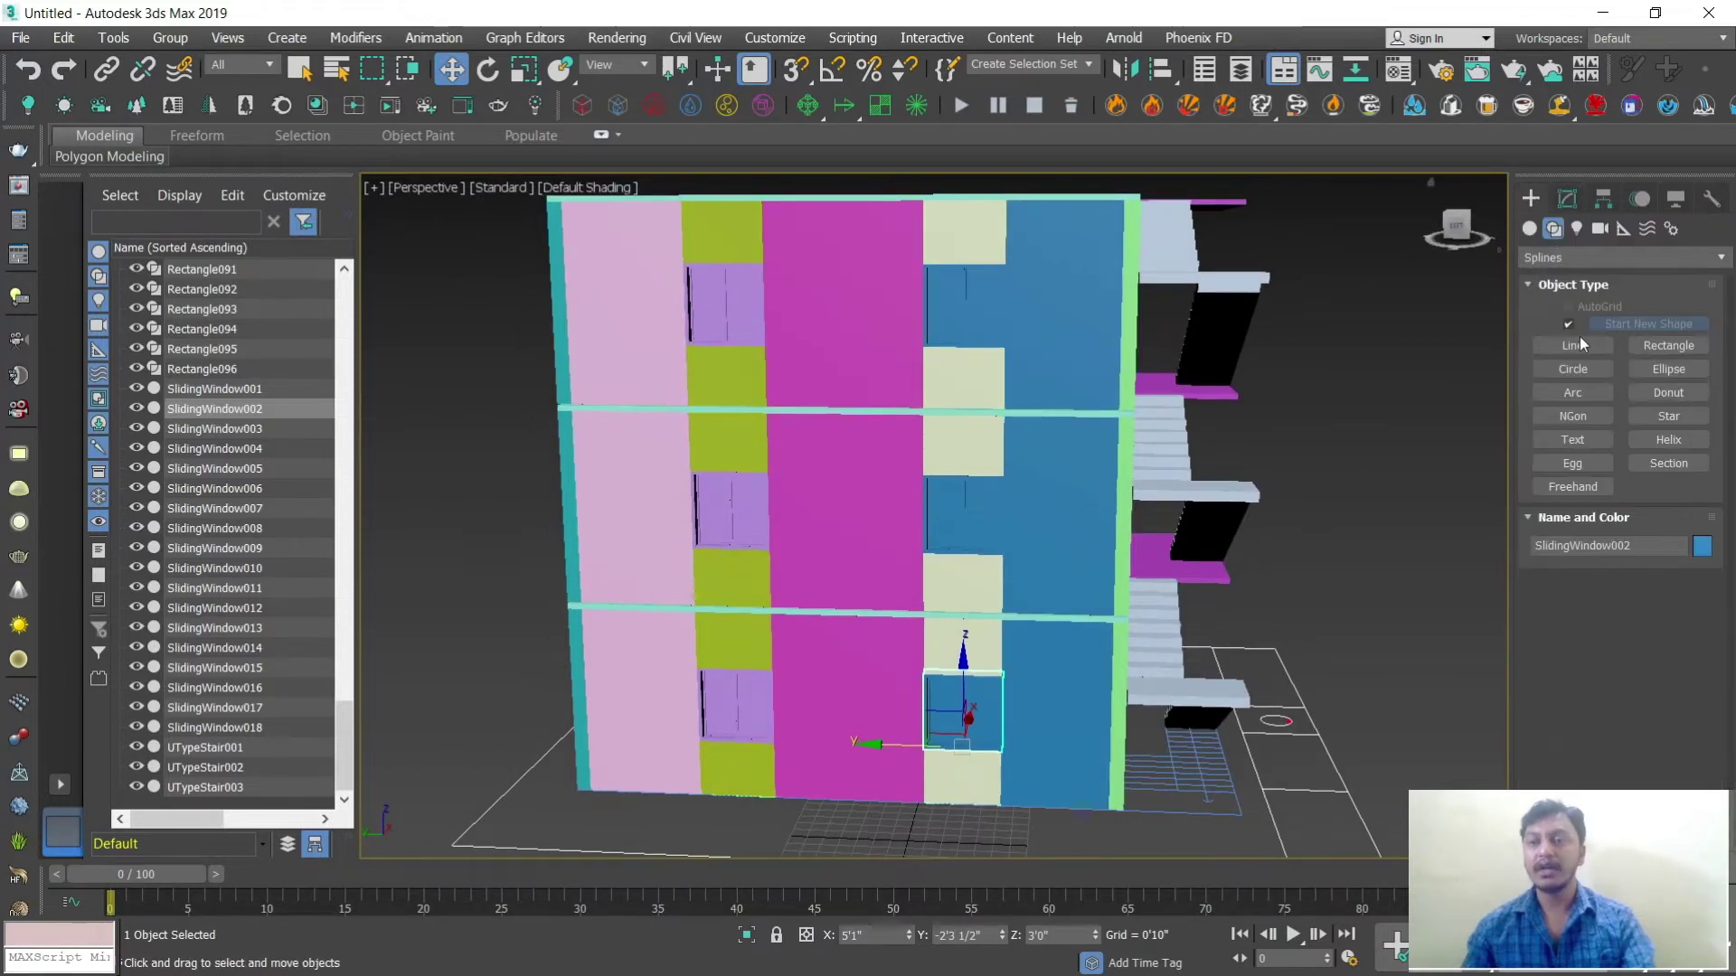
{"action": "left_click", "coordinate": [1646, 348]}
{"action": "key", "text": "alt+w"}
{"action": "right_click", "coordinate": [709, 651]}
{"action": "key", "text": "alt+w"}
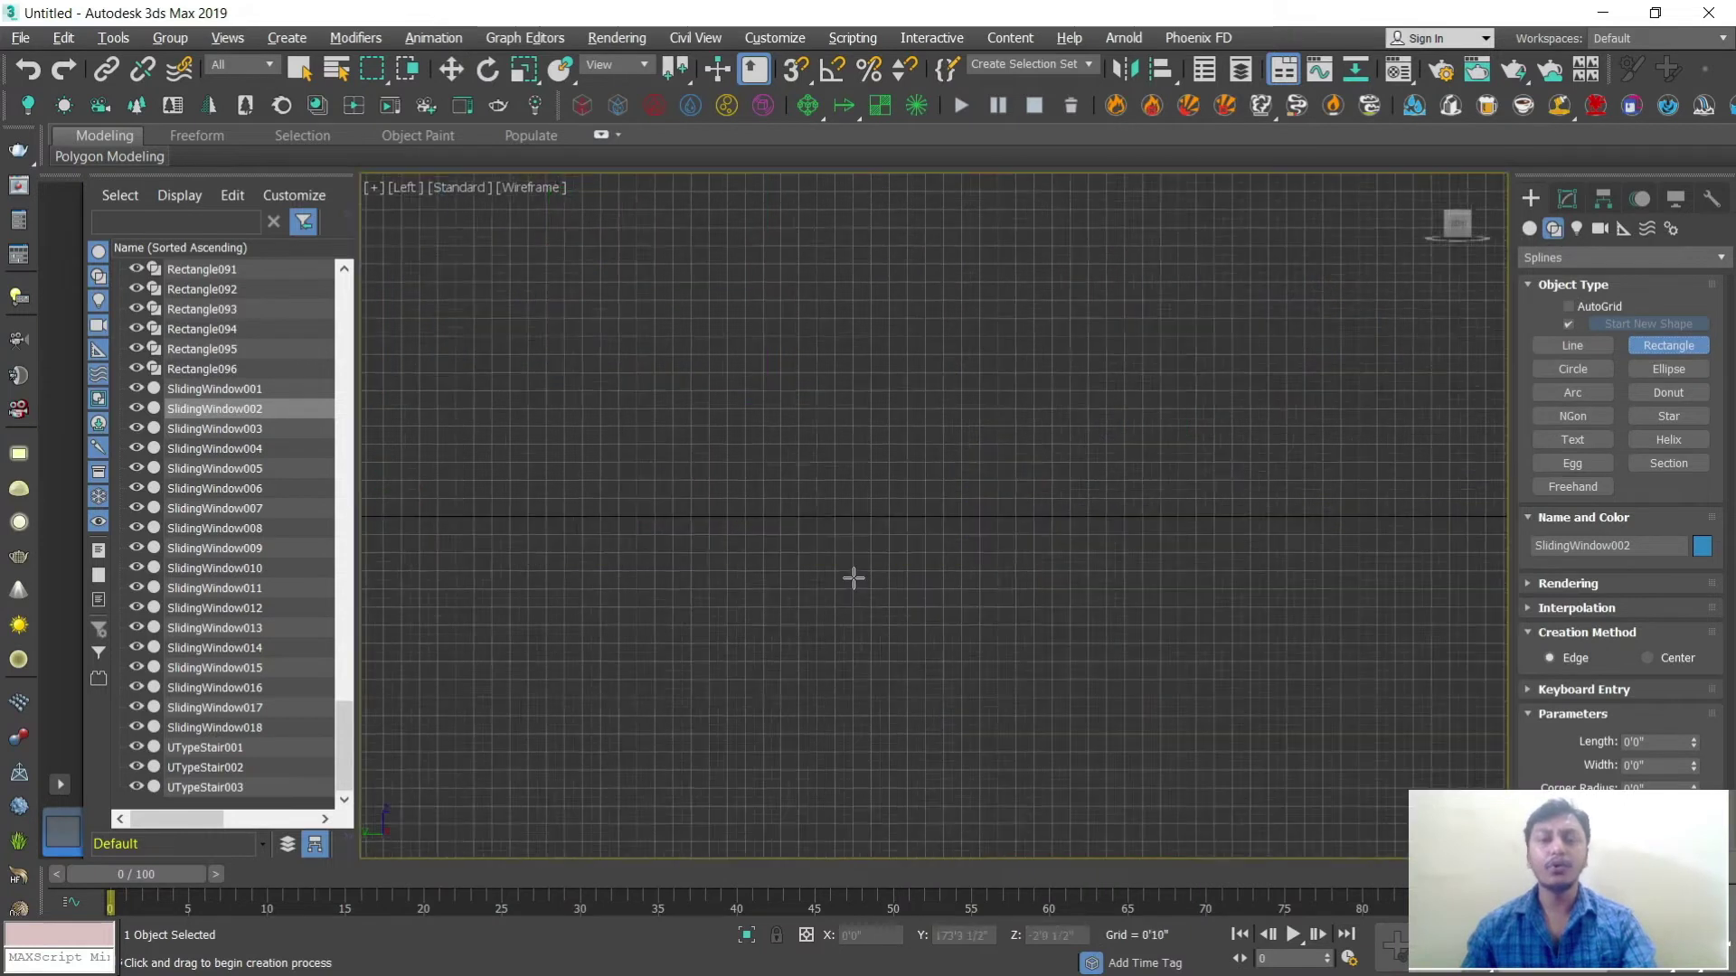
{"action": "scroll", "coordinate": [1058, 581], "scroll_direction": "down", "scroll_amount": 10}
{"action": "middle_click_drag", "start_coordinate": [1058, 581], "coordinate": [929, 581]}
{"action": "scroll", "coordinate": [941, 584], "scroll_direction": "up", "scroll_amount": 5}
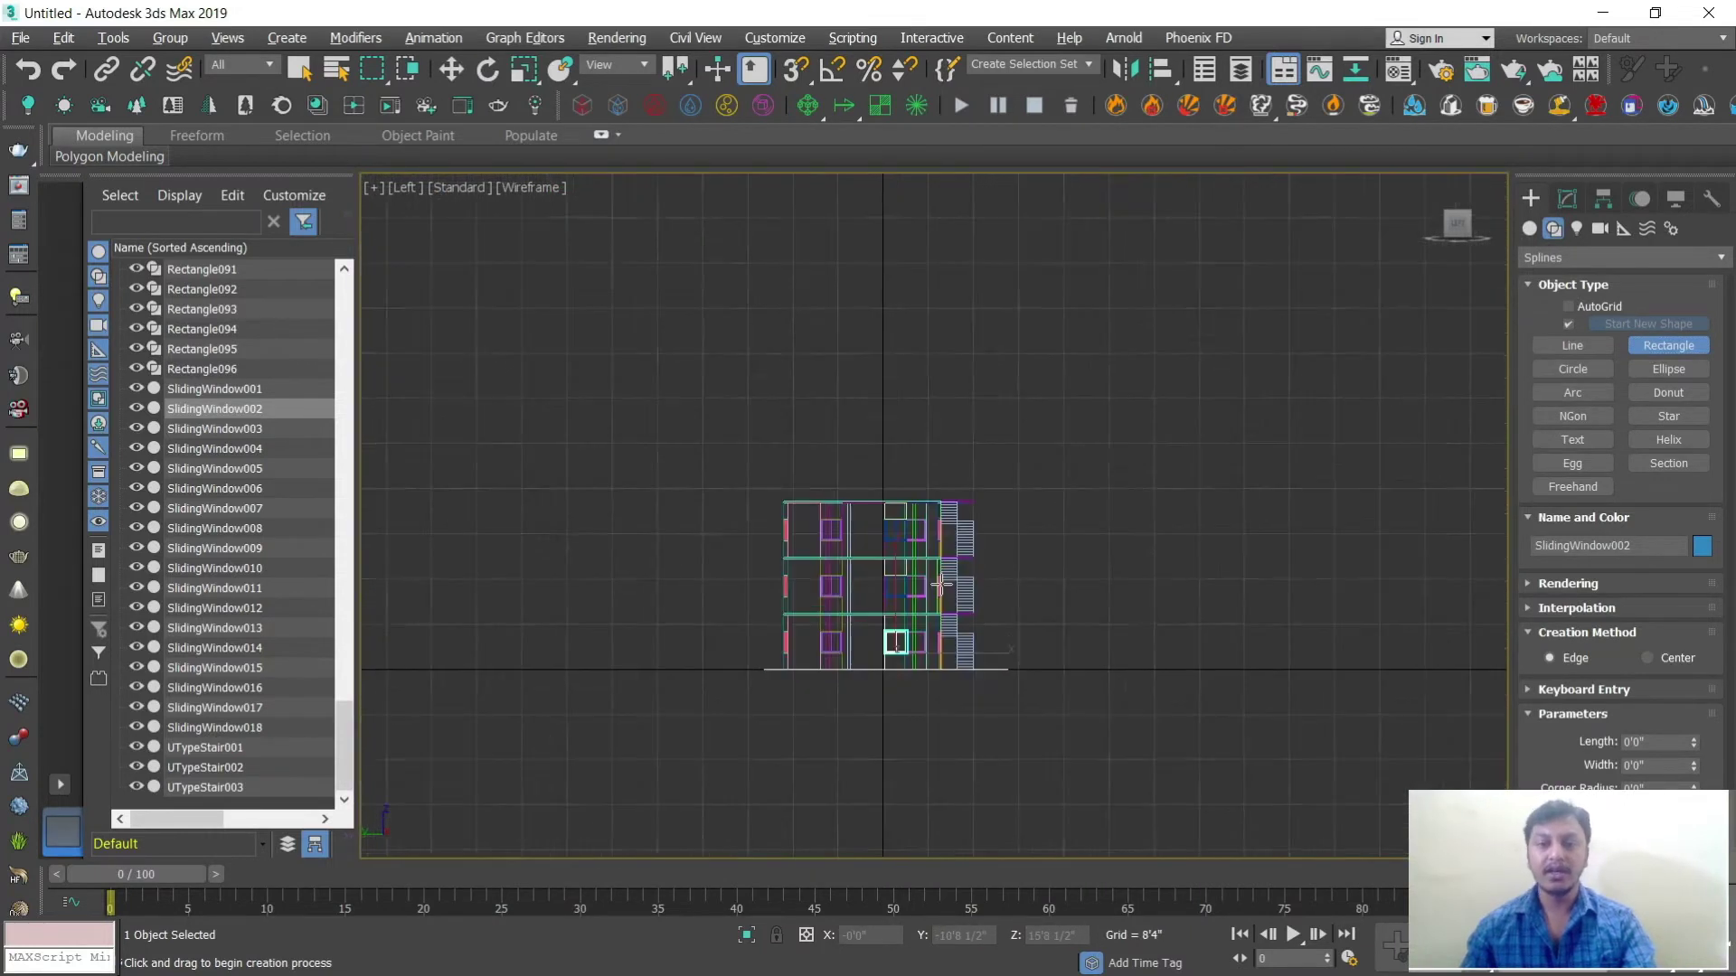
{"action": "scroll", "coordinate": [940, 583], "scroll_direction": "up", "scroll_amount": 6}
{"action": "middle_click_drag", "start_coordinate": [919, 536], "coordinate": [942, 525]}
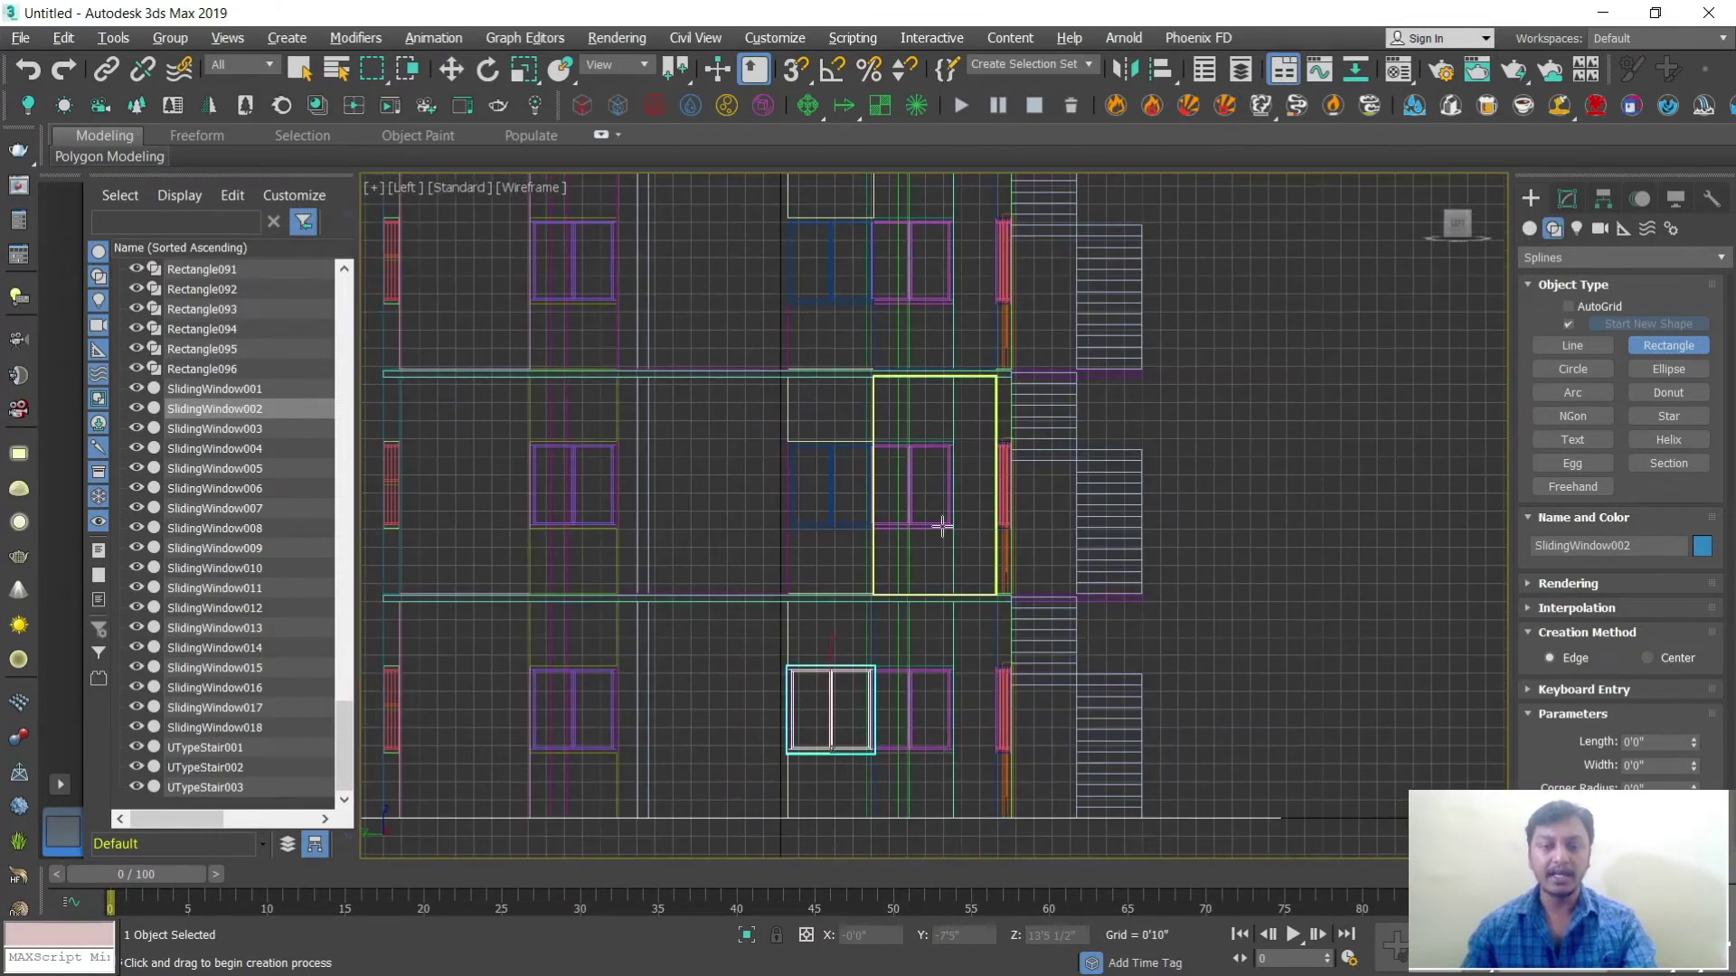
{"action": "key", "text": "s"}
{"action": "left_click_drag", "start_coordinate": [787, 217], "coordinate": [877, 754]}
{"action": "key", "text": "w"}
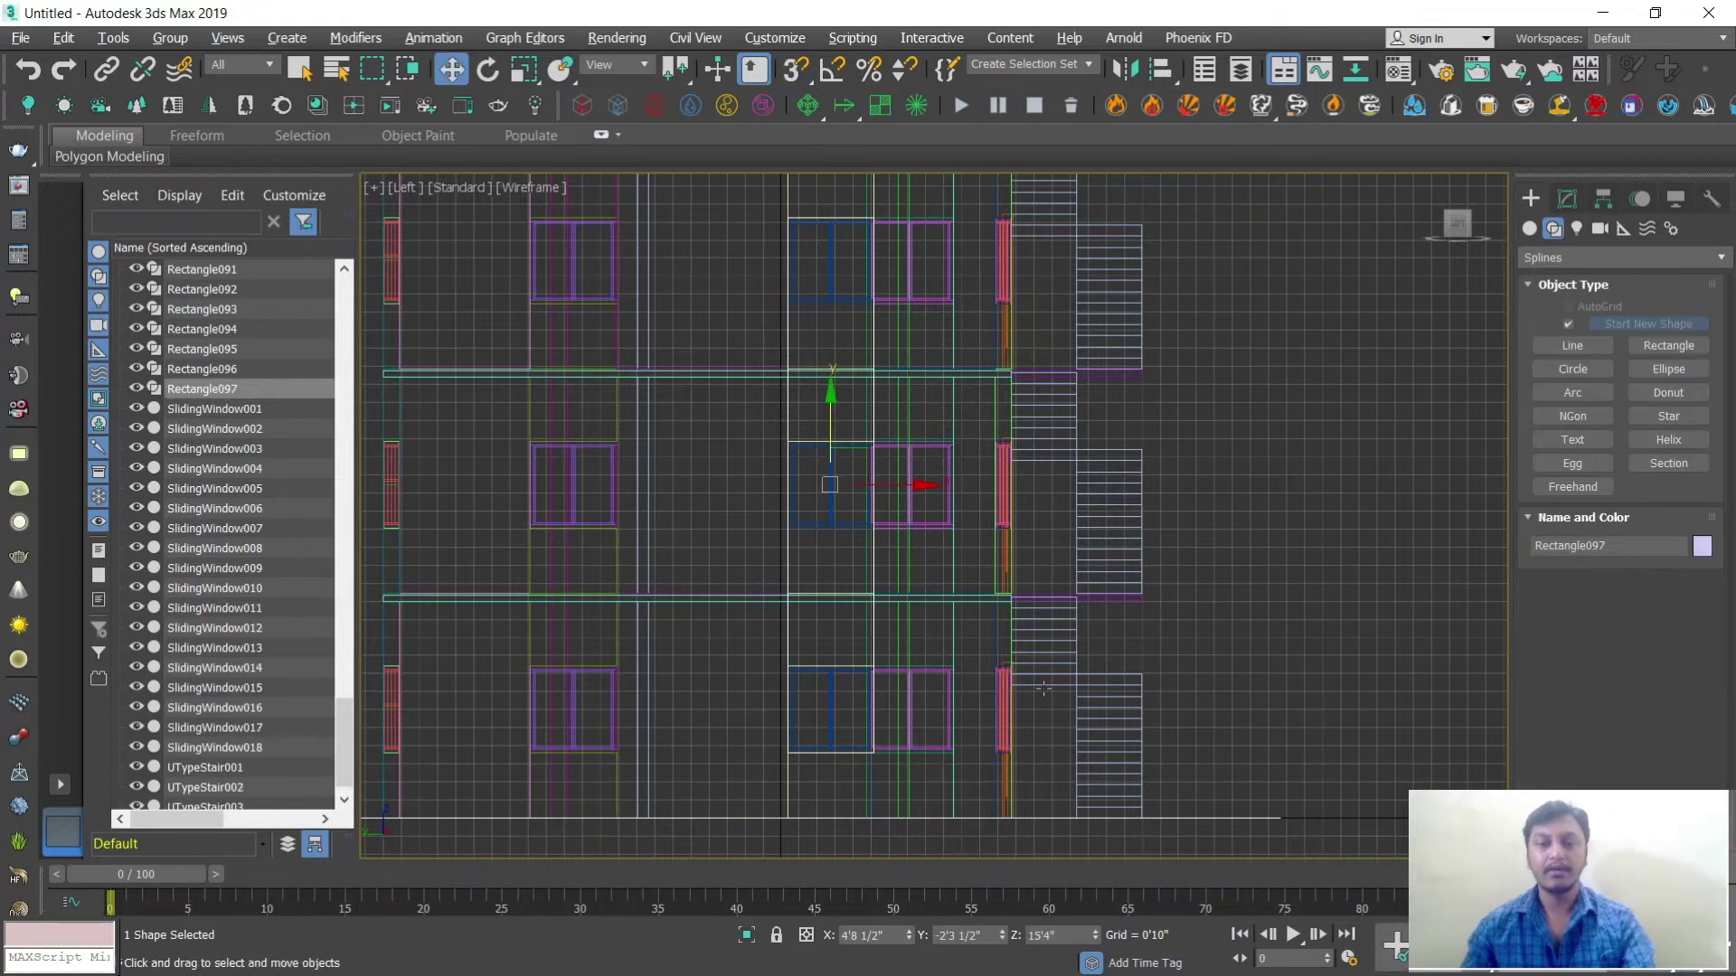
Step: Pull the new rectangle out in front of the facade along X to 3'6 1/2" in the Perspective view
{"action": "key", "text": "alt+w"}
{"action": "key", "text": "alt+w"}
{"action": "scroll", "coordinate": [1013, 499], "scroll_direction": "up", "scroll_amount": 8}
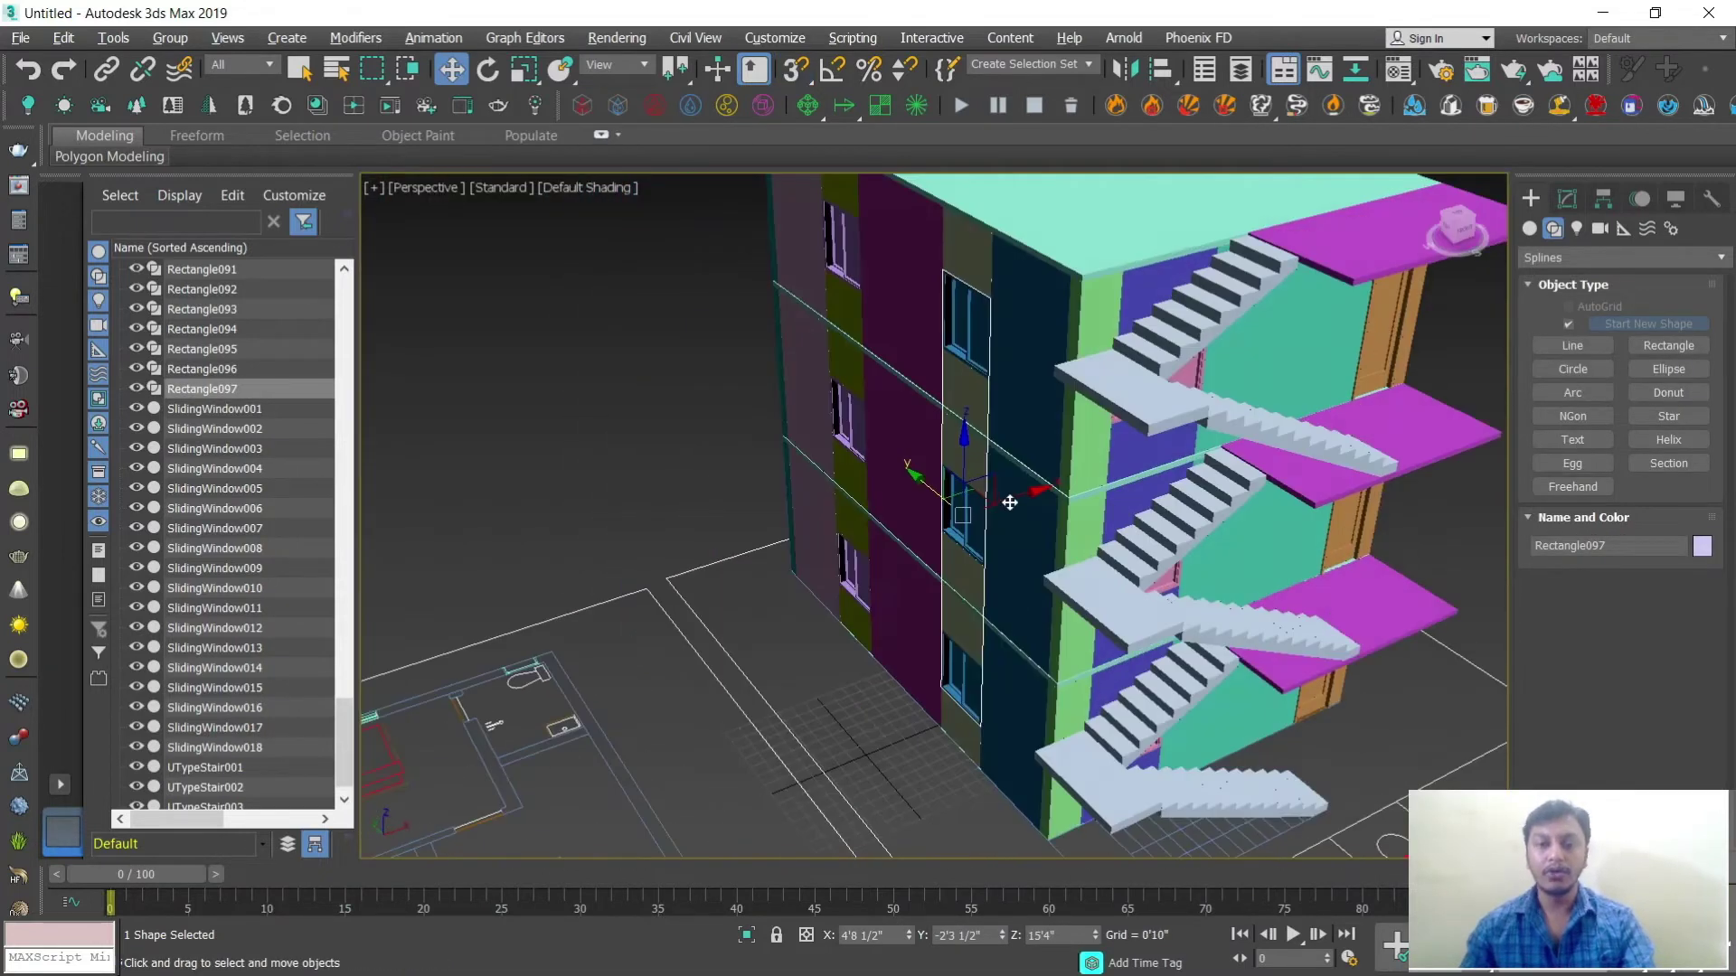
{"action": "left_click_drag", "start_coordinate": [1017, 499], "coordinate": [991, 509]}
{"action": "middle_click_drag", "start_coordinate": [991, 509], "coordinate": [1045, 568], "text": "alt"}
Step: Enable the rectangle's outline in both the renderer and the viewport
{"action": "left_click", "coordinate": [1568, 199]}
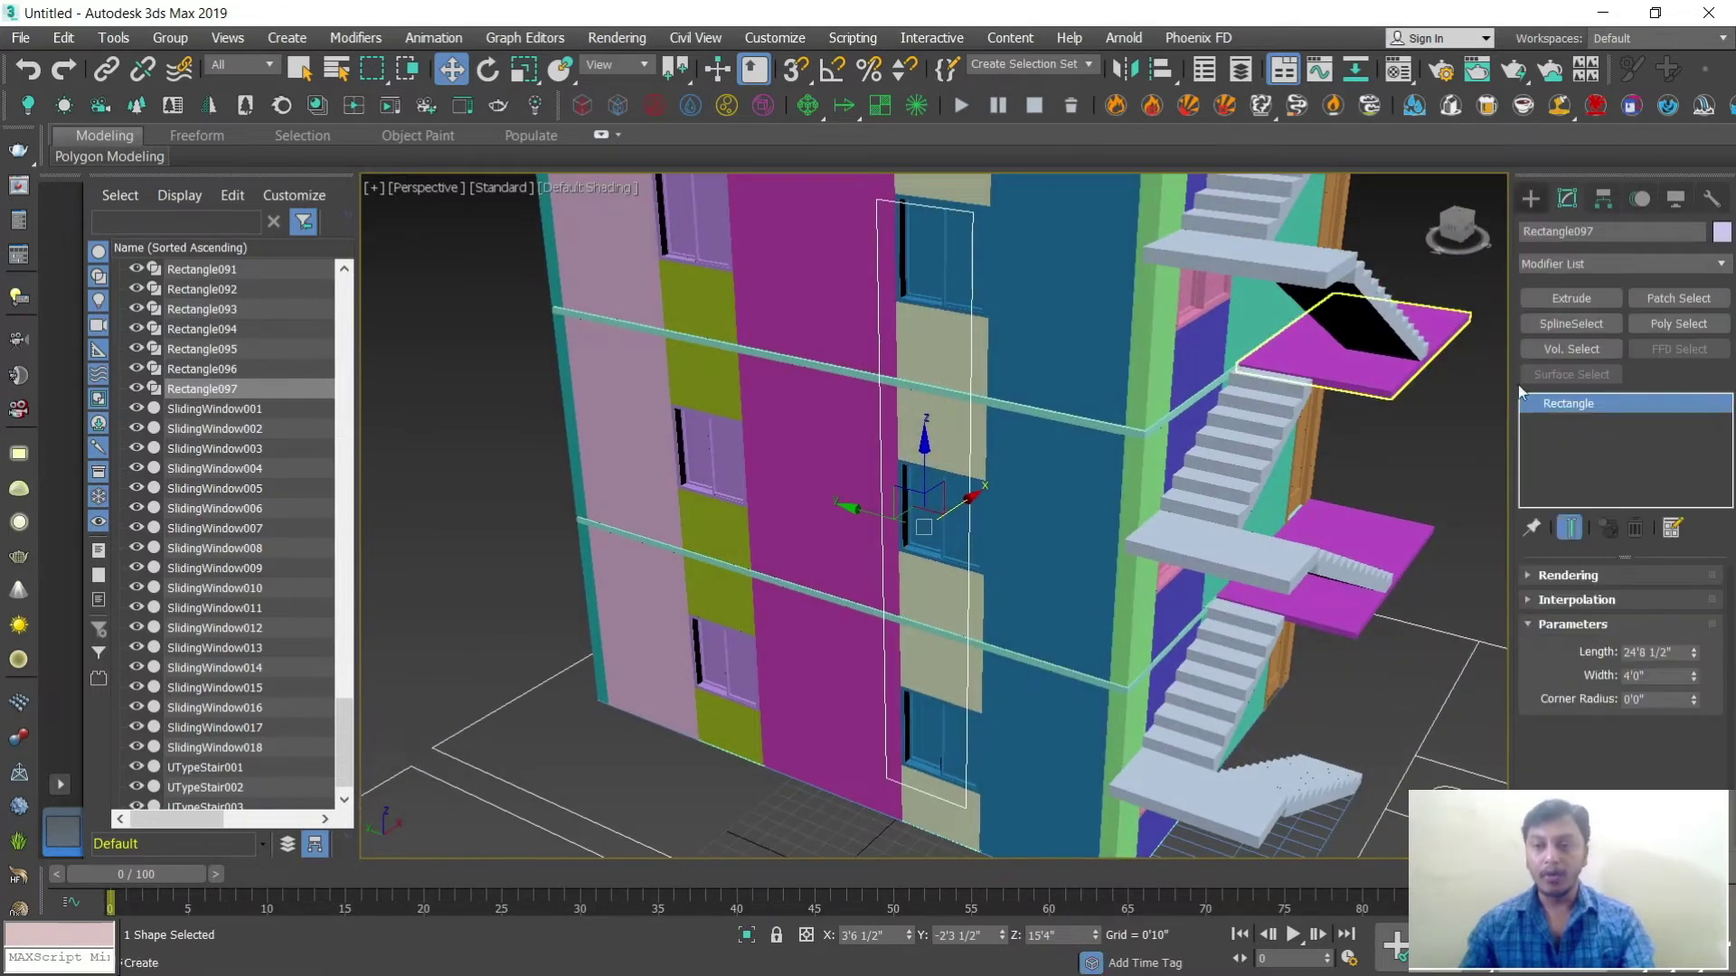
{"action": "left_click", "coordinate": [1530, 576]}
{"action": "scroll", "coordinate": [1533, 649], "scroll_direction": "down", "scroll_amount": 1}
{"action": "scroll", "coordinate": [1533, 601], "scroll_direction": "up", "scroll_amount": 1}
{"action": "left_click", "coordinate": [1536, 598]}
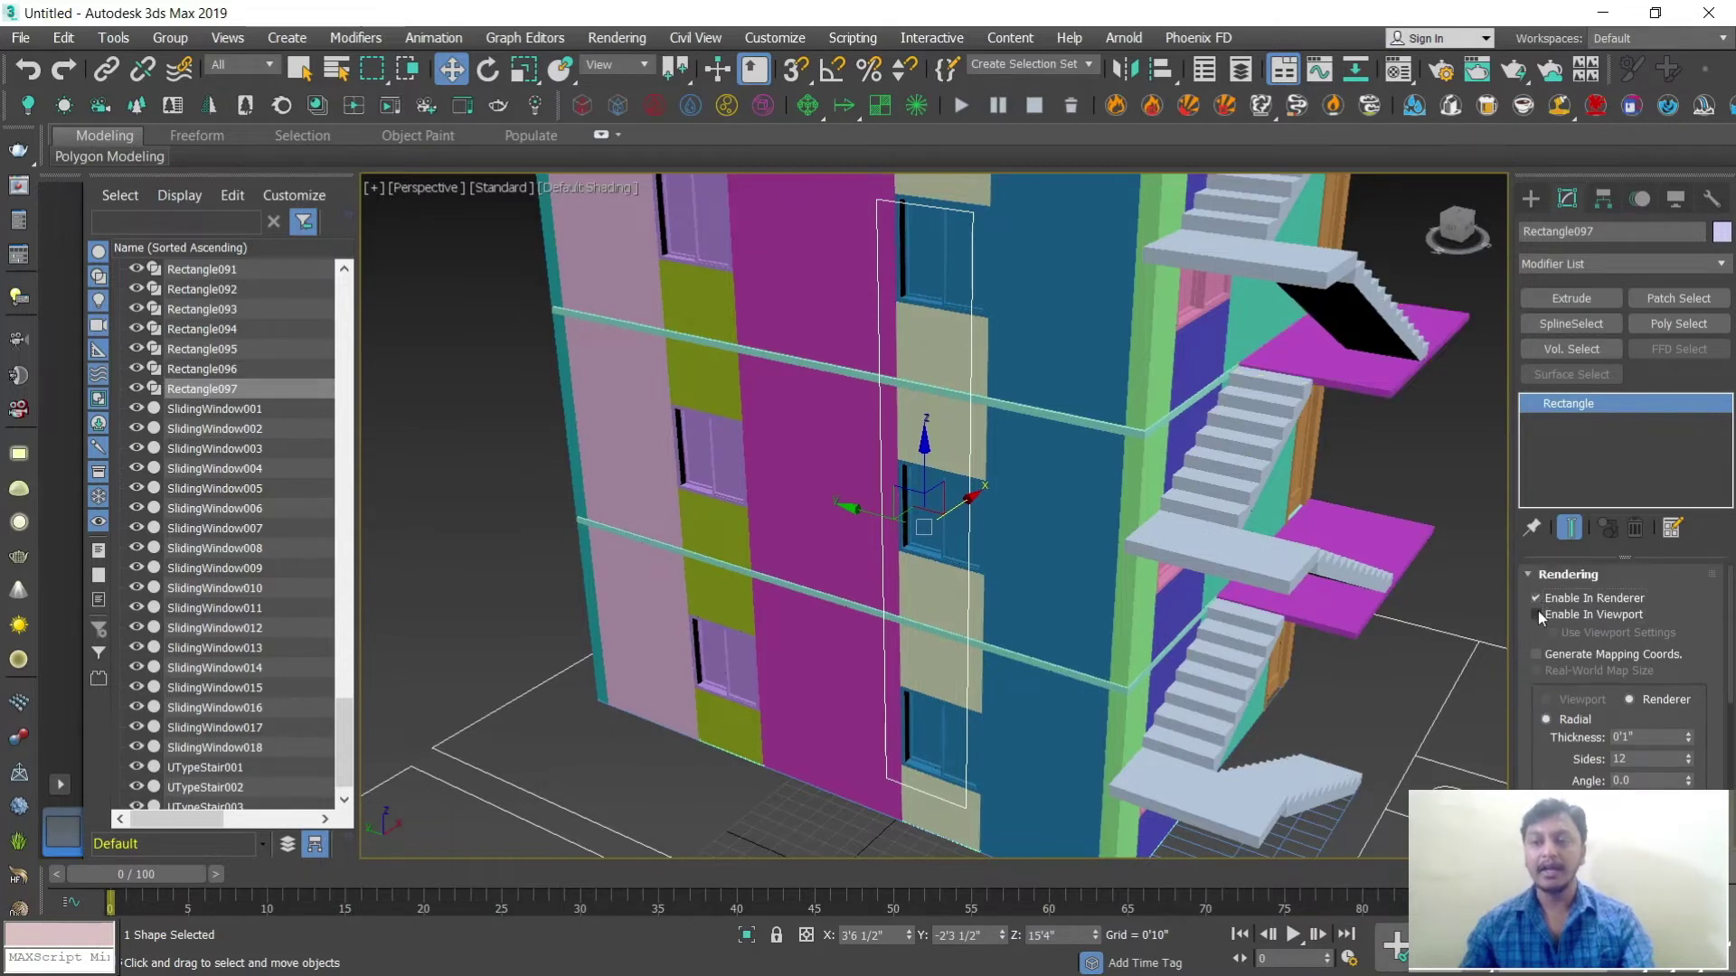
{"action": "left_click", "coordinate": [1536, 615]}
{"action": "scroll", "coordinate": [1012, 533], "scroll_direction": "up", "scroll_amount": 5}
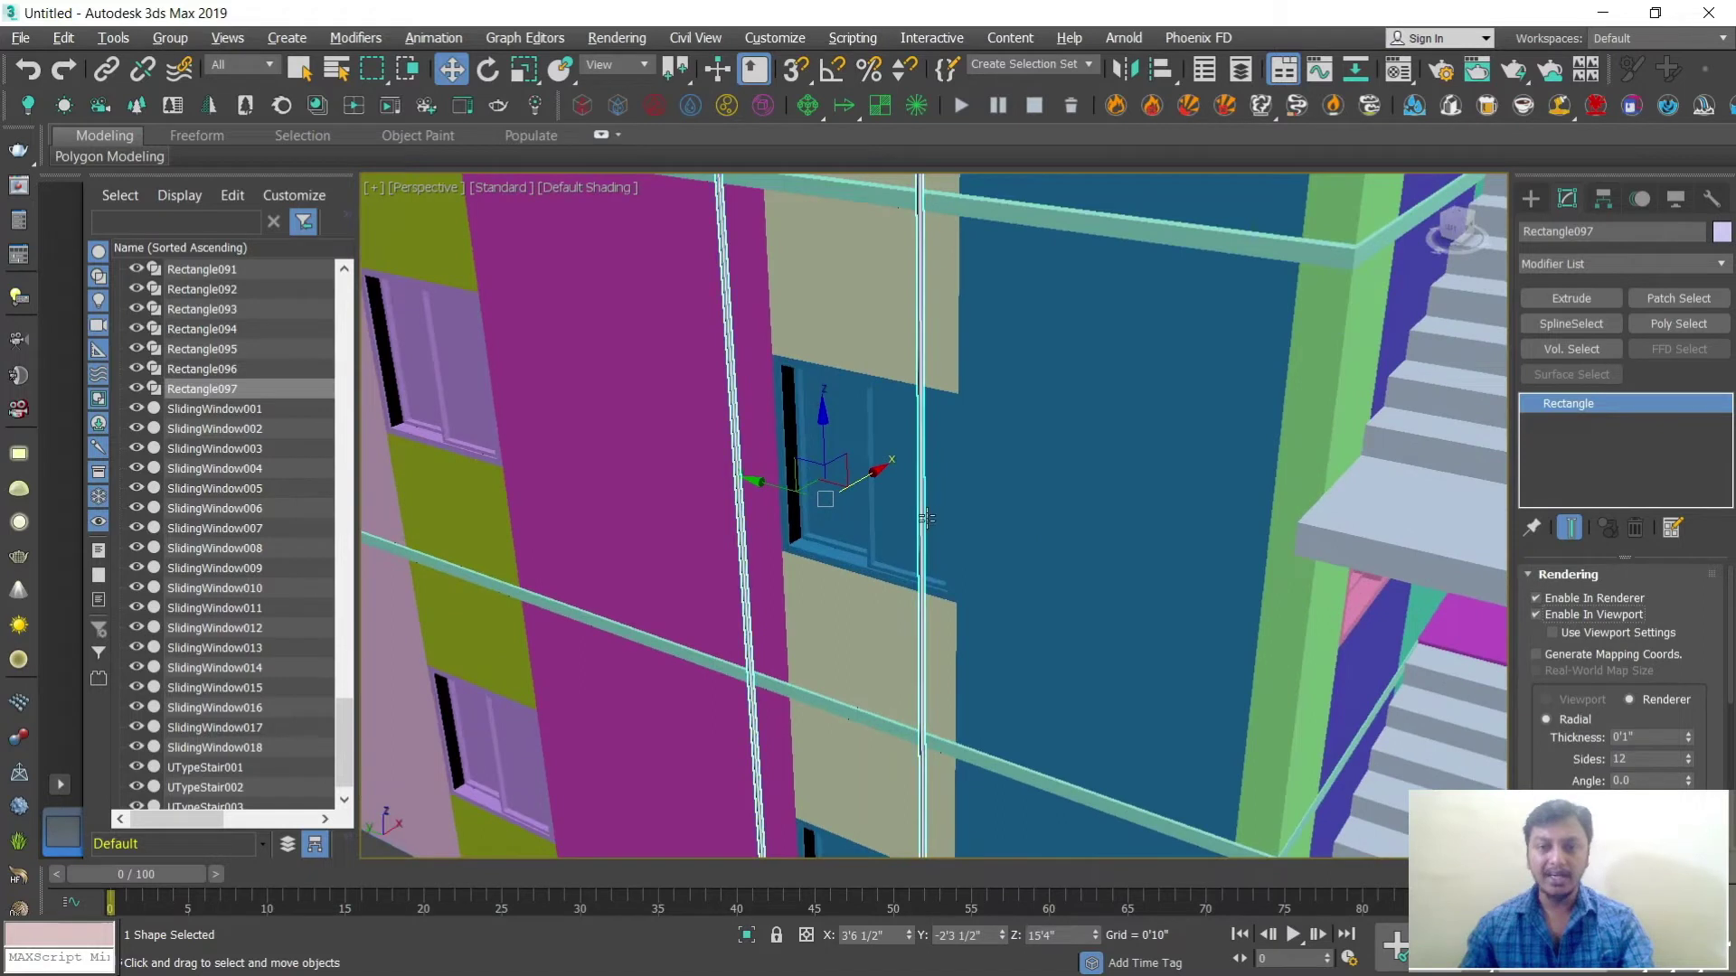
Step: Give the rectangle's outline a rectangular cross-section with its width set to 0'6"
{"action": "left_click_drag", "start_coordinate": [1528, 722], "coordinate": [1523, 561]}
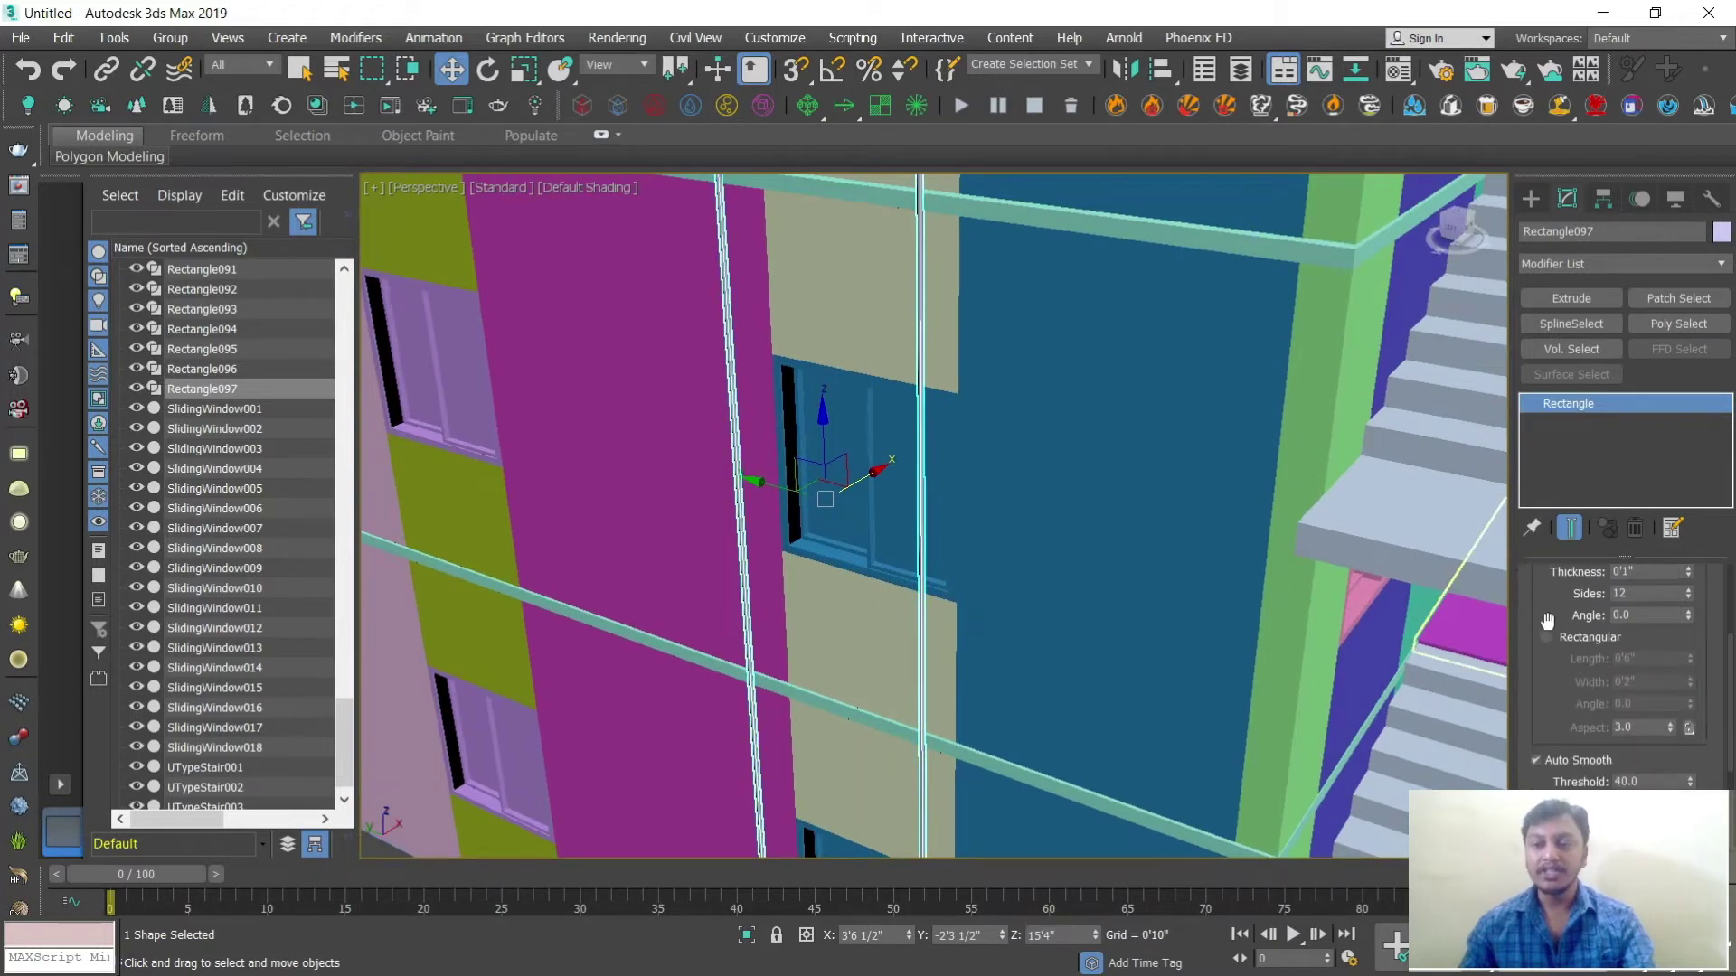
{"action": "left_click", "coordinate": [1546, 637]}
{"action": "scroll", "coordinate": [917, 587], "scroll_direction": "down", "scroll_amount": 4}
{"action": "middle_click_drag", "start_coordinate": [917, 587], "coordinate": [1004, 611], "text": "alt"}
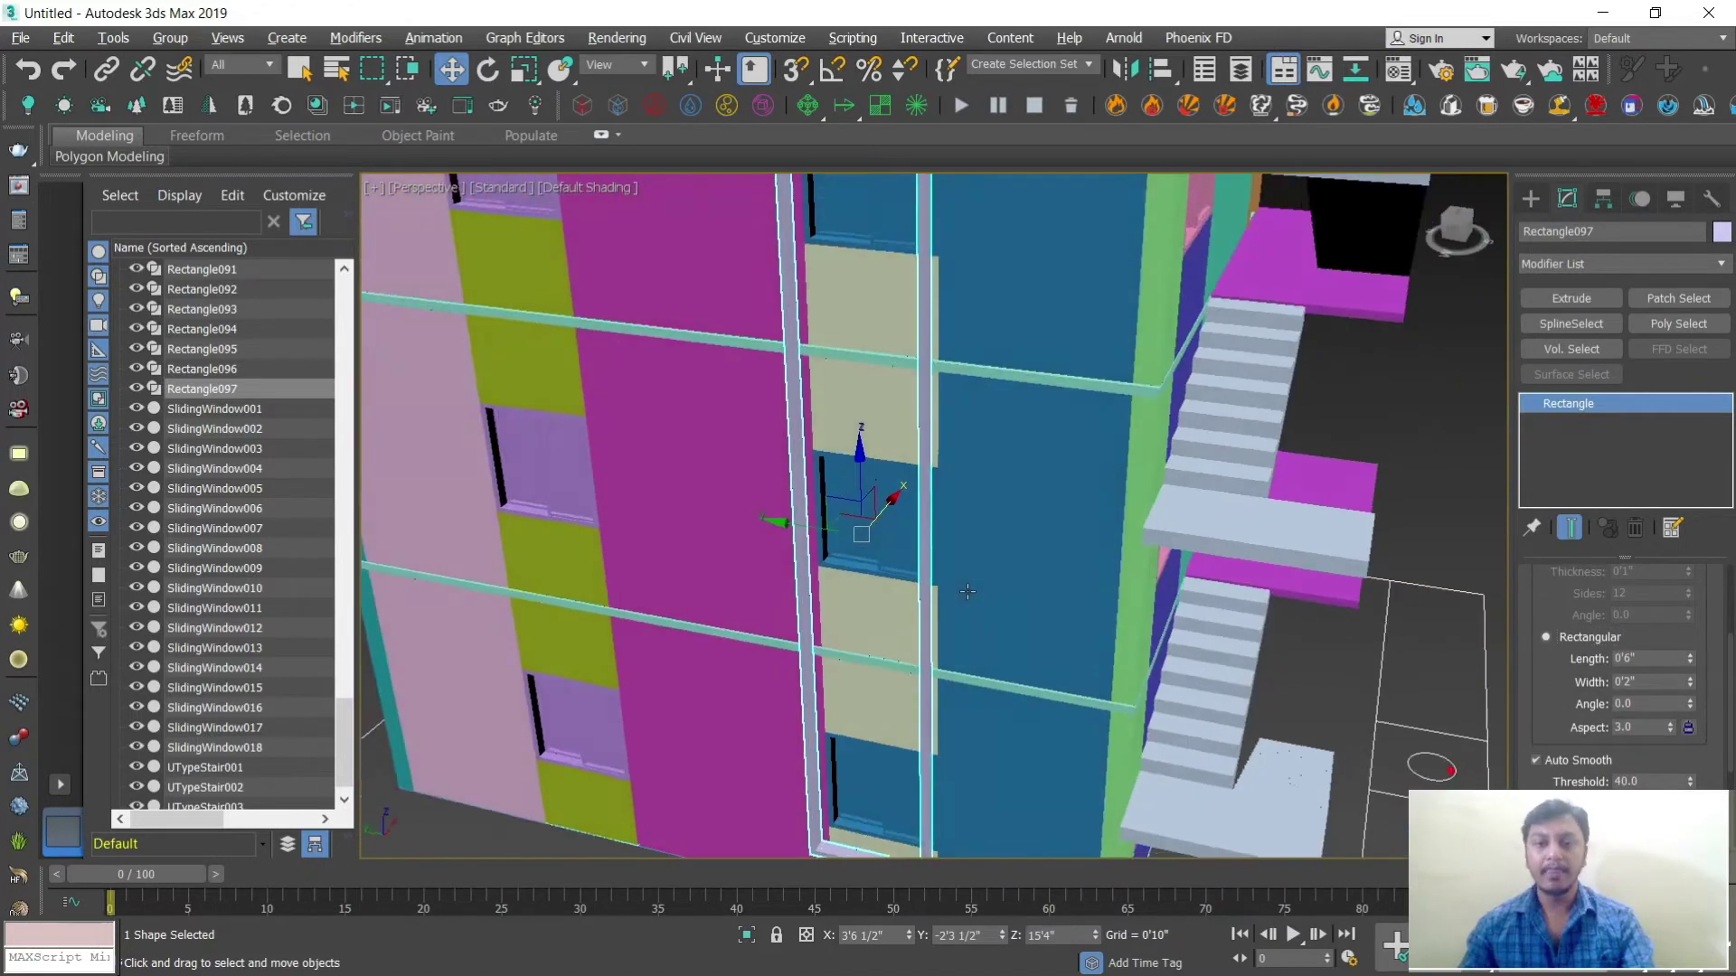
{"action": "scroll", "coordinate": [1004, 611], "scroll_direction": "up", "scroll_amount": 2}
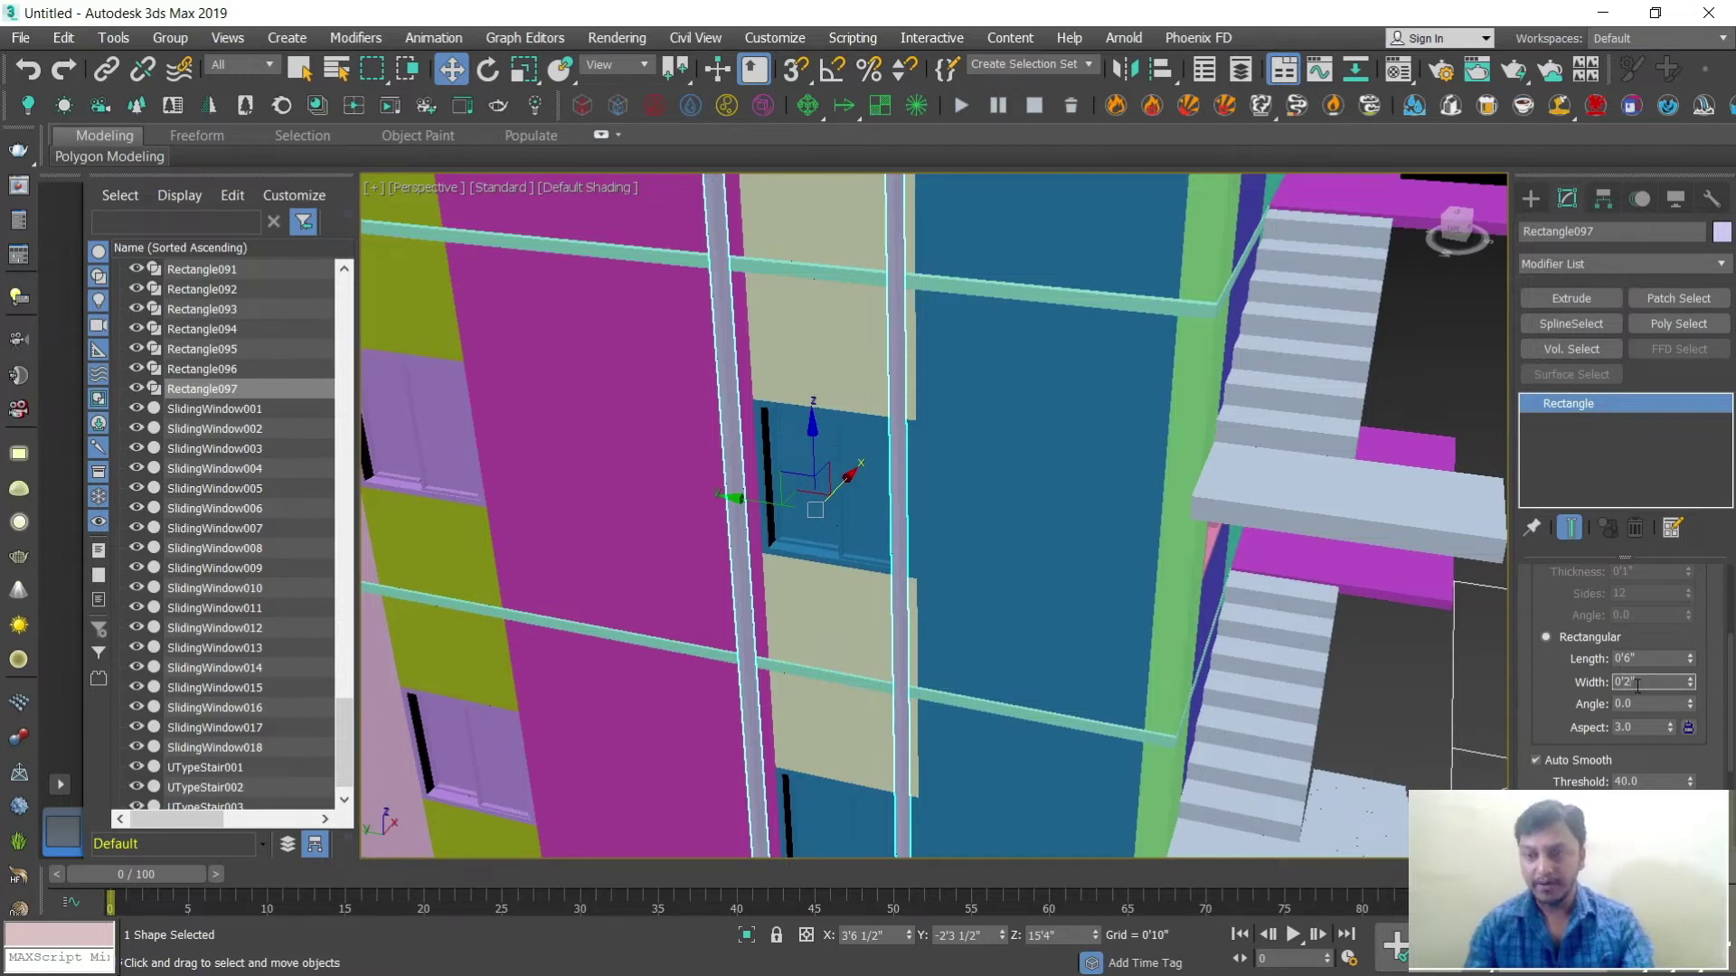
{"action": "key", "text": "Return"}
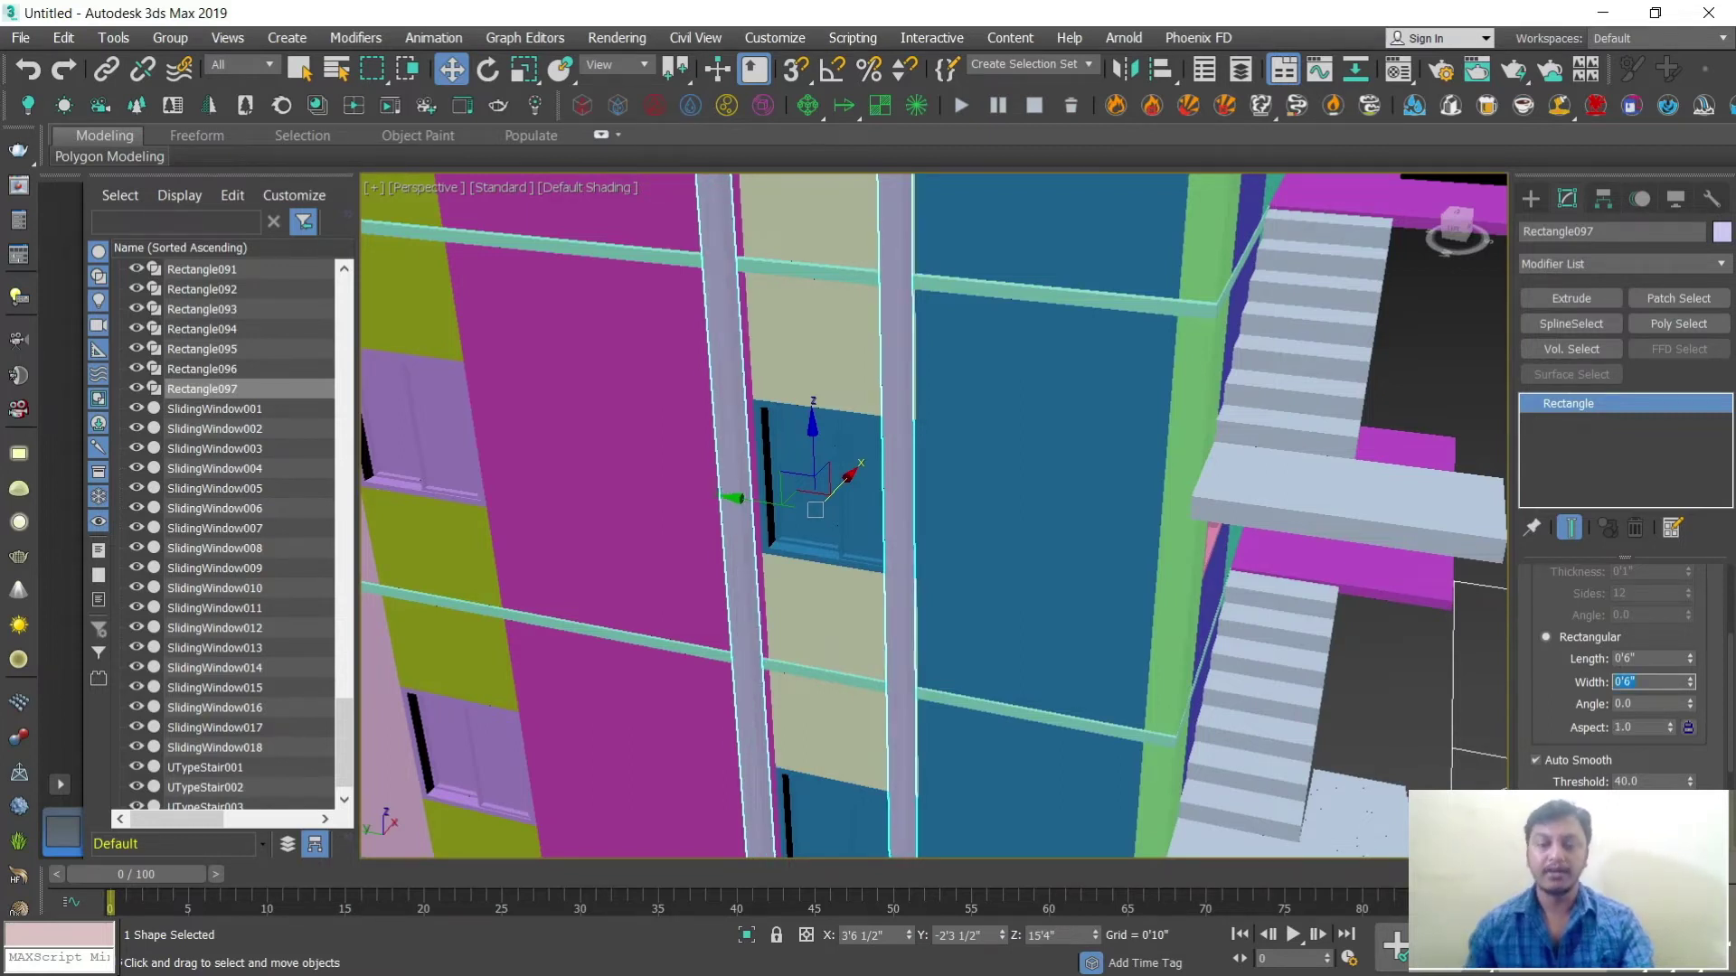
Step: Move the frame along X to 4'6" so it sits against the facade, then deselect it
{"action": "scroll", "coordinate": [931, 511], "scroll_direction": "down", "scroll_amount": 3}
{"action": "middle_click_drag", "start_coordinate": [931, 511], "coordinate": [862, 540], "text": "alt"}
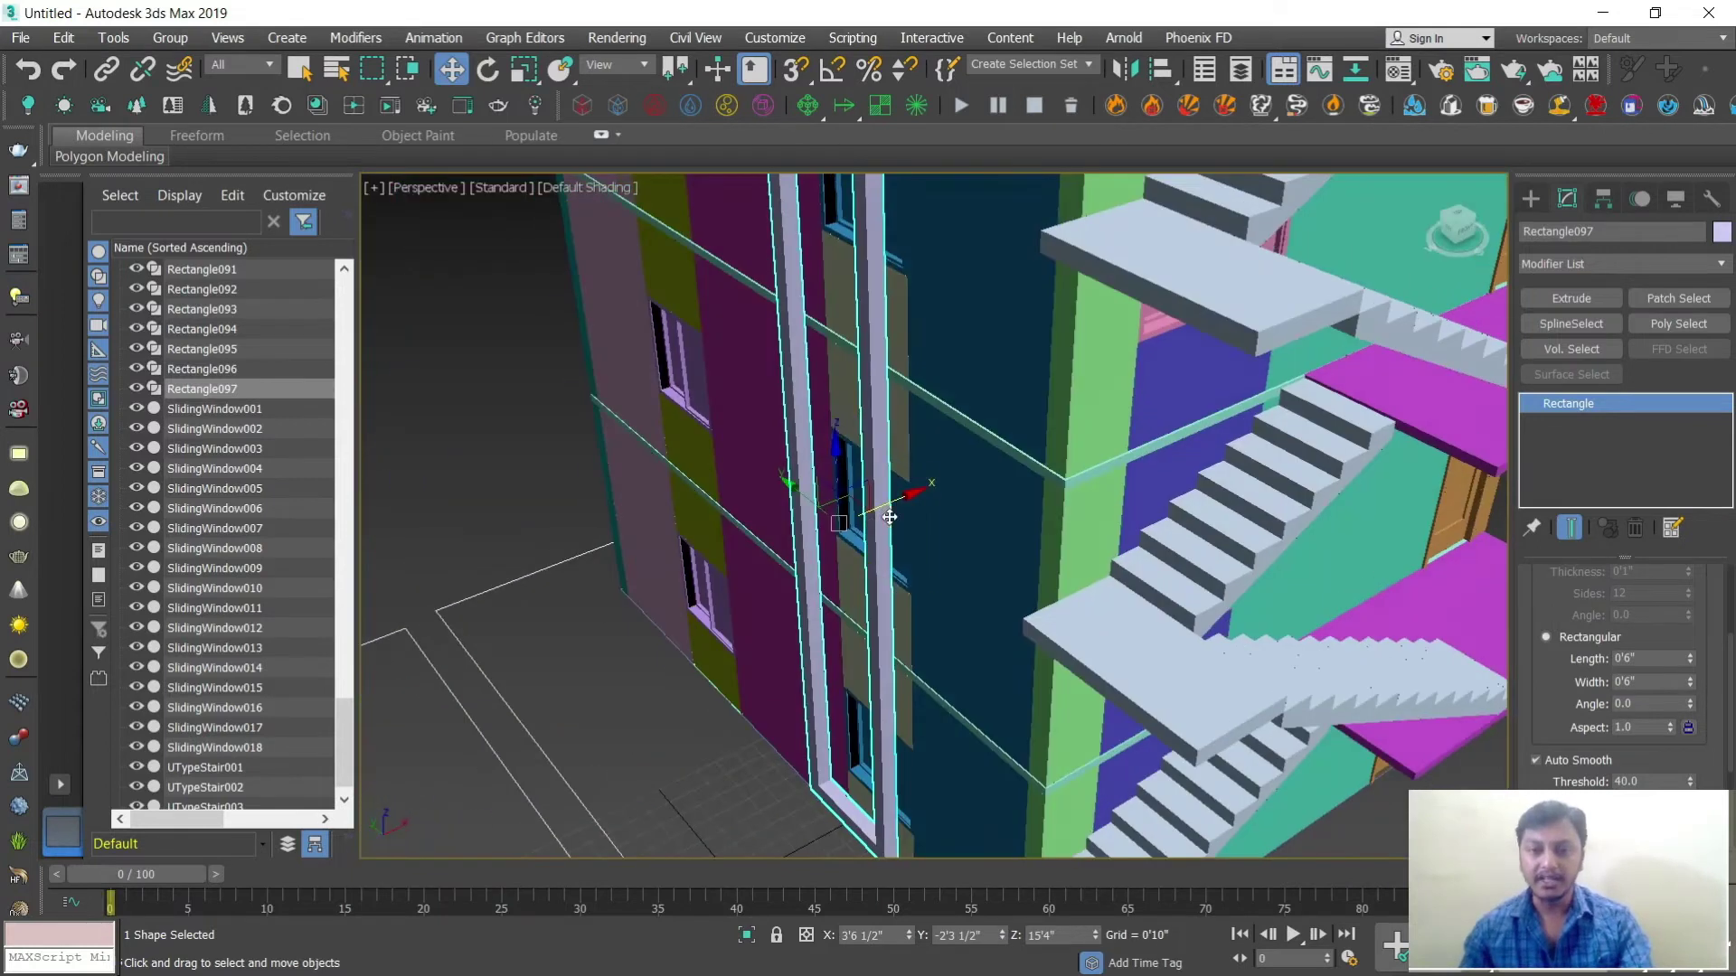
{"action": "left_click_drag", "start_coordinate": [887, 504], "coordinate": [913, 508]}
{"action": "scroll", "coordinate": [914, 509], "scroll_direction": "down", "scroll_amount": 3}
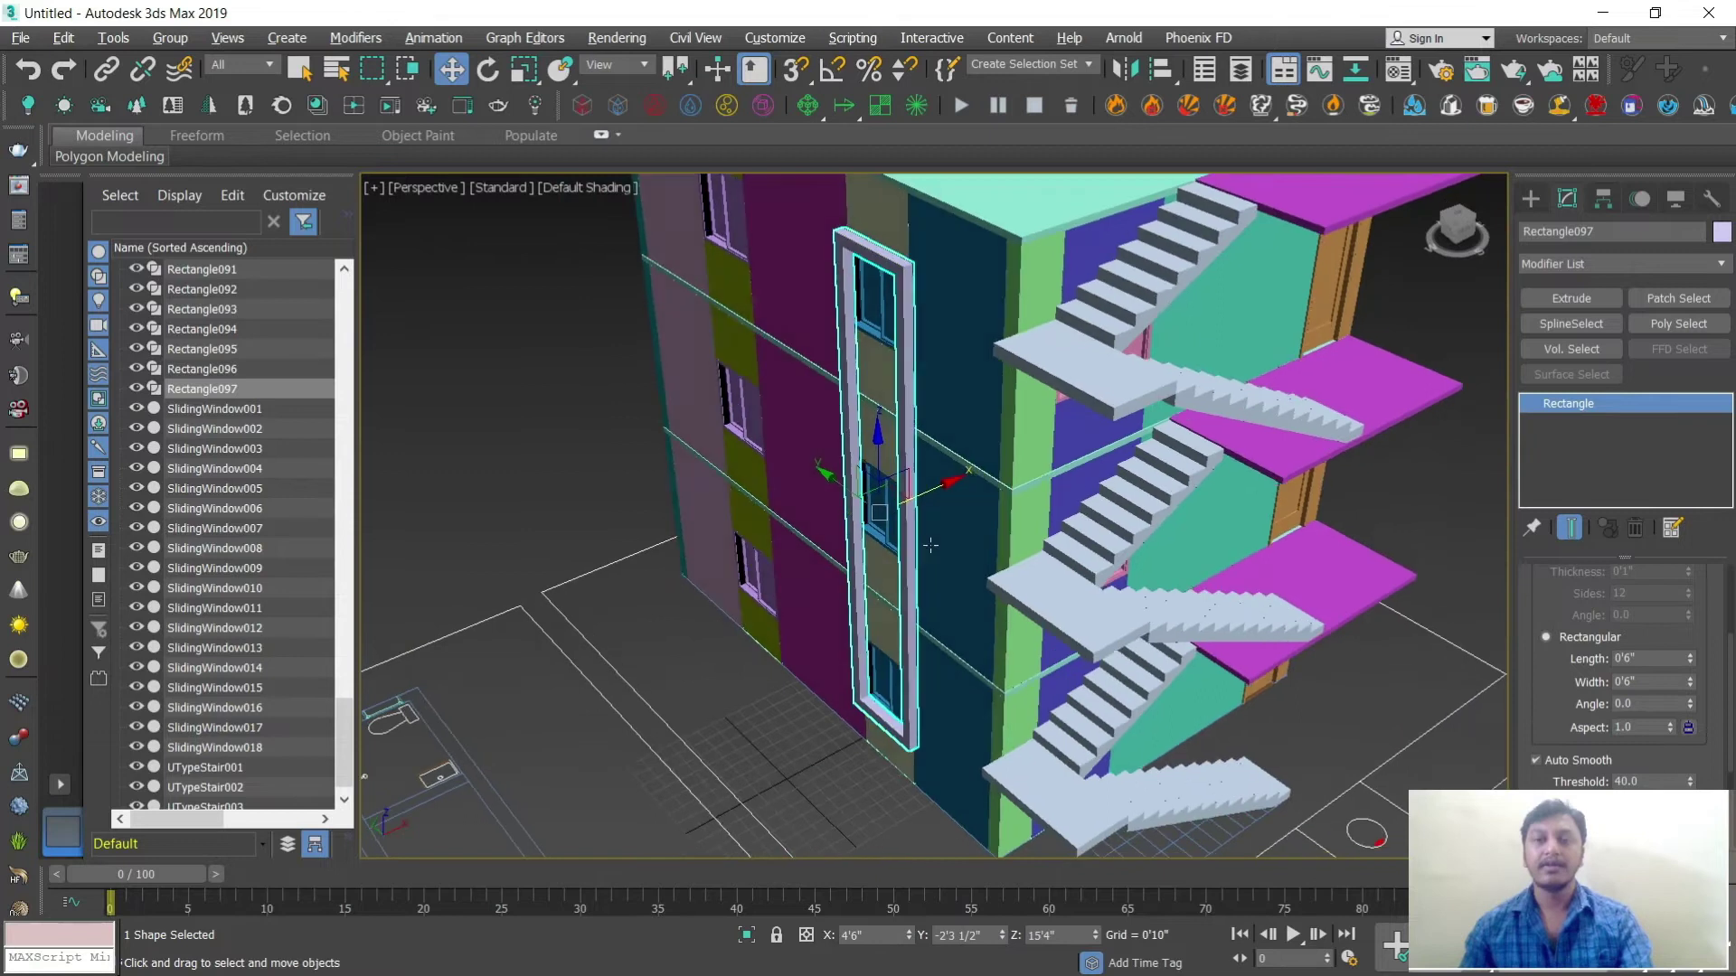
{"action": "middle_click_drag", "start_coordinate": [931, 543], "coordinate": [979, 509], "text": "alt"}
{"action": "scroll", "coordinate": [978, 509], "scroll_direction": "down", "scroll_amount": 3}
{"action": "left_click", "coordinate": [1306, 503]}
Step: Clone the frame as one copy onto the column of purple windows, positioned at Y 9'6 1/2"
{"action": "middle_click_drag", "start_coordinate": [1306, 503], "coordinate": [1065, 561], "text": "alt"}
{"action": "scroll", "coordinate": [1065, 562], "scroll_direction": "up", "scroll_amount": 4}
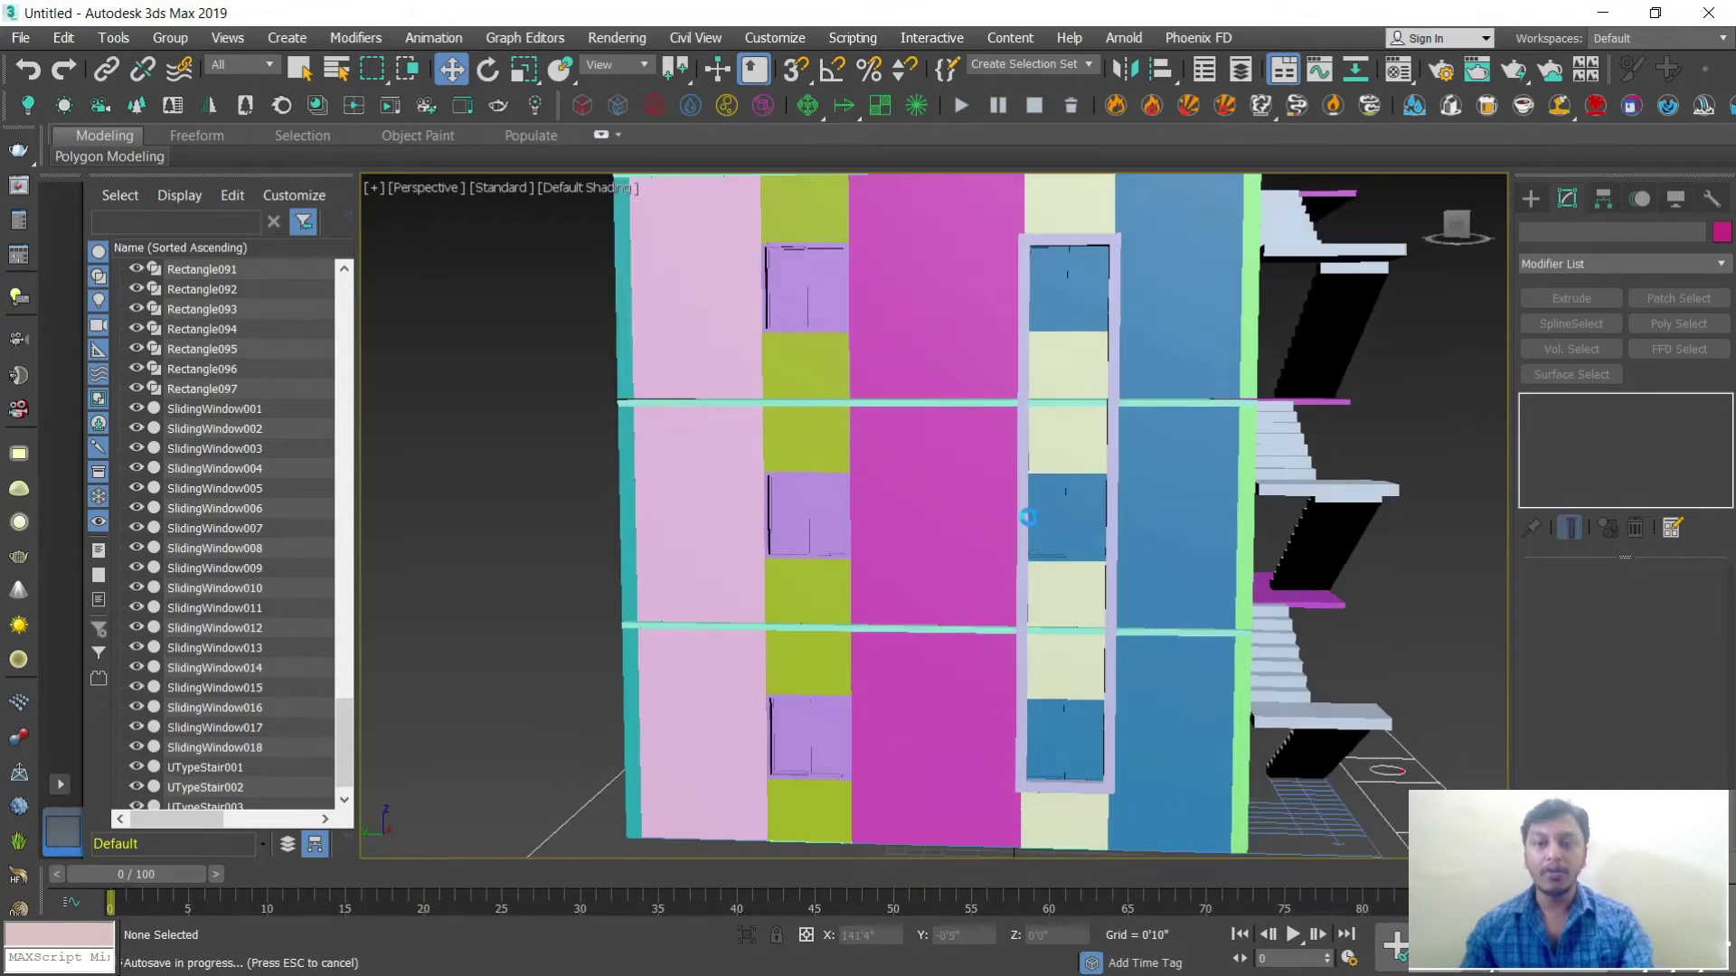
{"action": "left_click", "coordinate": [1024, 511]}
{"action": "left_click_drag", "start_coordinate": [1000, 513], "coordinate": [732, 523]}
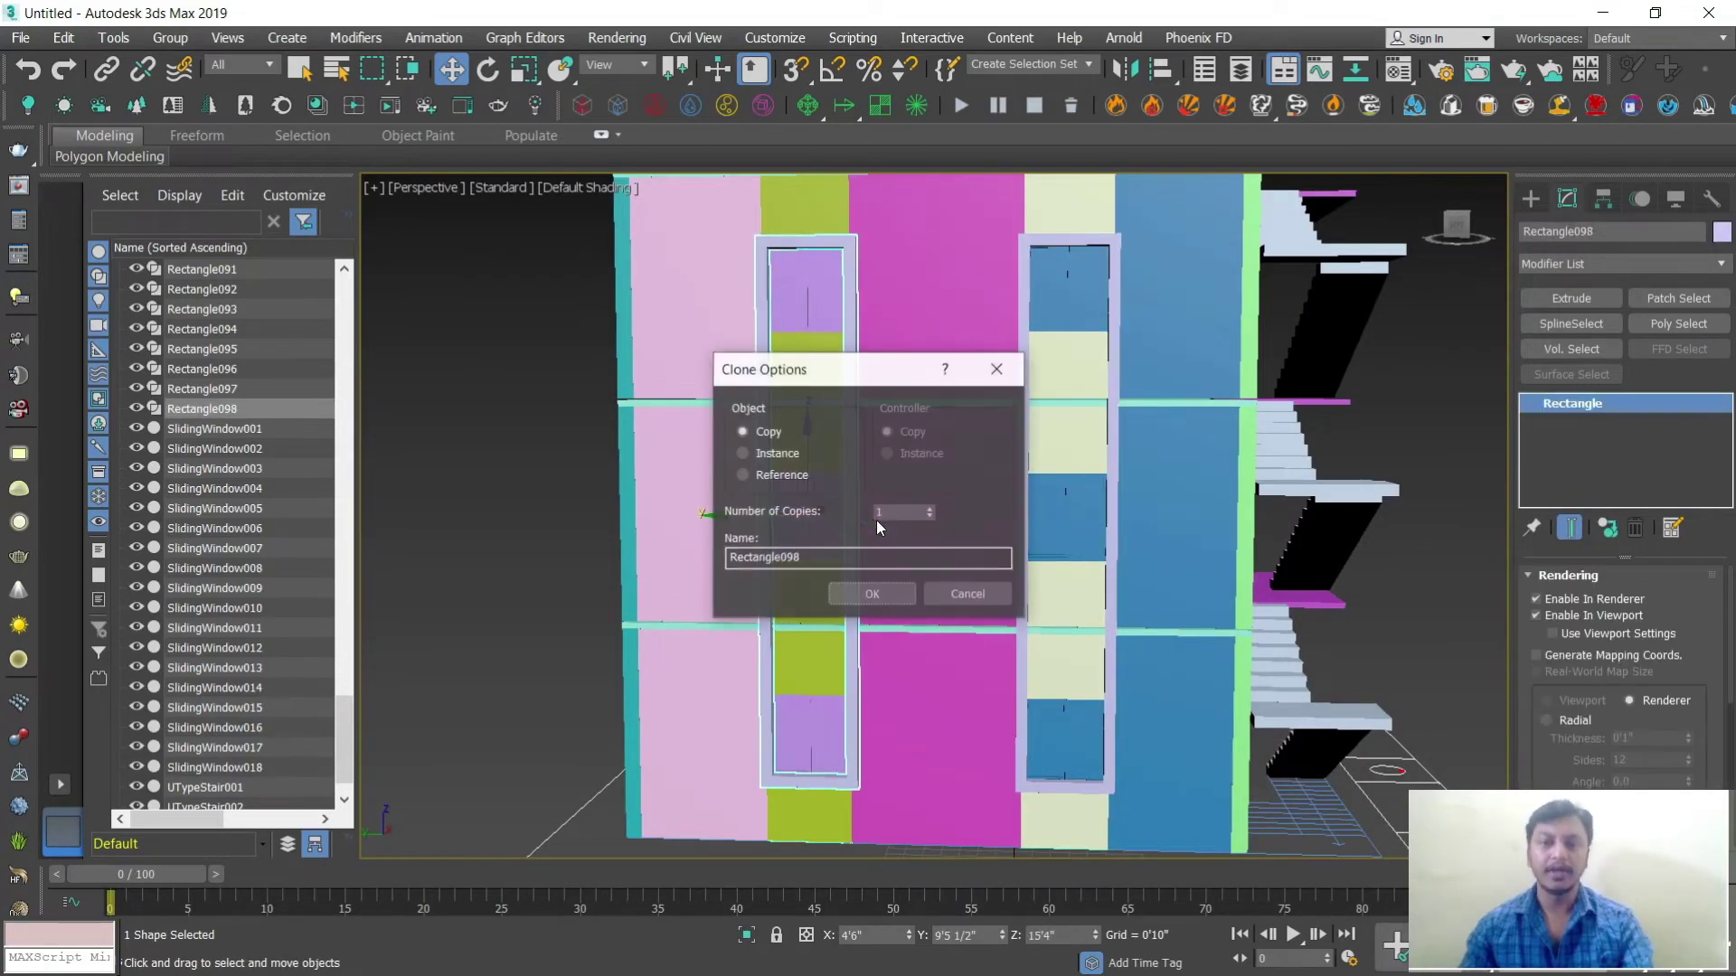
{"action": "left_click", "coordinate": [871, 594]}
{"action": "scroll", "coordinate": [745, 470], "scroll_direction": "up", "scroll_amount": 6}
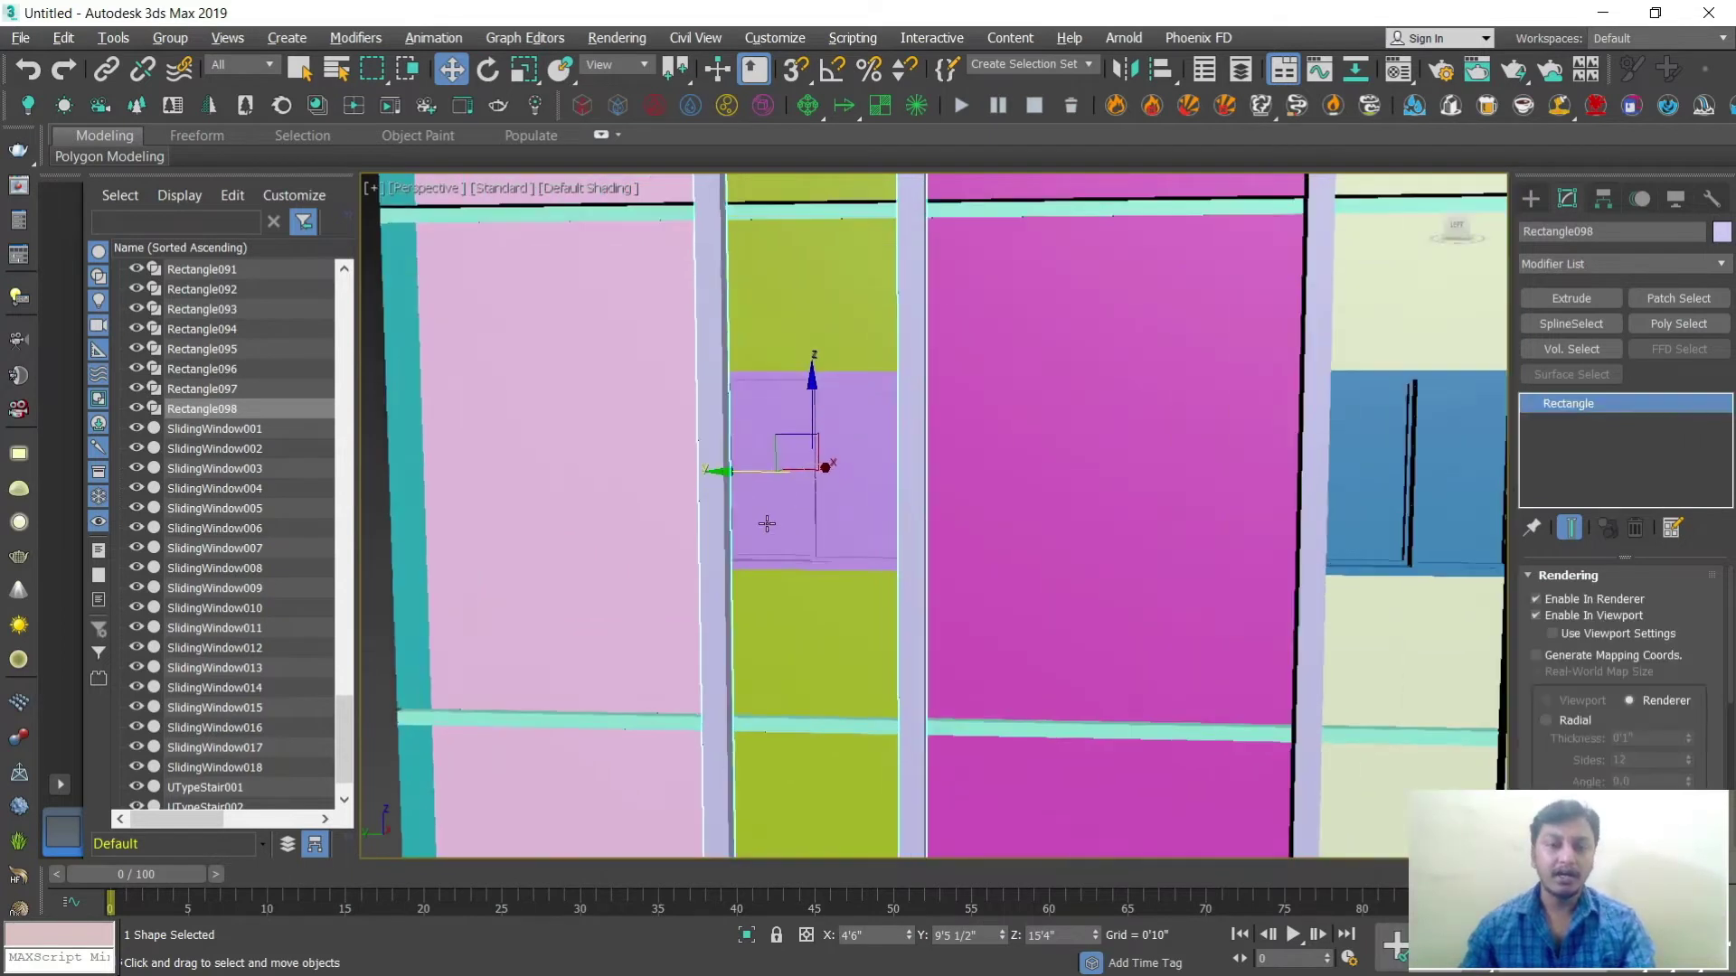
{"action": "left_click_drag", "start_coordinate": [745, 471], "coordinate": [734, 472]}
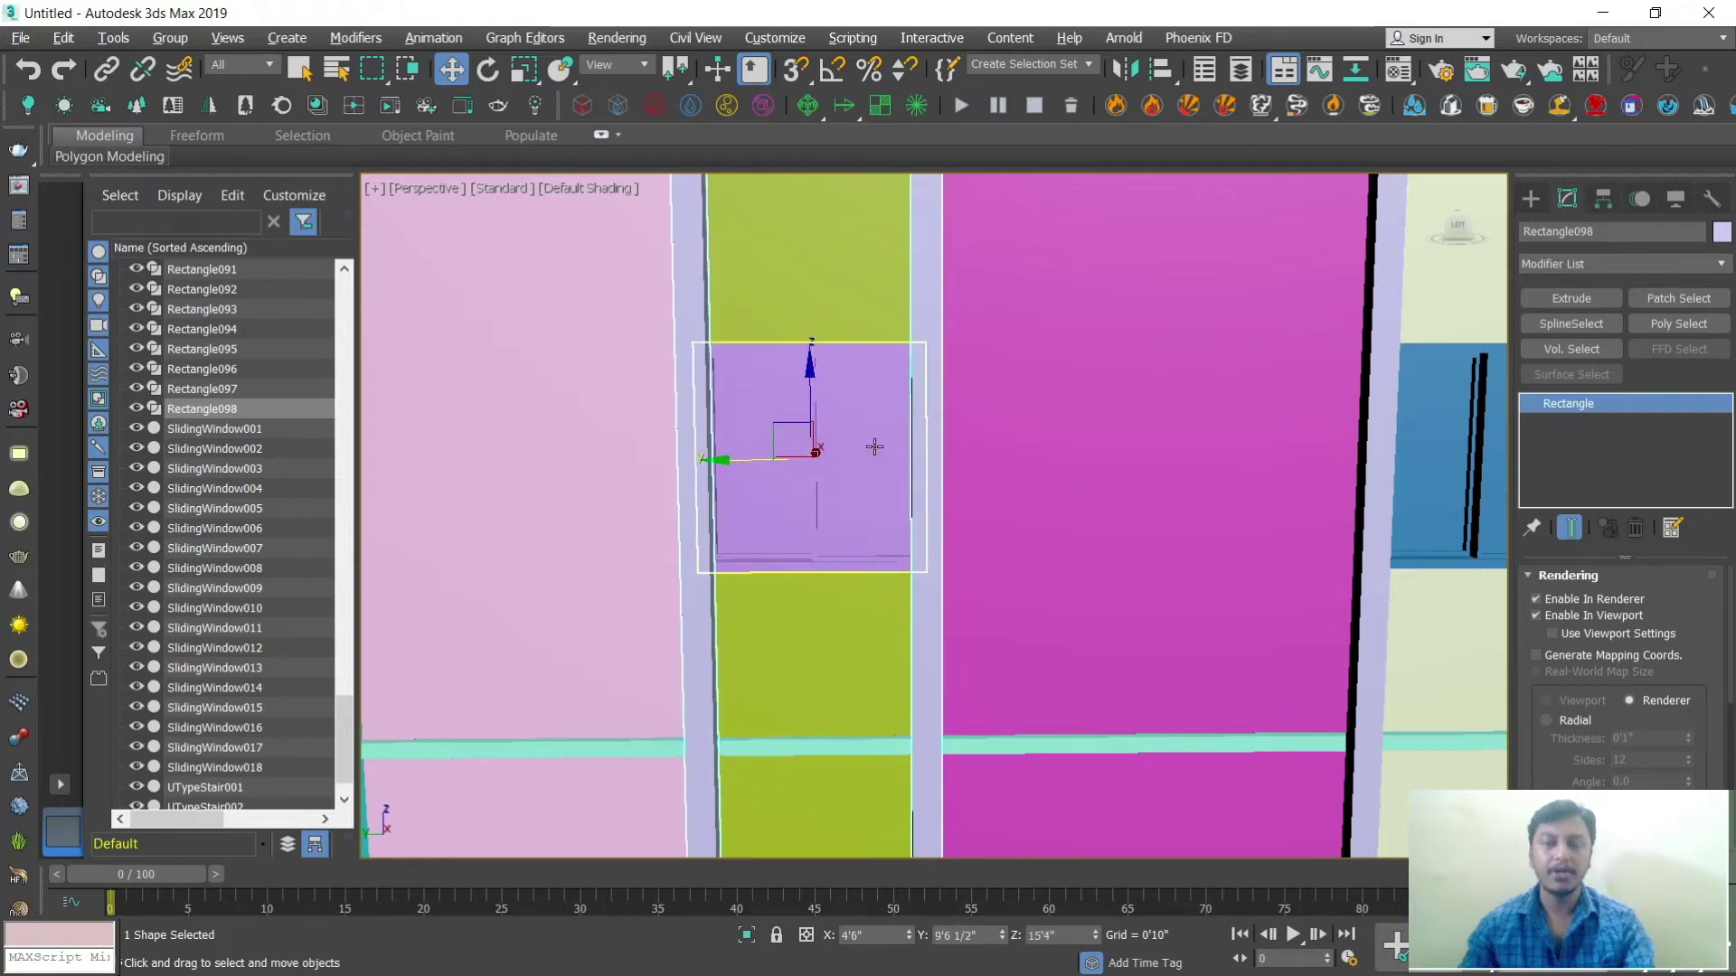
Step: Inspect the two window frames and the wall between them from several angles
{"action": "scroll", "coordinate": [995, 488], "scroll_direction": "down", "scroll_amount": 6}
{"action": "middle_click_drag", "start_coordinate": [1244, 530], "coordinate": [918, 512], "text": "alt"}
{"action": "scroll", "coordinate": [964, 484], "scroll_direction": "down", "scroll_amount": 3}
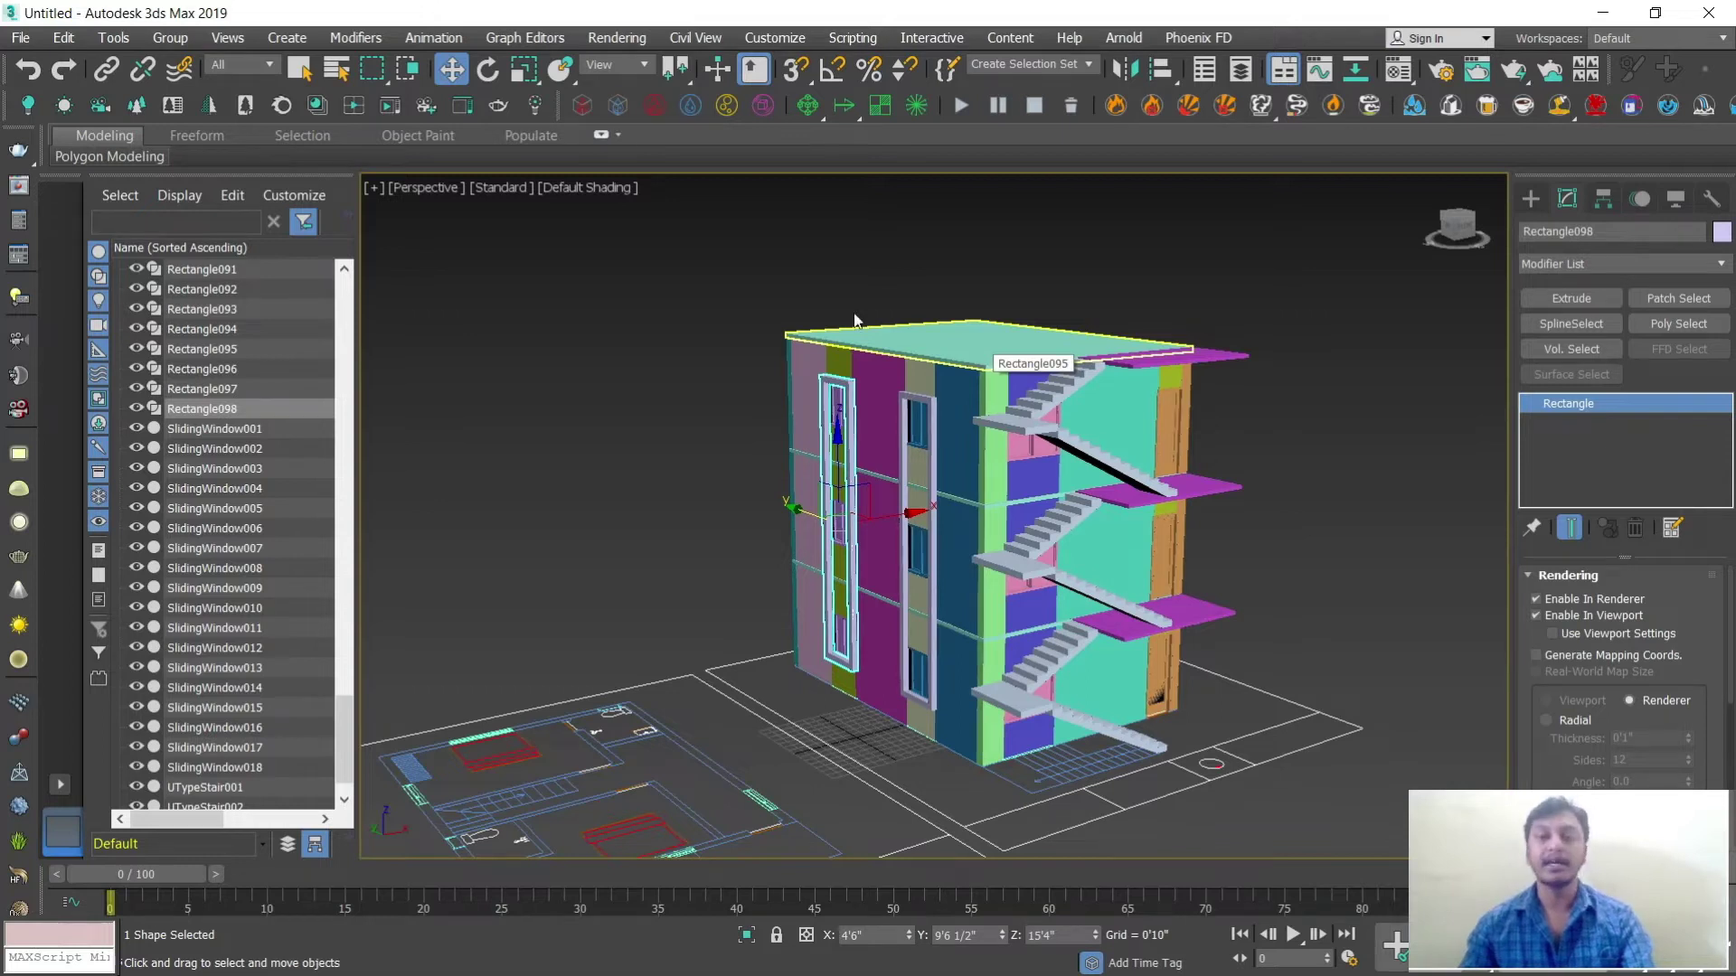
{"action": "middle_click_drag", "start_coordinate": [1121, 516], "coordinate": [1035, 524], "text": "alt"}
{"action": "scroll", "coordinate": [1030, 530], "scroll_direction": "up", "scroll_amount": 3}
{"action": "scroll", "coordinate": [1030, 529], "scroll_direction": "up", "scroll_amount": 2}
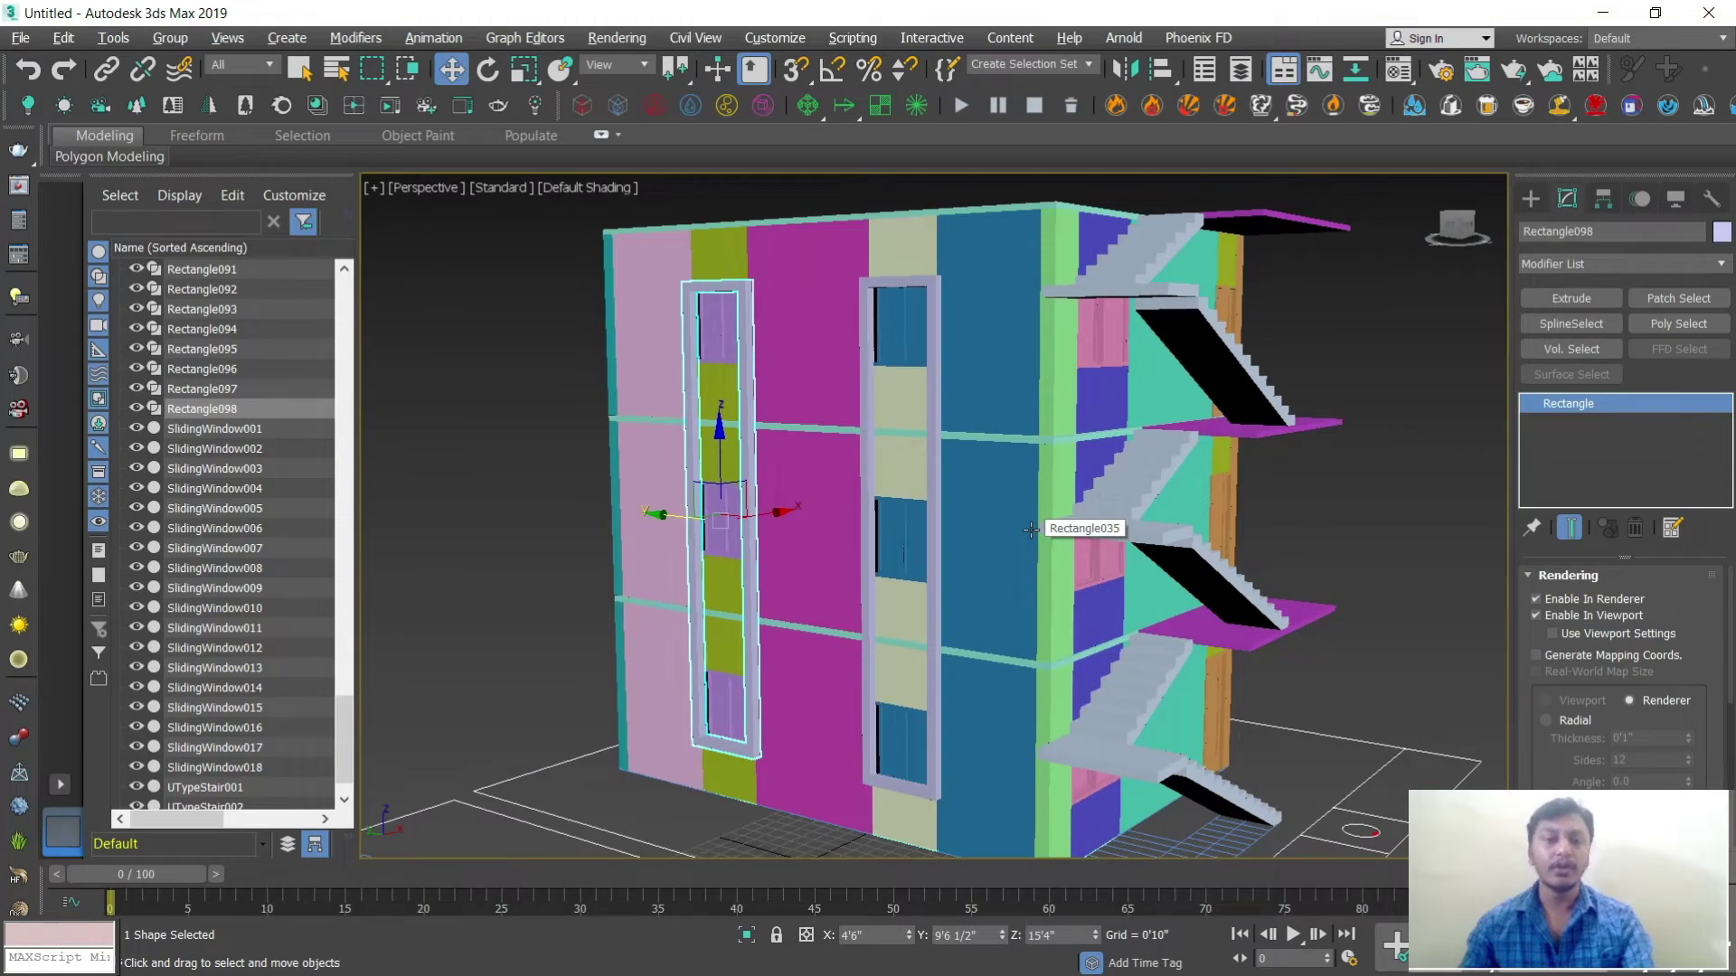
{"action": "scroll", "coordinate": [1030, 529], "scroll_direction": "down", "scroll_amount": 2}
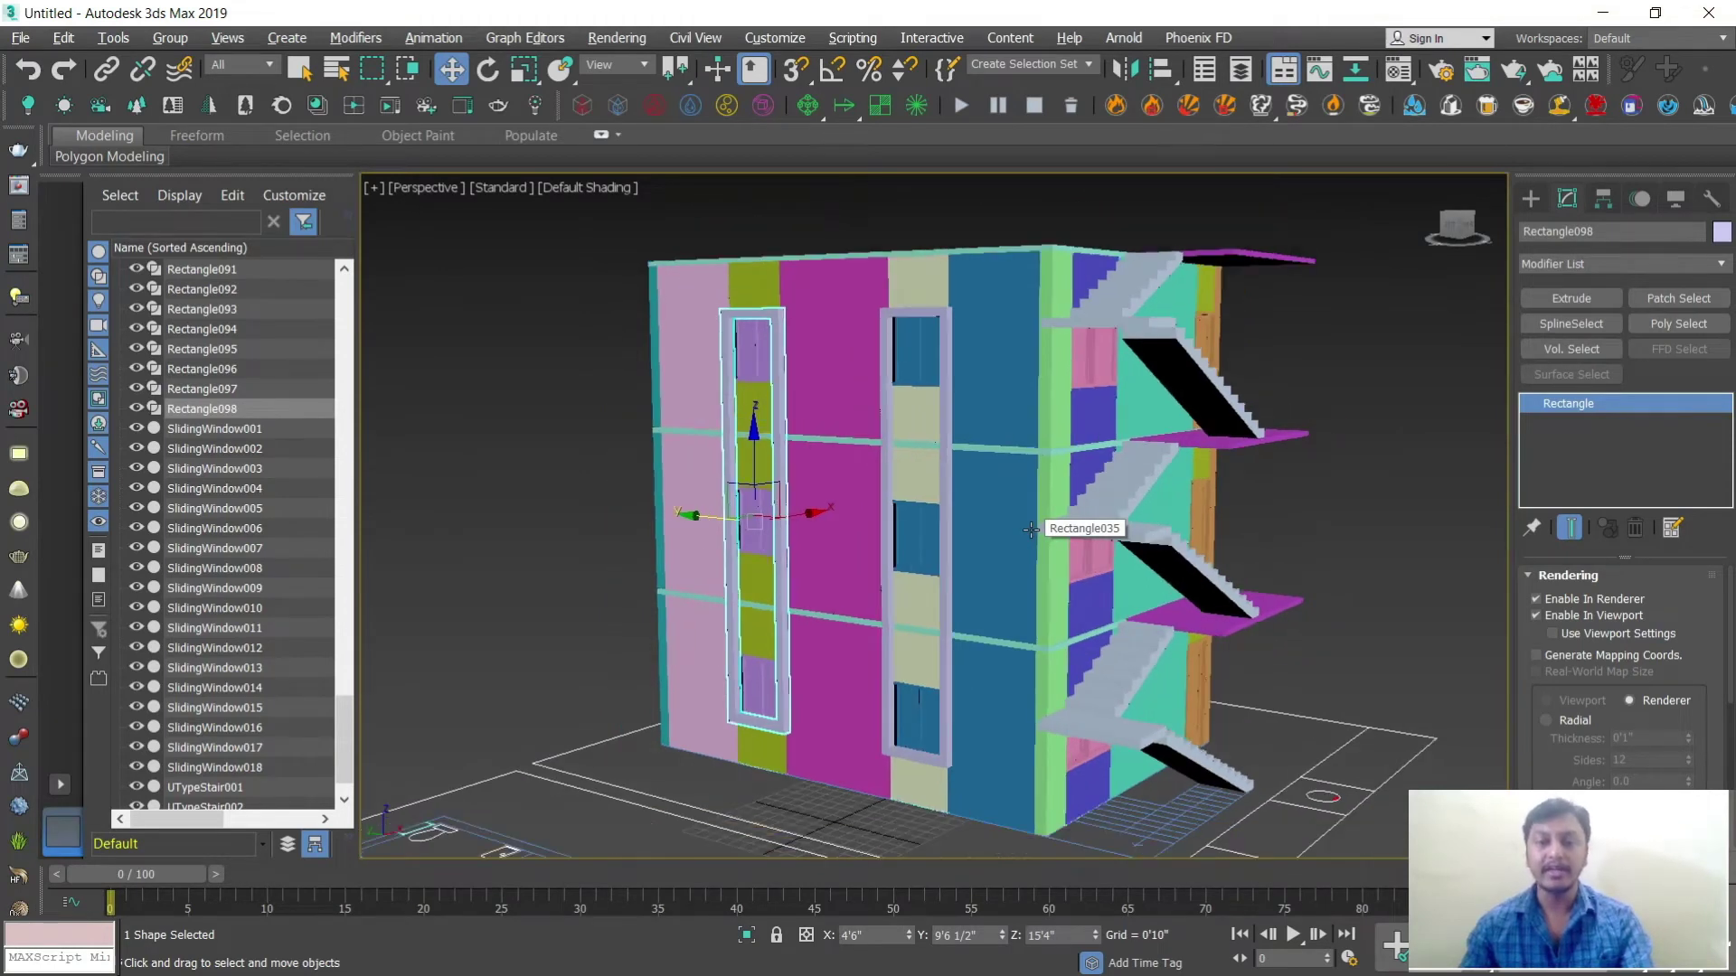
{"action": "middle_click_drag", "start_coordinate": [1026, 518], "coordinate": [1029, 517], "text": "alt"}
{"action": "scroll", "coordinate": [1027, 517], "scroll_direction": "up", "scroll_amount": 1}
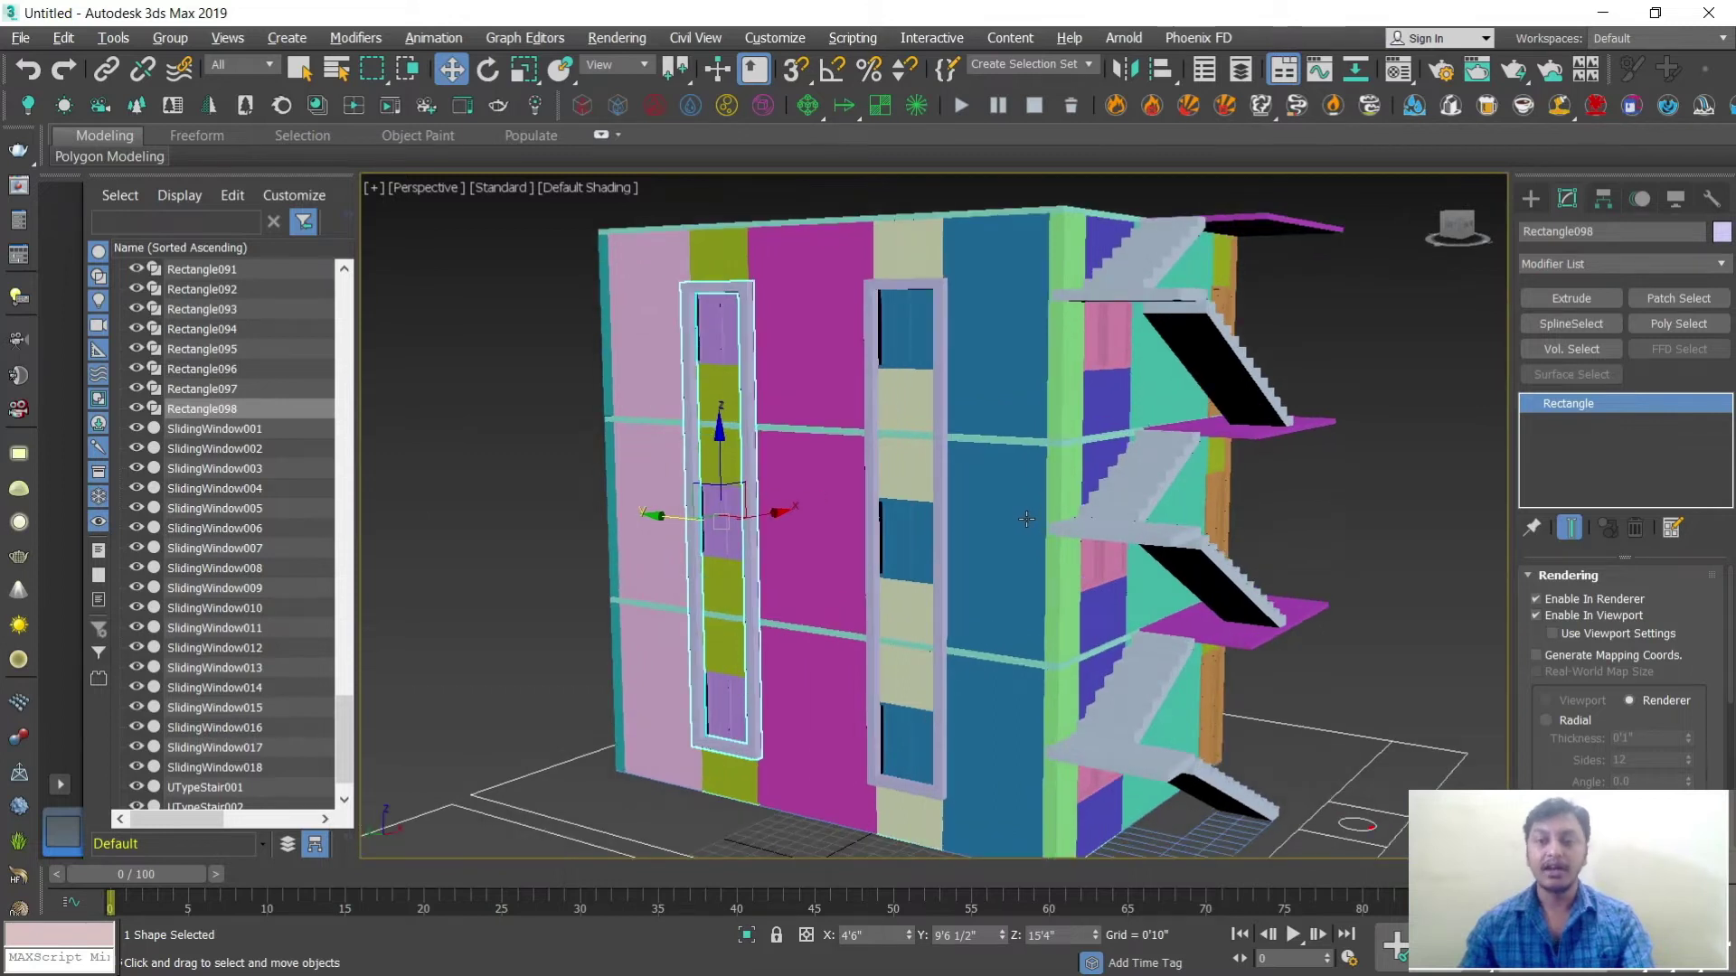
{"action": "middle_click_drag", "start_coordinate": [1005, 509], "coordinate": [1013, 511], "text": "alt"}
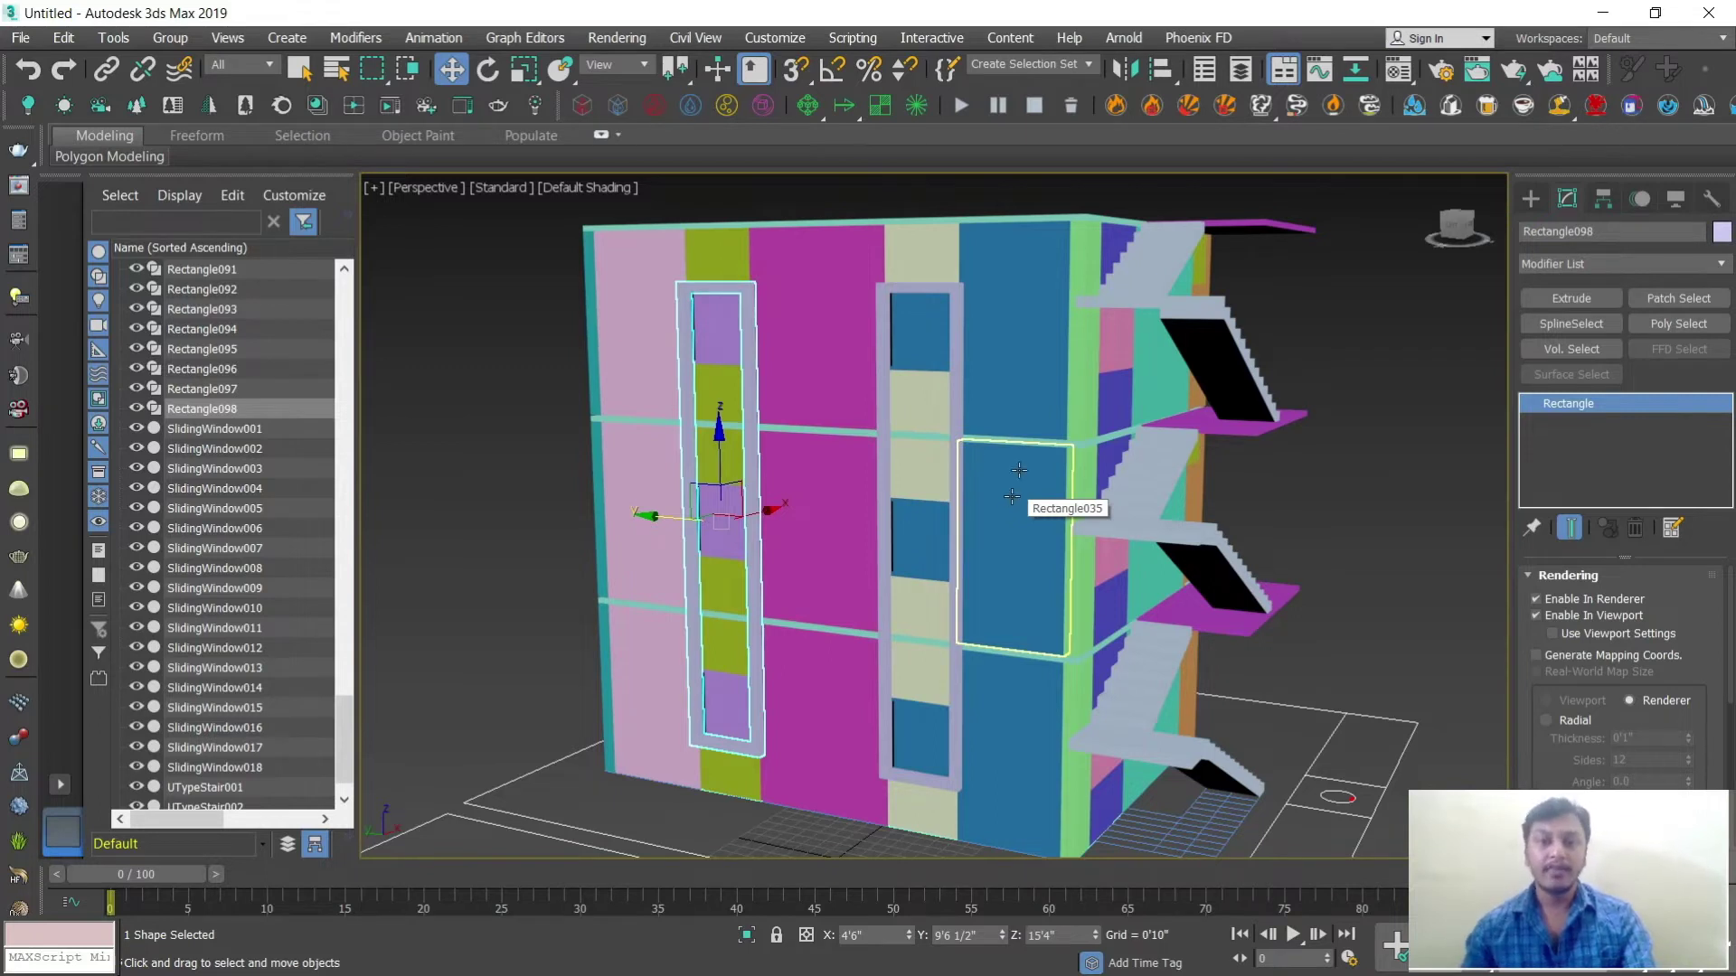
{"action": "middle_click_drag", "start_coordinate": [1011, 496], "coordinate": [920, 467], "text": "alt"}
{"action": "scroll", "coordinate": [832, 511], "scroll_direction": "up", "scroll_amount": 3}
{"action": "mouse_move", "coordinate": [810, 515]}
{"action": "middle_mouse_down", "text": "alt"}
{"action": "mouse_move", "coordinate": [754, 518]}
{"action": "mouse_move", "coordinate": [783, 516]}
{"action": "middle_mouse_up", "text": "alt"}
{"action": "scroll", "coordinate": [794, 493], "scroll_direction": "up", "scroll_amount": 1}
{"action": "middle_click_drag", "start_coordinate": [701, 305], "coordinate": [728, 304], "text": "alt"}
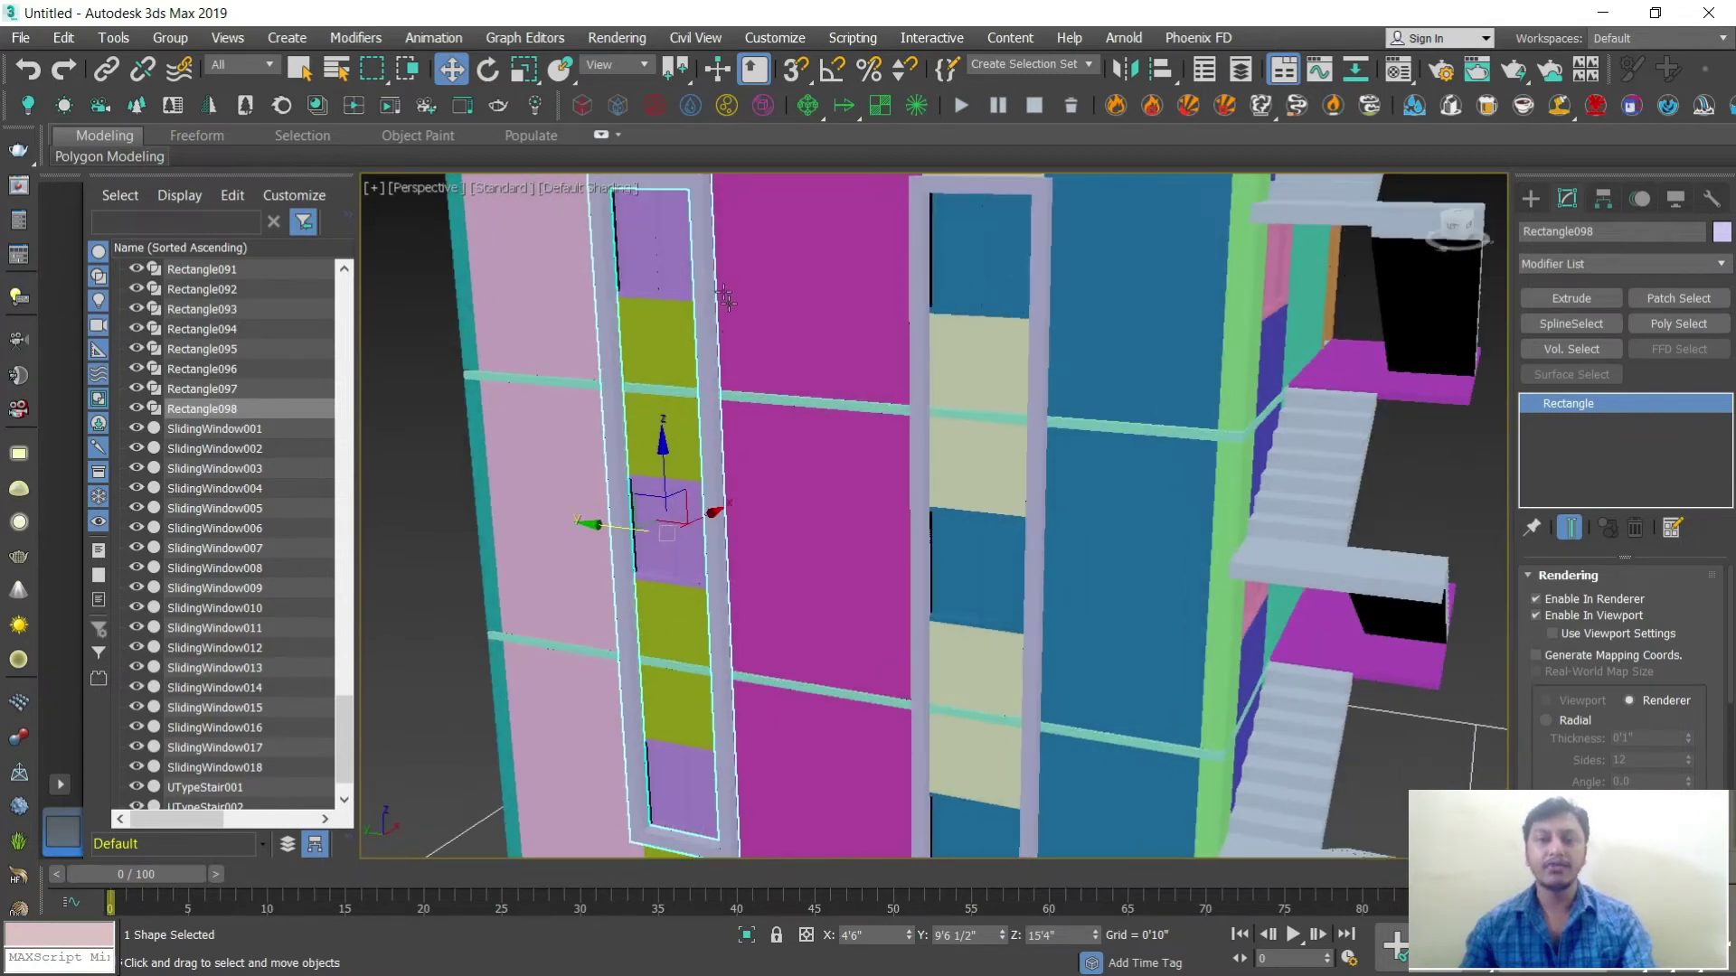
{"action": "scroll", "coordinate": [849, 408], "scroll_direction": "down", "scroll_amount": 3}
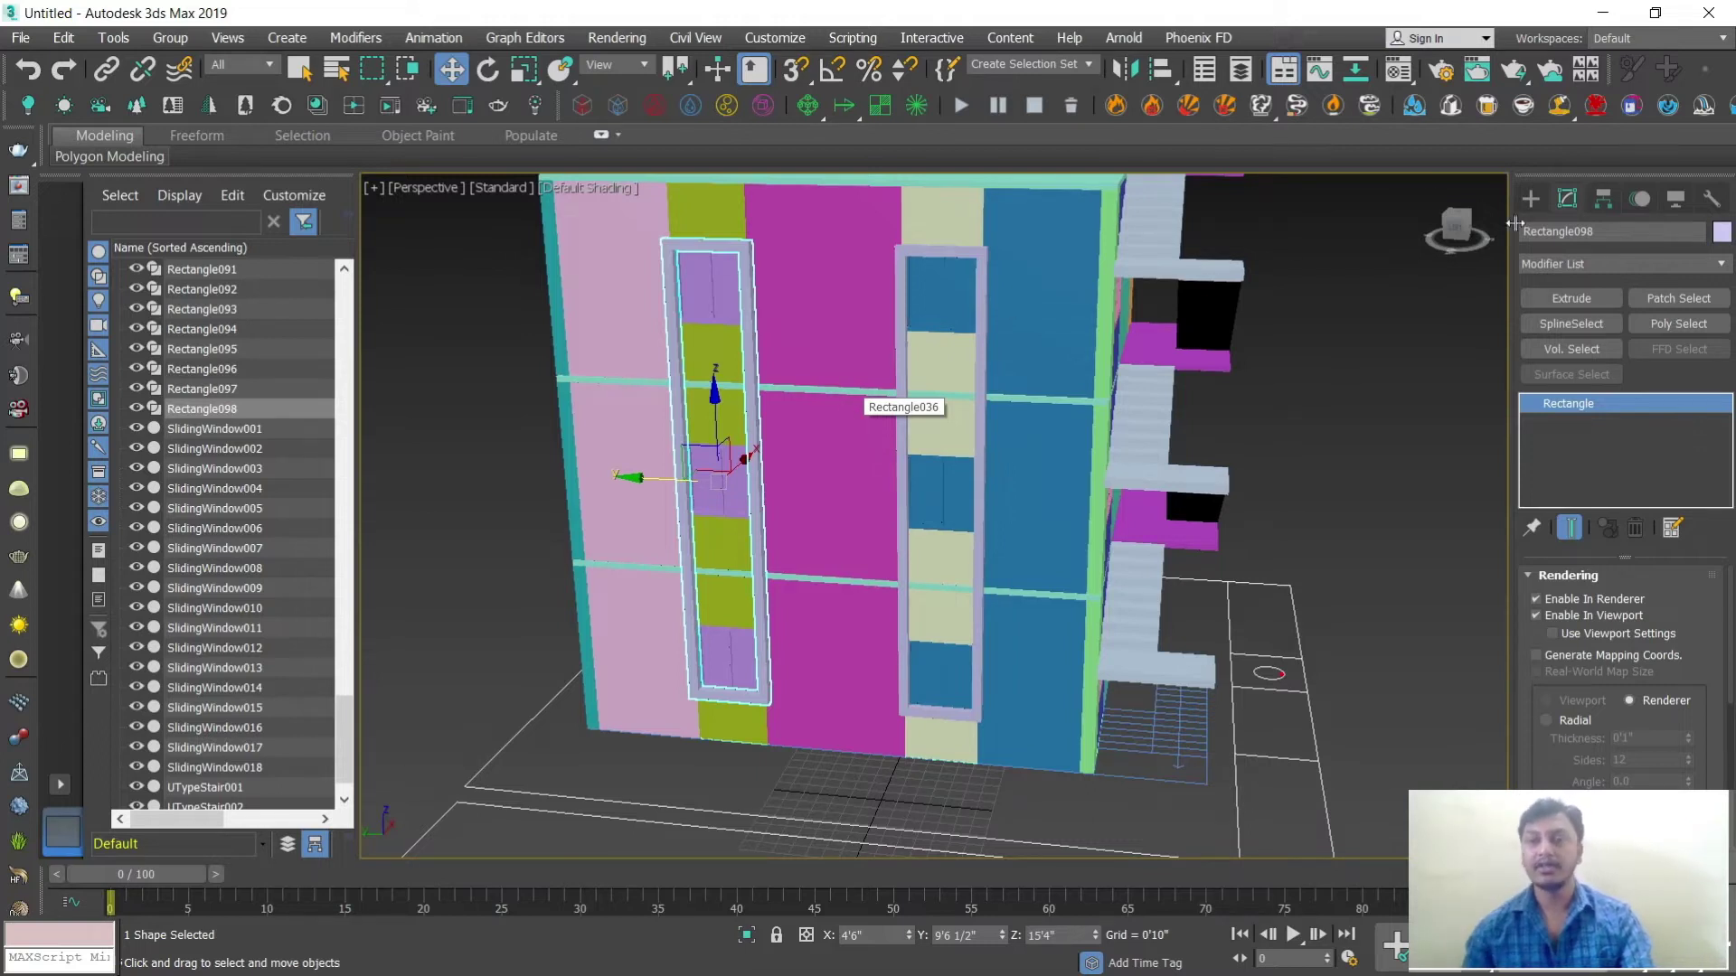
Step: Create a box in the Top view with snapping, spanning the gap between the two window frames along the facade
{"action": "left_click", "coordinate": [1531, 198]}
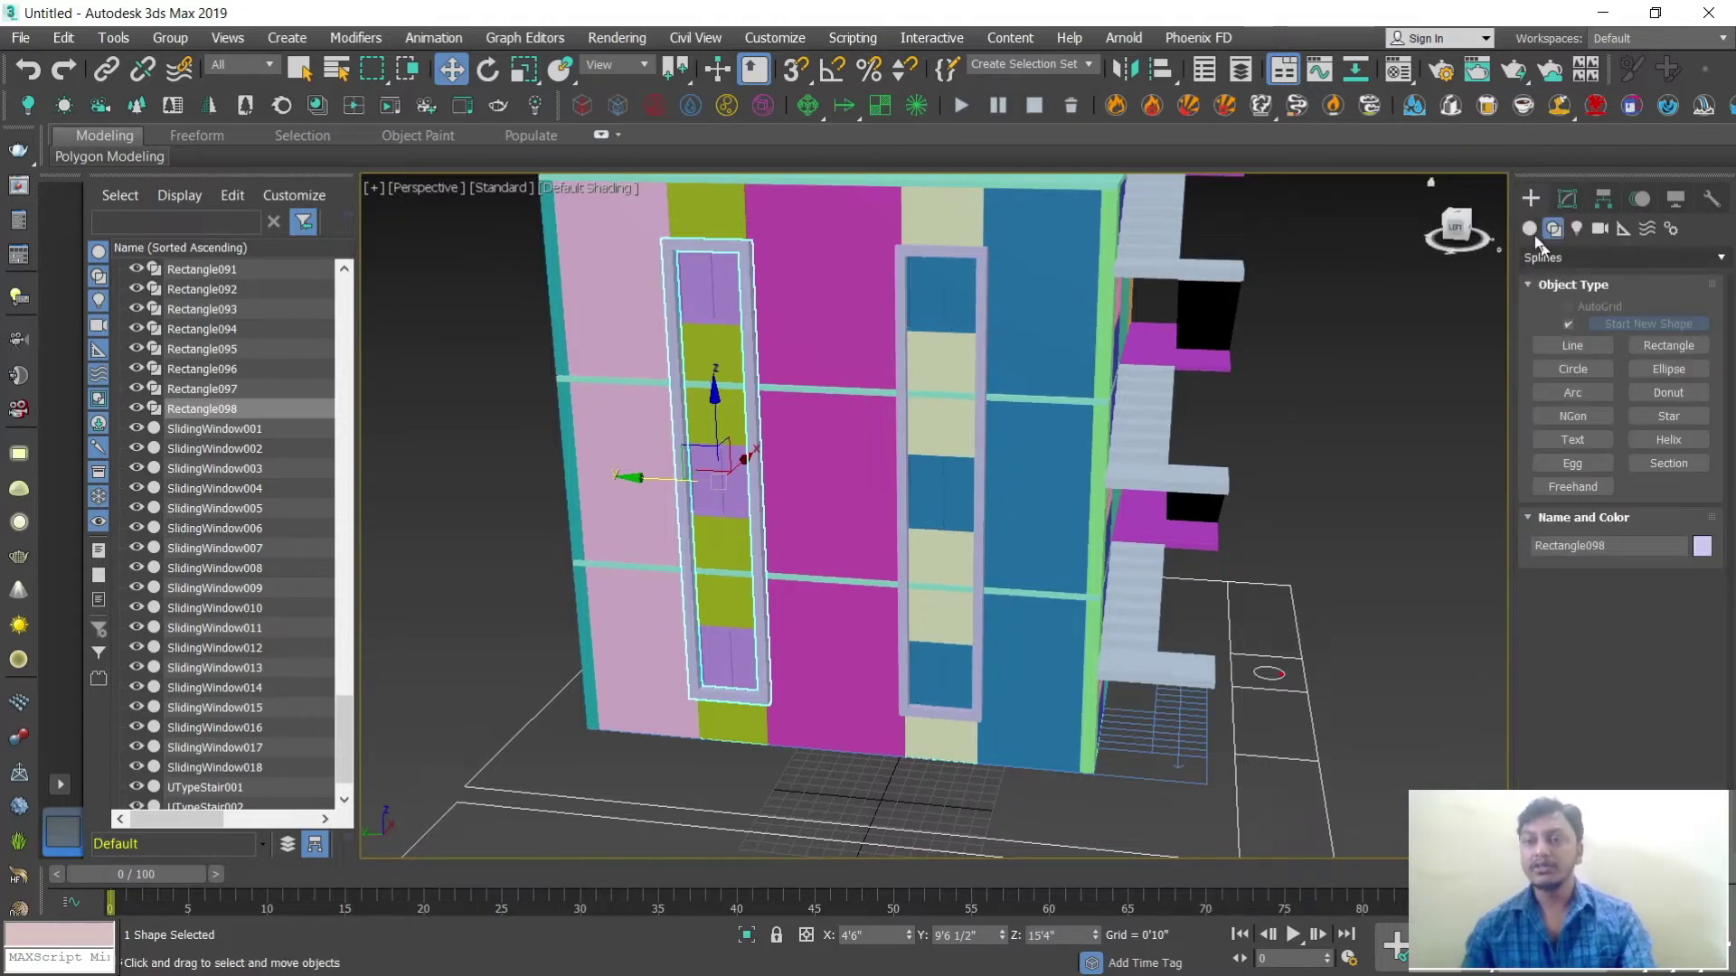
{"action": "left_click", "coordinate": [1530, 229]}
{"action": "left_click", "coordinate": [1599, 328]}
{"action": "key", "text": "alt+w"}
{"action": "middle_click", "coordinate": [678, 415]}
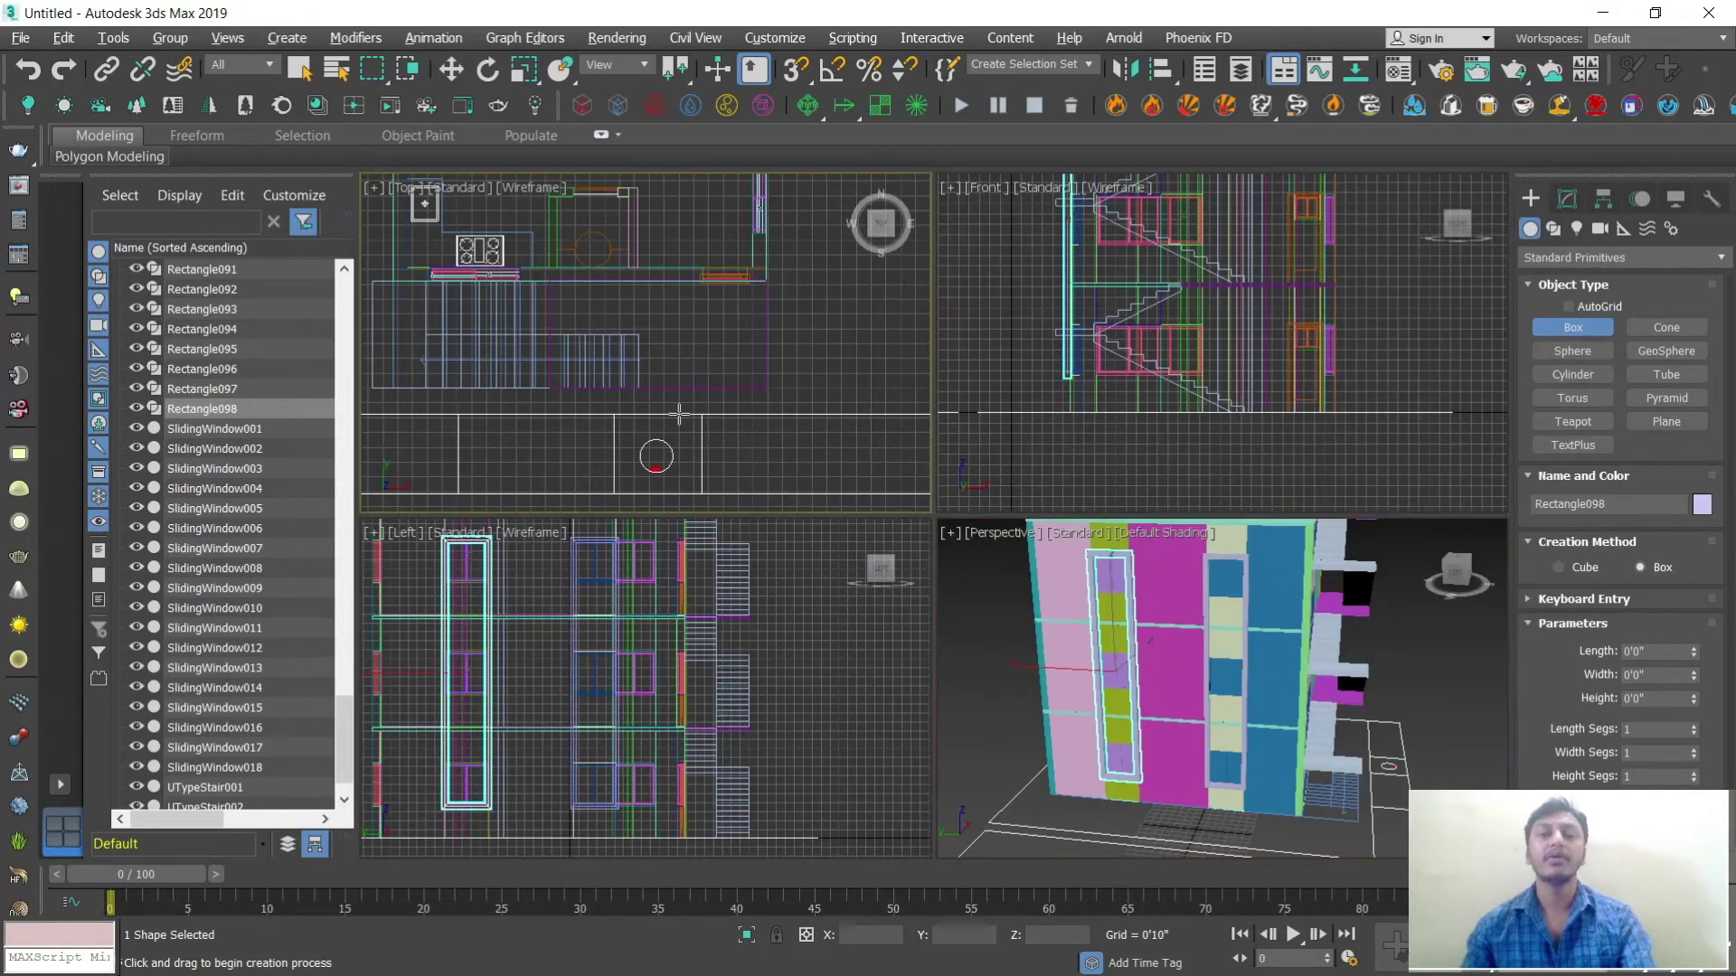
{"action": "key", "text": "alt+w"}
{"action": "middle_click_drag", "start_coordinate": [635, 453], "coordinate": [1007, 531]}
{"action": "middle_click_drag", "start_coordinate": [881, 442], "coordinate": [958, 564]}
{"action": "scroll", "coordinate": [781, 492], "scroll_direction": "down", "scroll_amount": 4}
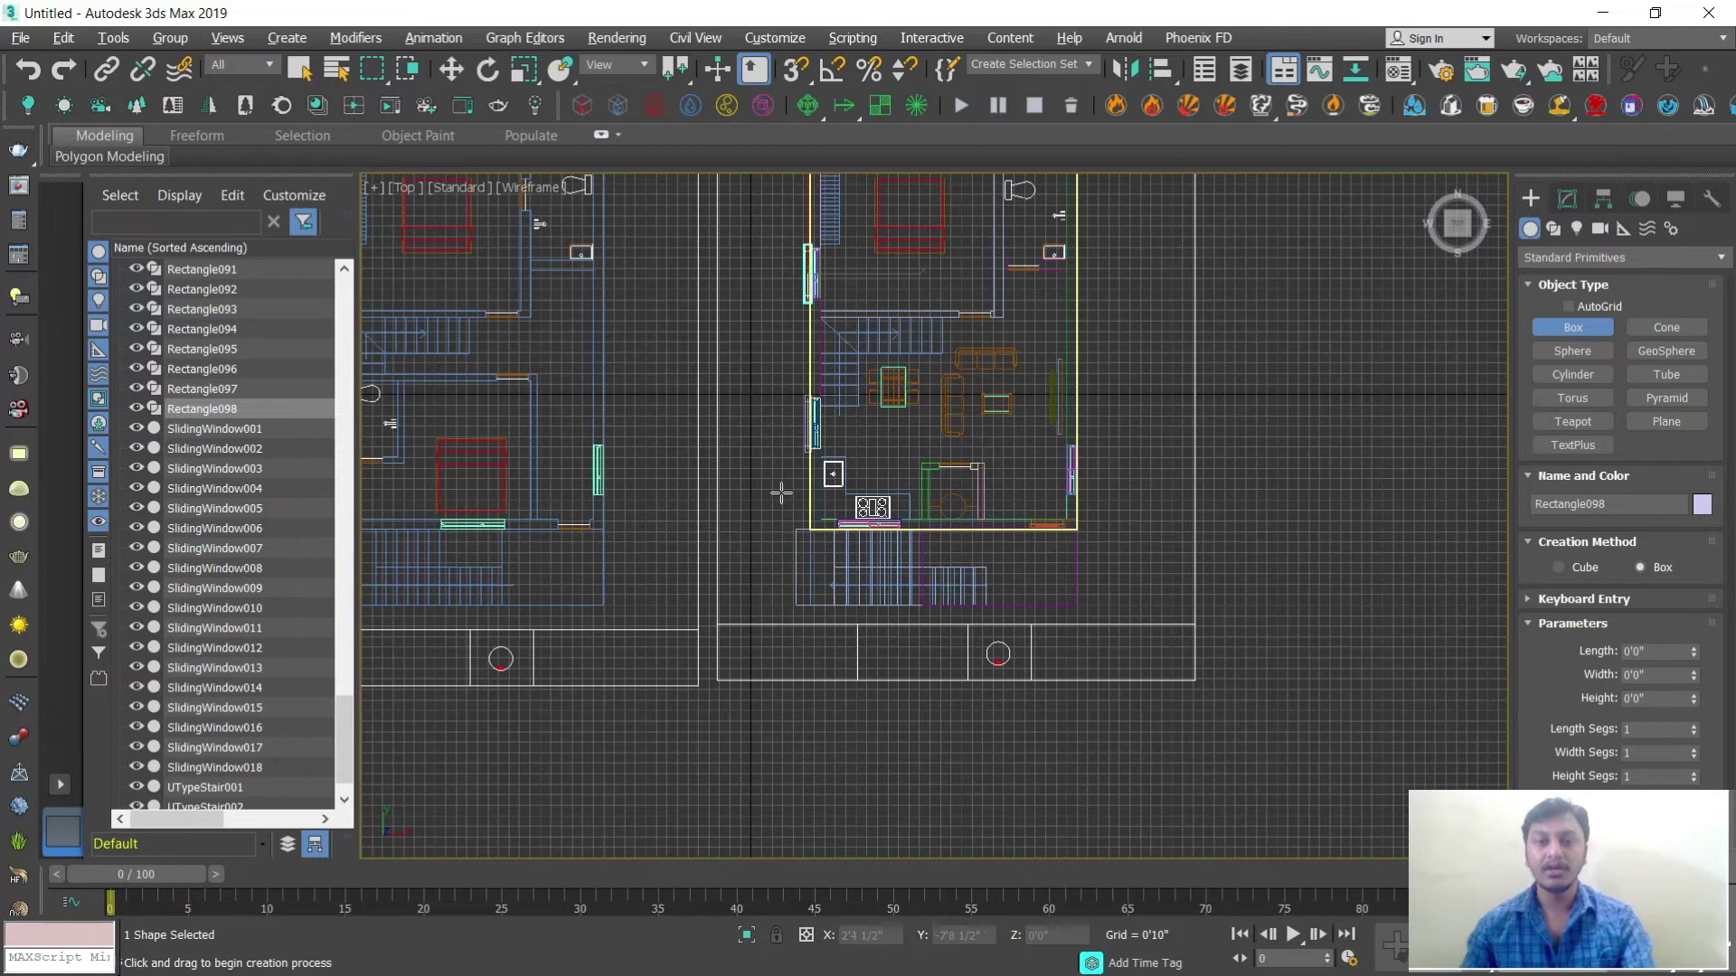
{"action": "middle_click_drag", "start_coordinate": [764, 439], "coordinate": [912, 500]}
{"action": "scroll", "coordinate": [910, 495], "scroll_direction": "up", "scroll_amount": 6}
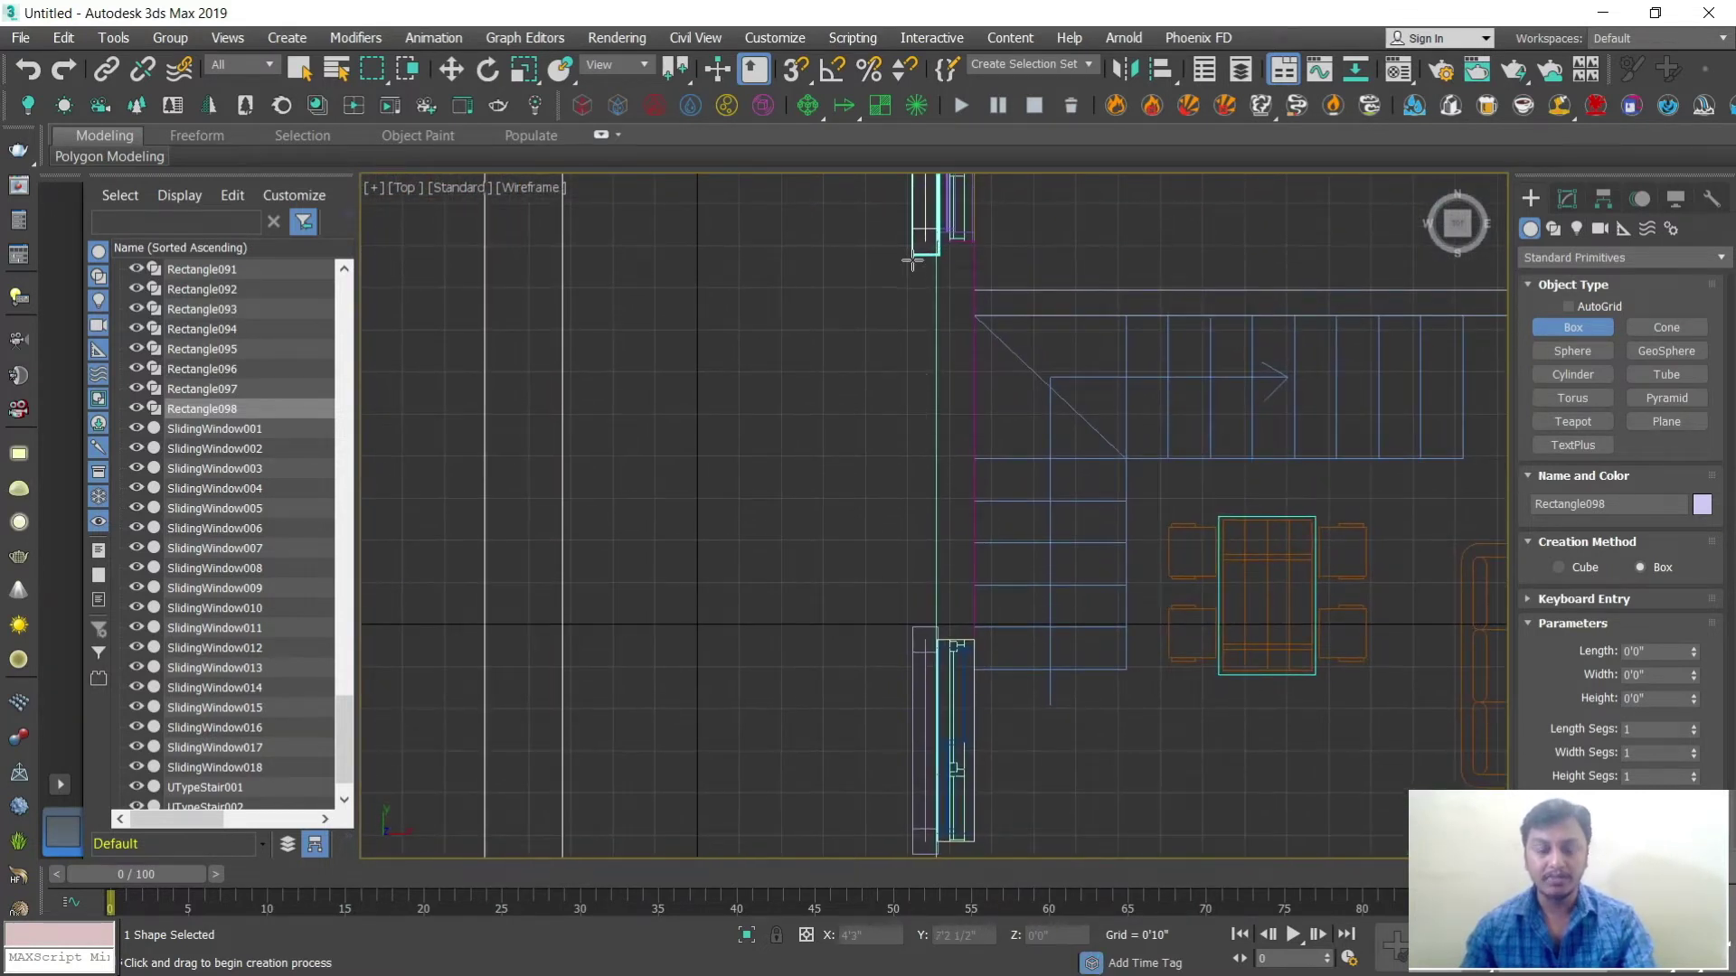
{"action": "key", "text": "s"}
{"action": "left_click_drag", "start_coordinate": [916, 252], "coordinate": [930, 632]}
{"action": "left_click", "coordinate": [921, 435]}
{"action": "key", "text": "s"}
{"action": "key", "text": "w"}
Step: Lower the new box along Z to 11'10 1/2" between the two frames in the Perspective view
{"action": "key", "text": "alt+w"}
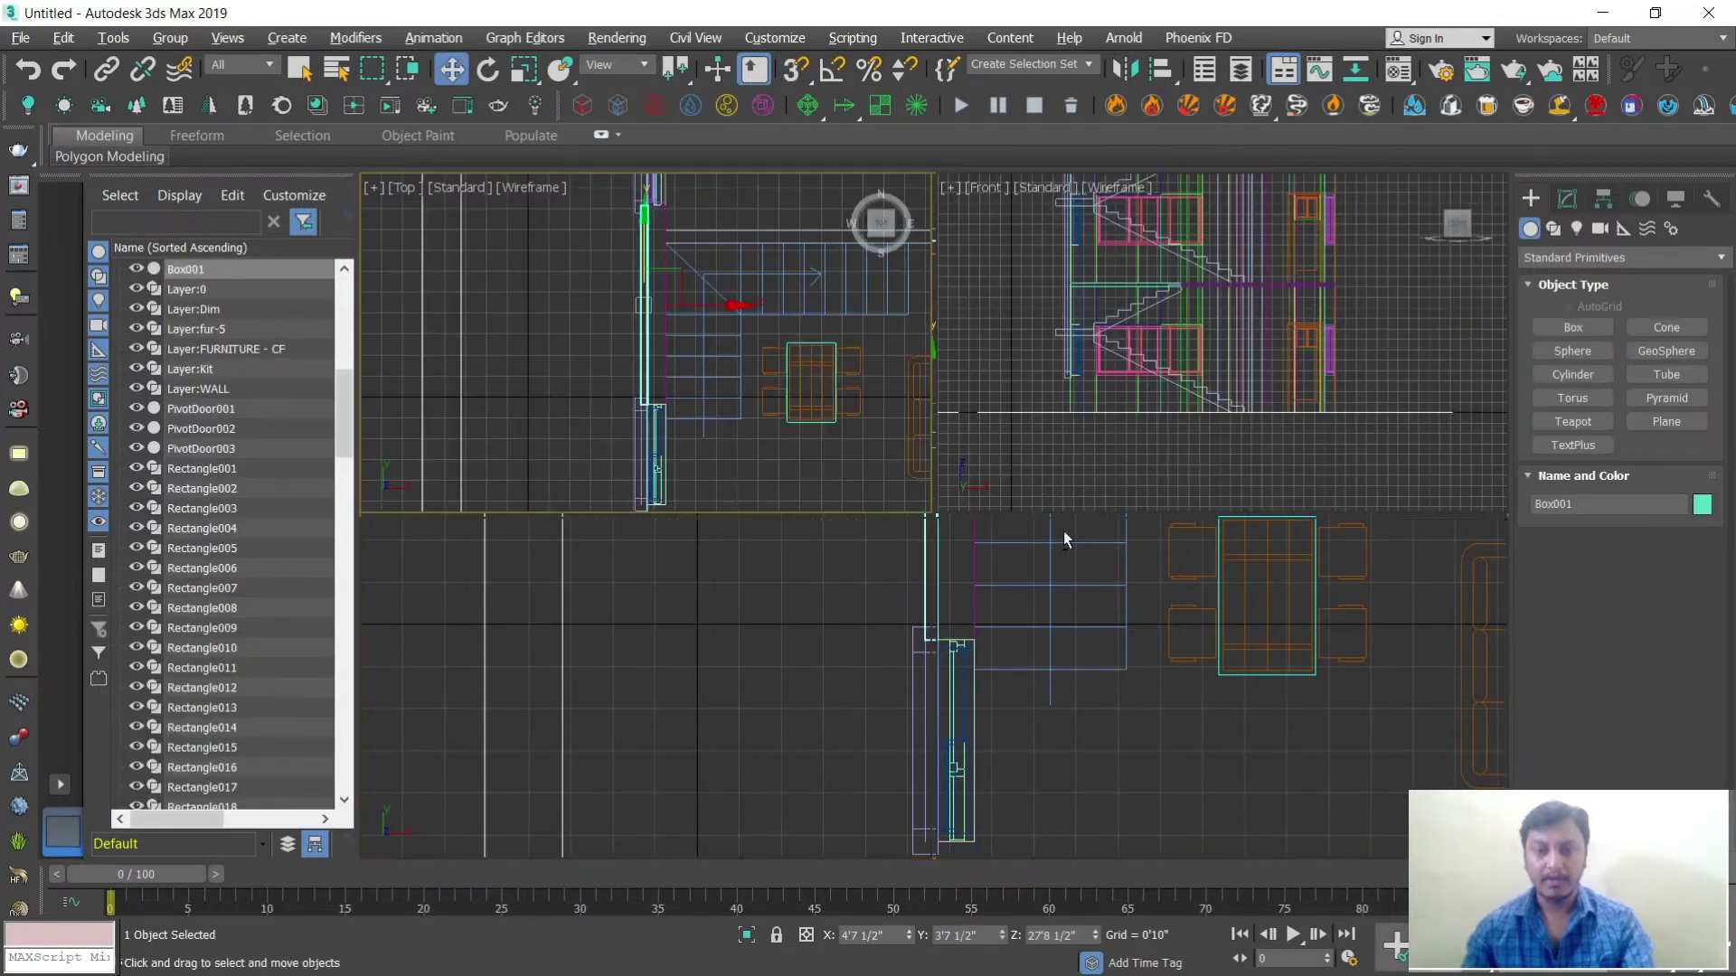
{"action": "right_click", "coordinate": [1063, 530]}
{"action": "key", "text": "alt+w"}
{"action": "middle_click_drag", "start_coordinate": [897, 445], "coordinate": [916, 587]}
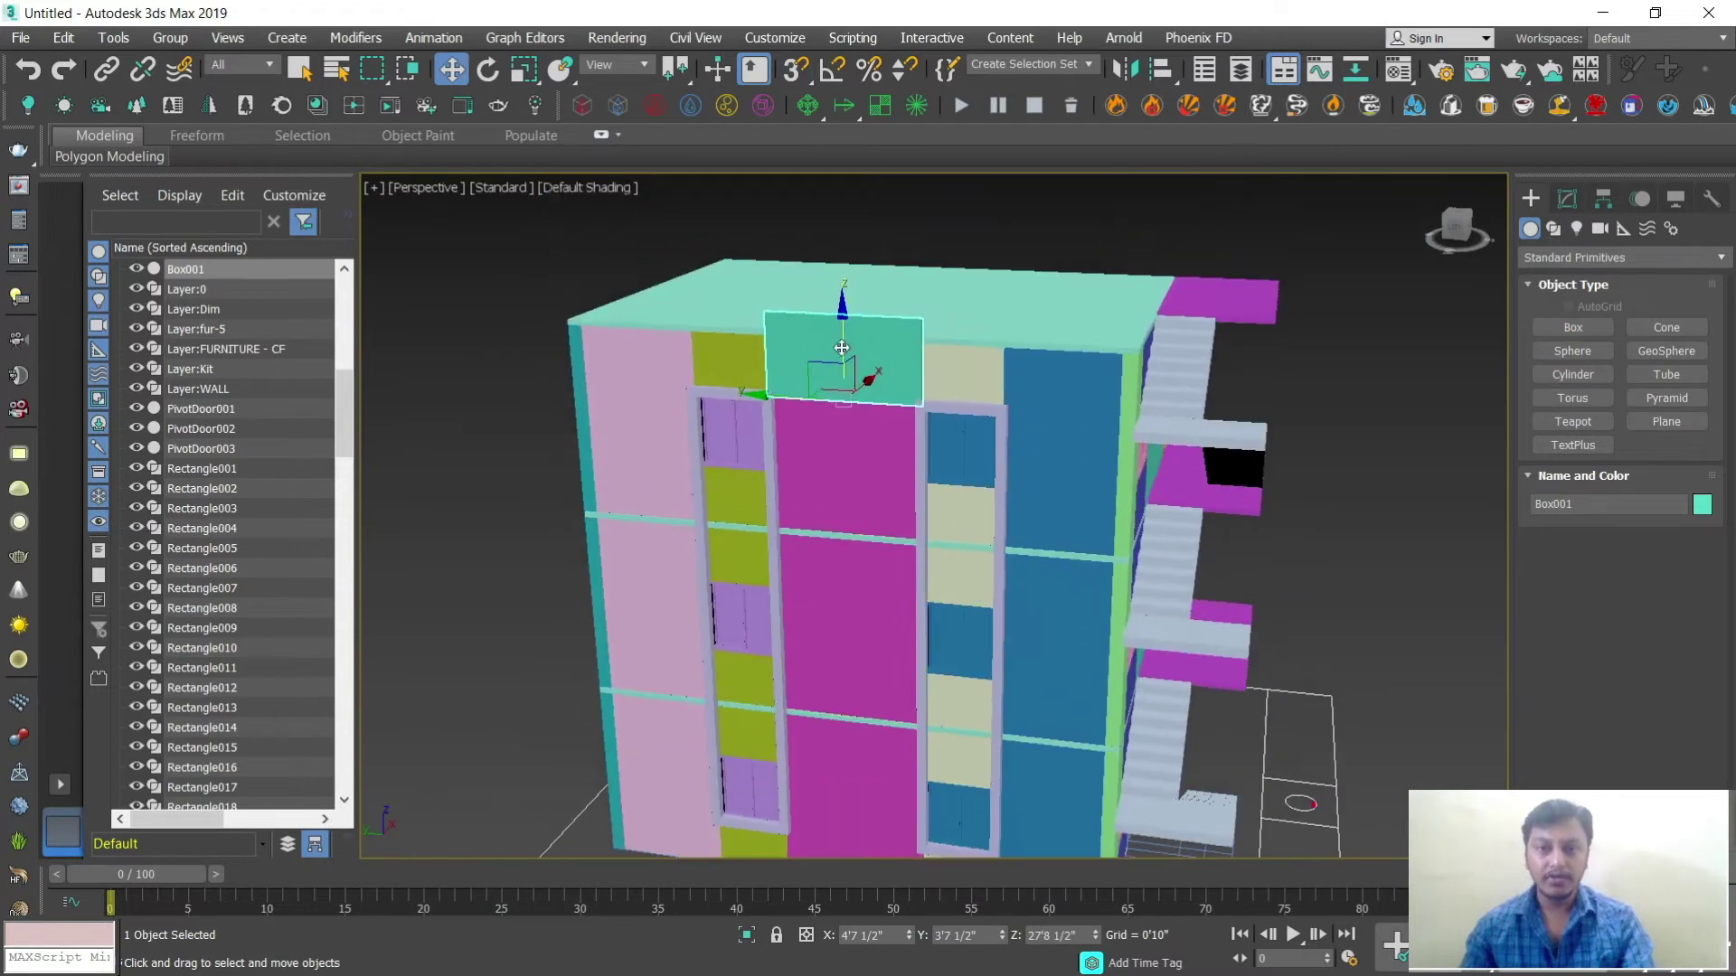
{"action": "left_click_drag", "start_coordinate": [846, 430], "coordinate": [848, 653]}
{"action": "scroll", "coordinate": [895, 508], "scroll_direction": "up", "scroll_amount": 5}
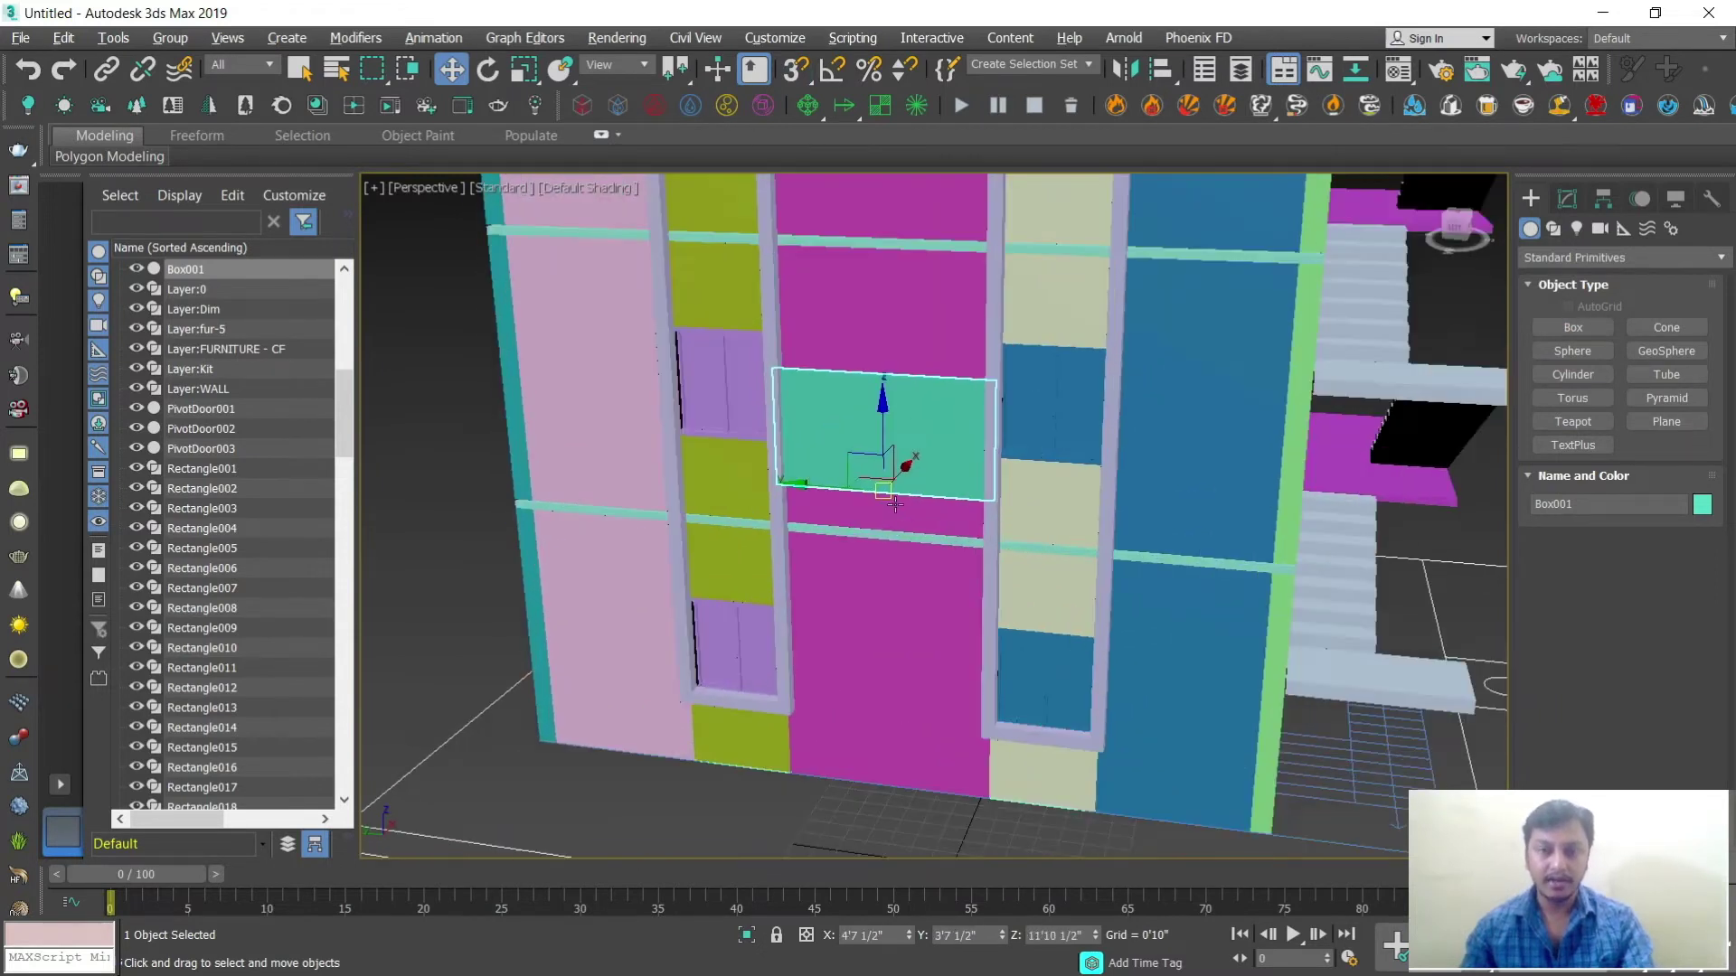
Step: Lower the box along Z to 2'9 1/2" at the base of the window frames and shift it along X to 4'2 1/2"
{"action": "left_click_drag", "start_coordinate": [887, 432], "coordinate": [894, 655]}
{"action": "key", "text": "z"}
{"action": "scroll", "coordinate": [911, 651], "scroll_direction": "down", "scroll_amount": 2}
{"action": "middle_click_drag", "start_coordinate": [981, 667], "coordinate": [929, 706], "text": "alt"}
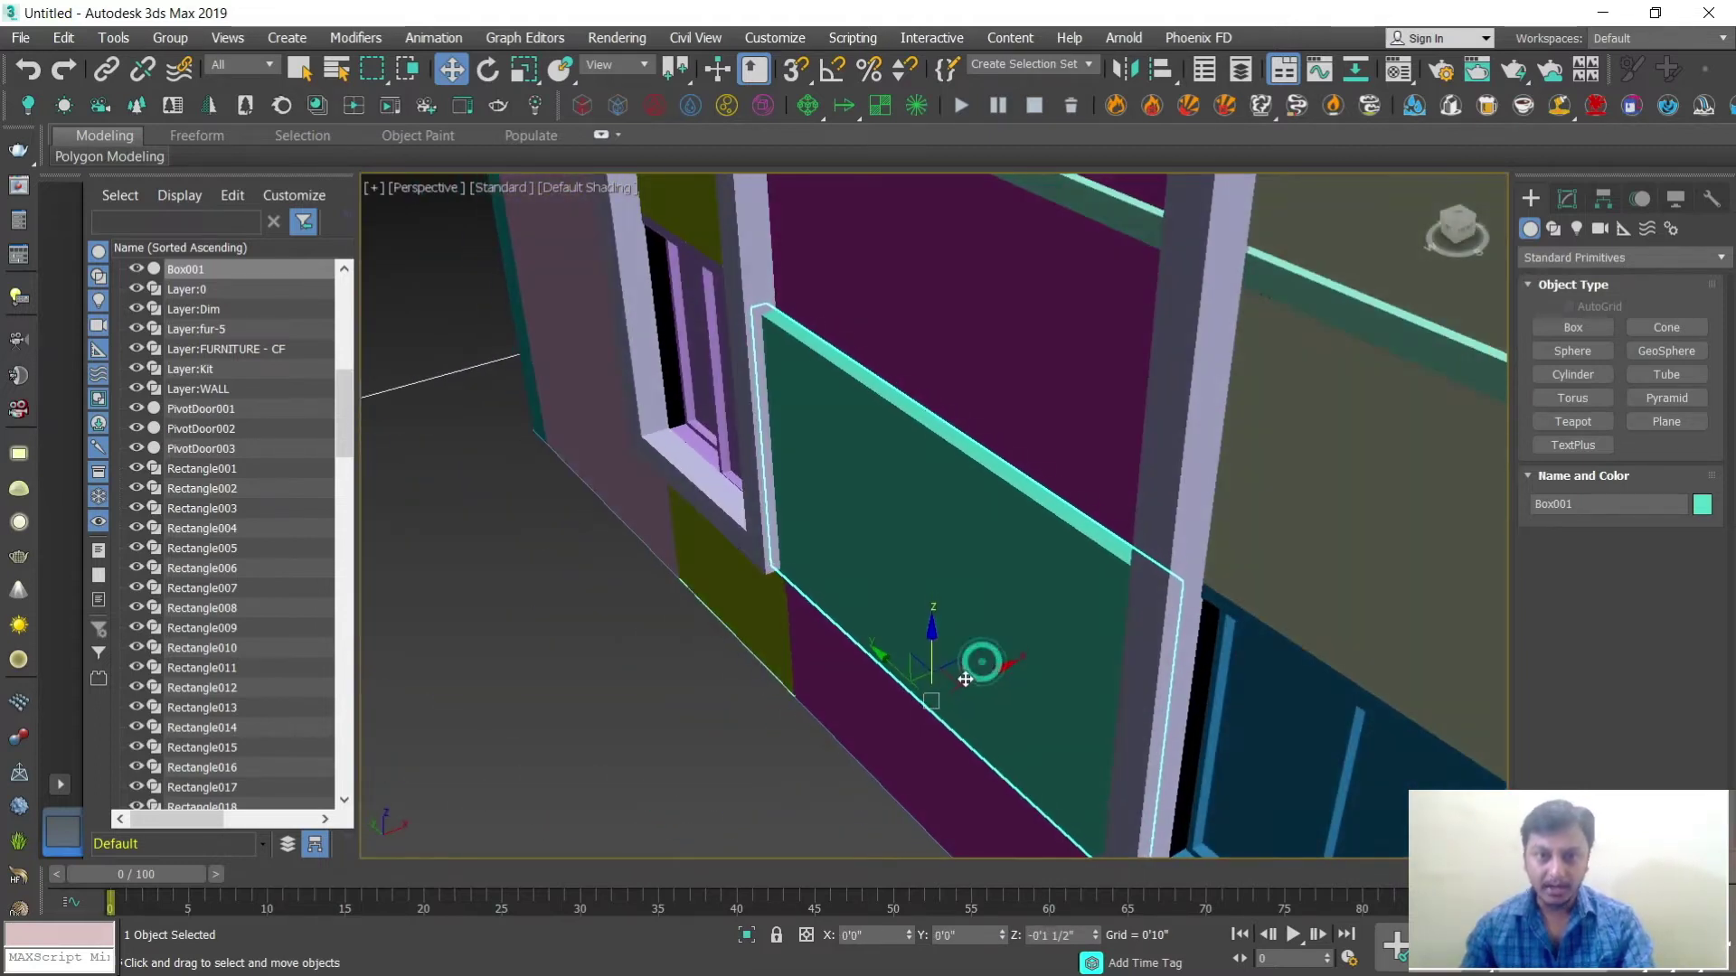
{"action": "left_click_drag", "start_coordinate": [1001, 665], "coordinate": [980, 678]}
{"action": "middle_click_drag", "start_coordinate": [980, 678], "coordinate": [1040, 587]}
{"action": "scroll", "coordinate": [992, 604], "scroll_direction": "down", "scroll_amount": 2}
Step: Set the box's height to 0'6" and move it along X to 4'4" between the frames
{"action": "left_click", "coordinate": [1568, 199]}
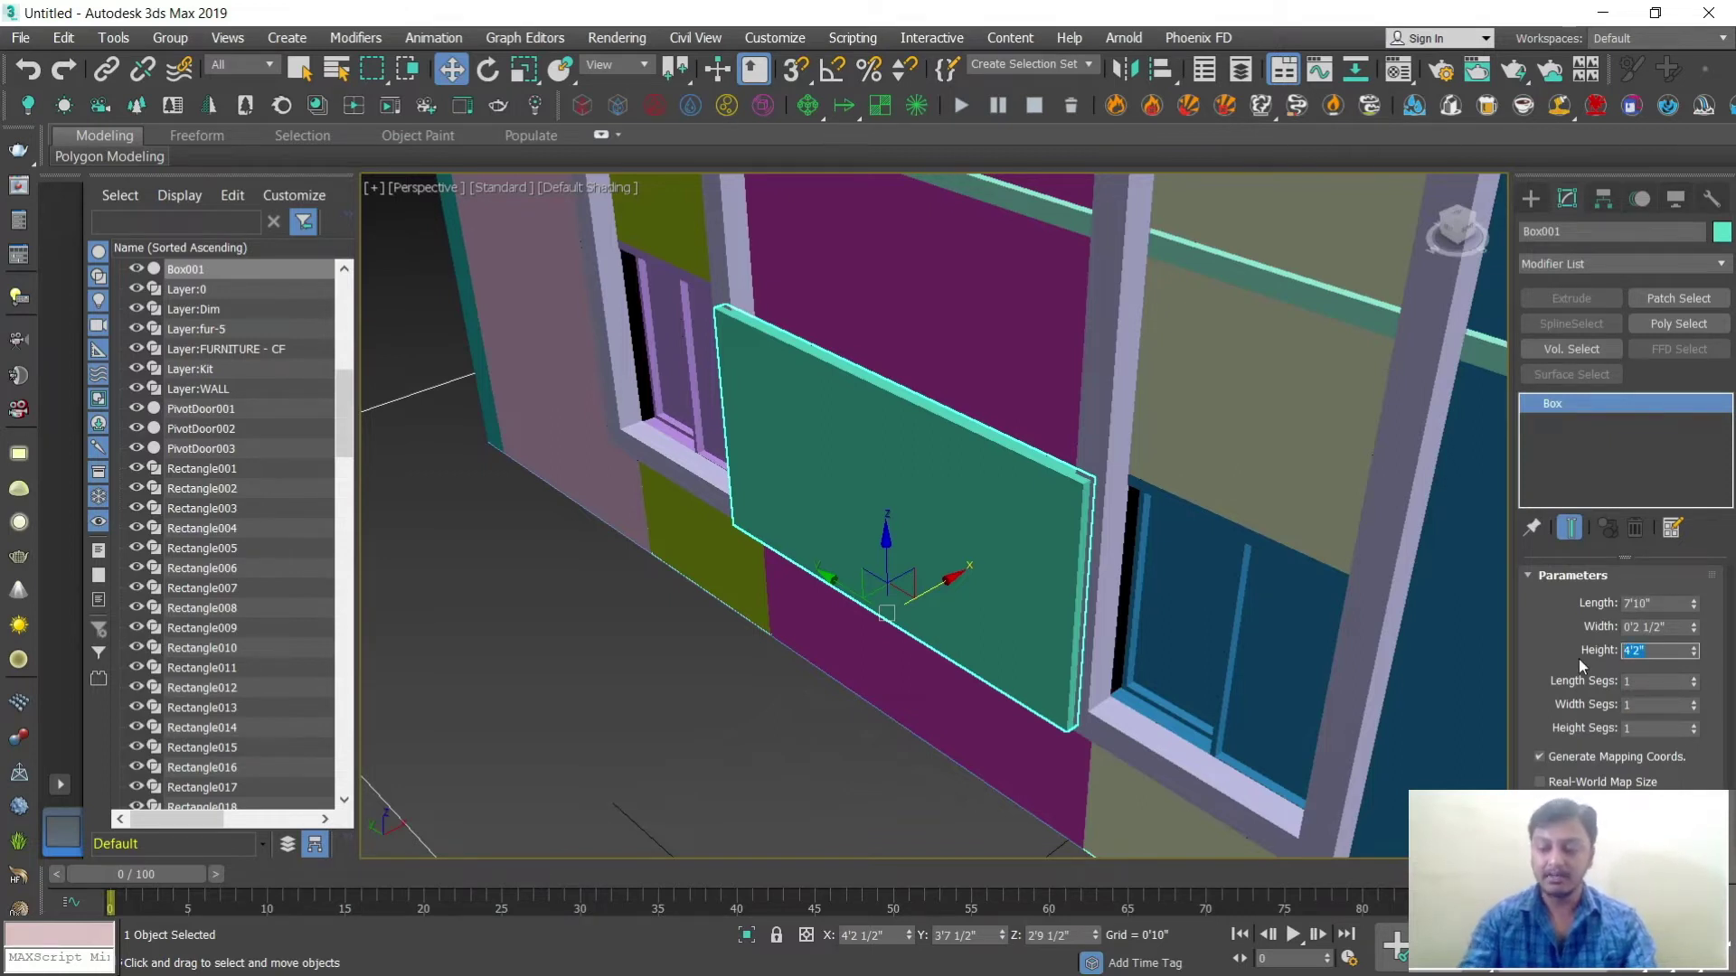
{"action": "type", "text": "6"}
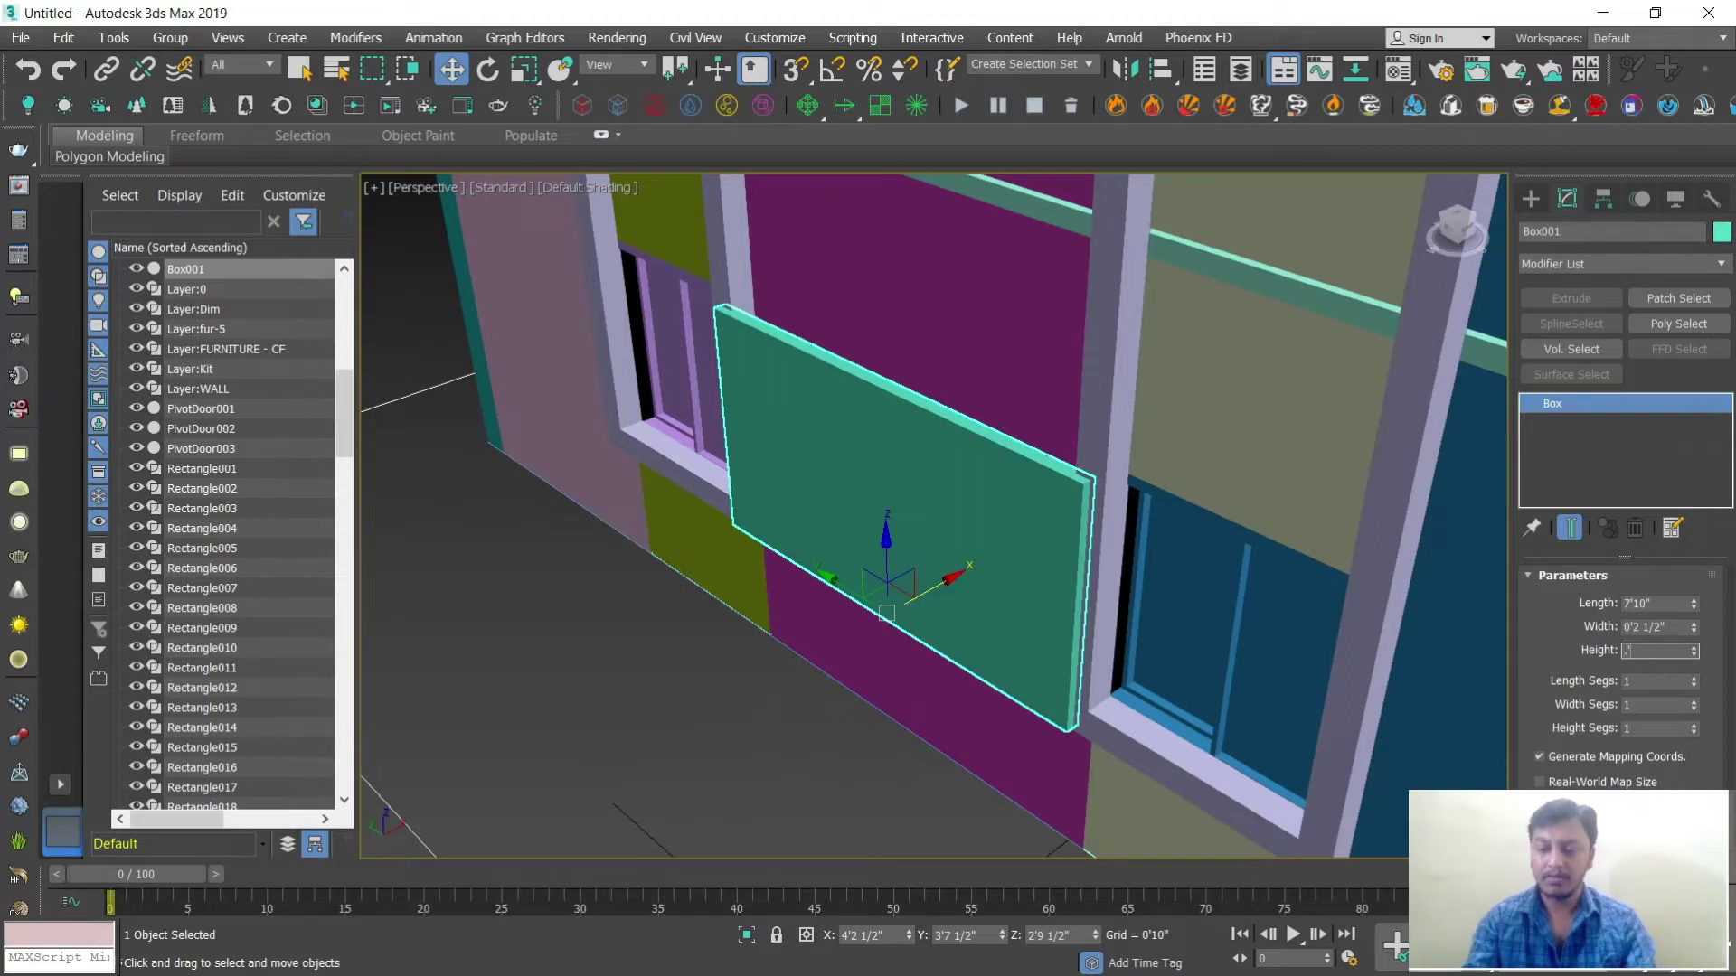
{"action": "key", "text": "Return"}
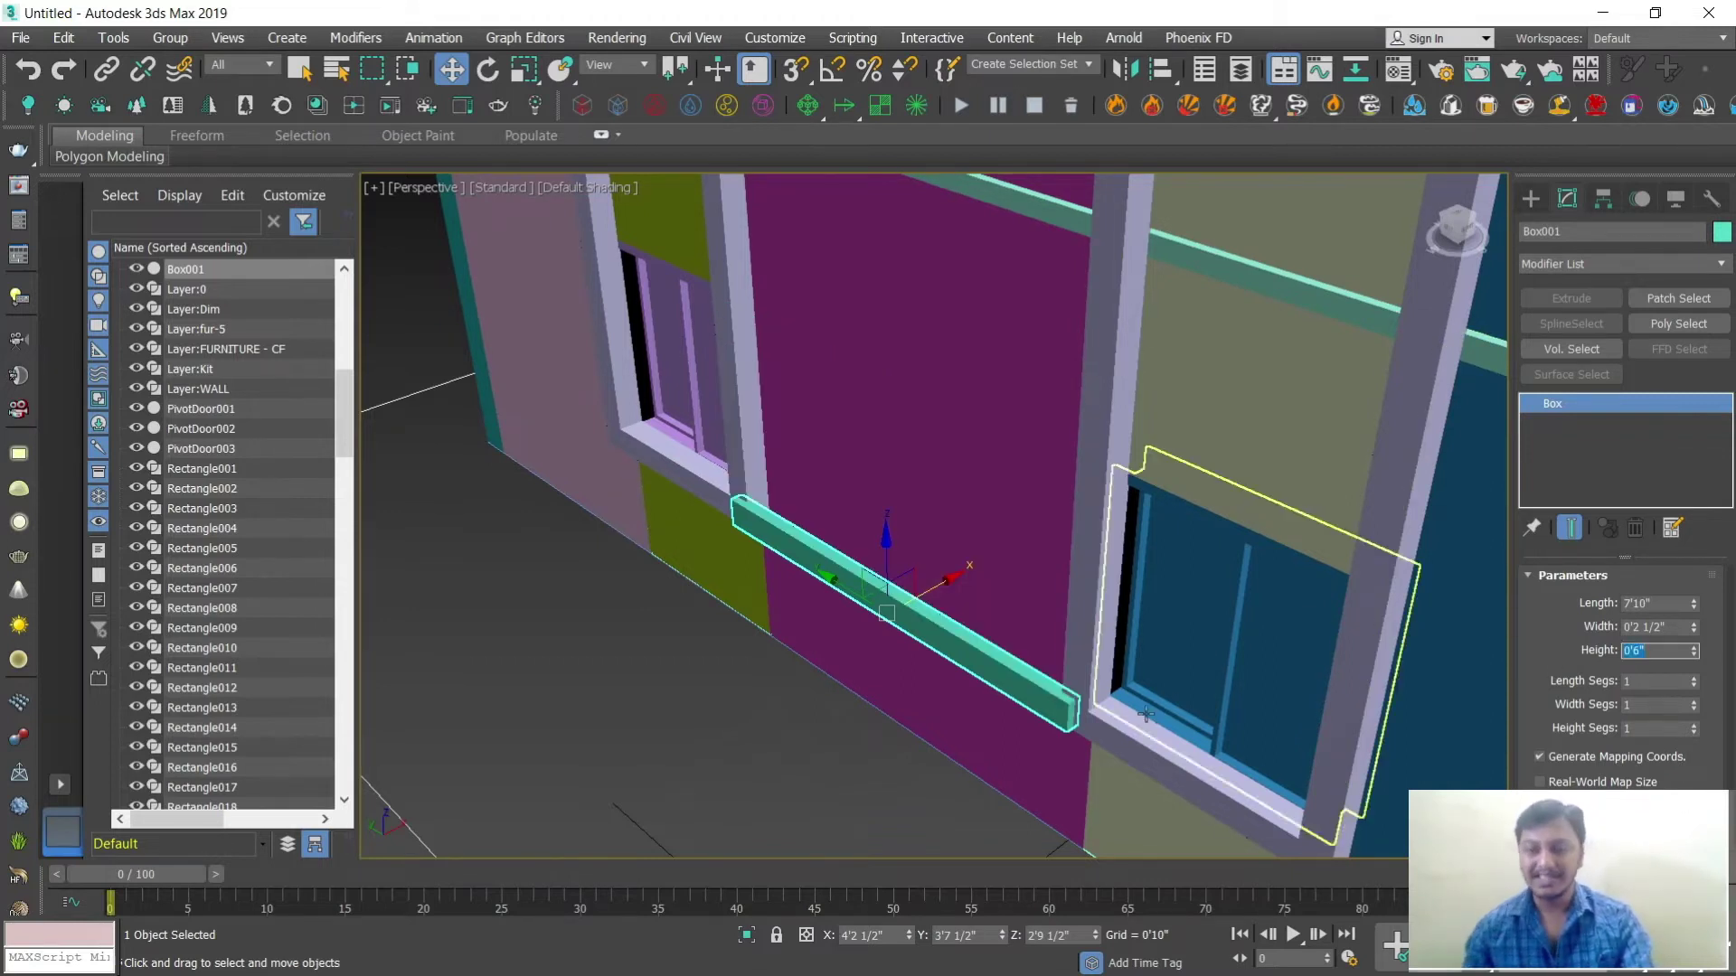
{"action": "scroll", "coordinate": [964, 640], "scroll_direction": "up", "scroll_amount": 3}
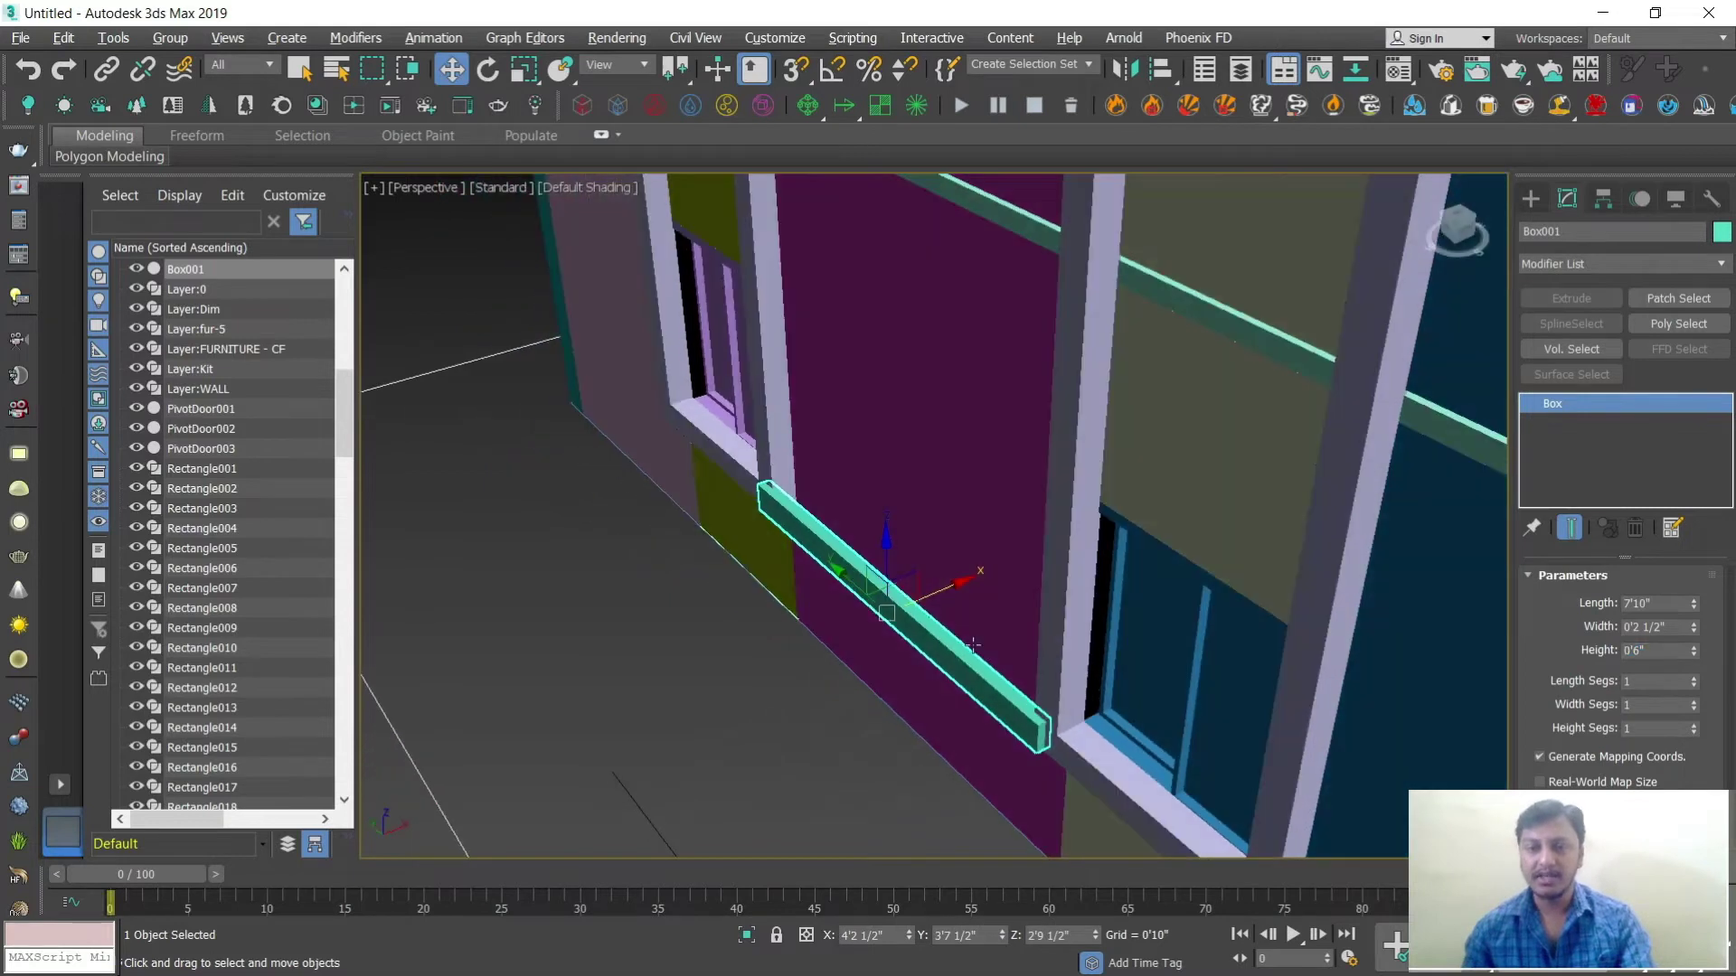
{"action": "left_click_drag", "start_coordinate": [910, 590], "coordinate": [917, 589]}
Step: Open an Array for the thin box with preview on and a Z move increment of 1'5"
{"action": "scroll", "coordinate": [917, 588], "scroll_direction": "down", "scroll_amount": 2}
{"action": "middle_click_drag", "start_coordinate": [750, 605], "coordinate": [1020, 663], "text": "alt"}
{"action": "scroll", "coordinate": [980, 598], "scroll_direction": "down", "scroll_amount": 1}
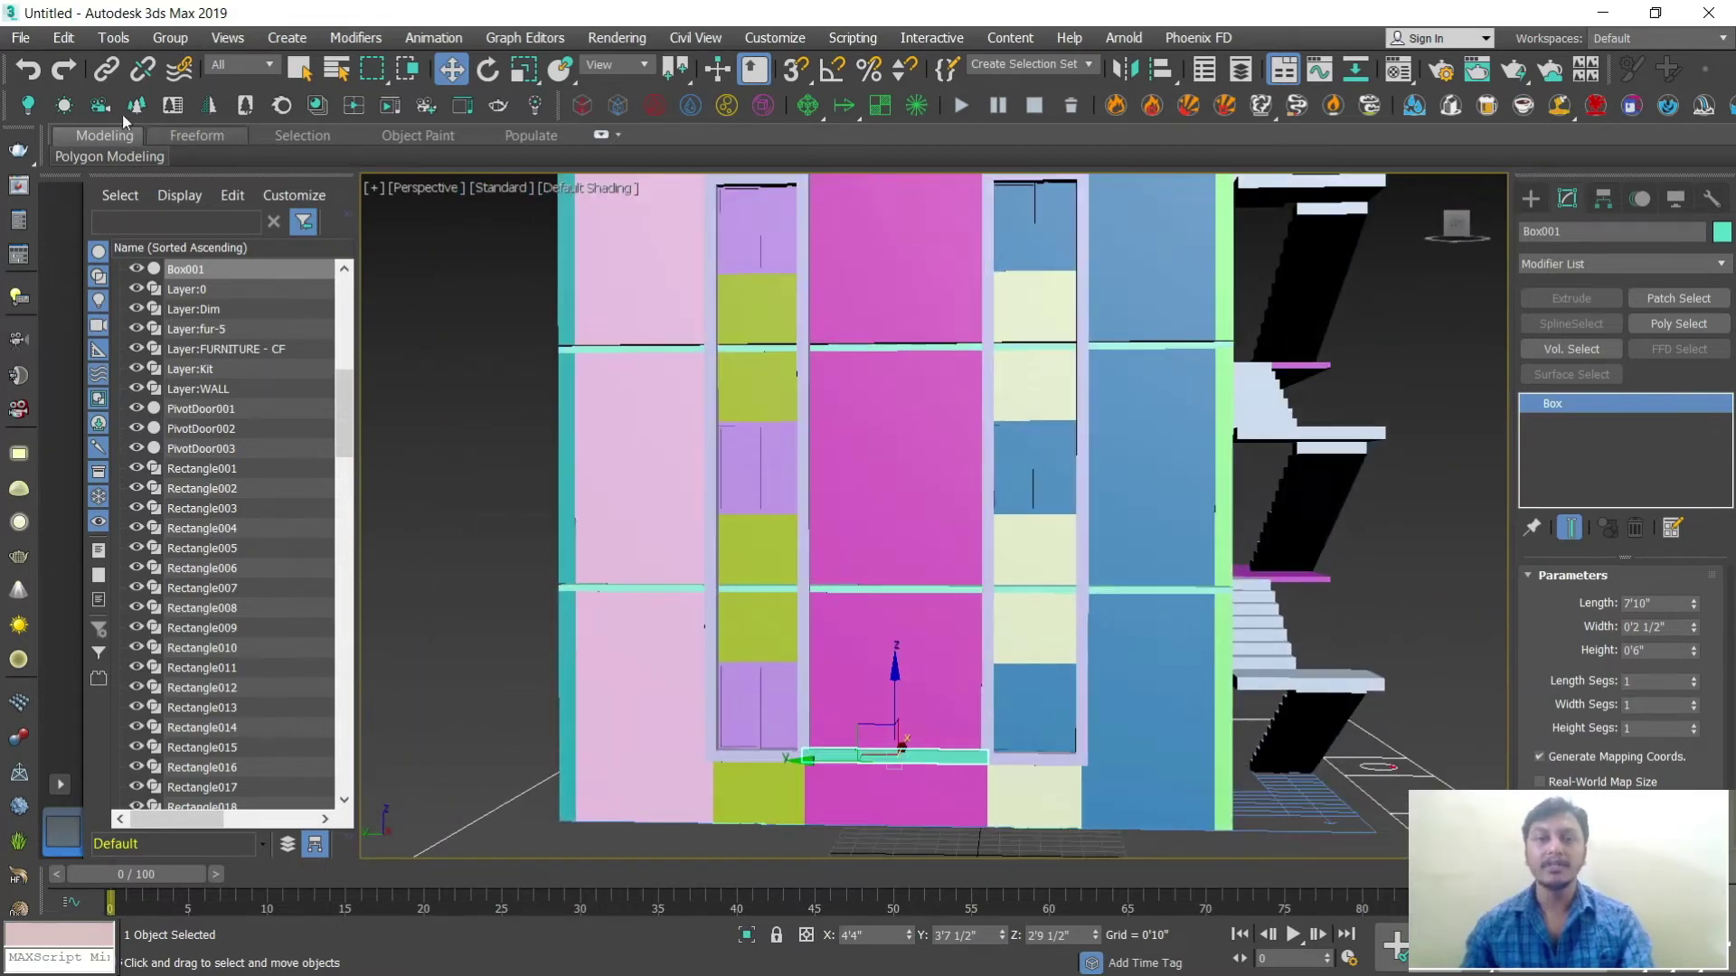
{"action": "left_click", "coordinate": [113, 39]}
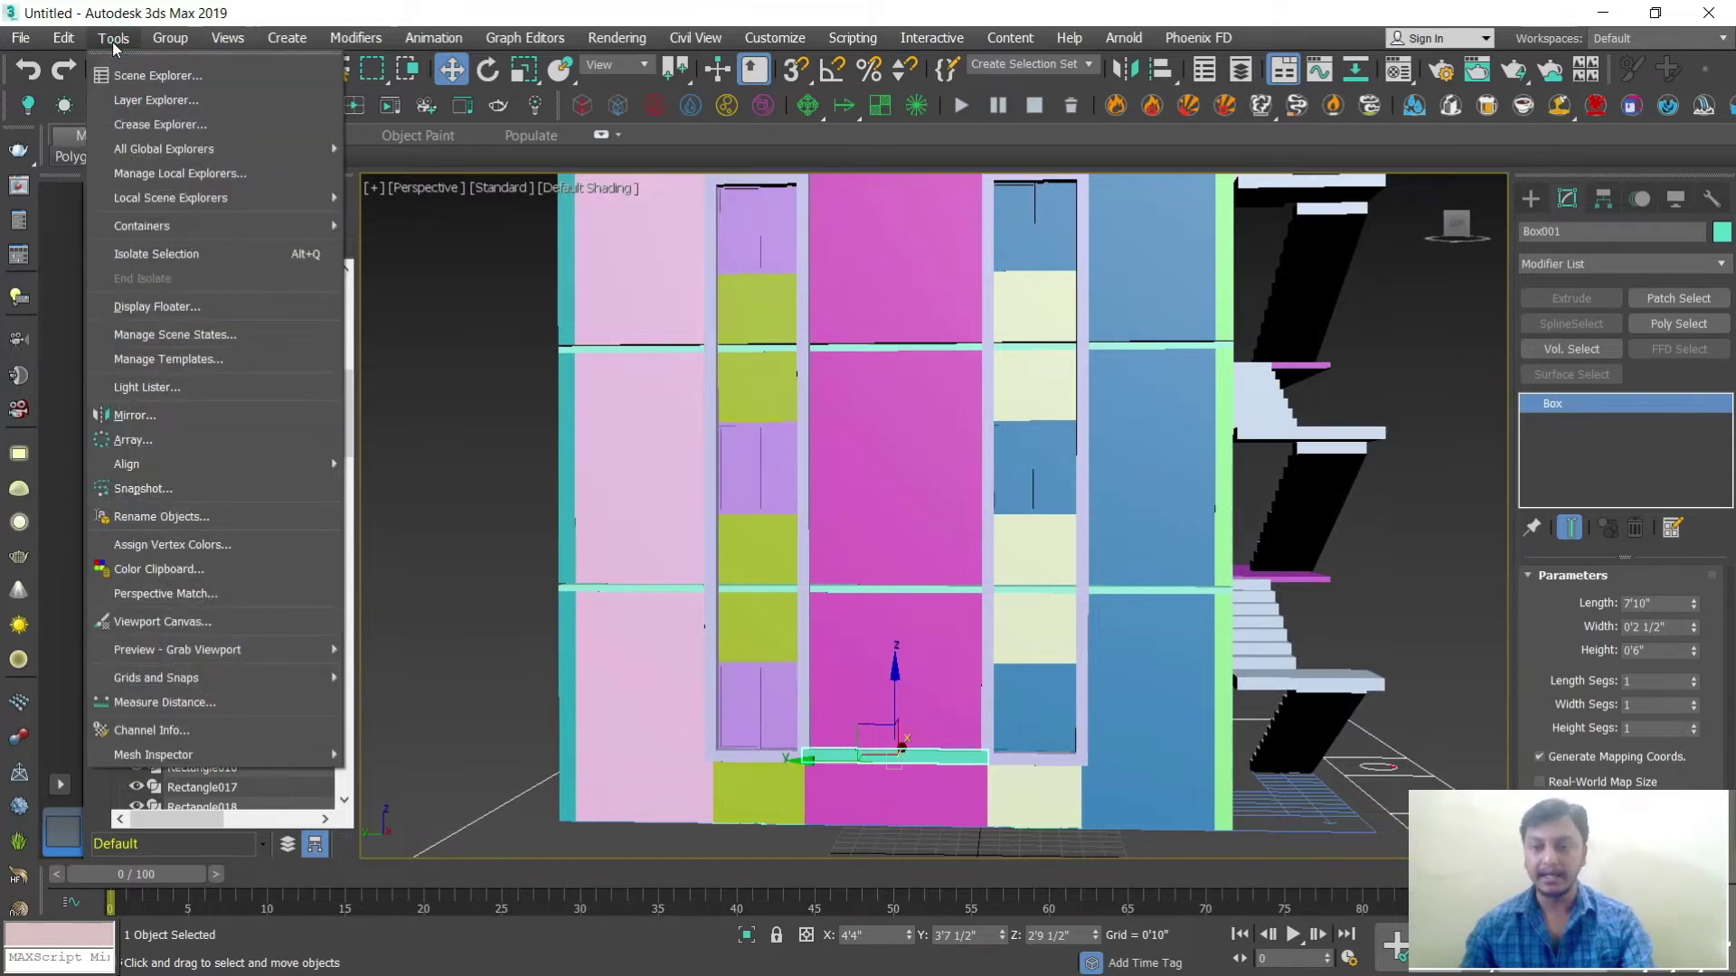
{"action": "left_click", "coordinate": [160, 438]}
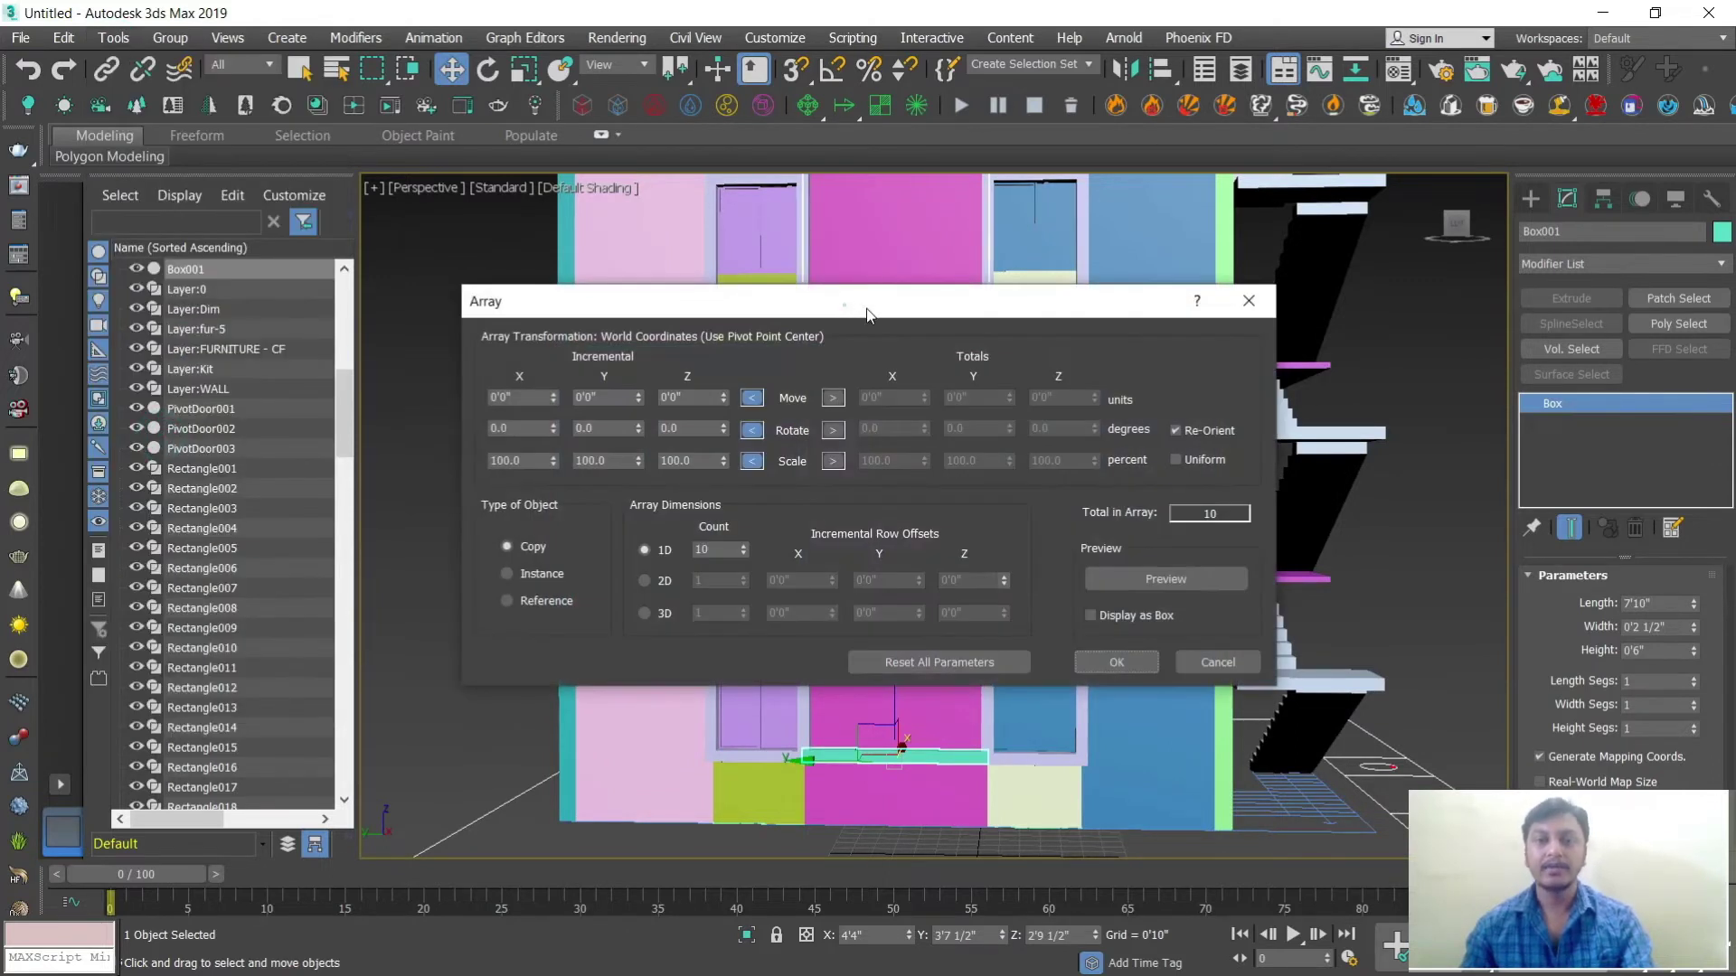
{"action": "left_click_drag", "start_coordinate": [866, 308], "coordinate": [1464, 309]}
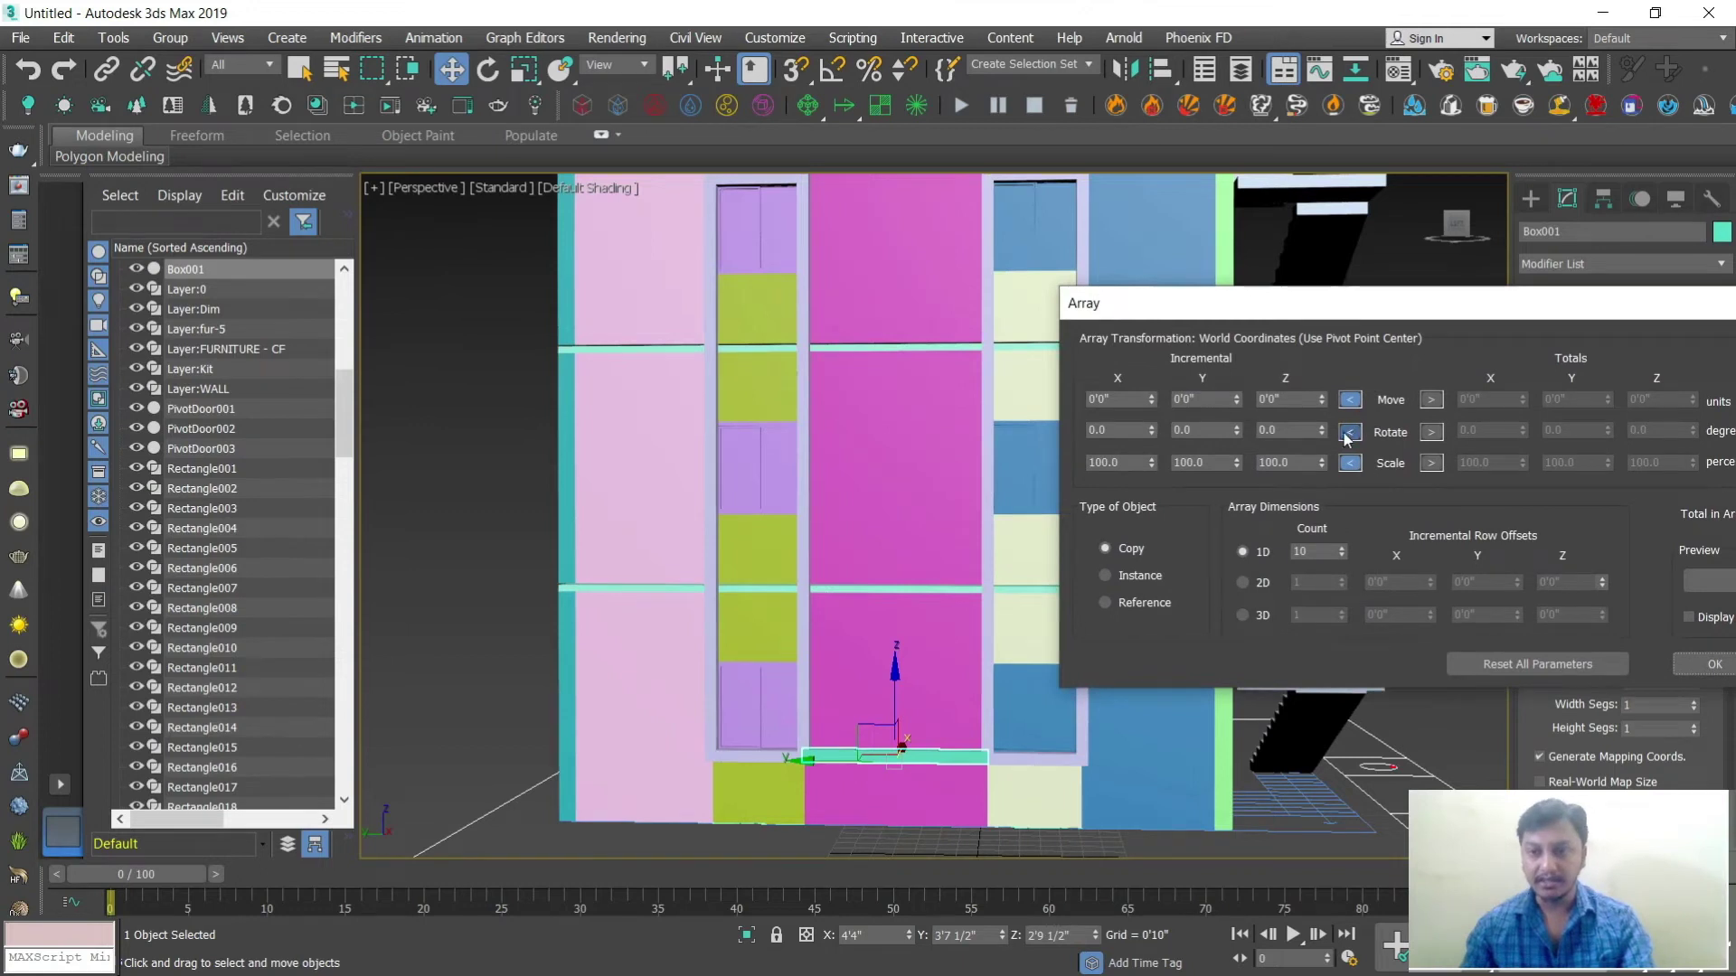
{"action": "left_click", "coordinate": [1688, 588]}
{"action": "left_click_drag", "start_coordinate": [1323, 403], "coordinate": [1324, 403]}
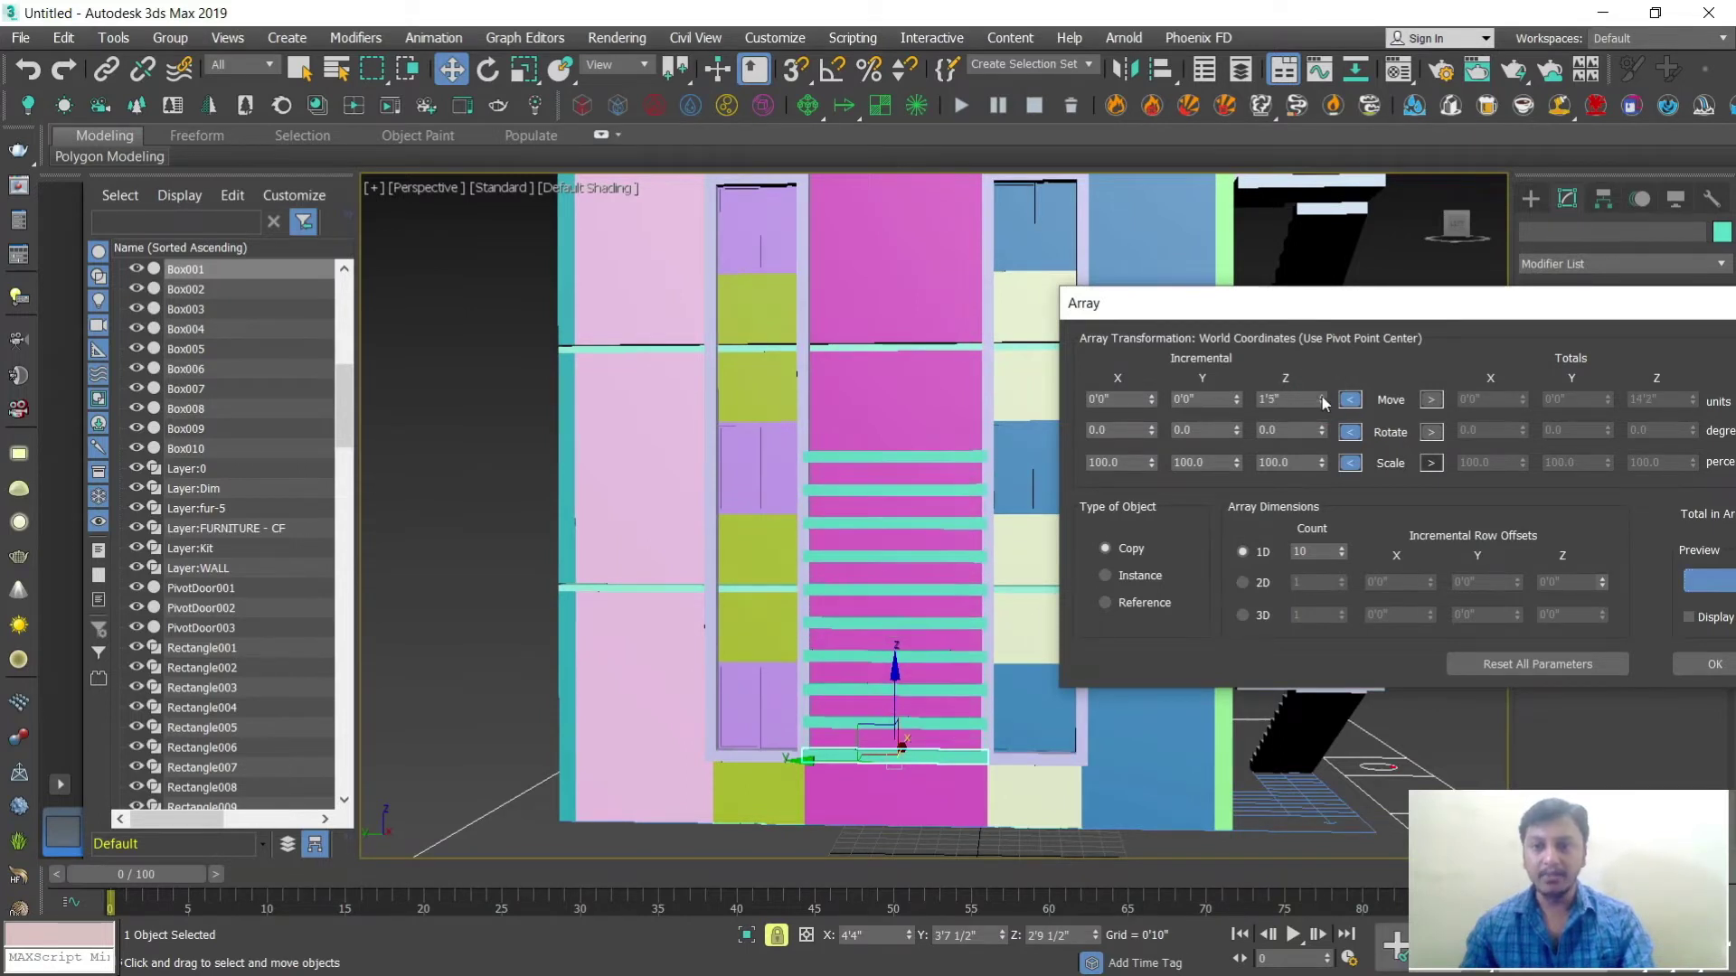
Step: Raise the array's 1D count to 19 to extend the strips up the wall
{"action": "left_click_drag", "start_coordinate": [1343, 551], "coordinate": [1343, 543]}
{"action": "middle_click_drag", "start_coordinate": [925, 392], "coordinate": [895, 475]}
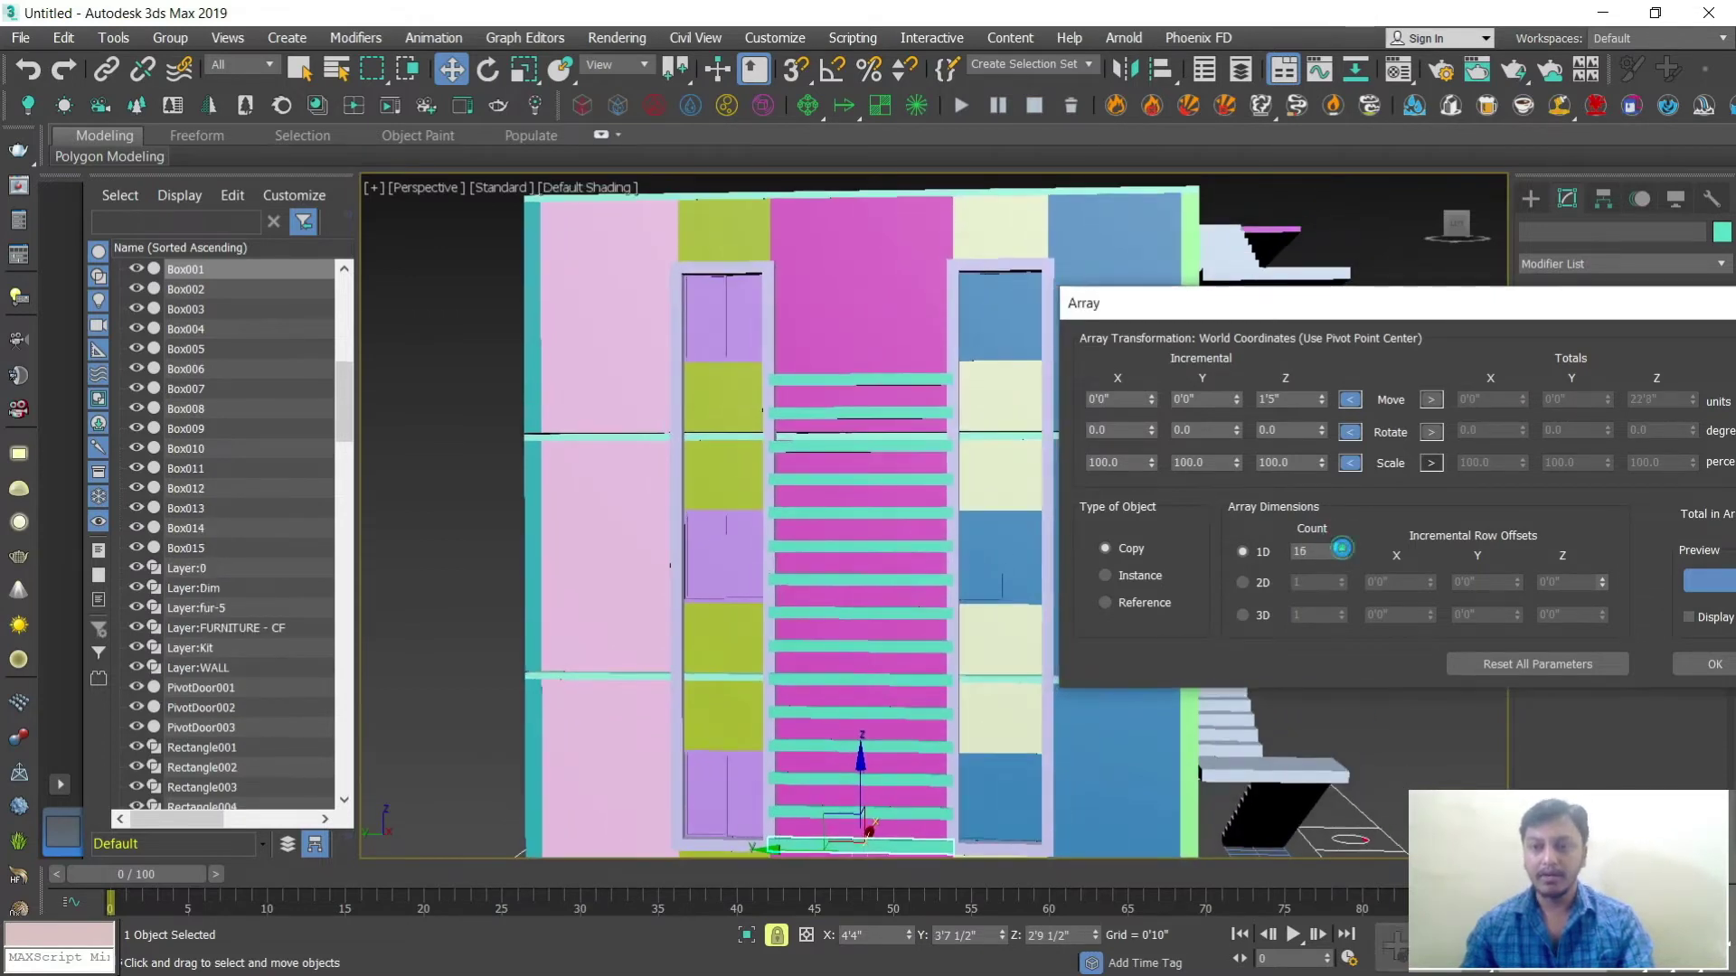
{"action": "left_click", "coordinate": [1342, 547]}
{"action": "left_click", "coordinate": [1343, 548]}
{"action": "left_click", "coordinate": [1343, 548]}
{"action": "left_click", "coordinate": [1342, 548]}
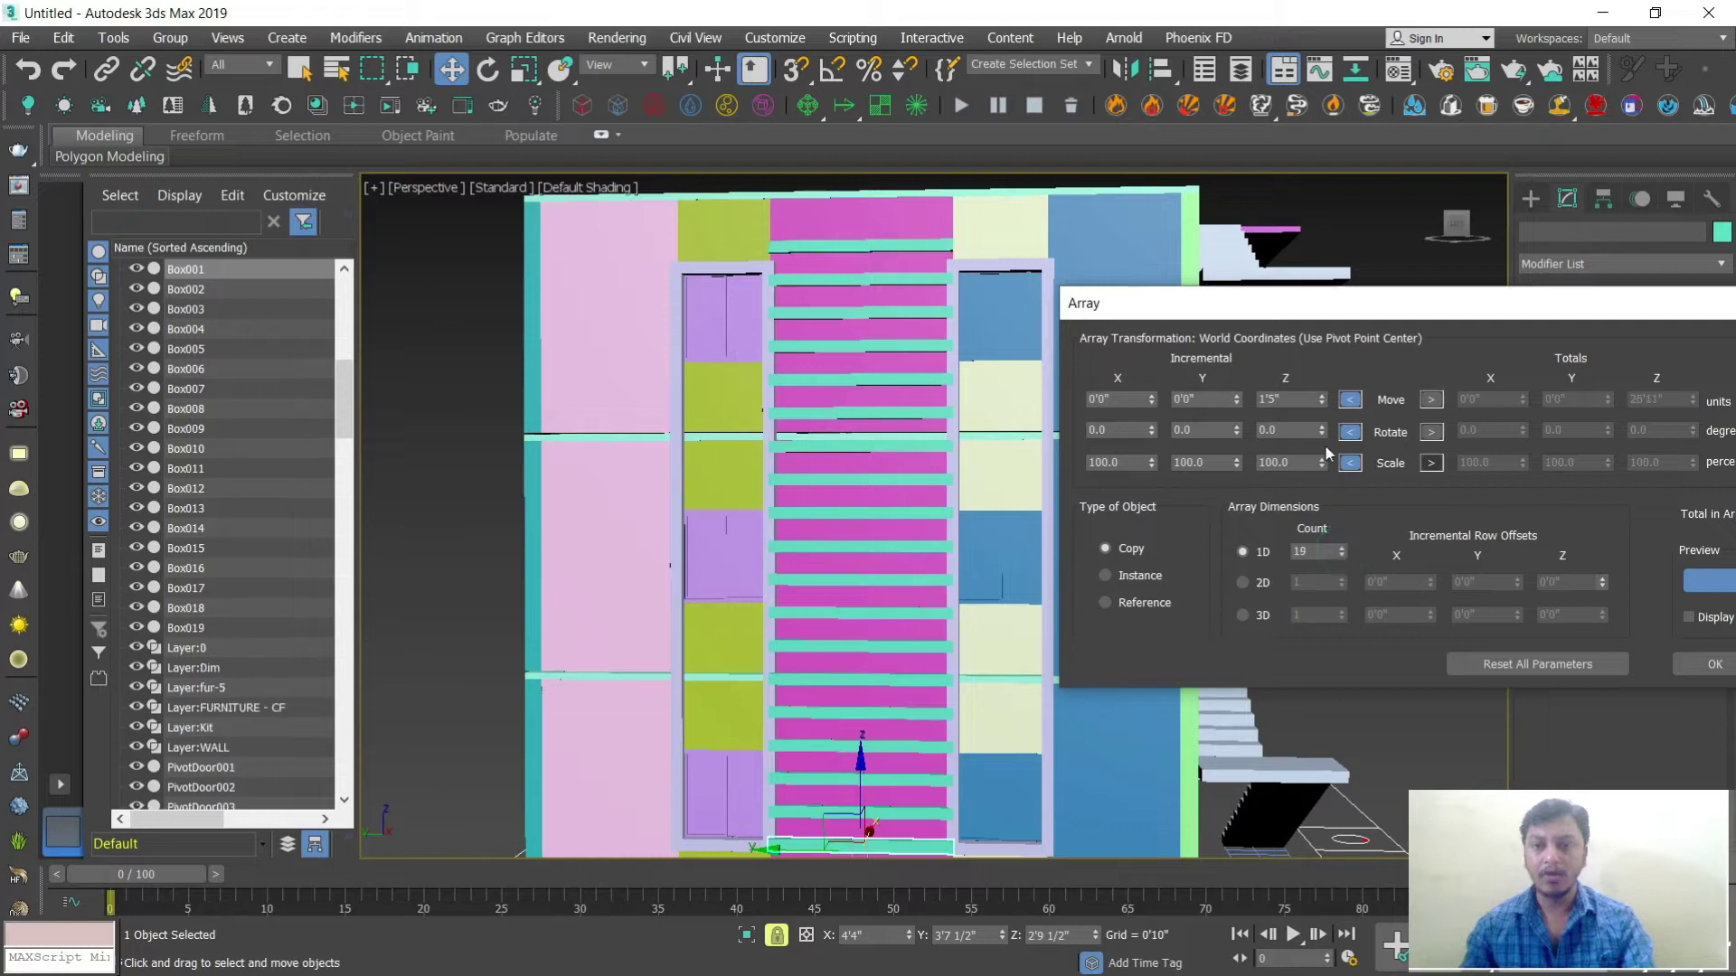
Step: Refine the array to a Z move increment of 1'2" and a count of 22, and accept it
{"action": "left_click", "coordinate": [1321, 404]}
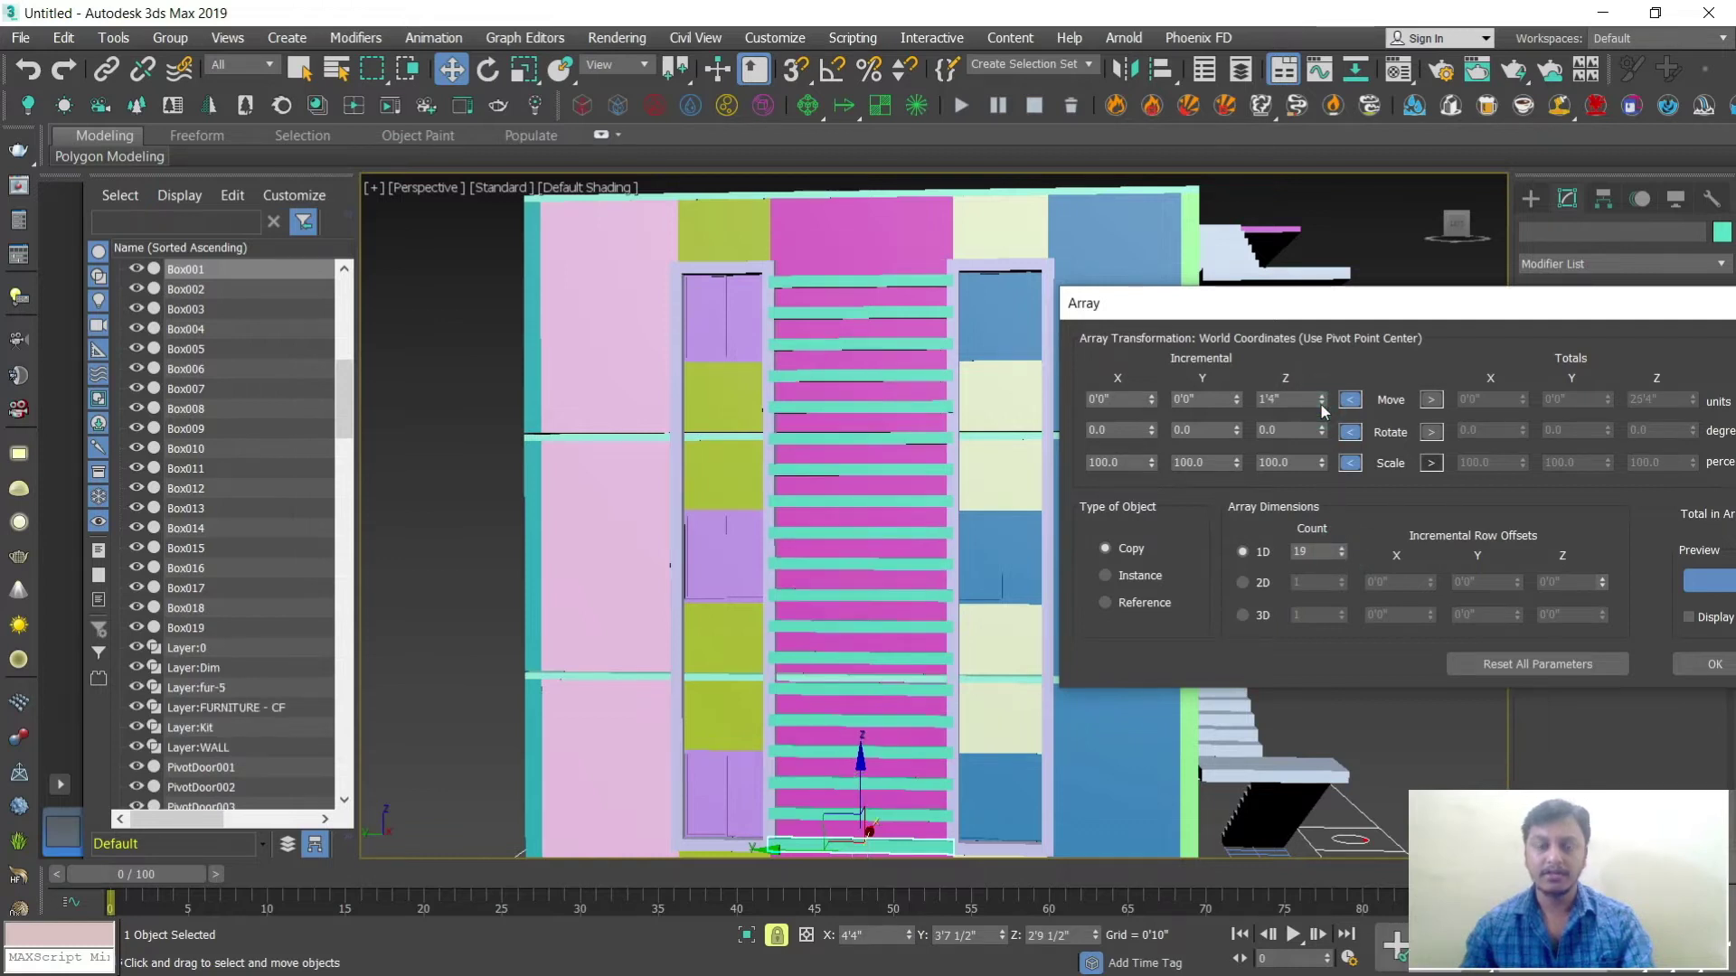
{"action": "left_click", "coordinate": [1322, 405]}
{"action": "left_click", "coordinate": [1343, 548]}
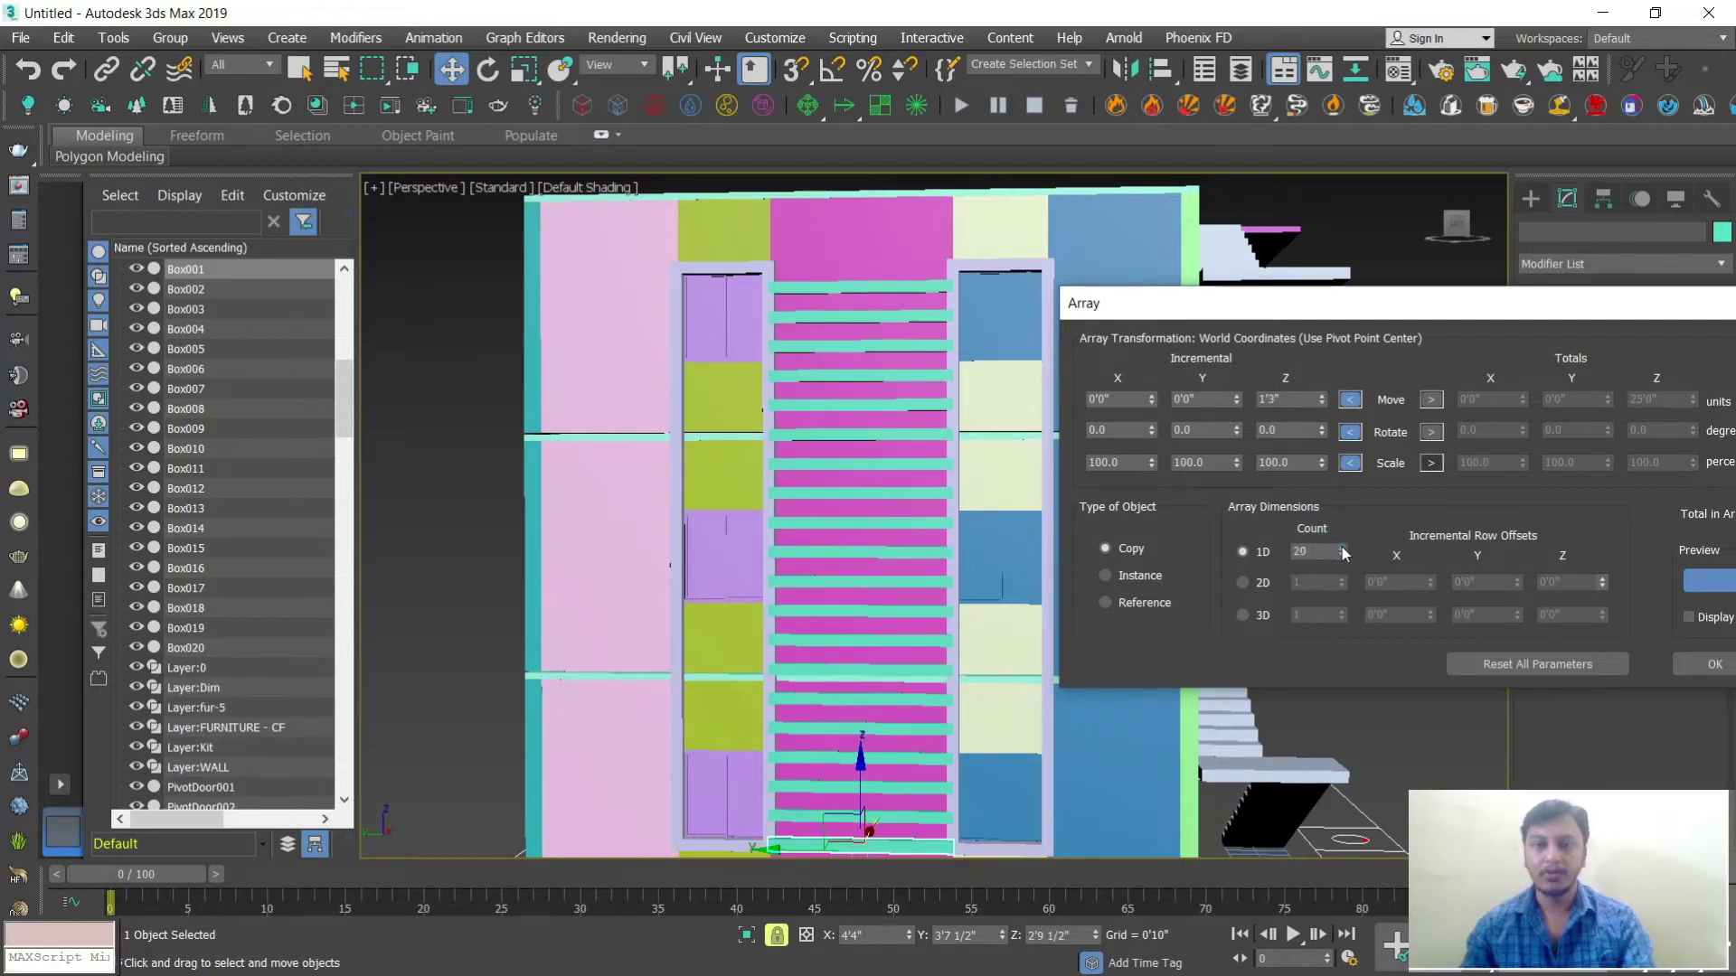
{"action": "left_click", "coordinate": [1343, 548]}
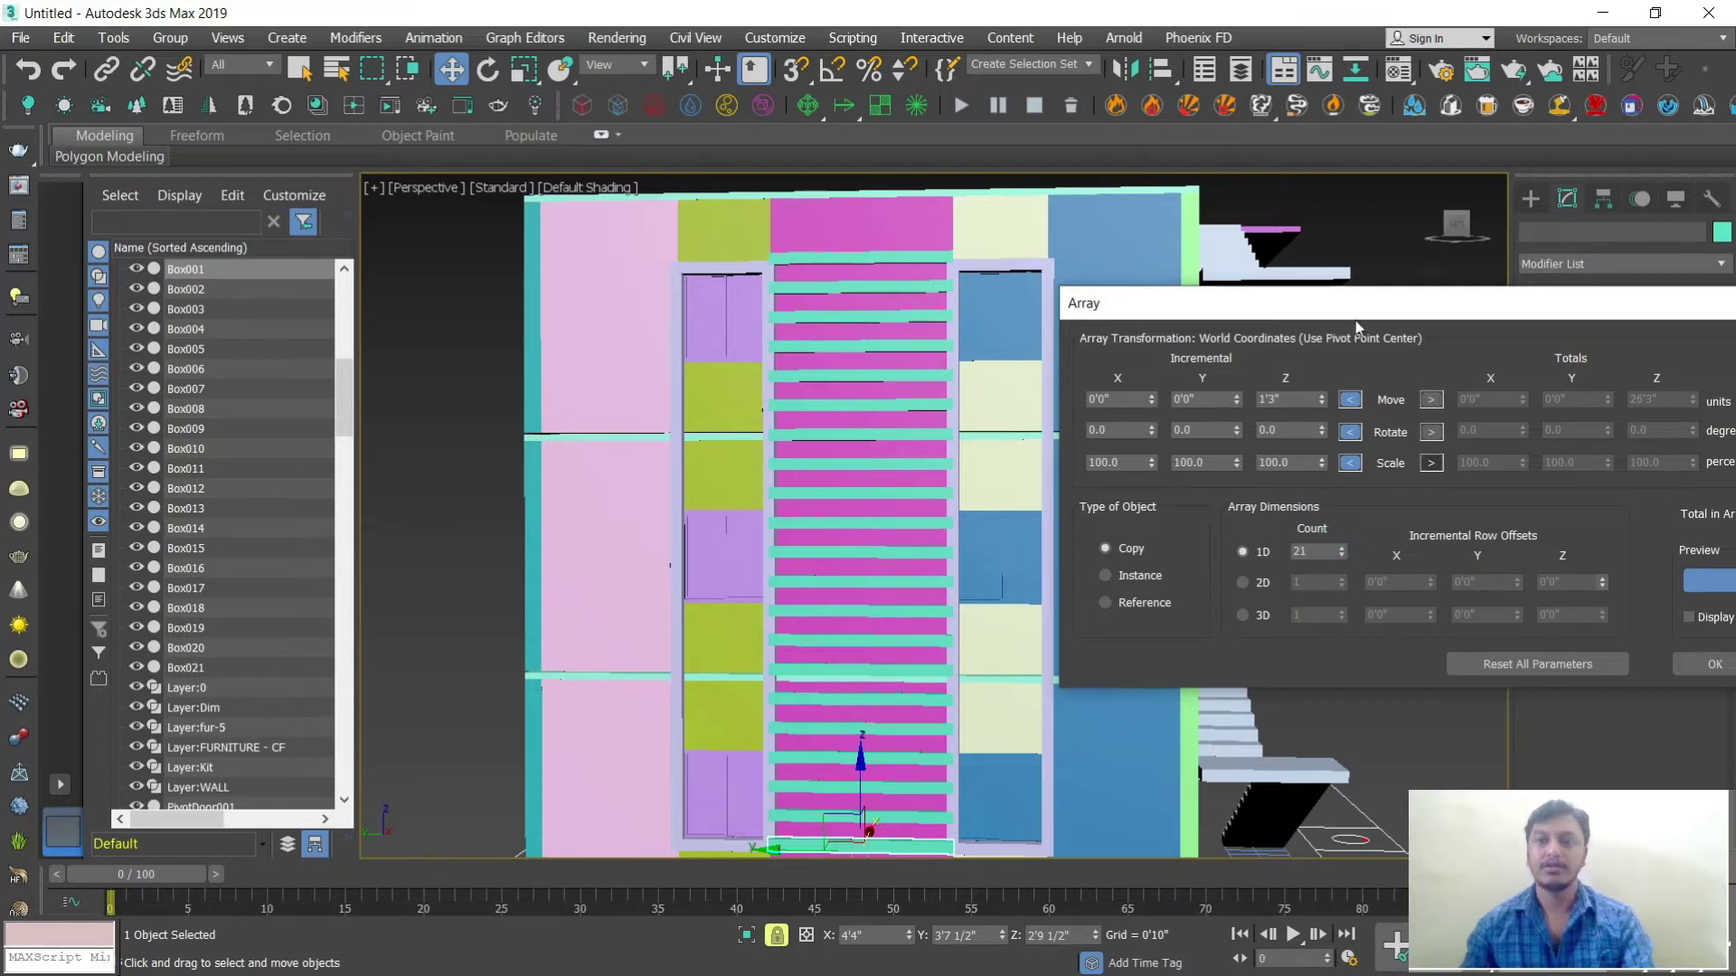
{"action": "left_click", "coordinate": [1321, 404]}
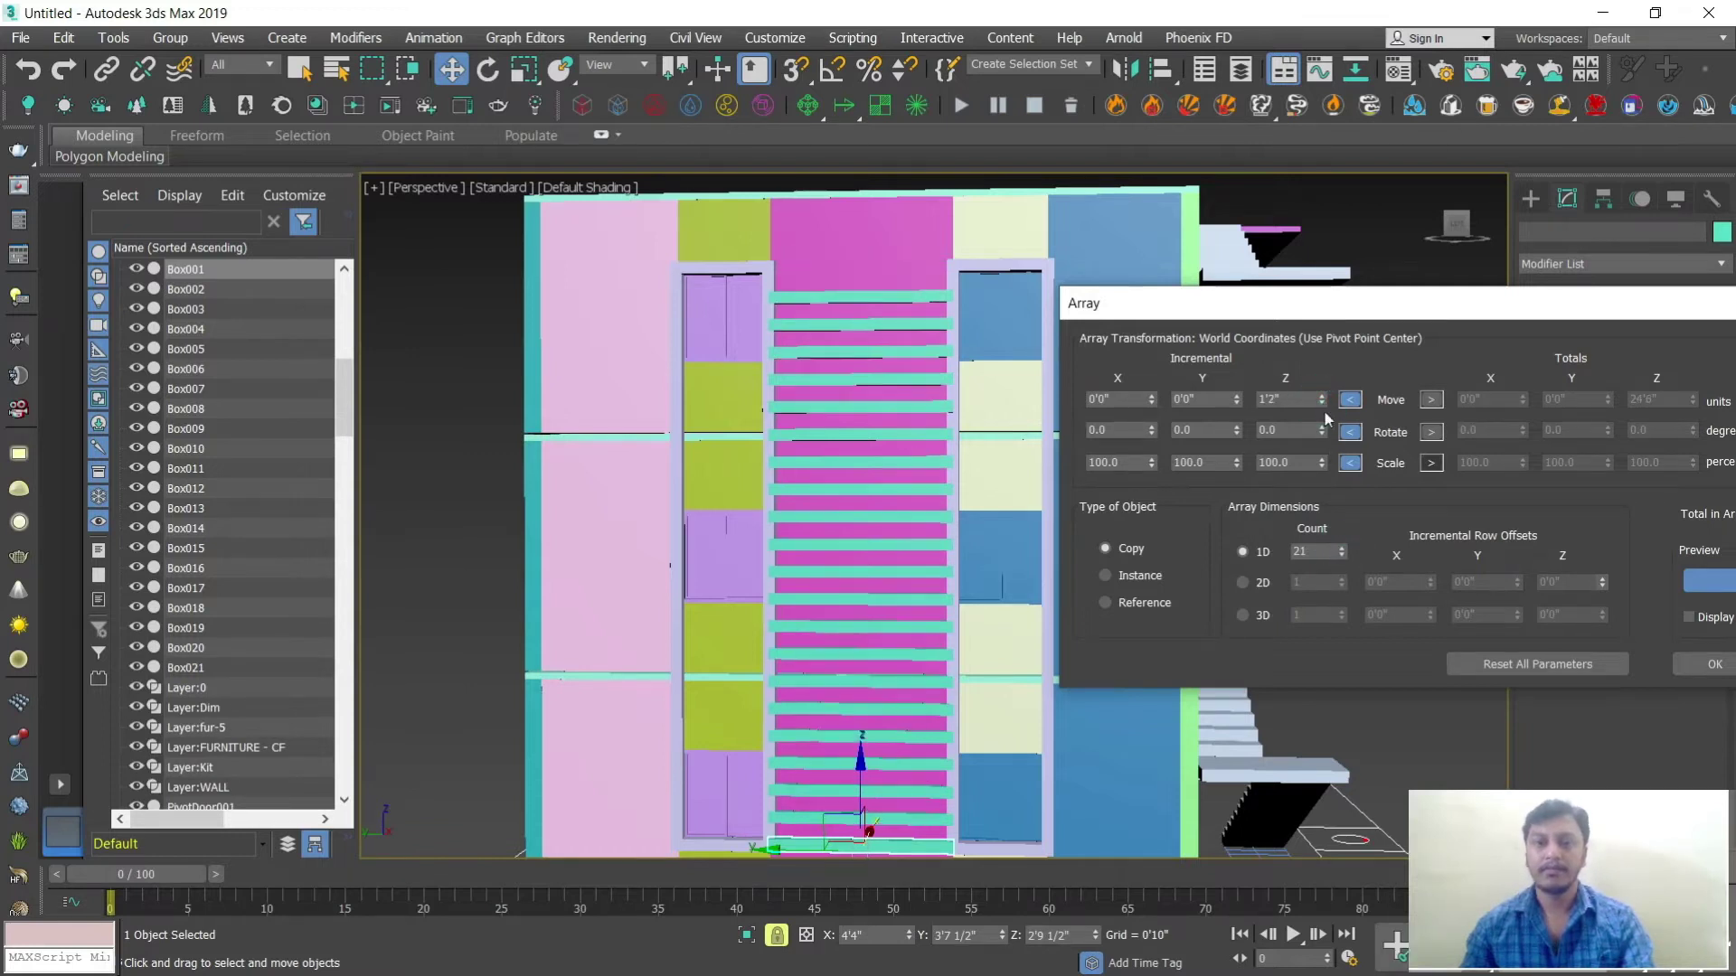
{"action": "left_click", "coordinate": [1342, 547]}
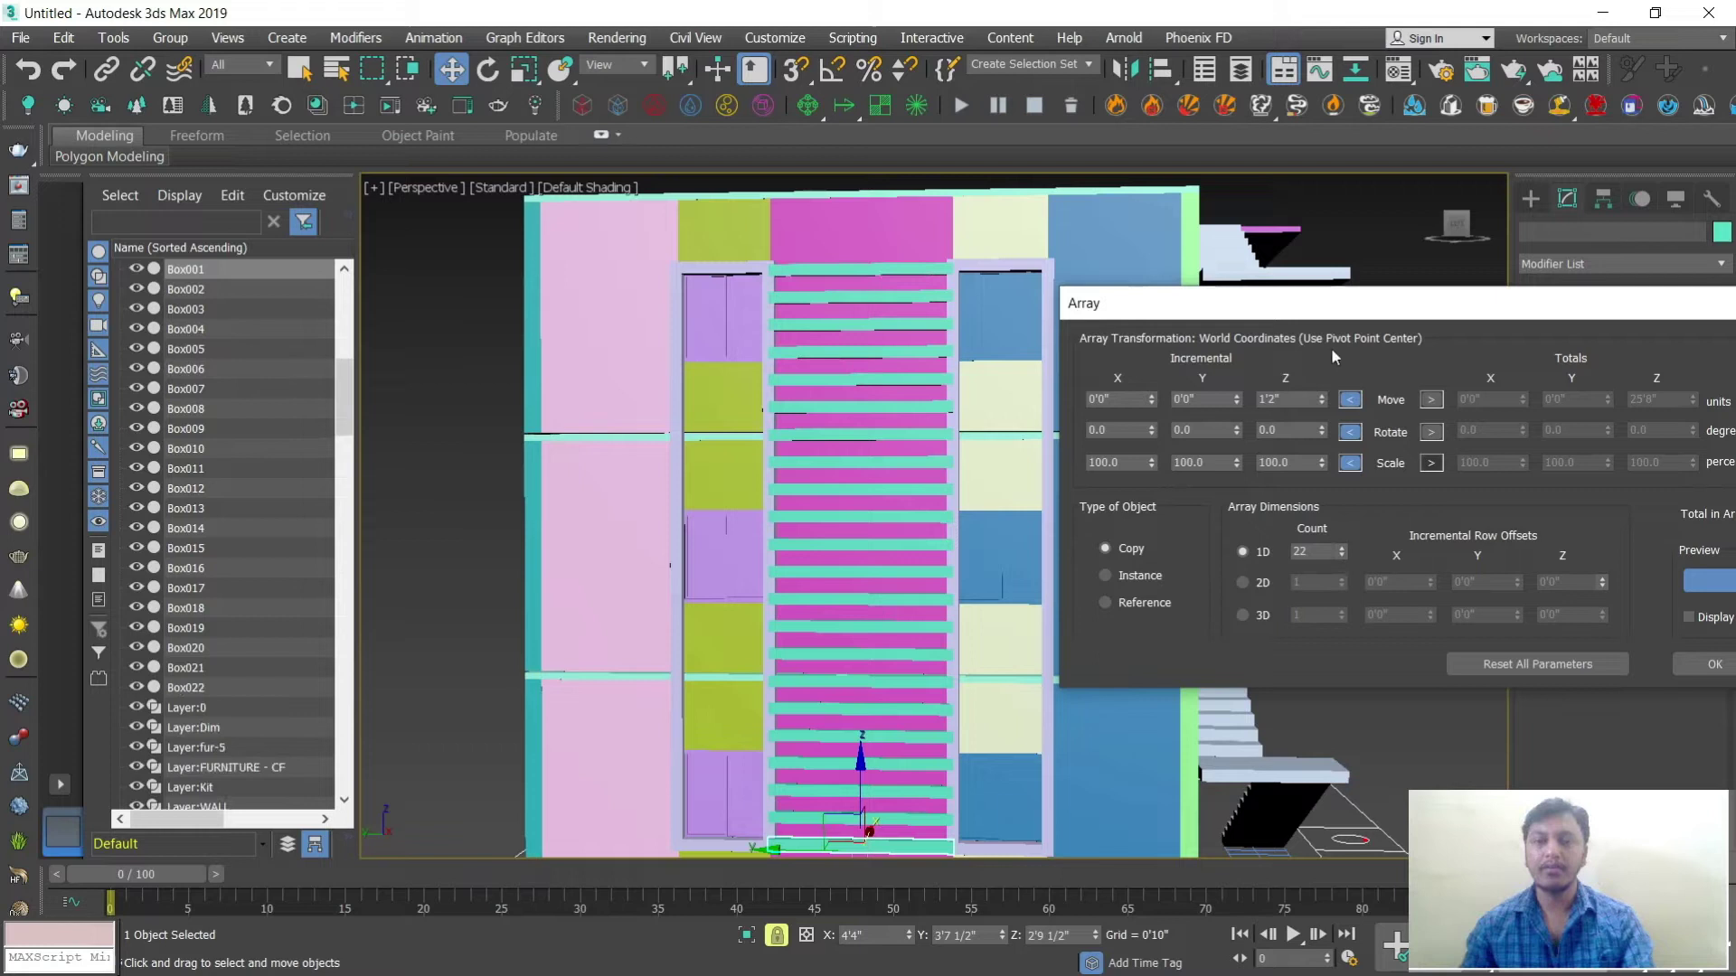
{"action": "left_click_drag", "start_coordinate": [1361, 311], "coordinate": [1119, 303]}
{"action": "left_click", "coordinate": [1470, 659]}
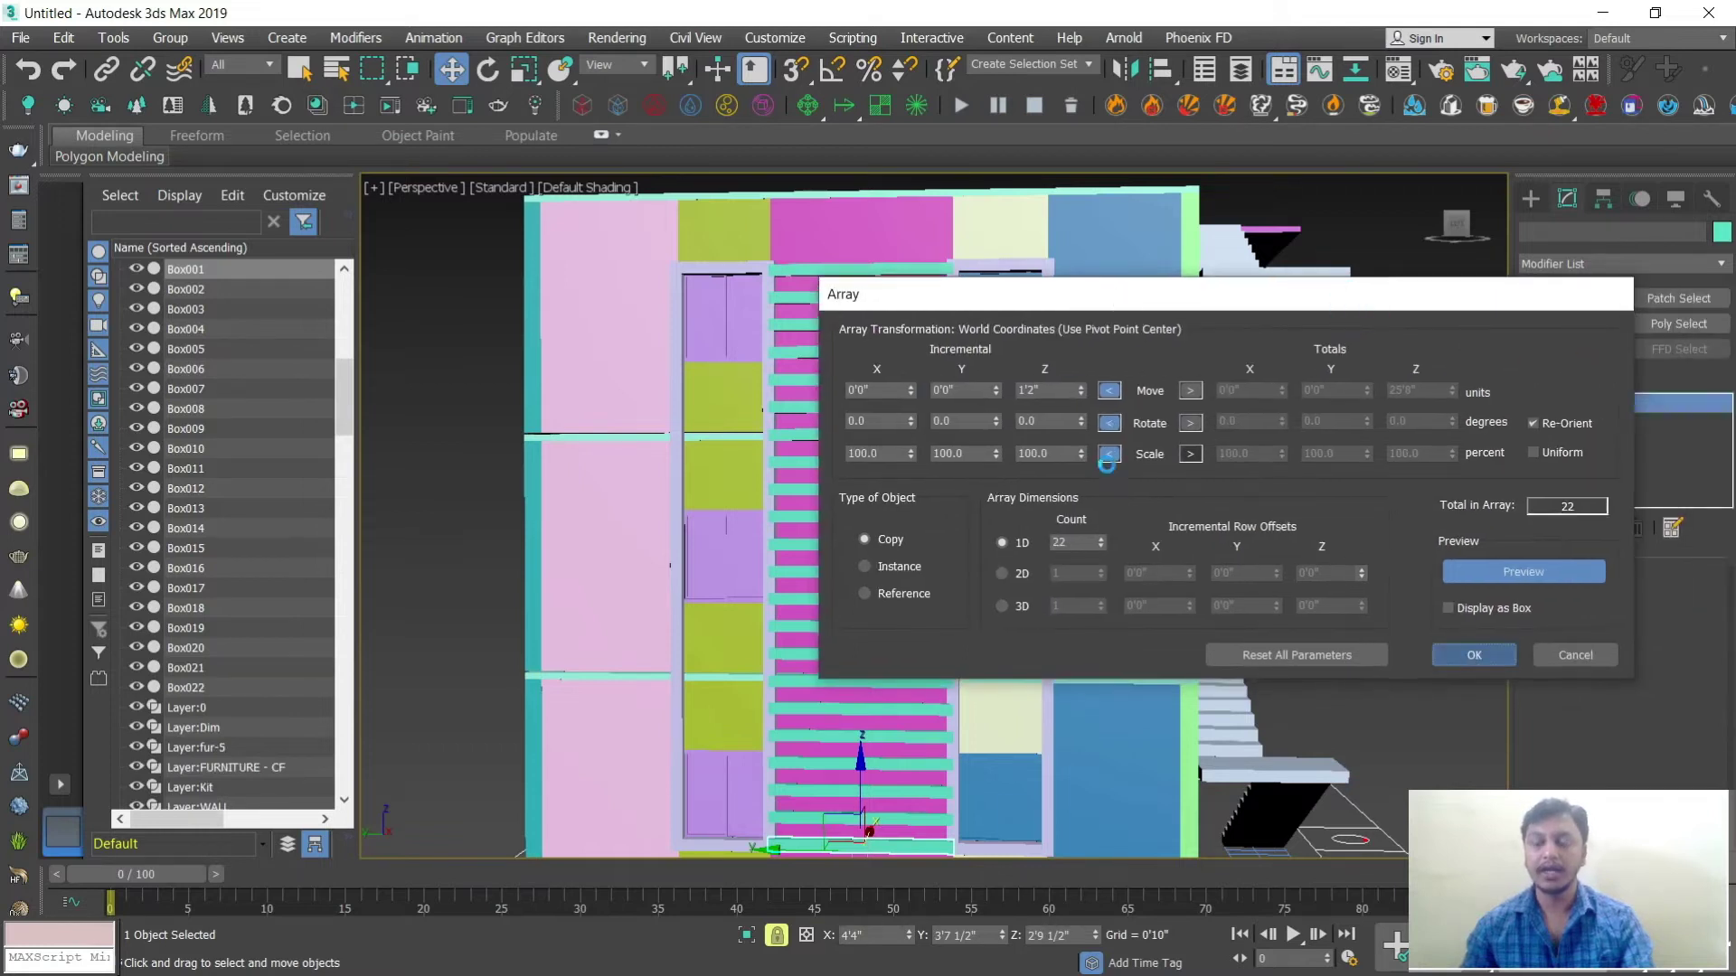
Step: Deselect the strips and examine the slatted facade and the staircase side of the building
{"action": "scroll", "coordinate": [1104, 467], "scroll_direction": "down", "scroll_amount": 2}
{"action": "middle_click_drag", "start_coordinate": [1104, 466], "coordinate": [719, 477], "text": "alt"}
{"action": "left_click", "coordinate": [716, 471]}
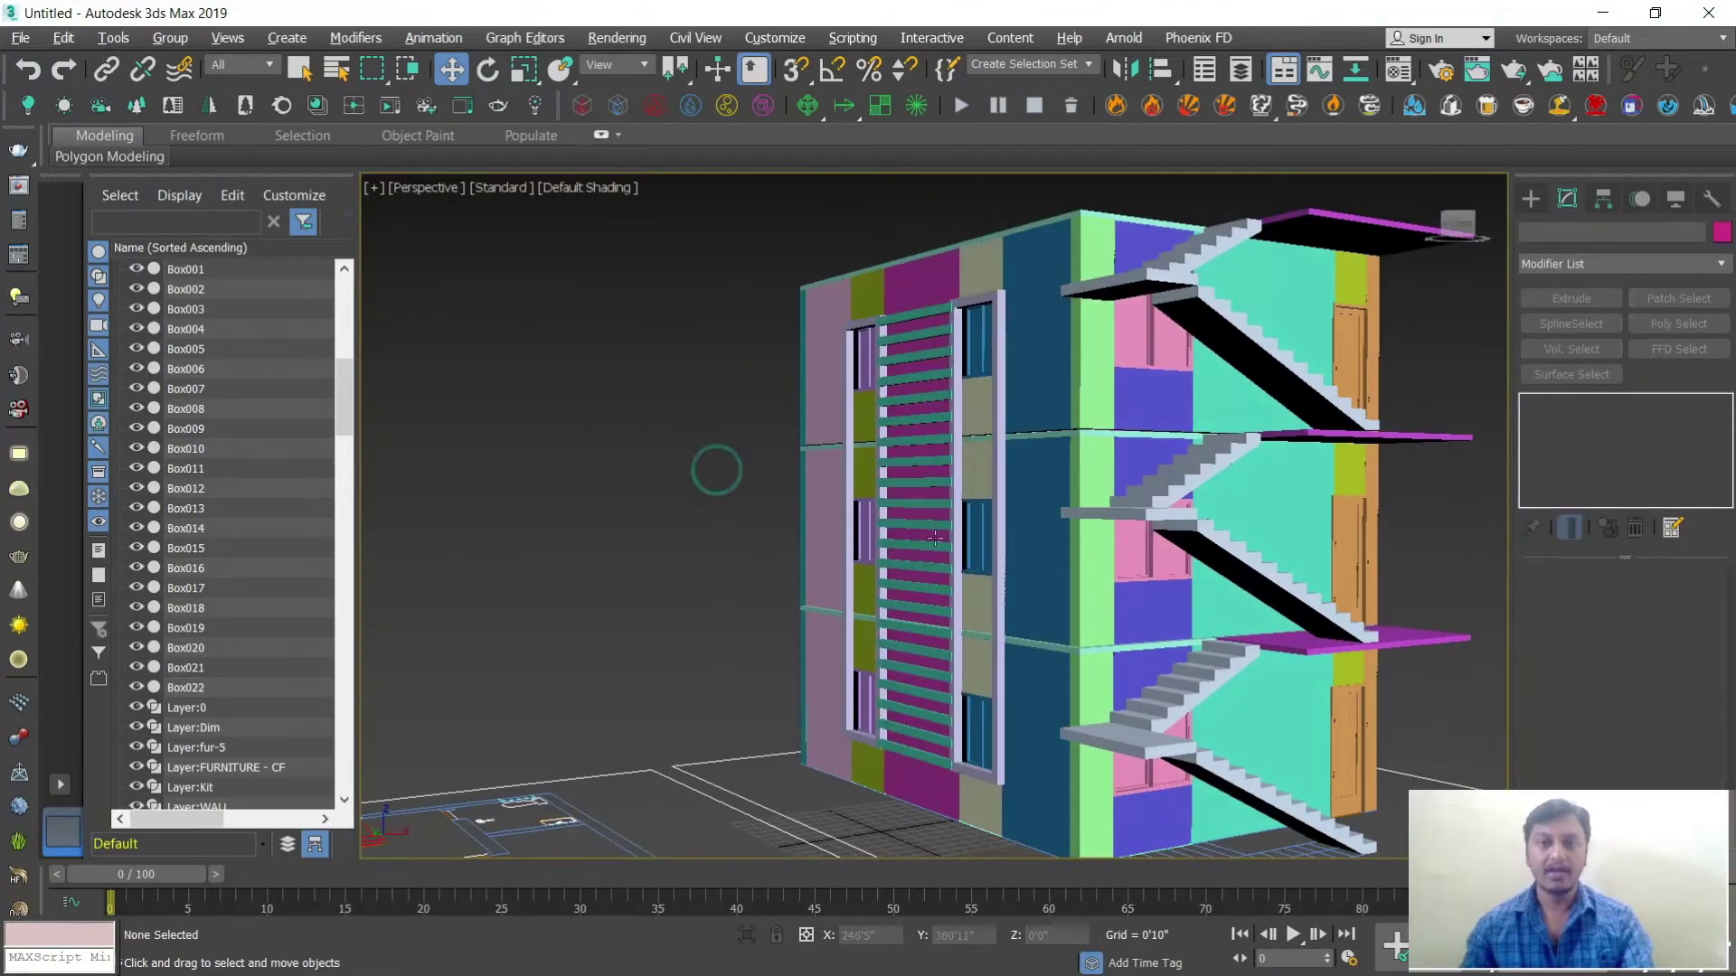
{"action": "scroll", "coordinate": [1098, 556], "scroll_direction": "down", "scroll_amount": 5}
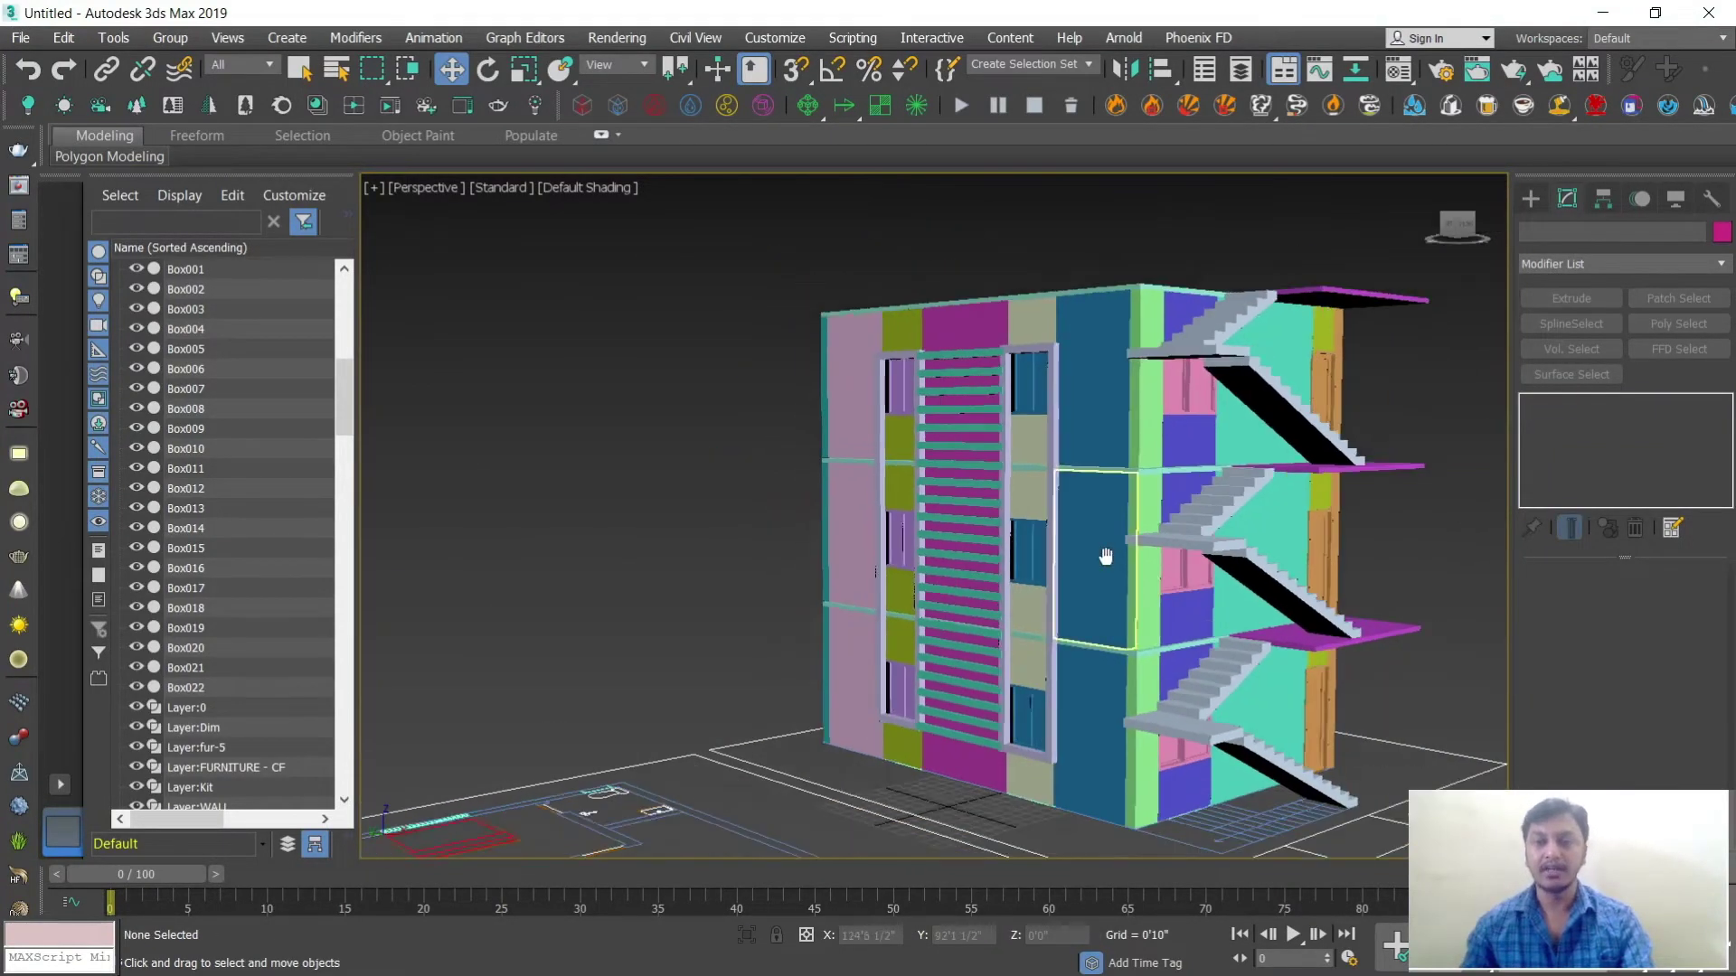
{"action": "middle_click_drag", "start_coordinate": [1116, 572], "coordinate": [1049, 630], "text": "alt"}
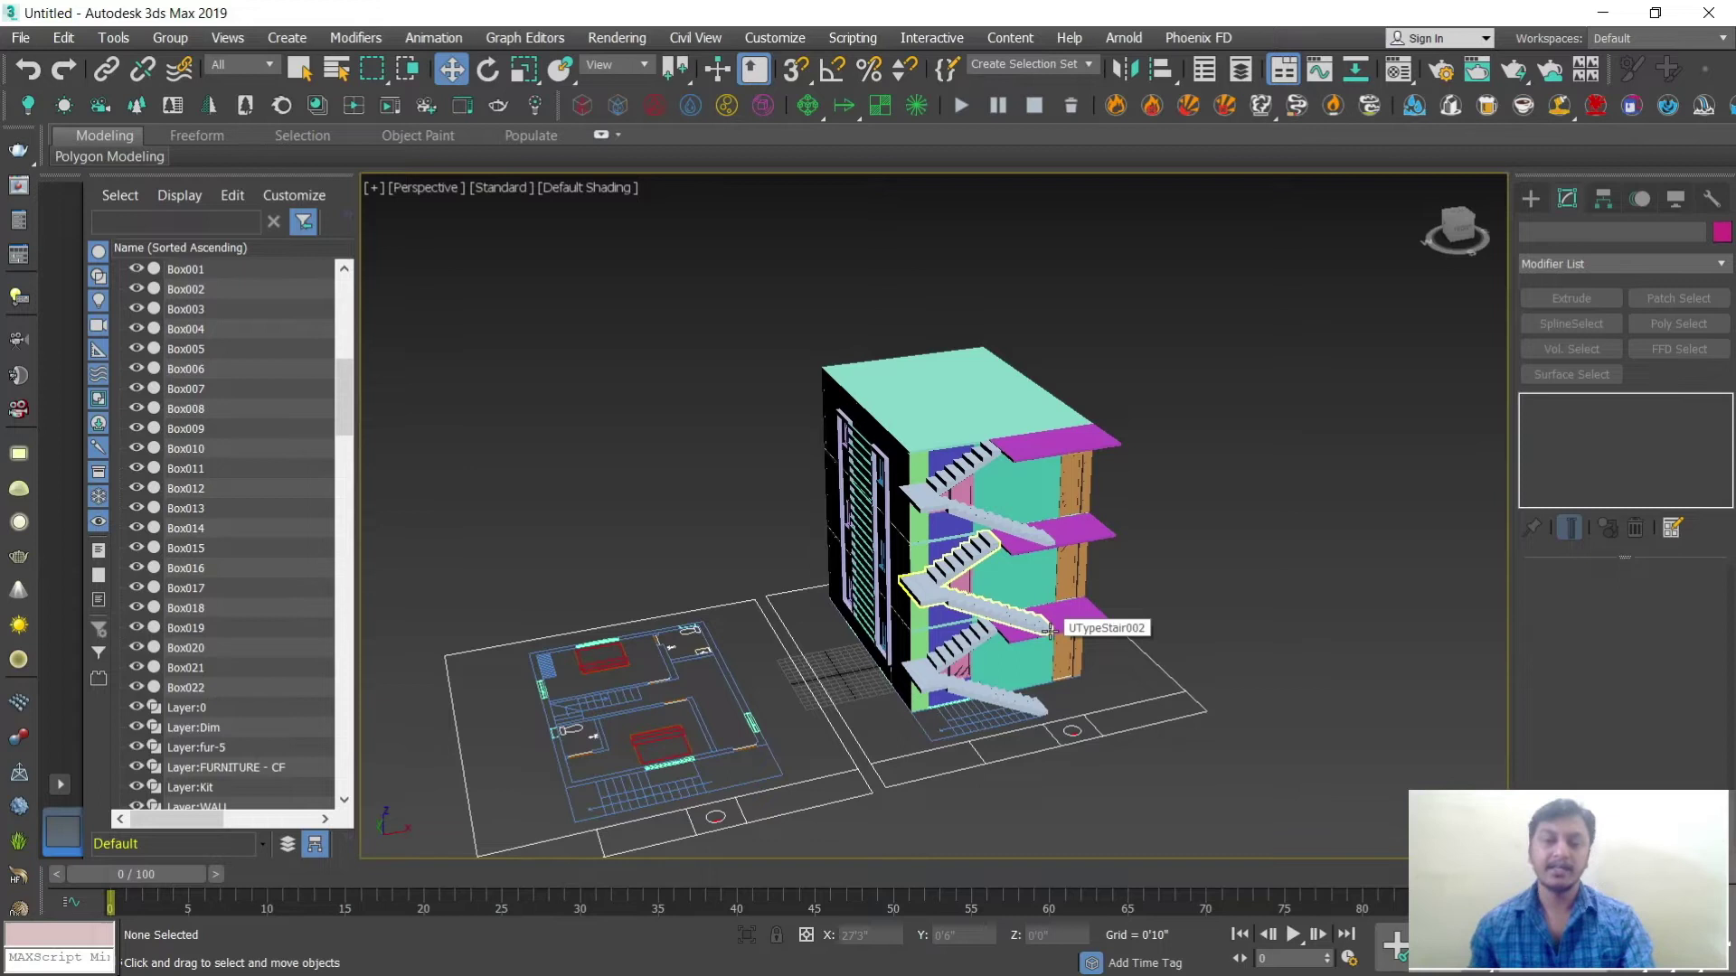
{"action": "scroll", "coordinate": [993, 768], "scroll_direction": "up", "scroll_amount": 4}
{"action": "middle_click_drag", "start_coordinate": [1063, 723], "coordinate": [851, 788], "text": "alt"}
Step: Create a snapped box along the outer edge of the lowest stair, about 13'9 1/2" wide and 1'8" high
{"action": "left_click", "coordinate": [1529, 198]}
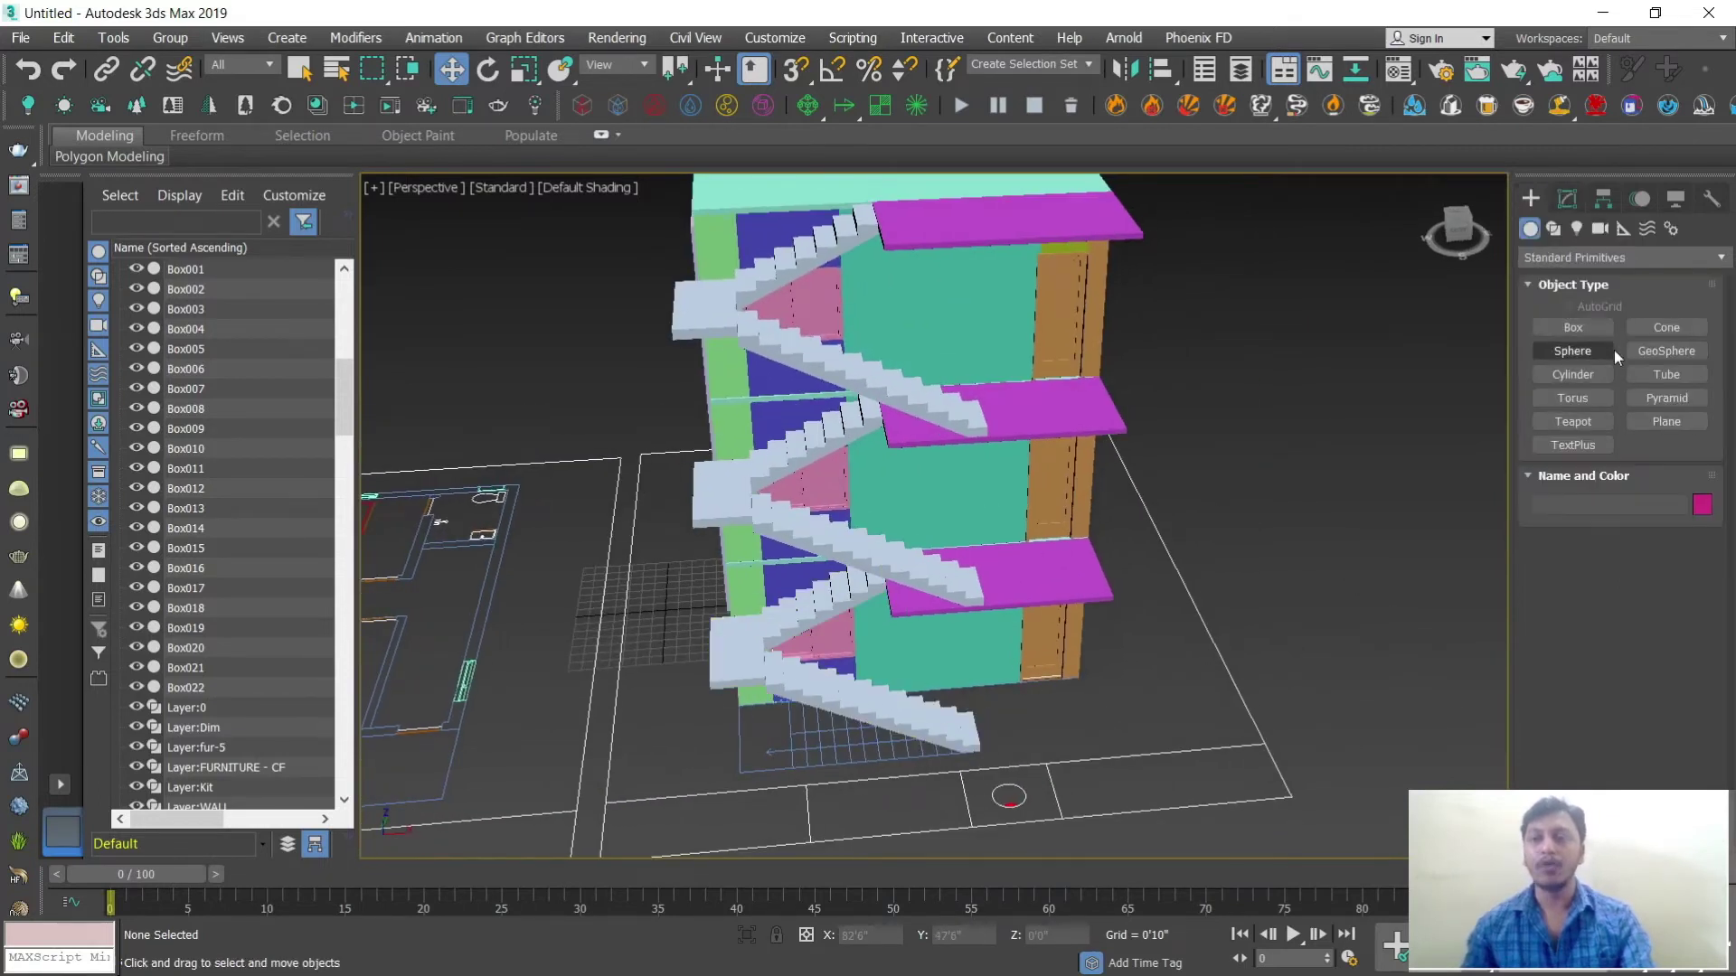
{"action": "left_click", "coordinate": [1586, 324]}
{"action": "scroll", "coordinate": [781, 743], "scroll_direction": "up", "scroll_amount": 4}
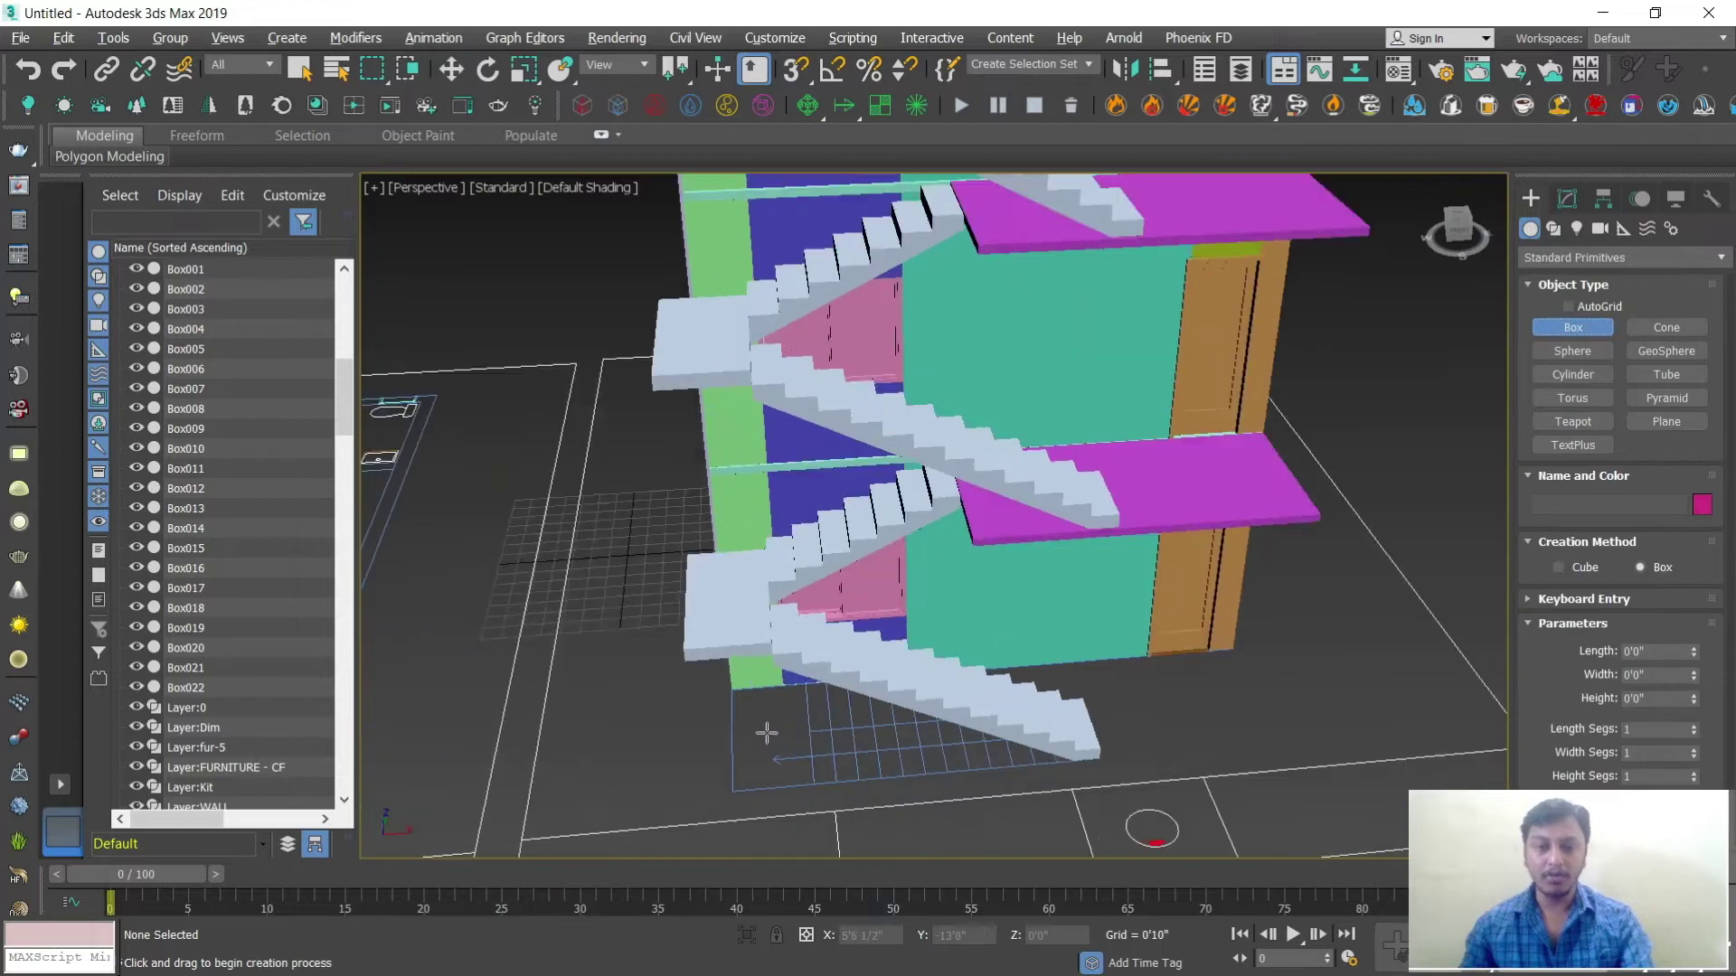
{"action": "scroll", "coordinate": [780, 743], "scroll_direction": "up", "scroll_amount": 5}
{"action": "scroll", "coordinate": [703, 679], "scroll_direction": "down", "scroll_amount": 8}
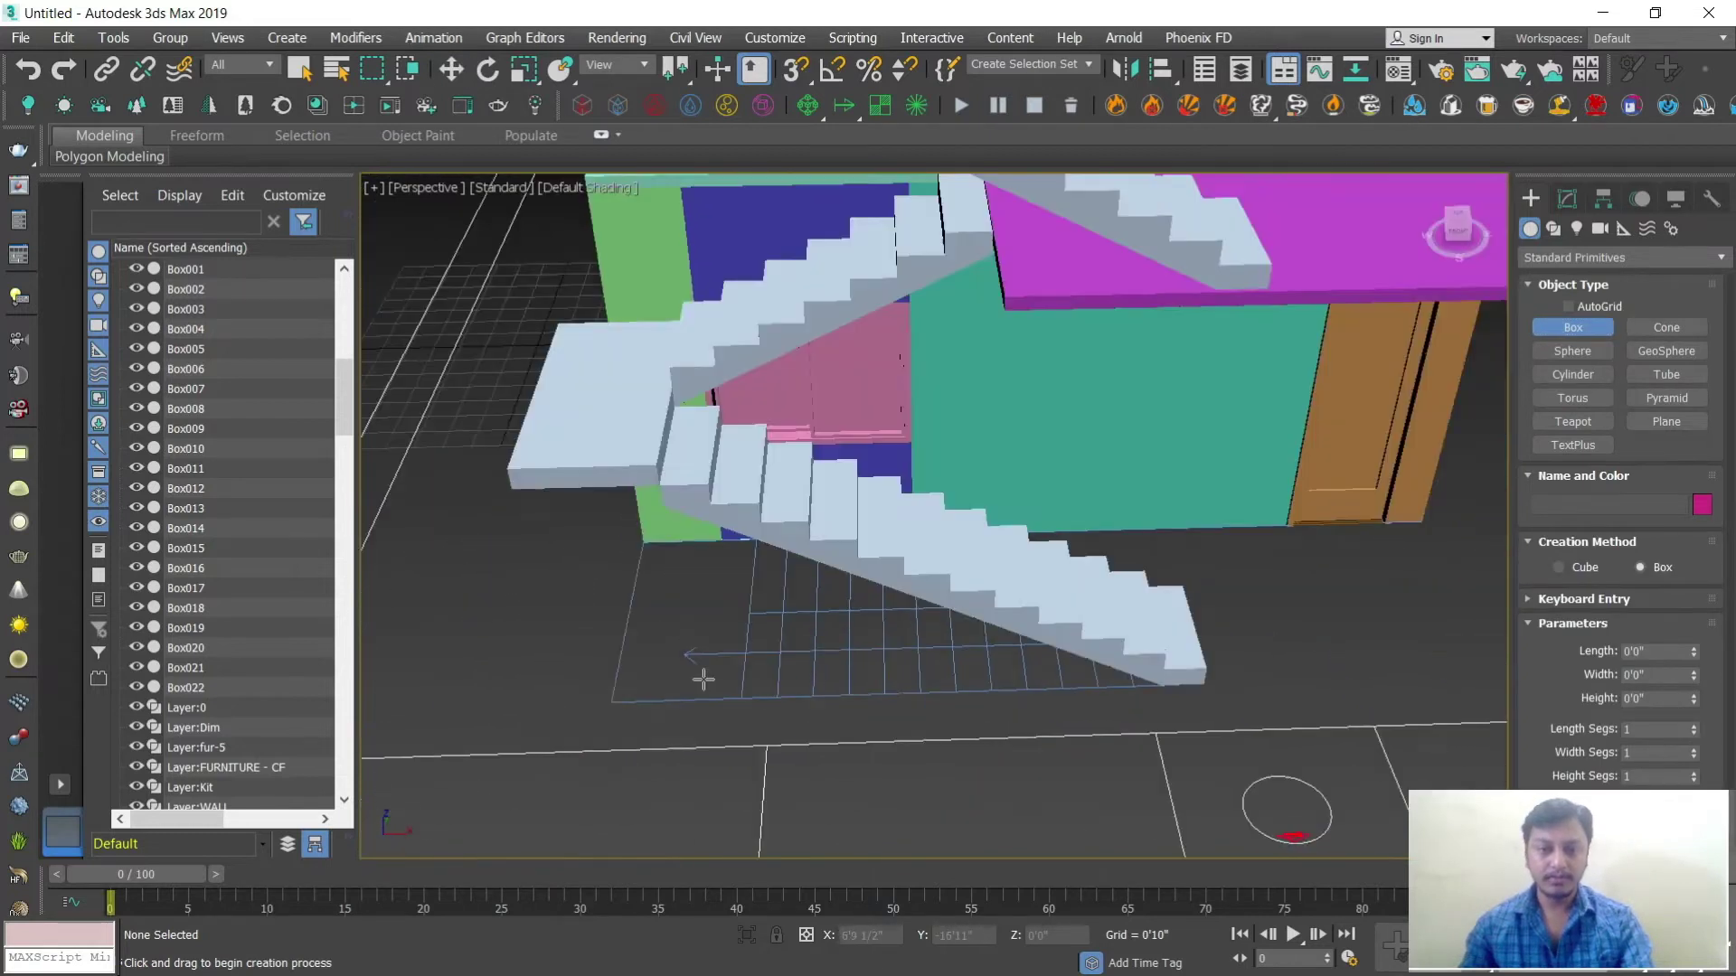
{"action": "key", "text": "s"}
{"action": "left_click_drag", "start_coordinate": [621, 703], "coordinate": [1206, 685]}
{"action": "left_click", "coordinate": [1201, 655]}
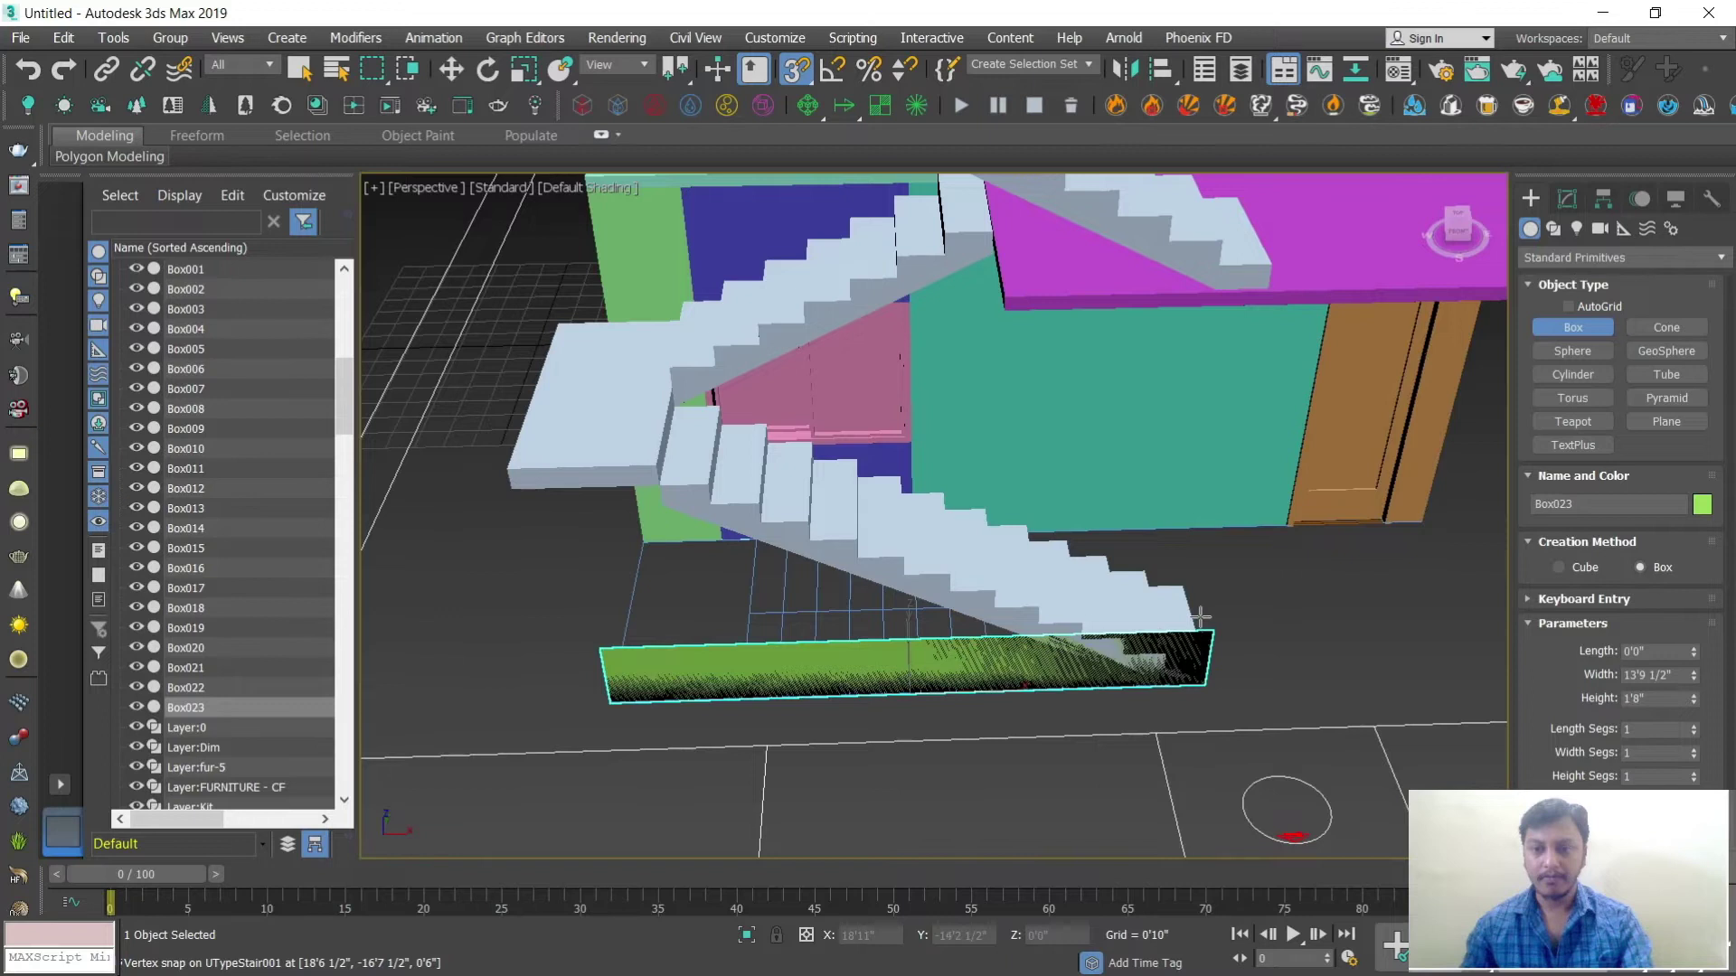
{"action": "left_click", "coordinate": [1191, 592]}
{"action": "key", "text": "w"}
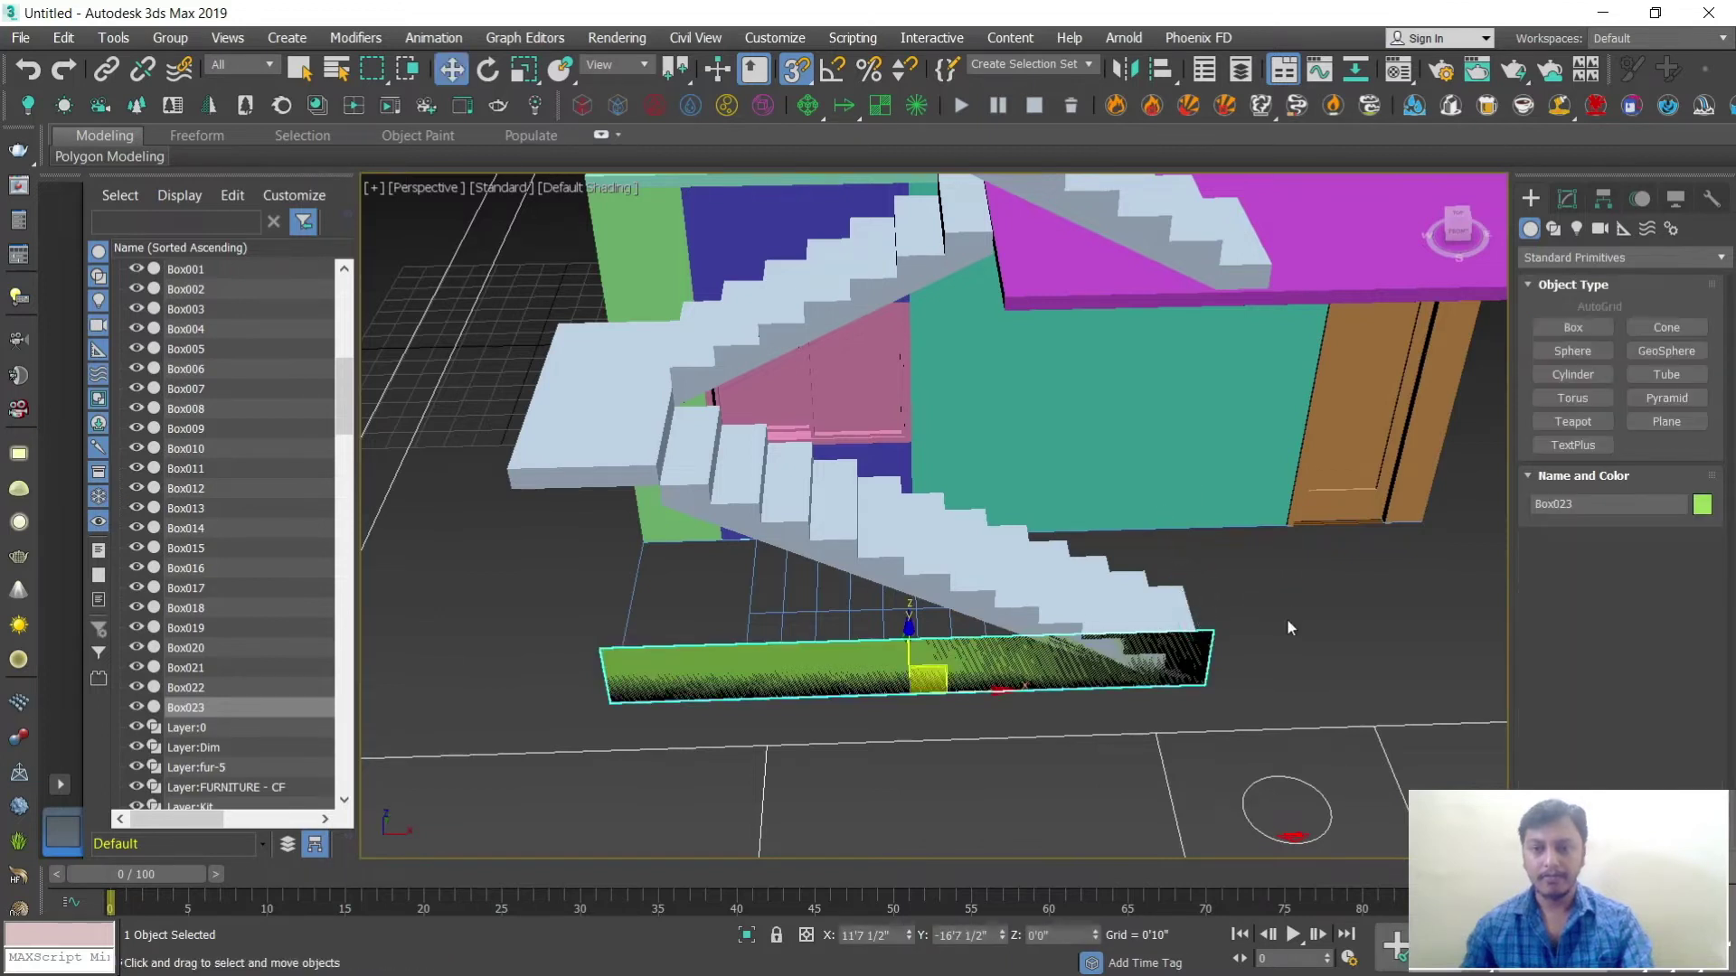
Step: Set the stair-side box's length to 0'6"
{"action": "left_click", "coordinate": [1567, 198]}
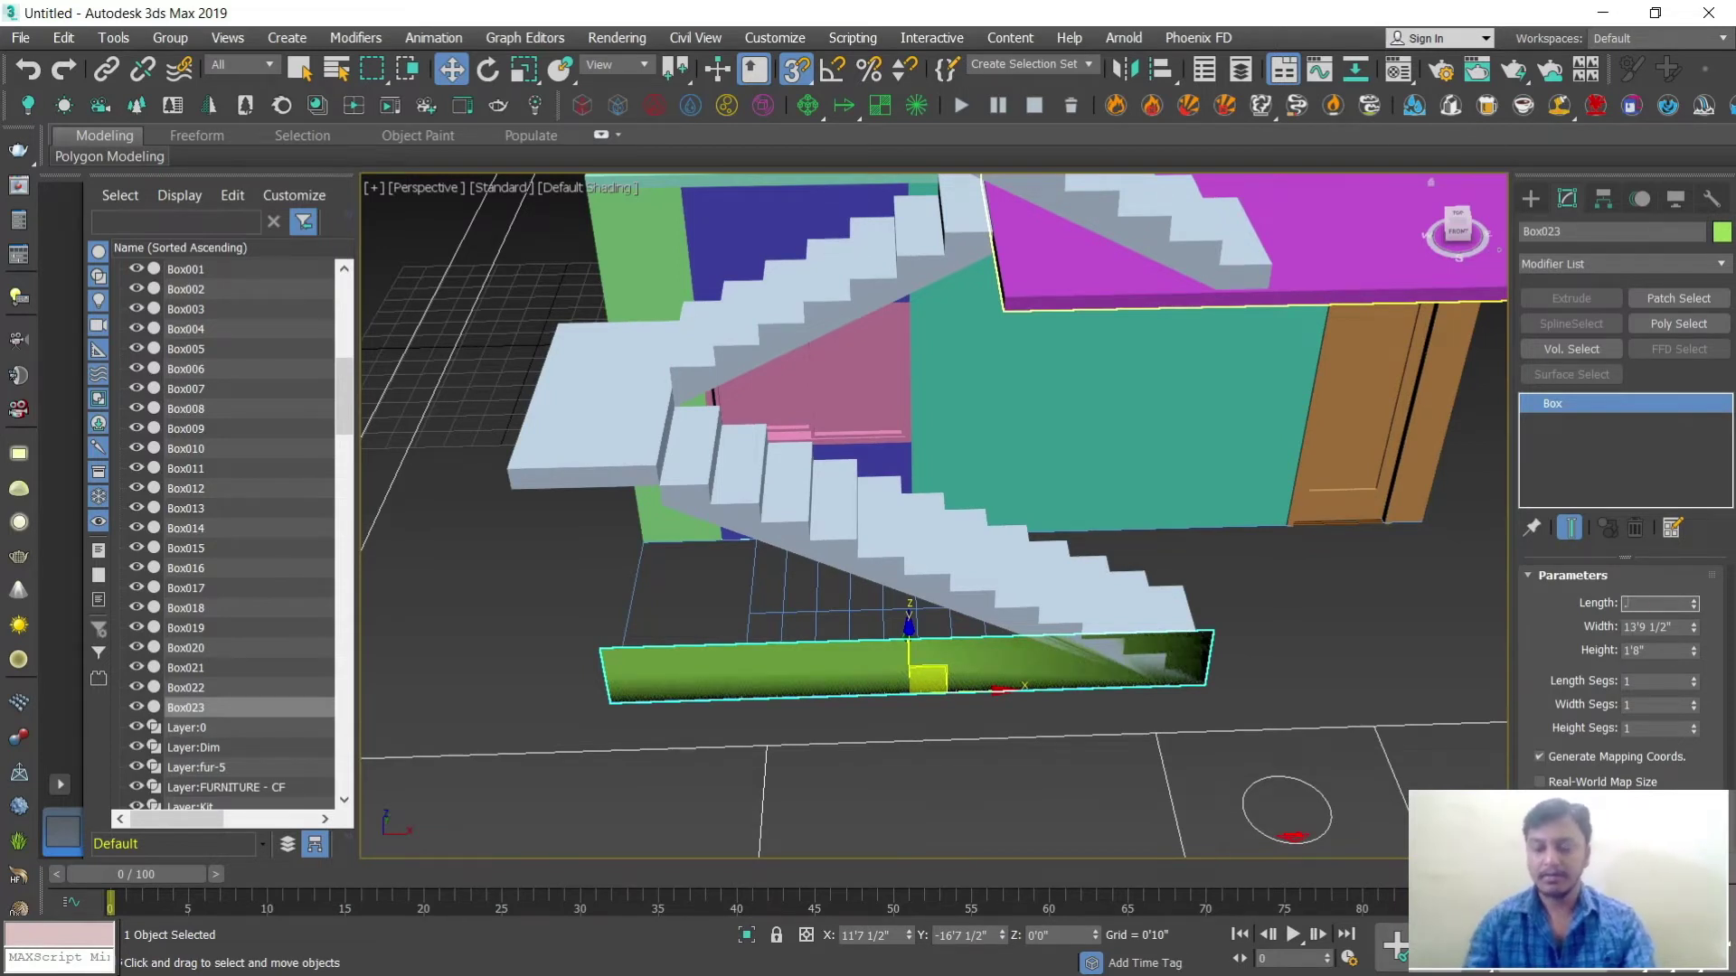
{"action": "type", "text": "5"}
{"action": "key", "text": "Return"}
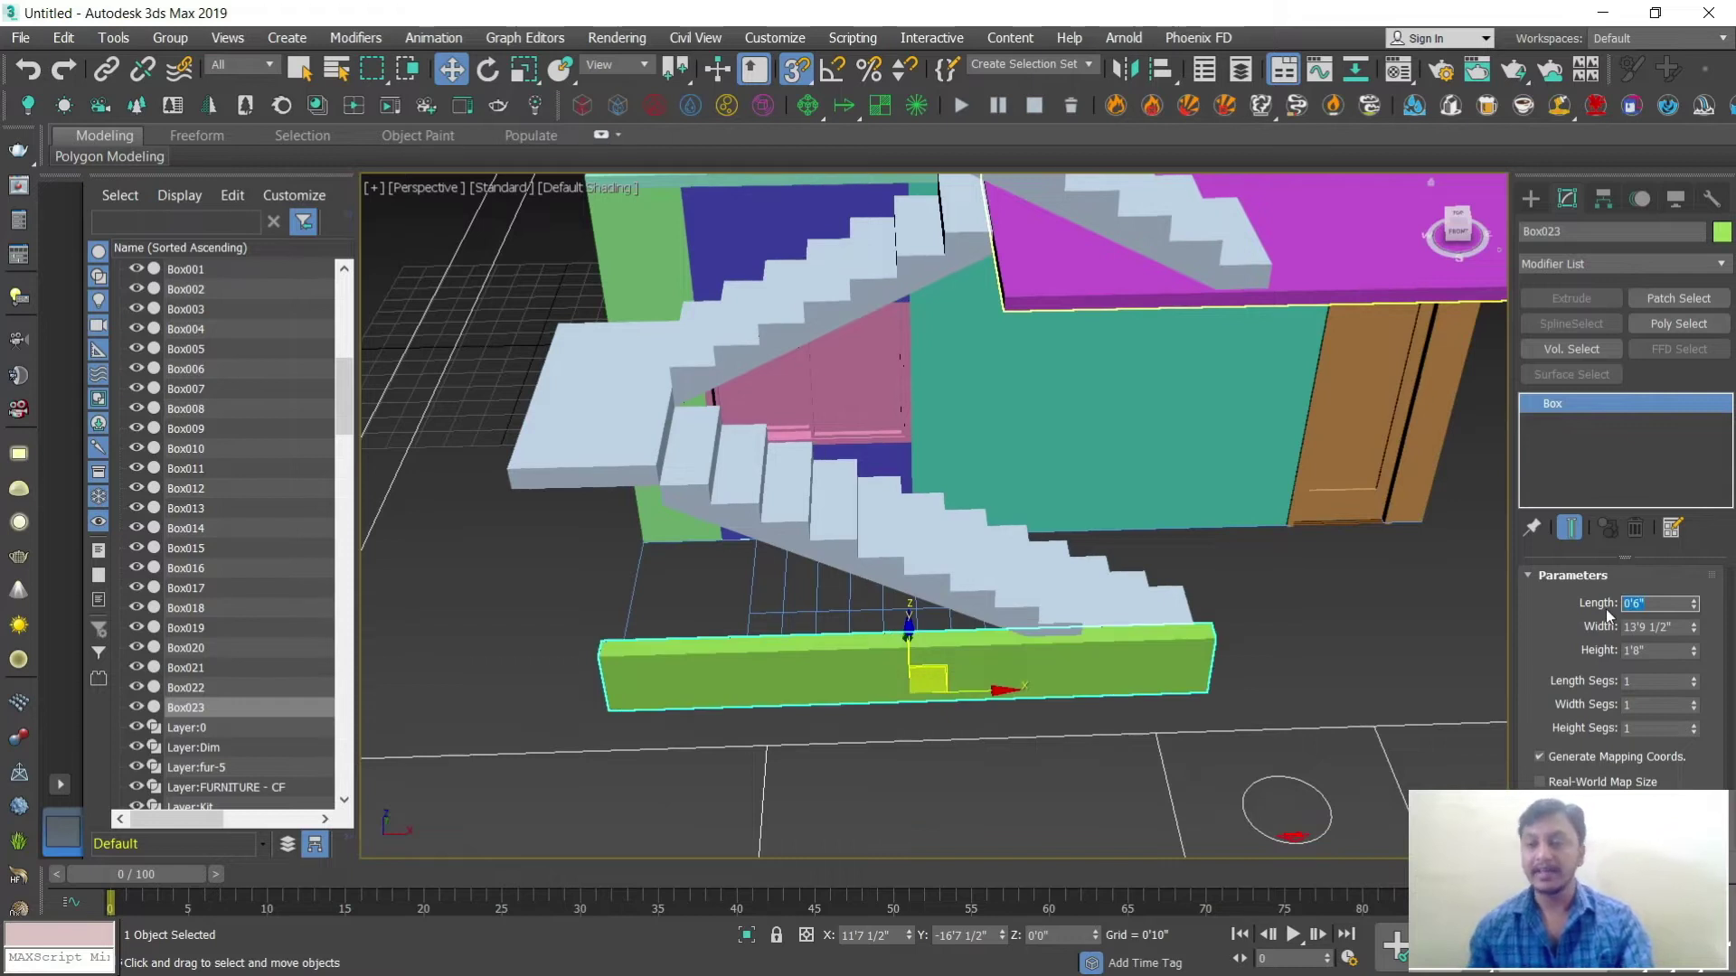
Step: Set the stair-side box's height to 30'0"
{"action": "scroll", "coordinate": [941, 465], "scroll_direction": "down", "scroll_amount": 4}
{"action": "middle_click_drag", "start_coordinate": [941, 464], "coordinate": [1074, 606]}
{"action": "middle_click_drag", "start_coordinate": [980, 520], "coordinate": [995, 570]}
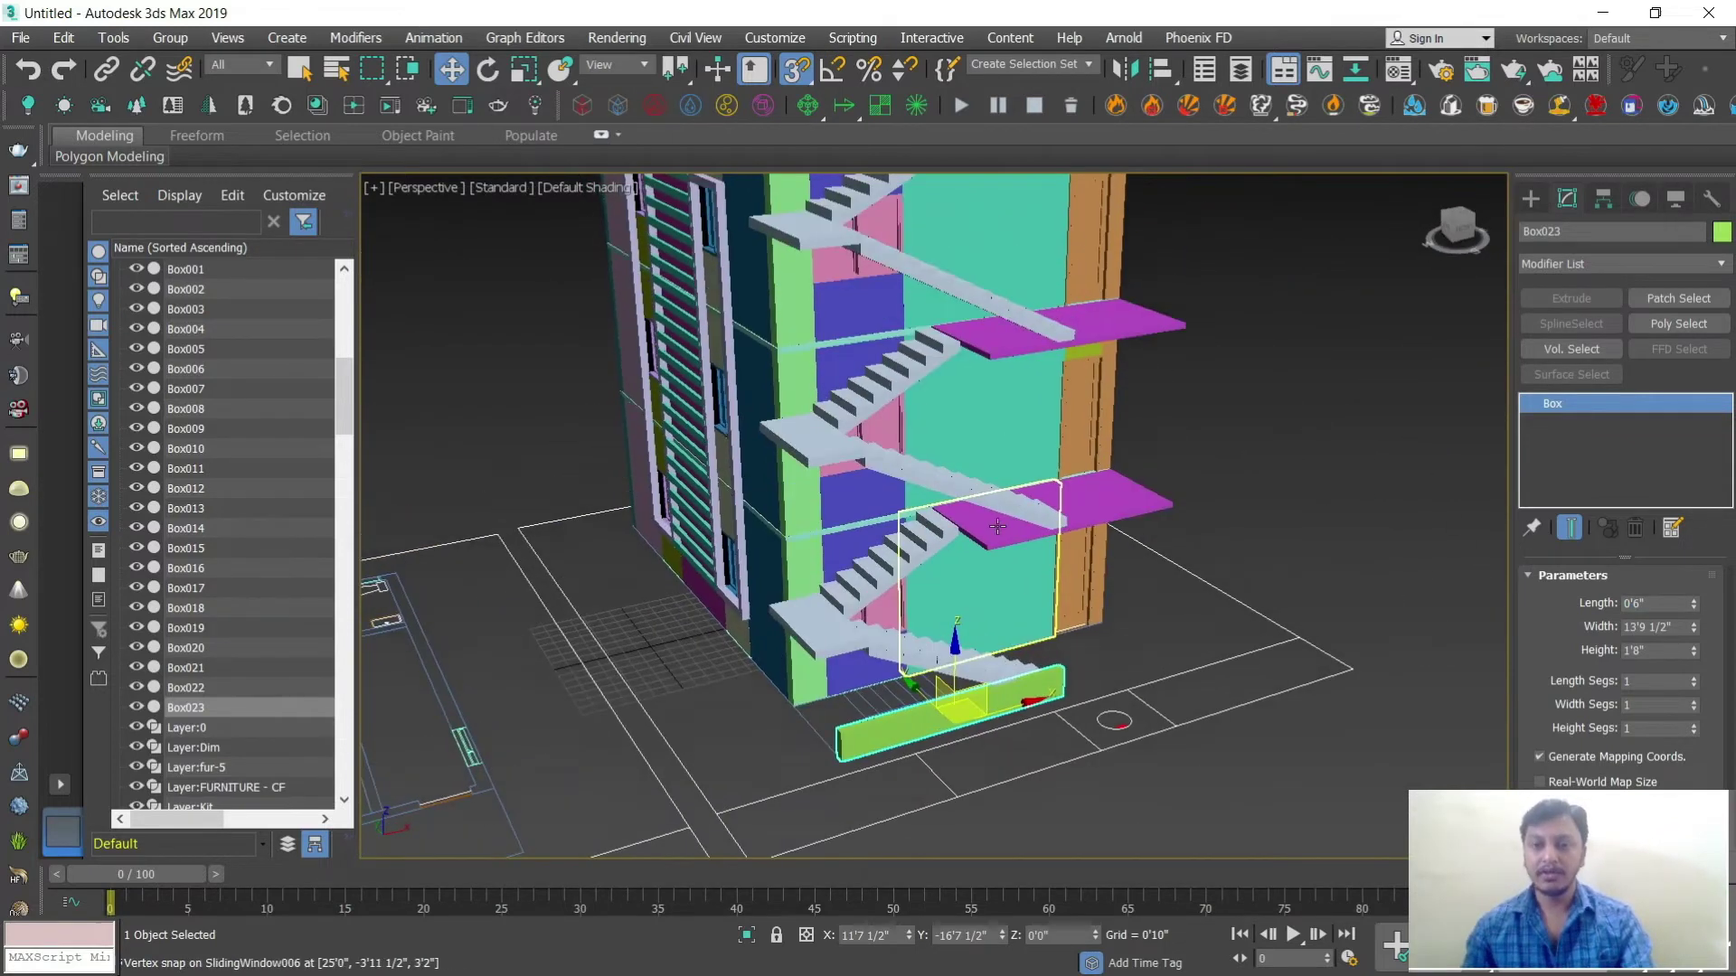
{"action": "scroll", "coordinate": [1042, 434], "scroll_direction": "down", "scroll_amount": 3}
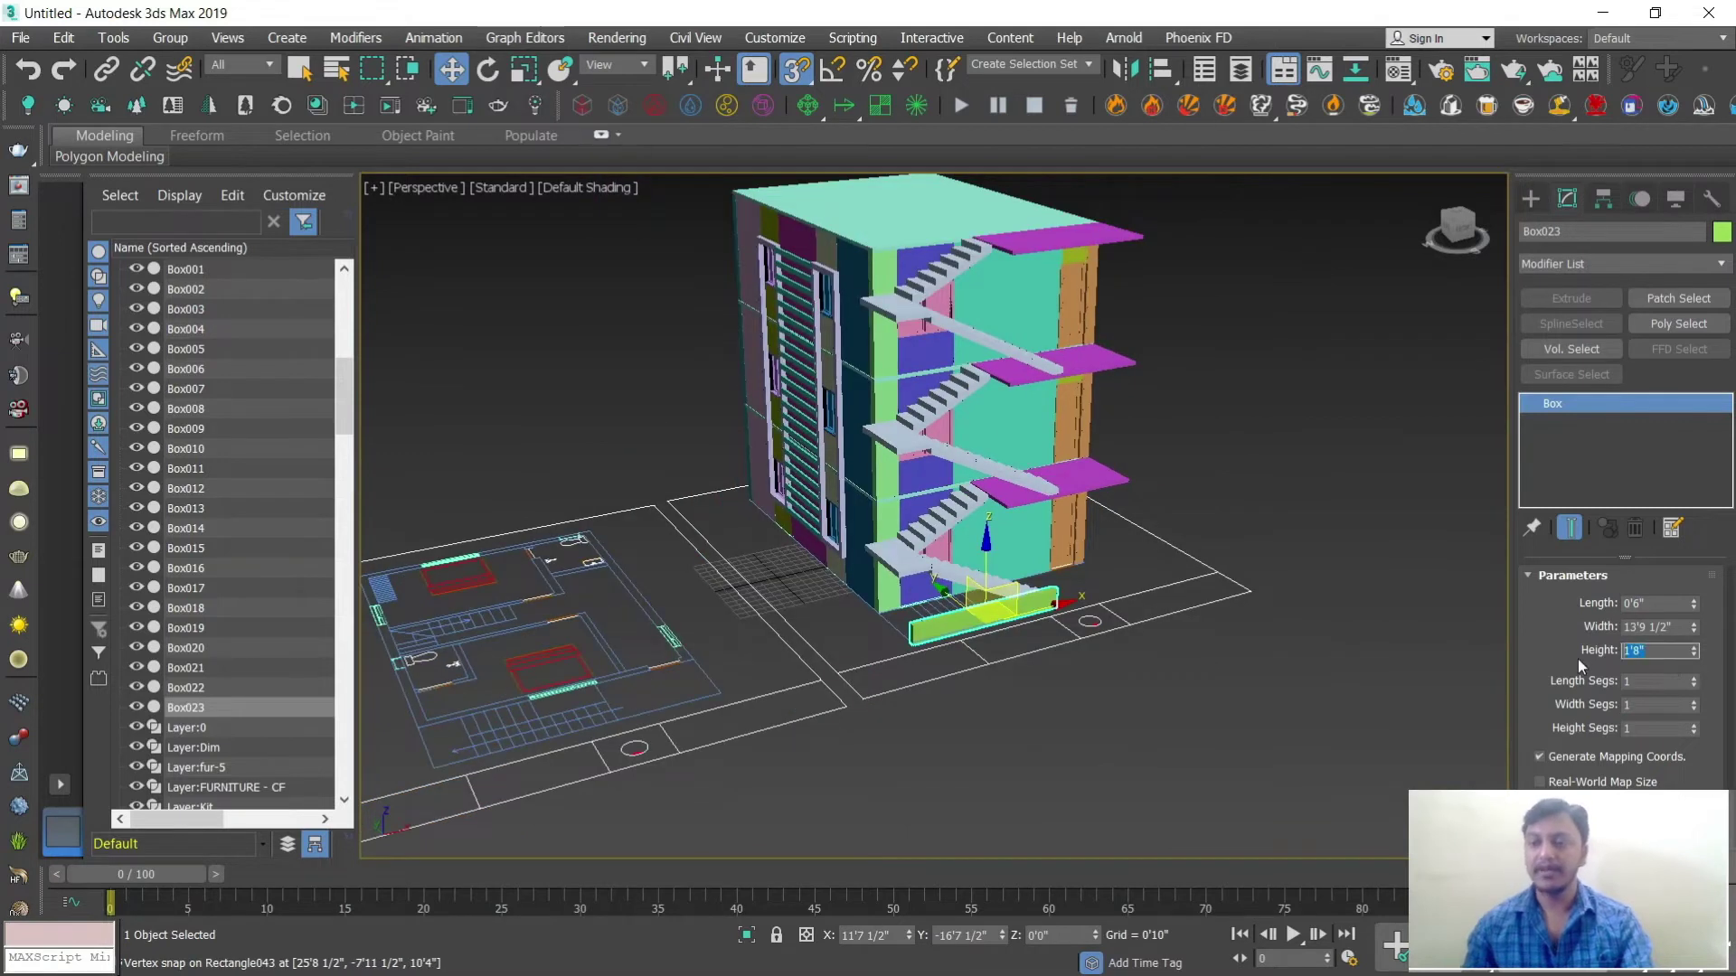
{"action": "type", "text": "30"}
{"action": "key", "text": "Return"}
Step: Turn off snapping and move the stair-side wall box along X to 10'5"
{"action": "middle_click_drag", "start_coordinate": [1085, 514], "coordinate": [1051, 603], "text": "alt"}
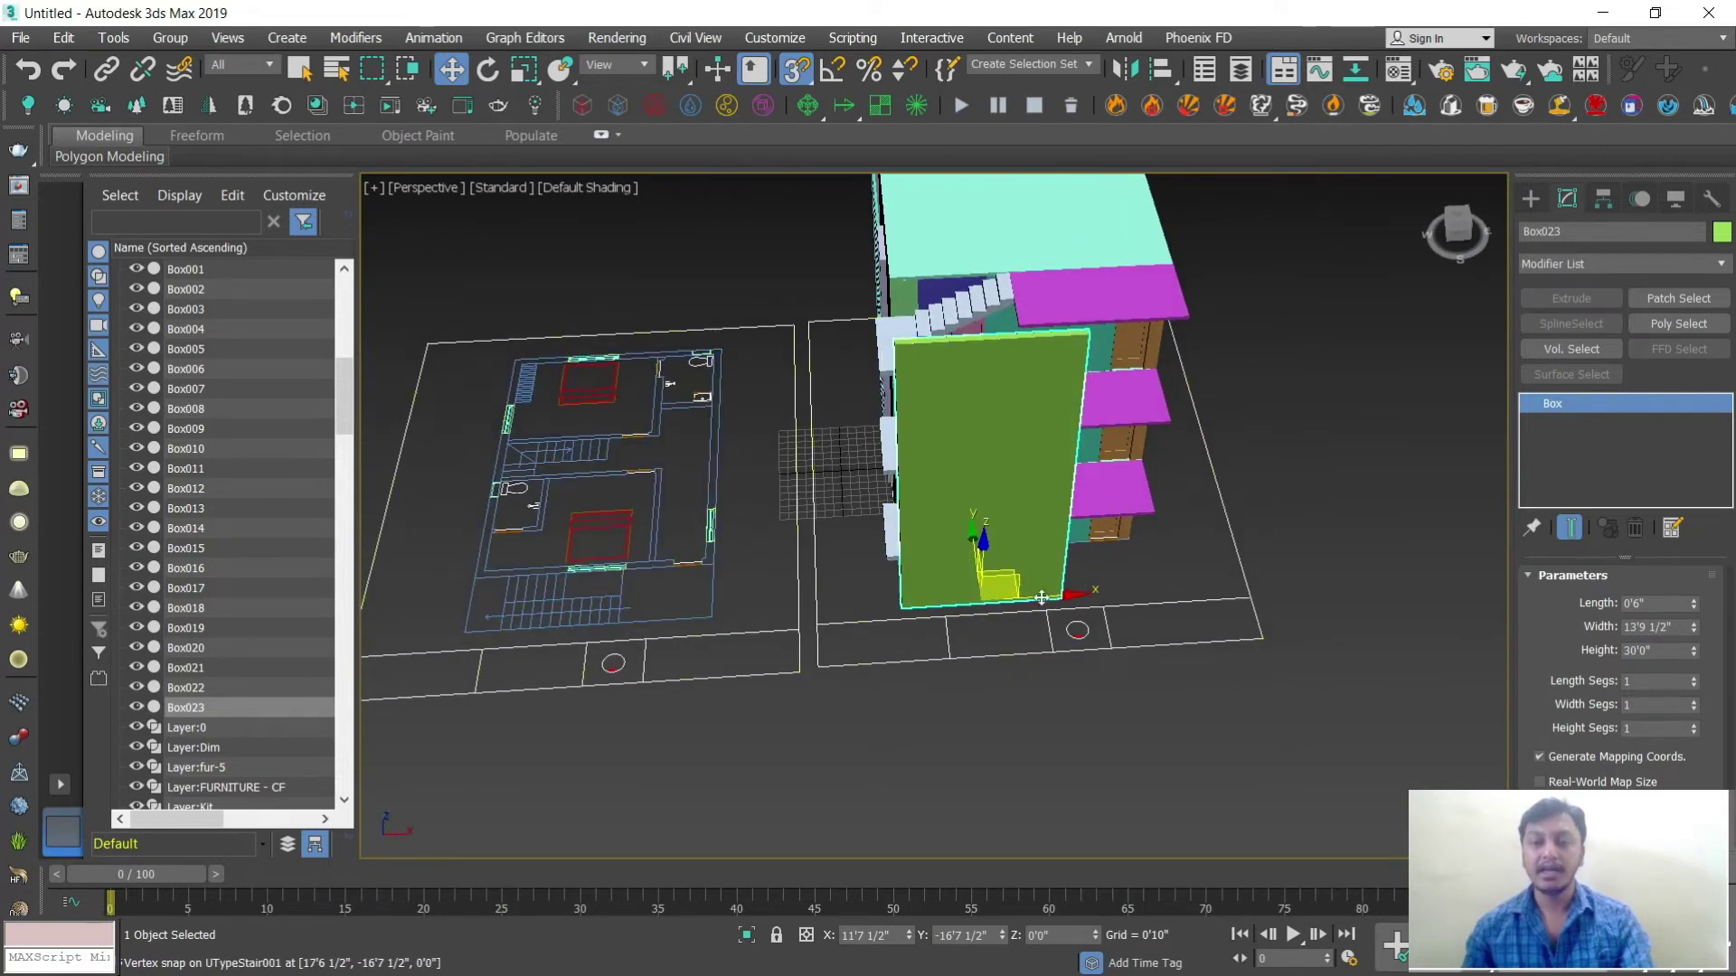
{"action": "scroll", "coordinate": [1053, 606], "scroll_direction": "up", "scroll_amount": 3}
{"action": "key", "text": "s"}
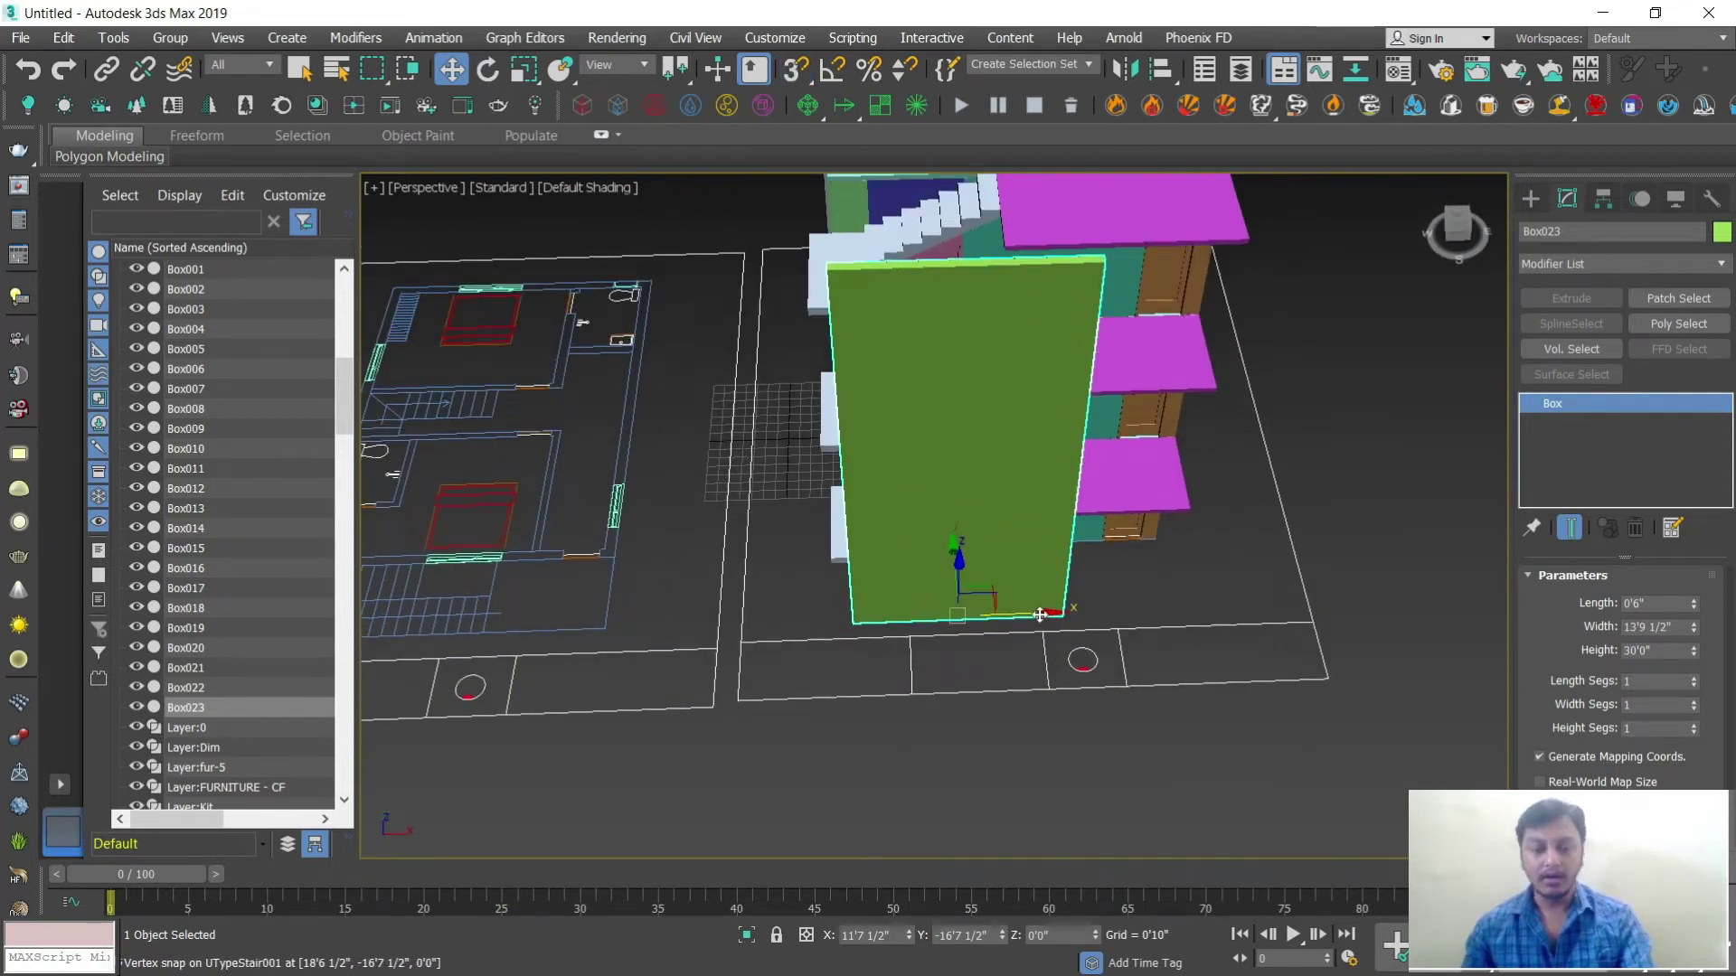
{"action": "left_click_drag", "start_coordinate": [1040, 615], "coordinate": [1016, 625]}
{"action": "middle_click_drag", "start_coordinate": [1069, 631], "coordinate": [1089, 547], "text": "alt"}
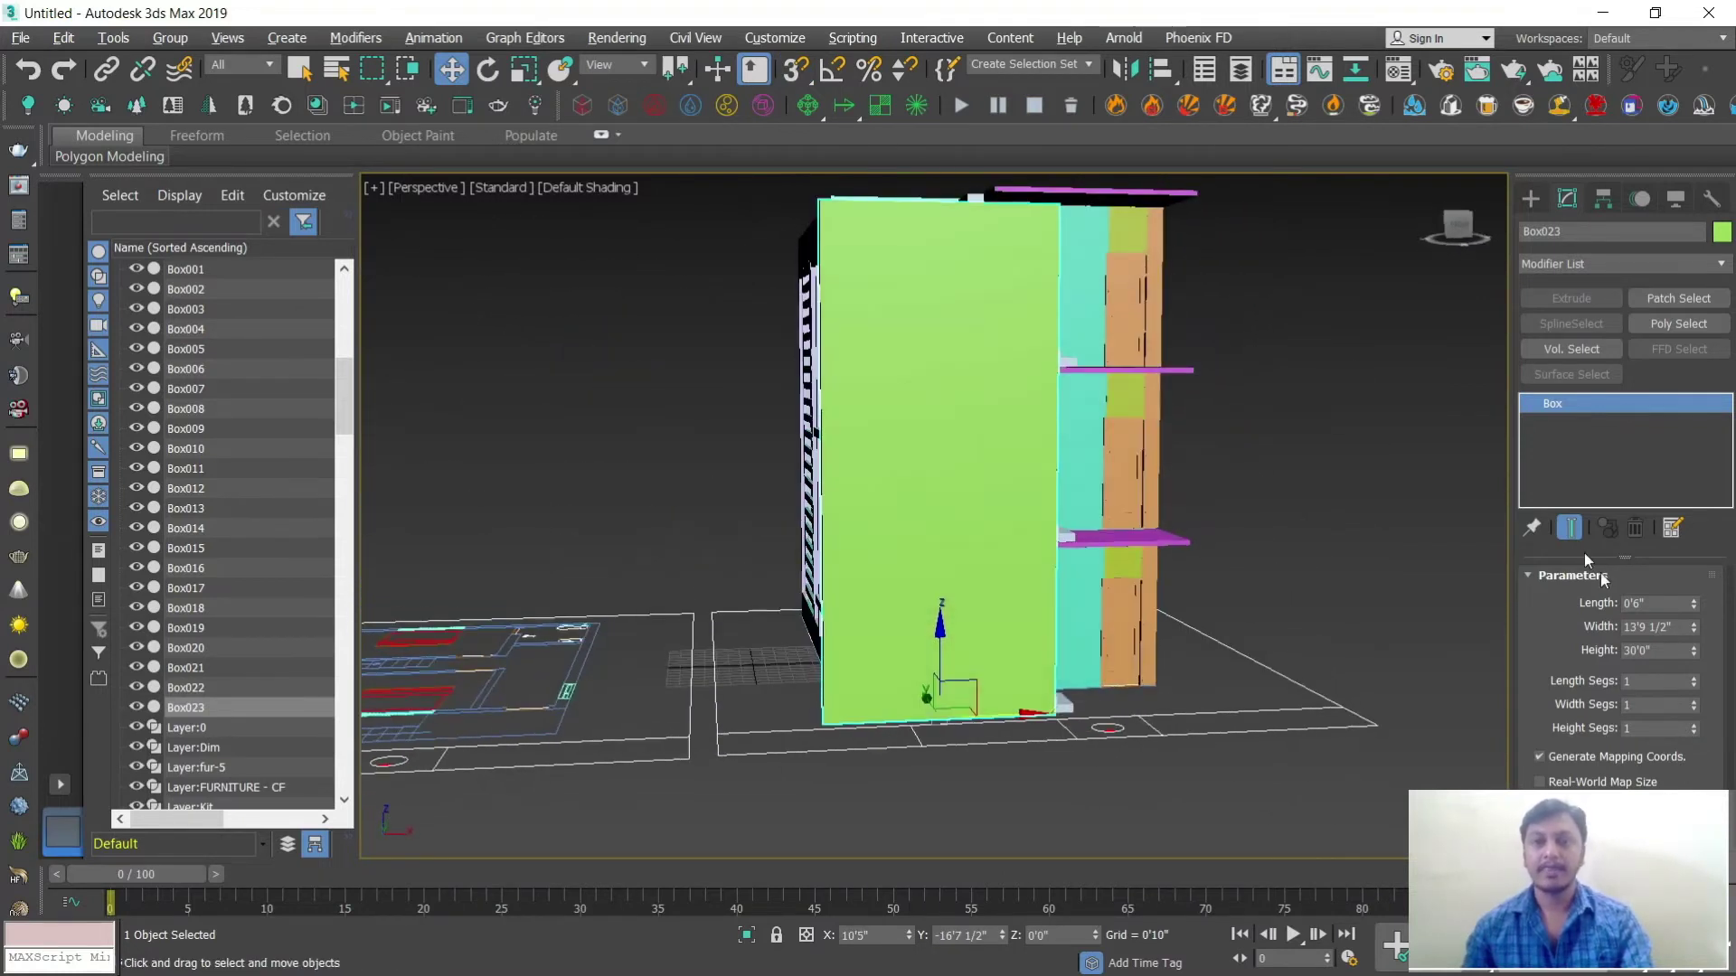
Step: Set the stair-side wall box's height to 35'0" and check it against the building's roof
{"action": "type", "text": "35"}
{"action": "key", "text": "Return"}
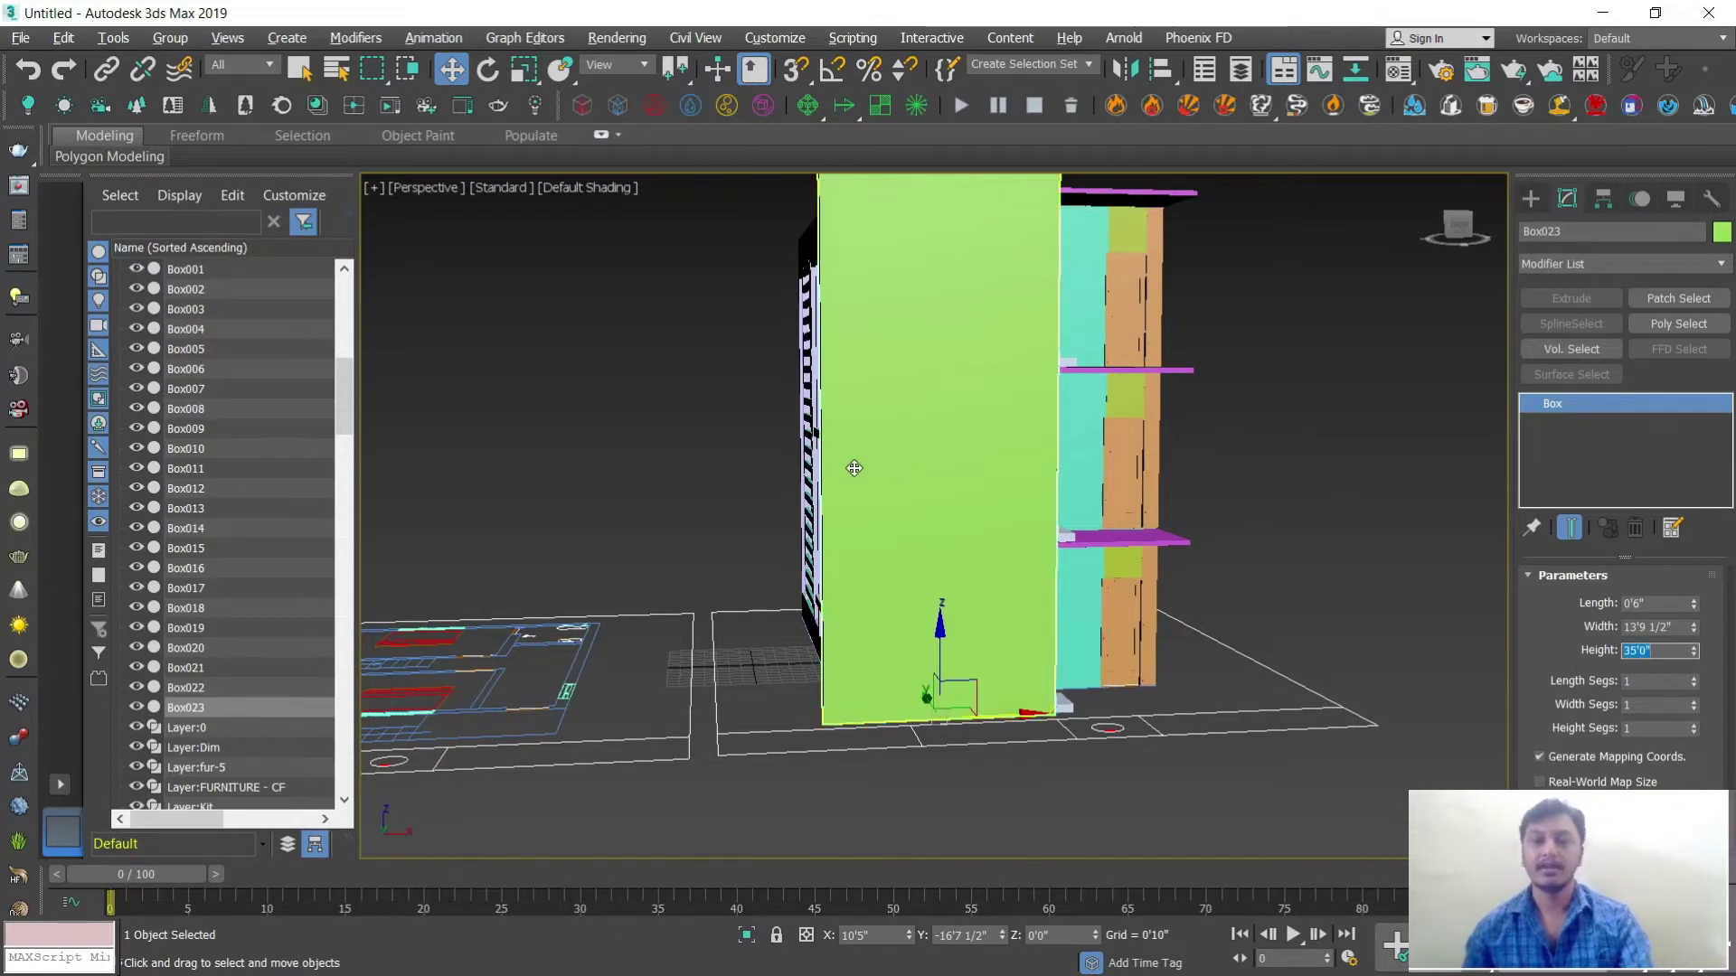
{"action": "scroll", "coordinate": [853, 485], "scroll_direction": "down", "scroll_amount": 3}
{"action": "middle_click_drag", "start_coordinate": [883, 531], "coordinate": [900, 658], "text": "alt"}
{"action": "scroll", "coordinate": [891, 570], "scroll_direction": "up", "scroll_amount": 2}
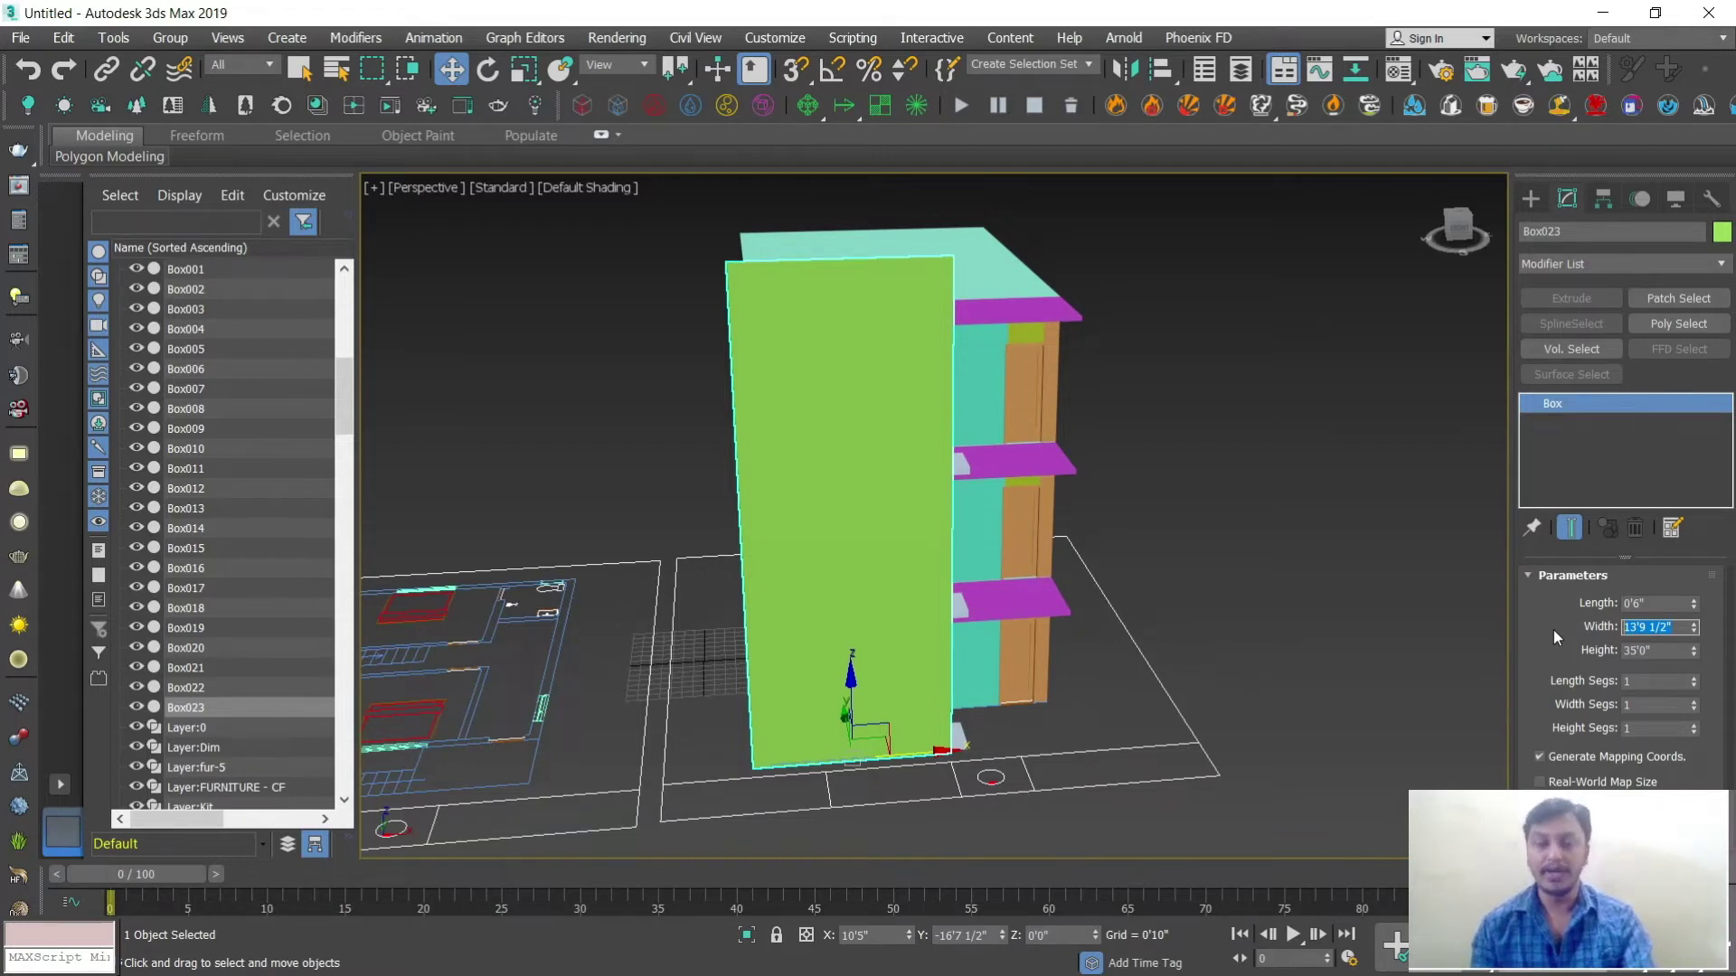
Step: Set the stair-side wall box's width to 5'0" and copy it along X to 16'0" as the second upright
{"action": "type", "text": "5'"}
{"action": "key", "text": "Return"}
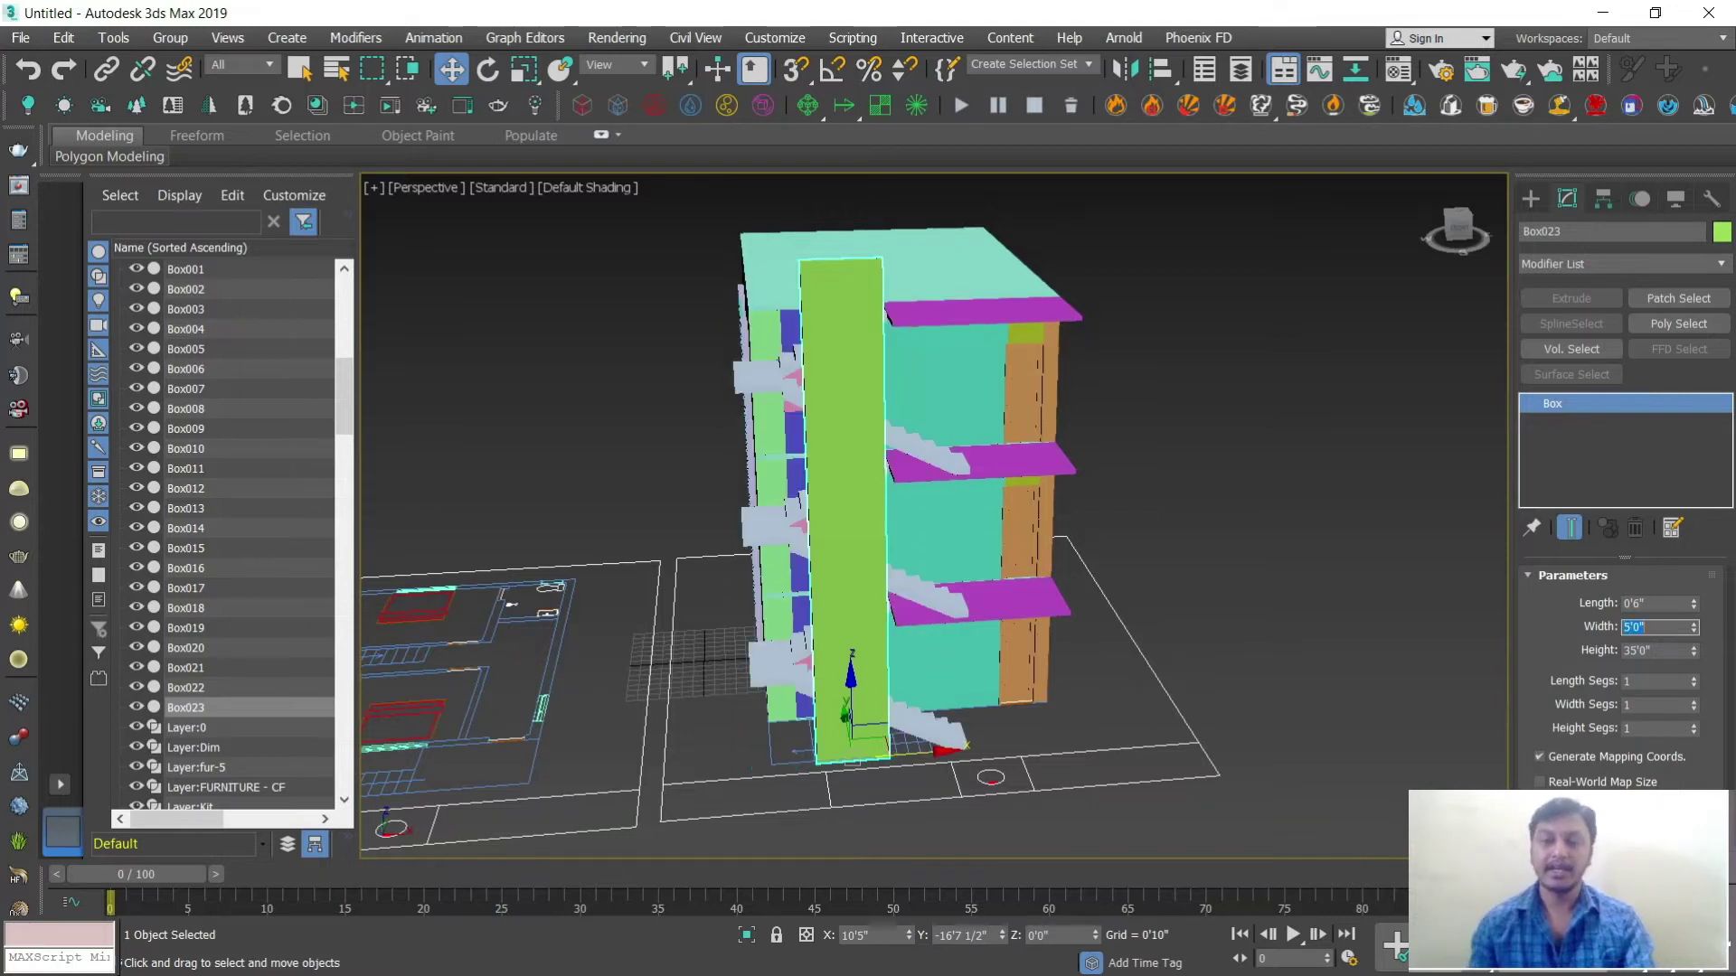
{"action": "scroll", "coordinate": [918, 772], "scroll_direction": "up", "scroll_amount": 3}
{"action": "mouse_move", "coordinate": [904, 754]}
{"action": "left_mouse_down"}
{"action": "mouse_move", "coordinate": [801, 778]}
{"action": "mouse_move", "coordinate": [803, 756]}
{"action": "mouse_move", "coordinate": [1013, 757]}
{"action": "left_mouse_up"}
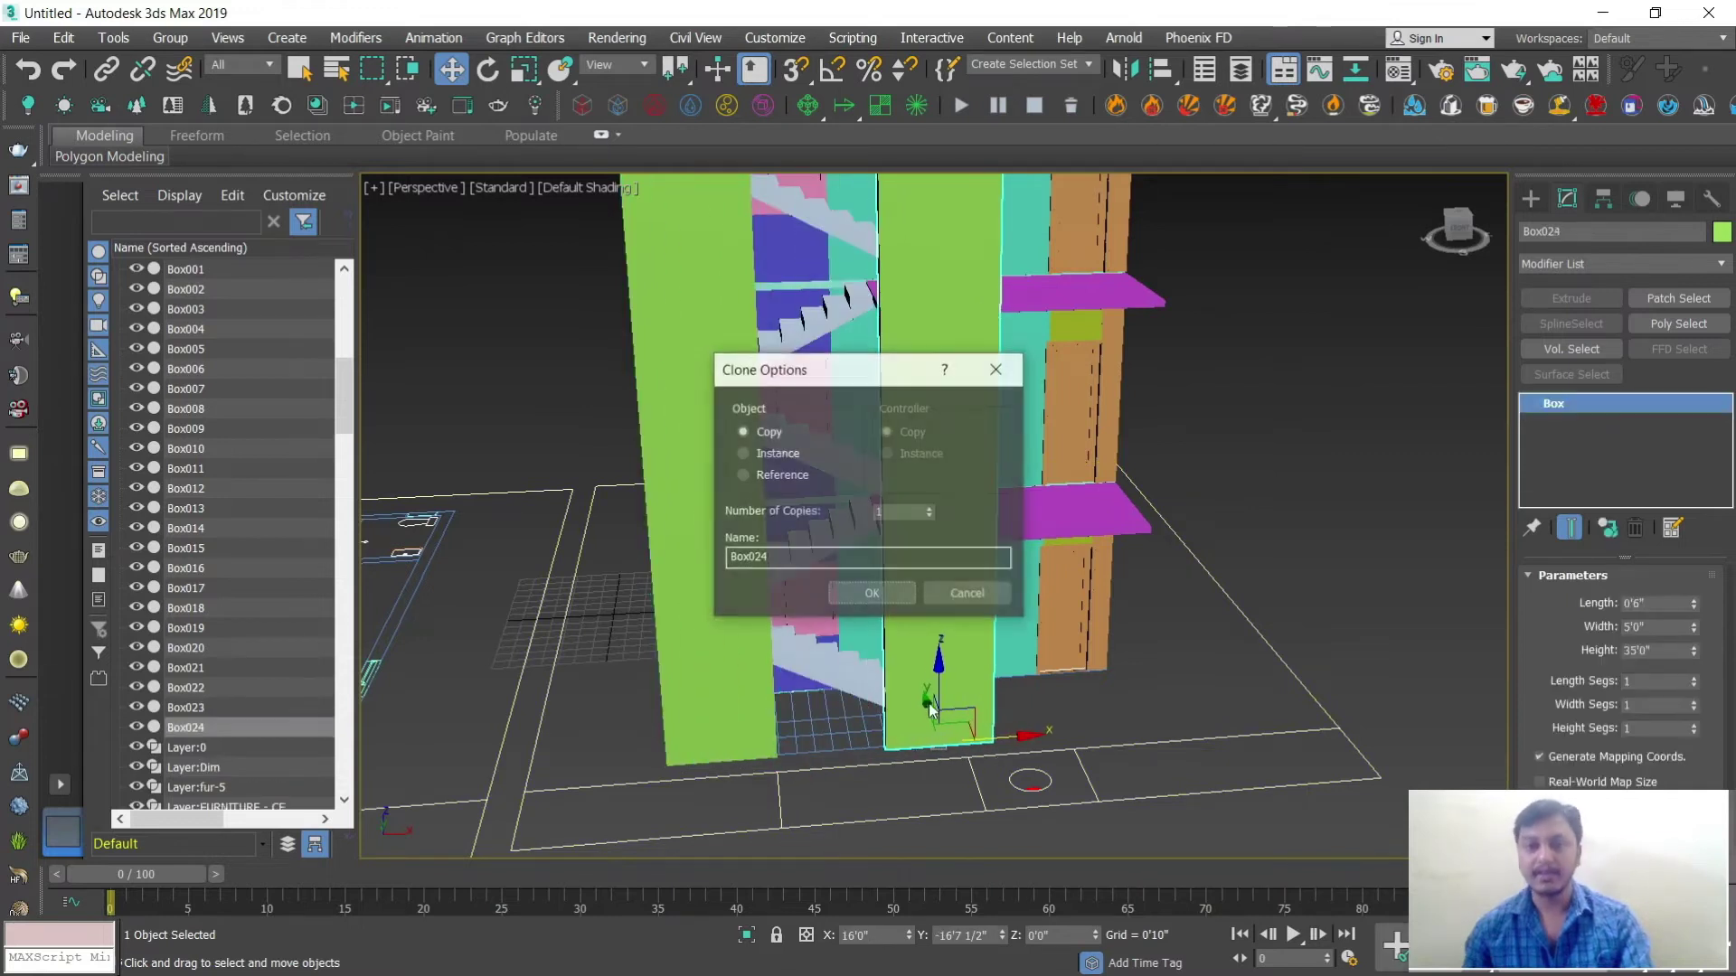
{"action": "scroll", "coordinate": [931, 604], "scroll_direction": "down", "scroll_amount": 2}
{"action": "mouse_move", "coordinate": [933, 604]}
{"action": "middle_mouse_down", "text": "alt"}
{"action": "mouse_move", "coordinate": [1046, 593]}
{"action": "mouse_move", "coordinate": [983, 599]}
{"action": "mouse_move", "coordinate": [966, 569]}
{"action": "mouse_move", "coordinate": [968, 601]}
{"action": "mouse_move", "coordinate": [950, 601]}
{"action": "middle_mouse_up", "text": "alt"}
{"action": "scroll", "coordinate": [950, 602], "scroll_direction": "up", "scroll_amount": 2}
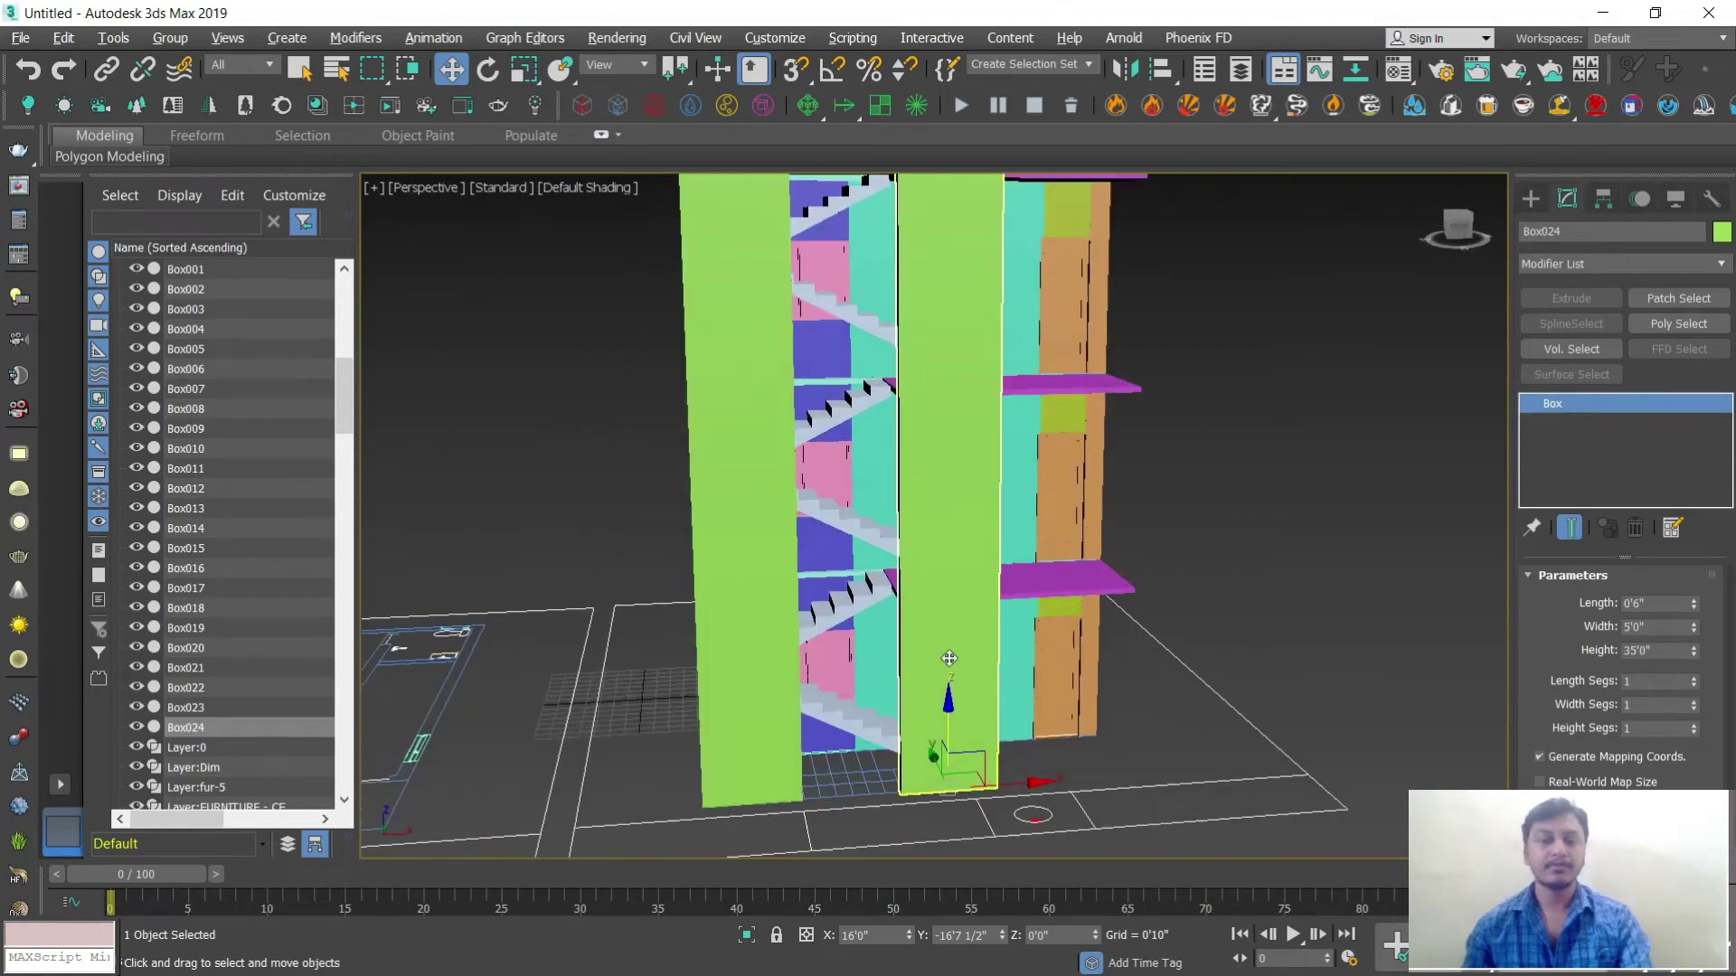
Step: Copy the second upright into the gap between the two wall boxes and check the alignment of their edges
{"action": "middle_click_drag", "start_coordinate": [1000, 707], "coordinate": [999, 614]}
{"action": "scroll", "coordinate": [1002, 685], "scroll_direction": "up", "scroll_amount": 2}
{"action": "left_click_drag", "start_coordinate": [1004, 689], "coordinate": [878, 719], "text": "shift"}
{"action": "left_click", "coordinate": [868, 589]}
{"action": "left_click", "coordinate": [964, 663]}
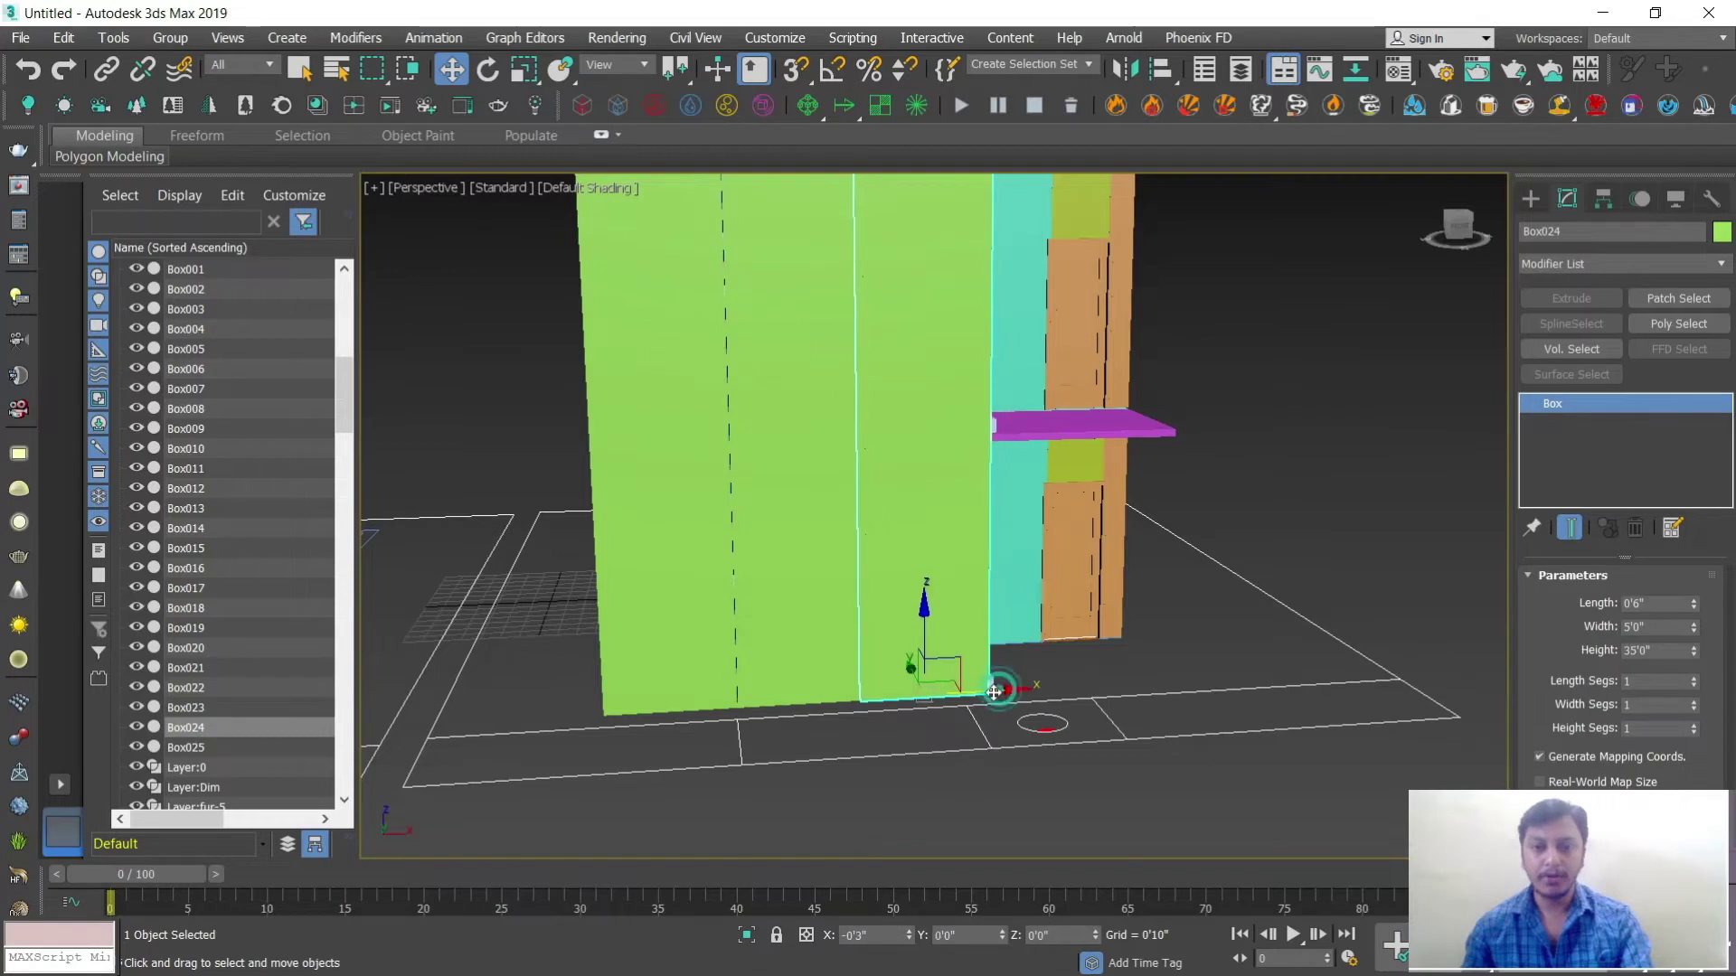
{"action": "left_click", "coordinate": [647, 561]}
{"action": "left_click", "coordinate": [837, 632]}
{"action": "left_click", "coordinate": [898, 640], "text": "ctrl"}
{"action": "left_click", "coordinate": [750, 705]}
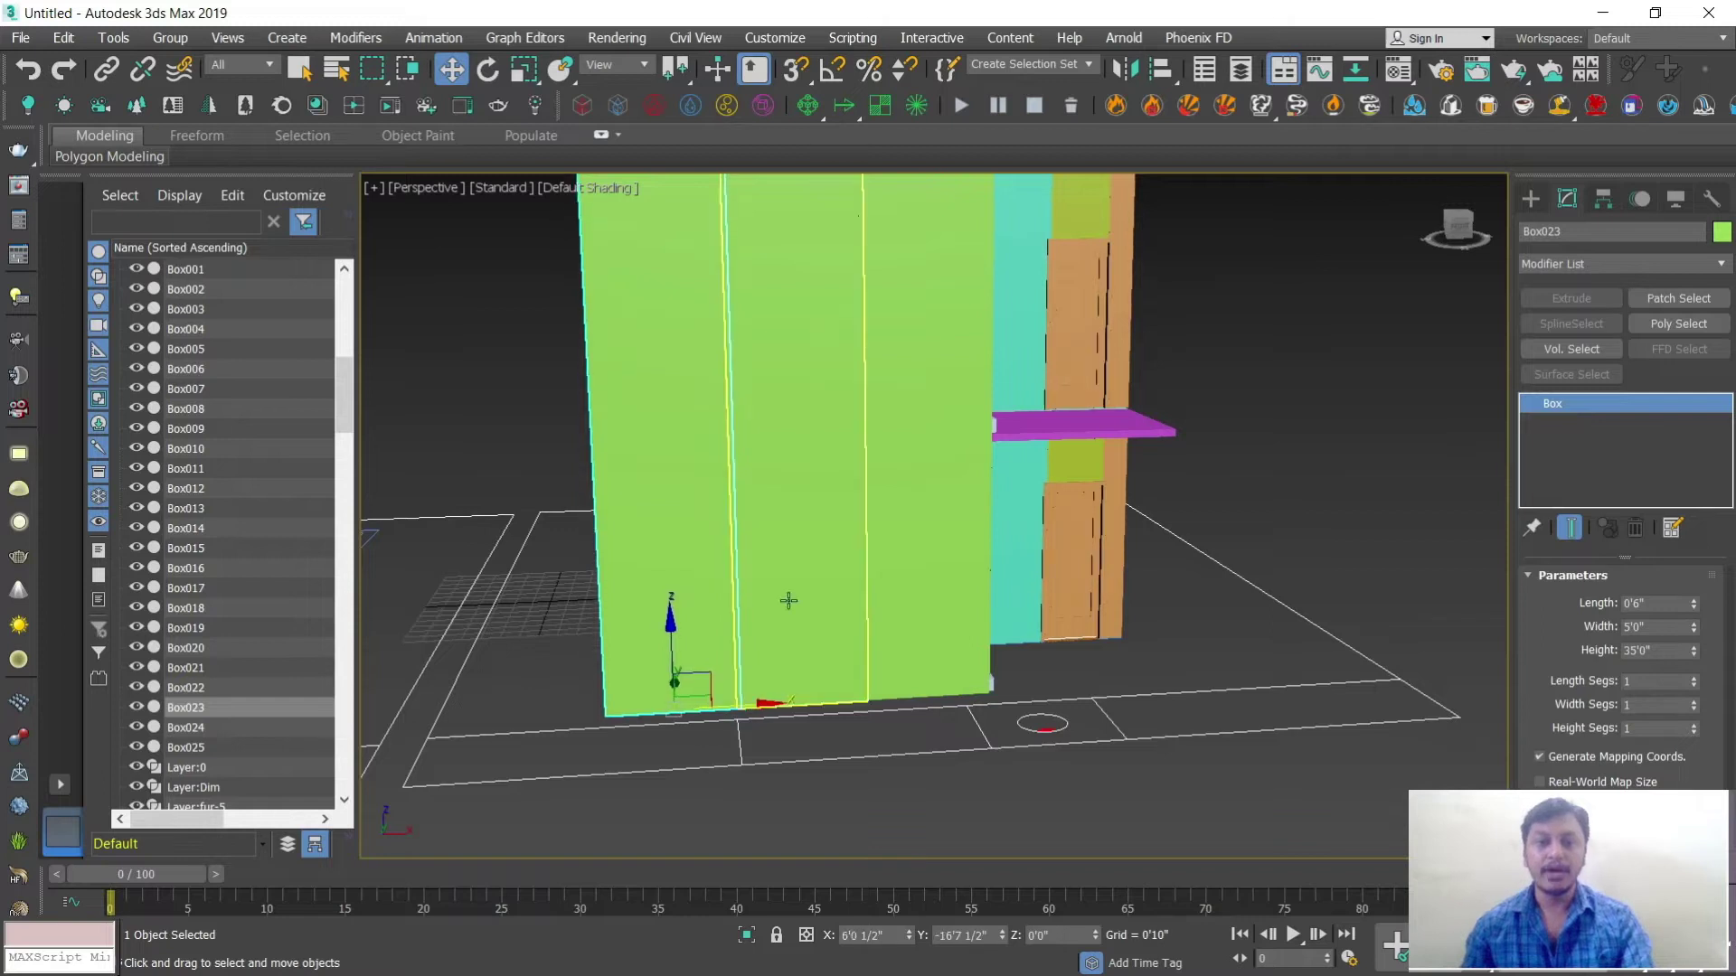
Step: Set the middle wall box's height to 5'0"
{"action": "left_click", "coordinate": [854, 600]}
{"action": "scroll", "coordinate": [854, 601], "scroll_direction": "down", "scroll_amount": 5}
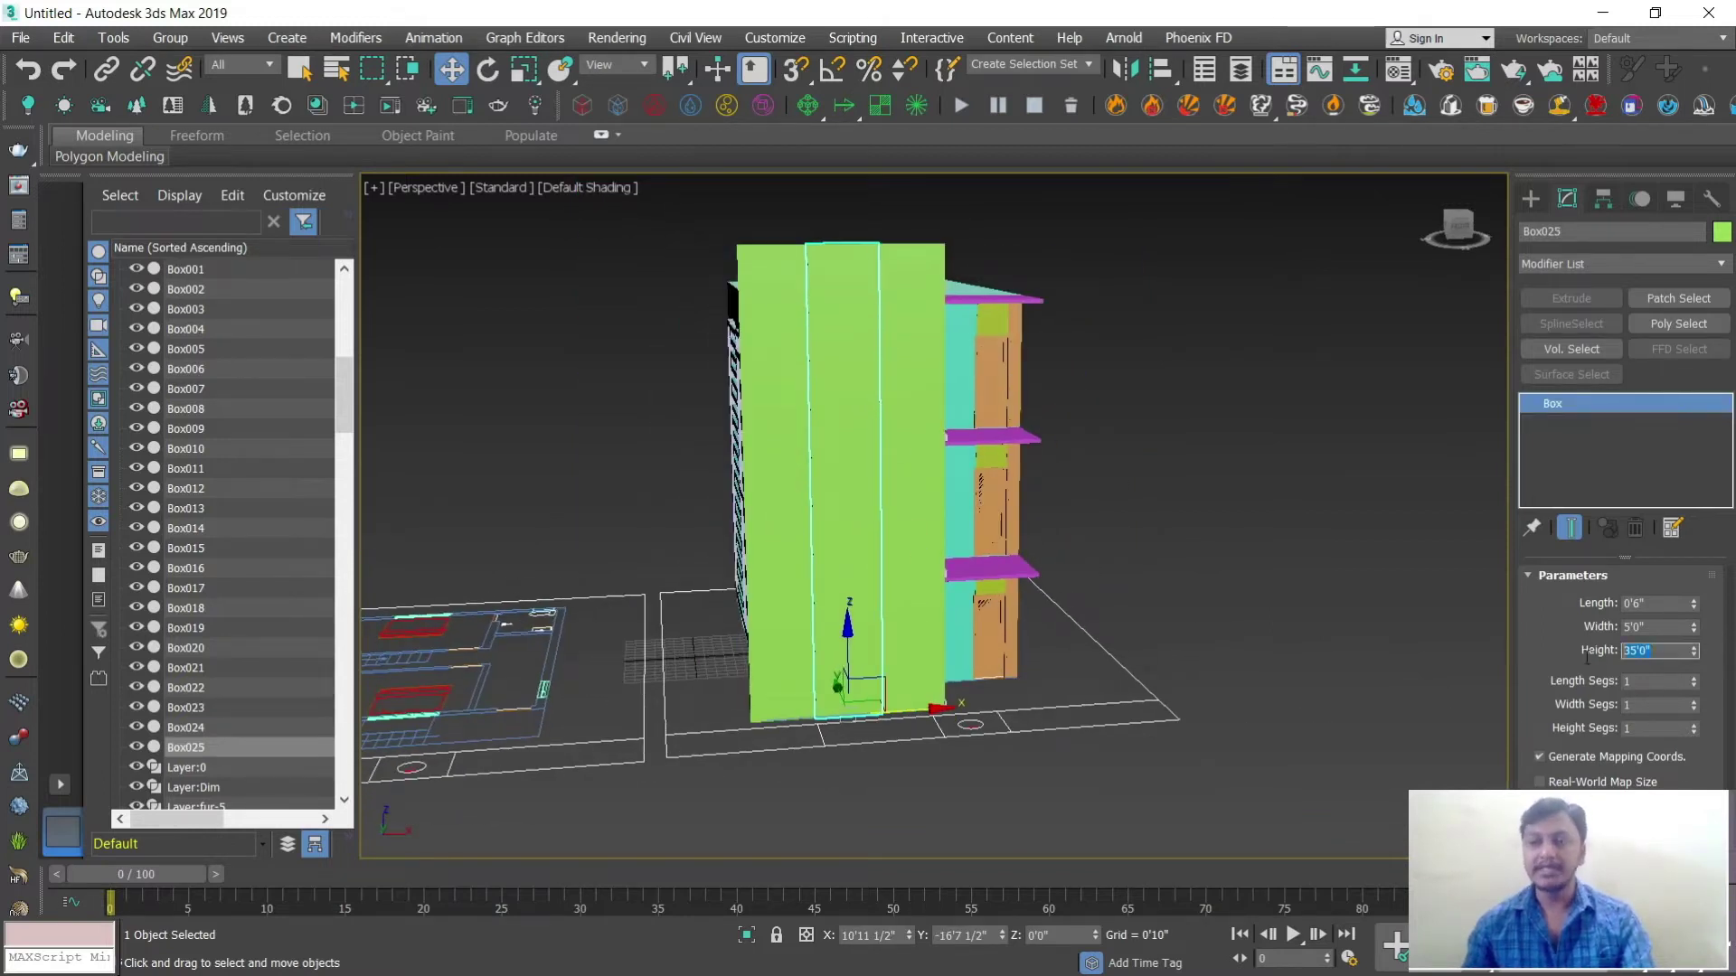
{"action": "type", "text": "5"}
{"action": "key", "text": "Return"}
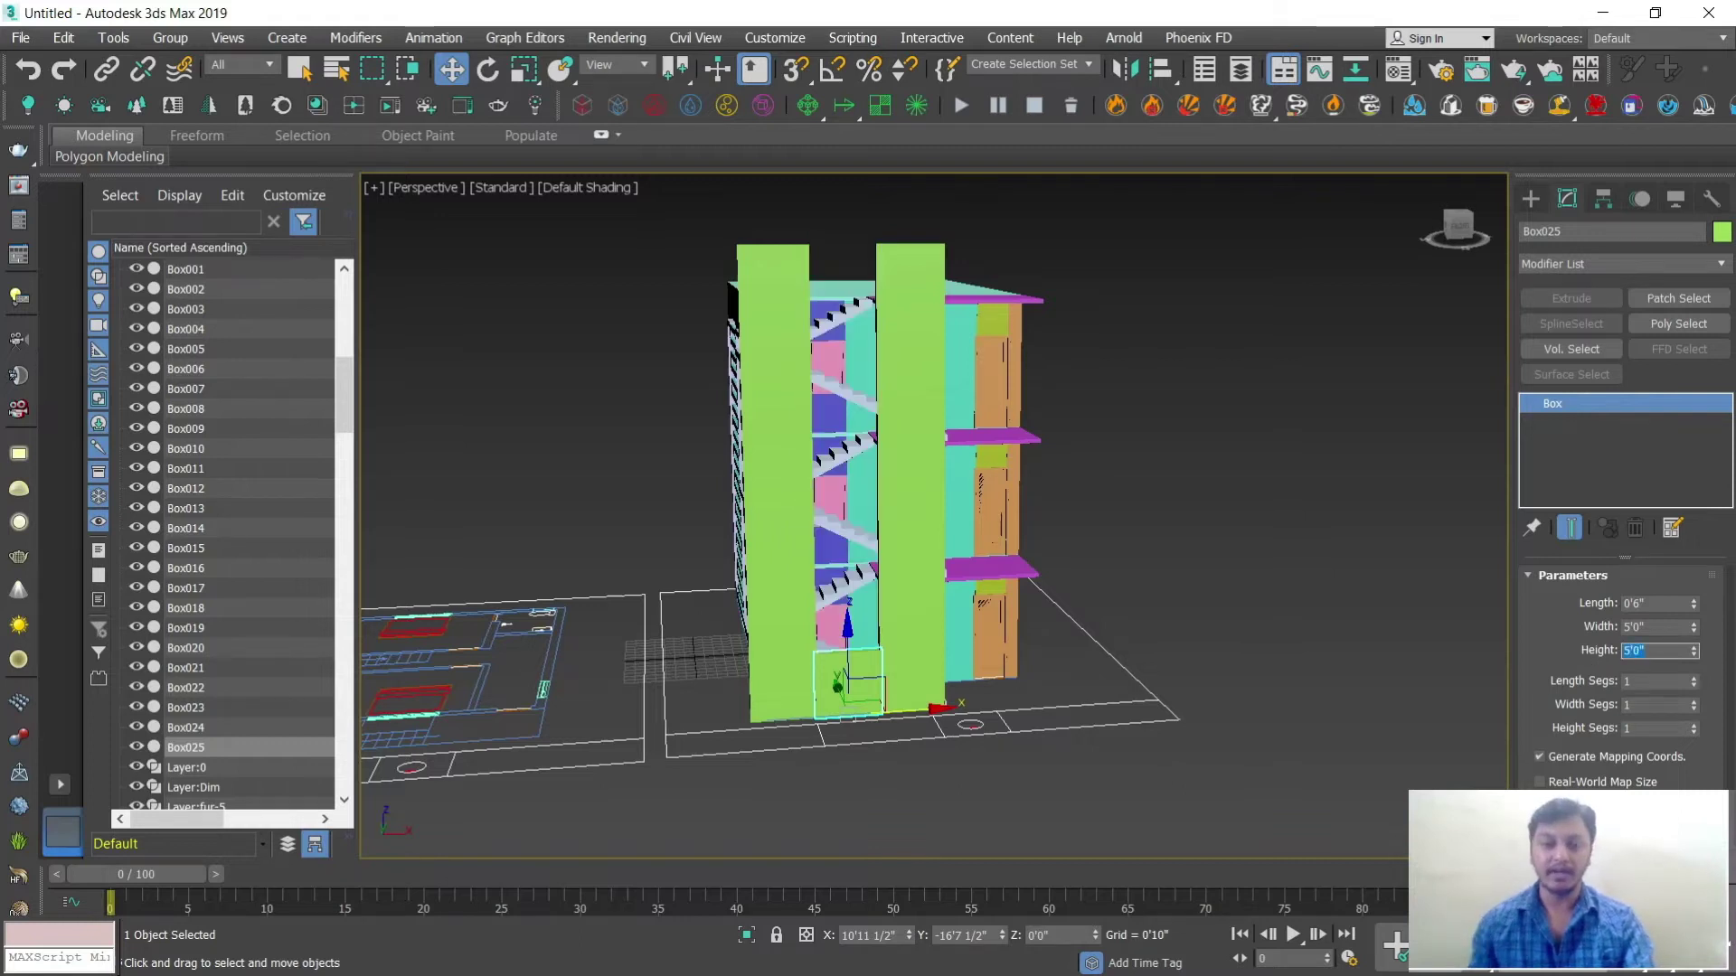
Step: Copy the short middle box upward along Z to 9'11 1/2"
{"action": "scroll", "coordinate": [827, 714], "scroll_direction": "up", "scroll_amount": 1}
{"action": "middle_click_drag", "start_coordinate": [827, 714], "coordinate": [932, 706], "text": "alt"}
{"action": "mouse_move", "coordinate": [848, 669]}
{"action": "left_mouse_down"}
{"action": "mouse_move", "coordinate": [857, 508]}
{"action": "mouse_move", "coordinate": [860, 526]}
{"action": "left_mouse_up"}
{"action": "left_click", "coordinate": [868, 592]}
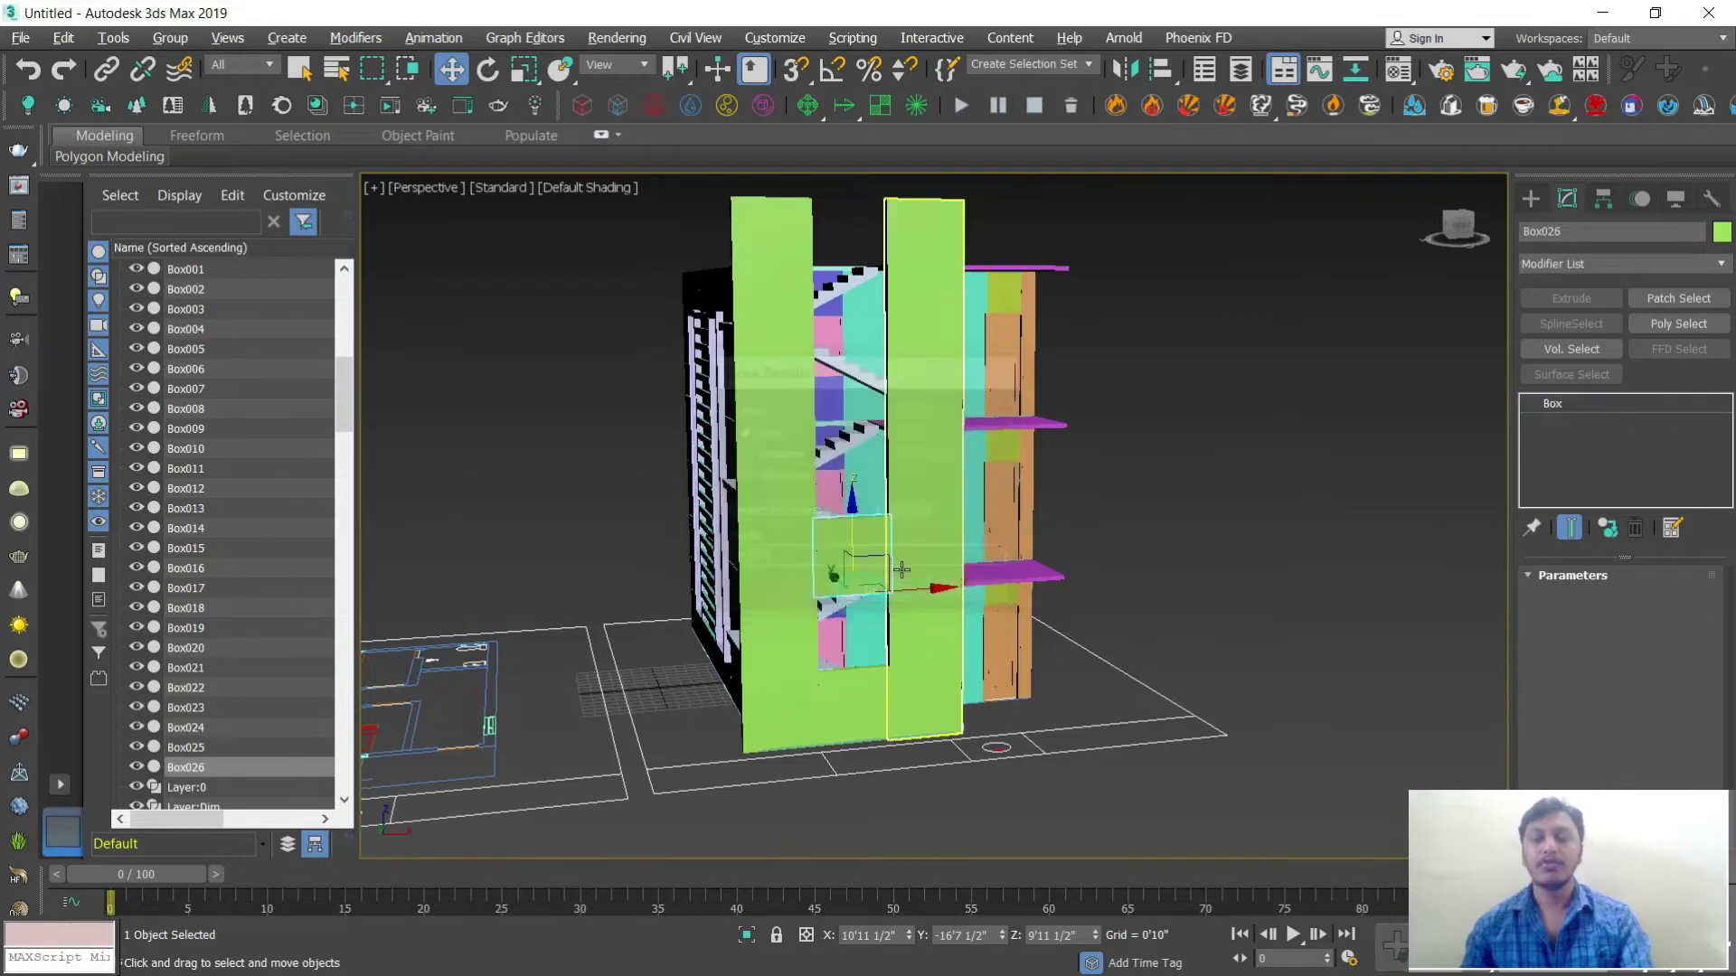
Step: Set the raised middle box's height to 4'0"
{"action": "scroll", "coordinate": [901, 570], "scroll_direction": "up", "scroll_amount": 2}
{"action": "double_click", "coordinate": [1637, 651]}
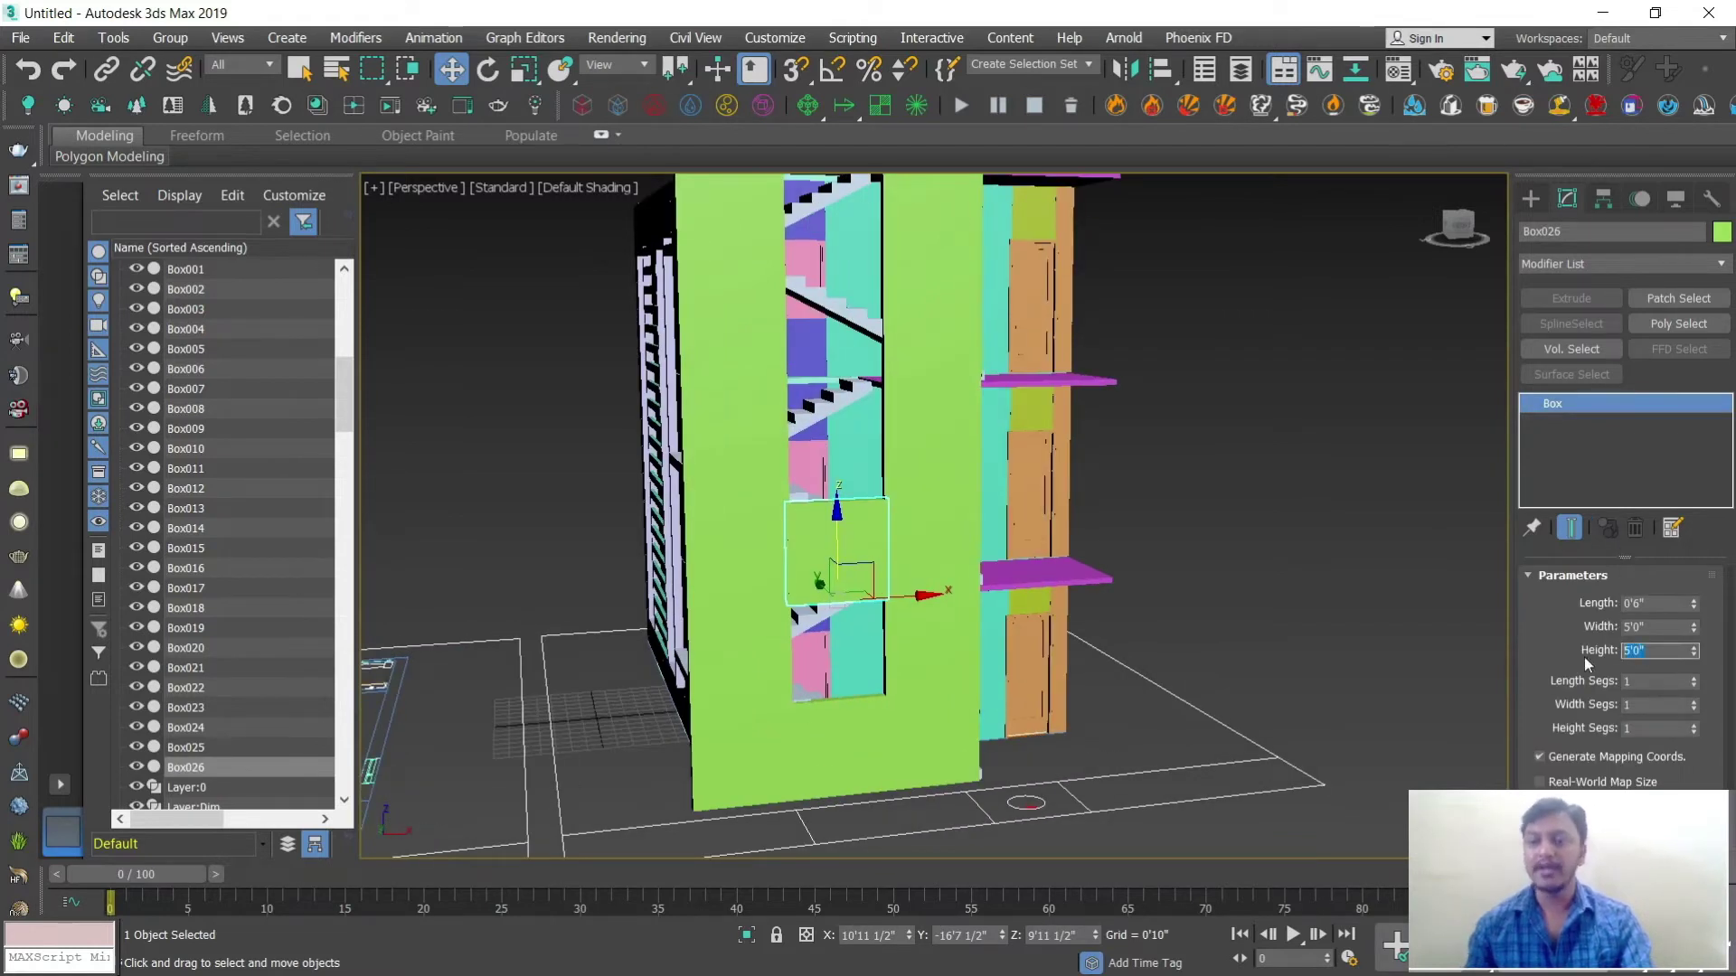
{"action": "type", "text": "4"}
{"action": "key", "text": "Return"}
{"action": "middle_click_drag", "start_coordinate": [913, 604], "coordinate": [901, 684], "text": "alt"}
{"action": "scroll", "coordinate": [934, 611], "scroll_direction": "up", "scroll_amount": 2}
{"action": "scroll", "coordinate": [876, 632], "scroll_direction": "down", "scroll_amount": 2}
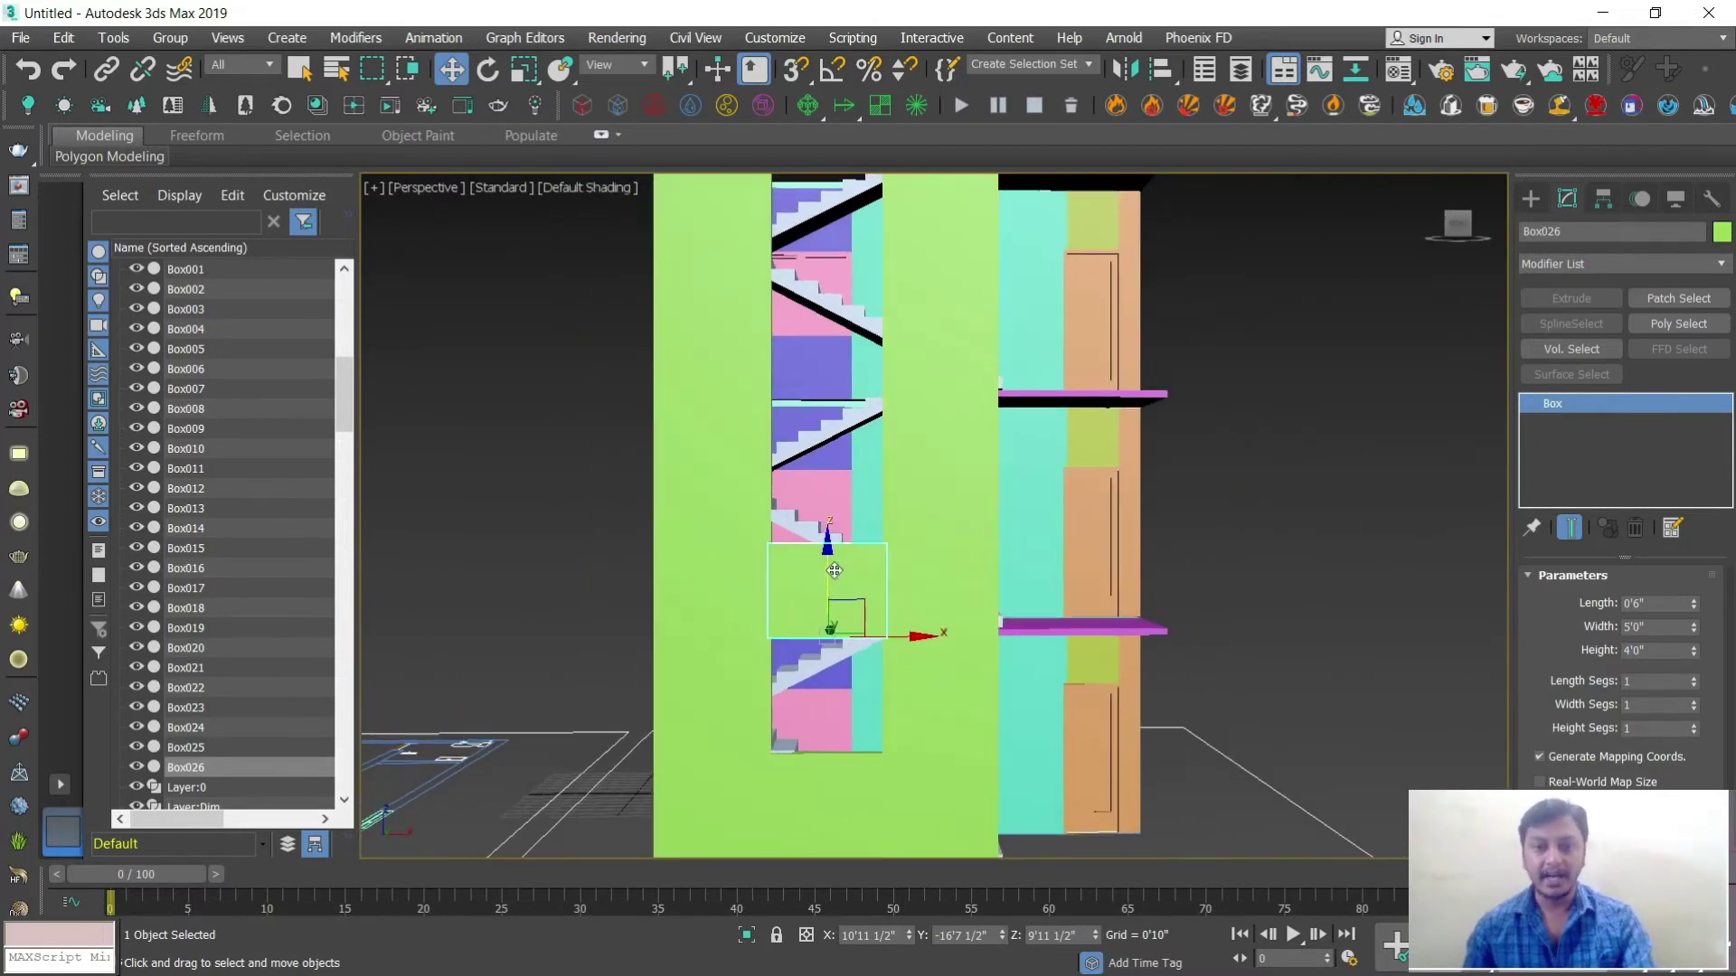
Step: Copy the 4'0" high middle box upward twice, to Z 19'10" and Z 30'11", leaving window openings between the pieces
{"action": "mouse_move", "coordinate": [833, 576]}
{"action": "left_mouse_down"}
{"action": "mouse_move", "coordinate": [839, 333]}
{"action": "mouse_move", "coordinate": [854, 349]}
{"action": "left_mouse_up"}
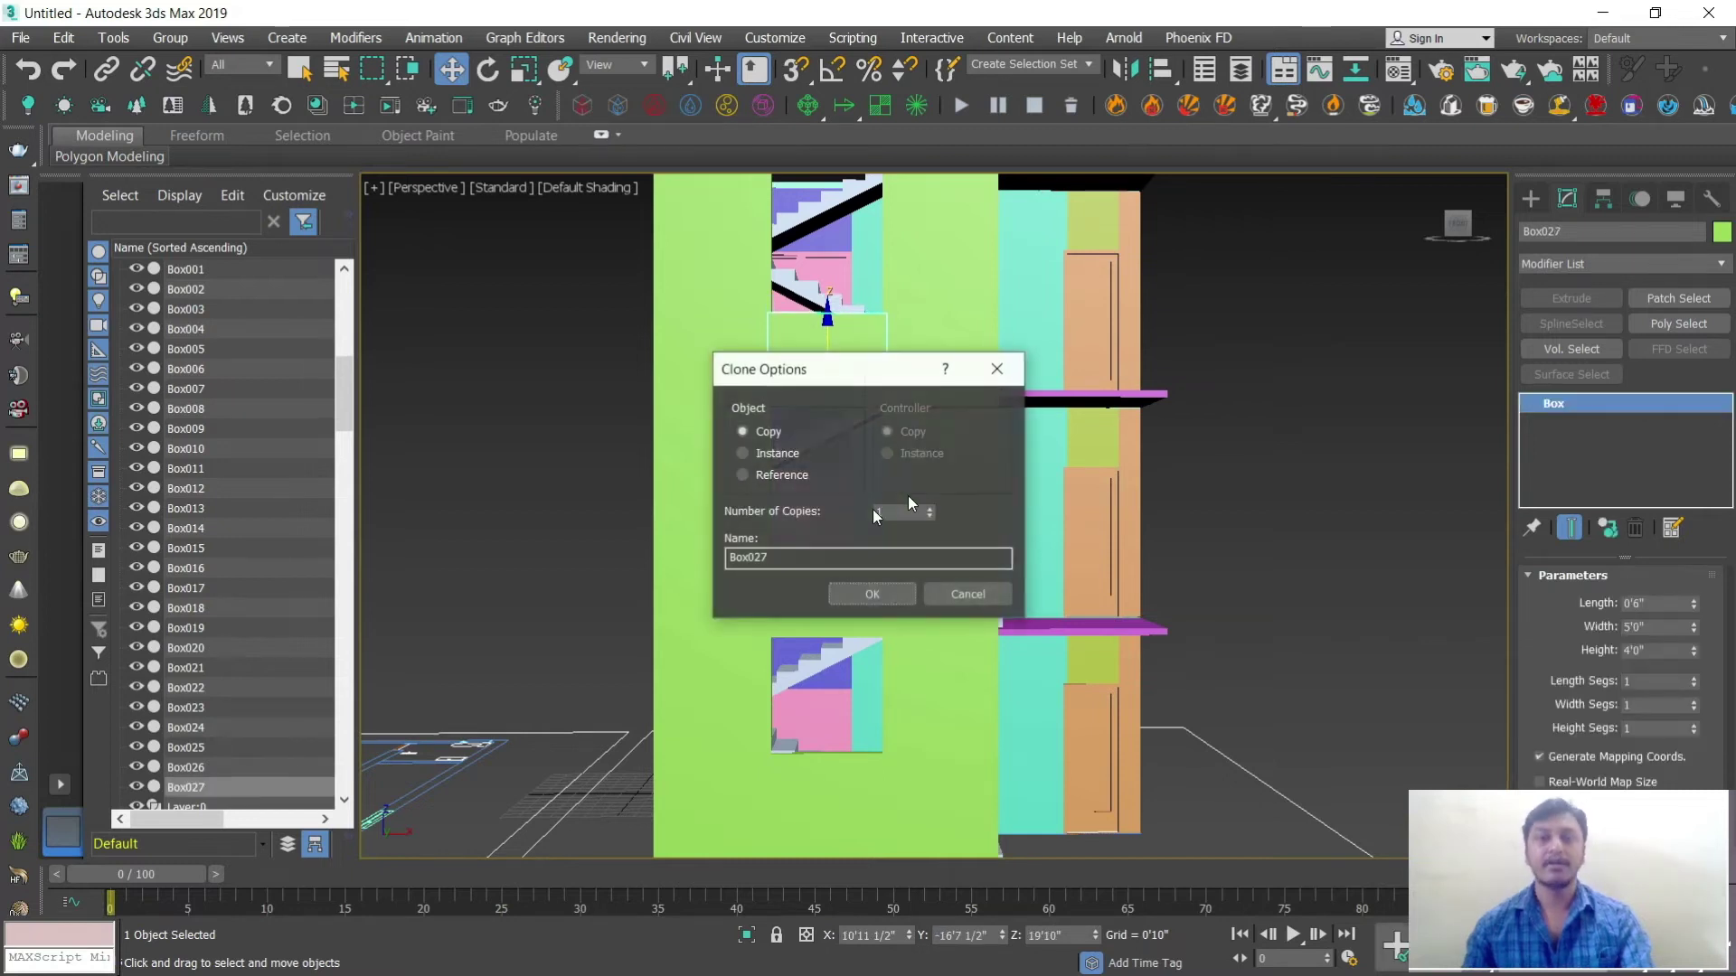
{"action": "left_click", "coordinate": [860, 587]}
{"action": "scroll", "coordinate": [1034, 469], "scroll_direction": "down", "scroll_amount": 3}
{"action": "scroll", "coordinate": [959, 547], "scroll_direction": "up", "scroll_amount": 2}
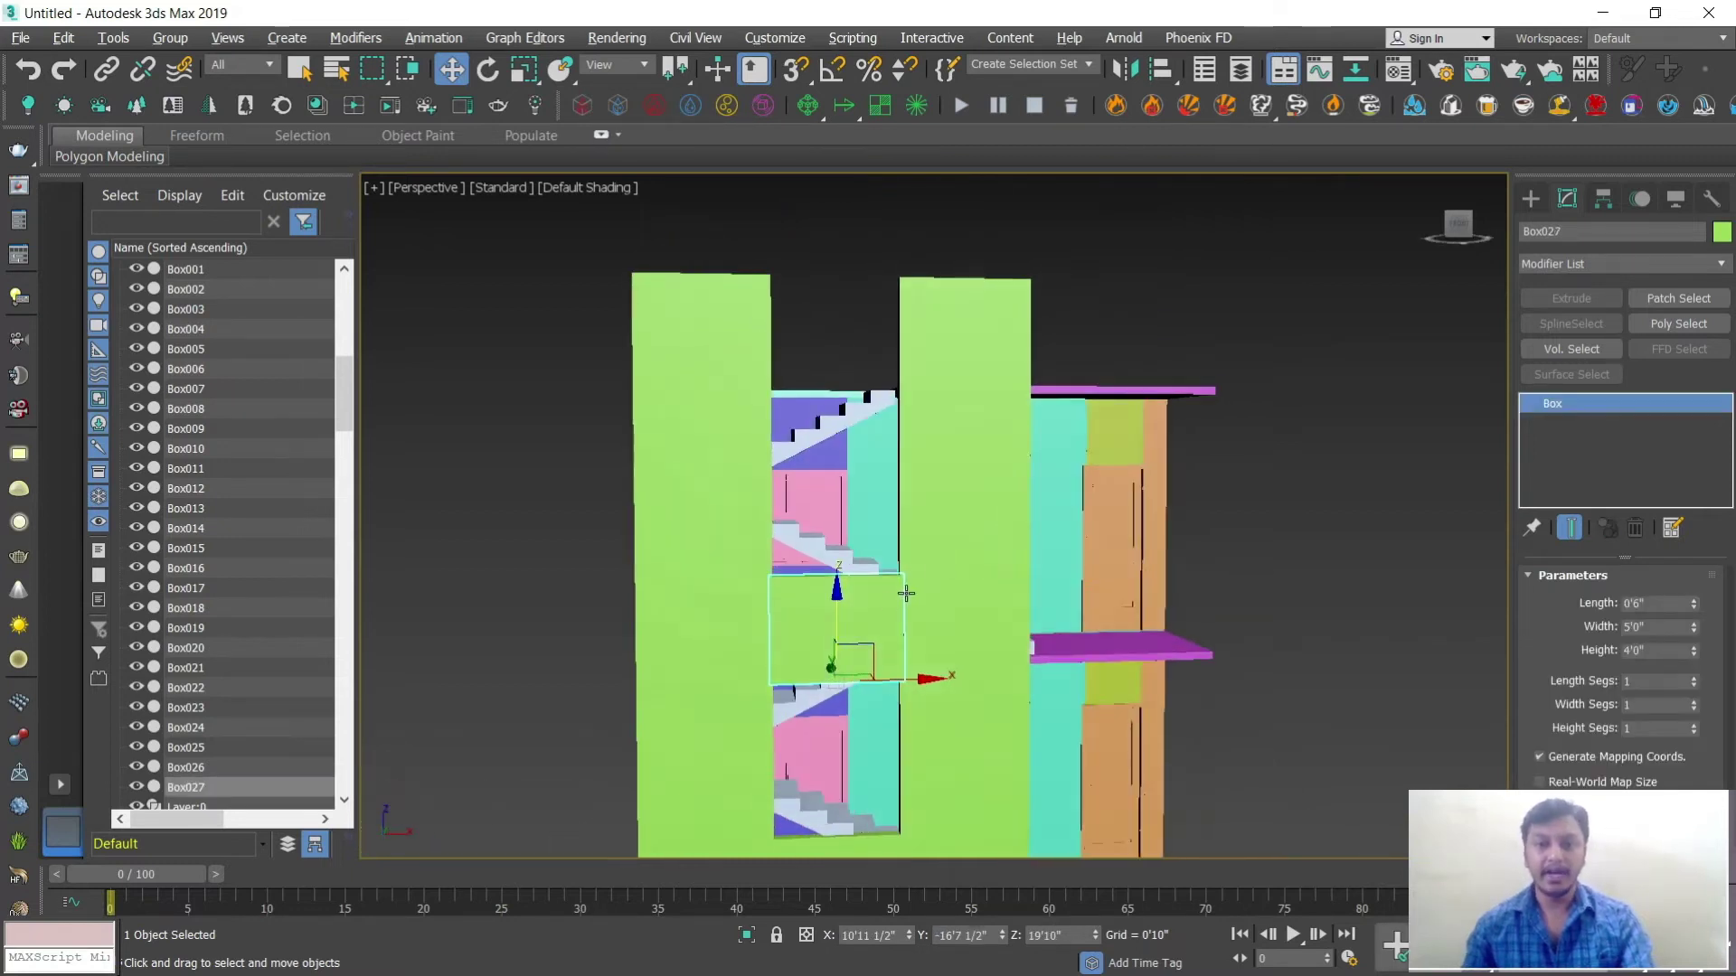
{"action": "left_click_drag", "start_coordinate": [842, 621], "coordinate": [834, 328]}
{"action": "left_click_drag", "start_coordinate": [859, 415], "coordinate": [859, 418], "text": "shift"}
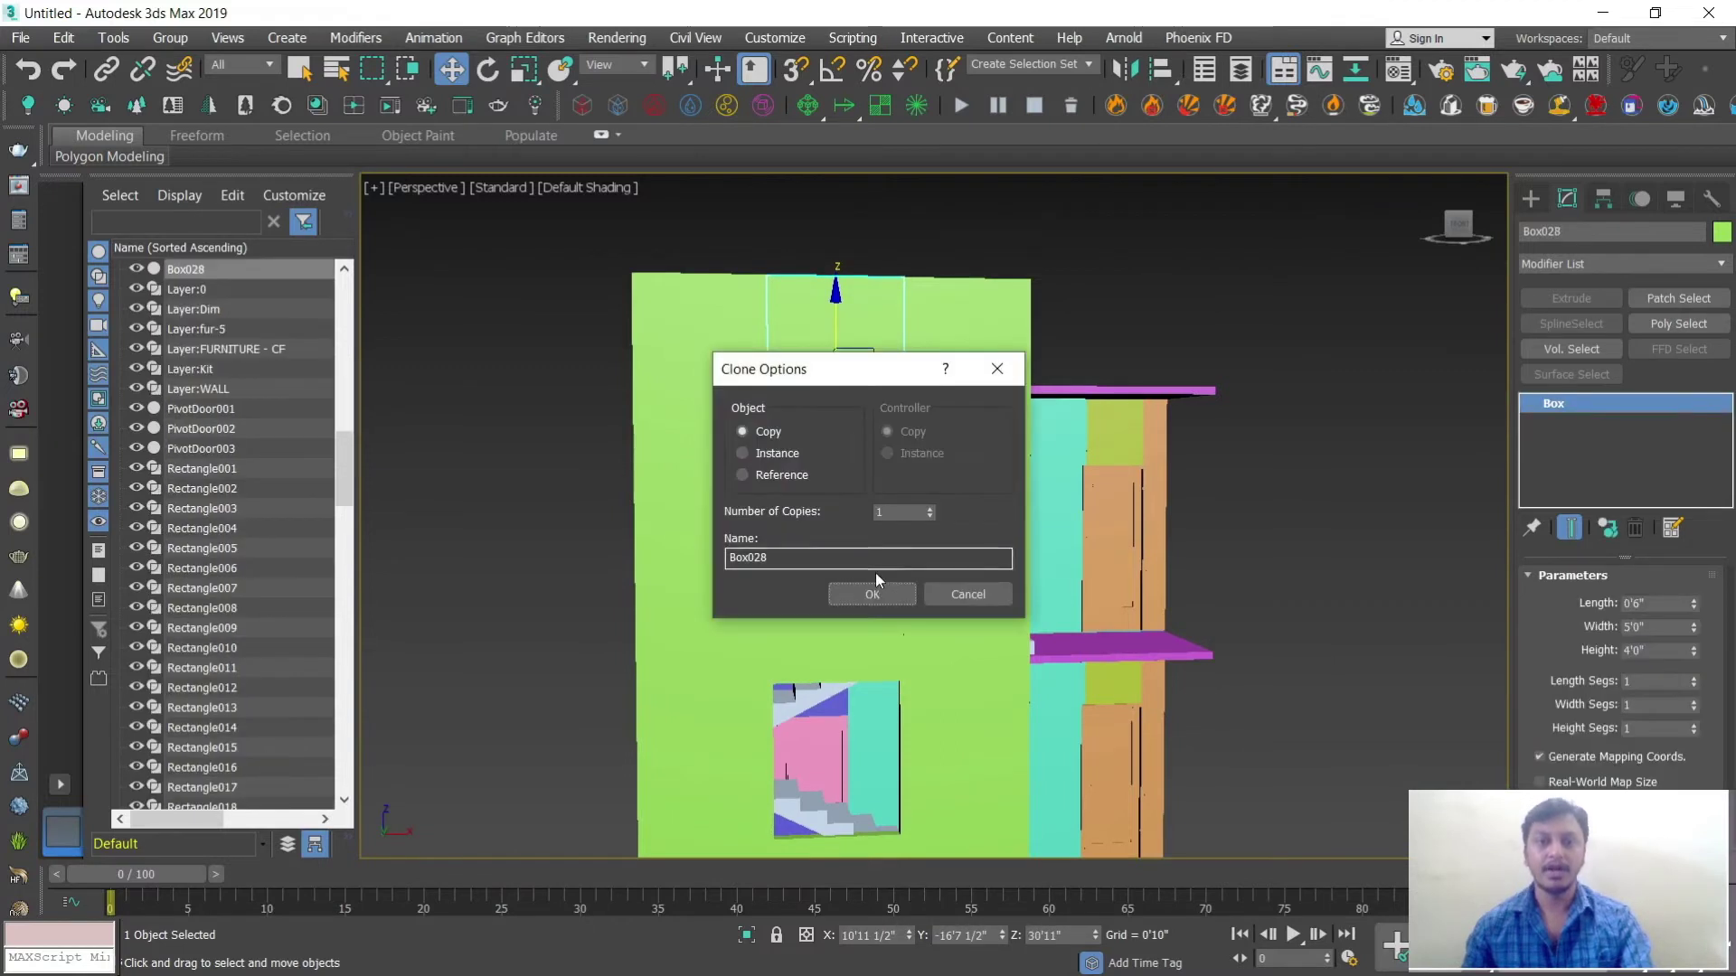
{"action": "left_click", "coordinate": [879, 594]}
Step: Examine the stair-side wall and its window openings from several angles
{"action": "left_click", "coordinate": [1098, 348]}
{"action": "scroll", "coordinate": [995, 460], "scroll_direction": "down", "scroll_amount": 3}
{"action": "middle_click_drag", "start_coordinate": [930, 523], "coordinate": [1033, 532], "text": "alt"}
{"action": "middle_click_drag", "start_coordinate": [1034, 533], "coordinate": [849, 429]}
{"action": "scroll", "coordinate": [849, 429], "scroll_direction": "down", "scroll_amount": 3}
{"action": "middle_click_drag", "start_coordinate": [864, 492], "coordinate": [849, 496], "text": "alt"}
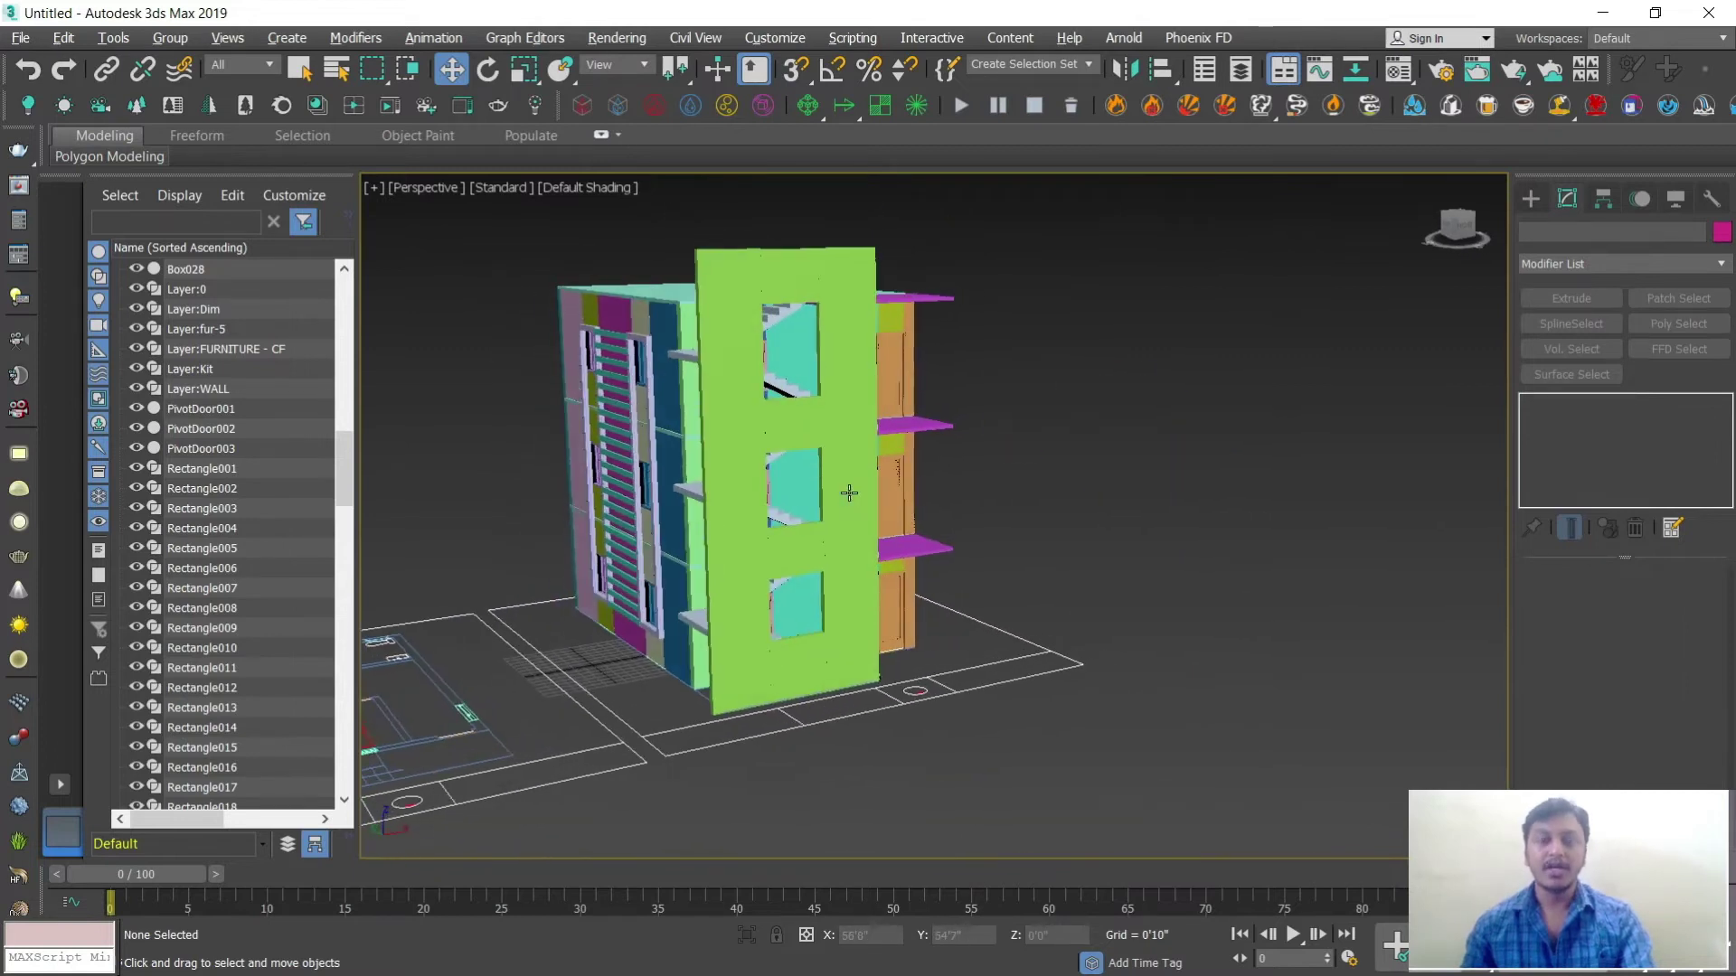
{"action": "middle_click_drag", "start_coordinate": [837, 437], "coordinate": [817, 438], "text": "alt"}
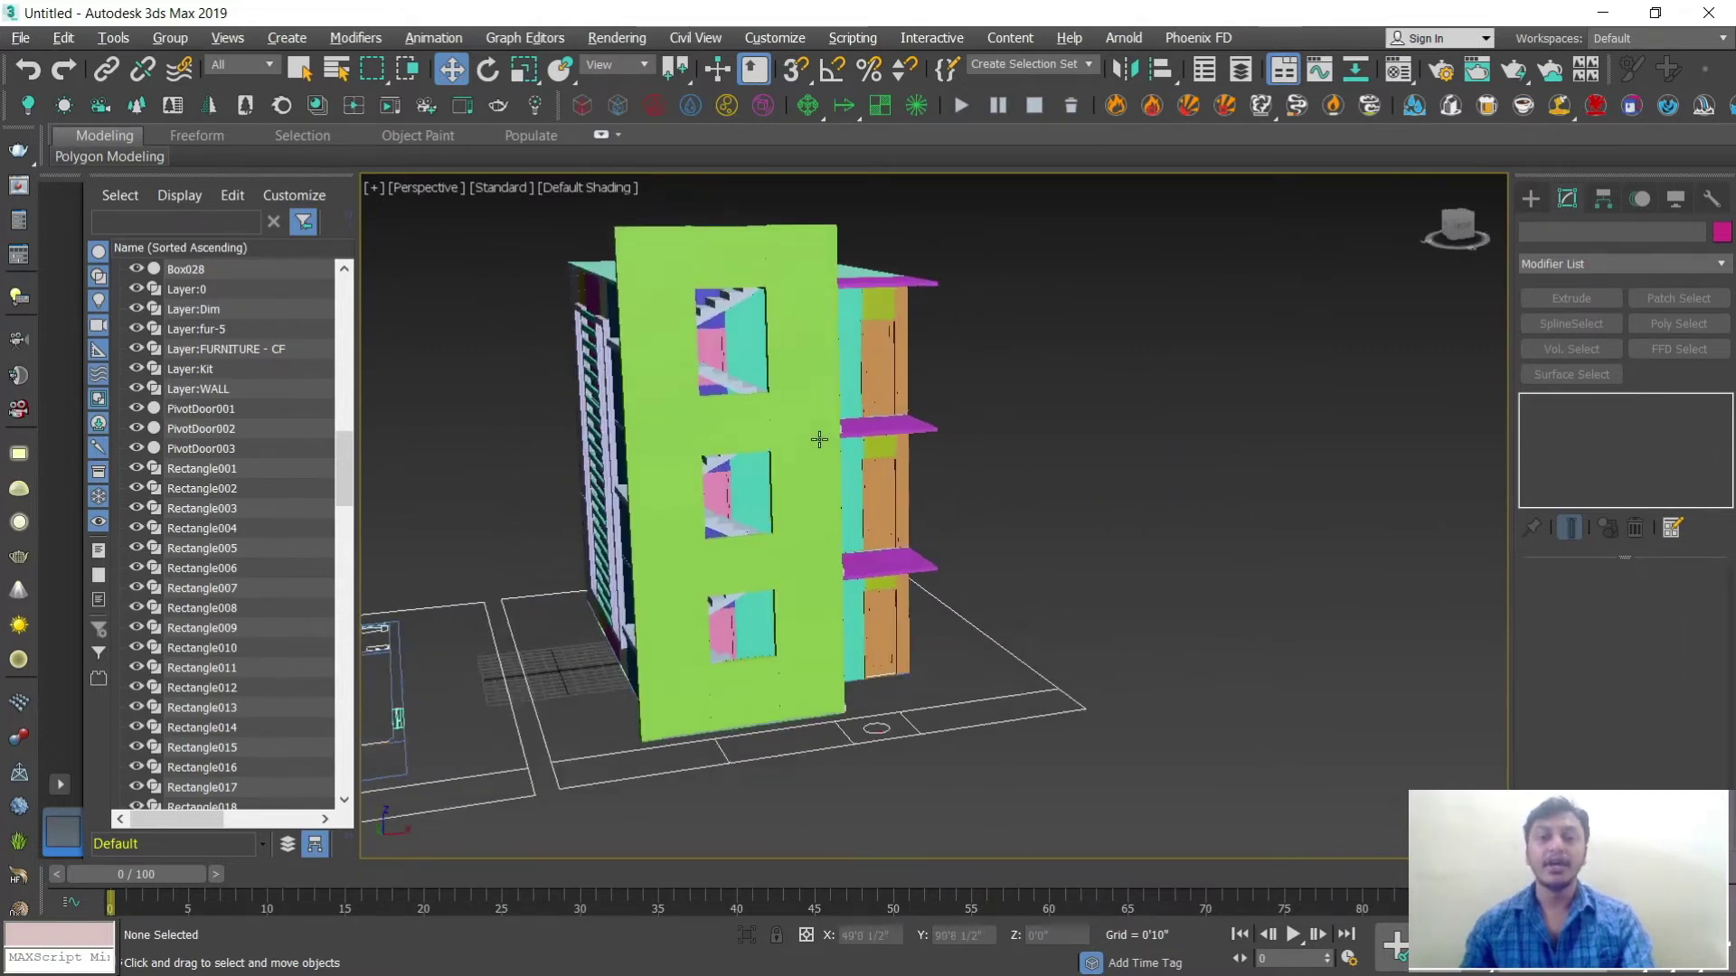
{"action": "scroll", "coordinate": [819, 439], "scroll_direction": "up", "scroll_amount": 2}
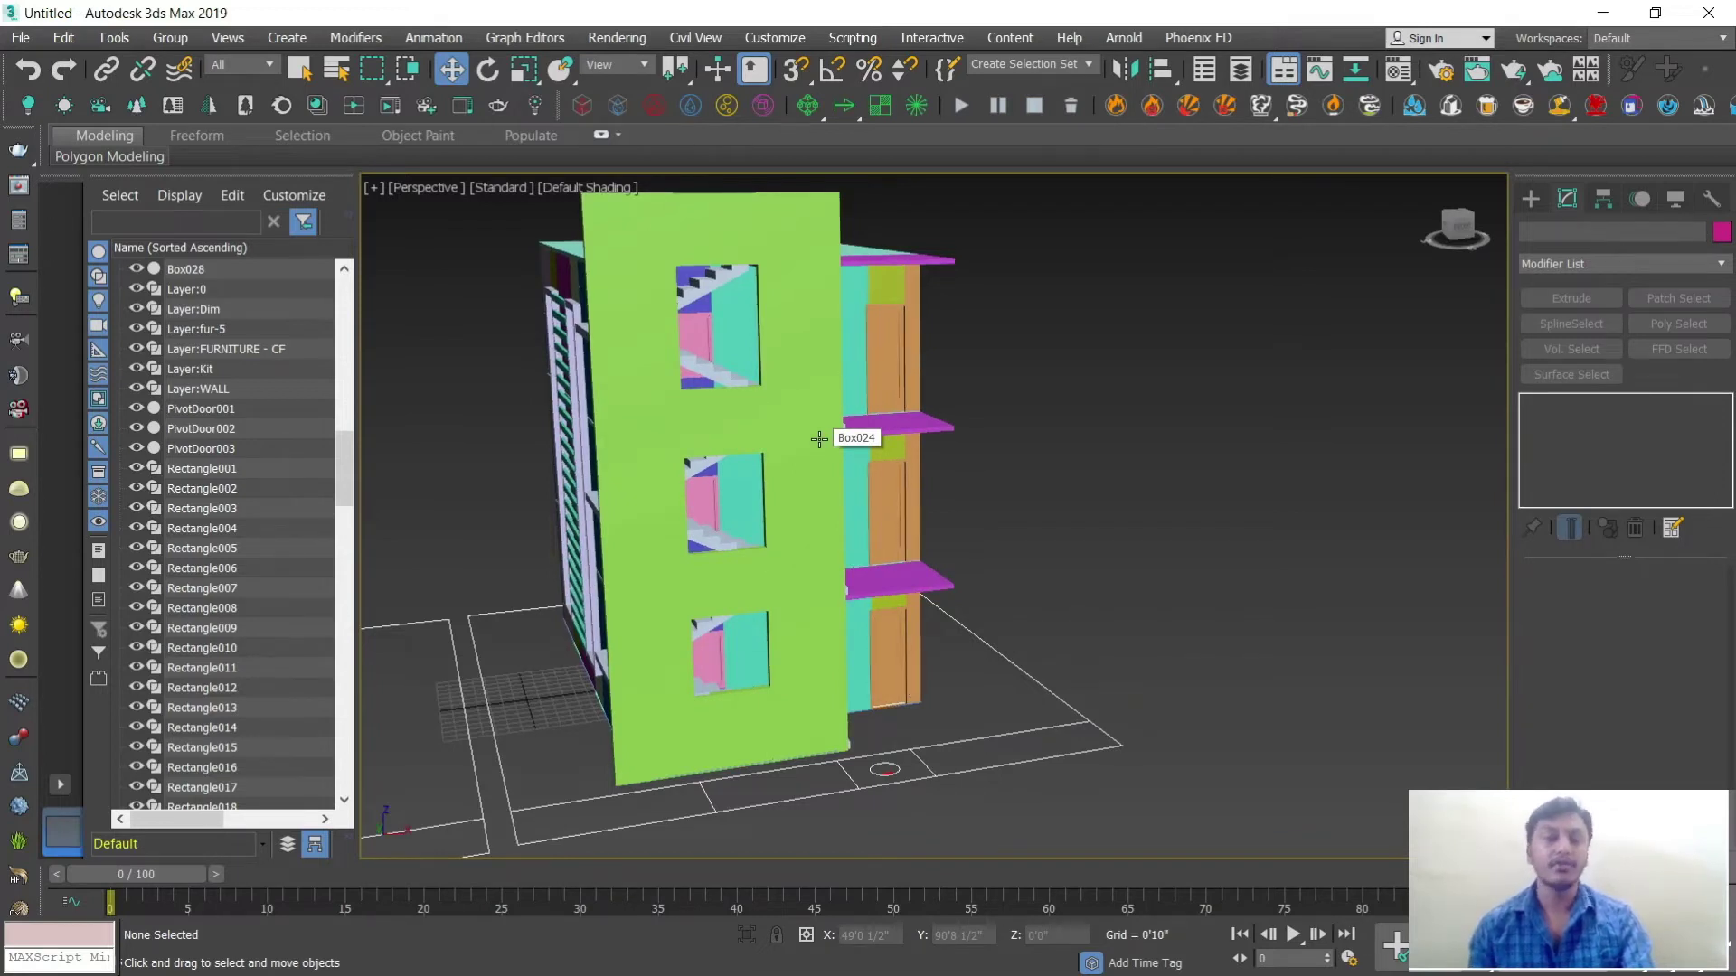
{"action": "middle_click_drag", "start_coordinate": [819, 440], "coordinate": [940, 550], "text": "alt"}
{"action": "middle_click_drag", "start_coordinate": [933, 548], "coordinate": [932, 549], "text": "alt"}
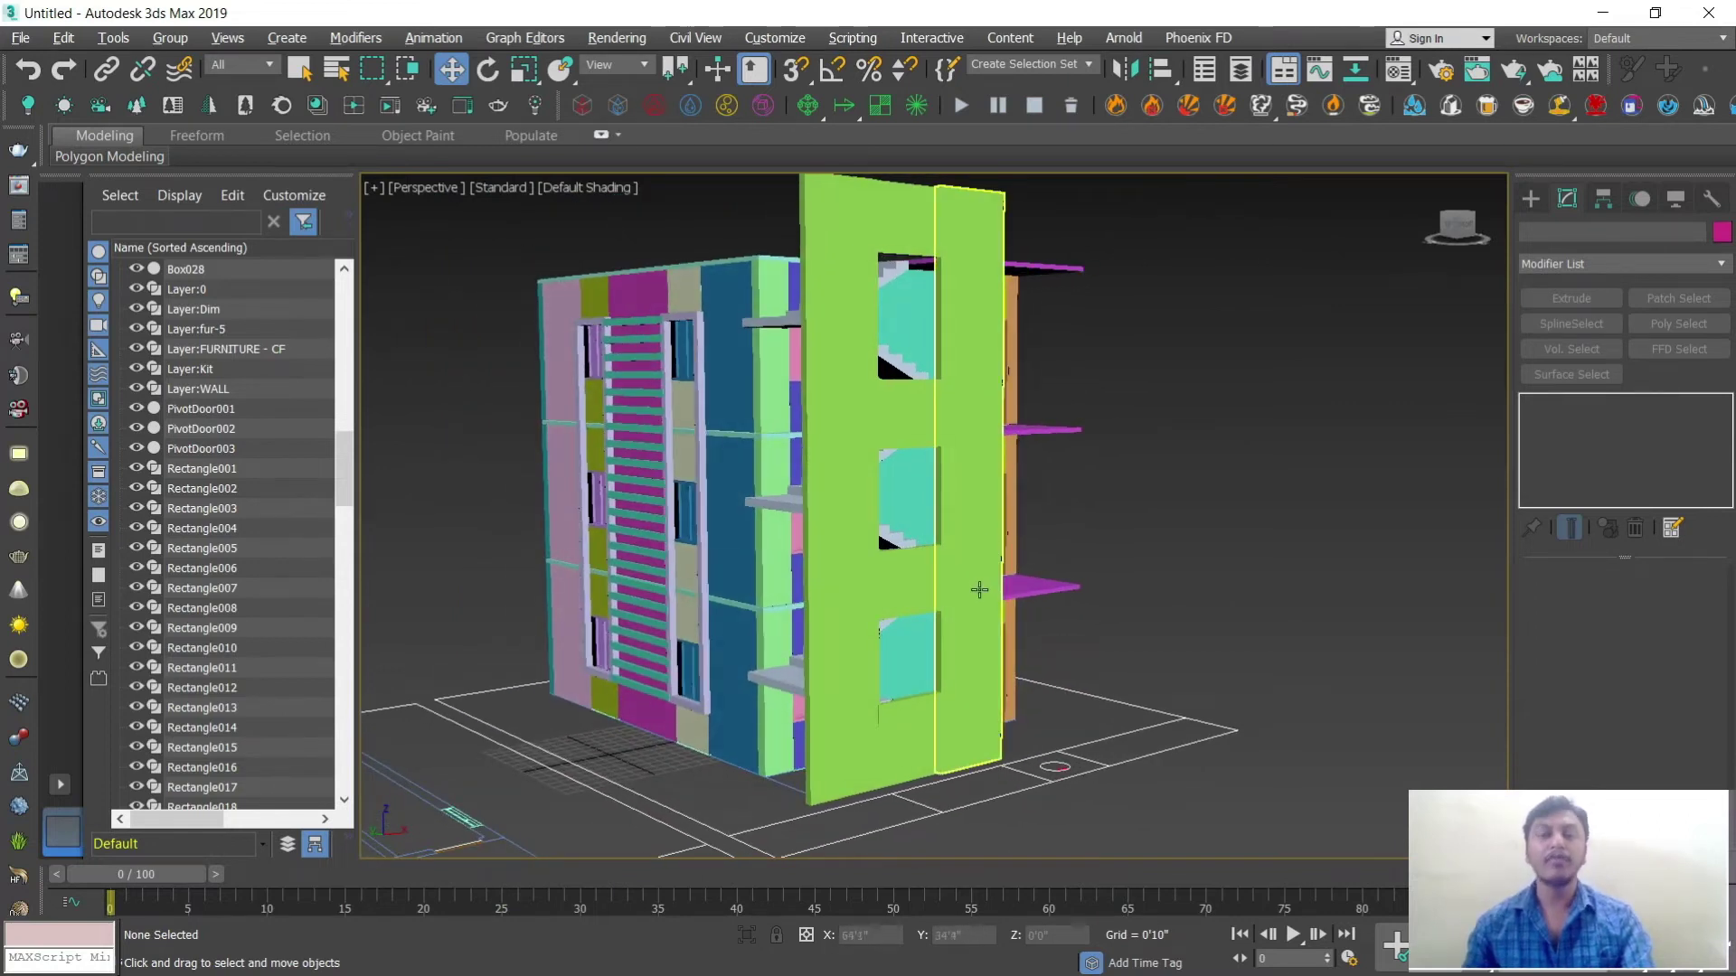
{"action": "scroll", "coordinate": [981, 587], "scroll_direction": "up", "scroll_amount": 3}
{"action": "scroll", "coordinate": [1009, 611], "scroll_direction": "down", "scroll_amount": 4}
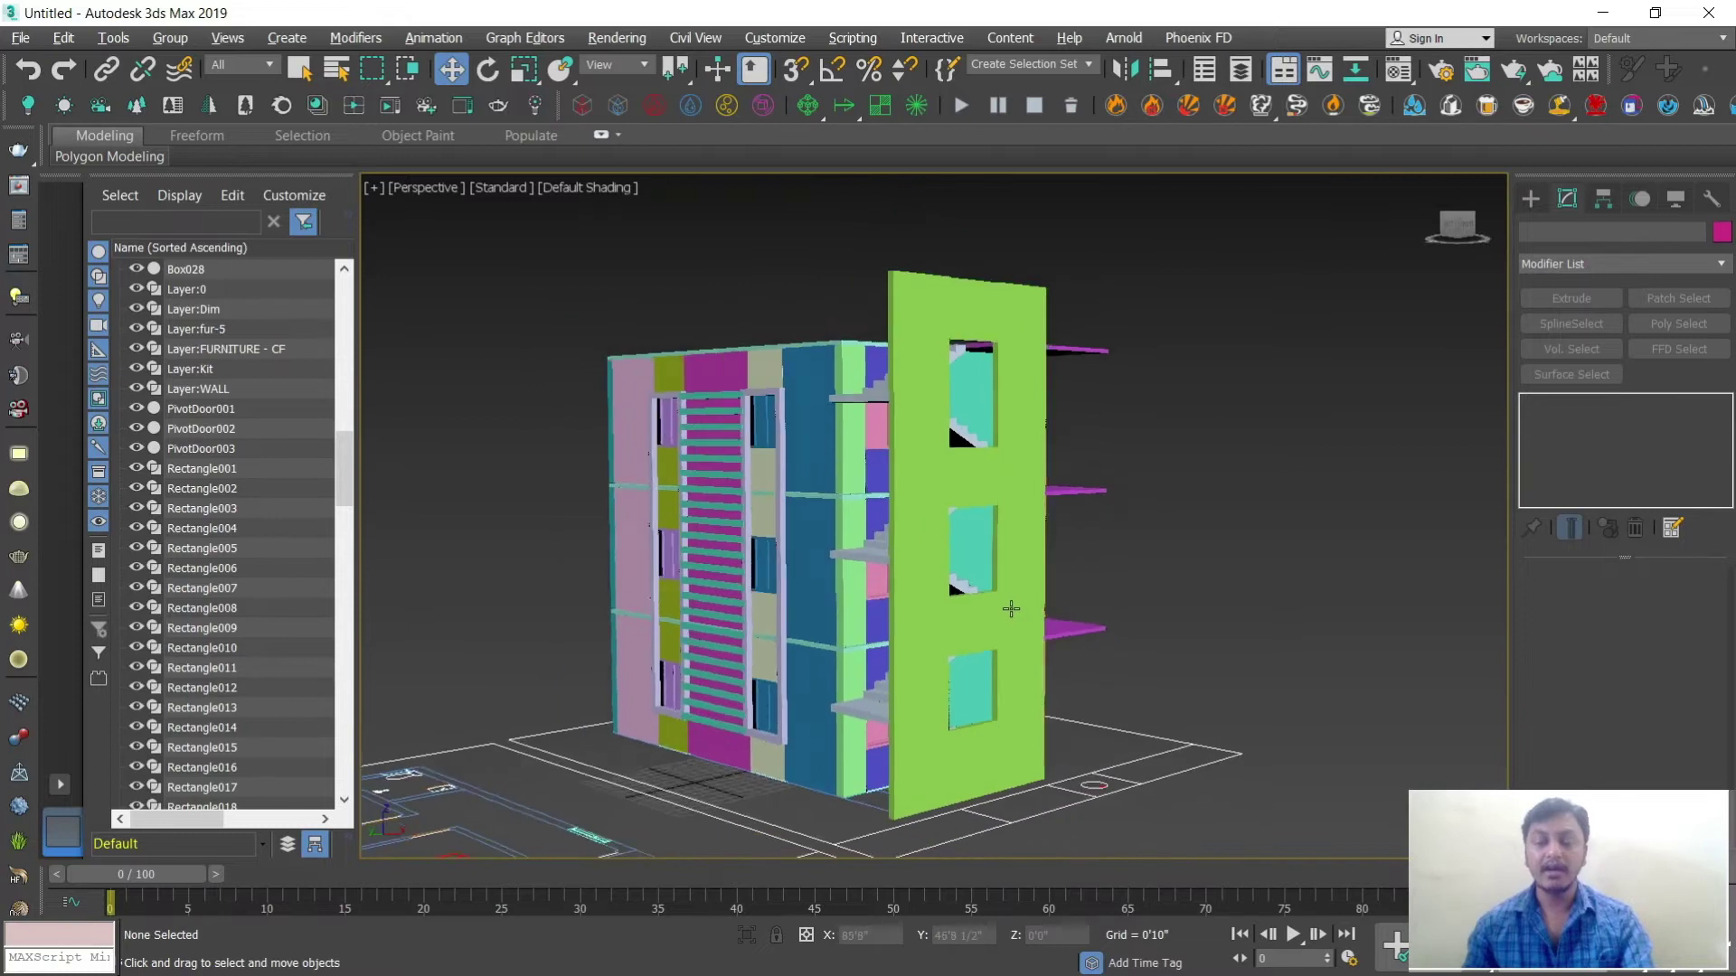
Step: Copy the full-height upright nearest the front facade along Y to -13'2"
{"action": "middle_click_drag", "start_coordinate": [972, 643], "coordinate": [950, 726], "text": "alt"}
{"action": "left_click", "coordinate": [947, 728]}
{"action": "left_click_drag", "start_coordinate": [908, 721], "coordinate": [863, 723], "text": "shift"}
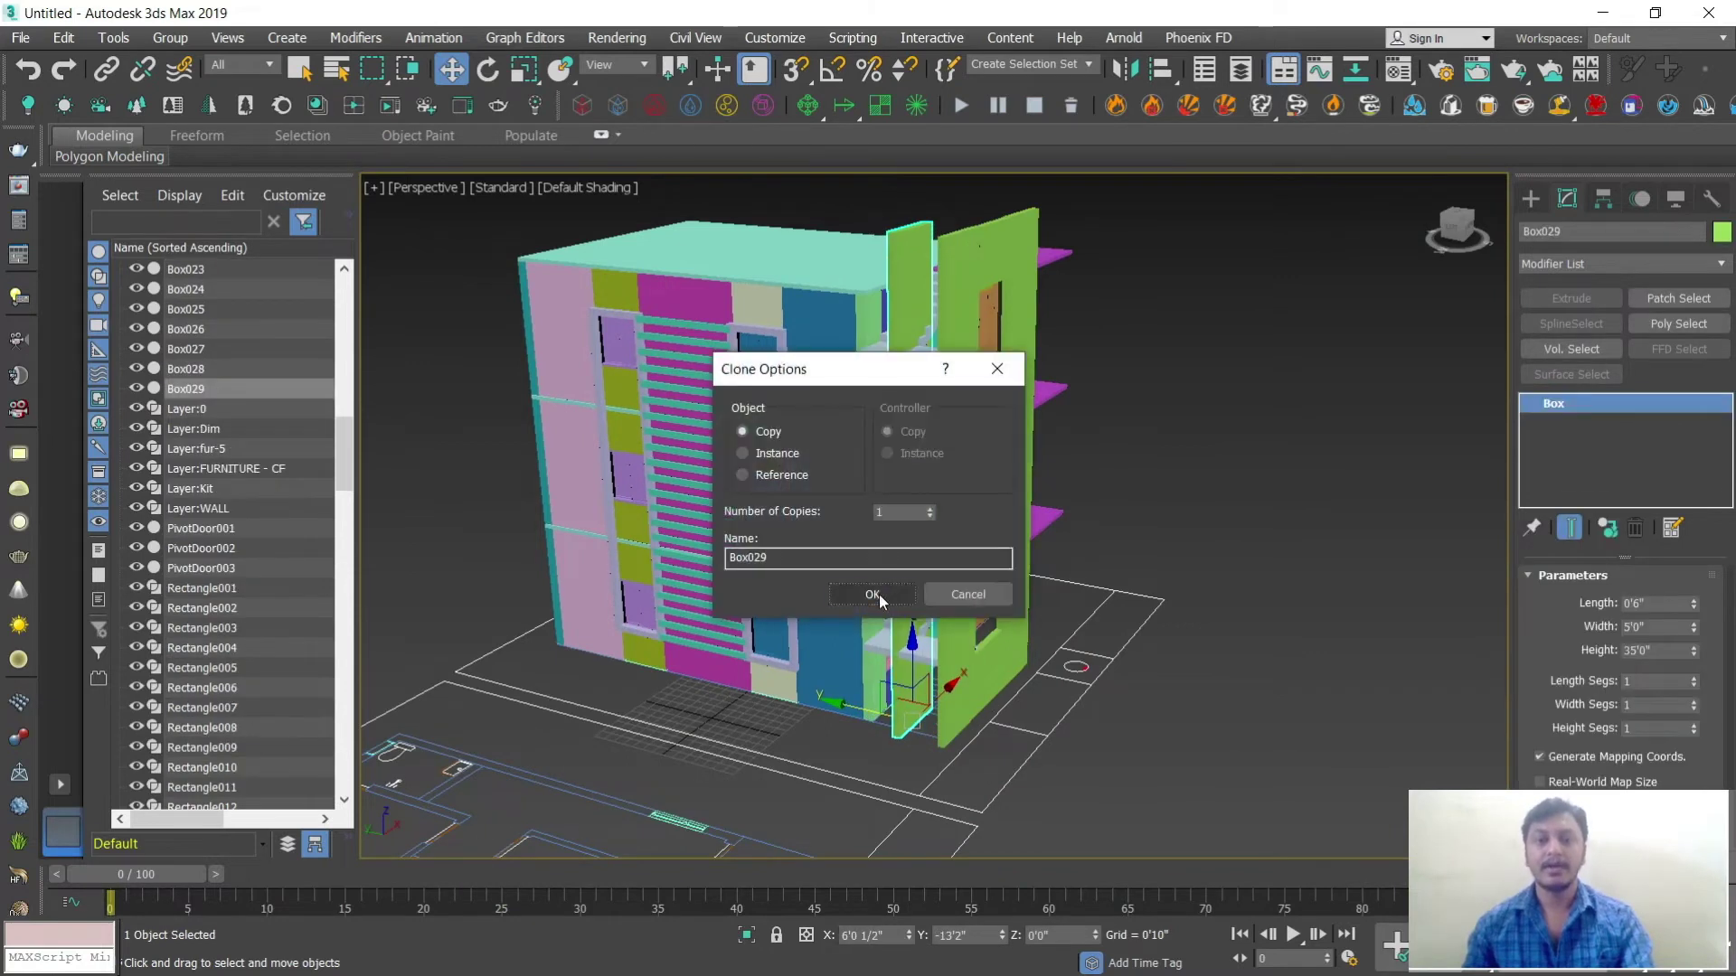
{"action": "left_click", "coordinate": [889, 597]}
Step: Rotate the copied upright to 90 degrees about Z
{"action": "key", "text": "e"}
{"action": "left_click_drag", "start_coordinate": [940, 759], "coordinate": [1042, 971]}
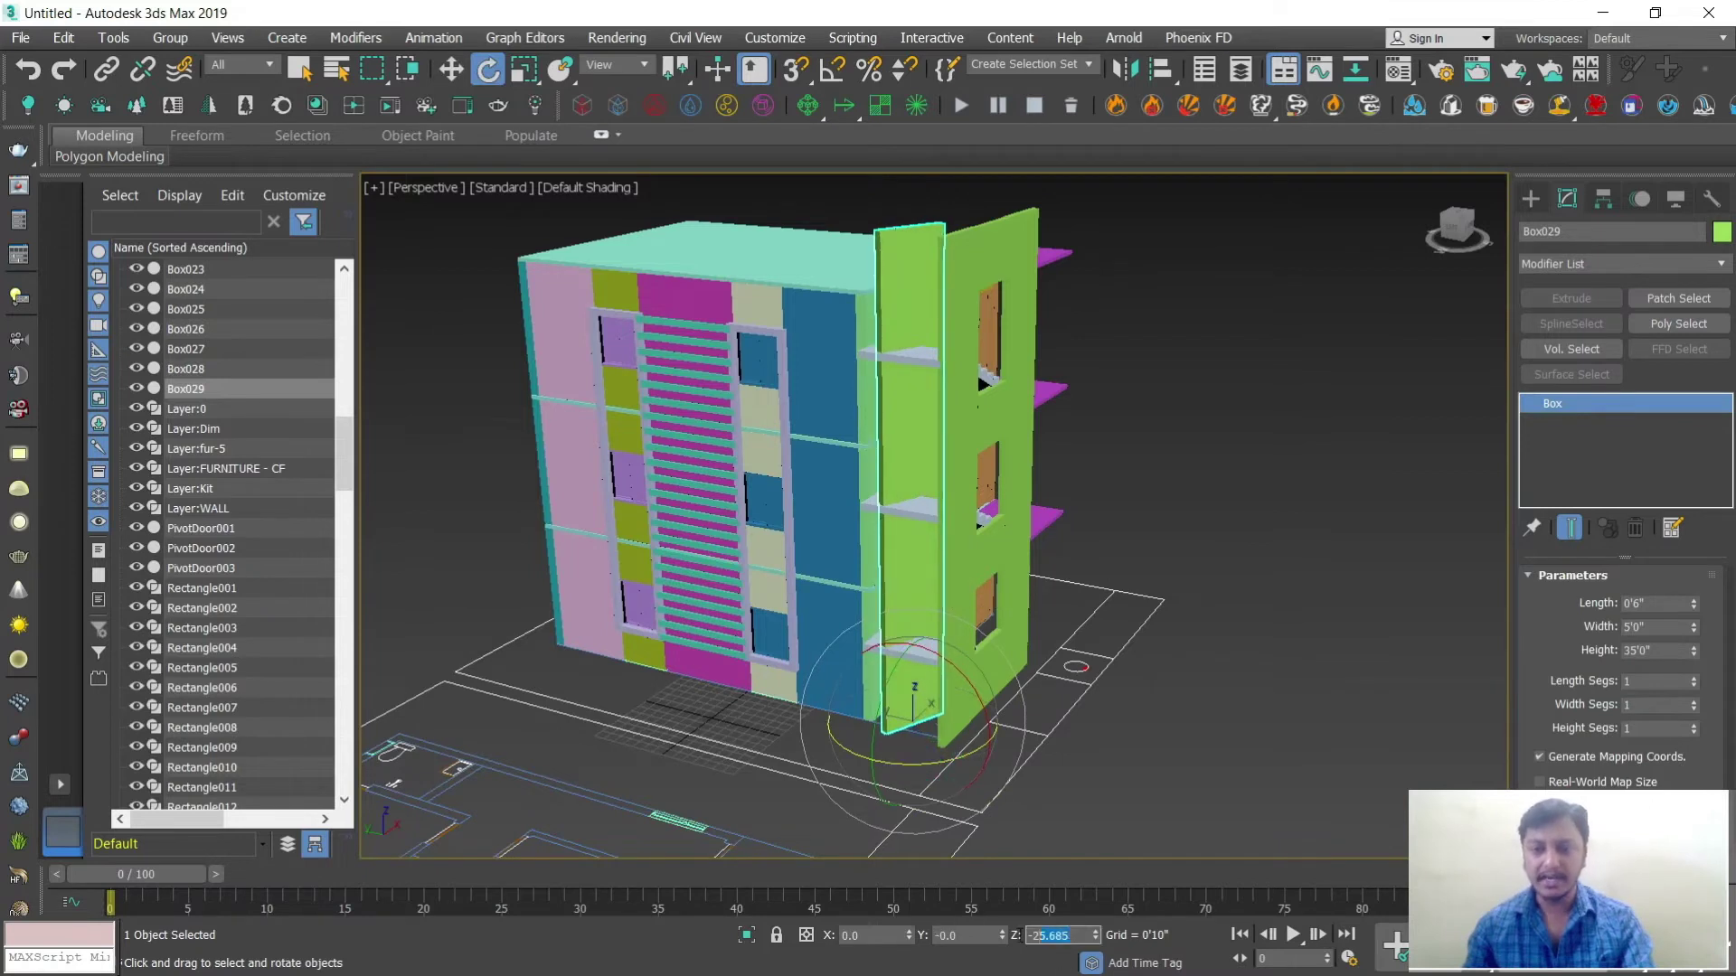
{"action": "key", "text": "Return"}
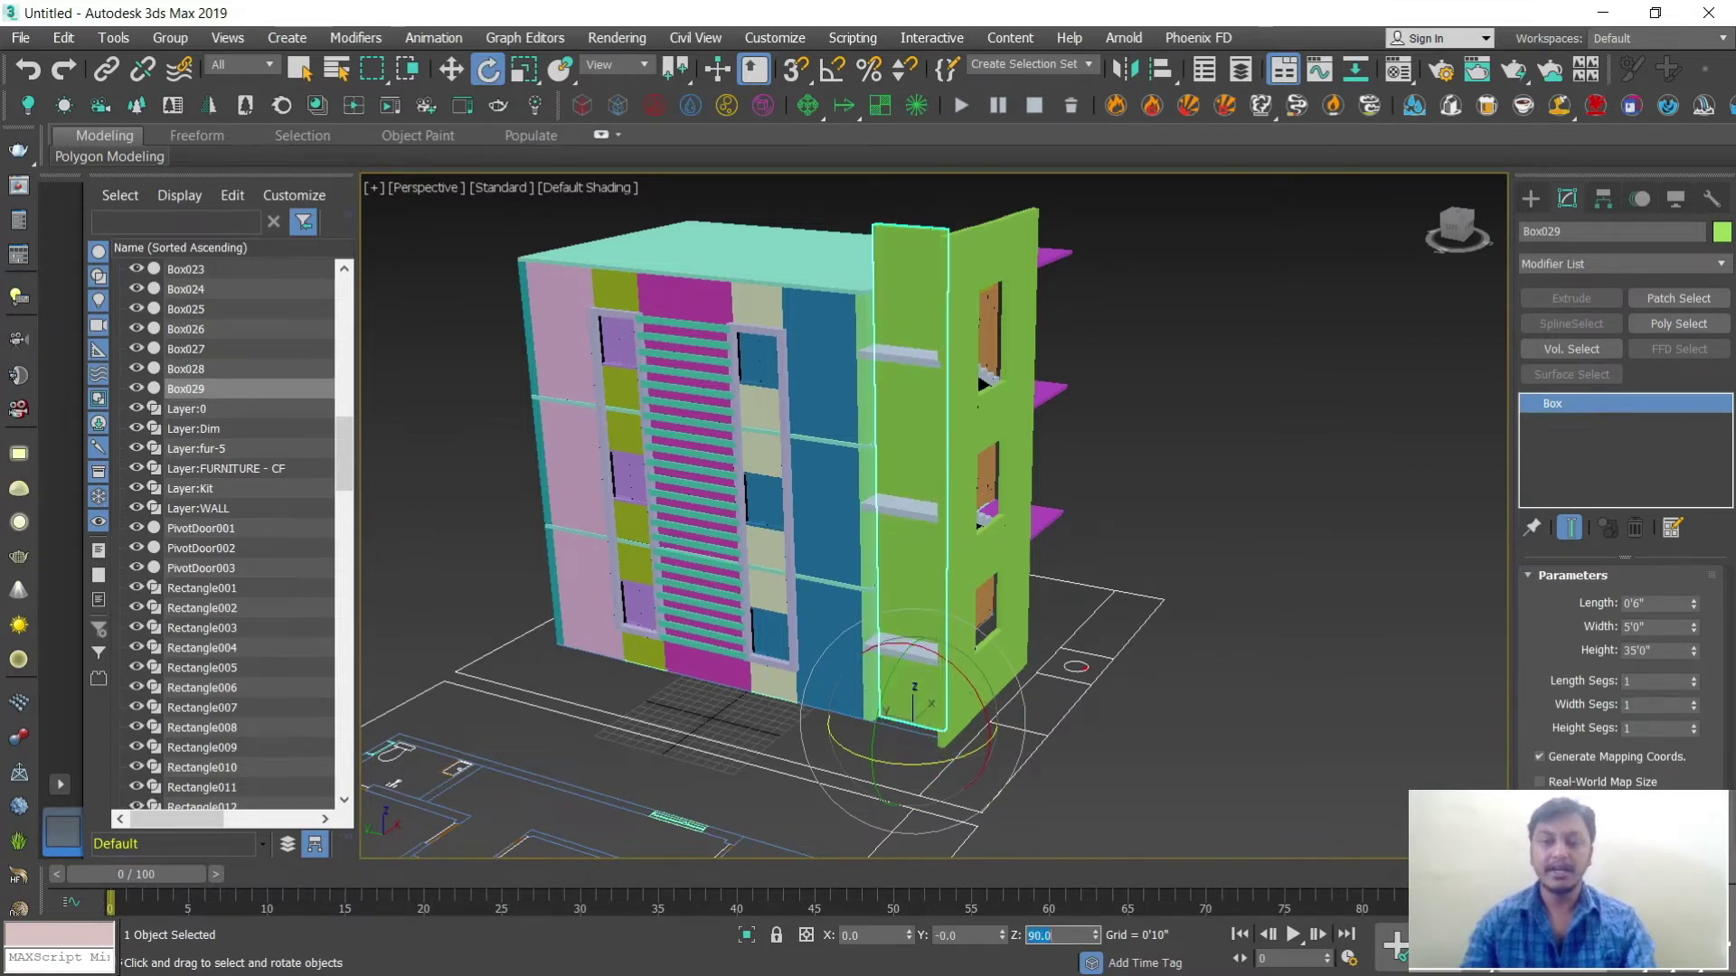
Step: Move the rotated upright to X 3'9 1/2", Y -14'1 1/2" so it forms a corner with the stair-side wall
{"action": "key", "text": "w"}
{"action": "scroll", "coordinate": [898, 697], "scroll_direction": "up", "scroll_amount": 6}
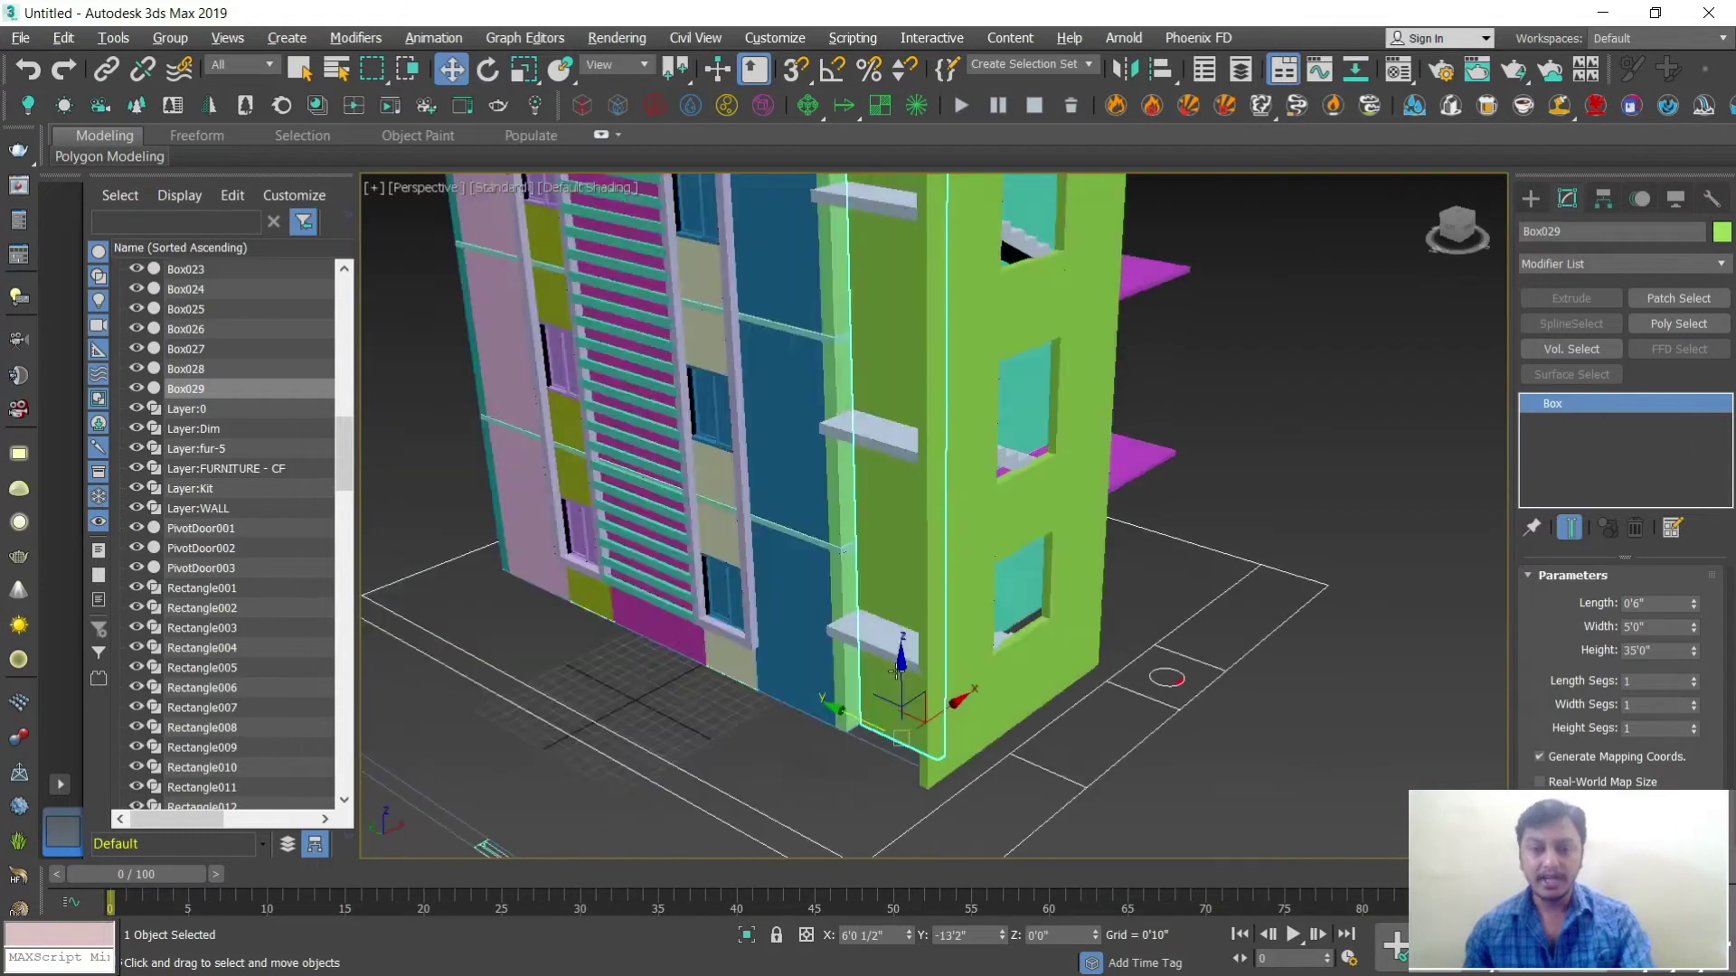
{"action": "scroll", "coordinate": [896, 697], "scroll_direction": "up", "scroll_amount": 1}
{"action": "left_click_drag", "start_coordinate": [973, 668], "coordinate": [915, 690]}
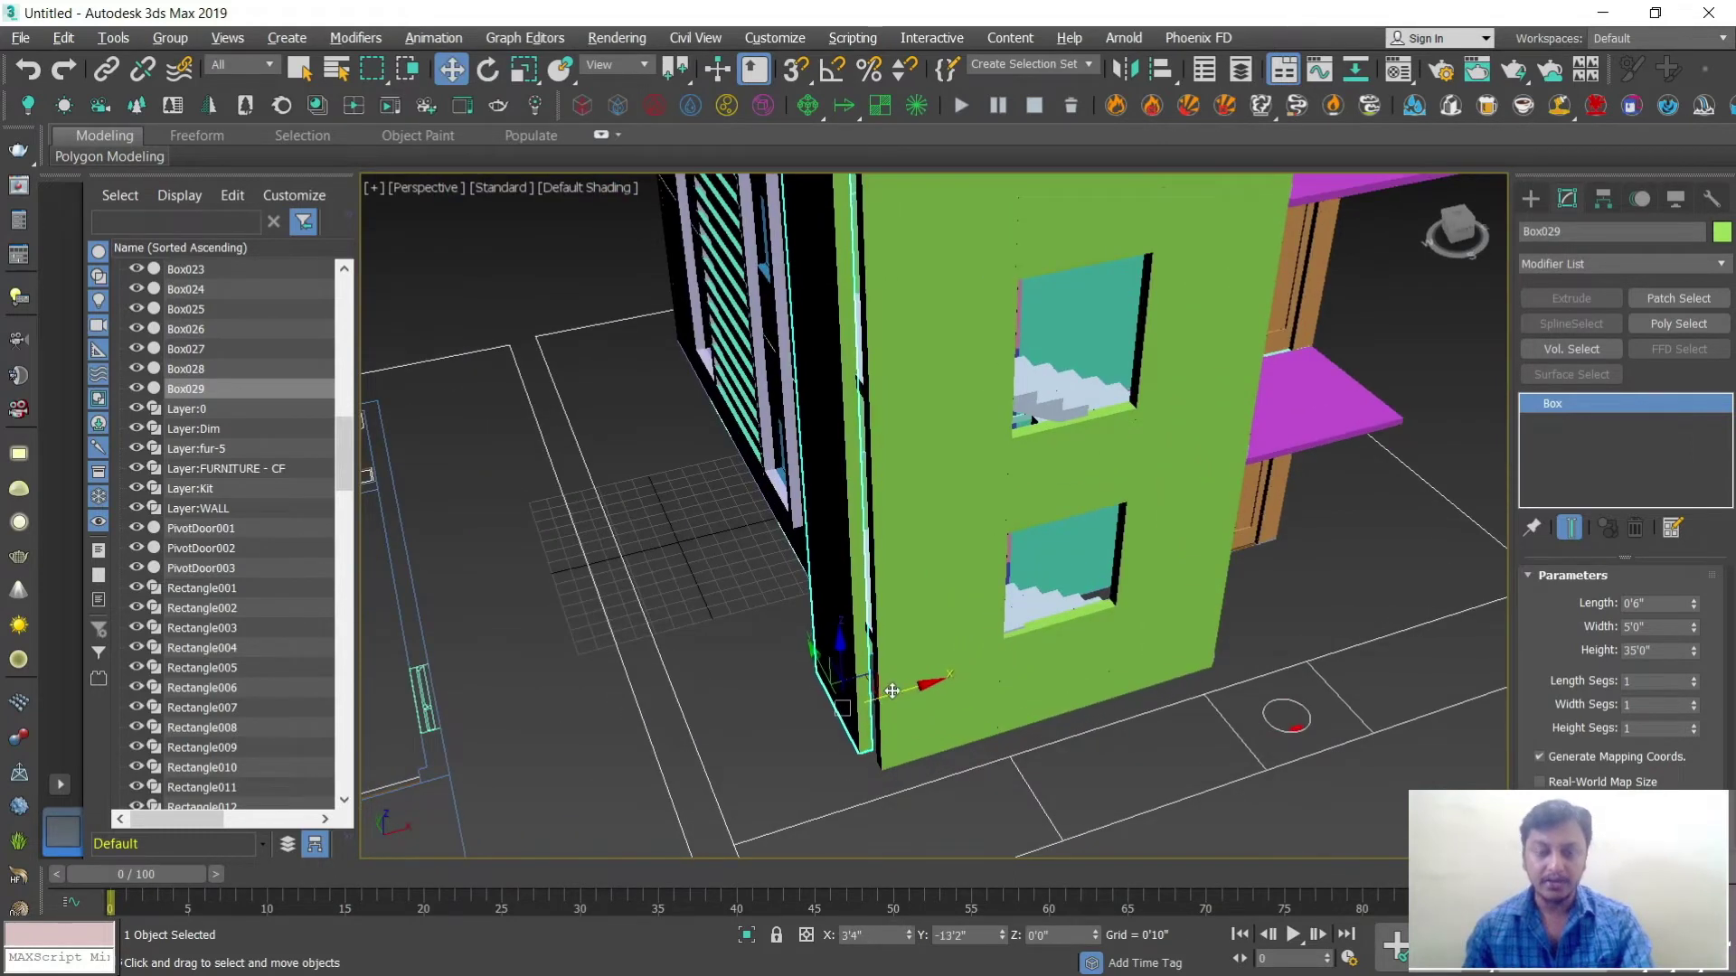
{"action": "middle_click_drag", "start_coordinate": [886, 689], "coordinate": [902, 669], "text": "alt"}
{"action": "left_click_drag", "start_coordinate": [893, 627], "coordinate": [828, 638]}
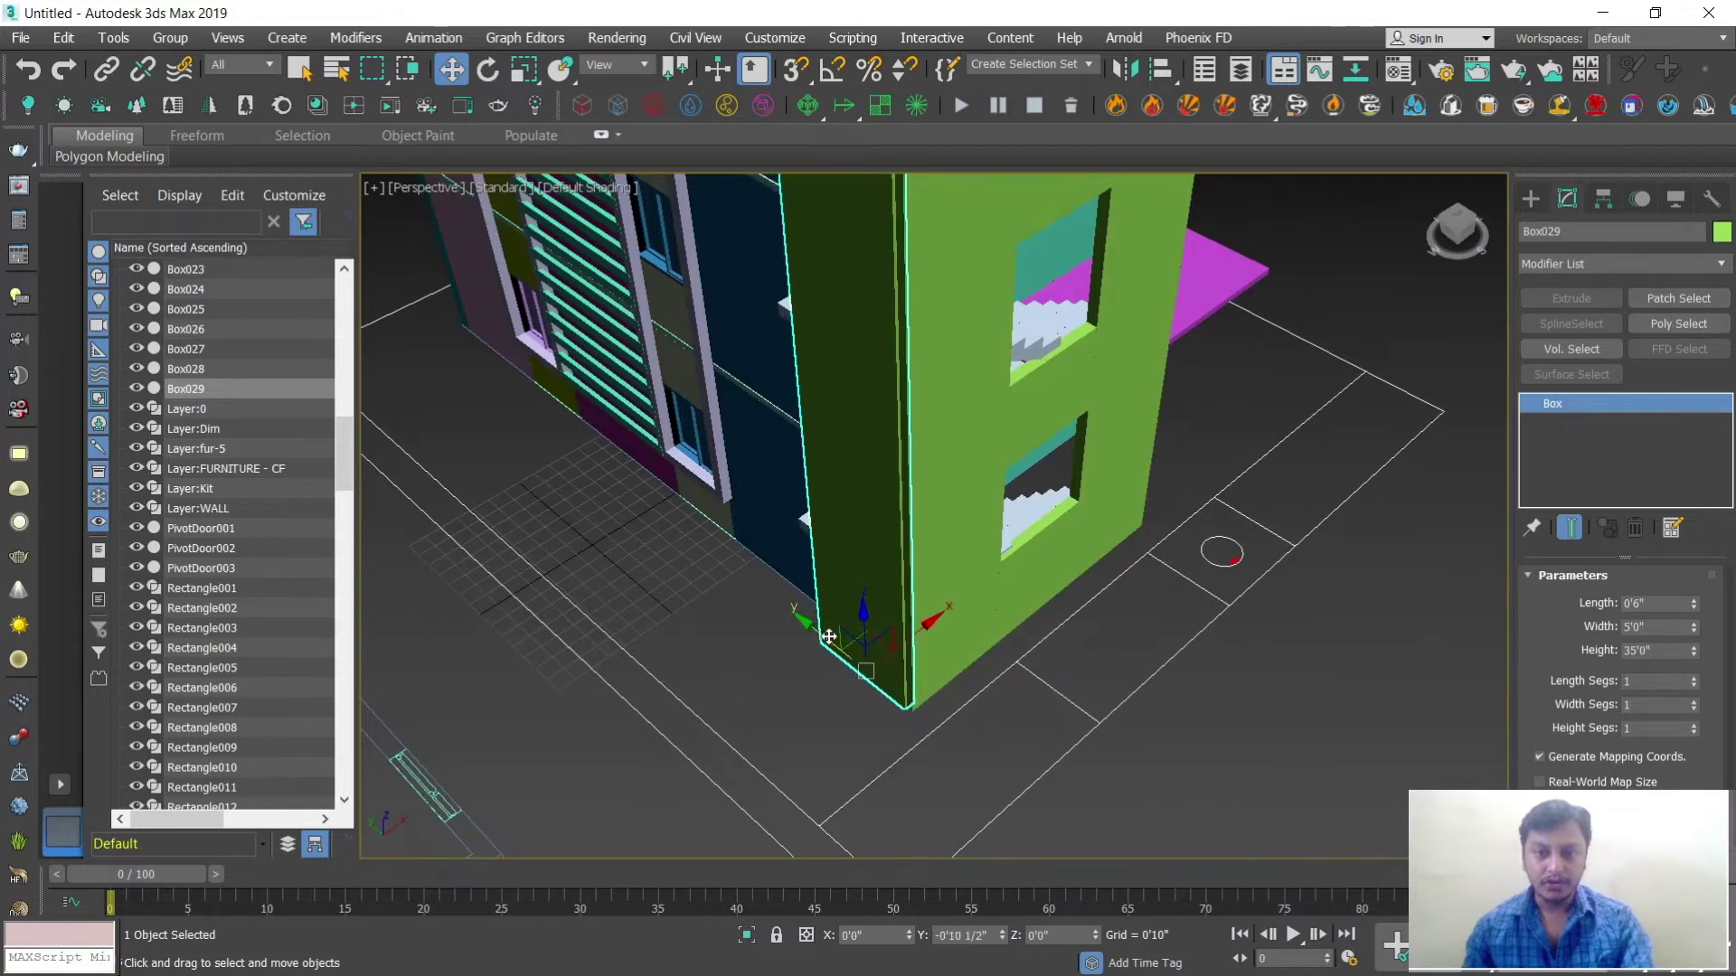
{"action": "scroll", "coordinate": [828, 637], "scroll_direction": "up", "scroll_amount": 4}
{"action": "left_click_drag", "start_coordinate": [781, 668], "coordinate": [794, 671]}
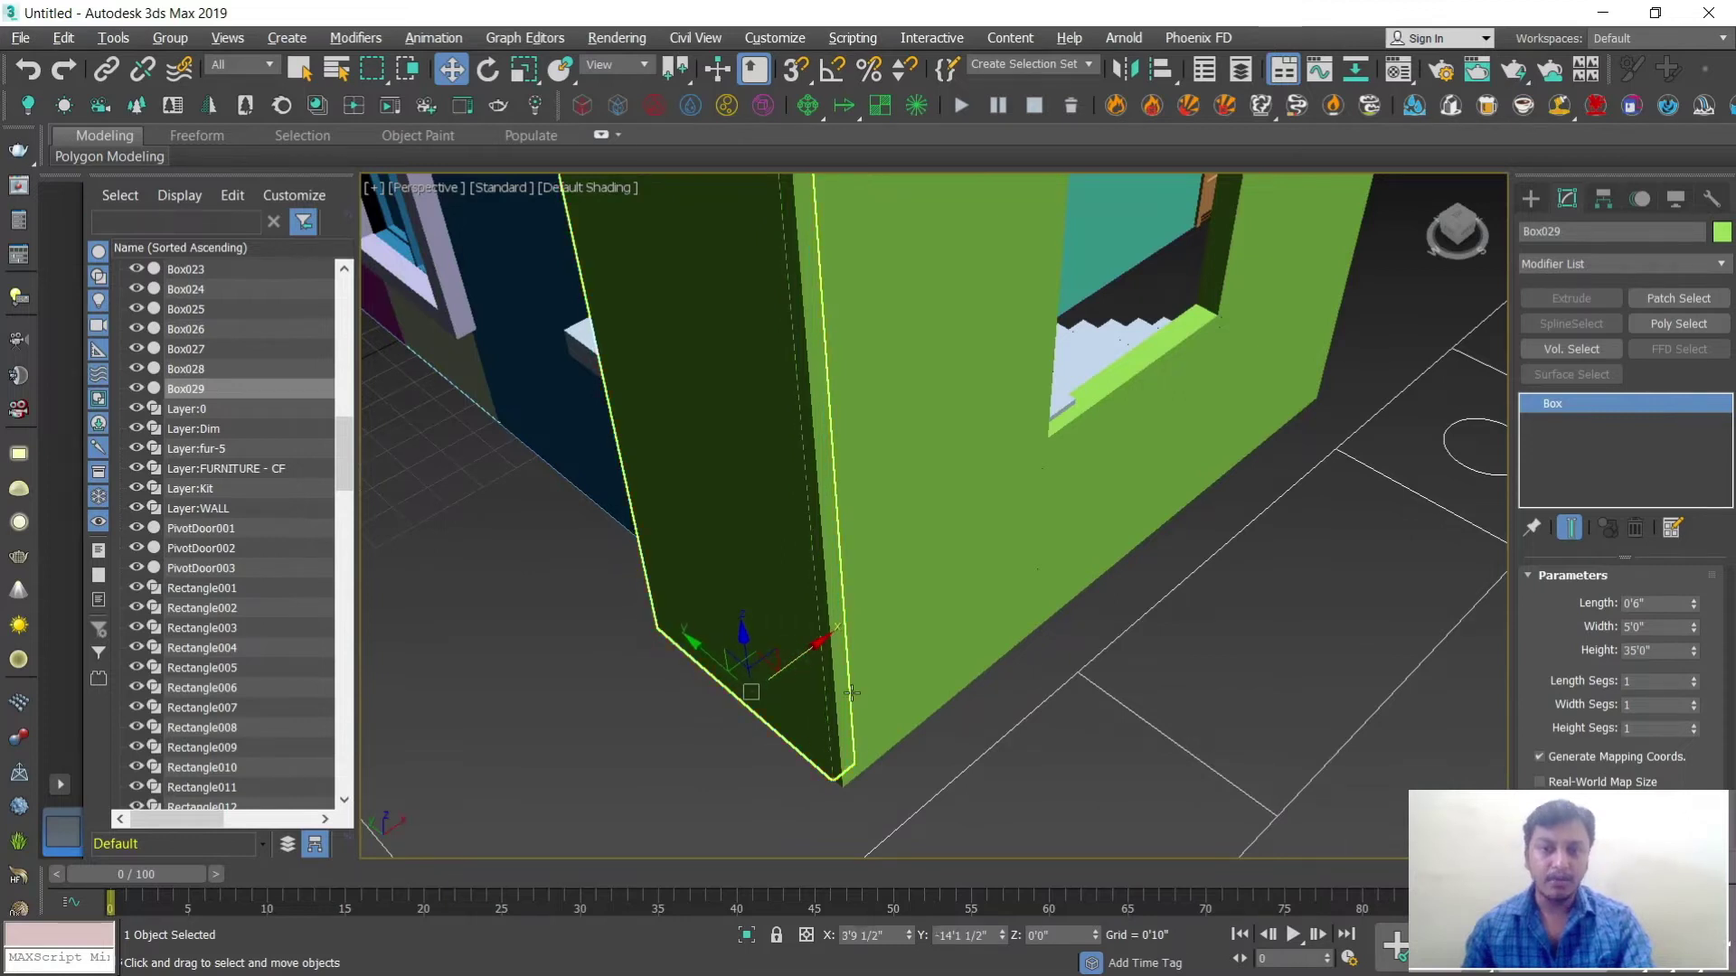
Step: Inspect the finished wall corner and the projecting slabs beside the stairs
{"action": "scroll", "coordinate": [852, 693], "scroll_direction": "down", "scroll_amount": 10}
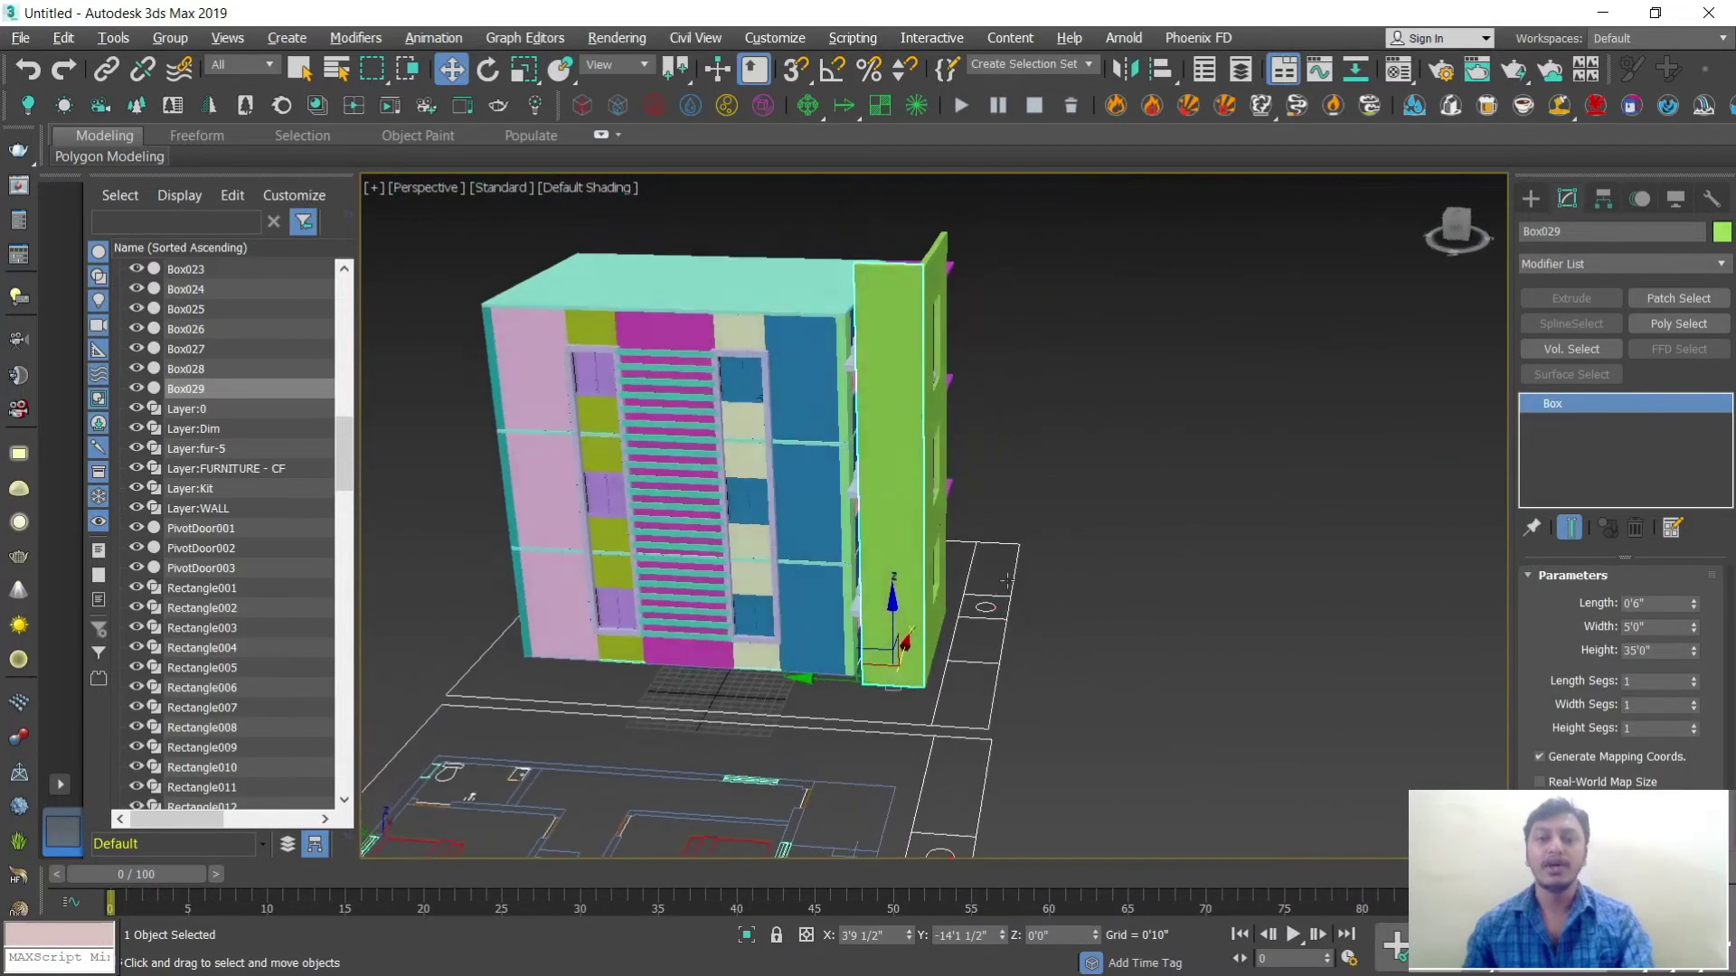
{"action": "middle_click_drag", "start_coordinate": [1007, 580], "coordinate": [946, 551], "text": "alt"}
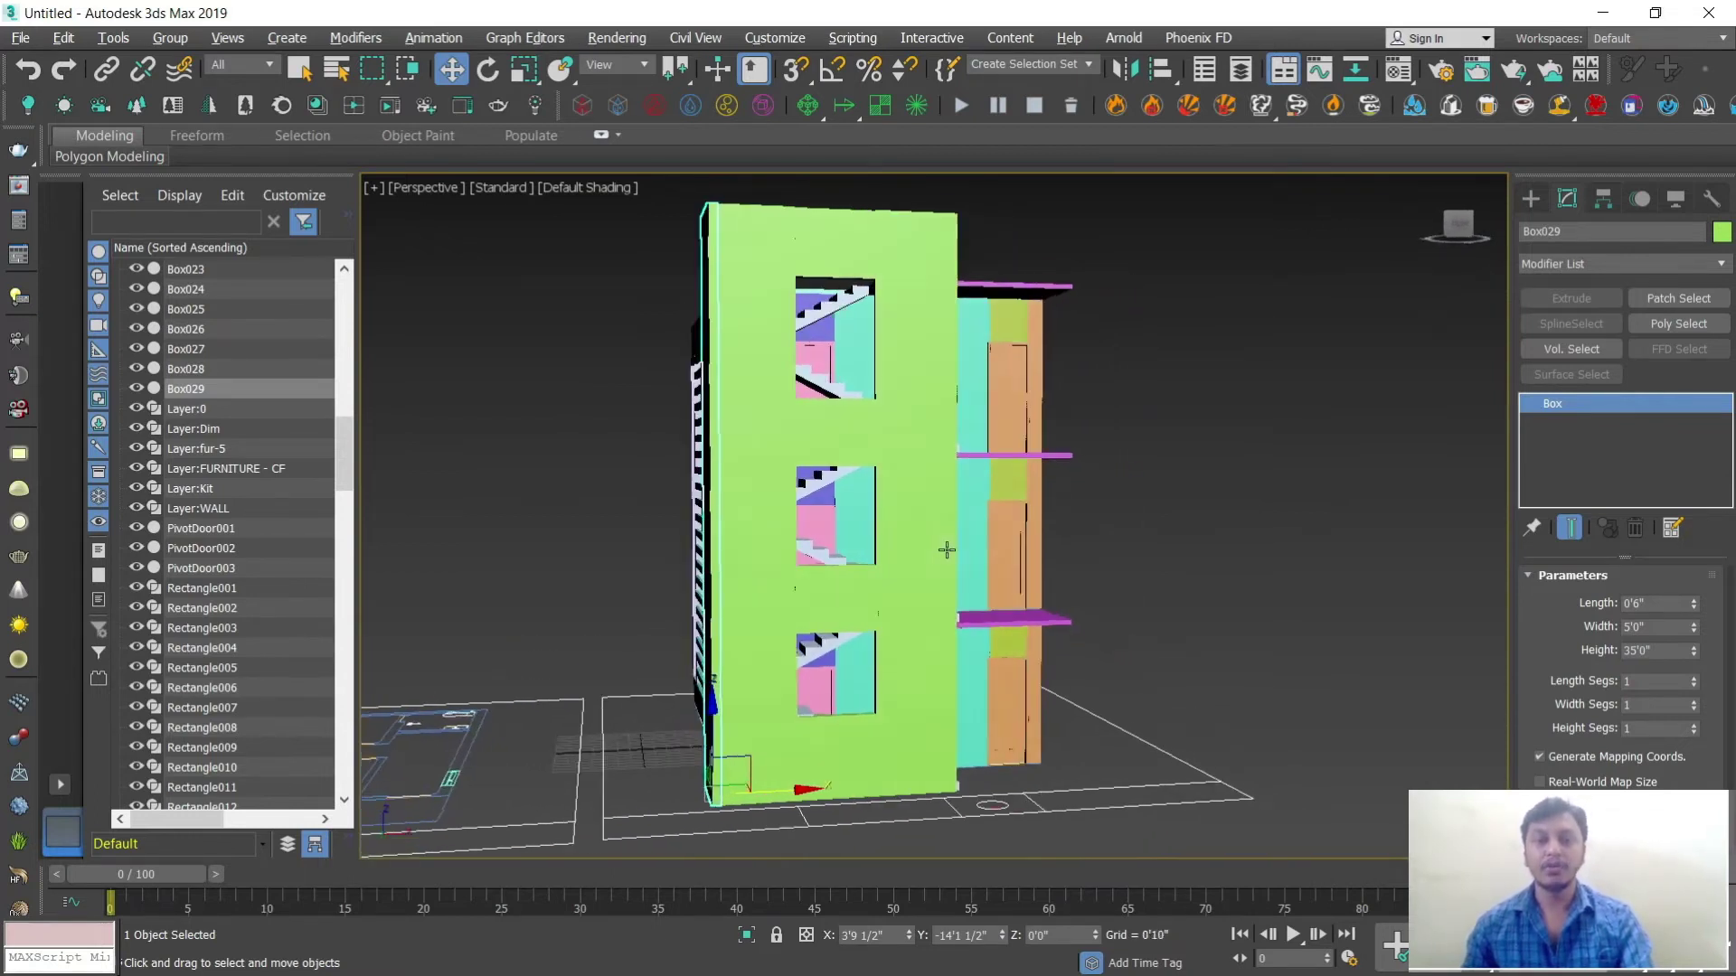
{"action": "left_click", "coordinate": [1267, 453]}
{"action": "scroll", "coordinate": [1121, 524], "scroll_direction": "down", "scroll_amount": 3}
{"action": "middle_click_drag", "start_coordinate": [1119, 522], "coordinate": [897, 467], "text": "alt"}
{"action": "middle_click_drag", "start_coordinate": [980, 516], "coordinate": [882, 406], "text": "alt"}
{"action": "scroll", "coordinate": [951, 481], "scroll_direction": "up", "scroll_amount": 3}
{"action": "middle_click_drag", "start_coordinate": [947, 462], "coordinate": [918, 252], "text": "alt"}
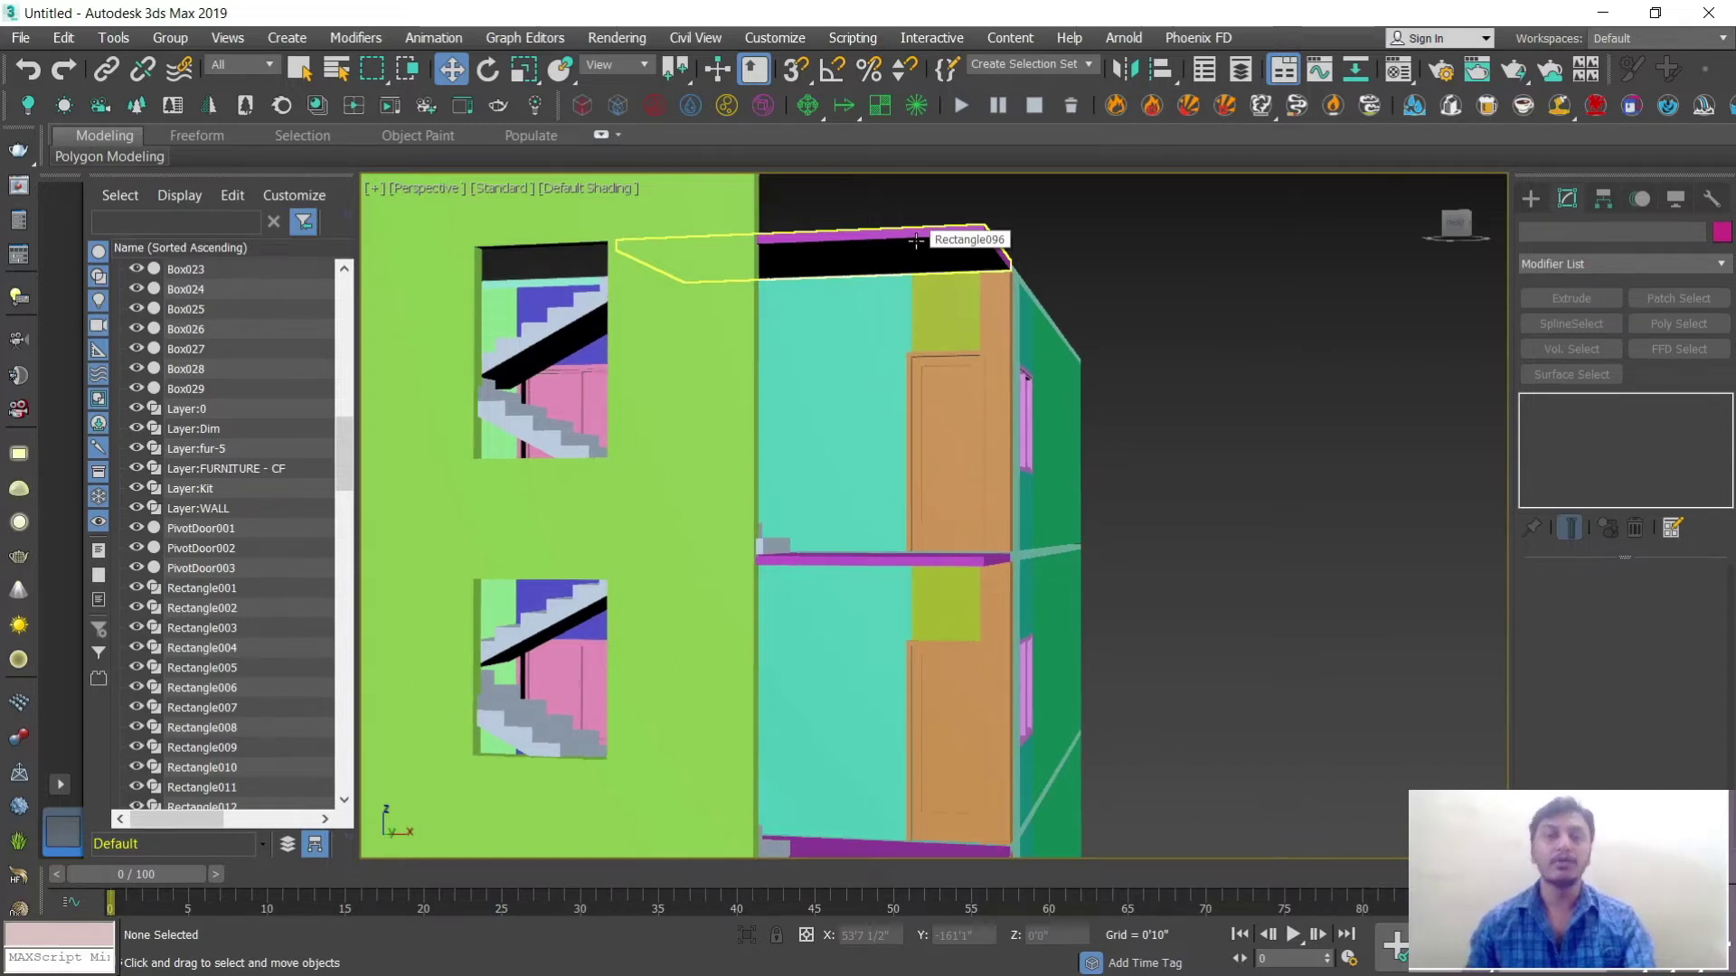
Step: Try to draw a vertex-snapped line along the outer edges of the top slab beside the stairs, ending at the stair-side wall
{"action": "left_click", "coordinate": [1531, 199]}
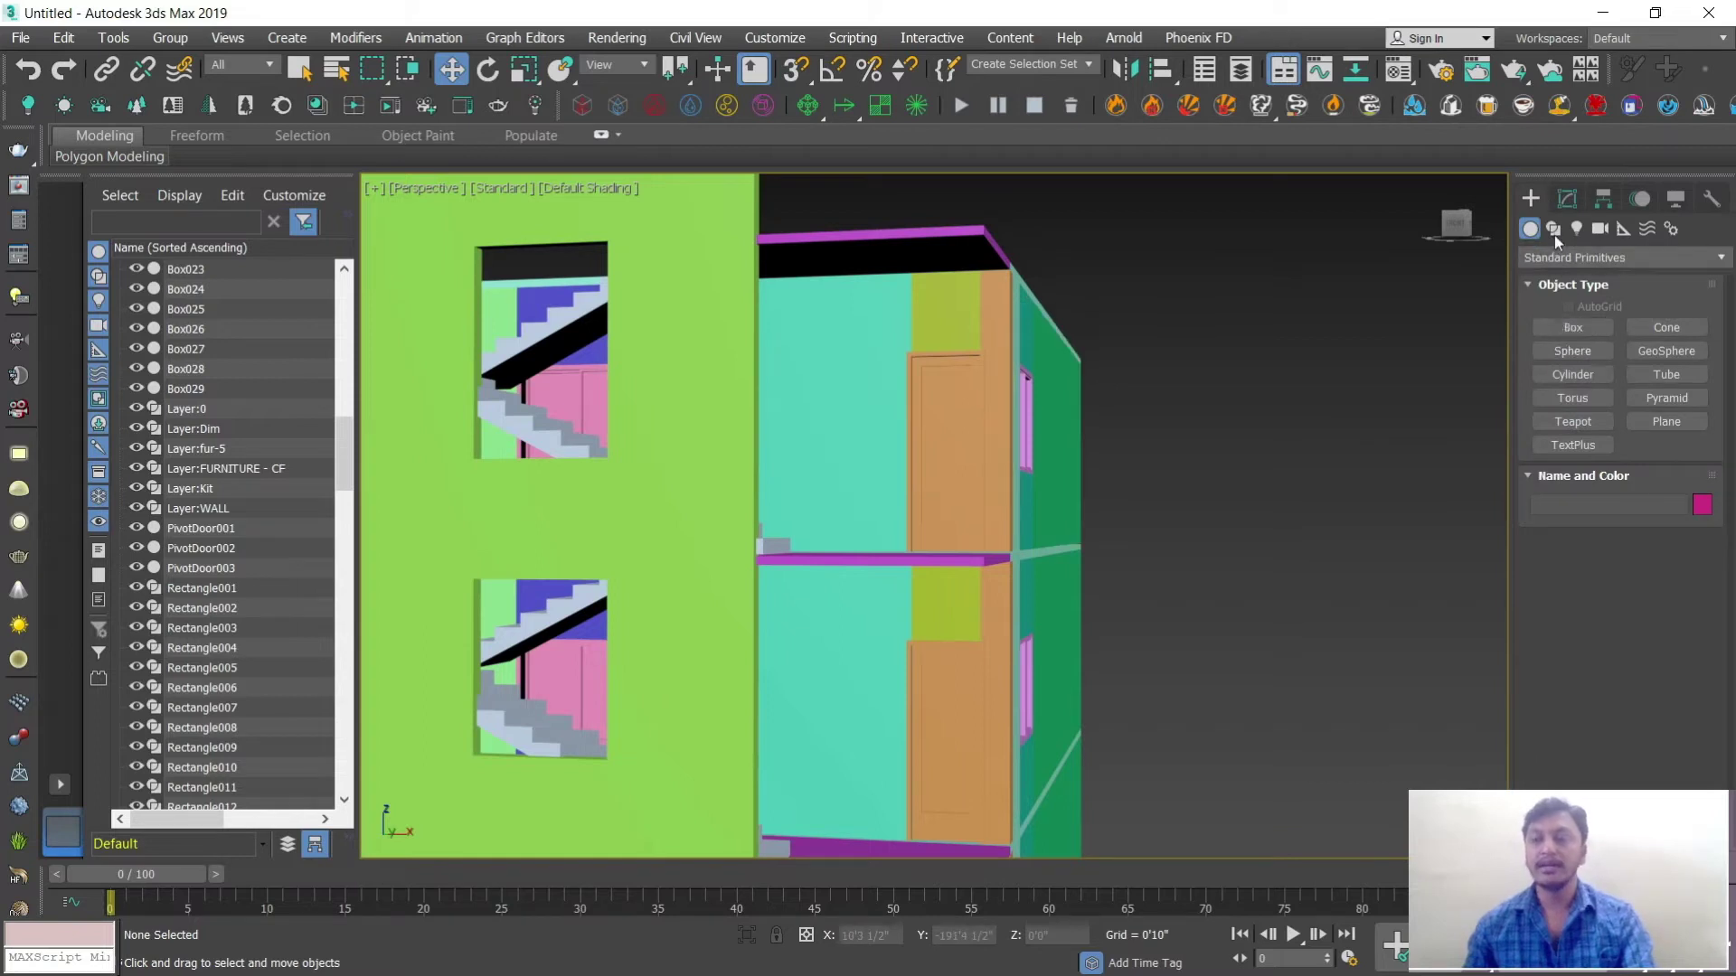
{"action": "left_click", "coordinate": [1556, 231]}
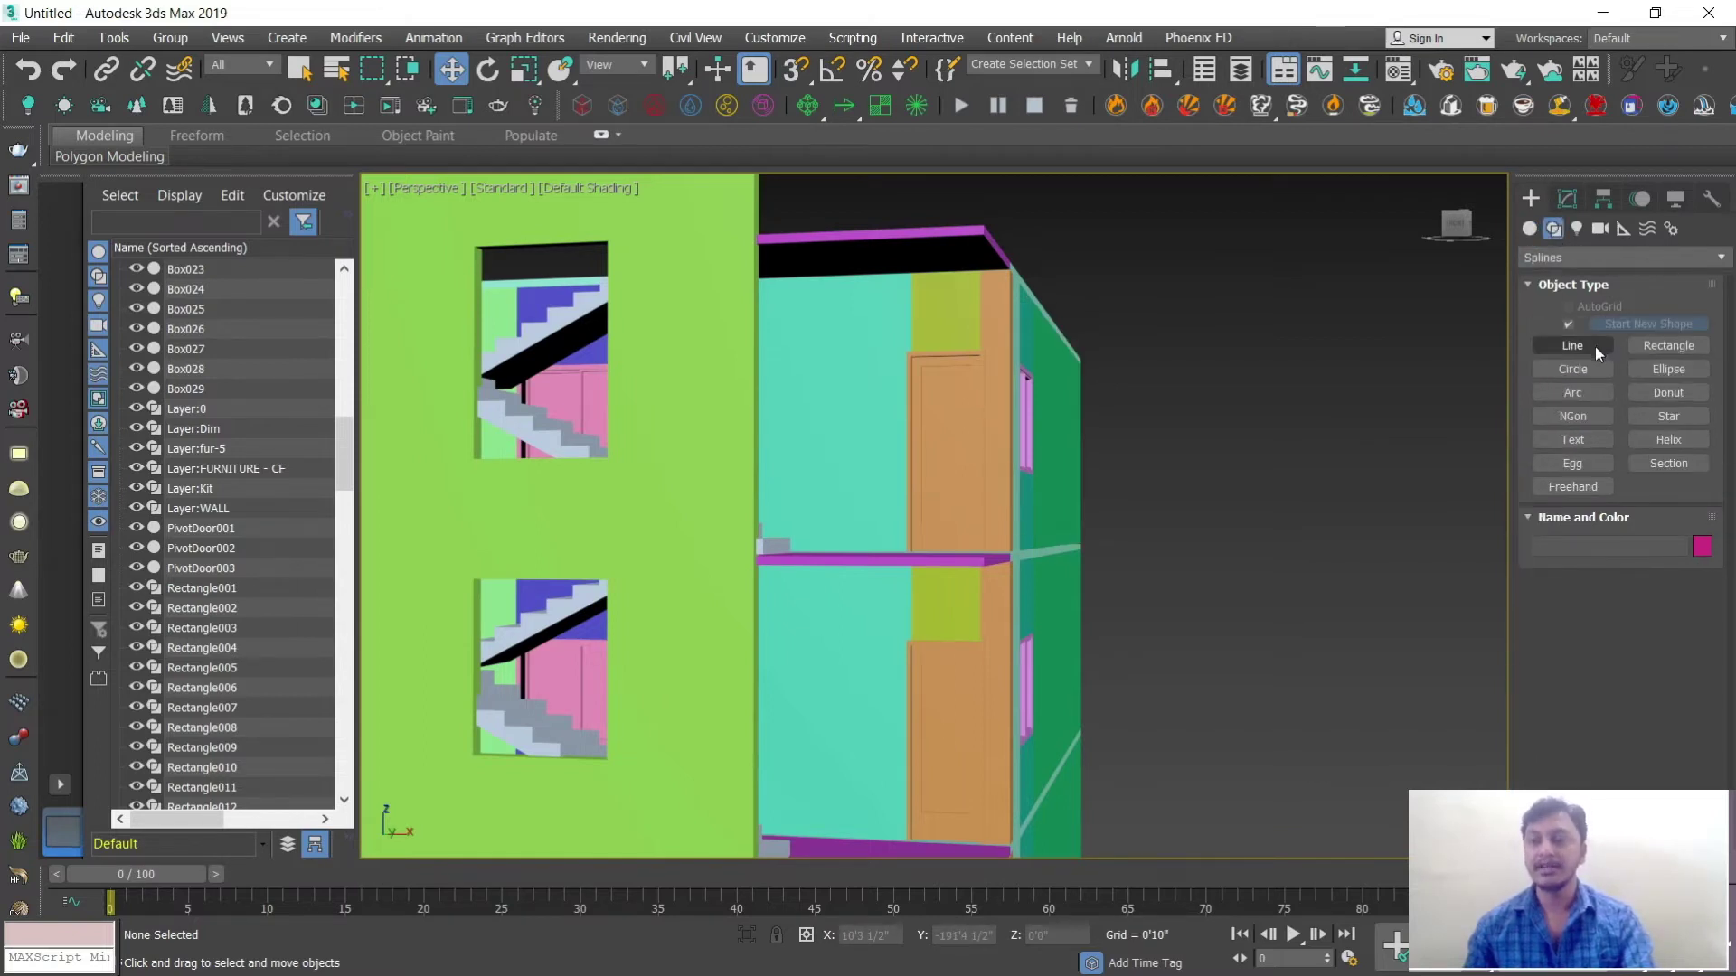
{"action": "left_click", "coordinate": [1595, 347]}
{"action": "key", "text": "alt+w"}
{"action": "middle_click", "coordinate": [765, 332]}
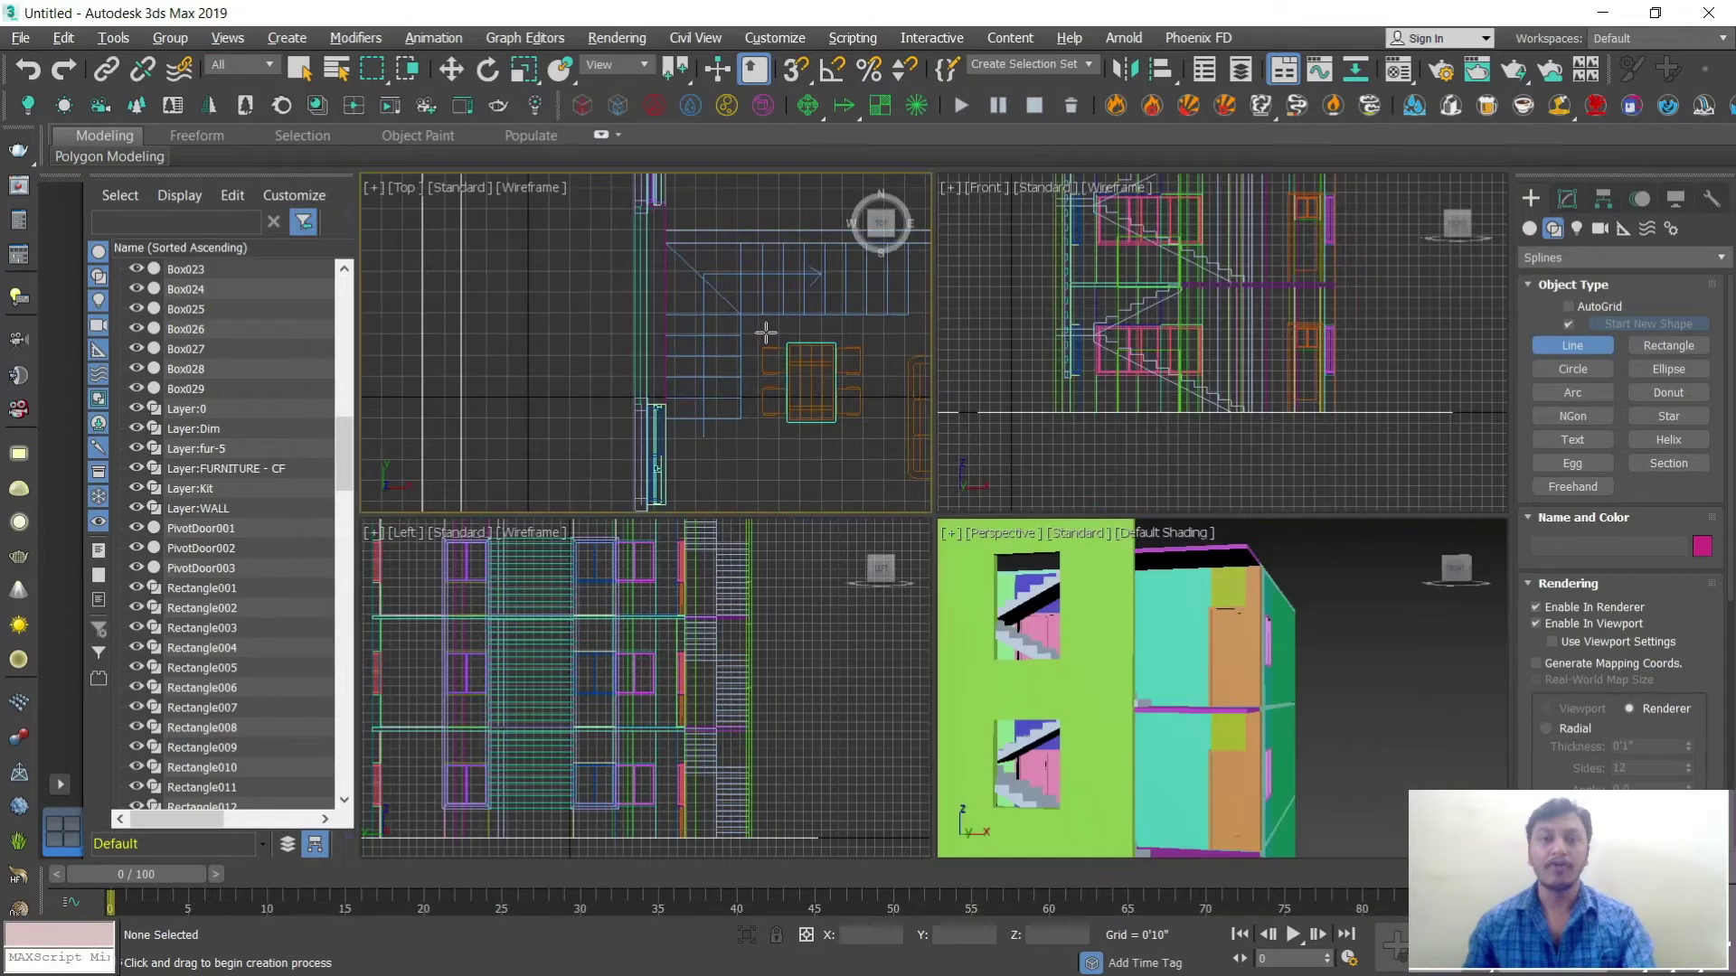
{"action": "key", "text": "alt+w"}
{"action": "middle_click_drag", "start_coordinate": [1077, 583], "coordinate": [864, 330]}
{"action": "scroll", "coordinate": [960, 475], "scroll_direction": "down", "scroll_amount": 3}
{"action": "middle_click_drag", "start_coordinate": [1058, 592], "coordinate": [875, 344]}
{"action": "middle_click_drag", "start_coordinate": [1129, 576], "coordinate": [1107, 460]}
{"action": "scroll", "coordinate": [1076, 506], "scroll_direction": "up", "scroll_amount": 2}
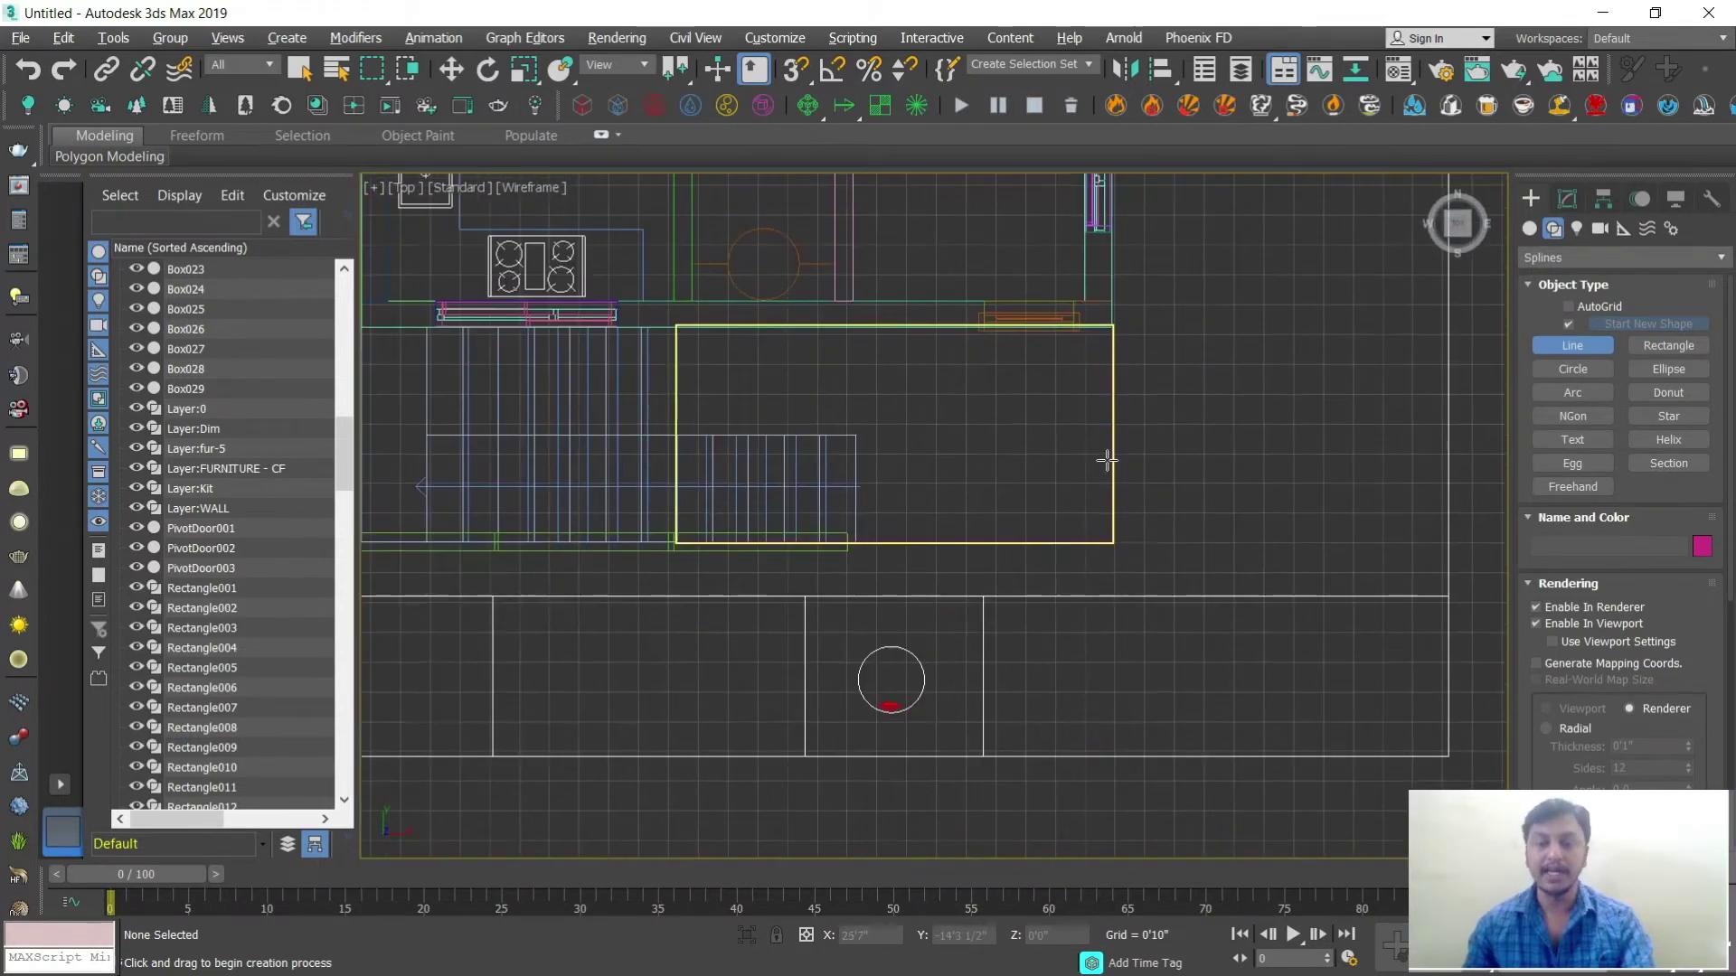
{"action": "scroll", "coordinate": [927, 530], "scroll_direction": "up", "scroll_amount": 2}
{"action": "scroll", "coordinate": [1032, 439], "scroll_direction": "down", "scroll_amount": 2}
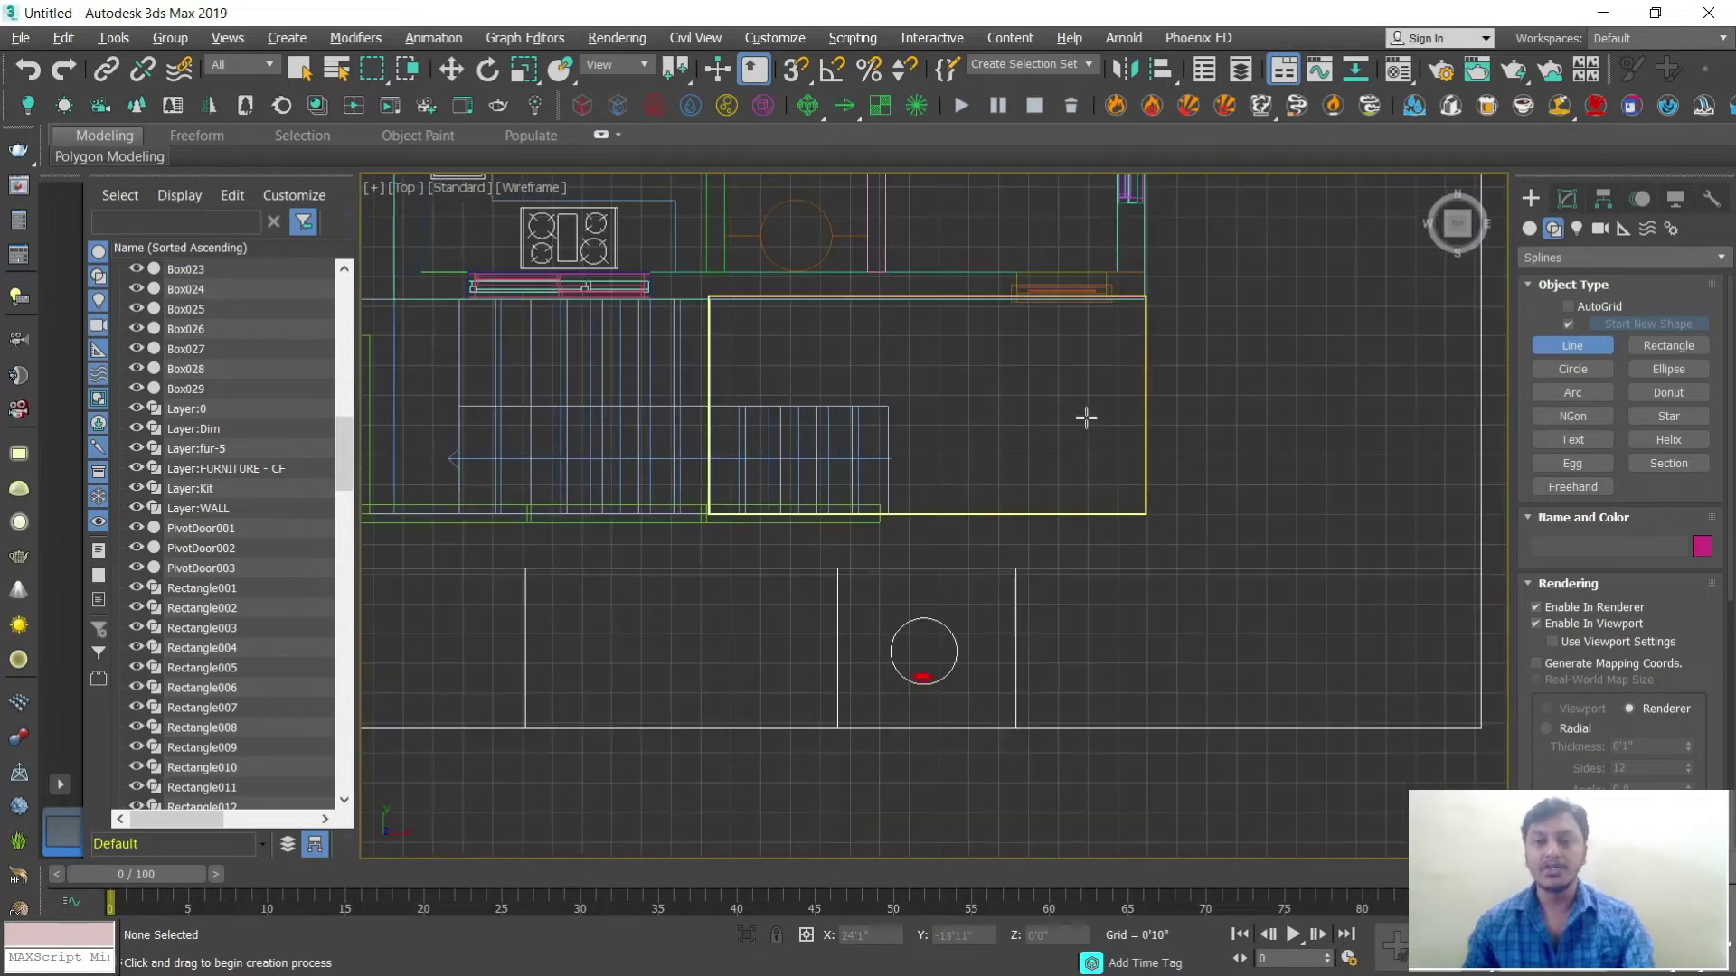
{"action": "middle_click_drag", "start_coordinate": [1086, 419], "coordinate": [1100, 440]}
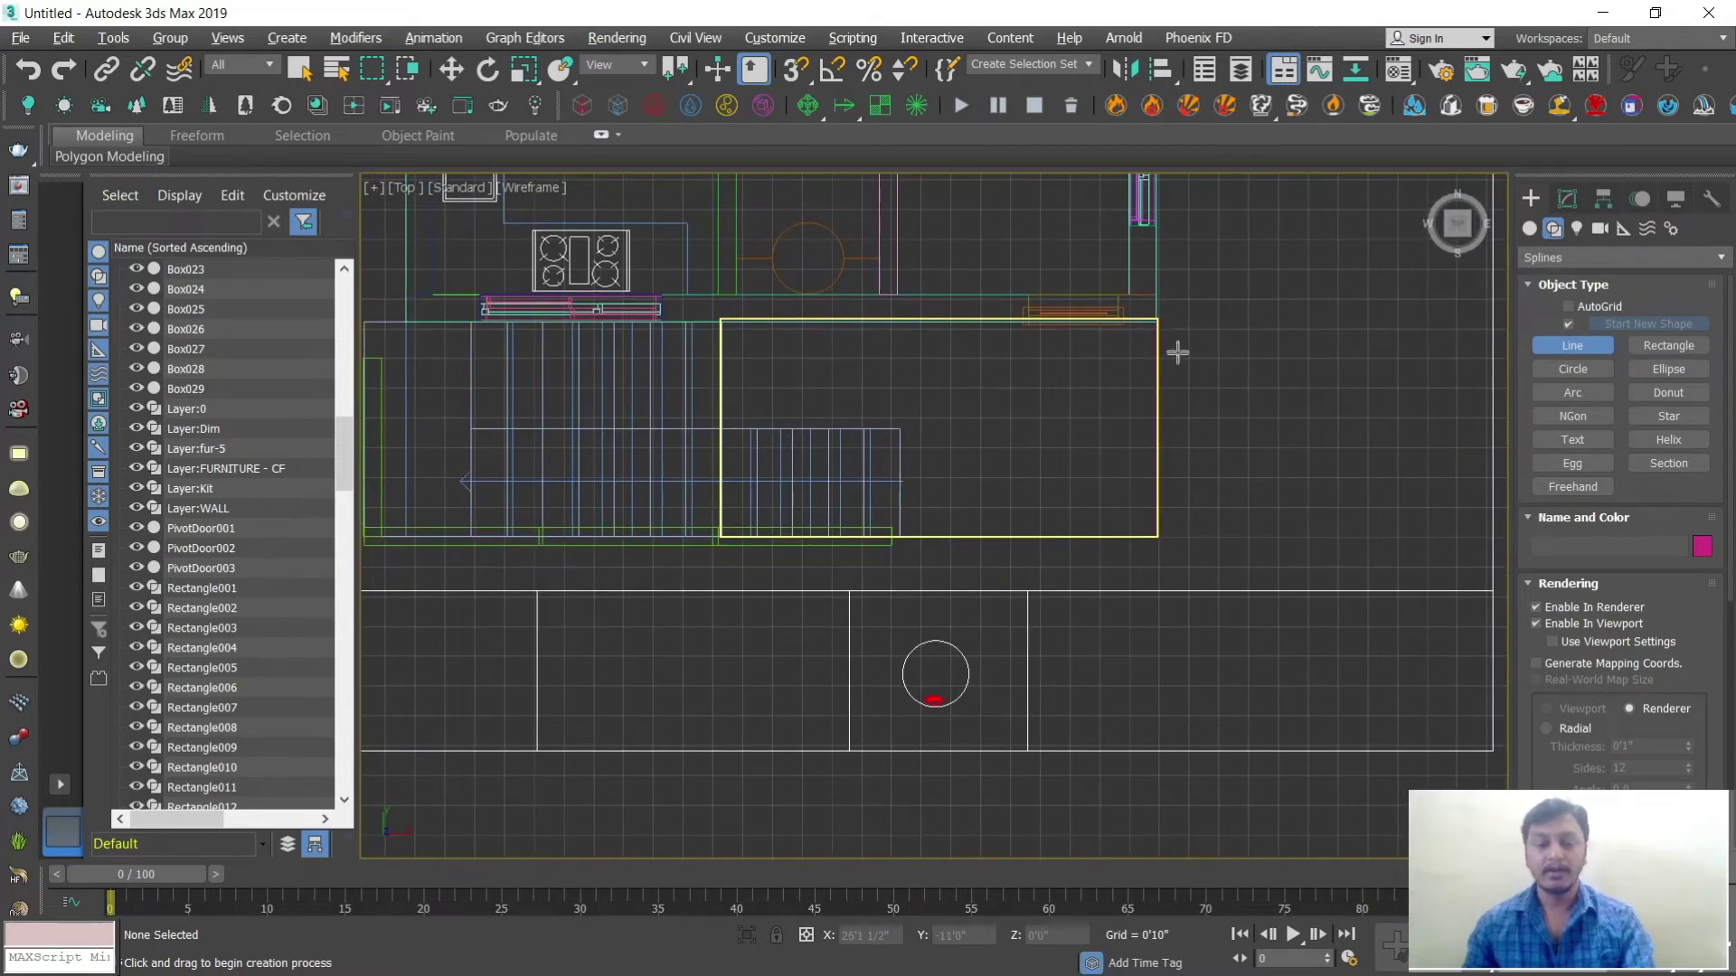
{"action": "key", "text": "s"}
{"action": "left_click", "coordinate": [1160, 321]}
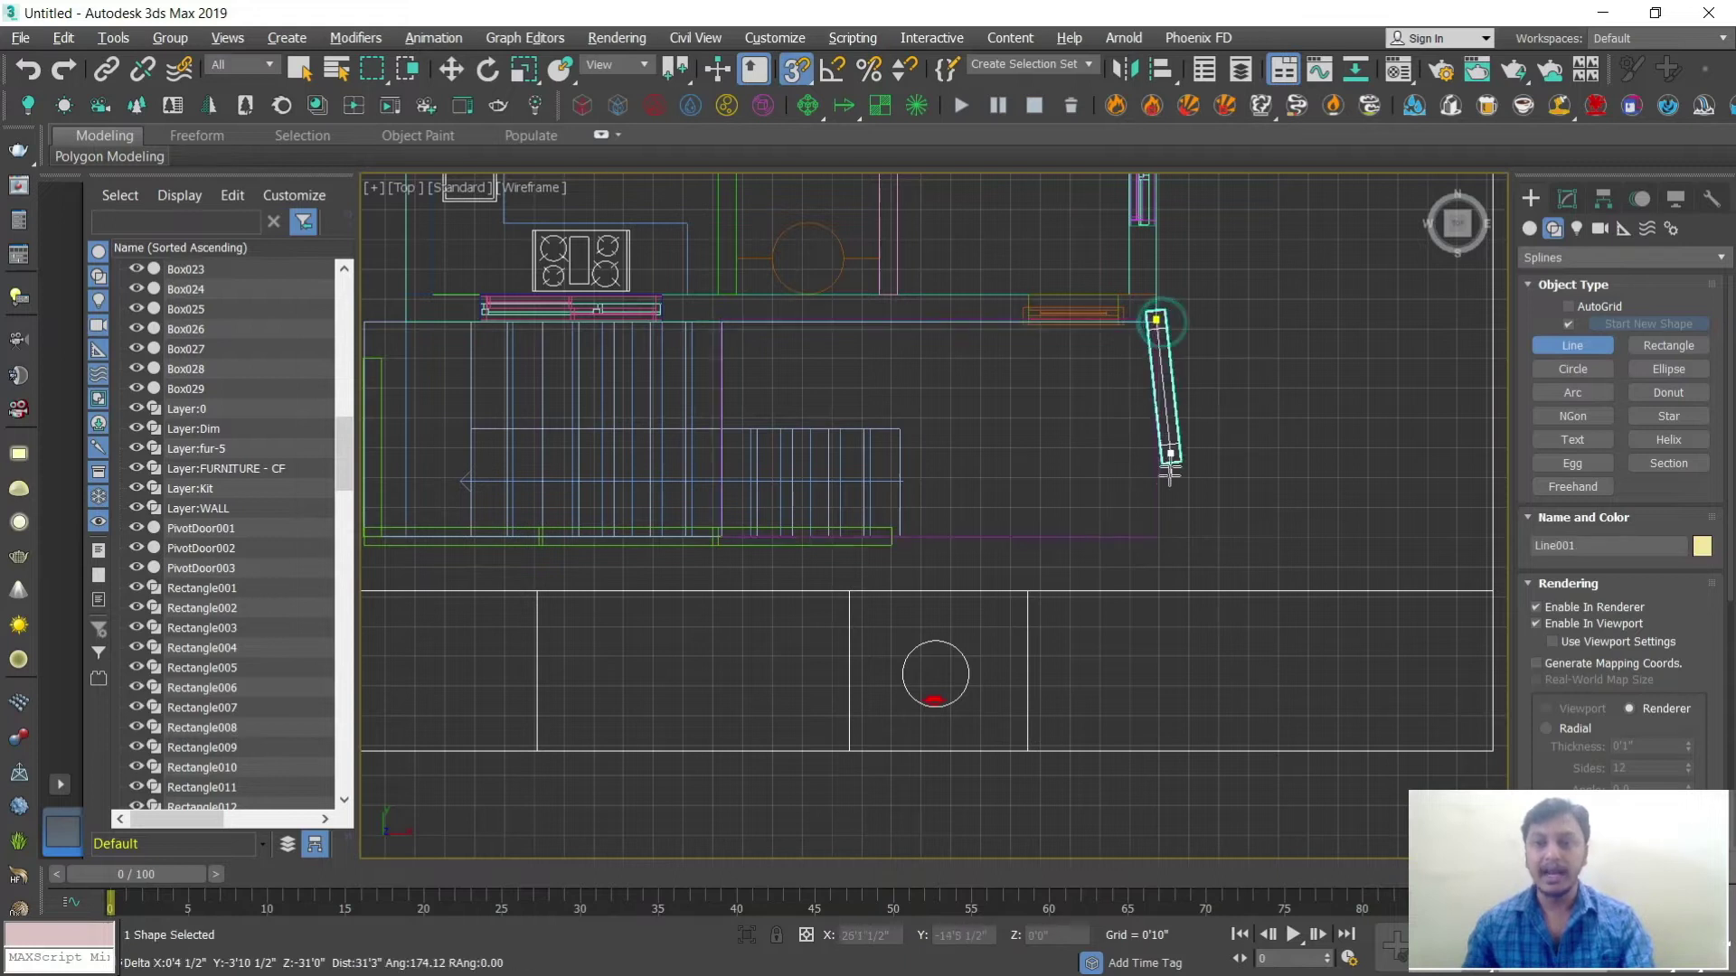
{"action": "left_click", "coordinate": [1157, 537]}
{"action": "left_click", "coordinate": [892, 544]}
{"action": "right_click", "coordinate": [840, 546]}
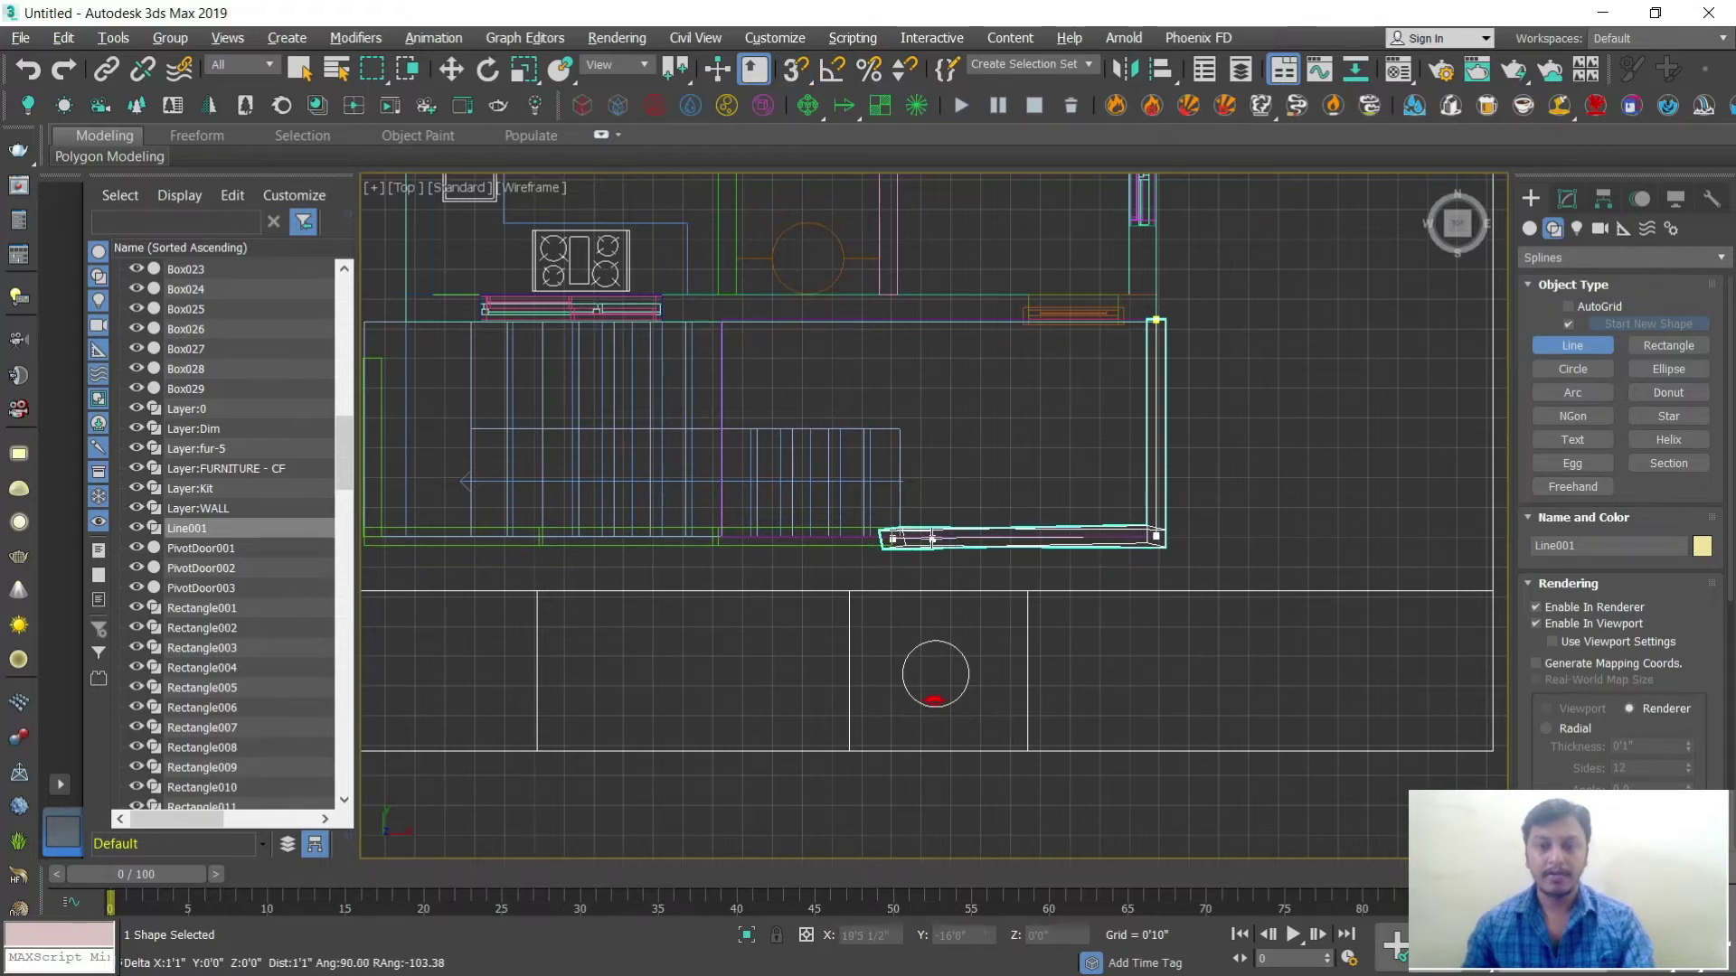
{"action": "right_click", "coordinate": [924, 540]}
{"action": "right_click", "coordinate": [924, 541]}
{"action": "key", "text": "s"}
Step: Raise the new line's low end vertex to the top slab's level and delete the line
{"action": "key", "text": "alt+w"}
{"action": "right_click", "coordinate": [1194, 570]}
{"action": "key", "text": "alt+w"}
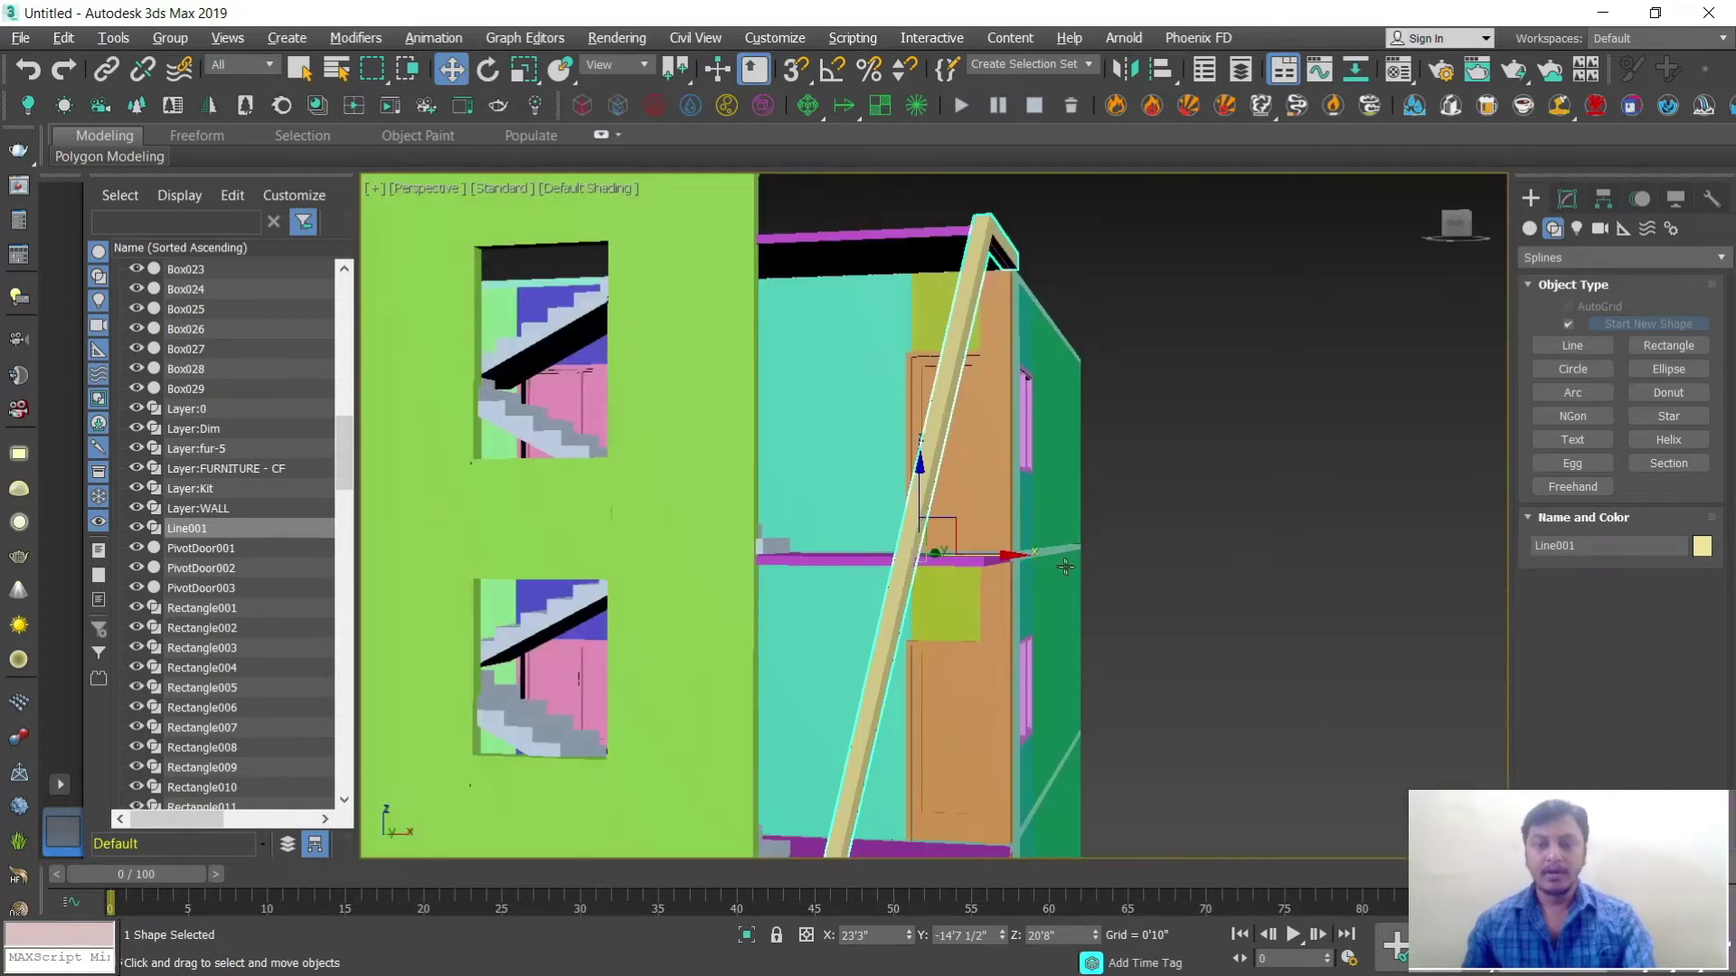
{"action": "scroll", "coordinate": [1065, 567], "scroll_direction": "down", "scroll_amount": 4}
{"action": "middle_click_drag", "start_coordinate": [1064, 583], "coordinate": [1085, 350]}
{"action": "scroll", "coordinate": [953, 748], "scroll_direction": "up", "scroll_amount": 3}
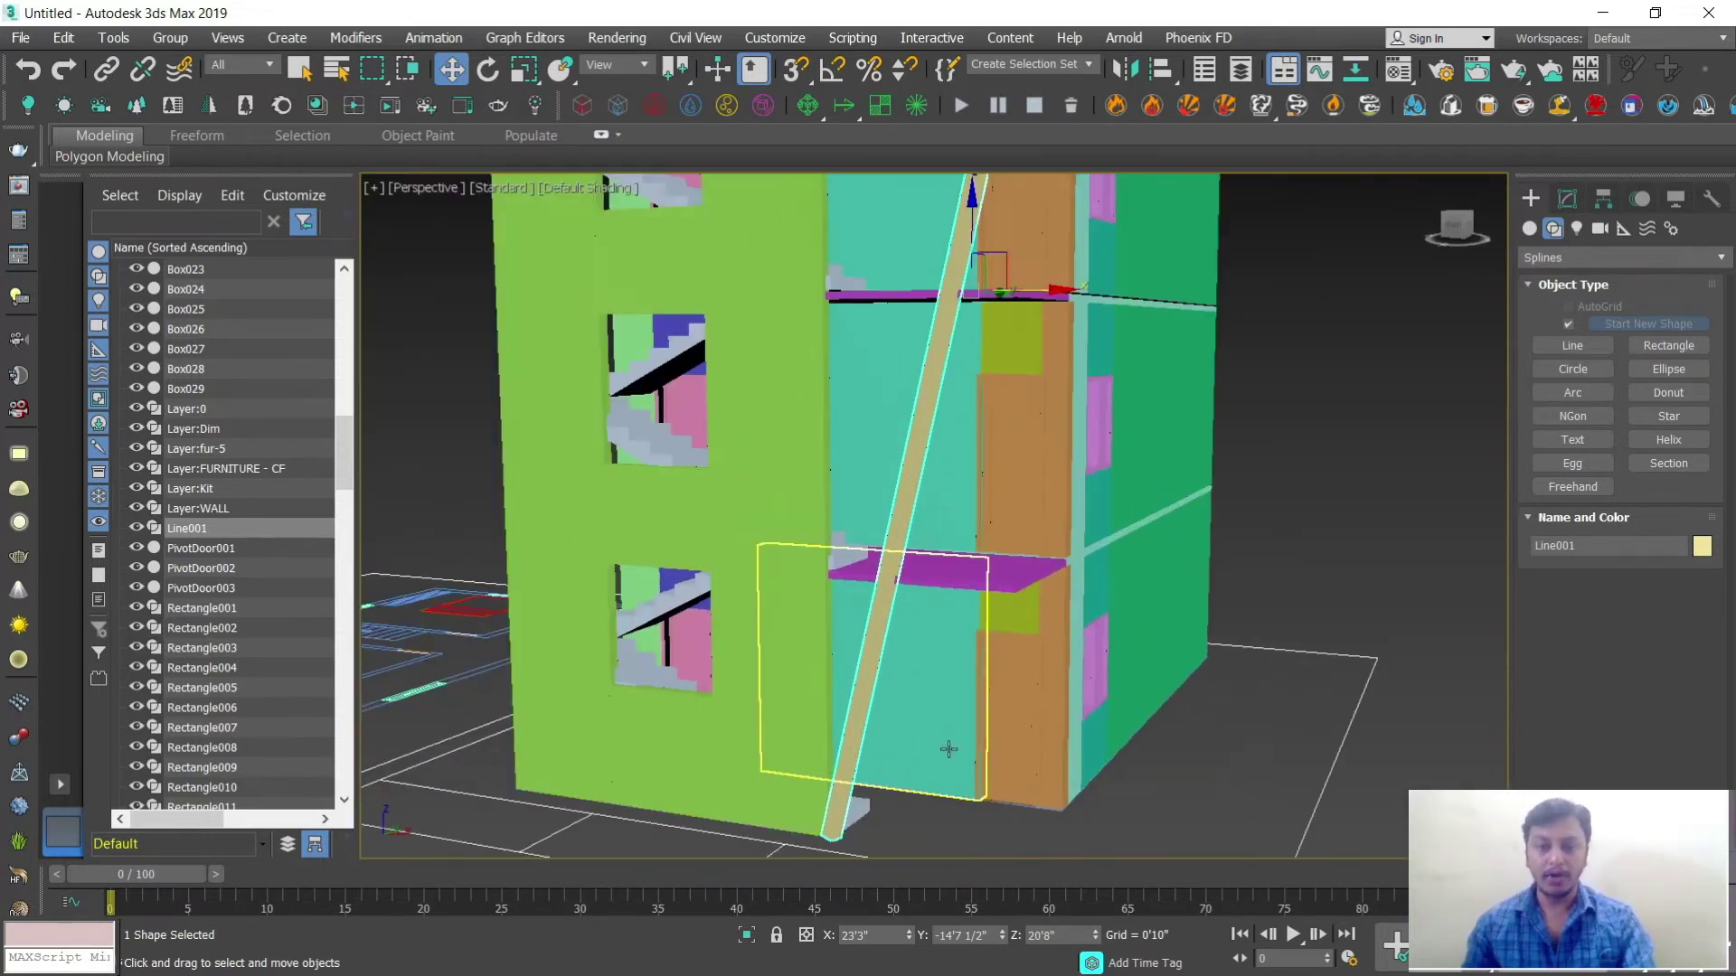
{"action": "scroll", "coordinate": [1282, 491], "scroll_direction": "down", "scroll_amount": 3}
{"action": "left_click", "coordinate": [1559, 201]}
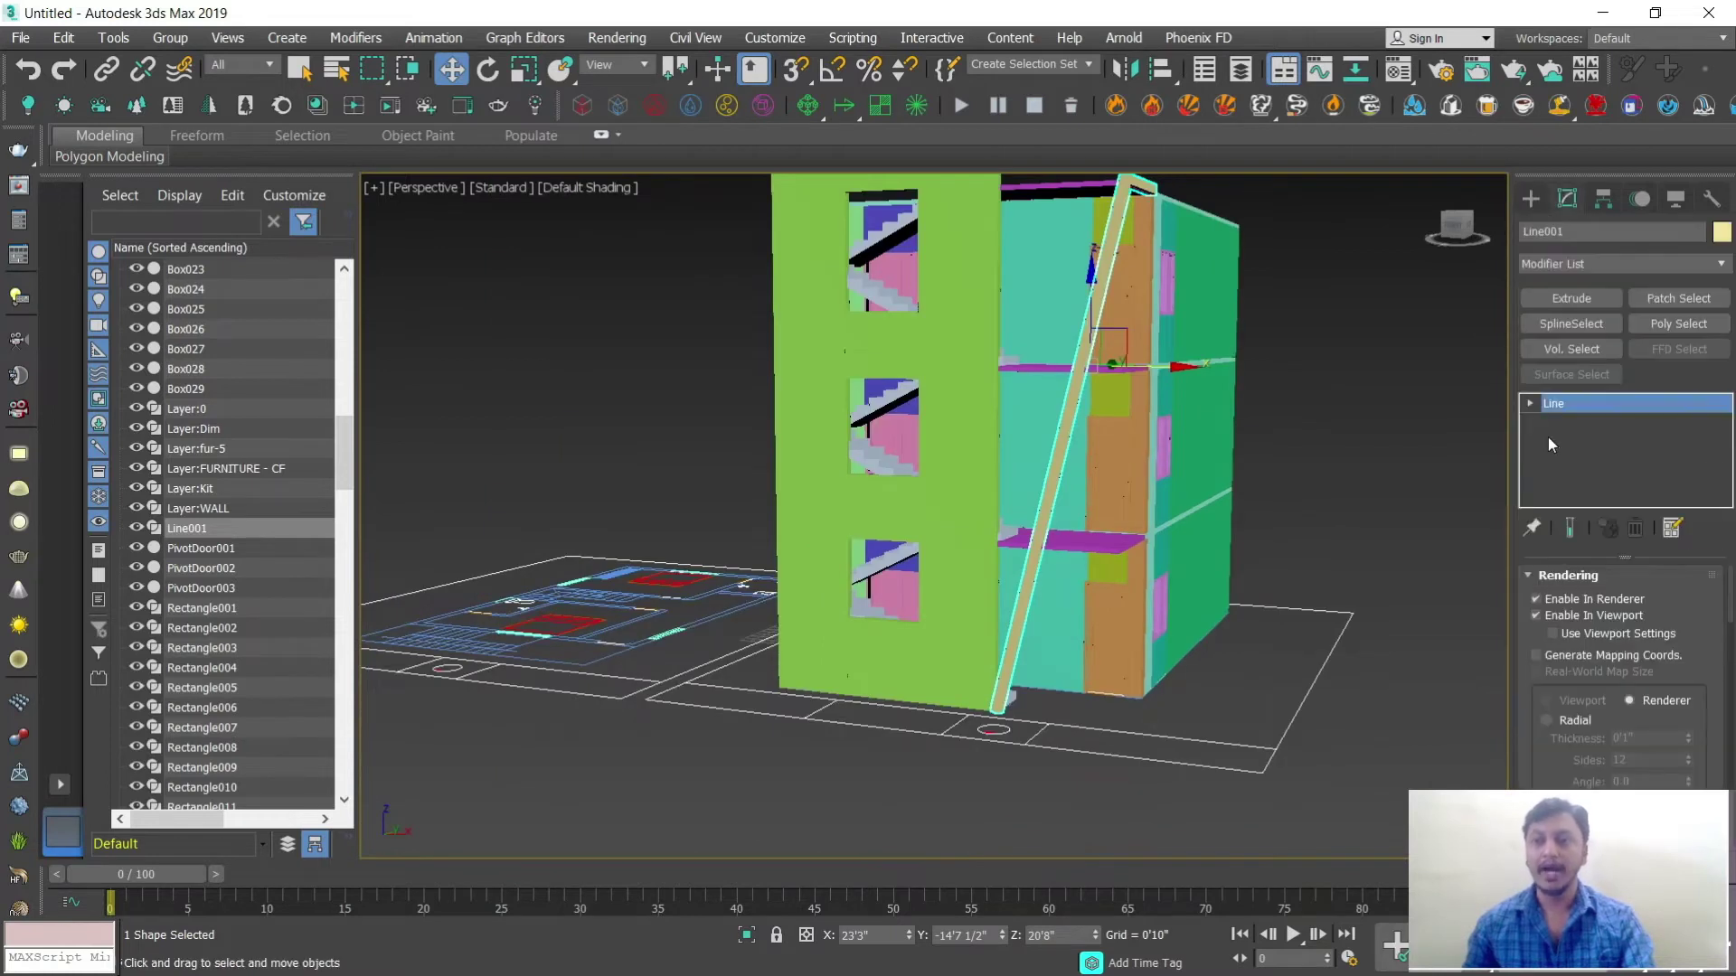
{"action": "left_click", "coordinate": [1566, 421]}
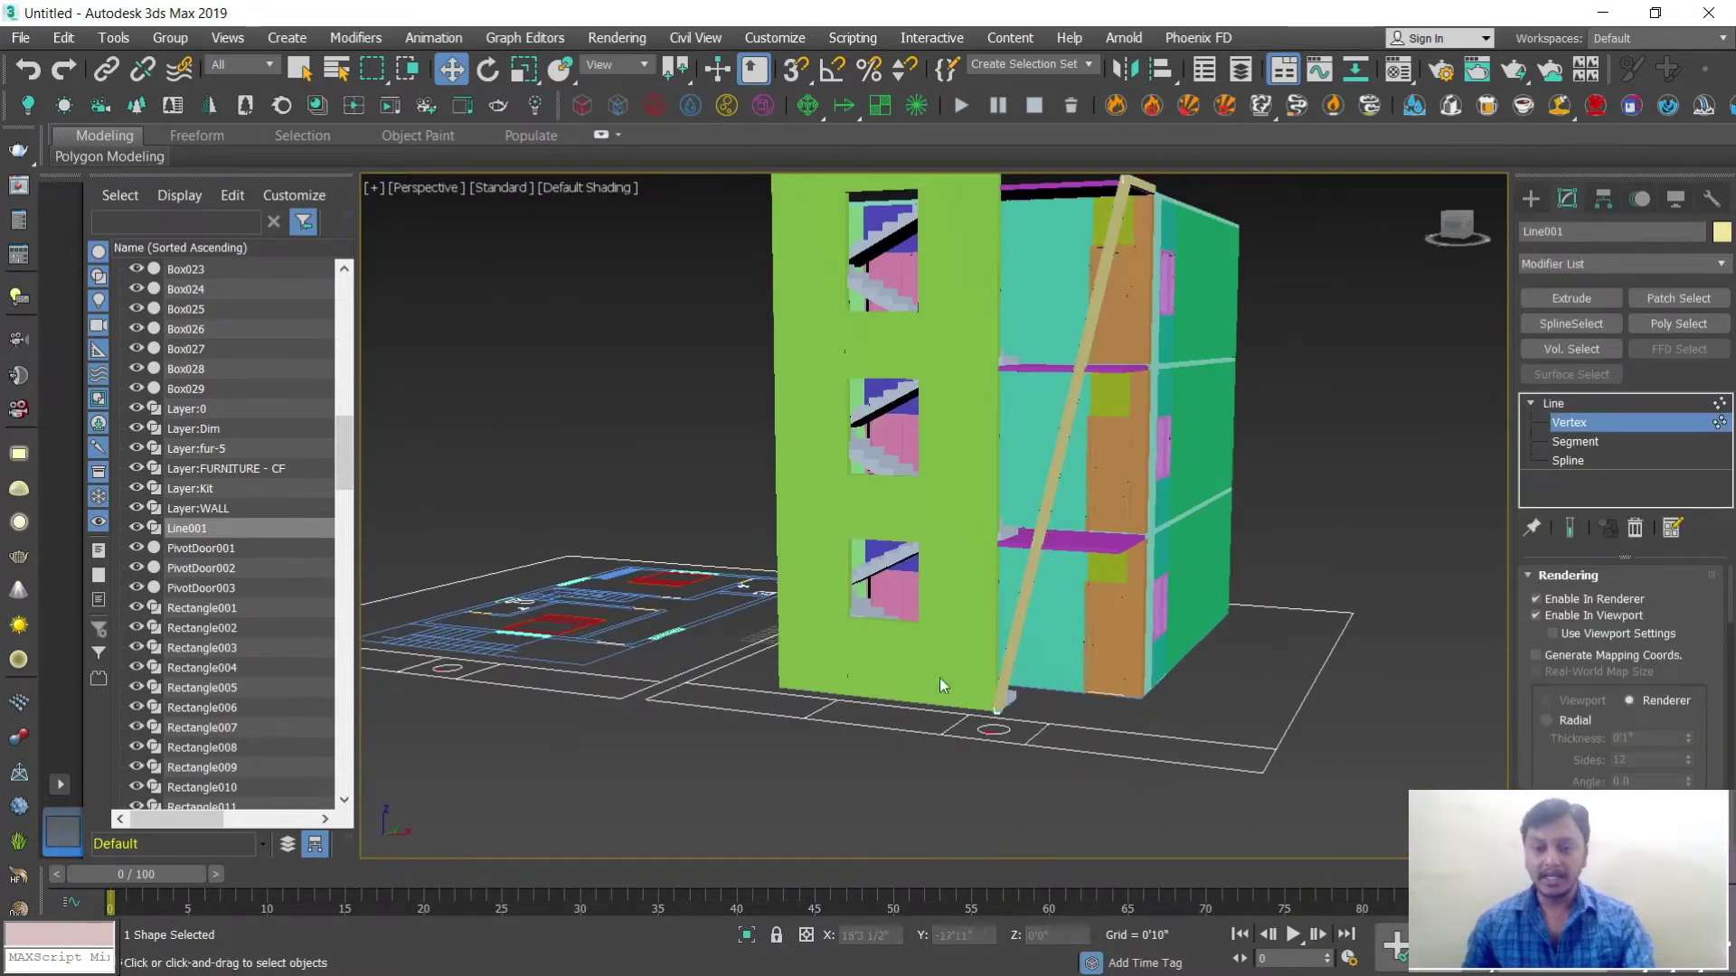
{"action": "left_click_drag", "start_coordinate": [995, 656], "coordinate": [977, 292]}
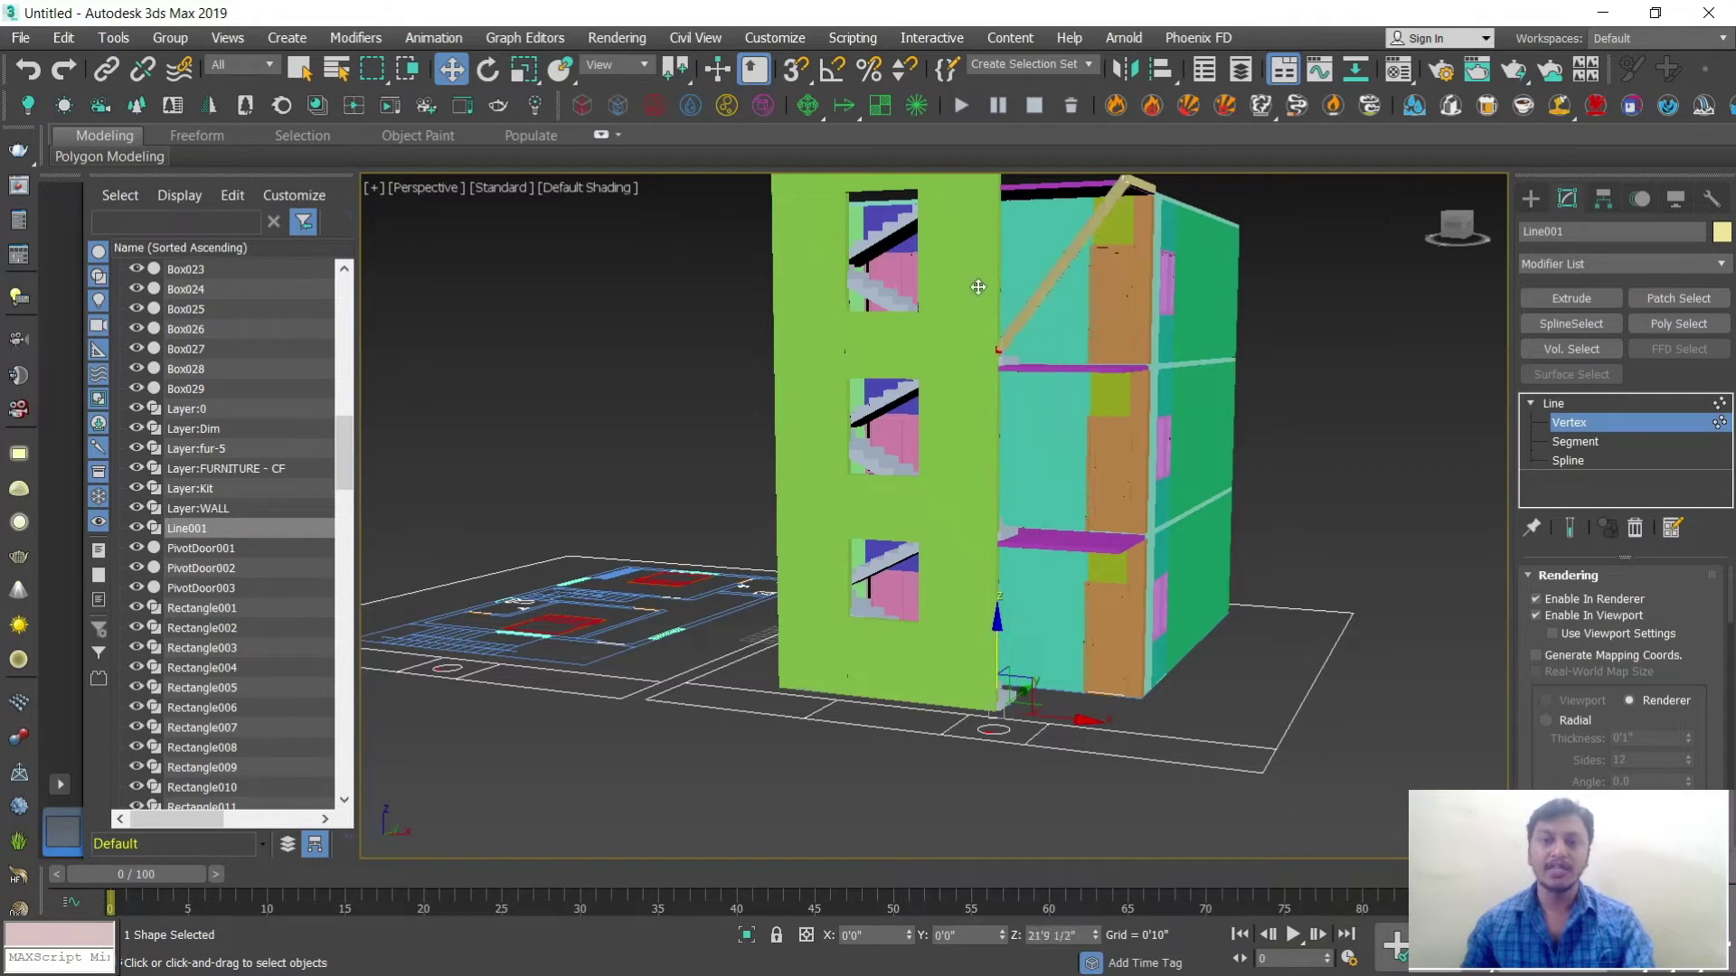
{"action": "key", "text": "z"}
{"action": "left_click_drag", "start_coordinate": [868, 591], "coordinate": [875, 202]}
{"action": "scroll", "coordinate": [1240, 389], "scroll_direction": "down", "scroll_amount": 3}
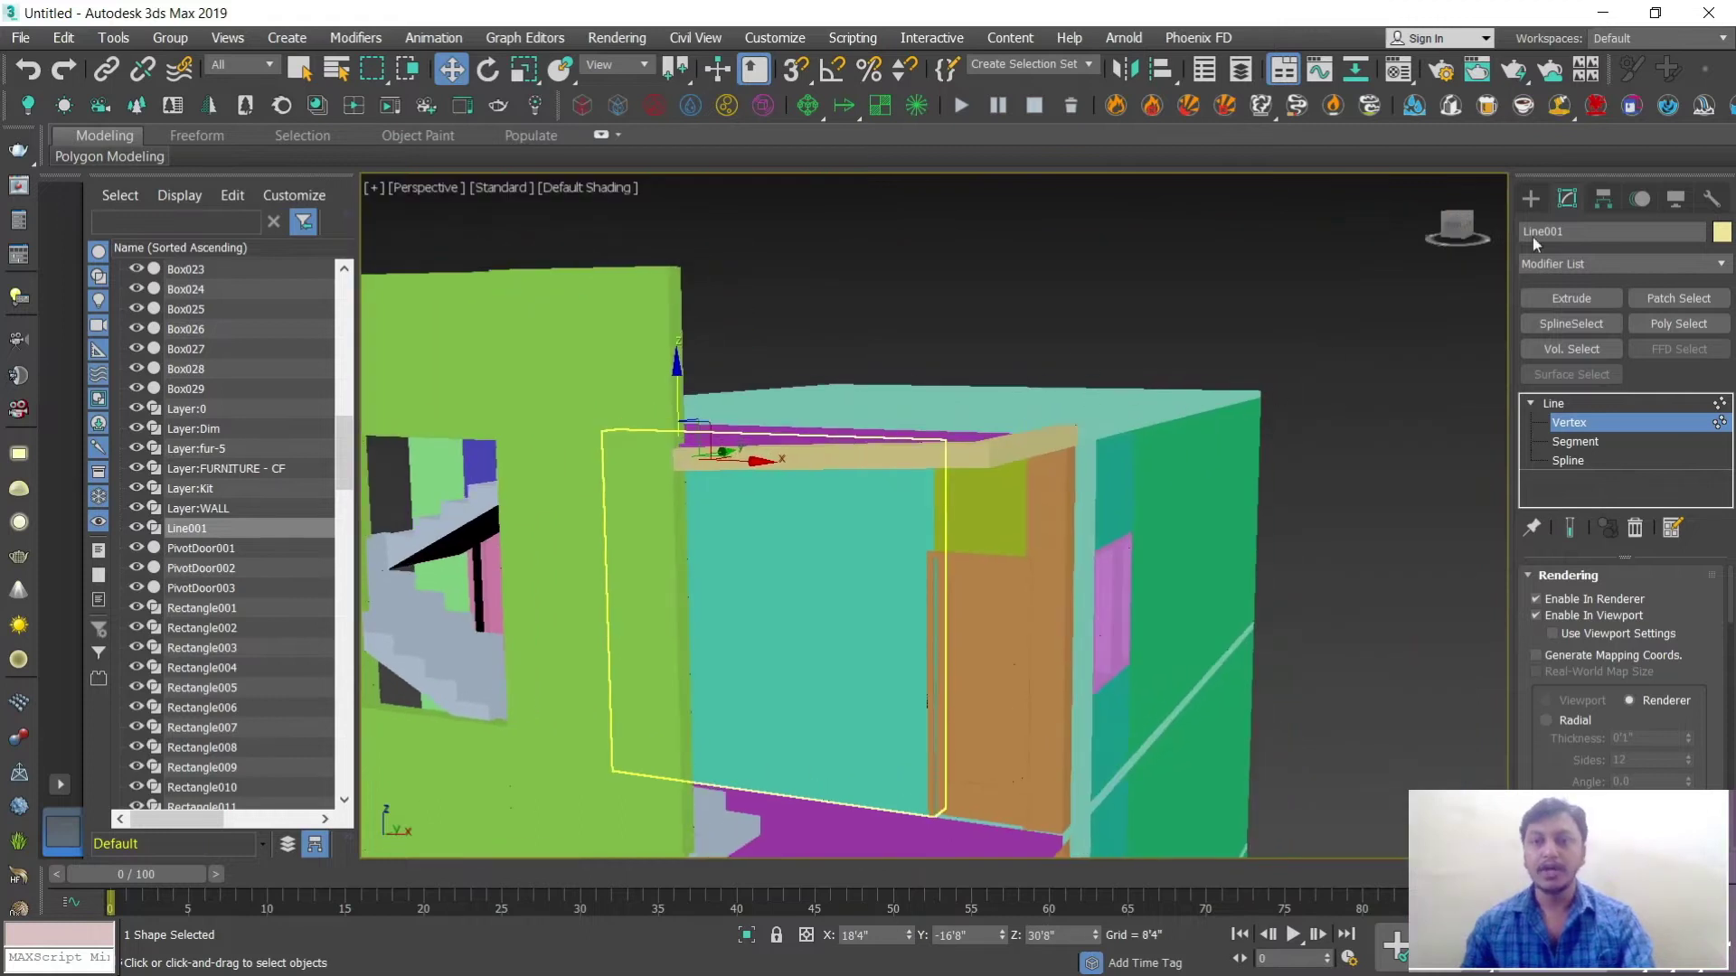
{"action": "left_click", "coordinate": [1529, 199]}
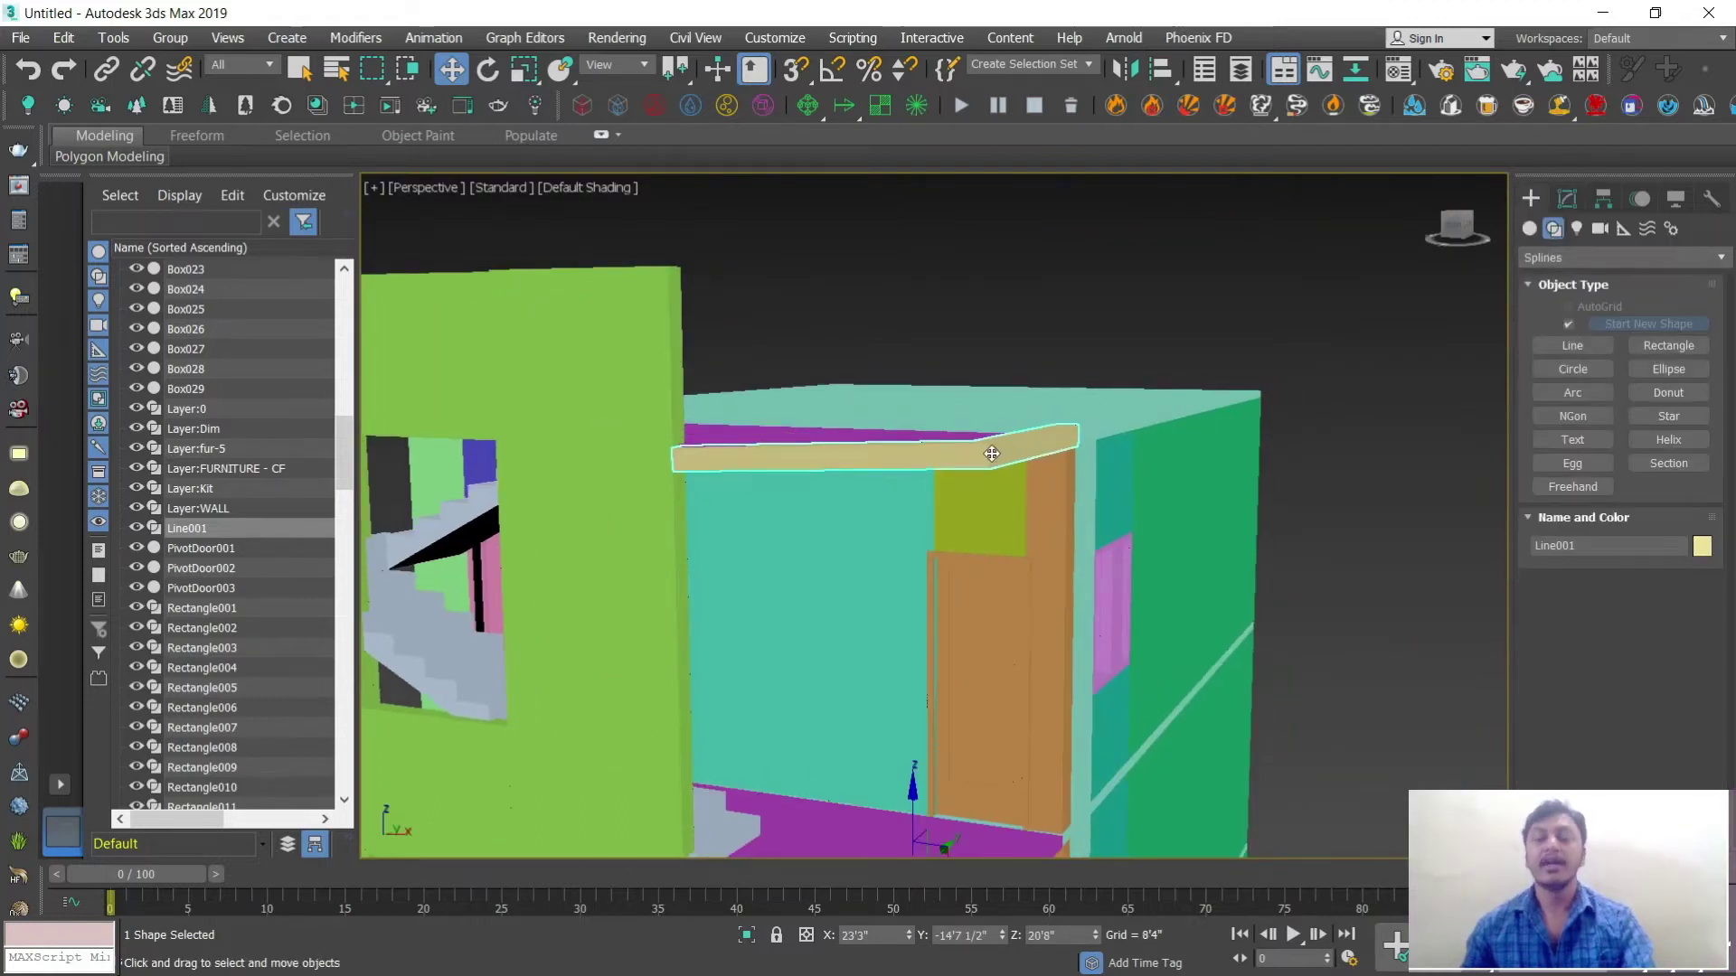
{"action": "key", "text": "Delete"}
Step: Copy the full-height upright at the wall's slab-side edge along X to 20'7 1/2"
{"action": "mouse_move", "coordinate": [1019, 516]}
{"action": "middle_mouse_down", "text": "alt"}
{"action": "mouse_move", "coordinate": [1048, 541]}
{"action": "mouse_move", "coordinate": [1092, 458]}
{"action": "mouse_move", "coordinate": [1039, 516]}
{"action": "middle_mouse_up", "text": "alt"}
{"action": "scroll", "coordinate": [1054, 480], "scroll_direction": "down", "scroll_amount": 2}
{"action": "left_click", "coordinate": [845, 497]}
{"action": "scroll", "coordinate": [843, 497], "scroll_direction": "down", "scroll_amount": 4}
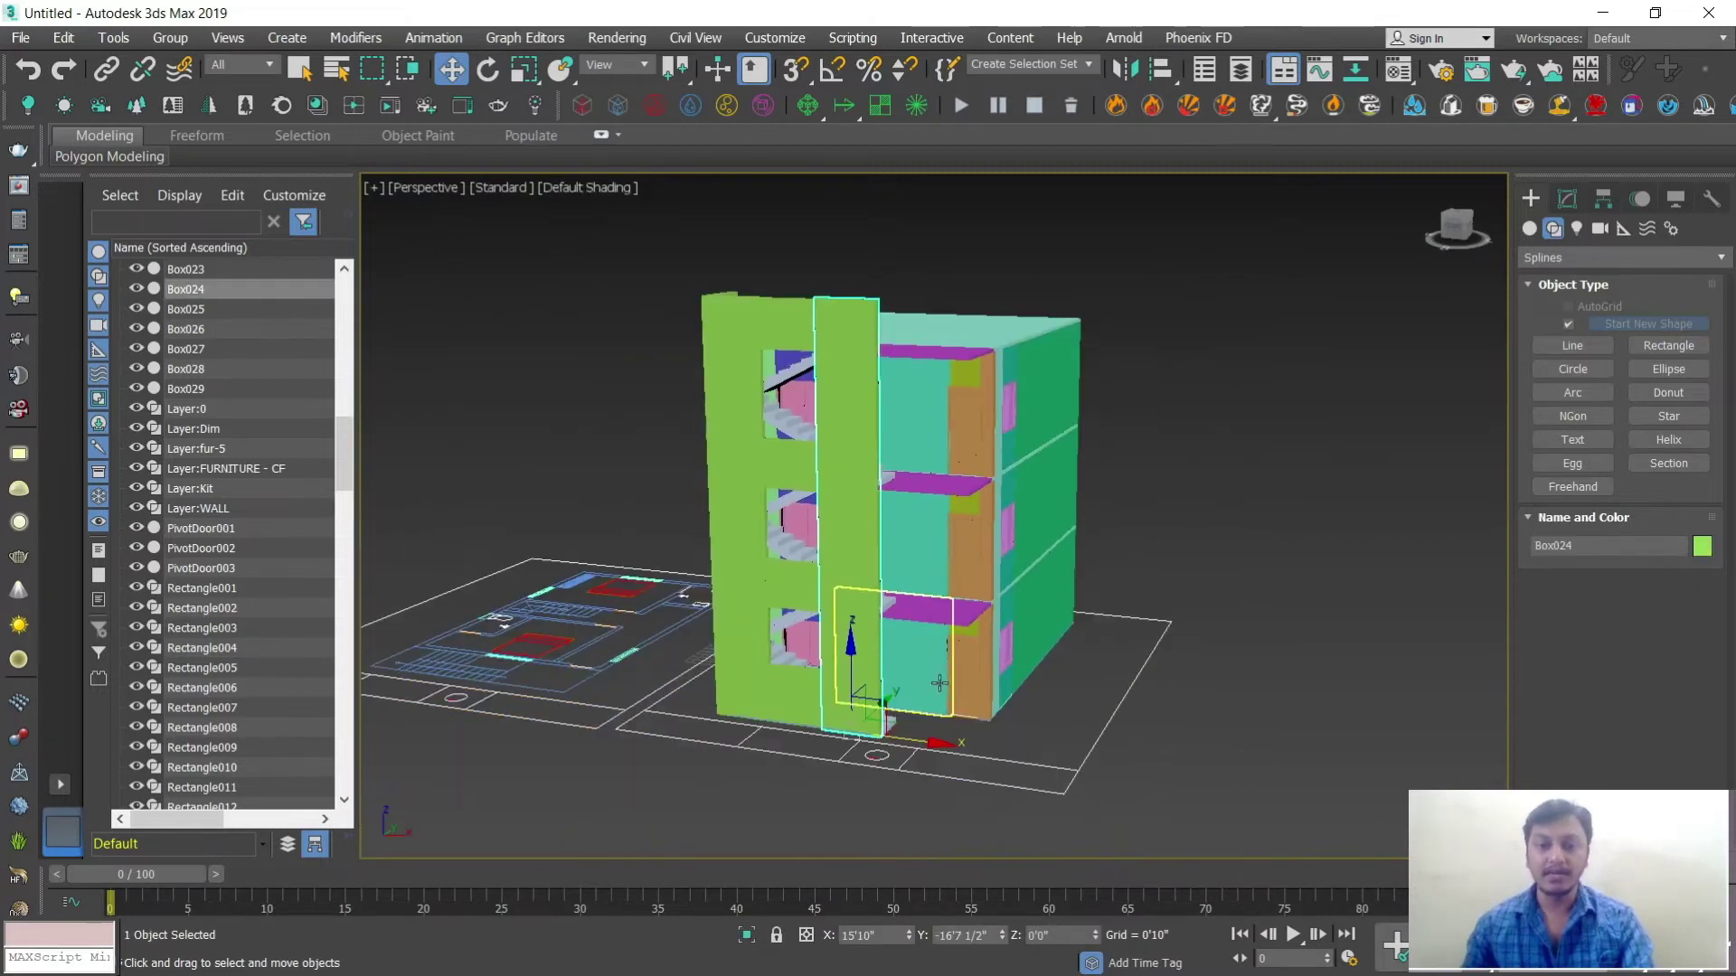
{"action": "mouse_move", "coordinate": [926, 744]}
{"action": "left_mouse_down"}
{"action": "mouse_move", "coordinate": [1002, 756]}
{"action": "mouse_move", "coordinate": [984, 757]}
{"action": "mouse_move", "coordinate": [886, 617]}
{"action": "left_mouse_up"}
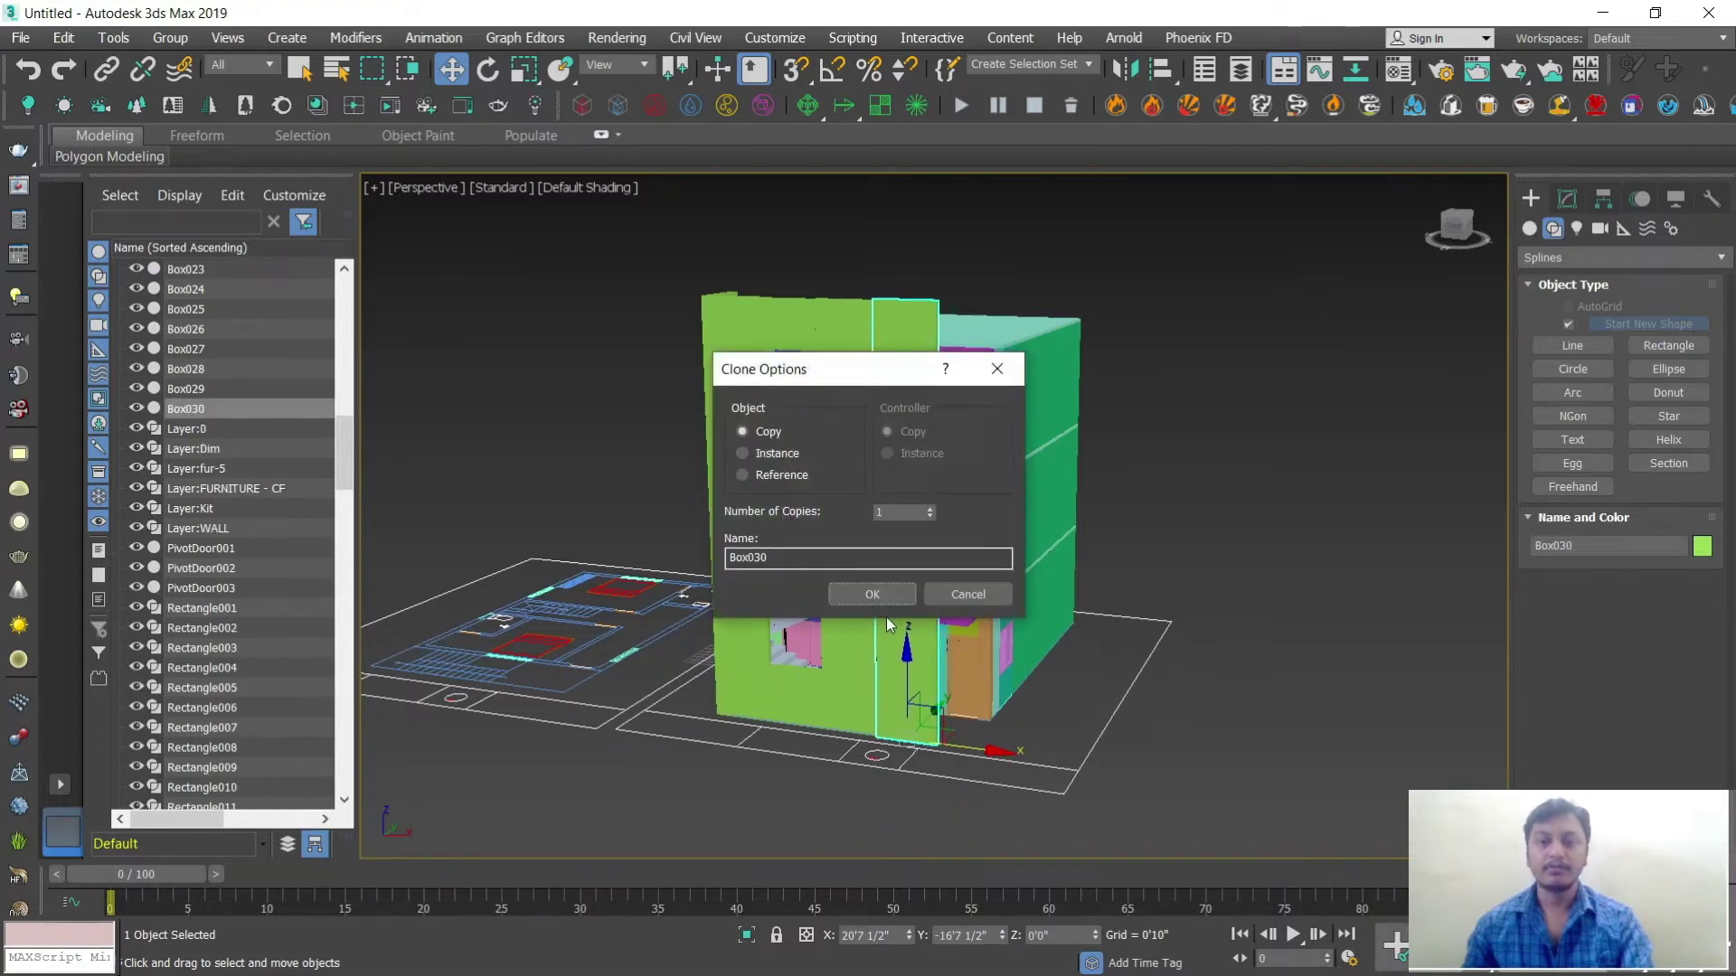
{"action": "left_click", "coordinate": [874, 595]}
Step: Set the copied upright's height to 1'7"
{"action": "left_click", "coordinate": [1567, 198]}
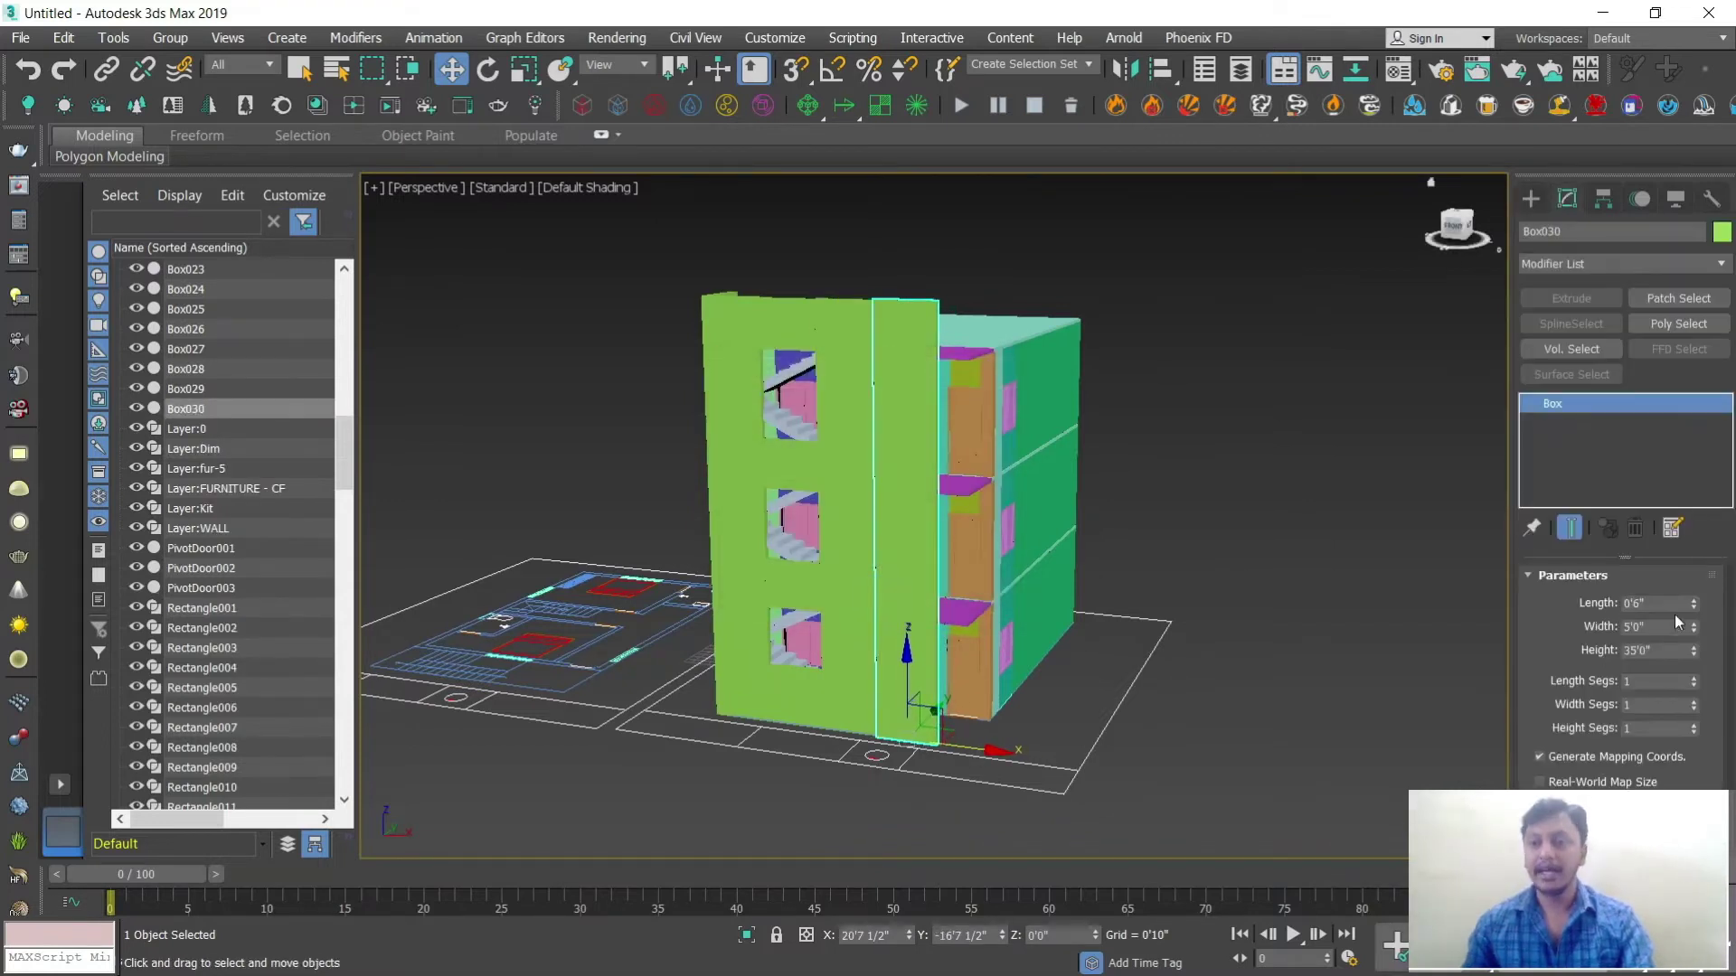
{"action": "type", "text": "1'7"}
{"action": "key", "text": "Return"}
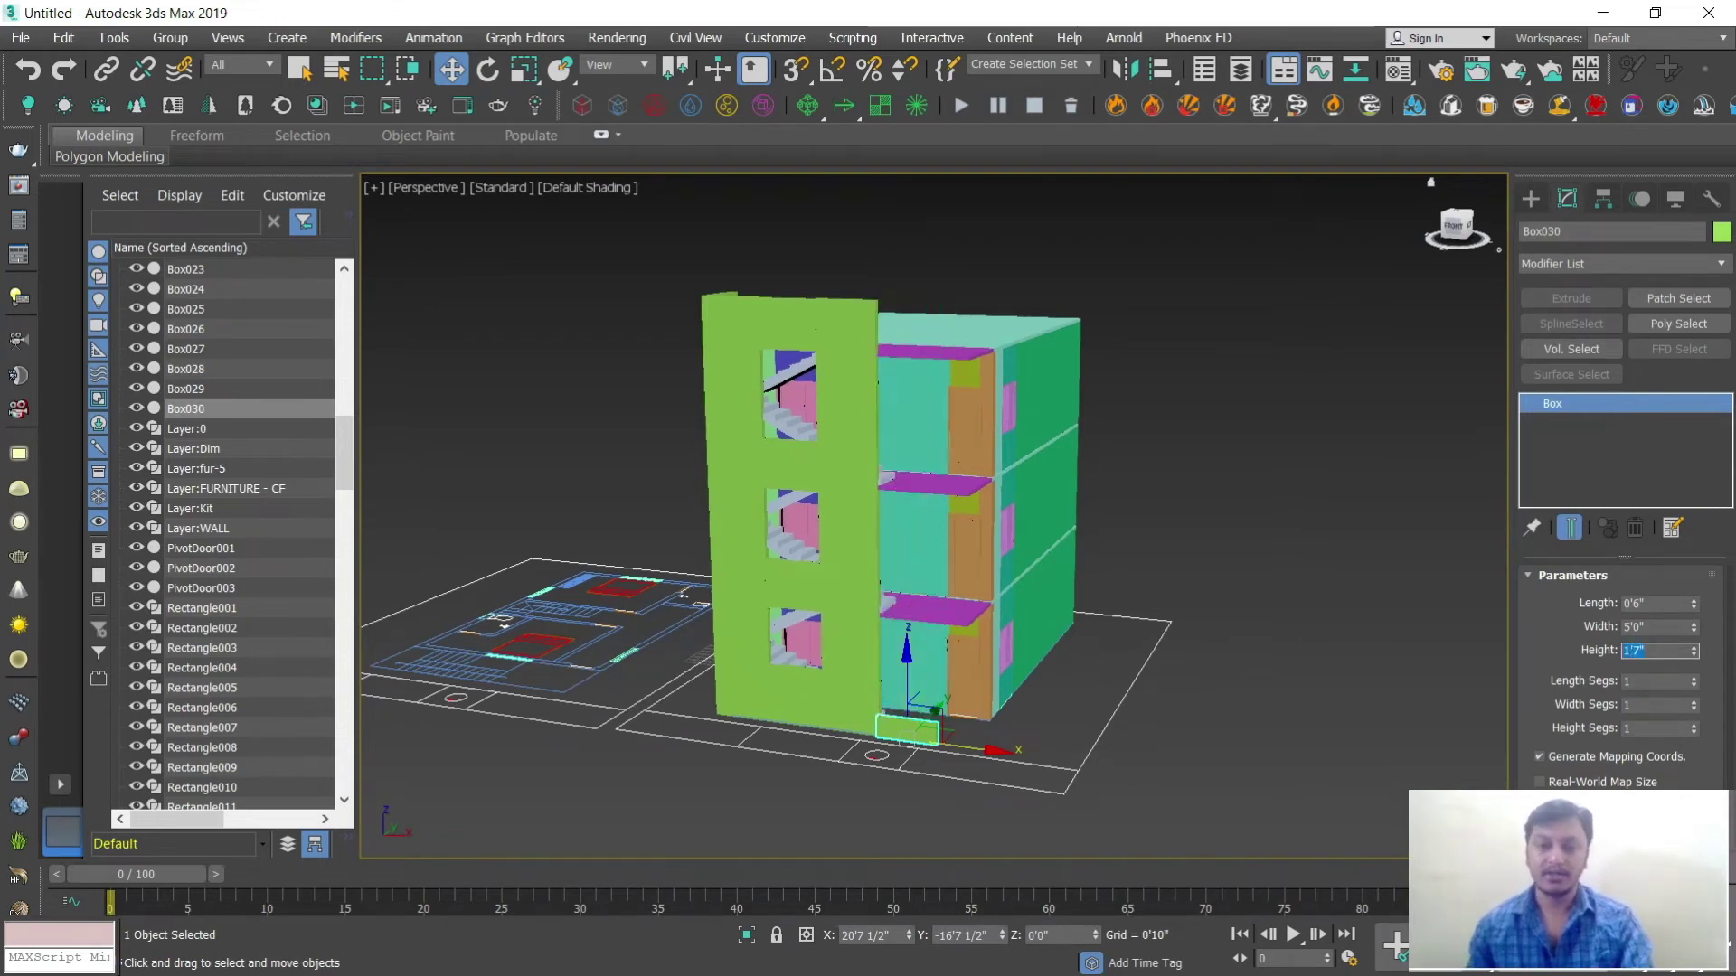
Step: Move the short box up beneath the top slab's front edge, at Y -16'4 1/2" and Z 29'1 1/2"
{"action": "left_click_drag", "start_coordinate": [907, 669], "coordinate": [907, 317]}
{"action": "scroll", "coordinate": [898, 359], "scroll_direction": "up", "scroll_amount": 6}
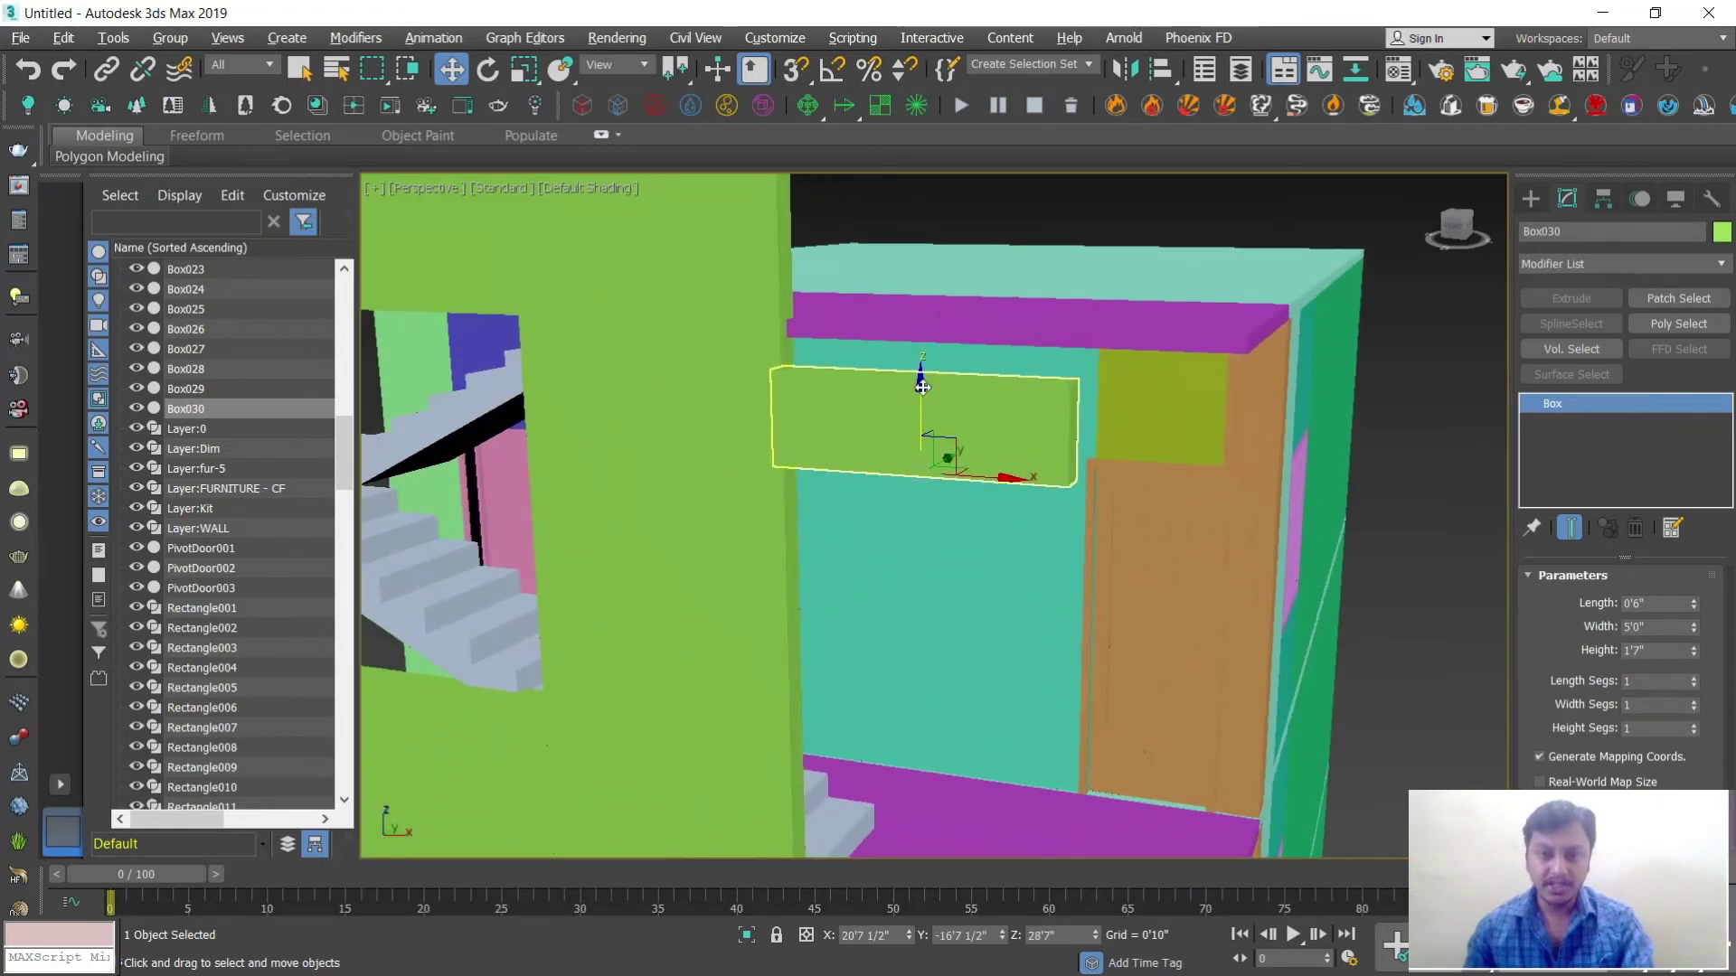
{"action": "left_click_drag", "start_coordinate": [919, 409], "coordinate": [921, 358]}
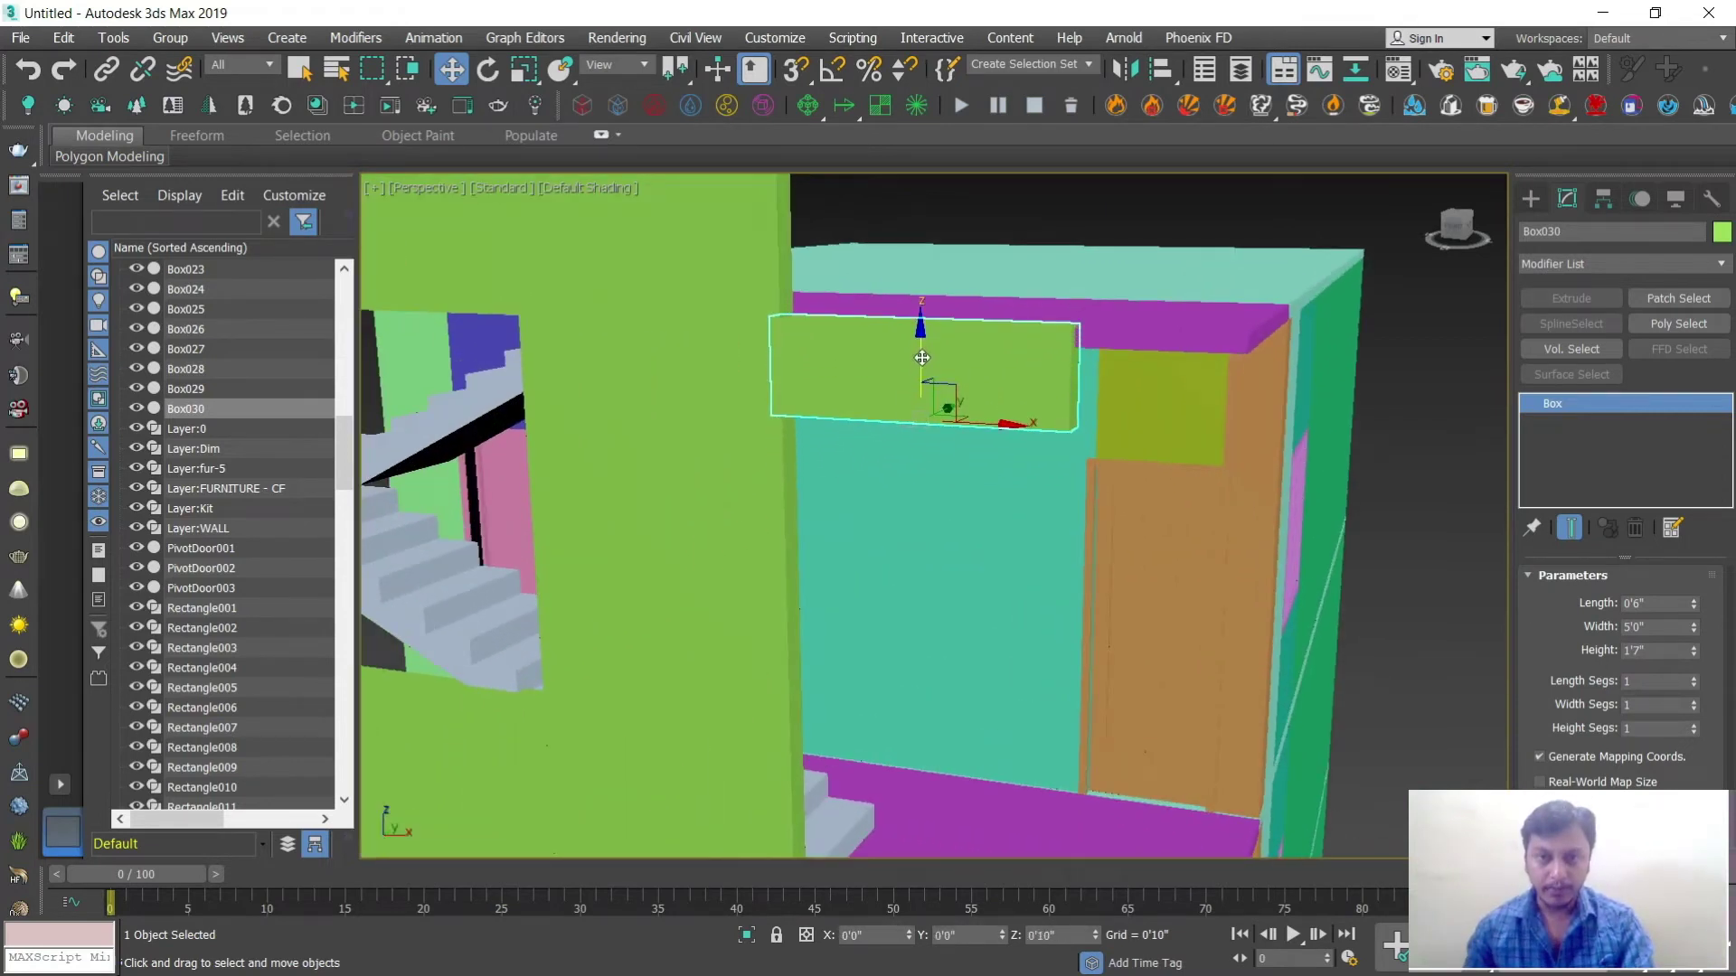
{"action": "middle_click_drag", "start_coordinate": [981, 385], "coordinate": [961, 383], "text": "alt"}
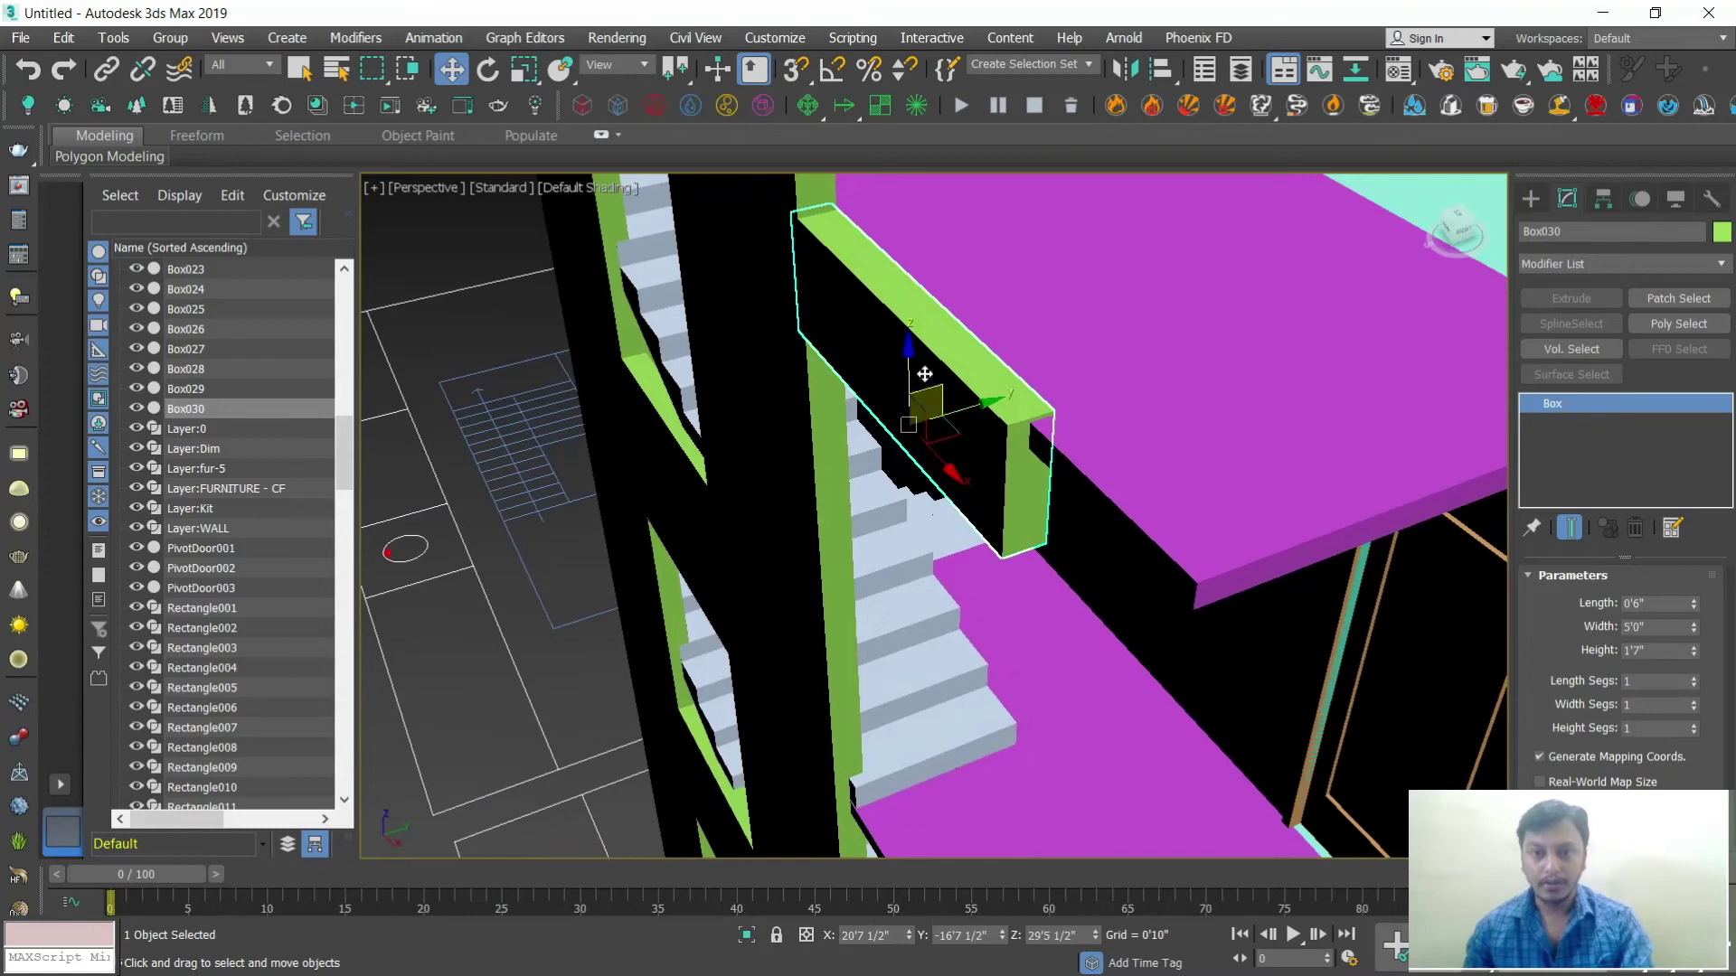
{"action": "left_click_drag", "start_coordinate": [905, 365], "coordinate": [982, 433]}
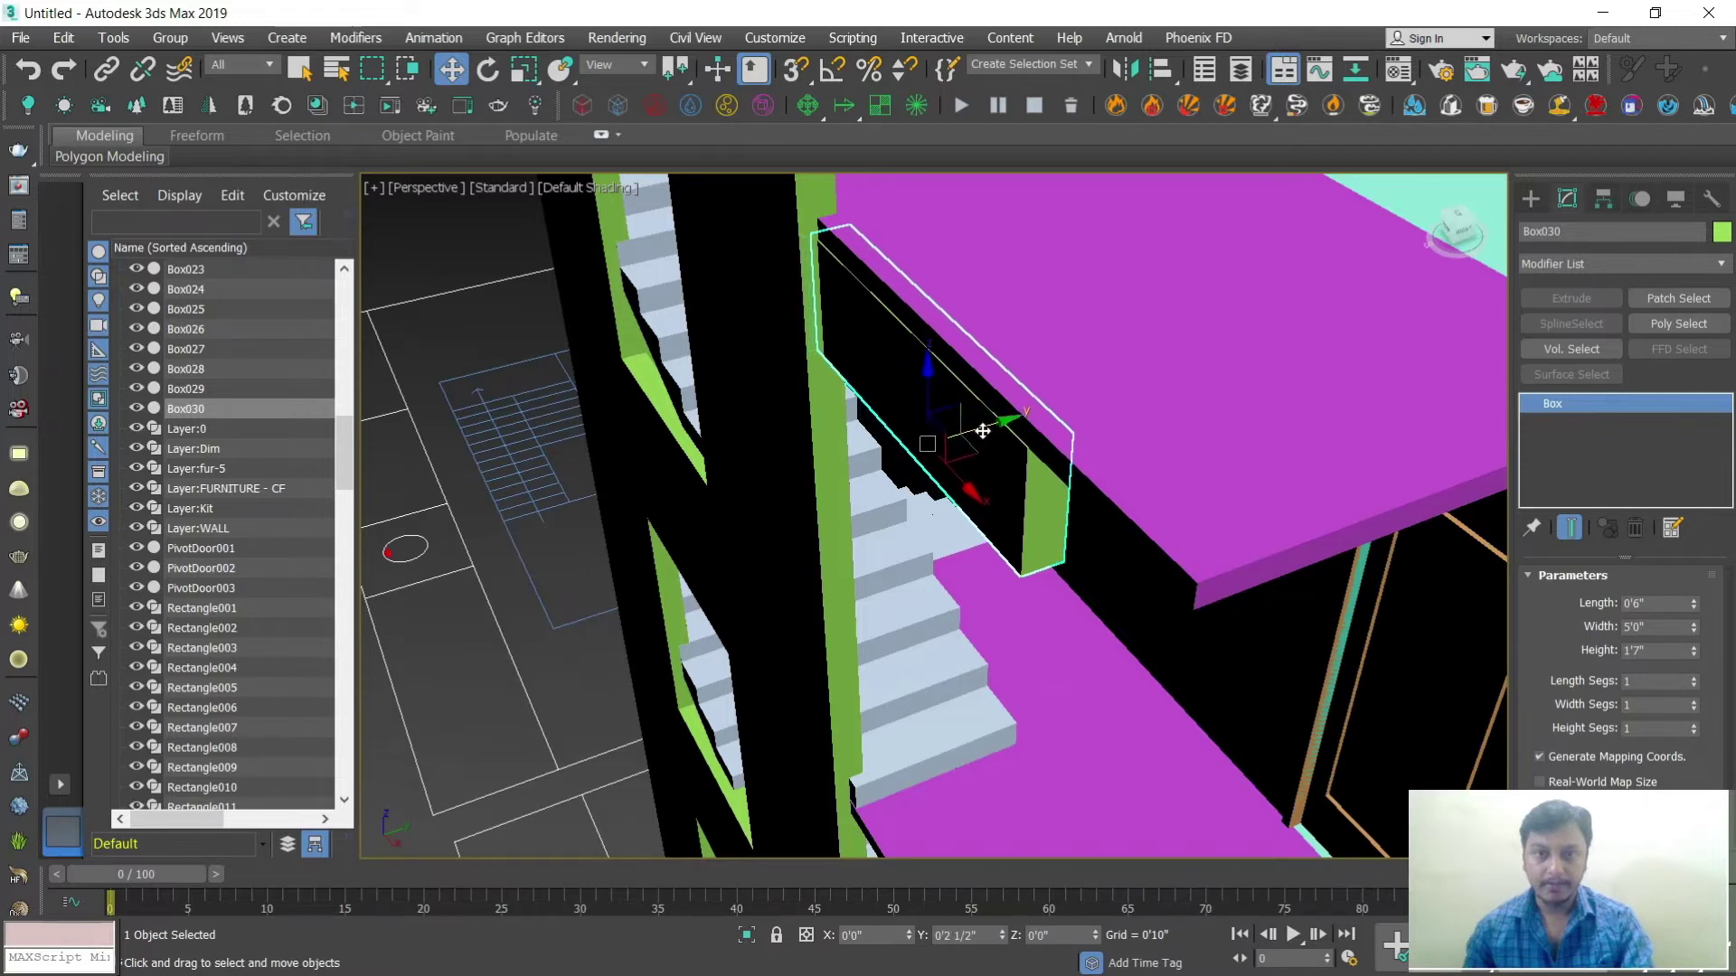
{"action": "middle_click_drag", "start_coordinate": [982, 431], "coordinate": [1095, 438], "text": "alt"}
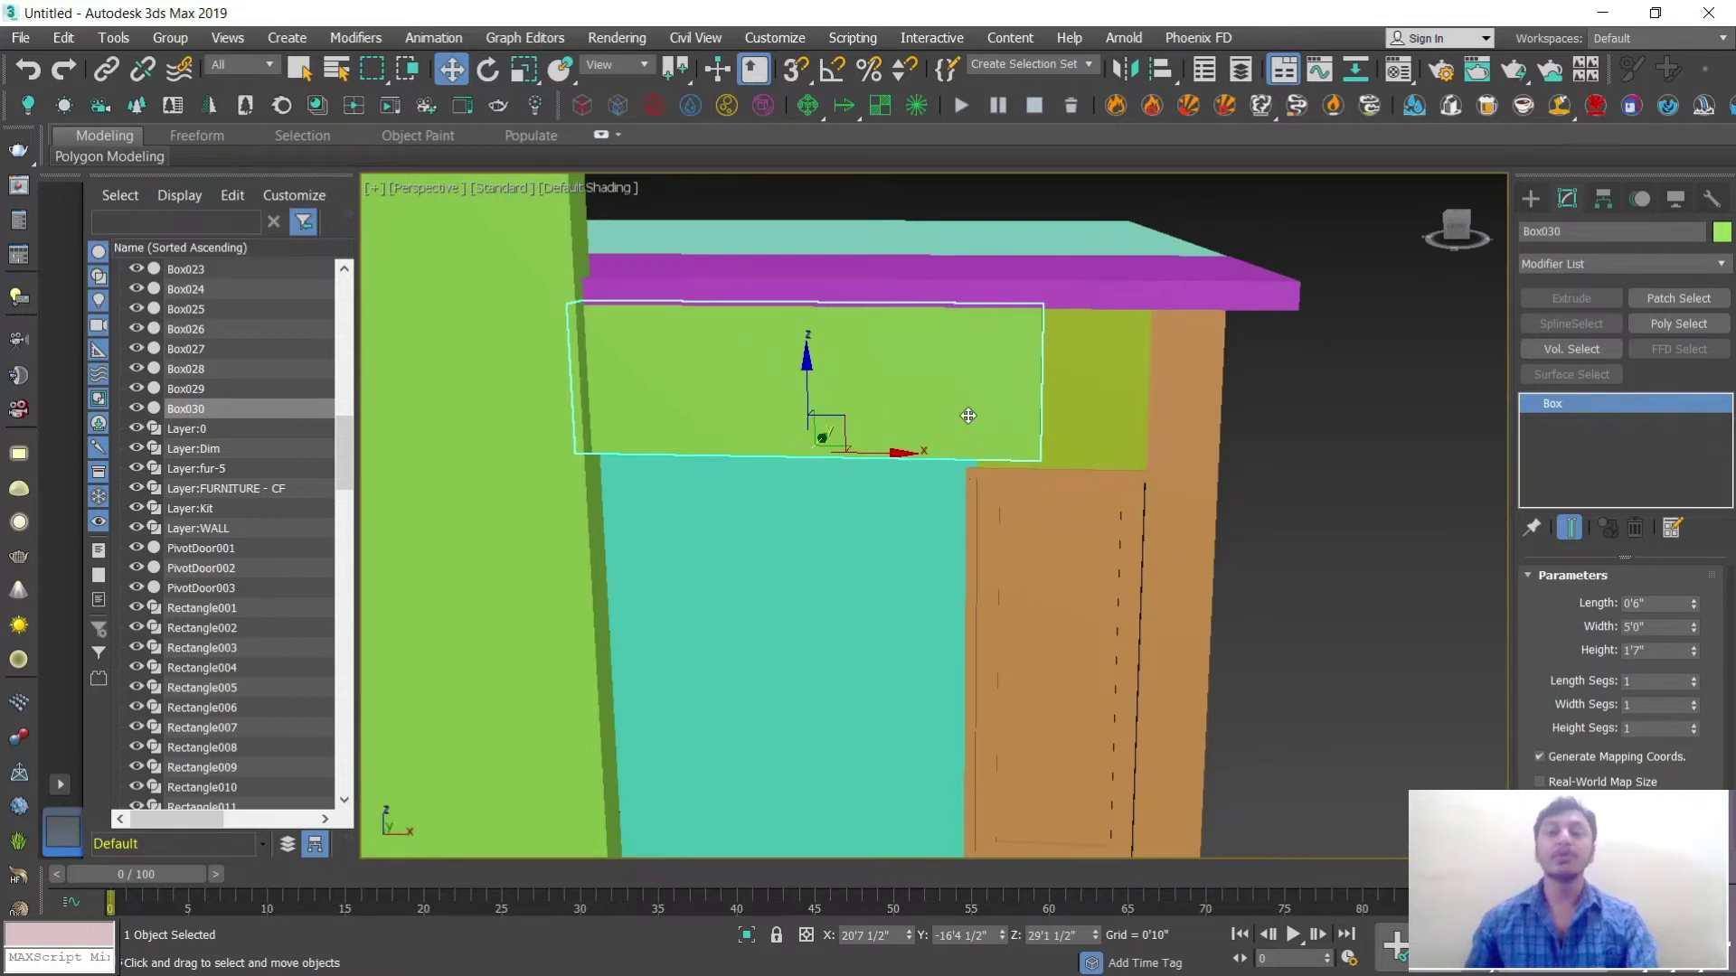
Step: Apply an FFD 2x2x2 modifier to the short box and stretch its outer-end control points along X to 25'8 1/2"
{"action": "left_click", "coordinate": [1620, 264]}
{"action": "key", "text": "f"}
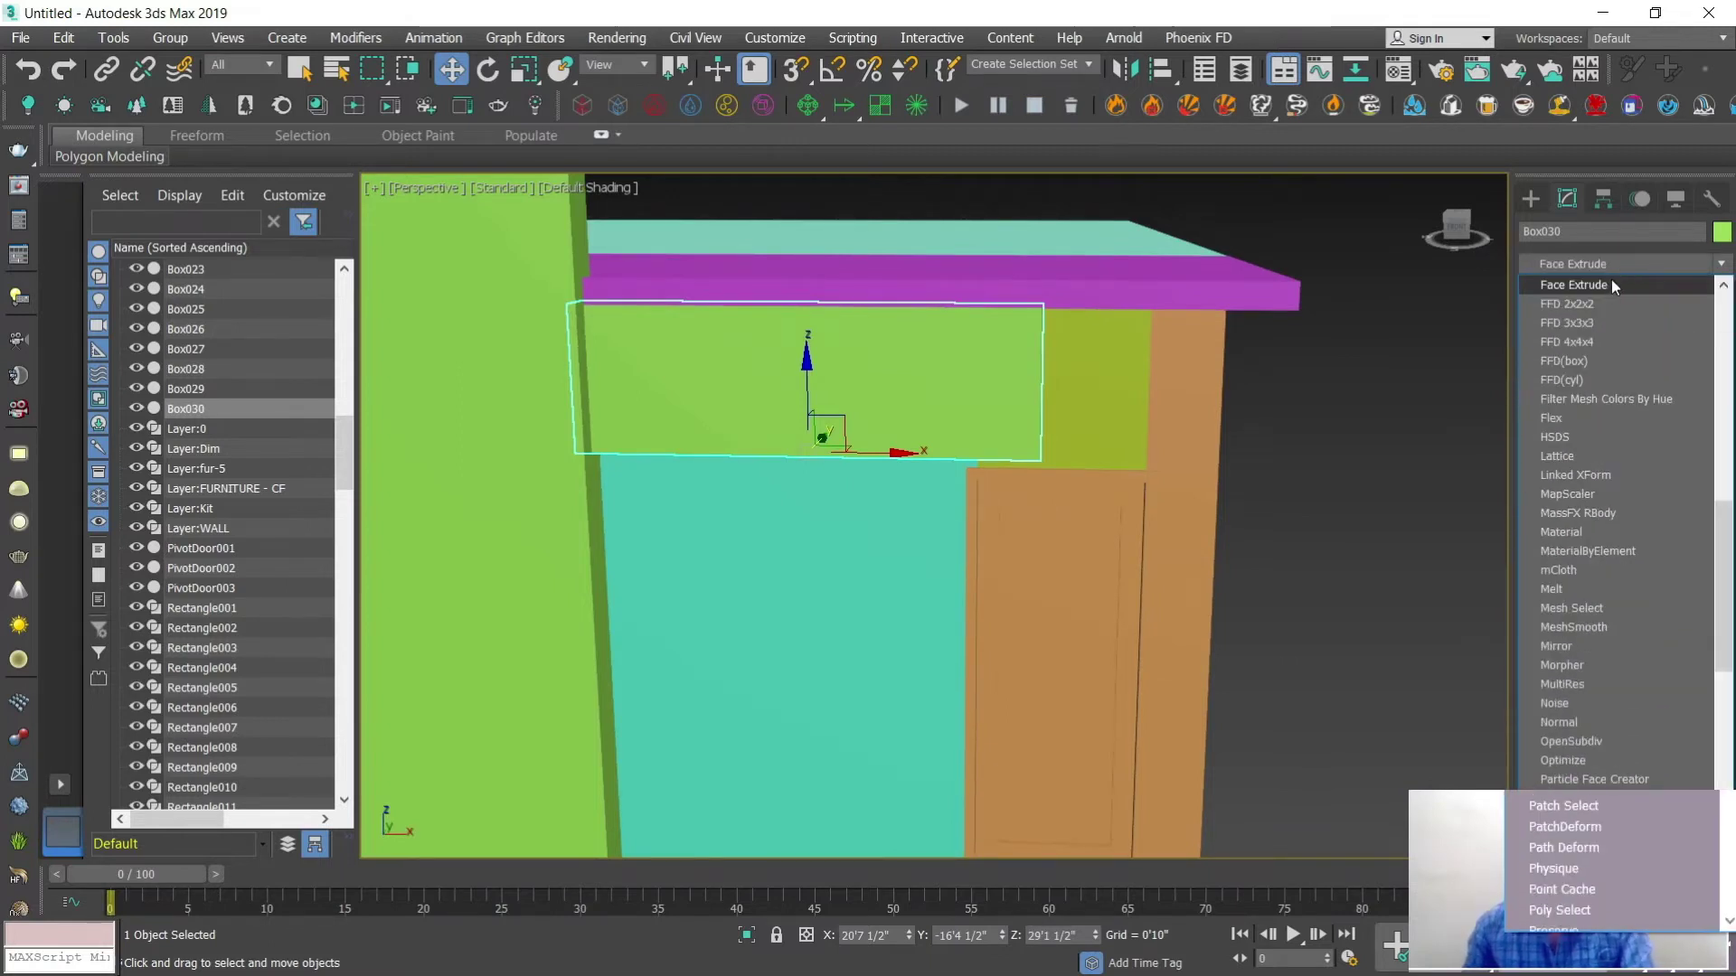
{"action": "left_click", "coordinate": [1600, 303]}
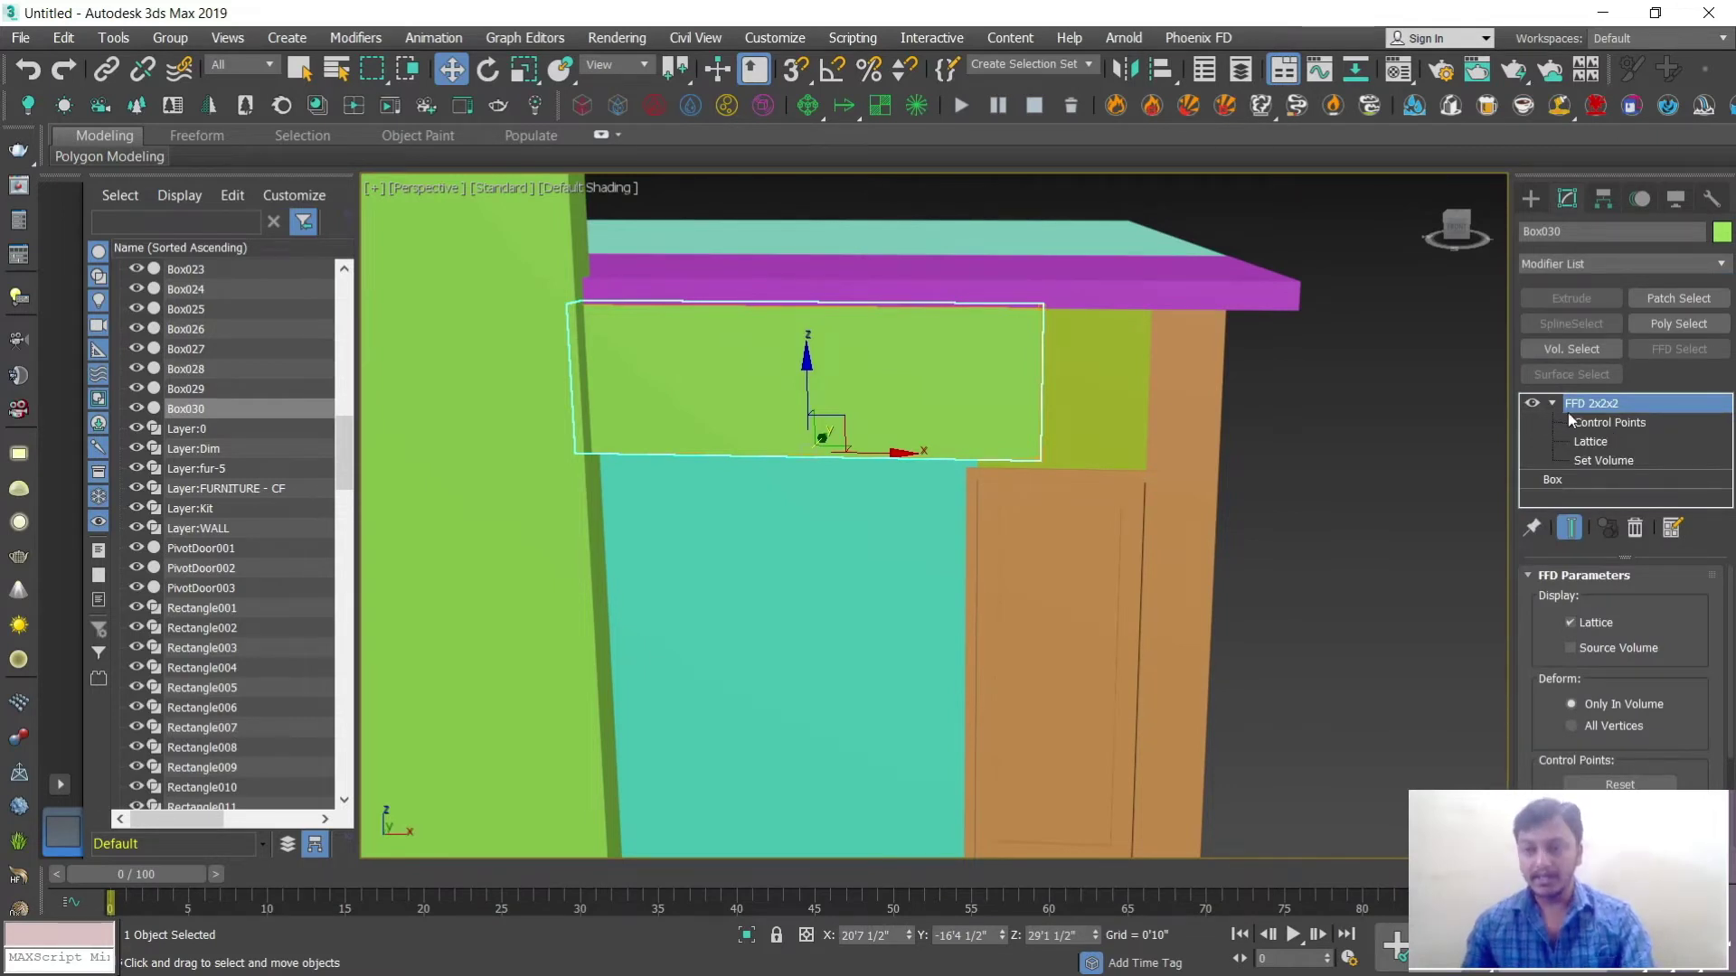
{"action": "left_click", "coordinate": [1609, 423]}
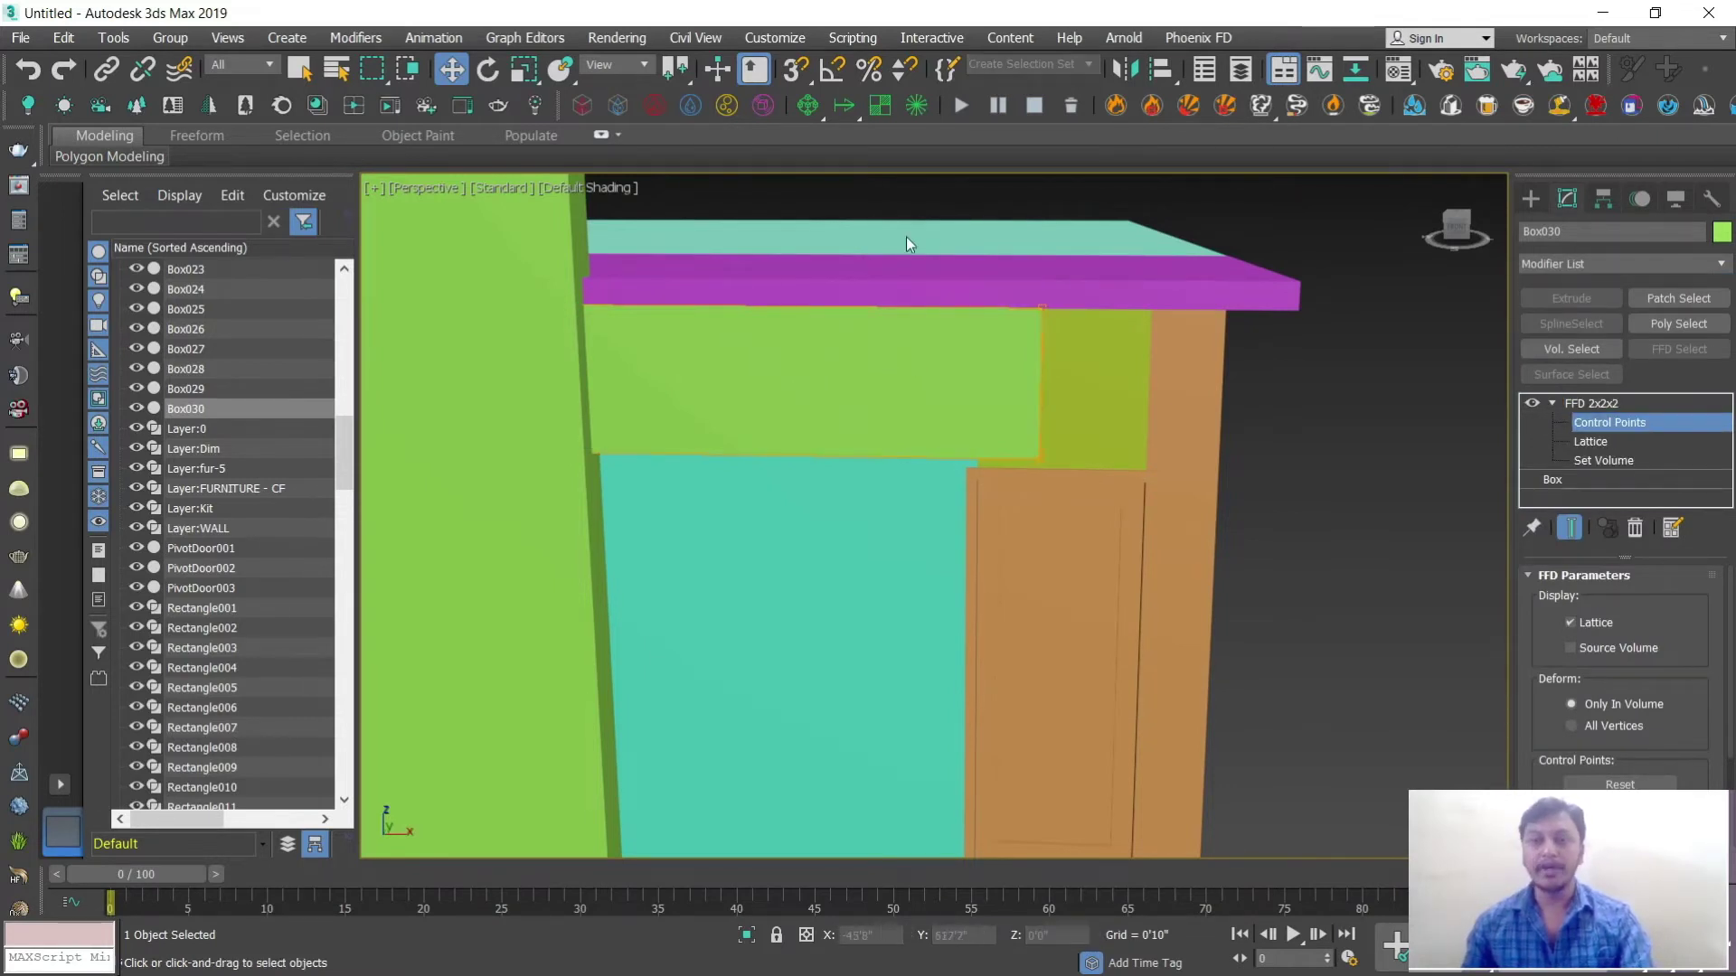
{"action": "left_click_drag", "start_coordinate": [1151, 593], "coordinate": [1151, 602]}
{"action": "middle_click_drag", "start_coordinate": [1216, 437], "coordinate": [1084, 482]}
{"action": "left_click_drag", "start_coordinate": [980, 432], "coordinate": [1225, 460]}
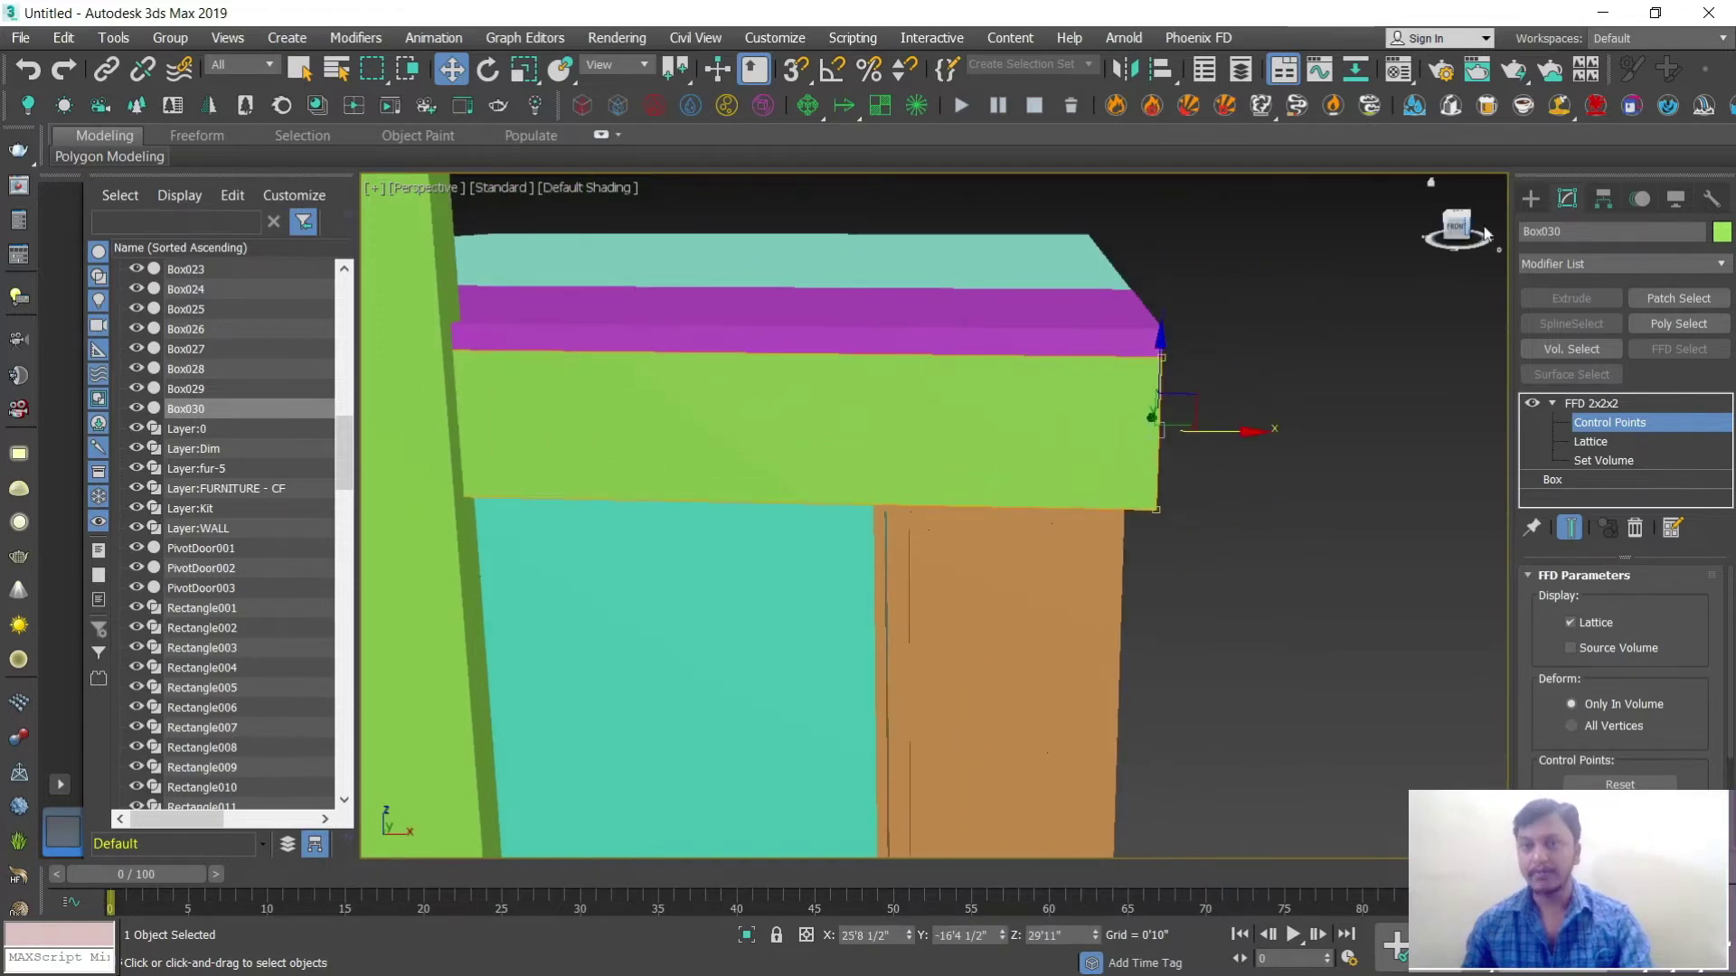
Step: Copy the finished beam down beneath the two lower projecting slabs, to Z 18'9" and Z 8'5 1/2"
{"action": "left_click", "coordinate": [1529, 199]}
{"action": "scroll", "coordinate": [1181, 393], "scroll_direction": "down", "scroll_amount": 6}
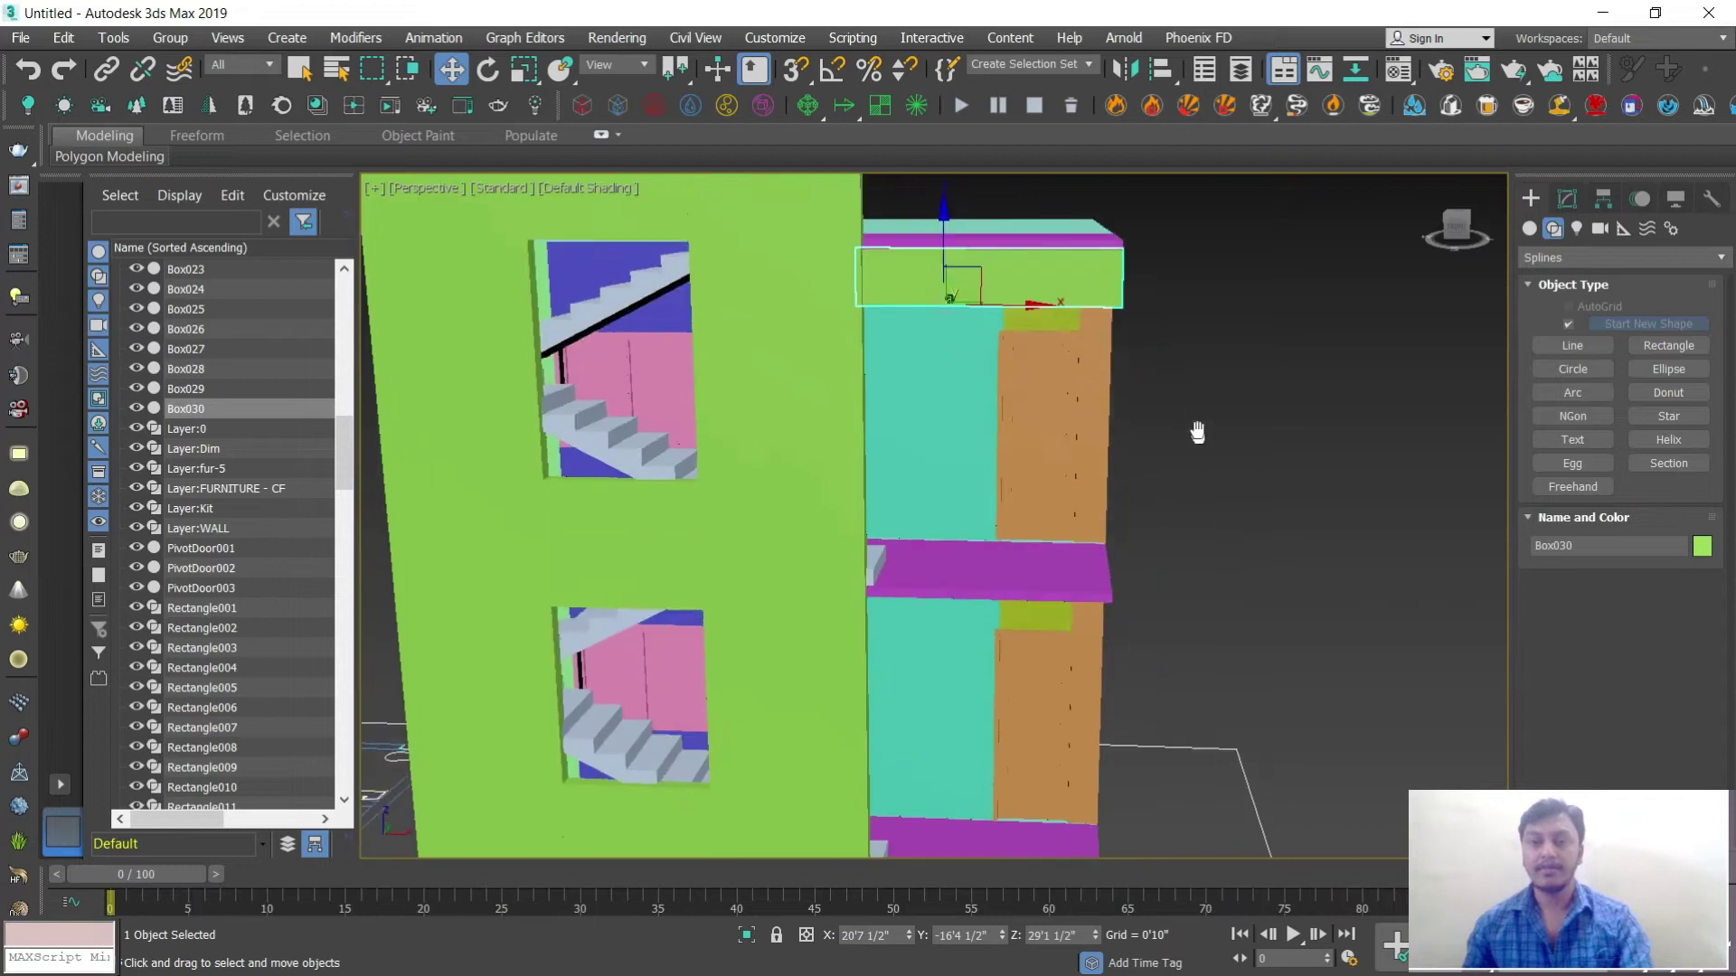
{"action": "middle_click_drag", "start_coordinate": [1166, 443], "coordinate": [1164, 407], "text": "alt"}
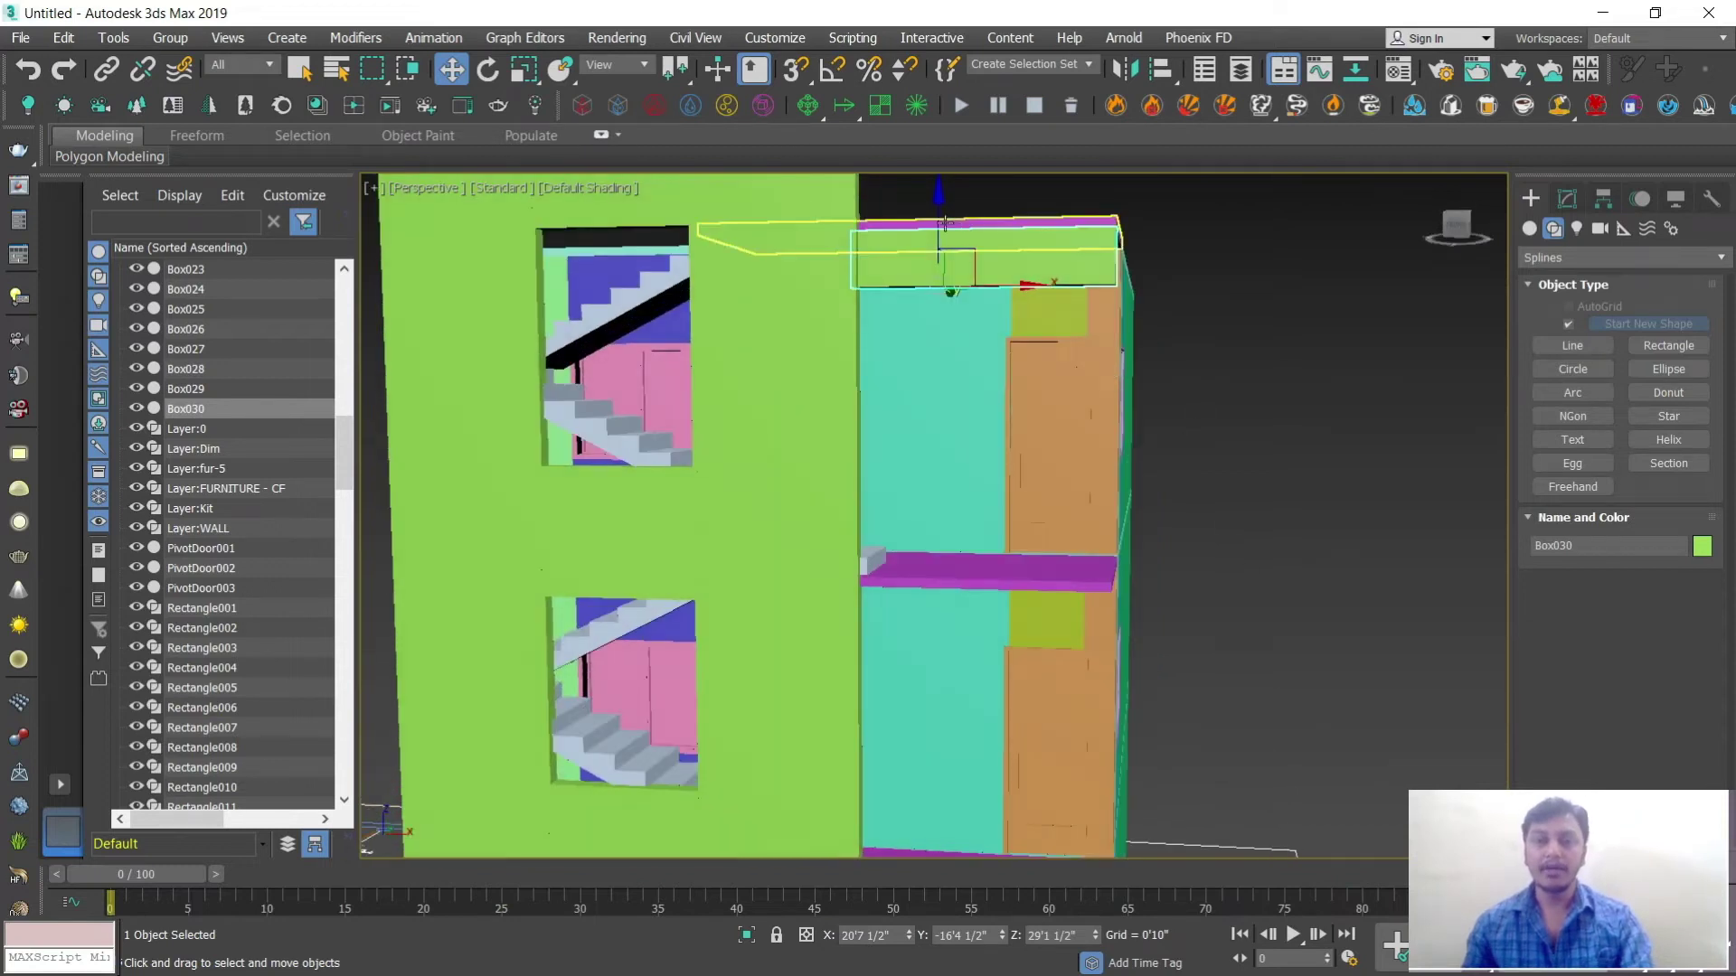
{"action": "left_click_drag", "start_coordinate": [940, 214], "coordinate": [960, 566], "text": "shift"}
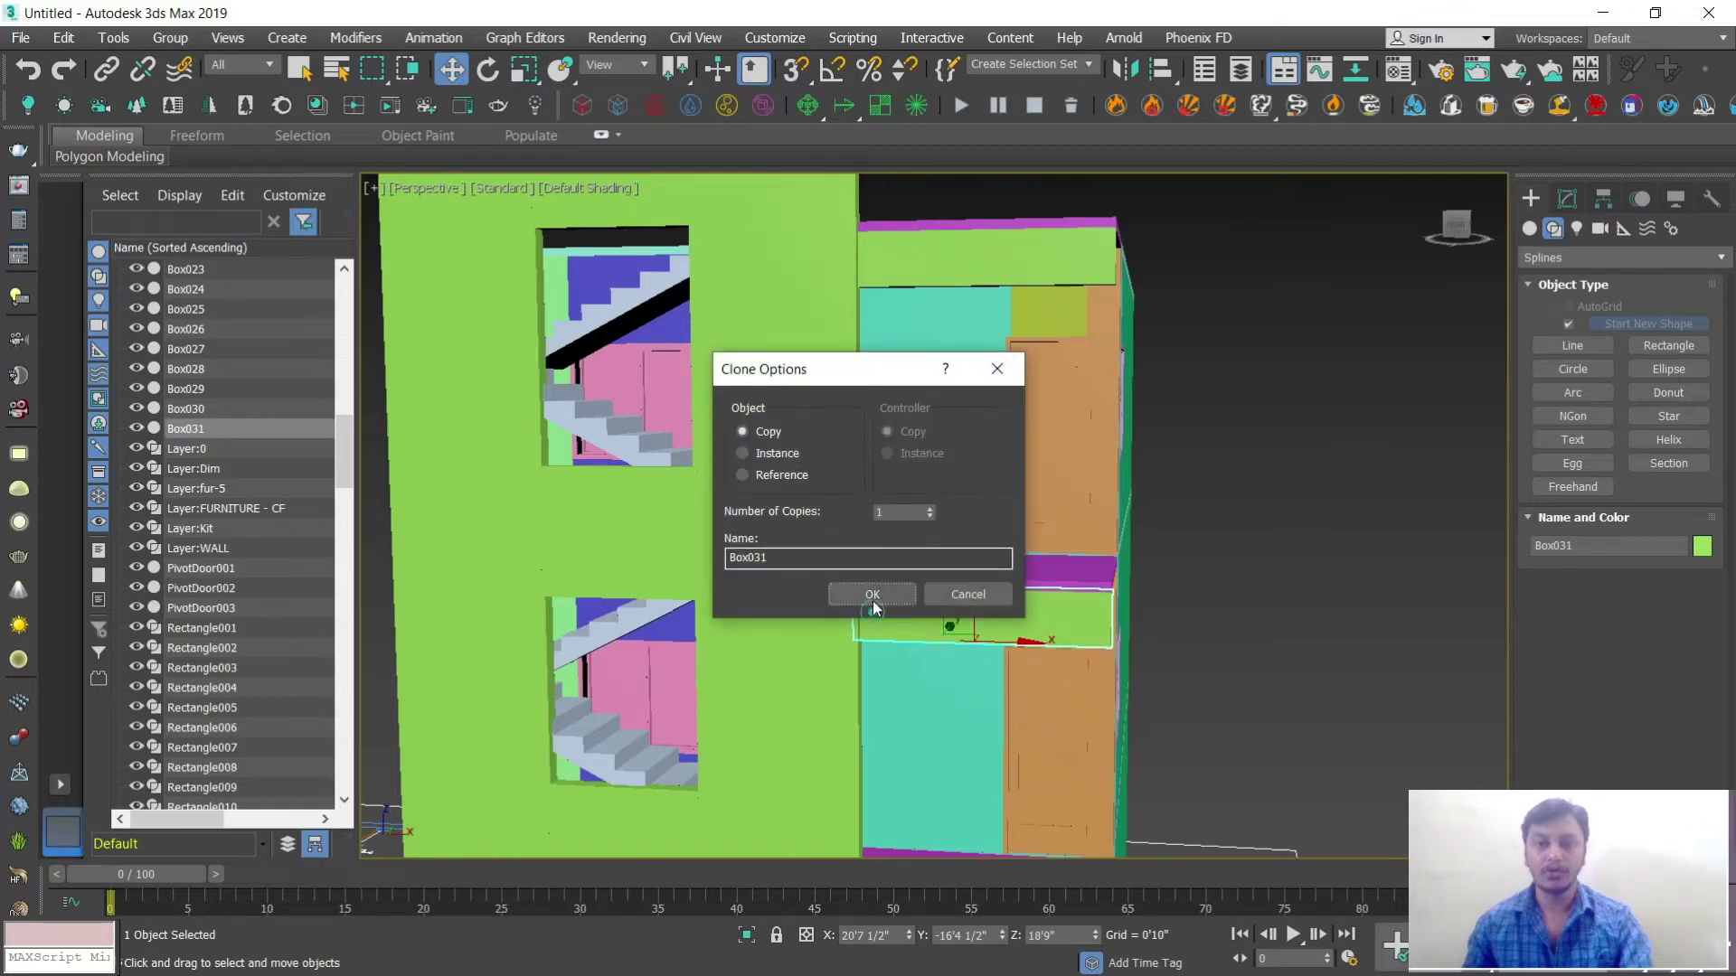
{"action": "left_click", "coordinate": [872, 594]}
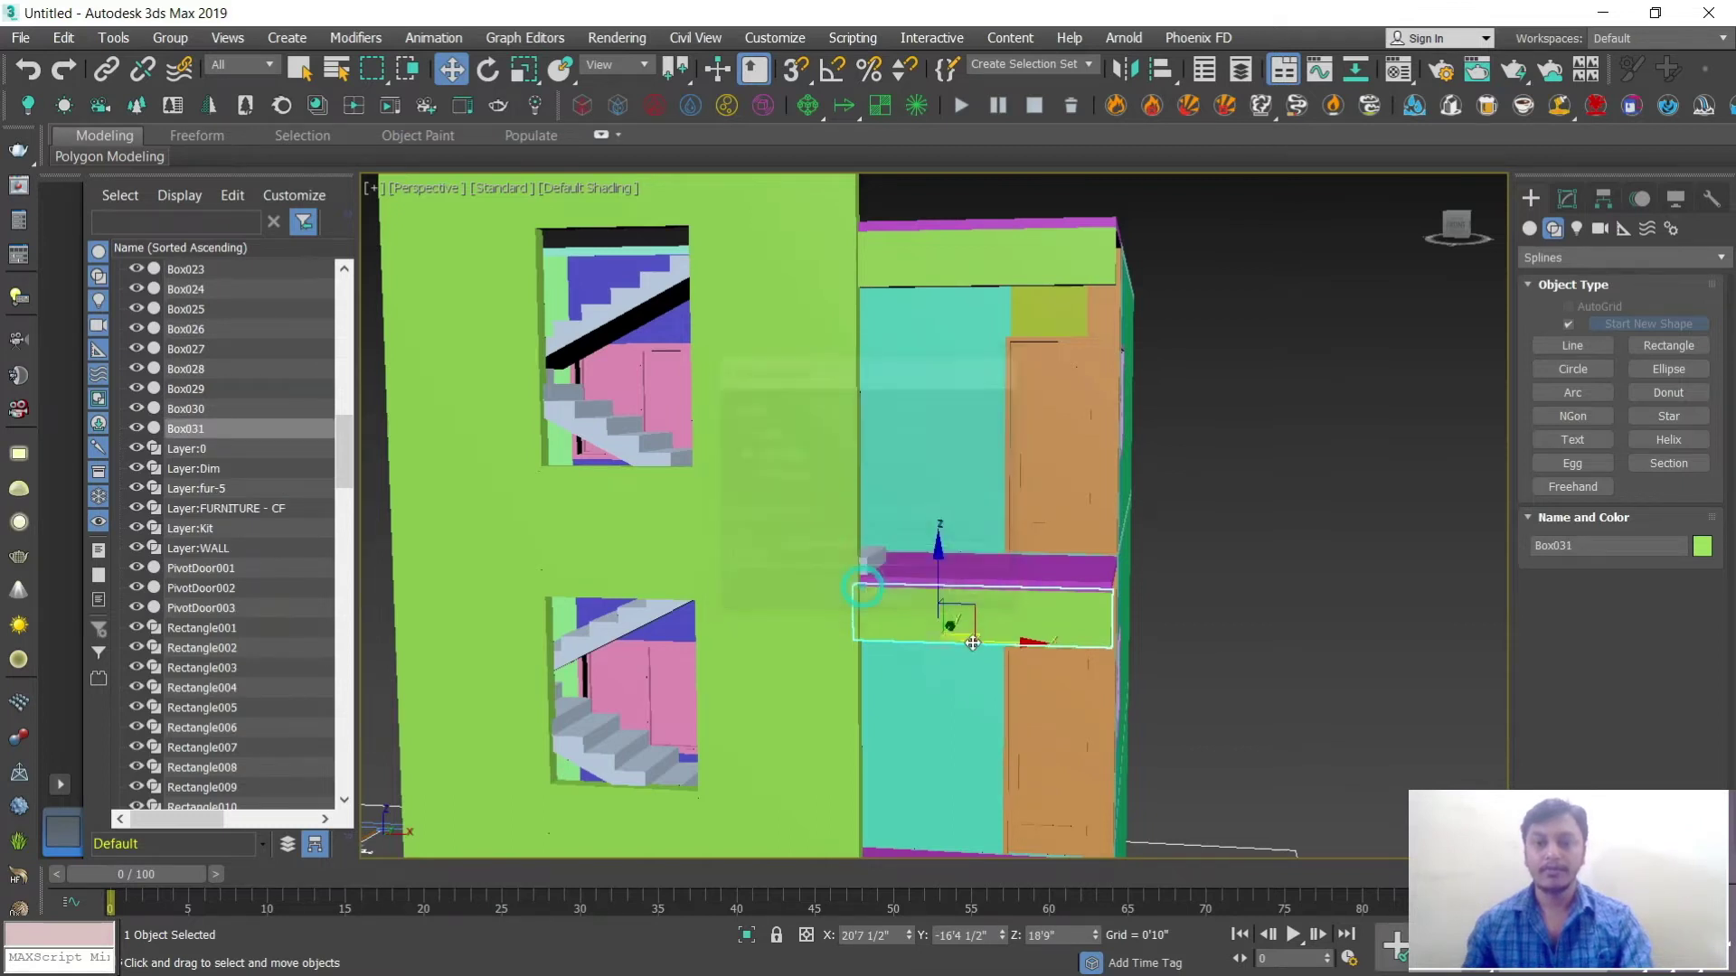
{"action": "scroll", "coordinate": [1068, 542], "scroll_direction": "up", "scroll_amount": 5}
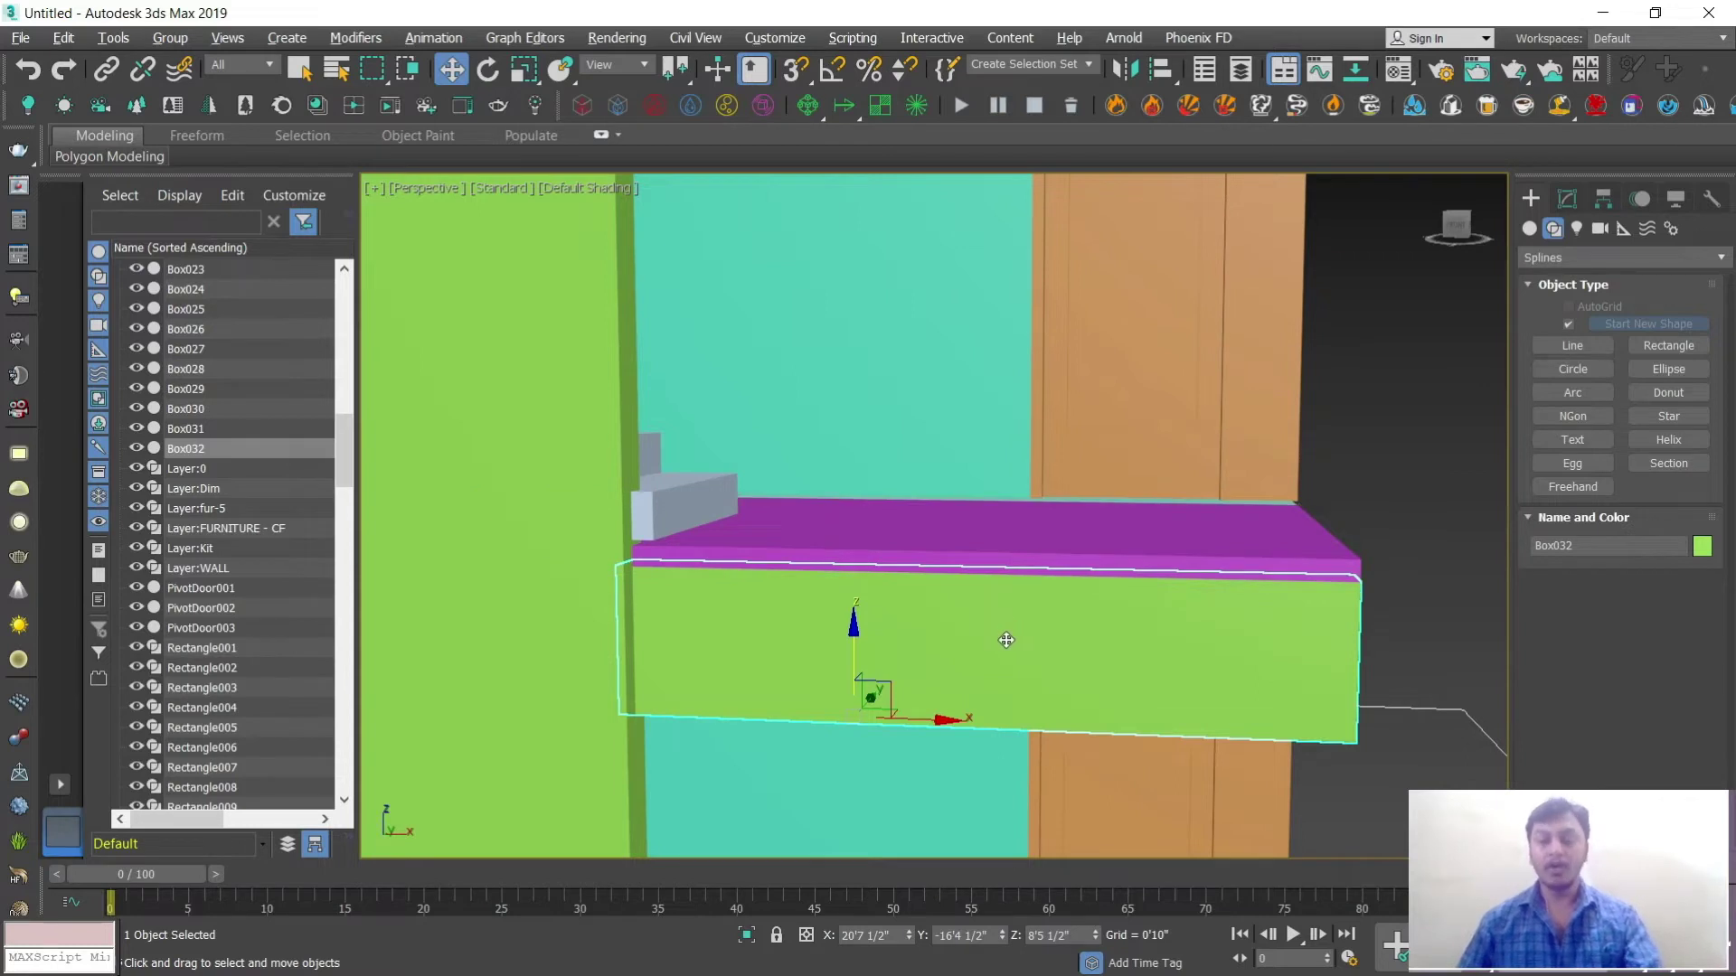
Step: Copy the beam under the top projecting slab along X to 27'11 1/2" as an independent copy
{"action": "scroll", "coordinate": [1003, 640], "scroll_direction": "down", "scroll_amount": 4}
{"action": "middle_click_drag", "start_coordinate": [1026, 667], "coordinate": [998, 660], "text": "alt"}
{"action": "scroll", "coordinate": [1010, 658], "scroll_direction": "down", "scroll_amount": 2}
{"action": "middle_click_drag", "start_coordinate": [981, 575], "coordinate": [889, 512]}
{"action": "scroll", "coordinate": [928, 592], "scroll_direction": "down", "scroll_amount": 3}
{"action": "scroll", "coordinate": [889, 512], "scroll_direction": "down", "scroll_amount": 3}
{"action": "middle_click_drag", "start_coordinate": [941, 588], "coordinate": [960, 458], "text": "alt"}
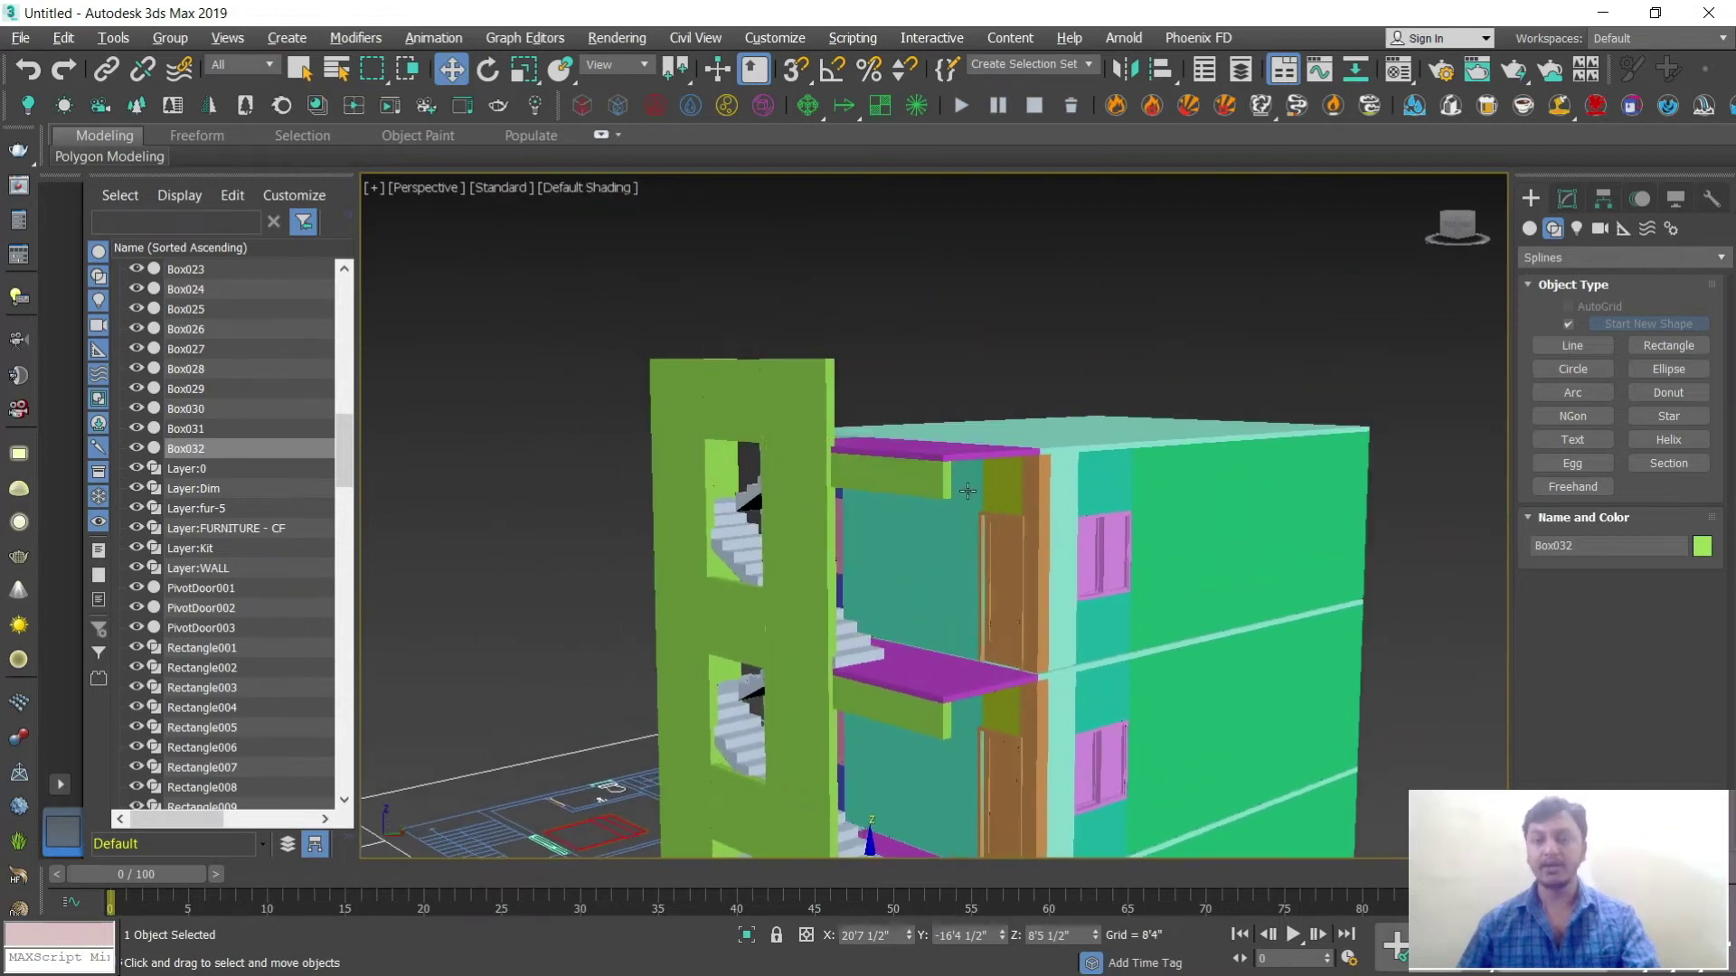
{"action": "left_click", "coordinate": [915, 470]}
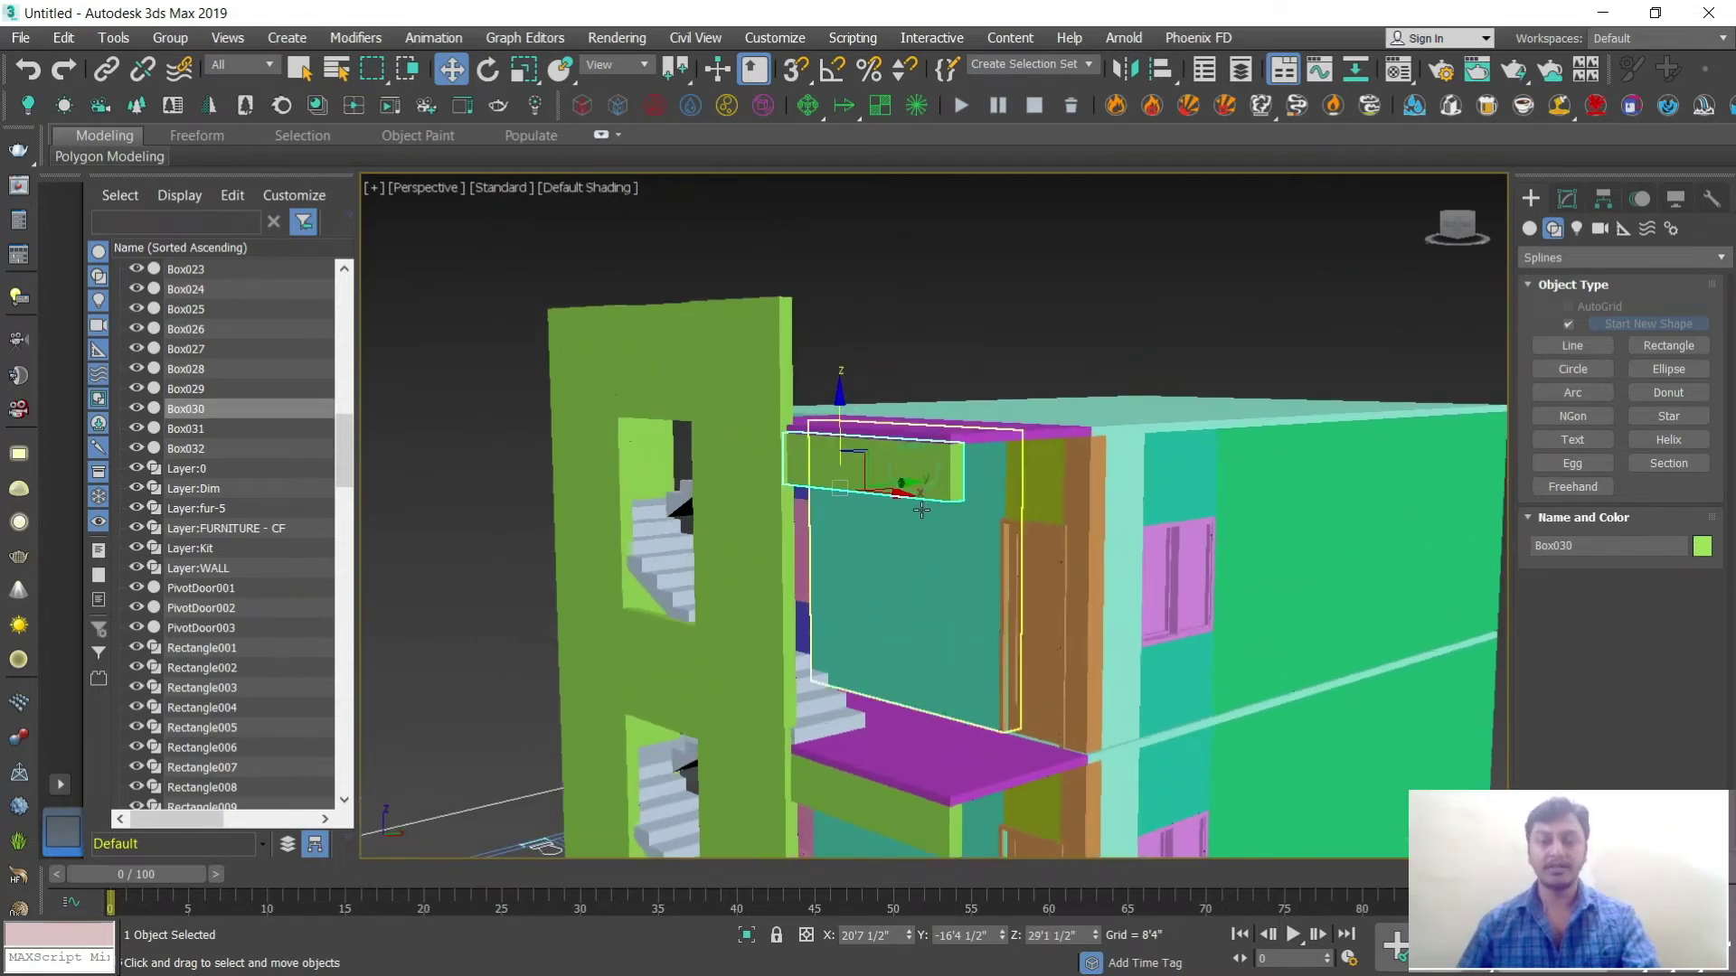
{"action": "scroll", "coordinate": [915, 470], "scroll_direction": "up", "scroll_amount": 5}
{"action": "key", "text": "e"}
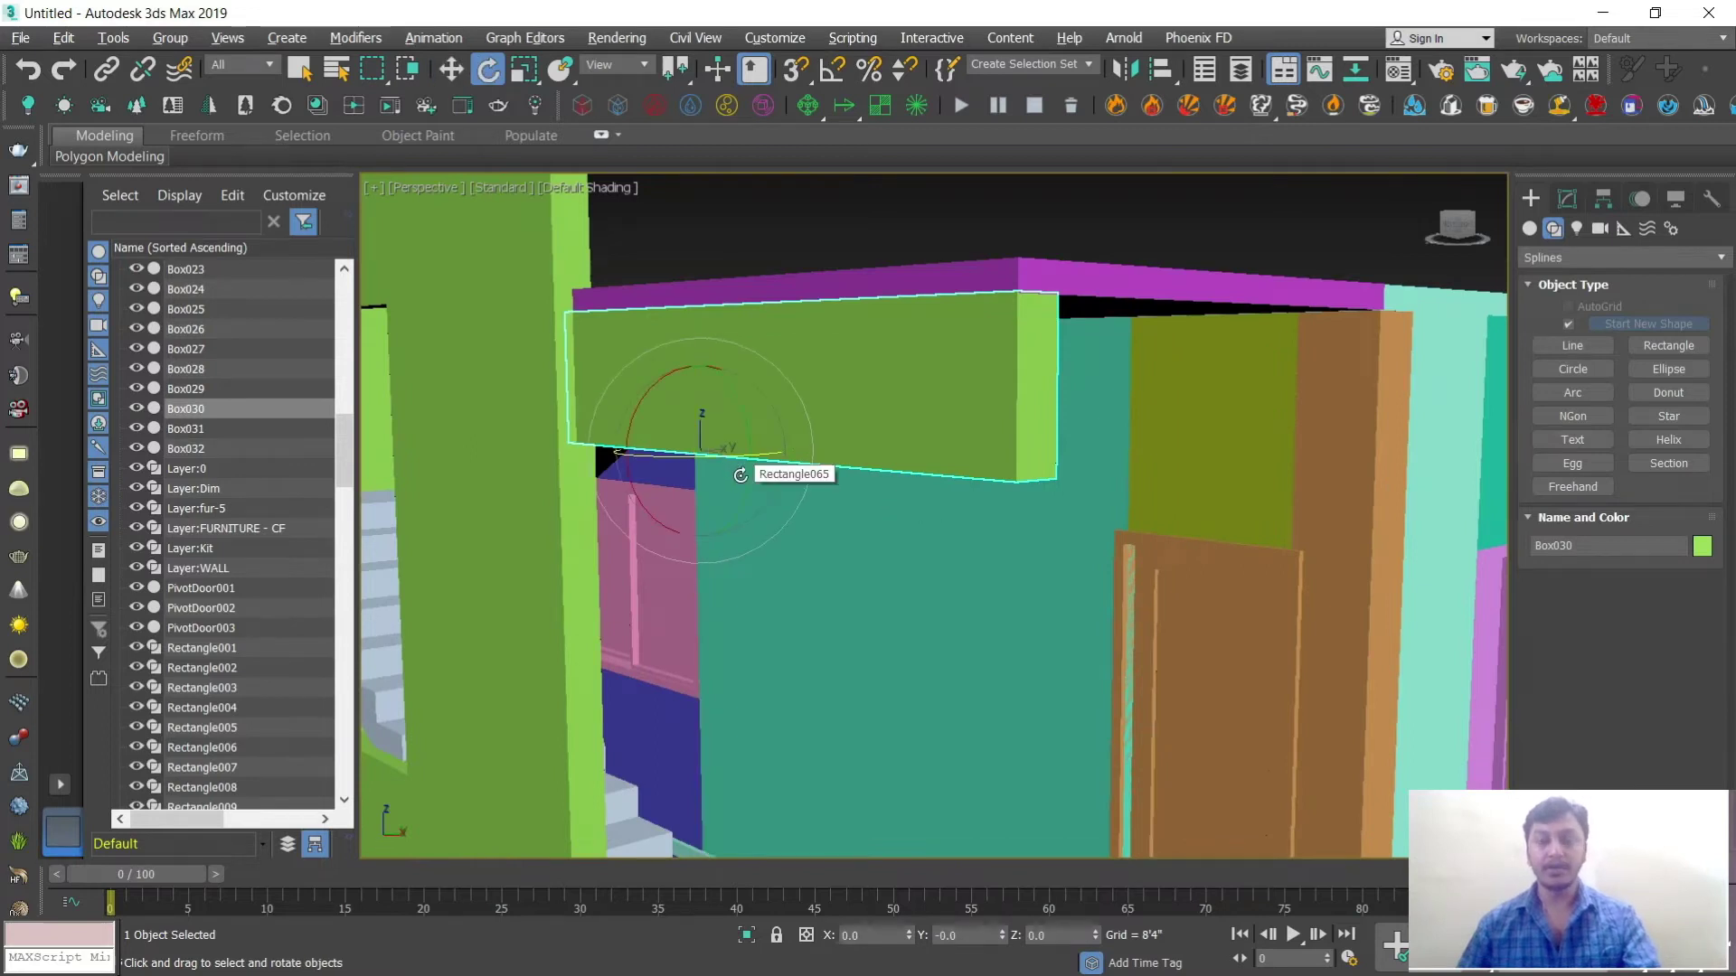
{"action": "scroll", "coordinate": [1022, 549], "scroll_direction": "down", "scroll_amount": 1}
{"action": "scroll", "coordinate": [941, 573], "scroll_direction": "up", "scroll_amount": 1}
{"action": "scroll", "coordinate": [946, 588], "scroll_direction": "down", "scroll_amount": 5}
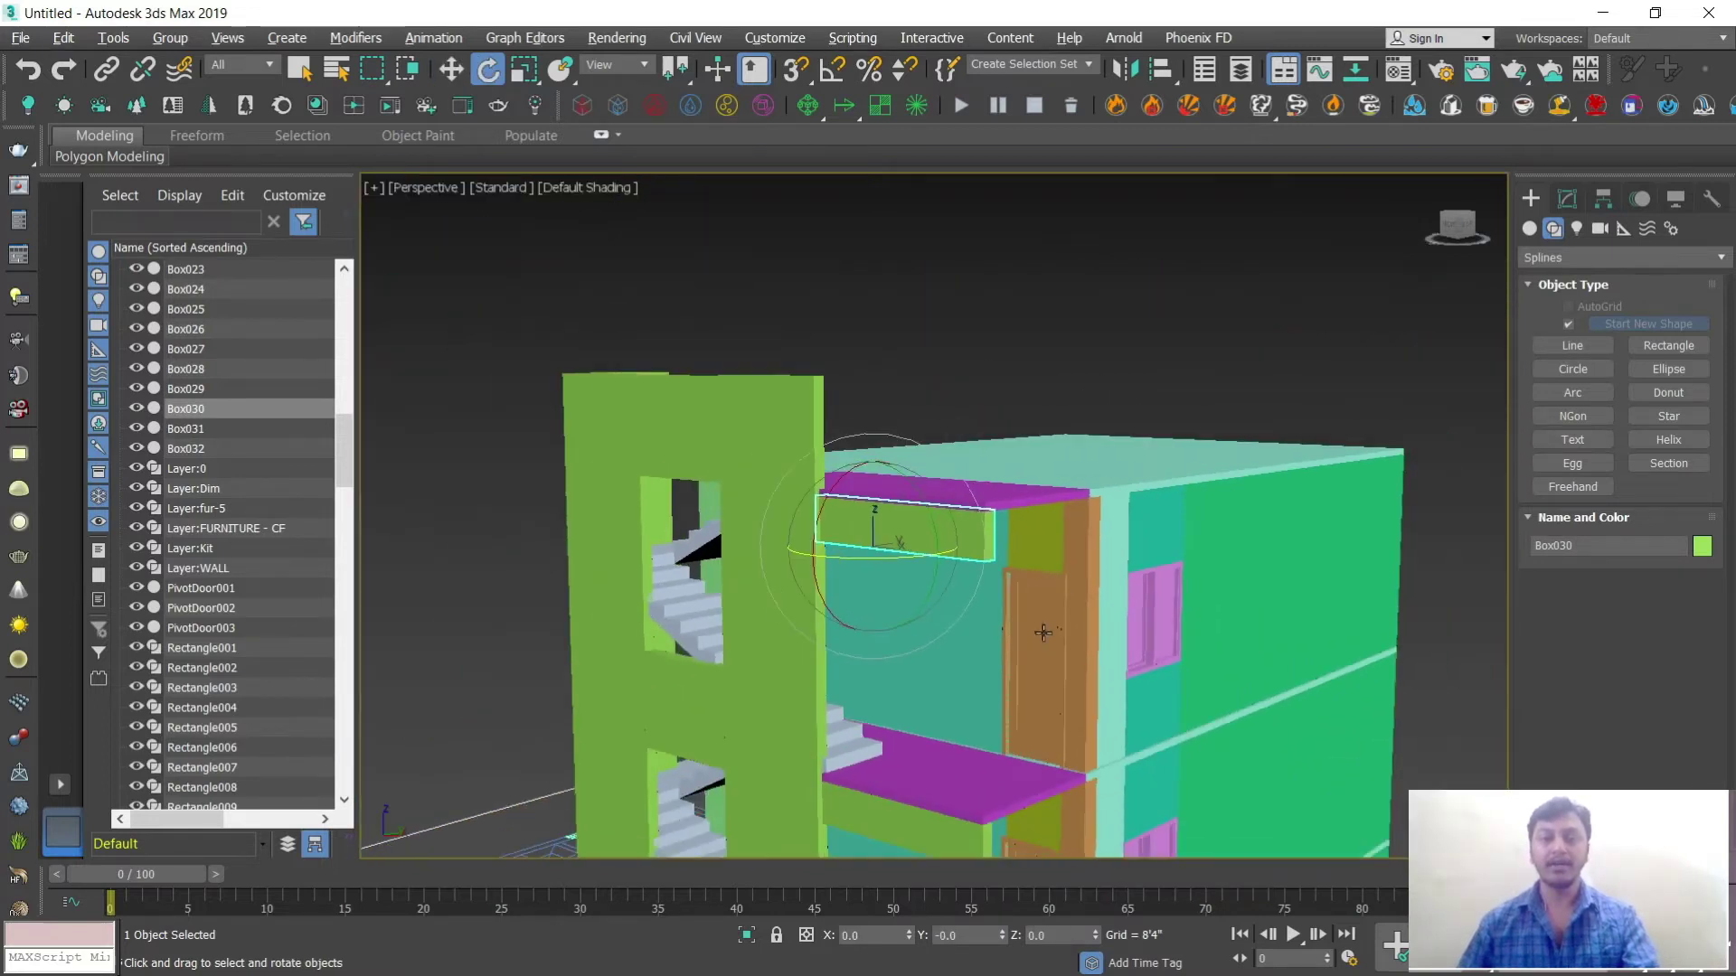
{"action": "middle_click_drag", "start_coordinate": [1043, 632], "coordinate": [878, 572], "text": "alt"}
{"action": "scroll", "coordinate": [878, 573], "scroll_direction": "up", "scroll_amount": 3}
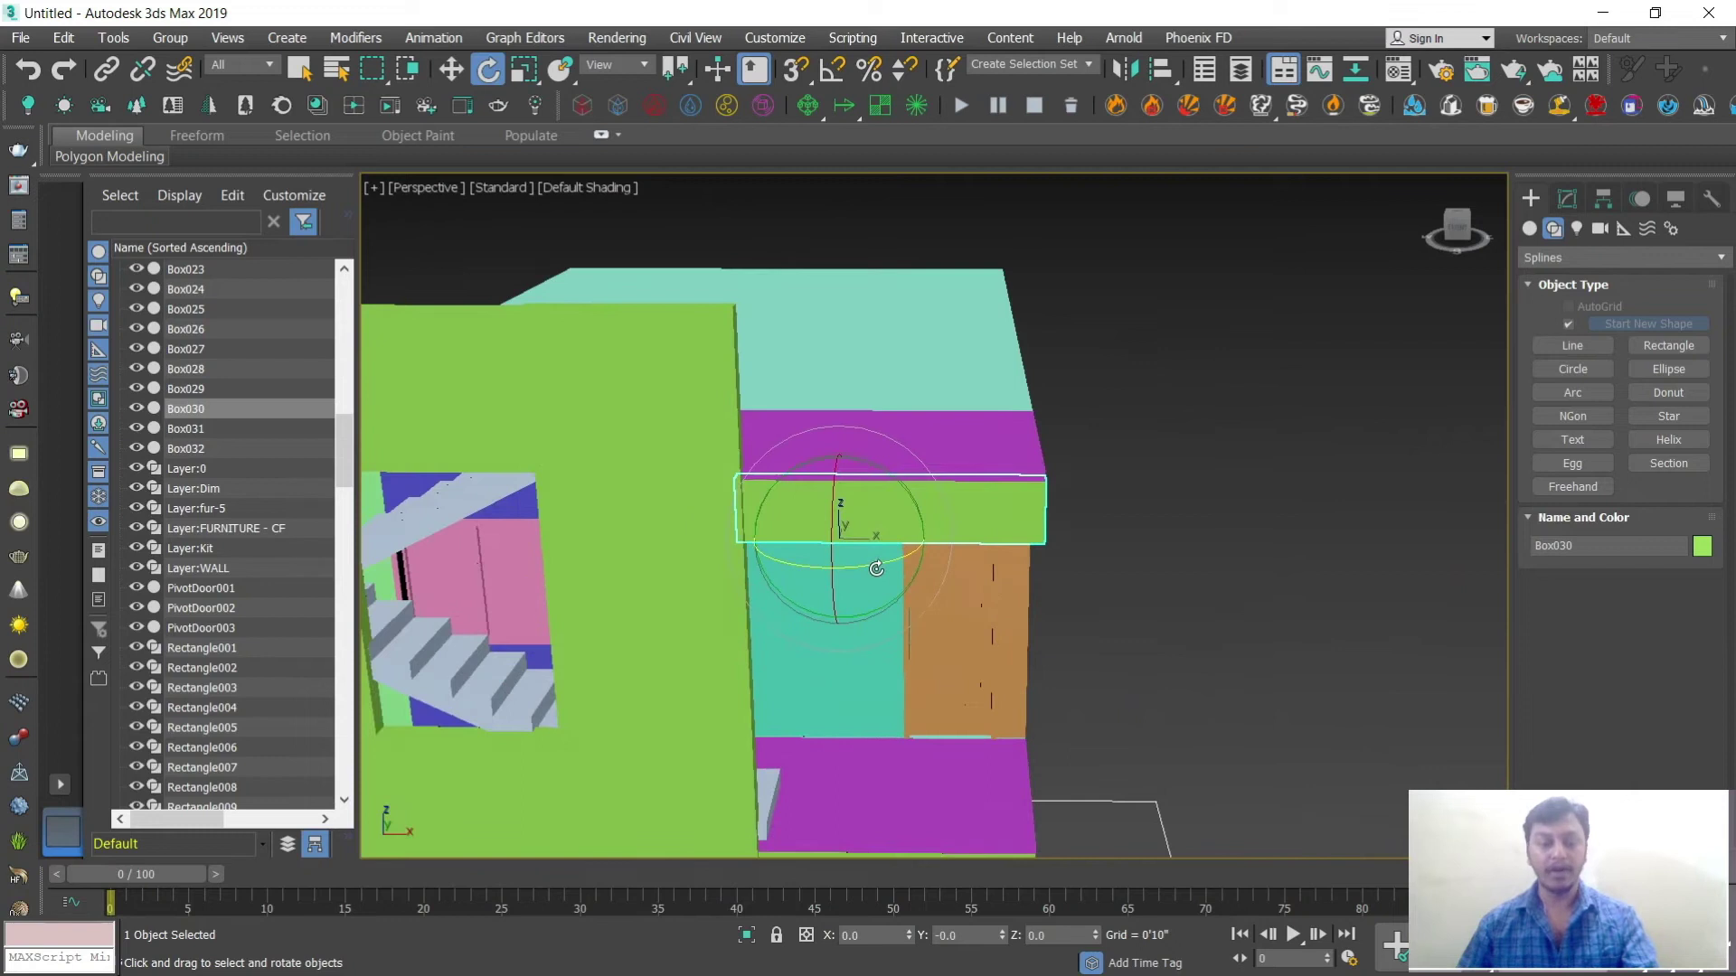
{"action": "key", "text": "w"}
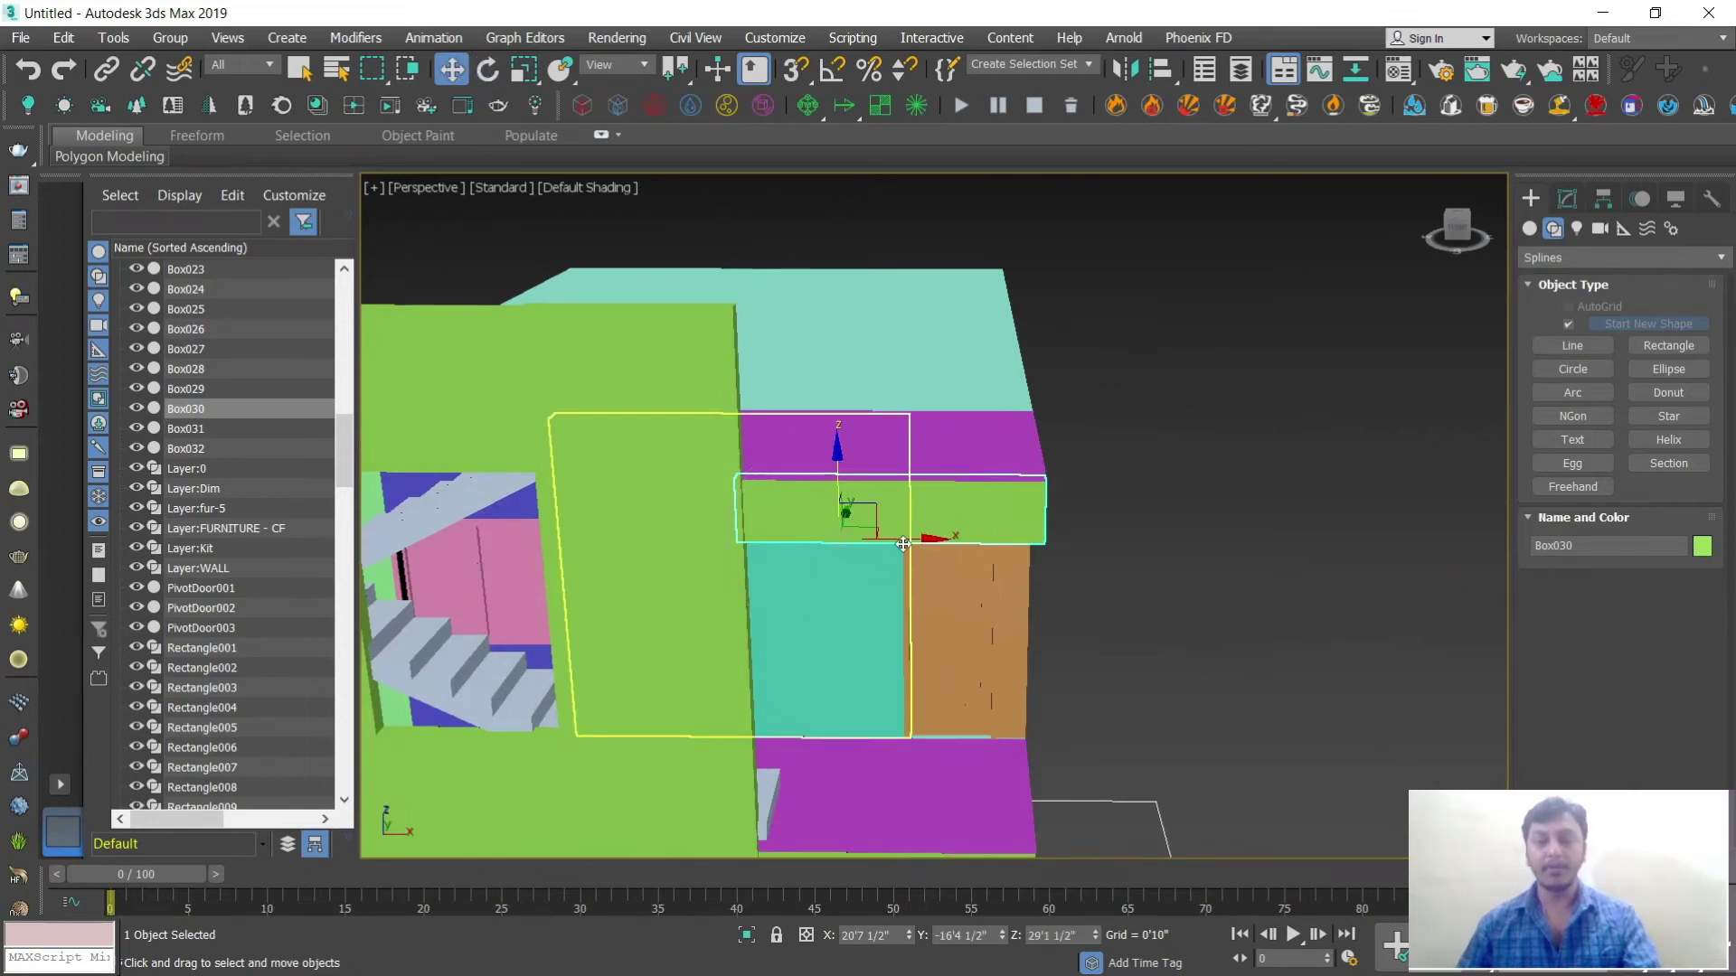
{"action": "left_click_drag", "start_coordinate": [903, 543], "coordinate": [1160, 552]}
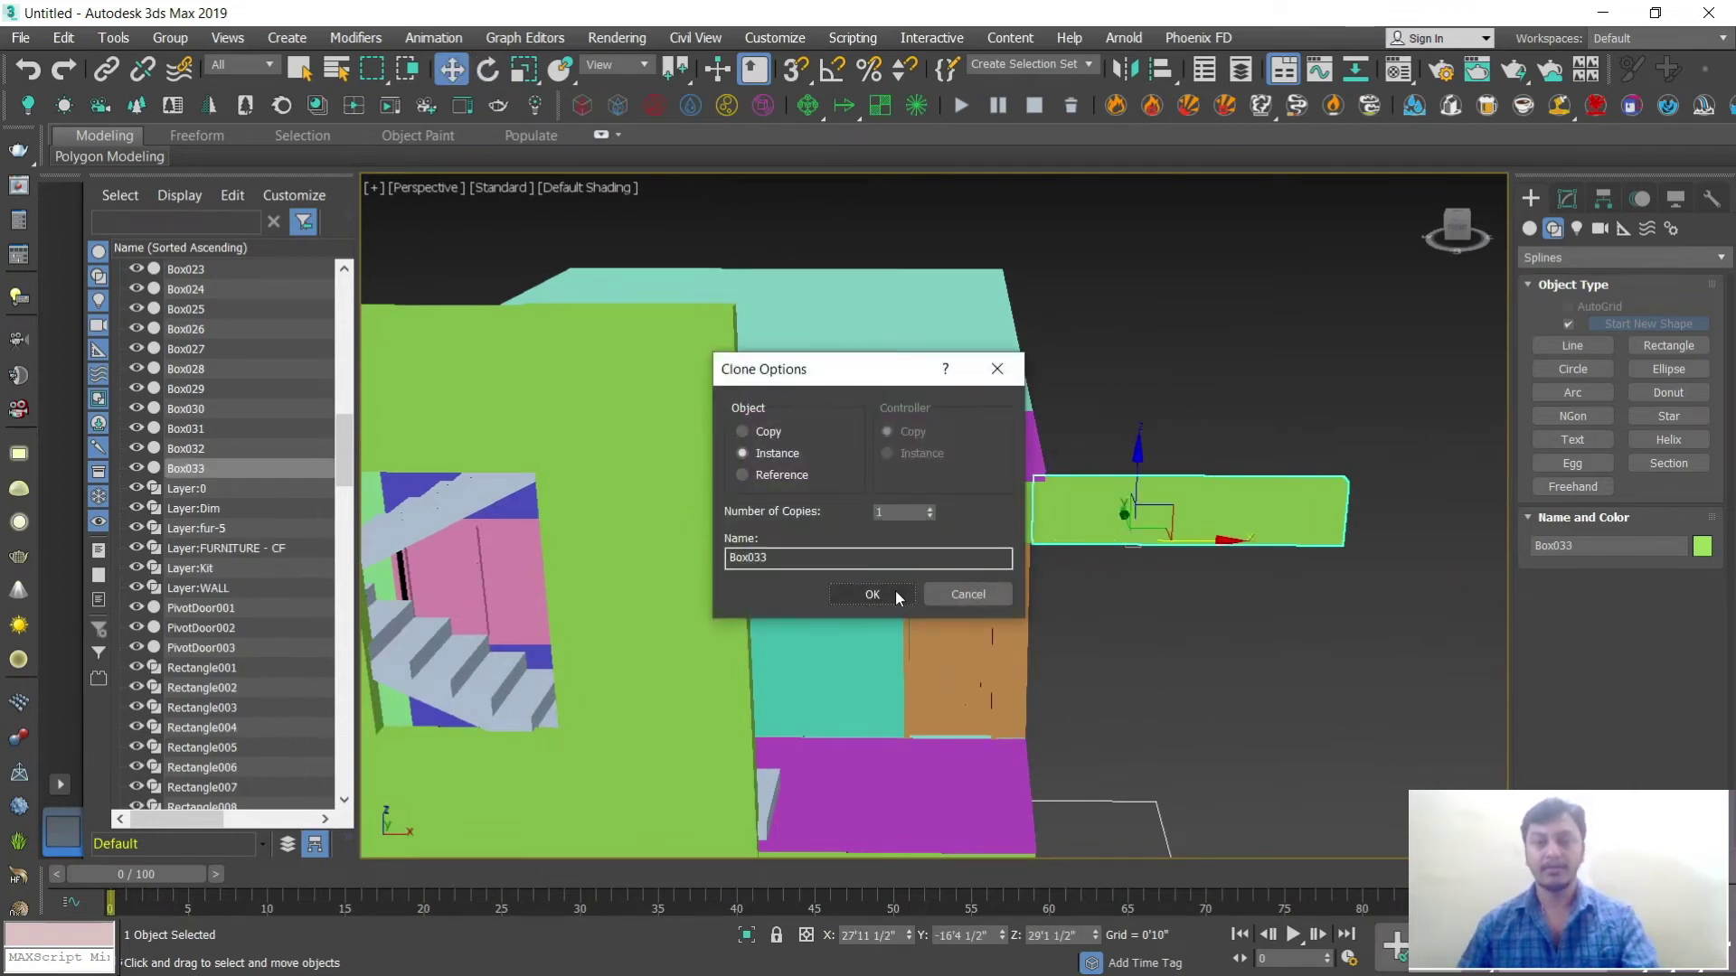
{"action": "left_click", "coordinate": [770, 433]}
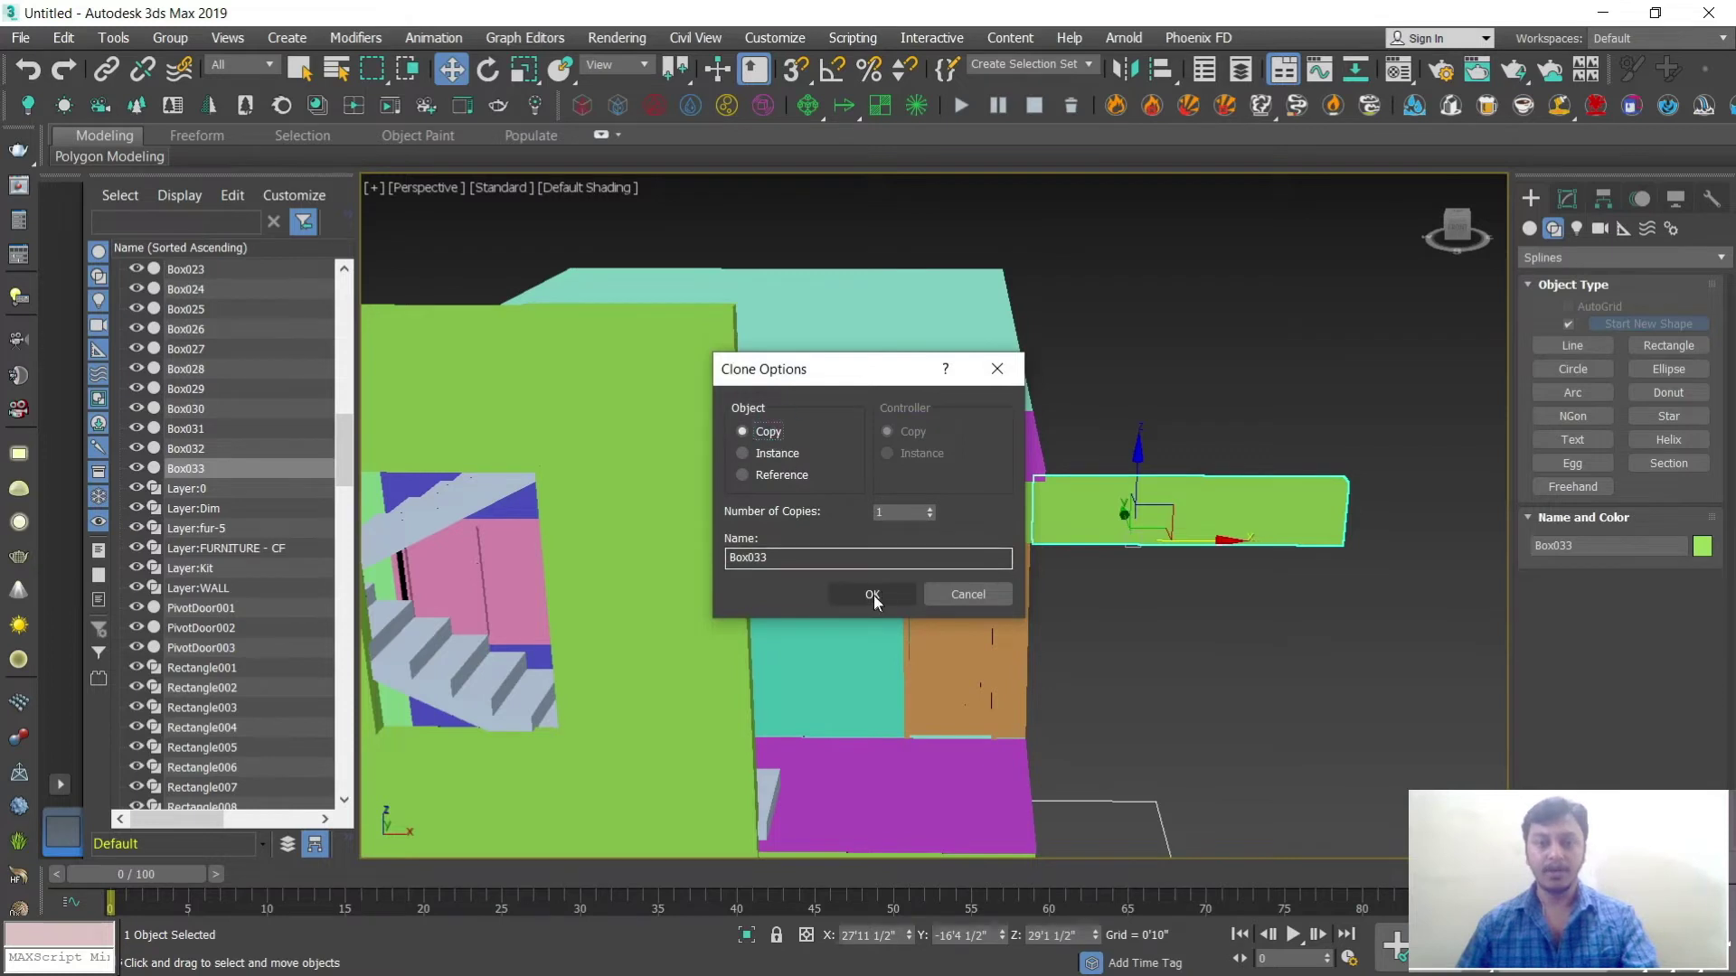
{"action": "left_click", "coordinate": [874, 595]}
Step: Rotate the copied beam to 90 degrees about Z
{"action": "key", "text": "e"}
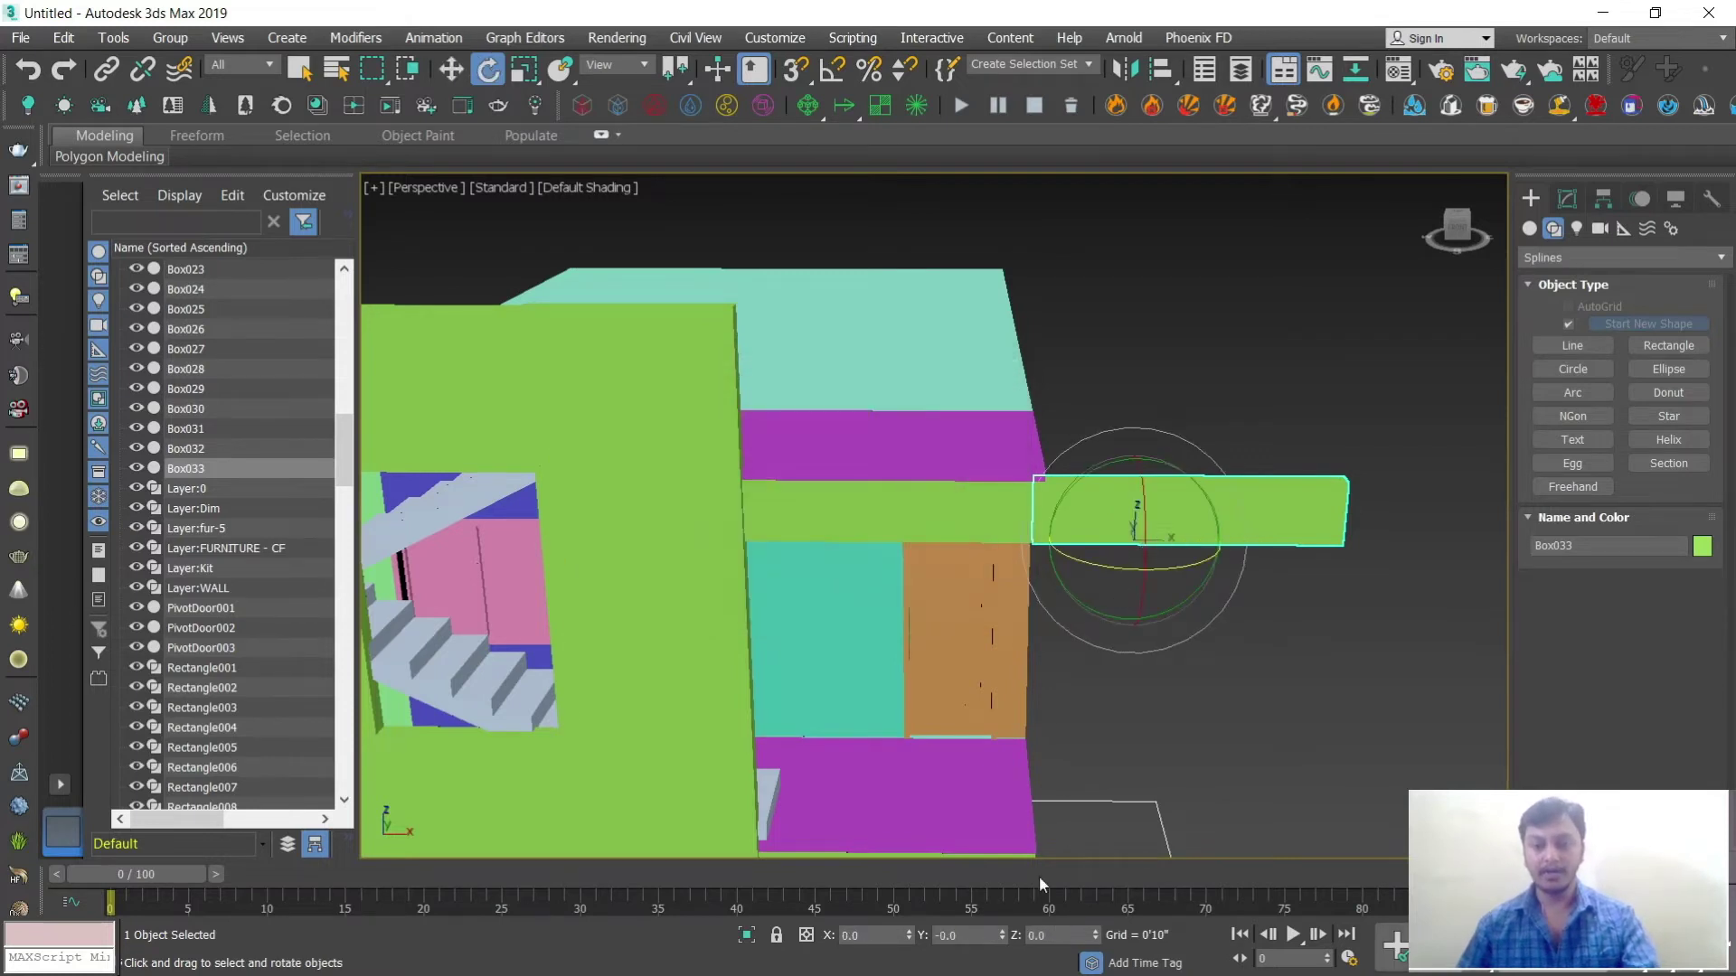
{"action": "left_click_drag", "start_coordinate": [1162, 570], "coordinate": [1108, 862]}
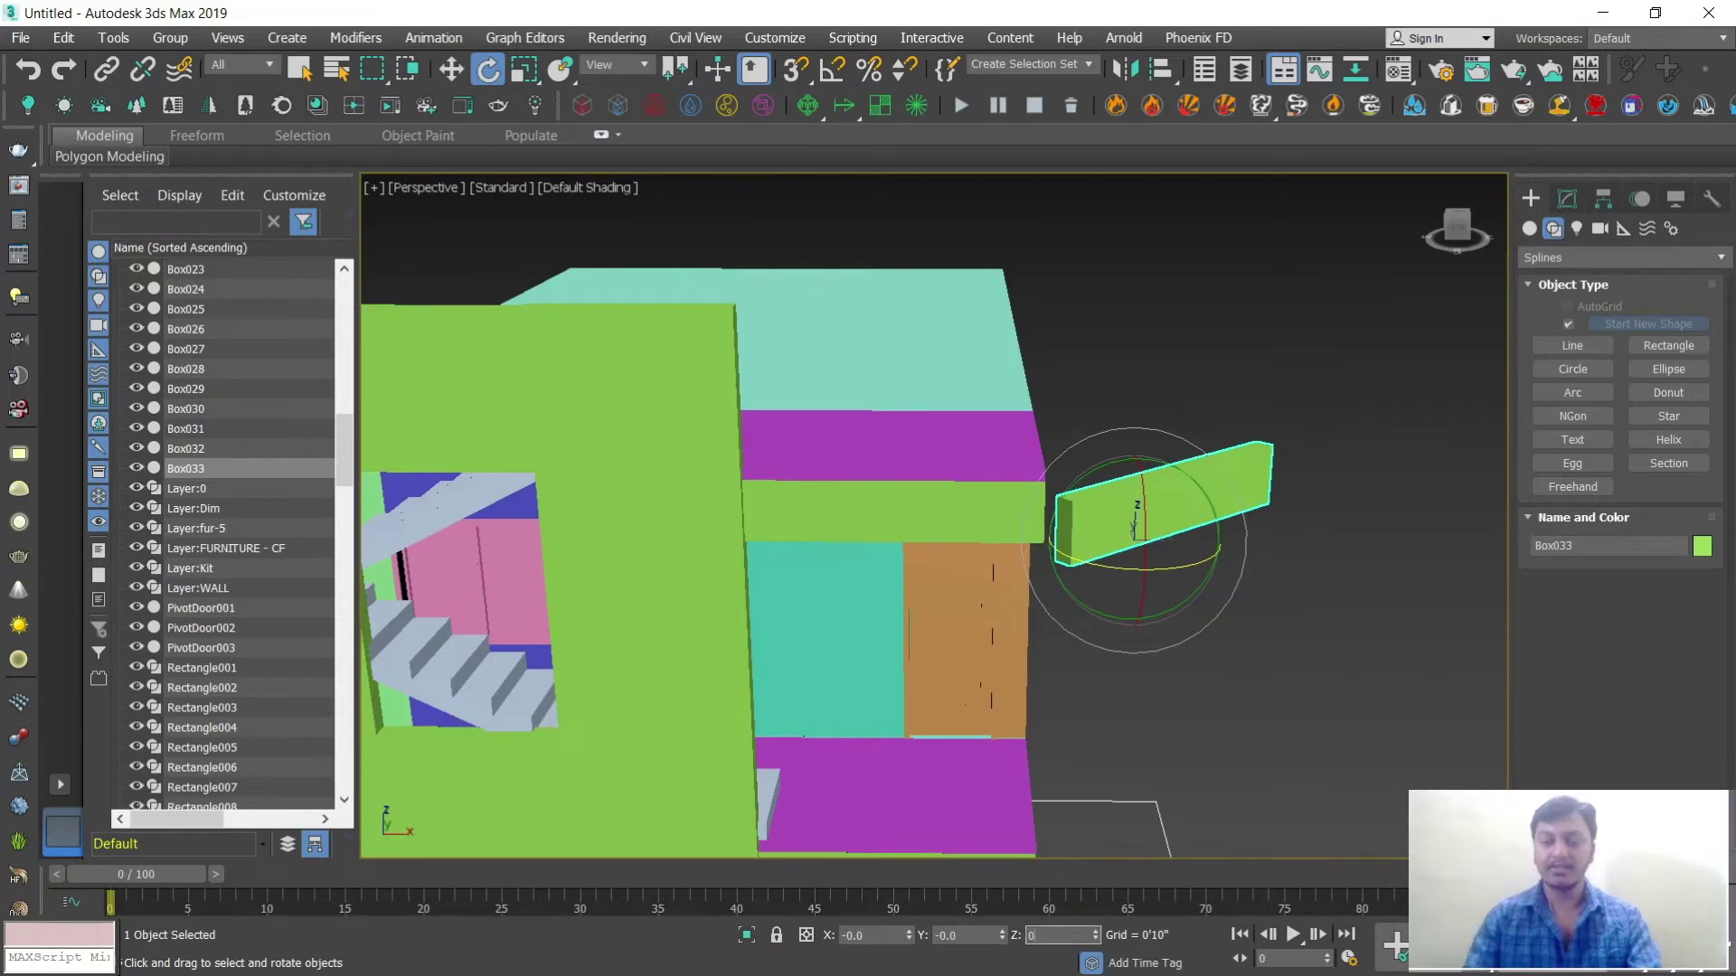
{"action": "type", "text": "0"}
{"action": "key", "text": "Return"}
{"action": "type", "text": "90"}
{"action": "key", "text": "Return"}
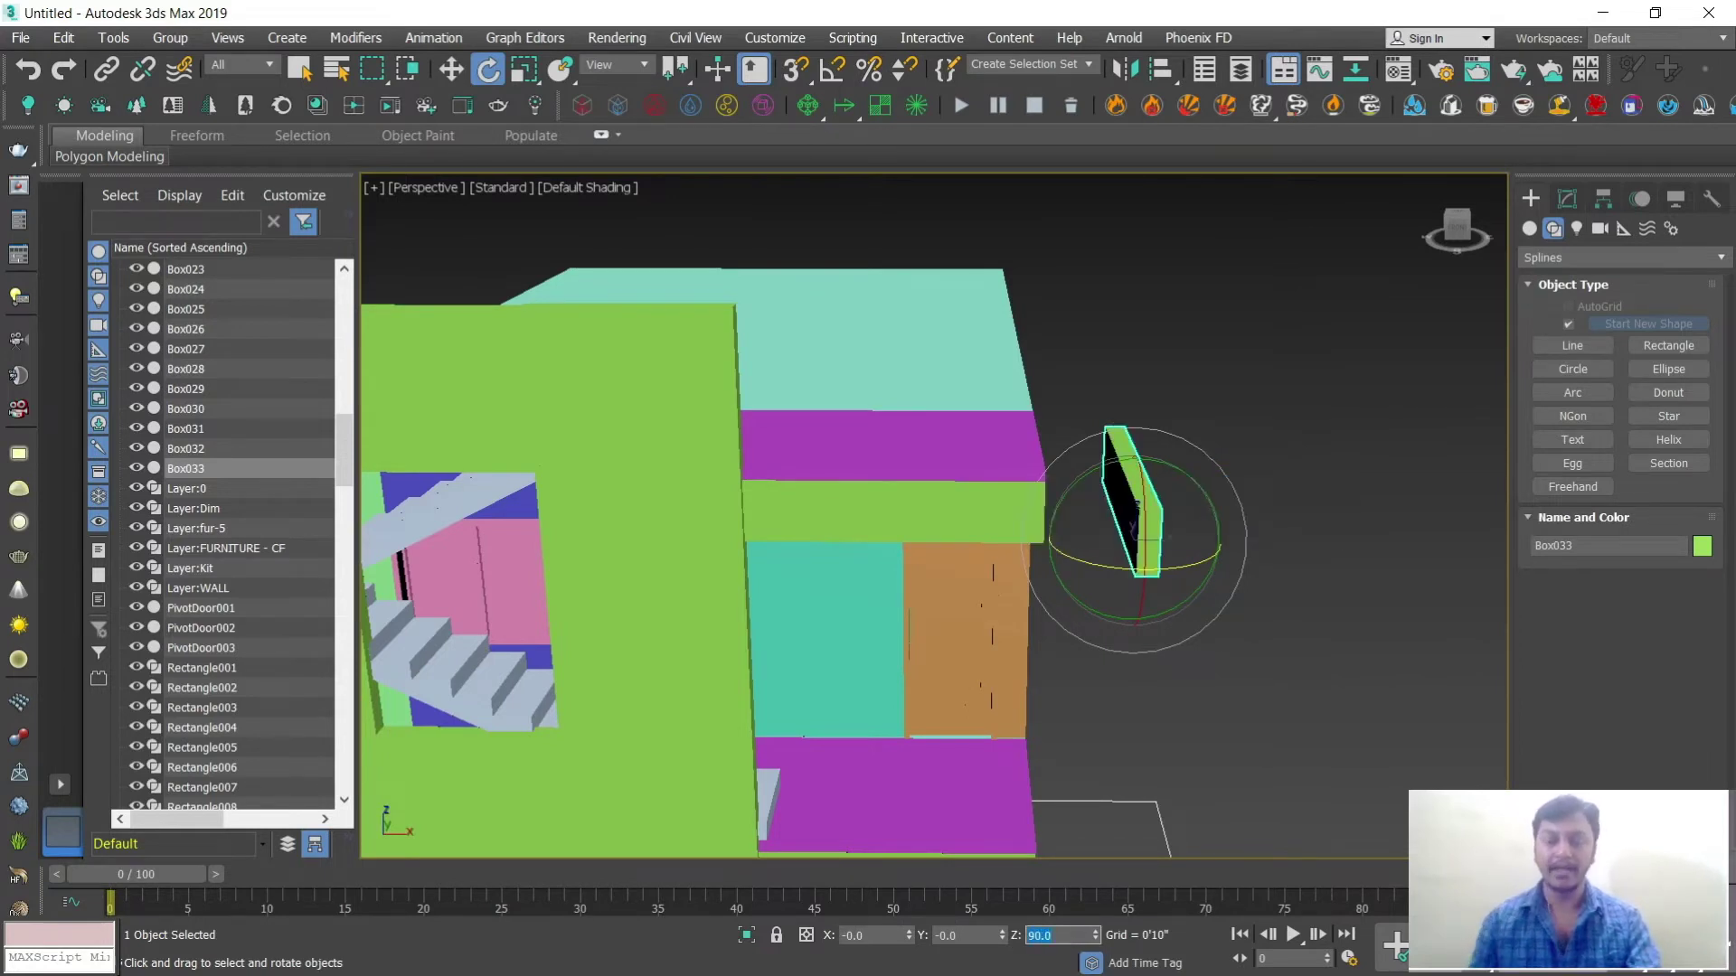
Step: Move the rotated beam under the top slab's open side edge, at X 25'6" and Y -15'8"
{"action": "key", "text": "w"}
{"action": "scroll", "coordinate": [1175, 573], "scroll_direction": "up", "scroll_amount": 3}
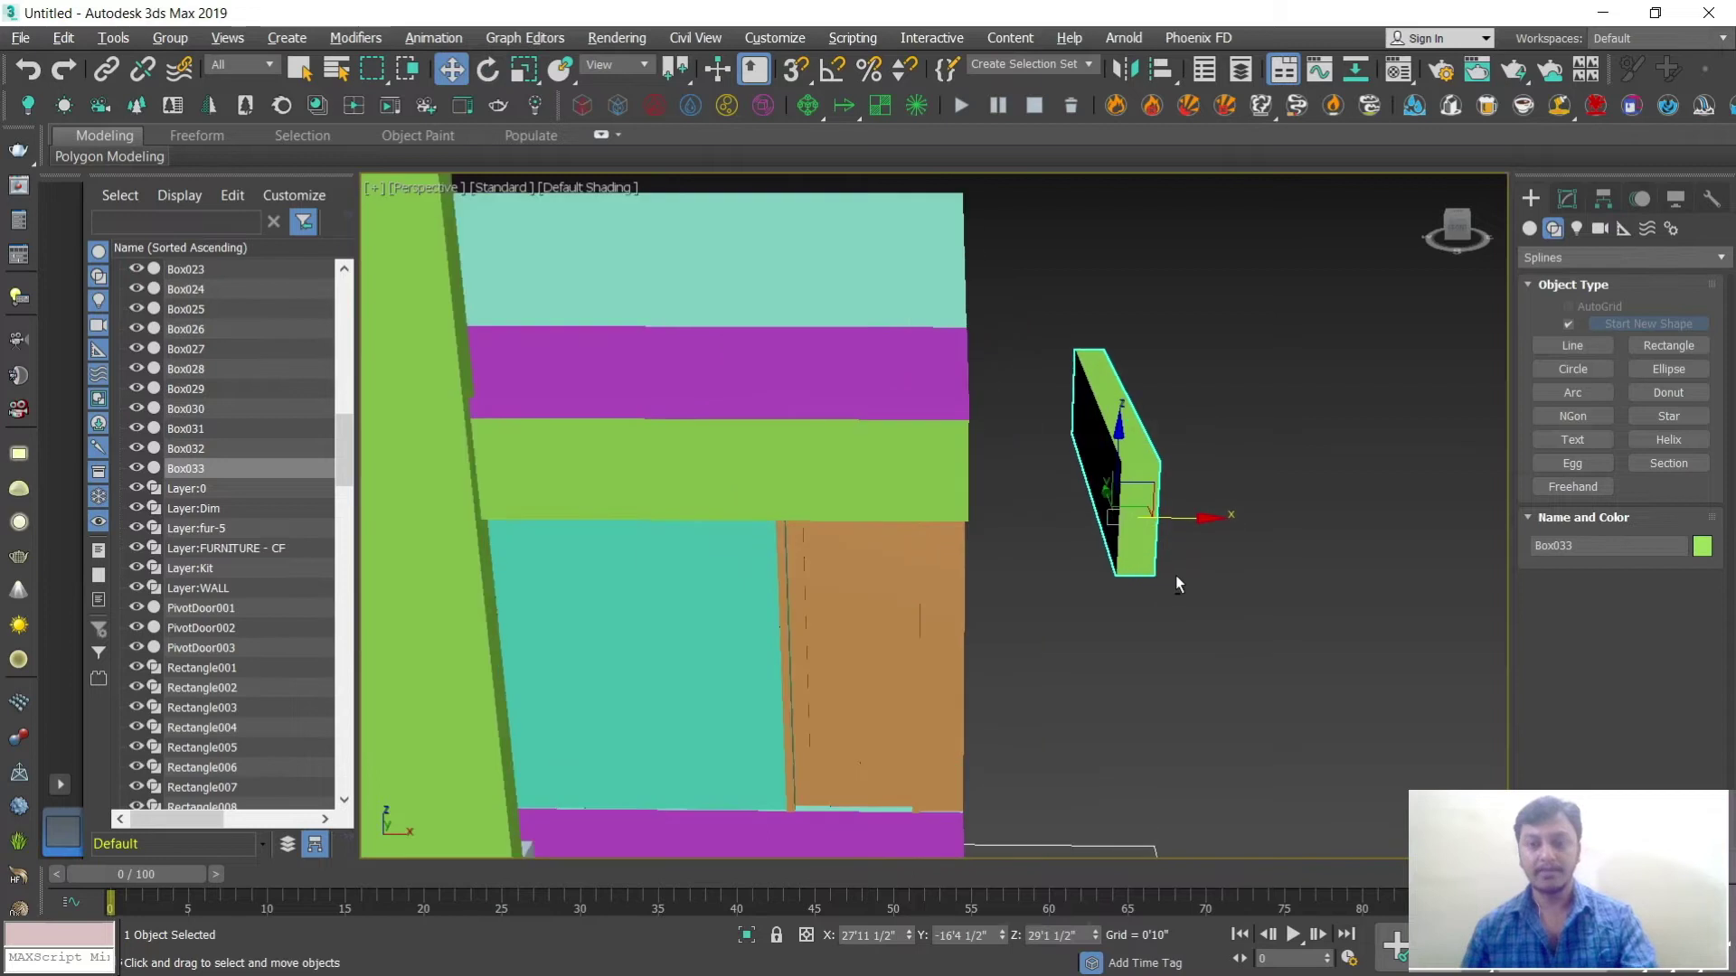
{"action": "middle_click_drag", "start_coordinate": [1176, 574], "coordinate": [1137, 535], "text": "alt"}
{"action": "left_click_drag", "start_coordinate": [1136, 534], "coordinate": [982, 502]}
{"action": "middle_click_drag", "start_coordinate": [1007, 496], "coordinate": [868, 488], "text": "alt"}
{"action": "left_click_drag", "start_coordinate": [940, 481], "coordinate": [985, 481]}
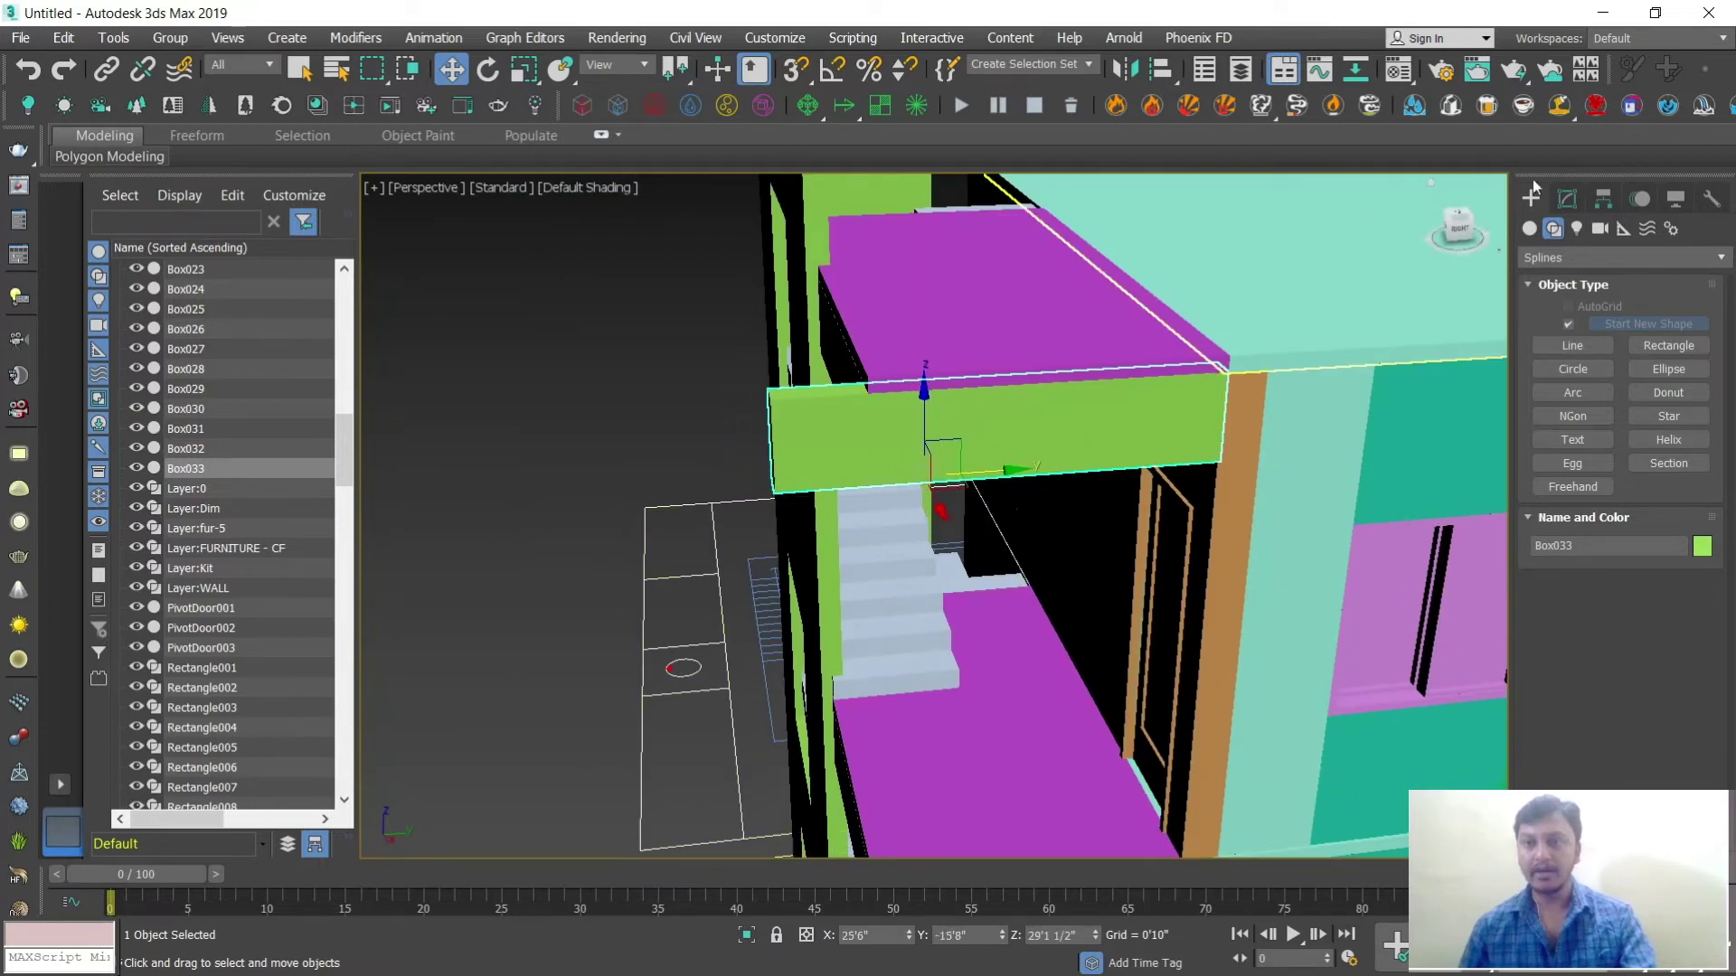
Step: Shorten the side beam by moving its front-end FFD 2x2x2 control points along Y to -16'5", meeting the front beam
{"action": "left_click", "coordinate": [1565, 199]}
{"action": "left_click", "coordinate": [1550, 404]}
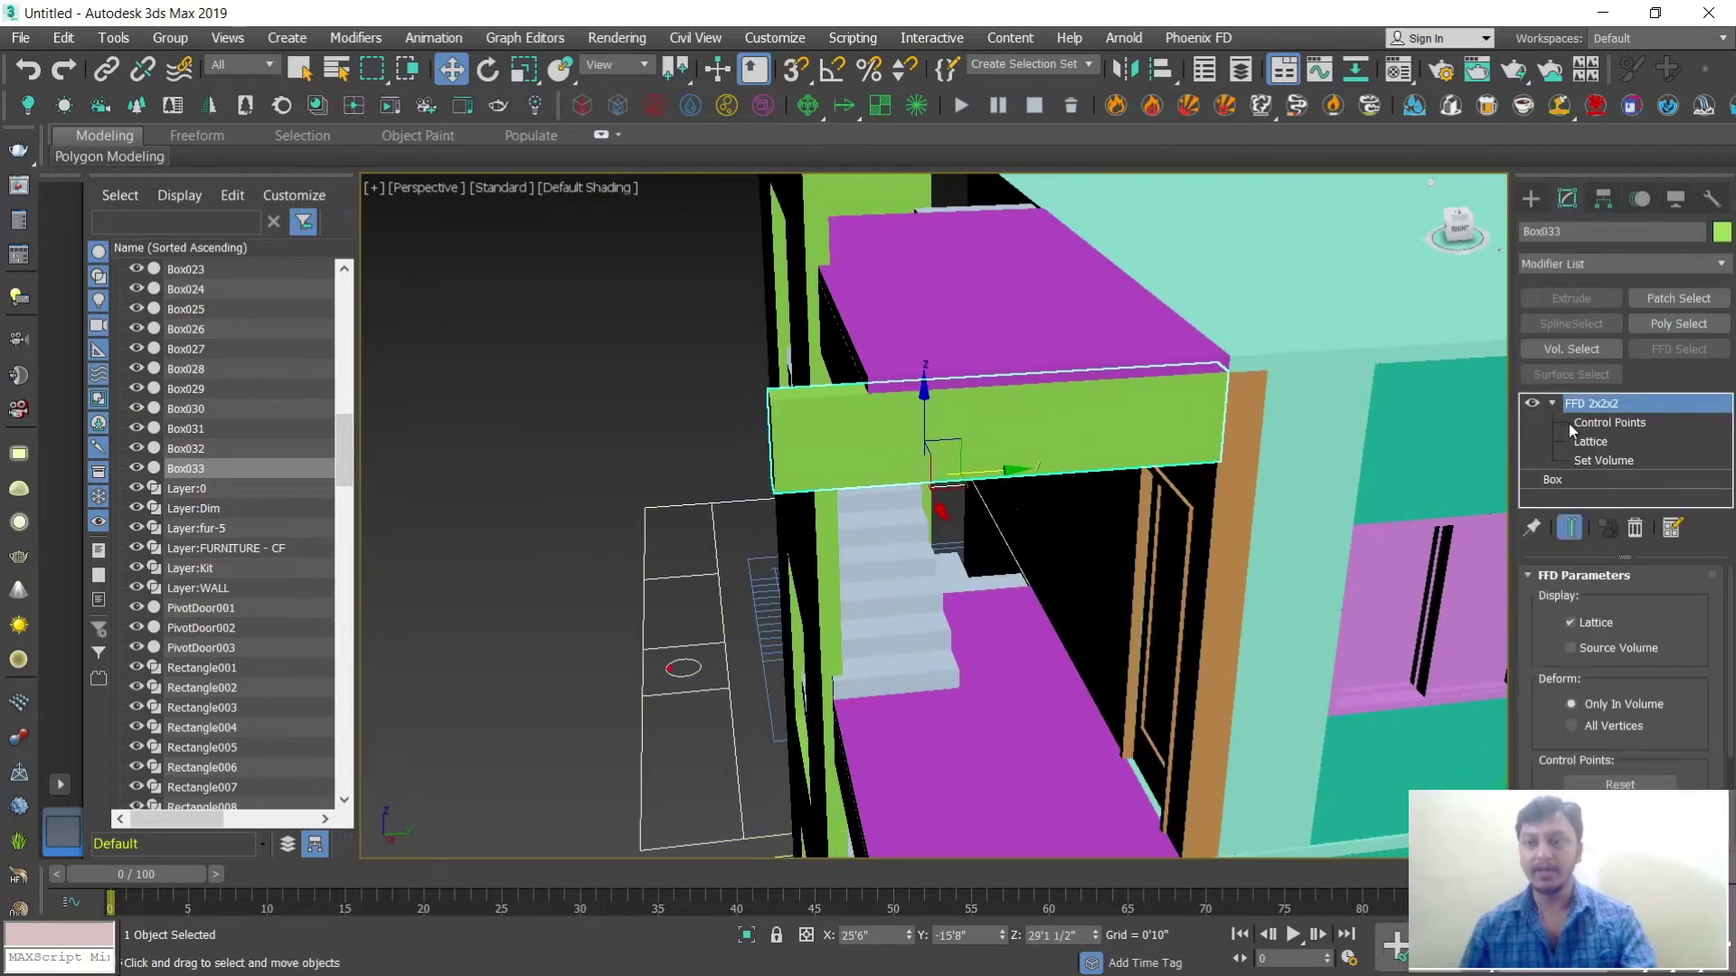
{"action": "left_click", "coordinate": [1570, 423]}
{"action": "left_click_drag", "start_coordinate": [618, 353], "coordinate": [940, 442]}
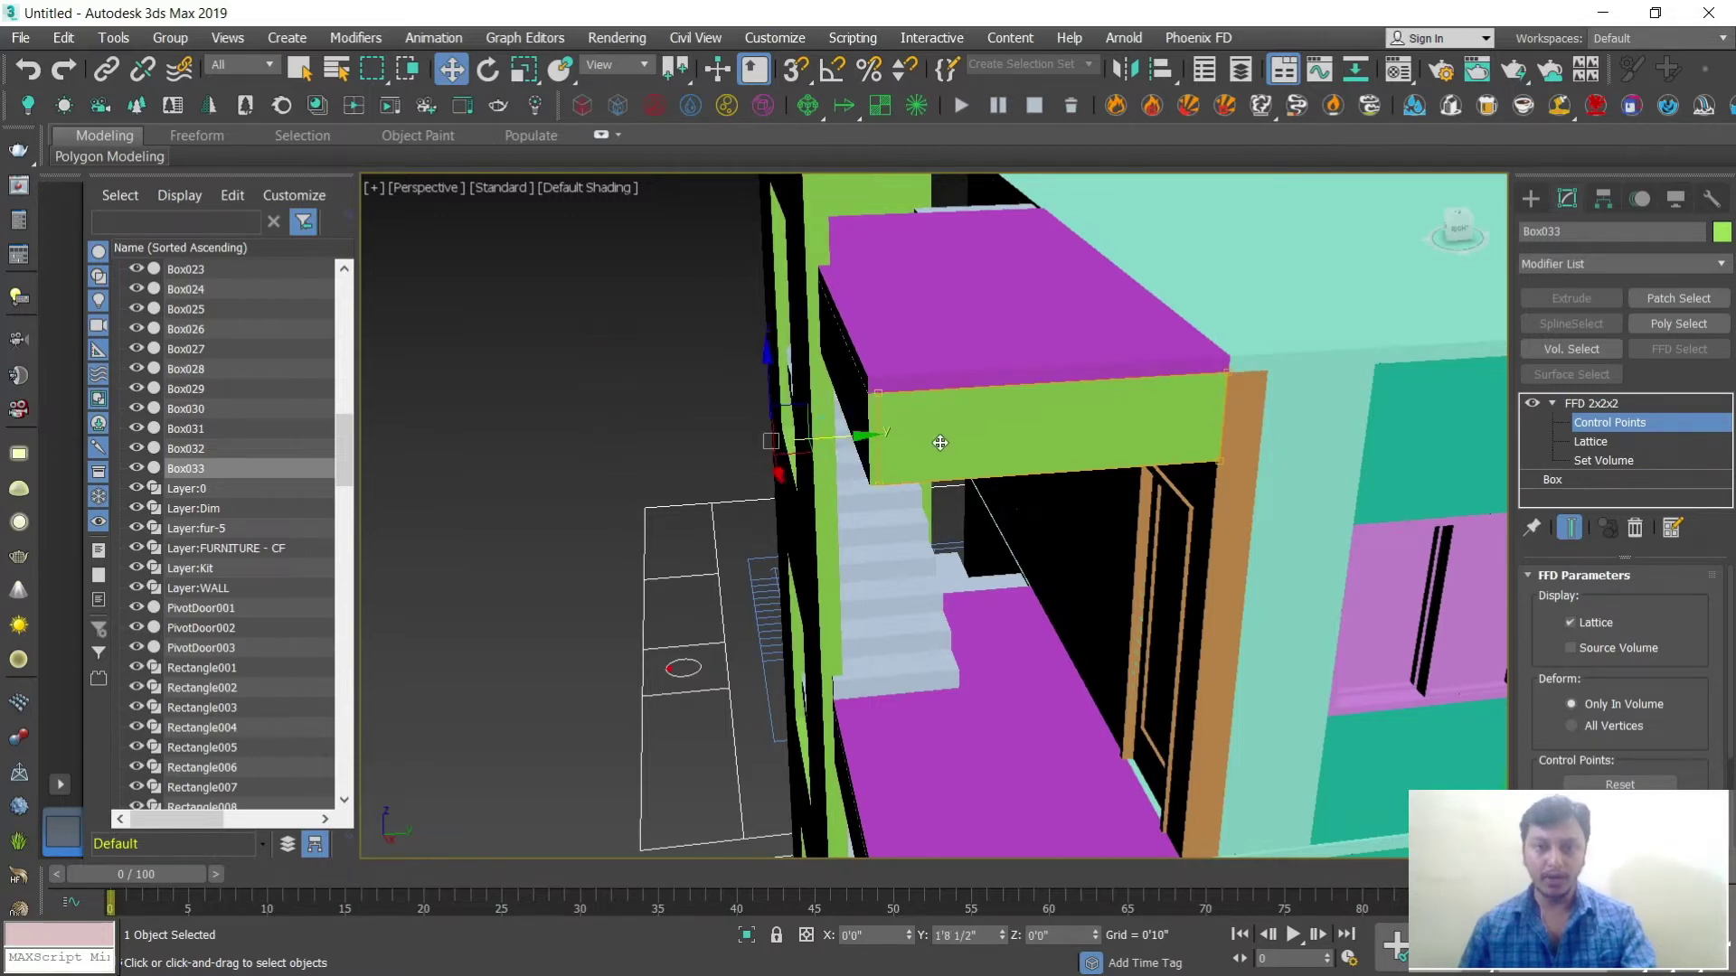
{"action": "left_click", "coordinate": [1530, 198]}
Step: Clone the side beam down as an instance beneath the middle projecting slab, at Z 18'8"
{"action": "scroll", "coordinate": [996, 439], "scroll_direction": "down", "scroll_amount": 5}
{"action": "mouse_move", "coordinate": [996, 438]}
{"action": "middle_mouse_down", "text": "alt"}
{"action": "mouse_move", "coordinate": [1031, 415]}
{"action": "mouse_move", "coordinate": [967, 287]}
{"action": "mouse_move", "coordinate": [980, 410]}
{"action": "middle_mouse_up", "text": "alt"}
{"action": "scroll", "coordinate": [967, 291], "scroll_direction": "up", "scroll_amount": 3}
{"action": "mouse_move", "coordinate": [909, 297]}
{"action": "left_mouse_down"}
{"action": "mouse_move", "coordinate": [908, 569]}
{"action": "mouse_move", "coordinate": [912, 542]}
{"action": "mouse_move", "coordinate": [947, 564]}
{"action": "left_mouse_up"}
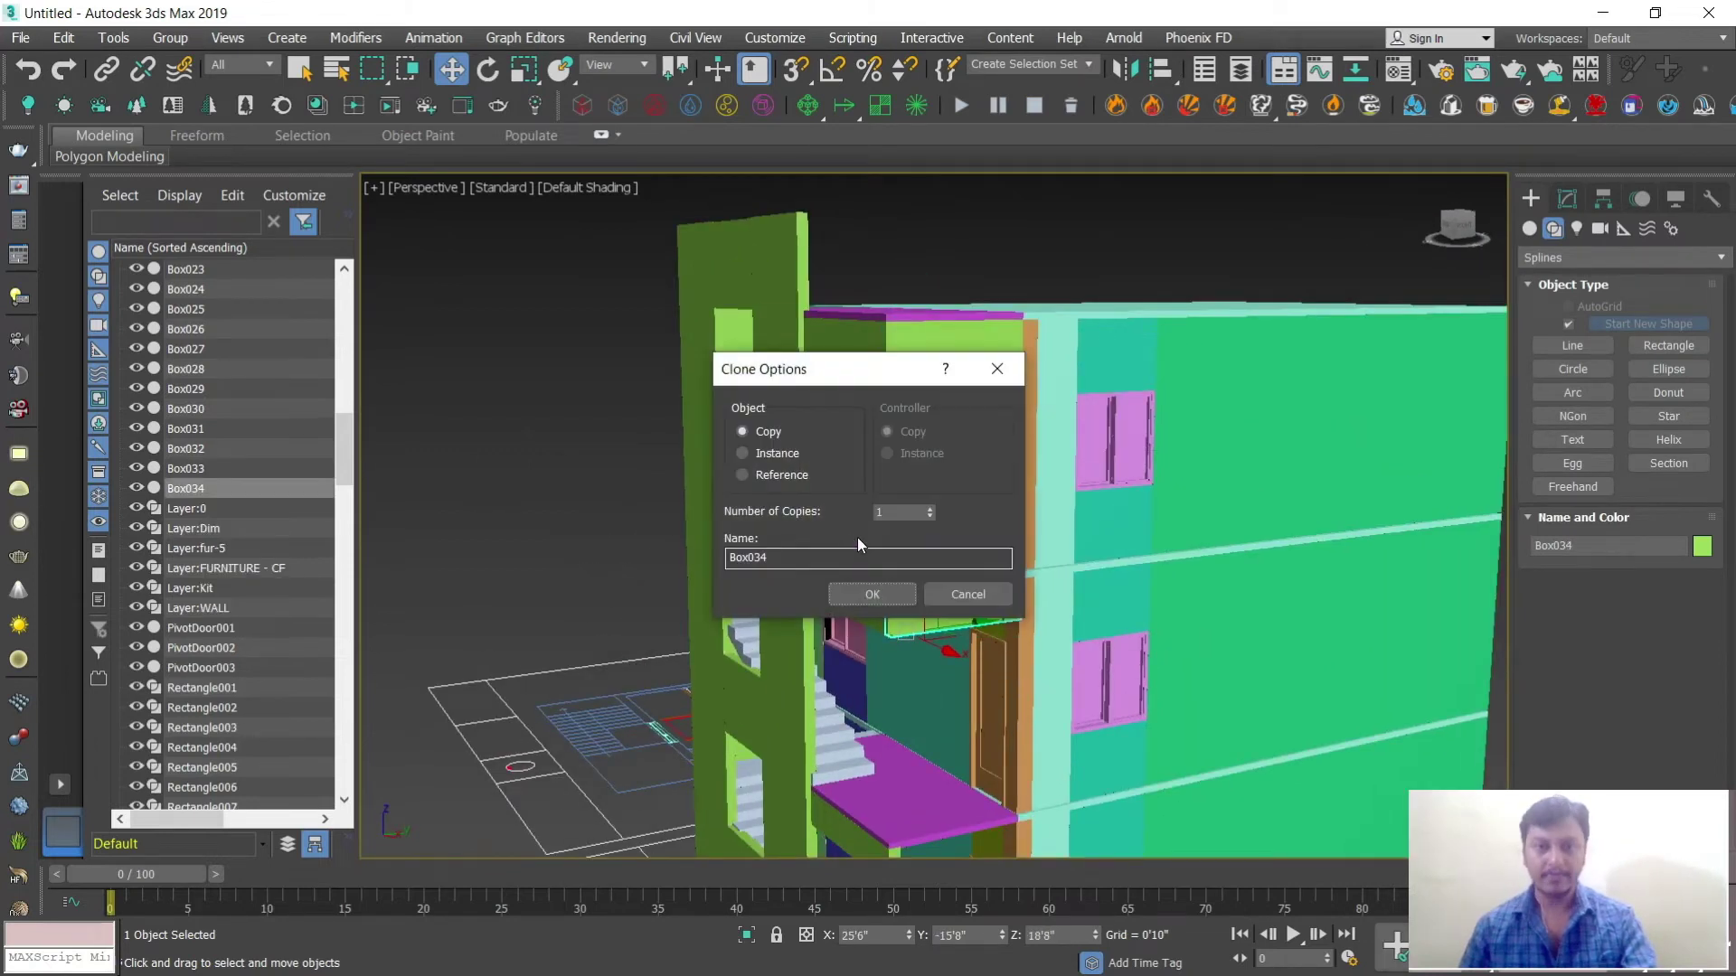
{"action": "left_click", "coordinate": [766, 453]}
{"action": "left_click", "coordinate": [865, 593]}
{"action": "scroll", "coordinate": [972, 626], "scroll_direction": "up", "scroll_amount": 8}
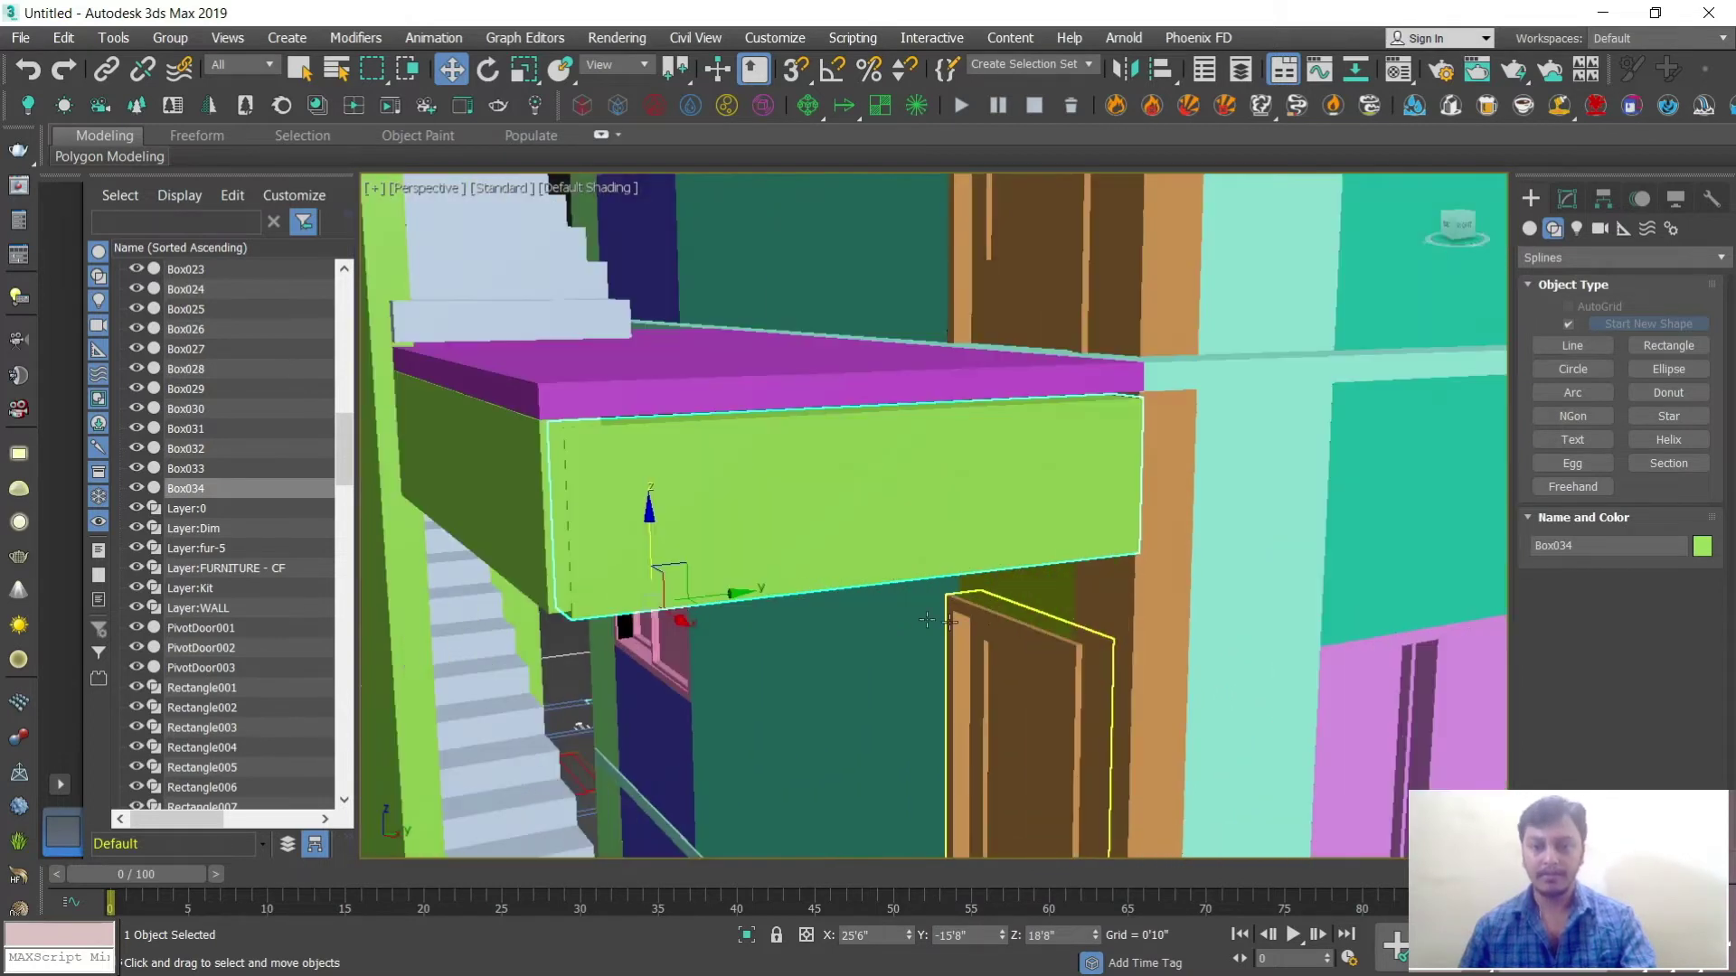
Step: Clone the side beam once more and lower it beneath the lowest projecting slab, then clear the selection
{"action": "left_click_drag", "start_coordinate": [815, 346], "coordinate": [816, 488]}
{"action": "left_click", "coordinate": [866, 592]}
{"action": "scroll", "coordinate": [917, 515], "scroll_direction": "down", "scroll_amount": 6}
{"action": "middle_click_drag", "start_coordinate": [917, 515], "coordinate": [861, 296]}
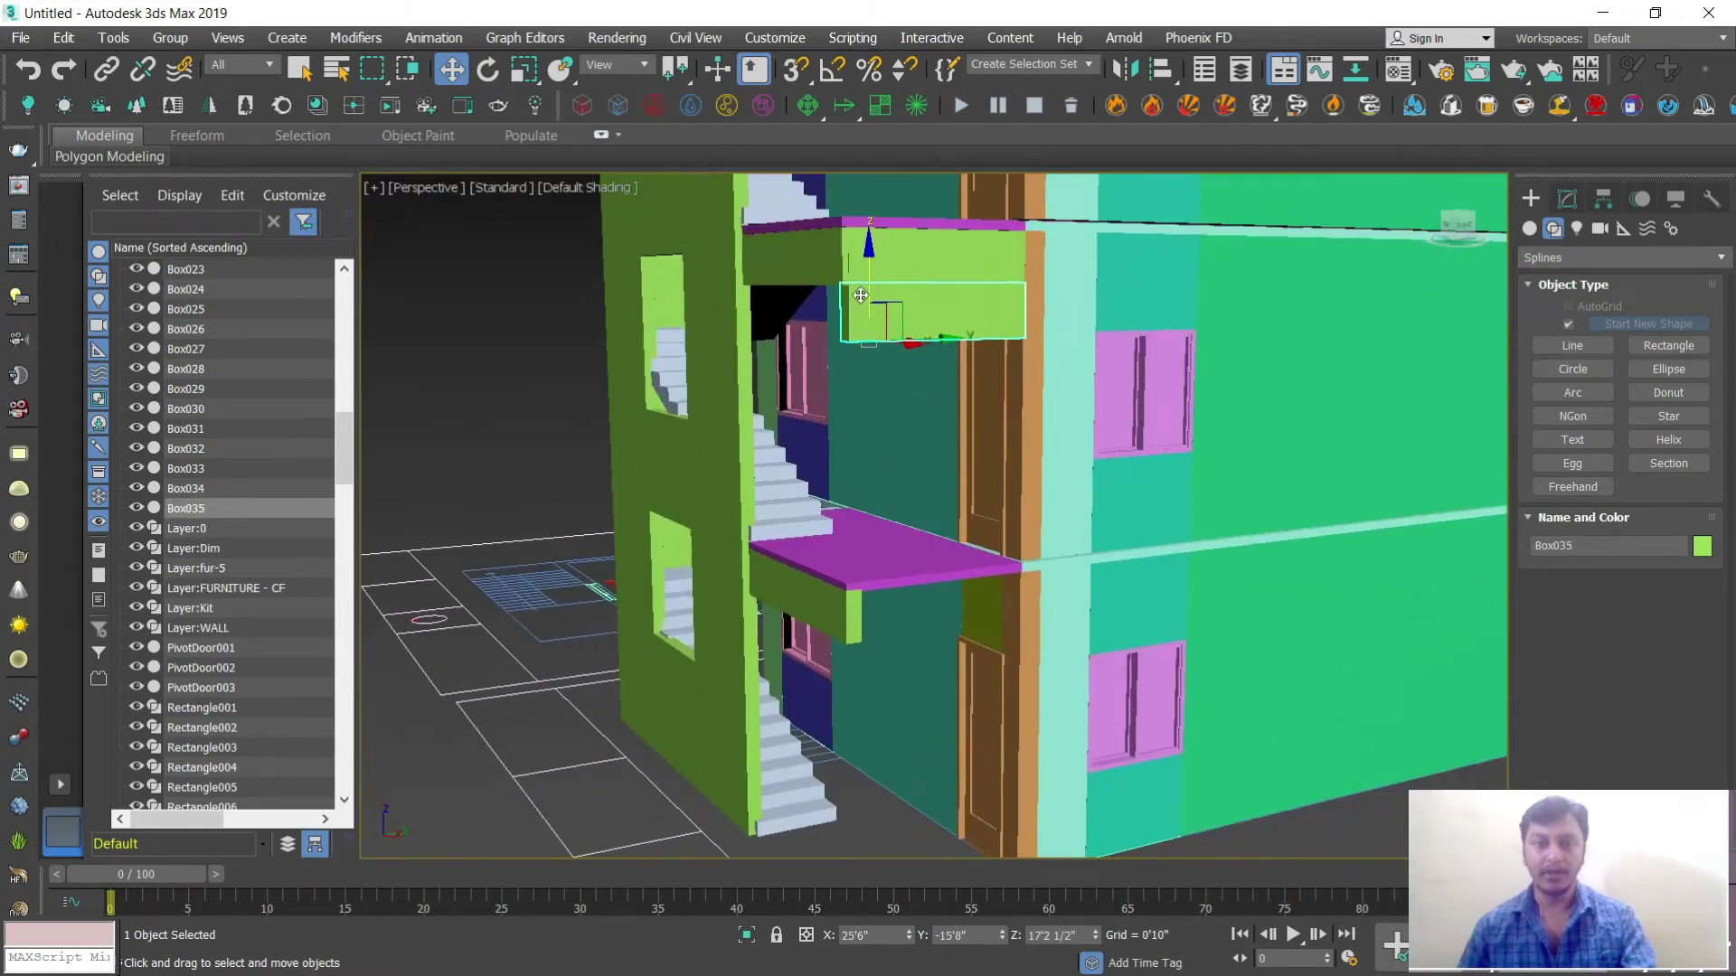
{"action": "left_click_drag", "start_coordinate": [868, 282], "coordinate": [825, 629]}
{"action": "scroll", "coordinate": [864, 570], "scroll_direction": "up", "scroll_amount": 8}
{"action": "scroll", "coordinate": [904, 597], "scroll_direction": "down", "scroll_amount": 12}
{"action": "middle_click_drag", "start_coordinate": [984, 571], "coordinate": [1112, 577], "text": "alt"}
{"action": "left_click", "coordinate": [1132, 560]}
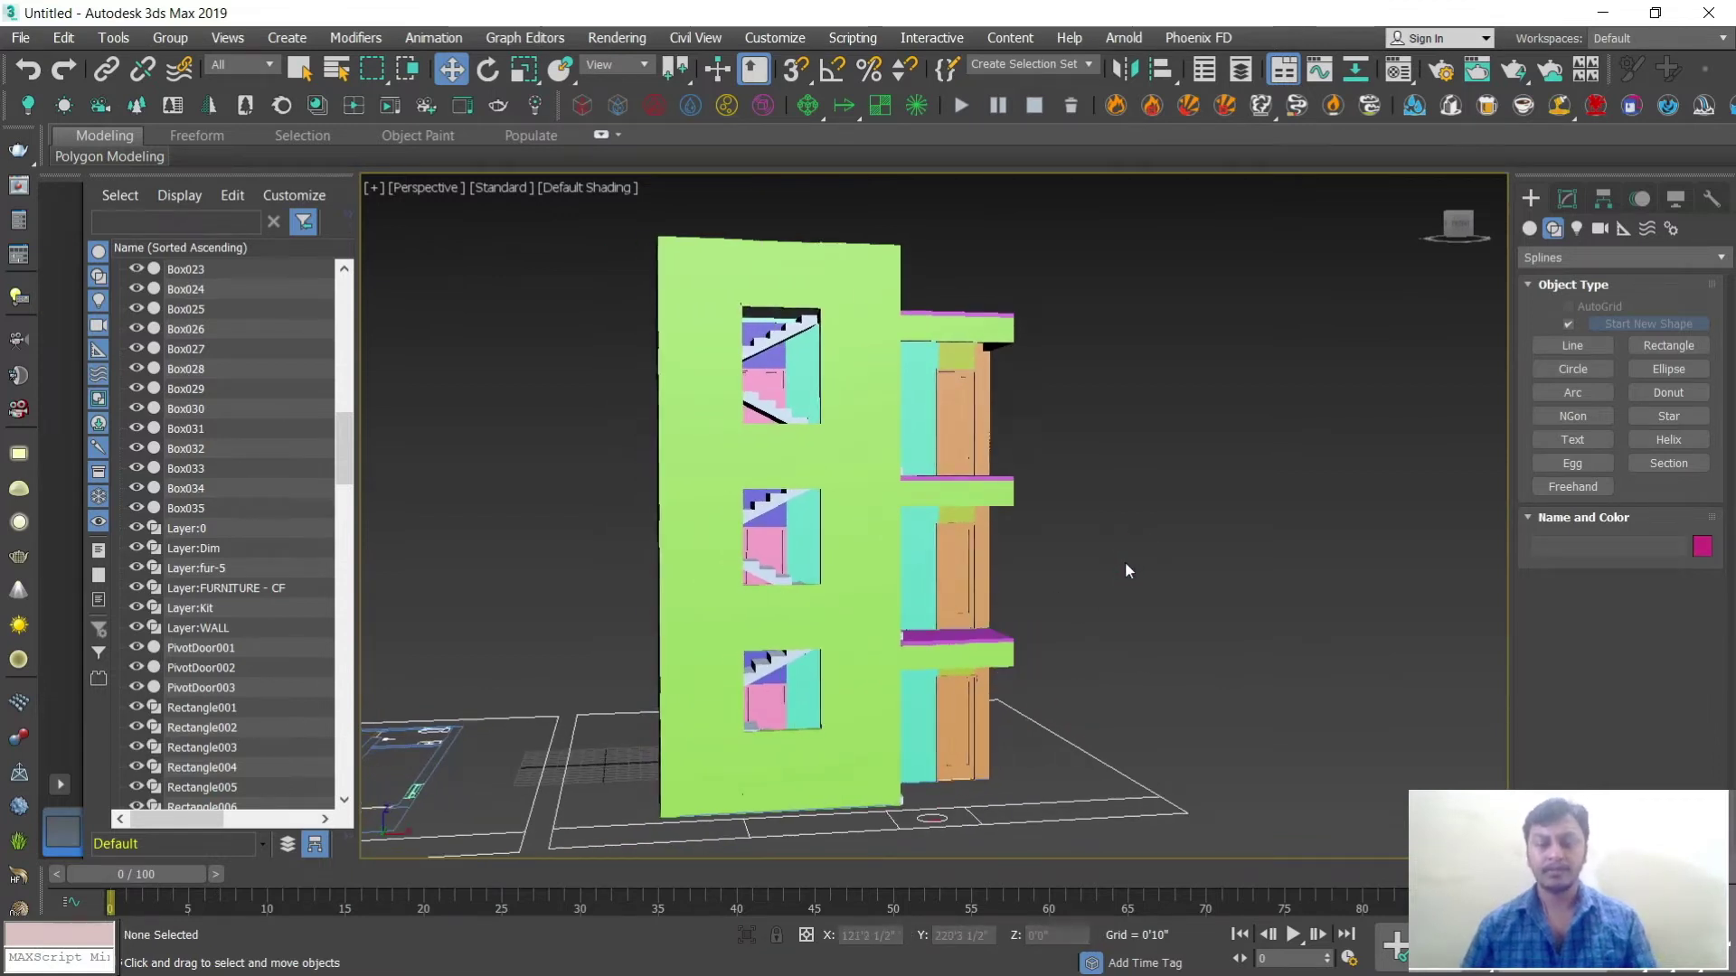
Step: Examine the stair-side wall, projecting slabs and their beams from several angles
{"action": "middle_click_drag", "start_coordinate": [1103, 562], "coordinate": [1024, 523], "text": "alt"}
{"action": "middle_click_drag", "start_coordinate": [877, 399], "coordinate": [922, 546], "text": "alt"}
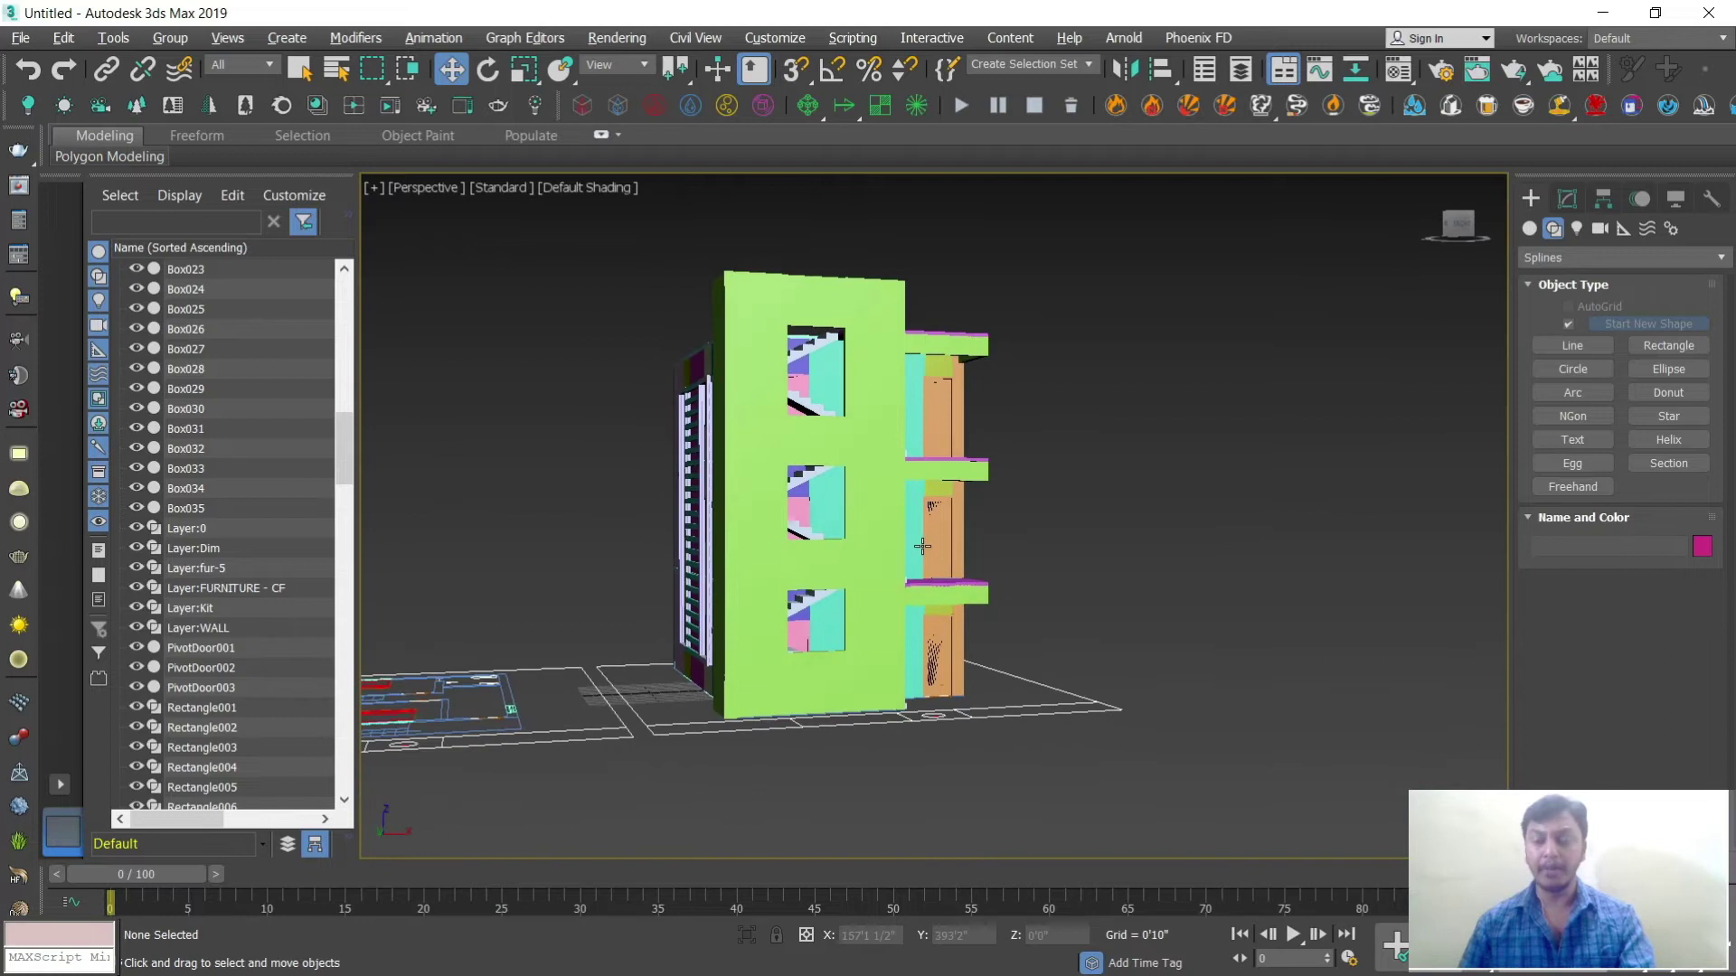
{"action": "middle_click_drag", "start_coordinate": [971, 615], "coordinate": [1006, 633], "text": "alt"}
{"action": "scroll", "coordinate": [958, 616], "scroll_direction": "up", "scroll_amount": 1}
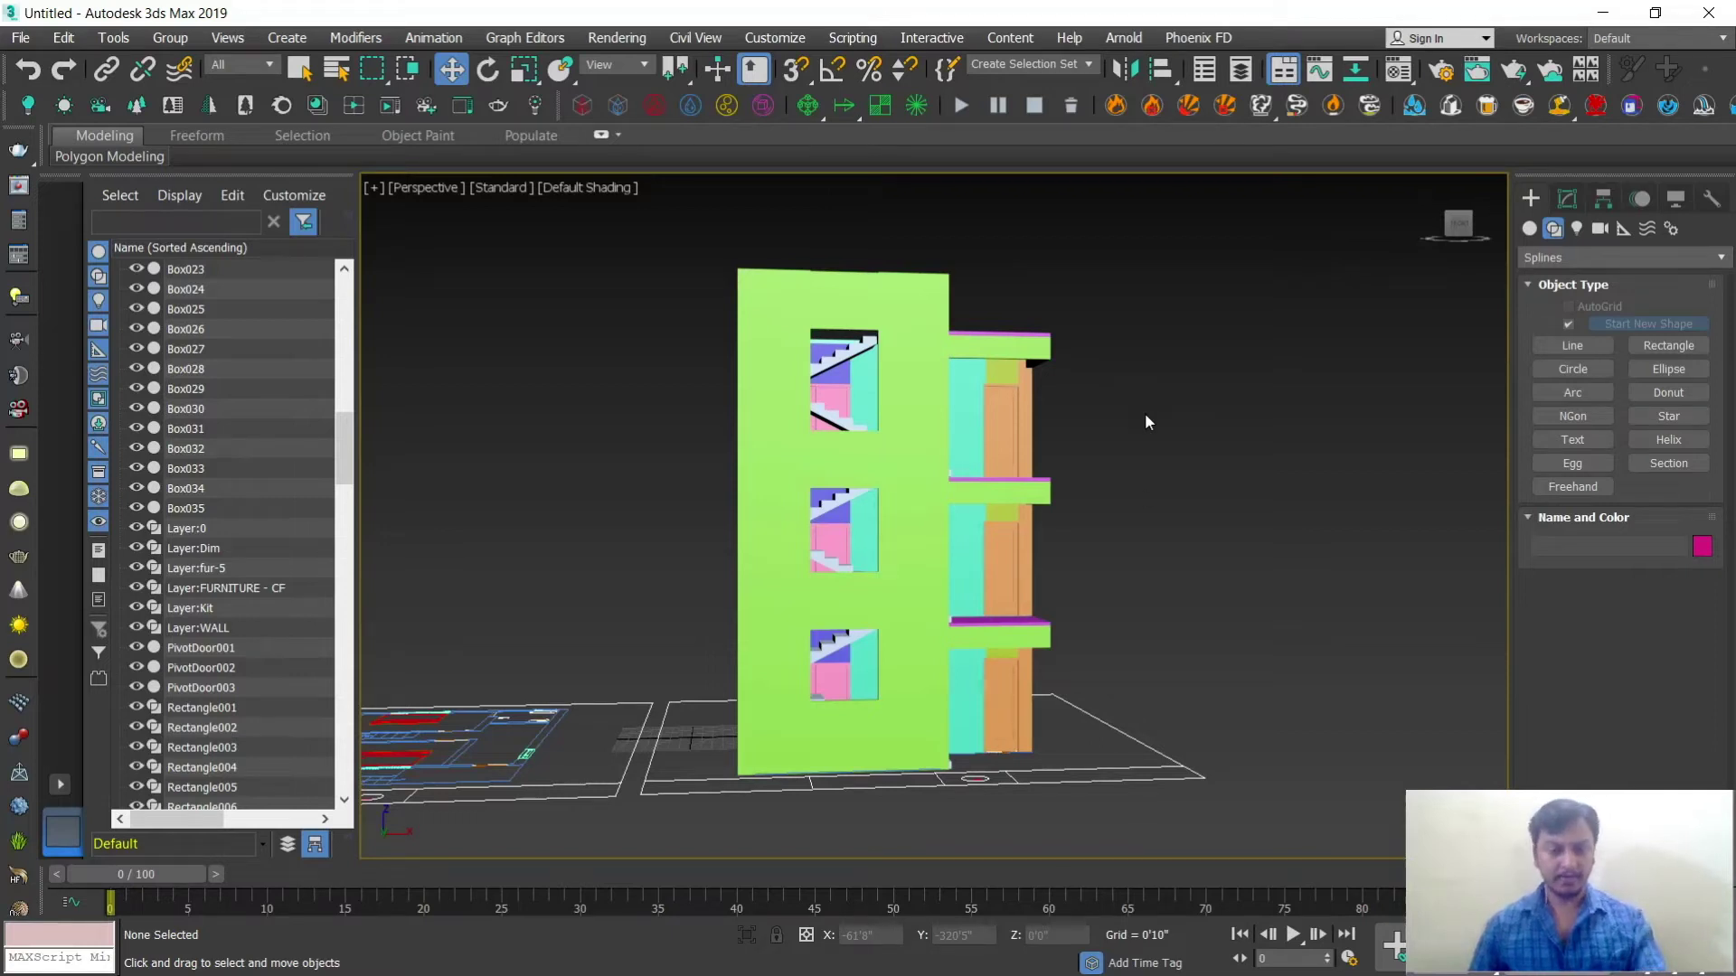
{"action": "middle_click_drag", "start_coordinate": [1154, 537], "coordinate": [902, 568], "text": "alt"}
{"action": "scroll", "coordinate": [903, 568], "scroll_direction": "up", "scroll_amount": 2}
{"action": "scroll", "coordinate": [921, 569], "scroll_direction": "down", "scroll_amount": 1}
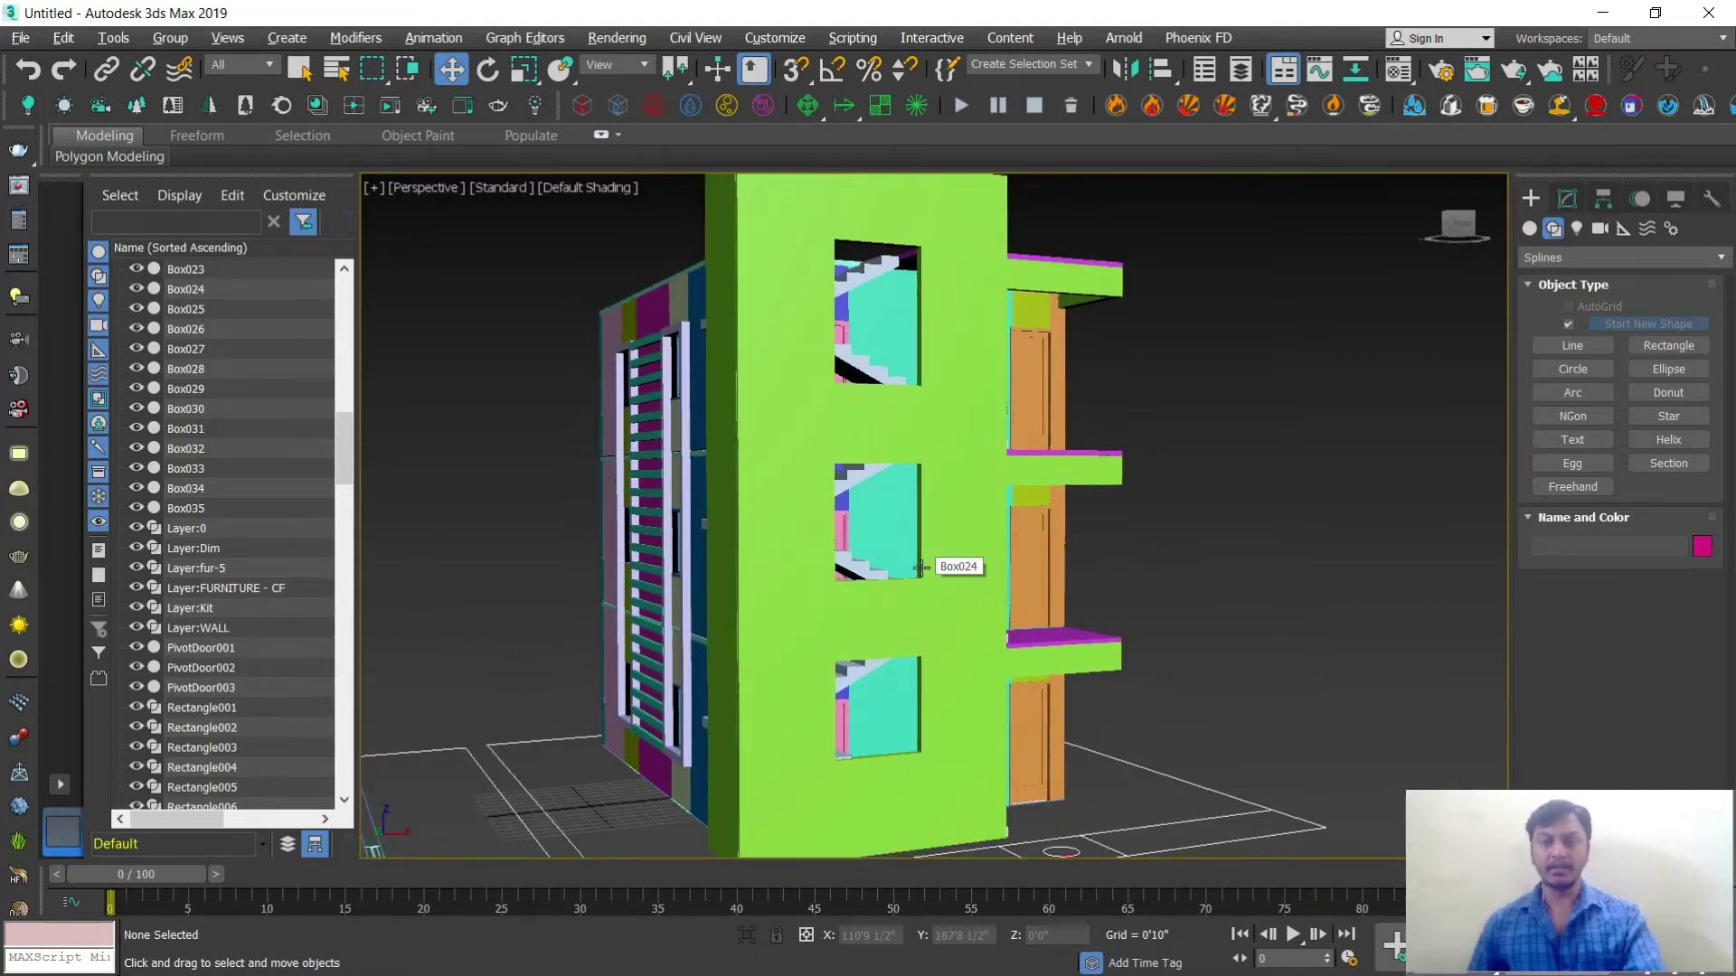
{"action": "scroll", "coordinate": [920, 568], "scroll_direction": "down", "scroll_amount": 1}
{"action": "middle_click_drag", "start_coordinate": [921, 567], "coordinate": [970, 701], "text": "alt"}
{"action": "scroll", "coordinate": [856, 653], "scroll_direction": "up", "scroll_amount": 1}
{"action": "scroll", "coordinate": [817, 642], "scroll_direction": "up", "scroll_amount": 2}
{"action": "scroll", "coordinate": [975, 582], "scroll_direction": "up", "scroll_amount": 1}
{"action": "mouse_move", "coordinate": [957, 607]}
{"action": "middle_mouse_down"}
{"action": "mouse_move", "coordinate": [805, 688]}
{"action": "mouse_move", "coordinate": [924, 615]}
{"action": "middle_mouse_up"}
{"action": "scroll", "coordinate": [914, 613], "scroll_direction": "down", "scroll_amount": 1}
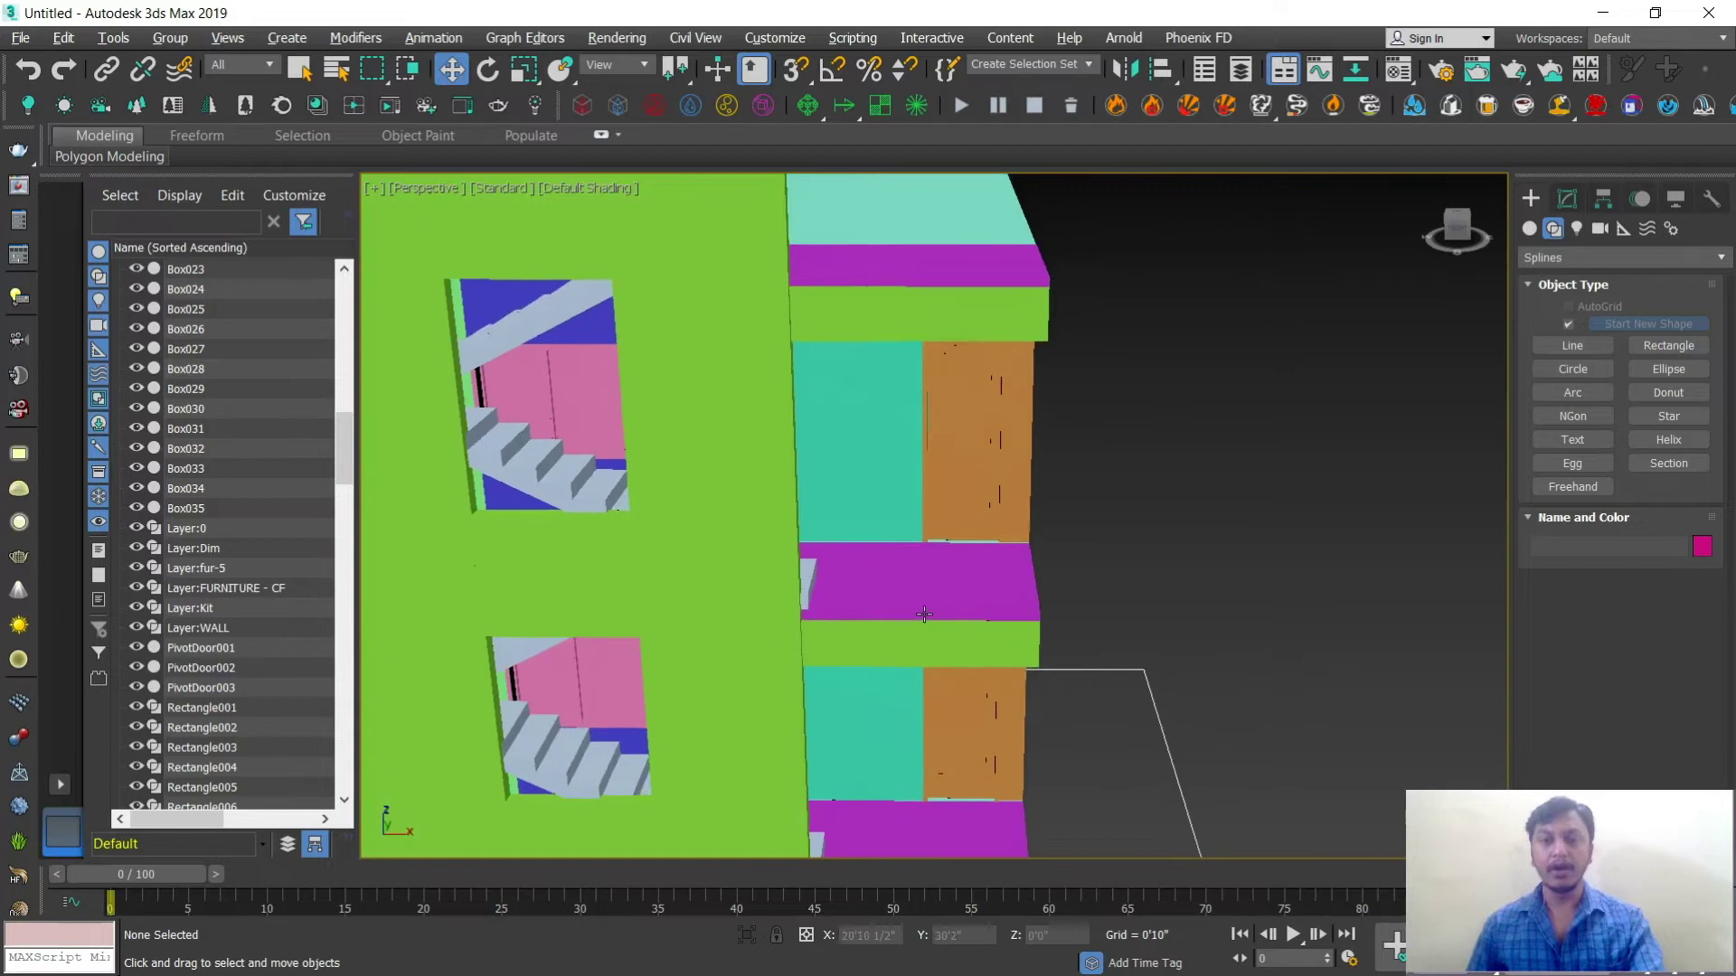
{"action": "scroll", "coordinate": [931, 615], "scroll_direction": "down", "scroll_amount": 2}
{"action": "middle_click_drag", "start_coordinate": [1010, 648], "coordinate": [895, 553]}
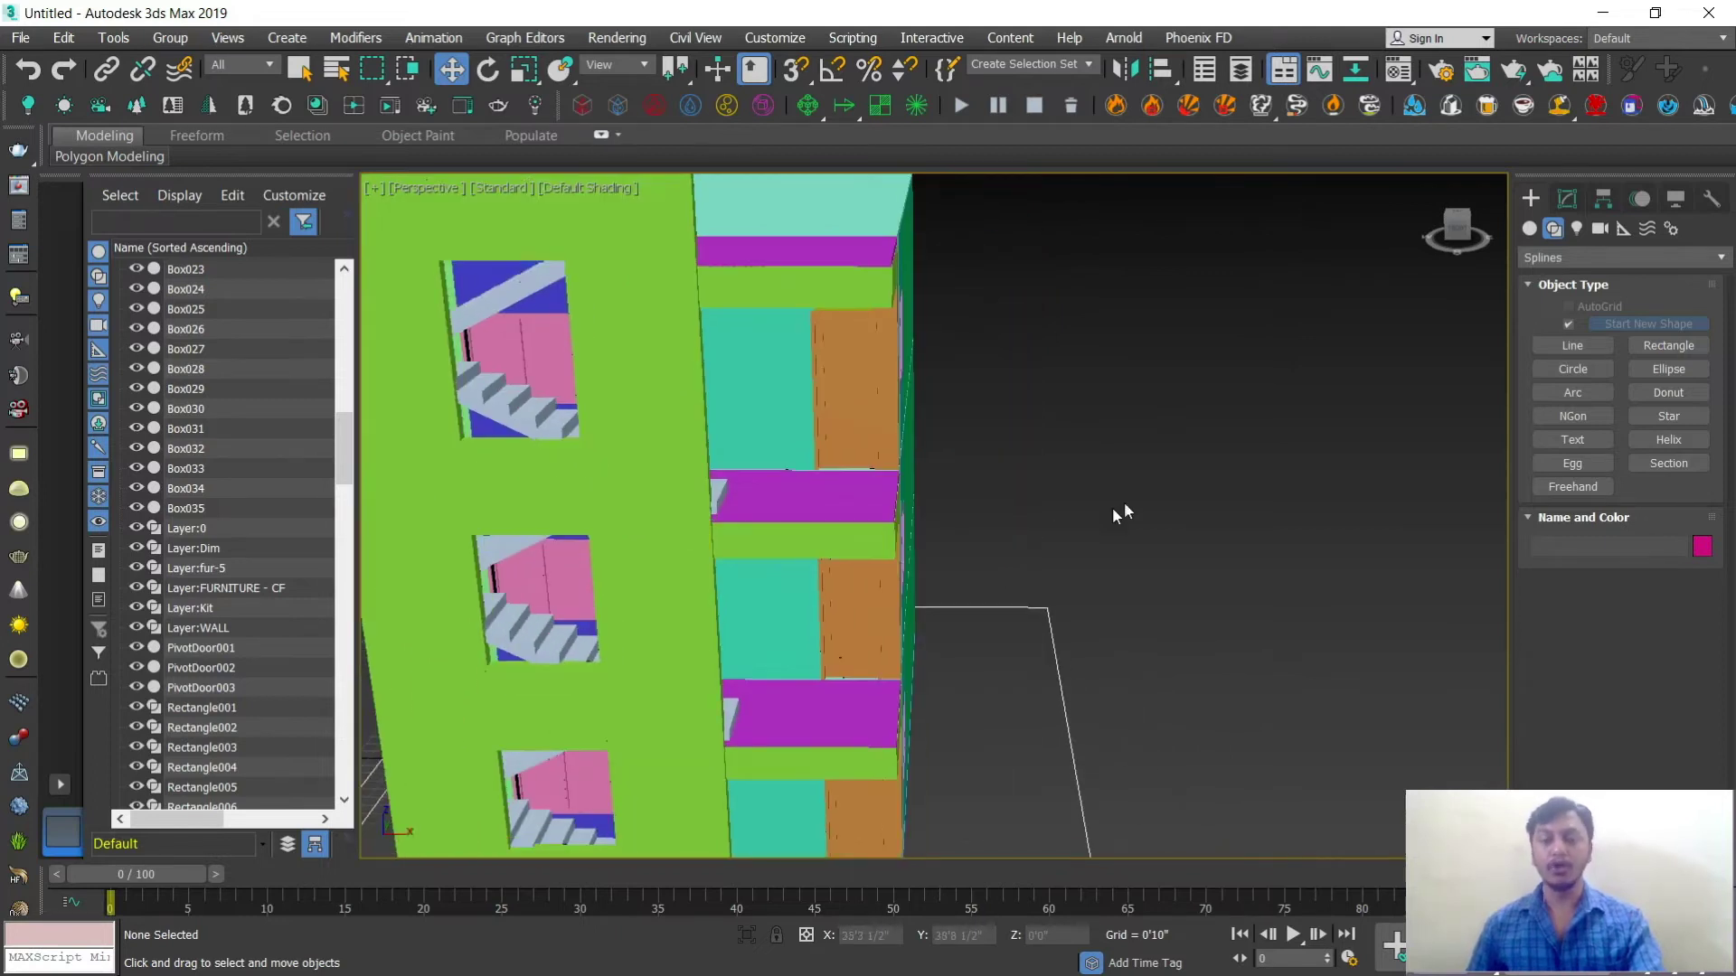
Step: Browse the geometry categories and show the AEC Extended object types
{"action": "left_click", "coordinate": [1539, 257]}
{"action": "left_click", "coordinate": [1539, 257]}
{"action": "left_click", "coordinate": [1529, 229]}
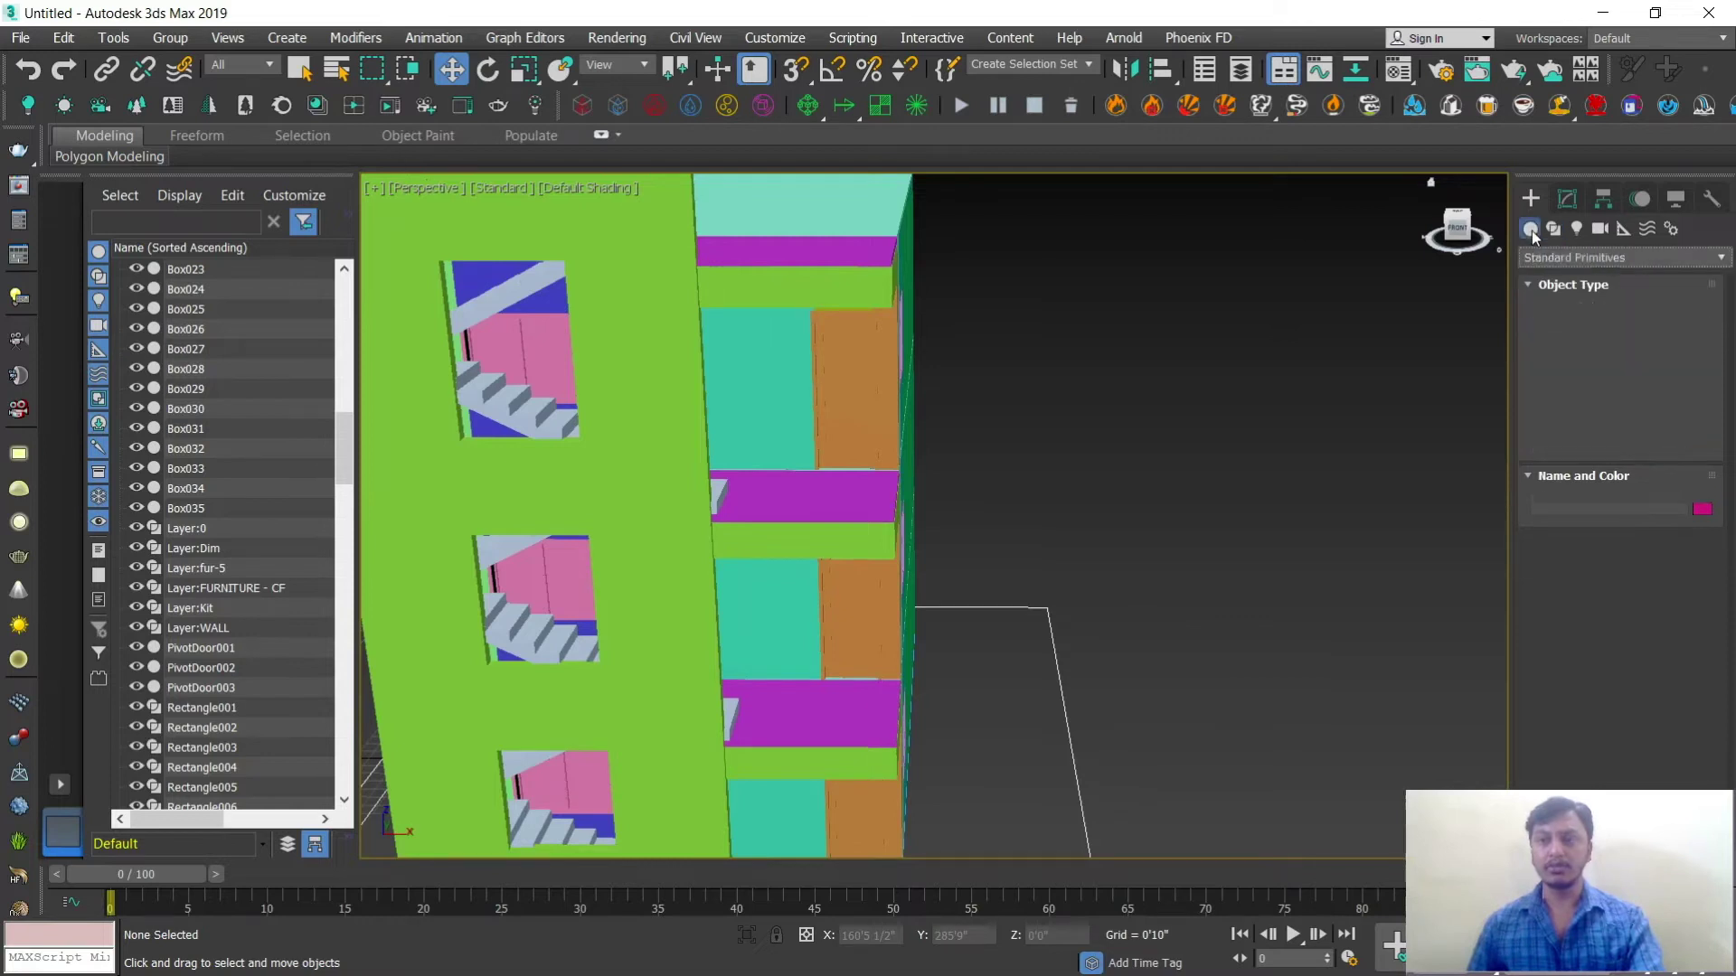
{"action": "left_click", "coordinate": [1543, 254]}
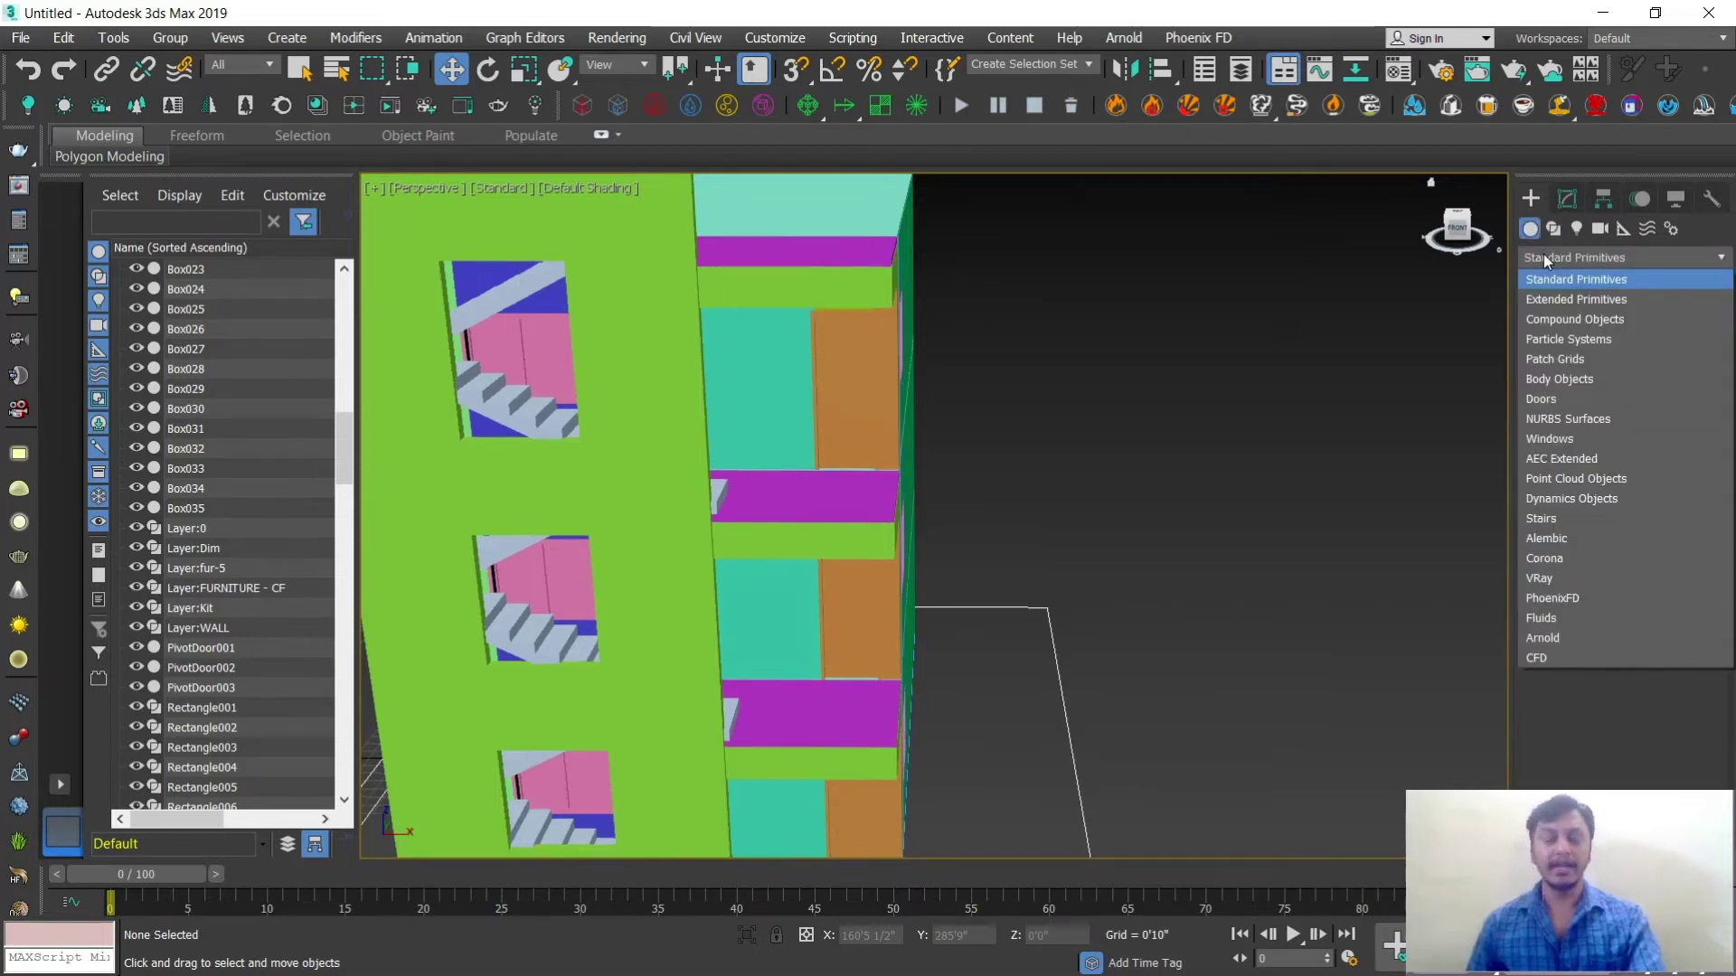
{"action": "left_click", "coordinate": [1573, 459]}
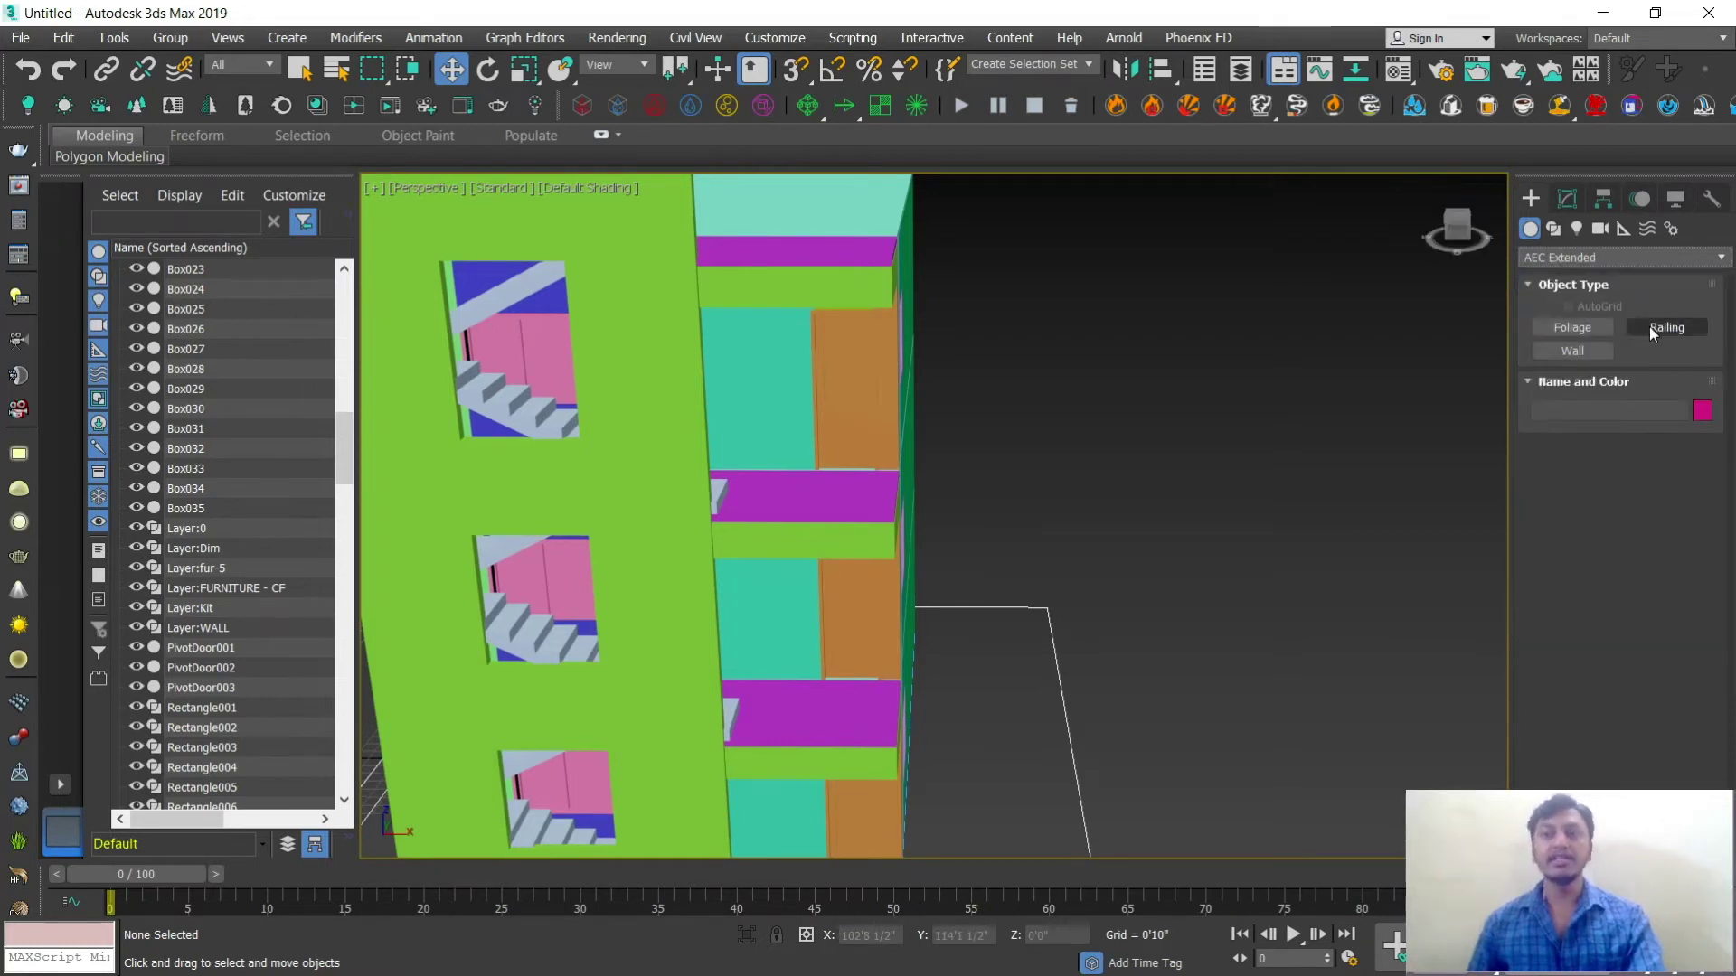
Step: Draw an L-shaped line in the Top view centred over the slab's front and side beams, its side leg about 5'9 1/2" long
{"action": "scroll", "coordinate": [1119, 557], "scroll_direction": "down", "scroll_amount": 5}
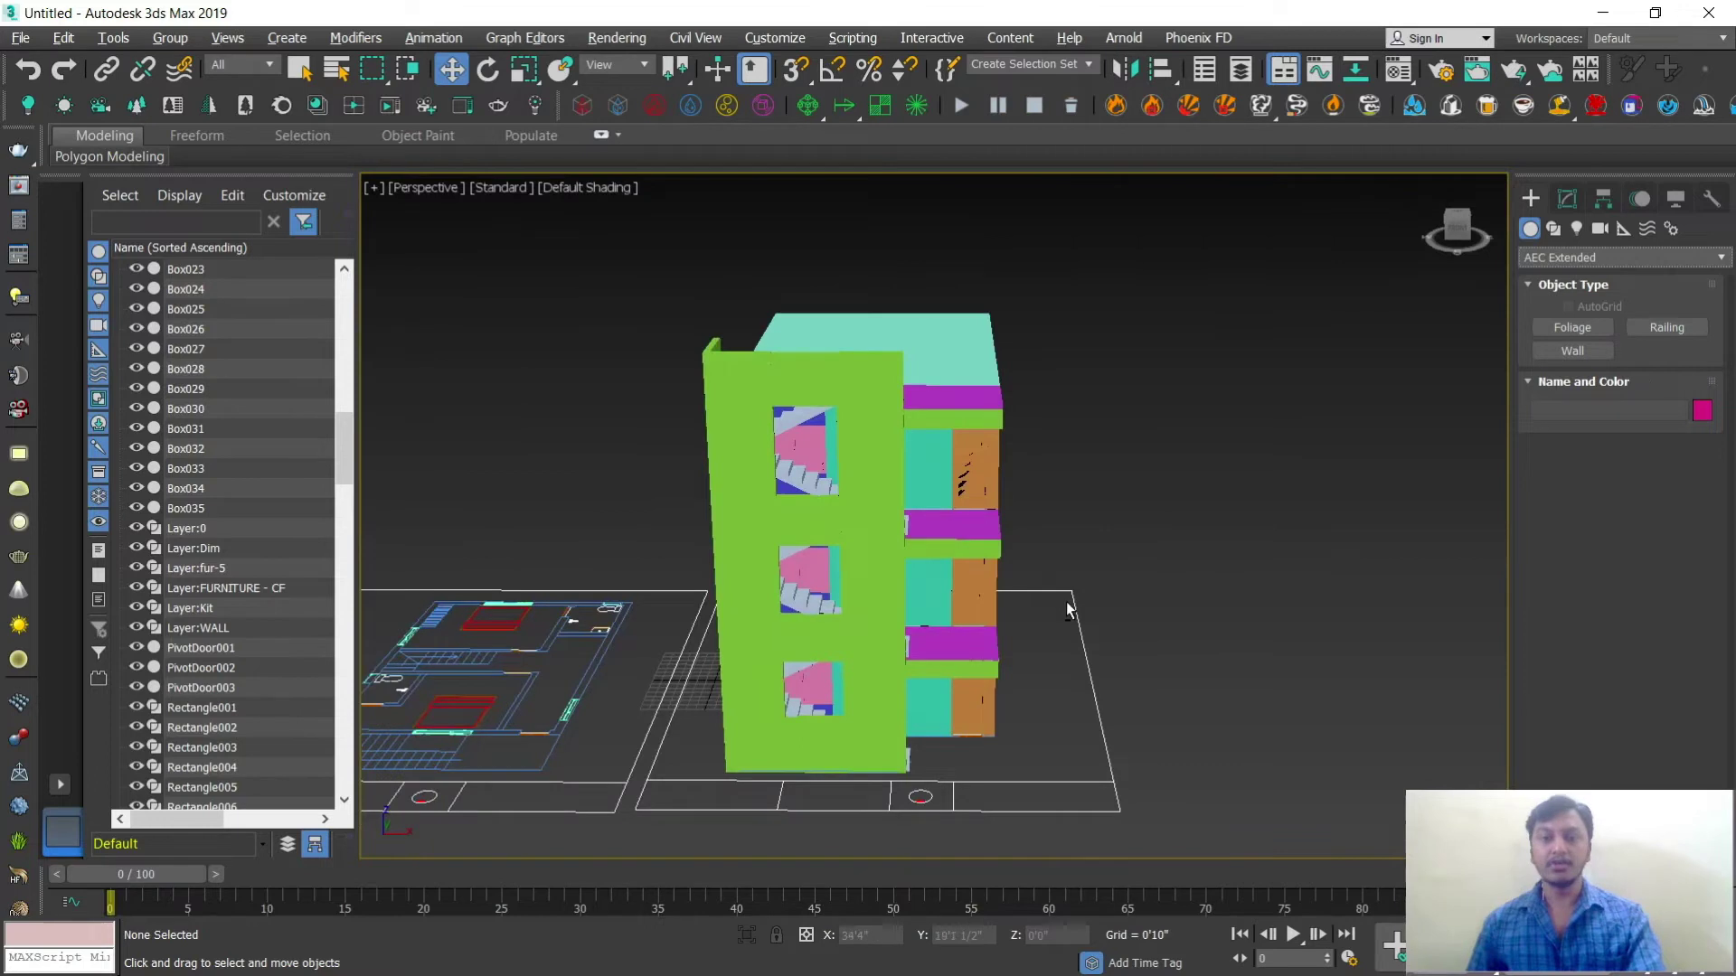
{"action": "scroll", "coordinate": [1002, 643], "scroll_direction": "up", "scroll_amount": 5}
{"action": "key", "text": "w"}
{"action": "middle_click_drag", "start_coordinate": [993, 703], "coordinate": [960, 552]}
{"action": "left_click", "coordinate": [541, 569]}
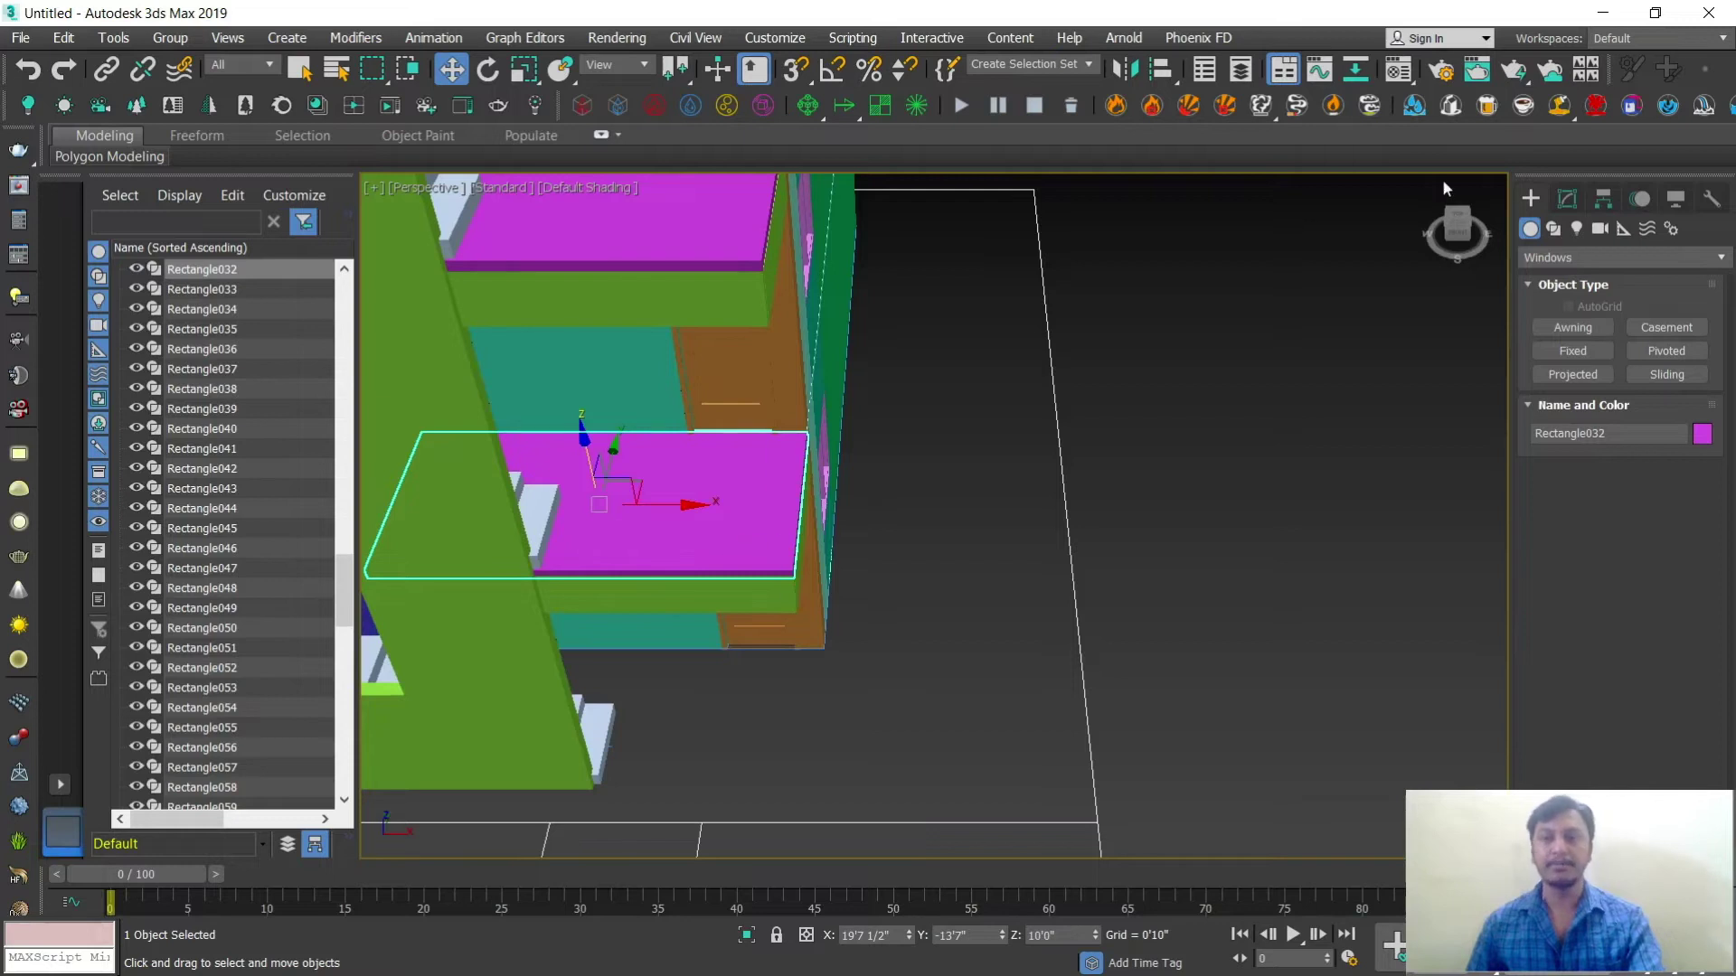
{"action": "left_click", "coordinate": [1554, 229]}
{"action": "left_click", "coordinate": [1575, 349]}
{"action": "key", "text": "alt+w"}
{"action": "right_click", "coordinate": [759, 407]}
{"action": "key", "text": "alt+w"}
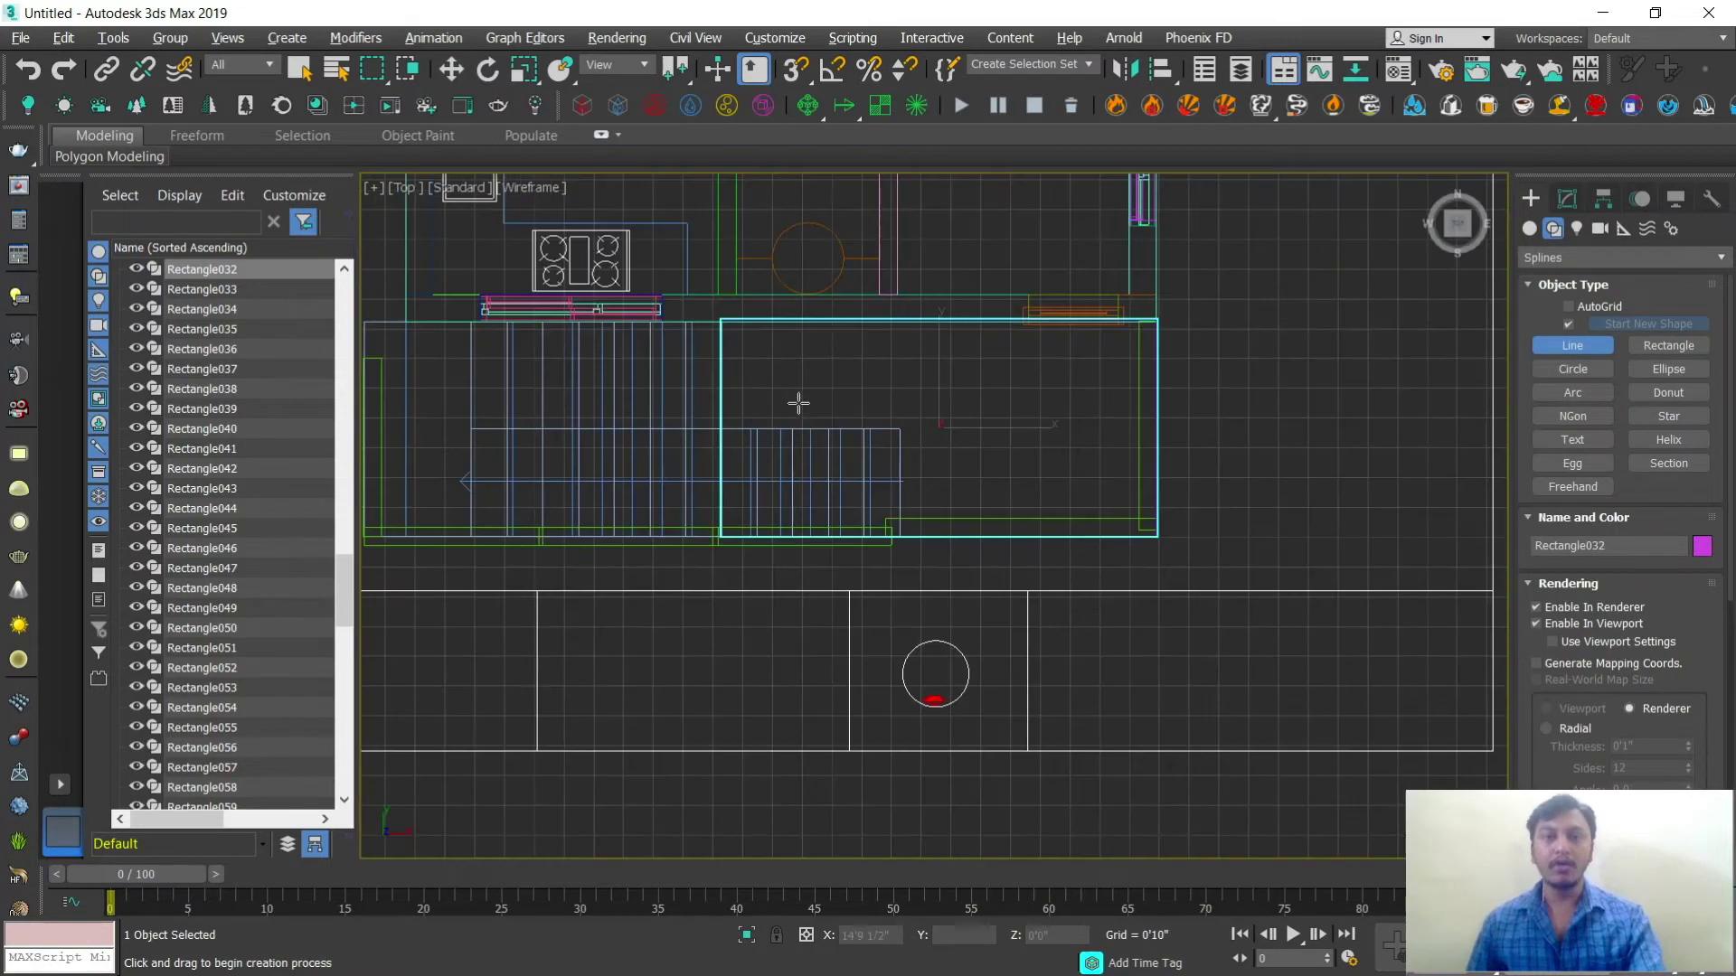
{"action": "scroll", "coordinate": [920, 525], "scroll_direction": "up", "scroll_amount": 2}
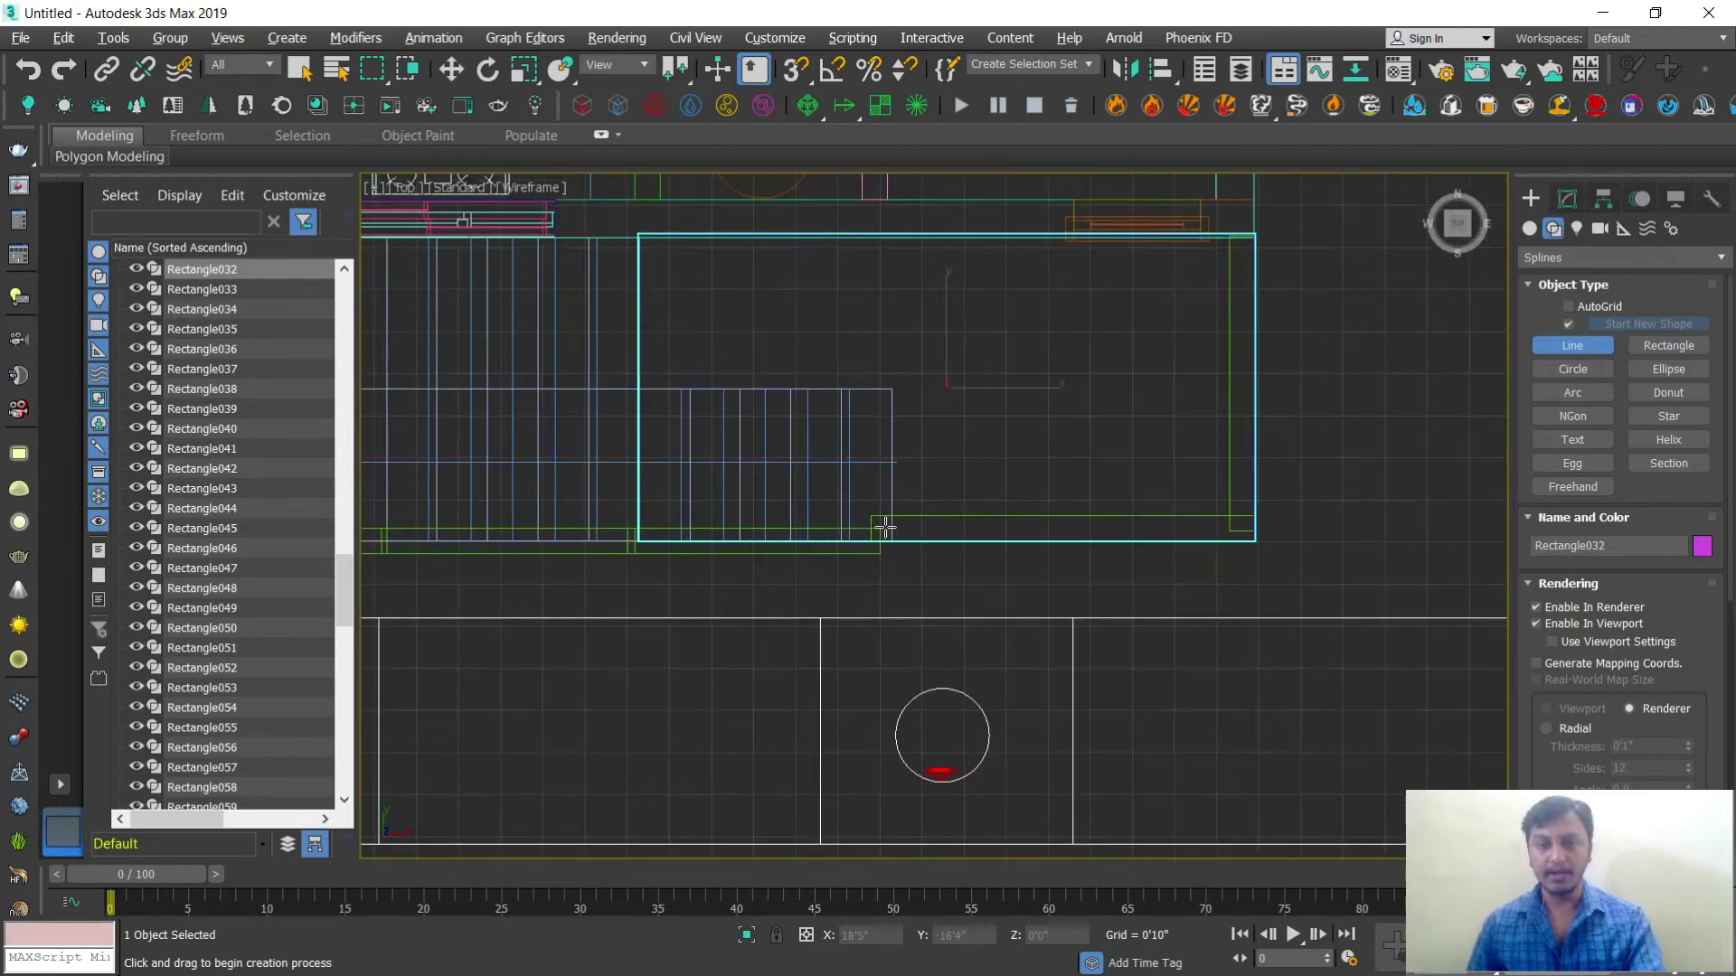
{"action": "left_click", "coordinate": [885, 527]}
{"action": "left_click", "coordinate": [1240, 527]}
{"action": "left_click", "coordinate": [1239, 237]}
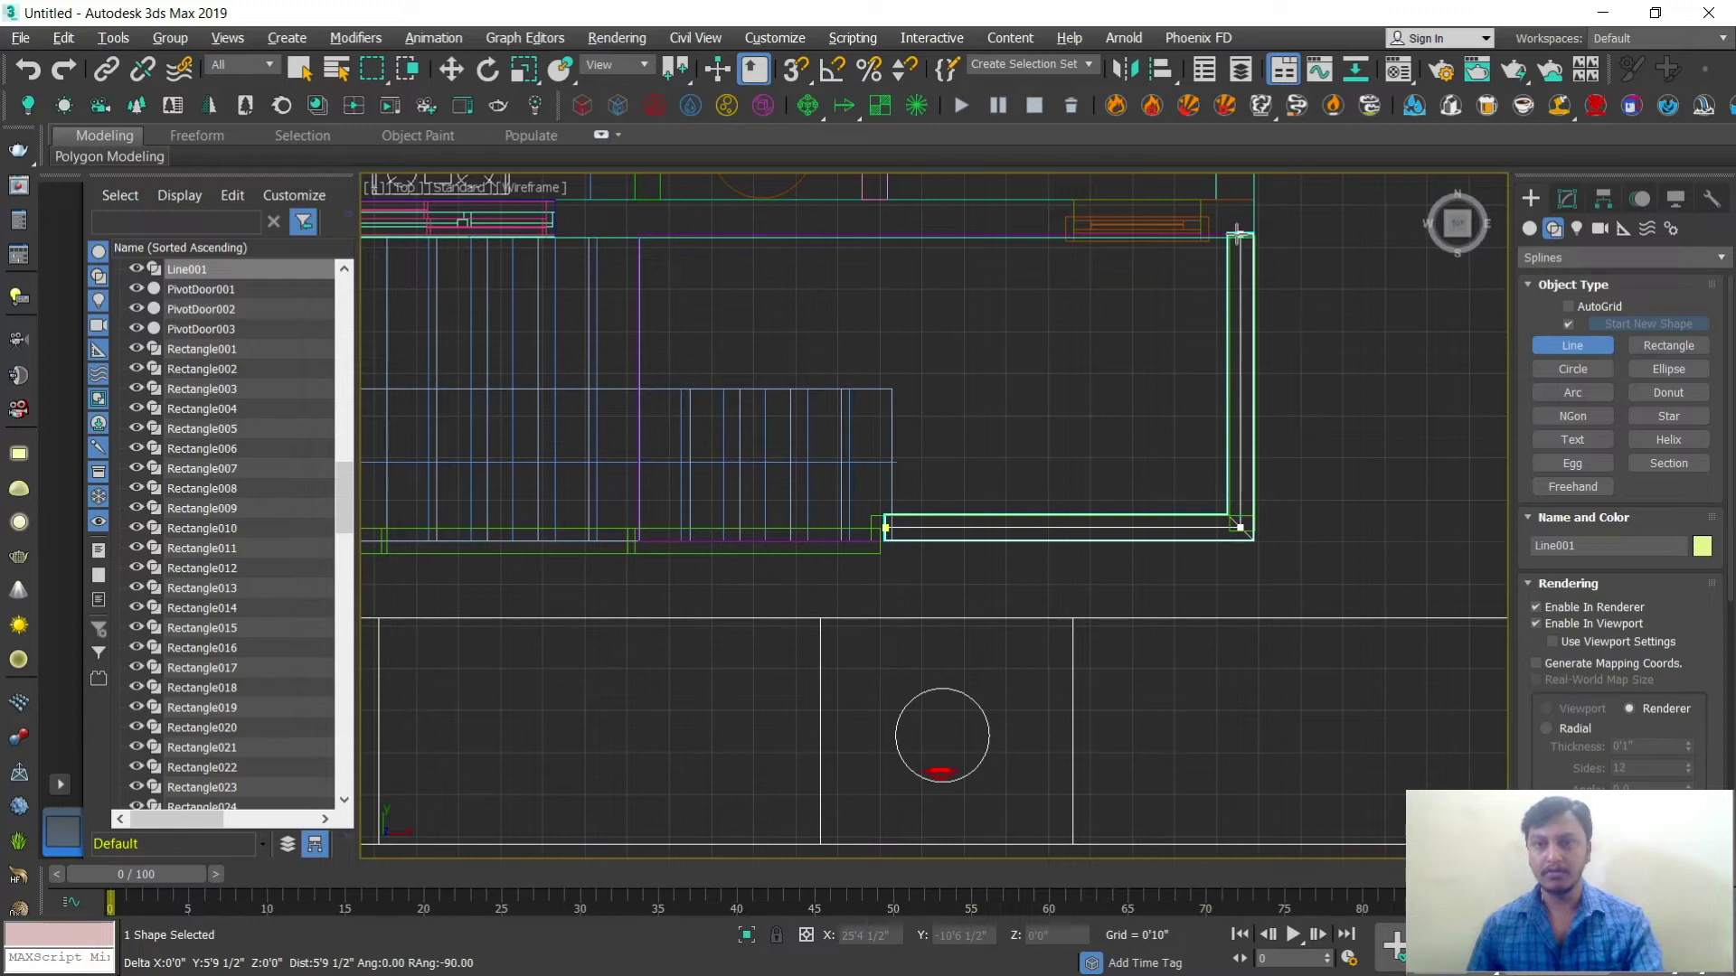
{"action": "right_click", "coordinate": [1239, 235]}
{"action": "right_click", "coordinate": [1238, 235]}
Step: Raise the L-shaped line from the ground to about 6'0 1/2", just below the lowest projecting slab
{"action": "key", "text": "f"}
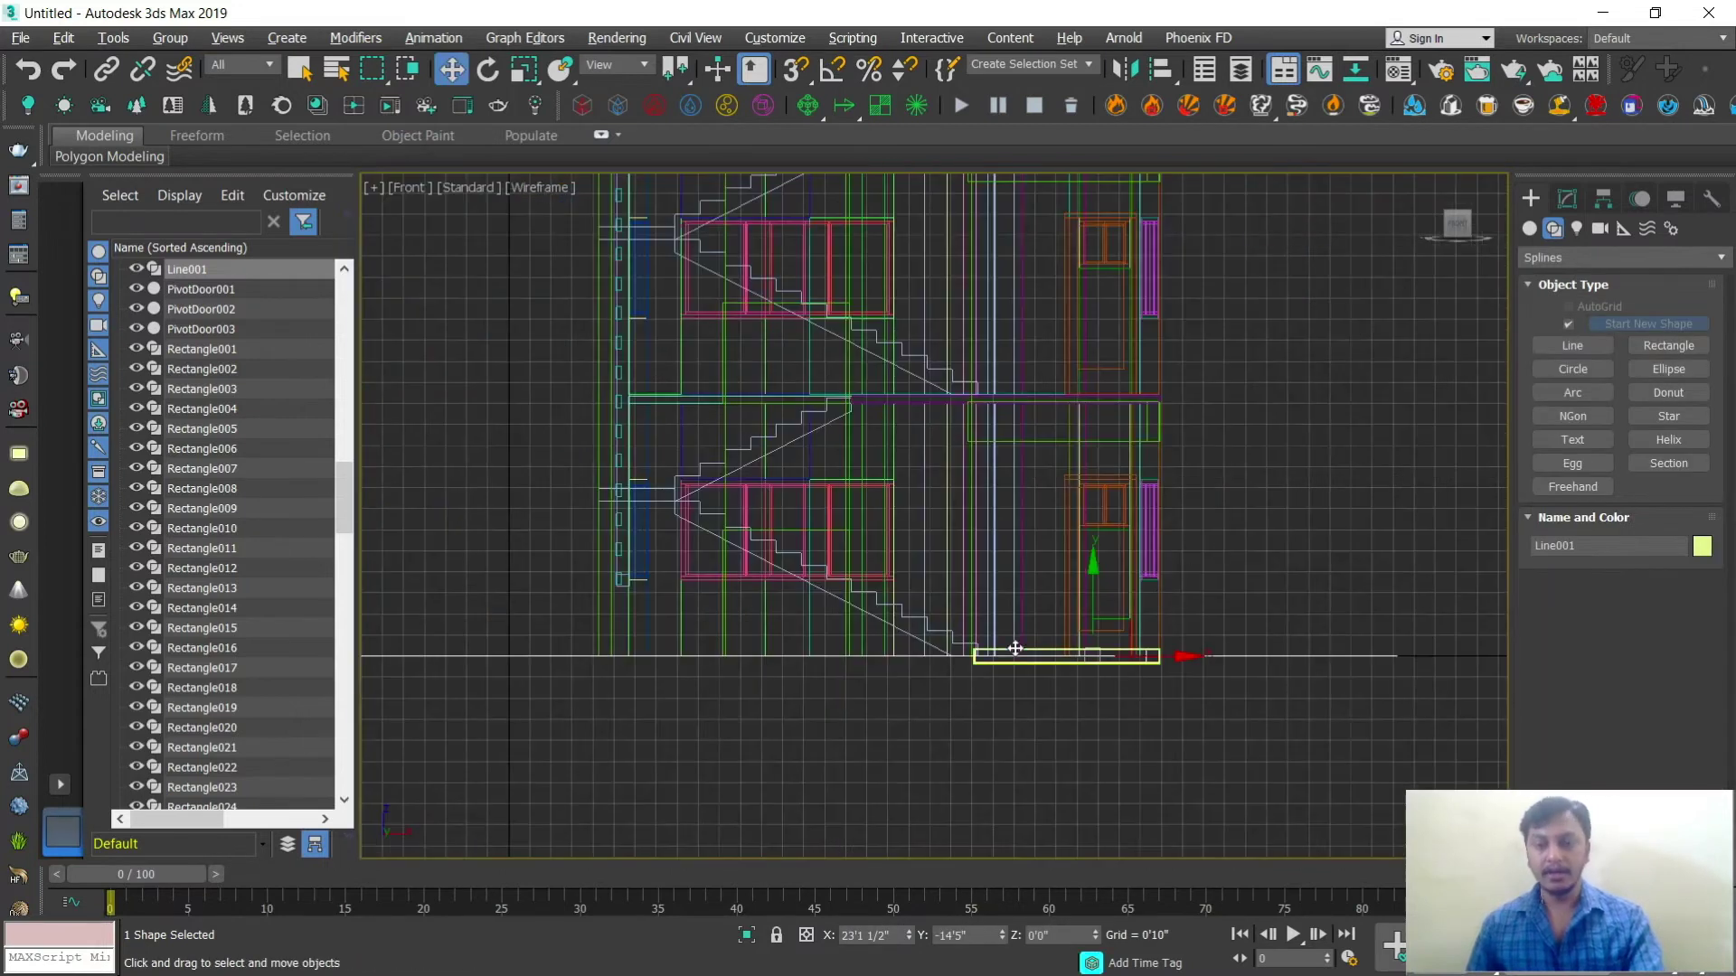
{"action": "middle_click_drag", "start_coordinate": [1012, 648], "coordinate": [1015, 649], "text": "alt"}
{"action": "key", "text": "alt+w"}
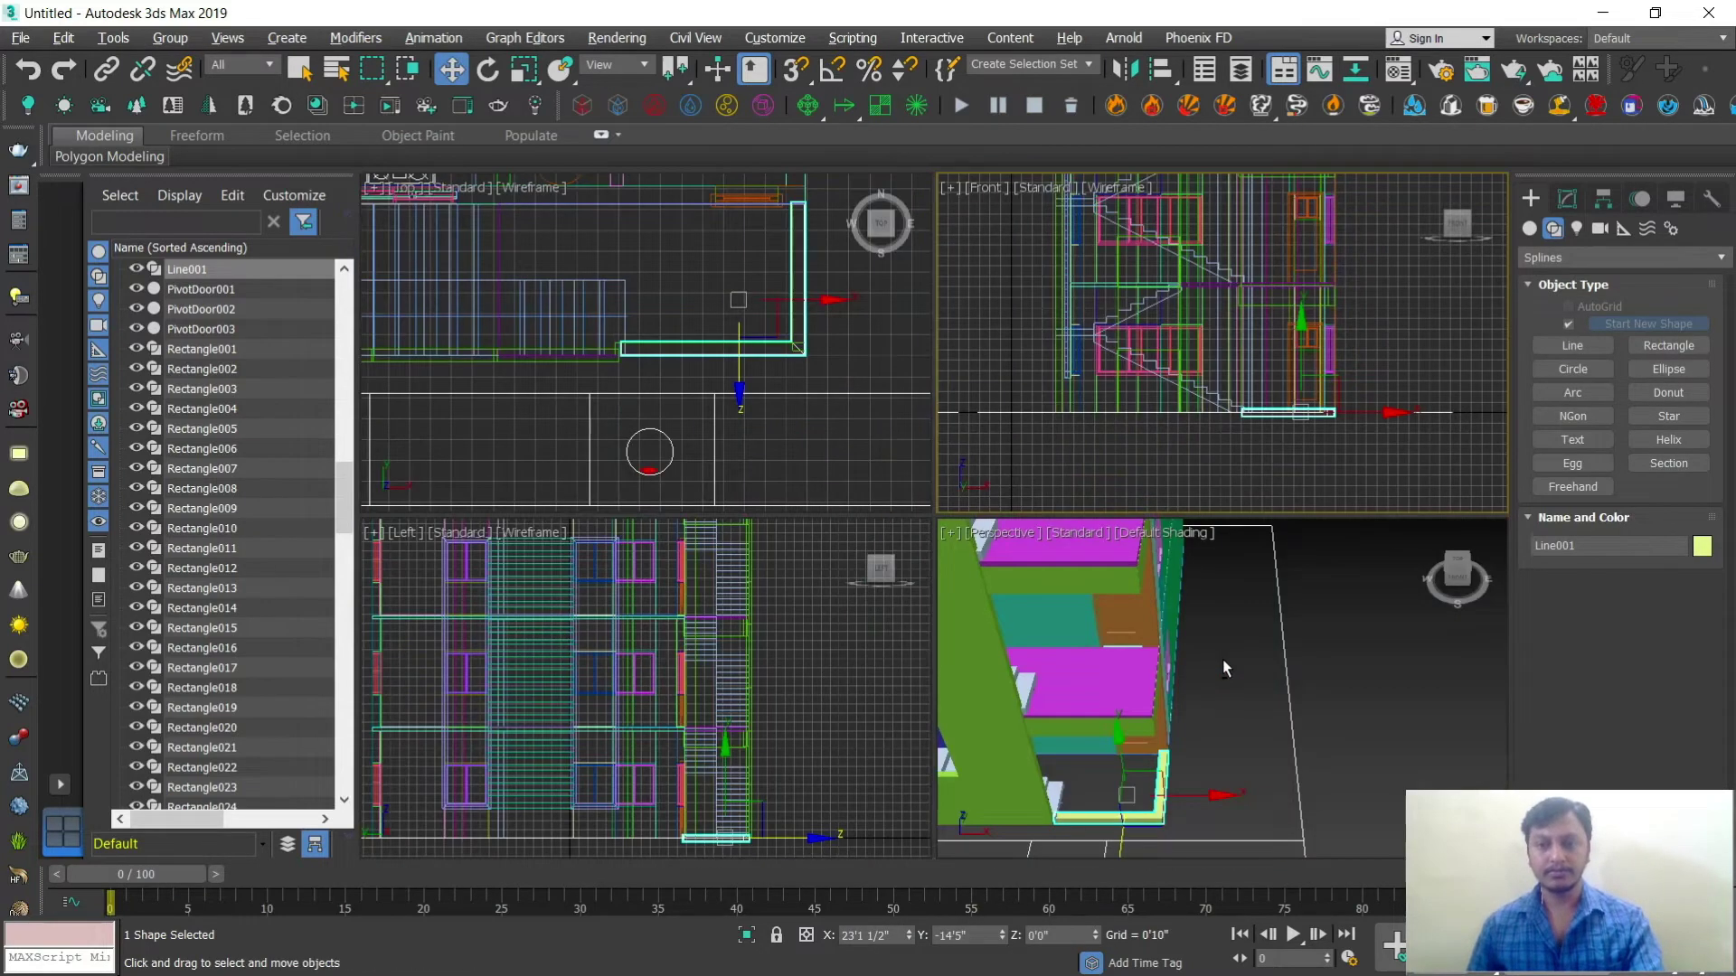
{"action": "right_click", "coordinate": [1223, 661]}
{"action": "key", "text": "alt+w"}
{"action": "middle_click_drag", "start_coordinate": [1115, 628], "coordinate": [858, 685], "text": "alt"}
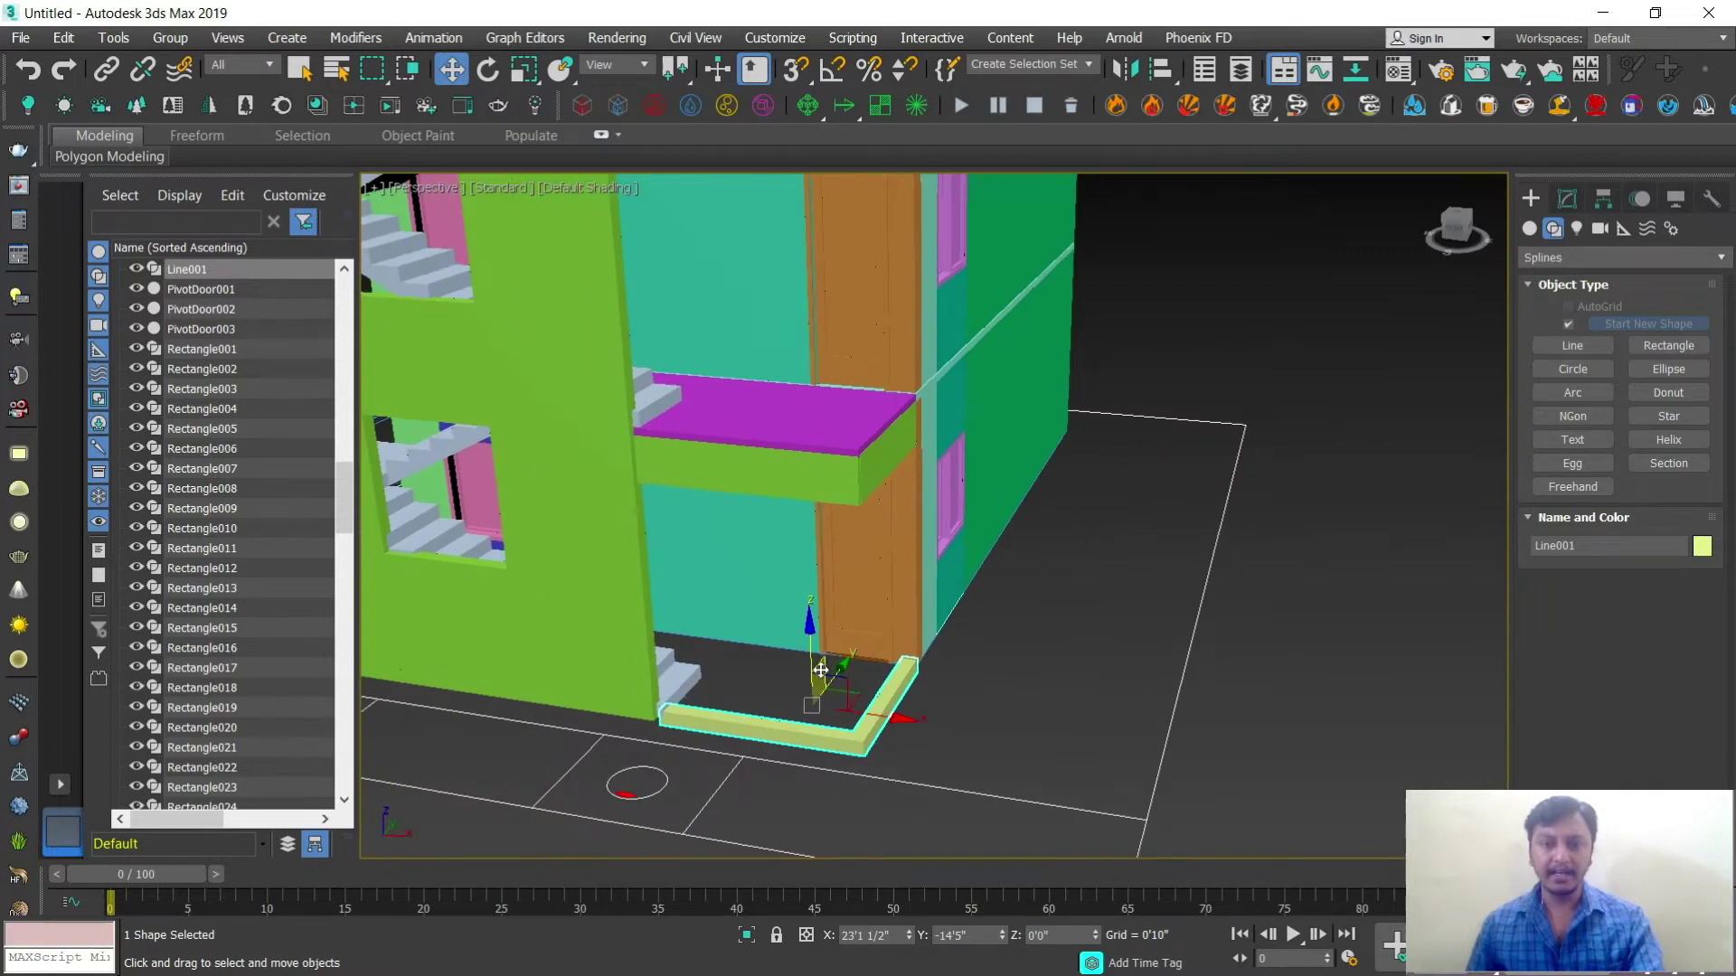
{"action": "left_click_drag", "start_coordinate": [813, 665], "coordinate": [807, 511]}
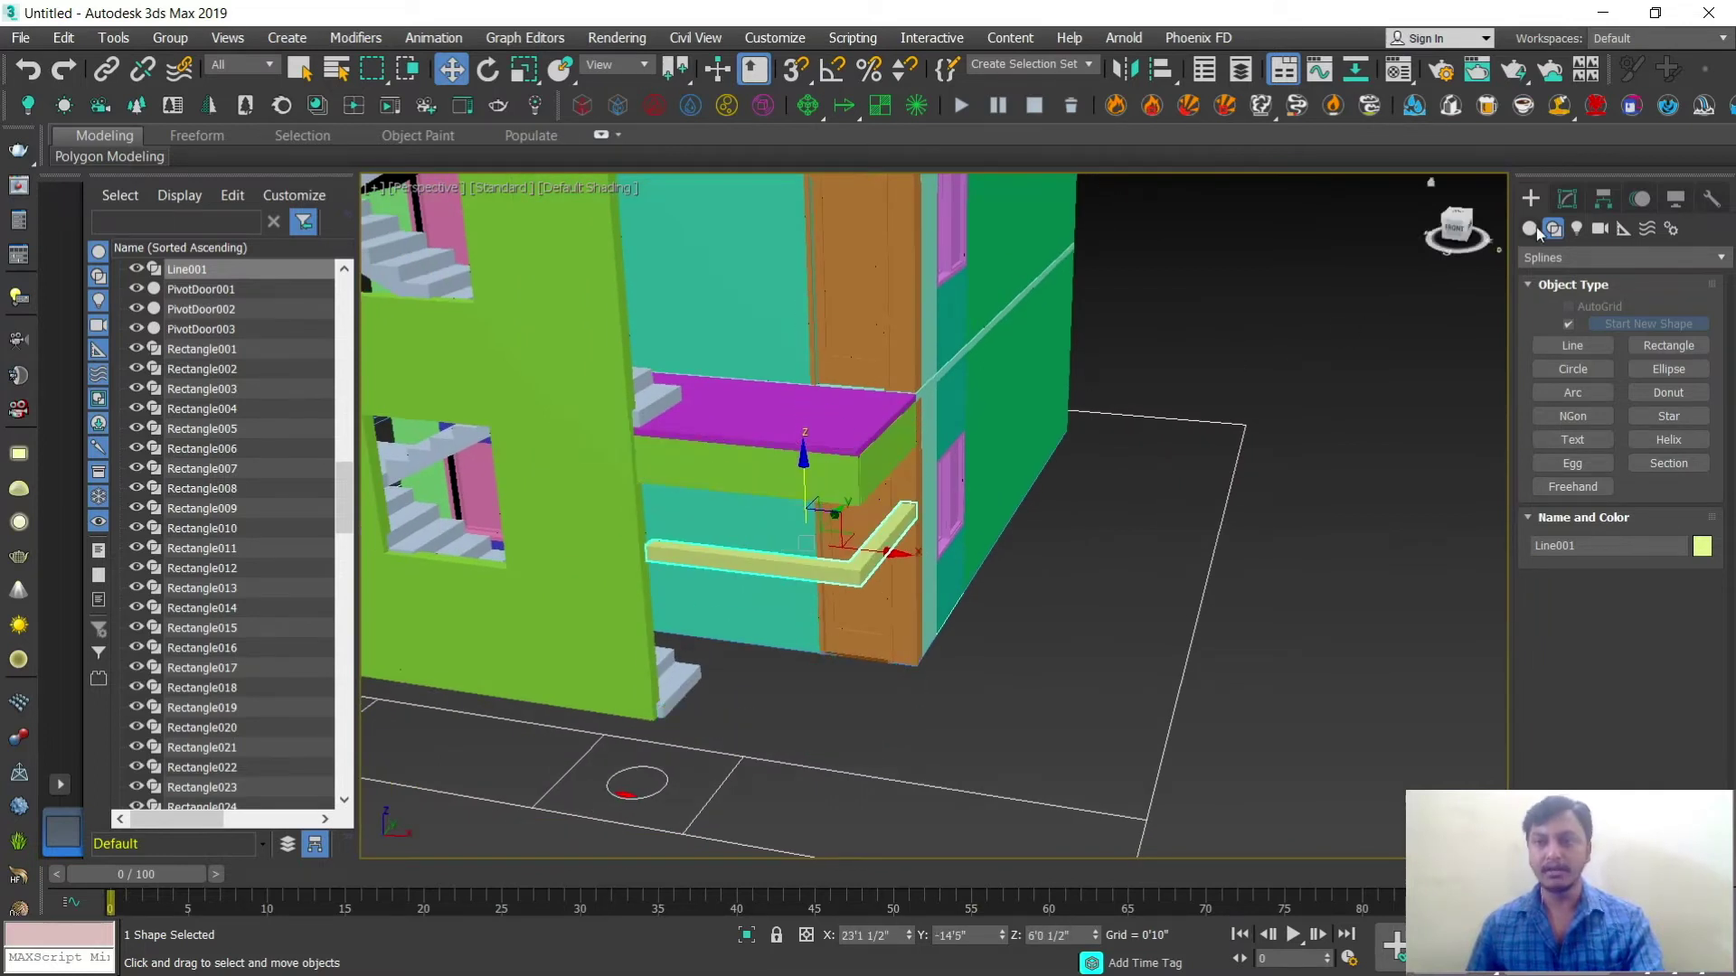
Step: Turn off the L-shaped line's renderer and viewport thickness, and raise it to about 10'4 1/2" on the slab's top surface
{"action": "left_click", "coordinate": [1568, 198]}
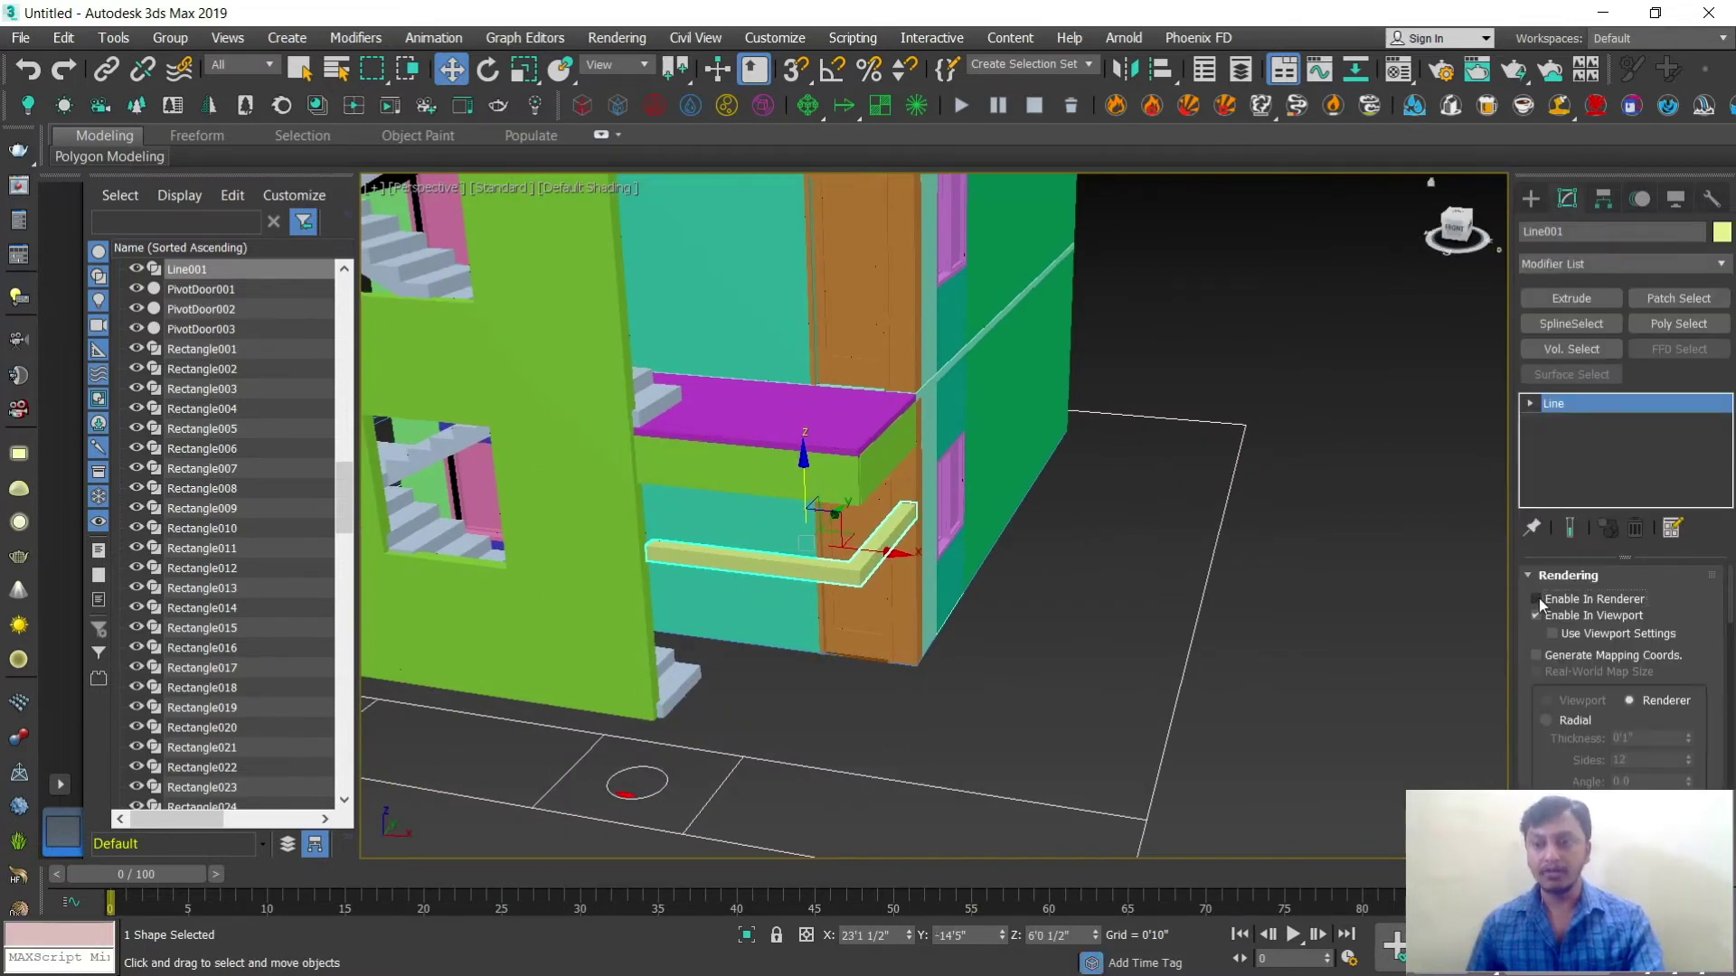
{"action": "left_click", "coordinate": [1537, 615]}
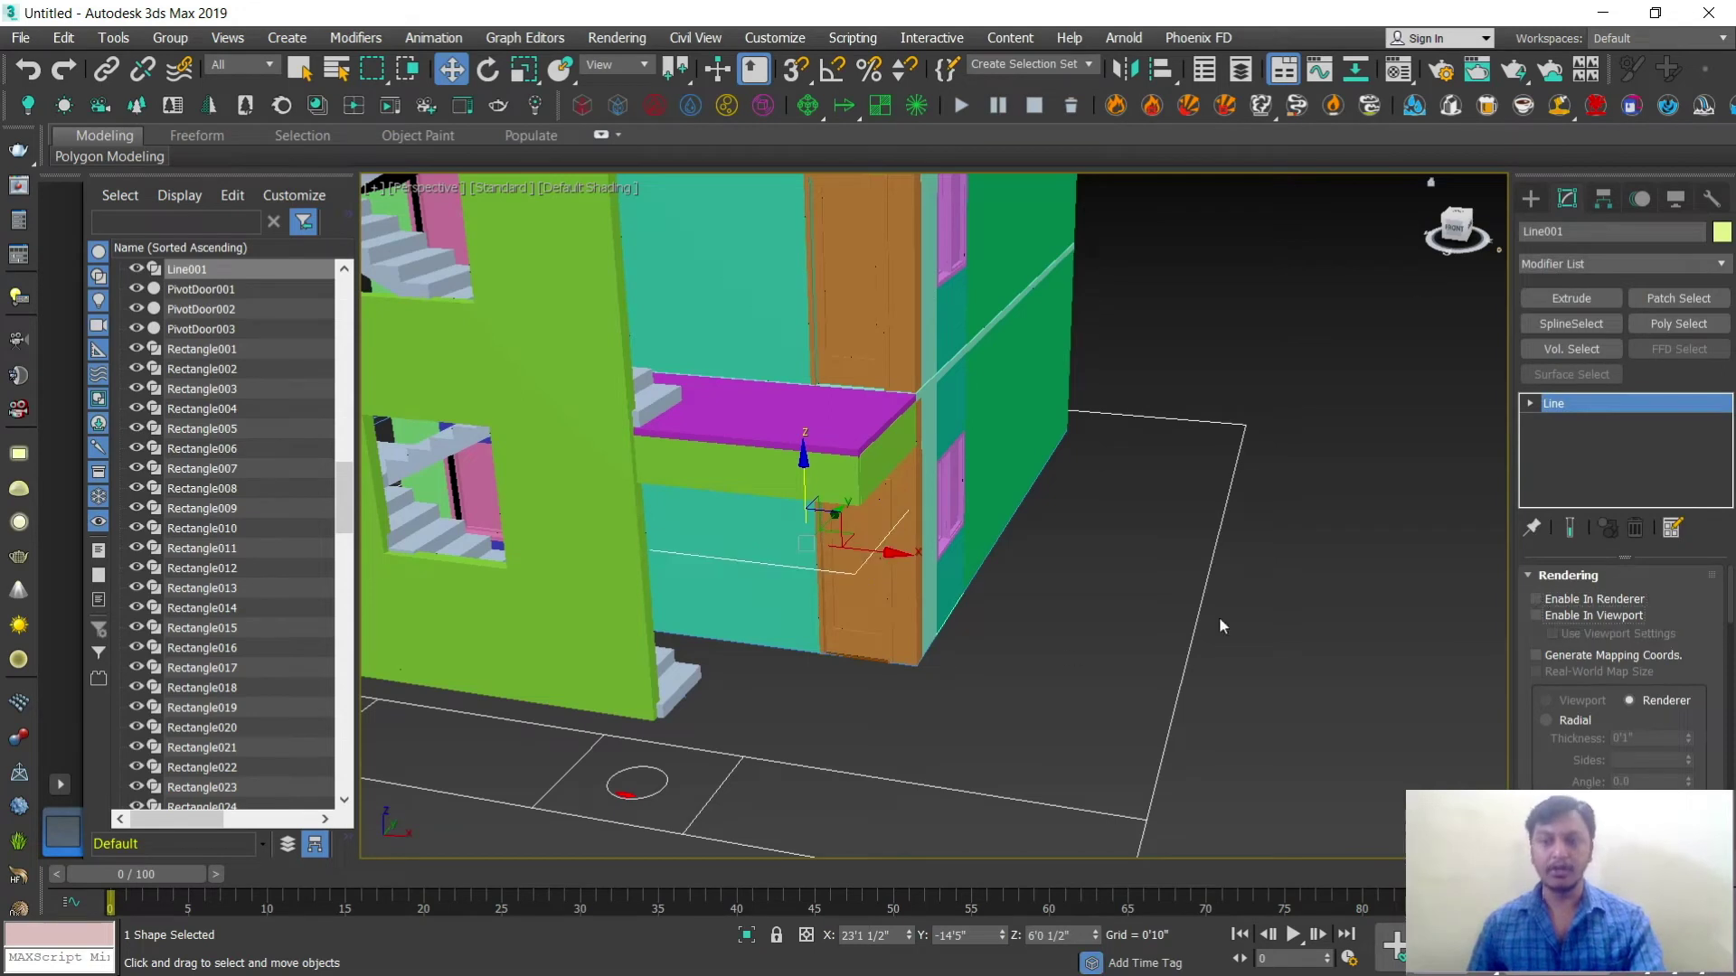
{"action": "scroll", "coordinate": [859, 507], "scroll_direction": "up", "scroll_amount": 5}
{"action": "left_click_drag", "start_coordinate": [851, 499], "coordinate": [845, 295]}
{"action": "scroll", "coordinate": [915, 412], "scroll_direction": "up", "scroll_amount": 3}
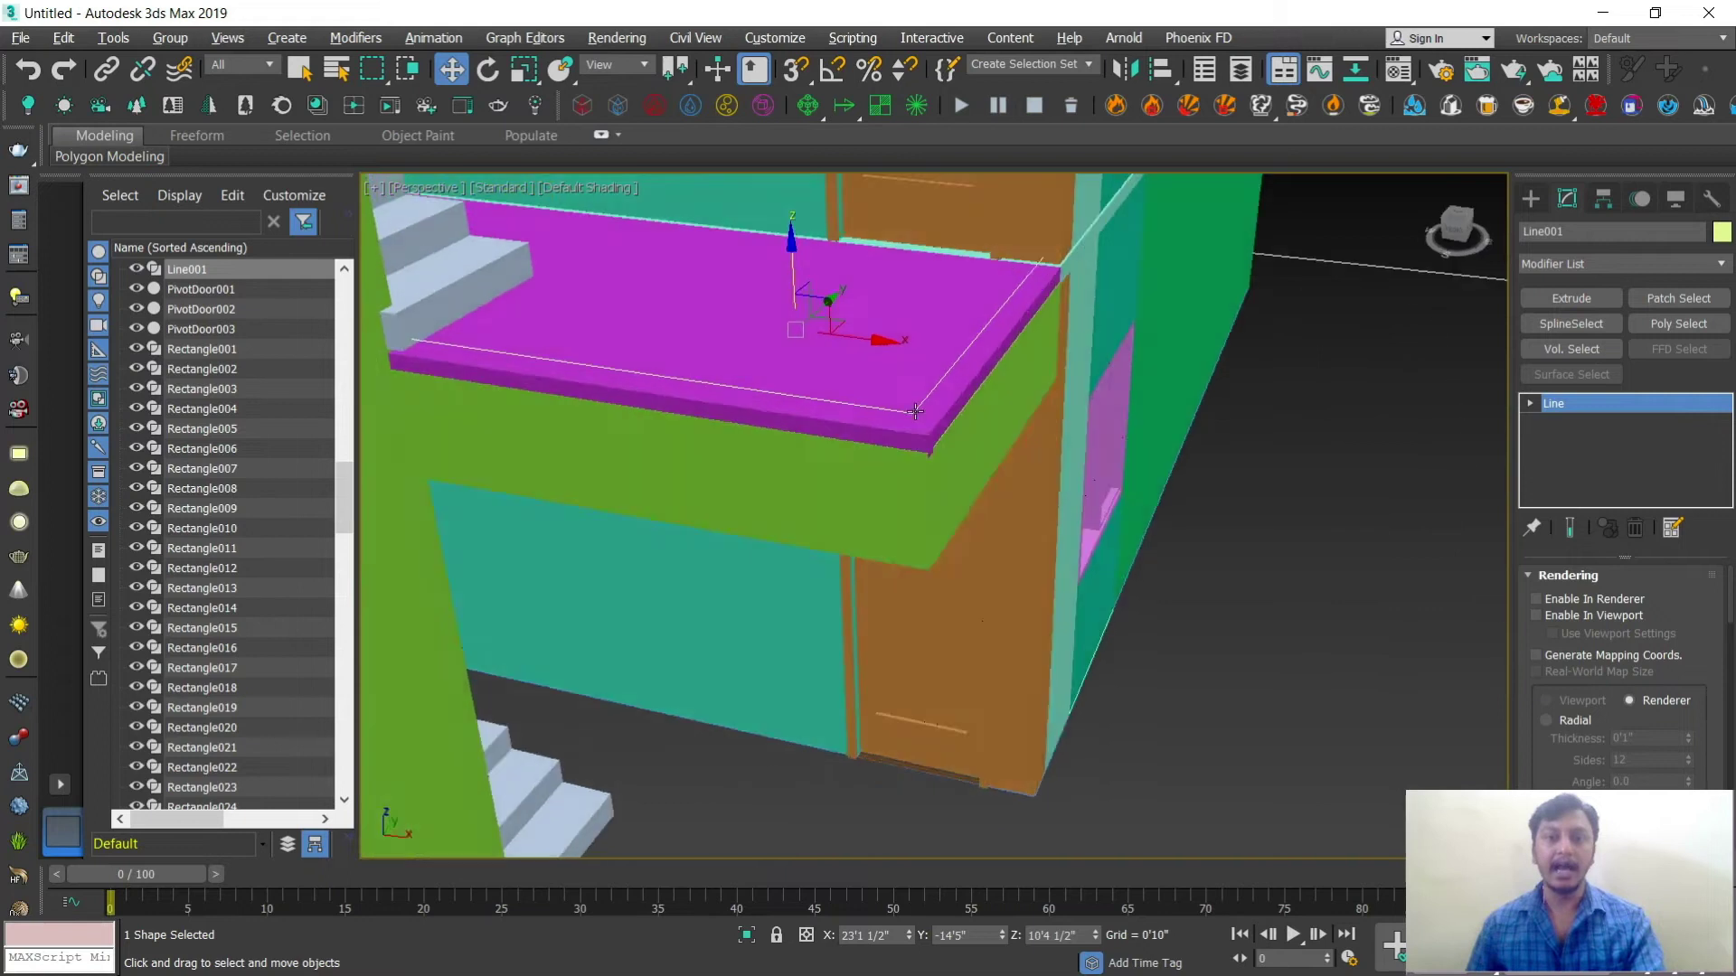
{"action": "scroll", "coordinate": [915, 412], "scroll_direction": "down", "scroll_amount": 2}
{"action": "middle_click_drag", "start_coordinate": [915, 412], "coordinate": [667, 492], "text": "alt"}
{"action": "scroll", "coordinate": [911, 493], "scroll_direction": "down", "scroll_amount": 2}
Step: Create an AEC Extended railing that uses the L-shaped line on the lowest projecting slab as its path
{"action": "left_click", "coordinate": [1530, 198]}
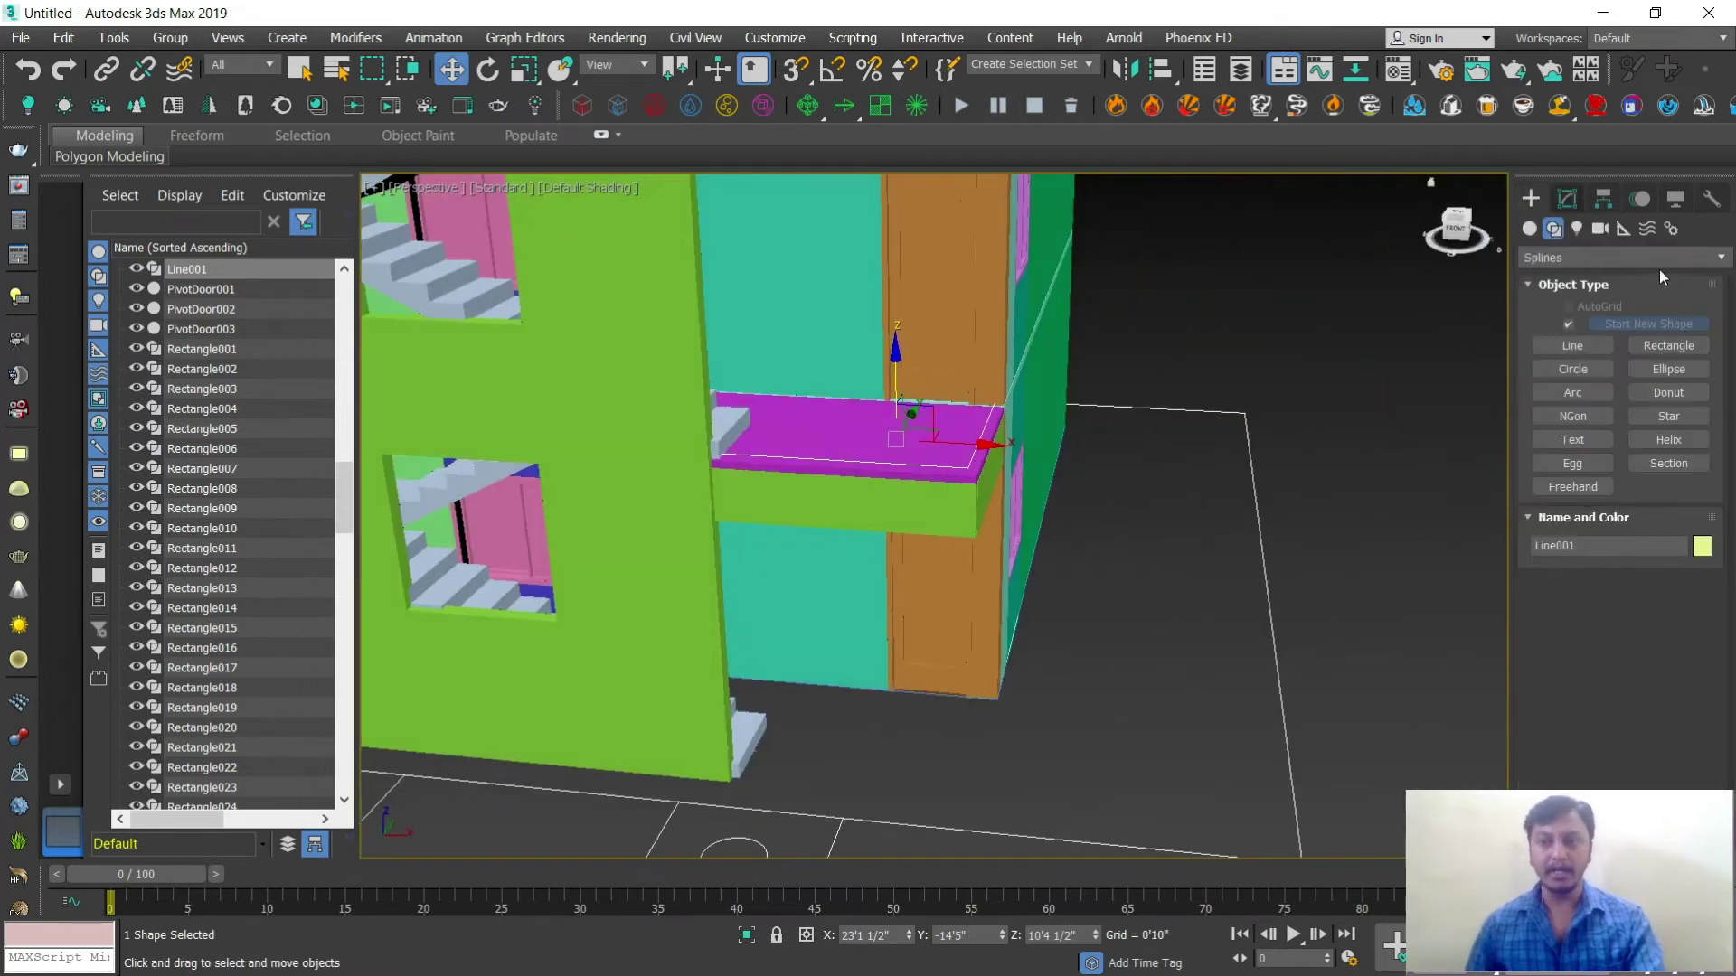
{"action": "left_click", "coordinate": [1530, 229]}
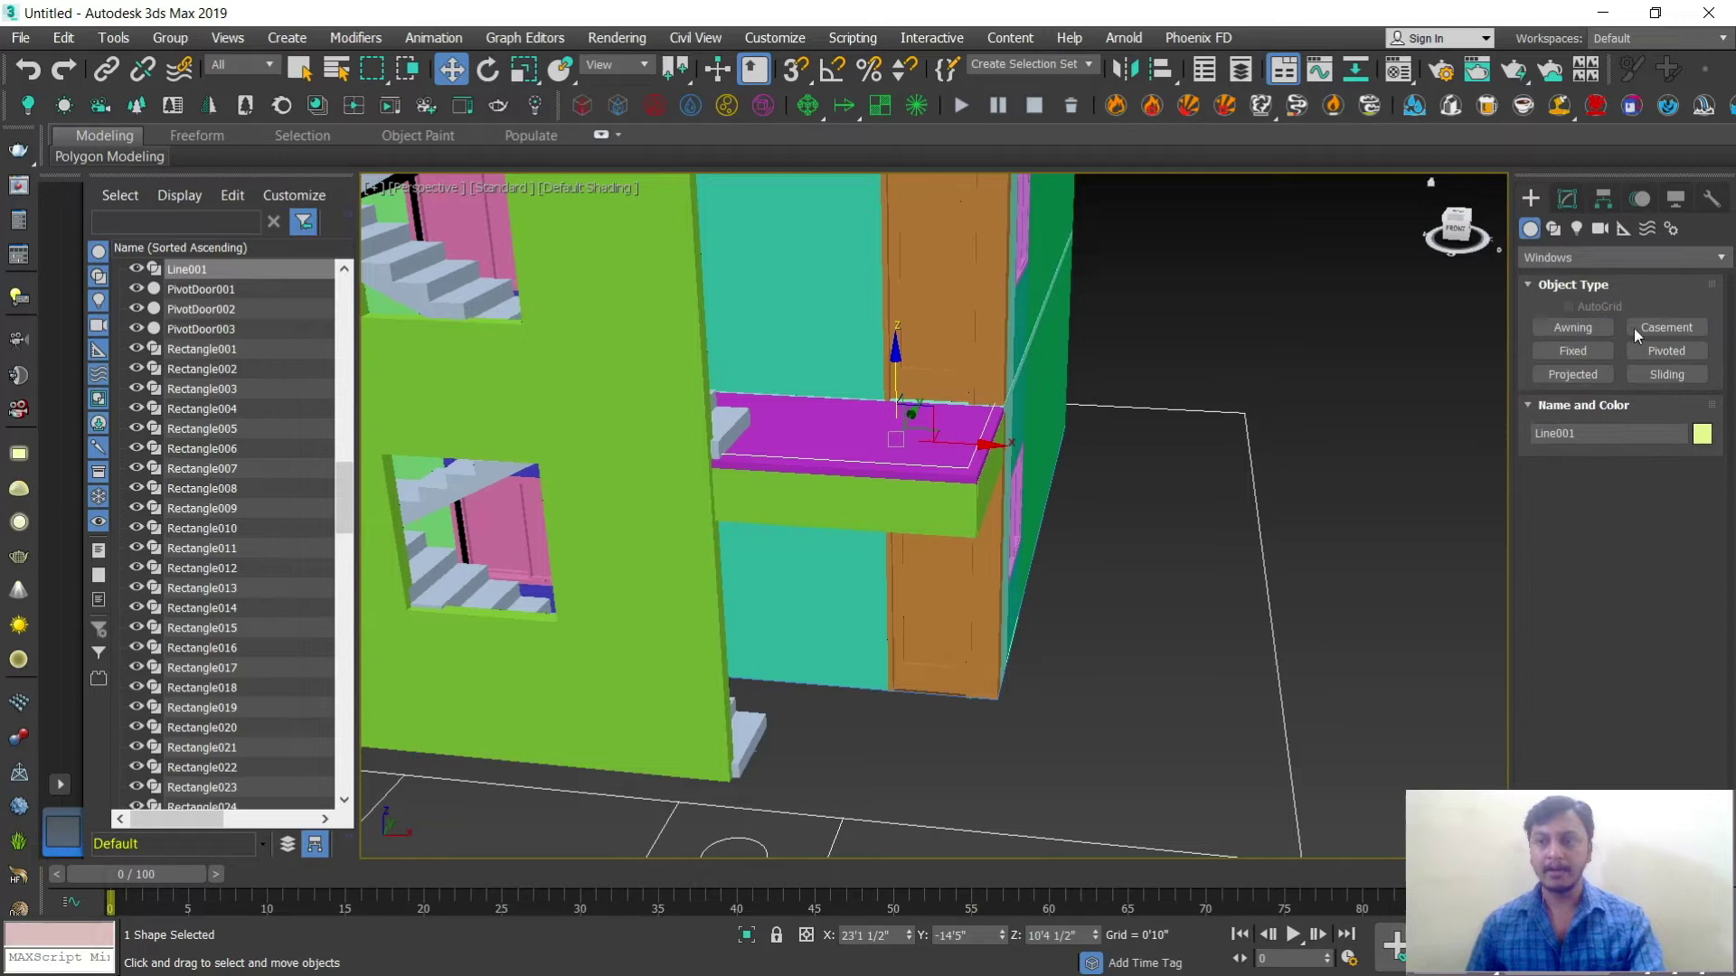
{"action": "left_click", "coordinate": [1565, 256]}
{"action": "left_click", "coordinate": [1568, 458]}
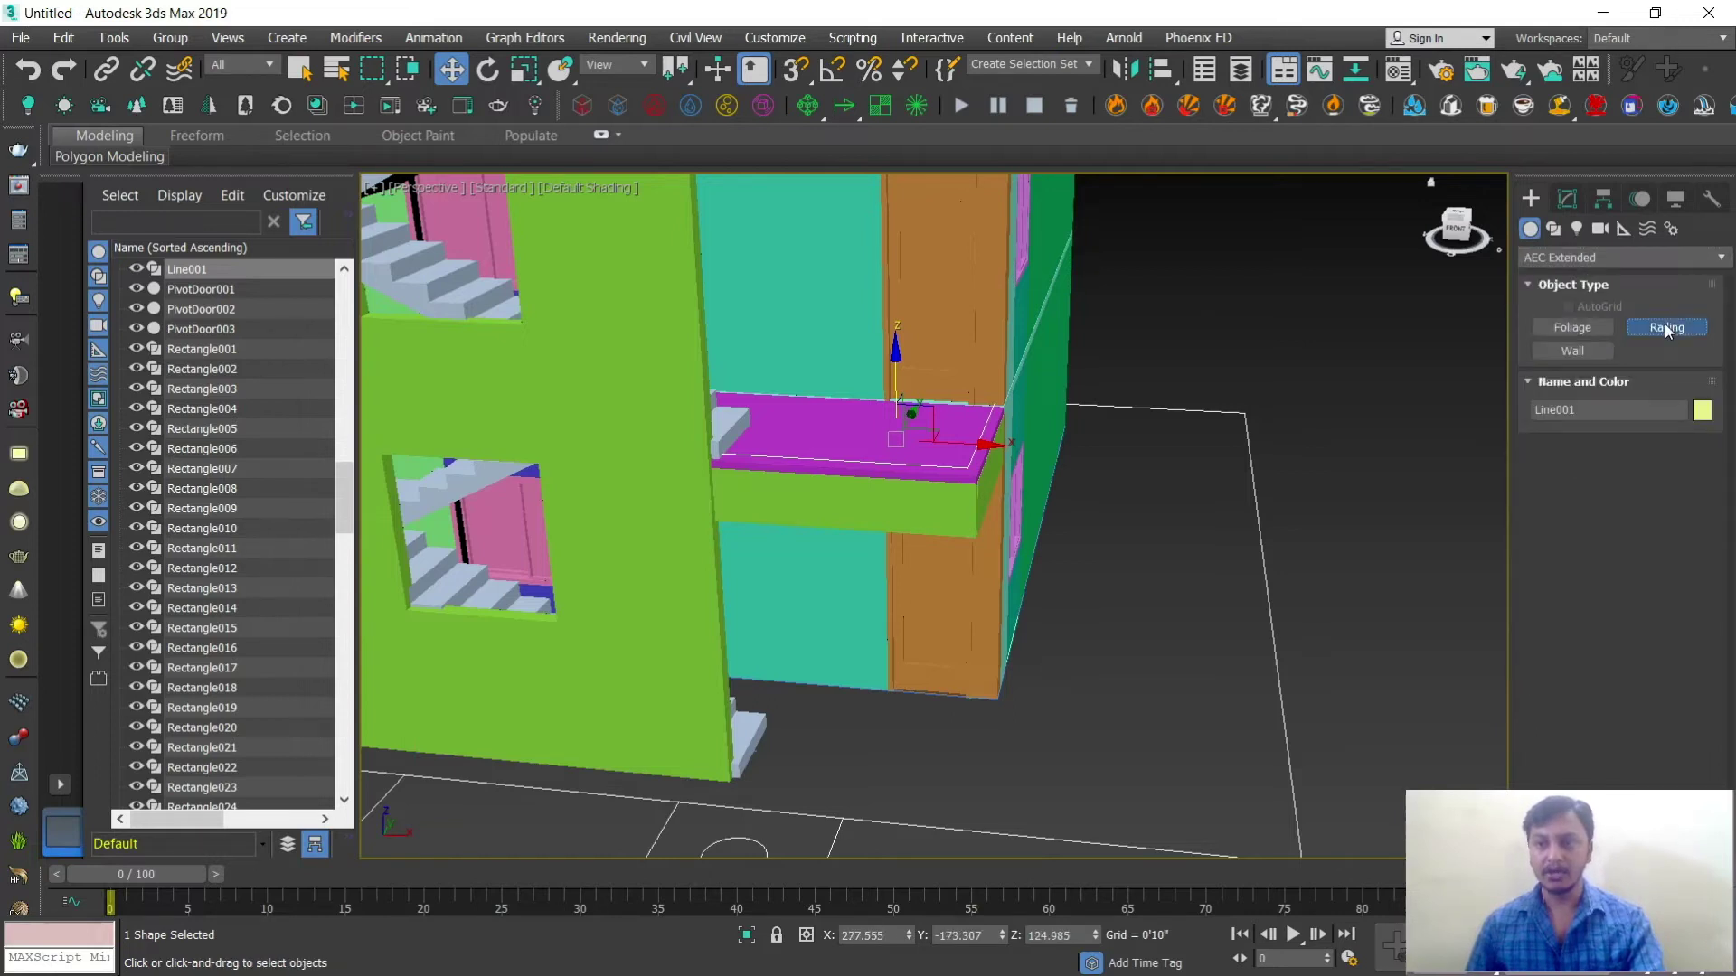
{"action": "left_click", "coordinate": [1665, 326]}
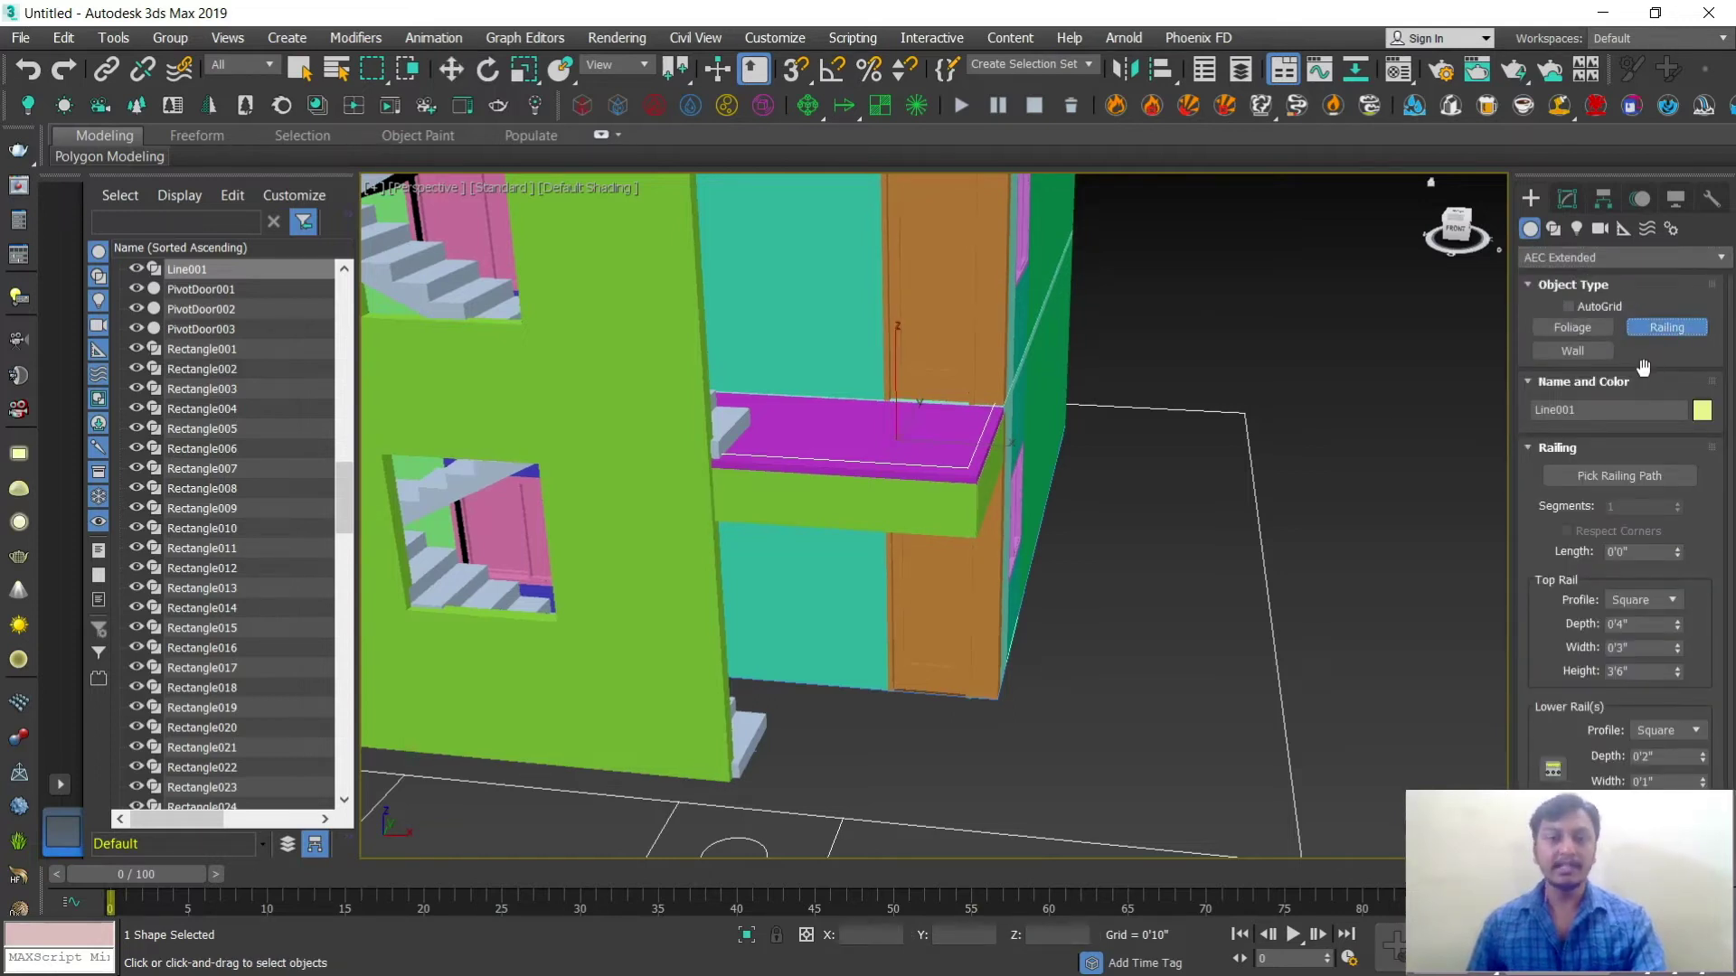
{"action": "left_click", "coordinate": [1604, 477]}
{"action": "scroll", "coordinate": [962, 467], "scroll_direction": "up", "scroll_amount": 2}
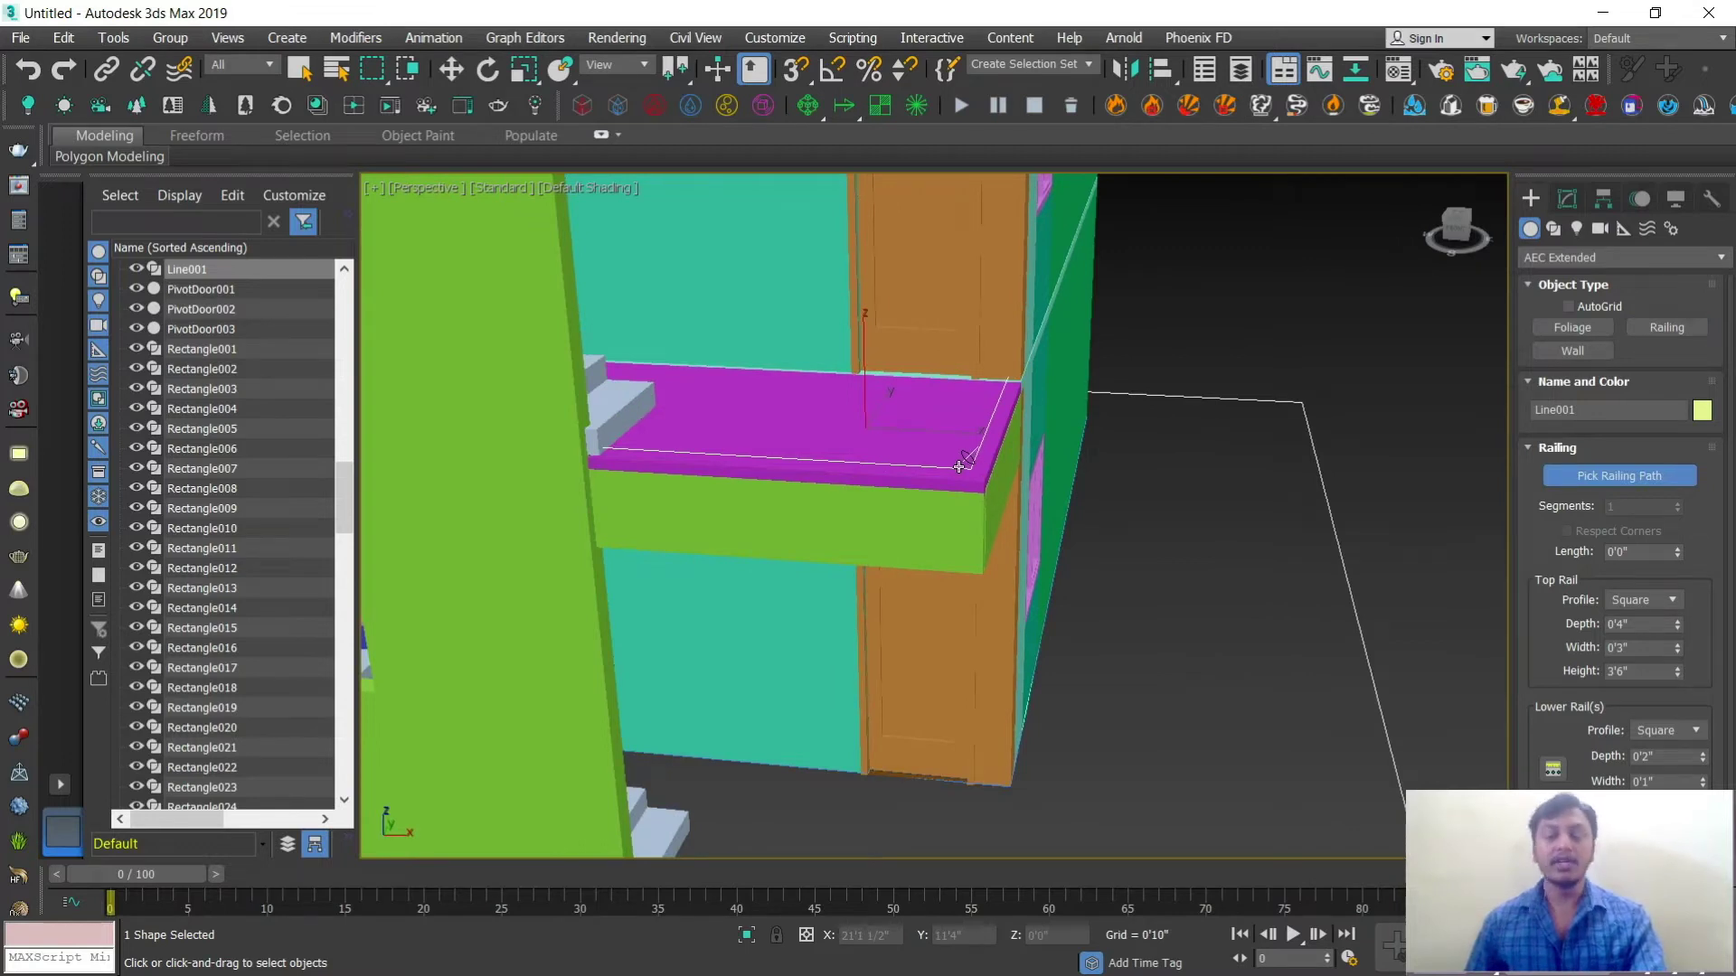
{"action": "left_click", "coordinate": [958, 465]}
{"action": "scroll", "coordinate": [1022, 474], "scroll_direction": "down", "scroll_amount": 3}
{"action": "middle_click_drag", "start_coordinate": [1038, 477], "coordinate": [955, 496], "text": "alt"}
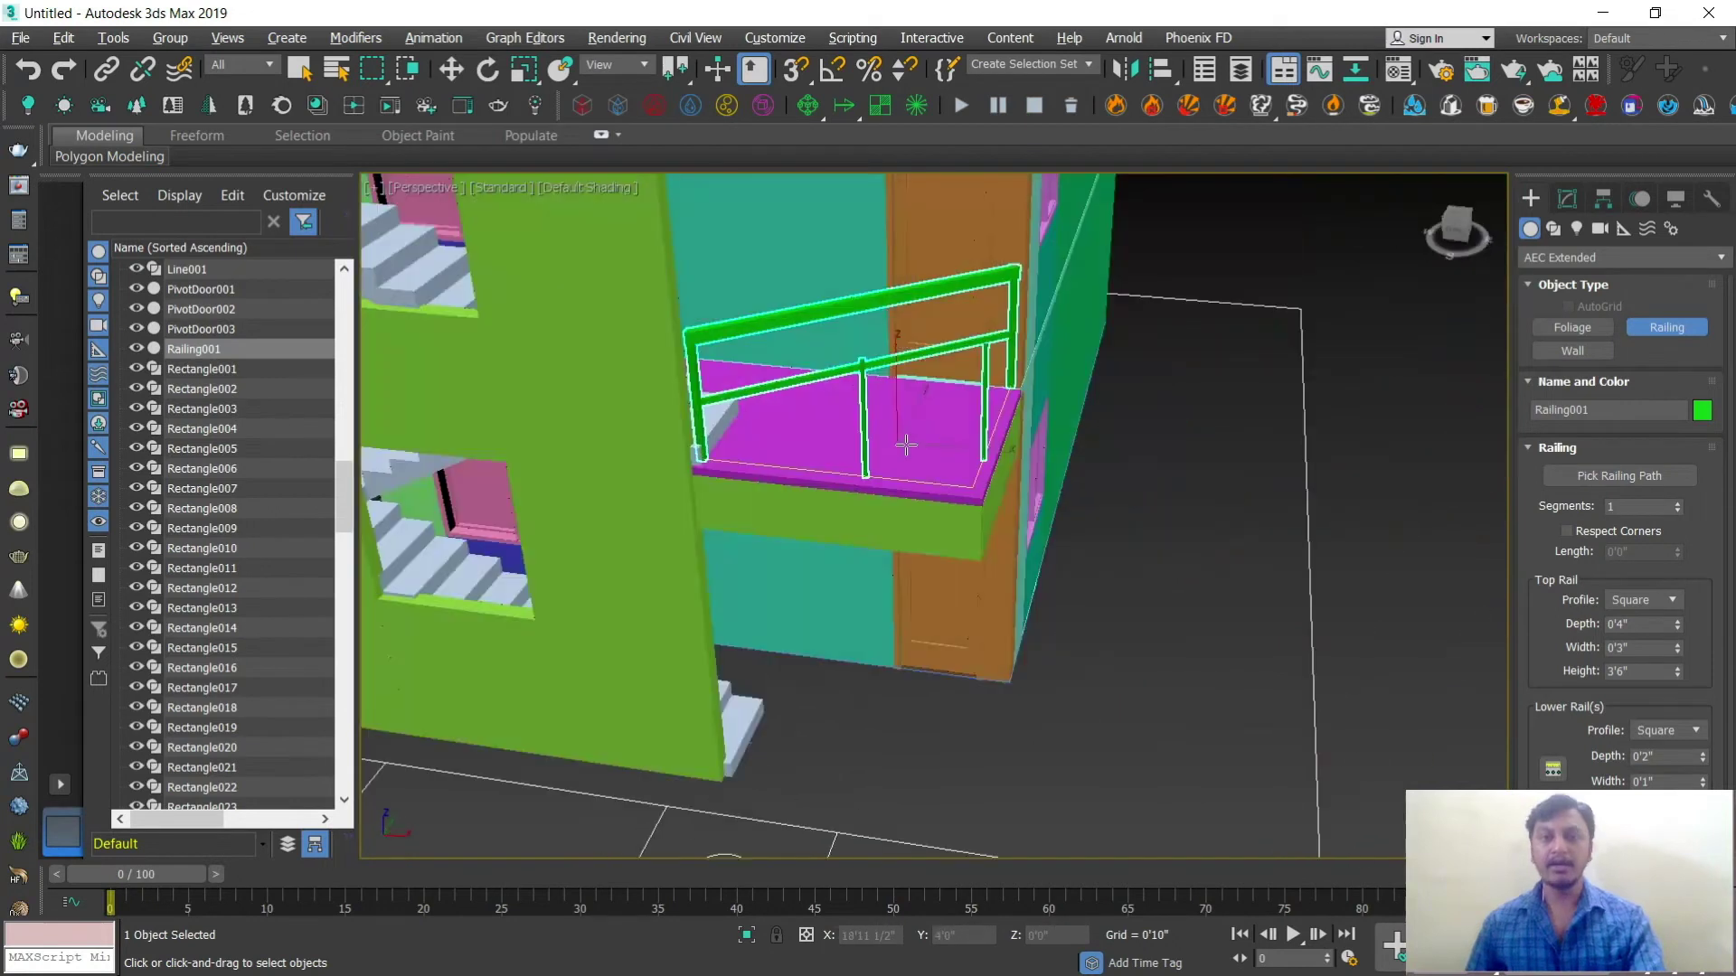
Step: Increase the railing's segments to 29 so that it follows the L-shaped path
{"action": "scroll", "coordinate": [954, 497], "scroll_direction": "up", "scroll_amount": 4}
{"action": "scroll", "coordinate": [955, 497], "scroll_direction": "down", "scroll_amount": 3}
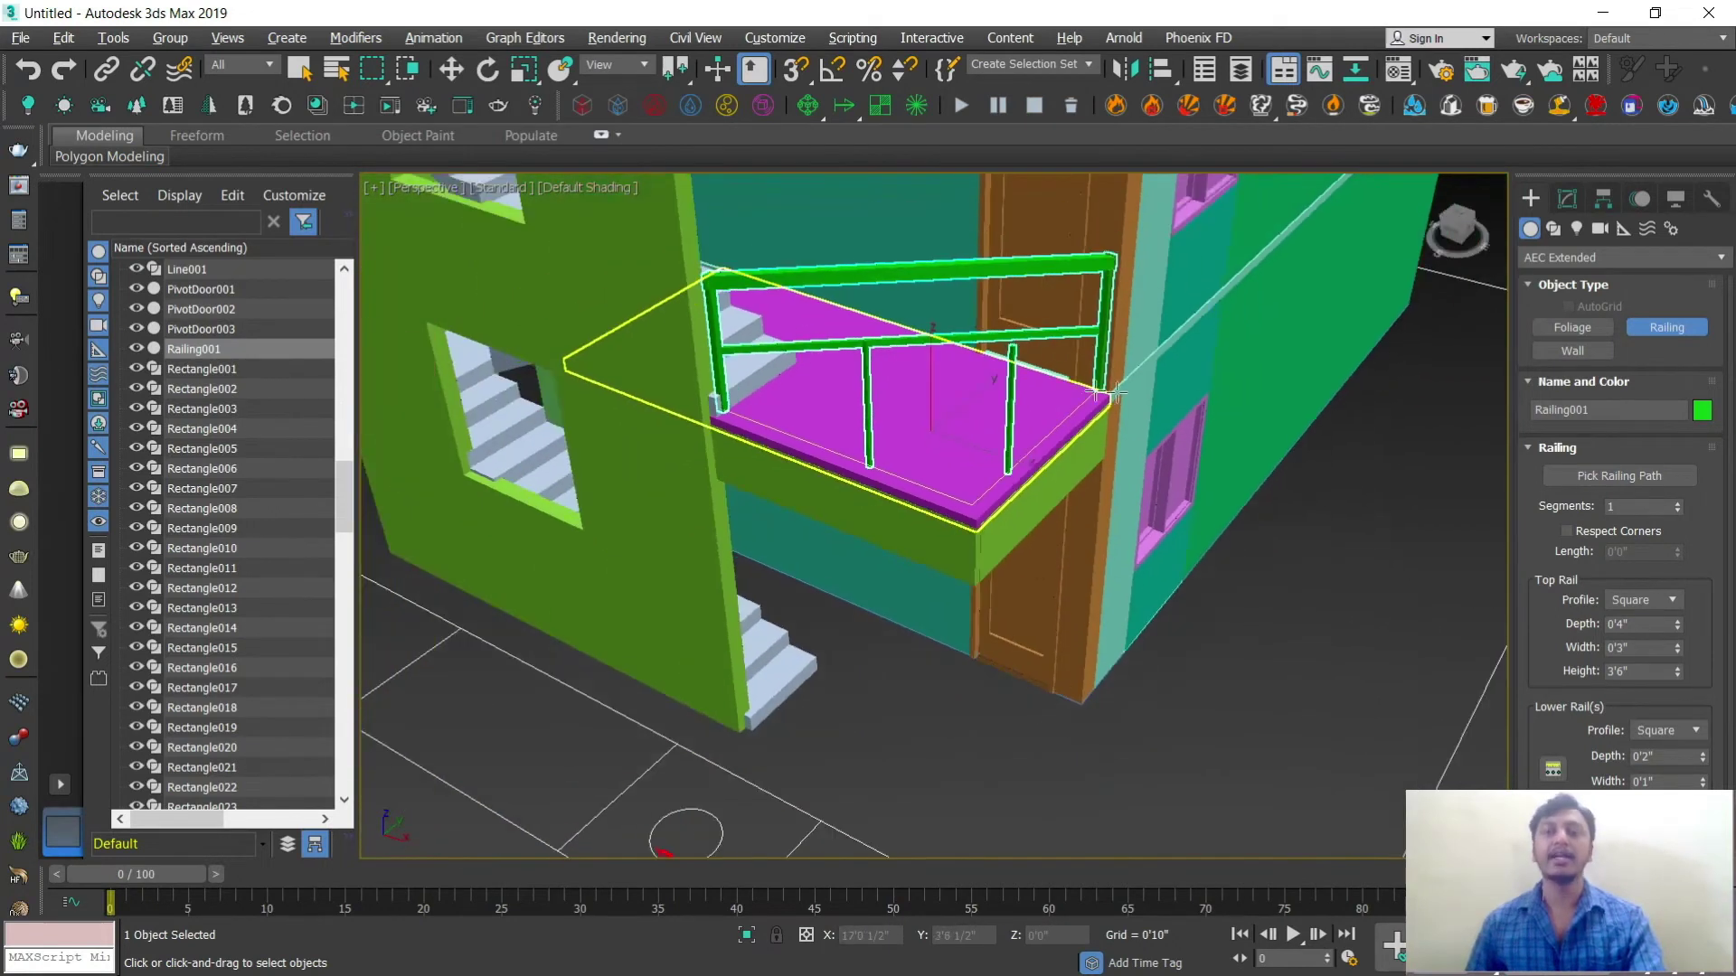
{"action": "scroll", "coordinate": [1076, 399], "scroll_direction": "up", "scroll_amount": 3}
{"action": "middle_click_drag", "start_coordinate": [1072, 441], "coordinate": [1130, 491]}
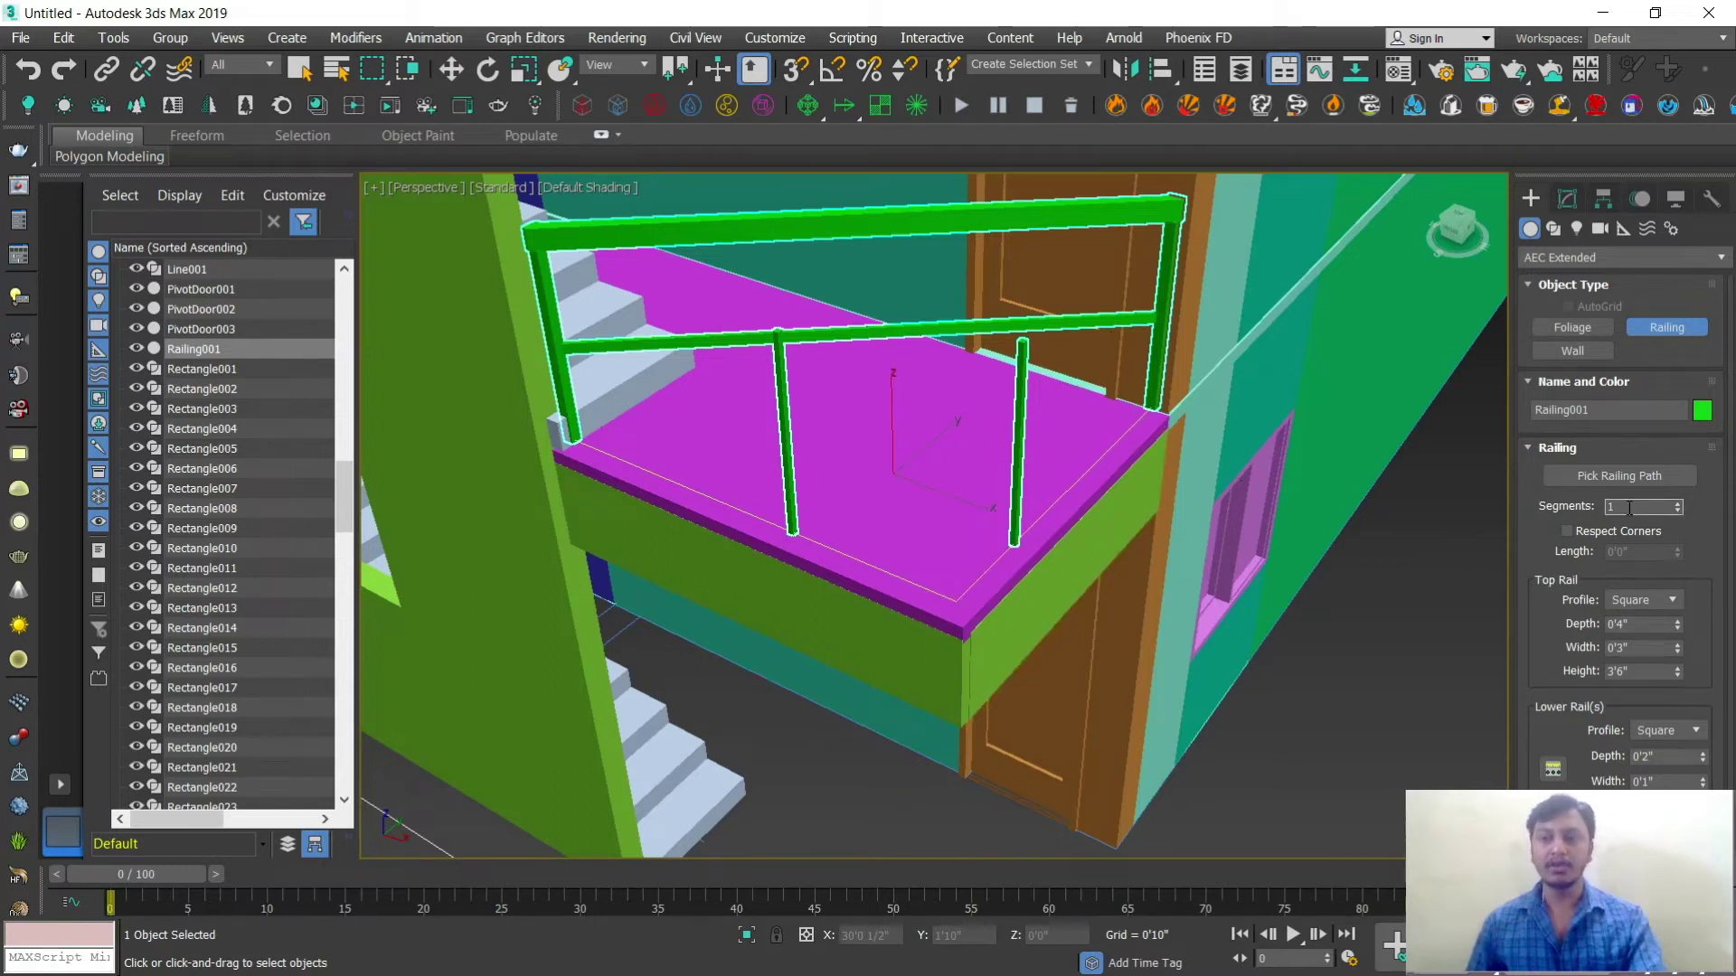
{"action": "left_click", "coordinate": [1678, 502]}
{"action": "left_click", "coordinate": [1678, 502]}
{"action": "left_click", "coordinate": [1678, 502]}
{"action": "left_click", "coordinate": [1678, 502]}
{"action": "left_click", "coordinate": [1678, 502]}
{"action": "left_click", "coordinate": [1678, 502]}
{"action": "left_click", "coordinate": [1678, 501]}
{"action": "left_click", "coordinate": [1678, 502]}
{"action": "left_click_drag", "start_coordinate": [1678, 502], "coordinate": [1678, 503]}
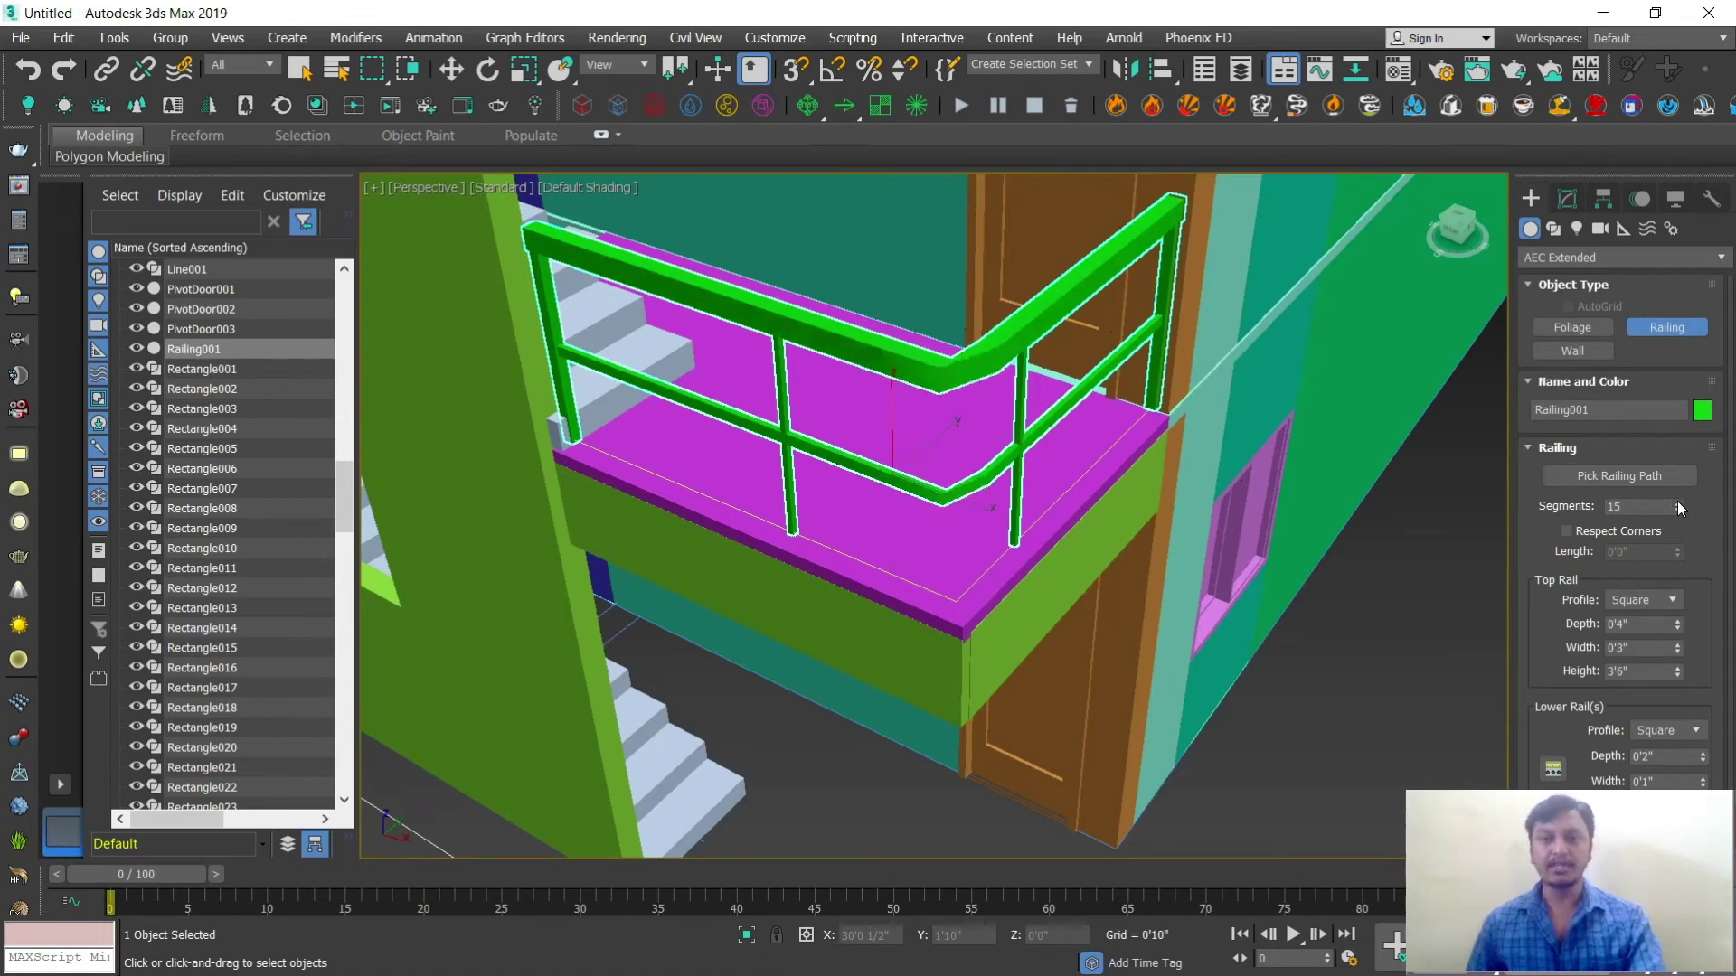
{"action": "left_click_drag", "start_coordinate": [1678, 505], "coordinate": [1678, 504]}
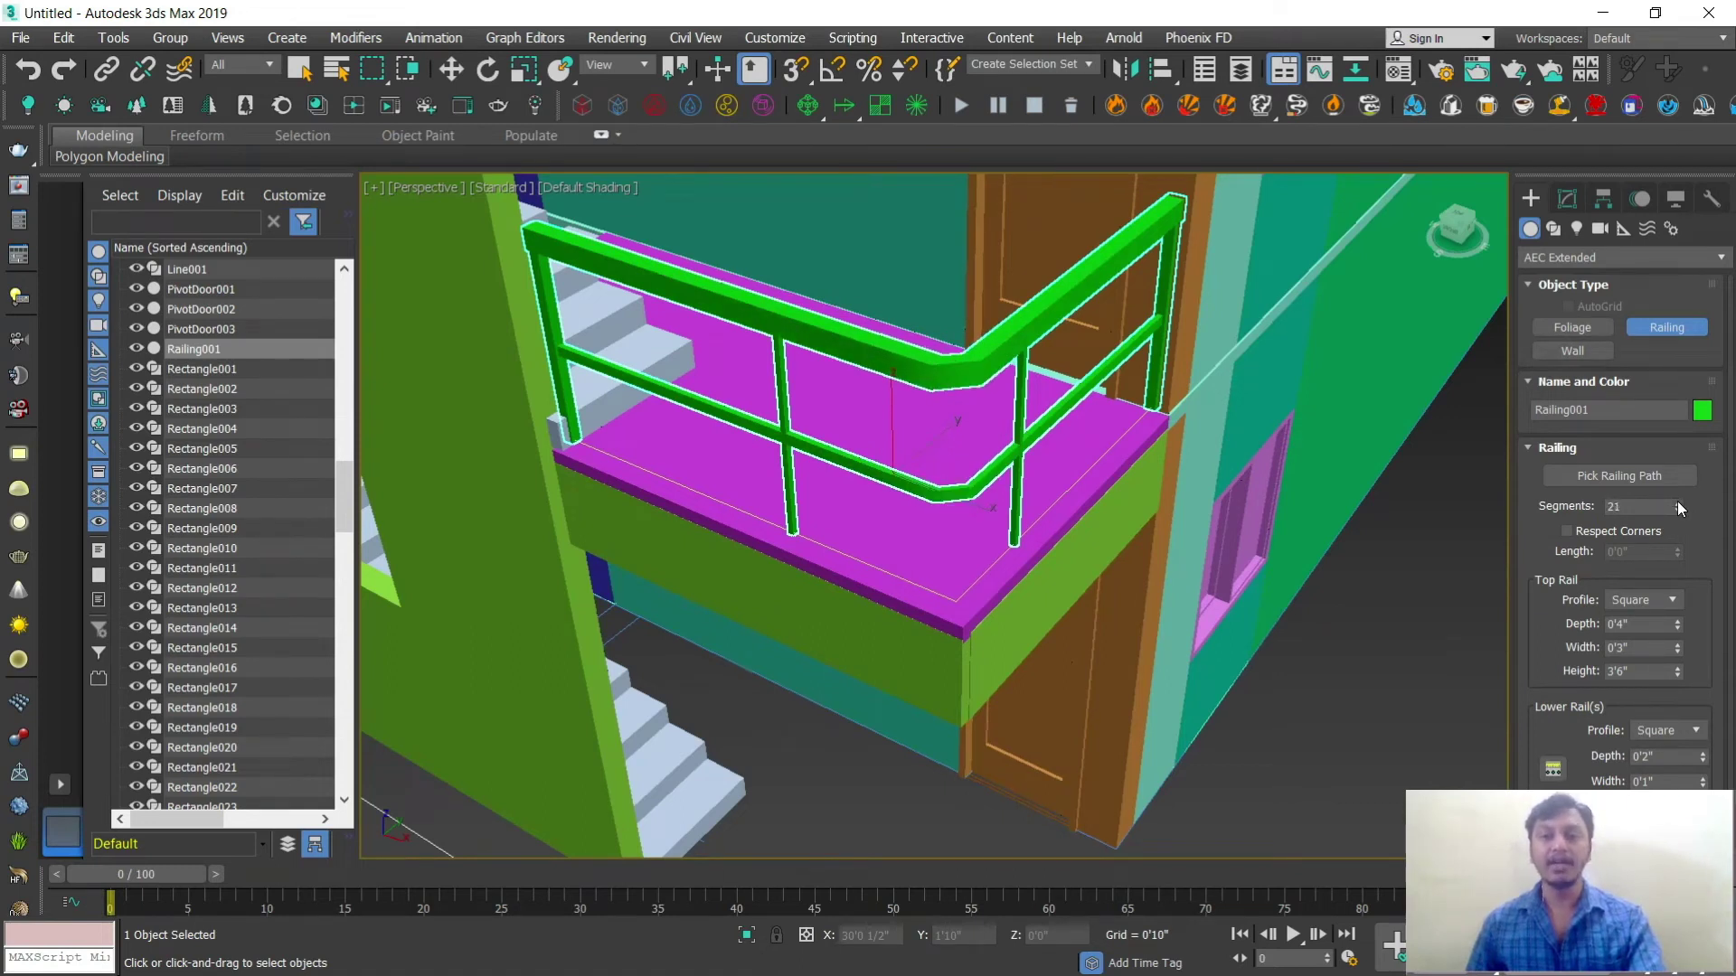
{"action": "left_click_drag", "start_coordinate": [1678, 504], "coordinate": [1678, 503]}
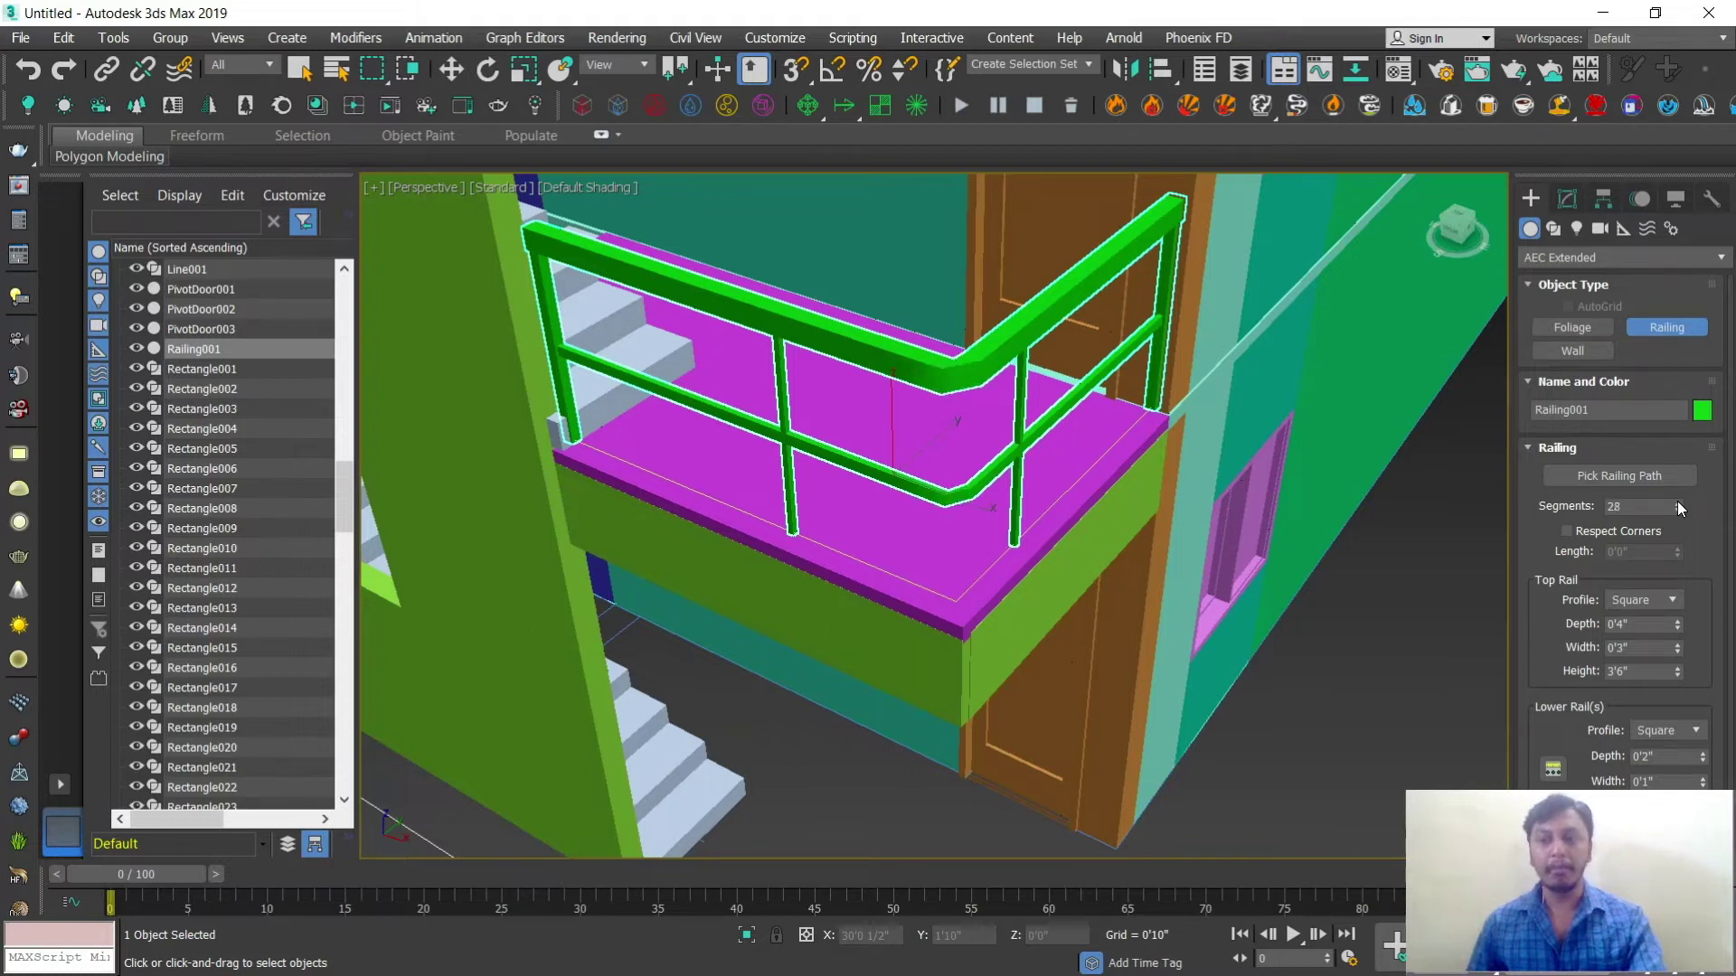
Step: Make the railing respect the path's corners and finish creating it
{"action": "left_click", "coordinate": [1567, 531]}
{"action": "mouse_move", "coordinate": [1053, 520]}
{"action": "middle_mouse_down", "text": "alt"}
{"action": "mouse_move", "coordinate": [1148, 461]}
{"action": "mouse_move", "coordinate": [1224, 469]}
{"action": "mouse_move", "coordinate": [1109, 477]}
{"action": "mouse_move", "coordinate": [977, 538]}
{"action": "mouse_move", "coordinate": [999, 569]}
{"action": "mouse_move", "coordinate": [1057, 492]}
{"action": "mouse_move", "coordinate": [918, 497]}
{"action": "mouse_move", "coordinate": [943, 522]}
{"action": "mouse_move", "coordinate": [1042, 489]}
{"action": "middle_mouse_up", "text": "alt"}
{"action": "scroll", "coordinate": [1043, 505], "scroll_direction": "up", "scroll_amount": 2}
{"action": "scroll", "coordinate": [1044, 504], "scroll_direction": "down", "scroll_amount": 2}
{"action": "scroll", "coordinate": [1102, 473], "scroll_direction": "up", "scroll_amount": 2}
{"action": "right_click", "coordinate": [1121, 474]}
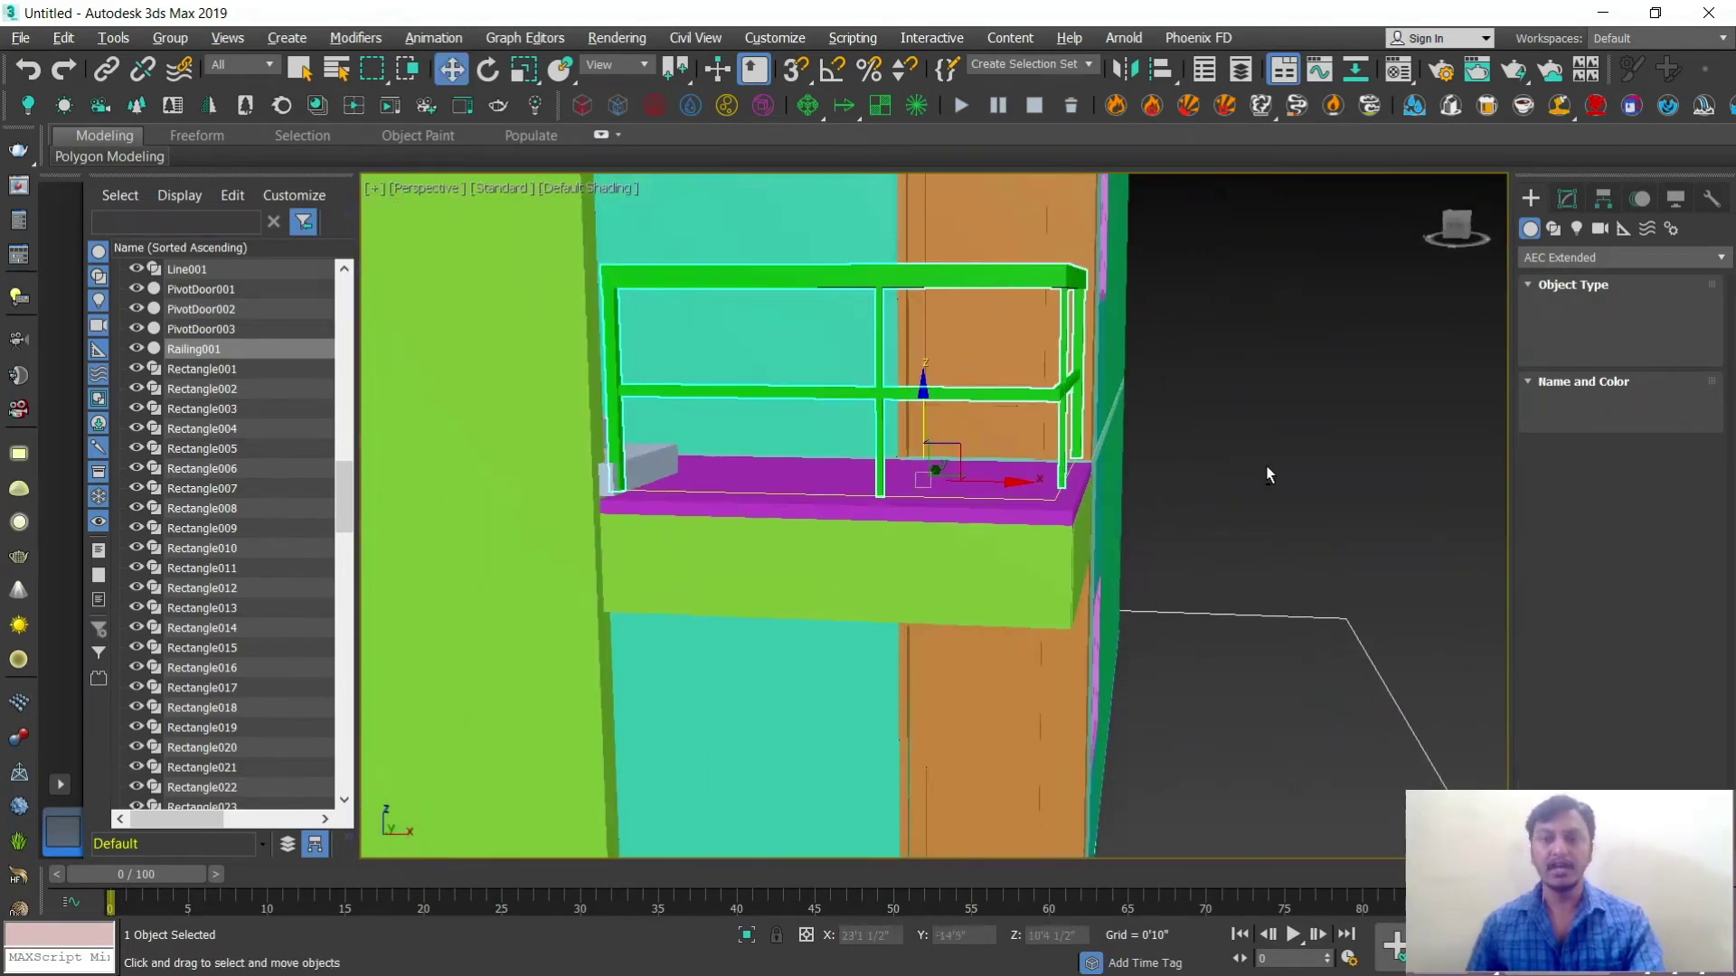
Step: Review the selected railing's editable path and top rail parameters, including its height
{"action": "left_click", "coordinate": [1322, 459]}
{"action": "left_click", "coordinate": [1002, 284]}
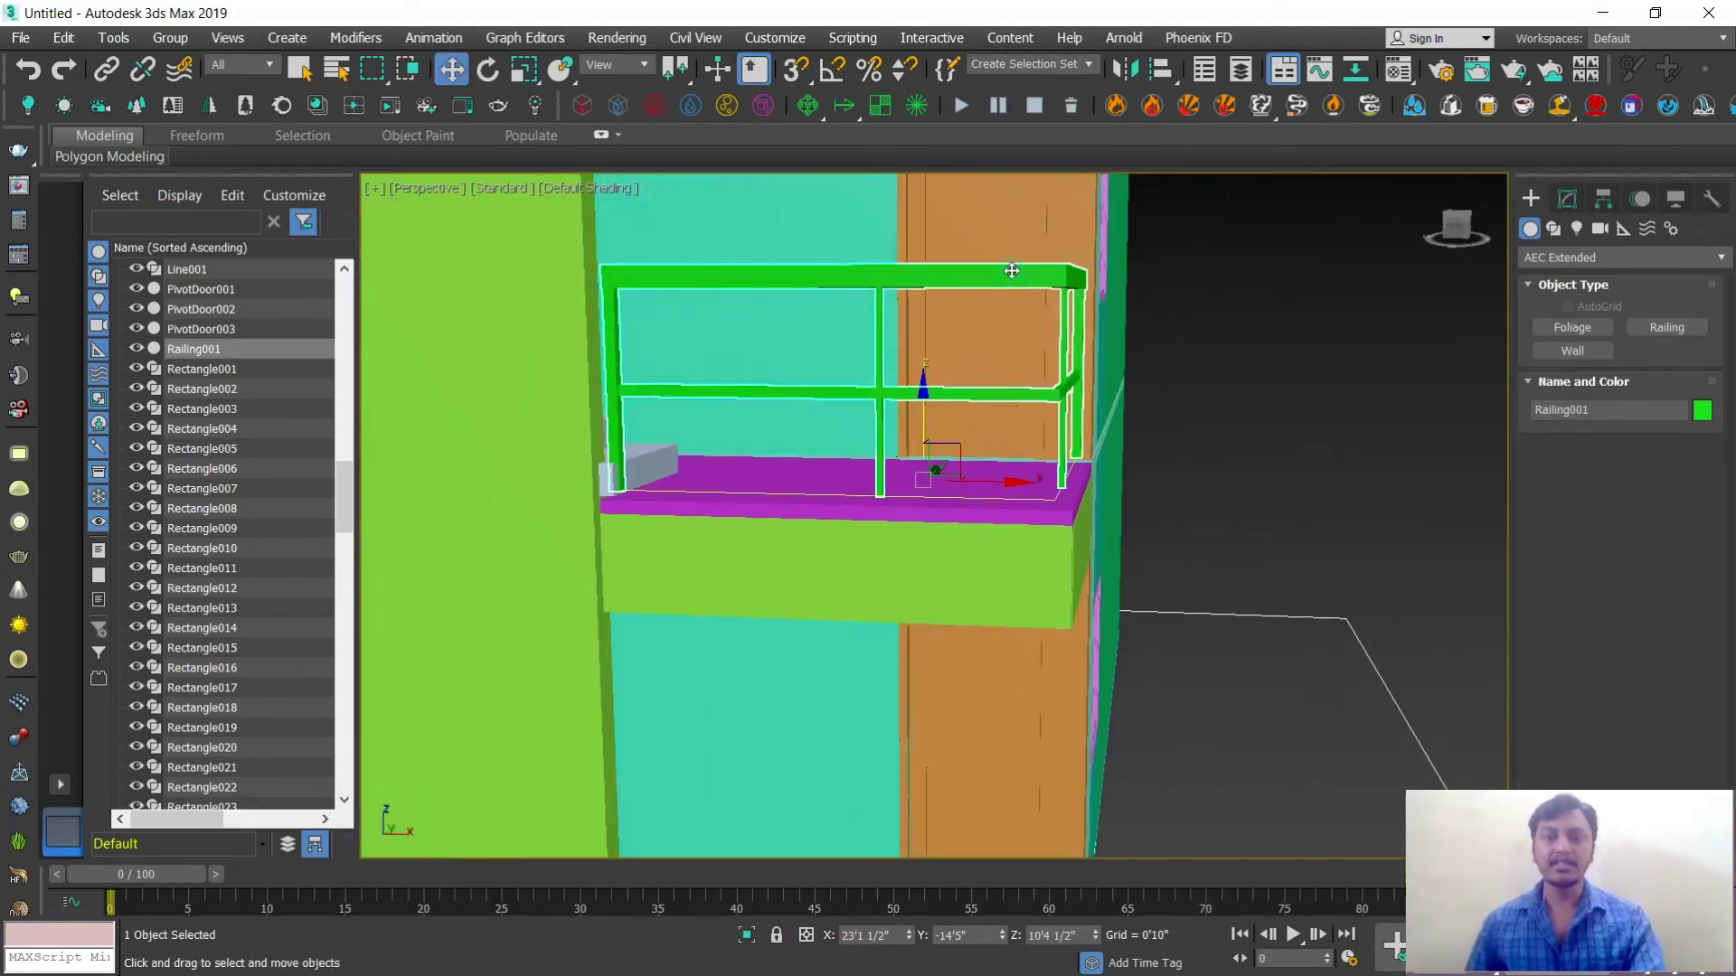
{"action": "left_click", "coordinate": [1566, 199]}
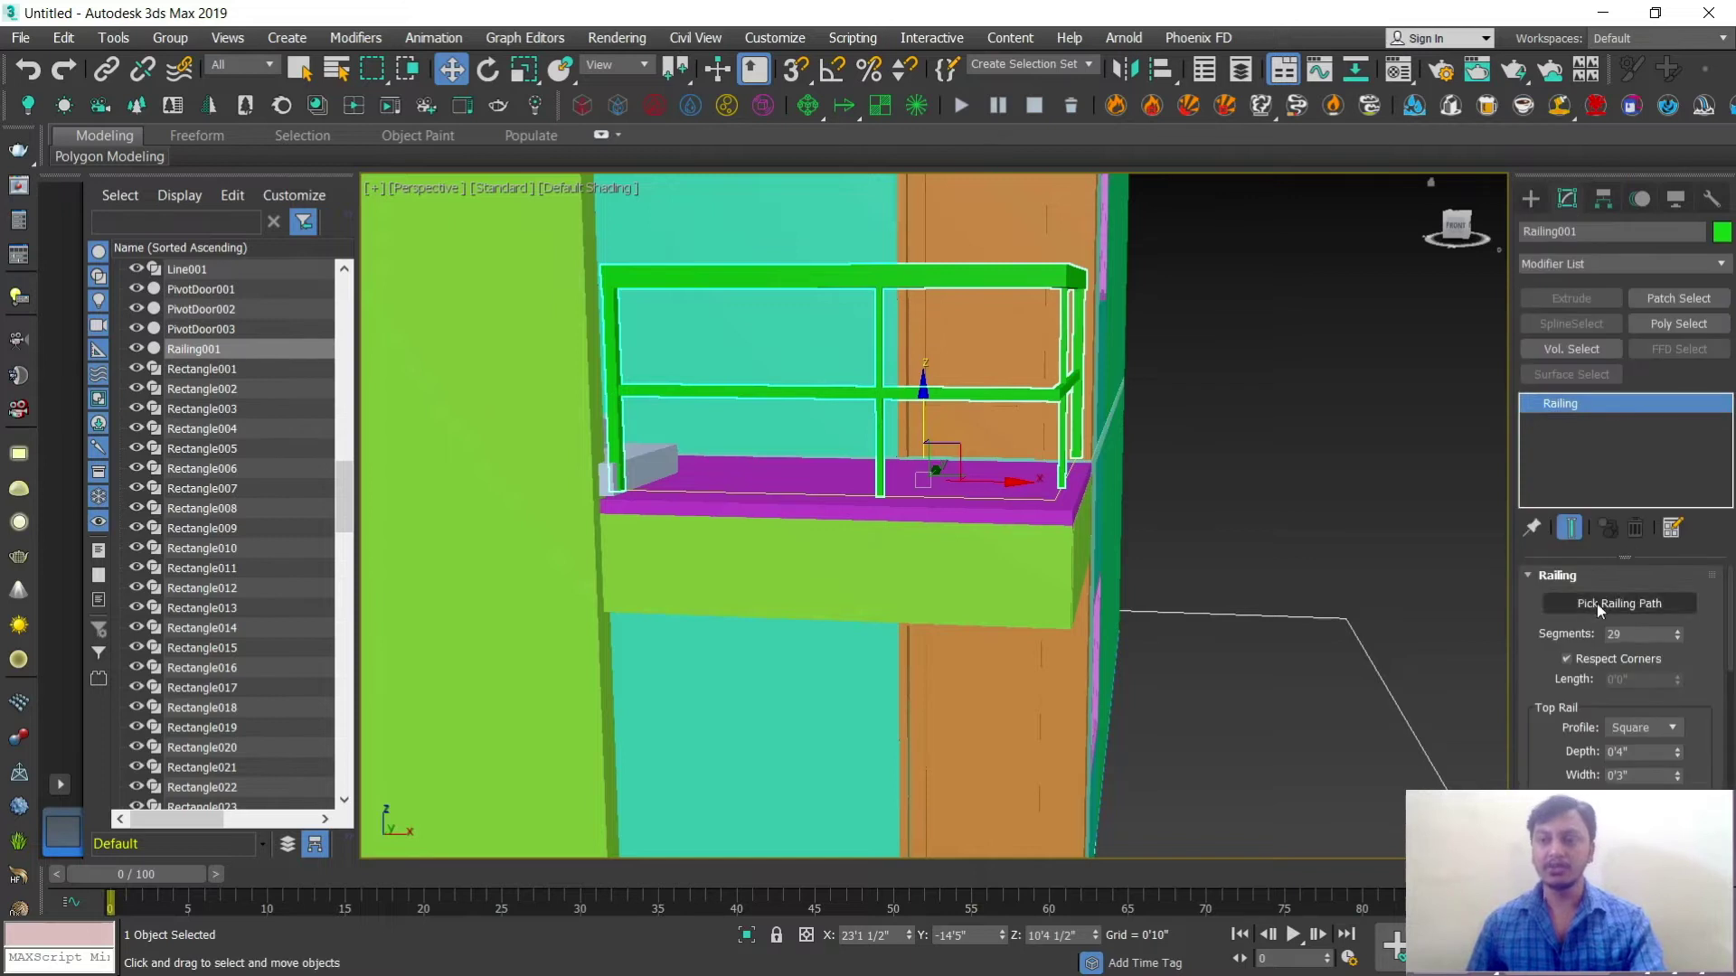
{"action": "left_click_drag", "start_coordinate": [1549, 673], "coordinate": [1545, 584]}
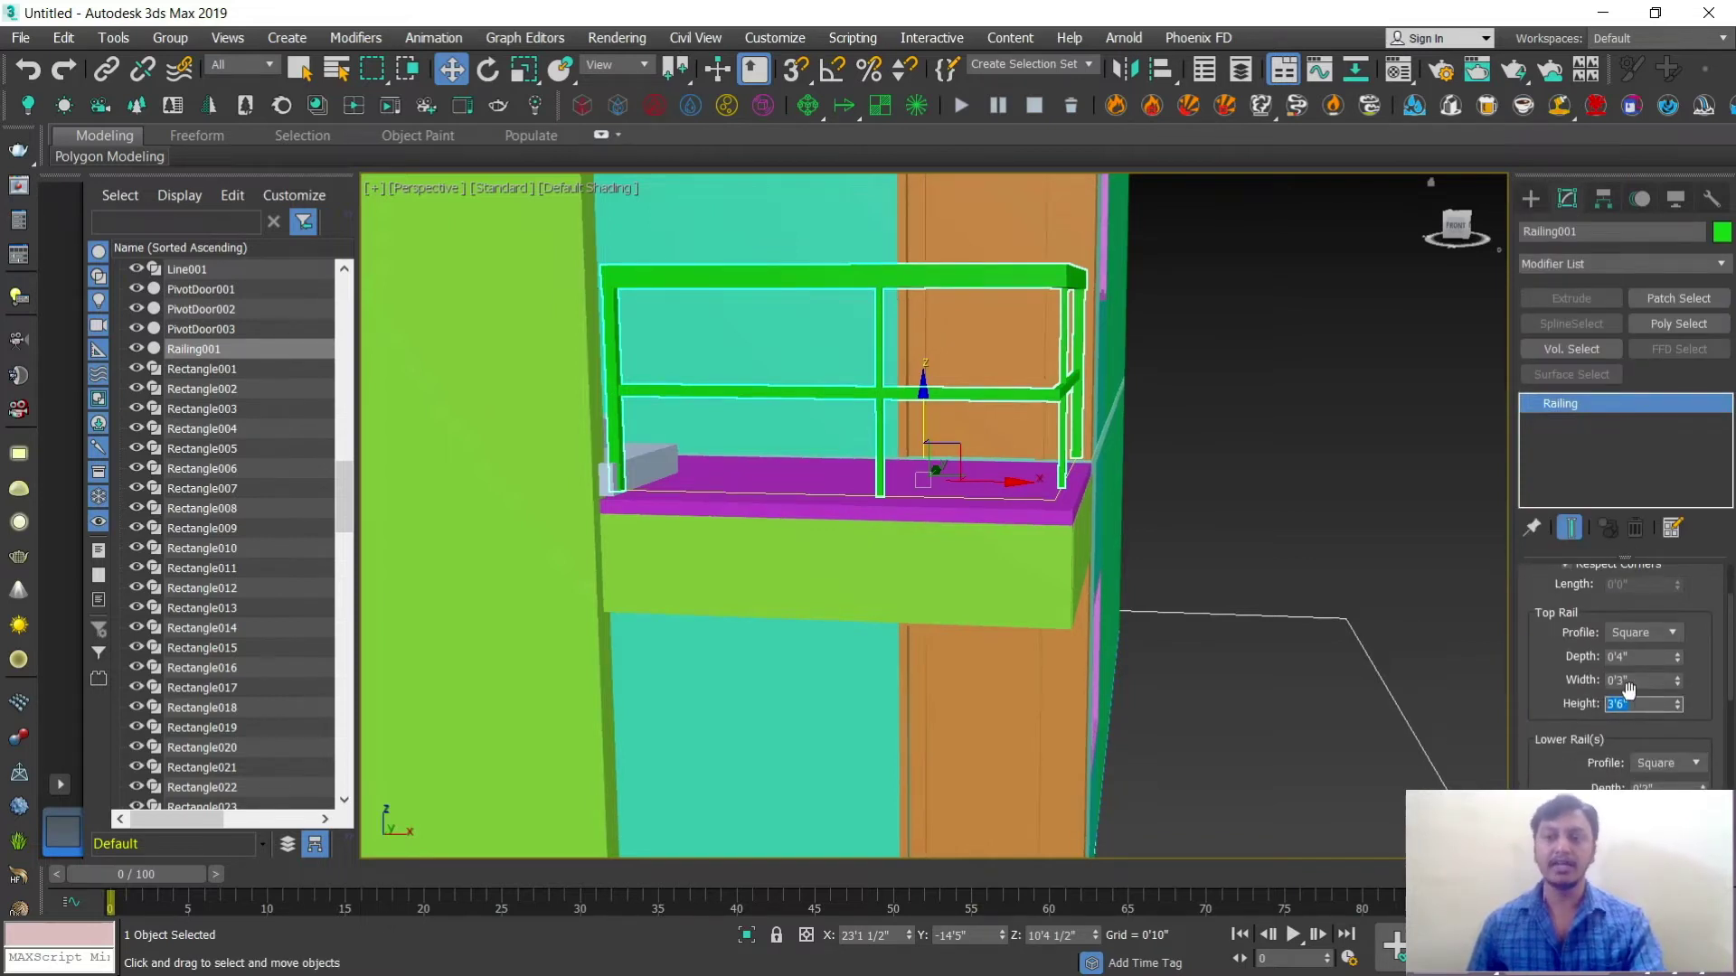
{"action": "left_click", "coordinate": [1186, 512]}
Step: Lower the railing by about 2 1/2" so its posts sit into the slab
{"action": "left_click", "coordinate": [1055, 394]}
{"action": "scroll", "coordinate": [966, 447], "scroll_direction": "up", "scroll_amount": 2}
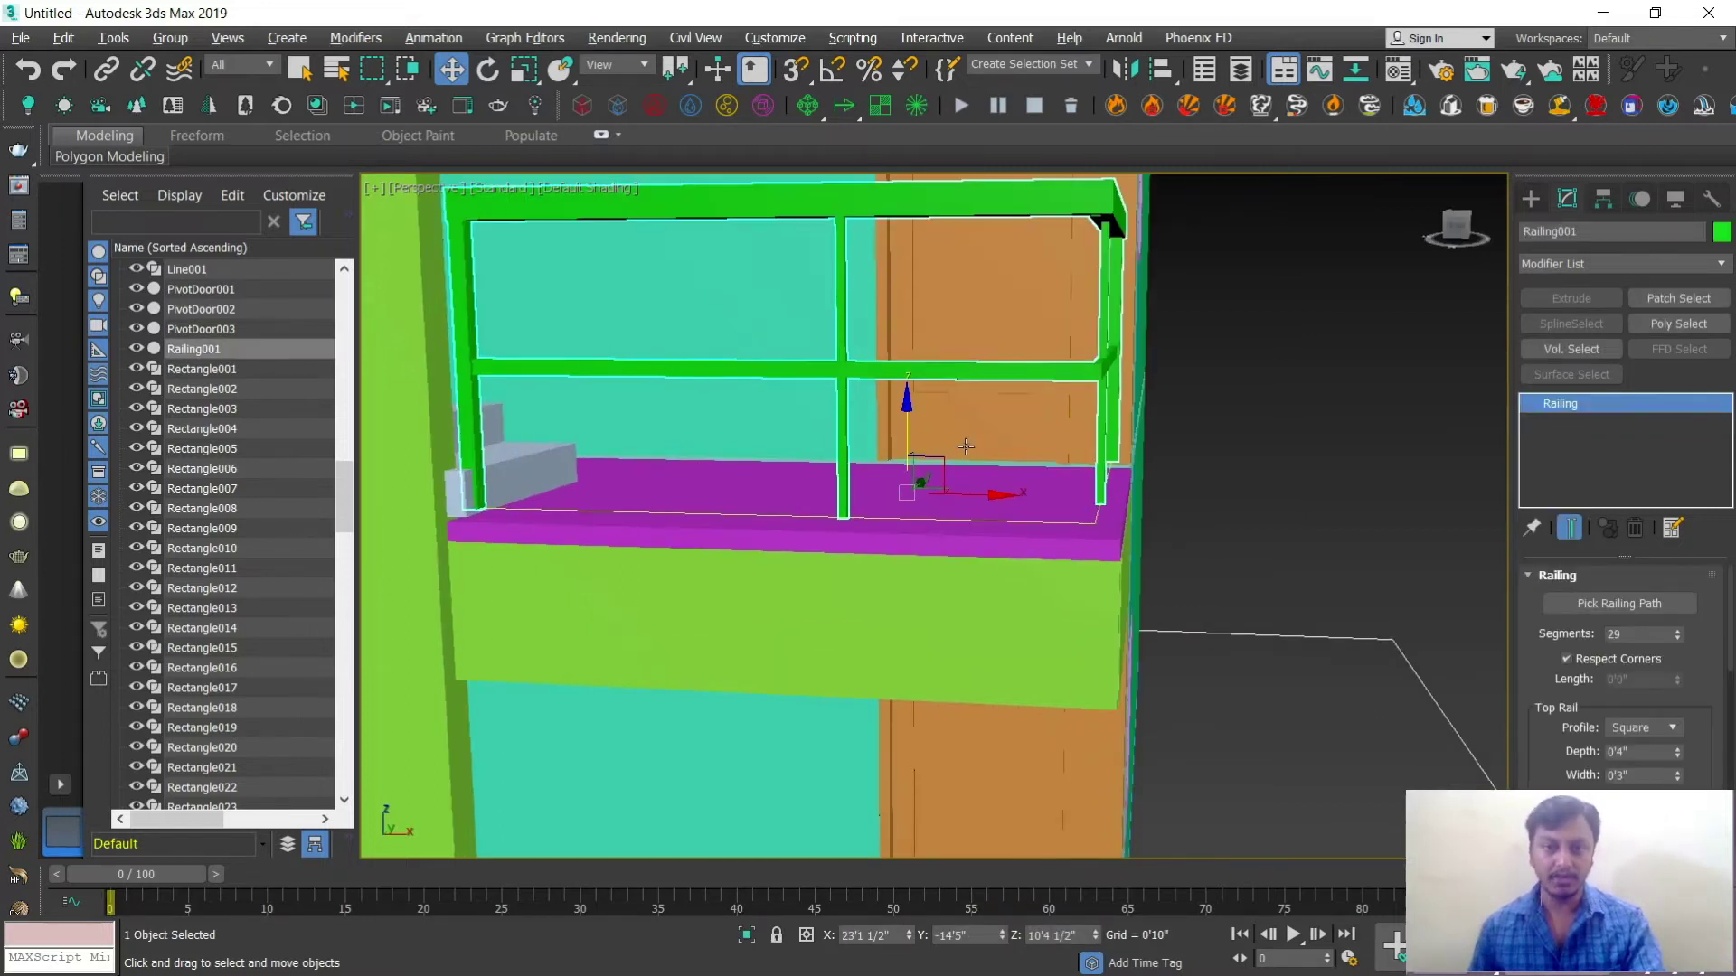
{"action": "left_click_drag", "start_coordinate": [906, 414], "coordinate": [910, 433]}
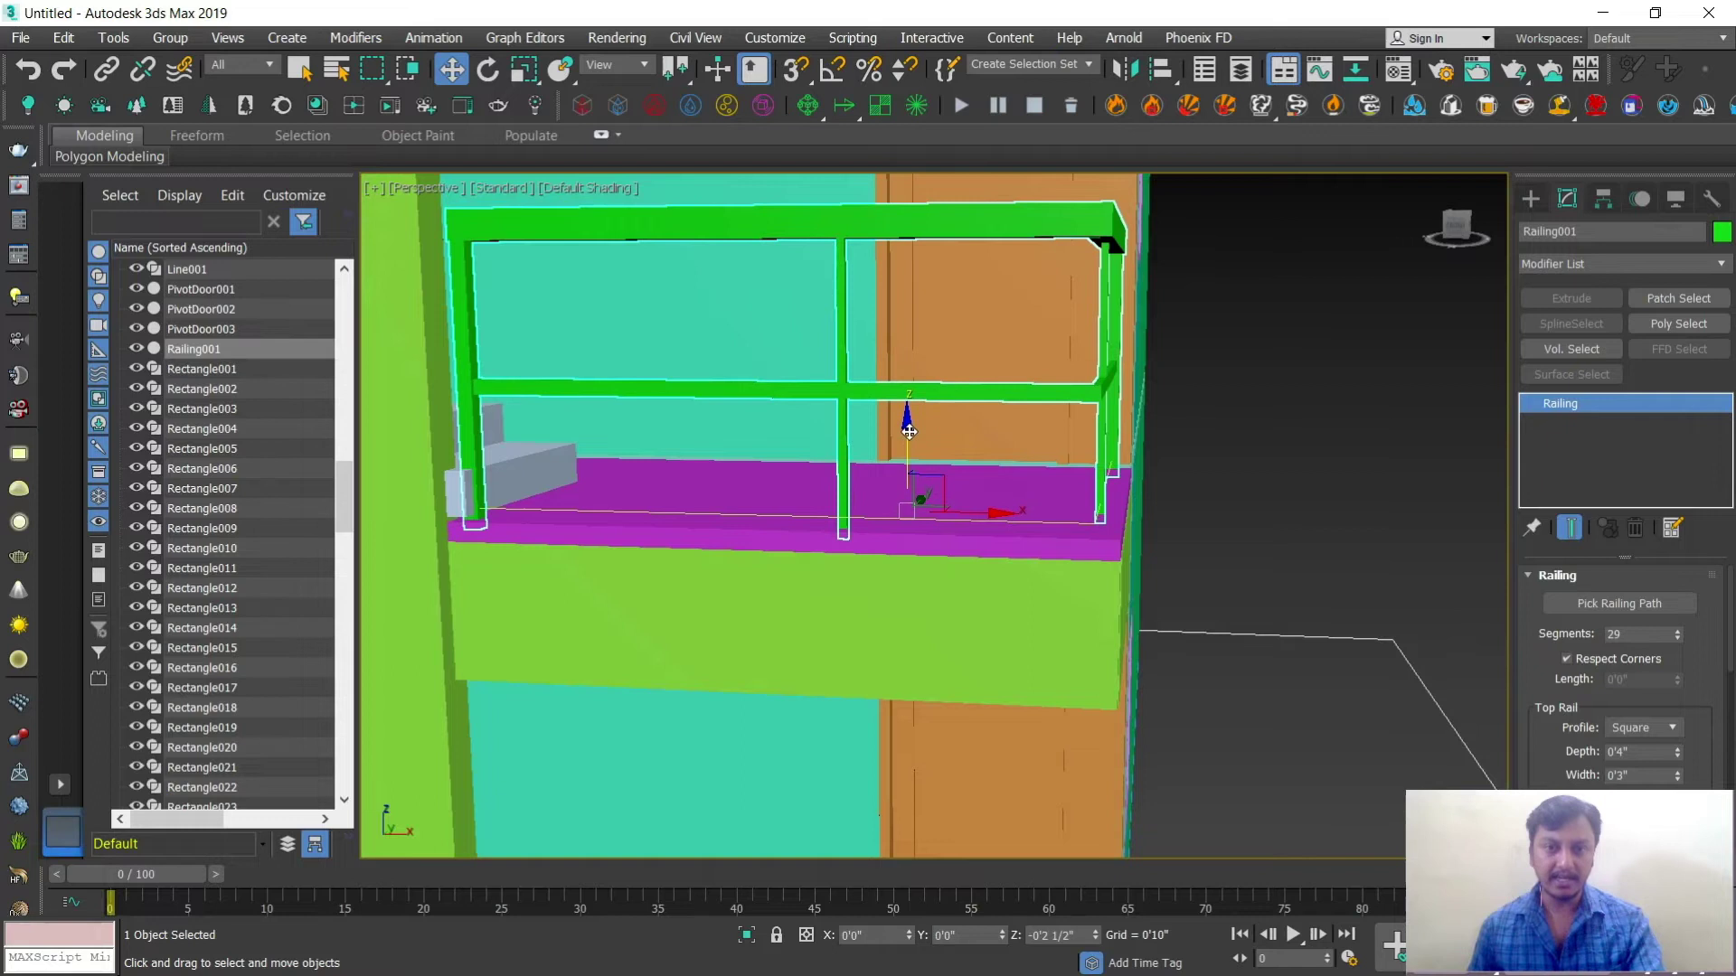
{"action": "scroll", "coordinate": [908, 432], "scroll_direction": "down", "scroll_amount": 3}
{"action": "middle_click_drag", "start_coordinate": [910, 507], "coordinate": [933, 530], "text": "alt"}
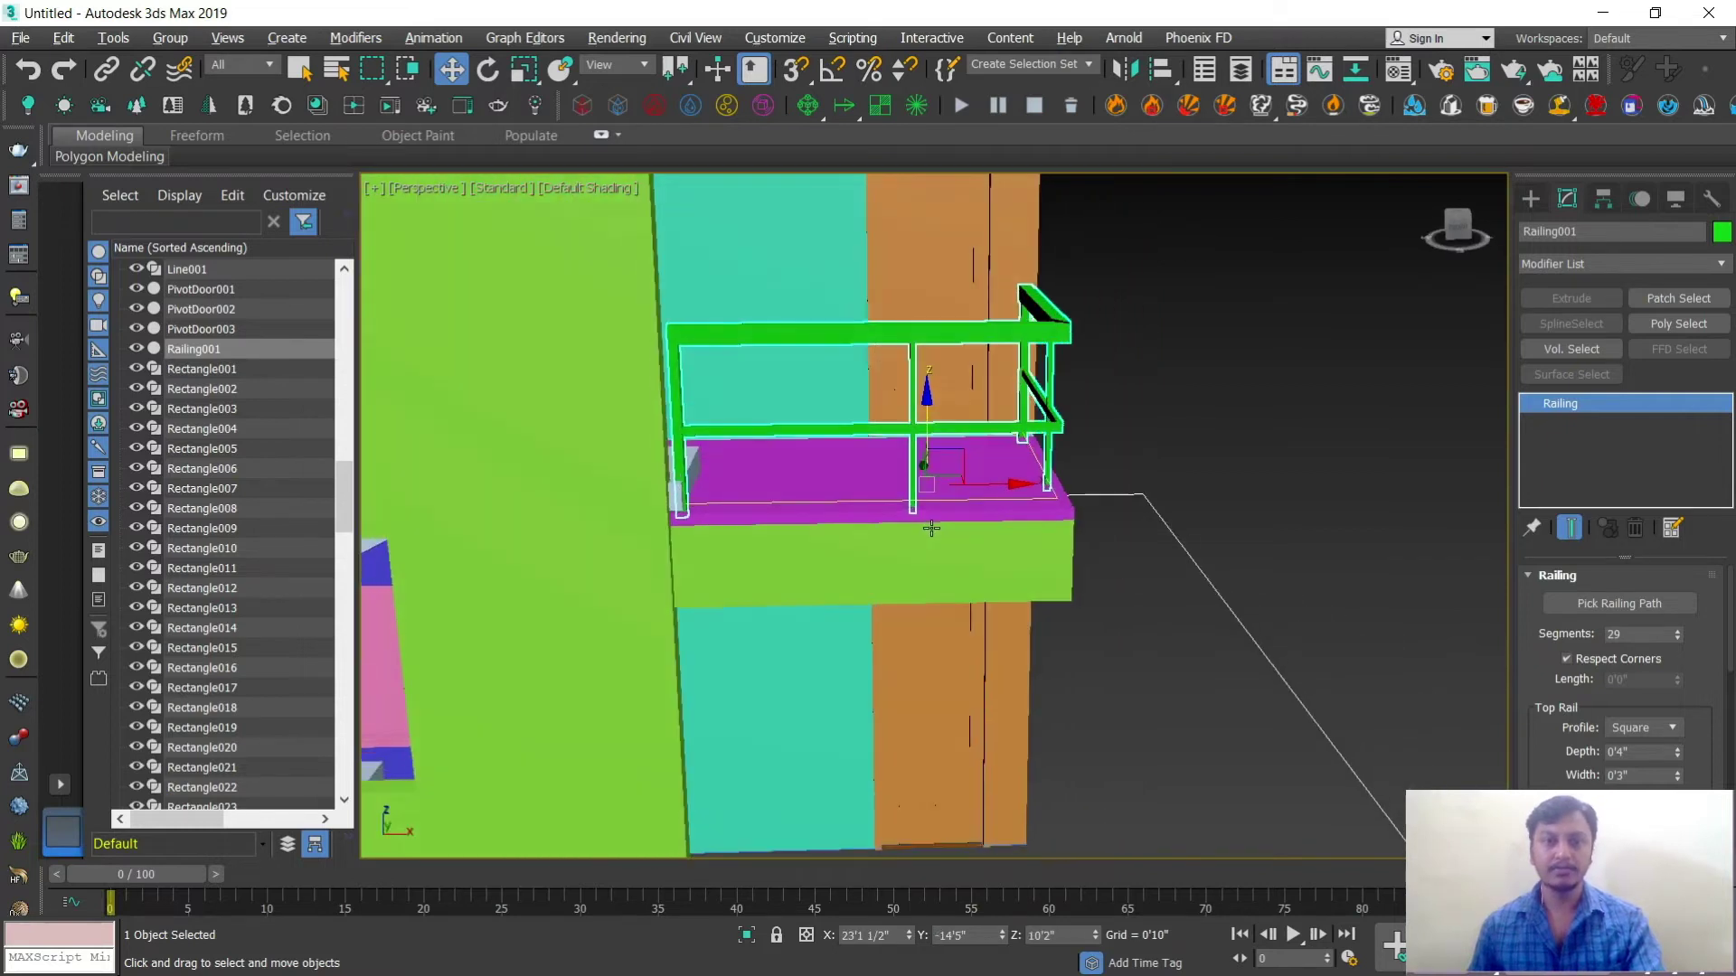
{"action": "scroll", "coordinate": [924, 530], "scroll_direction": "up", "scroll_amount": 2}
{"action": "scroll", "coordinate": [858, 509], "scroll_direction": "up", "scroll_amount": 1}
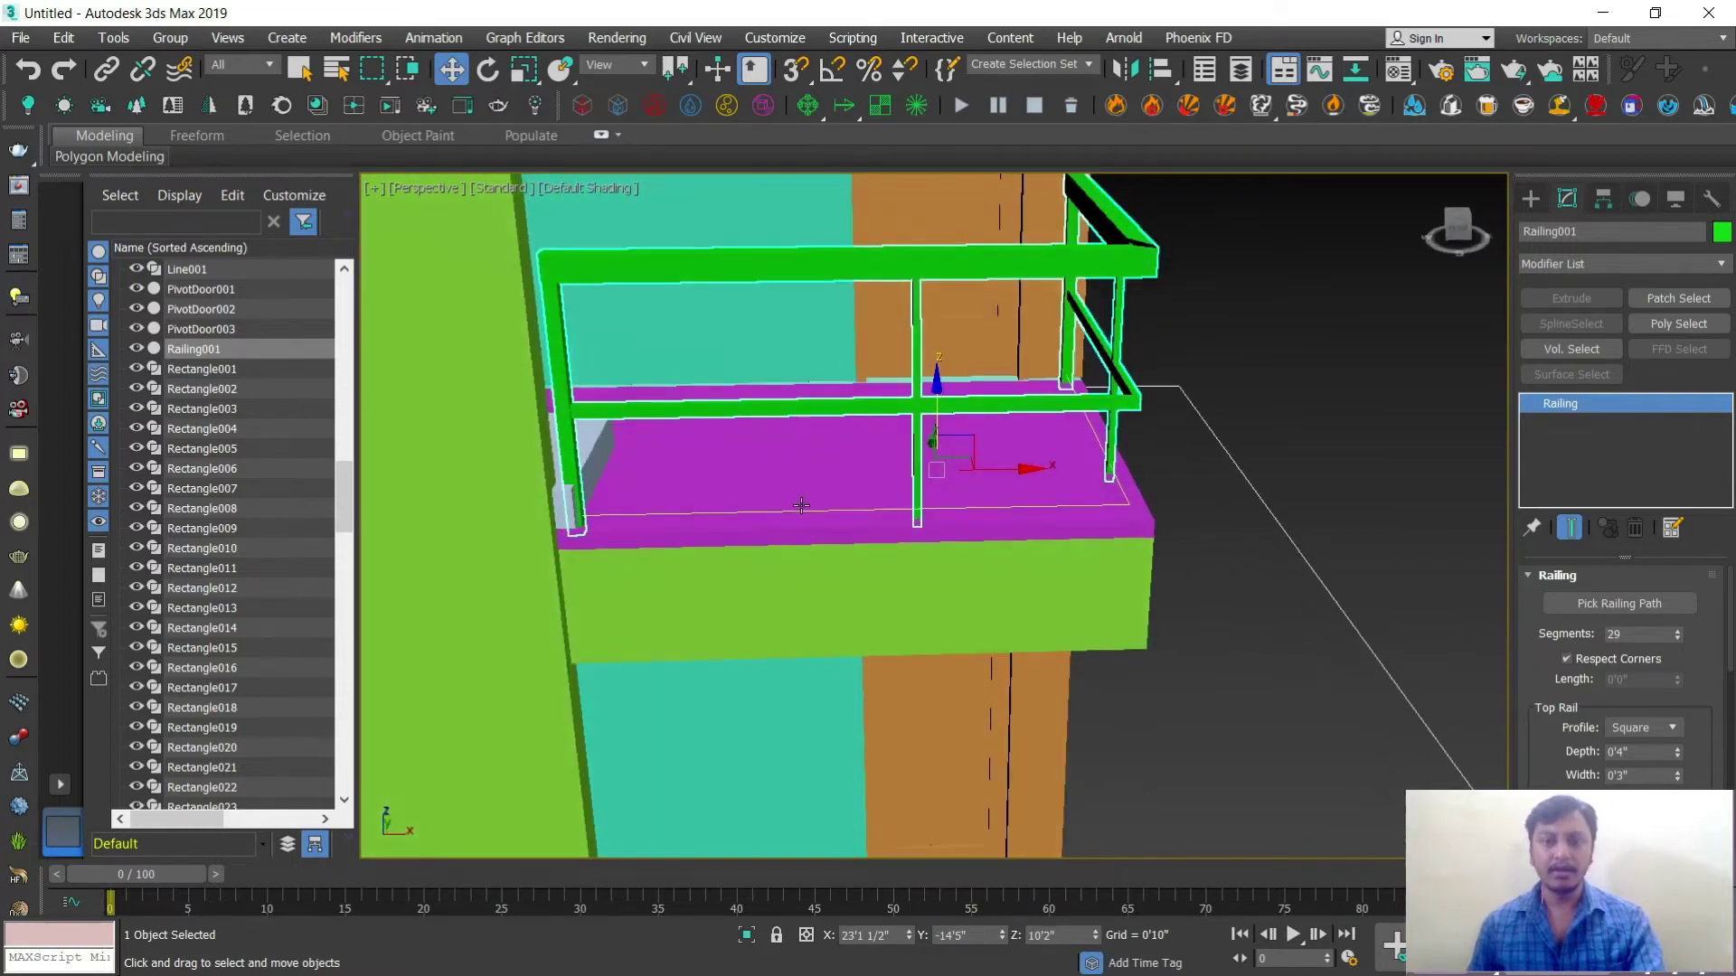
Step: Move the front leg's two vertices of the railing path about 2" outward, toward the slab's front edge
{"action": "left_click", "coordinate": [800, 509]}
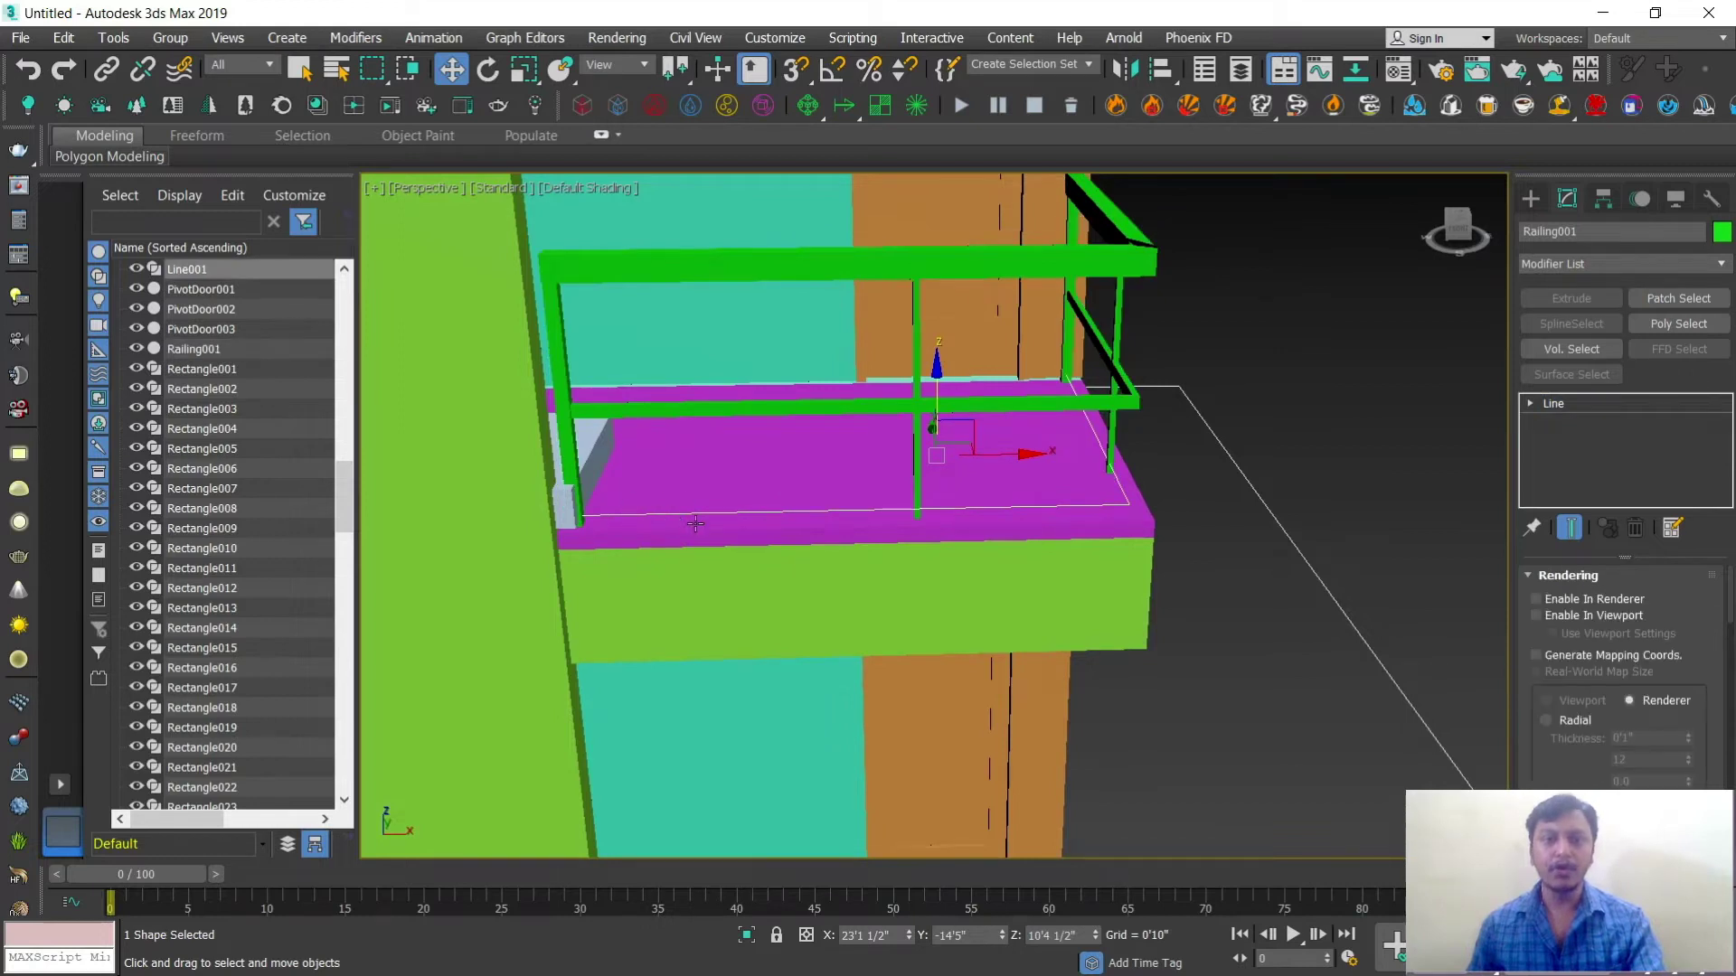
{"action": "left_click", "coordinate": [1529, 403]}
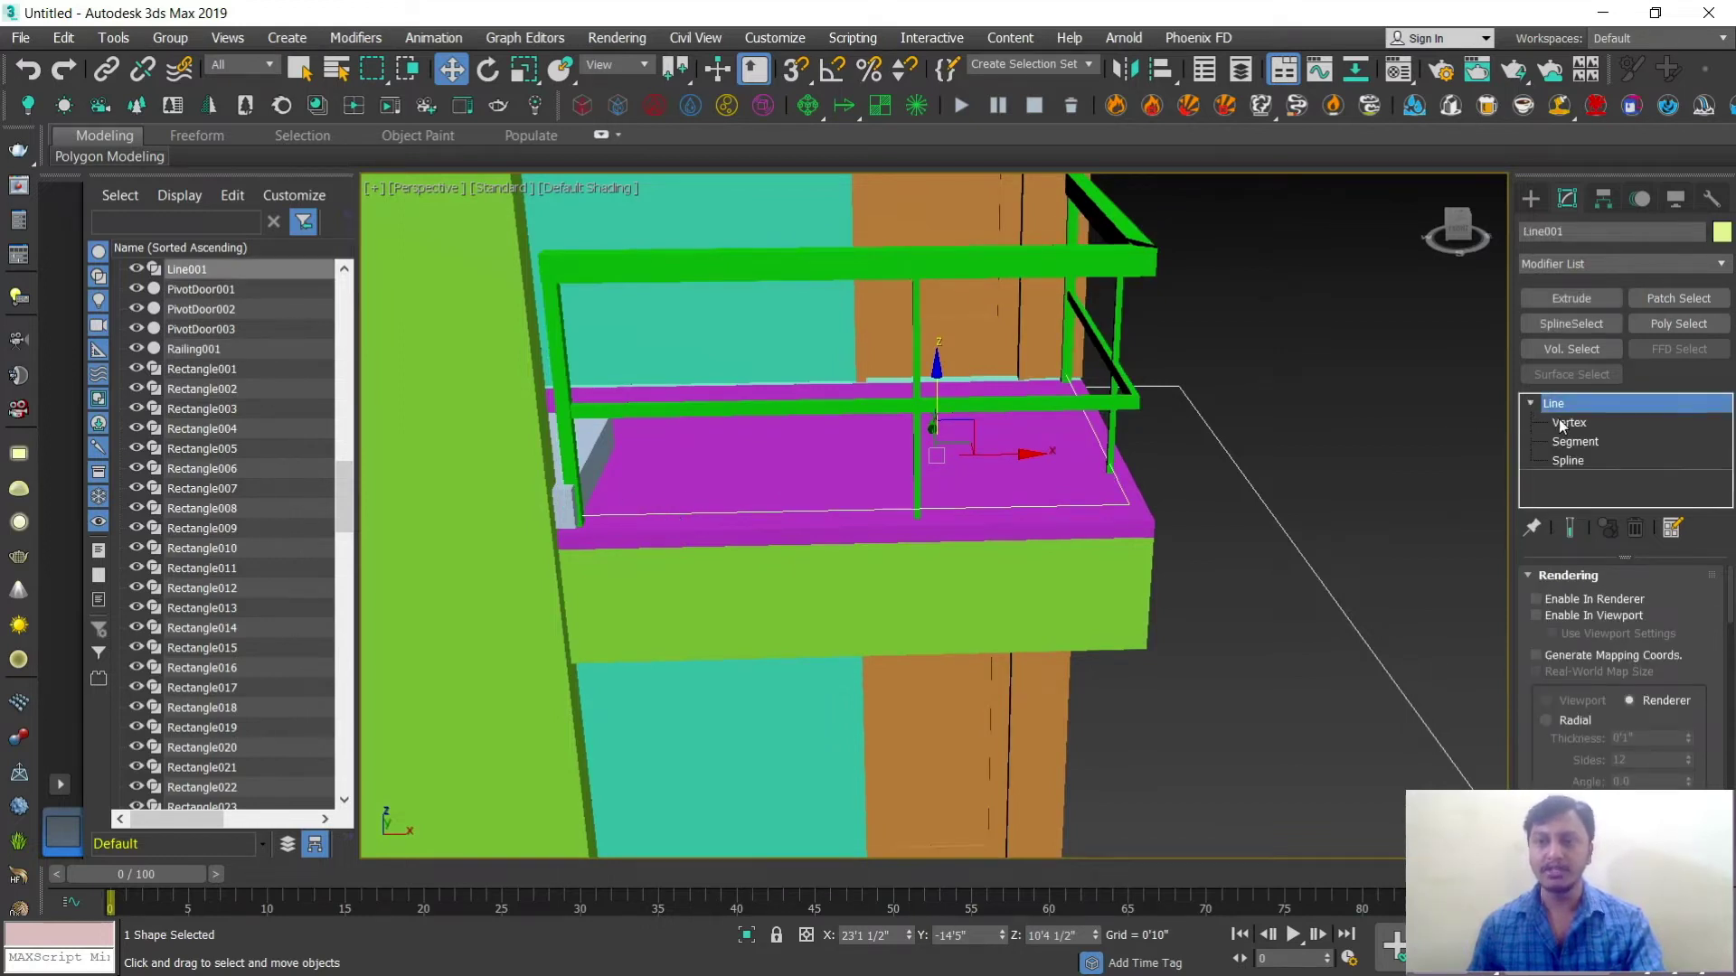
{"action": "key", "text": "1"}
{"action": "left_click", "coordinate": [578, 515]}
{"action": "left_click_drag", "start_coordinate": [633, 513], "coordinate": [610, 545]}
{"action": "middle_click_drag", "start_coordinate": [631, 533], "coordinate": [553, 555], "text": "alt"}
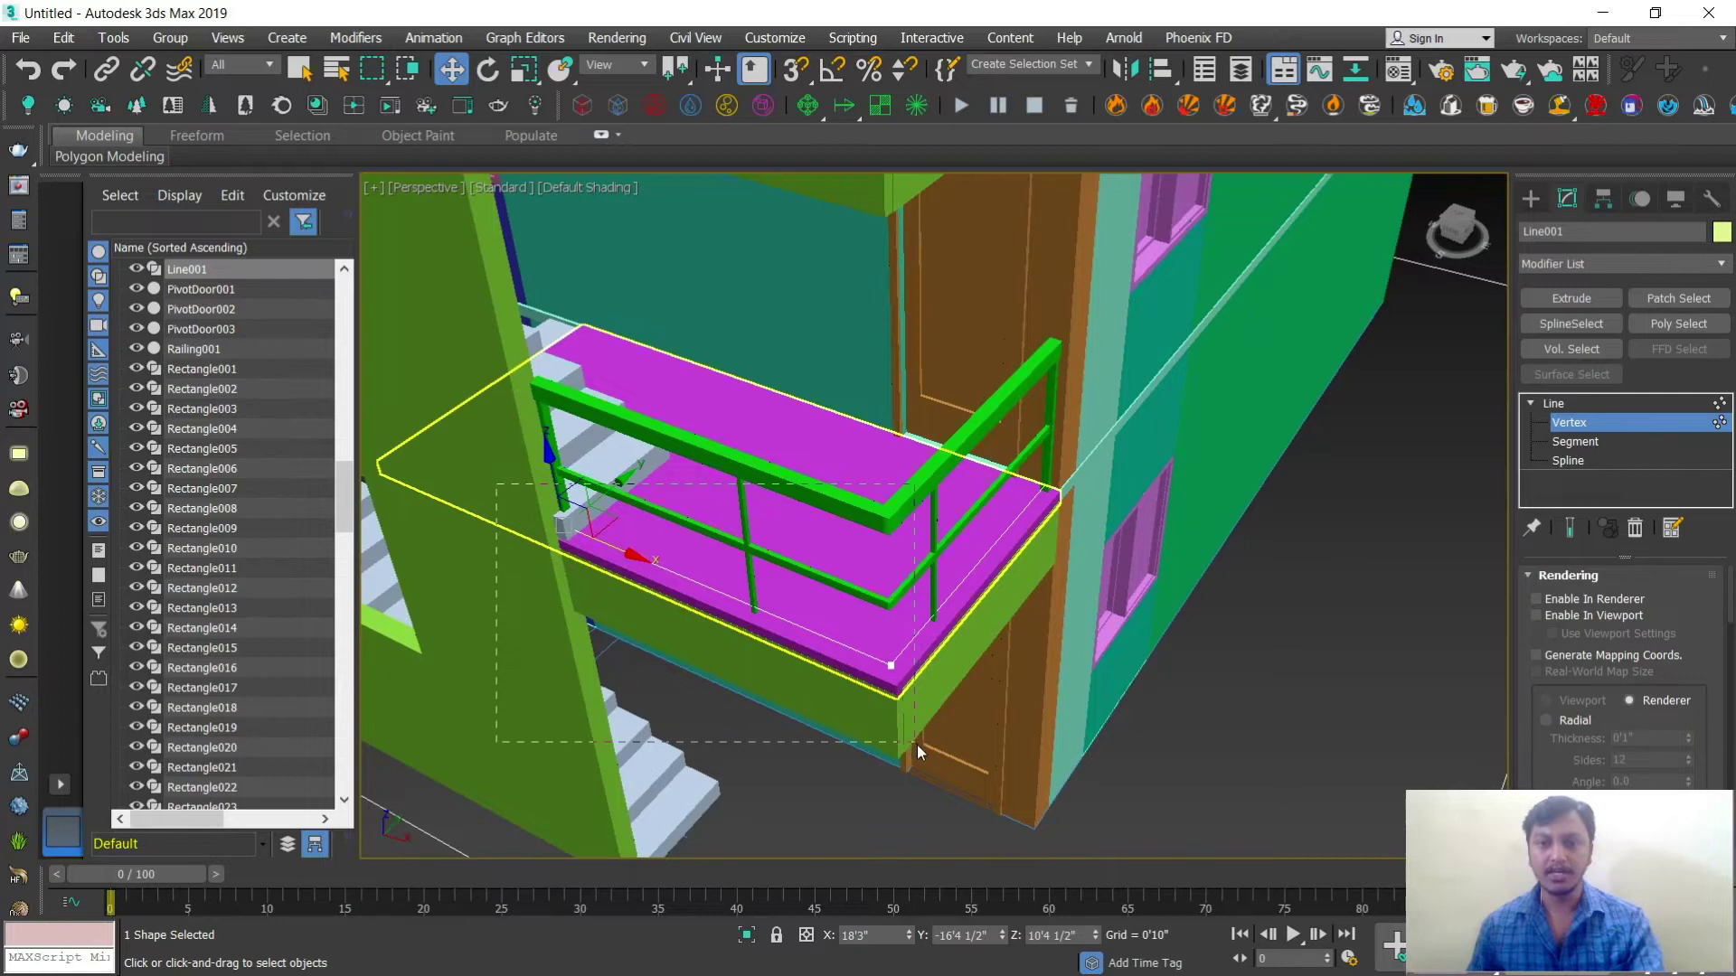
{"action": "scroll", "coordinate": [738, 540], "scroll_direction": "up", "scroll_amount": 2}
{"action": "scroll", "coordinate": [543, 511], "scroll_direction": "up", "scroll_amount": 3}
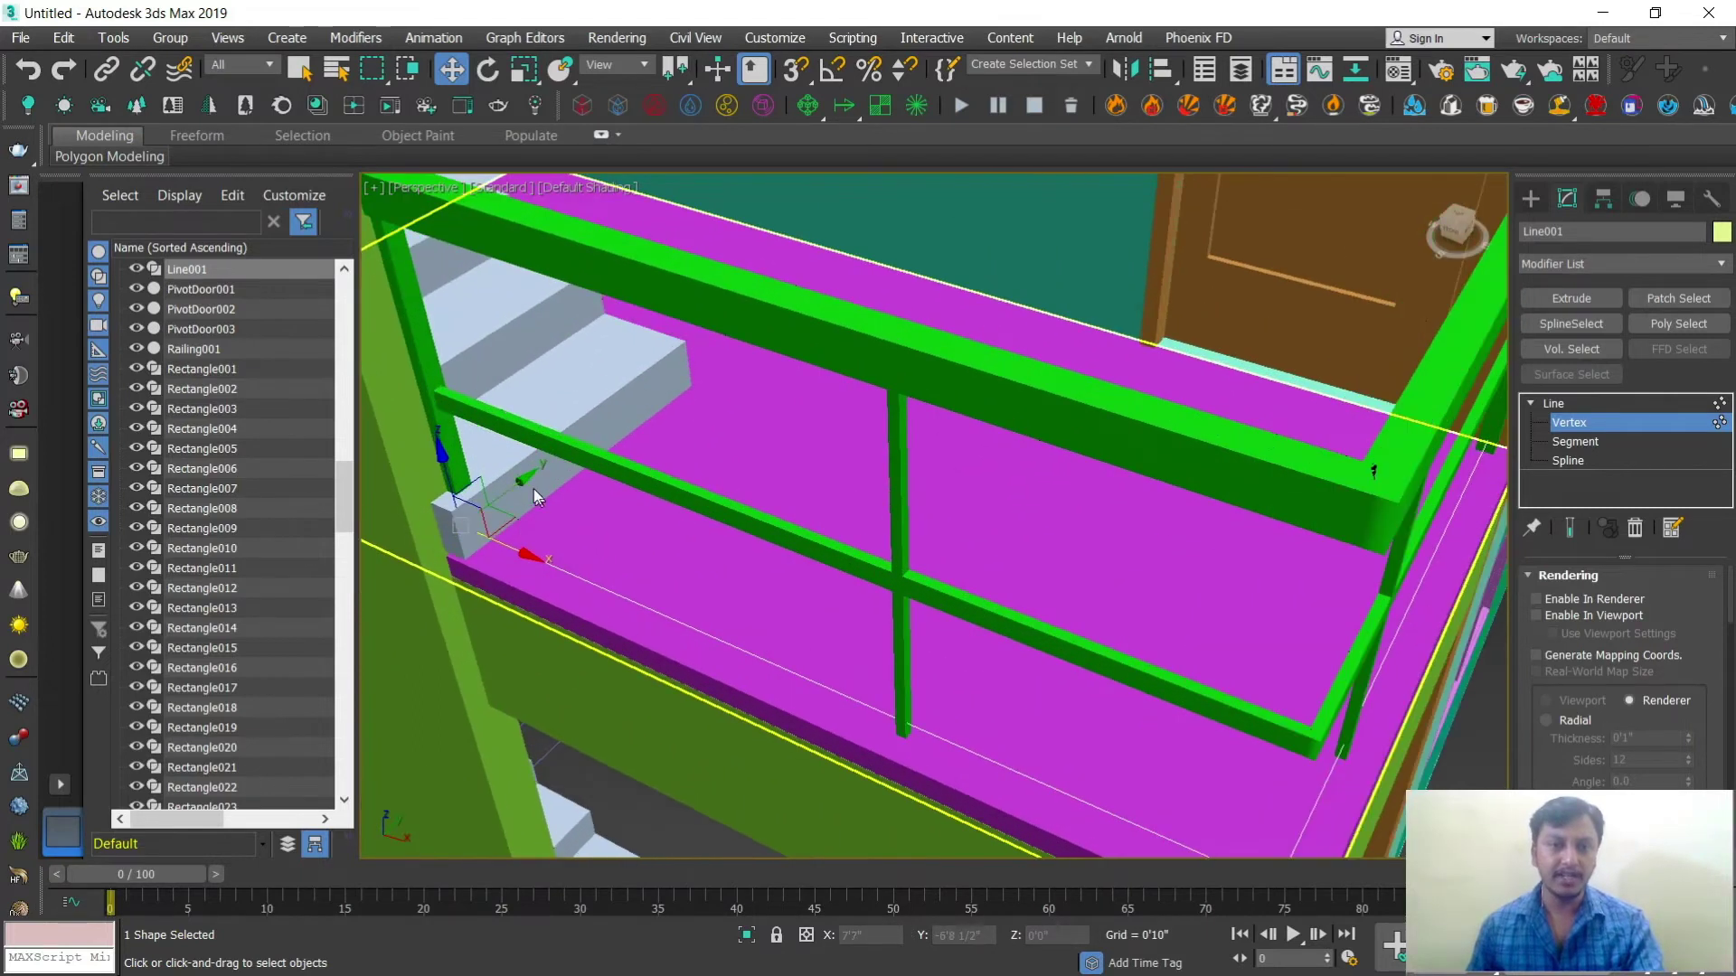
{"action": "left_click_drag", "start_coordinate": [522, 483], "coordinate": [512, 514]}
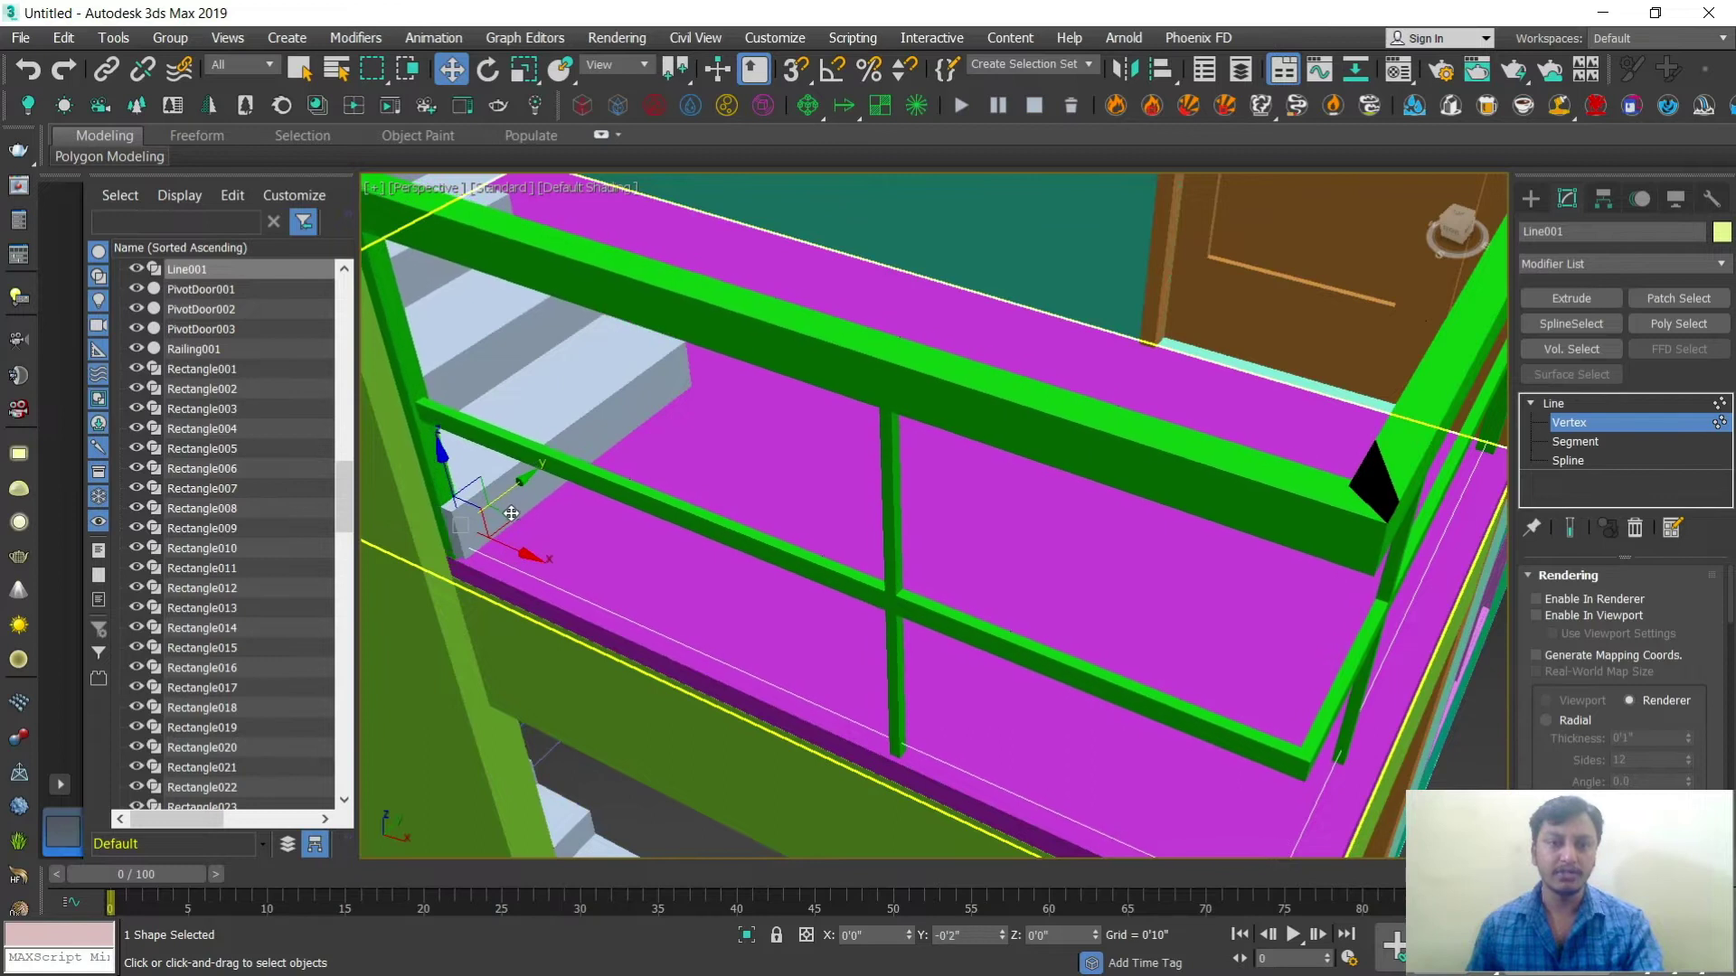
Step: Move the side leg's two vertices of the railing path slightly outward, toward the slab's side edge
{"action": "scroll", "coordinate": [969, 556], "scroll_direction": "down", "scroll_amount": 6}
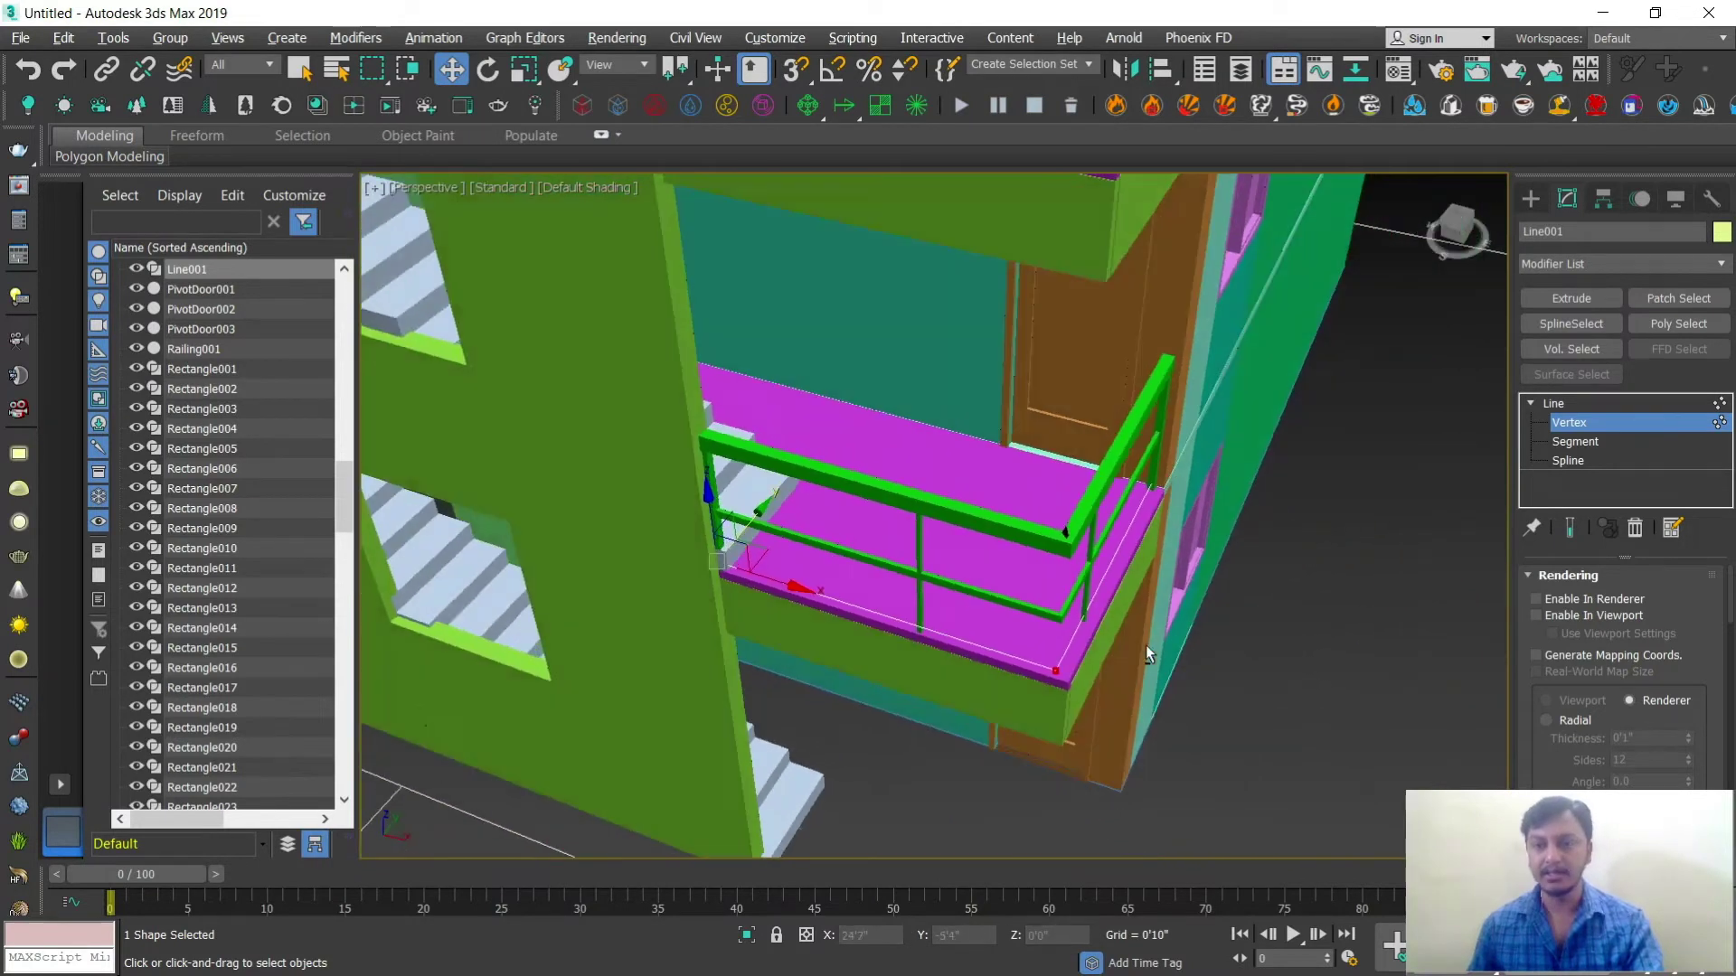
{"action": "left_click_drag", "start_coordinate": [962, 377], "coordinate": [961, 377]}
{"action": "scroll", "coordinate": [1141, 572], "scroll_direction": "up", "scroll_amount": 5}
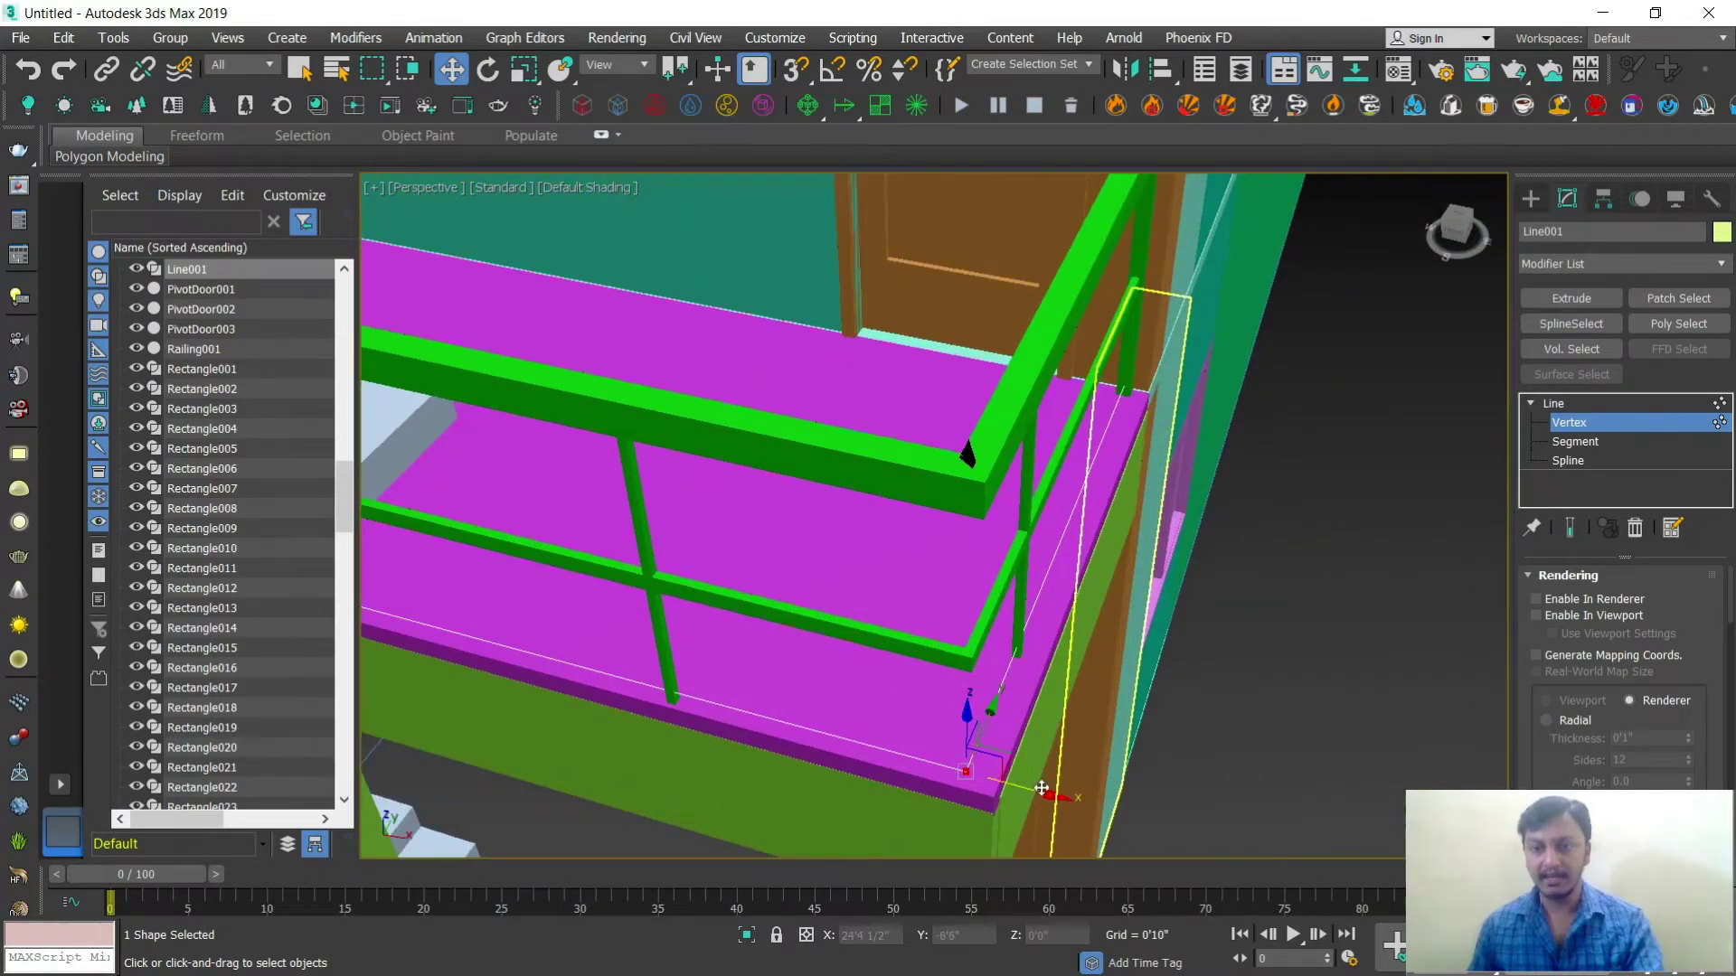
{"action": "left_click_drag", "start_coordinate": [1054, 800], "coordinate": [1065, 801]}
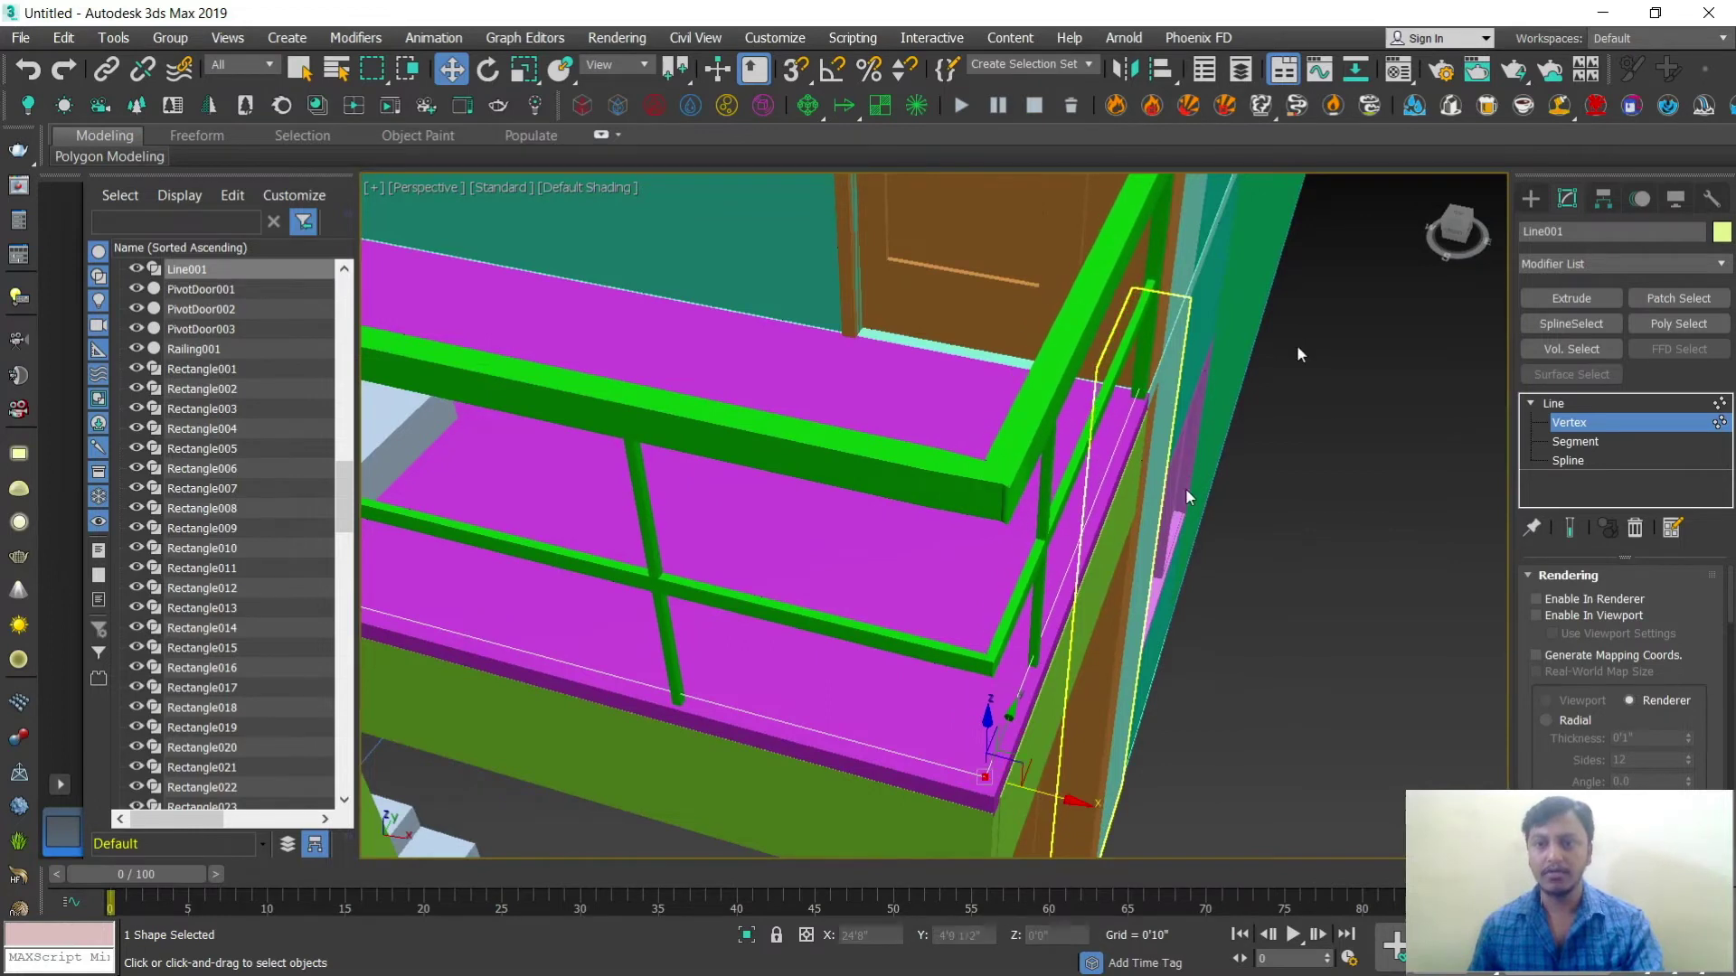
Step: Finish editing the path's vertices and select the railing again, viewed from the front
{"action": "left_click", "coordinate": [1531, 198]}
{"action": "scroll", "coordinate": [1212, 558], "scroll_direction": "down", "scroll_amount": 6}
{"action": "middle_click_drag", "start_coordinate": [1212, 558], "coordinate": [1310, 448], "text": "alt"}
{"action": "scroll", "coordinate": [1310, 448], "scroll_direction": "up", "scroll_amount": 3}
{"action": "left_click", "coordinate": [1309, 447]}
{"action": "left_click", "coordinate": [1156, 411]}
{"action": "scroll", "coordinate": [1170, 463], "scroll_direction": "up", "scroll_amount": 2}
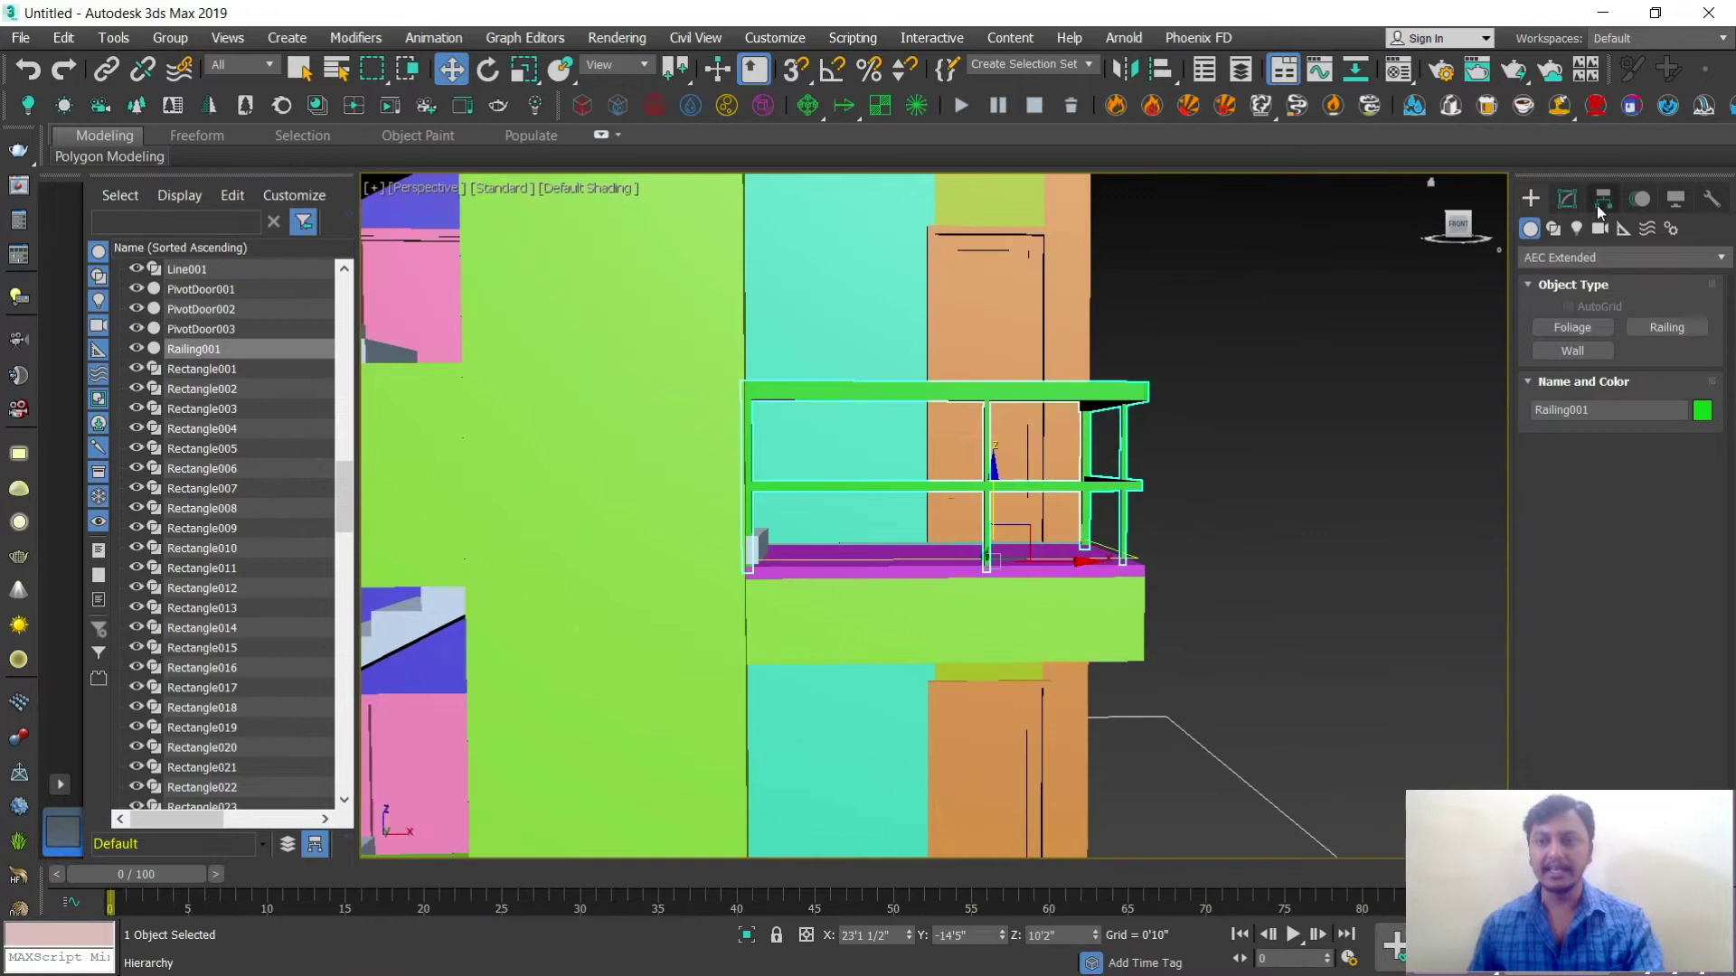
Step: Set the railing's lower rail count to 3 and deselect the railing
{"action": "left_click", "coordinate": [1569, 199]}
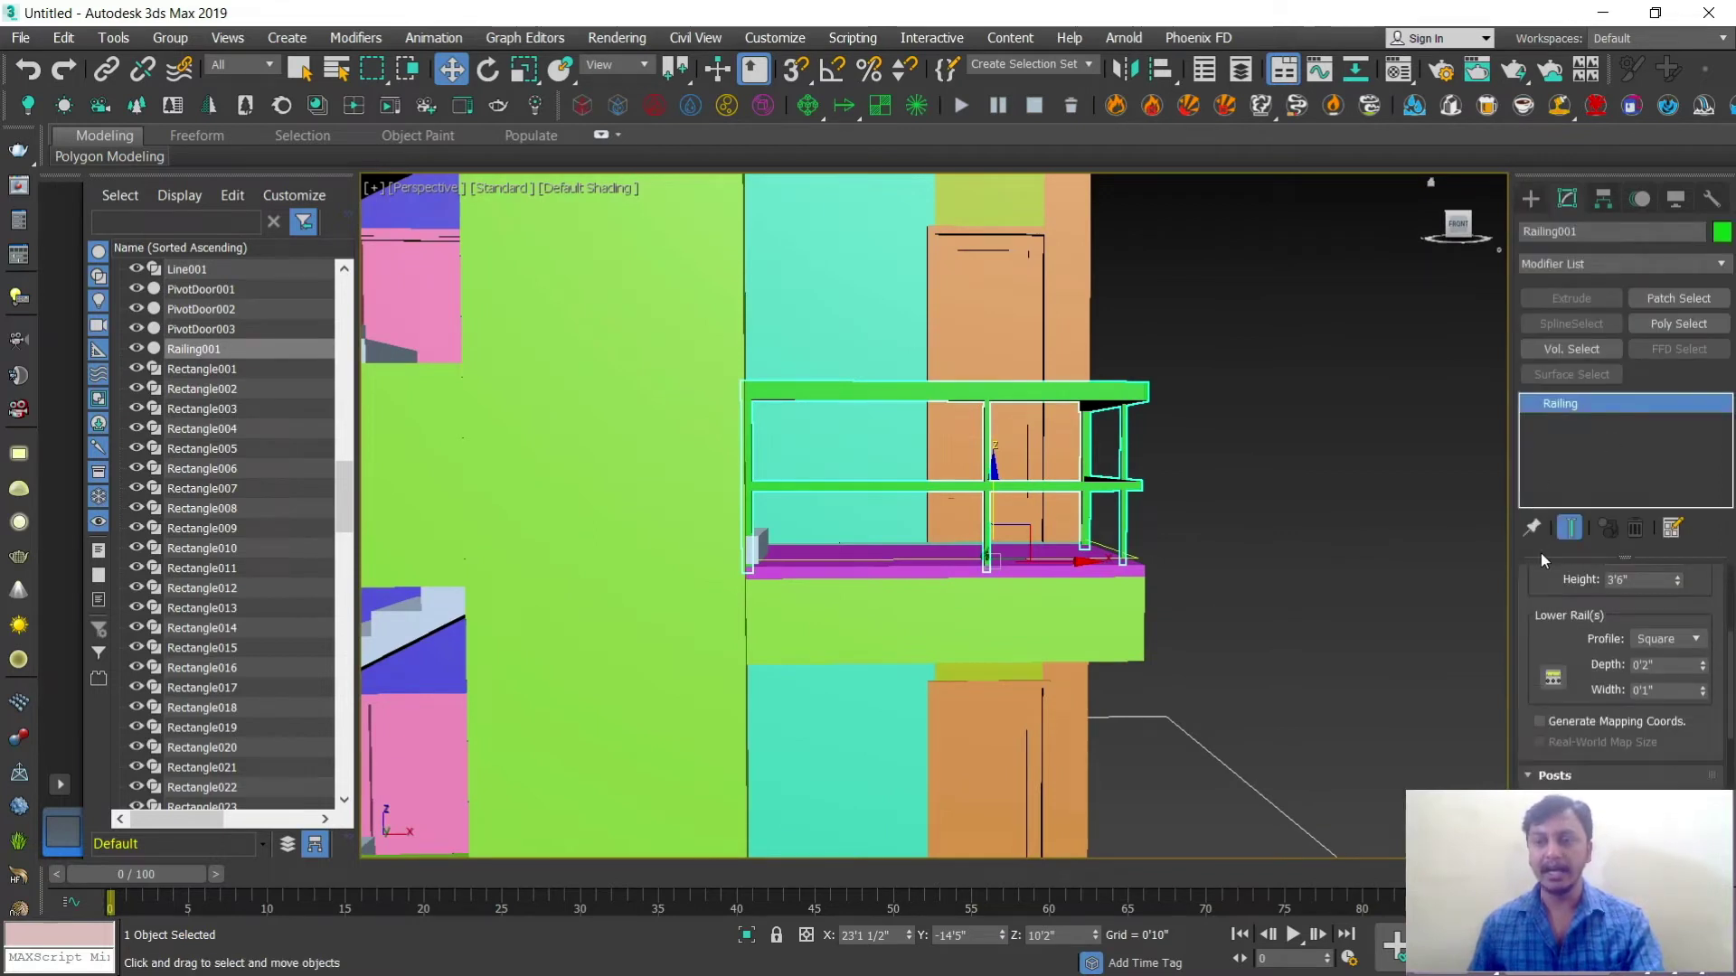
{"action": "left_click", "coordinate": [1551, 676]}
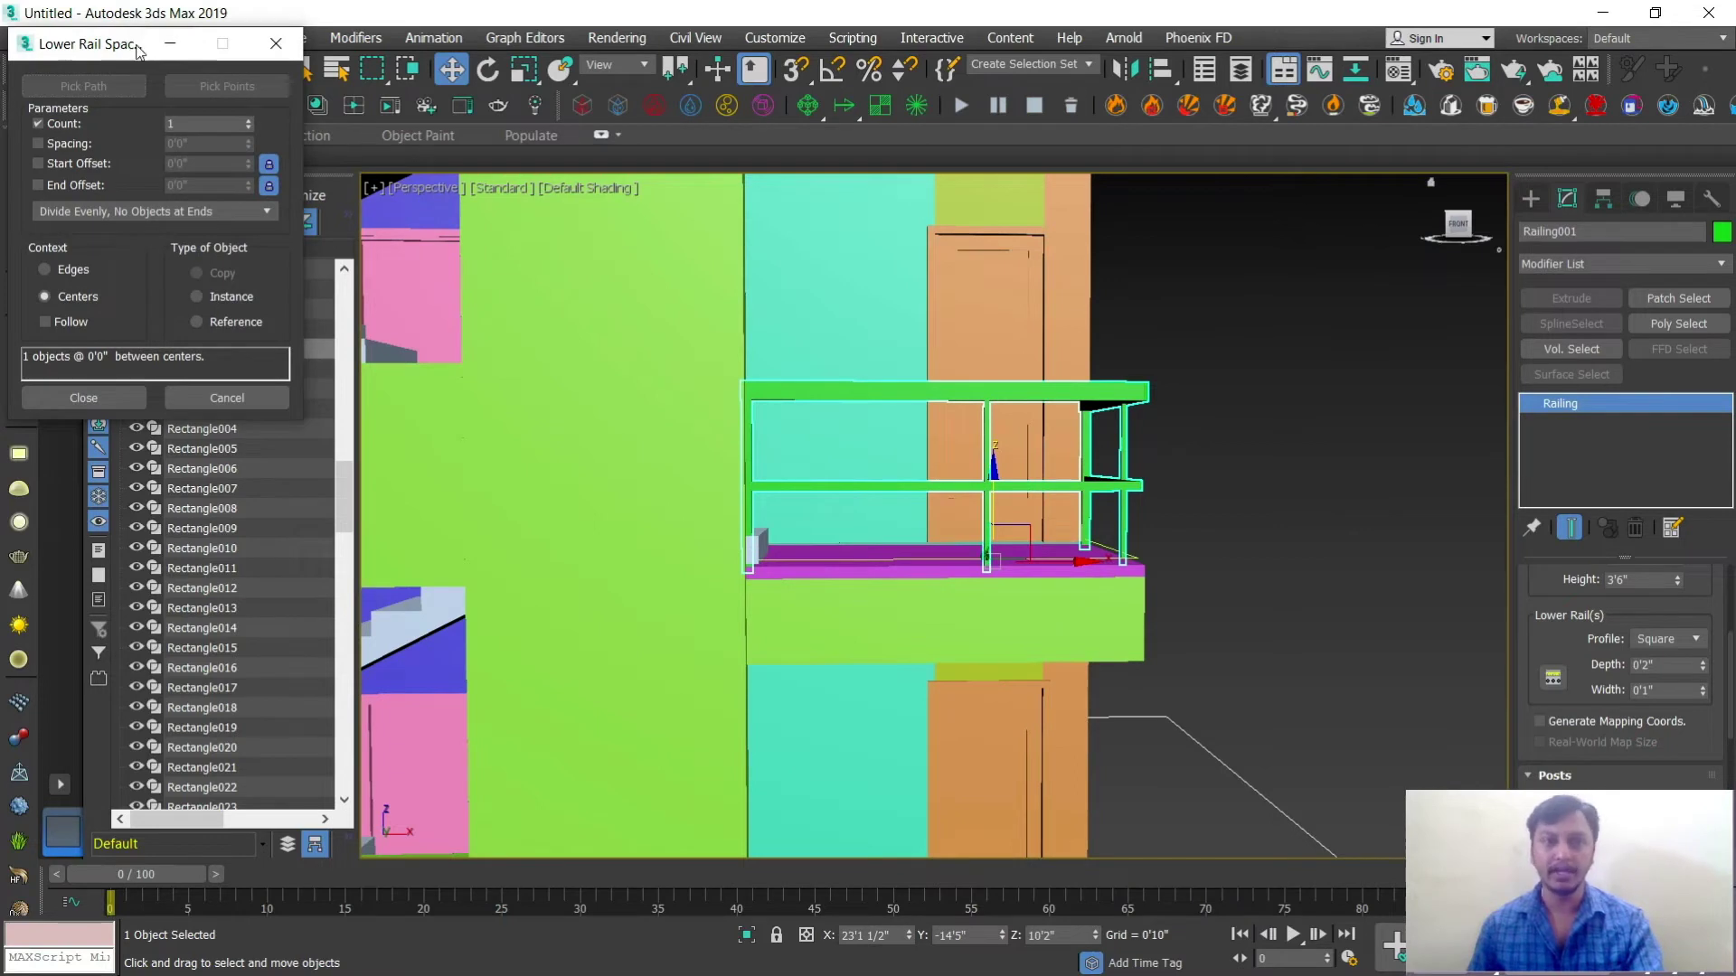
{"action": "left_click_drag", "start_coordinate": [130, 47], "coordinate": [187, 72]}
{"action": "left_click", "coordinate": [306, 144]}
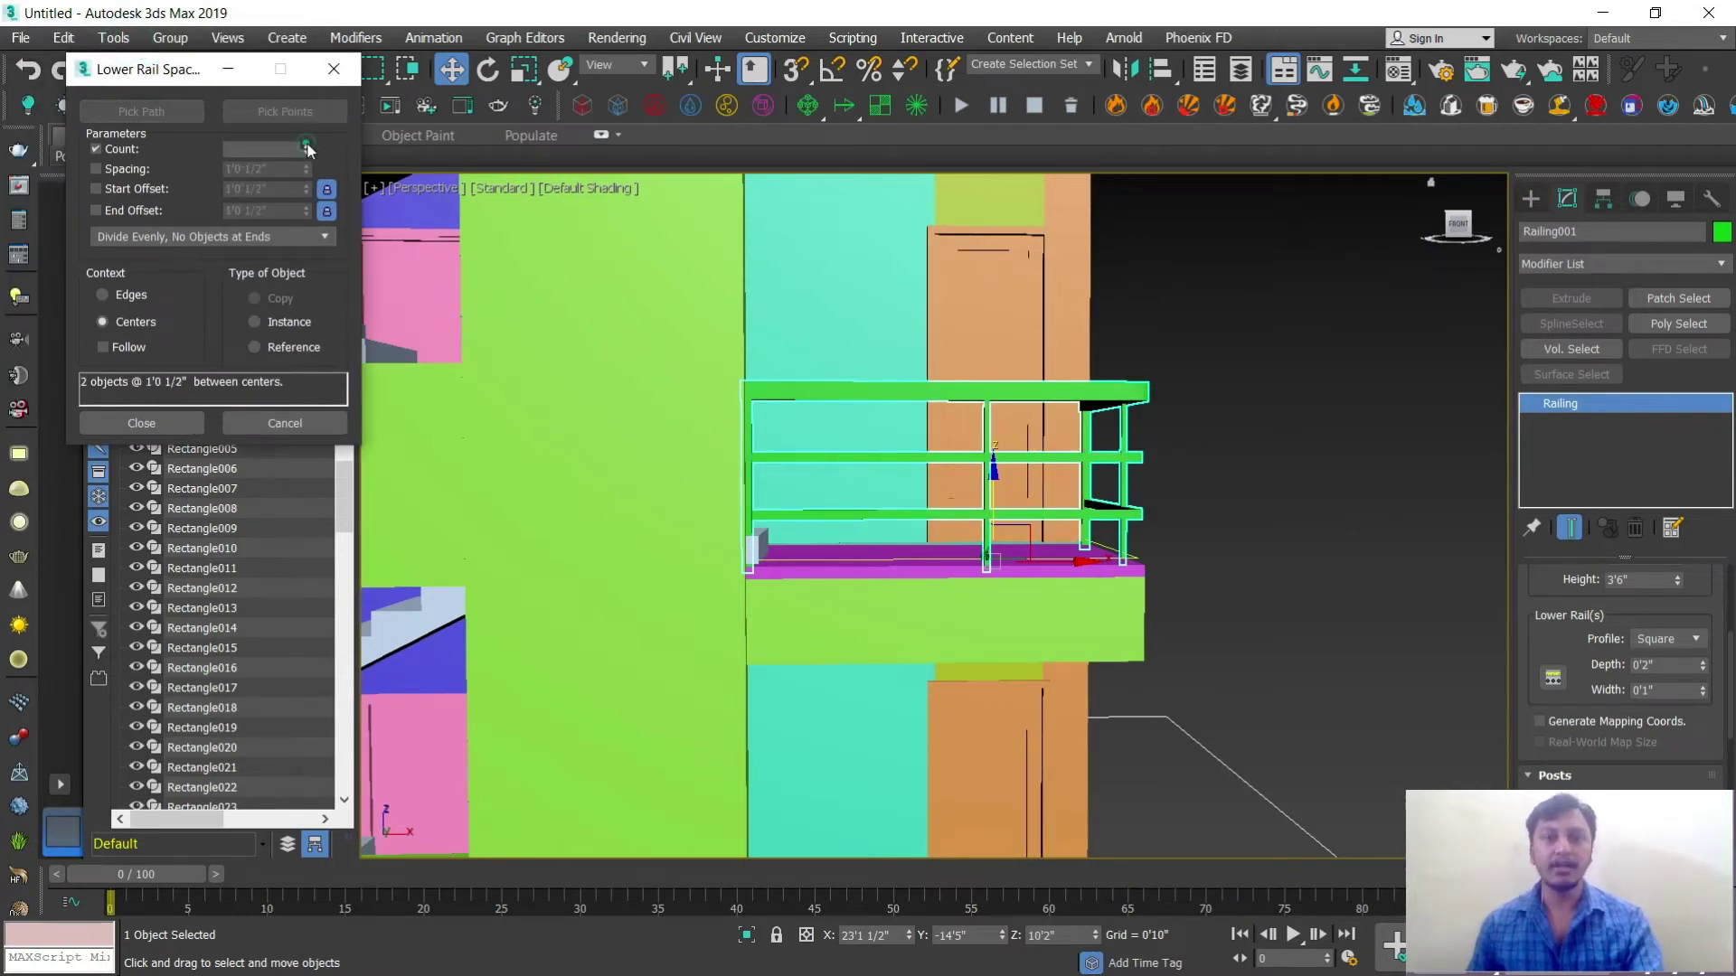
{"action": "left_click", "coordinate": [307, 145]}
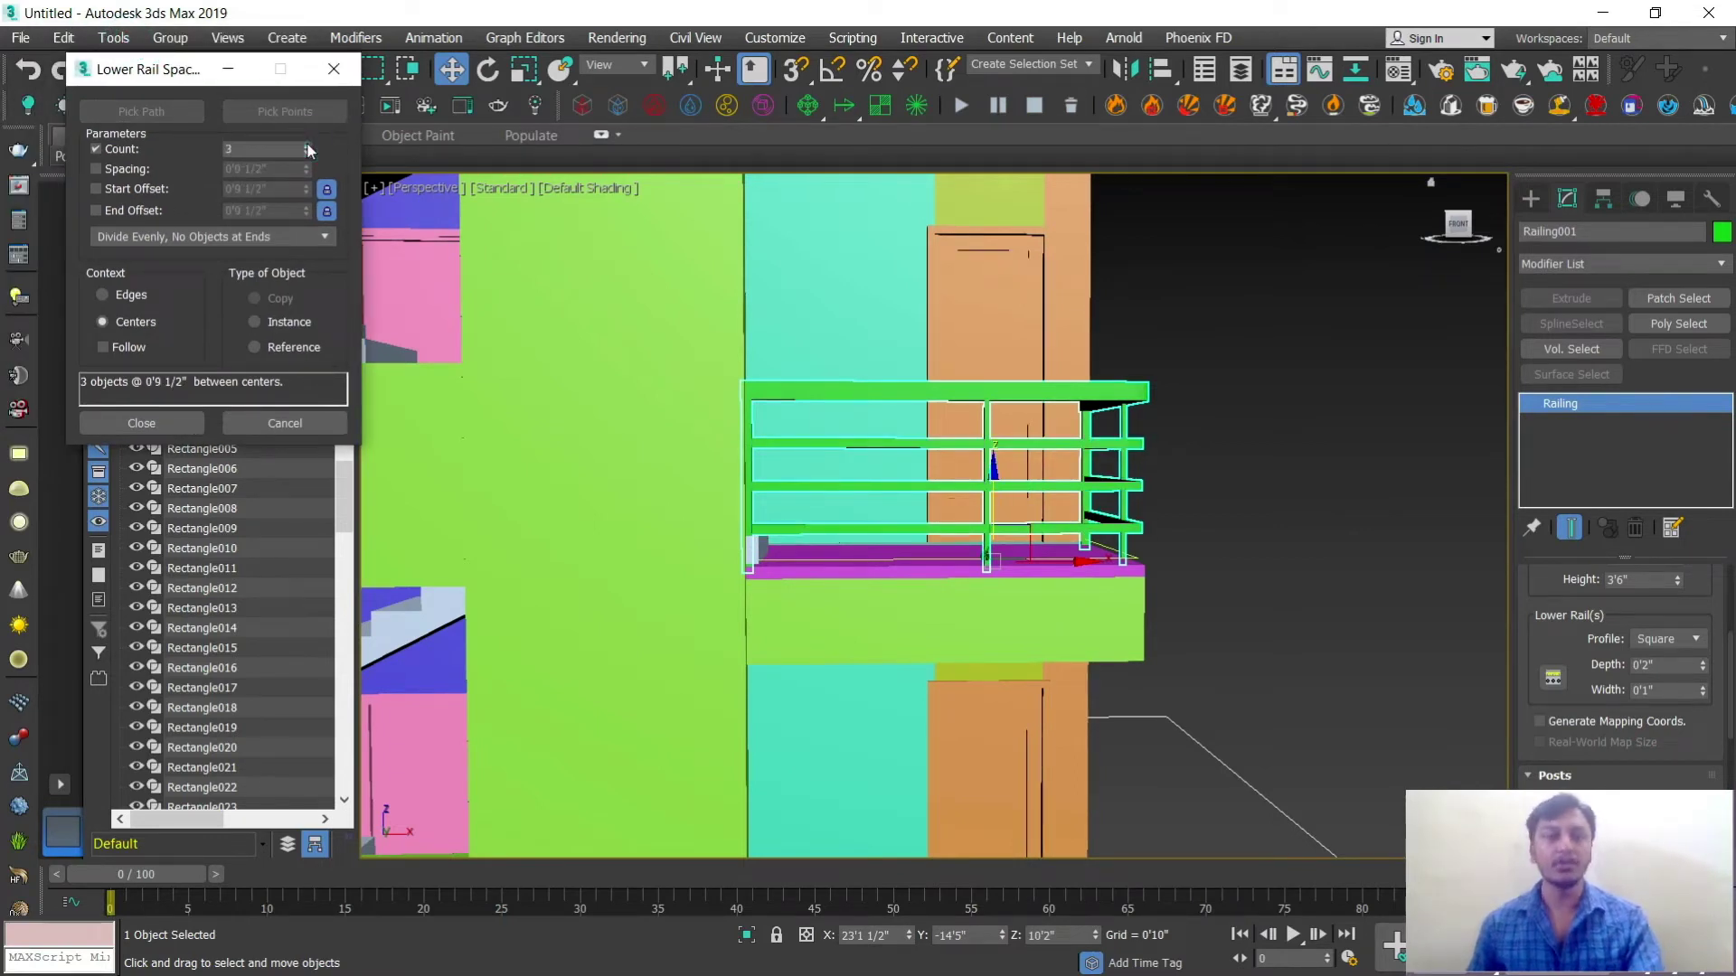
{"action": "left_click", "coordinate": [141, 423]}
{"action": "scroll", "coordinate": [1162, 547], "scroll_direction": "down", "scroll_amount": 4}
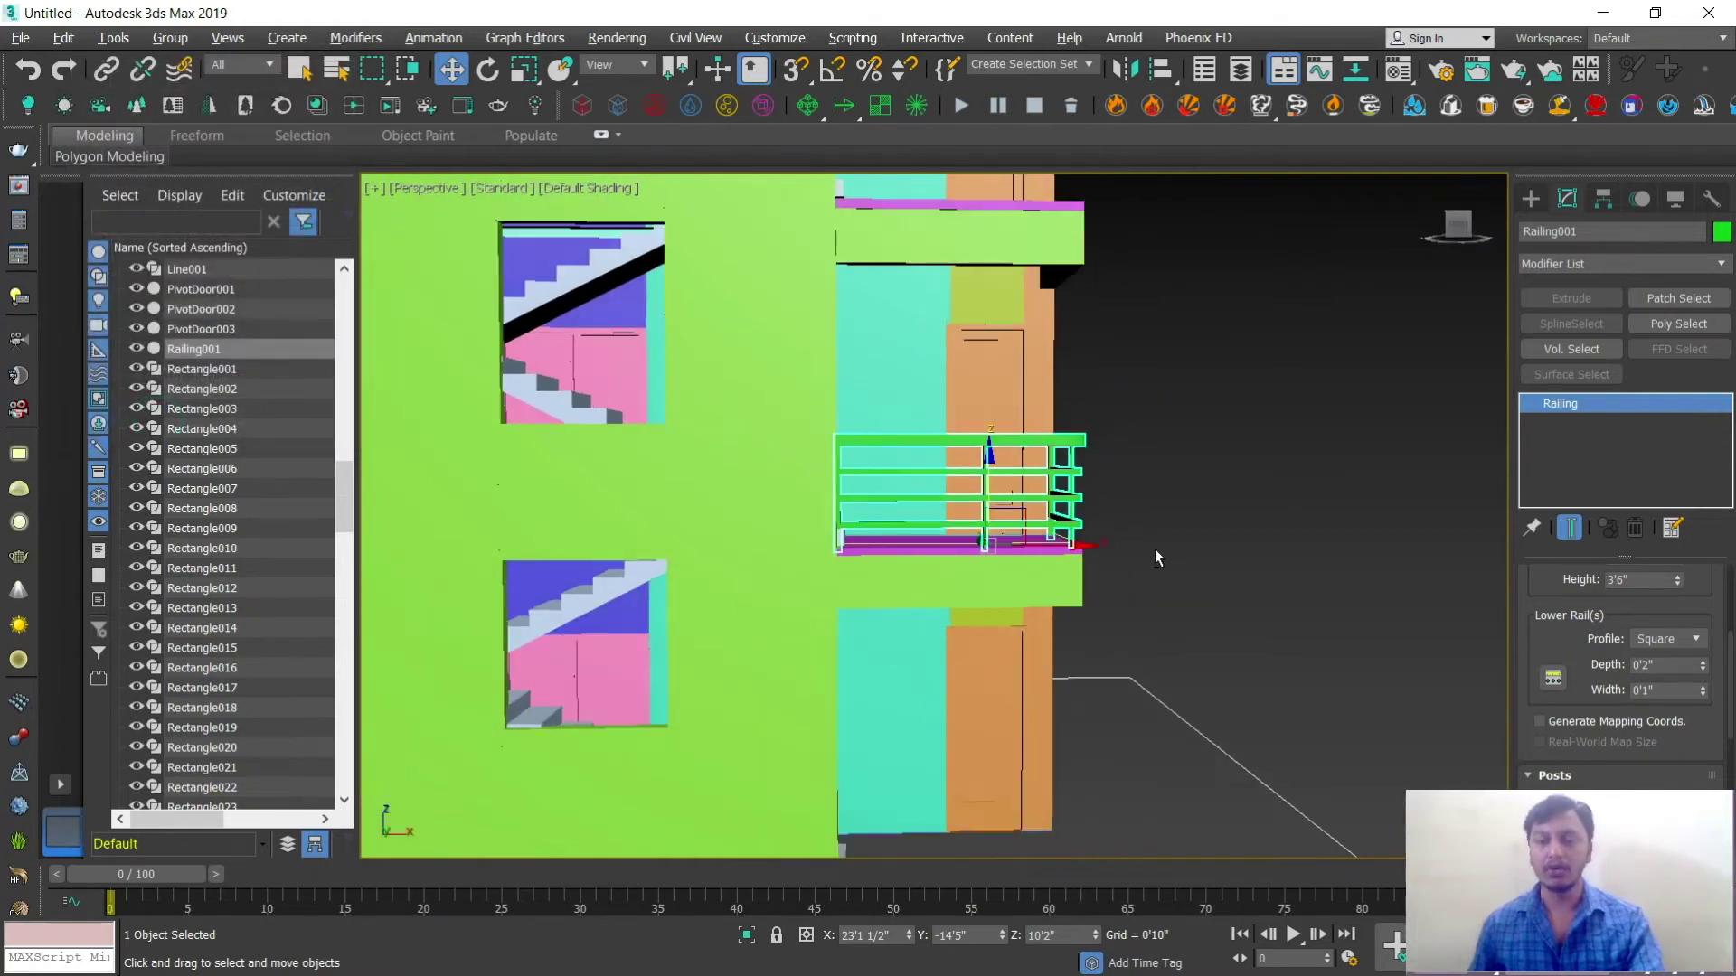
{"action": "left_click", "coordinate": [1205, 517]}
Step: Copy the railing straight up onto the middle projecting slab as a single instance
{"action": "scroll", "coordinate": [1142, 516], "scroll_direction": "down", "scroll_amount": 4}
{"action": "middle_click_drag", "start_coordinate": [1120, 524], "coordinate": [1067, 522], "text": "alt"}
{"action": "scroll", "coordinate": [1067, 522], "scroll_direction": "up", "scroll_amount": 3}
{"action": "left_click", "coordinate": [998, 468]}
{"action": "middle_click_drag", "start_coordinate": [997, 469], "coordinate": [946, 643], "text": "alt"}
{"action": "left_click_drag", "start_coordinate": [923, 658], "coordinate": [912, 407], "text": "shift"}
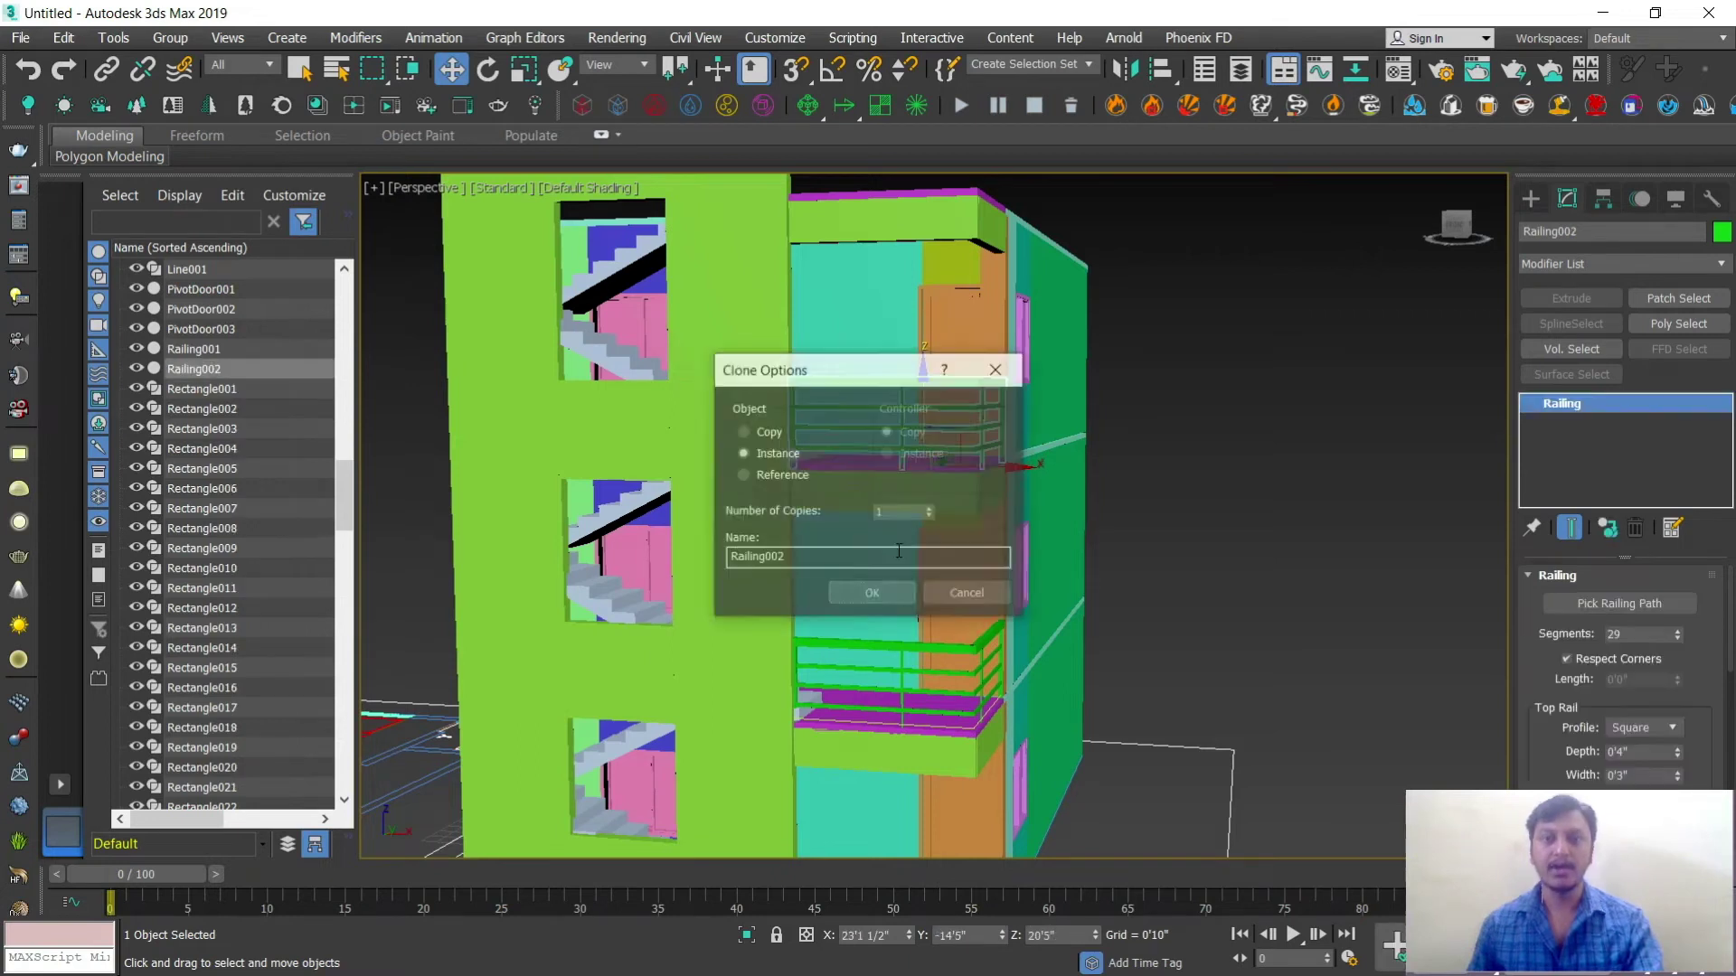
{"action": "left_click", "coordinate": [872, 592]}
Step: Make one more instance of the railing, about 10'6" higher, on the topmost projecting slab
{"action": "scroll", "coordinate": [1007, 530], "scroll_direction": "down", "scroll_amount": 1}
{"action": "scroll", "coordinate": [973, 551], "scroll_direction": "up", "scroll_amount": 2}
{"action": "middle_click_drag", "start_coordinate": [972, 550], "coordinate": [953, 607], "text": "alt"}
{"action": "scroll", "coordinate": [937, 610], "scroll_direction": "down", "scroll_amount": 1}
{"action": "middle_click_drag", "start_coordinate": [953, 607], "coordinate": [953, 666]}
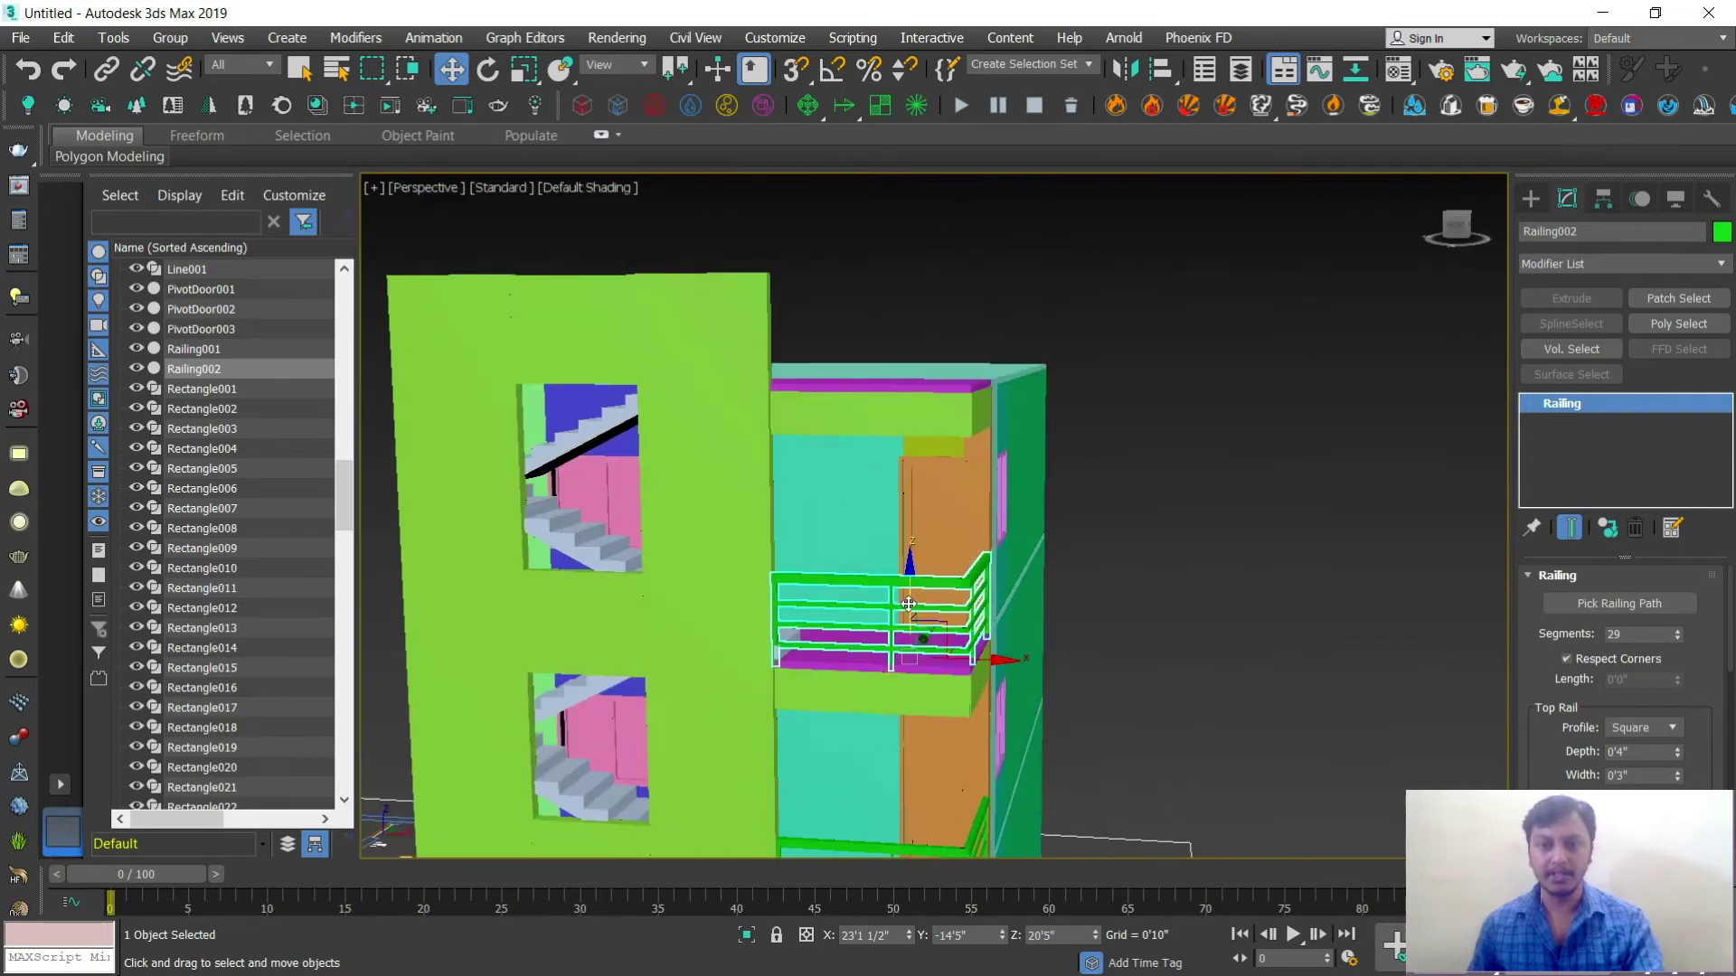
{"action": "mouse_move", "coordinate": [911, 529]}
{"action": "left_mouse_down"}
{"action": "mouse_move", "coordinate": [903, 325]}
{"action": "mouse_move", "coordinate": [909, 353]}
{"action": "left_mouse_up"}
{"action": "left_click", "coordinate": [871, 589]}
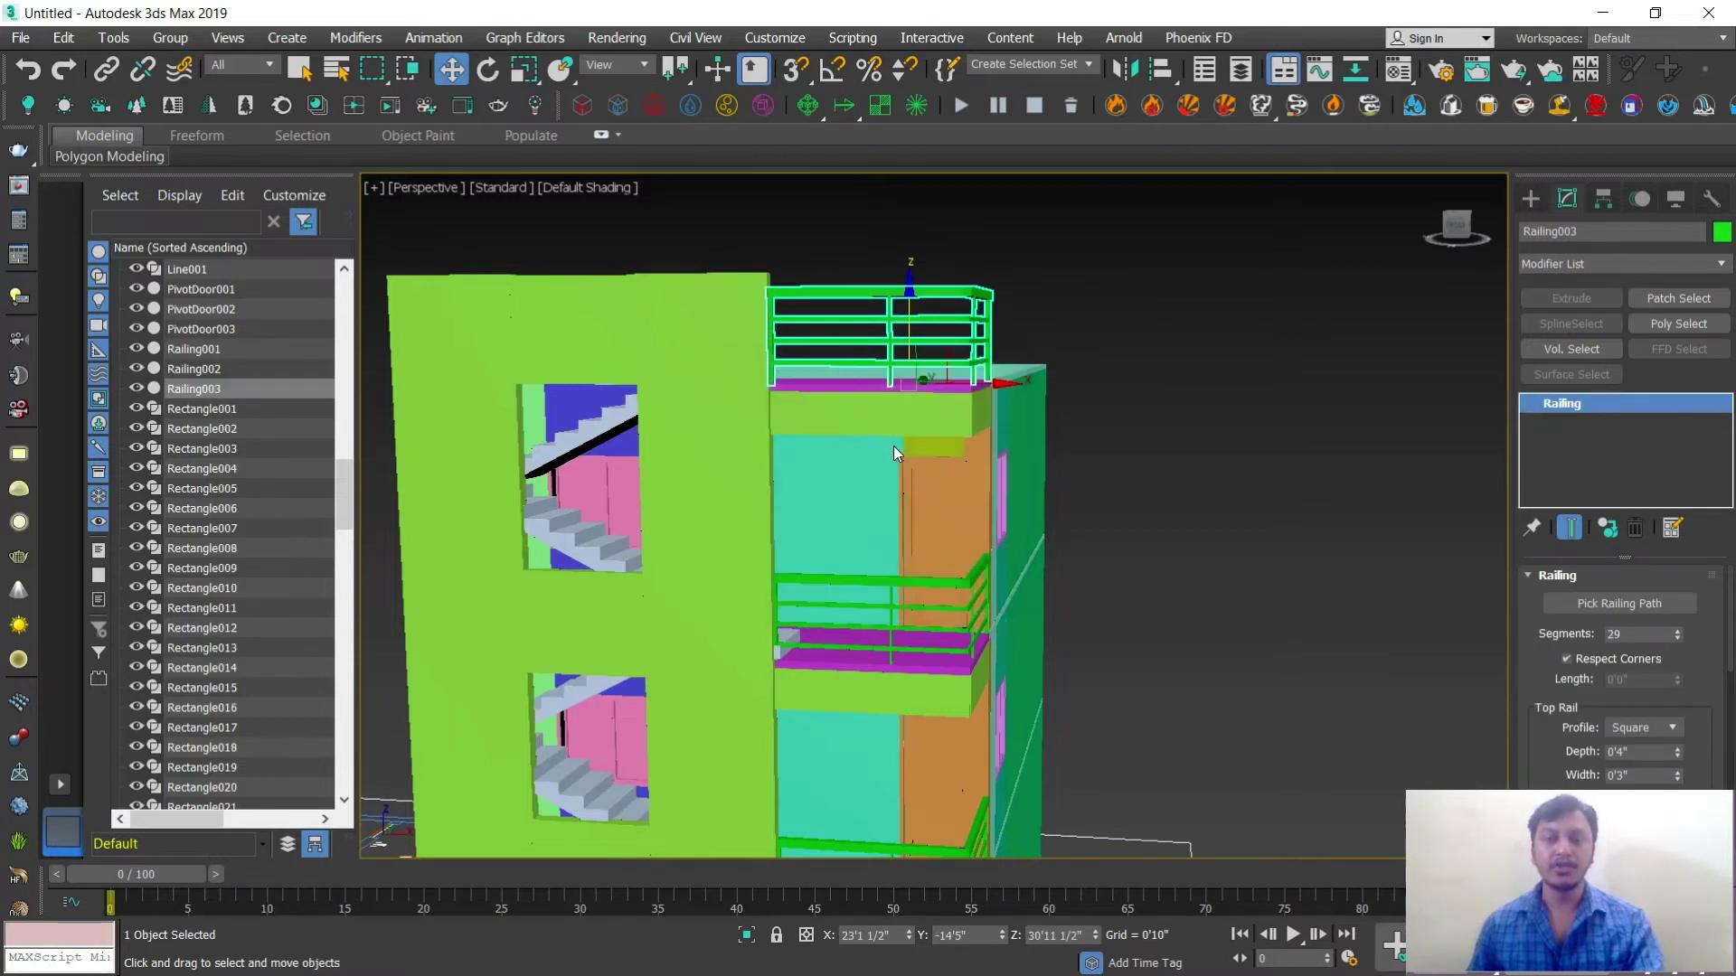
Step: Lower the topmost railing by about 1" so its posts meet the slab, and deselect it
{"action": "scroll", "coordinate": [905, 432], "scroll_direction": "up", "scroll_amount": 1}
{"action": "scroll", "coordinate": [905, 432], "scroll_direction": "up", "scroll_amount": 3}
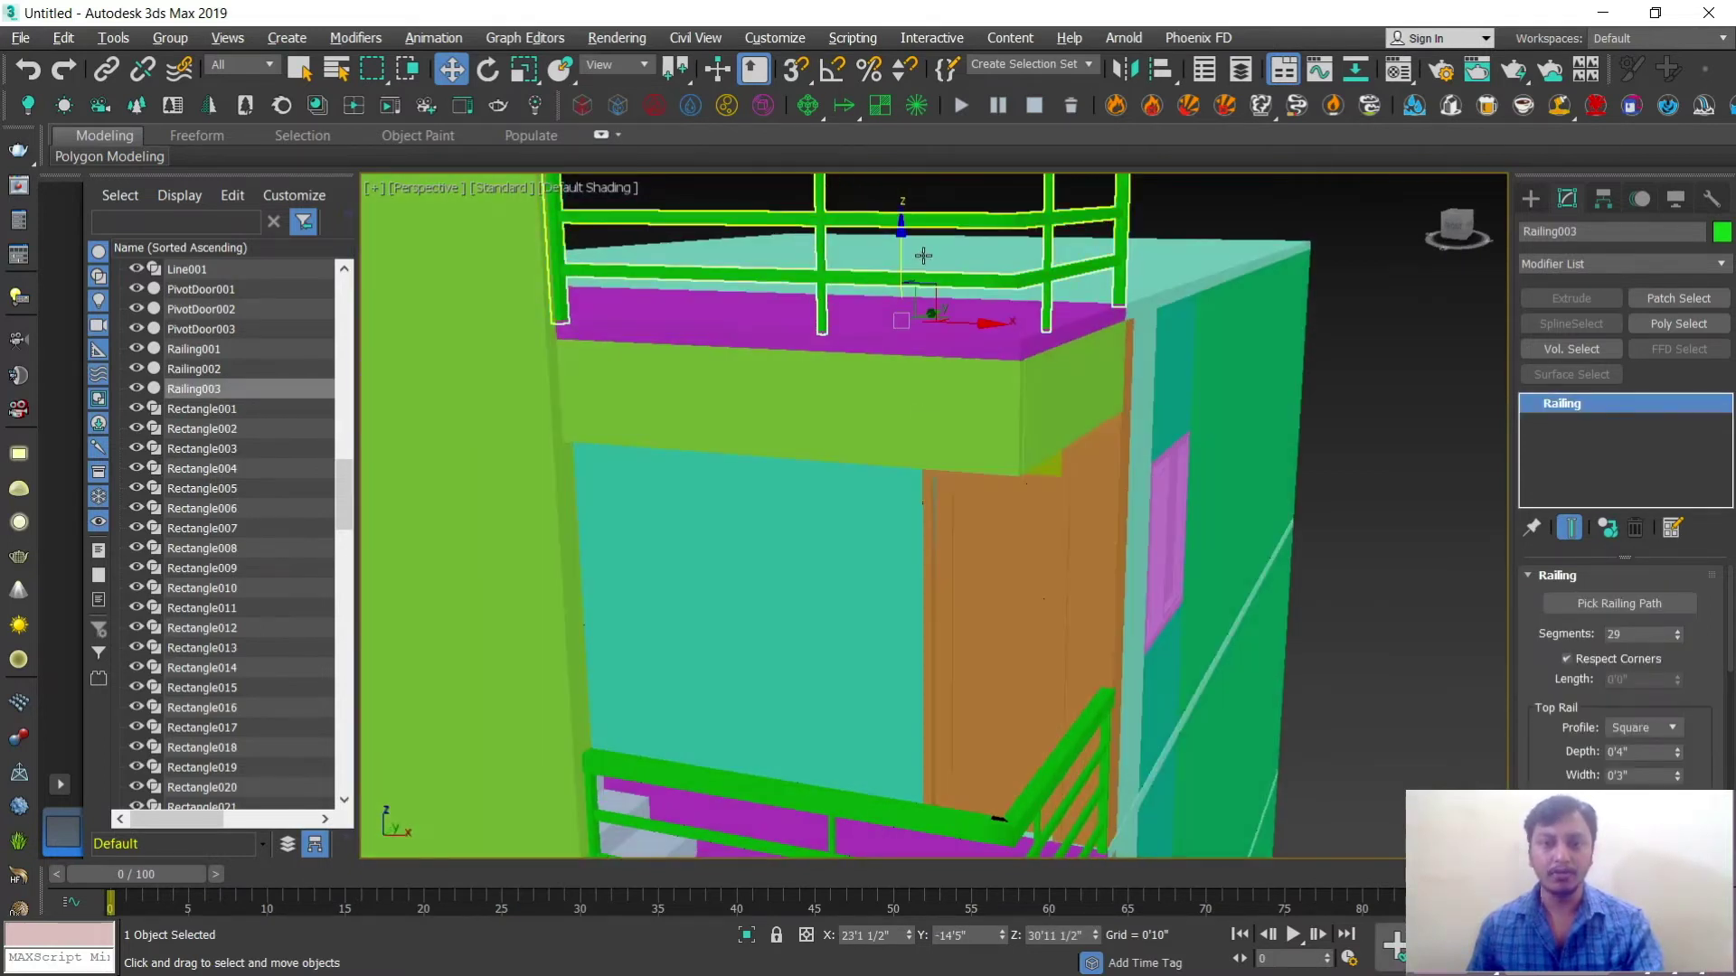
{"action": "left_click_drag", "start_coordinate": [900, 237], "coordinate": [899, 247]}
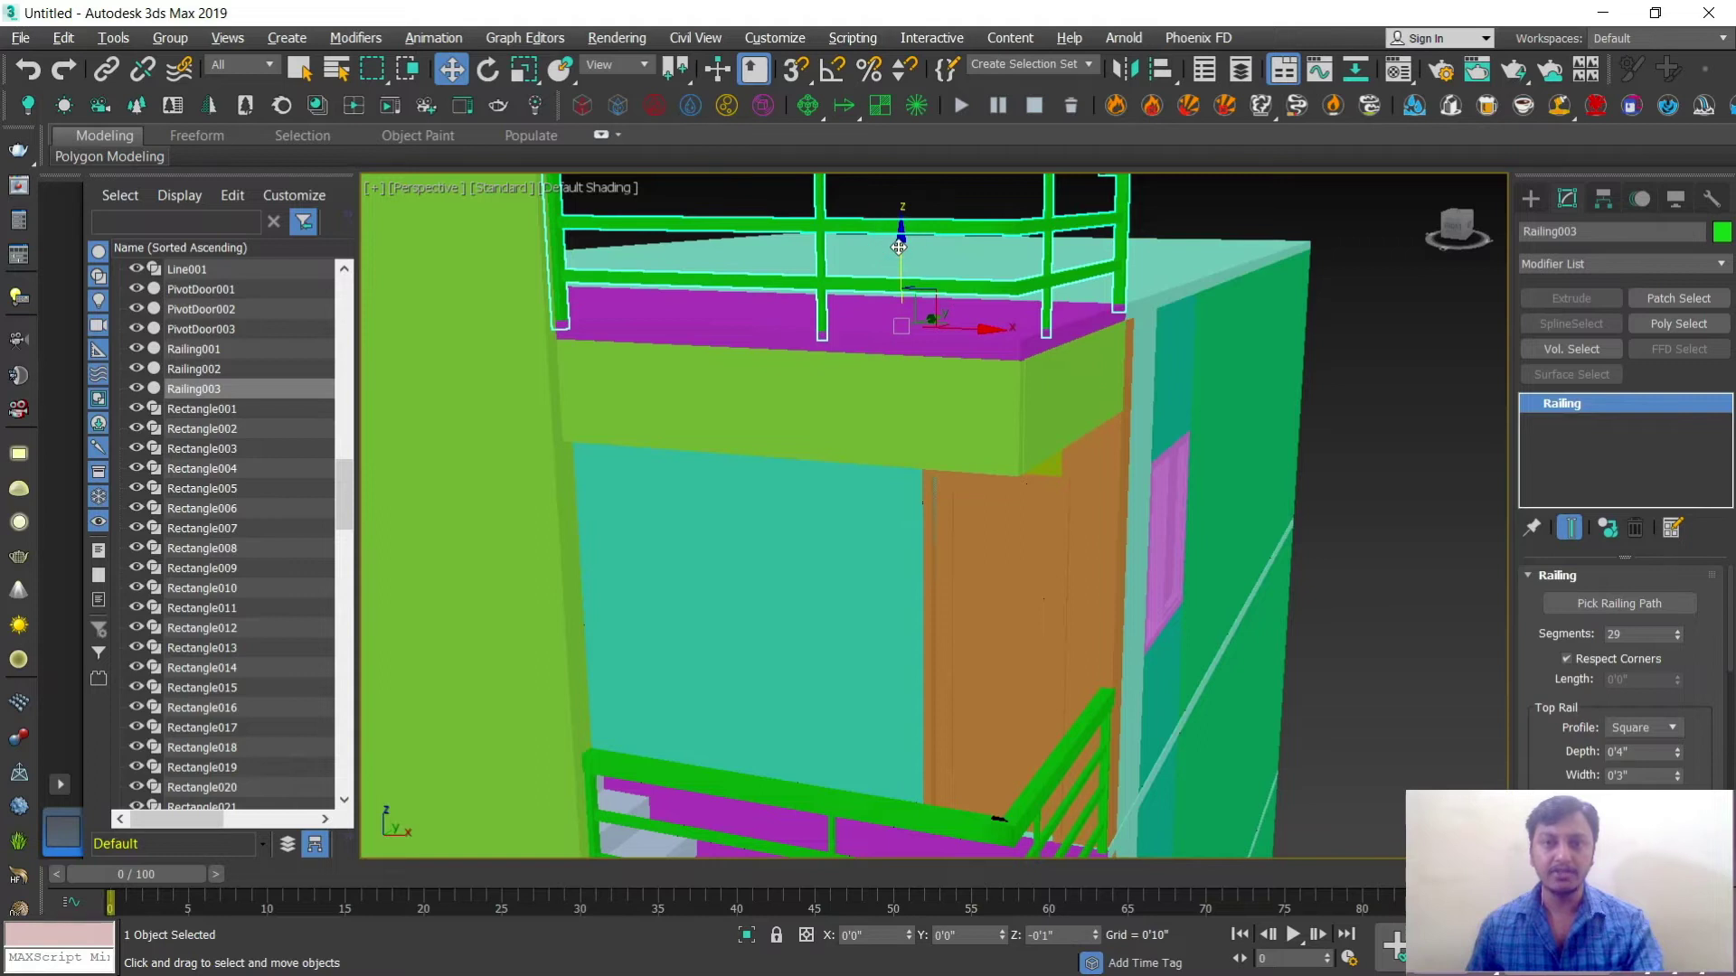
{"action": "scroll", "coordinate": [1037, 475], "scroll_direction": "down", "scroll_amount": 5}
{"action": "middle_click_drag", "start_coordinate": [1036, 474], "coordinate": [1193, 461], "text": "alt"}
{"action": "left_click", "coordinate": [1216, 527]}
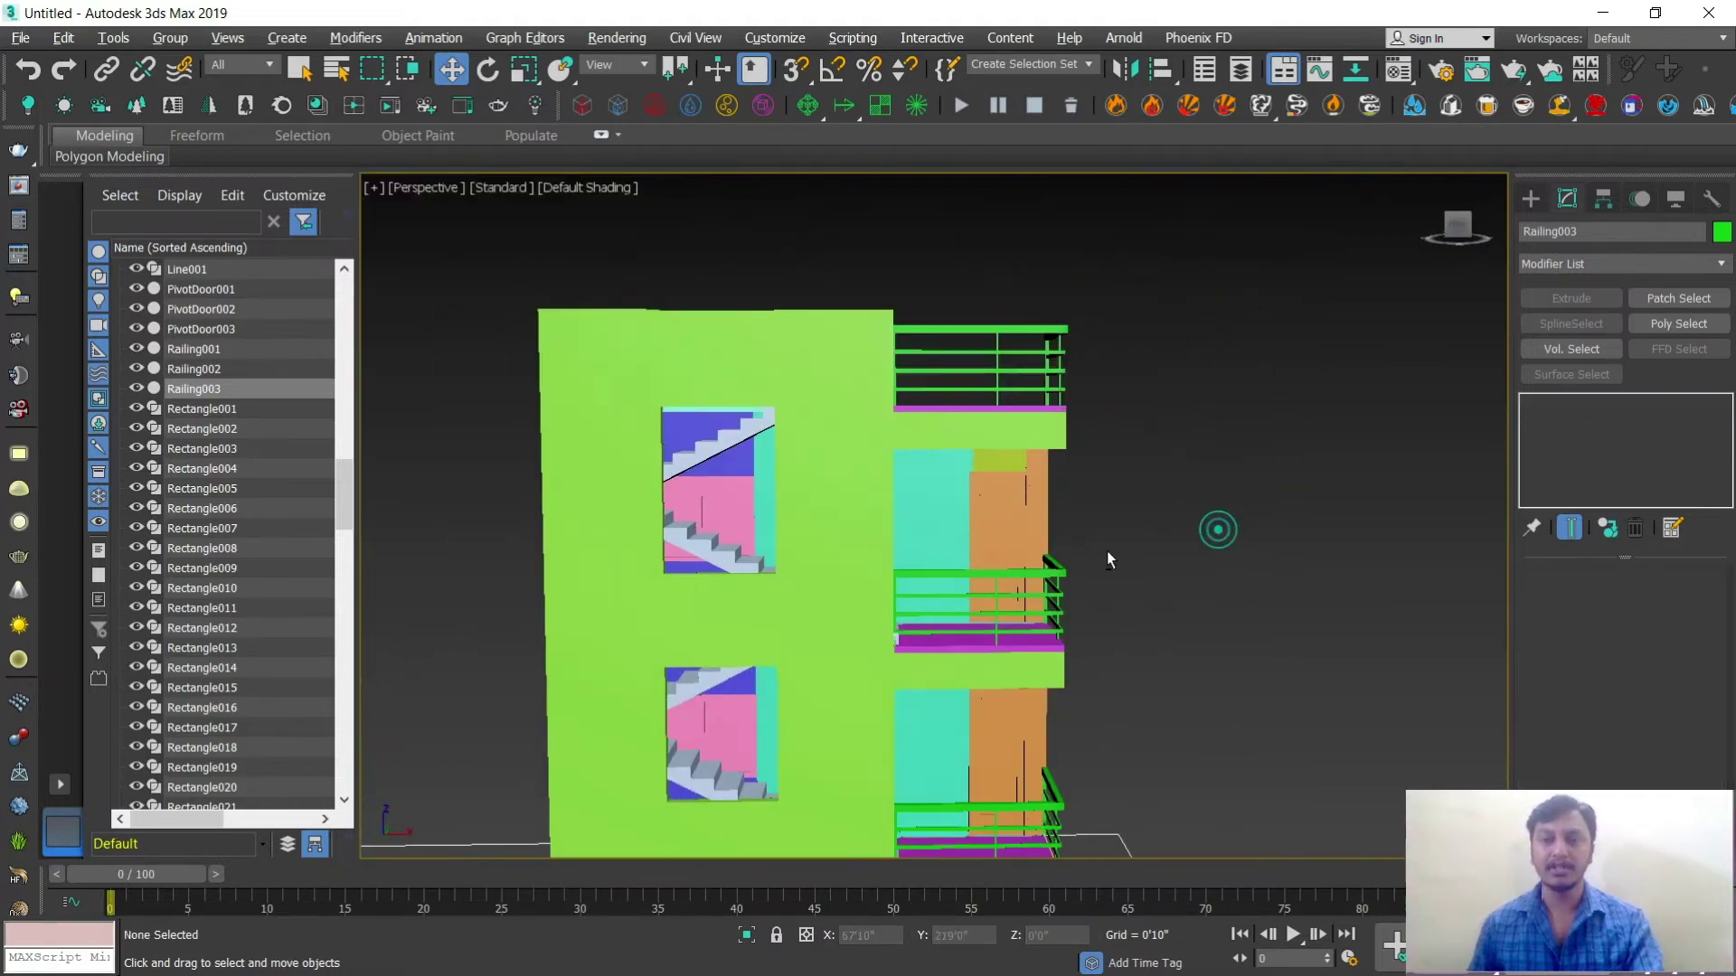
Step: Examine the roof slab's open edges and the staircase walls from both sides of the building
{"action": "scroll", "coordinate": [1108, 550], "scroll_direction": "down", "scroll_amount": 2}
{"action": "scroll", "coordinate": [1123, 594], "scroll_direction": "down", "scroll_amount": 3}
{"action": "middle_click_drag", "start_coordinate": [1119, 535], "coordinate": [934, 488], "text": "alt"}
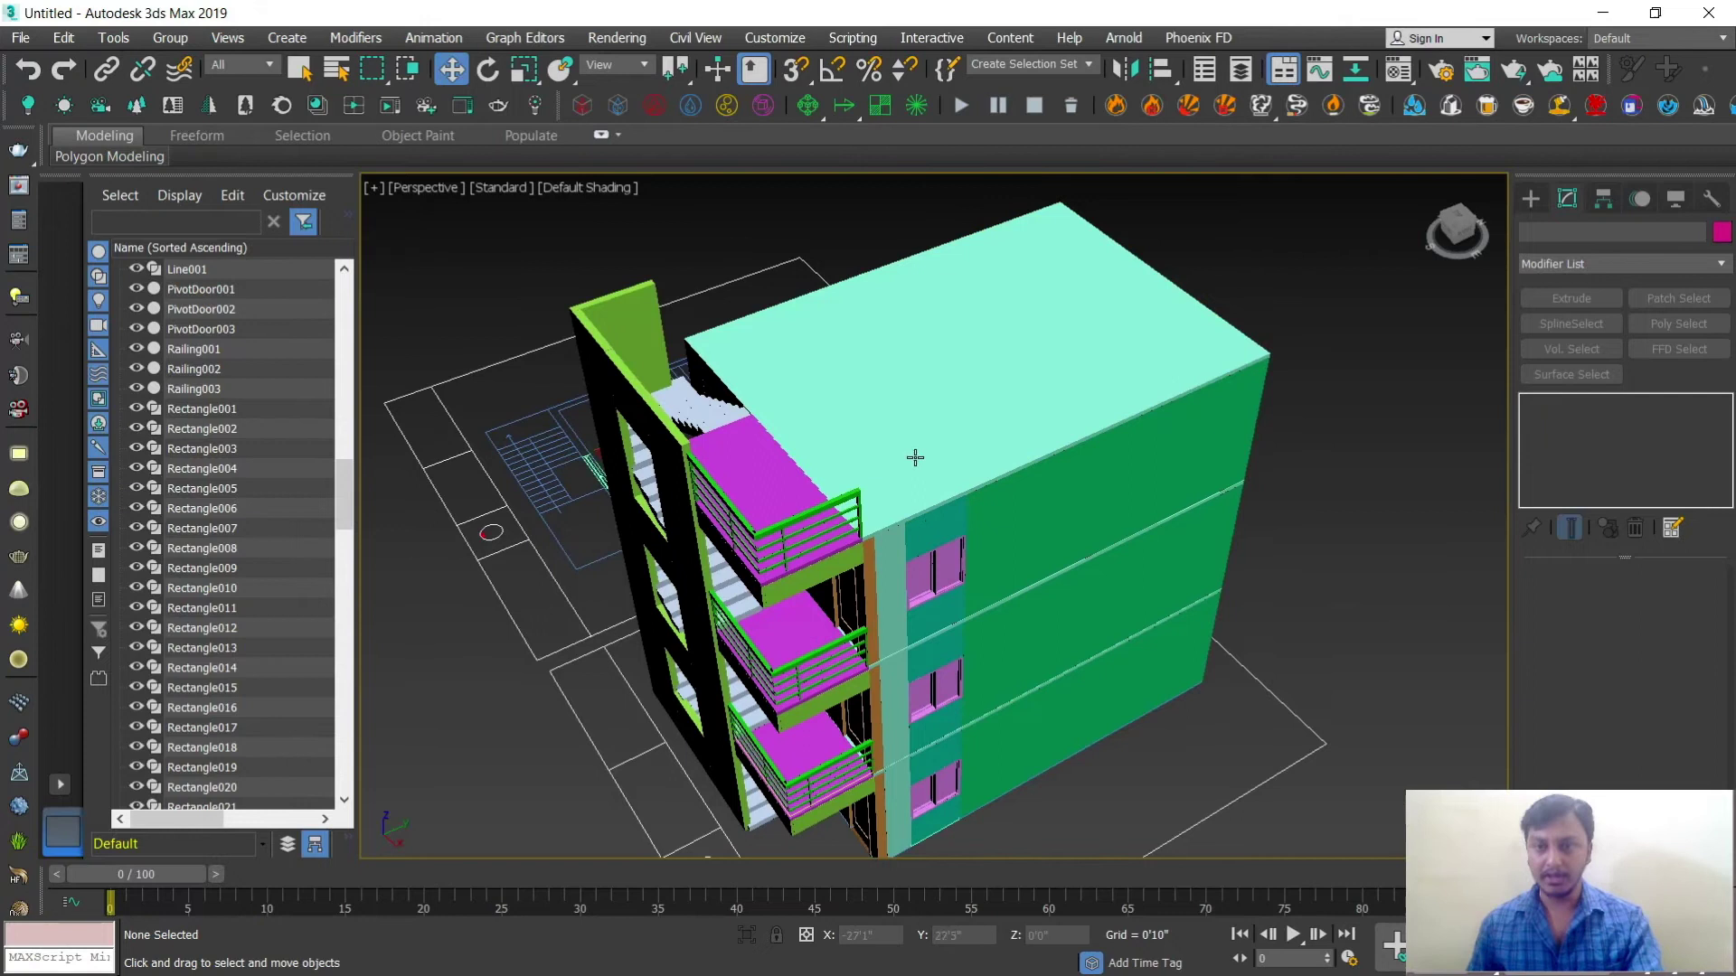
{"action": "scroll", "coordinate": [1075, 511], "scroll_direction": "up", "scroll_amount": 3}
{"action": "middle_click_drag", "start_coordinate": [1074, 511], "coordinate": [1136, 497], "text": "alt"}
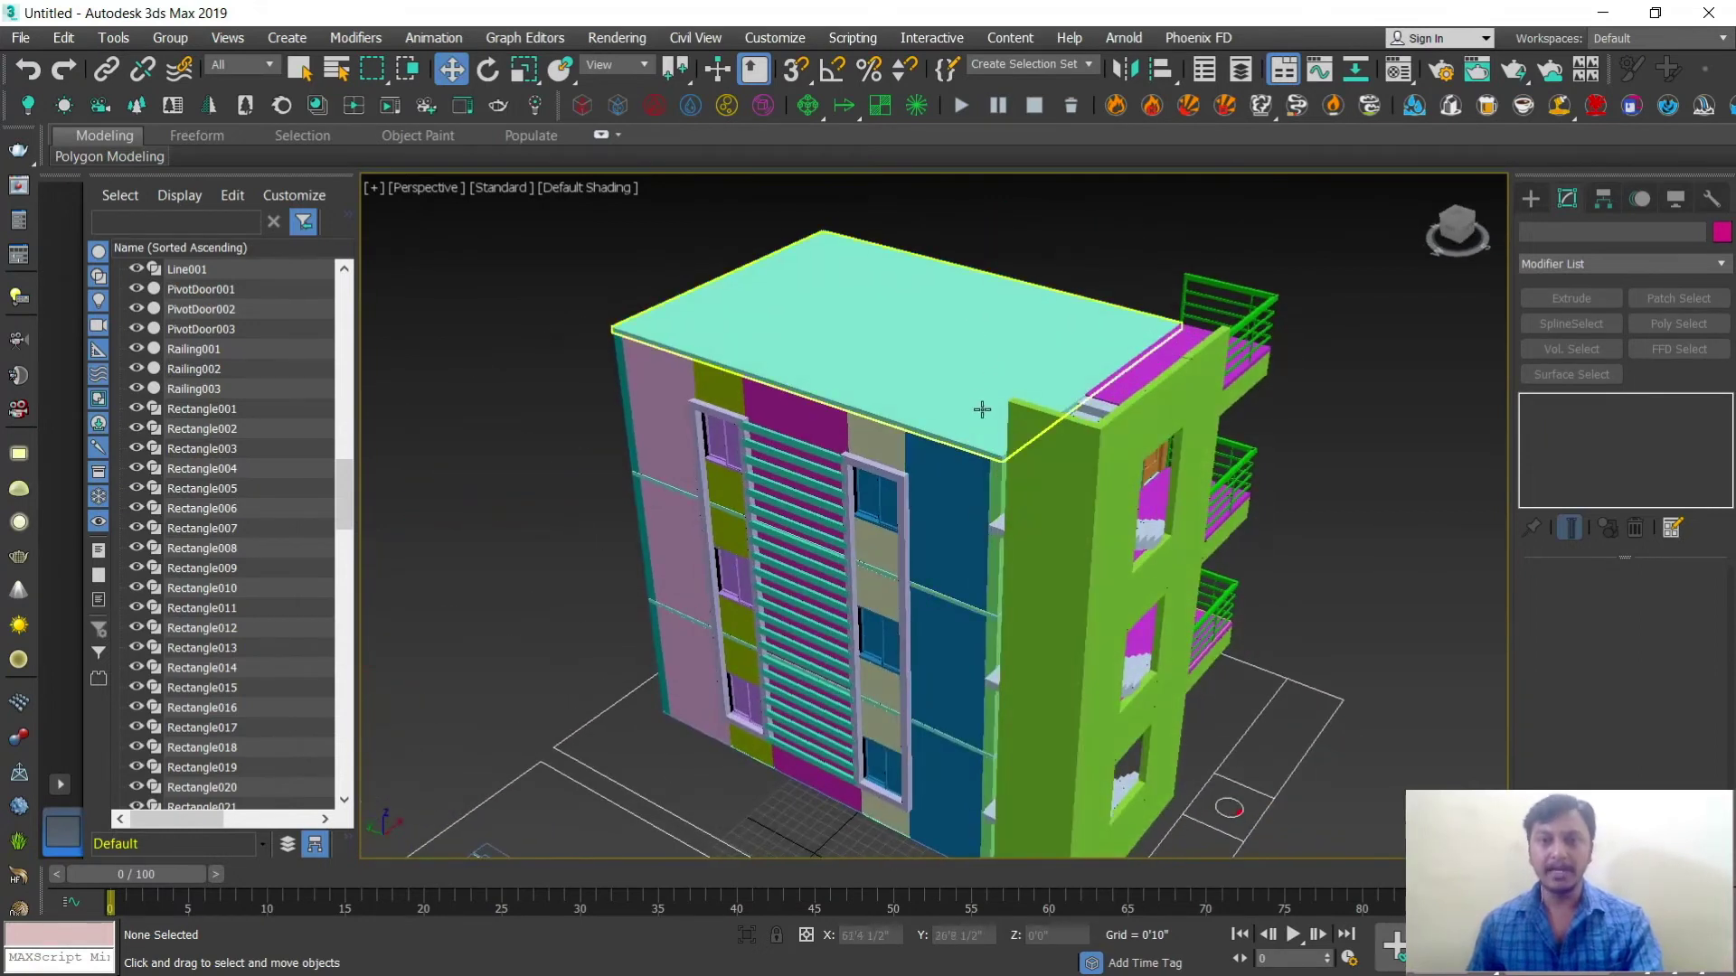
{"action": "scroll", "coordinate": [1050, 402], "scroll_direction": "up", "scroll_amount": 2}
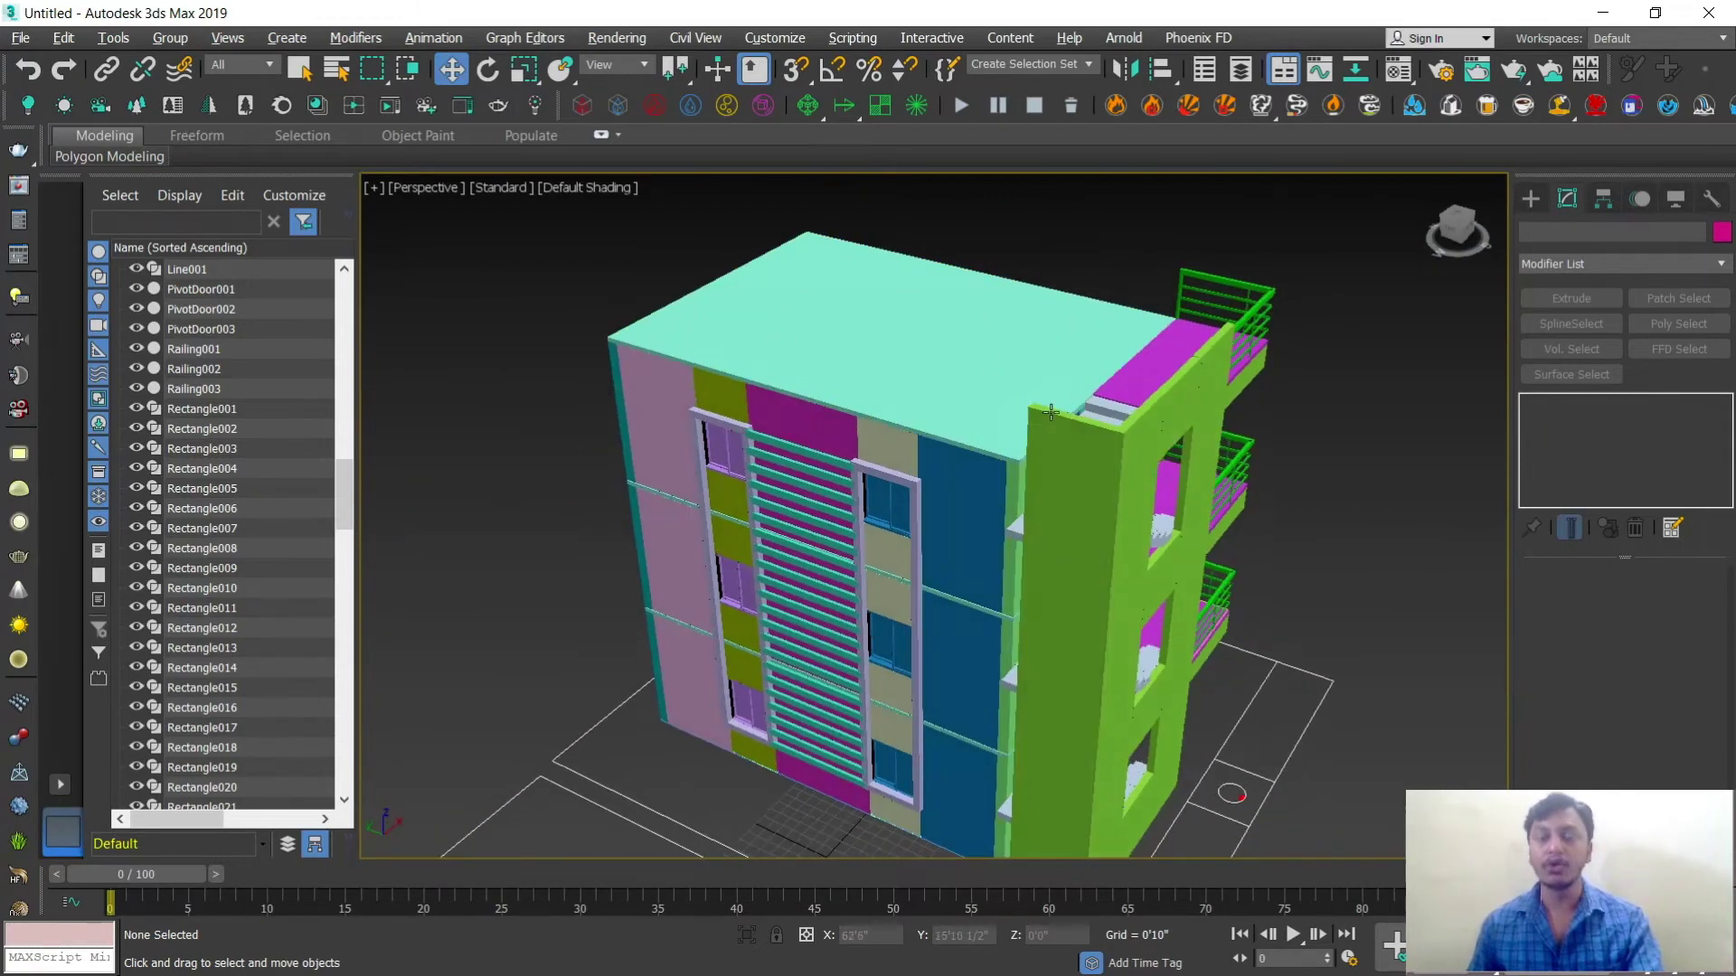
{"action": "scroll", "coordinate": [1051, 437], "scroll_direction": "down", "scroll_amount": 1}
{"action": "middle_click_drag", "start_coordinate": [1051, 464], "coordinate": [1031, 477], "text": "alt"}
Step: Draw an open line in the top view along three sides of the roof slab, snapped to its corners and leaving the stair side open
{"action": "left_click", "coordinate": [1531, 199]}
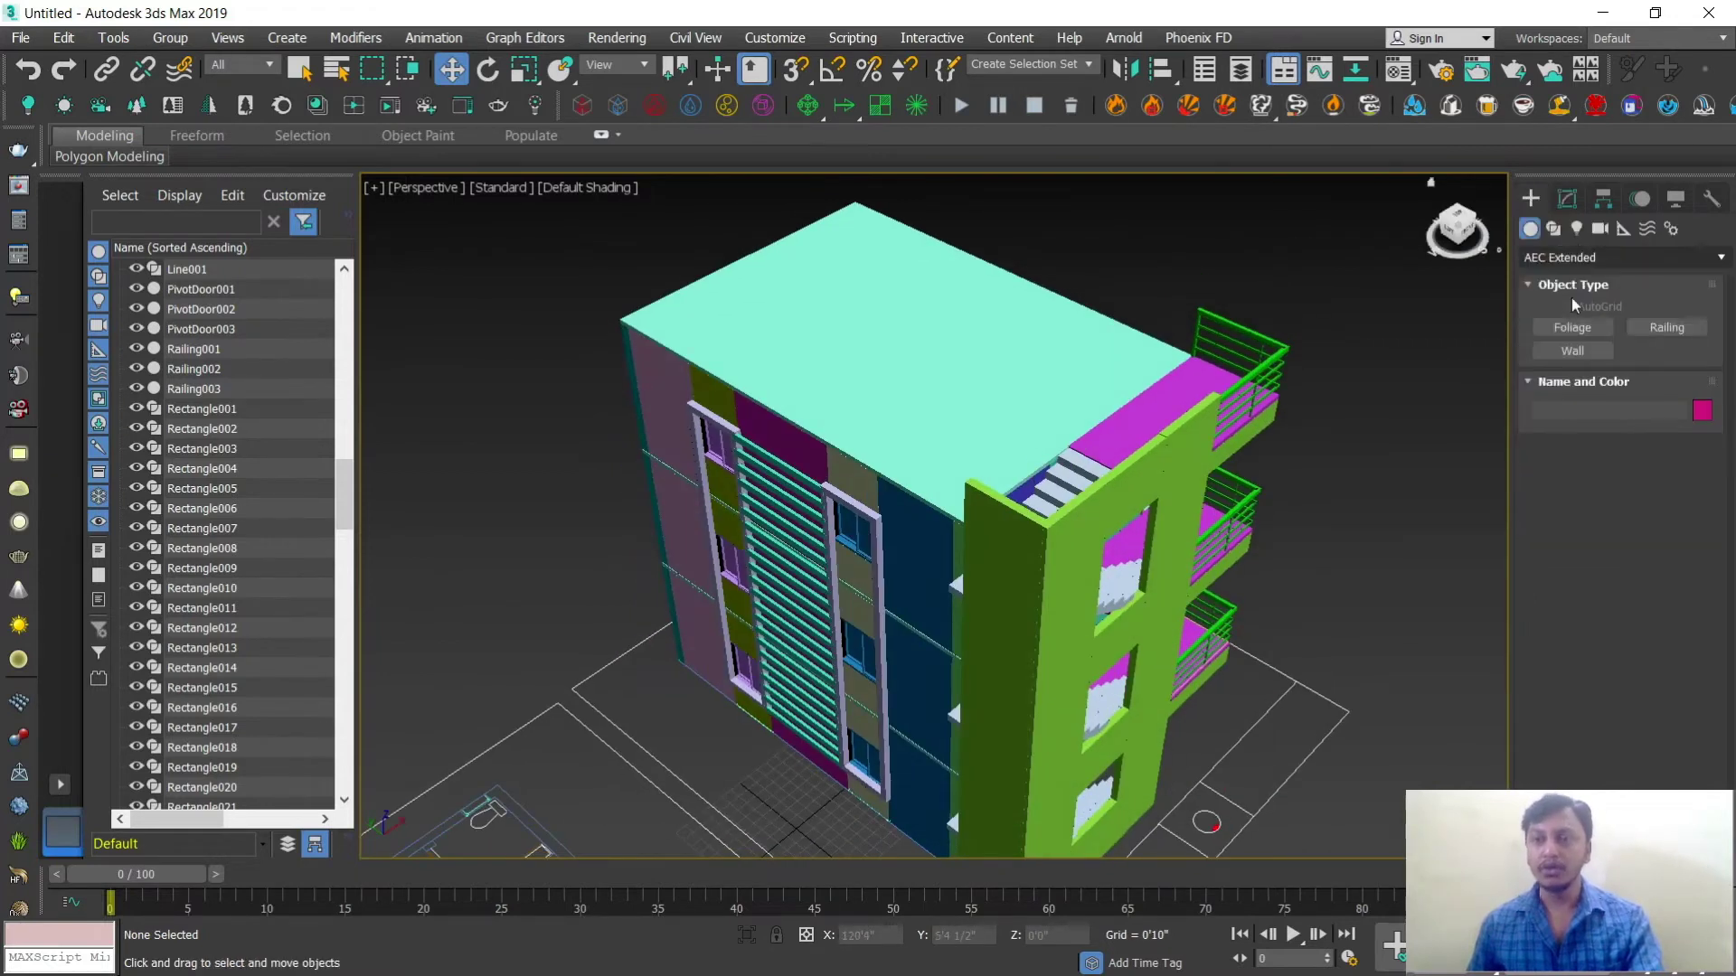
{"action": "left_click", "coordinate": [1553, 229]}
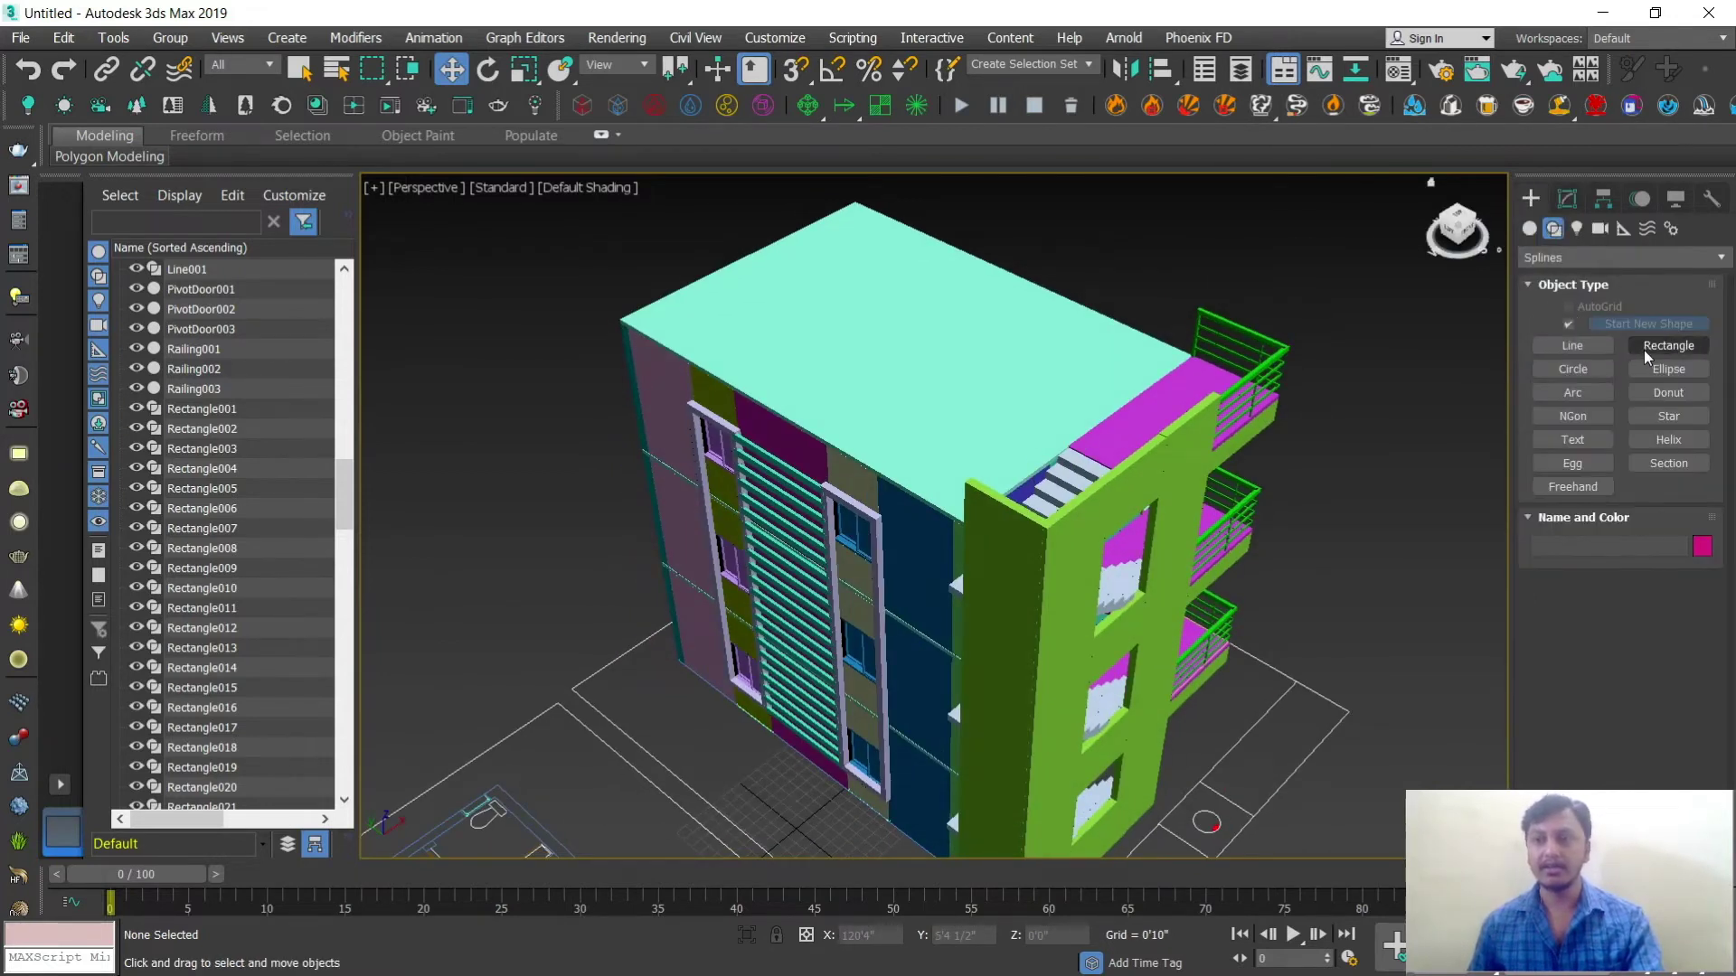
{"action": "key", "text": "t"}
{"action": "scroll", "coordinate": [681, 366], "scroll_direction": "down", "scroll_amount": 6}
{"action": "scroll", "coordinate": [682, 367], "scroll_direction": "up", "scroll_amount": 2}
{"action": "middle_click_drag", "start_coordinate": [682, 367], "coordinate": [882, 527]}
{"action": "scroll", "coordinate": [883, 527], "scroll_direction": "down", "scroll_amount": 3}
{"action": "scroll", "coordinate": [854, 576], "scroll_direction": "up", "scroll_amount": 2}
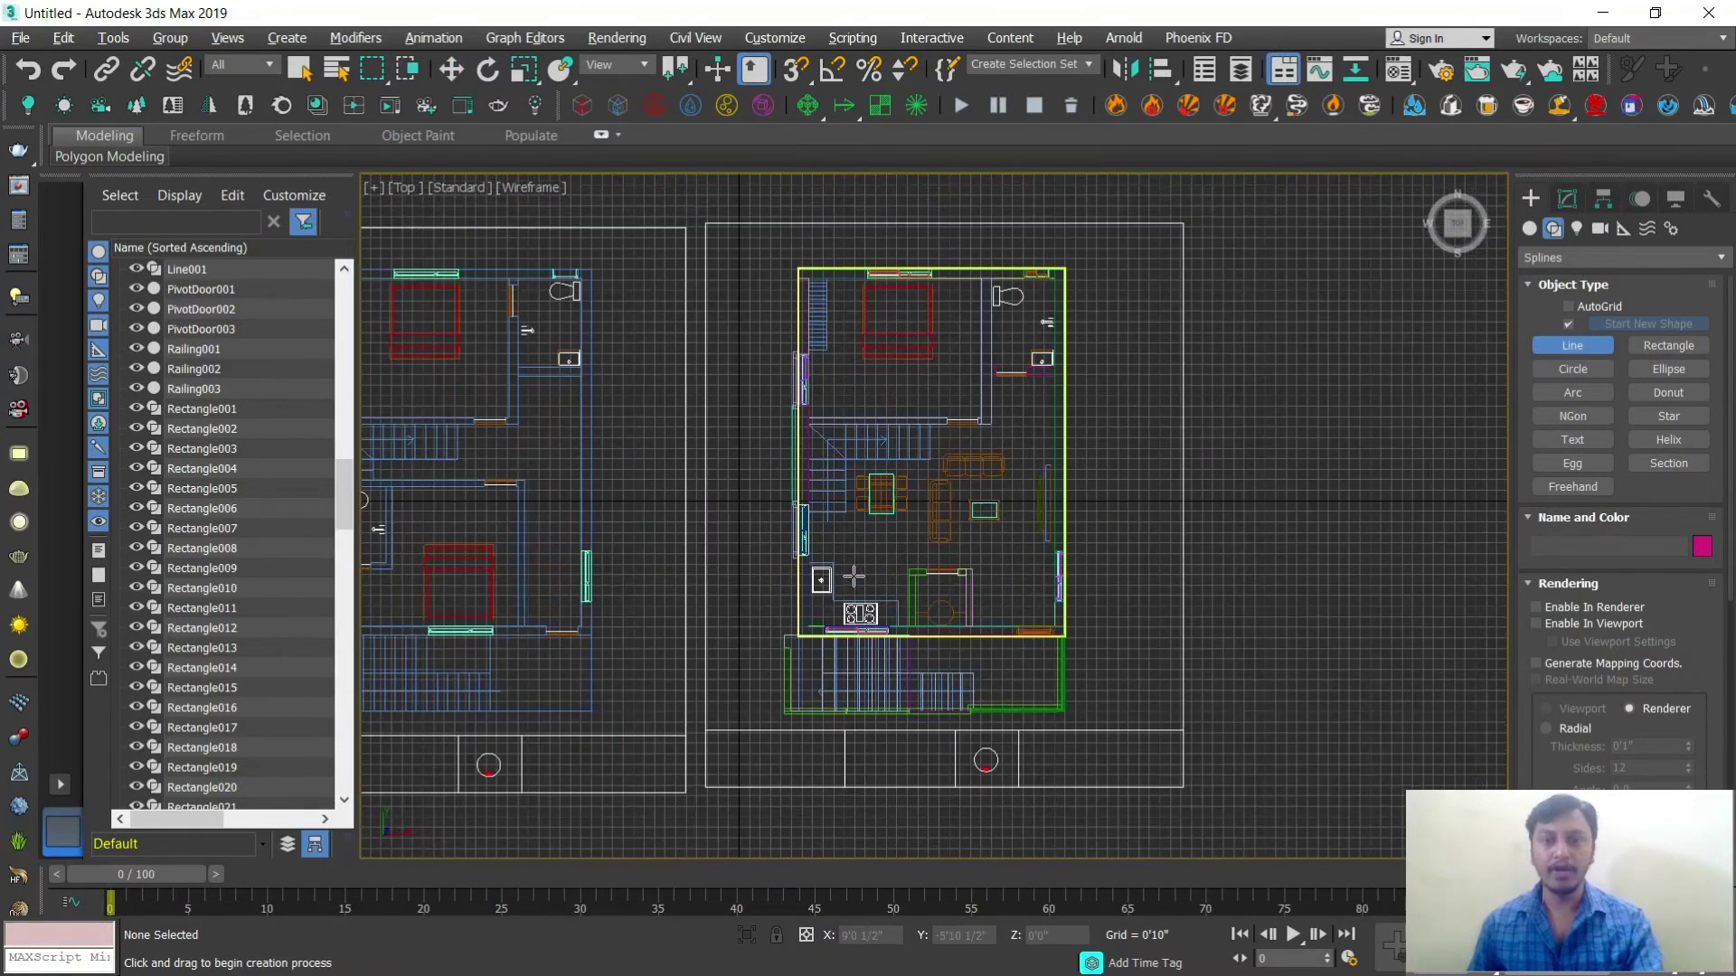
{"action": "scroll", "coordinate": [814, 619], "scroll_direction": "up", "scroll_amount": 3}
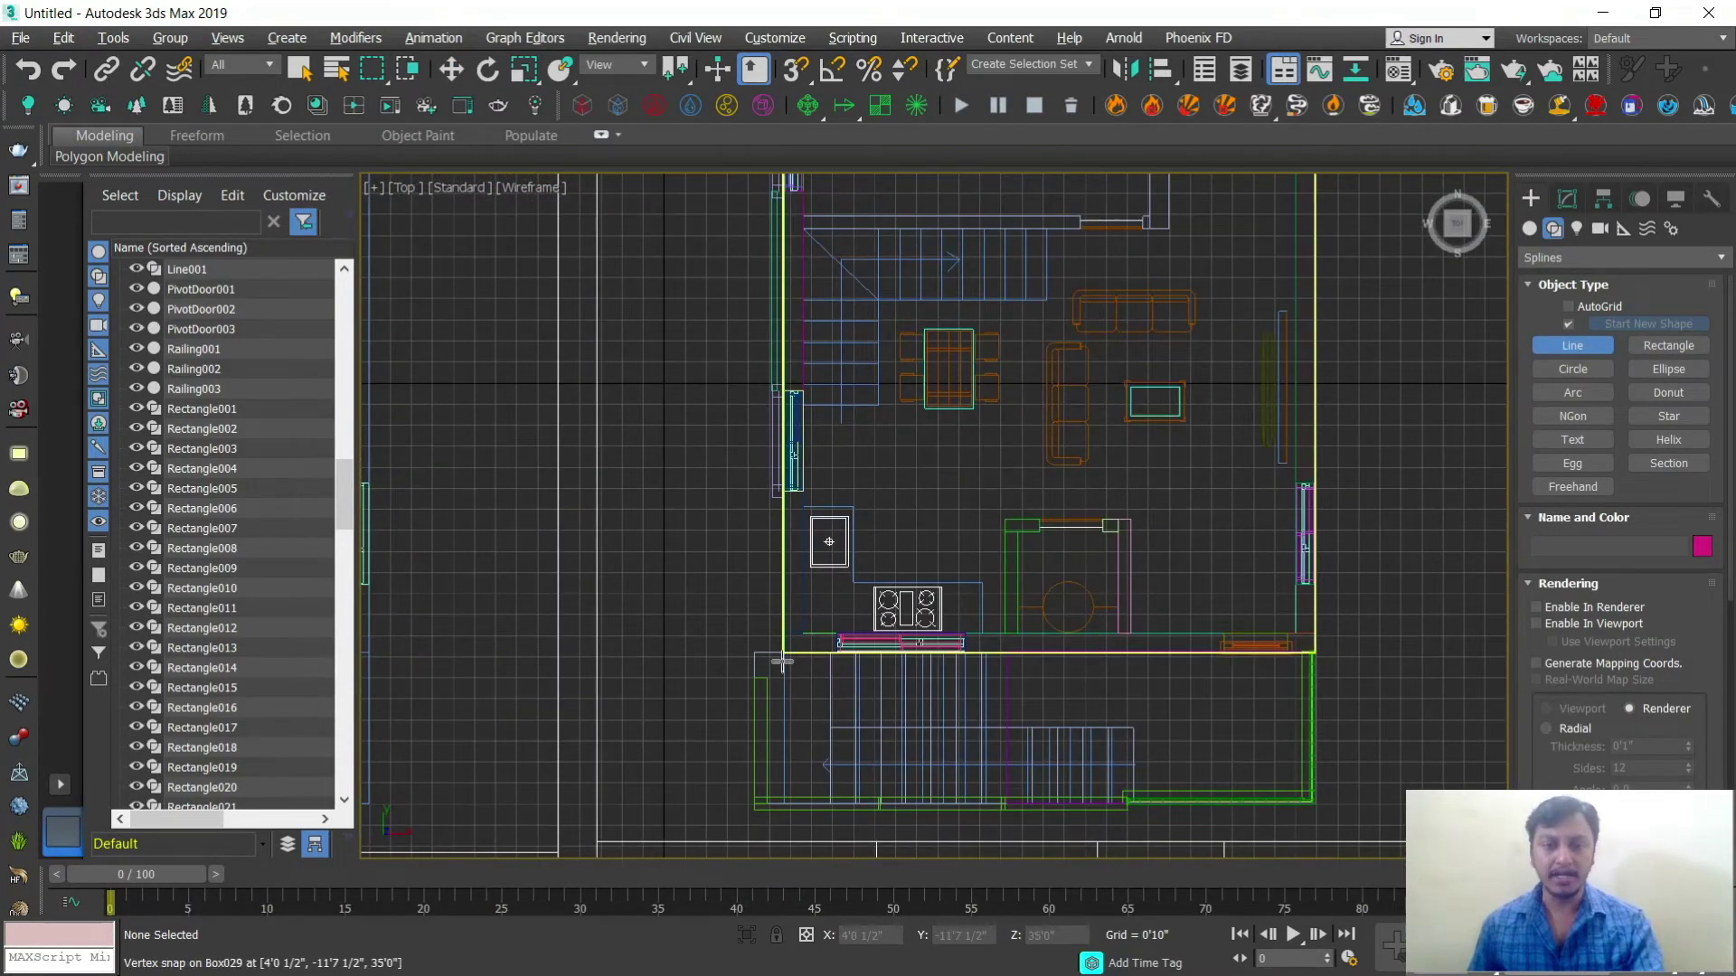
{"action": "left_click", "coordinate": [783, 654]}
{"action": "middle_click_drag", "start_coordinate": [837, 384], "coordinate": [803, 633]}
{"action": "middle_click_drag", "start_coordinate": [817, 434], "coordinate": [794, 561]}
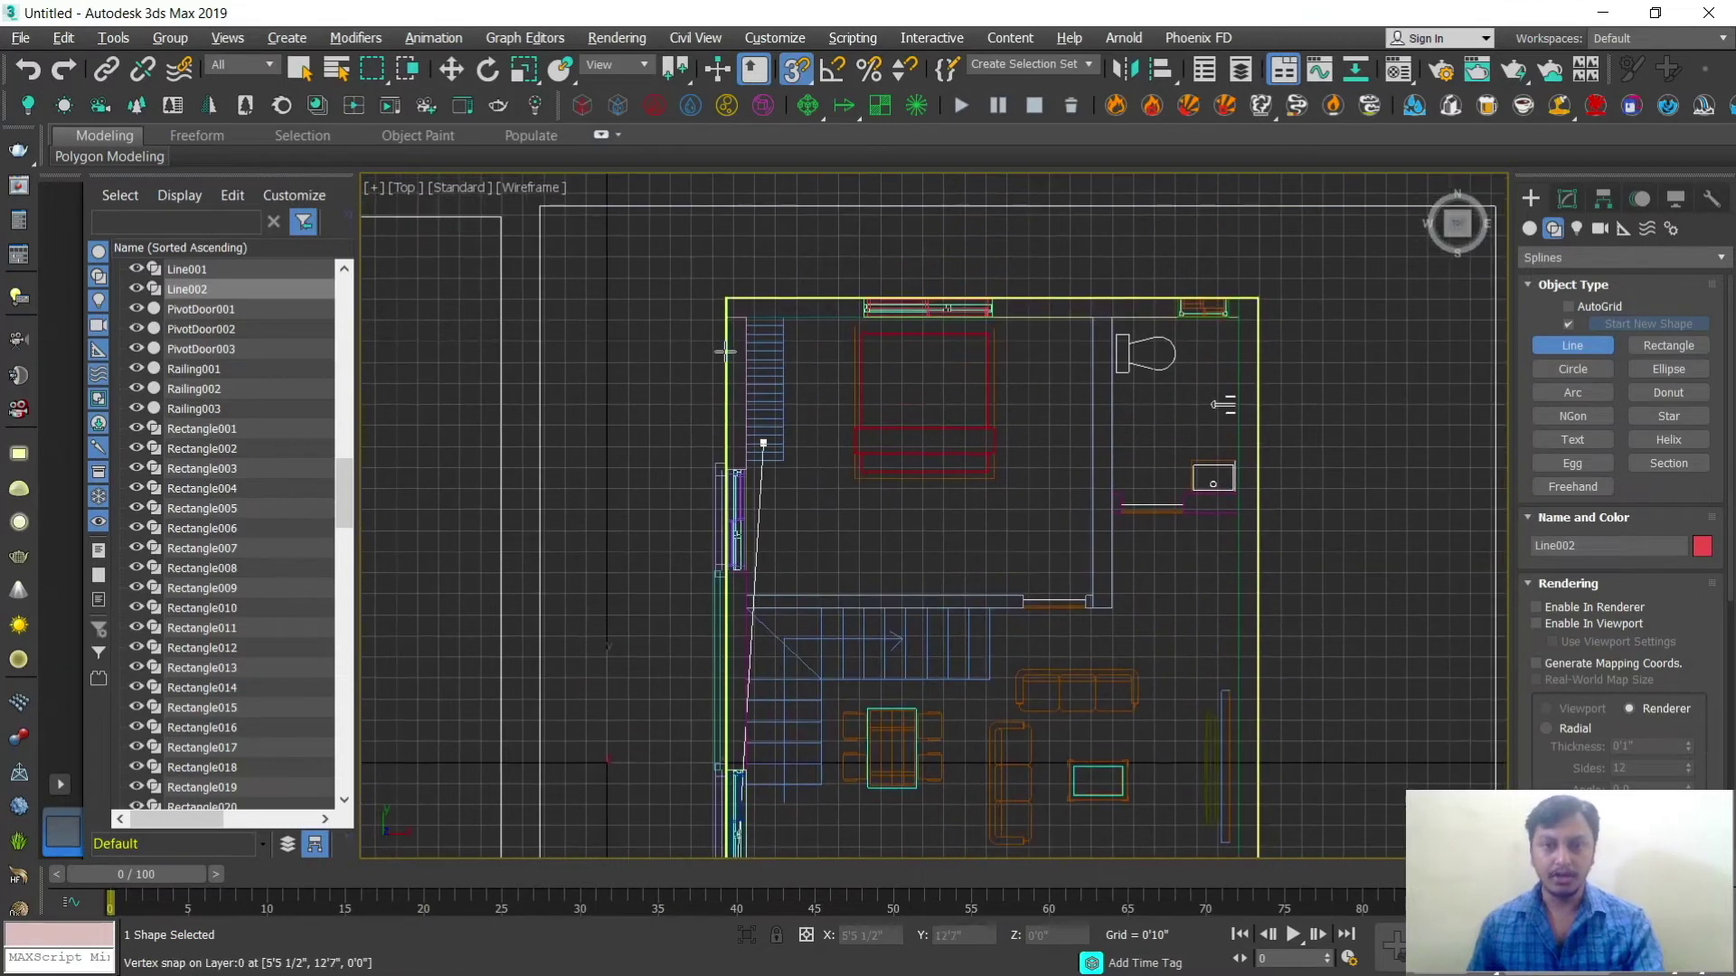
{"action": "left_click", "coordinate": [726, 298]}
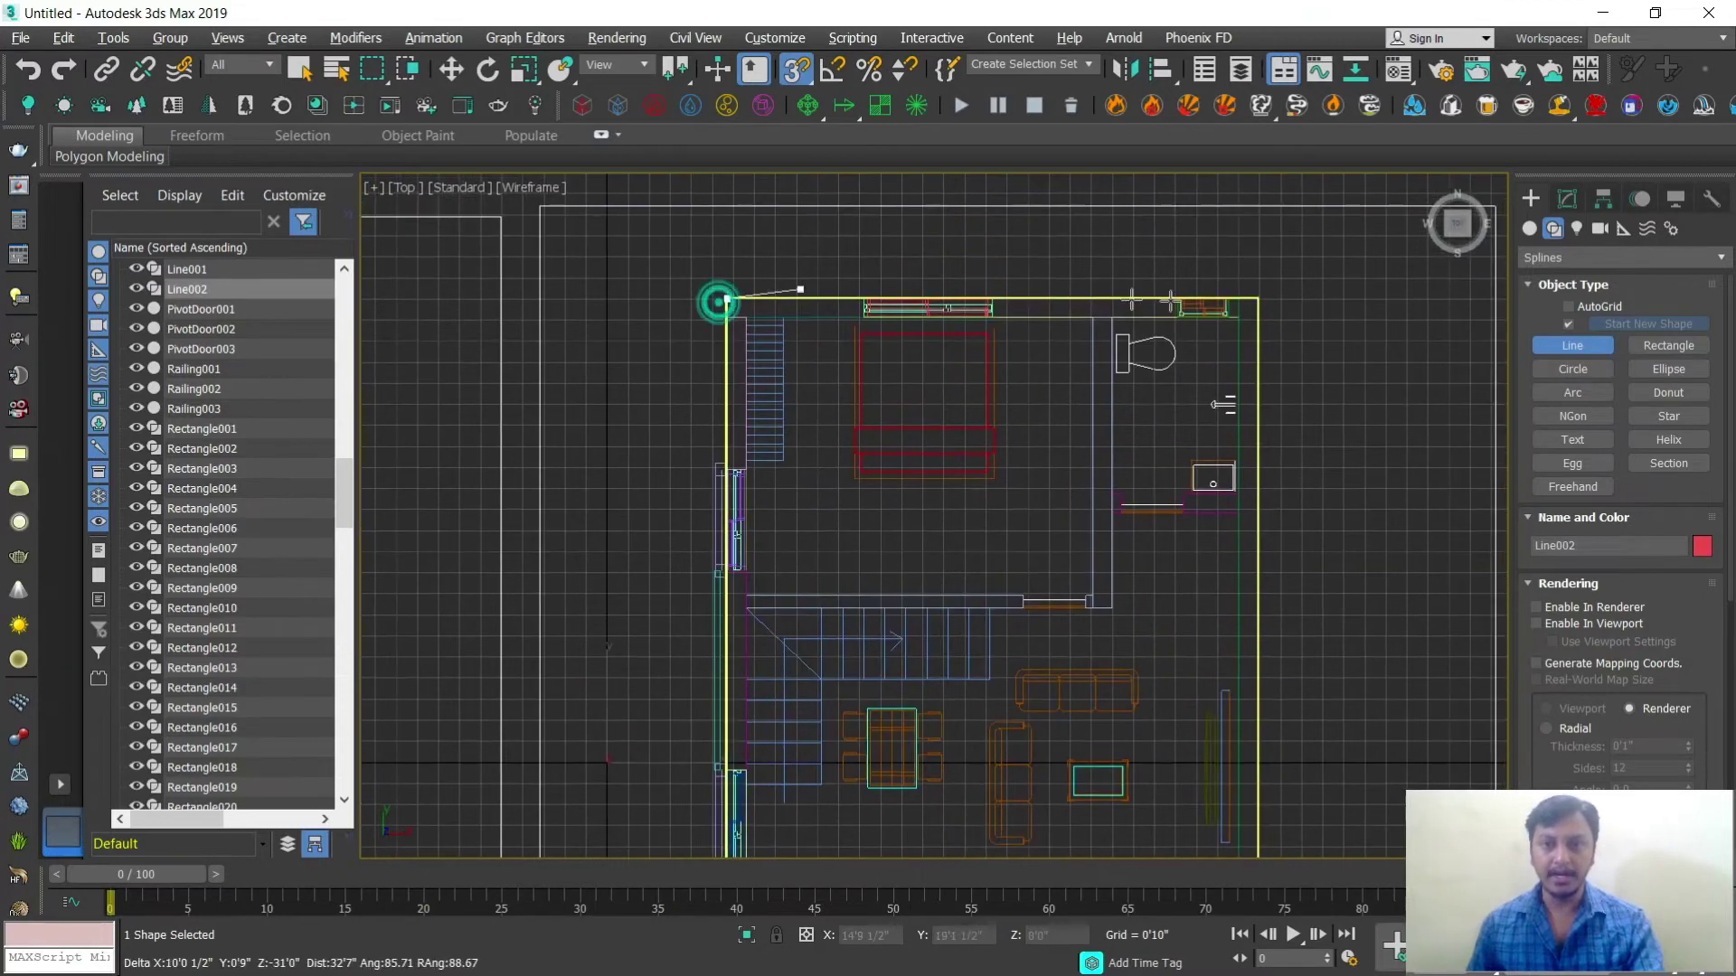
{"action": "left_click", "coordinate": [1258, 298]}
{"action": "key", "text": "i"}
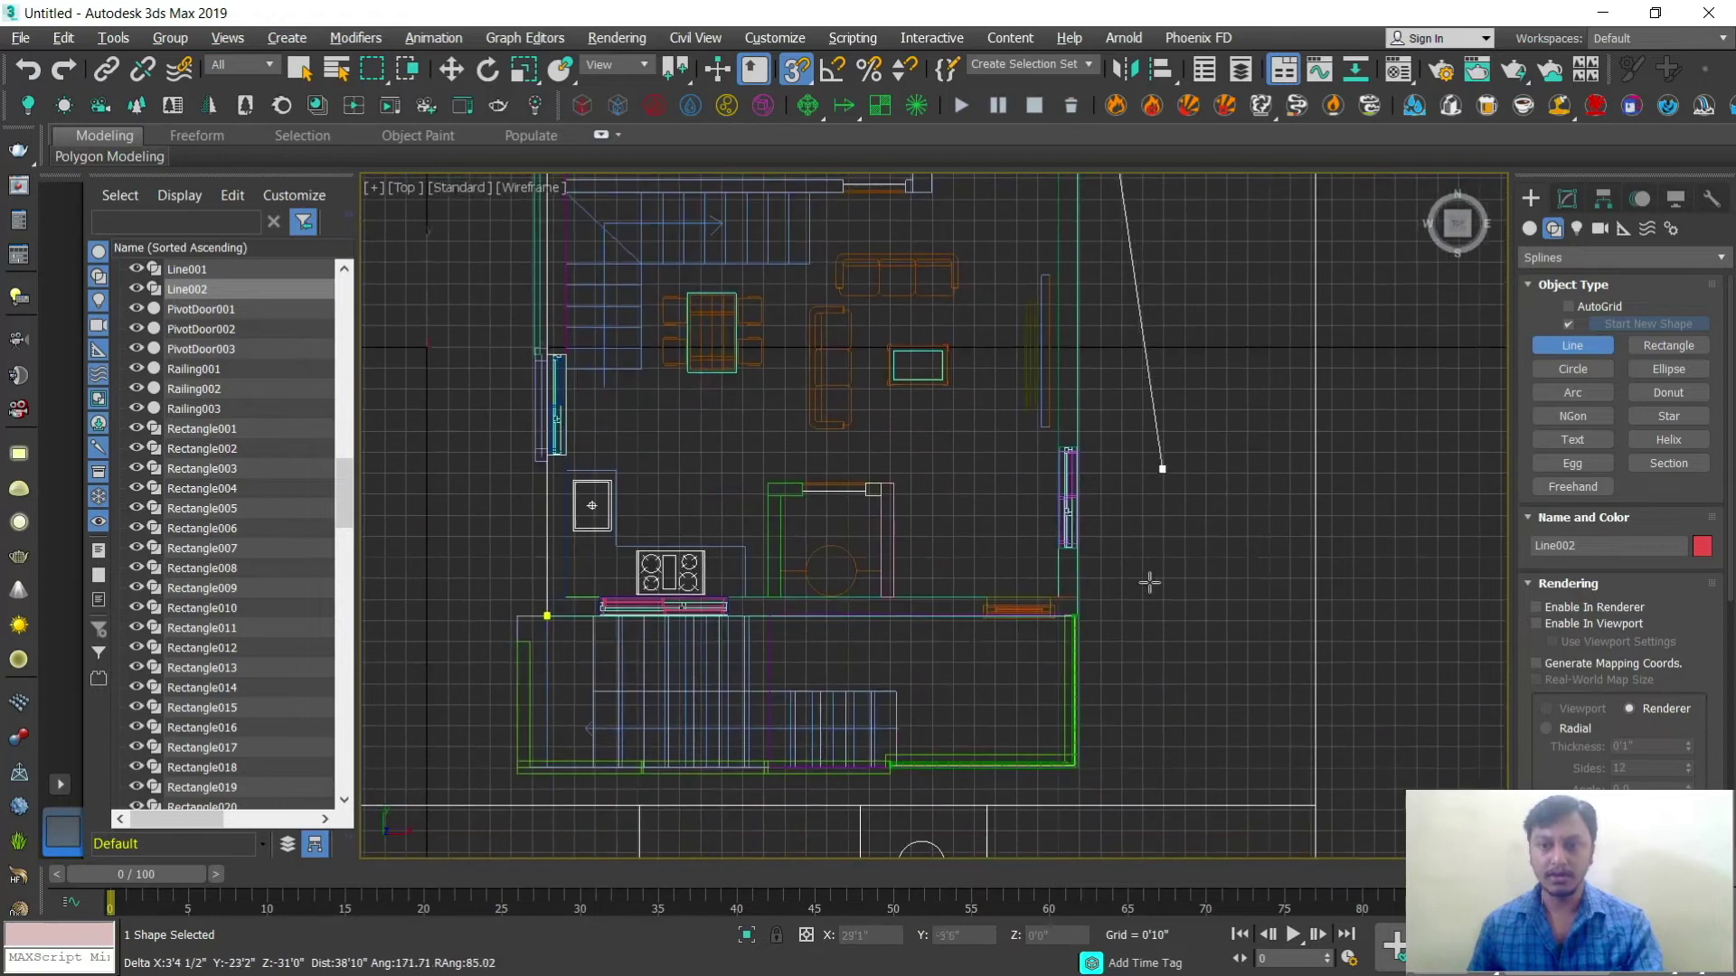
{"action": "left_click", "coordinate": [1076, 617]}
{"action": "right_click", "coordinate": [1105, 579]}
{"action": "key", "text": "s"}
{"action": "key", "text": "w"}
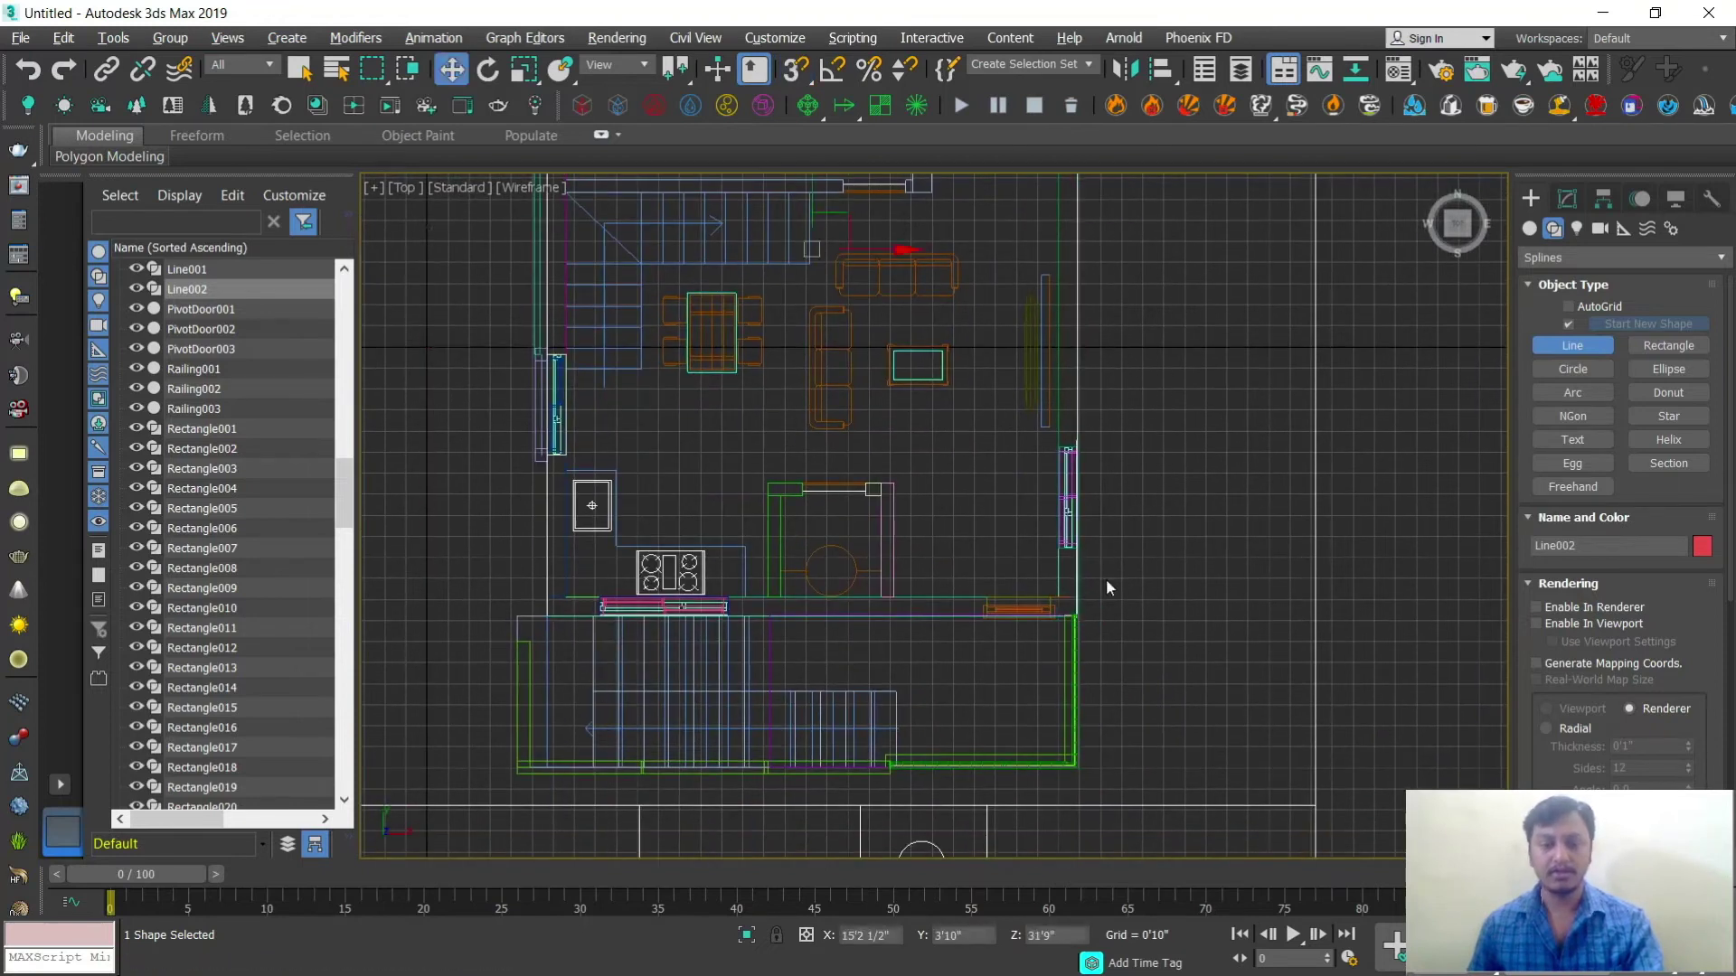
Step: In the perspective view, lower the line's end vertex beside the top railing by 3' to the level of the roof slab
{"action": "key", "text": "alt+w"}
{"action": "right_click", "coordinate": [1009, 605]}
{"action": "key", "text": "alt+w"}
{"action": "middle_click_drag", "start_coordinate": [1009, 605], "coordinate": [1041, 384], "text": "alt"}
{"action": "middle_click_drag", "start_coordinate": [1124, 292], "coordinate": [1131, 360]}
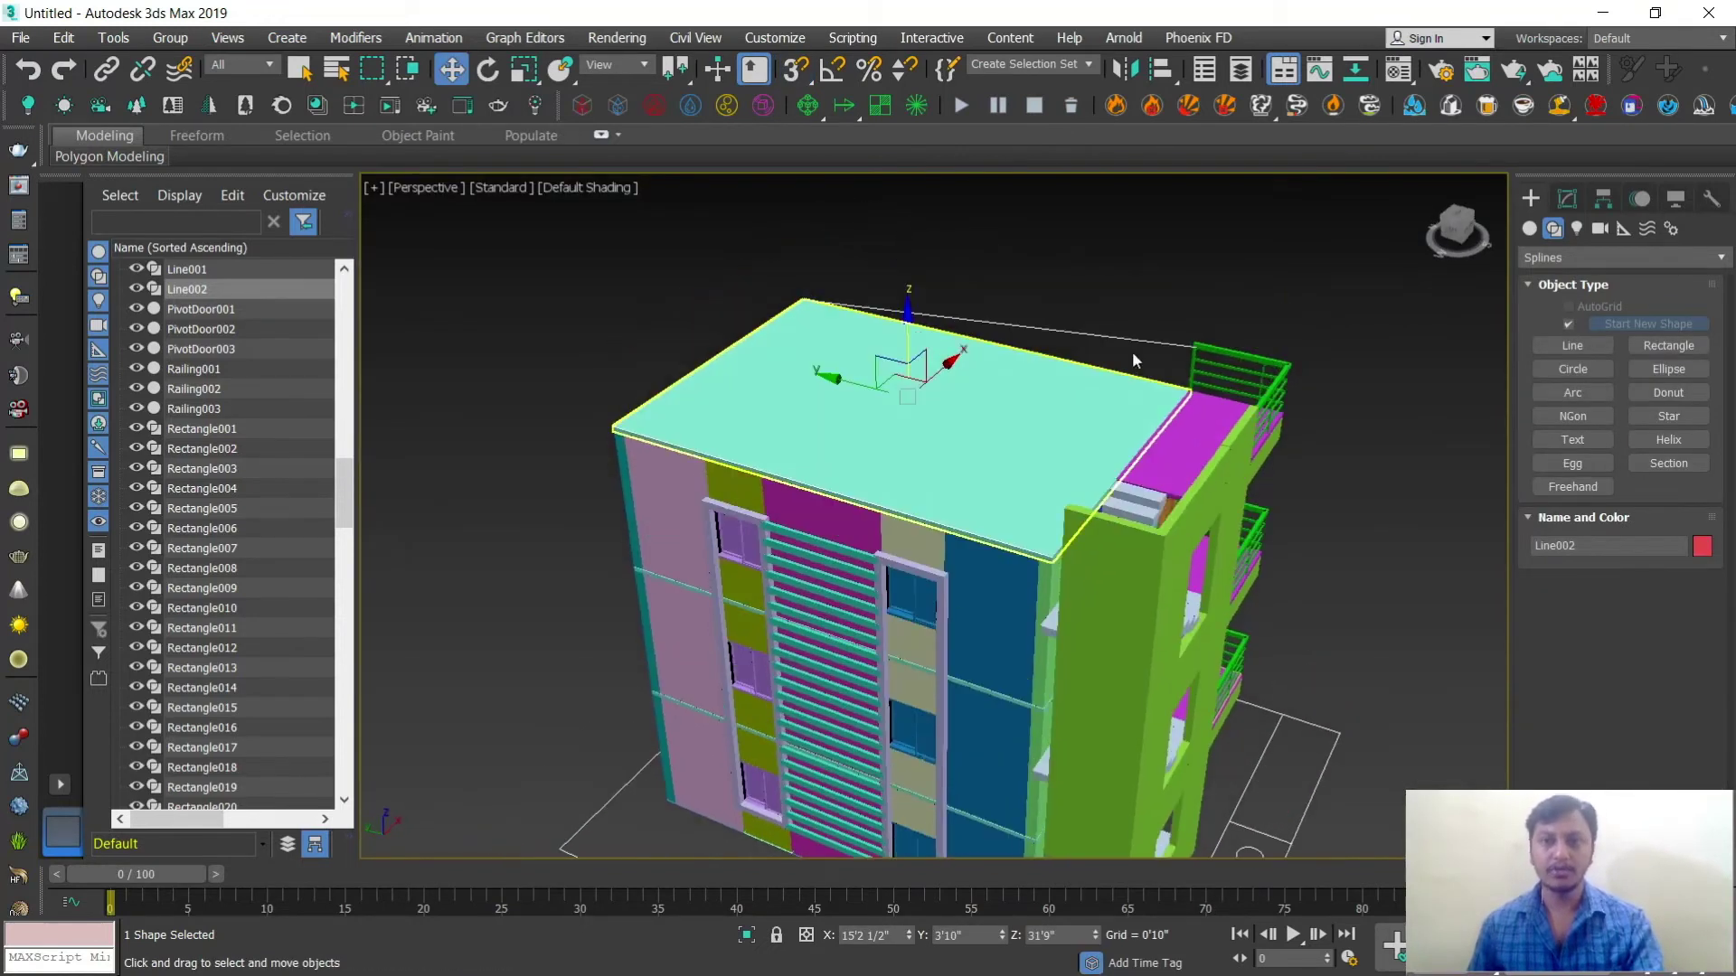
{"action": "key", "text": "1"}
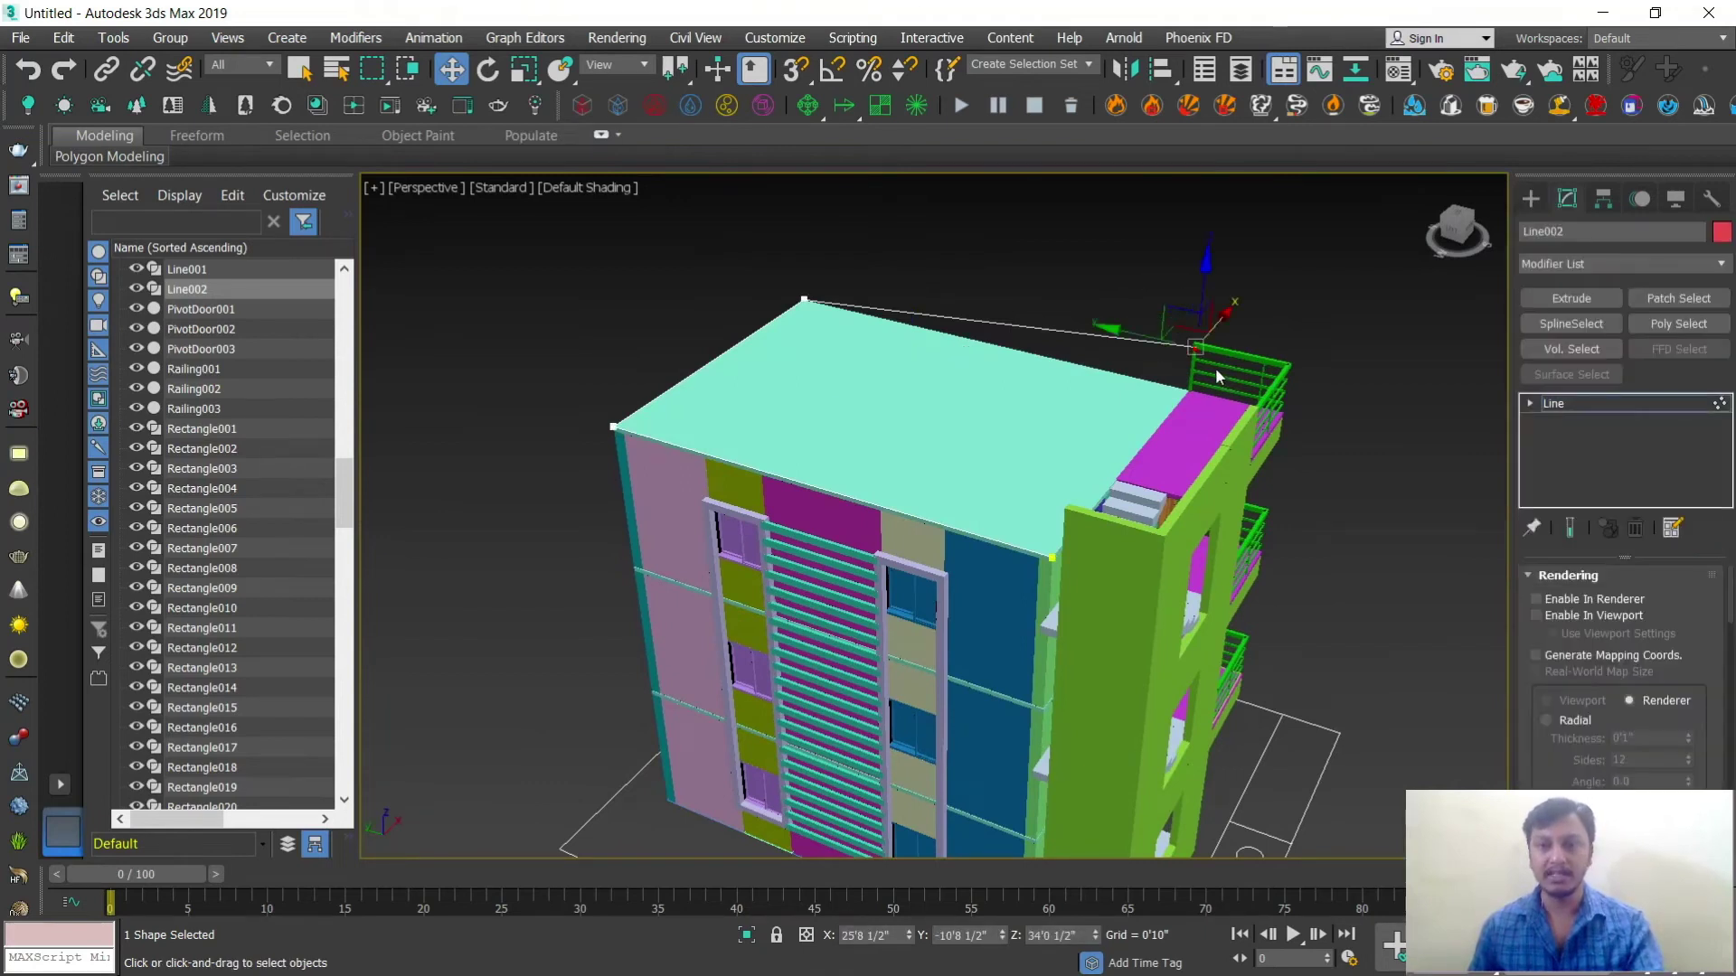
{"action": "scroll", "coordinate": [1213, 366], "scroll_direction": "up", "scroll_amount": 5}
{"action": "left_click_drag", "start_coordinate": [1180, 264], "coordinate": [1169, 368]}
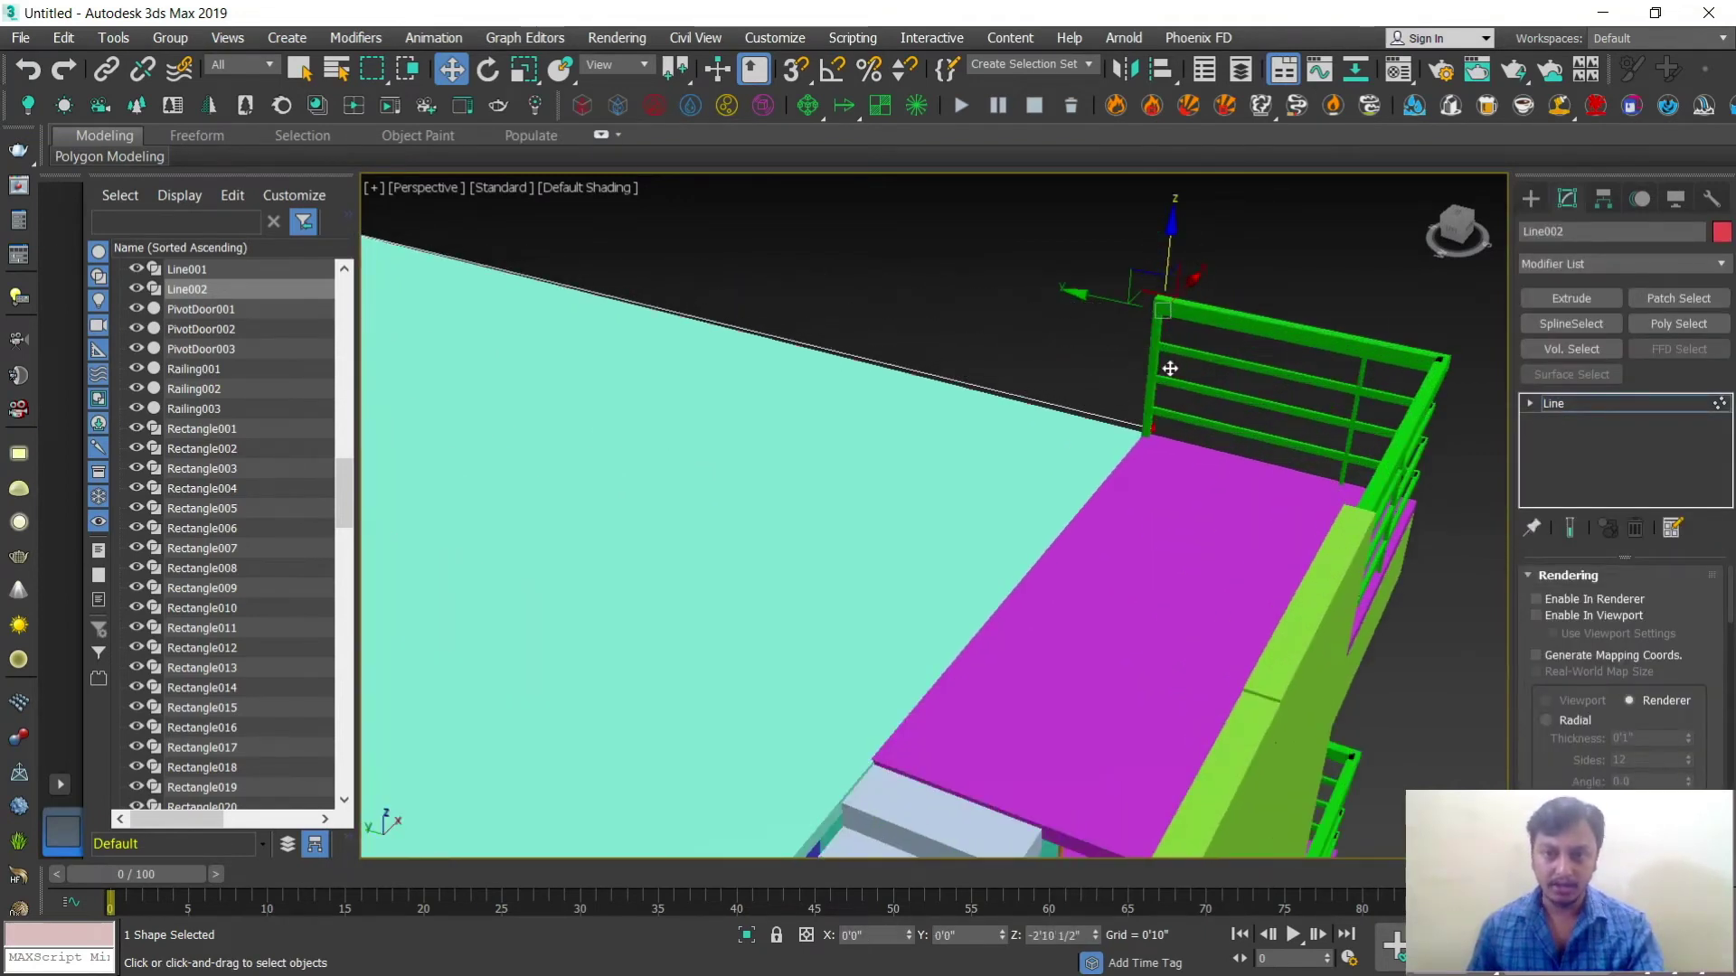
Step: Leave vertex editing and raise the whole roof line by about 1'7" above the slab
{"action": "left_click", "coordinate": [1529, 208]}
{"action": "scroll", "coordinate": [919, 465], "scroll_direction": "down", "scroll_amount": 8}
{"action": "left_click_drag", "start_coordinate": [702, 371], "coordinate": [701, 340]}
{"action": "middle_click_drag", "start_coordinate": [852, 476], "coordinate": [1023, 476], "text": "alt"}
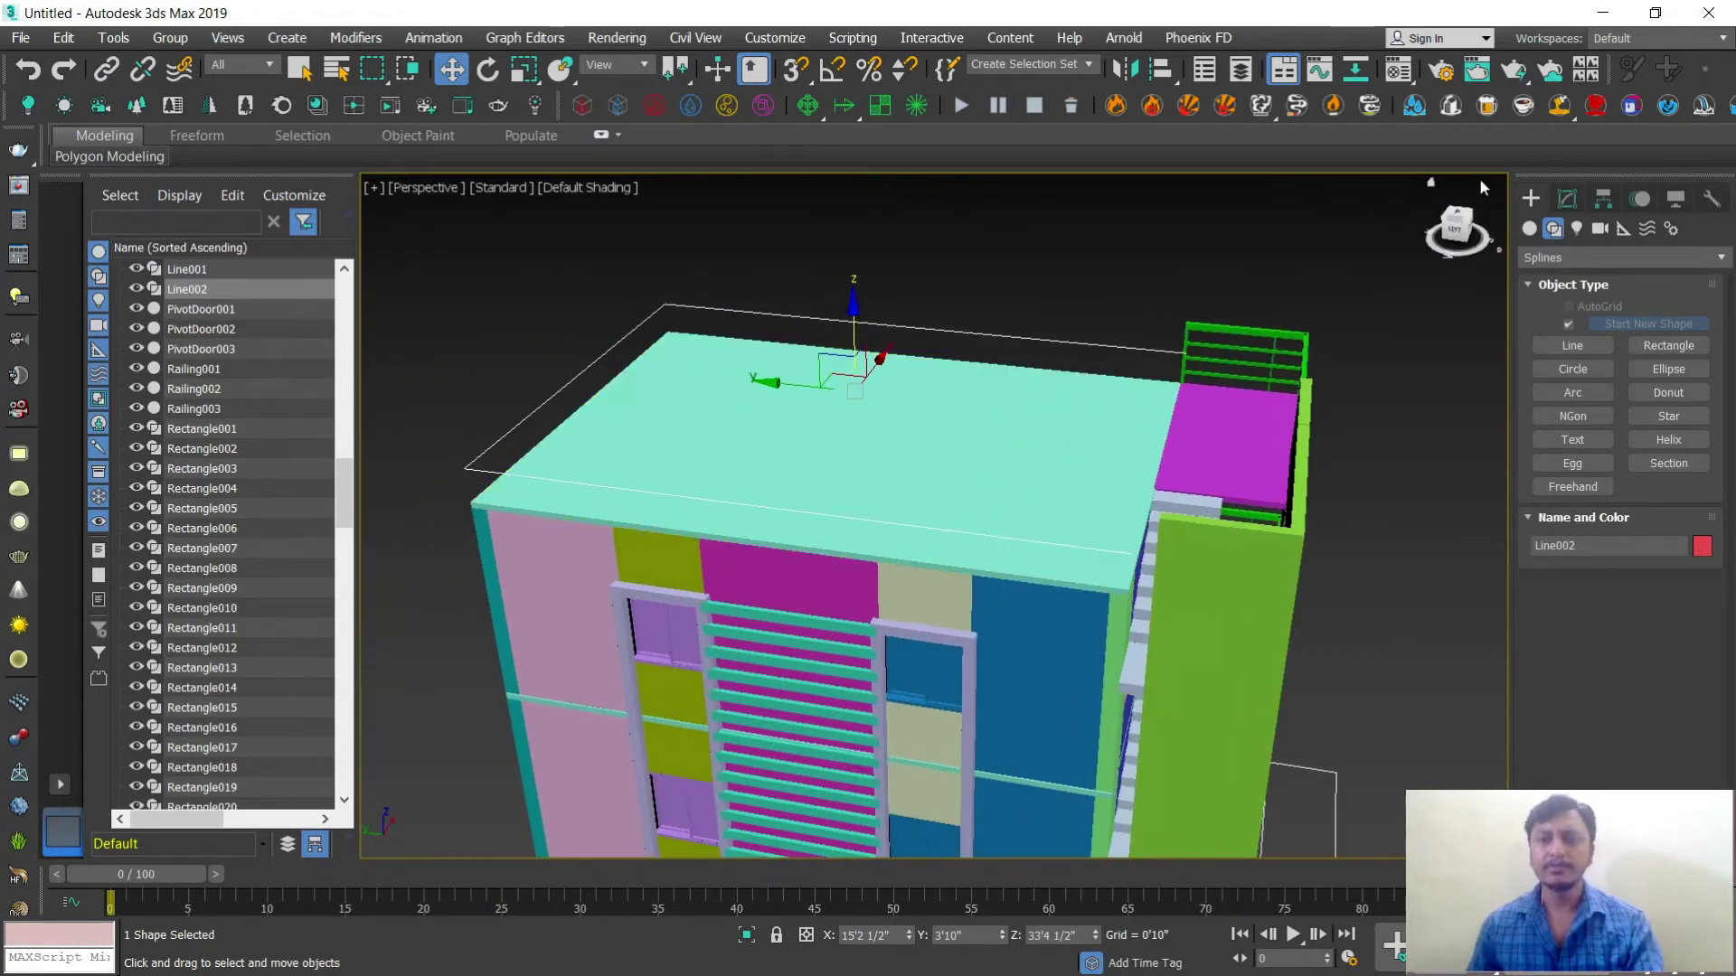
Step: Make the roof line renderable in the viewport and renderer, with its rectangular section's length set to 3'0" to form a parapet
{"action": "left_click", "coordinate": [1560, 204]}
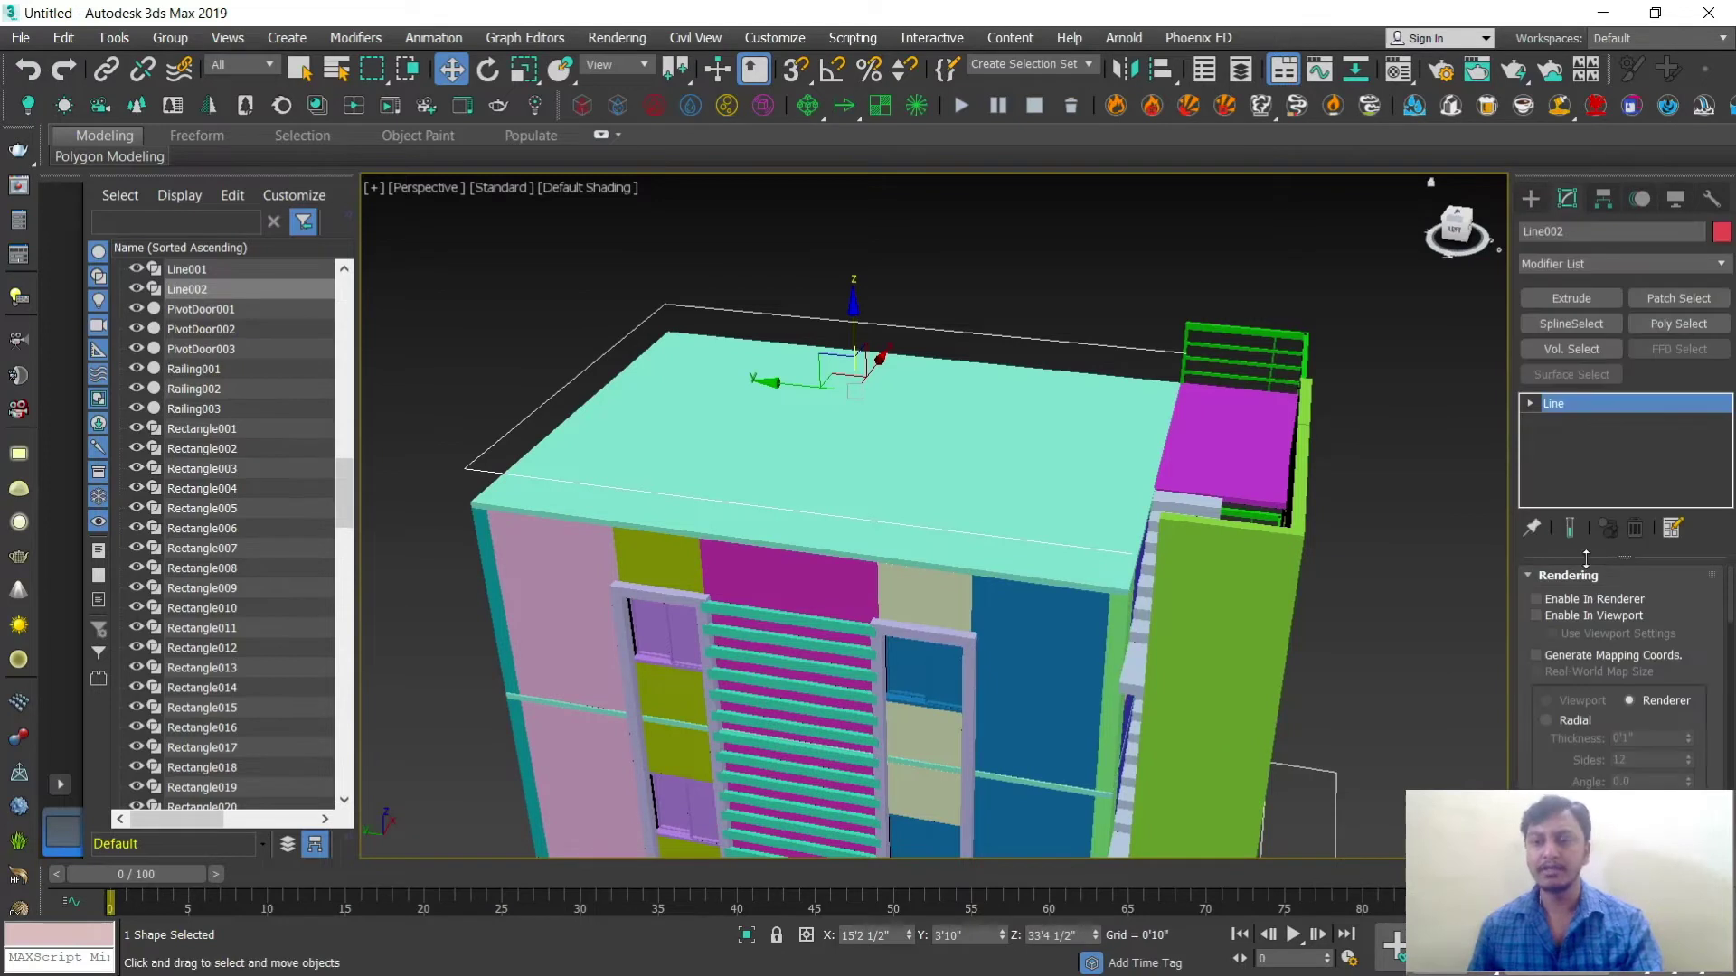
{"action": "left_click", "coordinate": [1564, 615]}
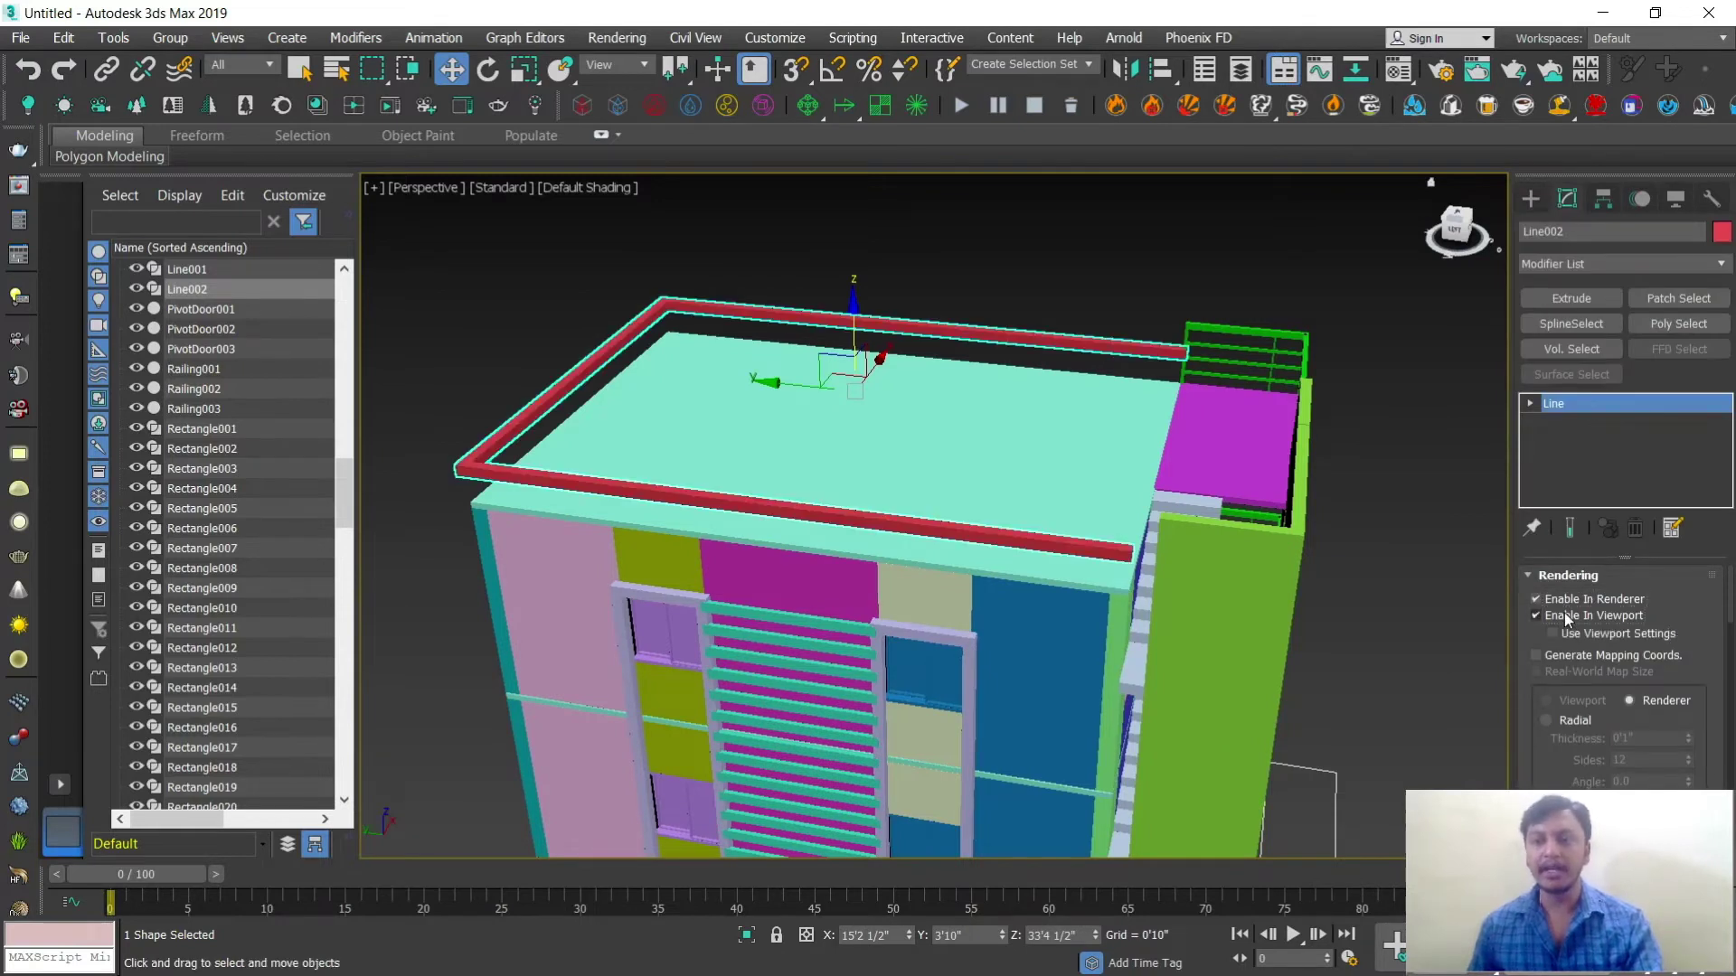
{"action": "left_click_drag", "start_coordinate": [1542, 744], "coordinate": [1543, 617]}
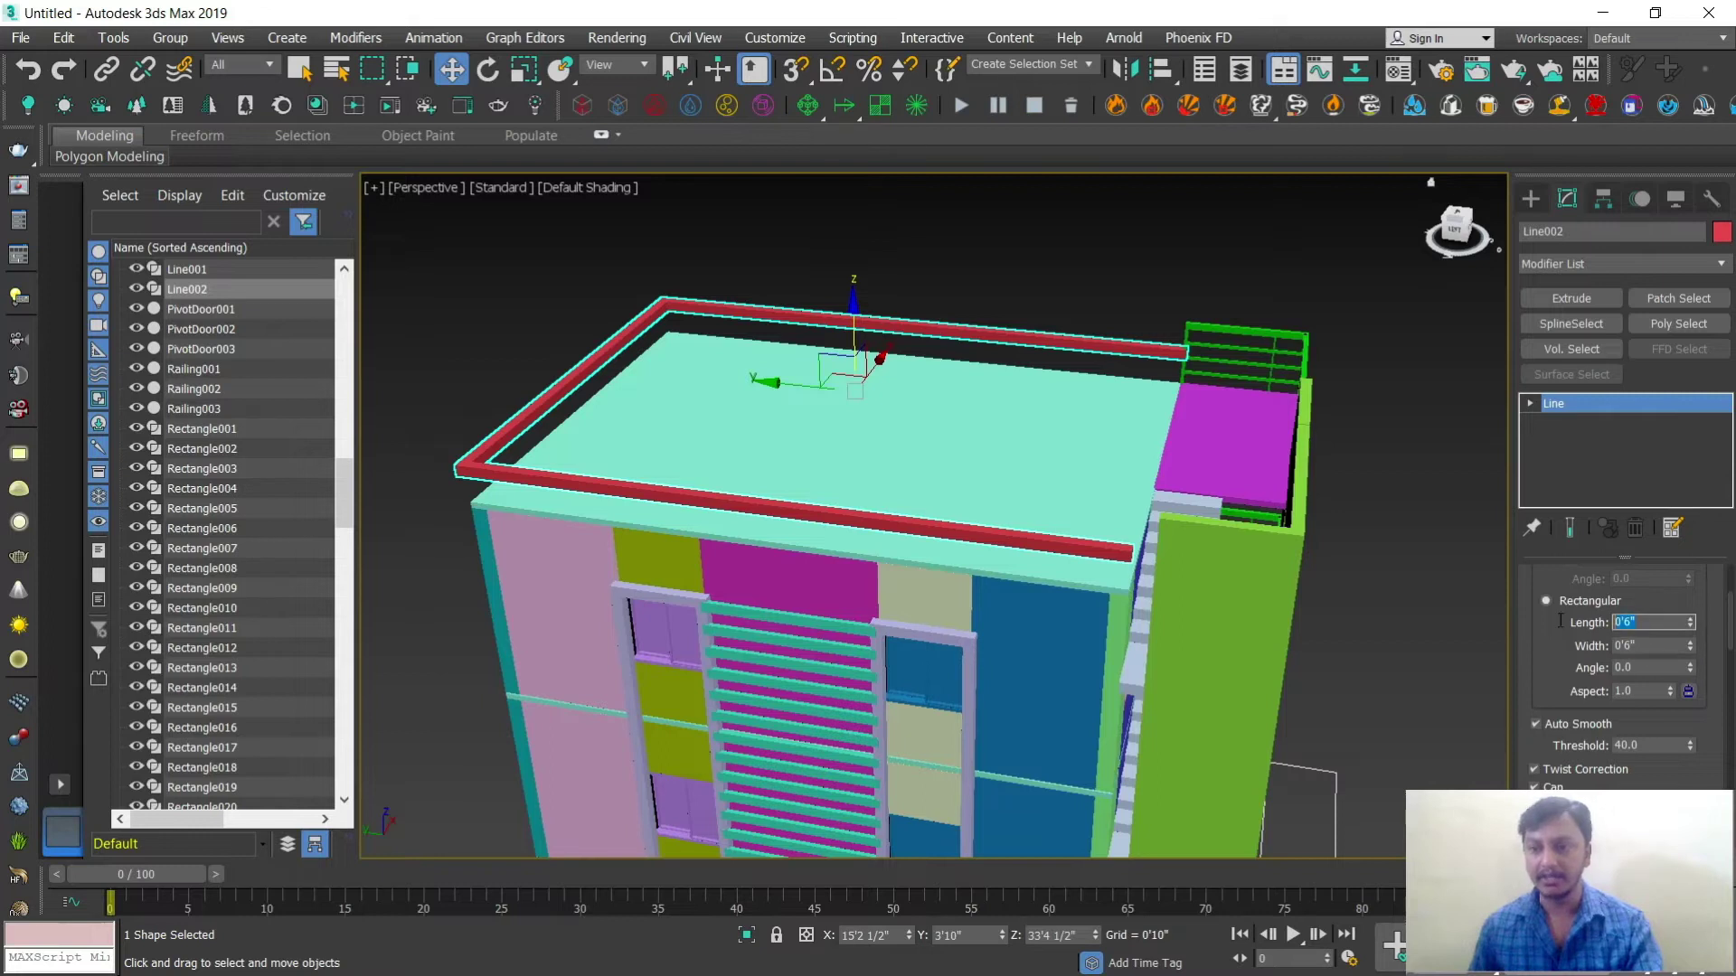
{"action": "key", "text": "Return"}
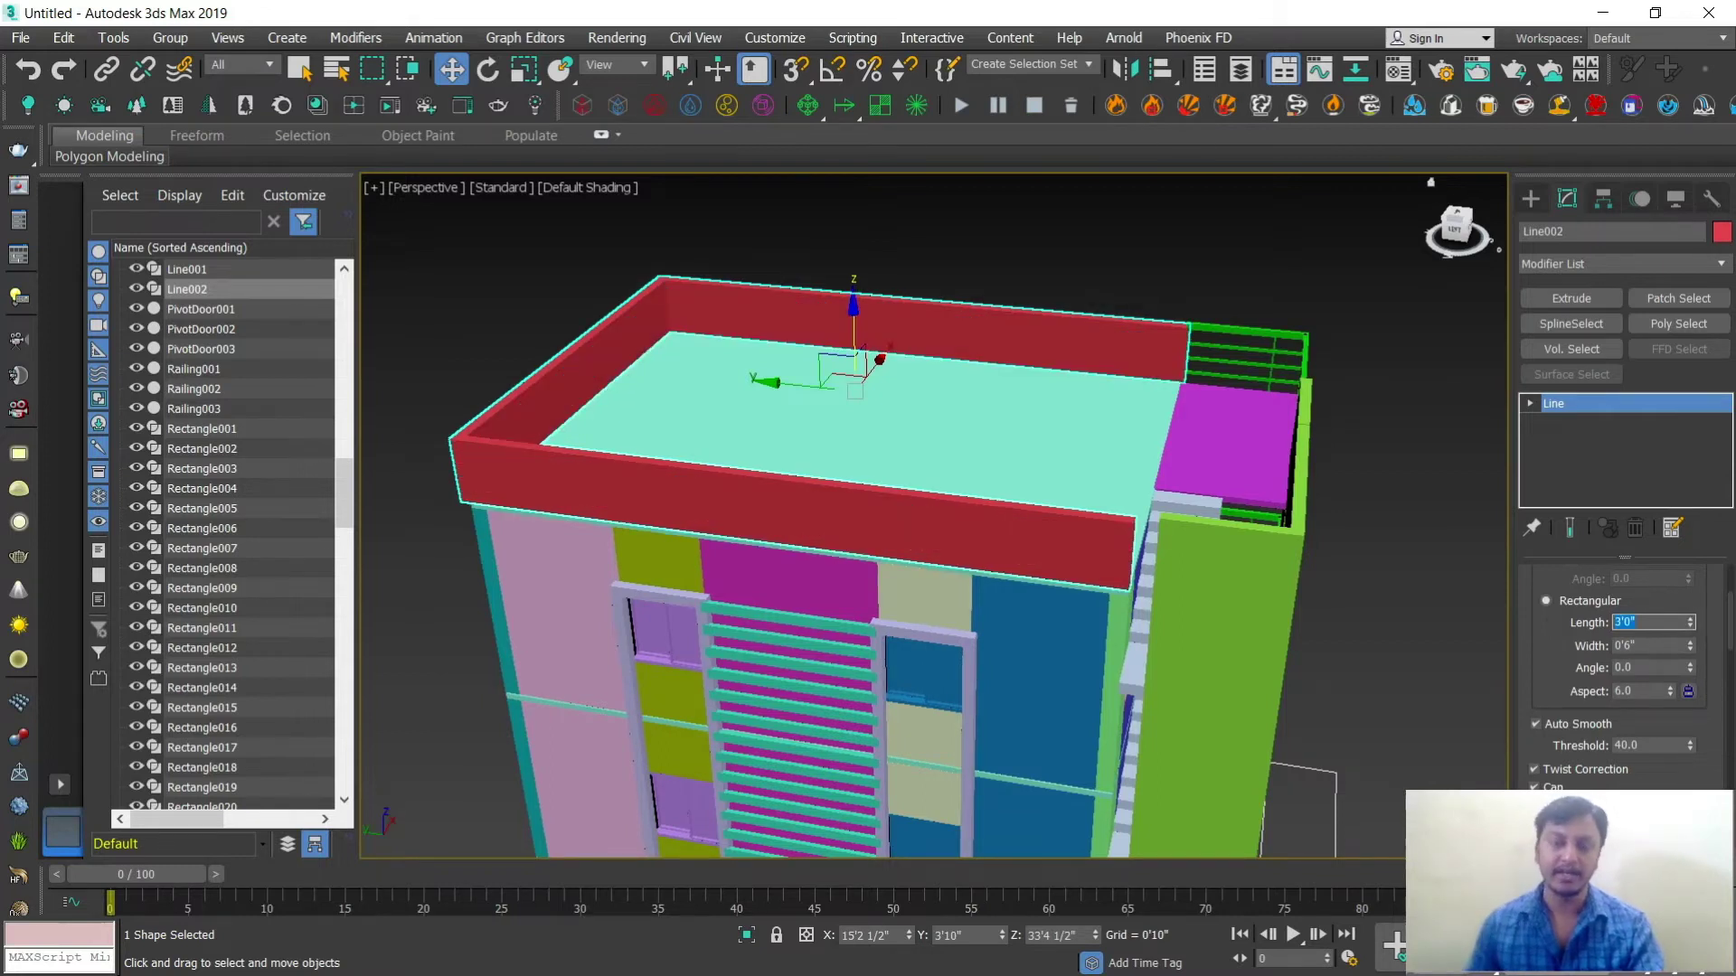
Step: Fine-tune the parapet's vertical position so its base sits on the roof slab's edge
{"action": "middle_click_drag", "start_coordinate": [997, 607], "coordinate": [1003, 577], "text": "alt"}
{"action": "scroll", "coordinate": [740, 476], "scroll_direction": "up", "scroll_amount": 2}
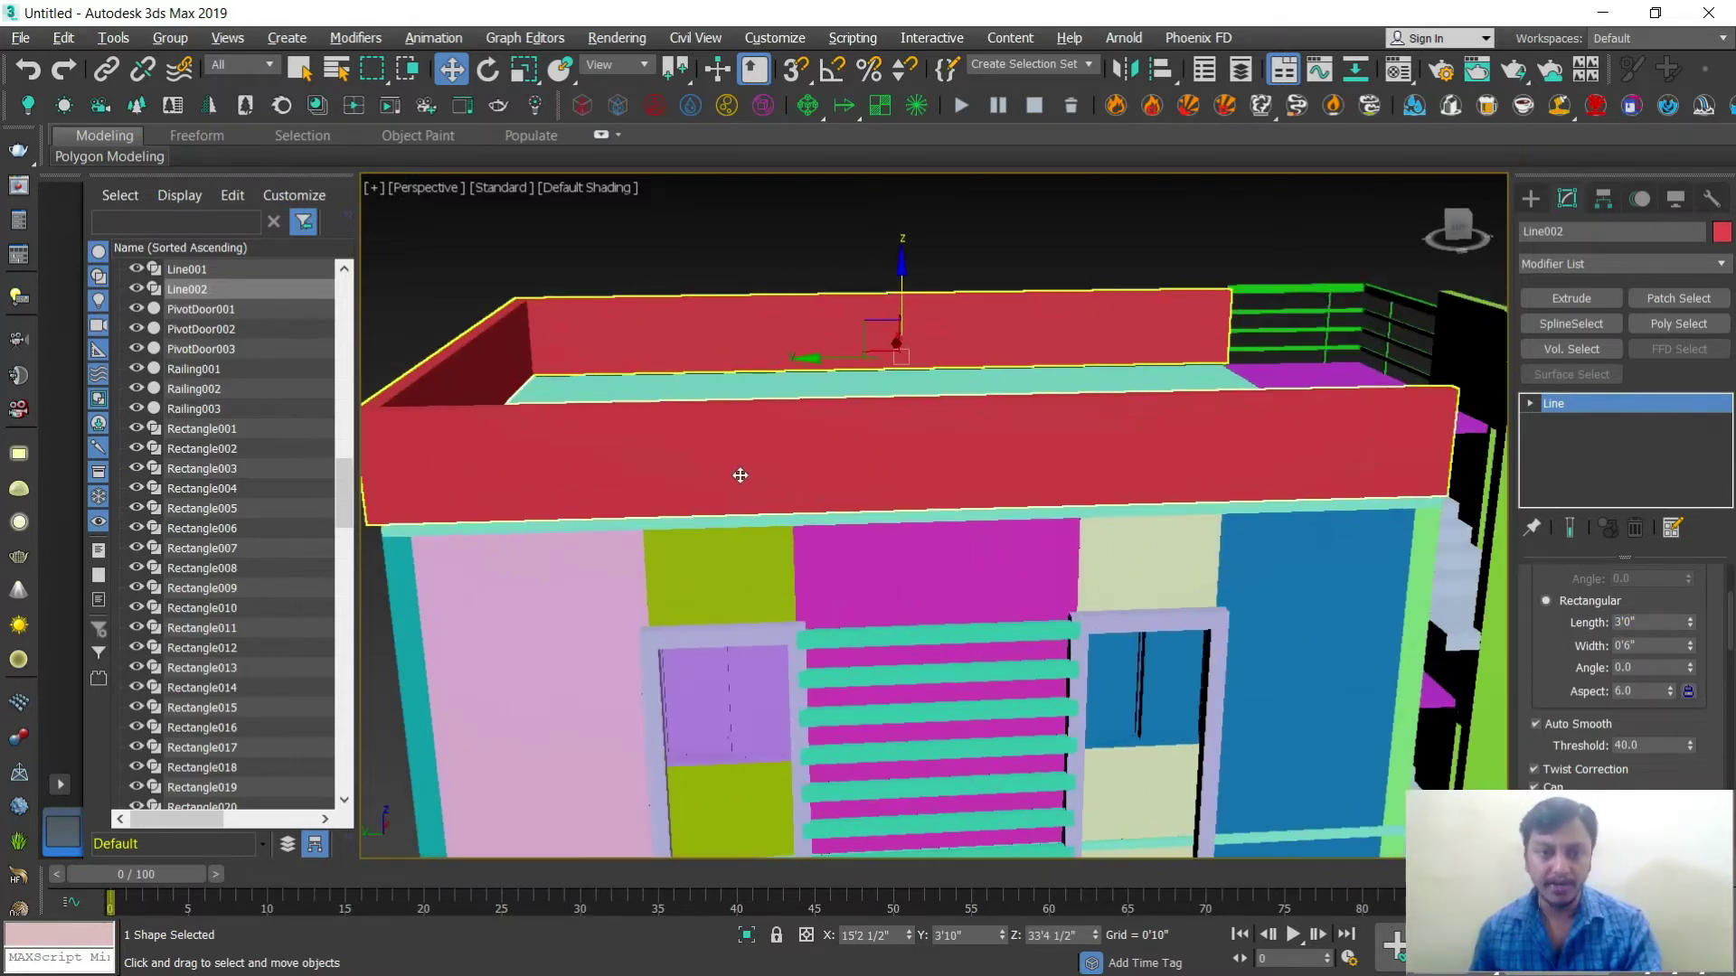
{"action": "left_click_drag", "start_coordinate": [922, 281], "coordinate": [920, 279]}
{"action": "middle_click_drag", "start_coordinate": [1109, 435], "coordinate": [1010, 440], "text": "alt"}
{"action": "scroll", "coordinate": [949, 447], "scroll_direction": "up", "scroll_amount": 2}
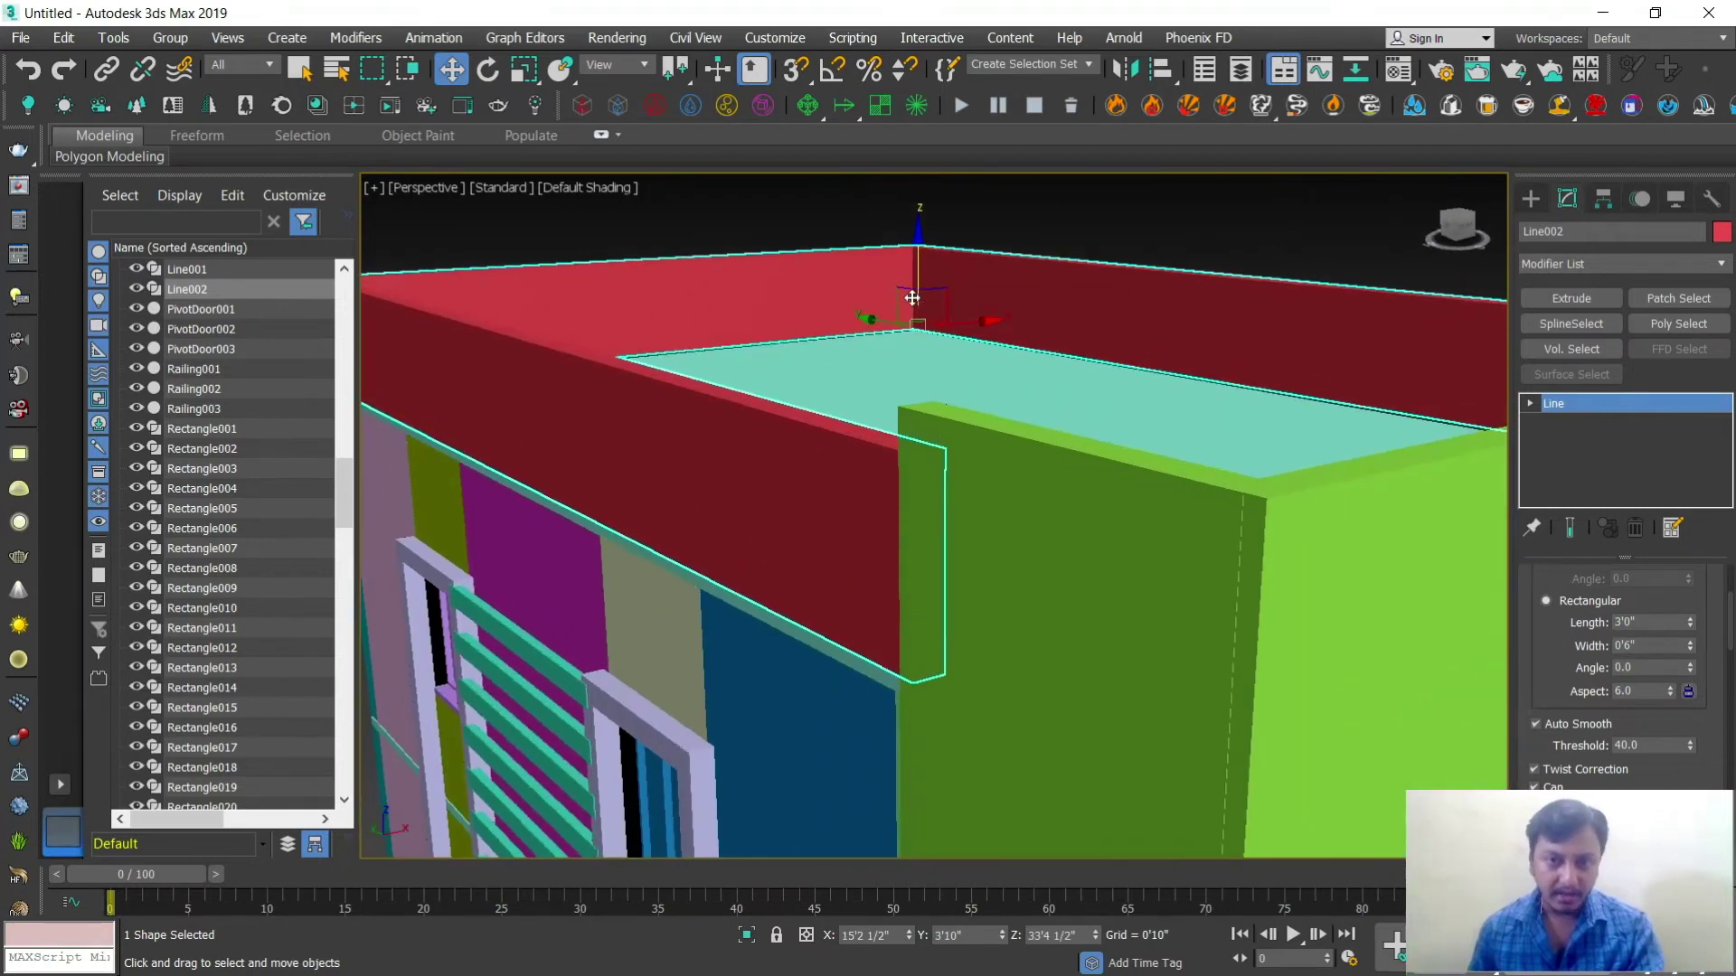
{"action": "mouse_move", "coordinate": [919, 268]}
{"action": "left_mouse_down"}
{"action": "mouse_move", "coordinate": [918, 253]}
{"action": "mouse_move", "coordinate": [919, 268]}
{"action": "left_mouse_up"}
Step: Move the 35'0" high end wall of the staircase about 1'2" toward the building to close the gap
{"action": "scroll", "coordinate": [983, 473], "scroll_direction": "down", "scroll_amount": 2}
{"action": "mouse_move", "coordinate": [1076, 483]}
{"action": "middle_mouse_down", "text": "alt"}
{"action": "mouse_move", "coordinate": [910, 504]}
{"action": "mouse_move", "coordinate": [1023, 497]}
{"action": "mouse_move", "coordinate": [1046, 502]}
{"action": "mouse_move", "coordinate": [1038, 527]}
{"action": "mouse_move", "coordinate": [1139, 520]}
{"action": "mouse_move", "coordinate": [1248, 570]}
{"action": "mouse_move", "coordinate": [1090, 497]}
{"action": "middle_mouse_up", "text": "alt"}
{"action": "scroll", "coordinate": [1004, 511], "scroll_direction": "down", "scroll_amount": 2}
{"action": "left_click", "coordinate": [1121, 556]}
{"action": "middle_click_drag", "start_coordinate": [1121, 556], "coordinate": [1112, 474]}
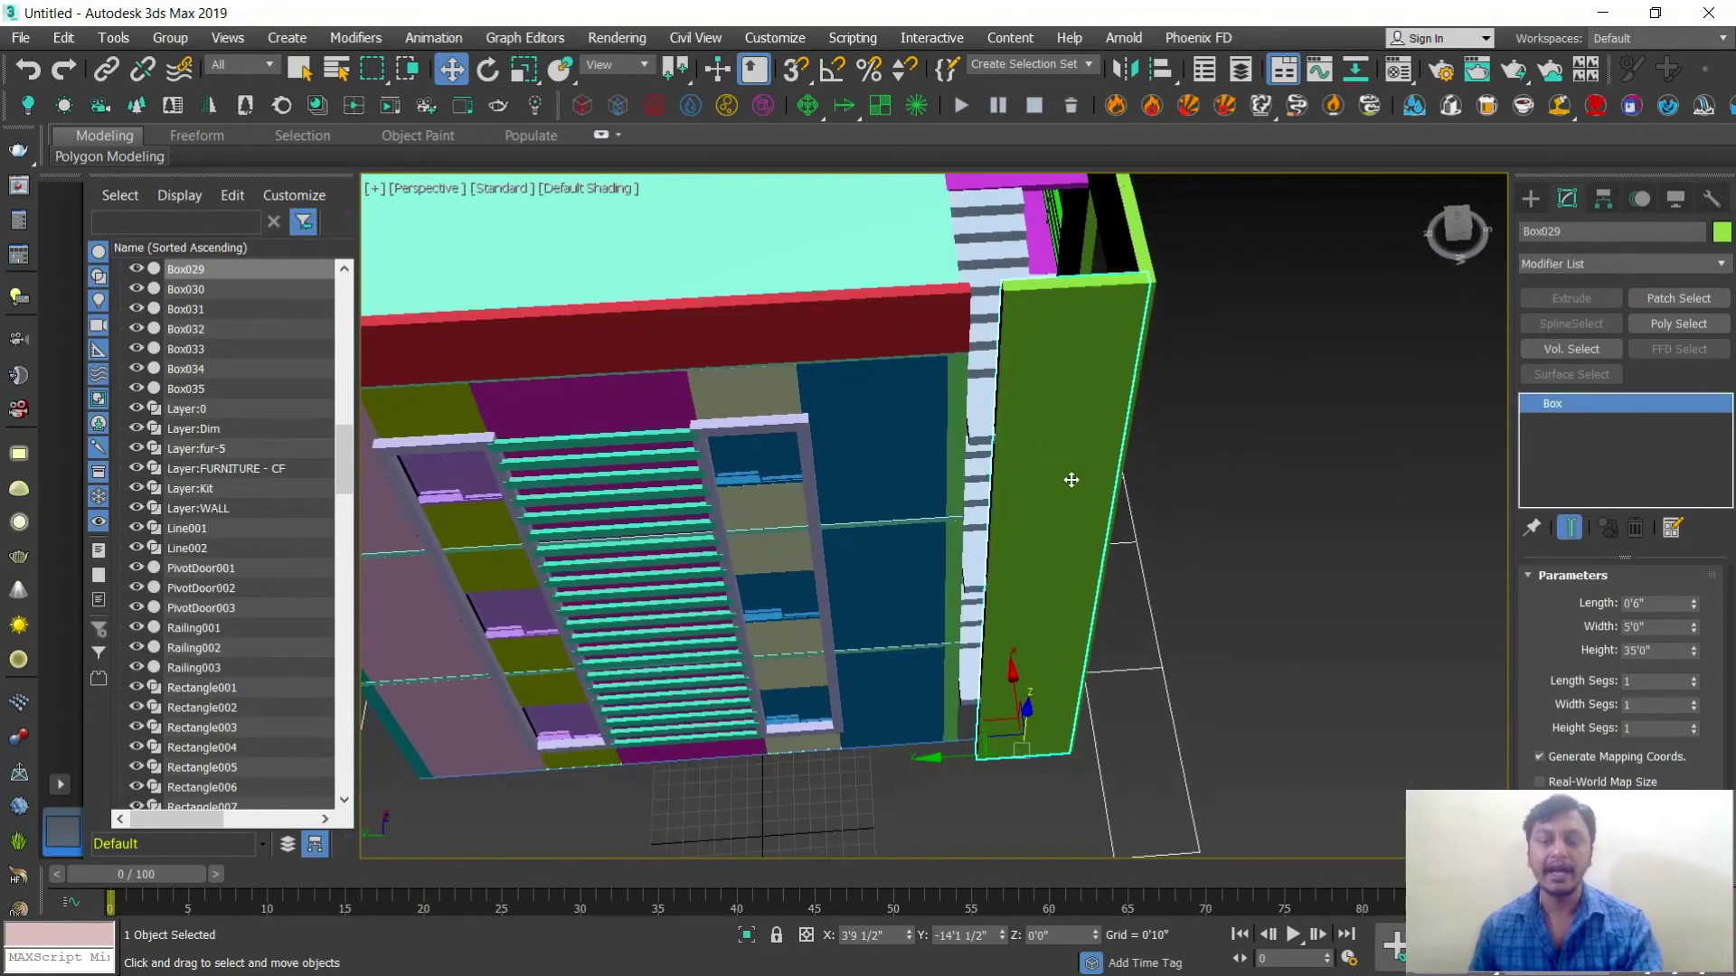
{"action": "scroll", "coordinate": [980, 780], "scroll_direction": "up", "scroll_amount": 2}
{"action": "scroll", "coordinate": [967, 769], "scroll_direction": "down", "scroll_amount": 2}
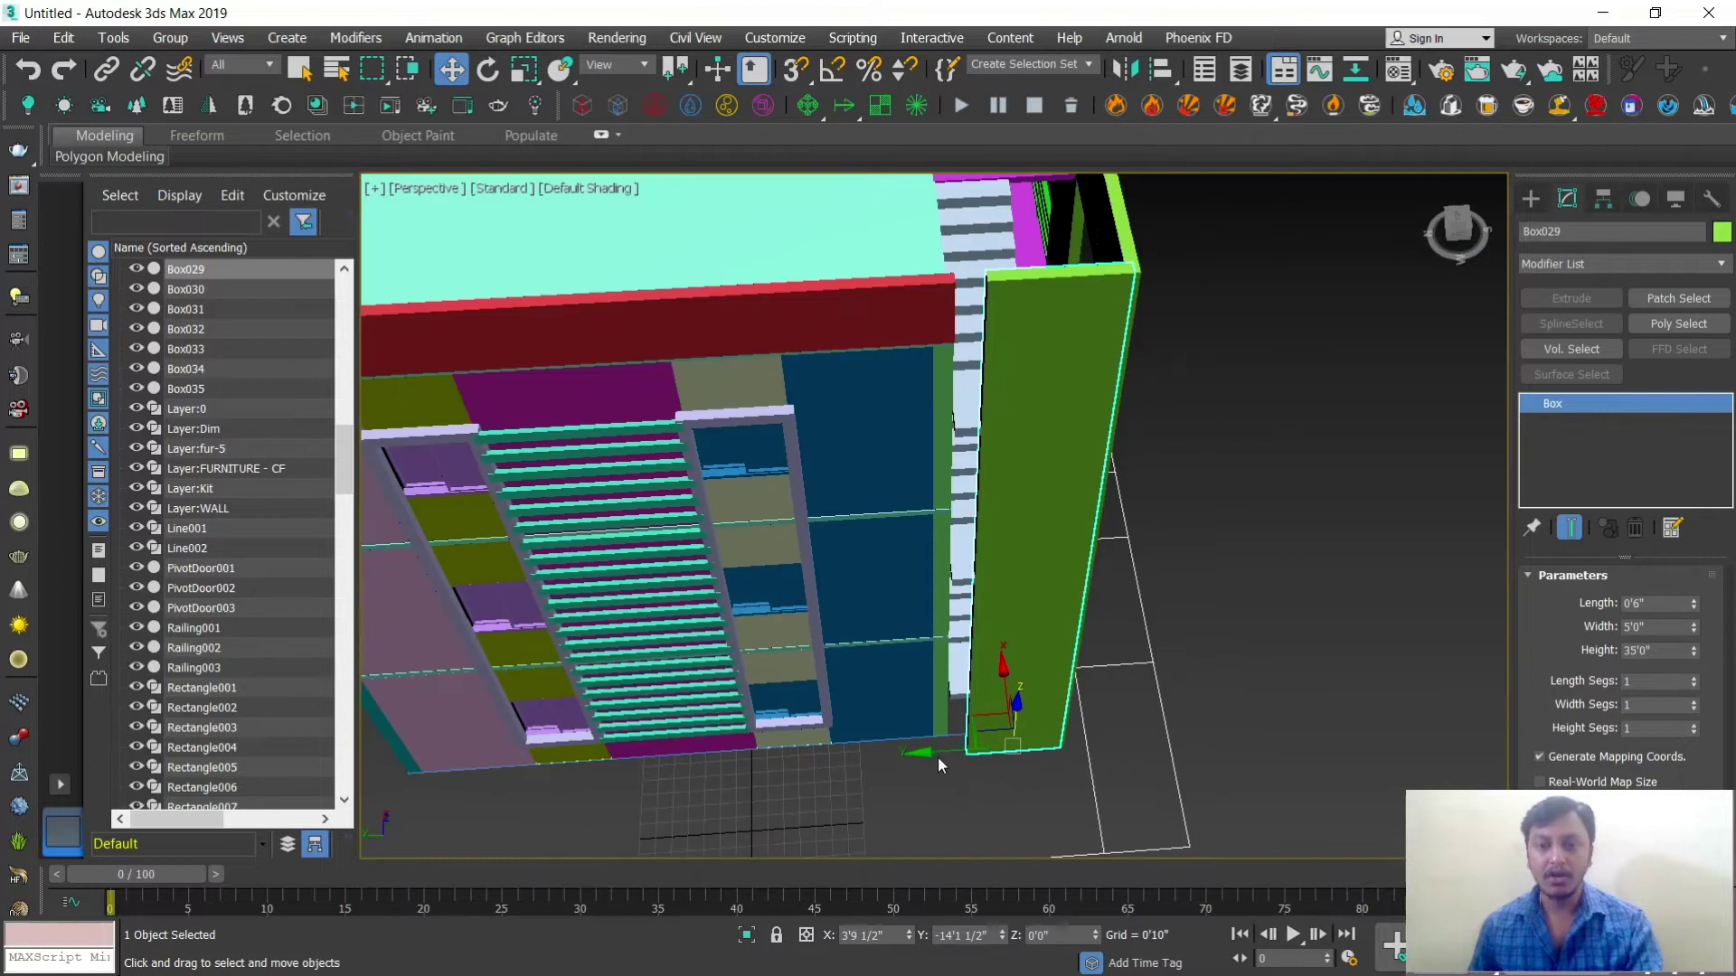
{"action": "left_click_drag", "start_coordinate": [940, 751], "coordinate": [915, 760]}
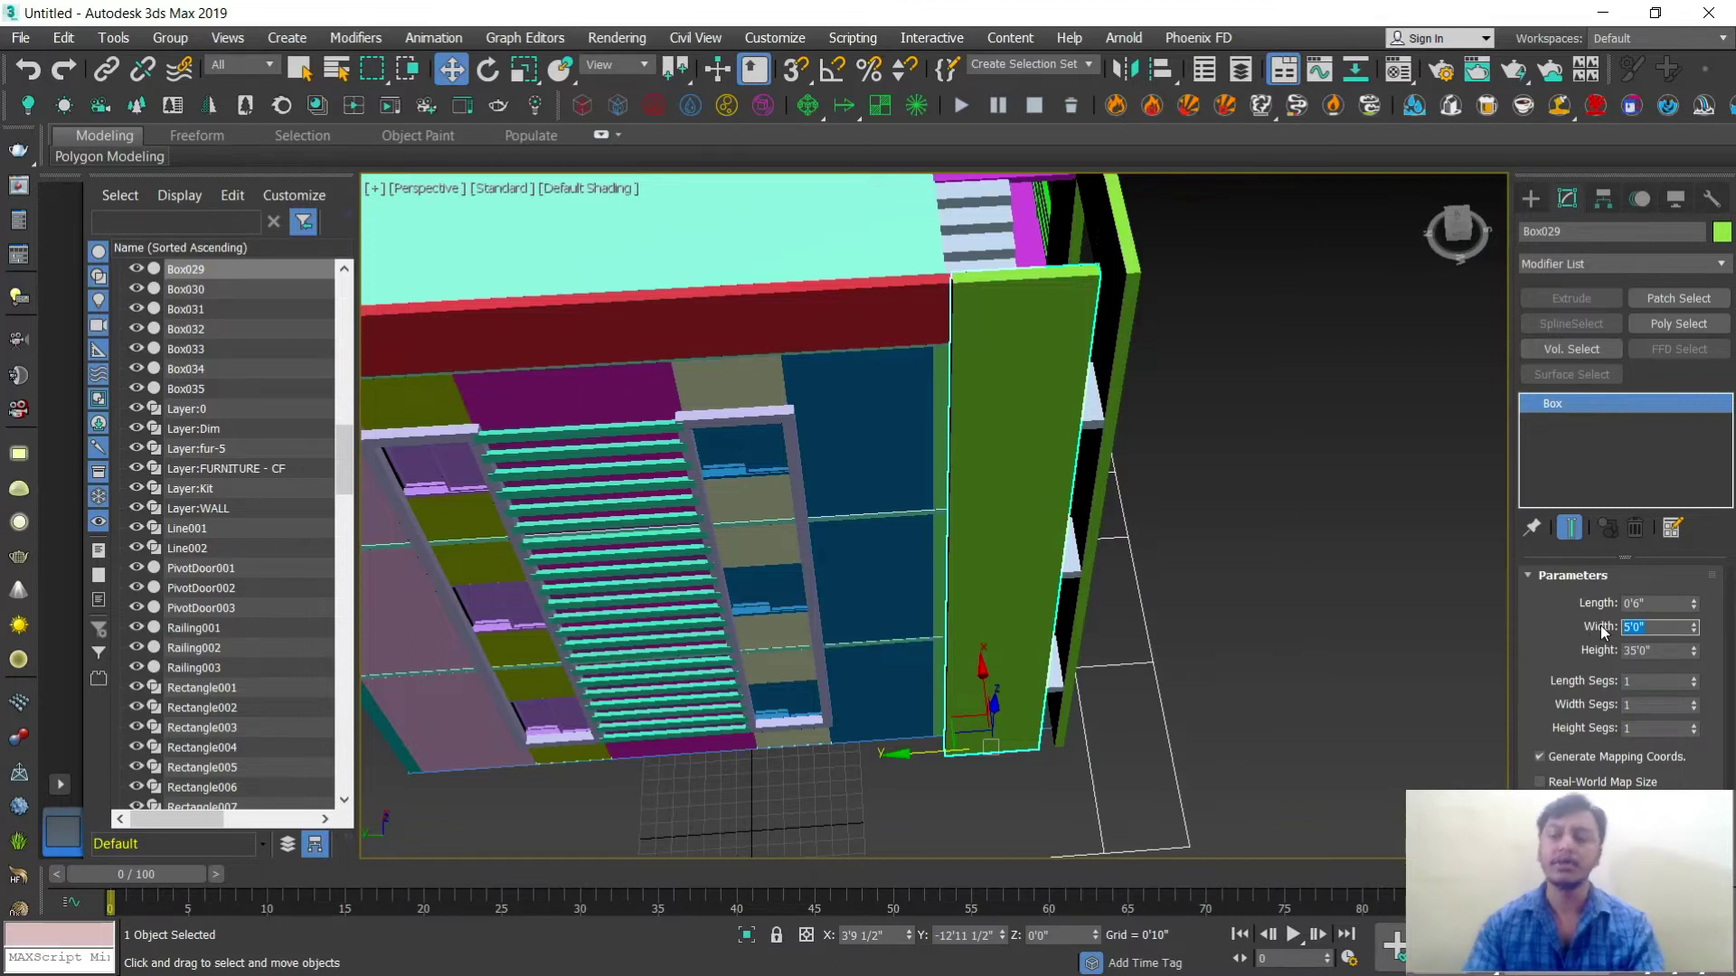
Step: Set the 35'0" high staircase end wall's width to 3'0" and slide it about 1'0" against the building
{"action": "type", "text": "3"}
{"action": "key", "text": "Return"}
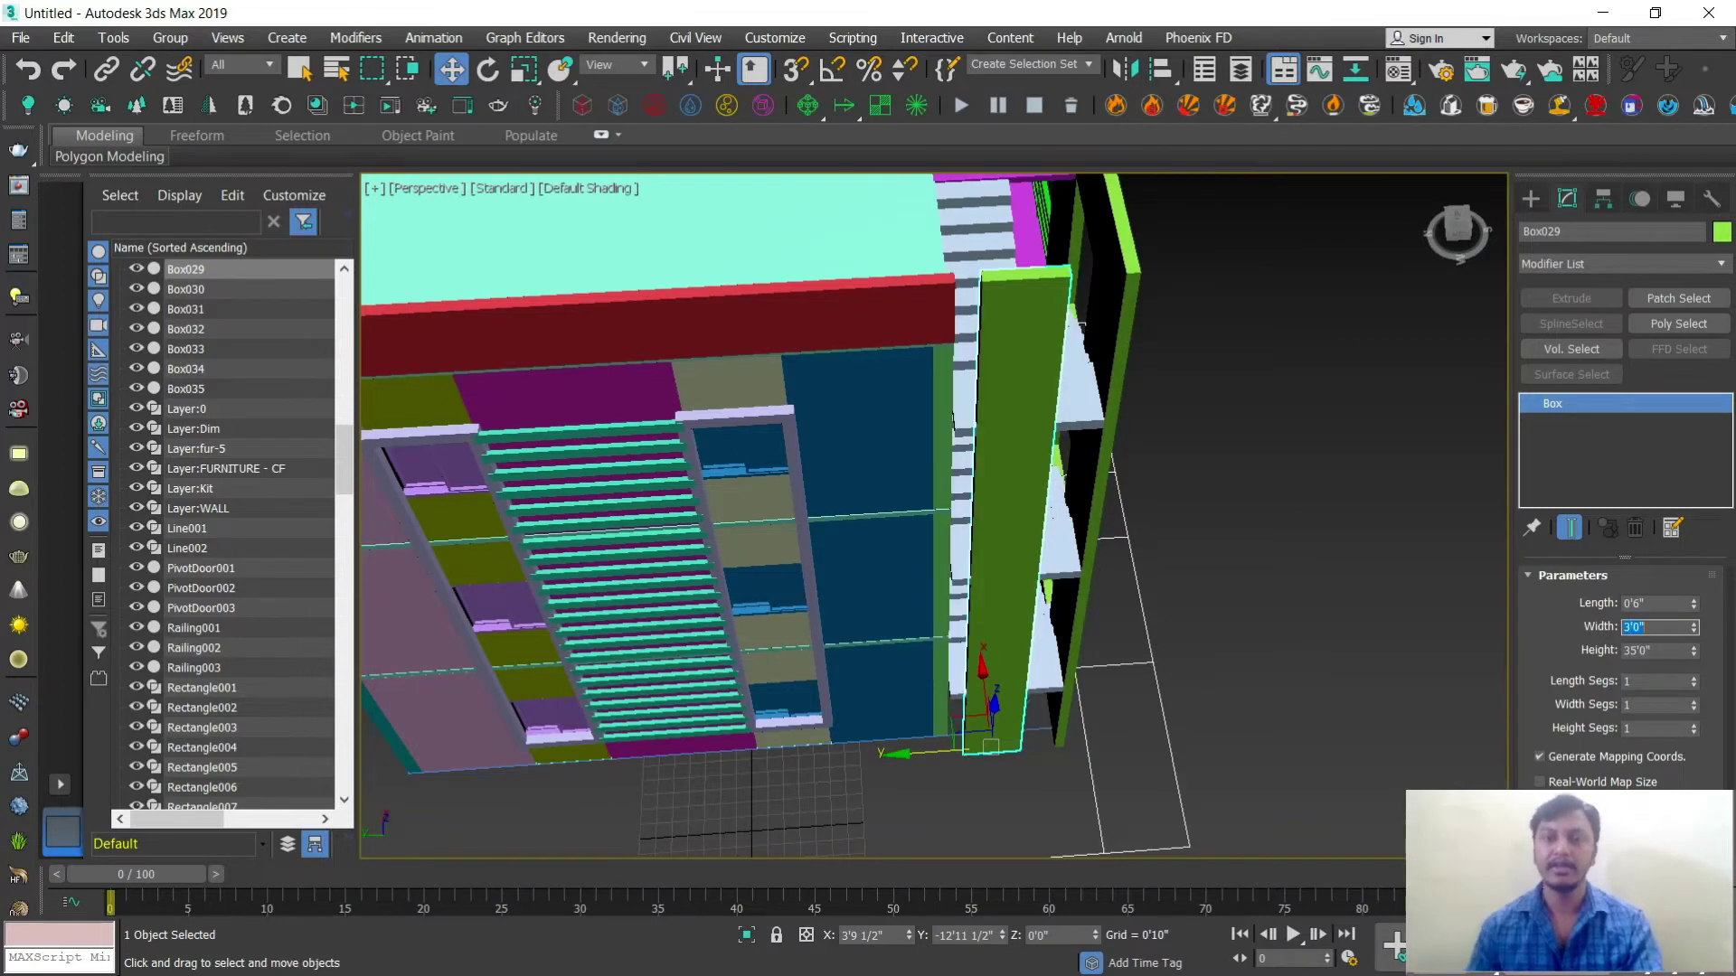
{"action": "scroll", "coordinate": [921, 768], "scroll_direction": "up", "scroll_amount": 2}
{"action": "left_click_drag", "start_coordinate": [920, 750], "coordinate": [899, 759]}
{"action": "scroll", "coordinate": [1176, 584], "scroll_direction": "down", "scroll_amount": 4}
{"action": "middle_click_drag", "start_coordinate": [1263, 661], "coordinate": [1123, 658], "text": "alt"}
{"action": "scroll", "coordinate": [1127, 649], "scroll_direction": "up", "scroll_amount": 5}
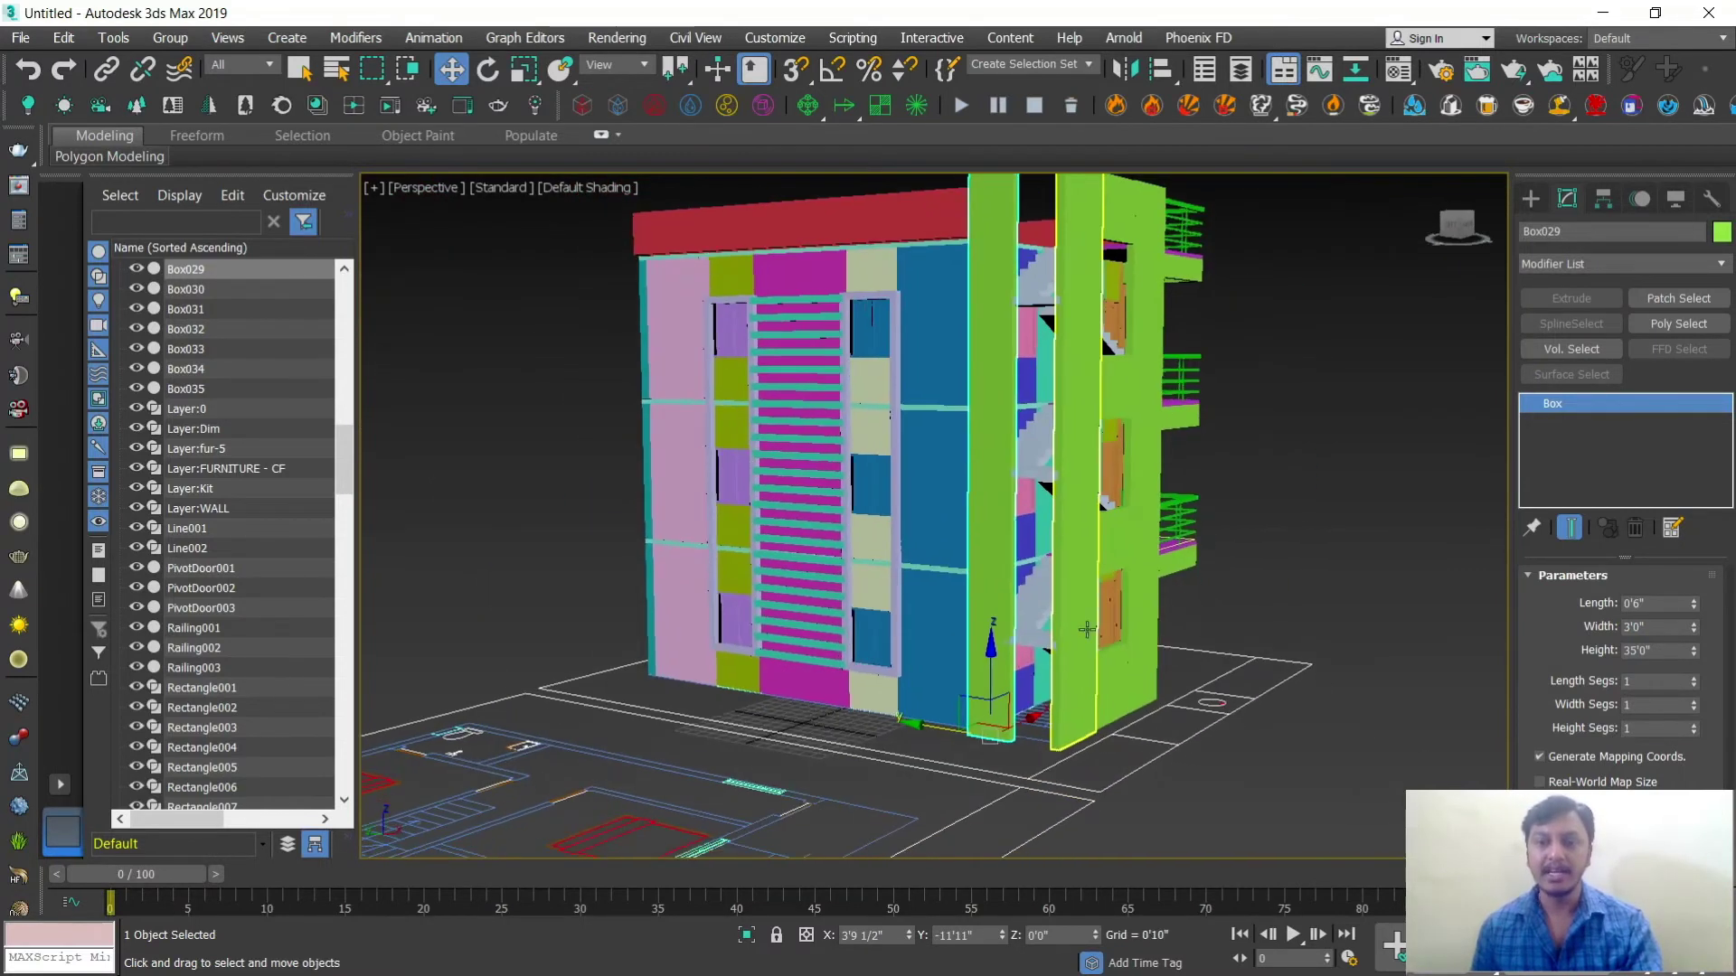
{"action": "middle_click_drag", "start_coordinate": [1111, 715], "coordinate": [1102, 701], "text": "alt"}
{"action": "mouse_move", "coordinate": [1102, 588]}
{"action": "middle_mouse_down"}
{"action": "mouse_move", "coordinate": [1100, 643]}
{"action": "mouse_move", "coordinate": [1082, 597]}
{"action": "middle_mouse_up"}
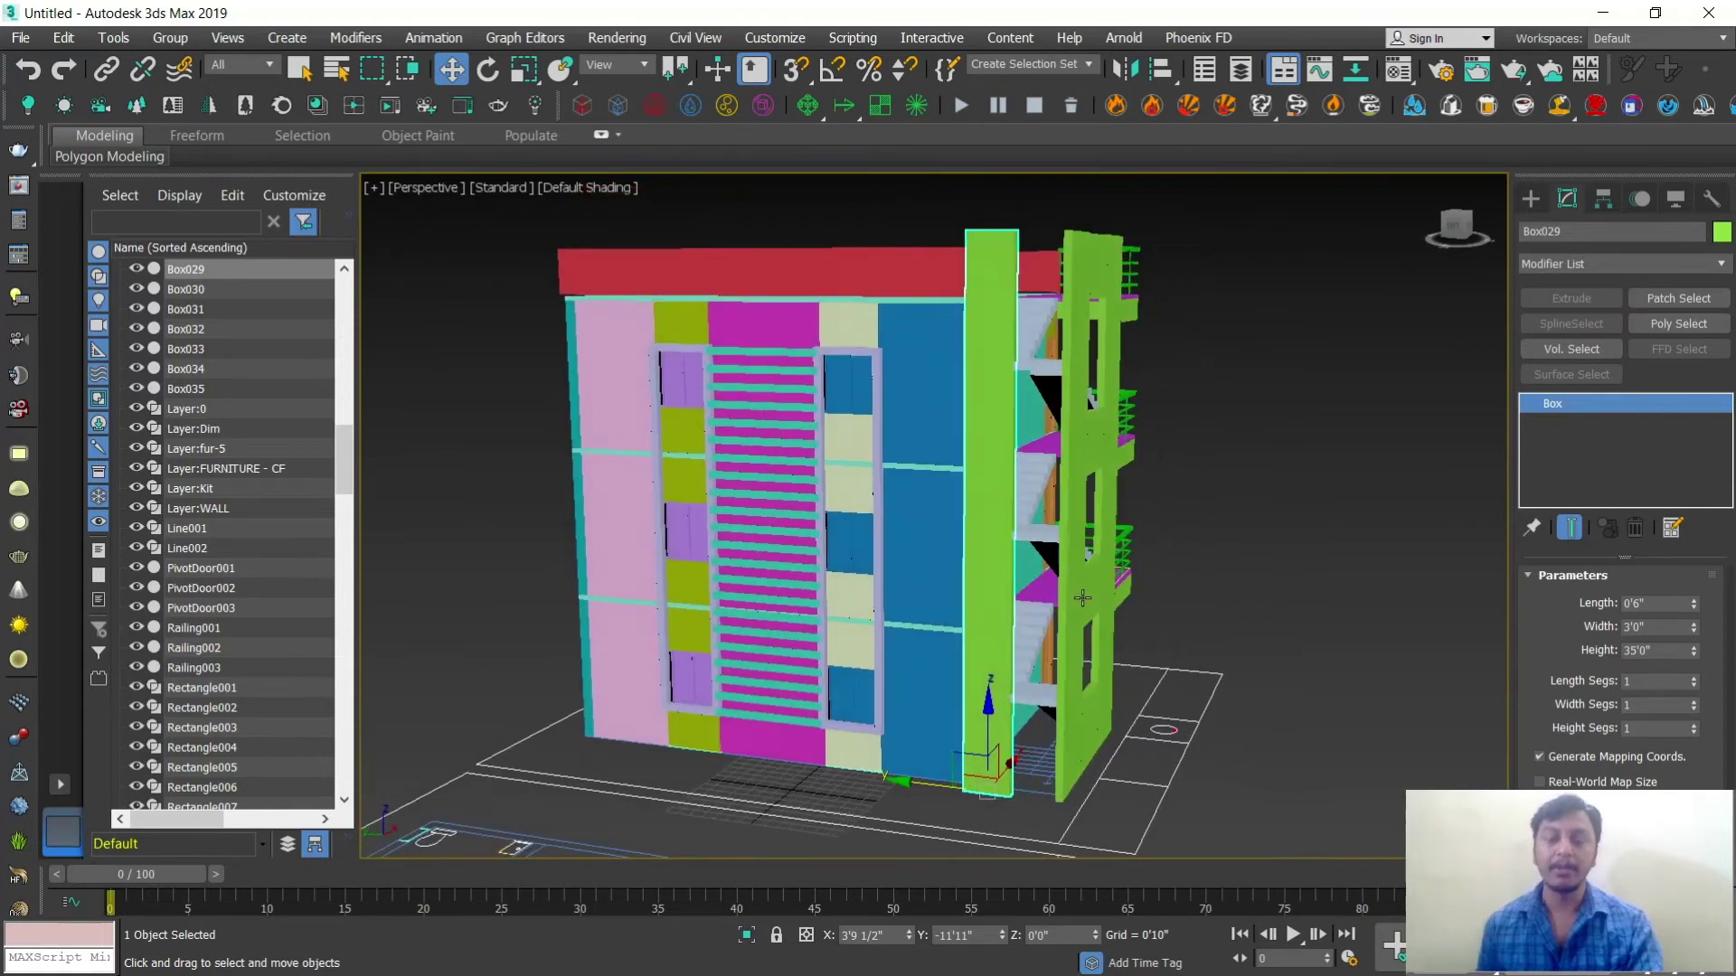
{"action": "scroll", "coordinate": [1083, 597], "scroll_direction": "up", "scroll_amount": 6}
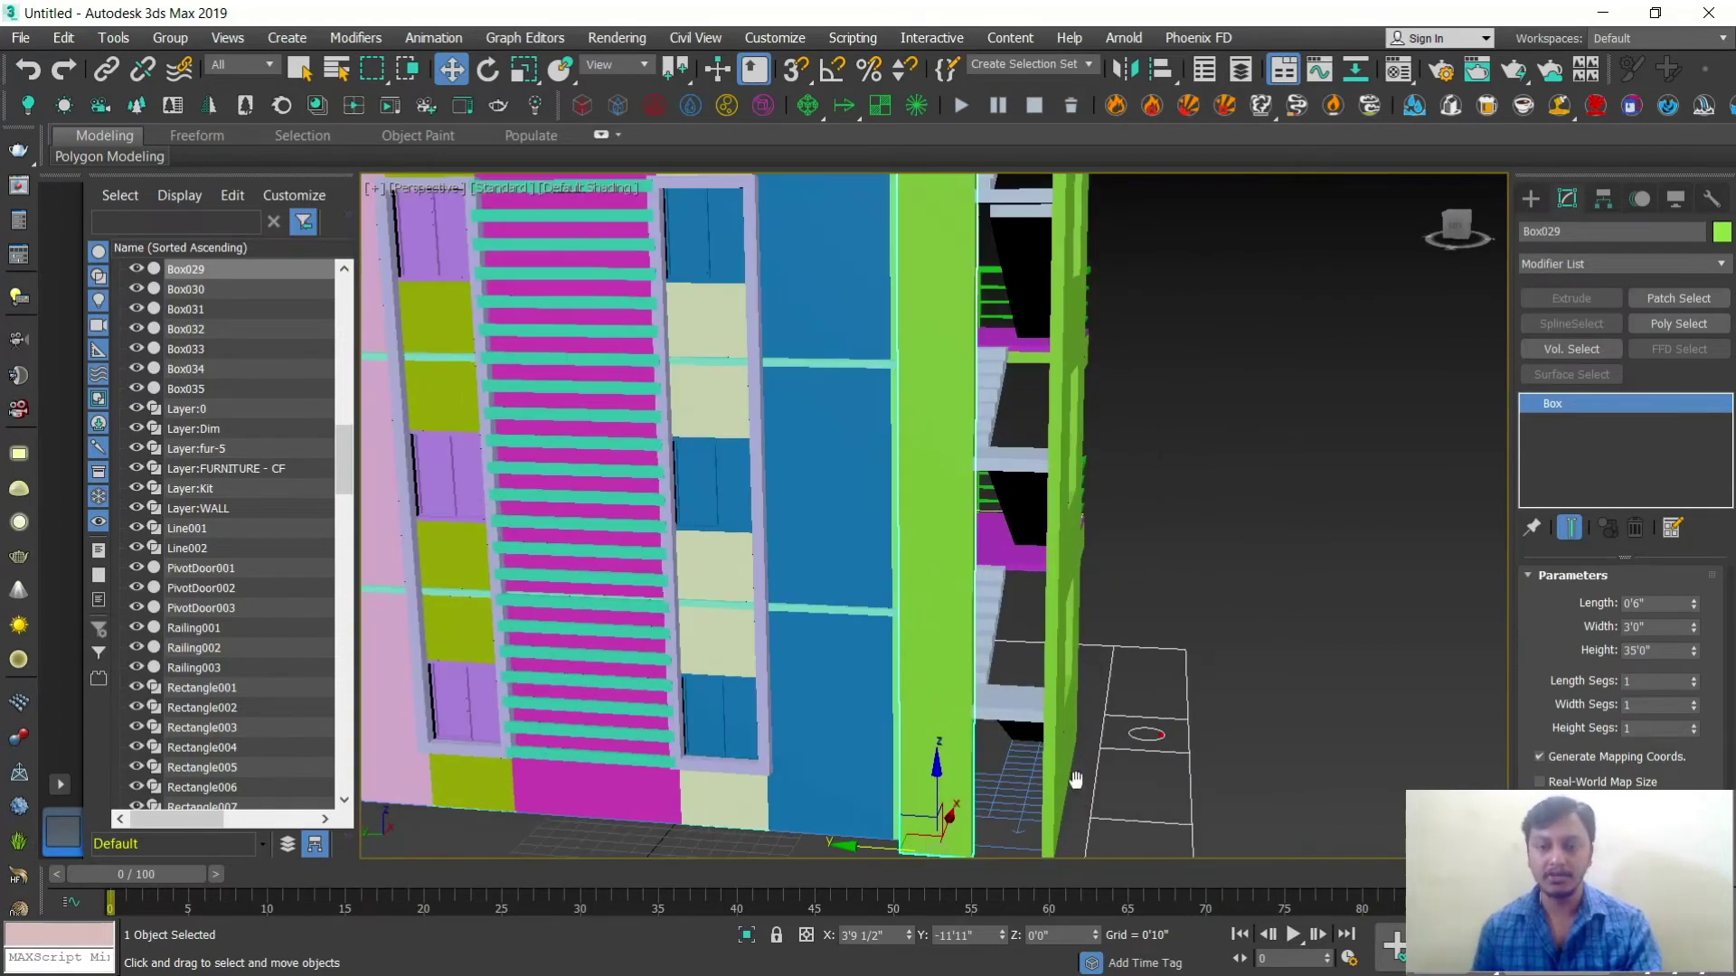
{"action": "left_click_drag", "start_coordinate": [872, 758], "coordinate": [940, 767]}
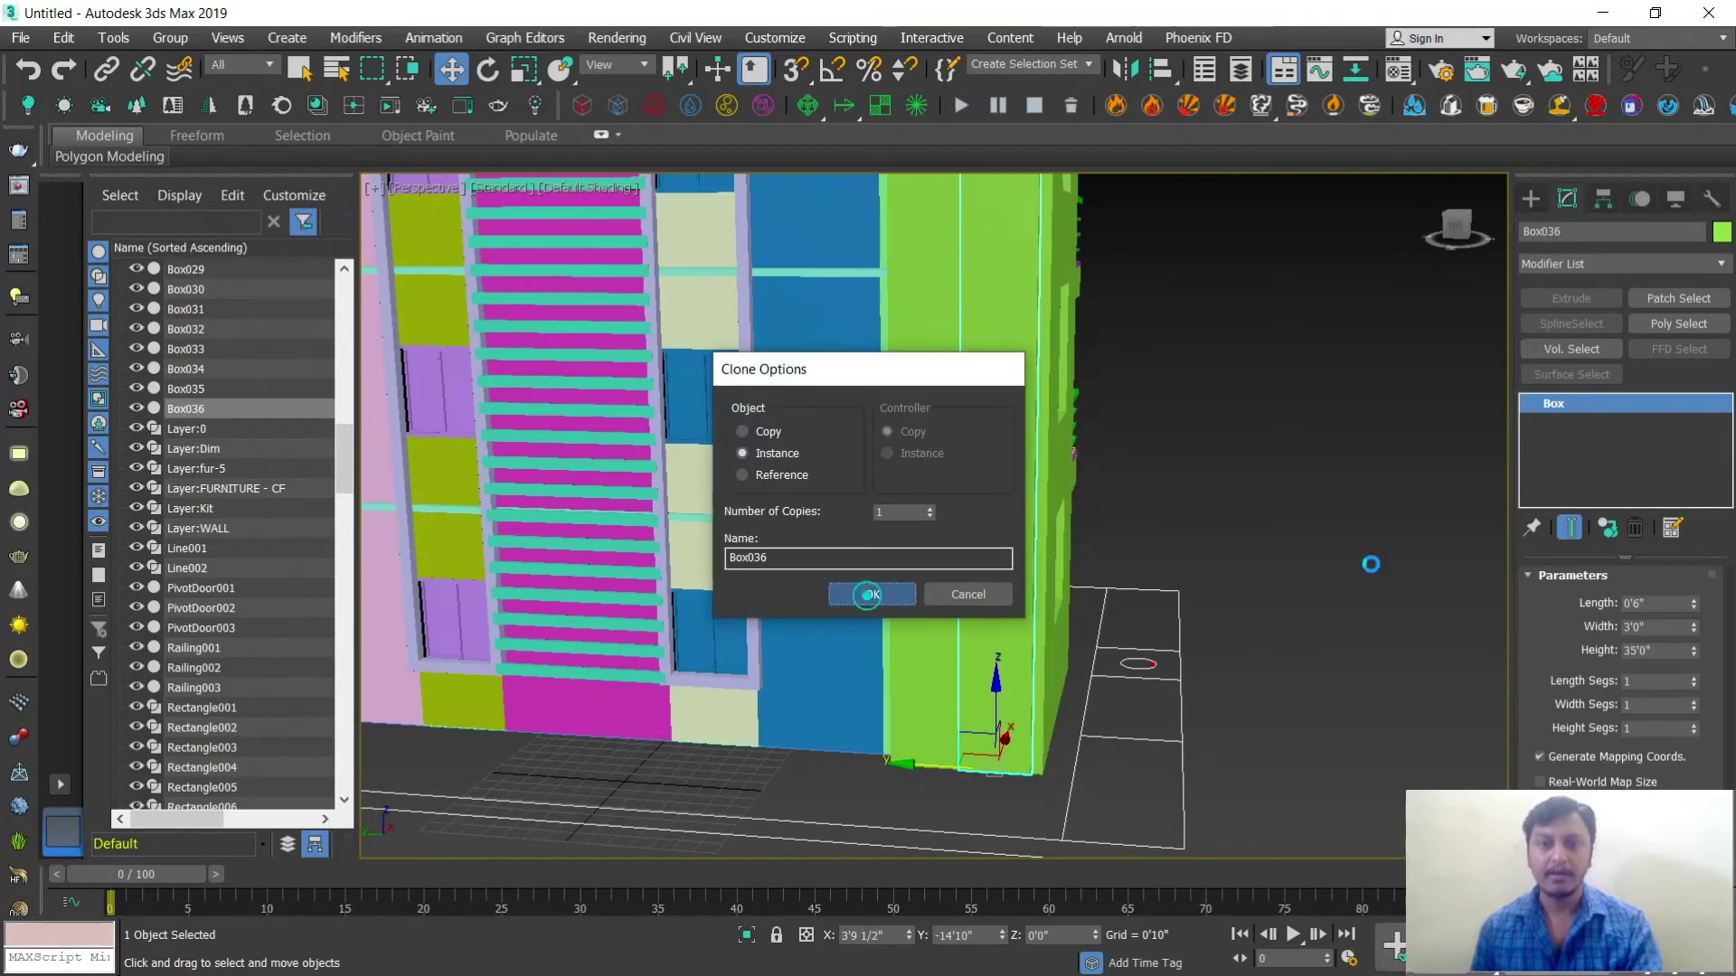
{"action": "key", "text": "Return"}
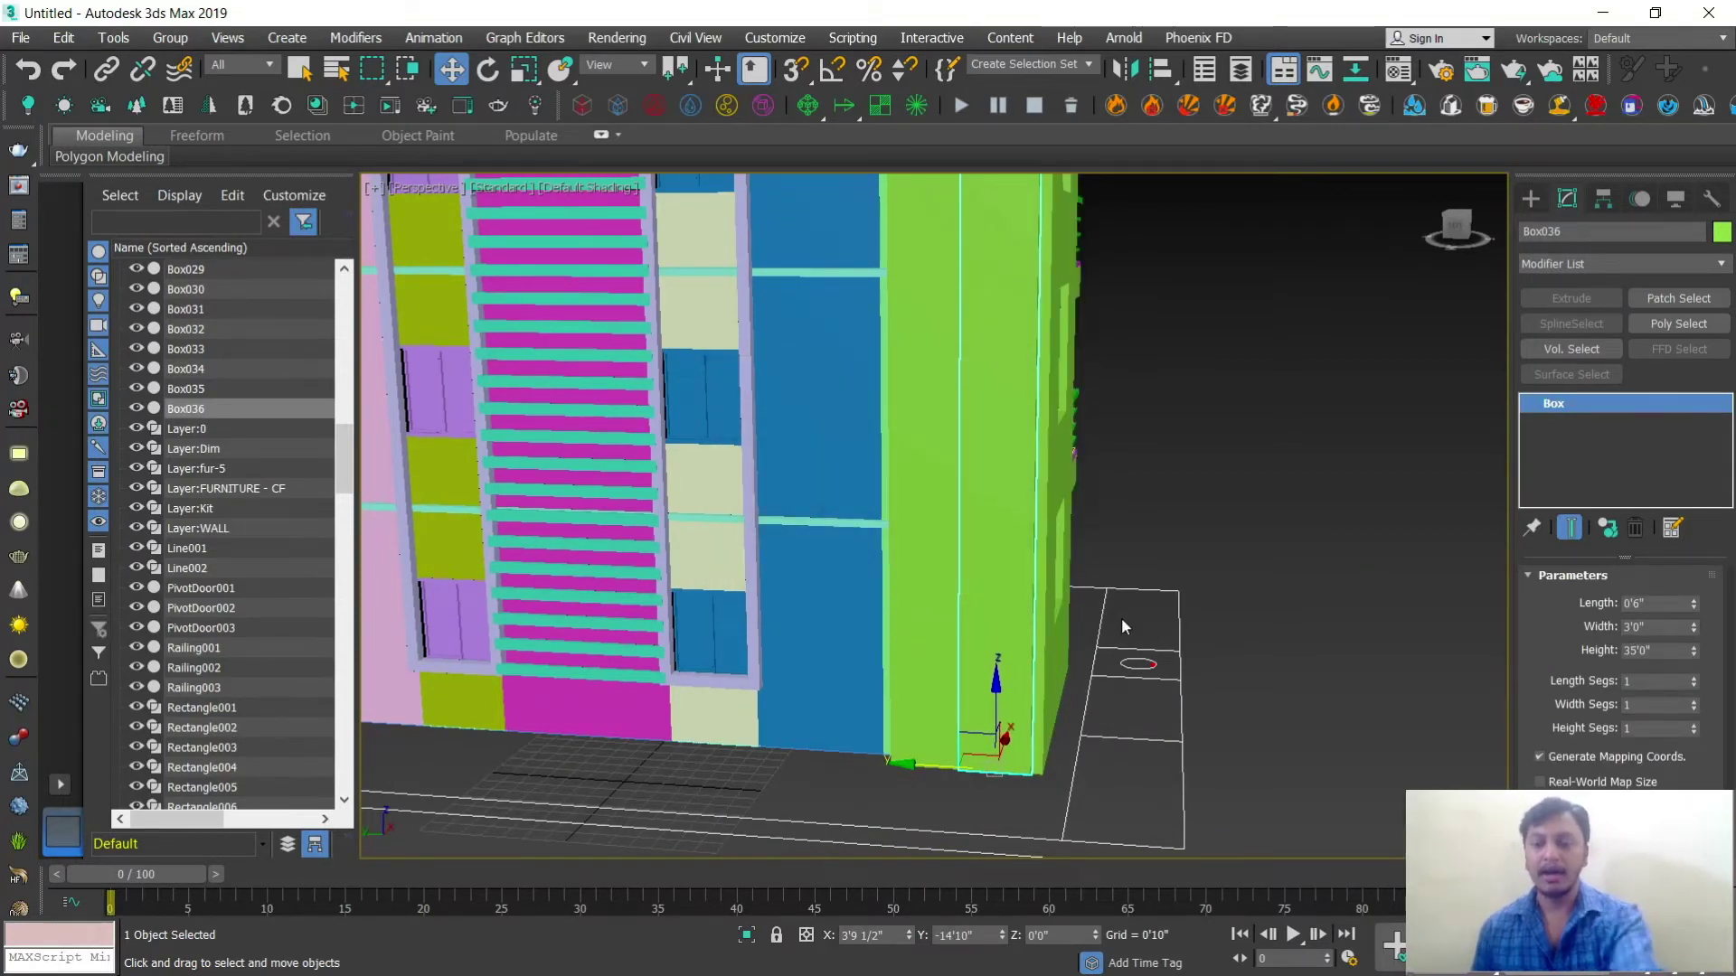
{"action": "key", "text": "Delete"}
Step: Make an independent copy of the narrow end wall about 3'1" along Y beside it and set the copy's height to 5'0"
{"action": "left_click", "coordinate": [937, 582]}
{"action": "left_click_drag", "start_coordinate": [859, 760], "coordinate": [929, 766]}
{"action": "left_click", "coordinate": [769, 432]}
{"action": "left_click", "coordinate": [871, 594]}
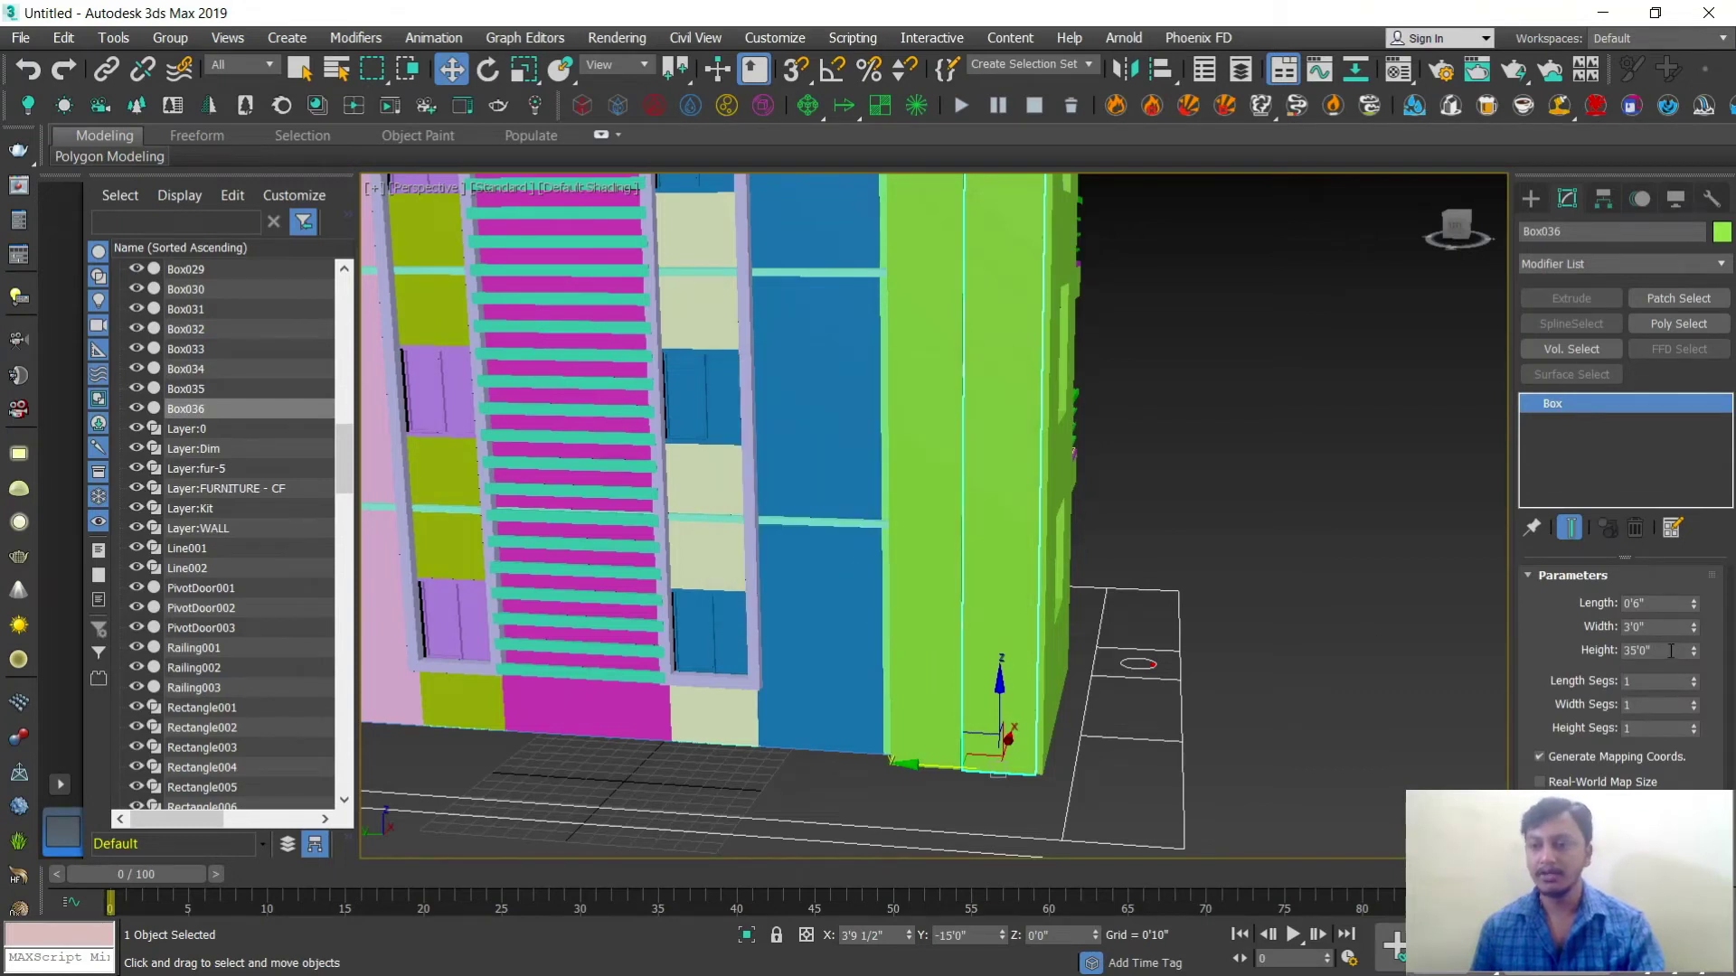
{"action": "type", "text": "5"}
{"action": "key", "text": "Return"}
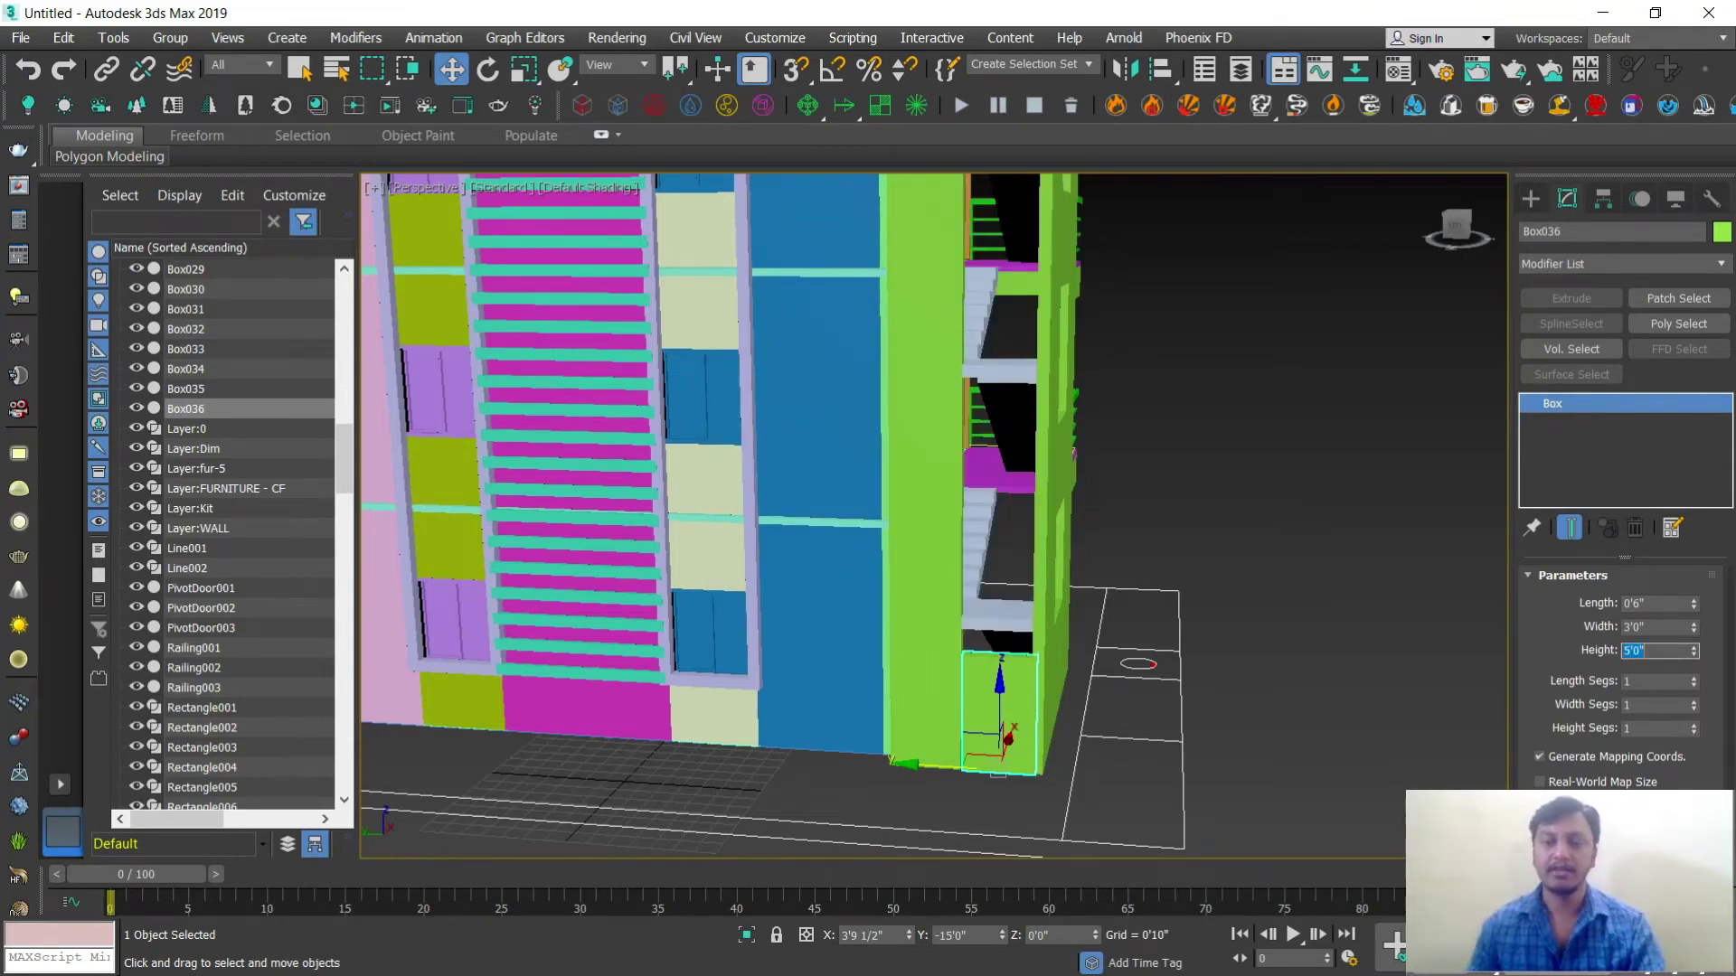
{"action": "middle_click_drag", "start_coordinate": [1172, 537], "coordinate": [1118, 531], "text": "alt"}
{"action": "left_click", "coordinate": [735, 545]}
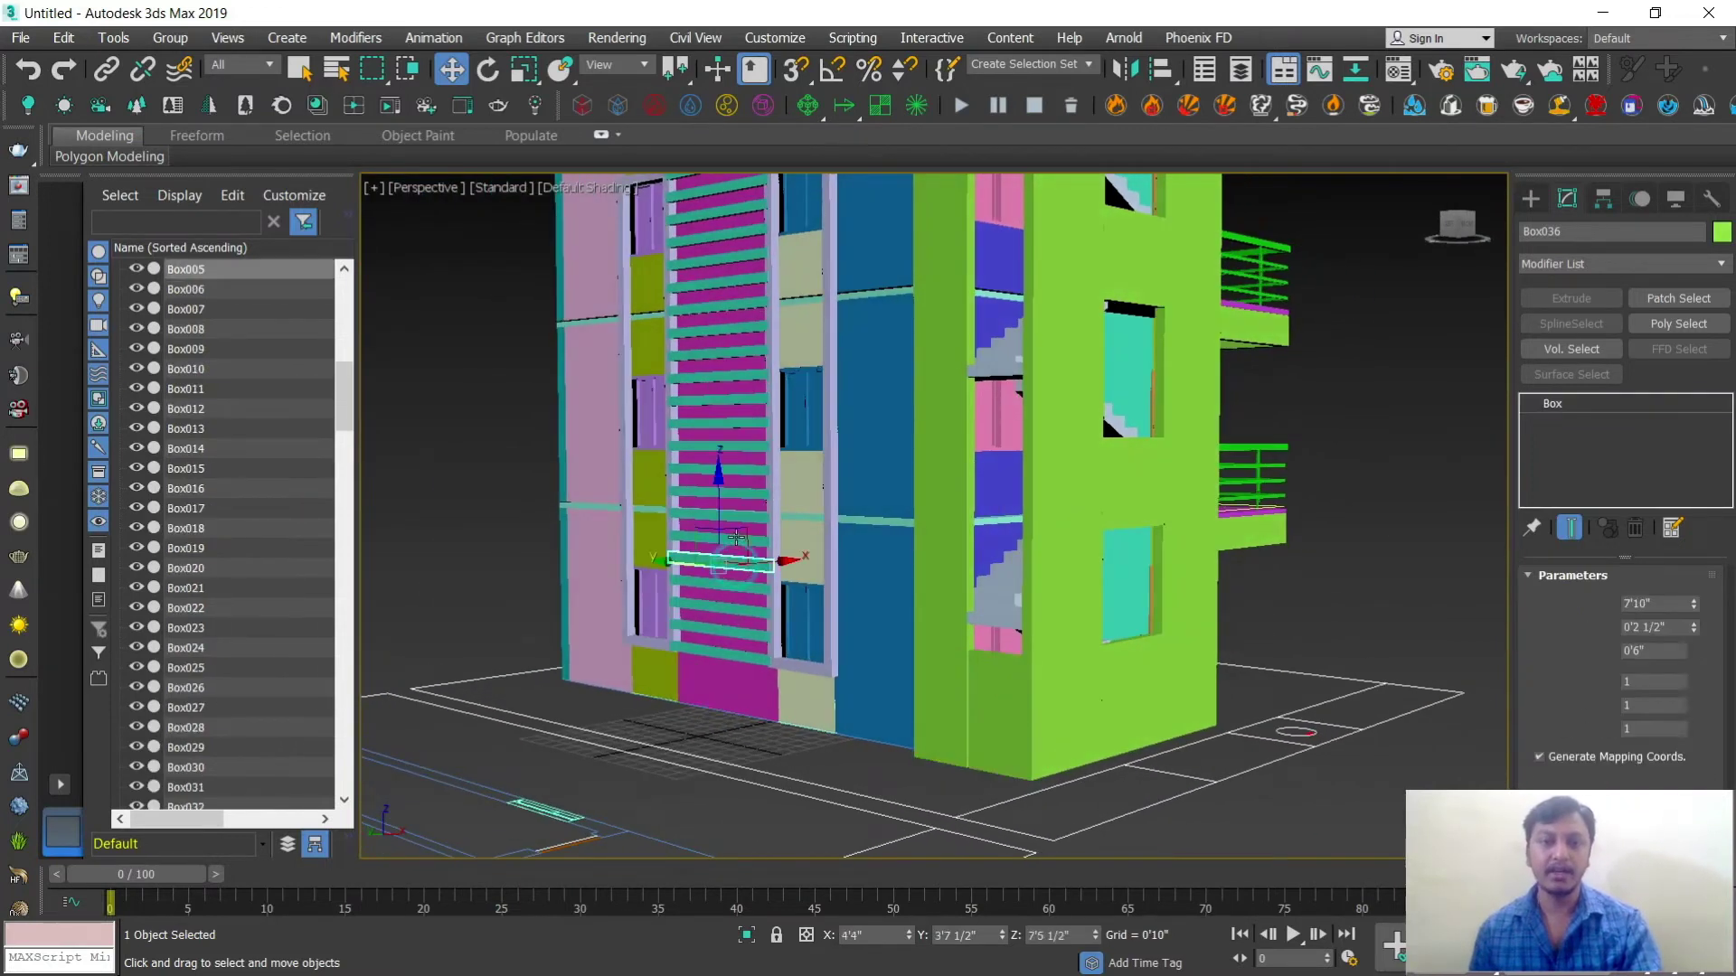
{"action": "left_click", "coordinate": [737, 524]}
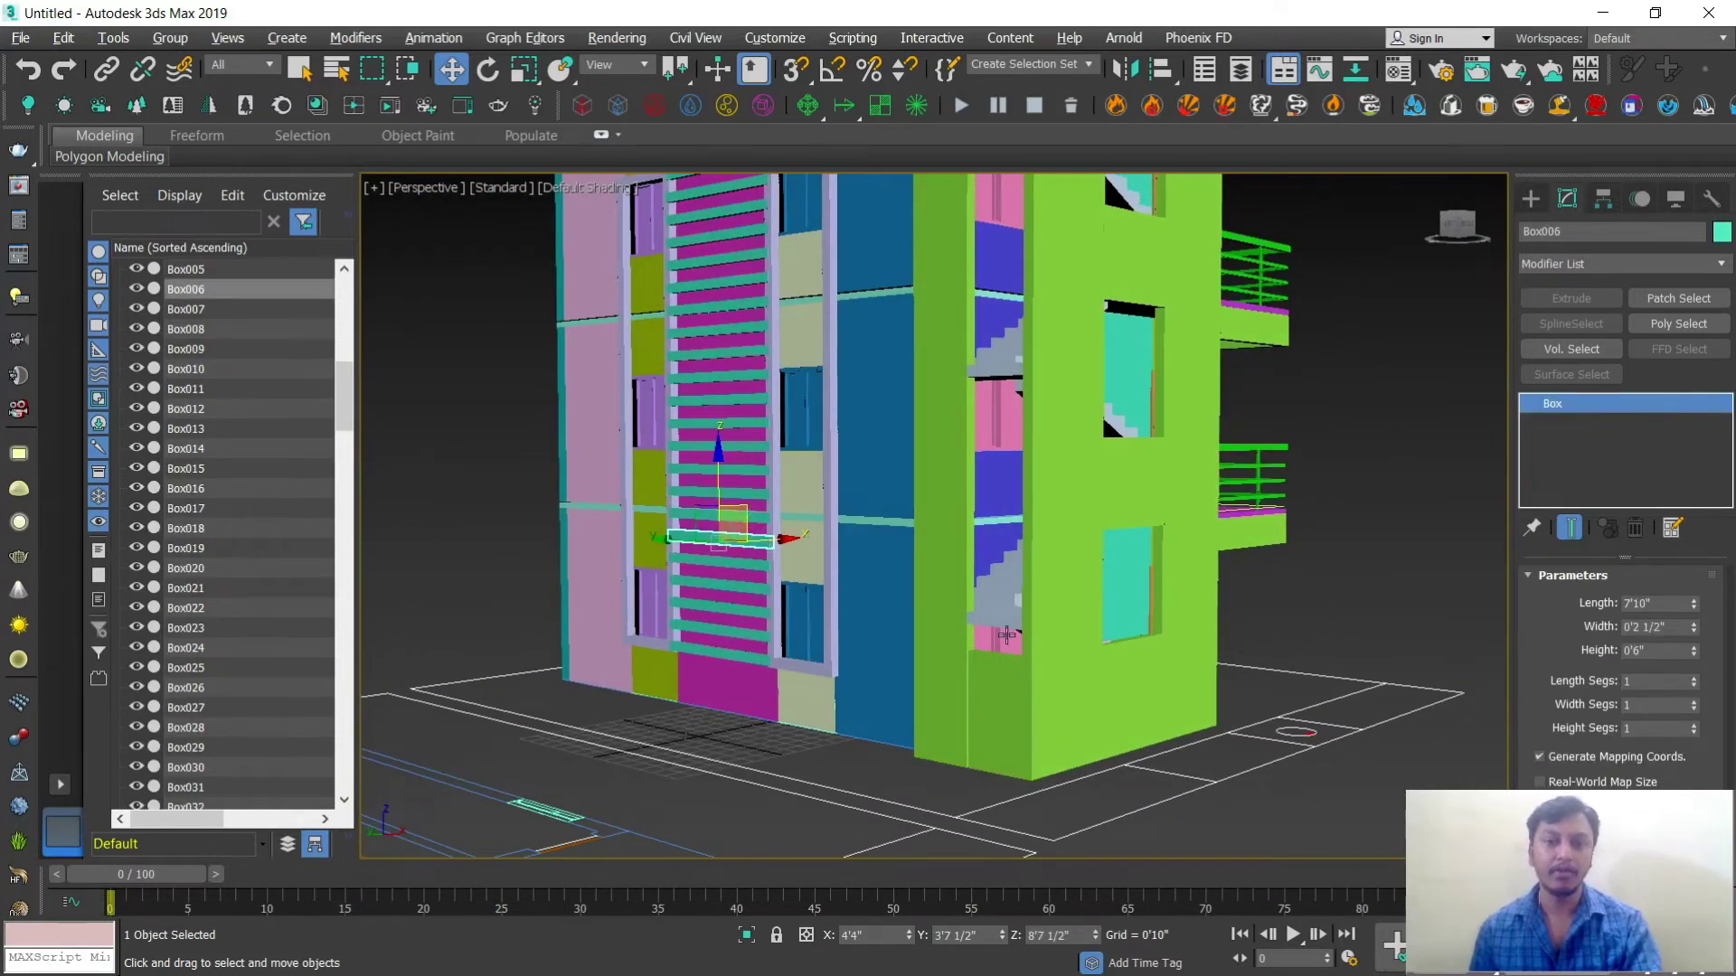
Step: Copy the 5'0" high wall vertically to the top of the staircase opening, level with the neighbouring wall tops
{"action": "middle_click_drag", "start_coordinate": [1007, 635], "coordinate": [1059, 735], "text": "alt"}
{"action": "left_click", "coordinate": [1019, 679]}
{"action": "scroll", "coordinate": [1020, 680], "scroll_direction": "down", "scroll_amount": 2}
{"action": "left_click_drag", "start_coordinate": [992, 778], "coordinate": [981, 269]}
{"action": "left_click", "coordinate": [868, 588]}
{"action": "scroll", "coordinate": [1030, 317], "scroll_direction": "up", "scroll_amount": 3}
{"action": "middle_click_drag", "start_coordinate": [1029, 317], "coordinate": [1011, 407], "text": "alt"}
{"action": "middle_click_drag", "start_coordinate": [1018, 581], "coordinate": [1048, 434], "text": "alt"}
{"action": "scroll", "coordinate": [989, 563], "scroll_direction": "up", "scroll_amount": 3}
Step: Select the lower and upper 5'0" walls together and shift them about 0'1" along Y against the end wall
{"action": "left_click", "coordinate": [956, 631]}
{"action": "middle_click_drag", "start_coordinate": [972, 631], "coordinate": [992, 729], "text": "alt"}
{"action": "scroll", "coordinate": [947, 683], "scroll_direction": "up", "scroll_amount": 3}
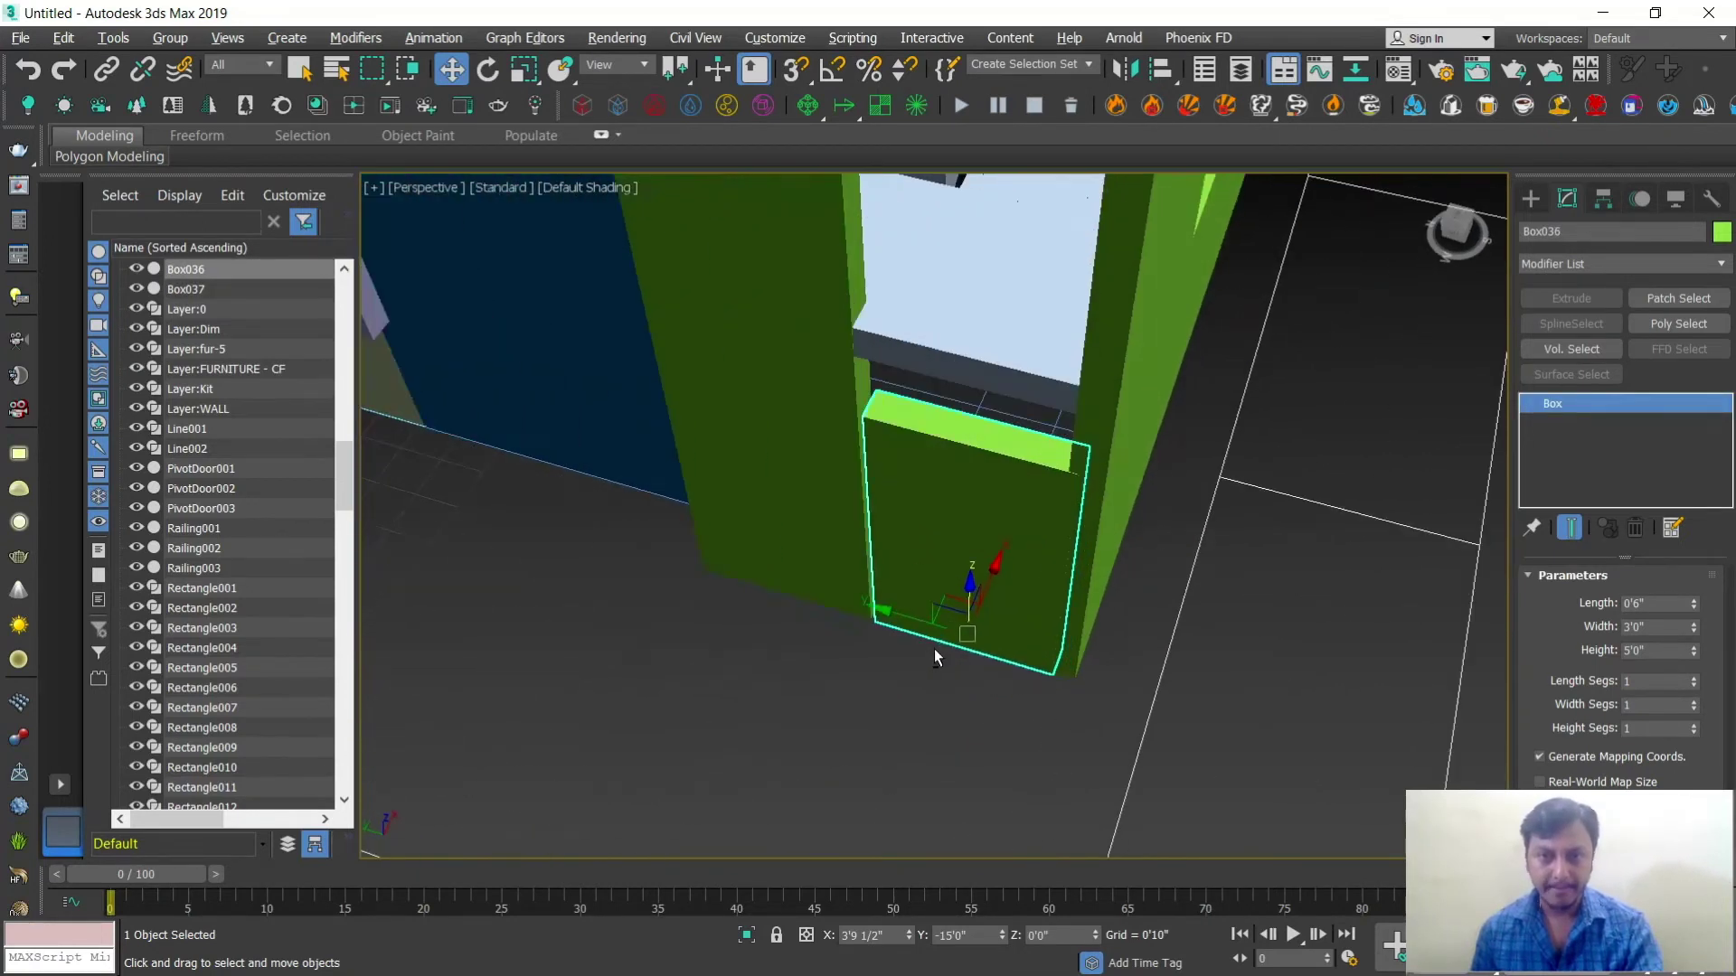
{"action": "middle_click_drag", "start_coordinate": [933, 647], "coordinate": [948, 649], "text": "alt"}
{"action": "scroll", "coordinate": [903, 612], "scroll_direction": "down", "scroll_amount": 5}
{"action": "middle_click_drag", "start_coordinate": [941, 345], "coordinate": [958, 478]}
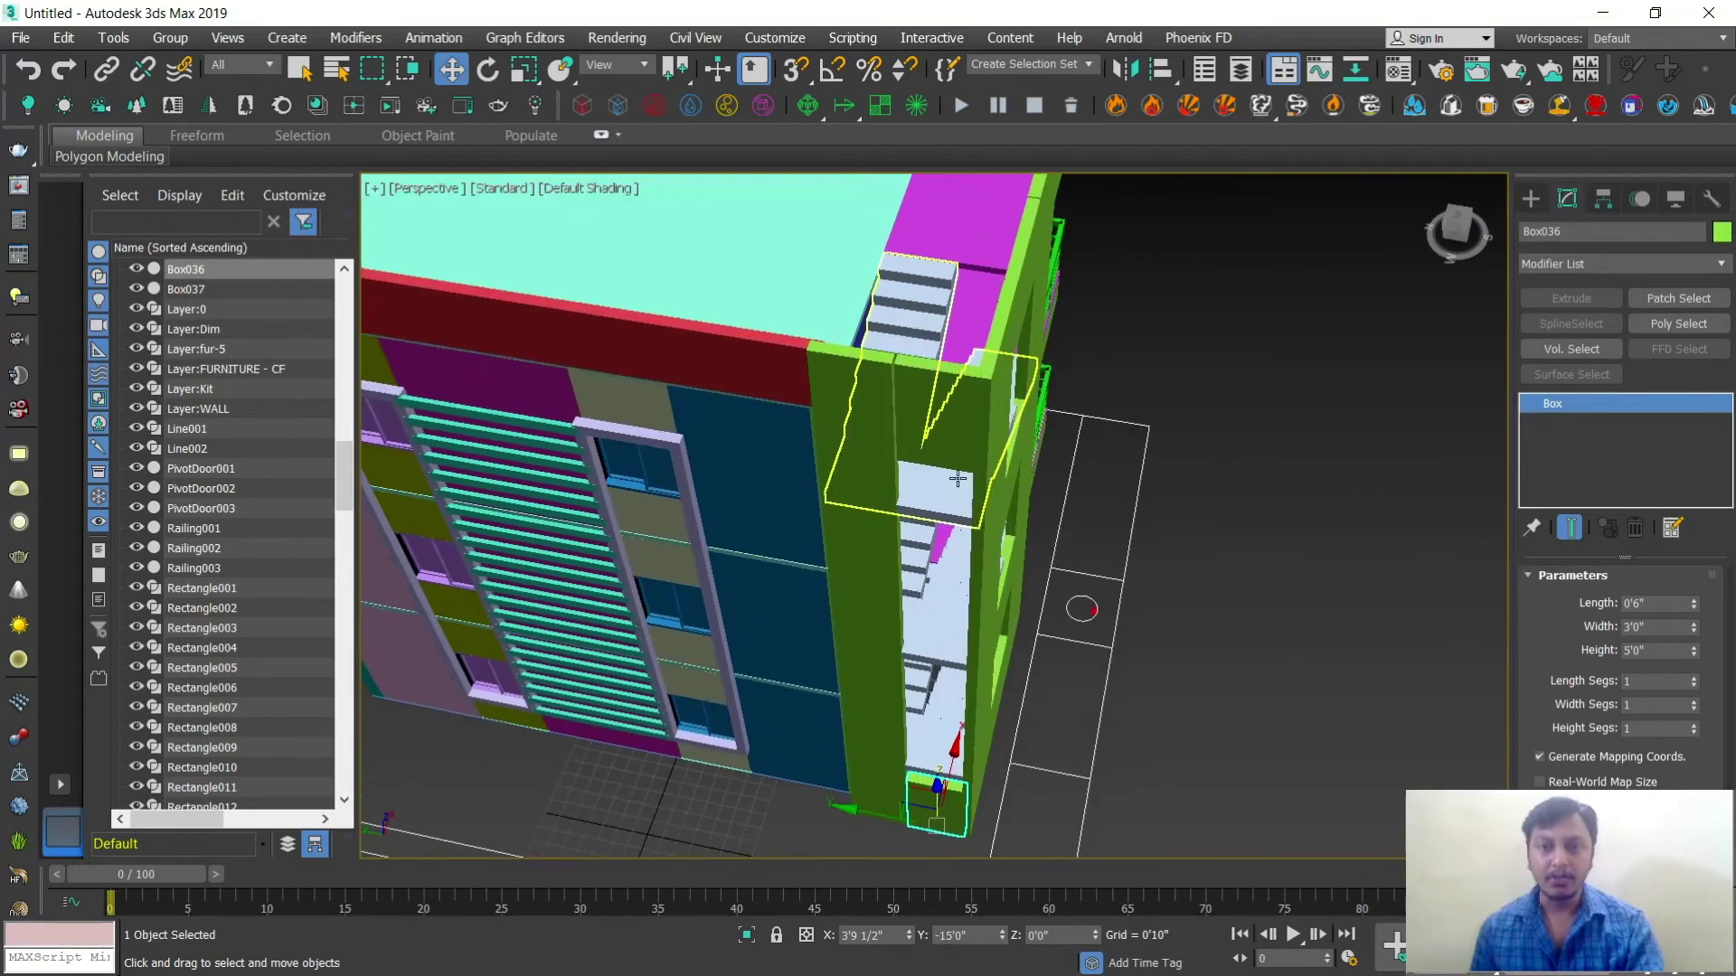
{"action": "left_click", "coordinate": [958, 479], "text": "ctrl"}
{"action": "scroll", "coordinate": [892, 684], "scroll_direction": "up", "scroll_amount": 2}
{"action": "scroll", "coordinate": [850, 677], "scroll_direction": "up", "scroll_amount": 2}
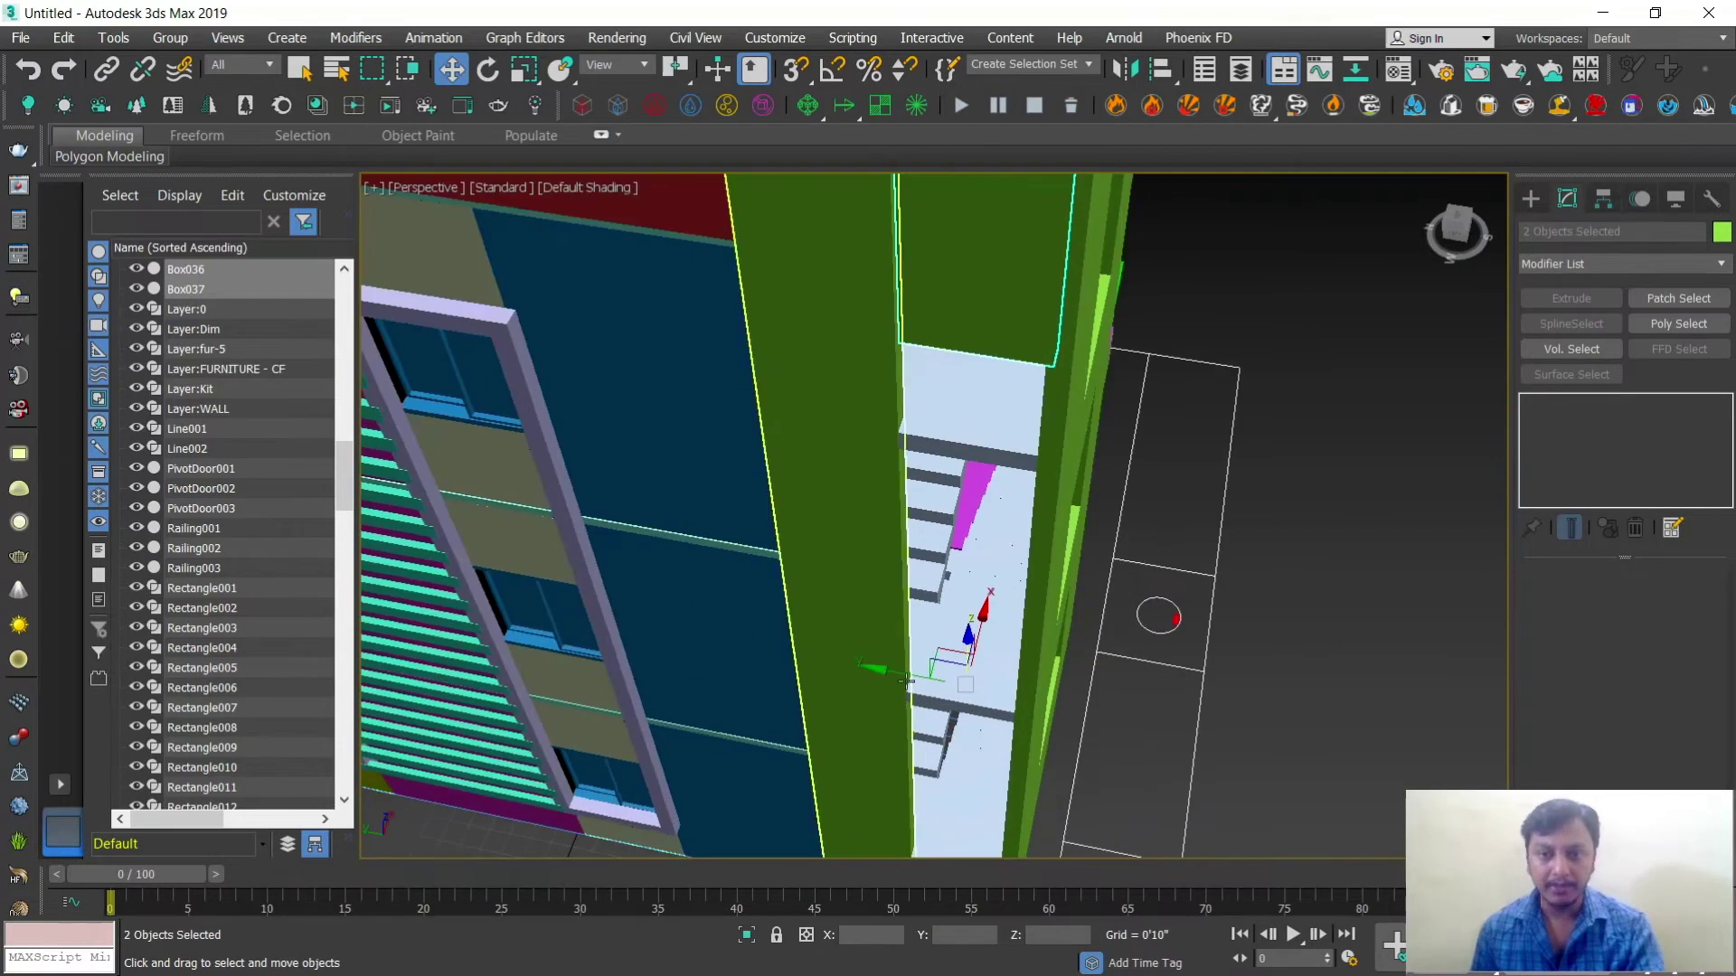
{"action": "middle_click_drag", "start_coordinate": [906, 675], "coordinate": [911, 756]}
{"action": "left_click_drag", "start_coordinate": [910, 755], "coordinate": [905, 756]}
Step: Examine the staircase facade and the fit of its lower and upper walls around the opening
{"action": "scroll", "coordinate": [905, 756], "scroll_direction": "down", "scroll_amount": 1}
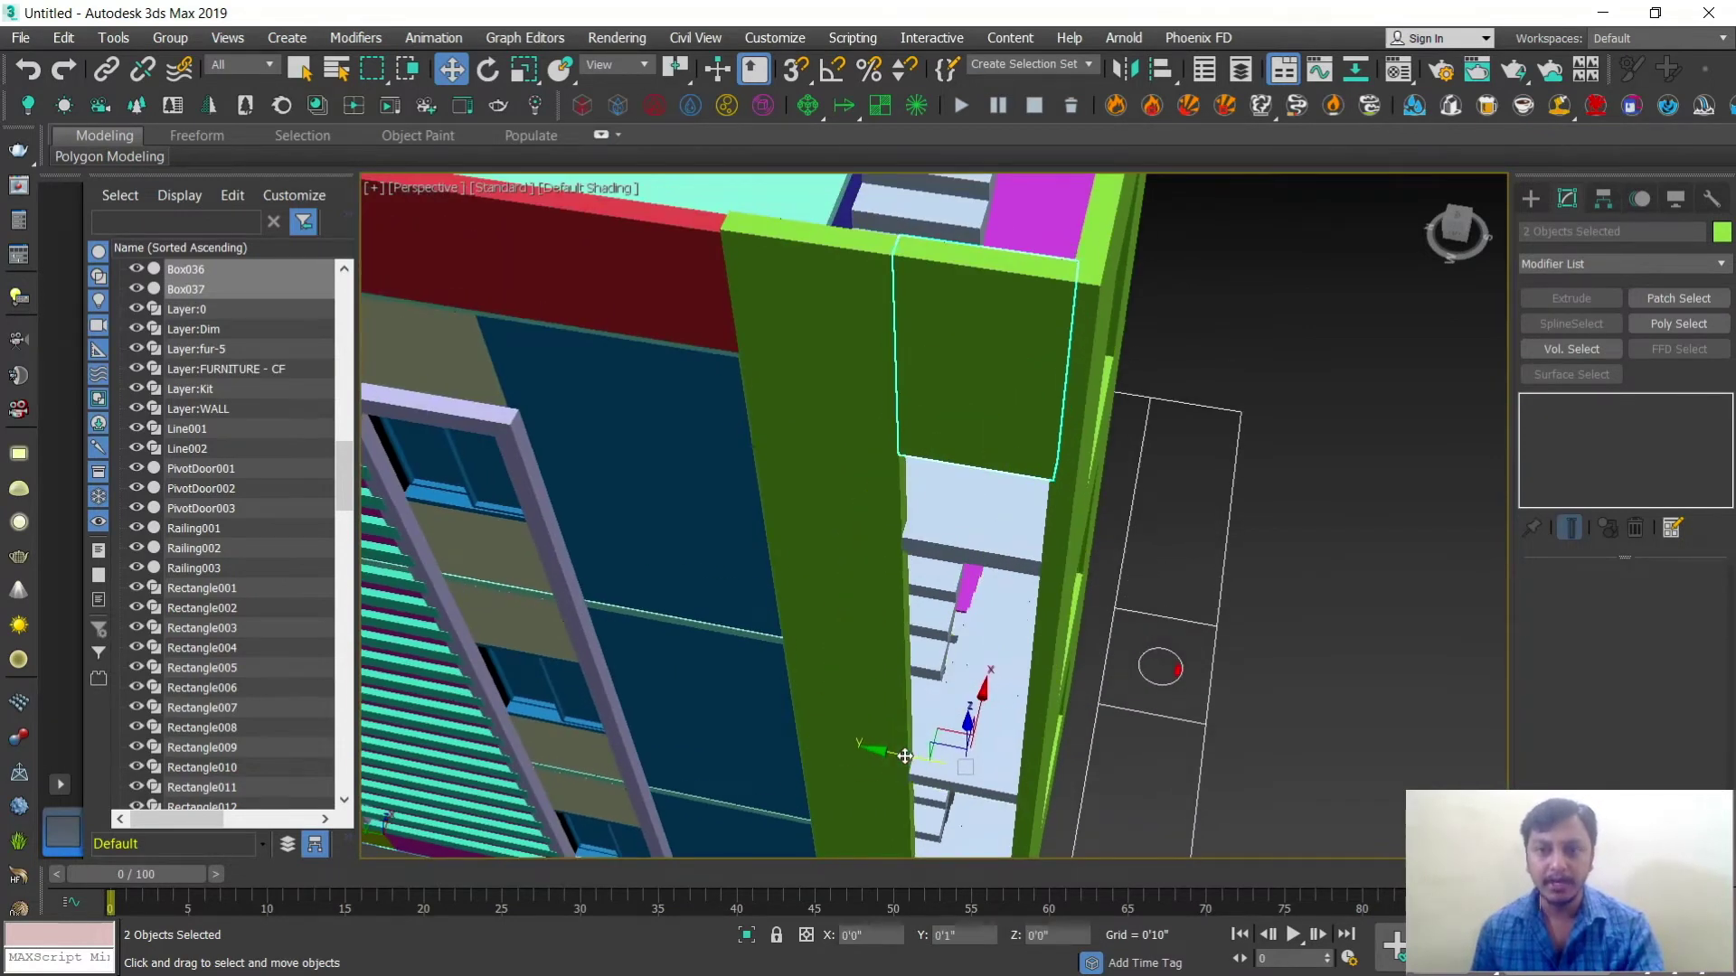
{"action": "scroll", "coordinate": [1096, 662], "scroll_direction": "down", "scroll_amount": 2}
{"action": "middle_click_drag", "start_coordinate": [1096, 663], "coordinate": [1221, 519], "text": "alt"}
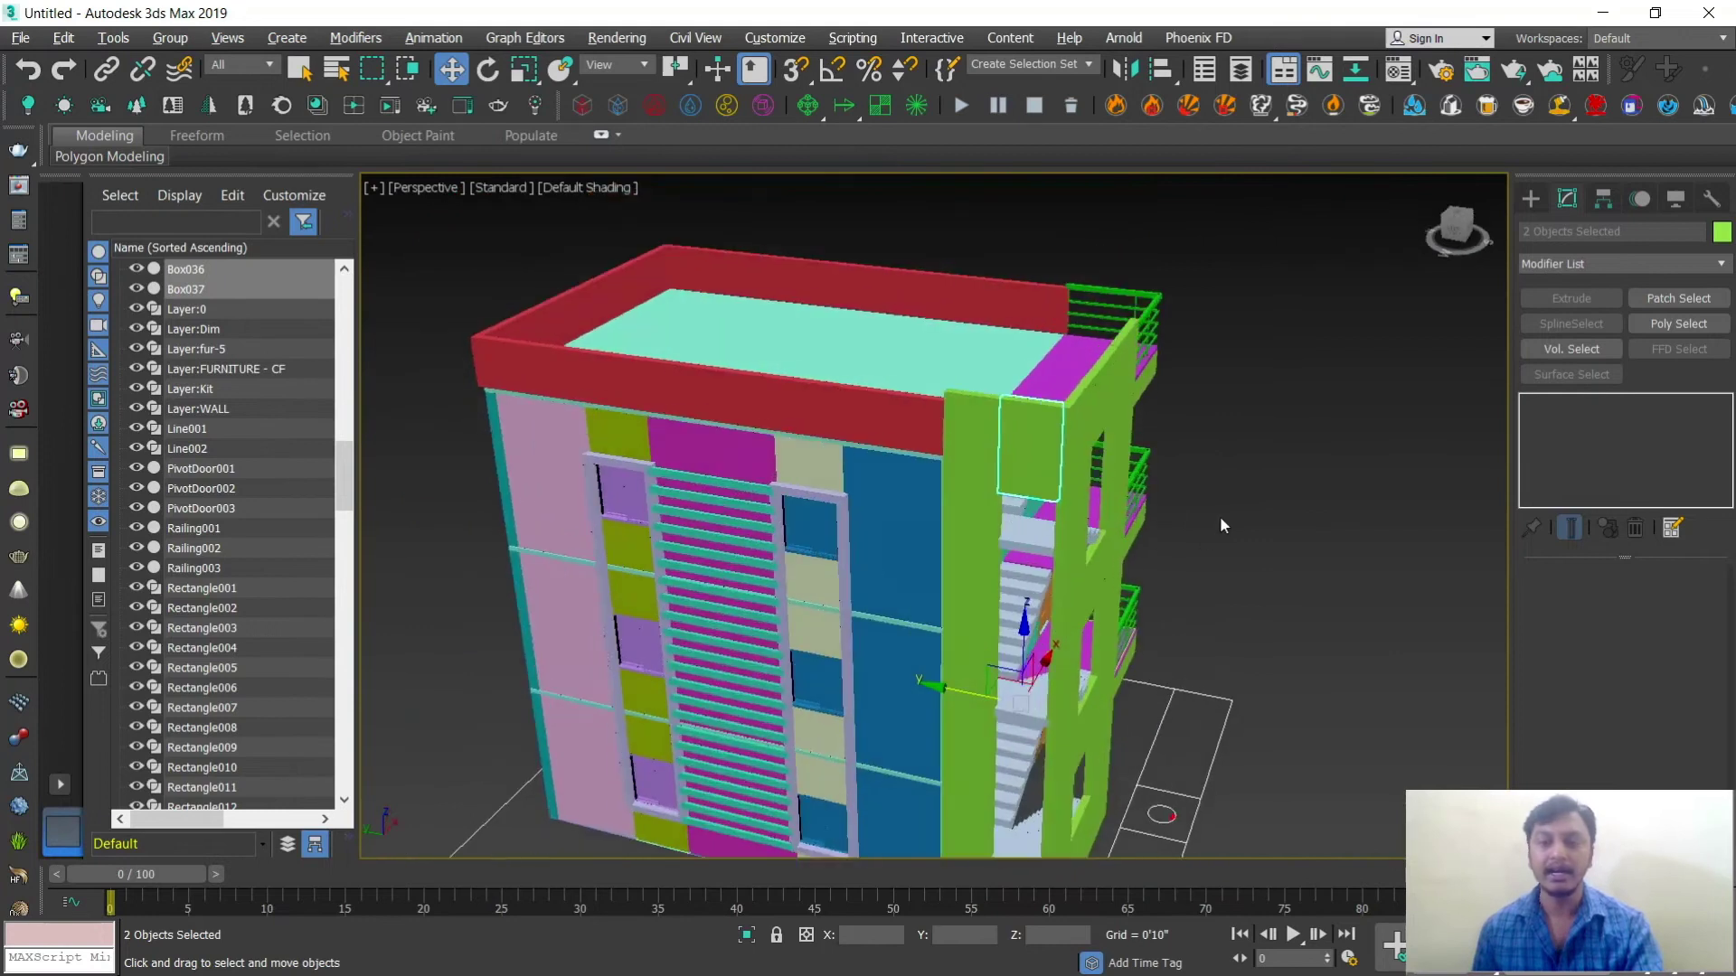
{"action": "left_click", "coordinate": [1220, 519]}
{"action": "scroll", "coordinate": [1221, 519], "scroll_direction": "down", "scroll_amount": 2}
{"action": "scroll", "coordinate": [1221, 519], "scroll_direction": "up", "scroll_amount": 2}
{"action": "middle_click_drag", "start_coordinate": [1108, 724], "coordinate": [1096, 578]}
{"action": "scroll", "coordinate": [968, 658], "scroll_direction": "up", "scroll_amount": 1}
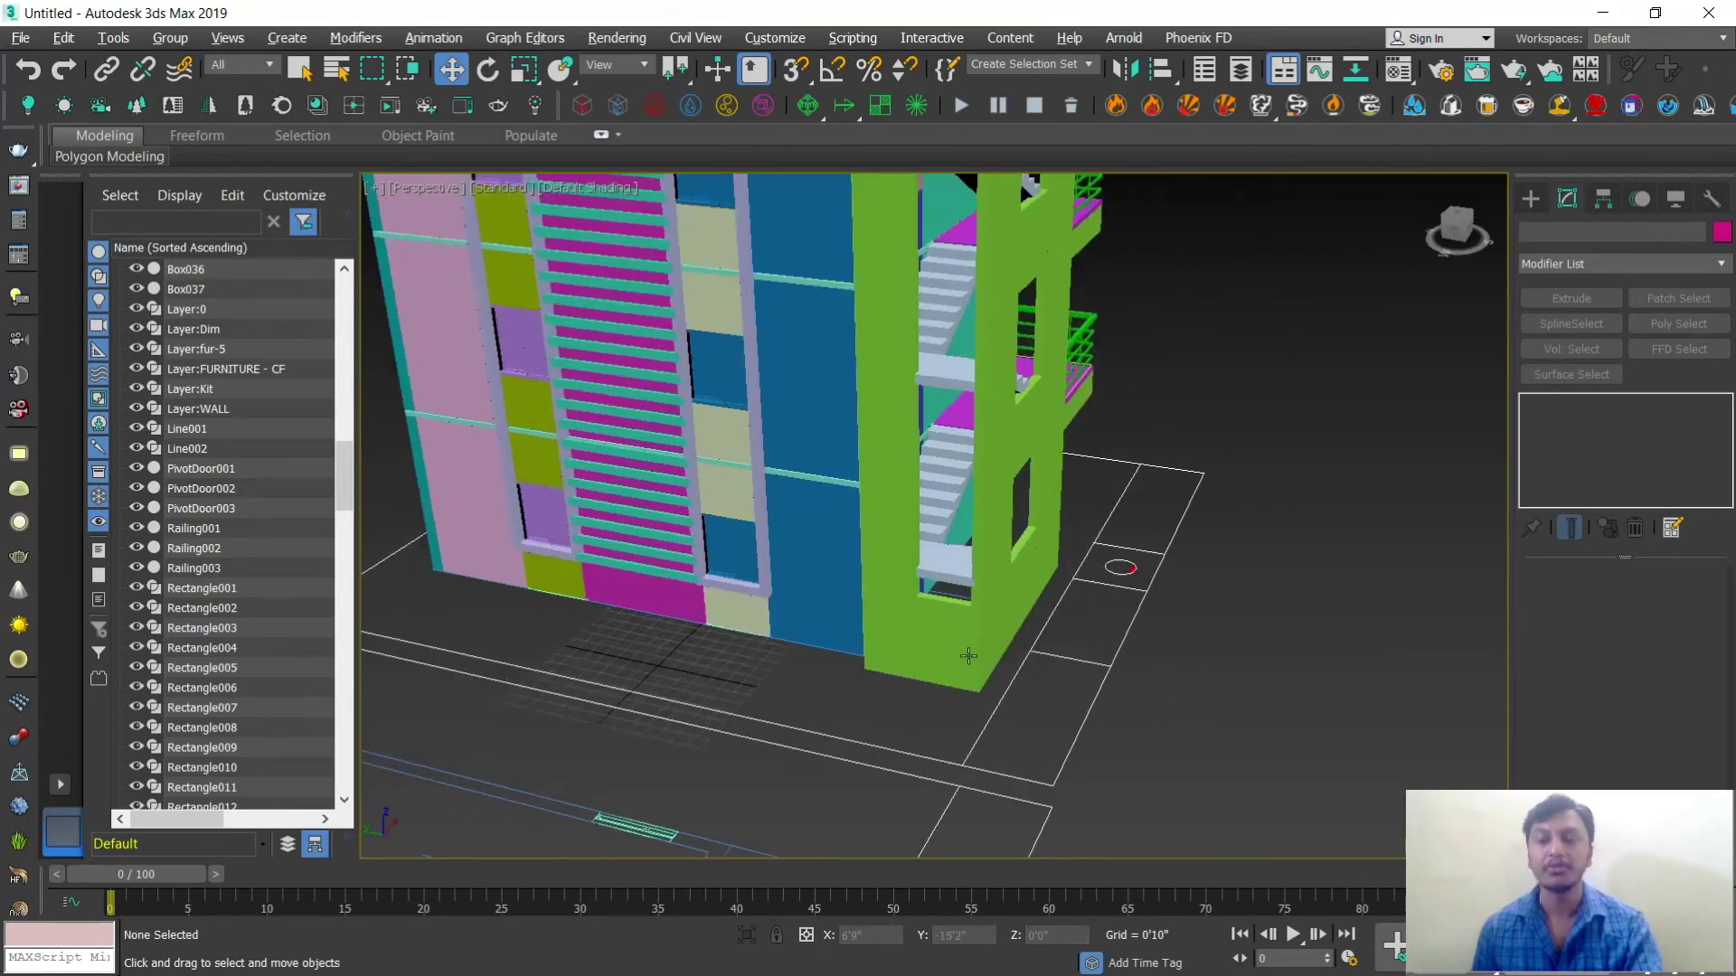
{"action": "scroll", "coordinate": [968, 644], "scroll_direction": "down", "scroll_amount": 2}
{"action": "middle_click_drag", "start_coordinate": [968, 640], "coordinate": [970, 619], "text": "alt"}
{"action": "scroll", "coordinate": [976, 633], "scroll_direction": "up", "scroll_amount": 3}
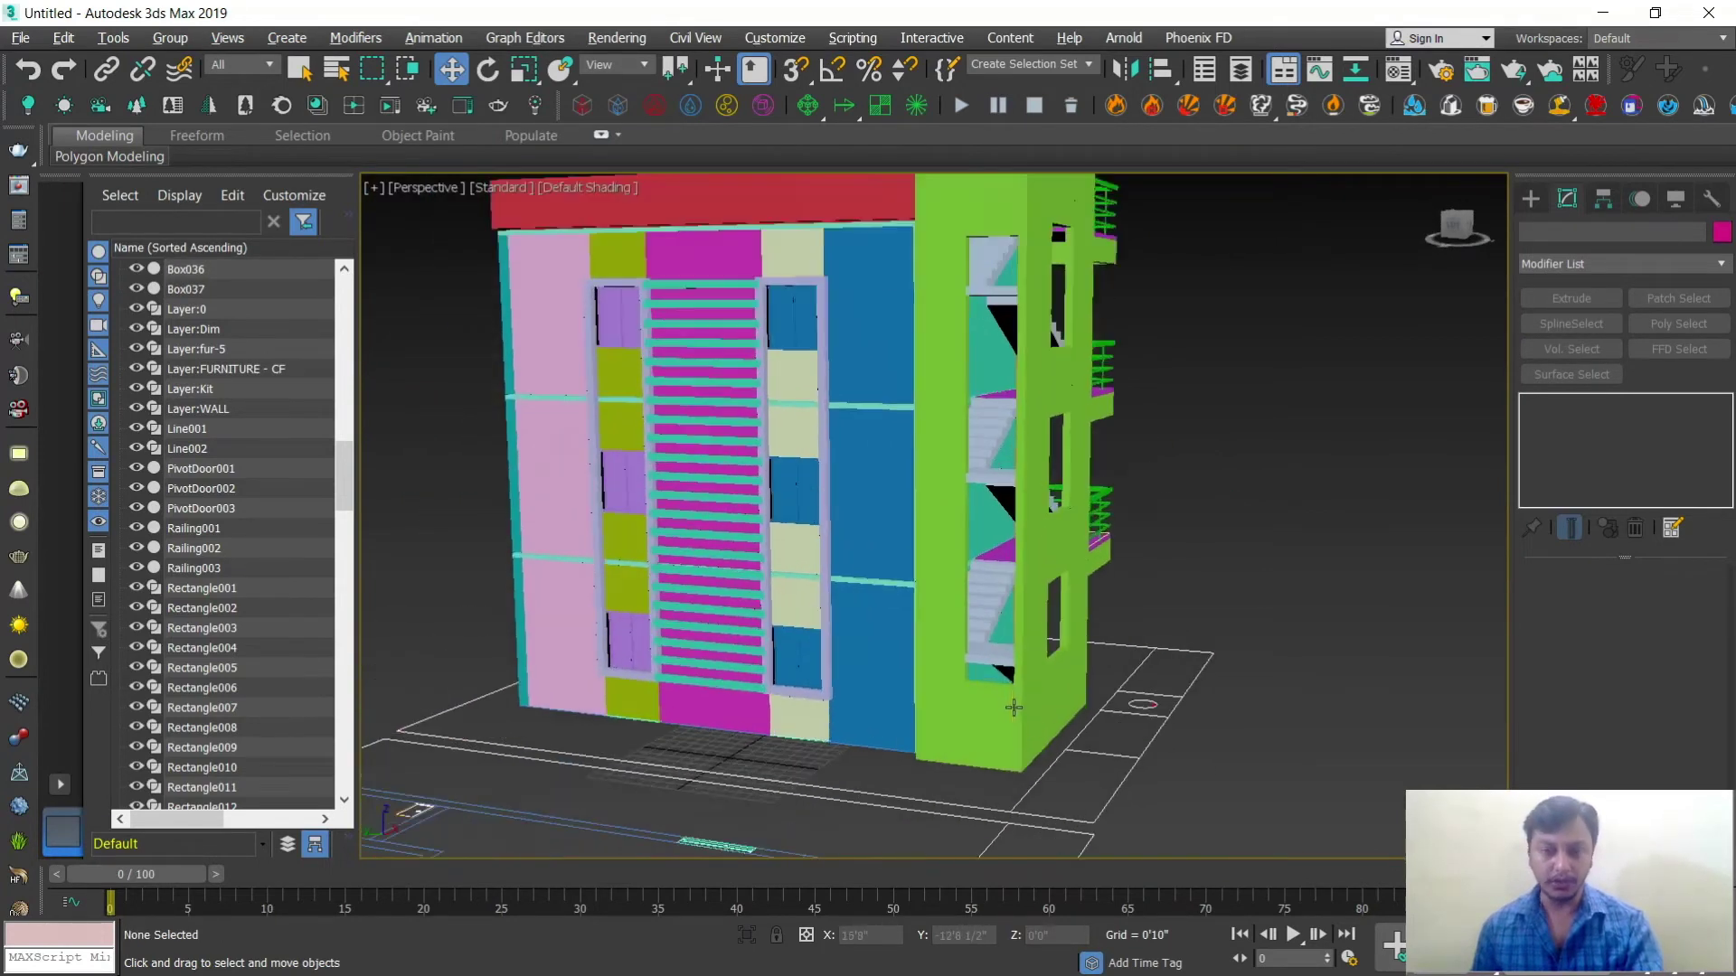
Step: Copy the lower 5'0" wall up to about Z 5'8 1/2" as a slat and set its height to 0'6"
{"action": "left_click", "coordinate": [985, 715]}
{"action": "scroll", "coordinate": [986, 716], "scroll_direction": "up", "scroll_amount": 2}
{"action": "left_click_drag", "start_coordinate": [986, 716], "coordinate": [981, 542], "text": "shift"}
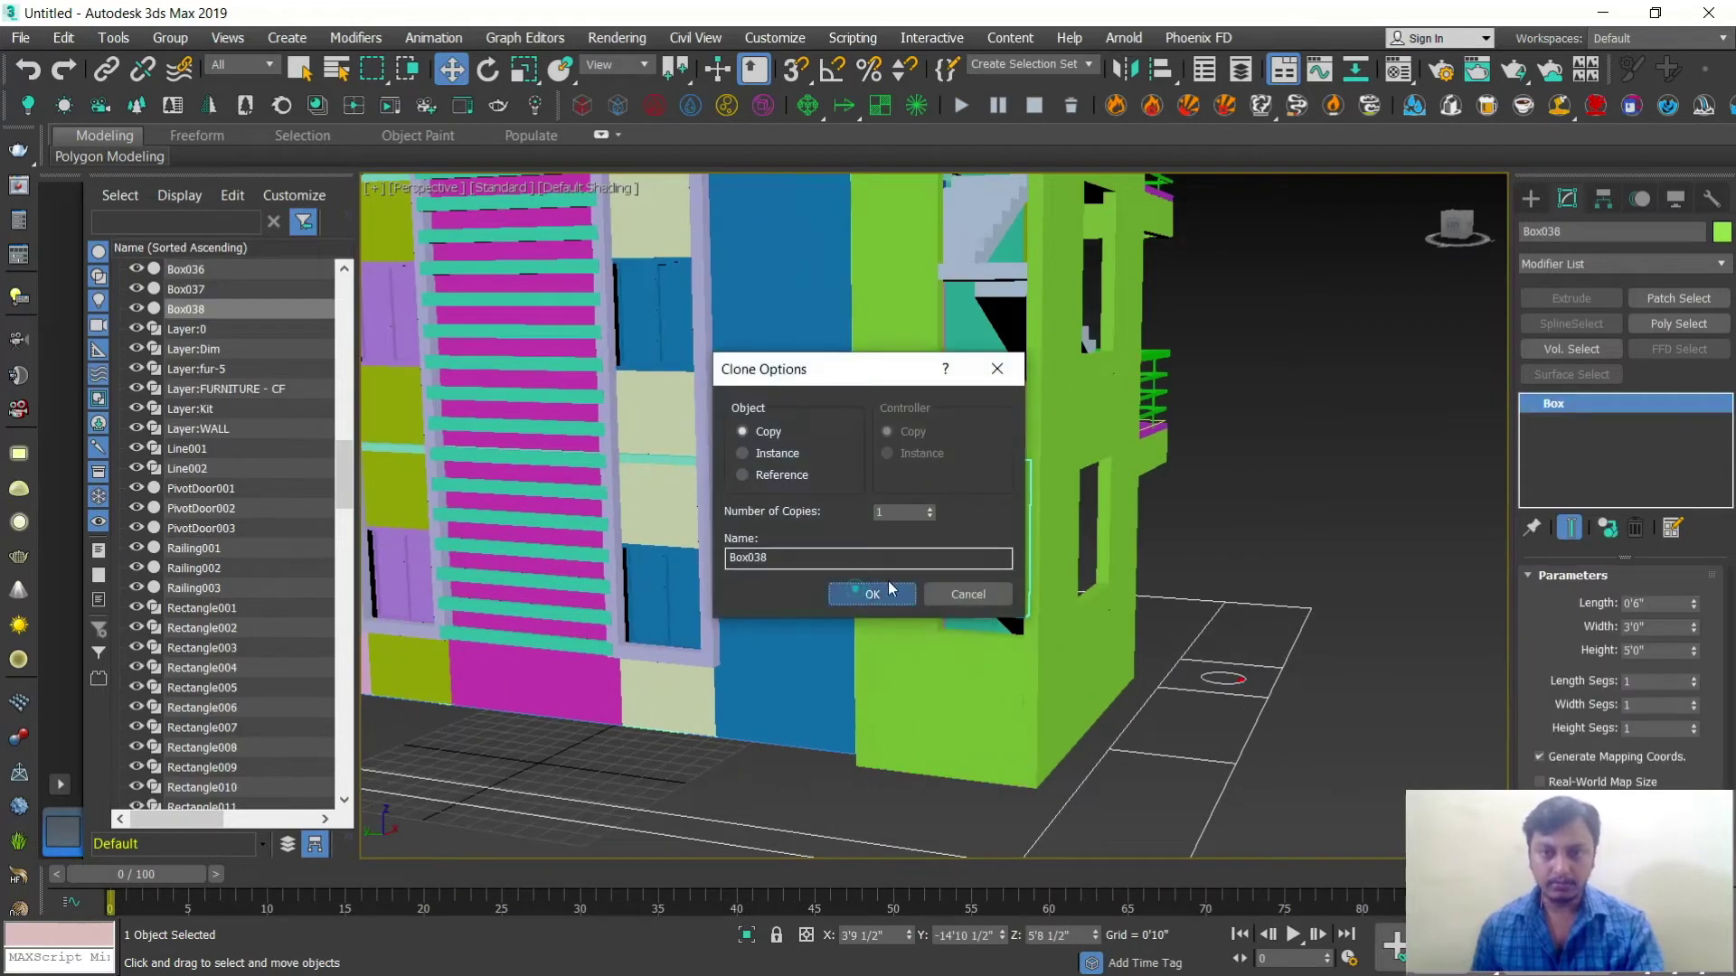
{"action": "left_click", "coordinate": [890, 588]}
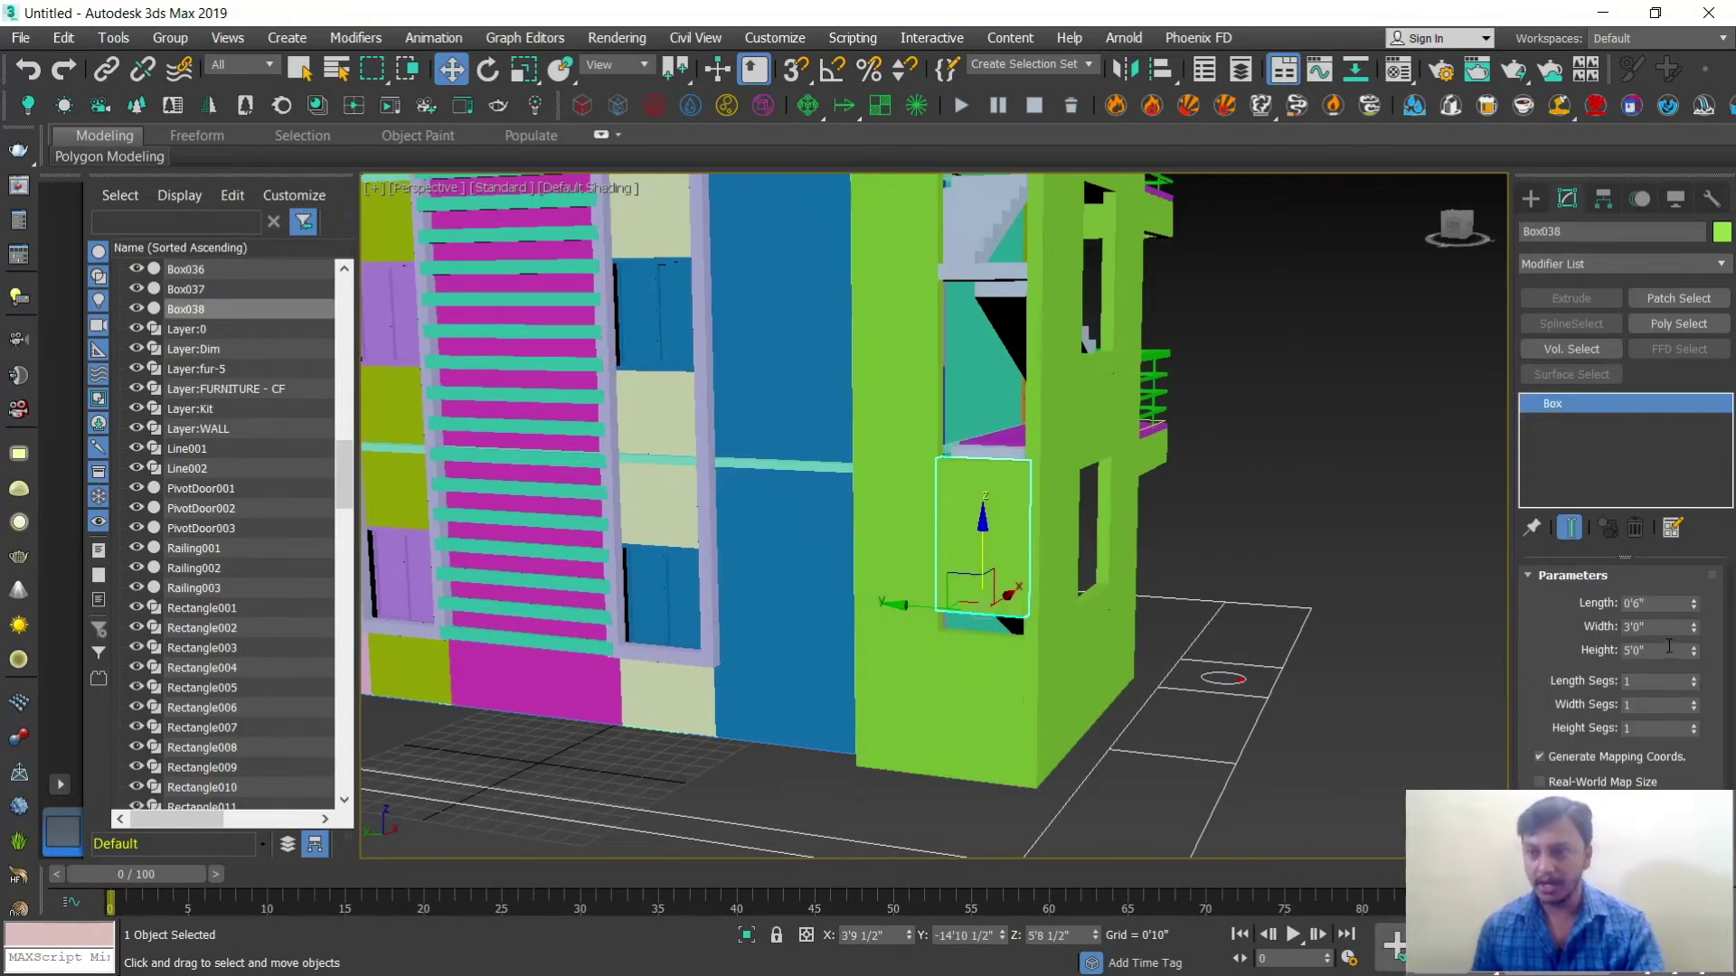
{"action": "type", "text": "7"}
{"action": "key", "text": "Return"}
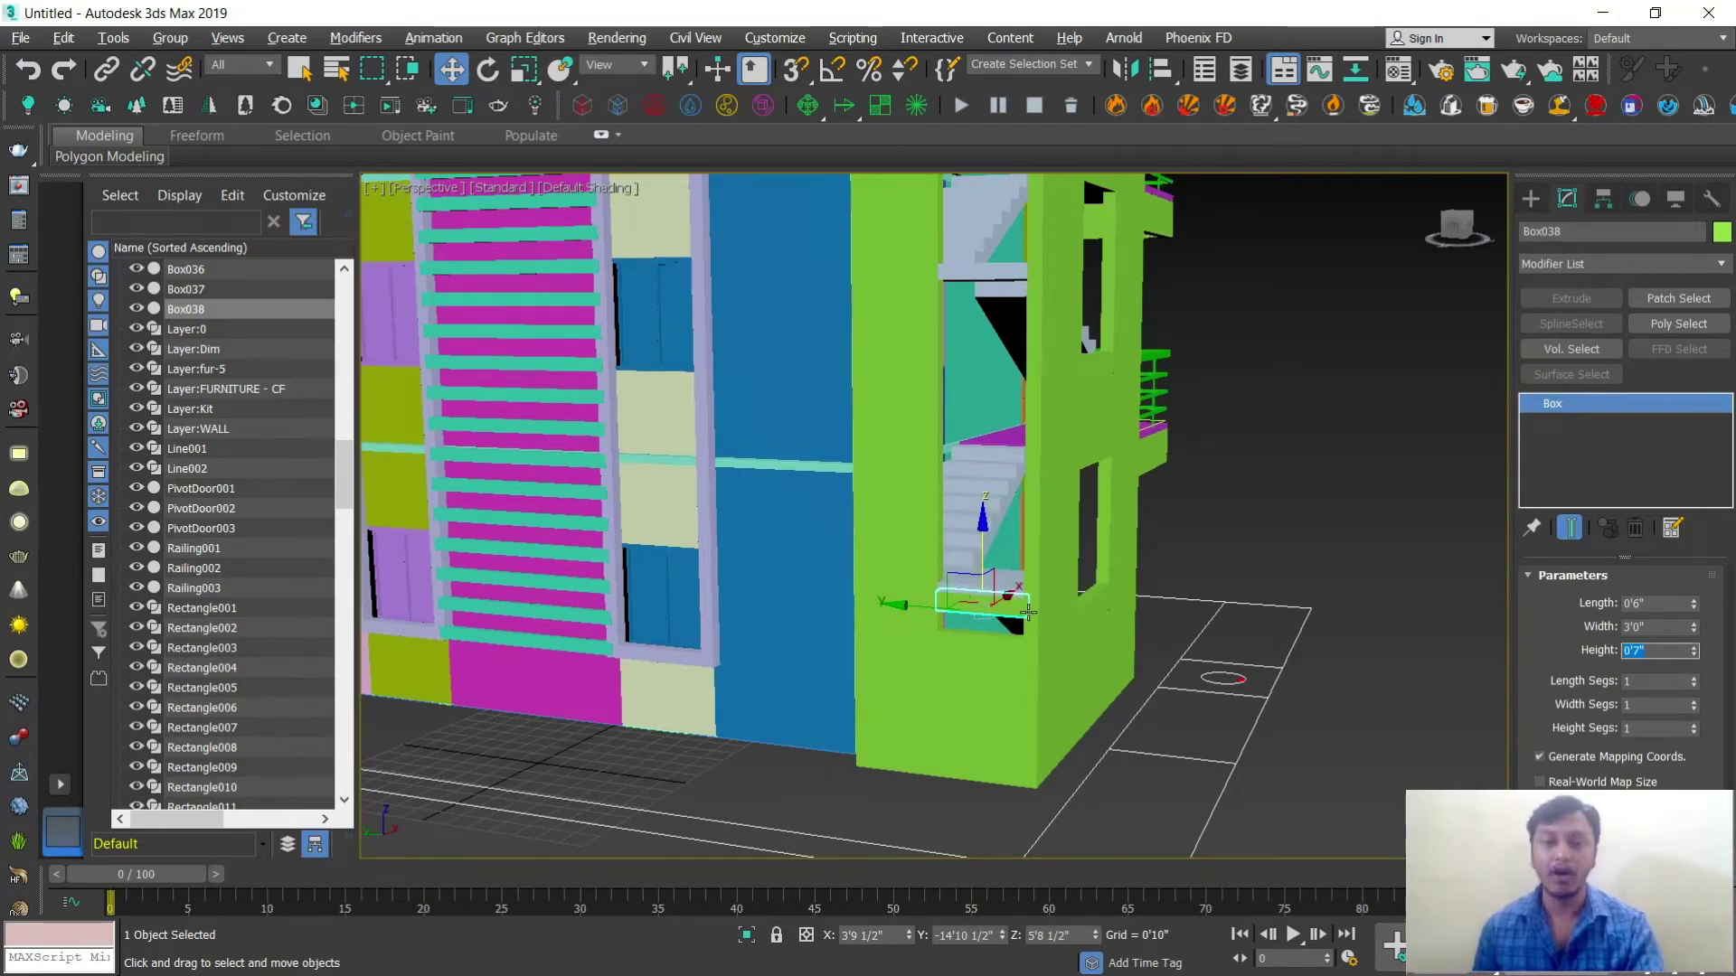
{"action": "scroll", "coordinate": [1031, 610], "scroll_direction": "up", "scroll_amount": 2}
{"action": "type", "text": "6"}
{"action": "key", "text": "Return"}
Step: Slide the slat outward along X by about 0'1 1/2" so it projects slightly from the opening
{"action": "middle_click_drag", "start_coordinate": [1081, 638], "coordinate": [992, 619], "text": "alt"}
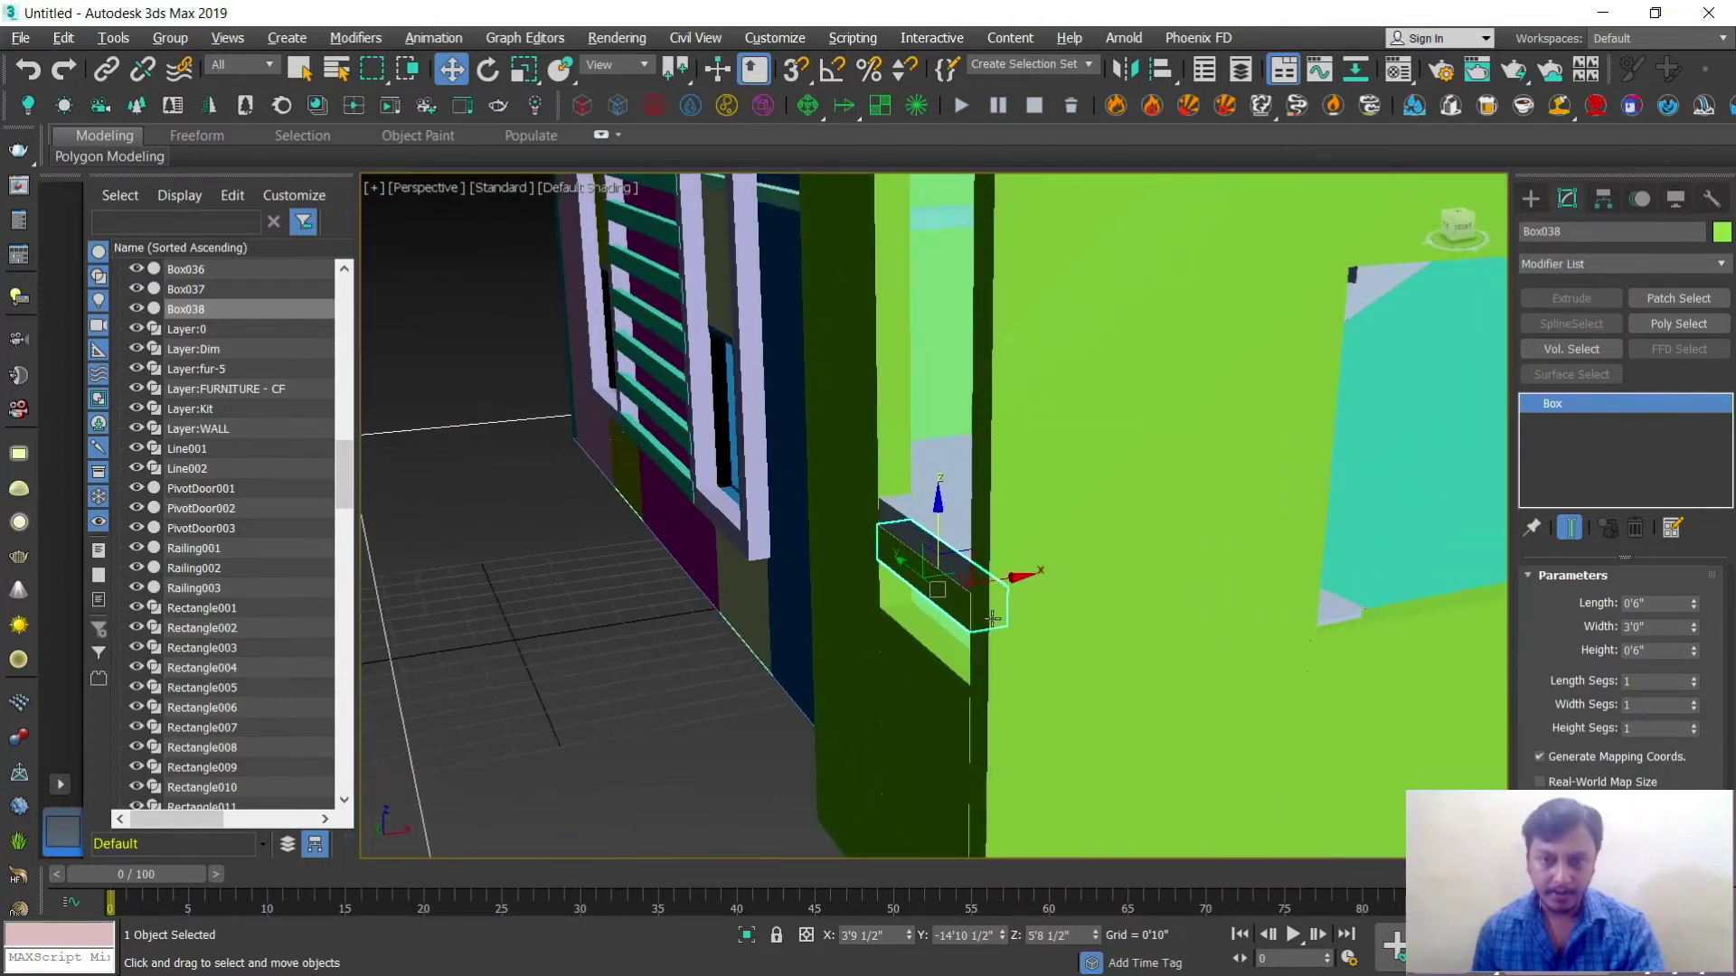
{"action": "left_click_drag", "start_coordinate": [1008, 581], "coordinate": [991, 587]}
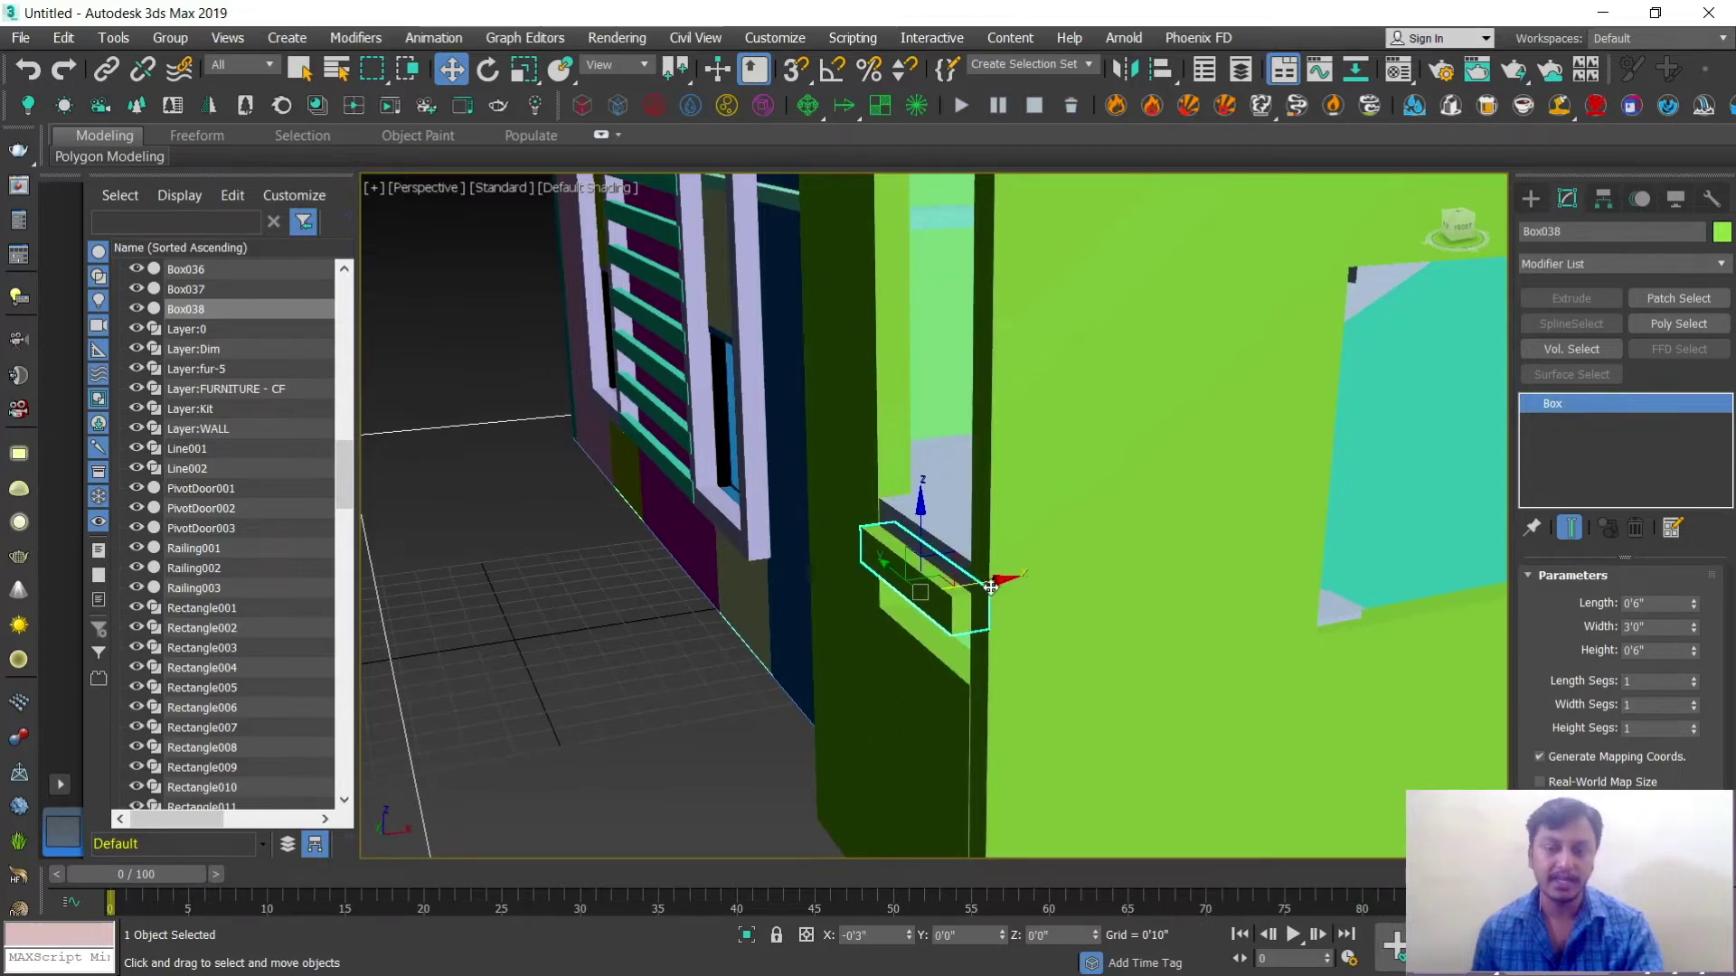
{"action": "left_click_drag", "start_coordinate": [991, 587], "coordinate": [999, 586]}
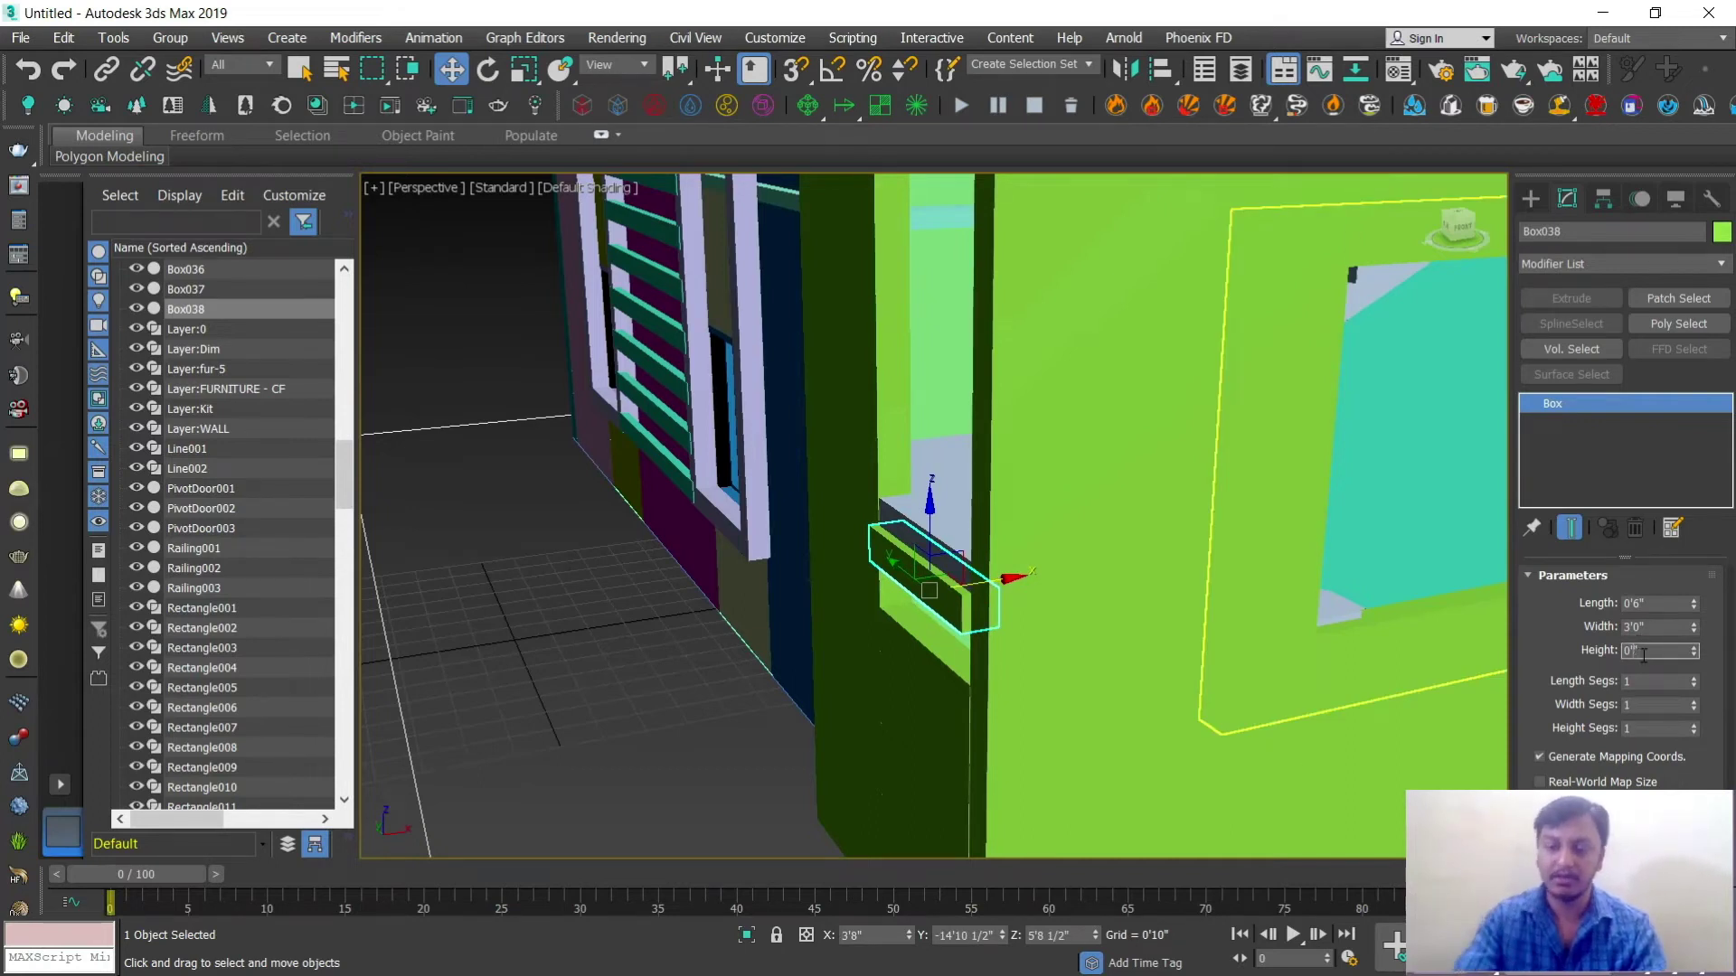
Step: Set the slat's height to 0'3" and lower it by about 0'2 1/2" within the opening
{"action": "type", "text": "3"}
{"action": "key", "text": "Return"}
{"action": "middle_click_drag", "start_coordinate": [843, 682], "coordinate": [959, 614], "text": "alt"}
{"action": "scroll", "coordinate": [959, 614], "scroll_direction": "up", "scroll_amount": 3}
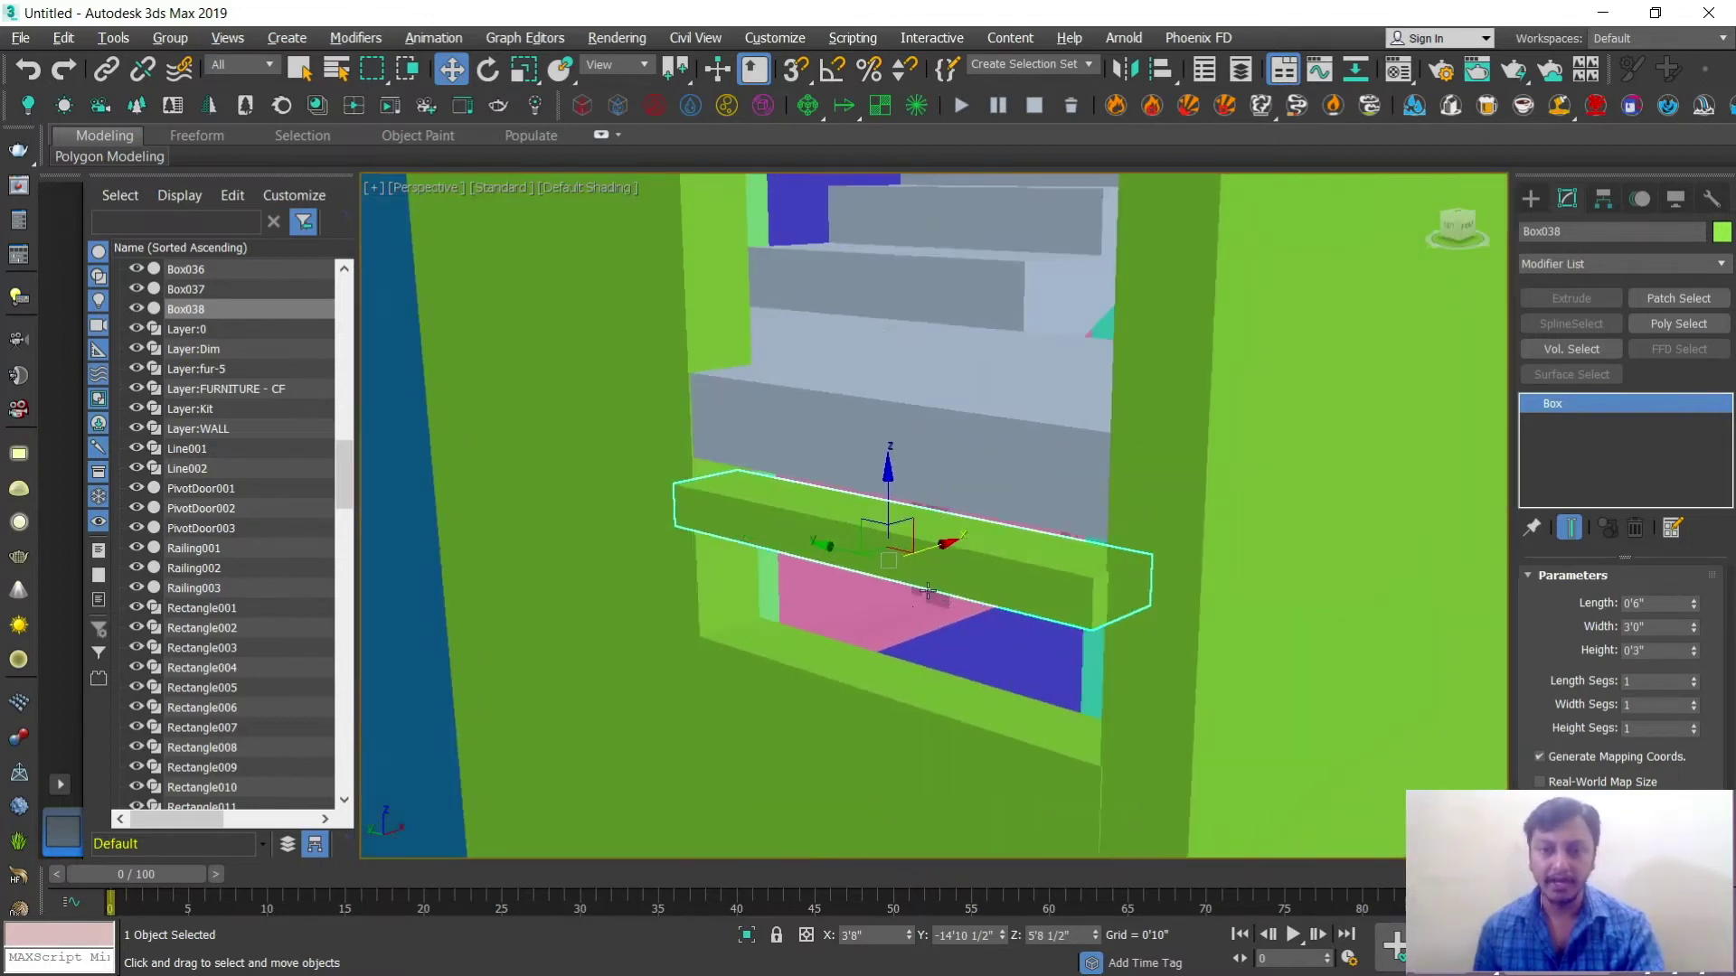
{"action": "left_click_drag", "start_coordinate": [908, 522], "coordinate": [911, 556]}
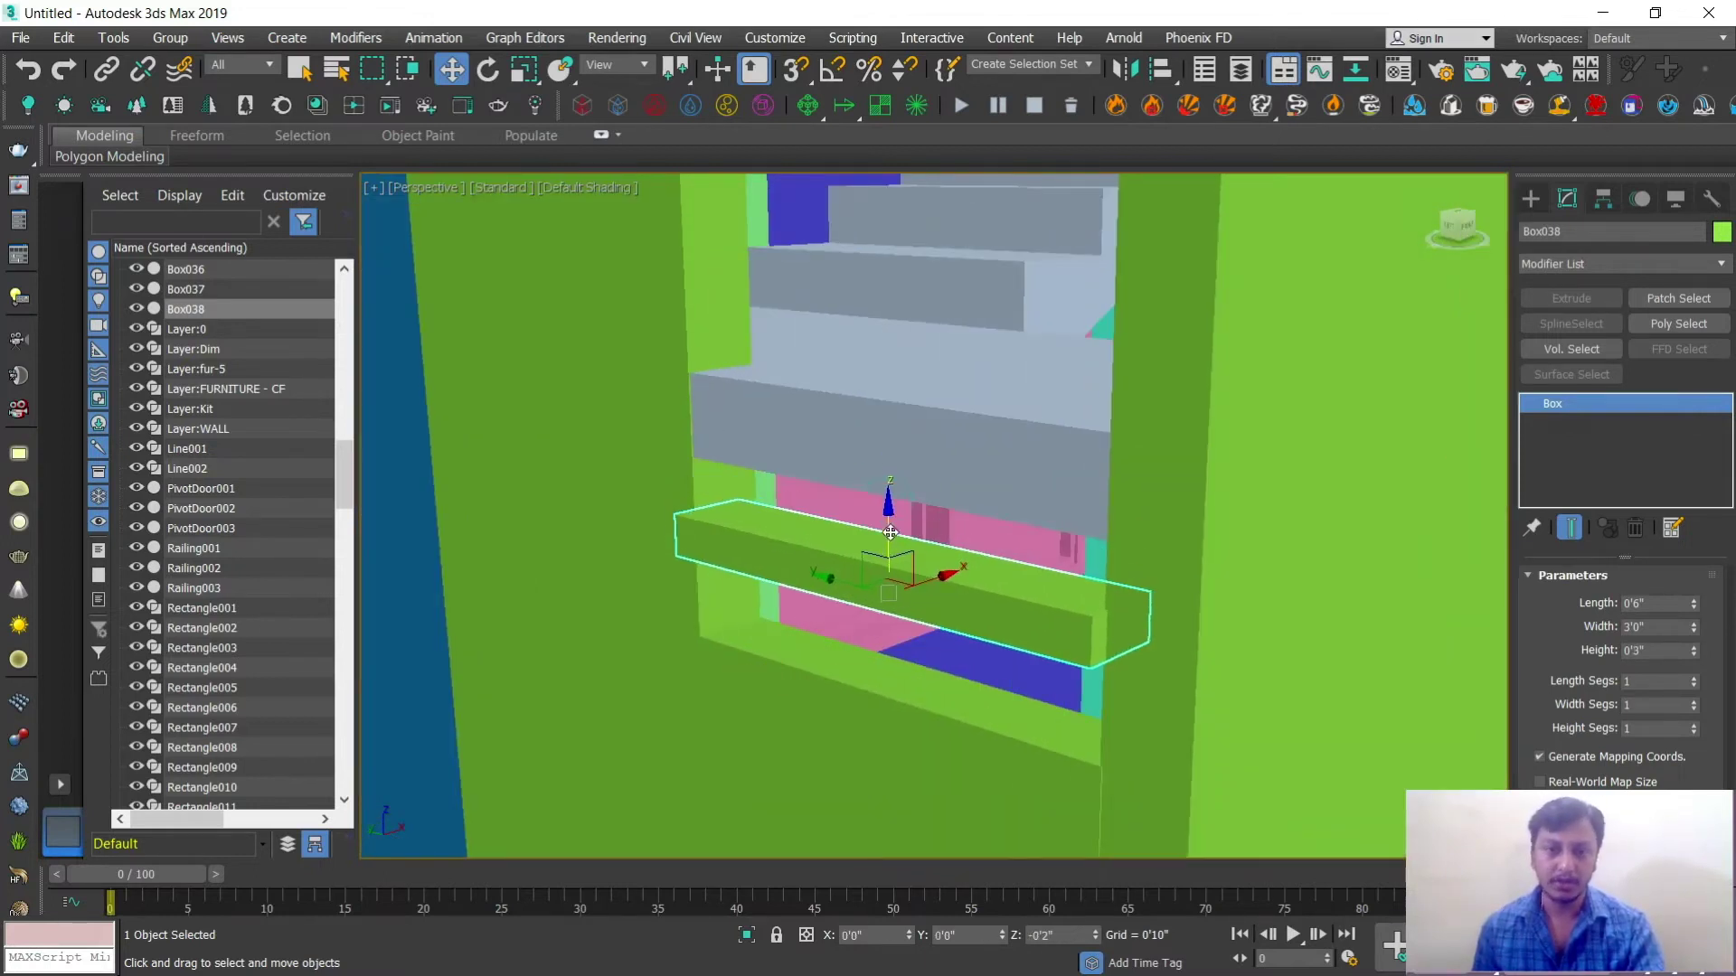
Step: Change the slat's object color to turquoise, matching the facade's other horizontal slats
{"action": "scroll", "coordinate": [927, 633], "scroll_direction": "down", "scroll_amount": 2}
{"action": "middle_click_drag", "start_coordinate": [928, 633], "coordinate": [1010, 606], "text": "alt"}
{"action": "scroll", "coordinate": [1011, 605], "scroll_direction": "down", "scroll_amount": 5}
{"action": "middle_click_drag", "start_coordinate": [1119, 524], "coordinate": [1096, 559]}
{"action": "scroll", "coordinate": [1097, 567], "scroll_direction": "down", "scroll_amount": 4}
{"action": "scroll", "coordinate": [1112, 589], "scroll_direction": "up", "scroll_amount": 3}
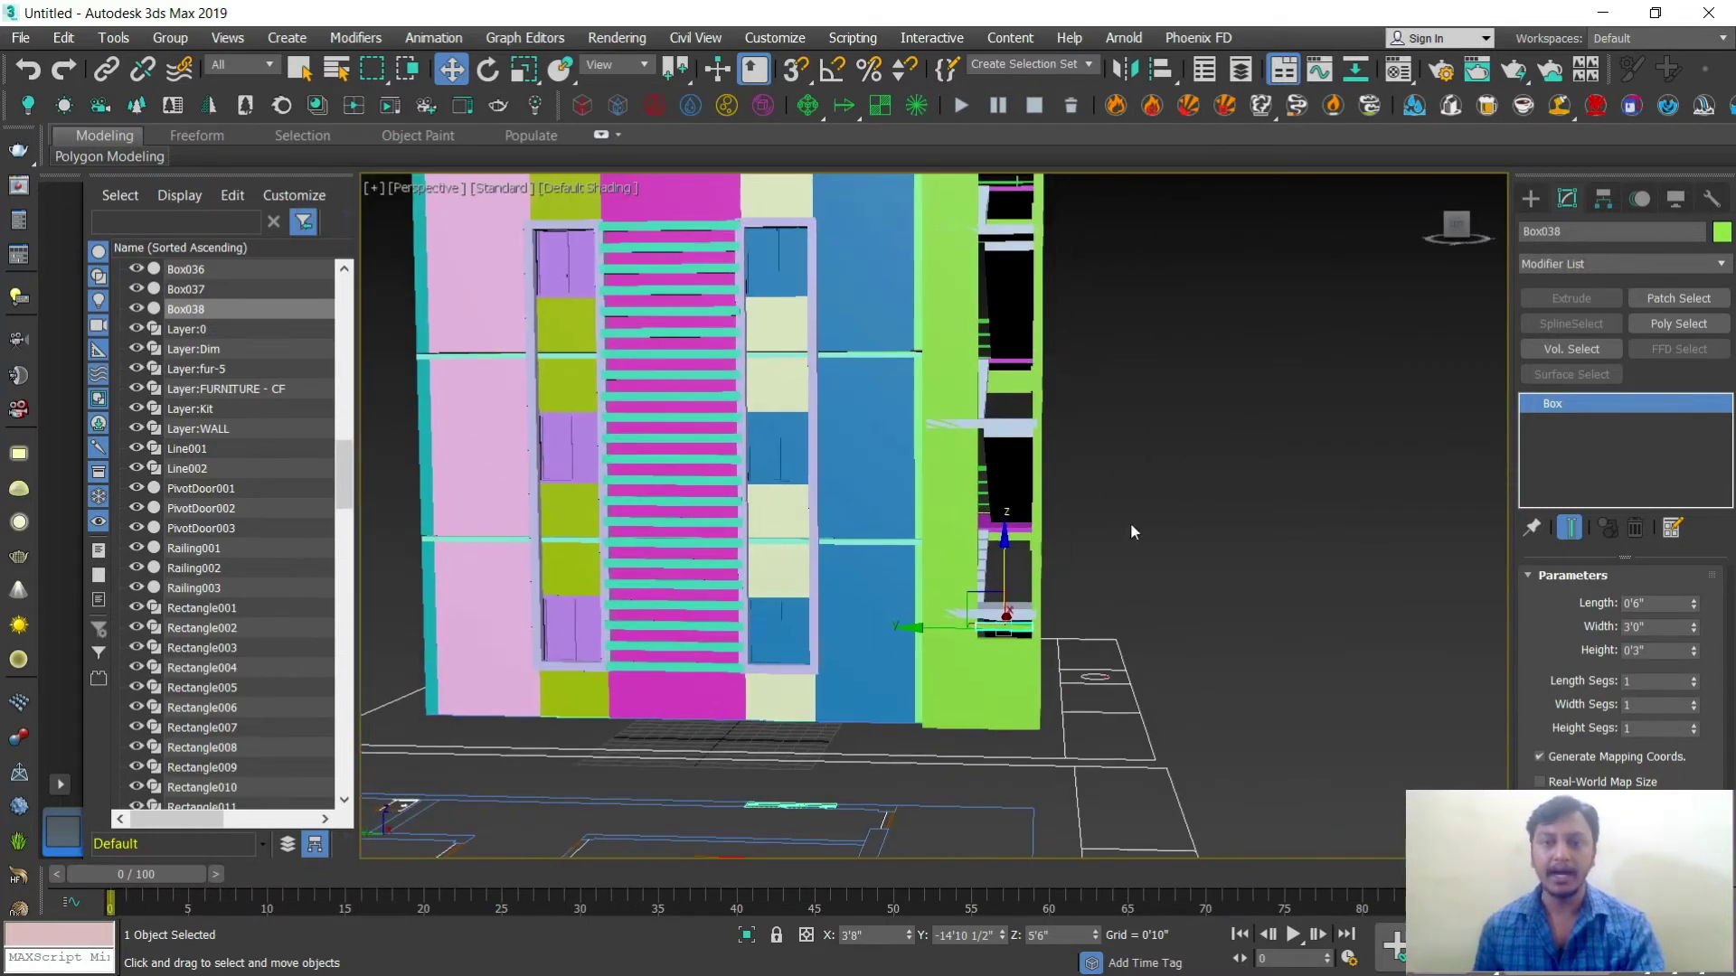
{"action": "left_click", "coordinate": [1722, 234]}
{"action": "left_click", "coordinate": [938, 456]}
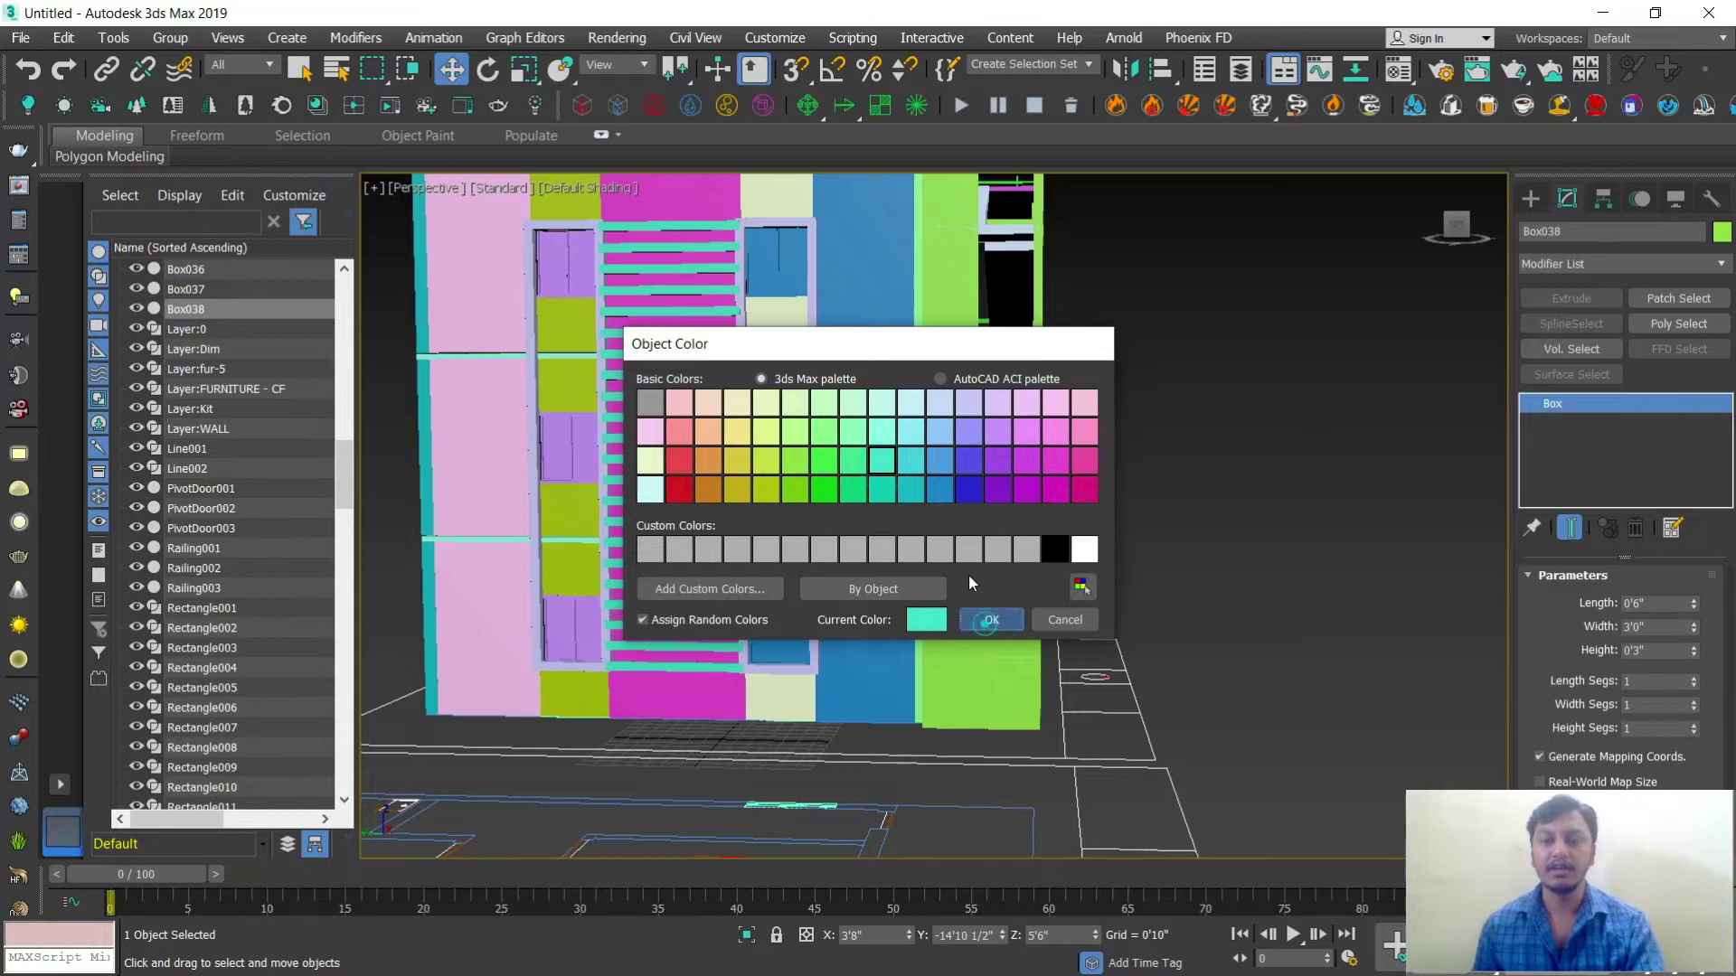
{"action": "left_click", "coordinate": [989, 621]}
{"action": "scroll", "coordinate": [1094, 587], "scroll_direction": "down", "scroll_amount": 4}
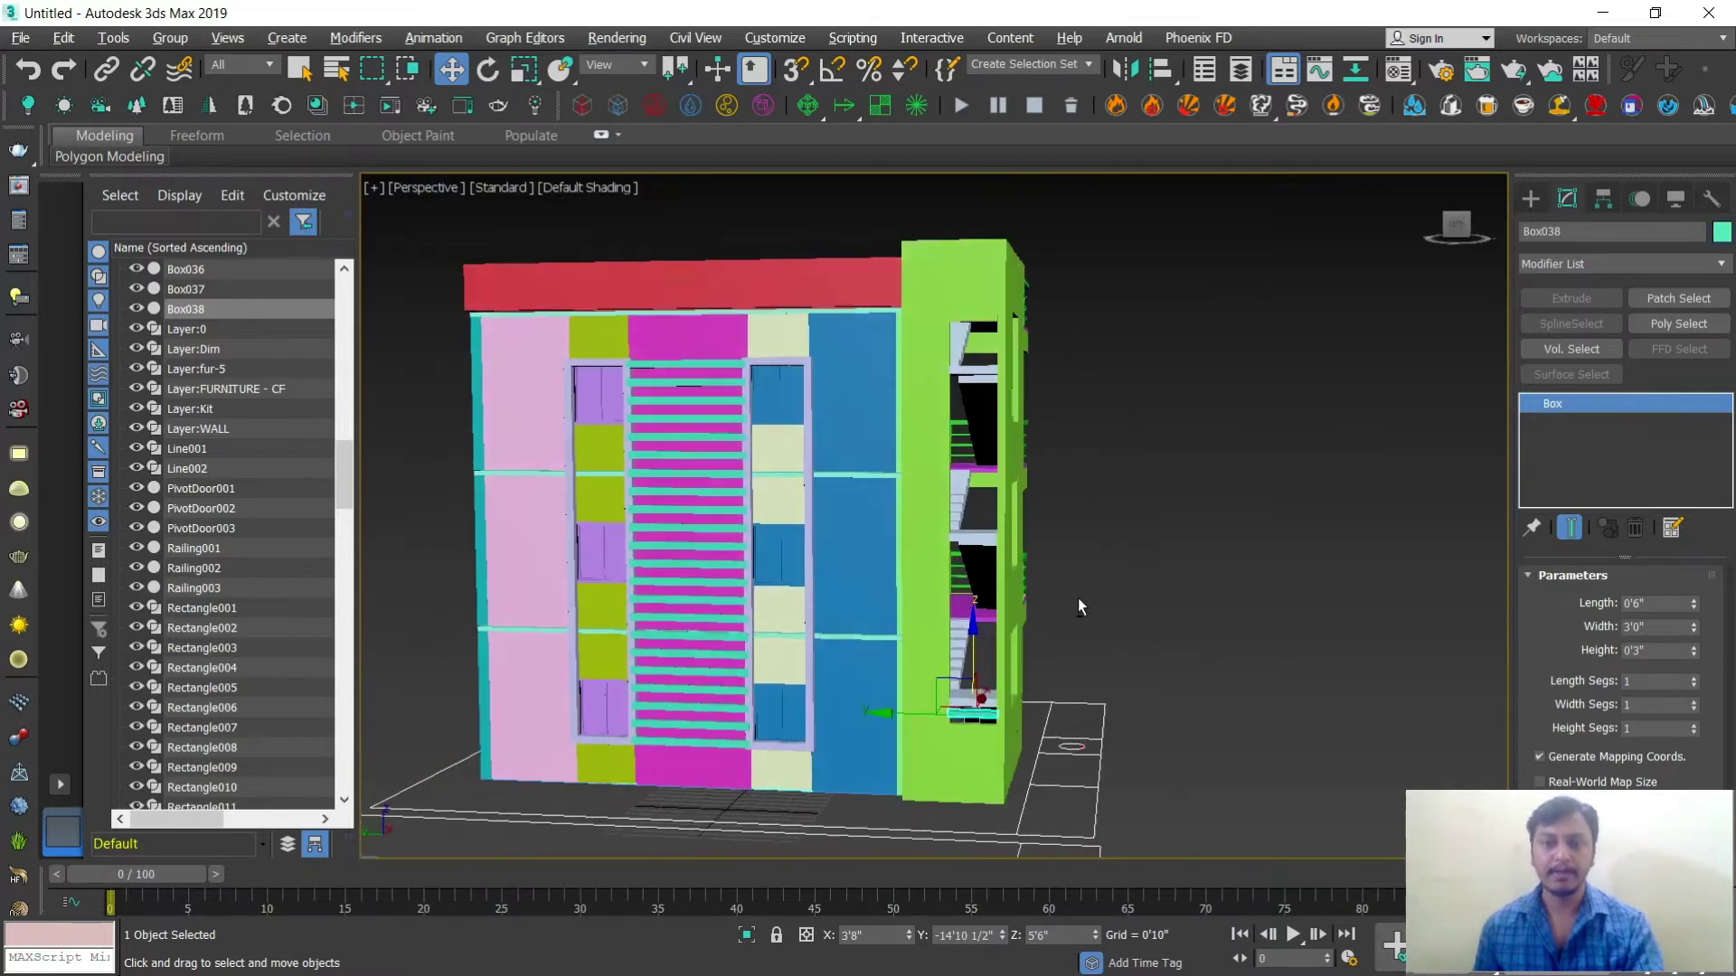
Step: Start an array of the turquoise slat and preview it as copies stacked vertically in the staircase opening
{"action": "left_click", "coordinate": [114, 38]}
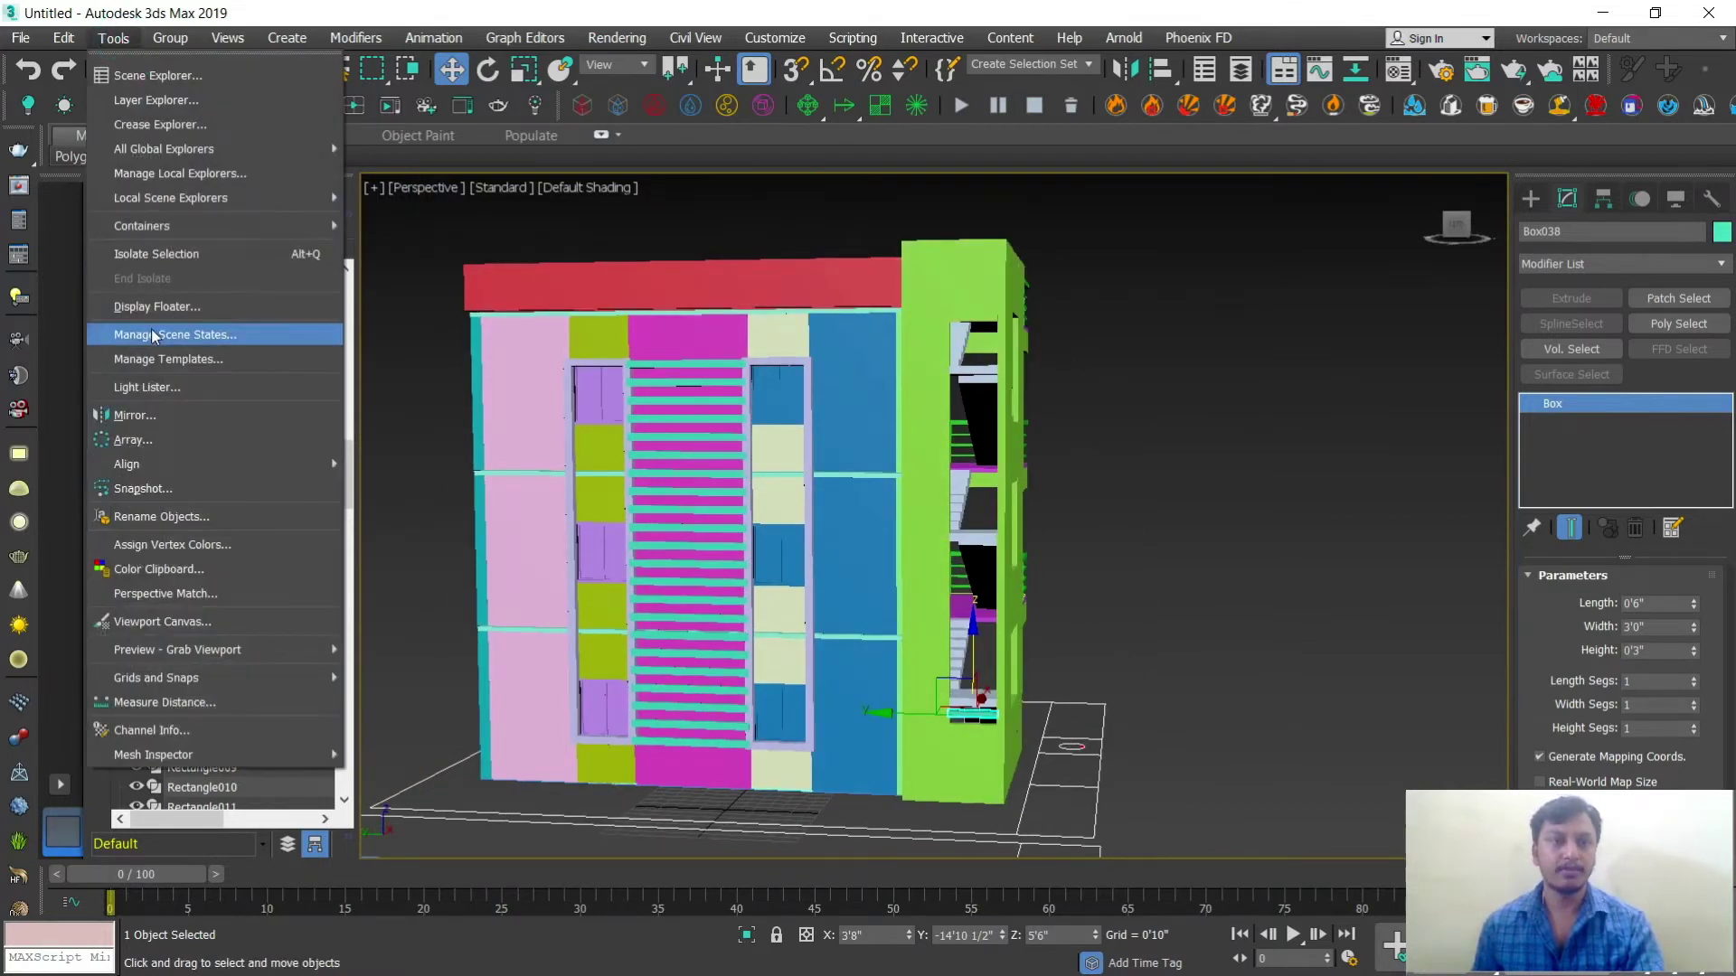
{"action": "left_click", "coordinate": [131, 440]}
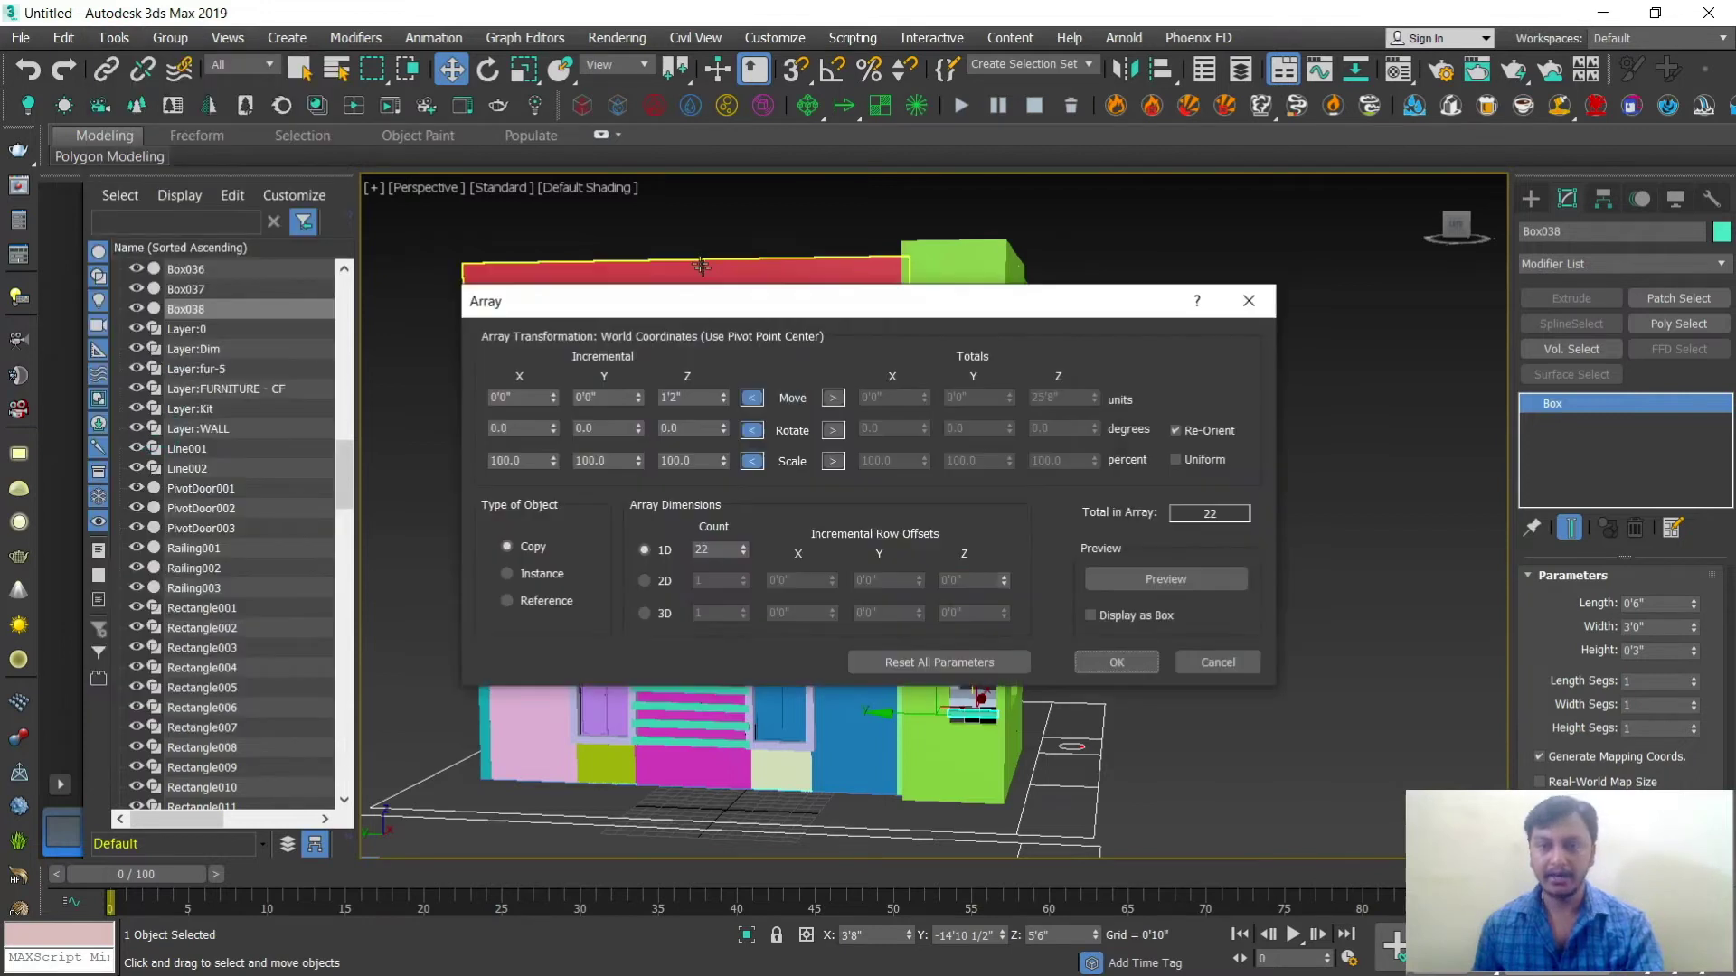
{"action": "left_click_drag", "start_coordinate": [728, 309], "coordinate": [1256, 203]}
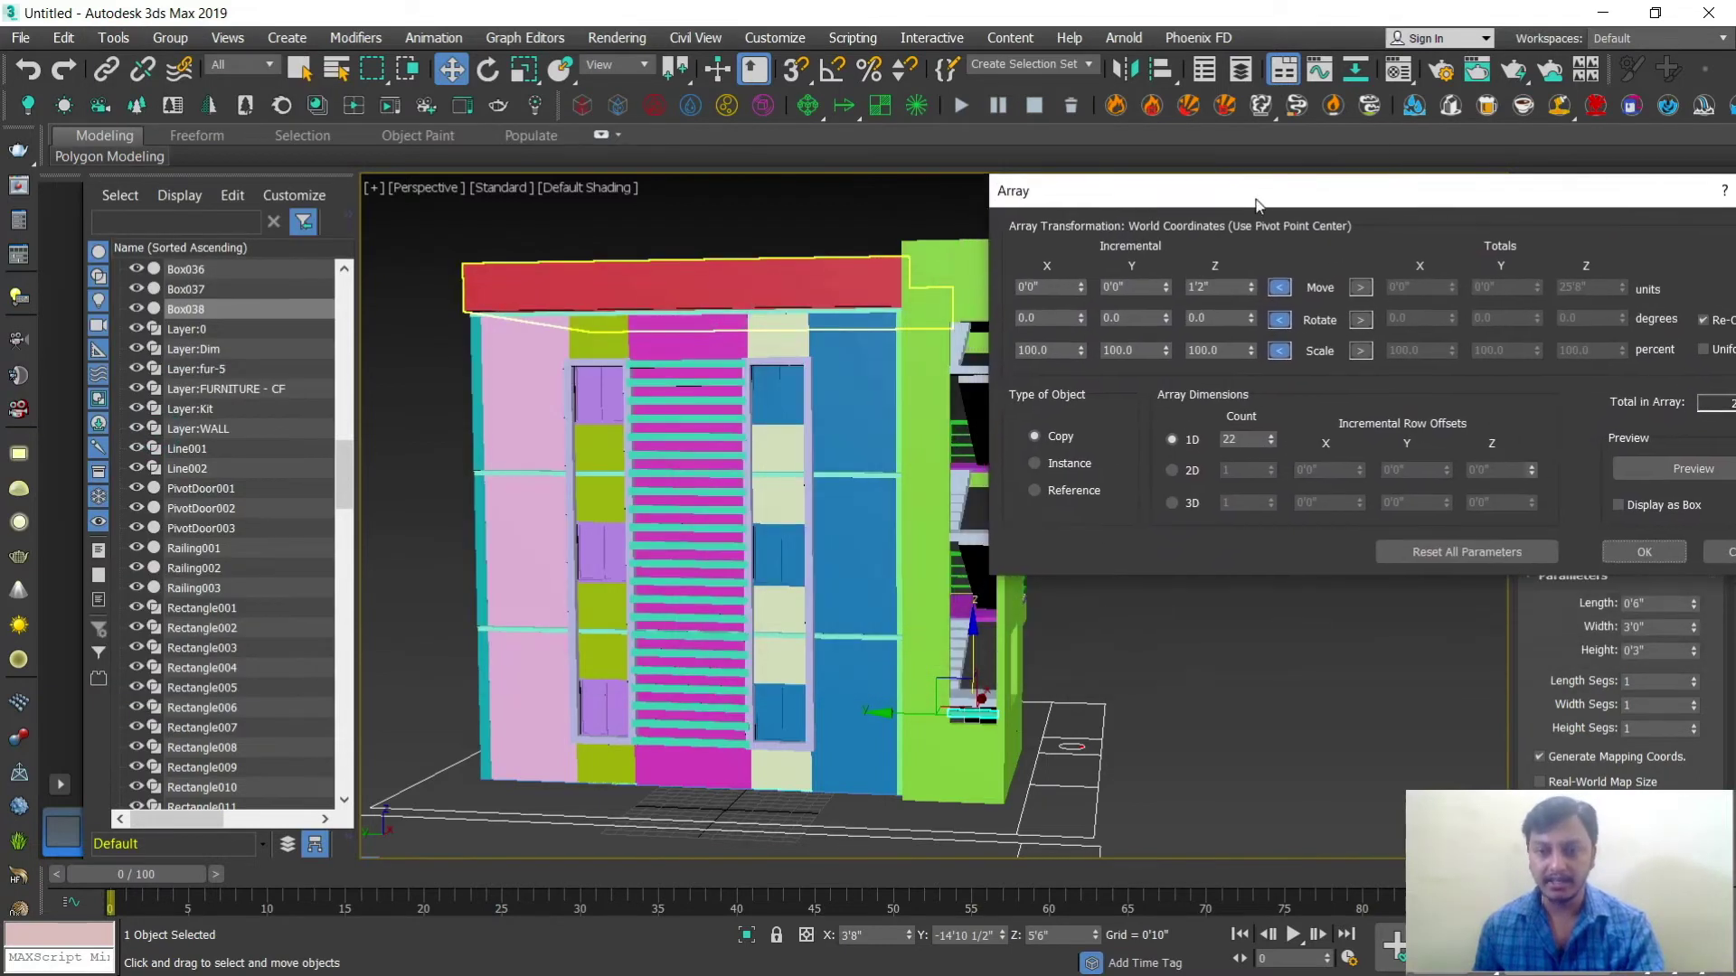
{"action": "left_click", "coordinate": [1654, 468]}
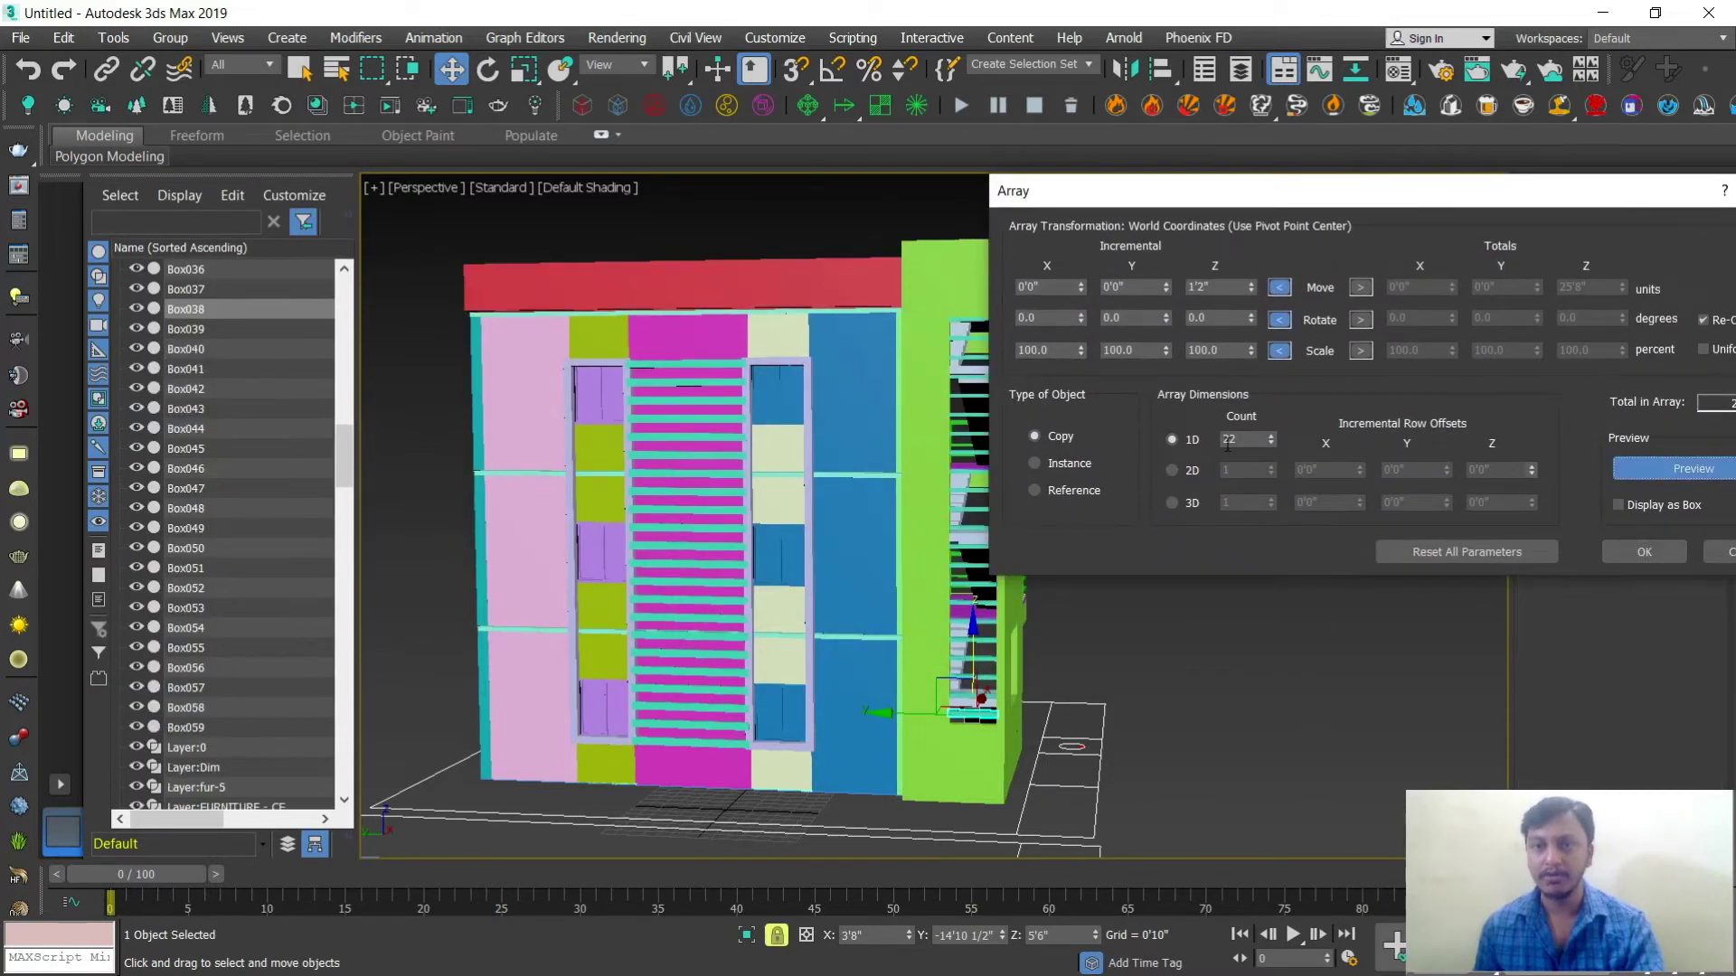
{"action": "middle_click_drag", "start_coordinate": [787, 521], "coordinate": [762, 527]}
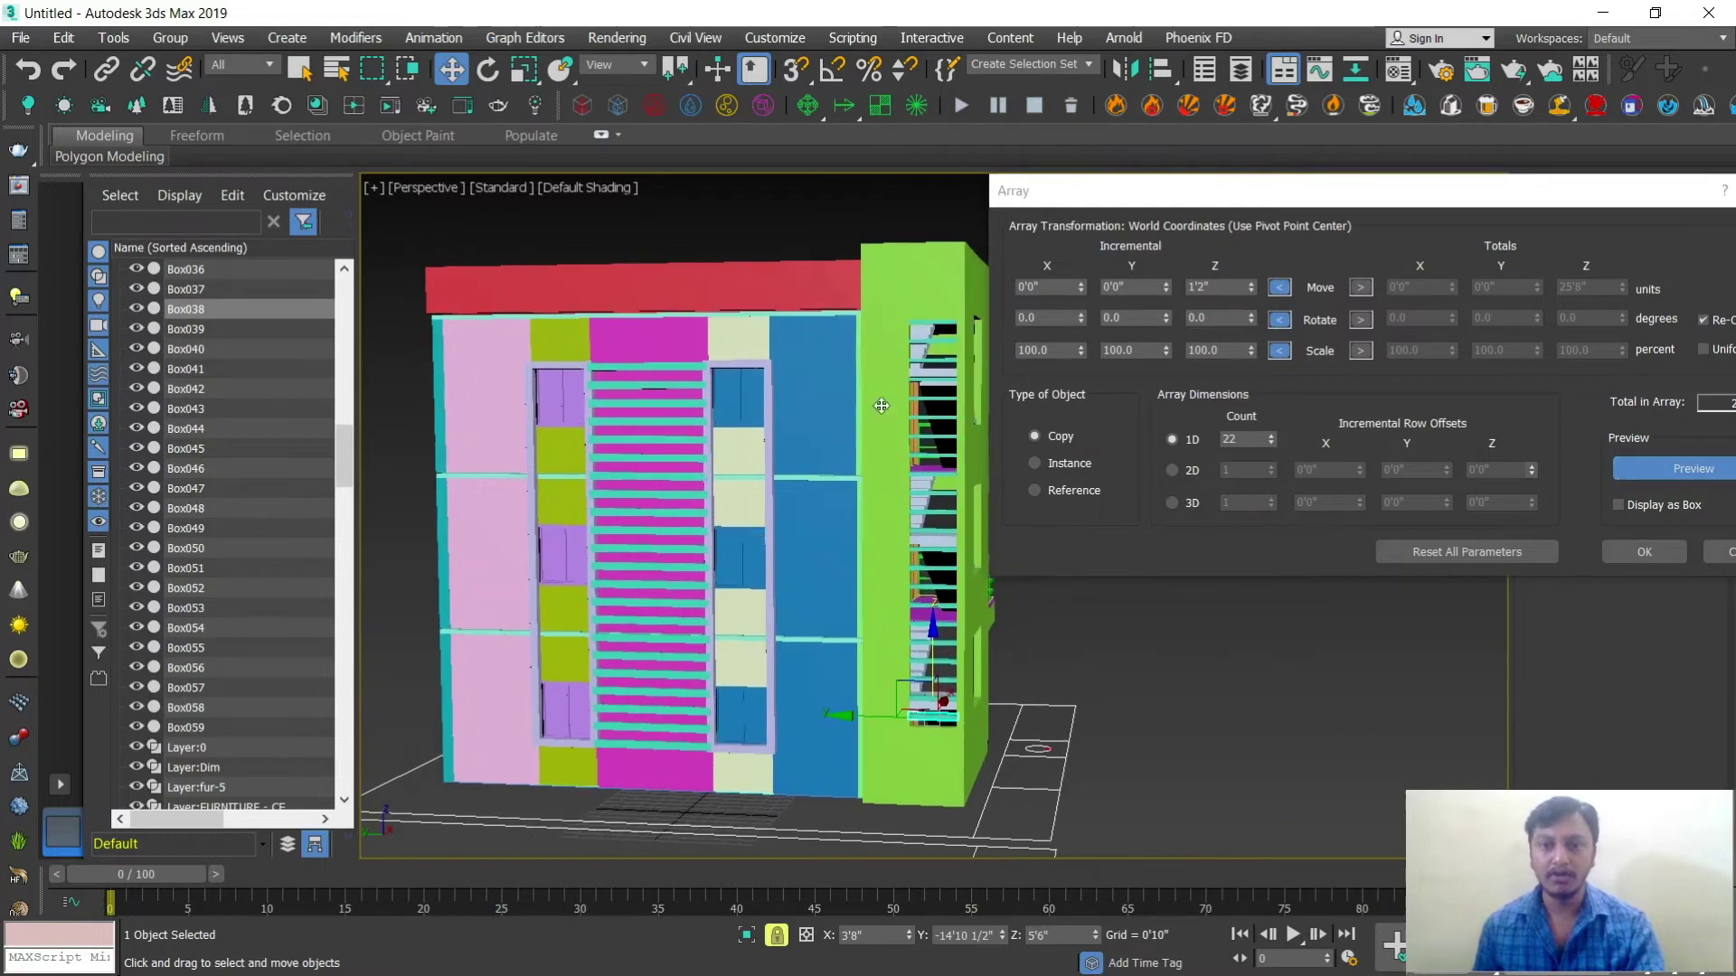
Step: Reduce the slat array's count to 17 and set its vertical spacing to 0'9"
{"action": "left_click", "coordinate": [1271, 444]}
{"action": "left_click", "coordinate": [1271, 444]}
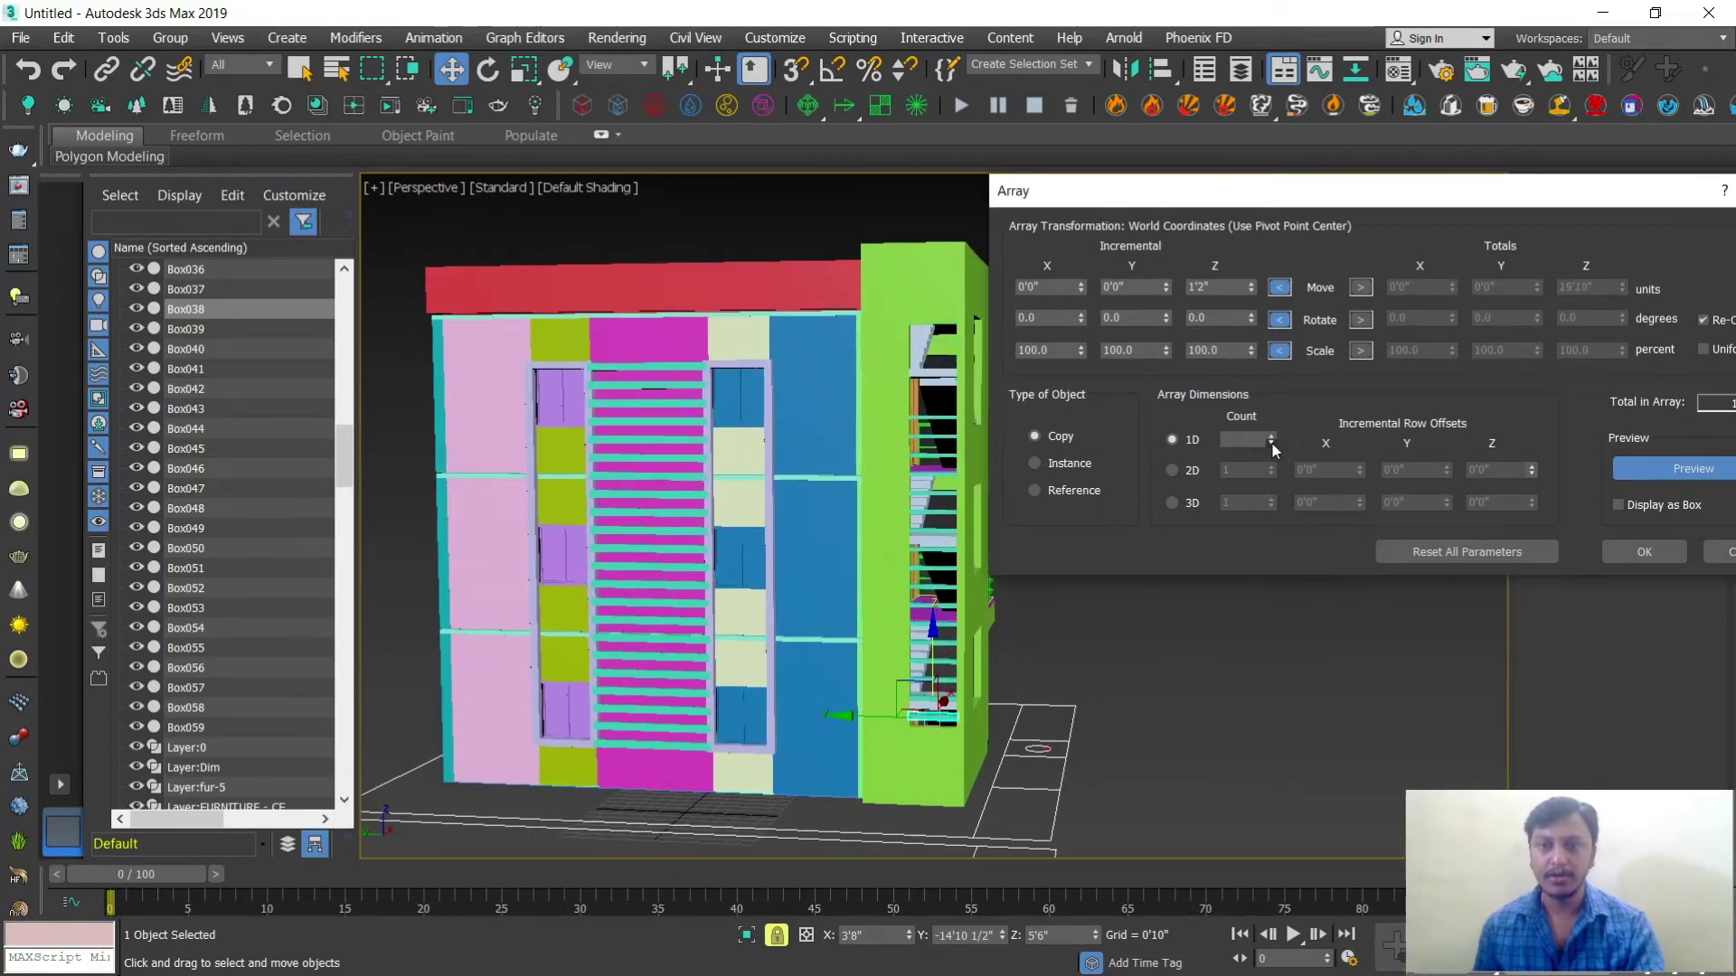
{"action": "left_click", "coordinate": [1271, 444]}
{"action": "left_click", "coordinate": [1251, 292]}
{"action": "left_click", "coordinate": [1251, 291]}
{"action": "left_click", "coordinate": [1251, 291]}
{"action": "left_click", "coordinate": [1251, 291]}
{"action": "left_click", "coordinate": [1251, 291]}
{"action": "scroll", "coordinate": [854, 540], "scroll_direction": "up", "scroll_amount": 8}
{"action": "scroll", "coordinate": [884, 512], "scroll_direction": "down", "scroll_amount": 8}
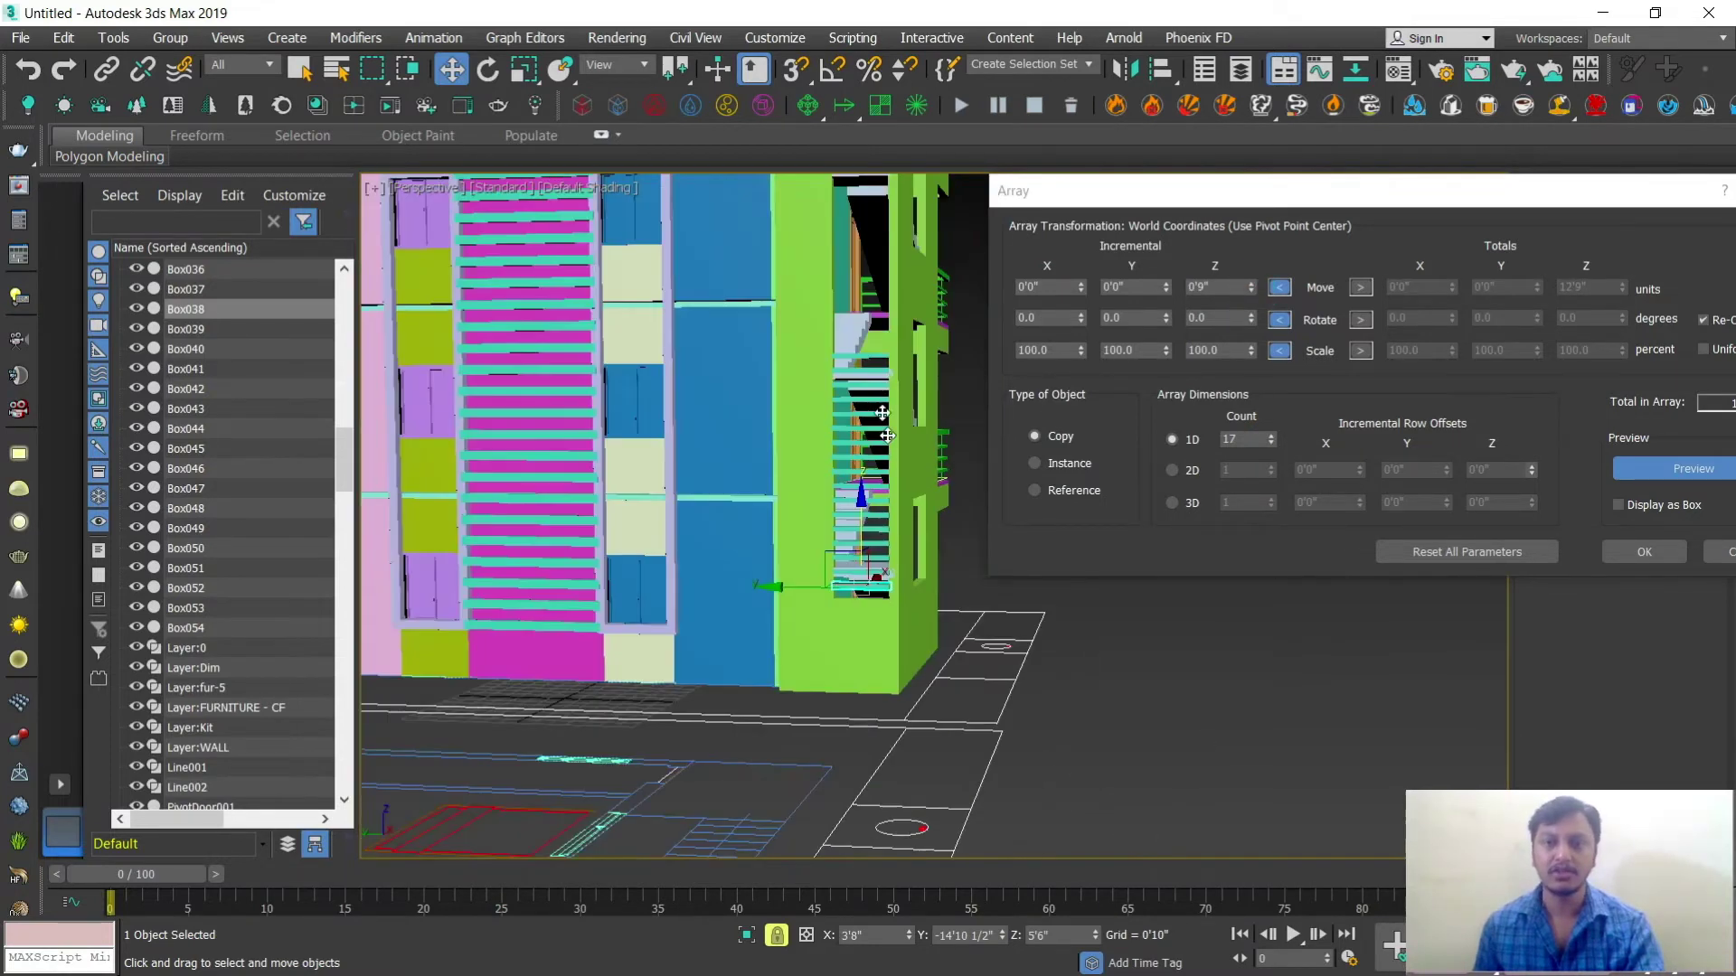
{"action": "scroll", "coordinate": [882, 404], "scroll_direction": "up", "scroll_amount": 4}
Step: Raise the array count to 33 to fill the full height of the staircase opening and create the slat copies
{"action": "middle_click_drag", "start_coordinate": [868, 467], "coordinate": [866, 533]}
{"action": "middle_click_drag", "start_coordinate": [852, 415], "coordinate": [851, 517]}
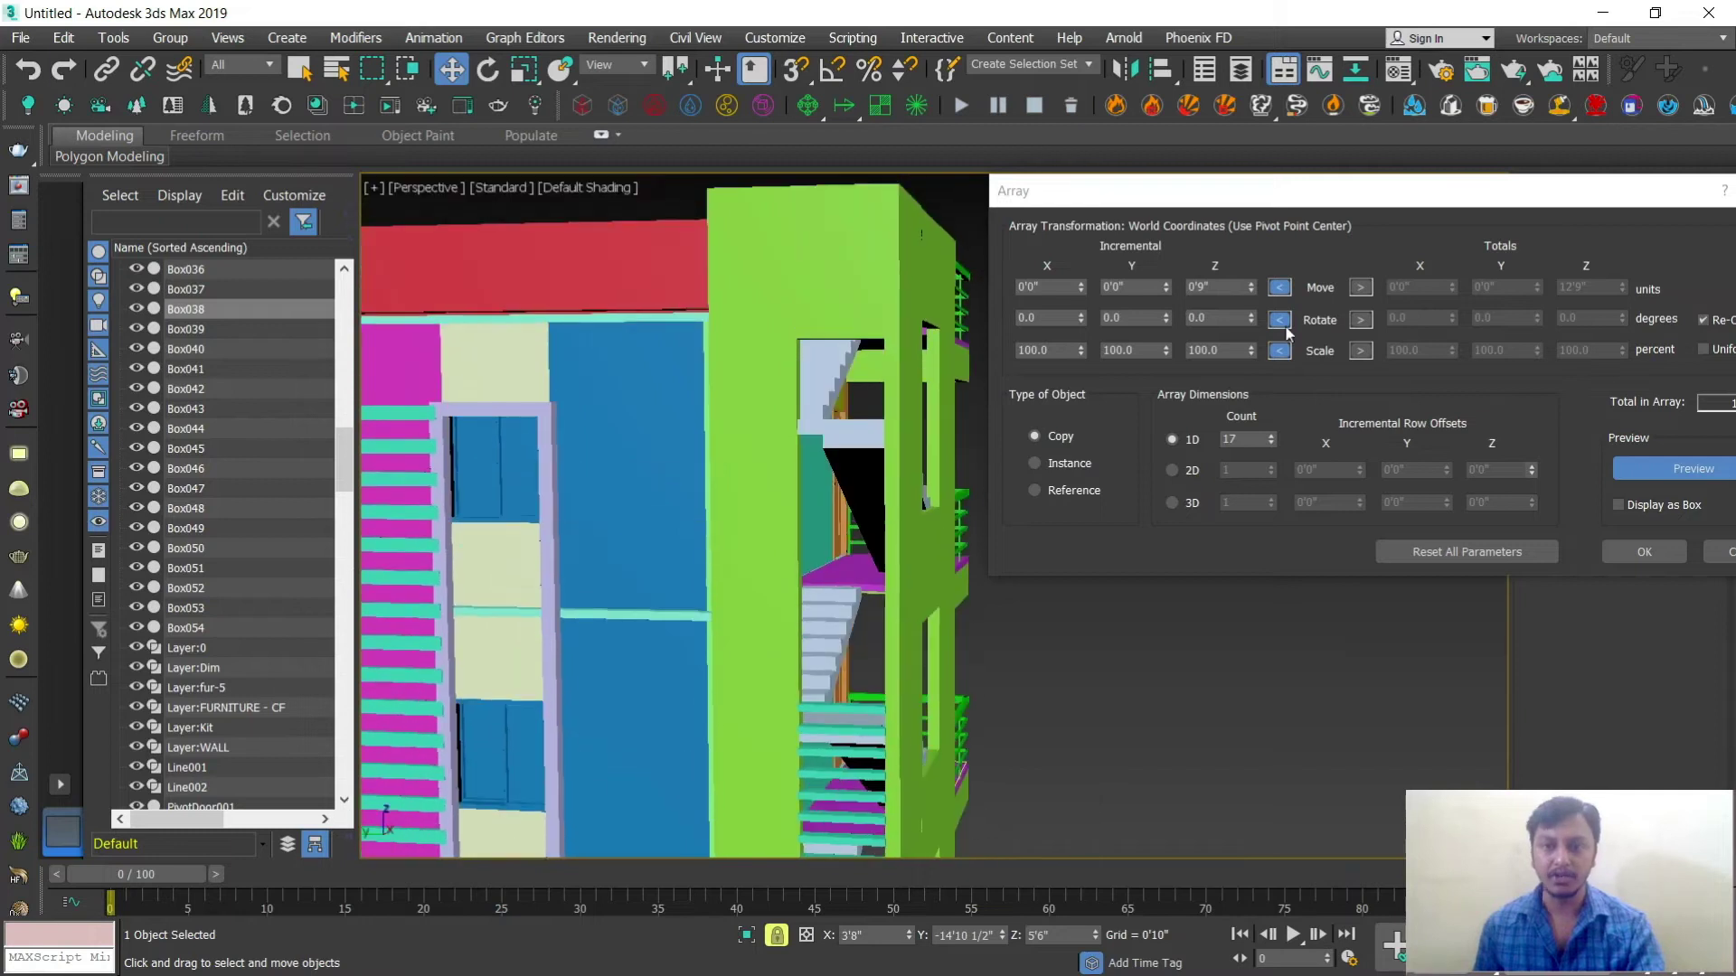
{"action": "left_click", "coordinate": [1270, 435]}
{"action": "left_click", "coordinate": [1270, 434]}
{"action": "left_click", "coordinate": [1270, 434]}
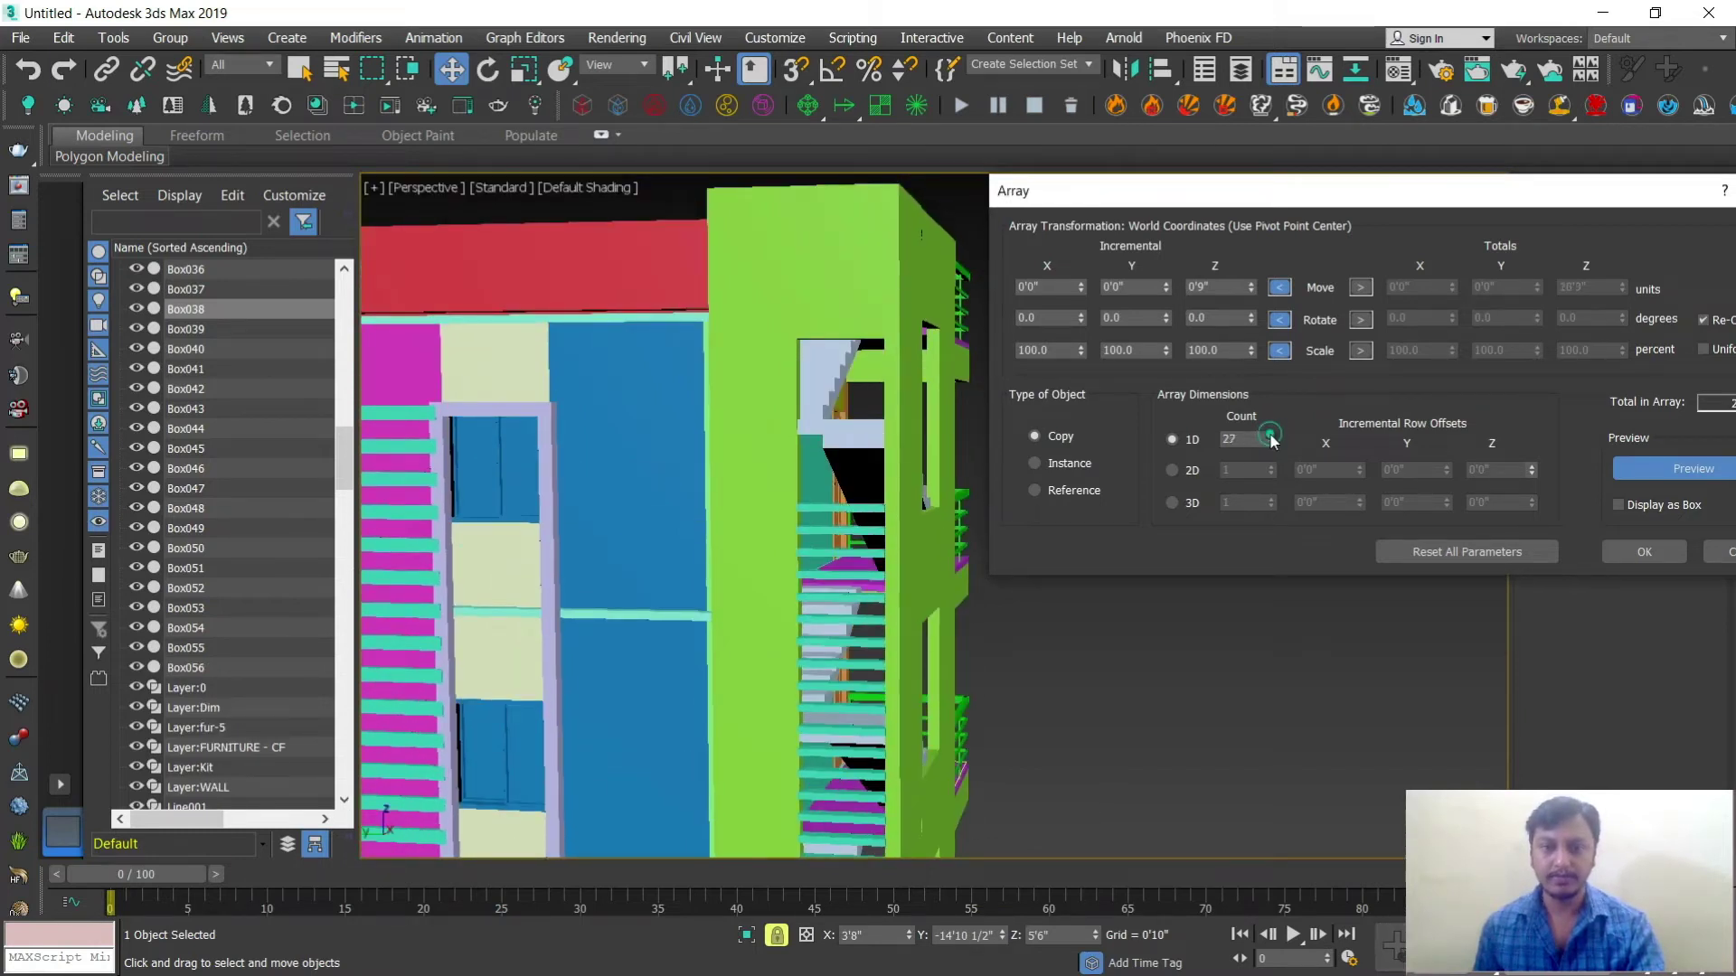
{"action": "left_click", "coordinate": [1270, 435]}
{"action": "left_click", "coordinate": [1271, 436]}
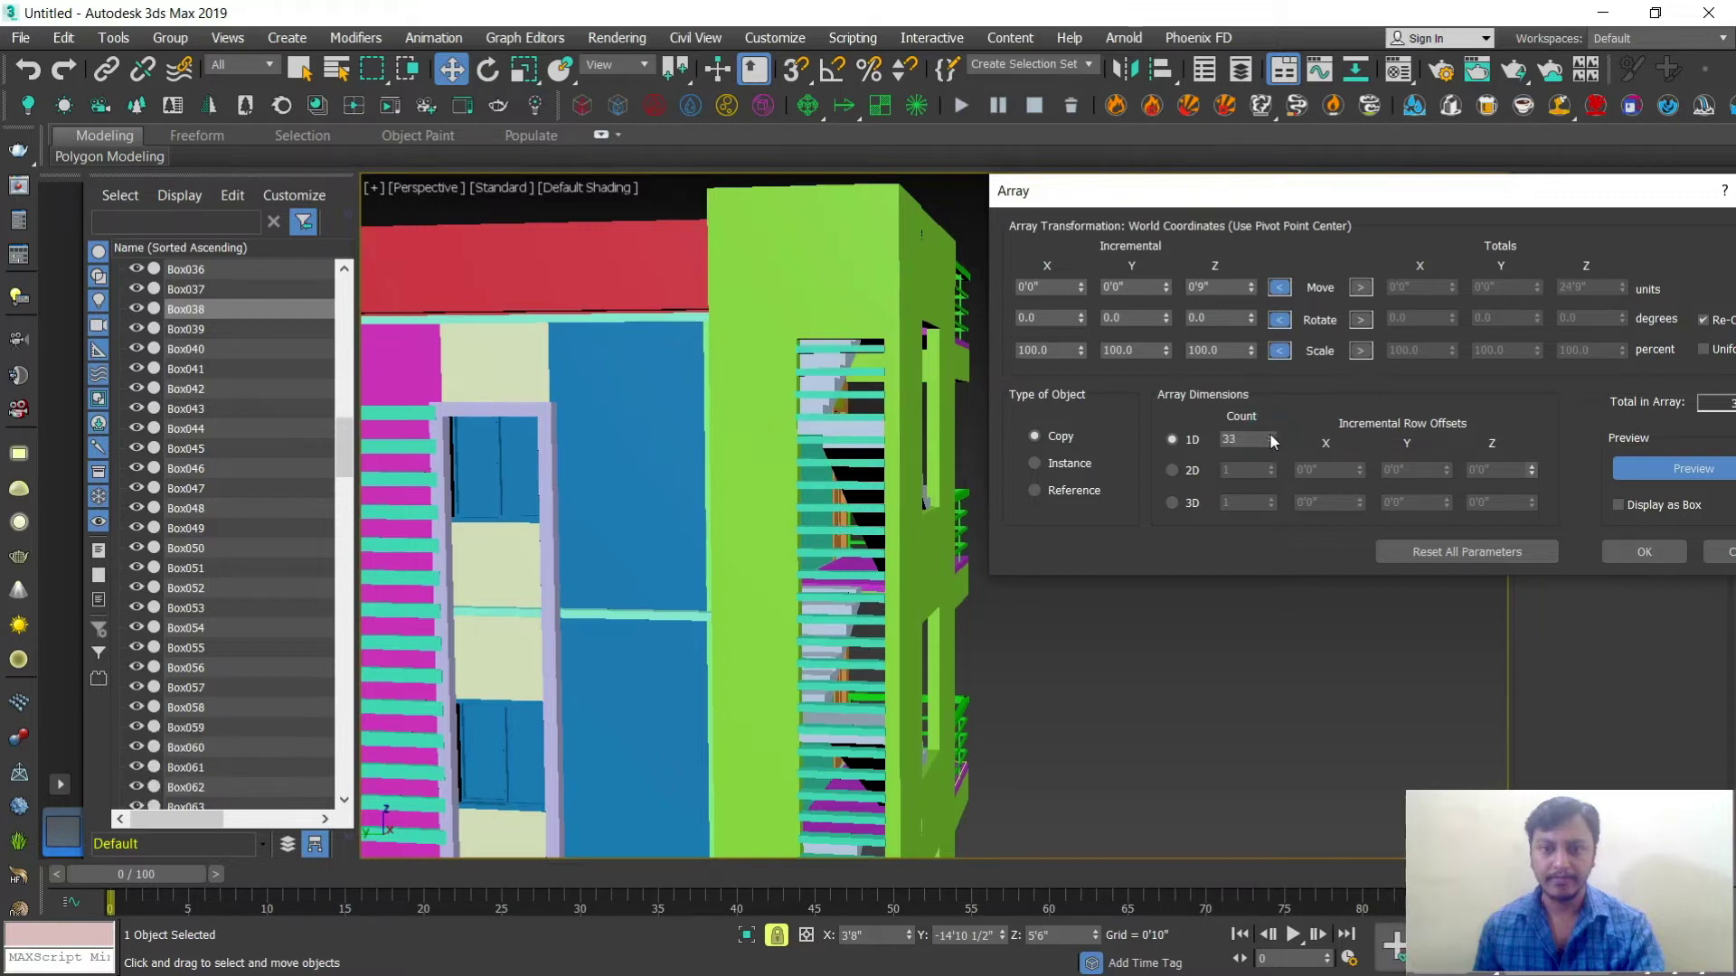
{"action": "left_click", "coordinate": [1643, 552]}
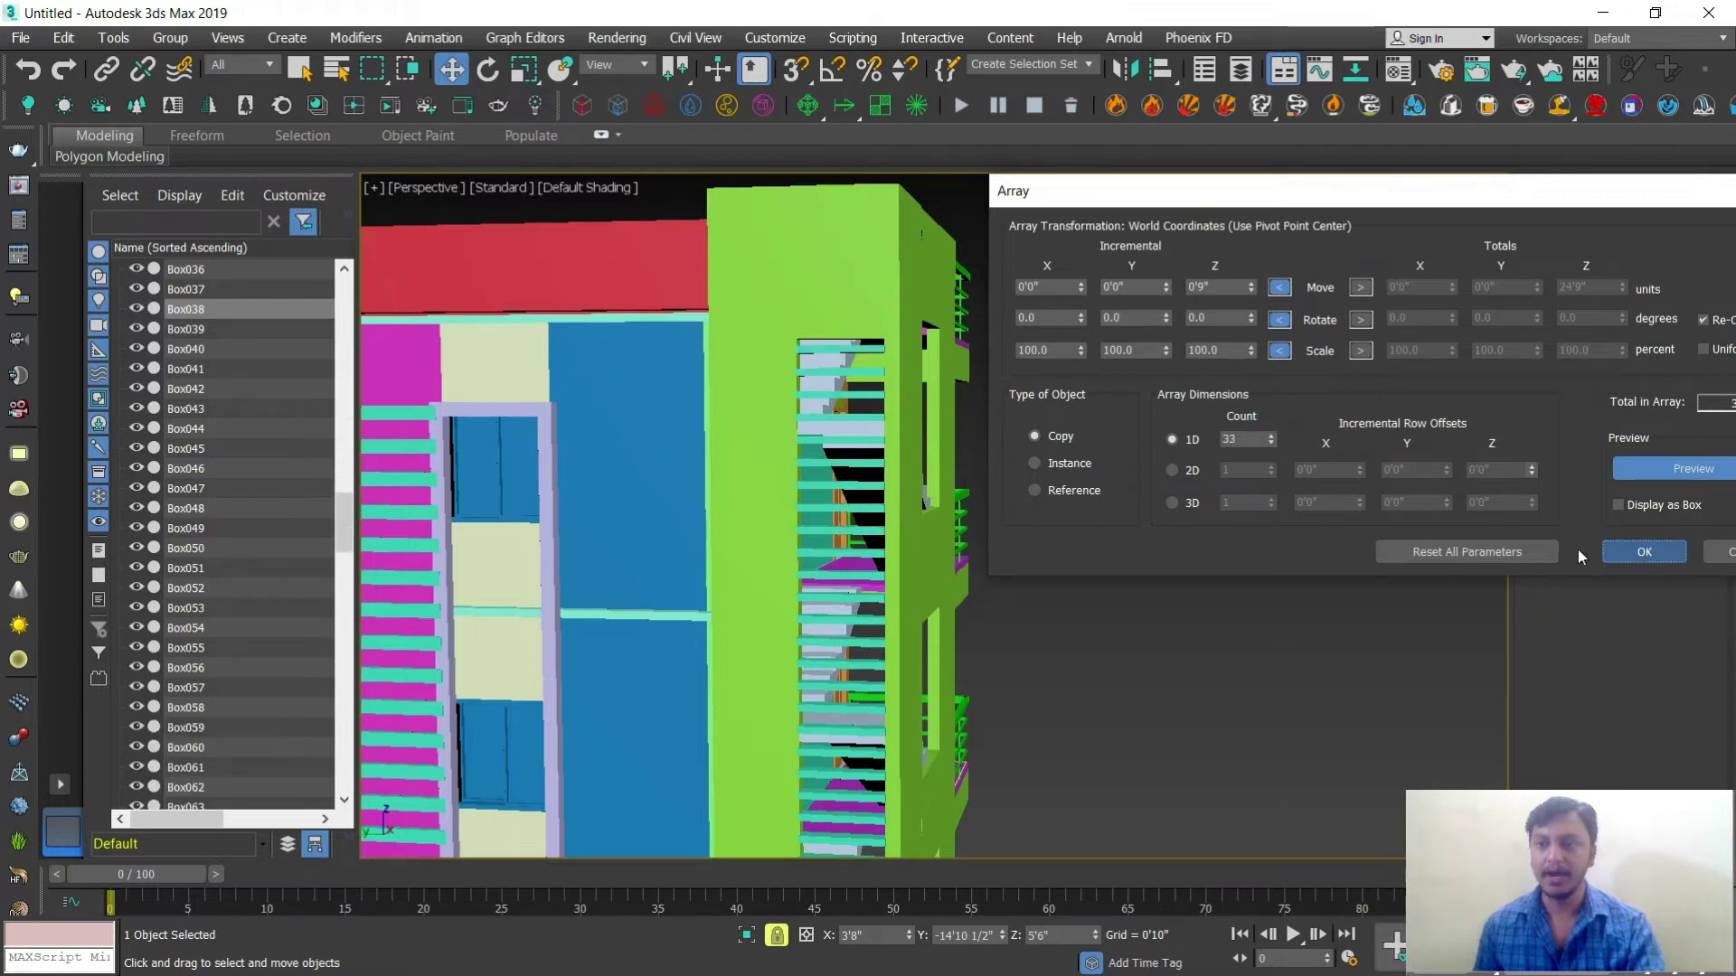
Step: Inspect the tower's side wall with its three stair openings and the green panel above the topmost opening
{"action": "left_click", "coordinate": [1156, 529]}
{"action": "scroll", "coordinate": [1155, 529], "scroll_direction": "down", "scroll_amount": 3}
{"action": "middle_click_drag", "start_coordinate": [1143, 620], "coordinate": [1082, 589], "text": "alt"}
{"action": "scroll", "coordinate": [1147, 560], "scroll_direction": "down", "scroll_amount": 3}
{"action": "scroll", "coordinate": [1085, 592], "scroll_direction": "up", "scroll_amount": 2}
{"action": "scroll", "coordinate": [1080, 597], "scroll_direction": "down", "scroll_amount": 1}
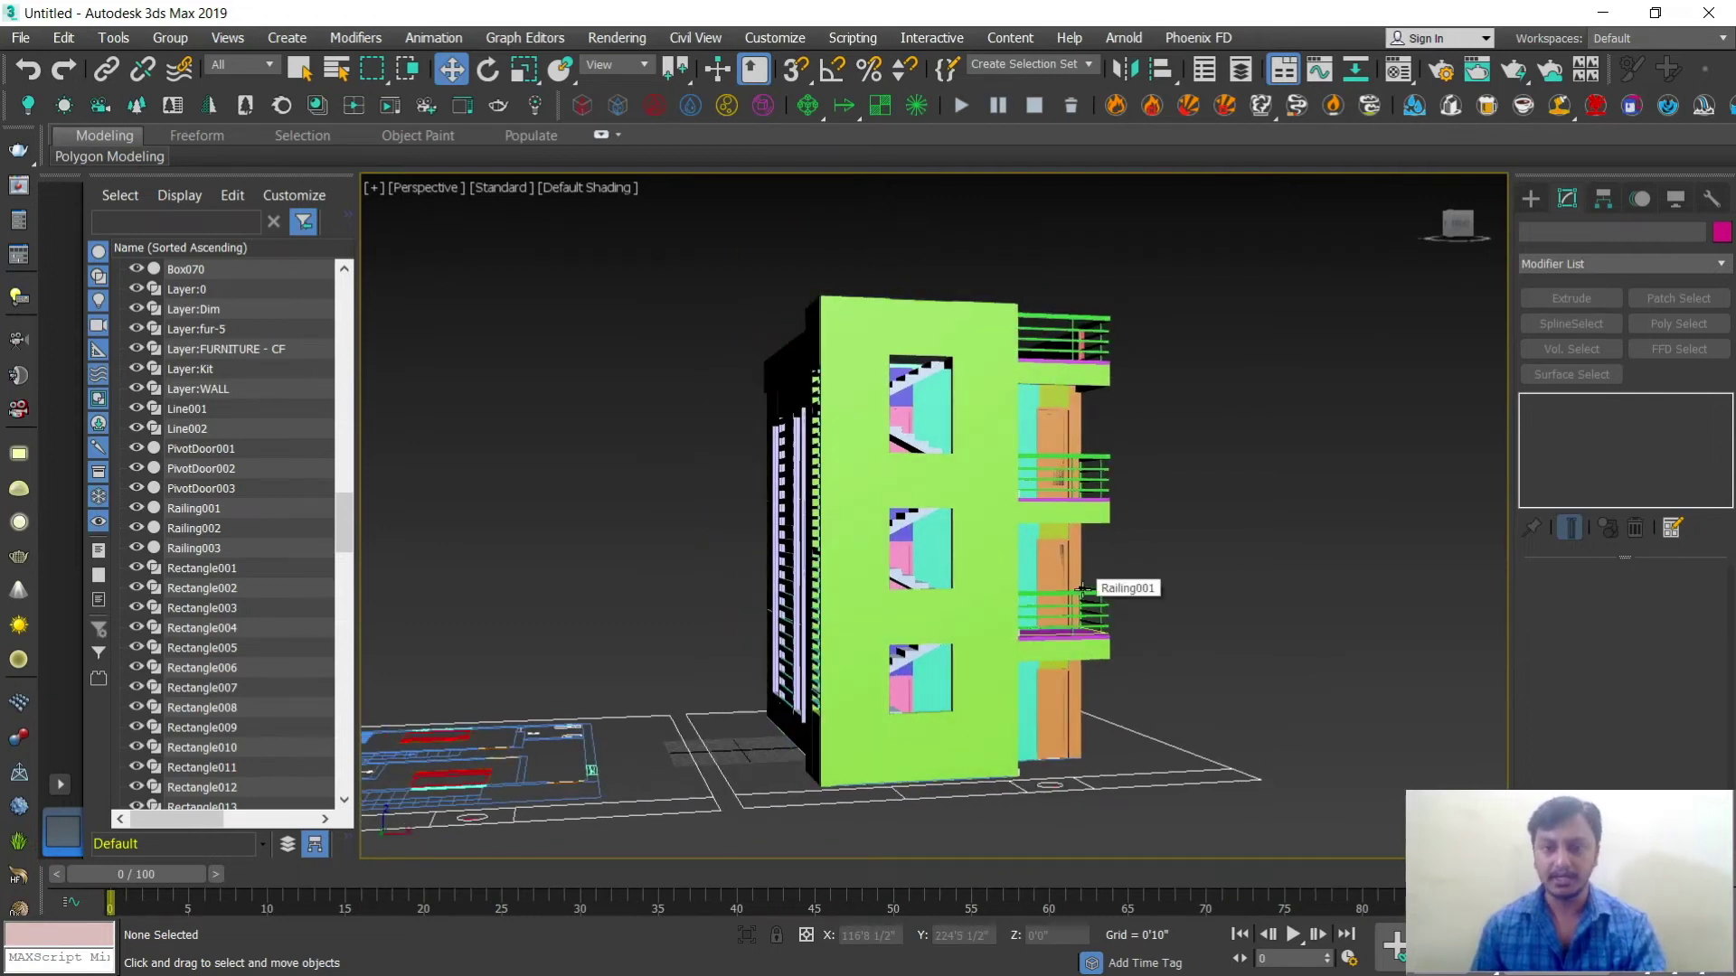
{"action": "scroll", "coordinate": [698, 443], "scroll_direction": "up", "scroll_amount": 4}
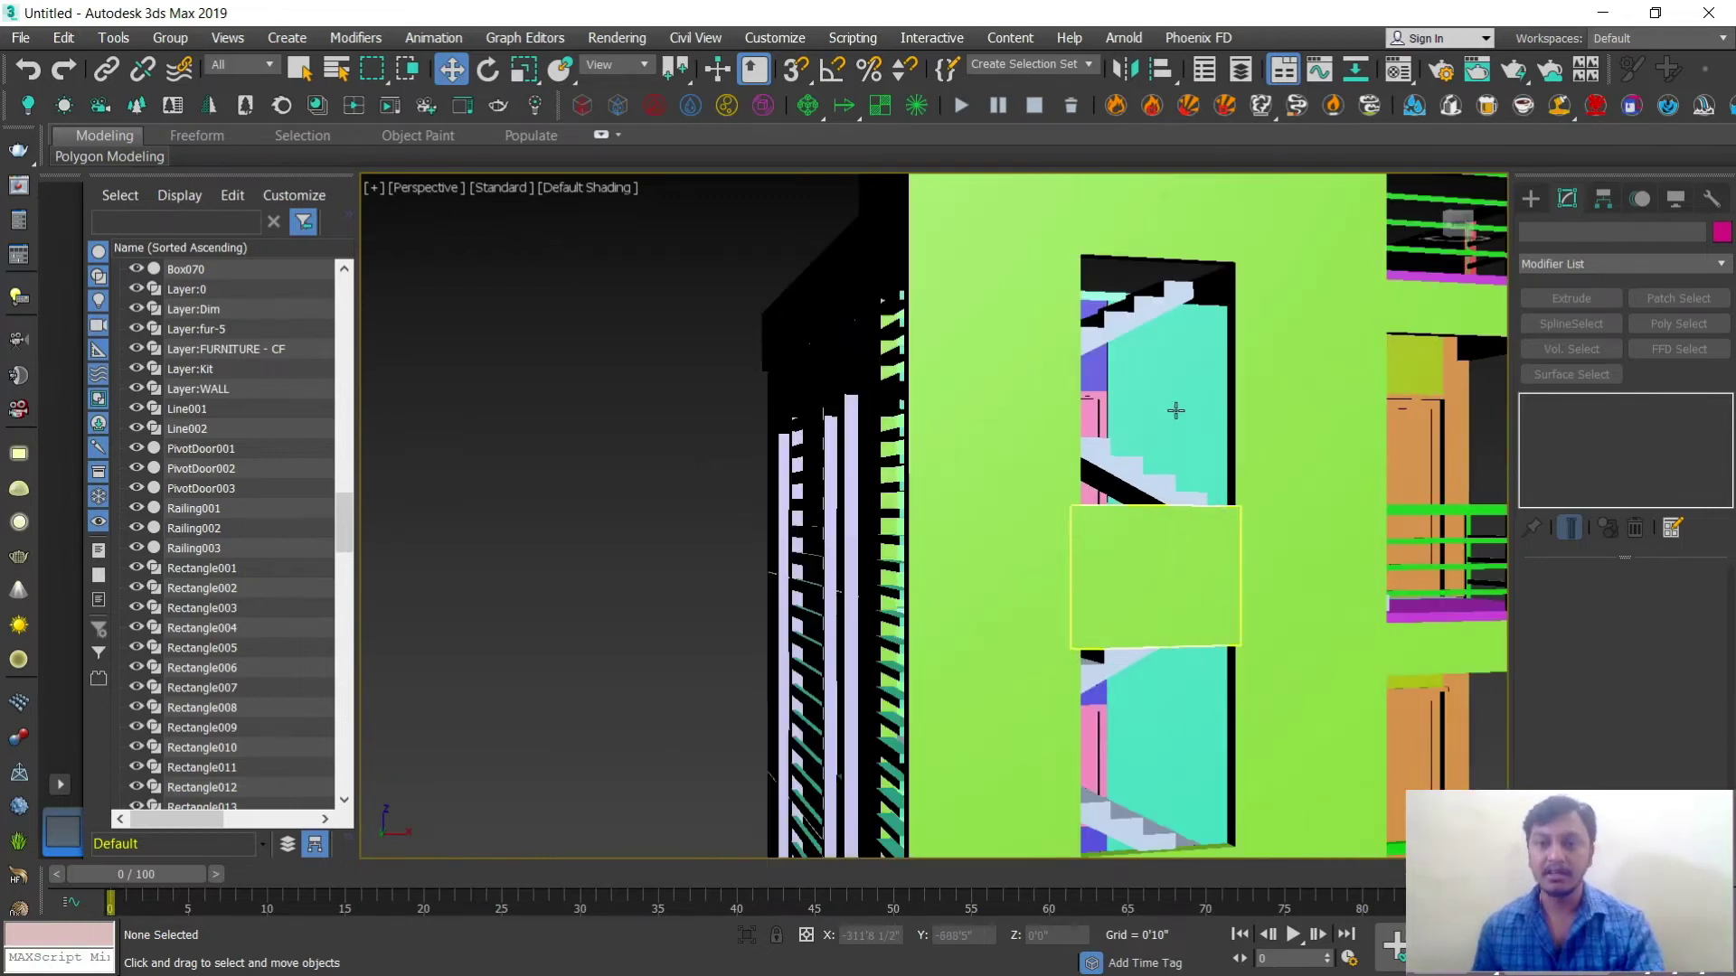
{"action": "left_click", "coordinate": [1182, 247]}
{"action": "scroll", "coordinate": [1230, 474], "scroll_direction": "down", "scroll_amount": 2}
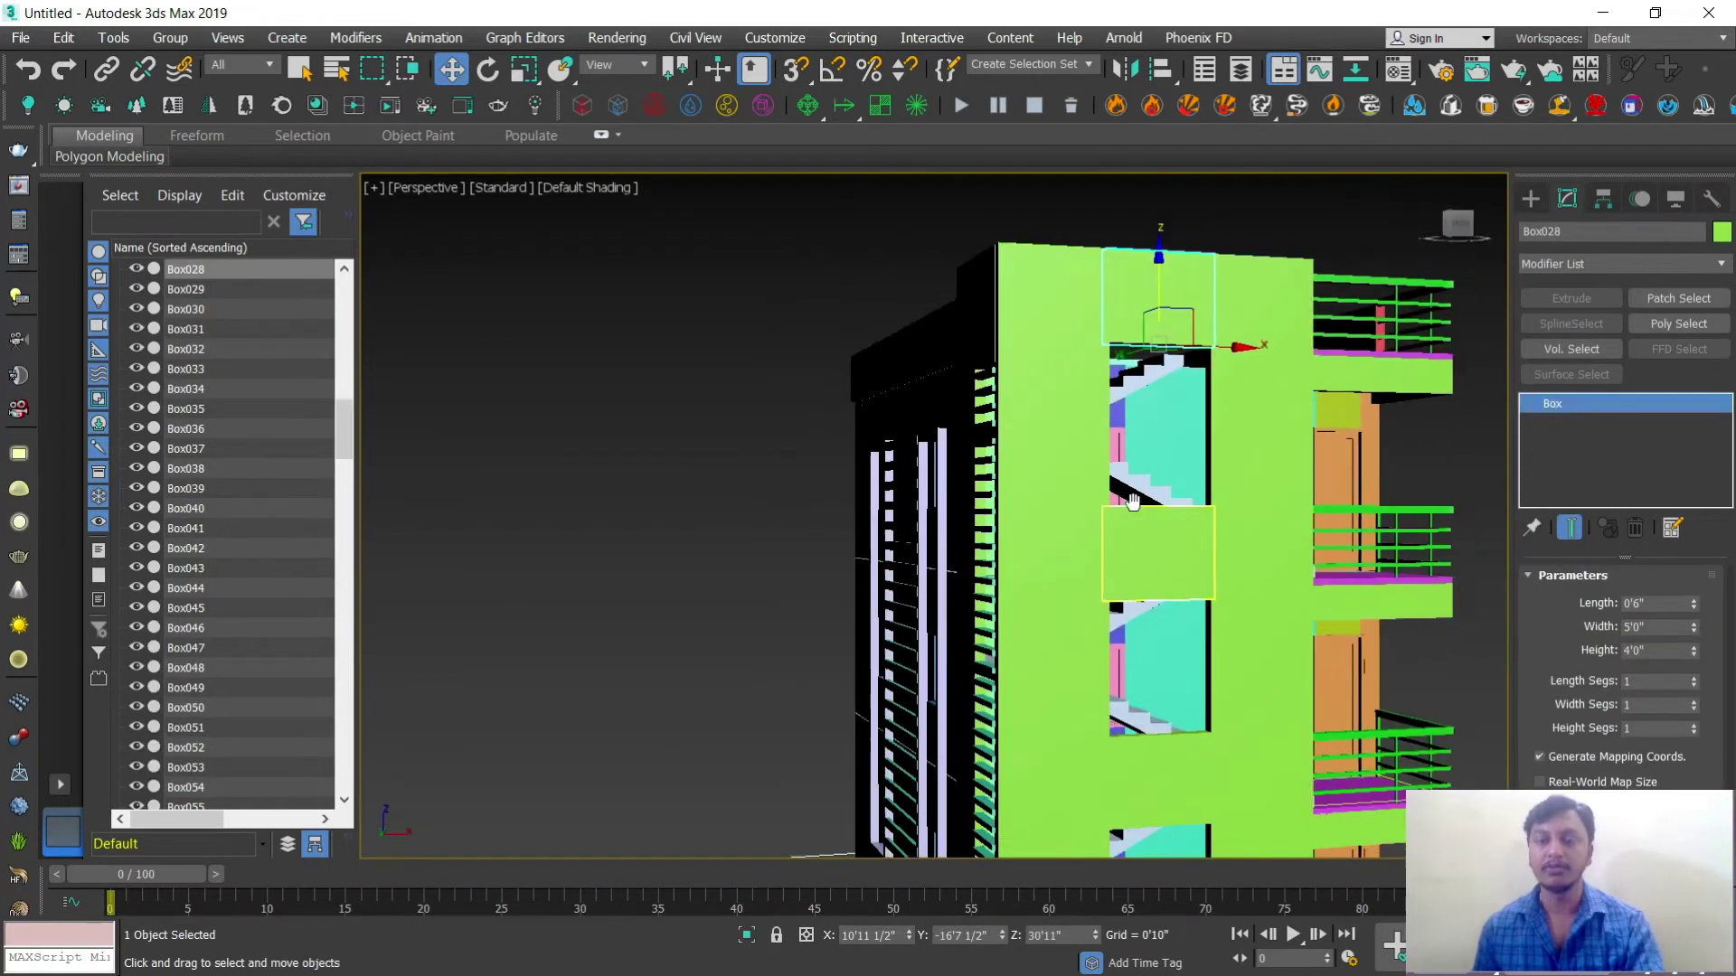
{"action": "scroll", "coordinate": [1392, 483], "scroll_direction": "up", "scroll_amount": 2}
Step: Examine the lavender window frame on the slatted facade as a reference for framing the tower's side openings
{"action": "left_click", "coordinate": [1530, 198]}
{"action": "left_click", "coordinate": [1554, 229]}
{"action": "scroll", "coordinate": [949, 655], "scroll_direction": "down", "scroll_amount": 3}
{"action": "middle_click_drag", "start_coordinate": [1000, 630], "coordinate": [795, 606], "text": "alt"}
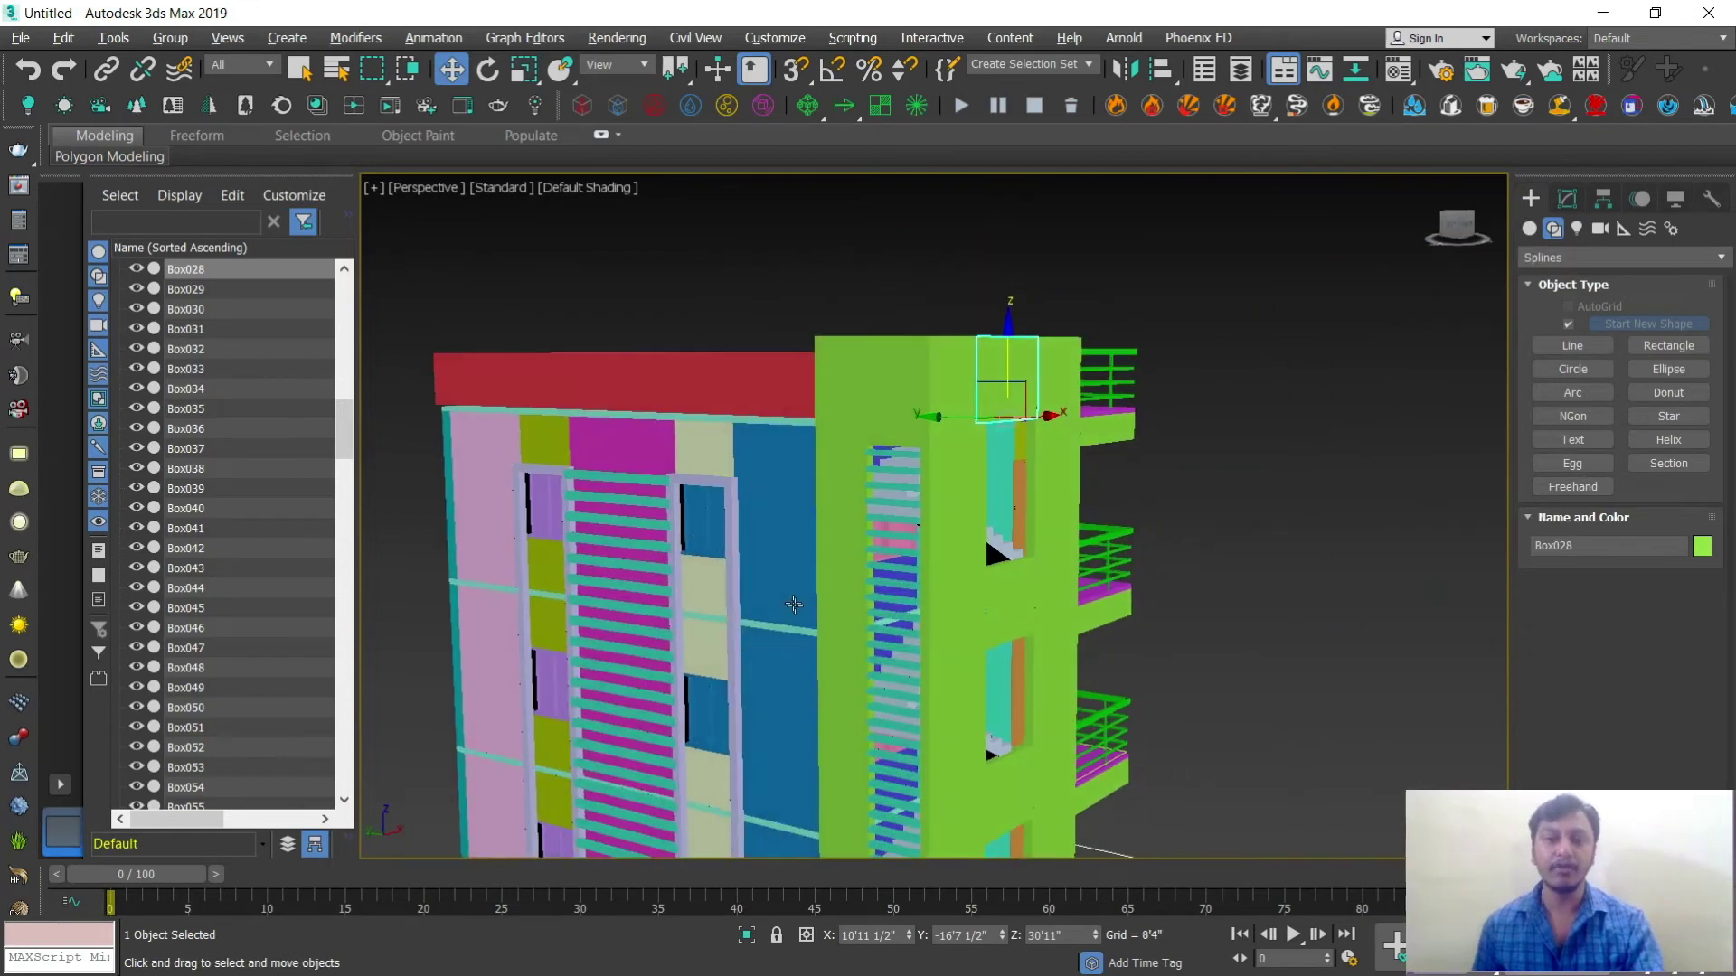
{"action": "left_click", "coordinate": [736, 571]}
{"action": "middle_click_drag", "start_coordinate": [1085, 586], "coordinate": [1007, 591], "text": "alt"}
{"action": "scroll", "coordinate": [1007, 590], "scroll_direction": "up", "scroll_amount": 1}
{"action": "scroll", "coordinate": [759, 508], "scroll_direction": "down", "scroll_amount": 1}
{"action": "scroll", "coordinate": [959, 492], "scroll_direction": "down", "scroll_amount": 1}
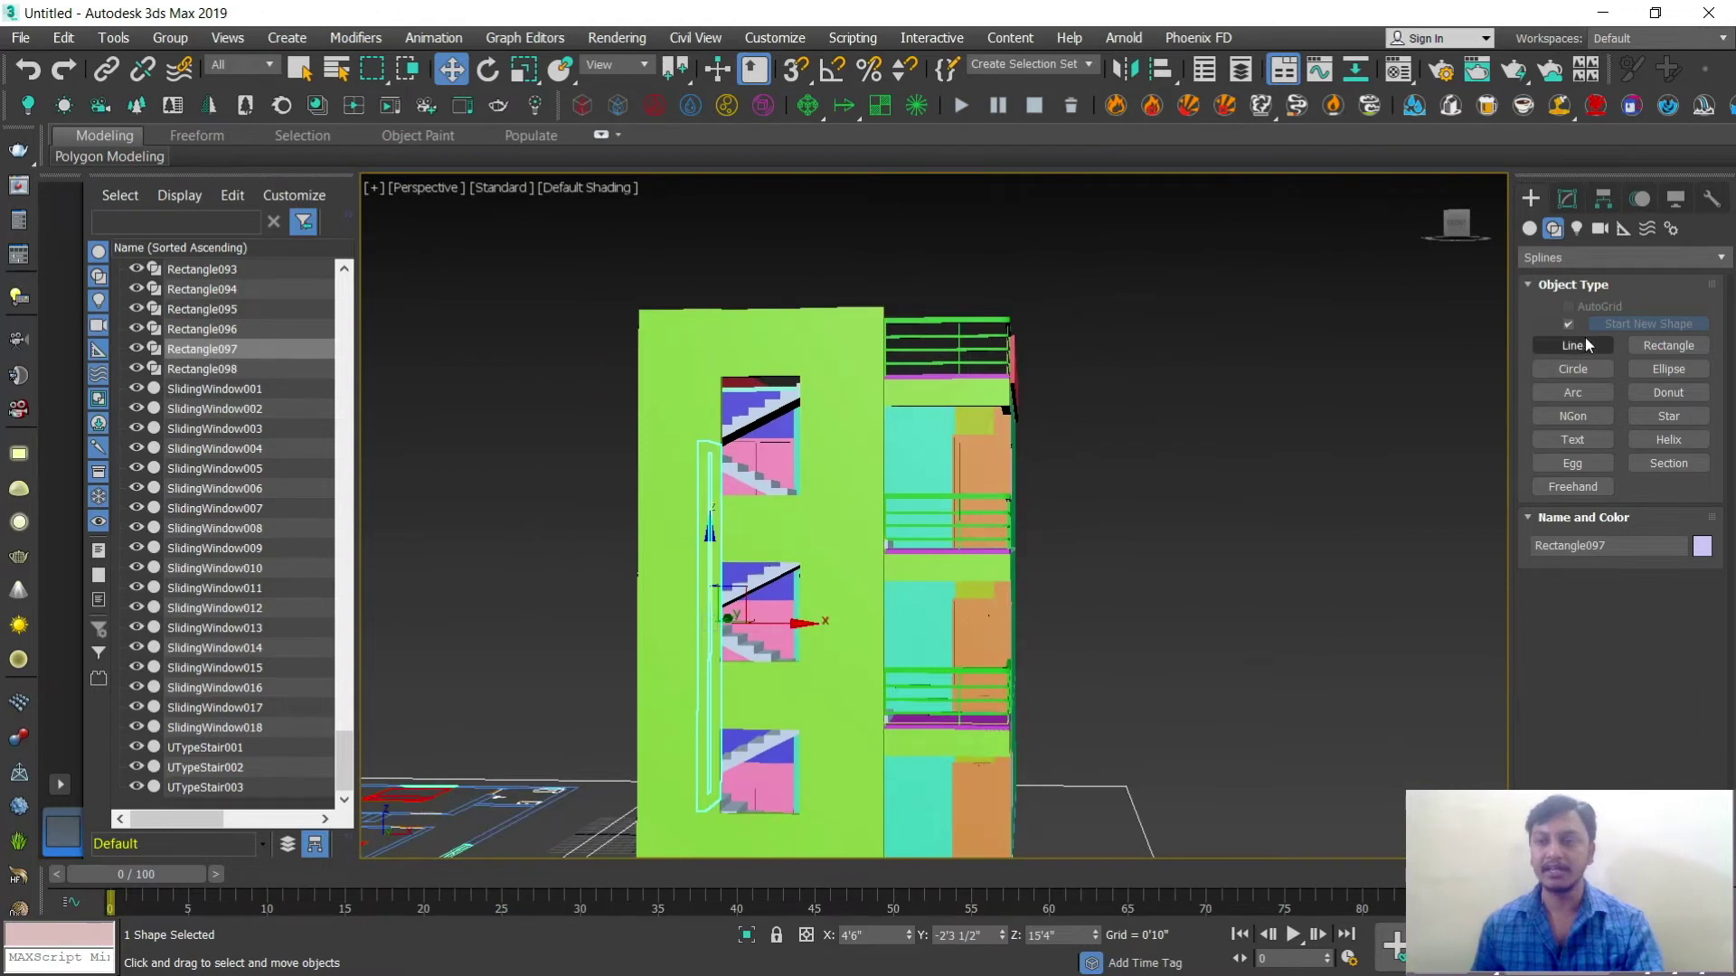
{"action": "left_click", "coordinate": [1647, 349]}
{"action": "key", "text": "alt+w"}
{"action": "middle_click", "coordinate": [1046, 350]}
{"action": "key", "text": "alt+w"}
{"action": "scroll", "coordinate": [1047, 352], "scroll_direction": "down", "scroll_amount": 3}
{"action": "middle_click_drag", "start_coordinate": [1046, 352], "coordinate": [1121, 544]}
{"action": "scroll", "coordinate": [1043, 425], "scroll_direction": "up", "scroll_amount": 2}
{"action": "key", "text": "alt+w"}
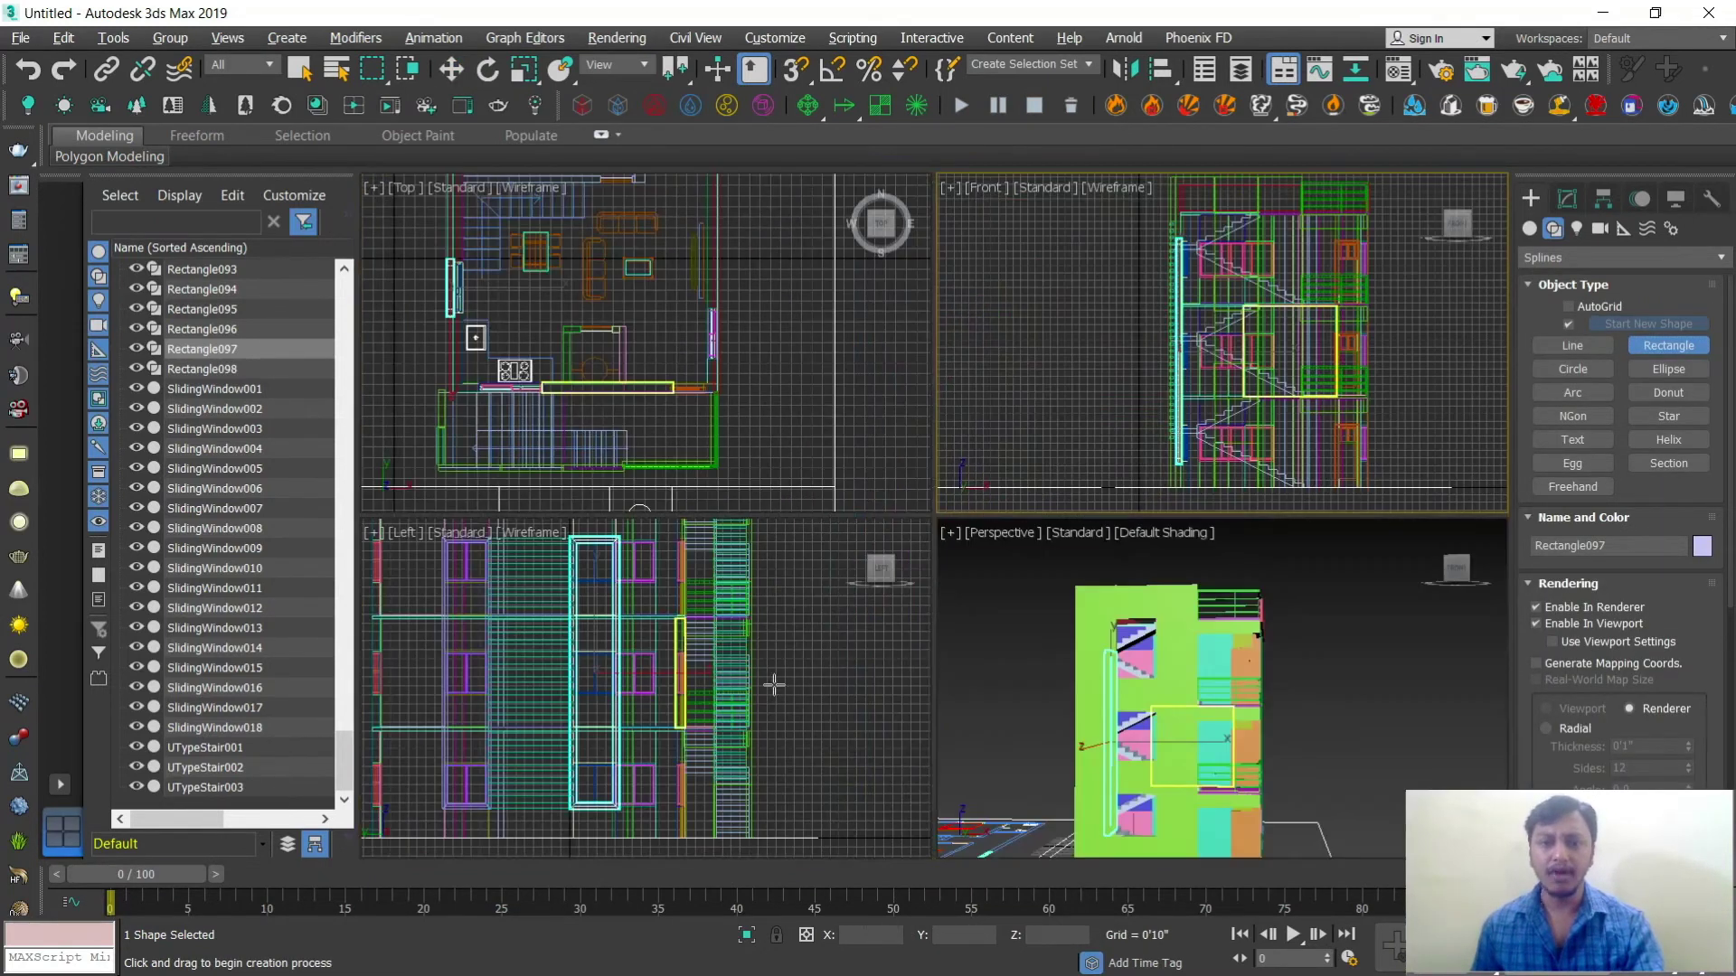
{"action": "middle_click", "coordinate": [774, 684]}
{"action": "key", "text": "alt+w"}
{"action": "key", "text": "alt+w"}
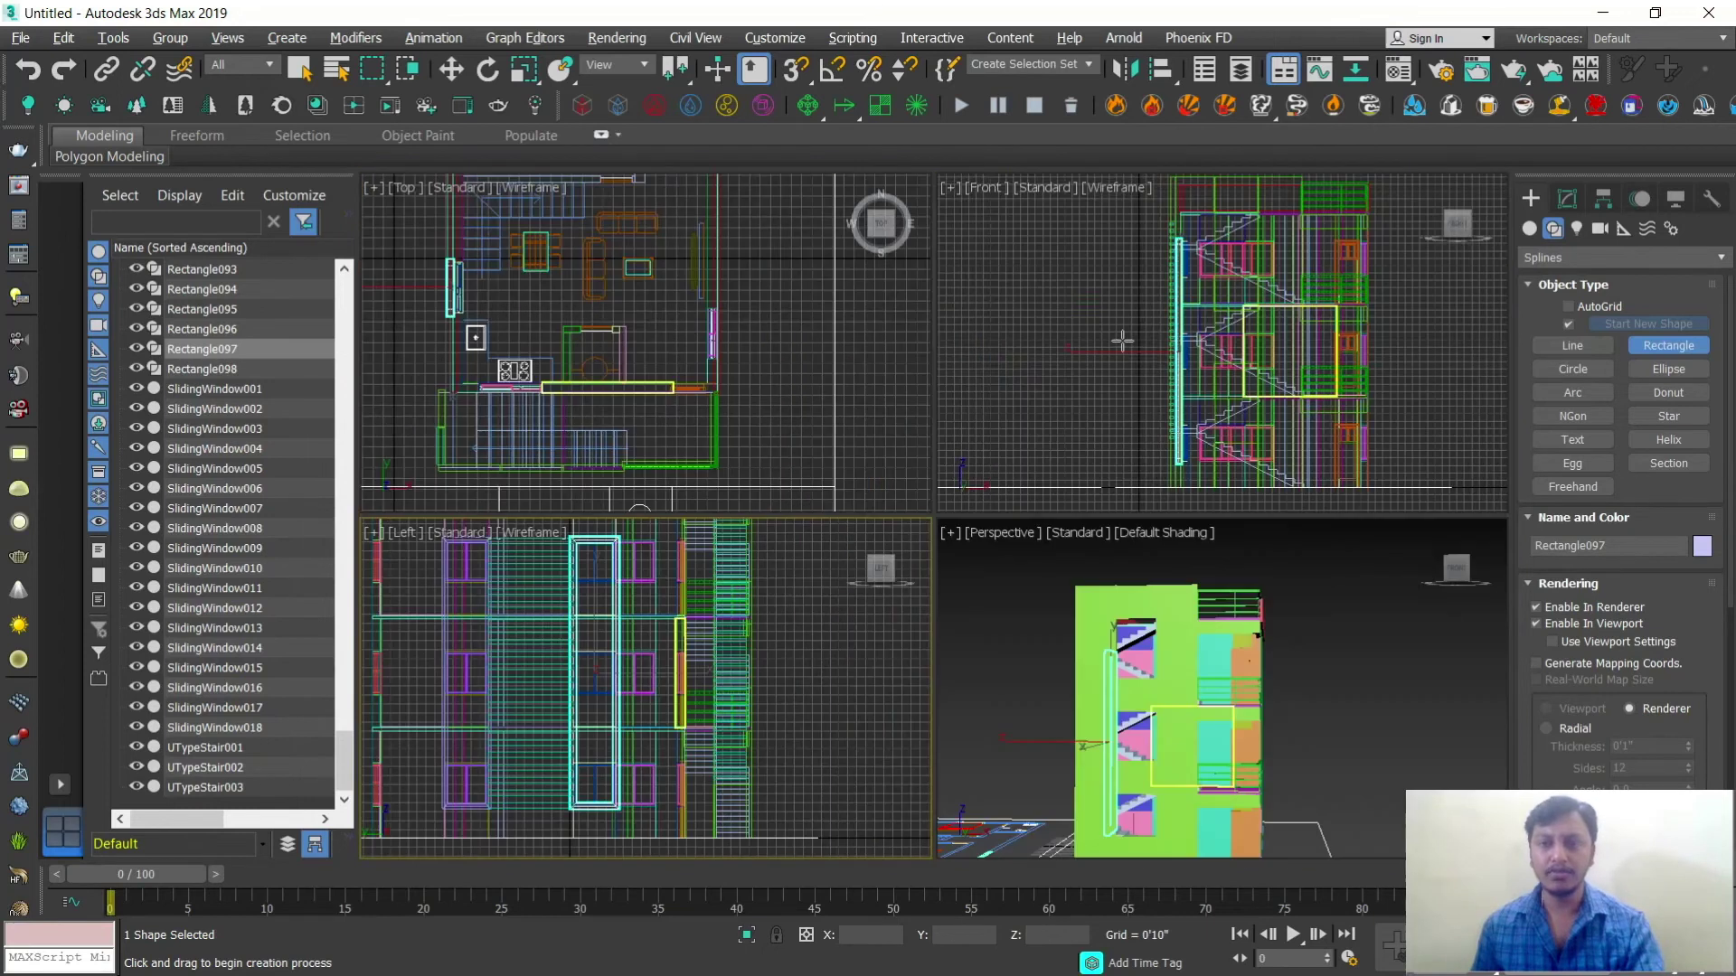
{"action": "right_click", "coordinate": [1231, 359]}
{"action": "key", "text": "alt+w"}
{"action": "scroll", "coordinate": [1015, 503], "scroll_direction": "down", "scroll_amount": 2}
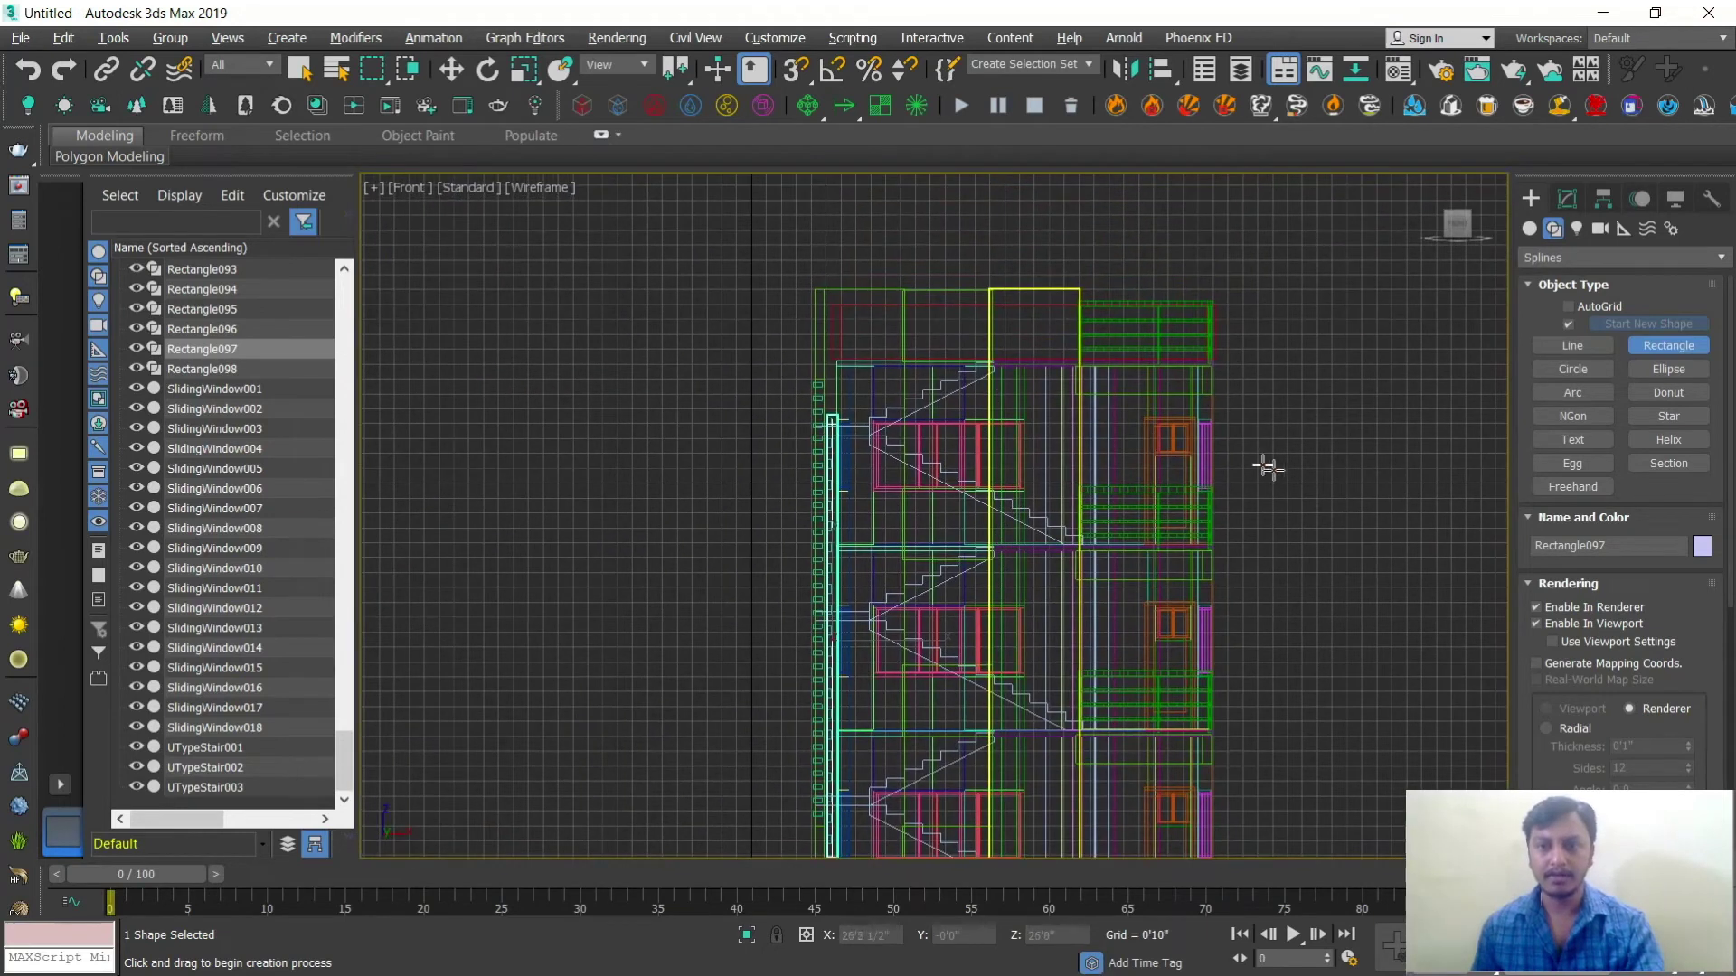
{"action": "middle_click_drag", "start_coordinate": [1263, 465], "coordinate": [1214, 329]}
{"action": "key", "text": "alt+w"}
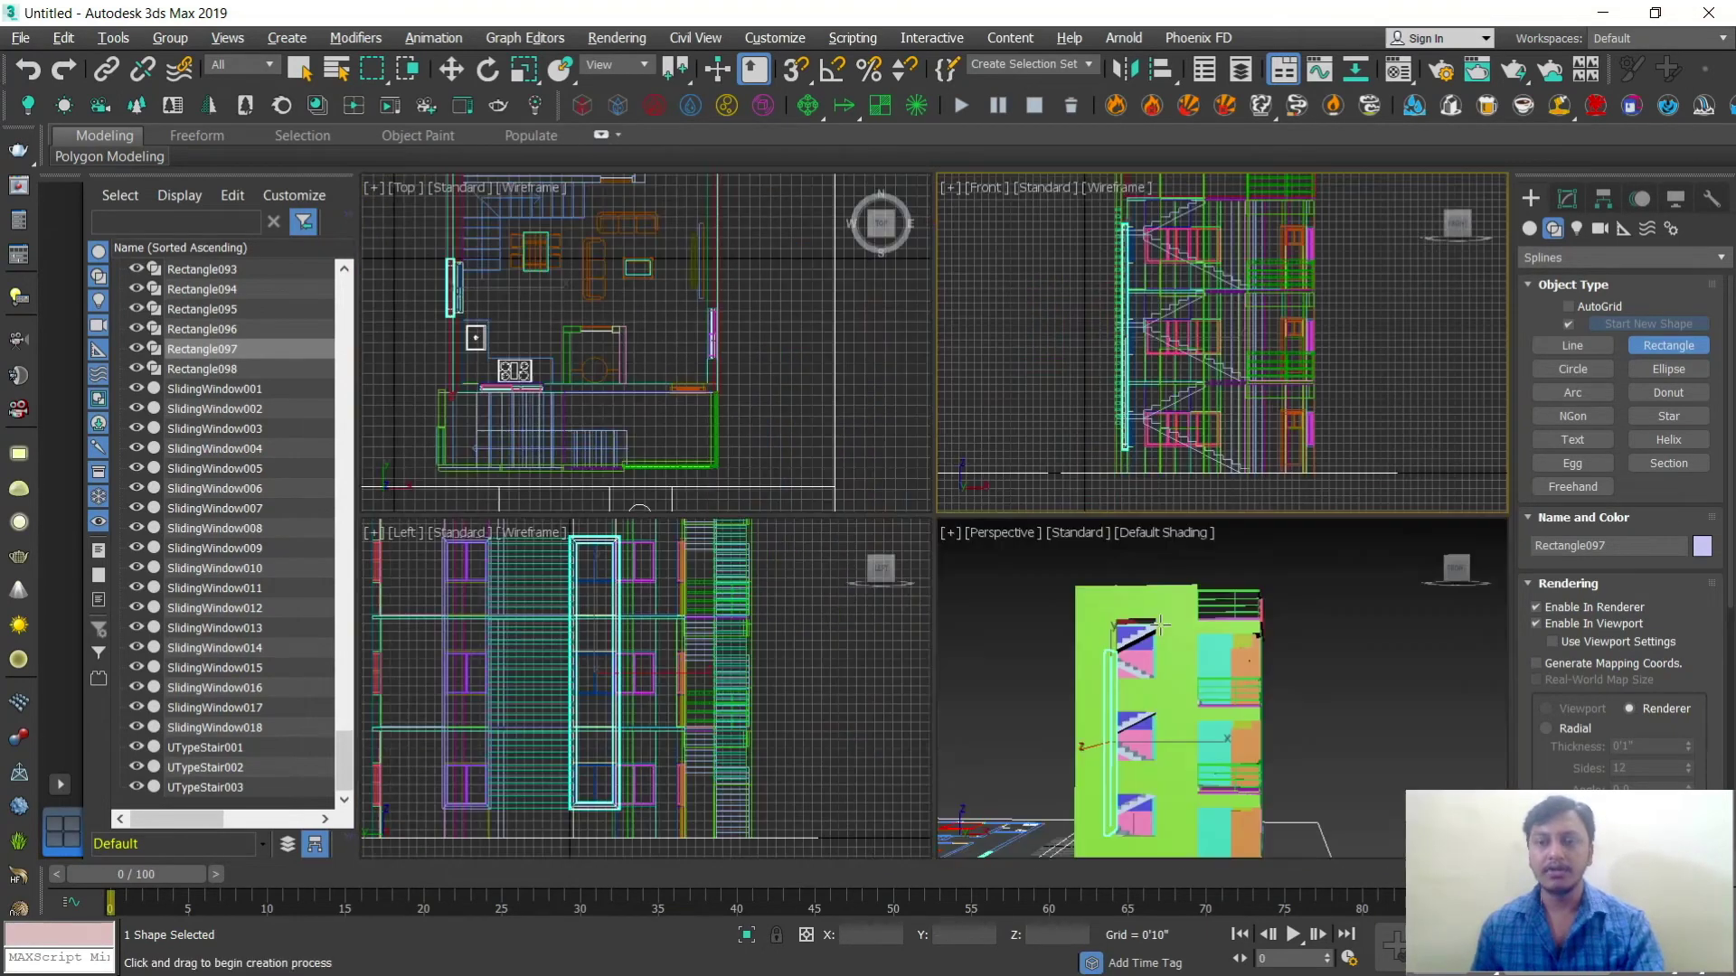
{"action": "right_click", "coordinate": [1127, 588]}
{"action": "key", "text": "alt+w"}
{"action": "key", "text": "w"}
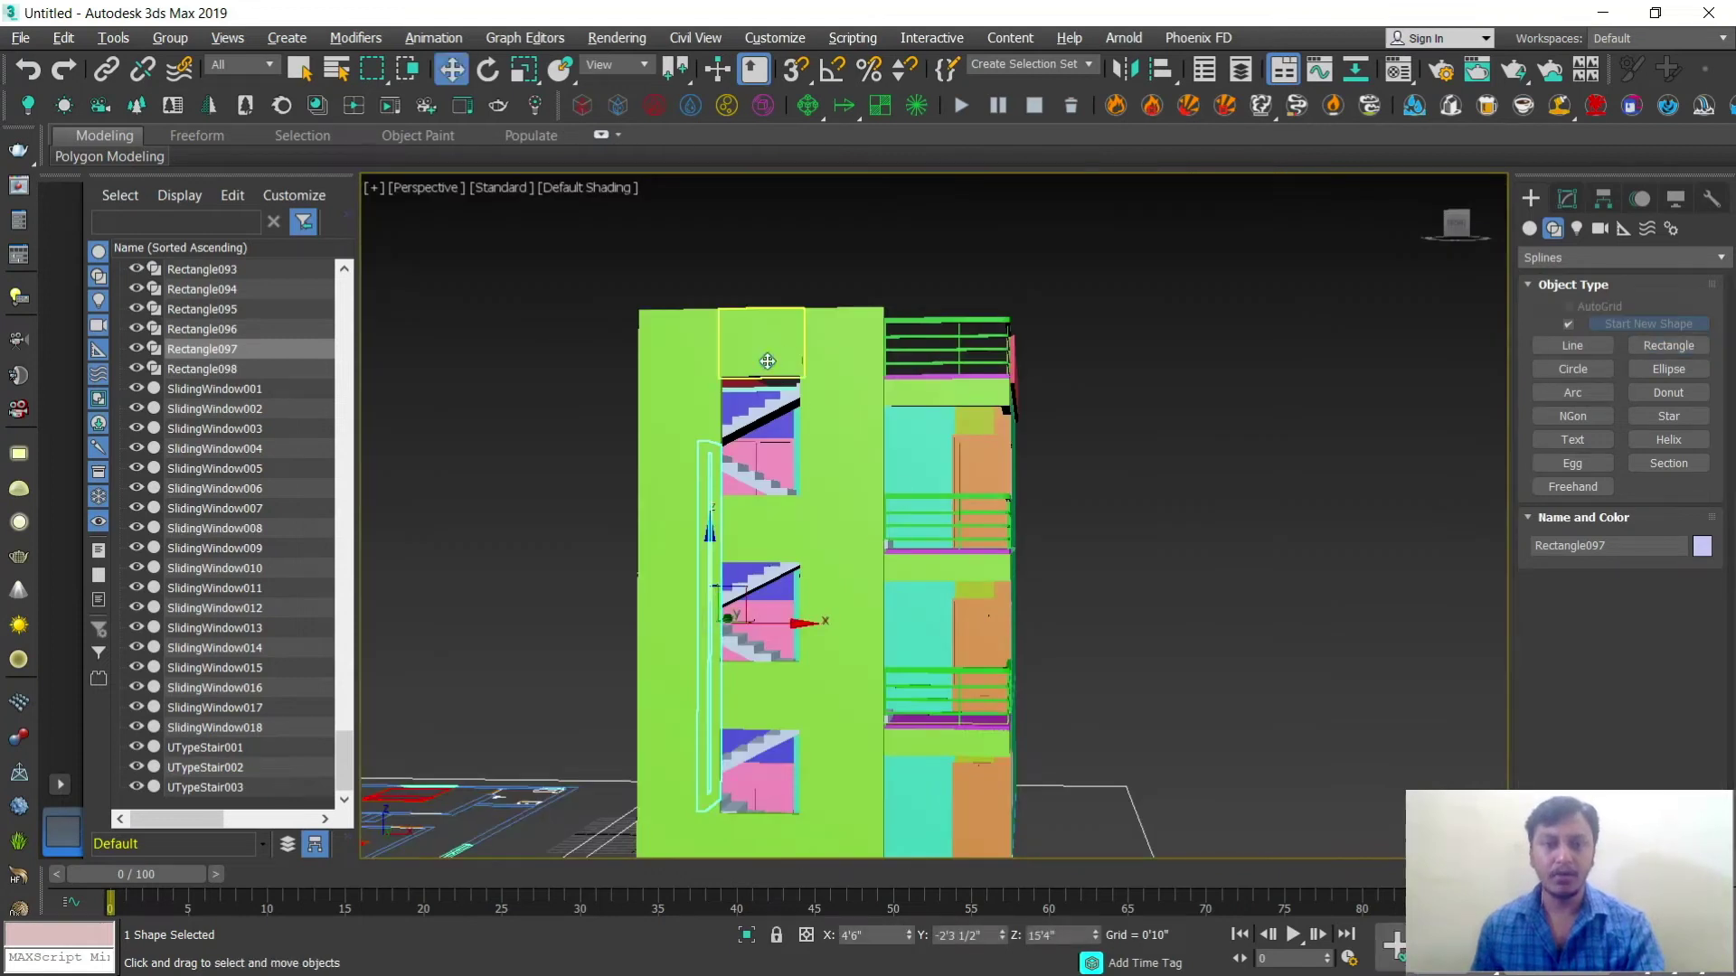
Step: Select the four green wall panels above, between and below the stair openings on the tower's side wall
{"action": "left_click", "coordinate": [768, 360]}
{"action": "left_click", "coordinate": [764, 517], "text": "ctrl"}
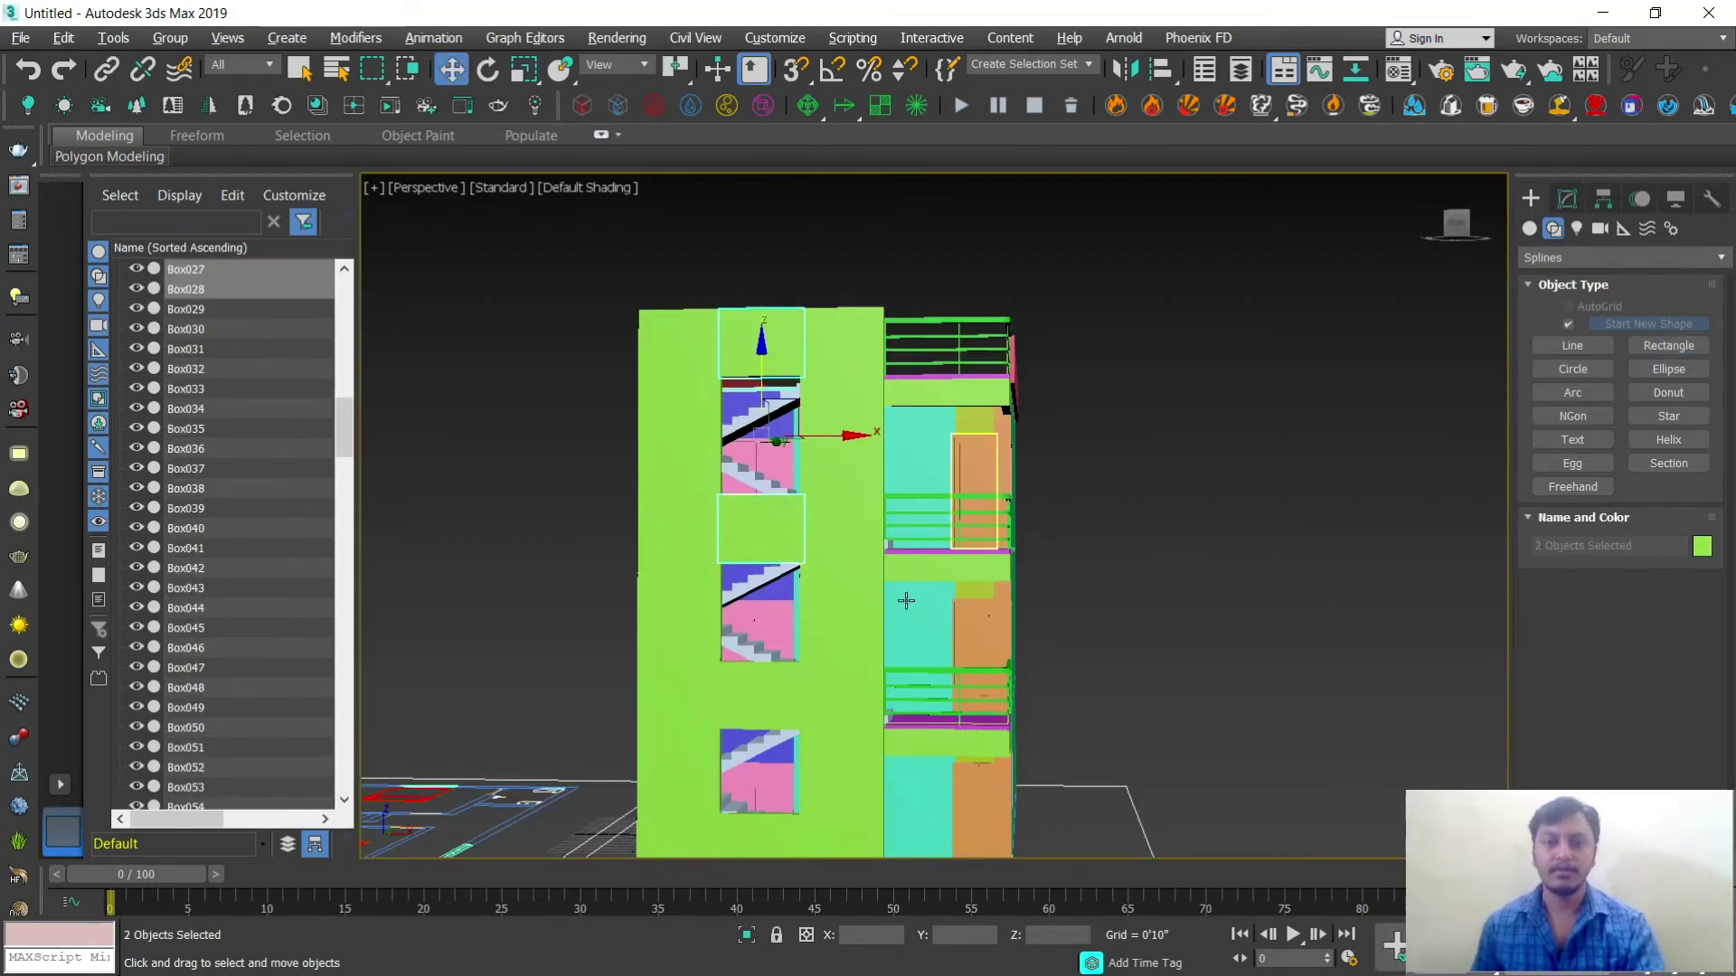
{"action": "left_click", "coordinate": [773, 692], "text": "ctrl"}
{"action": "left_click", "coordinate": [763, 837], "text": "ctrl"}
{"action": "middle_click_drag", "start_coordinate": [763, 838], "coordinate": [1022, 480]}
{"action": "middle_click_drag", "start_coordinate": [808, 482], "coordinate": [818, 504]}
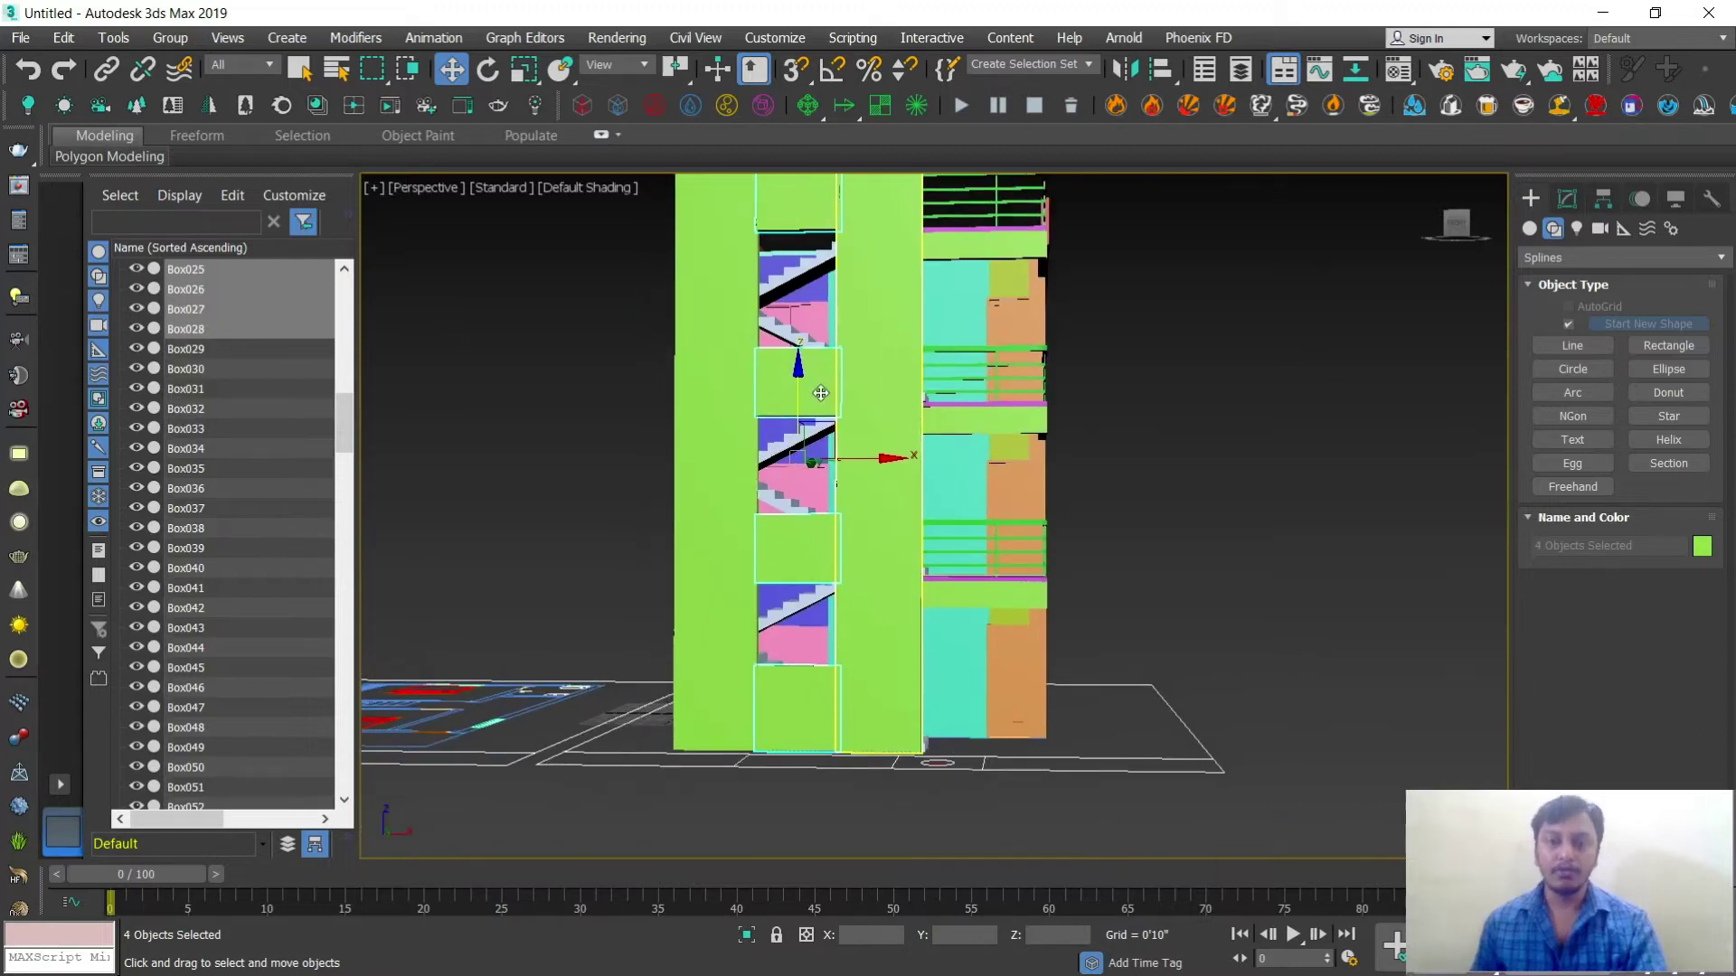
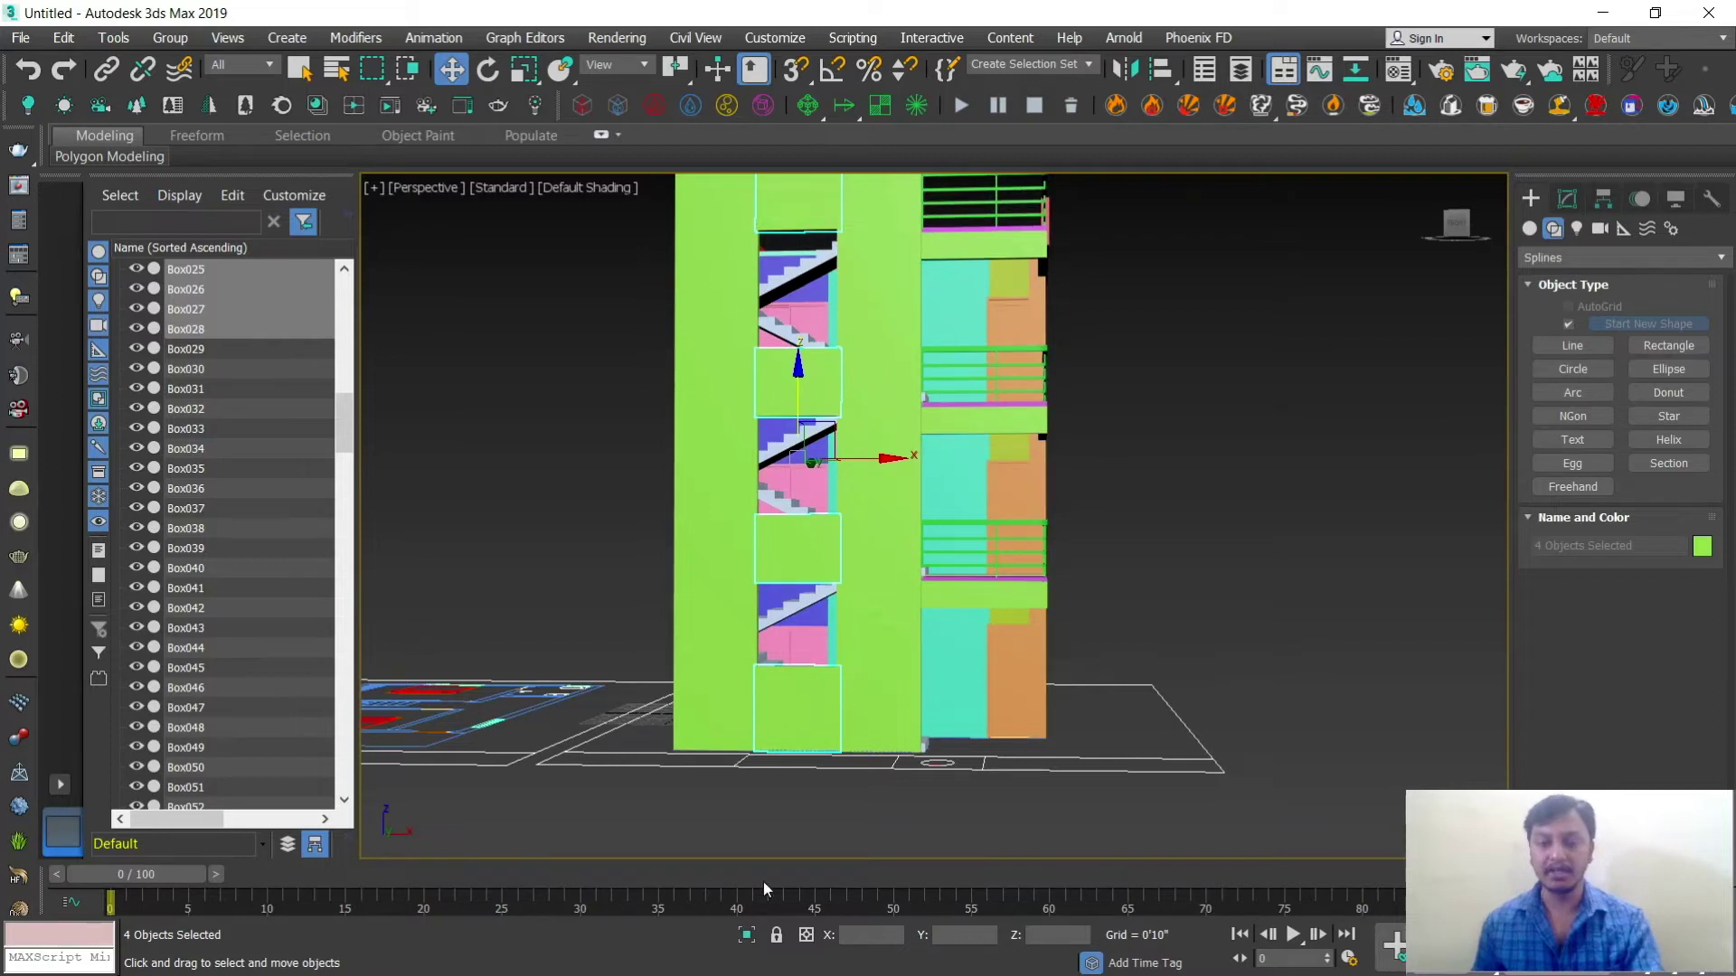
Step: Isolate the four selected wall boxes of the stairwell facade and frame them in the Front view
{"action": "left_click", "coordinate": [746, 936]}
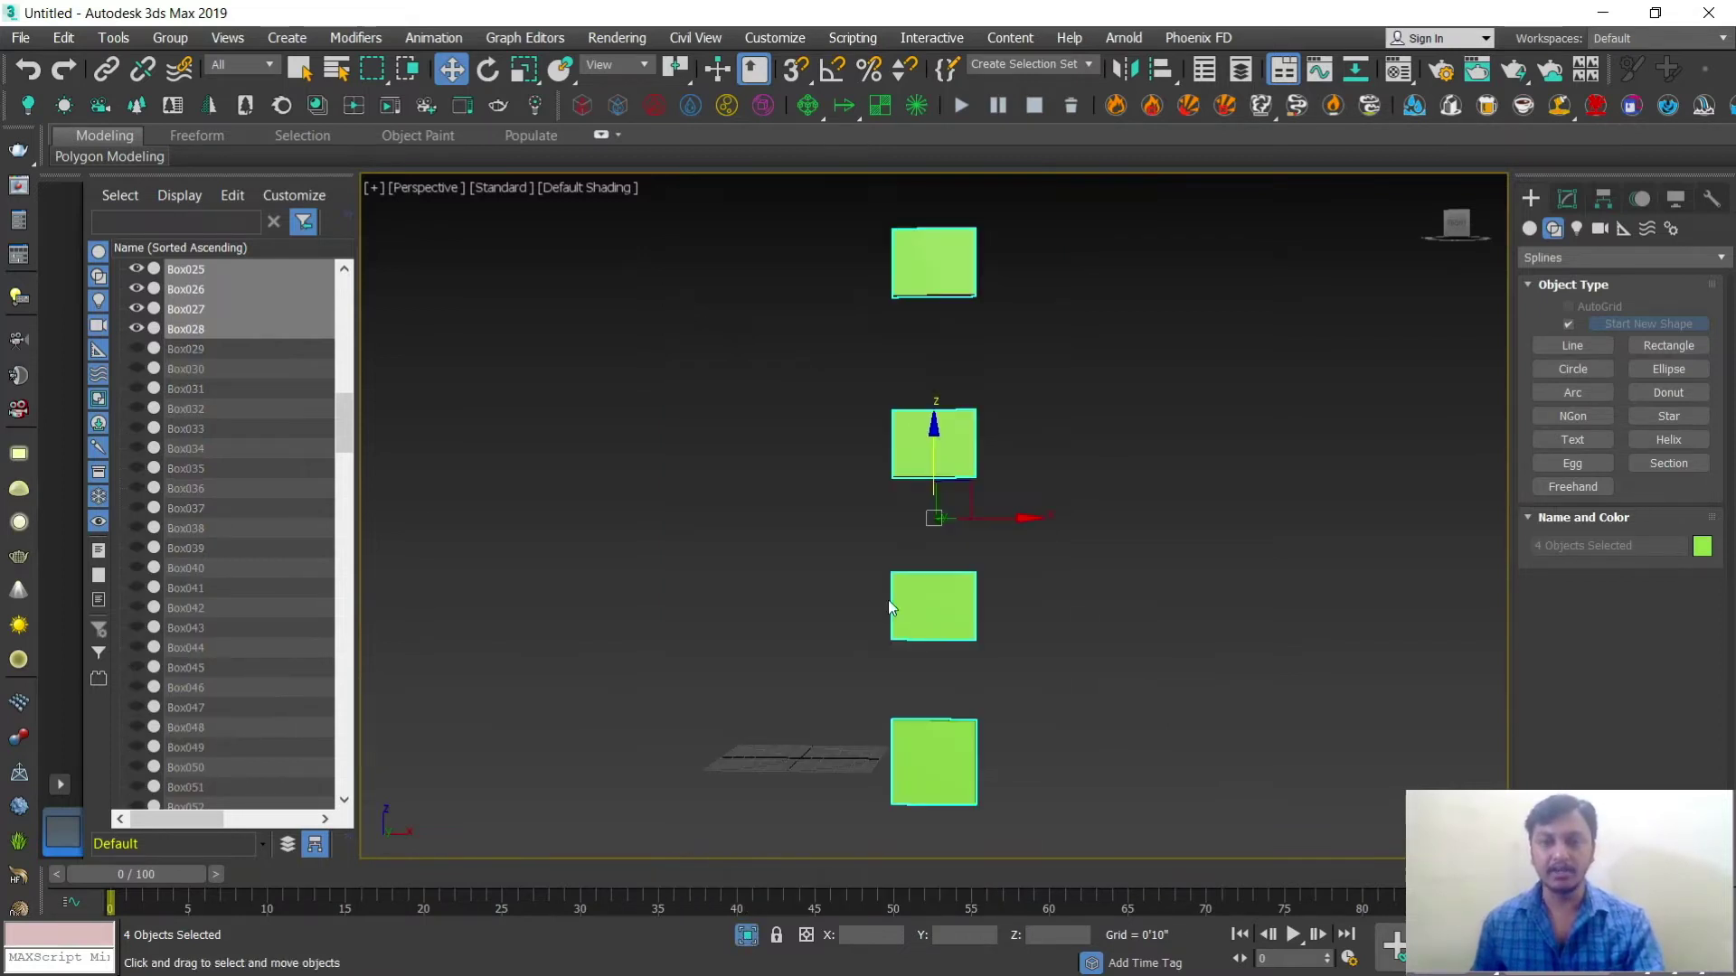
{"action": "key", "text": "alt+w"}
{"action": "right_click", "coordinate": [1128, 448]}
{"action": "key", "text": "alt+w"}
{"action": "middle_click_drag", "start_coordinate": [1229, 401], "coordinate": [1226, 438]}
Step: Draw three rectangles with 3D snap on, each filling a window gap between the stacked wall boxes
{"action": "left_click", "coordinate": [1668, 347]}
{"action": "left_click", "coordinate": [1668, 348]}
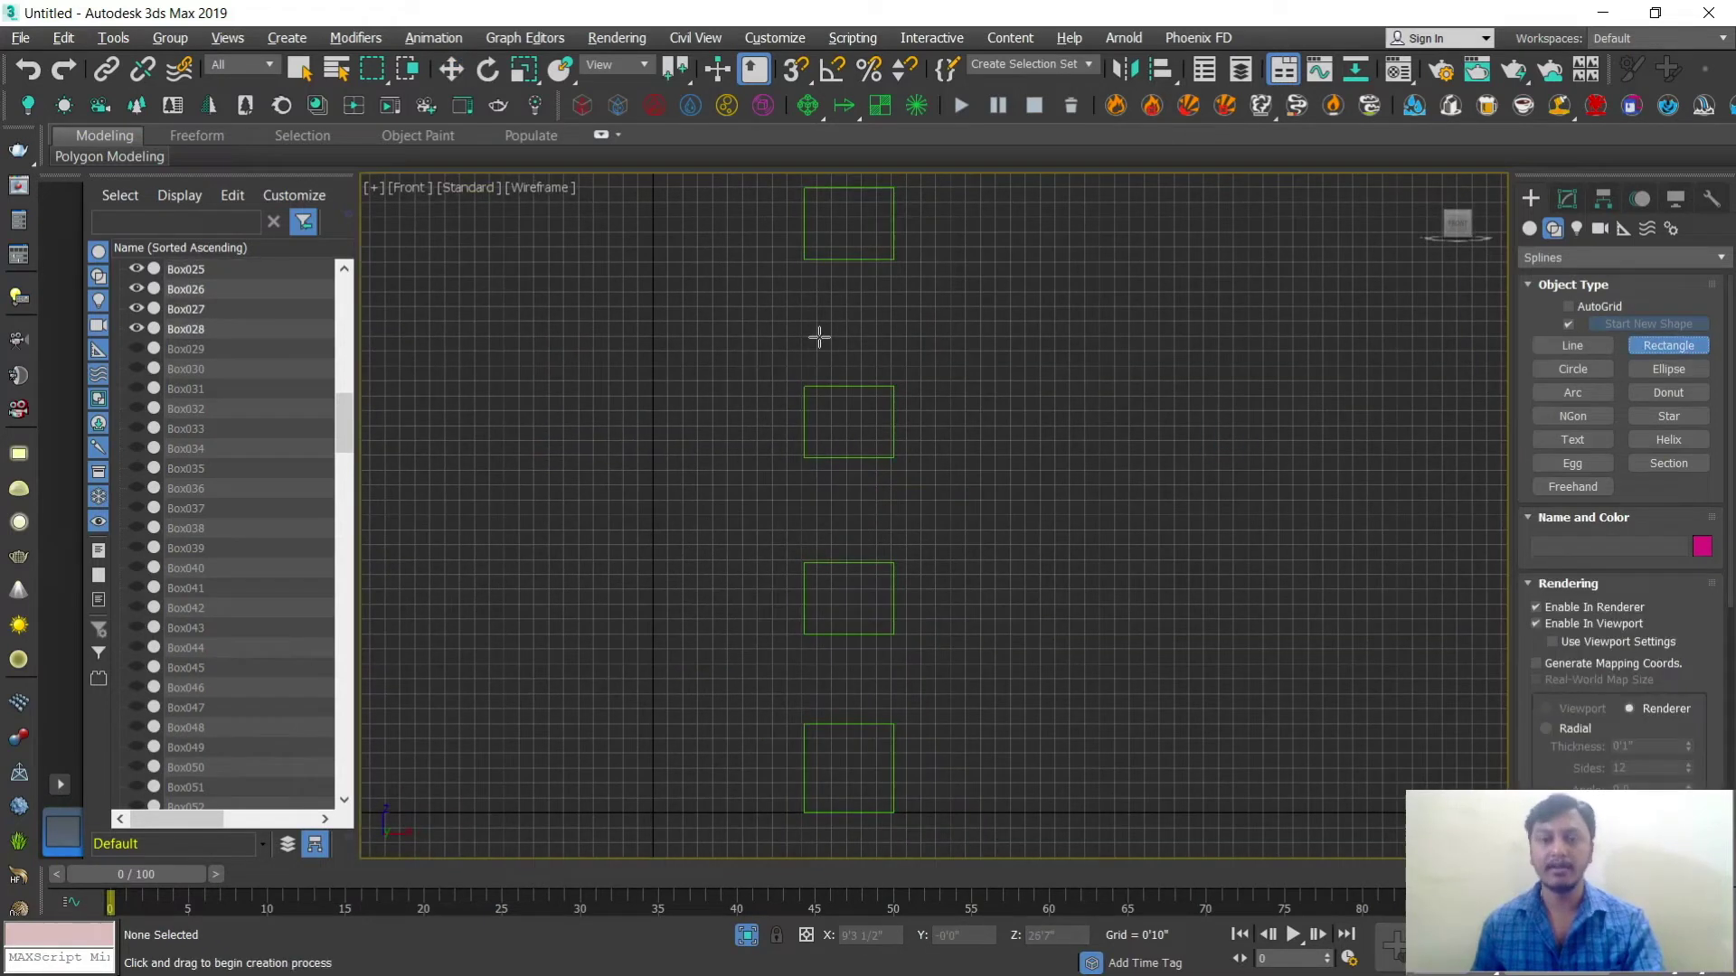
{"action": "key", "text": "s"}
{"action": "left_click_drag", "start_coordinate": [801, 260], "coordinate": [895, 388]}
{"action": "left_click_drag", "start_coordinate": [802, 456], "coordinate": [895, 561]}
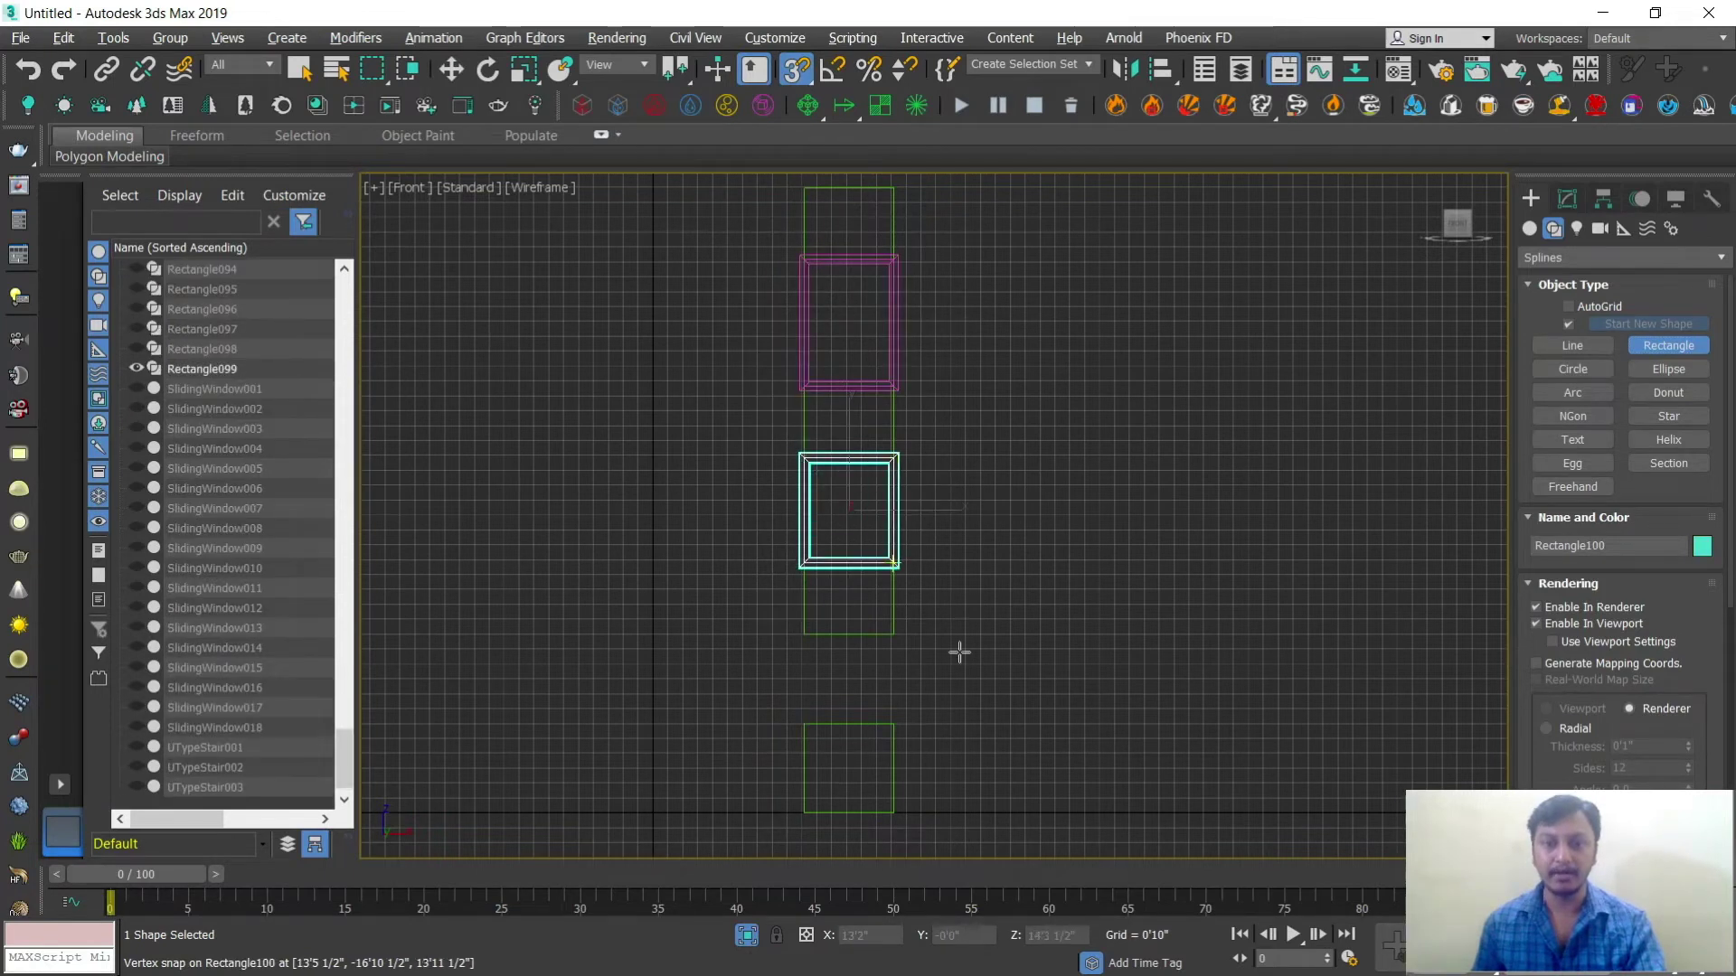
{"action": "middle_click_drag", "start_coordinate": [865, 671], "coordinate": [879, 554]}
{"action": "left_click_drag", "start_coordinate": [816, 514], "coordinate": [912, 612]}
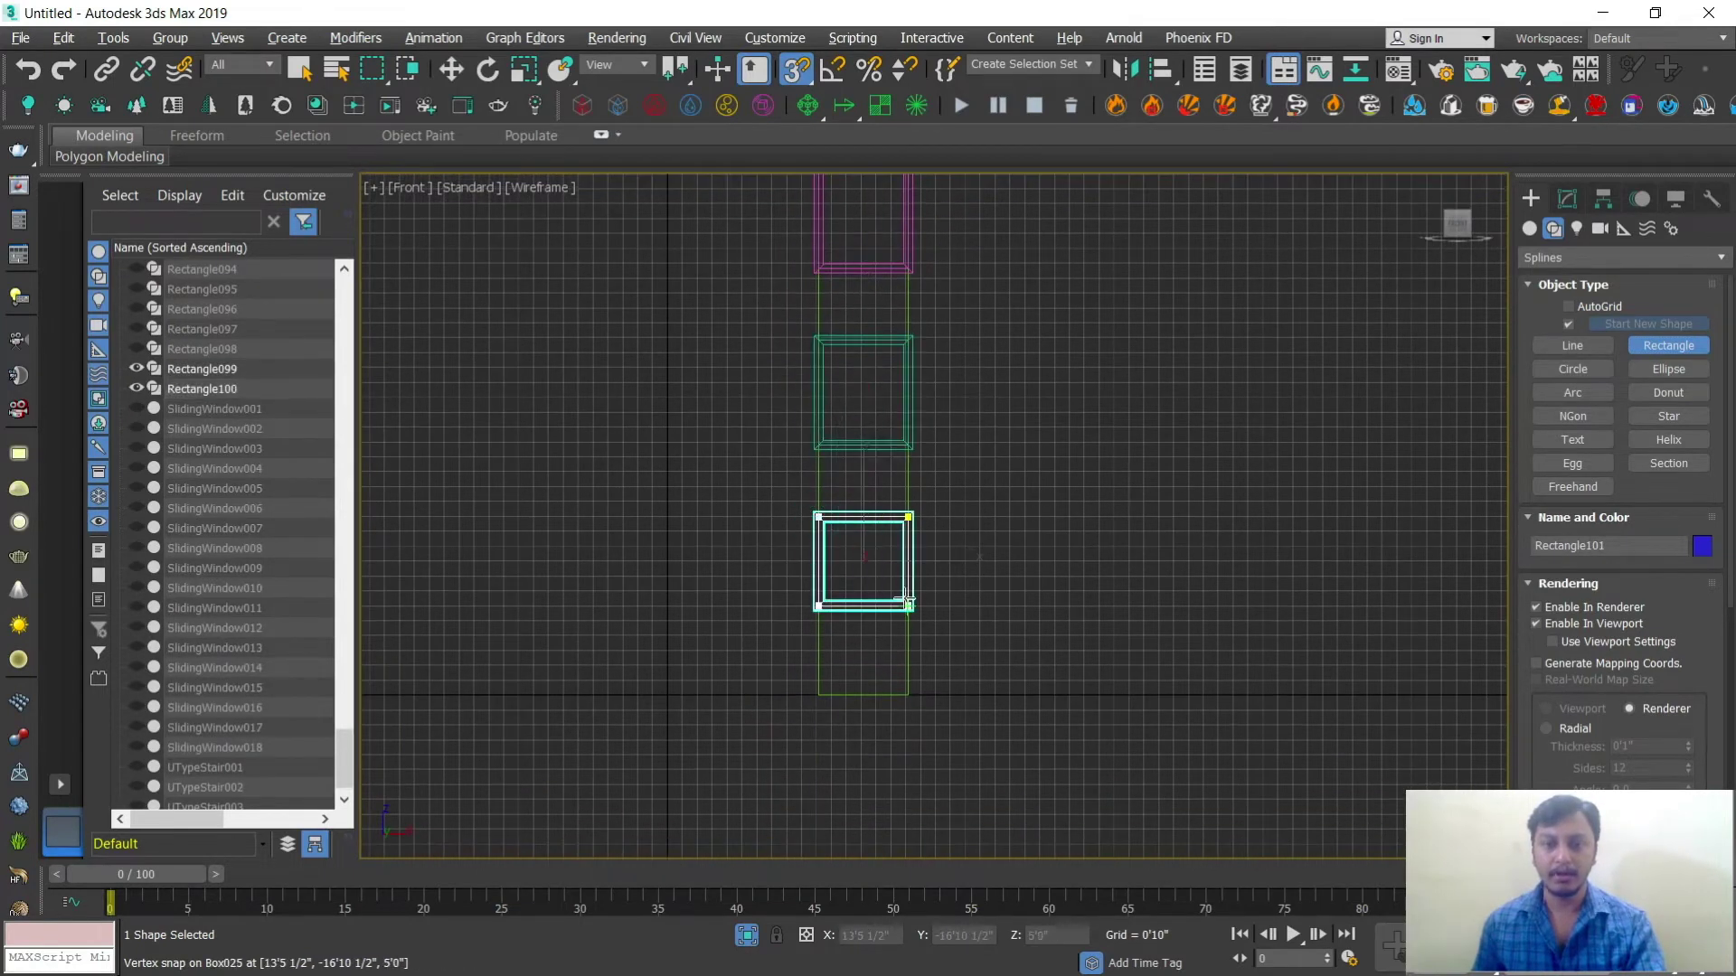
{"action": "key", "text": "w"}
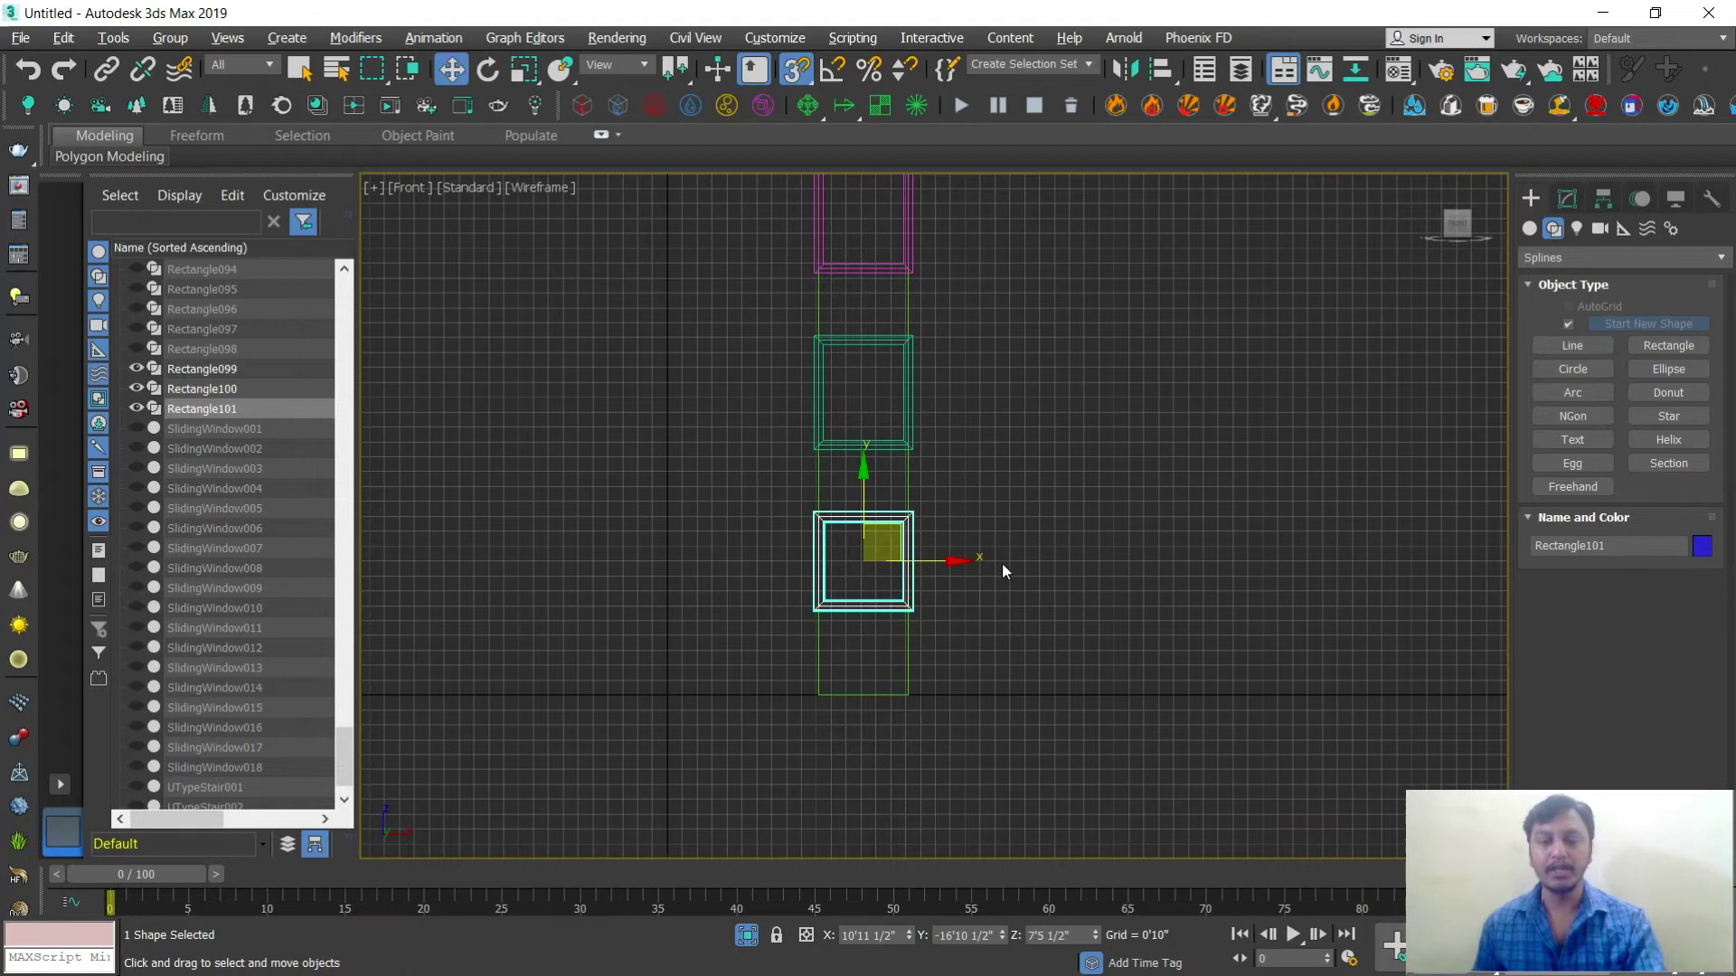
Step: End the isolation and set the lowest window frame's rectangular rendering length to 0'6" in the Perspective view
{"action": "left_click", "coordinate": [747, 936]}
{"action": "key", "text": "alt+w"}
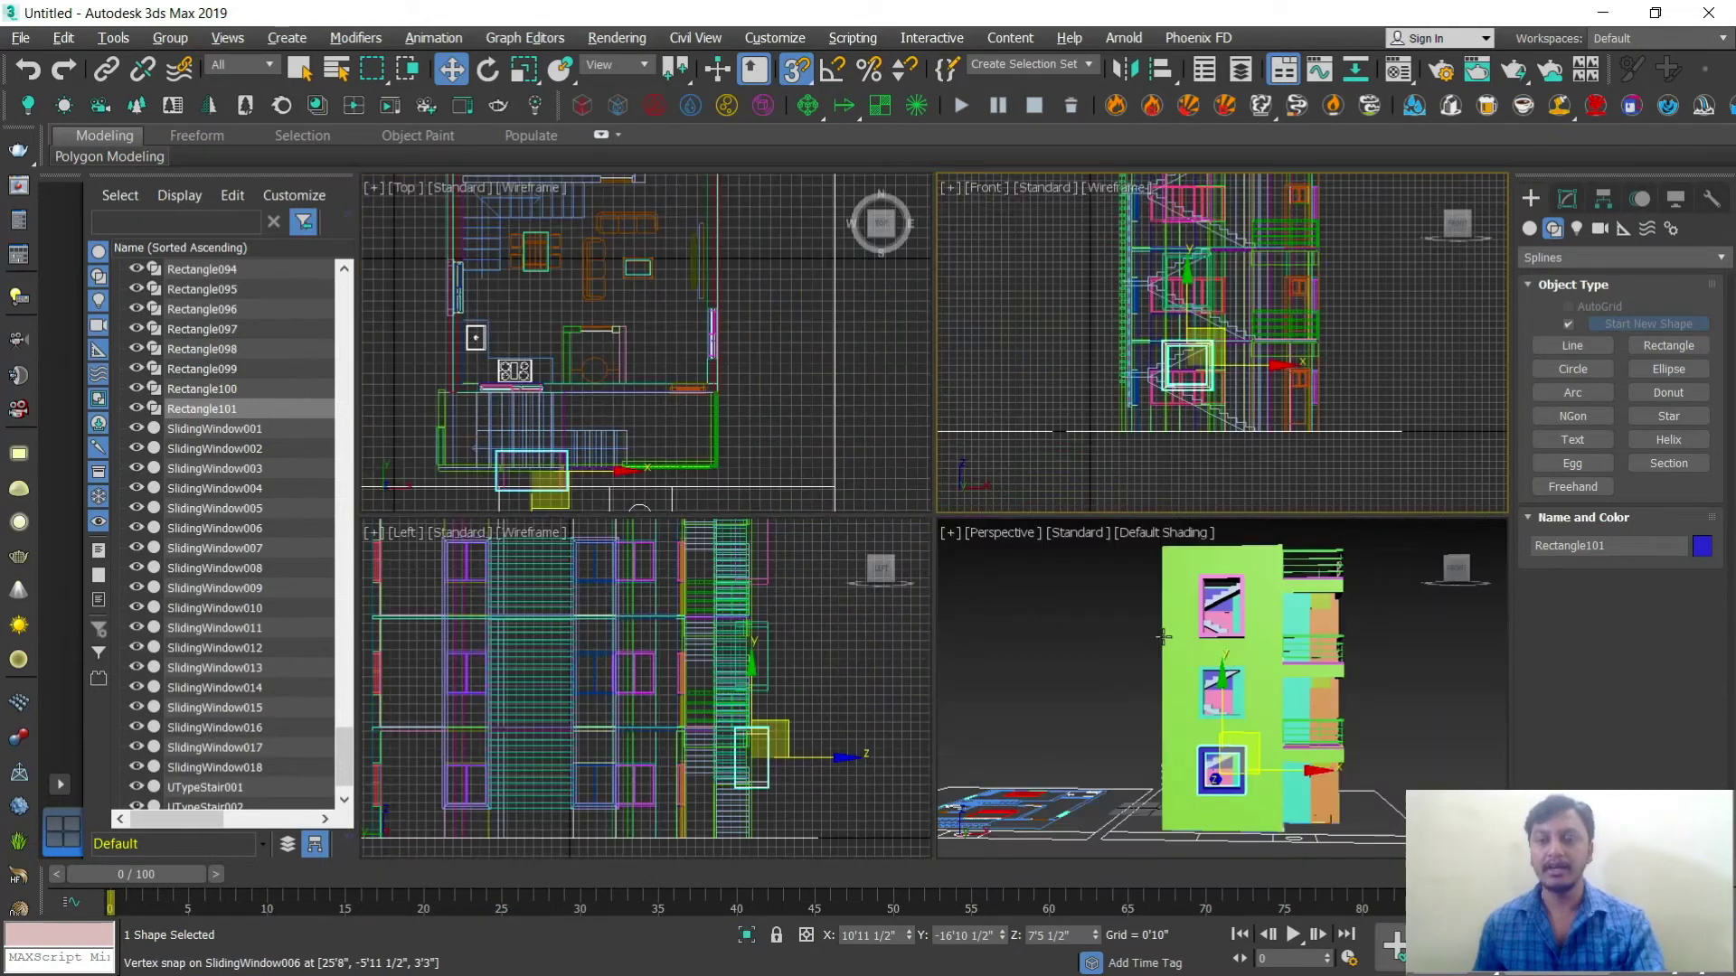
{"action": "middle_click", "coordinate": [1163, 637]}
{"action": "key", "text": "alt+w"}
{"action": "middle_click_drag", "start_coordinate": [967, 633], "coordinate": [1108, 651], "text": "alt"}
{"action": "scroll", "coordinate": [1000, 655], "scroll_direction": "up", "scroll_amount": 3}
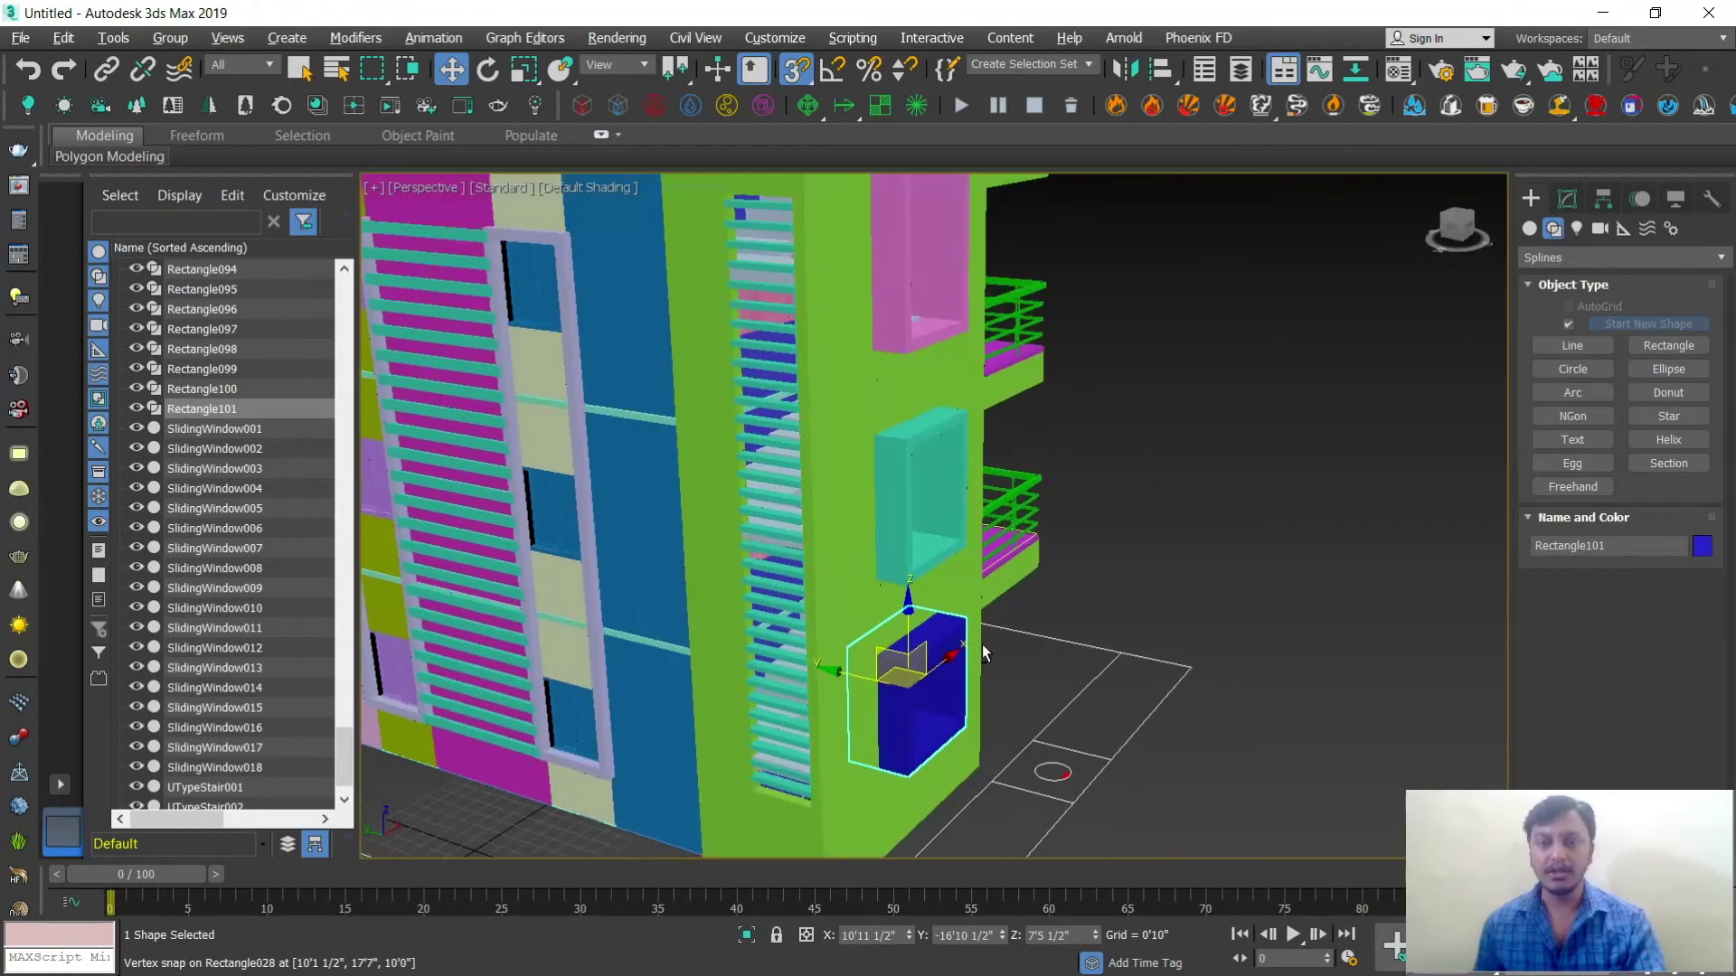
{"action": "left_click", "coordinate": [1569, 200]}
{"action": "scroll", "coordinate": [1639, 640], "scroll_direction": "down", "scroll_amount": 5}
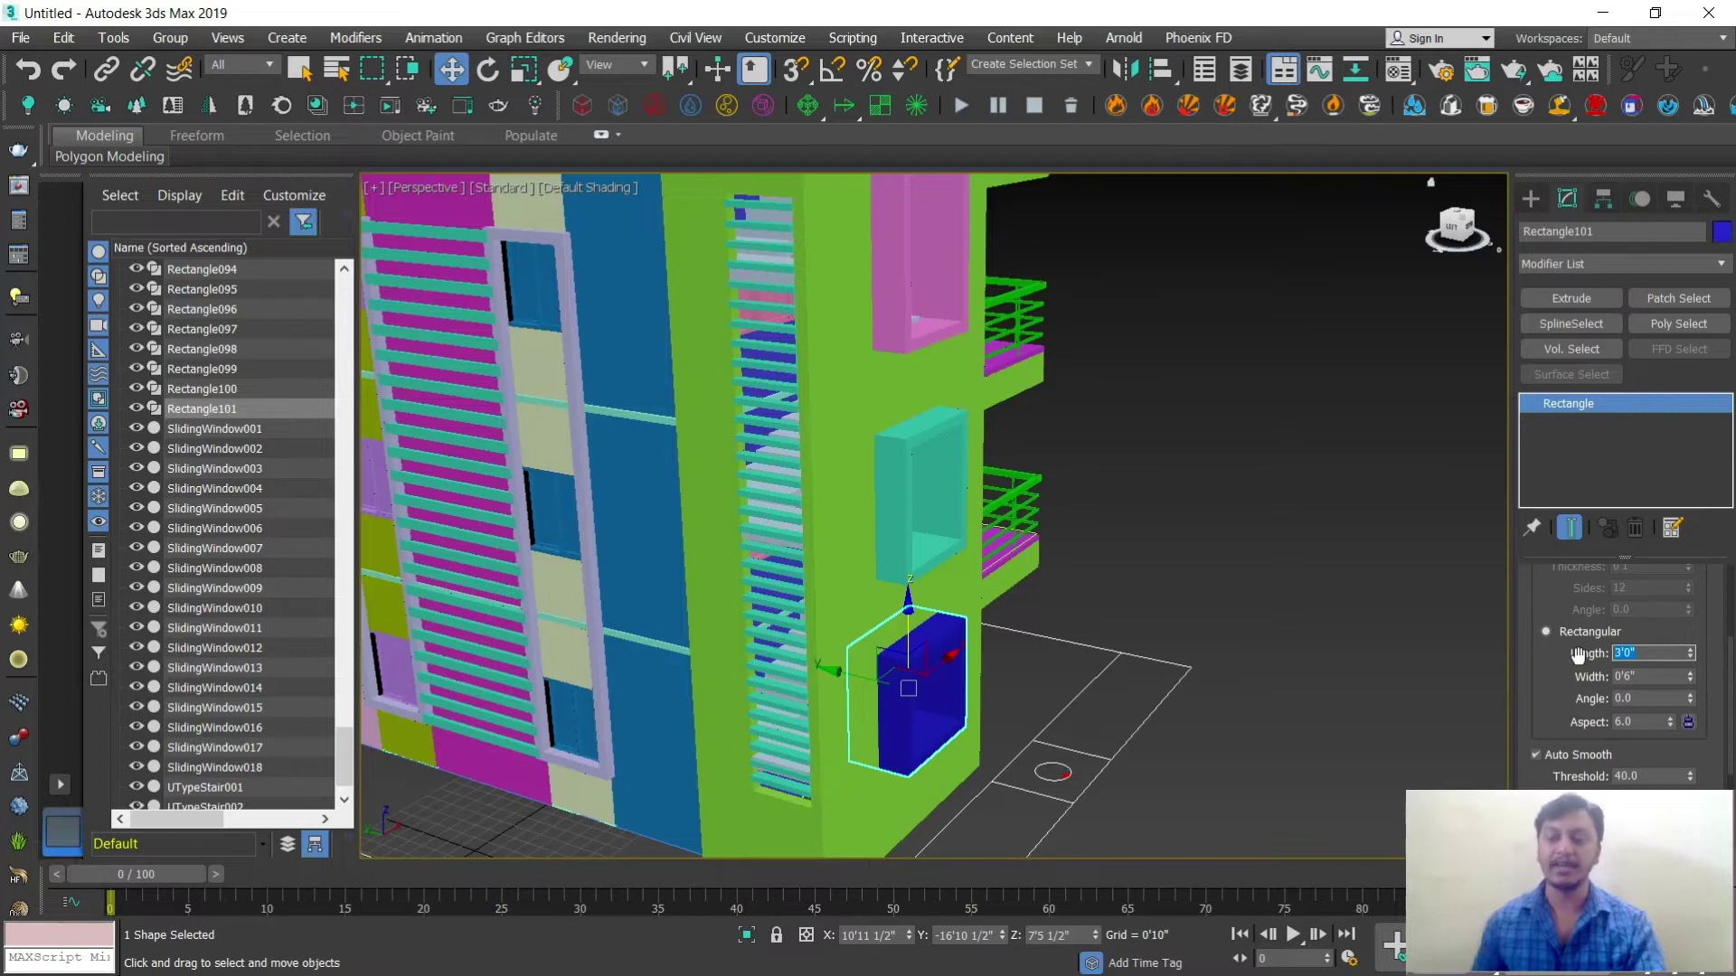
{"action": "key", "text": "Return"}
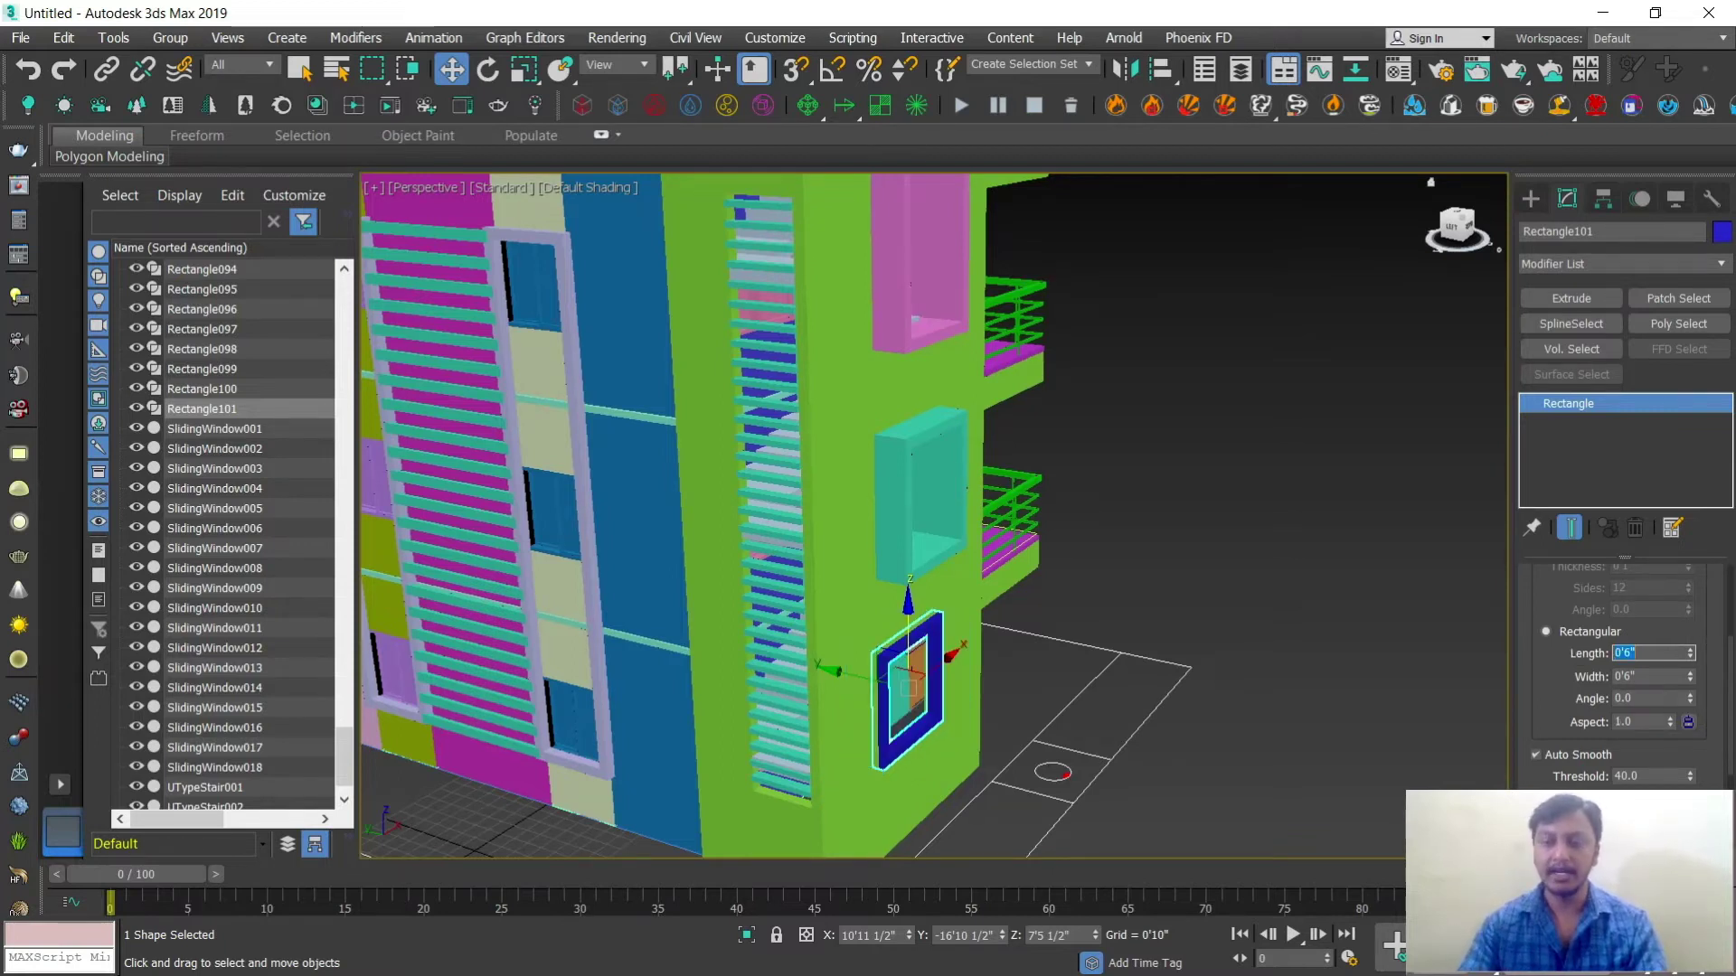
Step: Set the rectangular rendering length of the middle and top stairwell window frames to .6
{"action": "left_click", "coordinate": [903, 445]}
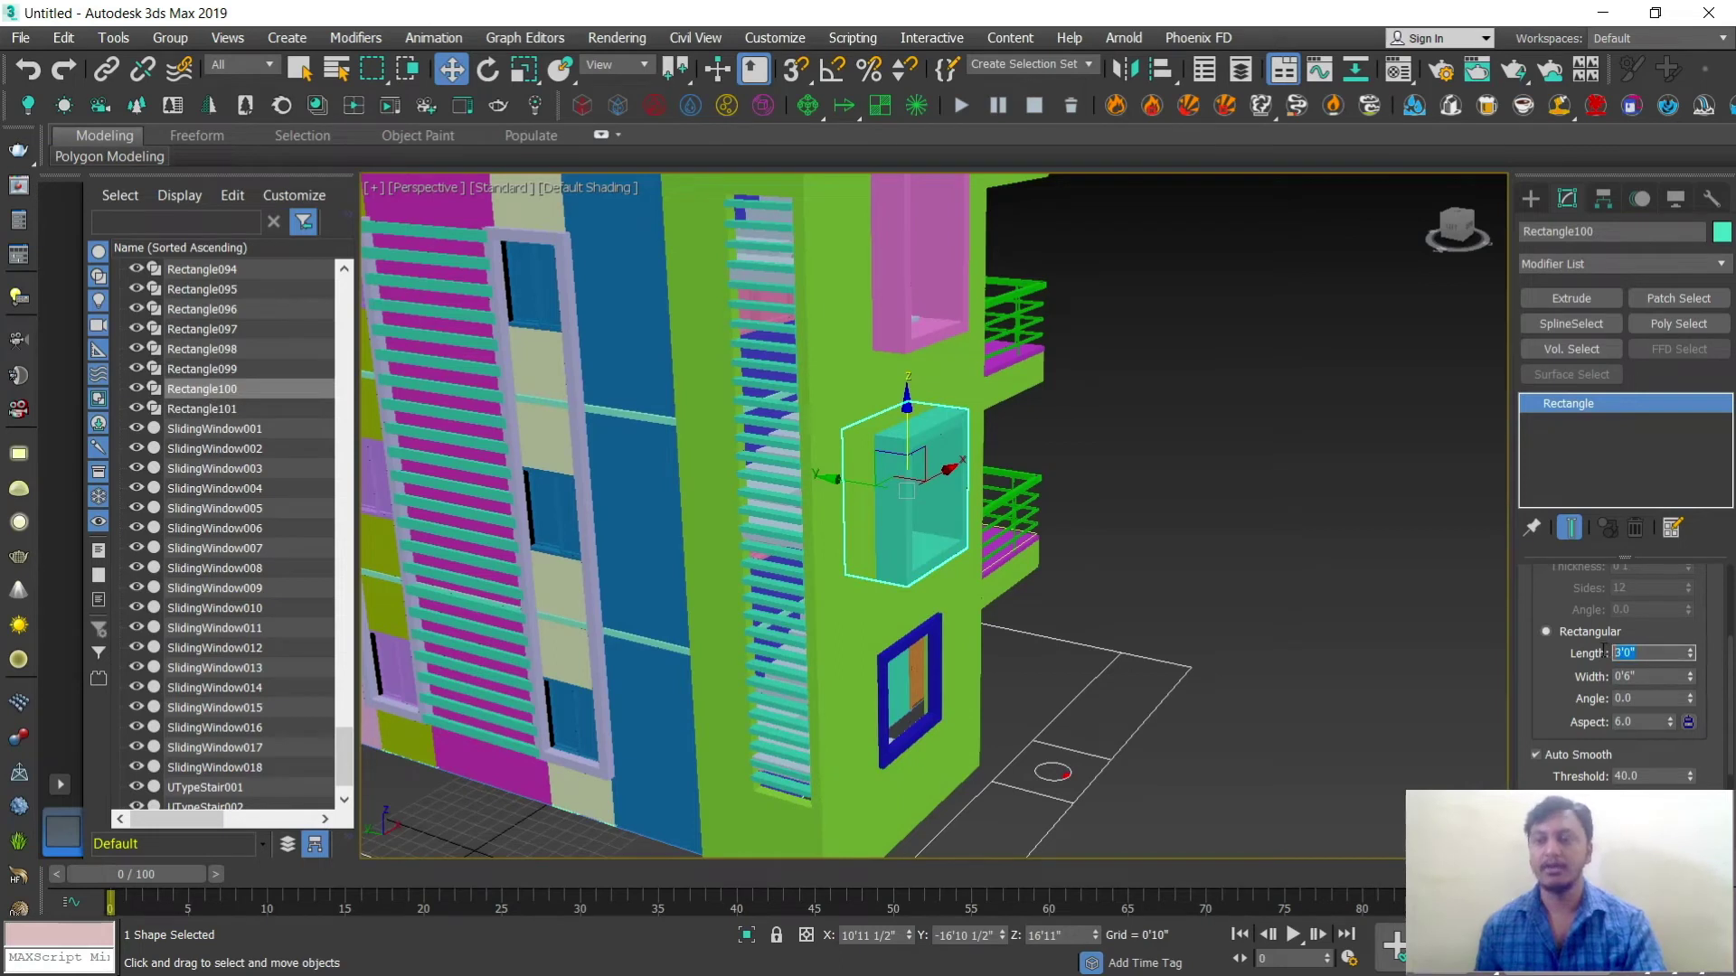
{"action": "type", "text": ".6"}
{"action": "key", "text": "Return"}
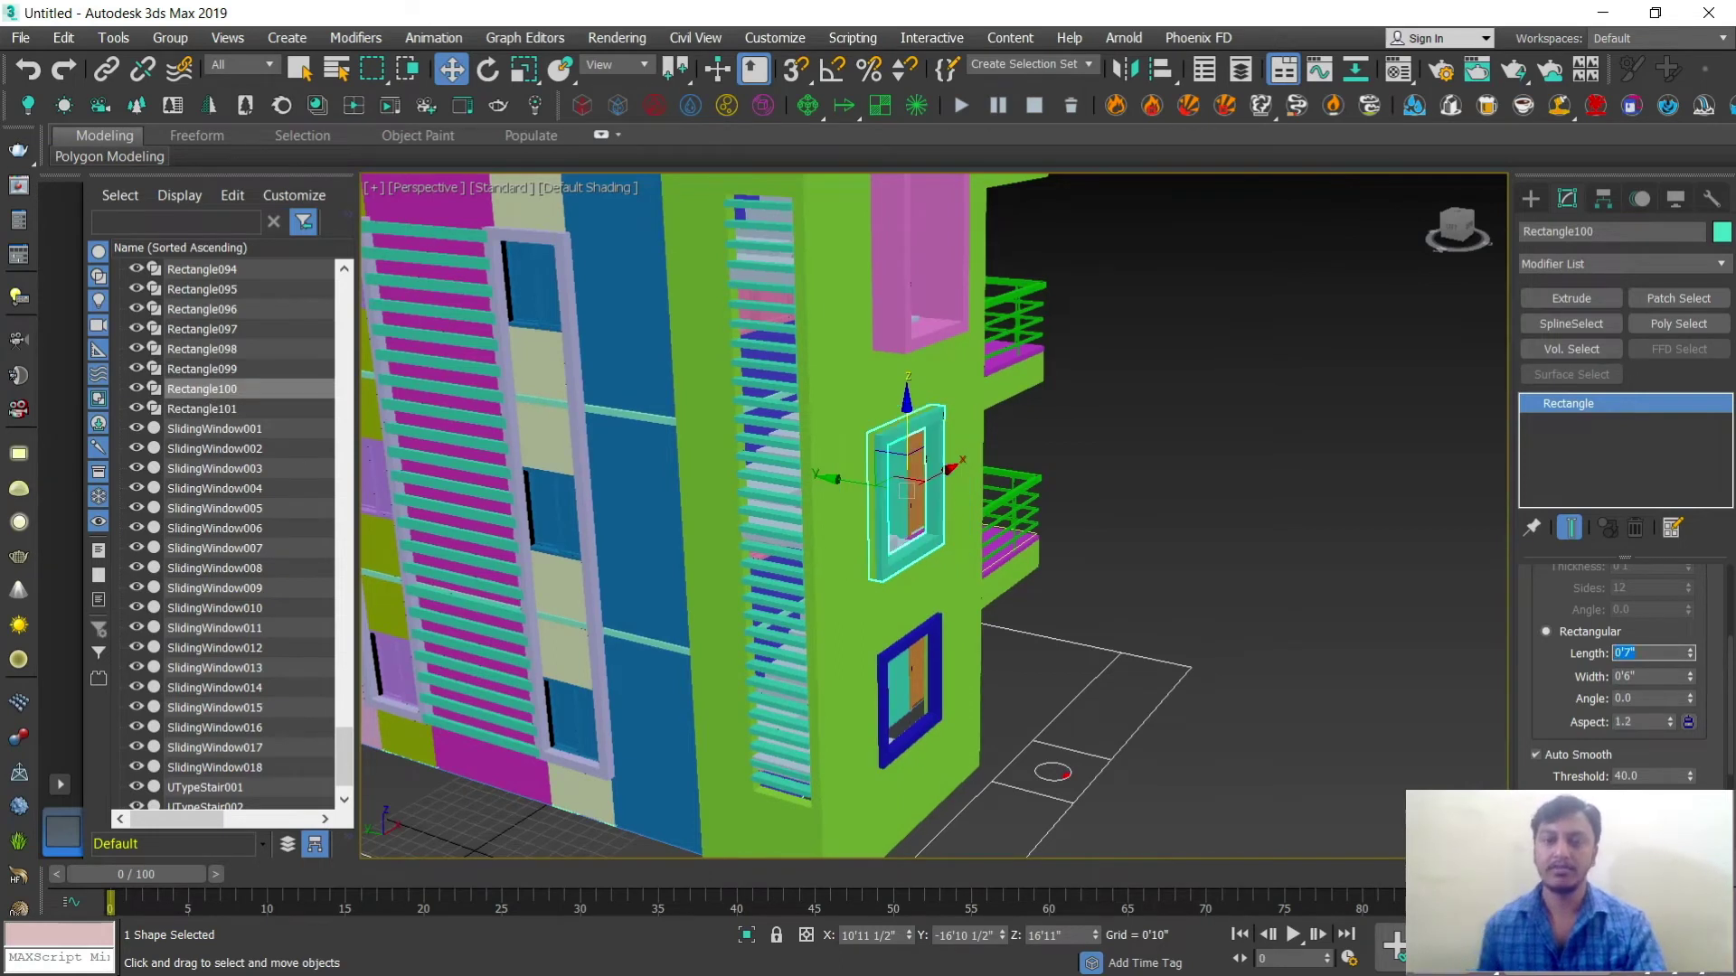
{"action": "left_click", "coordinate": [905, 228]}
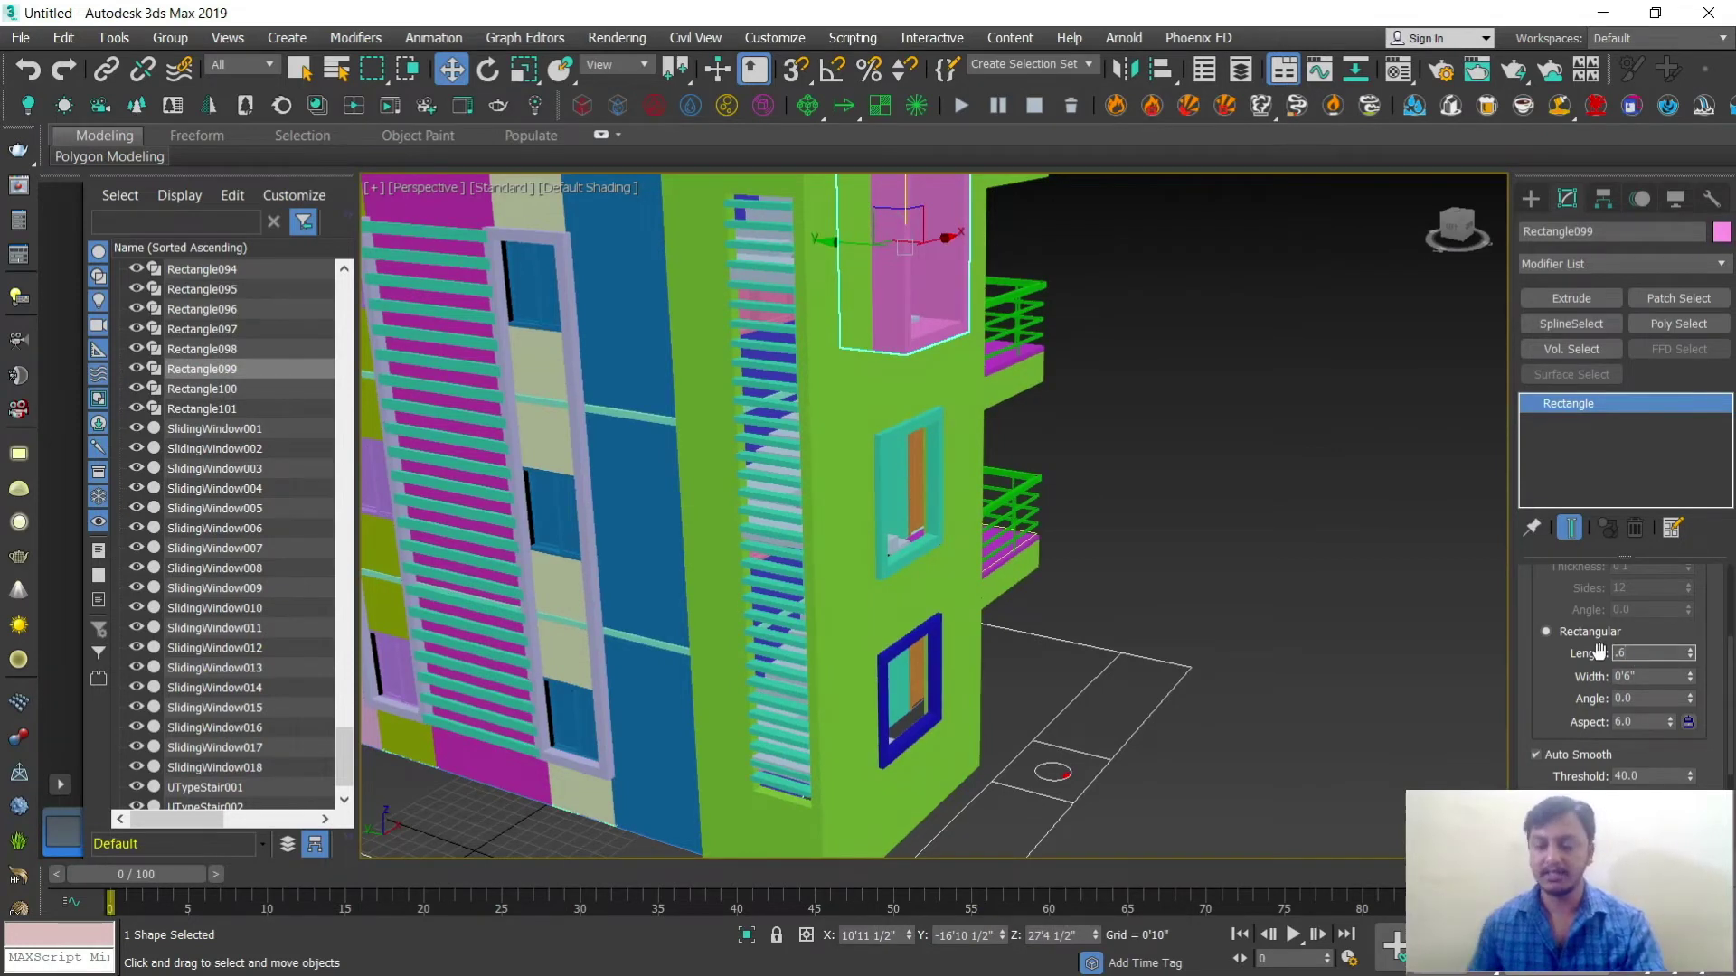
{"action": "type", "text": ".6"}
{"action": "key", "text": "Return"}
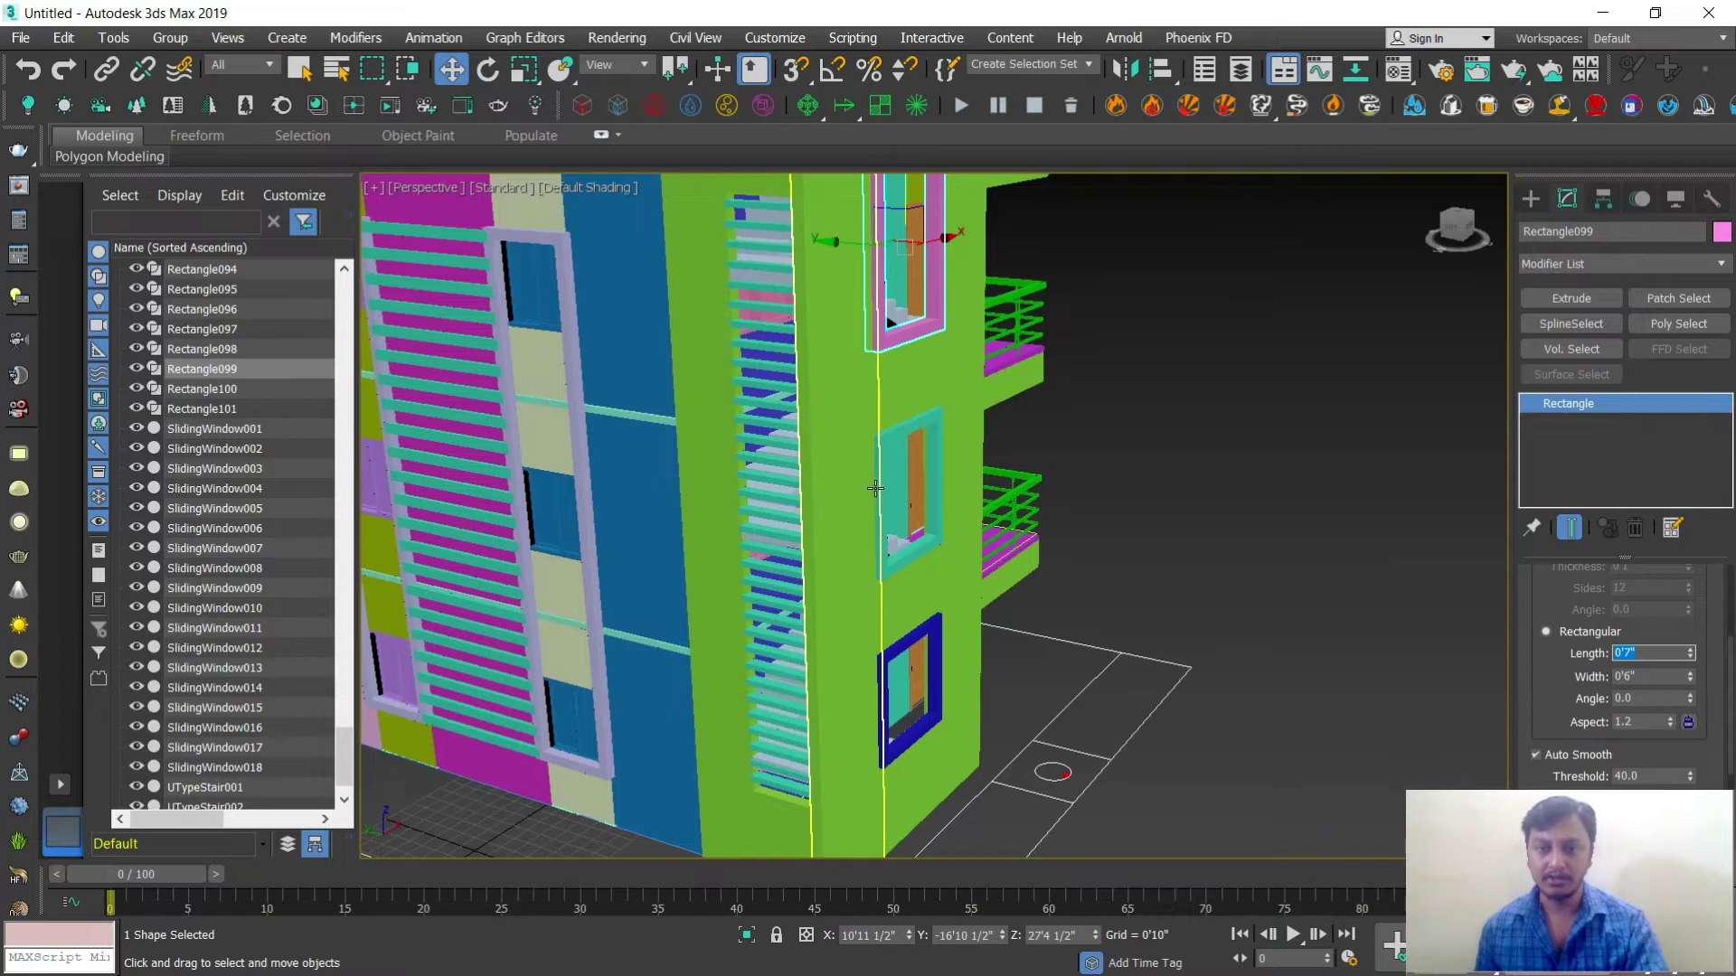
Step: Select all three stairwell window frames and move them outward from the wall by about 2 inches along Y
{"action": "left_click", "coordinate": [884, 535], "text": "ctrl"}
{"action": "left_click", "coordinate": [885, 668], "text": "ctrl"}
{"action": "scroll", "coordinate": [896, 499], "scroll_direction": "up", "scroll_amount": 1}
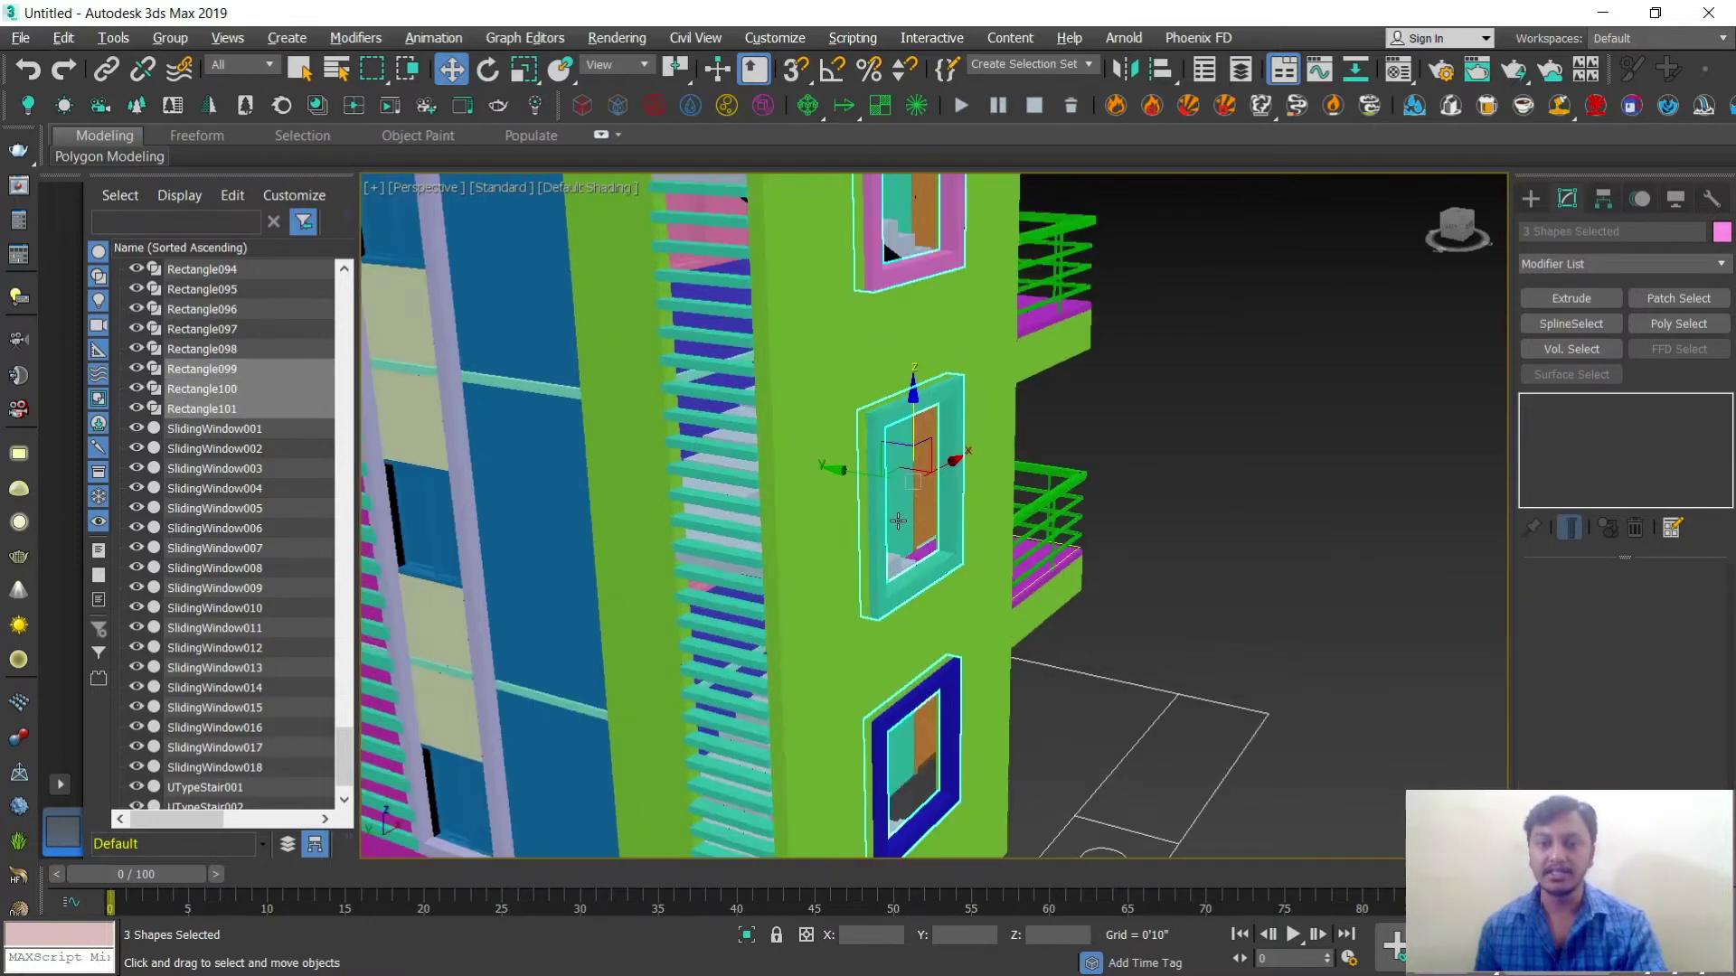
{"action": "middle_click_drag", "start_coordinate": [896, 499], "coordinate": [909, 513], "text": "alt"}
{"action": "scroll", "coordinate": [904, 502], "scroll_direction": "up", "scroll_amount": 2}
{"action": "left_click_drag", "start_coordinate": [851, 461], "coordinate": [859, 462]}
{"action": "middle_click_drag", "start_coordinate": [1248, 575], "coordinate": [1239, 493]}
{"action": "left_click", "coordinate": [1285, 474]}
{"action": "left_click", "coordinate": [909, 663]}
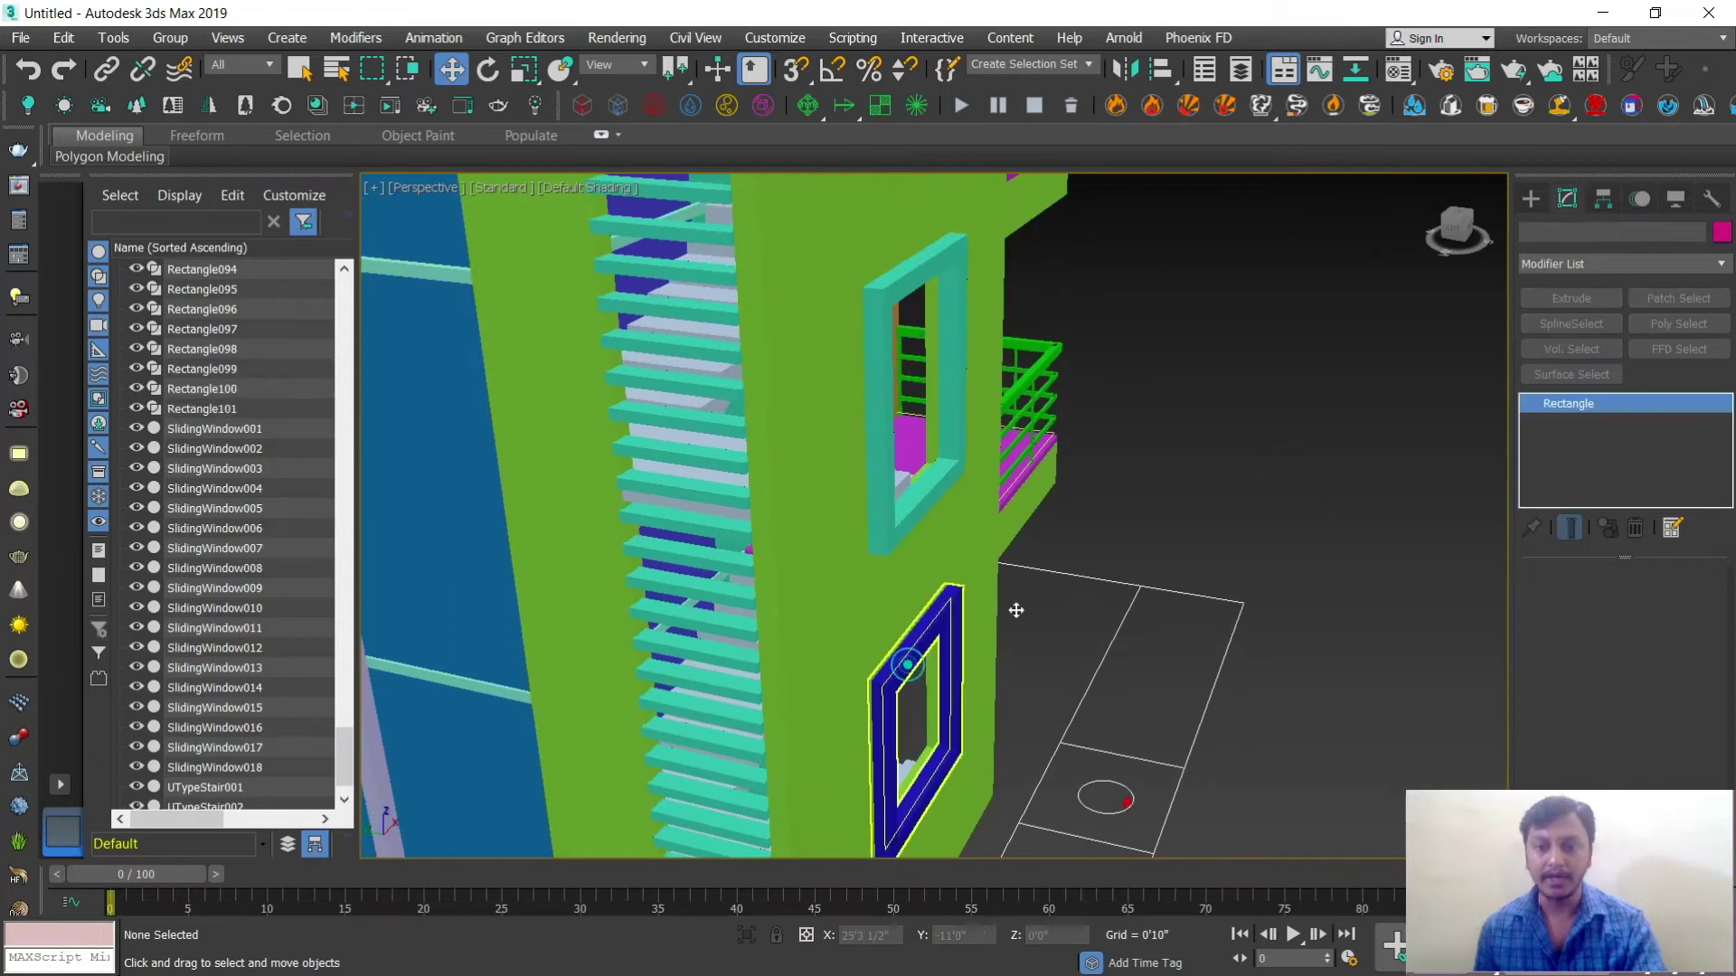
Step: Examine the stairwell facade with its three window frames from the front and from above
{"action": "scroll", "coordinate": [1138, 578], "scroll_direction": "down", "scroll_amount": 5}
{"action": "middle_click_drag", "start_coordinate": [1229, 615], "coordinate": [966, 592], "text": "alt"}
{"action": "scroll", "coordinate": [966, 679], "scroll_direction": "up", "scroll_amount": 3}
{"action": "scroll", "coordinate": [966, 679], "scroll_direction": "down", "scroll_amount": 2}
{"action": "scroll", "coordinate": [993, 671], "scroll_direction": "down", "scroll_amount": 4}
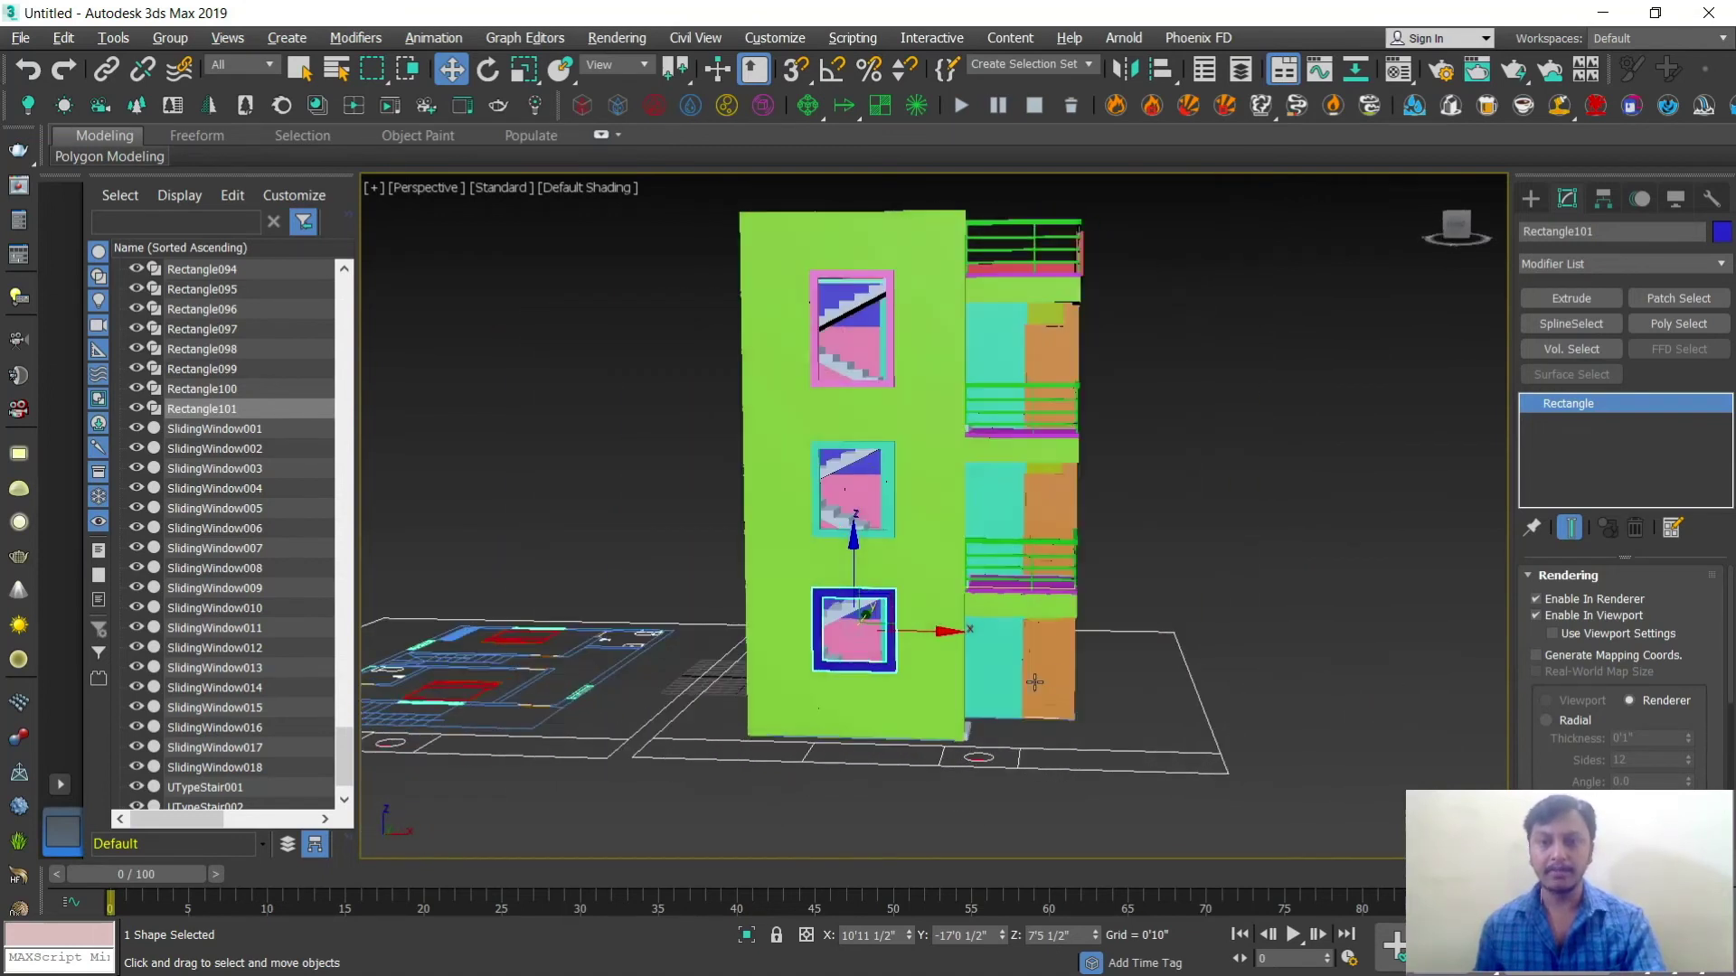
{"action": "middle_click_drag", "start_coordinate": [993, 671], "coordinate": [1062, 719], "text": "alt"}
{"action": "scroll", "coordinate": [1062, 719], "scroll_direction": "up", "scroll_amount": 3}
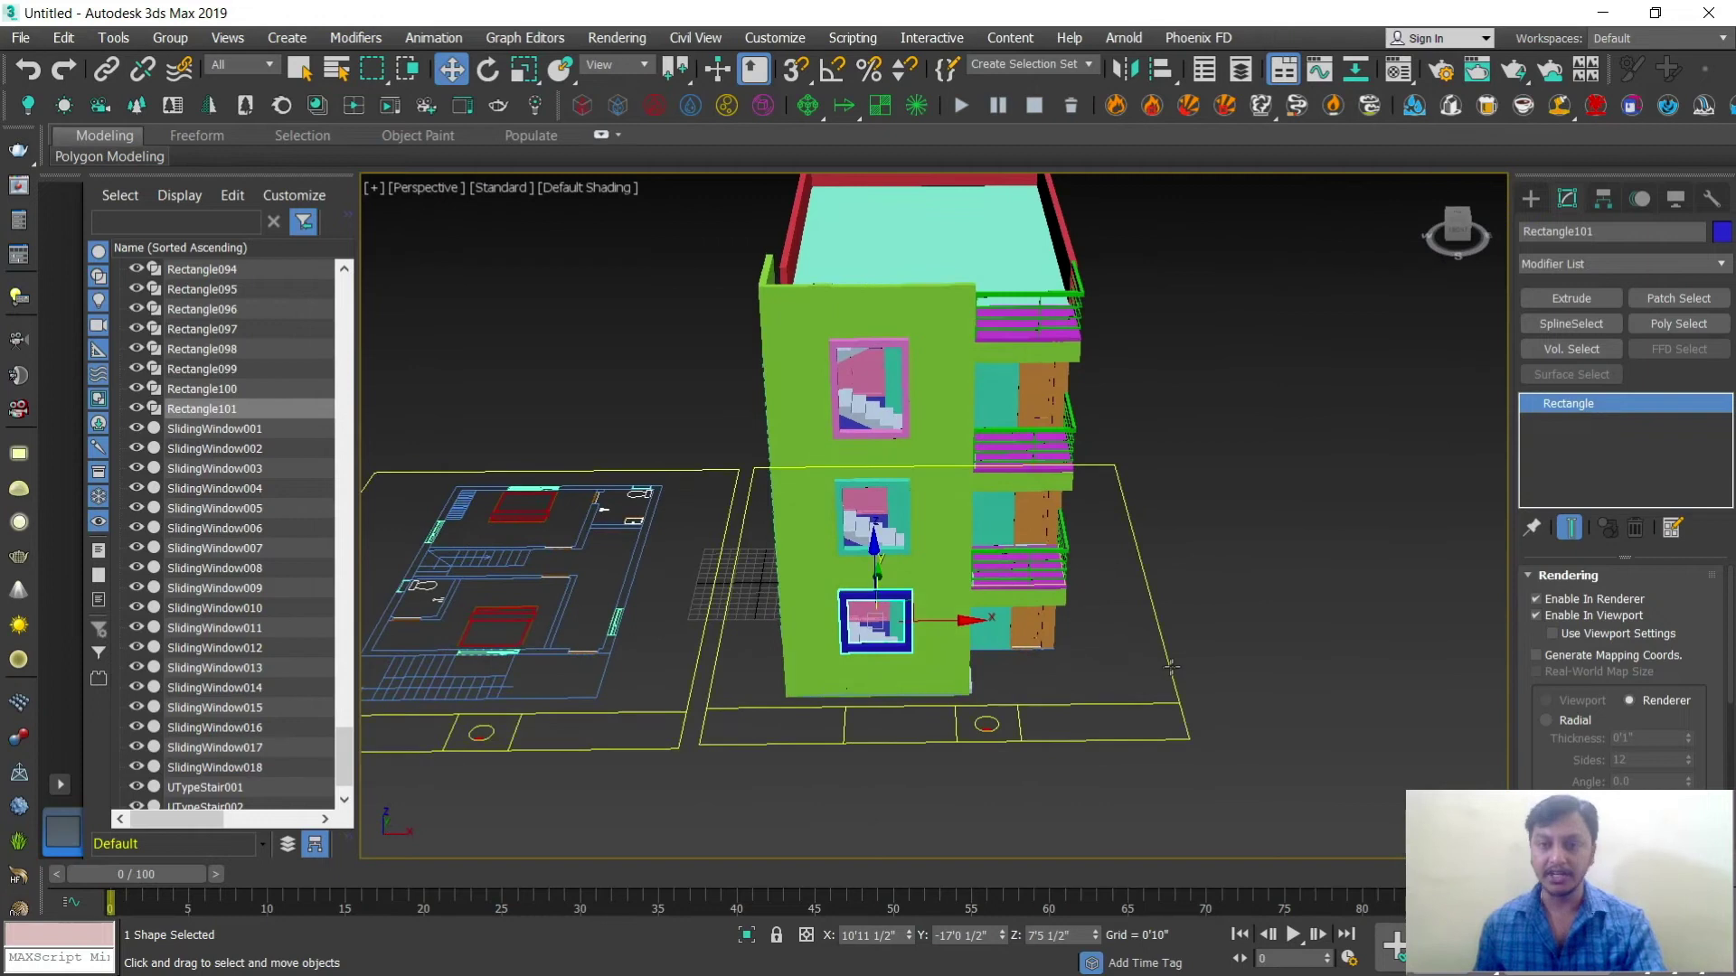
{"action": "middle_click_drag", "start_coordinate": [1159, 667], "coordinate": [1167, 667], "text": "alt"}
Step: Create a box about 35'11 1/2" by 22'5 1/2" around the building's footprint in the Top view
{"action": "left_click", "coordinate": [1528, 204]}
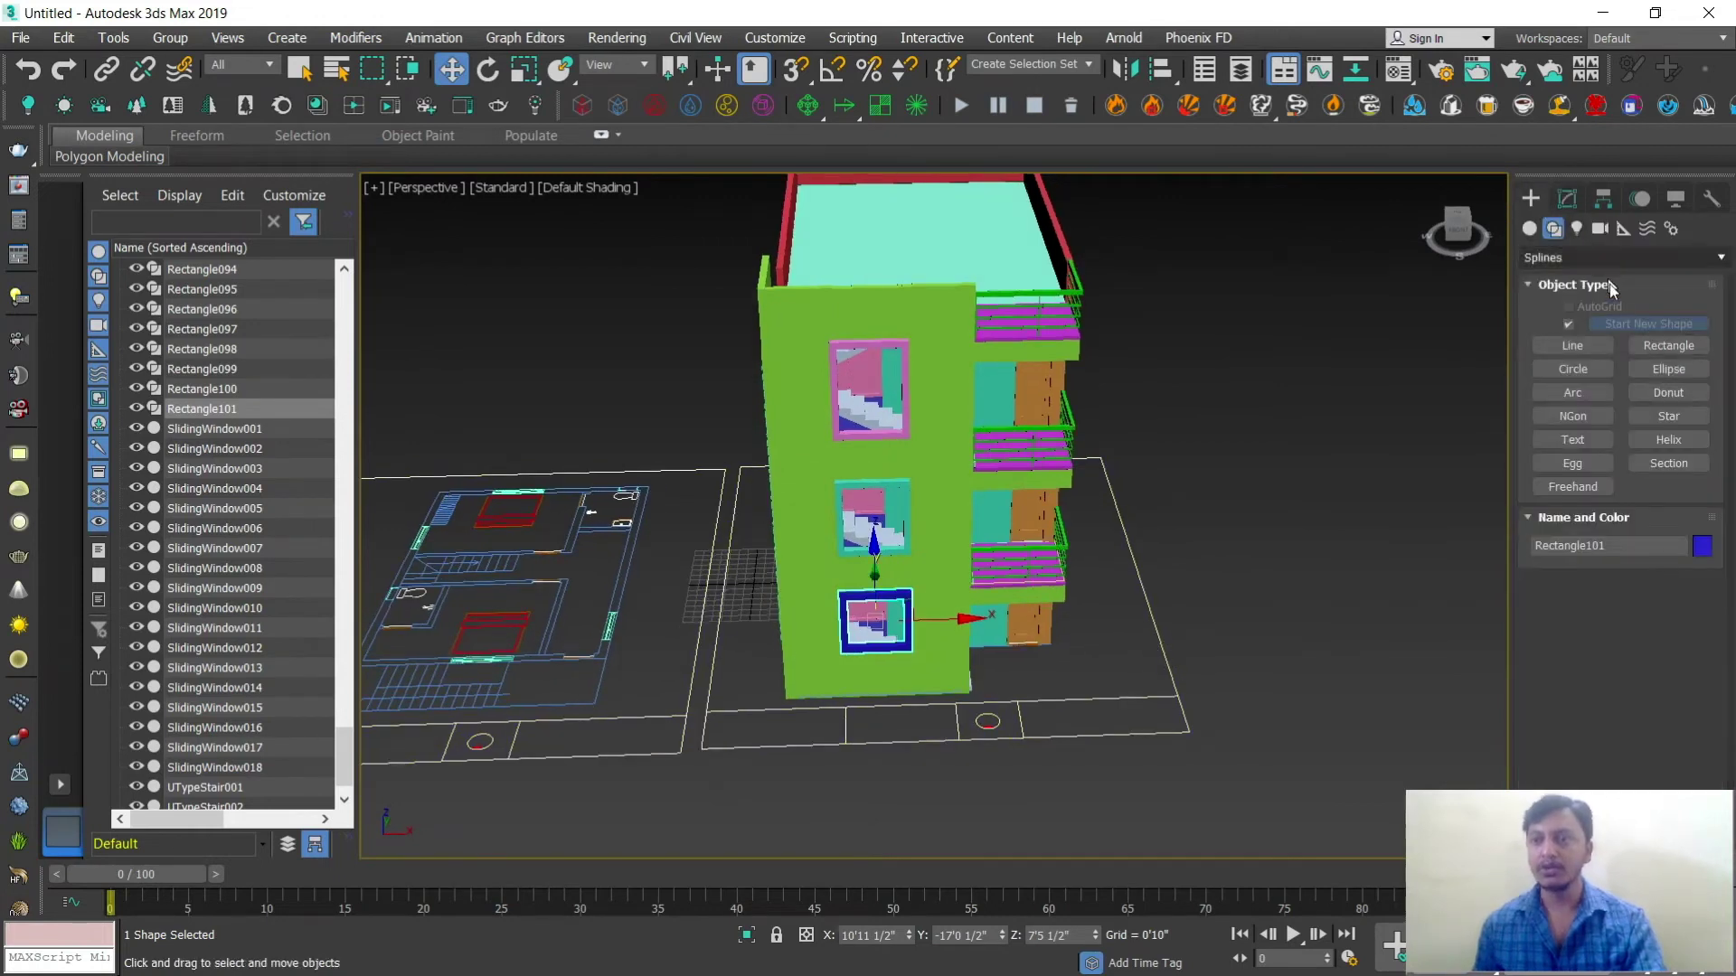
{"action": "left_click", "coordinate": [1530, 229]}
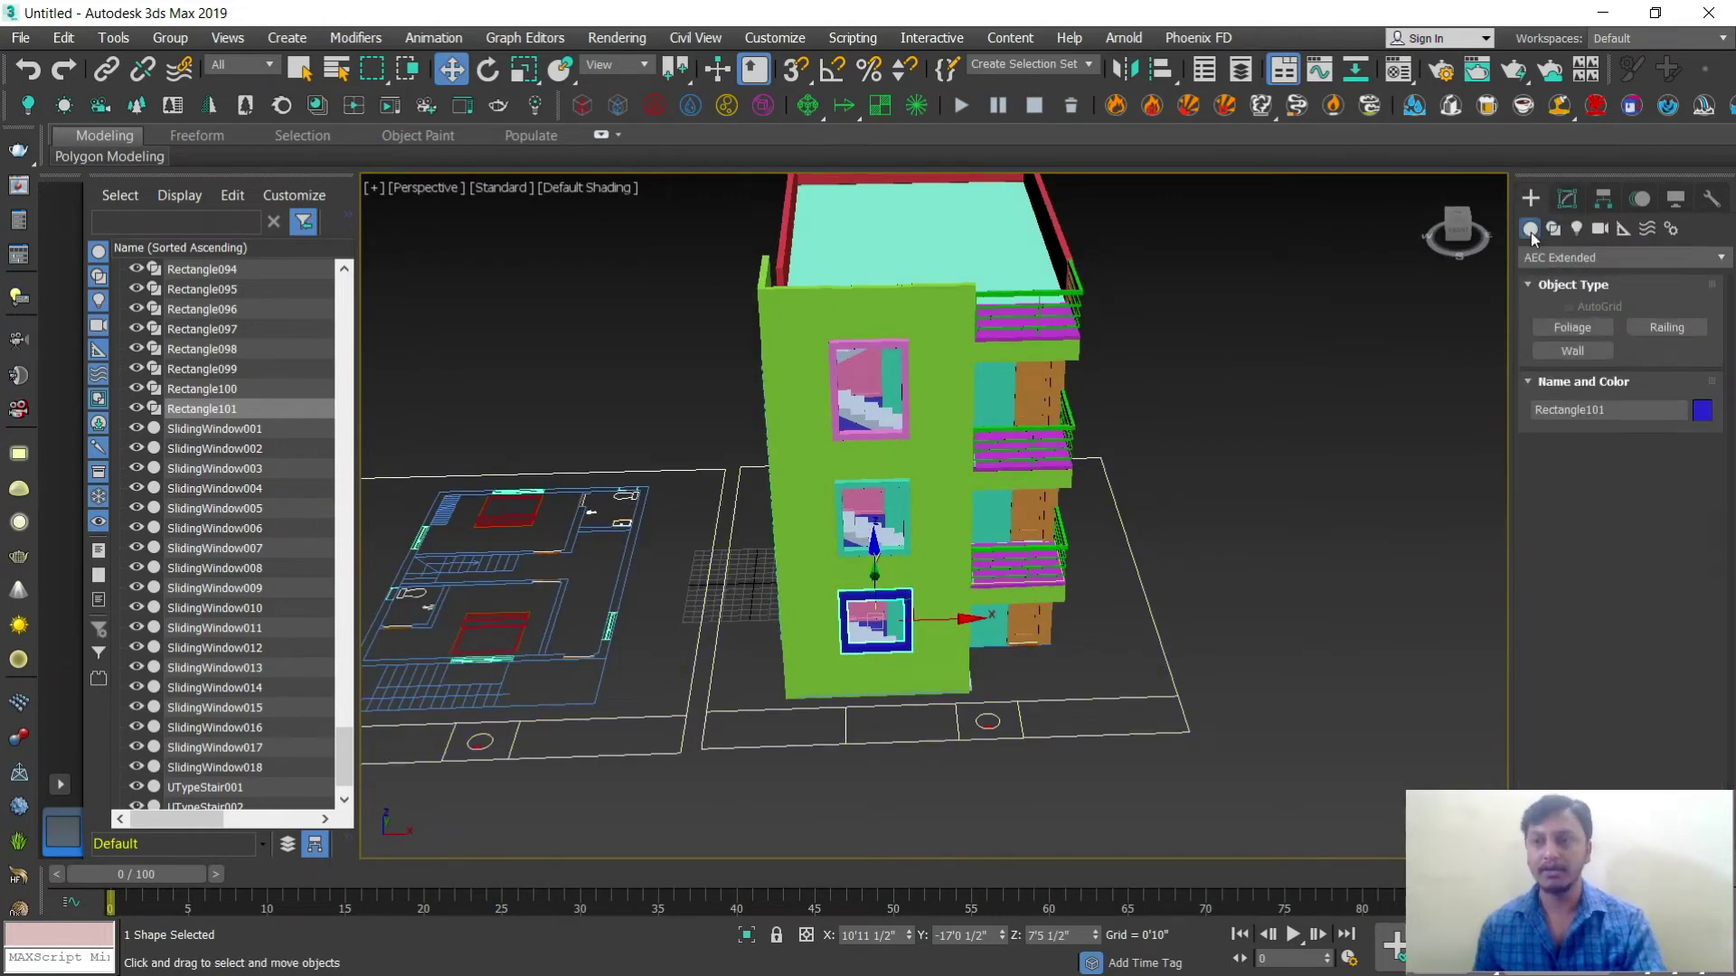
{"action": "left_click", "coordinate": [1552, 258]}
{"action": "left_click", "coordinate": [1561, 277]}
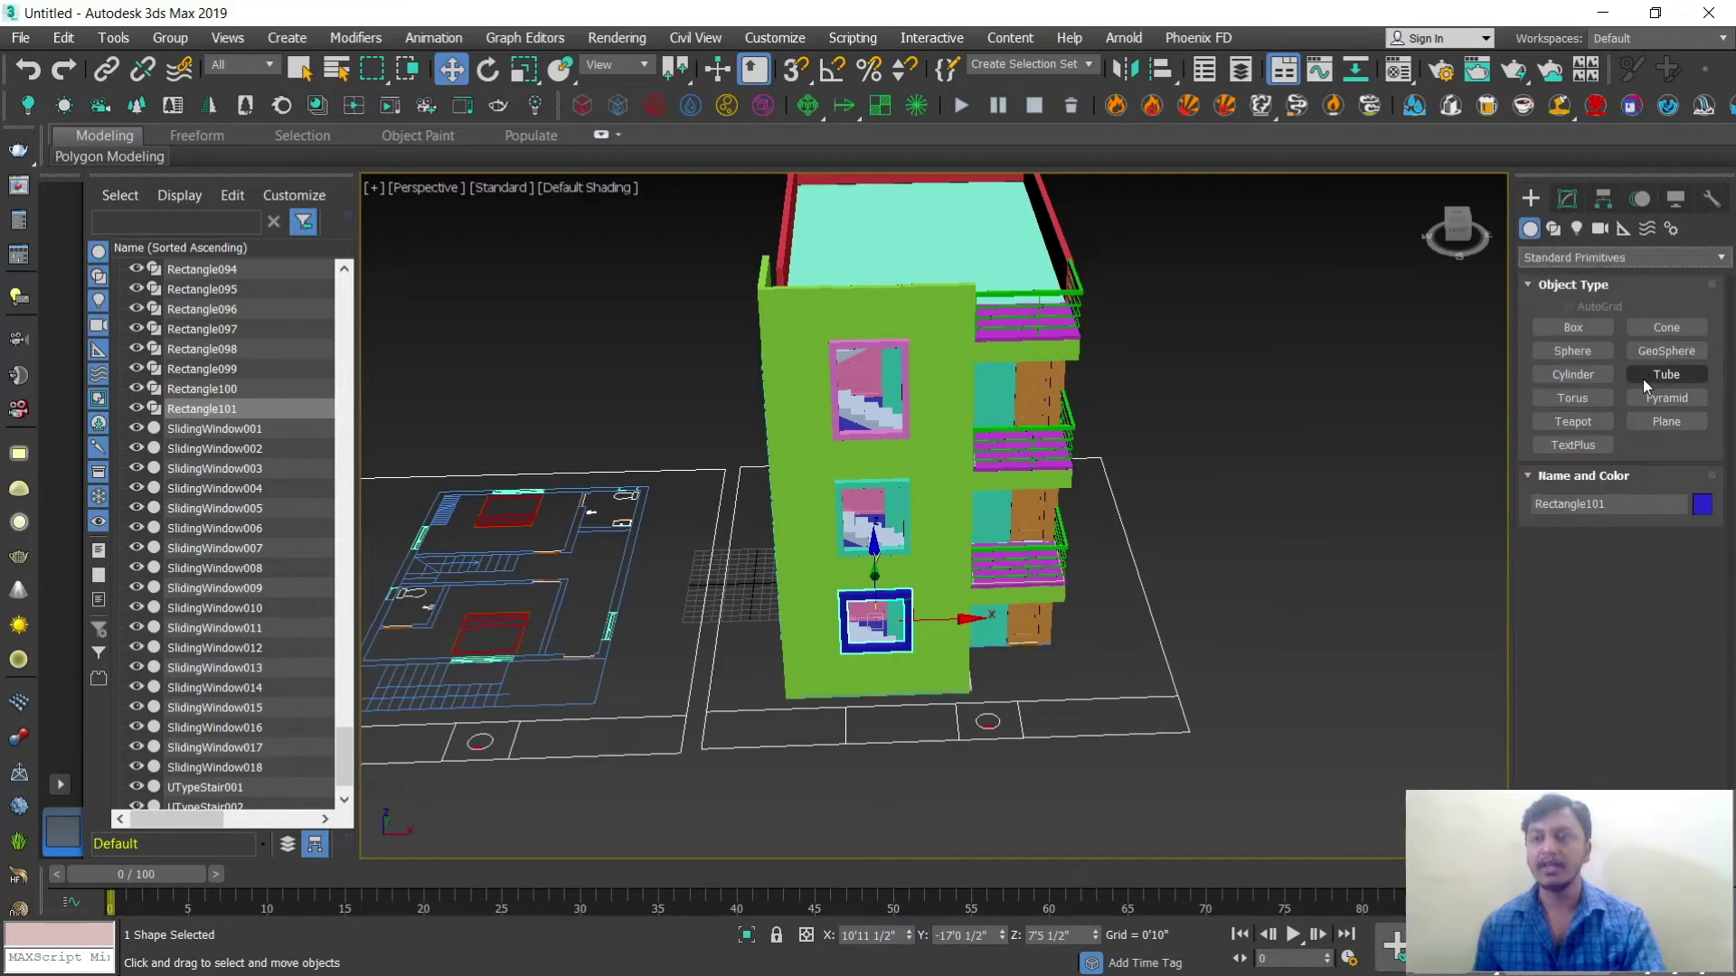
{"action": "left_click", "coordinate": [1571, 328]}
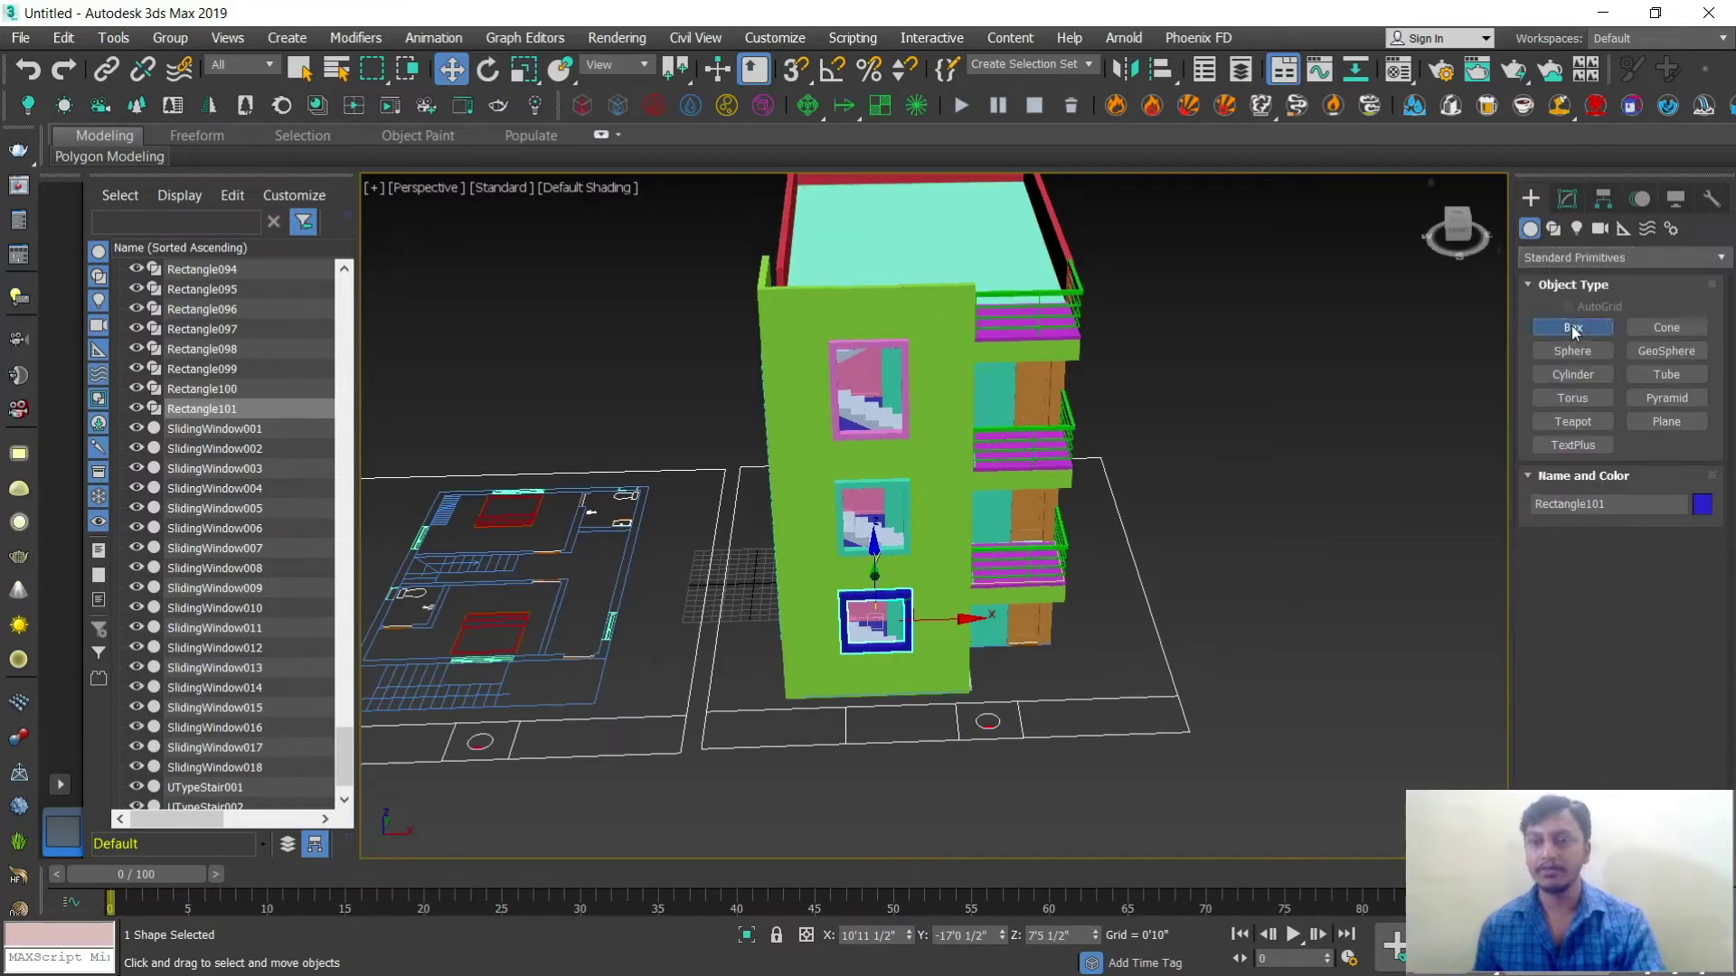
{"action": "key", "text": "alt+w"}
{"action": "middle_click", "coordinate": [647, 360]}
{"action": "key", "text": "alt+w"}
{"action": "scroll", "coordinate": [810, 432], "scroll_direction": "down", "scroll_amount": 3}
{"action": "middle_click_drag", "start_coordinate": [818, 418], "coordinate": [856, 469]}
{"action": "scroll", "coordinate": [857, 437], "scroll_direction": "down", "scroll_amount": 2}
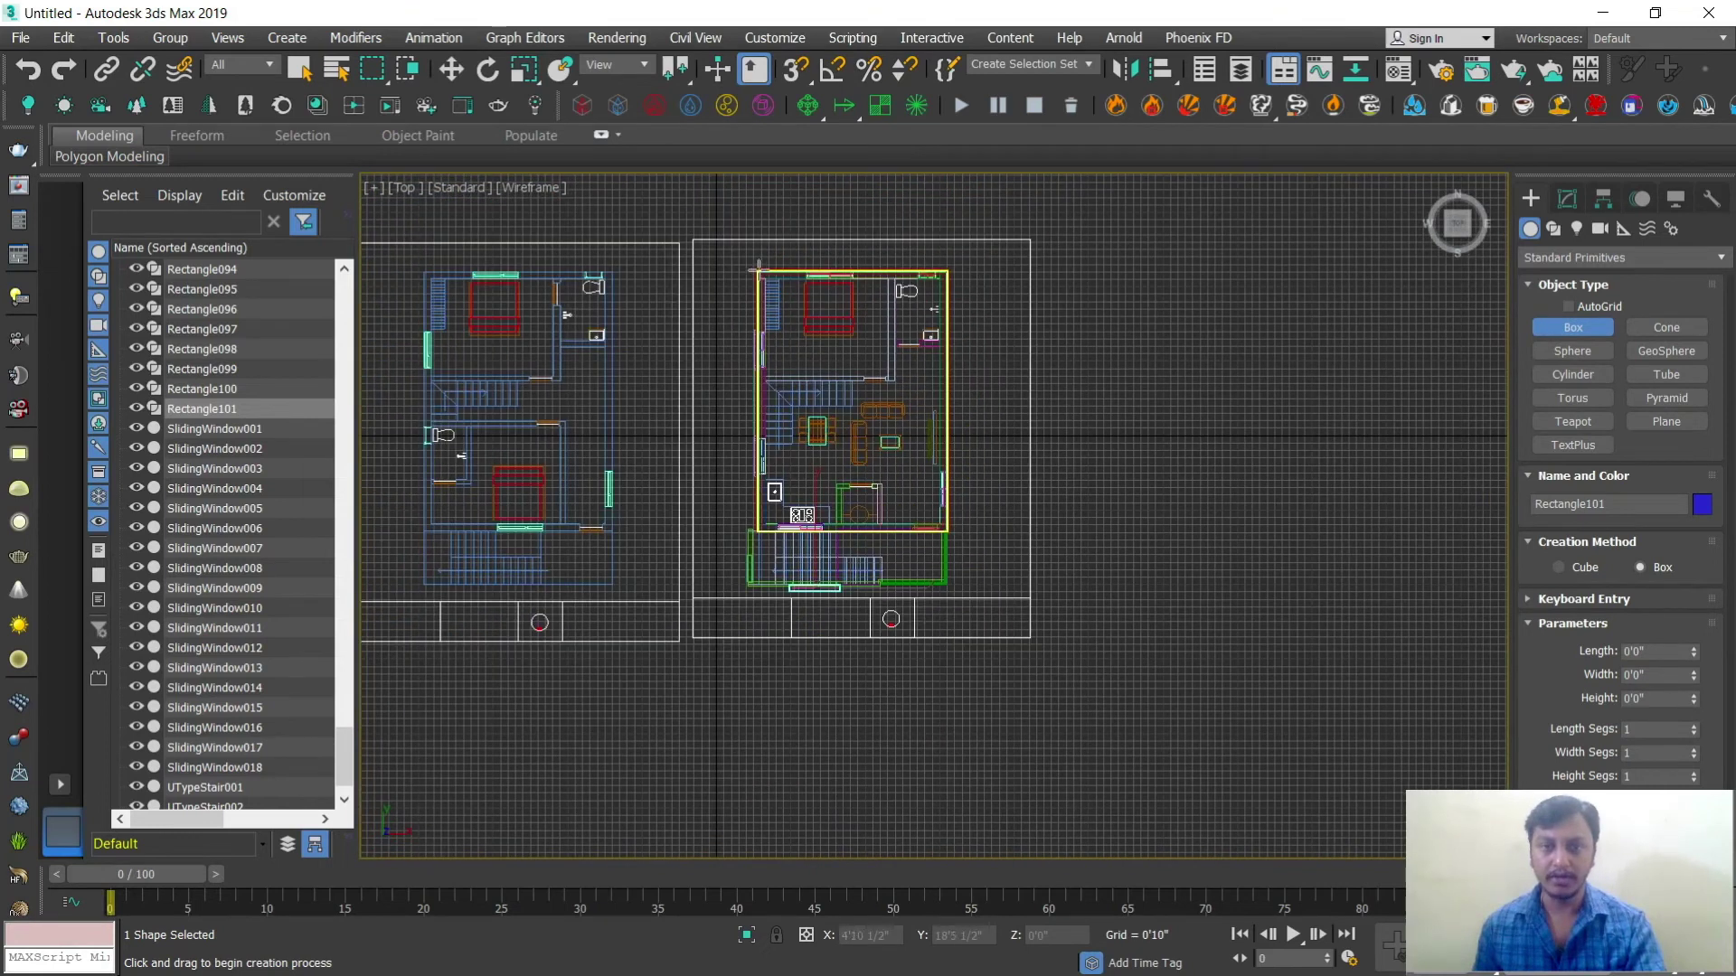
{"action": "left_click_drag", "start_coordinate": [752, 265], "coordinate": [969, 590]}
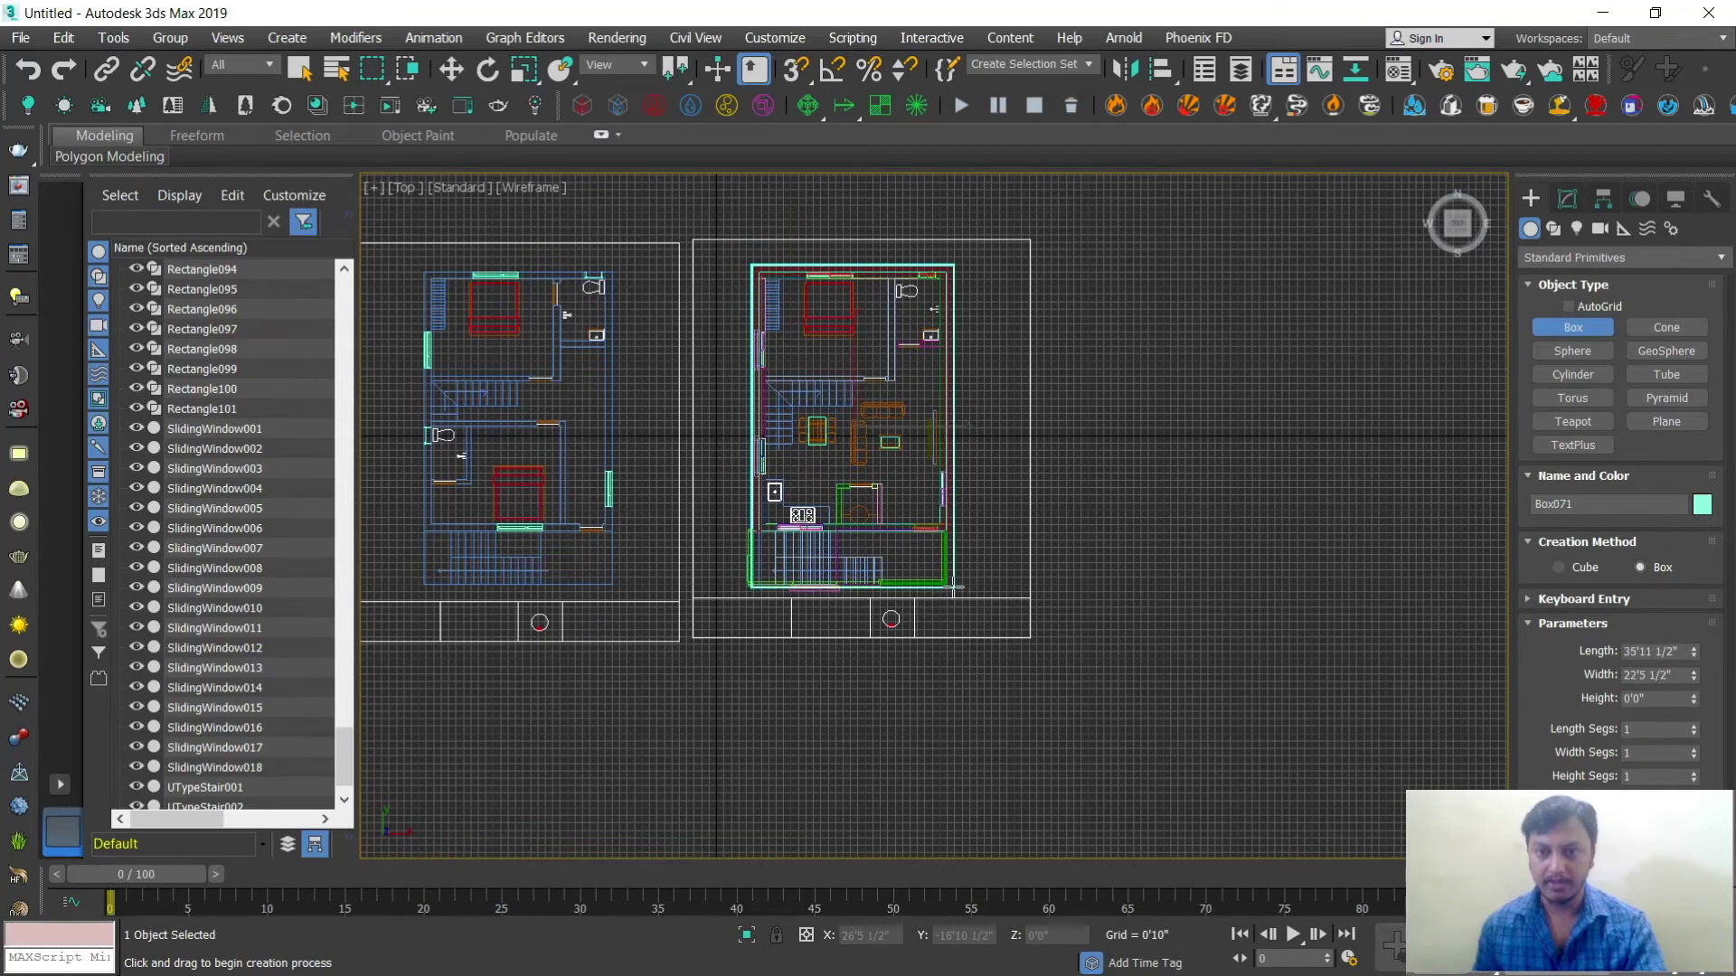
{"action": "left_click_drag", "start_coordinate": [954, 587], "coordinate": [954, 587]}
{"action": "key", "text": "w"}
Step: Set the base slab's height to 0'6" with the building shown in the Perspective view
{"action": "key", "text": "alt+w"}
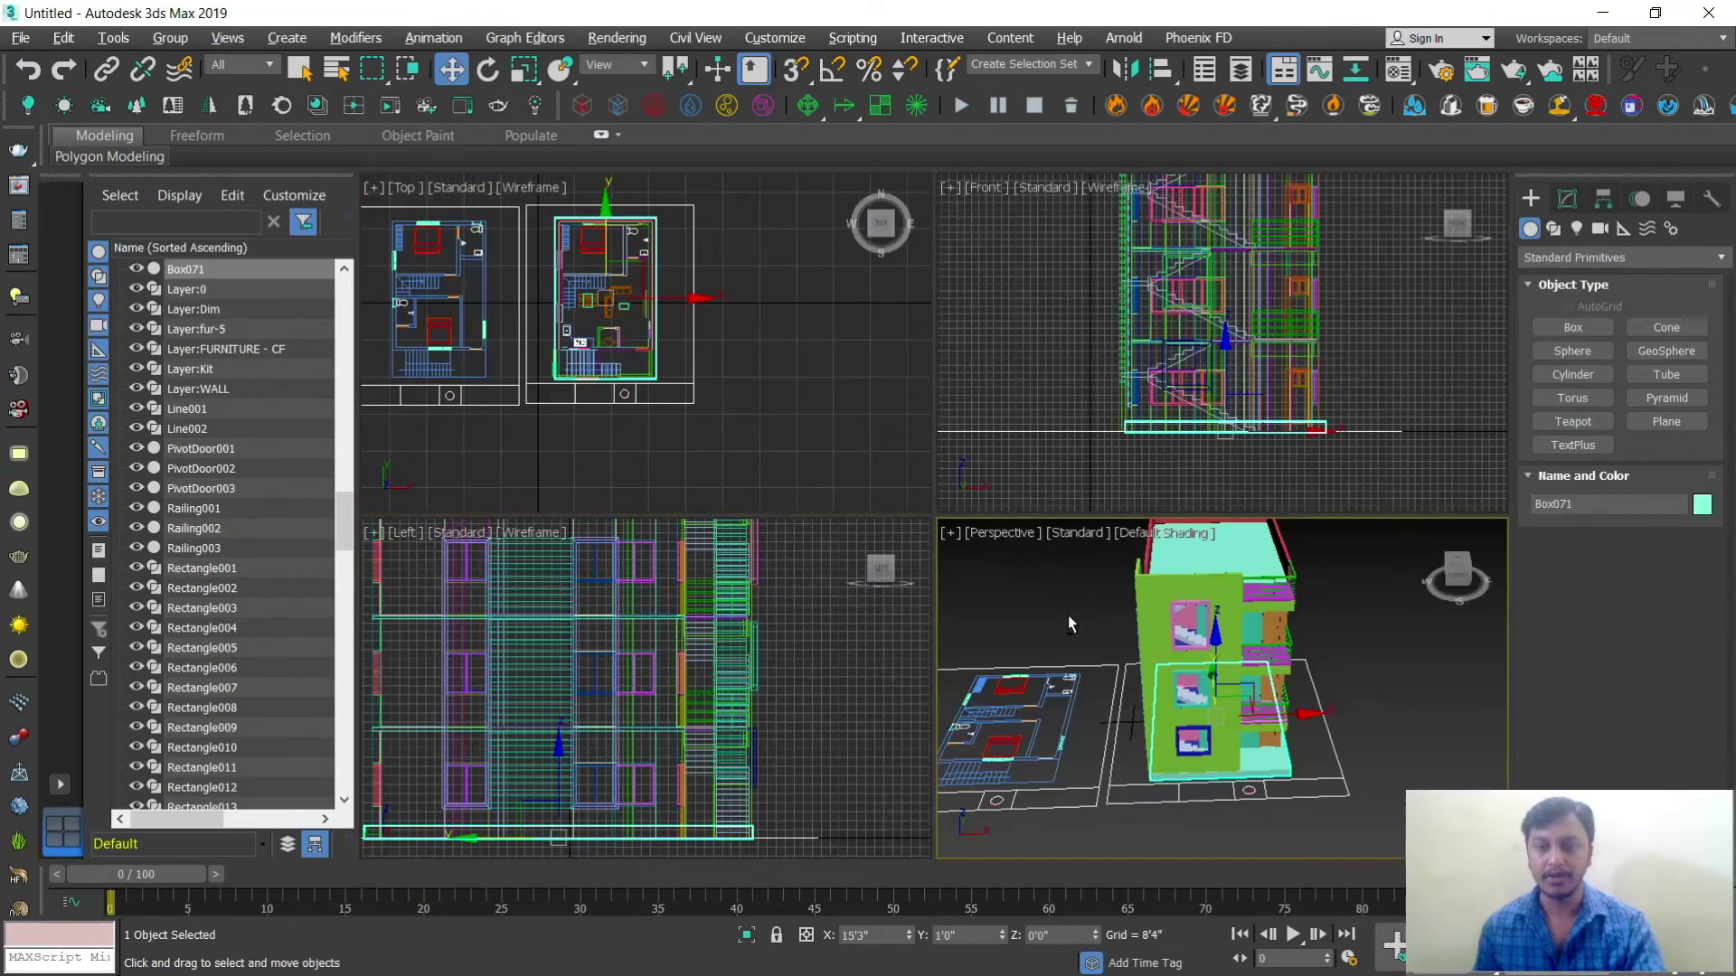
{"action": "middle_click", "coordinate": [1067, 614]}
{"action": "key", "text": "alt+w"}
{"action": "middle_click_drag", "start_coordinate": [900, 575], "coordinate": [963, 590], "text": "alt"}
{"action": "scroll", "coordinate": [963, 589], "scroll_direction": "up", "scroll_amount": 2}
{"action": "left_click", "coordinate": [1567, 199]}
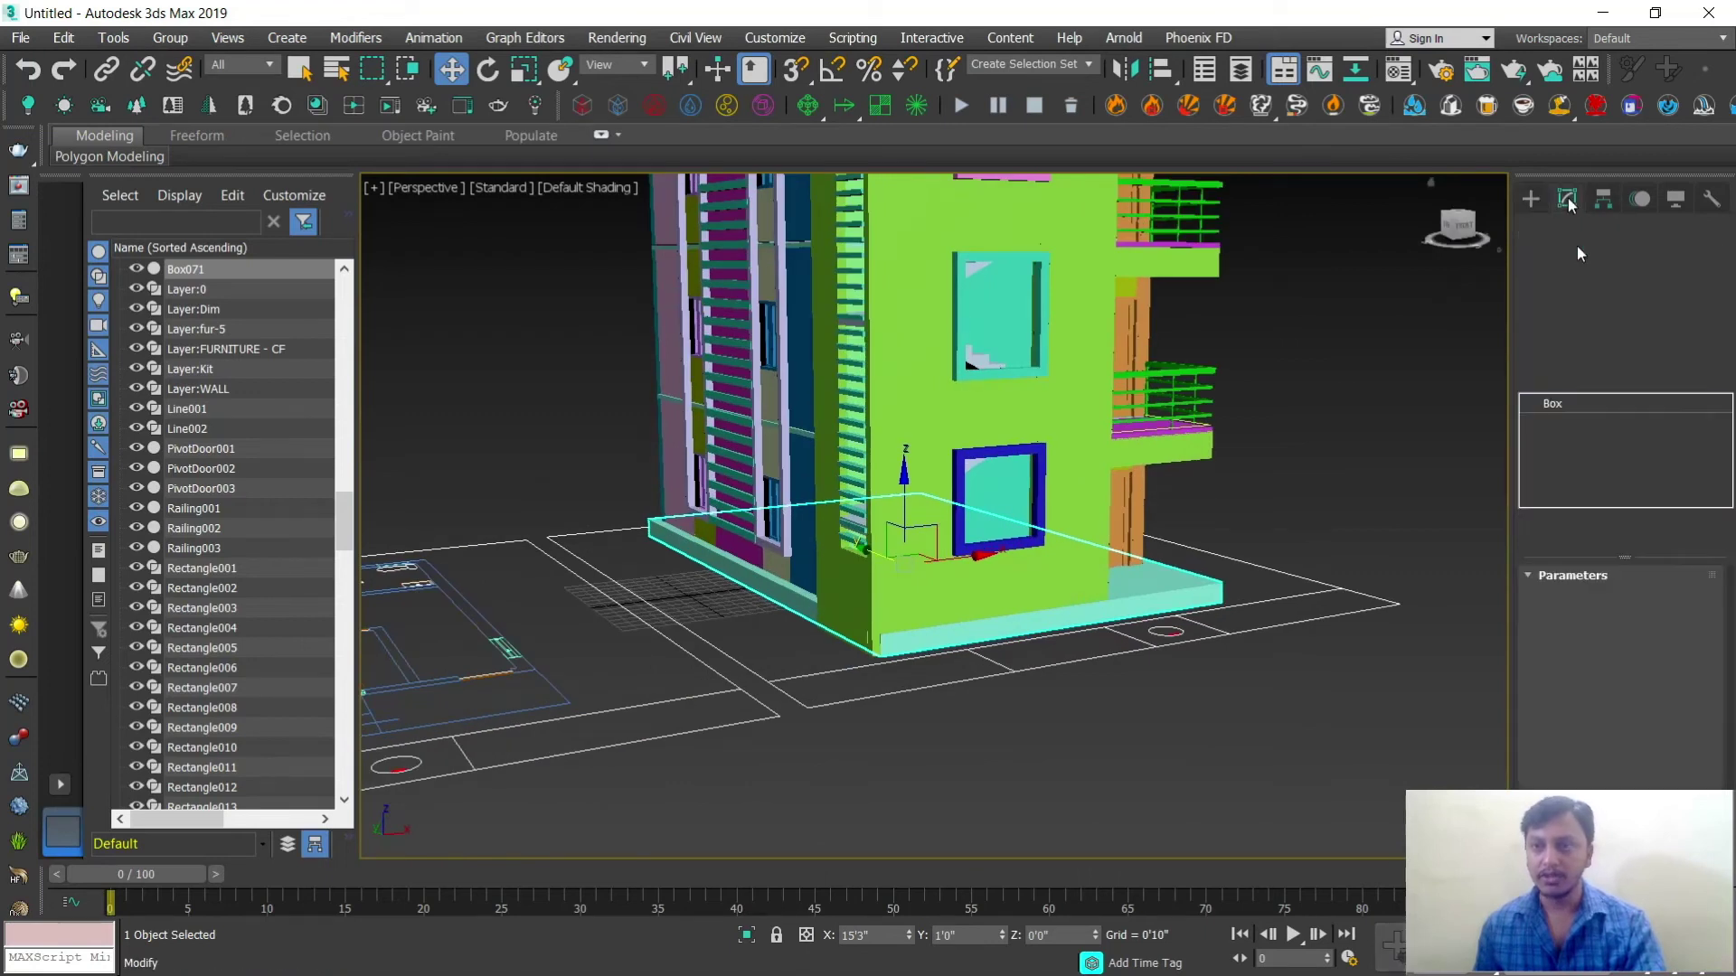
{"action": "type", "text": "6"}
{"action": "key", "text": "Return"}
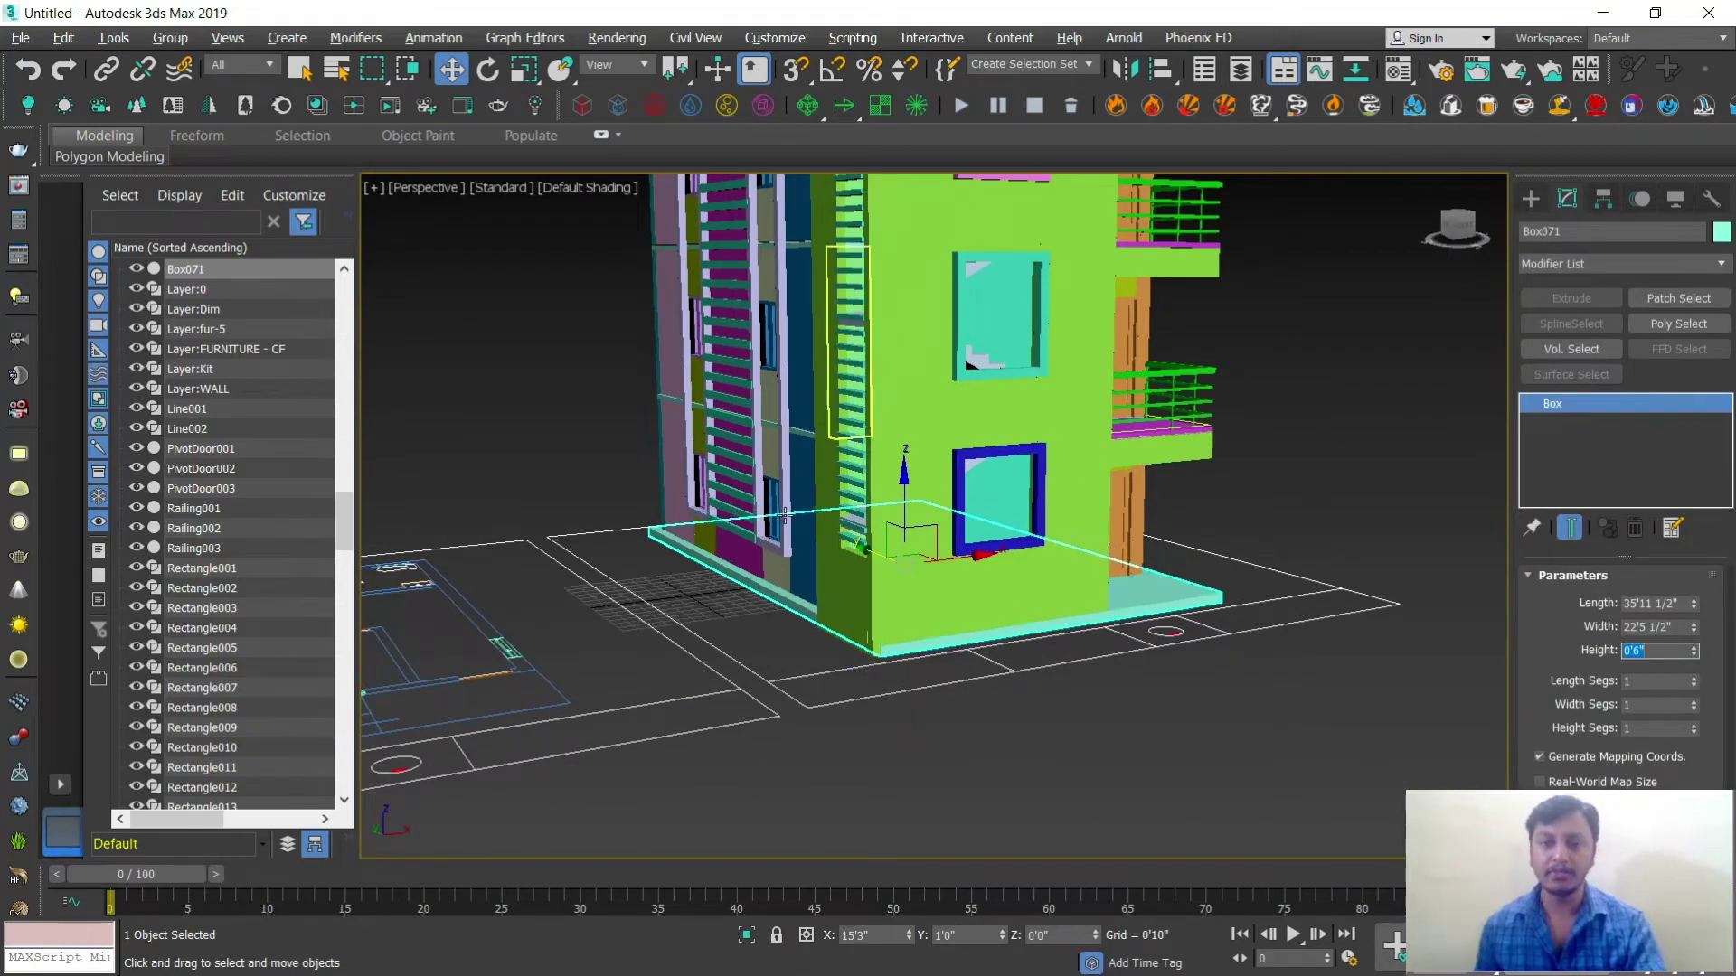
Step: Lower the base slab beneath the building to a Z position of about -0'6"
{"action": "scroll", "coordinate": [868, 542], "scroll_direction": "up", "scroll_amount": 4}
{"action": "left_click_drag", "start_coordinate": [964, 492], "coordinate": [962, 505]}
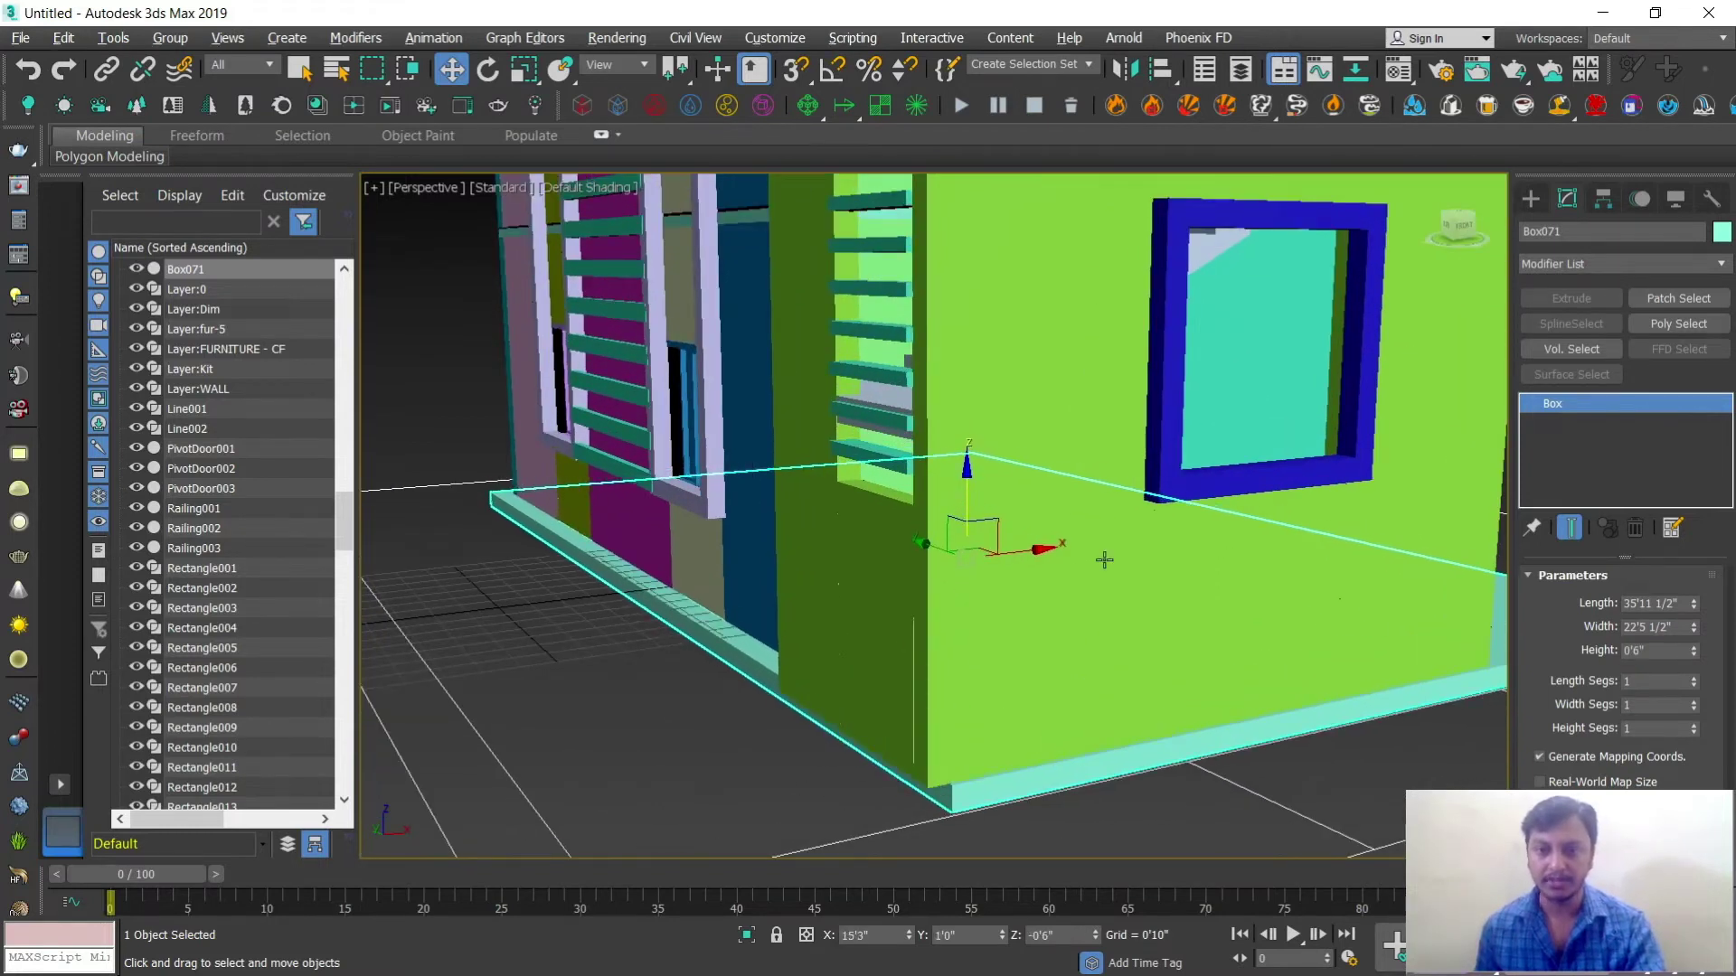
{"action": "scroll", "coordinate": [1175, 563], "scroll_direction": "down", "scroll_amount": 5}
{"action": "scroll", "coordinate": [1160, 586], "scroll_direction": "up", "scroll_amount": 2}
Step: Scale the base slab to about 107% along X so that it projects past the side walls
{"action": "key", "text": "r"}
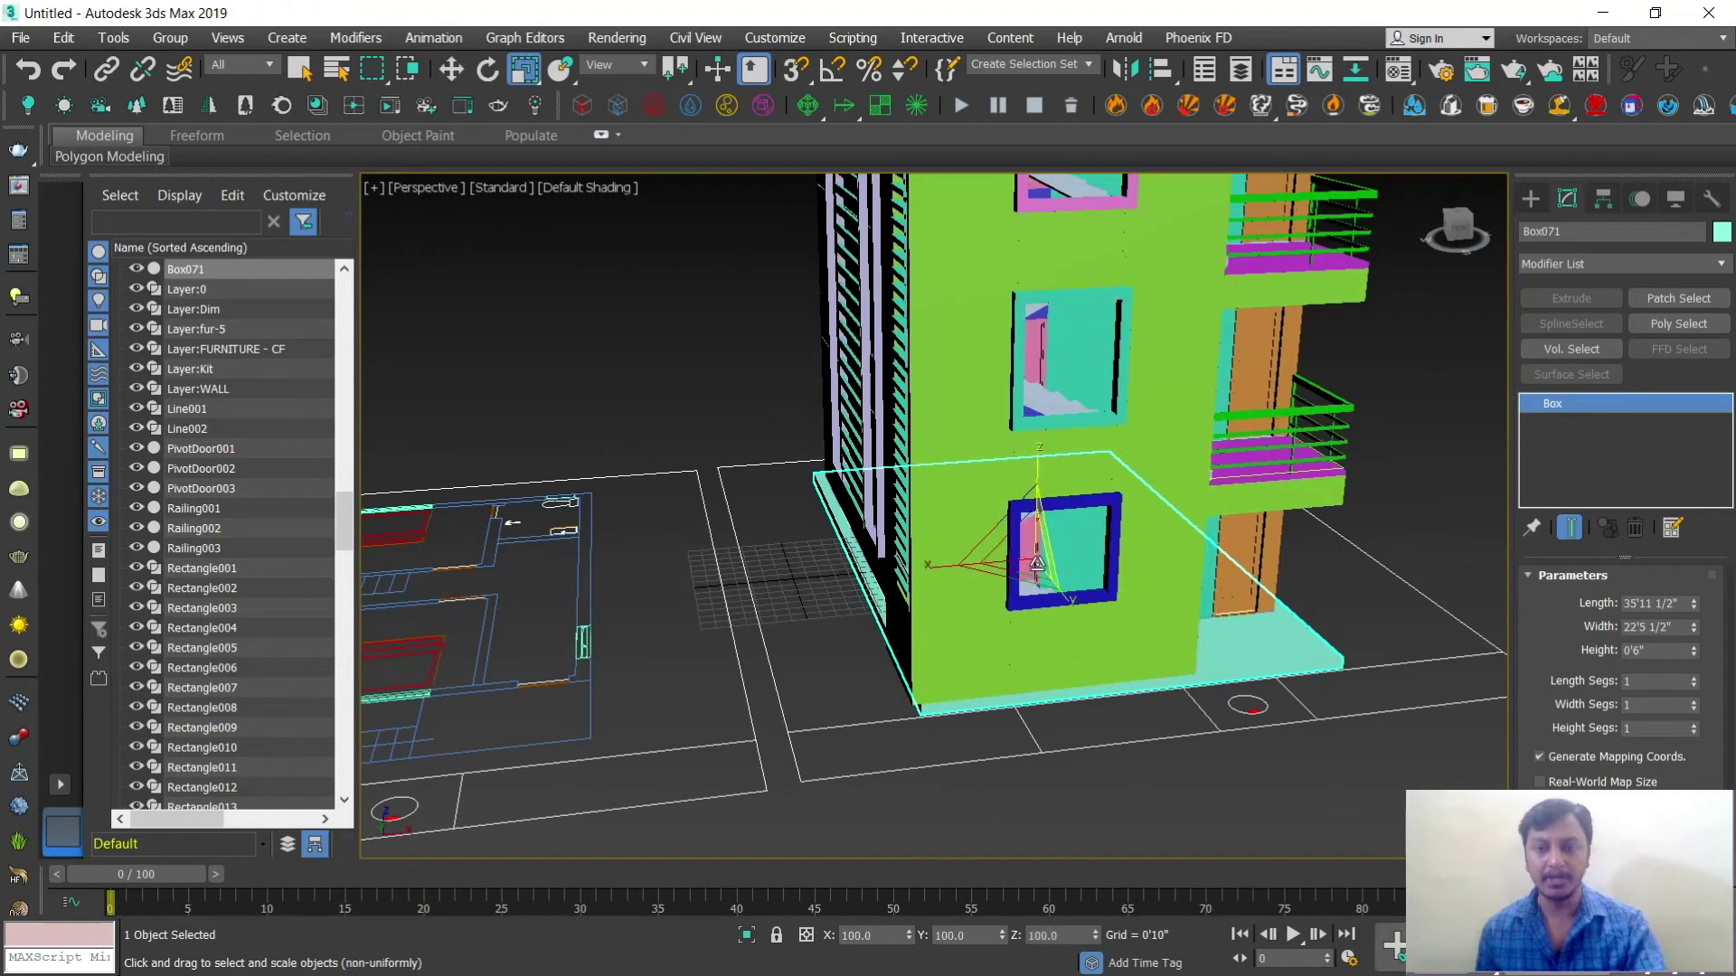
{"action": "left_click_drag", "start_coordinate": [942, 566], "coordinate": [934, 566]}
{"action": "middle_click_drag", "start_coordinate": [999, 574], "coordinate": [1056, 562], "text": "alt"}
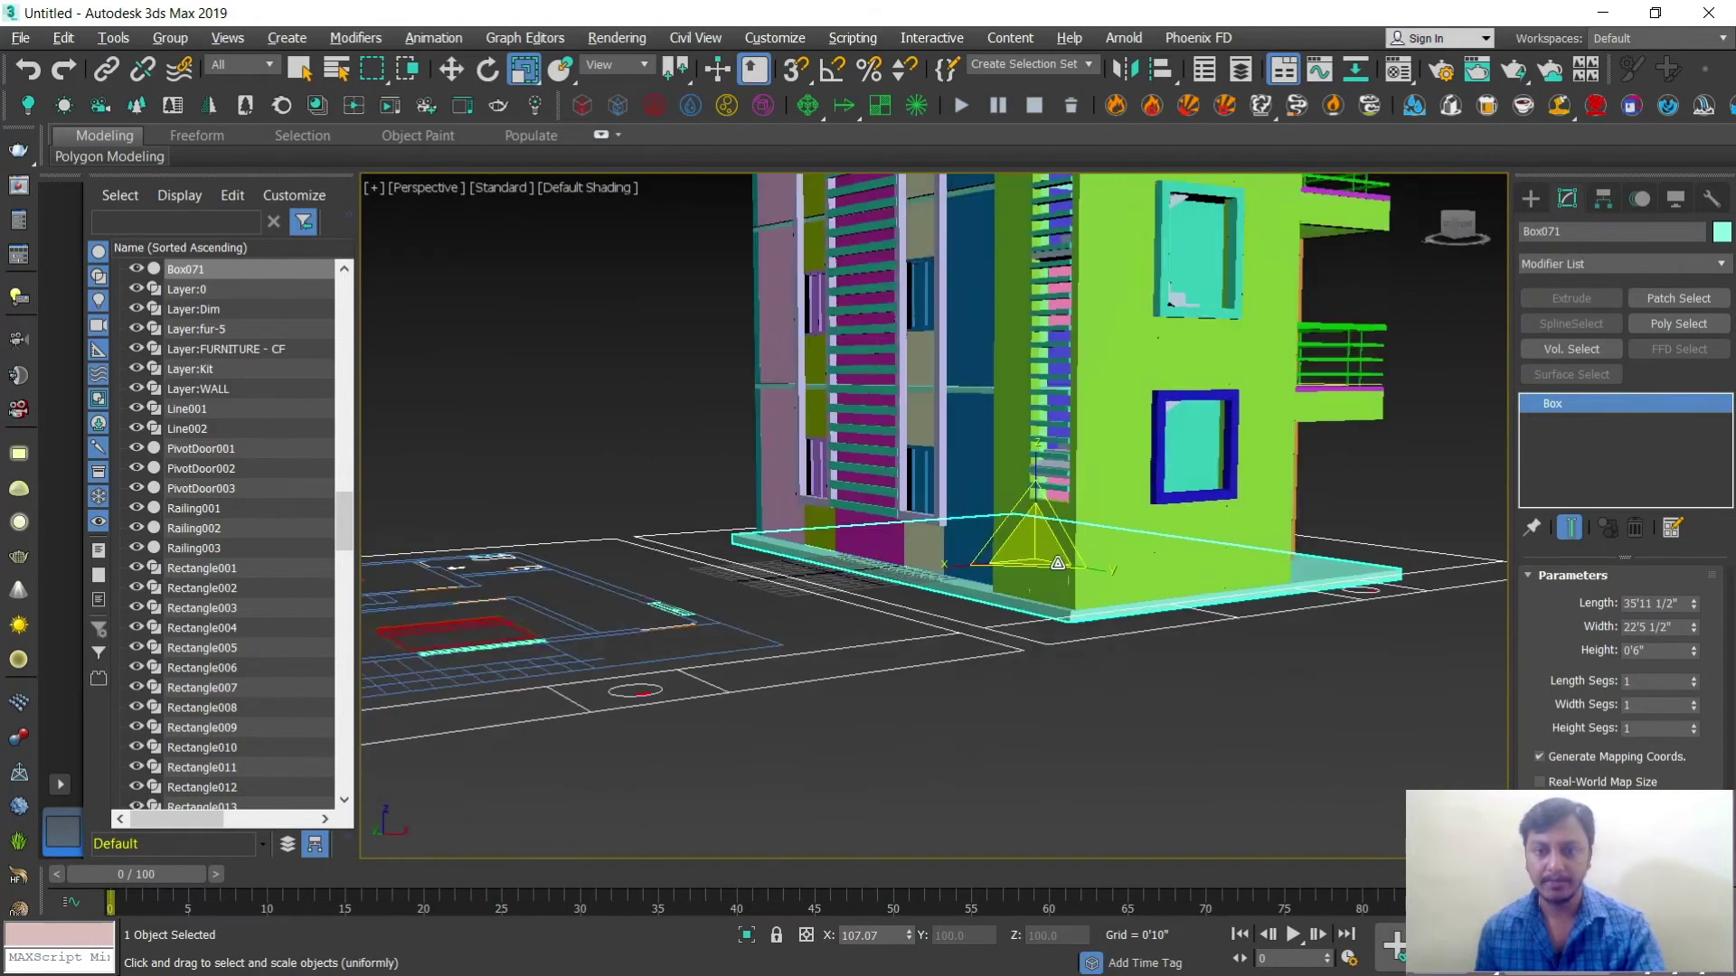
{"action": "scroll", "coordinate": [1015, 479], "scroll_direction": "up", "scroll_amount": 2}
{"action": "left_click_drag", "start_coordinate": [1031, 460], "coordinate": [1042, 544]}
{"action": "left_click_drag", "start_coordinate": [1049, 608], "coordinate": [1036, 579]}
Step: Raise the base slab about 5 inches along Z against the bottom of the walls
{"action": "key", "text": "w"}
{"action": "scroll", "coordinate": [1006, 452], "scroll_direction": "up", "scroll_amount": 4}
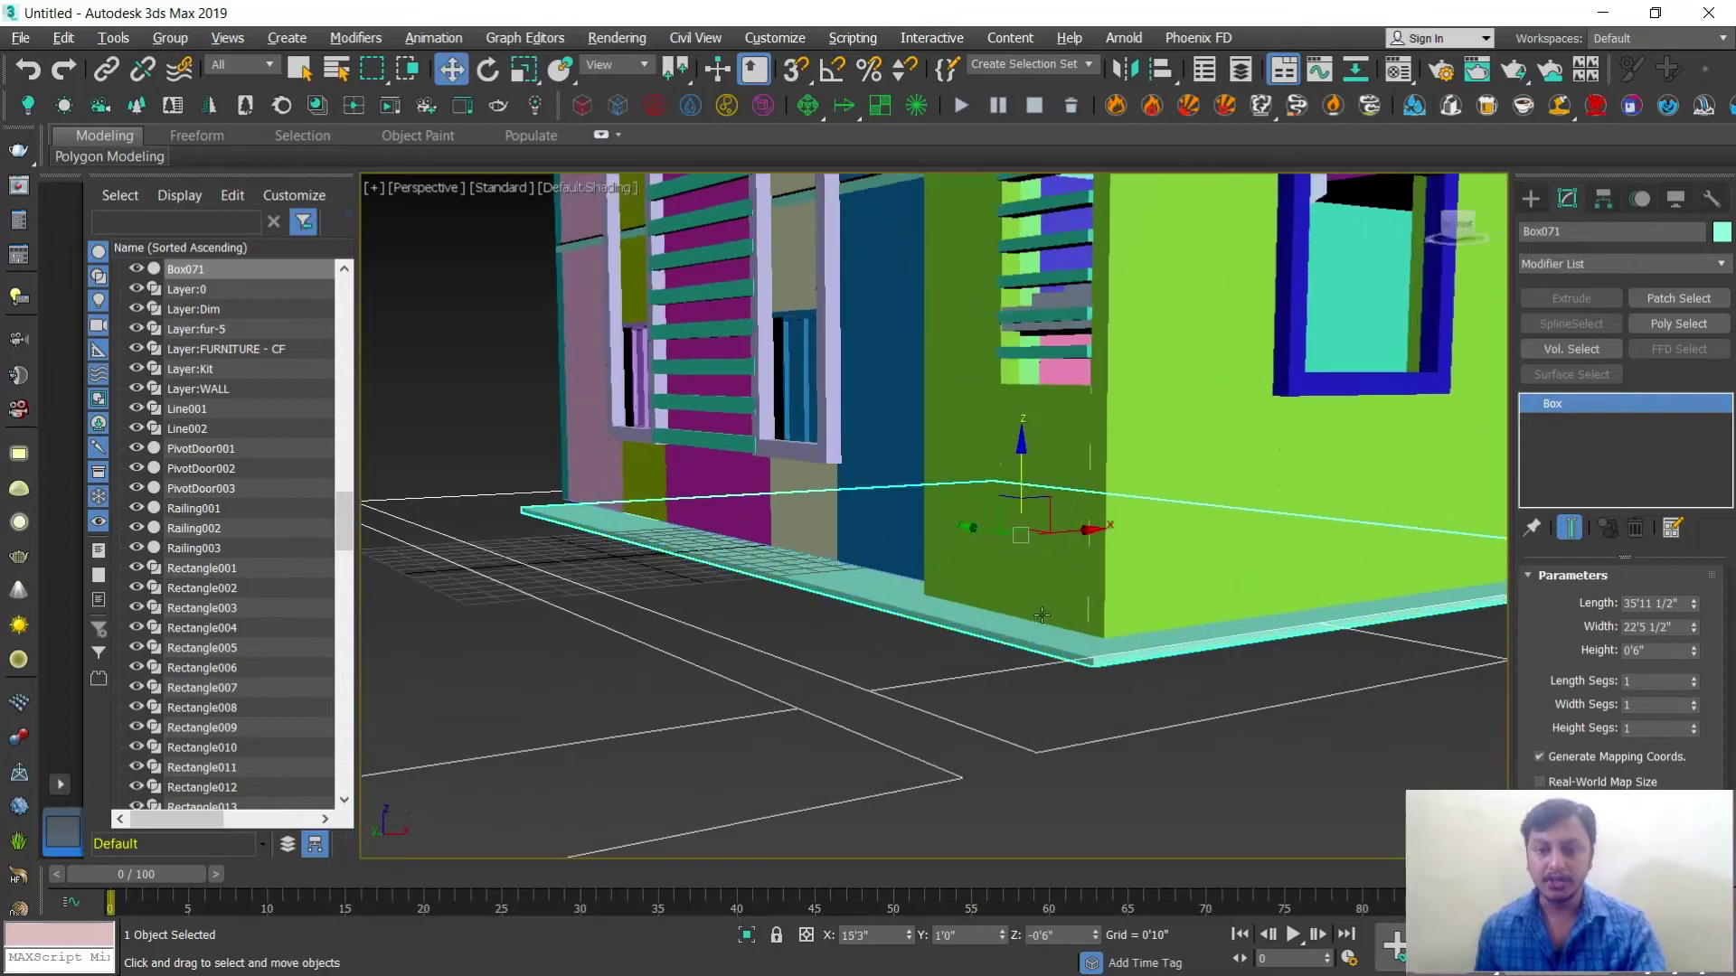
{"action": "left_click_drag", "start_coordinate": [1015, 457], "coordinate": [1010, 443]}
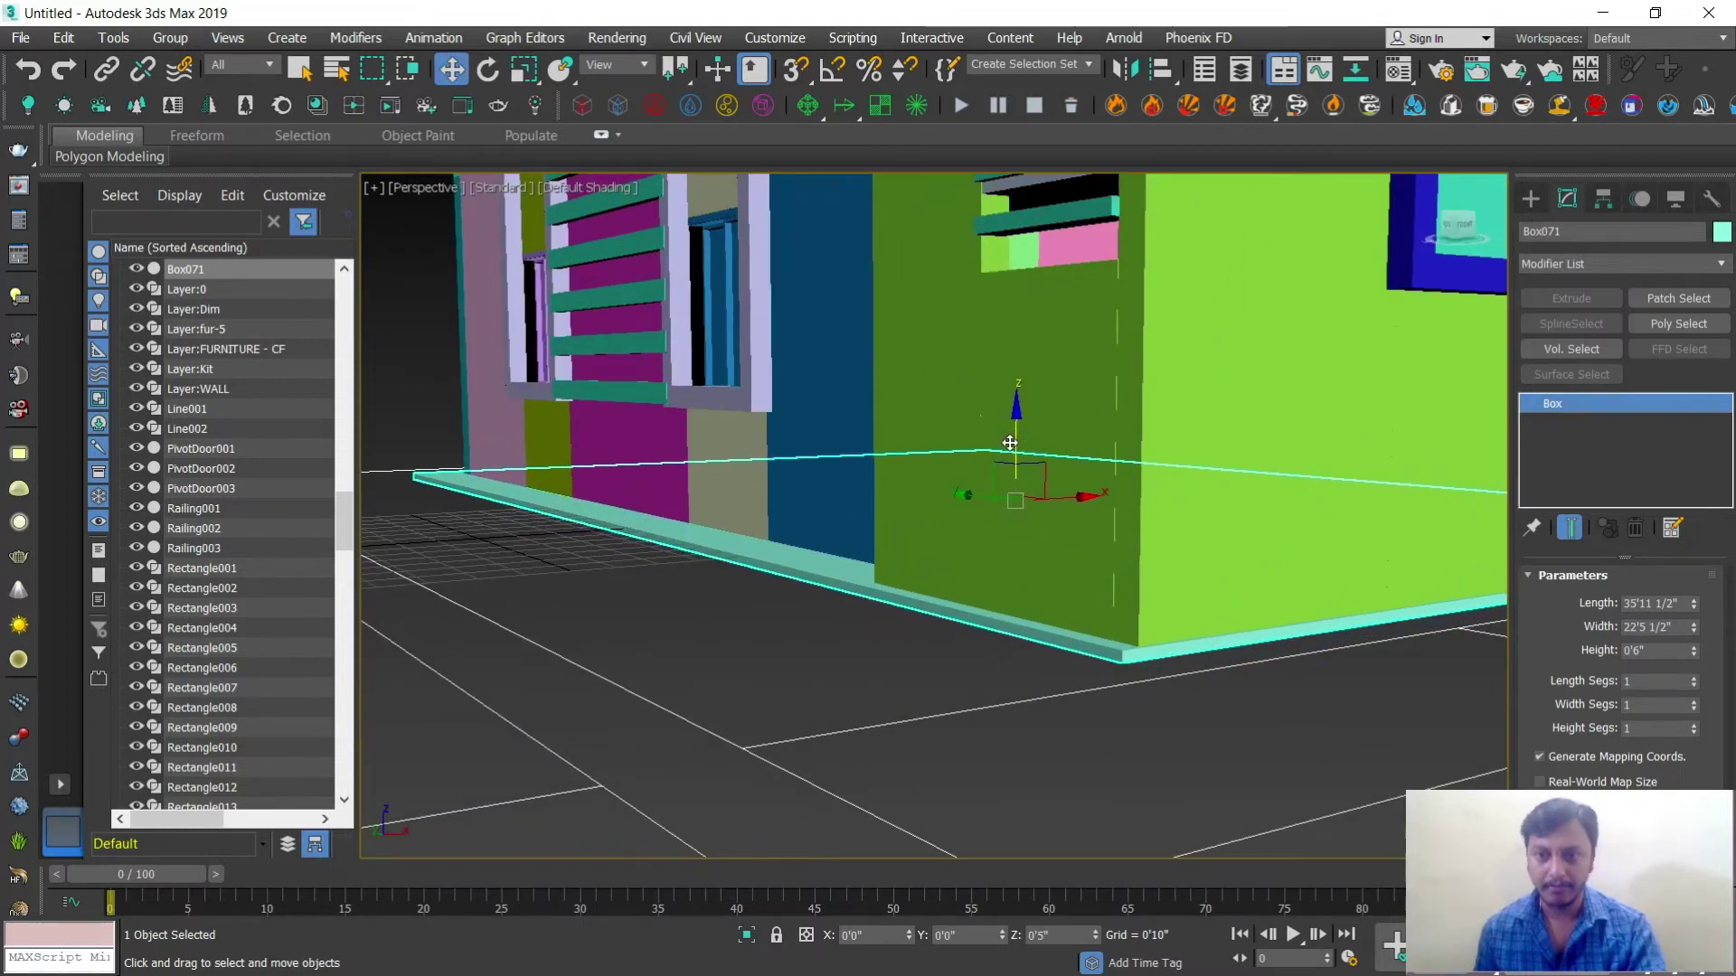
Step: Shift the base slab about 6 inches along X toward the balcony side of the building
{"action": "scroll", "coordinate": [1095, 515], "scroll_direction": "down", "scroll_amount": 2}
{"action": "middle_click_drag", "start_coordinate": [1095, 514], "coordinate": [967, 533], "text": "alt"}
{"action": "scroll", "coordinate": [1175, 578], "scroll_direction": "up", "scroll_amount": 3}
{"action": "middle_click_drag", "start_coordinate": [1176, 579], "coordinate": [919, 532]}
{"action": "scroll", "coordinate": [994, 593], "scroll_direction": "down", "scroll_amount": 3}
{"action": "scroll", "coordinate": [806, 536], "scroll_direction": "up", "scroll_amount": 3}
{"action": "scroll", "coordinate": [919, 532], "scroll_direction": "up", "scroll_amount": 3}
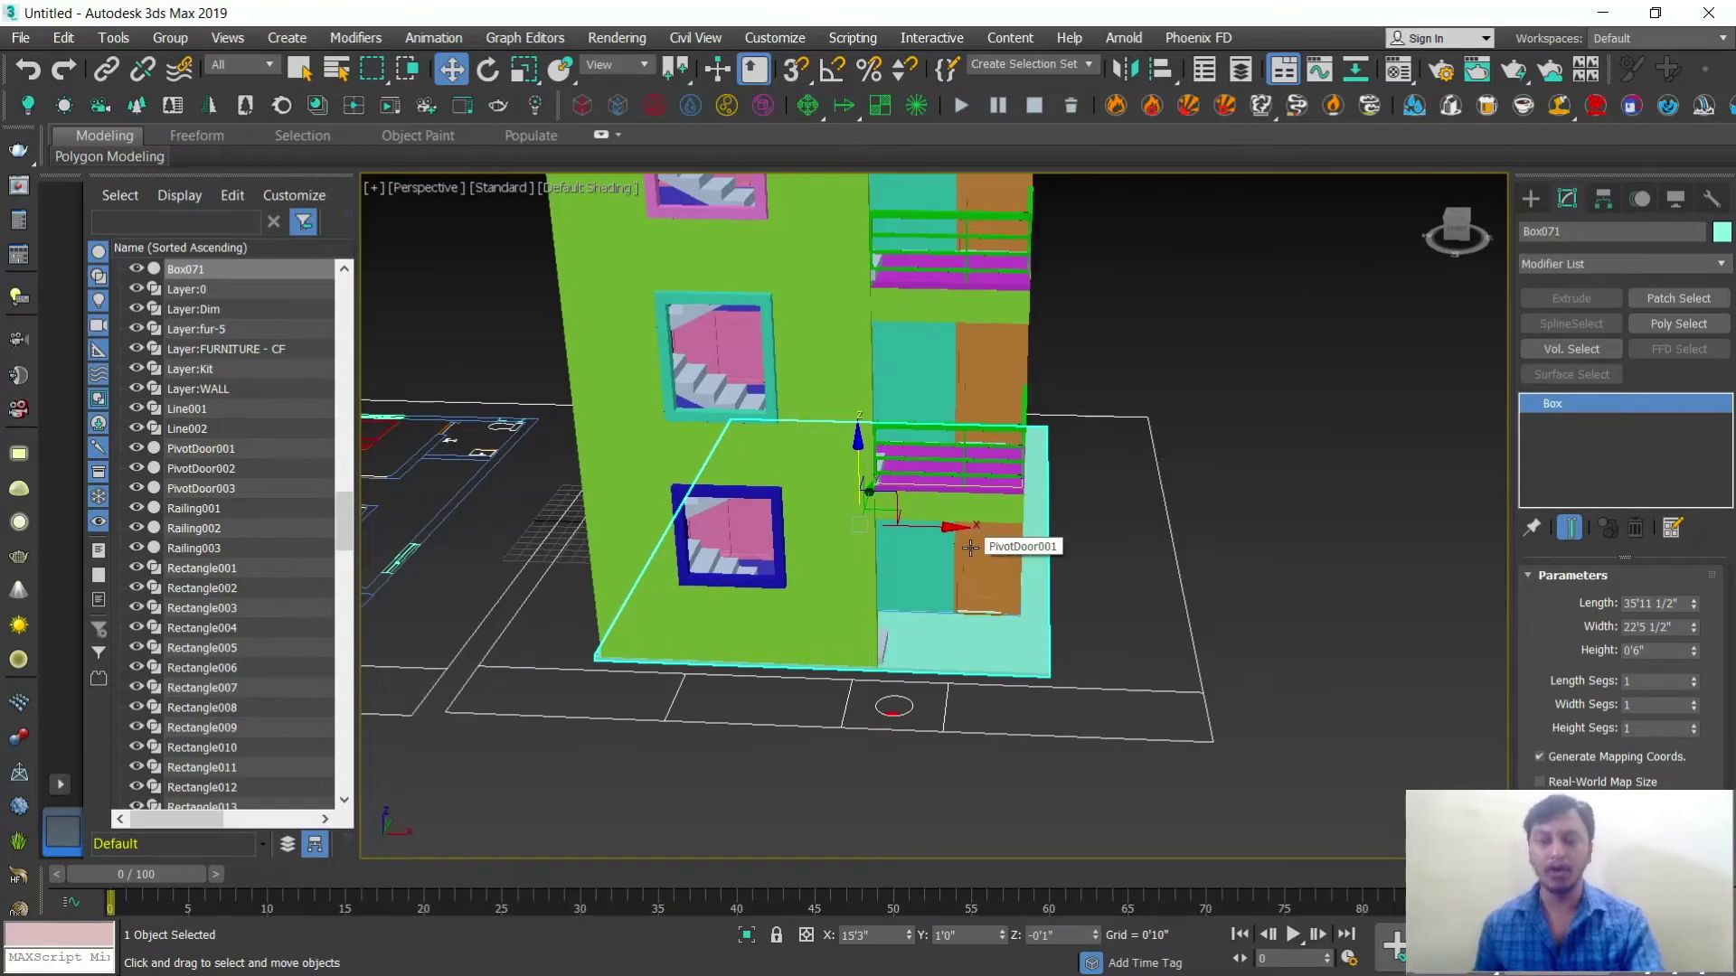
{"action": "middle_click_drag", "start_coordinate": [991, 603], "coordinate": [967, 570], "text": "alt"}
{"action": "scroll", "coordinate": [993, 567], "scroll_direction": "down", "scroll_amount": 2}
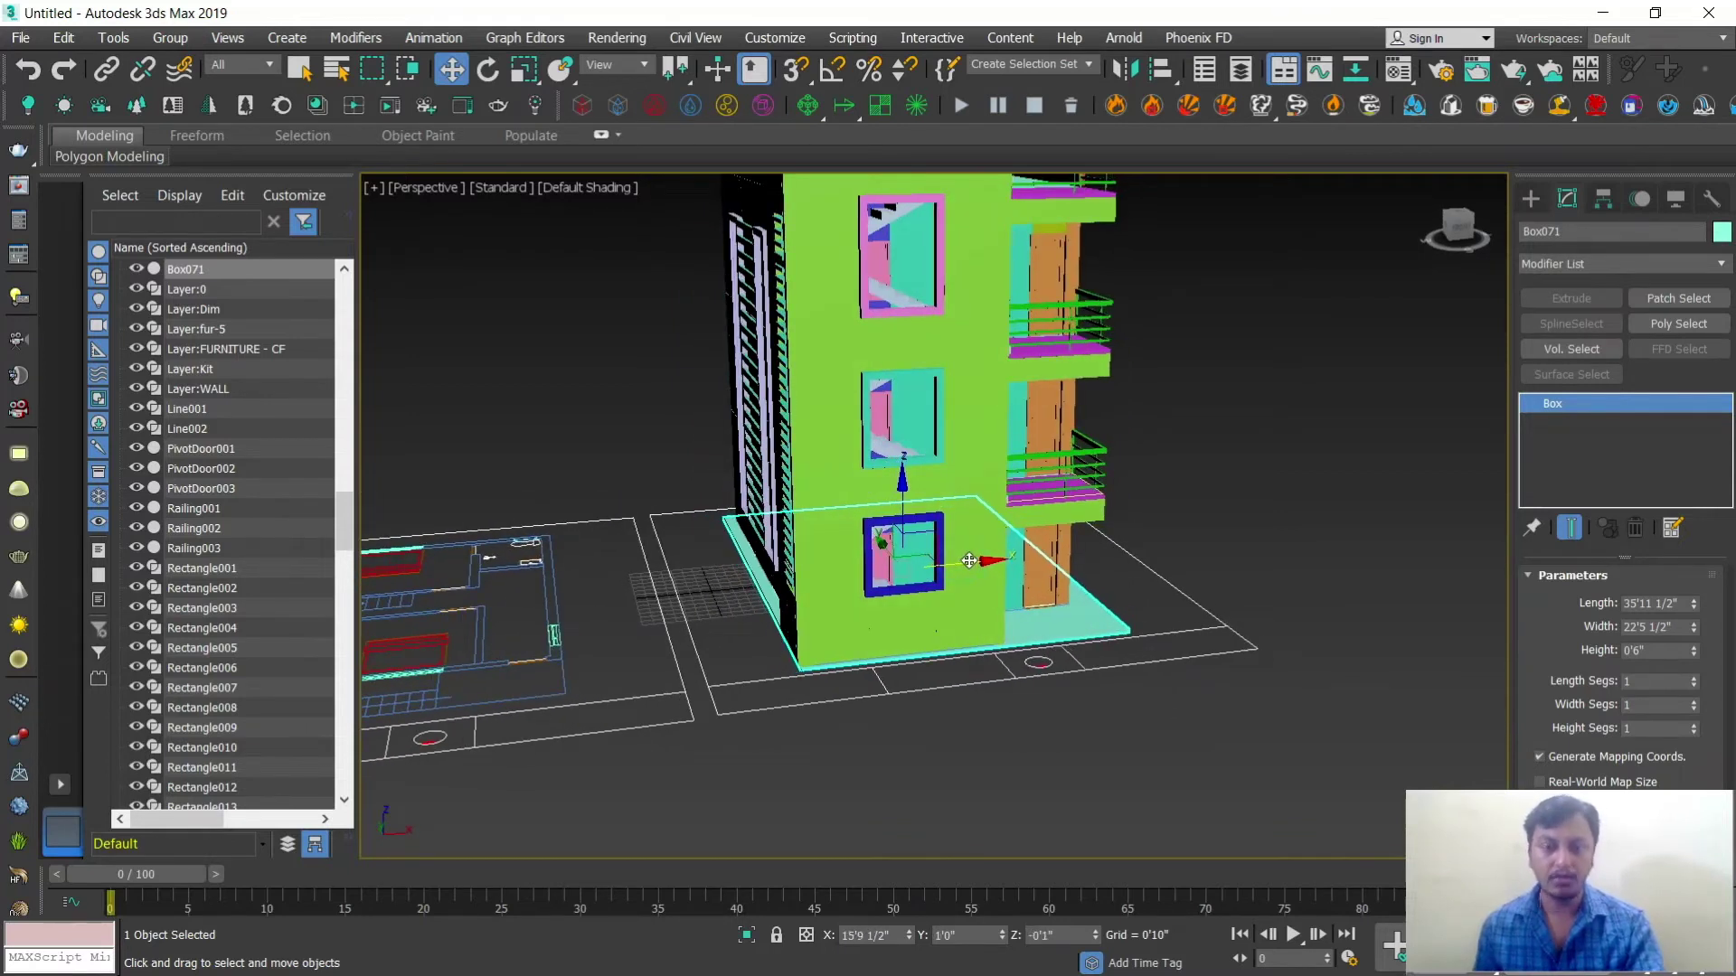
Step: Widen the base slab along X and shift it sideways toward the balcony side of the plot
{"action": "key", "text": "r"}
{"action": "left_click_drag", "start_coordinate": [811, 589], "coordinate": [771, 592]}
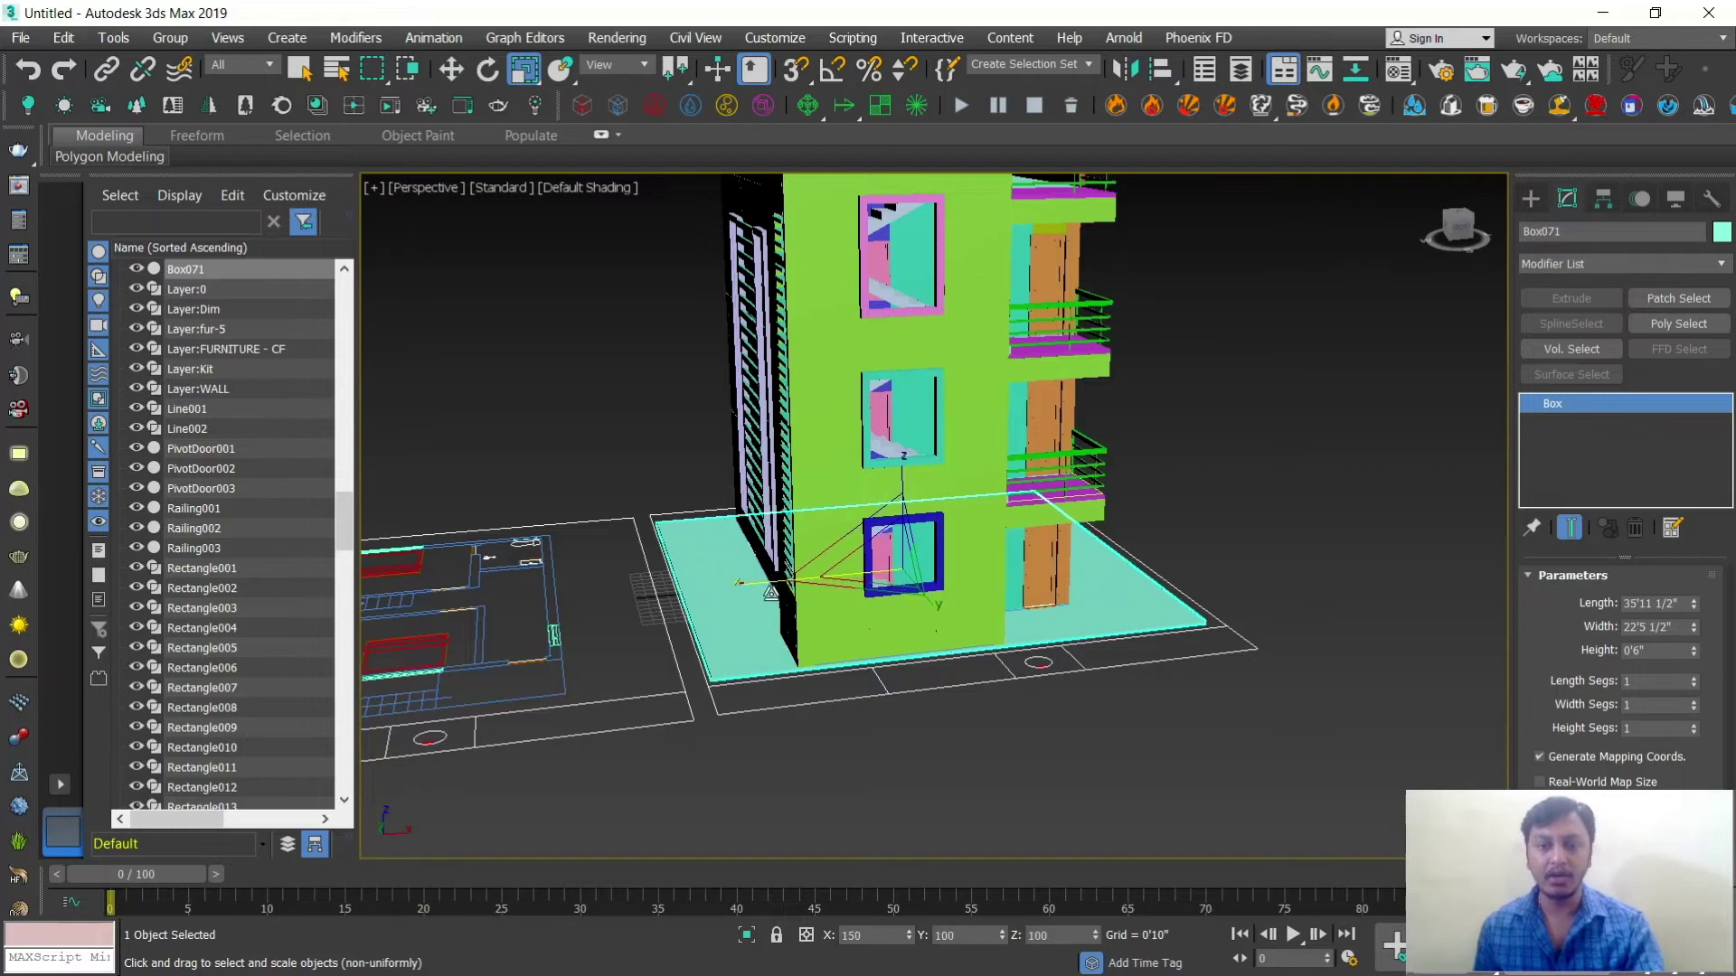
{"action": "key", "text": "w"}
{"action": "left_click_drag", "start_coordinate": [957, 570], "coordinate": [1022, 567]}
{"action": "middle_click_drag", "start_coordinate": [1029, 573], "coordinate": [1118, 616], "text": "alt"}
{"action": "key", "text": "r"}
{"action": "left_click_drag", "start_coordinate": [1067, 565], "coordinate": [996, 572]}
{"action": "key", "text": "w"}
{"action": "middle_click_drag", "start_coordinate": [996, 572], "coordinate": [1022, 596], "text": "alt"}
Step: Examine the building and its base slab from the balcony side and above, and select the red roof parapet
{"action": "scroll", "coordinate": [1027, 601], "scroll_direction": "up", "scroll_amount": 1}
{"action": "left_click", "coordinate": [1147, 604]}
{"action": "middle_click_drag", "start_coordinate": [1166, 608], "coordinate": [1041, 584]}
{"action": "scroll", "coordinate": [1147, 604], "scroll_direction": "down", "scroll_amount": 2}
{"action": "scroll", "coordinate": [1066, 605], "scroll_direction": "up", "scroll_amount": 3}
{"action": "scroll", "coordinate": [1060, 599], "scroll_direction": "down", "scroll_amount": 3}
{"action": "scroll", "coordinate": [1042, 585], "scroll_direction": "up", "scroll_amount": 2}
{"action": "left_click", "coordinate": [816, 360]}
{"action": "mouse_move", "coordinate": [958, 489]}
{"action": "middle_mouse_down", "text": "alt"}
{"action": "mouse_move", "coordinate": [911, 493]}
{"action": "mouse_move", "coordinate": [934, 480]}
{"action": "middle_mouse_up", "text": "alt"}
{"action": "scroll", "coordinate": [1040, 600], "scroll_direction": "up", "scroll_amount": 1}
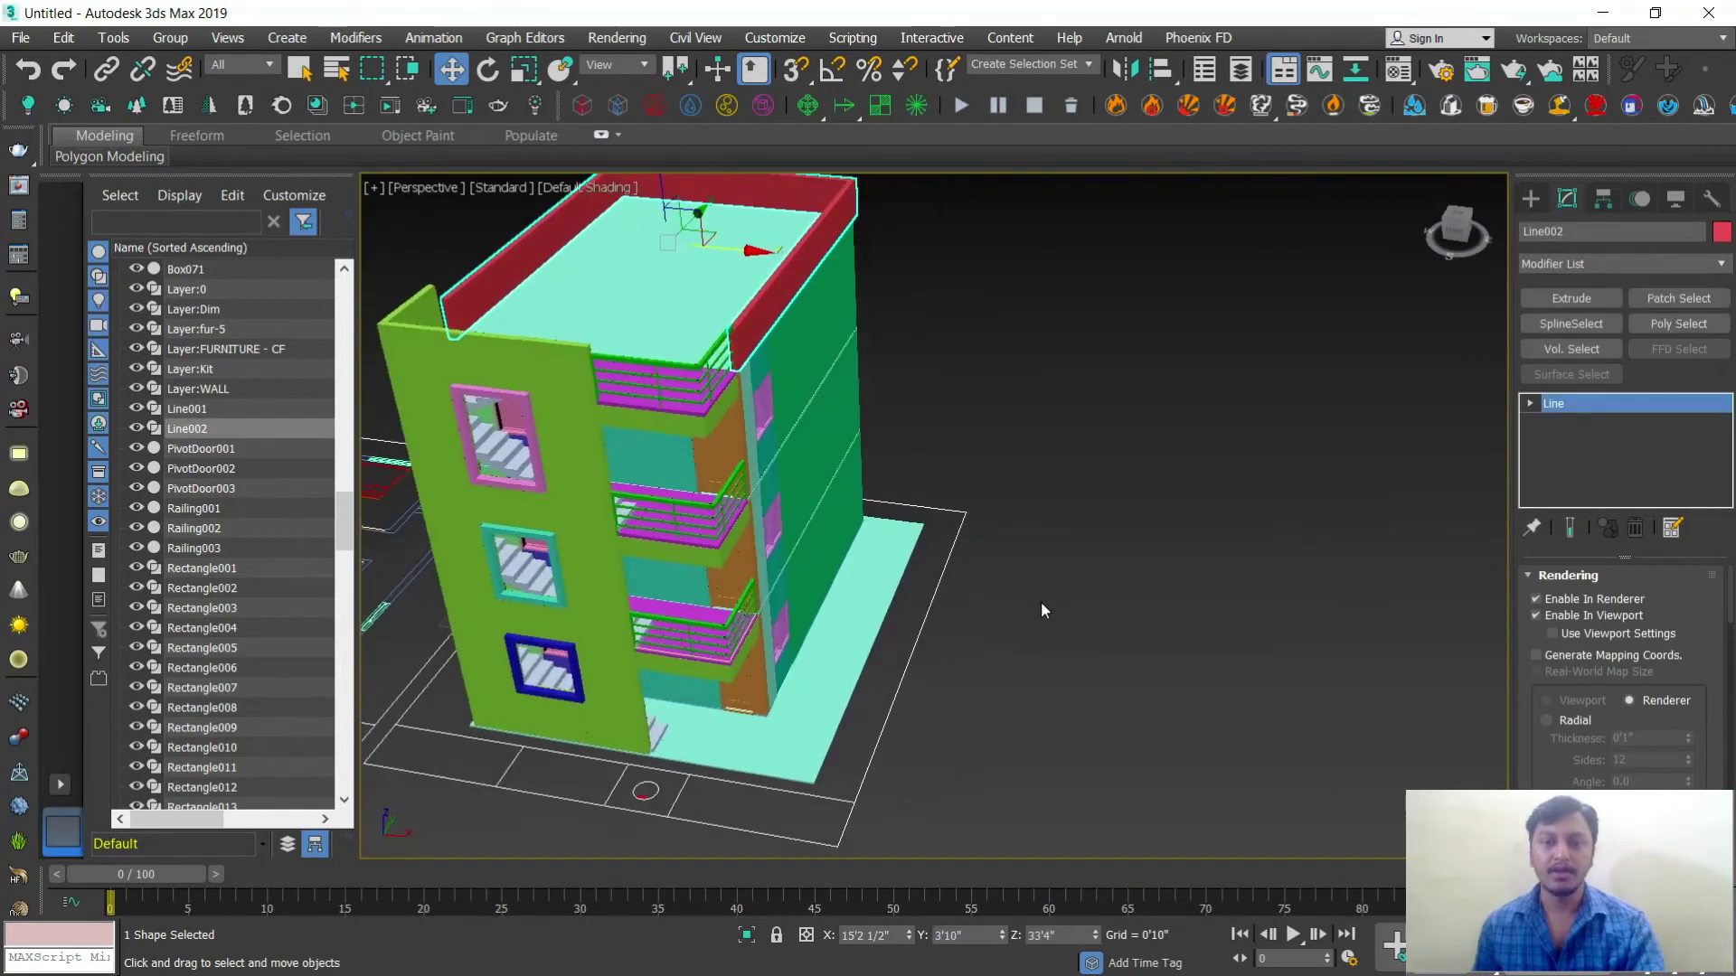
Step: Copy the middle balcony's front and side fascia boxes outward along X as one independent copy
{"action": "middle_click_drag", "start_coordinate": [1039, 600], "coordinate": [1072, 590]}
{"action": "left_click", "coordinate": [1067, 592]}
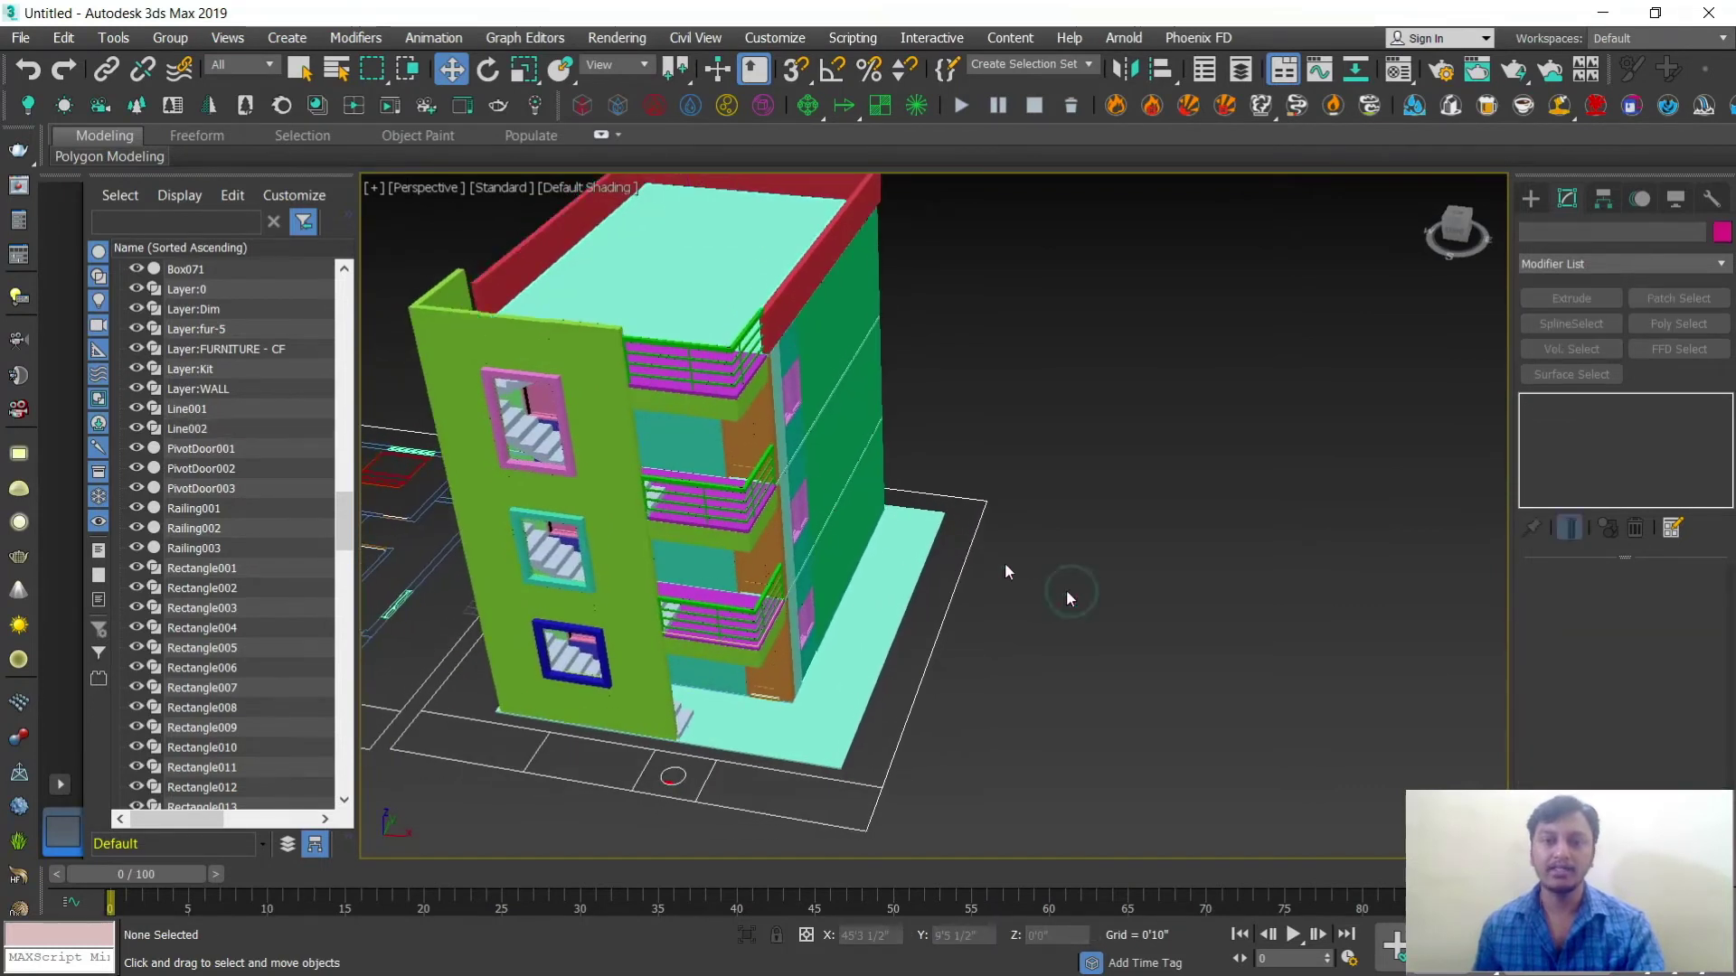
{"action": "left_click", "coordinate": [742, 542]}
{"action": "left_click", "coordinate": [809, 524], "text": "ctrl"}
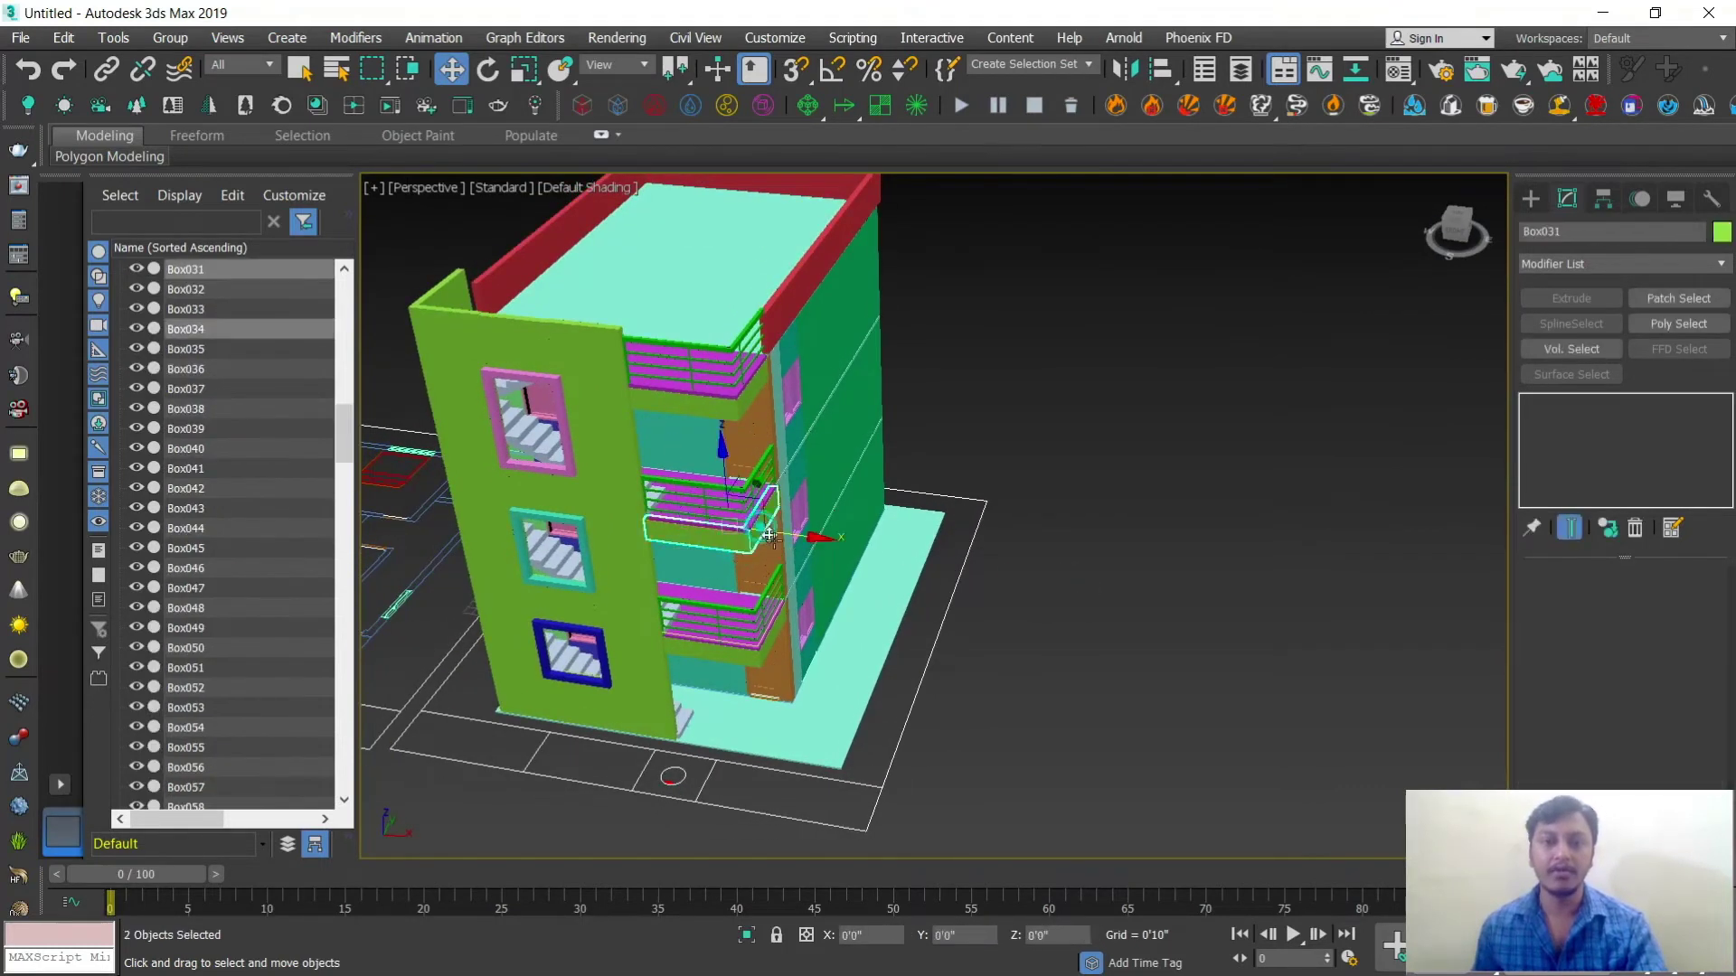
{"action": "left_click_drag", "start_coordinate": [854, 563], "coordinate": [919, 574], "text": "shift"}
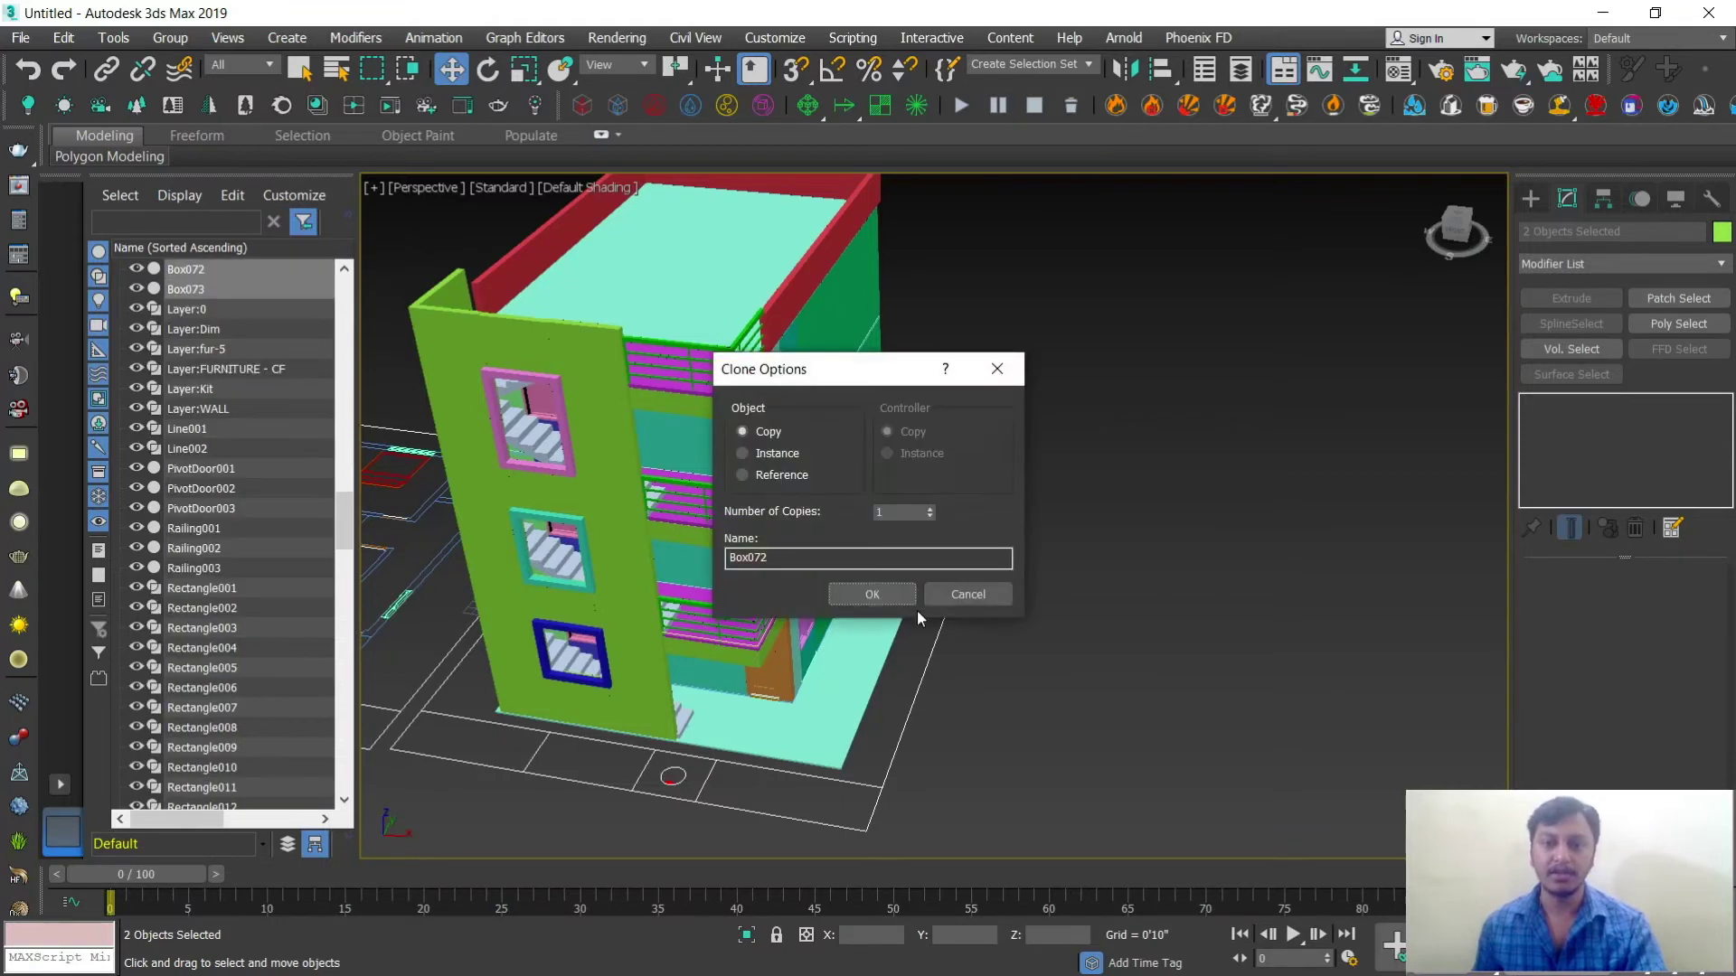
{"action": "left_click", "coordinate": [874, 591]}
Step: Lower the two copied fascia boxes along Z to the level of the base slab
{"action": "scroll", "coordinate": [919, 637], "scroll_direction": "up", "scroll_amount": 4}
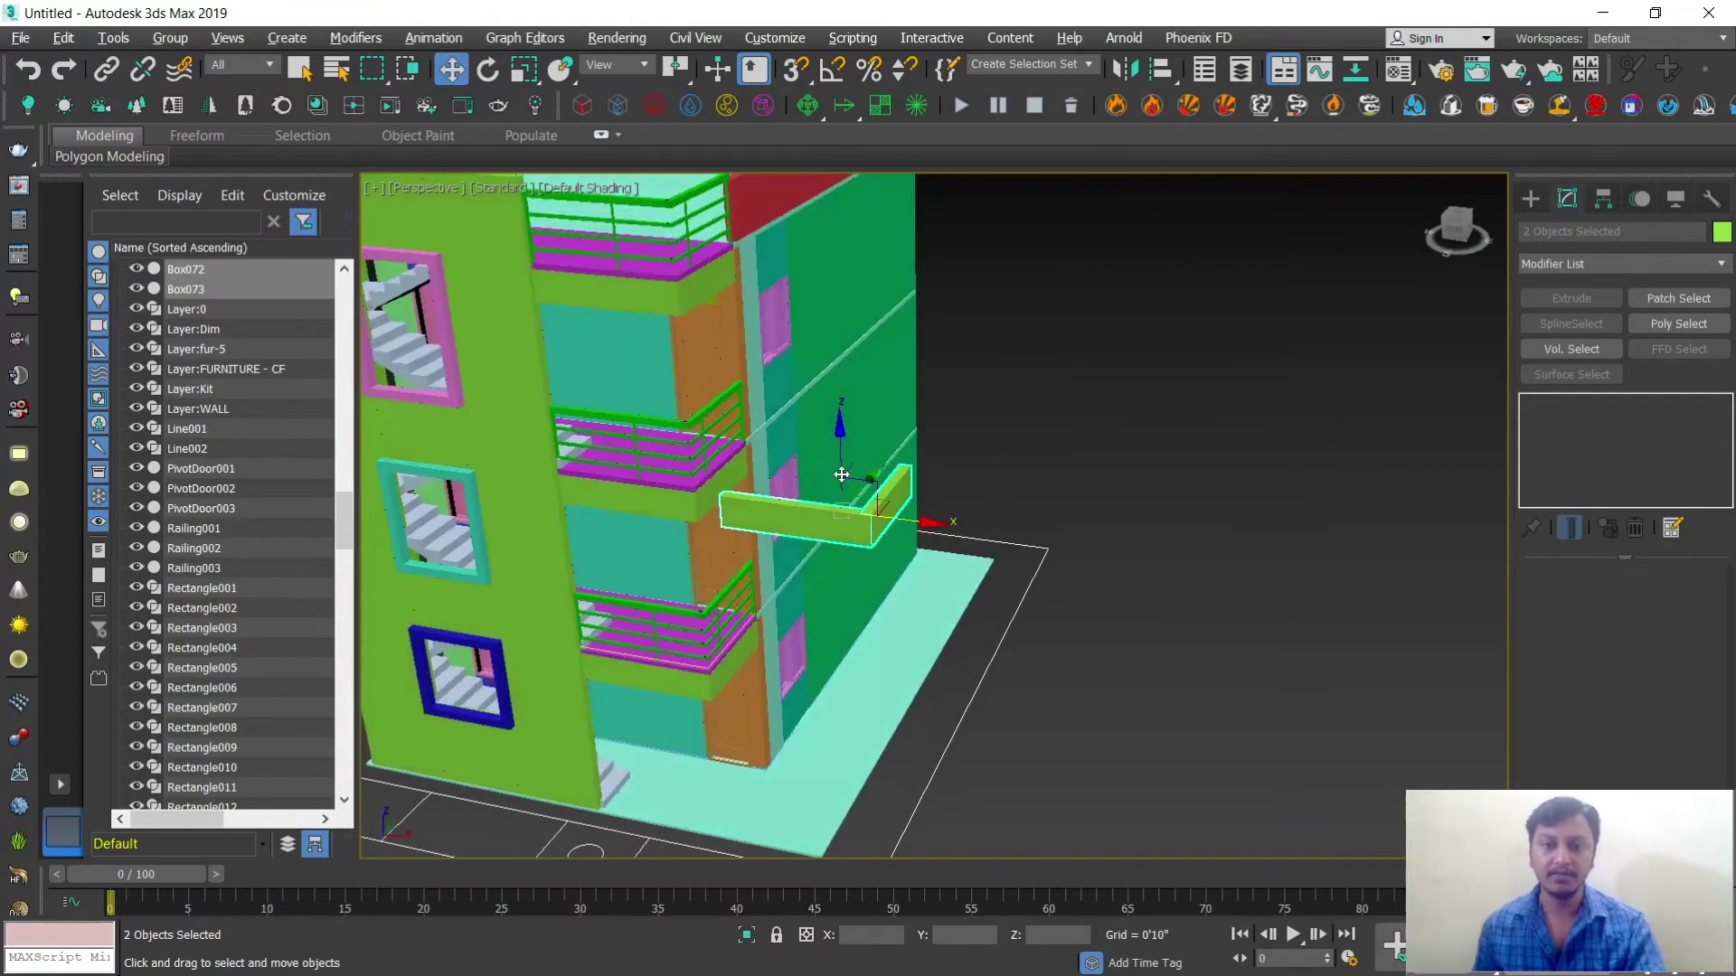
{"action": "left_click_drag", "start_coordinate": [842, 454], "coordinate": [848, 695]}
{"action": "middle_click_drag", "start_coordinate": [848, 695], "coordinate": [920, 513]}
{"action": "scroll", "coordinate": [922, 517], "scroll_direction": "up", "scroll_amount": 3}
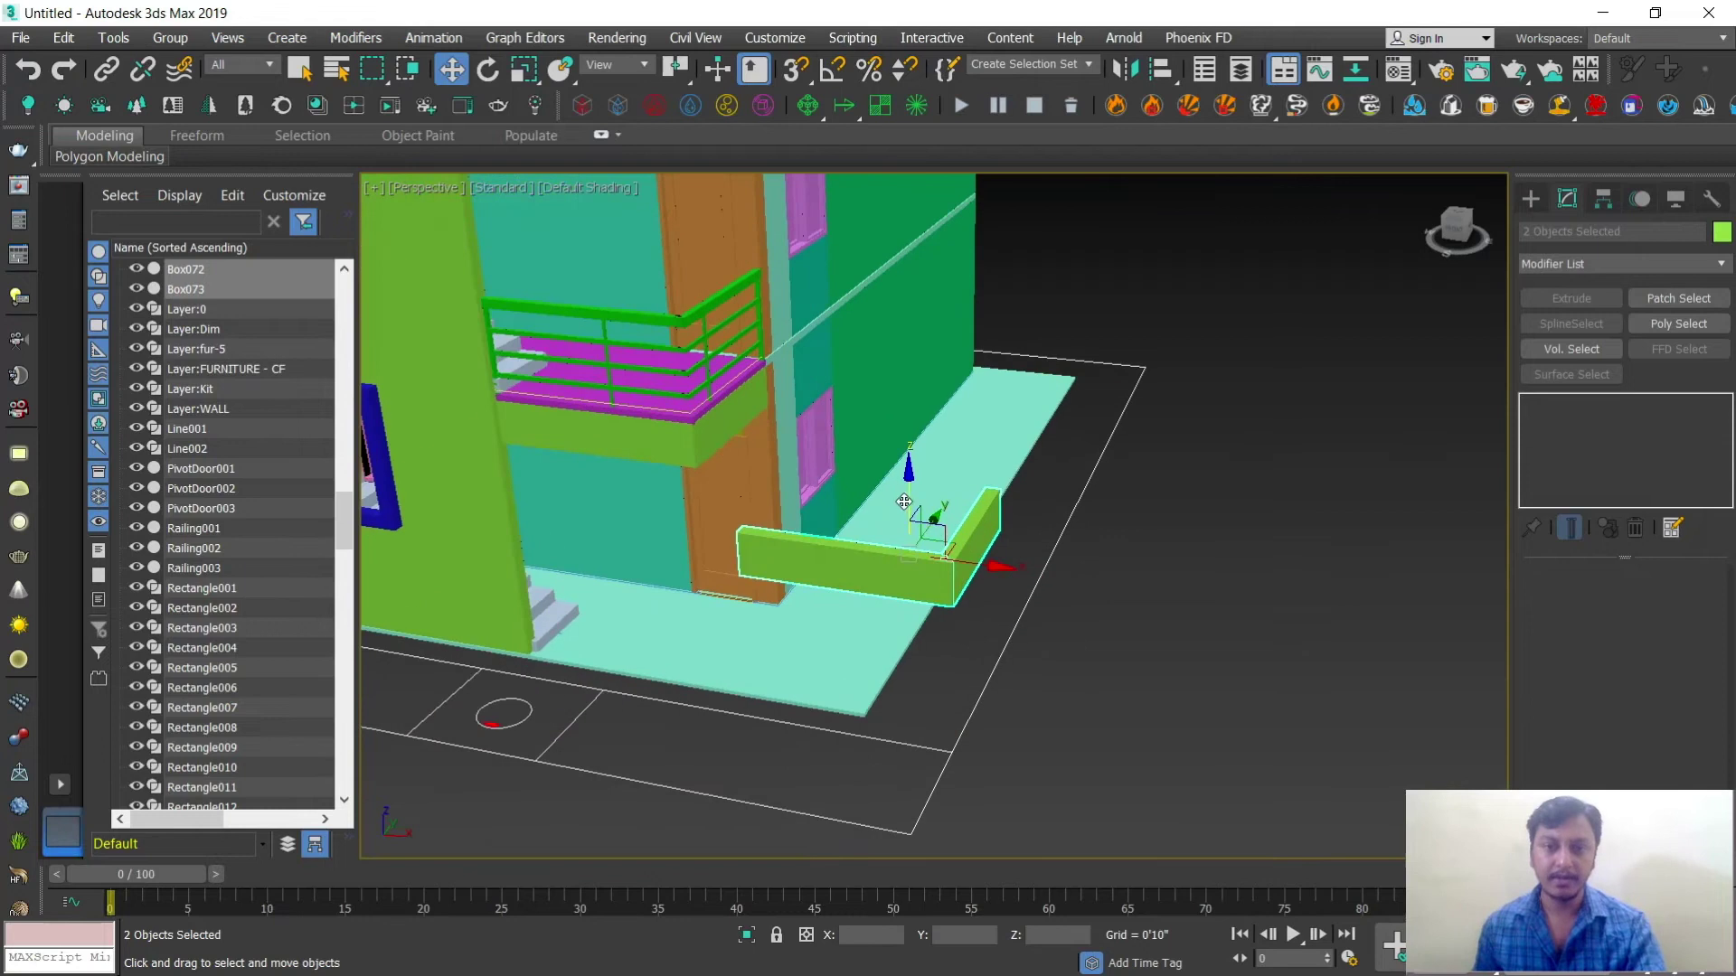
{"action": "left_click_drag", "start_coordinate": [910, 497], "coordinate": [913, 612]}
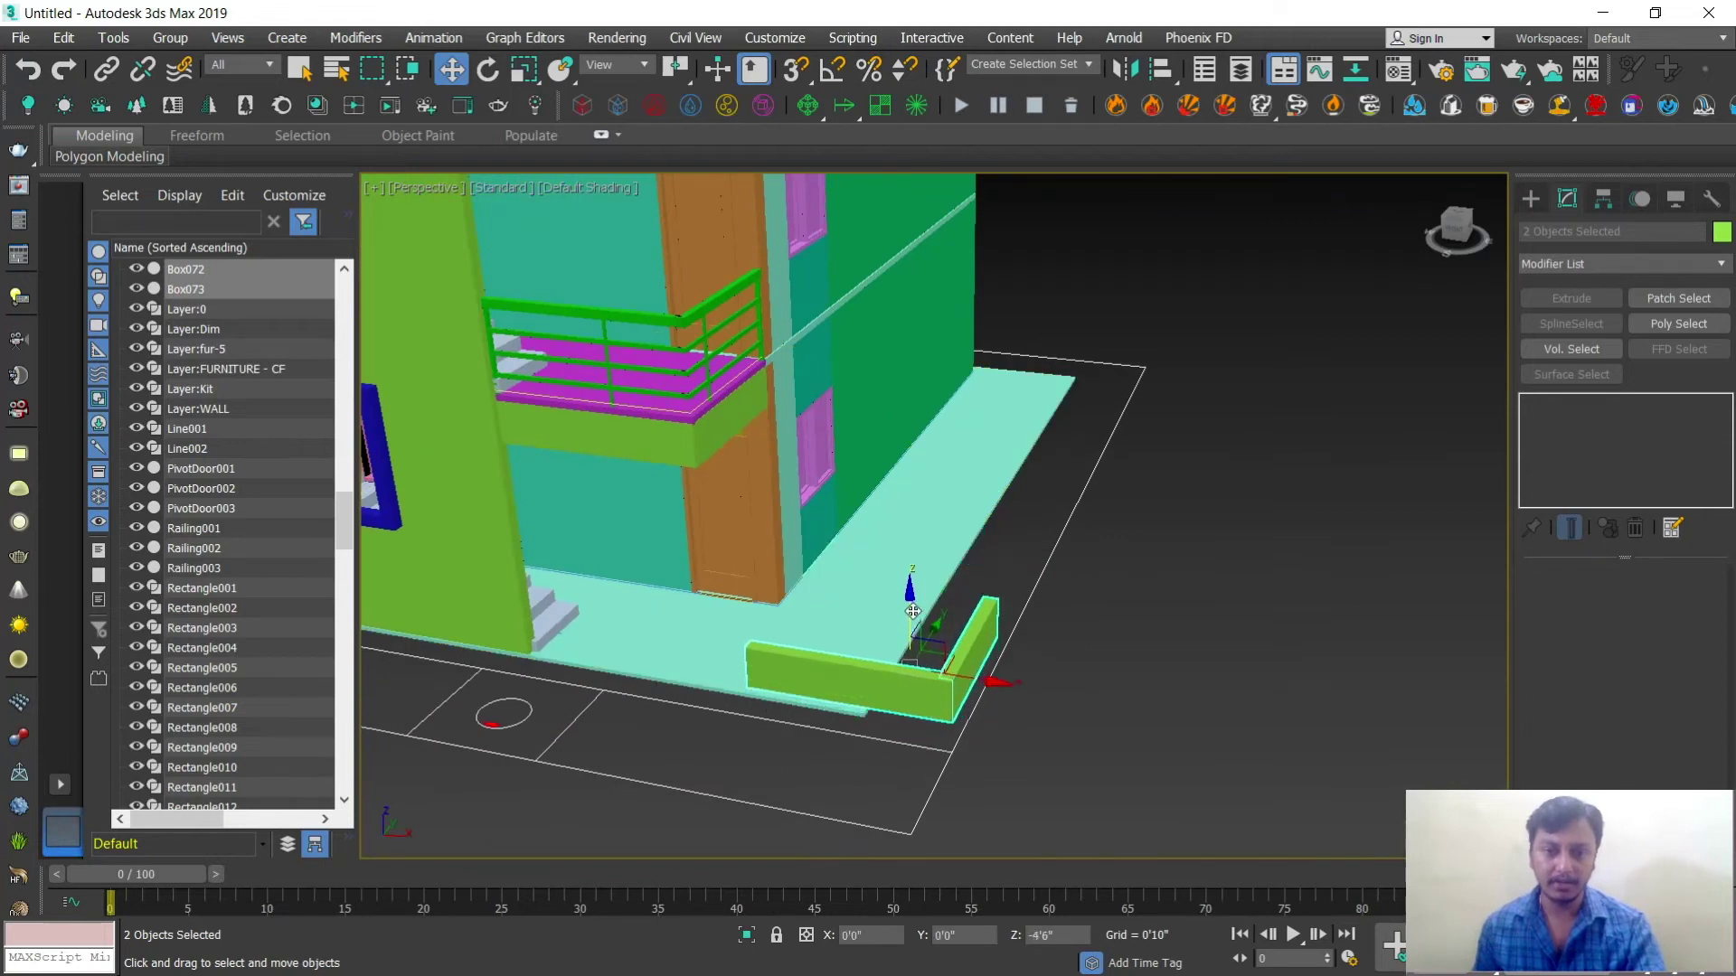
Step: Align the two copied boxes with the edges of the base slab at its front outer corner
{"action": "scroll", "coordinate": [953, 653], "scroll_direction": "up", "scroll_amount": 2}
{"action": "left_click_drag", "start_coordinate": [939, 686], "coordinate": [872, 692]}
{"action": "scroll", "coordinate": [871, 692], "scroll_direction": "up", "scroll_amount": 4}
{"action": "left_click_drag", "start_coordinate": [792, 625], "coordinate": [810, 629]}
{"action": "middle_click_drag", "start_coordinate": [906, 697], "coordinate": [844, 640], "text": "alt"}
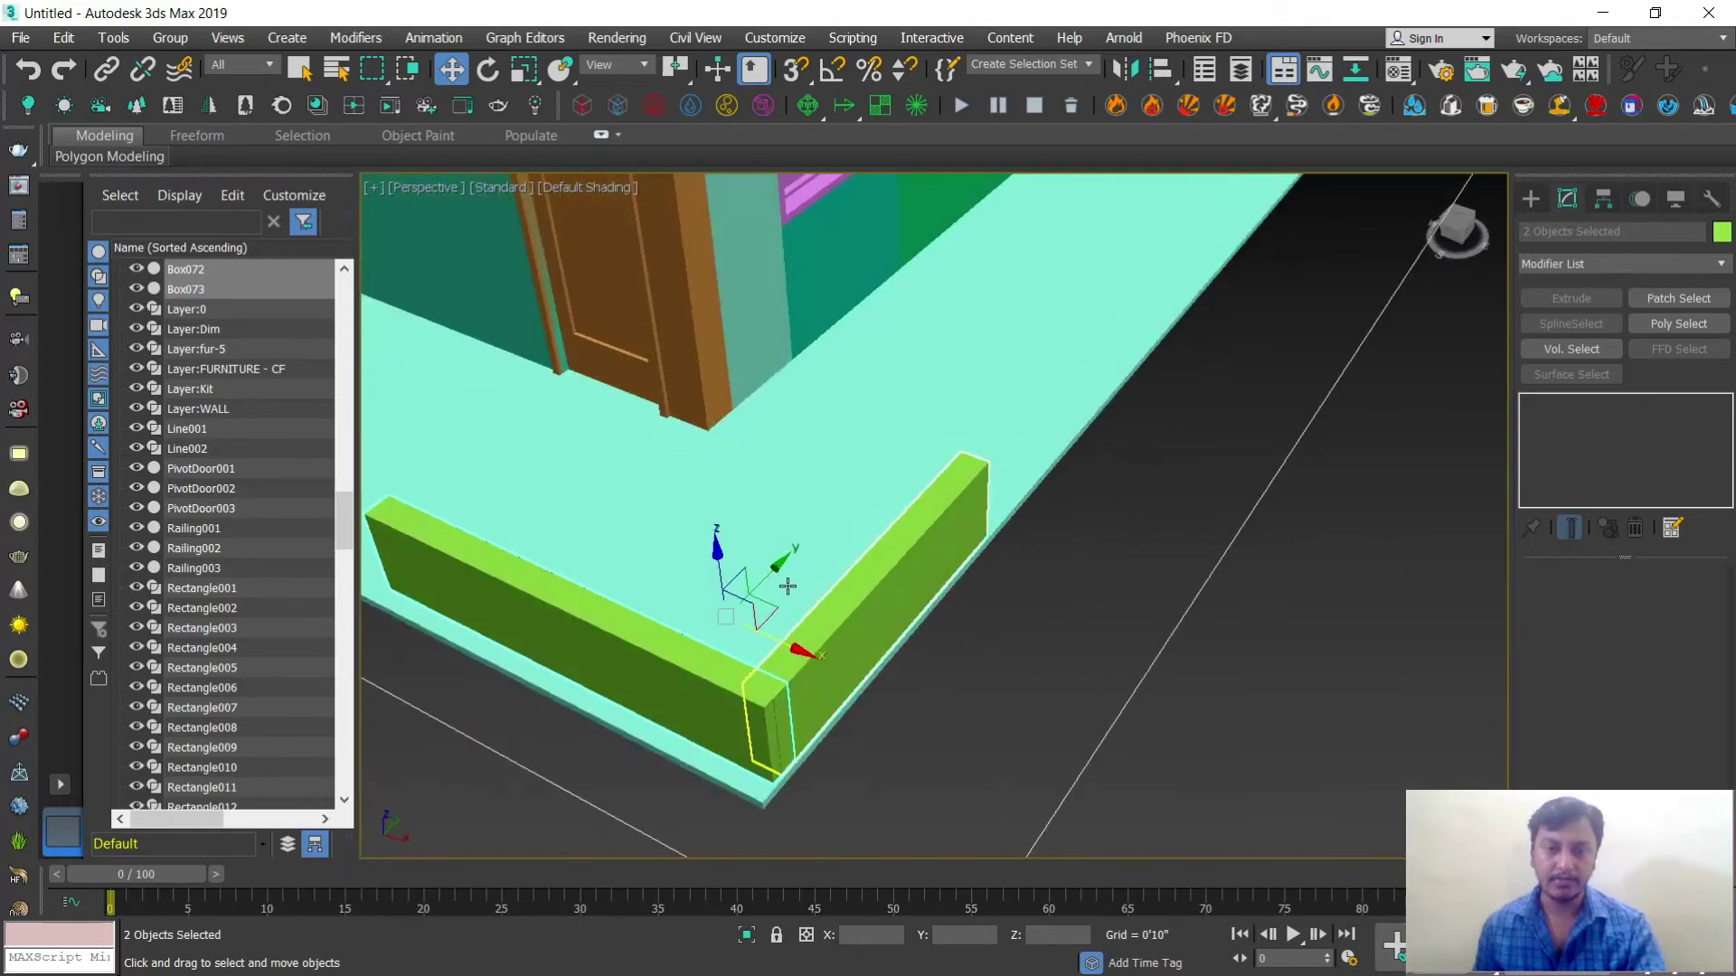
{"action": "left_click_drag", "start_coordinate": [778, 572], "coordinate": [766, 588]}
{"action": "scroll", "coordinate": [827, 609], "scroll_direction": "down", "scroll_amount": 1}
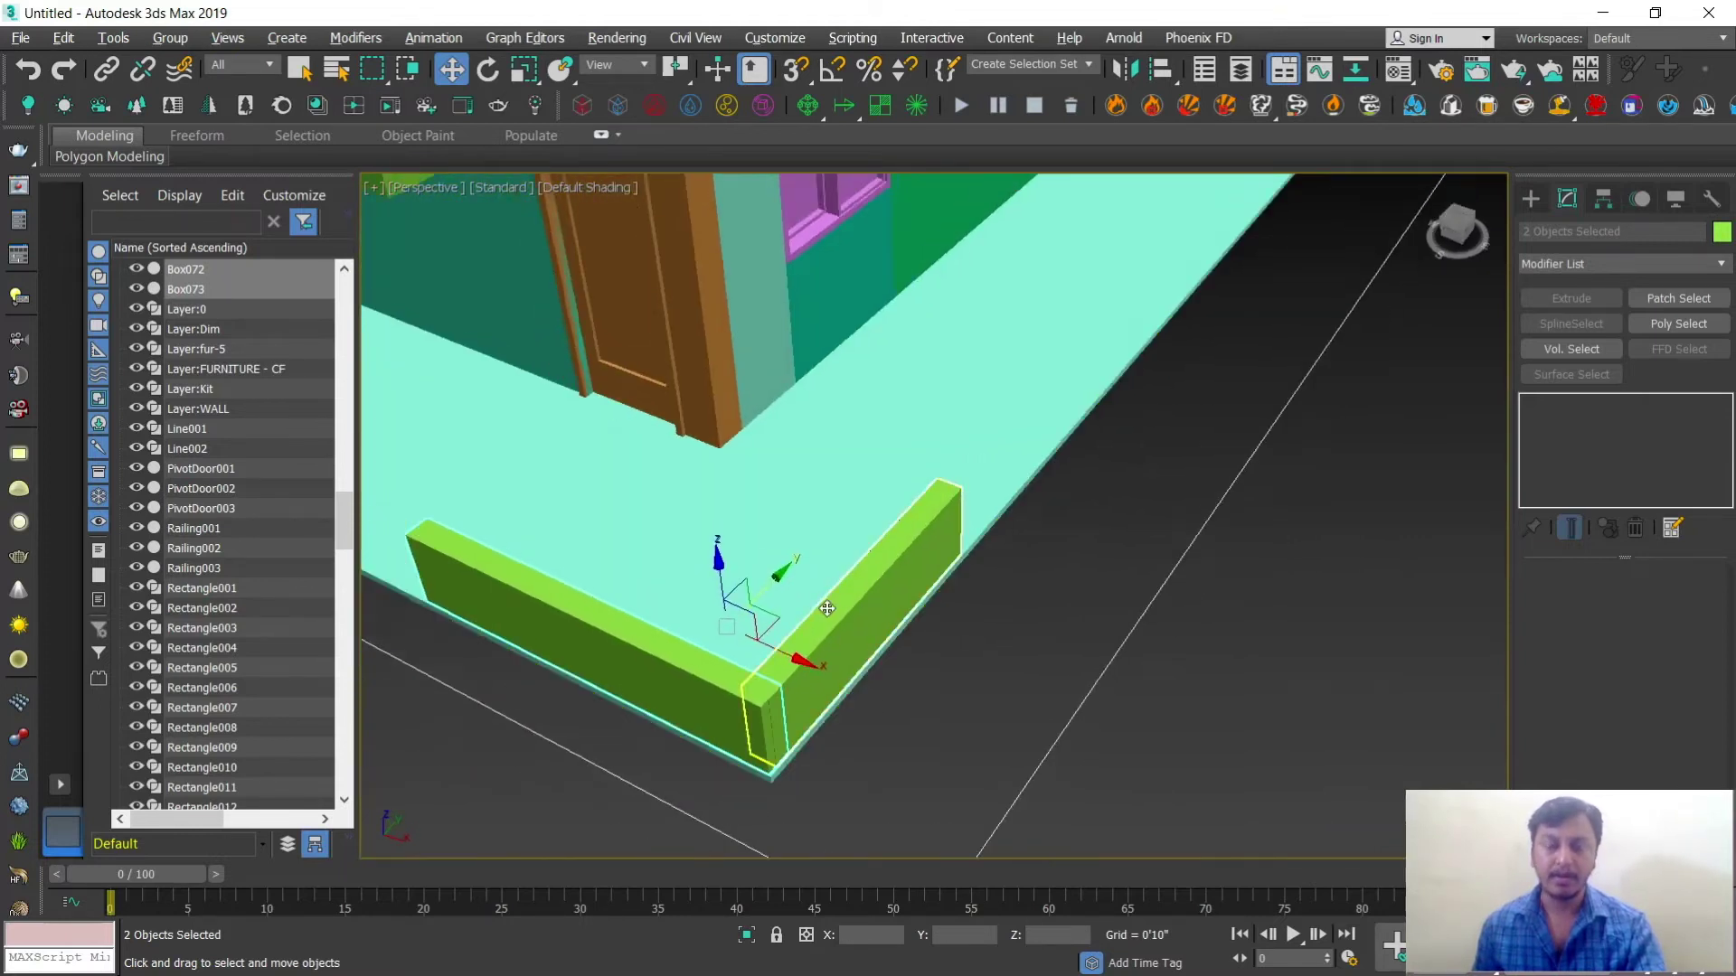
Step: Remove the front boundary box's FFD 2x2x2 modifier, set its height to 4'0", and move it about 2'6" along X to the slab corner
{"action": "middle_click_drag", "start_coordinate": [827, 608], "coordinate": [938, 681], "text": "alt"}
{"action": "left_click", "coordinate": [748, 657]}
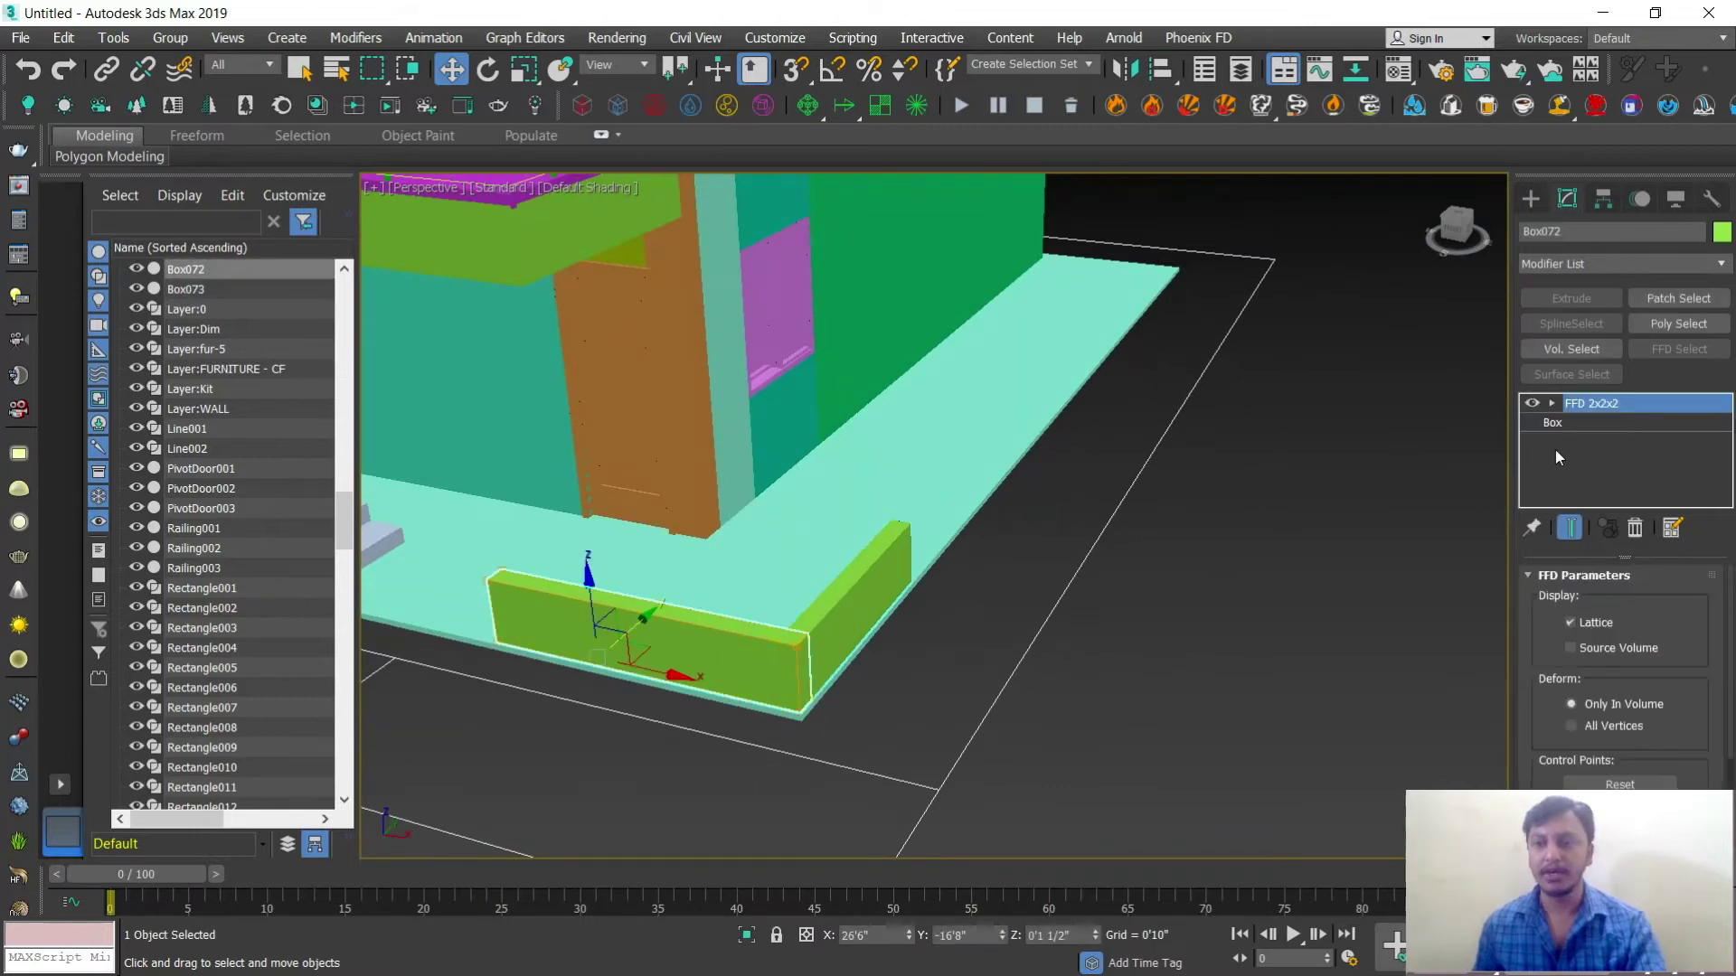
{"action": "right_click", "coordinate": [1579, 404]}
{"action": "left_click", "coordinate": [1460, 435]}
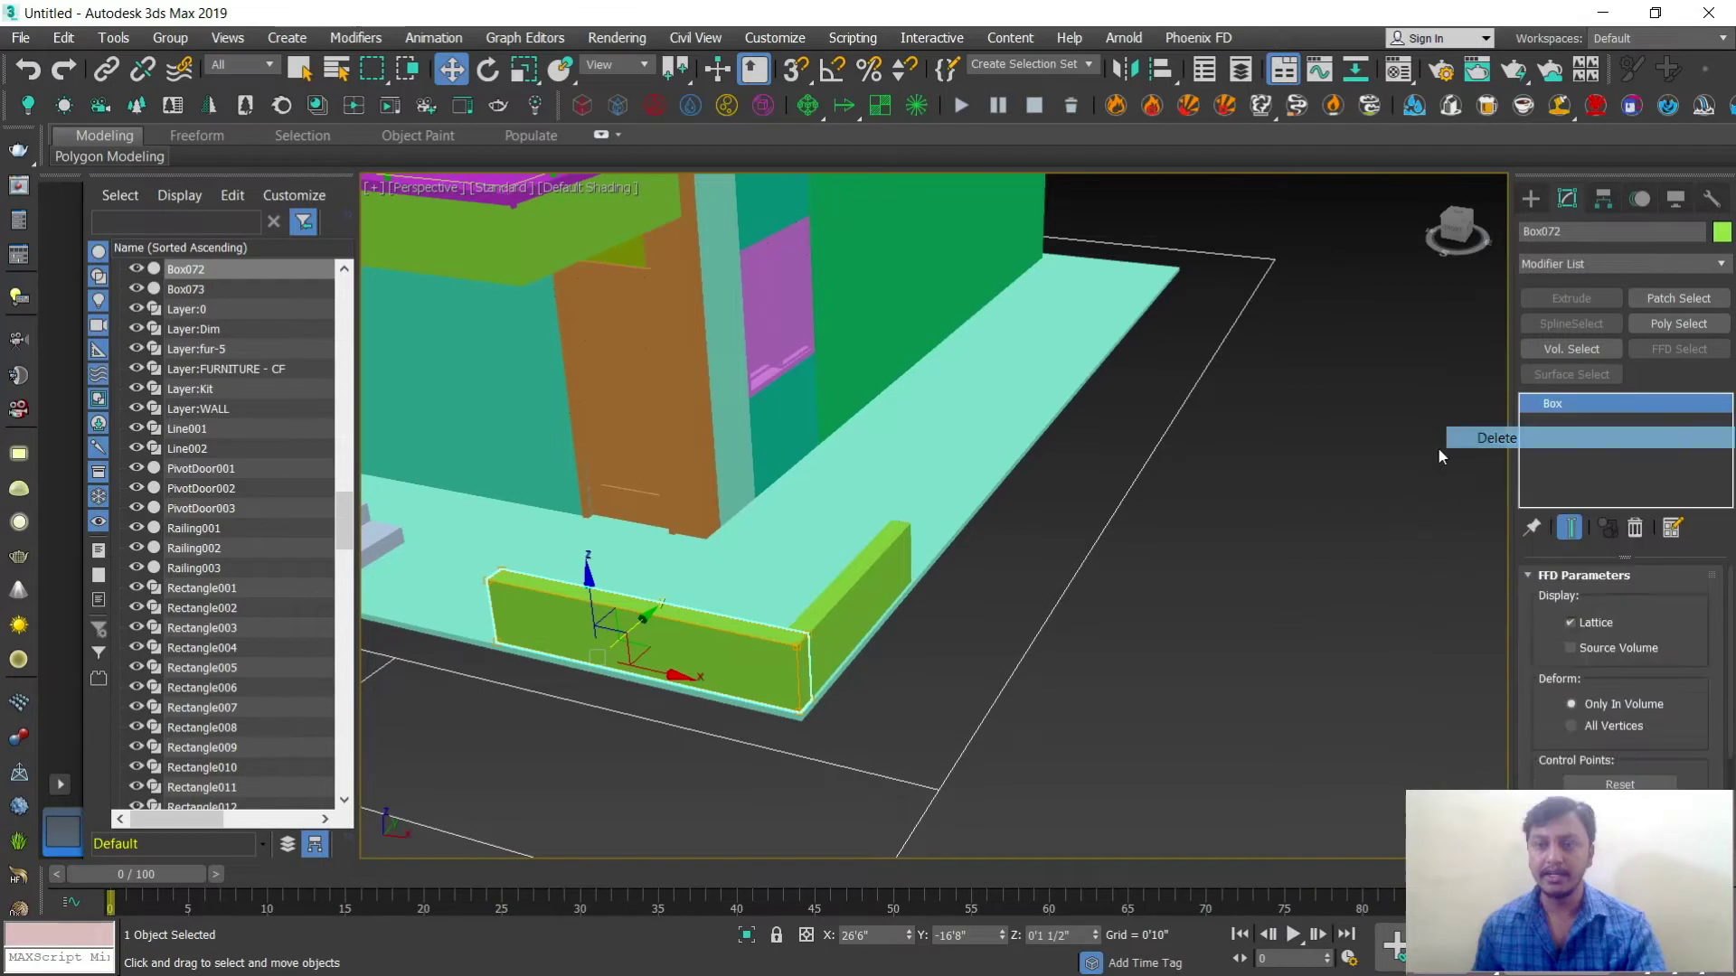
{"action": "middle_click_drag", "start_coordinate": [1097, 663], "coordinate": [1266, 534]}
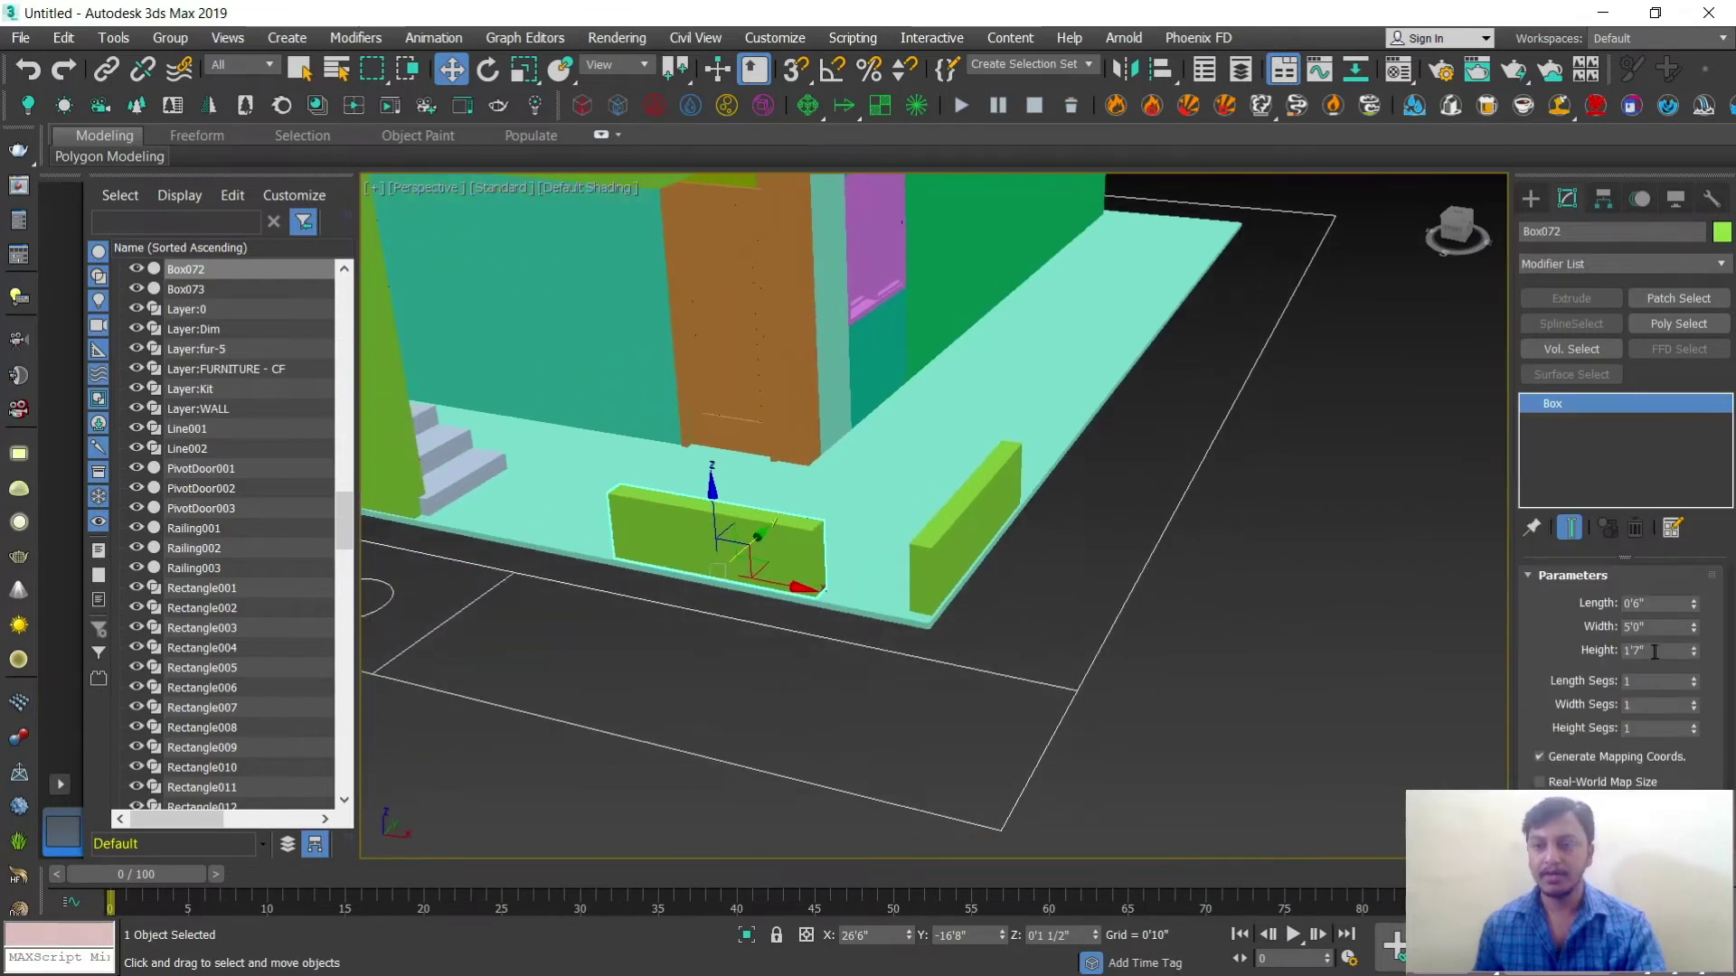
{"action": "type", "text": "4"}
{"action": "key", "text": "Return"}
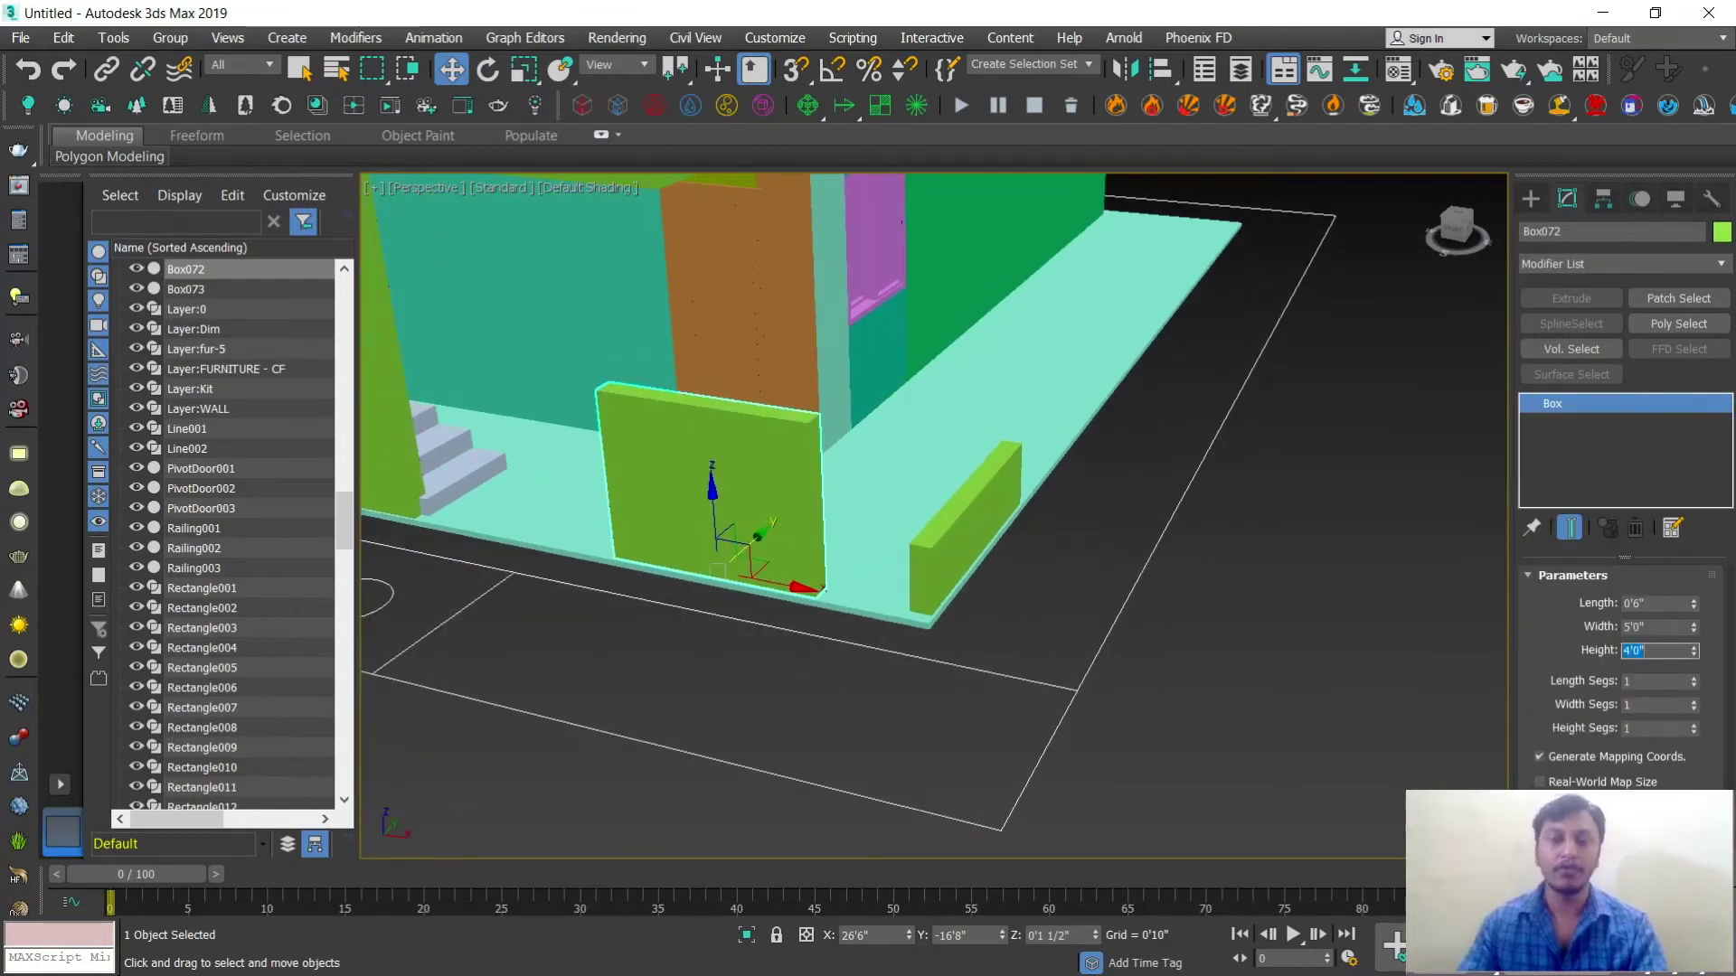
{"action": "left_click_drag", "start_coordinate": [757, 579], "coordinate": [863, 617]}
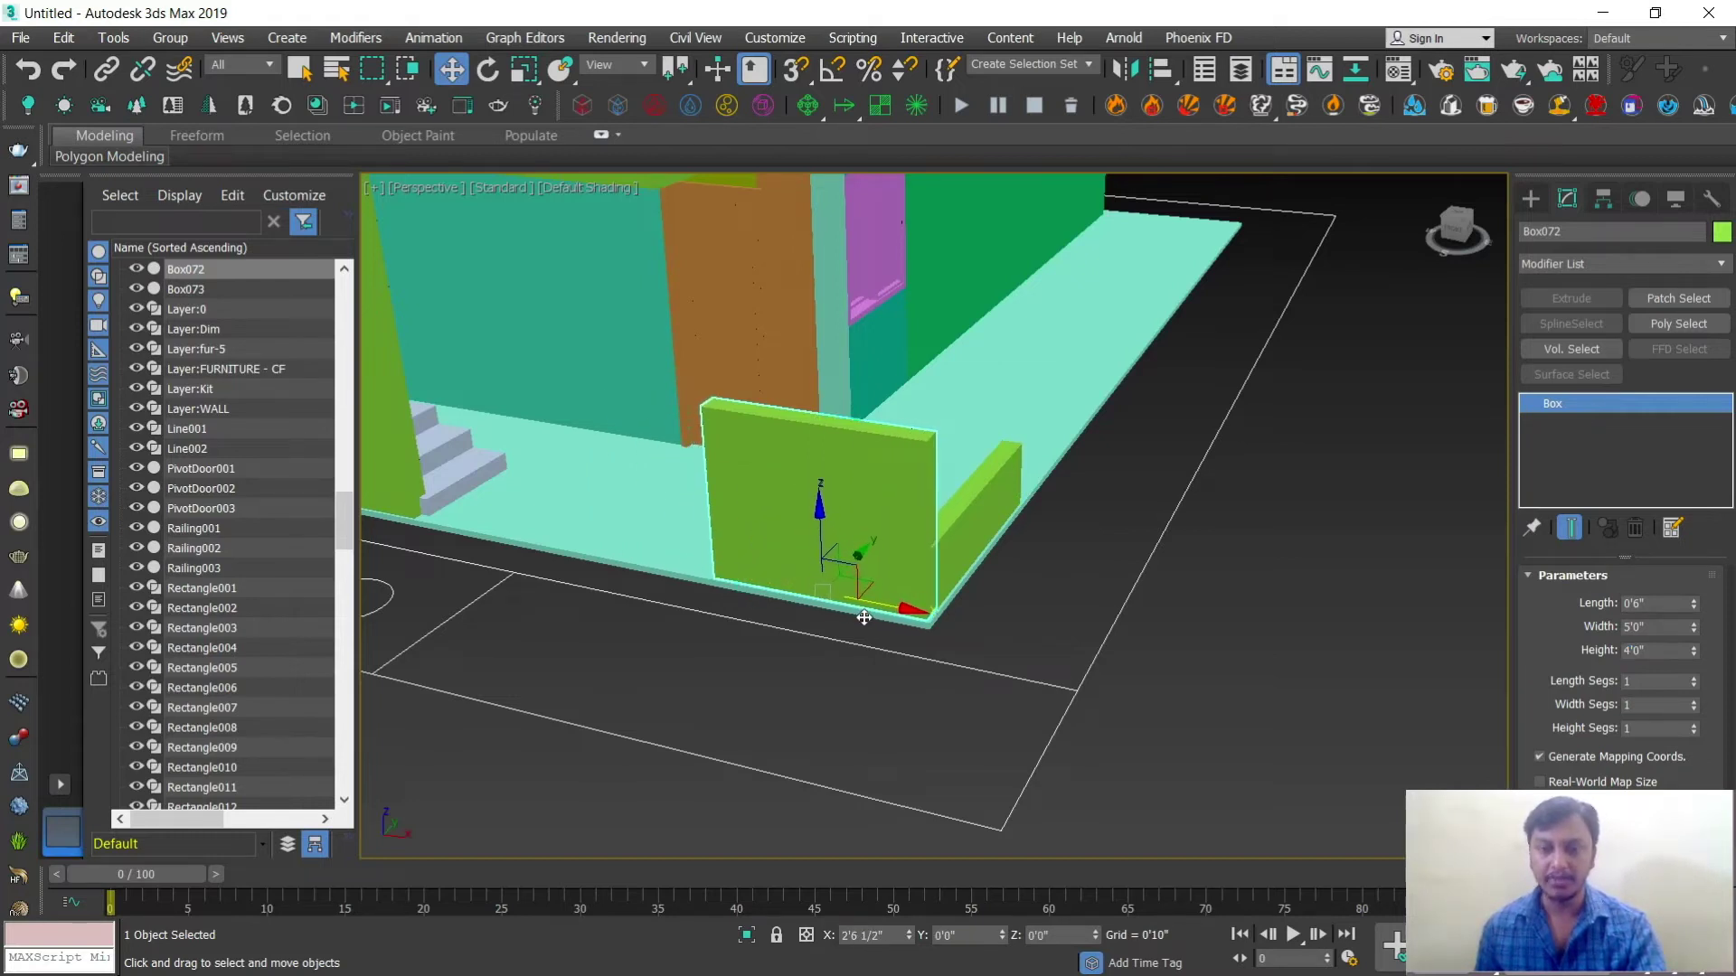
Step: Remove the FFD 2x2x2 modifier from the side boundary box and set its height to 4'0"
{"action": "left_click", "coordinate": [963, 534]}
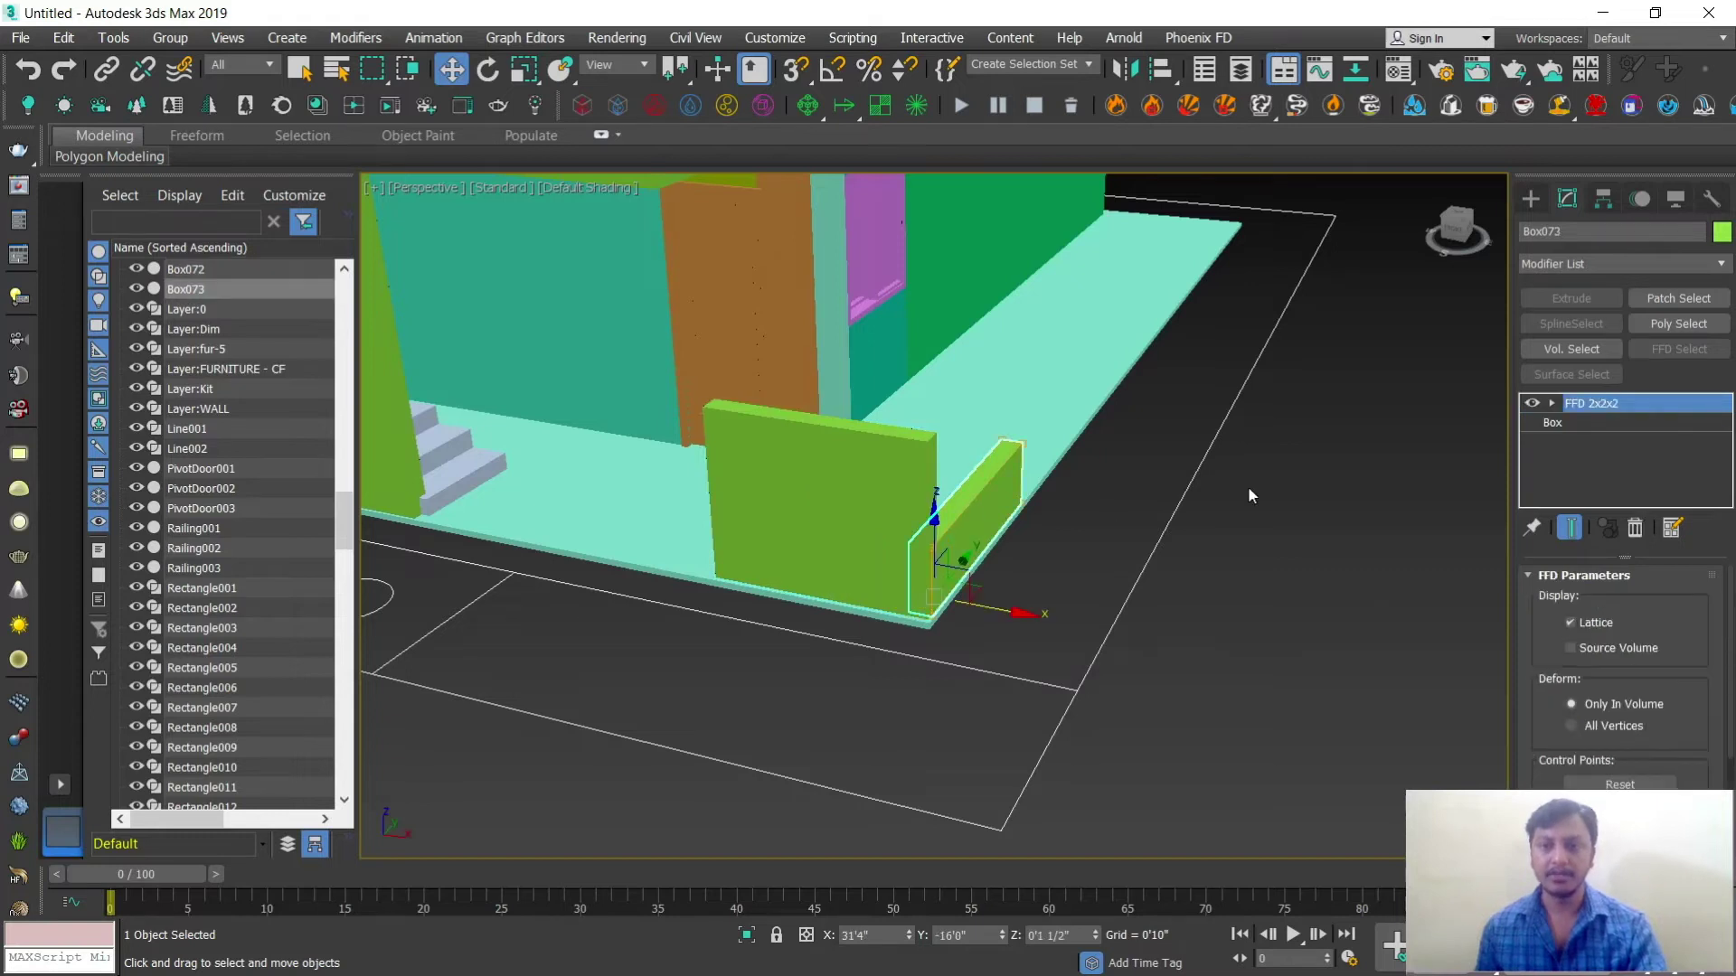
{"action": "right_click", "coordinate": [1571, 406]}
{"action": "left_click", "coordinate": [1564, 434]}
{"action": "mouse_move", "coordinate": [1018, 579]}
{"action": "middle_mouse_down", "text": "alt"}
{"action": "mouse_move", "coordinate": [1025, 608]}
{"action": "mouse_move", "coordinate": [983, 578]}
{"action": "middle_mouse_up", "text": "alt"}
{"action": "left_click_drag", "start_coordinate": [980, 574], "coordinate": [1057, 530]}
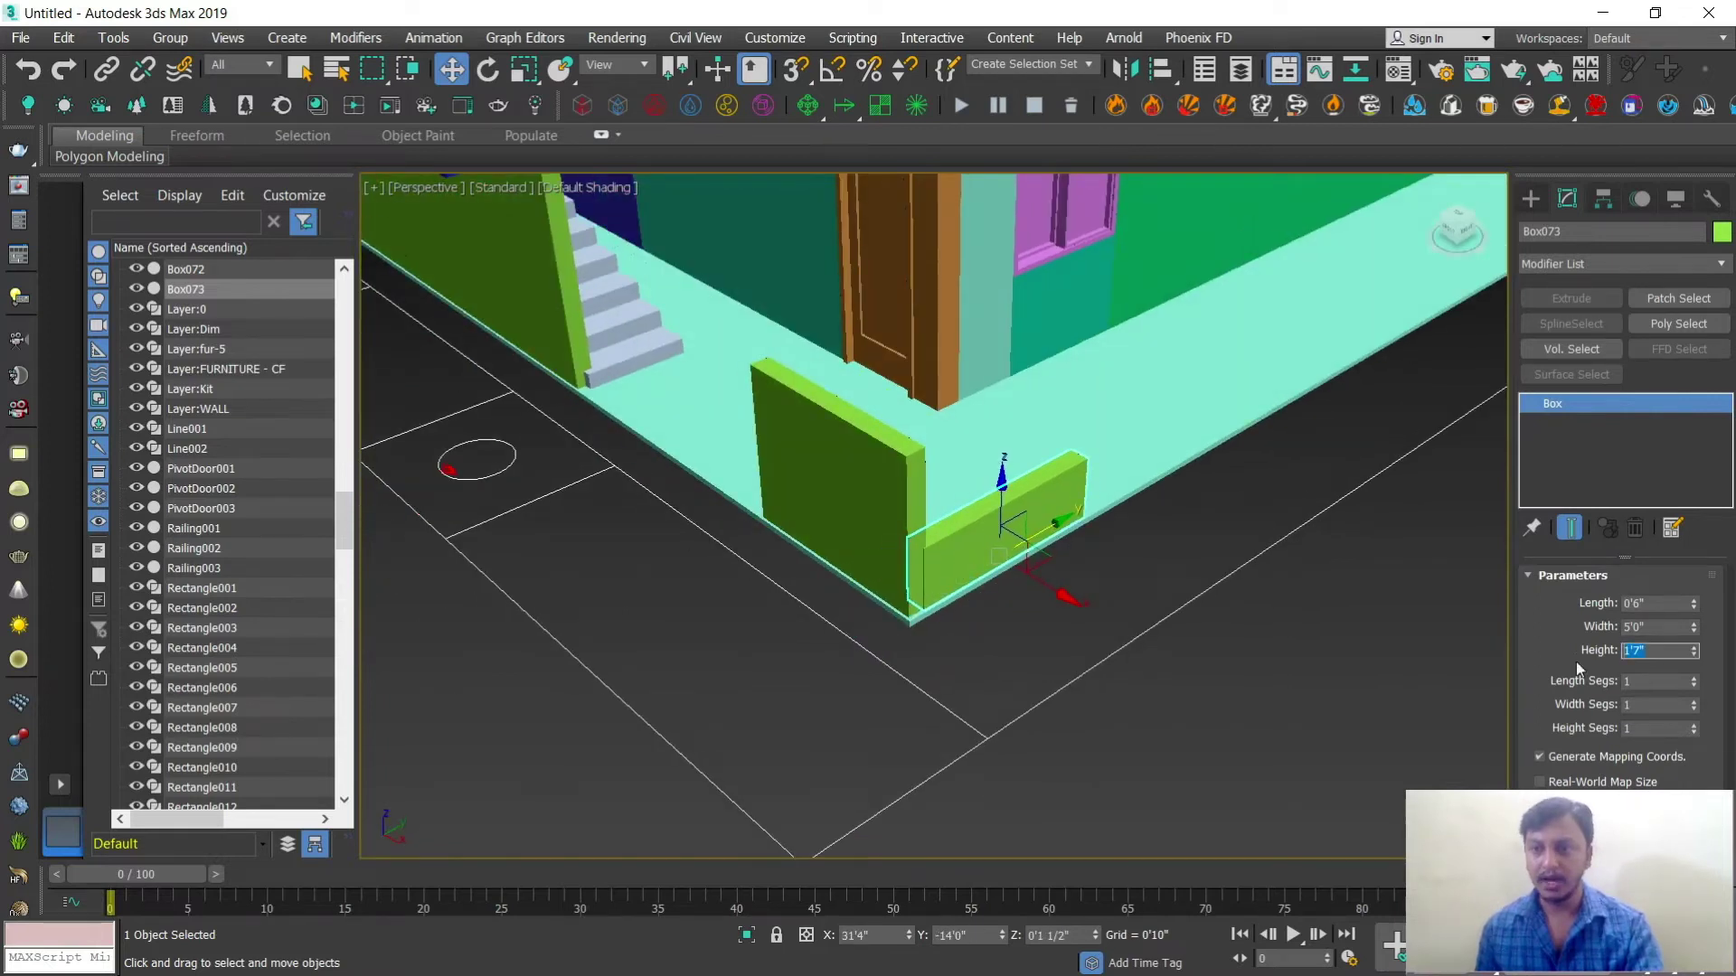
{"action": "type", "text": "4"}
{"action": "key", "text": "Return"}
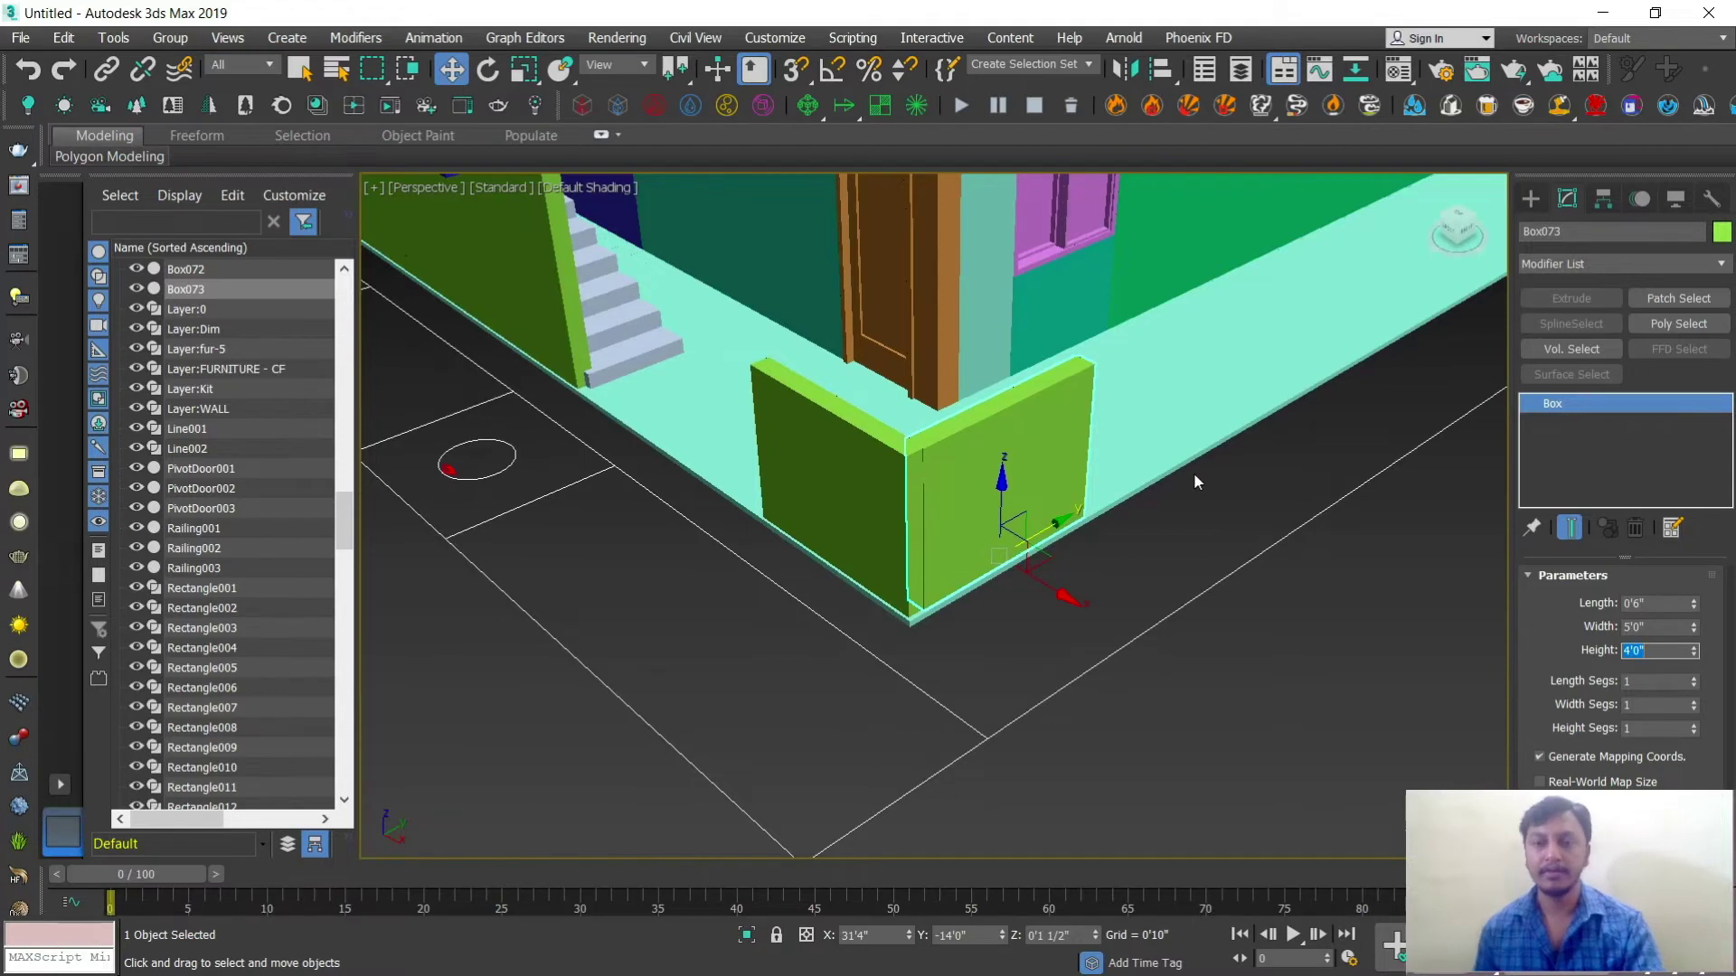
Step: Apply an FFD 2x2x2 modifier to the side boundary wall and stretch its end control points along Y to the slab's rear corner
{"action": "scroll", "coordinate": [1176, 524], "scroll_direction": "down", "scroll_amount": 5}
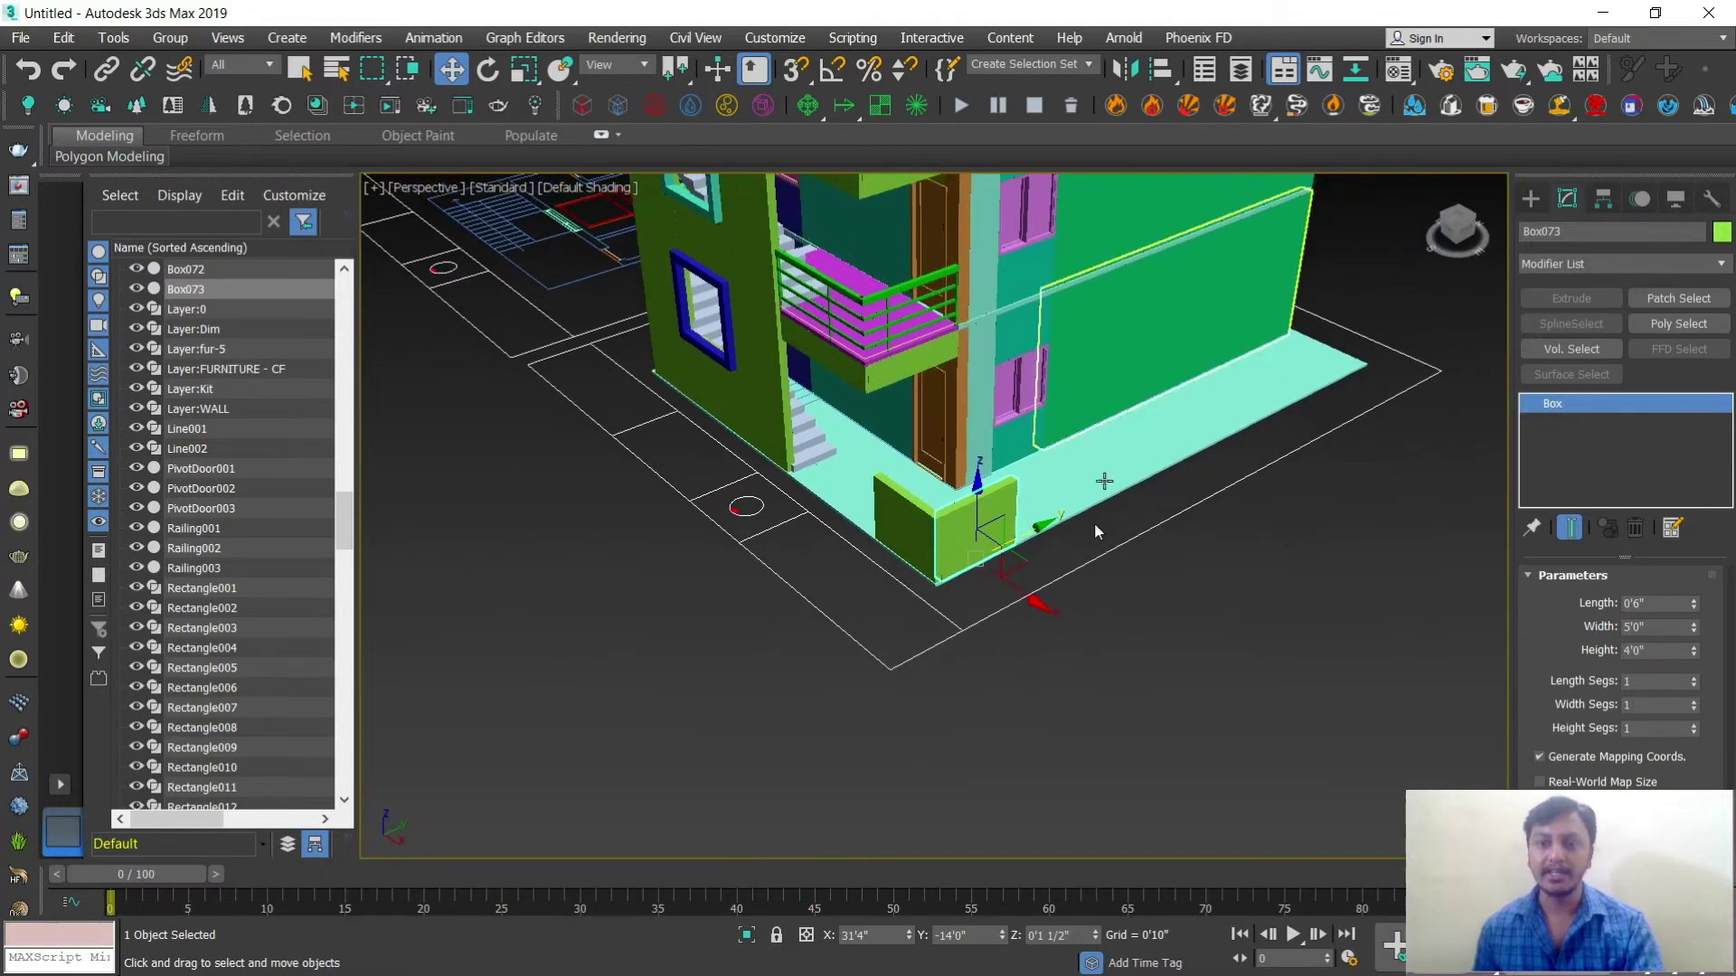
{"action": "scroll", "coordinate": [1057, 542], "scroll_direction": "up", "scroll_amount": 4}
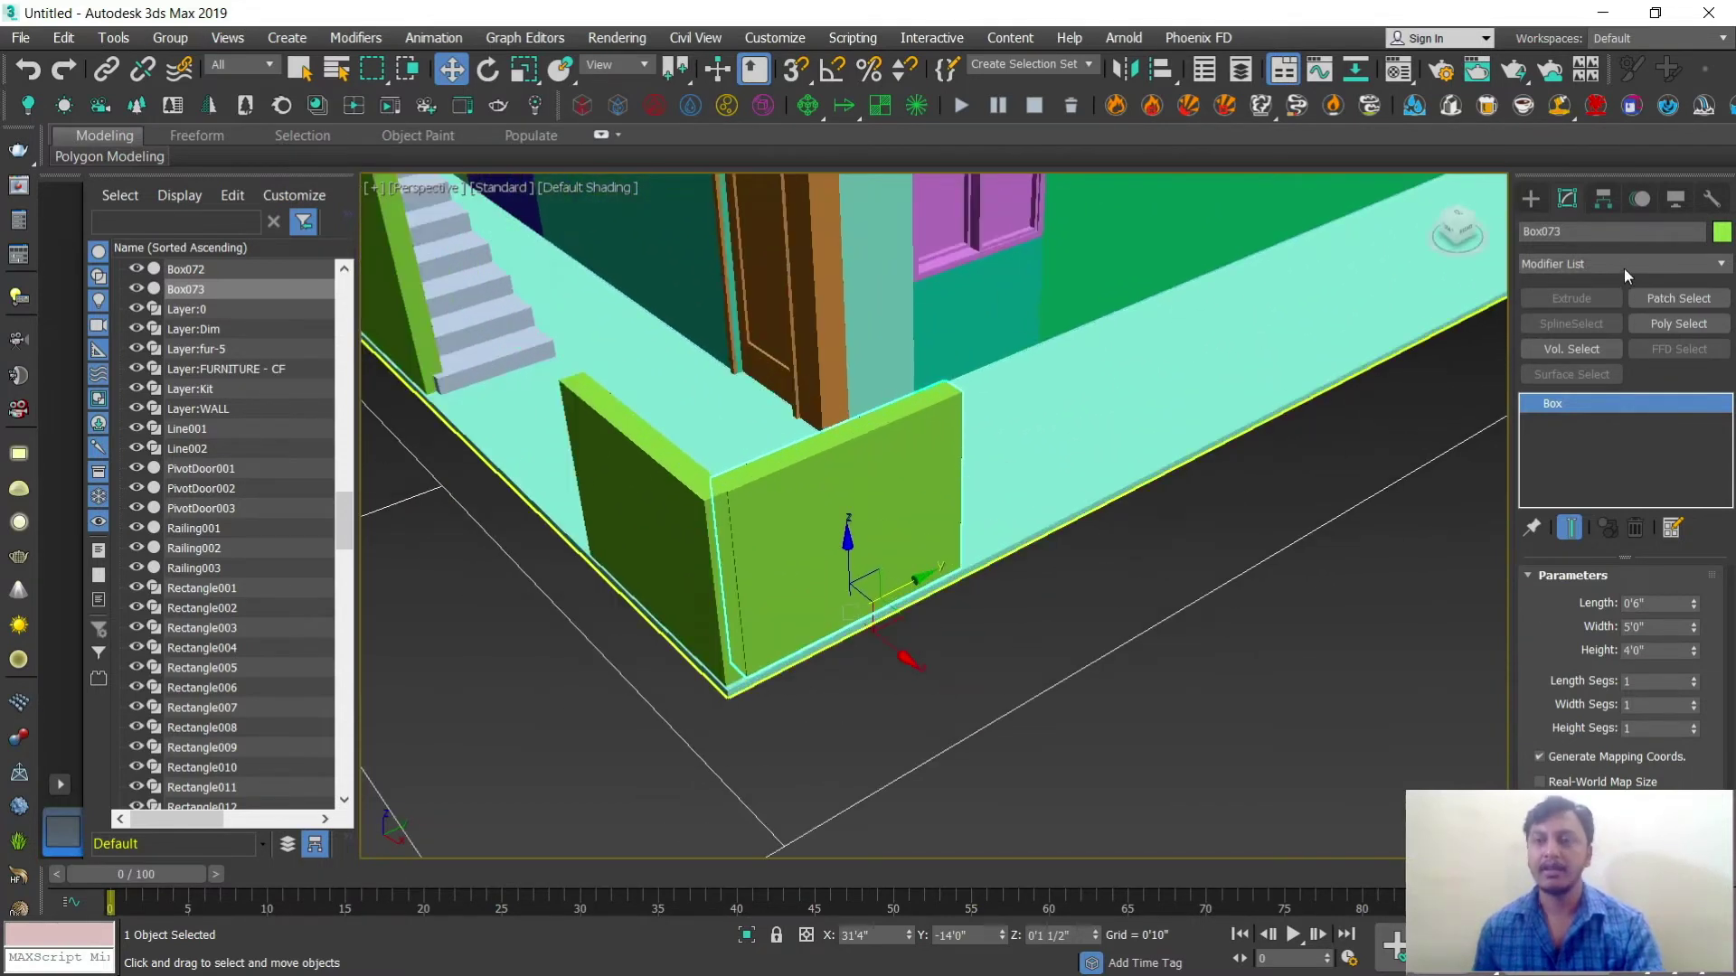
{"action": "key", "text": "f"}
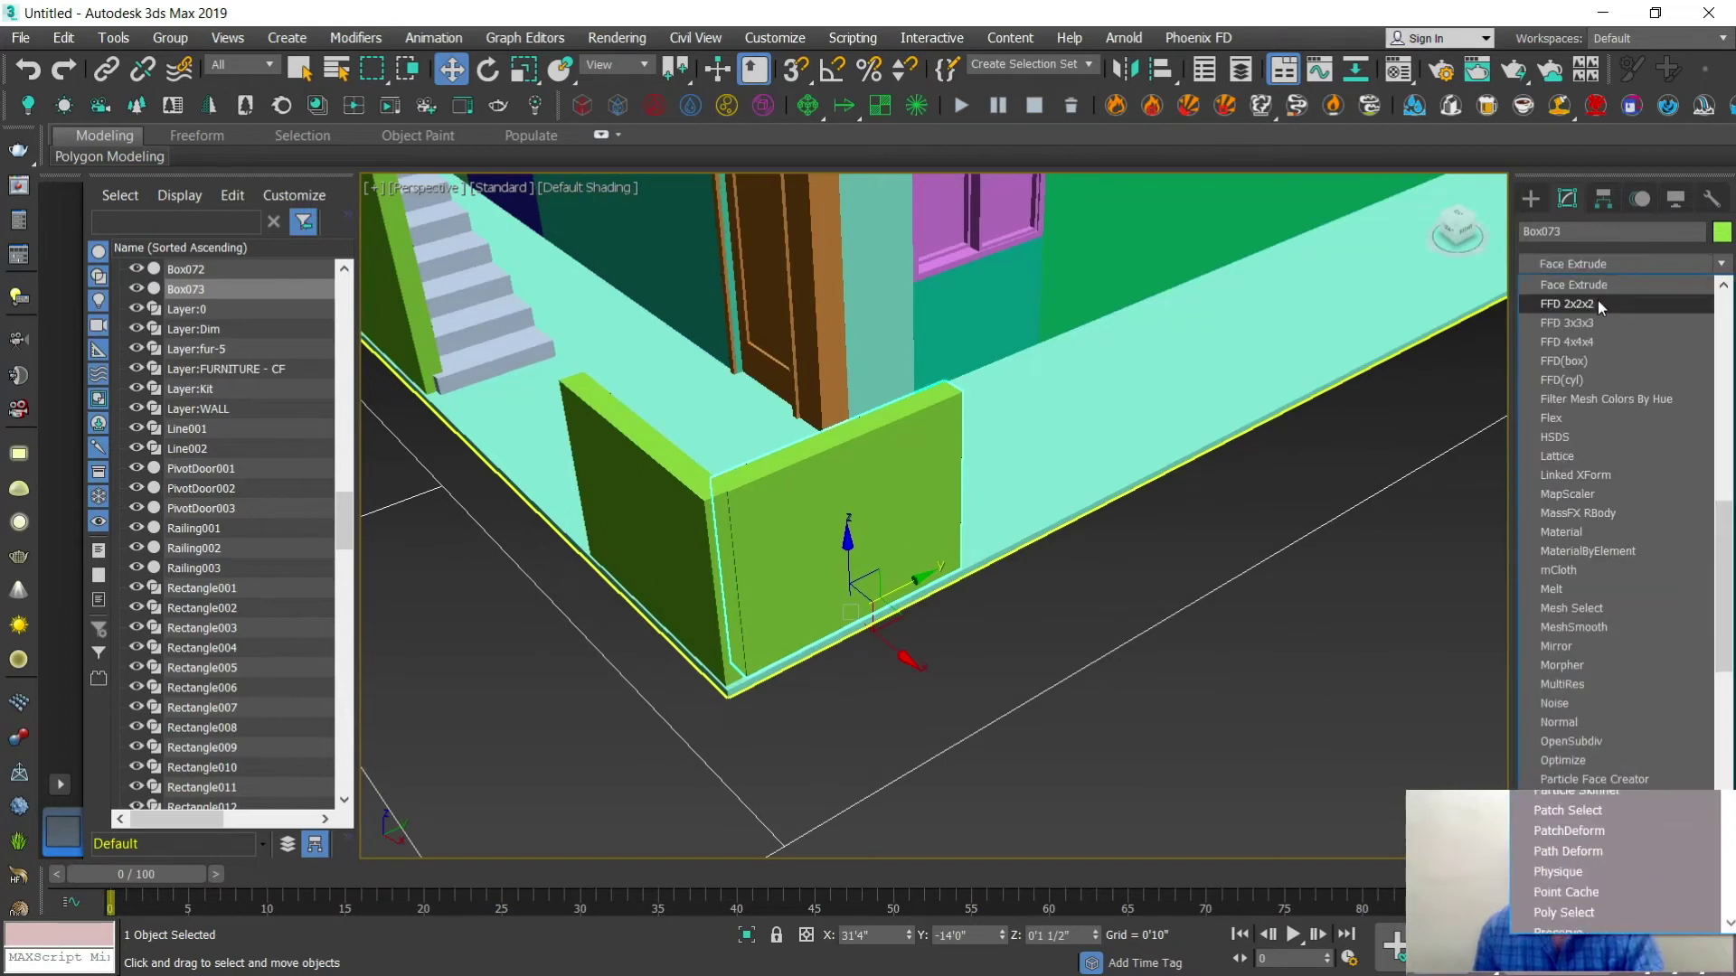
{"action": "left_click", "coordinate": [1598, 302]}
{"action": "left_click", "coordinate": [1584, 422]}
{"action": "left_click_drag", "start_coordinate": [917, 362], "coordinate": [1149, 727]}
{"action": "middle_click_drag", "start_coordinate": [954, 669], "coordinate": [723, 709]}
{"action": "scroll", "coordinate": [760, 651], "scroll_direction": "down", "scroll_amount": 4}
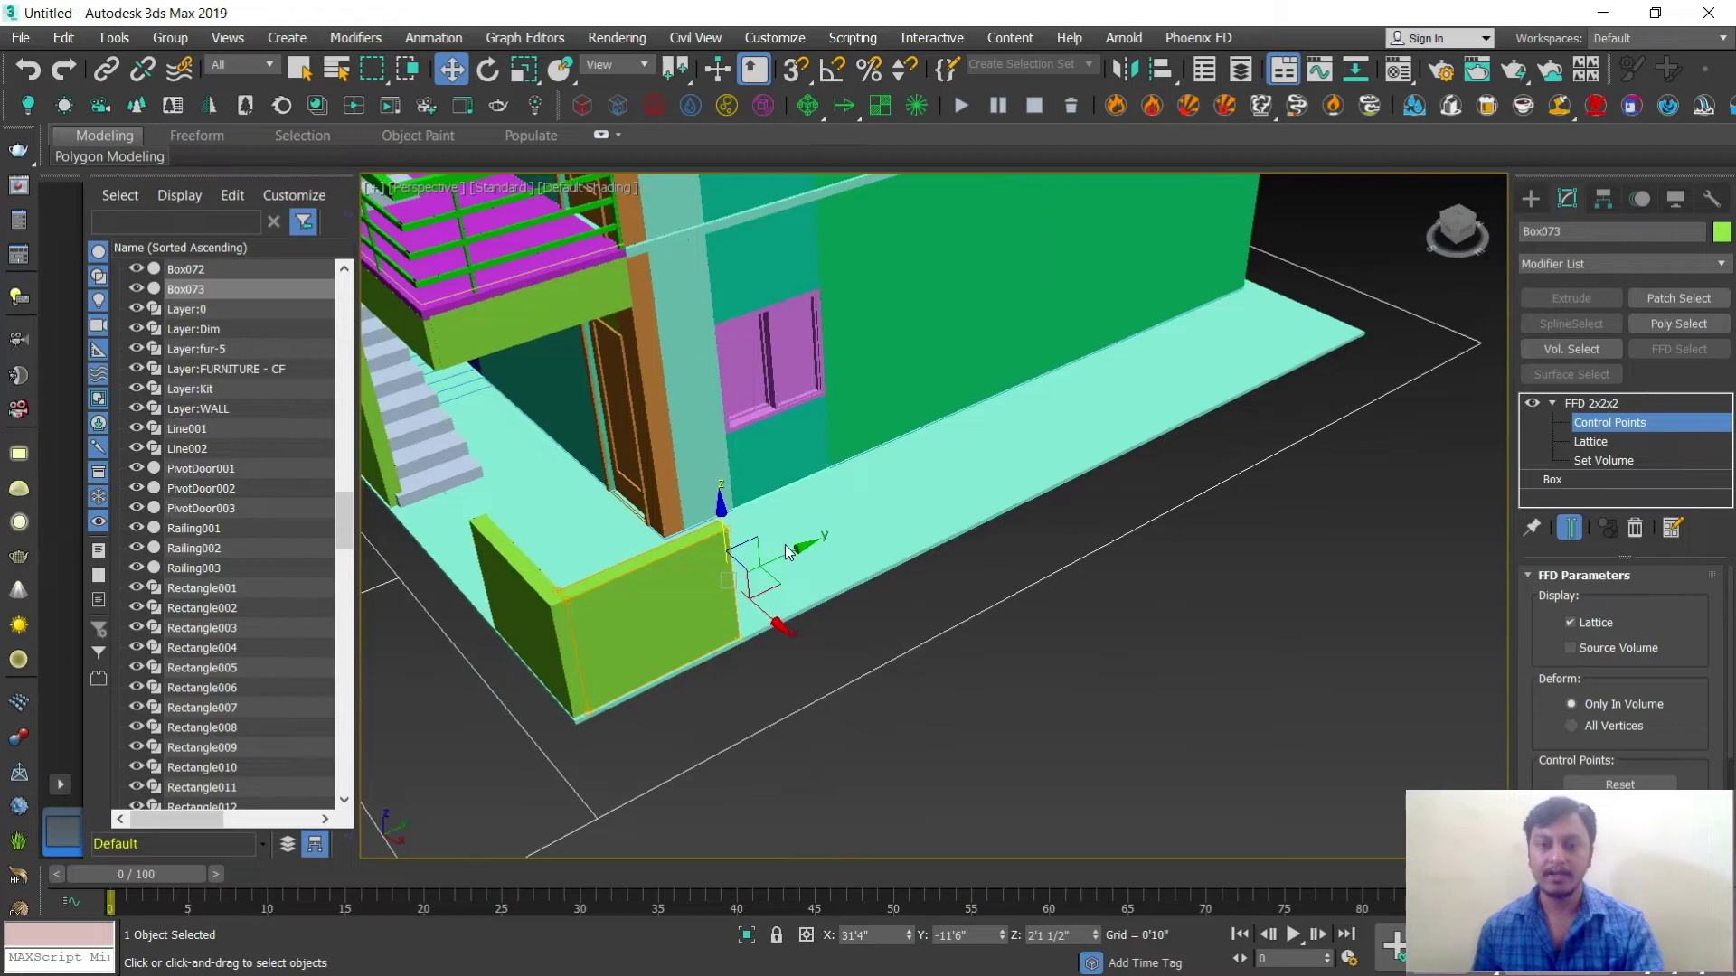
{"action": "left_click_drag", "start_coordinate": [790, 551], "coordinate": [1382, 419]}
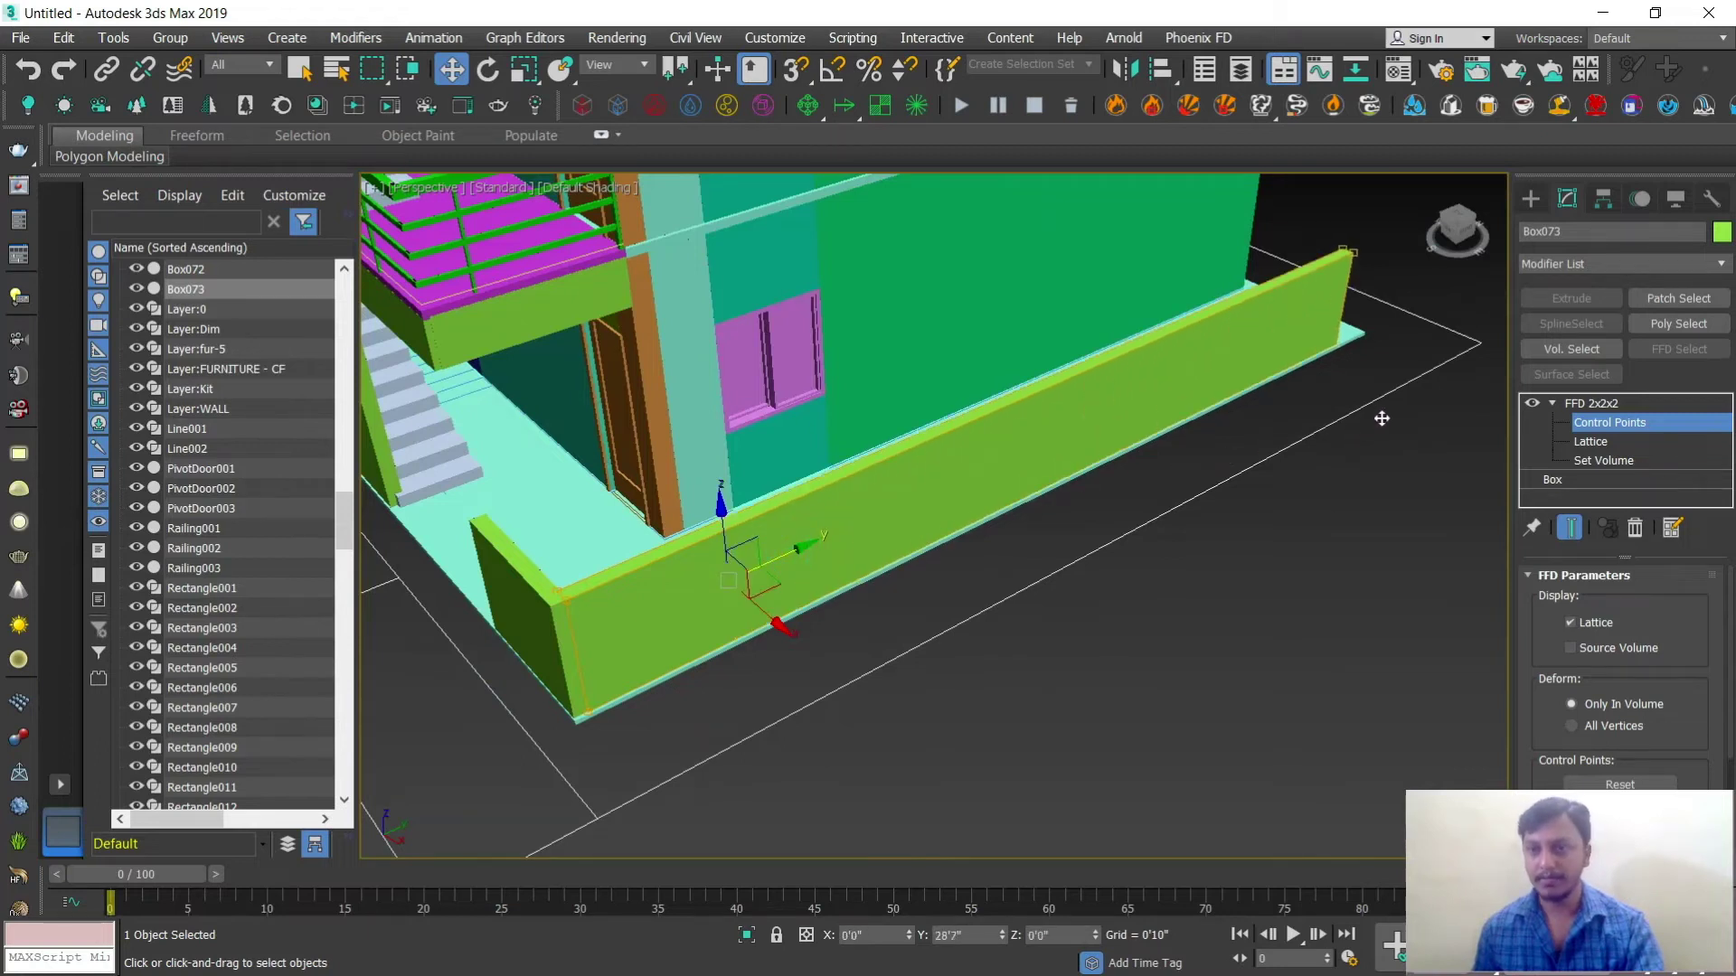
Step: Copy the short front boundary wall about 35'1" along Y to the rear edge of the base slab
{"action": "left_click", "coordinate": [1547, 208]}
{"action": "left_click", "coordinate": [533, 606]}
{"action": "left_click_drag", "start_coordinate": [588, 644], "coordinate": [1338, 375]}
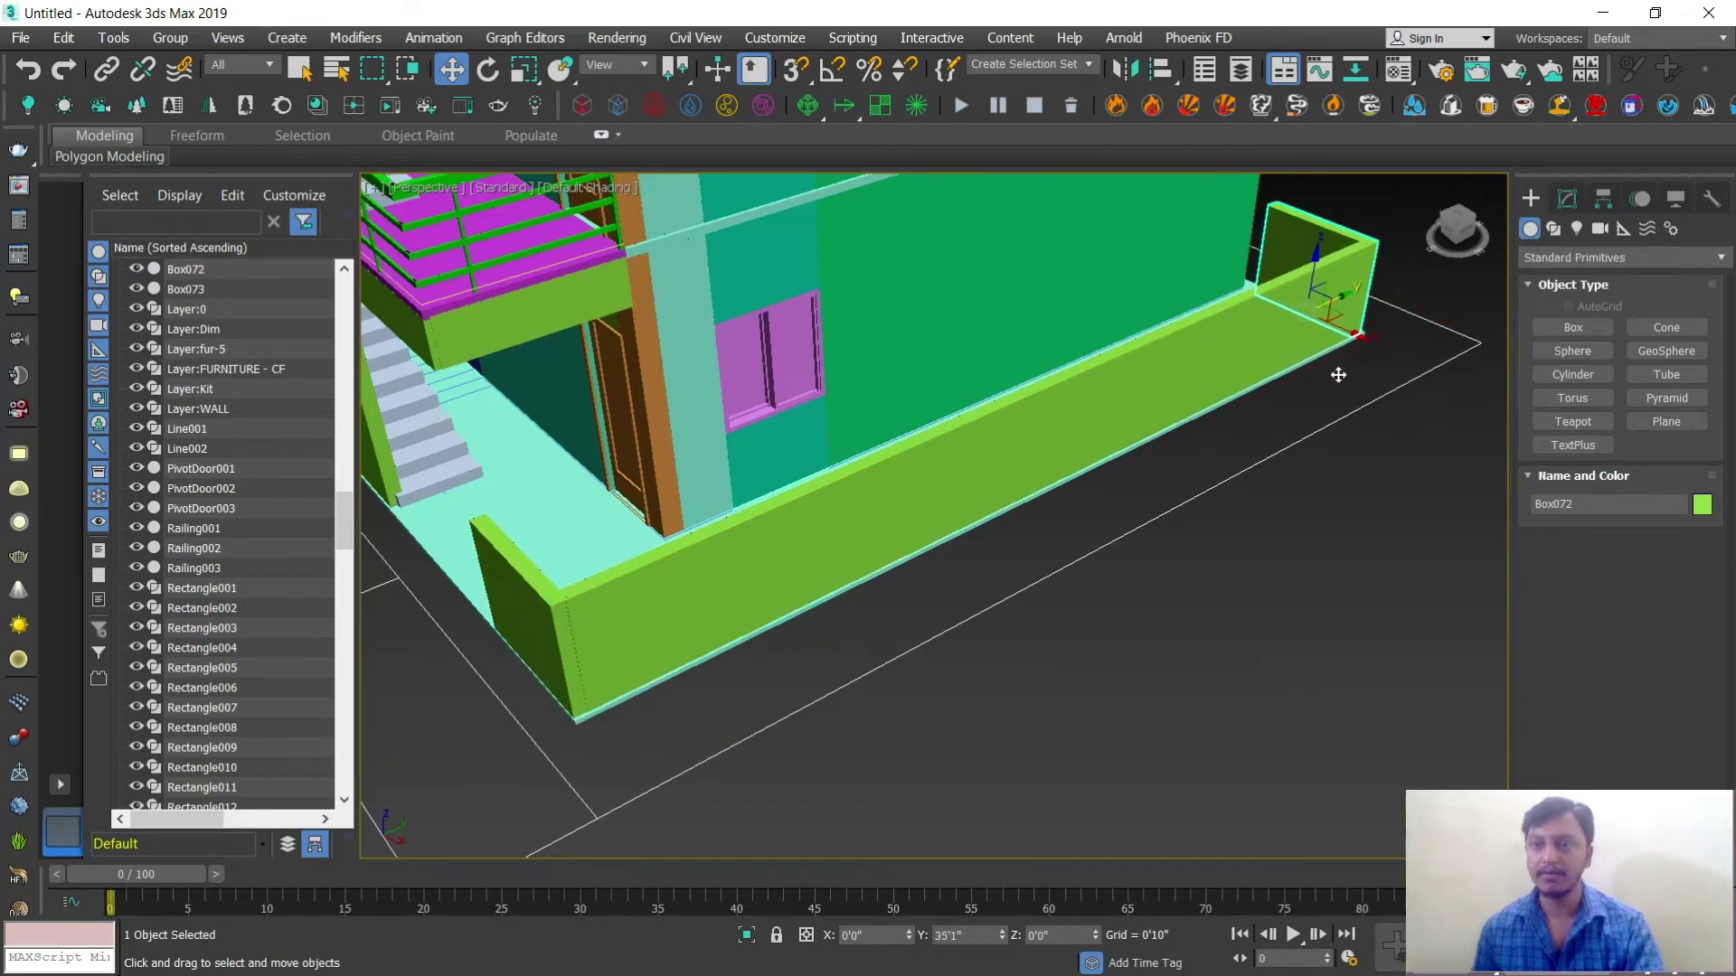
{"action": "left_click", "coordinate": [886, 589]}
Step: Select all objects in the scene and open the Material Editor beside the building
{"action": "mouse_move", "coordinate": [886, 589]}
{"action": "middle_mouse_down", "text": "alt"}
{"action": "mouse_move", "coordinate": [1073, 568]}
{"action": "mouse_move", "coordinate": [1034, 565]}
{"action": "mouse_move", "coordinate": [1151, 508]}
{"action": "mouse_move", "coordinate": [930, 589]}
{"action": "mouse_move", "coordinate": [949, 588]}
{"action": "middle_mouse_up", "text": "alt"}
{"action": "left_click_drag", "start_coordinate": [964, 517], "coordinate": [996, 503]}
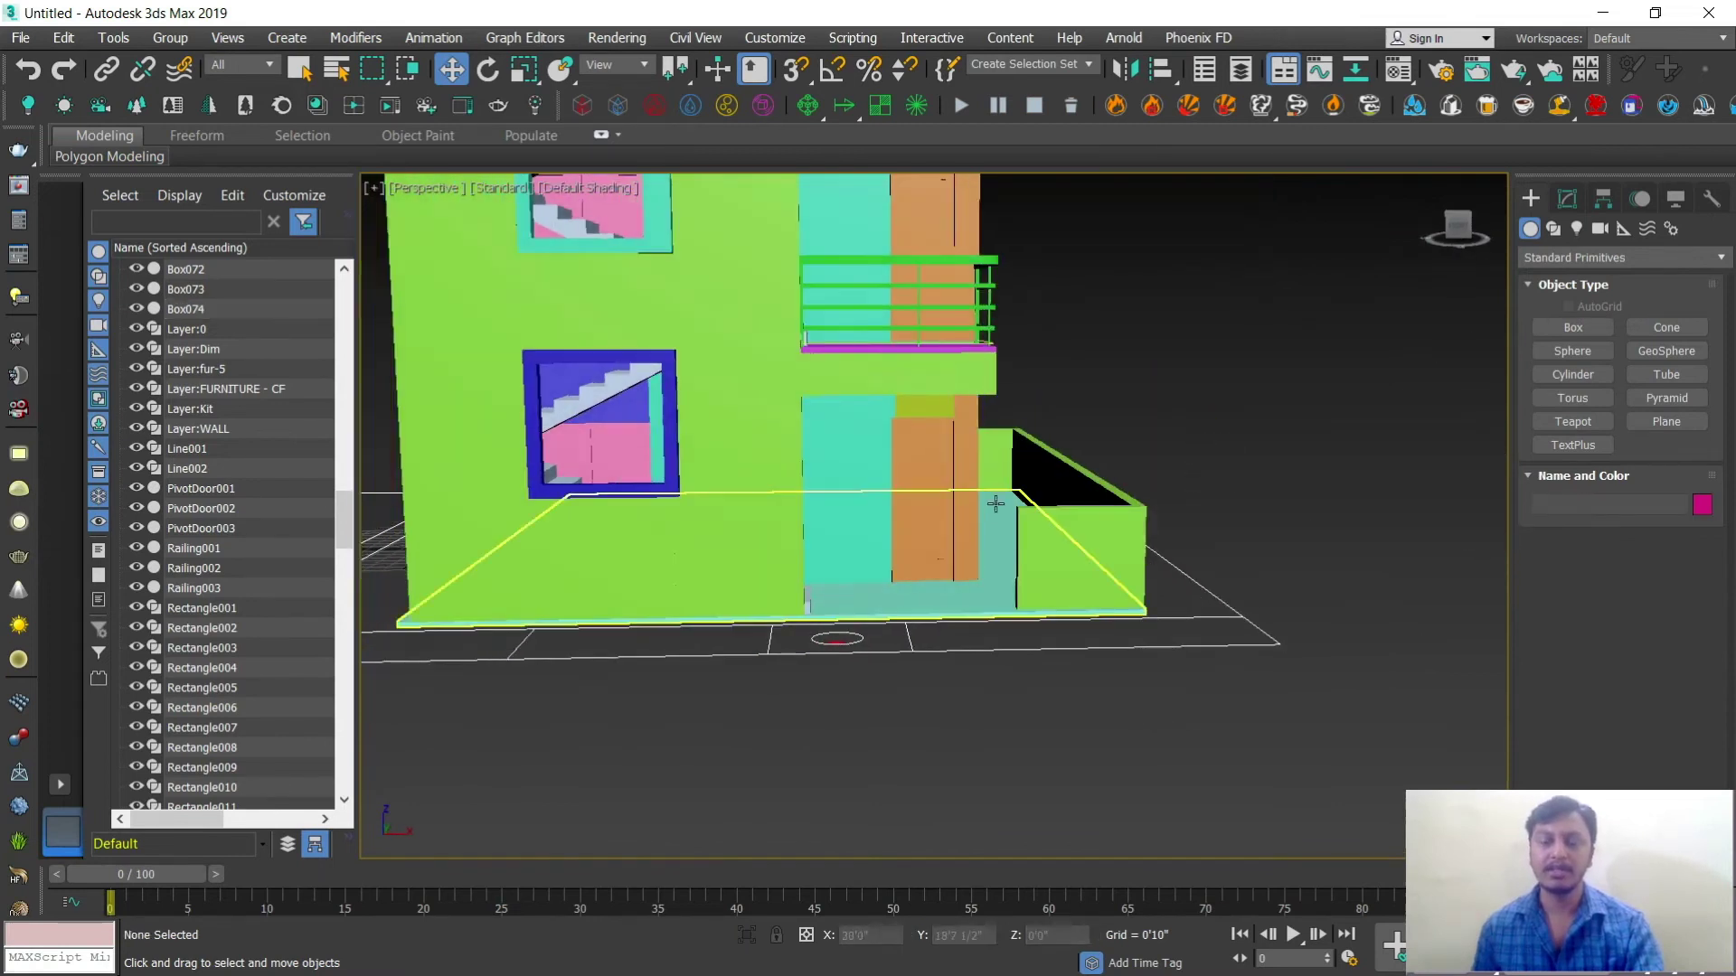
{"action": "scroll", "coordinate": [1001, 579], "scroll_direction": "down", "scroll_amount": 5}
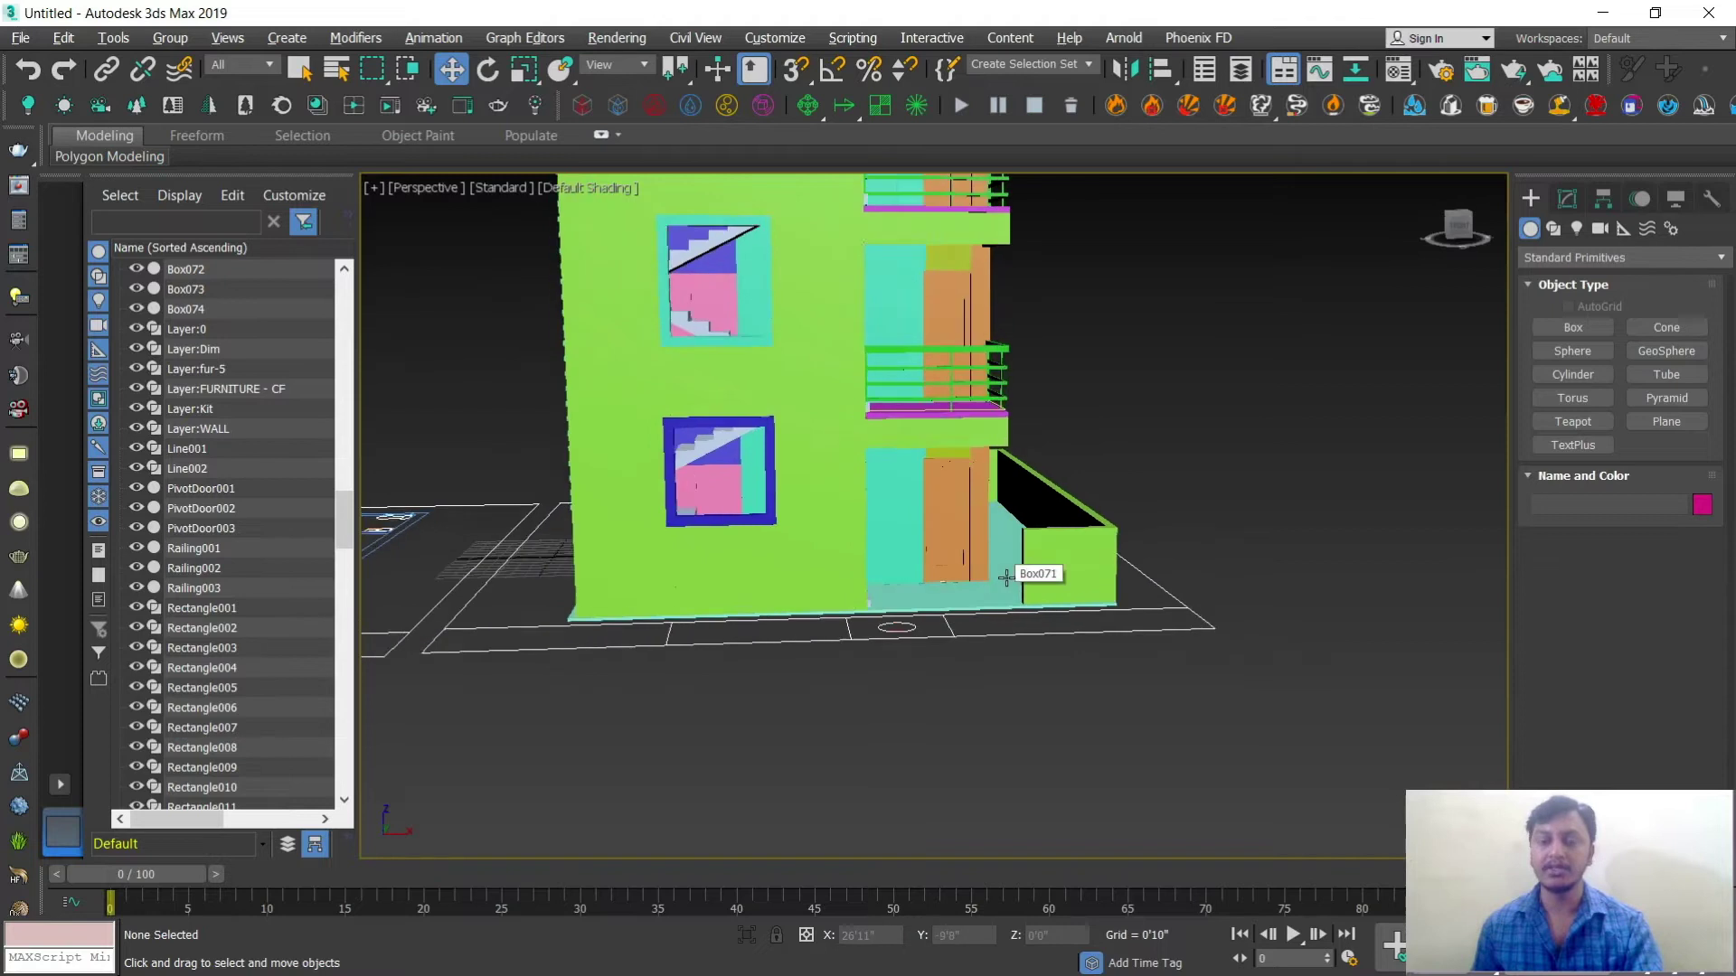
{"action": "middle_click_drag", "start_coordinate": [1008, 576], "coordinate": [990, 694], "text": "alt"}
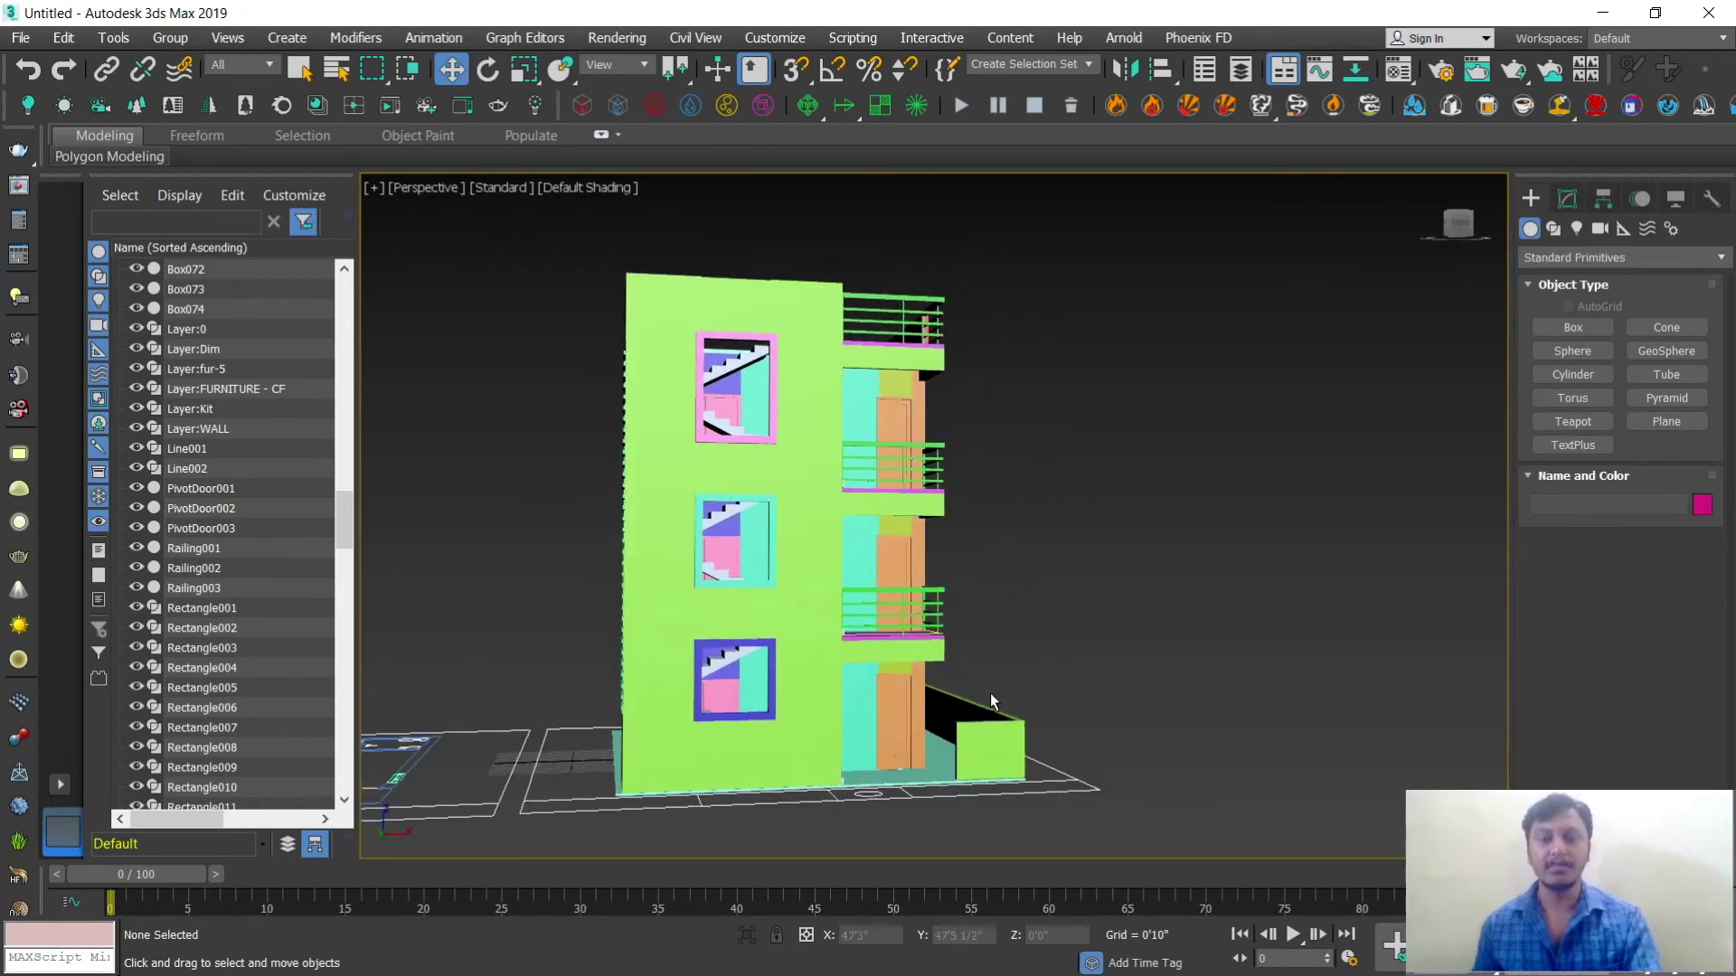
{"action": "middle_click_drag", "start_coordinate": [976, 661], "coordinate": [1049, 667]}
{"action": "middle_click_drag", "start_coordinate": [1085, 612], "coordinate": [1085, 617]}
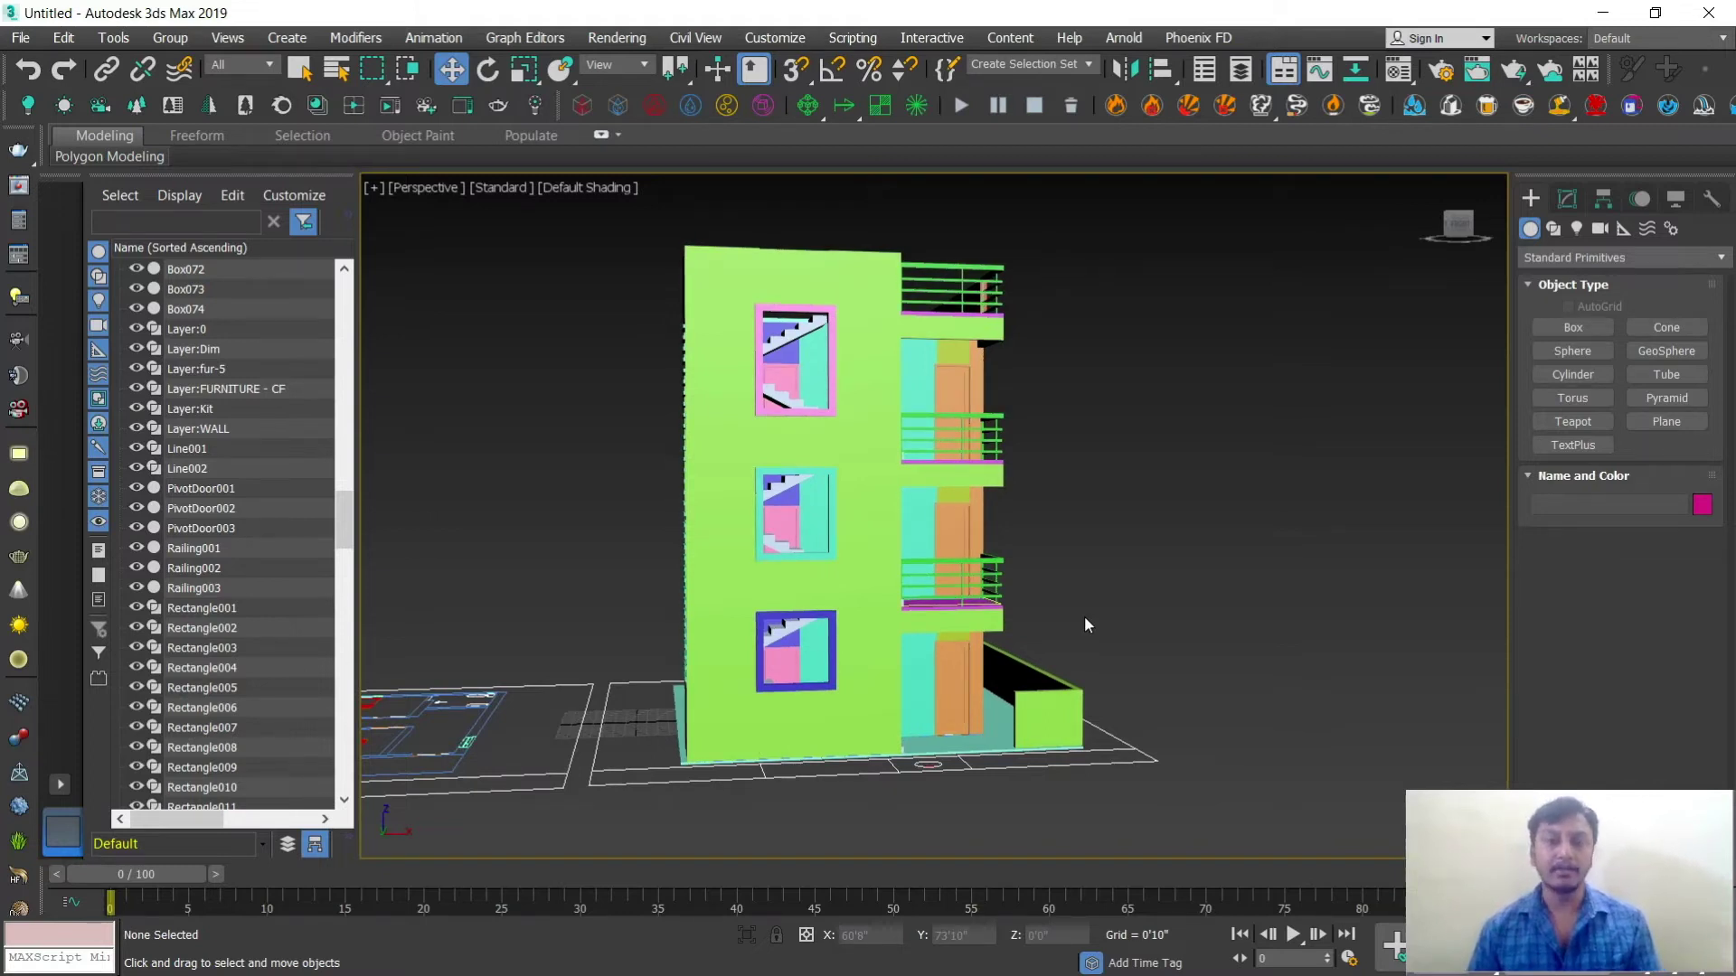
{"action": "key", "text": "ctrl+a"}
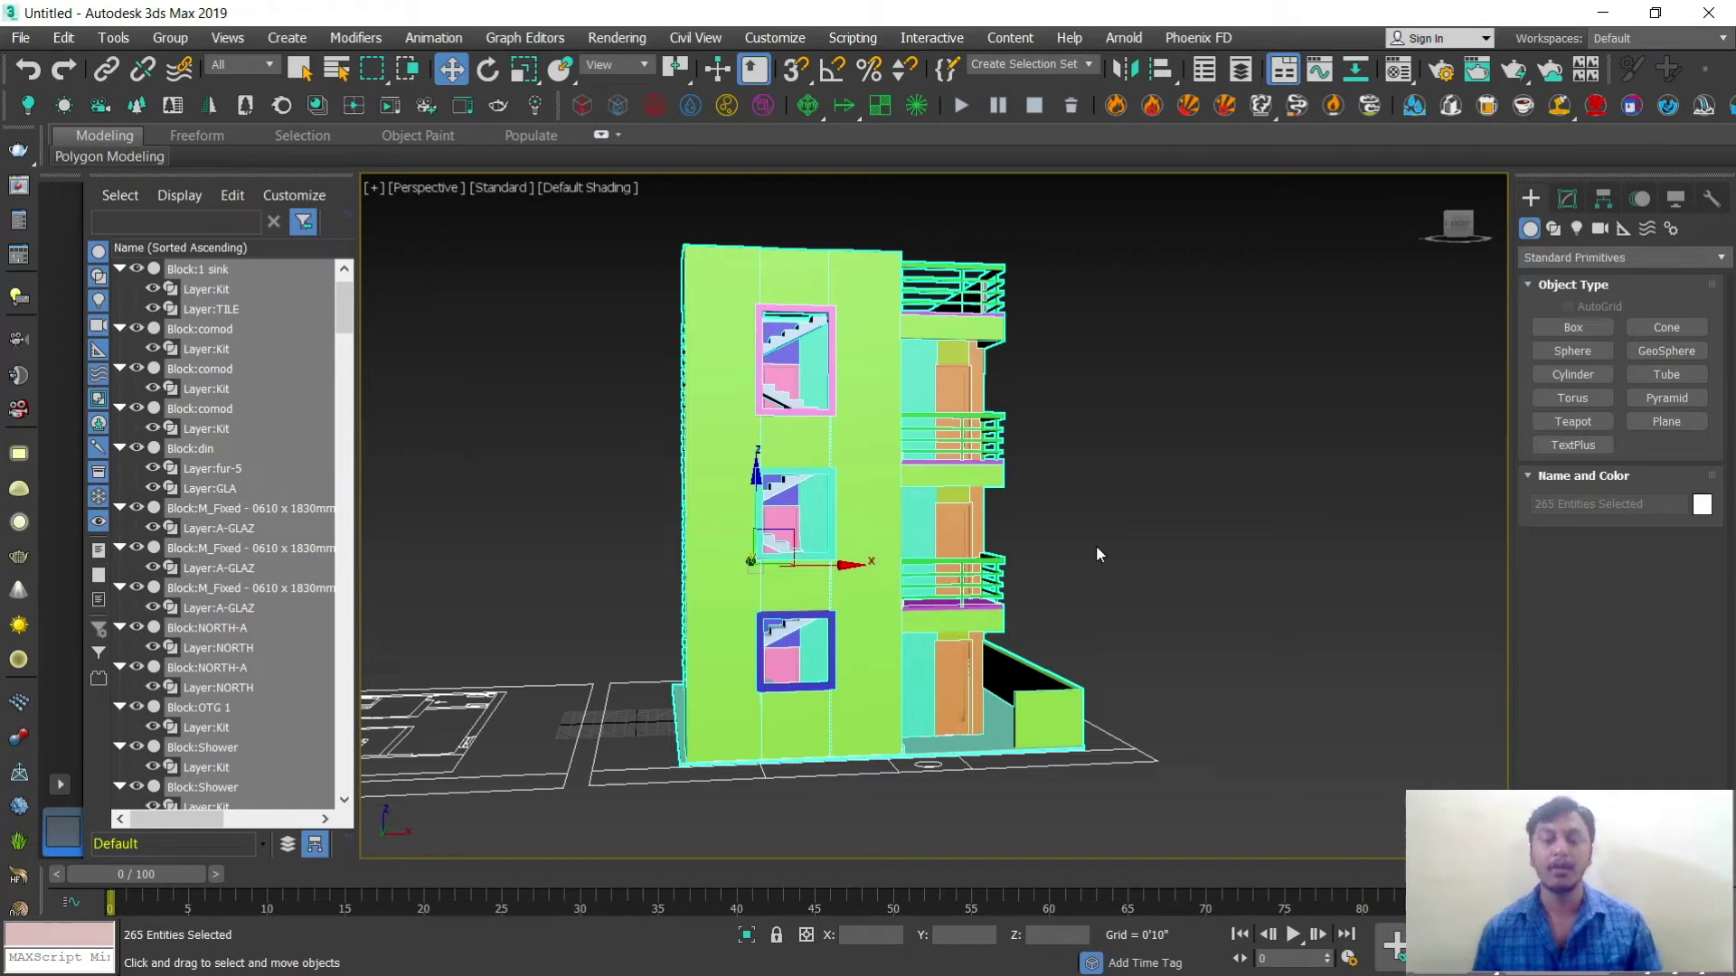
{"action": "key", "text": "m"}
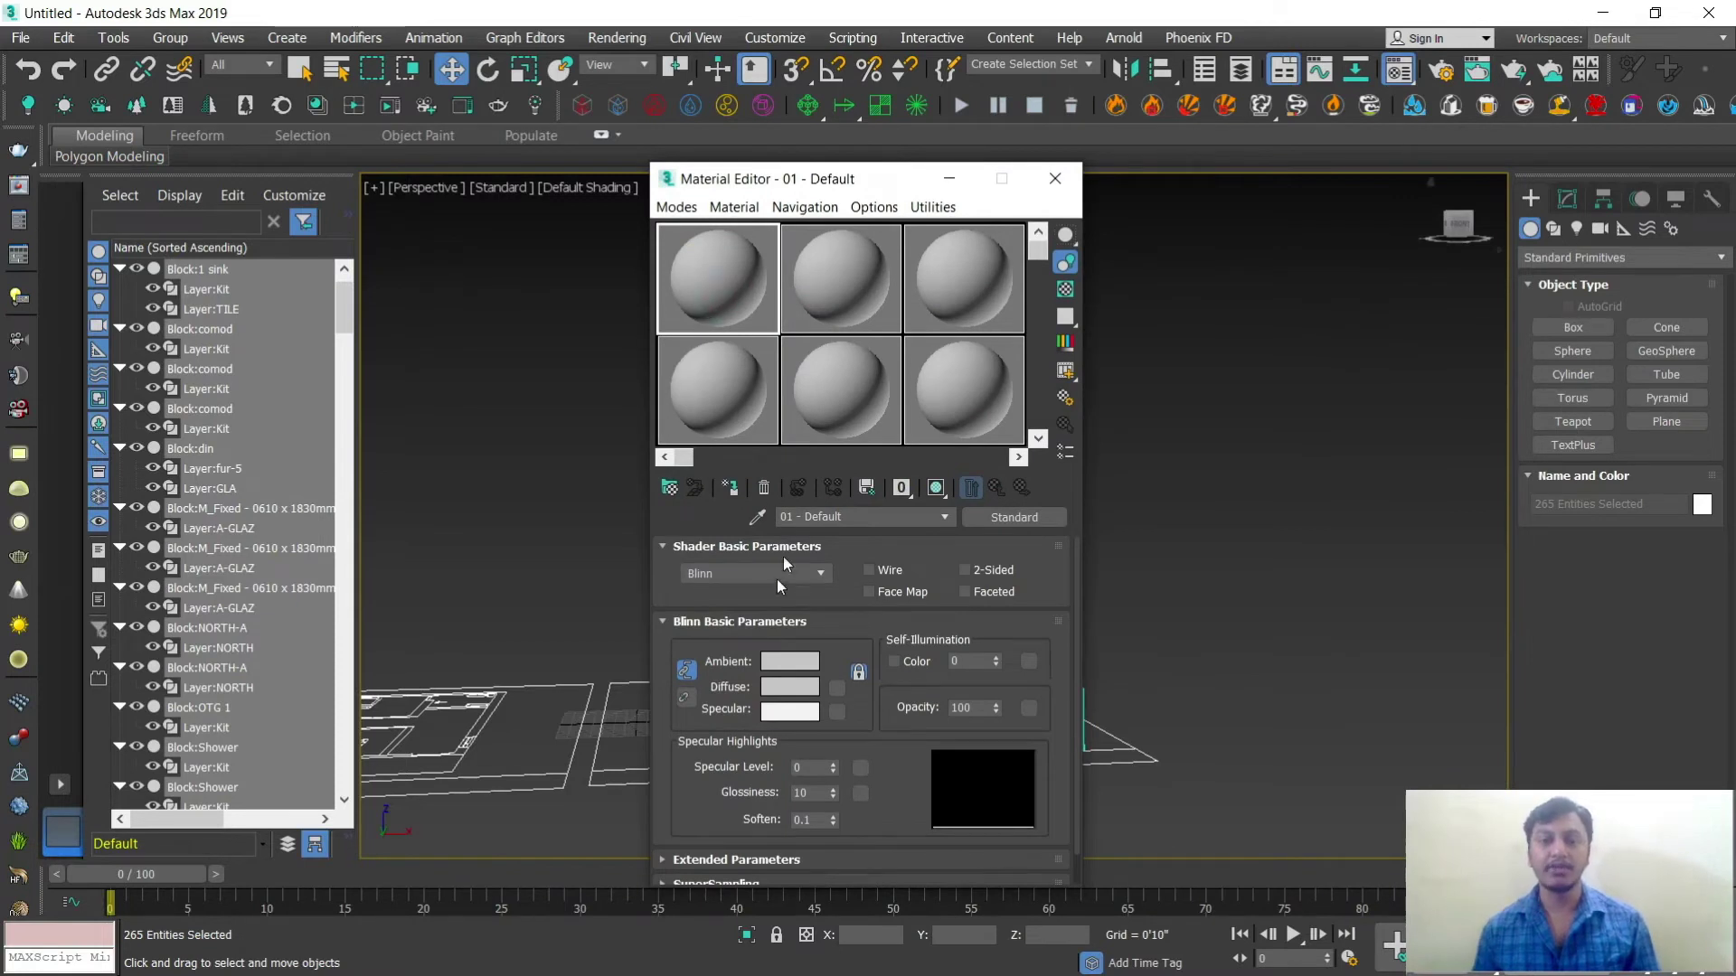
{"action": "left_click_drag", "start_coordinate": [847, 181], "coordinate": [1212, 238]}
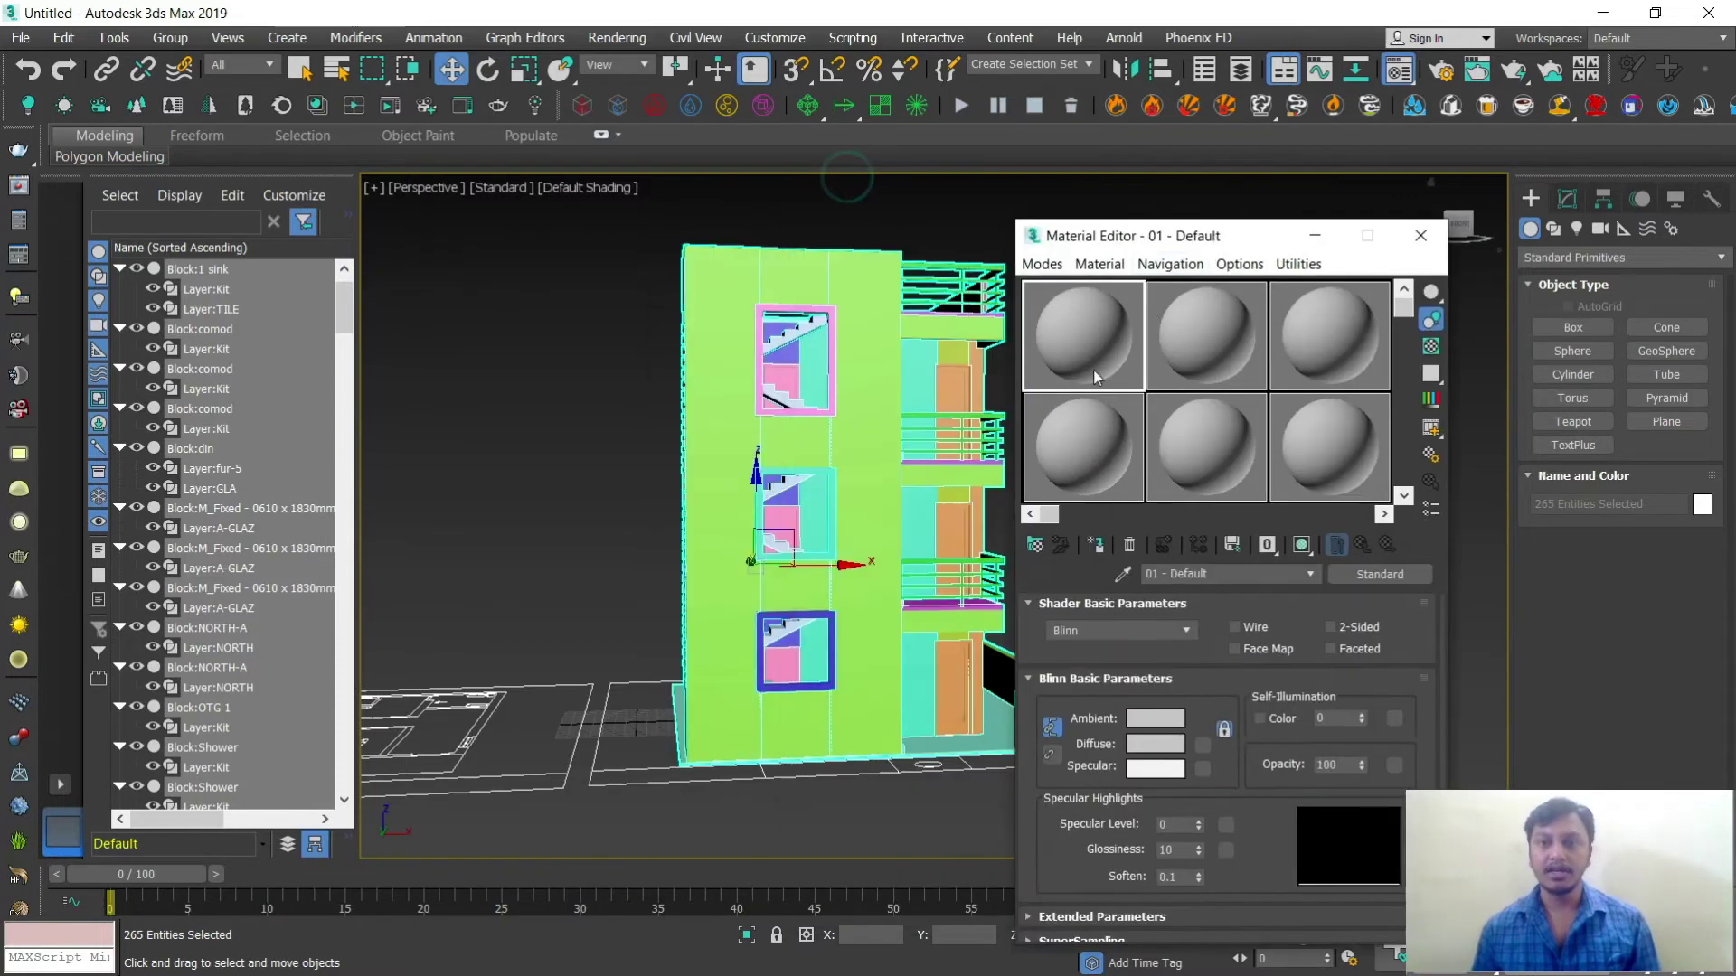
Step: Set the first material's ambient and diffuse colour to pure white (255, 255, 255) and assign it to all selected objects
{"action": "left_click", "coordinate": [1155, 718]}
{"action": "left_click_drag", "start_coordinate": [590, 233], "coordinate": [590, 135]}
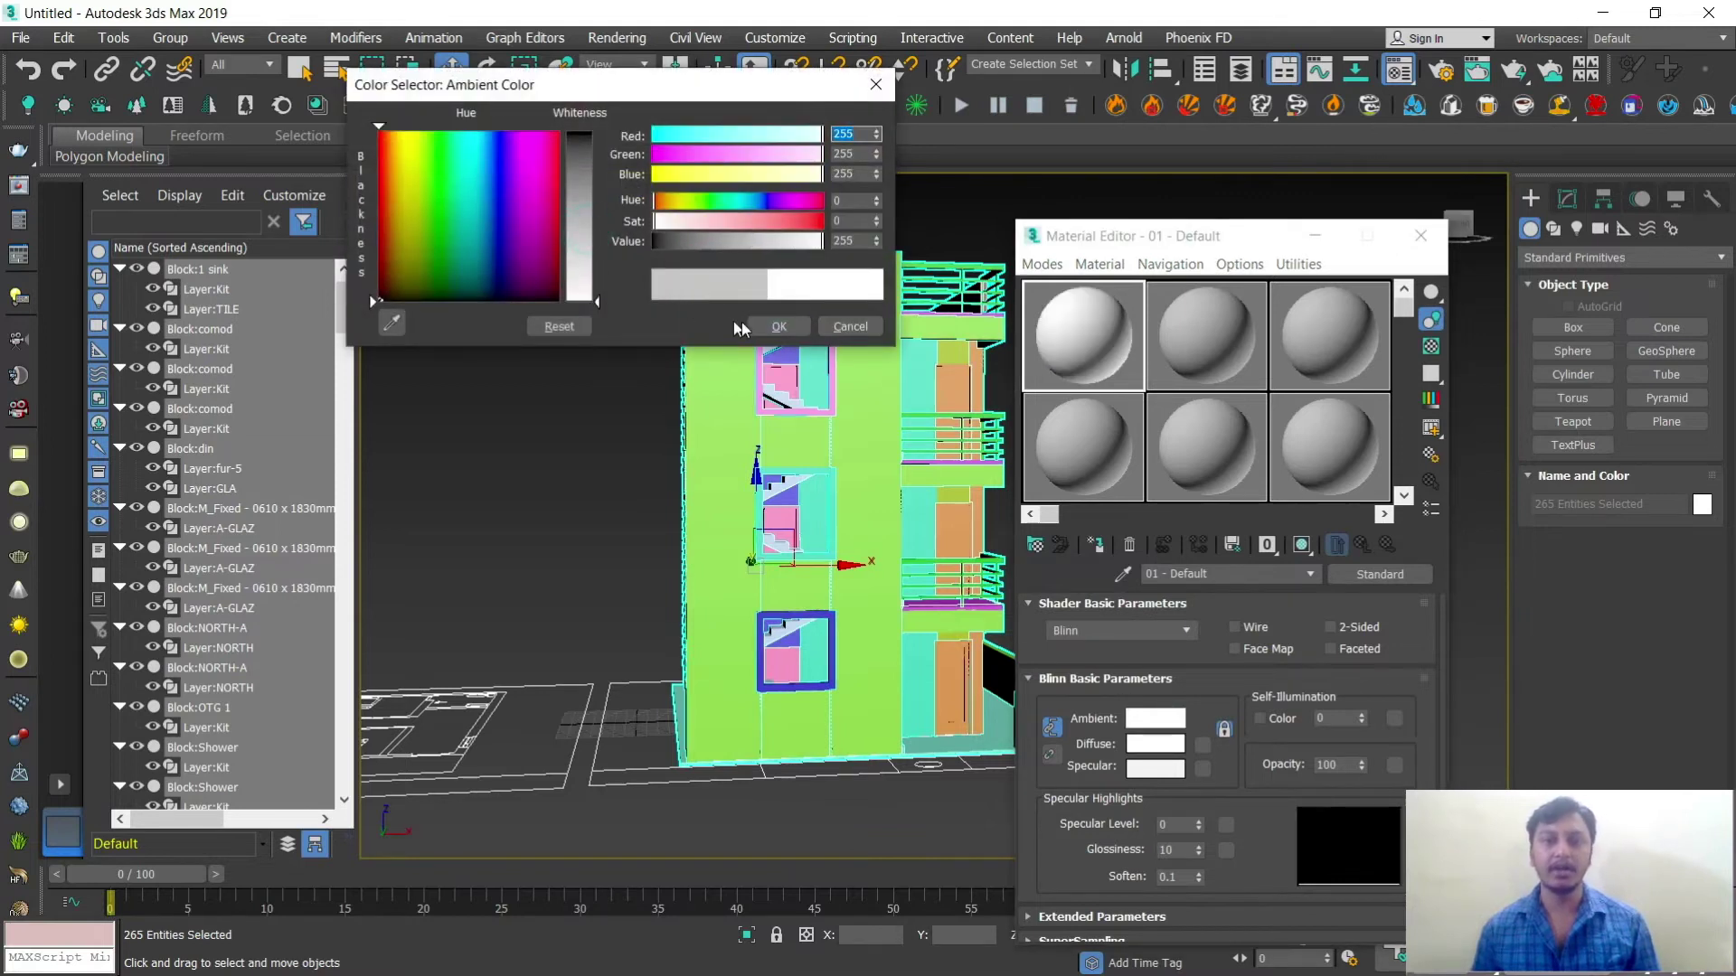
{"action": "left_click", "coordinate": [777, 327]}
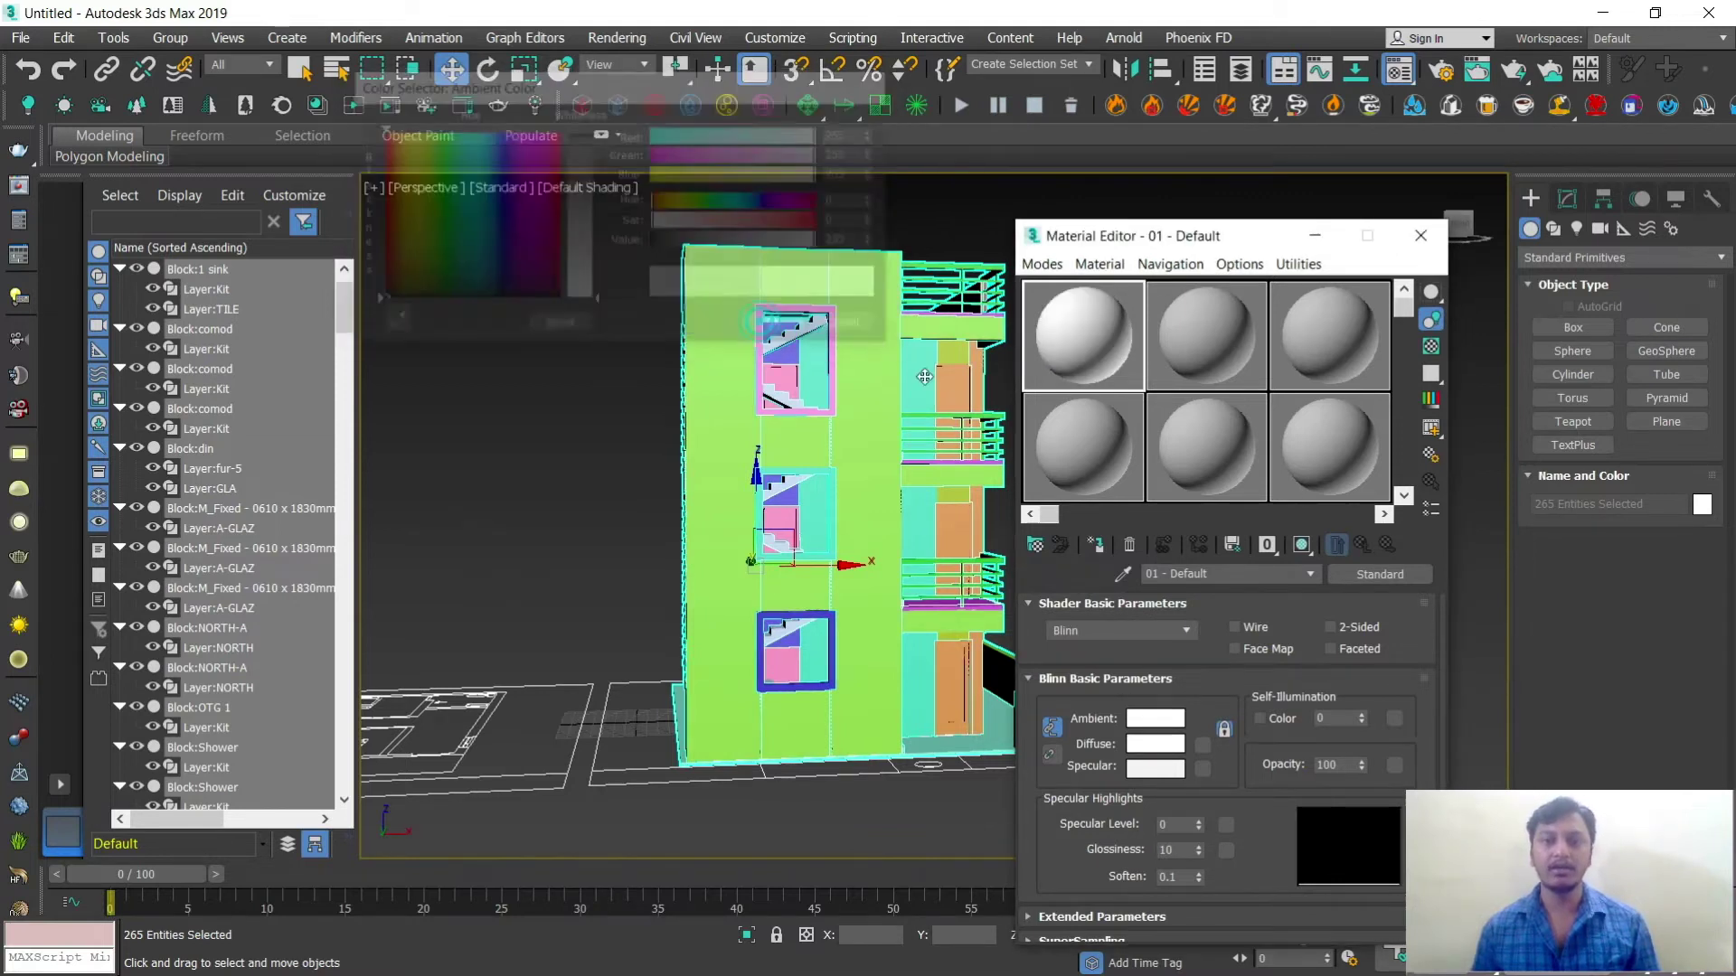
{"action": "left_click", "coordinate": [1096, 547]}
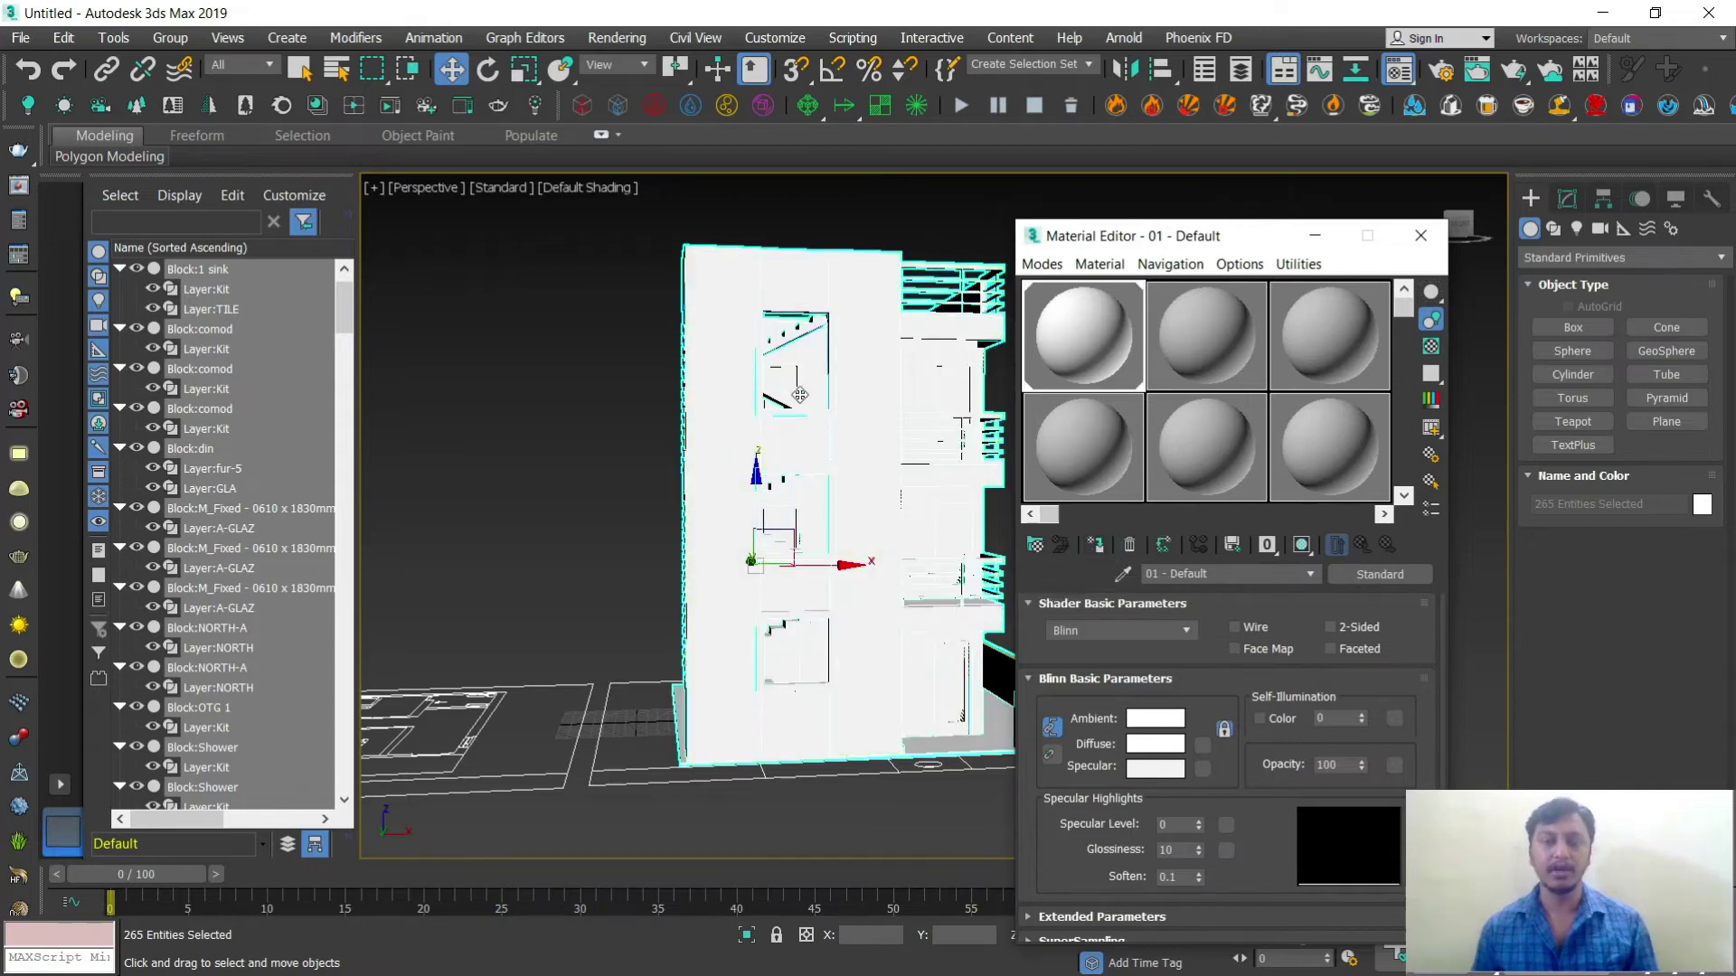
{"action": "left_click", "coordinate": [1316, 236]}
{"action": "left_click", "coordinate": [1169, 361]}
Step: Examine the white building from the front and from the louvred side
{"action": "scroll", "coordinate": [1012, 508], "scroll_direction": "up", "scroll_amount": 6}
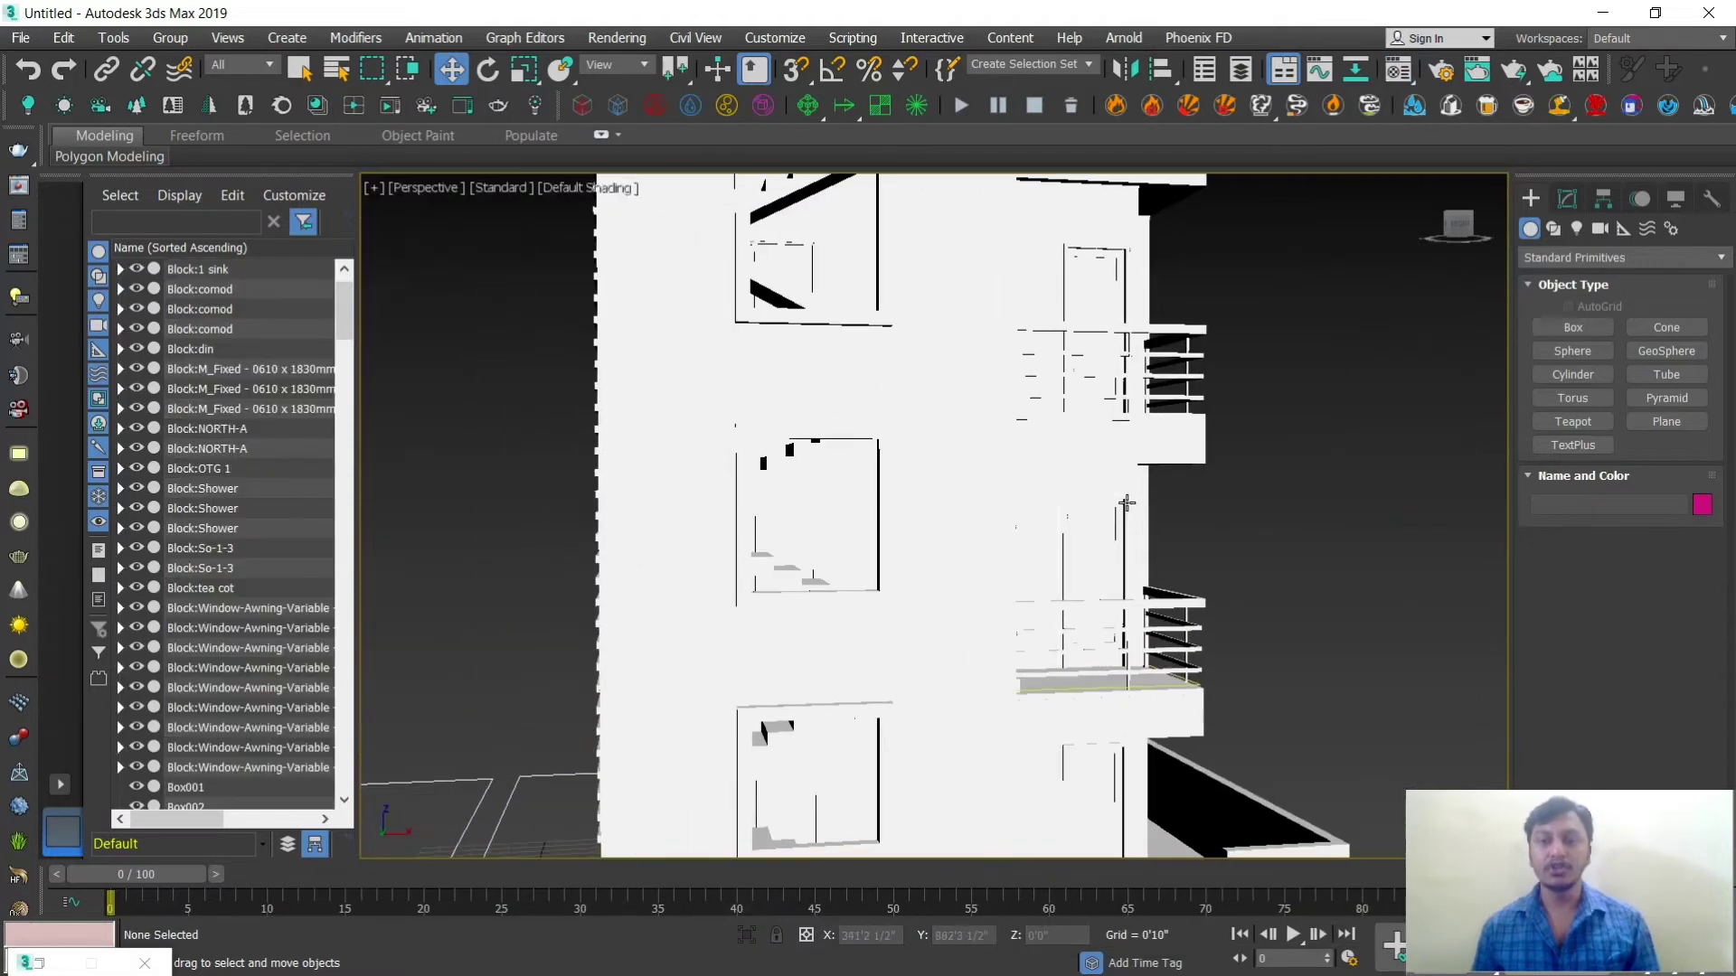
{"action": "scroll", "coordinate": [1128, 505], "scroll_direction": "down", "scroll_amount": 3}
{"action": "middle_click_drag", "start_coordinate": [1123, 506], "coordinate": [1110, 509], "text": "alt"}
{"action": "scroll", "coordinate": [1103, 523], "scroll_direction": "up", "scroll_amount": 1}
{"action": "scroll", "coordinate": [1103, 523], "scroll_direction": "down", "scroll_amount": 2}
{"action": "scroll", "coordinate": [1103, 524], "scroll_direction": "up", "scroll_amount": 1}
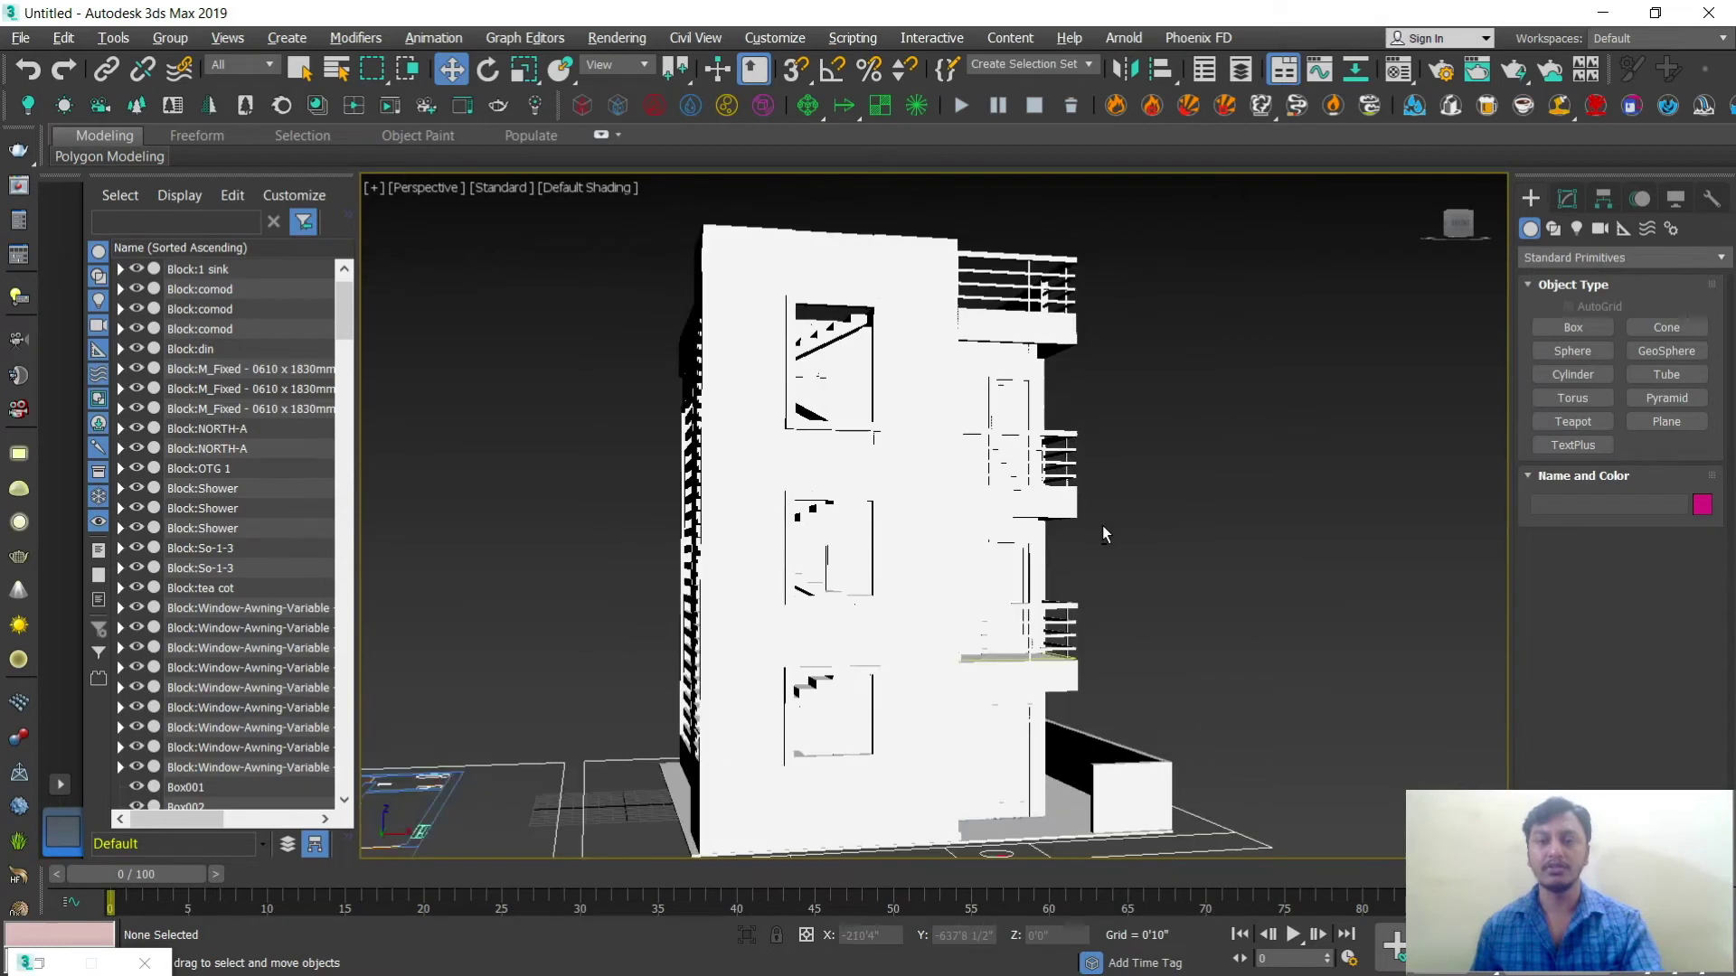
{"action": "mouse_move", "coordinate": [1103, 532]}
{"action": "middle_mouse_down", "text": "alt"}
{"action": "mouse_move", "coordinate": [1078, 533]}
{"action": "mouse_move", "coordinate": [1104, 529]}
{"action": "middle_mouse_up", "text": "alt"}
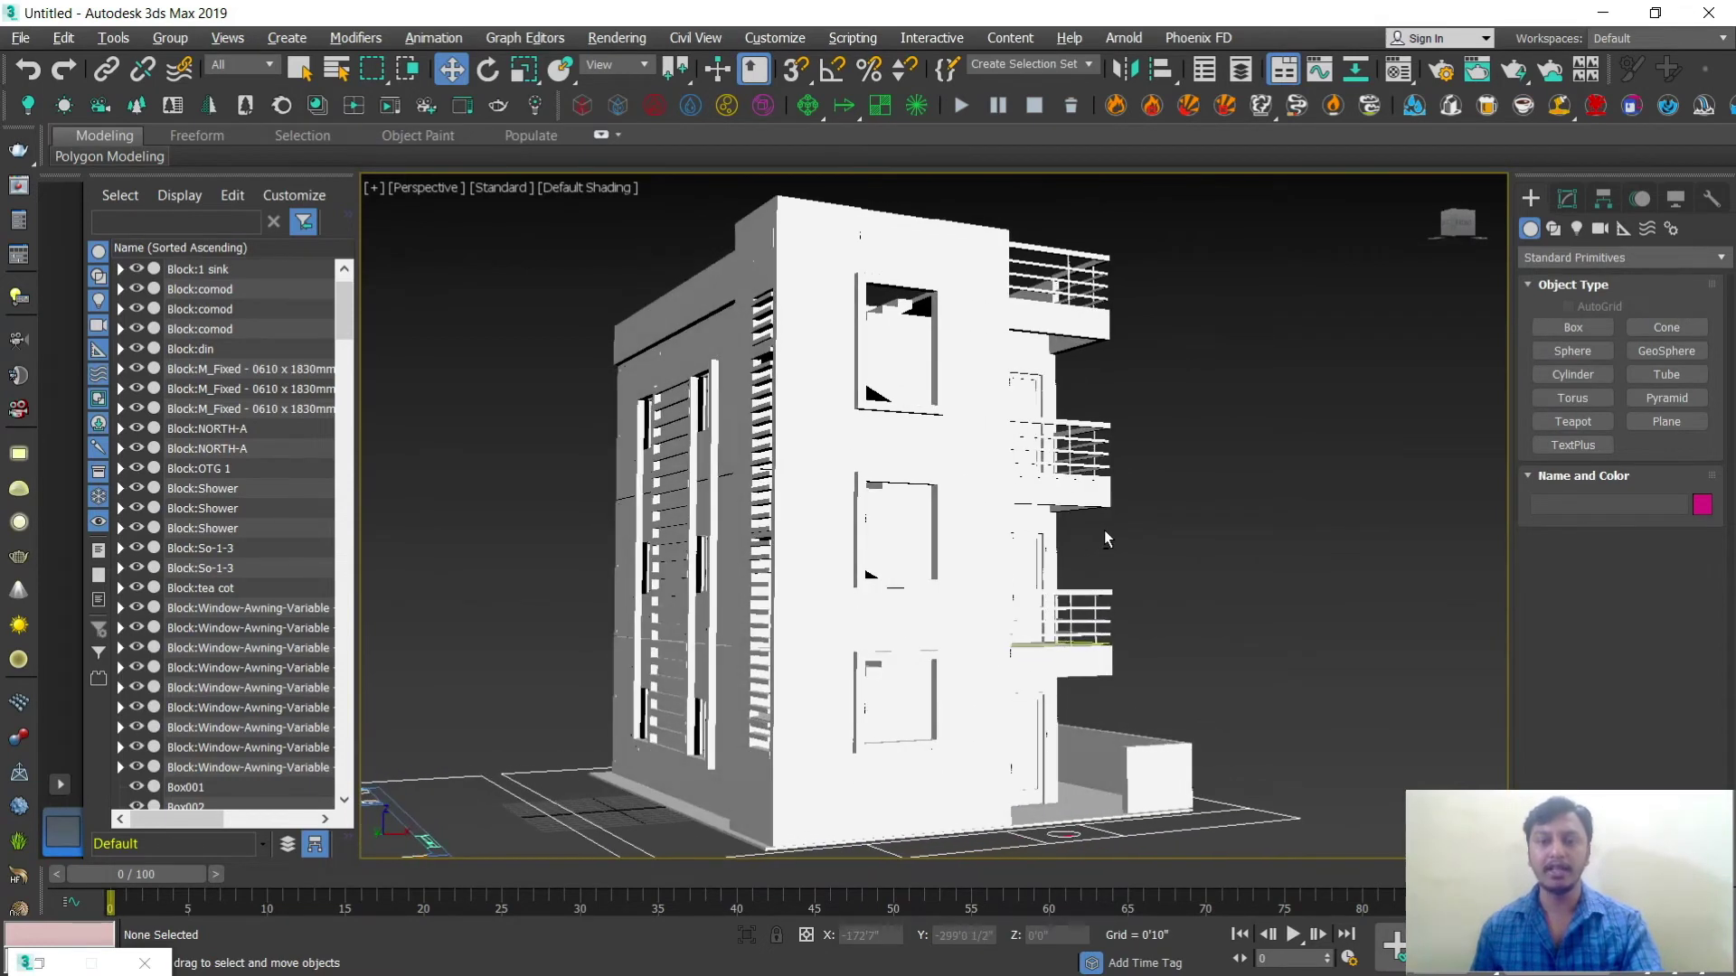
Step: Frame the building from its front corner, run a test render of the perspective view and close the rendered image
{"action": "scroll", "coordinate": [1098, 552], "scroll_direction": "up", "scroll_amount": 2}
{"action": "scroll", "coordinate": [1087, 573], "scroll_direction": "down", "scroll_amount": 3}
{"action": "scroll", "coordinate": [1086, 572], "scroll_direction": "up", "scroll_amount": 2}
{"action": "middle_click_drag", "start_coordinate": [1086, 572], "coordinate": [1087, 567]}
{"action": "scroll", "coordinate": [1090, 561], "scroll_direction": "down", "scroll_amount": 1}
{"action": "scroll", "coordinate": [1088, 566], "scroll_direction": "up", "scroll_amount": 1}
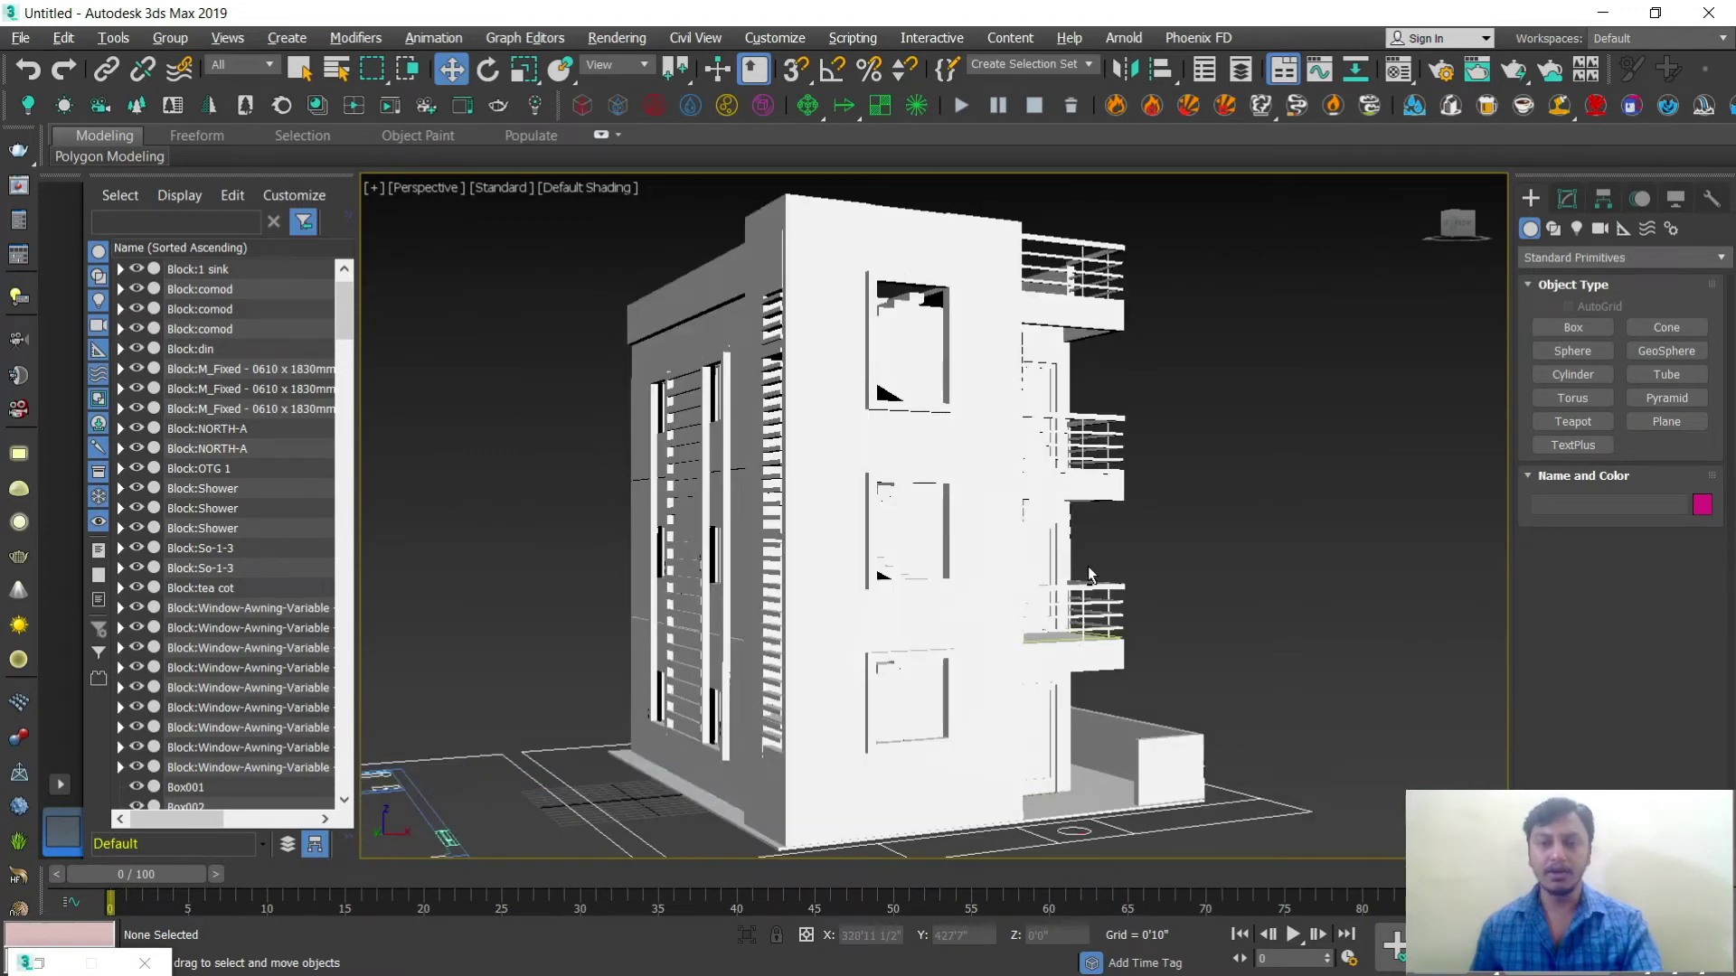
{"action": "scroll", "coordinate": [1088, 566], "scroll_direction": "down", "scroll_amount": 2}
{"action": "scroll", "coordinate": [1073, 547], "scroll_direction": "up", "scroll_amount": 2}
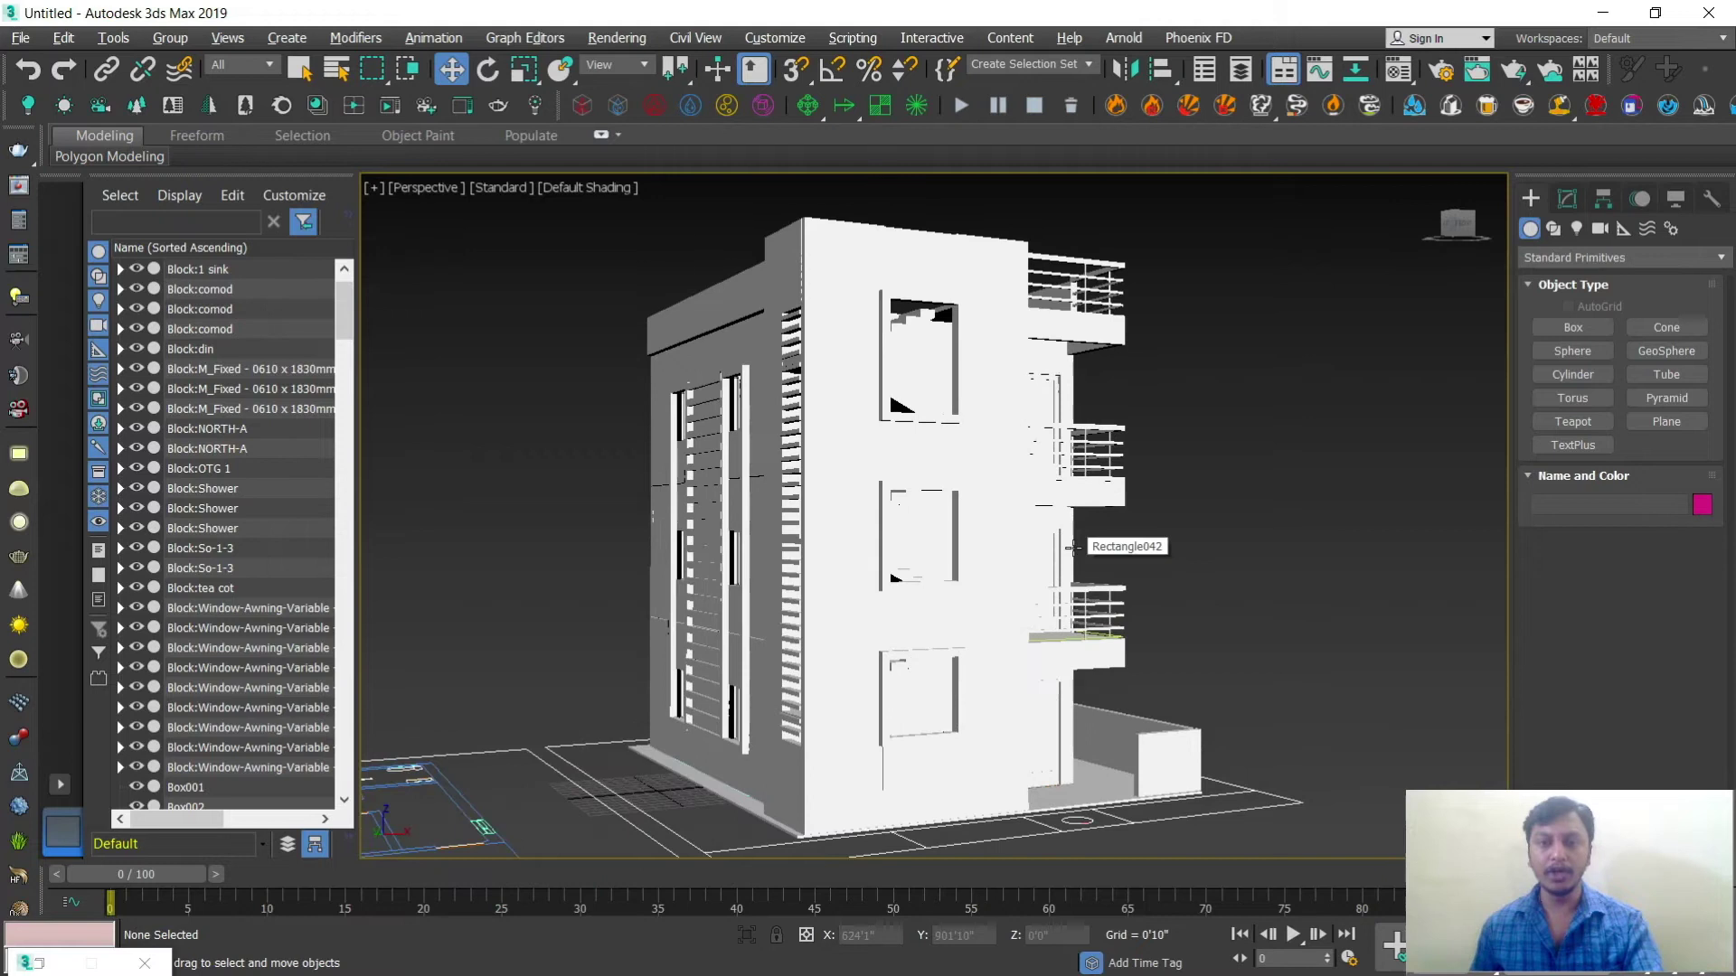
{"action": "key", "text": "shift+q"}
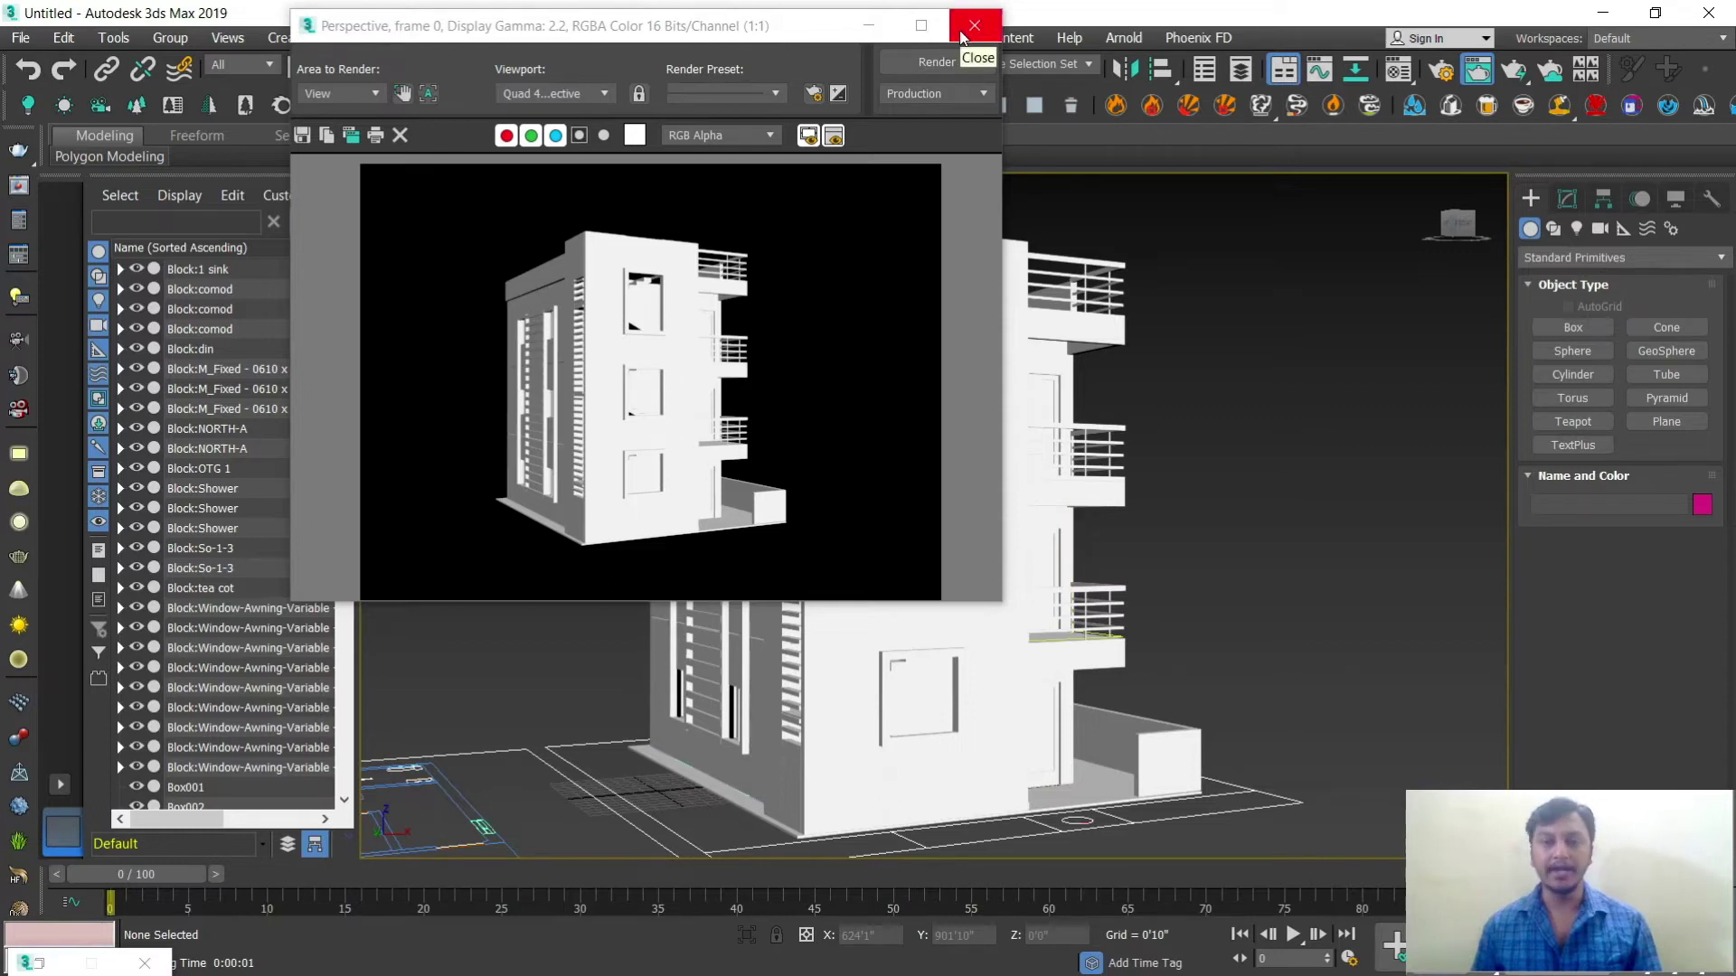
{"action": "left_click", "coordinate": [974, 27]}
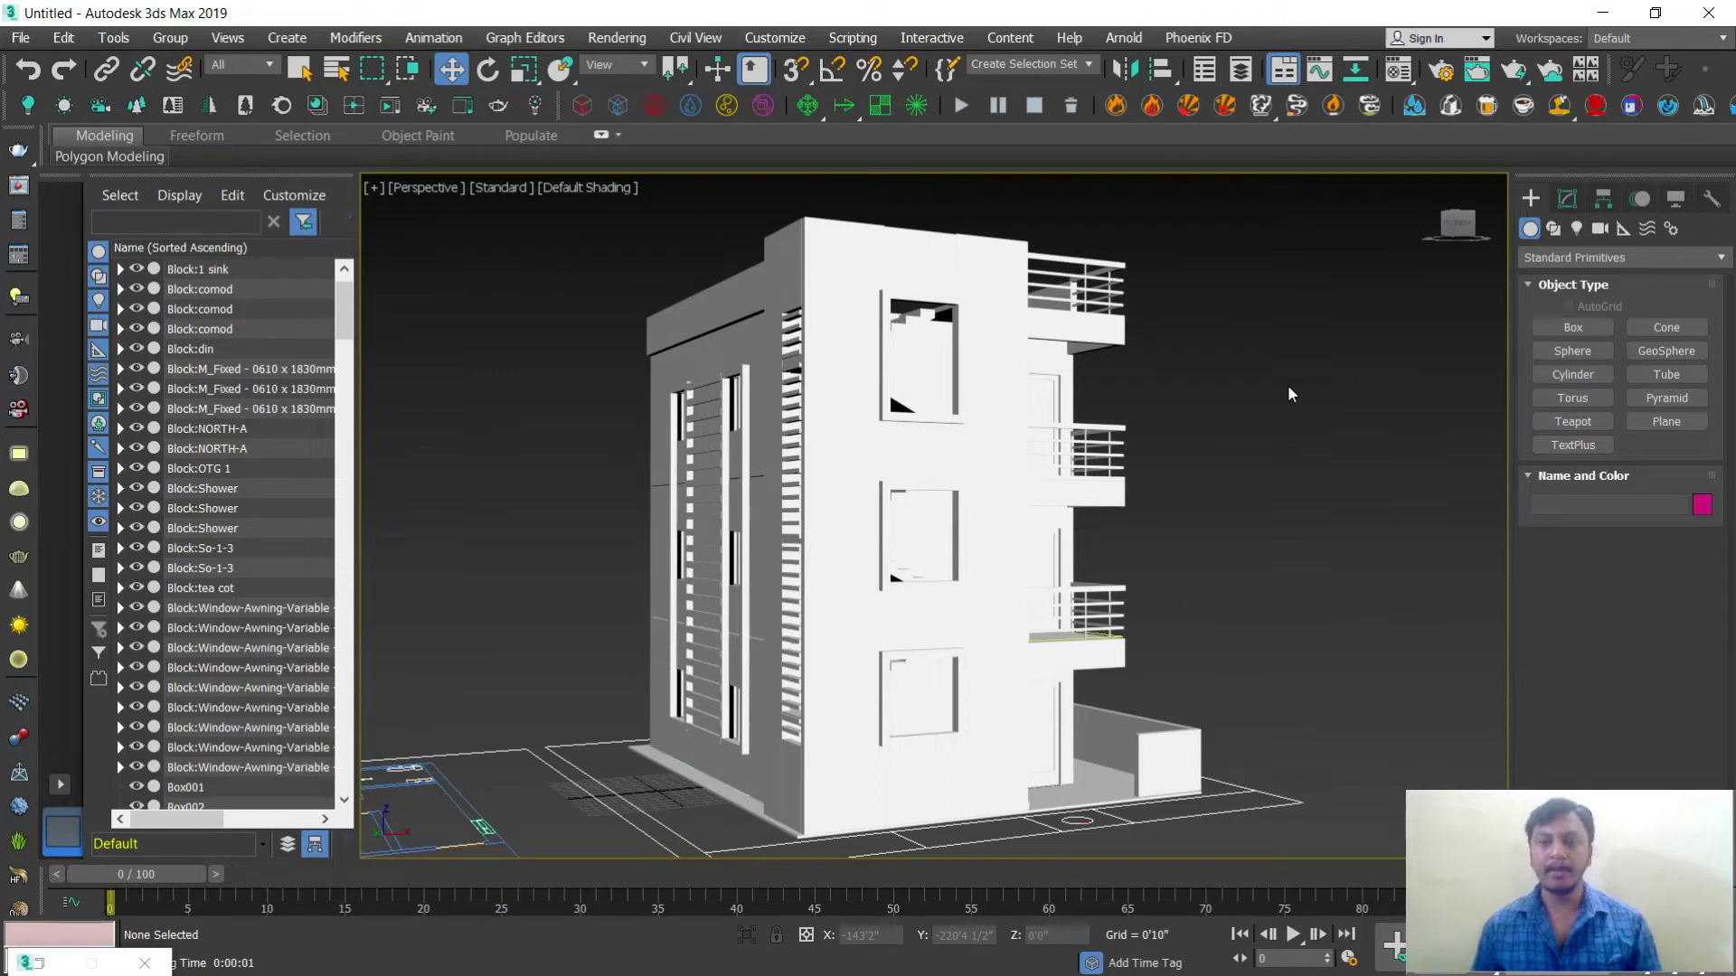
Step: Open the render settings and switch the renderer to V-Ray Next, update 1.2
{"action": "left_click", "coordinate": [1440, 72]}
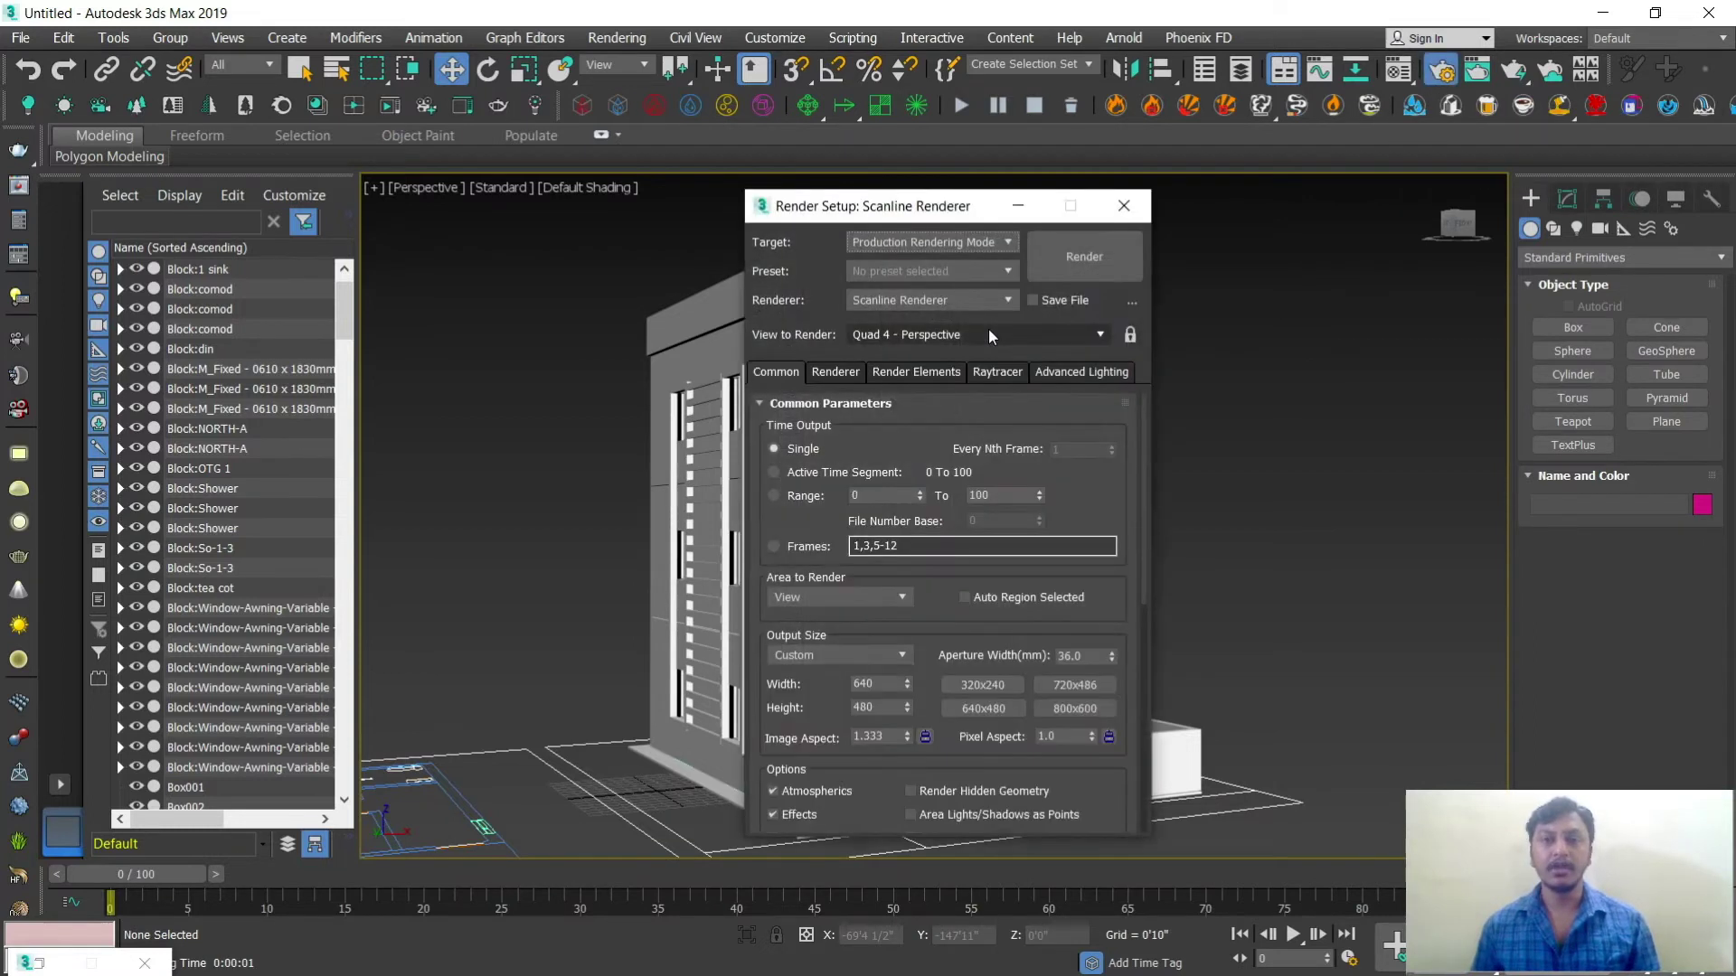
{"action": "left_click_drag", "start_coordinate": [963, 206], "coordinate": [1035, 154]}
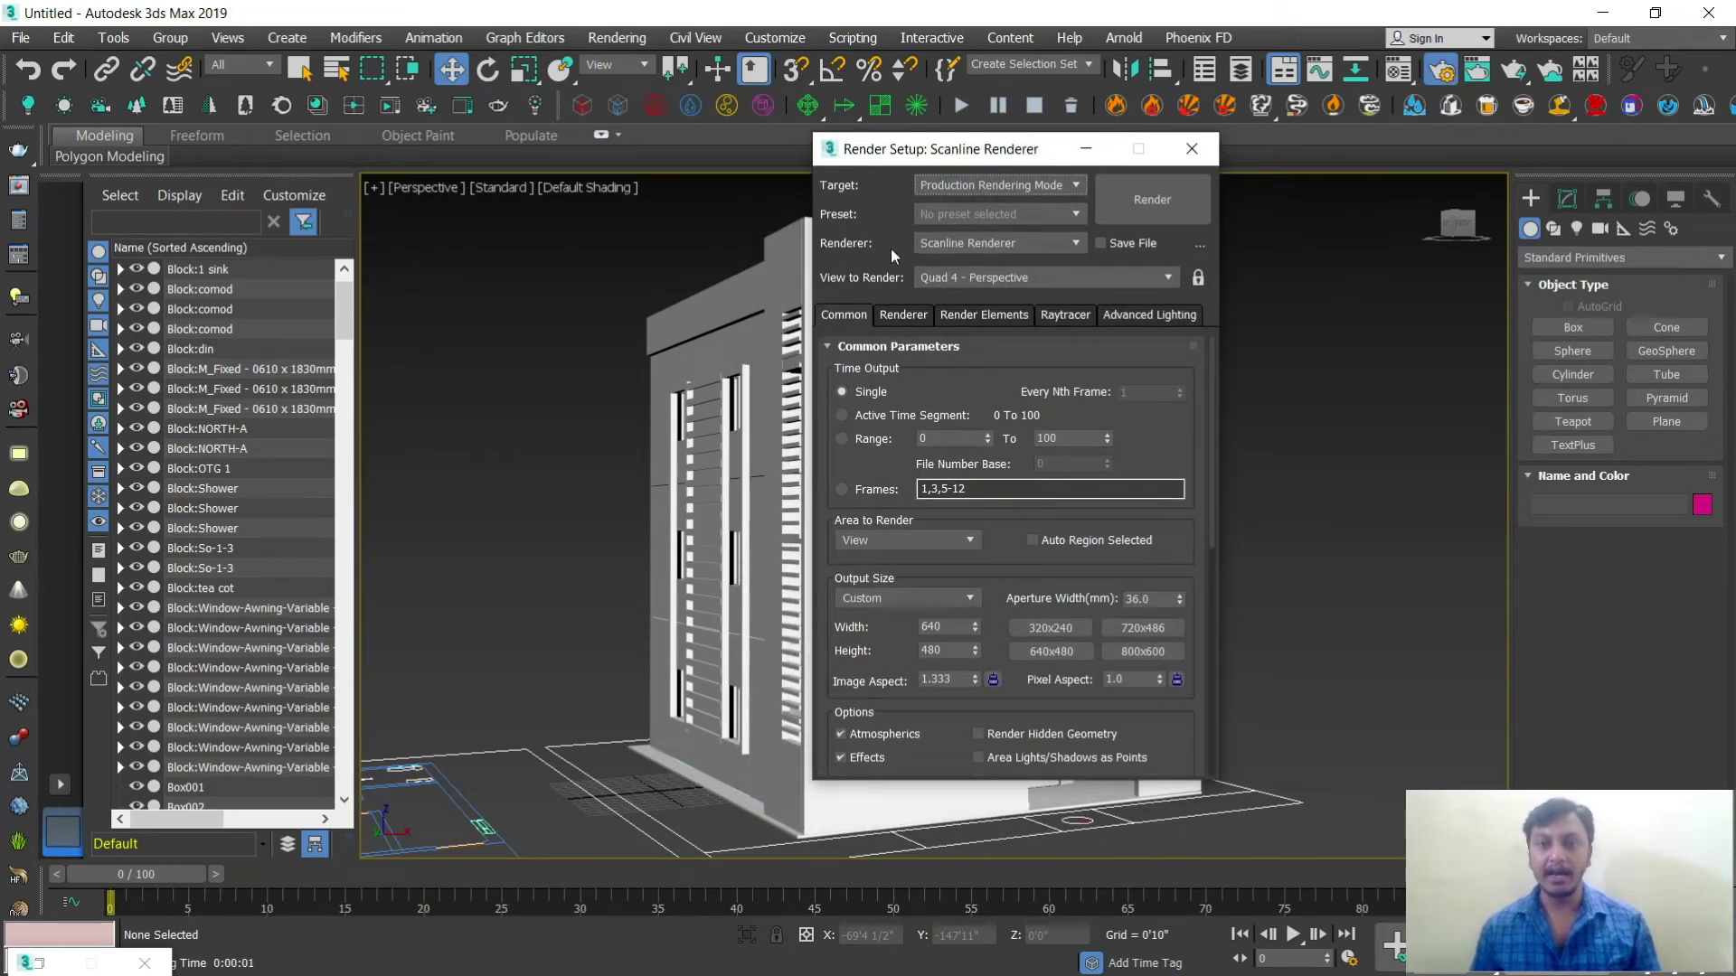
{"action": "left_click", "coordinate": [968, 242]}
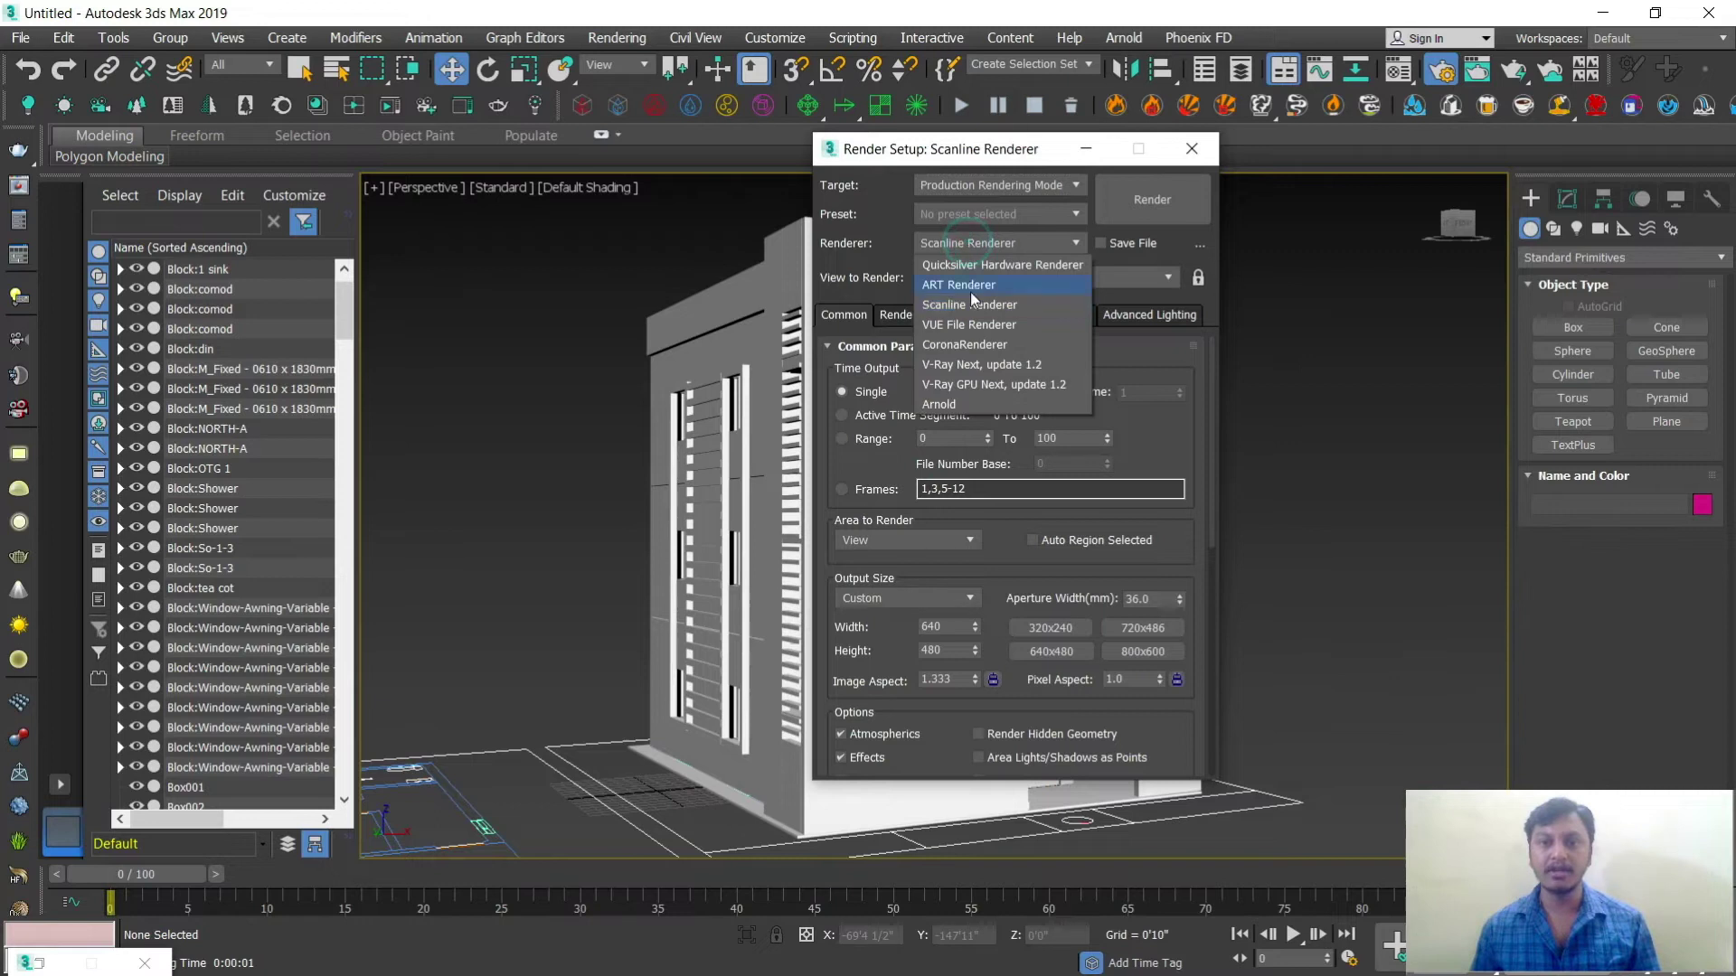
{"action": "left_click", "coordinate": [985, 365]}
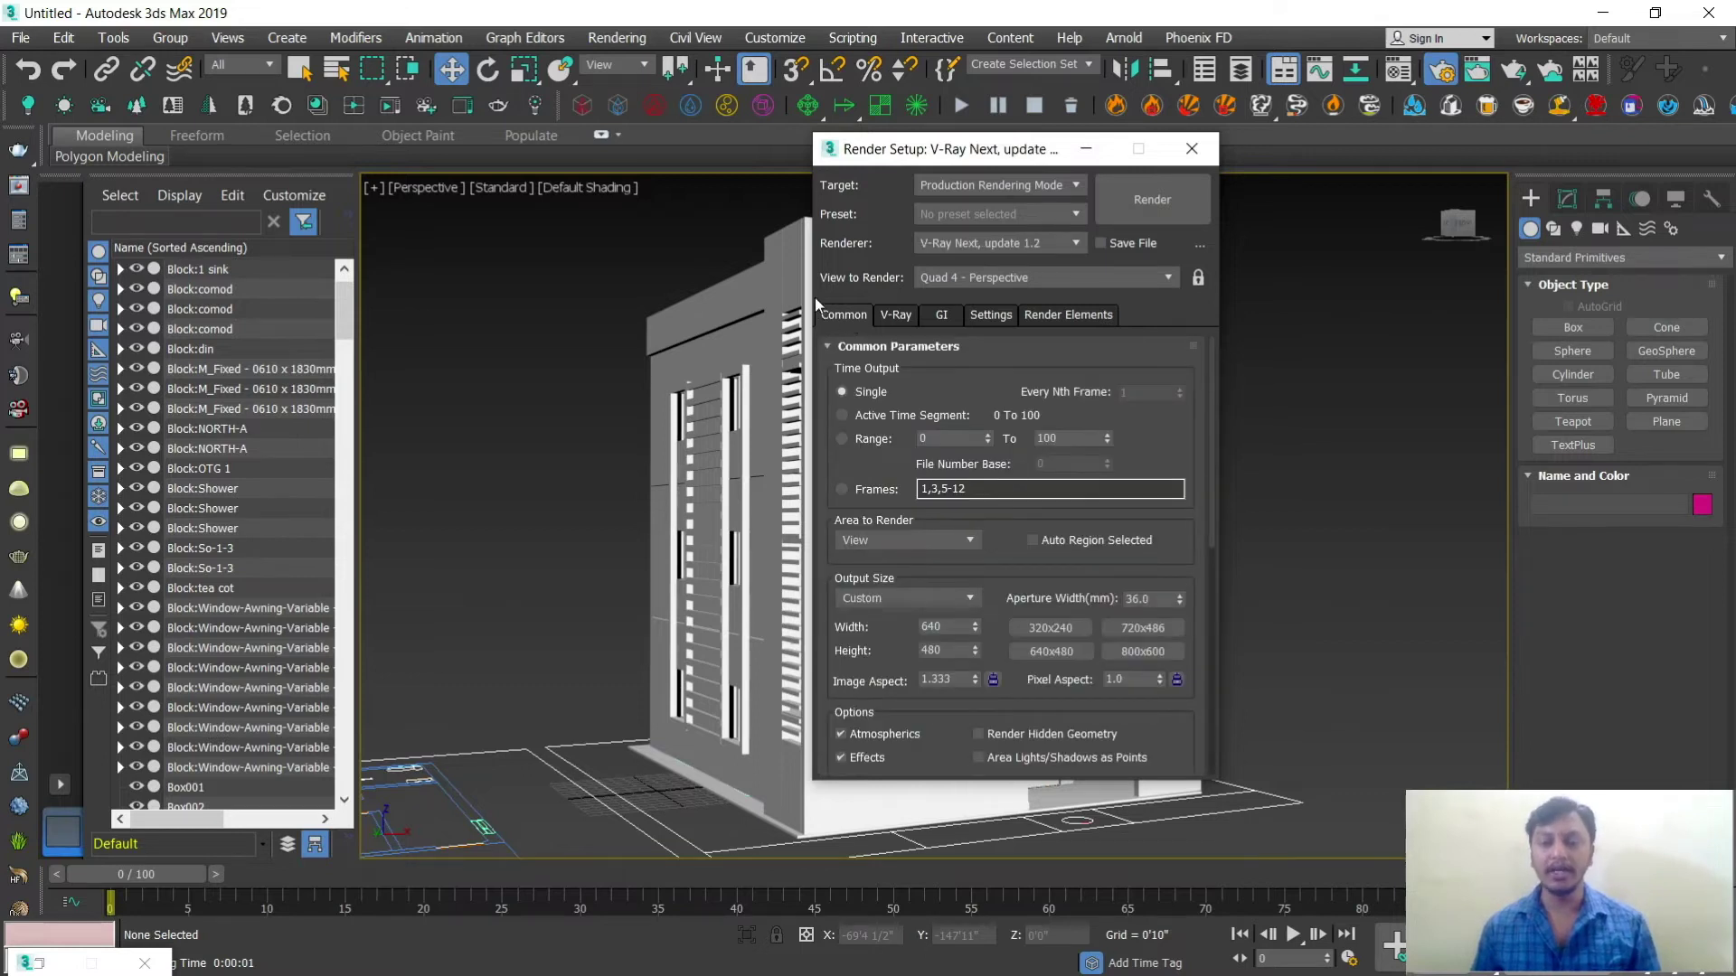
Step: Set V-Ray's image sampler type to Bucket and its image filter to Mitchell-Netravali
{"action": "left_click", "coordinate": [900, 317]}
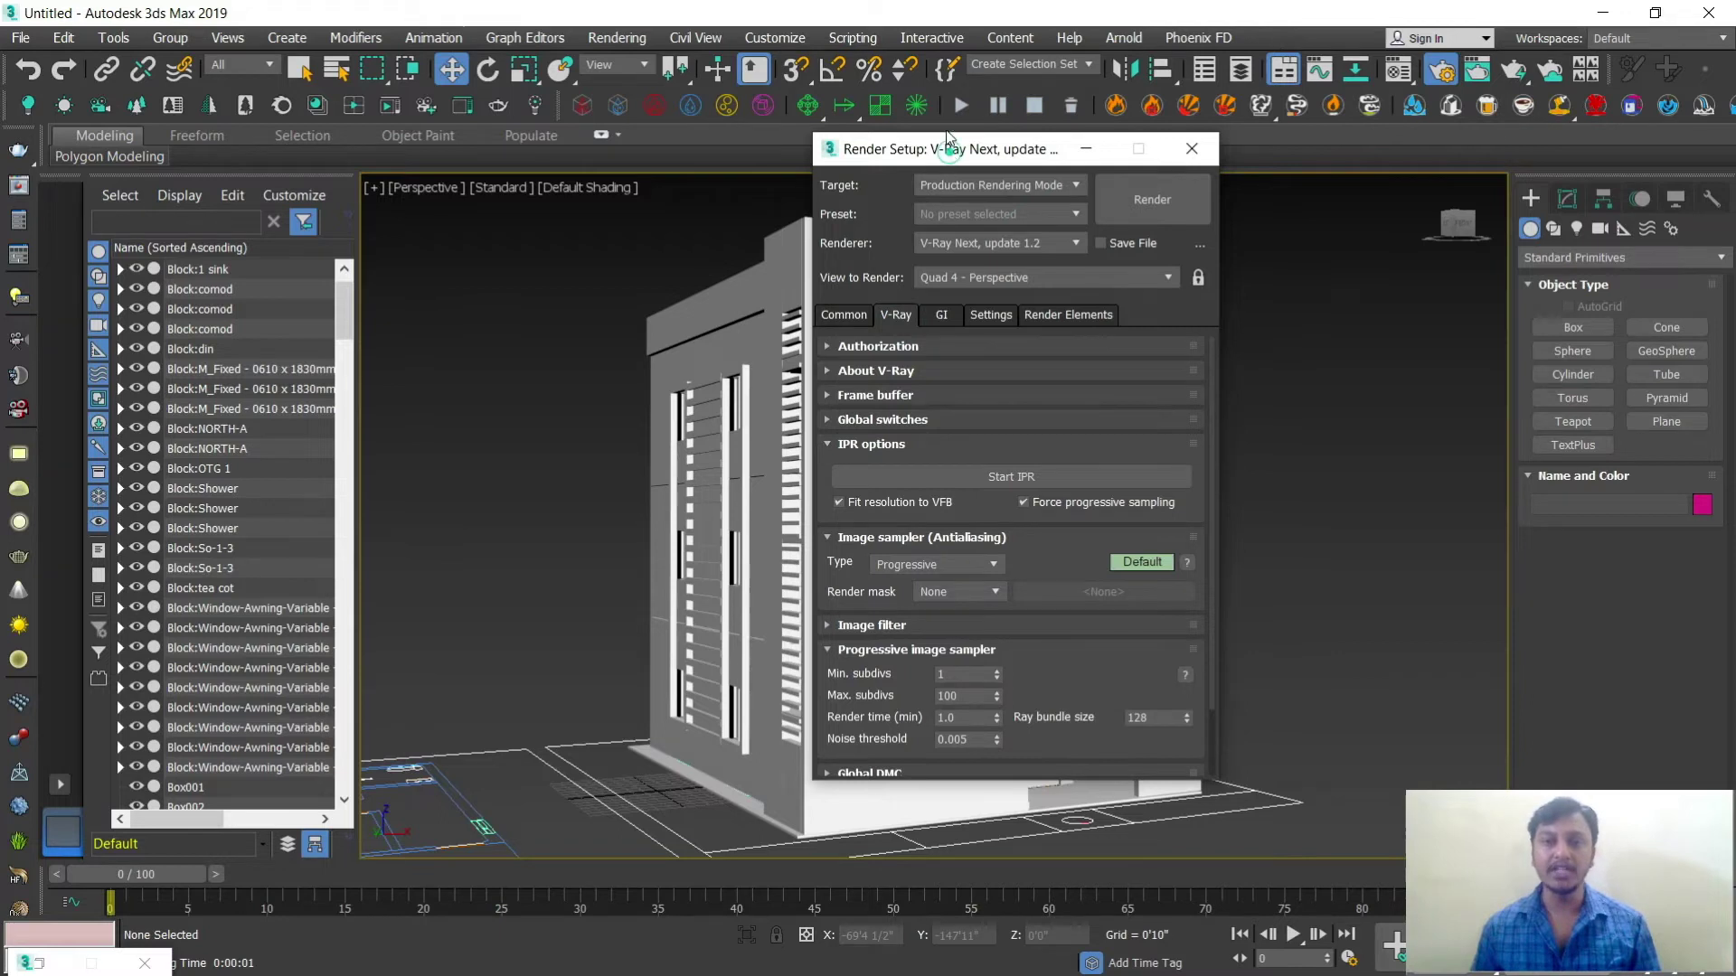
{"action": "left_click_drag", "start_coordinate": [950, 156], "coordinate": [946, 124]}
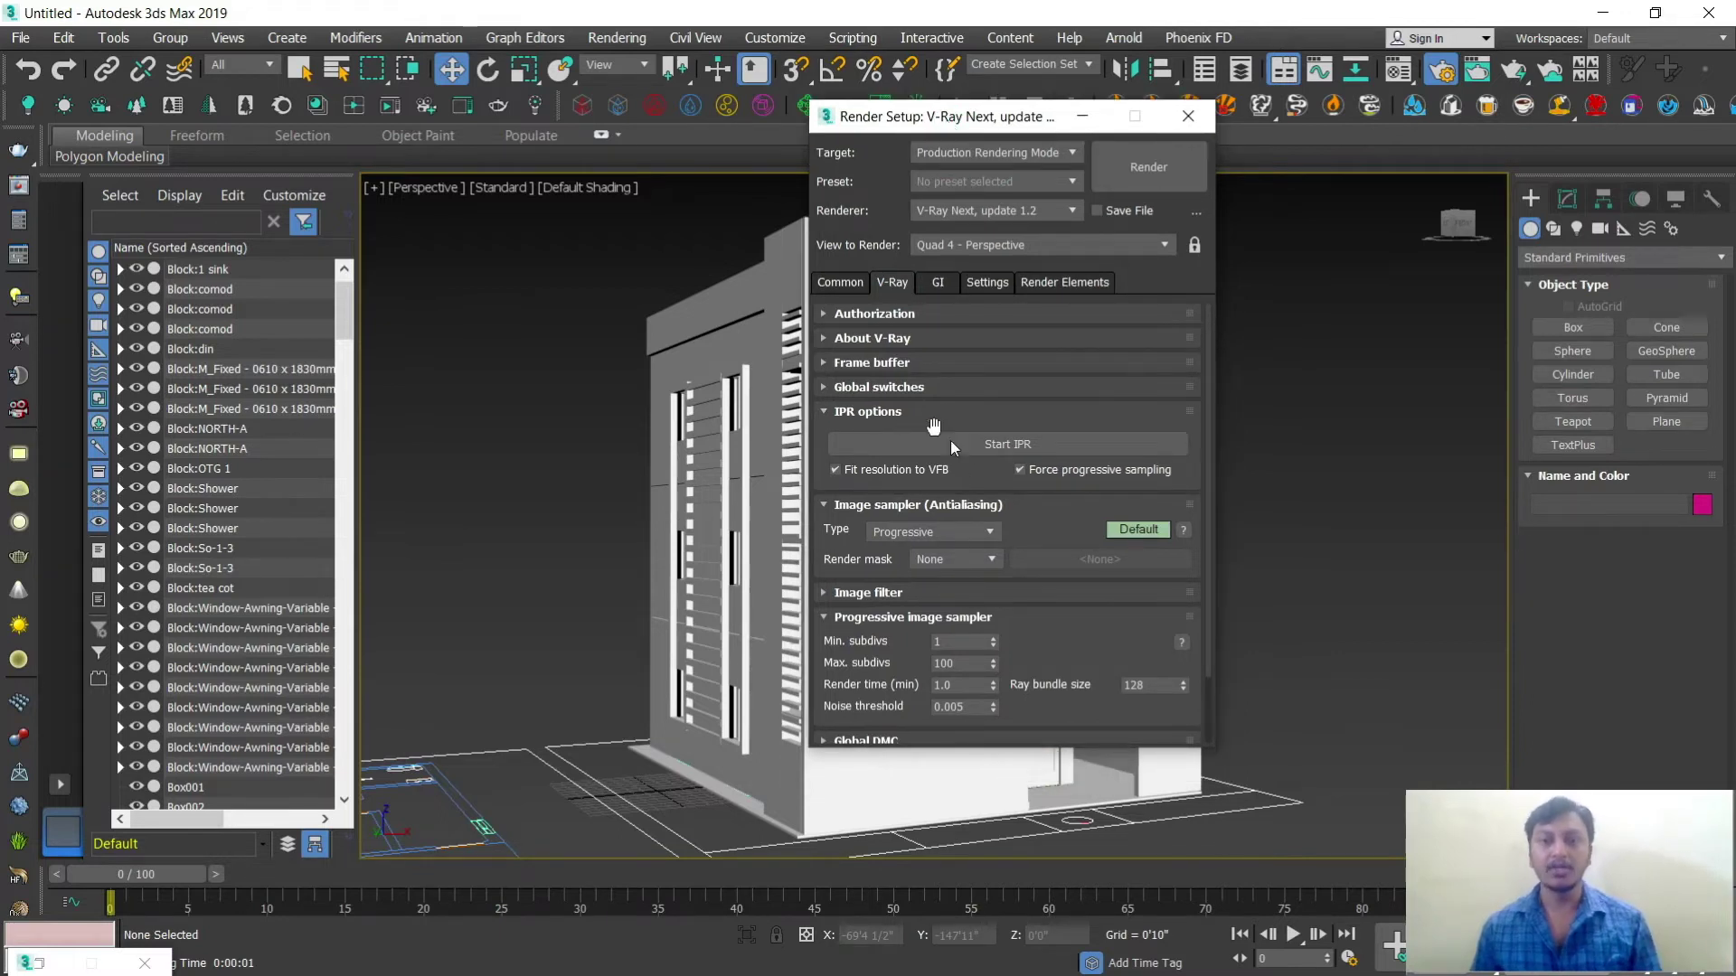
{"action": "left_click", "coordinate": [942, 533]}
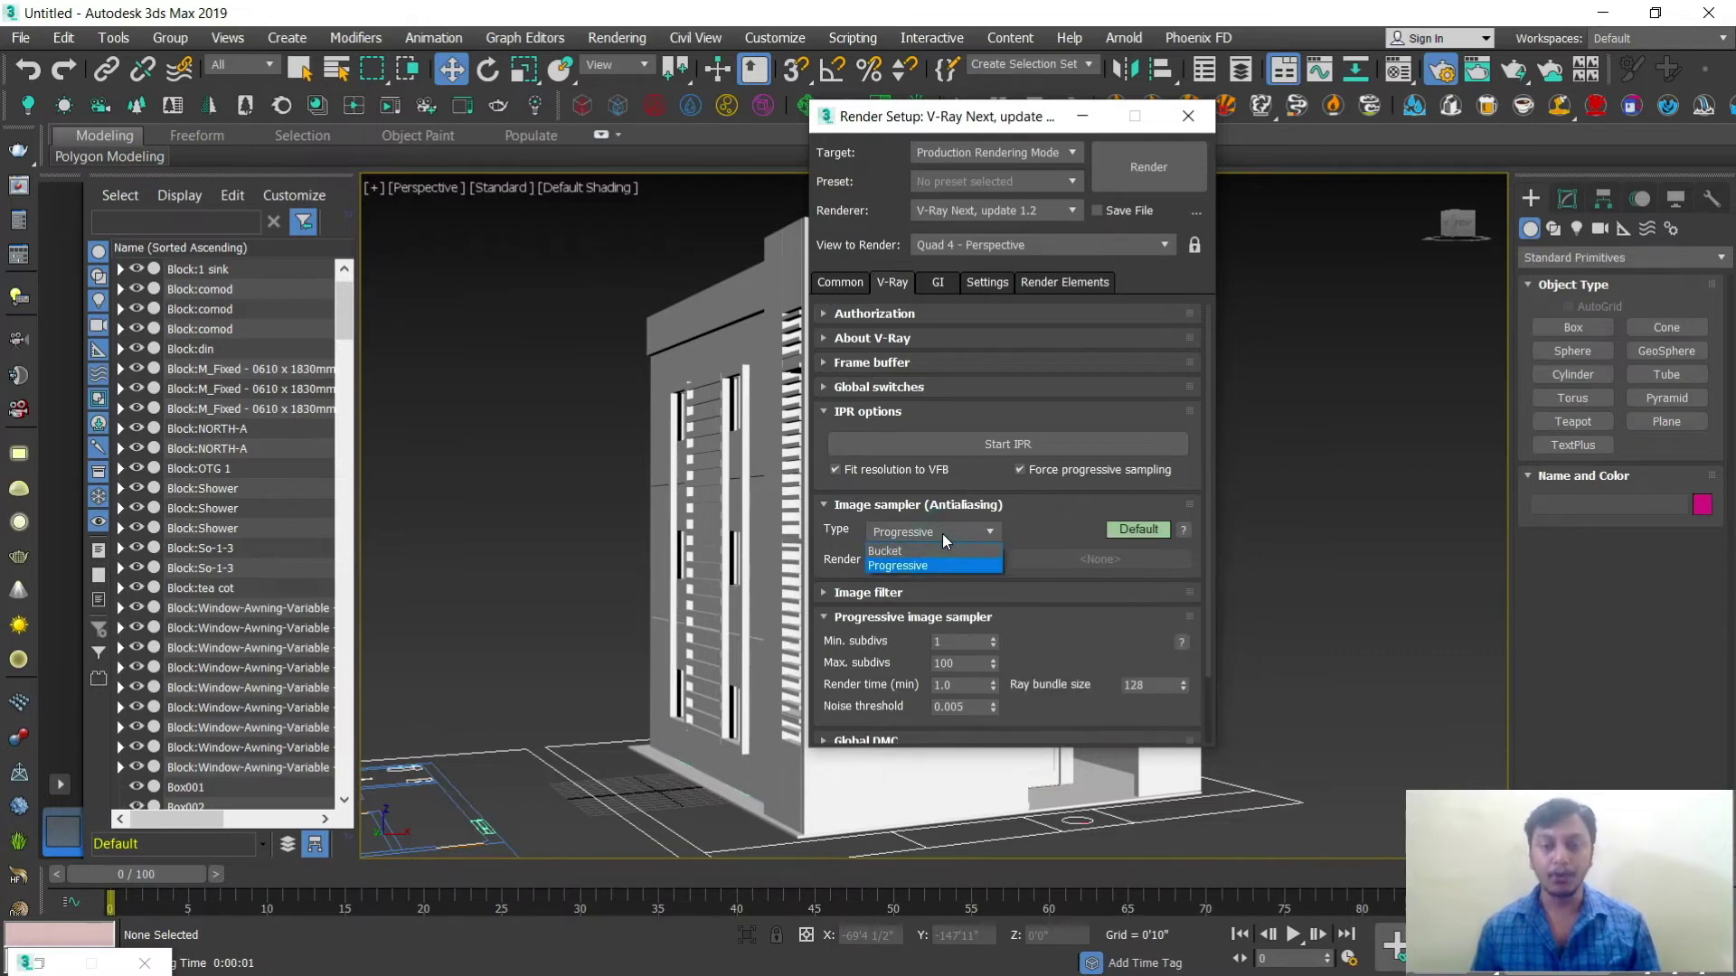
{"action": "left_click", "coordinate": [942, 549]}
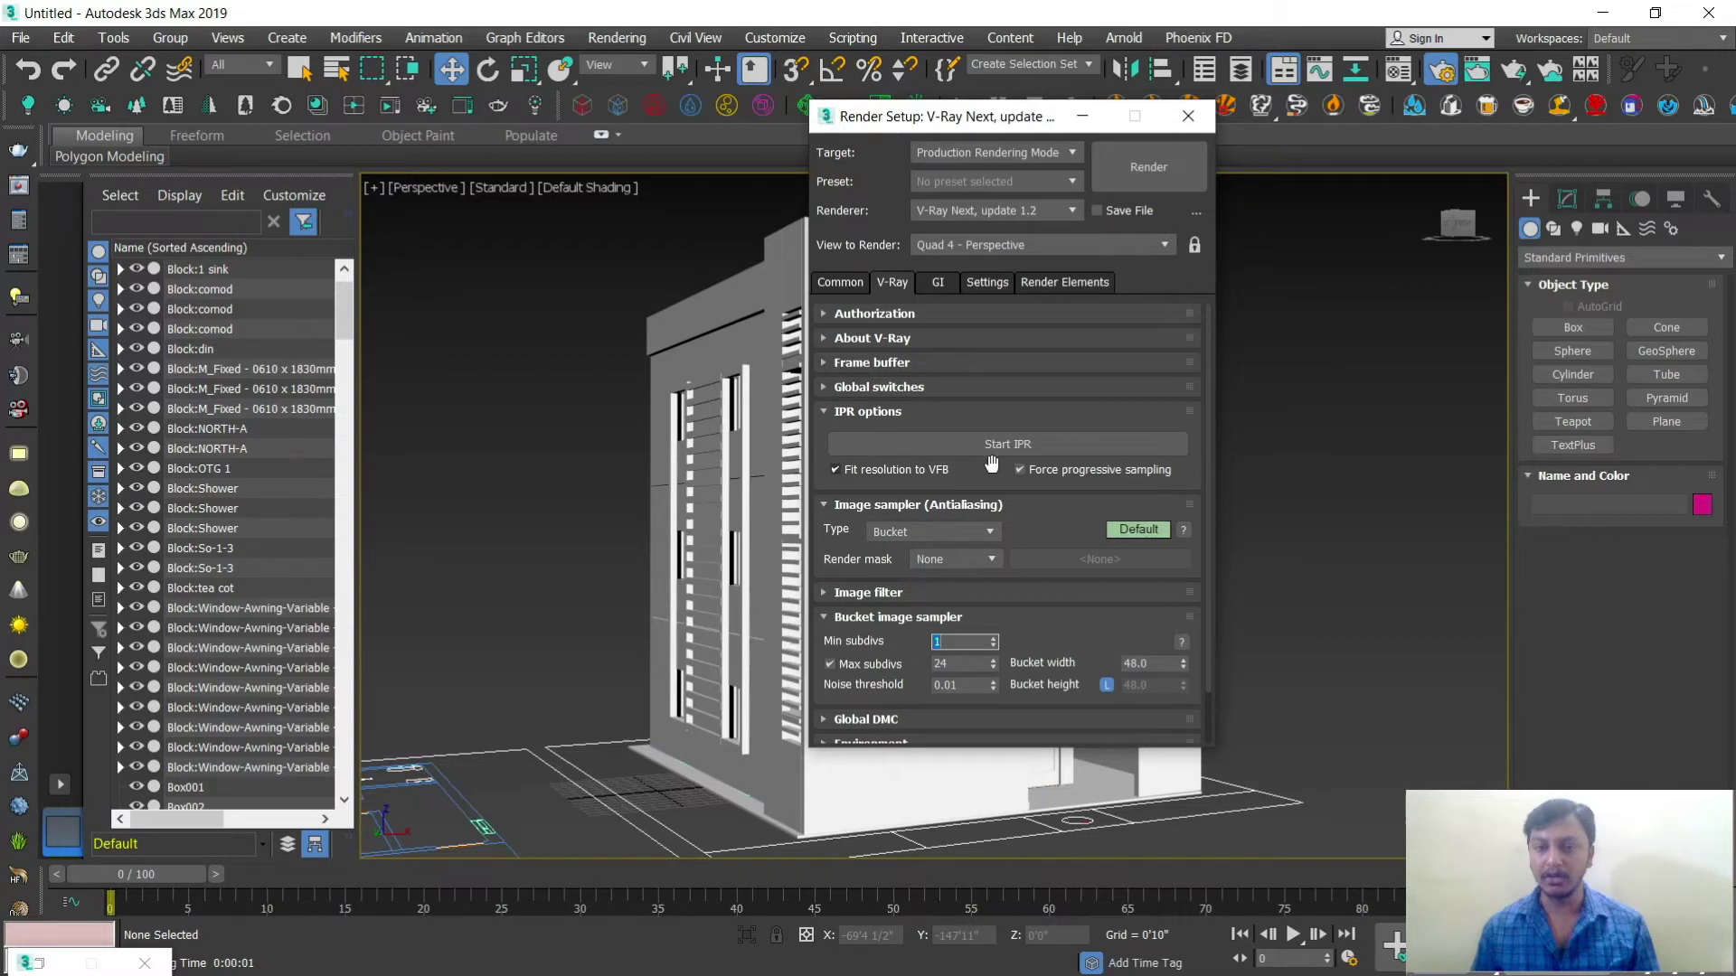
{"action": "left_click_drag", "start_coordinate": [1014, 118], "coordinate": [1027, 63]}
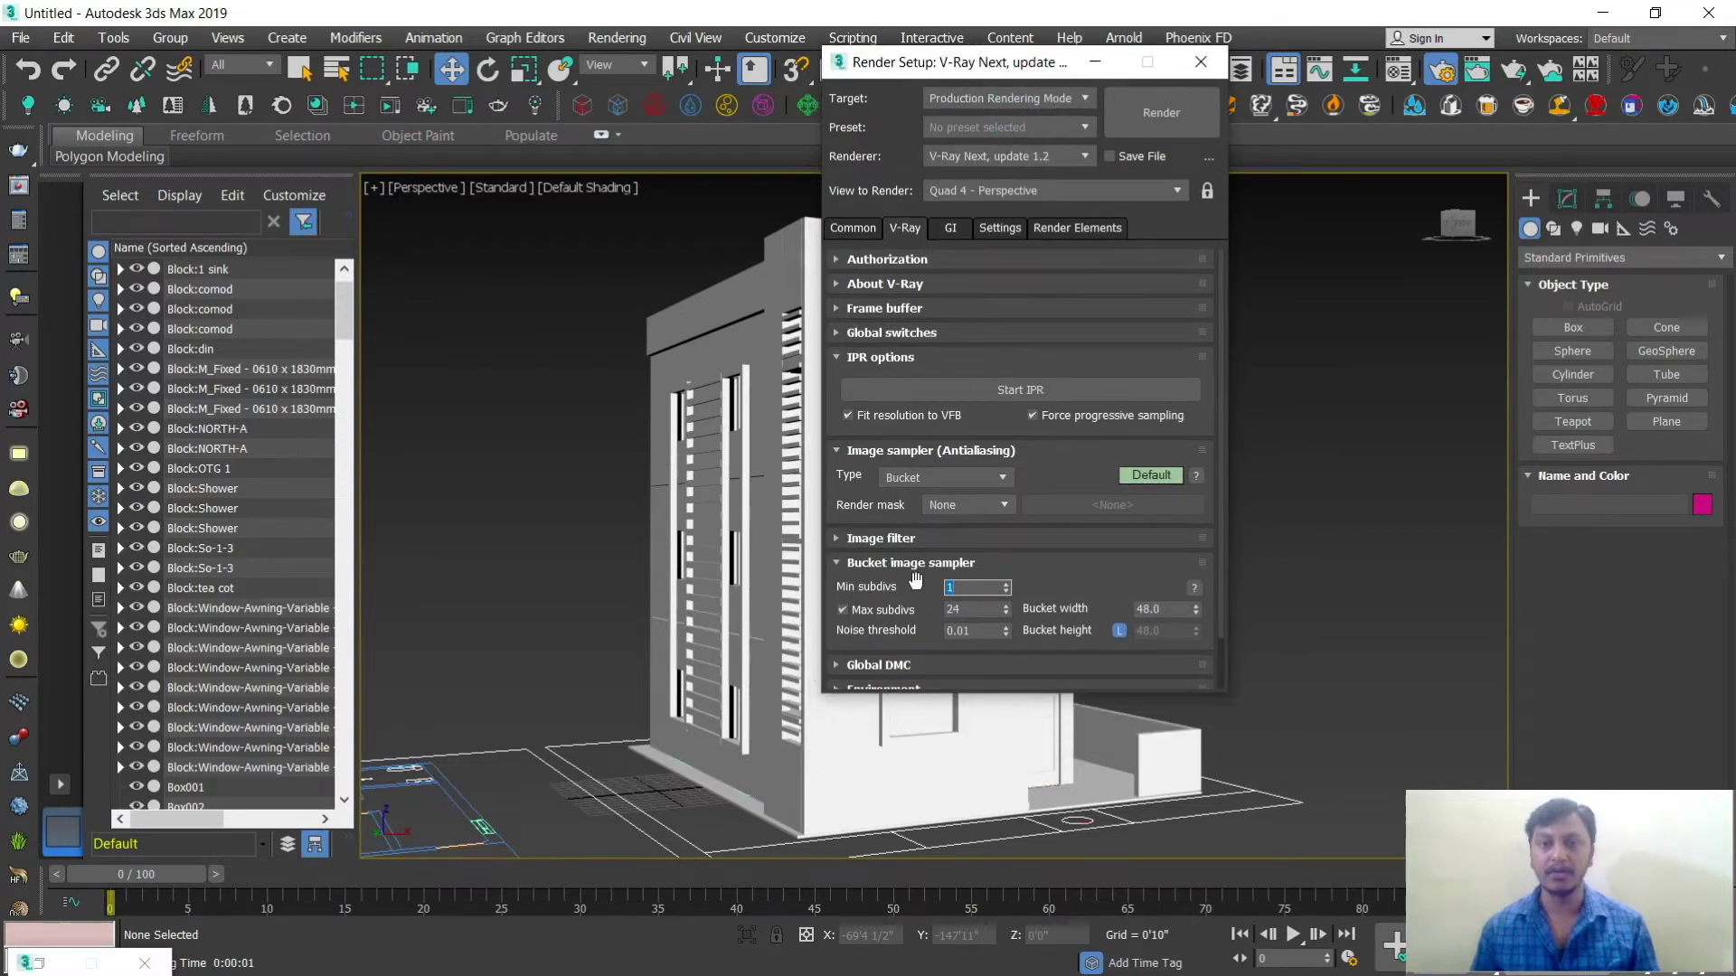
{"action": "left_click", "coordinate": [897, 539]}
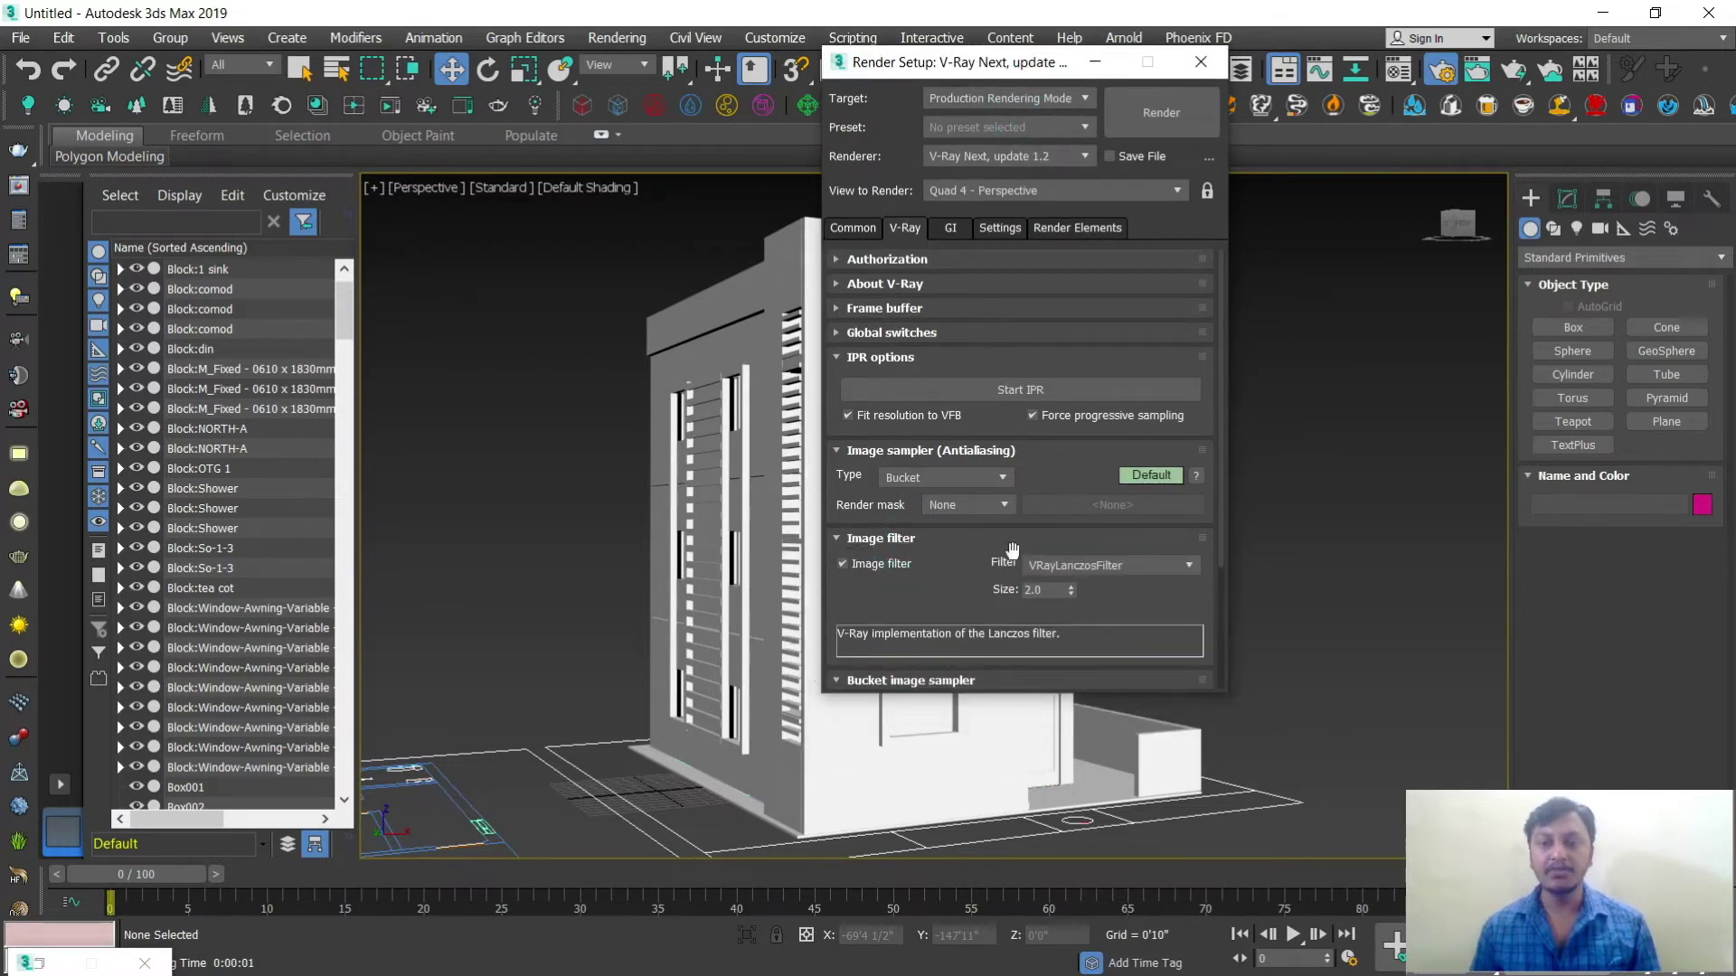
{"action": "left_click", "coordinate": [1092, 567]}
{"action": "left_click", "coordinate": [1104, 746]}
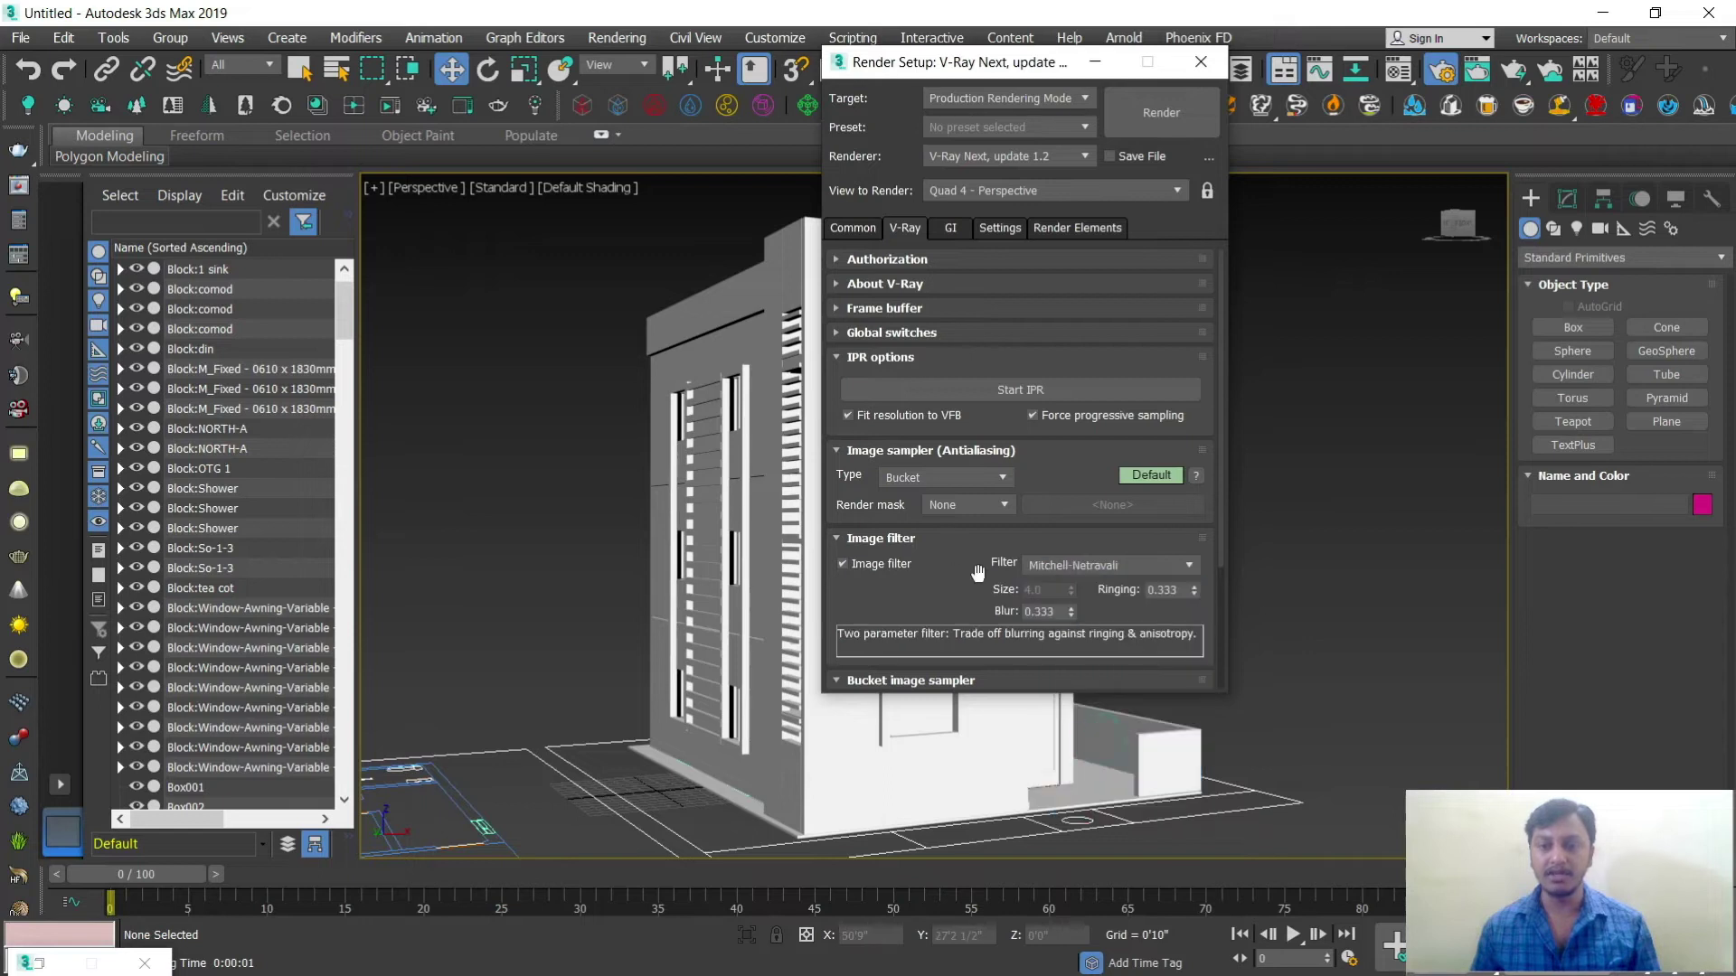
{"action": "left_click", "coordinate": [878, 540]}
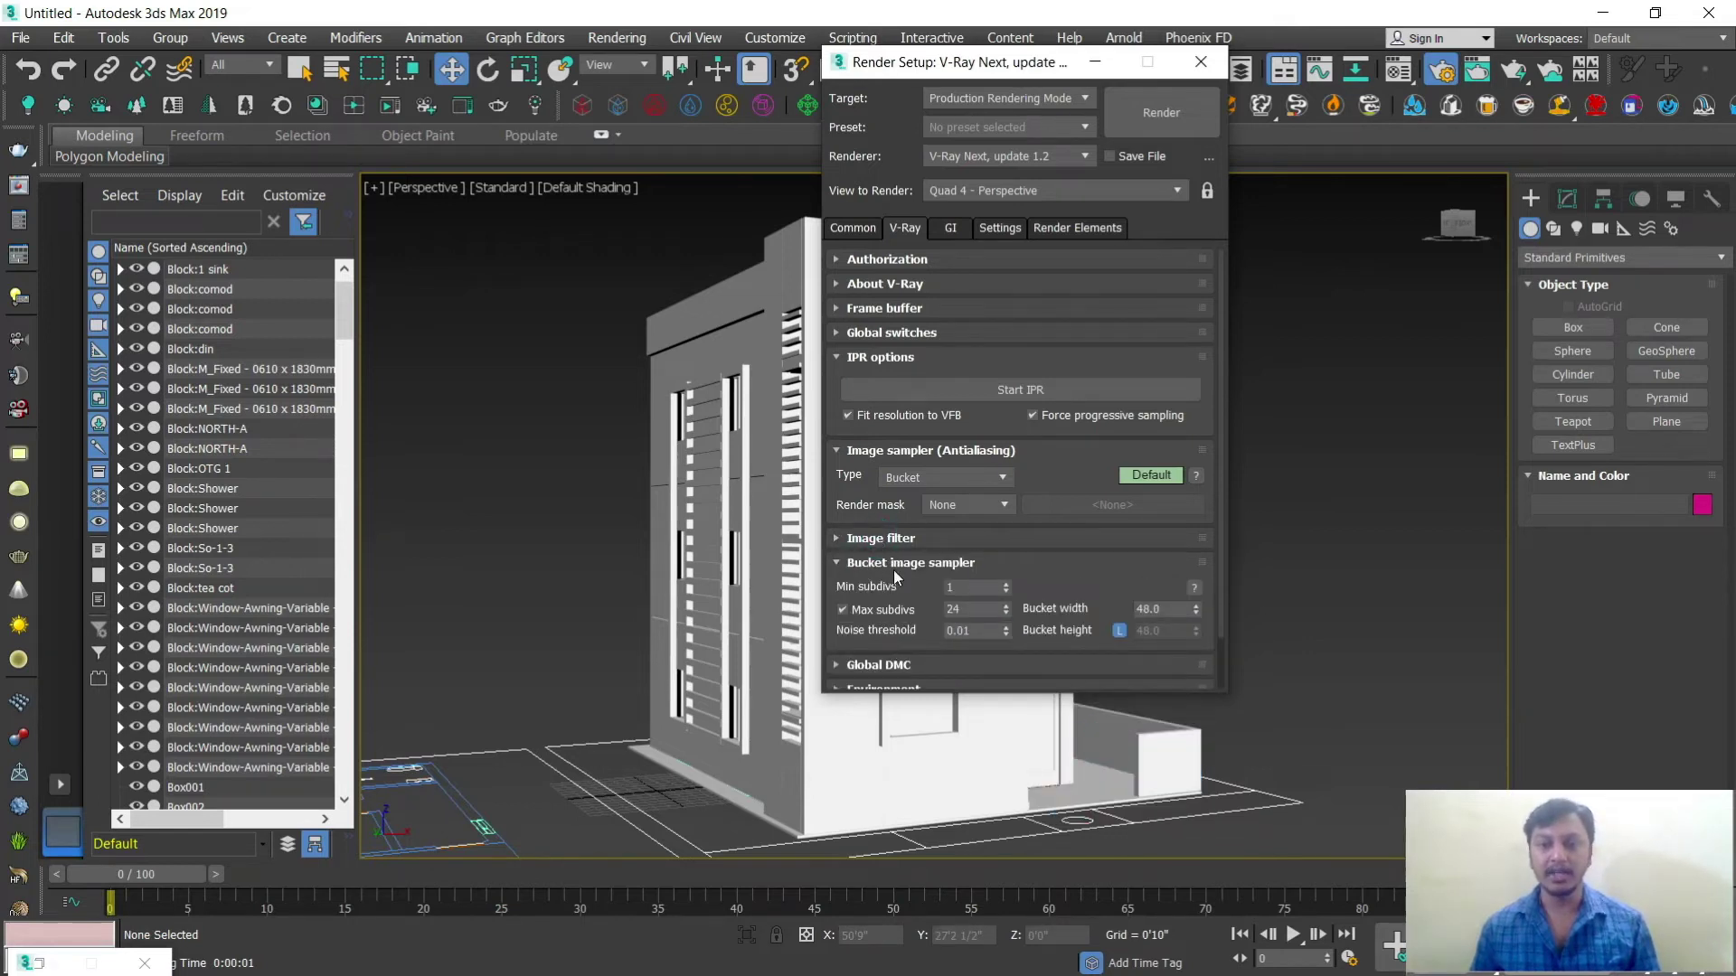
Step: Use Irradiance map as the primary GI engine with Light cache as secondary, and set the irradiance map preset to Medium
{"action": "left_click", "coordinate": [948, 227]}
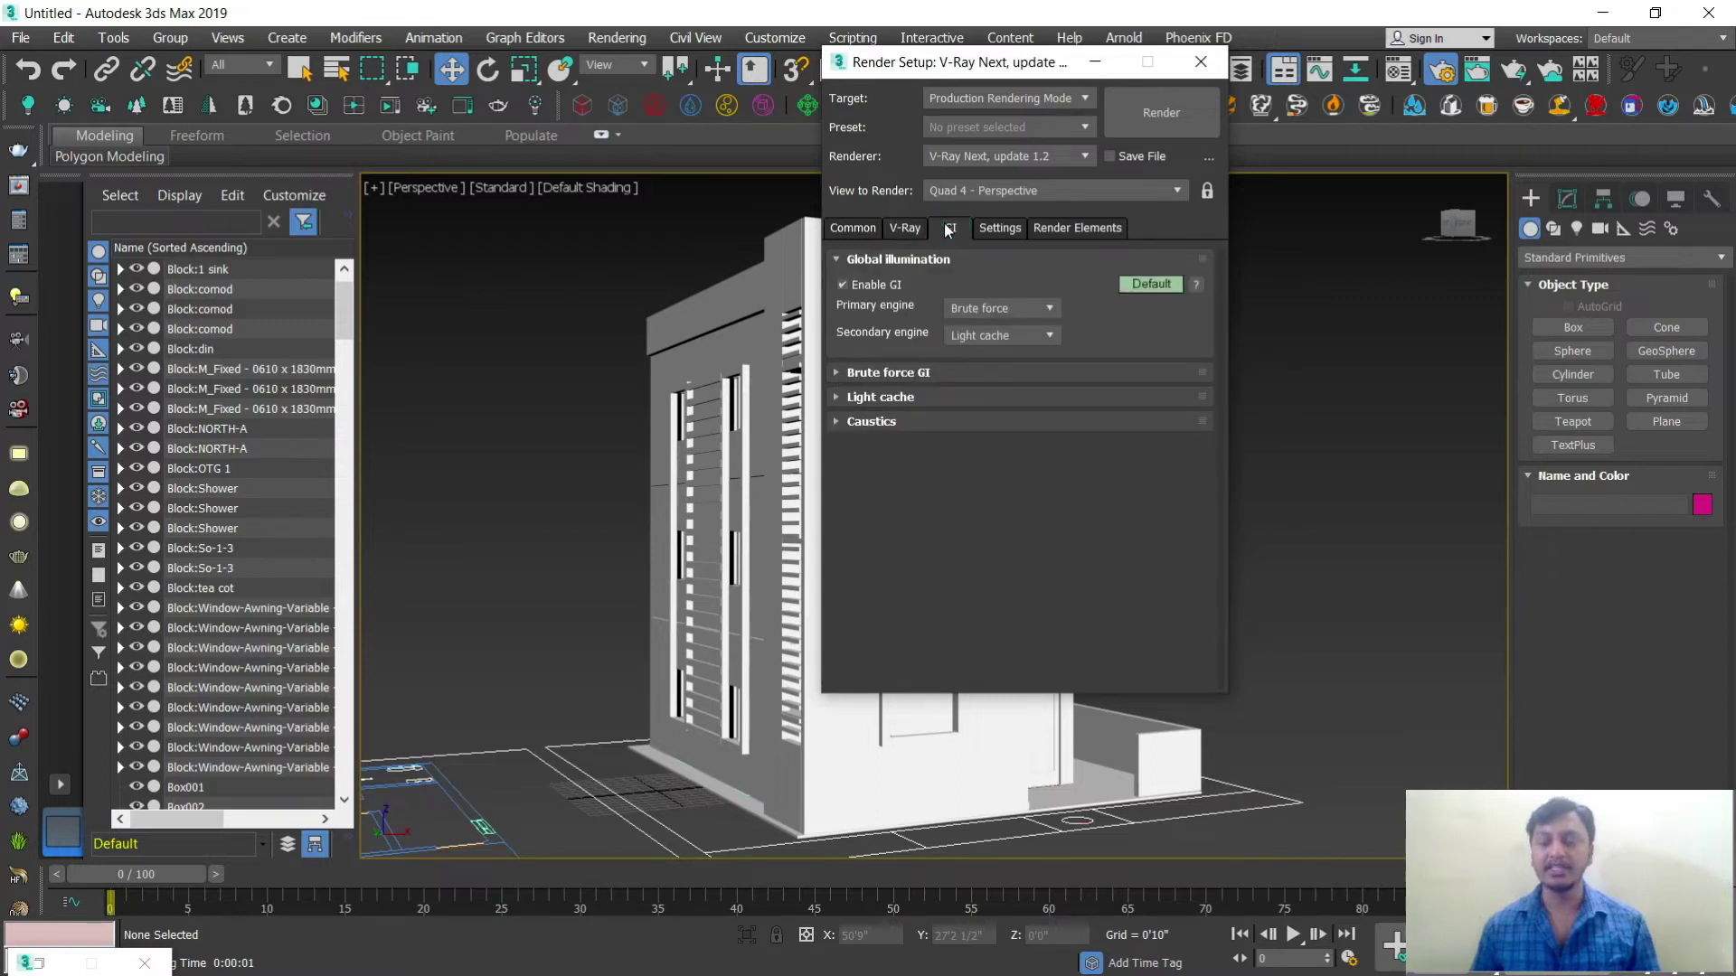
{"action": "left_click", "coordinate": [990, 310]}
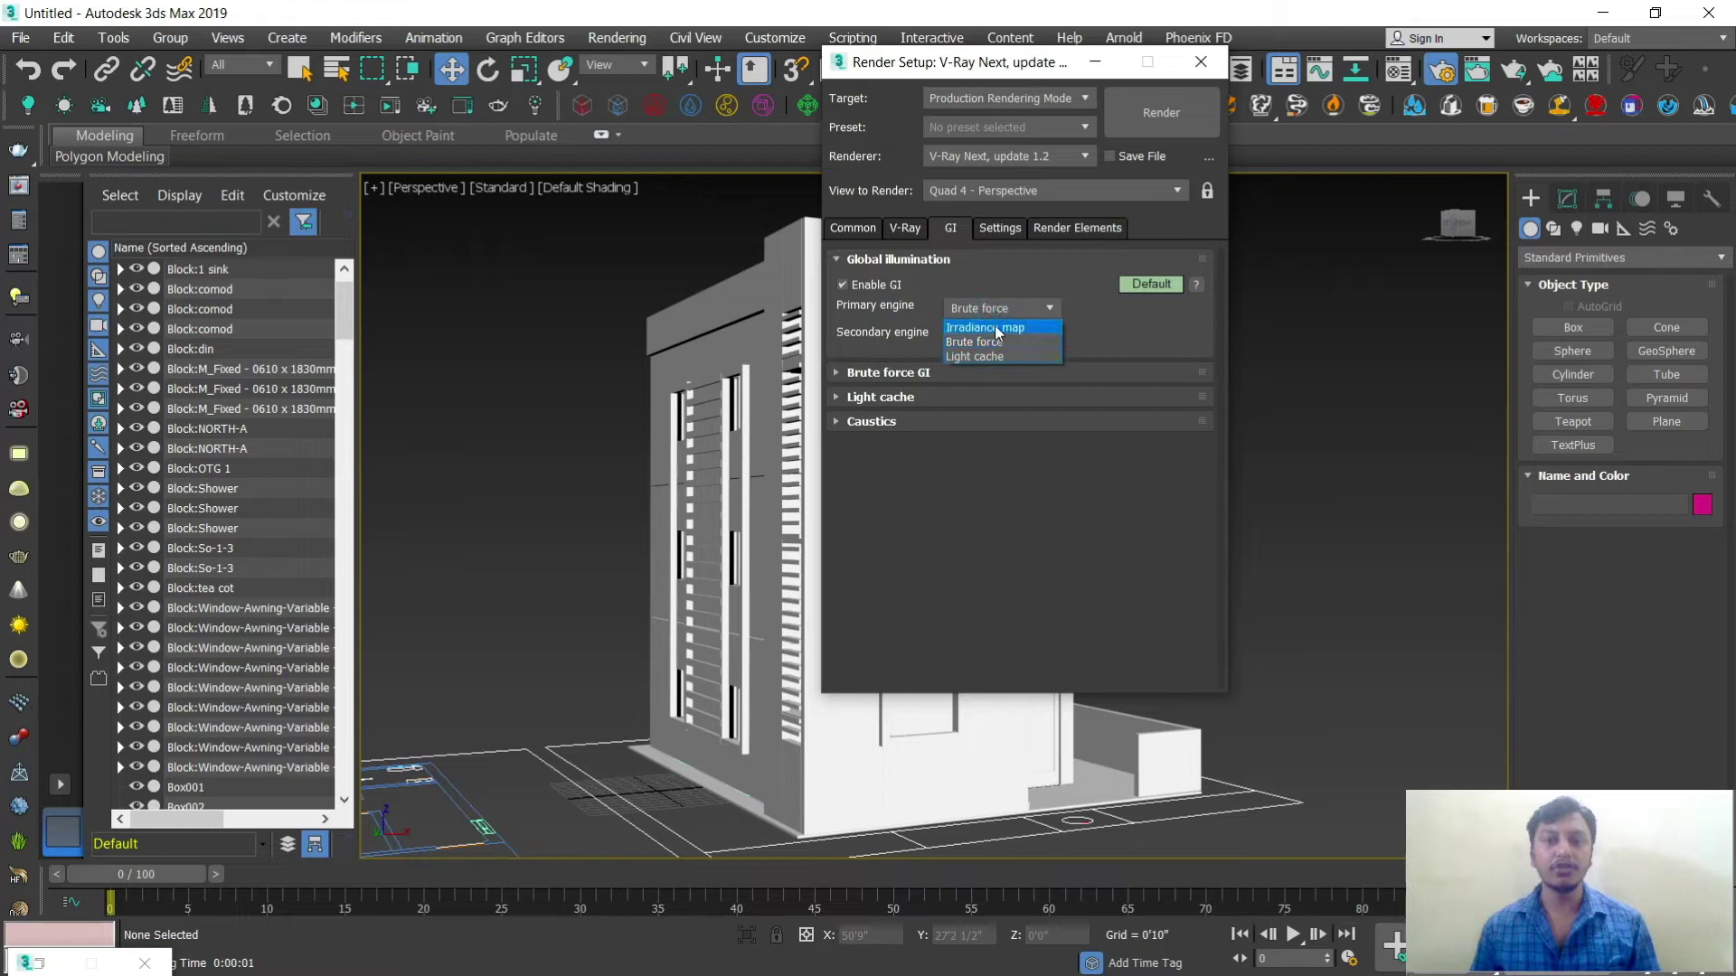
{"action": "left_click", "coordinate": [990, 328]}
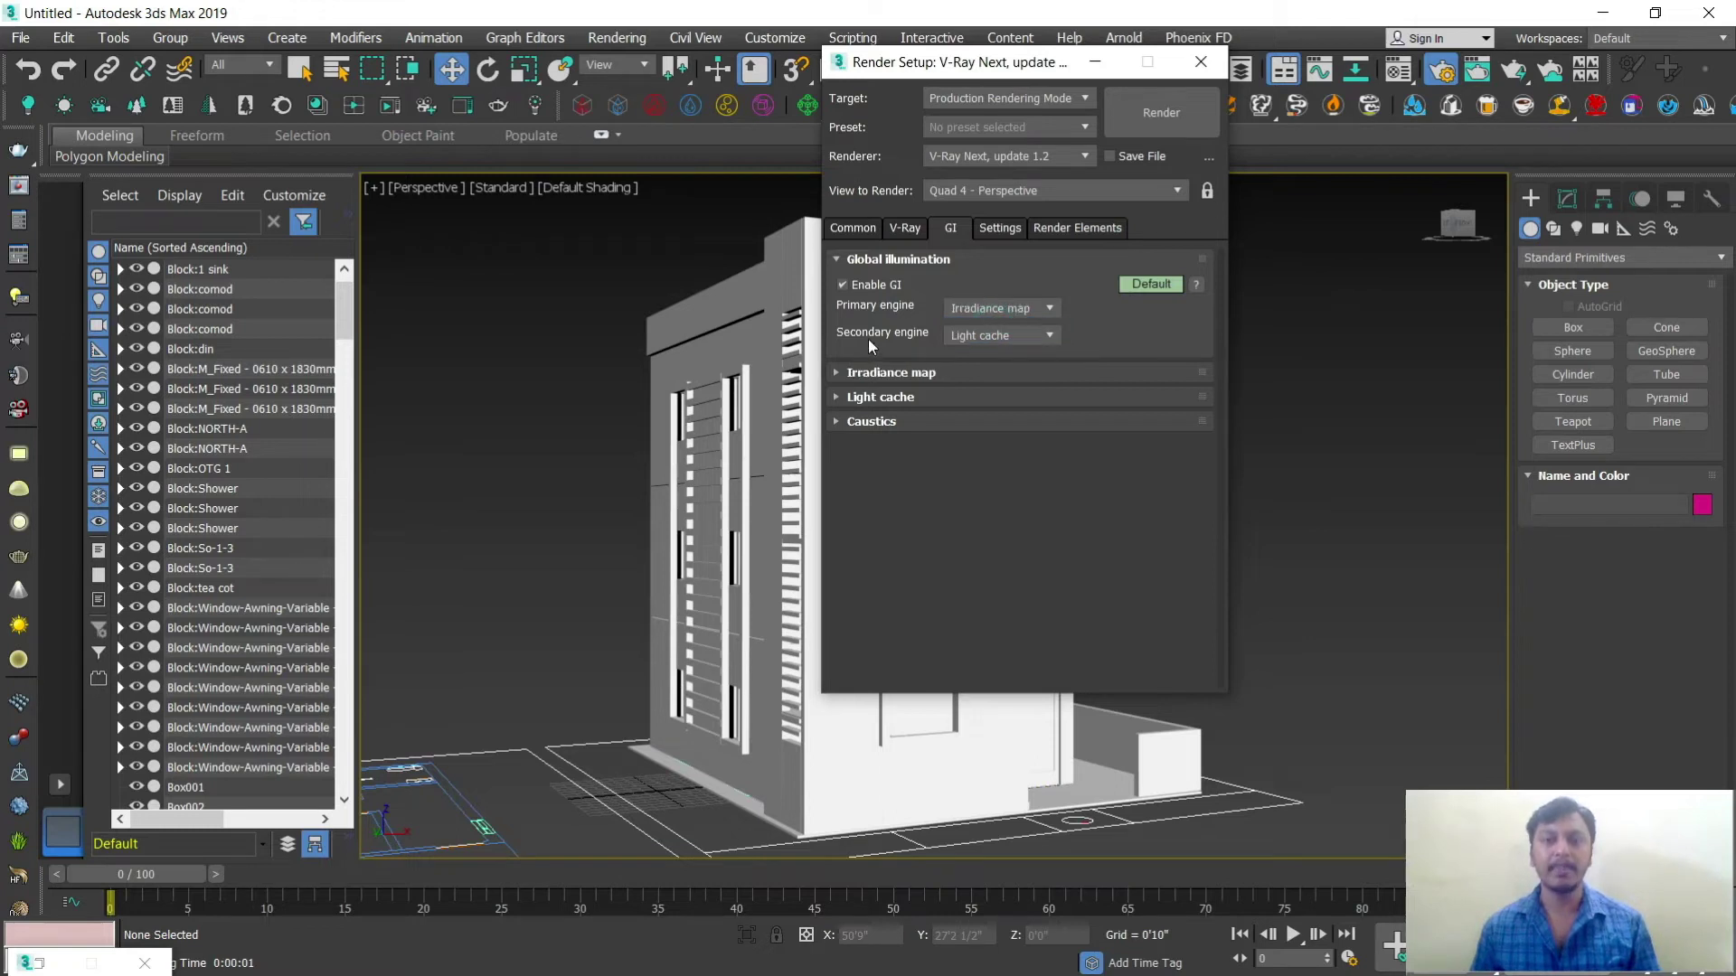
{"action": "left_click", "coordinate": [998, 339]}
{"action": "left_click", "coordinate": [999, 342]}
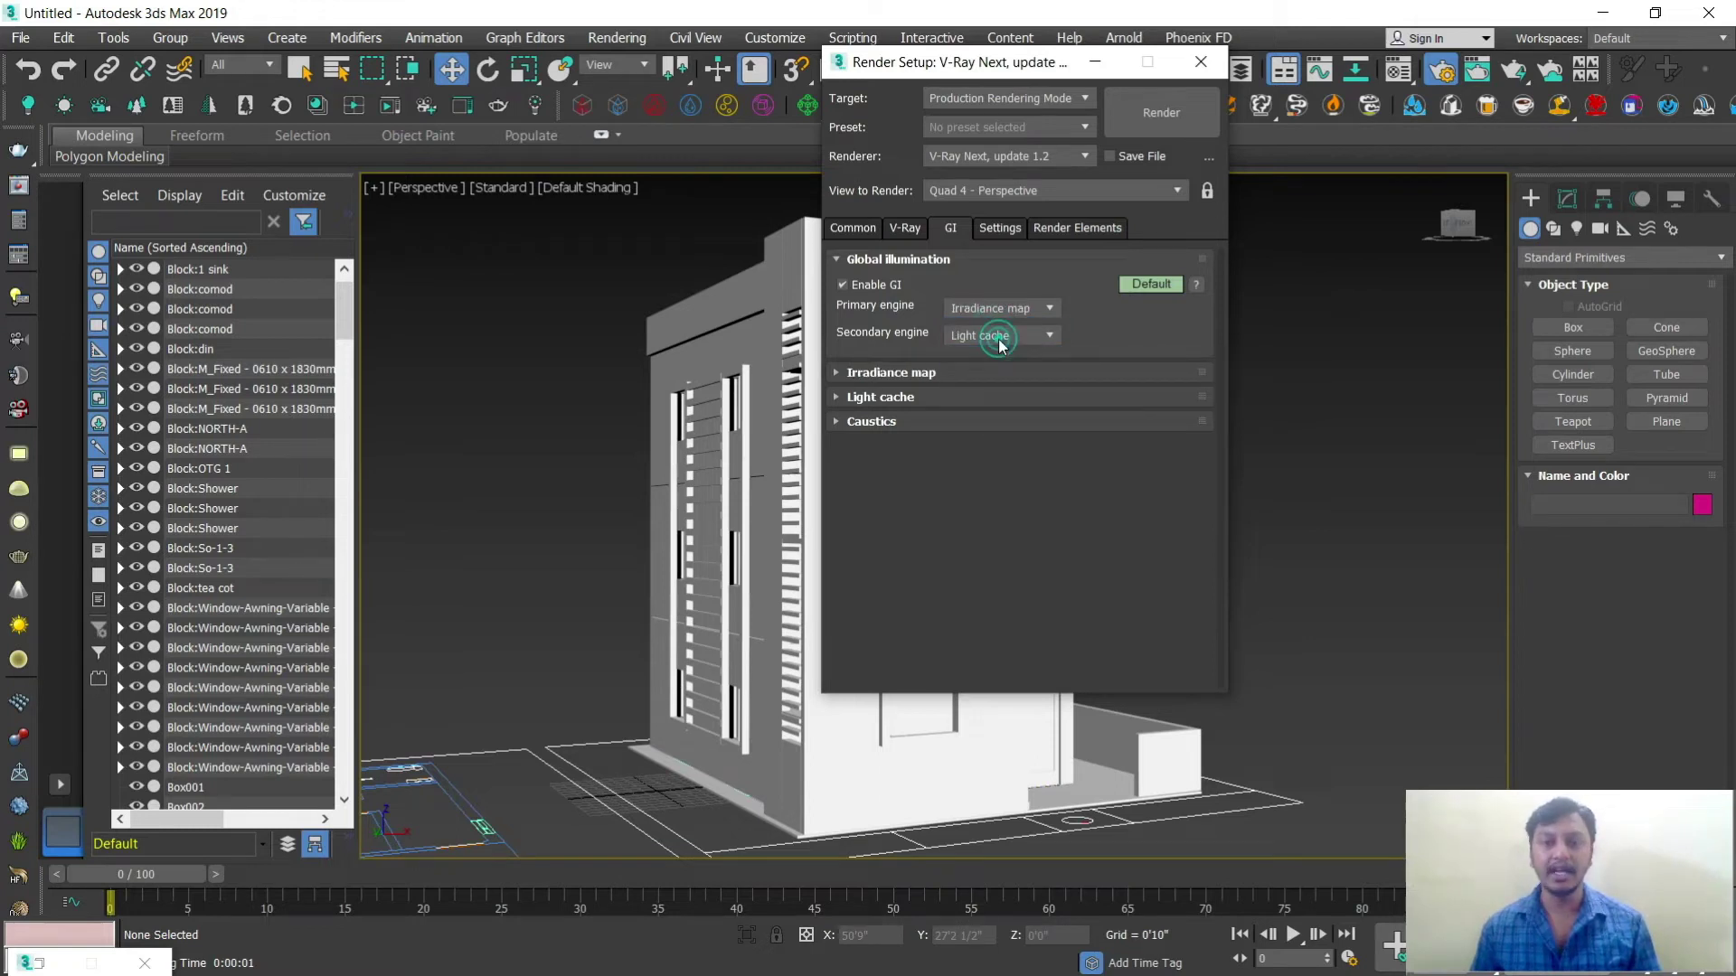
{"action": "left_click", "coordinate": [929, 372]}
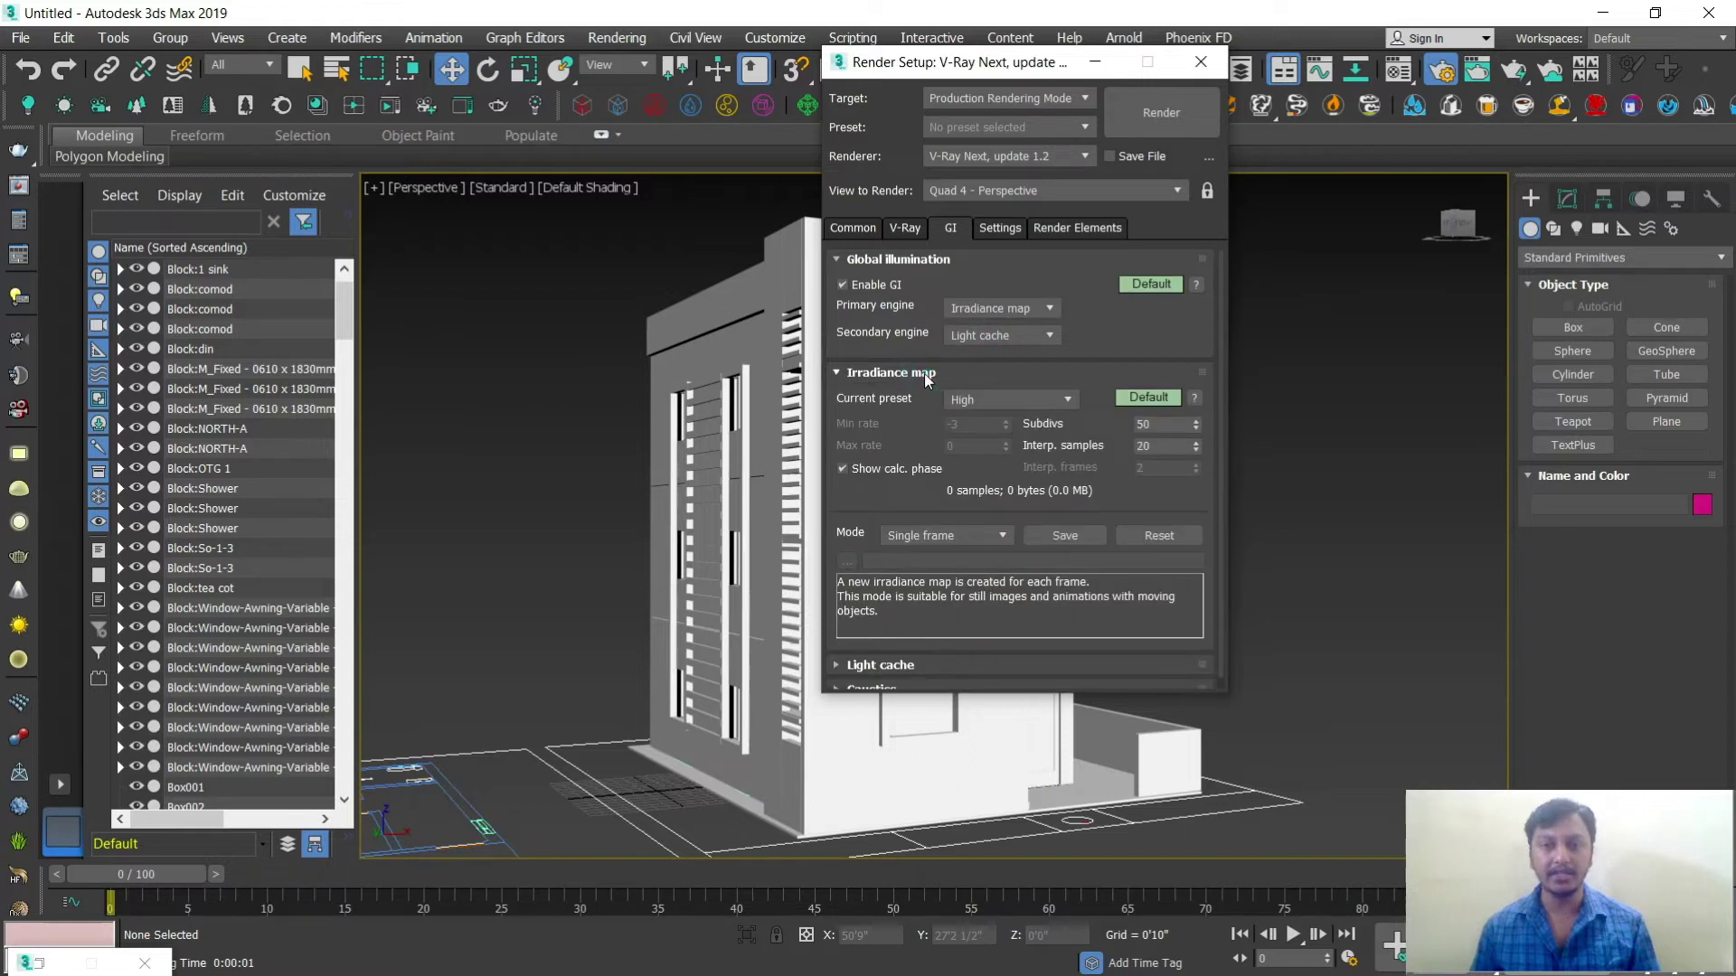
{"action": "left_click", "coordinate": [1004, 400]}
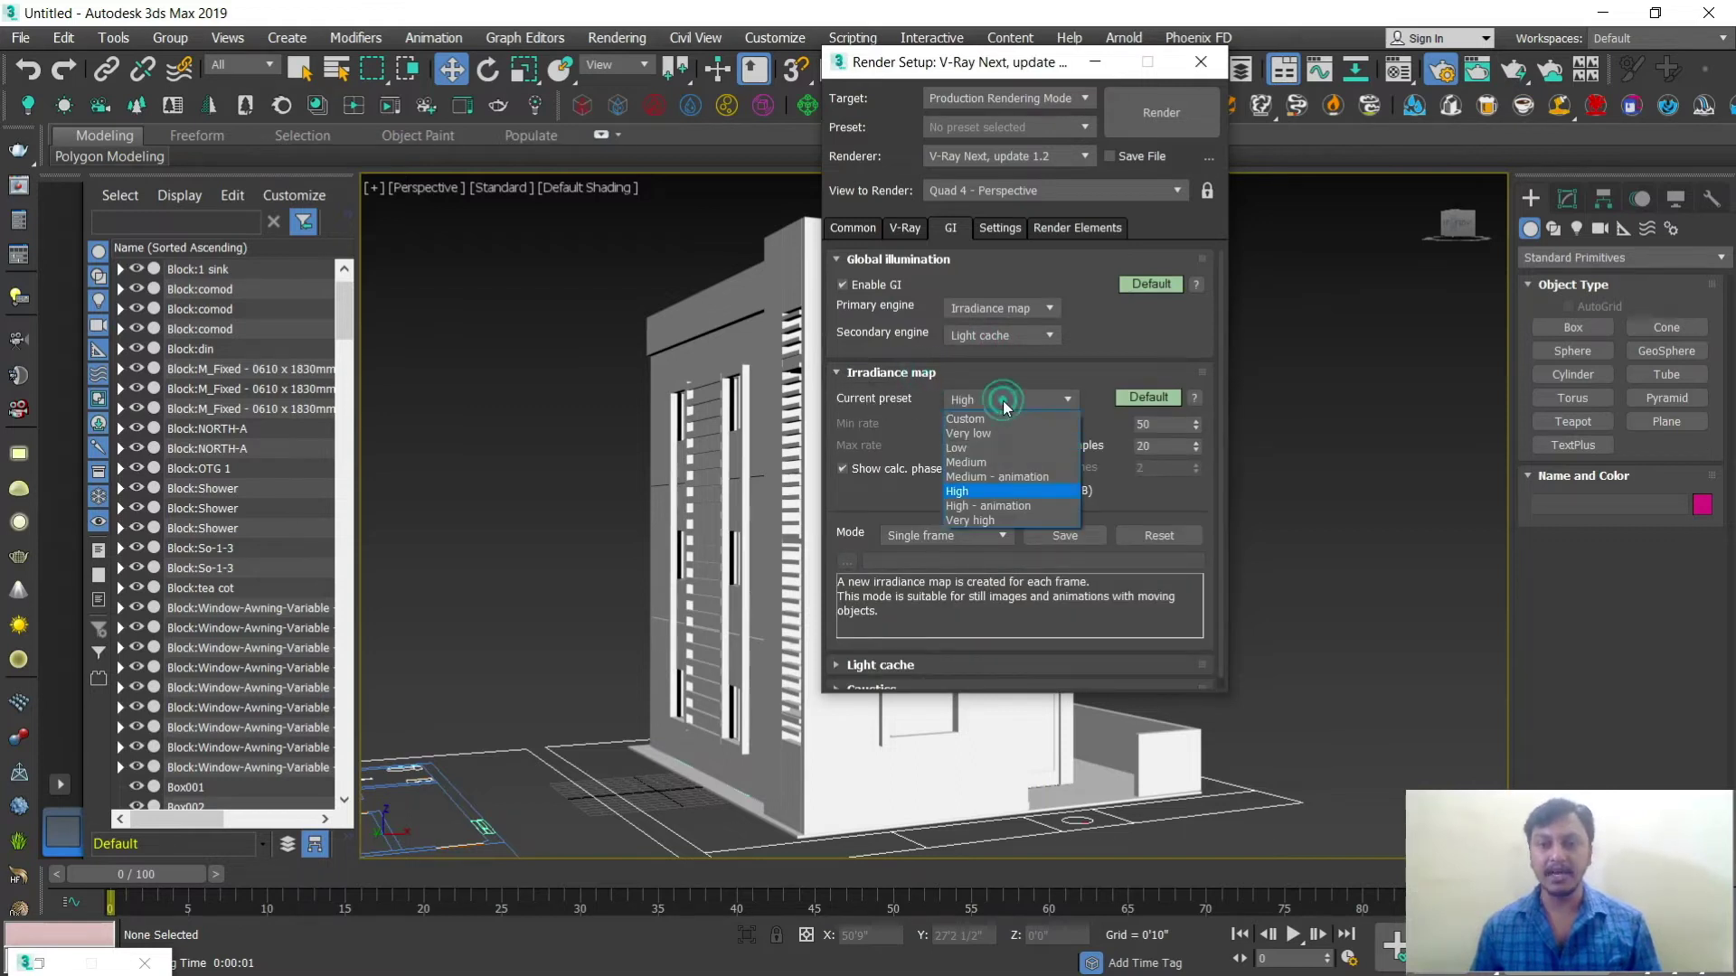
{"action": "left_click", "coordinate": [1000, 463]}
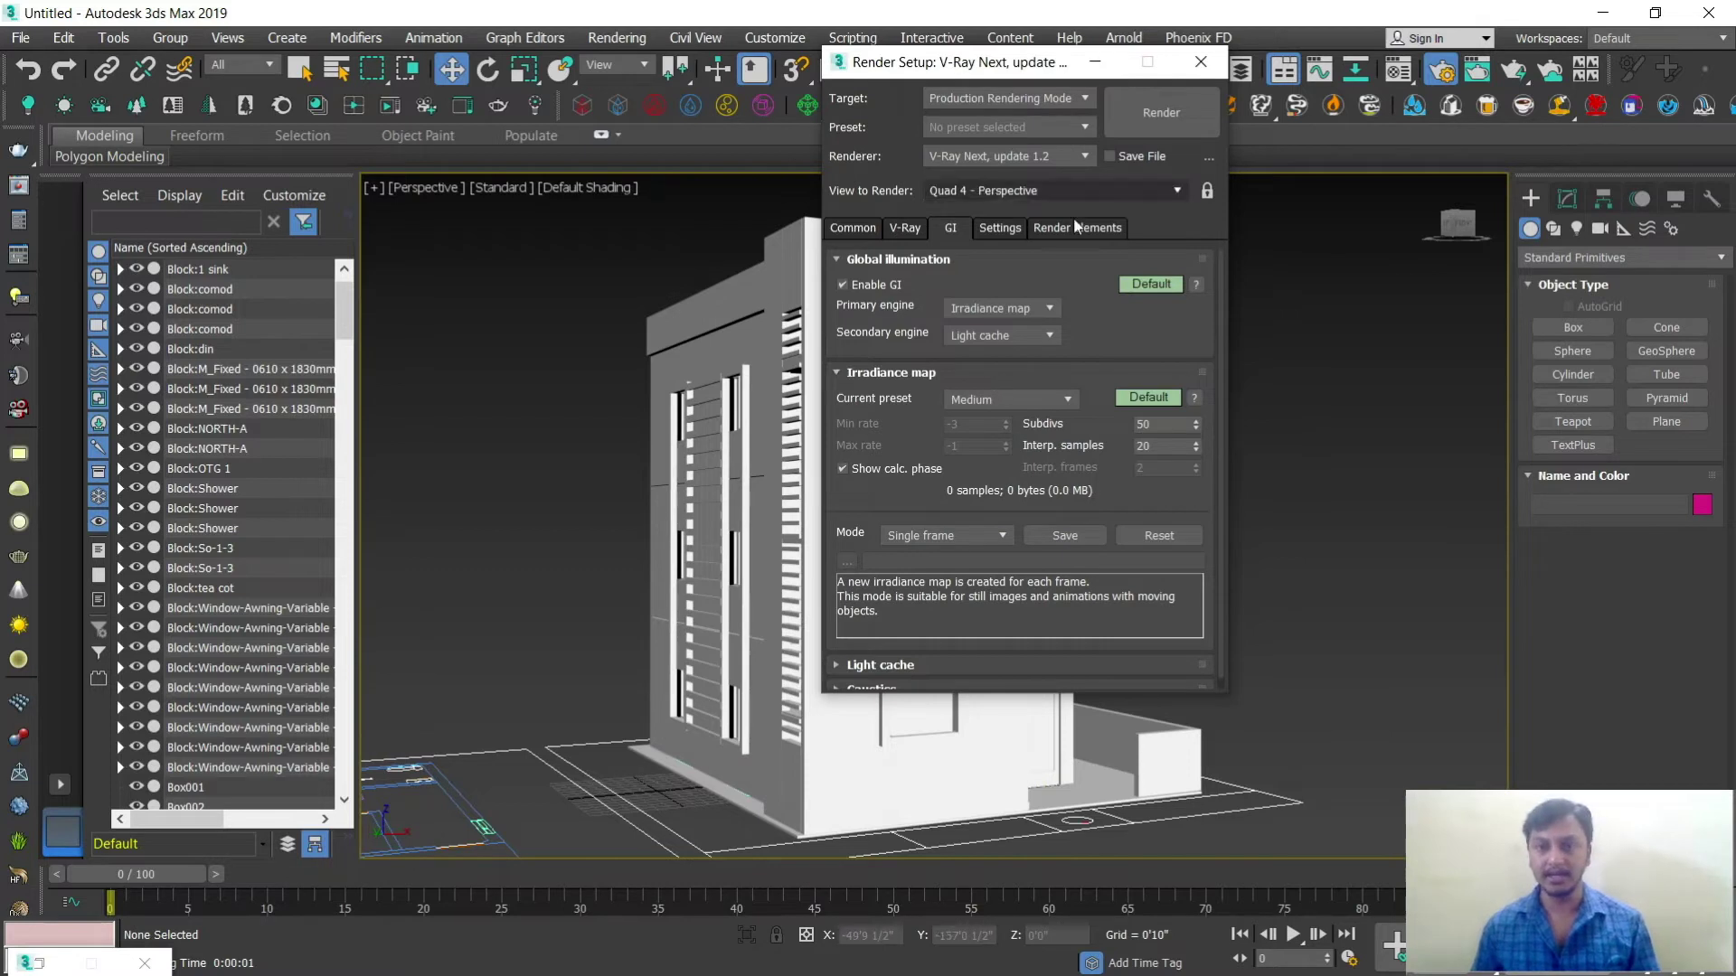
Step: Set the render output size to 1500 wide by 2000 high and close the render settings
{"action": "left_click", "coordinate": [848, 227]}
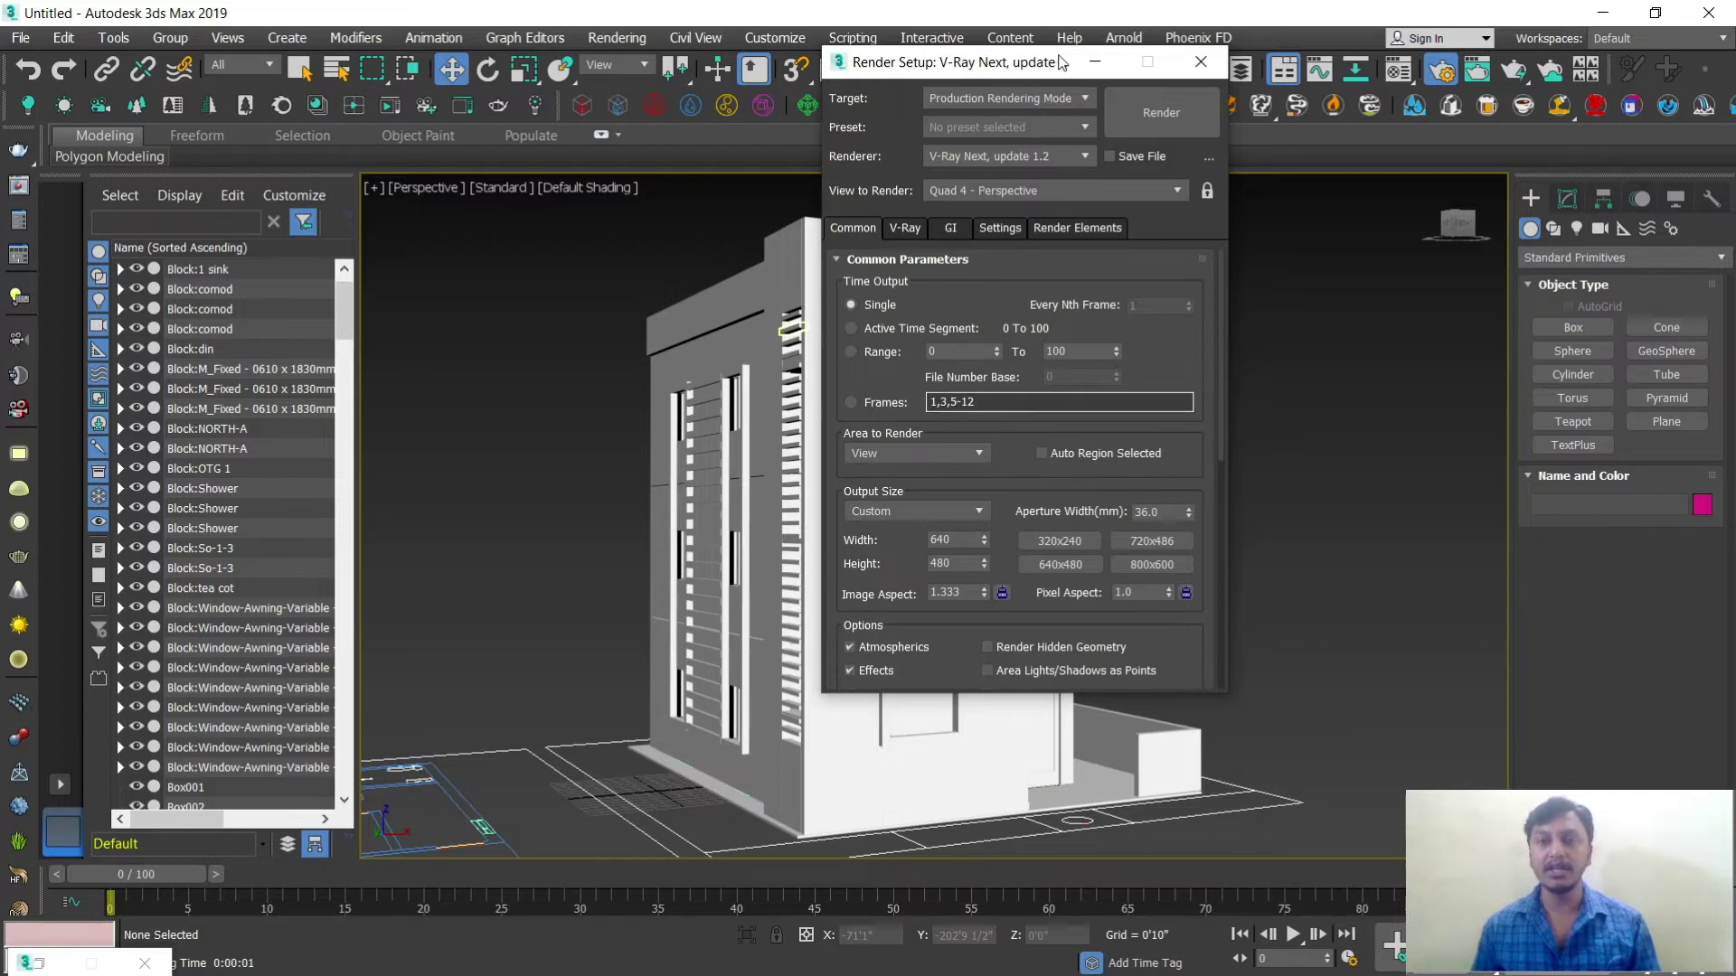
{"action": "double_click", "coordinate": [945, 540]}
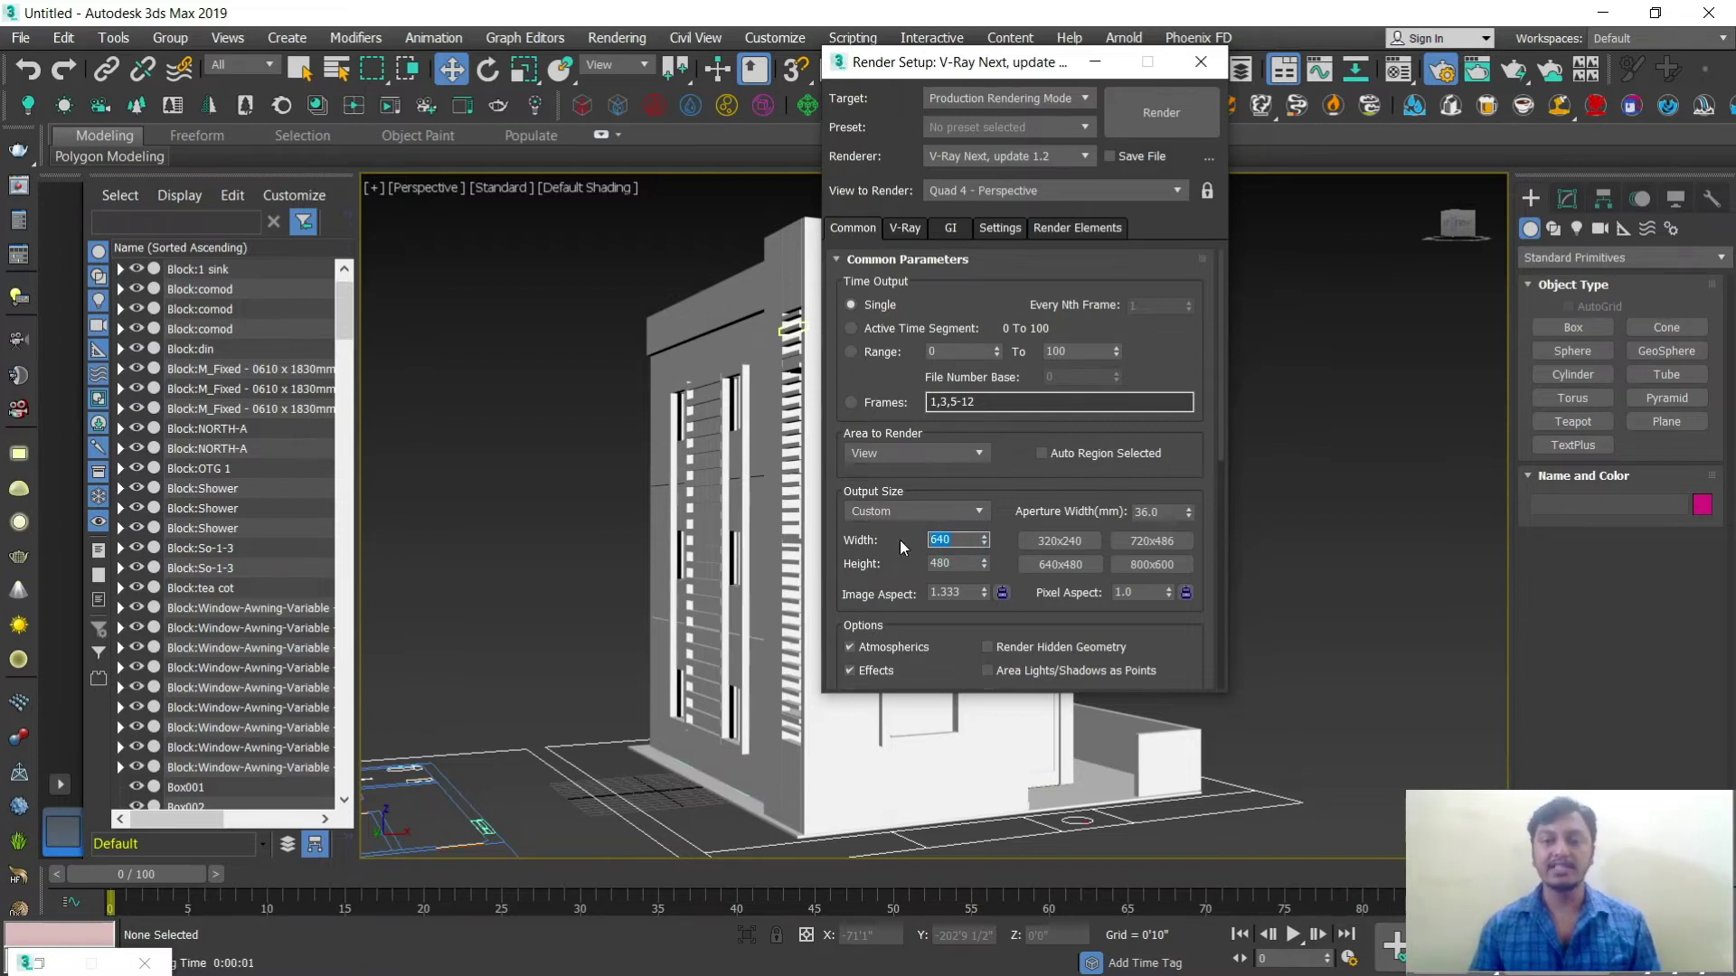
{"action": "type", "text": "1500"}
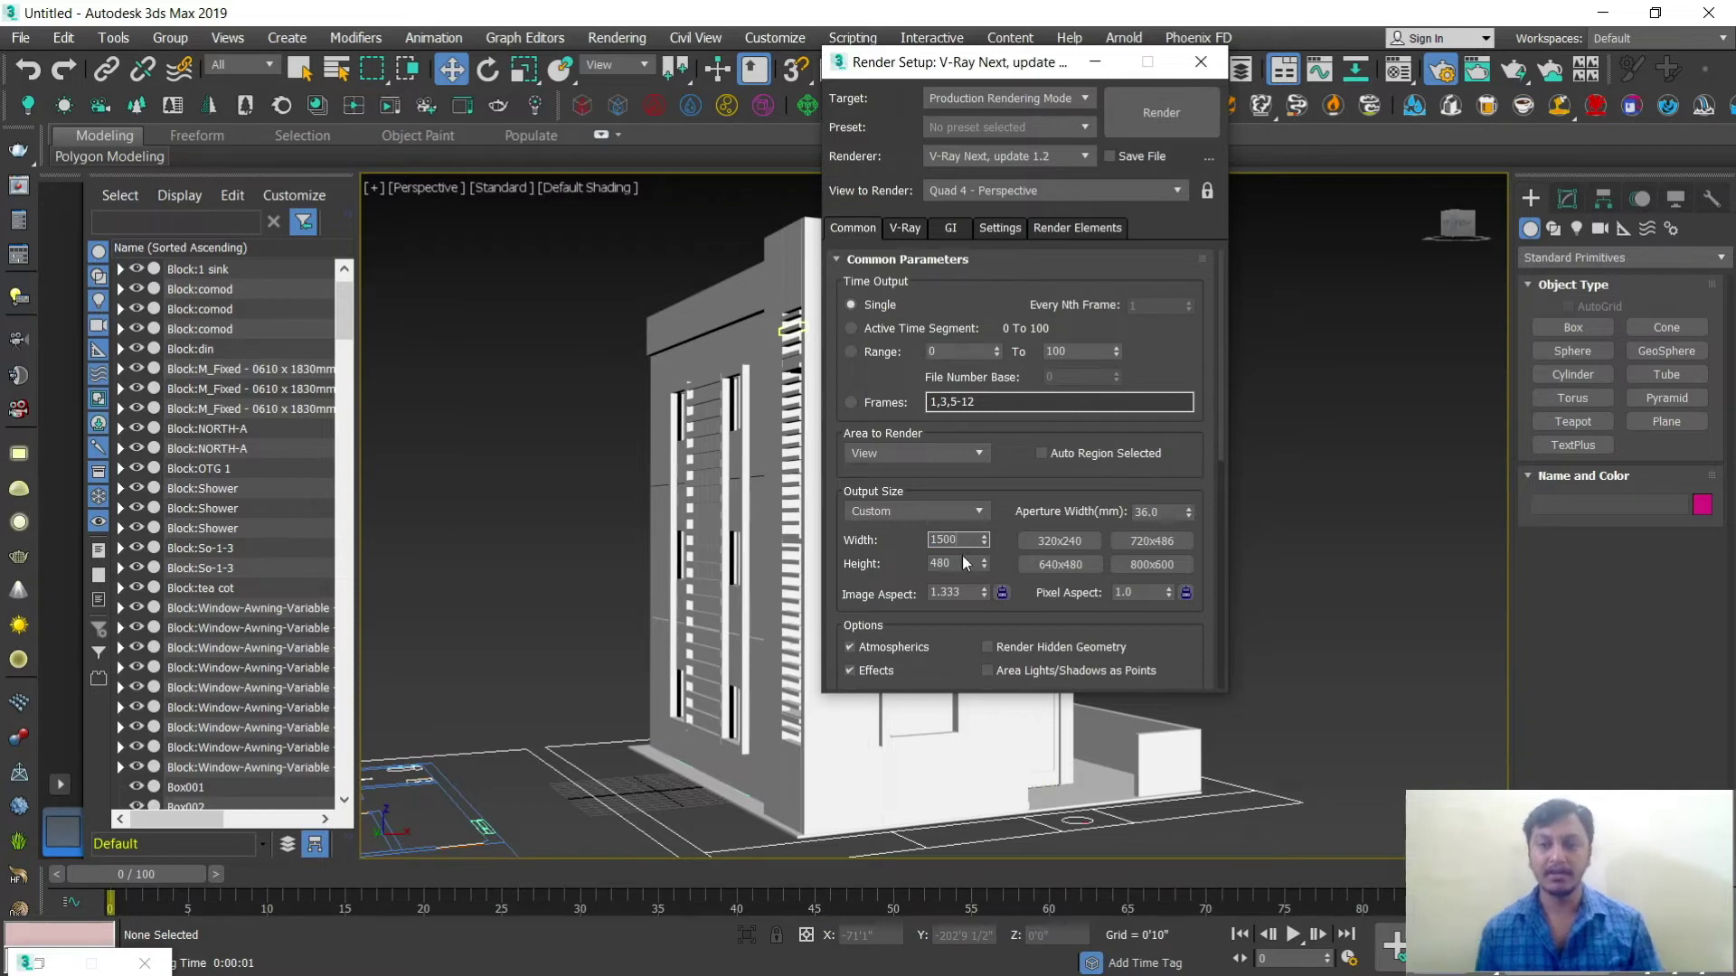
{"action": "double_click", "coordinate": [966, 564]}
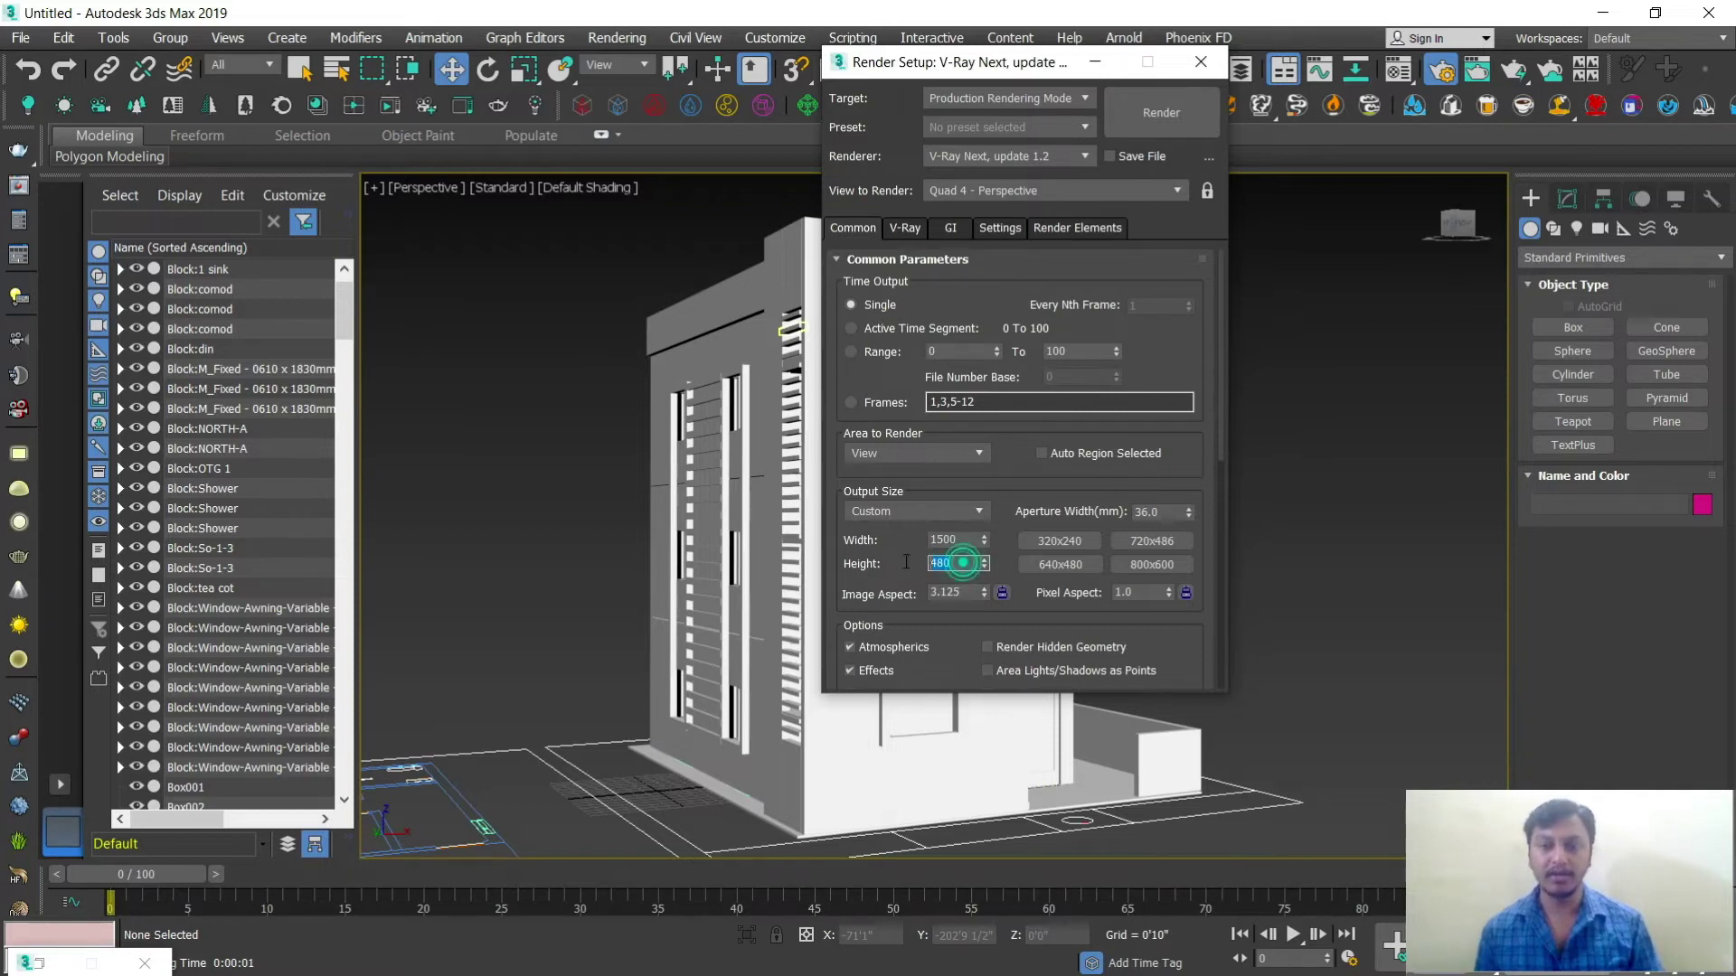
{"action": "type", "text": "1"}
{"action": "key", "text": "BackSpace"}
{"action": "type", "text": "2000"}
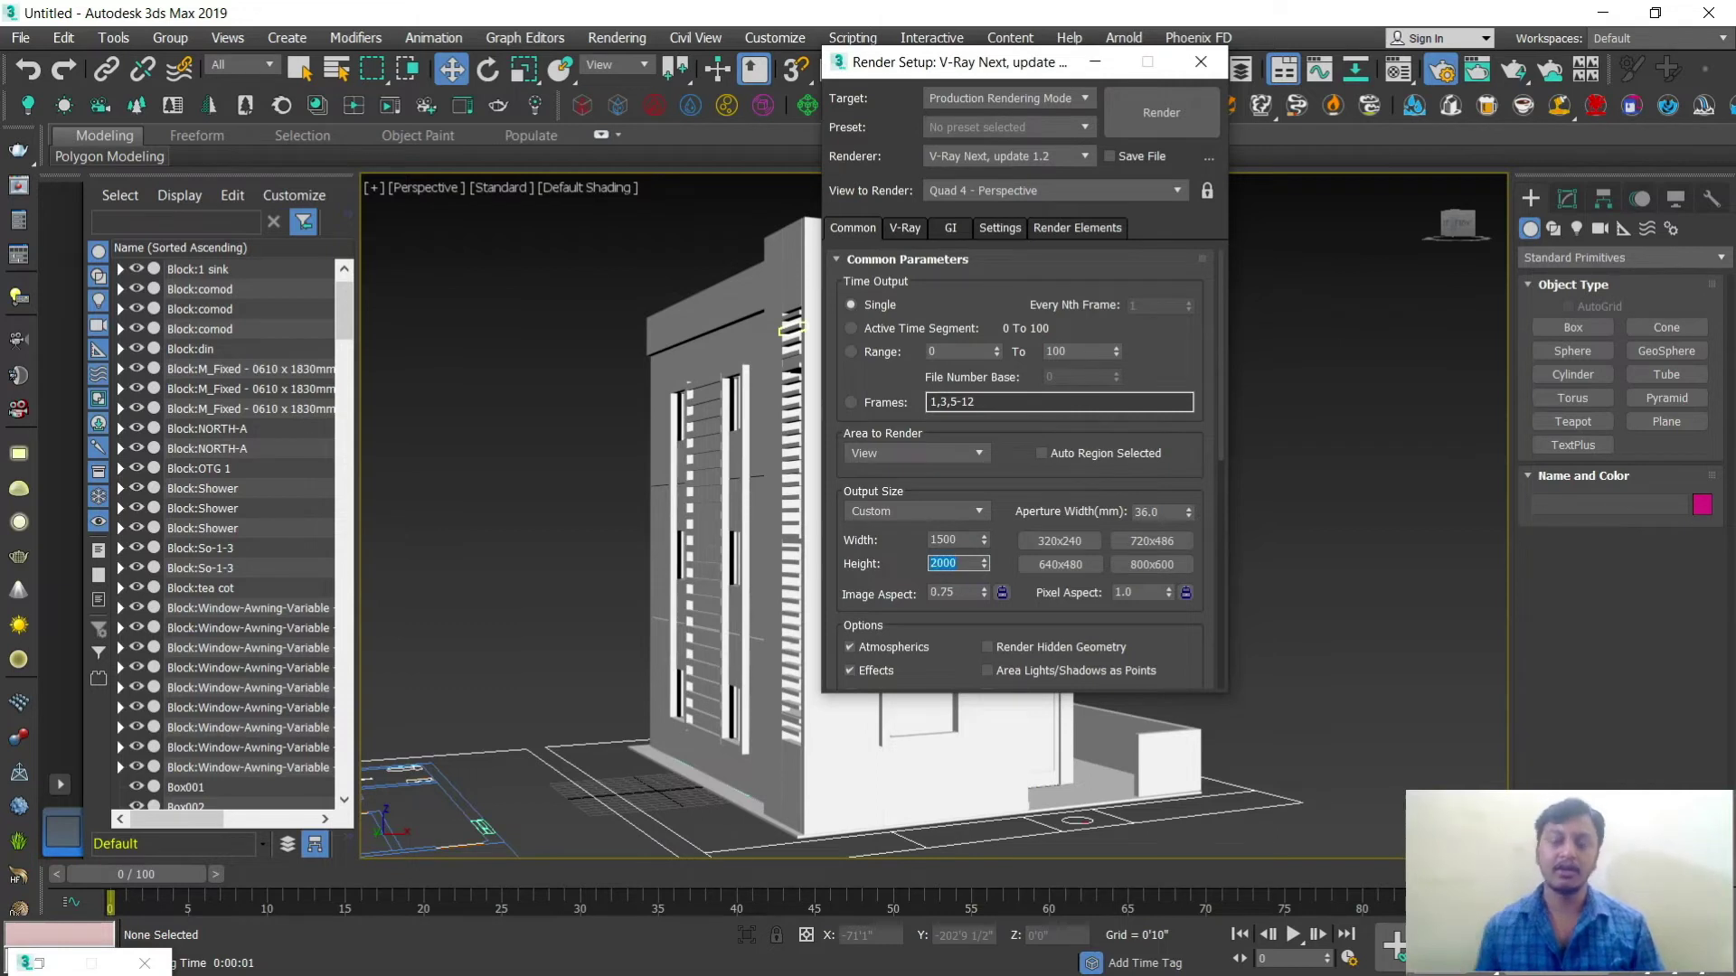
{"action": "left_click", "coordinate": [1203, 63]}
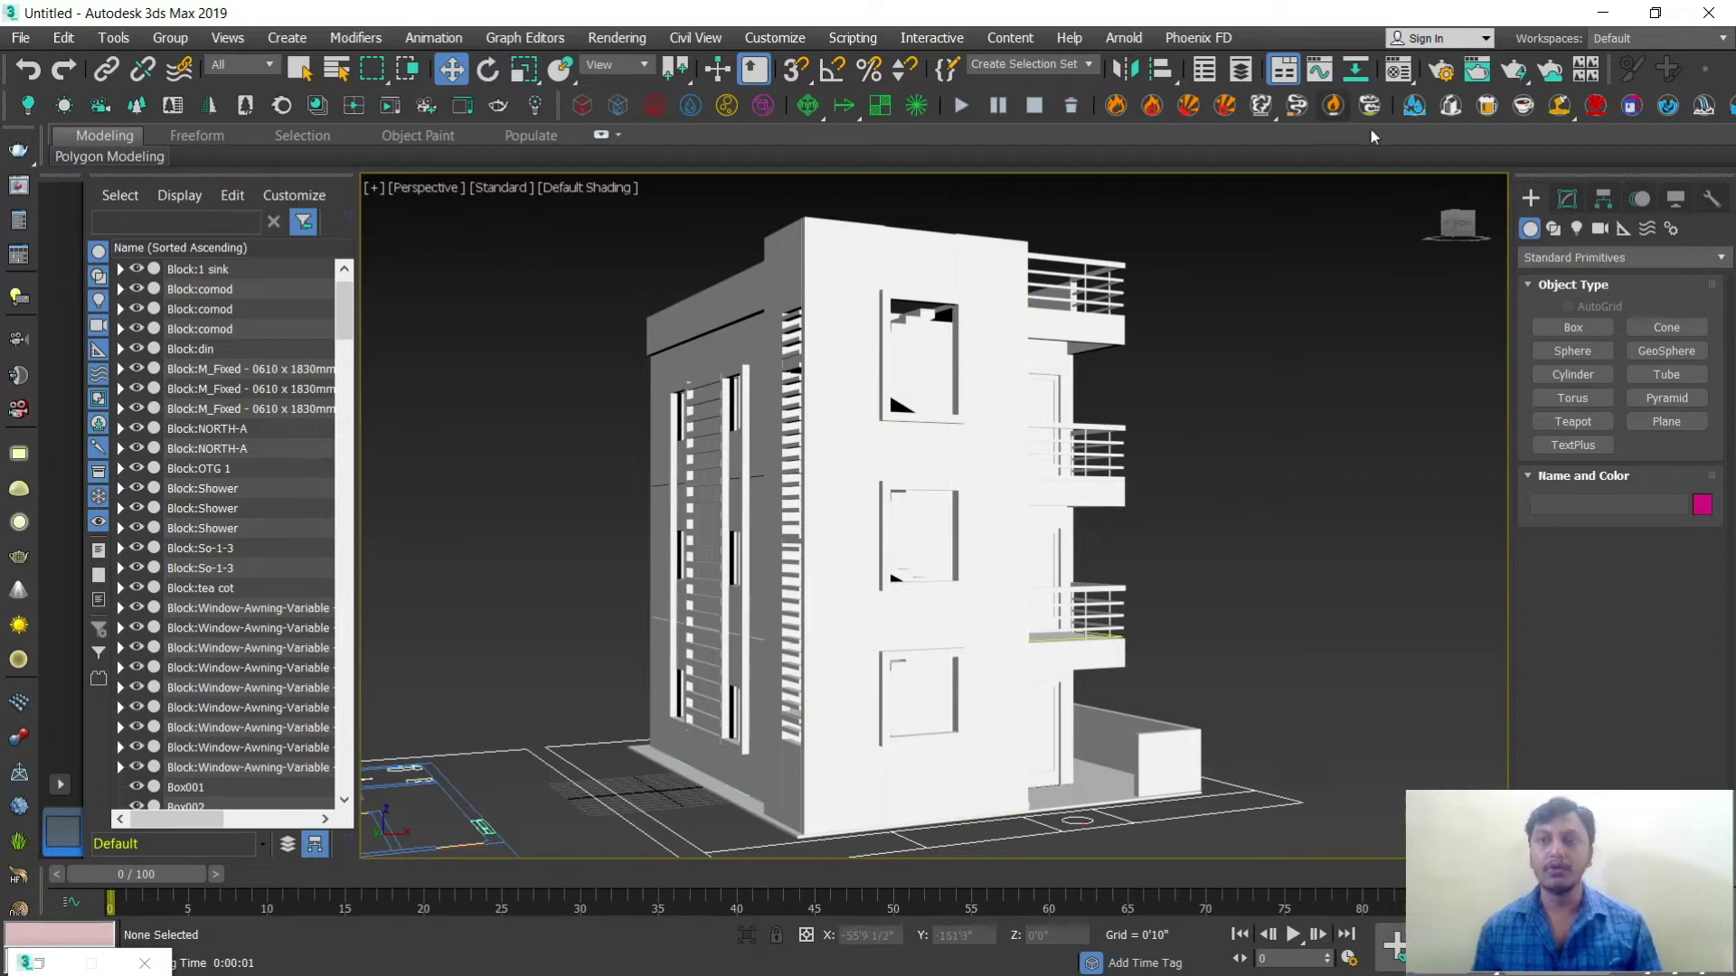
Step: Show safe frames in the perspective view and frame the whole building corner-on within the portrait render area
{"action": "left_click", "coordinate": [432, 192]}
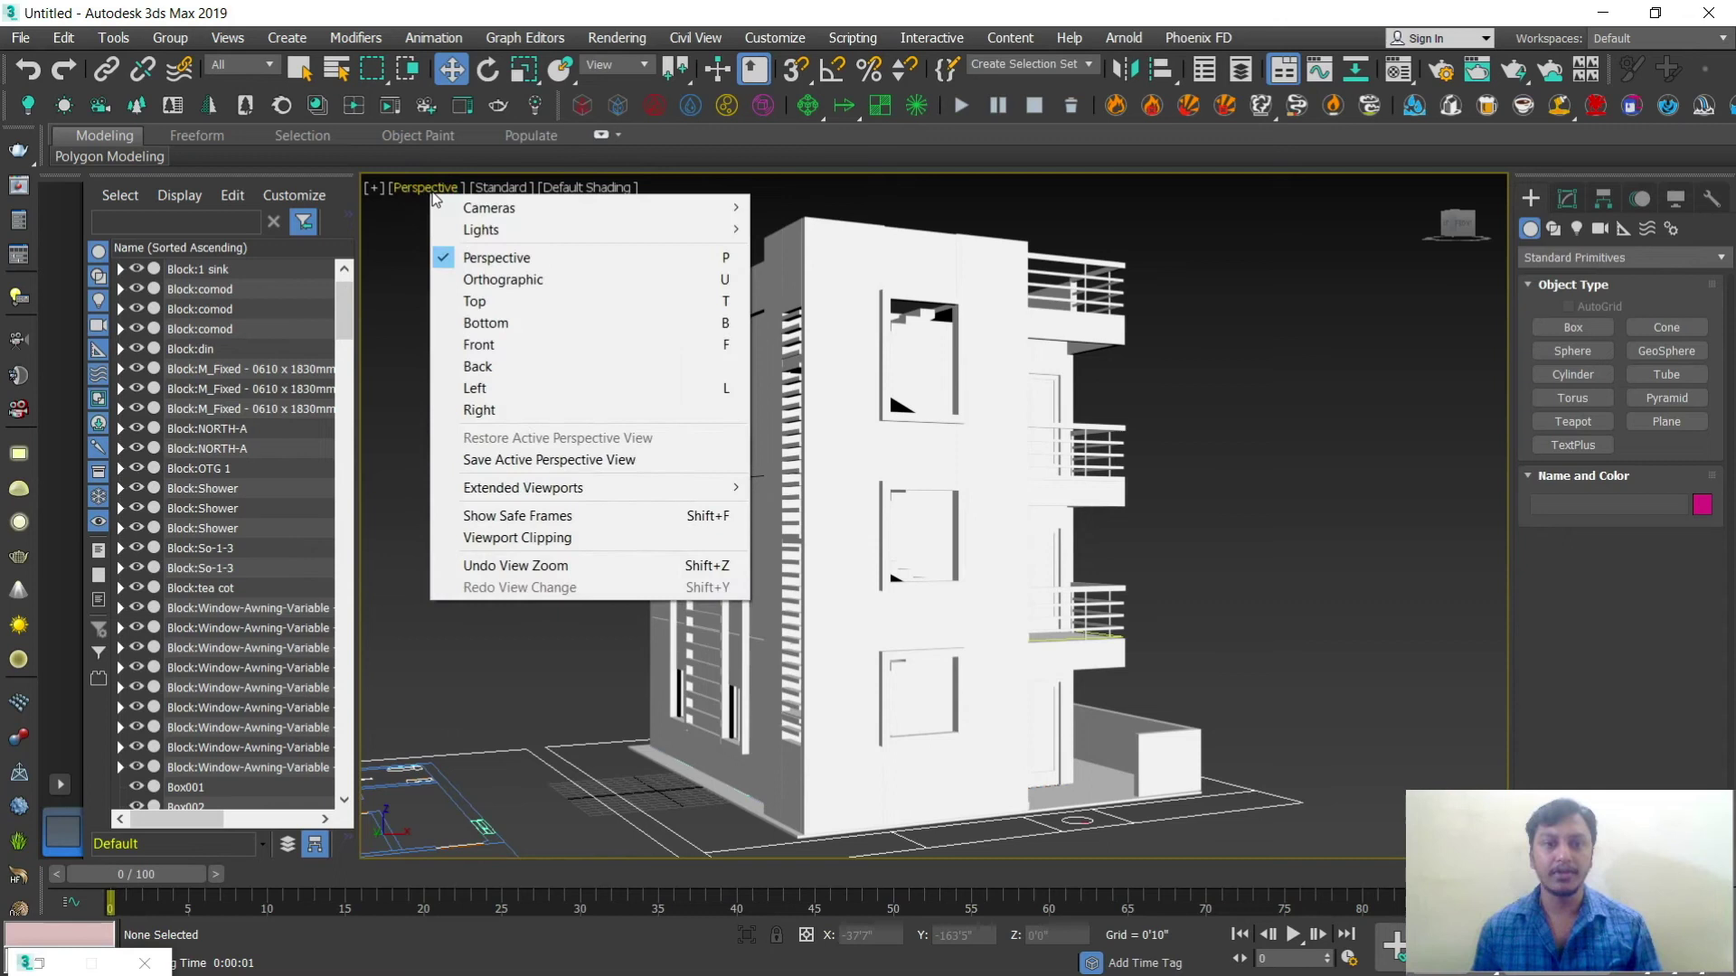
{"action": "left_click", "coordinate": [580, 518]}
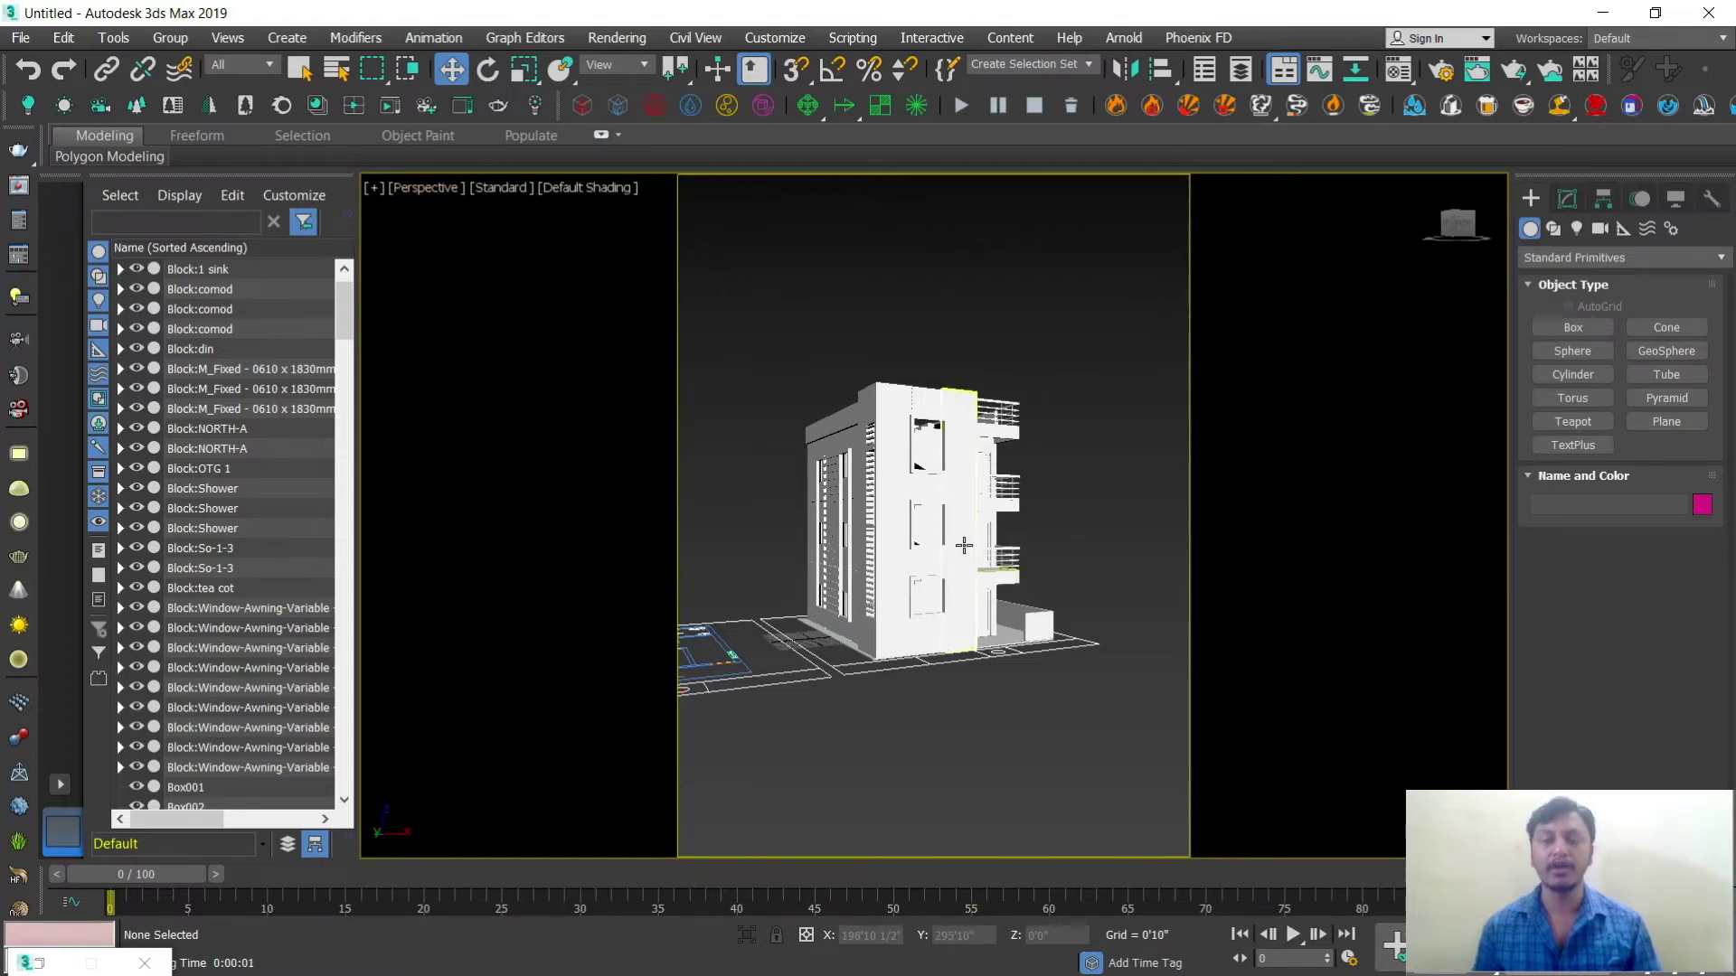
{"action": "scroll", "coordinate": [963, 544], "scroll_direction": "up", "scroll_amount": 2}
{"action": "scroll", "coordinate": [962, 545], "scroll_direction": "up", "scroll_amount": 3}
{"action": "middle_click_drag", "start_coordinate": [964, 545], "coordinate": [994, 571]}
{"action": "scroll", "coordinate": [994, 572], "scroll_direction": "down", "scroll_amount": 4}
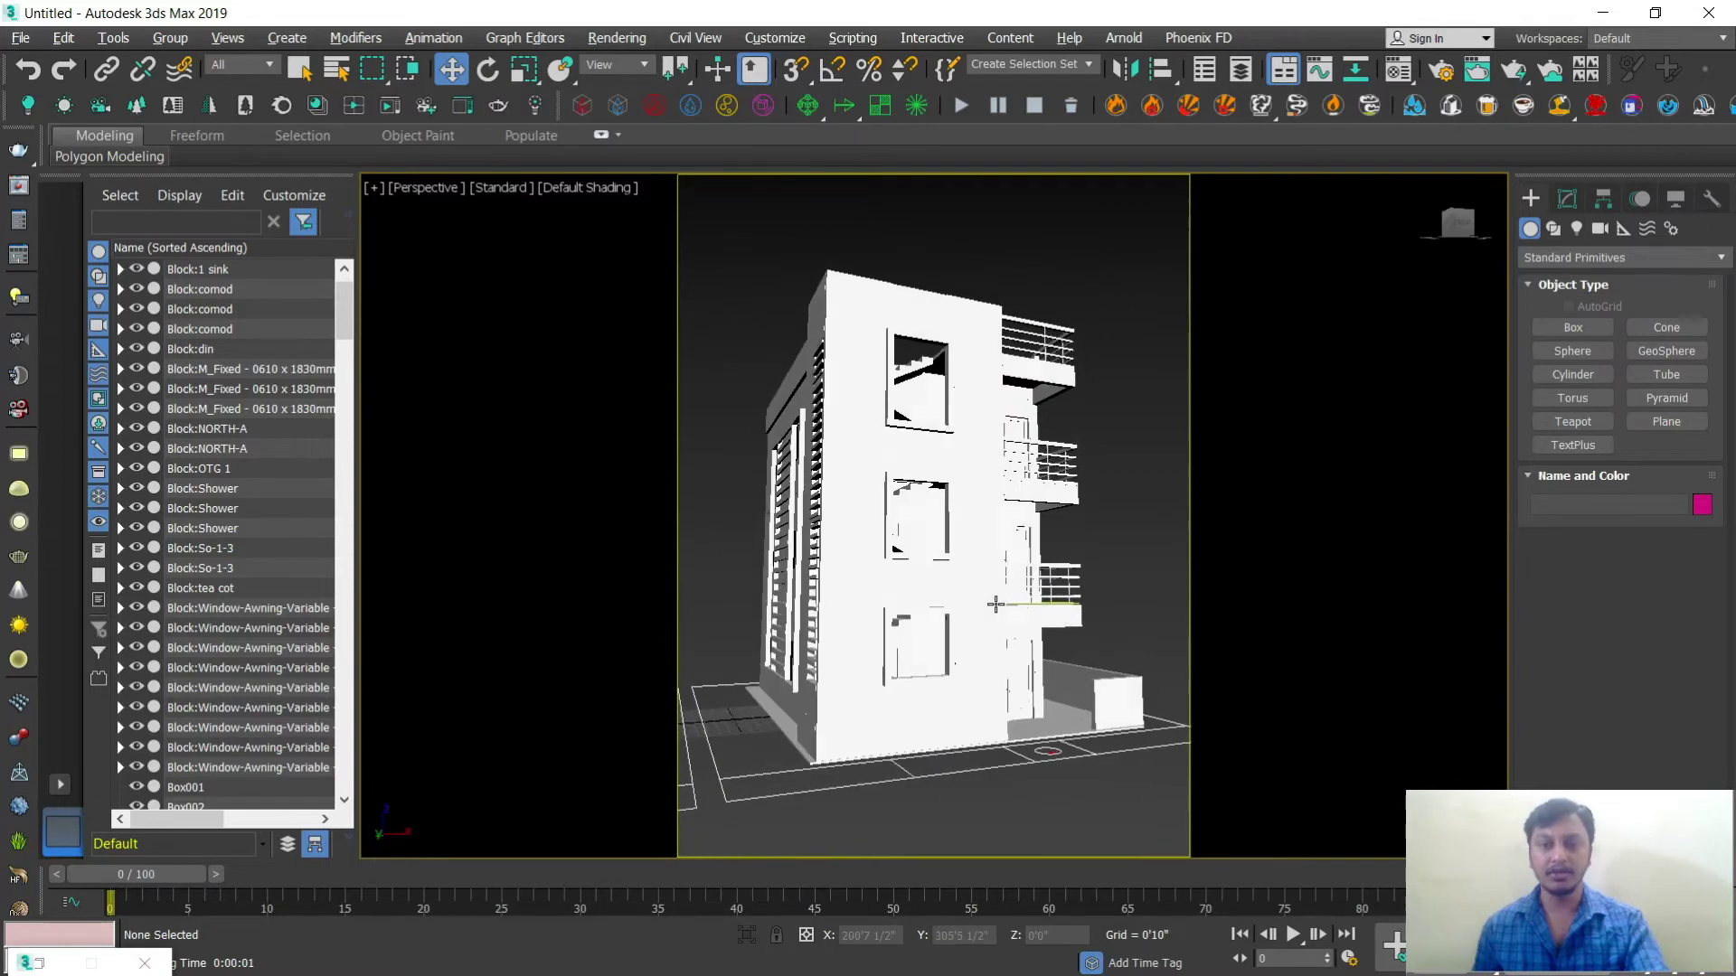
{"action": "middle_click_drag", "start_coordinate": [1007, 609], "coordinate": [1011, 596], "text": "alt"}
{"action": "scroll", "coordinate": [1011, 597], "scroll_direction": "up", "scroll_amount": 1}
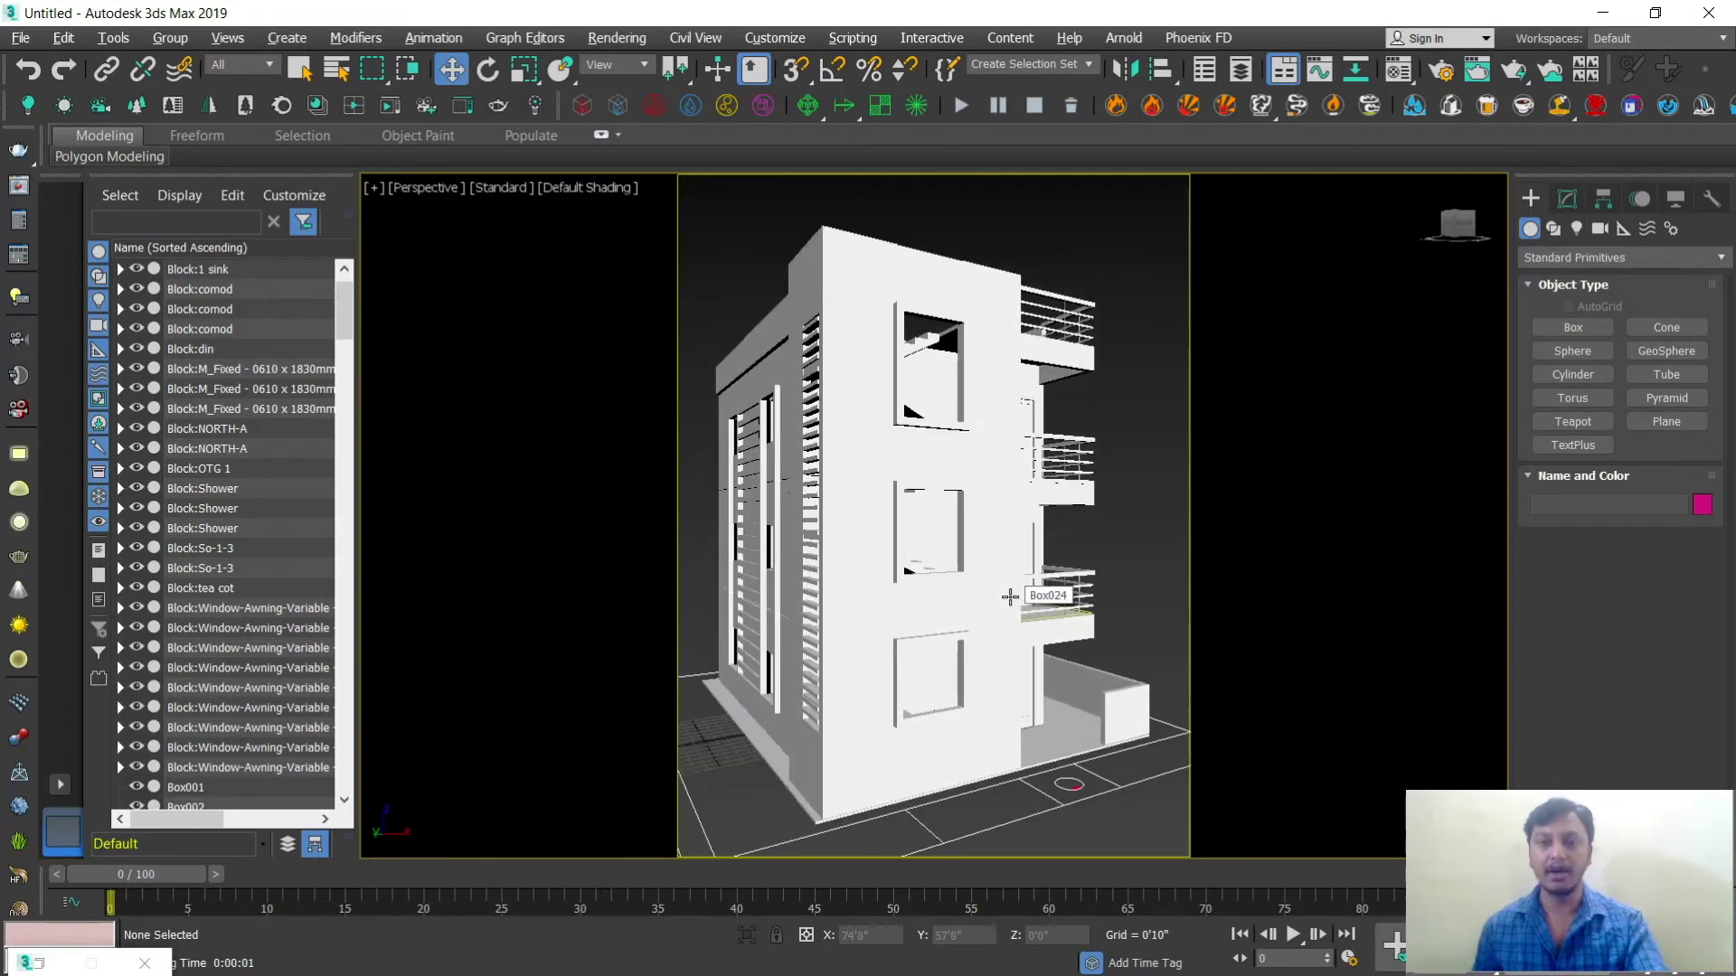
{"action": "middle_click_drag", "start_coordinate": [1015, 611], "coordinate": [1030, 600]}
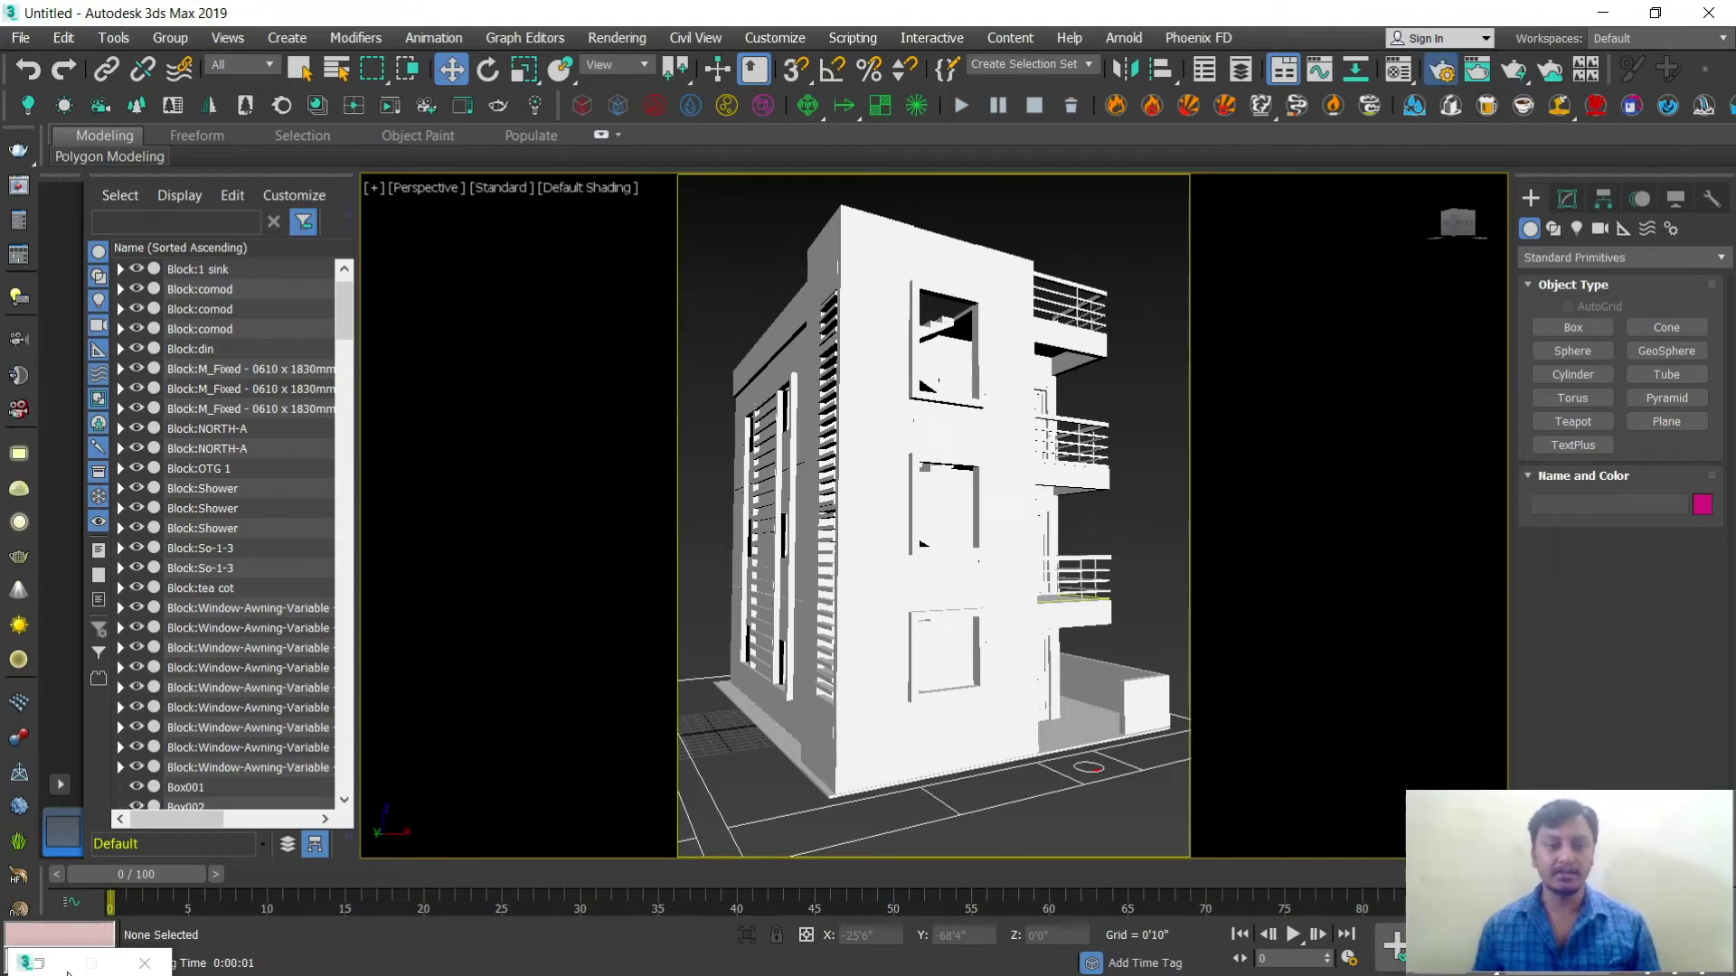
{"action": "left_click", "coordinate": [1414, 107]}
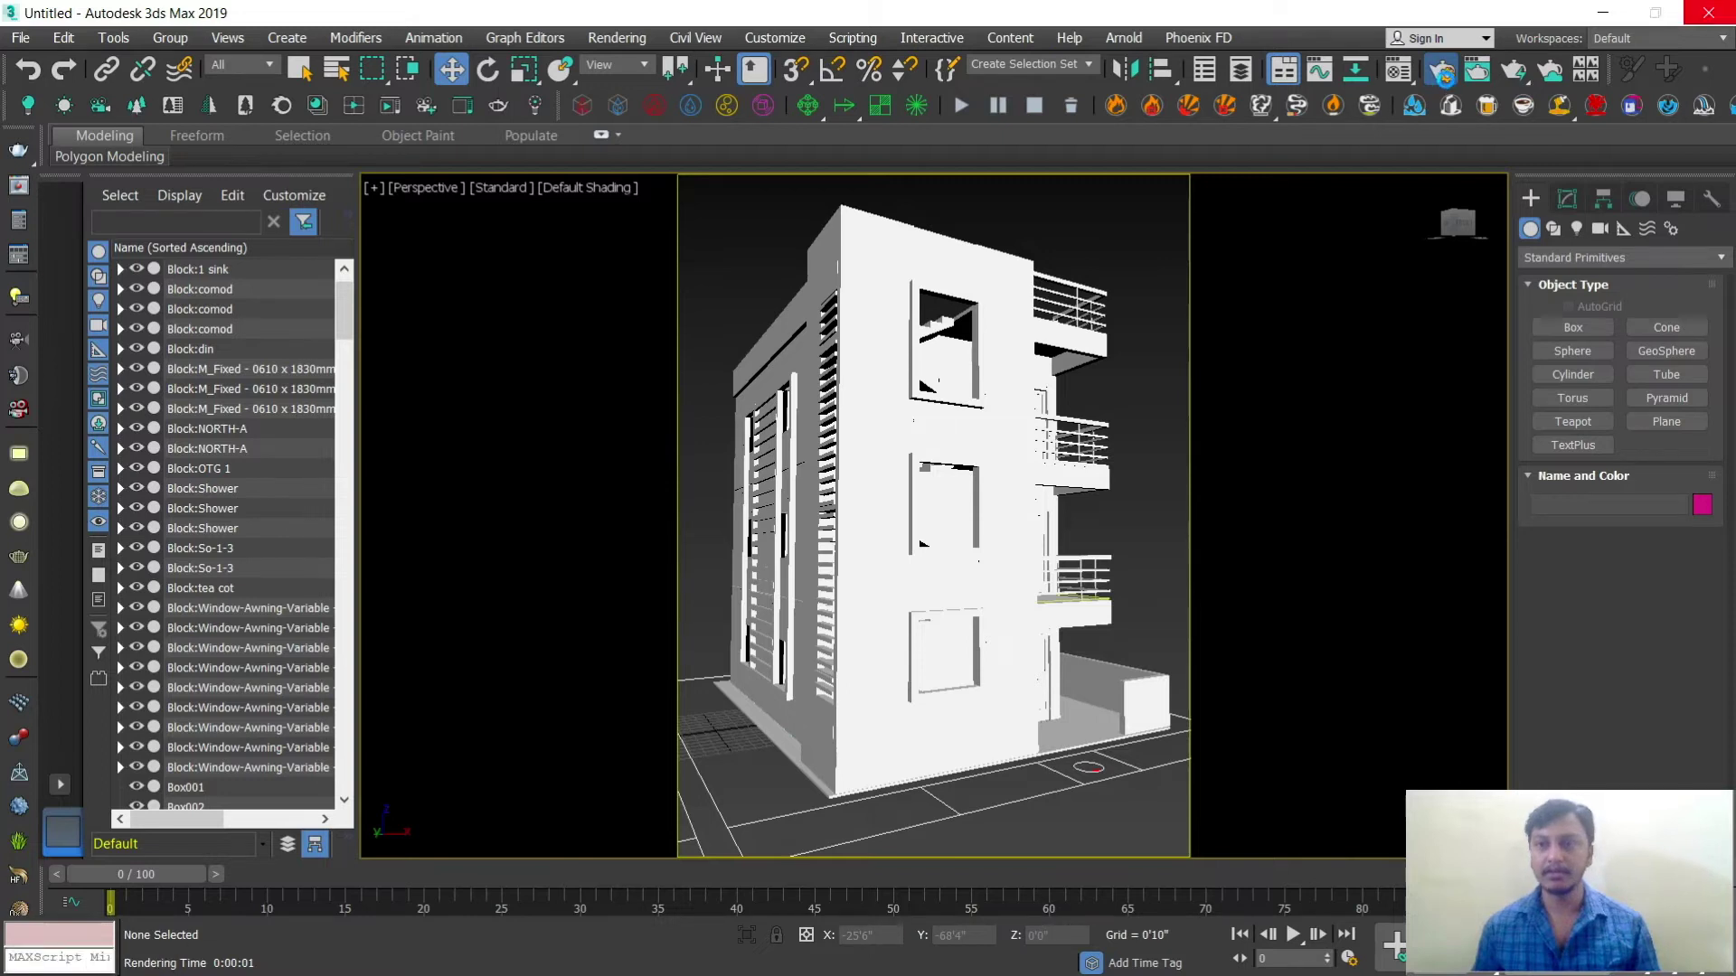
Step: Set the render output width to 1600, keeping the height at 2000, and frame the whole building inside the portrait render area
{"action": "left_click_drag", "start_coordinate": [1031, 68], "coordinate": [1255, 124]}
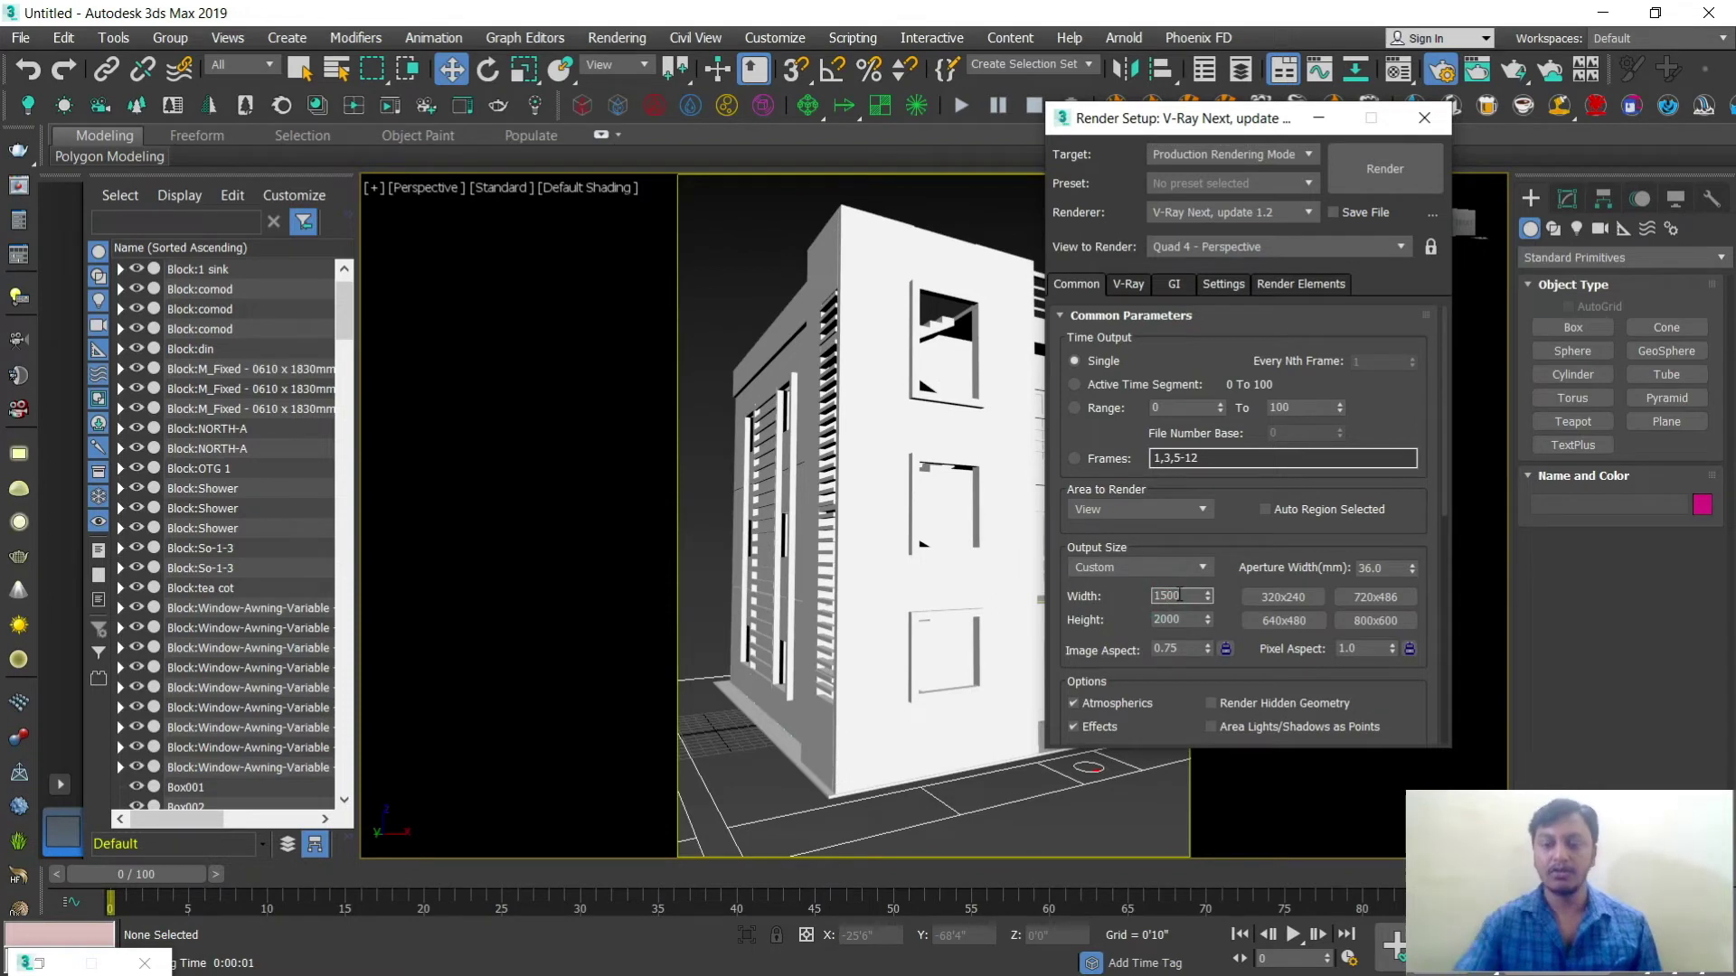
{"action": "key", "text": "Return"}
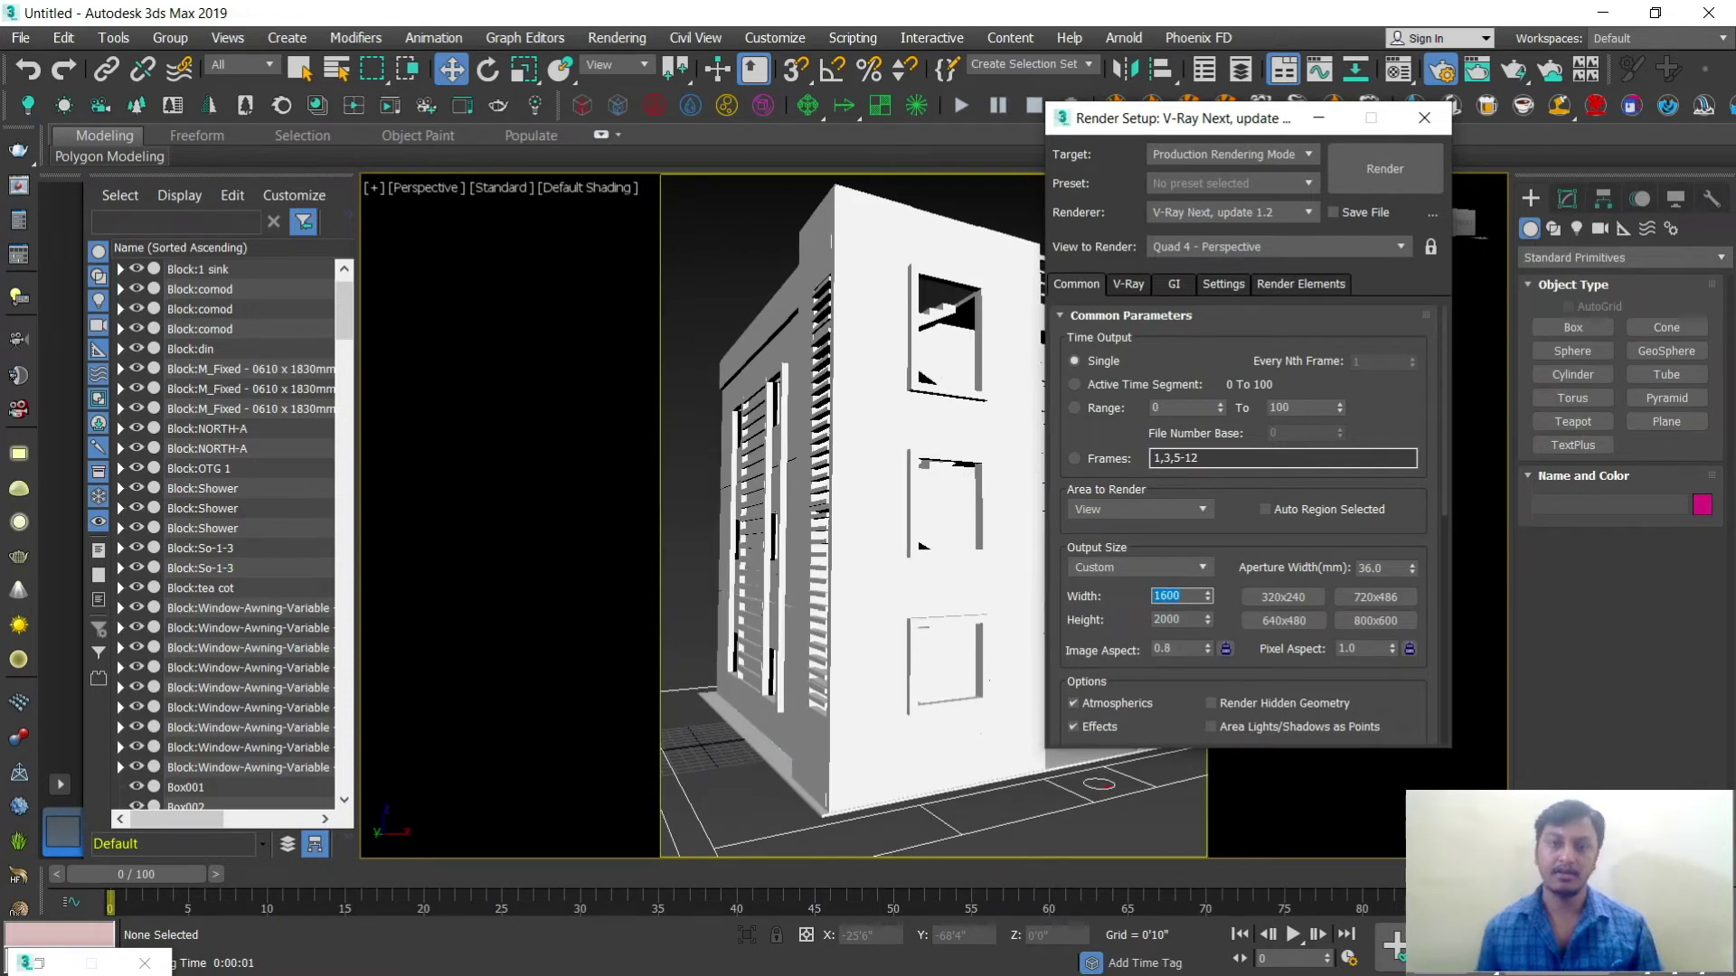
{"action": "left_click", "coordinate": [1167, 620]}
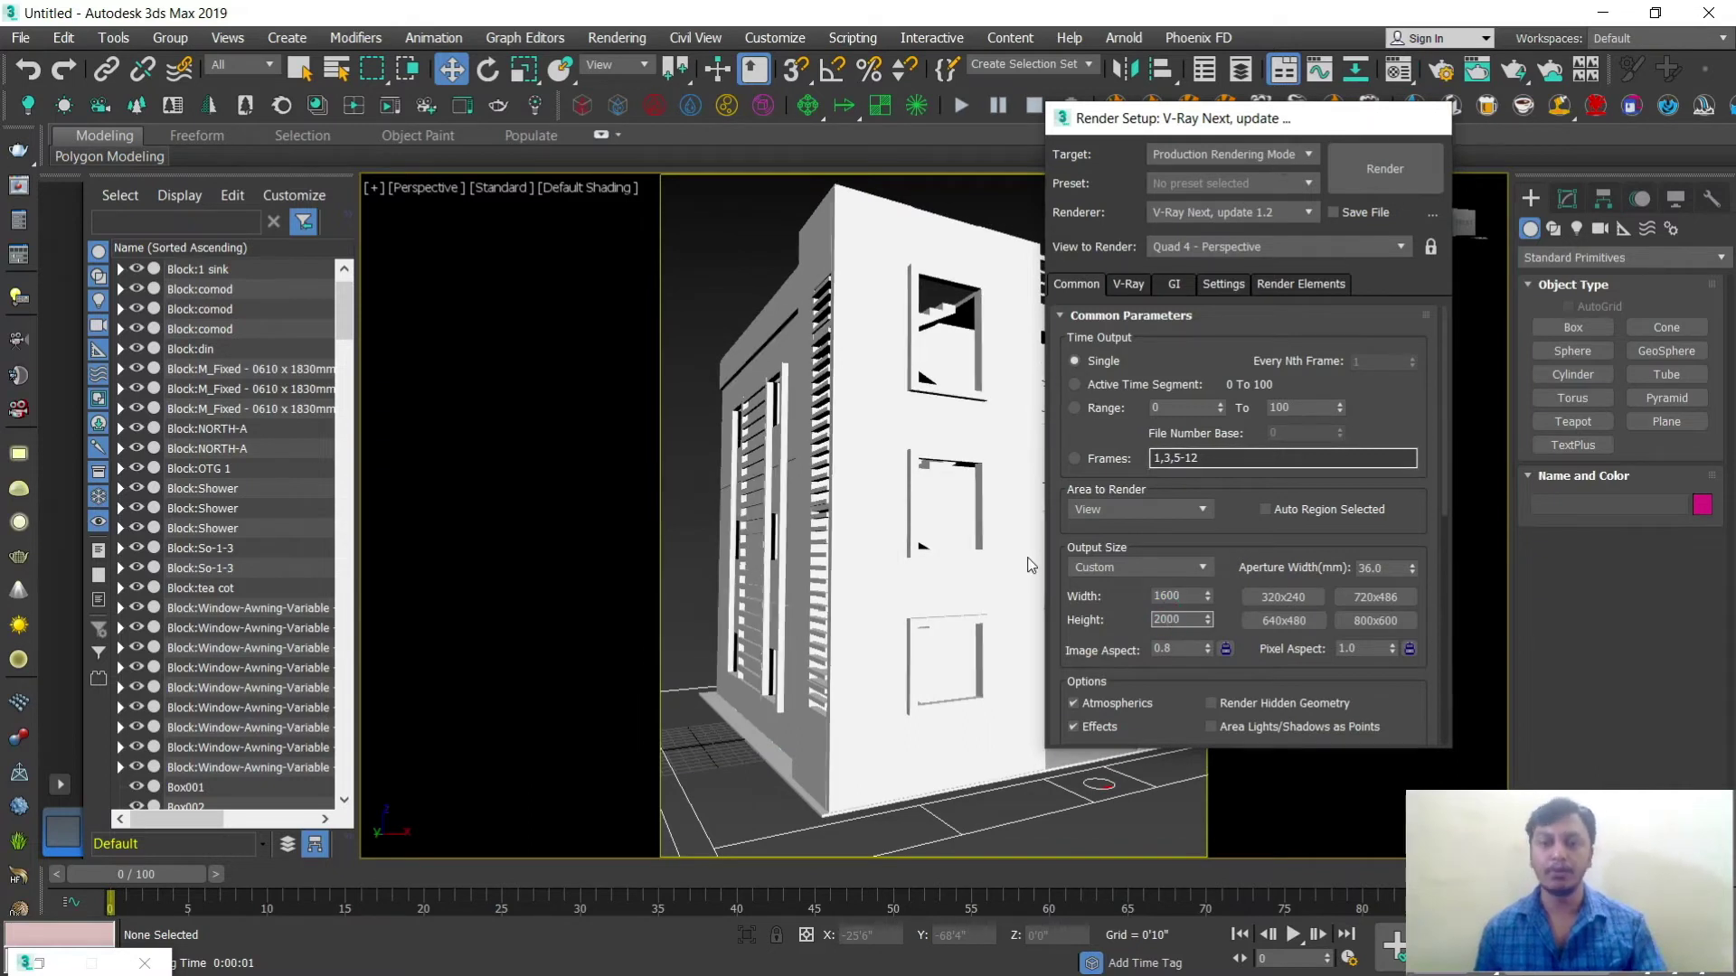
{"action": "left_click", "coordinate": [1423, 119]}
{"action": "scroll", "coordinate": [995, 553], "scroll_direction": "up", "scroll_amount": 4}
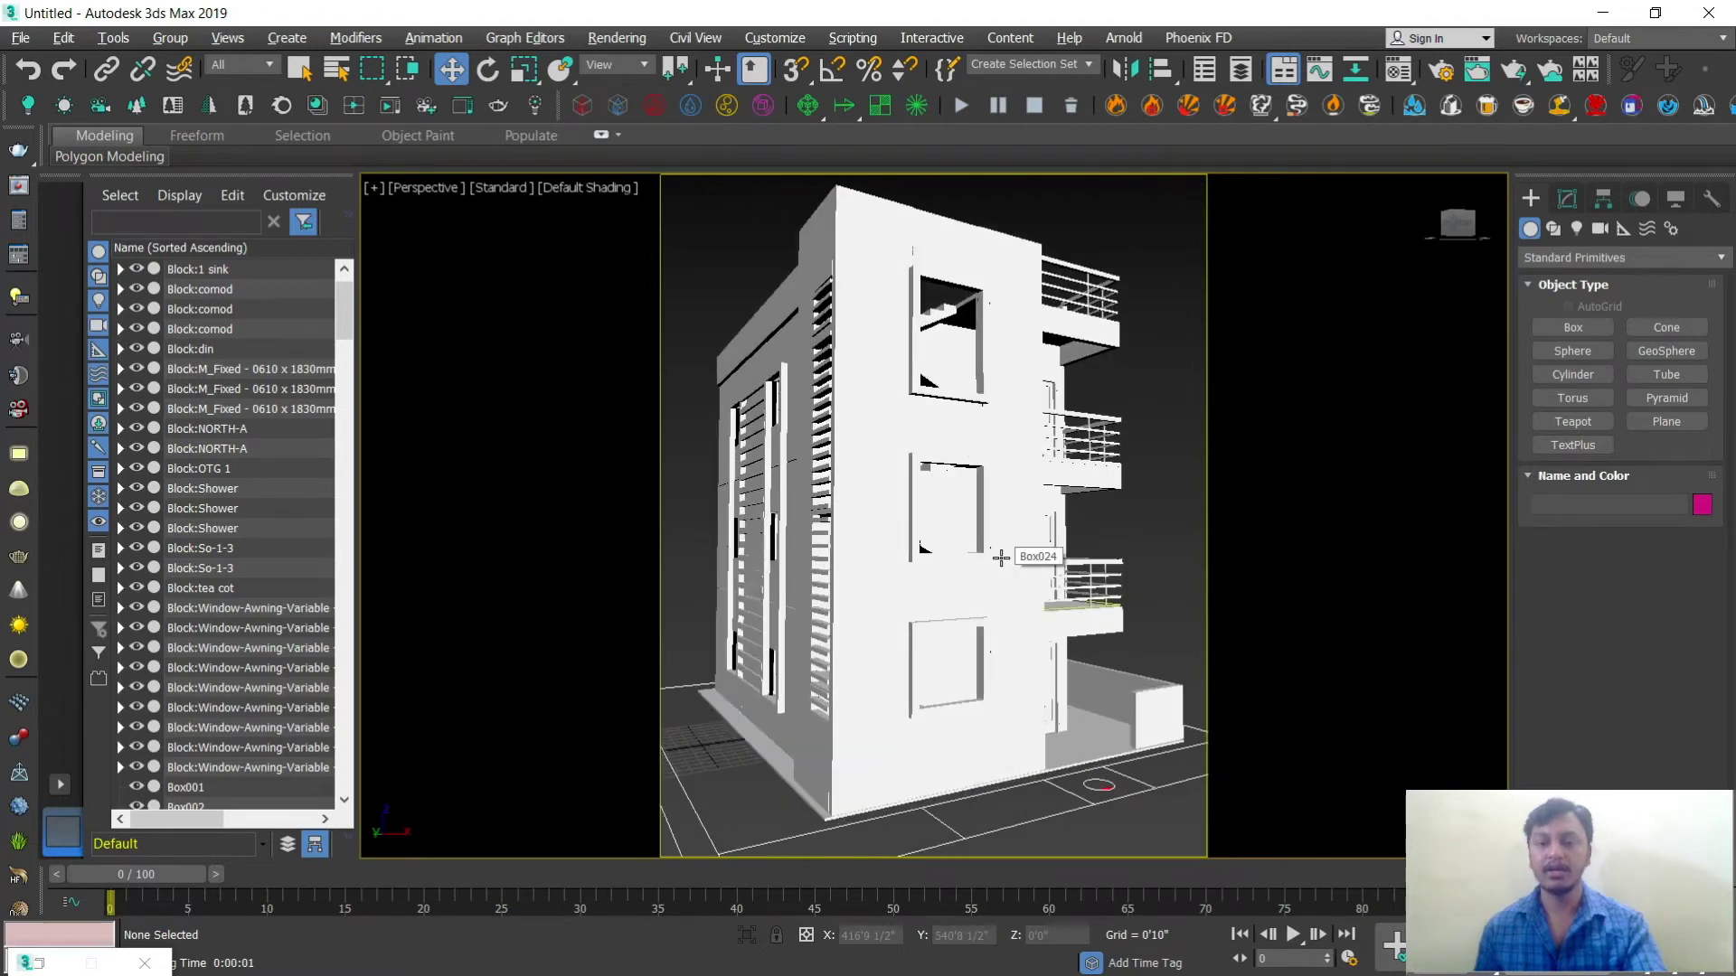
{"action": "scroll", "coordinate": [1008, 562], "scroll_direction": "down", "scroll_amount": 2}
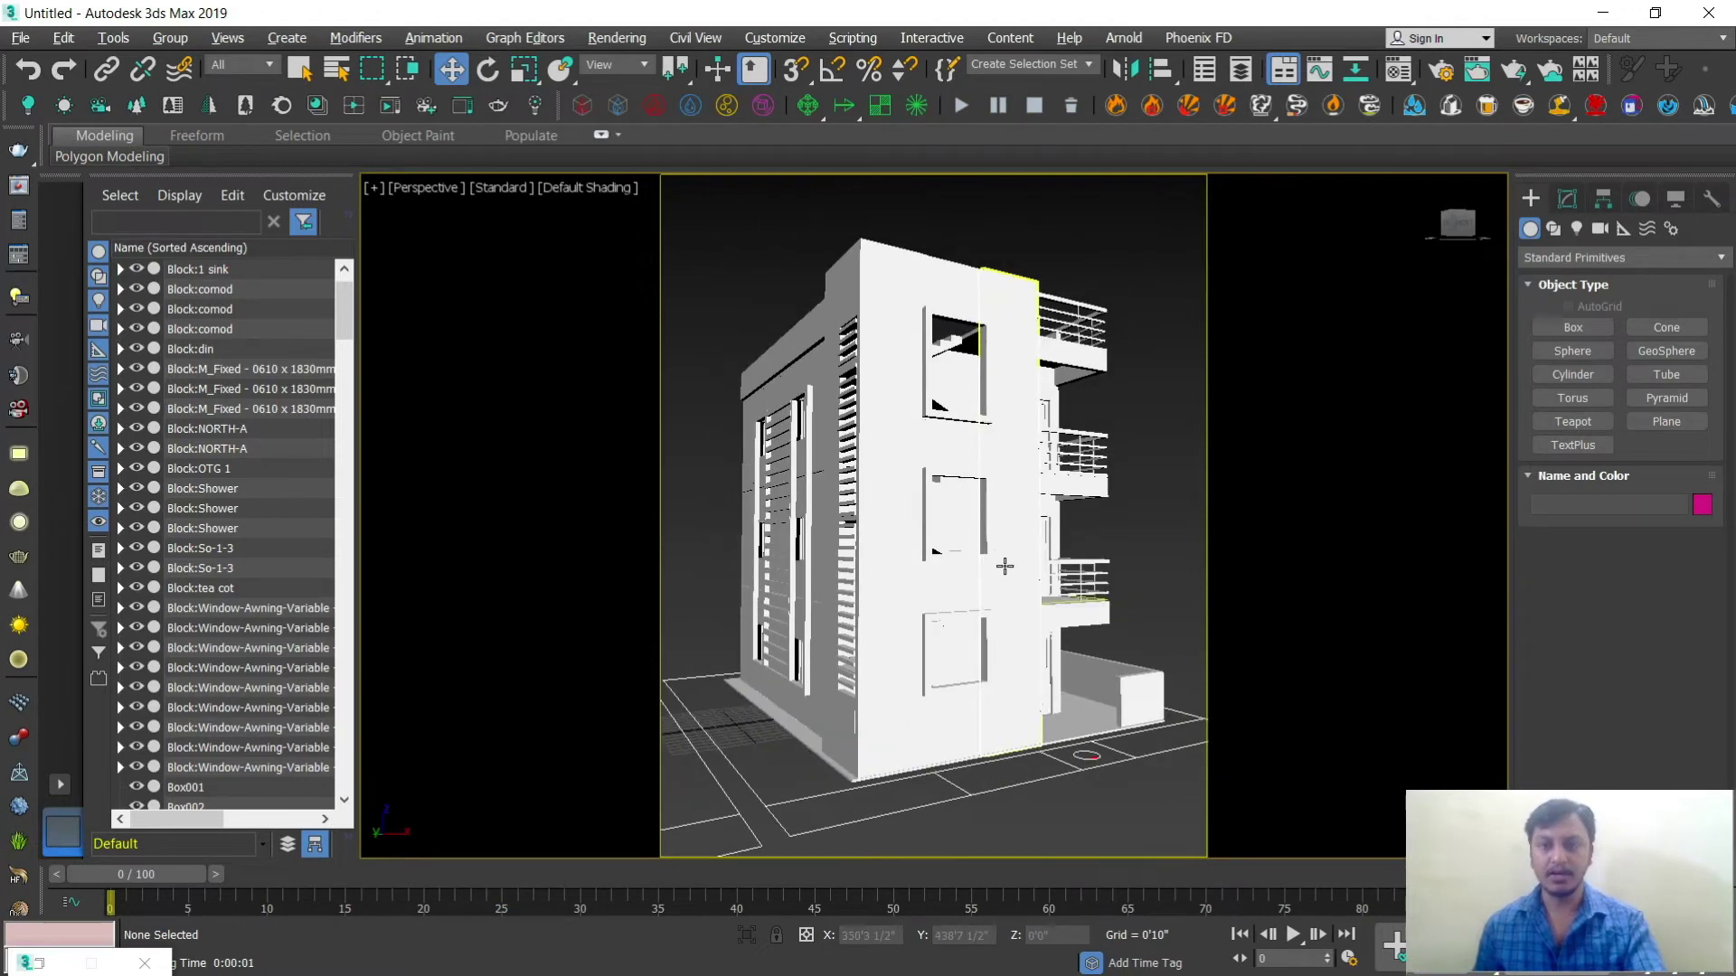
{"action": "middle_click_drag", "start_coordinate": [1003, 566], "coordinate": [1002, 566], "text": "alt"}
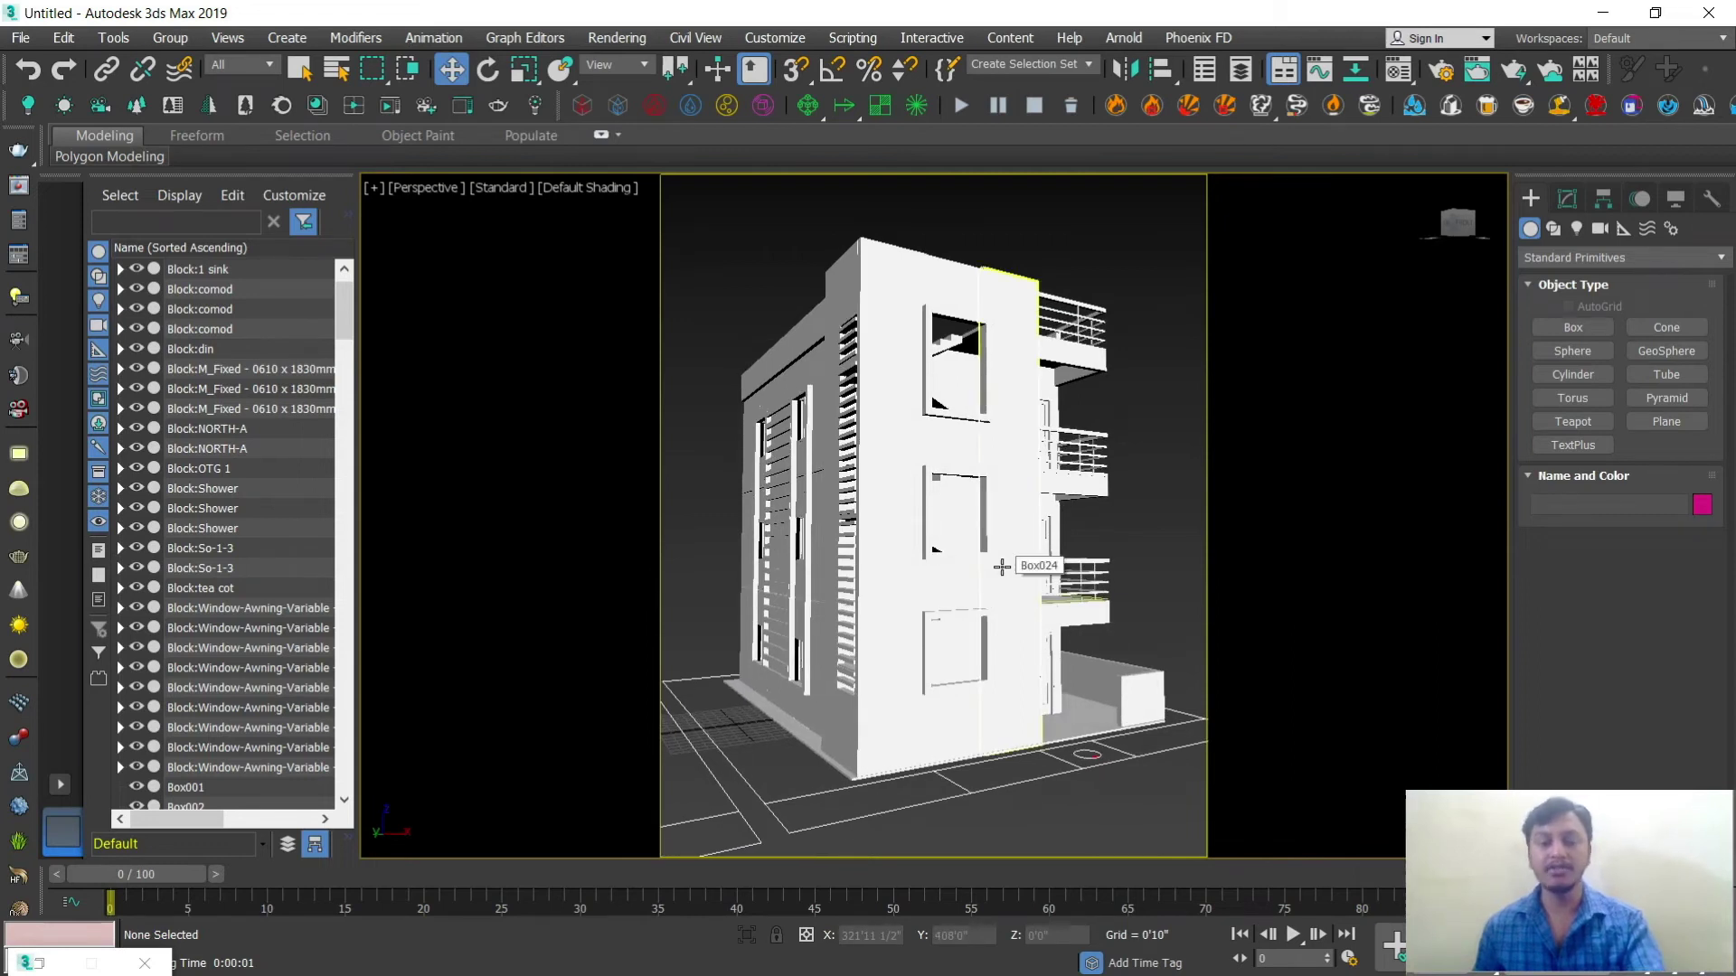
Step: Run a V-Ray test render of the perspective view and close the frame buffer and message windows
{"action": "key", "text": "shift+q"}
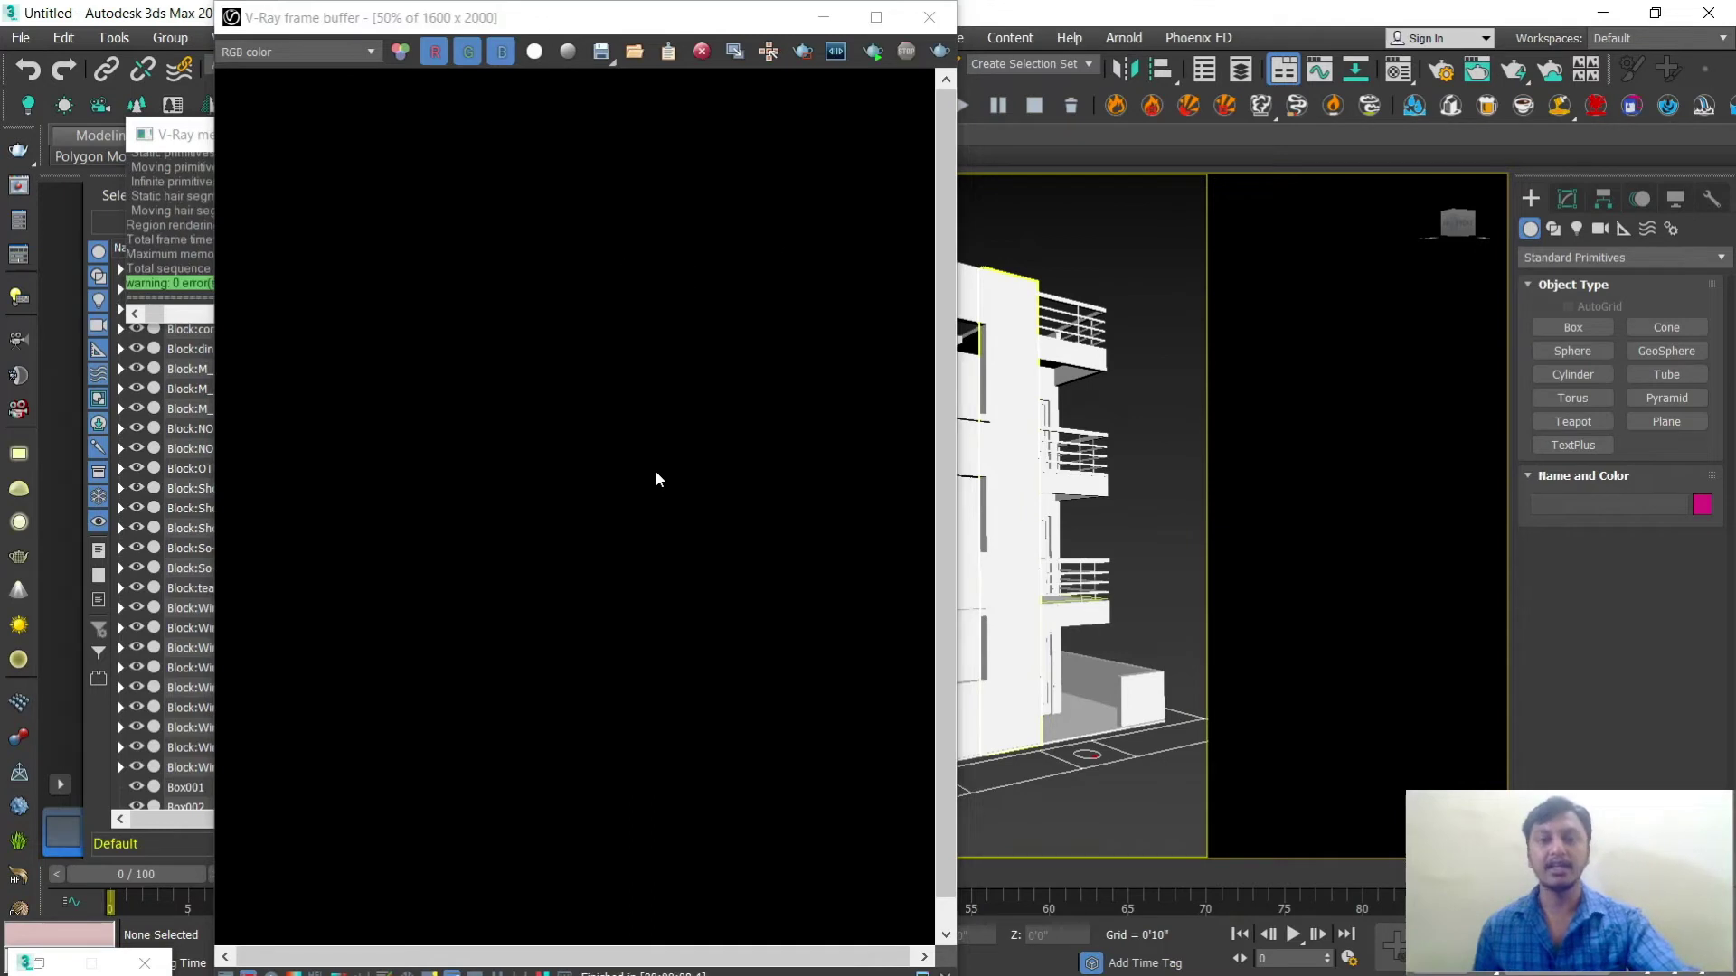
{"action": "left_click", "coordinate": [929, 17]}
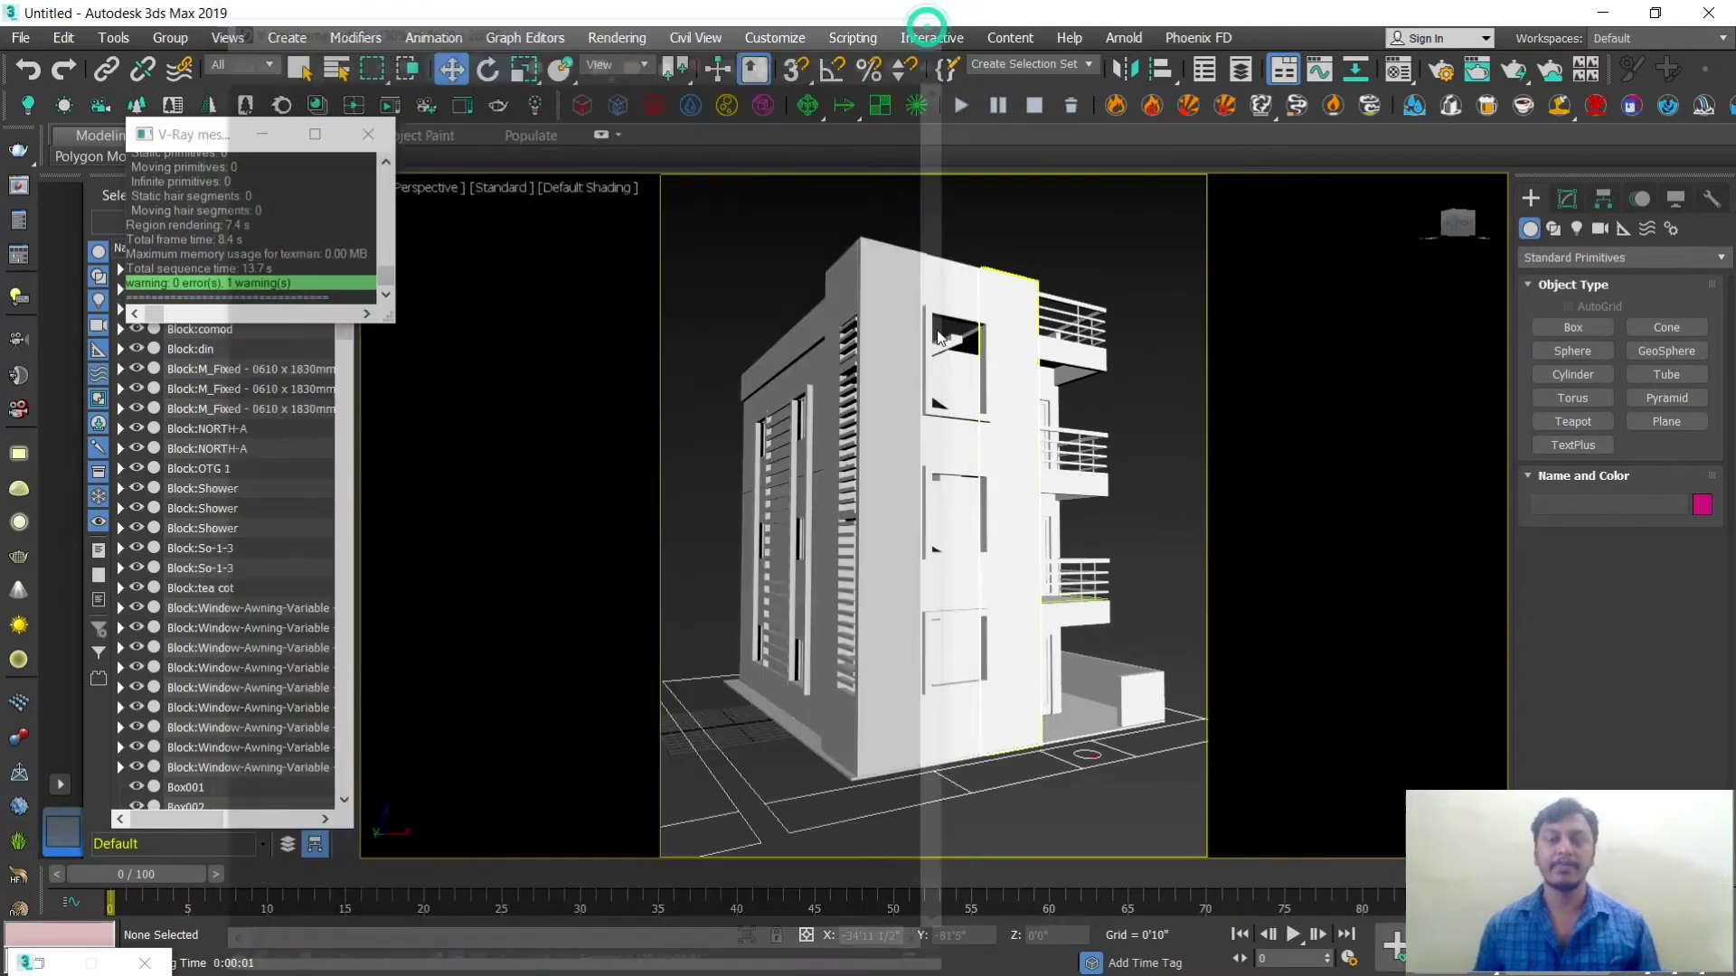
{"action": "left_click", "coordinate": [368, 134]}
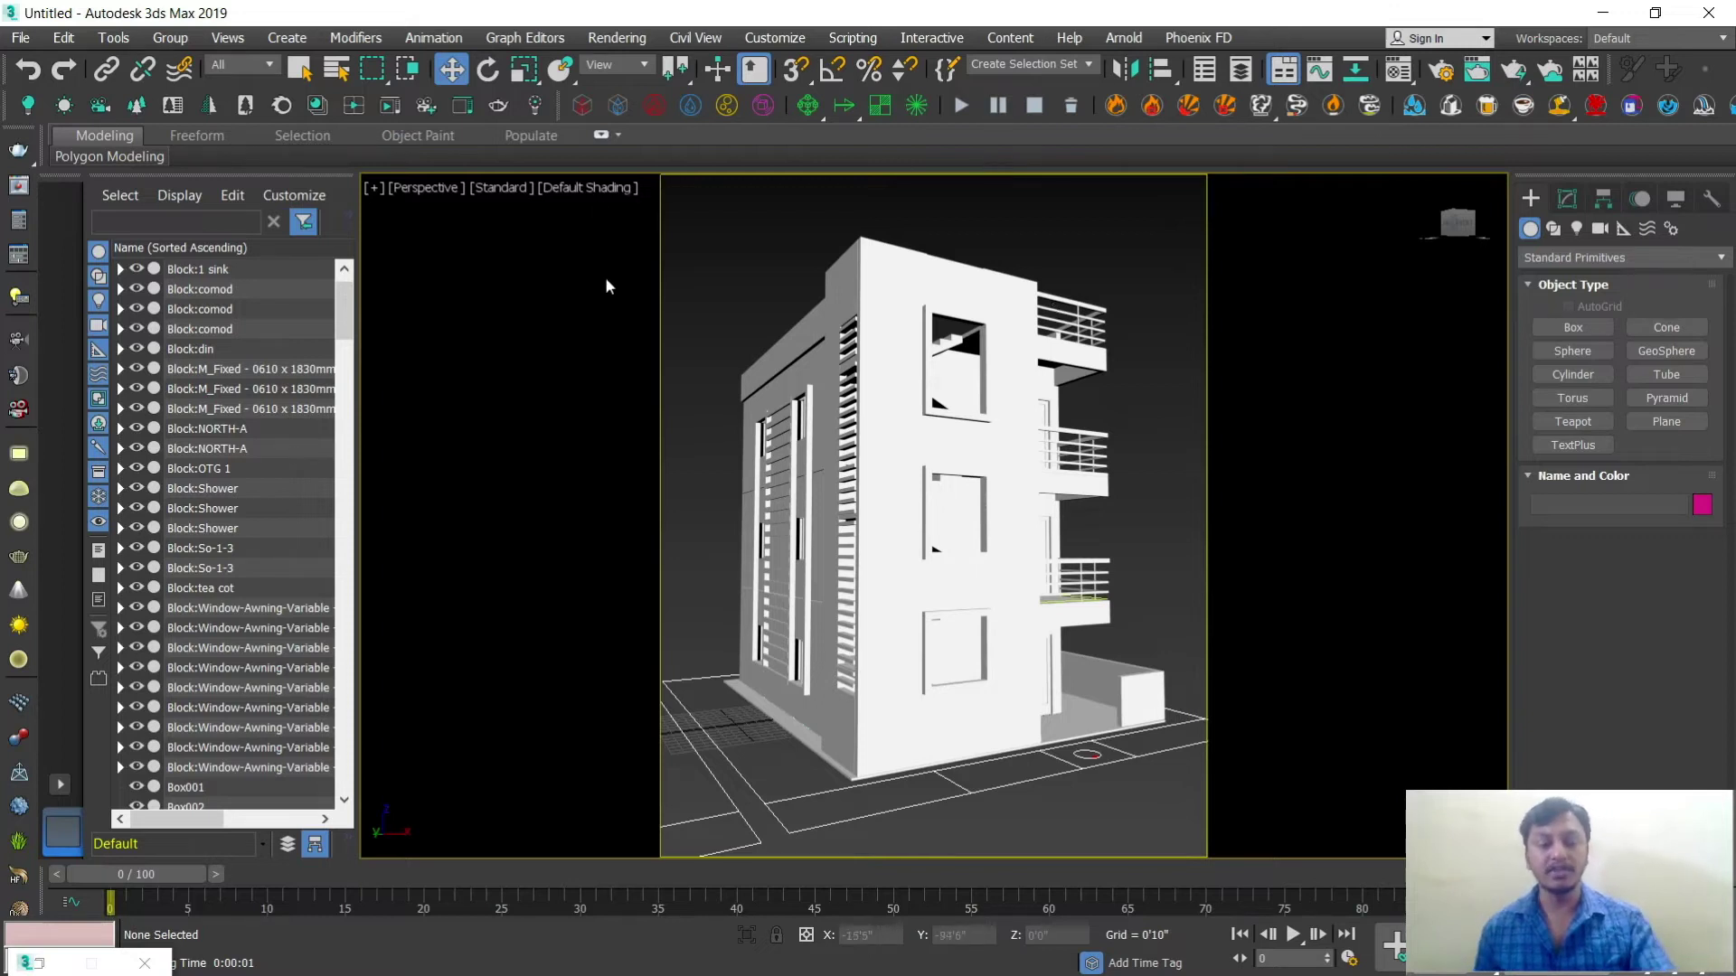
Step: Open the Material Editor and change the second material slot, 02 - Default, from Standard to VRayMtl
{"action": "scroll", "coordinate": [830, 411], "scroll_direction": "up", "scroll_amount": 3}
{"action": "middle_click_drag", "start_coordinate": [991, 492], "coordinate": [1085, 513], "text": "alt"}
{"action": "scroll", "coordinate": [1093, 452], "scroll_direction": "up", "scroll_amount": 5}
{"action": "scroll", "coordinate": [1099, 424], "scroll_direction": "down", "scroll_amount": 8}
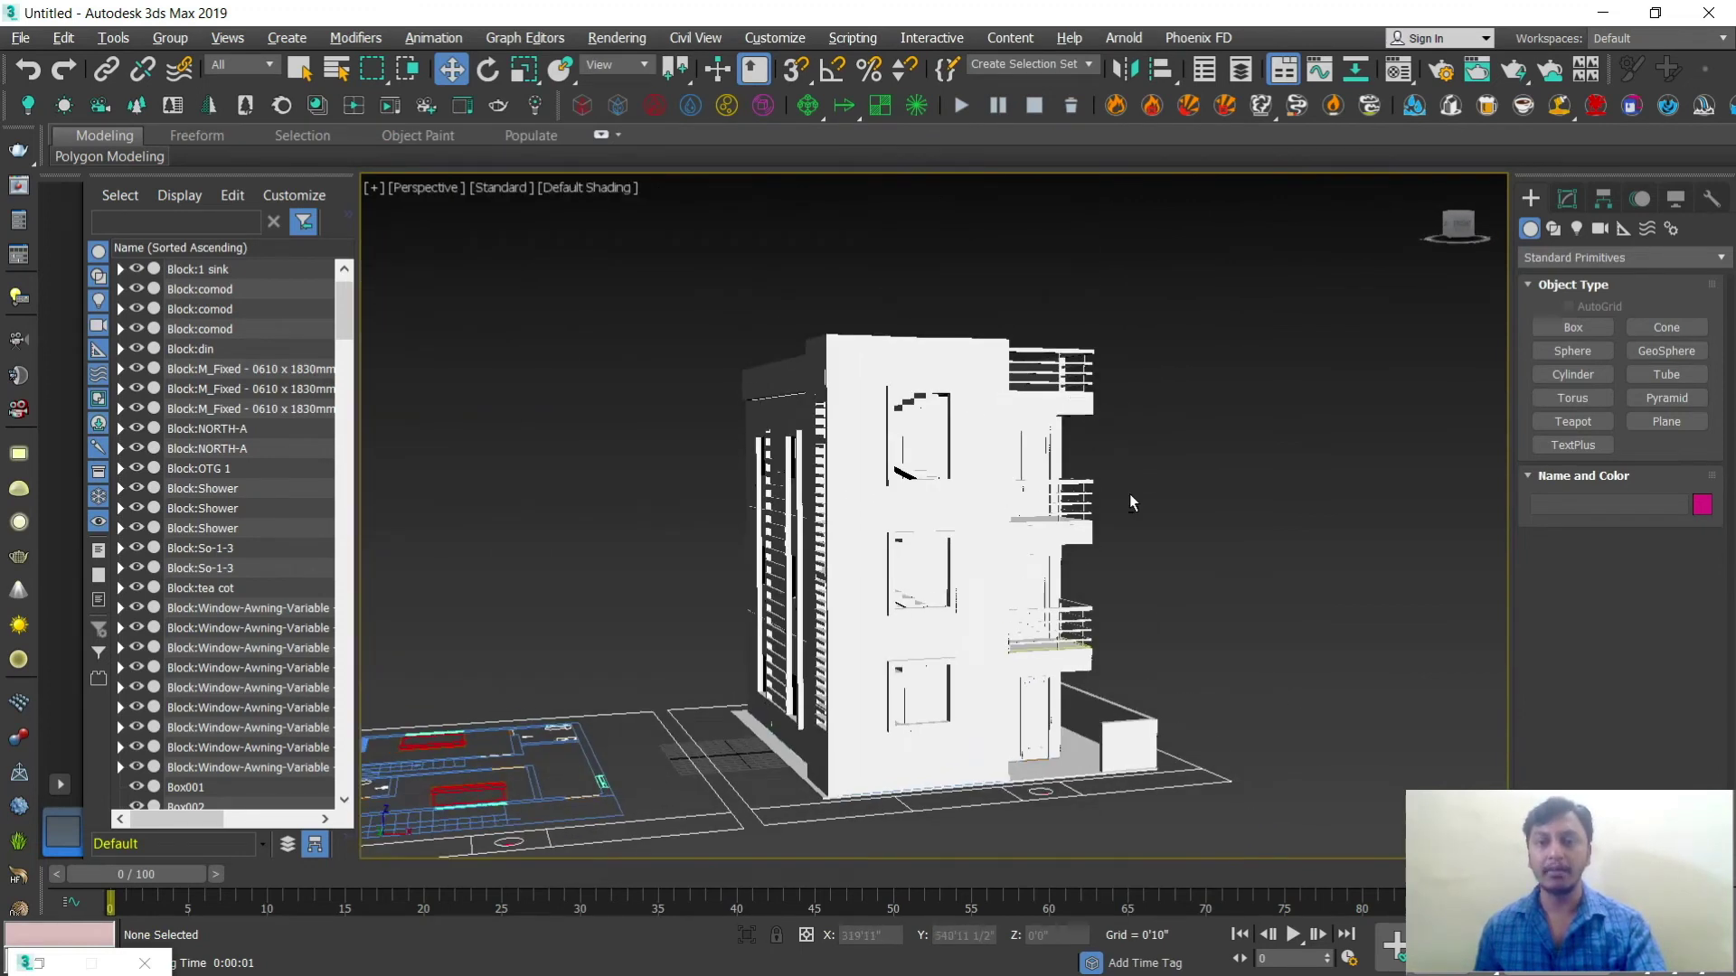
{"action": "scroll", "coordinate": [1130, 494], "scroll_direction": "up", "scroll_amount": 3}
{"action": "key", "text": "m"}
{"action": "left_click", "coordinate": [1211, 323]}
{"action": "left_click_drag", "start_coordinate": [1264, 238], "coordinate": [1305, 165]}
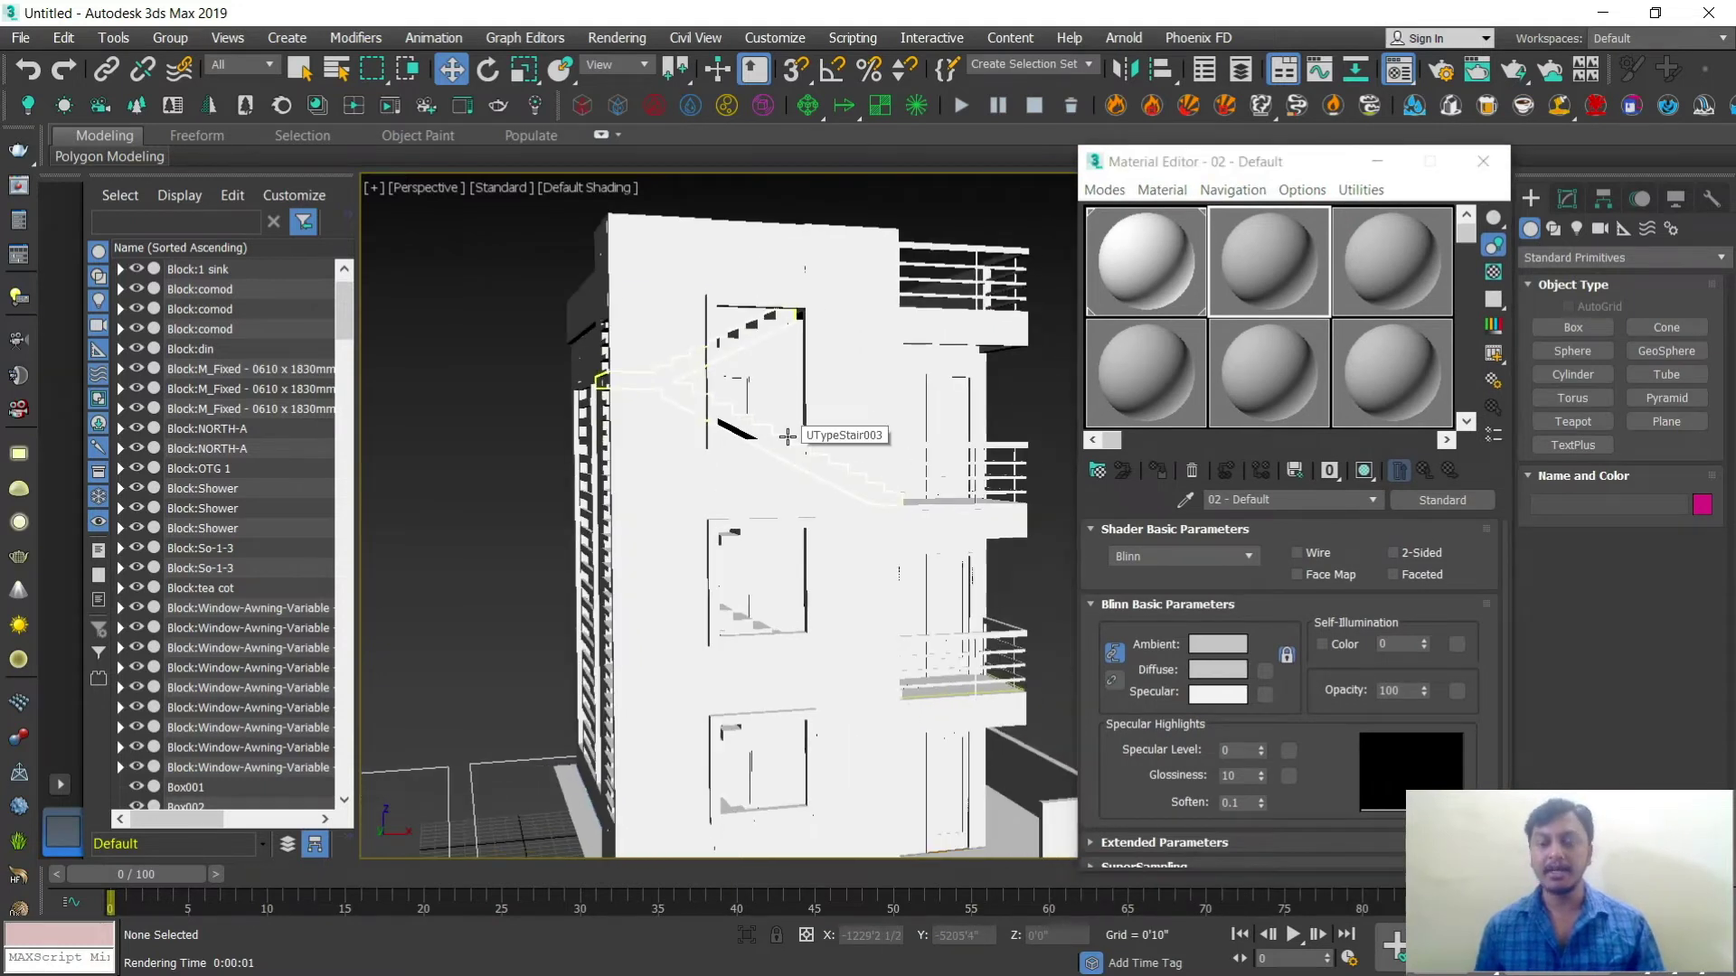
{"action": "left_click", "coordinate": [1251, 257]}
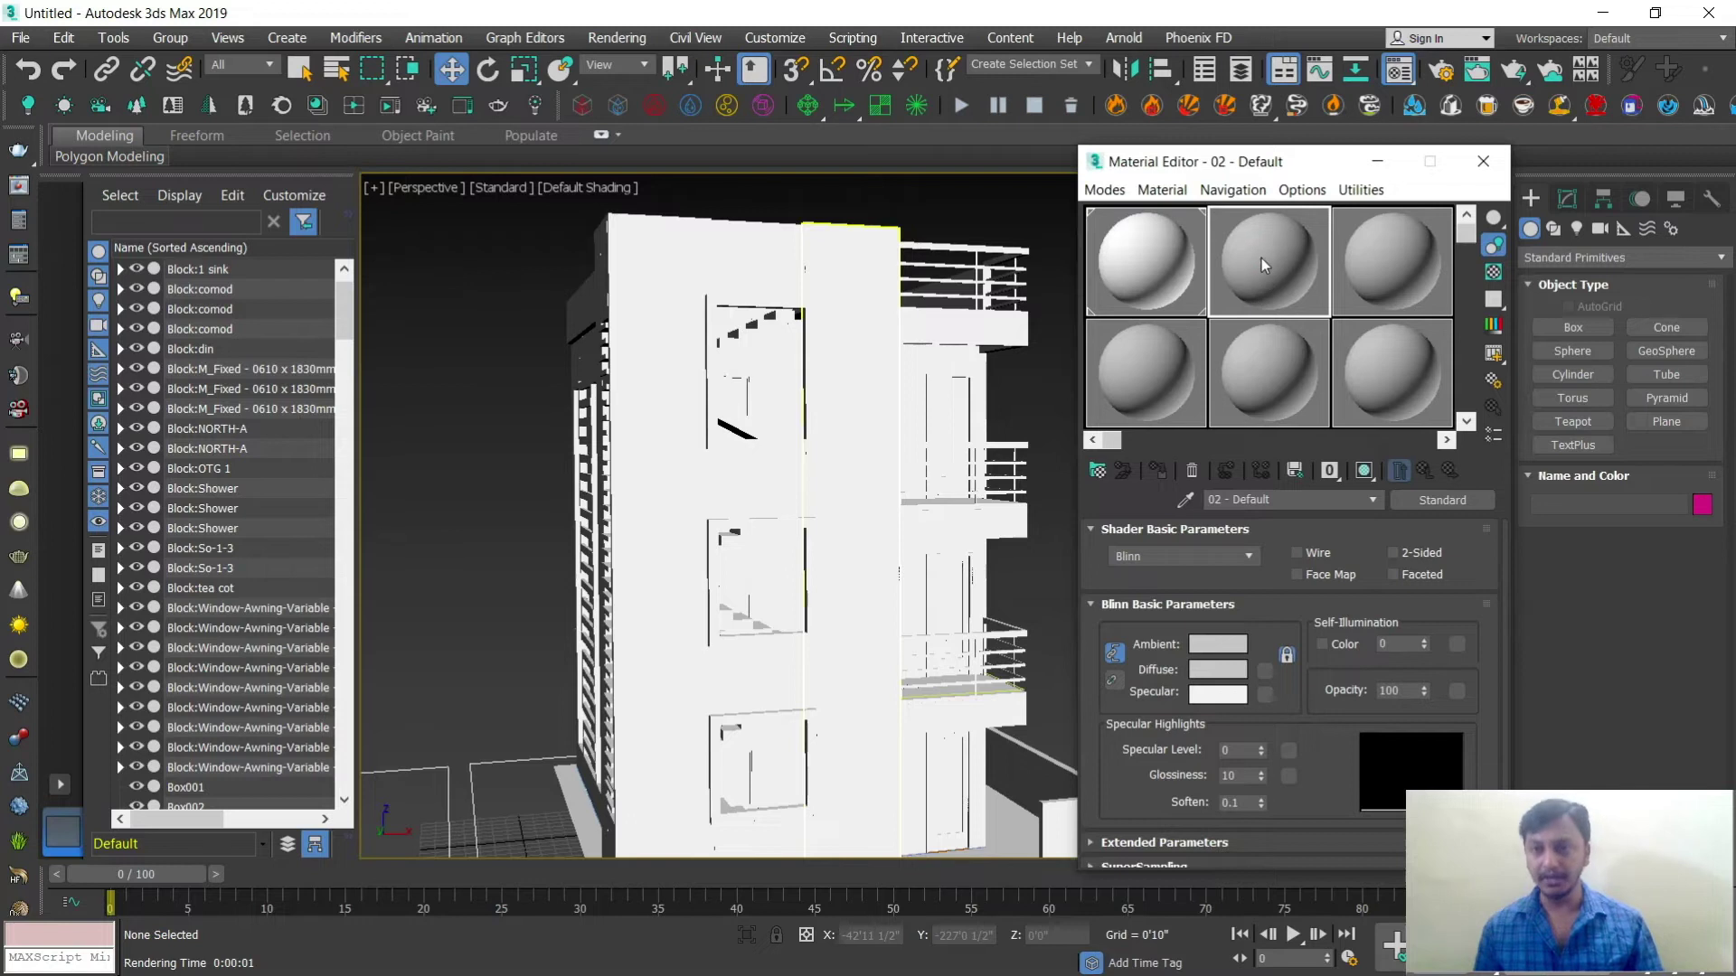
{"action": "left_click", "coordinate": [1443, 501]}
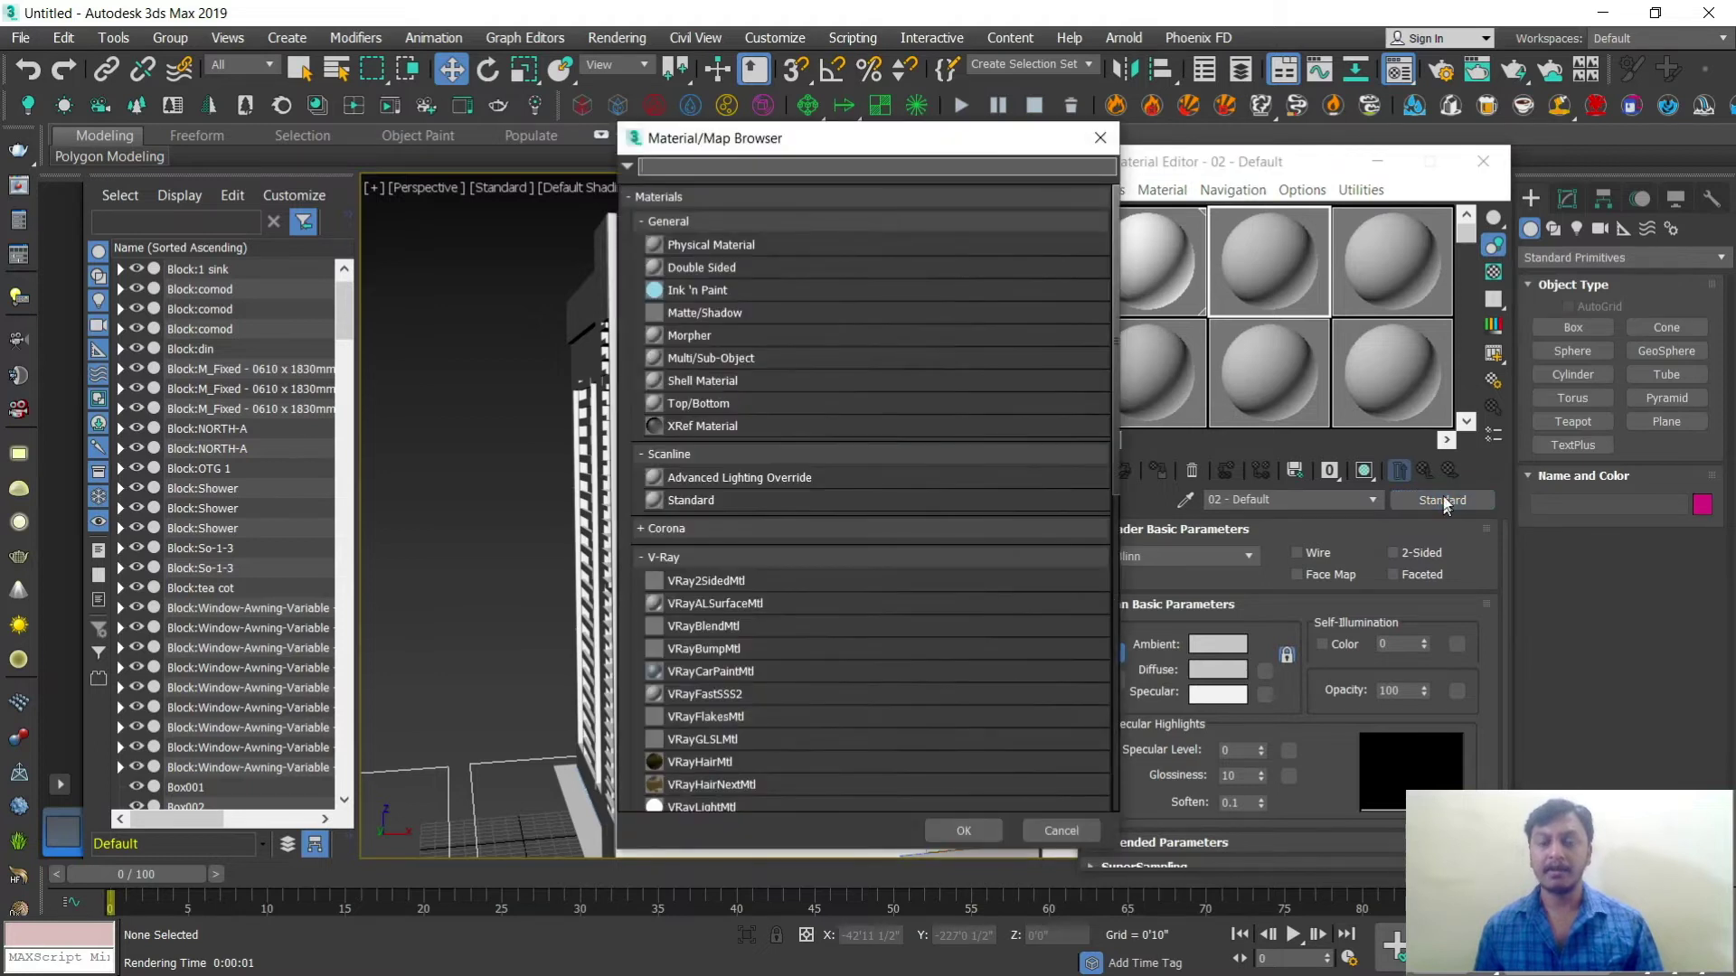
{"action": "scroll", "coordinate": [764, 604], "scroll_direction": "down", "scroll_amount": 2}
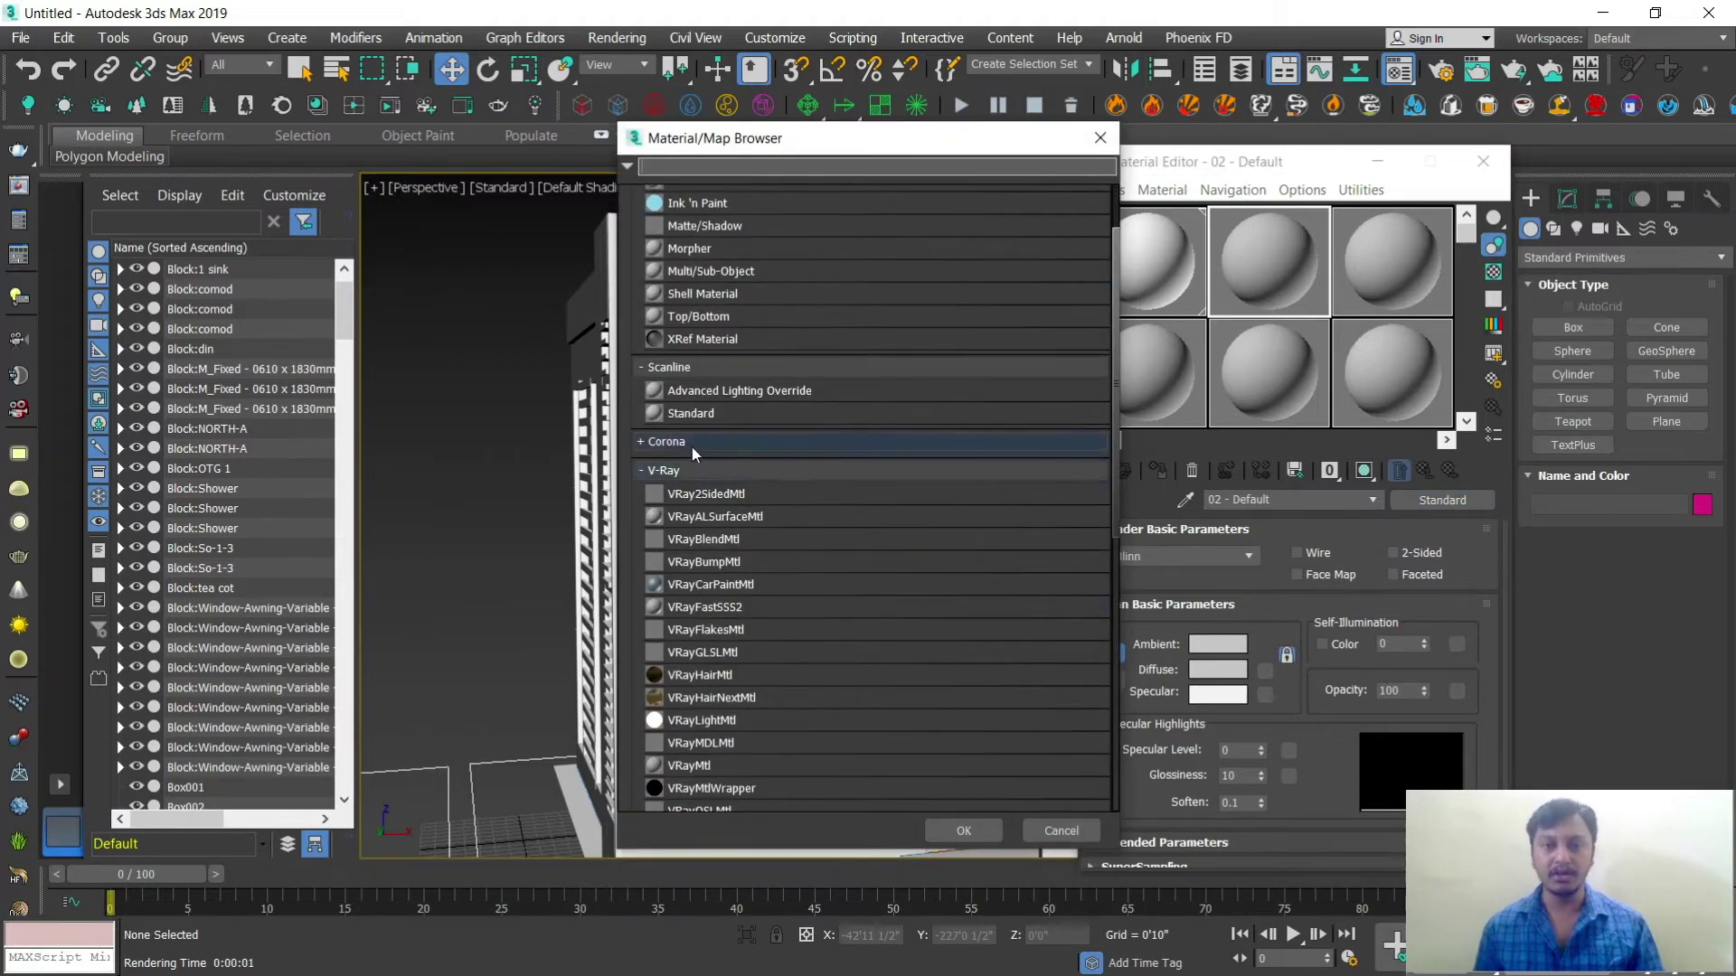
{"action": "scroll", "coordinate": [729, 632], "scroll_direction": "down", "scroll_amount": 1}
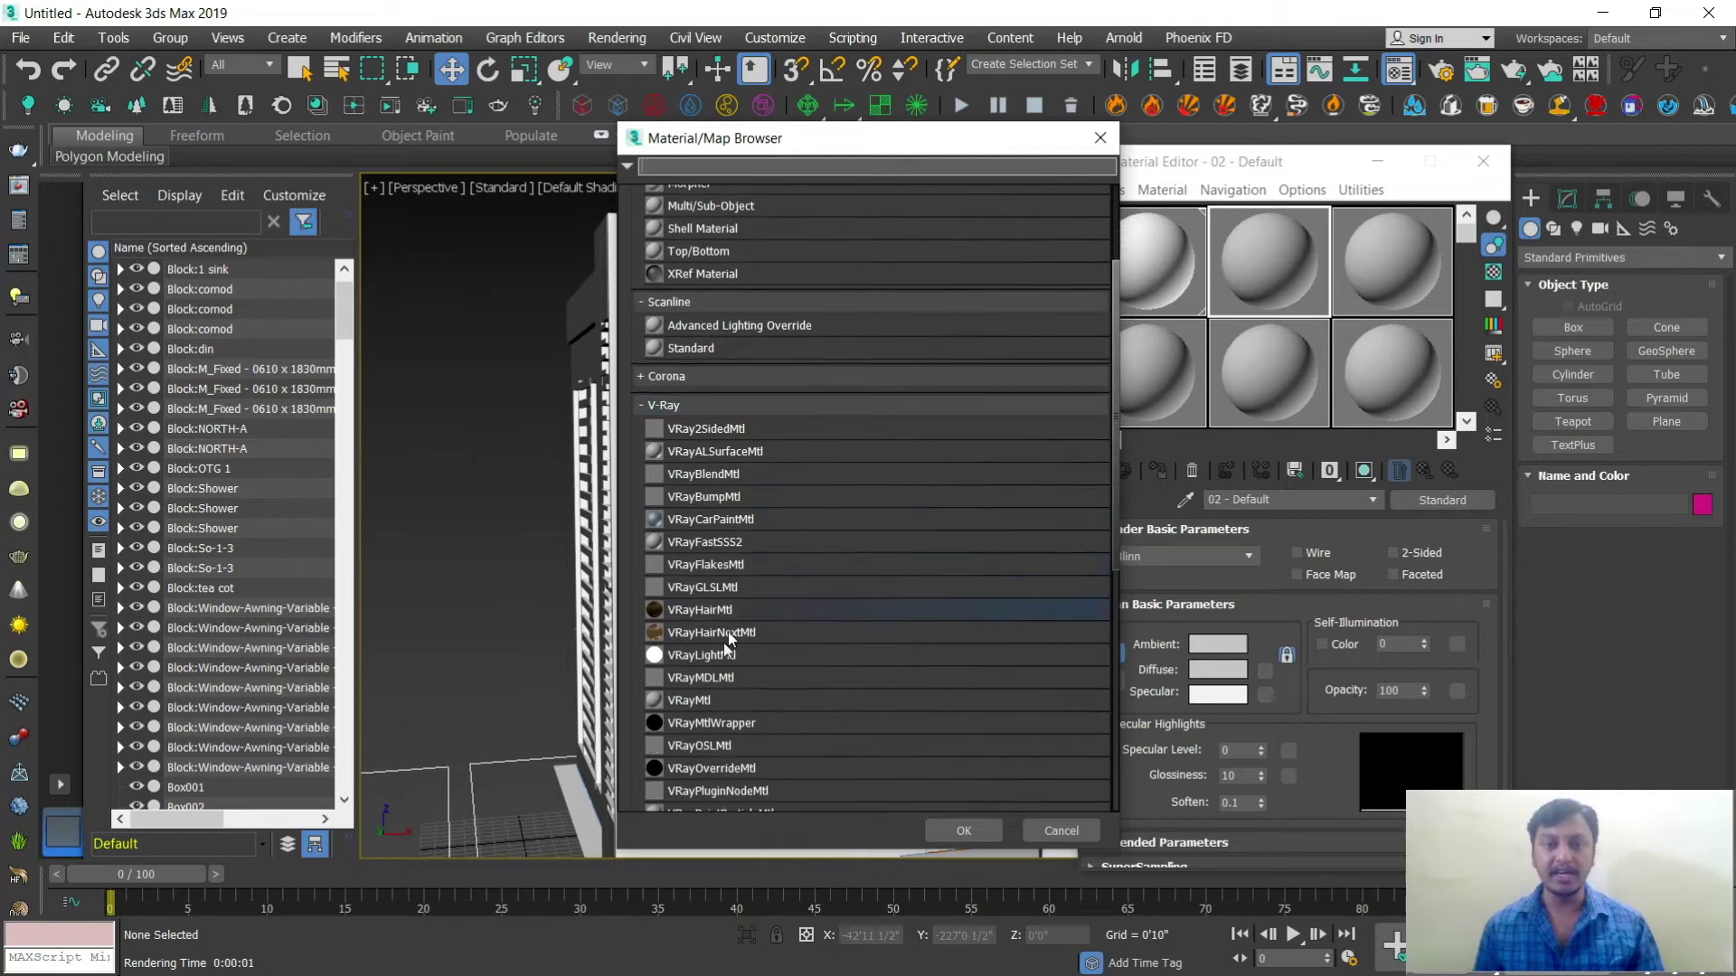
{"action": "double_click", "coordinate": [704, 702]}
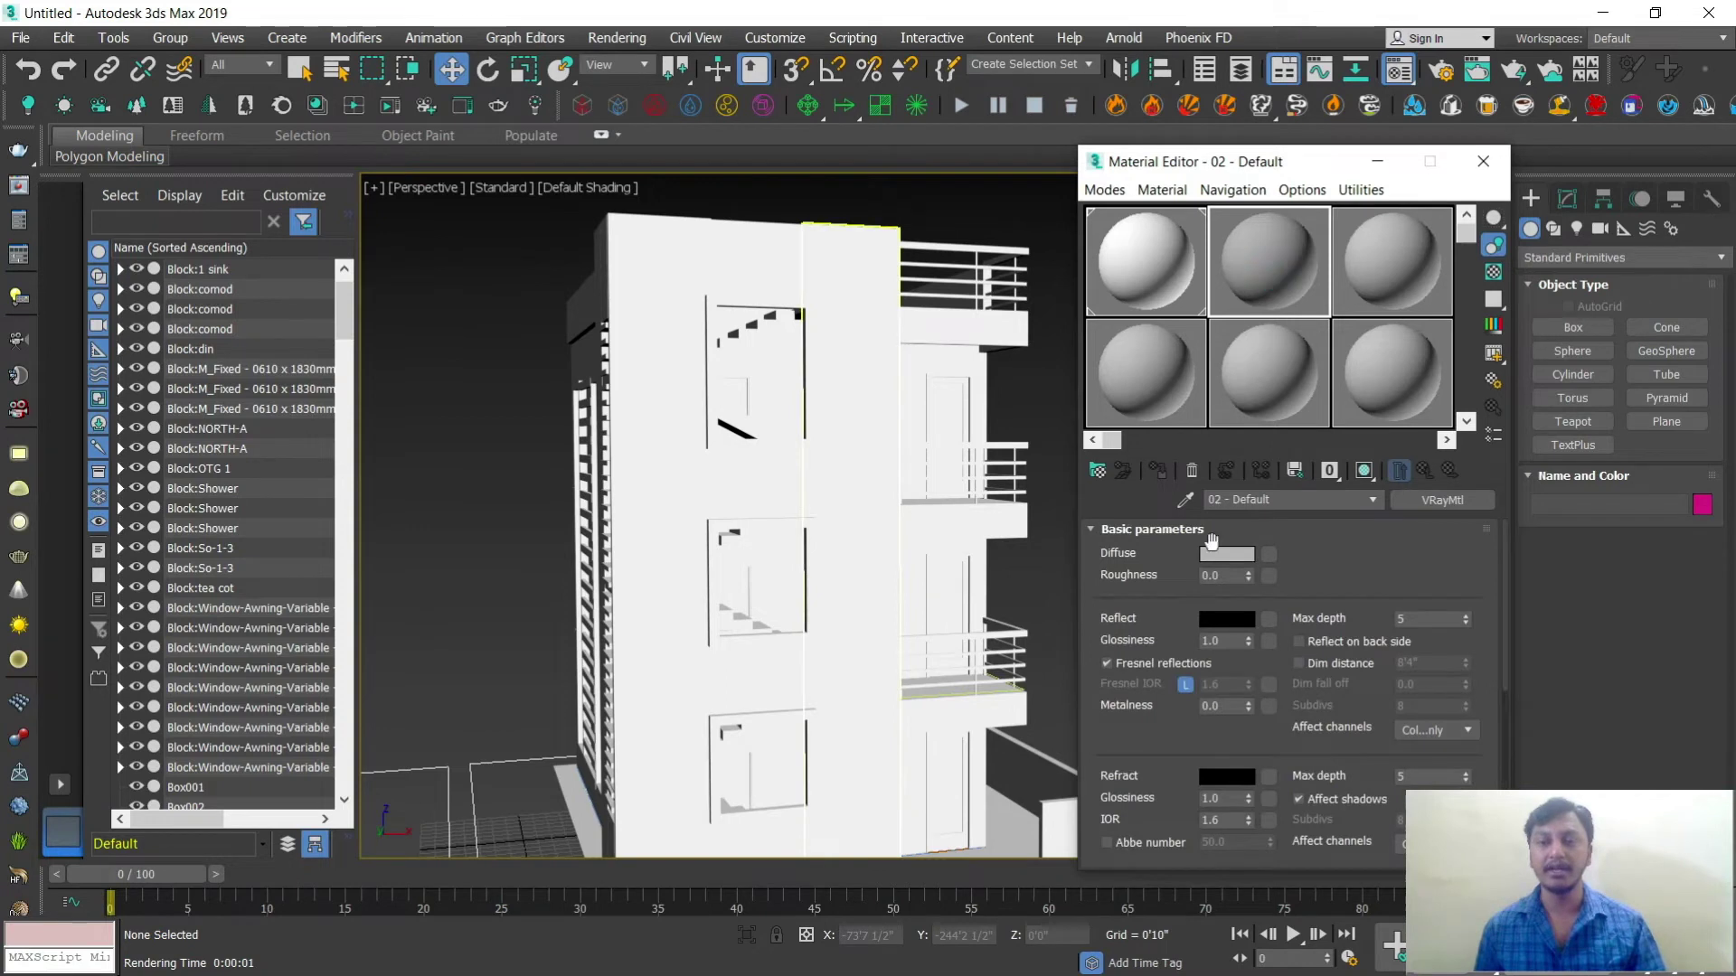
Step: Give the VRayMtl a pure black diffuse colour and a pure white reflection colour
{"action": "left_click", "coordinate": [1216, 558]}
{"action": "left_click_drag", "start_coordinate": [738, 240], "coordinate": [653, 241]}
{"action": "left_click", "coordinate": [778, 327]}
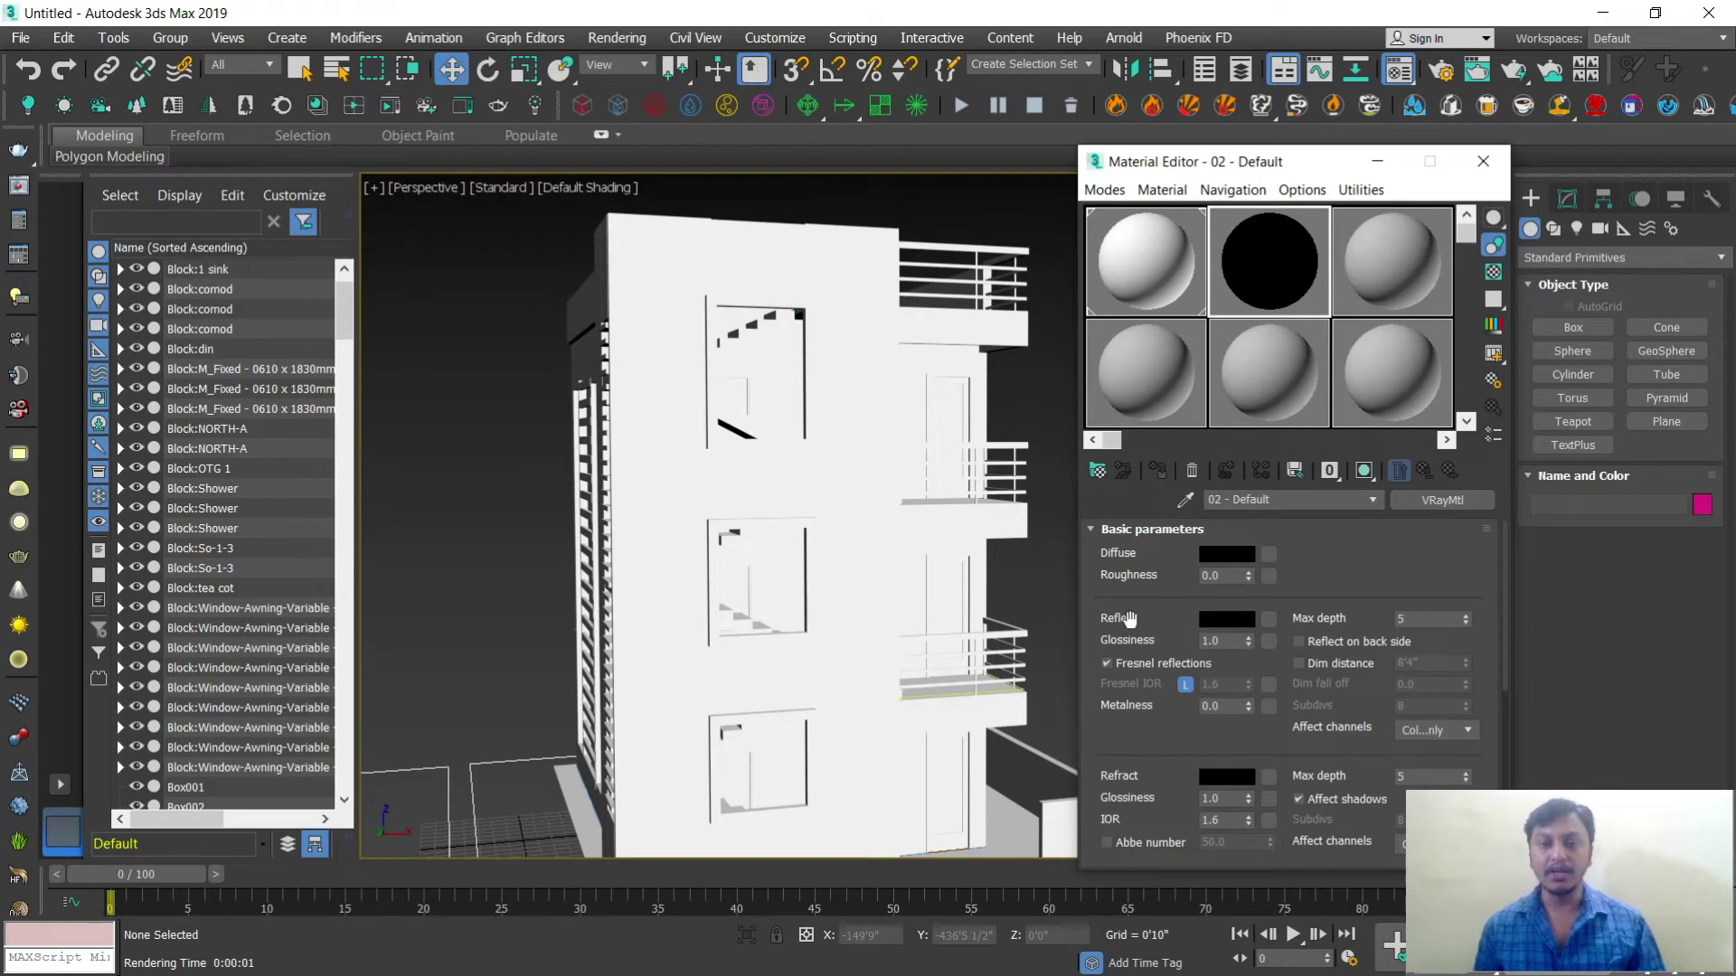
{"action": "left_click", "coordinate": [1230, 620]}
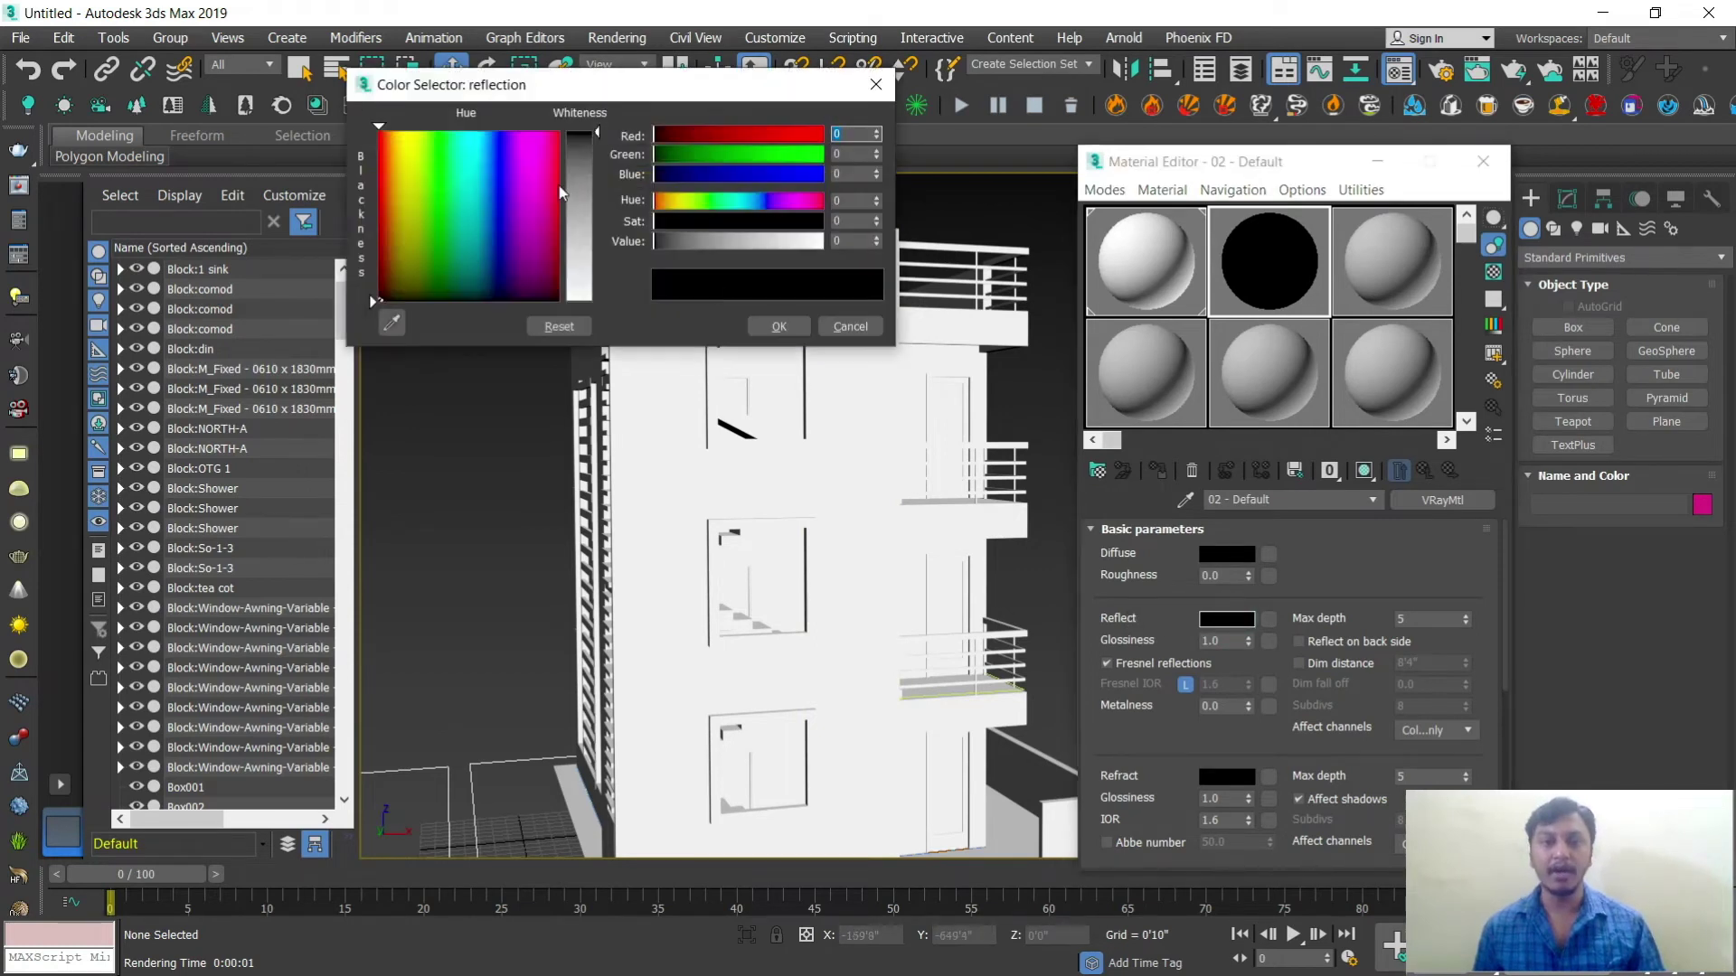
{"action": "left_click_drag", "start_coordinate": [655, 241], "coordinate": [824, 241]}
{"action": "left_click", "coordinate": [767, 329]}
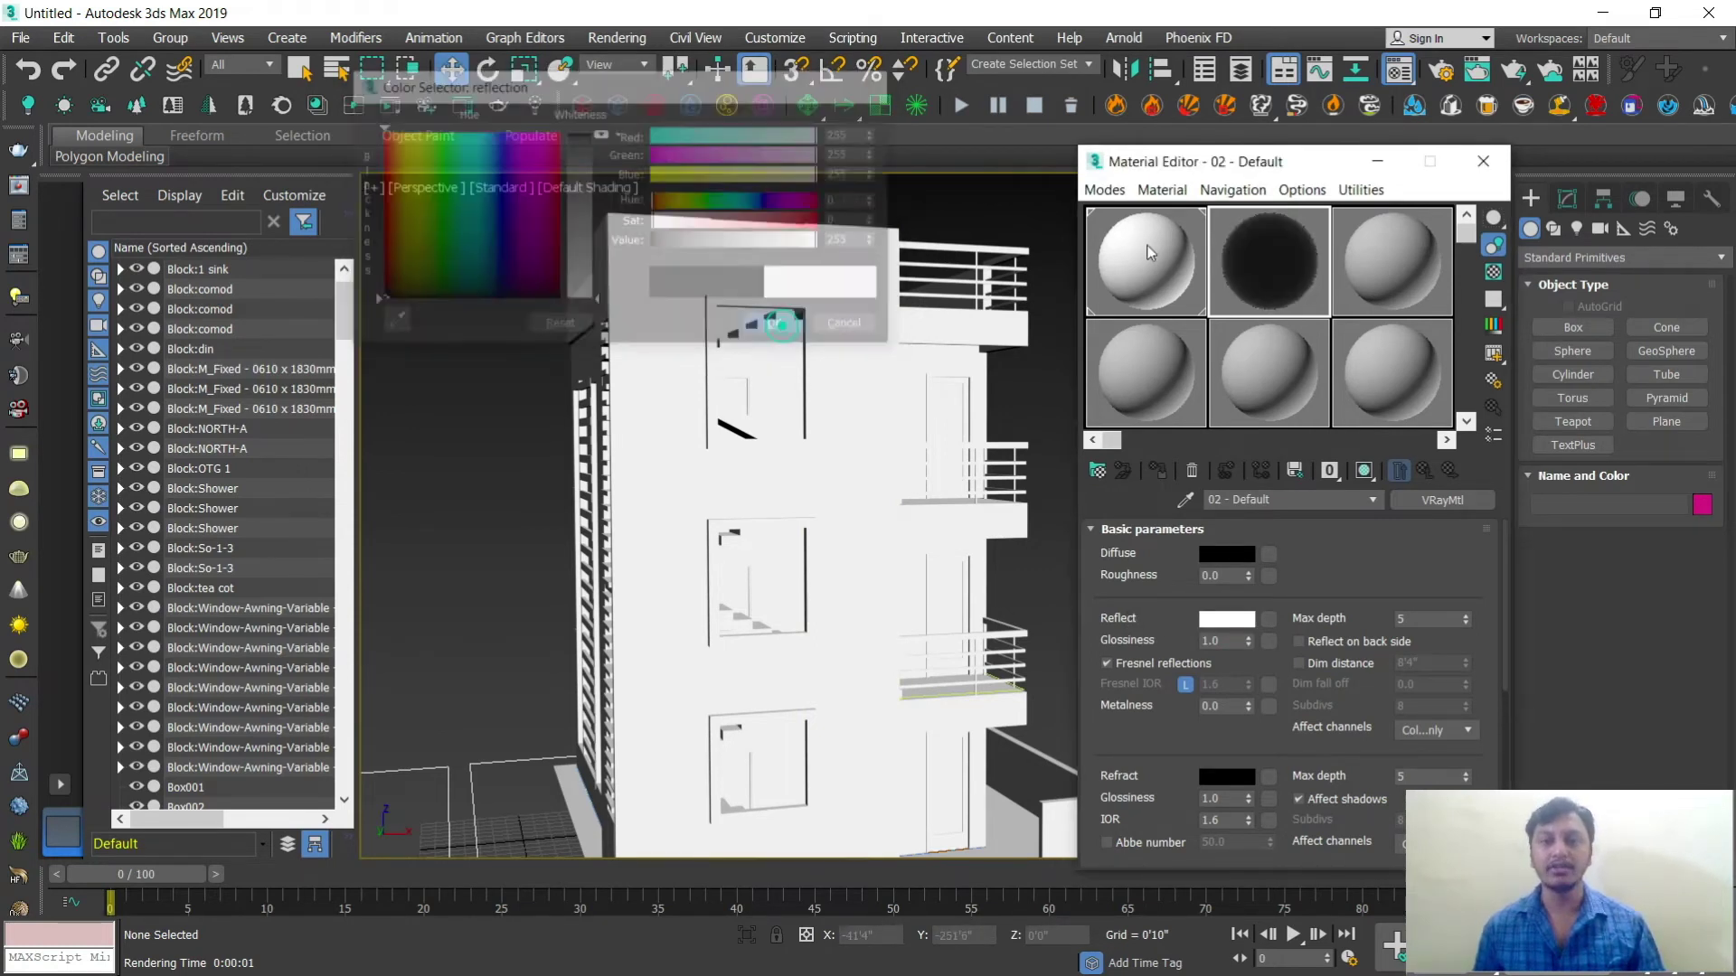
Step: Assign the black reflective material to the three balcony railings
{"action": "left_click", "coordinate": [960, 264]}
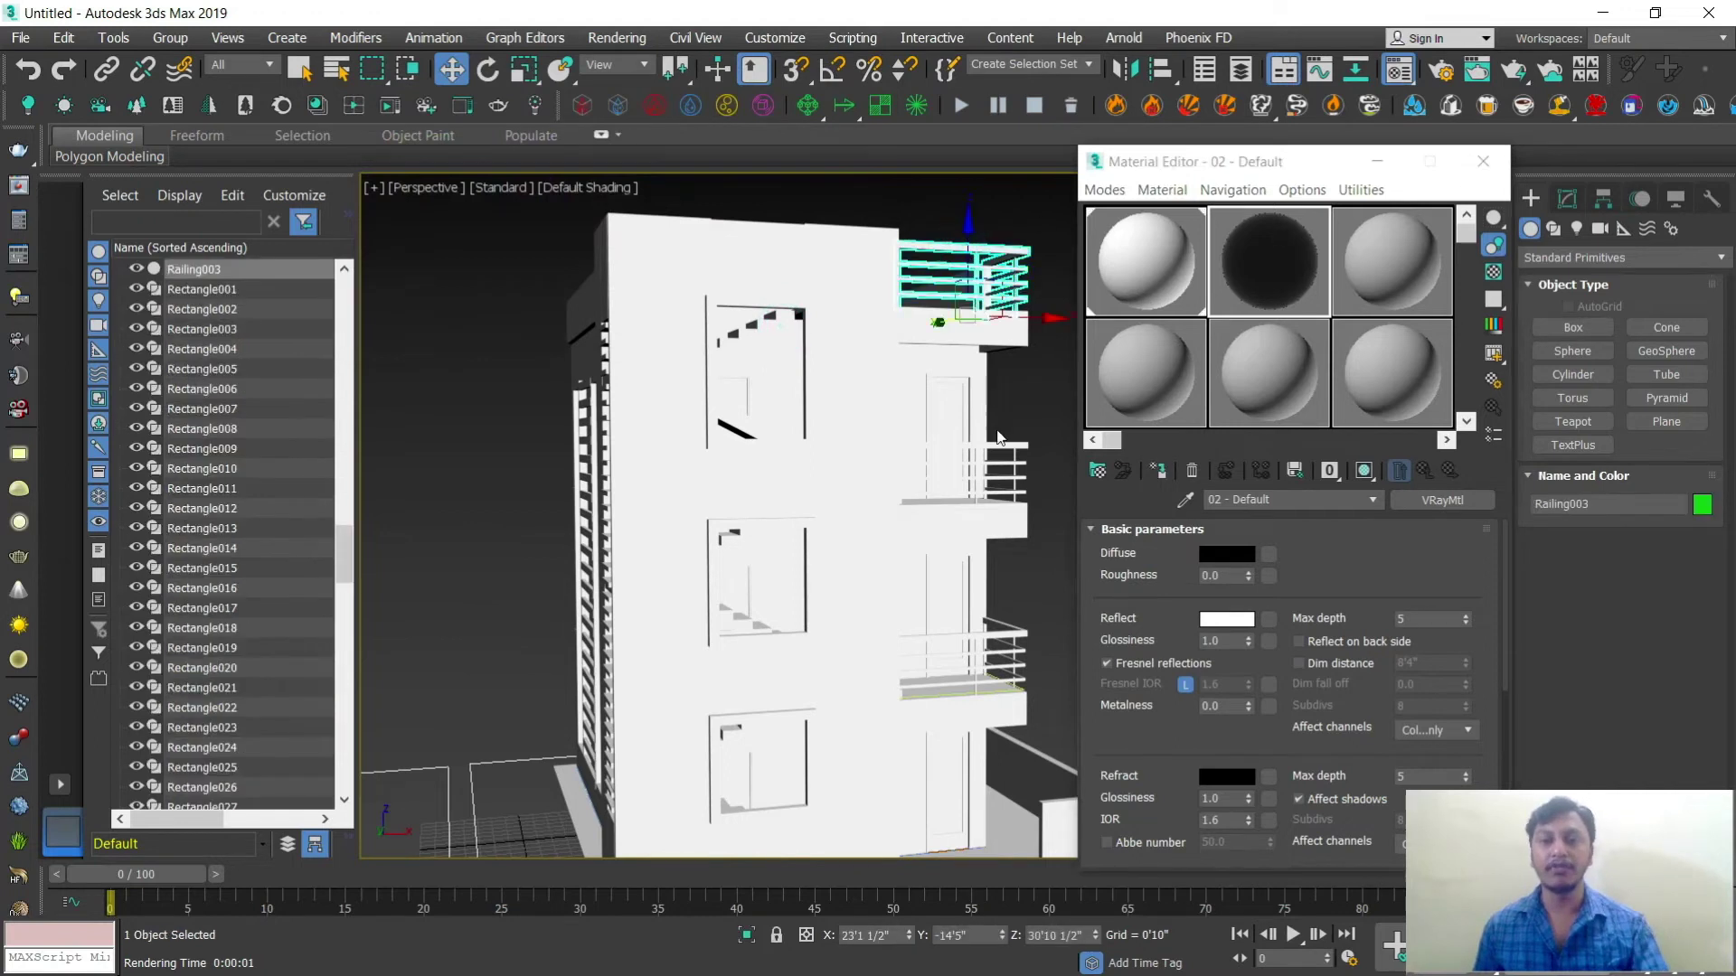
{"action": "left_click", "coordinate": [1002, 461], "text": "ctrl"}
{"action": "left_click", "coordinate": [1007, 624], "text": "ctrl"}
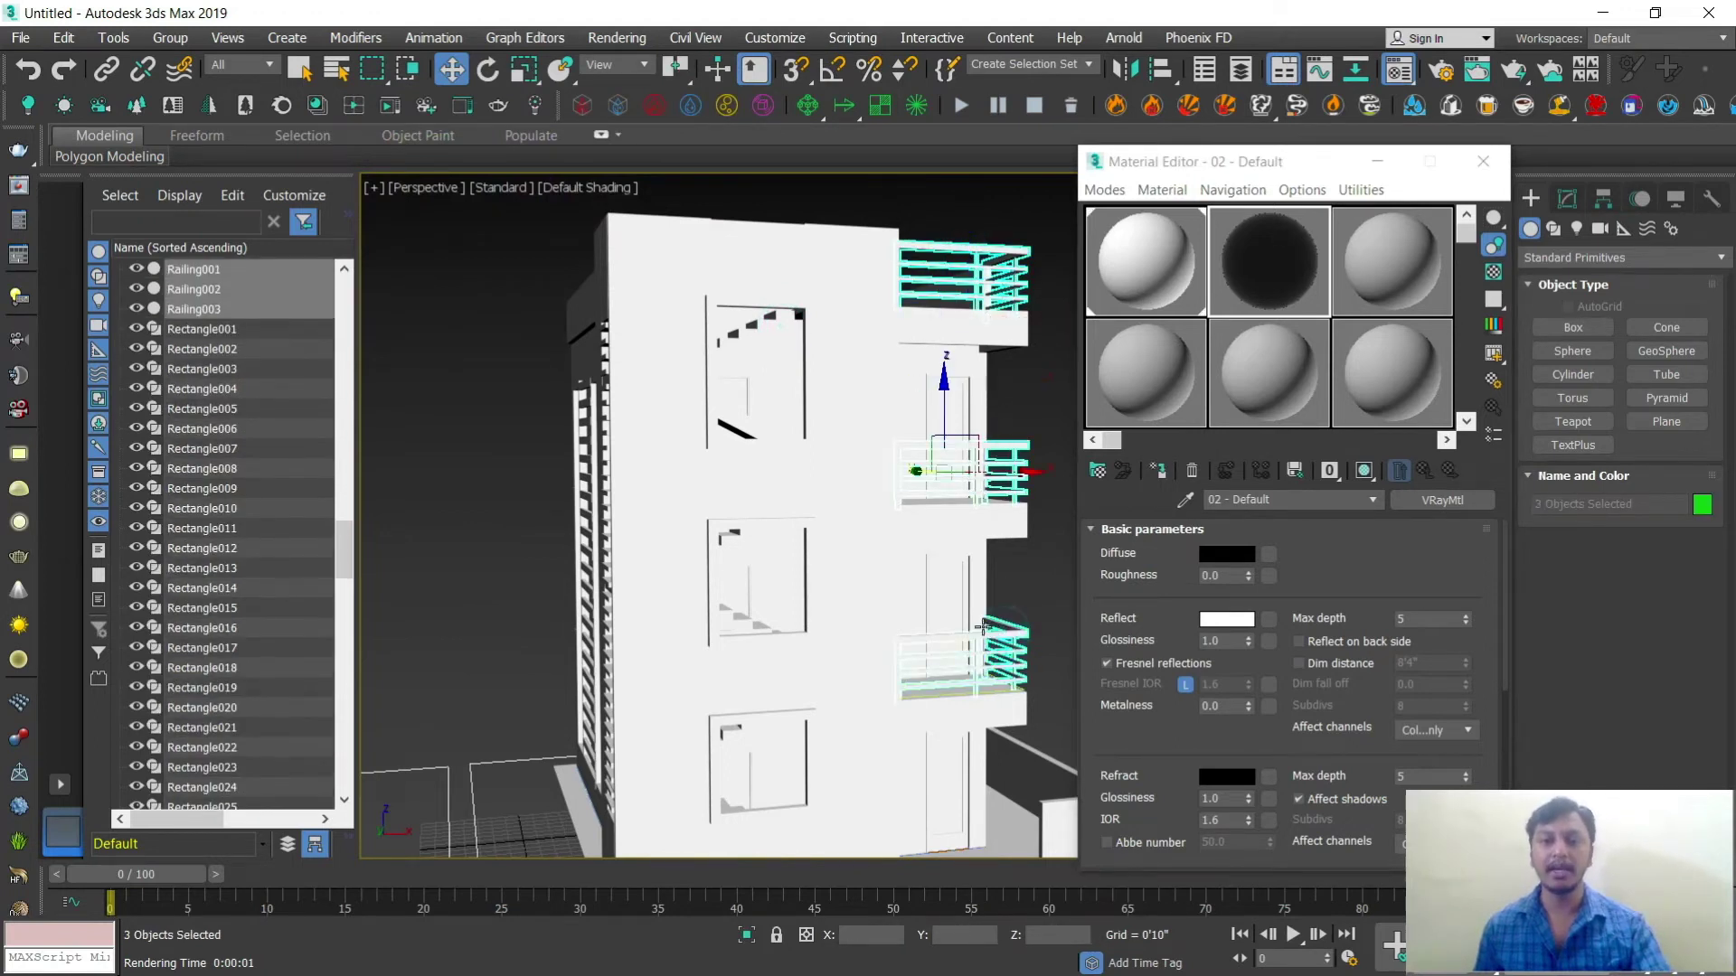
{"action": "scroll", "coordinate": [833, 498], "scroll_direction": "down", "scroll_amount": 4}
{"action": "middle_click_drag", "start_coordinate": [834, 499], "coordinate": [905, 514], "text": "alt"}
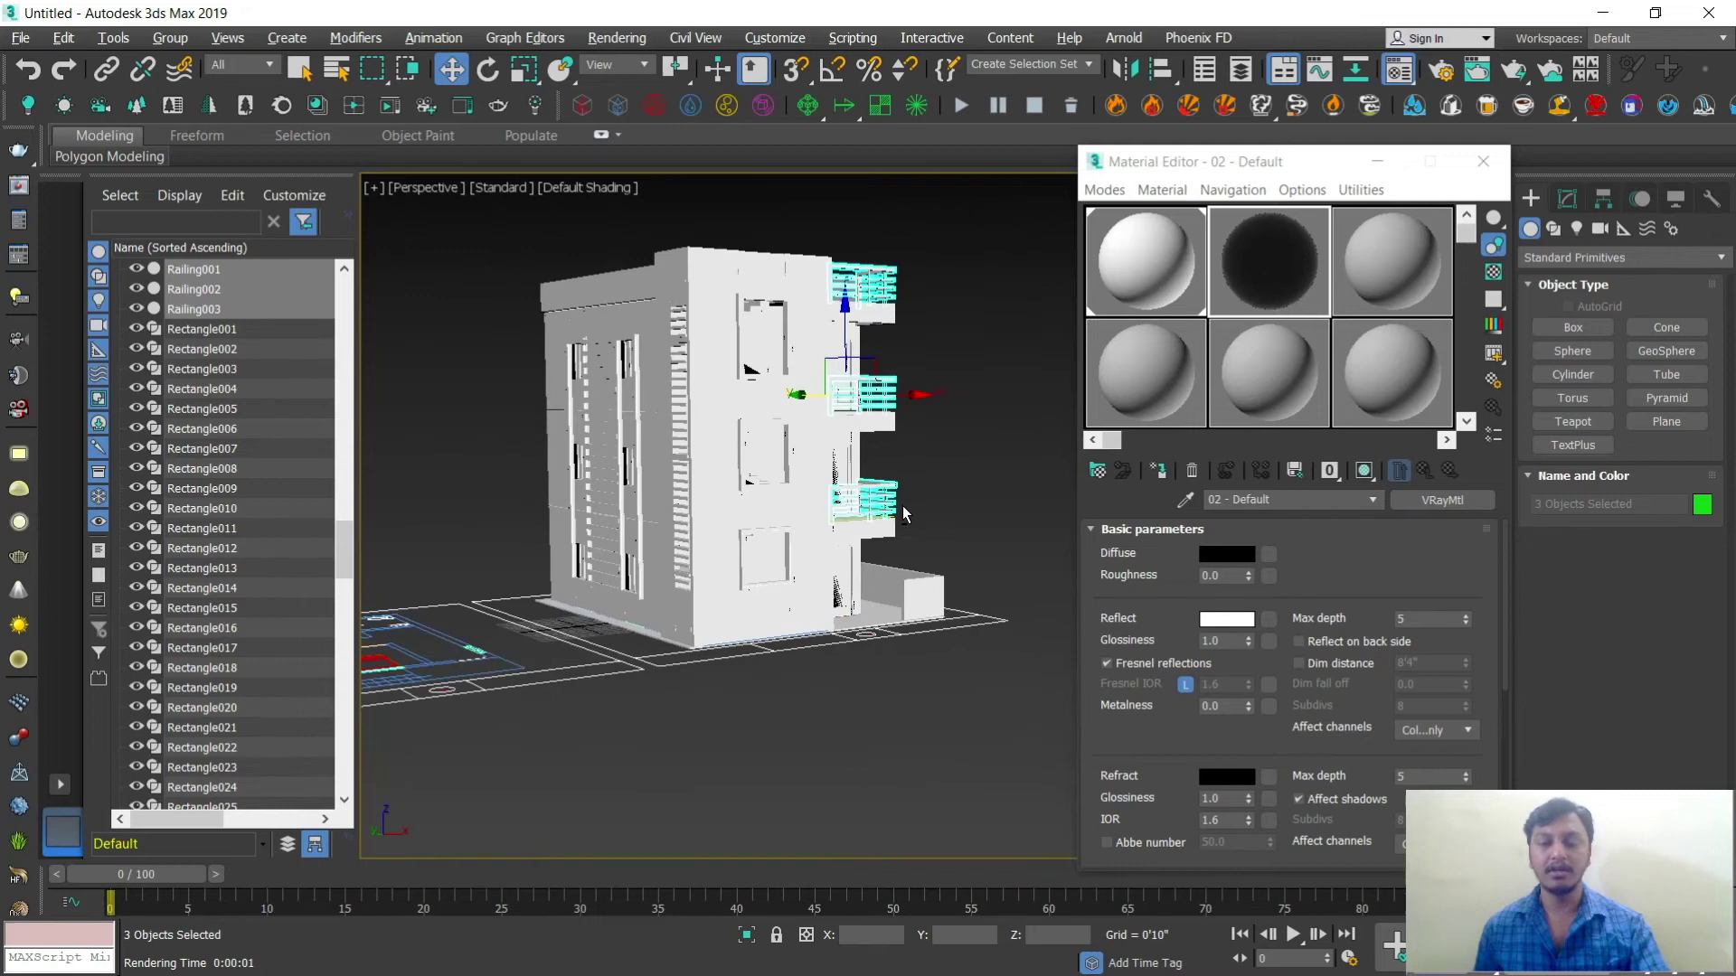
{"action": "left_click", "coordinate": [1158, 470]}
{"action": "left_click", "coordinate": [974, 378]}
{"action": "scroll", "coordinate": [947, 432], "scroll_direction": "up", "scroll_amount": 6}
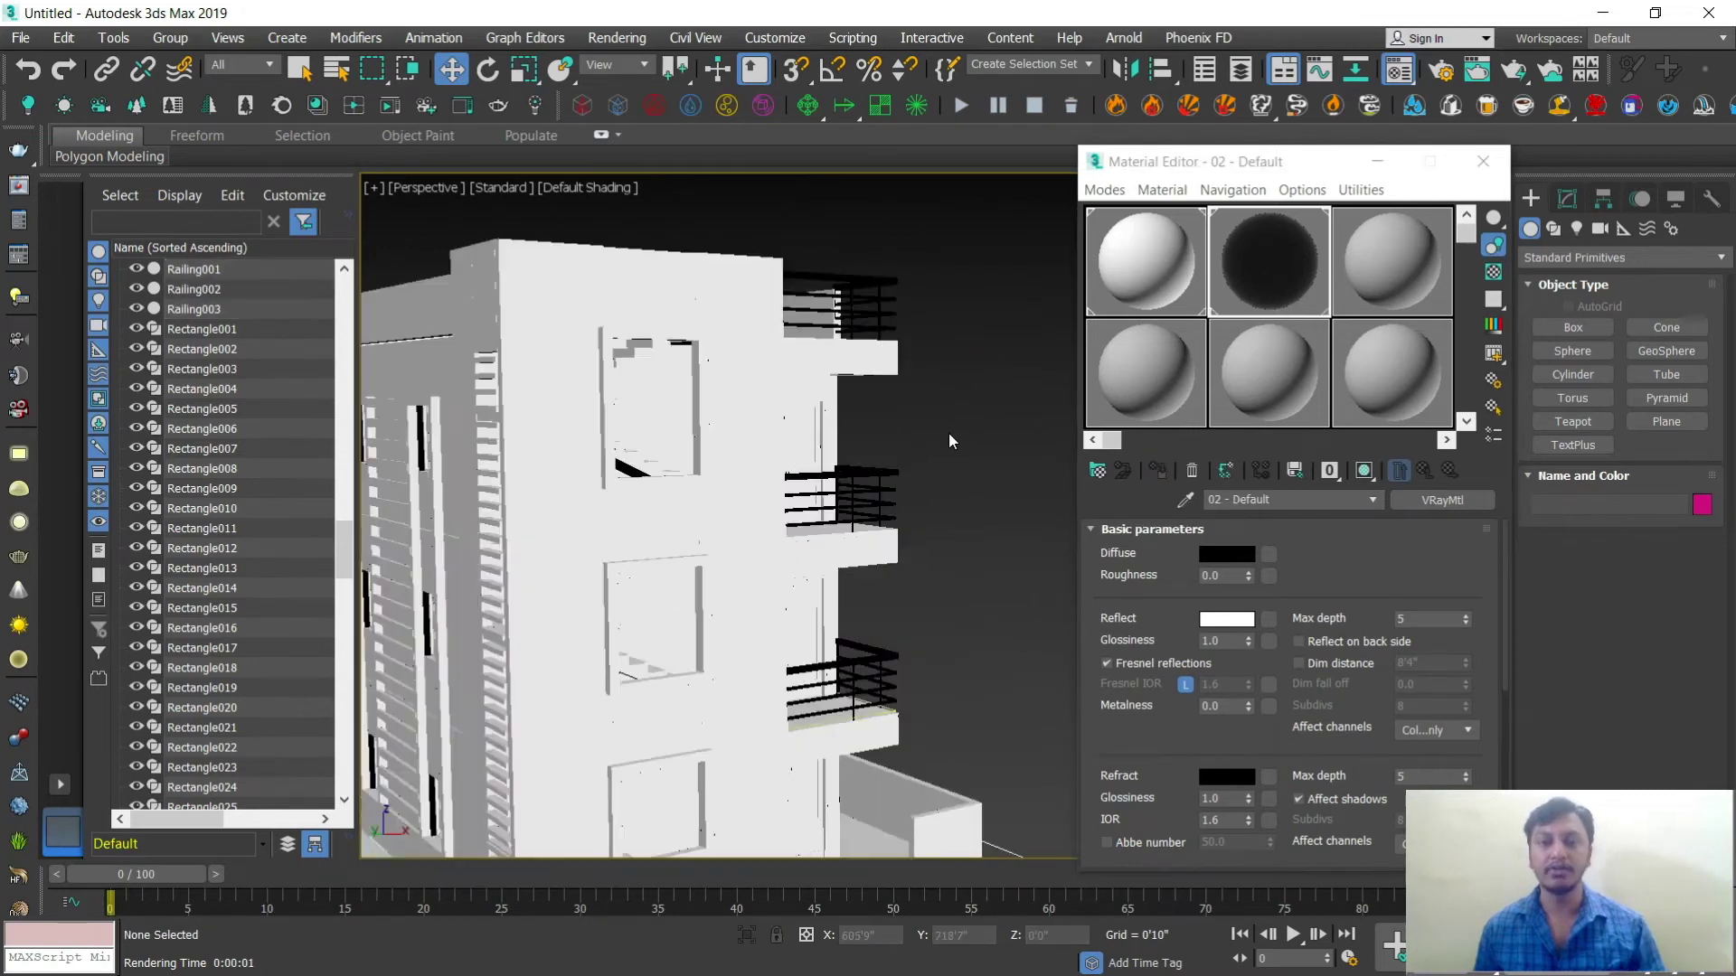
Step: Select the two upper balcony doors and set the third material slot's diffuse colour to brown, RGB 102, 49, 24
{"action": "scroll", "coordinate": [883, 475], "scroll_direction": "down", "scroll_amount": 5}
{"action": "middle_click_drag", "start_coordinate": [893, 490], "coordinate": [870, 496], "text": "alt"}
{"action": "scroll", "coordinate": [869, 496], "scroll_direction": "down", "scroll_amount": 3}
{"action": "scroll", "coordinate": [838, 486], "scroll_direction": "up", "scroll_amount": 6}
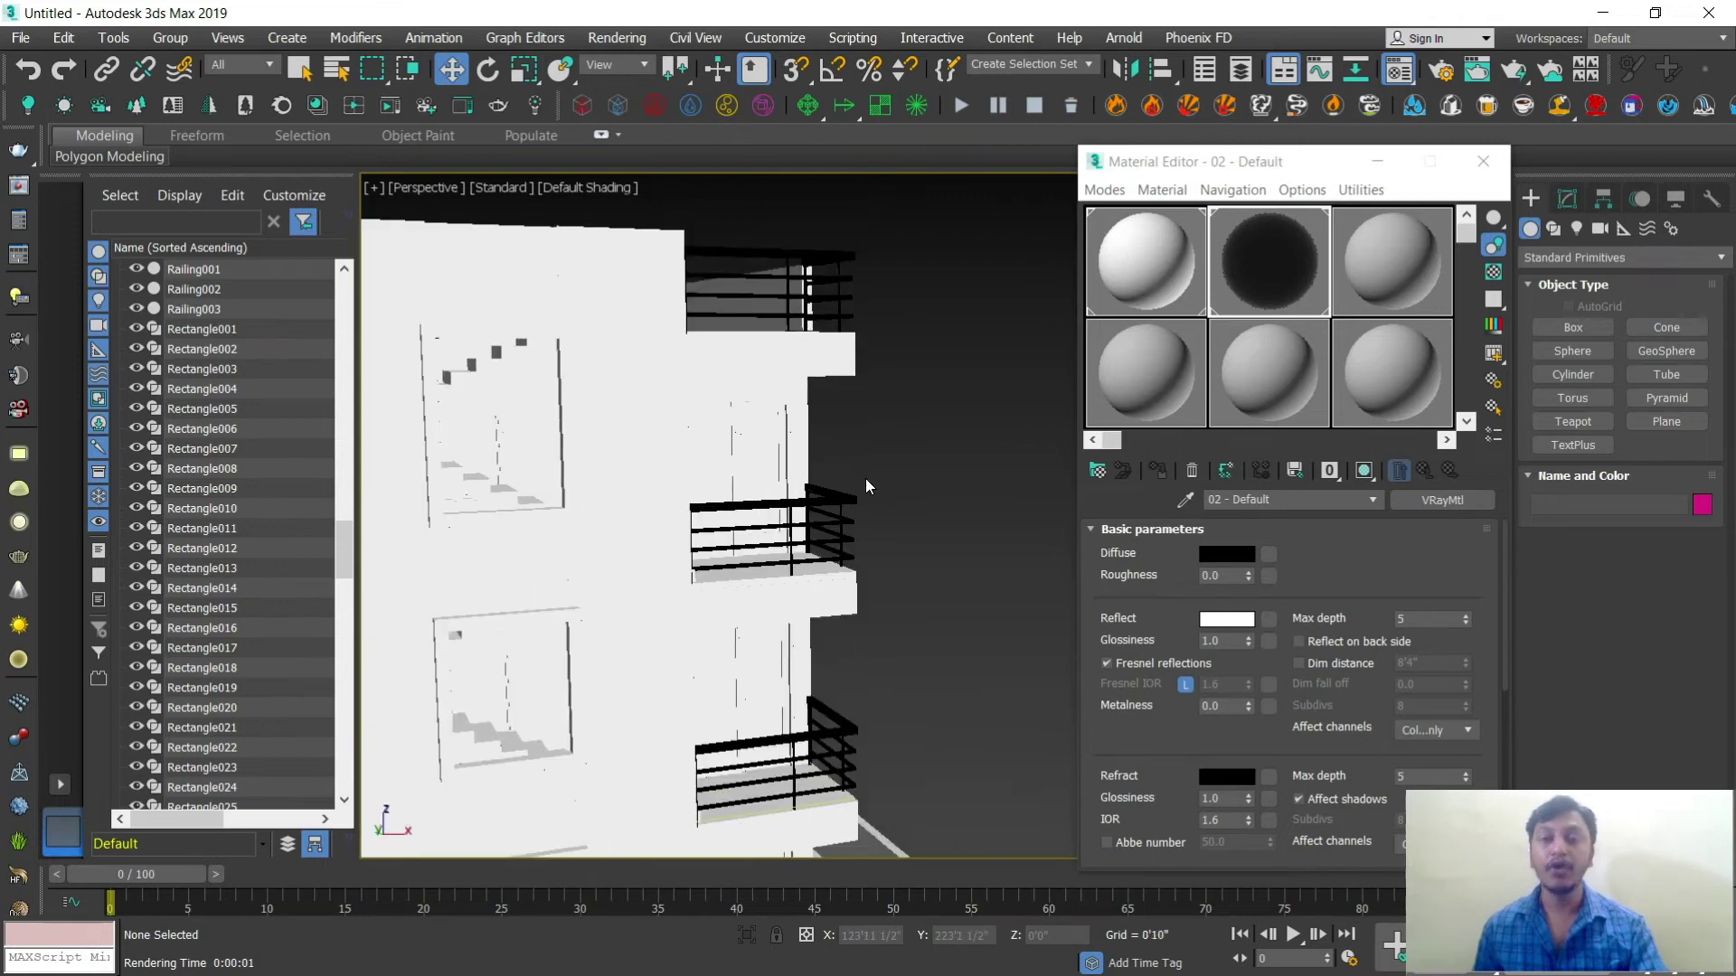
{"action": "scroll", "coordinate": [895, 443], "scroll_direction": "up", "scroll_amount": 2}
{"action": "scroll", "coordinate": [895, 442], "scroll_direction": "down", "scroll_amount": 2}
{"action": "middle_click_drag", "start_coordinate": [891, 445], "coordinate": [876, 447], "text": "alt"}
{"action": "scroll", "coordinate": [893, 438], "scroll_direction": "up", "scroll_amount": 2}
{"action": "left_click", "coordinate": [834, 401]}
{"action": "left_click", "coordinate": [807, 601], "text": "ctrl"}
{"action": "left_click", "coordinate": [1375, 273]}
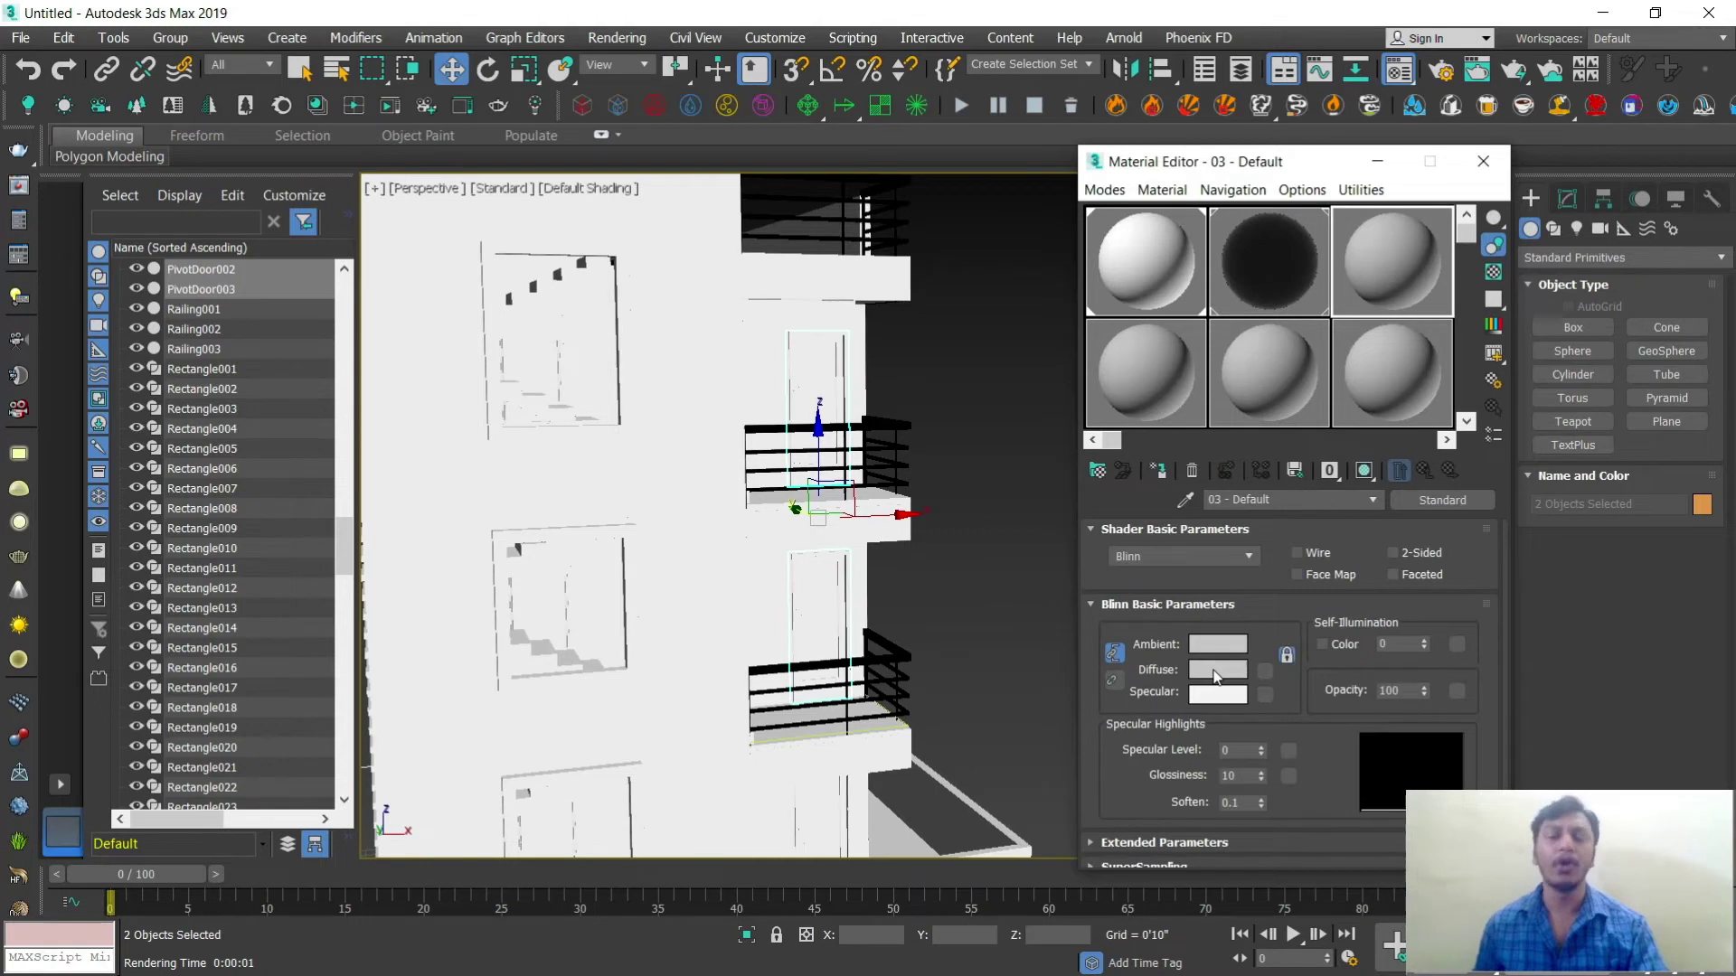
{"action": "left_click", "coordinate": [1216, 670]}
{"action": "left_click", "coordinate": [784, 222]}
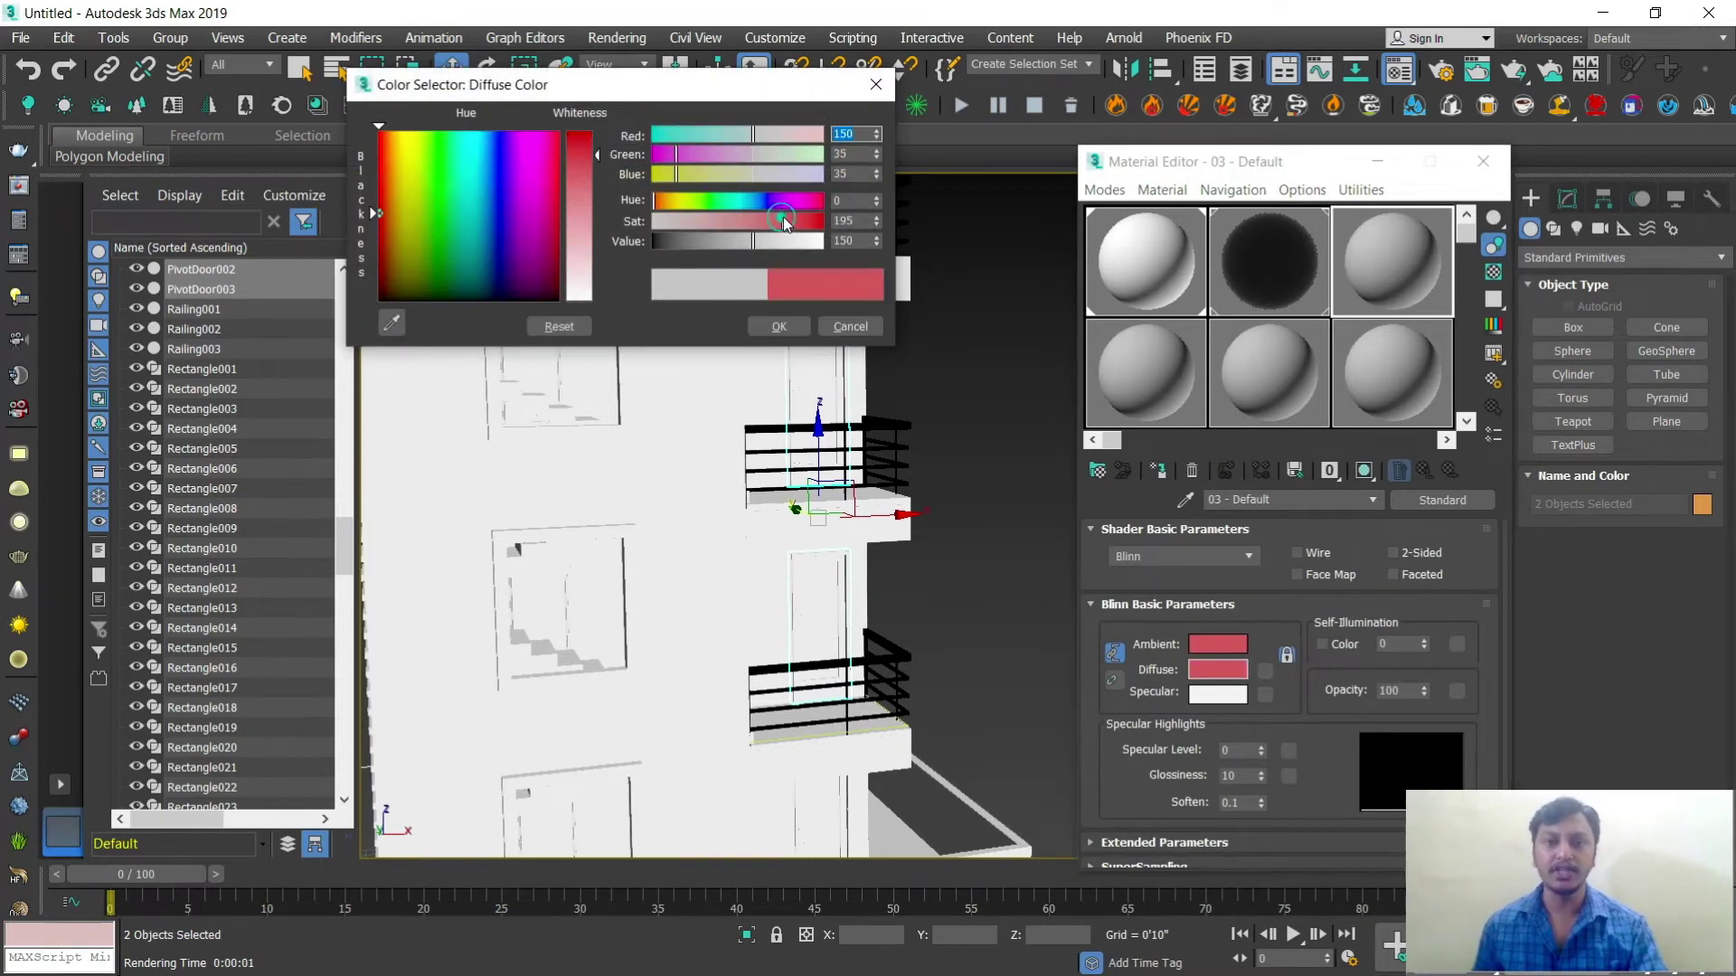
{"action": "left_click", "coordinate": [390, 220]}
{"action": "mouse_move", "coordinate": [746, 241]}
{"action": "left_mouse_down"}
{"action": "mouse_move", "coordinate": [768, 251]}
{"action": "mouse_move", "coordinate": [722, 256]}
{"action": "left_mouse_up"}
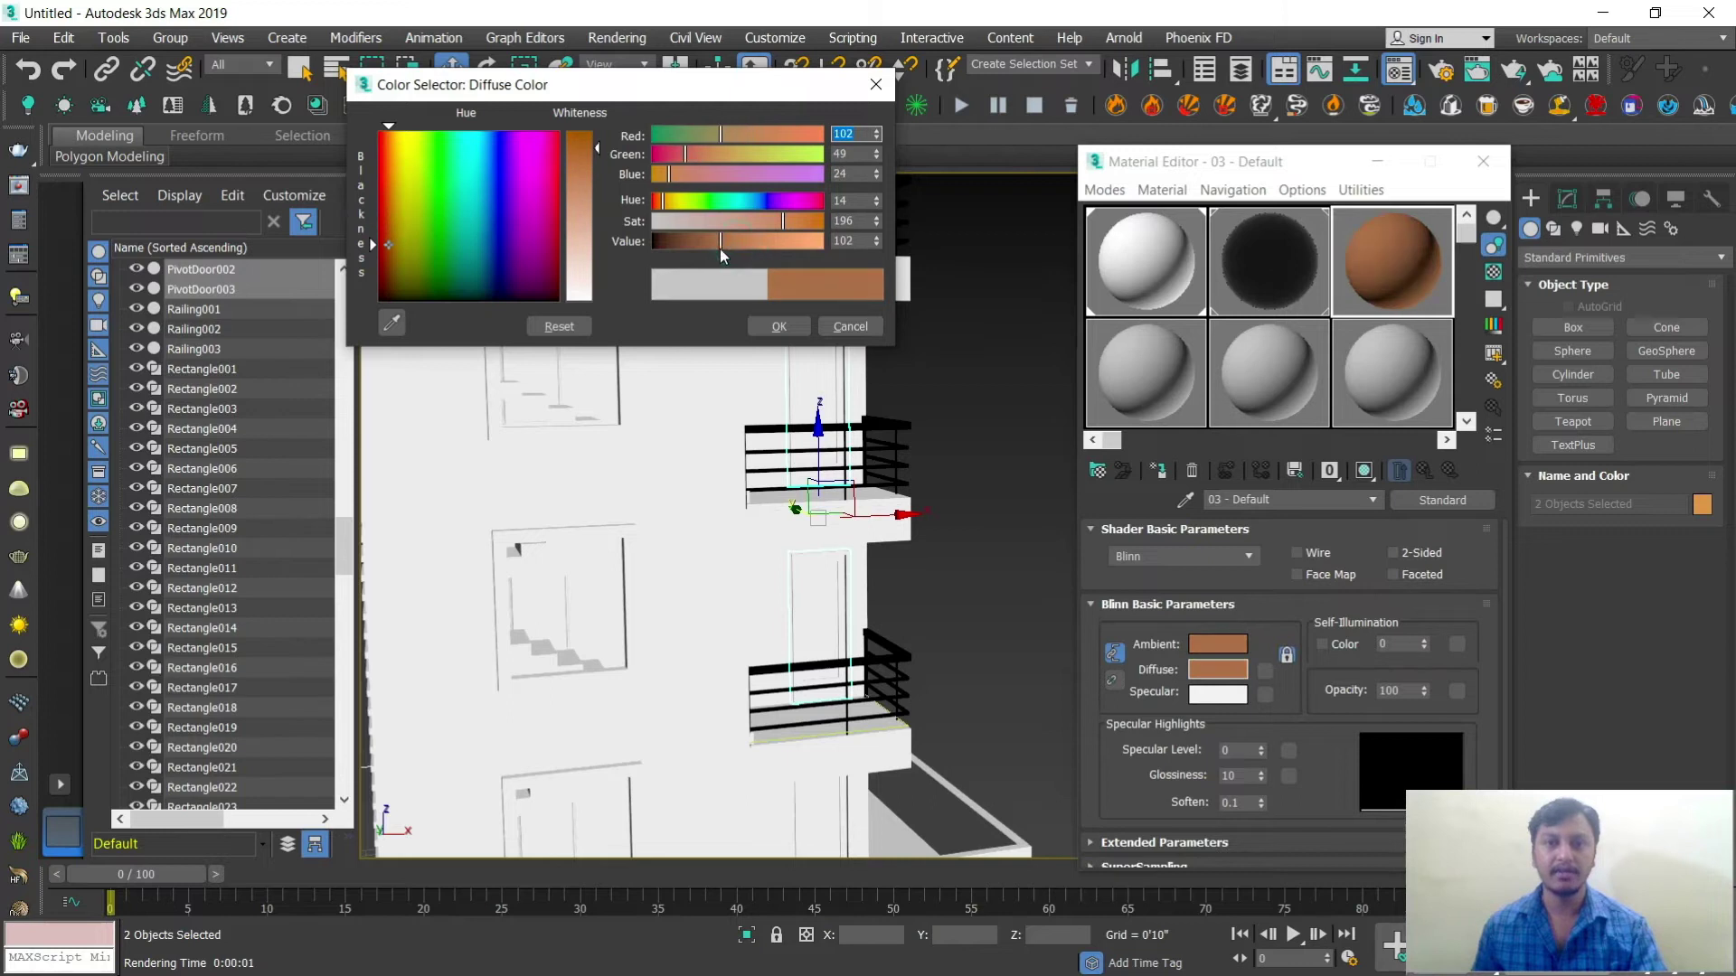
{"action": "left_click", "coordinate": [779, 326]}
Step: Add the ground-floor door to the selection and assign the brown material to all three doors
{"action": "left_click", "coordinate": [807, 371]}
{"action": "left_click", "coordinate": [822, 612], "text": "ctrl"}
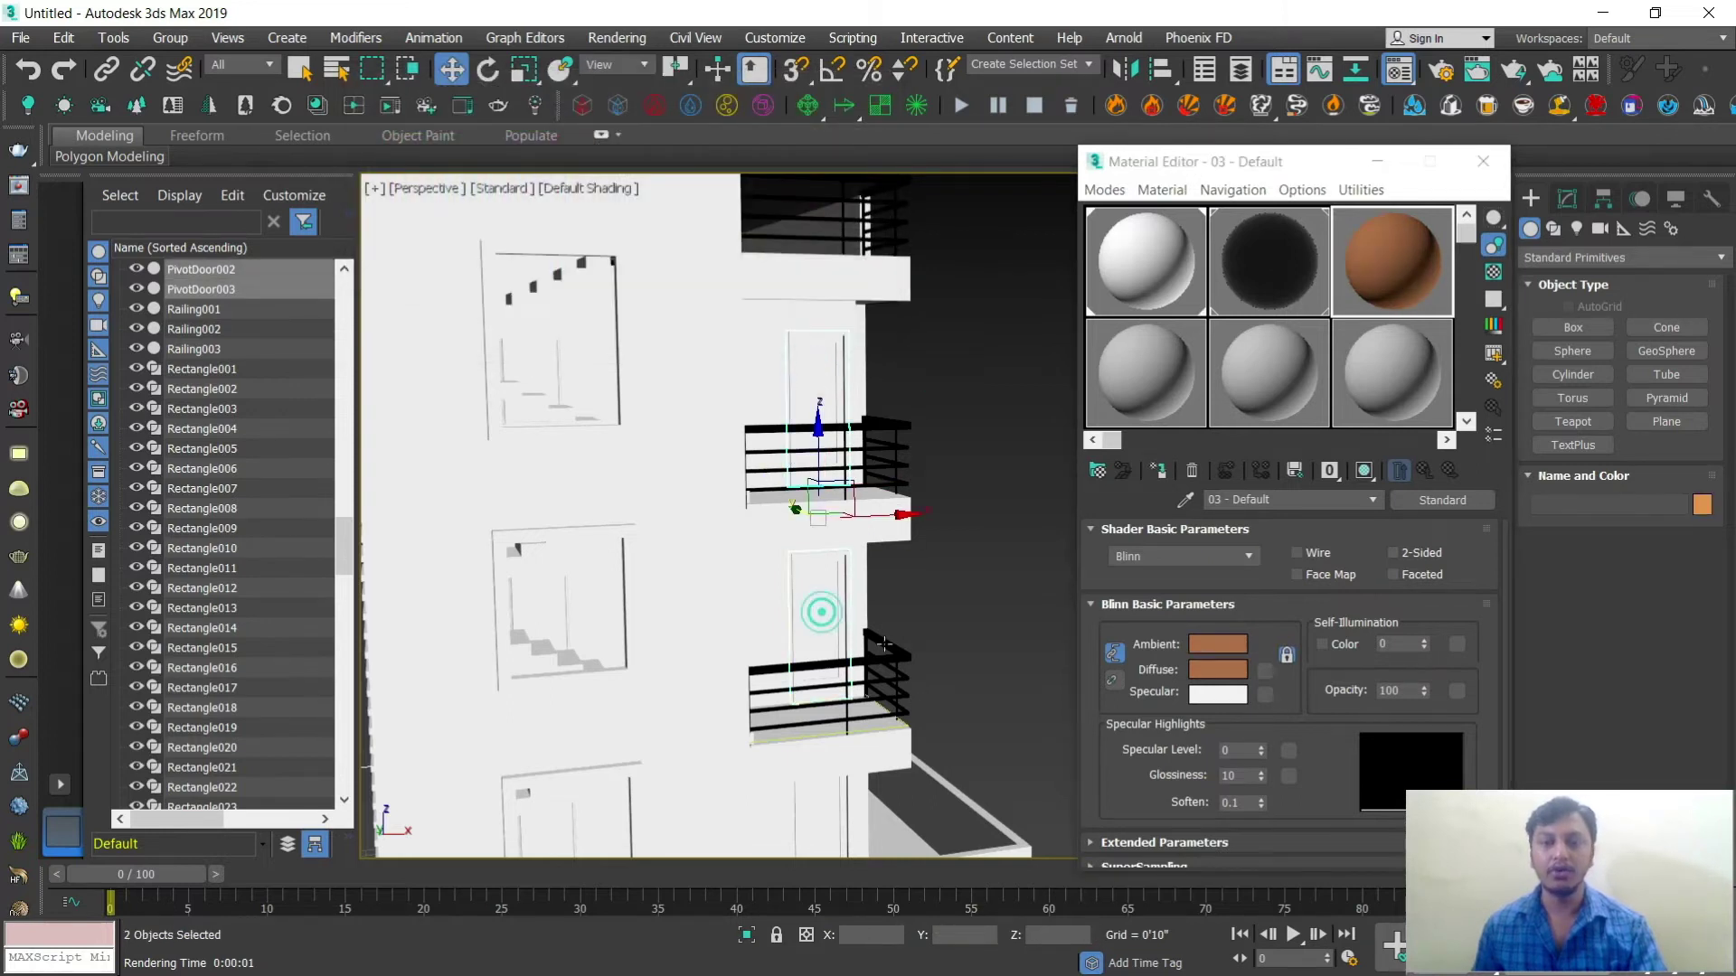
{"action": "middle_click_drag", "start_coordinate": [822, 611], "coordinate": [784, 360]}
{"action": "left_click", "coordinate": [783, 559], "text": "ctrl"}
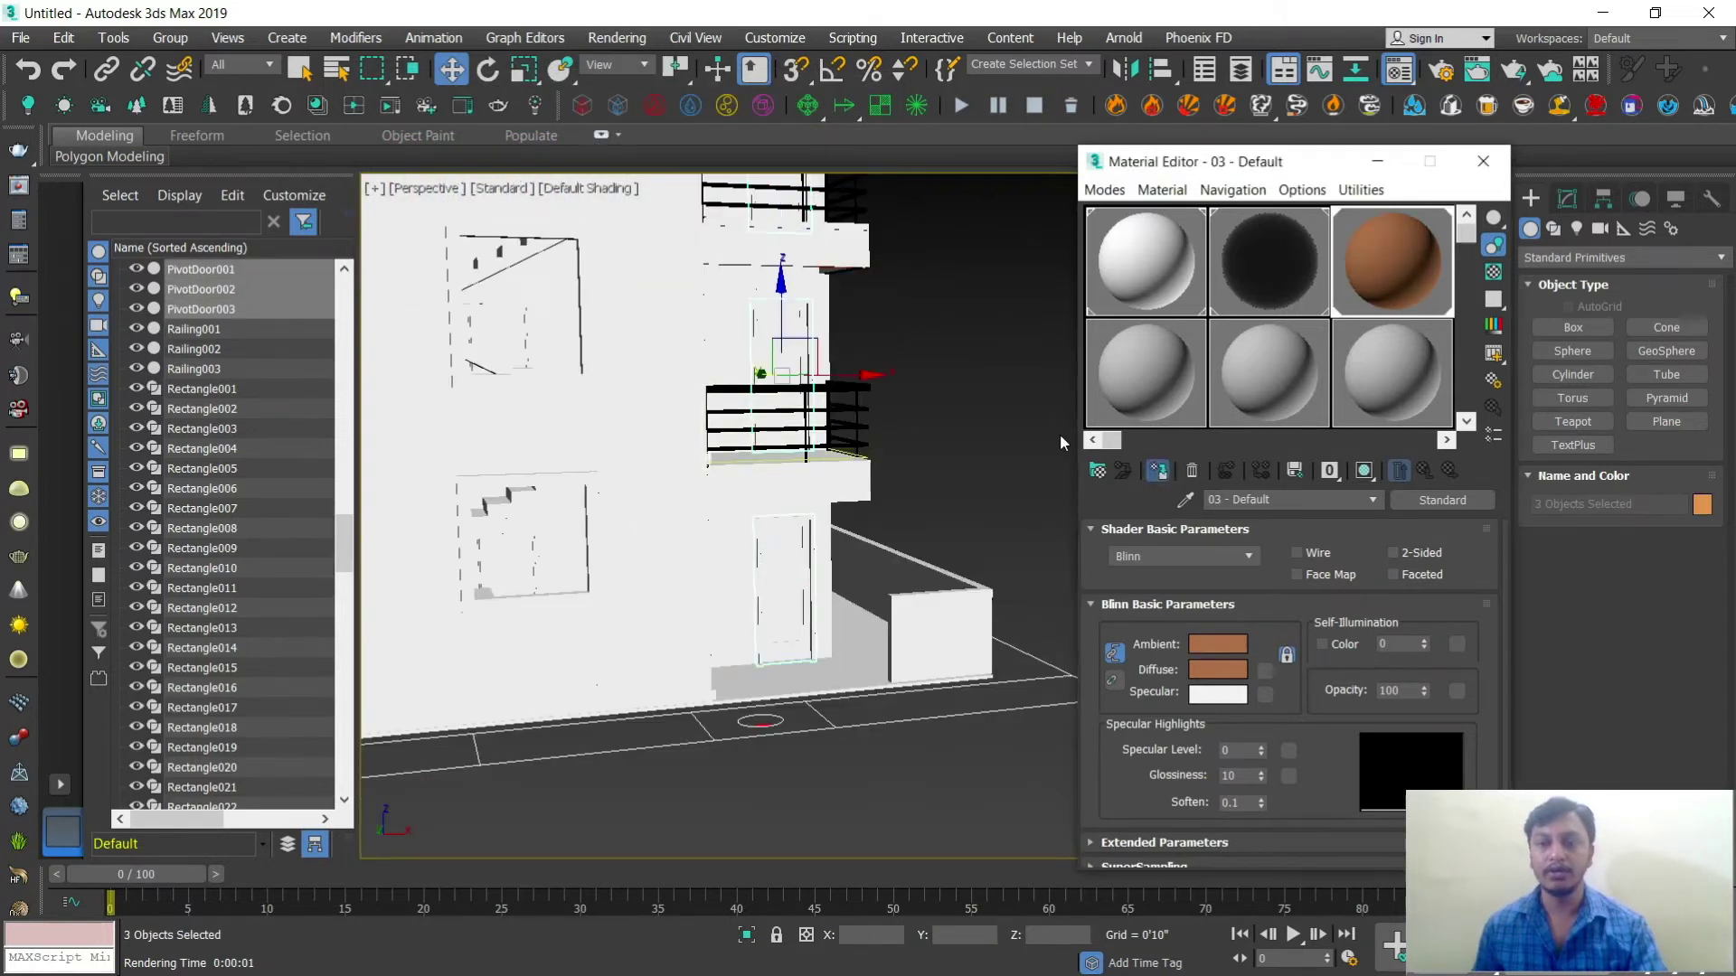
{"action": "left_click", "coordinate": [1158, 470]}
{"action": "left_click", "coordinate": [922, 400]}
Step: Select the two tall vertical window frames on the side wall
{"action": "middle_click_drag", "start_coordinate": [914, 407], "coordinate": [886, 421], "text": "alt"}
{"action": "middle_click_drag", "start_coordinate": [729, 380], "coordinate": [815, 472]}
{"action": "scroll", "coordinate": [786, 480], "scroll_direction": "down", "scroll_amount": 2}
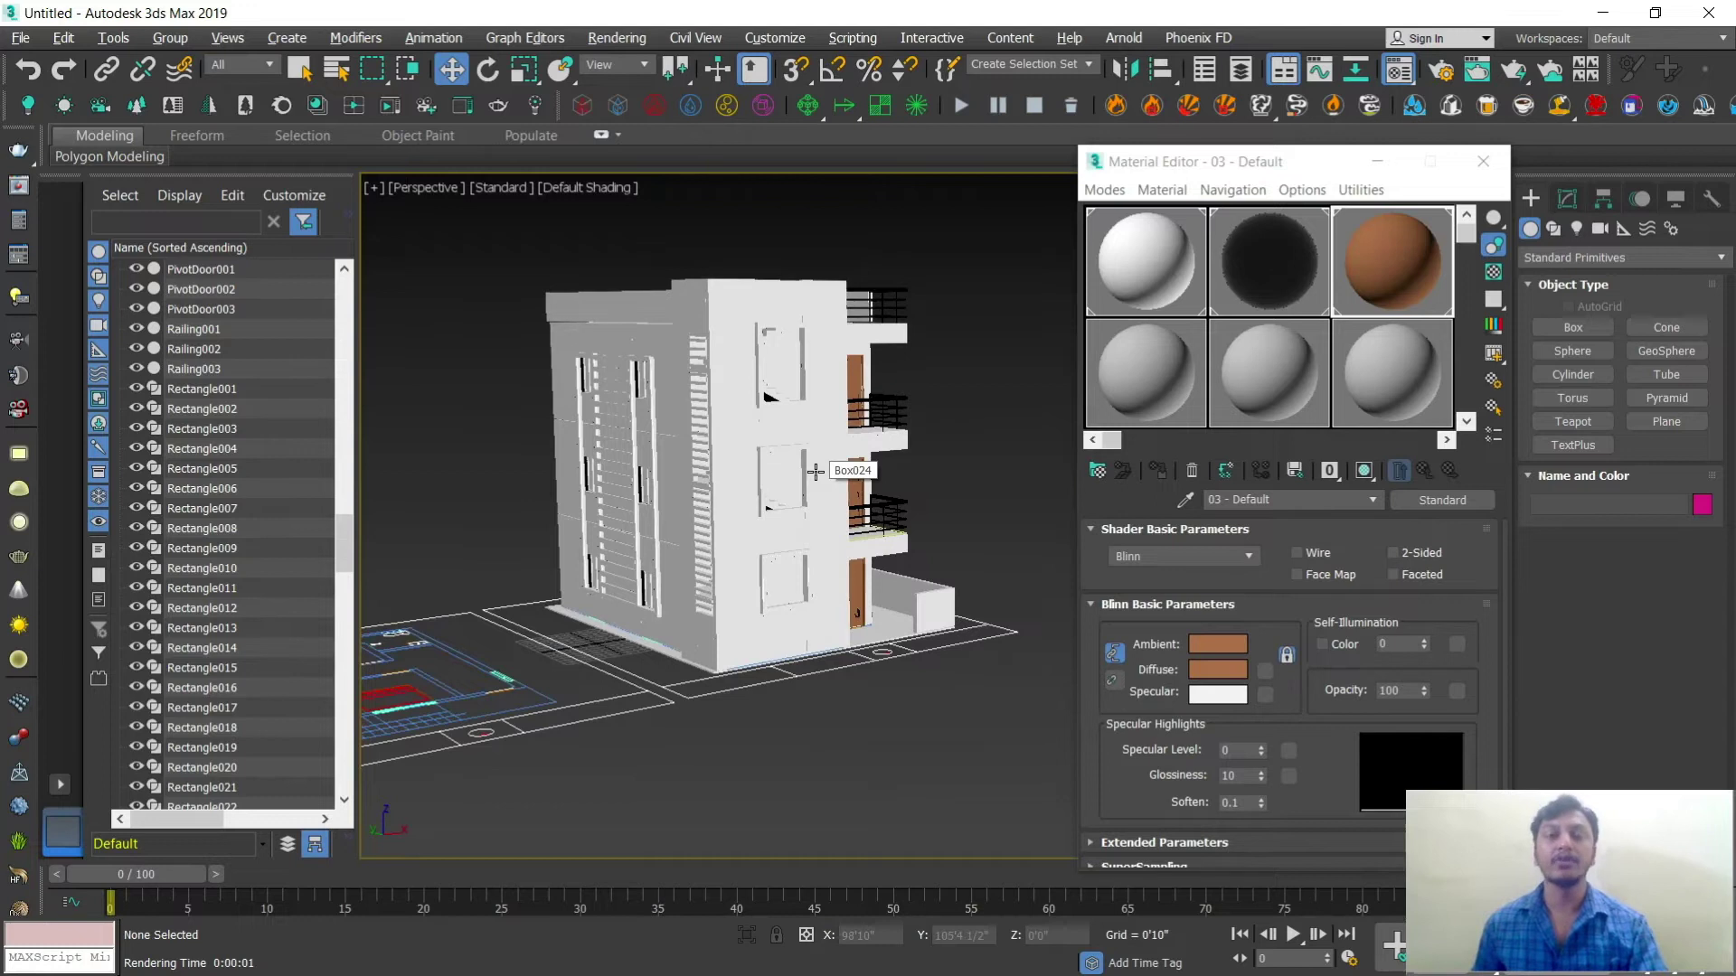
{"action": "middle_click_drag", "start_coordinate": [818, 499], "coordinate": [810, 488], "text": "alt"}
{"action": "scroll", "coordinate": [804, 486], "scroll_direction": "up", "scroll_amount": 3}
{"action": "scroll", "coordinate": [703, 474], "scroll_direction": "down", "scroll_amount": 1}
{"action": "mouse_move", "coordinate": [702, 476]}
{"action": "middle_mouse_down", "text": "alt"}
{"action": "mouse_move", "coordinate": [687, 478]}
{"action": "mouse_move", "coordinate": [724, 452]}
{"action": "middle_mouse_up", "text": "alt"}
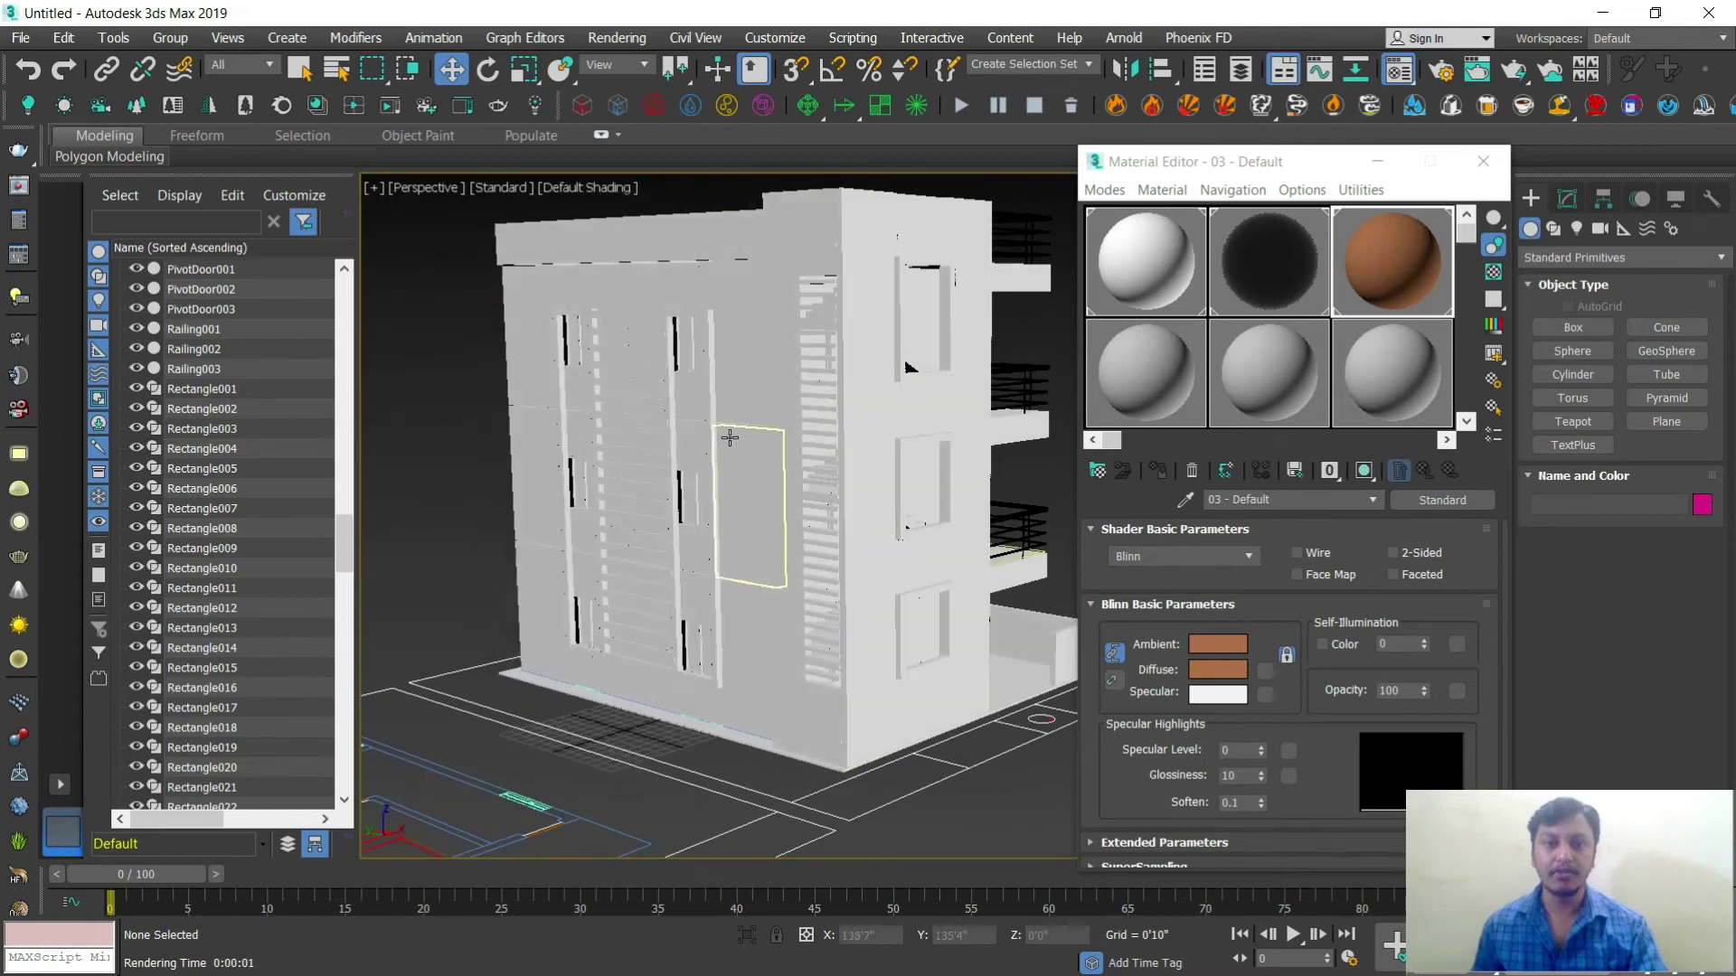
{"action": "left_click", "coordinate": [706, 423]}
{"action": "left_click", "coordinate": [708, 423]}
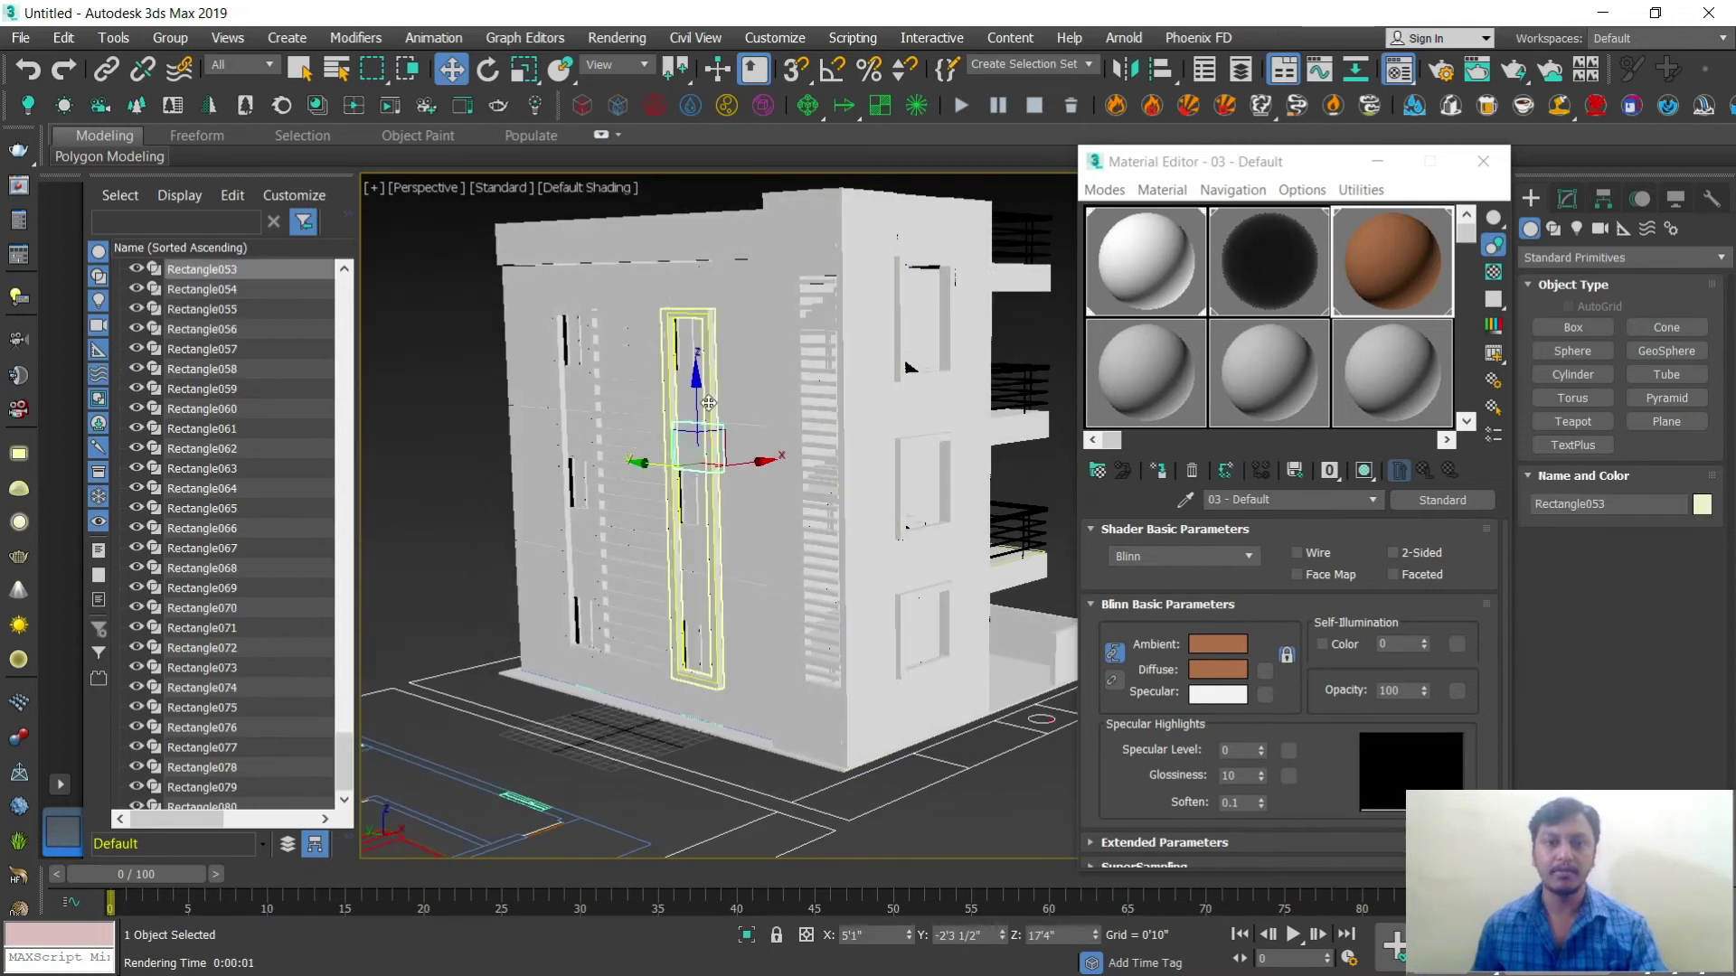
{"action": "left_click", "coordinate": [591, 390], "text": "ctrl"}
Step: Set the fourth material slot's diffuse colour to dark grey, RGB 23, 23, 23, and assign it to both tall frames
{"action": "left_click", "coordinate": [1181, 375]}
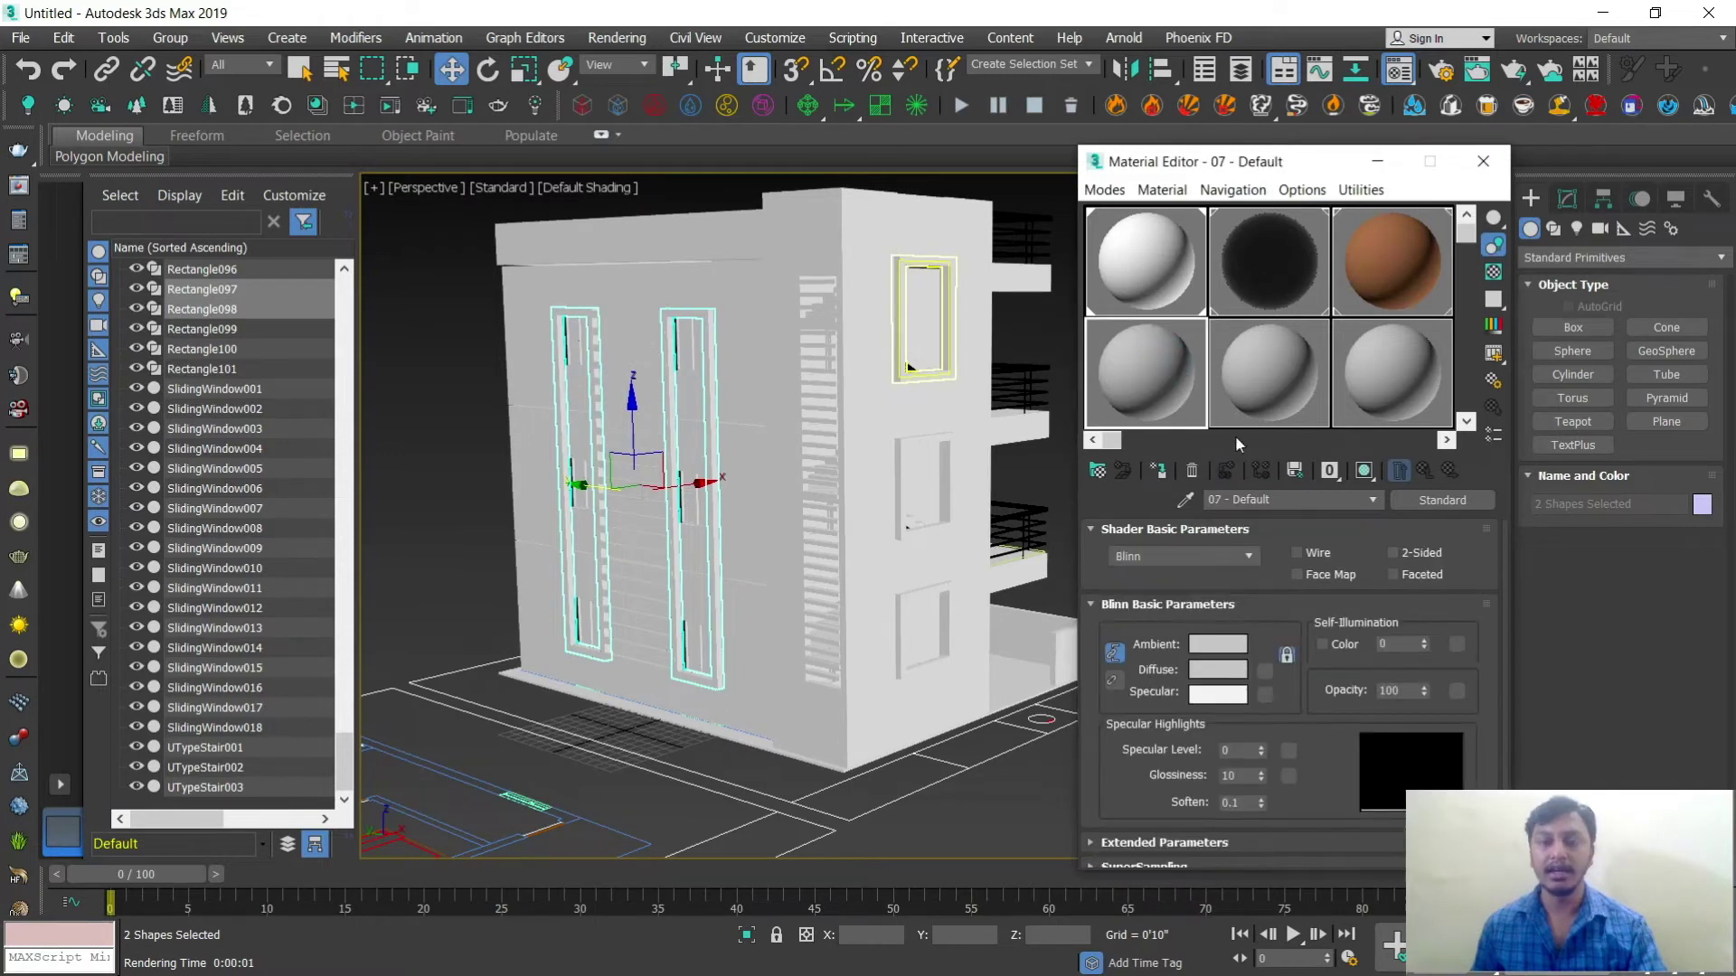
{"action": "left_click", "coordinate": [1217, 669]}
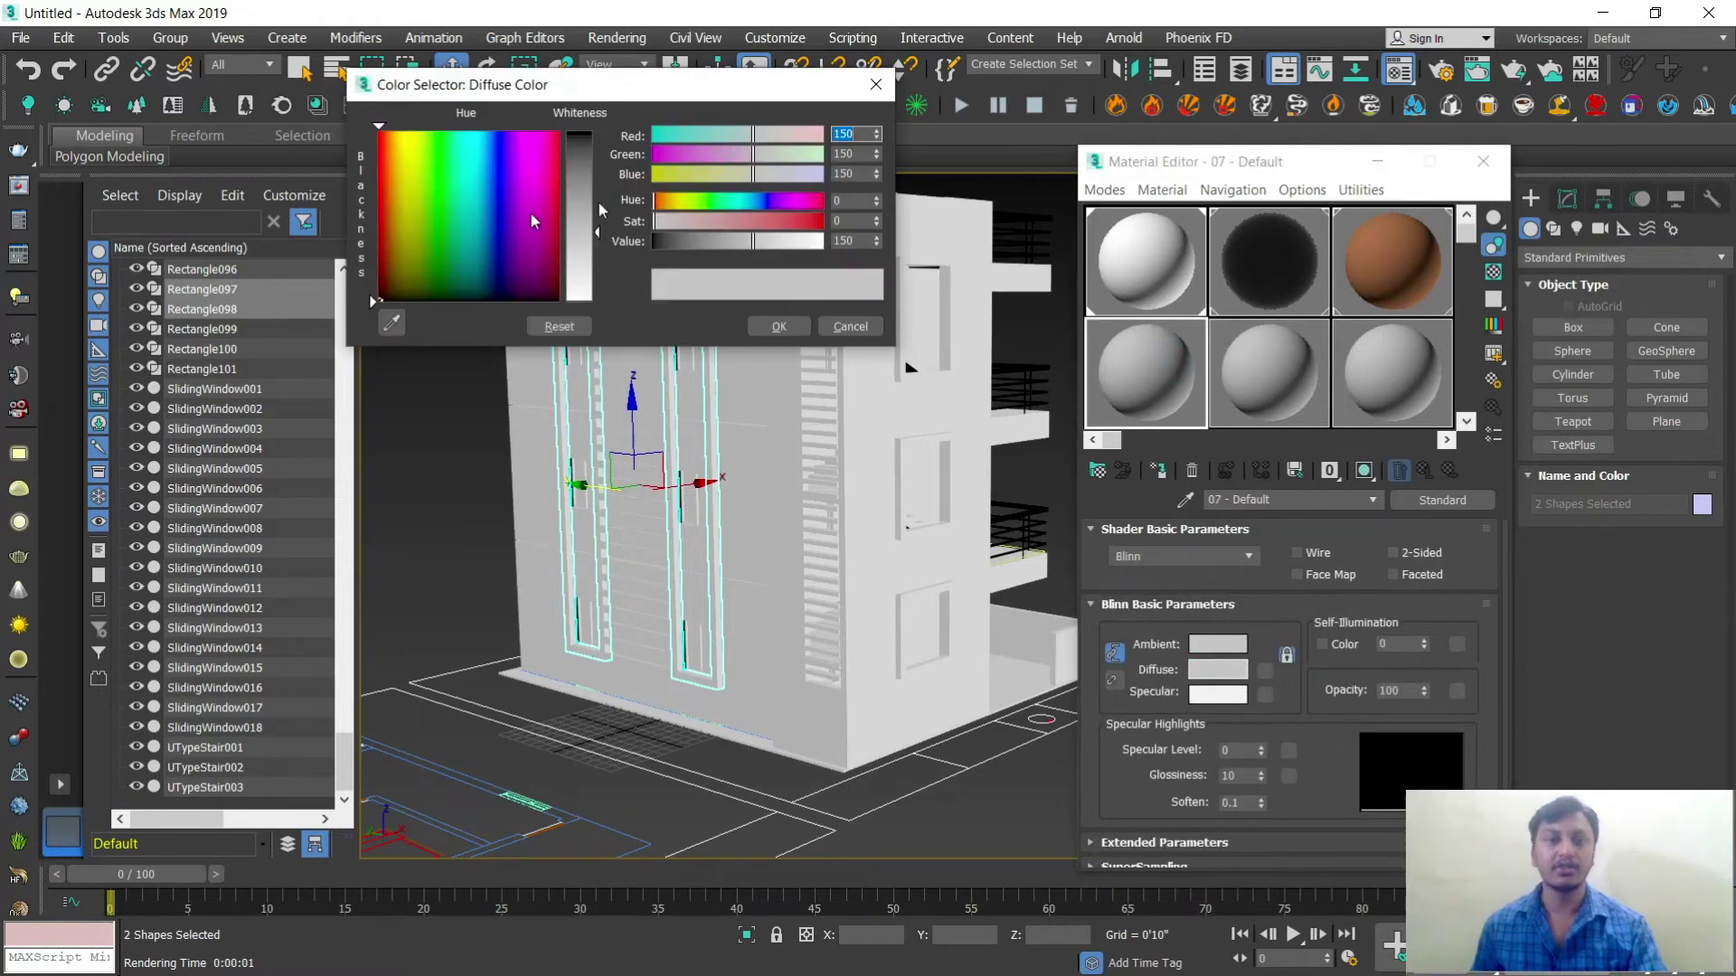
{"action": "left_click_drag", "start_coordinate": [596, 200], "coordinate": [596, 136]}
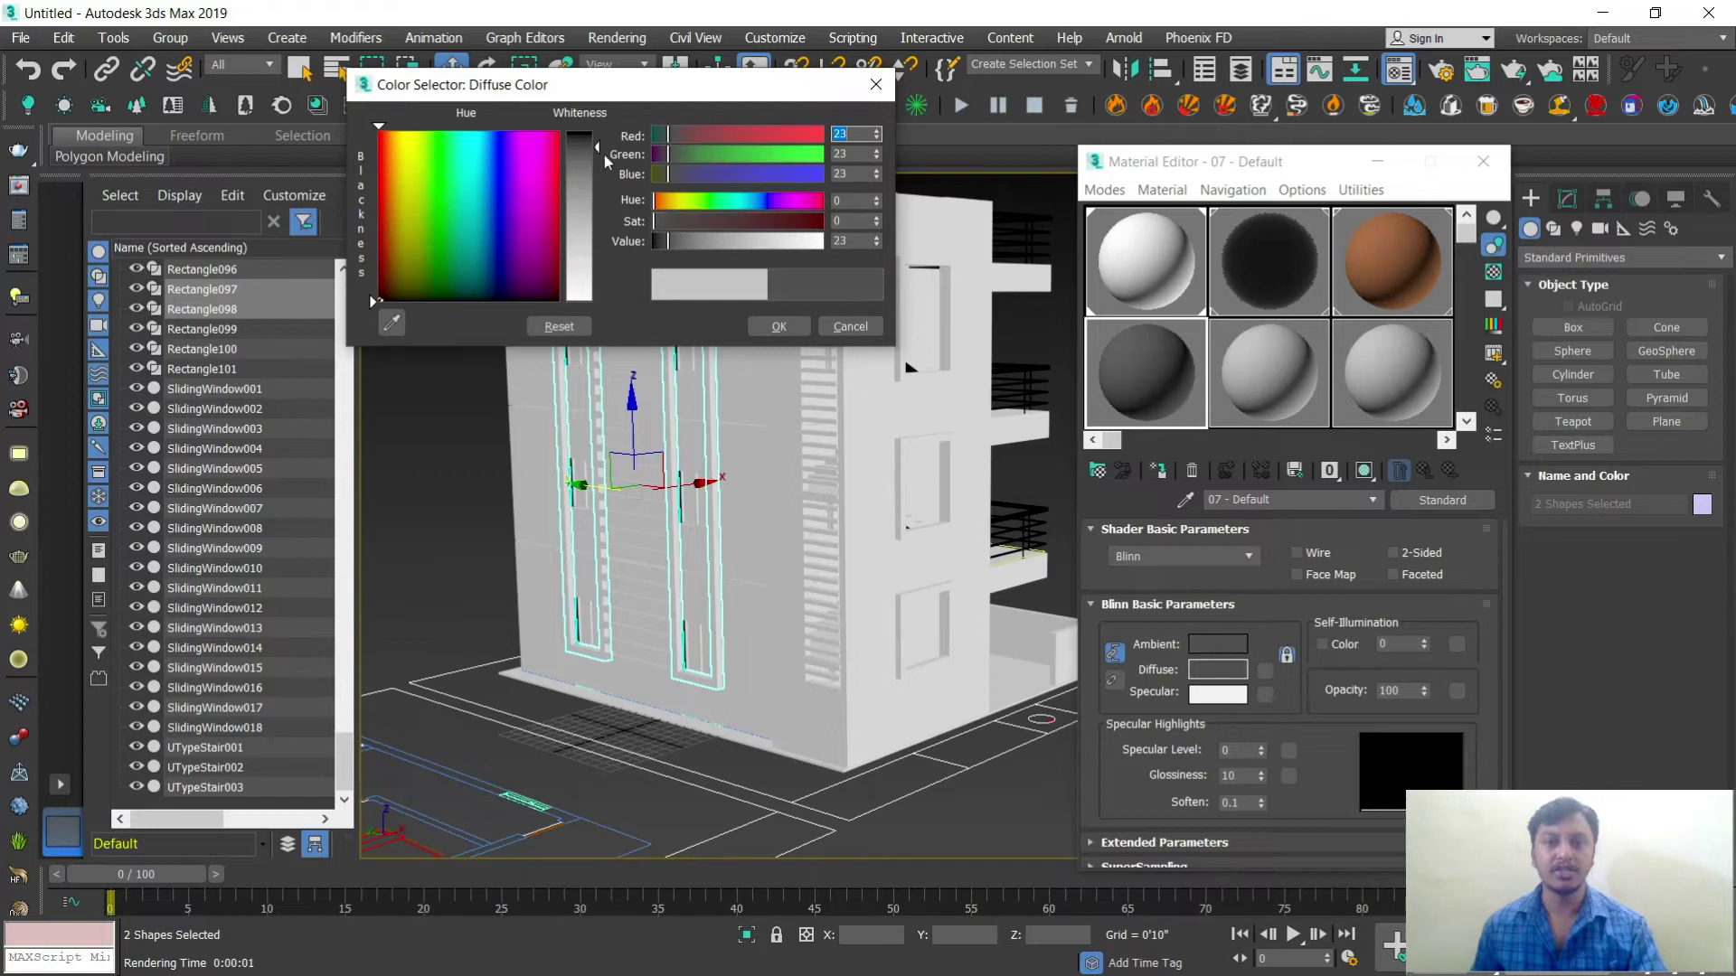
{"action": "left_click", "coordinate": [783, 328]}
{"action": "left_click", "coordinate": [1157, 470]}
{"action": "left_click", "coordinate": [473, 387]}
Step: Select the horizontal slats beside the building corner from the lowest one upward, Box038 through Box062
{"action": "middle_click_drag", "start_coordinate": [775, 457], "coordinate": [799, 423], "text": "alt"}
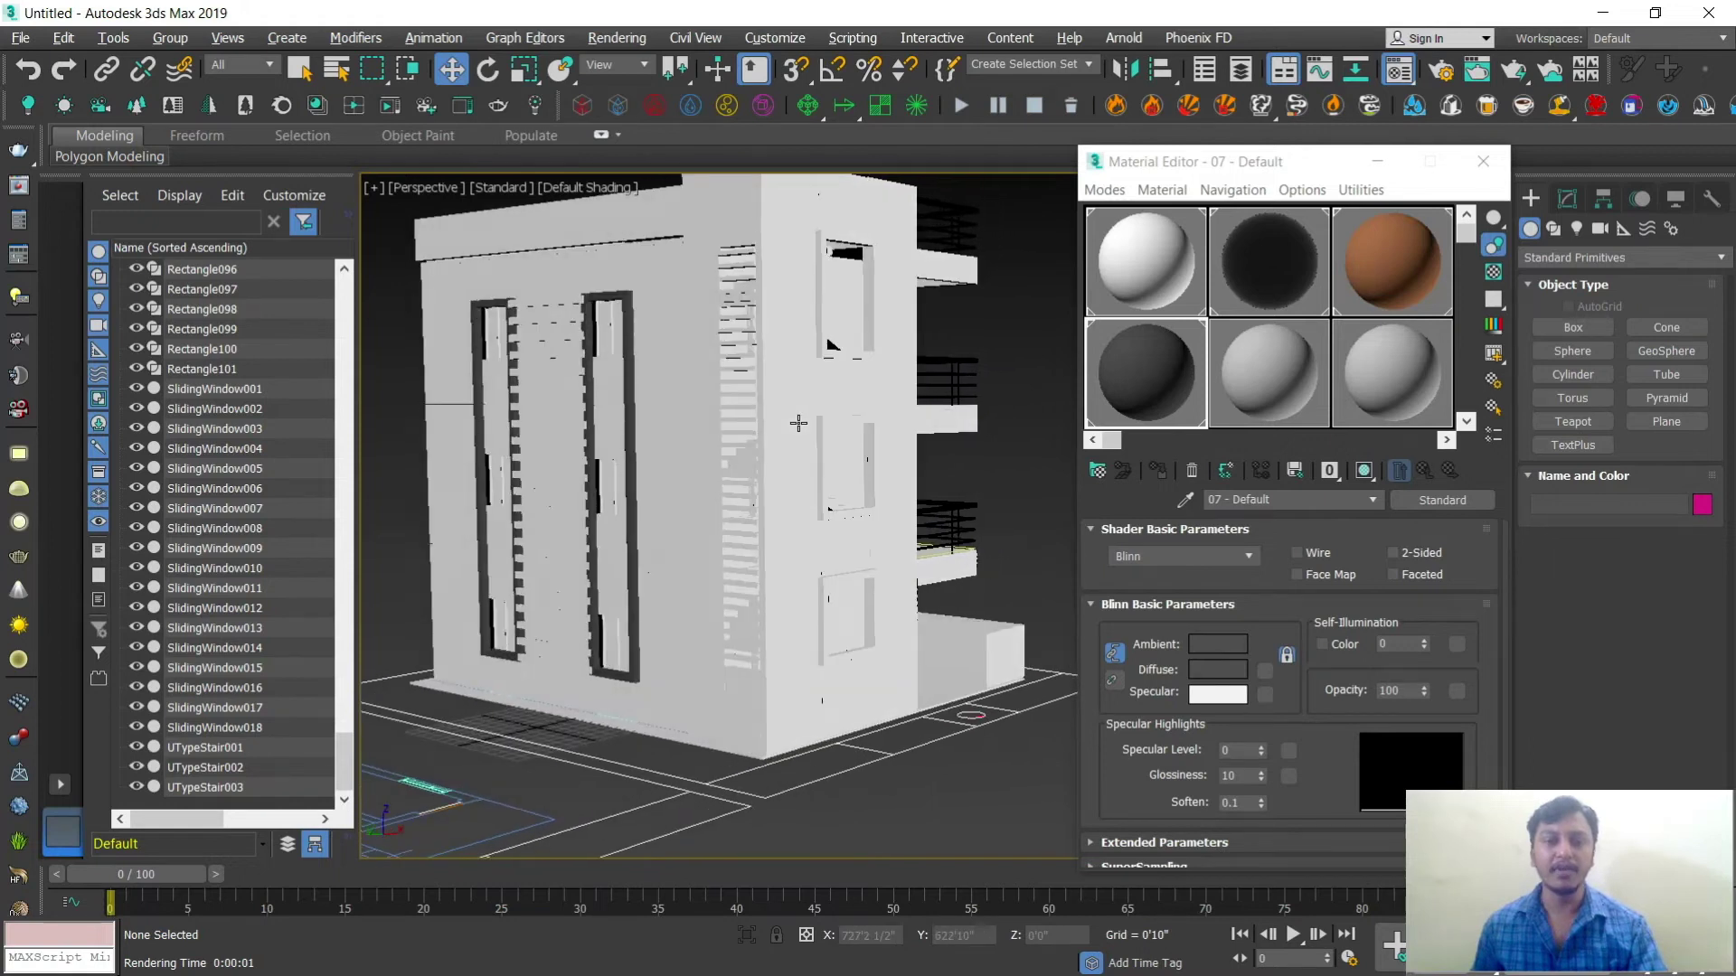
{"action": "scroll", "coordinate": [741, 651], "scroll_direction": "up", "scroll_amount": 4}
{"action": "left_click", "coordinate": [736, 708]}
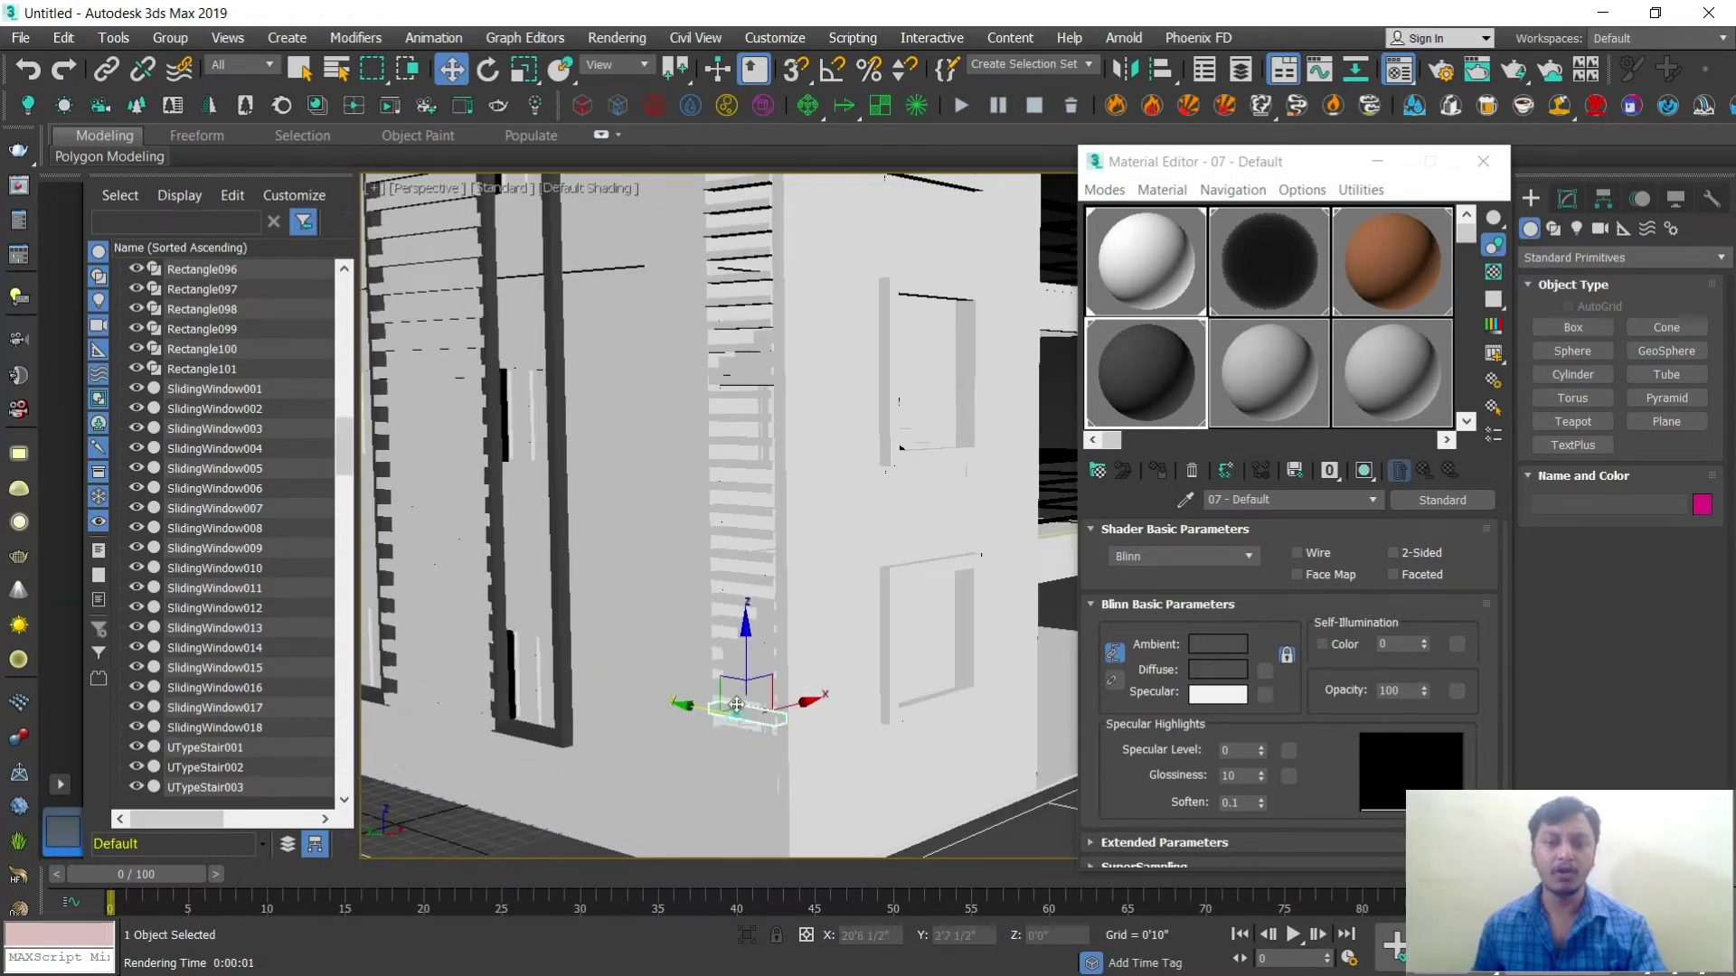
{"action": "left_click", "coordinate": [203, 291], "text": "ctrl"}
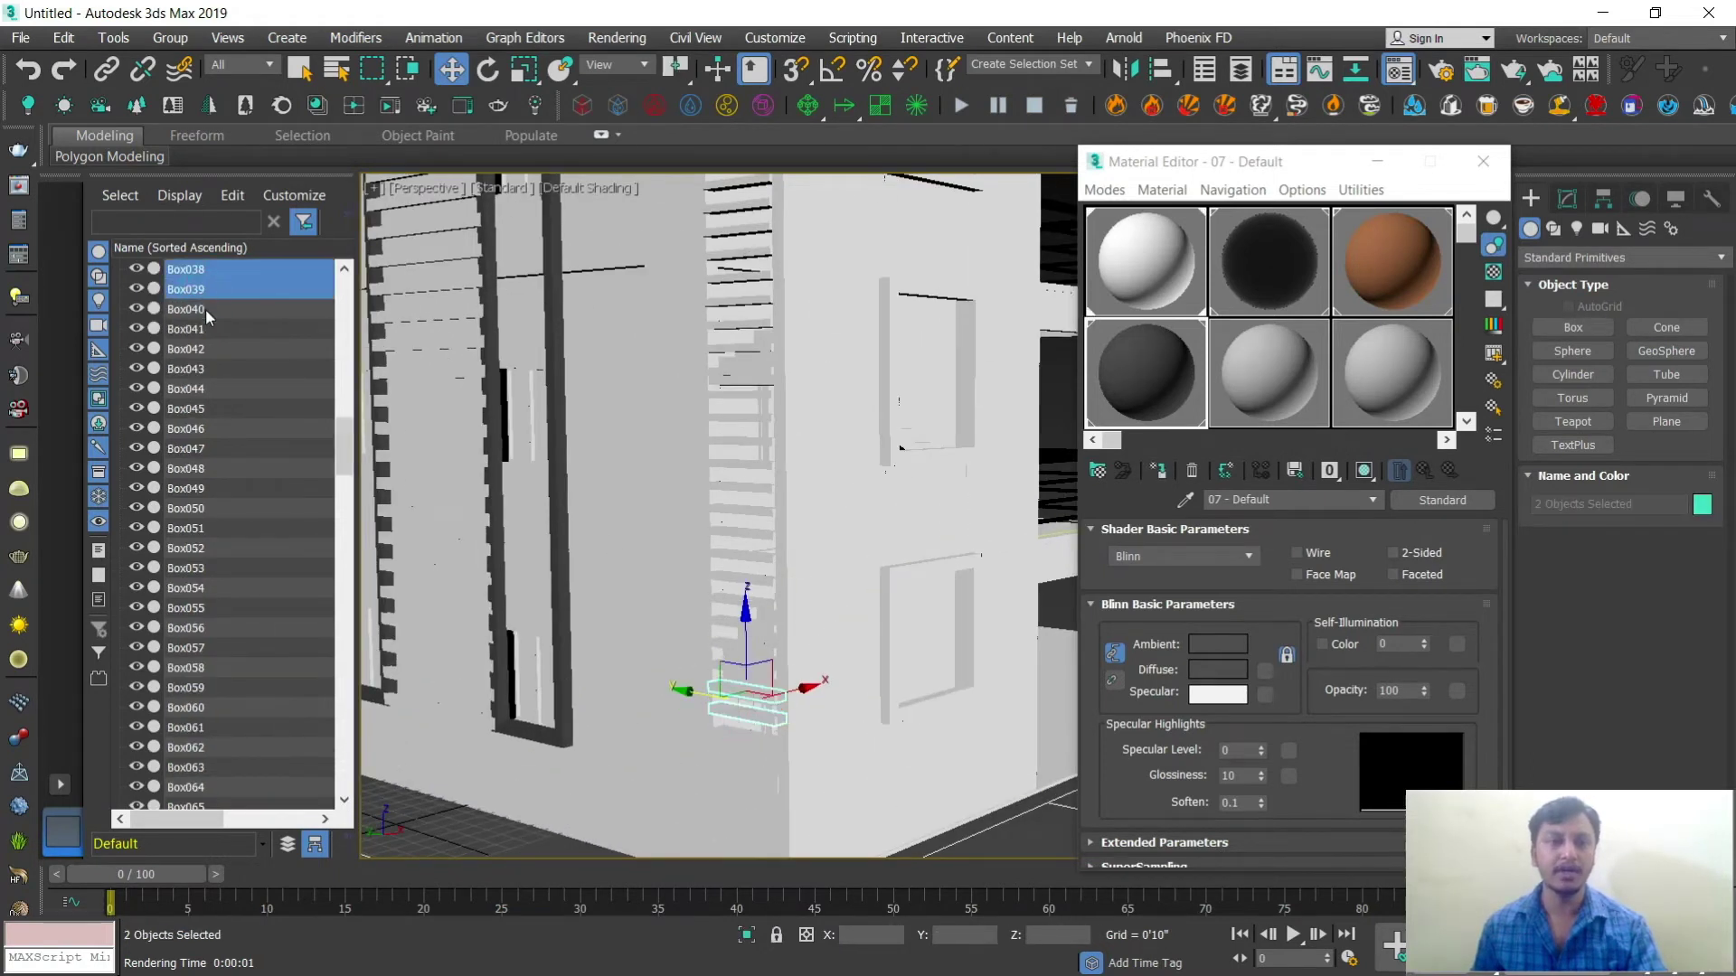
{"action": "left_click", "coordinate": [205, 309], "text": "ctrl"}
{"action": "left_click", "coordinate": [204, 329], "text": "ctrl"}
{"action": "left_click", "coordinate": [204, 349], "text": "ctrl"}
{"action": "left_click", "coordinate": [204, 368], "text": "ctrl"}
{"action": "left_click", "coordinate": [206, 389], "text": "ctrl"}
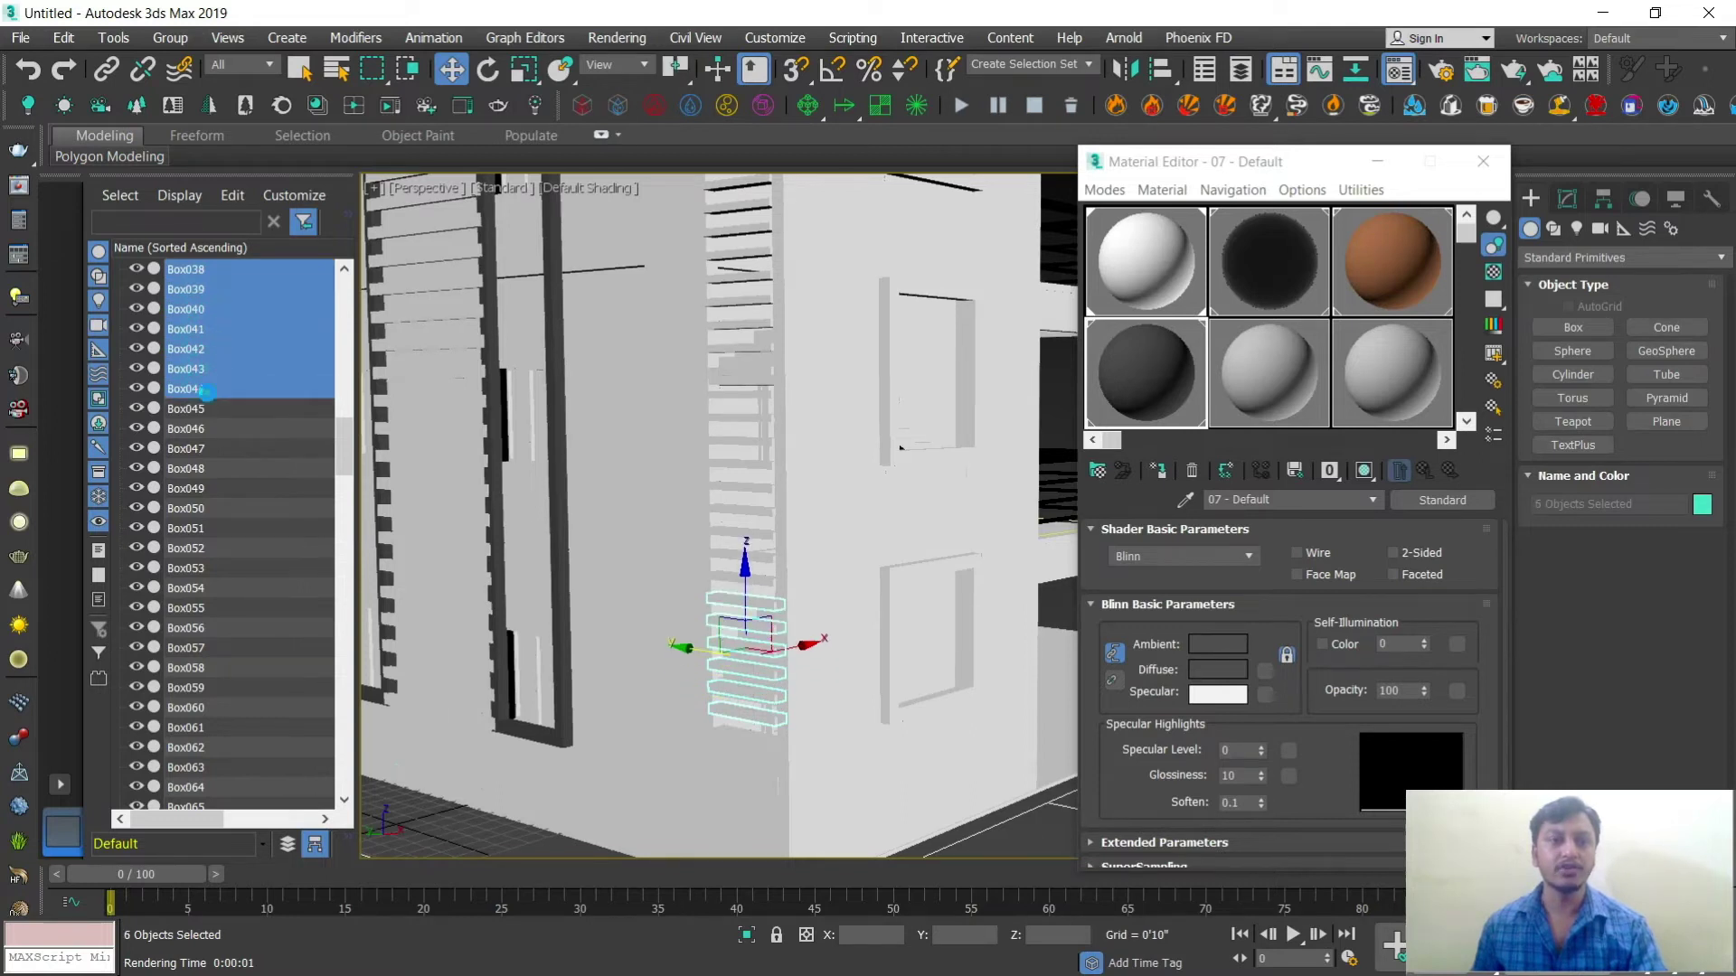
{"action": "left_click", "coordinate": [204, 409], "text": "ctrl"}
{"action": "left_click", "coordinate": [206, 429], "text": "ctrl"}
{"action": "left_click", "coordinate": [208, 449], "text": "ctrl"}
{"action": "left_click", "coordinate": [210, 468], "text": "ctrl"}
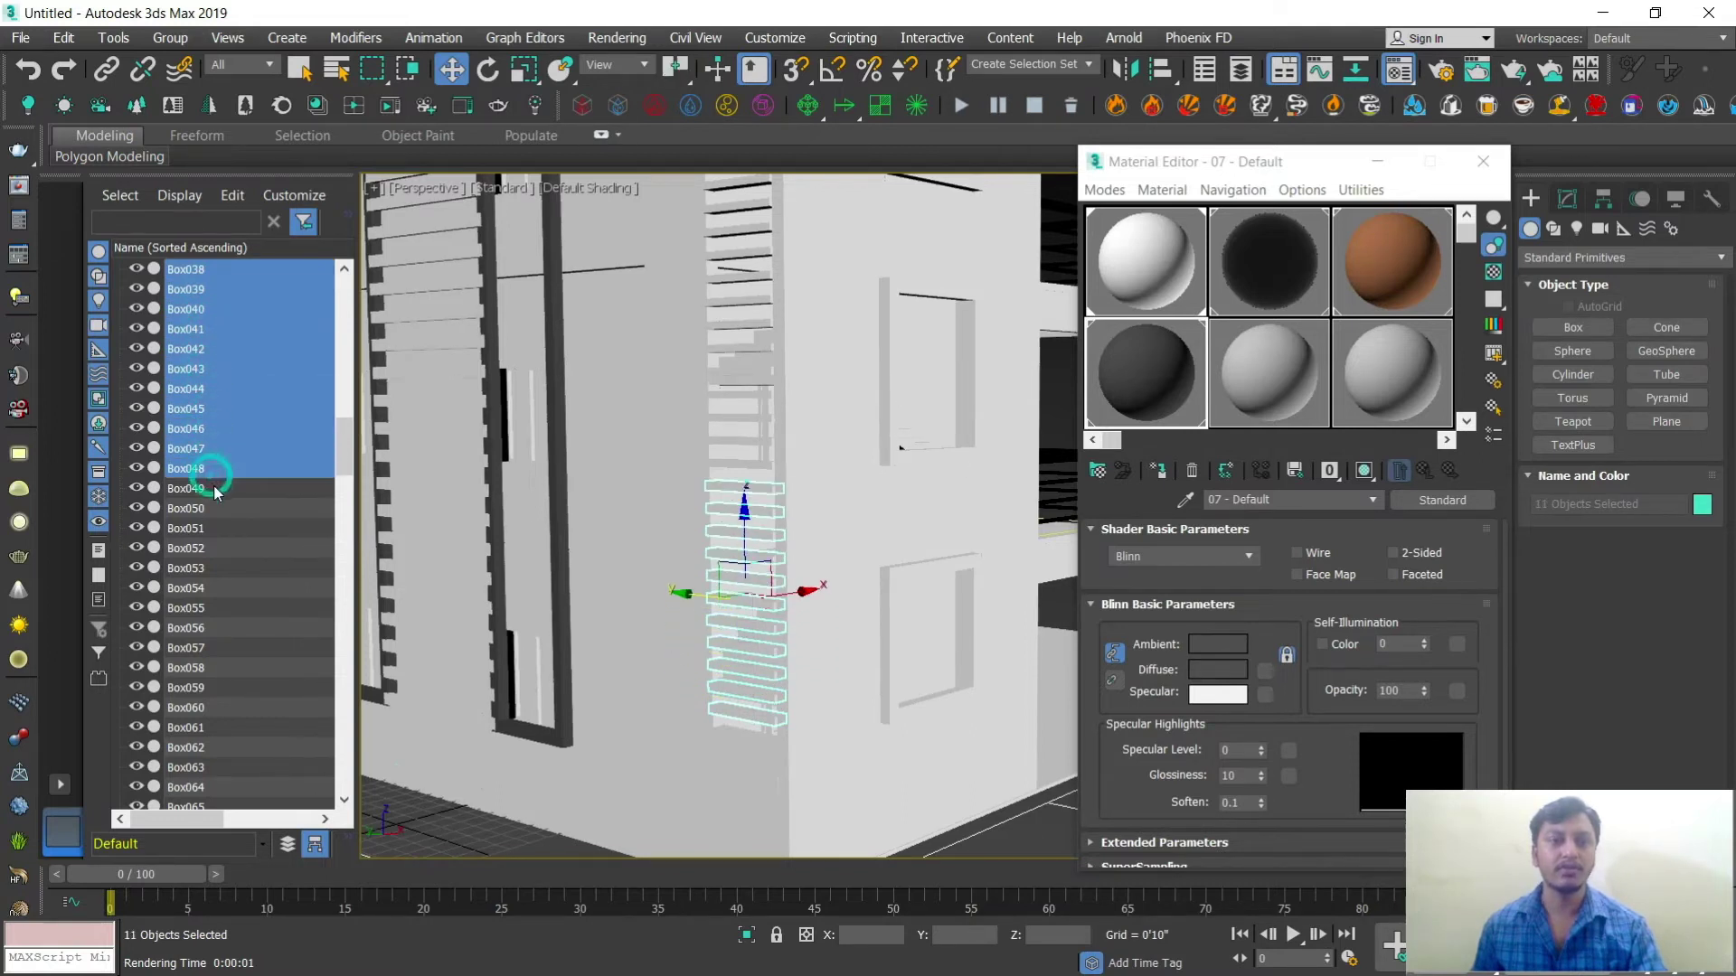
{"action": "left_click", "coordinate": [210, 488], "text": "ctrl"}
{"action": "left_click", "coordinate": [210, 508], "text": "ctrl"}
{"action": "left_click", "coordinate": [210, 528], "text": "ctrl"}
{"action": "left_click", "coordinate": [210, 548], "text": "ctrl"}
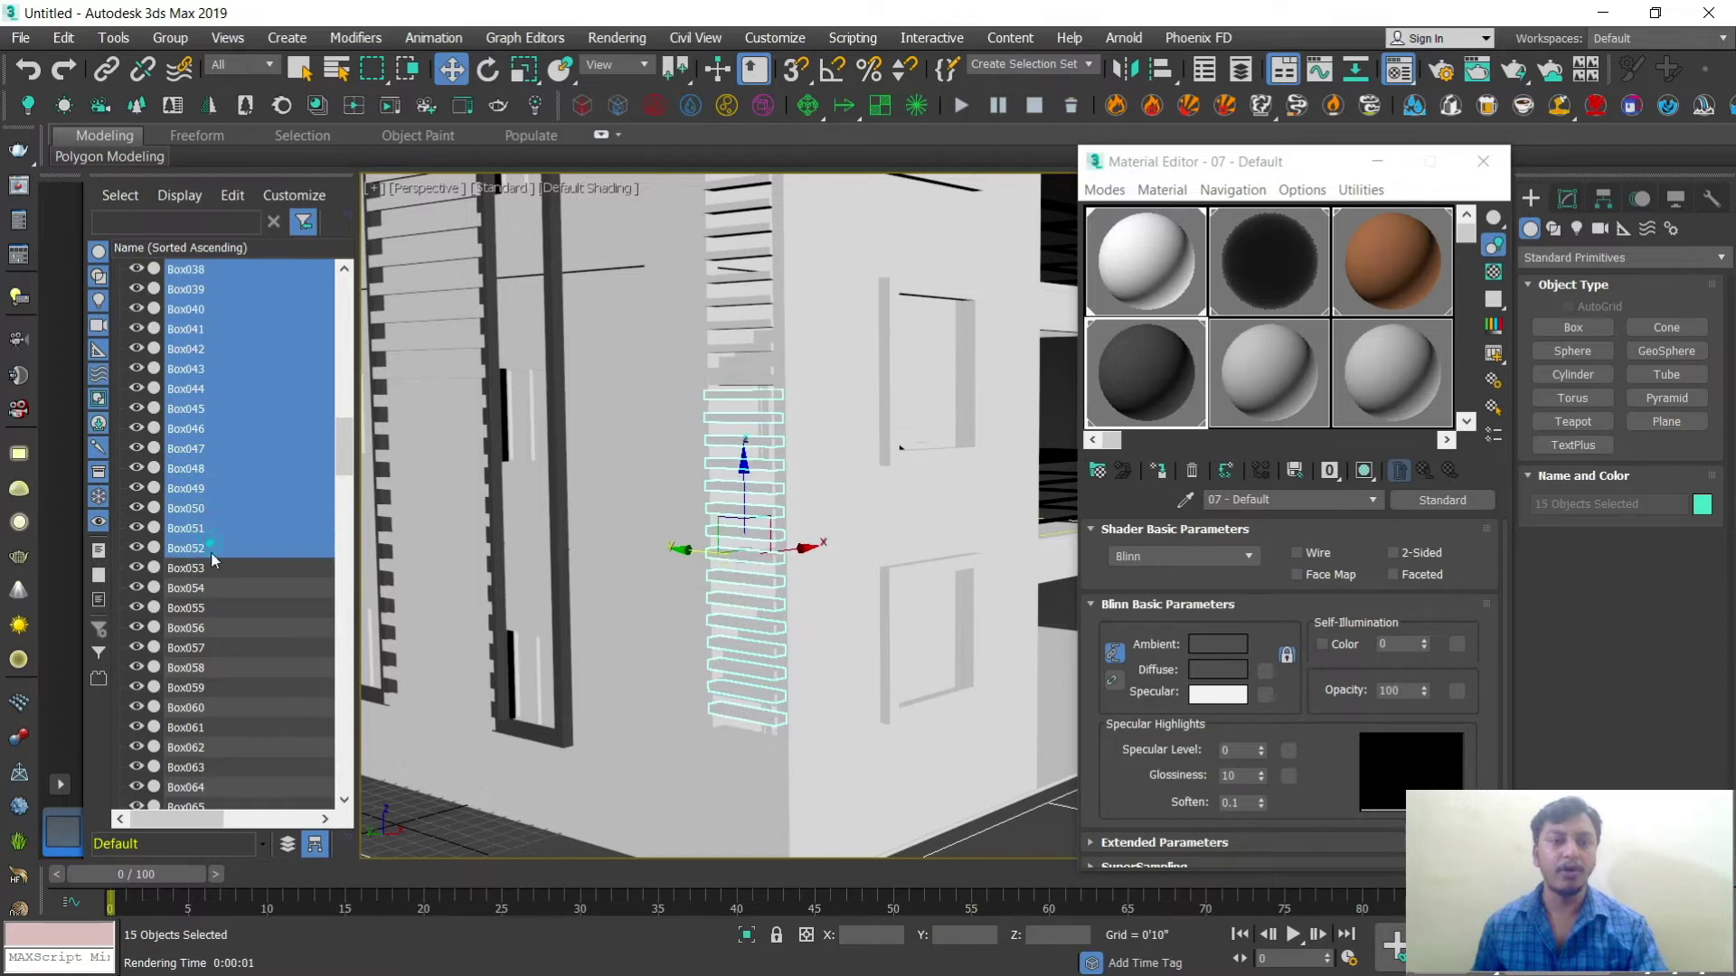
{"action": "left_click", "coordinate": [210, 568], "text": "ctrl"}
{"action": "left_click", "coordinate": [210, 588], "text": "ctrl"}
{"action": "left_click", "coordinate": [209, 607], "text": "ctrl"}
{"action": "left_click", "coordinate": [208, 626], "text": "ctrl"}
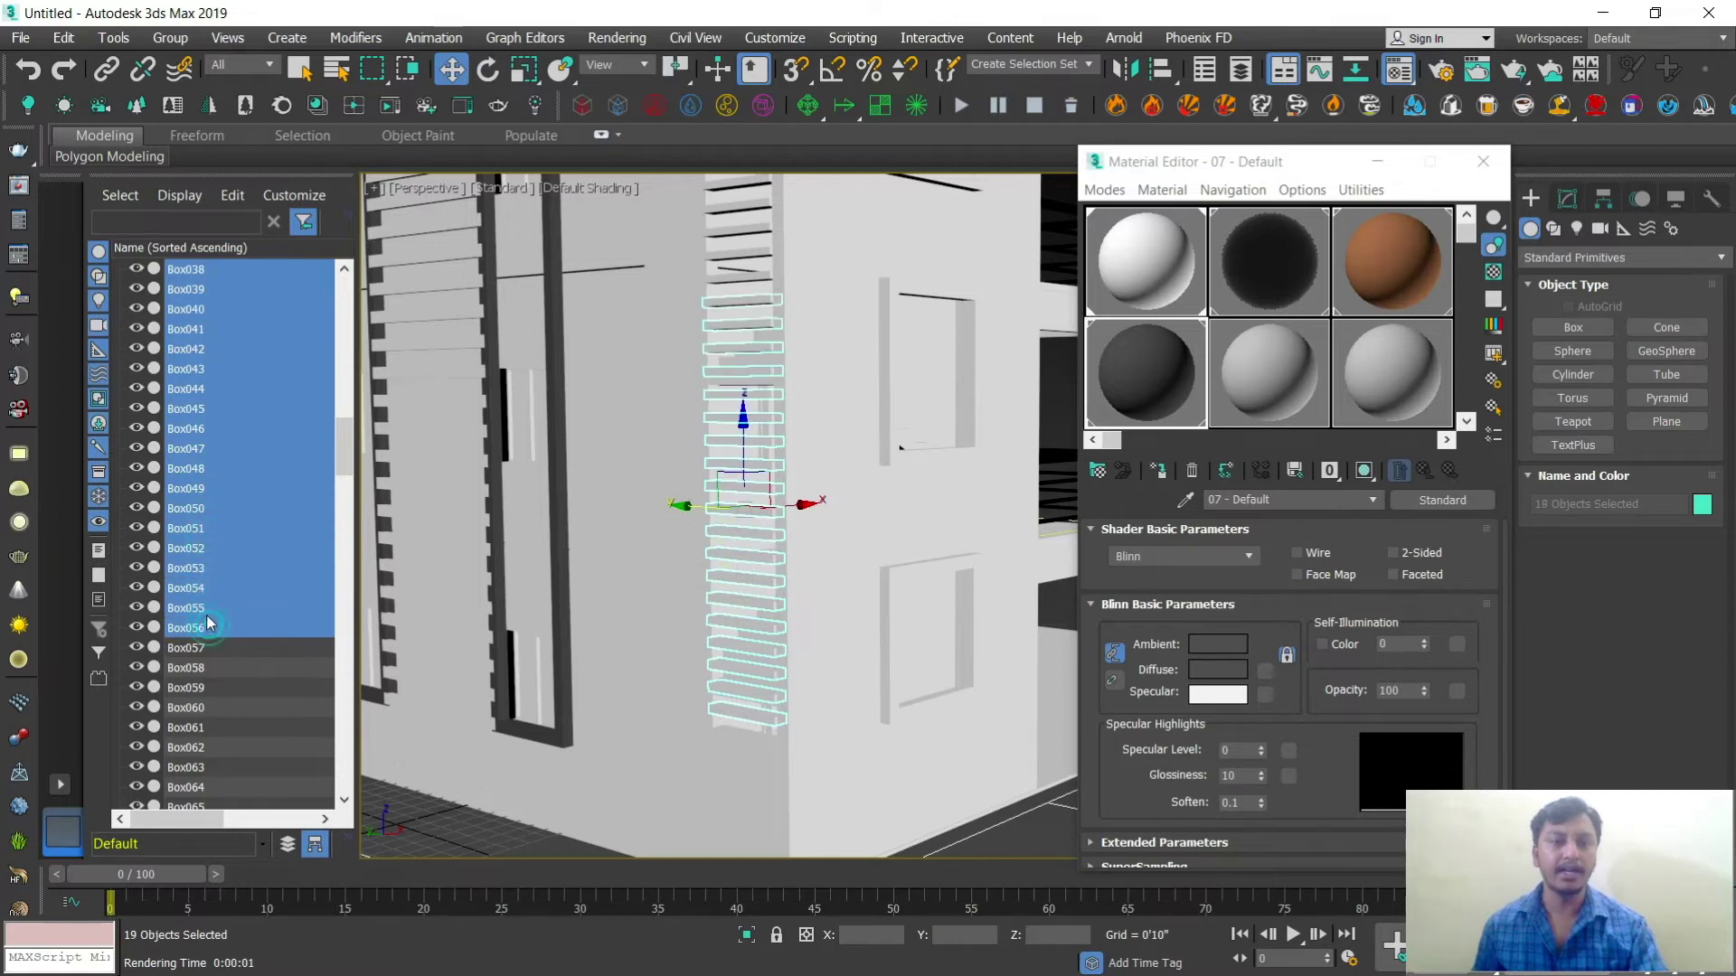
{"action": "left_click", "coordinate": [208, 648], "text": "ctrl"}
{"action": "left_click", "coordinate": [208, 667], "text": "ctrl"}
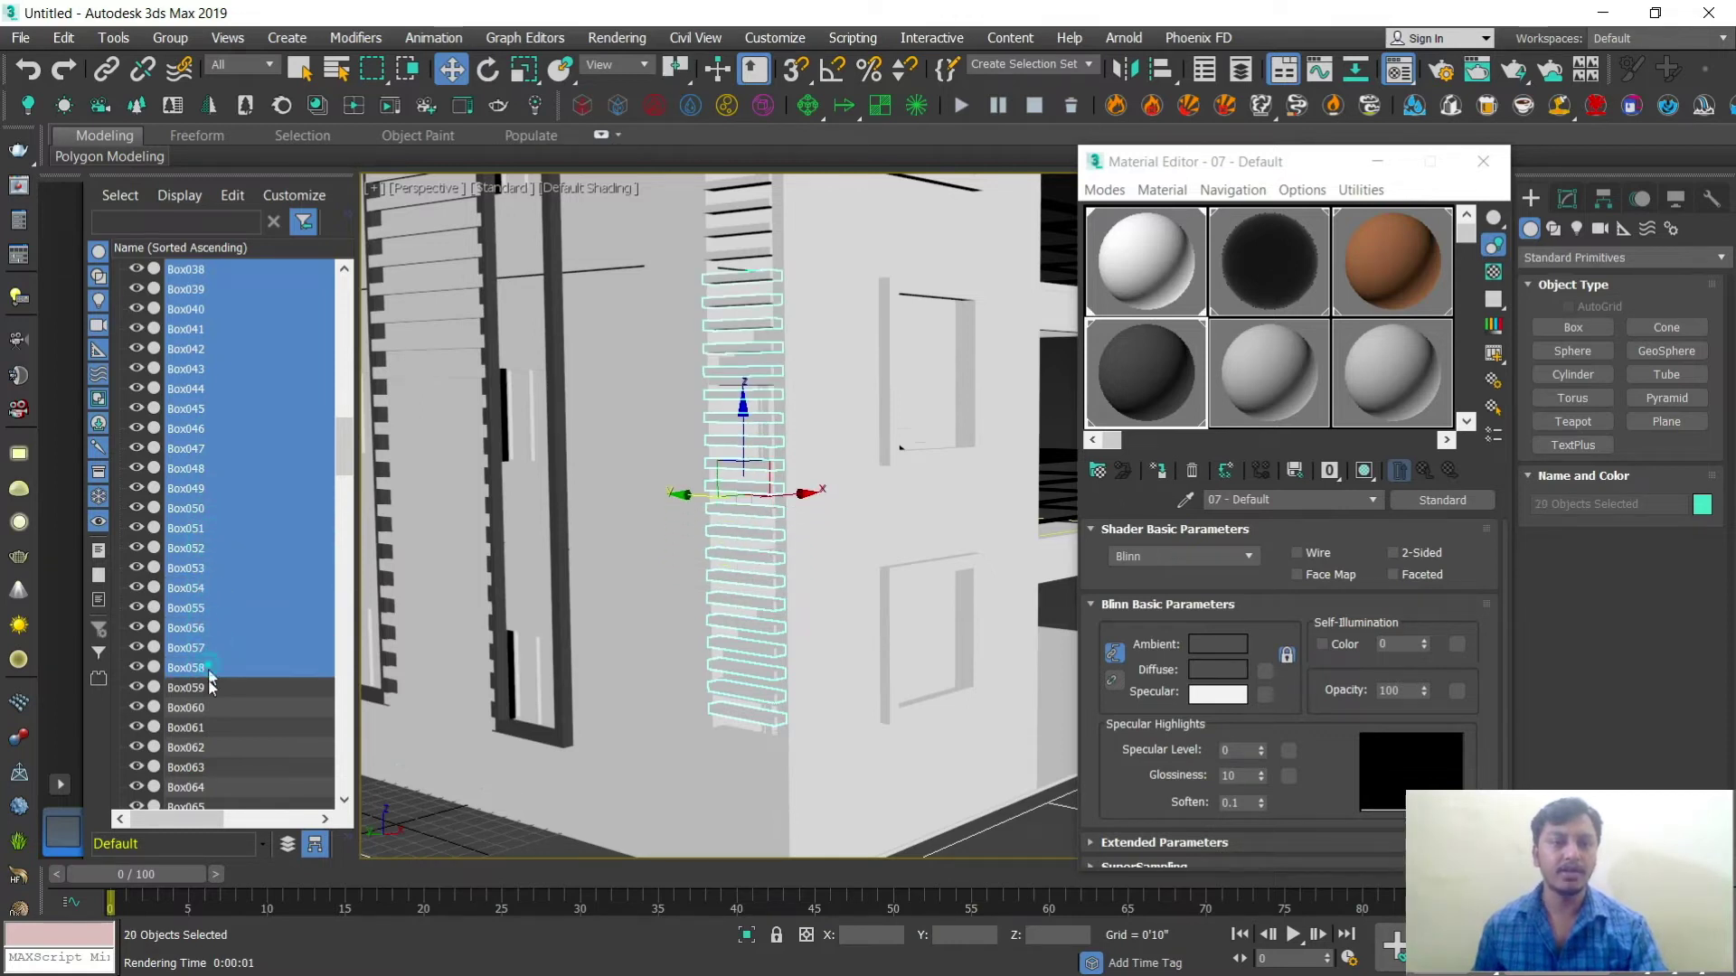
{"action": "left_click", "coordinate": [208, 687], "text": "ctrl"}
{"action": "left_click", "coordinate": [208, 707], "text": "ctrl"}
{"action": "left_click", "coordinate": [208, 726], "text": "ctrl"}
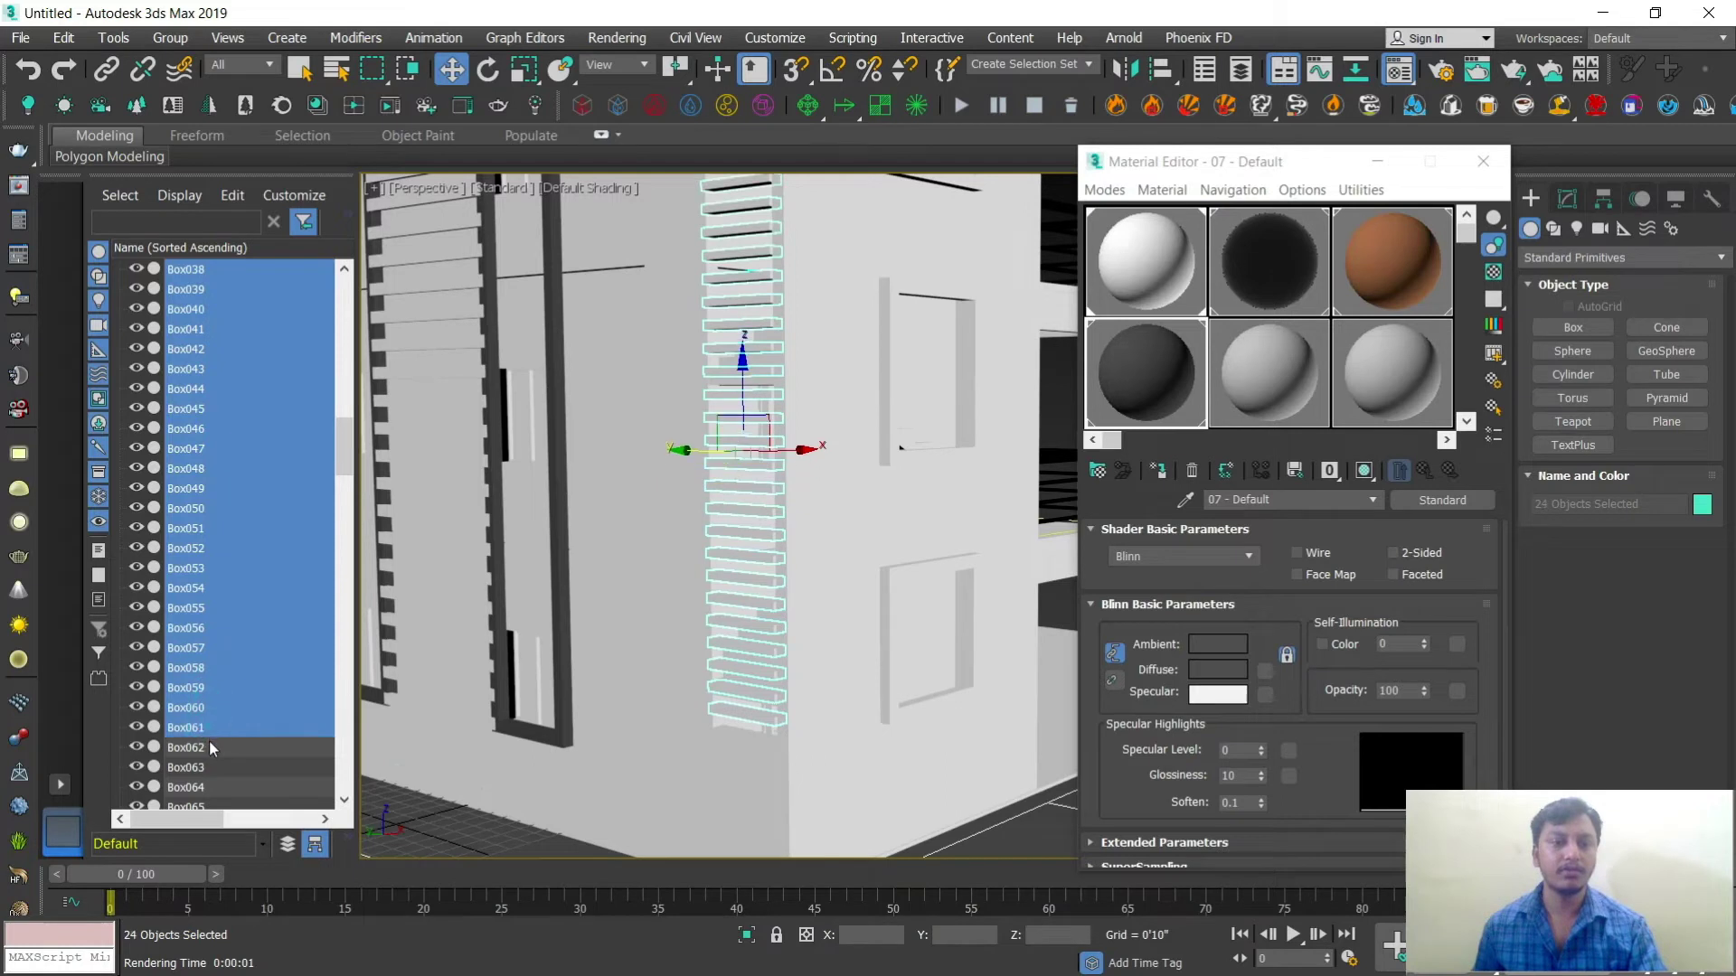
{"action": "left_click", "coordinate": [209, 747], "text": "ctrl"}
Step: Extend the selection with the upper slats through Box071 and assign the dark grey material to the whole slat column
{"action": "middle_click_drag", "start_coordinate": [747, 434], "coordinate": [745, 556]}
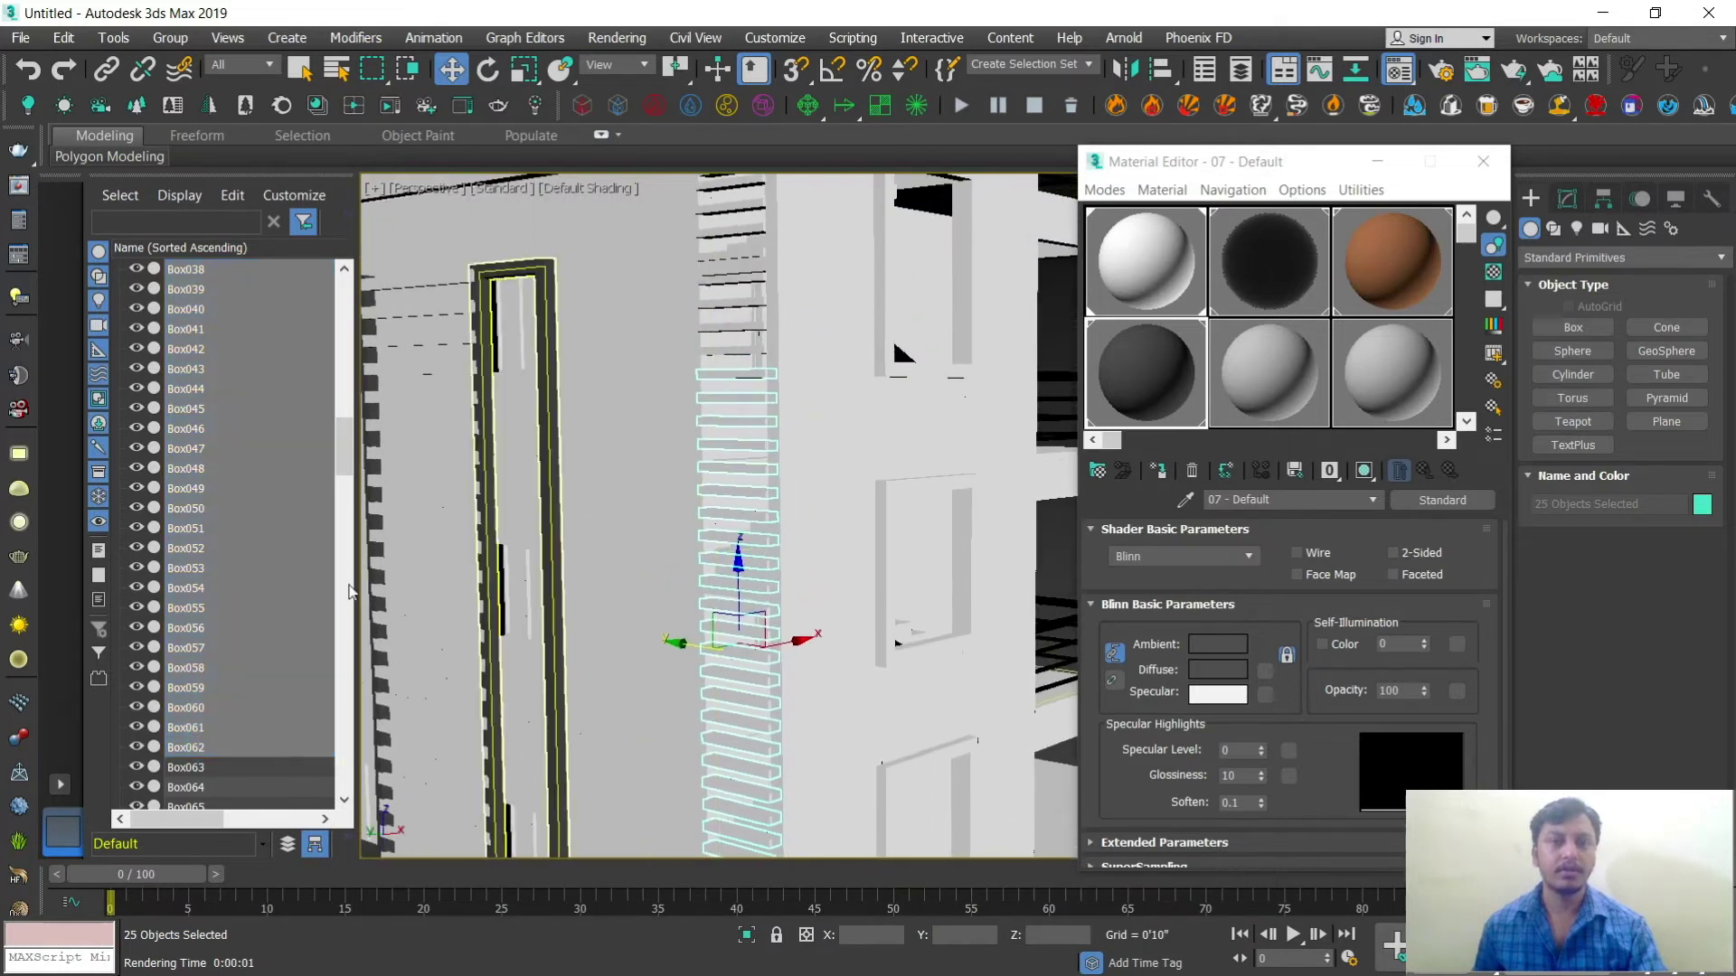
{"action": "scroll", "coordinate": [199, 651], "scroll_direction": "down", "scroll_amount": 3}
{"action": "left_click", "coordinate": [205, 589], "text": "ctrl"}
{"action": "left_click", "coordinate": [205, 608], "text": "ctrl"}
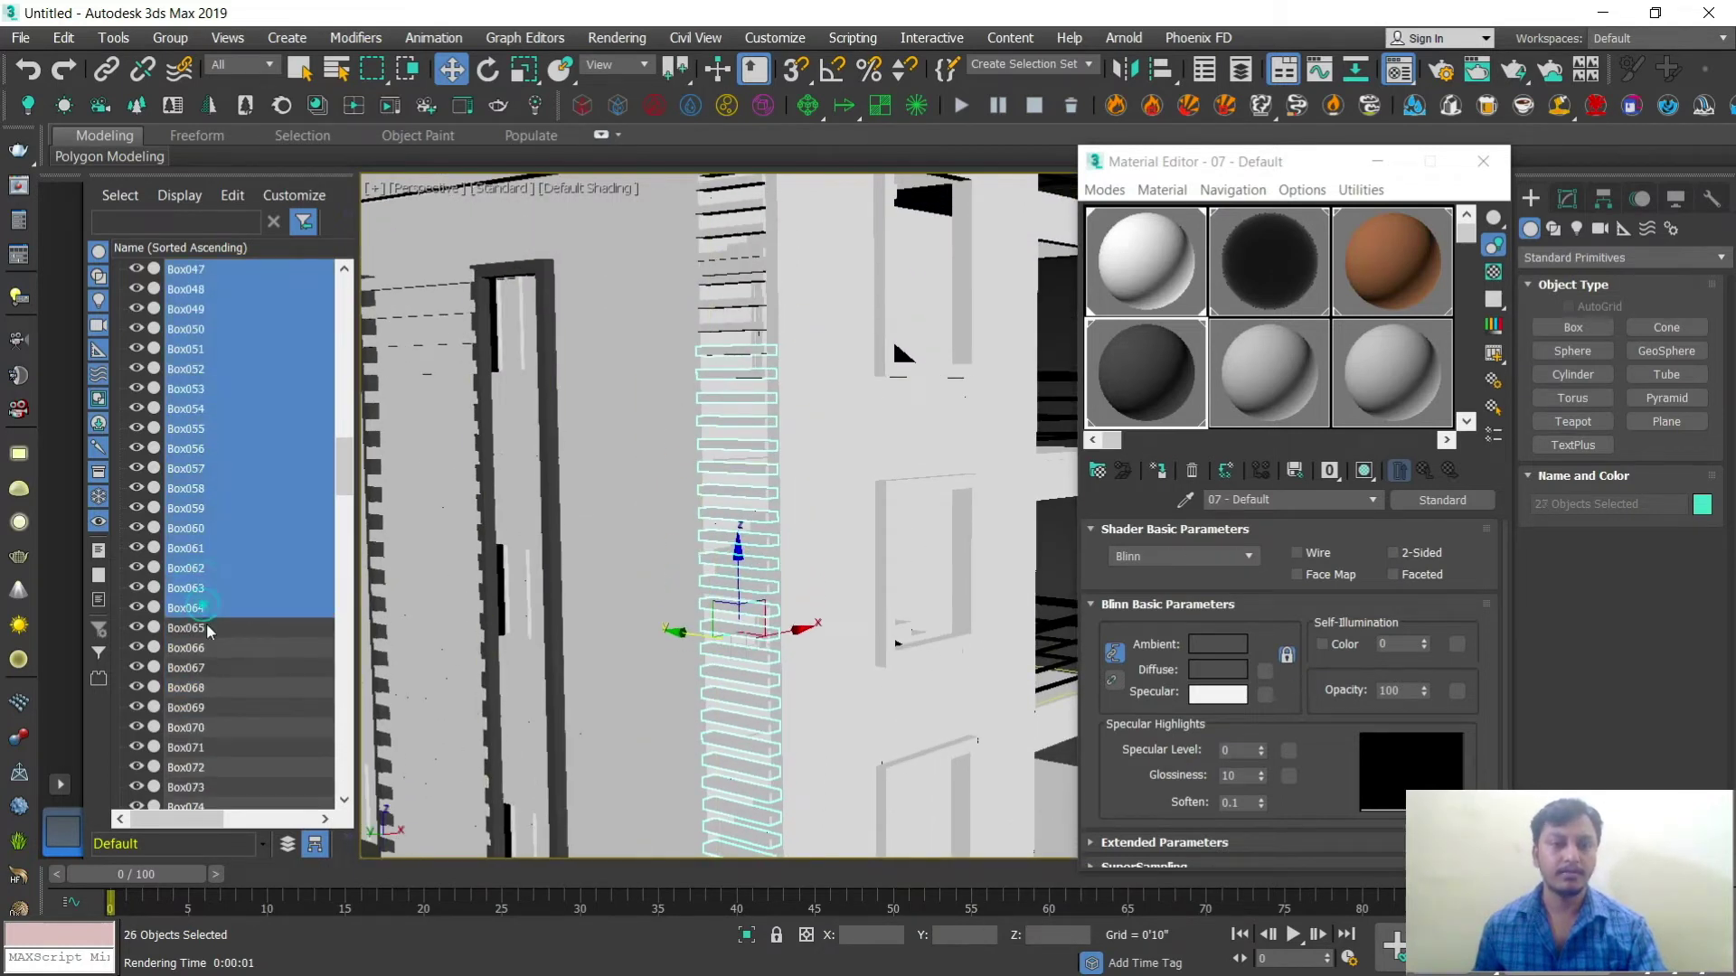
{"action": "left_click", "coordinate": [206, 628], "text": "ctrl"}
{"action": "left_click", "coordinate": [207, 647], "text": "ctrl"}
{"action": "left_click", "coordinate": [206, 668], "text": "ctrl"}
{"action": "left_click", "coordinate": [206, 687], "text": "ctrl"}
{"action": "left_click", "coordinate": [208, 707], "text": "ctrl"}
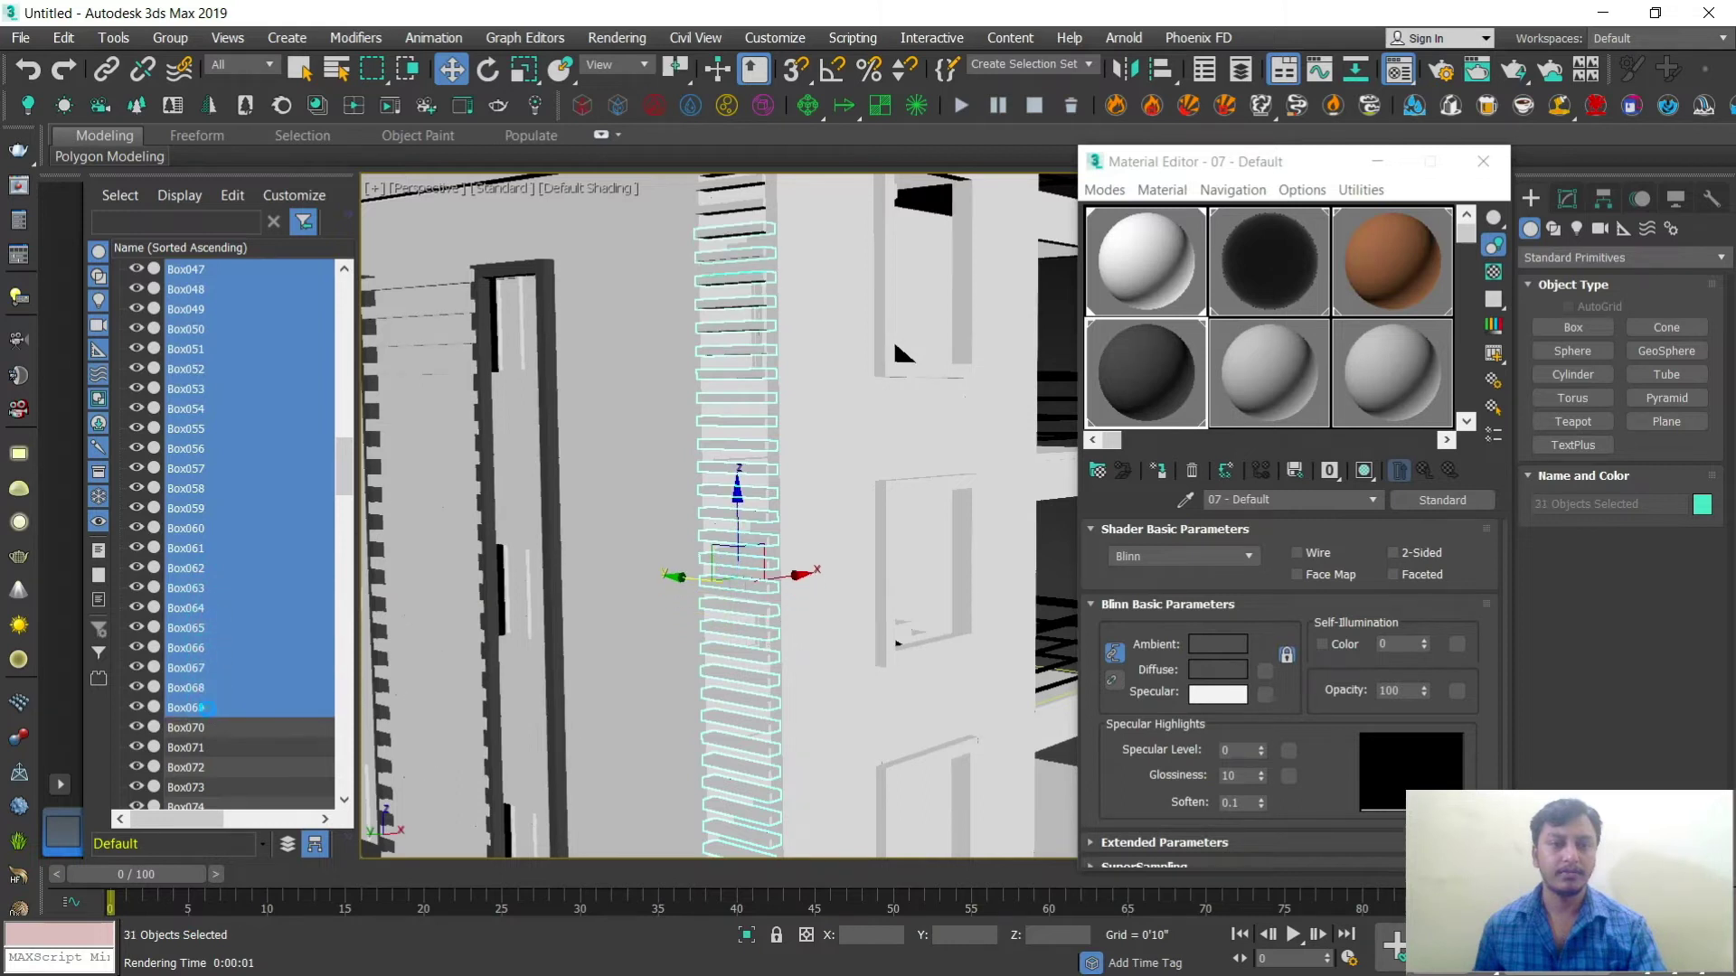
{"action": "middle_click_drag", "start_coordinate": [680, 459], "coordinate": [681, 558]}
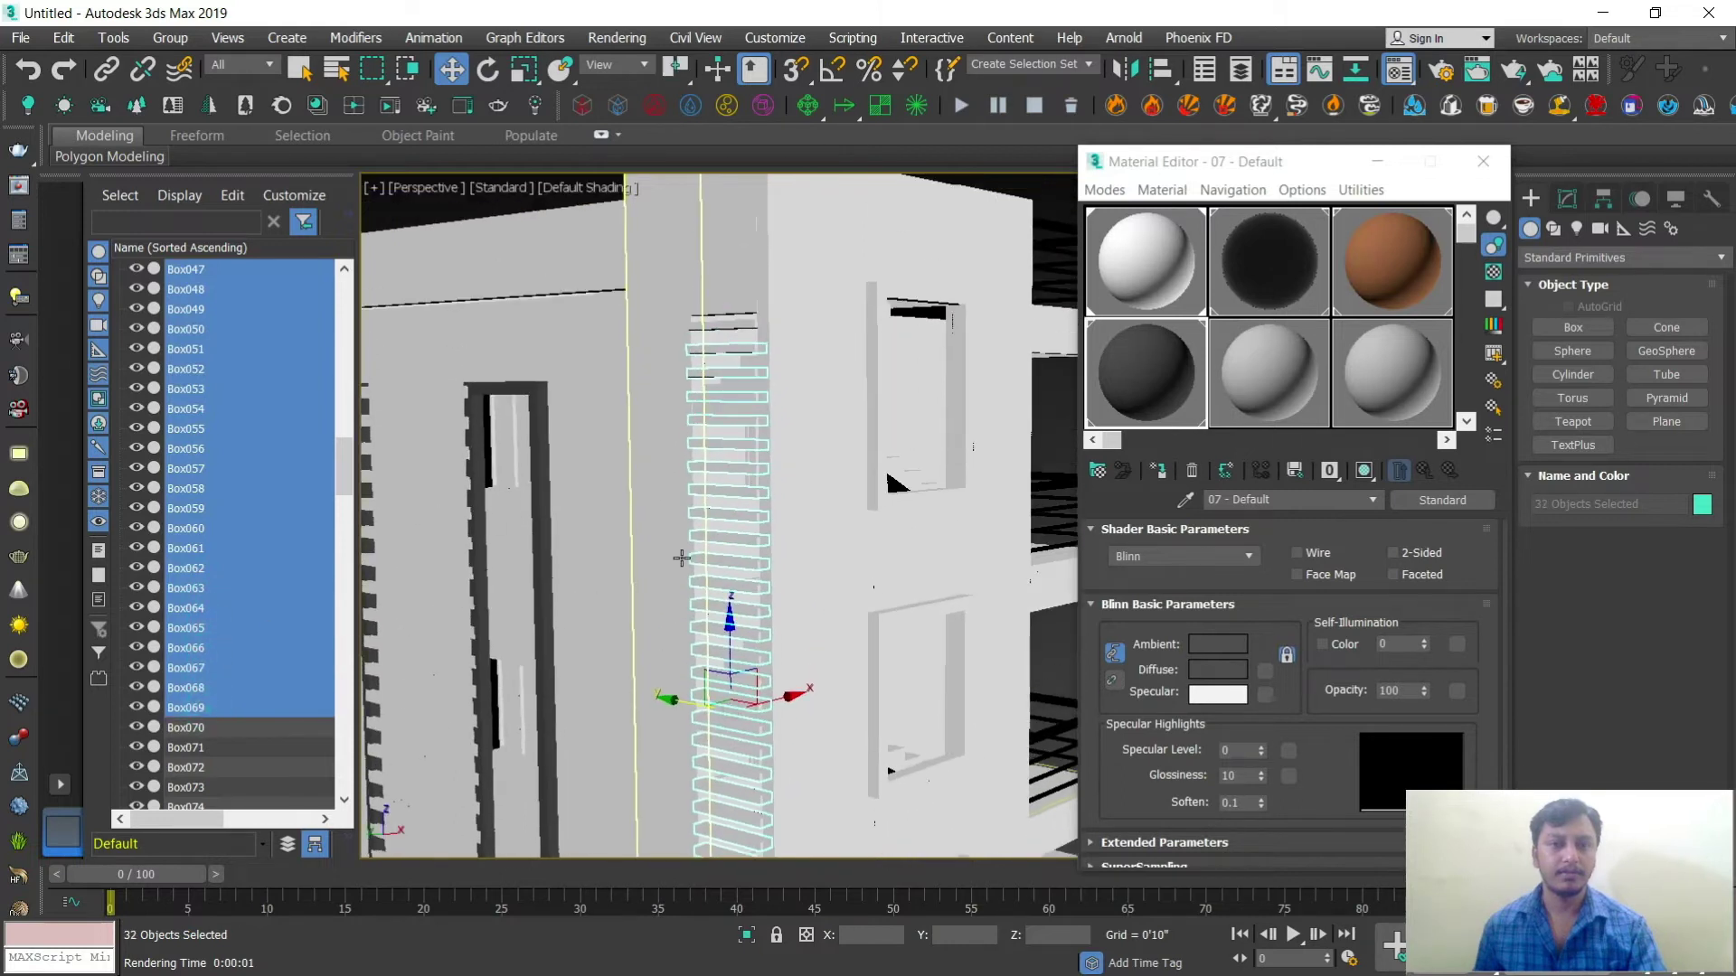
{"action": "left_click", "coordinate": [201, 728], "text": "ctrl"}
{"action": "left_click", "coordinate": [208, 747], "text": "ctrl"}
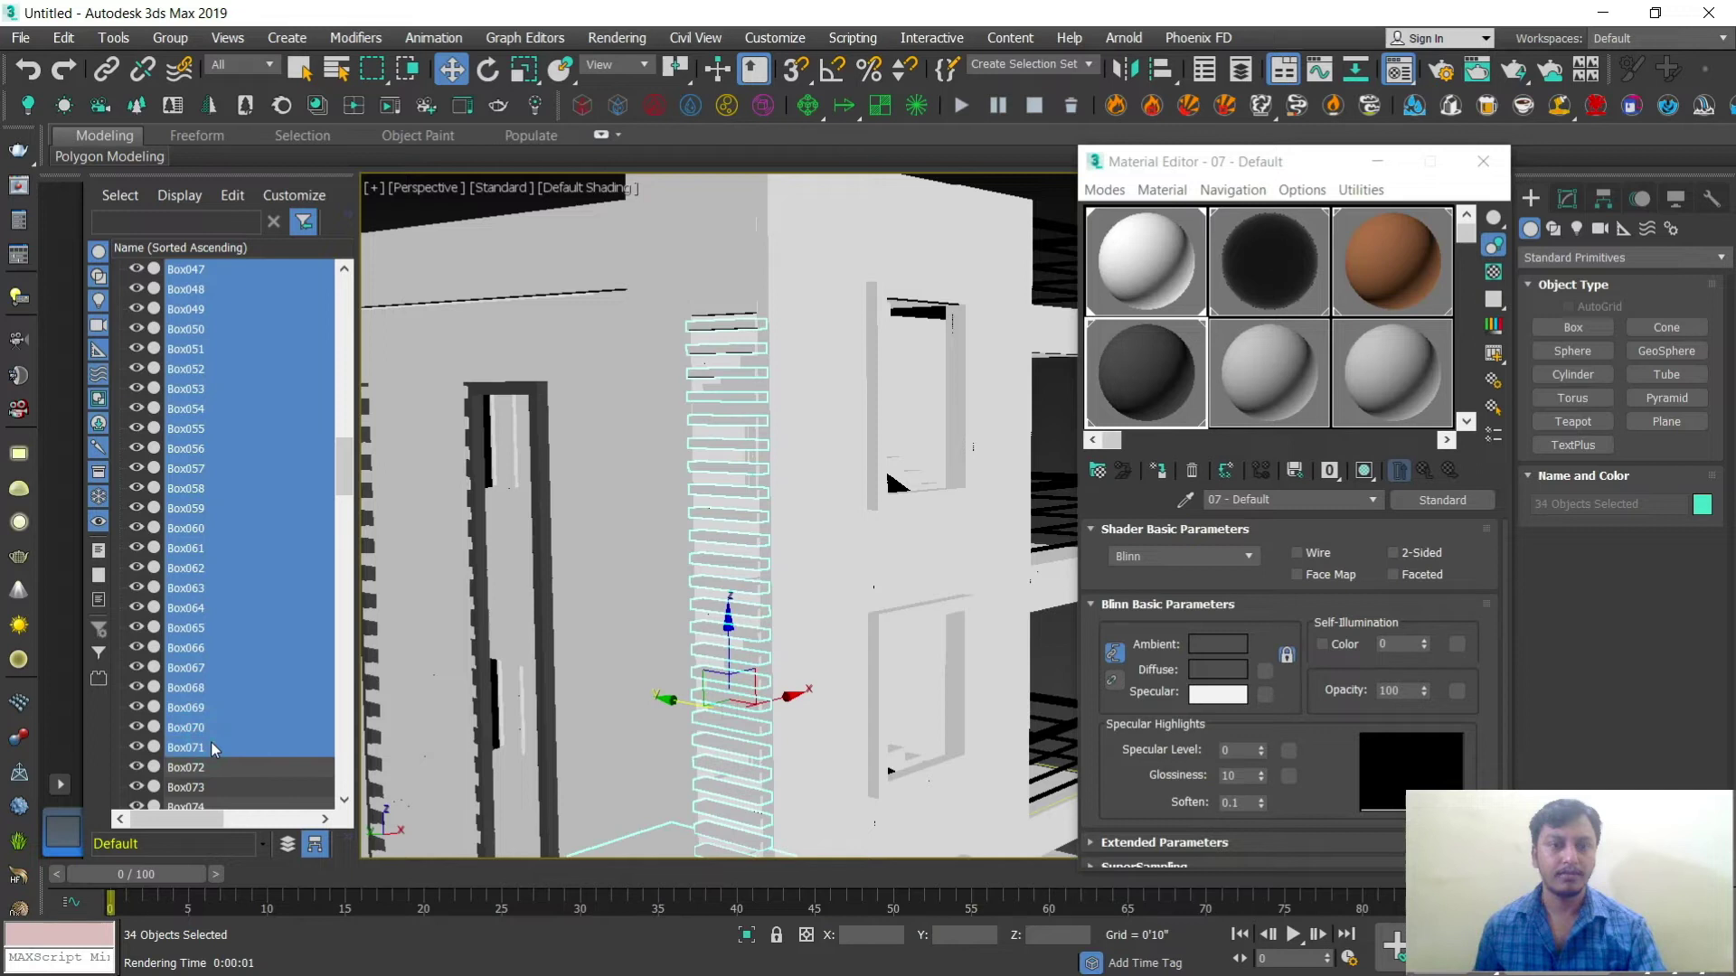
{"action": "left_click", "coordinate": [211, 746], "text": "ctrl"}
{"action": "left_click", "coordinate": [1147, 376]}
{"action": "scroll", "coordinate": [885, 318], "scroll_direction": "down", "scroll_amount": 5}
{"action": "left_click", "coordinate": [930, 279]}
Step: Inspect the slats, tall frames and roof band on the side wall, and the front face with its doors and railings
{"action": "middle_click_drag", "start_coordinate": [881, 452], "coordinate": [839, 450], "text": "alt"}
{"action": "scroll", "coordinate": [833, 450], "scroll_direction": "up", "scroll_amount": 1}
{"action": "middle_click_drag", "start_coordinate": [836, 451], "coordinate": [800, 470], "text": "alt"}
{"action": "scroll", "coordinate": [466, 366], "scroll_direction": "up", "scroll_amount": 6}
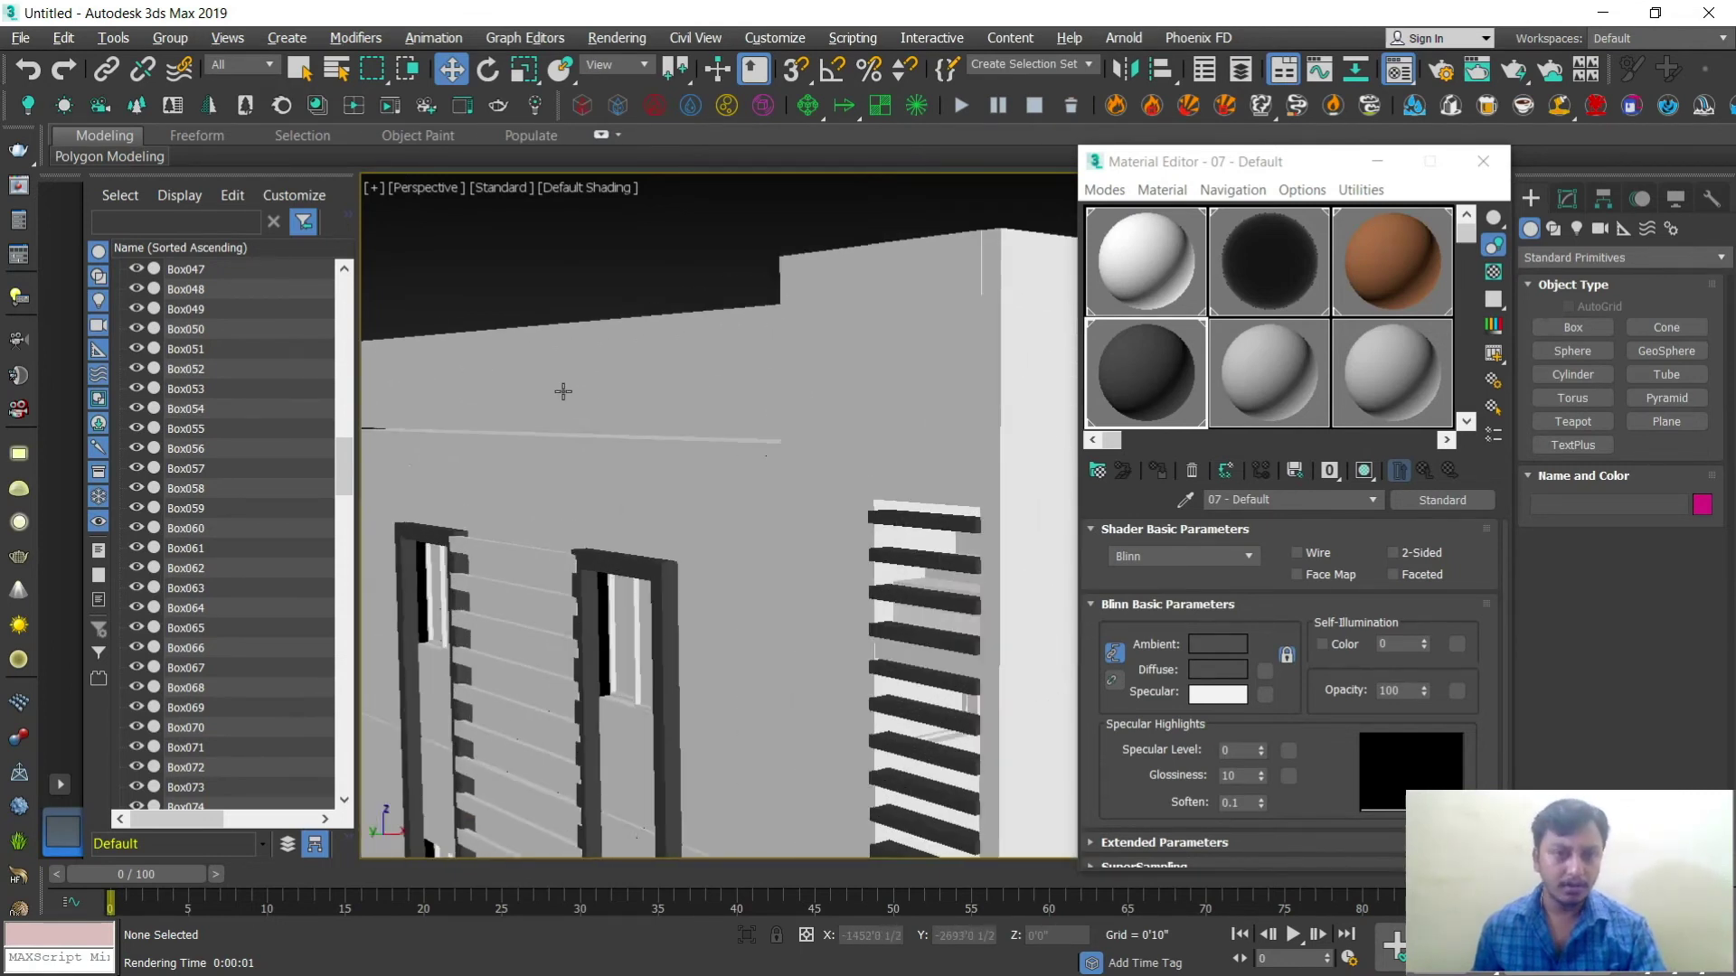
{"action": "left_click", "coordinate": [582, 392]}
{"action": "left_click_drag", "start_coordinate": [798, 301], "coordinate": [797, 303]}
{"action": "left_click", "coordinate": [661, 256]}
{"action": "scroll", "coordinate": [772, 437], "scroll_direction": "down", "scroll_amount": 4}
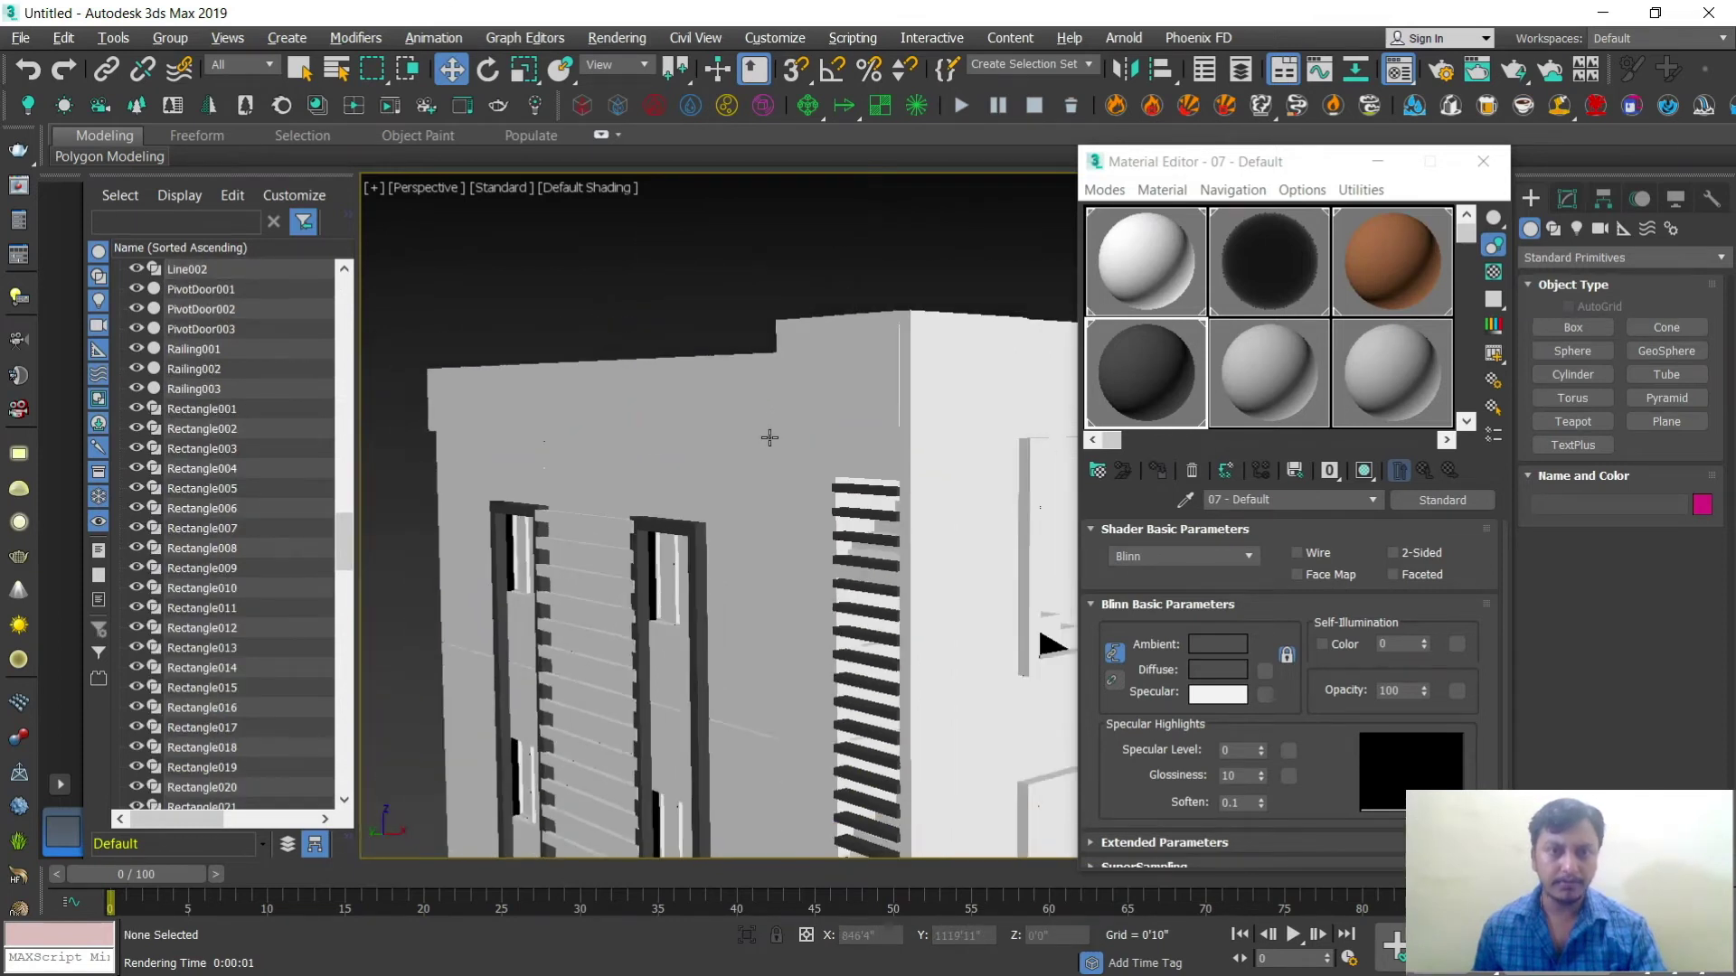
{"action": "middle_click_drag", "start_coordinate": [898, 531], "coordinate": [620, 370], "text": "alt"}
{"action": "scroll", "coordinate": [621, 370], "scroll_direction": "down", "scroll_amount": 3}
{"action": "middle_click_drag", "start_coordinate": [875, 548], "coordinate": [779, 517], "text": "alt"}
{"action": "scroll", "coordinate": [832, 554], "scroll_direction": "up", "scroll_amount": 3}
{"action": "scroll", "coordinate": [832, 553], "scroll_direction": "down", "scroll_amount": 2}
{"action": "scroll", "coordinate": [909, 507], "scroll_direction": "down", "scroll_amount": 2}
{"action": "middle_click_drag", "start_coordinate": [909, 507], "coordinate": [981, 506], "text": "alt"}
{"action": "middle_click_drag", "start_coordinate": [690, 503], "coordinate": [799, 519], "text": "alt"}
{"action": "scroll", "coordinate": [818, 523], "scroll_direction": "up", "scroll_amount": 2}
{"action": "scroll", "coordinate": [817, 524], "scroll_direction": "down", "scroll_amount": 2}
{"action": "scroll", "coordinate": [799, 518], "scroll_direction": "up", "scroll_amount": 3}
{"action": "scroll", "coordinate": [806, 516], "scroll_direction": "up", "scroll_amount": 2}
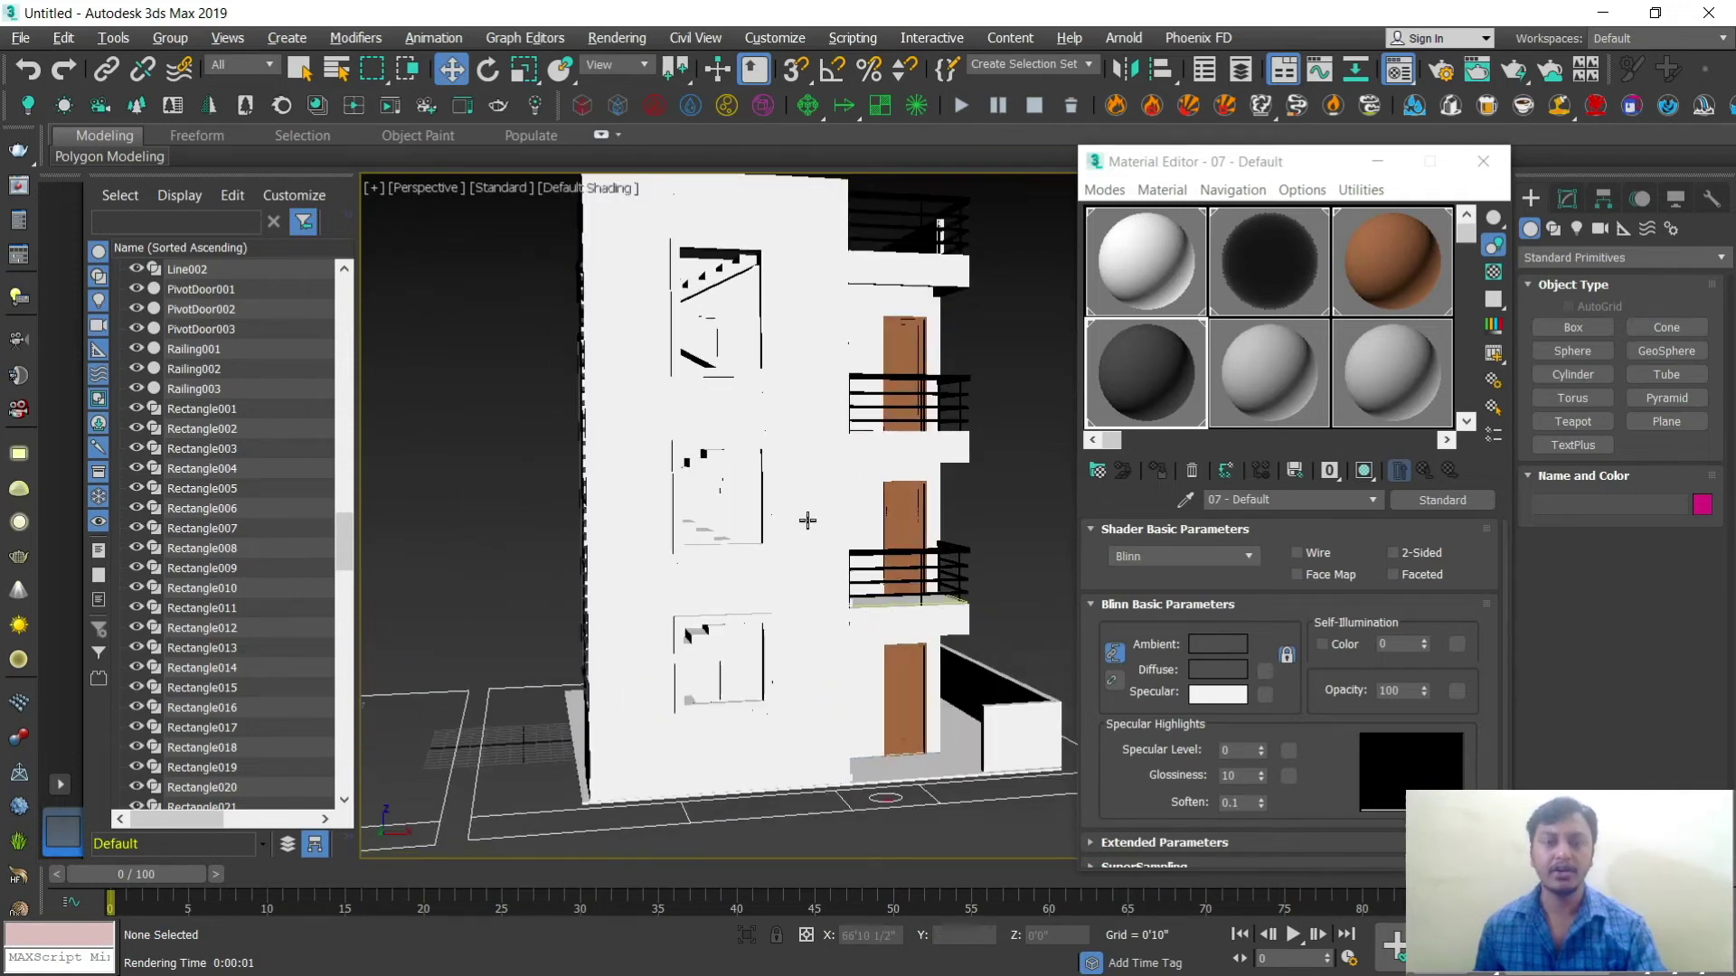
Step: Select the tall corner wall Box023 beside the front windows and make the fifth material slot active
{"action": "left_click", "coordinate": [791, 411]}
{"action": "middle_click_drag", "start_coordinate": [800, 412], "coordinate": [852, 535]}
{"action": "left_click", "coordinate": [760, 476]}
{"action": "left_click", "coordinate": [663, 461]}
{"action": "scroll", "coordinate": [810, 527], "scroll_direction": "up", "scroll_amount": 1}
{"action": "scroll", "coordinate": [810, 528], "scroll_direction": "down", "scroll_amount": 1}
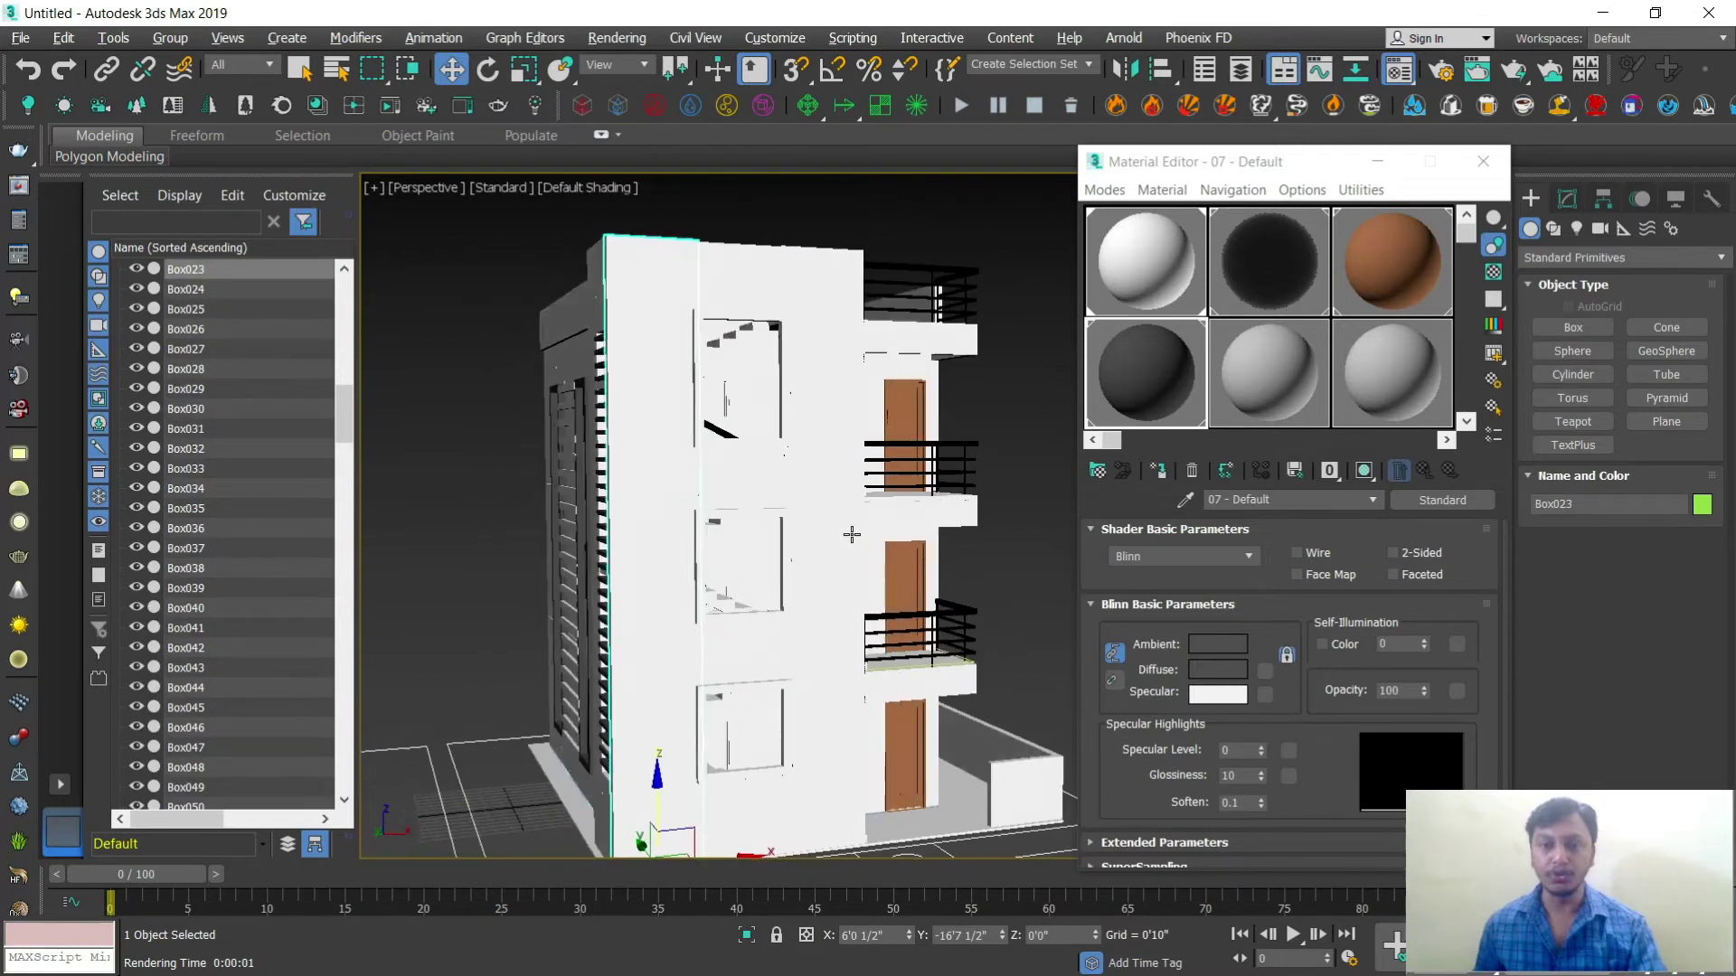
{"action": "scroll", "coordinate": [852, 534], "scroll_direction": "down", "scroll_amount": 1}
{"action": "left_click", "coordinate": [1299, 392]}
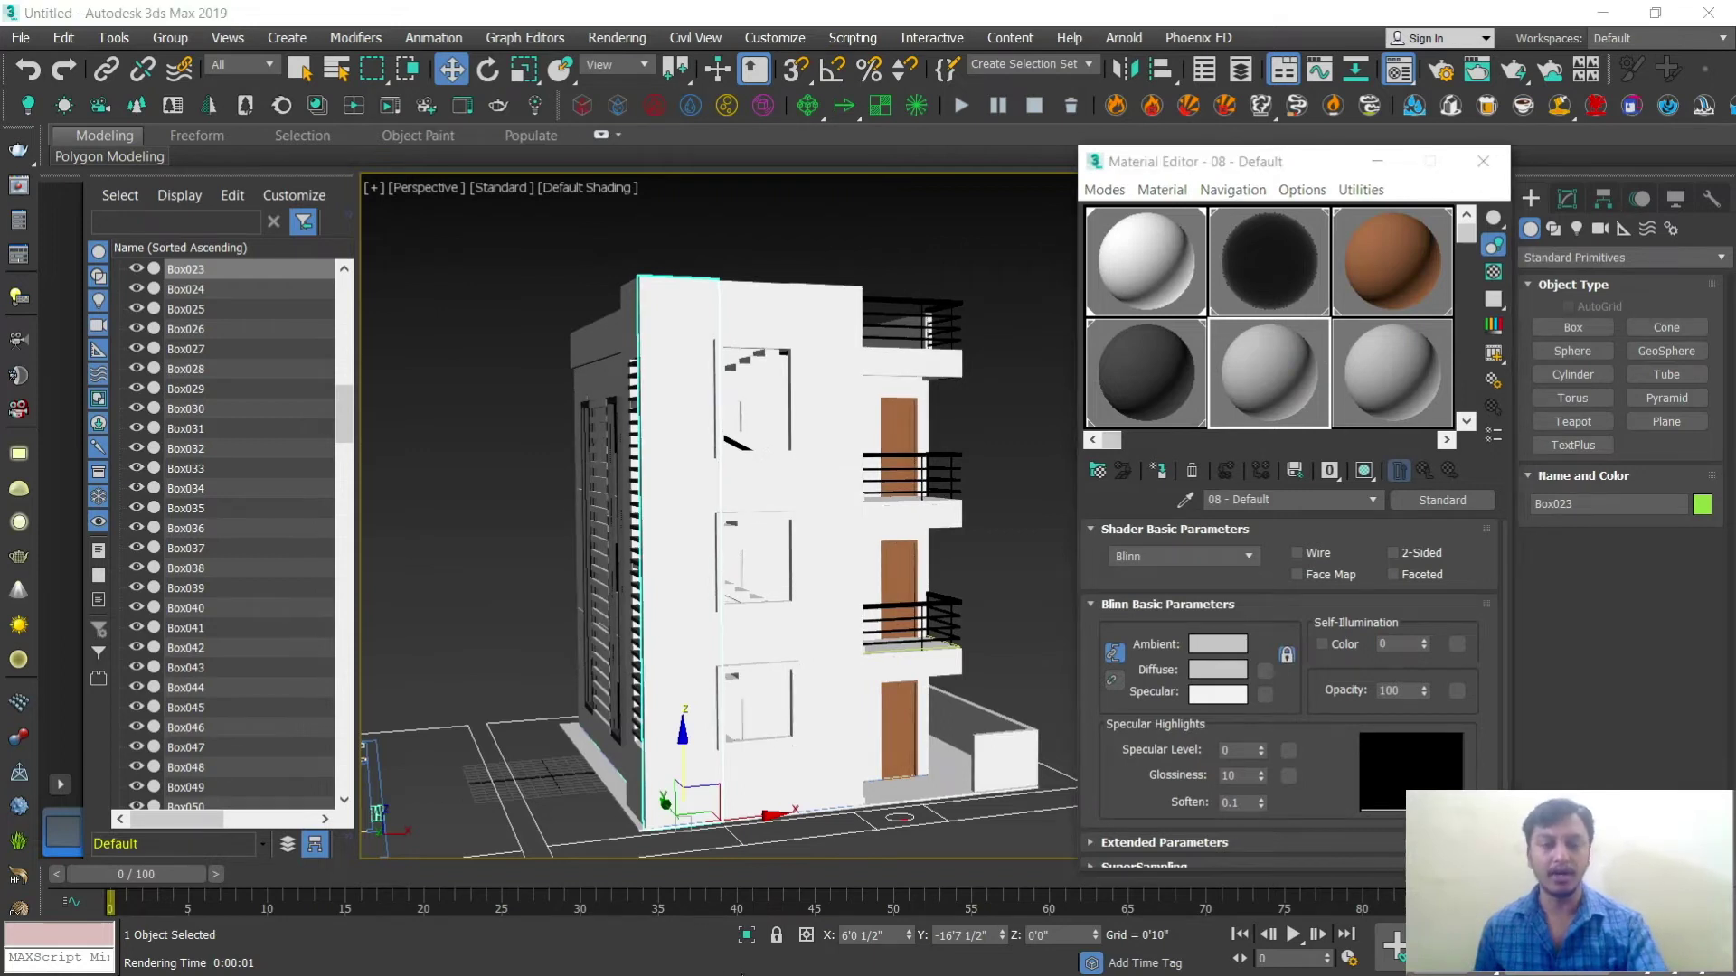
Step: Switch to File Explorer and open the subfolder holding the texture images inside the Personal folder on drive D
{"action": "key", "text": "super+Tab"}
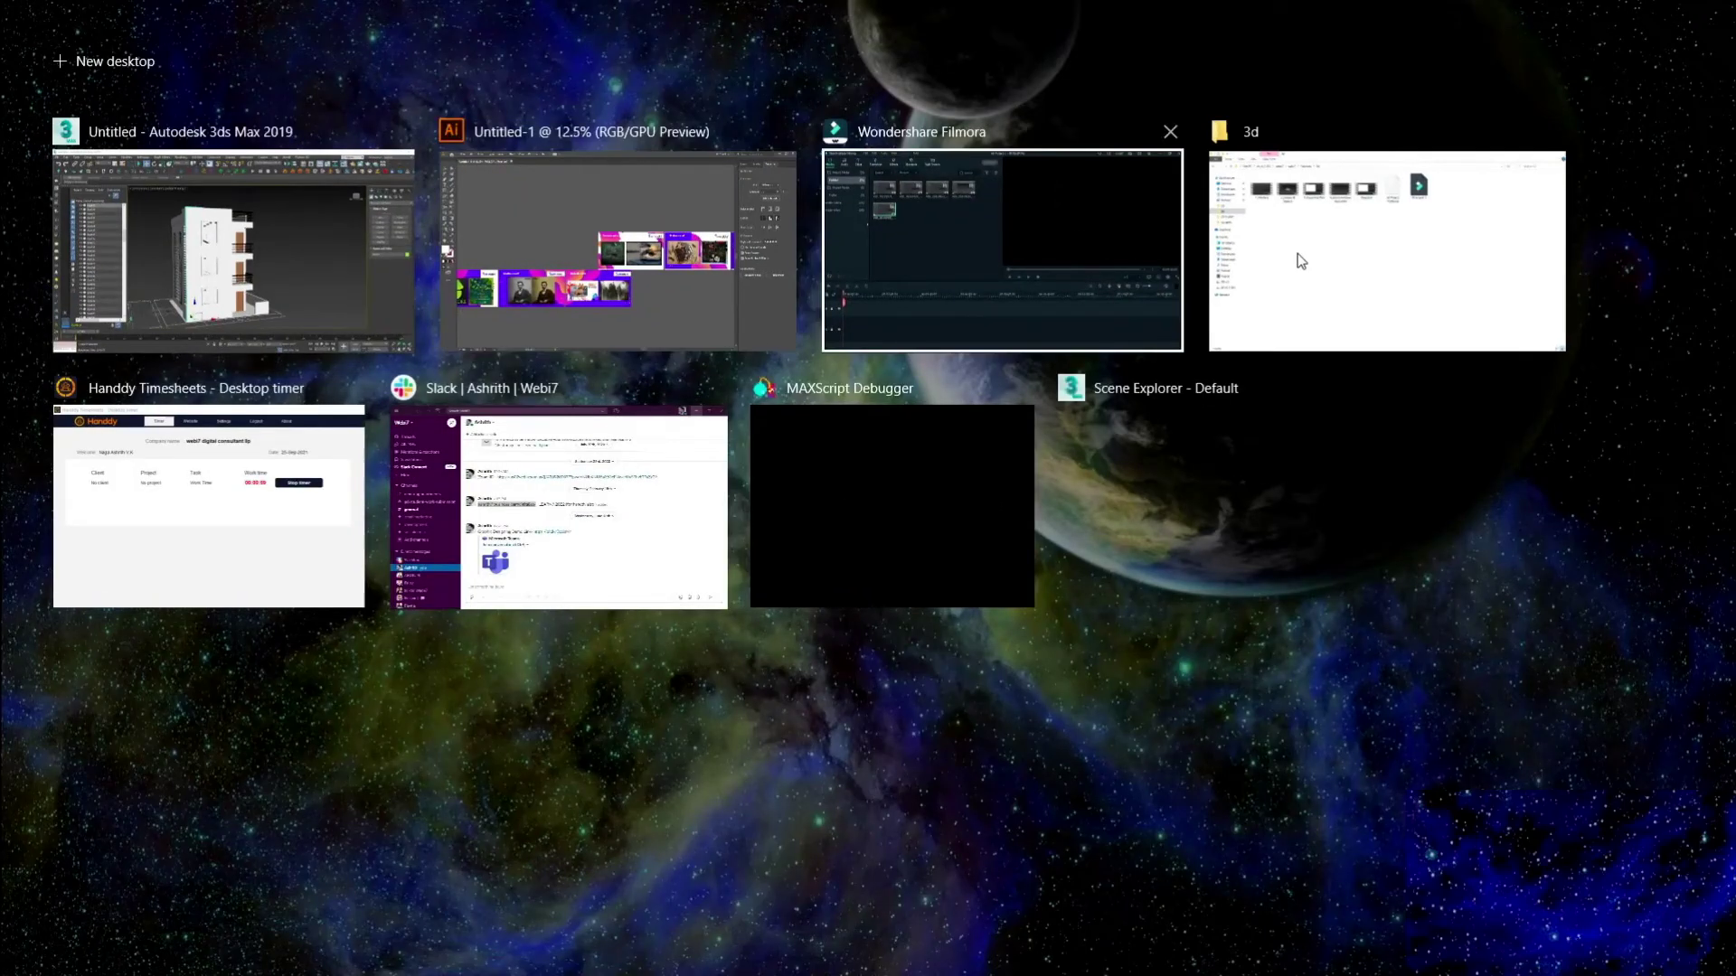
{"action": "left_click", "coordinate": [1325, 255]}
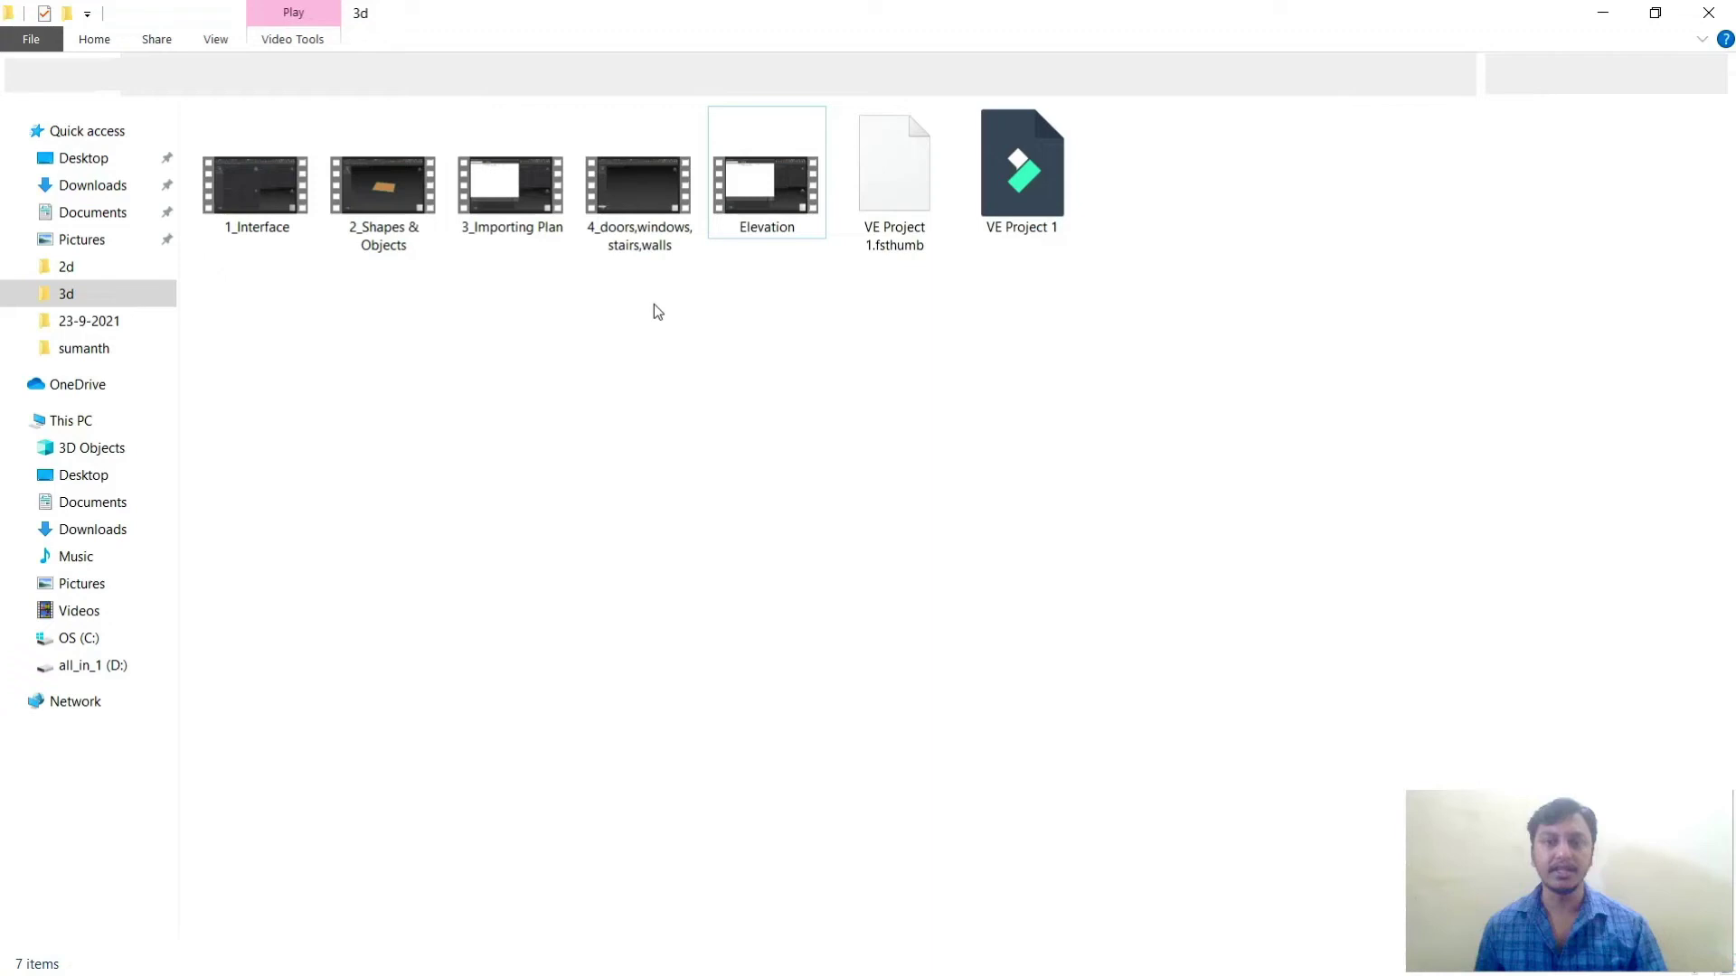
{"action": "left_click", "coordinate": [90, 665]}
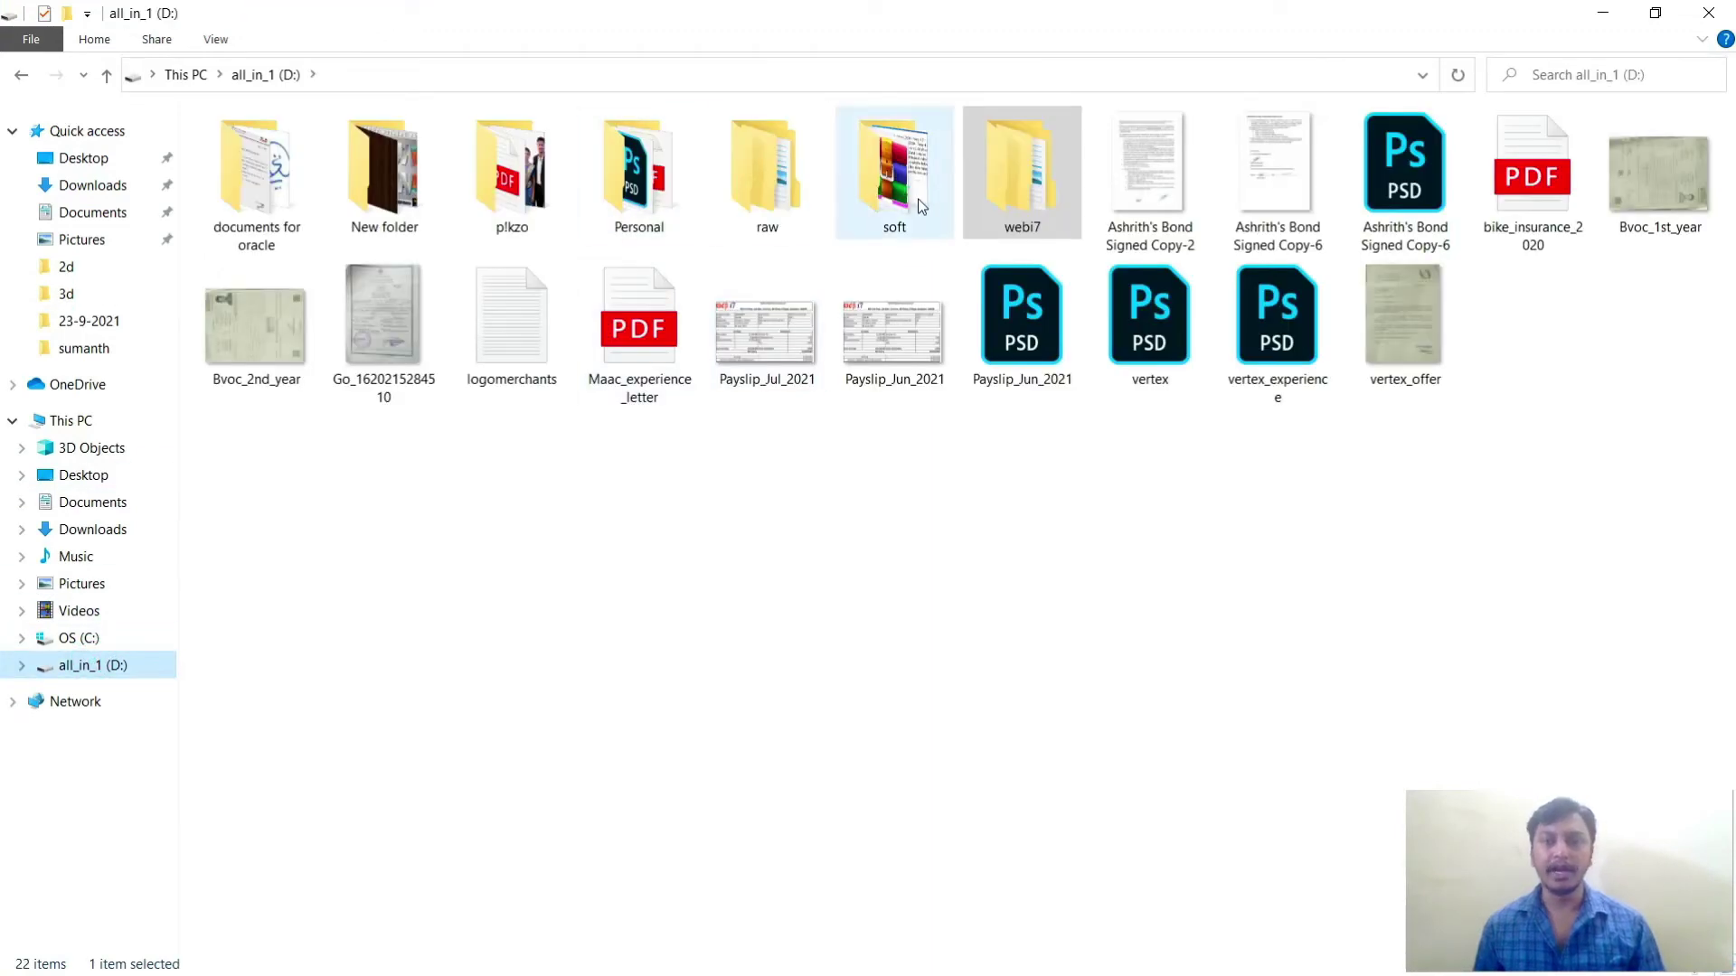
{"action": "double_click", "coordinate": [681, 201]}
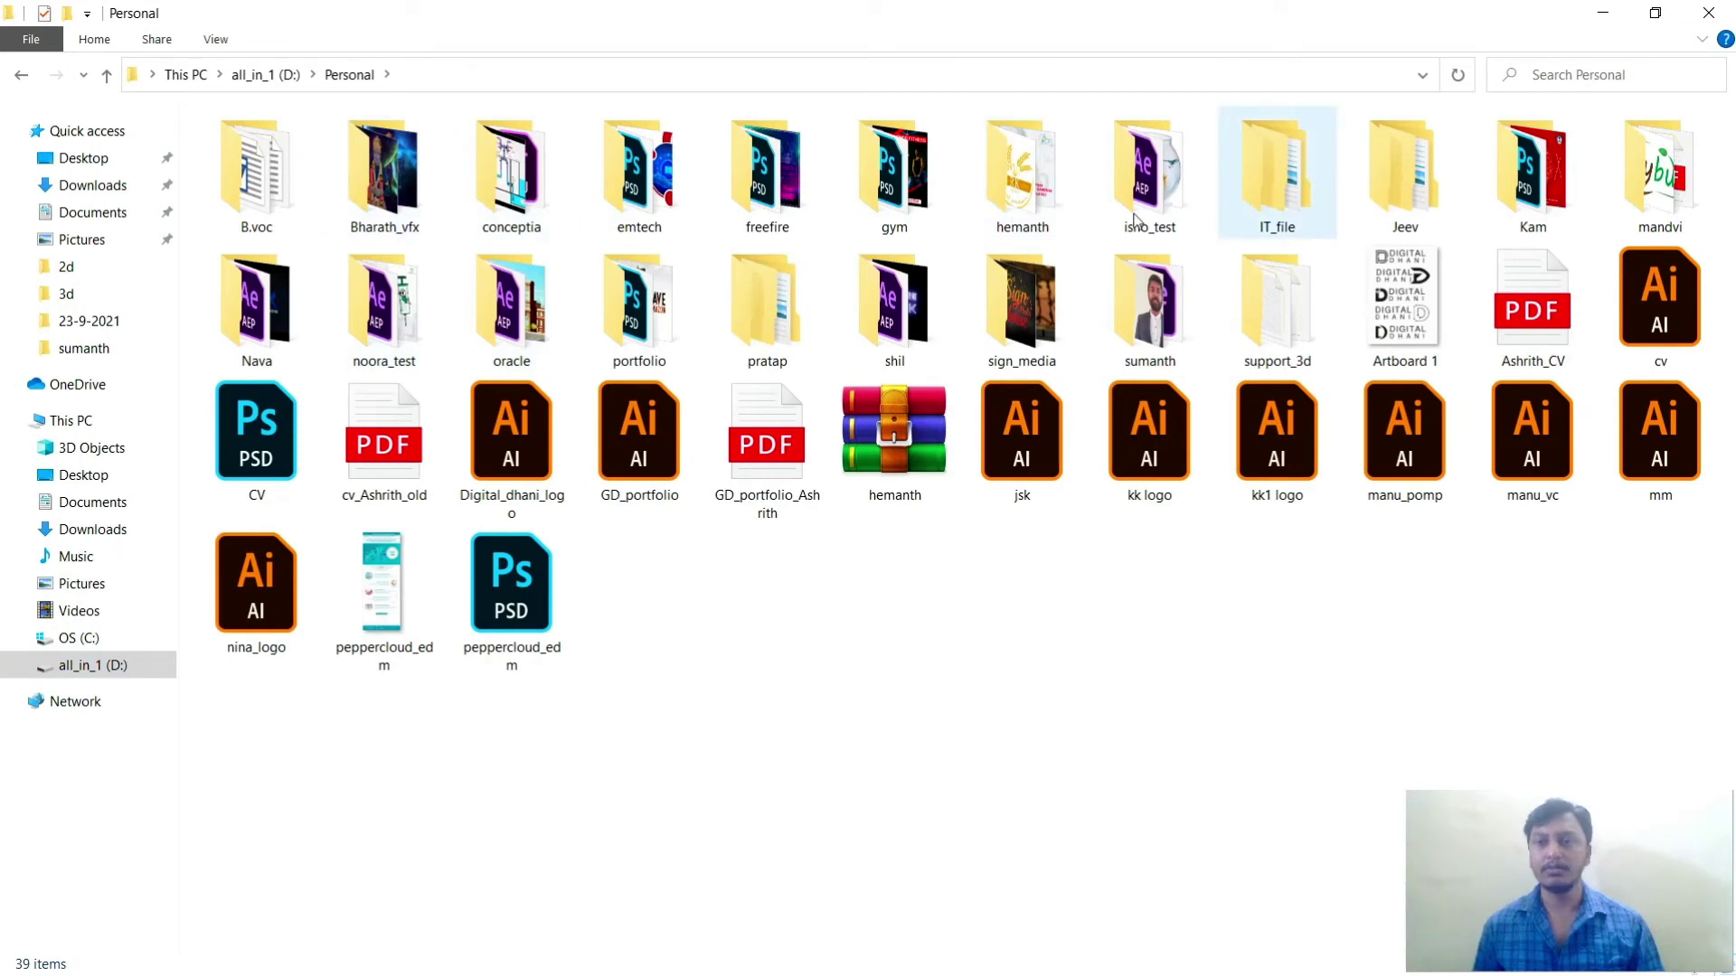
{"action": "left_click", "coordinate": [985, 206]}
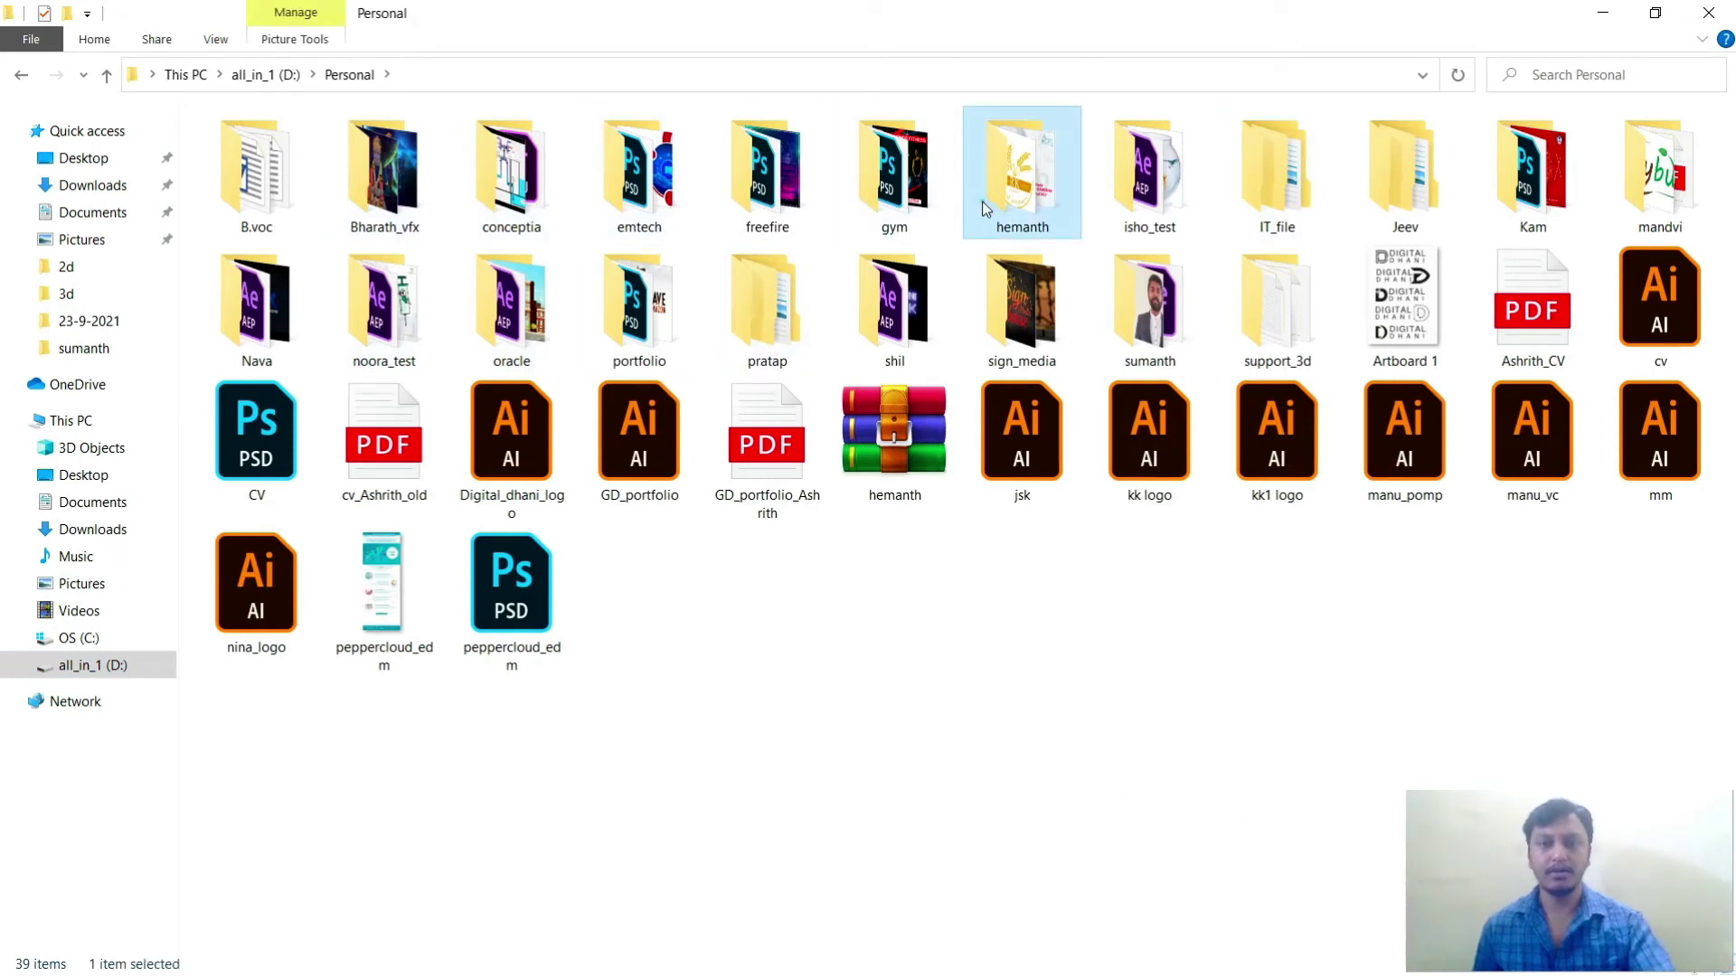
{"action": "double_click", "coordinate": [982, 201]}
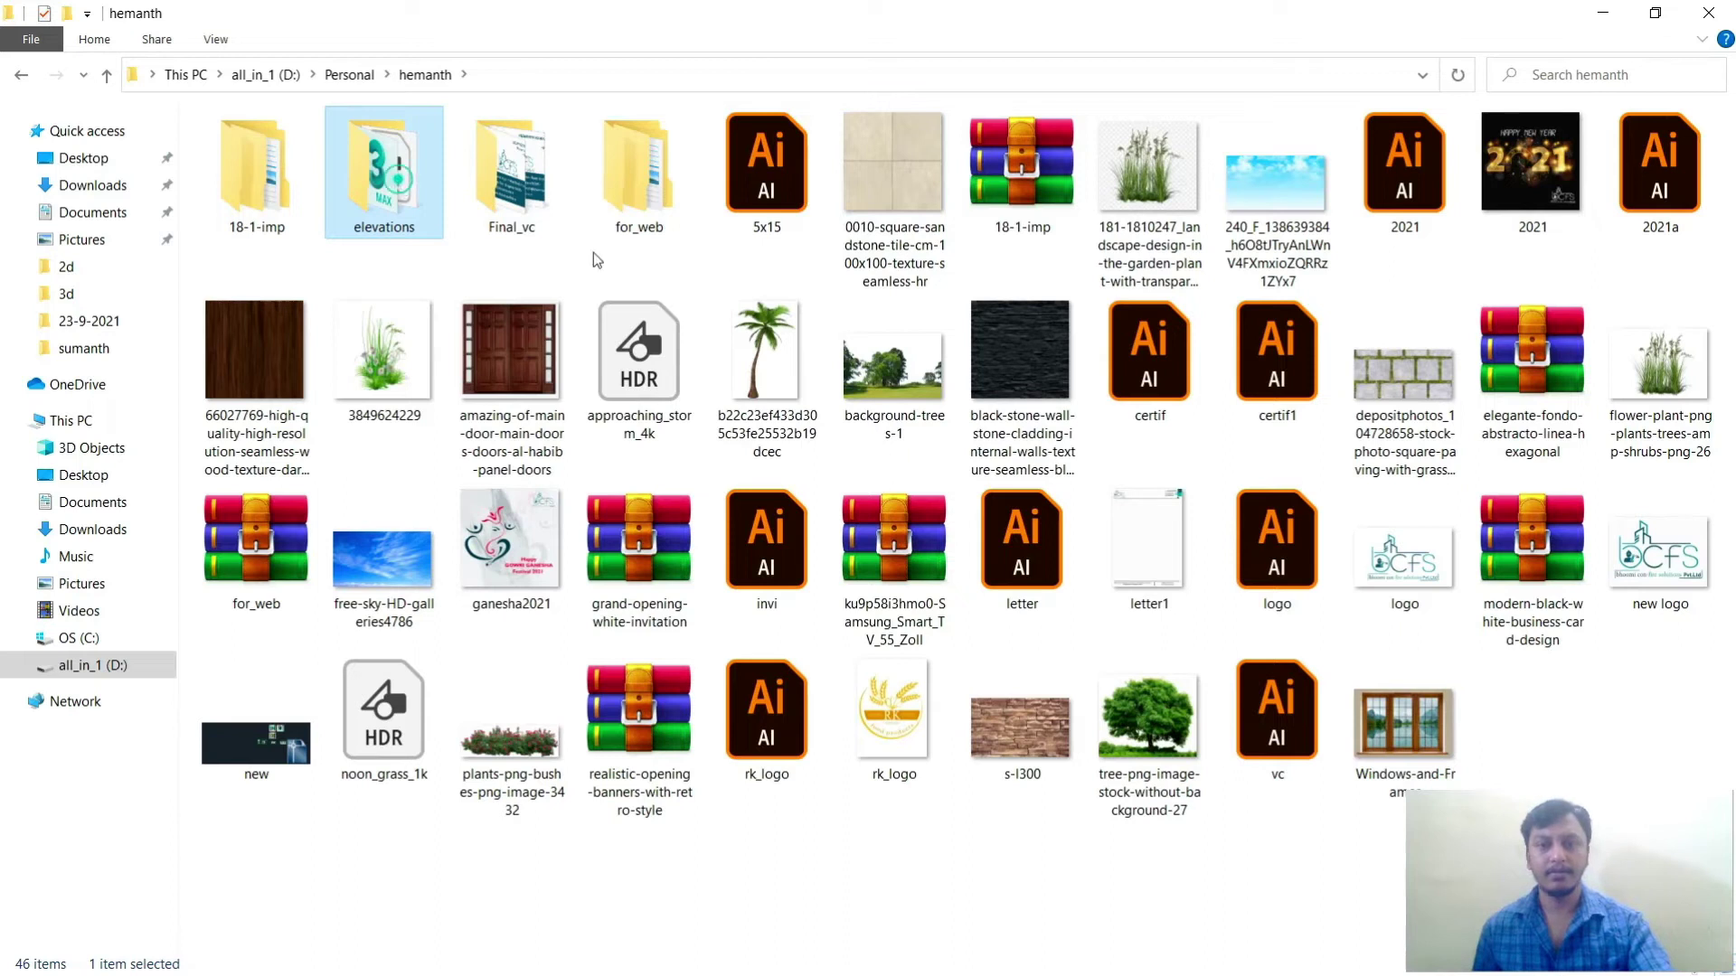
Step: Look through the elevations folder and the project subfolder containing the flat texture, and return to the folder with the texture images
{"action": "double_click", "coordinate": [404, 183]}
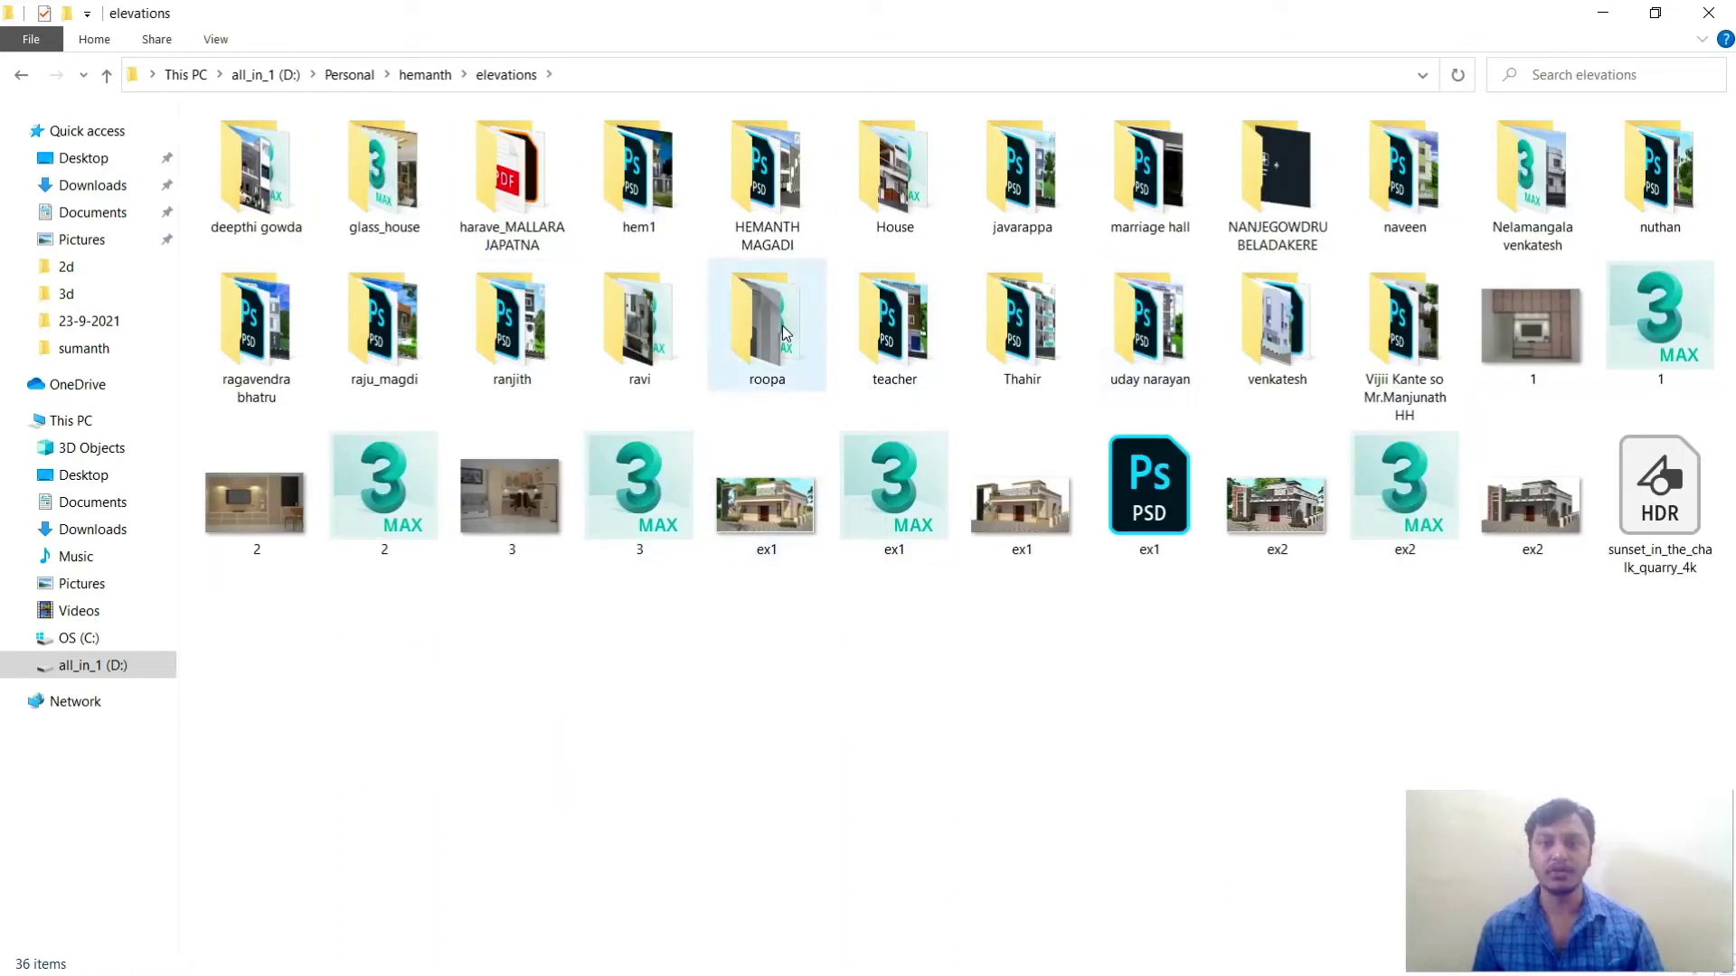
{"action": "double_click", "coordinate": [1160, 348]}
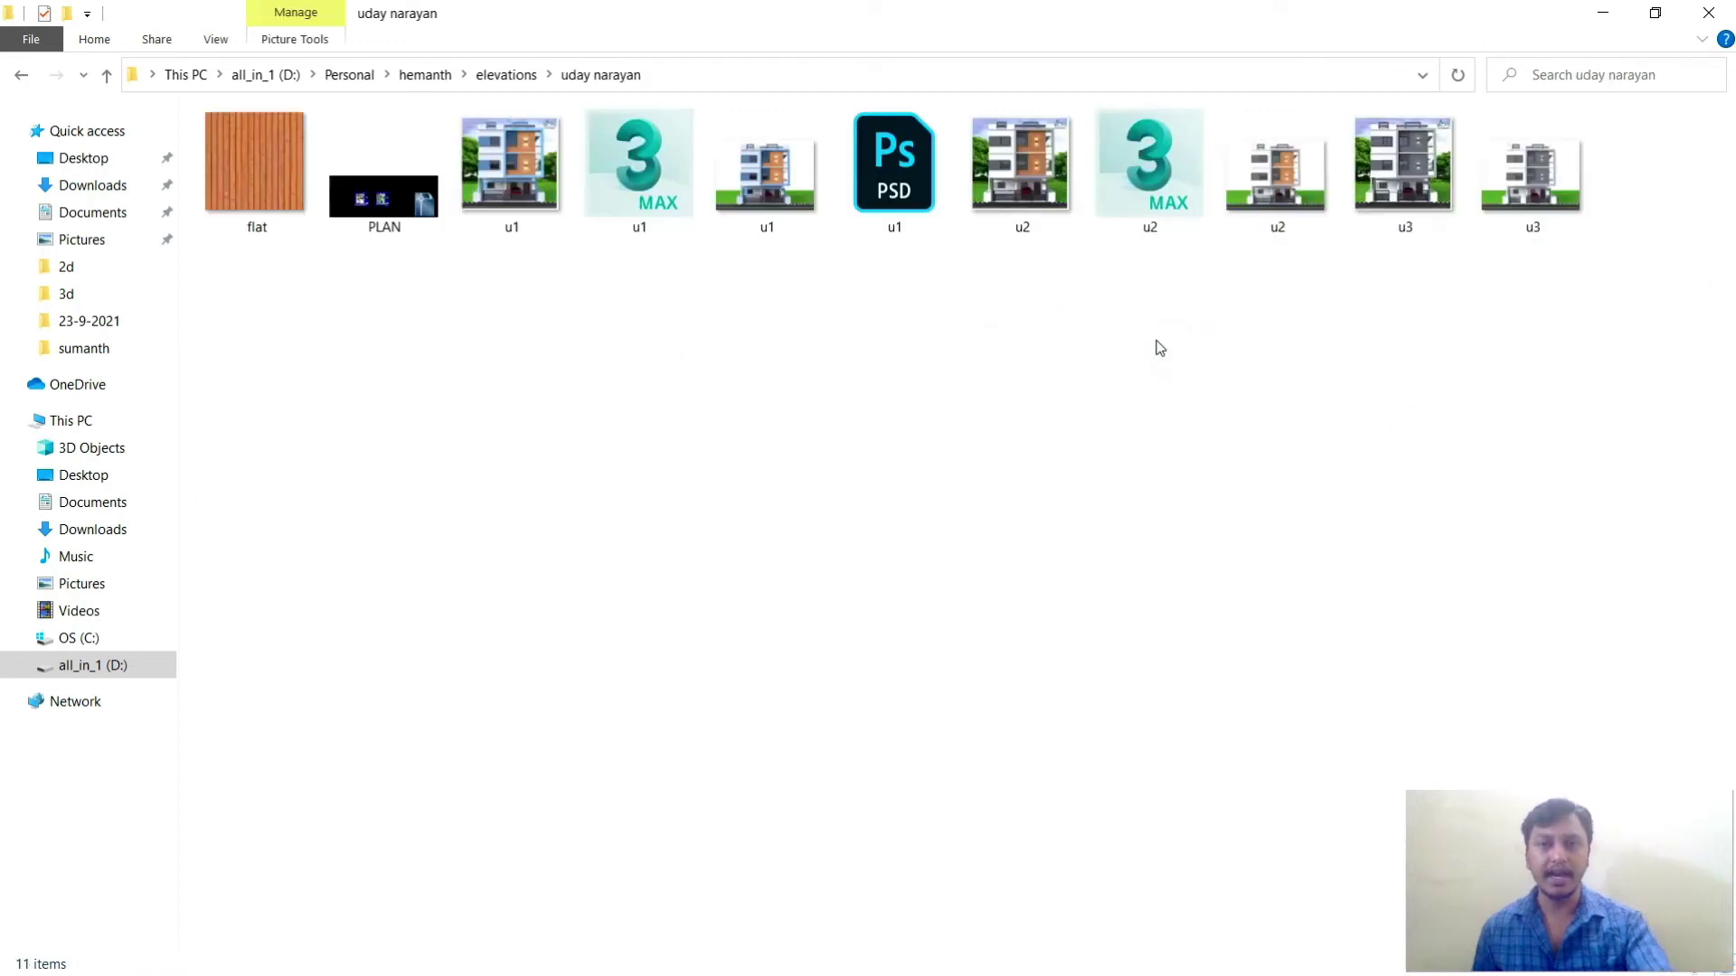
{"action": "key", "text": "BackSpace"}
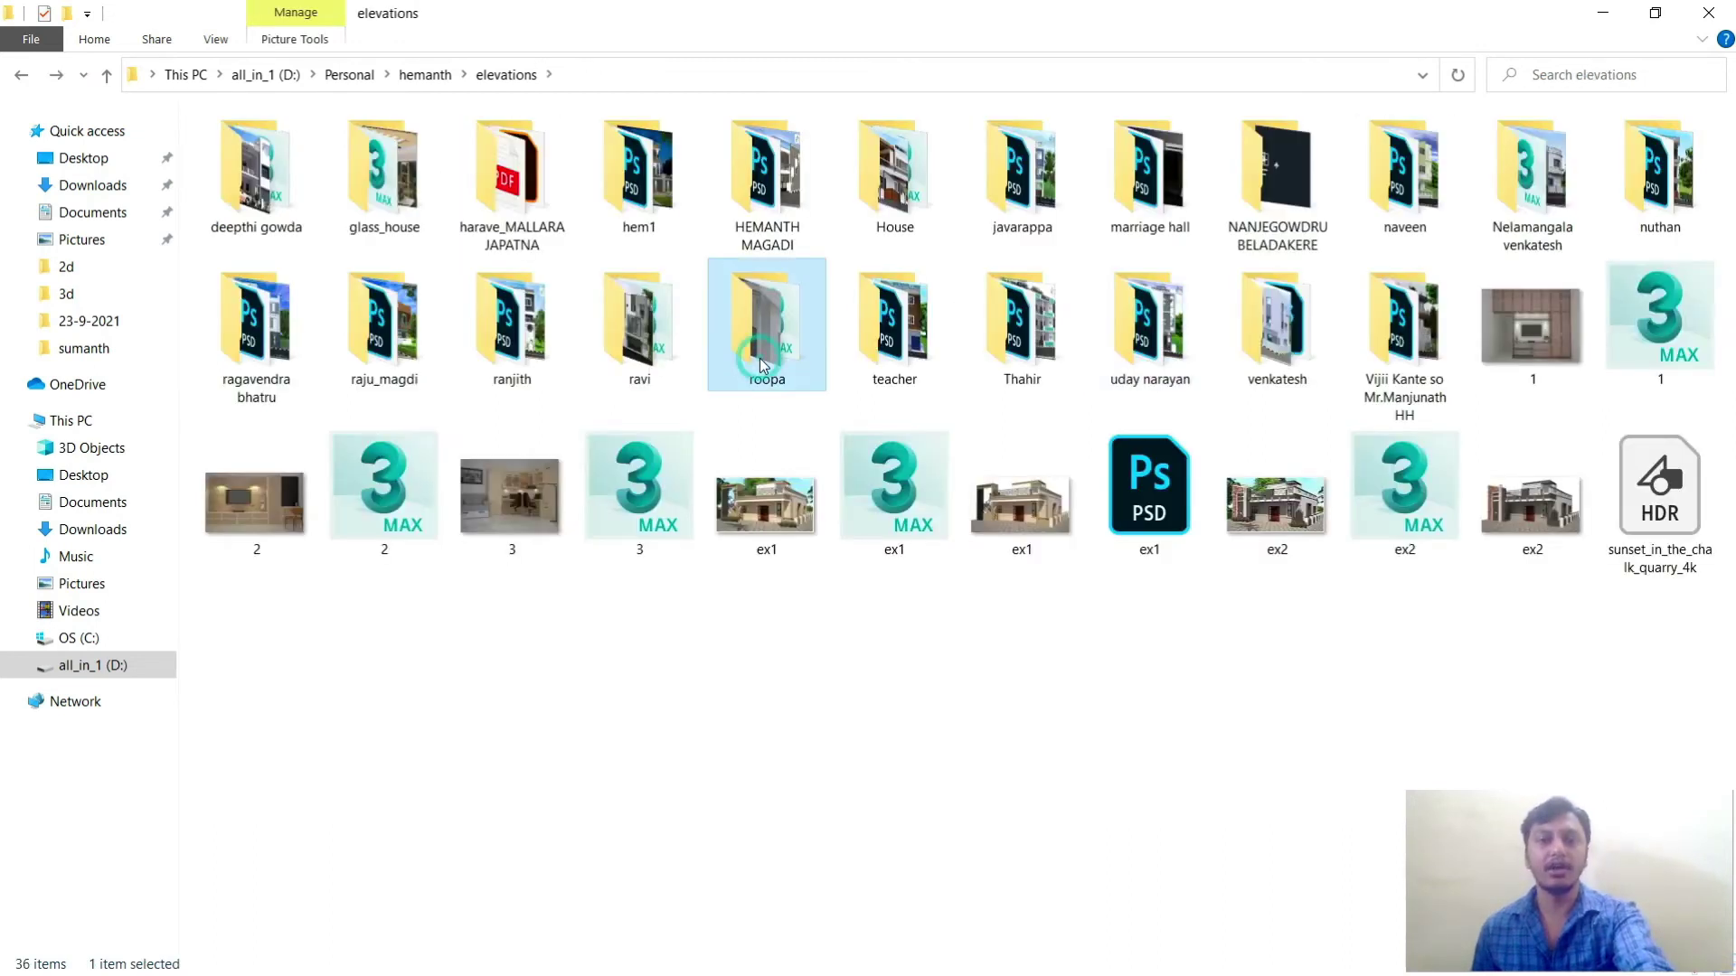
{"action": "key", "text": "BackSpace"}
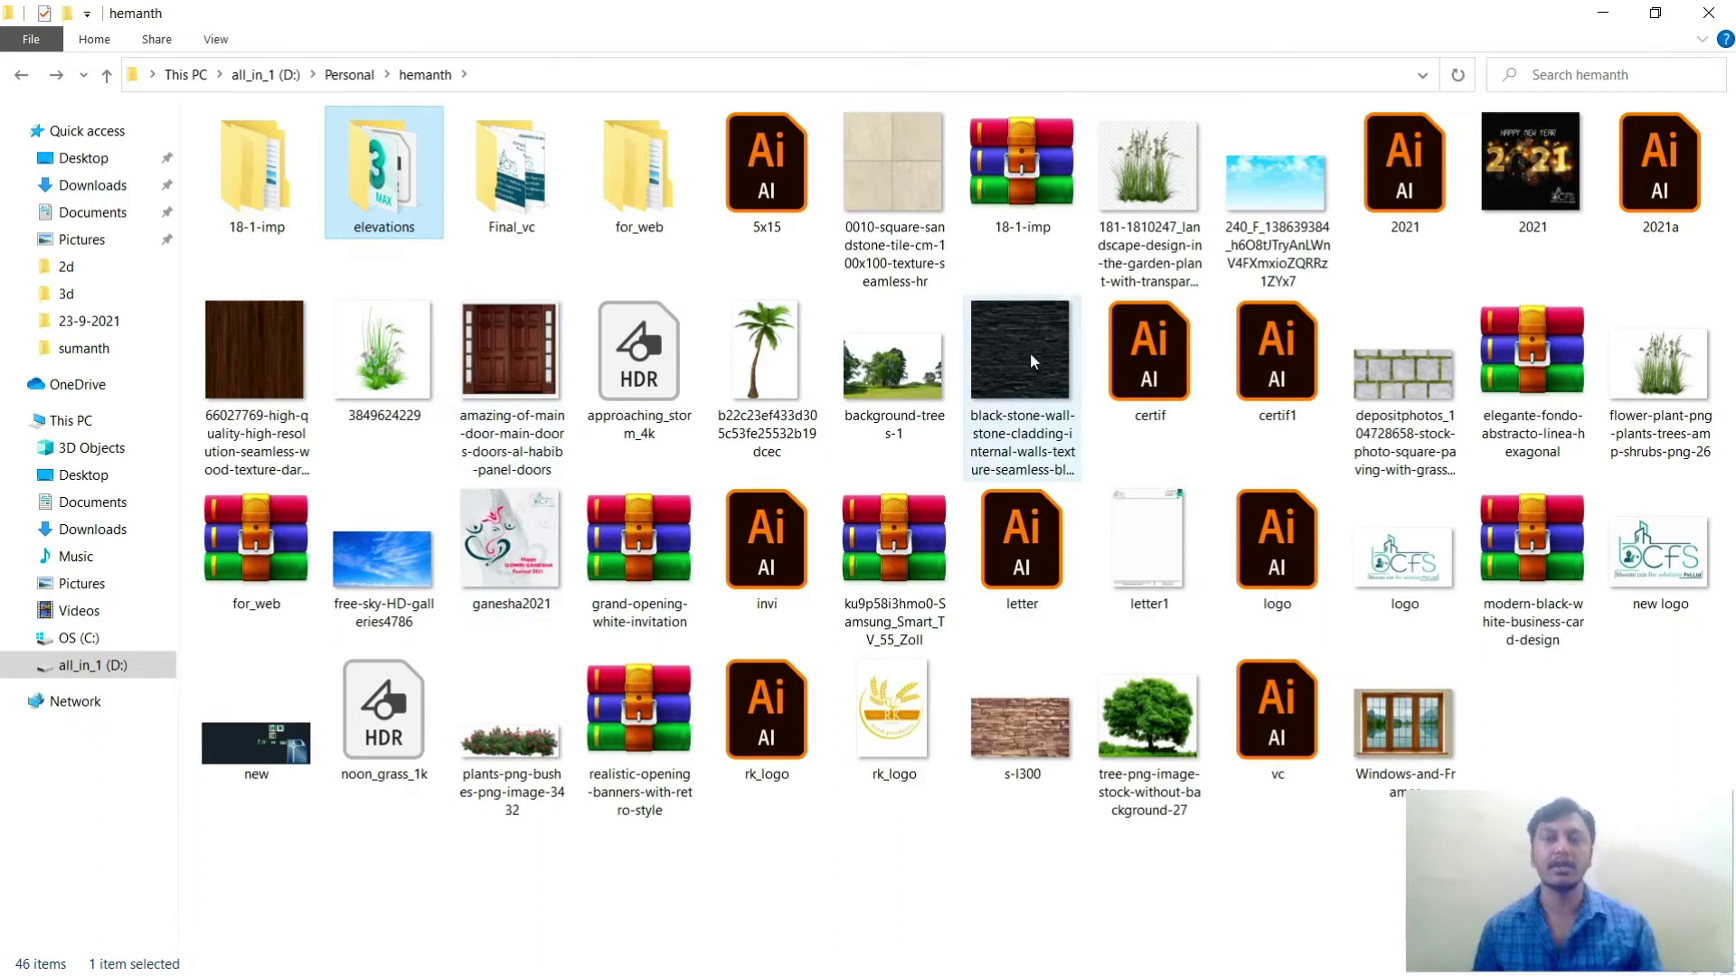
Step: Select the black stone wall cladding image, copy its folder's path, and switch back to 3ds Max
{"action": "left_click_drag", "start_coordinate": [1036, 334], "coordinate": [1028, 415]}
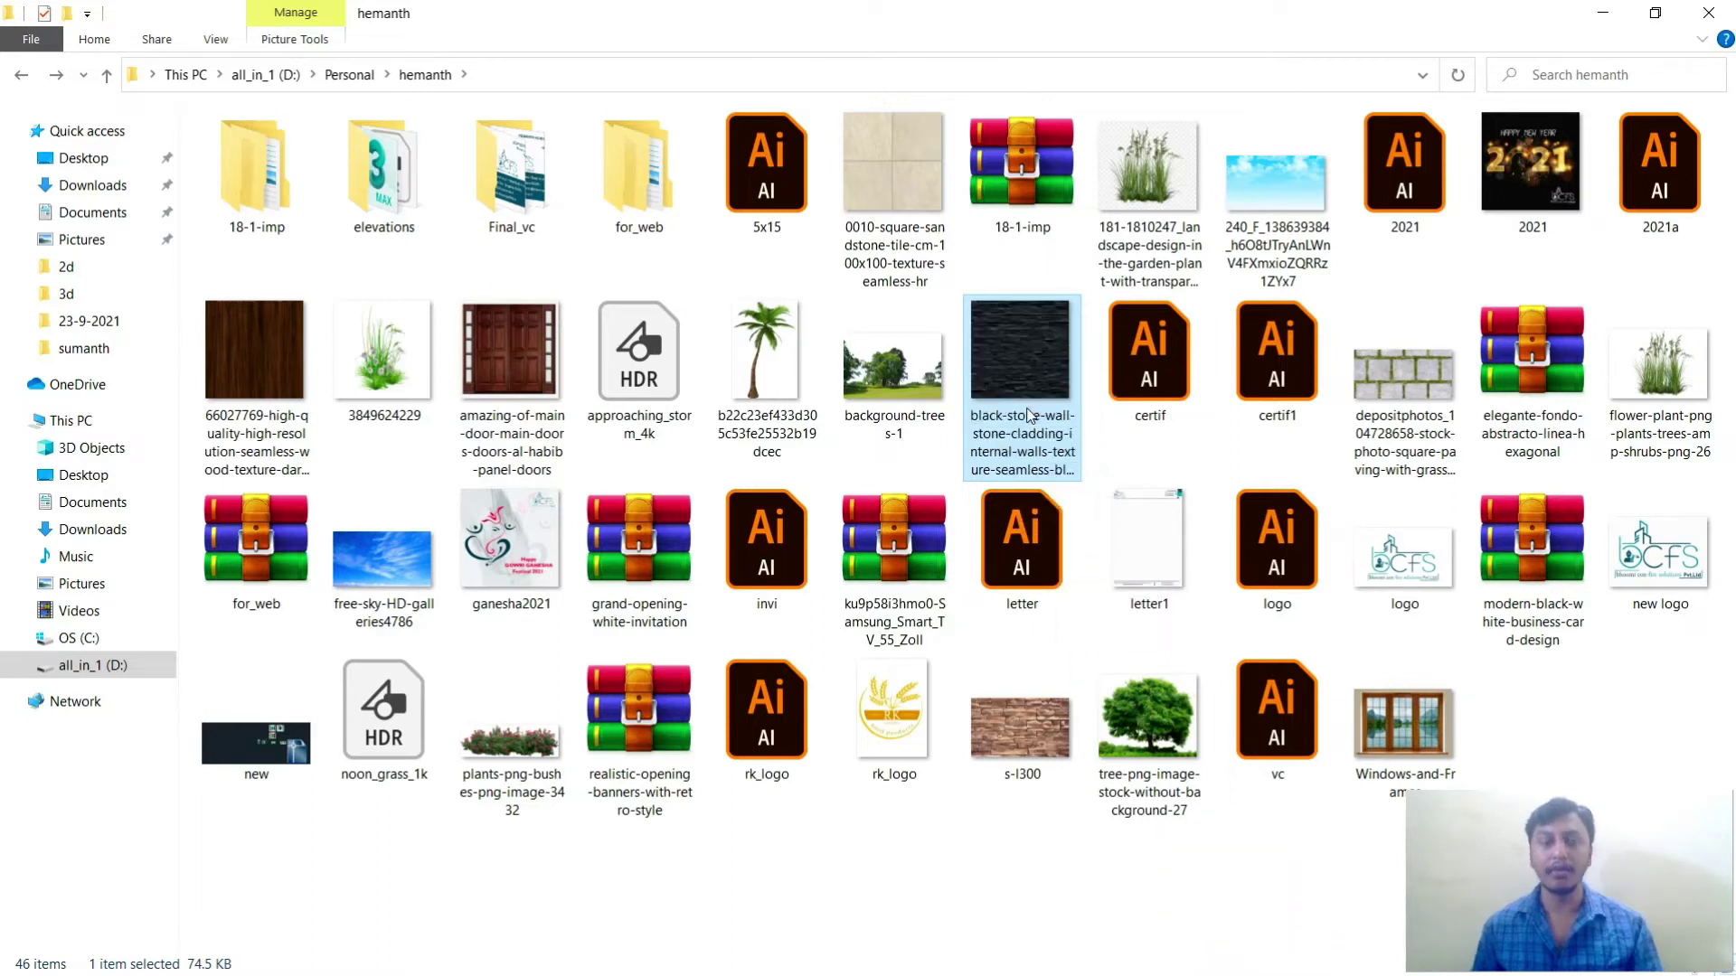
{"action": "left_click", "coordinate": [698, 74]}
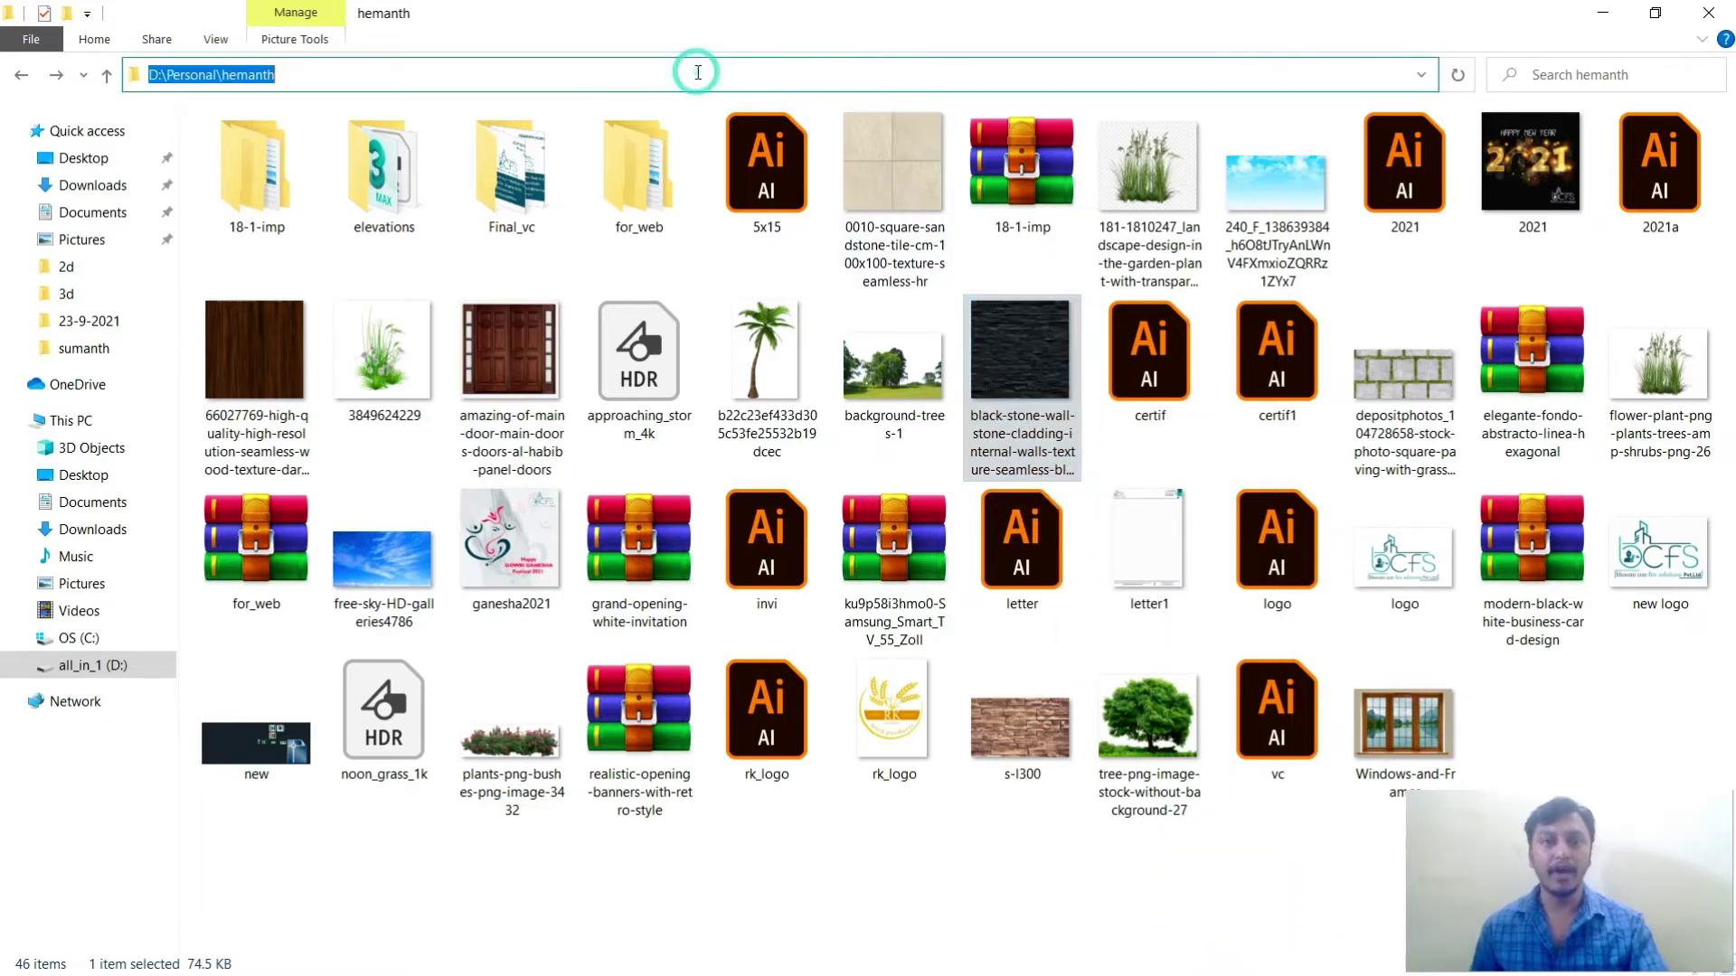
{"action": "key", "text": "super+Tab"}
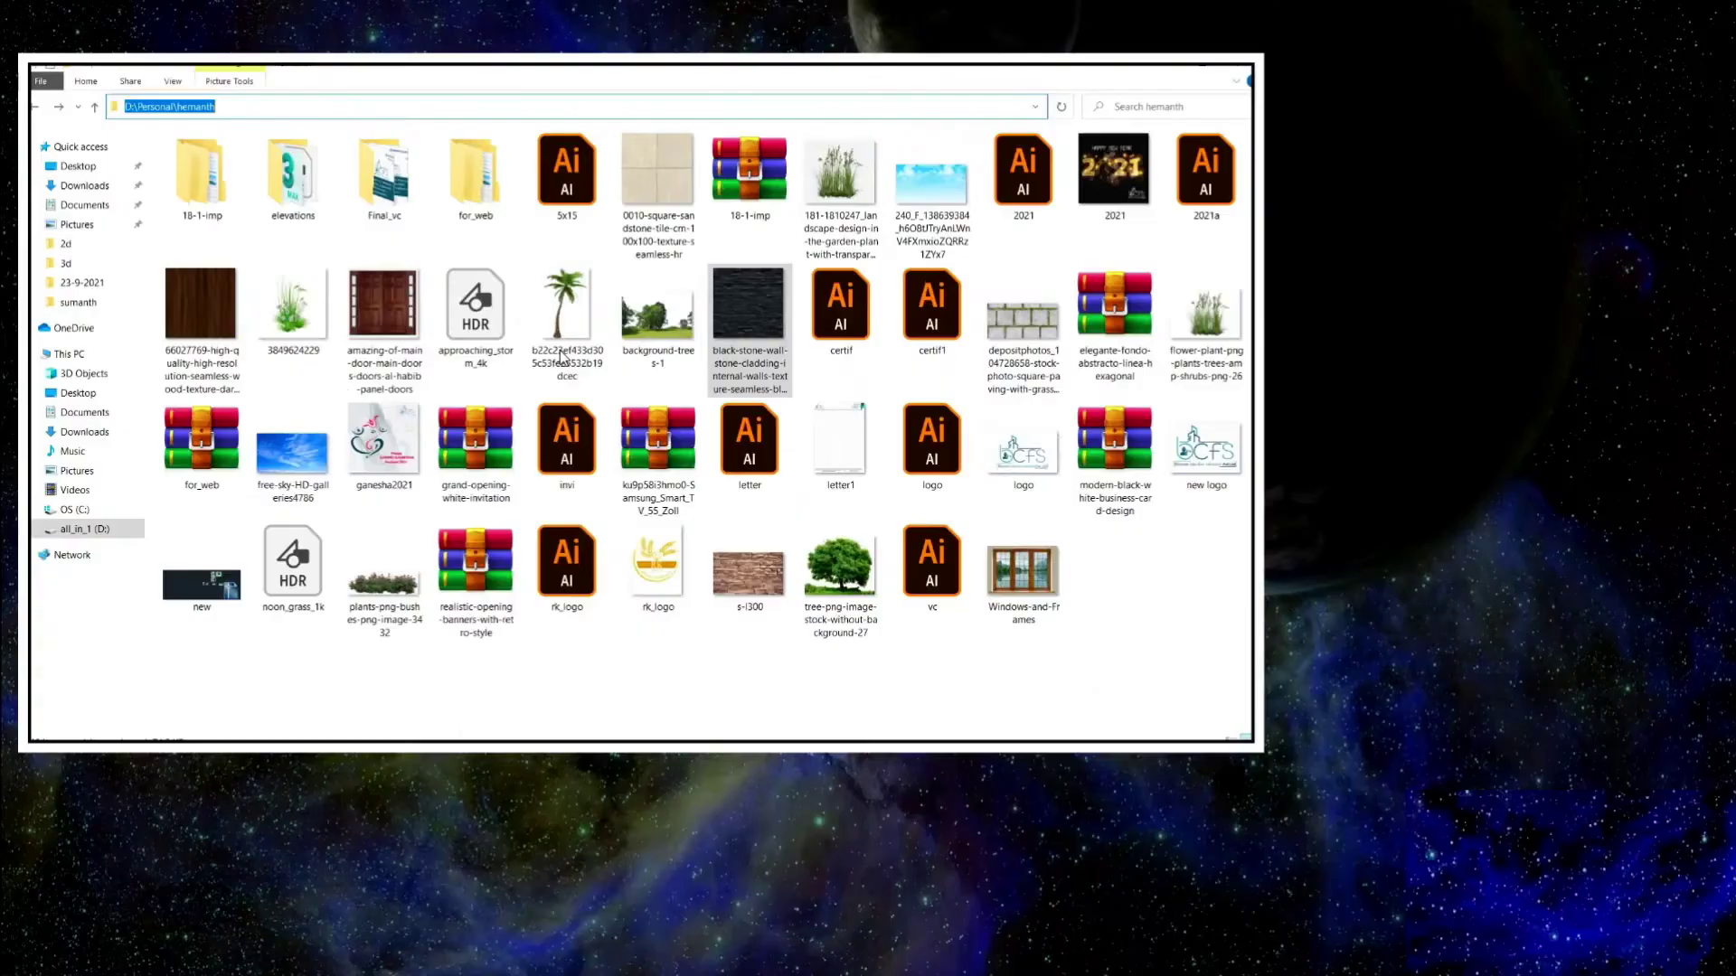
{"action": "left_click", "coordinate": [787, 335]}
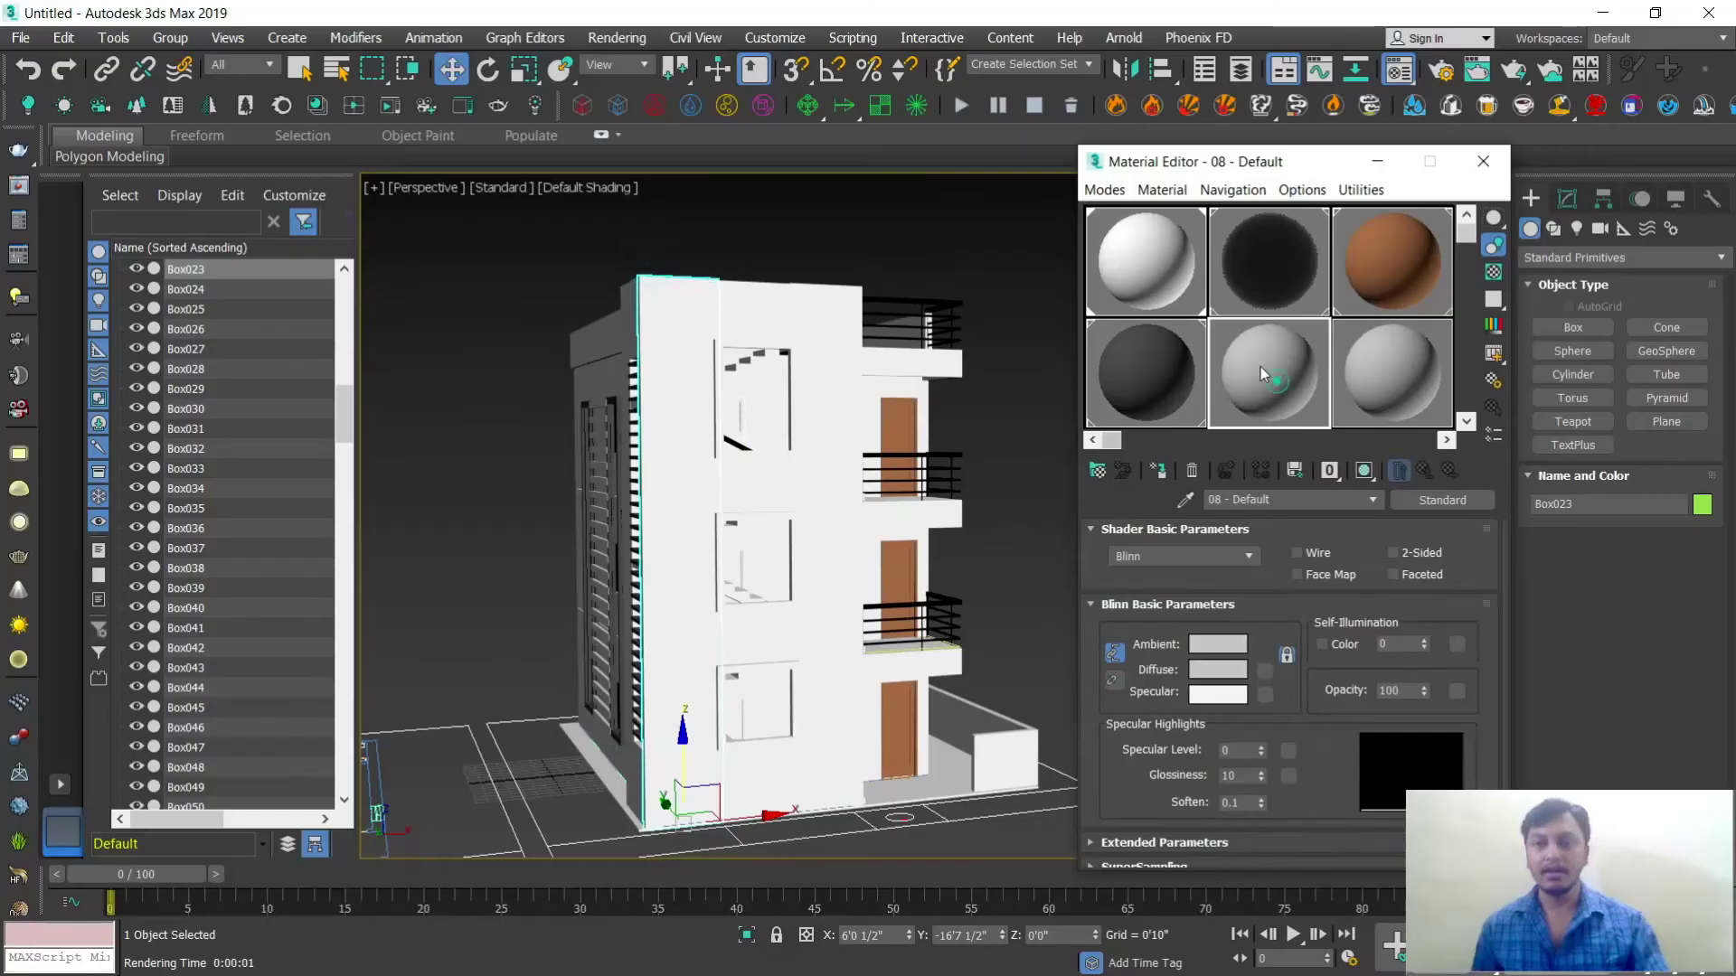
Step: Load the black-stone-wall-stone-cladding image from the texture folder as a Bitmap in the fifth material's diffuse map
{"action": "left_click", "coordinate": [1264, 670]}
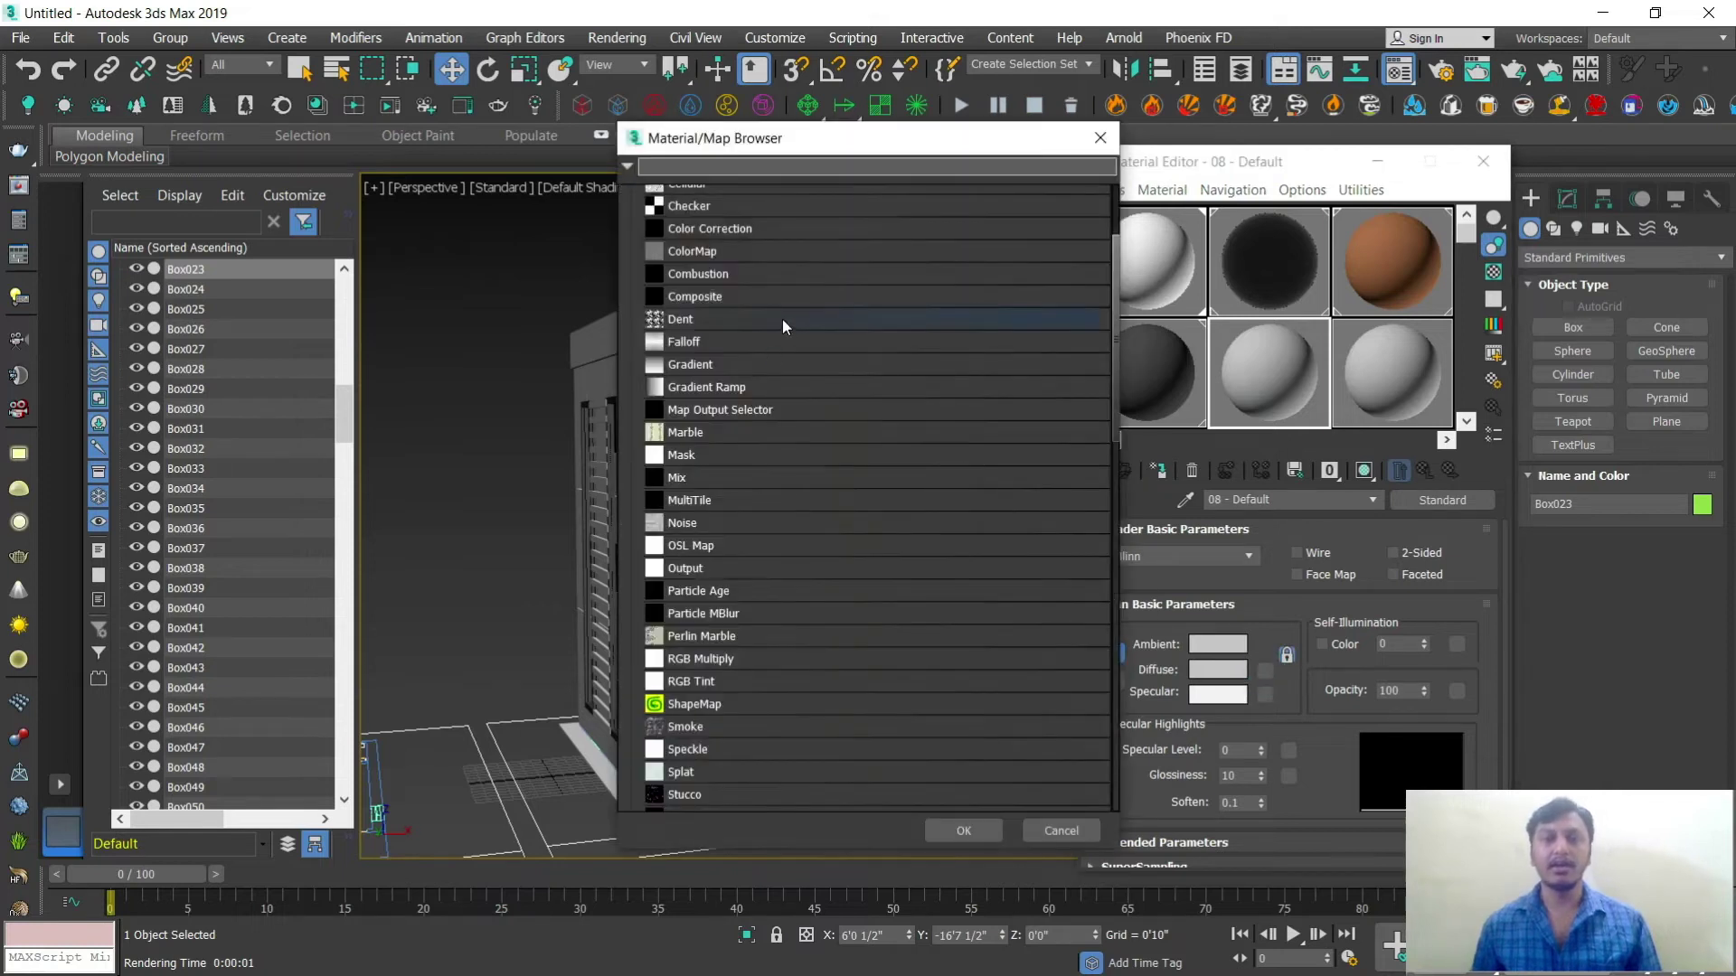
{"action": "scroll", "coordinate": [731, 381], "scroll_direction": "up", "scroll_amount": 3}
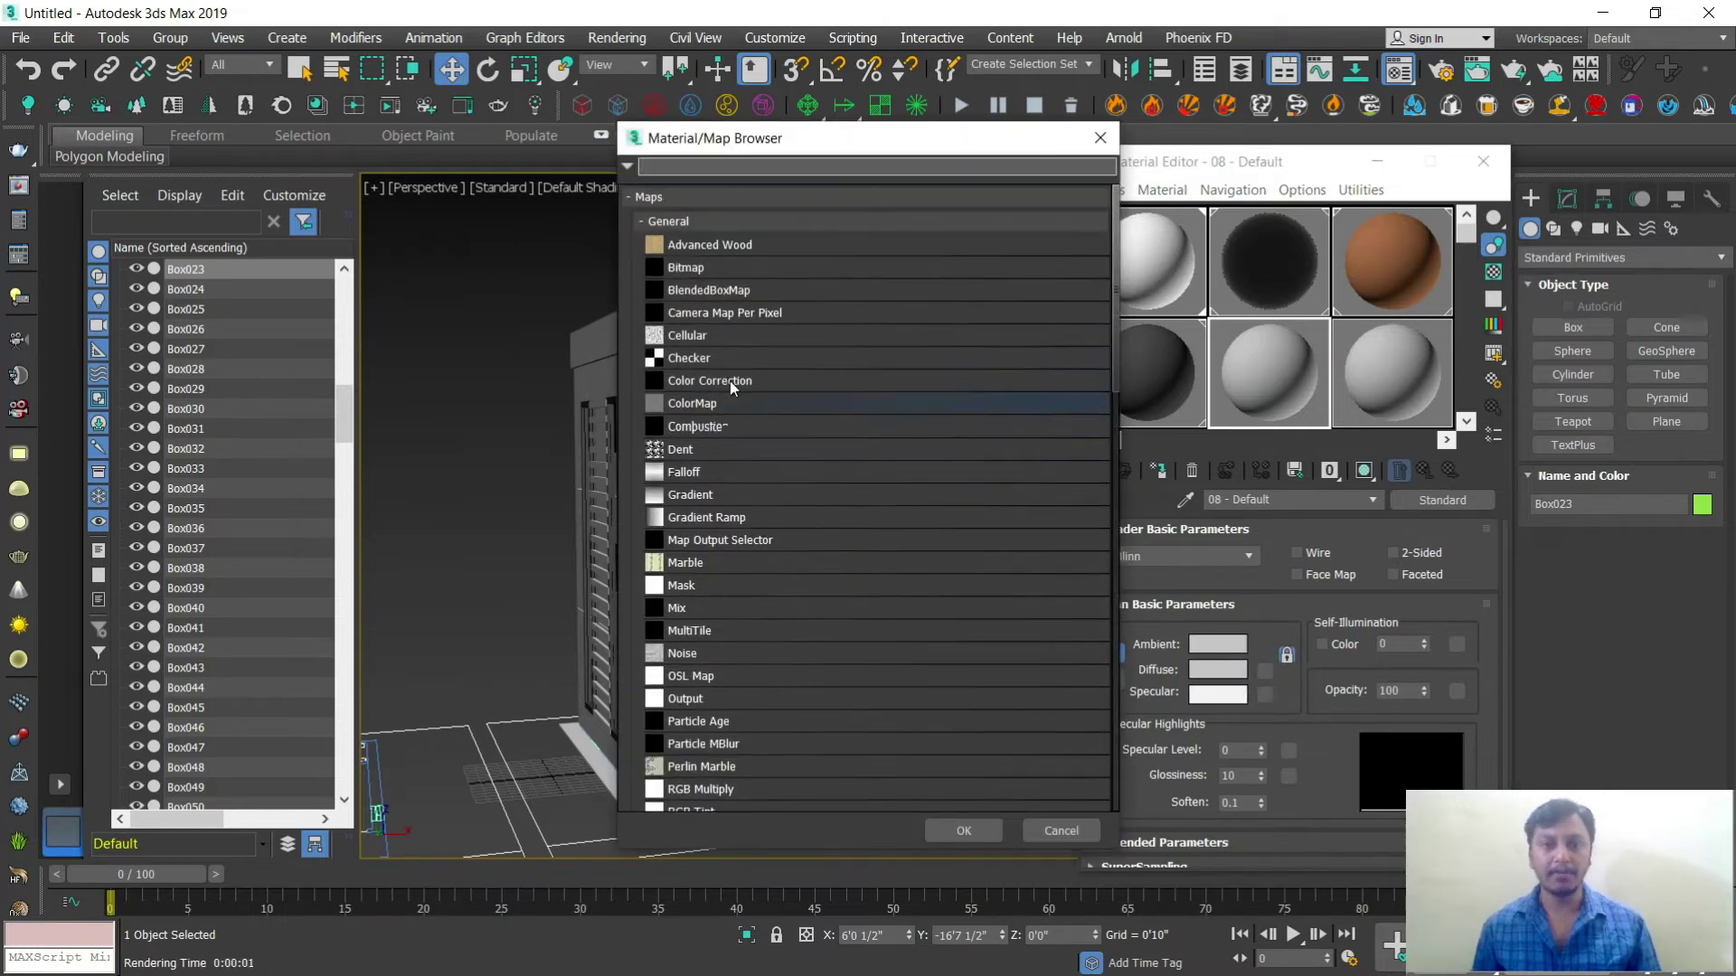
{"action": "double_click", "coordinate": [700, 270]}
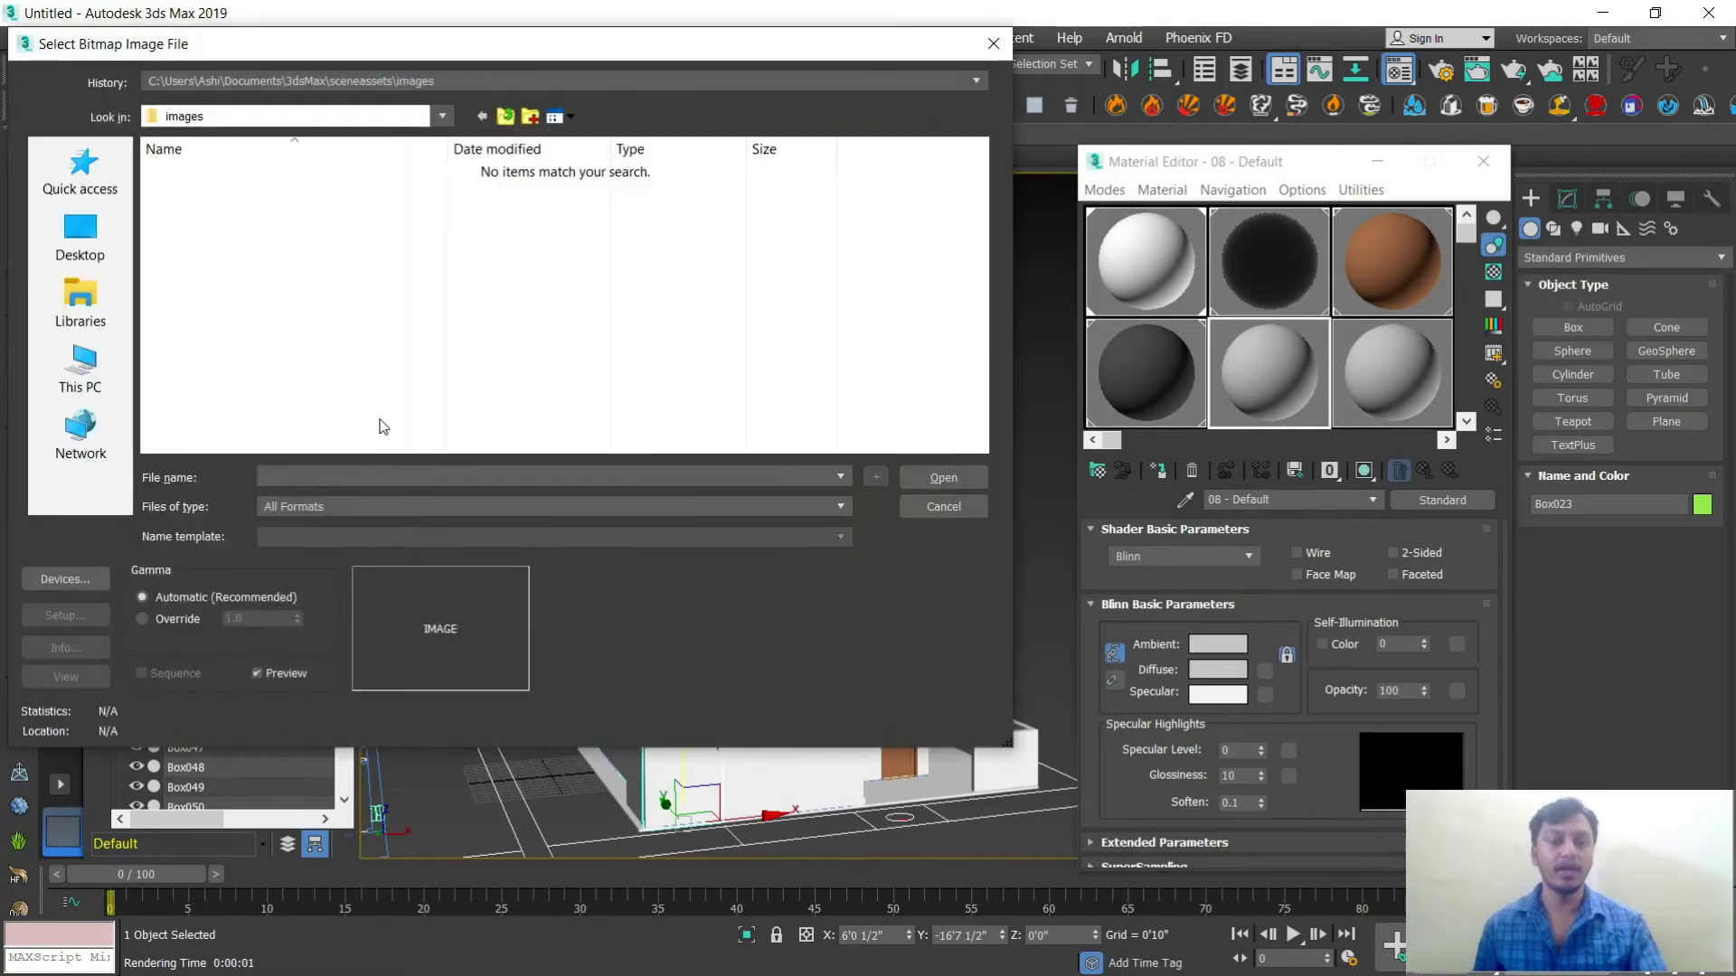
{"action": "left_click", "coordinate": [841, 476]}
{"action": "left_click", "coordinate": [361, 493]}
{"action": "left_click", "coordinate": [943, 478]}
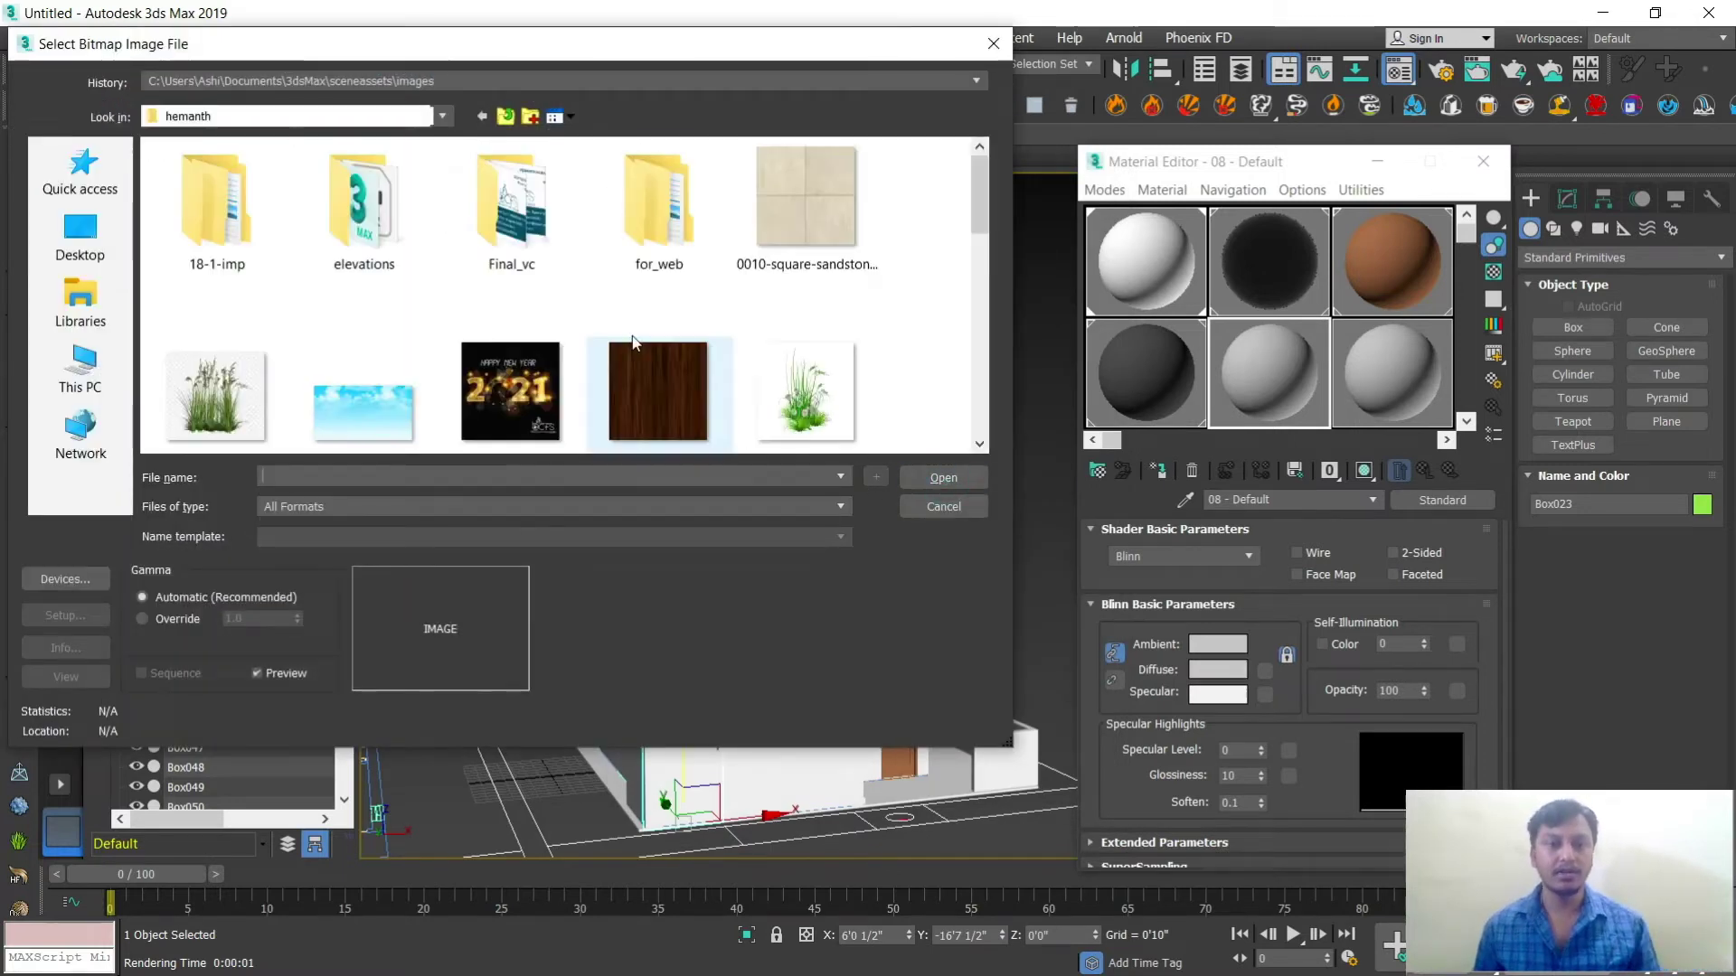
{"action": "scroll", "coordinate": [632, 335], "scroll_direction": "down", "scroll_amount": 1}
{"action": "left_click", "coordinate": [805, 204]}
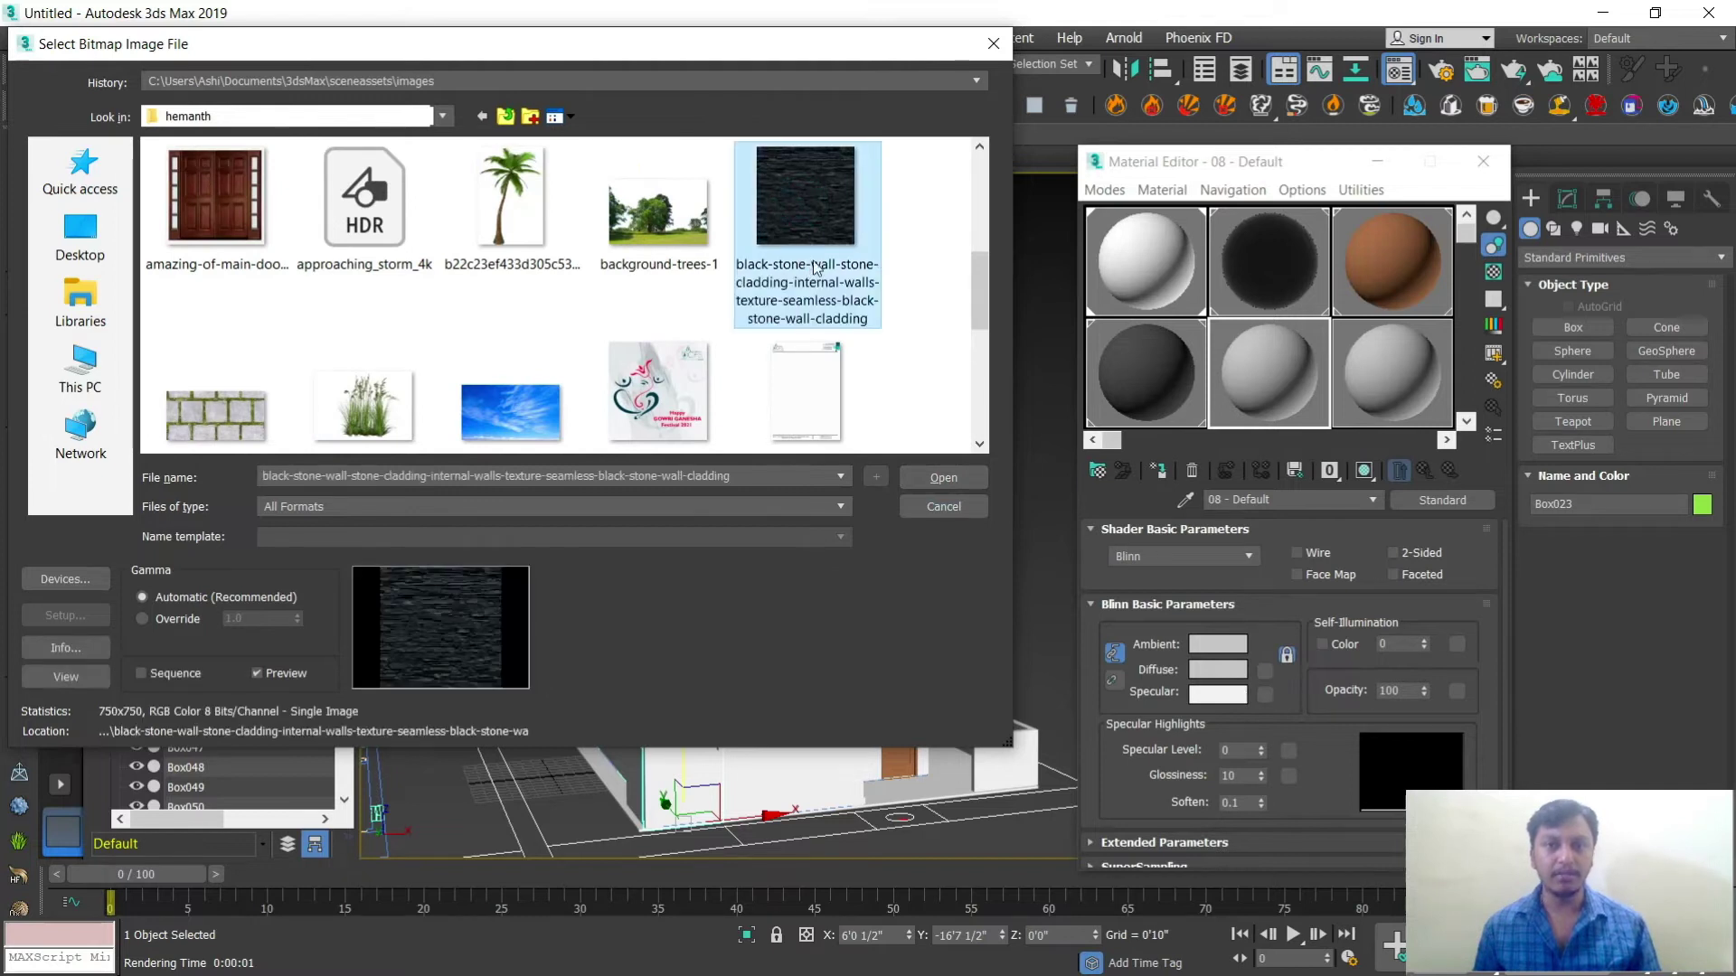
{"action": "left_click", "coordinate": [943, 478]}
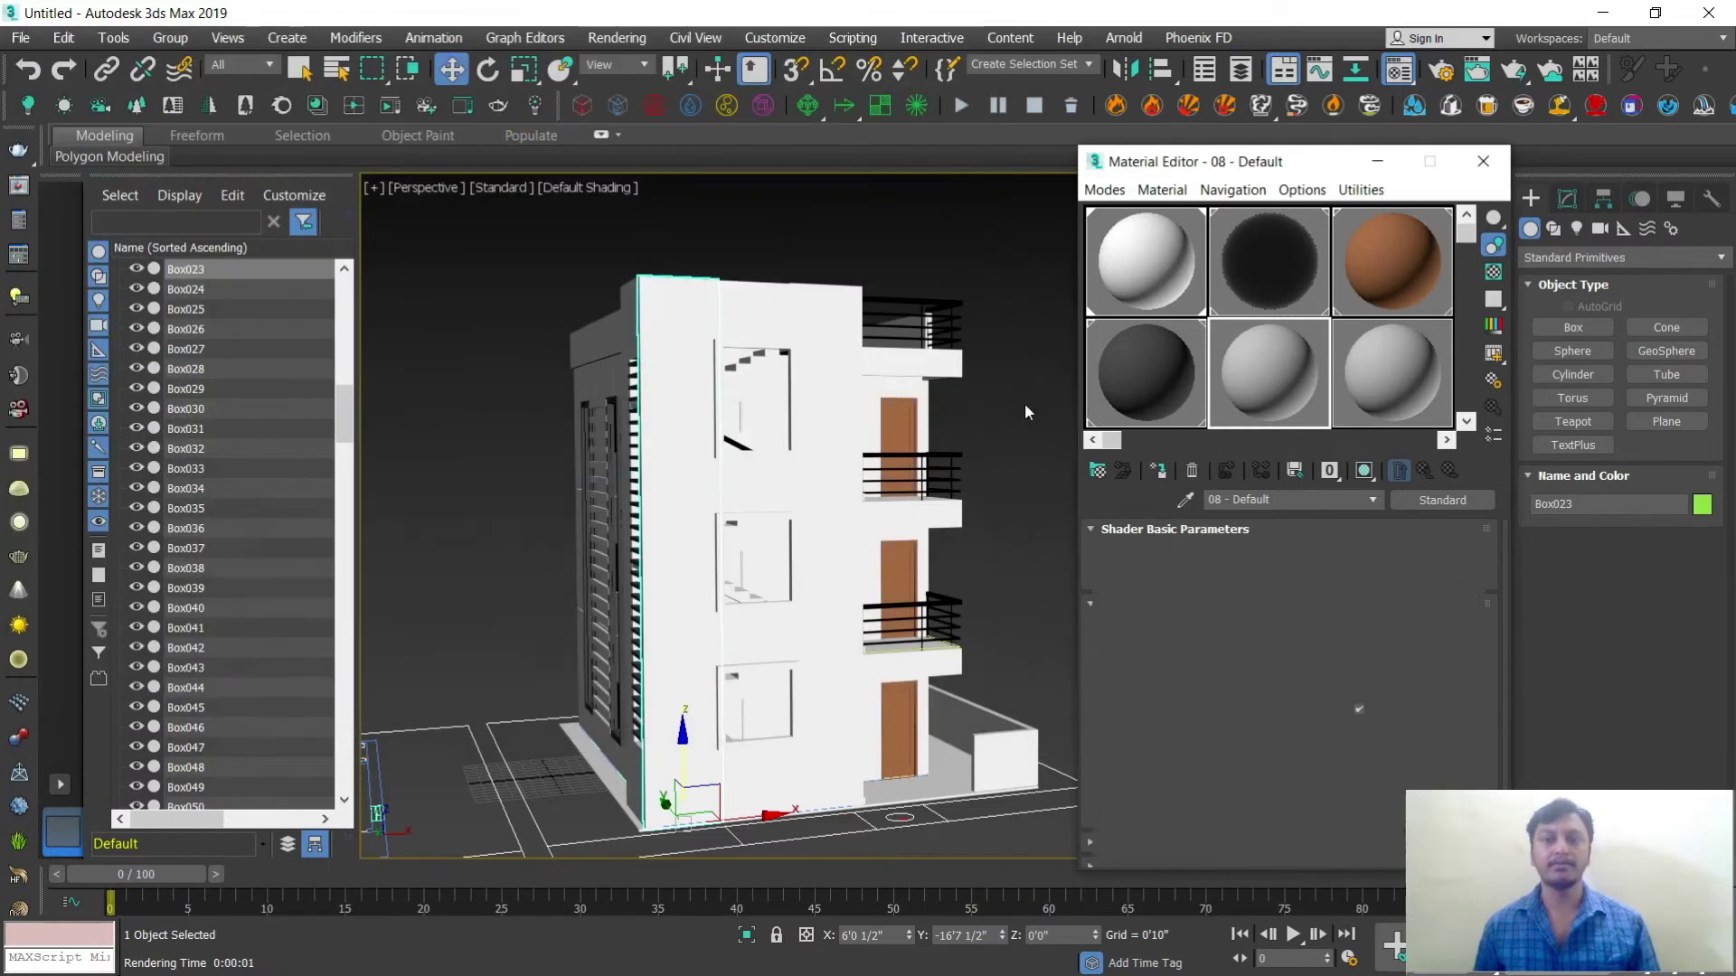
Step: Assign the black stone material to front wall pieces Box023 to Box028 around the windows and display its texture in the viewport
{"action": "left_click", "coordinate": [738, 310], "text": "ctrl"}
{"action": "left_click", "coordinate": [836, 320], "text": "ctrl"}
{"action": "left_click", "coordinate": [728, 492], "text": "ctrl"}
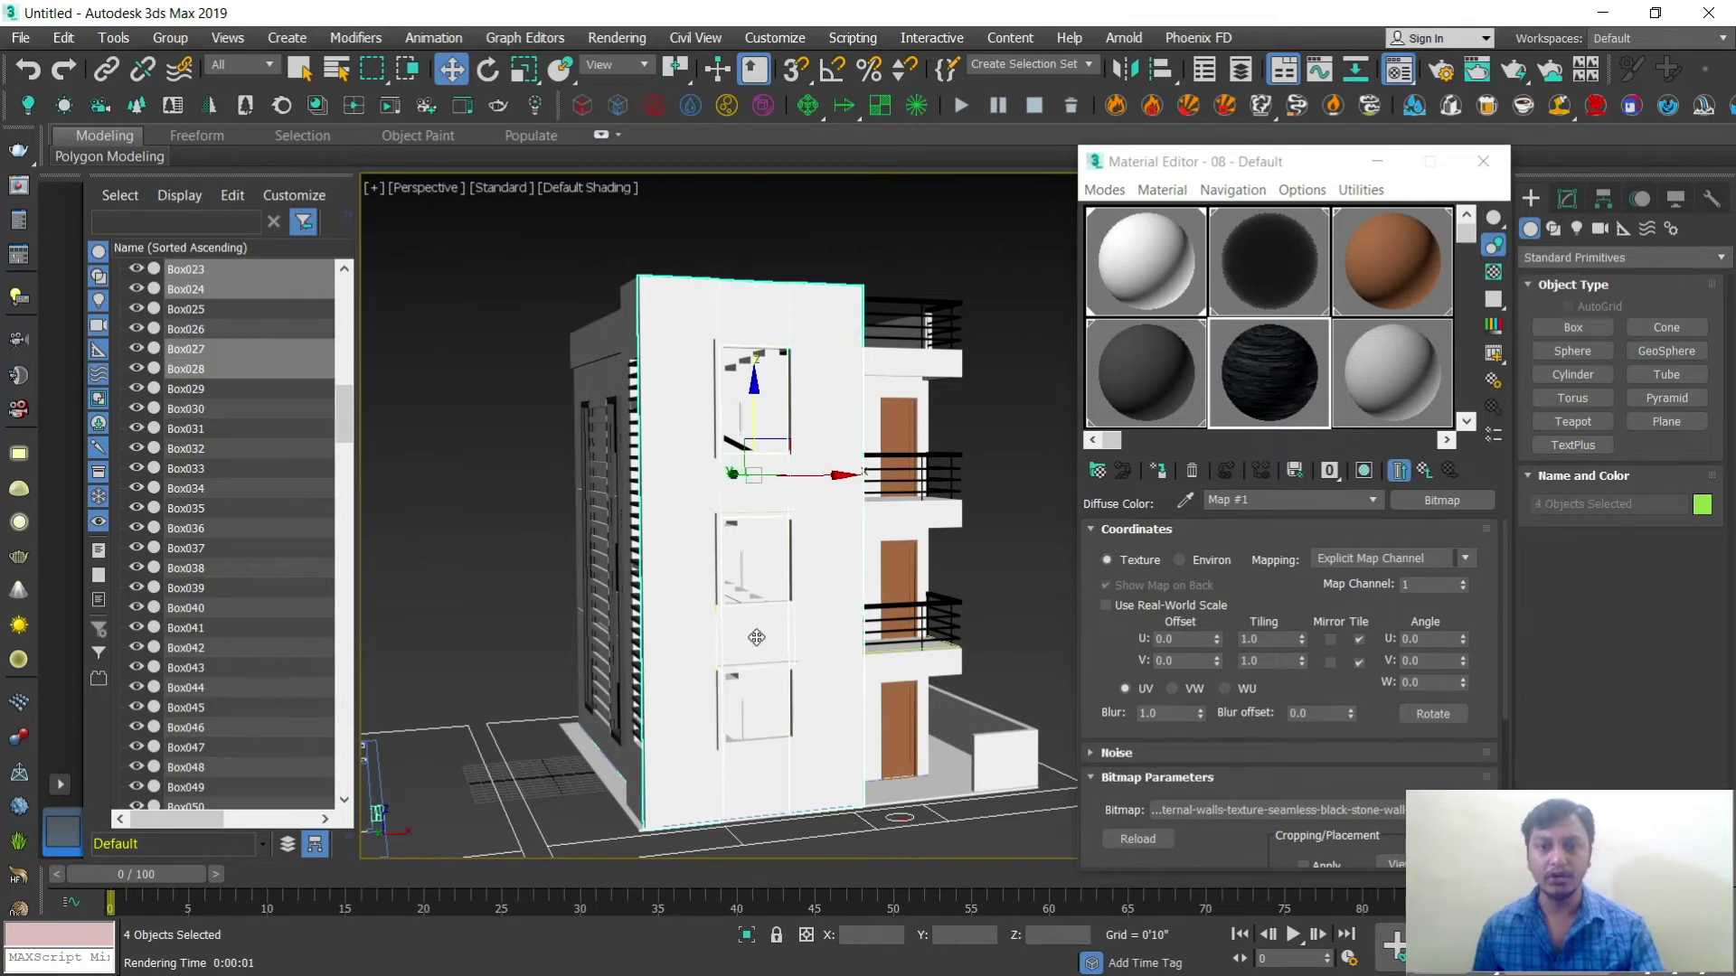
{"action": "left_click", "coordinate": [757, 637], "text": "ctrl"}
{"action": "left_click", "coordinate": [750, 771], "text": "ctrl"}
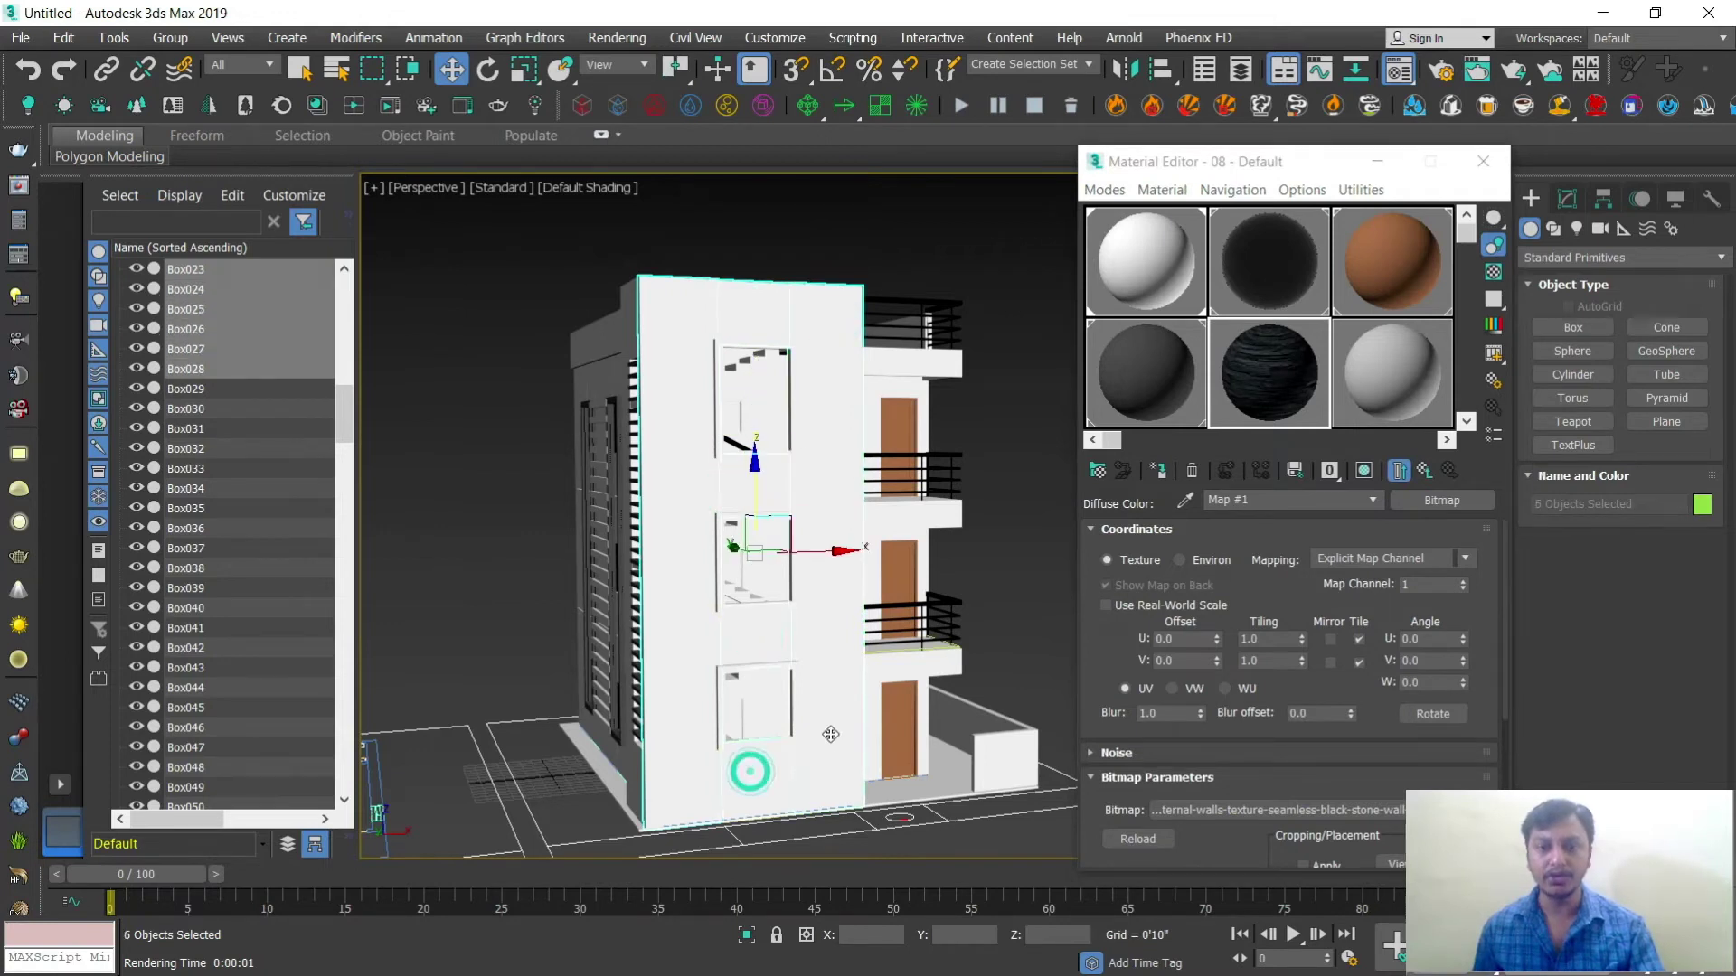
{"action": "left_click", "coordinate": [1157, 470]}
{"action": "left_click", "coordinate": [927, 269]}
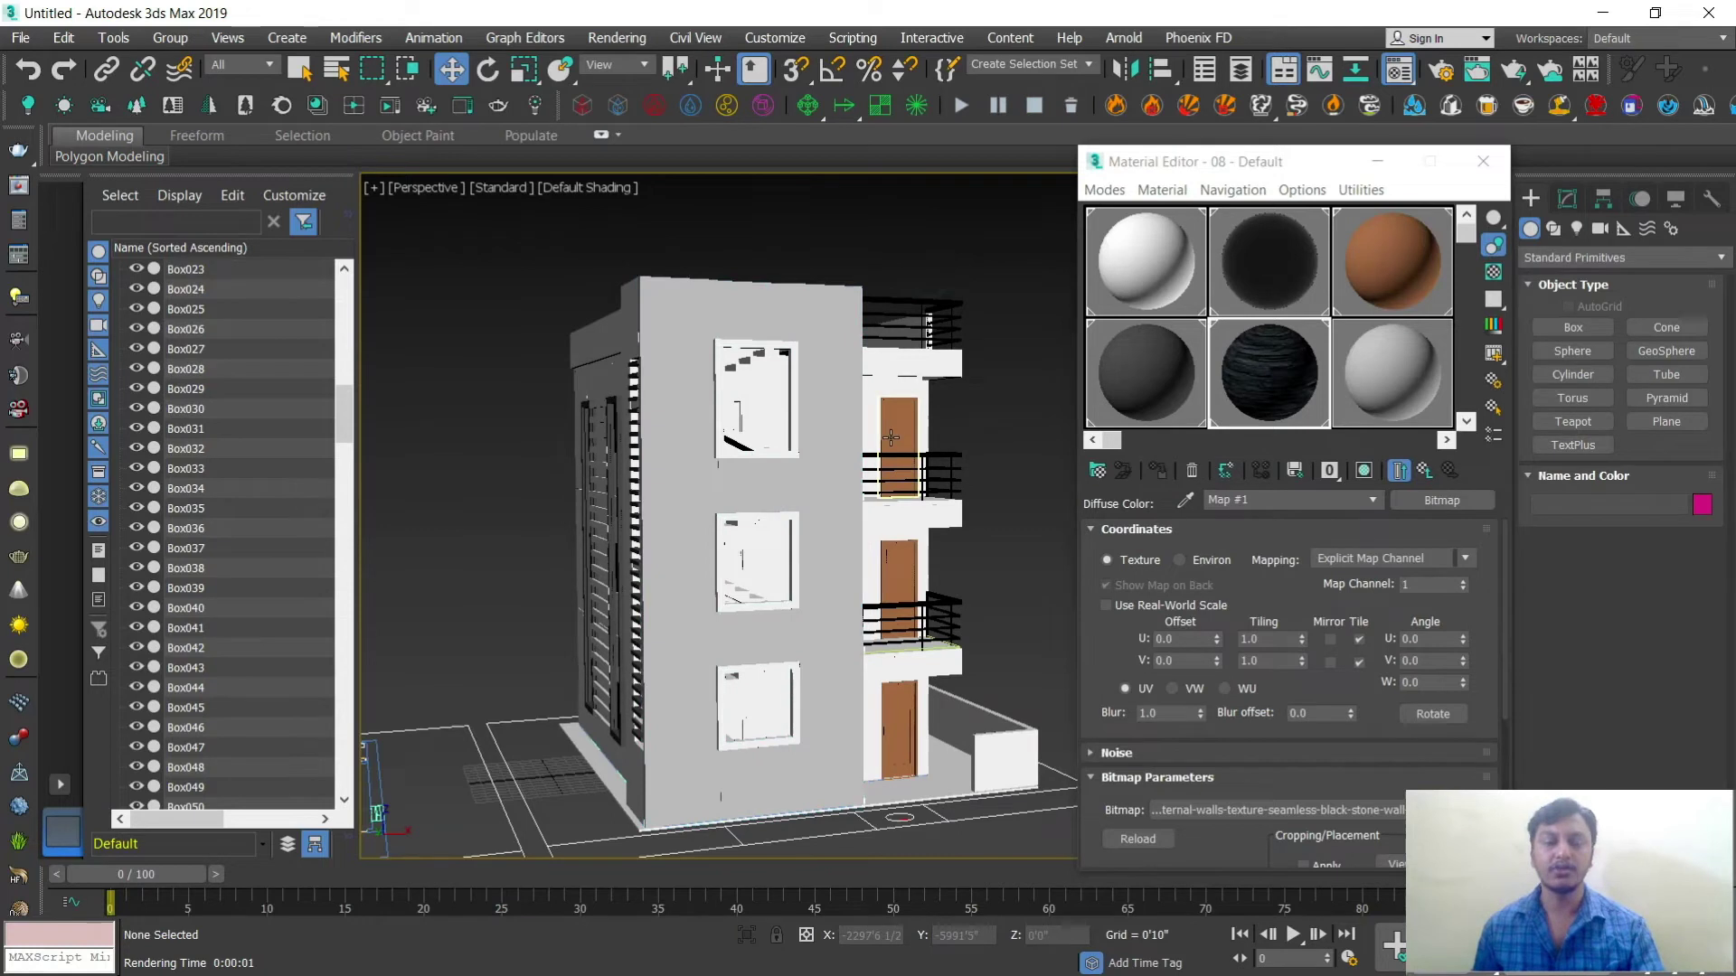
{"action": "scroll", "coordinate": [900, 398], "scroll_direction": "up", "scroll_amount": 5}
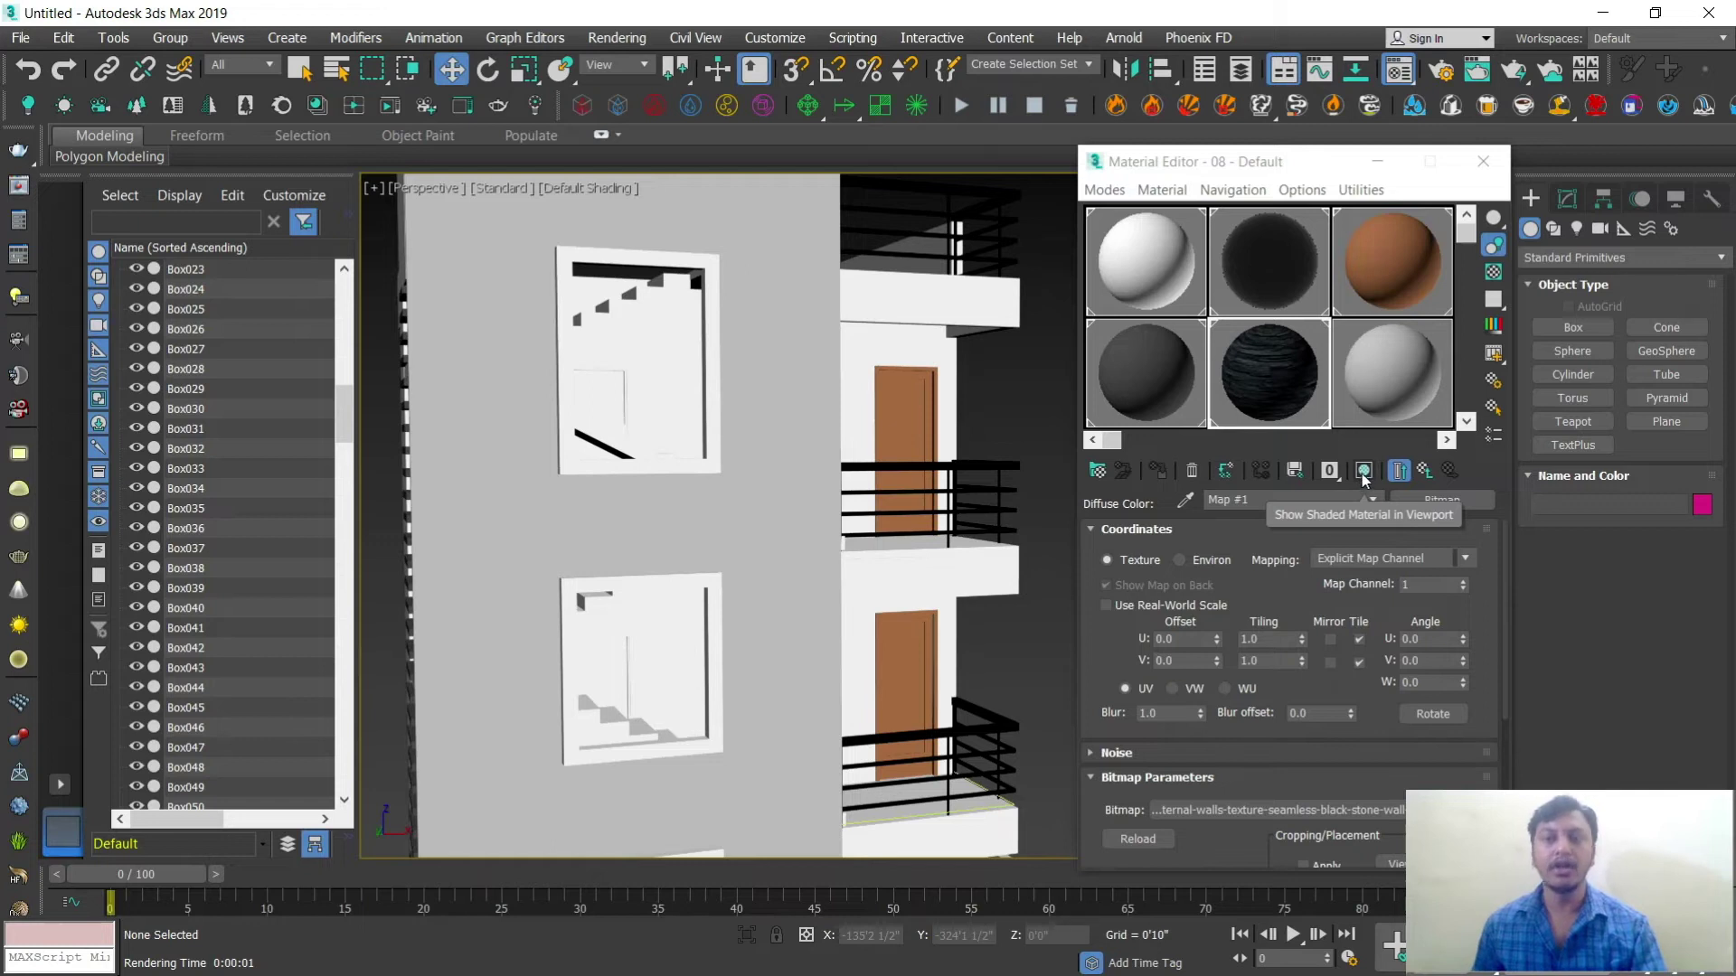
{"action": "left_click", "coordinate": [1363, 471]}
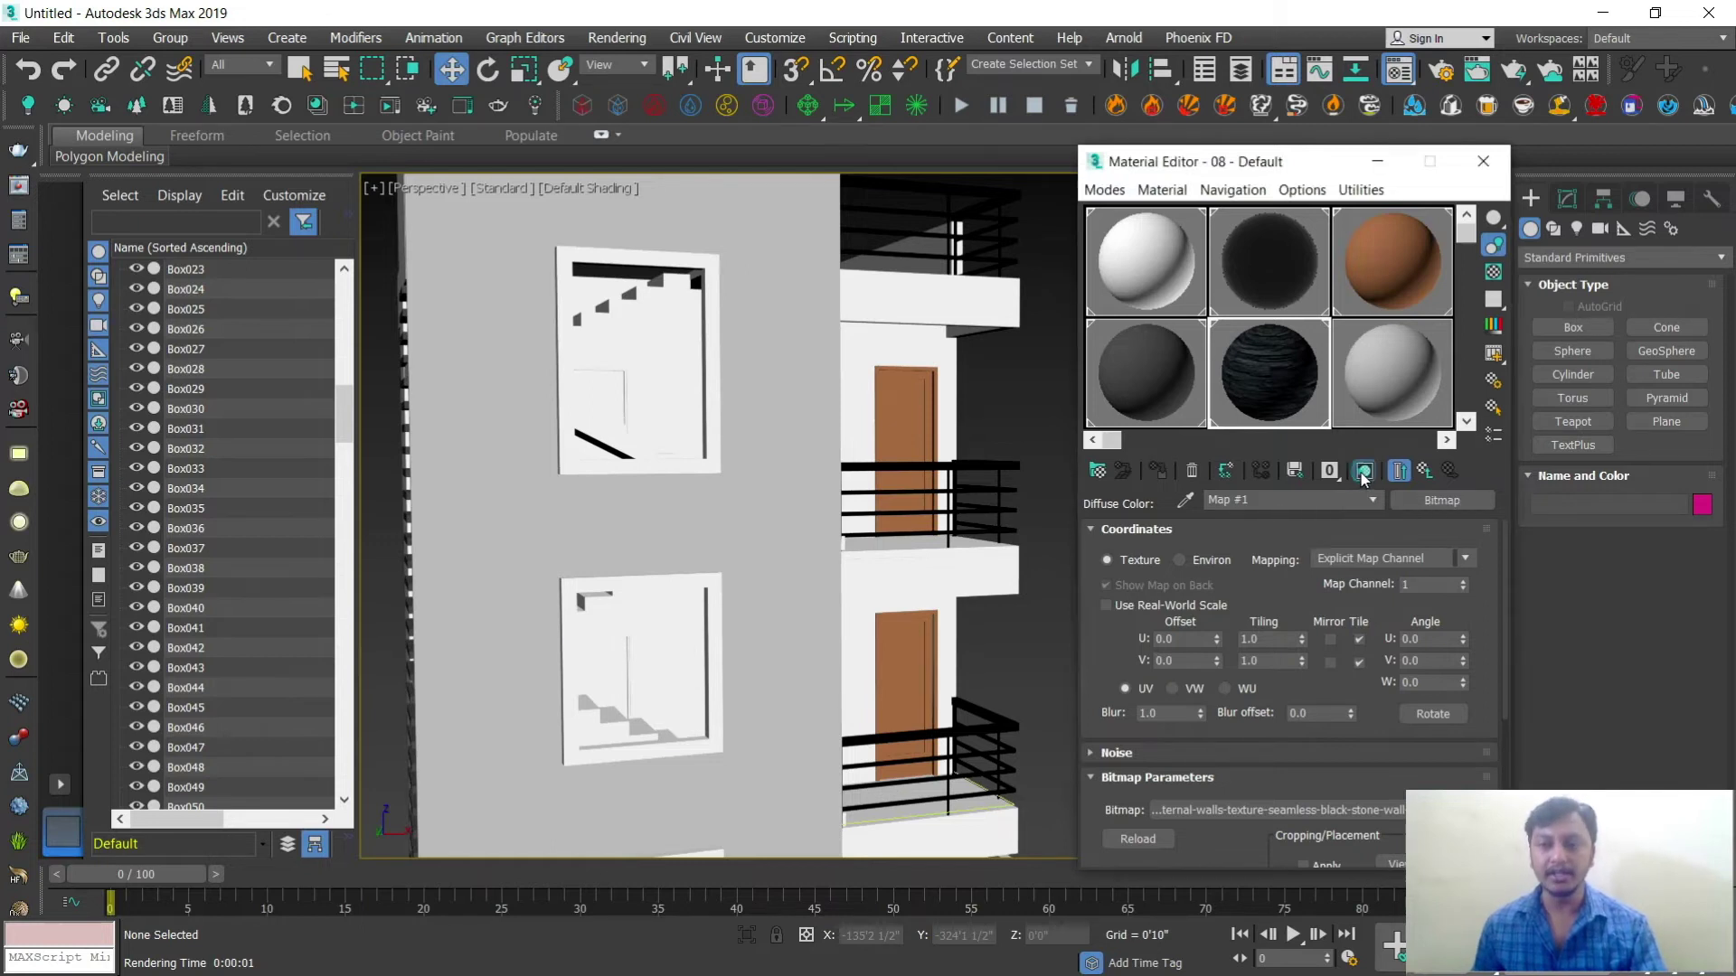
Step: Assign the black stone material to the three wall pieces around the corner slats on the side face
{"action": "scroll", "coordinate": [781, 462], "scroll_direction": "down", "scroll_amount": 5}
{"action": "middle_click_drag", "start_coordinate": [782, 463], "coordinate": [667, 365], "text": "alt"}
{"action": "scroll", "coordinate": [836, 463], "scroll_direction": "up", "scroll_amount": 4}
{"action": "scroll", "coordinate": [839, 459], "scroll_direction": "down", "scroll_amount": 2}
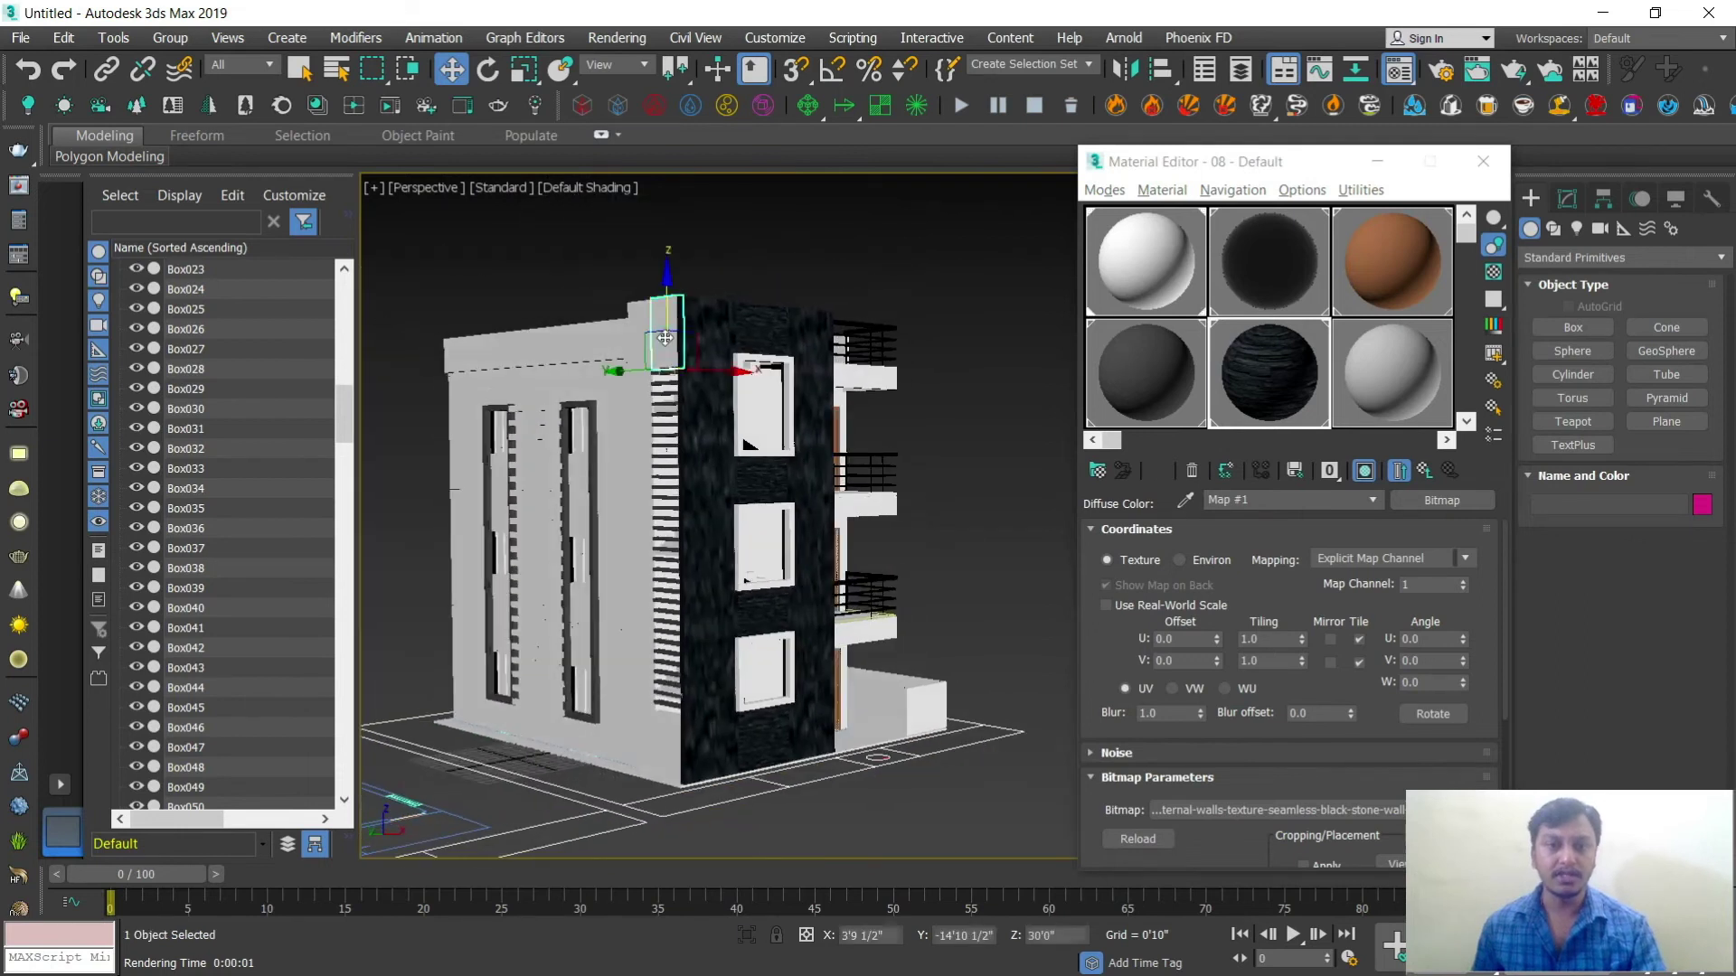
{"action": "left_click", "coordinate": [665, 337]}
{"action": "left_click", "coordinate": [648, 575], "text": "ctrl"}
{"action": "left_click", "coordinate": [667, 749], "text": "ctrl"}
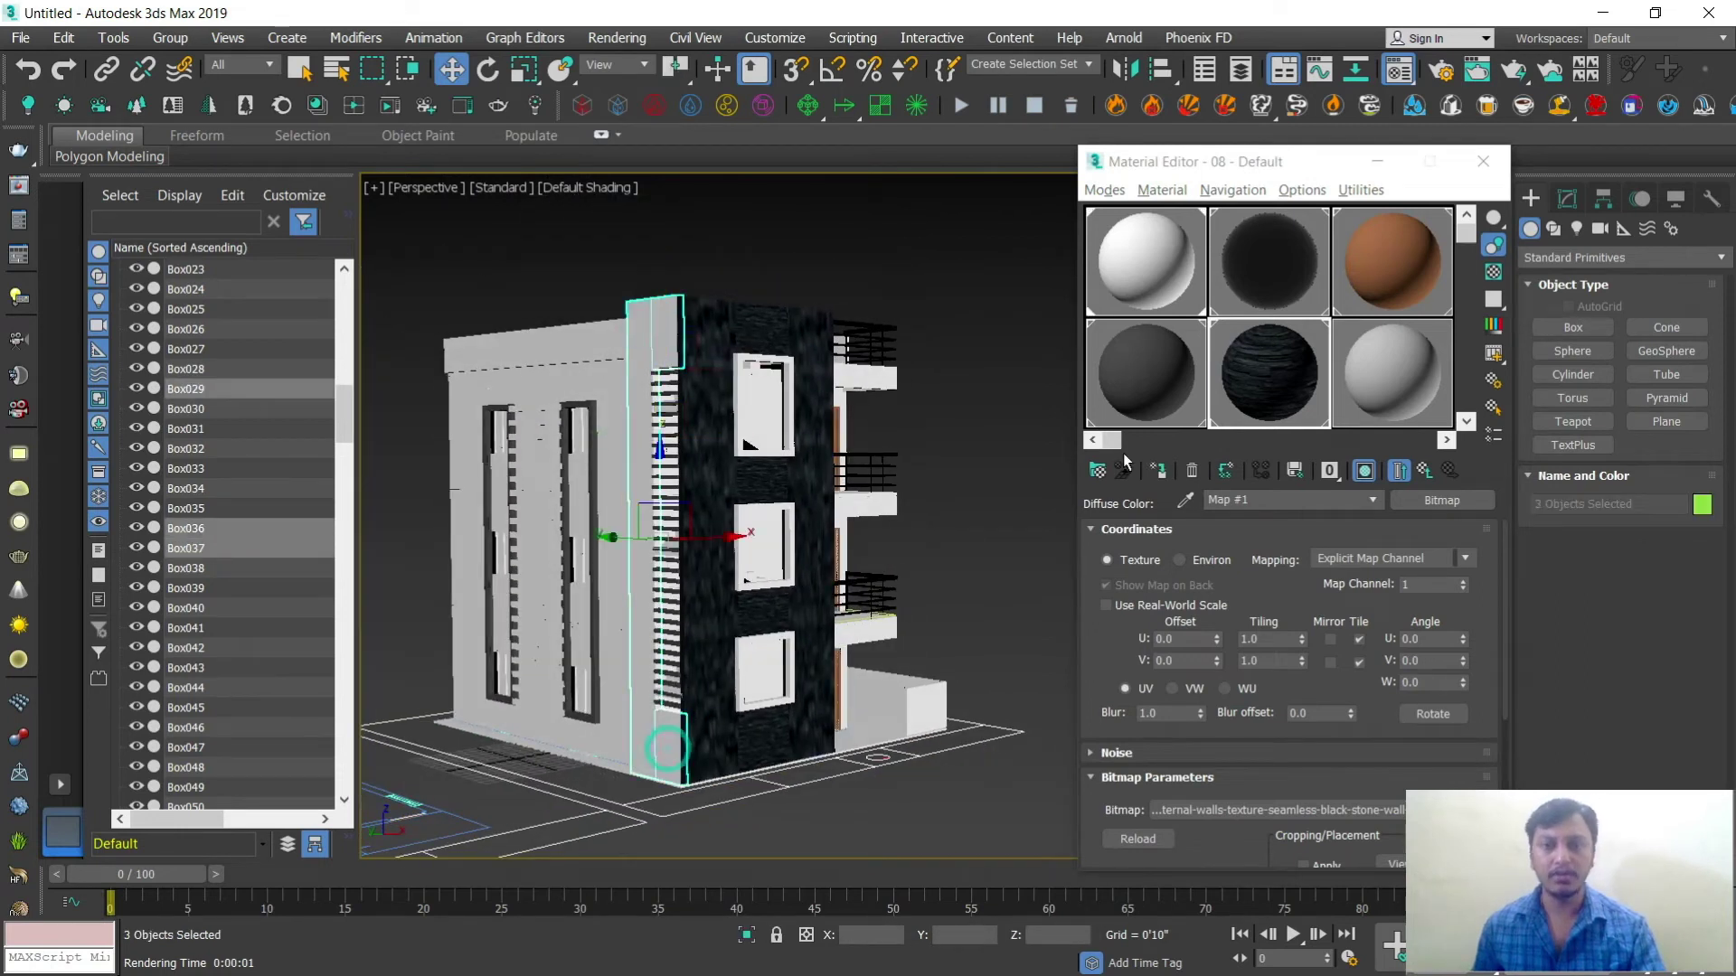
{"action": "left_click", "coordinate": [1160, 472]}
{"action": "left_click", "coordinate": [902, 295]}
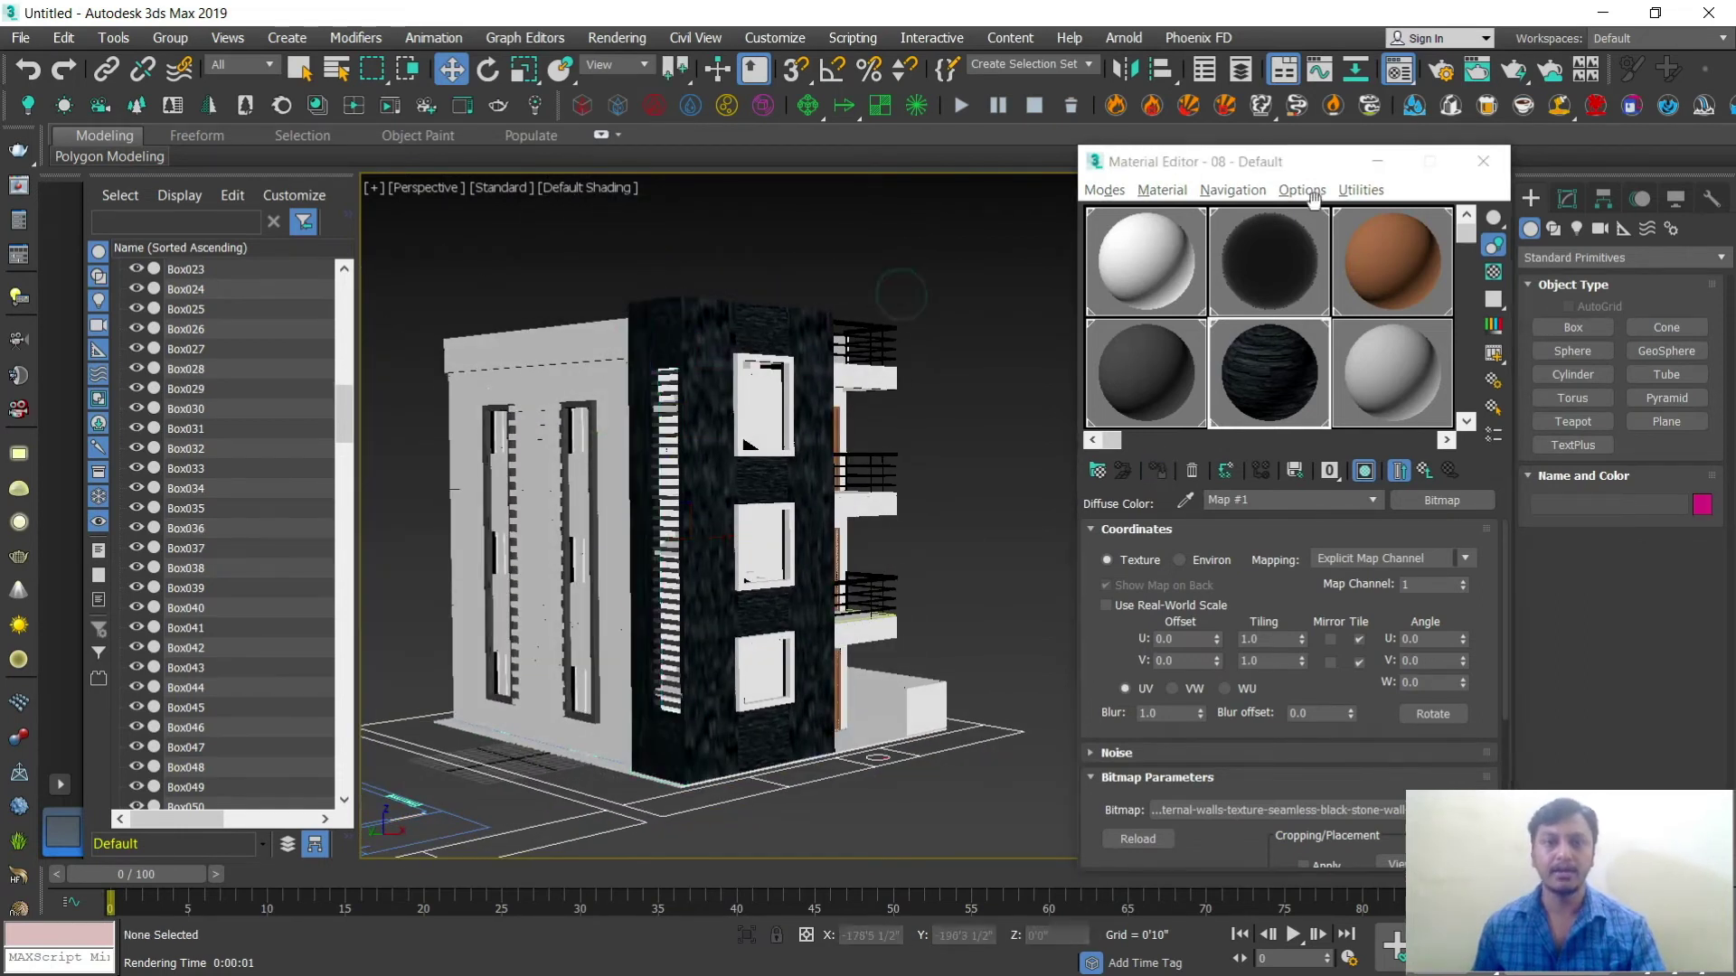
Step: Minimize the Material Editor and add a MapScaler (WSM) modifier to the tall front wall Box024 beside the balconies
{"action": "left_click", "coordinate": [1390, 162]}
{"action": "scroll", "coordinate": [783, 536], "scroll_direction": "up", "scroll_amount": 10}
{"action": "scroll", "coordinate": [864, 452], "scroll_direction": "down", "scroll_amount": 6}
{"action": "middle_click_drag", "start_coordinate": [873, 434], "coordinate": [912, 455], "text": "alt"}
{"action": "scroll", "coordinate": [855, 409], "scroll_direction": "up", "scroll_amount": 3}
{"action": "left_click", "coordinate": [911, 456]}
{"action": "middle_click_drag", "start_coordinate": [951, 366], "coordinate": [982, 474]}
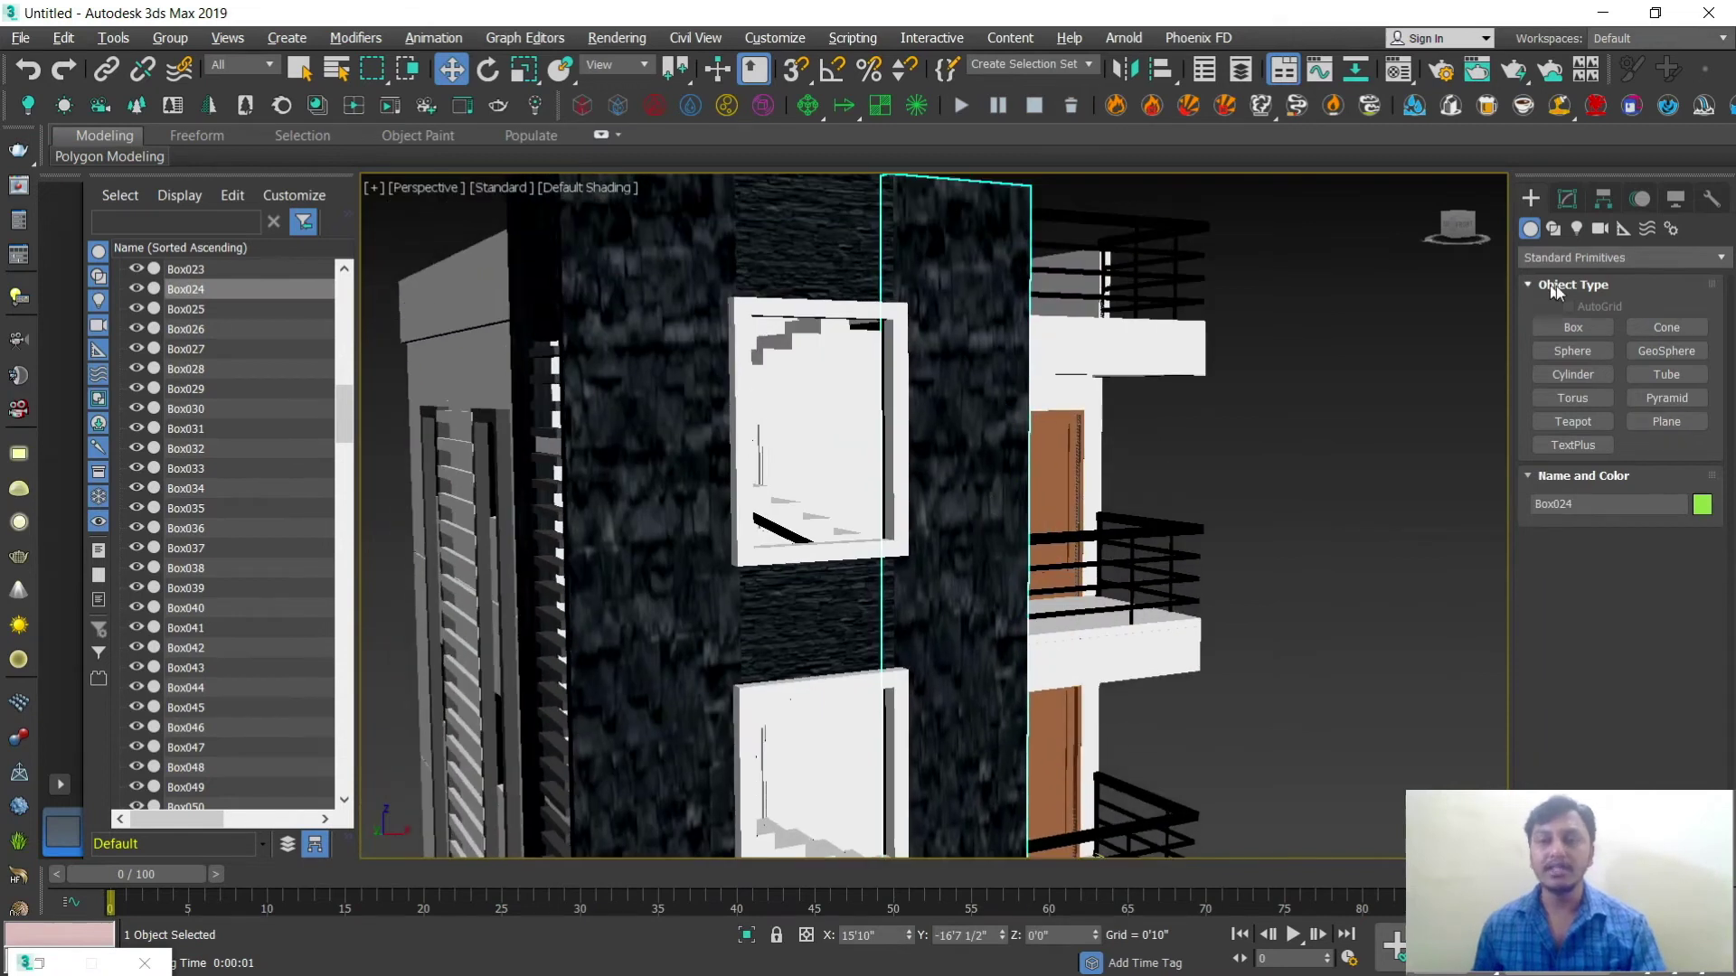
{"action": "left_click", "coordinate": [1567, 200]}
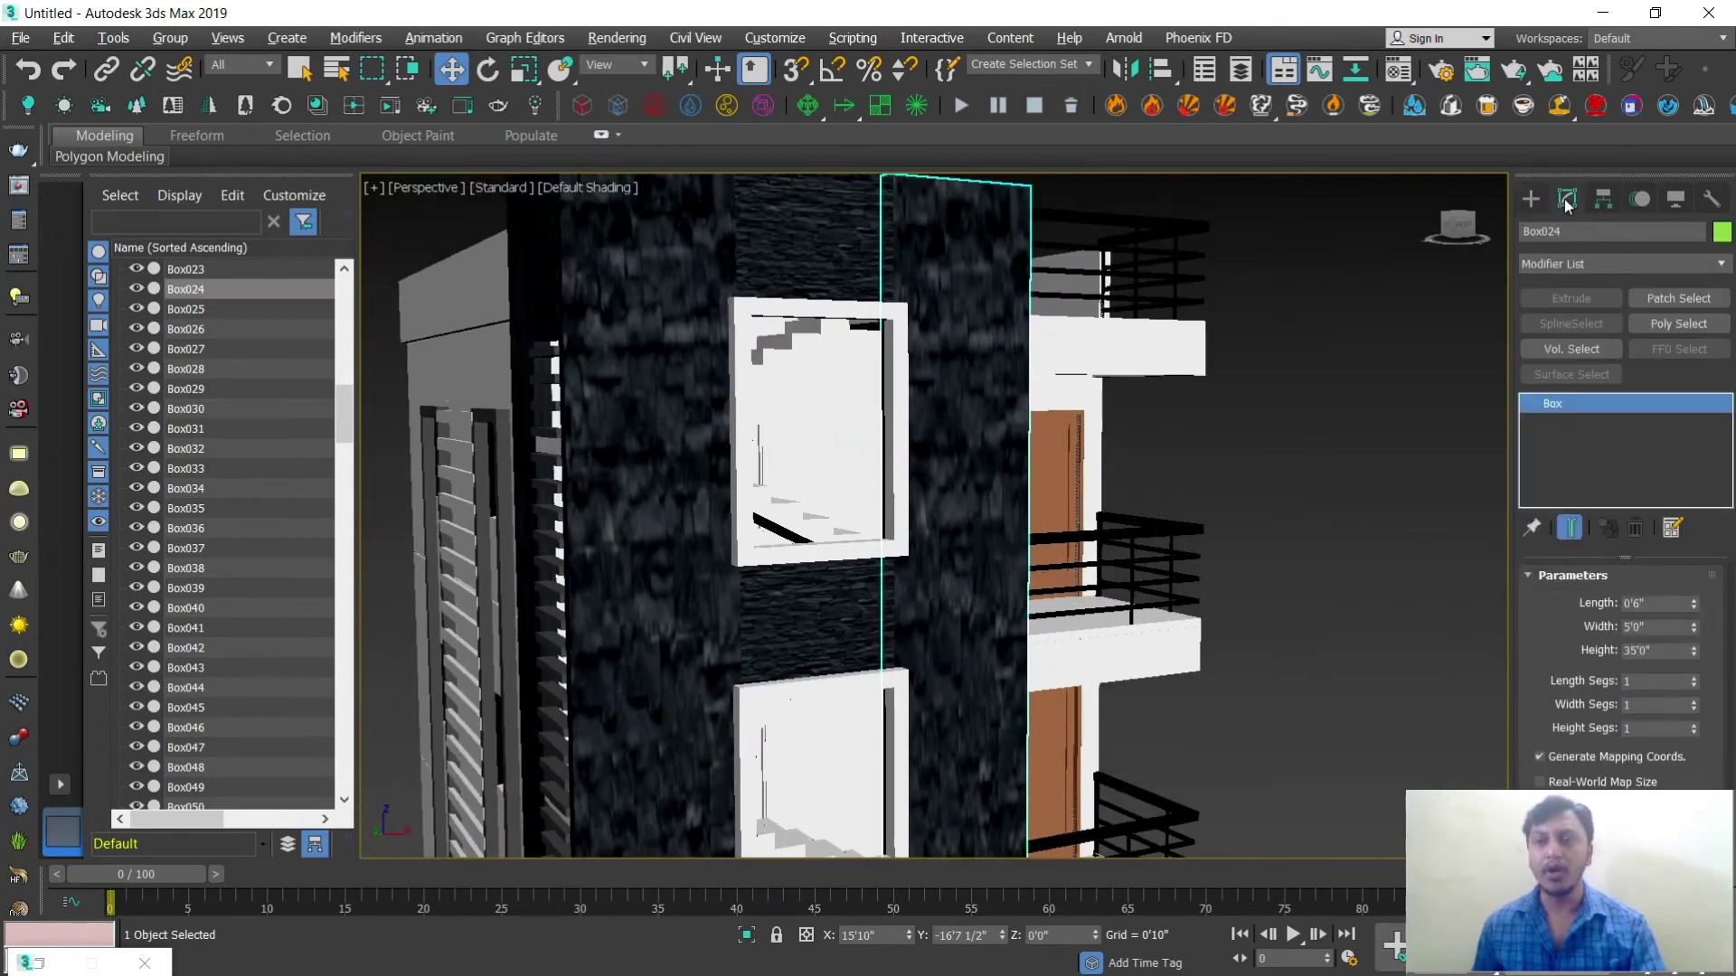
{"action": "left_click", "coordinate": [1603, 264]}
{"action": "type", "text": "m"}
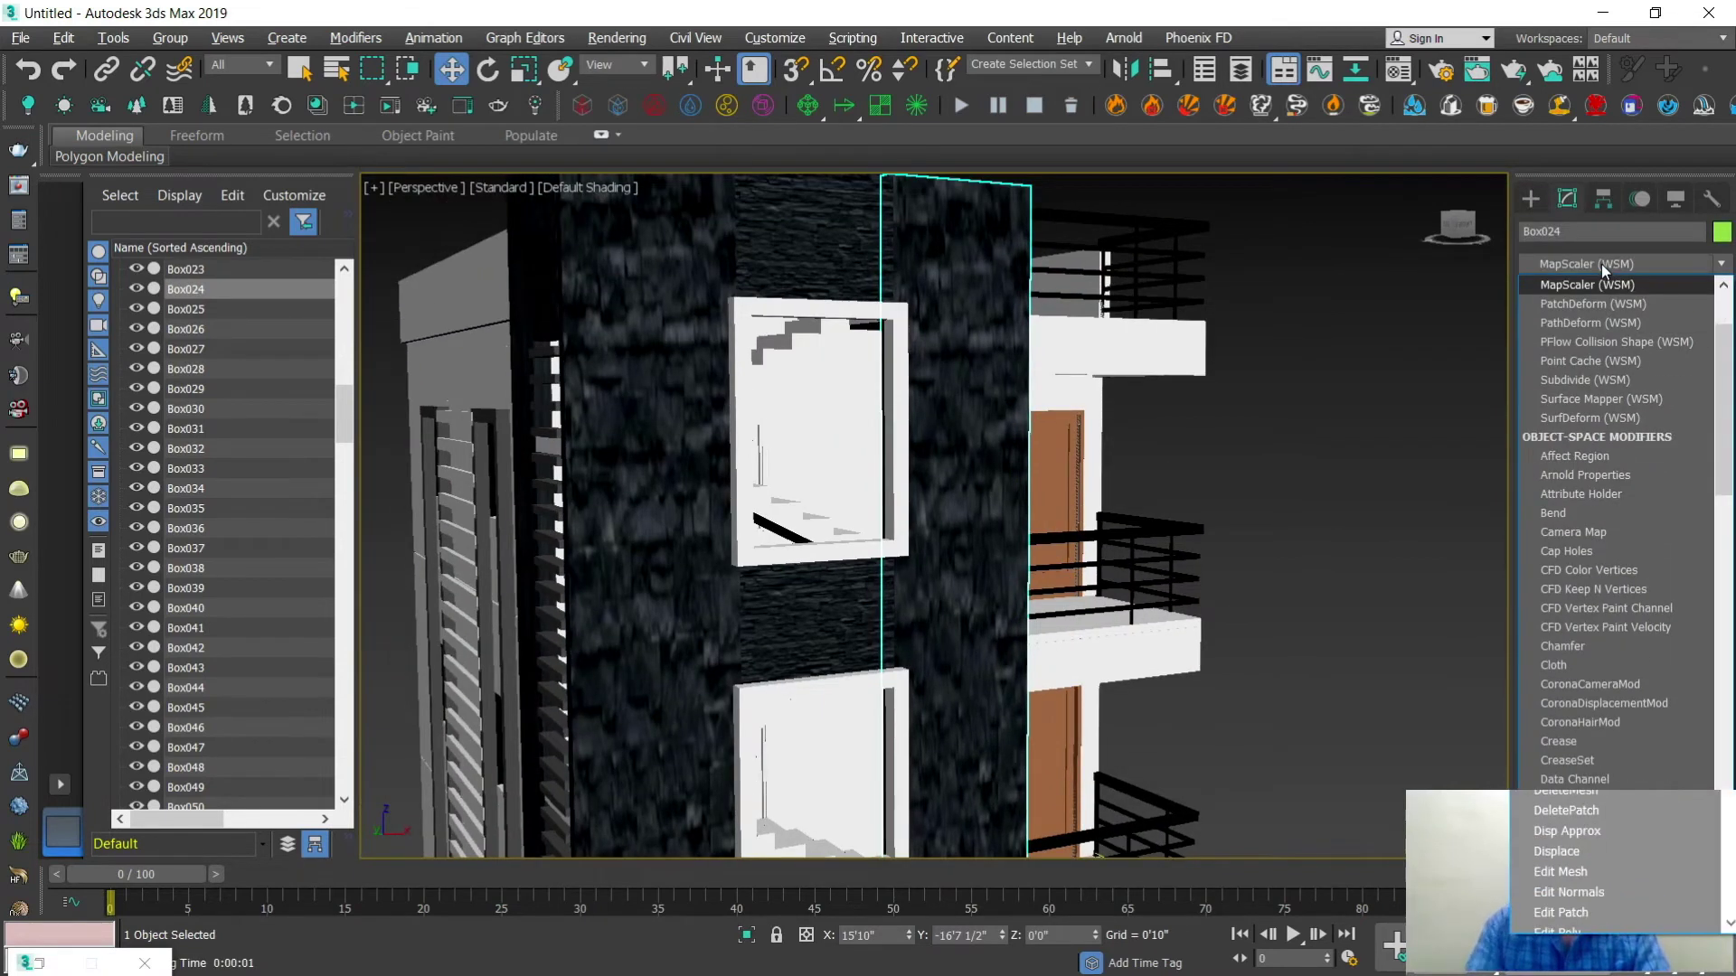
{"action": "left_click", "coordinate": [1593, 284]}
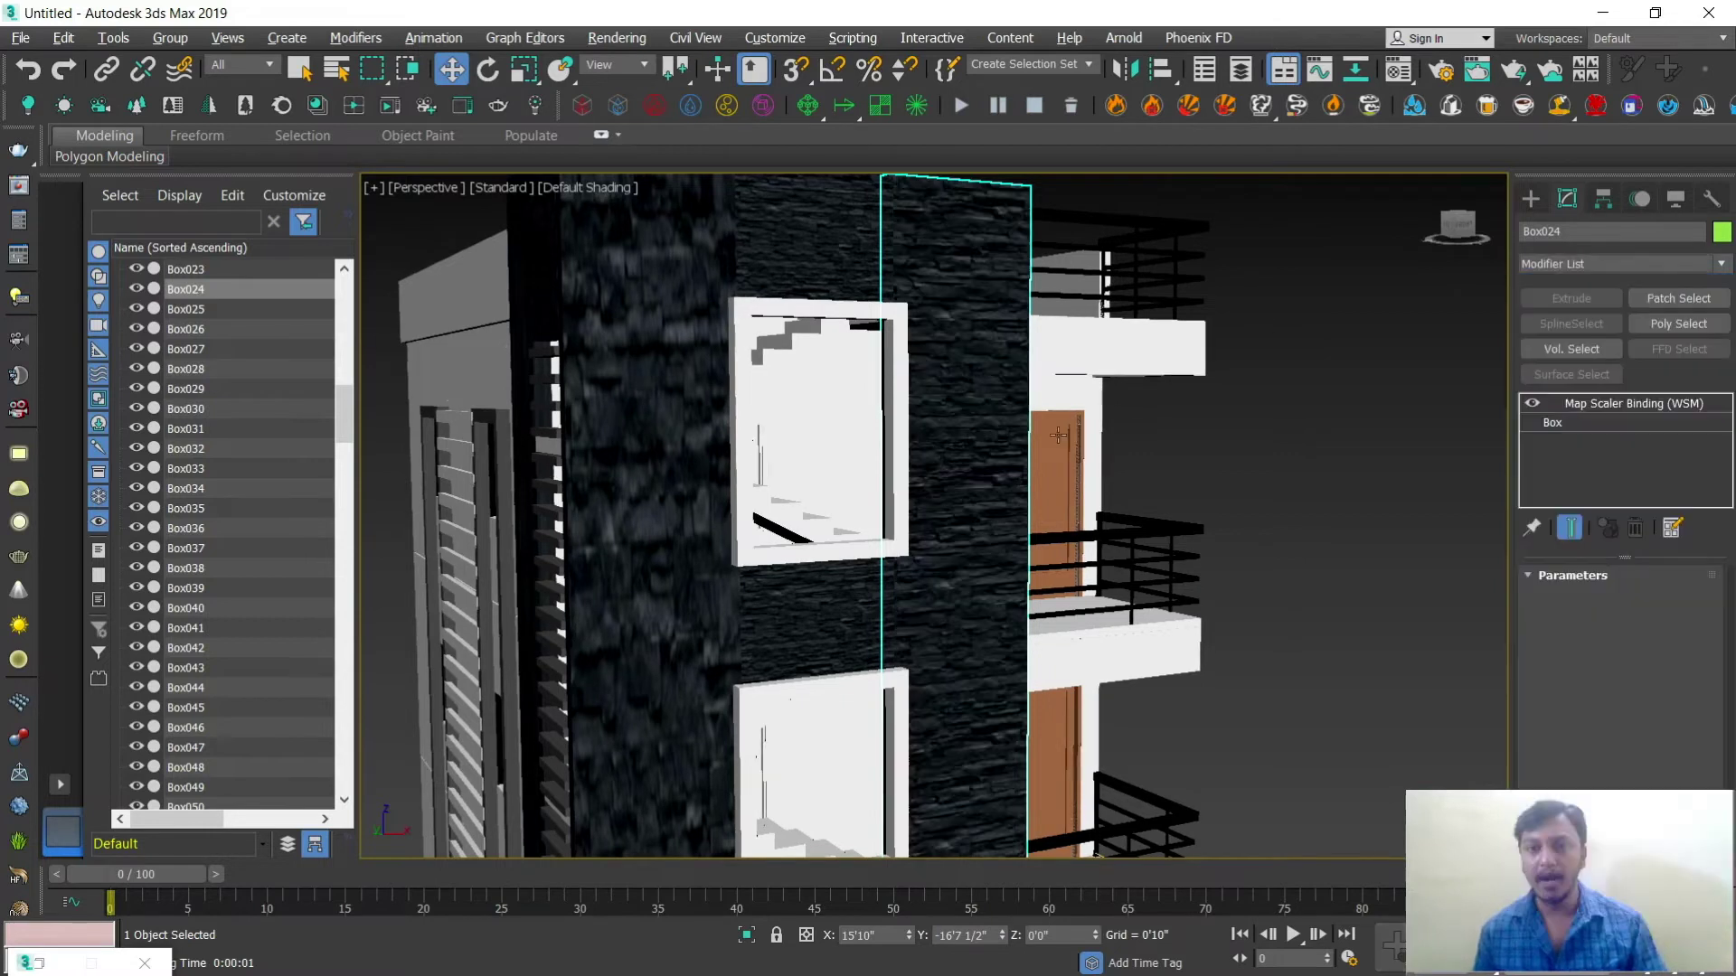
Step: Add a MapScaler (WSM) modifier to the tall front corner wall Box023 on the other side of the windows
{"action": "scroll", "coordinate": [957, 522], "scroll_direction": "up", "scroll_amount": 5}
{"action": "scroll", "coordinate": [956, 522], "scroll_direction": "up", "scroll_amount": 4}
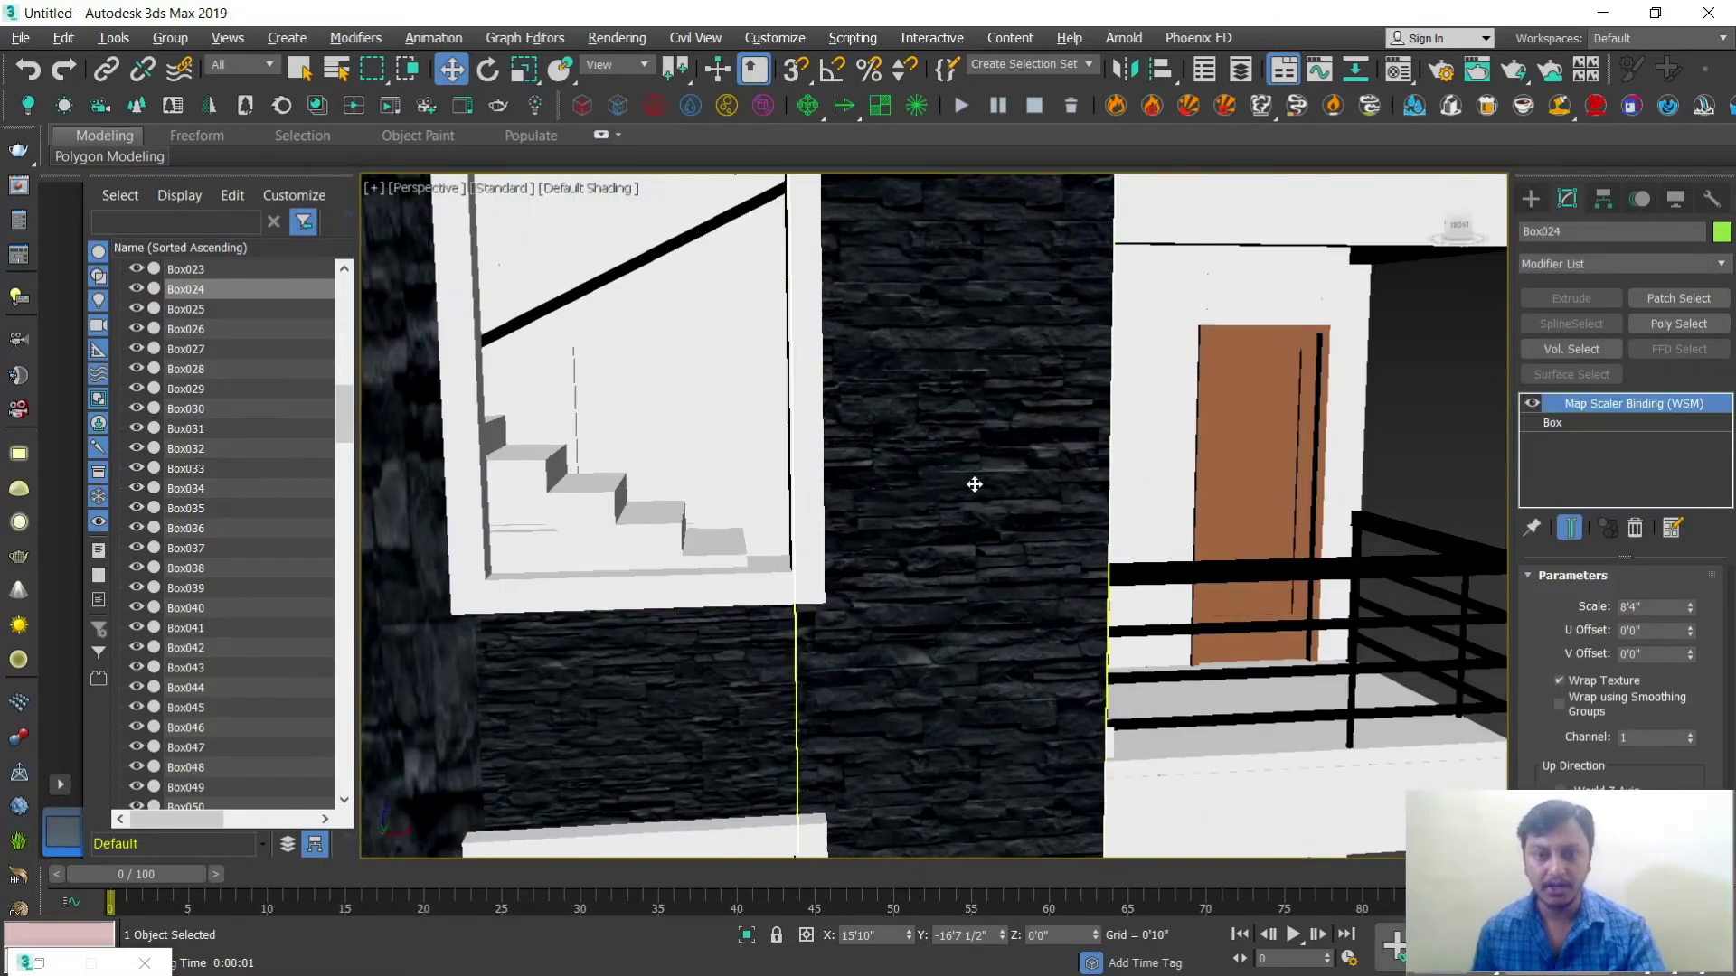
{"action": "scroll", "coordinate": [950, 488], "scroll_direction": "down", "scroll_amount": 6}
{"action": "middle_click_drag", "start_coordinate": [953, 507], "coordinate": [1013, 506], "text": "alt"}
{"action": "left_click", "coordinate": [732, 506]}
{"action": "left_click", "coordinate": [1596, 267]}
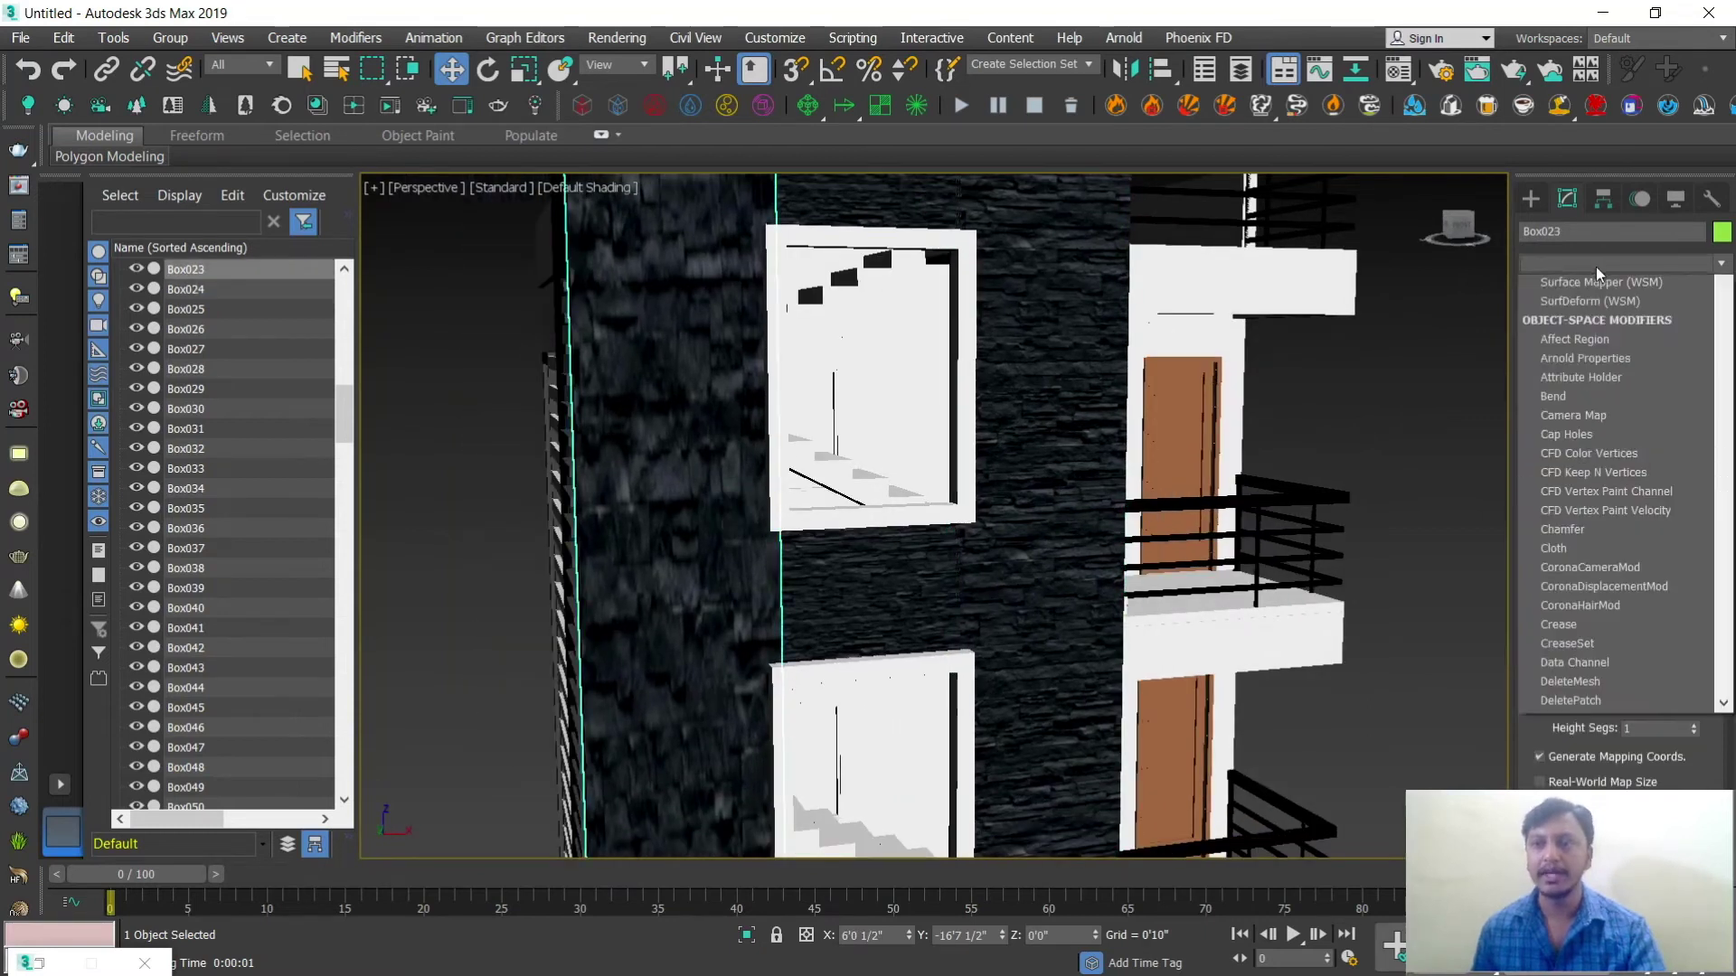
{"action": "scroll", "coordinate": [1597, 268], "scroll_direction": "down", "scroll_amount": 1}
{"action": "left_click", "coordinate": [1597, 268]}
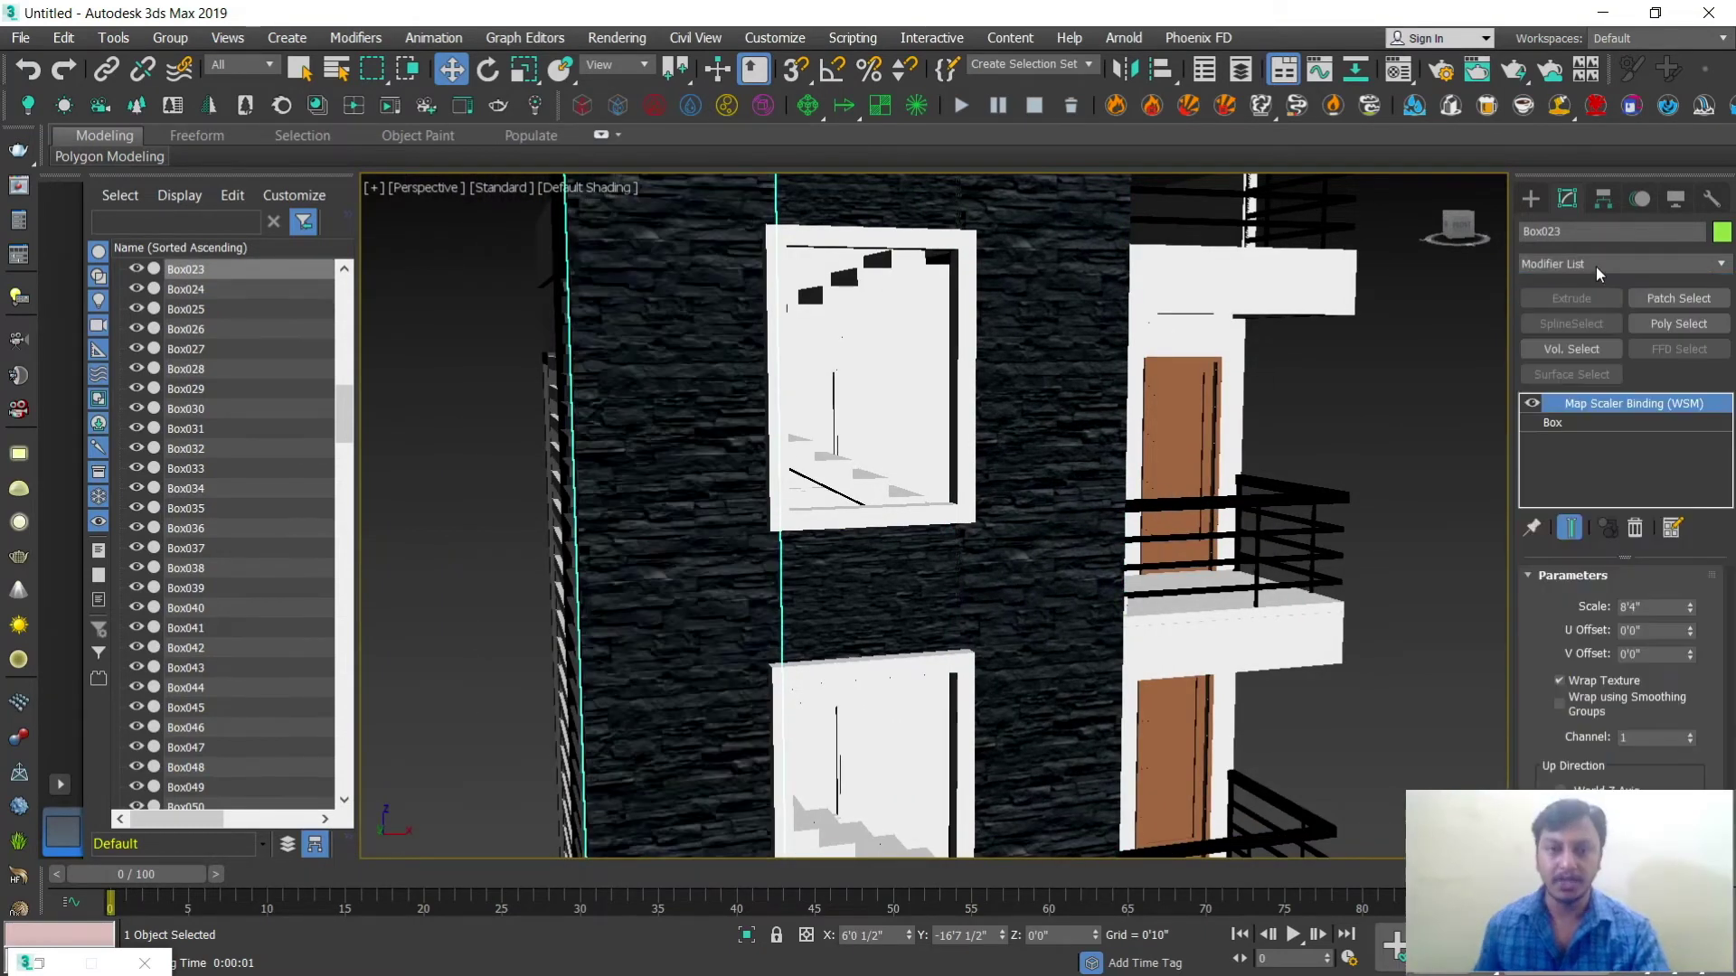
Step: Add a MapScaler (WSM) modifier to the tall side wall strip Box029 beside the slats, and deselect it
{"action": "scroll", "coordinate": [1119, 511], "scroll_direction": "down", "scroll_amount": 6}
{"action": "middle_click_drag", "start_coordinate": [1119, 511], "coordinate": [917, 513], "text": "alt"}
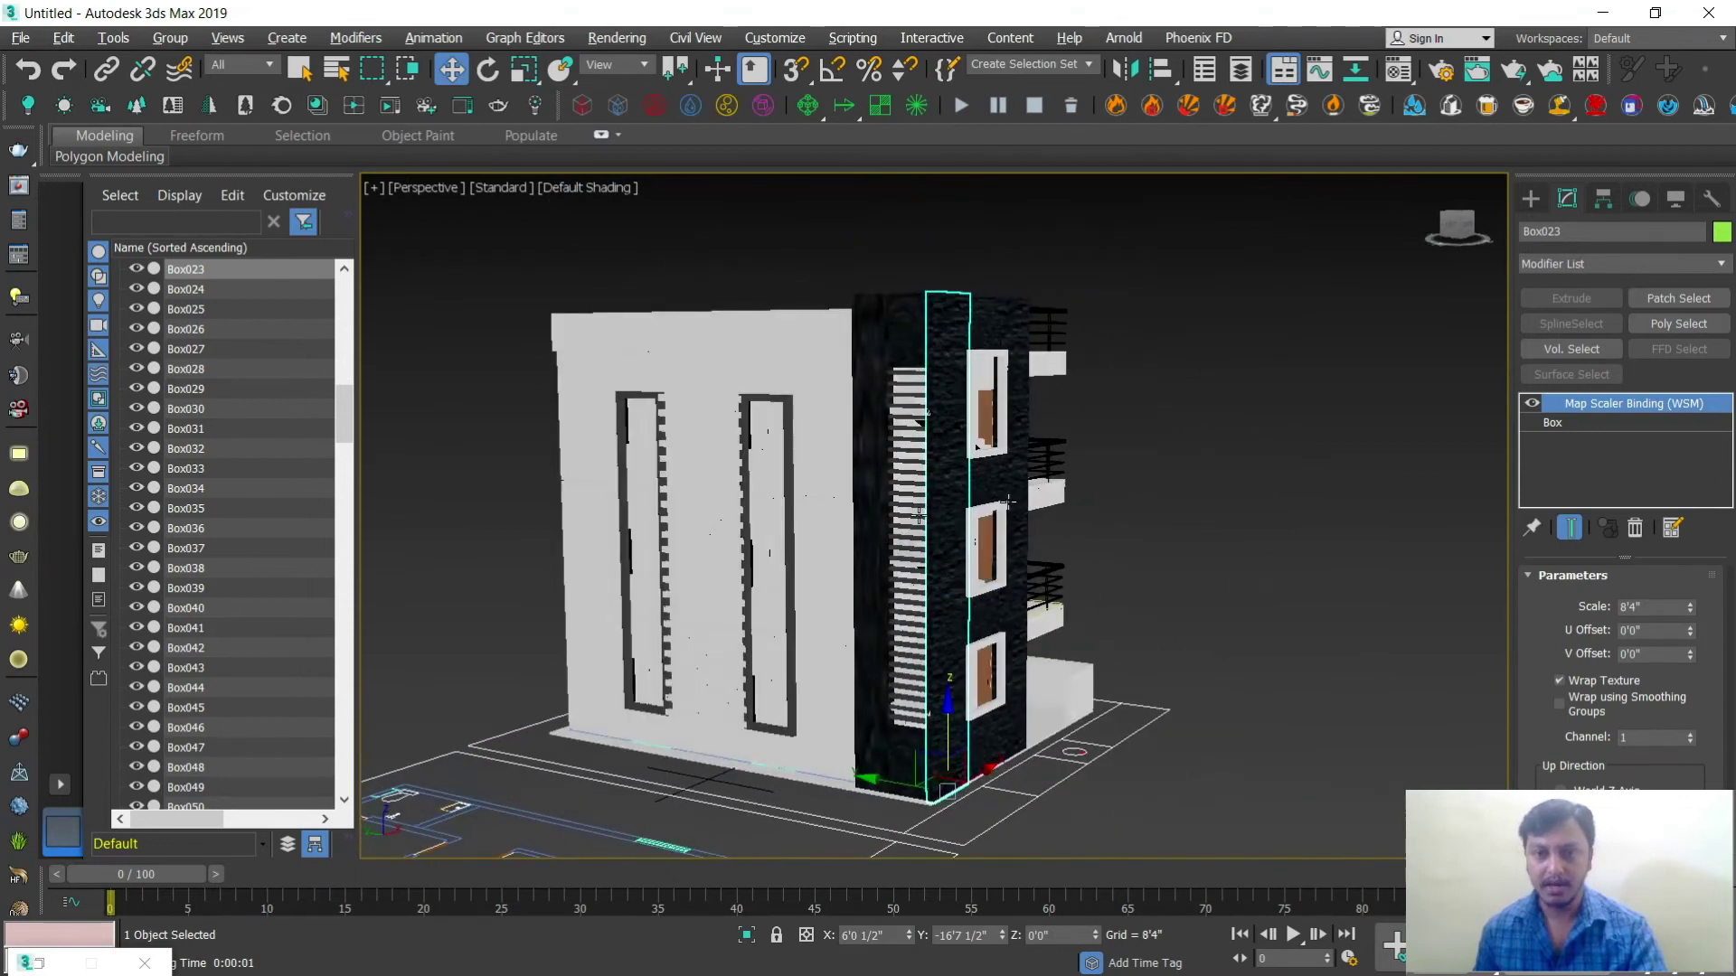
{"action": "scroll", "coordinate": [917, 514], "scroll_direction": "up", "scroll_amount": 3}
{"action": "left_click", "coordinate": [852, 479]}
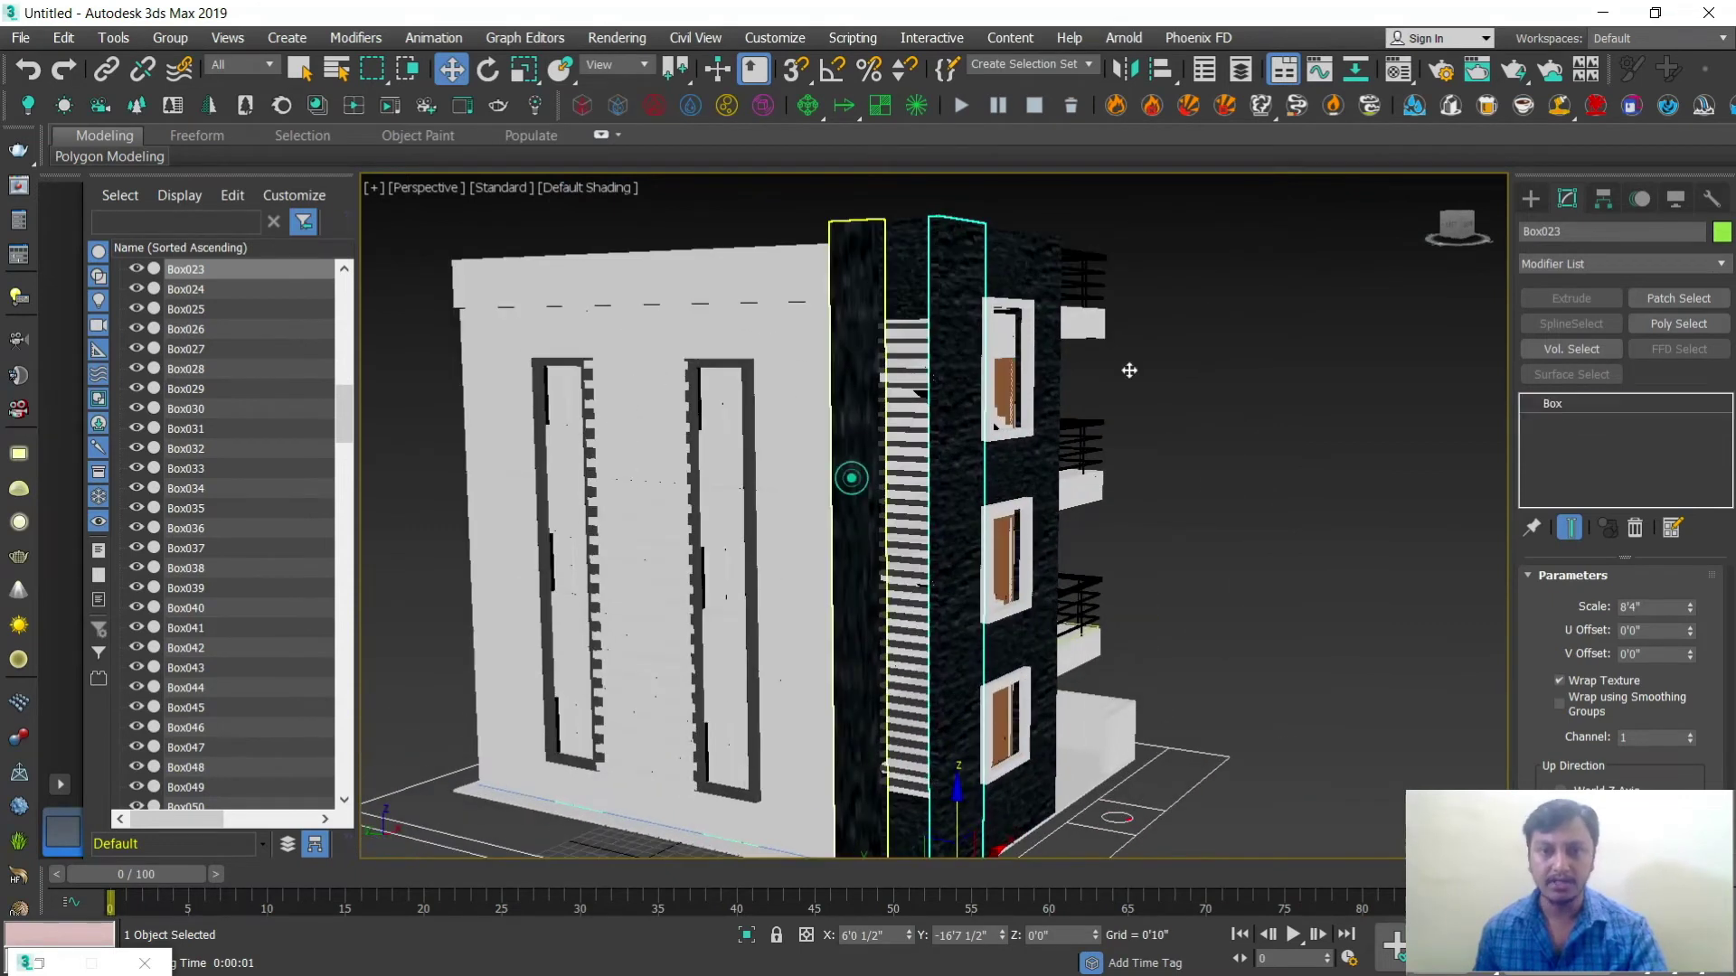
{"action": "left_click", "coordinate": [1607, 269]}
{"action": "scroll", "coordinate": [1607, 268], "scroll_direction": "down", "scroll_amount": 1}
{"action": "left_click", "coordinate": [1608, 268]}
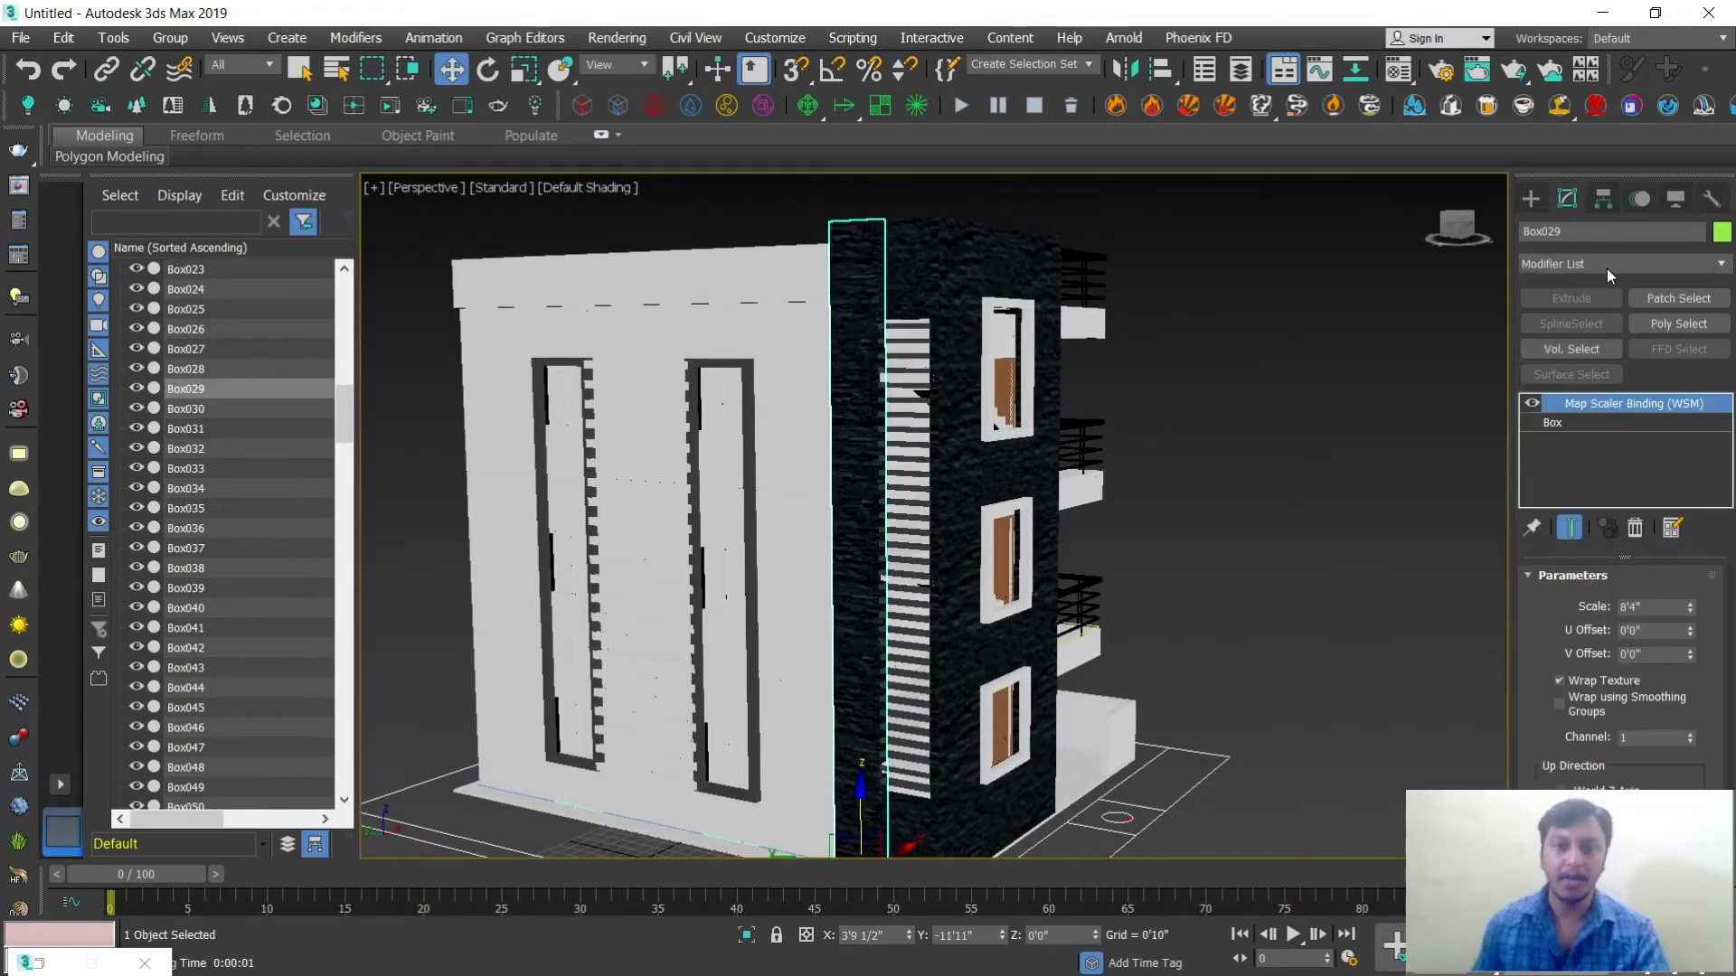
{"action": "left_click", "coordinate": [1244, 453]}
Step: Examine the black stone cladding on the front and side walls of the house from several angles and distances
{"action": "scroll", "coordinate": [1078, 570], "scroll_direction": "down", "scroll_amount": 2}
{"action": "mouse_move", "coordinate": [1078, 569]}
{"action": "middle_mouse_down", "text": "alt"}
{"action": "mouse_move", "coordinate": [892, 544]}
{"action": "mouse_move", "coordinate": [1096, 572]}
{"action": "middle_mouse_up", "text": "alt"}
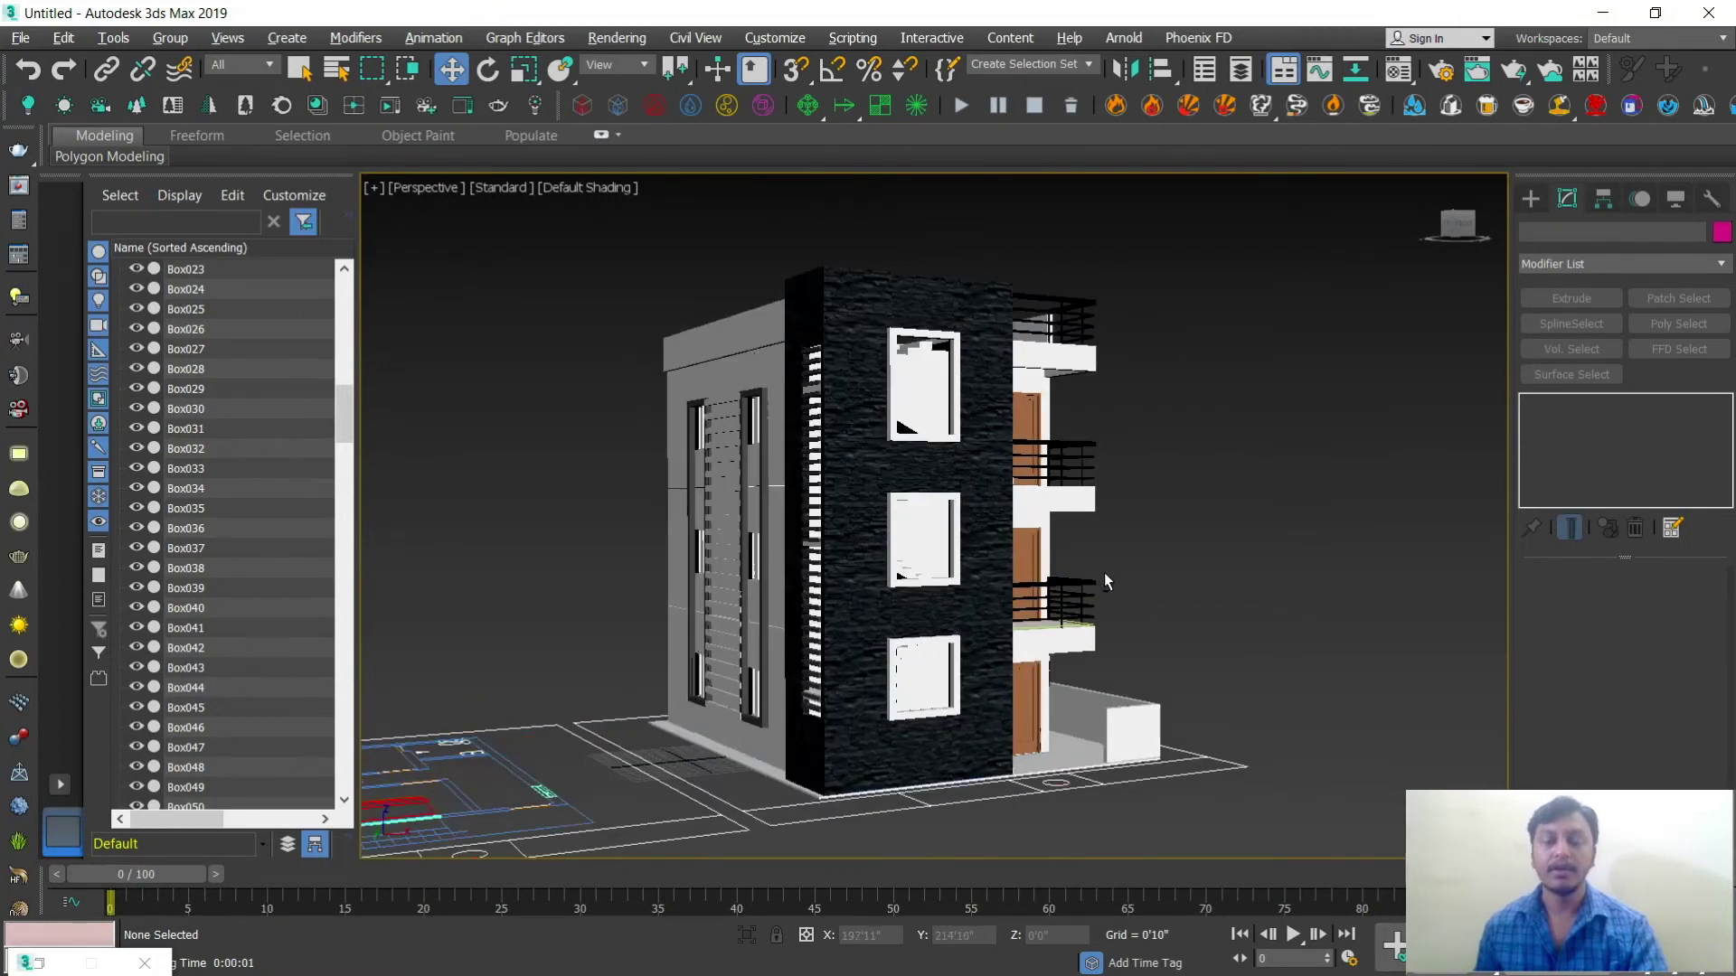
{"action": "middle_click_drag", "start_coordinate": [1101, 578], "coordinate": [1094, 582], "text": "alt"}
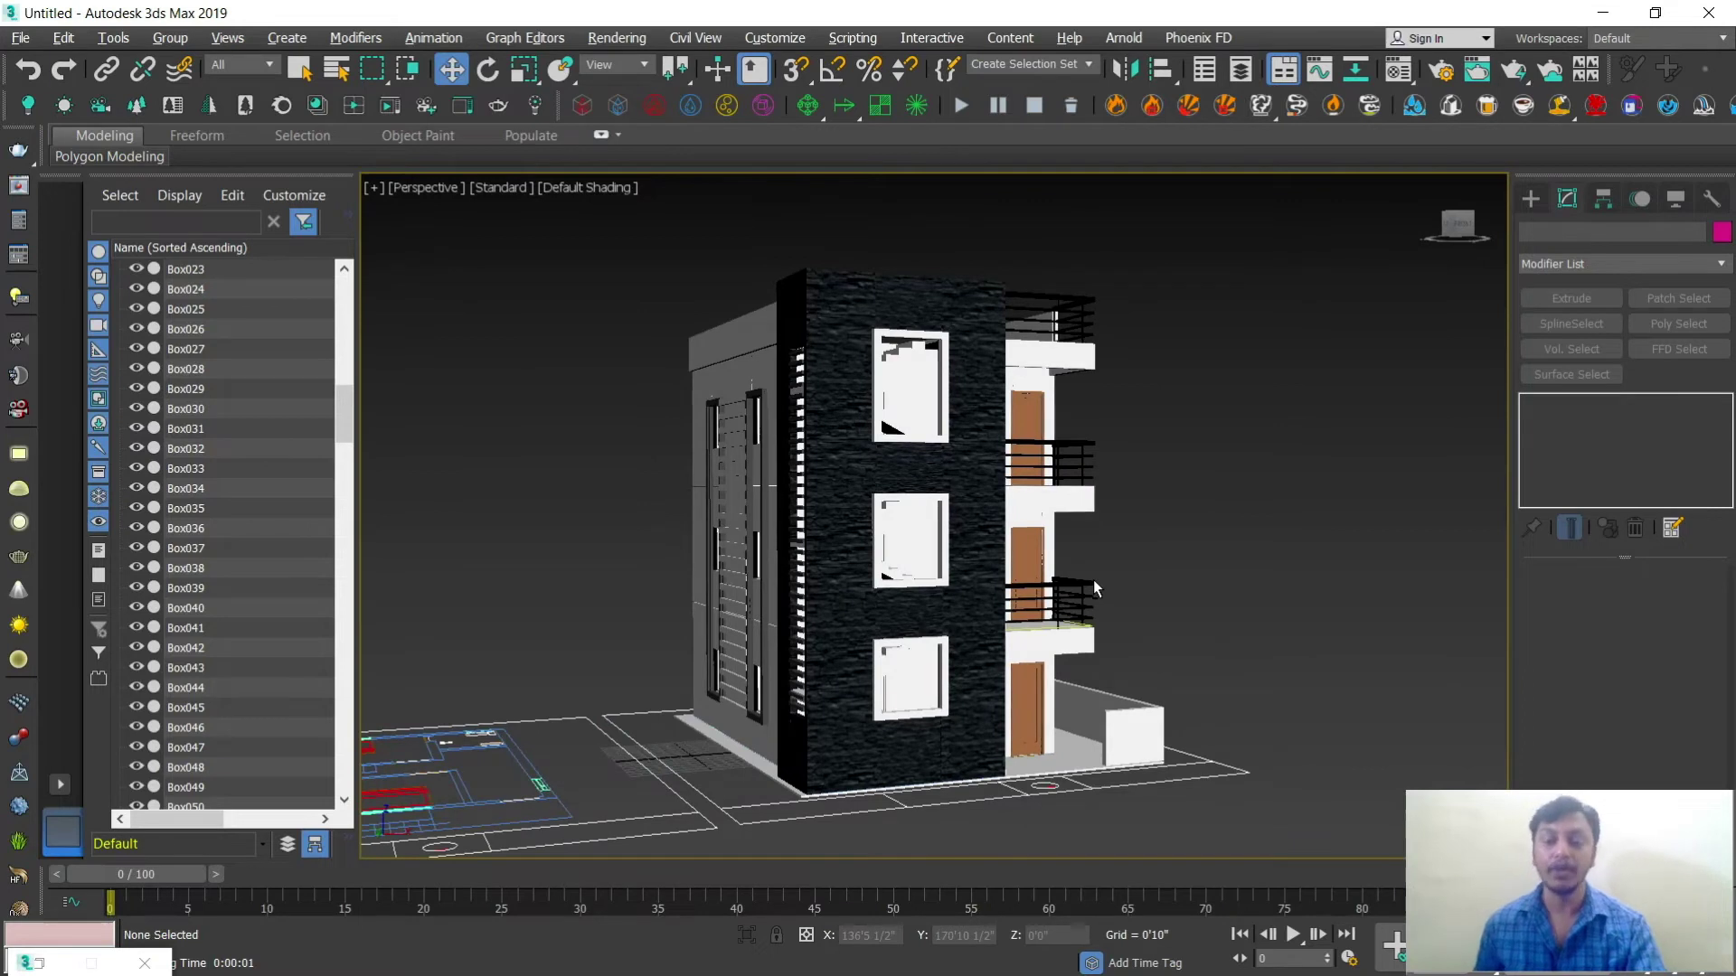
{"action": "middle_click_drag", "start_coordinate": [1094, 581], "coordinate": [1086, 604], "text": "alt"}
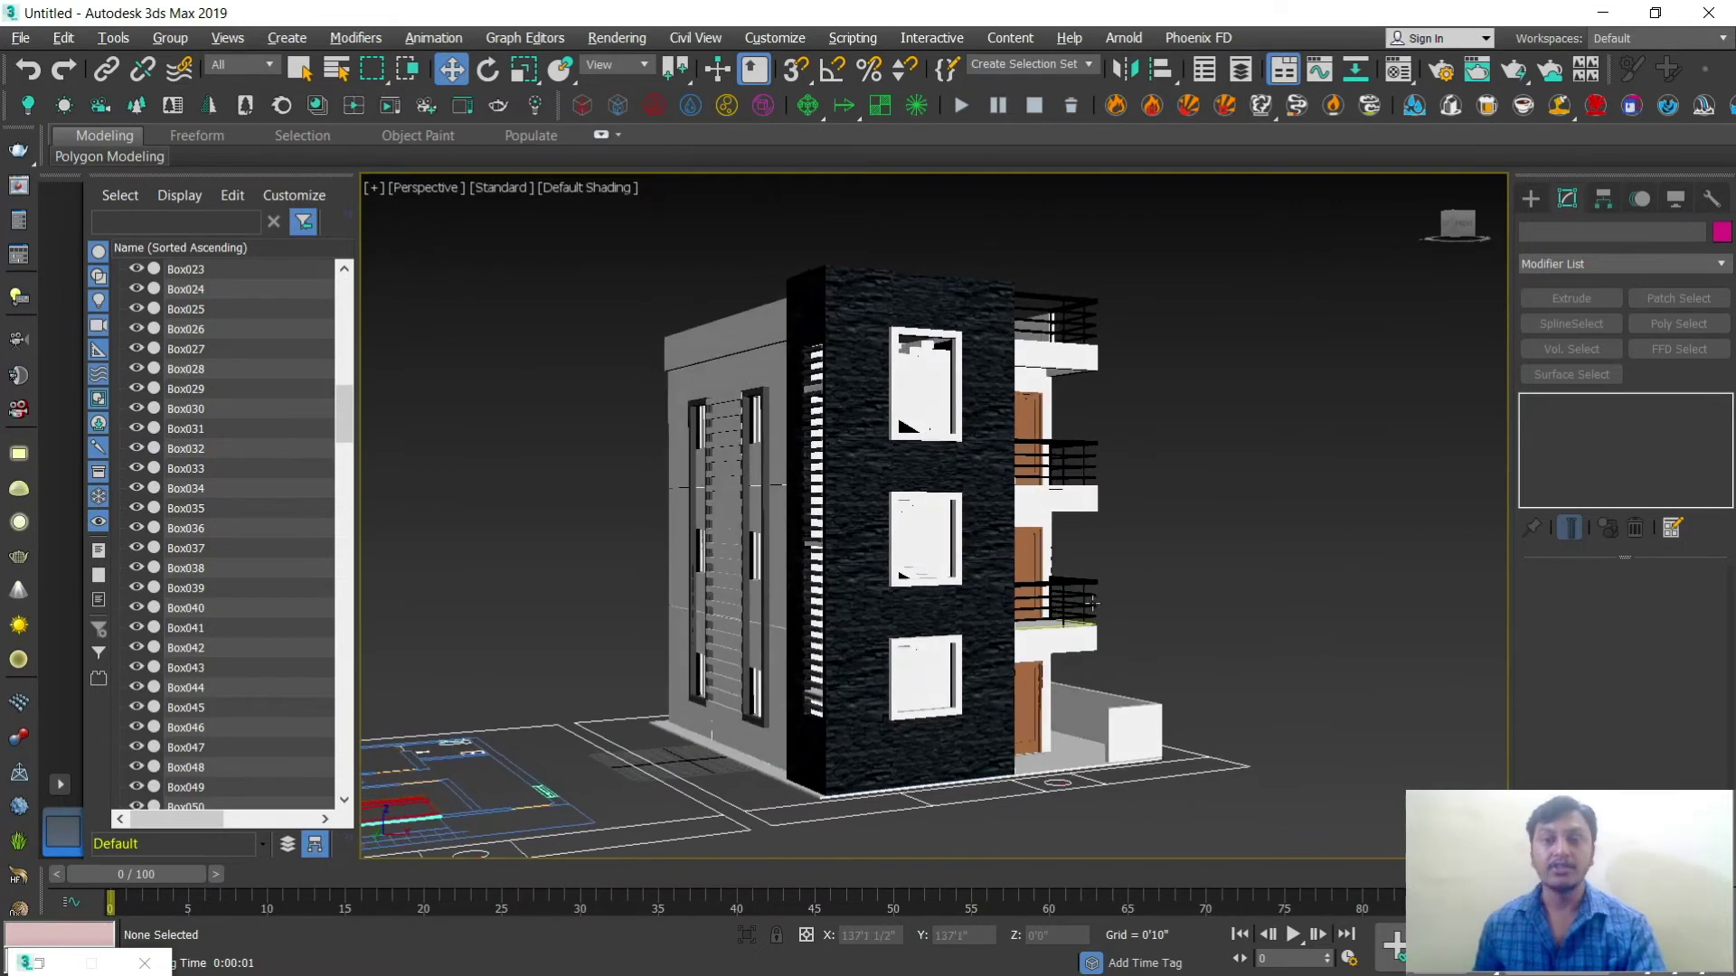
{"action": "scroll", "coordinate": [1089, 602], "scroll_direction": "up", "scroll_amount": 2}
{"action": "scroll", "coordinate": [1092, 604], "scroll_direction": "down", "scroll_amount": 3}
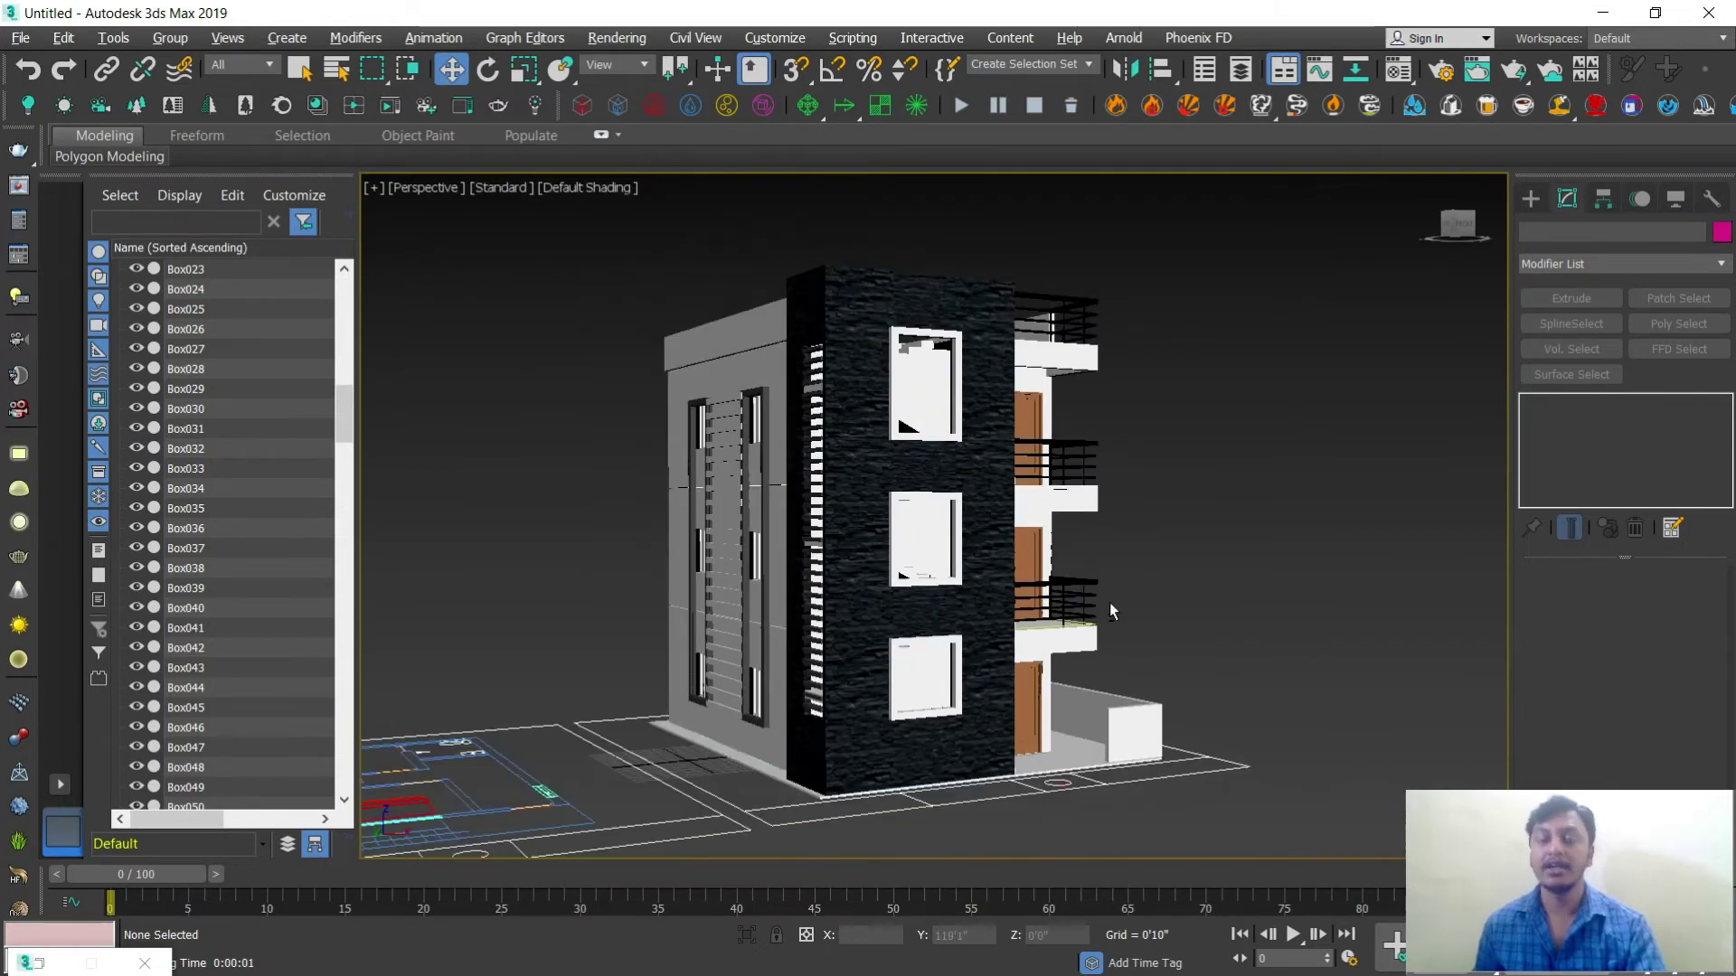
{"action": "middle_click_drag", "start_coordinate": [1110, 602], "coordinate": [1059, 599], "text": "alt"}
{"action": "scroll", "coordinate": [1092, 597], "scroll_direction": "up", "scroll_amount": 2}
{"action": "scroll", "coordinate": [1091, 599], "scroll_direction": "down", "scroll_amount": 2}
{"action": "middle_click_drag", "start_coordinate": [850, 687], "coordinate": [796, 701], "text": "alt"}
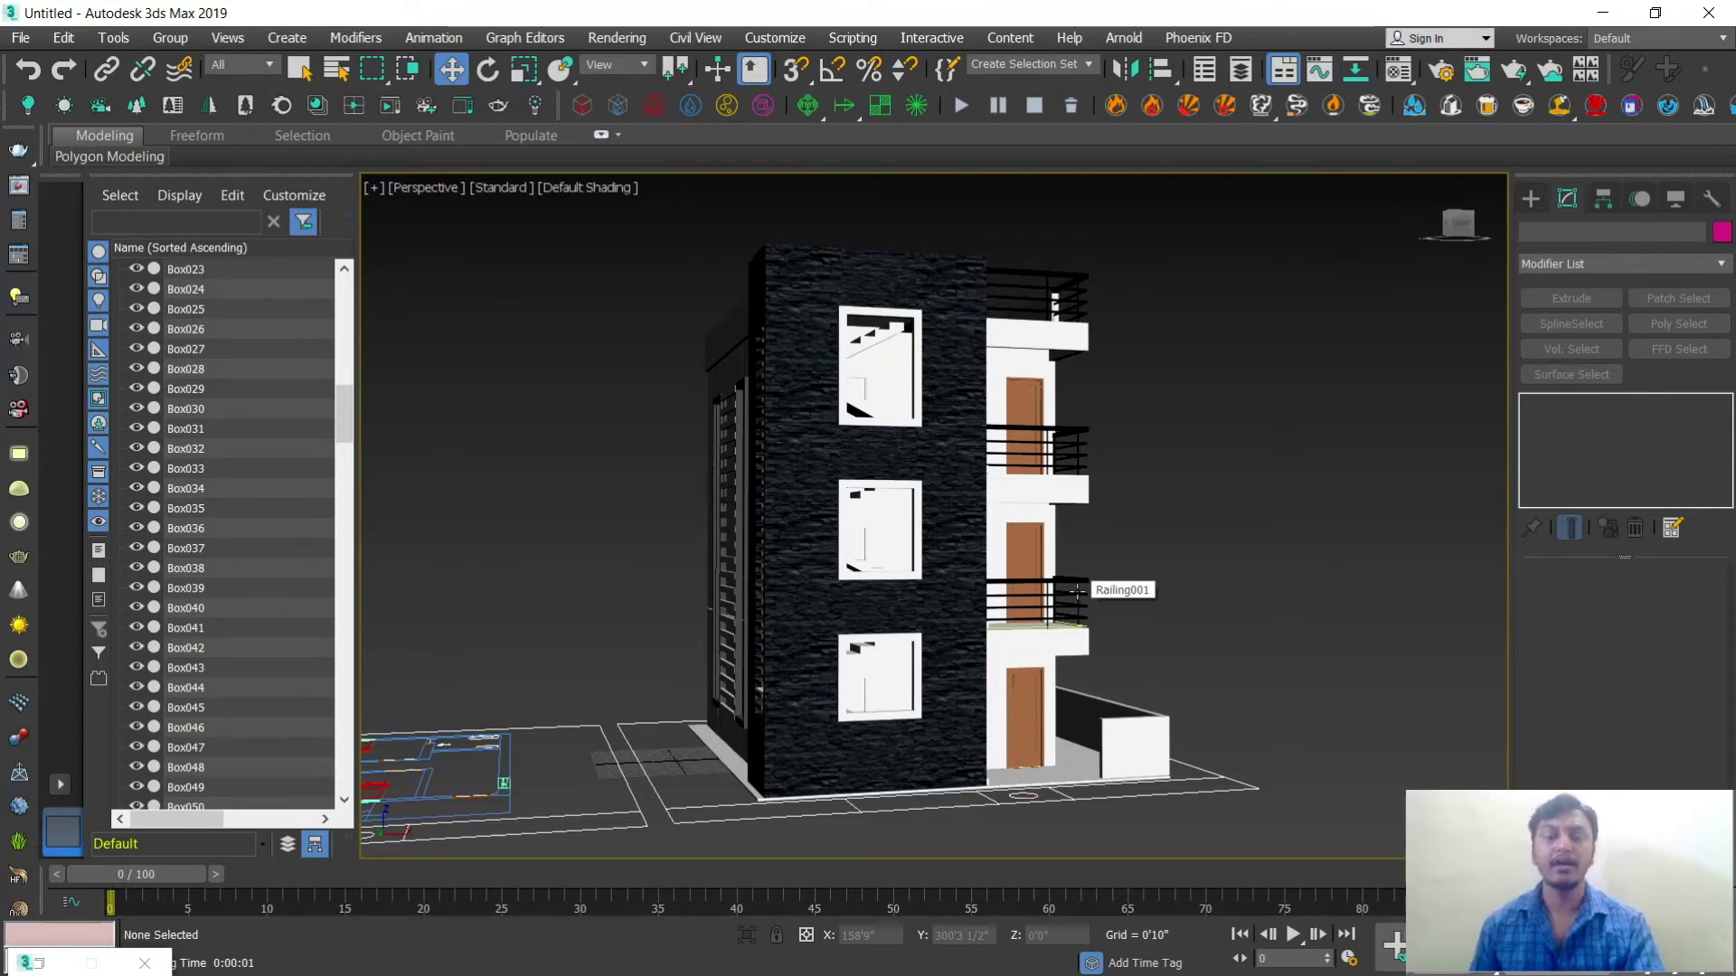
{"action": "middle_click_drag", "start_coordinate": [1152, 648], "coordinate": [1211, 628], "text": "alt"}
{"action": "scroll", "coordinate": [1124, 642], "scroll_direction": "down", "scroll_amount": 3}
{"action": "scroll", "coordinate": [1110, 632], "scroll_direction": "up", "scroll_amount": 2}
{"action": "scroll", "coordinate": [1097, 631], "scroll_direction": "down", "scroll_amount": 2}
{"action": "scroll", "coordinate": [1084, 625], "scroll_direction": "up", "scroll_amount": 3}
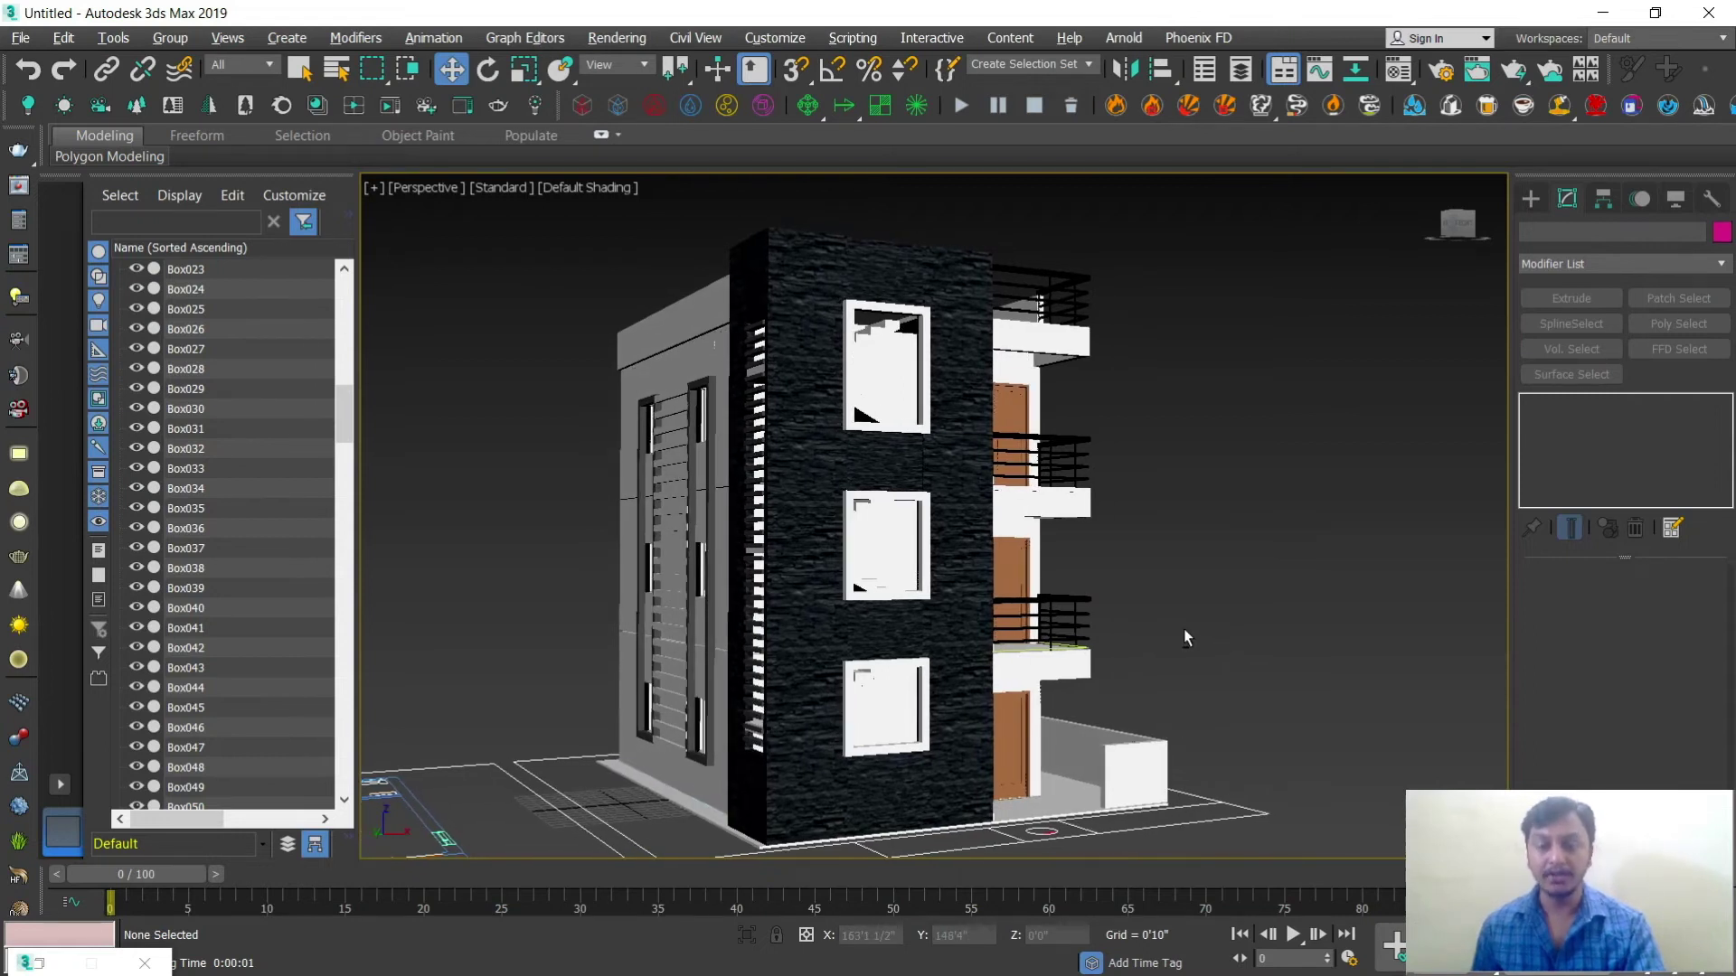
{"action": "middle_click_drag", "start_coordinate": [1160, 638], "coordinate": [1159, 639], "text": "alt"}
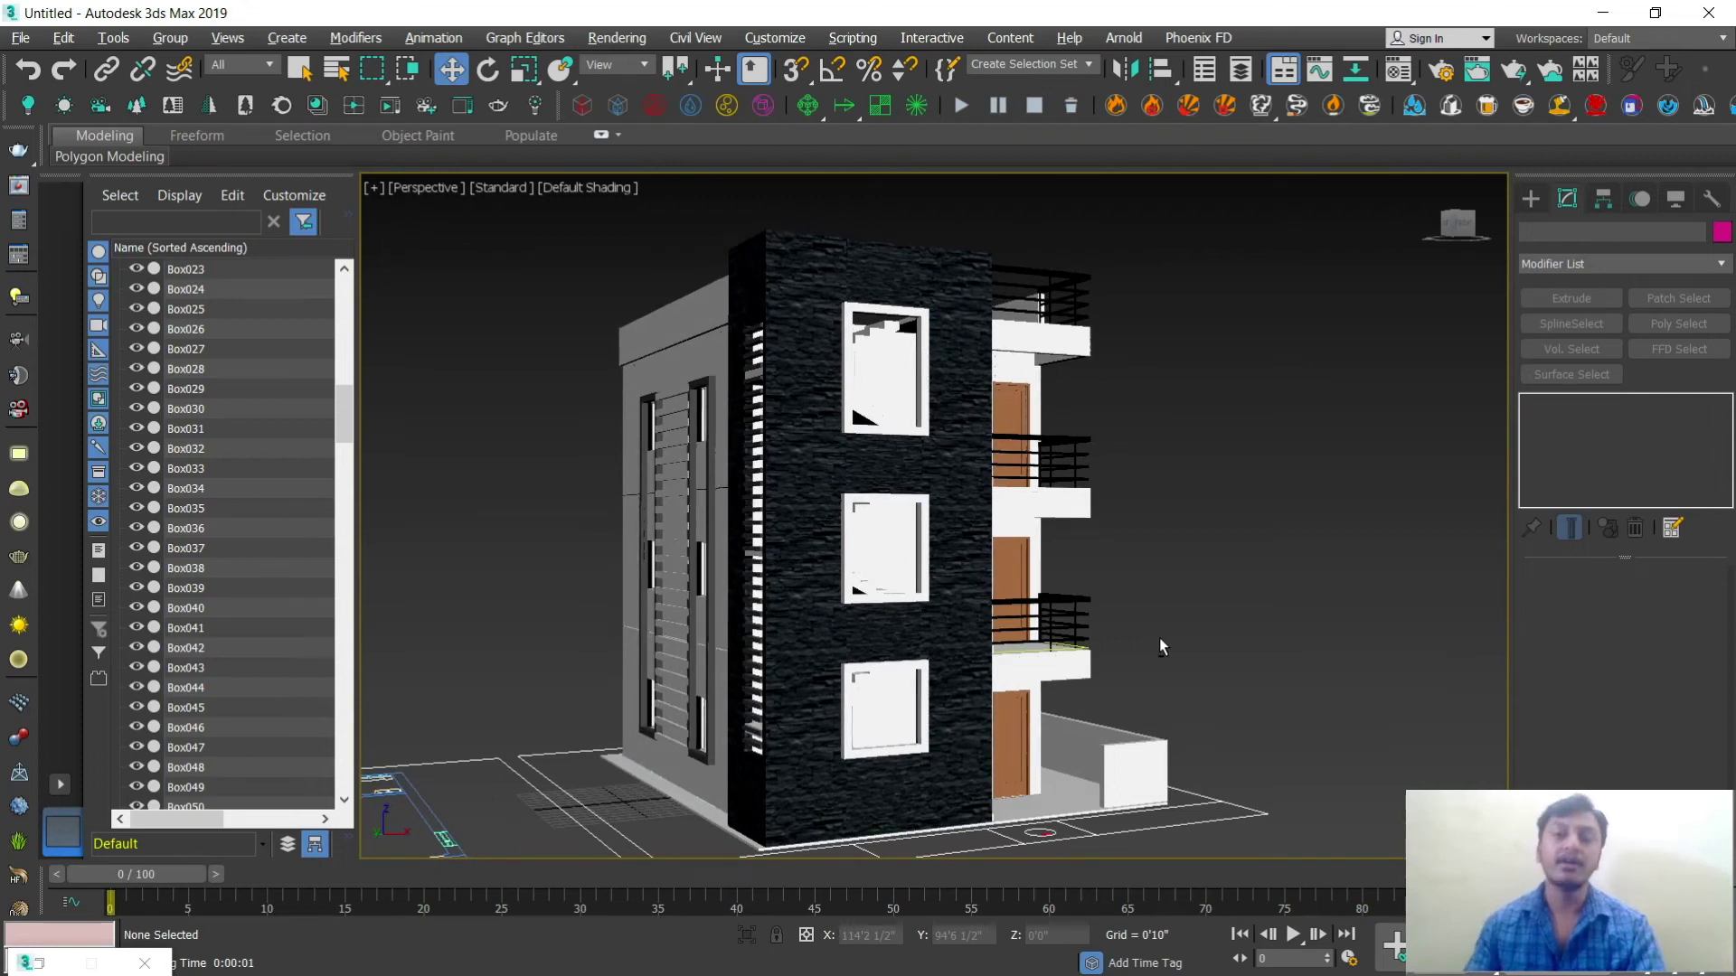
Step: Select the three front window frames on the black stone wall, isolate them and show them in a maximized Front view
{"action": "mouse_move", "coordinate": [1159, 637]}
{"action": "middle_mouse_down", "text": "alt"}
{"action": "mouse_move", "coordinate": [990, 652]}
{"action": "mouse_move", "coordinate": [1151, 635]}
{"action": "middle_mouse_up", "text": "alt"}
{"action": "scroll", "coordinate": [852, 292], "scroll_direction": "up", "scroll_amount": 2}
{"action": "middle_click_drag", "start_coordinate": [880, 307], "coordinate": [868, 438], "text": "alt"}
{"action": "middle_click_drag", "start_coordinate": [879, 533], "coordinate": [865, 348], "text": "alt"}
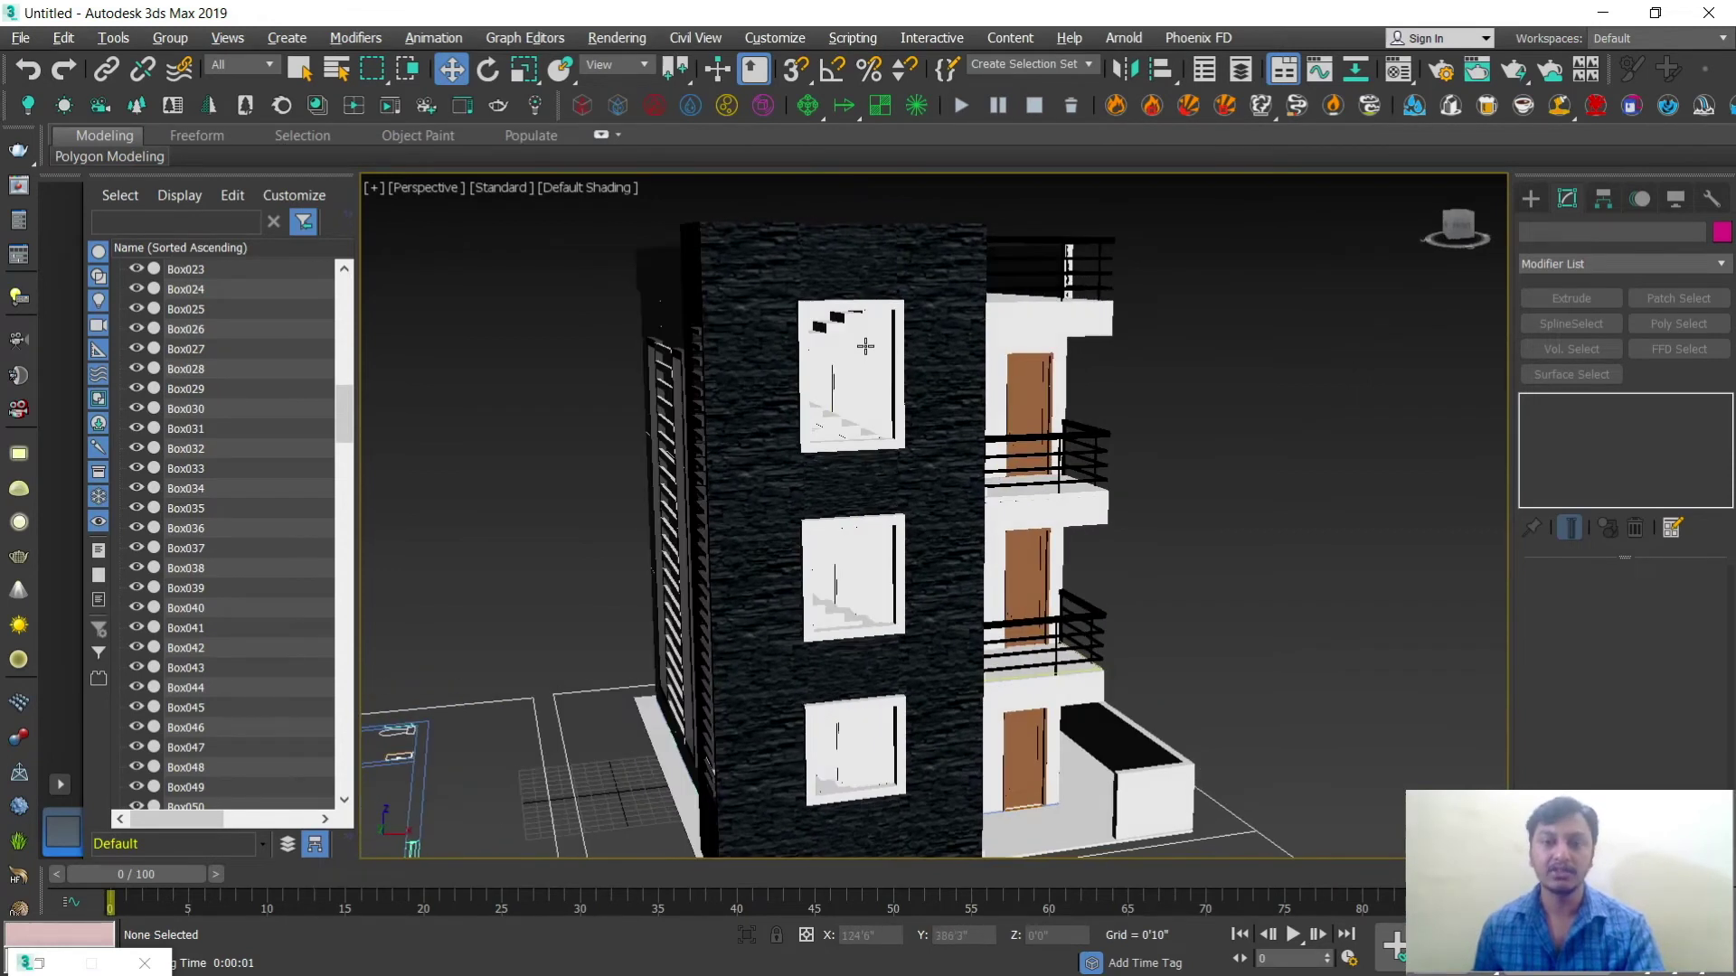
{"action": "left_click", "coordinate": [895, 378]}
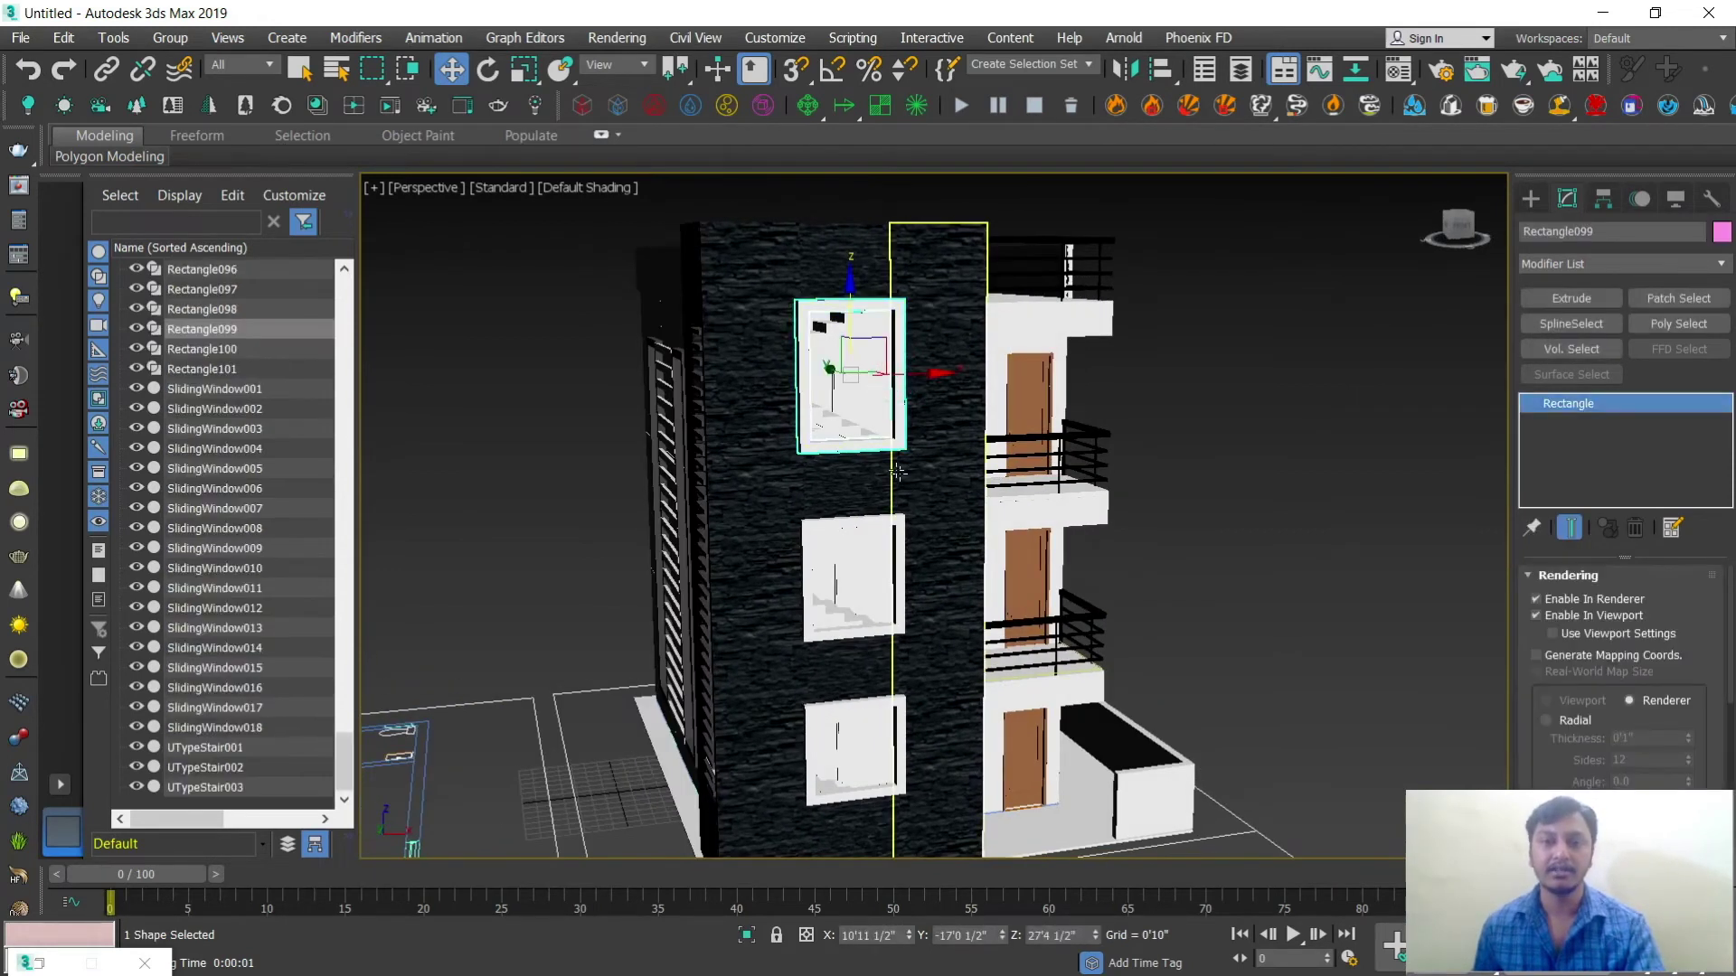
{"action": "left_click", "coordinate": [902, 559], "text": "ctrl"}
{"action": "left_click", "coordinate": [895, 703]}
{"action": "left_click", "coordinate": [901, 601], "text": "ctrl"}
{"action": "left_click", "coordinate": [899, 445], "text": "ctrl"}
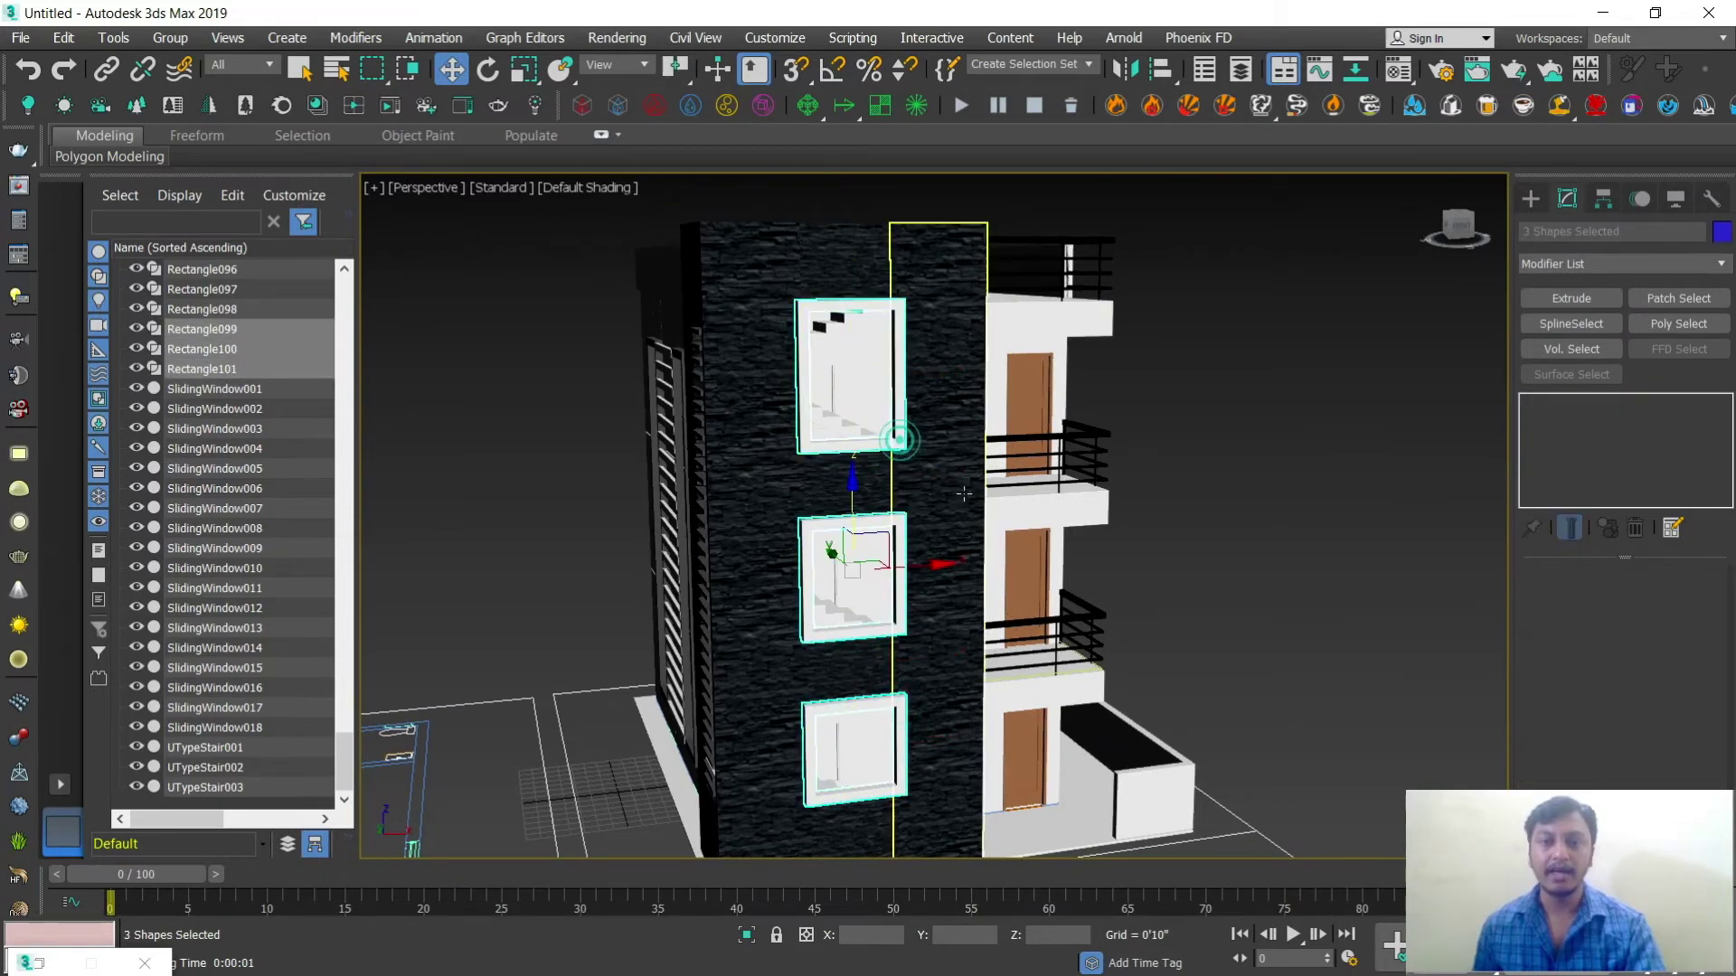
{"action": "key", "text": "alt+w"}
{"action": "middle_click", "coordinate": [1126, 328]}
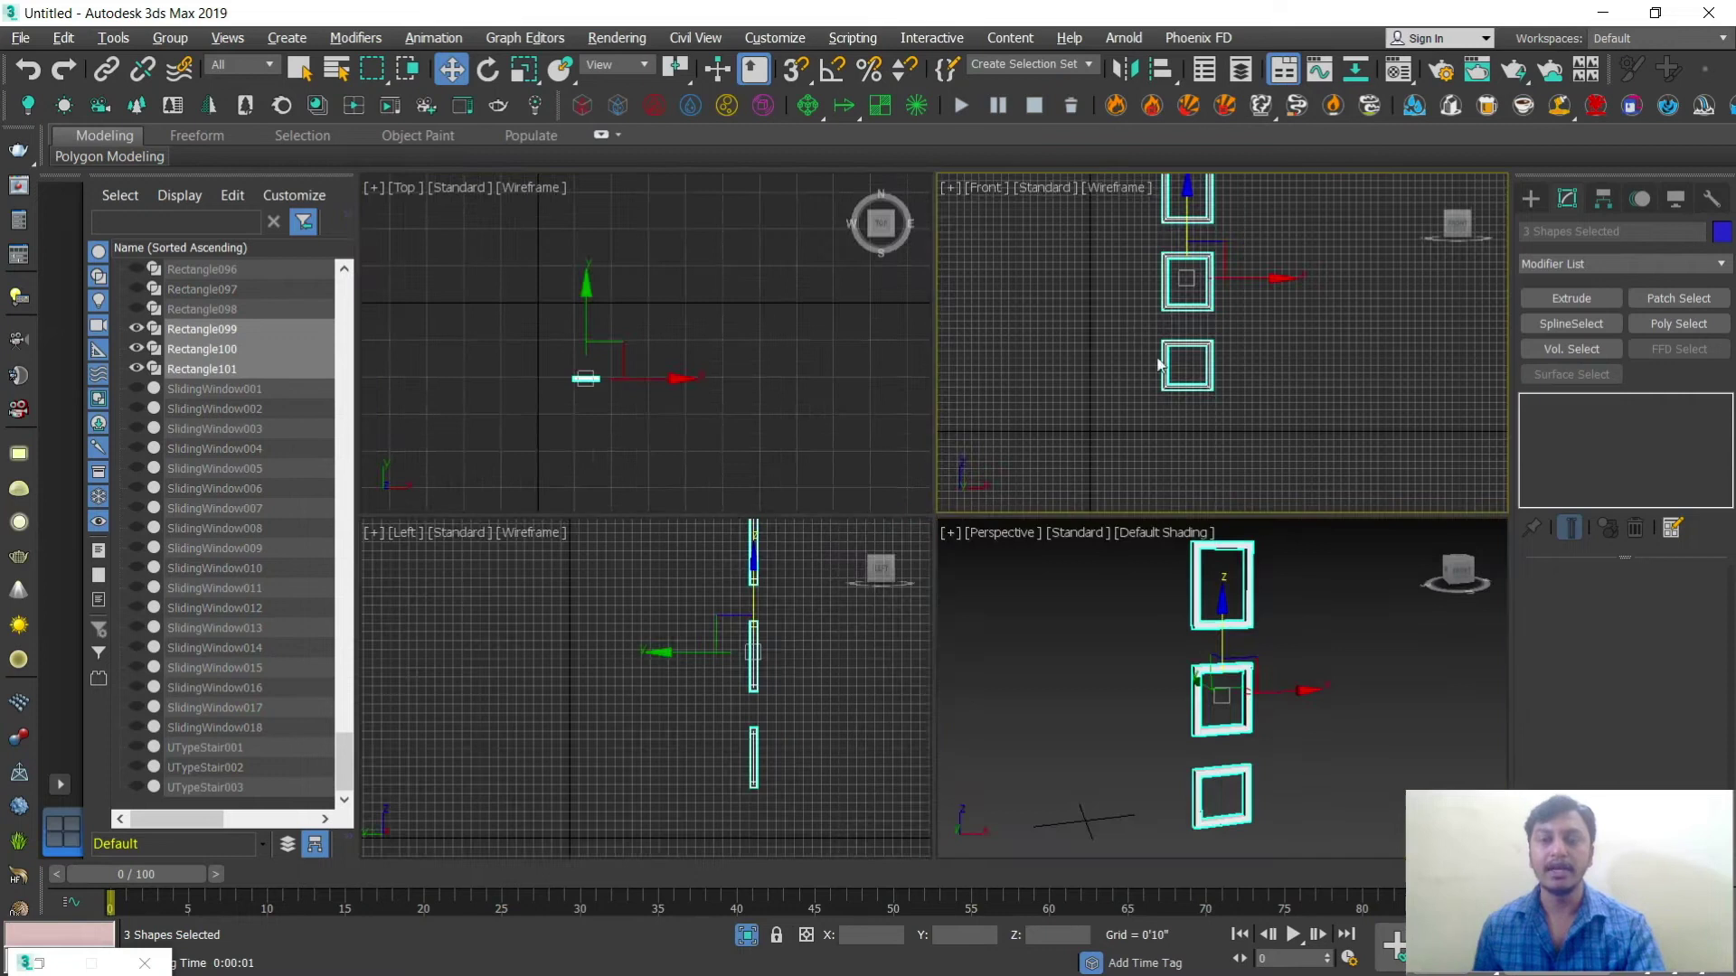
{"action": "key", "text": "alt+w"}
{"action": "middle_click_drag", "start_coordinate": [1243, 396], "coordinate": [1176, 457]}
{"action": "left_click", "coordinate": [1170, 465]}
Step: Enable snapping and create a plane that fills the opening of the topmost window frame
{"action": "left_click", "coordinate": [1529, 200]}
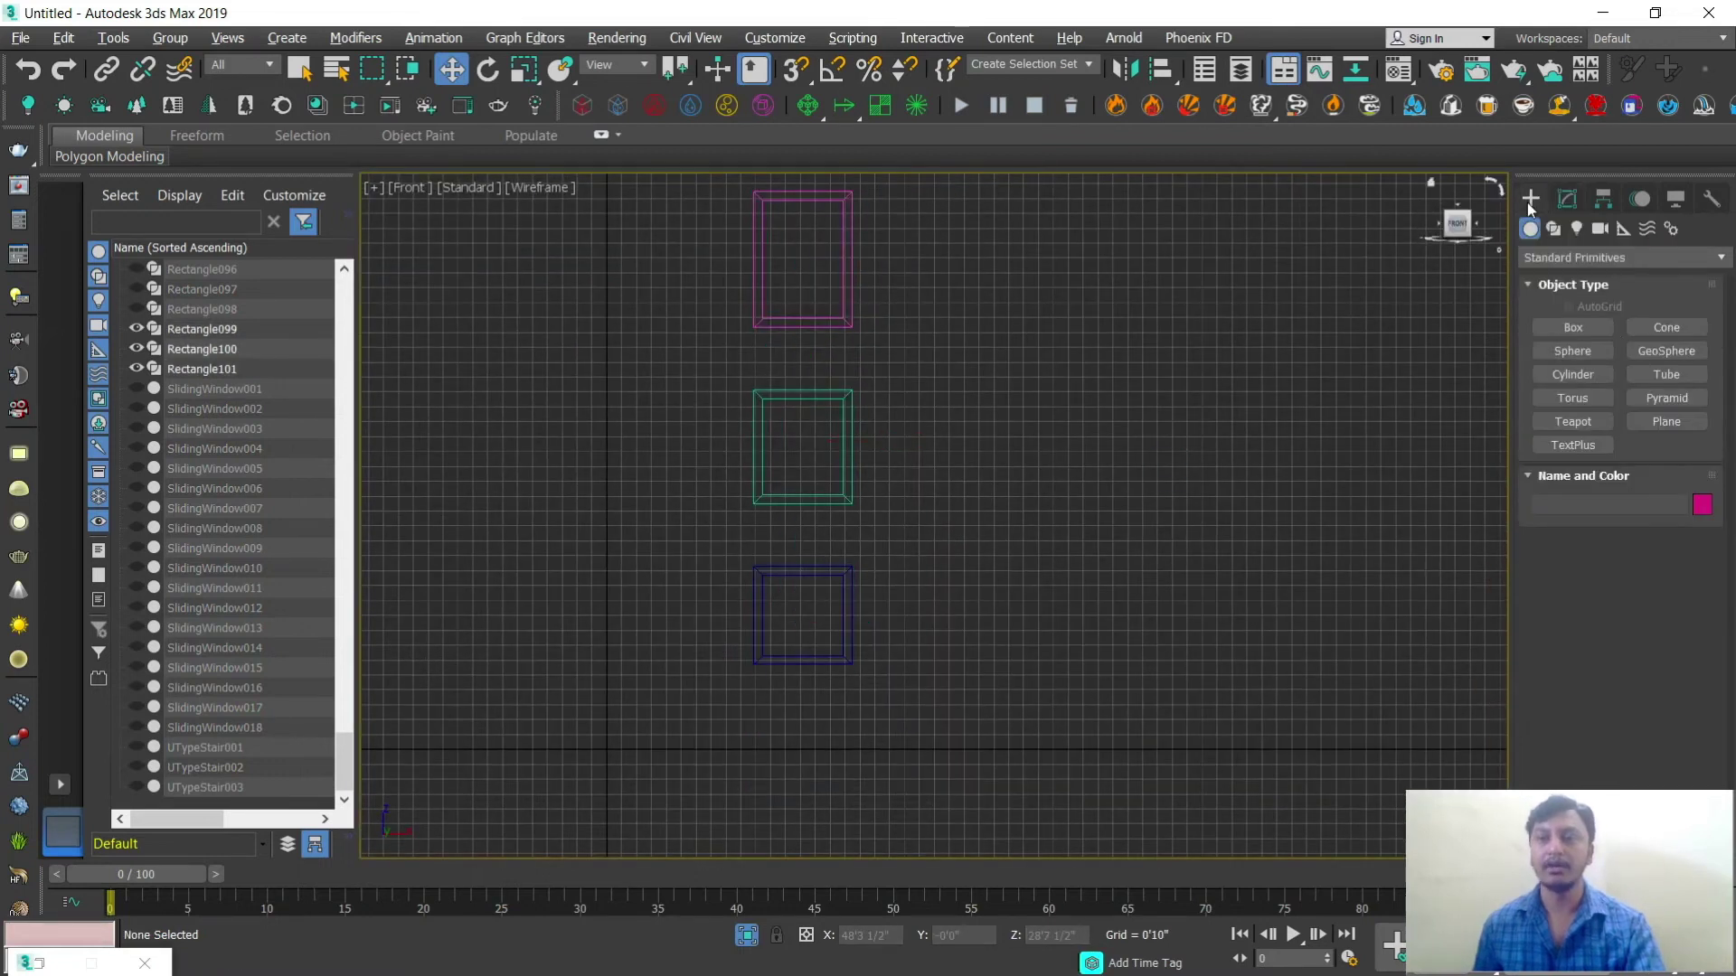
{"action": "left_click", "coordinate": [1666, 421]}
{"action": "middle_click_drag", "start_coordinate": [1012, 290], "coordinate": [1083, 398]}
{"action": "scroll", "coordinate": [905, 386], "scroll_direction": "up", "scroll_amount": 4}
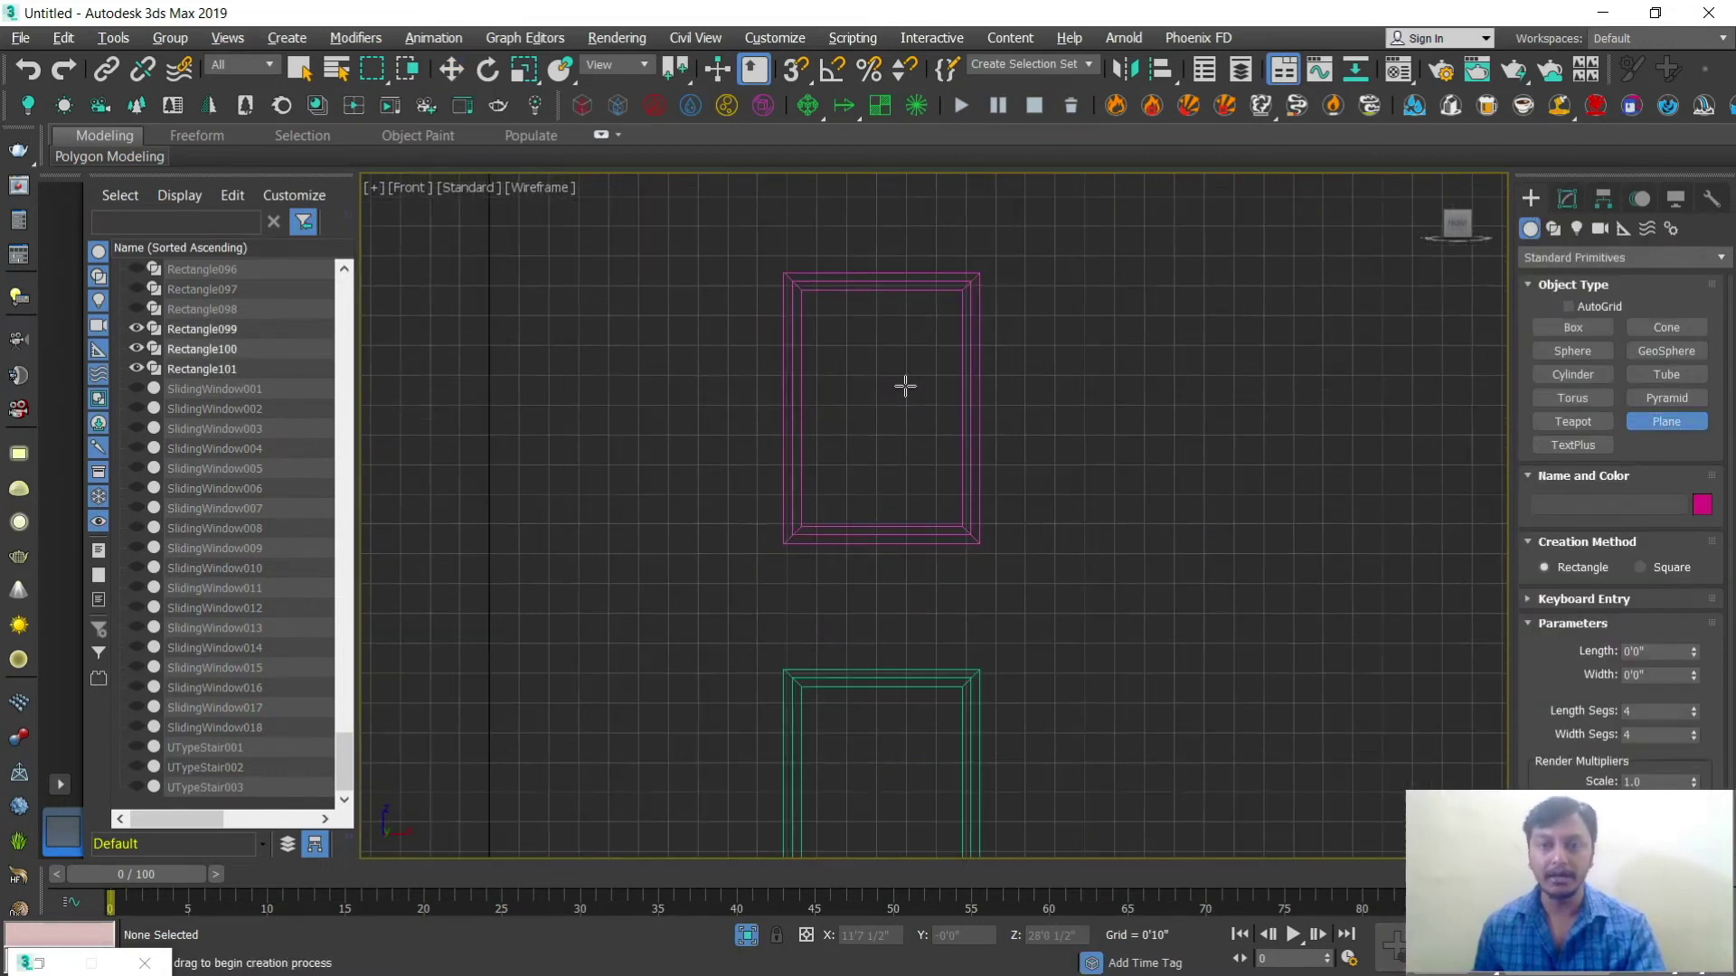
{"action": "key", "text": "s"}
{"action": "left_click_drag", "start_coordinate": [791, 282], "coordinate": [965, 532]}
Step: Create planes of about 5'10 1/2" by 5'0" in the middle frame and 4'11 1/2" by 5'0" in the lowest, then disable snapping
{"action": "middle_click_drag", "start_coordinate": [794, 745], "coordinate": [789, 442]}
{"action": "left_click_drag", "start_coordinate": [787, 373], "coordinate": [966, 586]}
{"action": "middle_click_drag", "start_coordinate": [875, 754], "coordinate": [853, 465]}
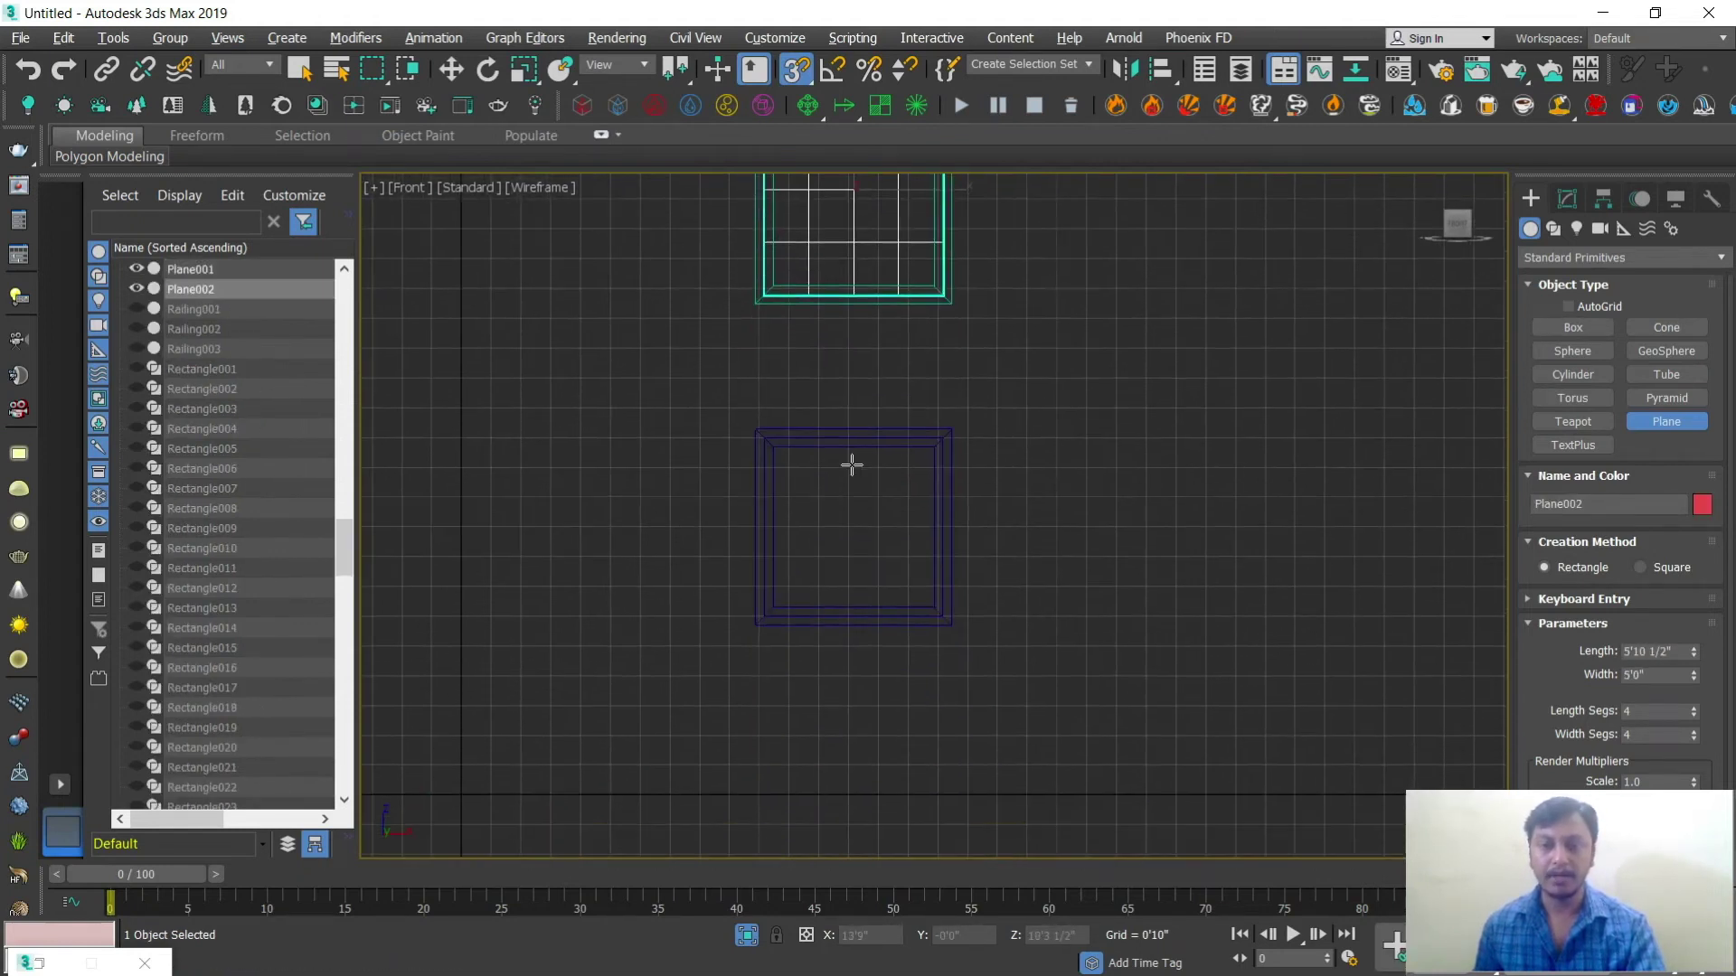
{"action": "left_click_drag", "start_coordinate": [774, 437], "coordinate": [942, 616]}
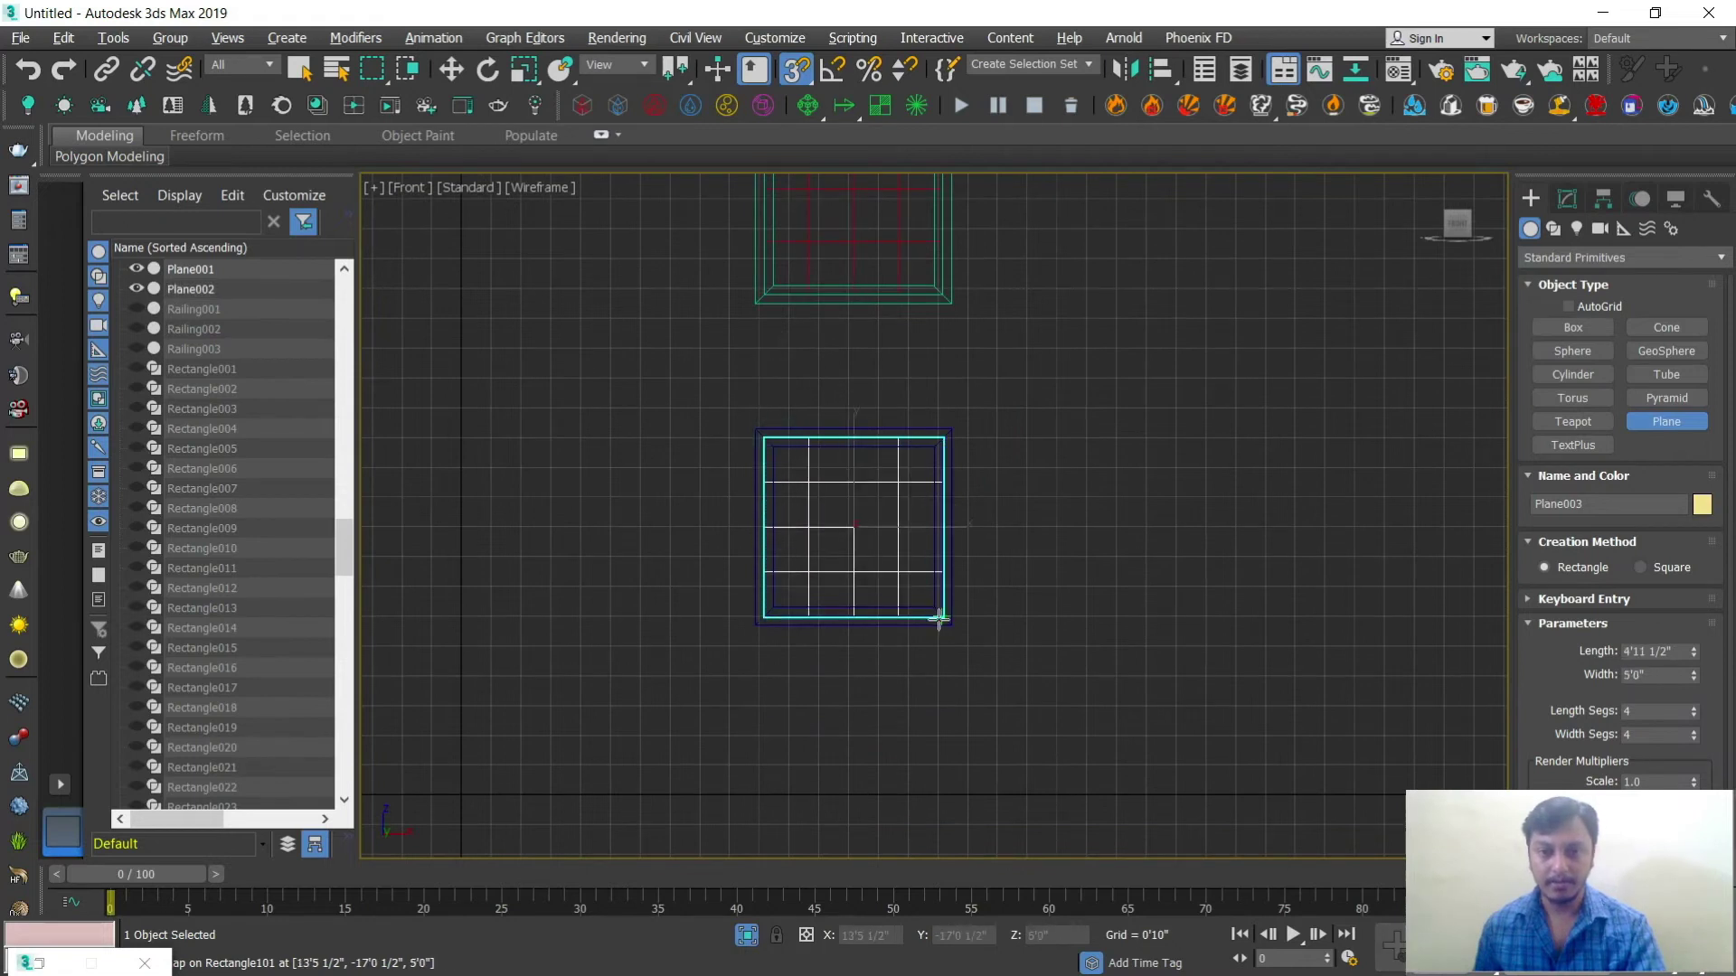
{"action": "key", "text": "s"}
{"action": "key", "text": "w"}
Step: Return to a maximized Perspective view and examine how the three planes sit inside the window frames
{"action": "key", "text": "alt+w"}
{"action": "right_click", "coordinate": [1098, 565]}
{"action": "key", "text": "alt+w"}
{"action": "middle_click_drag", "start_coordinate": [981, 583], "coordinate": [1034, 624], "text": "alt"}
{"action": "scroll", "coordinate": [1034, 625], "scroll_direction": "up", "scroll_amount": 2}
{"action": "left_click", "coordinate": [892, 534], "text": "ctrl"}
{"action": "left_click", "coordinate": [887, 261], "text": "ctrl"}
{"action": "middle_click_drag", "start_coordinate": [963, 503], "coordinate": [856, 533], "text": "alt"}
{"action": "scroll", "coordinate": [855, 529], "scroll_direction": "up", "scroll_amount": 2}
{"action": "left_click_drag", "start_coordinate": [867, 500], "coordinate": [859, 504]}
{"action": "middle_click_drag", "start_coordinate": [1001, 513], "coordinate": [1141, 536], "text": "alt"}
{"action": "left_click", "coordinate": [1136, 535]}
Step: Turn an unused material slot into a VRayMtl and name it gls
{"action": "key", "text": "m"}
{"action": "left_click", "coordinate": [1385, 373]}
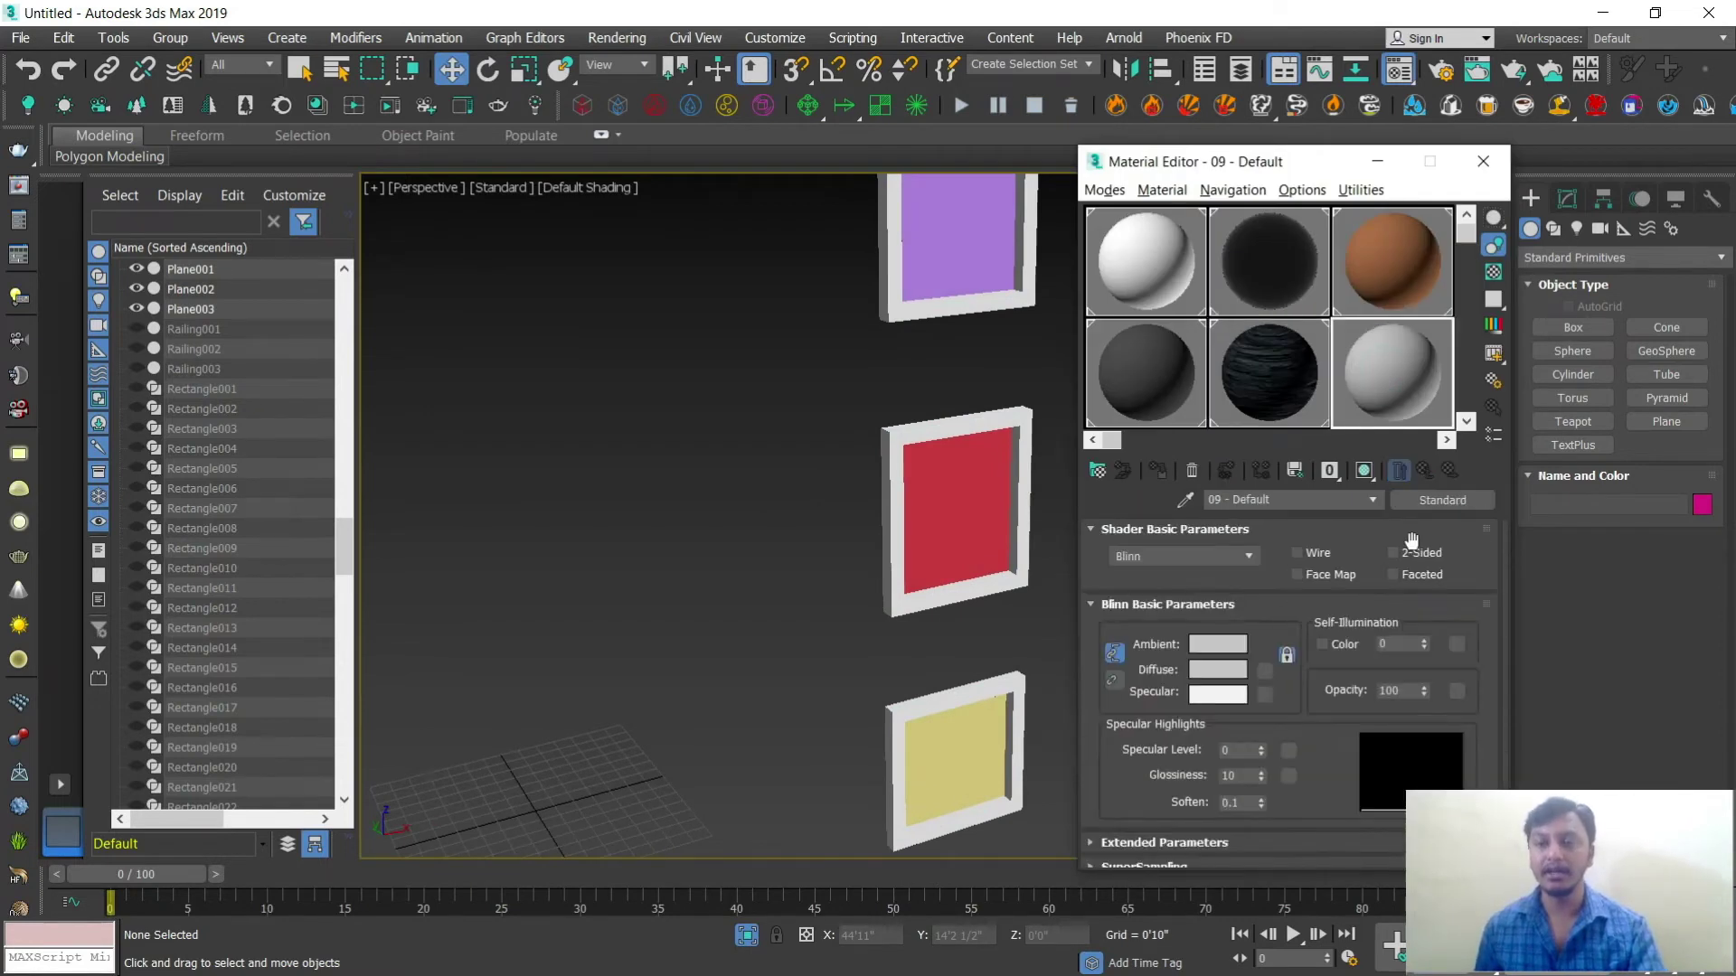
{"action": "left_click", "coordinate": [1435, 500]}
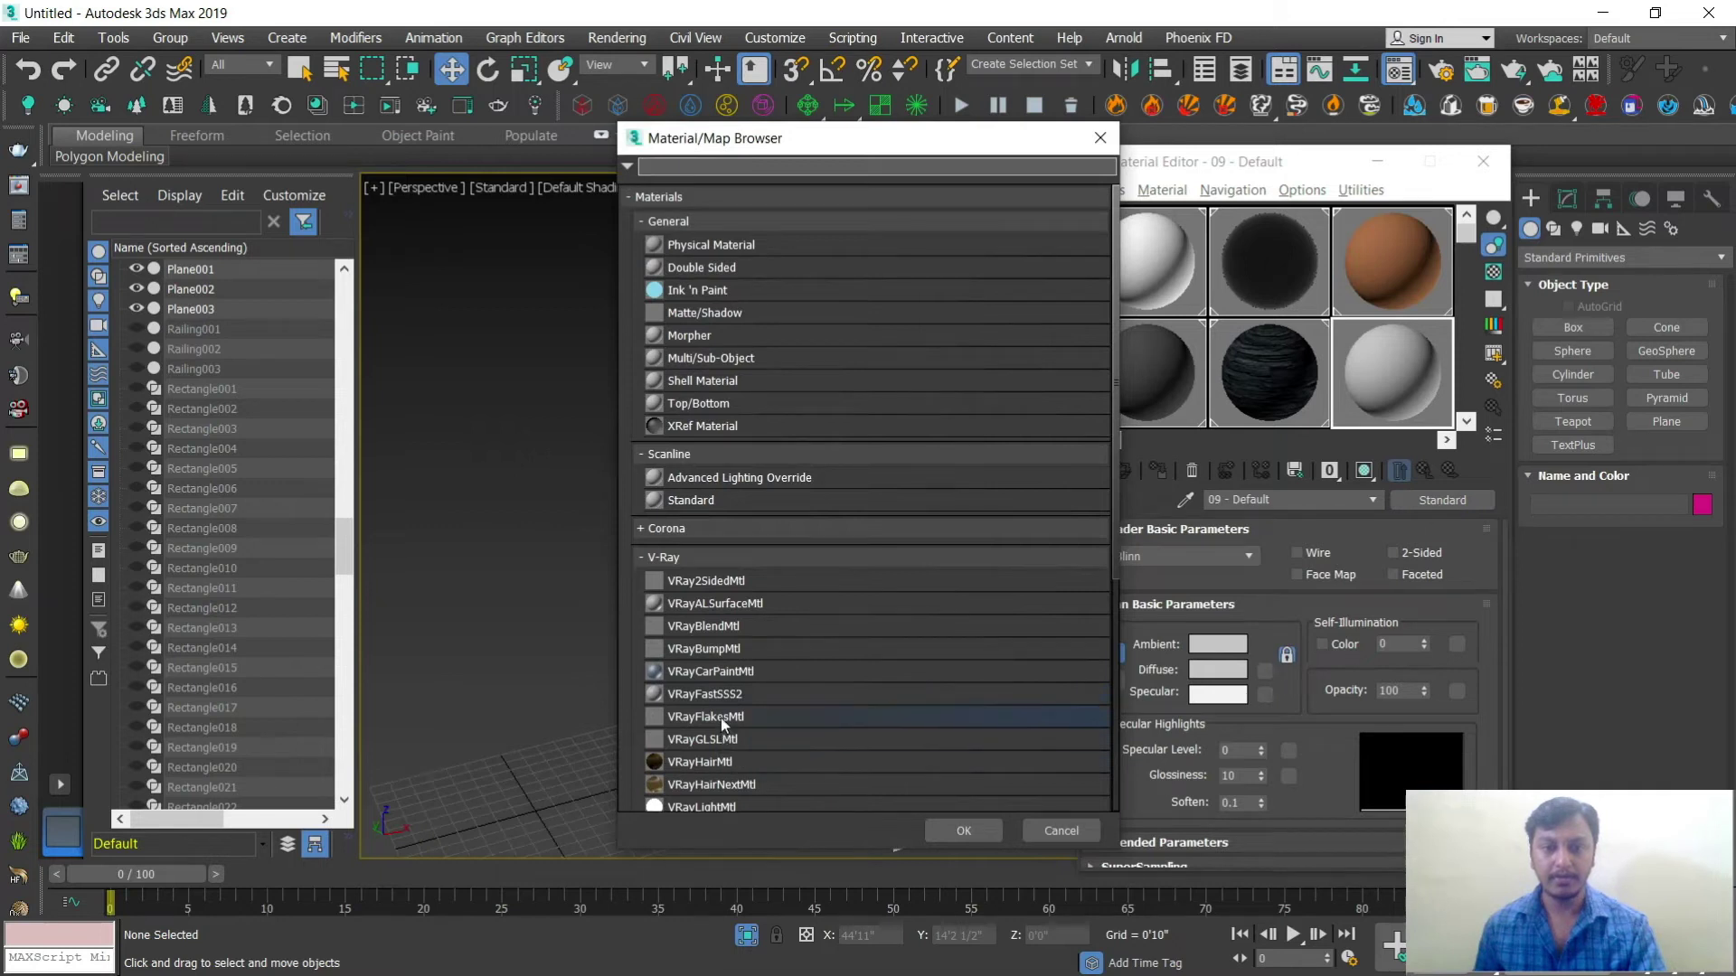
{"action": "scroll", "coordinate": [723, 732], "scroll_direction": "down", "scroll_amount": 2}
{"action": "double_click", "coordinate": [700, 743]}
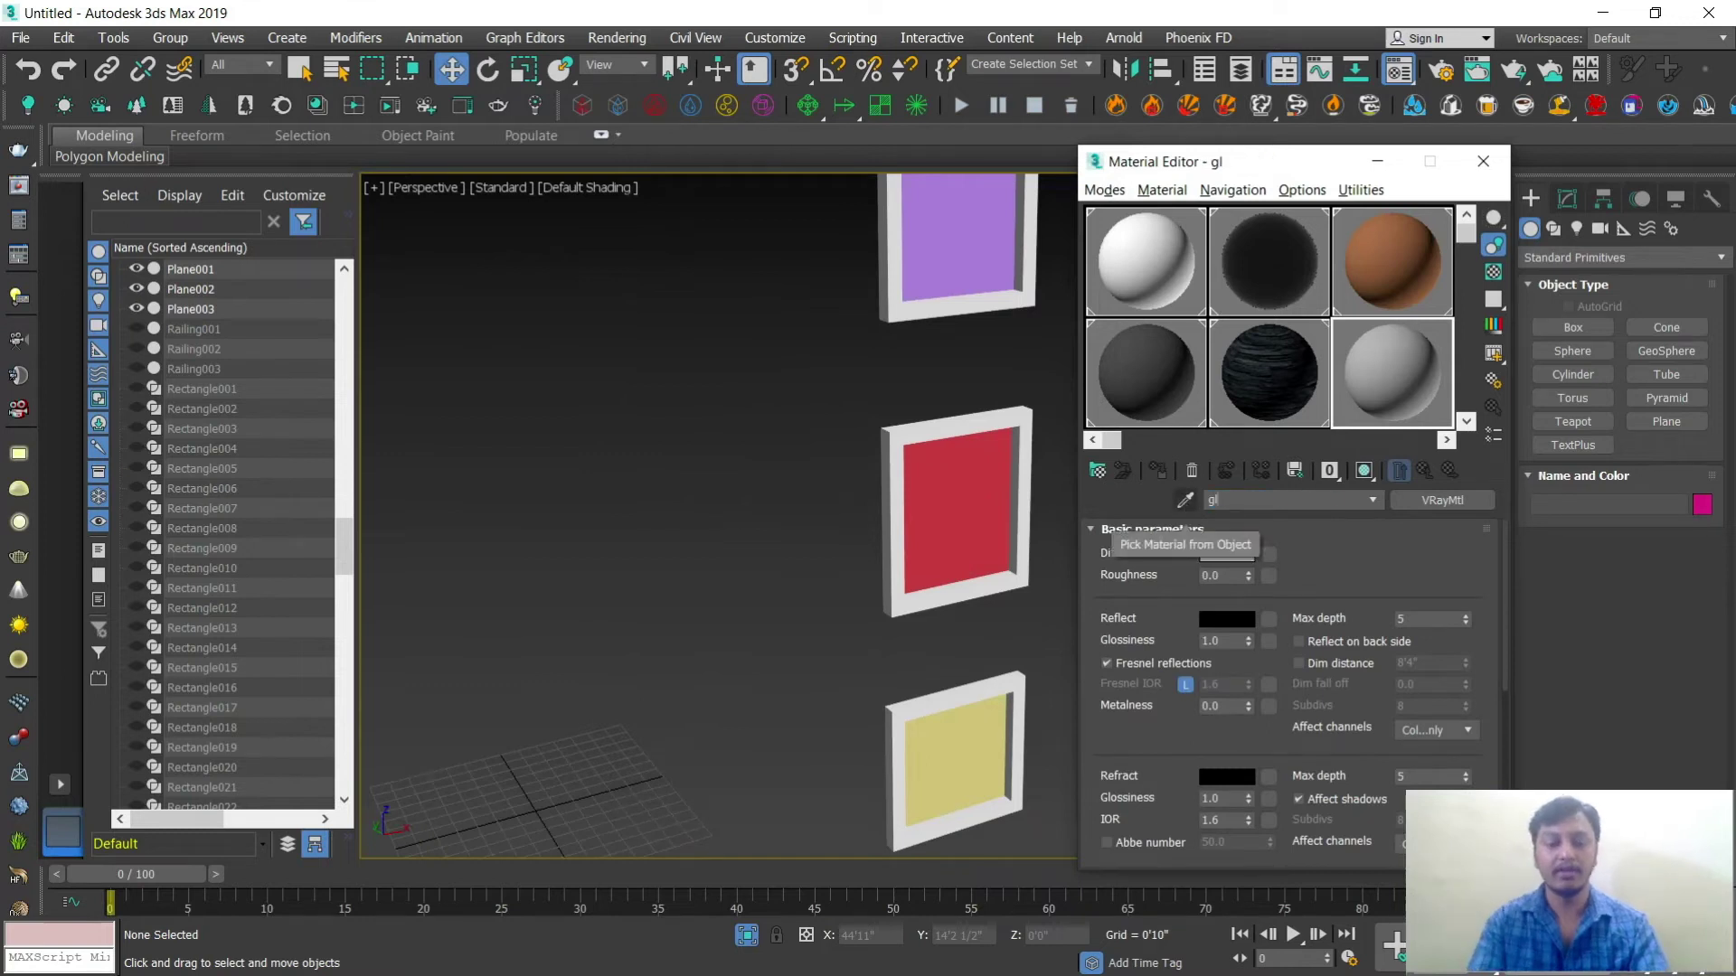
{"action": "middle_click_drag", "start_coordinate": [832, 420], "coordinate": [886, 436], "text": "alt"}
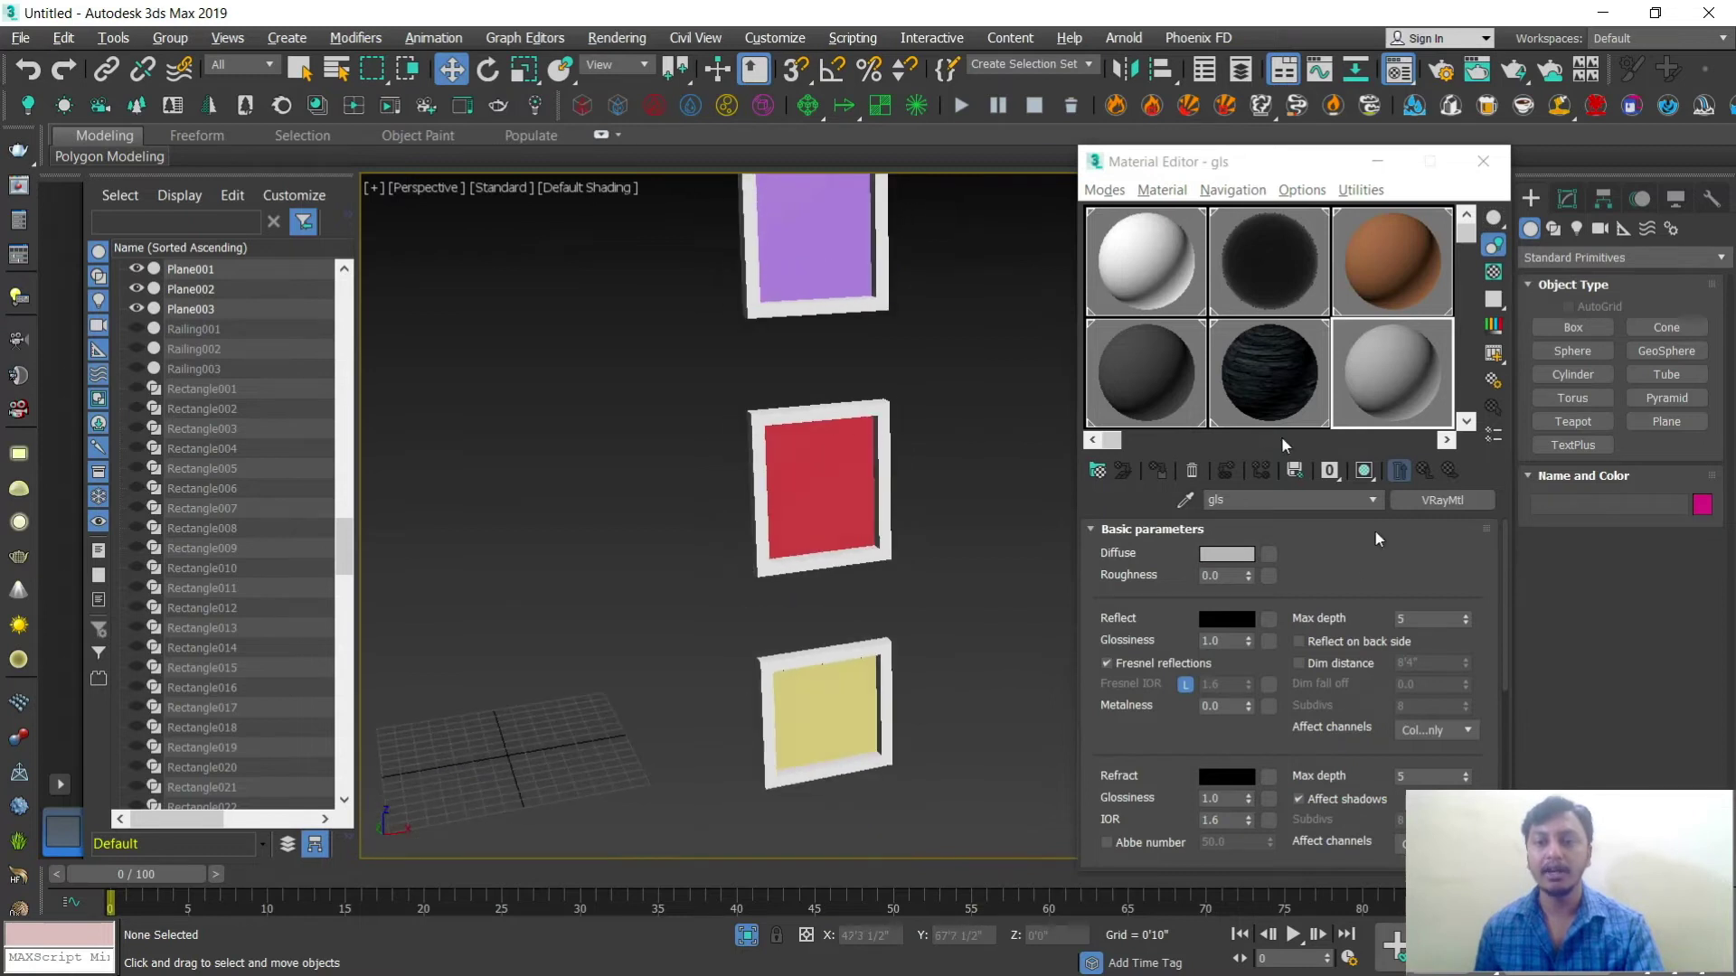
Step: Set the gls material's Reflect and Refract colours to white and show the checkered background in its sample slot
{"action": "left_click", "coordinate": [1226, 620]}
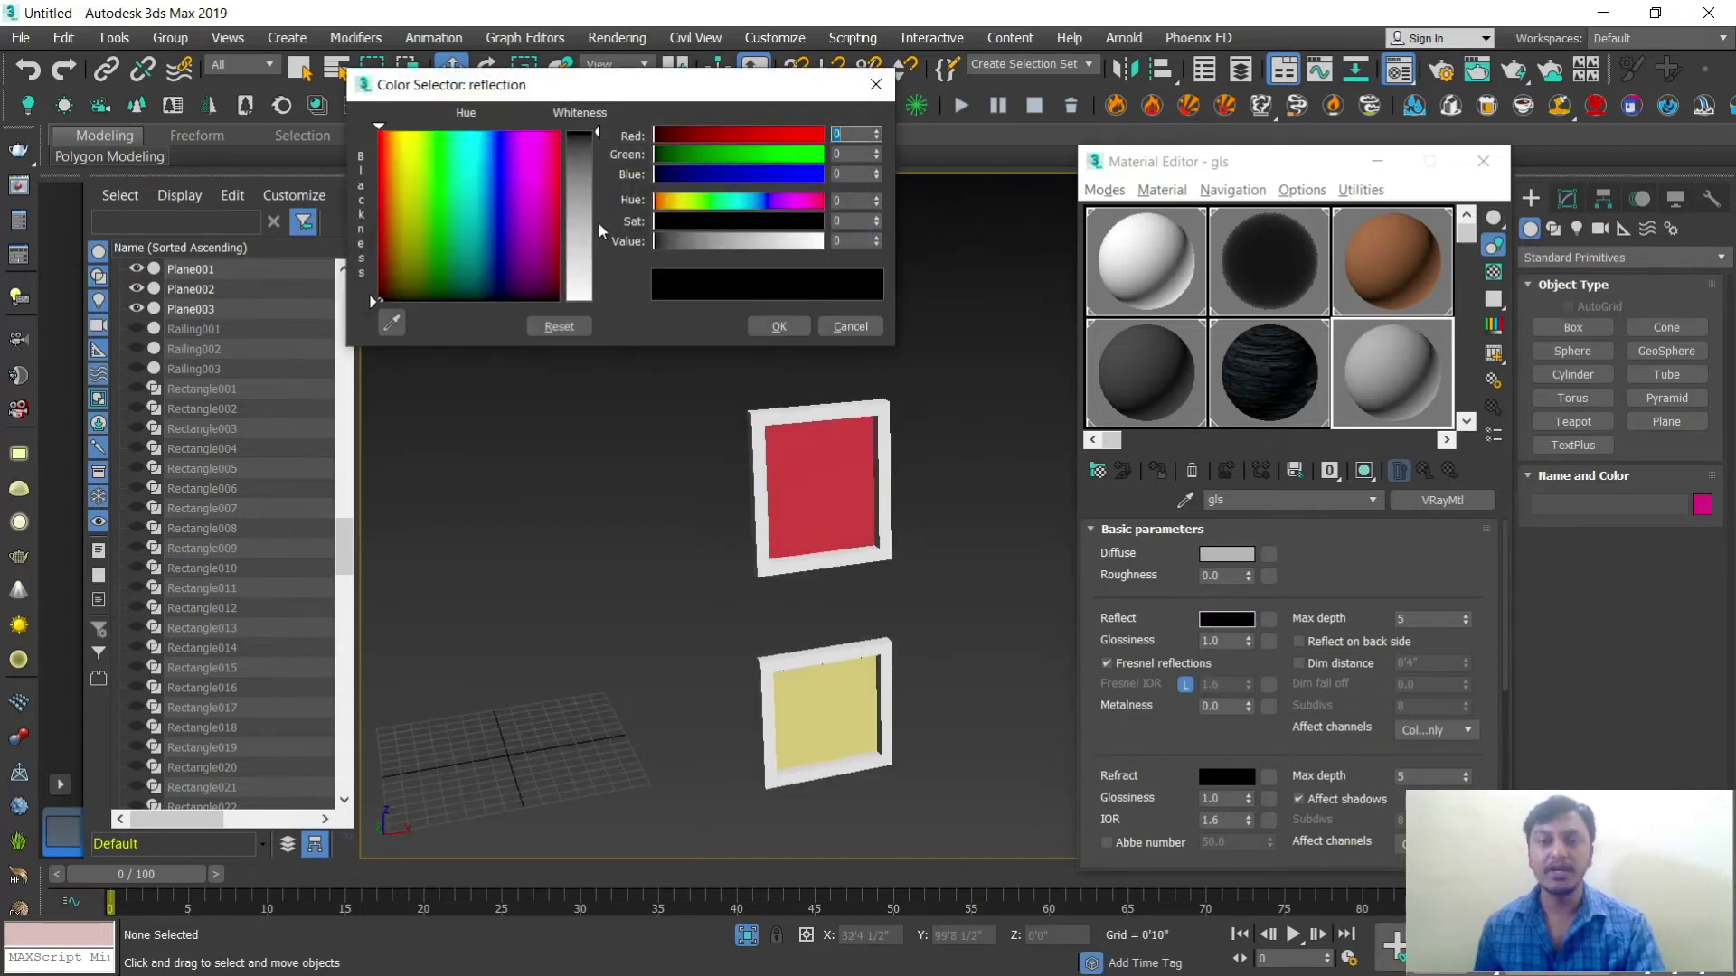
{"action": "left_click", "coordinate": [585, 210]}
{"action": "left_click", "coordinate": [776, 325]}
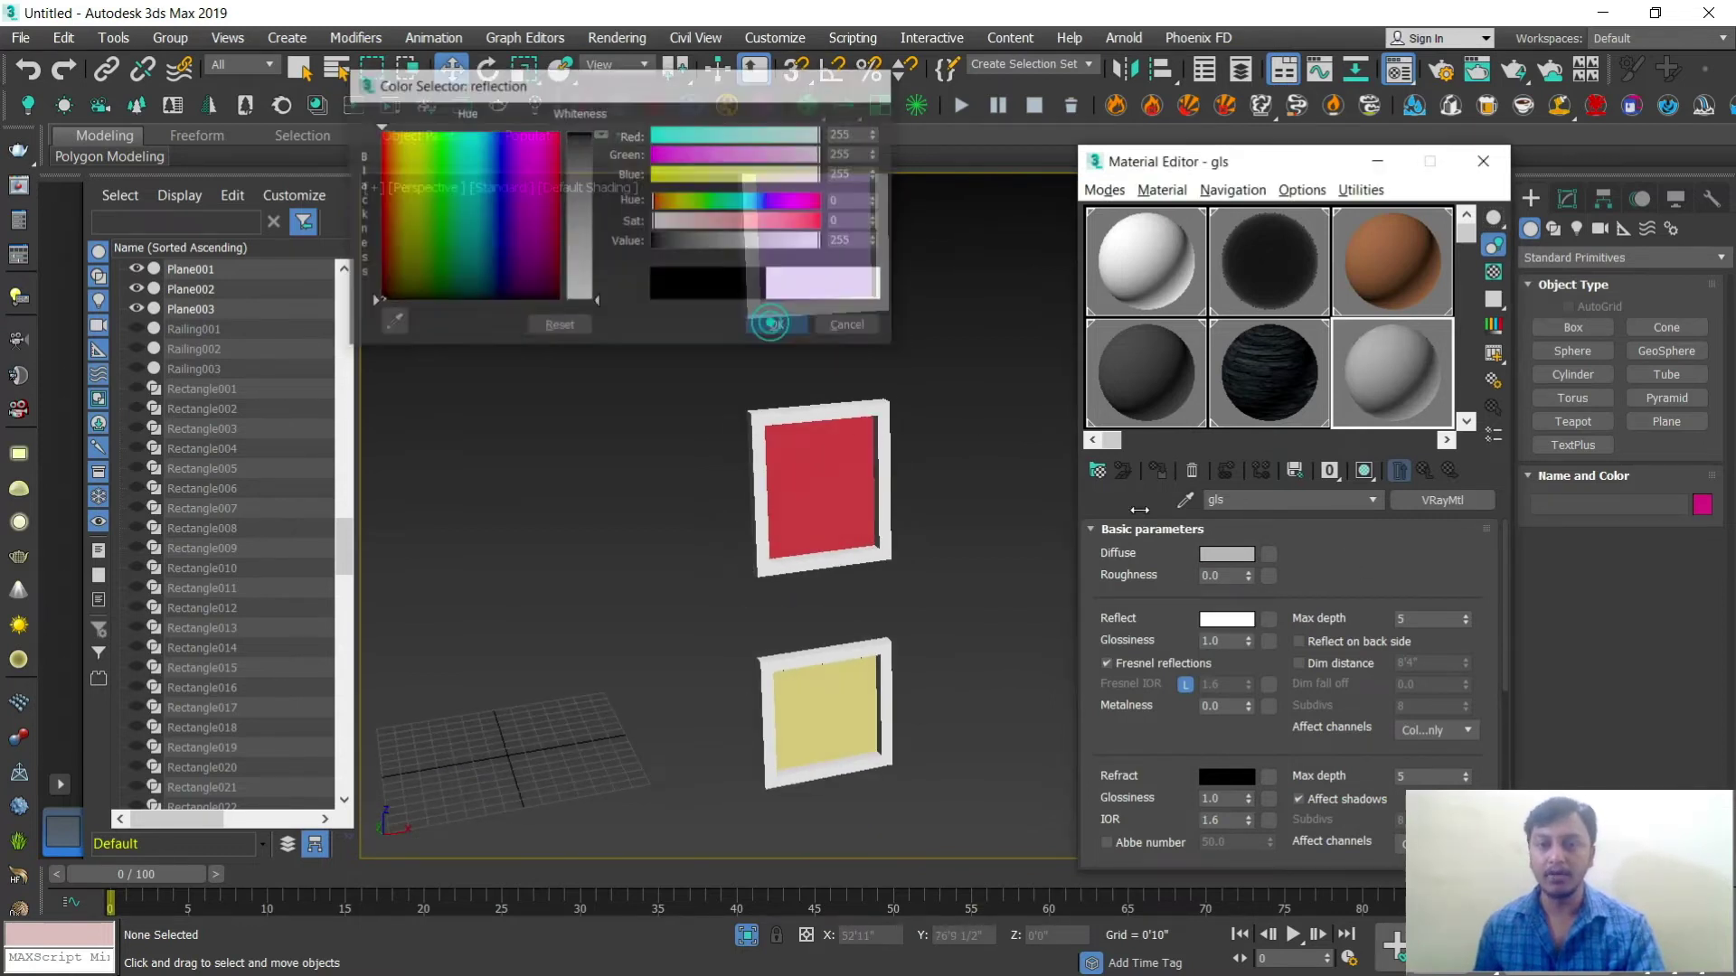
{"action": "left_click", "coordinate": [1215, 775]}
{"action": "left_click", "coordinate": [578, 136]}
{"action": "left_click", "coordinate": [778, 326]}
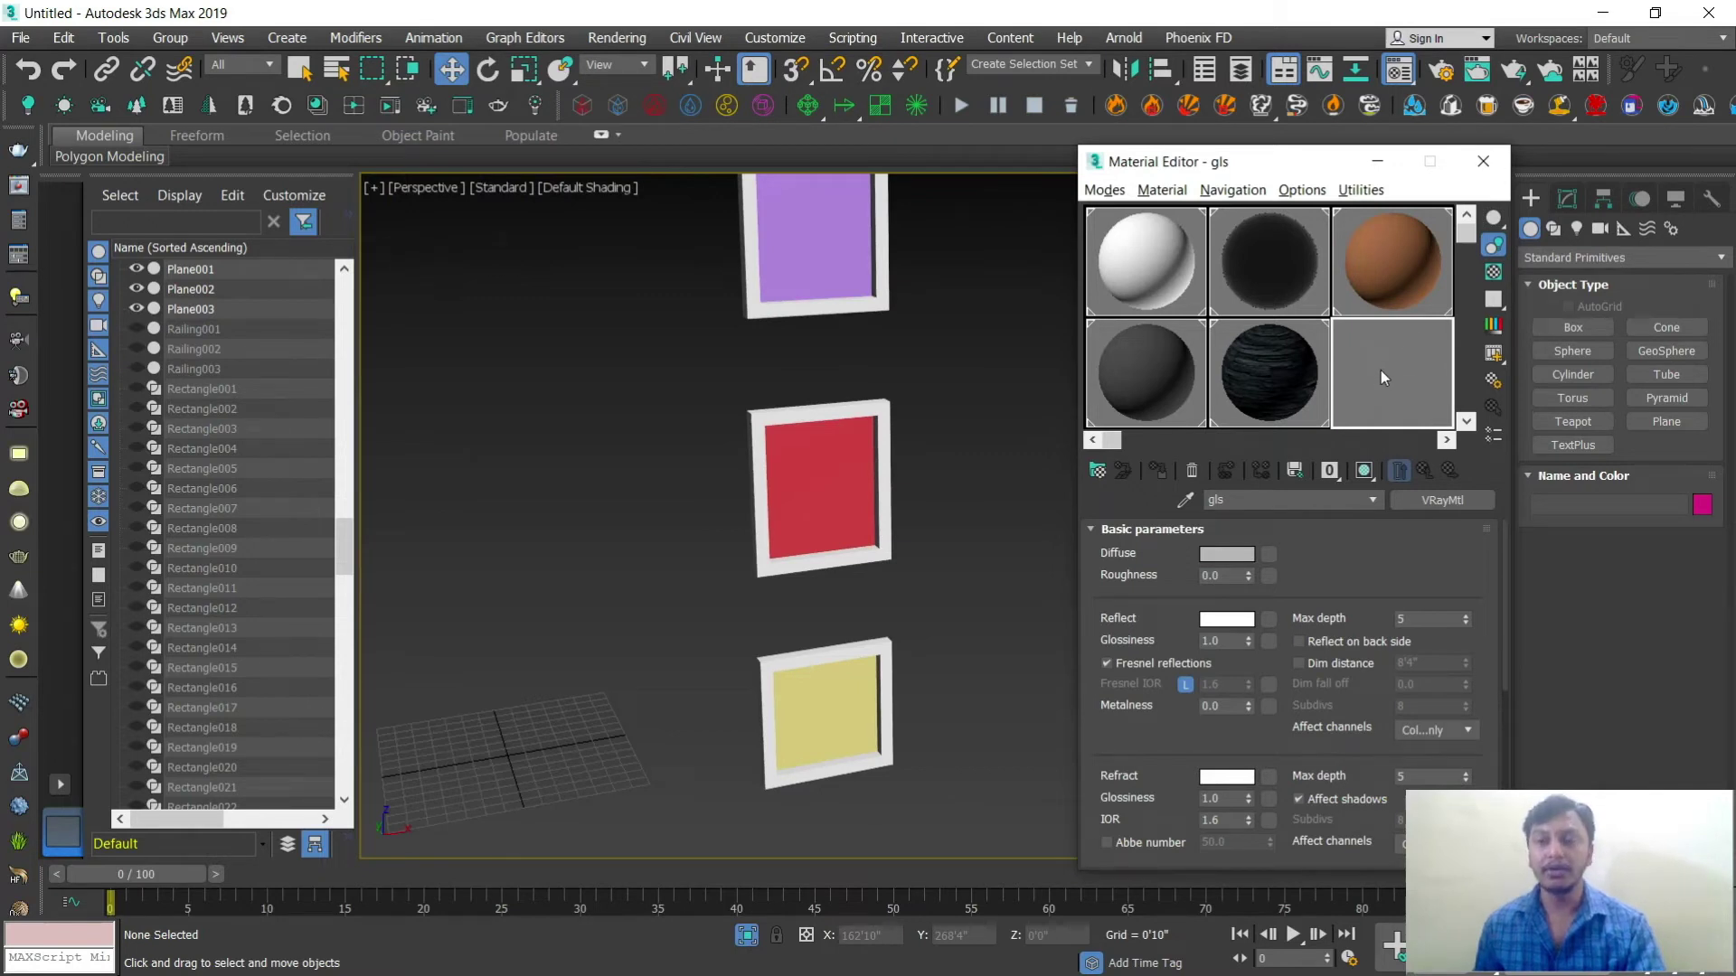
{"action": "left_click", "coordinate": [1494, 272]}
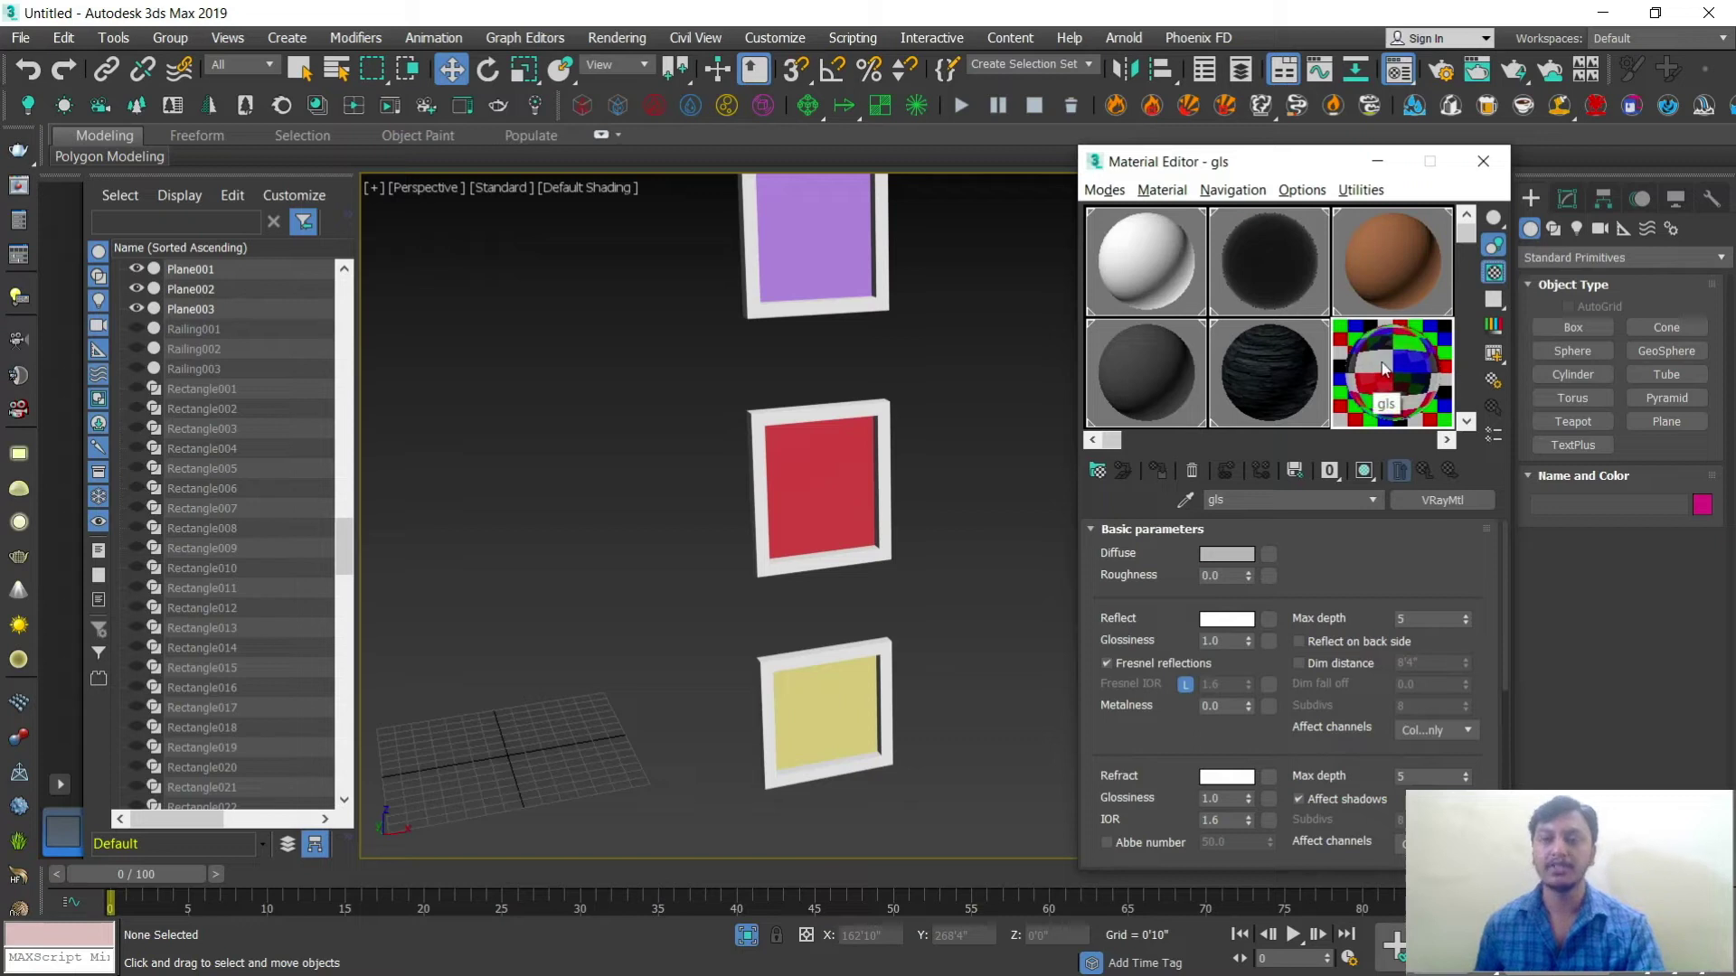
Step: Assign the gls material to the three window planes and deselect them
{"action": "left_click", "coordinate": [858, 236]}
{"action": "left_click", "coordinate": [860, 473], "text": "ctrl"}
{"action": "left_click", "coordinate": [857, 675], "text": "ctrl"}
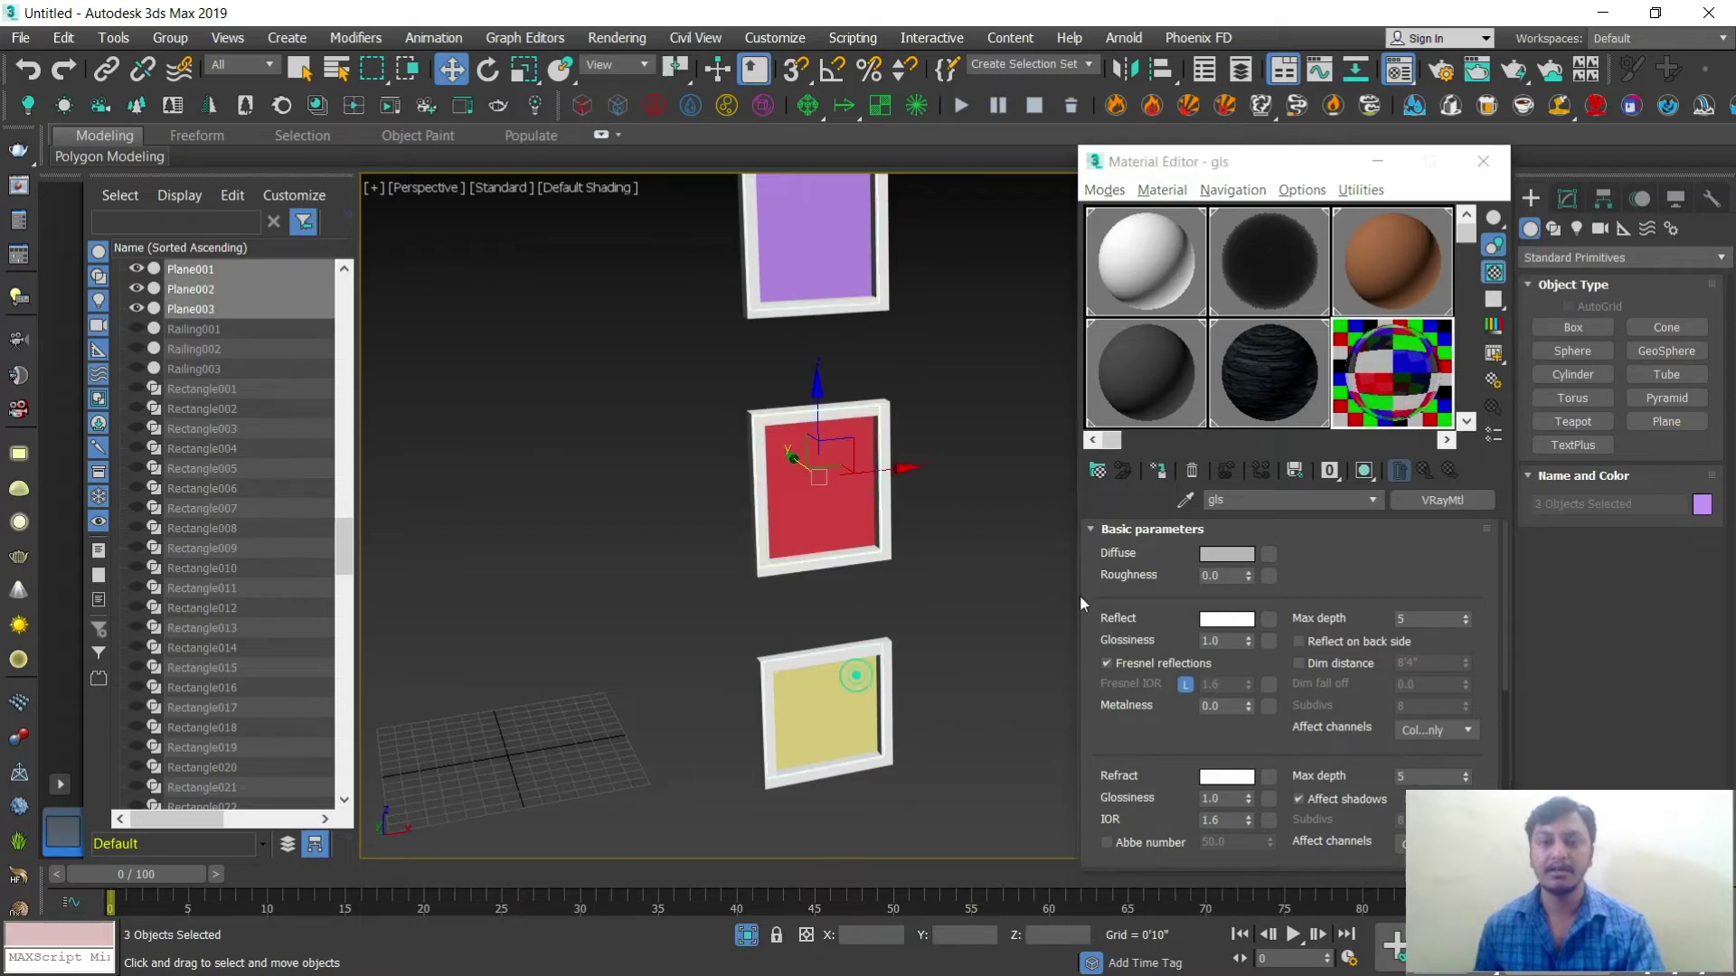
{"action": "left_click", "coordinate": [1159, 470]}
{"action": "left_click", "coordinate": [966, 388]}
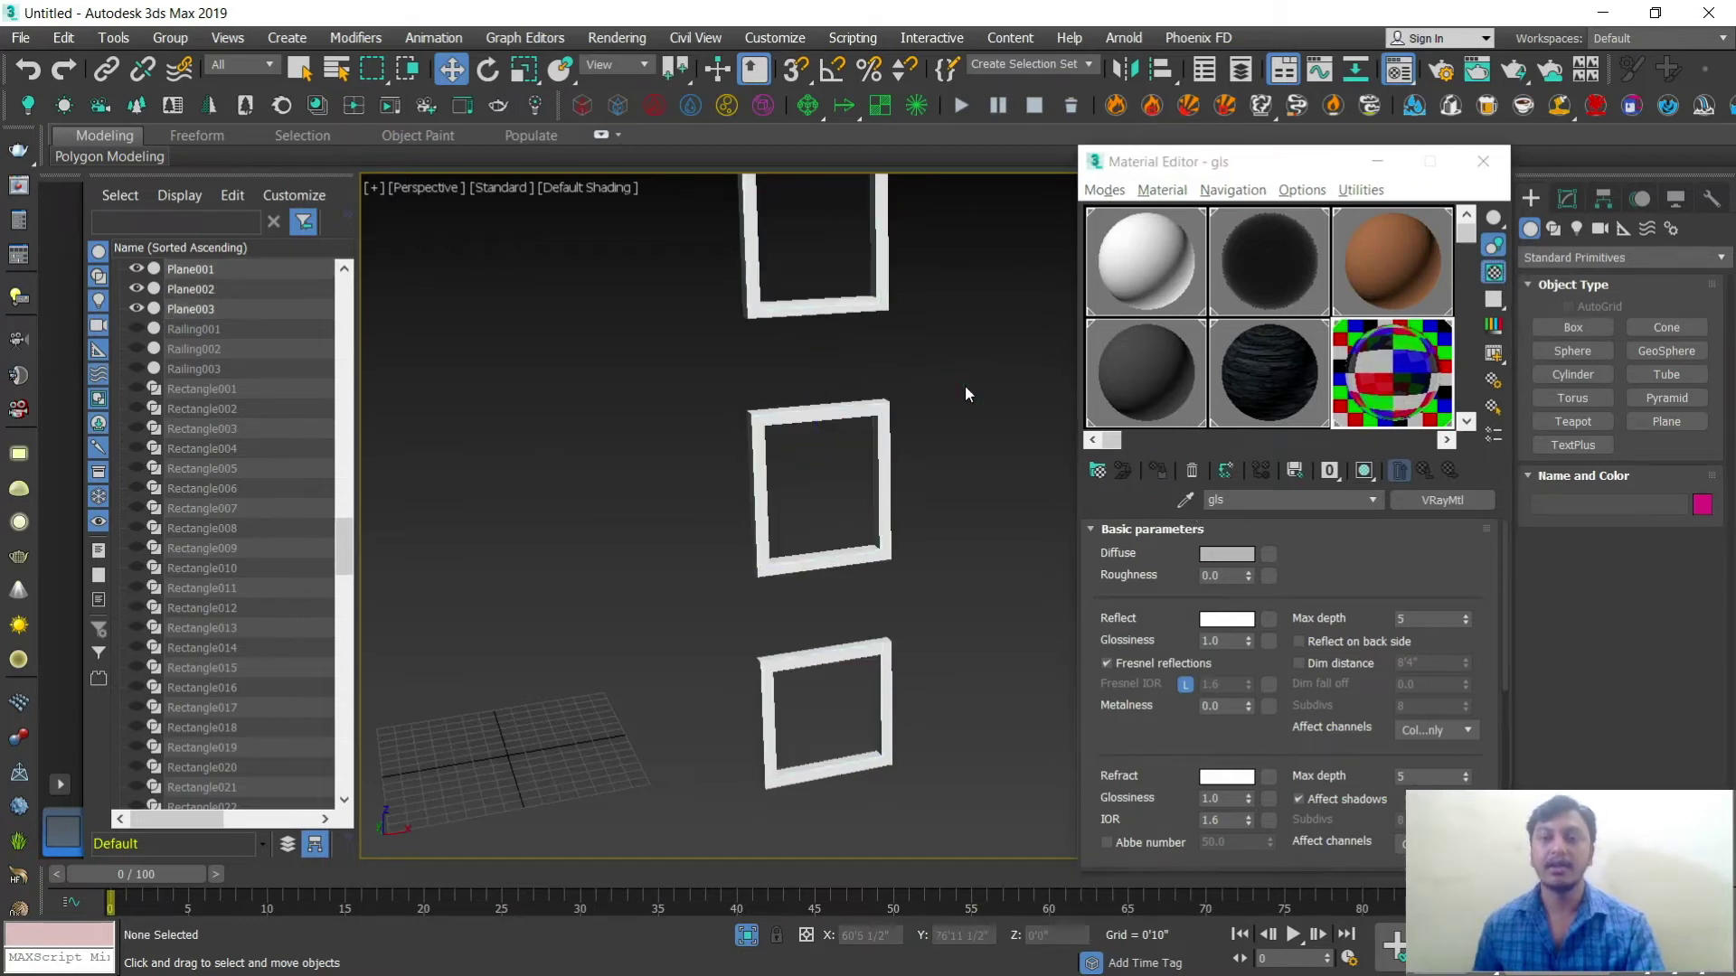
Step: Tint the gls material's fog colour by setting its red value to 253
{"action": "scroll", "coordinate": [1202, 715], "scroll_direction": "down", "scroll_amount": 5}
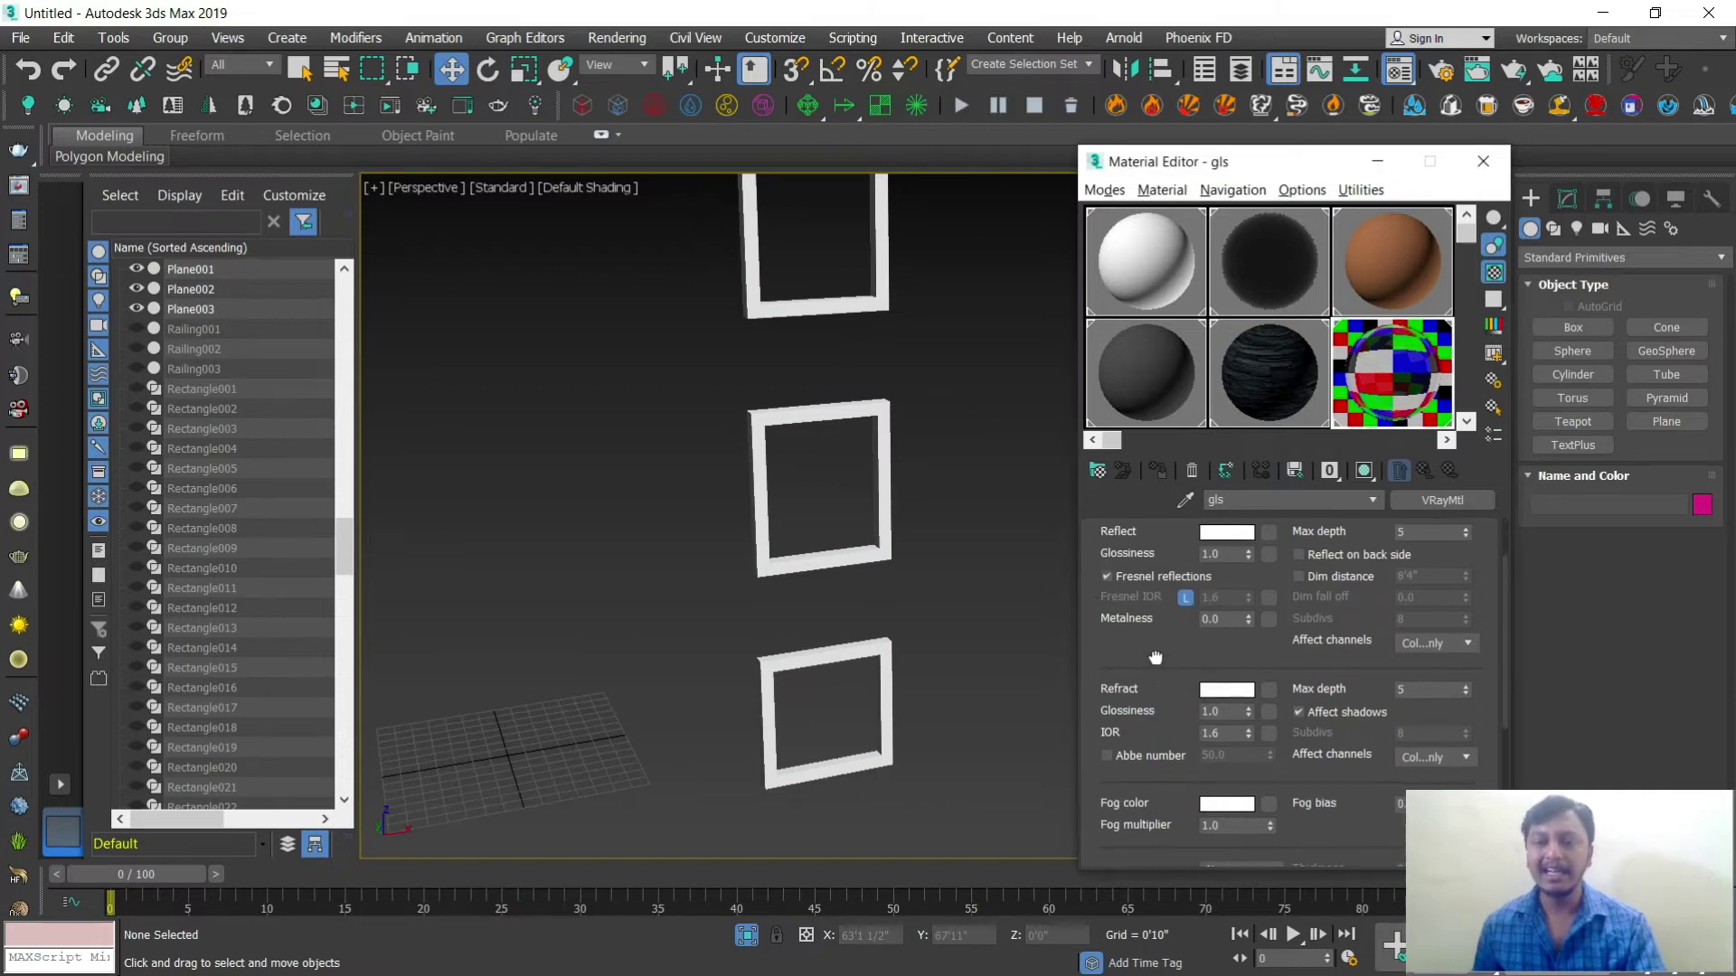
{"action": "left_click", "coordinate": [1228, 727]}
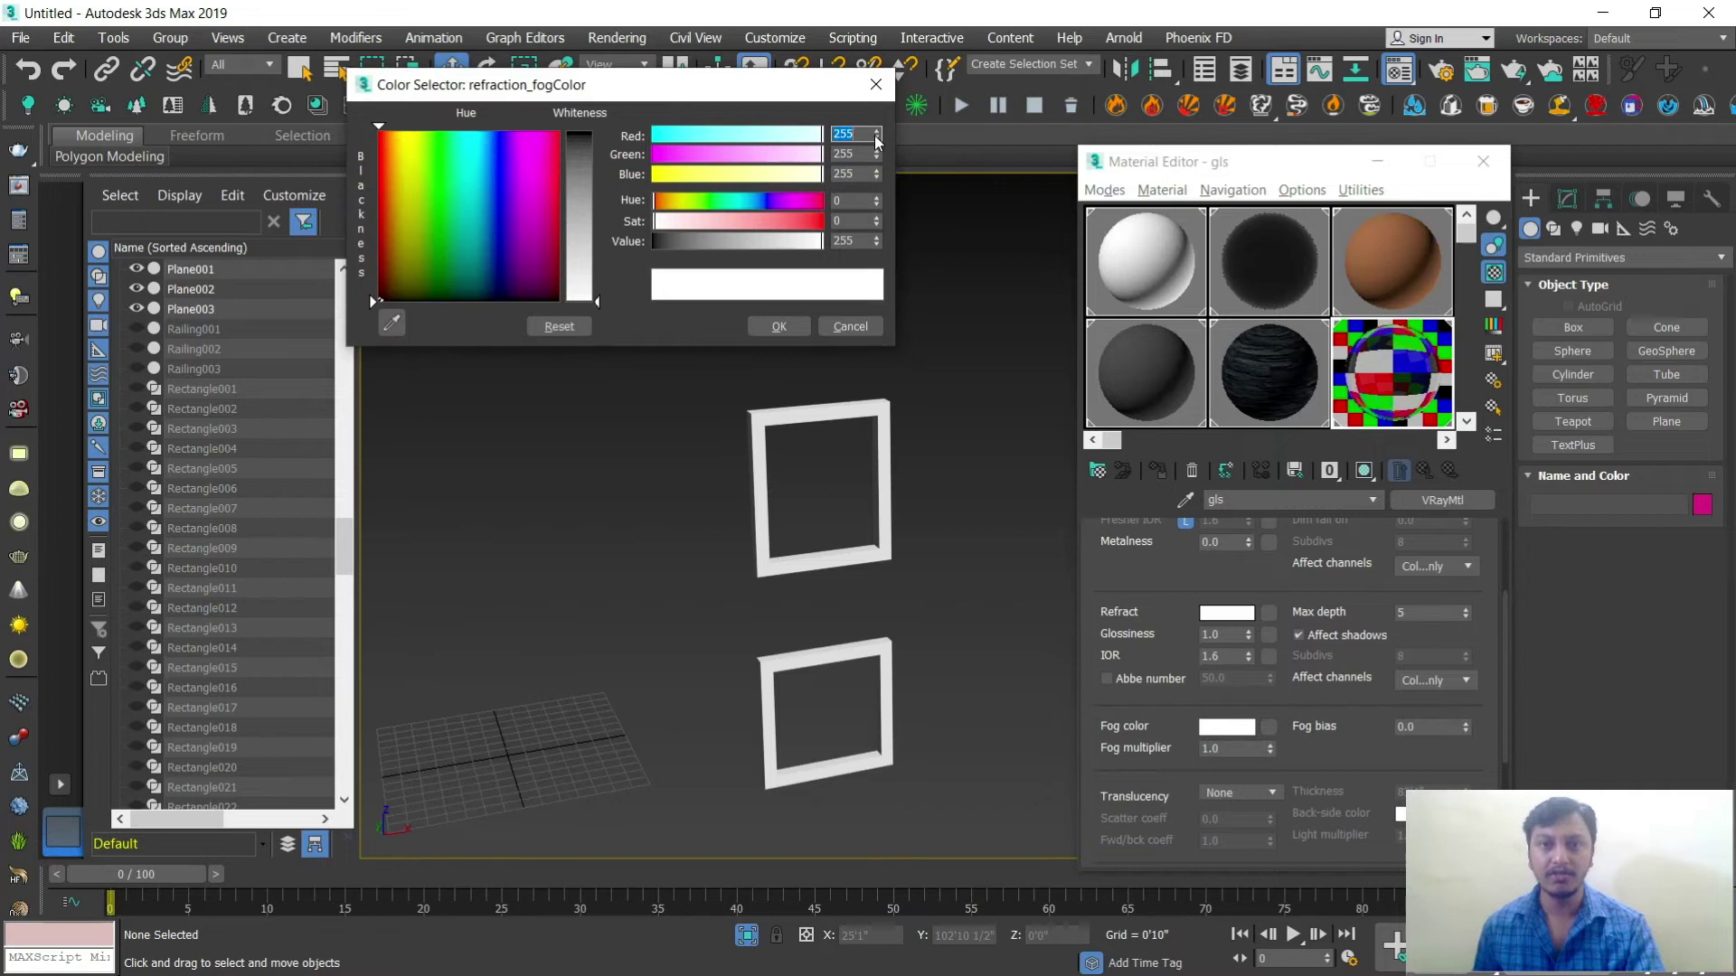
{"action": "left_click_drag", "start_coordinate": [875, 140], "coordinate": [875, 145]}
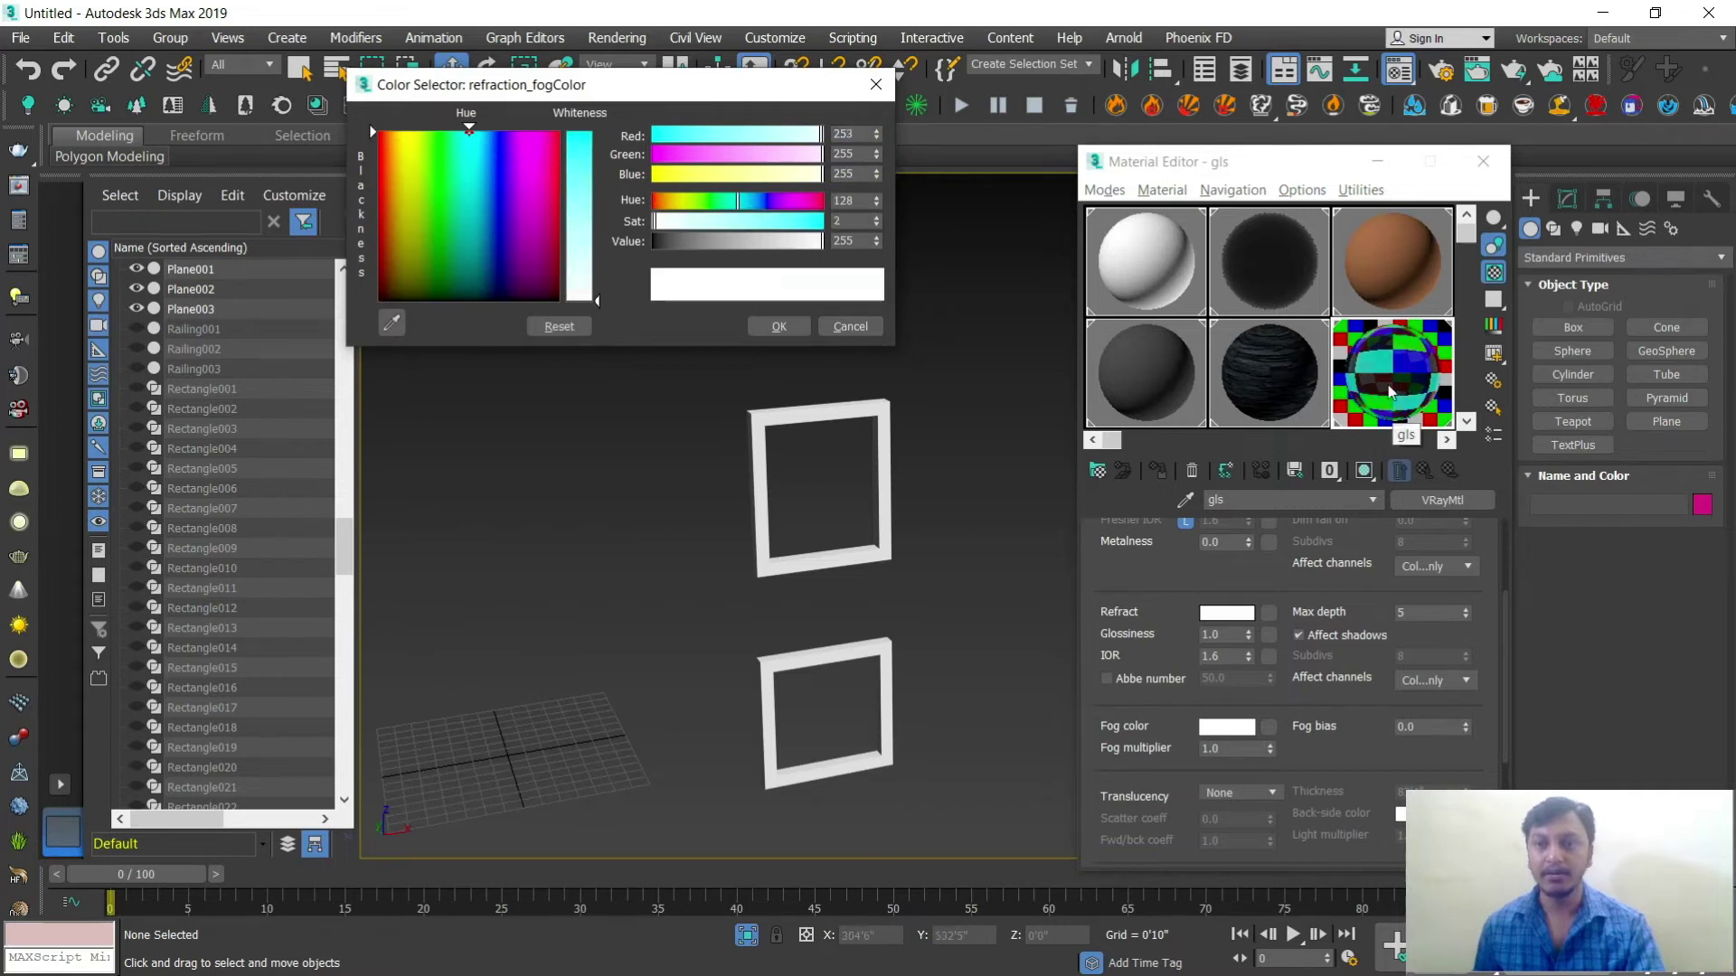
{"action": "left_click", "coordinate": [780, 327]}
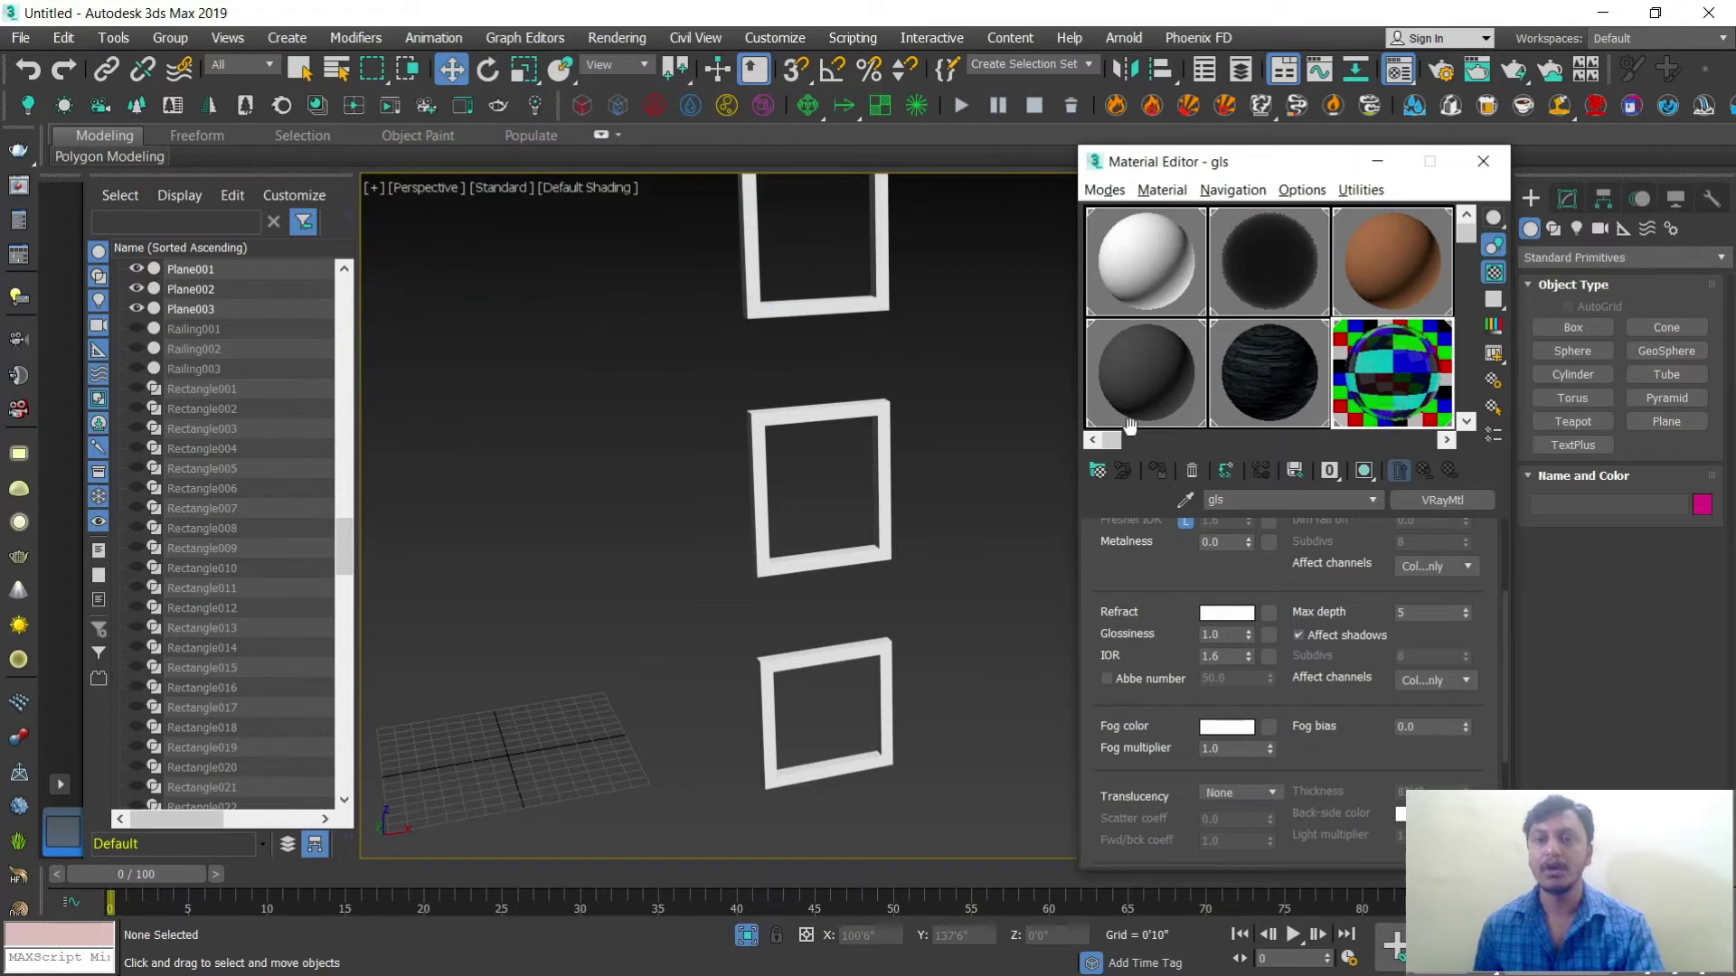
Step: Reassign the tinted gls material to all three window planes
{"action": "left_click", "coordinate": [826, 253]}
{"action": "left_click", "coordinate": [823, 421], "text": "ctrl"}
{"action": "left_click", "coordinate": [832, 696], "text": "ctrl"}
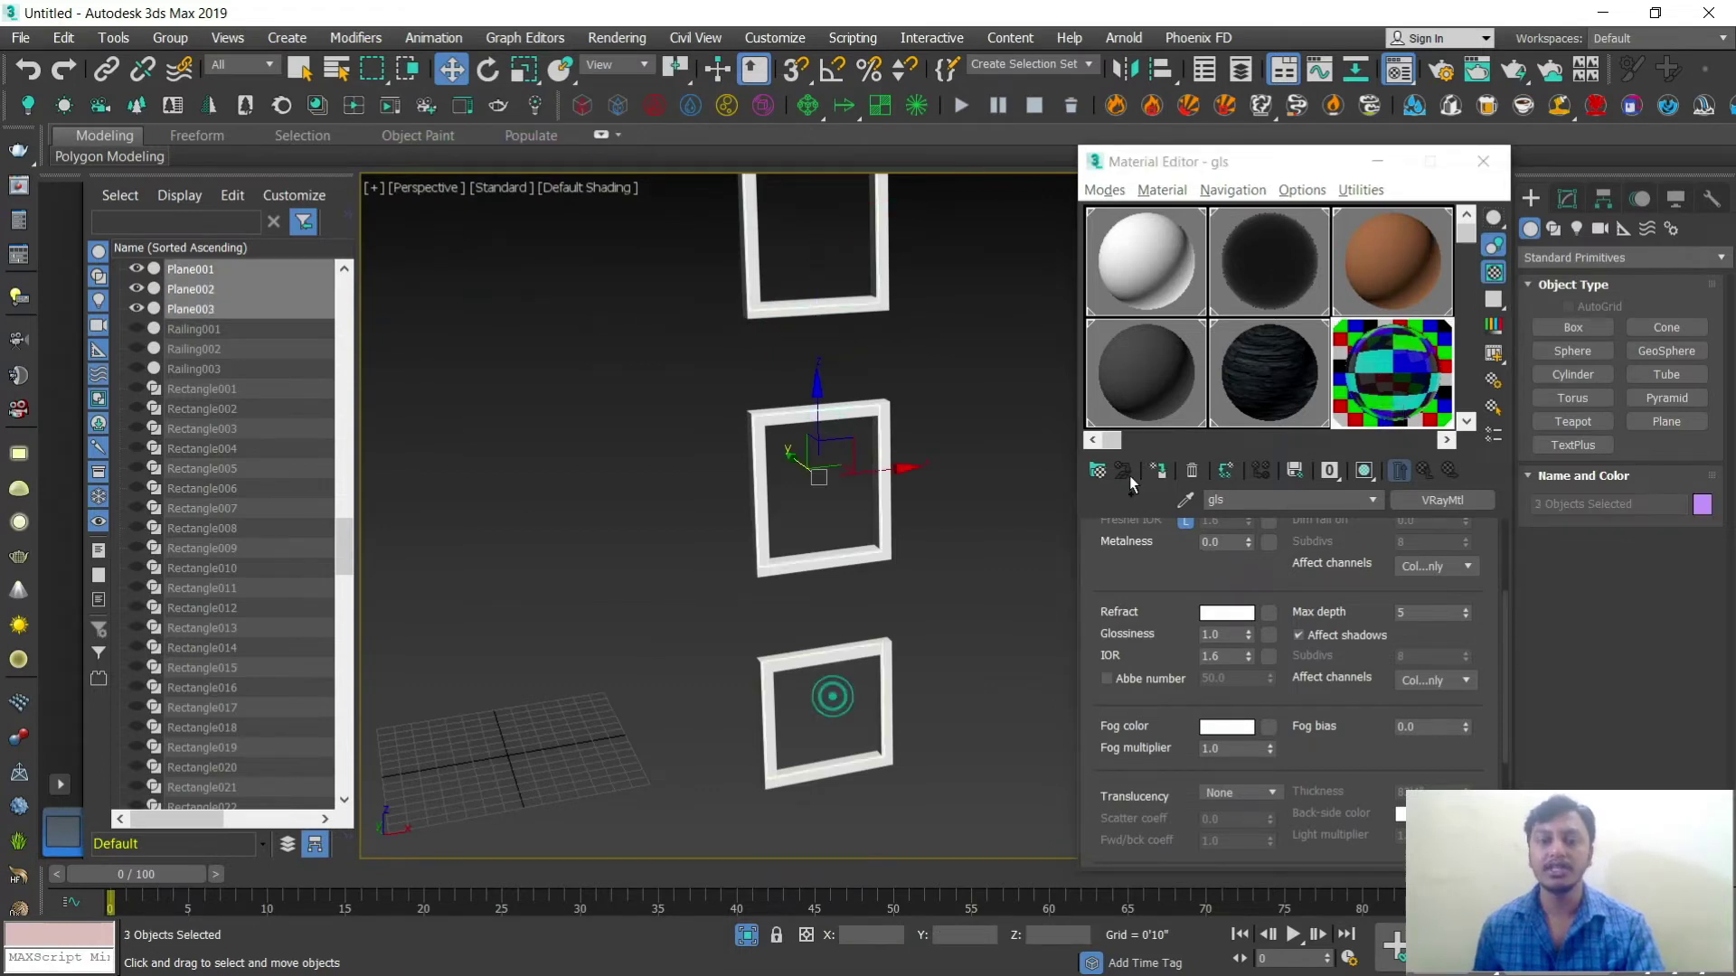
{"action": "left_click", "coordinate": [1163, 475]}
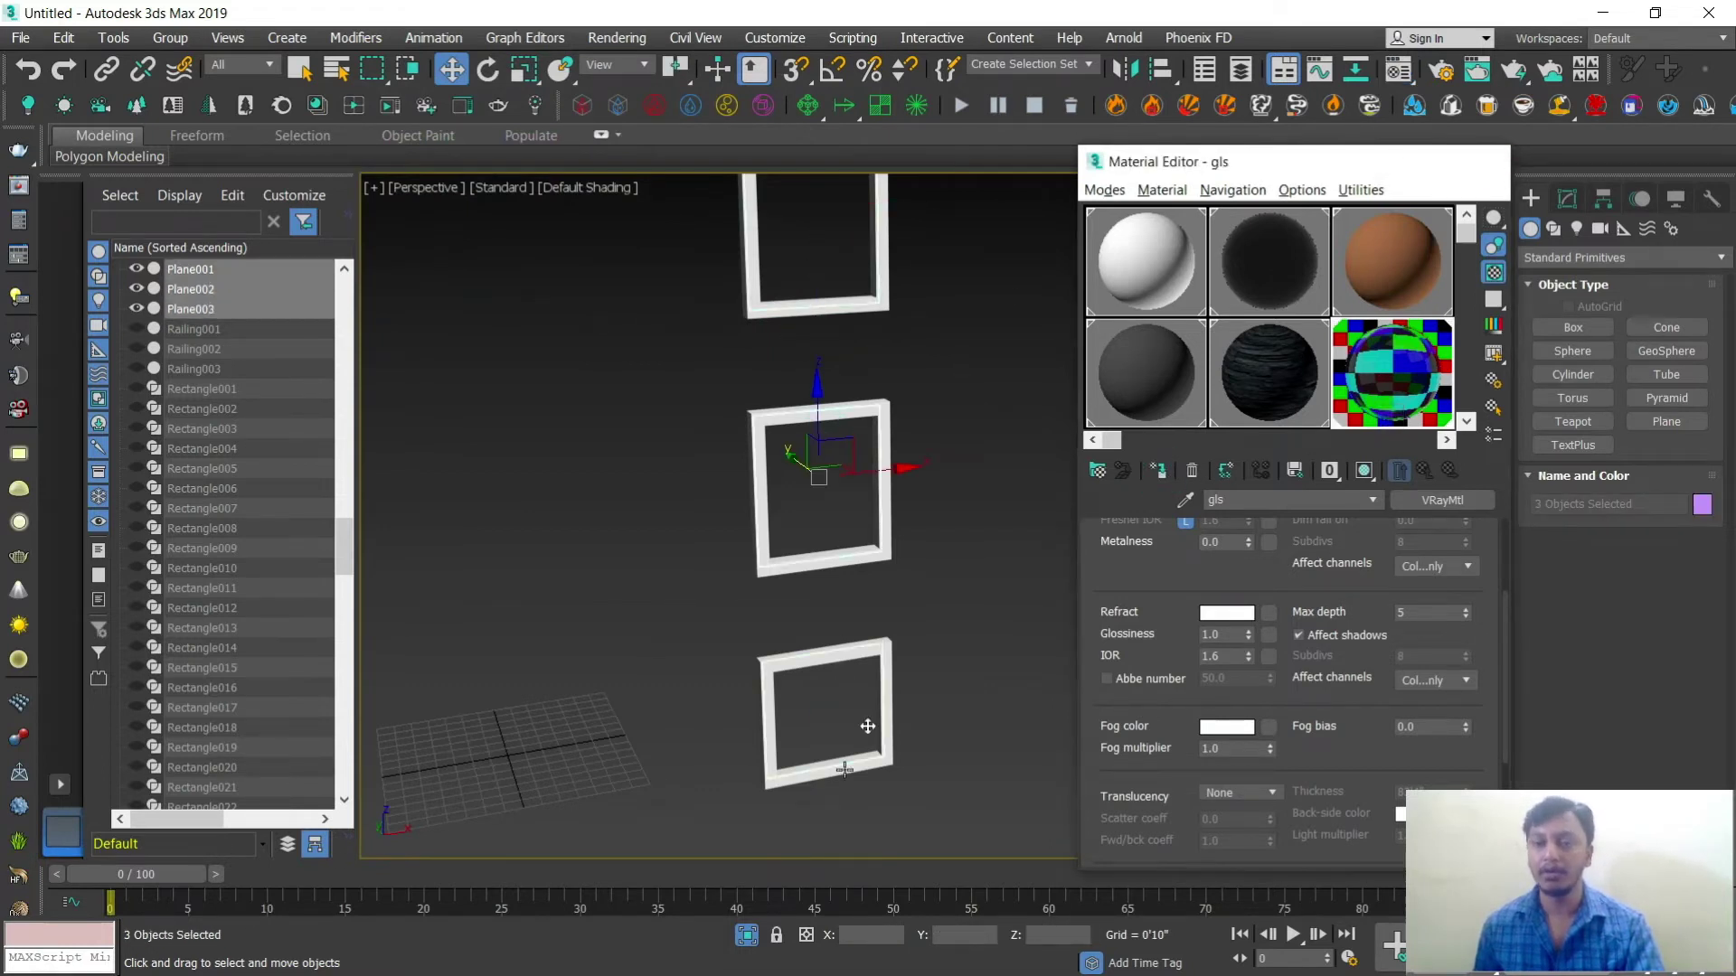
Step: Close the Material Editor, end the isolation and bring the ground-floor entrance of the whole house into view
{"action": "left_click", "coordinate": [1483, 161]}
{"action": "key", "text": "alt+q"}
{"action": "scroll", "coordinate": [1162, 502], "scroll_direction": "down", "scroll_amount": 6}
{"action": "scroll", "coordinate": [1206, 534], "scroll_direction": "up", "scroll_amount": 6}
{"action": "middle_click_drag", "start_coordinate": [1126, 756], "coordinate": [1066, 600]}
{"action": "scroll", "coordinate": [1030, 639], "scroll_direction": "up", "scroll_amount": 2}
{"action": "scroll", "coordinate": [1065, 598], "scroll_direction": "down", "scroll_amount": 1}
{"action": "scroll", "coordinate": [1067, 599], "scroll_direction": "up", "scroll_amount": 2}
{"action": "scroll", "coordinate": [1036, 613], "scroll_direction": "down", "scroll_amount": 2}
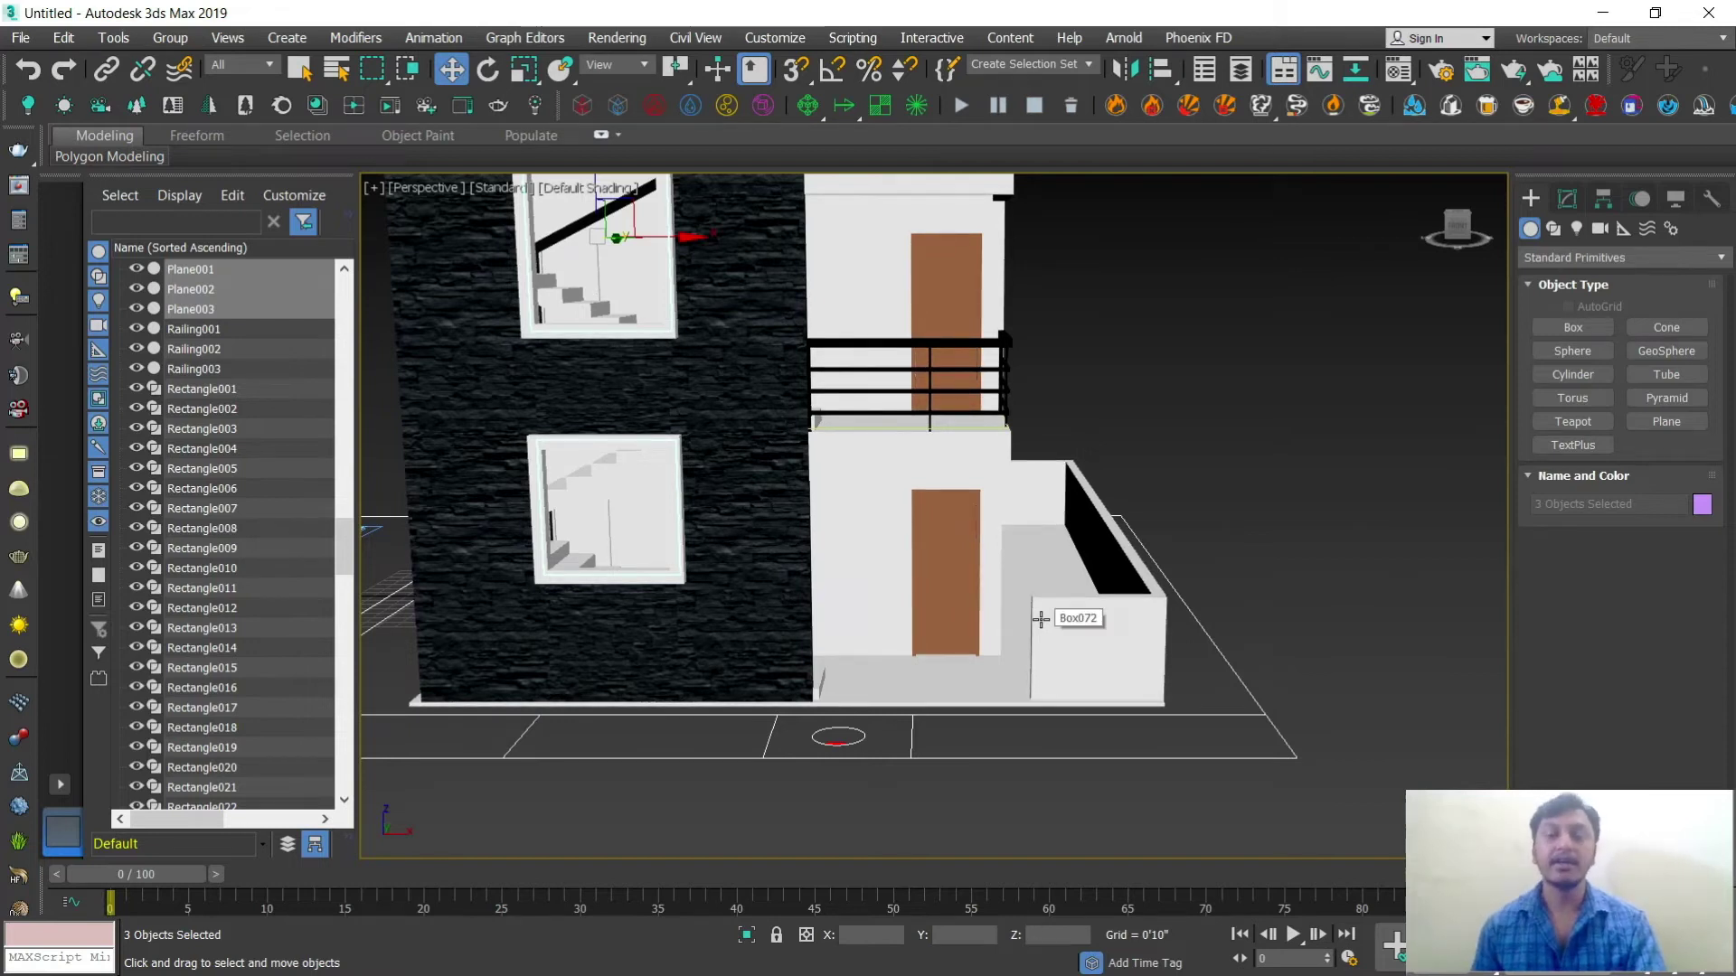
Step: Create a plane of about 4'0 1/2" by 8'4" in the Front view across the entrance opening beside the compound wall
{"action": "left_click", "coordinate": [1665, 422]}
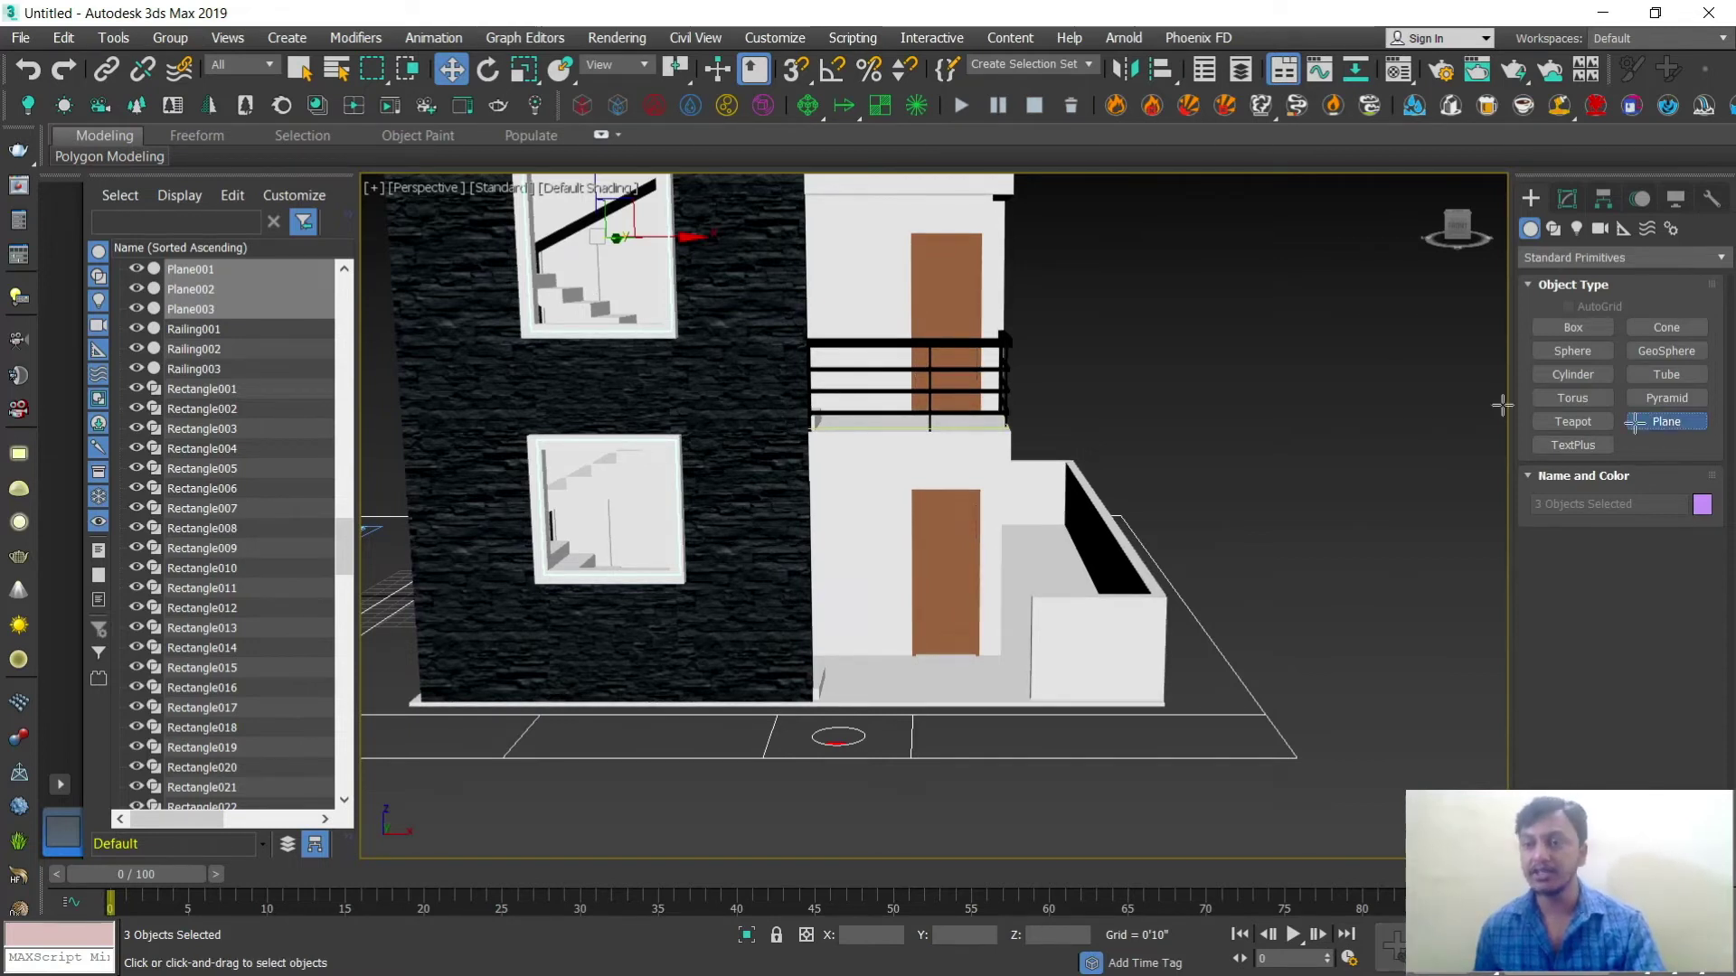
{"action": "key", "text": "alt+w"}
{"action": "right_click", "coordinate": [1082, 424]}
{"action": "key", "text": "alt+w"}
{"action": "middle_click_drag", "start_coordinate": [1149, 658], "coordinate": [950, 458]}
{"action": "left_click_drag", "start_coordinate": [1171, 427], "coordinate": [871, 575]}
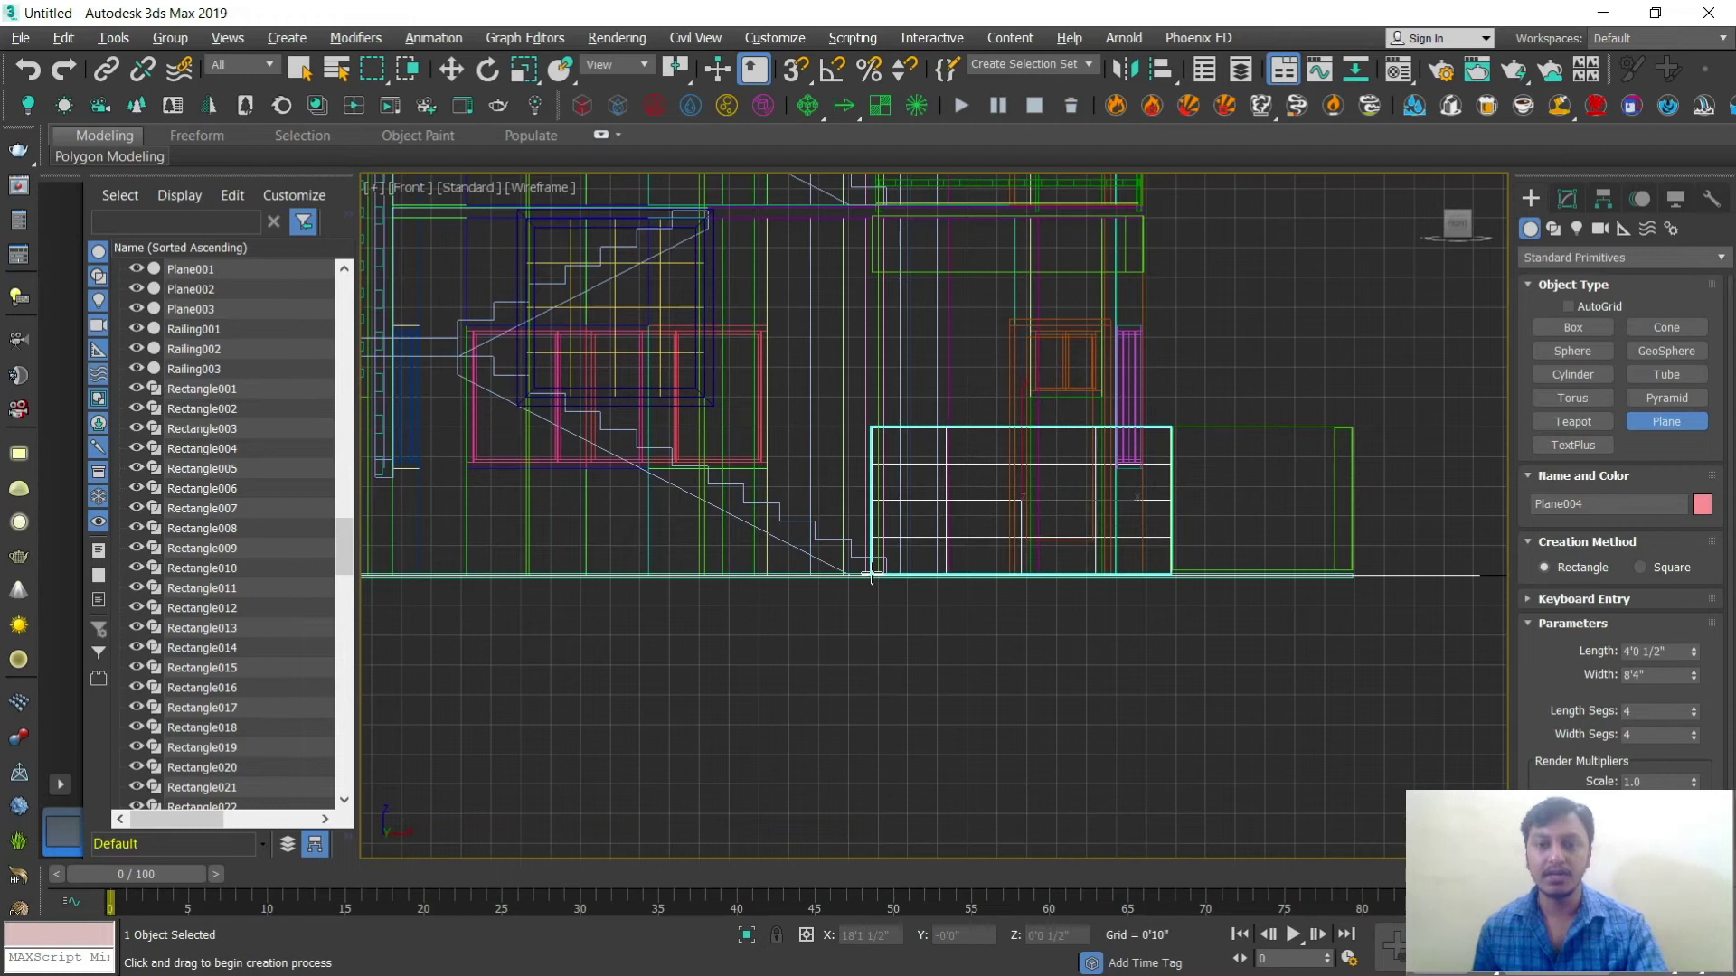
{"action": "right_click", "coordinate": [1130, 672]}
Step: In the maximized Perspective view, move the new plane into the open gap between the stone wall and the compound wall
{"action": "key", "text": "alt+w"}
{"action": "right_click", "coordinate": [1098, 643]}
{"action": "key", "text": "alt+w"}
{"action": "middle_click_drag", "start_coordinate": [967, 642], "coordinate": [1020, 661], "text": "alt"}
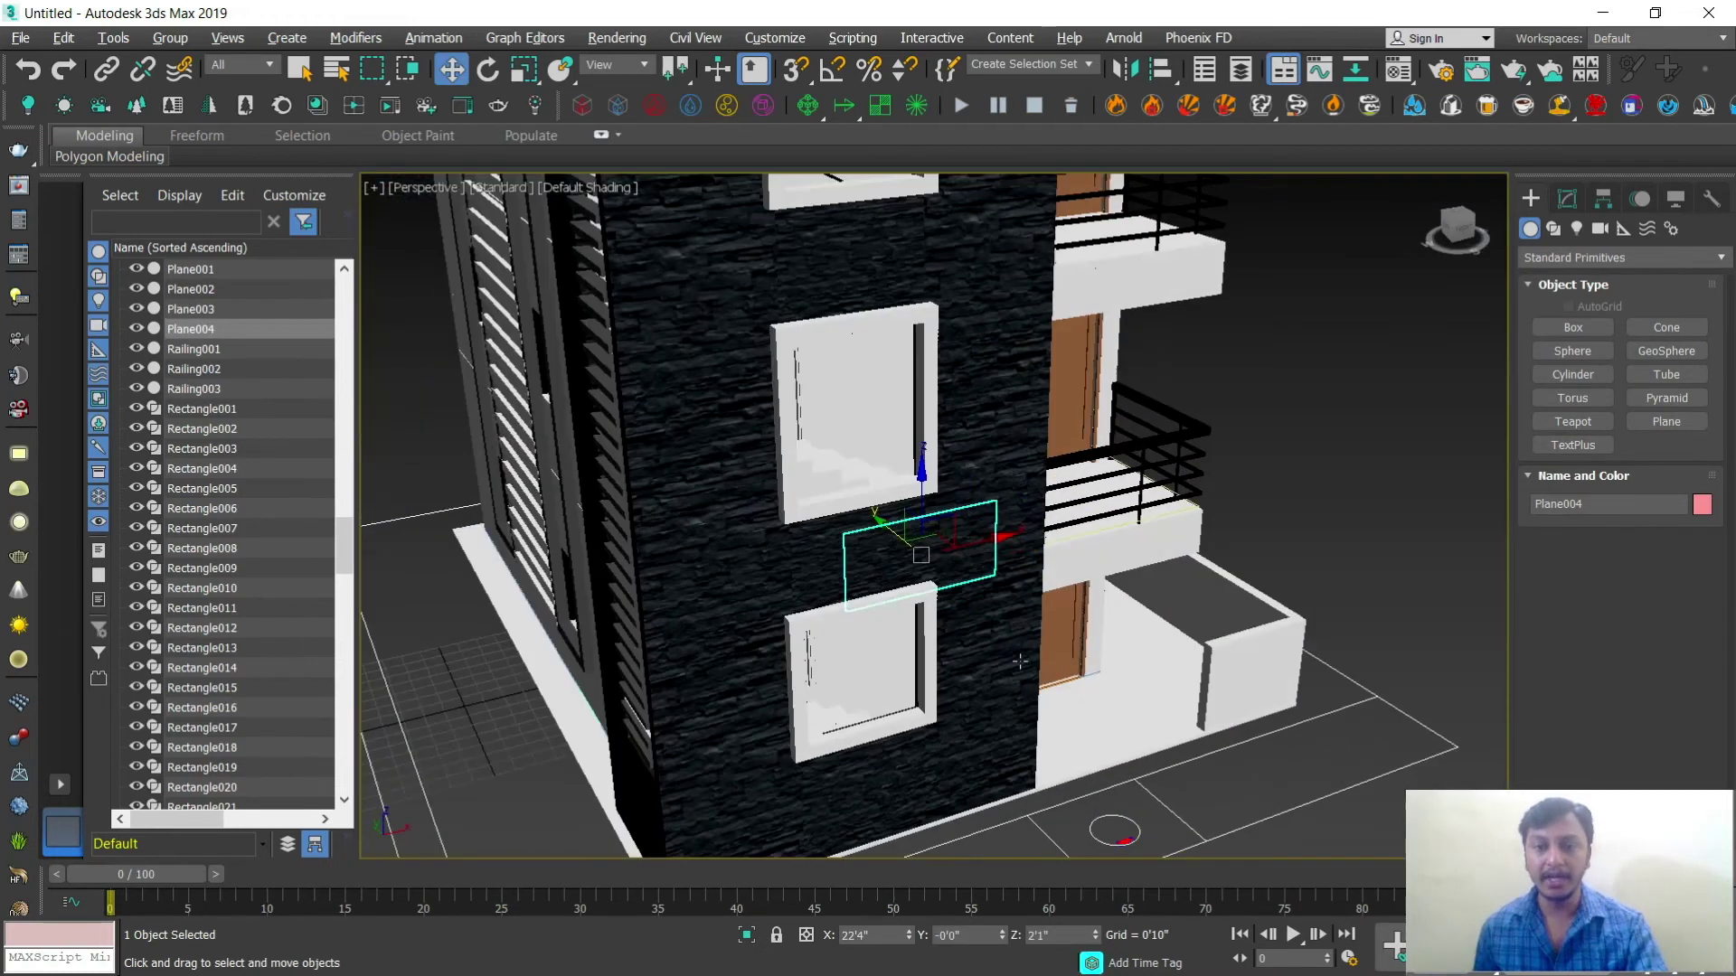
{"action": "left_click_drag", "start_coordinate": [909, 555], "coordinate": [1027, 711]}
{"action": "middle_click_drag", "start_coordinate": [1135, 728], "coordinate": [1117, 728], "text": "alt"}
{"action": "scroll", "coordinate": [1117, 729], "scroll_direction": "up", "scroll_amount": 3}
{"action": "middle_click_drag", "start_coordinate": [1236, 759], "coordinate": [1004, 583]}
Step: Set the entrance plane's length to 5'0", raise it onto the floor slab and shift it slightly sideways to fit the gap
{"action": "left_click", "coordinate": [1565, 197]}
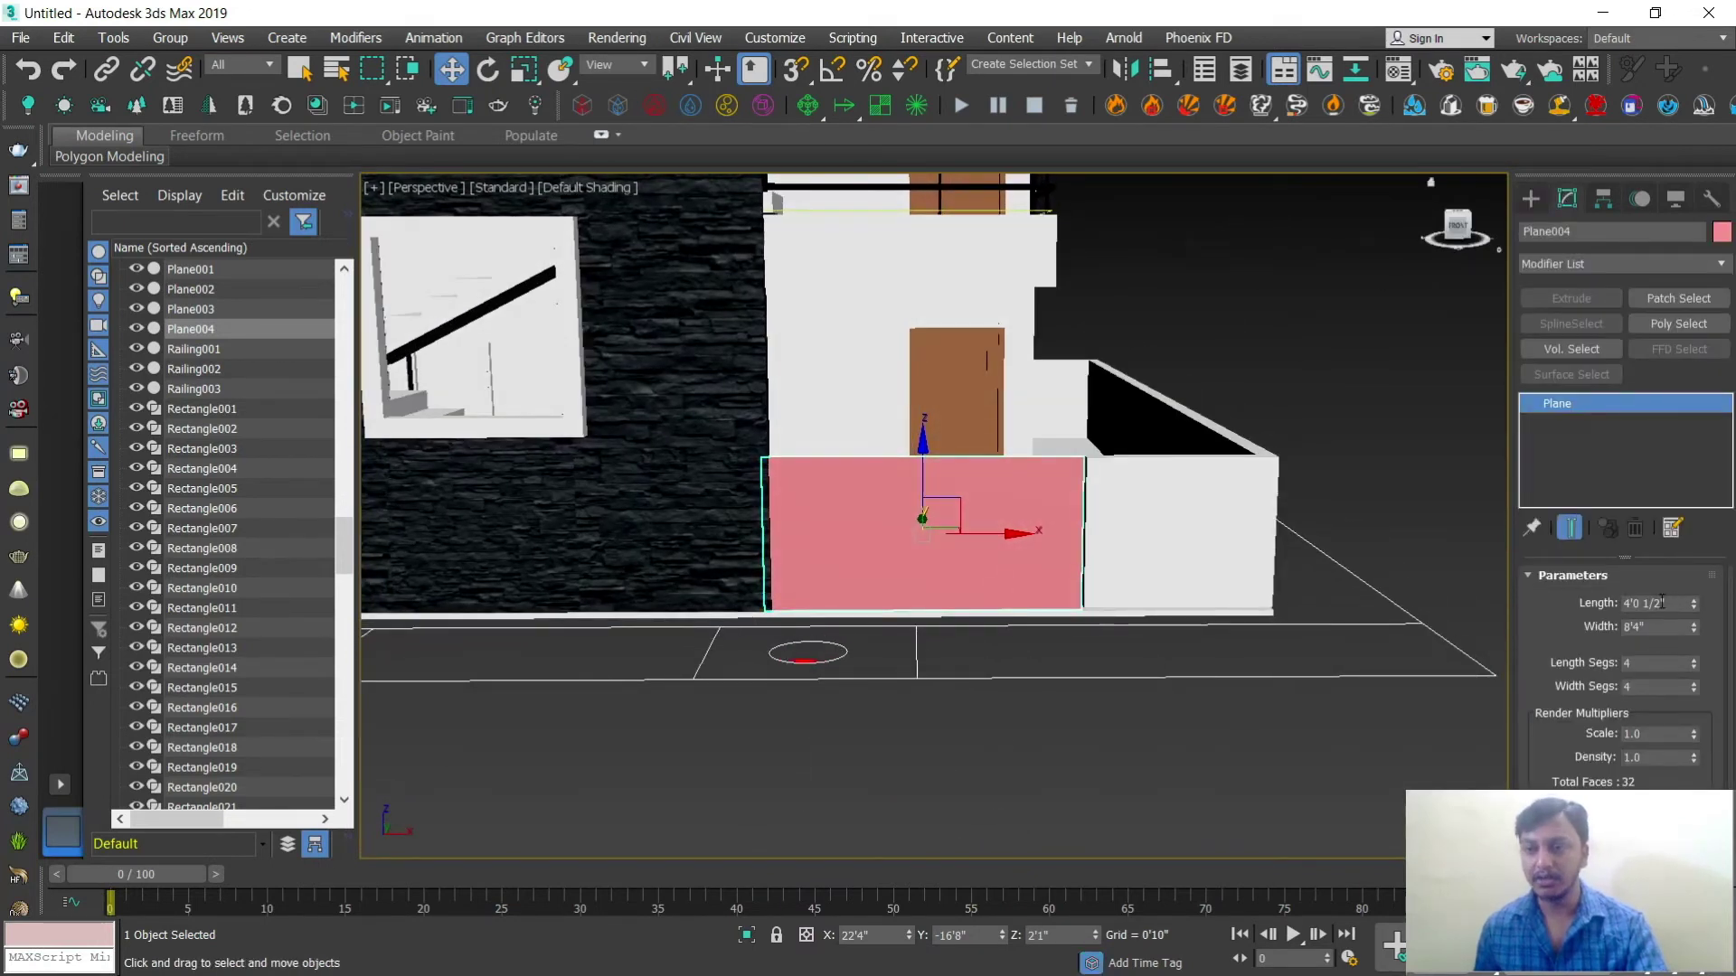
{"action": "type", "text": "5"}
{"action": "key", "text": "Return"}
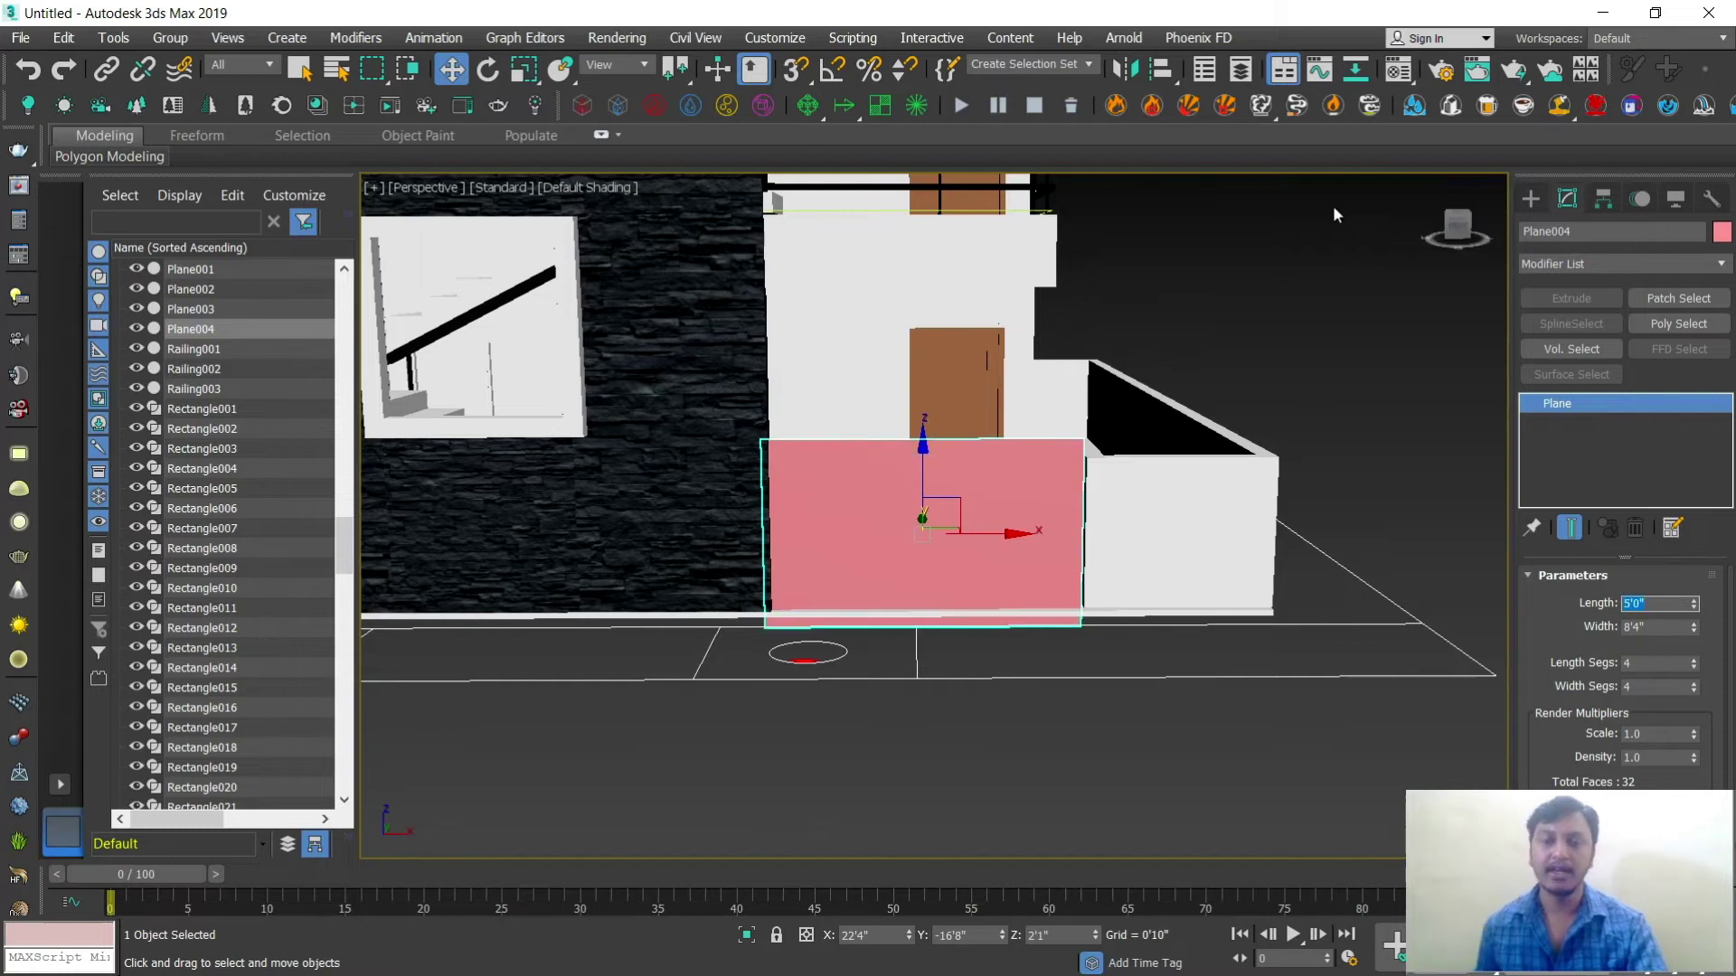
{"action": "scroll", "coordinate": [950, 457], "scroll_direction": "up", "scroll_amount": 1}
{"action": "left_click_drag", "start_coordinate": [916, 503], "coordinate": [911, 478]}
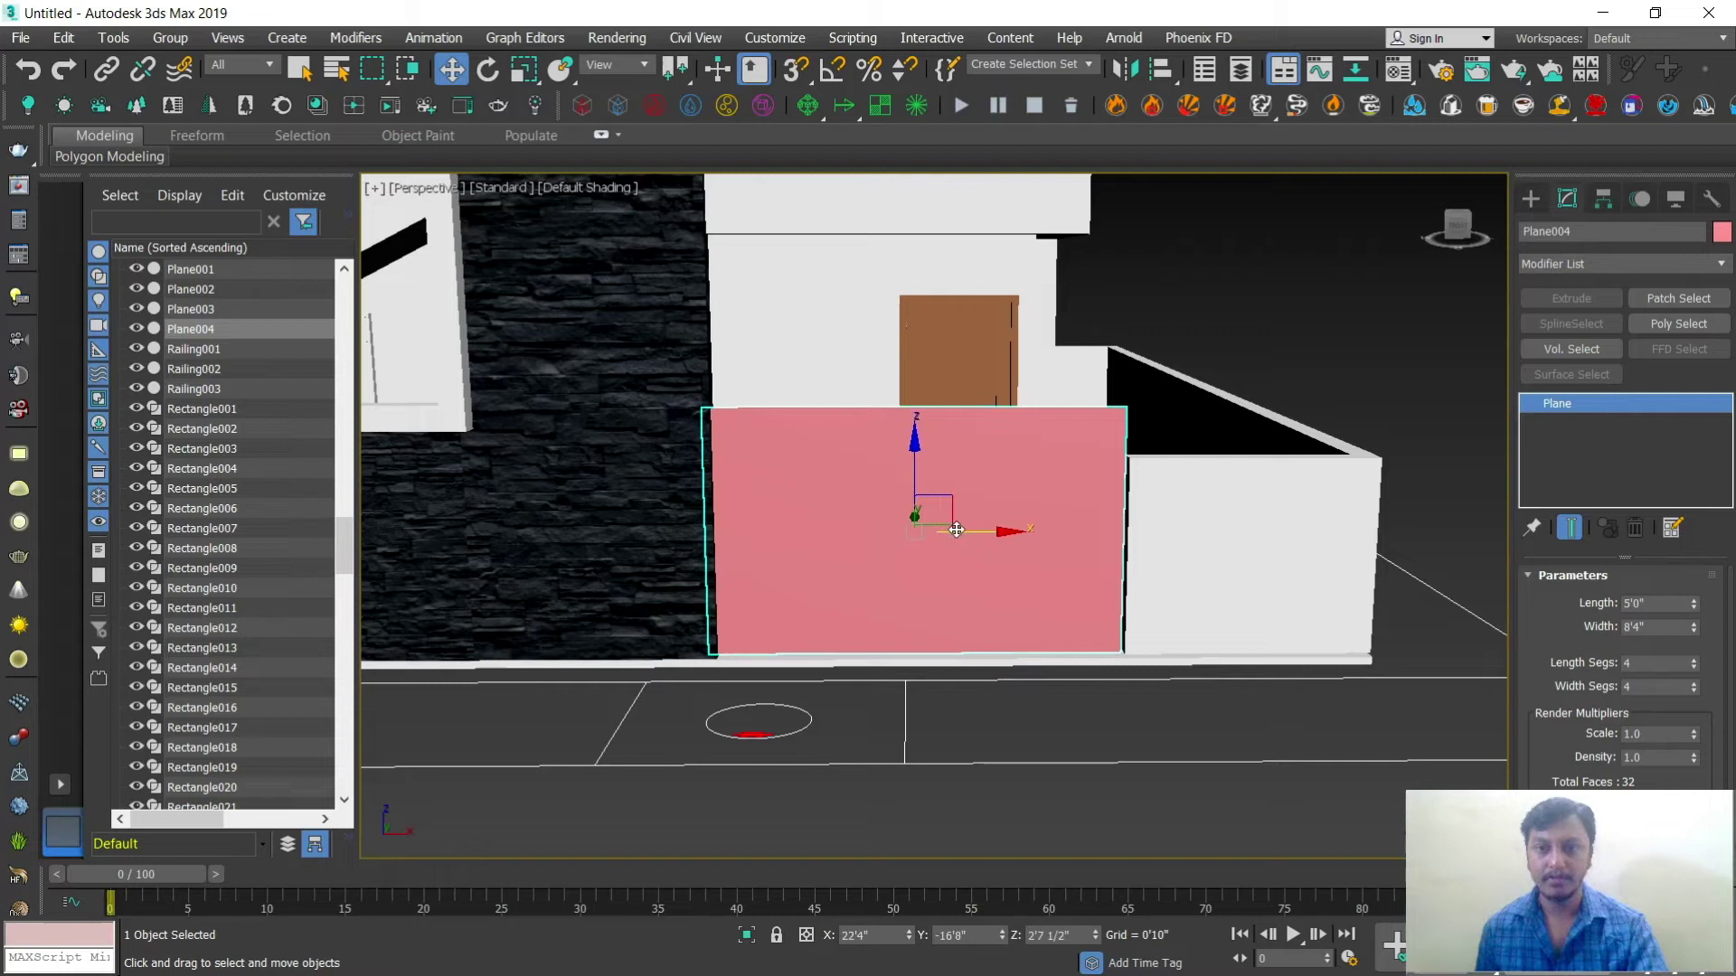
{"action": "left_click_drag", "start_coordinate": [960, 531], "coordinate": [962, 529]}
{"action": "scroll", "coordinate": [1054, 554], "scroll_direction": "down", "scroll_amount": 3}
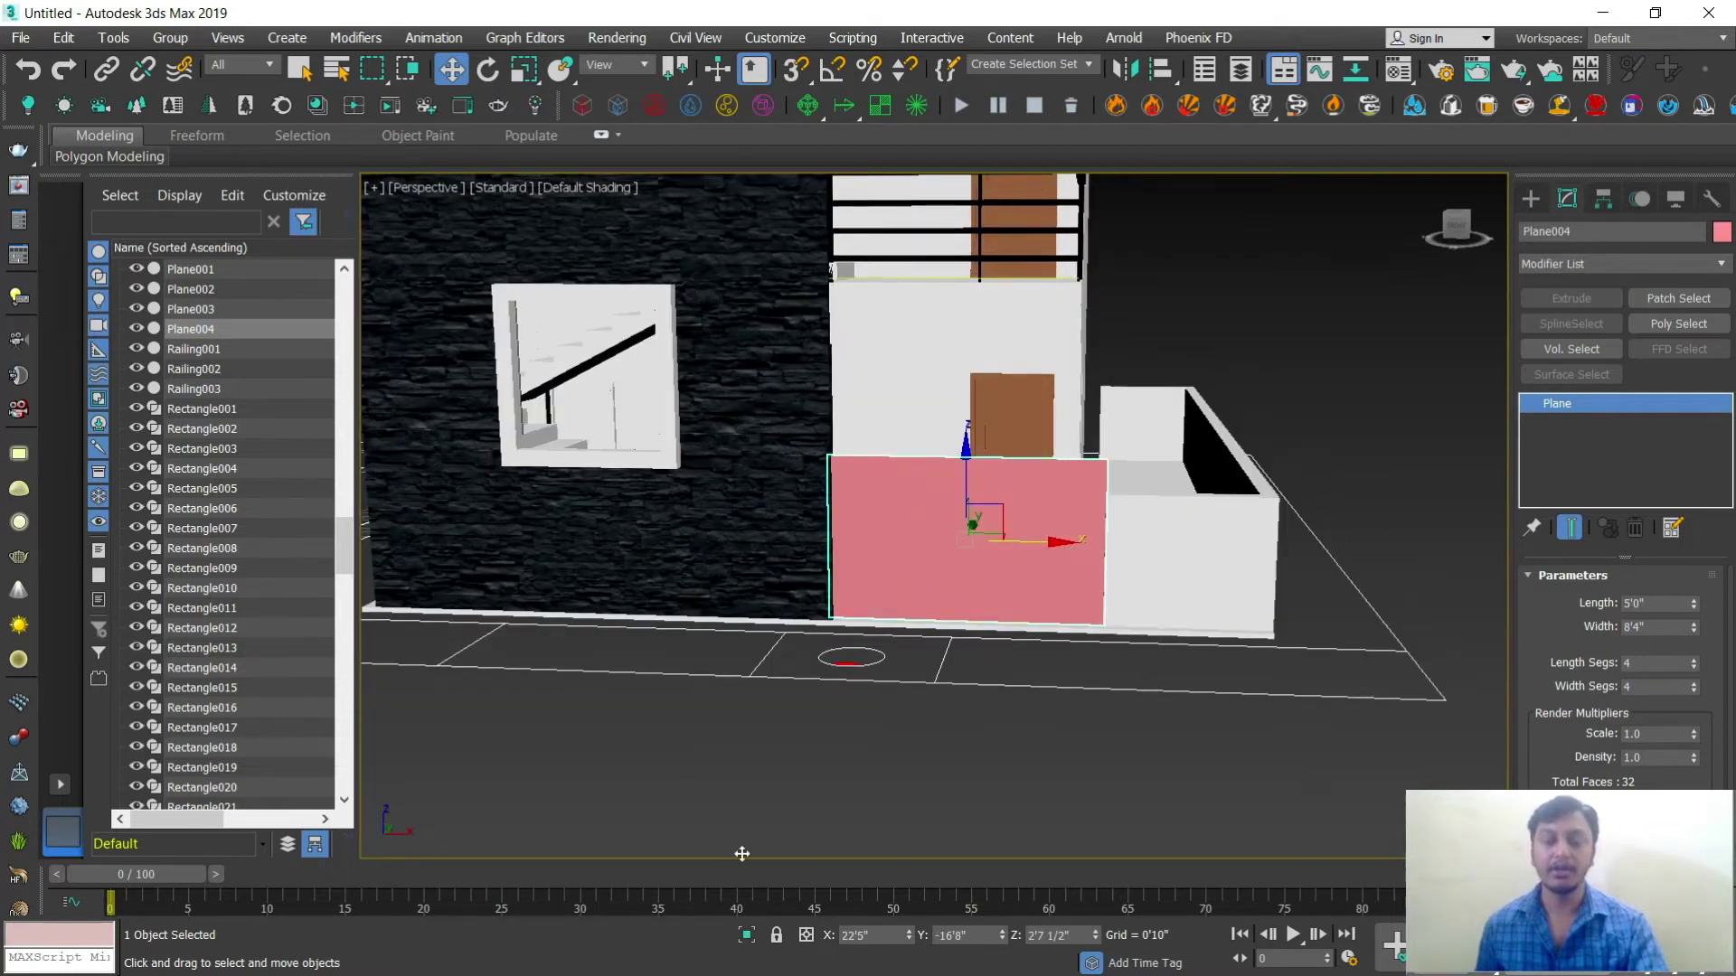
Step: Switch to File Explorer and open the elevations folder
{"action": "key", "text": "super+Tab"}
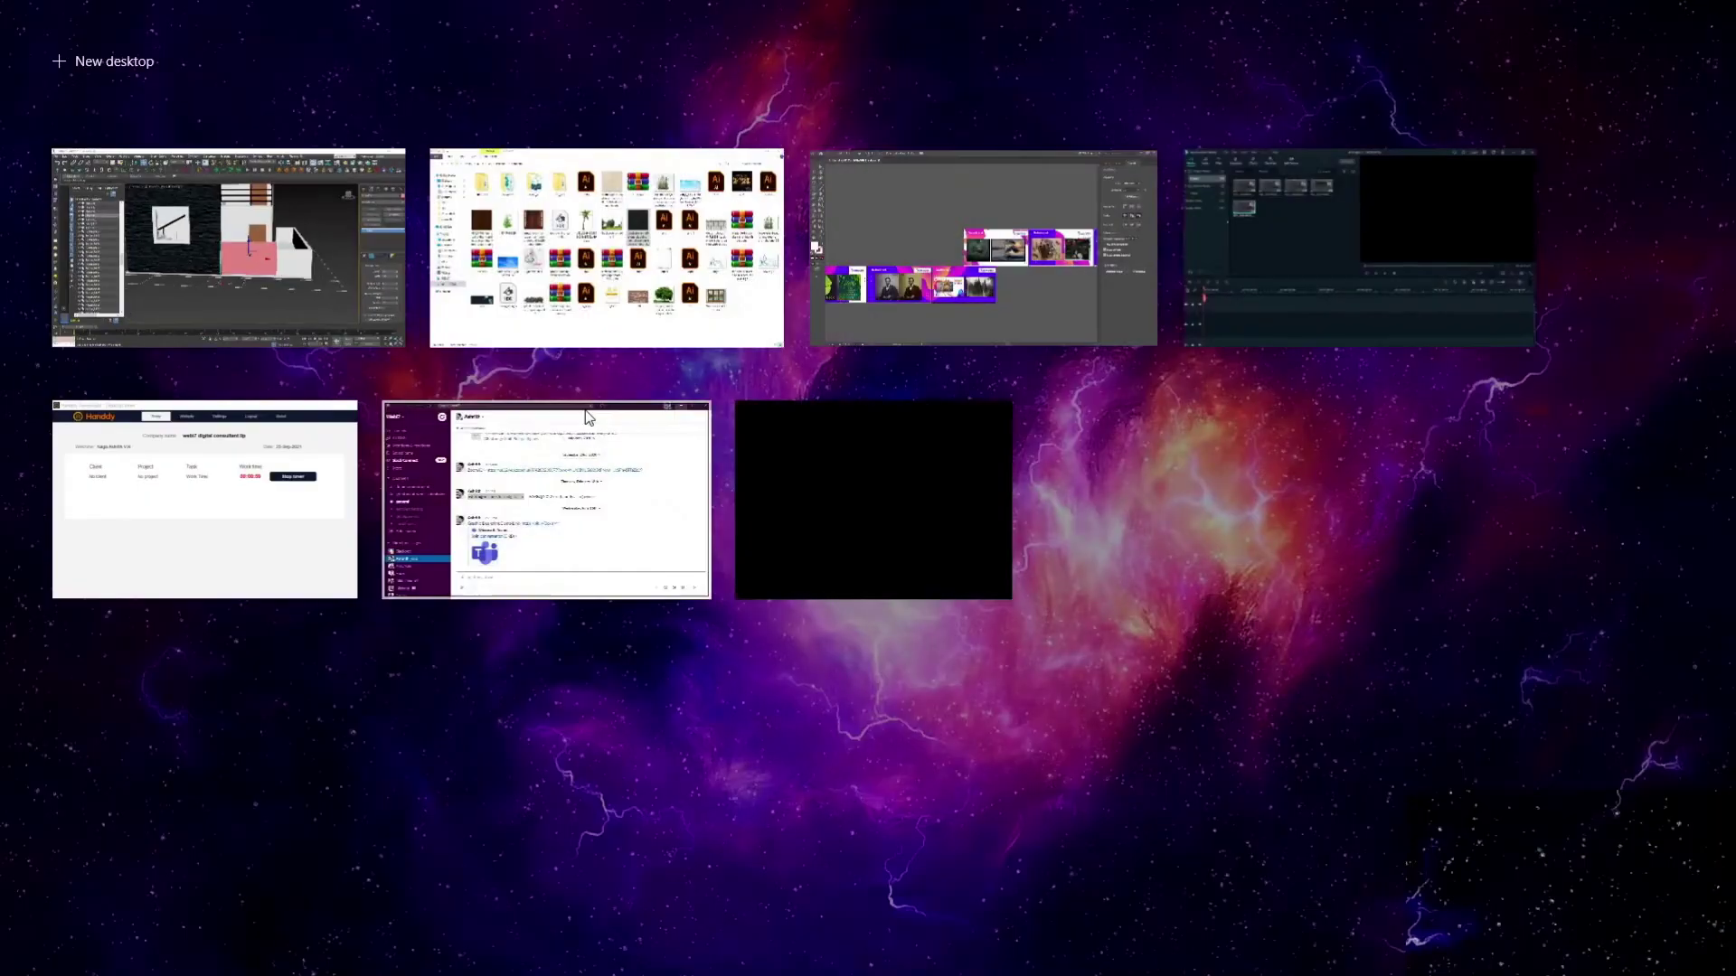
{"action": "left_click", "coordinate": [702, 233]}
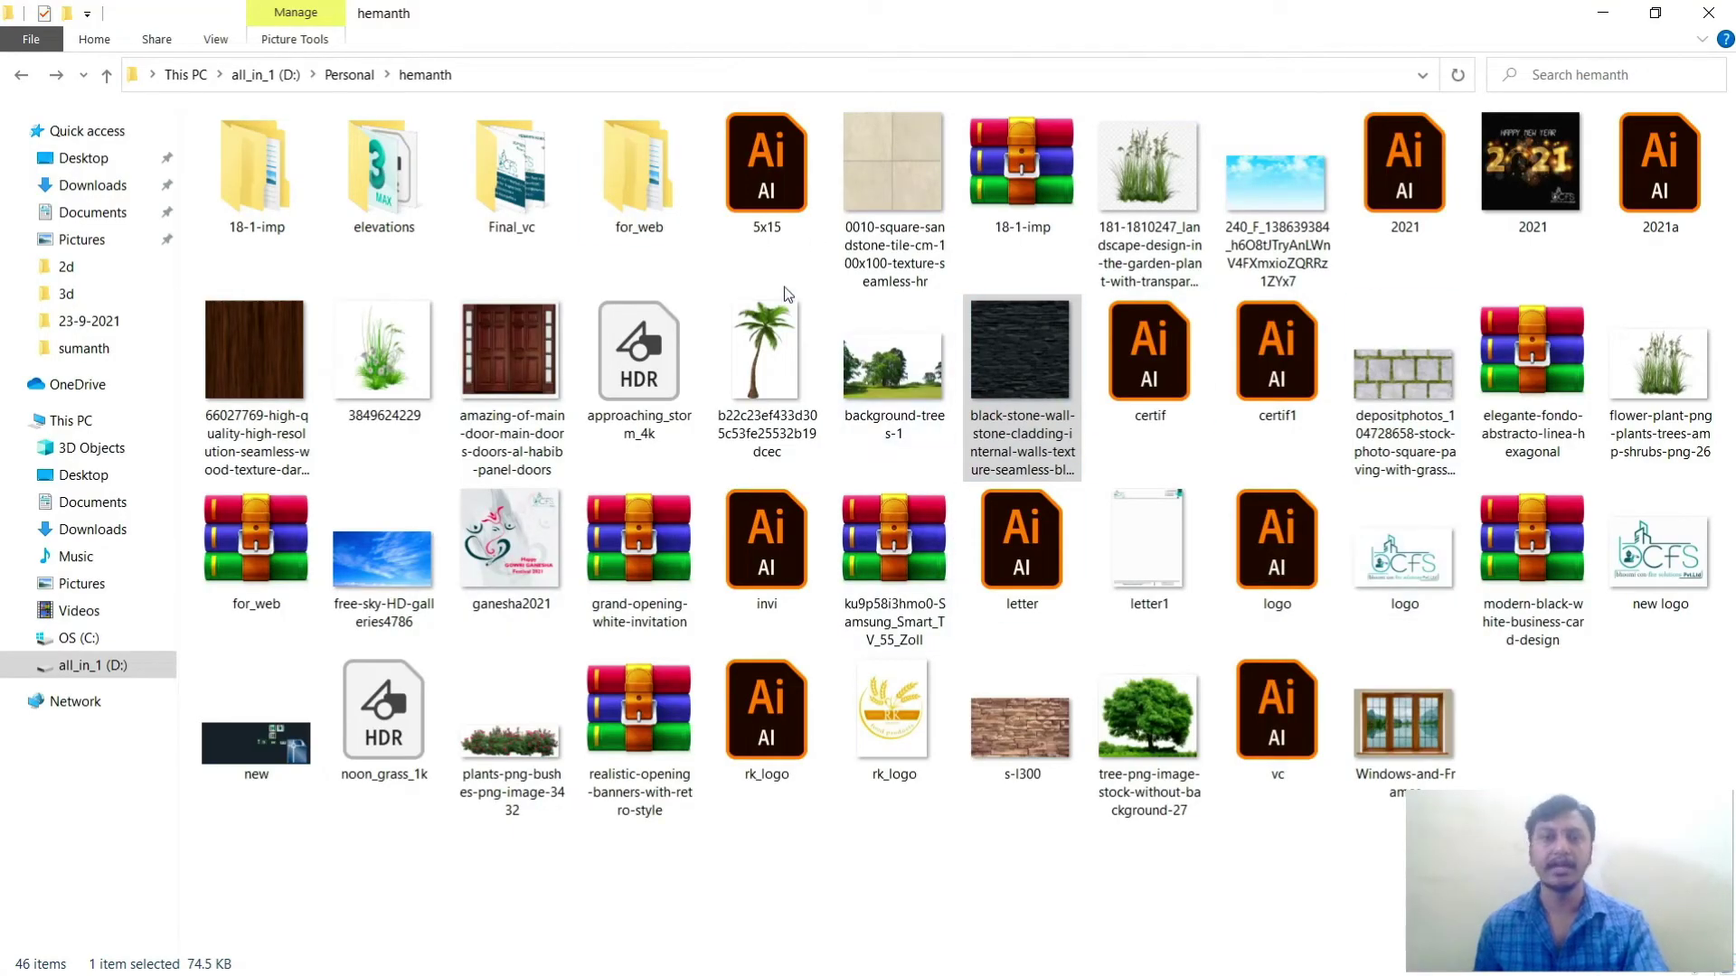
{"action": "double_click", "coordinate": [398, 192]}
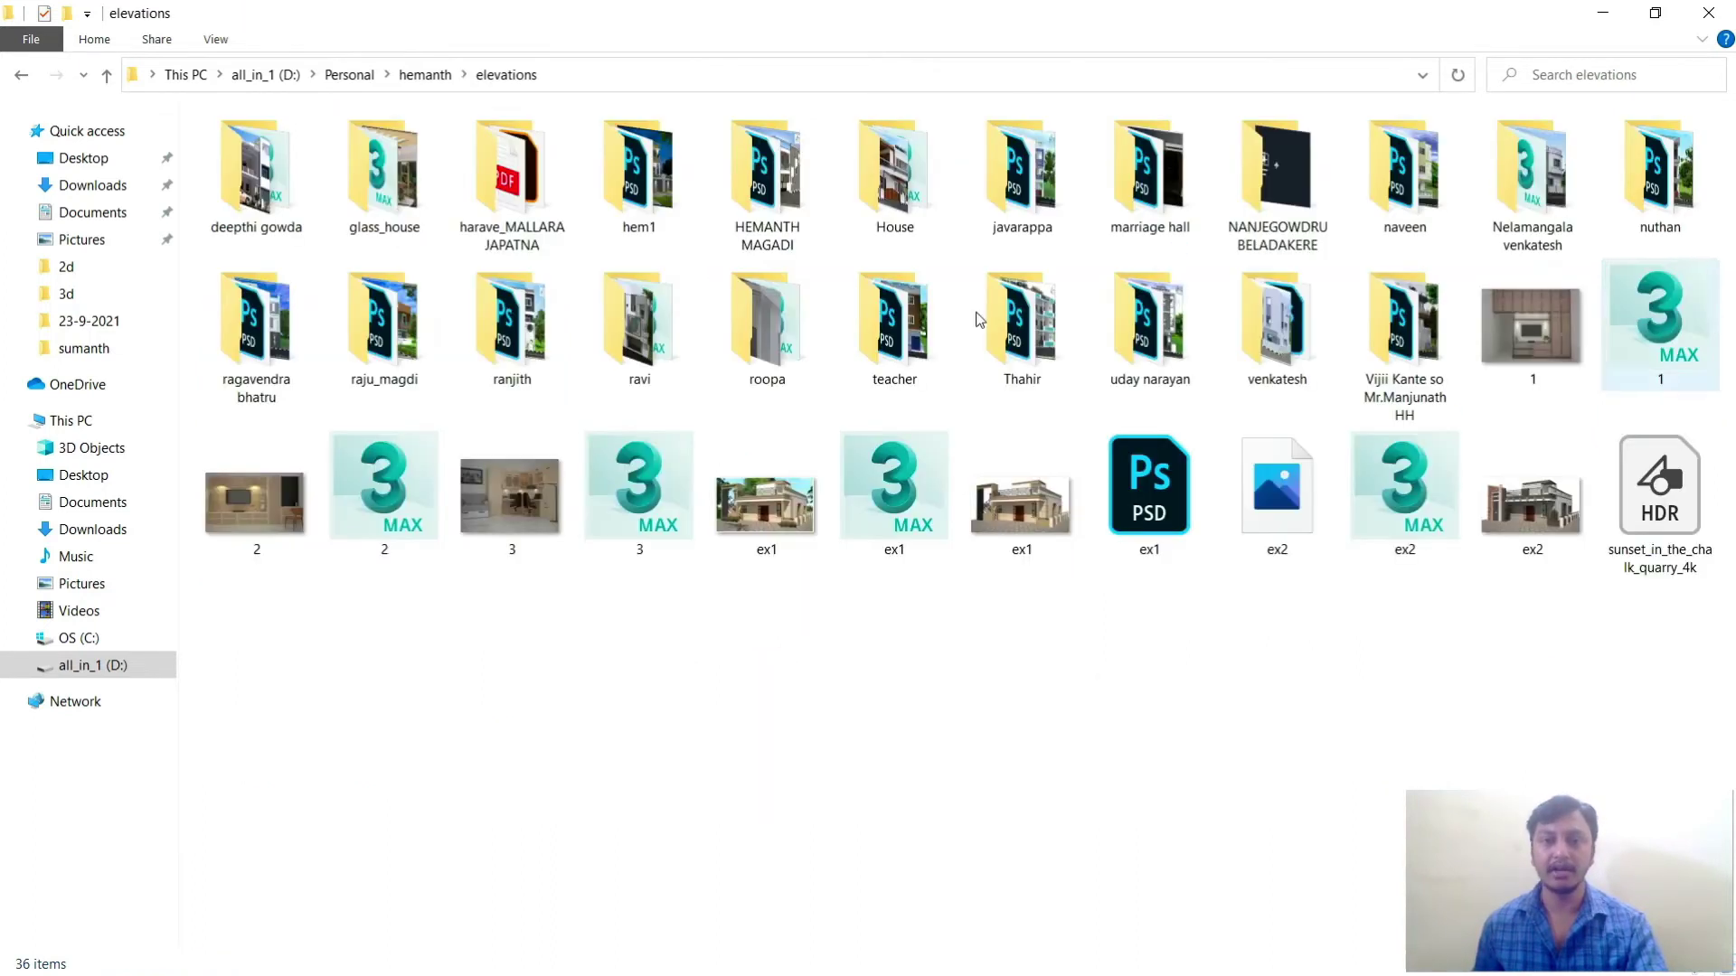
Step: Look through the project subfolders inside the elevations folder for a gate image to use on the entrance plane
{"action": "double_click", "coordinate": [275, 172]}
{"action": "key", "text": "alt+Left"}
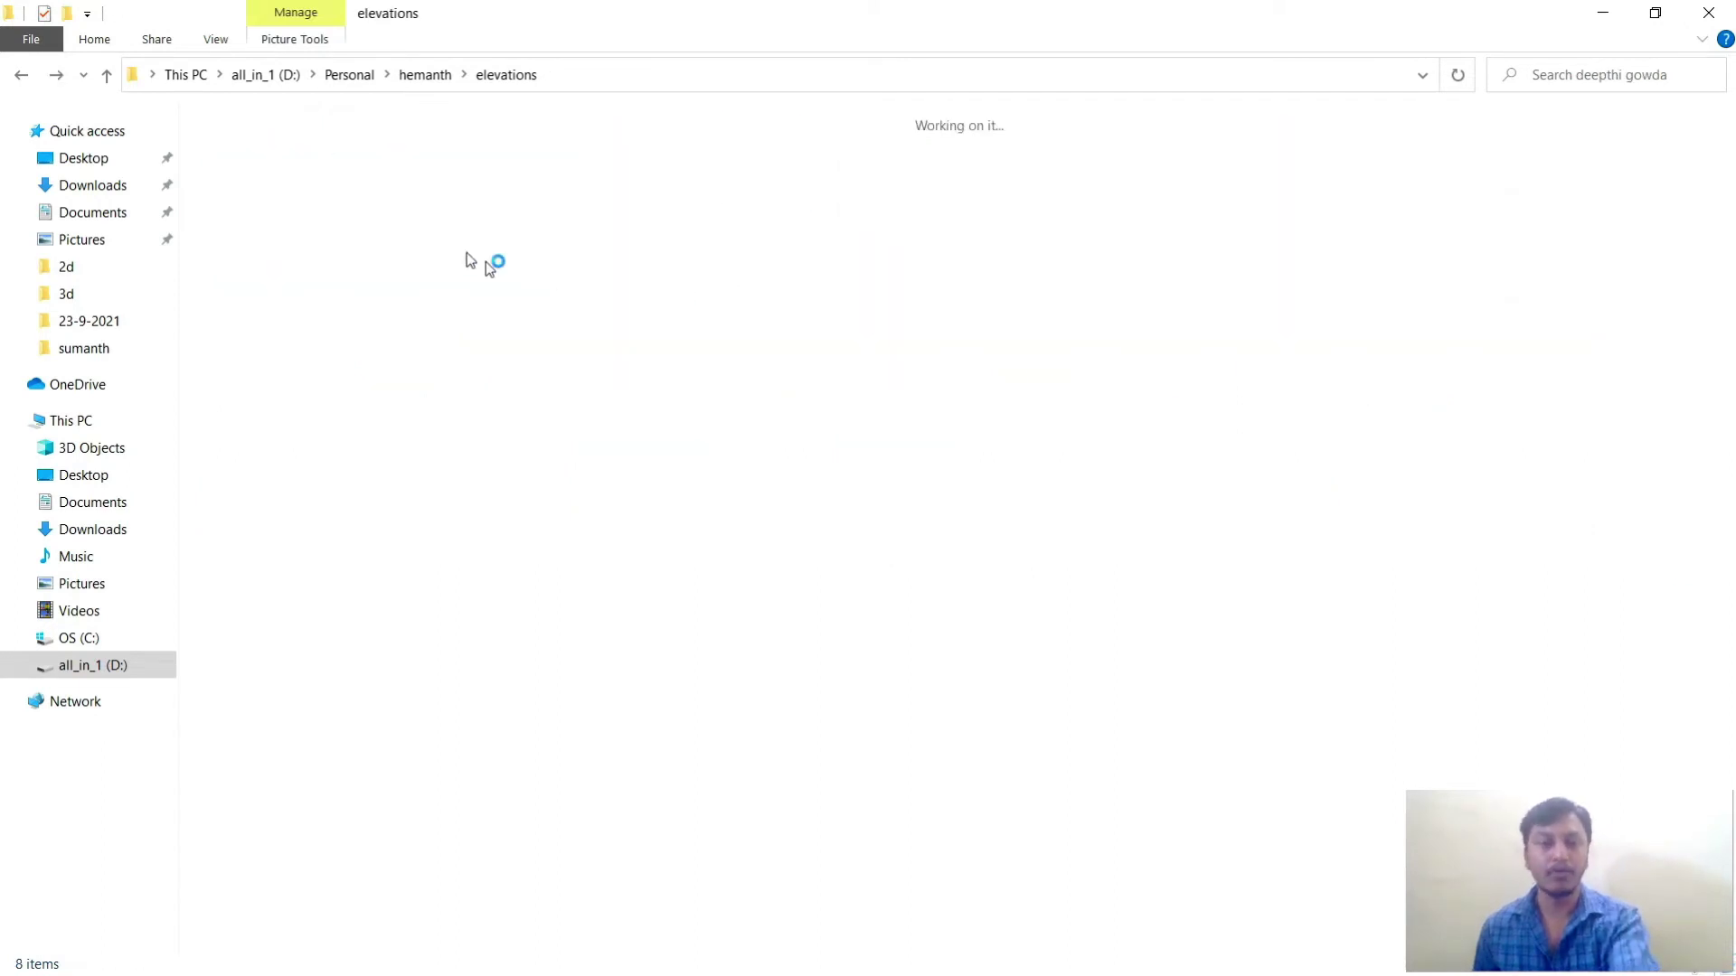
{"action": "double_click", "coordinate": [379, 212]}
{"action": "key", "text": "alt+Left"}
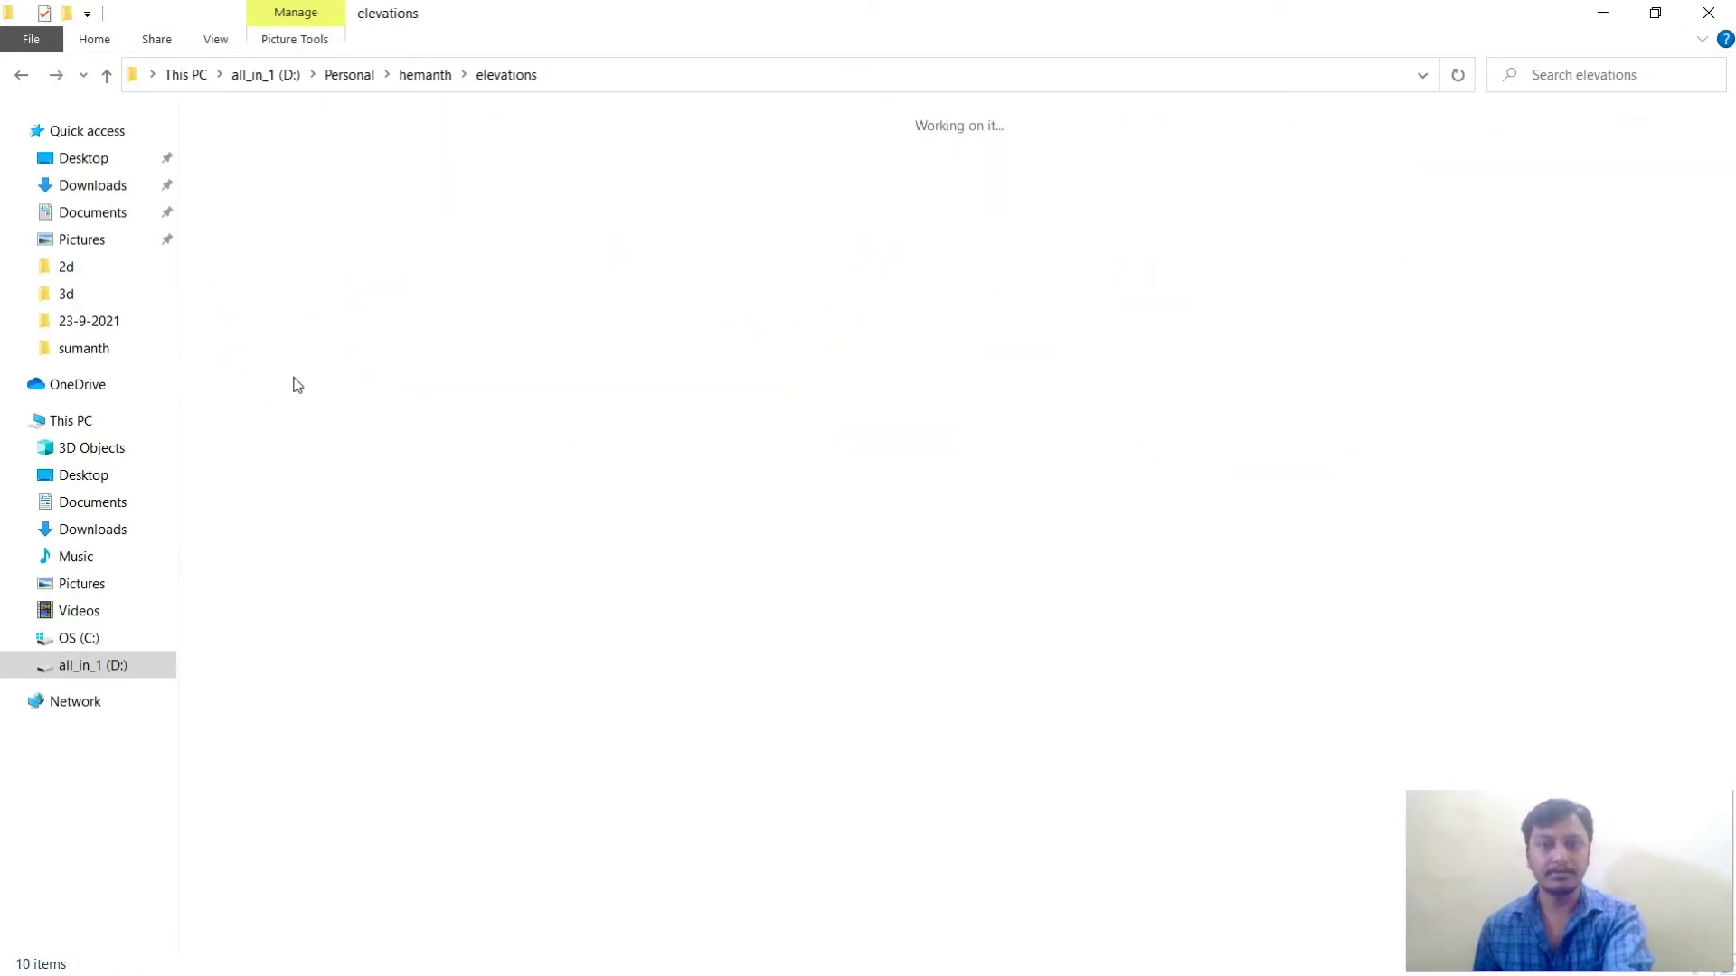
{"action": "double_click", "coordinate": [254, 348]}
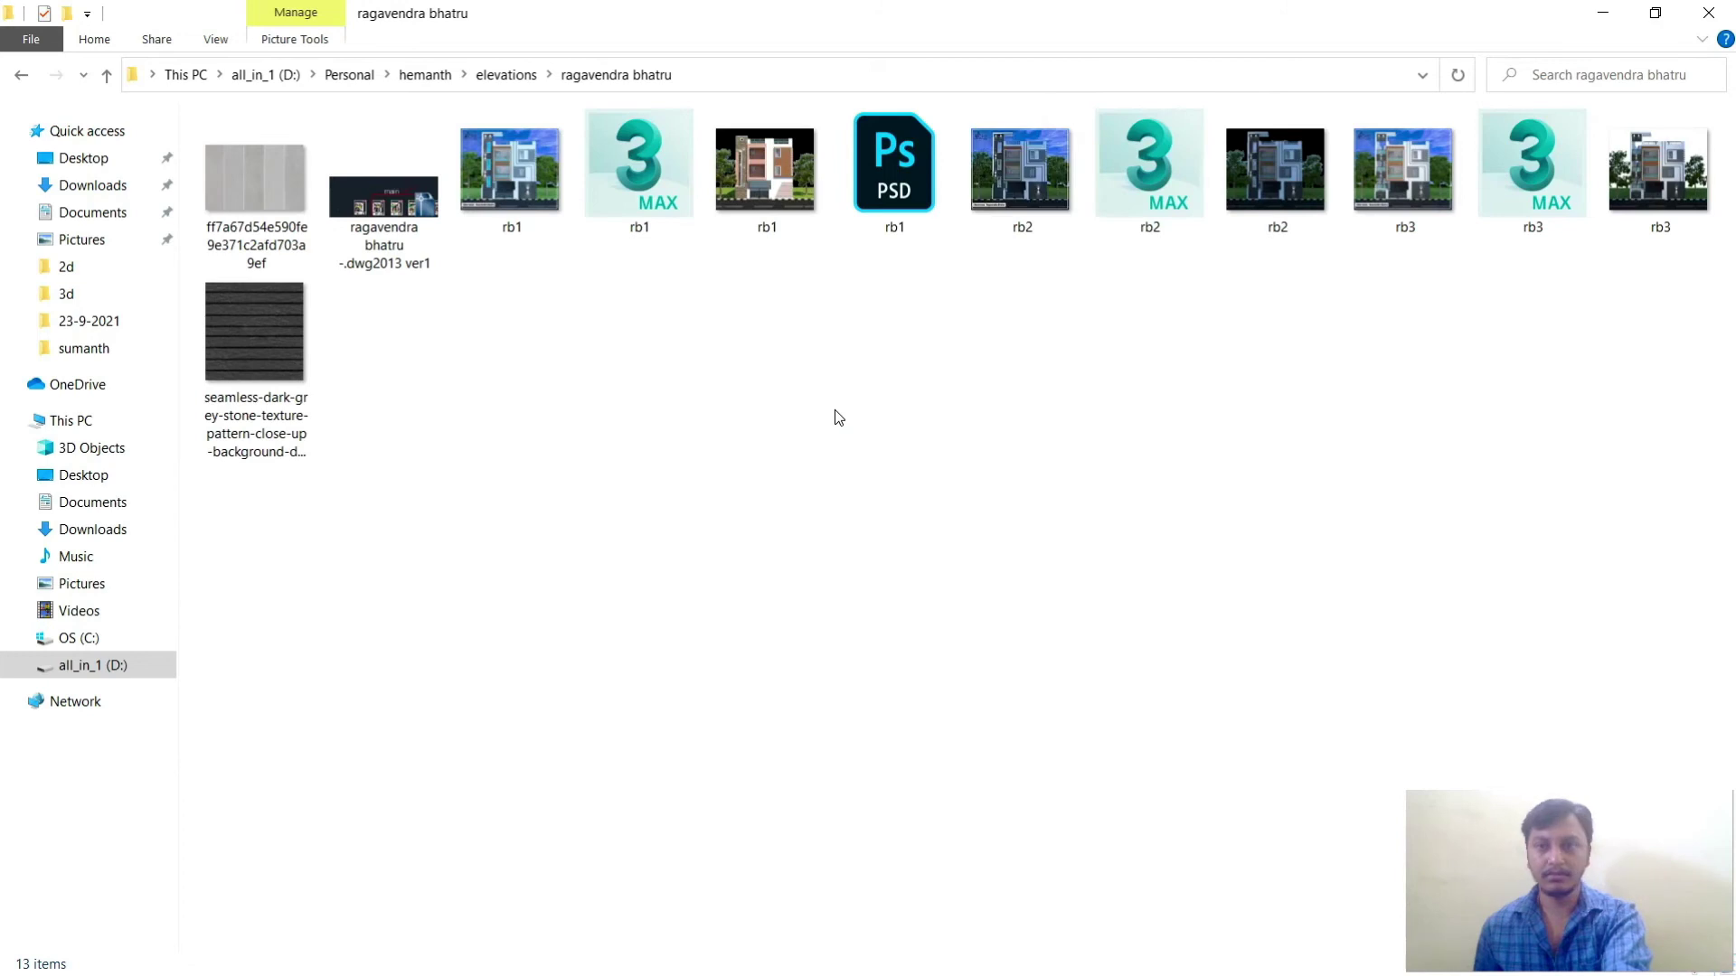
{"action": "key", "text": "alt+Left"}
{"action": "double_click", "coordinate": [380, 312]}
{"action": "key", "text": "alt+Left"}
{"action": "double_click", "coordinate": [486, 344]}
{"action": "key", "text": "alt+Left"}
{"action": "double_click", "coordinate": [1156, 344]}
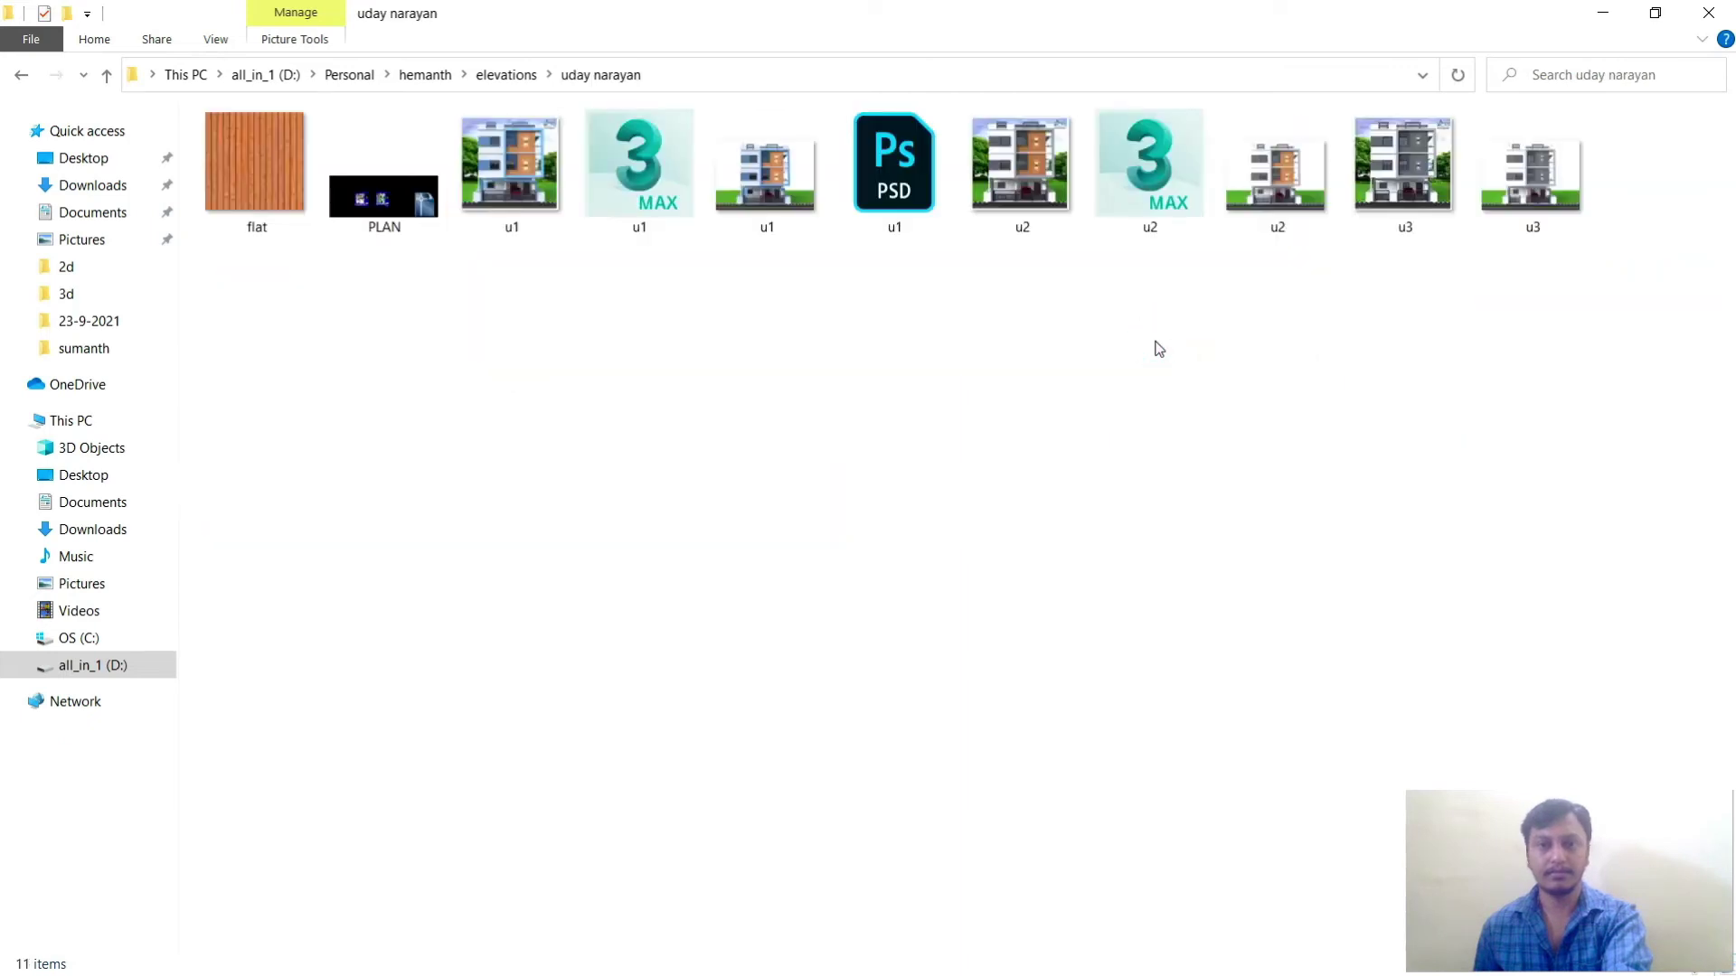
{"action": "key", "text": "alt+Left"}
{"action": "double_click", "coordinate": [896, 348]}
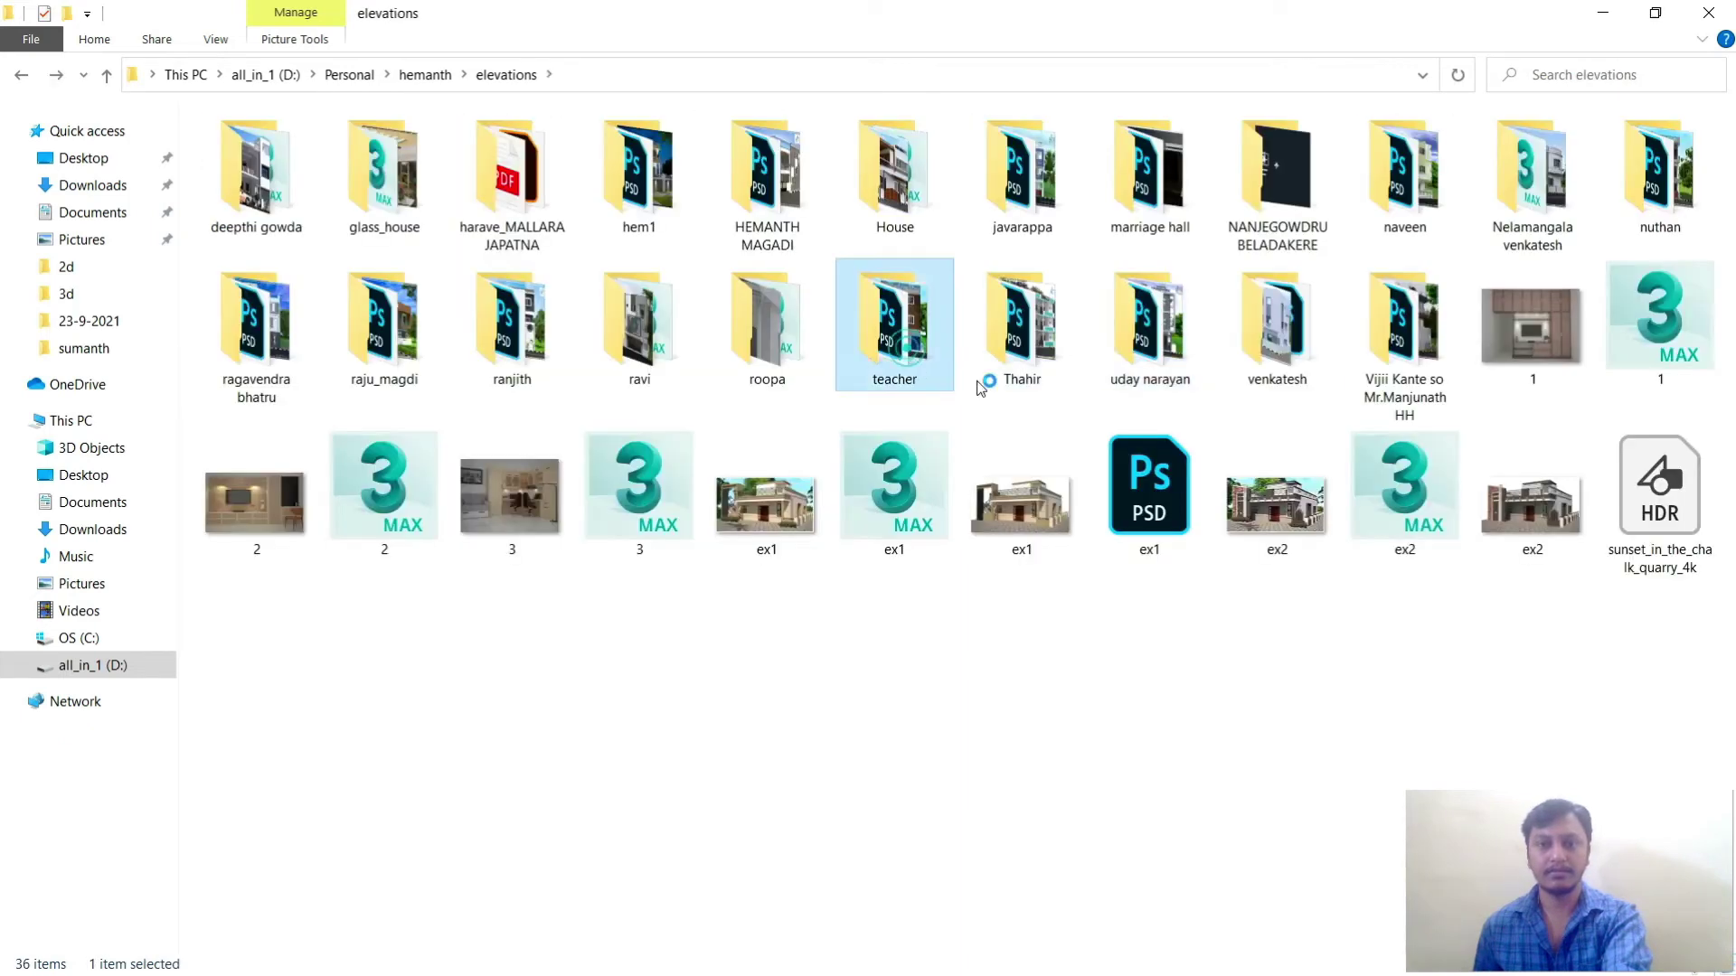
{"action": "key", "text": "alt+Left"}
{"action": "double_click", "coordinate": [660, 332]}
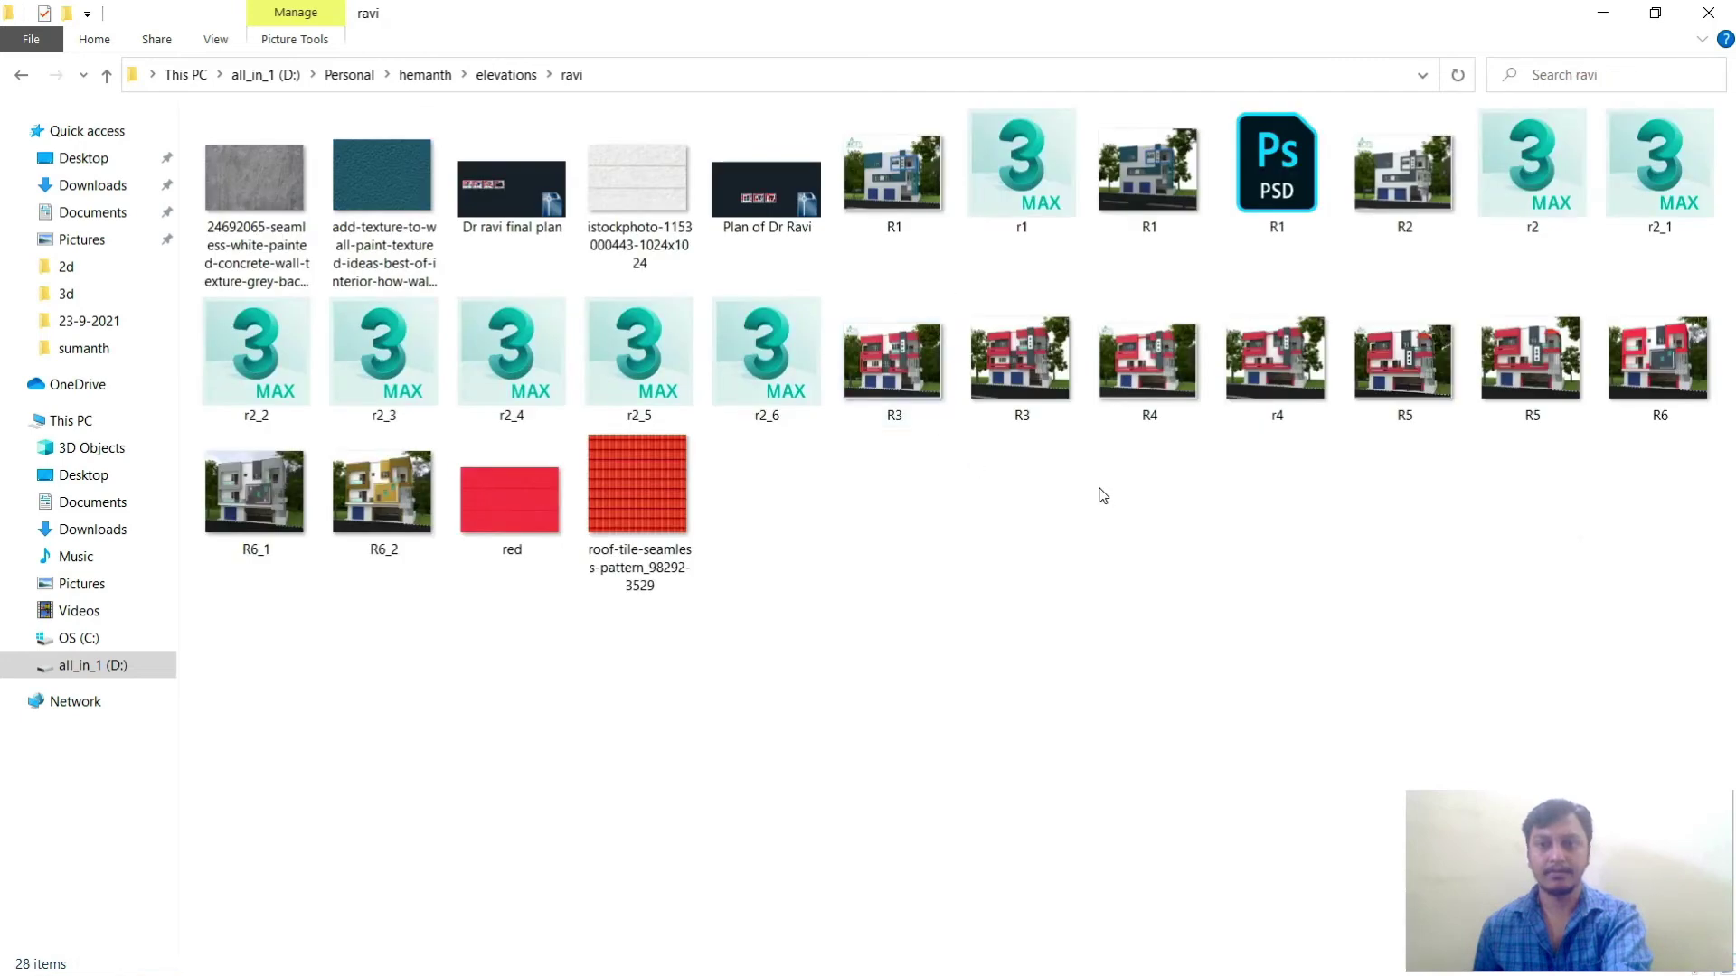
{"action": "key", "text": "alt+Left"}
{"action": "double_click", "coordinate": [1051, 217]}
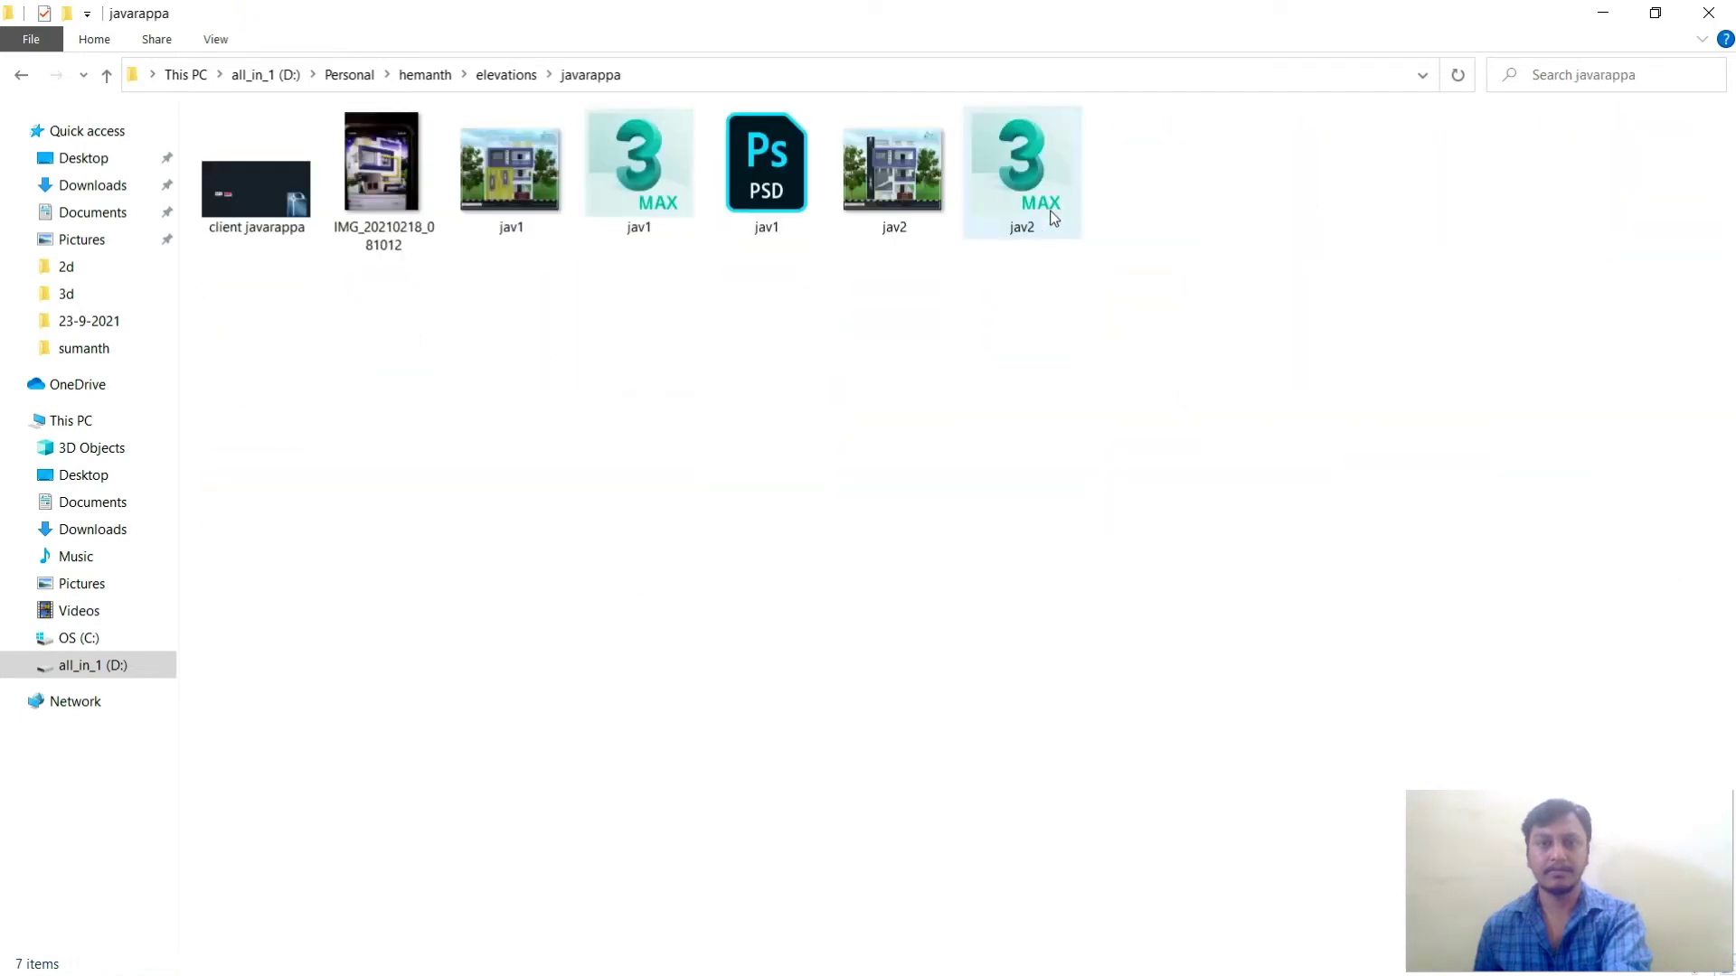
{"action": "key", "text": "alt+Left"}
{"action": "double_click", "coordinate": [1381, 327]}
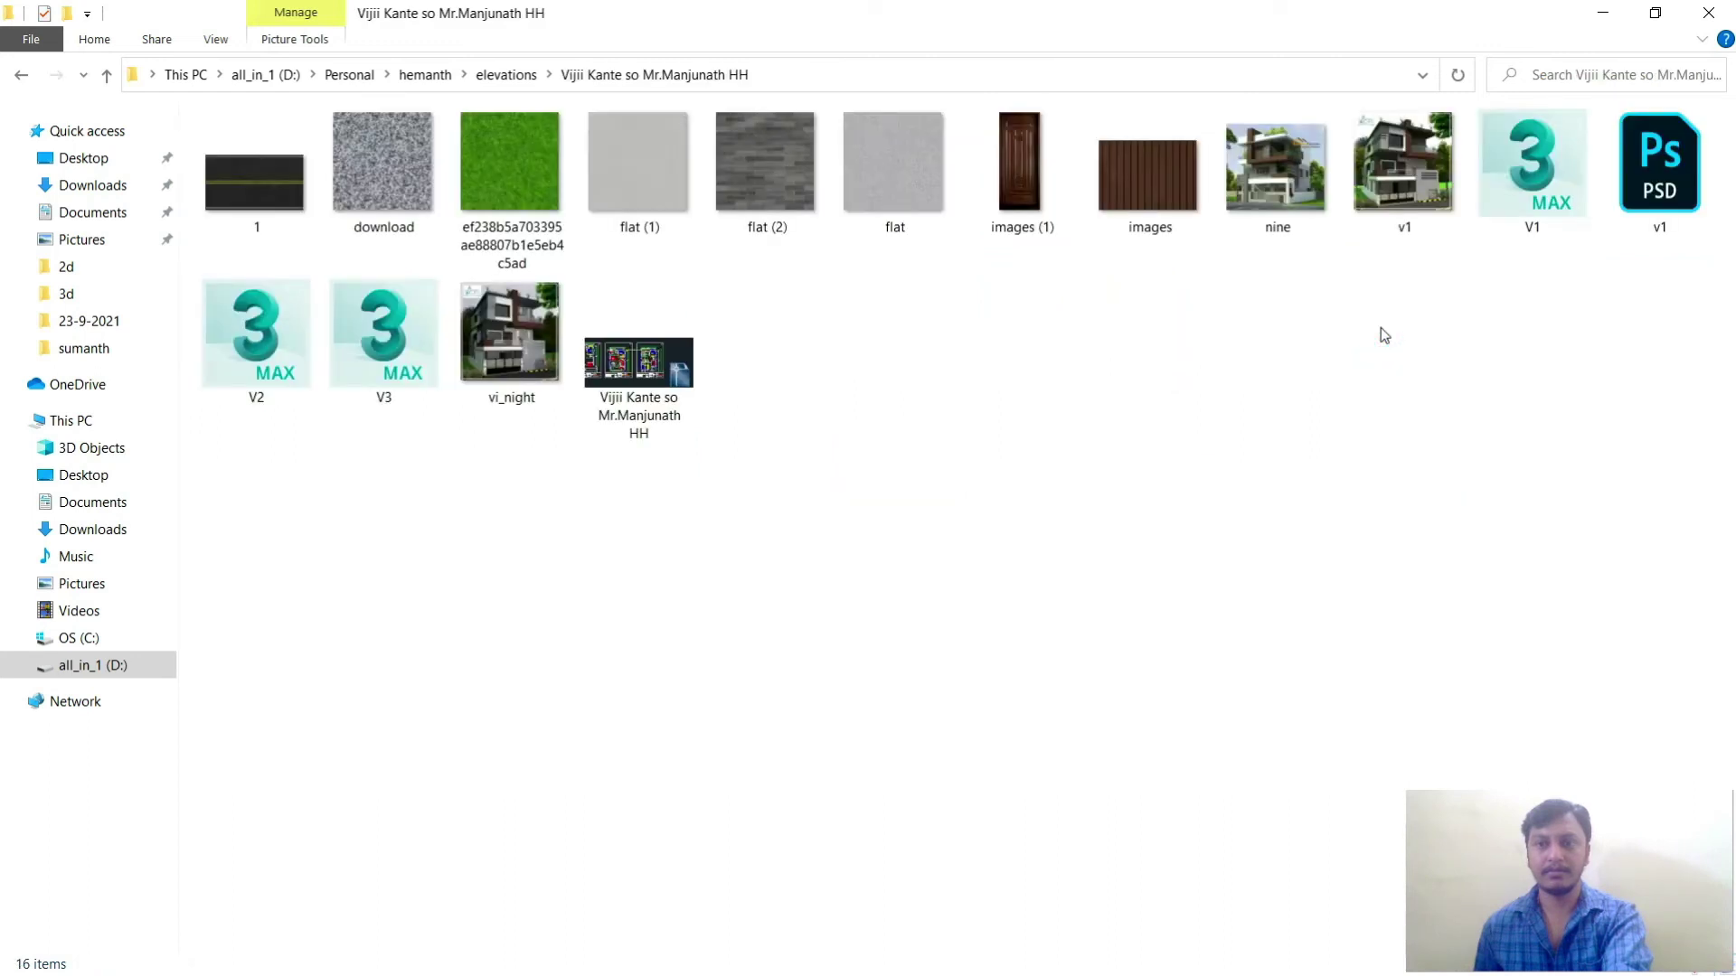
{"action": "key", "text": "alt+Left"}
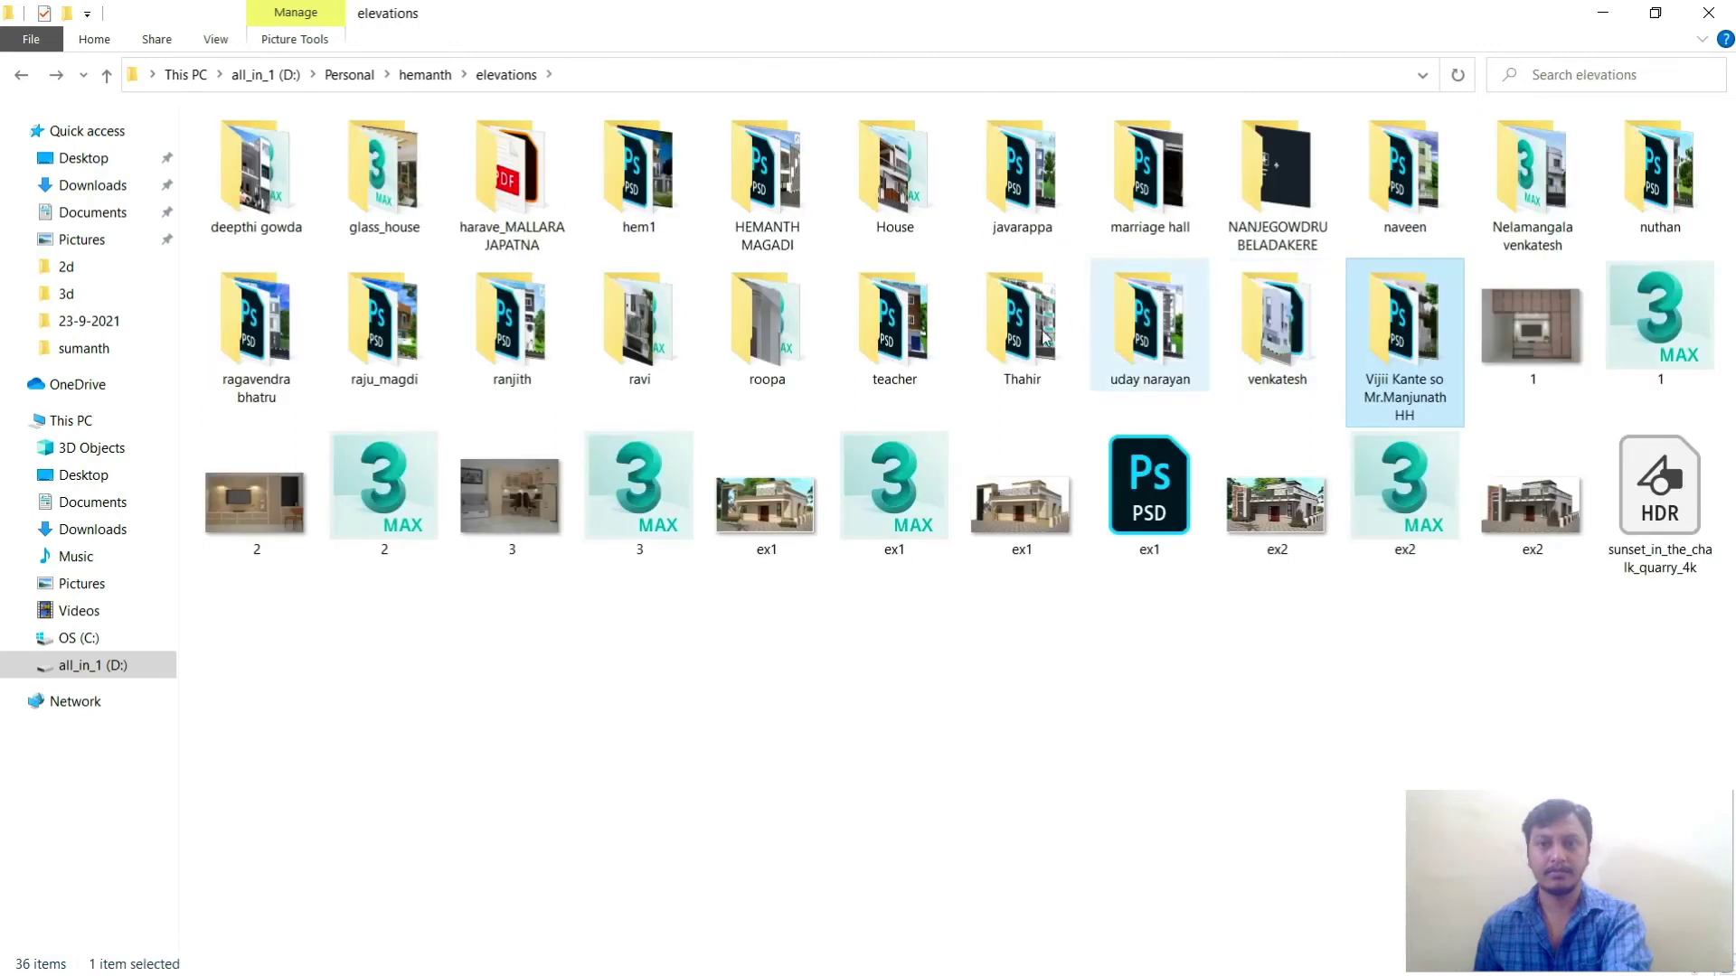
{"action": "left_click", "coordinate": [521, 347]}
{"action": "double_click", "coordinate": [521, 347]}
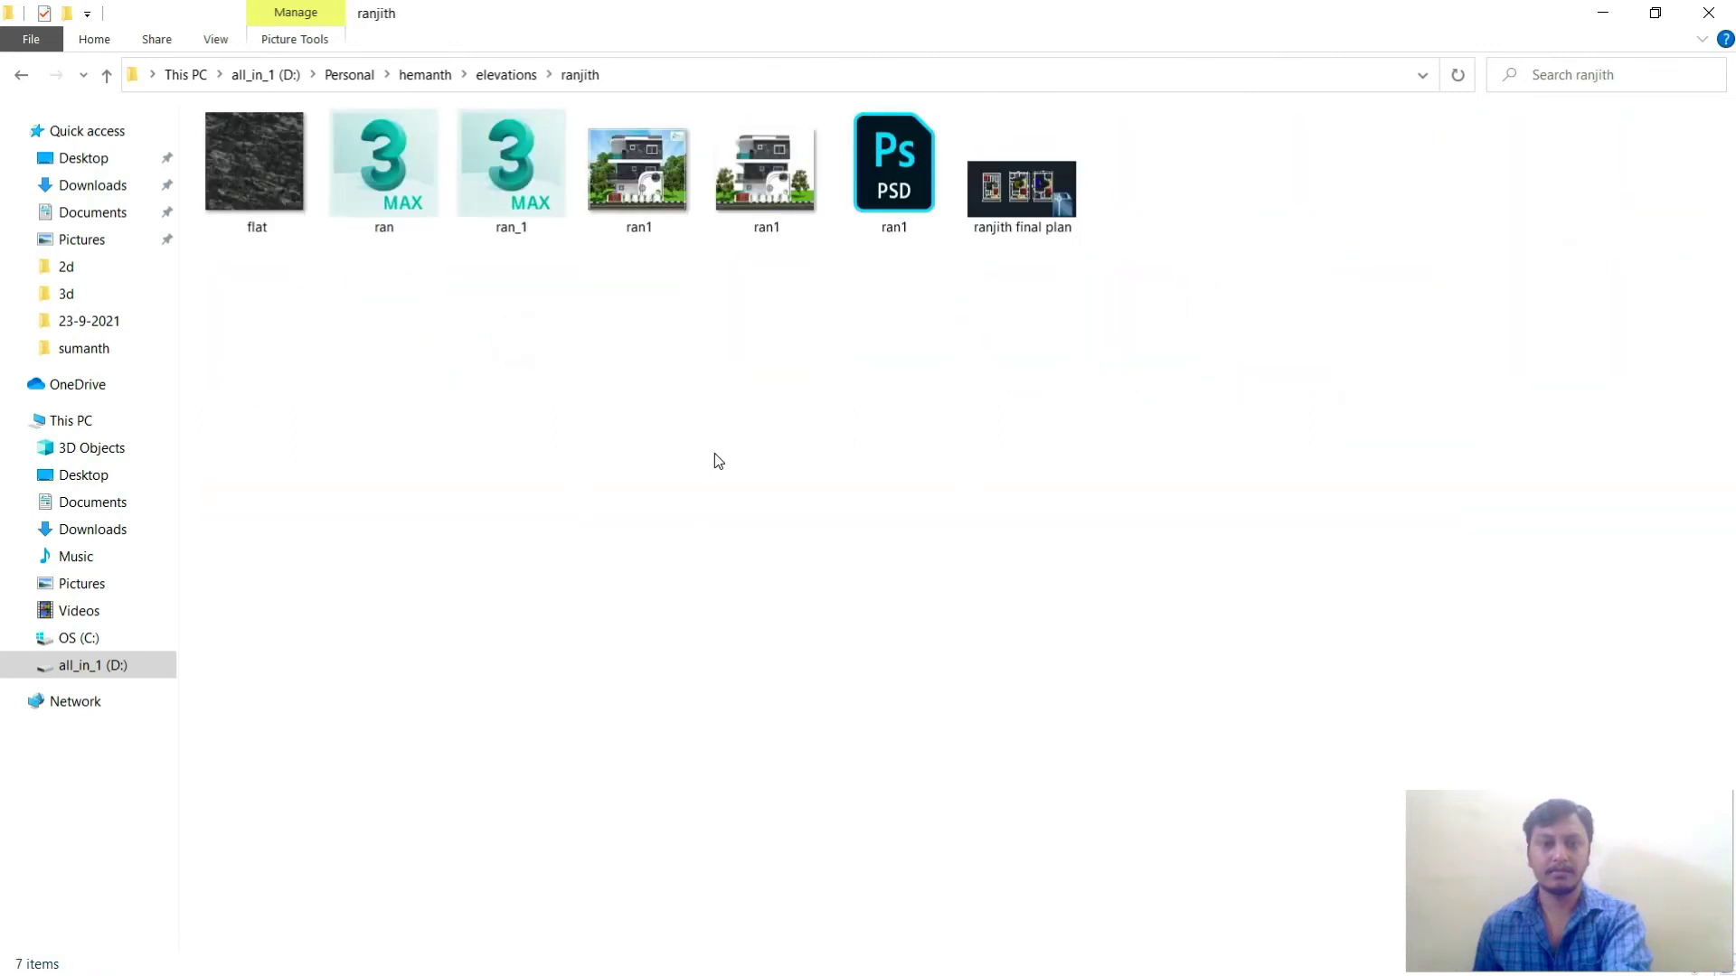
{"action": "key", "text": "alt+Left"}
{"action": "double_click", "coordinate": [371, 363]}
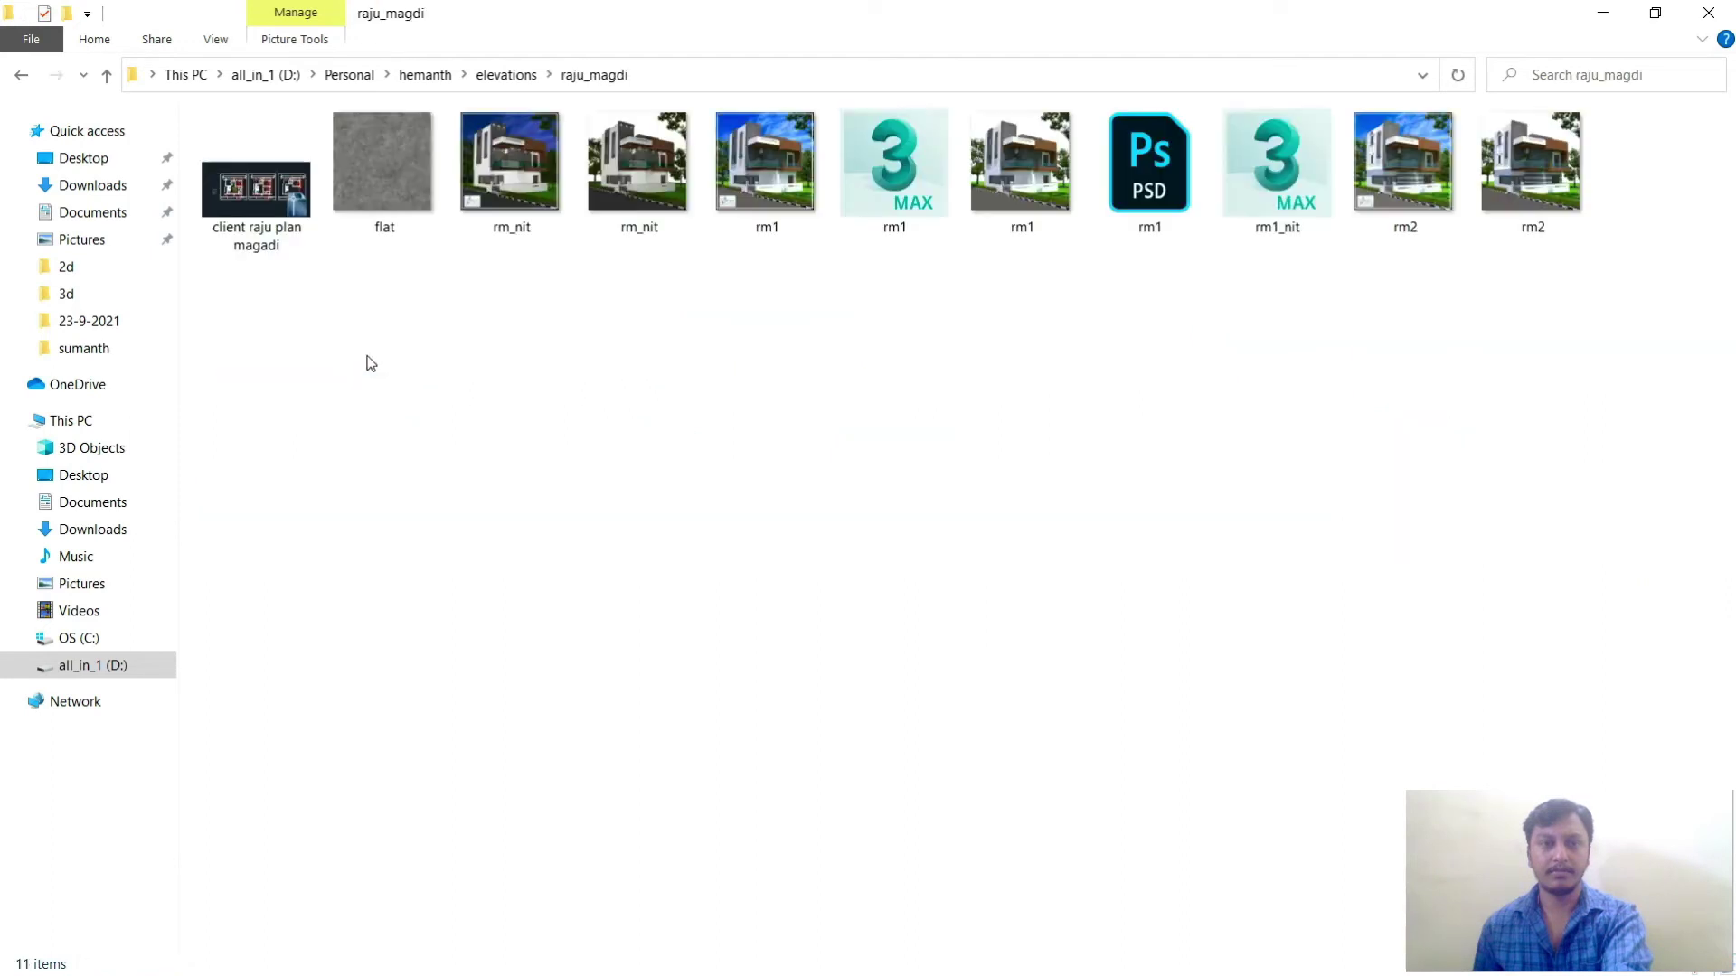
{"action": "key", "text": "alt+Left"}
{"action": "left_click", "coordinate": [1384, 197]}
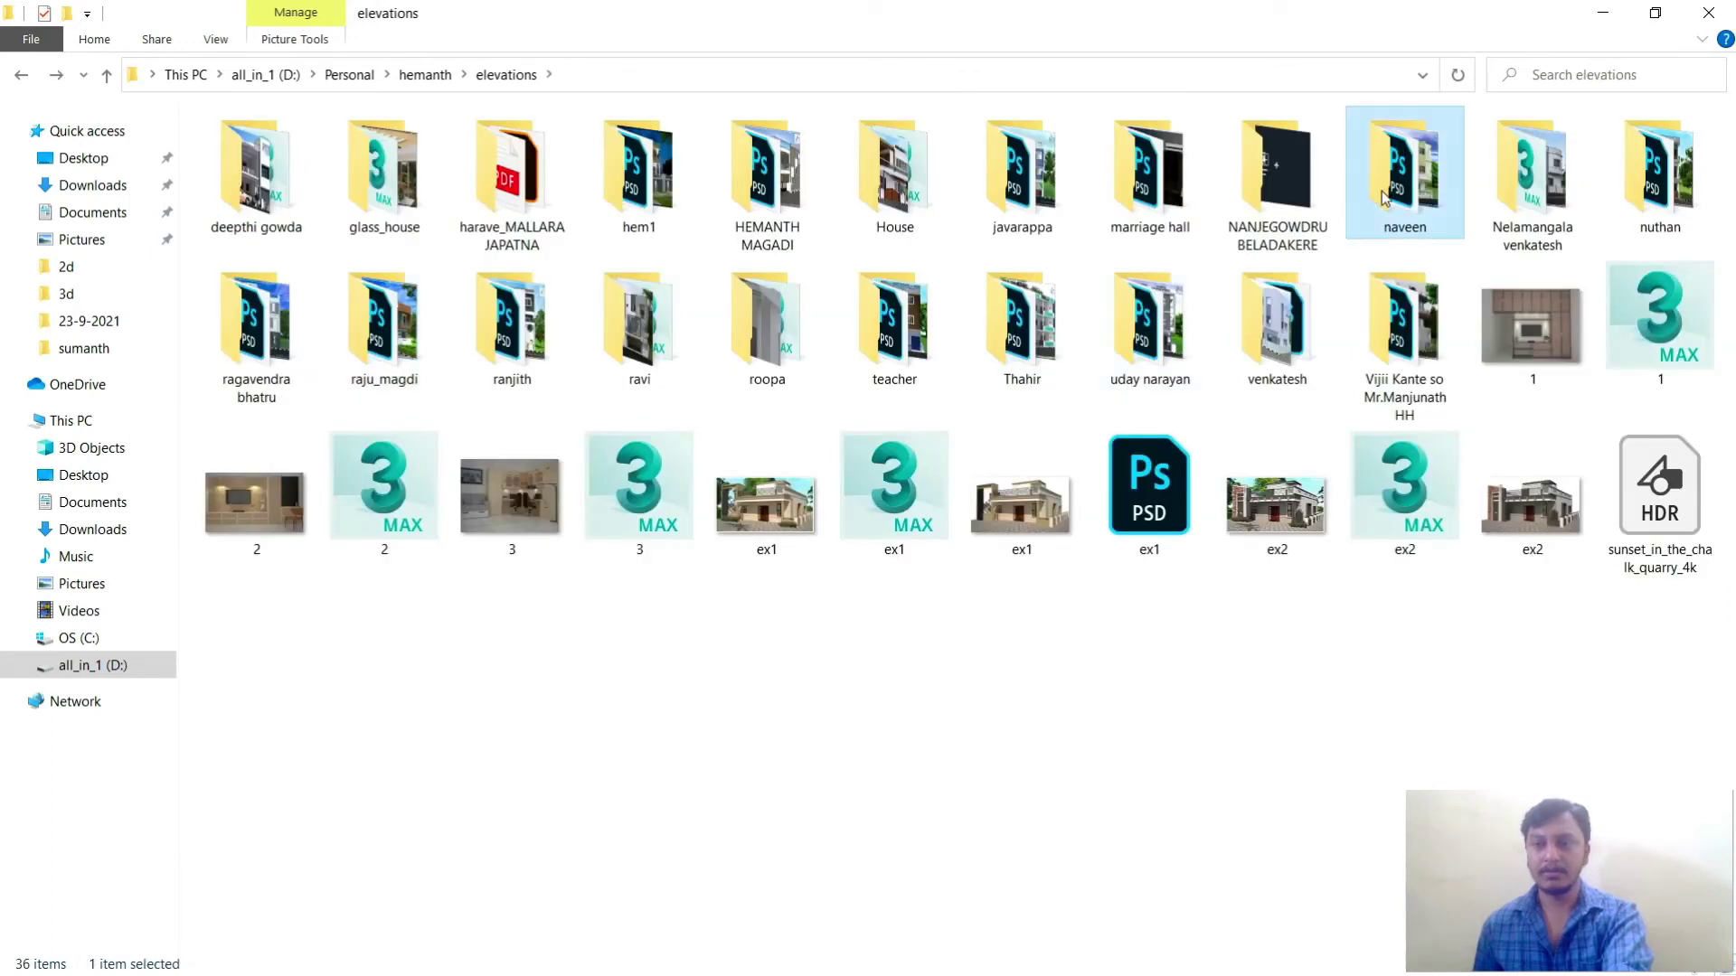
{"action": "double_click", "coordinate": [1383, 197]}
{"action": "key", "text": "alt+Left"}
{"action": "left_click", "coordinate": [1532, 187]}
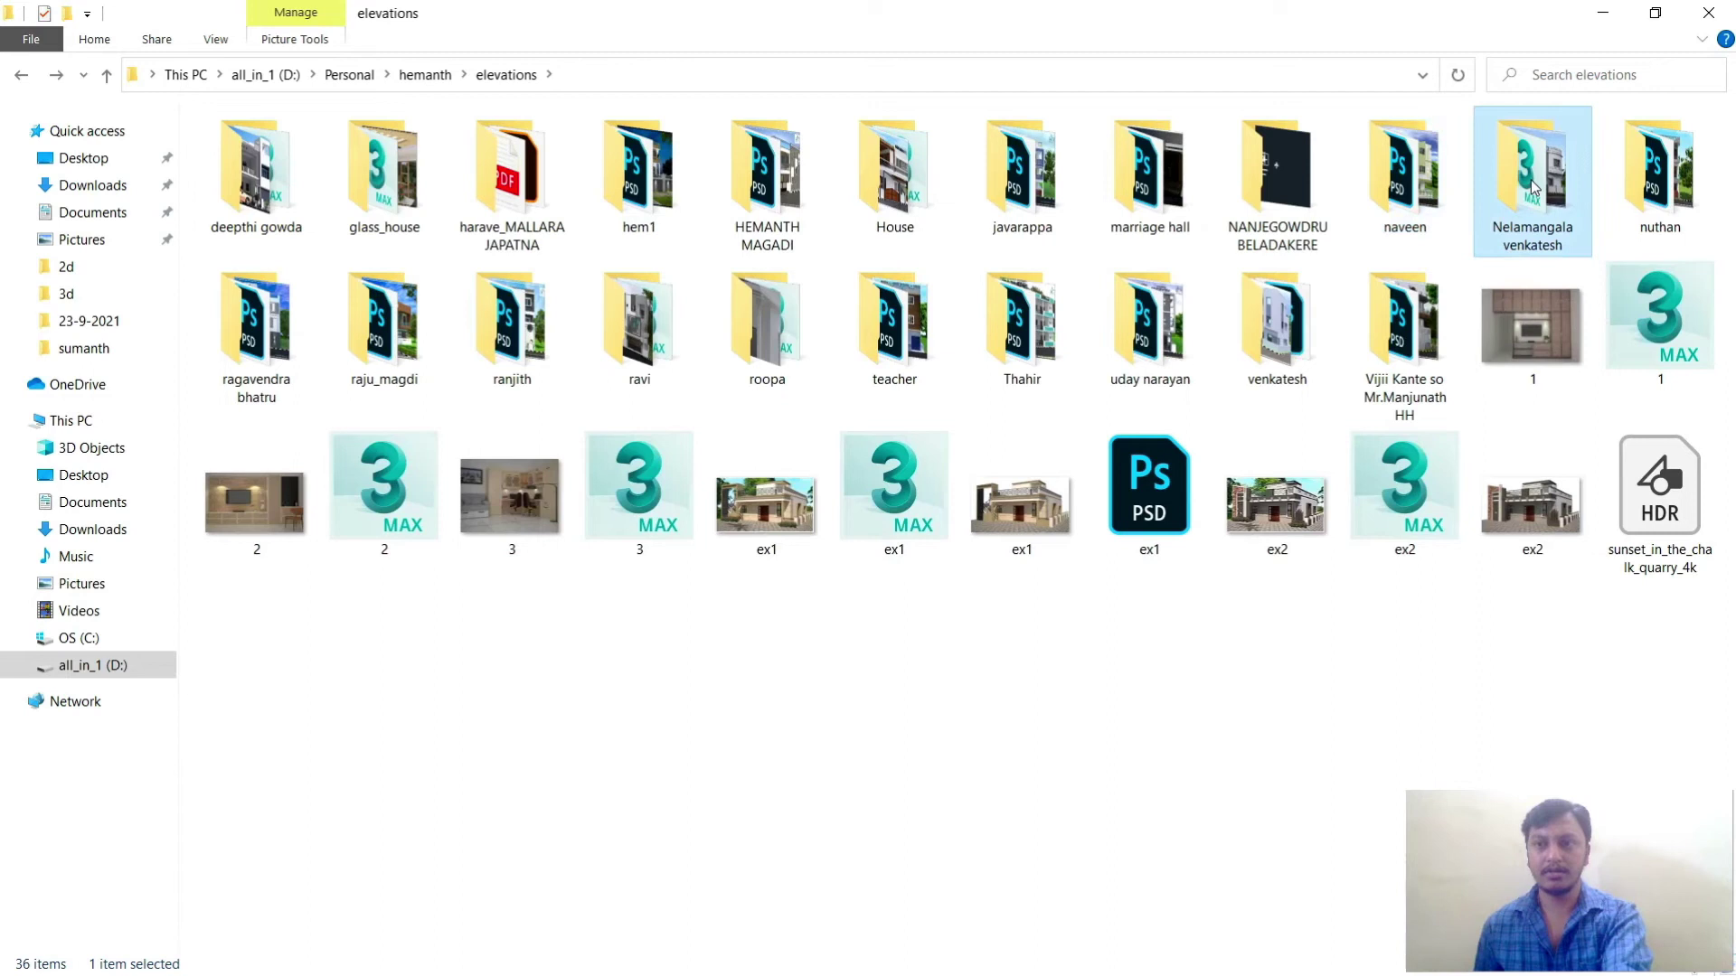
{"action": "double_click", "coordinate": [1533, 187]}
{"action": "key", "text": "alt+Left"}
{"action": "key", "text": "Right"}
{"action": "key", "text": "Return"}
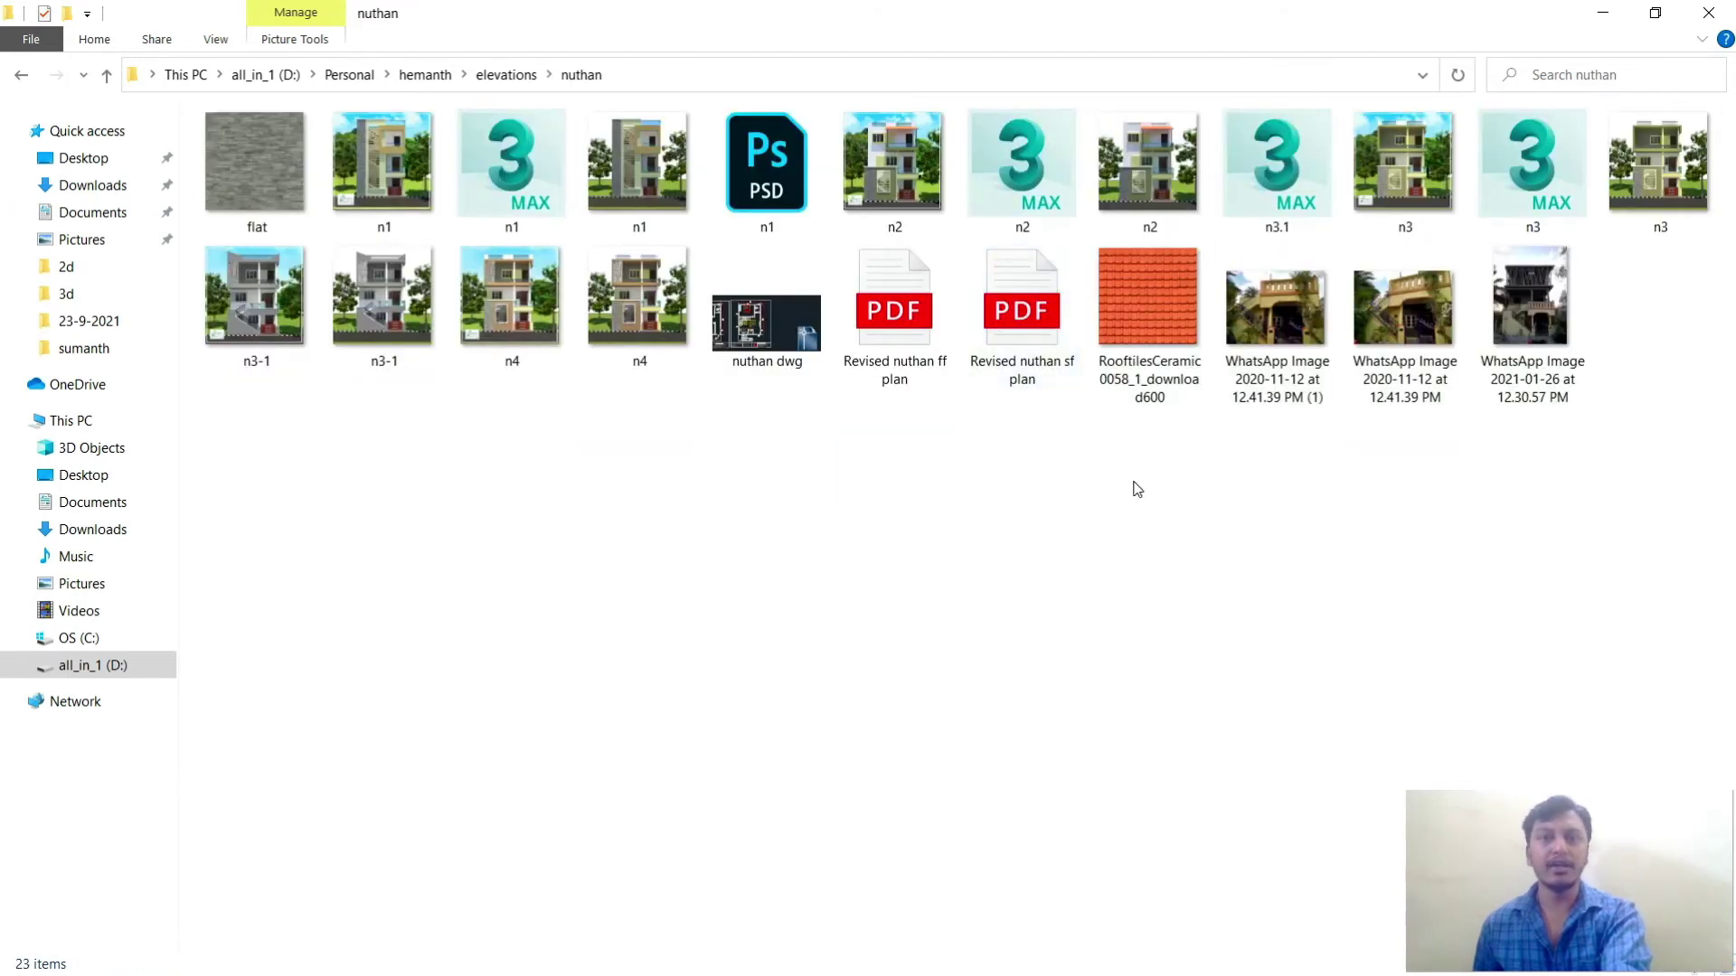
{"action": "key", "text": "alt+Left"}
{"action": "double_click", "coordinate": [1003, 183]}
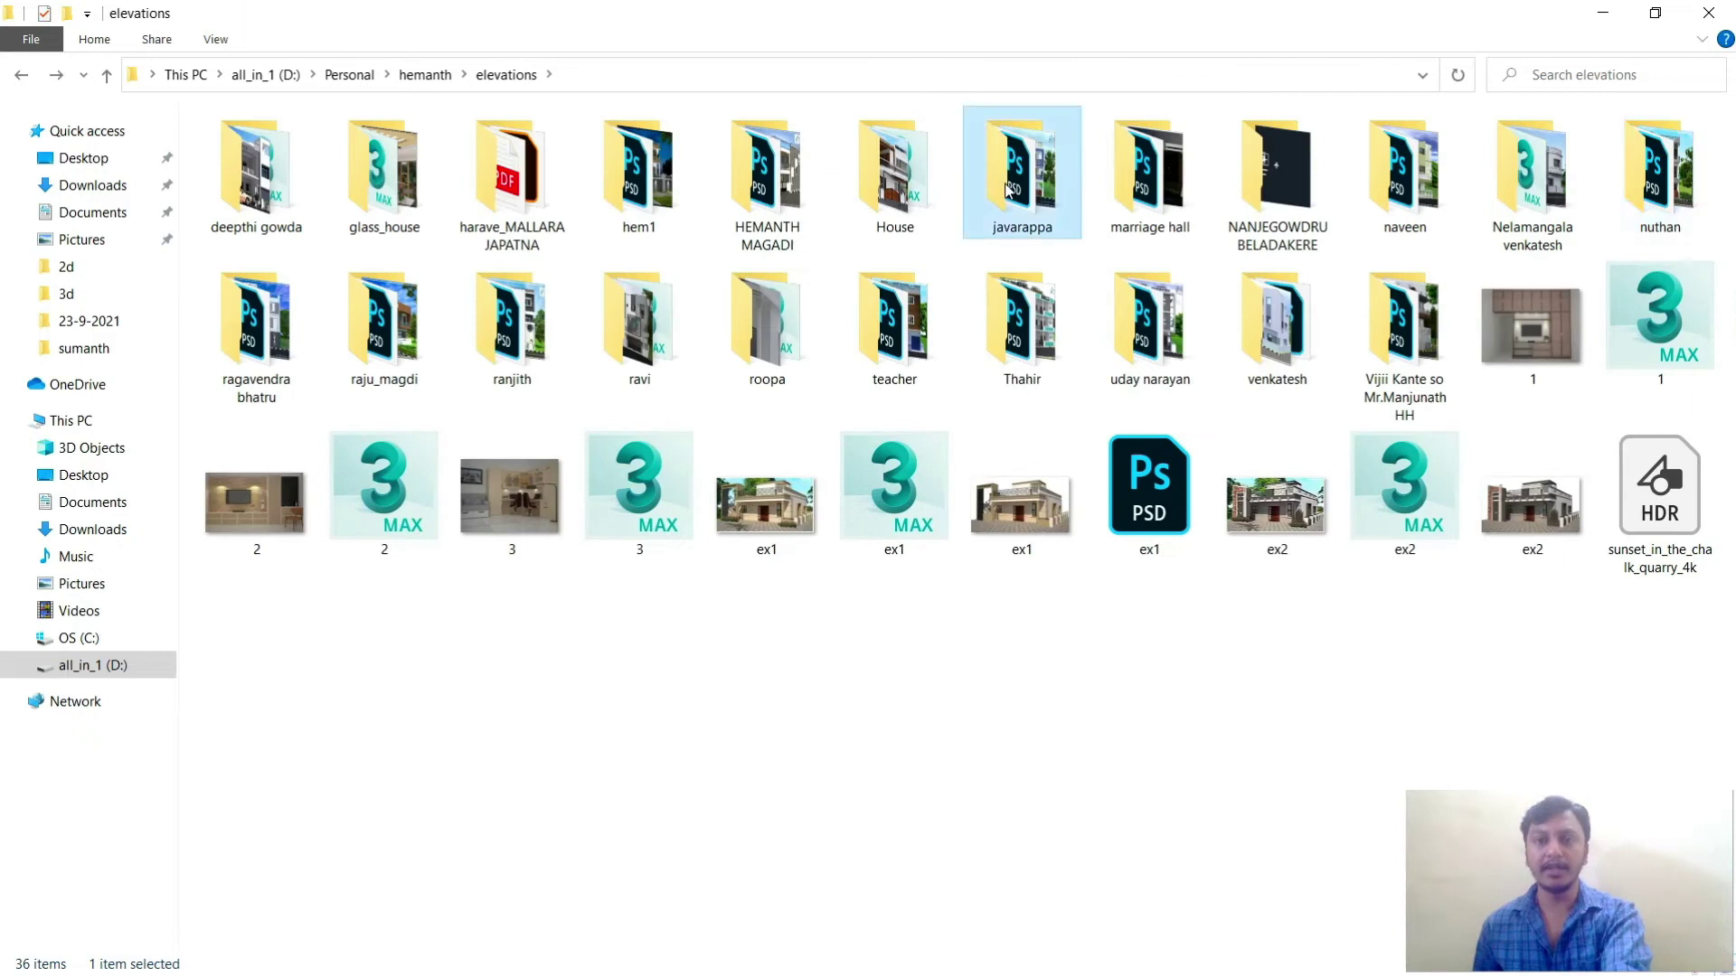
{"action": "key", "text": "alt+Left"}
{"action": "double_click", "coordinate": [892, 169]}
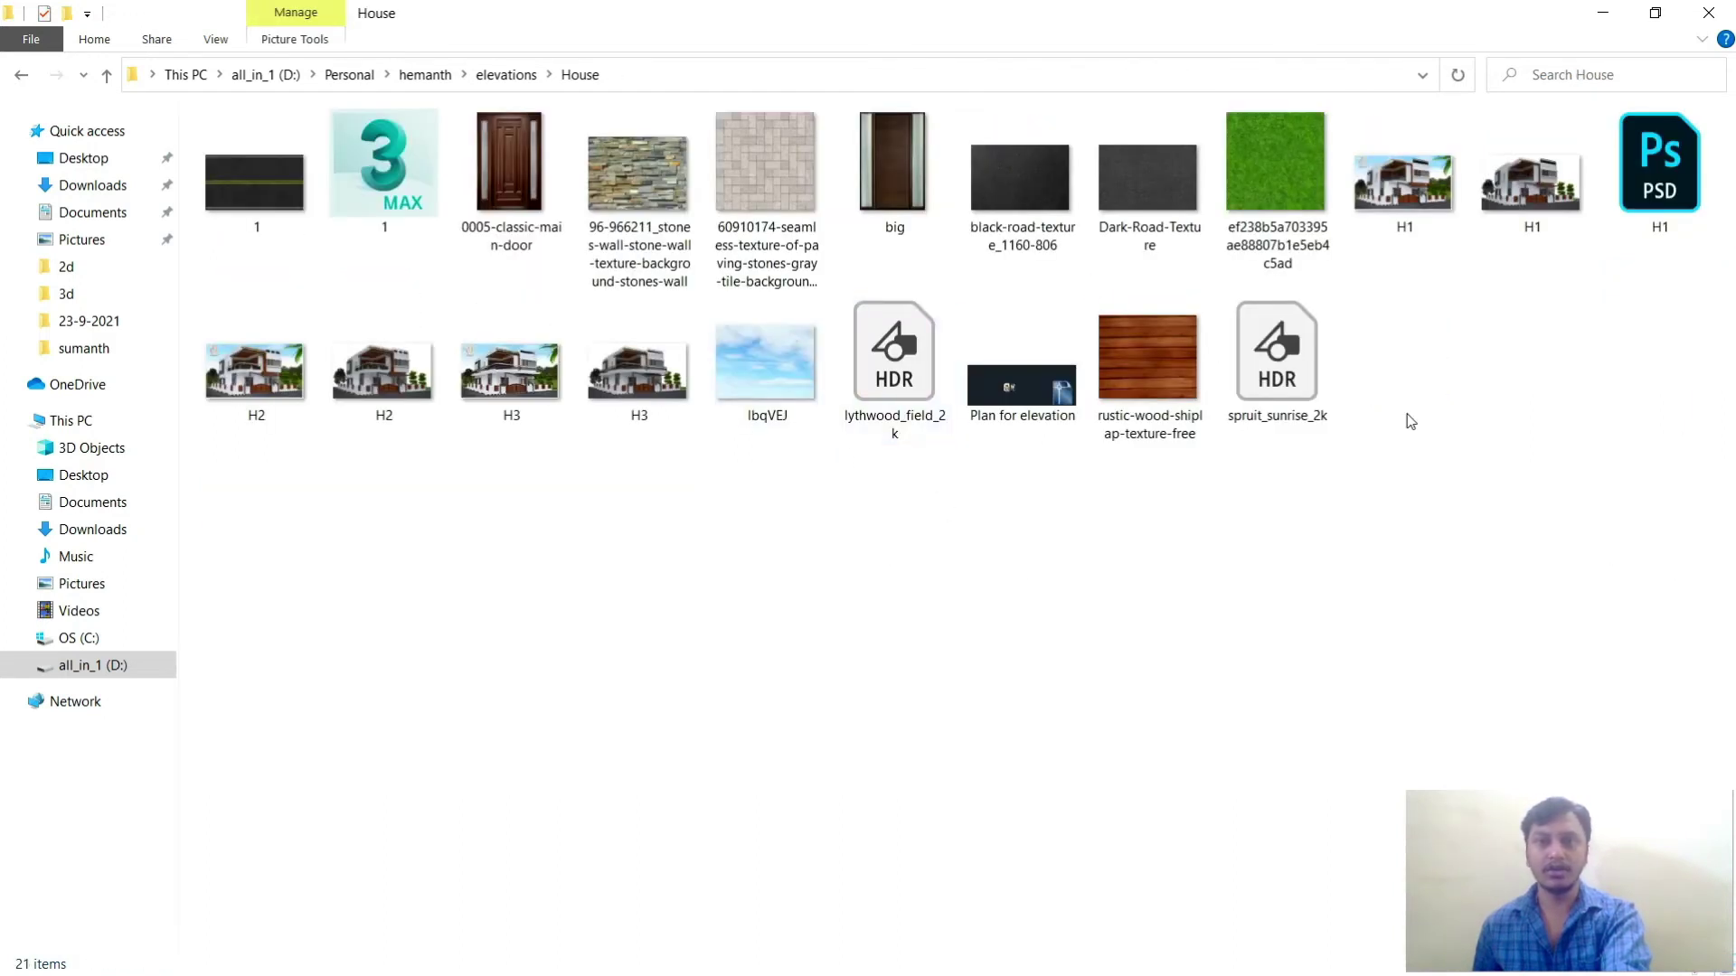
{"action": "key", "text": "alt+Left"}
{"action": "double_click", "coordinate": [735, 198]}
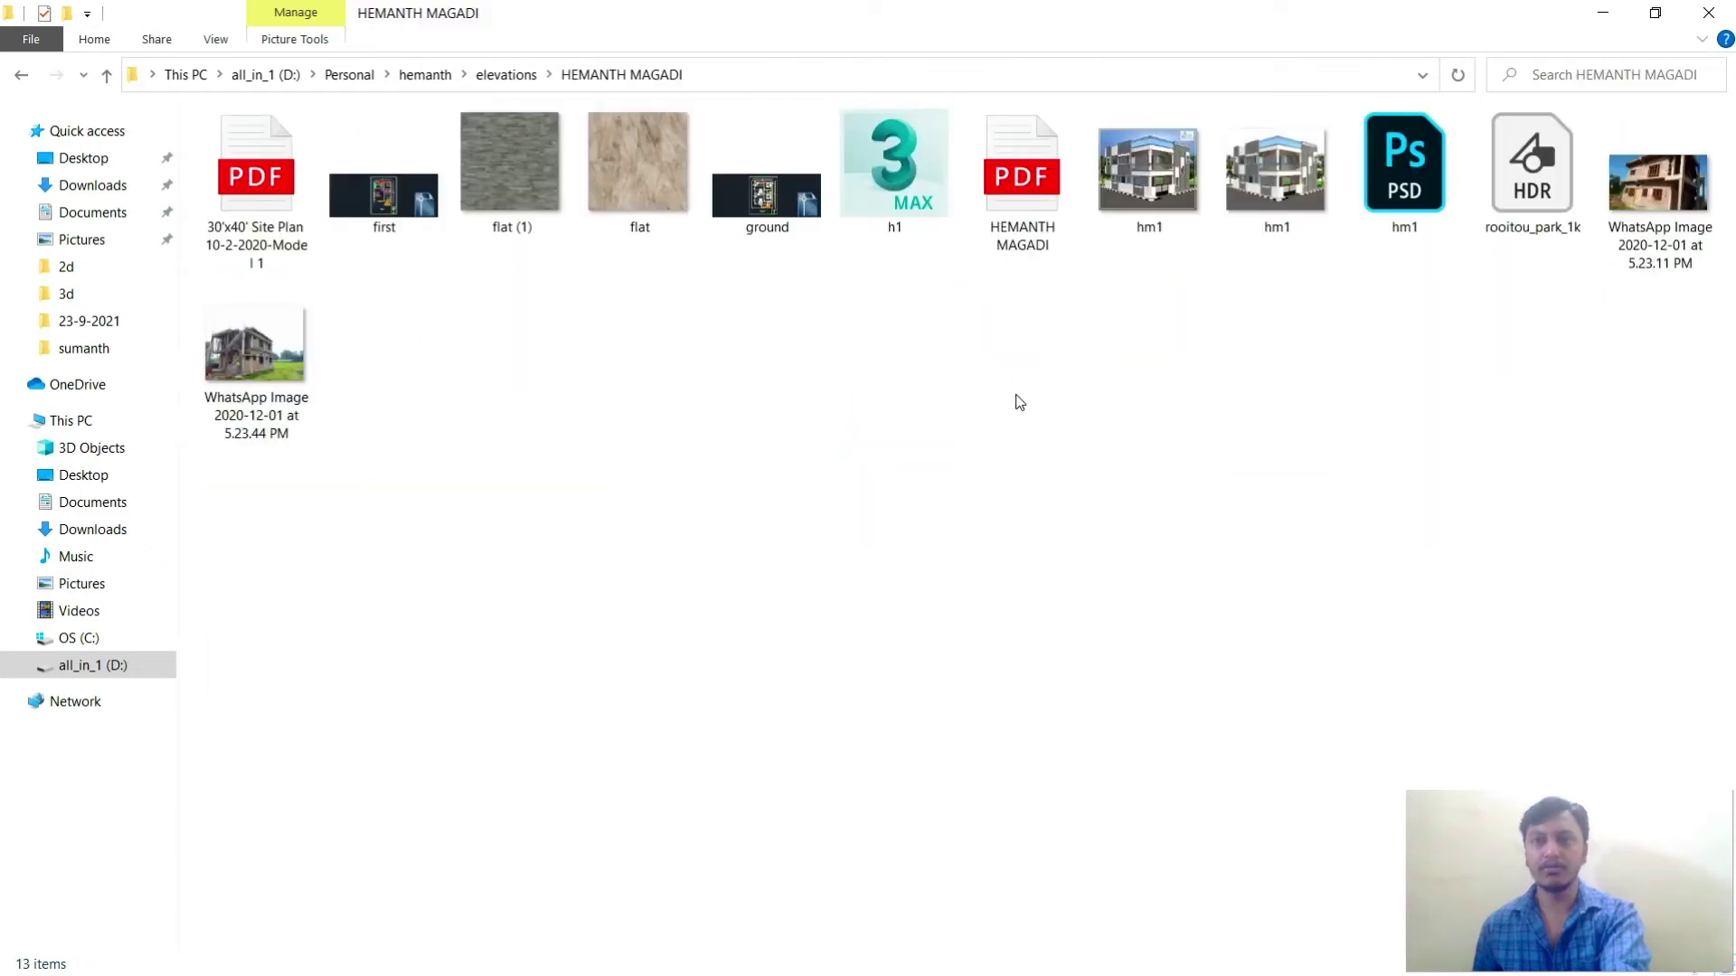
{"action": "key", "text": "alt+Left"}
{"action": "double_click", "coordinate": [615, 197]}
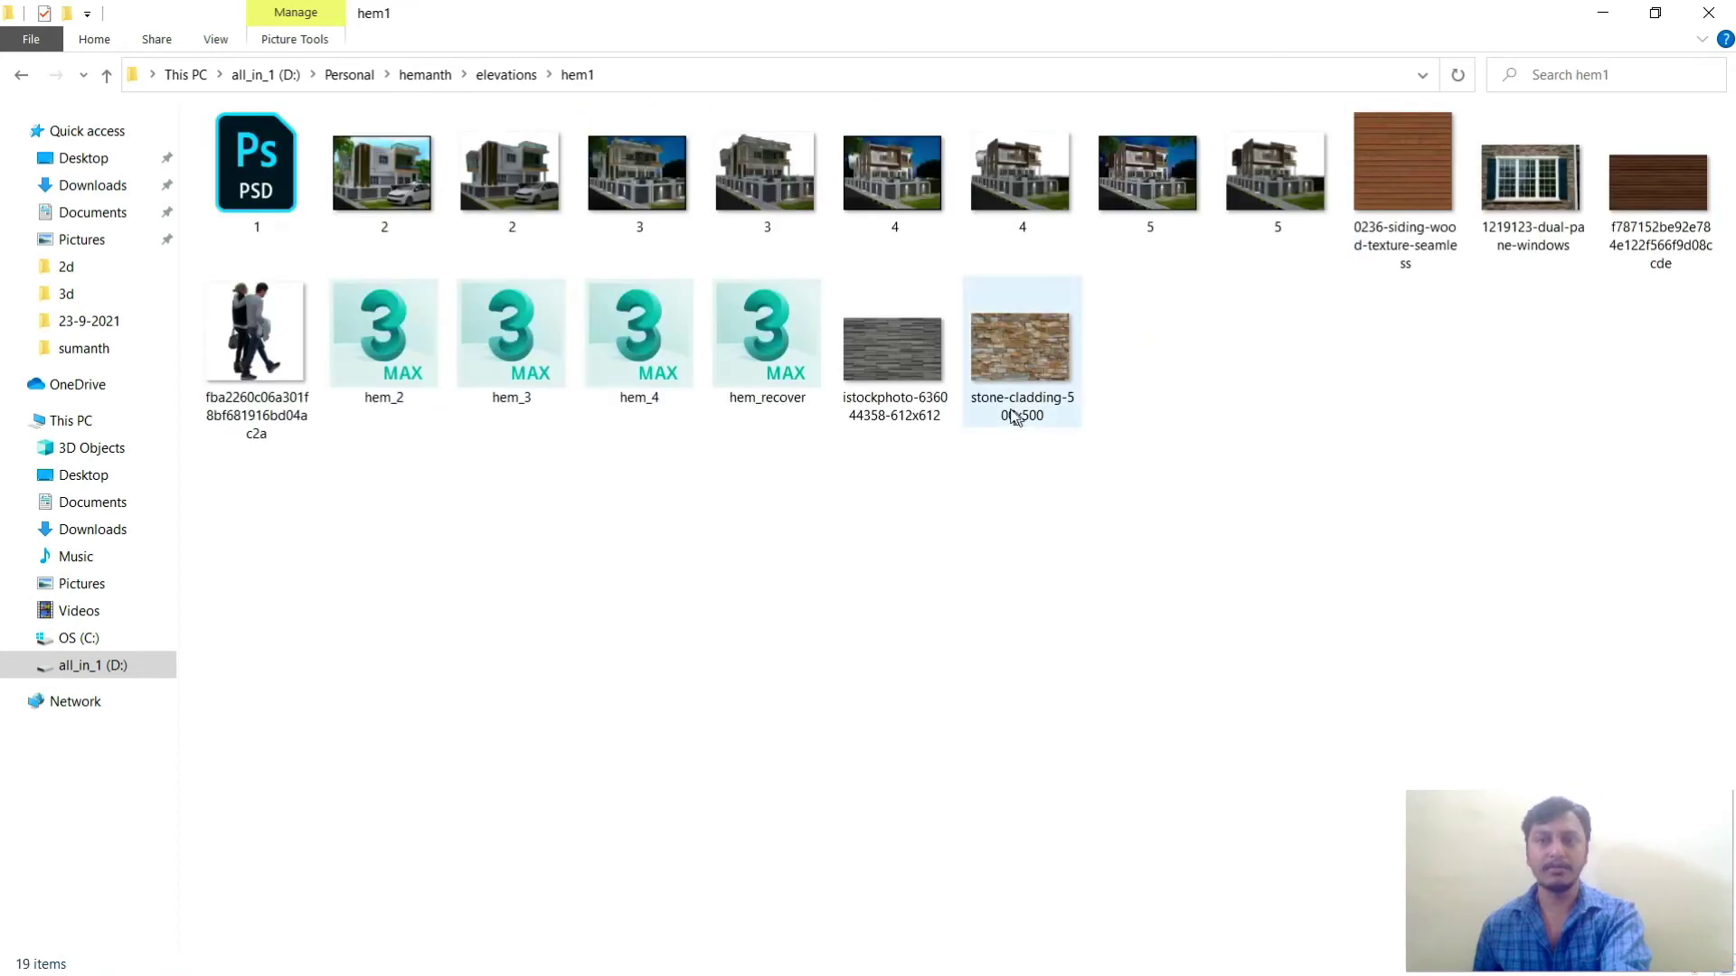
{"action": "key", "text": "alt+Left"}
{"action": "double_click", "coordinate": [1022, 330]}
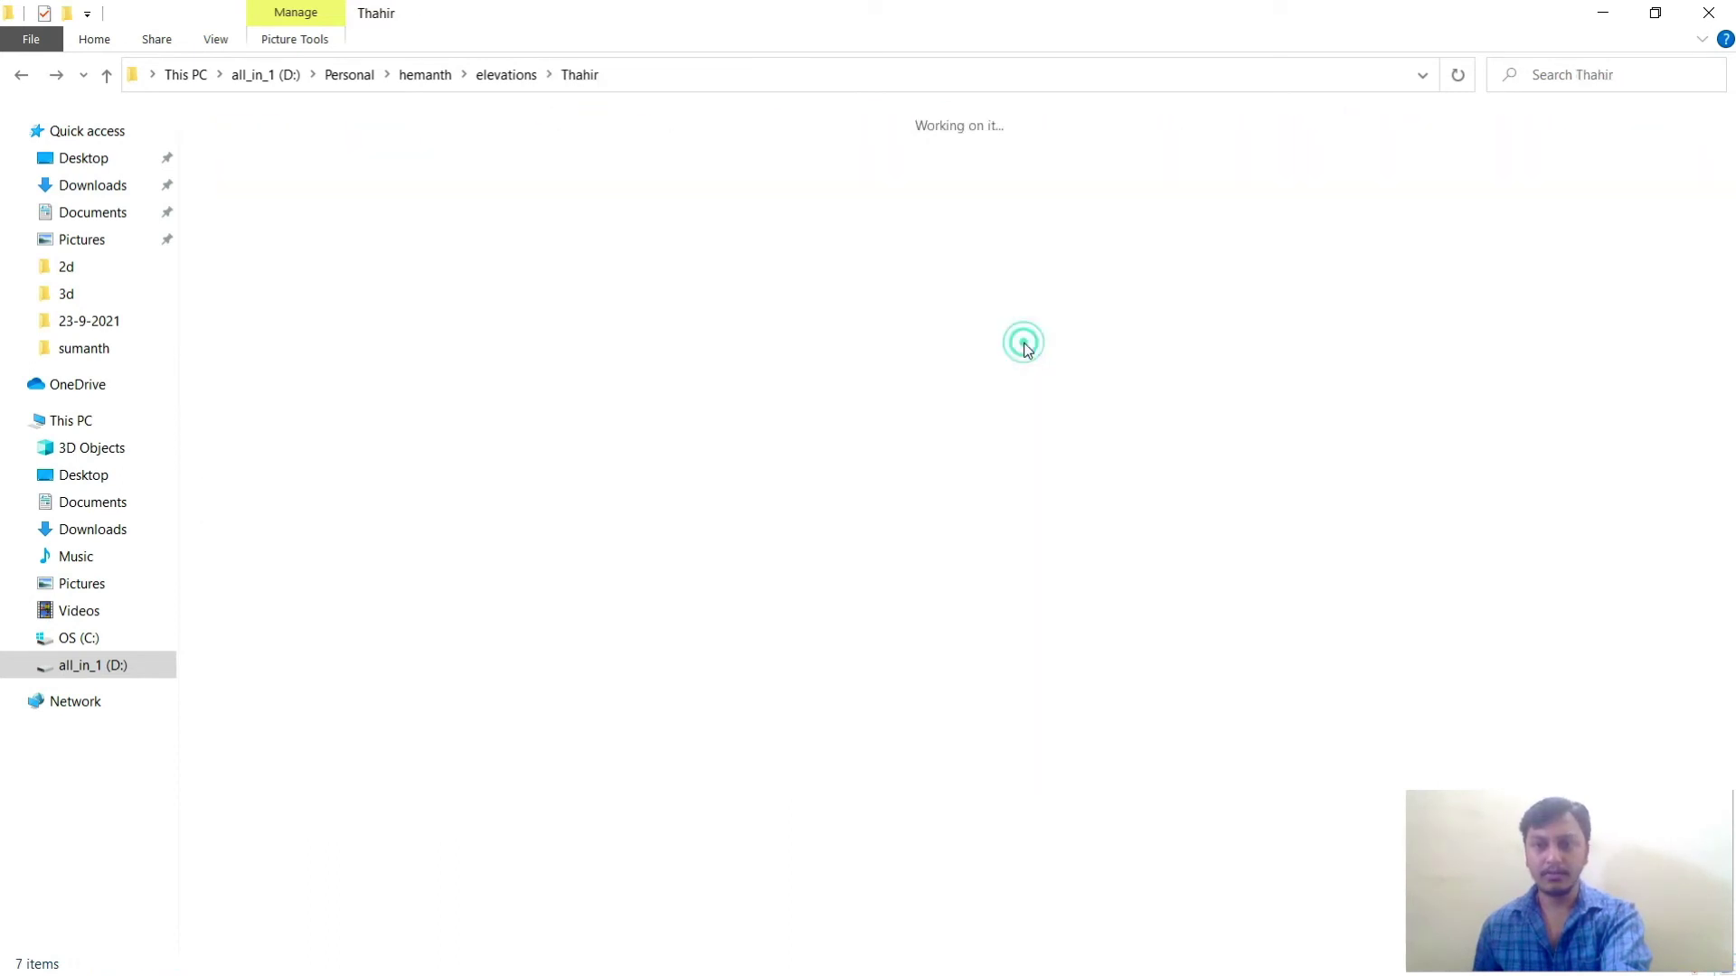
{"action": "key", "text": "alt+Left"}
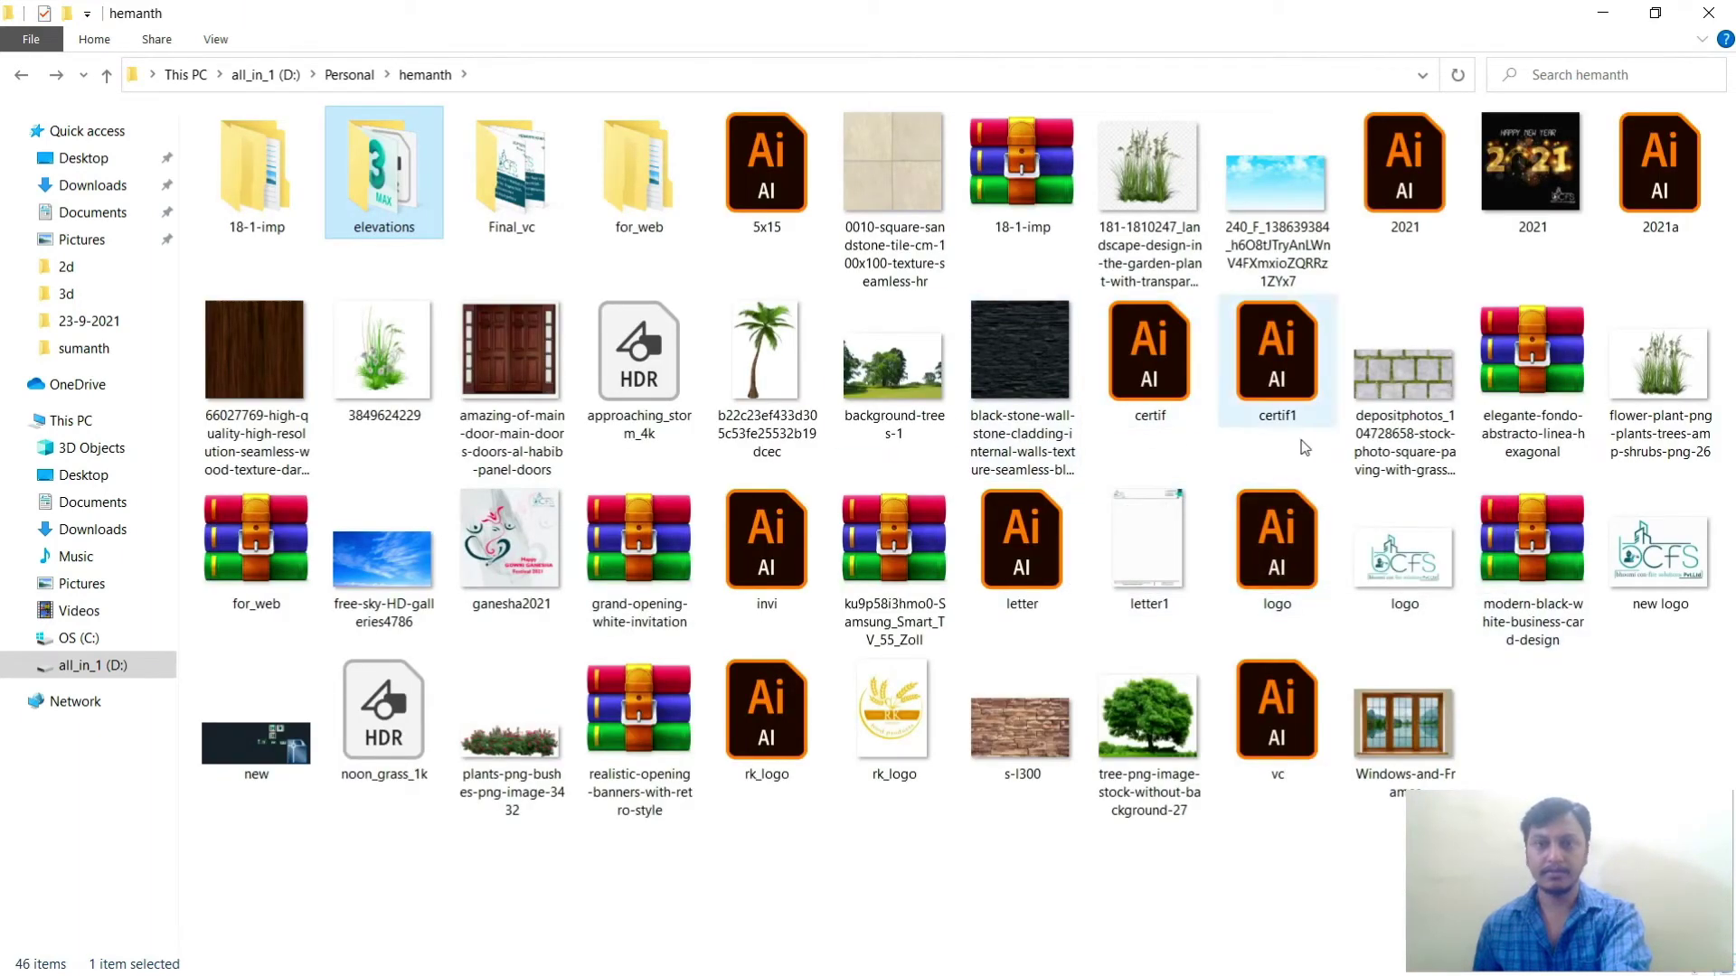
Step: Reopen the elevations folder, find the product-500x500 gate image in a project subfolder and copy that folder's path
{"action": "double_click", "coordinate": [389, 194]}
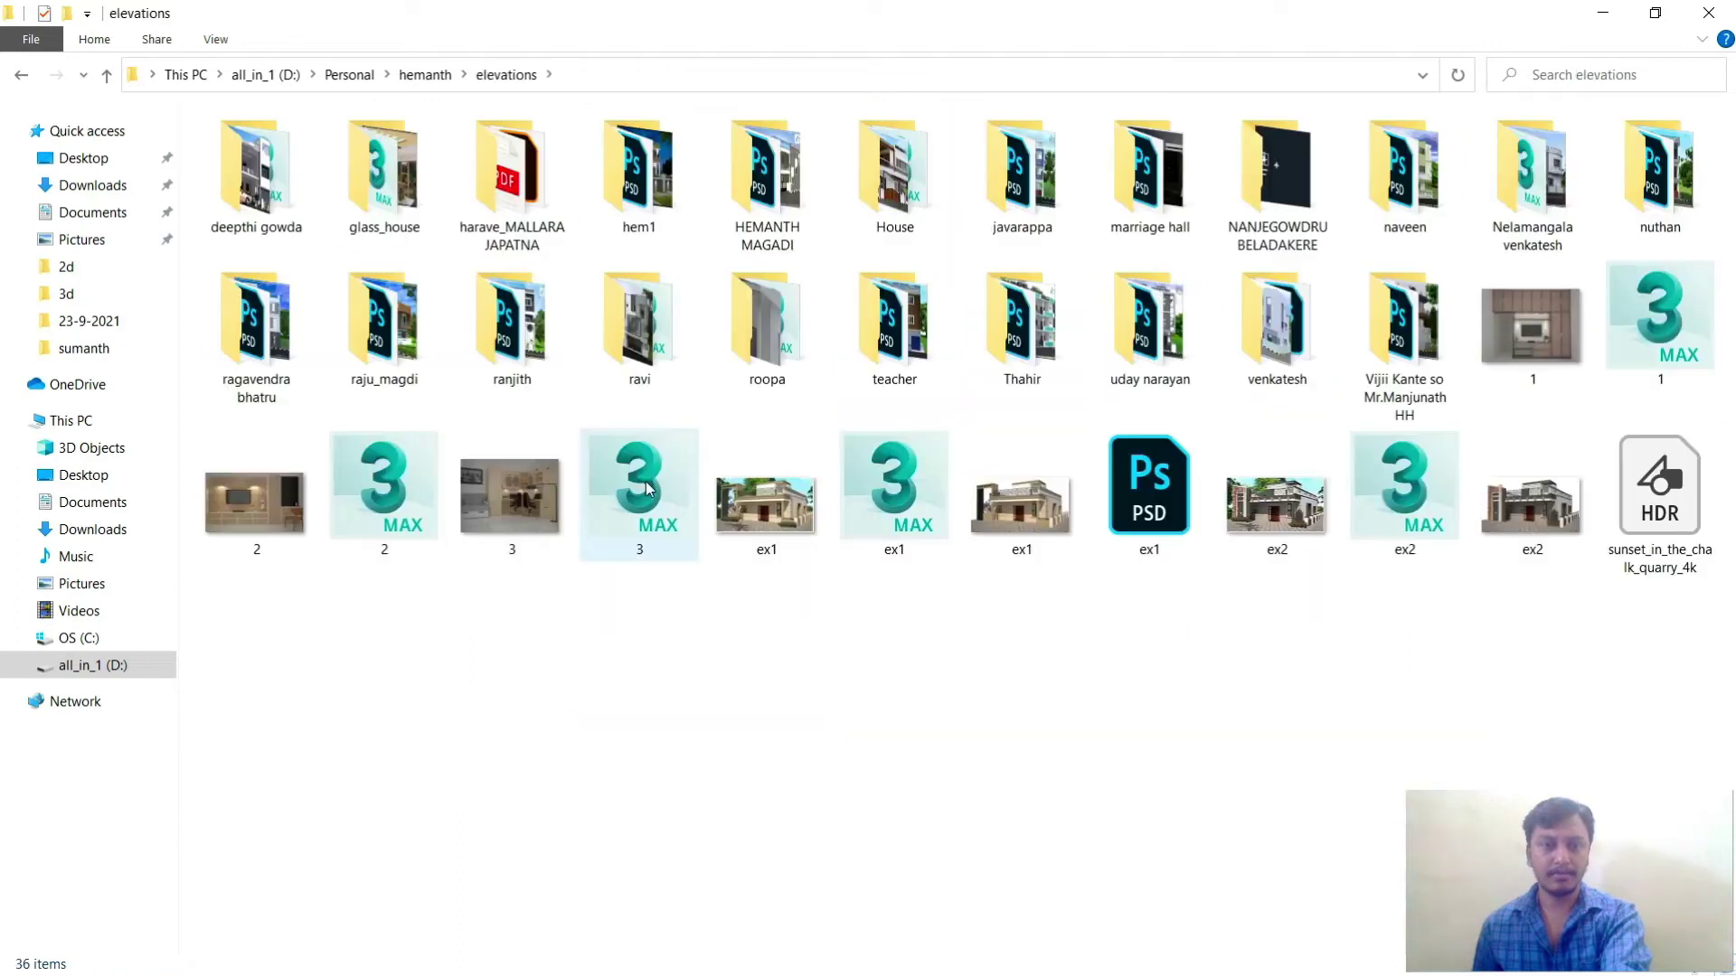
{"action": "double_click", "coordinate": [522, 361]}
{"action": "key", "text": "BackSpace"}
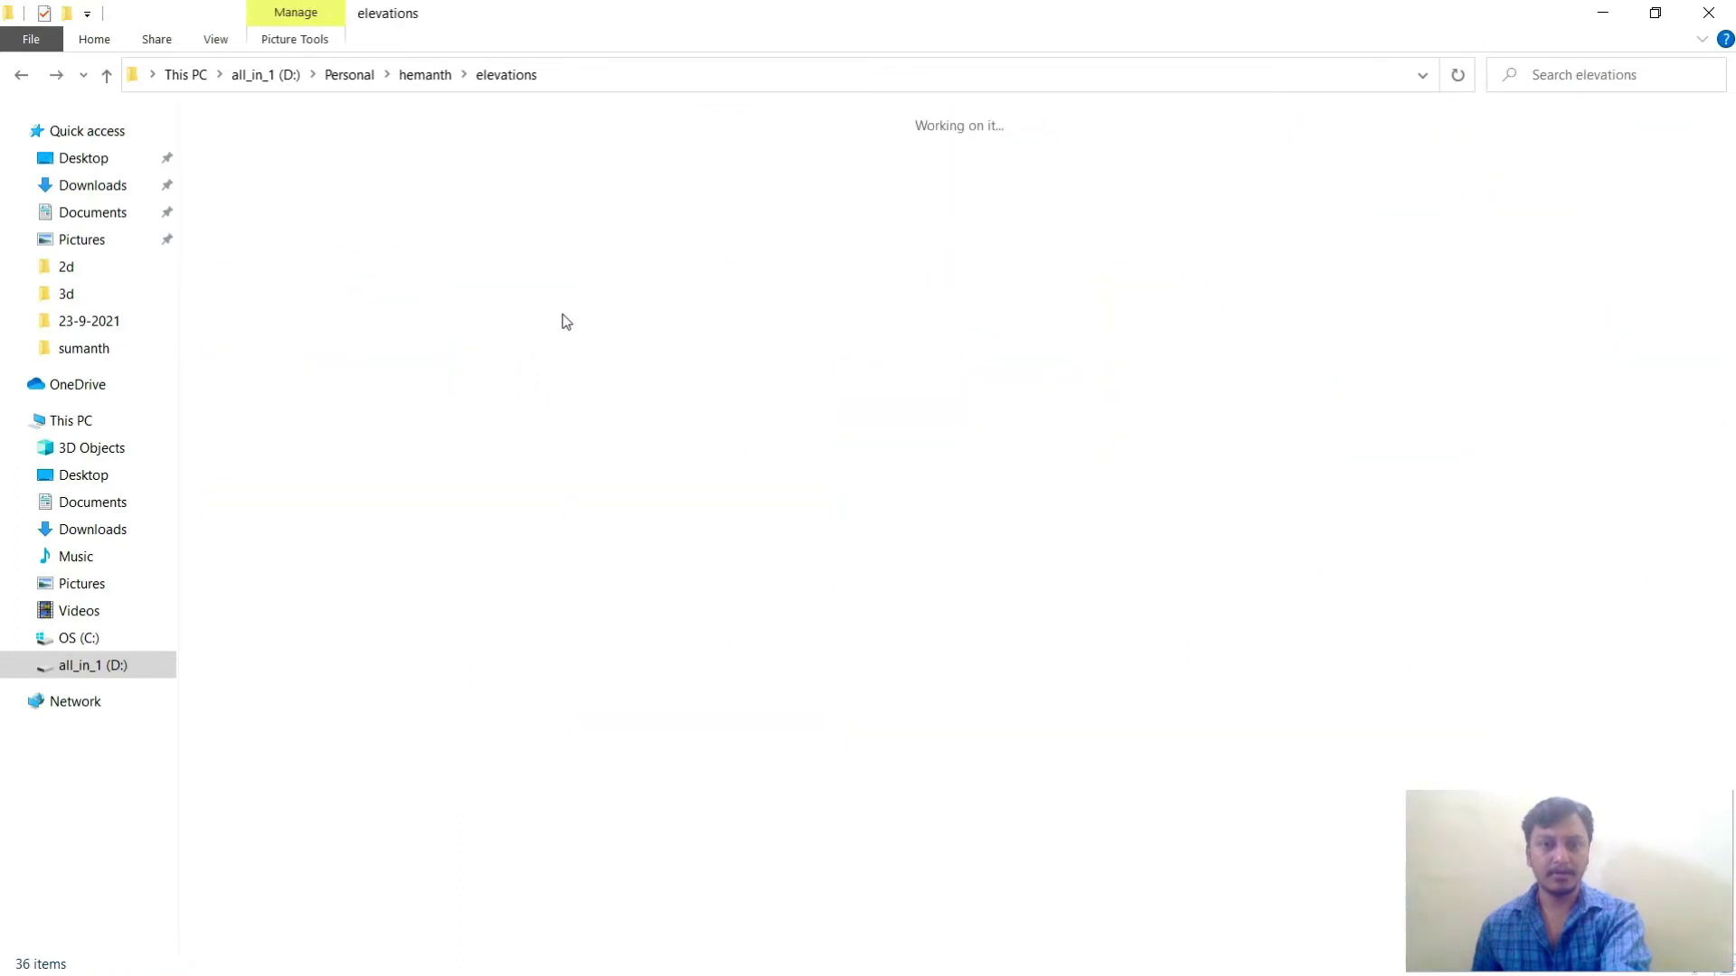
{"action": "double_click", "coordinate": [609, 323]}
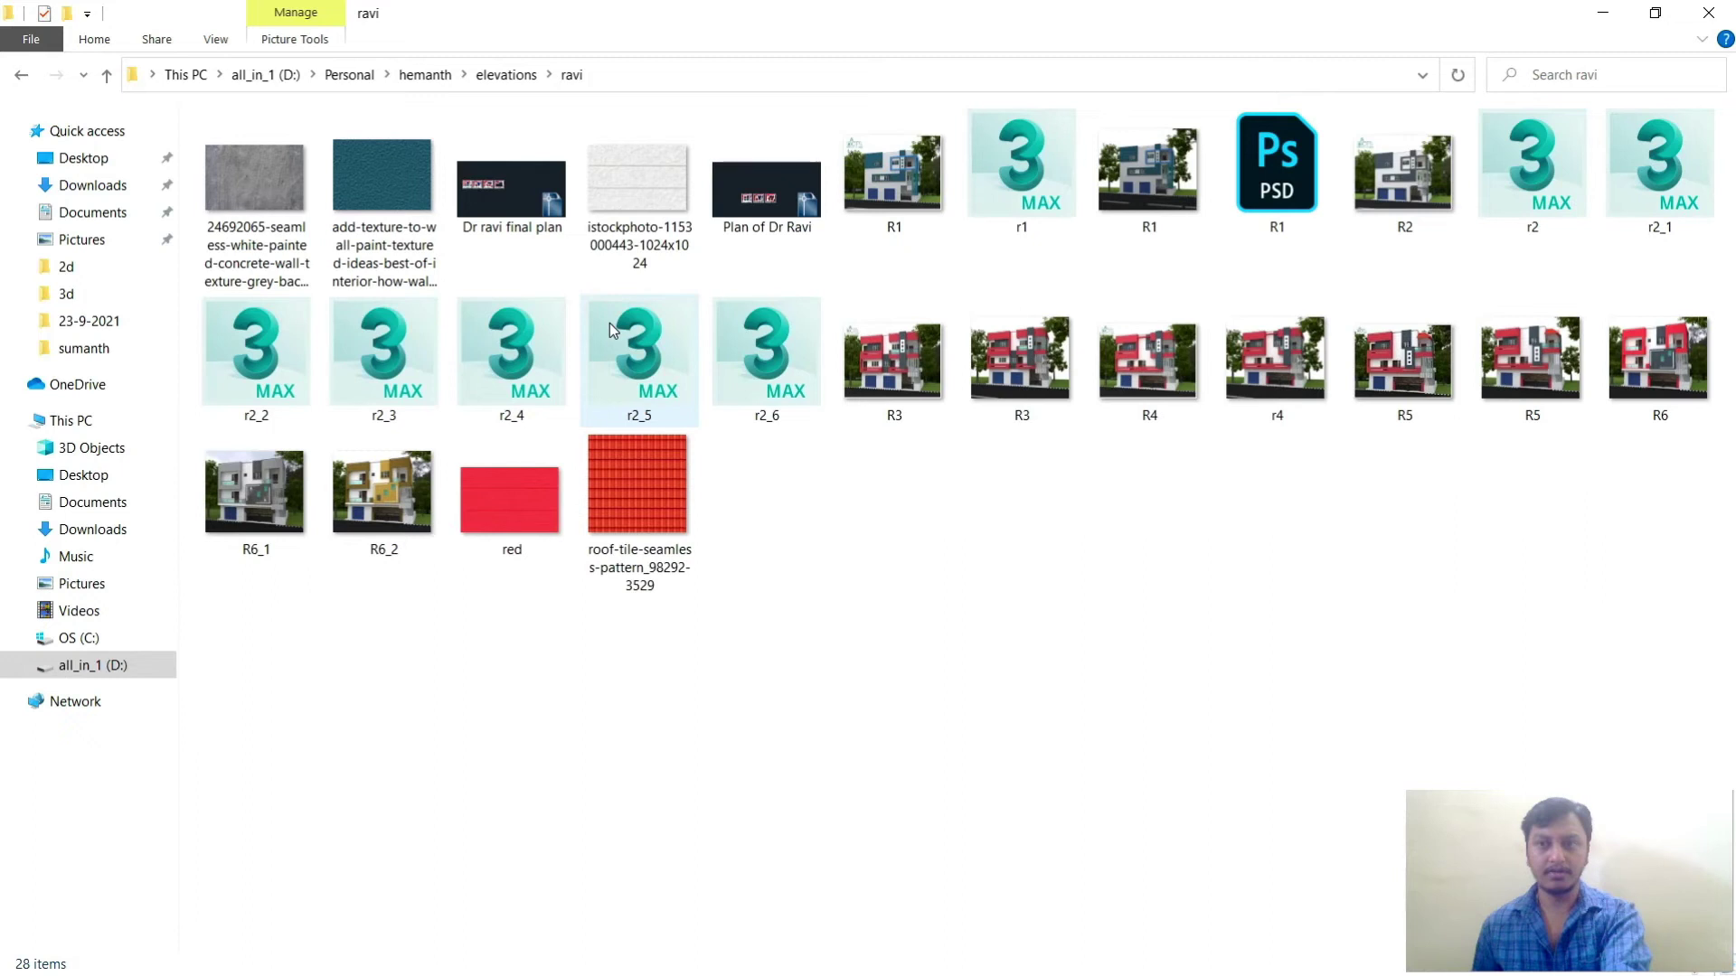
{"action": "key", "text": "BackSpace"}
{"action": "double_click", "coordinate": [735, 323]}
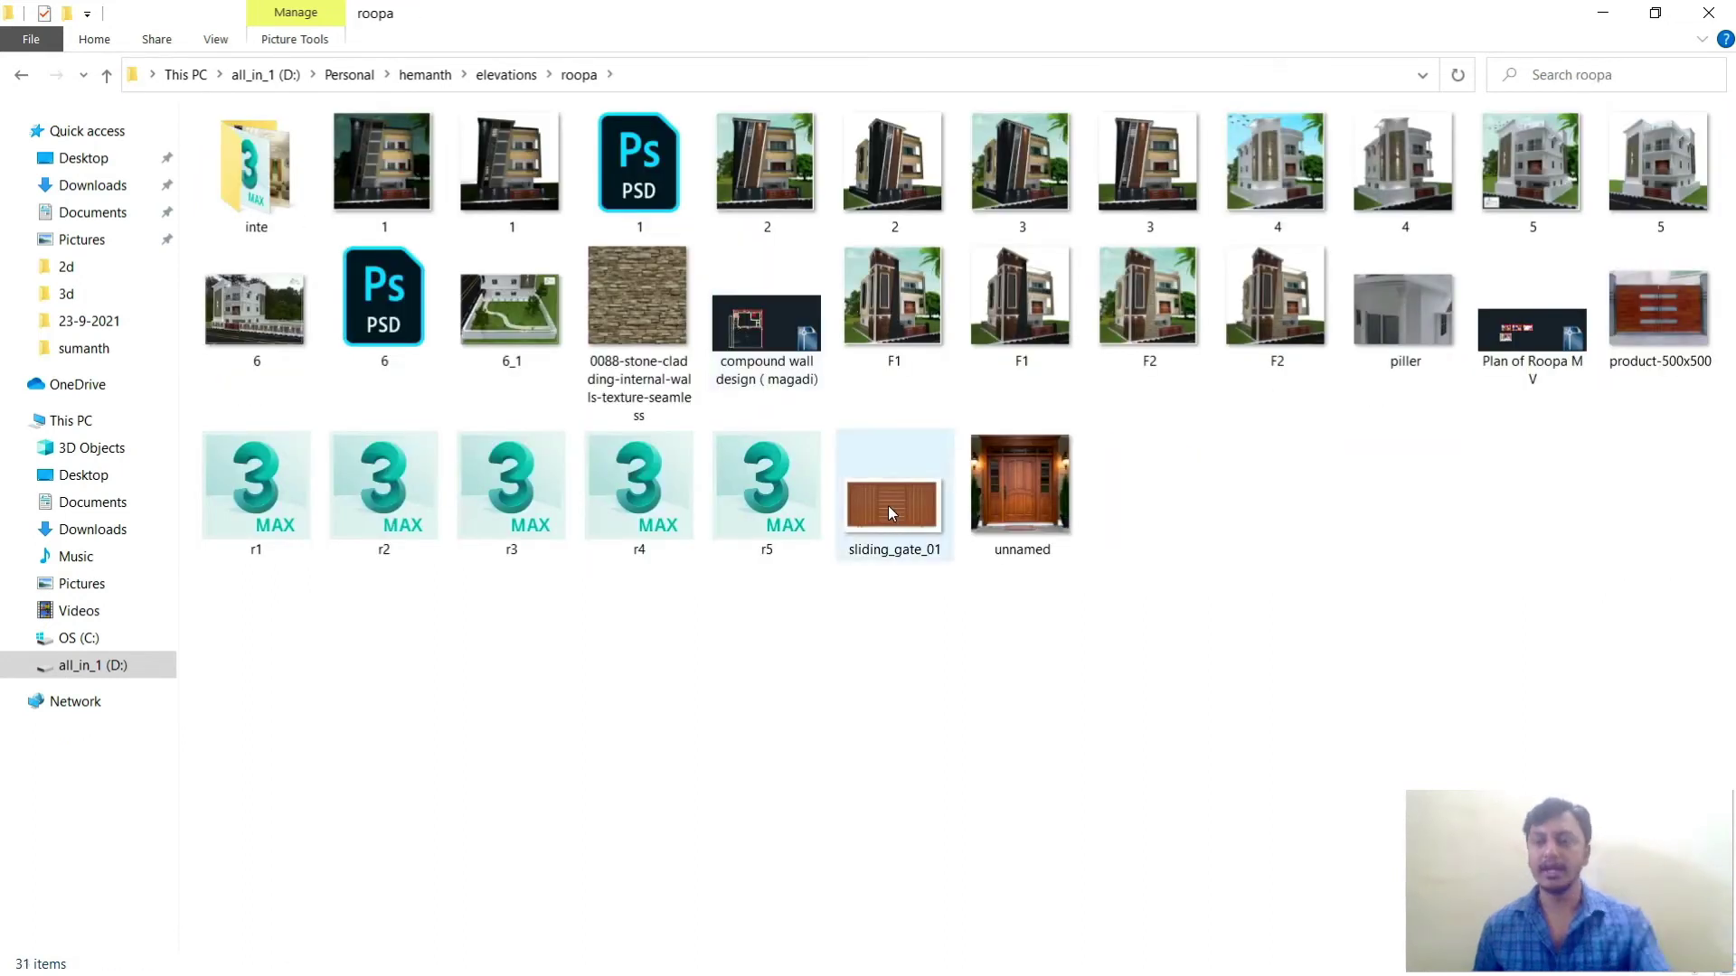
{"action": "left_click", "coordinate": [1653, 328]}
{"action": "left_click", "coordinate": [684, 75]}
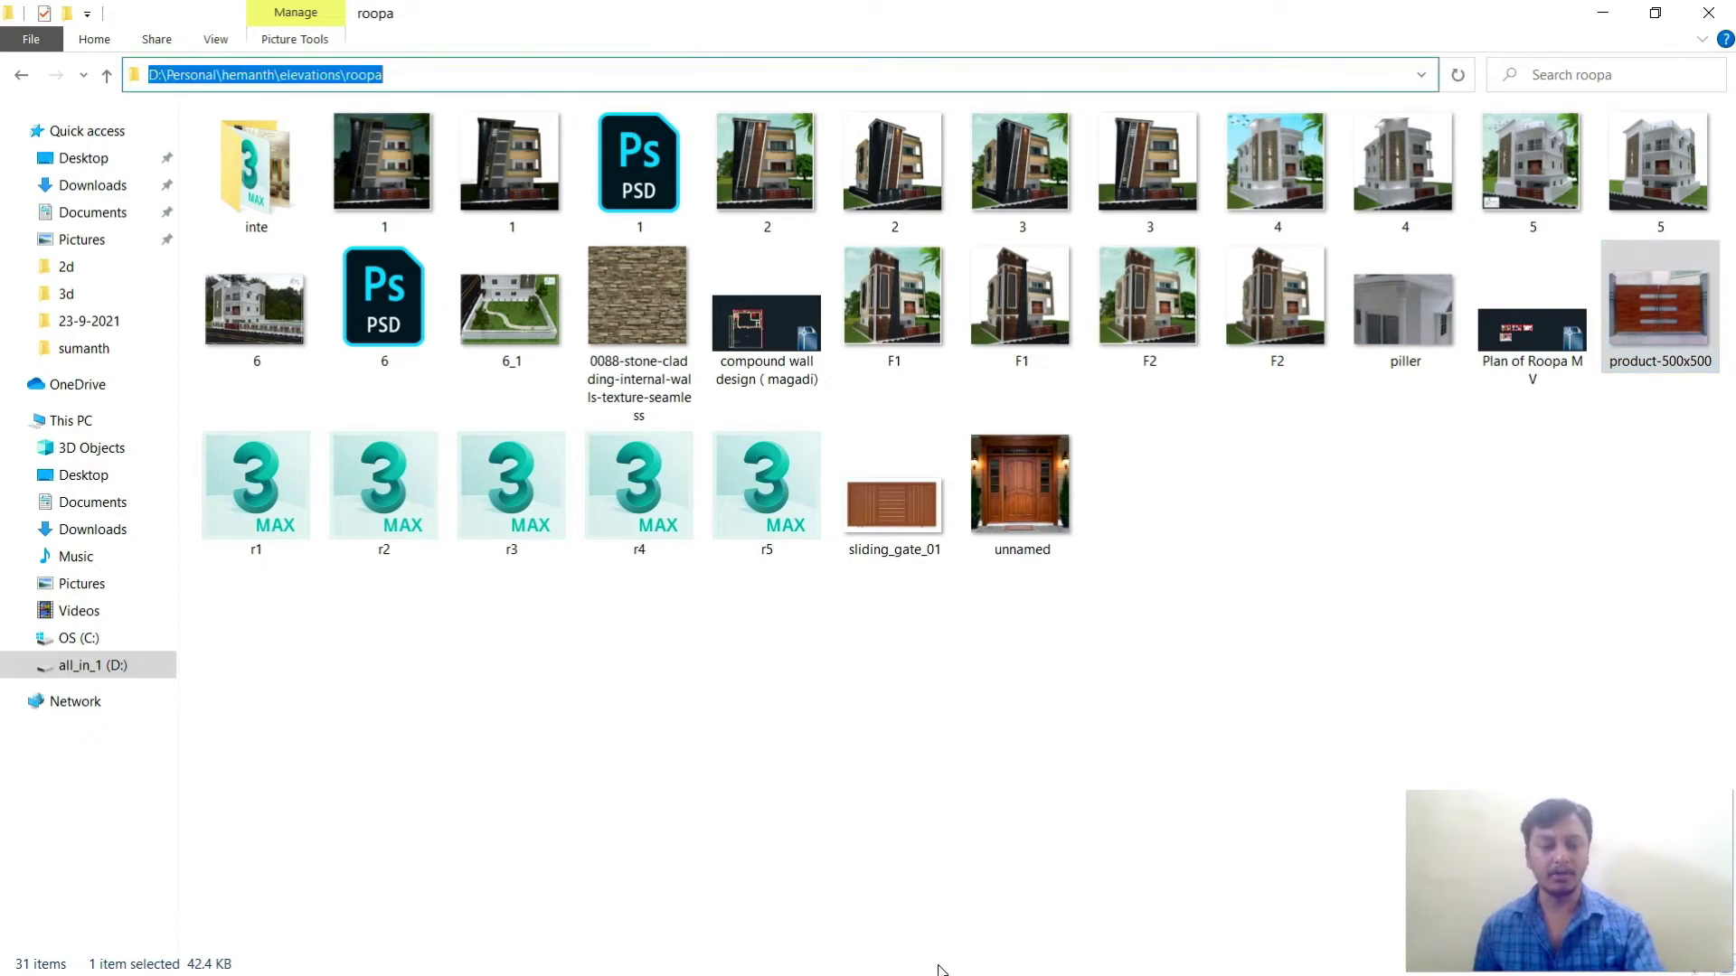
Step: Switch to 3ds Max and start a Bitmap diffuse map on the unused 13 - Default material
{"action": "key", "text": "super+Tab"}
{"action": "left_click", "coordinate": [570, 238]}
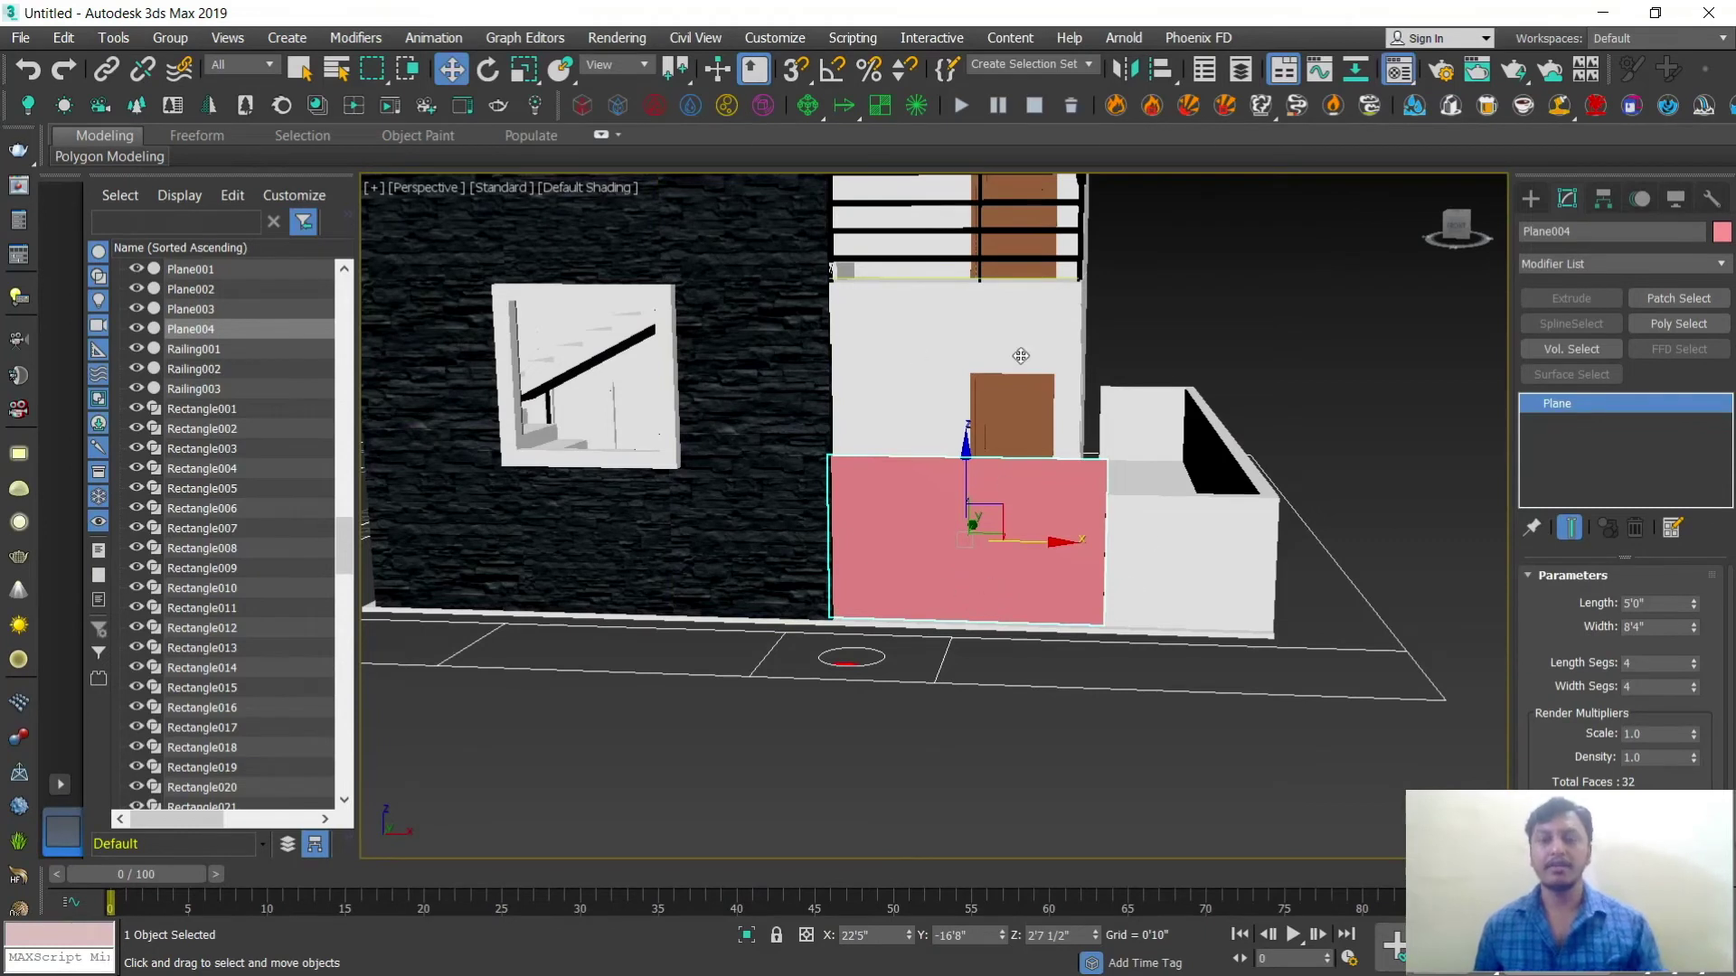
{"action": "key", "text": "m"}
{"action": "left_click_drag", "start_coordinate": [1467, 237], "coordinate": [1466, 342]}
{"action": "left_click", "coordinate": [1153, 350]}
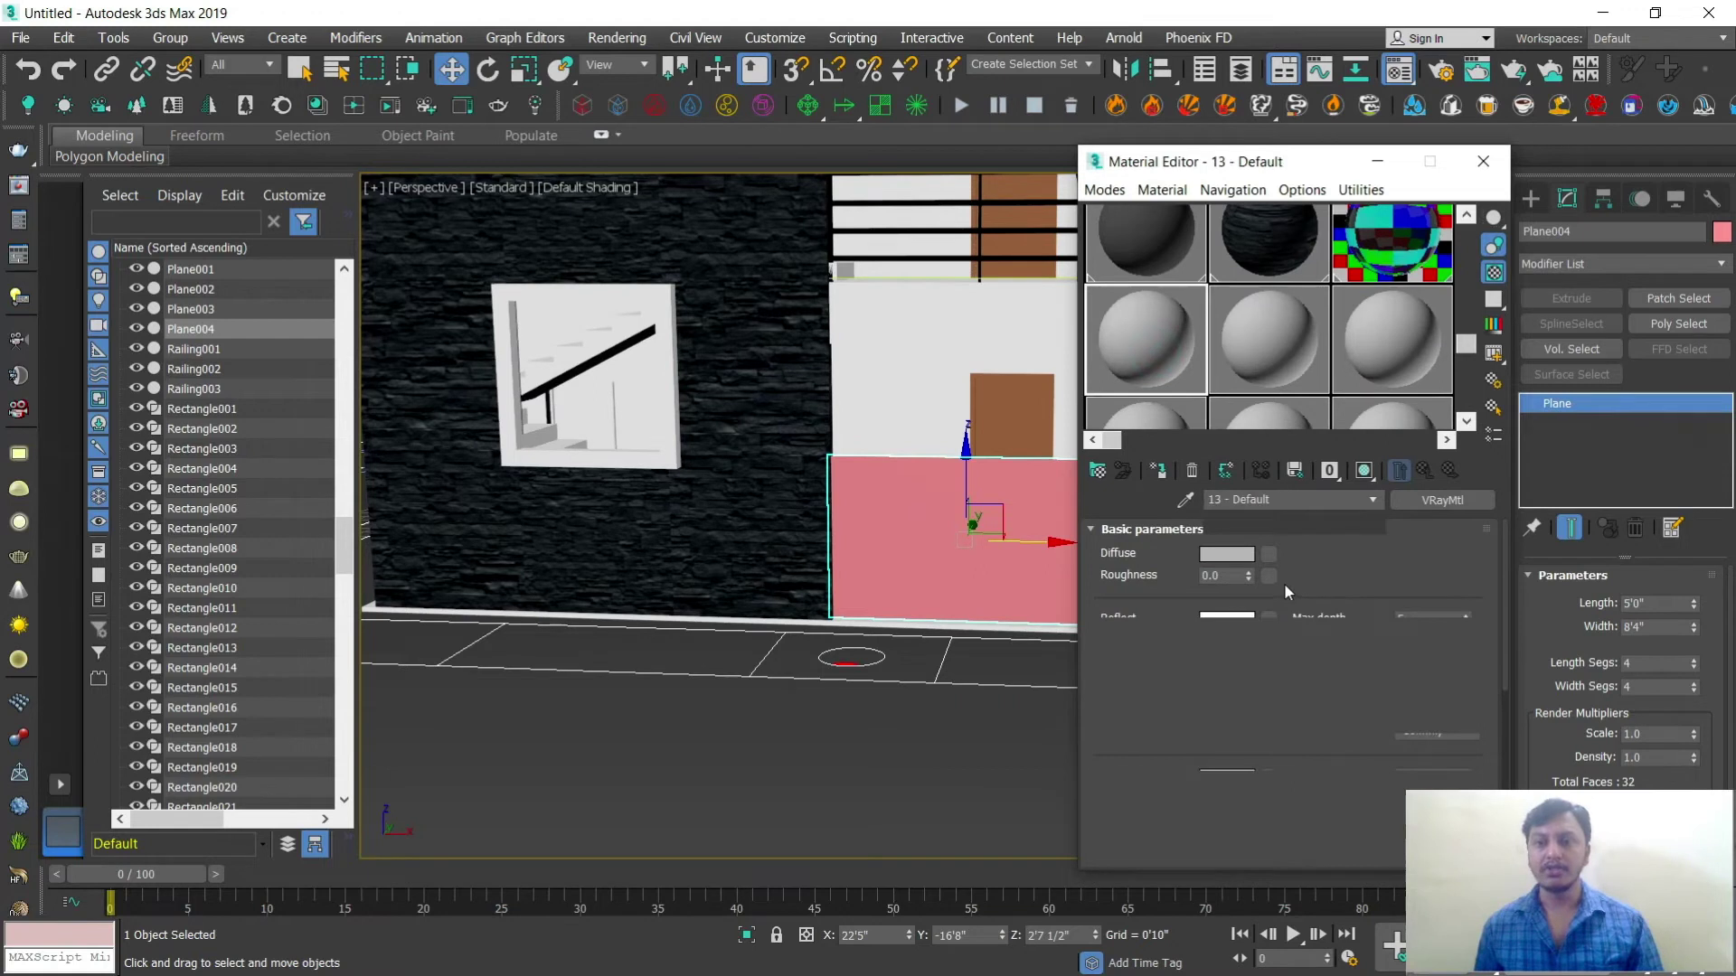
{"action": "left_click", "coordinate": [1264, 672]}
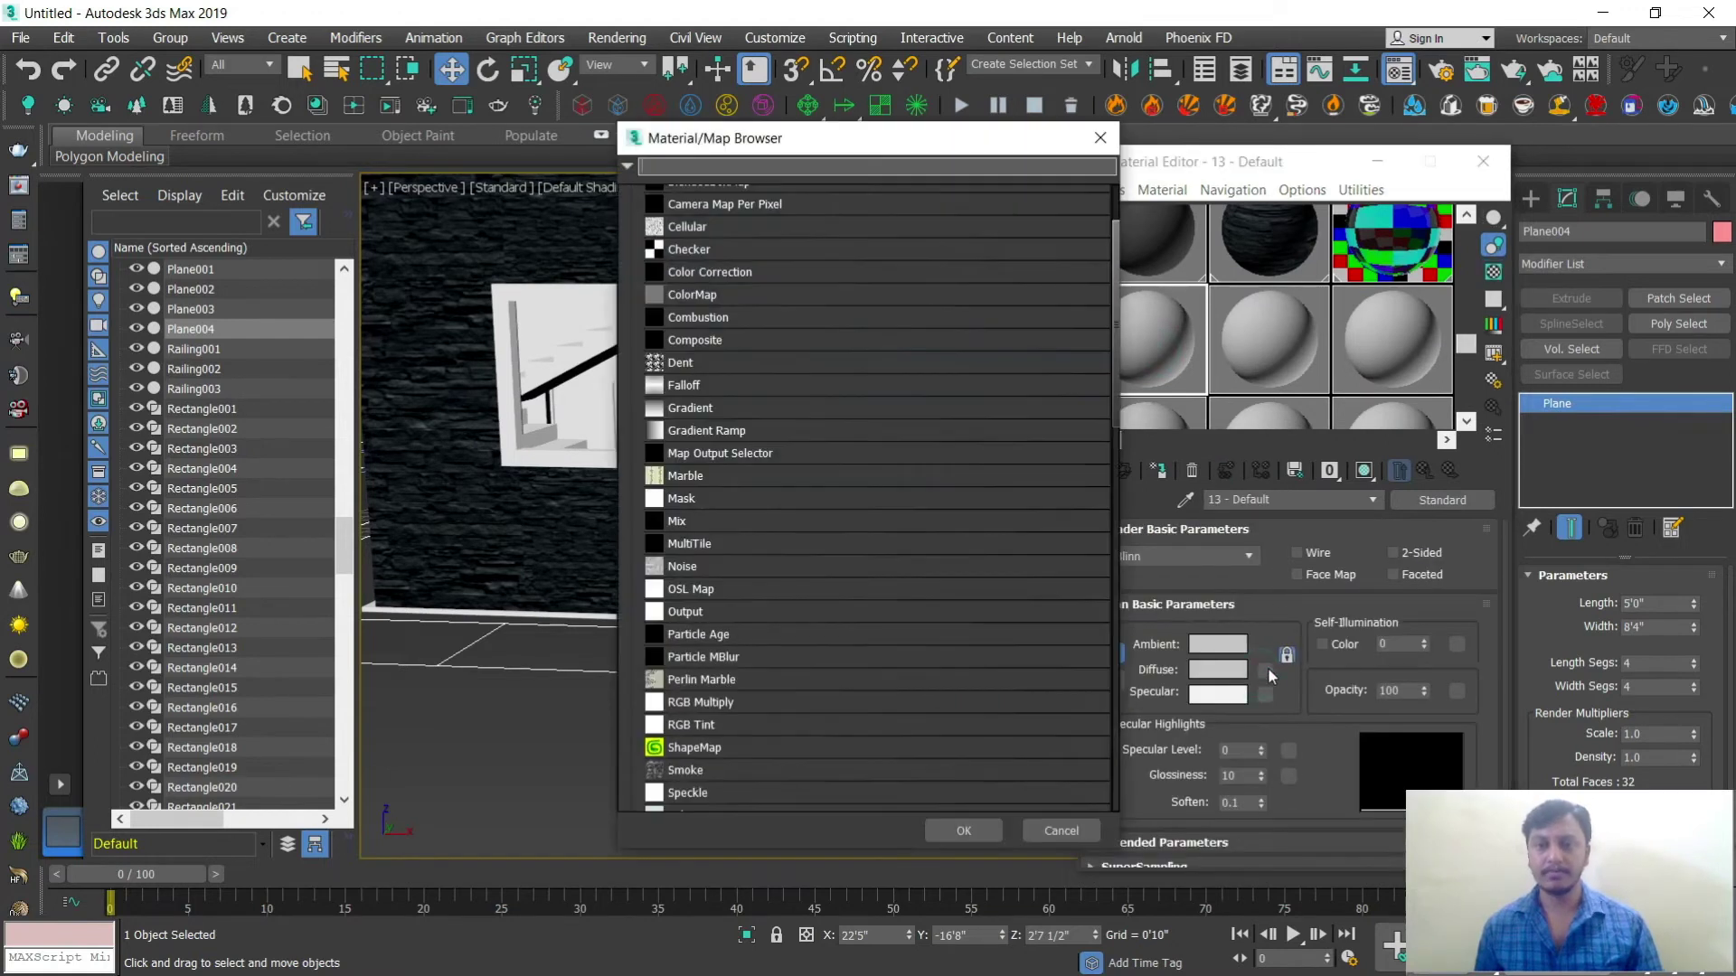
{"action": "scroll", "coordinate": [747, 344], "scroll_direction": "up", "scroll_amount": 2}
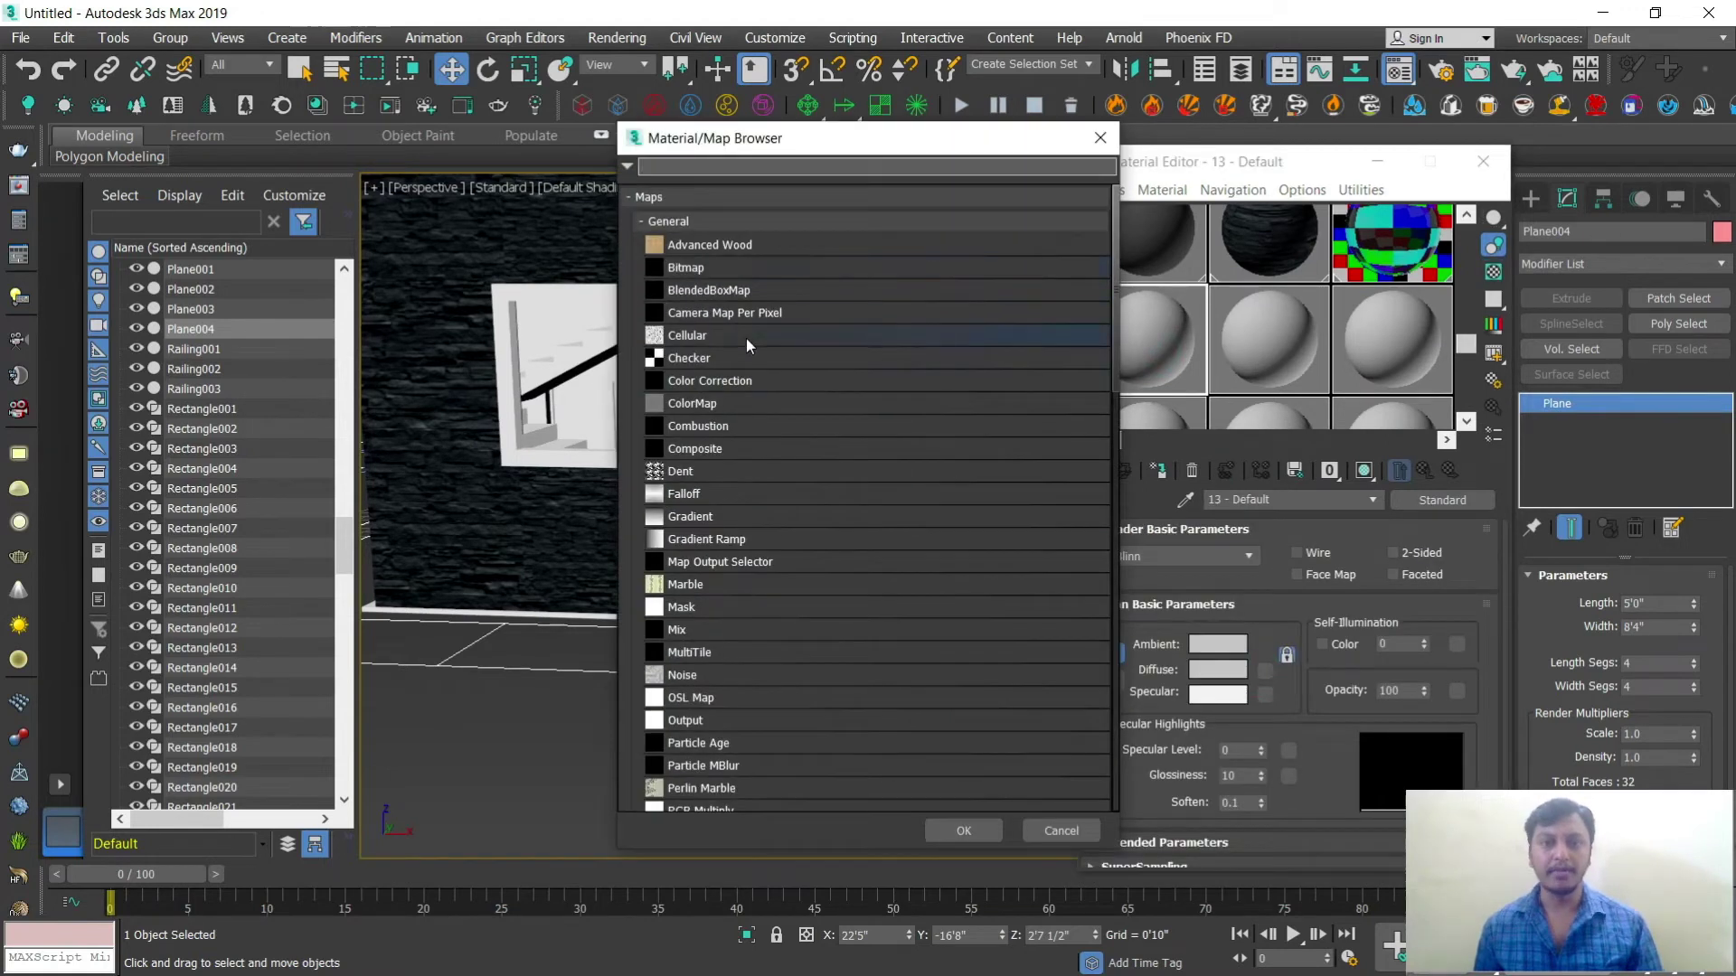
{"action": "double_click", "coordinate": [705, 268]}
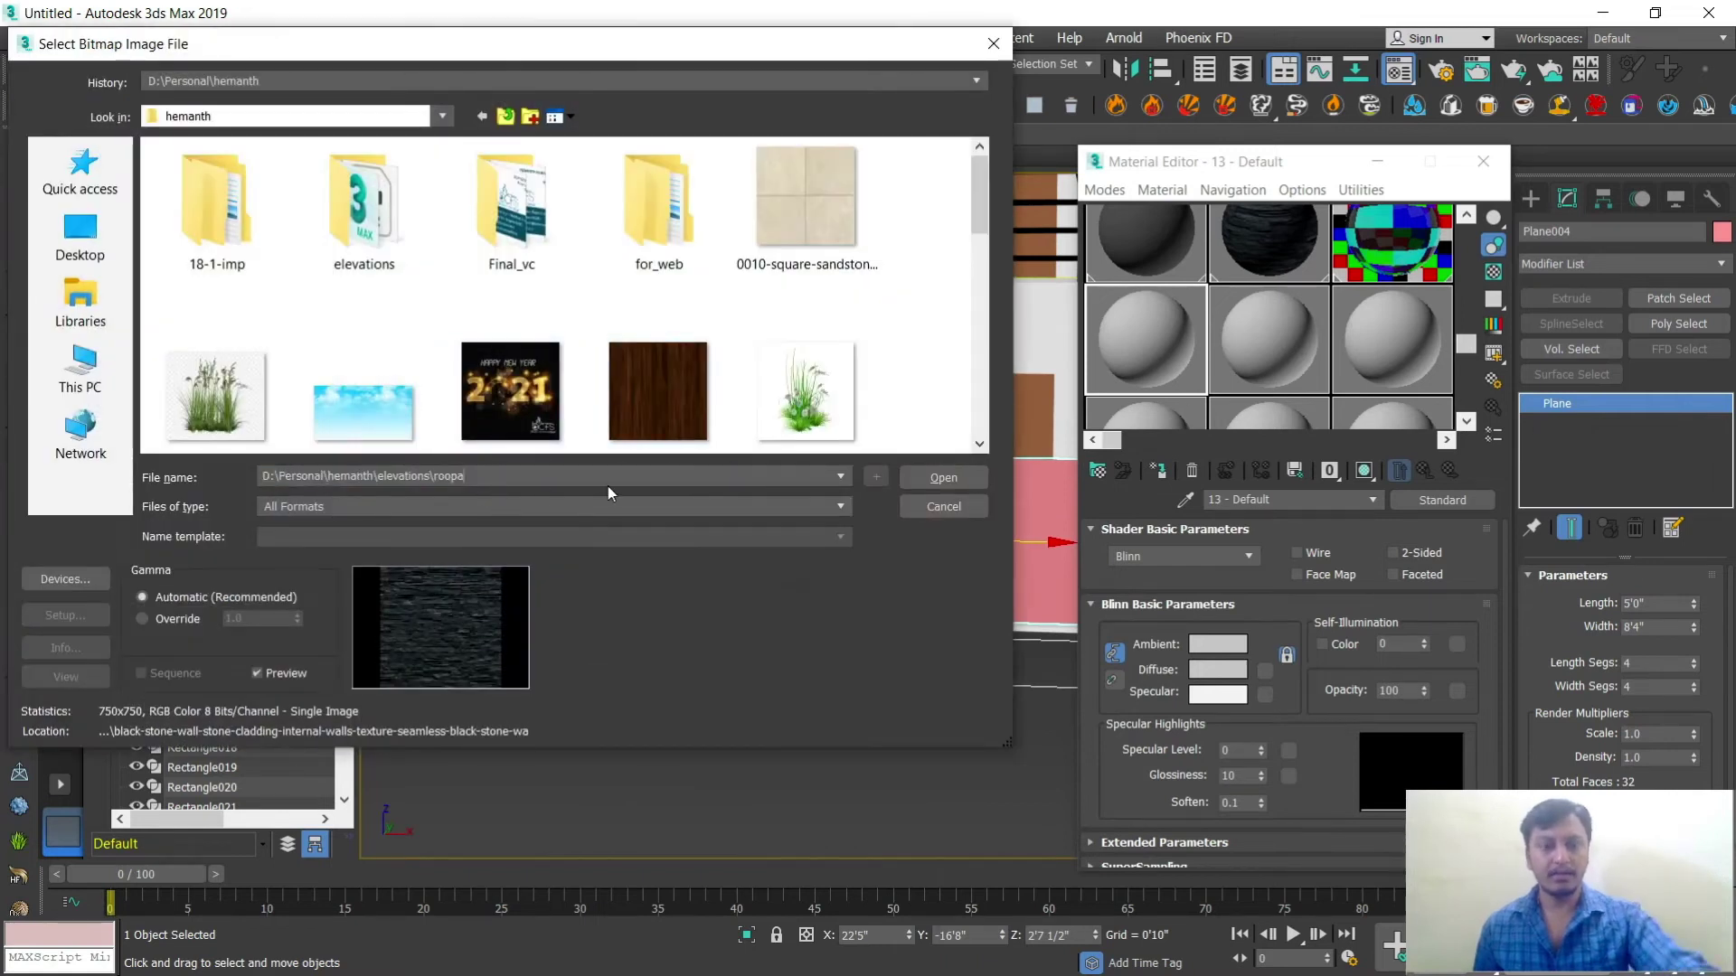
Step: Browse to the copied folder path and load product-500x500 as the diffuse bitmap
{"action": "left_click", "coordinate": [906, 483]}
{"action": "scroll", "coordinate": [819, 351], "scroll_direction": "down", "scroll_amount": 3}
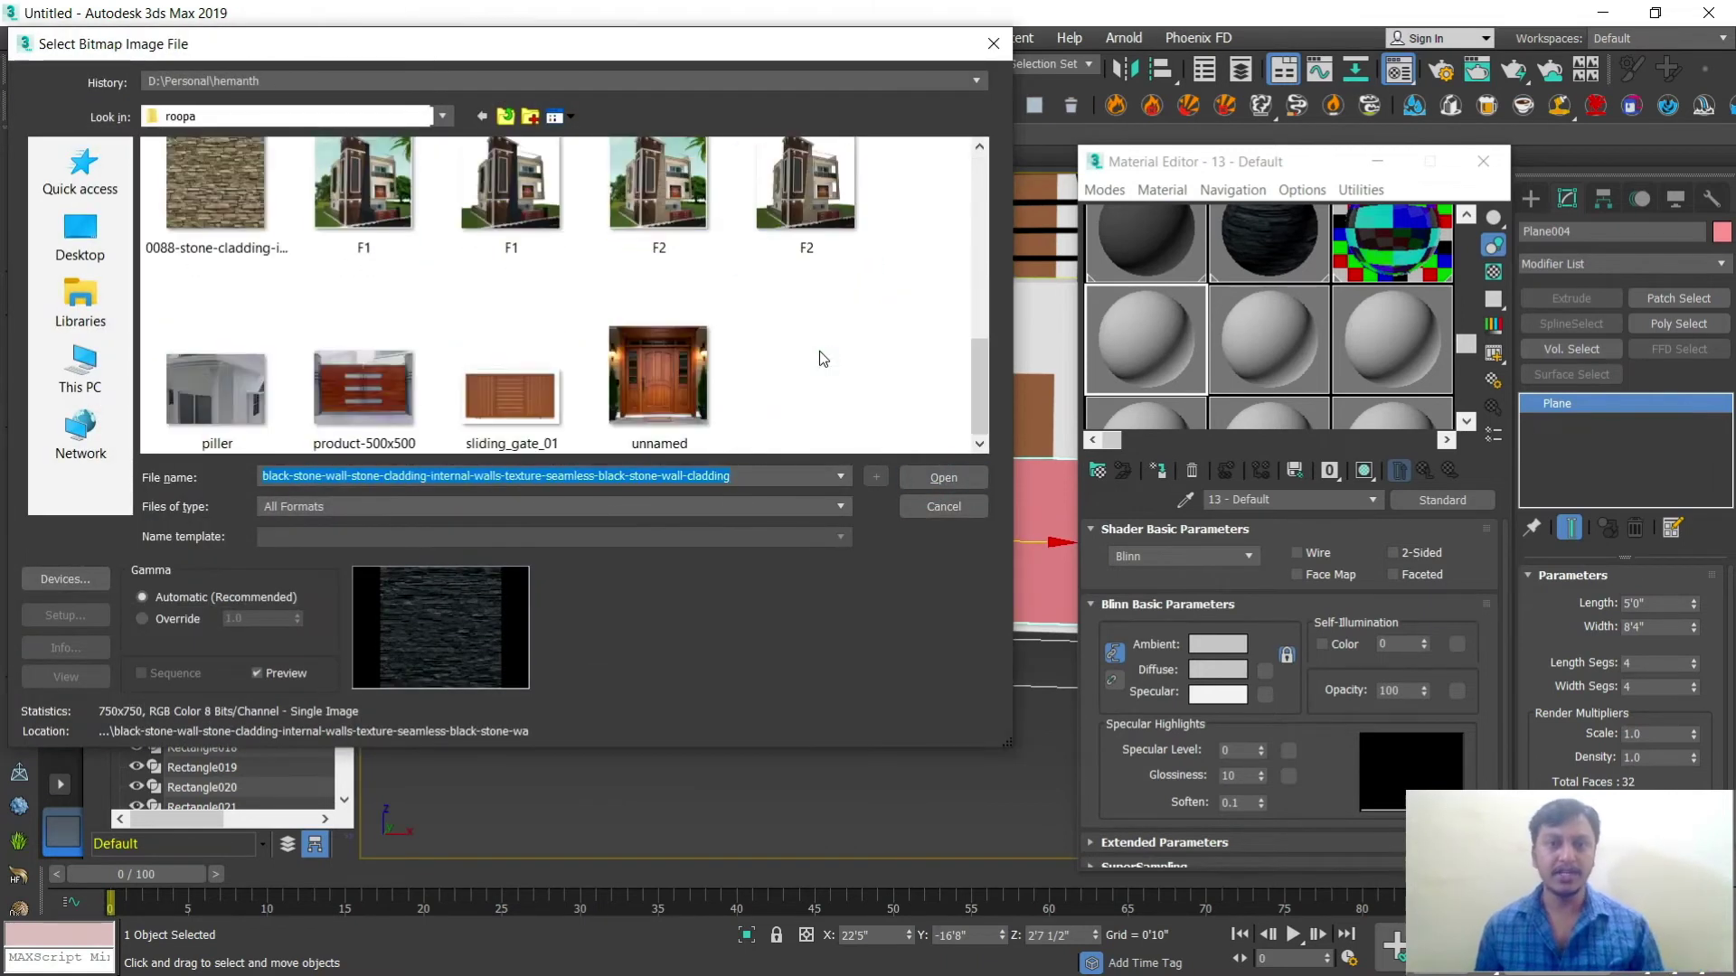
{"action": "left_click", "coordinate": [373, 381]}
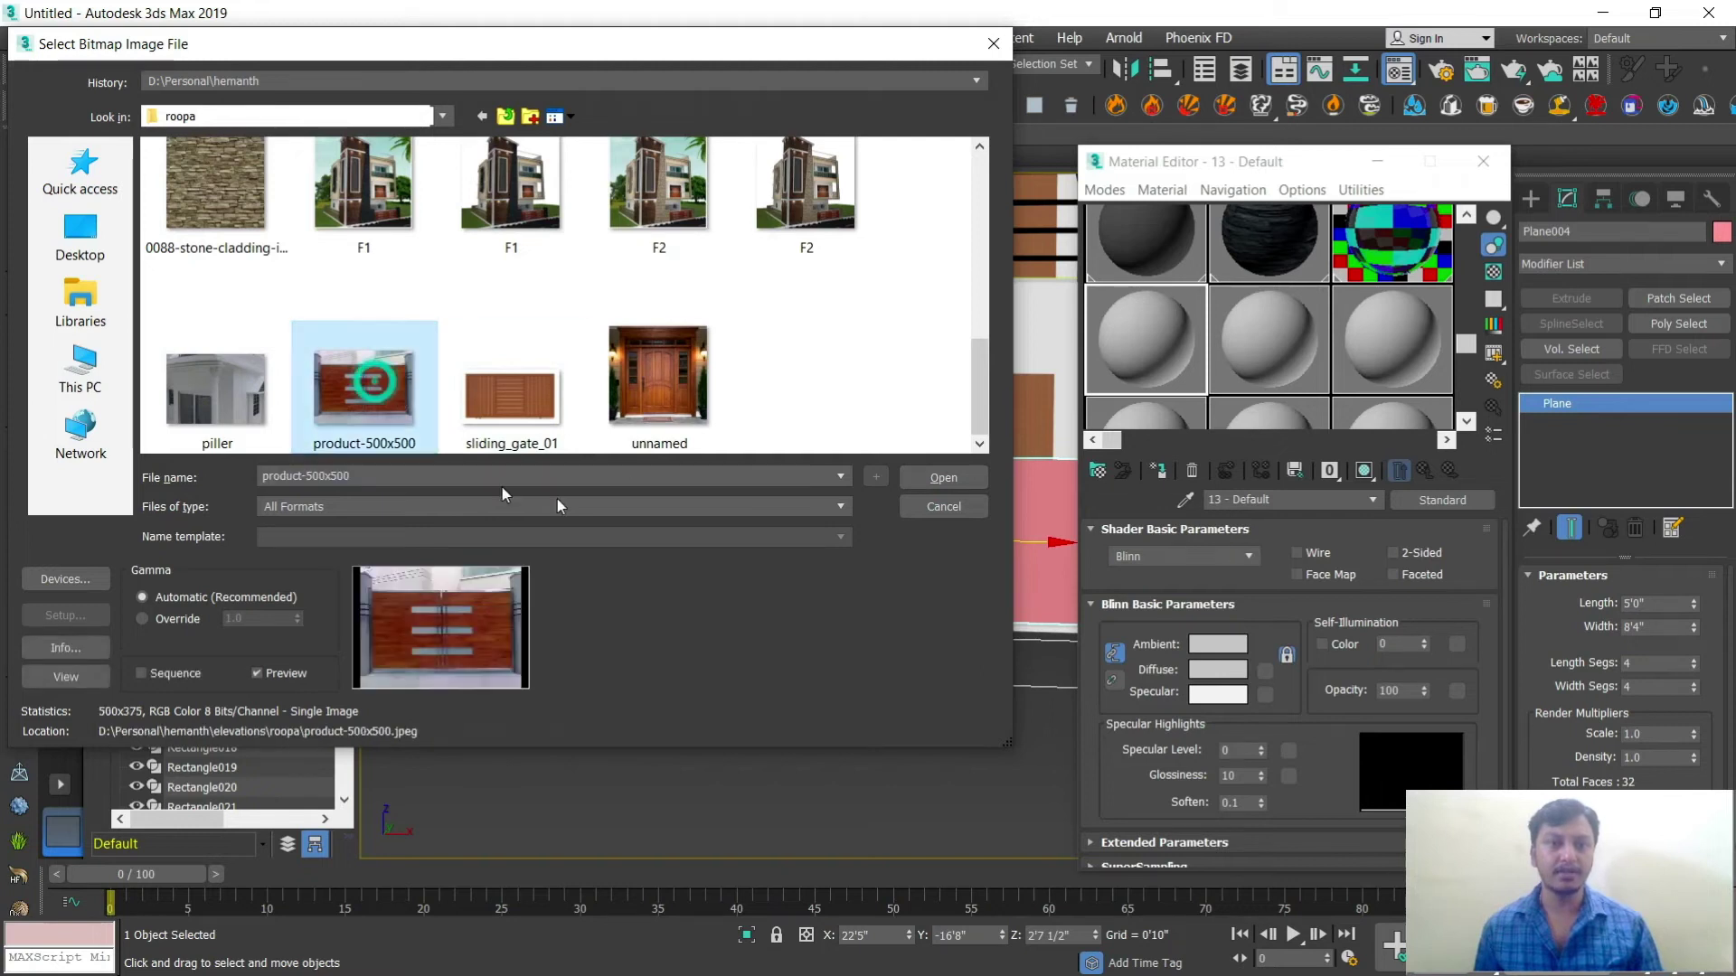
{"action": "left_click", "coordinate": [943, 477]}
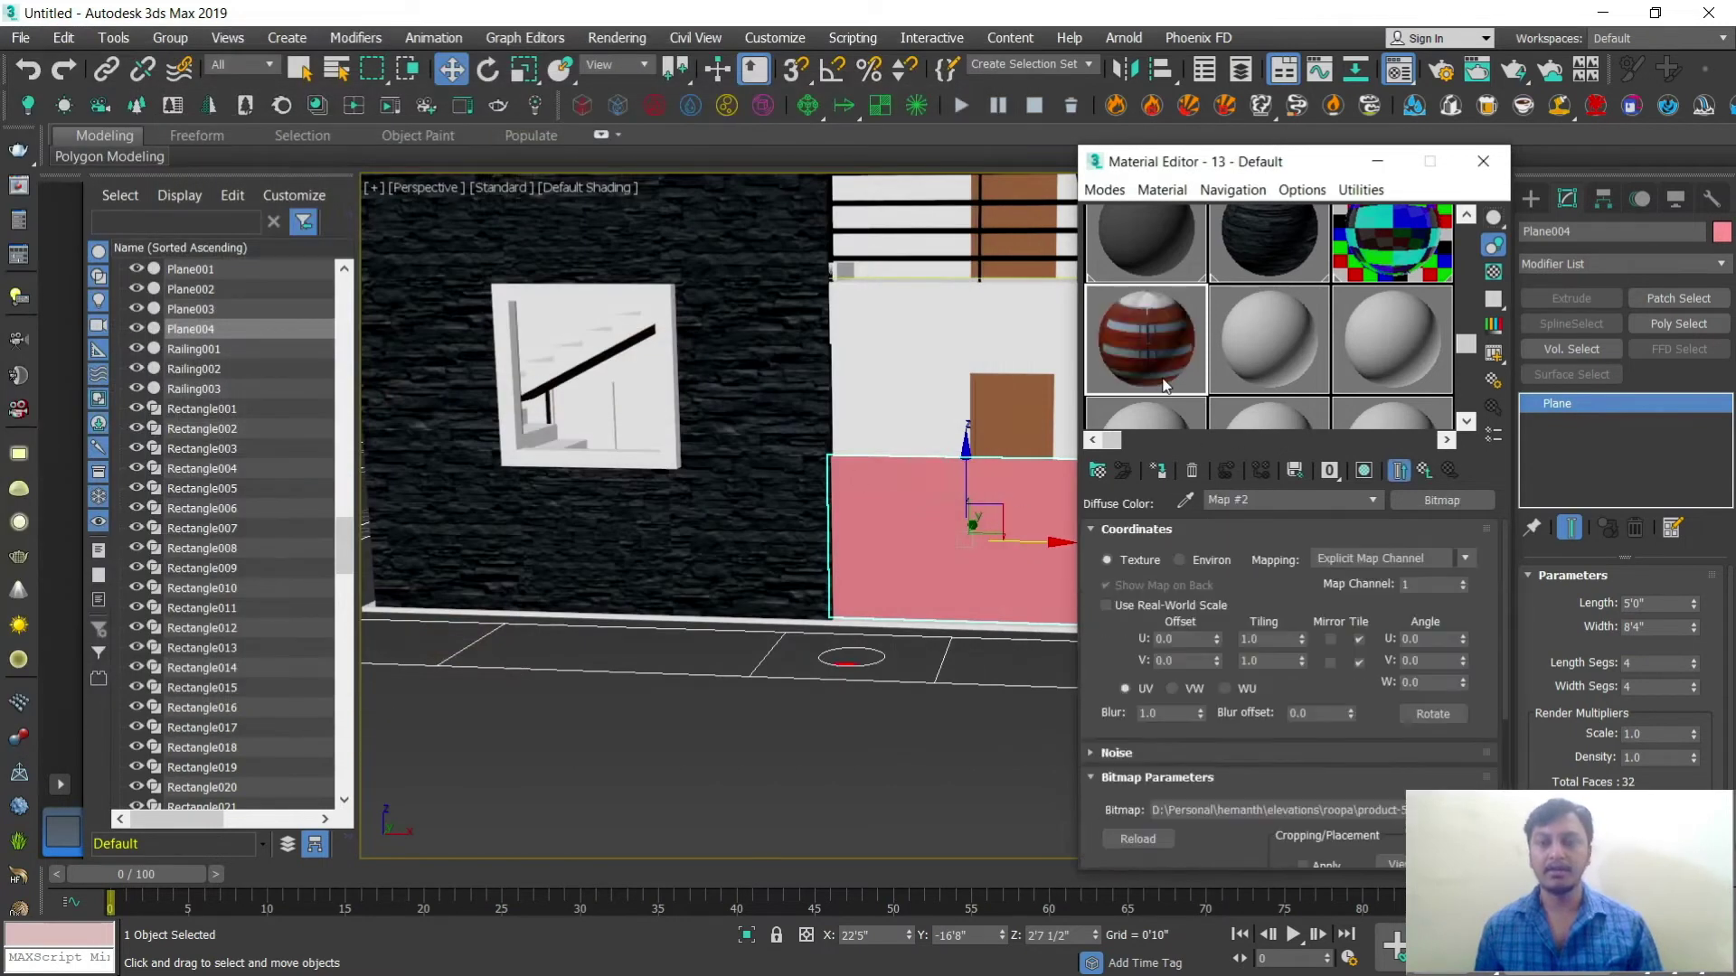
Step: Assign the gate material to the entrance plane, show its texture in the viewport and close the Material Editor
{"action": "left_click", "coordinate": [1158, 470]}
{"action": "left_click", "coordinate": [1365, 470]}
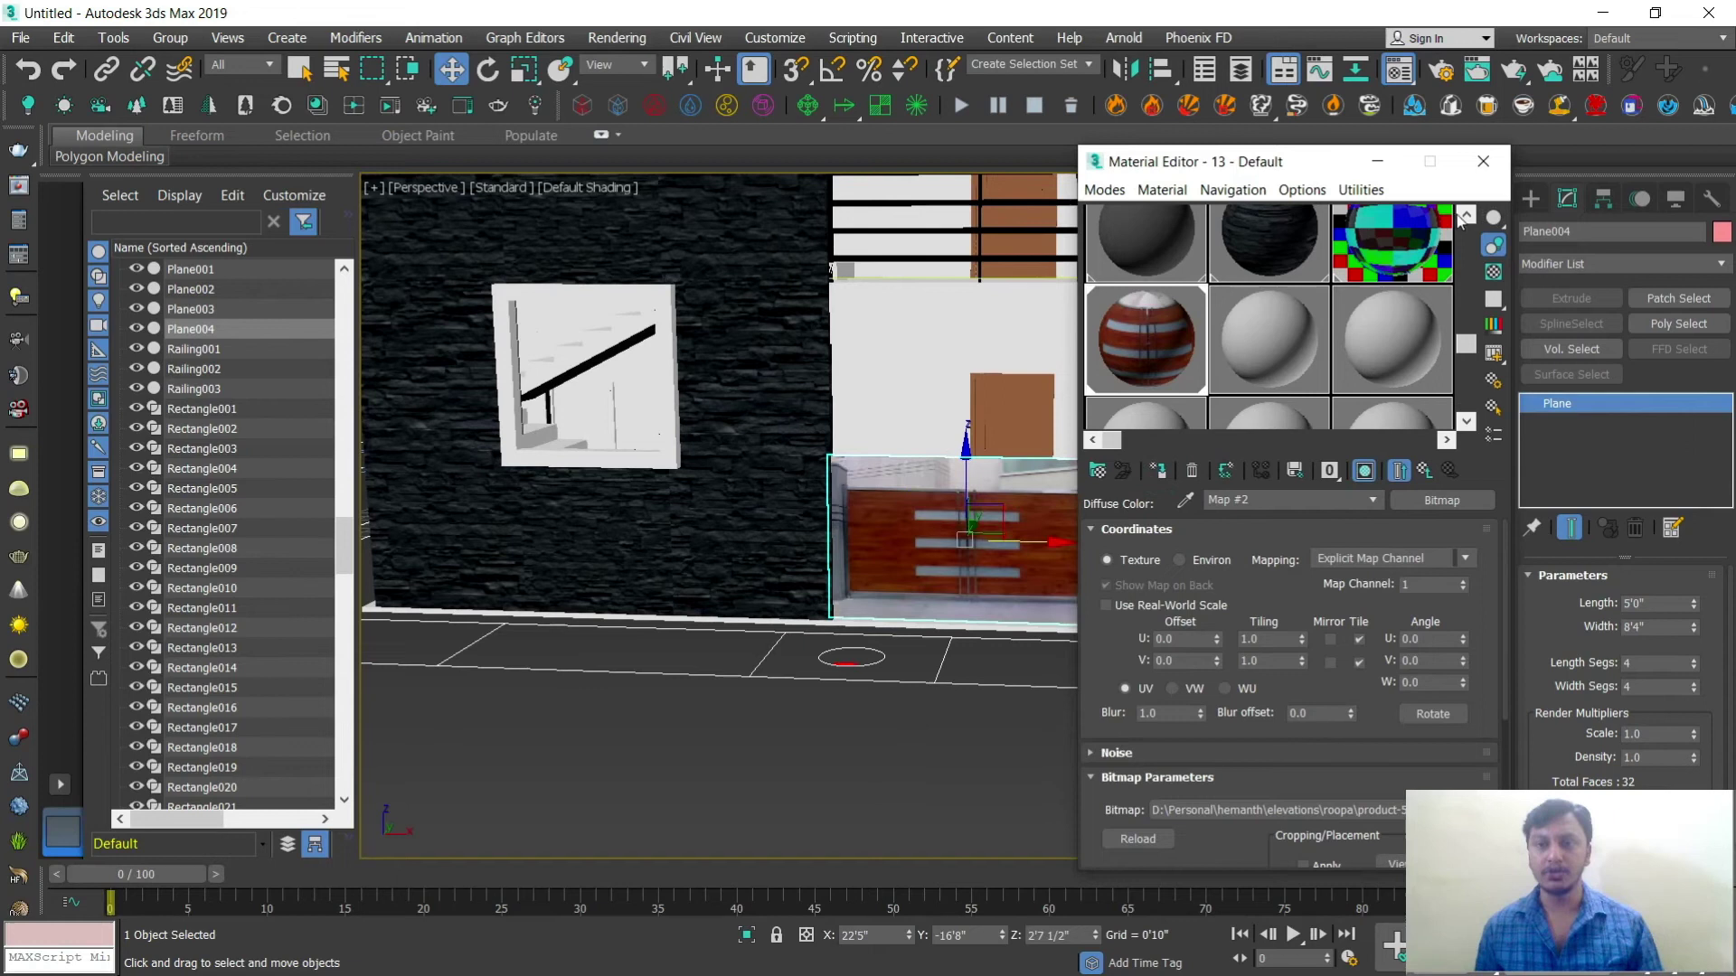
{"action": "left_click", "coordinate": [1483, 161]}
{"action": "middle_click_drag", "start_coordinate": [1046, 704], "coordinate": [1064, 711], "text": "alt"}
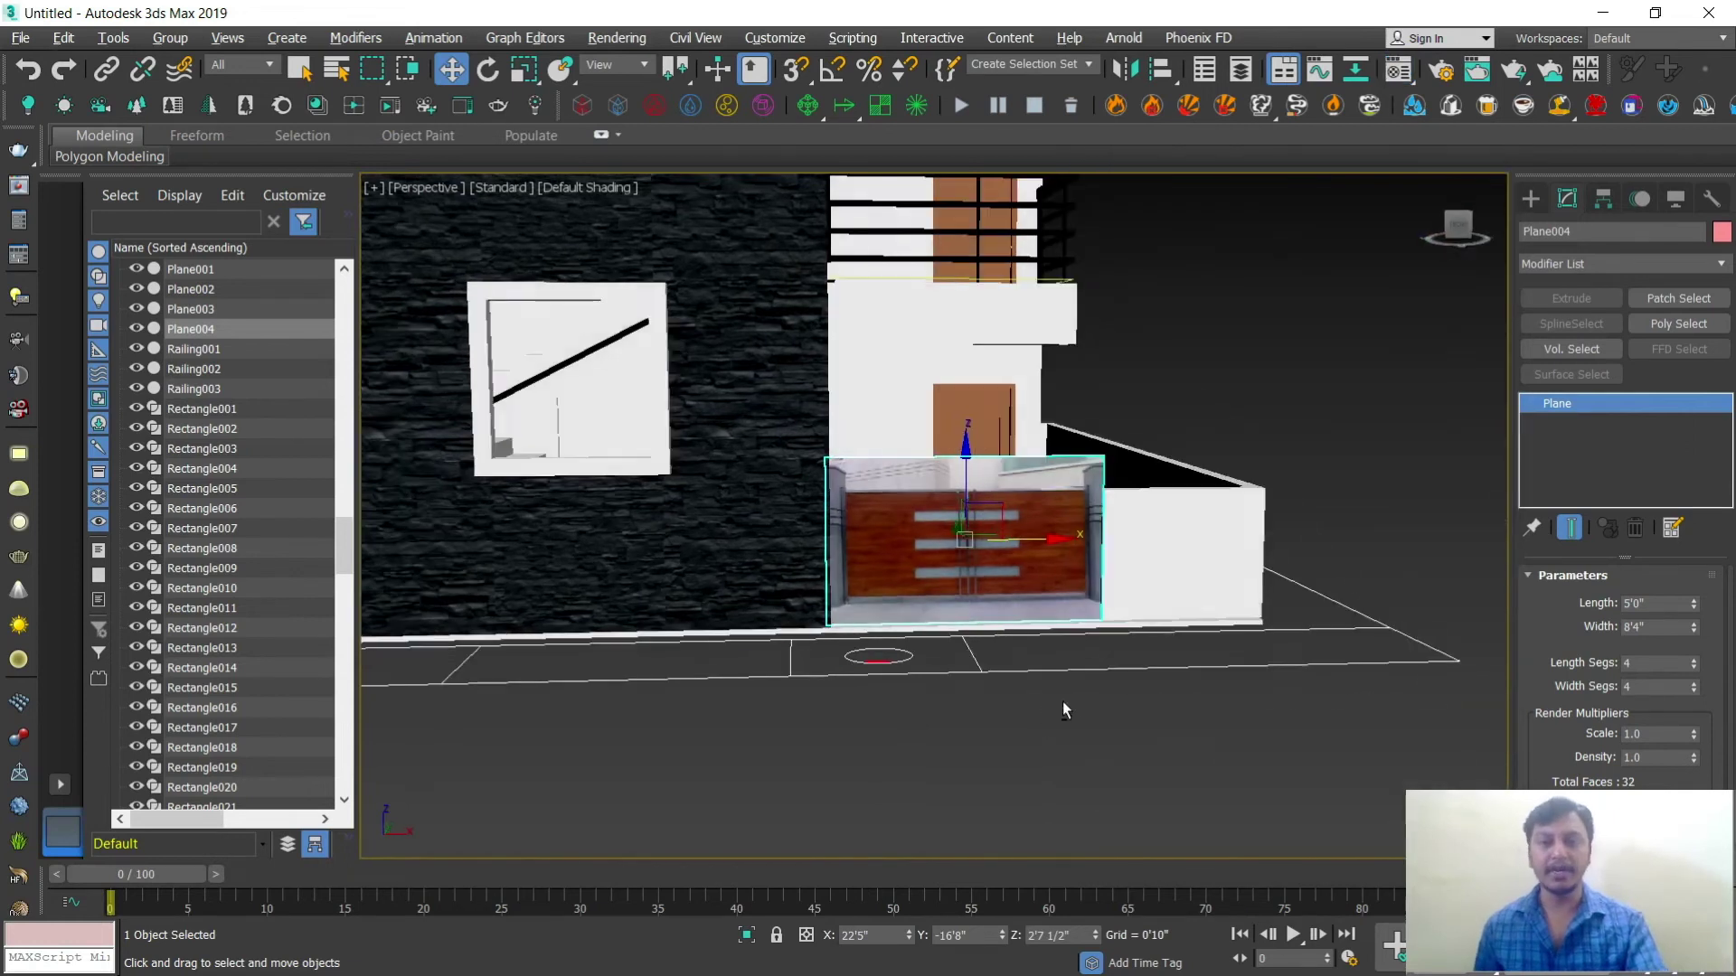
Step: Add a UVW Map modifier to the entrance gate plane and expand it in the modifier stack
{"action": "scroll", "coordinate": [1060, 696], "scroll_direction": "up", "scroll_amount": 5}
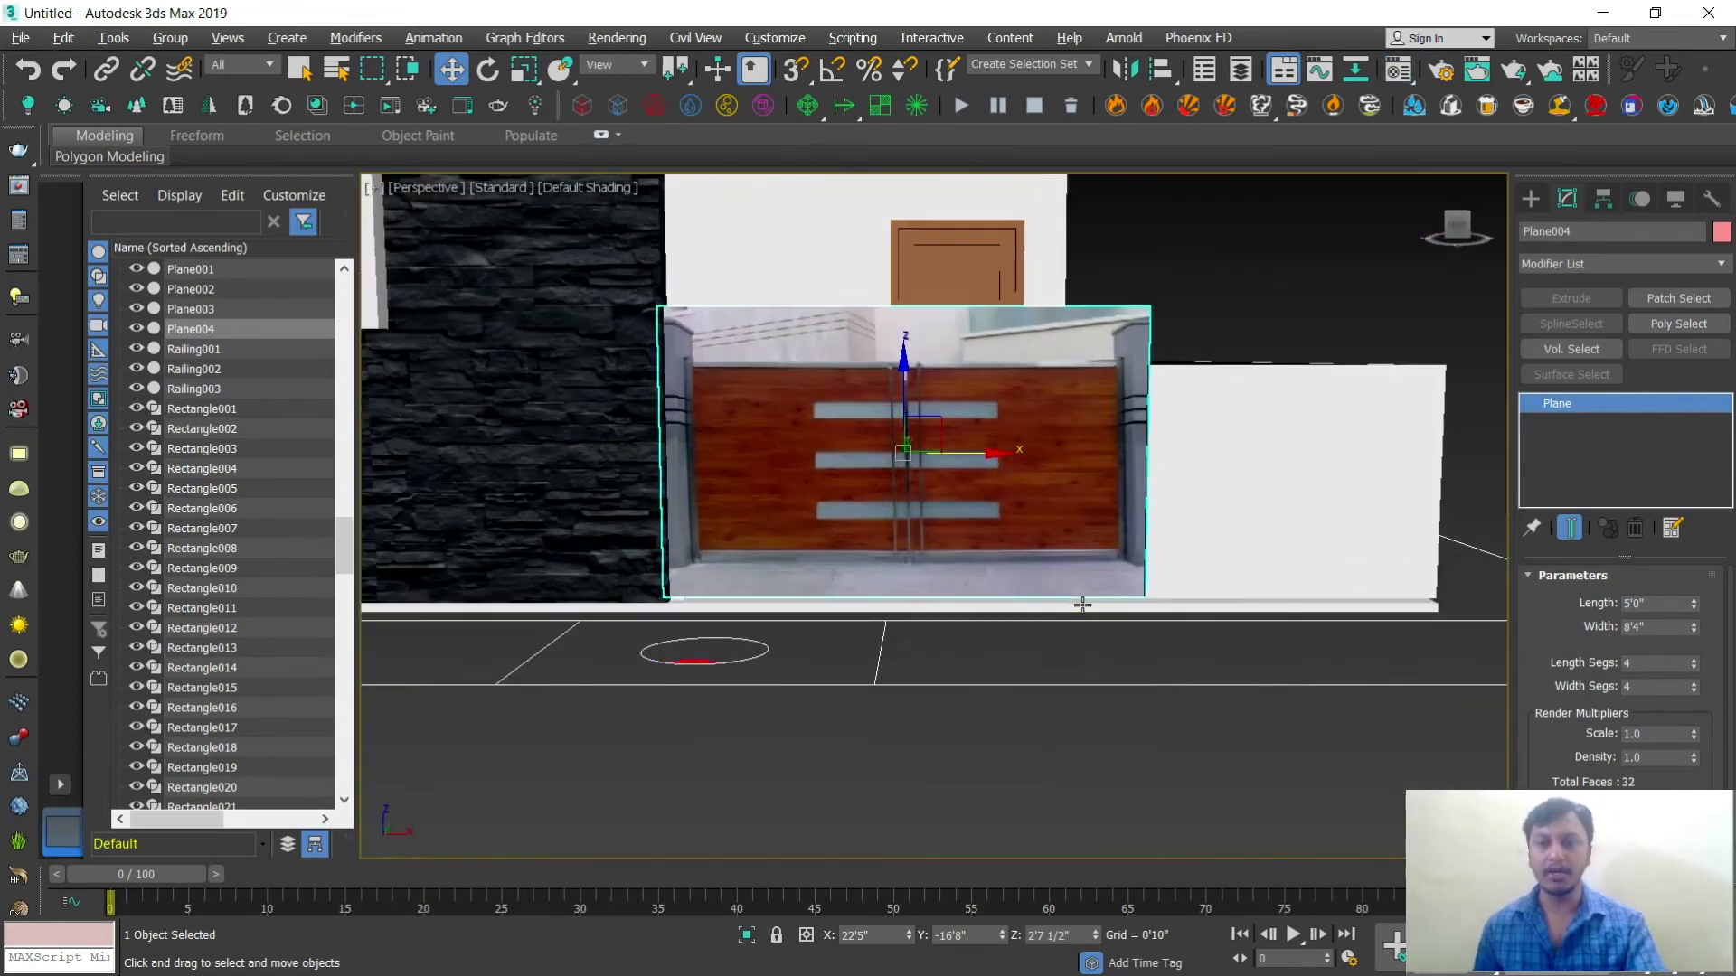
{"action": "scroll", "coordinate": [1083, 604], "scroll_direction": "up", "scroll_amount": 2}
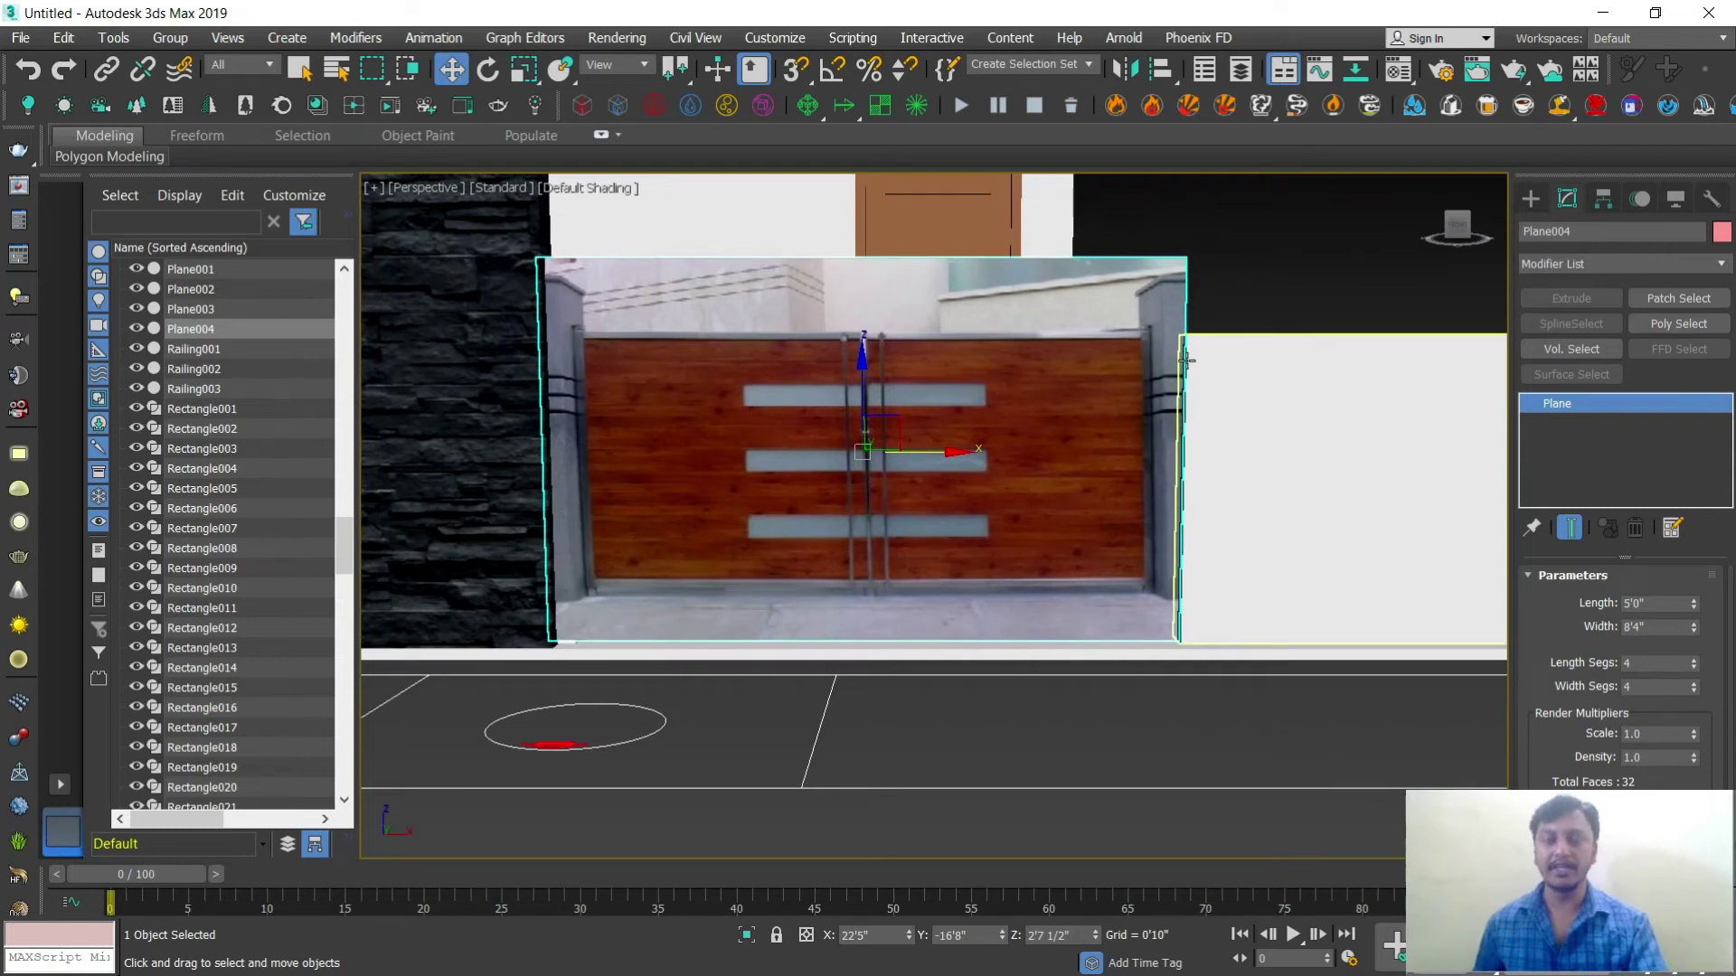
{"action": "left_click", "coordinate": [1600, 262]}
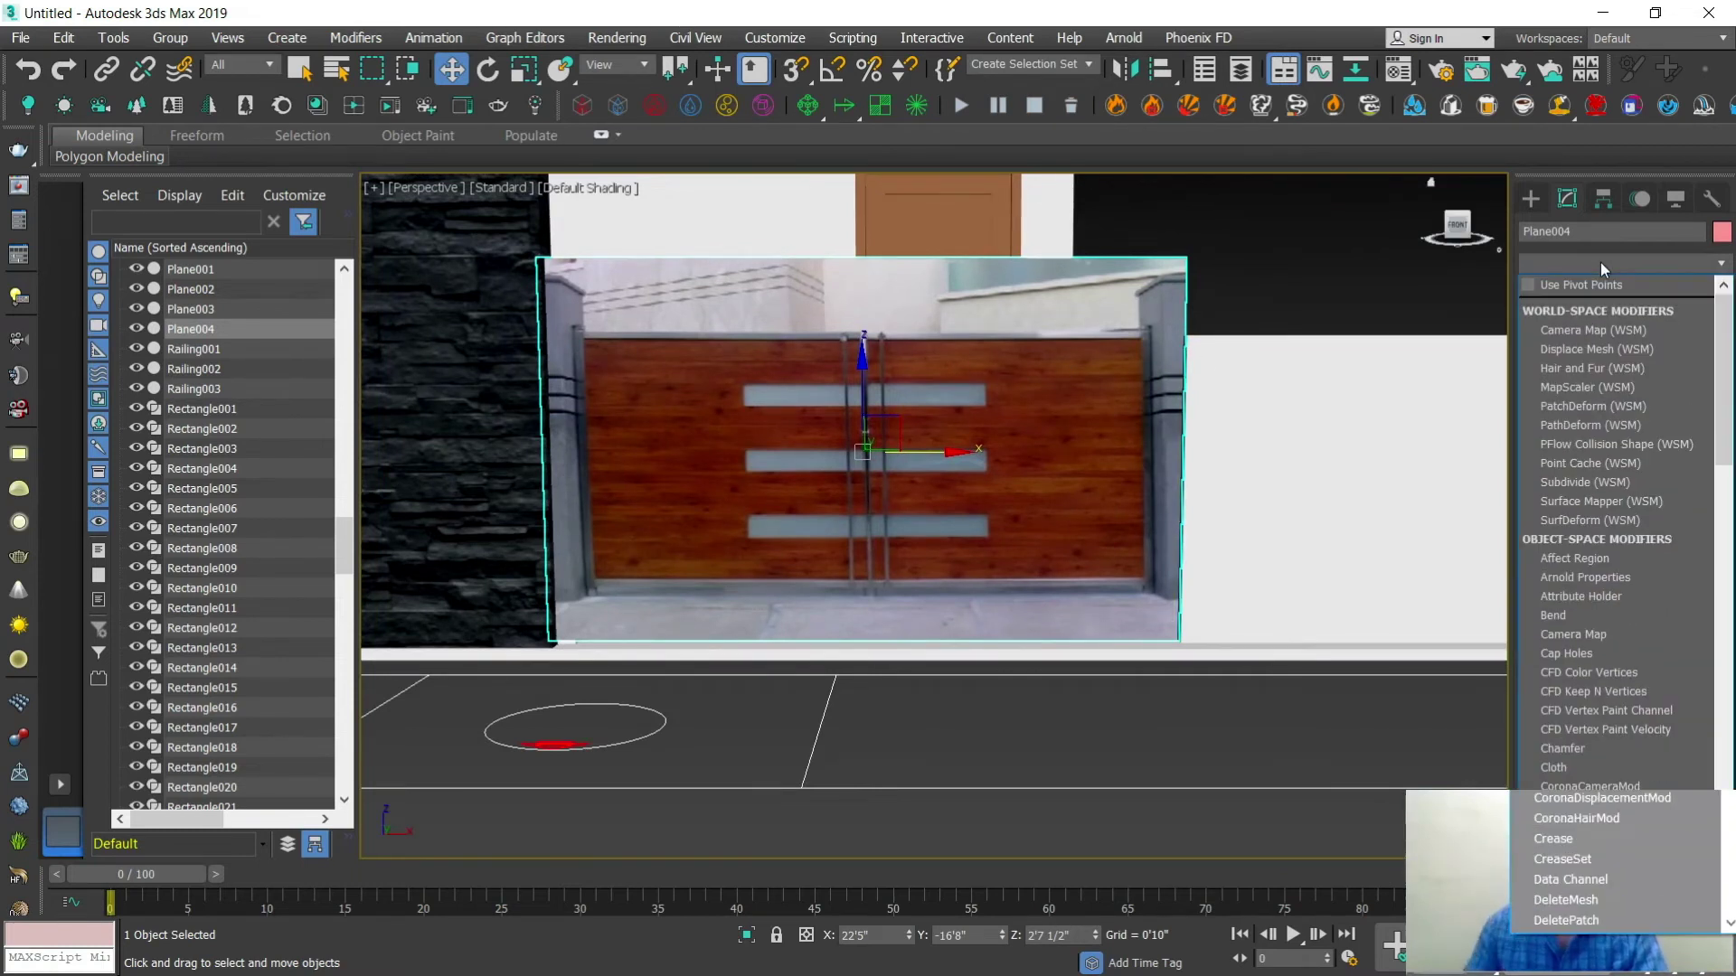
{"action": "type", "text": "uv"}
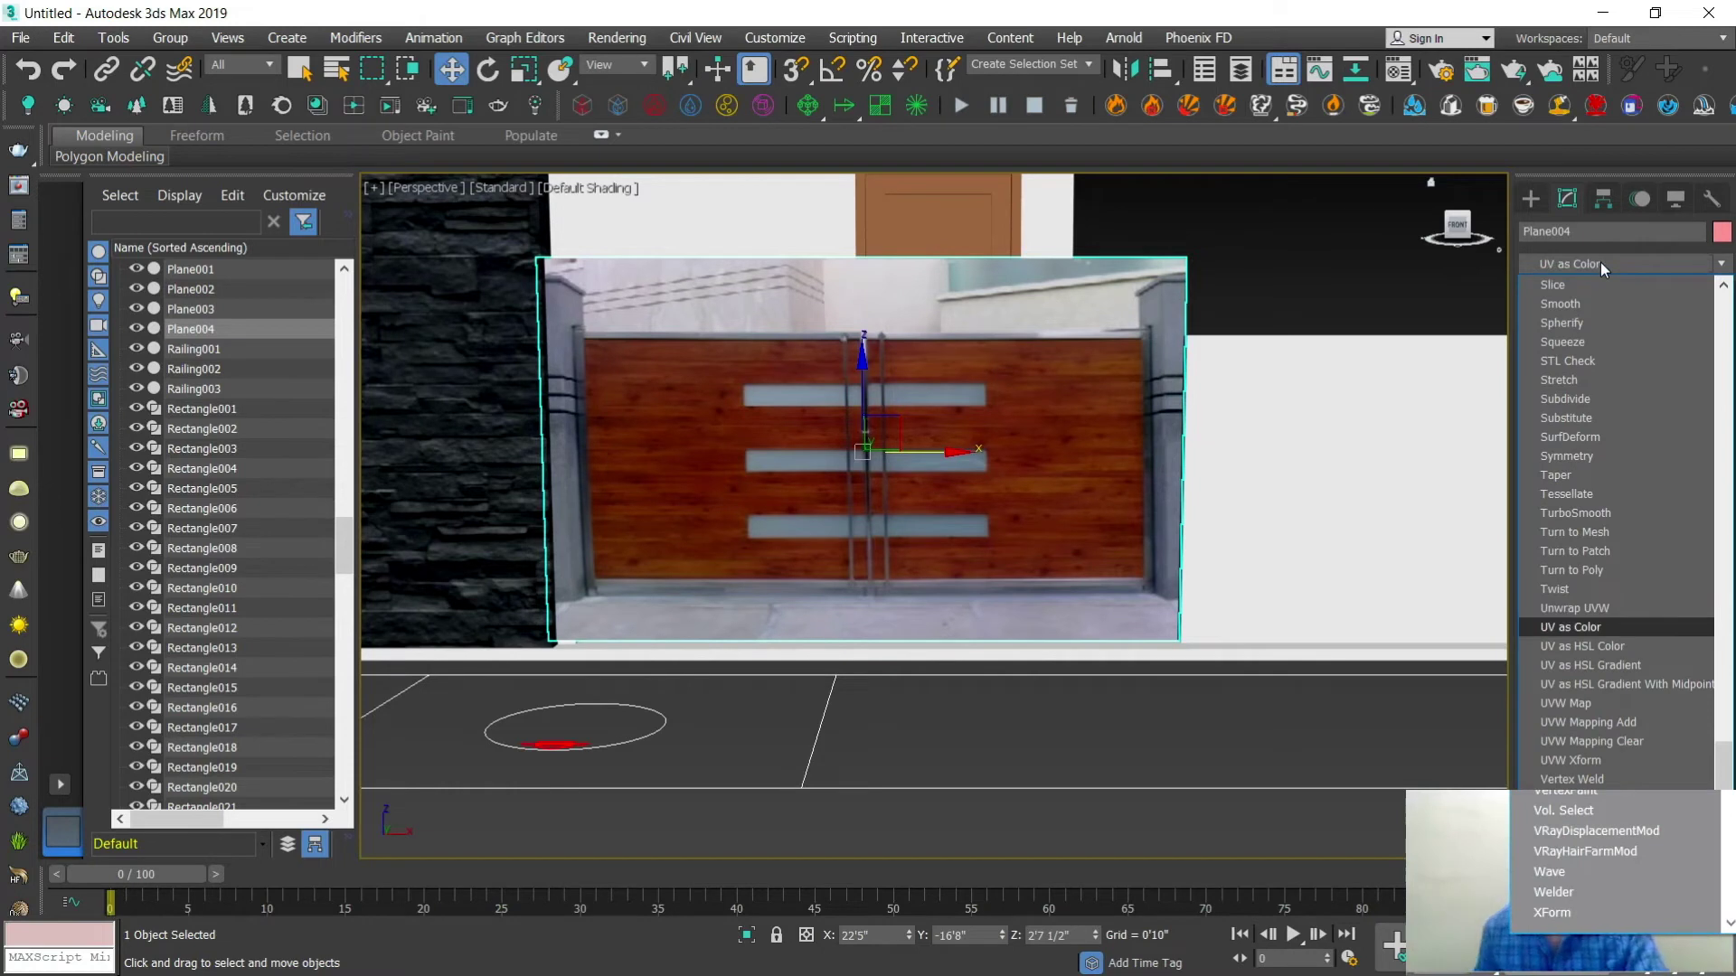
{"action": "left_click", "coordinate": [1594, 701]}
{"action": "left_click", "coordinate": [1552, 404]}
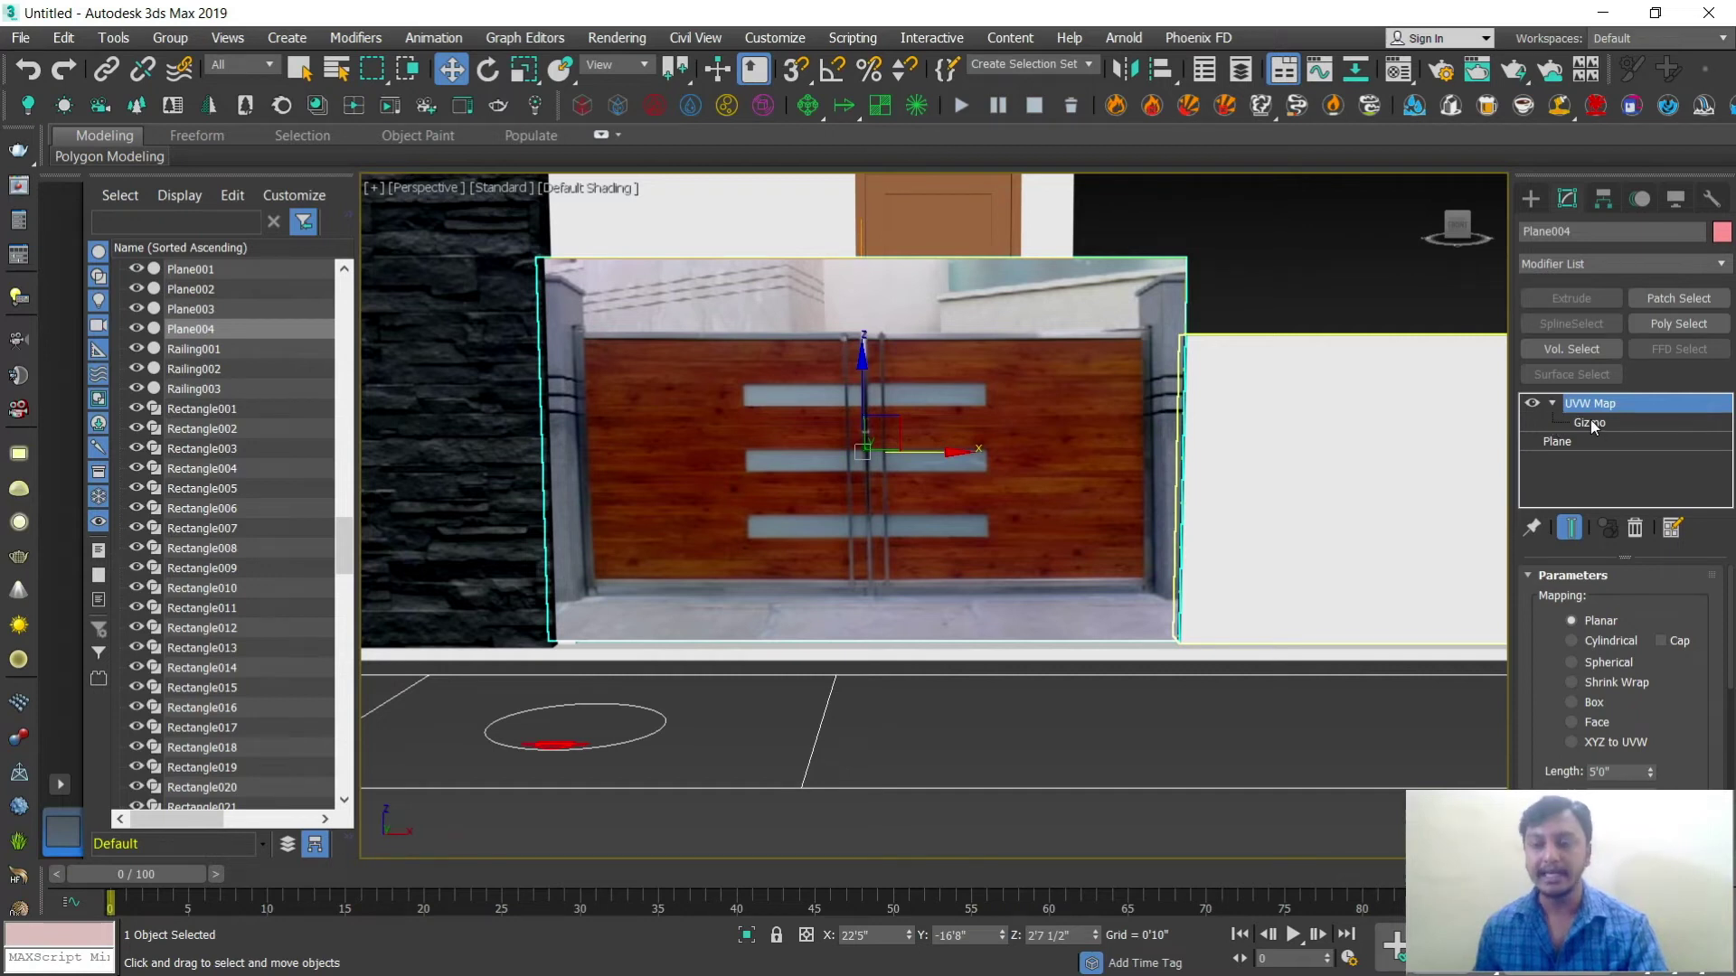
Step: Scale the UVW Map gizmo to about 114% overall and 105% vertically, and reposition it vertically so the gate leaves fill the plane
{"action": "left_click", "coordinate": [1589, 423]}
{"action": "key", "text": "r"}
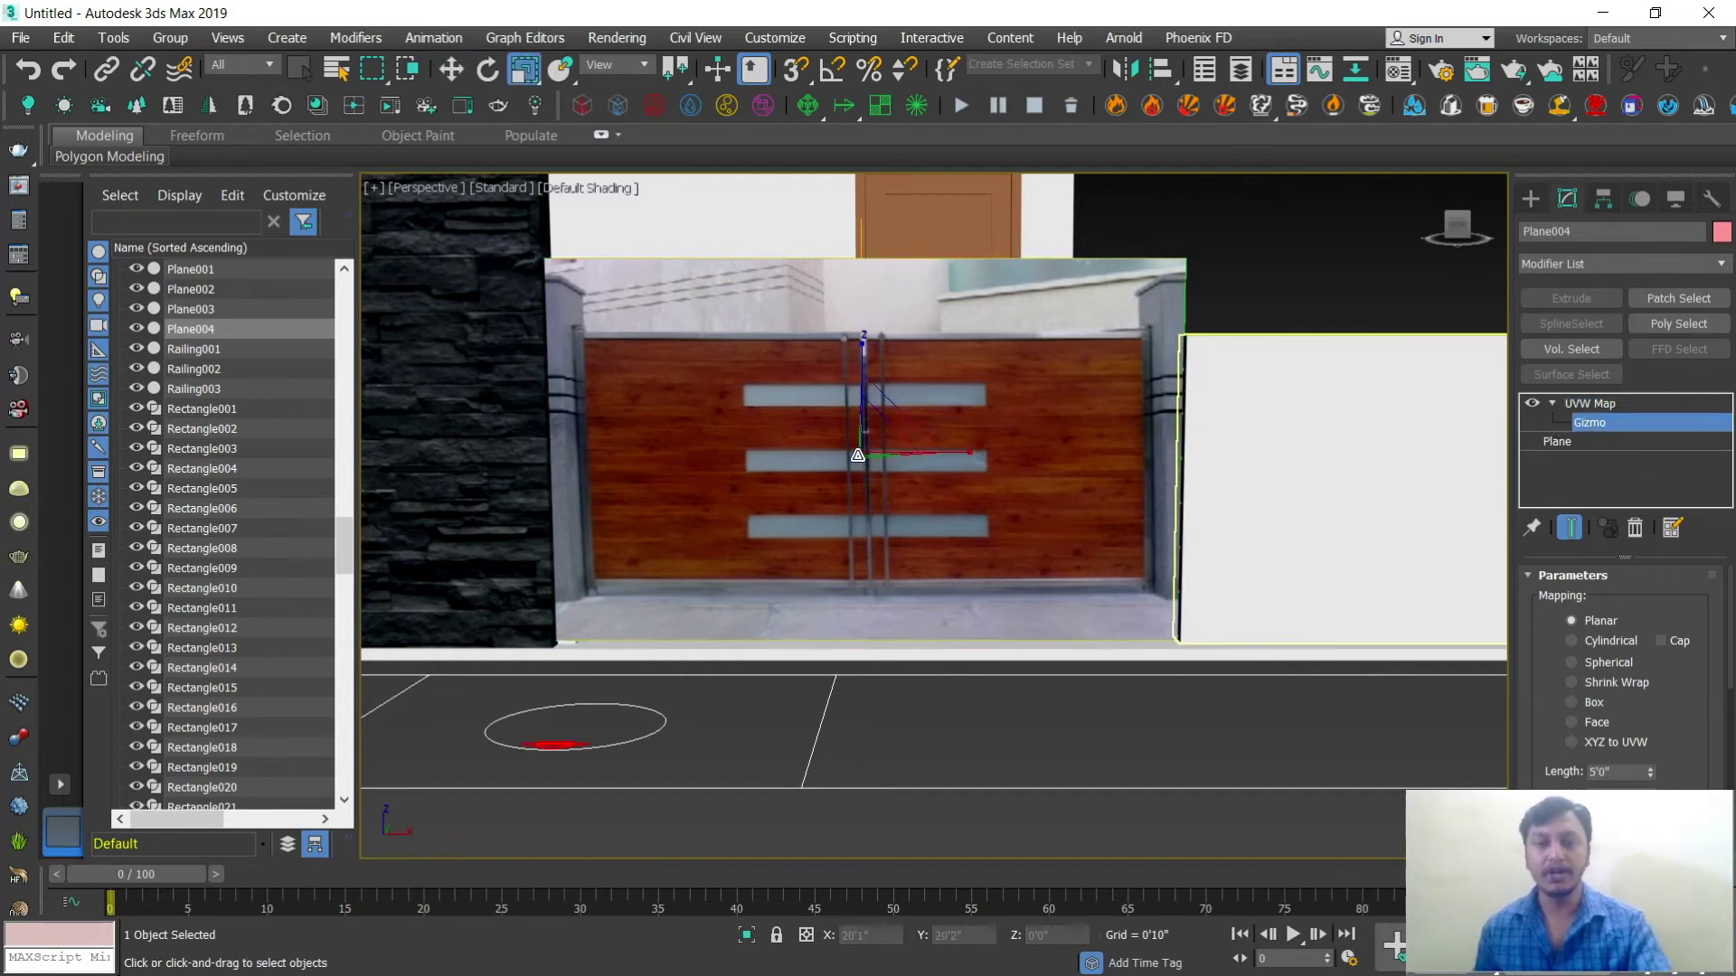
{"action": "left_click_drag", "start_coordinate": [873, 443], "coordinate": [875, 429]}
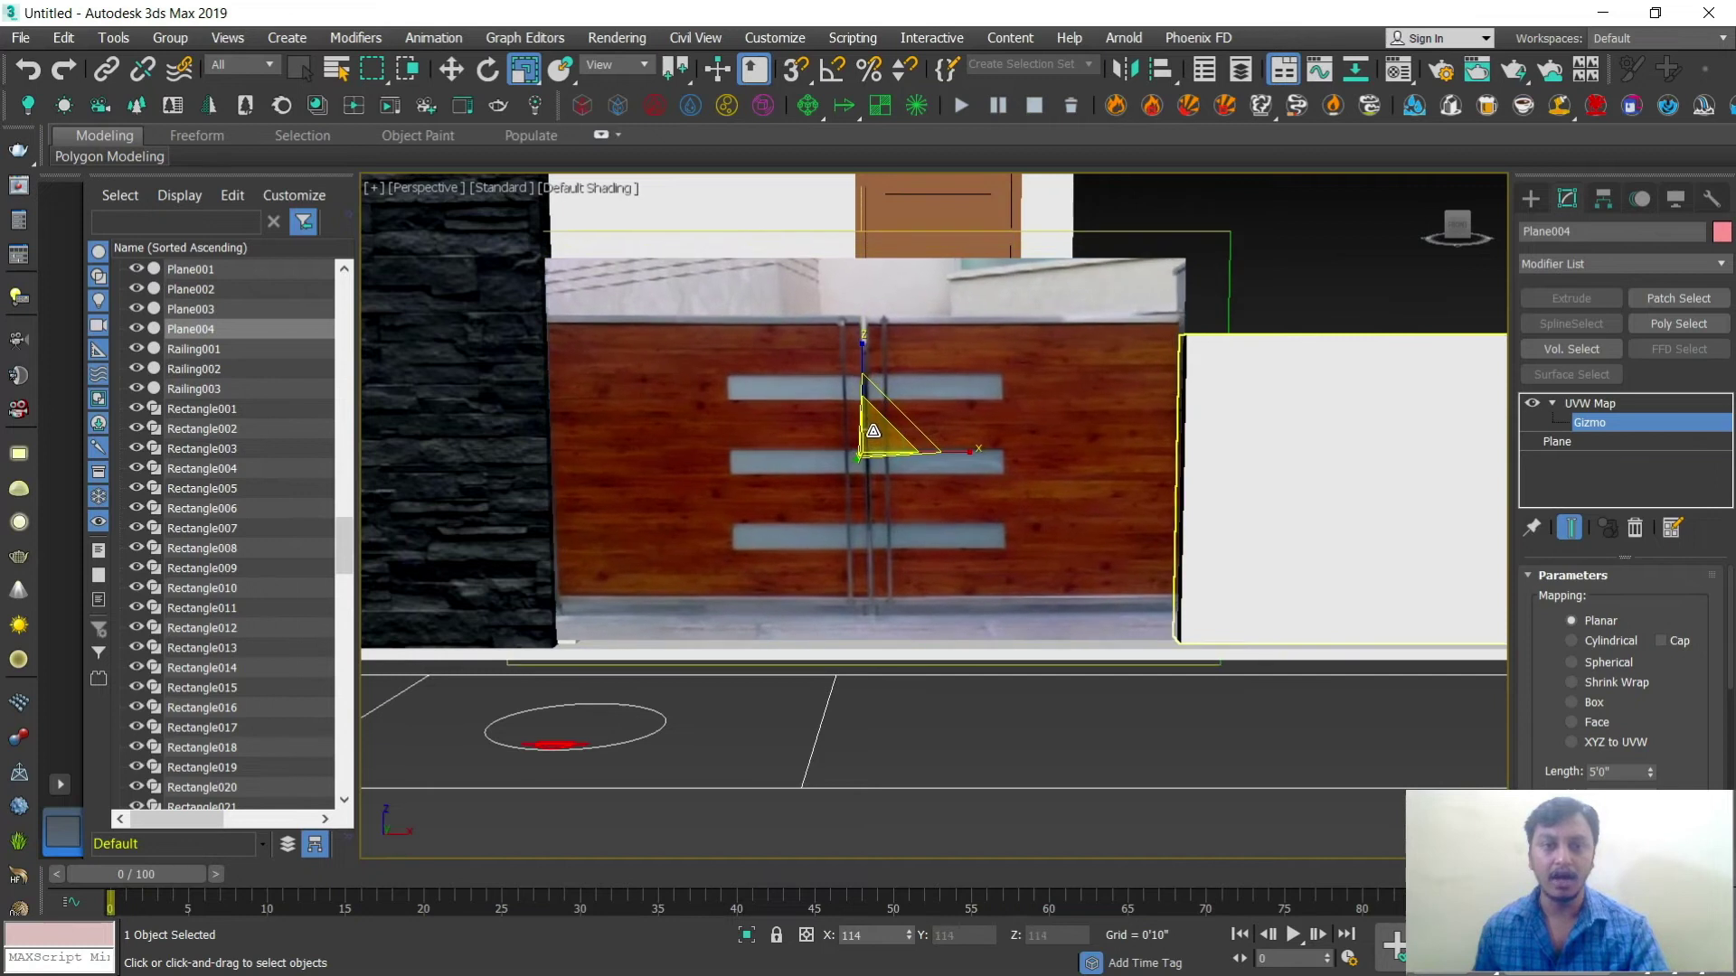
{"action": "left_click_drag", "start_coordinate": [861, 355], "coordinate": [865, 335]}
{"action": "key", "text": "w"}
{"action": "left_click_drag", "start_coordinate": [866, 397], "coordinate": [860, 342]}
{"action": "key", "text": "r"}
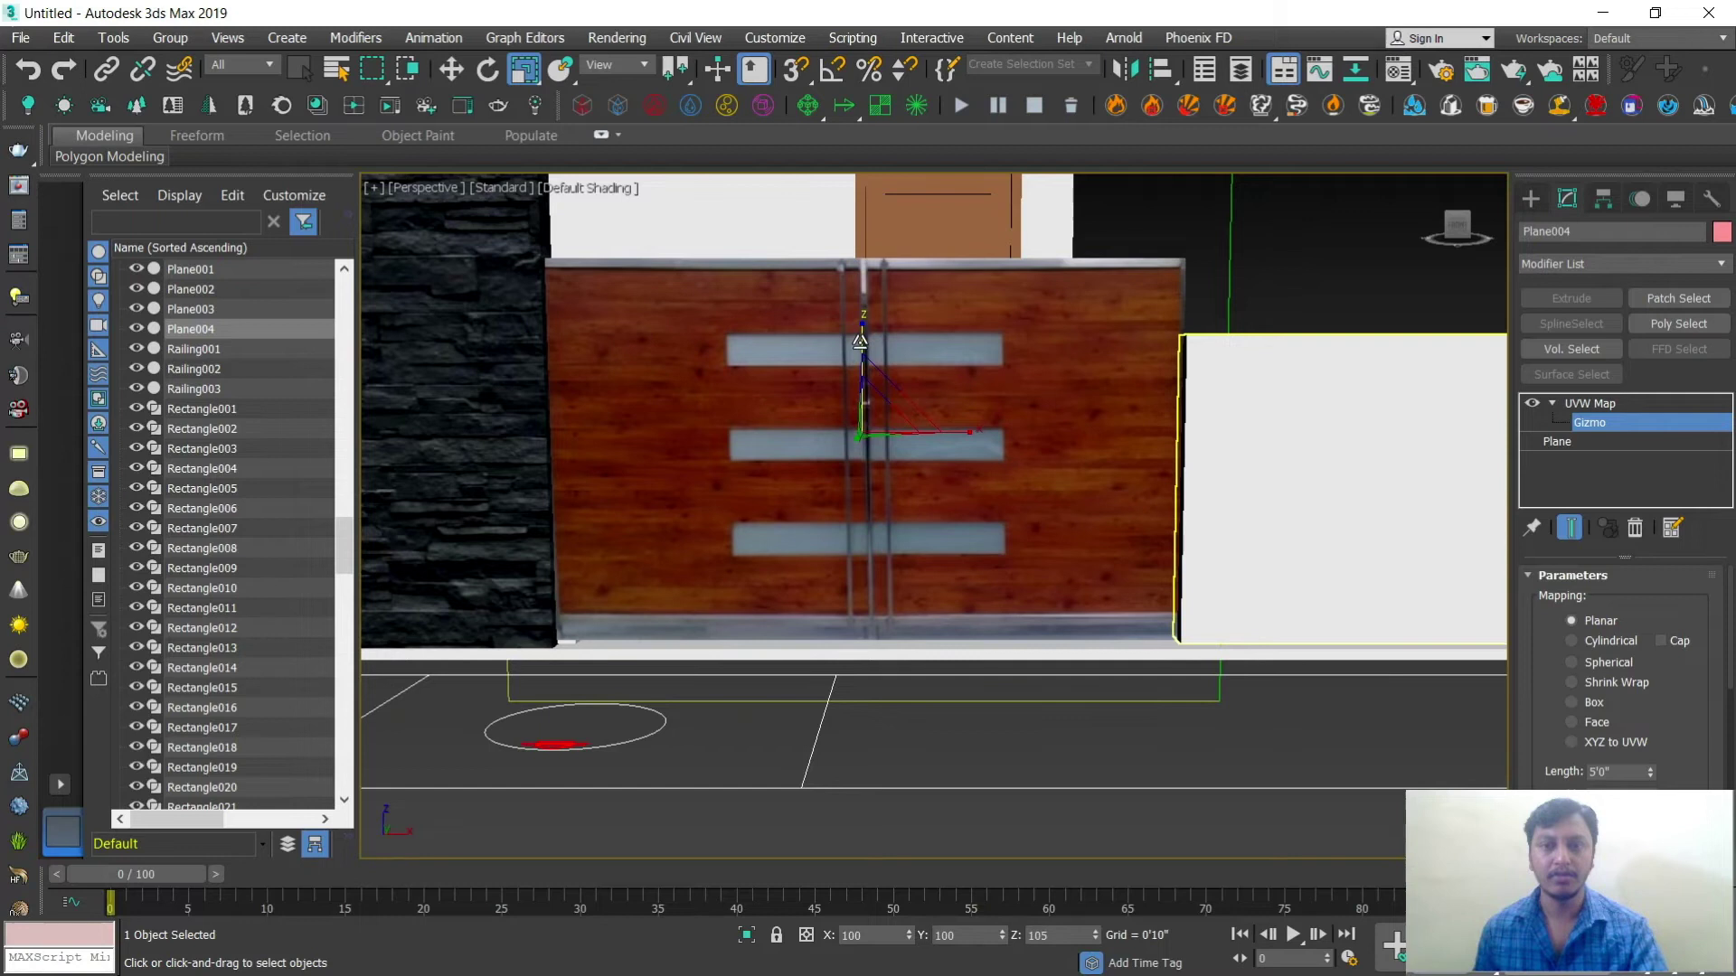
{"action": "left_click", "coordinate": [1530, 198]}
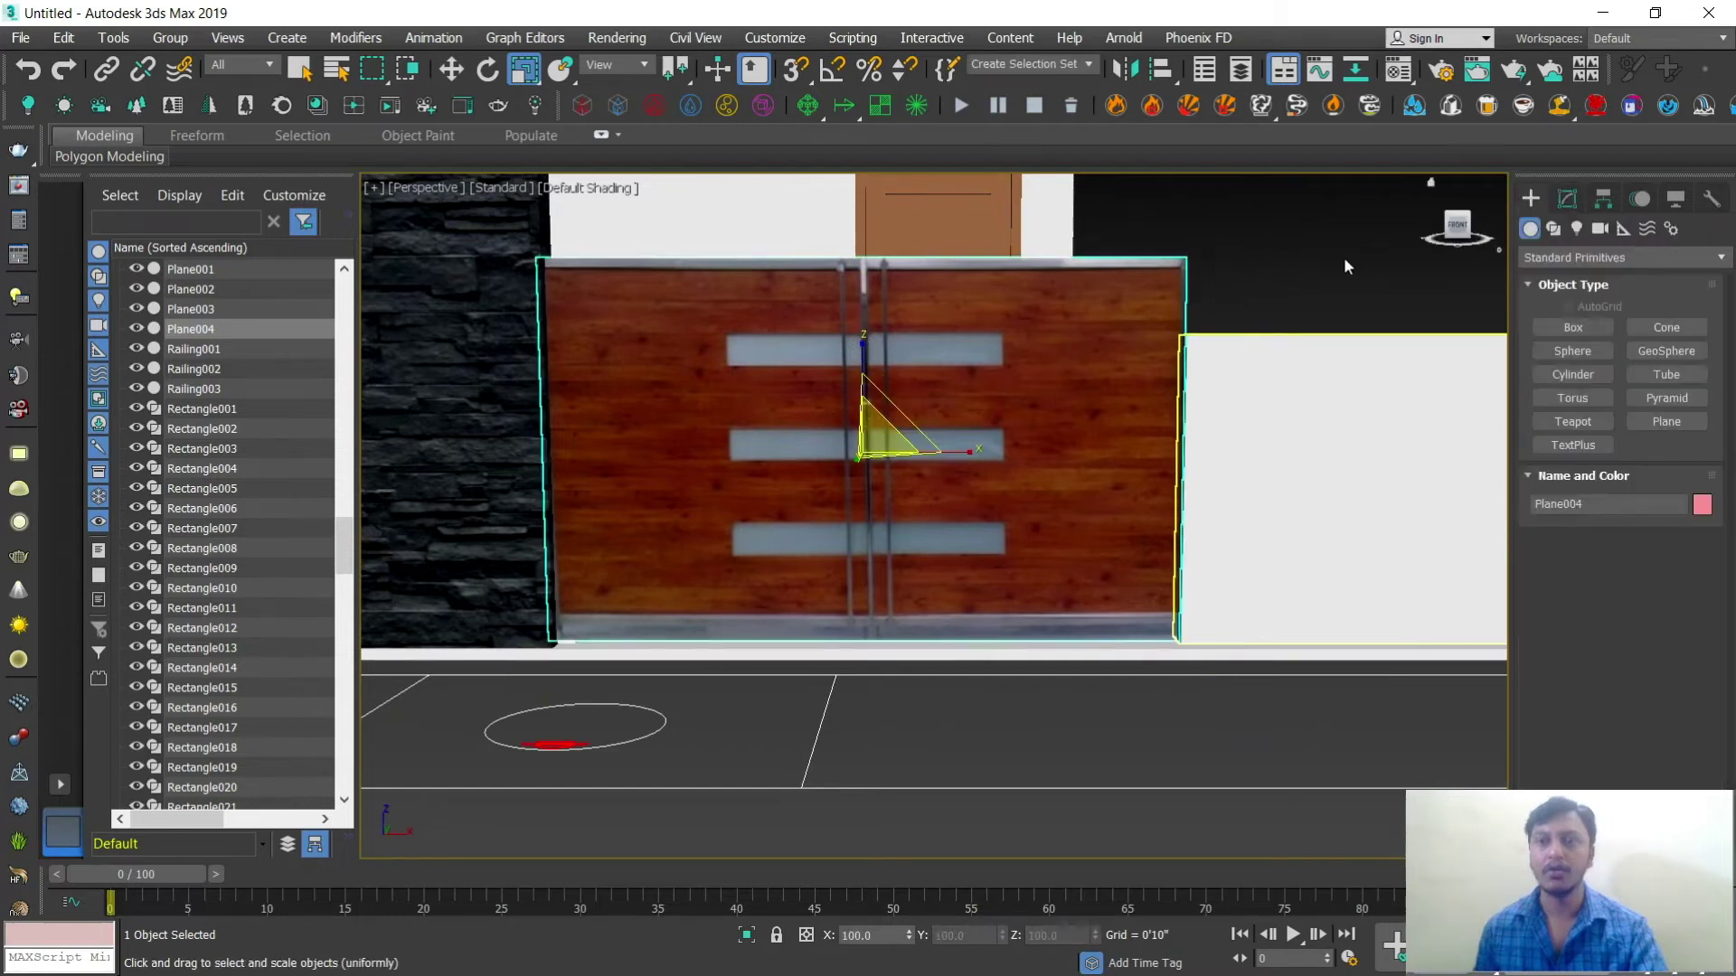
{"action": "left_click", "coordinate": [1343, 259]}
Step: Examine the textured house from the gate and balconies to the full exterior, including the stone-clad front and side wall
{"action": "scroll", "coordinate": [1148, 444], "scroll_direction": "down", "scroll_amount": 6}
{"action": "mouse_move", "coordinate": [1174, 513]}
{"action": "middle_mouse_down", "text": "alt"}
{"action": "mouse_move", "coordinate": [1068, 511]}
{"action": "mouse_move", "coordinate": [1196, 507]}
{"action": "middle_mouse_up", "text": "alt"}
{"action": "scroll", "coordinate": [1012, 407], "scroll_direction": "down", "scroll_amount": 3}
{"action": "middle_click_drag", "start_coordinate": [1007, 391], "coordinate": [1070, 531]}
{"action": "scroll", "coordinate": [1000, 436], "scroll_direction": "up", "scroll_amount": 5}
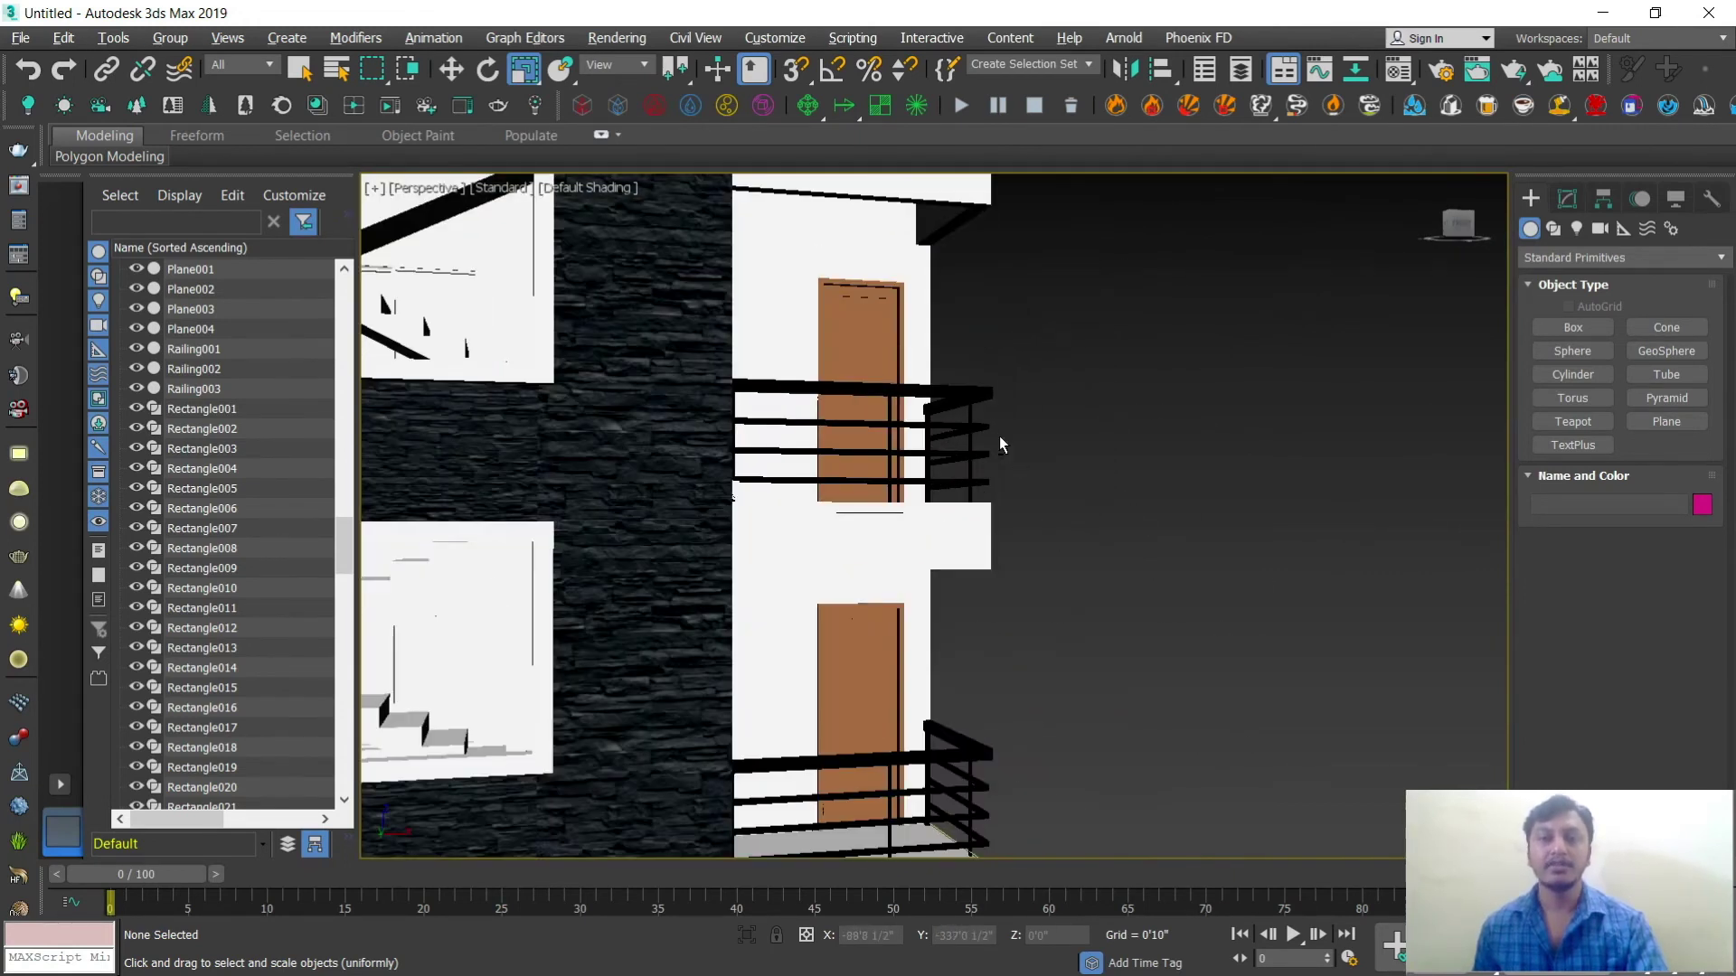
{"action": "scroll", "coordinate": [1040, 448], "scroll_direction": "down", "scroll_amount": 5}
{"action": "middle_click_drag", "start_coordinate": [1040, 449], "coordinate": [1003, 575], "text": "alt"}
{"action": "scroll", "coordinate": [1043, 462], "scroll_direction": "up", "scroll_amount": 6}
{"action": "scroll", "coordinate": [1016, 497], "scroll_direction": "down", "scroll_amount": 5}
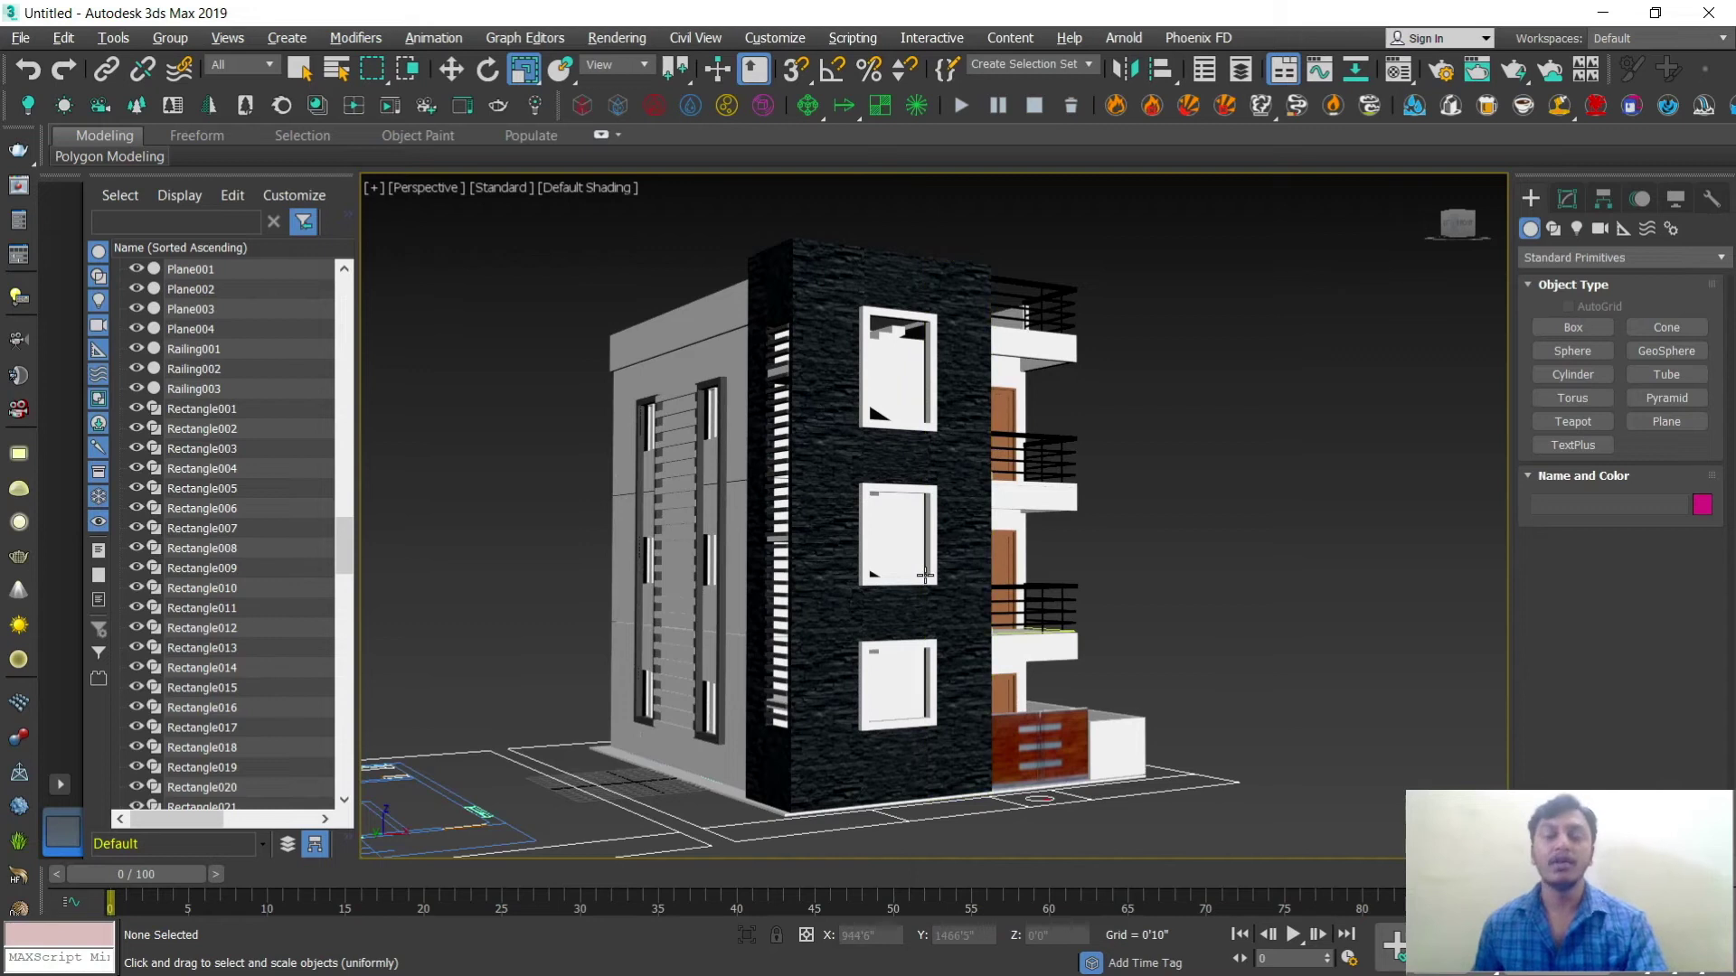
{"action": "middle_click_drag", "start_coordinate": [924, 575], "coordinate": [961, 584], "text": "alt"}
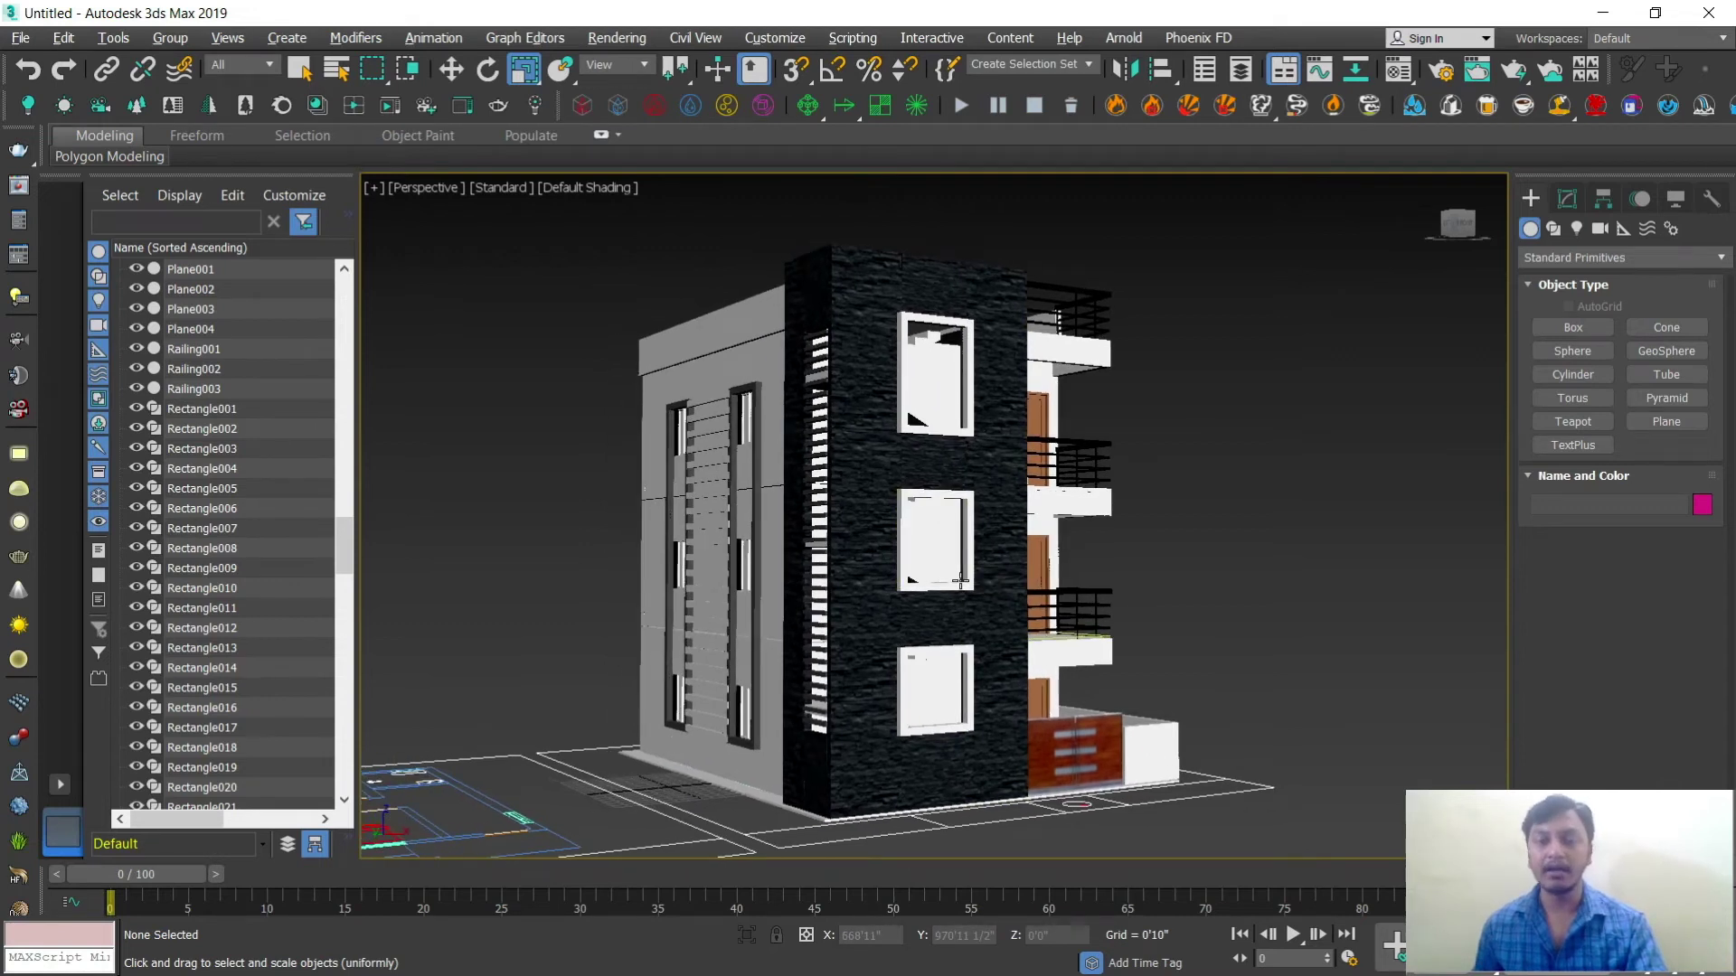
{"action": "middle_click_drag", "start_coordinate": [960, 581], "coordinate": [958, 579], "text": "alt"}
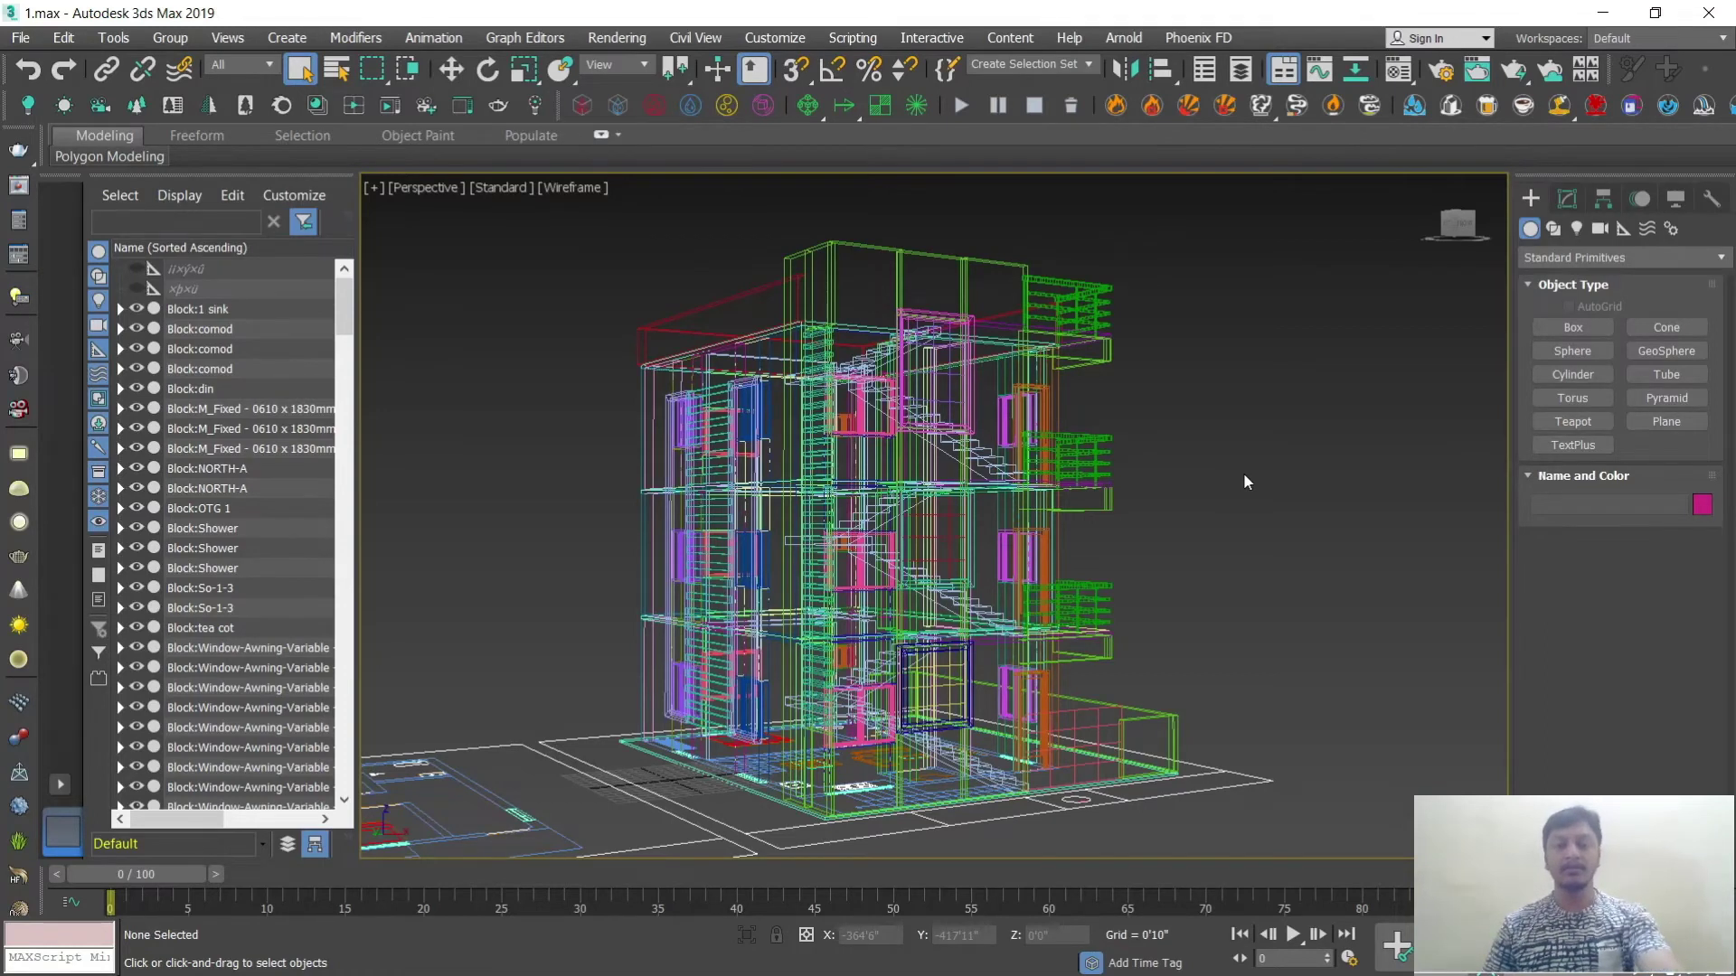
Step: Switch the perspective viewport of 1.max from wireframe to default shading
{"action": "key", "text": "F3"}
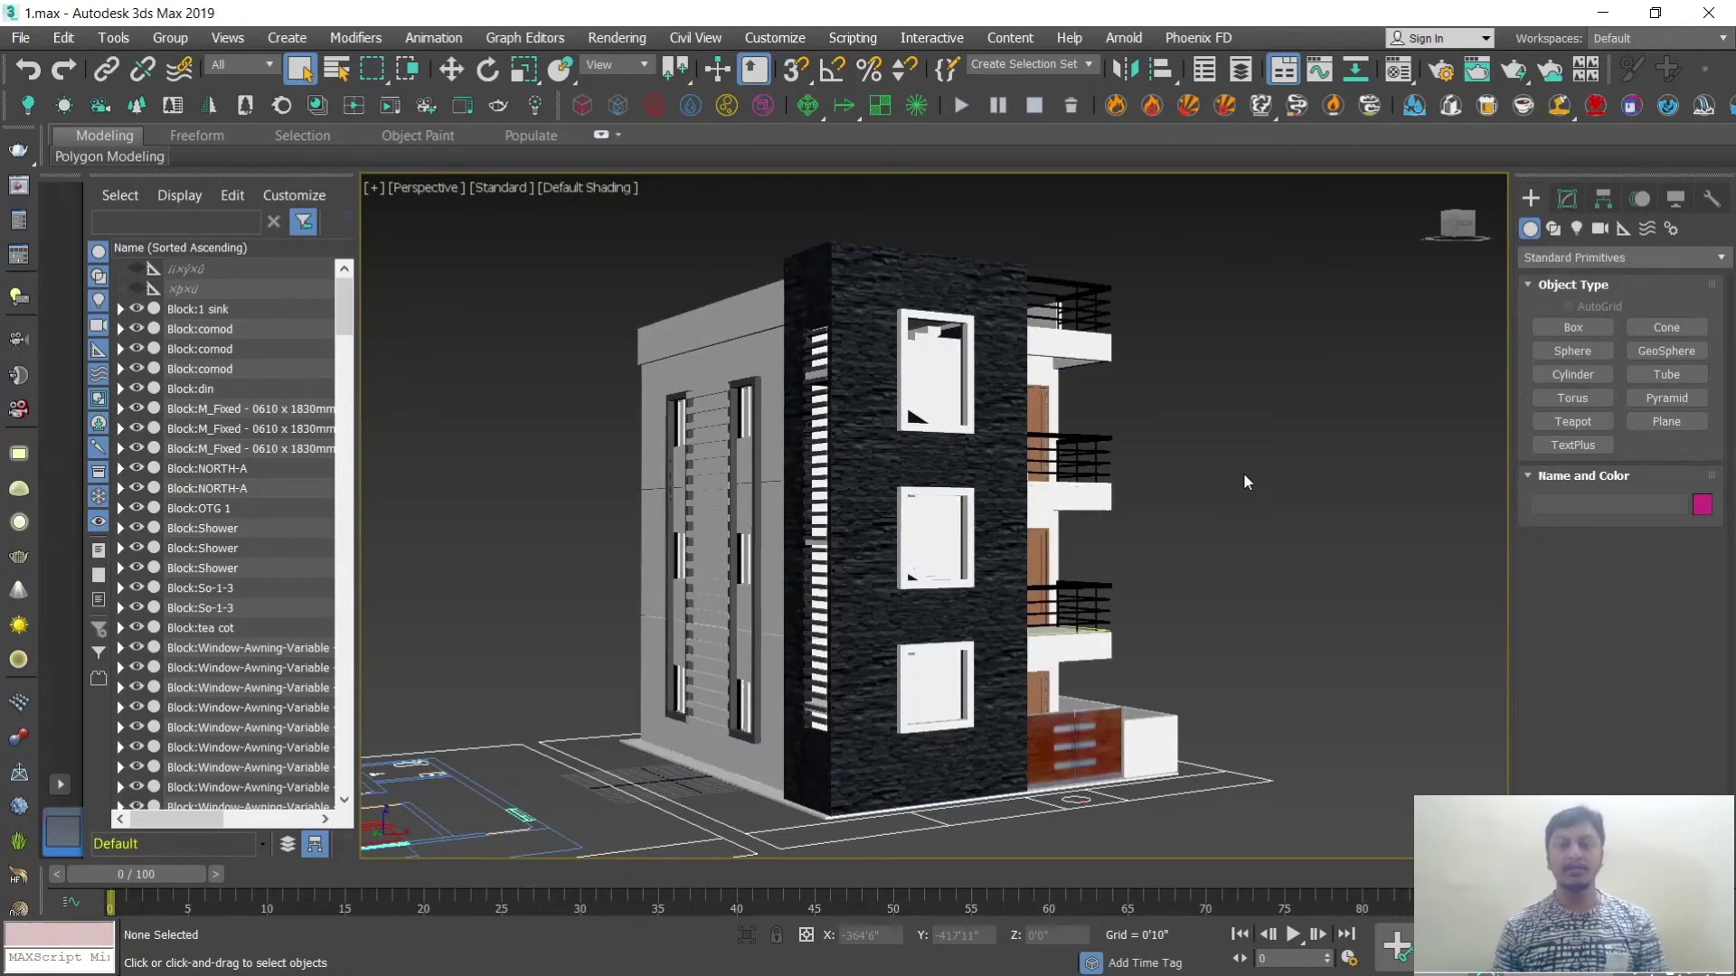
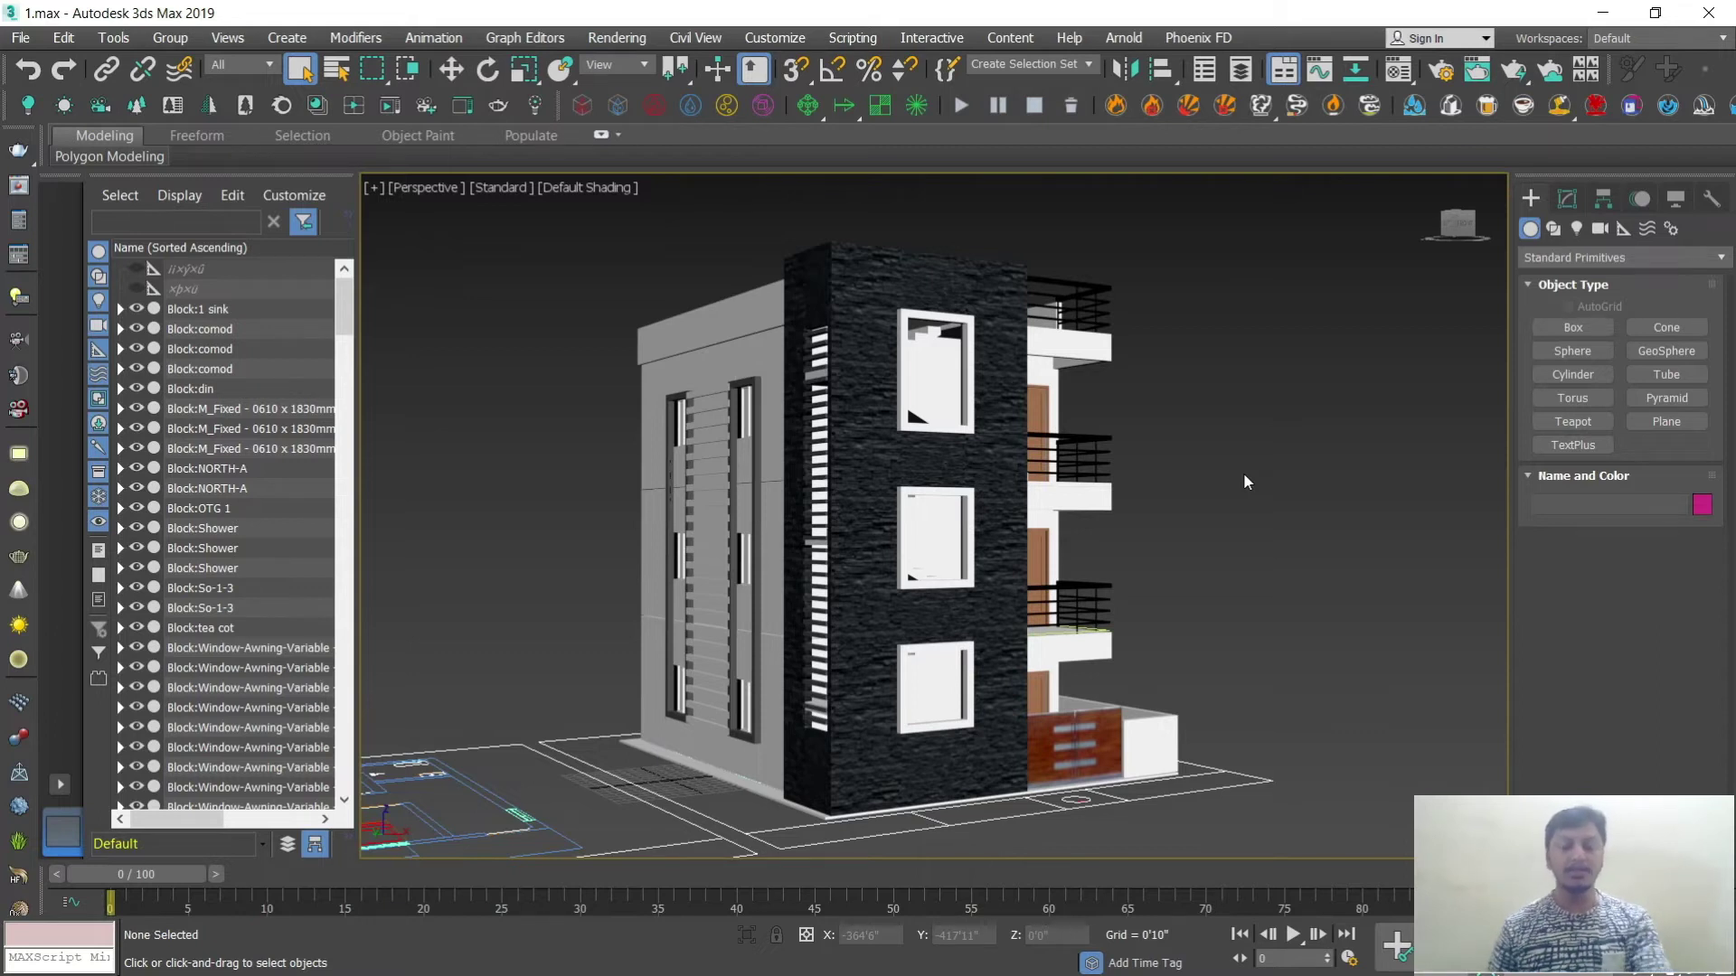
Step: Examine the textured house in perspective, covering the stone-clad front, window openings, balconies and side wall
{"action": "middle_click_drag", "start_coordinate": [1245, 475], "coordinate": [1174, 519], "text": "alt"}
{"action": "scroll", "coordinate": [1173, 512], "scroll_direction": "up", "scroll_amount": 3}
{"action": "scroll", "coordinate": [884, 599], "scroll_direction": "down", "scroll_amount": 1}
{"action": "middle_click_drag", "start_coordinate": [884, 599], "coordinate": [954, 669], "text": "alt"}
{"action": "scroll", "coordinate": [948, 648], "scroll_direction": "up", "scroll_amount": 1}
{"action": "scroll", "coordinate": [934, 657], "scroll_direction": "up", "scroll_amount": 1}
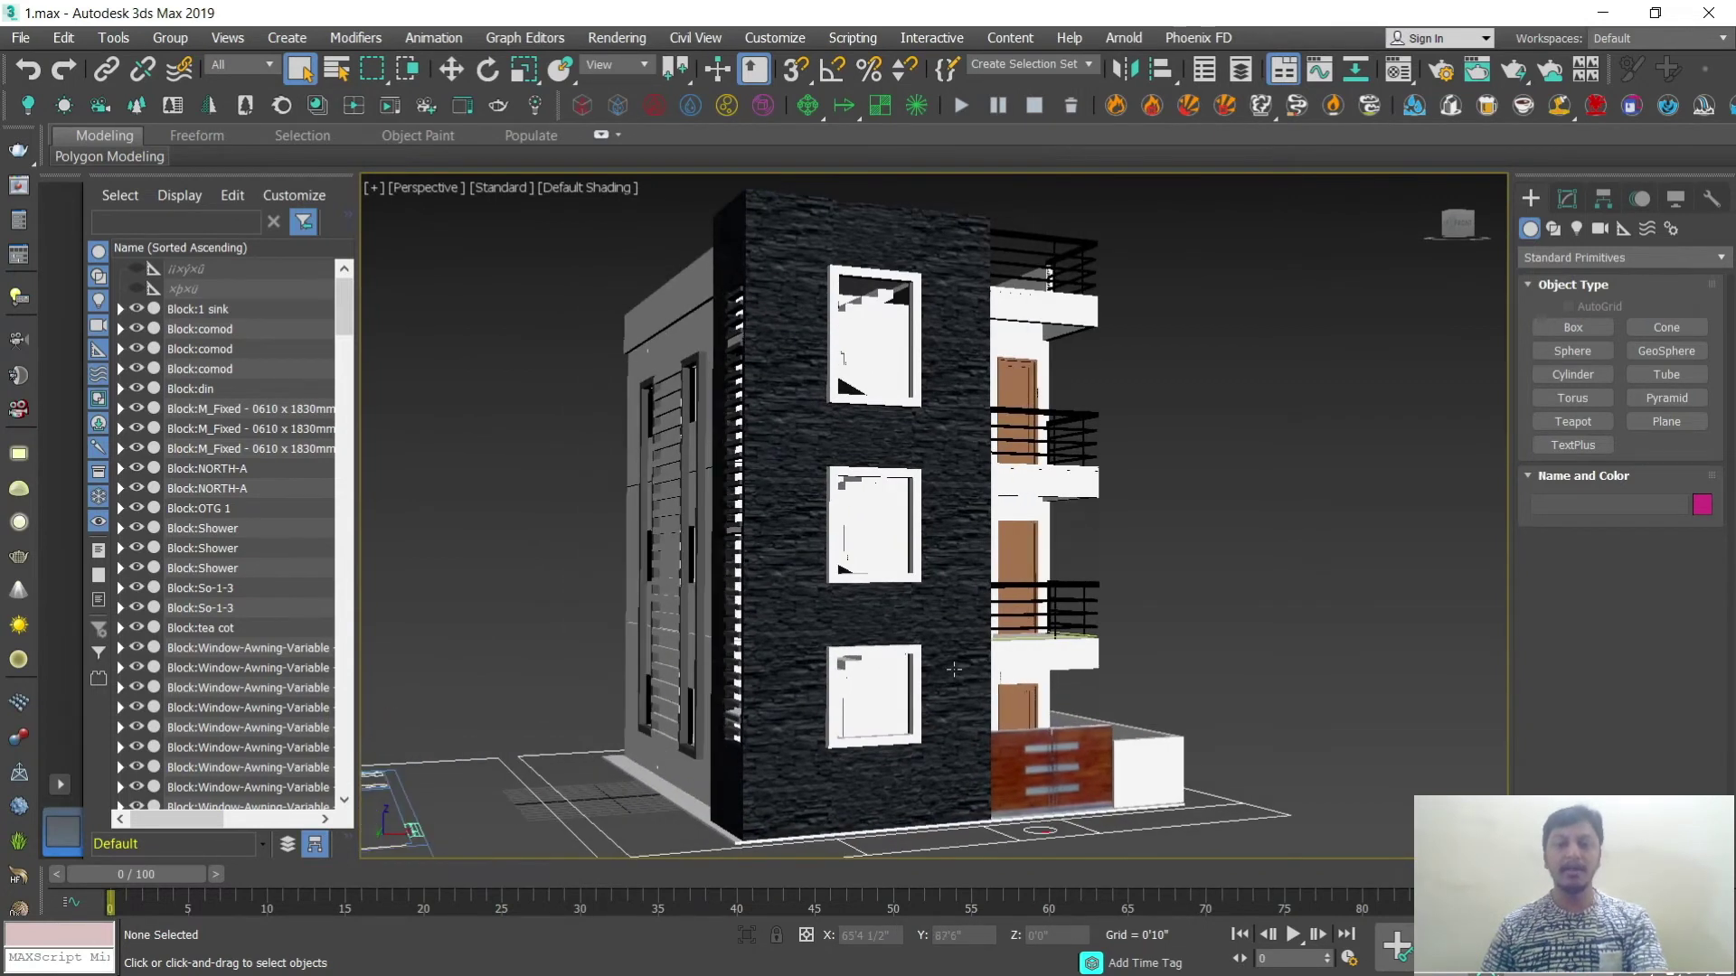
{"action": "scroll", "coordinate": [954, 669], "scroll_direction": "down", "scroll_amount": 3}
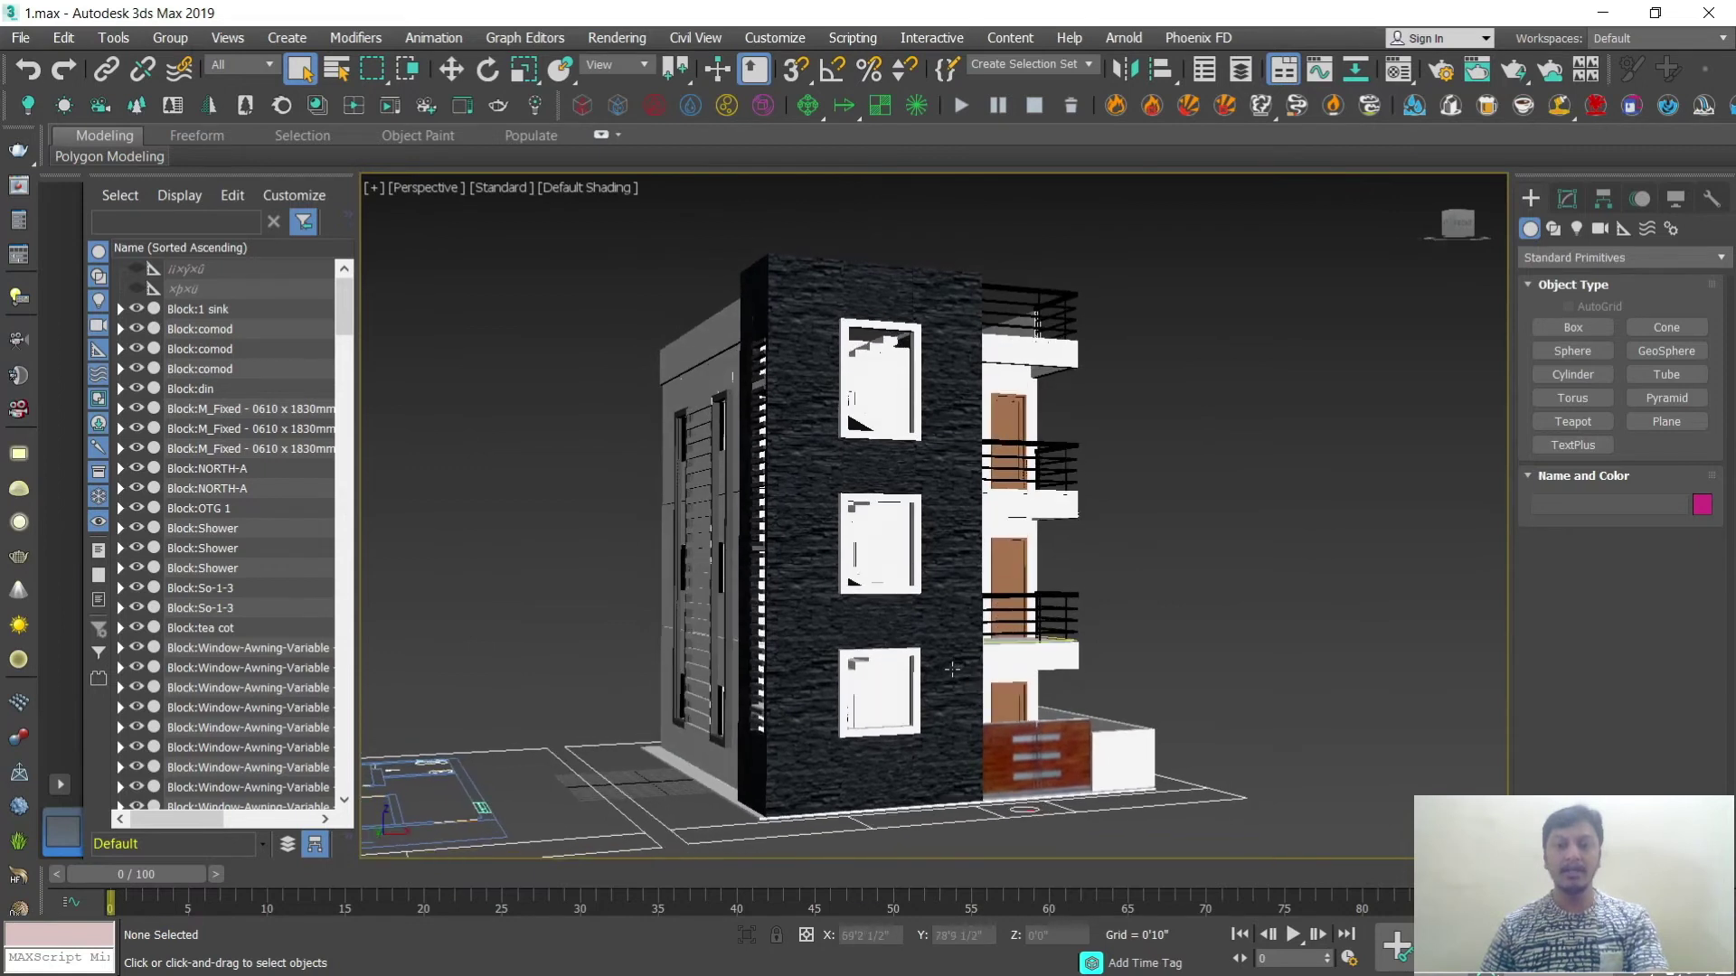
{"action": "middle_click_drag", "start_coordinate": [953, 669], "coordinate": [949, 663], "text": "alt"}
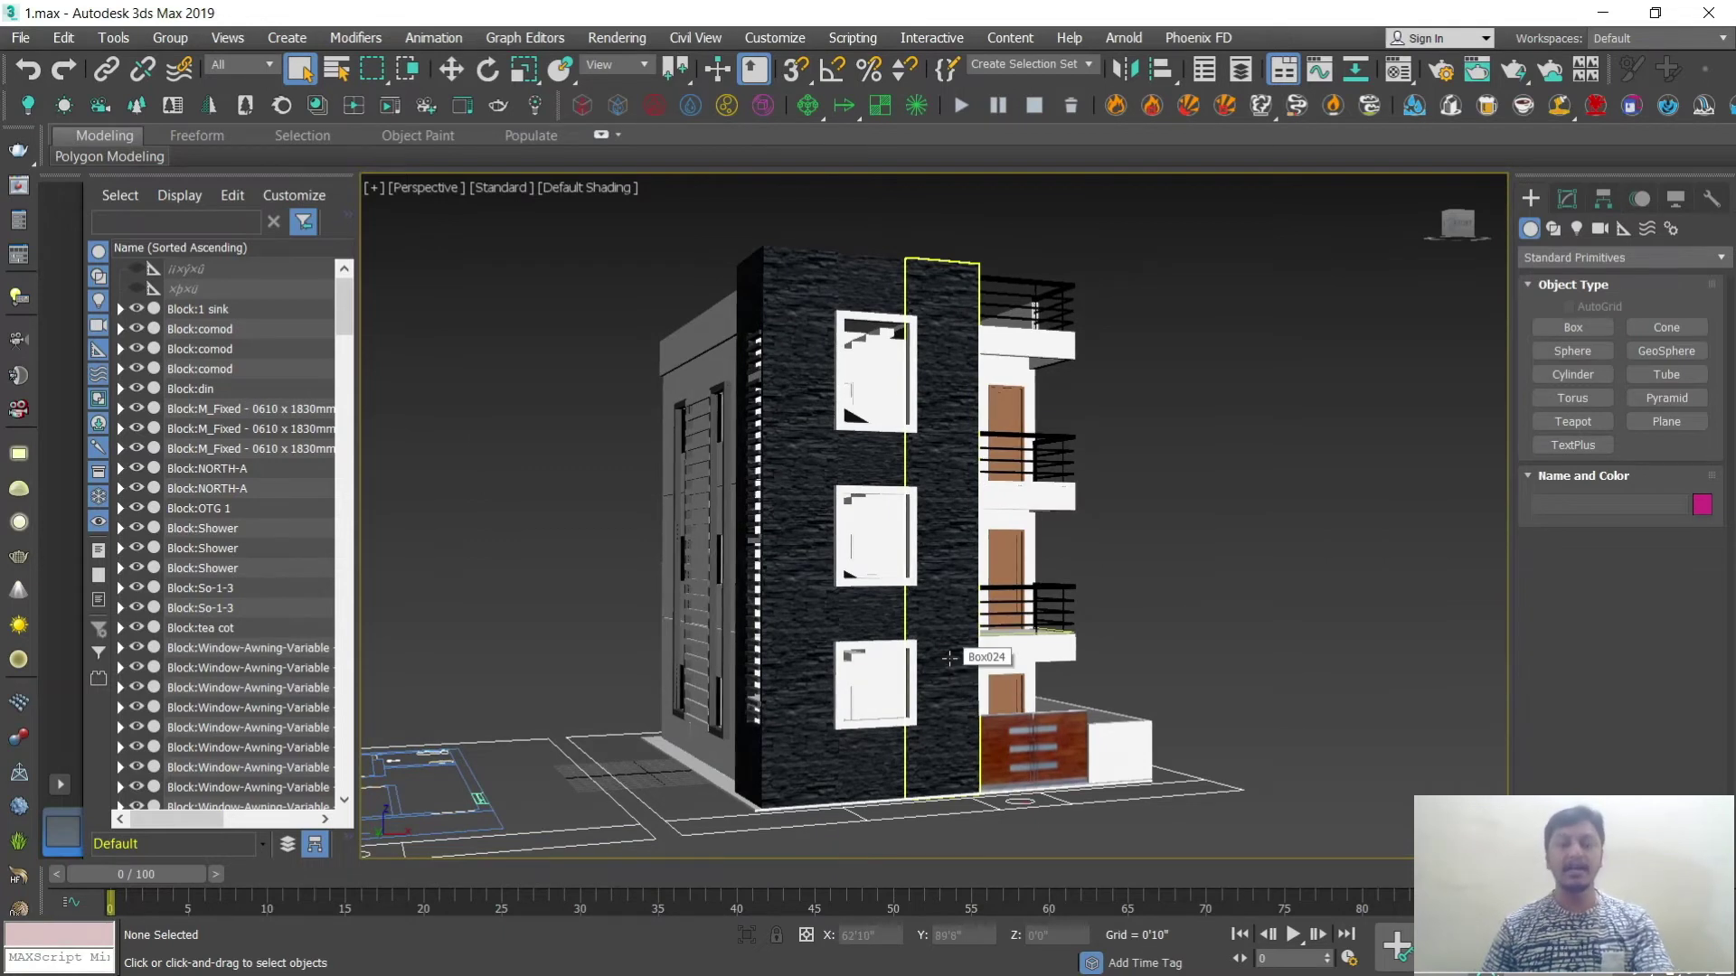
Step: Set the light creation category to VRay
{"action": "left_click", "coordinate": [1576, 229]}
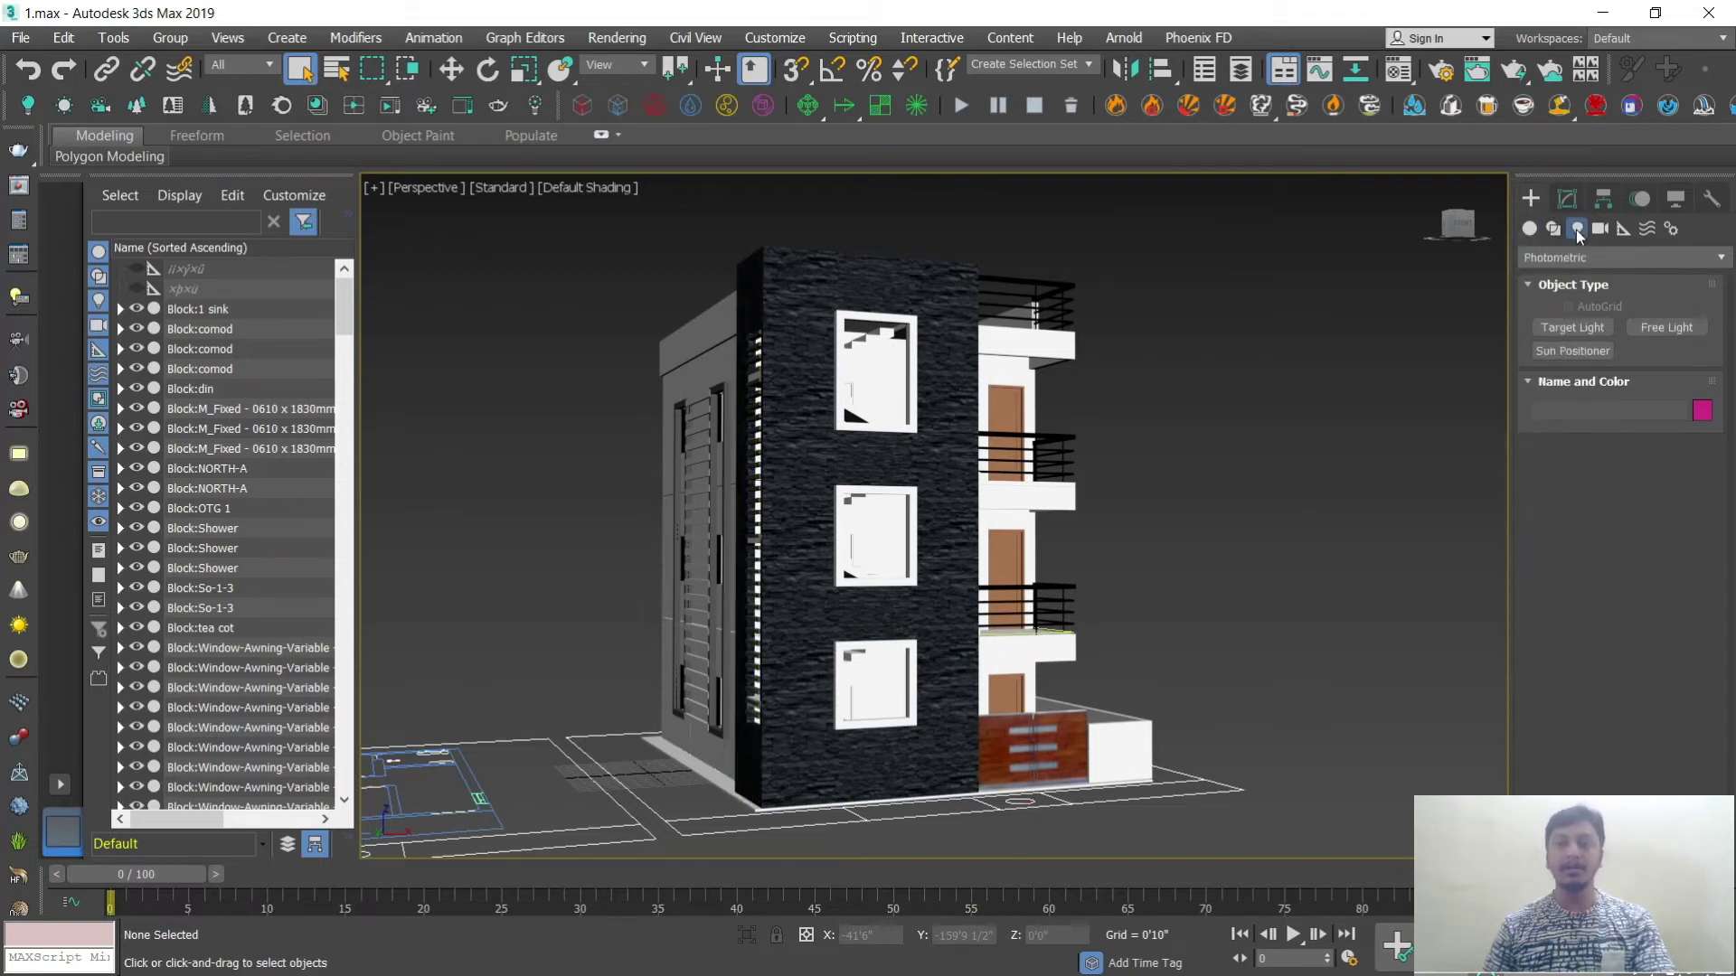
{"action": "left_click", "coordinate": [1590, 259]}
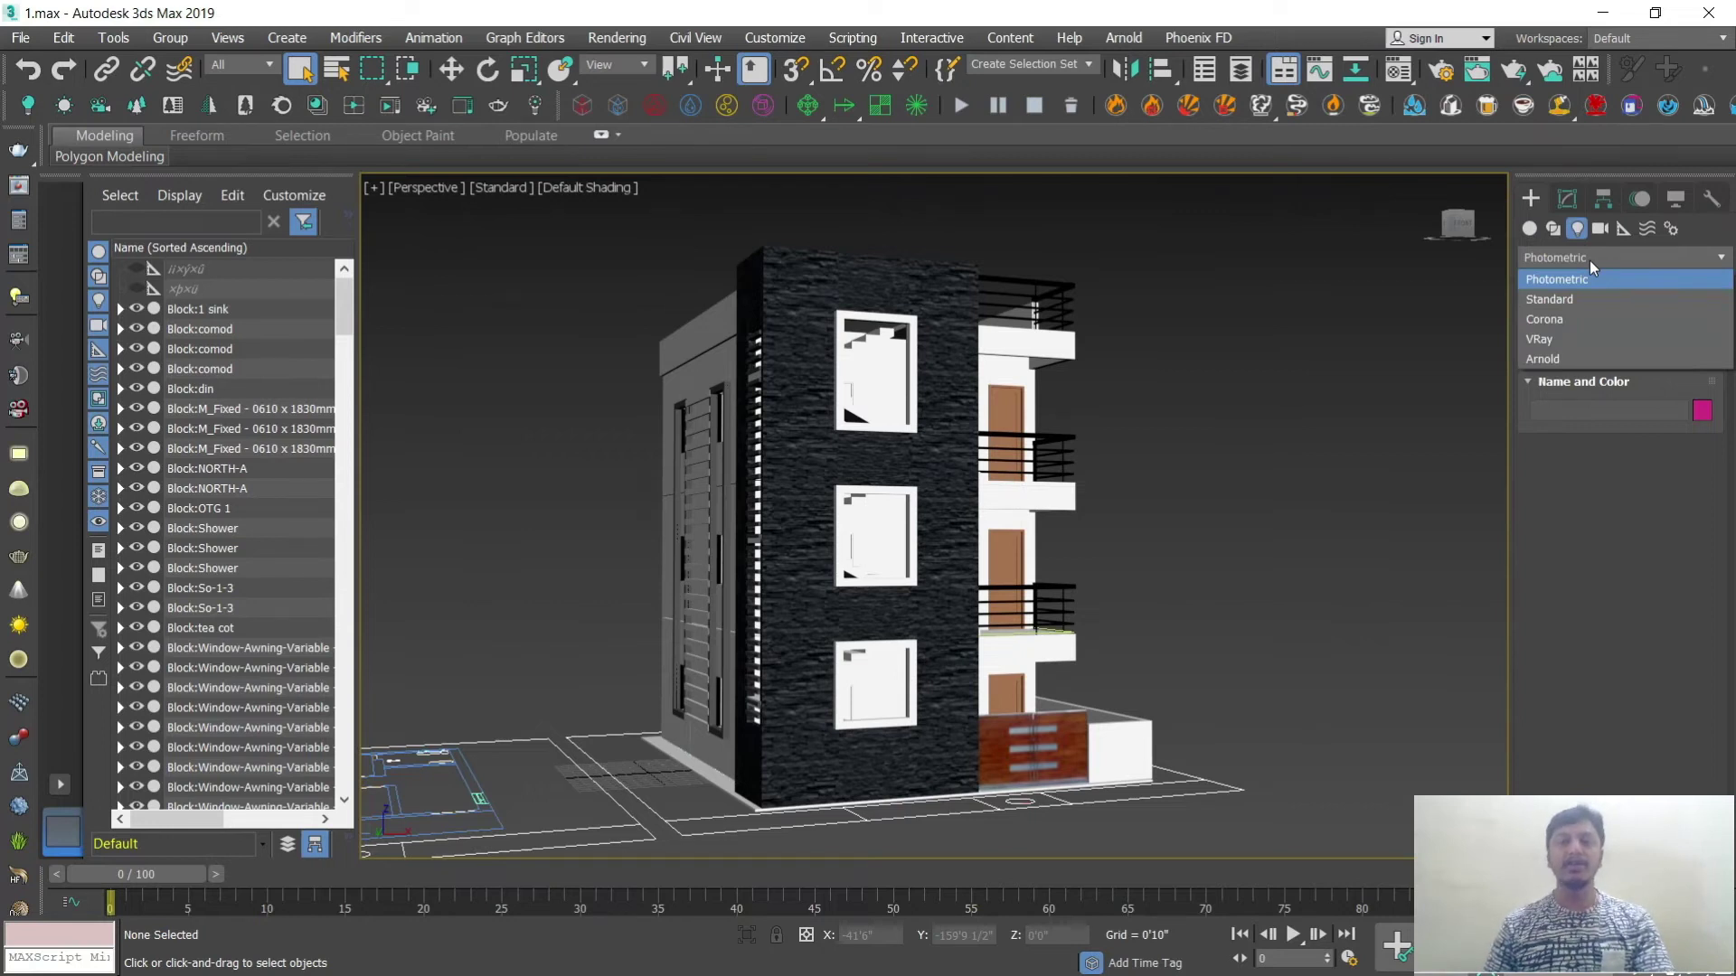
{"action": "left_click", "coordinate": [1566, 339]}
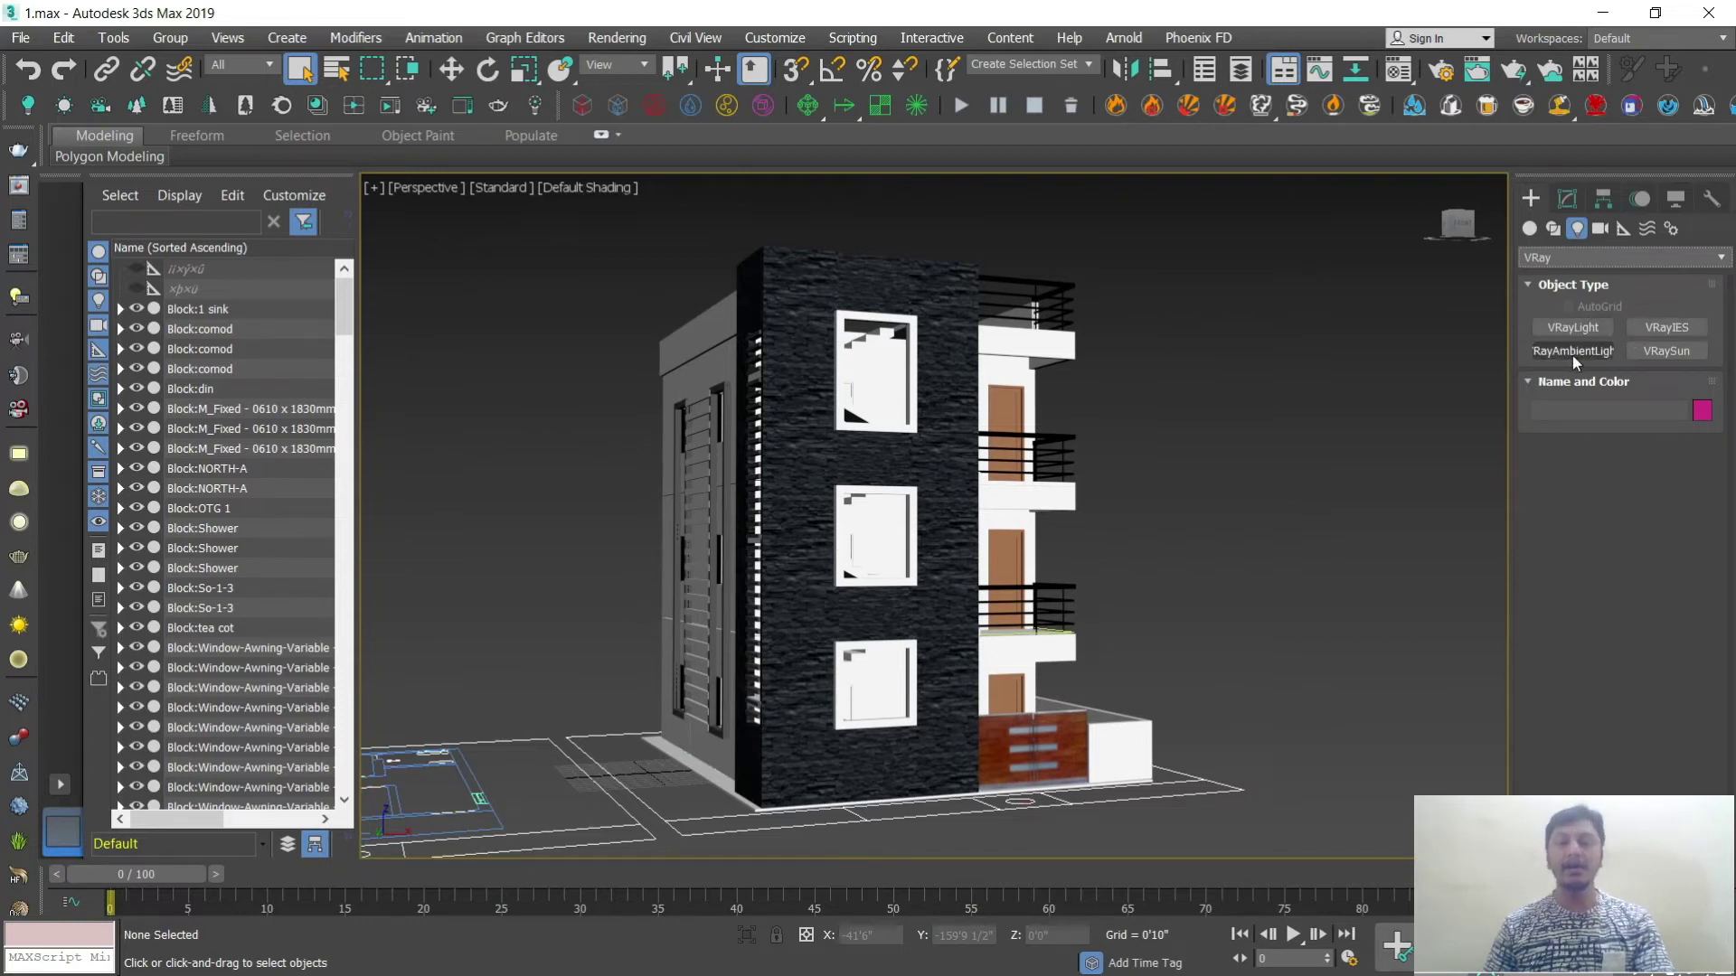
{"action": "left_click", "coordinate": [1666, 352]}
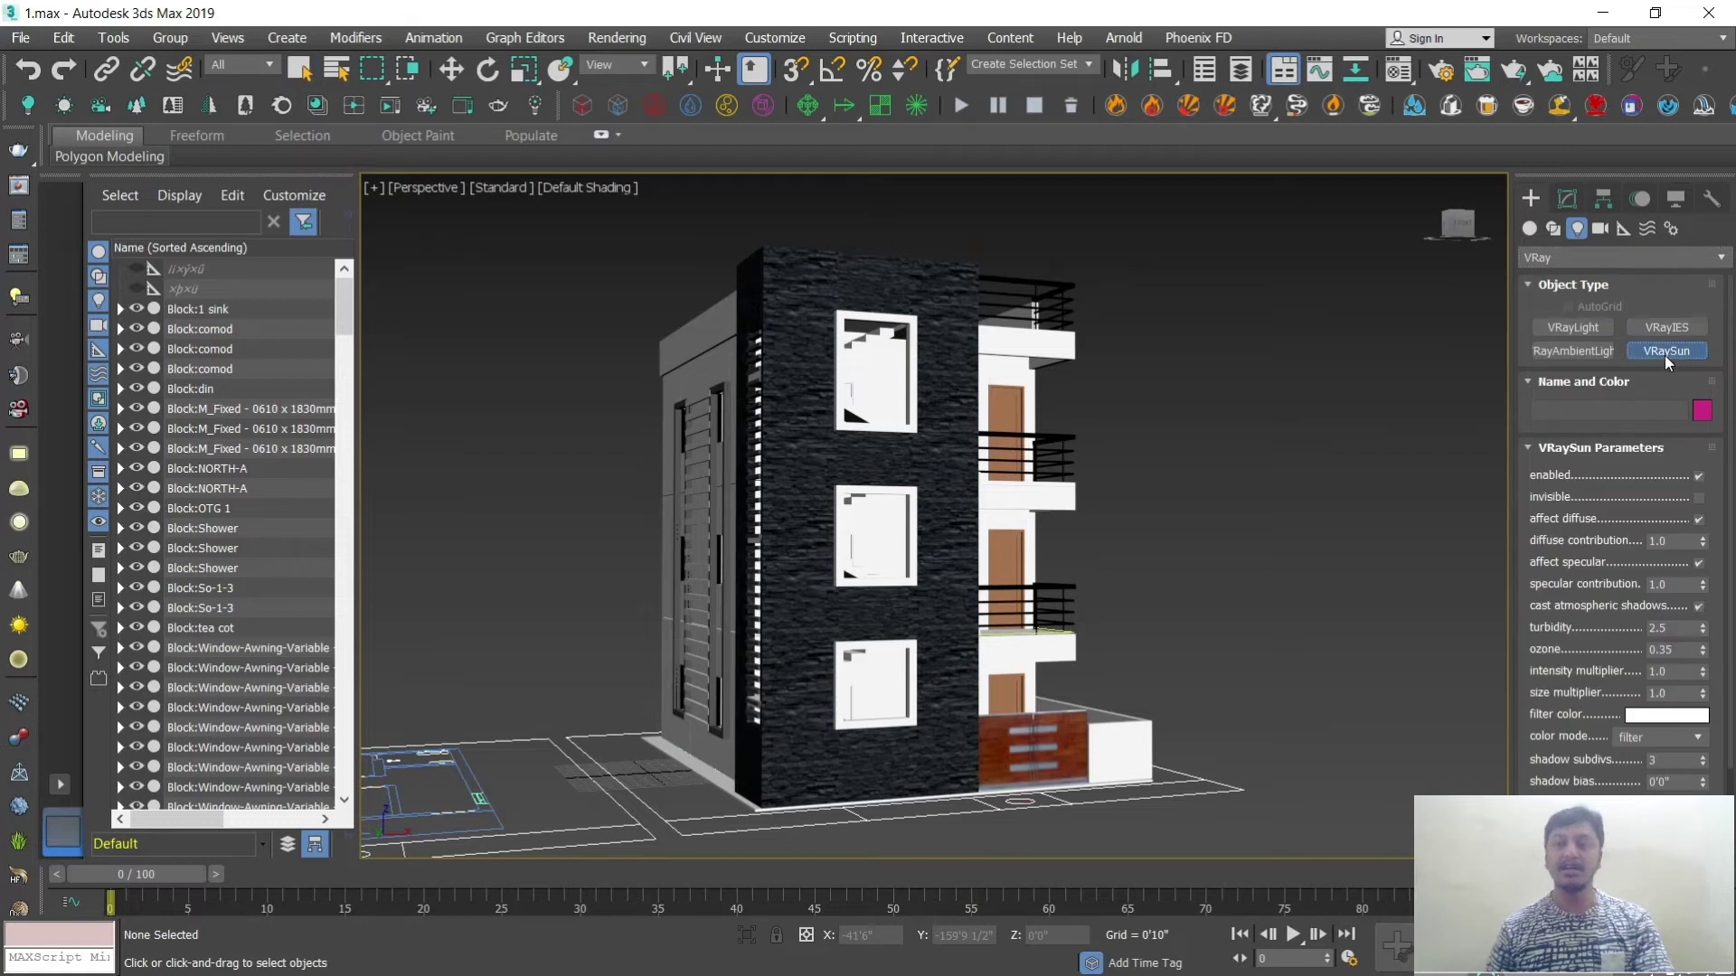
{"action": "scroll", "coordinate": [1114, 670], "scroll_direction": "down", "scroll_amount": 5}
{"action": "middle_click_drag", "start_coordinate": [1113, 671], "coordinate": [960, 641], "text": "alt"}
{"action": "left_click_drag", "start_coordinate": [957, 615], "coordinate": [1232, 567]}
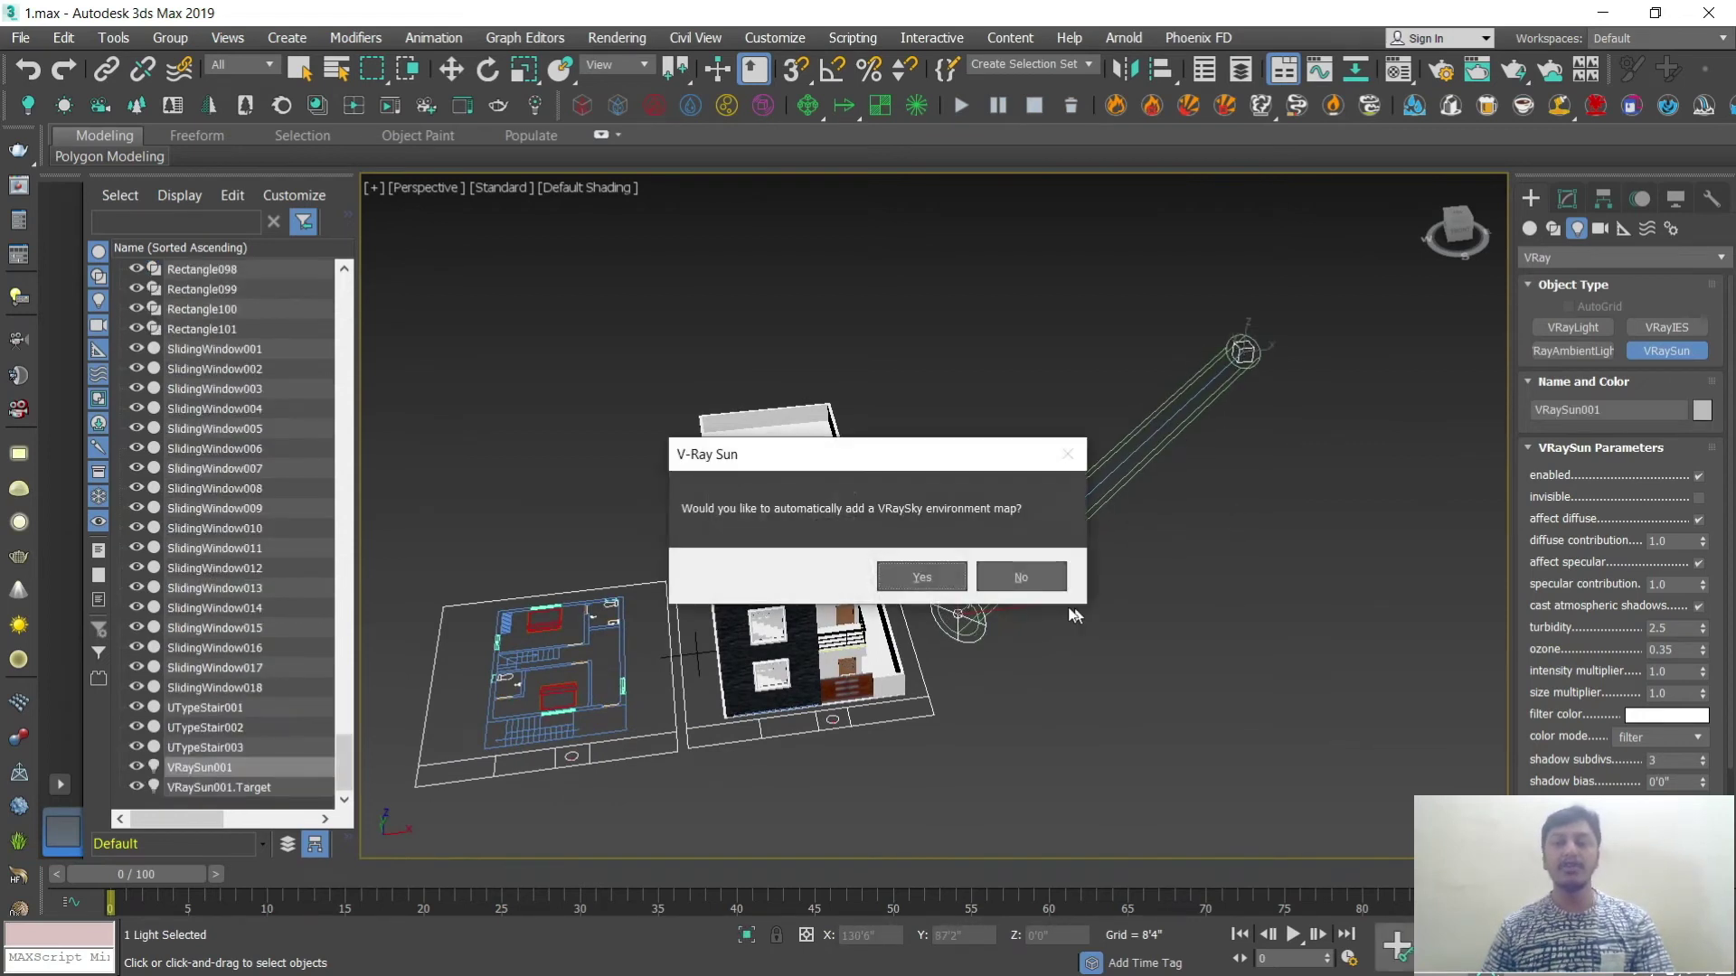
{"action": "left_click", "coordinate": [1020, 577]}
{"action": "key", "text": "w"}
{"action": "middle_click_drag", "start_coordinate": [1105, 586], "coordinate": [1080, 618], "text": "alt"}
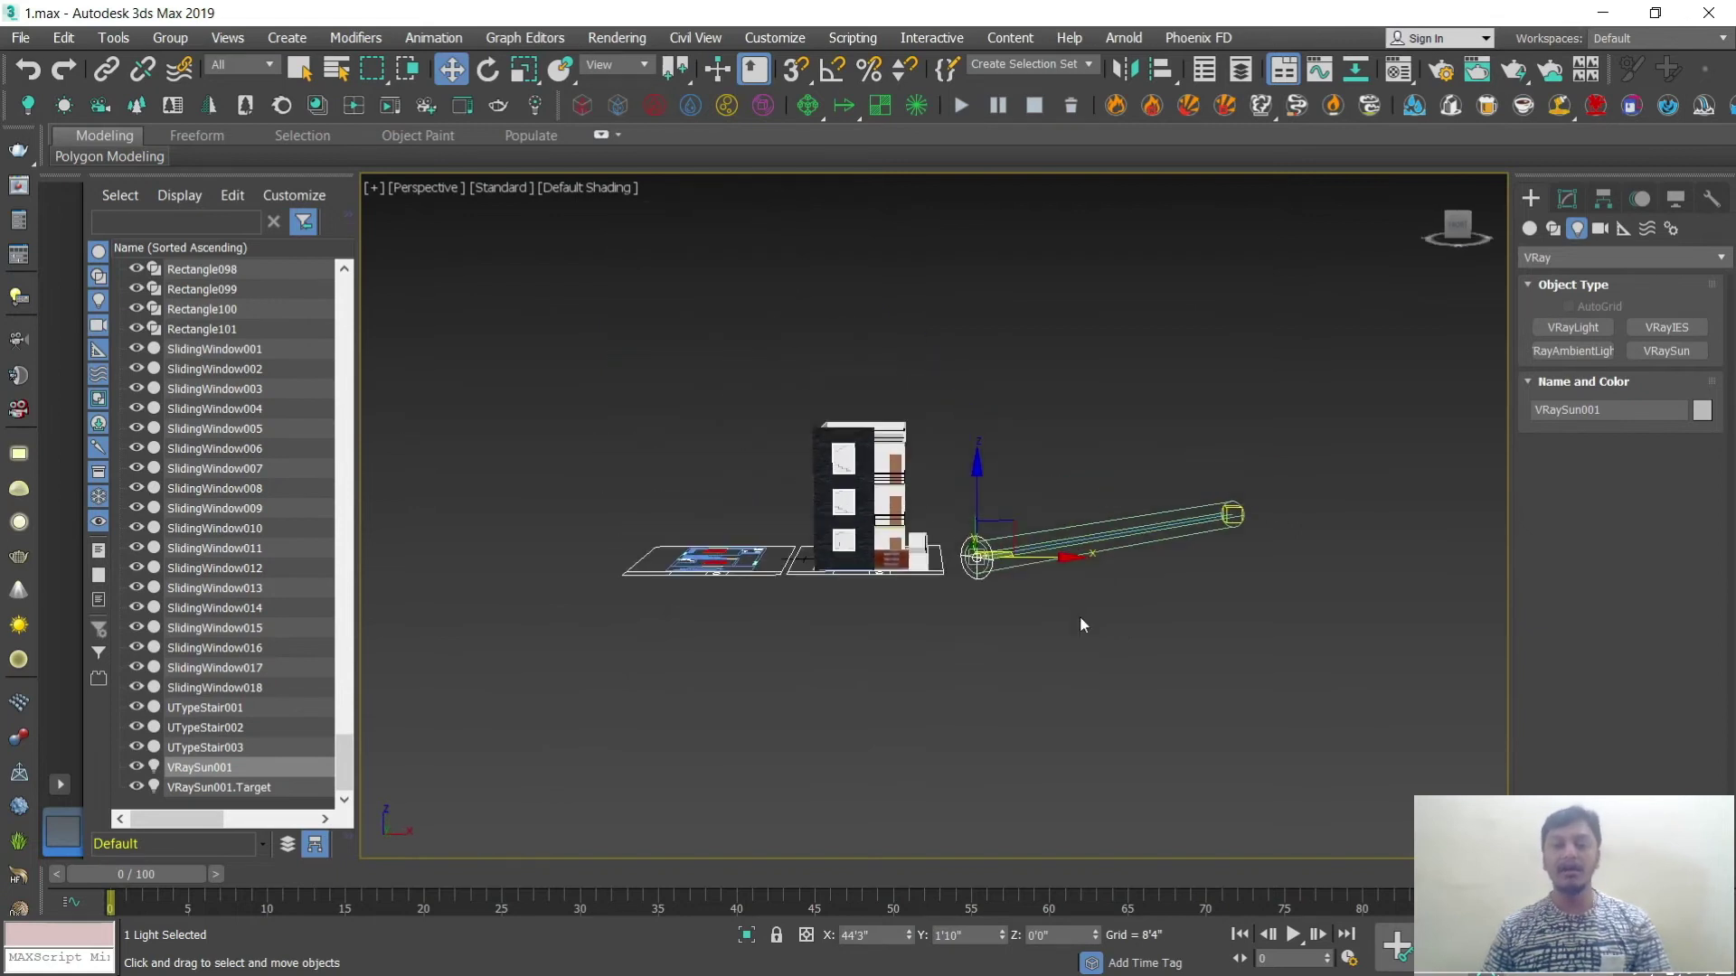
{"action": "key", "text": "Delete"}
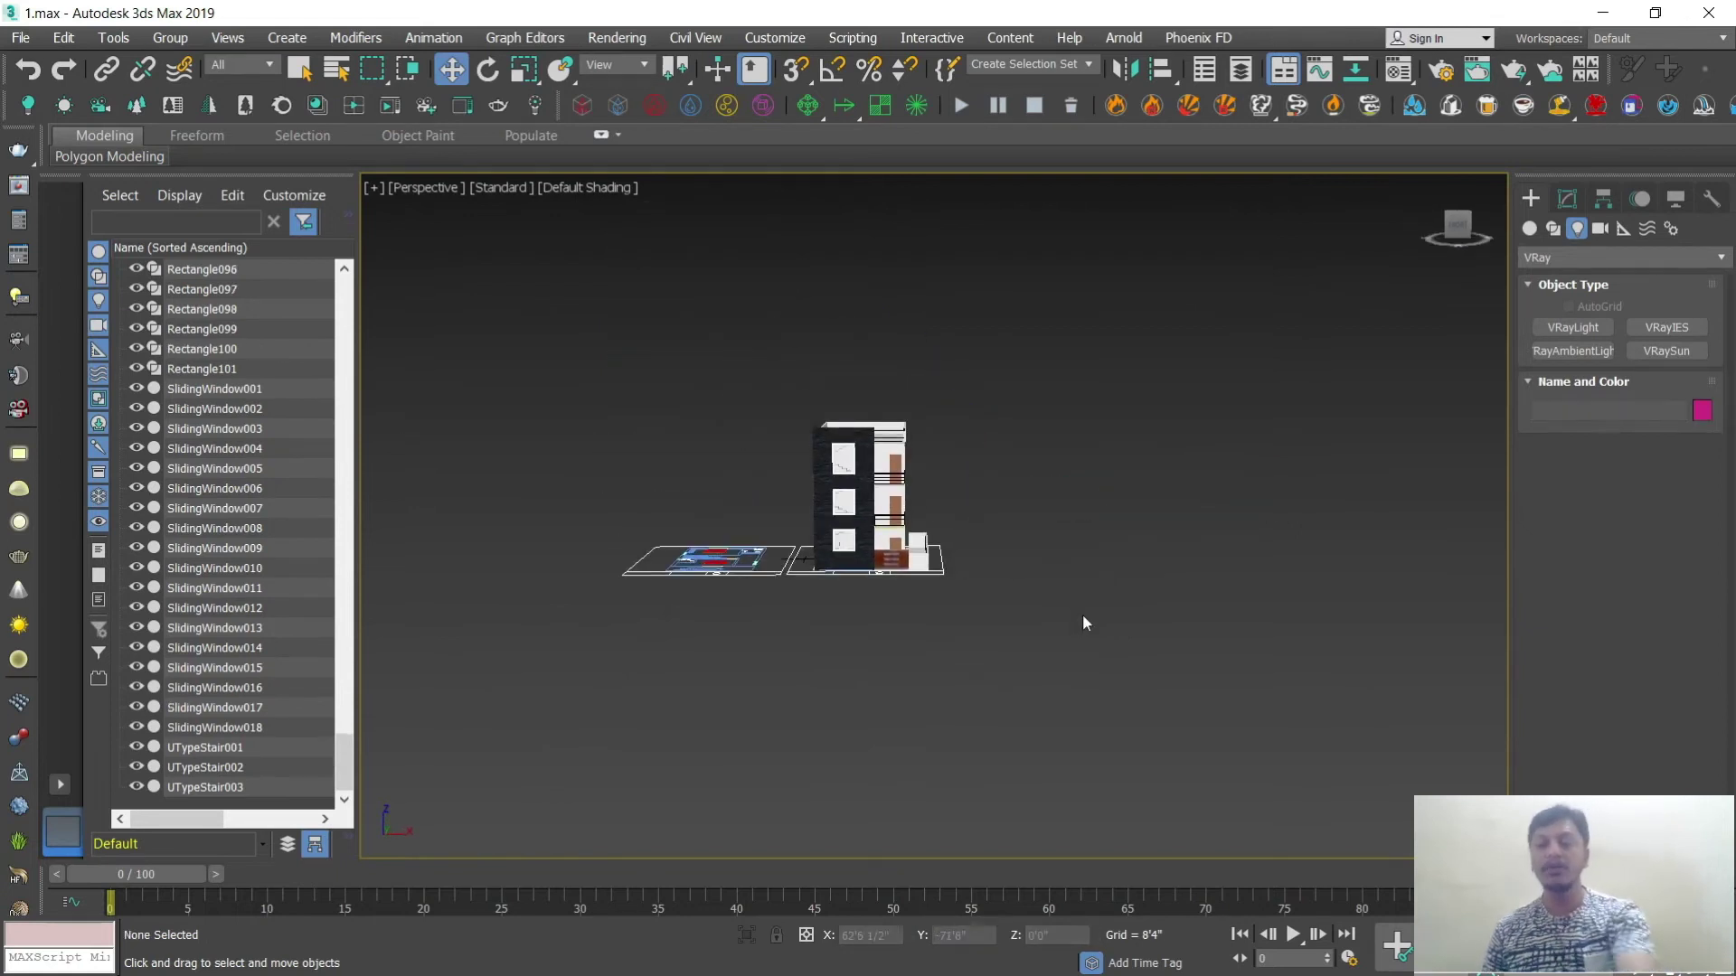
Step: Create a VRaySun in the front view, aimed from high beside the house down to its base, with an automatic VRaySky environment map
{"action": "key", "text": "alt+w"}
{"action": "middle_click", "coordinate": [1248, 371]}
{"action": "key", "text": "alt+w"}
{"action": "scroll", "coordinate": [1128, 493], "scroll_direction": "down", "scroll_amount": 6}
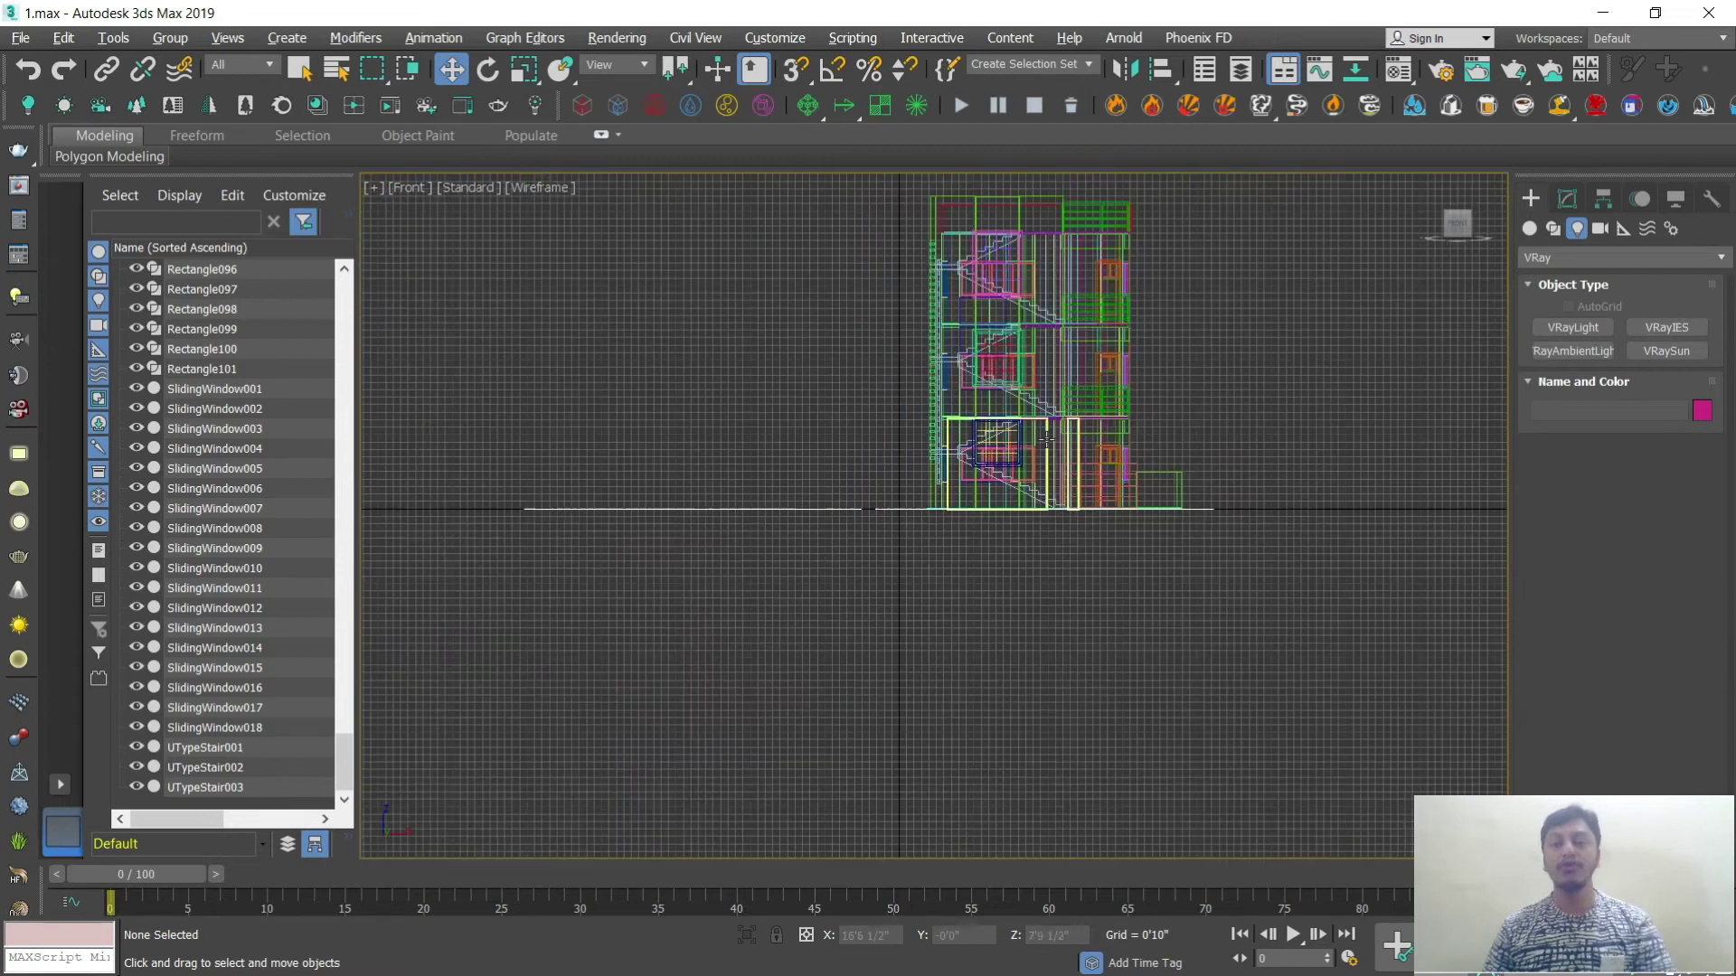
{"action": "middle_click_drag", "start_coordinate": [1070, 432], "coordinate": [1094, 540]}
{"action": "left_click", "coordinate": [1666, 350]}
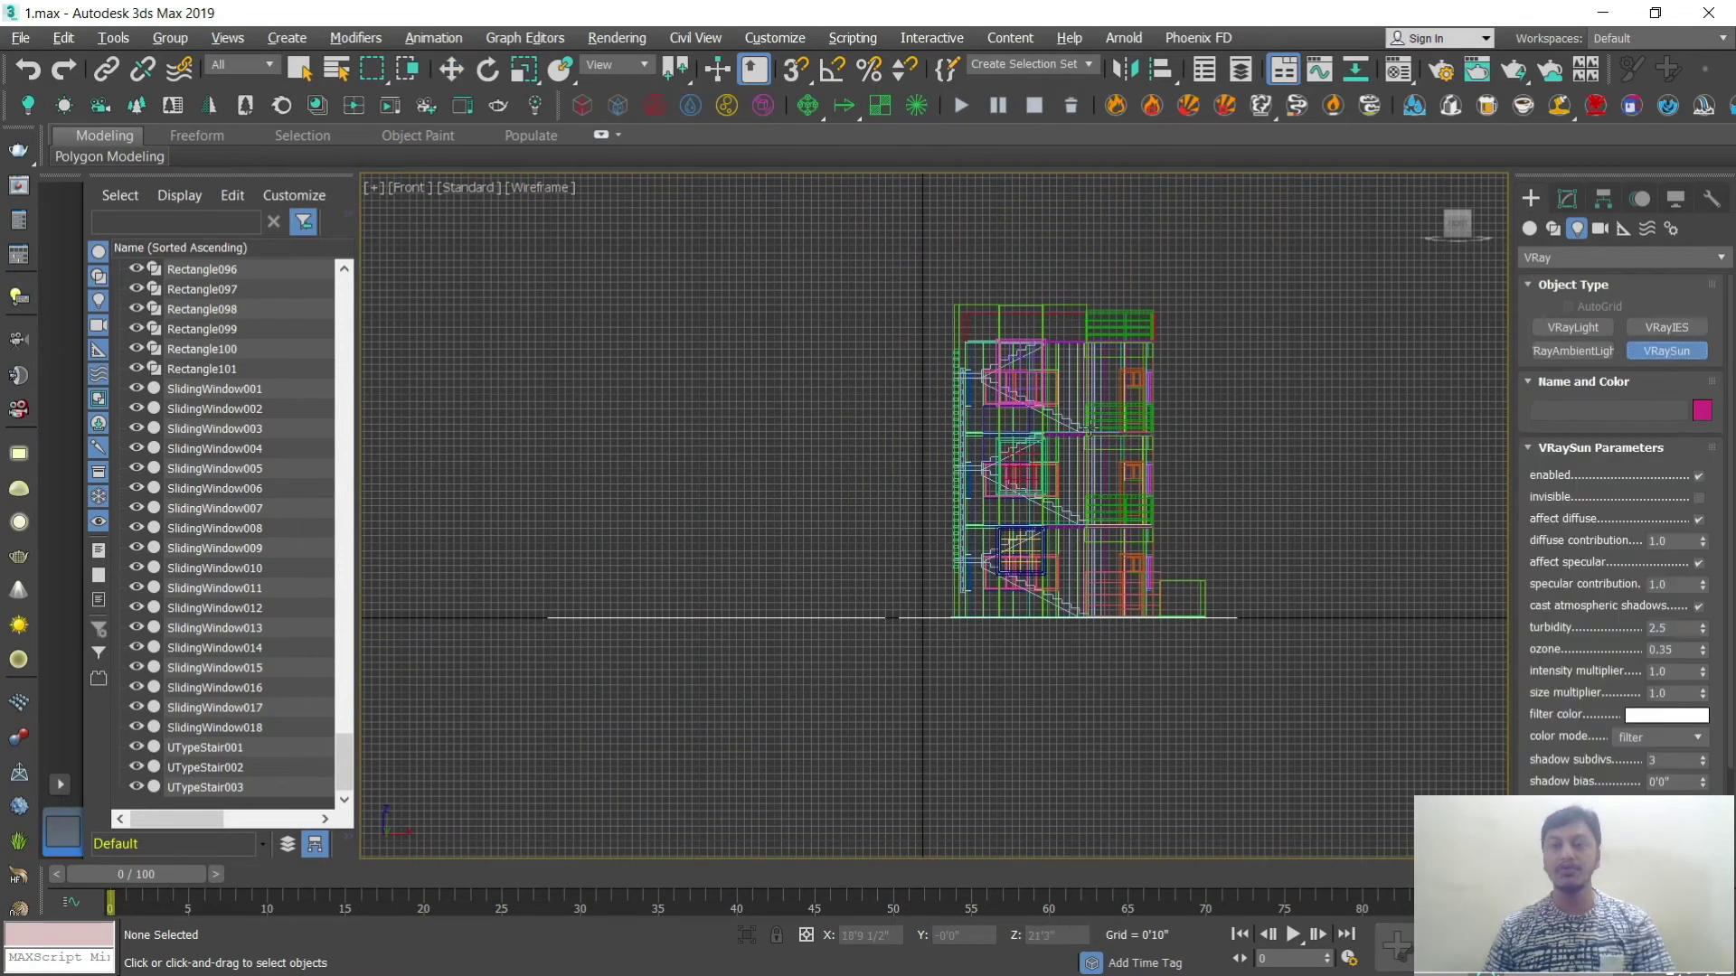
{"action": "middle_click_drag", "start_coordinate": [847, 207], "coordinate": [827, 306]}
{"action": "scroll", "coordinate": [778, 258], "scroll_direction": "down", "scroll_amount": 4}
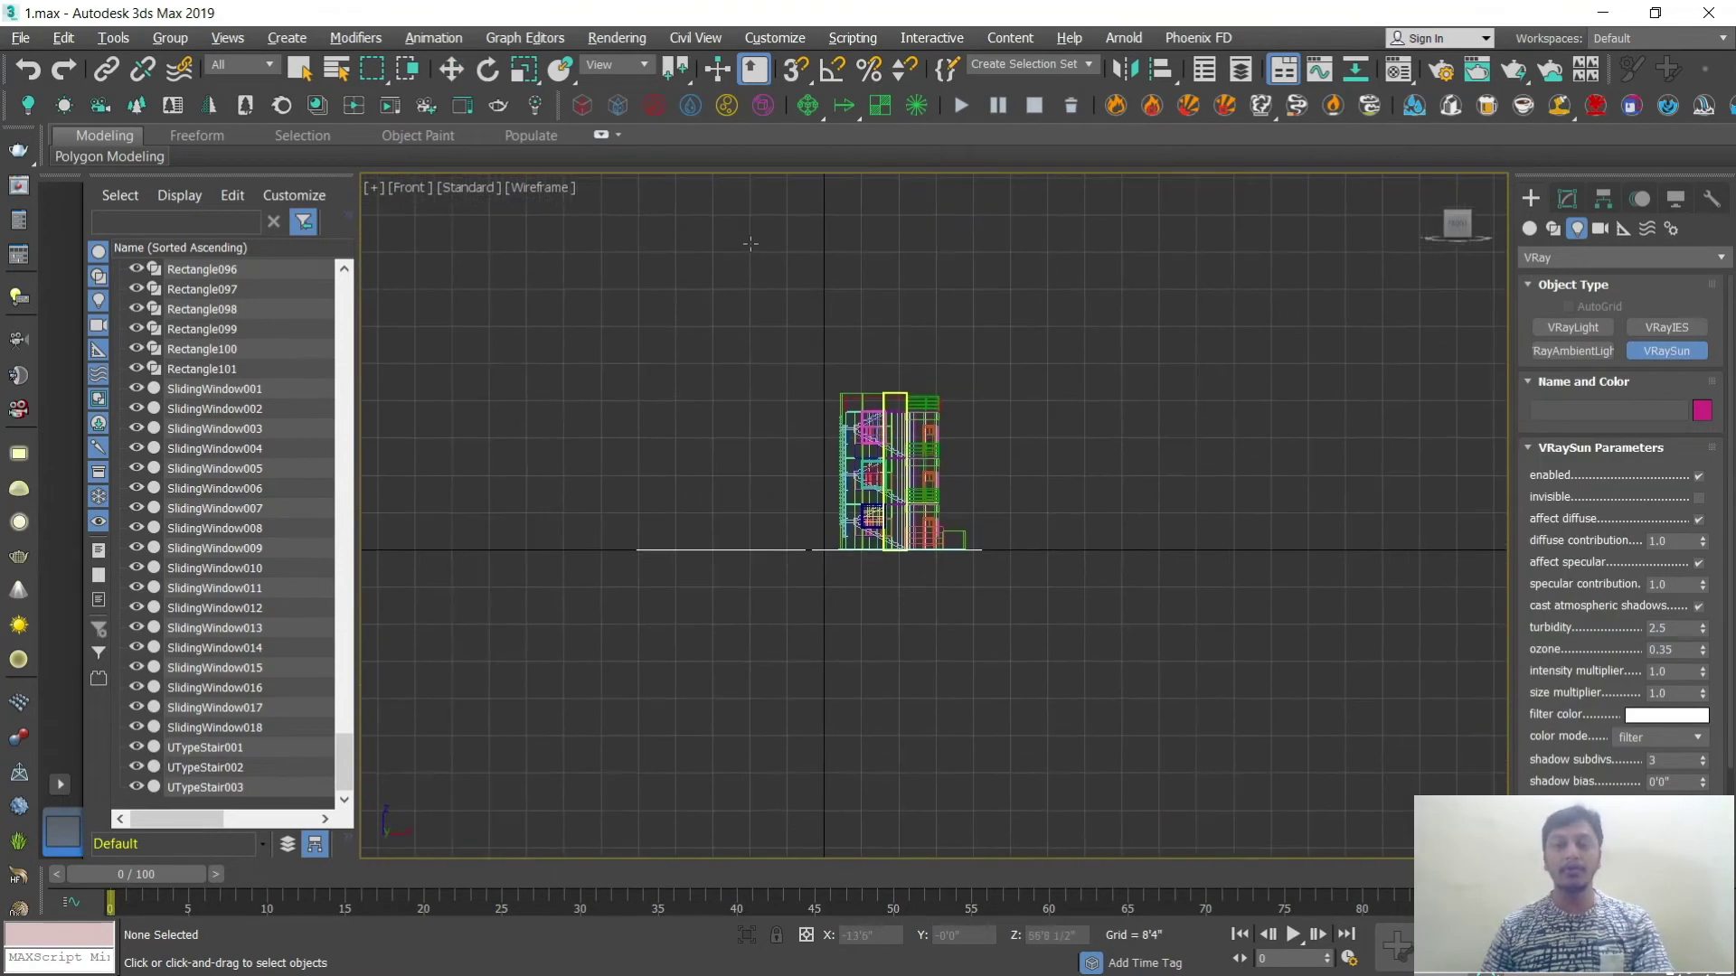
{"action": "left_click_drag", "start_coordinate": [725, 222], "coordinate": [878, 547]}
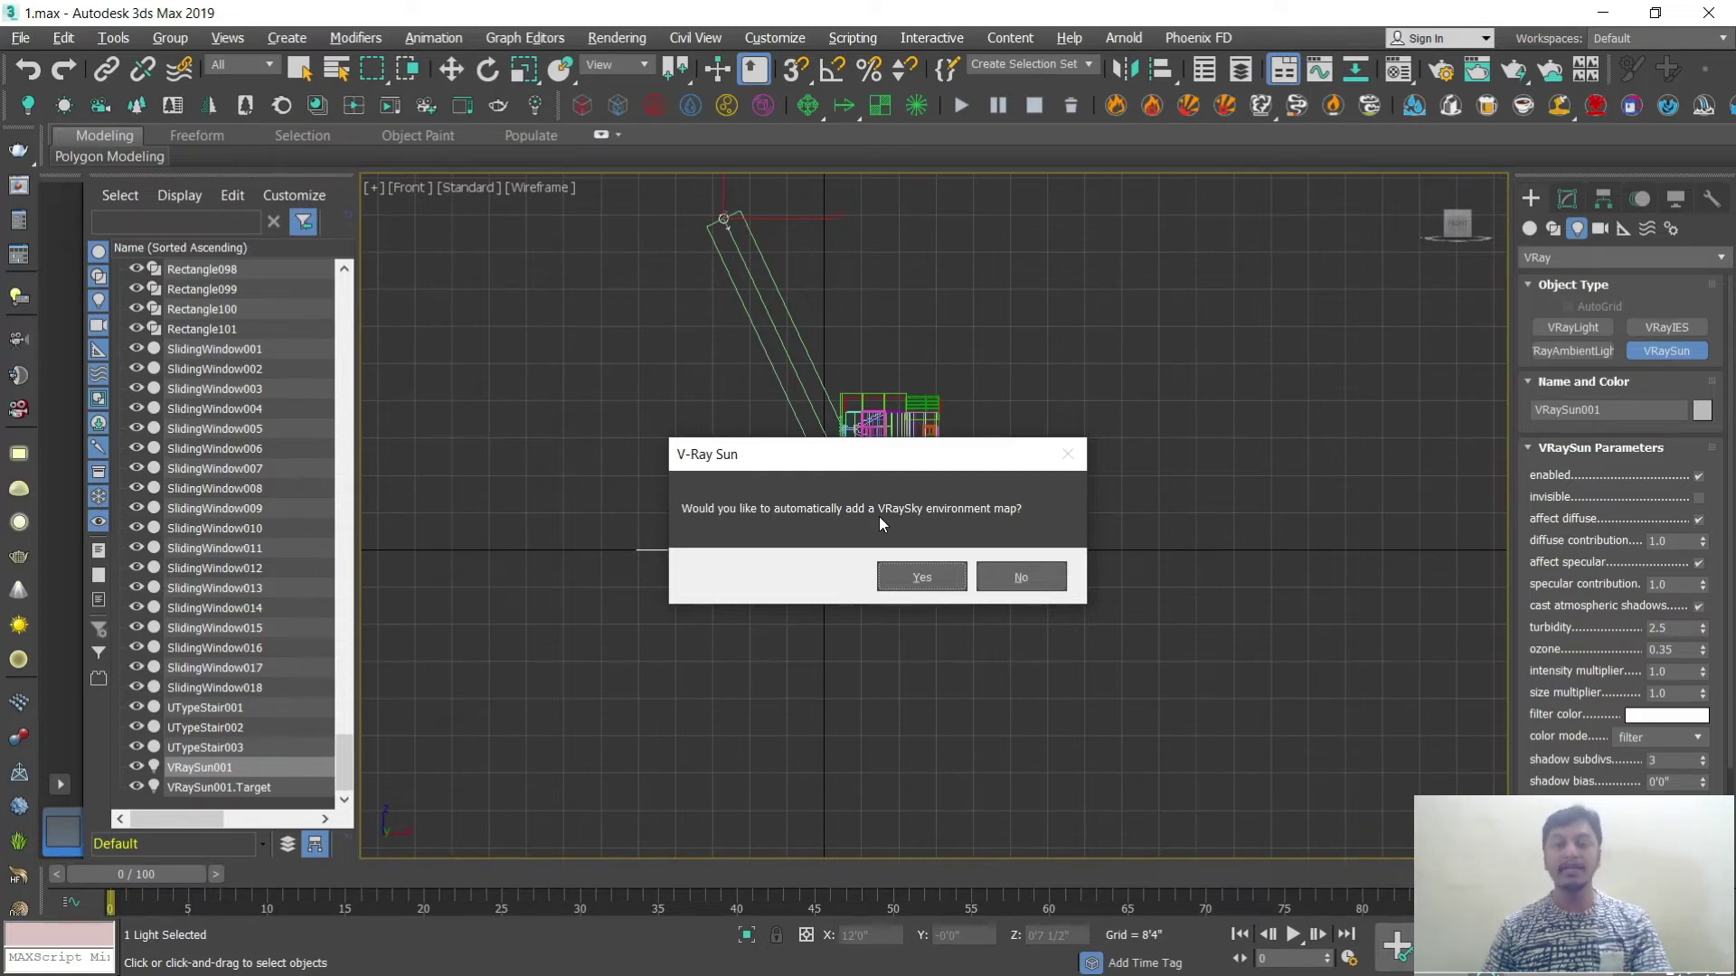
{"action": "left_click", "coordinate": [915, 578]}
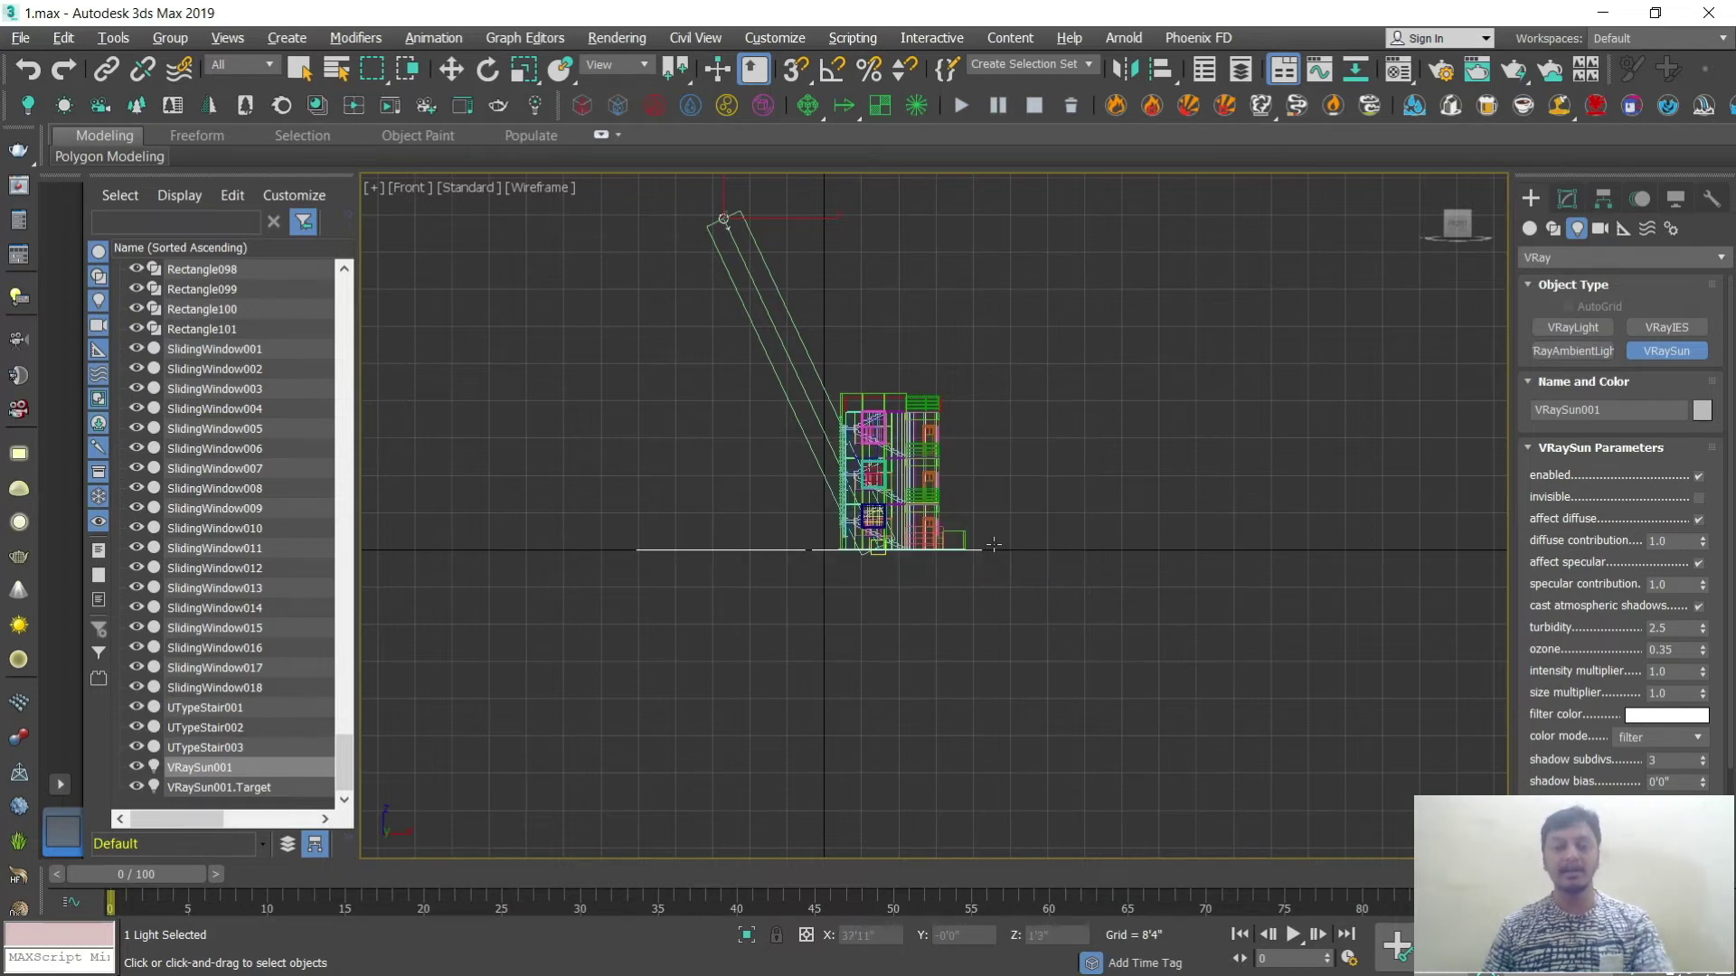
Step: Move the VRaySun out in front of the house to about X -22'6", Y -61'9", Z 74'1"
{"action": "key", "text": "w"}
{"action": "key", "text": "alt+w"}
{"action": "key", "text": "alt+w"}
{"action": "middle_click_drag", "start_coordinate": [836, 533], "coordinate": [926, 678]}
{"action": "scroll", "coordinate": [896, 640], "scroll_direction": "up", "scroll_amount": 3}
{"action": "scroll", "coordinate": [877, 626], "scroll_direction": "down", "scroll_amount": 2}
{"action": "middle_click_drag", "start_coordinate": [873, 622], "coordinate": [895, 561], "text": "alt"}
{"action": "left_click_drag", "start_coordinate": [781, 416], "coordinate": [957, 545]}
{"action": "middle_click_drag", "start_coordinate": [1053, 637], "coordinate": [902, 416], "text": "alt"}
{"action": "scroll", "coordinate": [1018, 636], "scroll_direction": "up", "scroll_amount": 3}
{"action": "middle_click_drag", "start_coordinate": [954, 606], "coordinate": [970, 603], "text": "alt"}
{"action": "scroll", "coordinate": [970, 602], "scroll_direction": "up", "scroll_amount": 4}
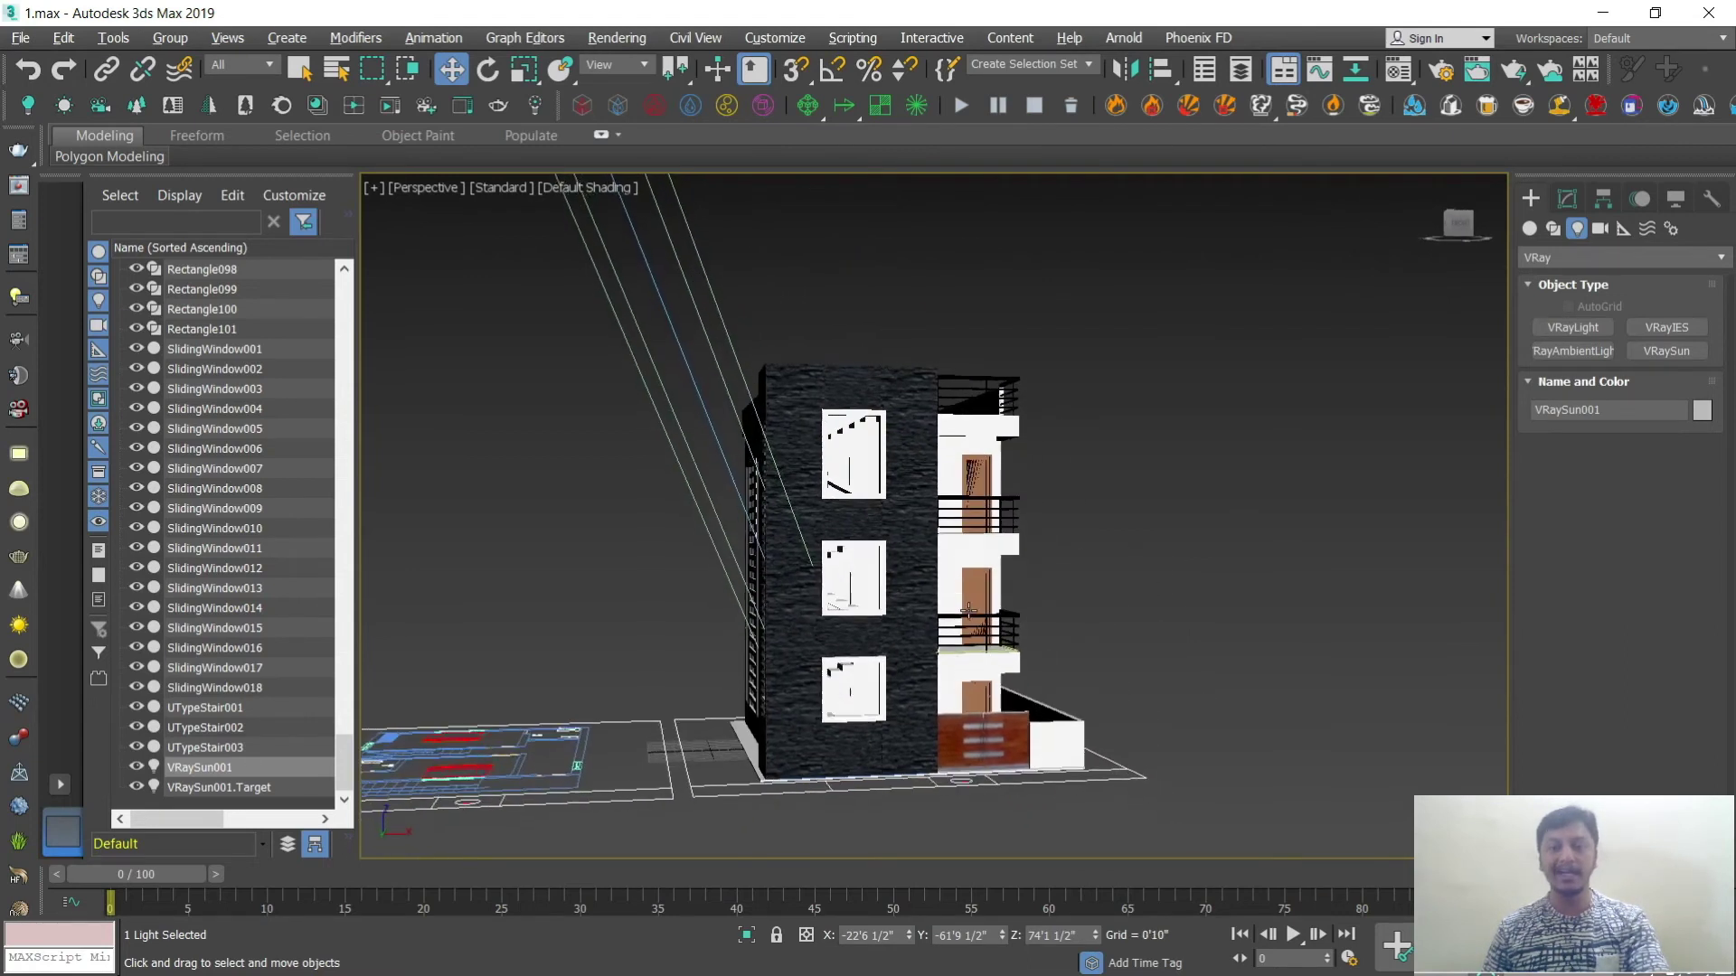
{"action": "scroll", "coordinate": [967, 572], "scroll_direction": "down", "scroll_amount": 10}
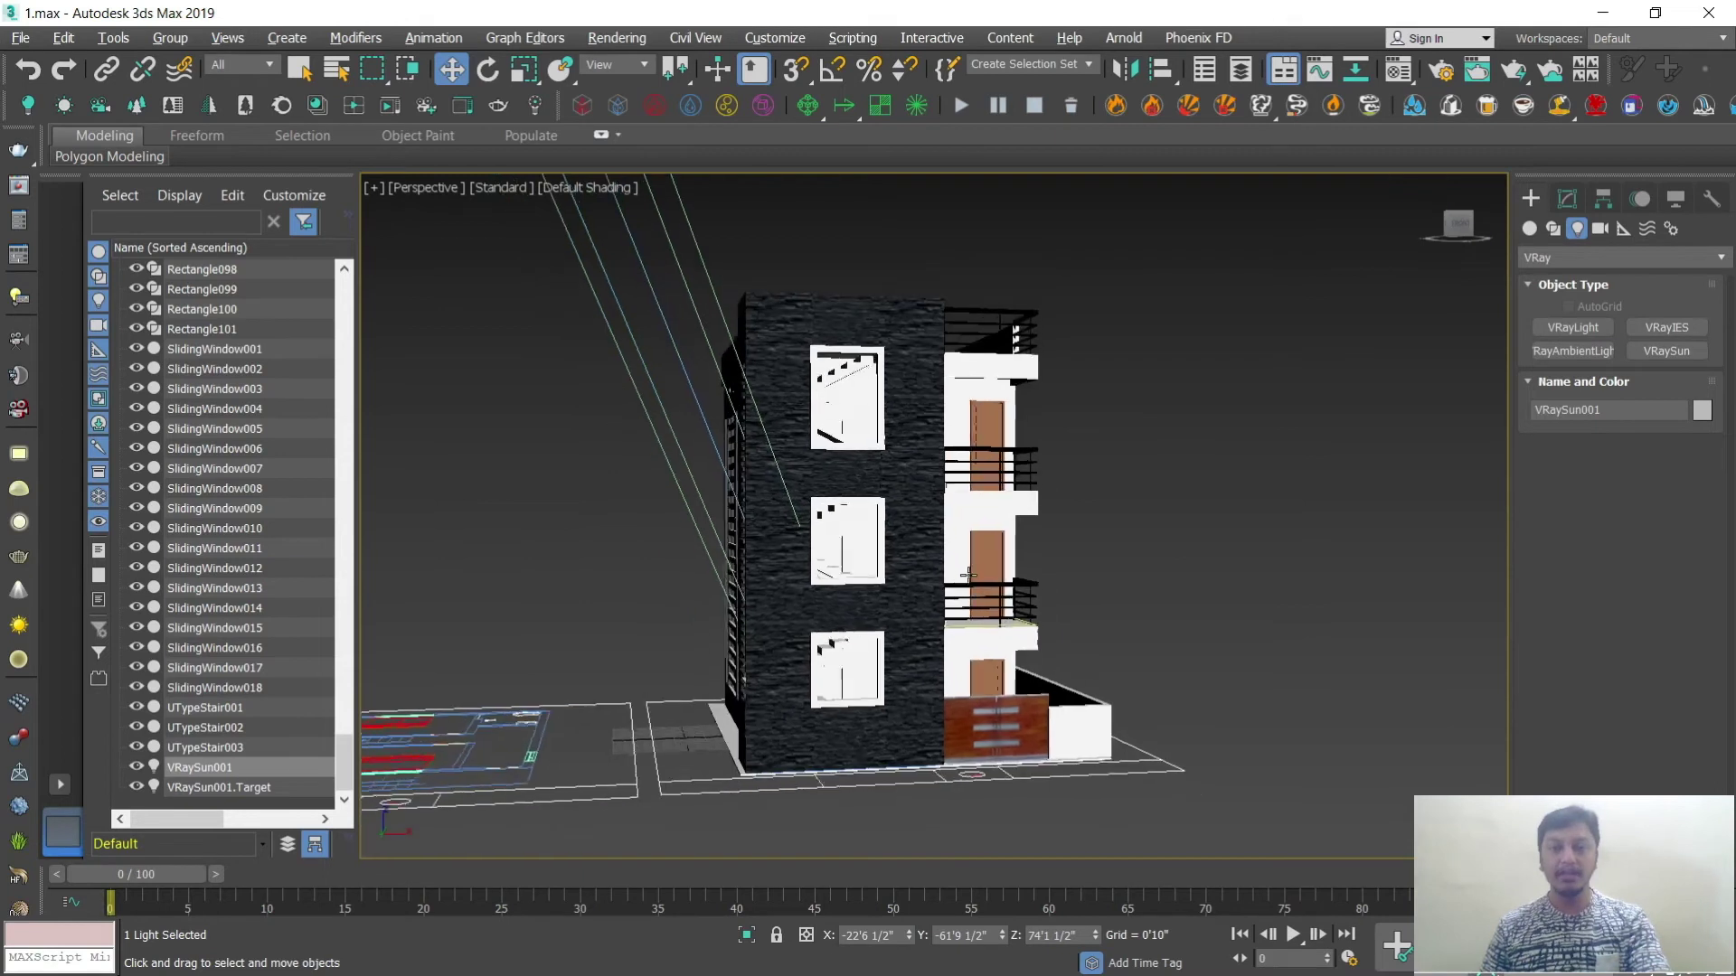
{"action": "scroll", "coordinate": [972, 616], "scroll_direction": "up", "scroll_amount": 4}
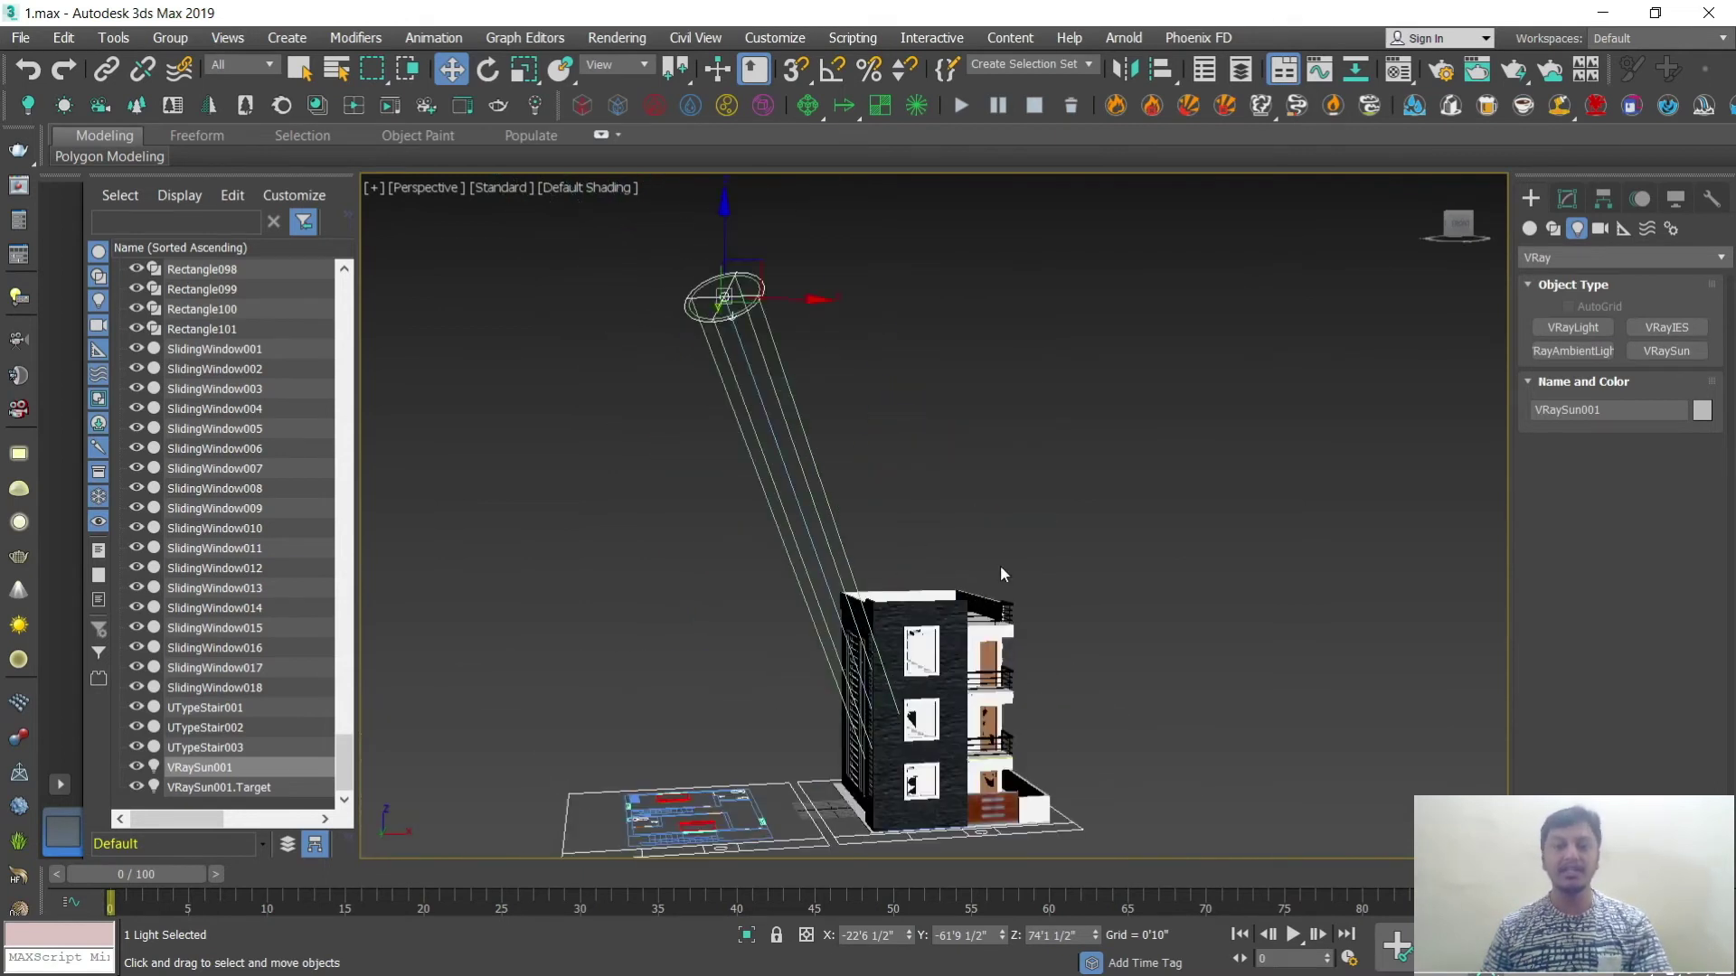
Step: Review the VRaySun parameters, including turbidity, ozone, intensity multiplier and size multiplier
{"action": "left_click", "coordinate": [1569, 201]}
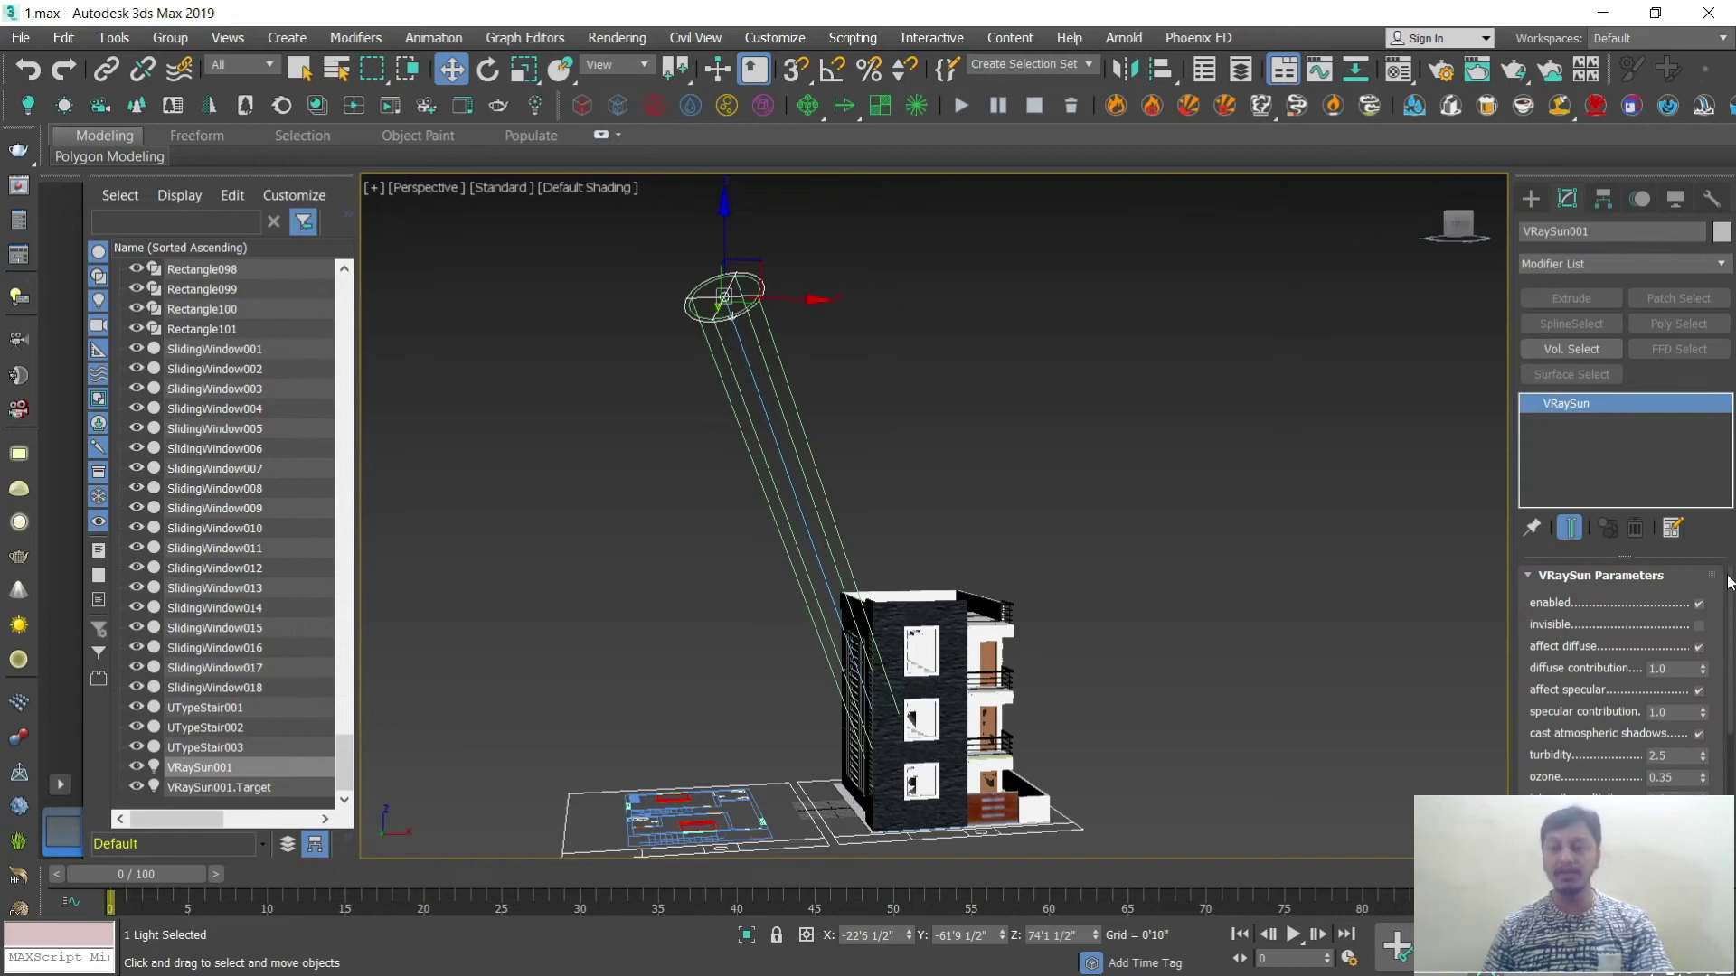
{"action": "scroll", "coordinate": [1731, 624], "scroll_direction": "down", "scroll_amount": 1}
{"action": "left_click_drag", "start_coordinate": [1732, 626], "coordinate": [1729, 691]}
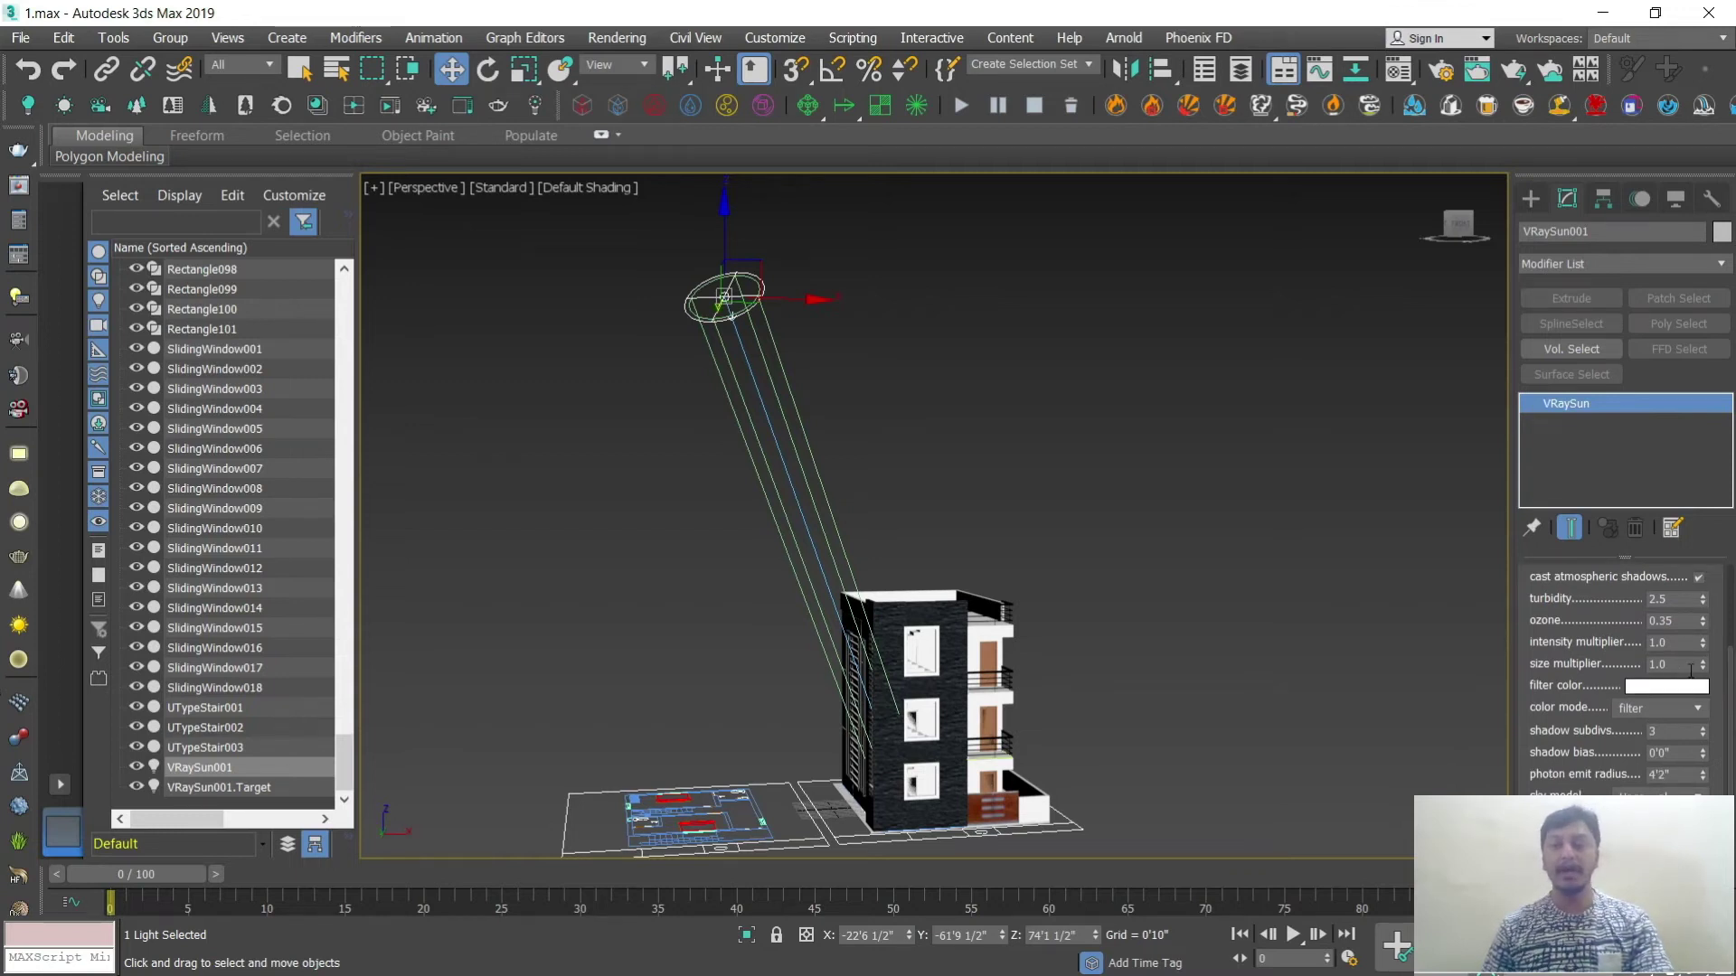
{"action": "double_click", "coordinate": [1649, 642]}
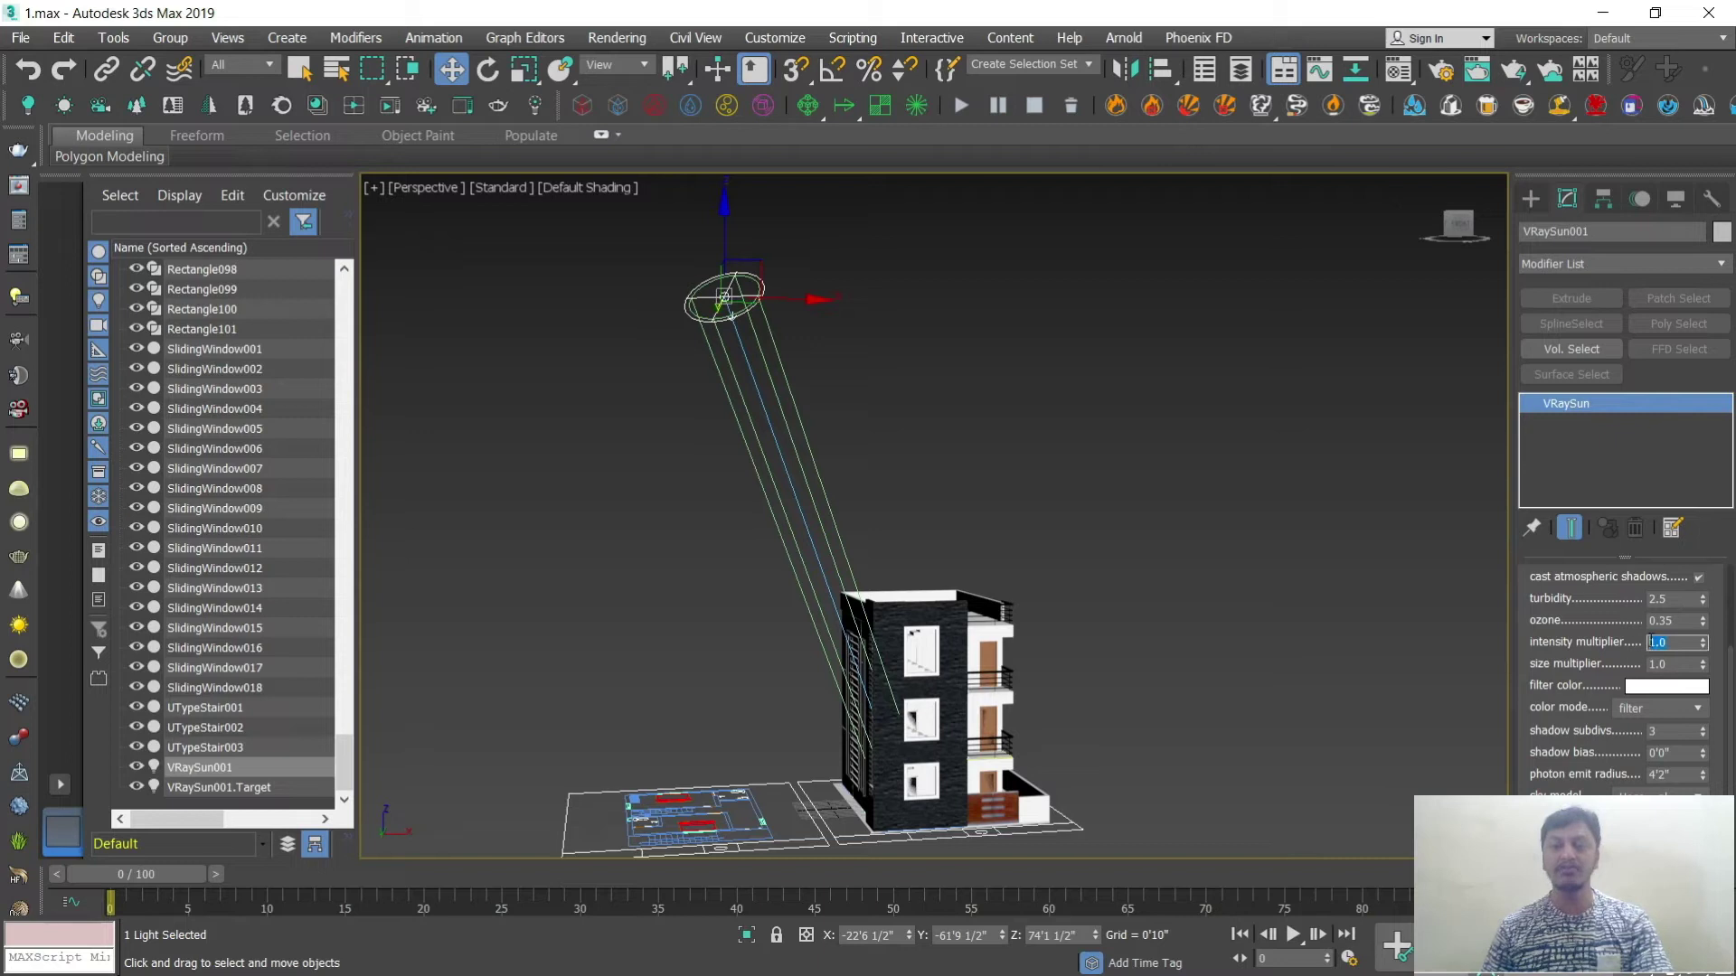
{"action": "left_click_drag", "start_coordinate": [1672, 640], "coordinate": [1644, 641]}
{"action": "left_click", "coordinate": [961, 376]}
{"action": "left_click", "coordinate": [777, 299]}
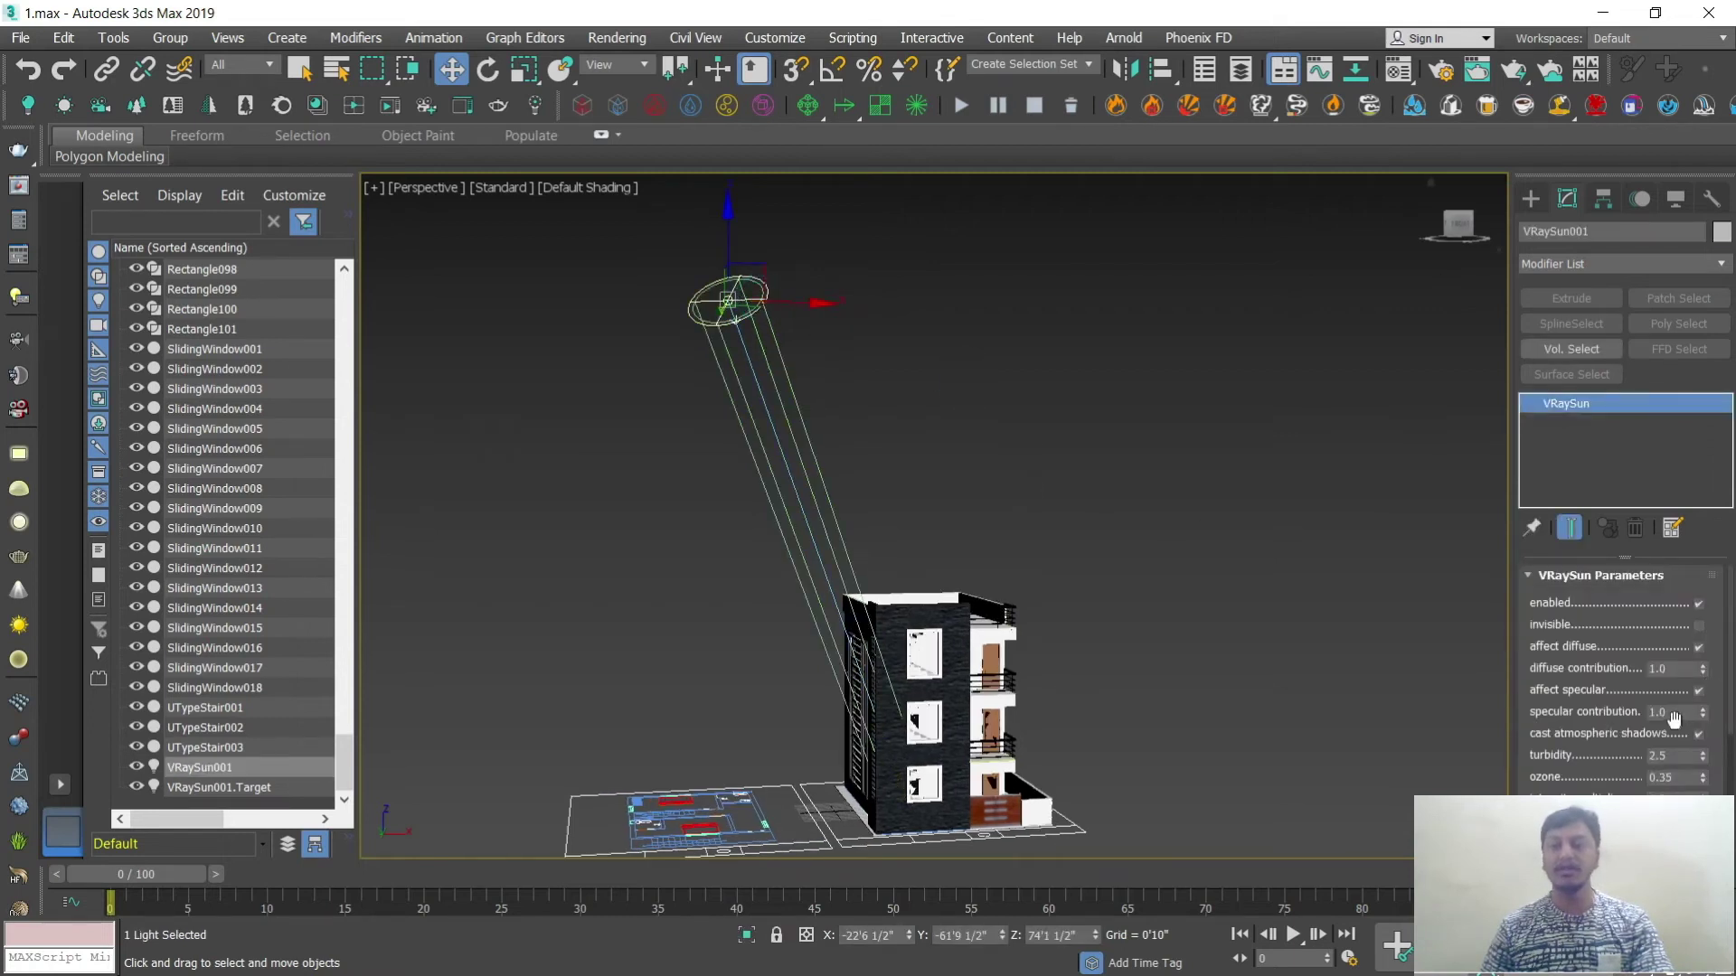
{"action": "scroll", "coordinate": [1728, 664], "scroll_direction": "down", "scroll_amount": 3}
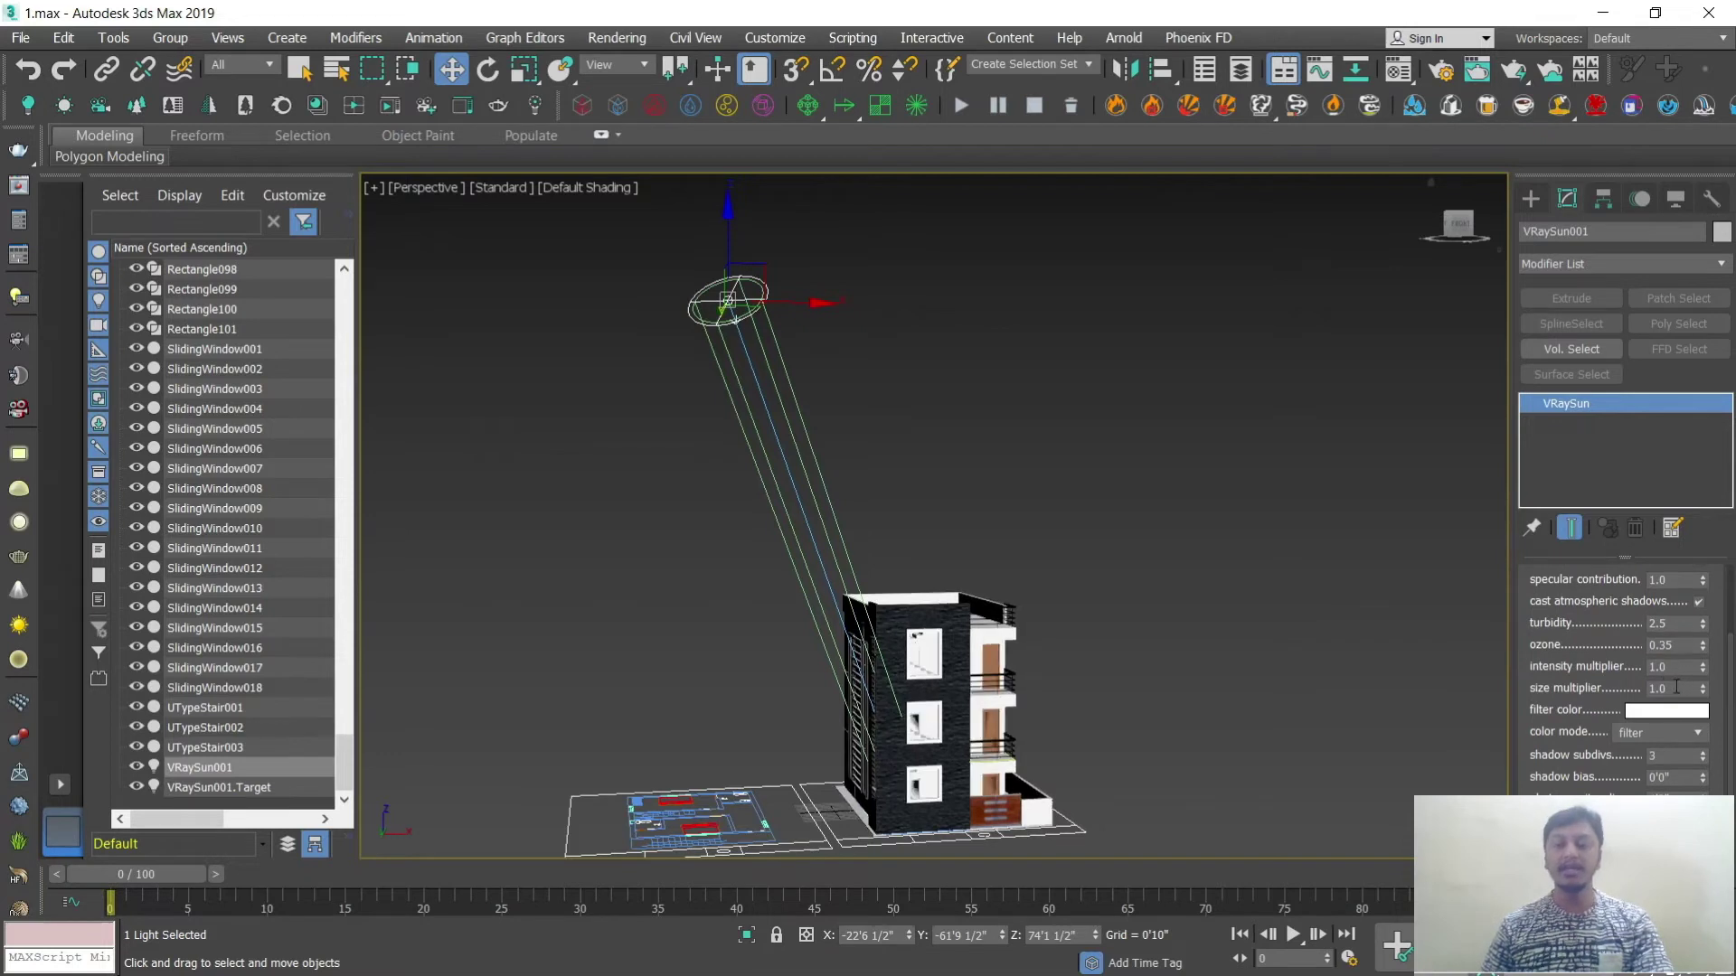
{"action": "left_click_drag", "start_coordinate": [1726, 699], "coordinate": [1730, 588]}
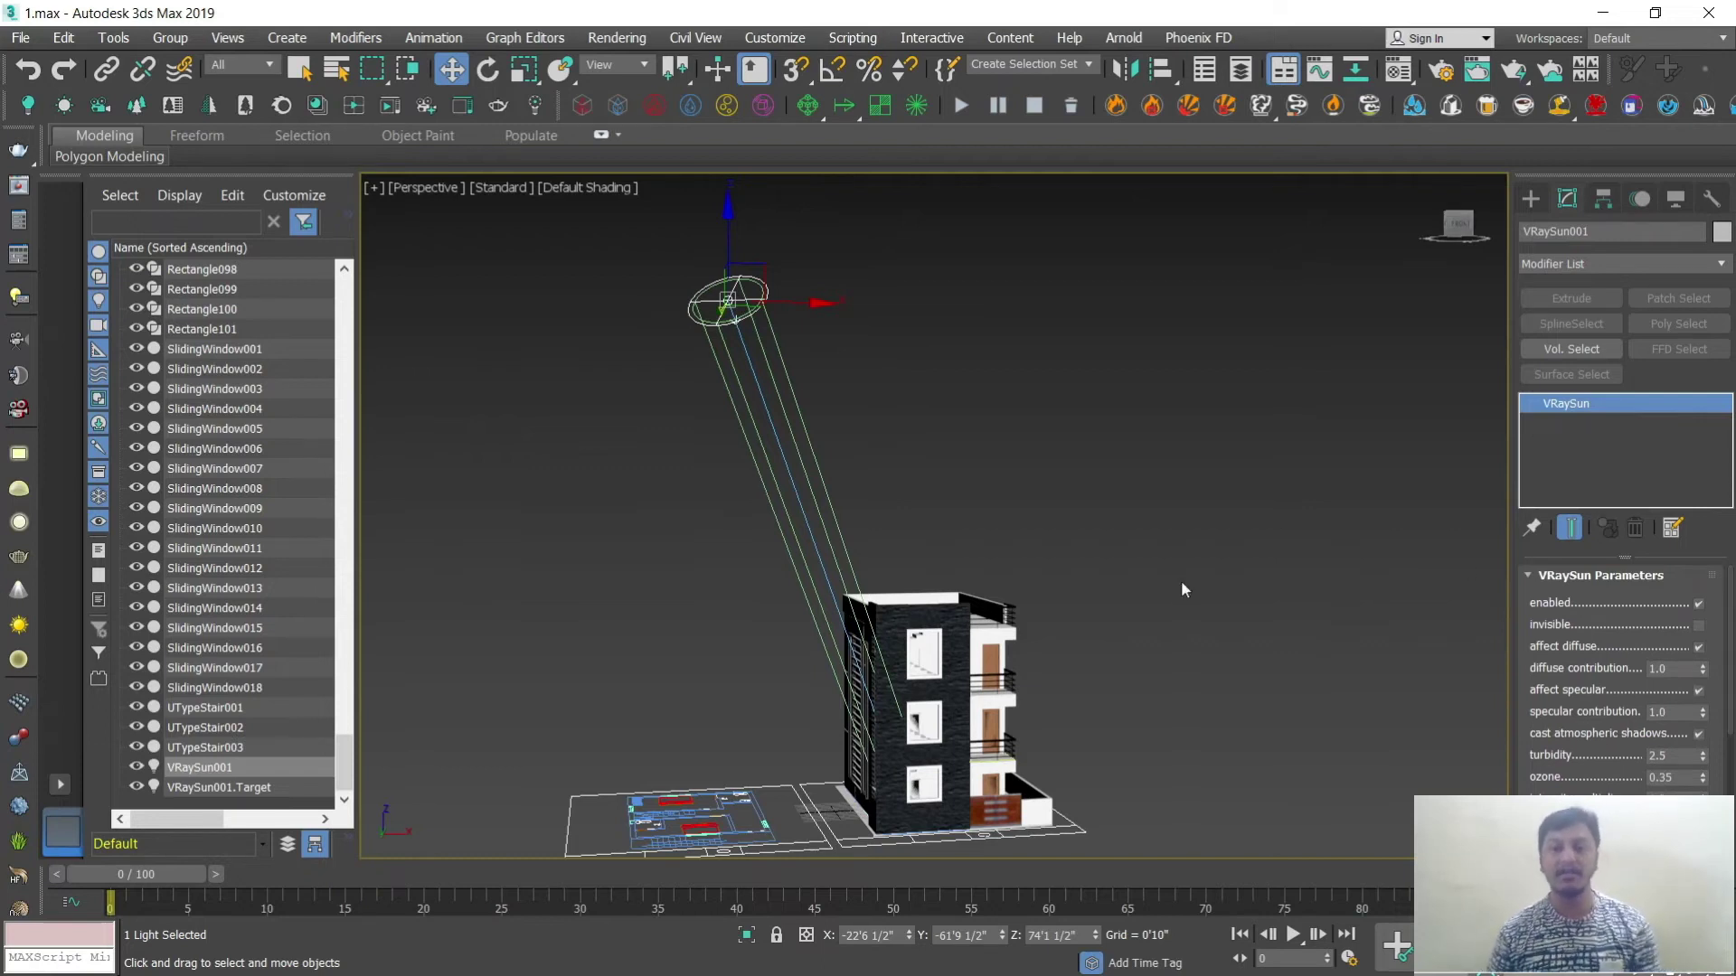
Step: Examine the house with the sun in place from the front and the side wall to judge the viewing angle
{"action": "scroll", "coordinate": [1081, 577], "scroll_direction": "up", "scroll_amount": 6}
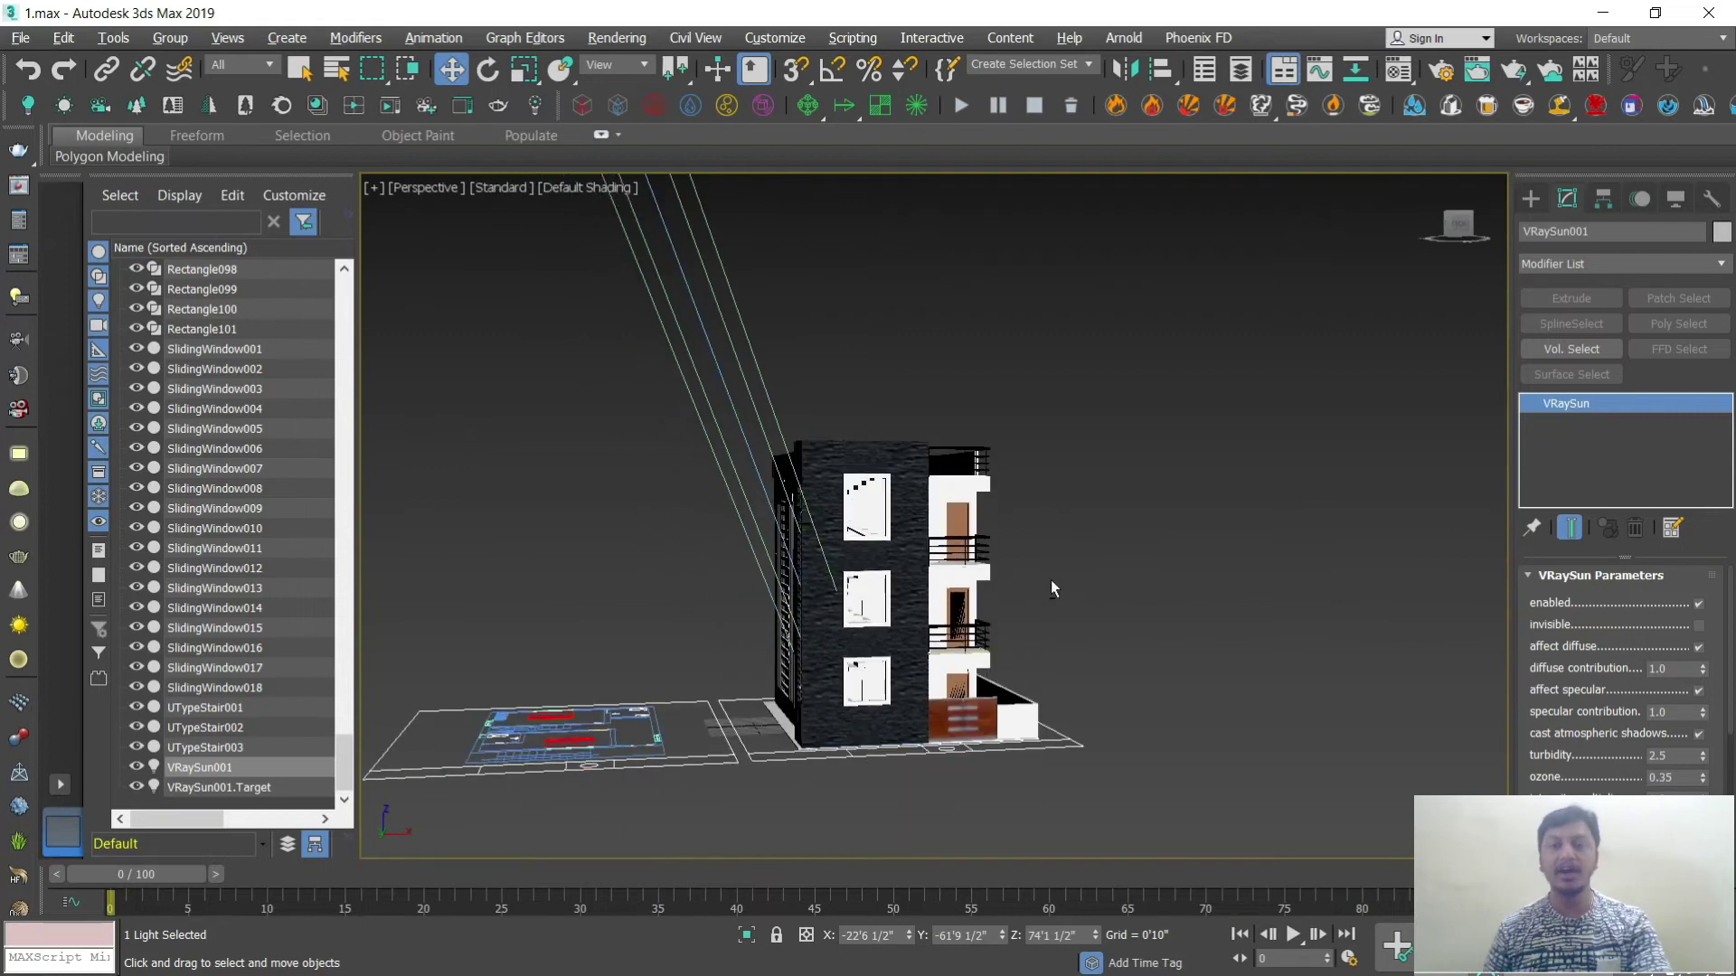
{"action": "scroll", "coordinate": [1051, 581], "scroll_direction": "up", "scroll_amount": 3}
{"action": "scroll", "coordinate": [1000, 602], "scroll_direction": "down", "scroll_amount": 3}
{"action": "middle_click_drag", "start_coordinate": [1000, 620], "coordinate": [1054, 544]}
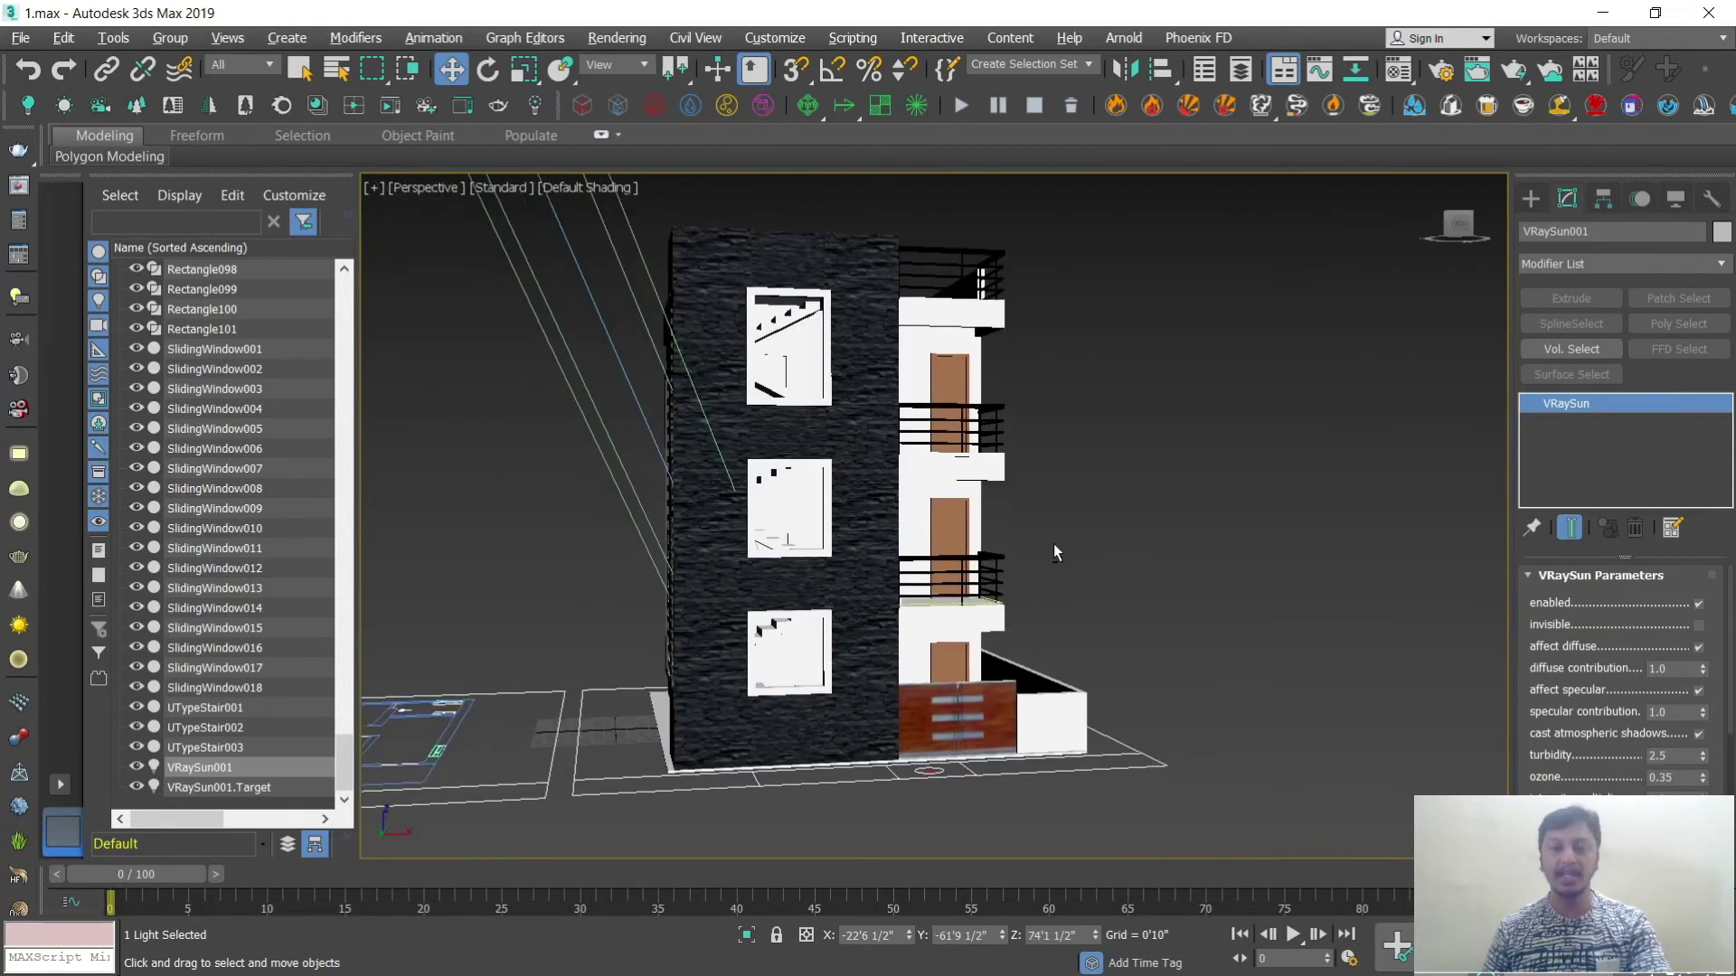
{"action": "scroll", "coordinate": [1058, 549], "scroll_direction": "up", "scroll_amount": 3}
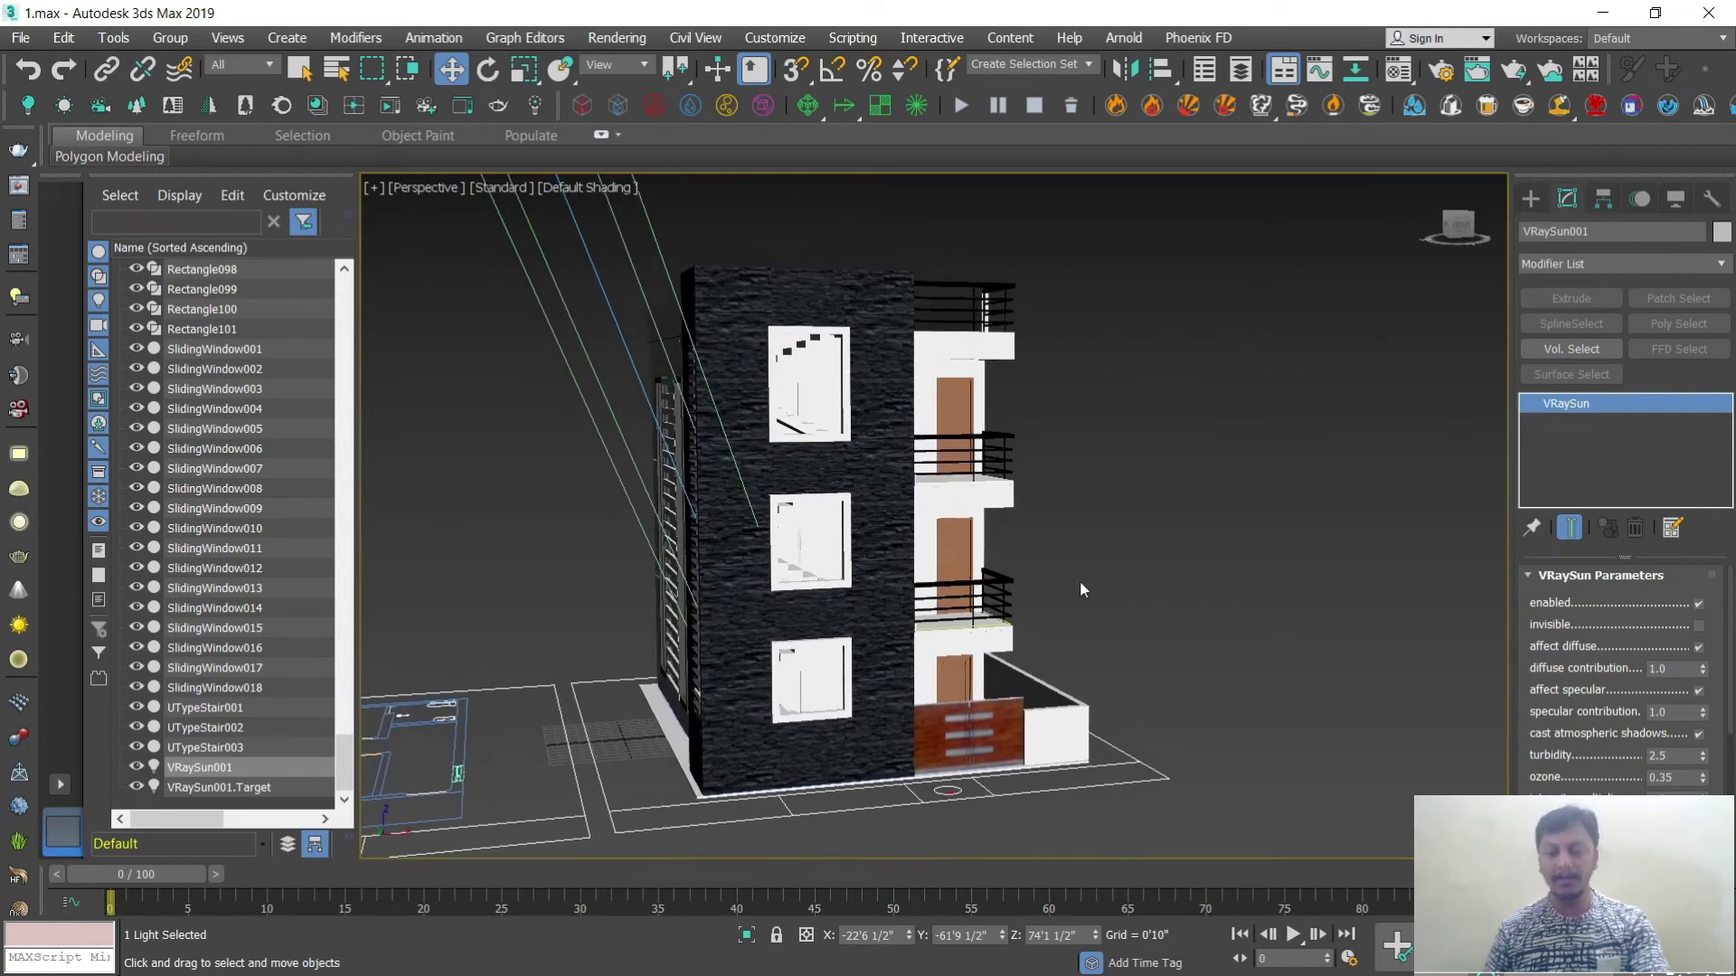
{"action": "middle_click_drag", "start_coordinate": [1072, 580], "coordinate": [1076, 581], "text": "alt"}
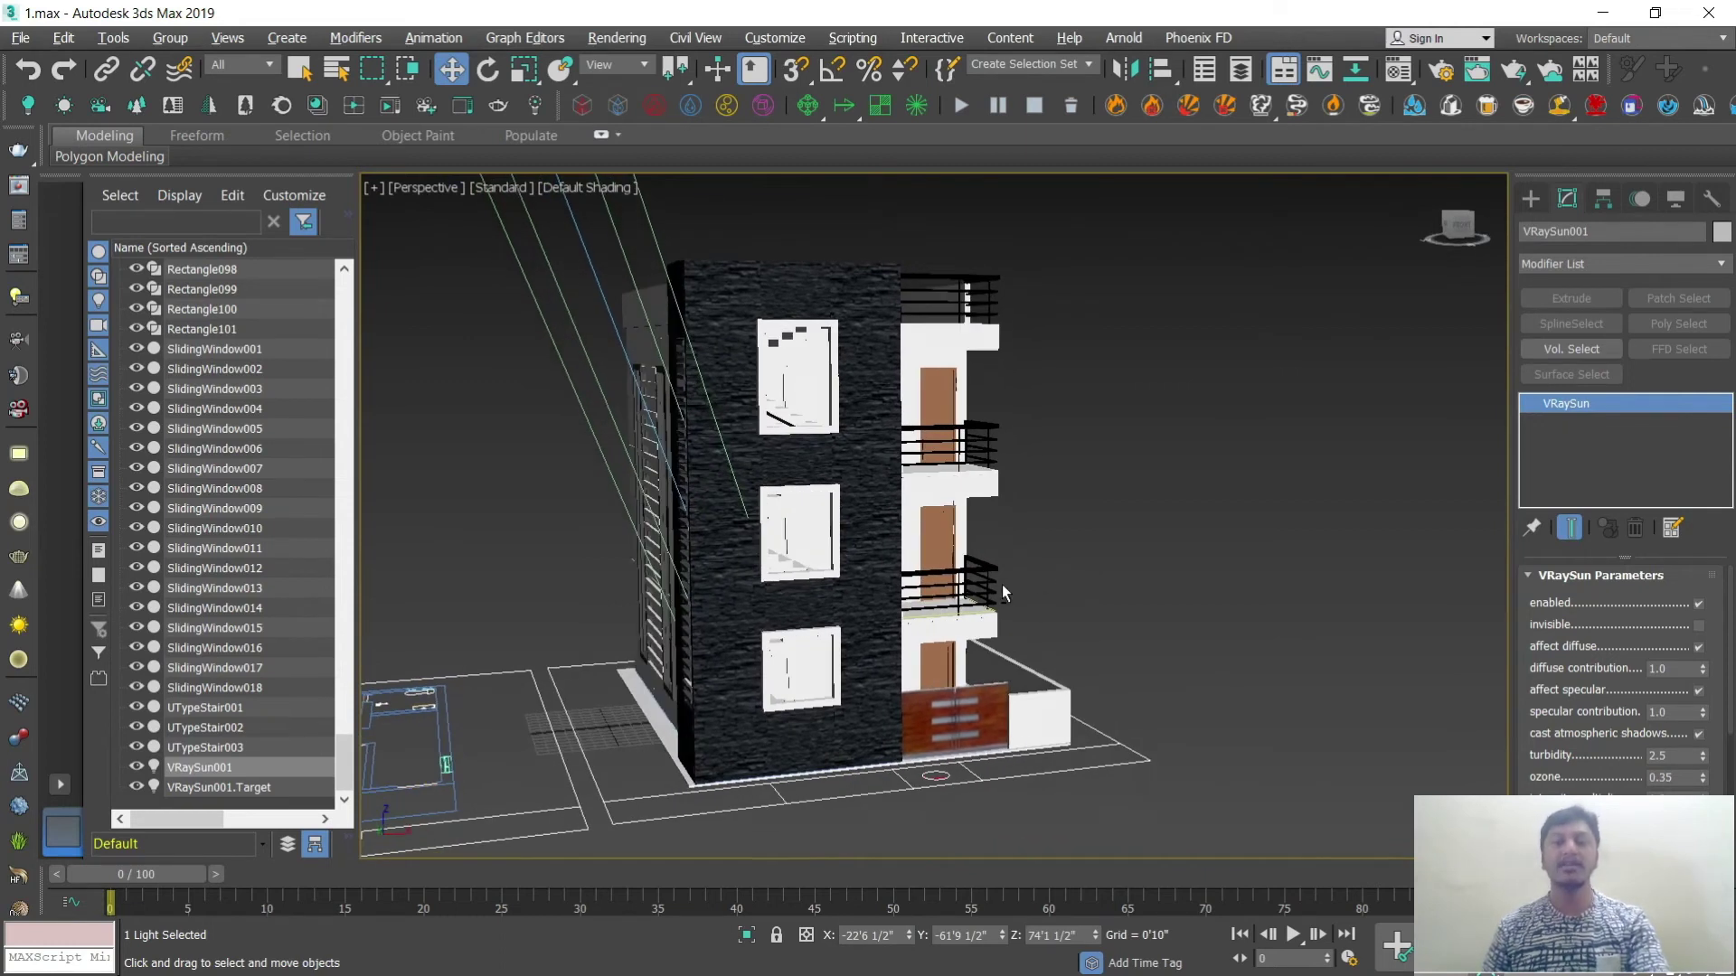
{"action": "middle_click_drag", "start_coordinate": [943, 644], "coordinate": [1042, 623], "text": "alt"}
{"action": "scroll", "coordinate": [964, 632], "scroll_direction": "up", "scroll_amount": 4}
{"action": "scroll", "coordinate": [999, 608], "scroll_direction": "down", "scroll_amount": 8}
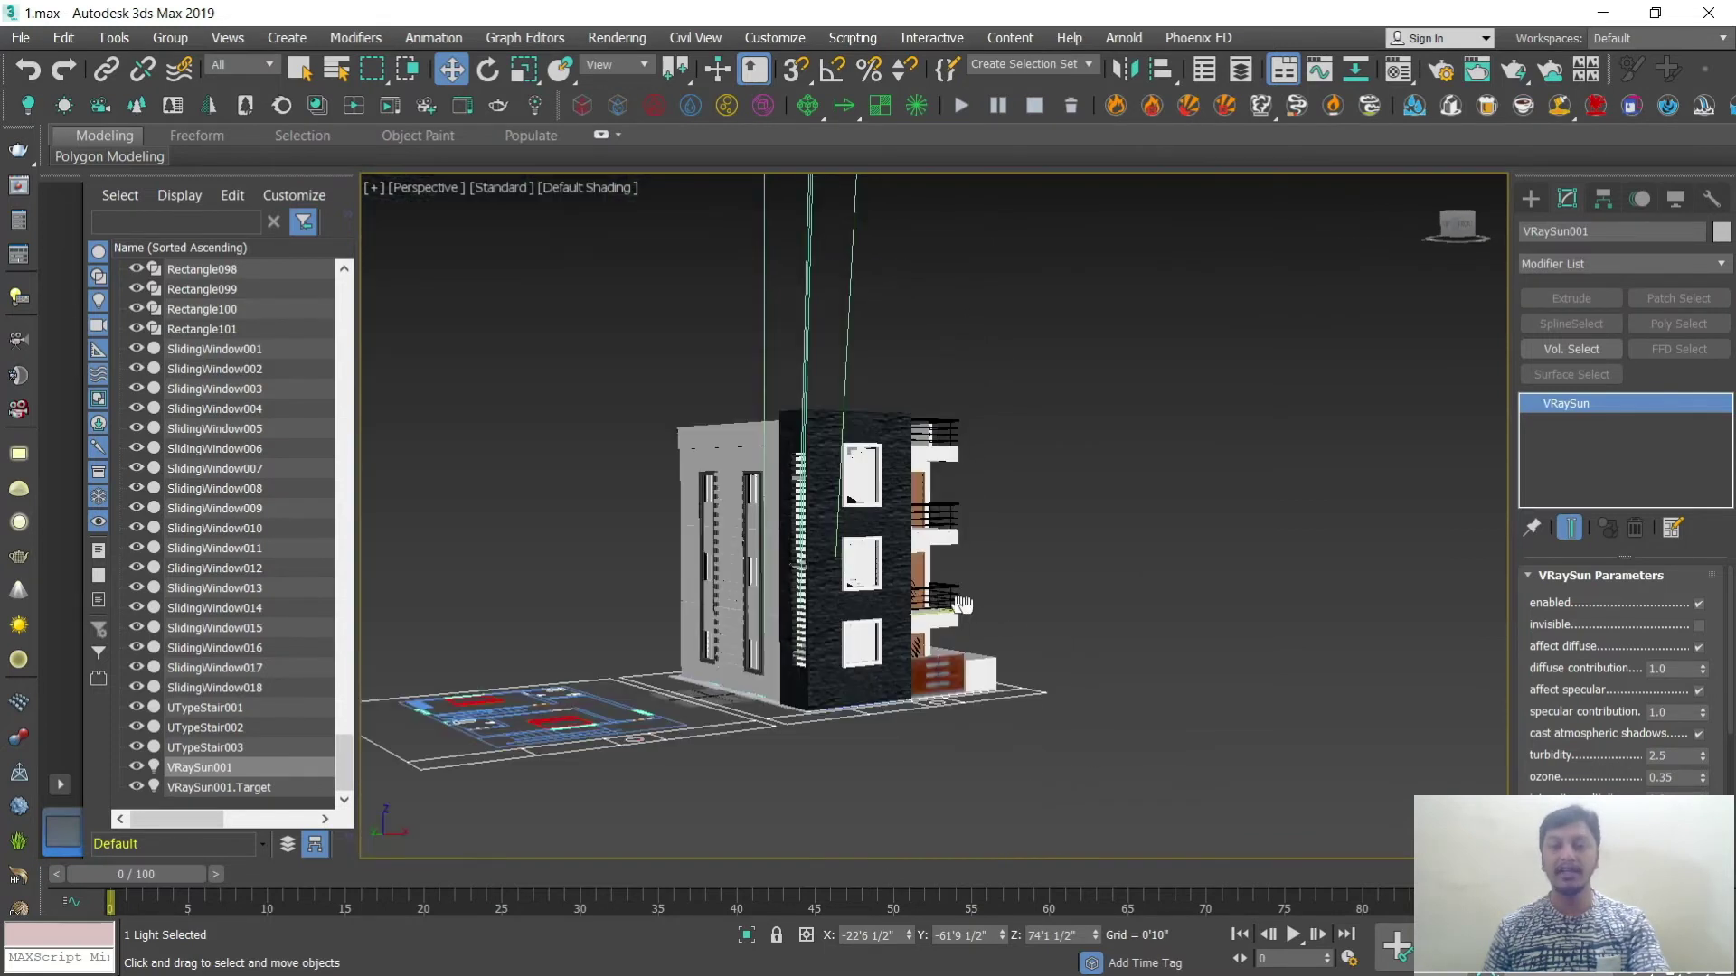
{"action": "scroll", "coordinate": [999, 609], "scroll_direction": "up", "scroll_amount": 1}
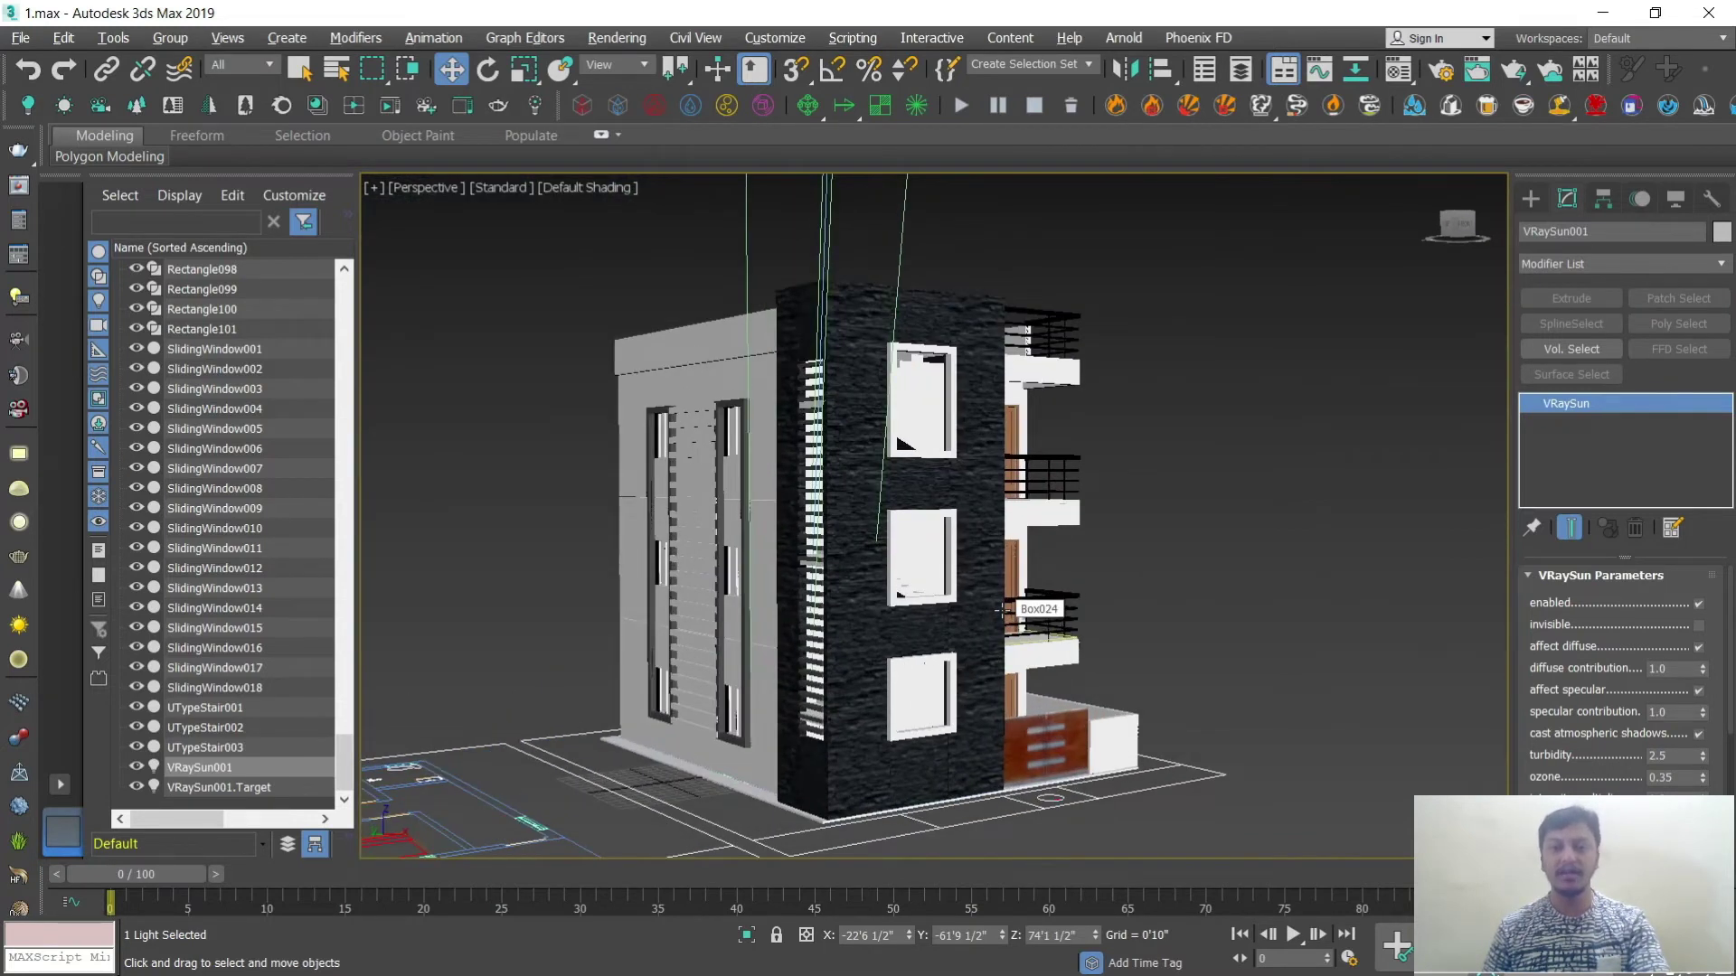
{"action": "scroll", "coordinate": [999, 610], "scroll_direction": "up", "scroll_amount": 1}
{"action": "scroll", "coordinate": [999, 610], "scroll_direction": "up", "scroll_amount": 2}
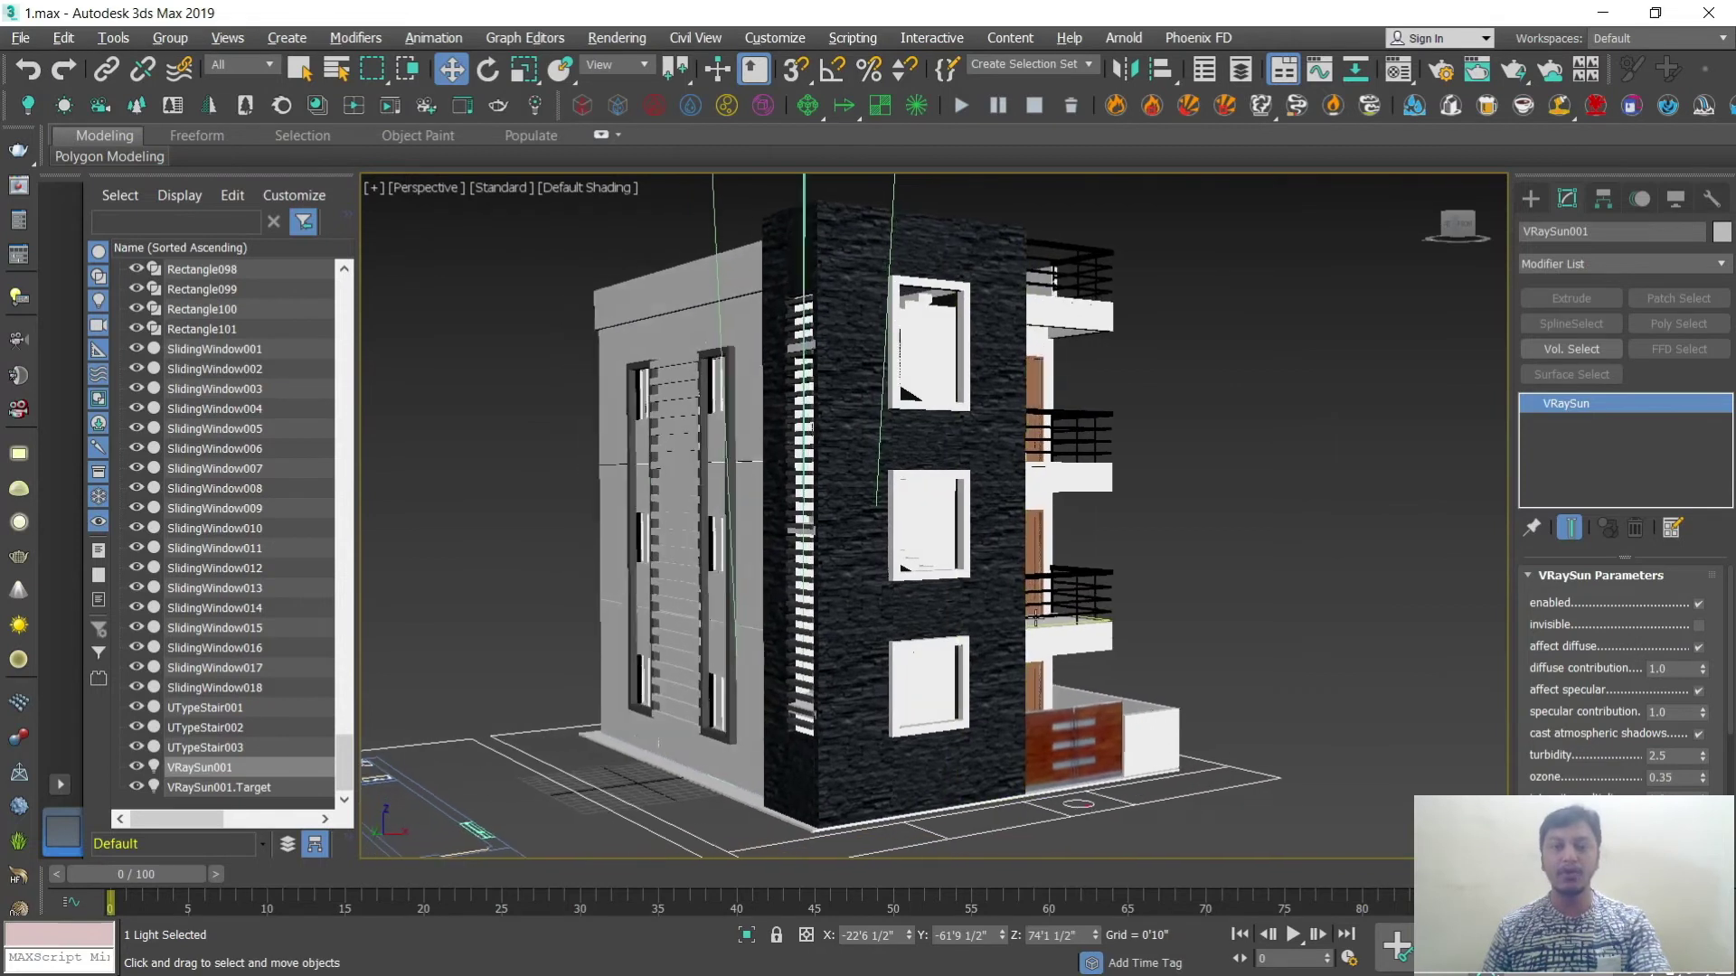
{"action": "scroll", "coordinate": [1036, 619], "scroll_direction": "up", "scroll_amount": 4}
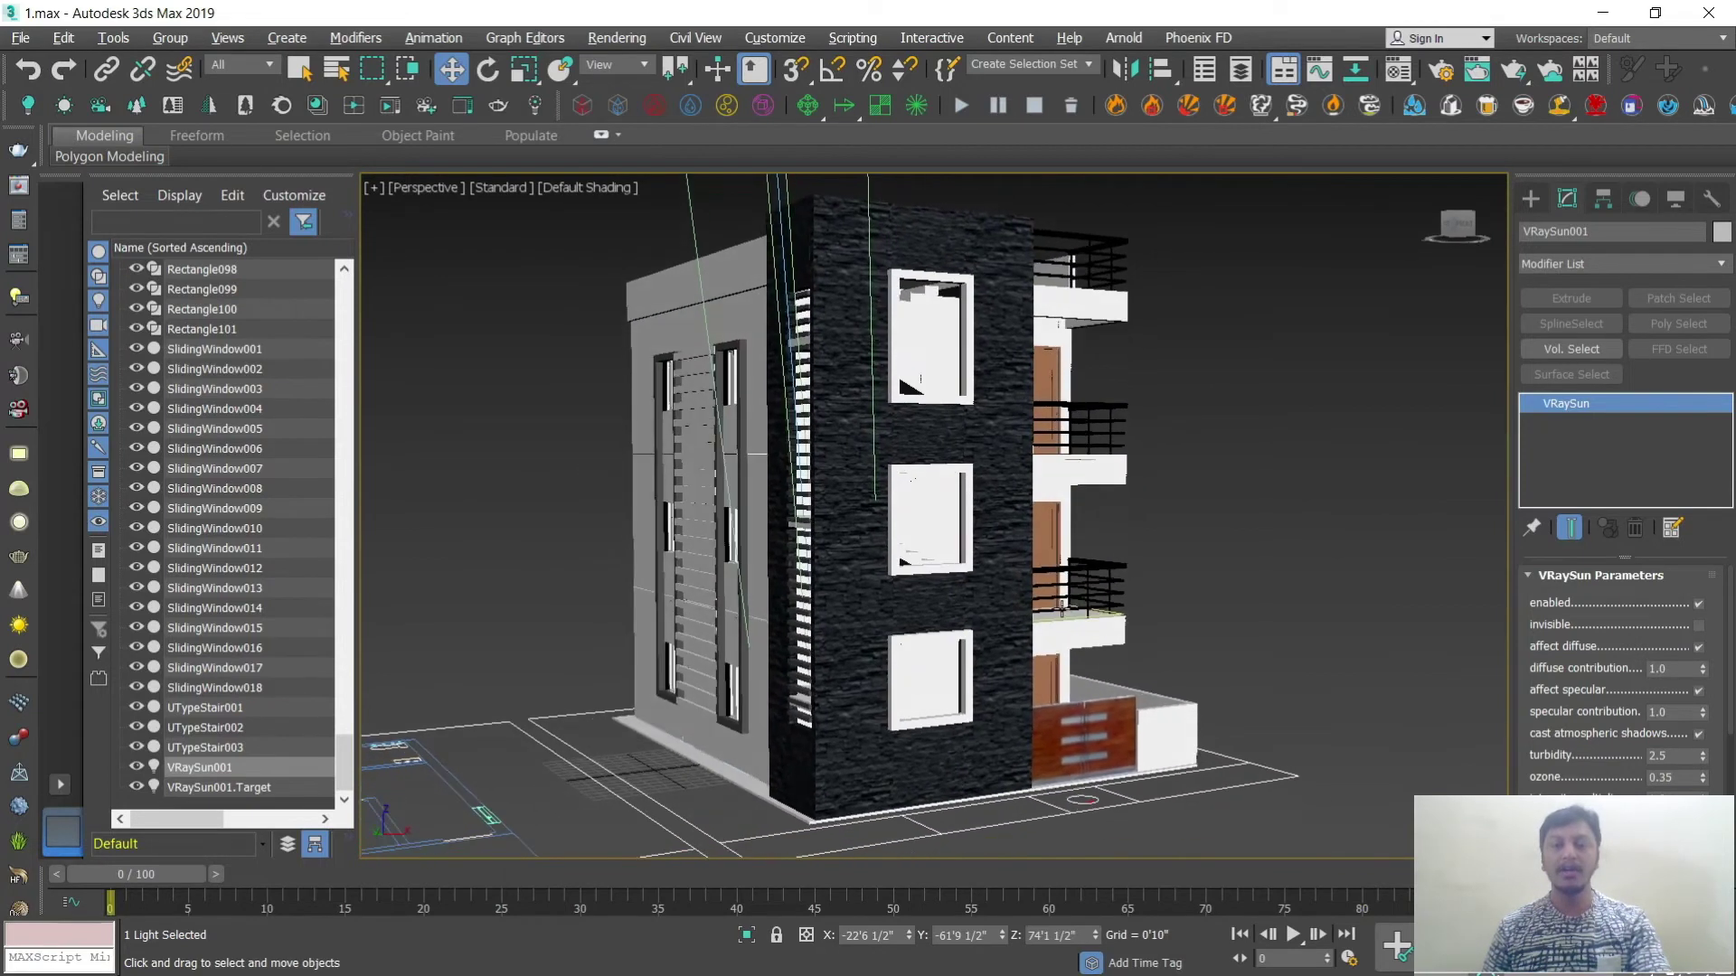
{"action": "middle_click_drag", "start_coordinate": [1085, 597], "coordinate": [1046, 595]}
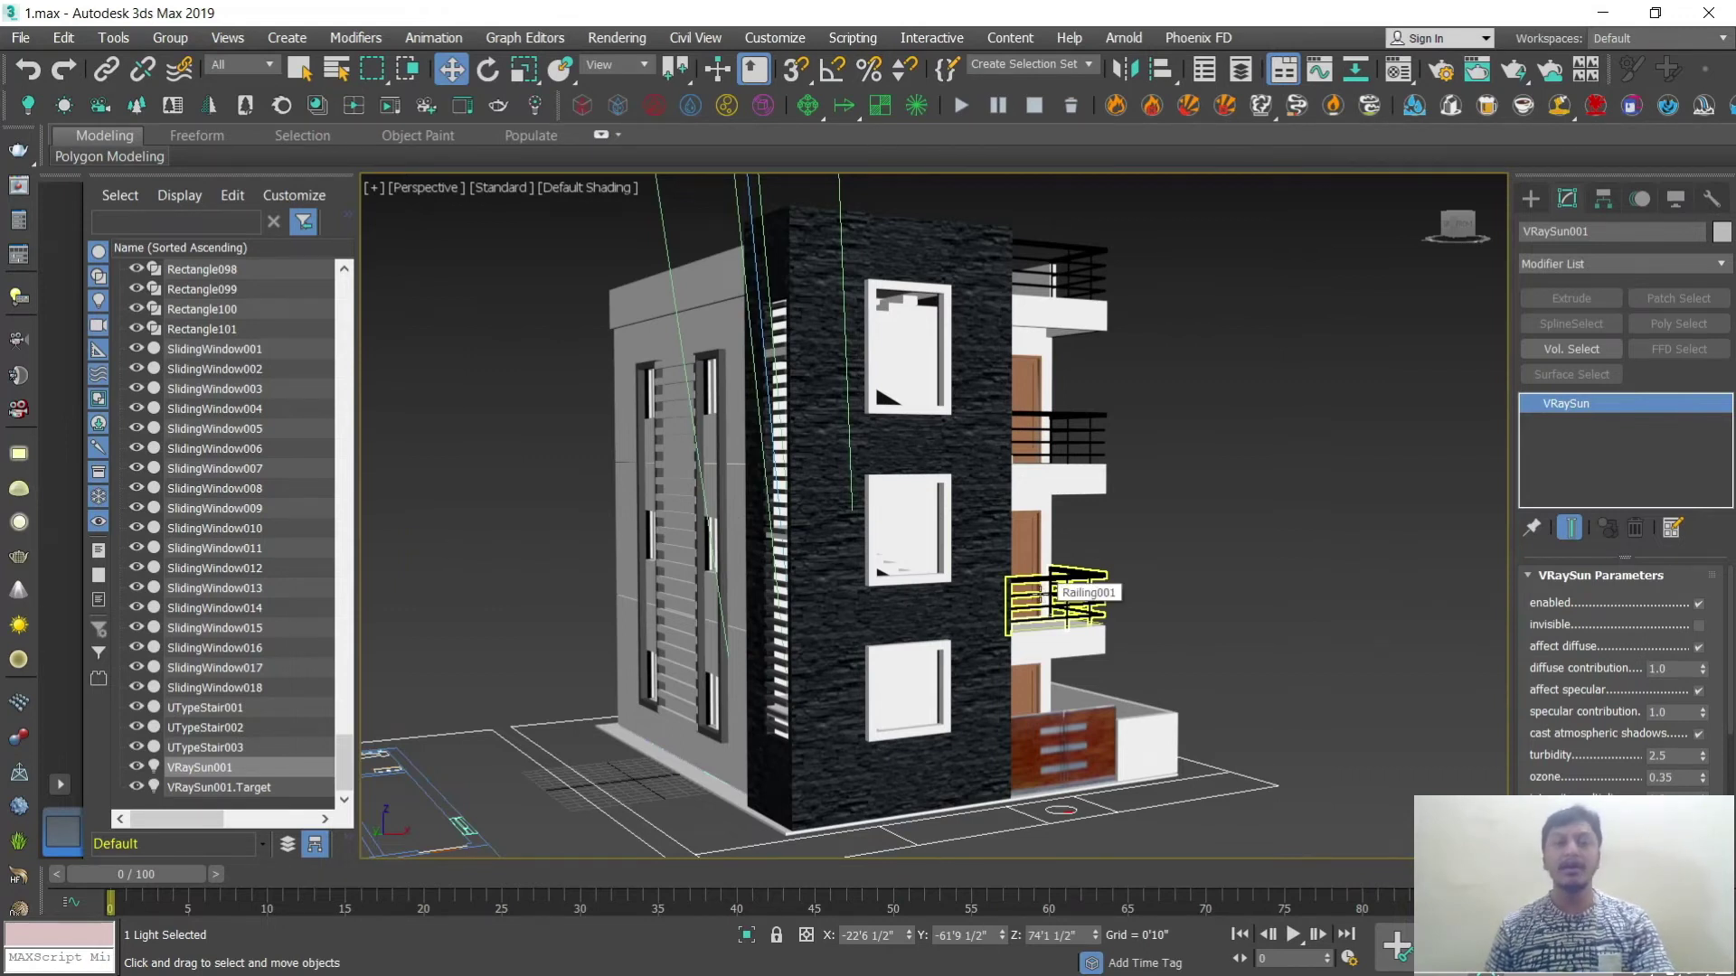
Step: Create a V-Ray physical camera that matches the current perspective view of the house's front corner
{"action": "left_click", "coordinate": [1530, 198]}
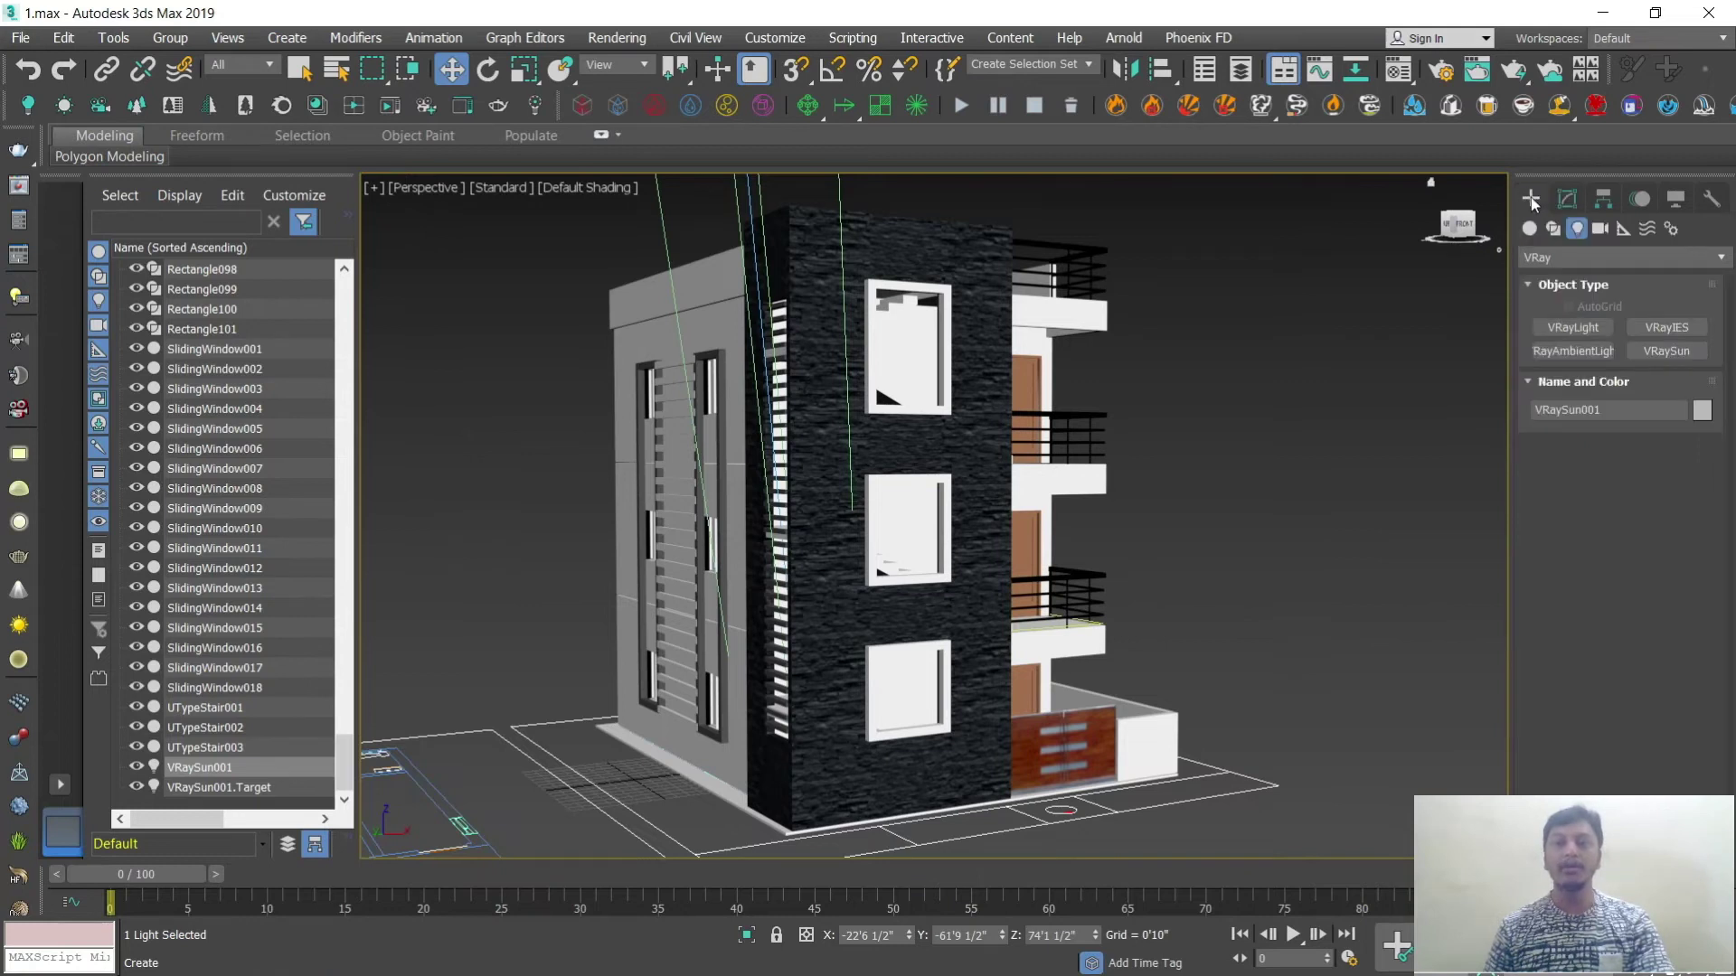
{"action": "left_click", "coordinate": [1557, 258]}
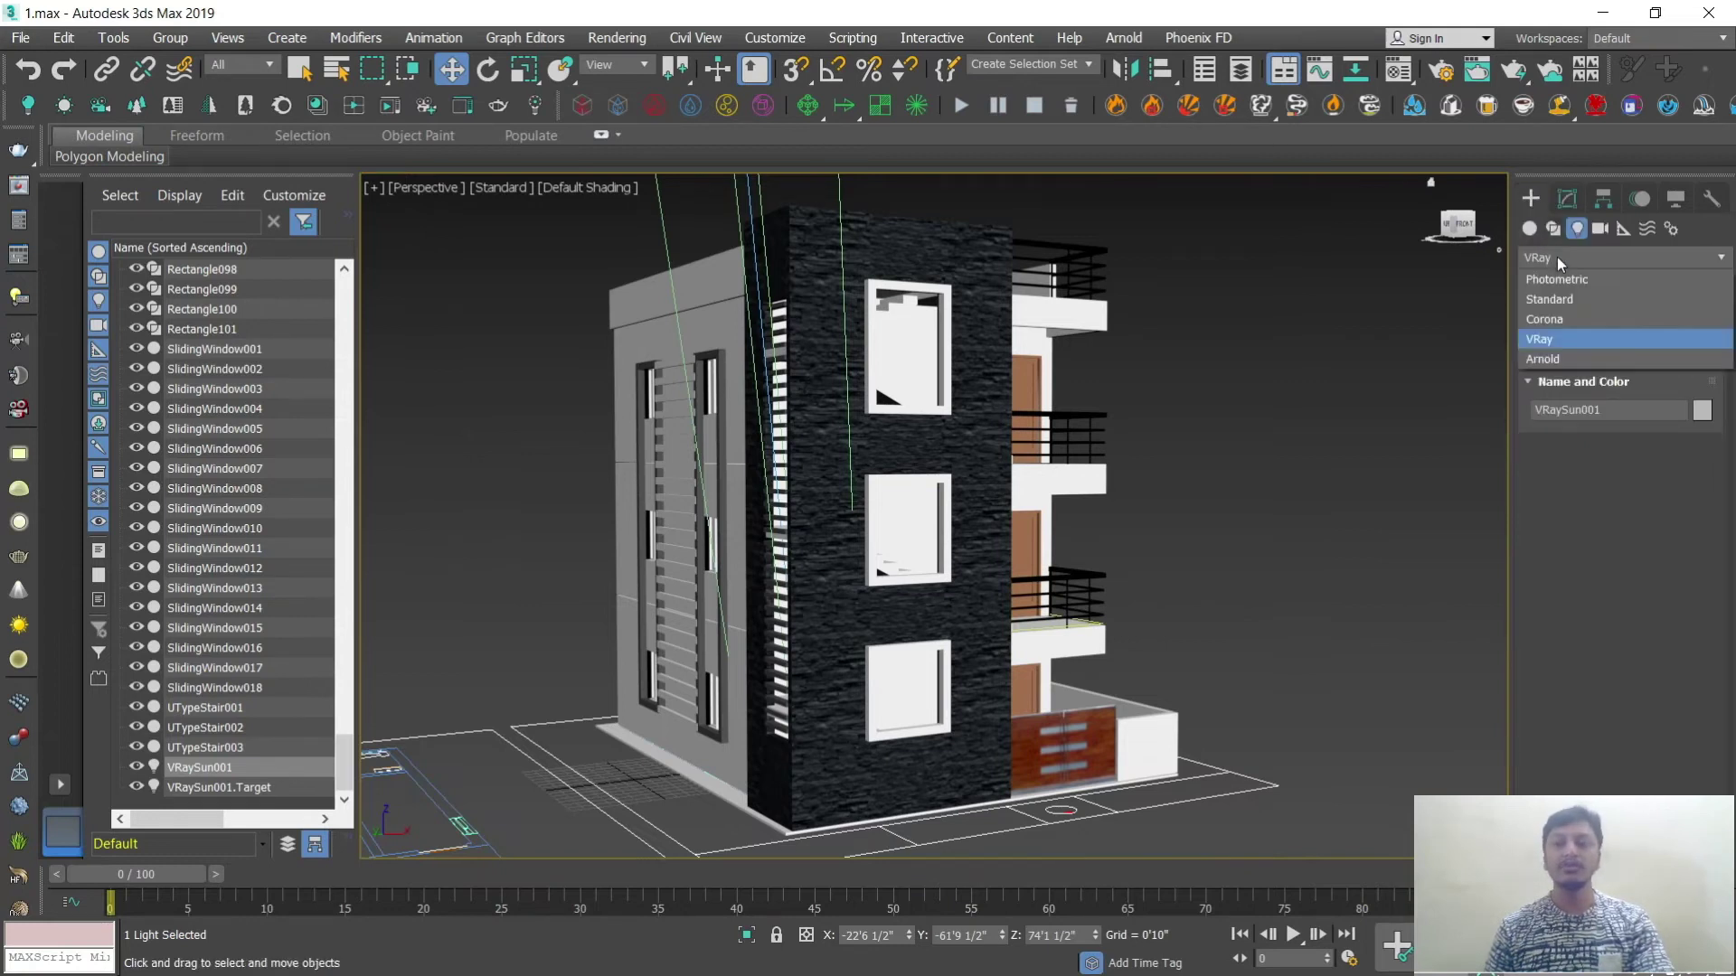
{"action": "left_click", "coordinate": [1557, 258]}
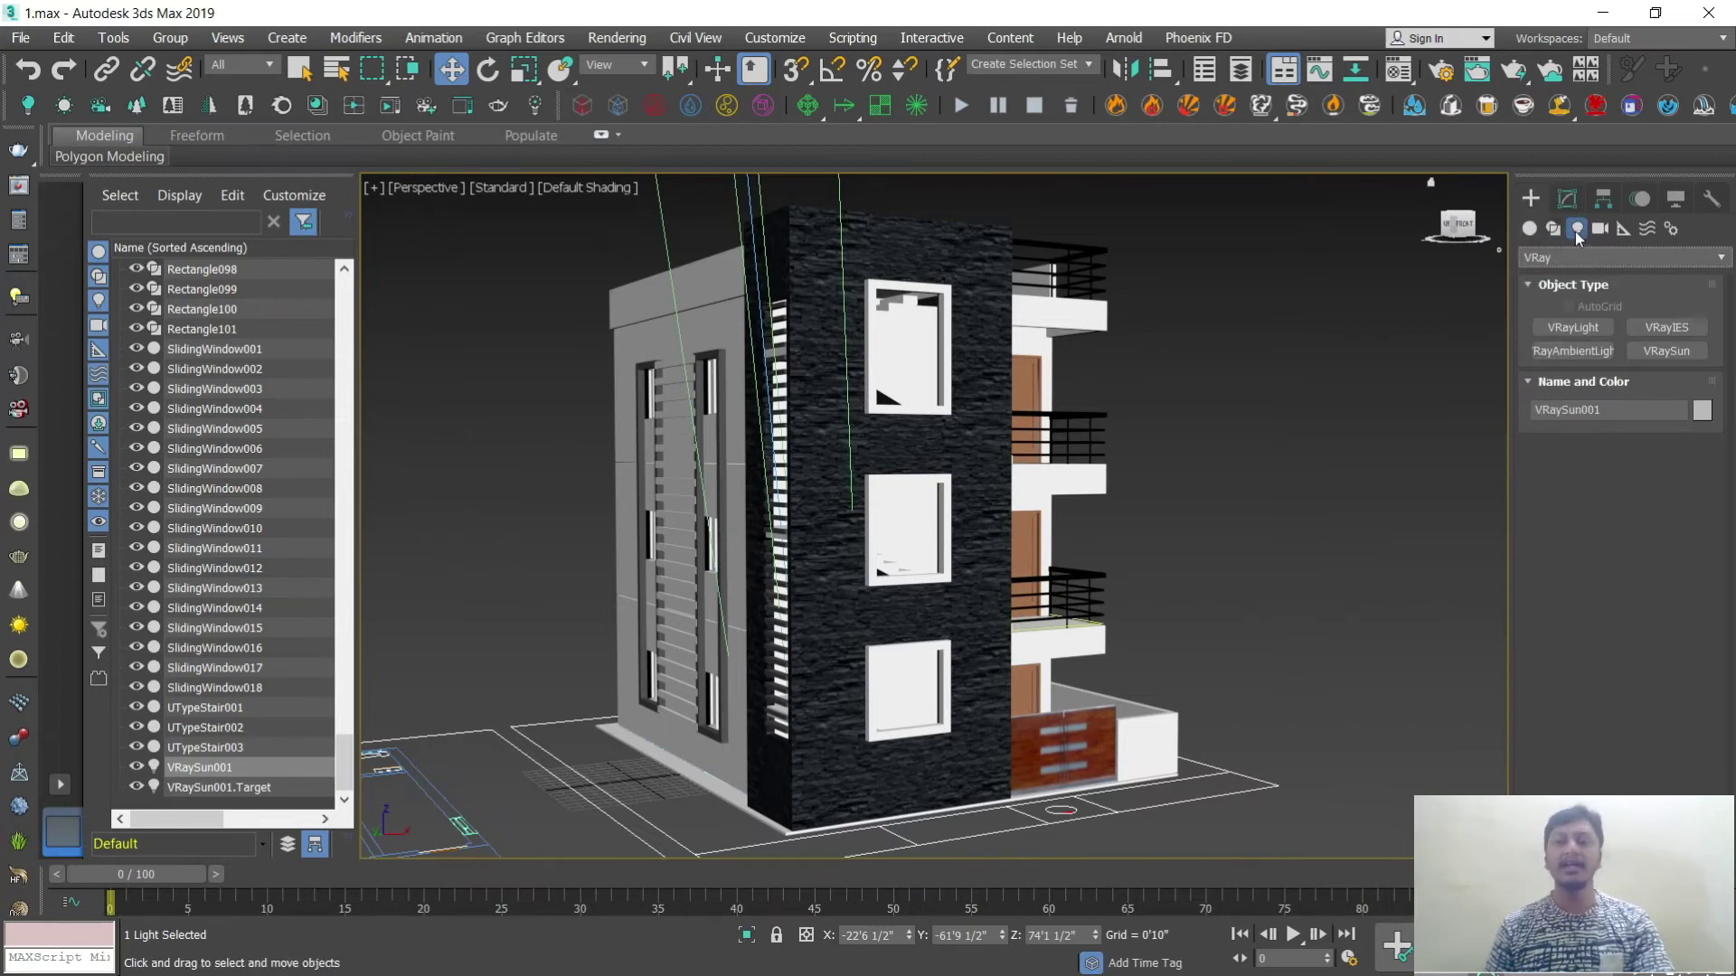
{"action": "left_click", "coordinate": [1599, 231]}
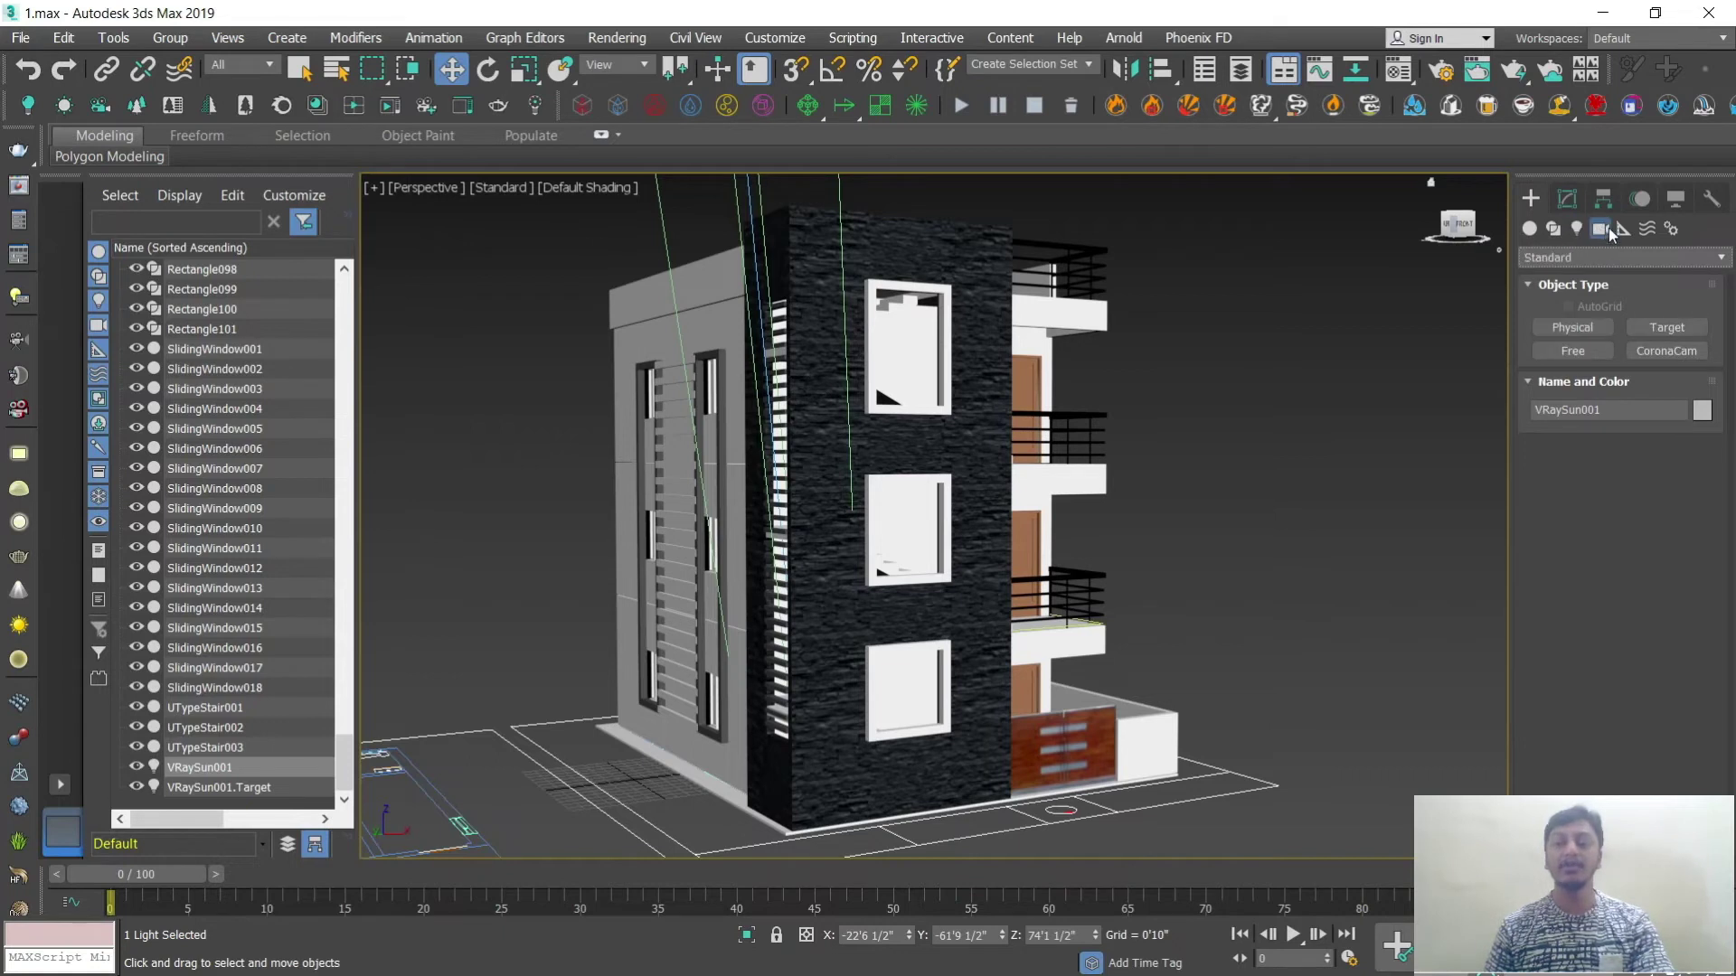
{"action": "left_click", "coordinate": [1564, 257]}
{"action": "left_click", "coordinate": [1554, 296]}
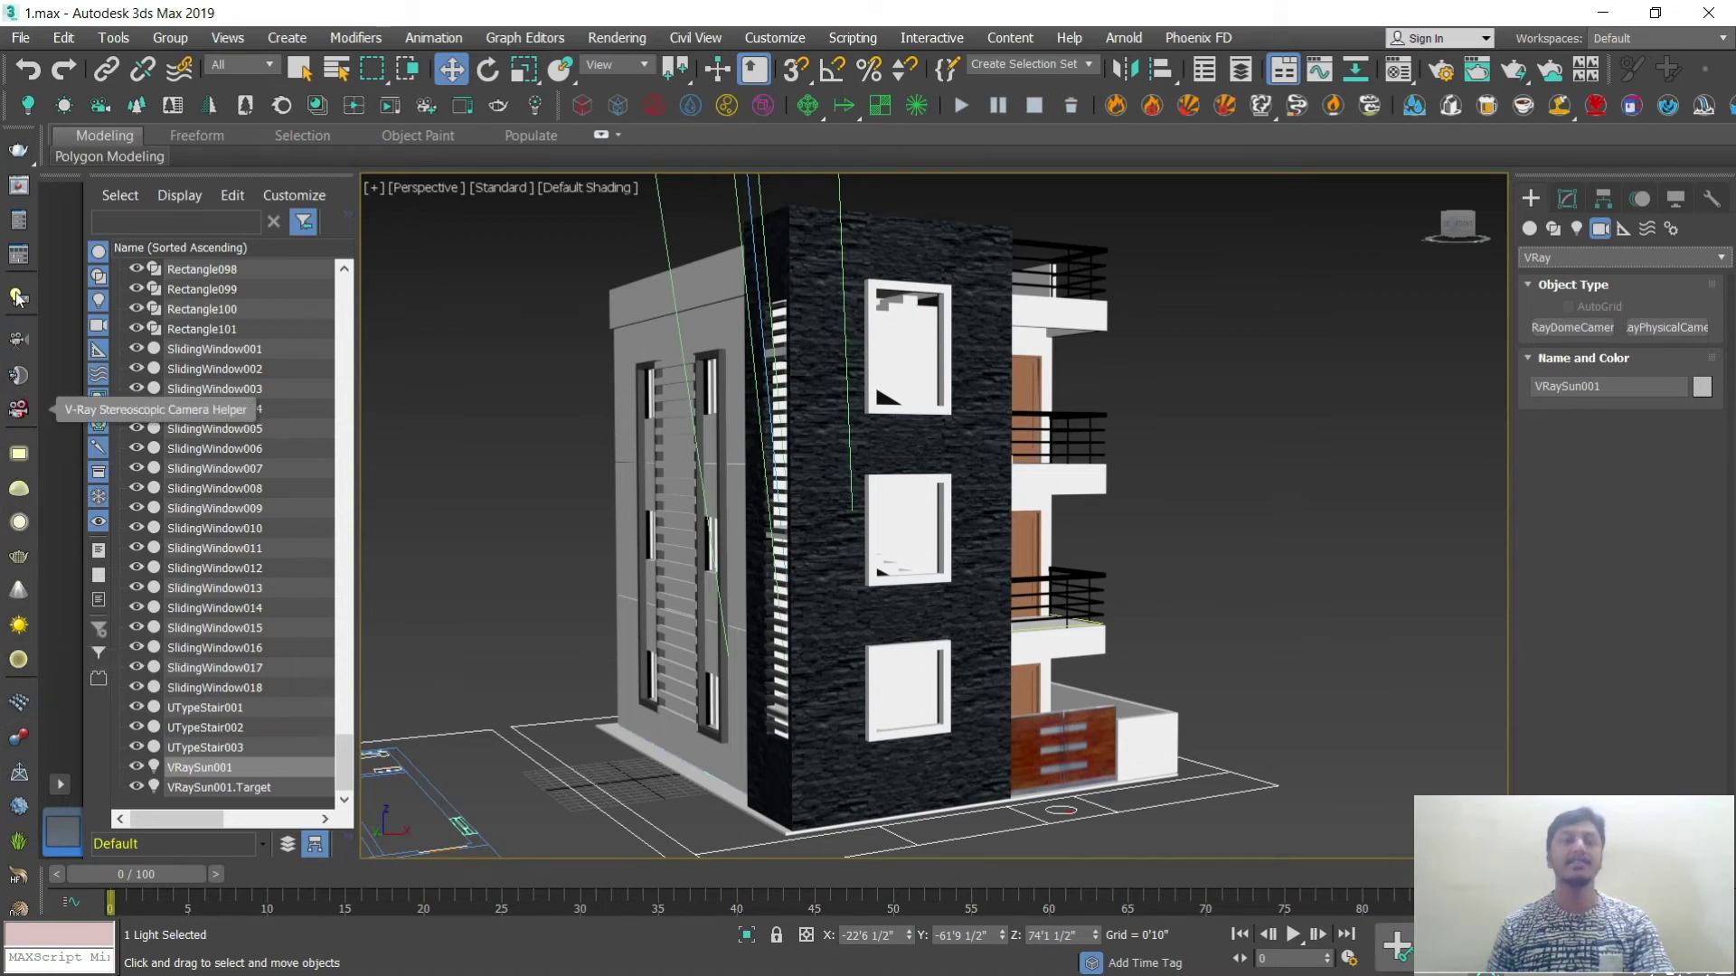
{"action": "left_click", "coordinate": [21, 342]}
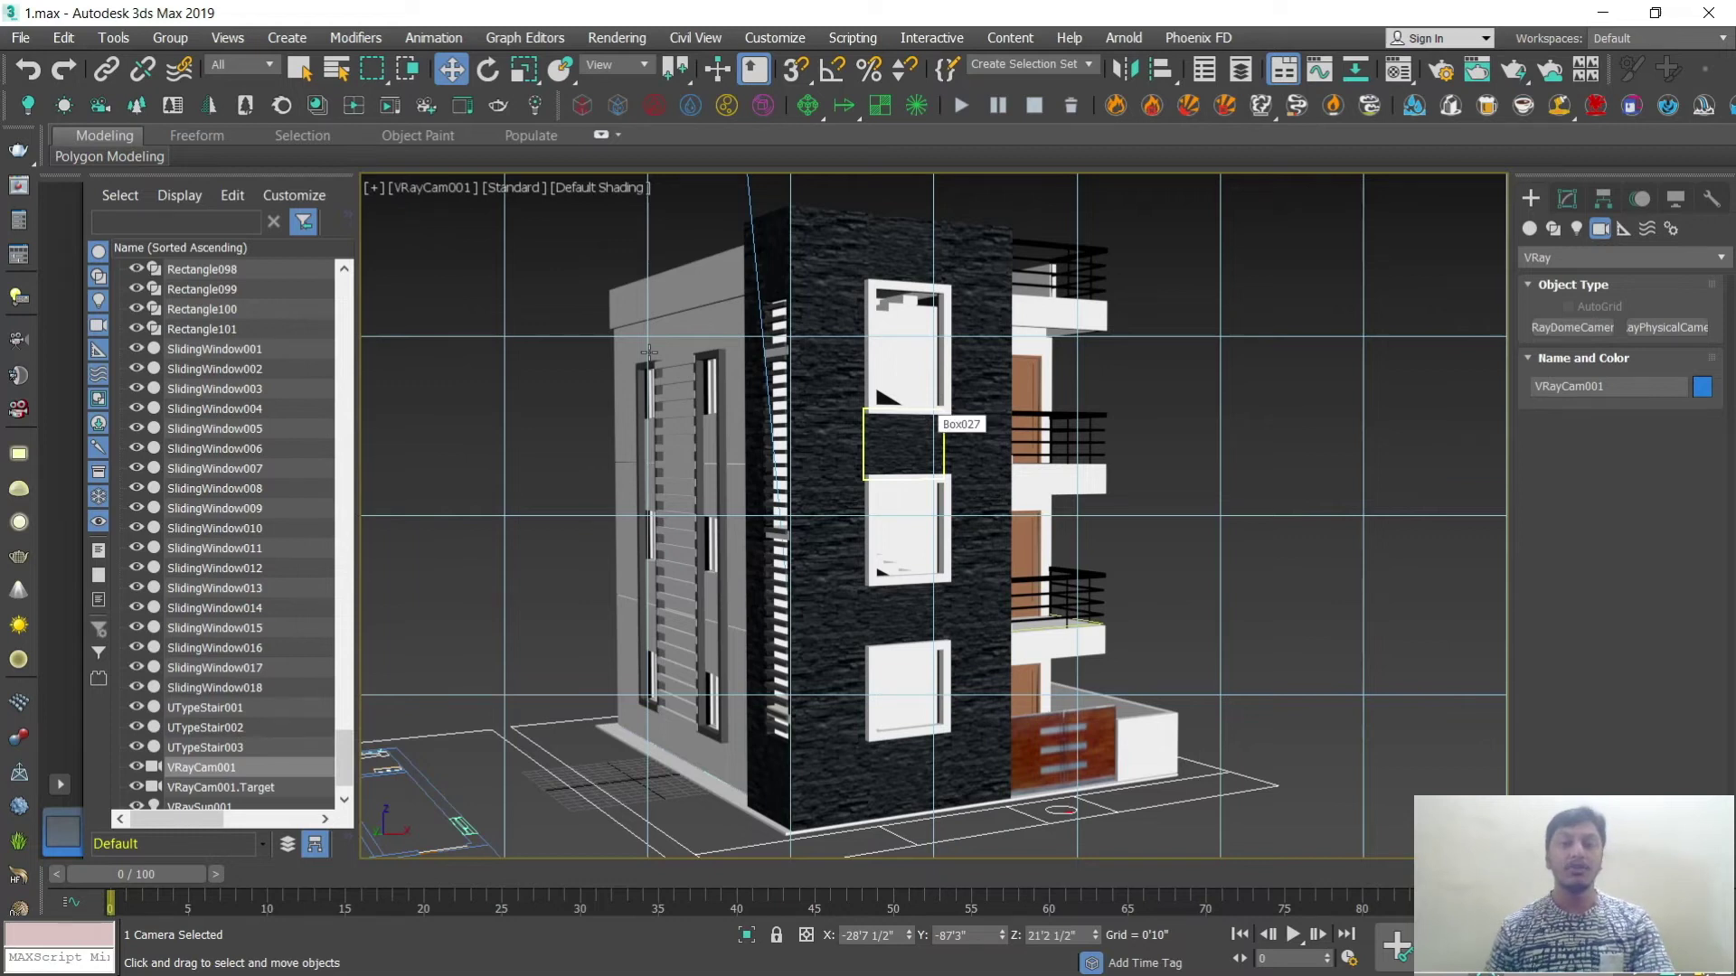
Step: Examine the new camera's position and view cone relative to the house and sun in the Perspective view
{"action": "left_click", "coordinate": [435, 188]}
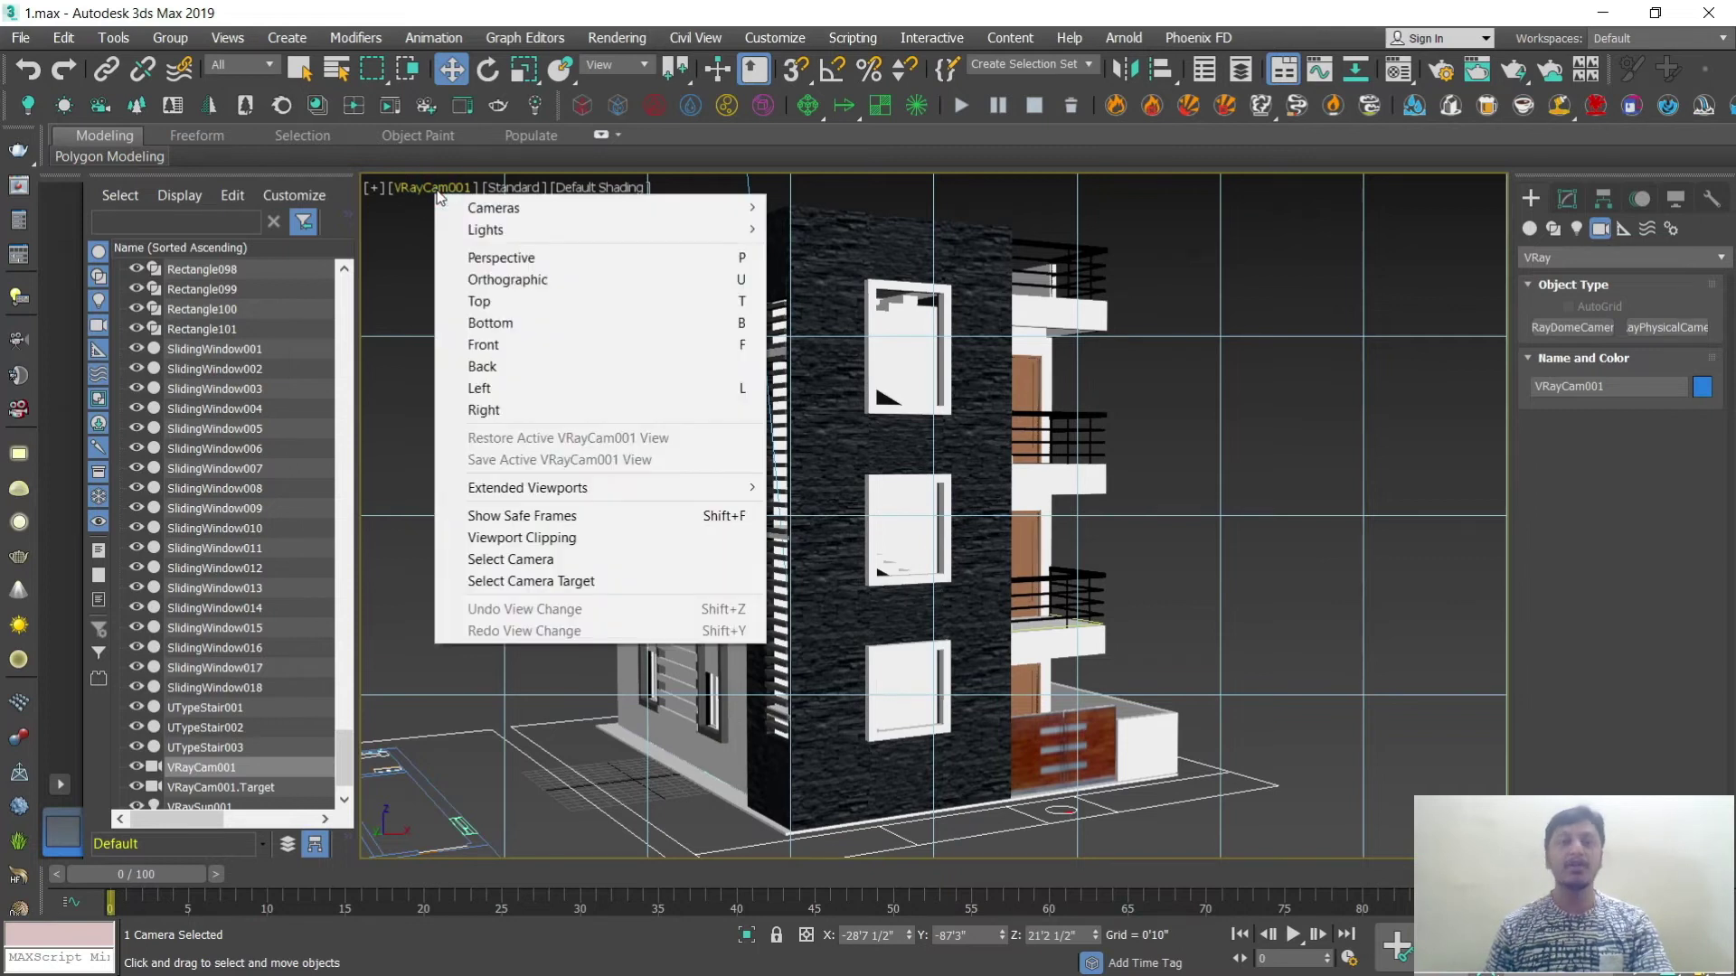
{"action": "left_click", "coordinate": [503, 259]}
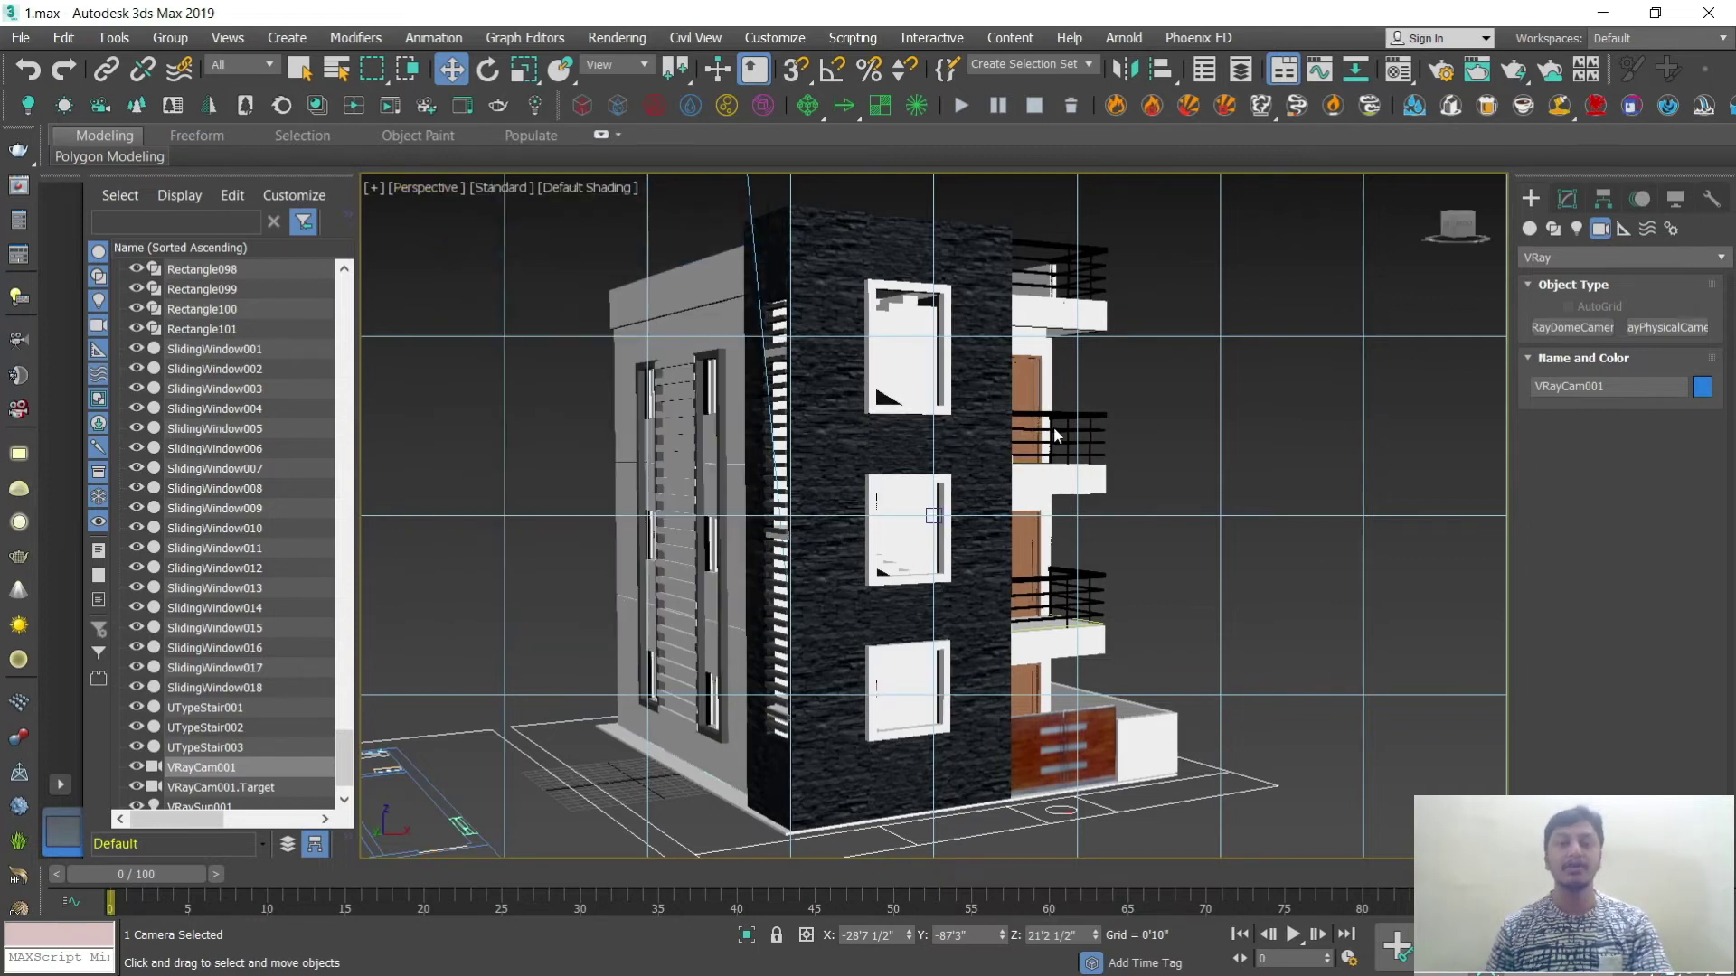
{"action": "middle_click_drag", "start_coordinate": [1141, 516], "coordinate": [958, 559], "text": "alt"}
{"action": "scroll", "coordinate": [933, 514], "scroll_direction": "down", "scroll_amount": 4}
{"action": "scroll", "coordinate": [933, 512], "scroll_direction": "down", "scroll_amount": 5}
{"action": "left_click", "coordinate": [760, 455]}
{"action": "scroll", "coordinate": [804, 569], "scroll_direction": "up", "scroll_amount": 3}
{"action": "scroll", "coordinate": [553, 512], "scroll_direction": "up", "scroll_amount": 2}
{"action": "scroll", "coordinate": [535, 516], "scroll_direction": "down", "scroll_amount": 4}
{"action": "left_click", "coordinate": [535, 516]}
{"action": "scroll", "coordinate": [643, 562], "scroll_direction": "up", "scroll_amount": 2}
{"action": "scroll", "coordinate": [644, 566], "scroll_direction": "up", "scroll_amount": 2}
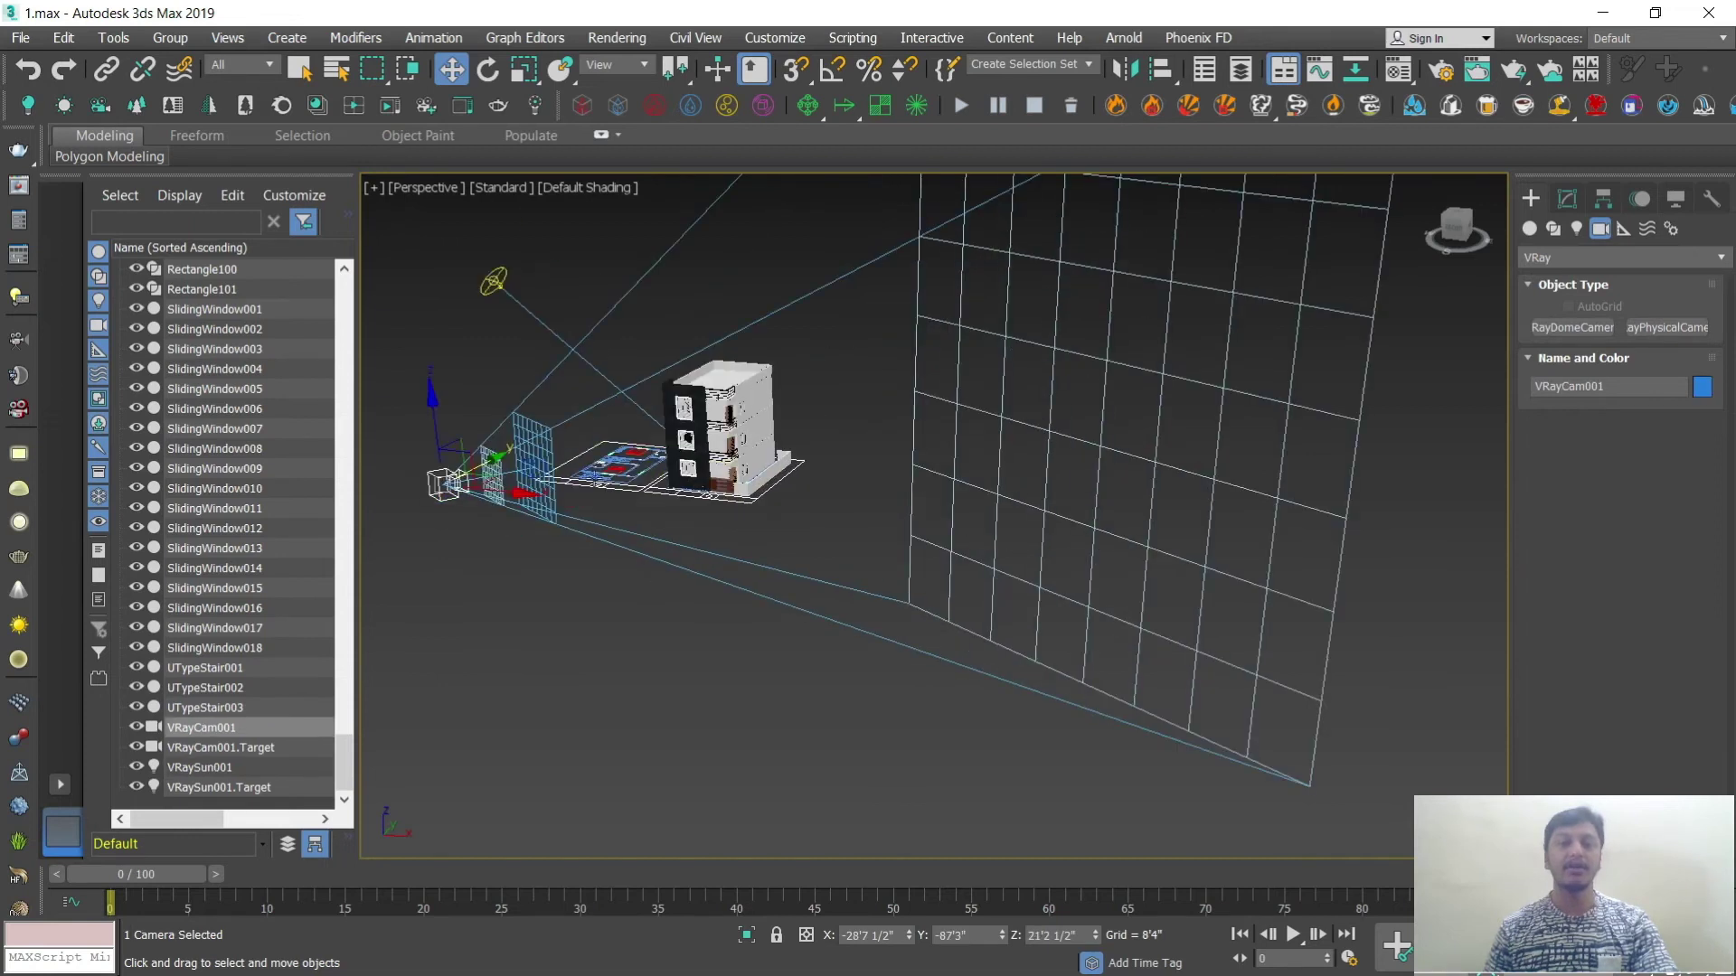
{"action": "scroll", "coordinate": [931, 550], "scroll_direction": "up", "scroll_amount": 2}
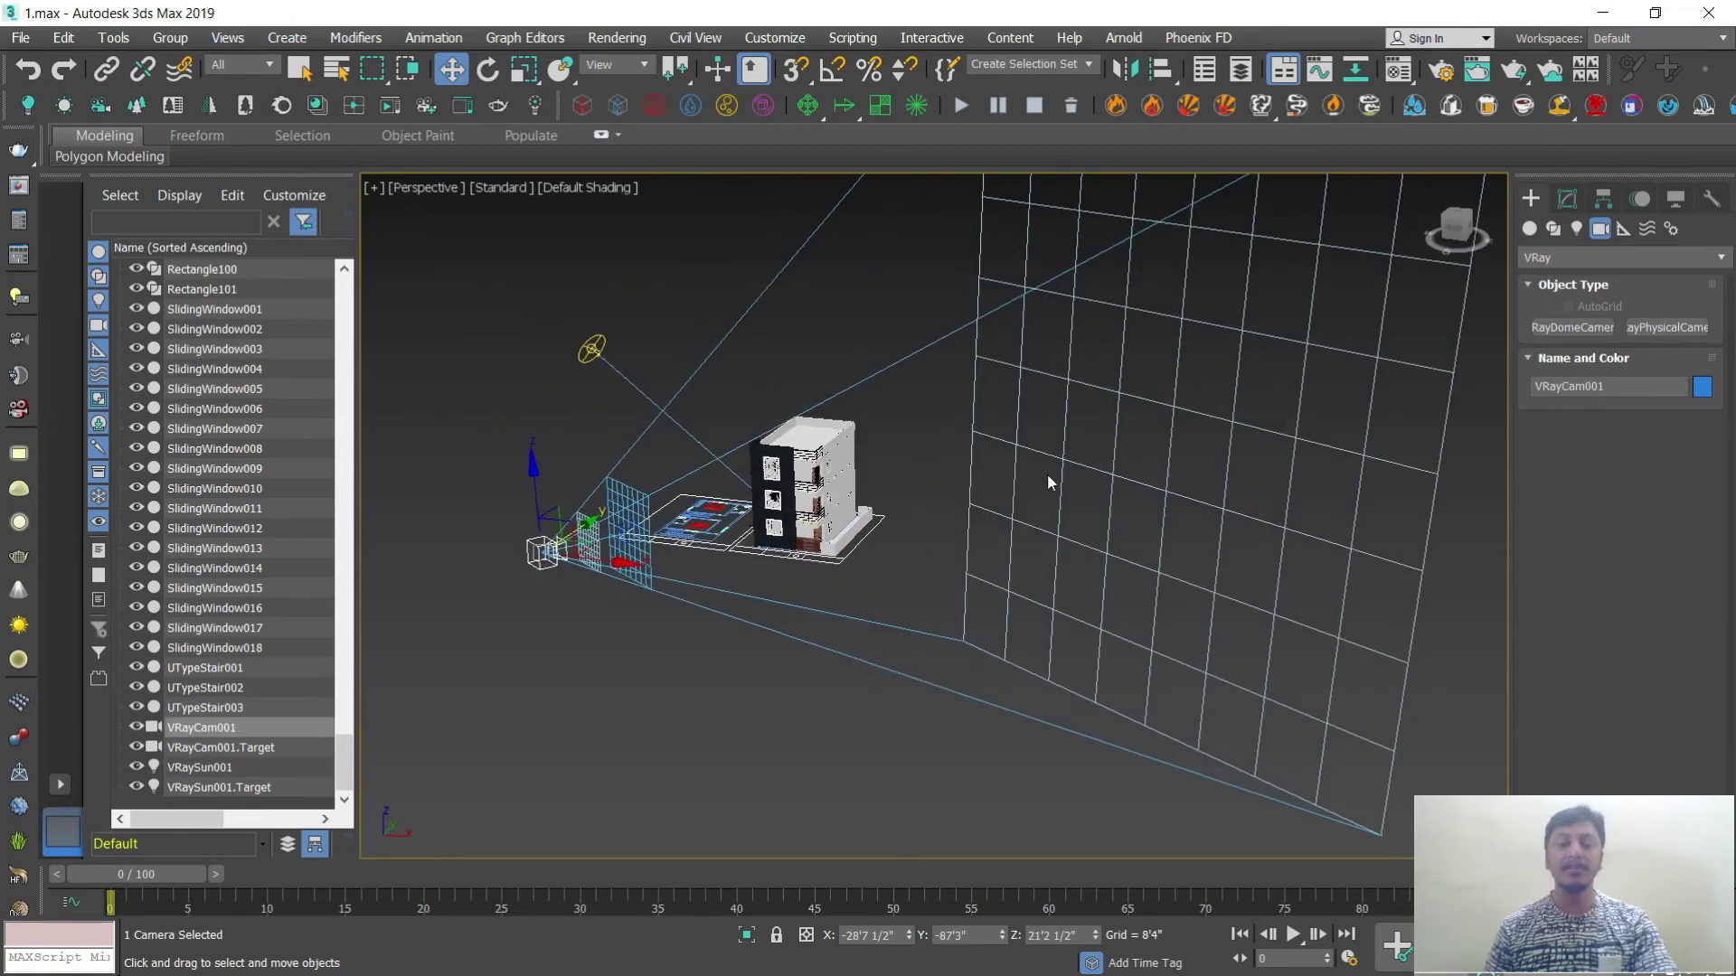
Step: Return the viewport to VRayCam001, pan its framing slightly, and show the safe frames
{"action": "left_click", "coordinate": [431, 188]}
{"action": "mouse_move", "coordinate": [468, 210]}
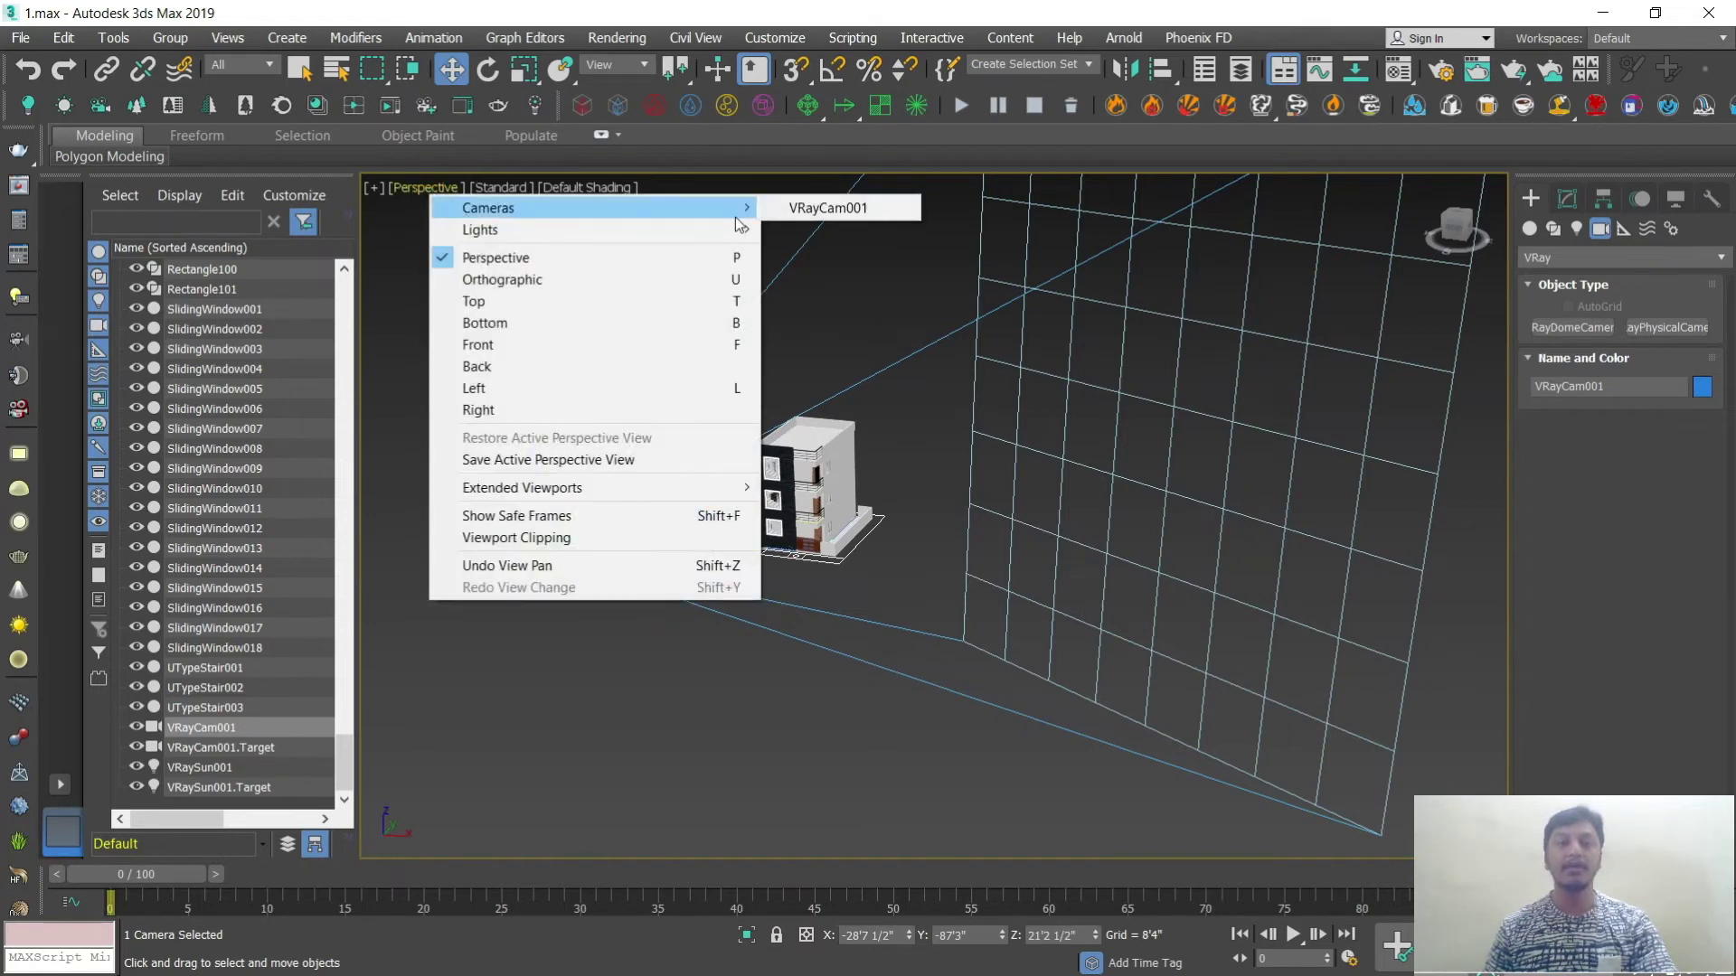
{"action": "left_click", "coordinate": [833, 210]}
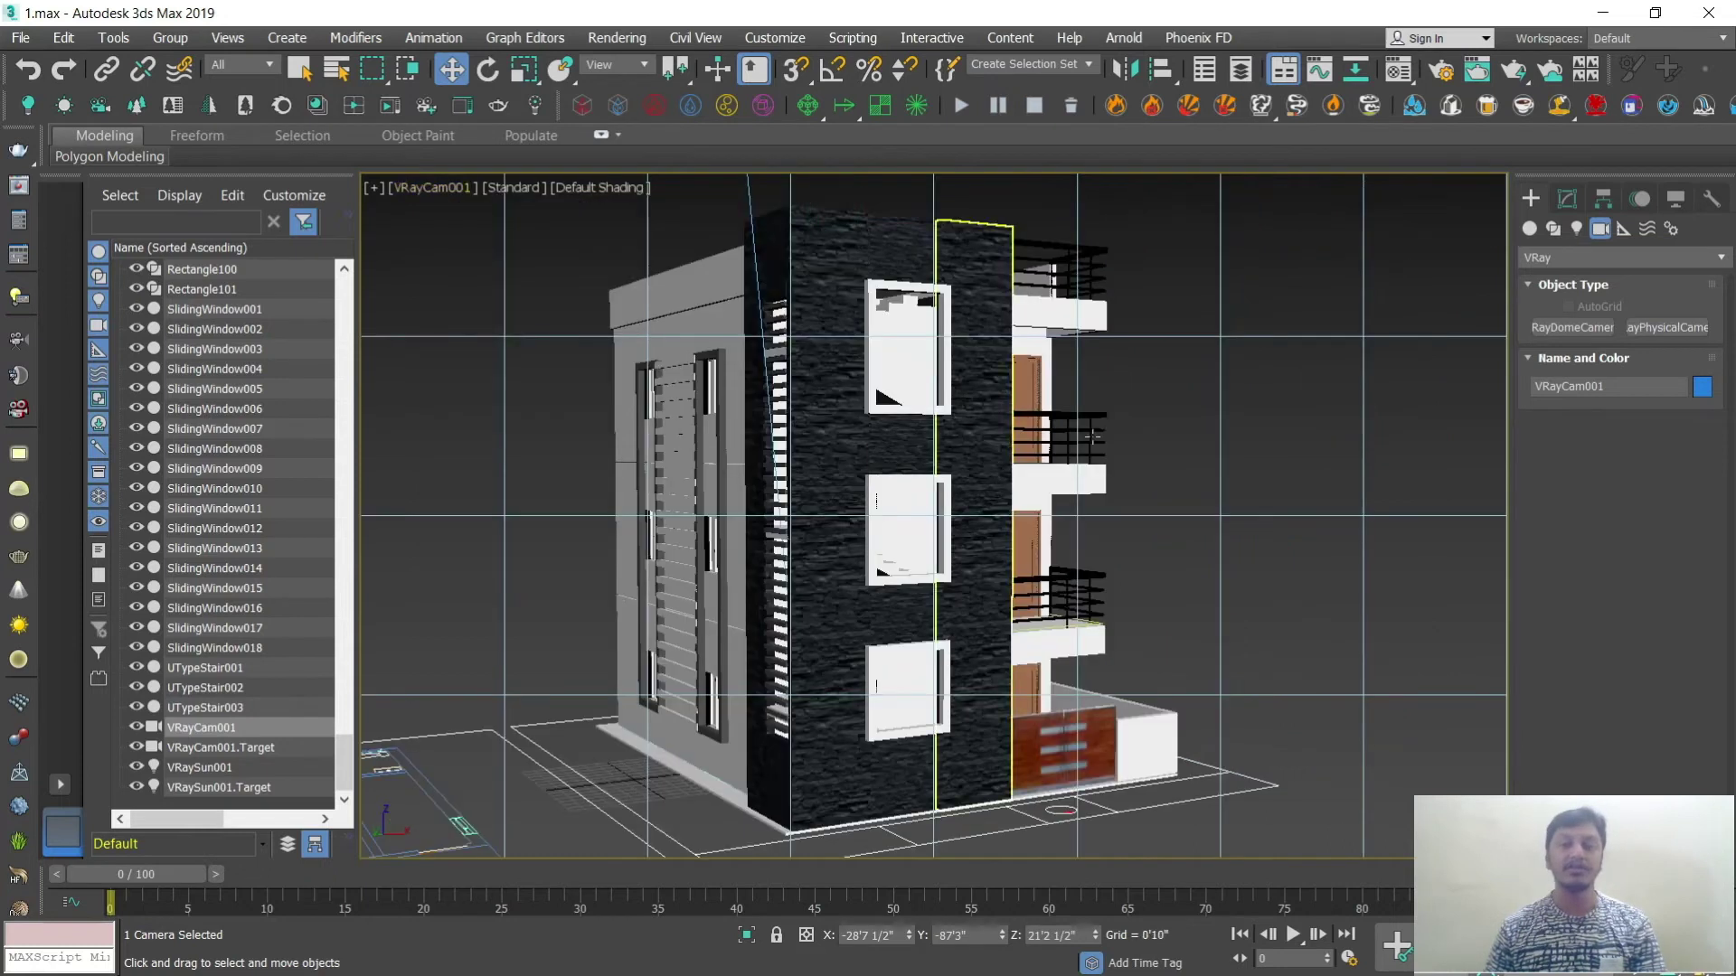
{"action": "middle_click_drag", "start_coordinate": [990, 550], "coordinate": [991, 551]}
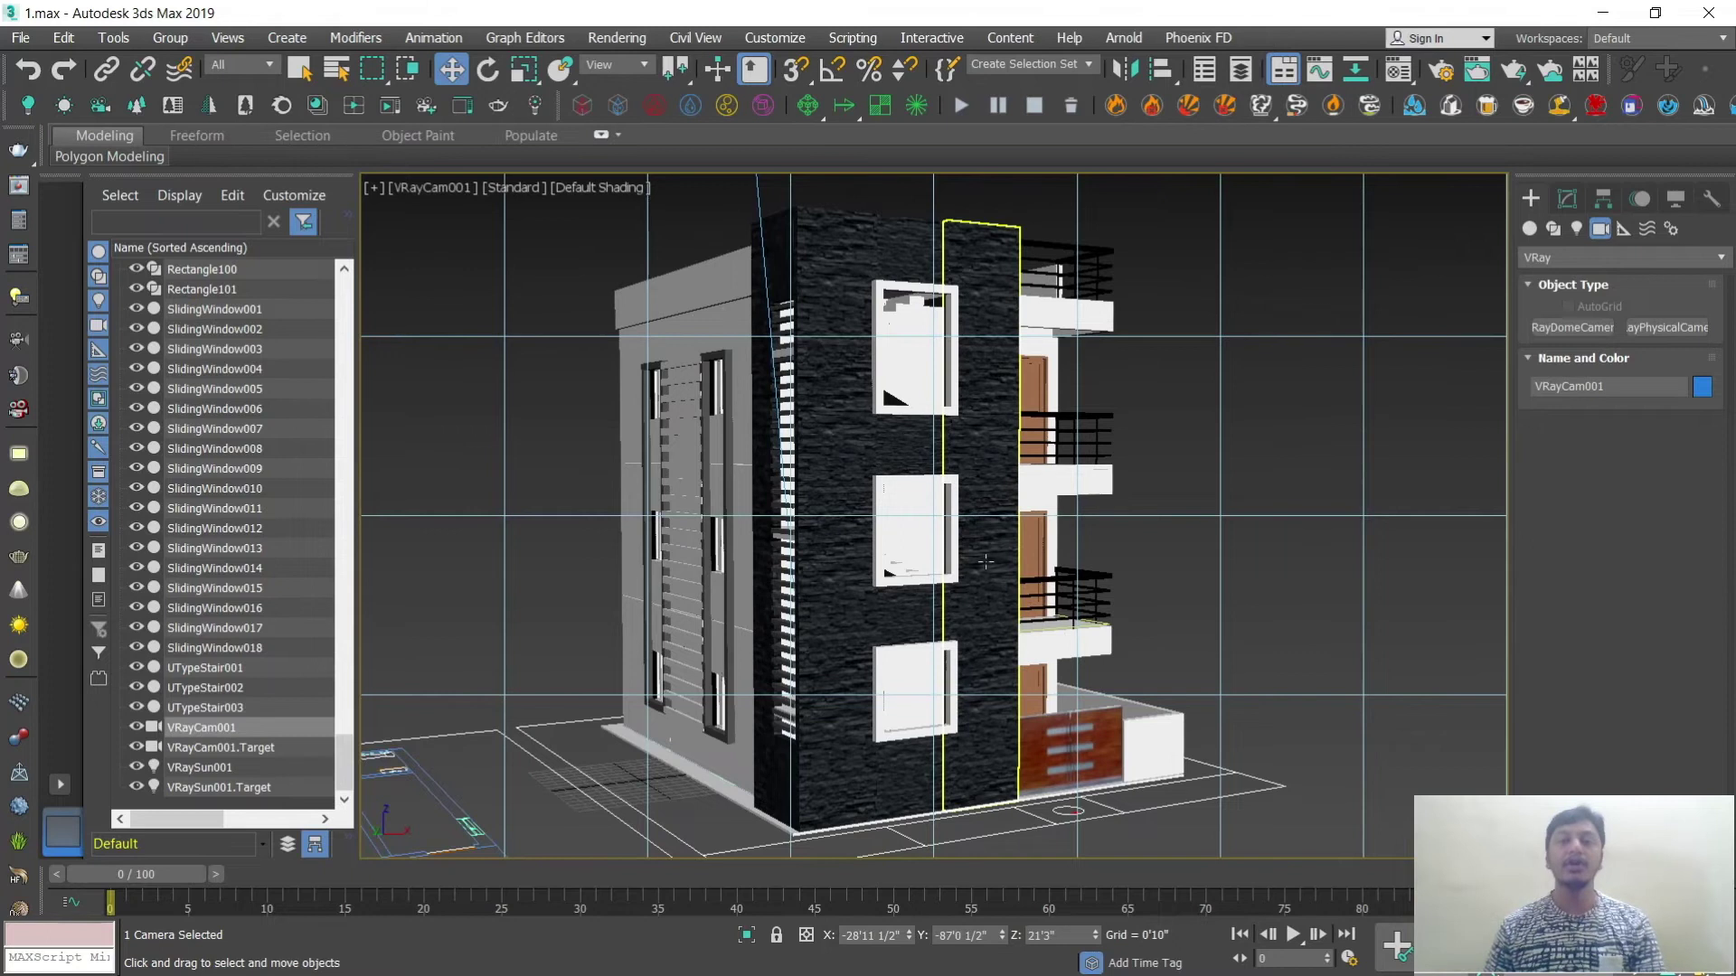
{"action": "left_click", "coordinate": [425, 187]}
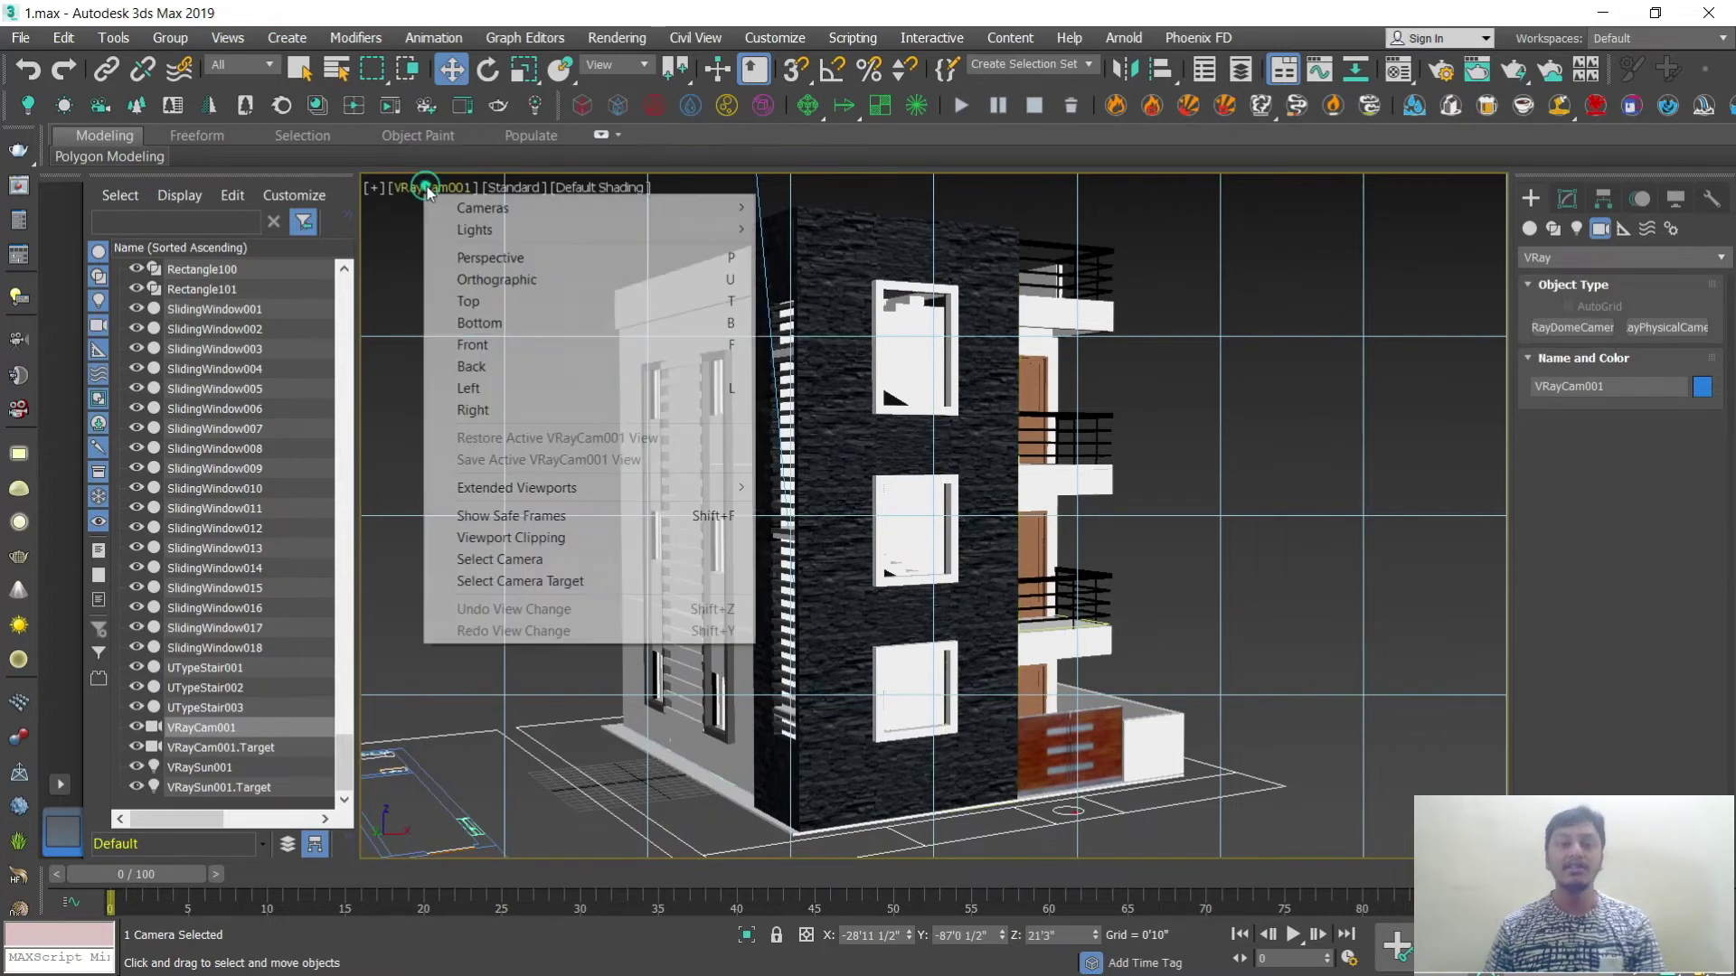
{"action": "left_click", "coordinate": [511, 515]}
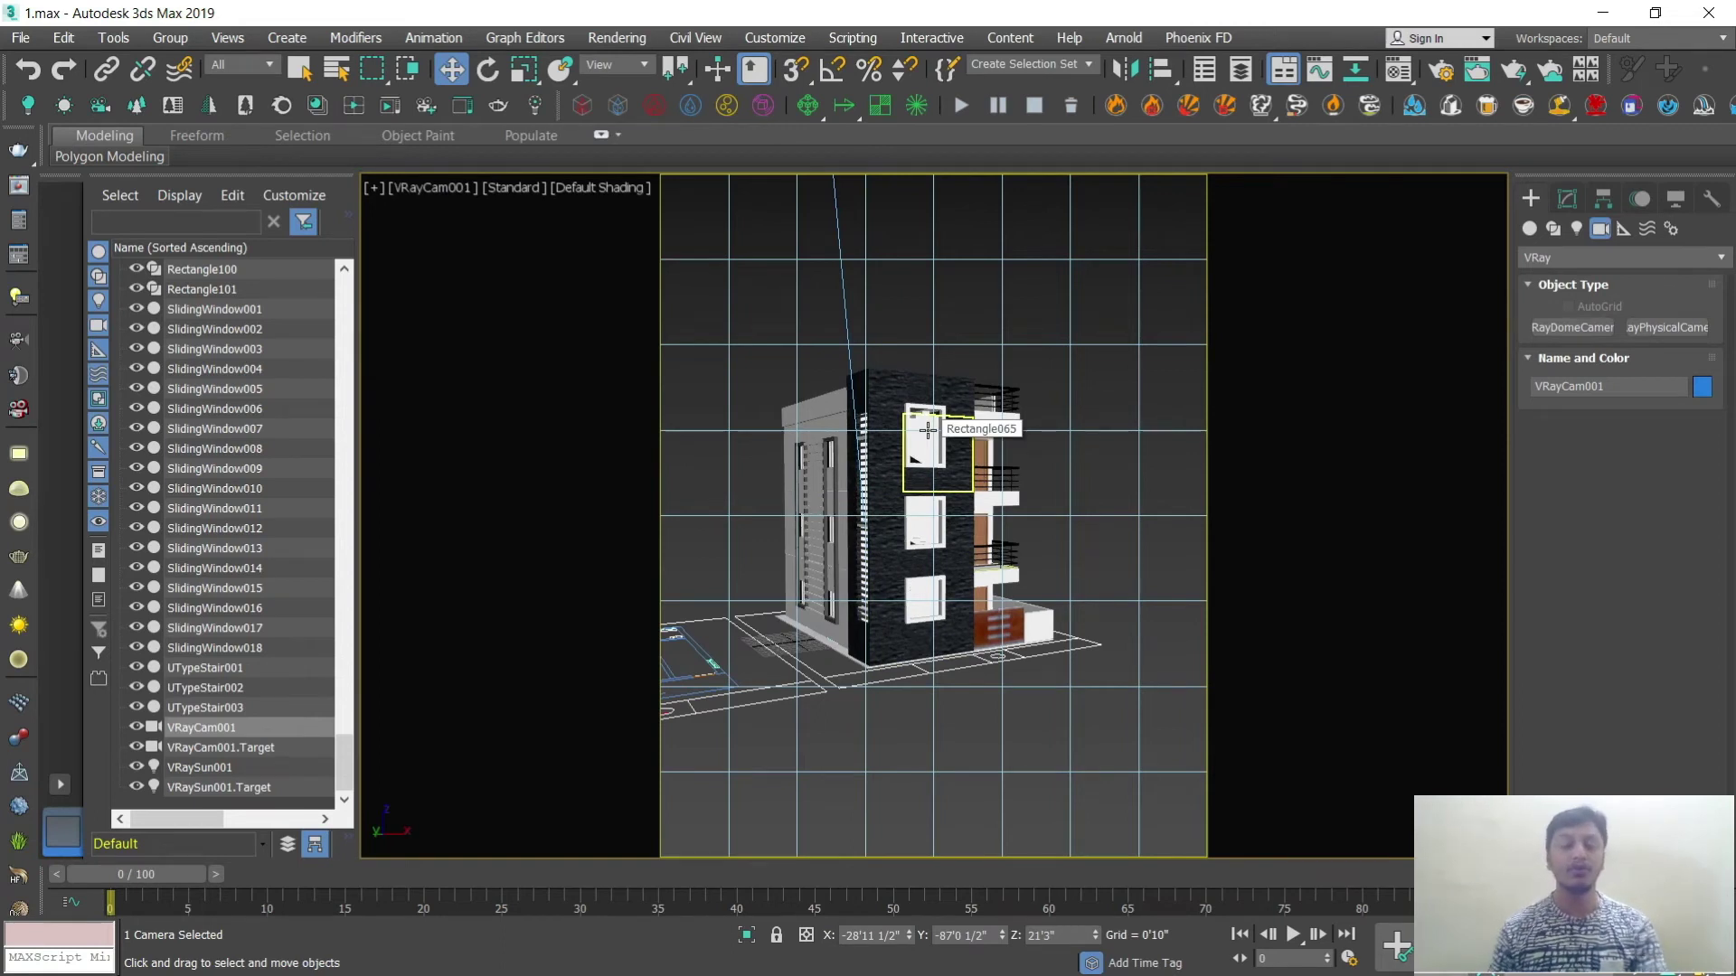
Step: Move the camera closer to the house in the top view and pan it to about X -25'3", Y -71'9"
{"action": "key", "text": "alt+w"}
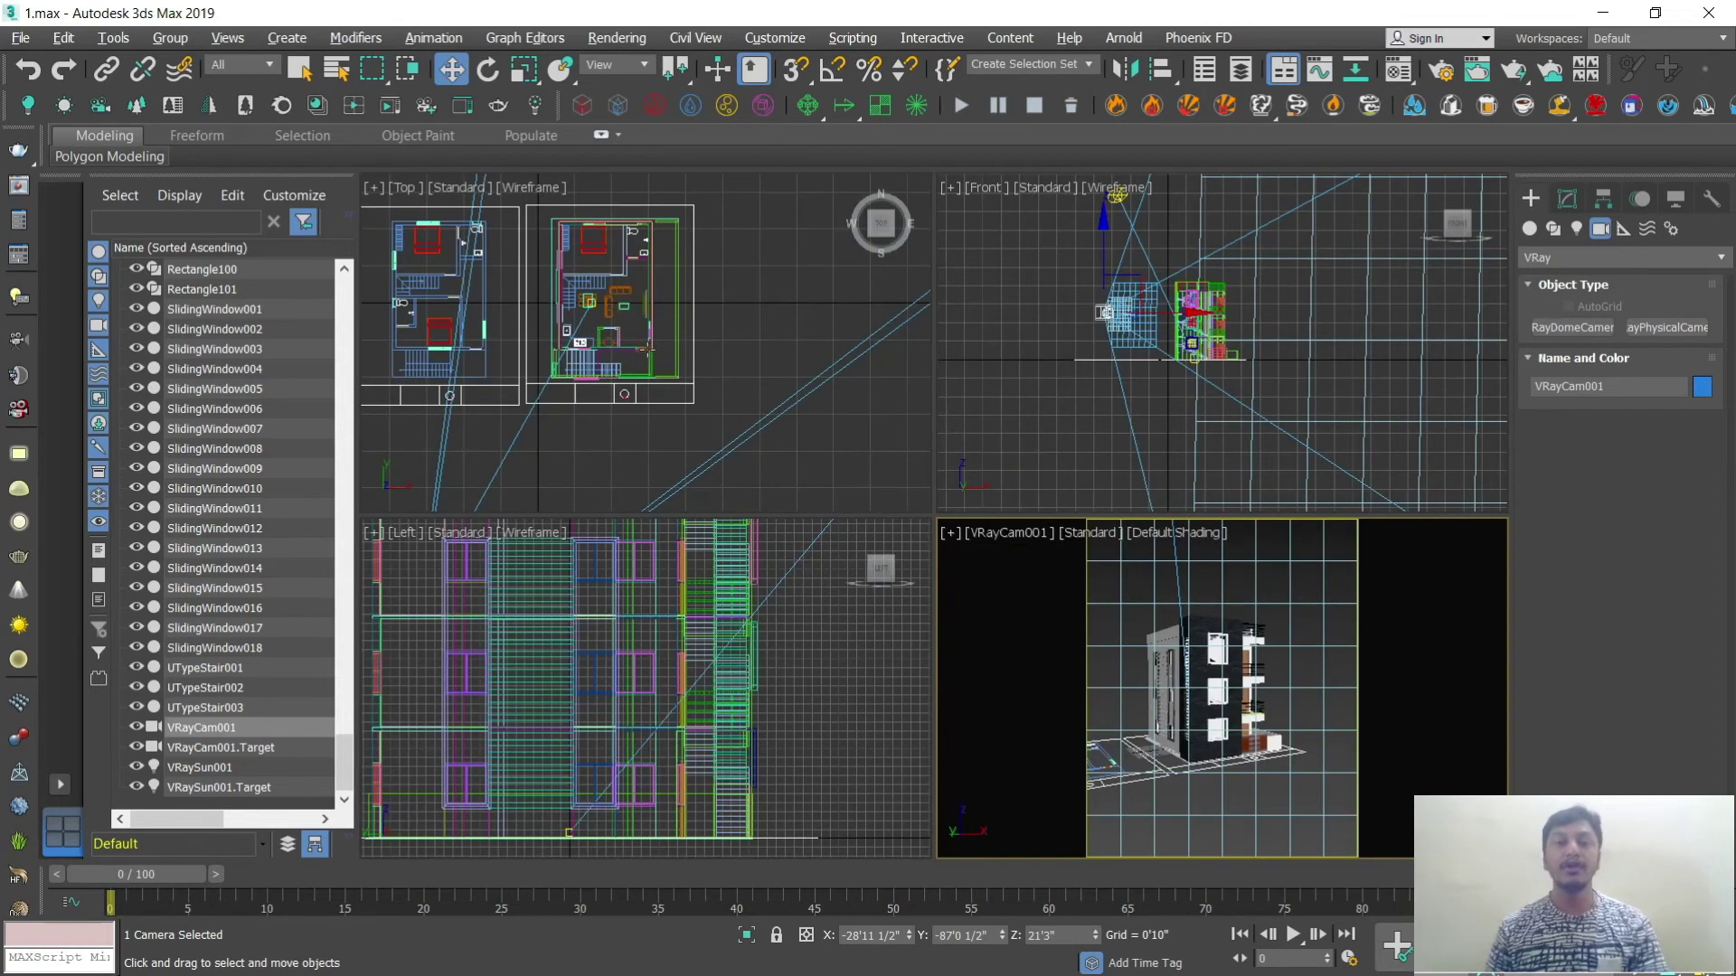
{"action": "scroll", "coordinate": [648, 353], "scroll_direction": "down", "scroll_amount": 8}
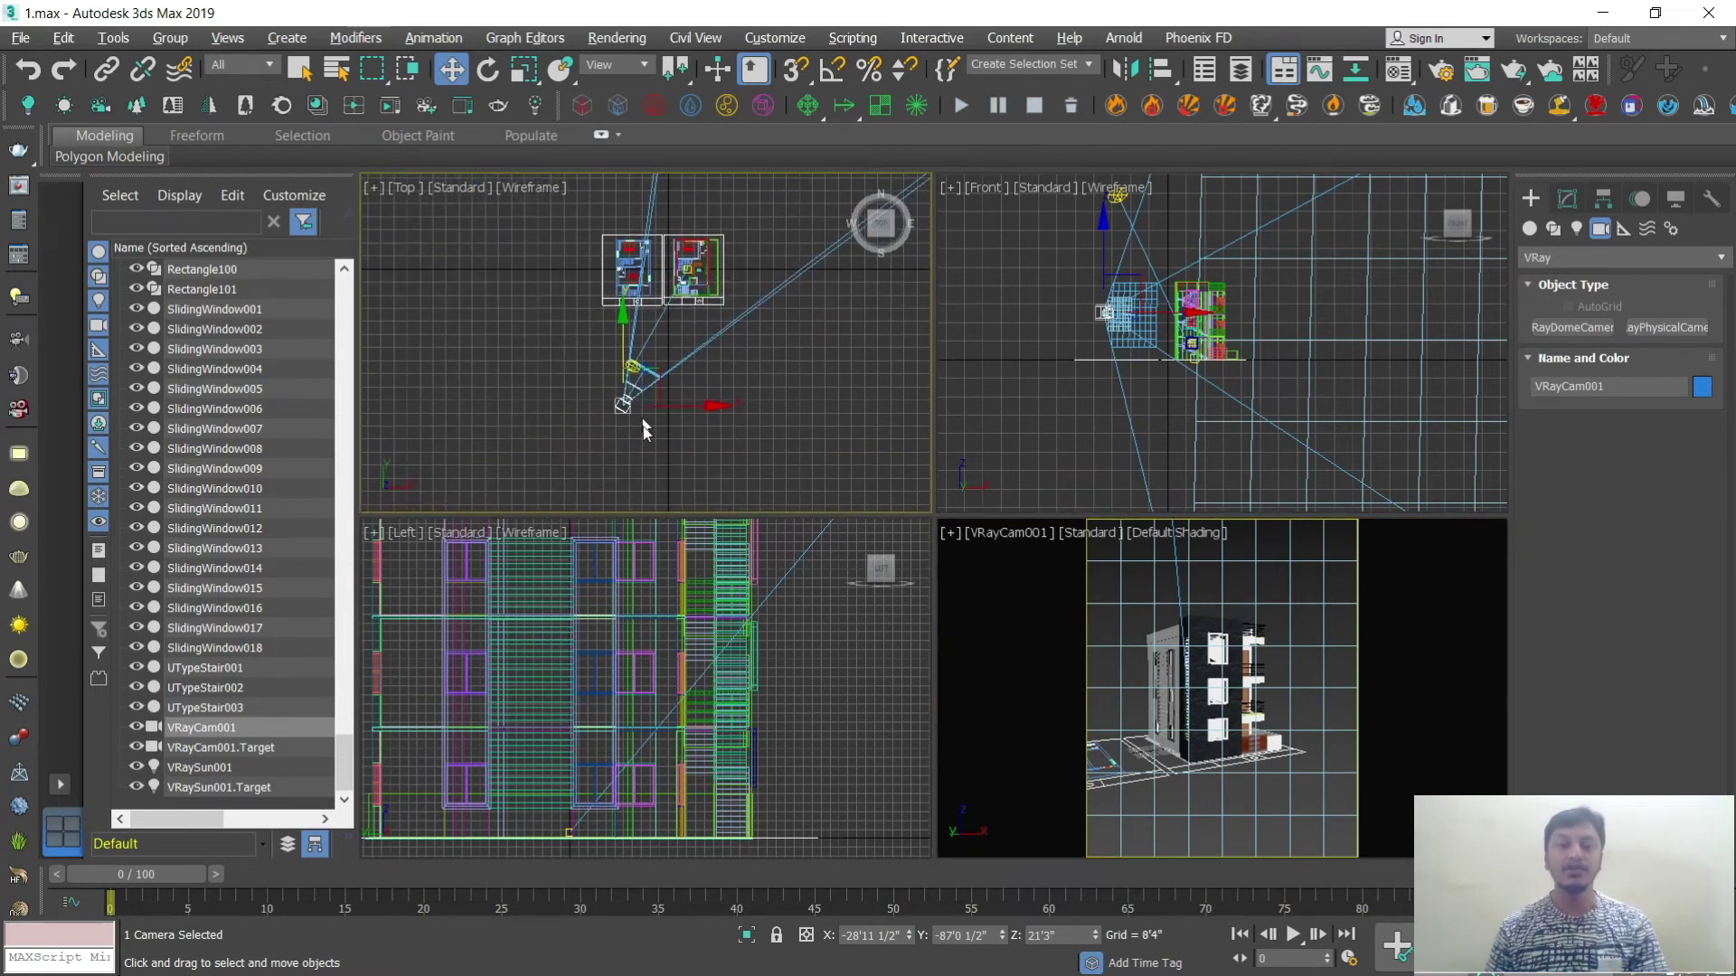
{"action": "left_click", "coordinate": [624, 411]}
{"action": "left_click_drag", "start_coordinate": [621, 353], "coordinate": [720, 394]}
{"action": "left_click_drag", "start_coordinate": [630, 342], "coordinate": [715, 383]}
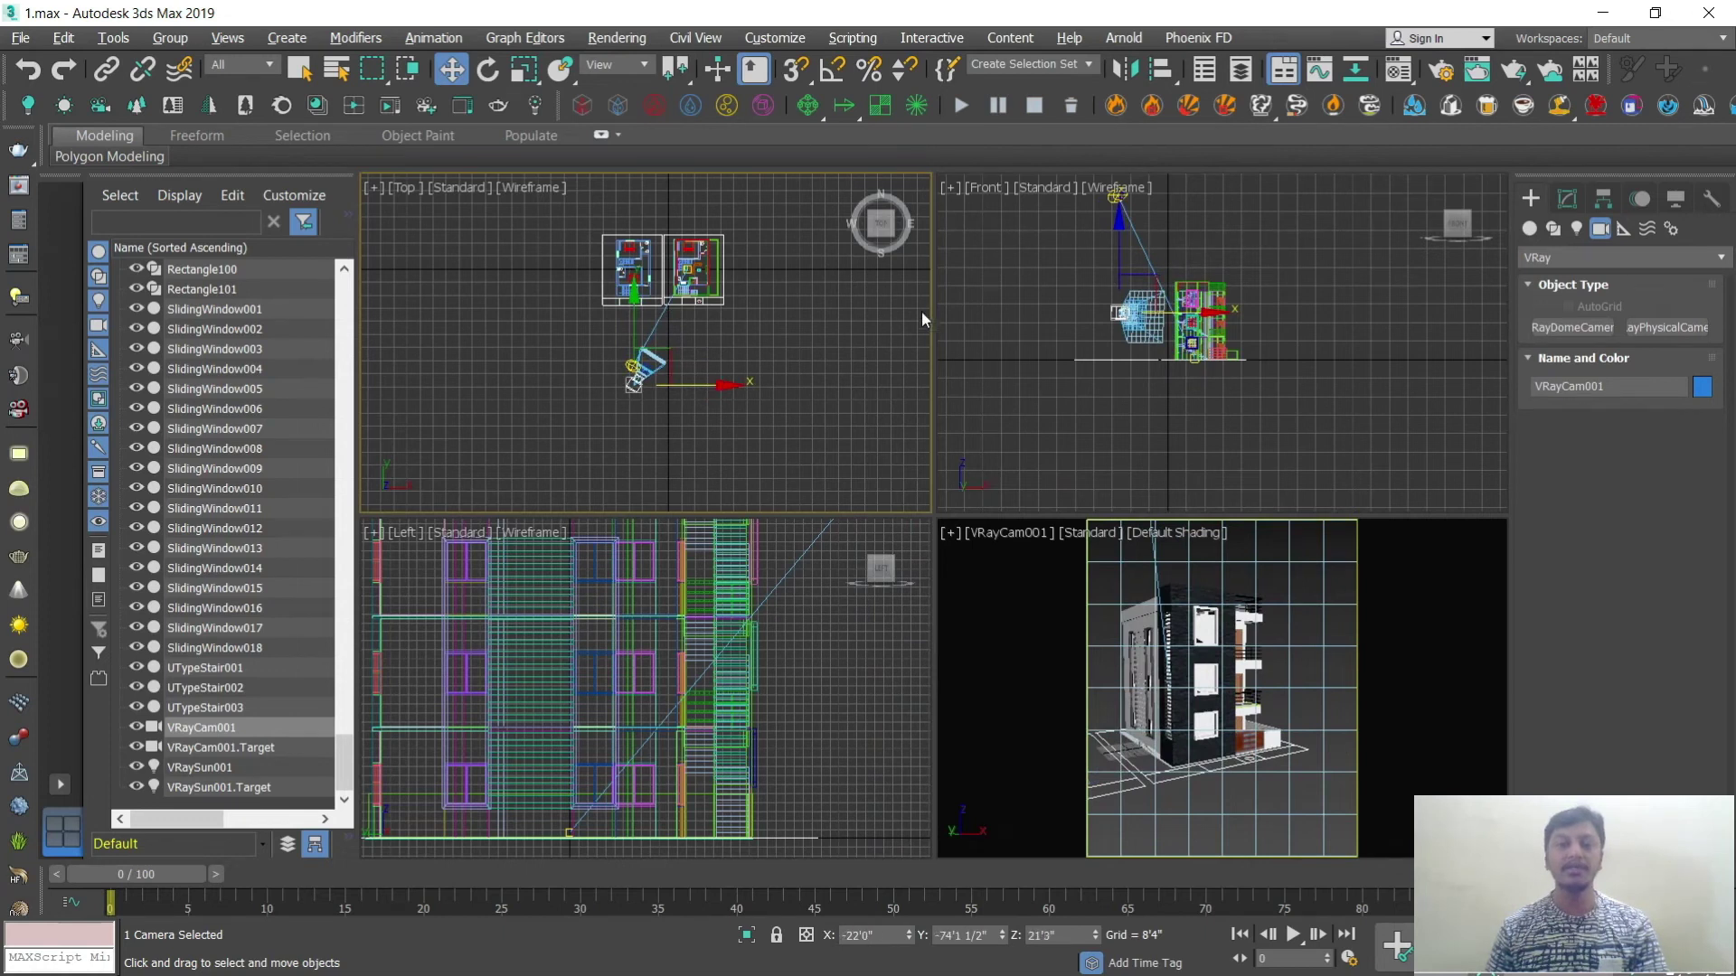
{"action": "key", "text": "alt+w"}
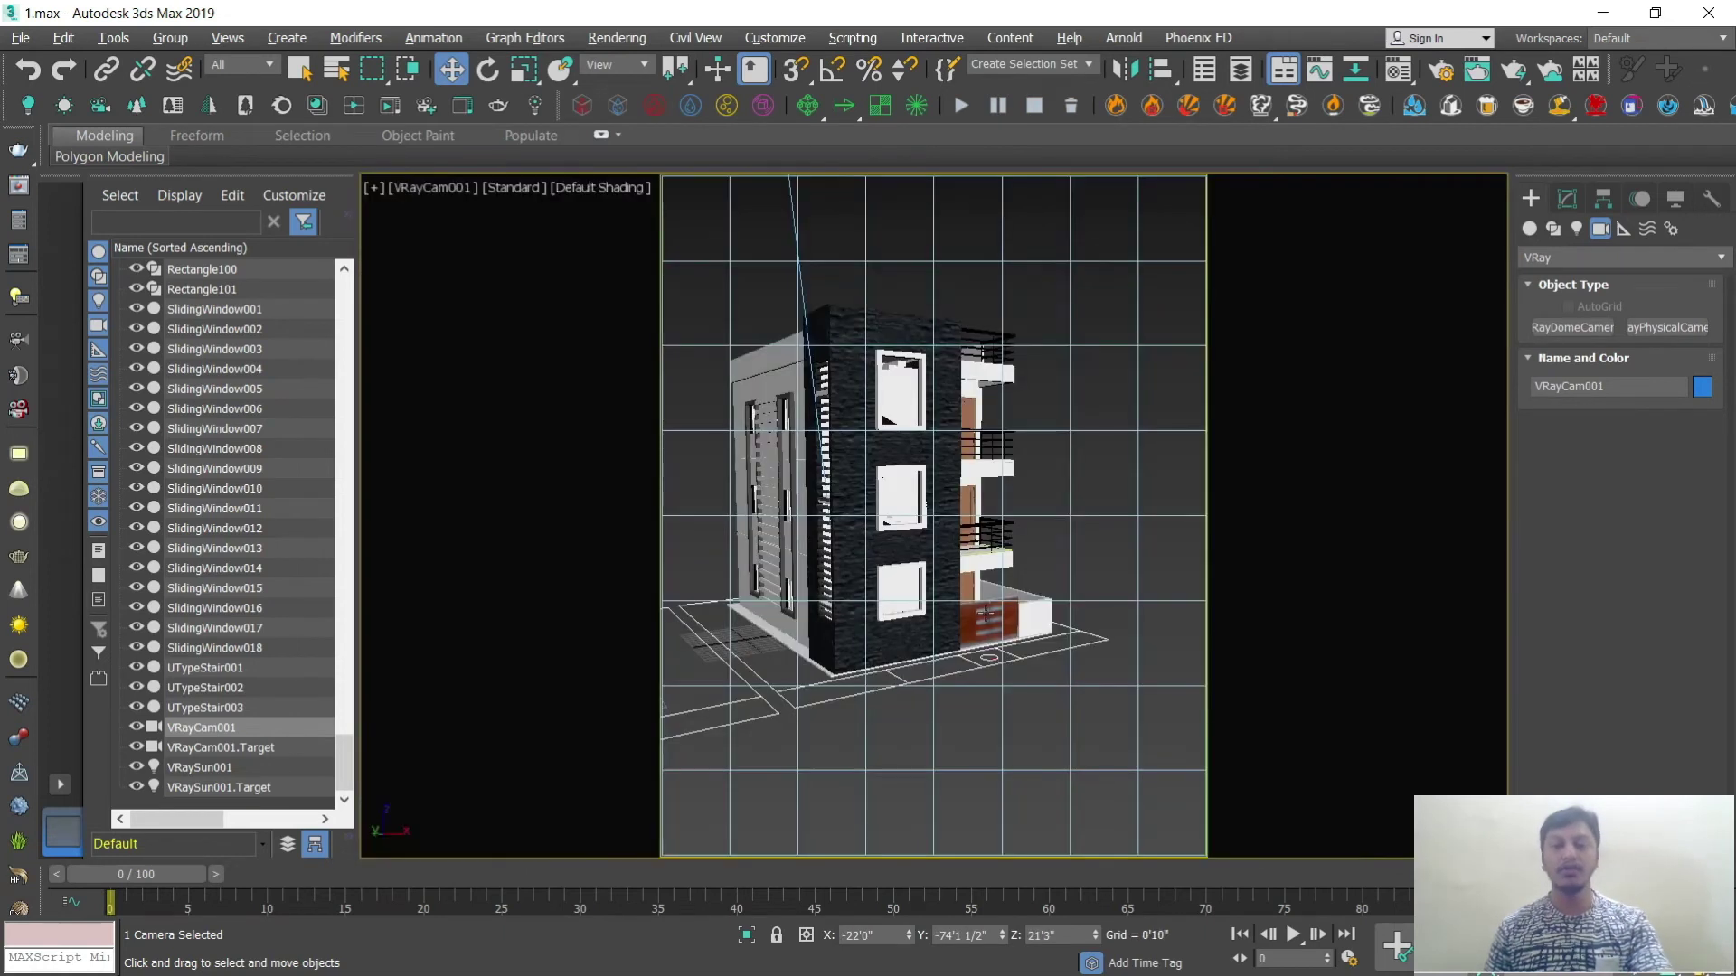
{"action": "middle_click_drag", "start_coordinate": [955, 608], "coordinate": [1030, 604]}
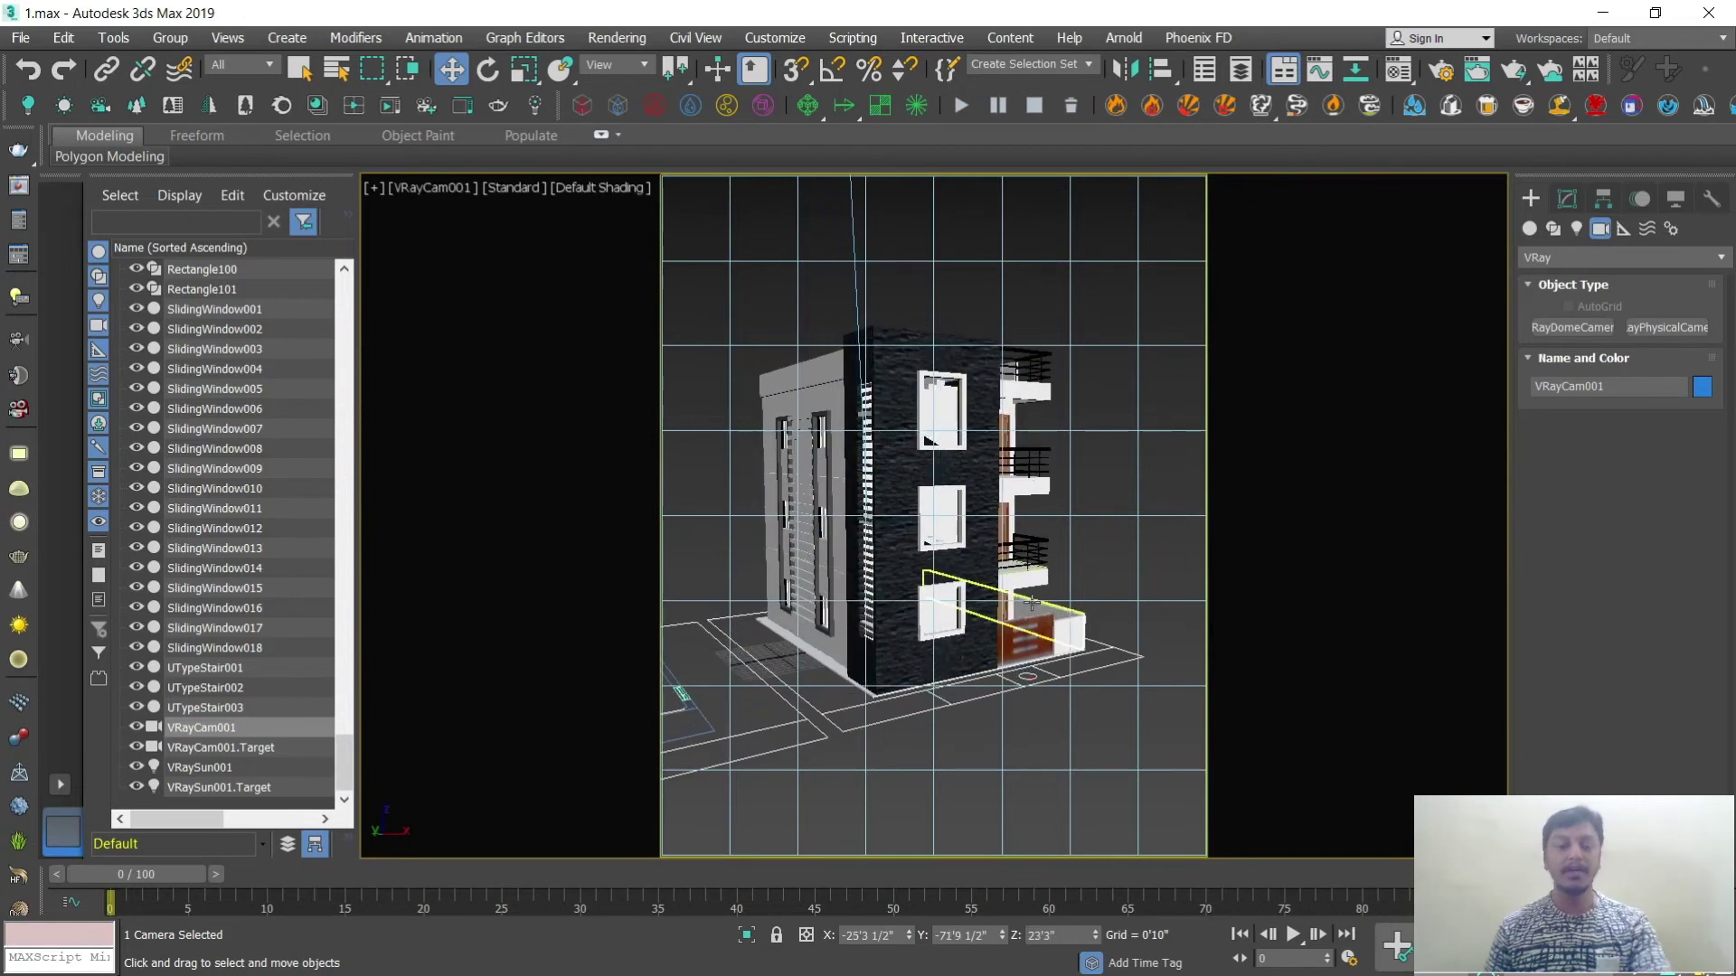
Step: Lower VRayCam001 in the front view to about Z 20'9"
{"action": "key", "text": "alt+w"}
{"action": "left_click", "coordinate": [1110, 282]}
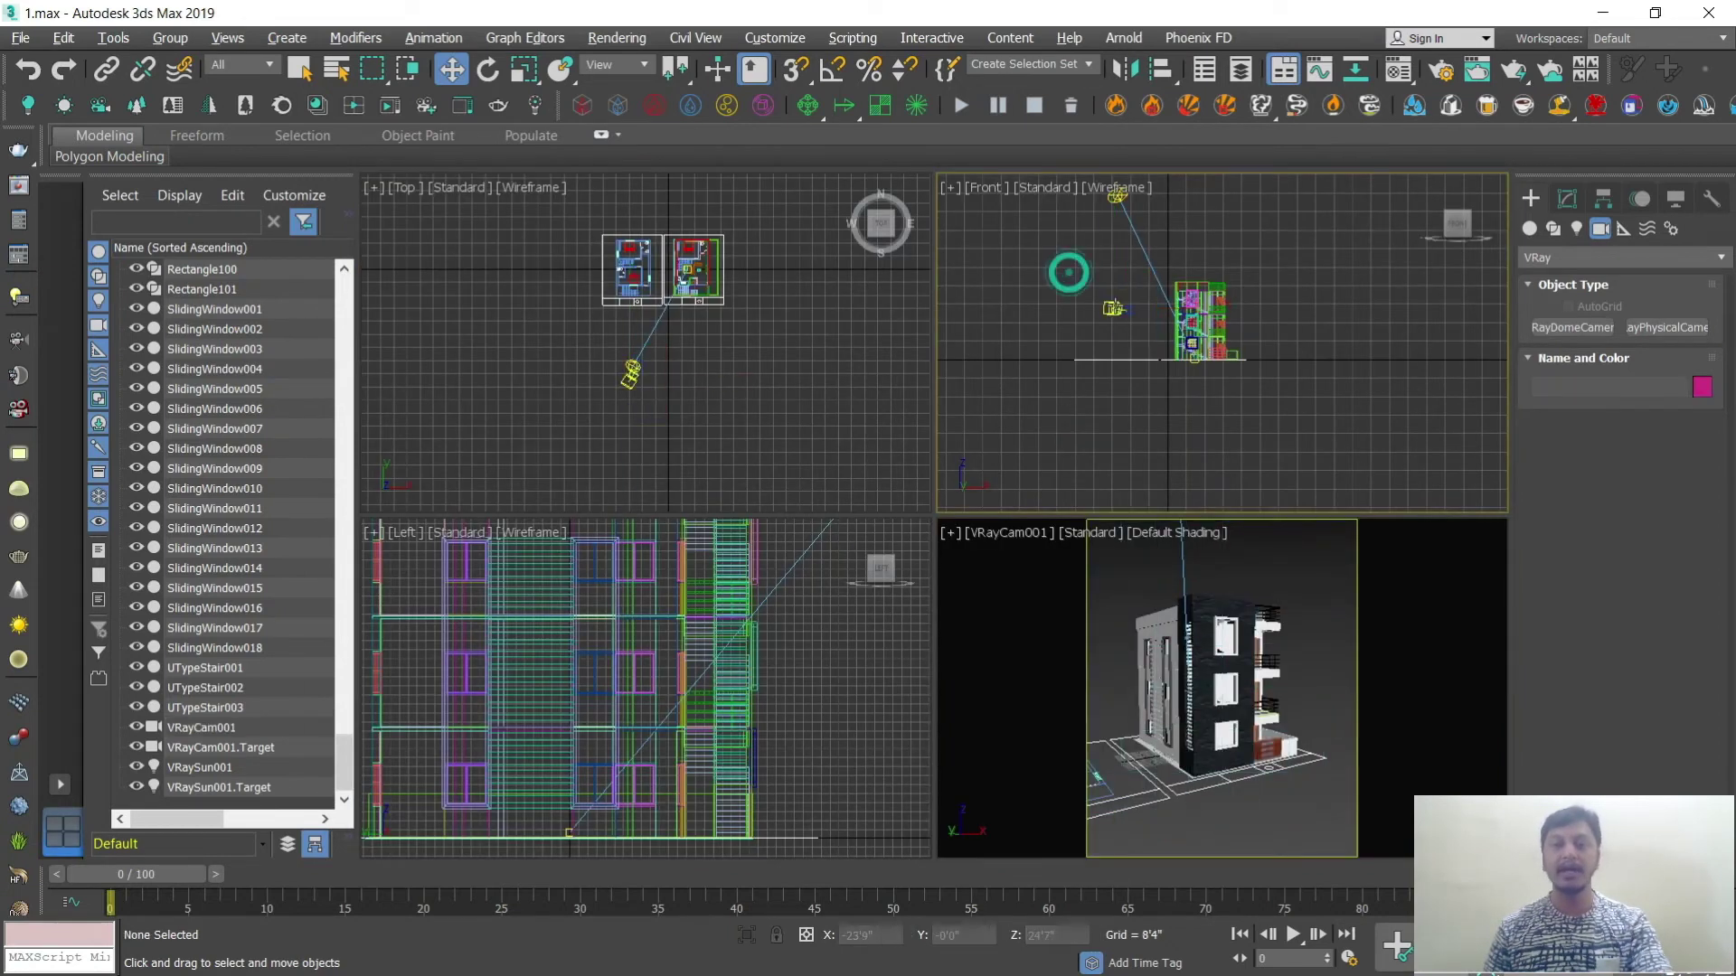
{"action": "left_click_drag", "start_coordinate": [1111, 266], "coordinate": [1111, 271]}
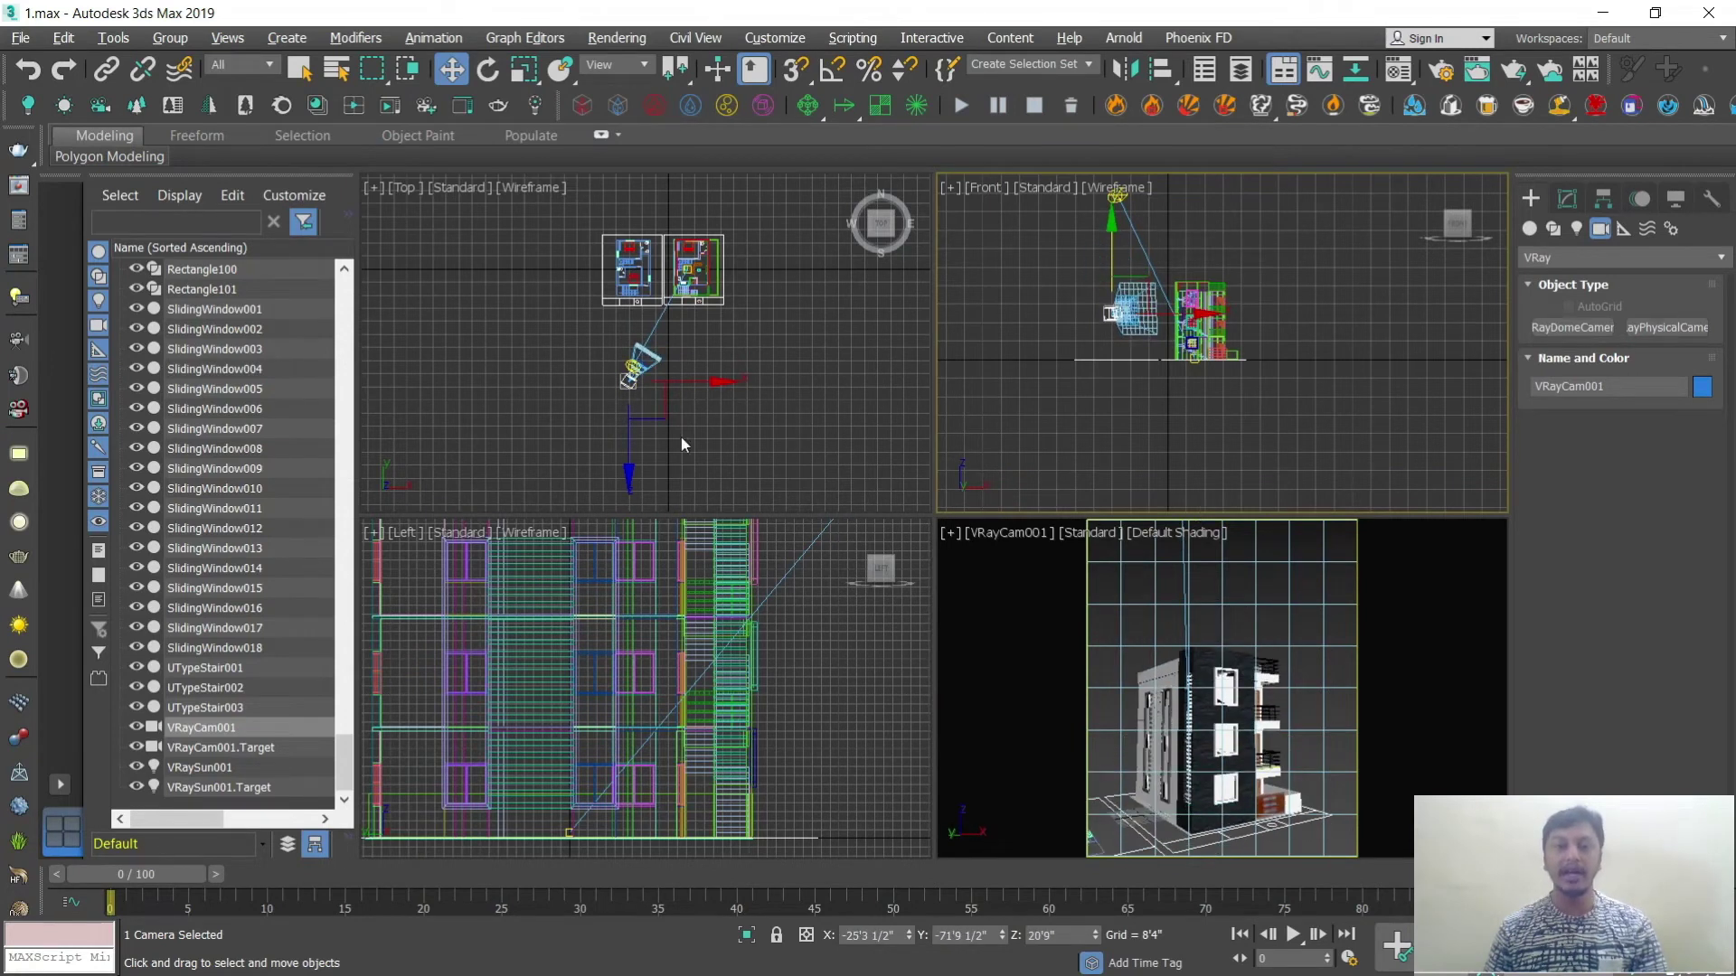
Step: Shift the camera and its target along the house front, placing the target at about X -4'10", Y -60'10"
{"action": "left_click", "coordinate": [232, 750]}
{"action": "scroll", "coordinate": [1185, 348], "scroll_direction": "up", "scroll_amount": 3}
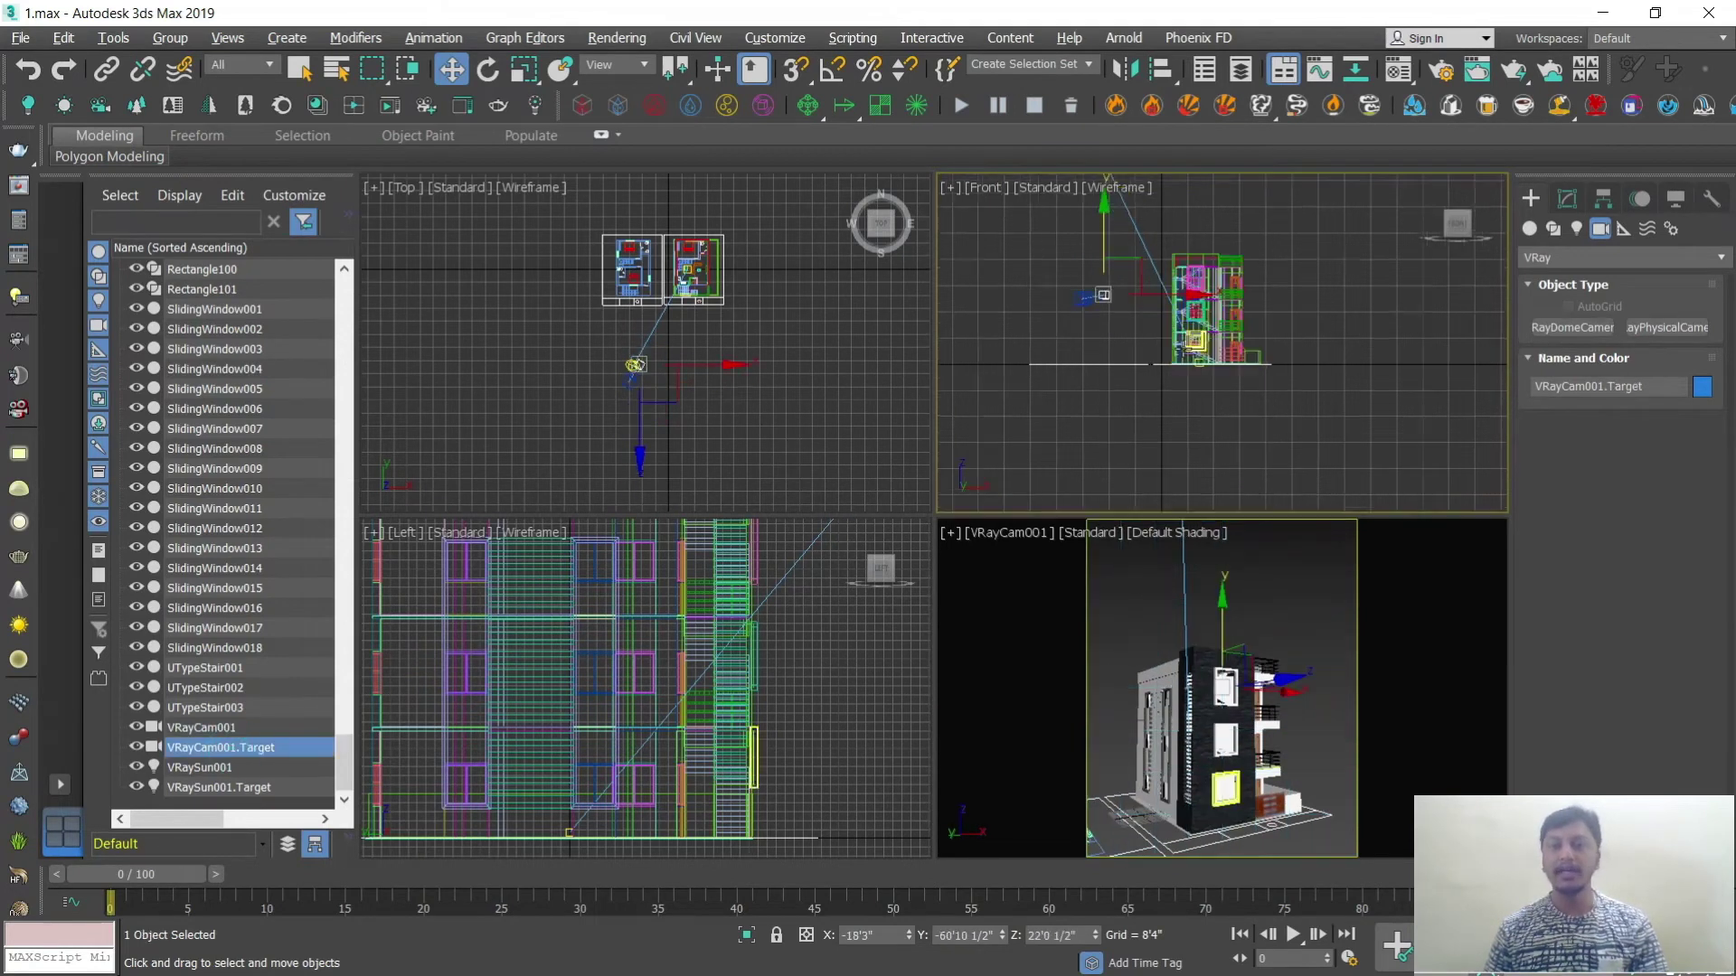
{"action": "left_click_drag", "start_coordinate": [1073, 226], "coordinate": [1192, 279]}
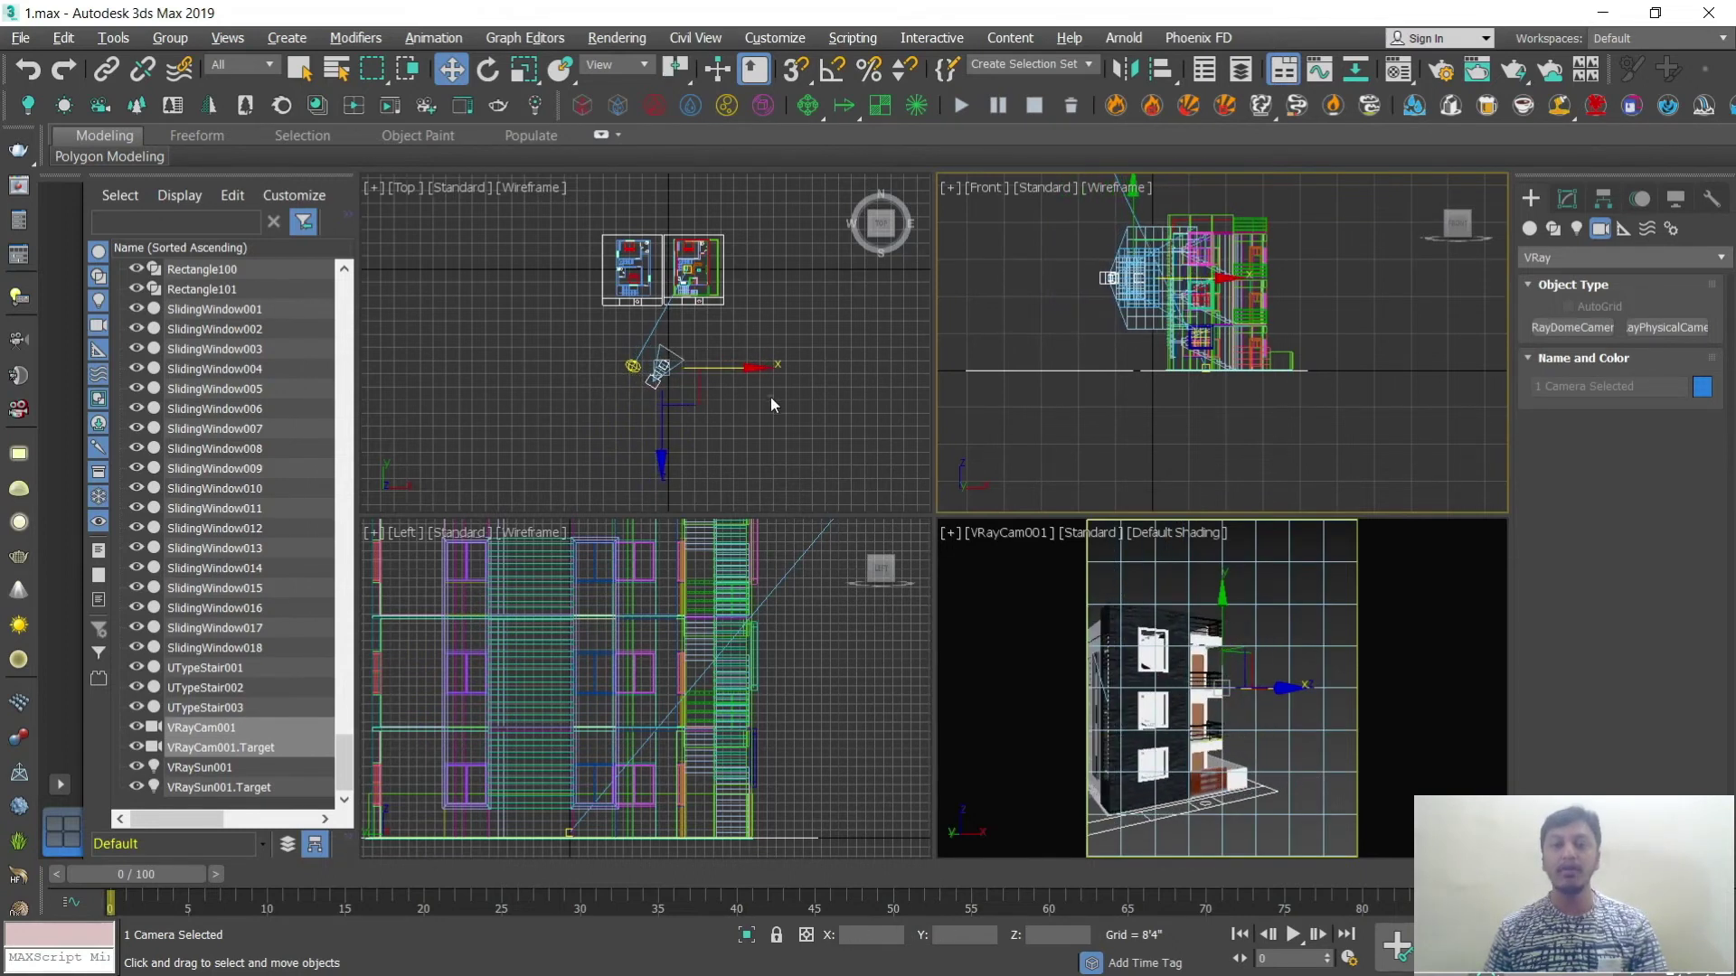
{"action": "left_click", "coordinate": [713, 390]}
{"action": "scroll", "coordinate": [713, 391], "scroll_direction": "up", "scroll_amount": 3}
{"action": "left_click", "coordinate": [623, 344]}
{"action": "left_click_drag", "start_coordinate": [689, 348], "coordinate": [683, 349]}
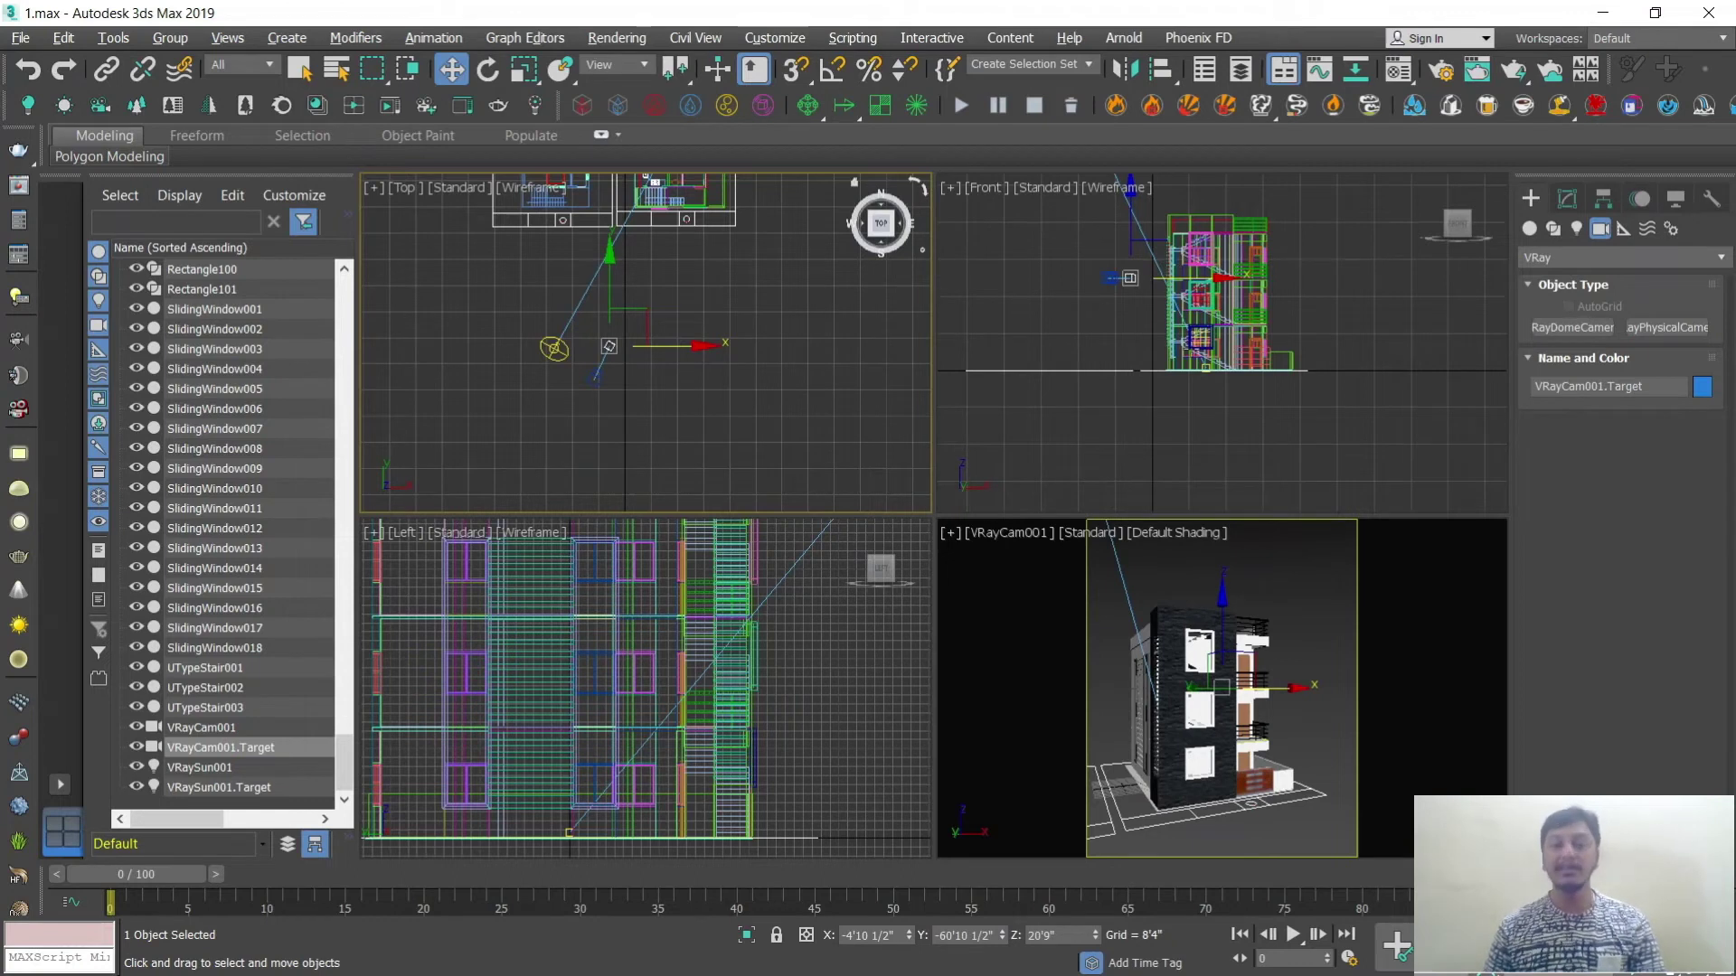
Step: Move the camera farther across and place its target nearer the house at about X 4'1", Y -45'3", Z 20'9"
{"action": "left_click", "coordinate": [1130, 295]}
{"action": "left_click_drag", "start_coordinate": [1137, 303], "coordinate": [1226, 281]}
{"action": "left_click", "coordinate": [637, 449]}
{"action": "left_click_drag", "start_coordinate": [637, 303], "coordinate": [640, 253]}
{"action": "left_click", "coordinate": [743, 383]}
{"action": "left_click", "coordinate": [639, 296]}
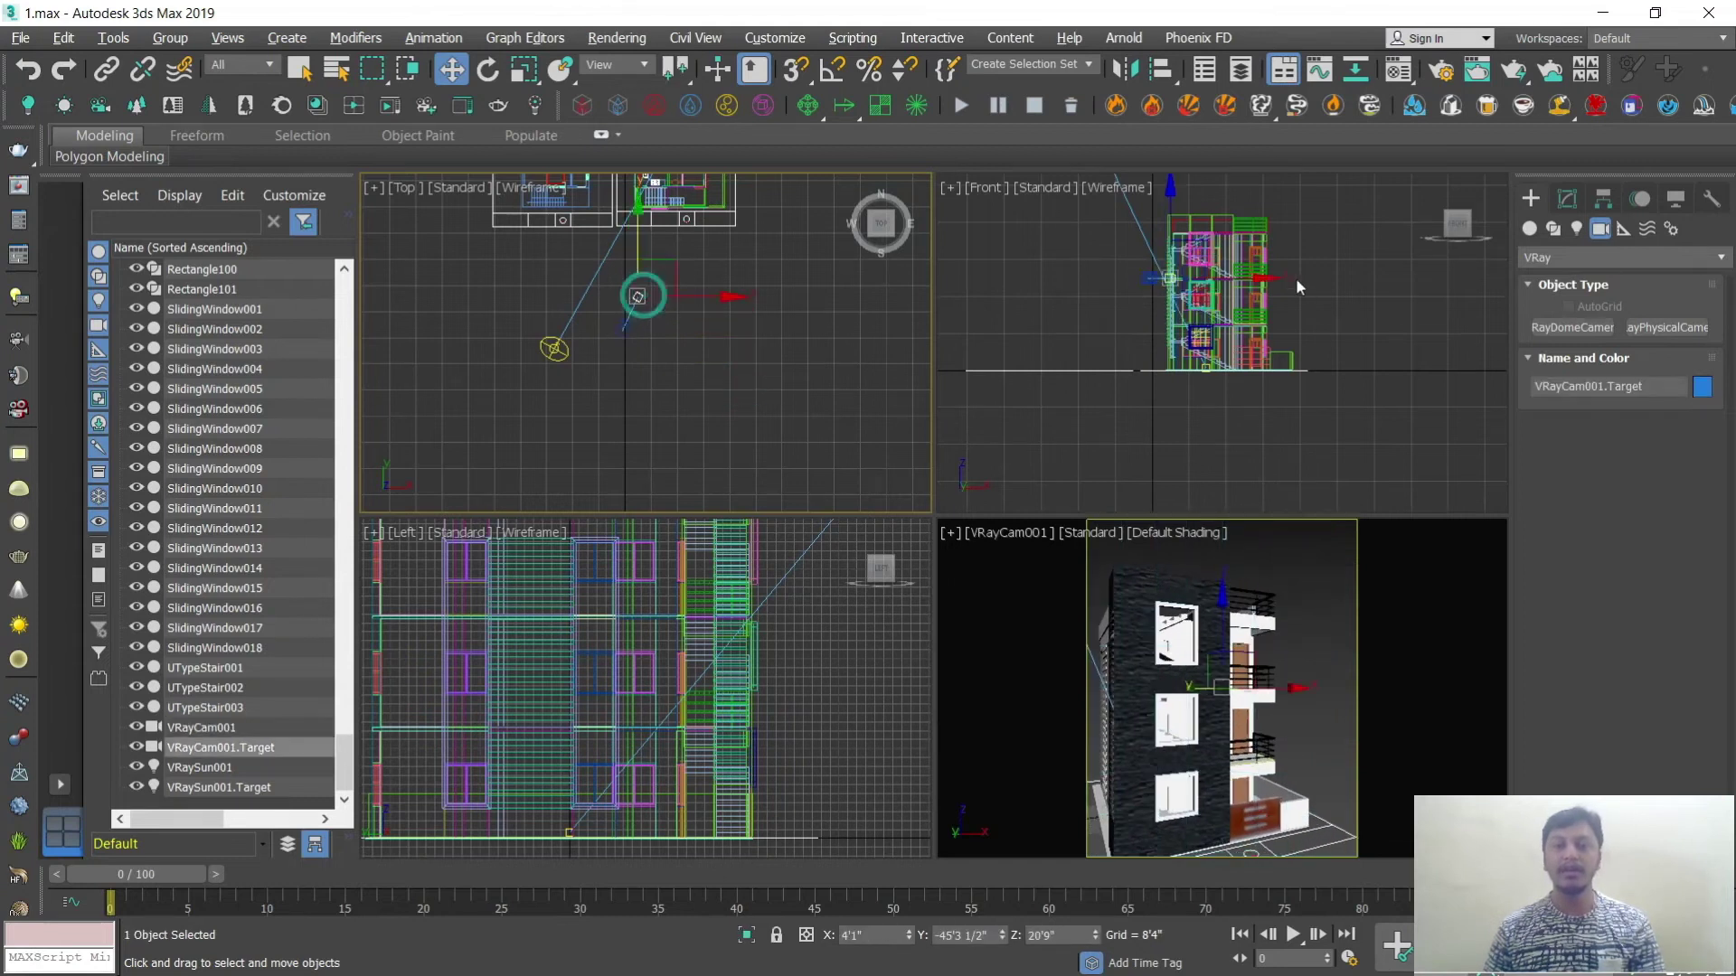
Step: Adjust the target height and pan the camera to fit the whole house in frame, with the target about X 0'7", Y -43'0", Z 14'11"
{"action": "left_click", "coordinate": [1171, 206]}
{"action": "left_click_drag", "start_coordinate": [1172, 194], "coordinate": [1172, 189]}
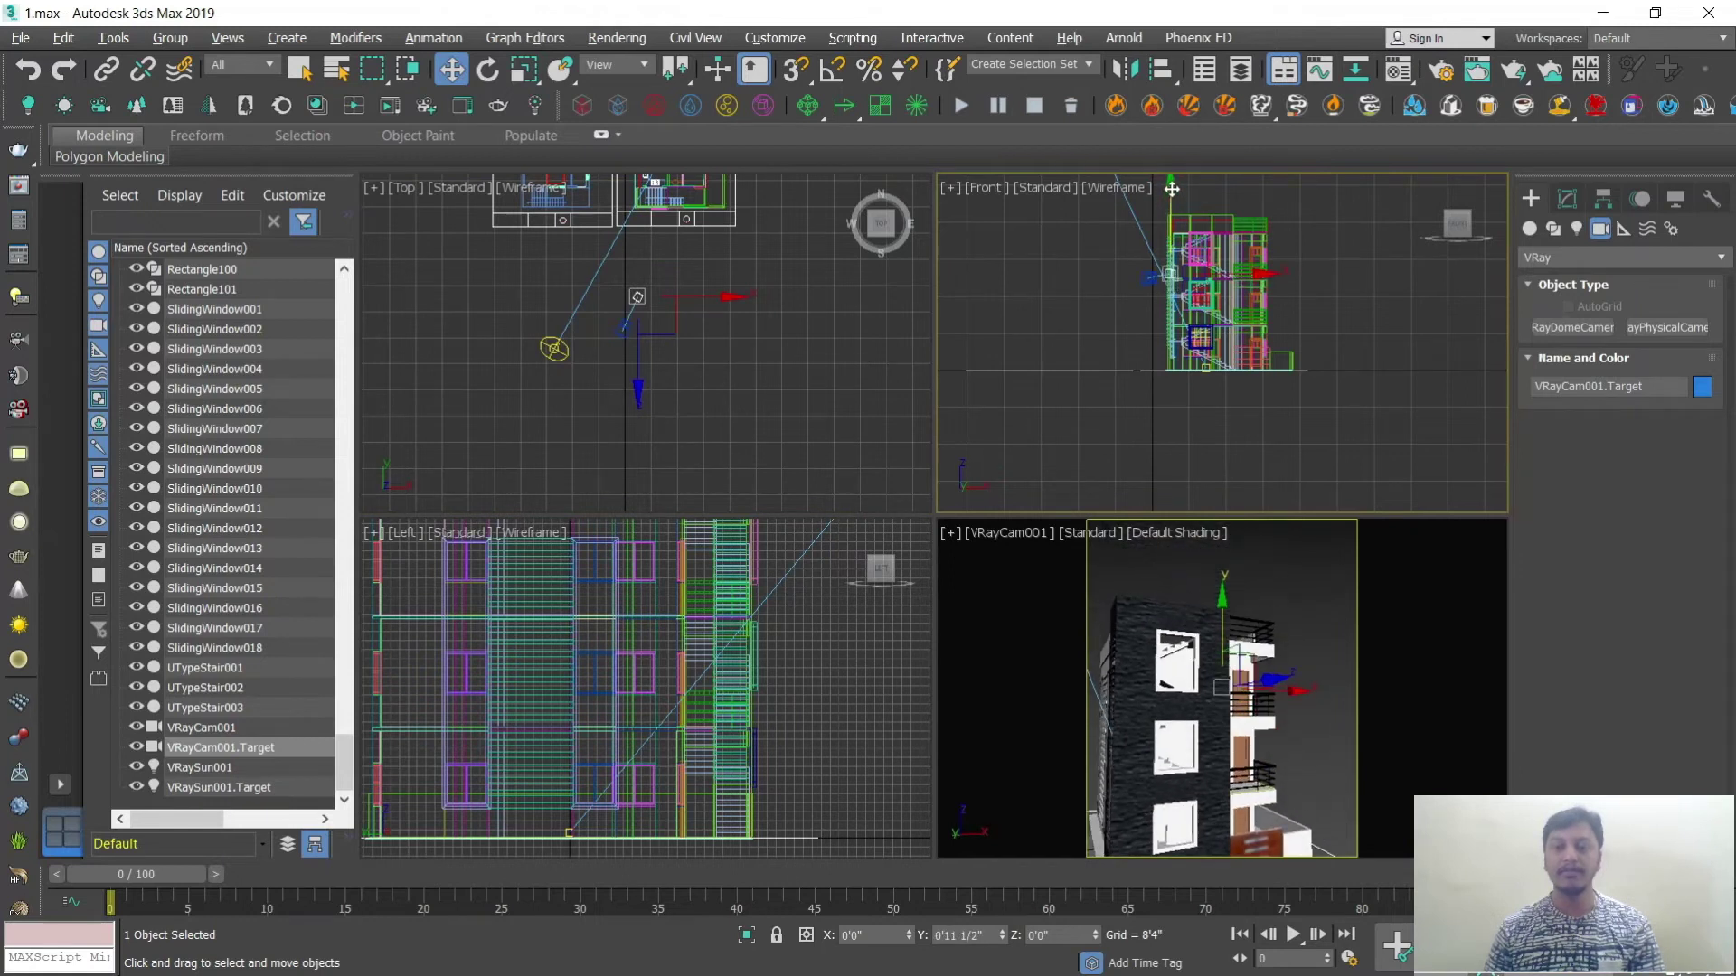
{"action": "middle_click_drag", "start_coordinate": [1159, 690], "coordinate": [1173, 664]}
{"action": "left_click_drag", "start_coordinate": [1172, 664], "coordinate": [1179, 654]}
{"action": "key", "text": "alt+w"}
{"action": "middle_click_drag", "start_coordinate": [1007, 659], "coordinate": [1046, 636]}
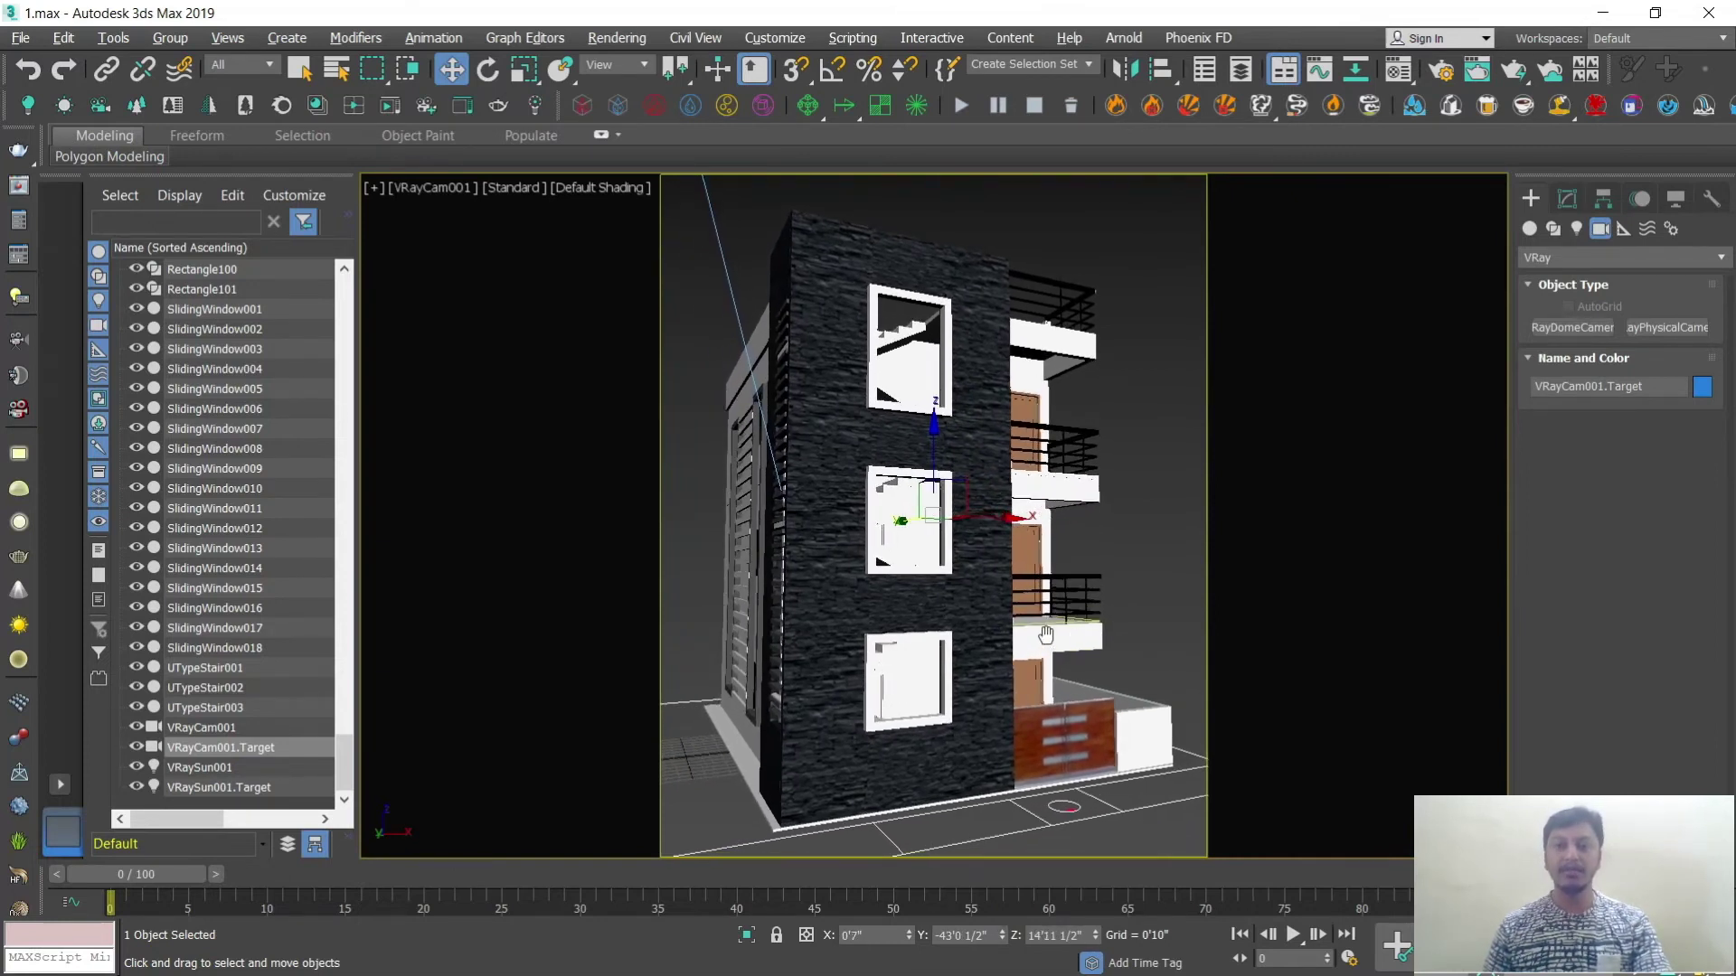
{"action": "left_click", "coordinate": [1159, 422]}
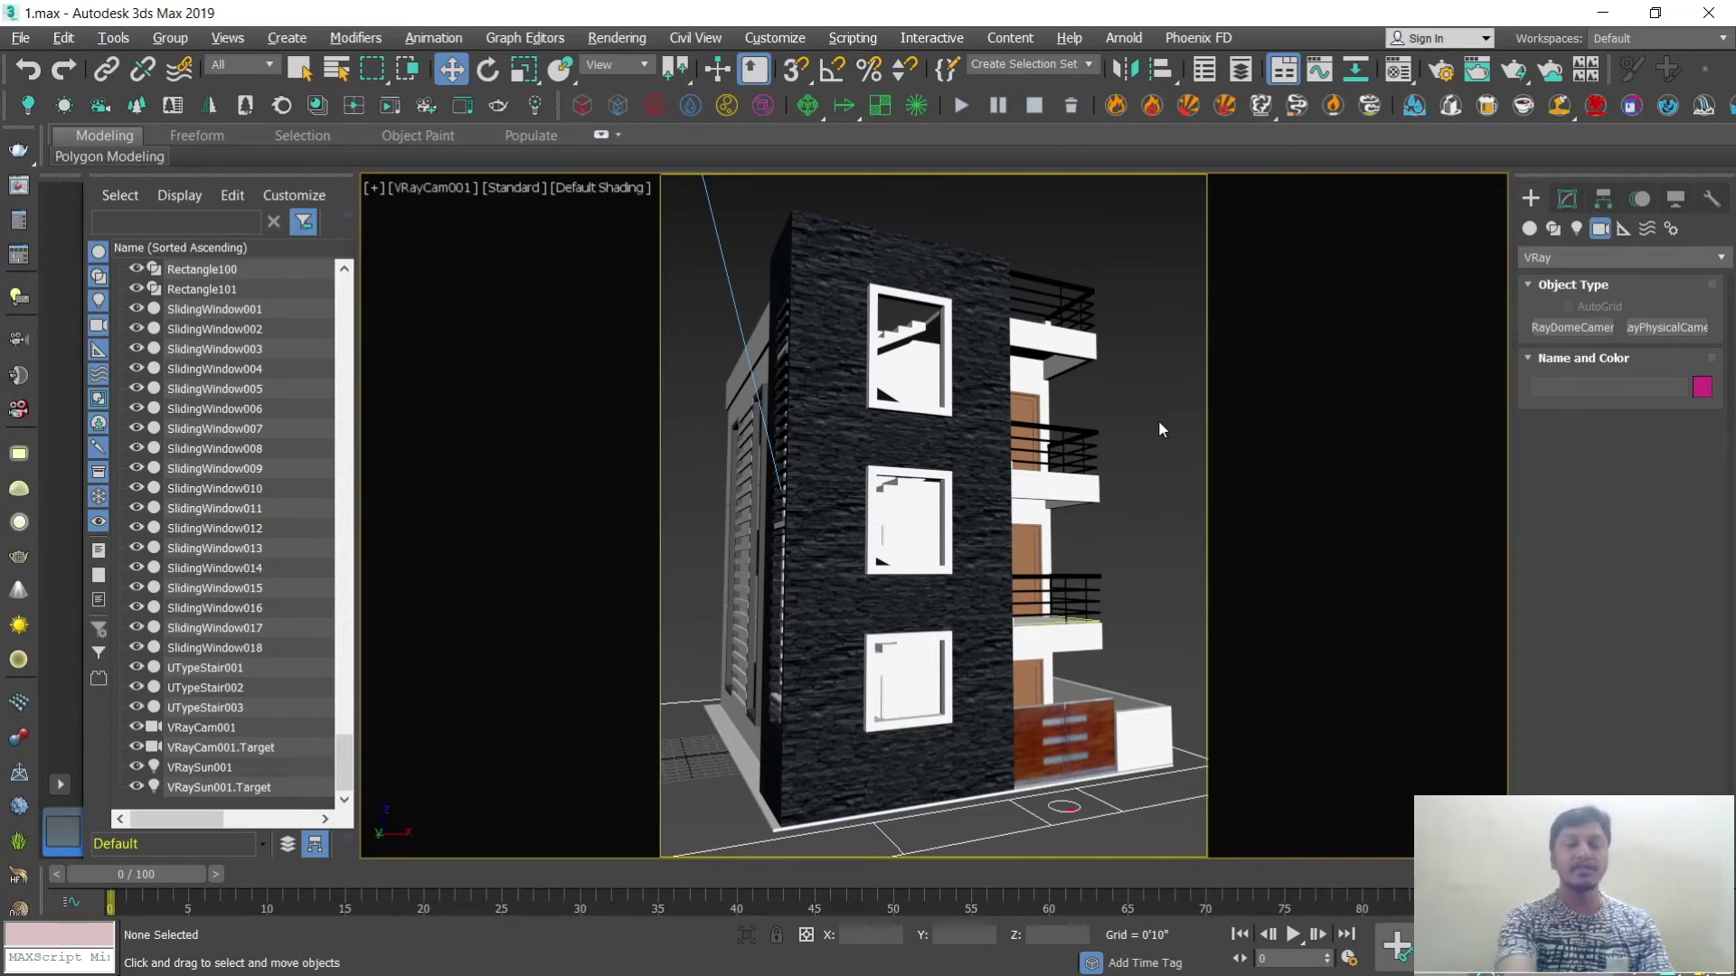
Step: Render the camera view with V-Ray, inspect the stone wall and windows up close, and close the render windows
{"action": "key", "text": "shift+q"}
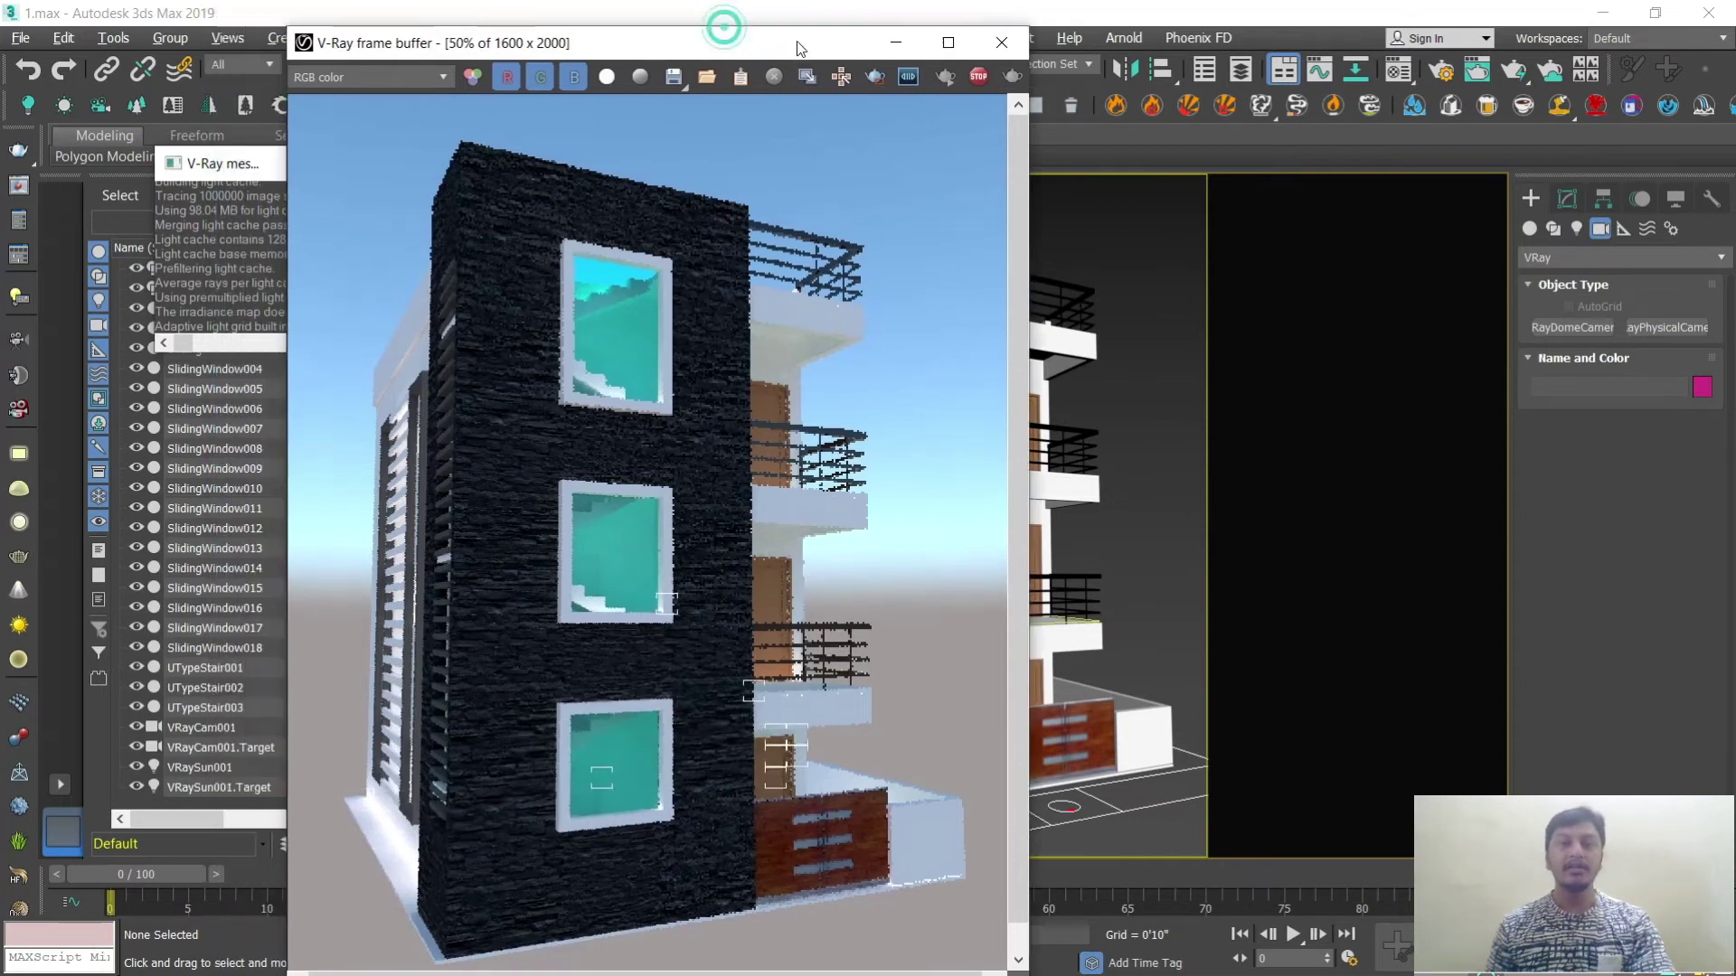
{"action": "left_click_drag", "start_coordinate": [435, 29], "coordinate": [507, 54]}
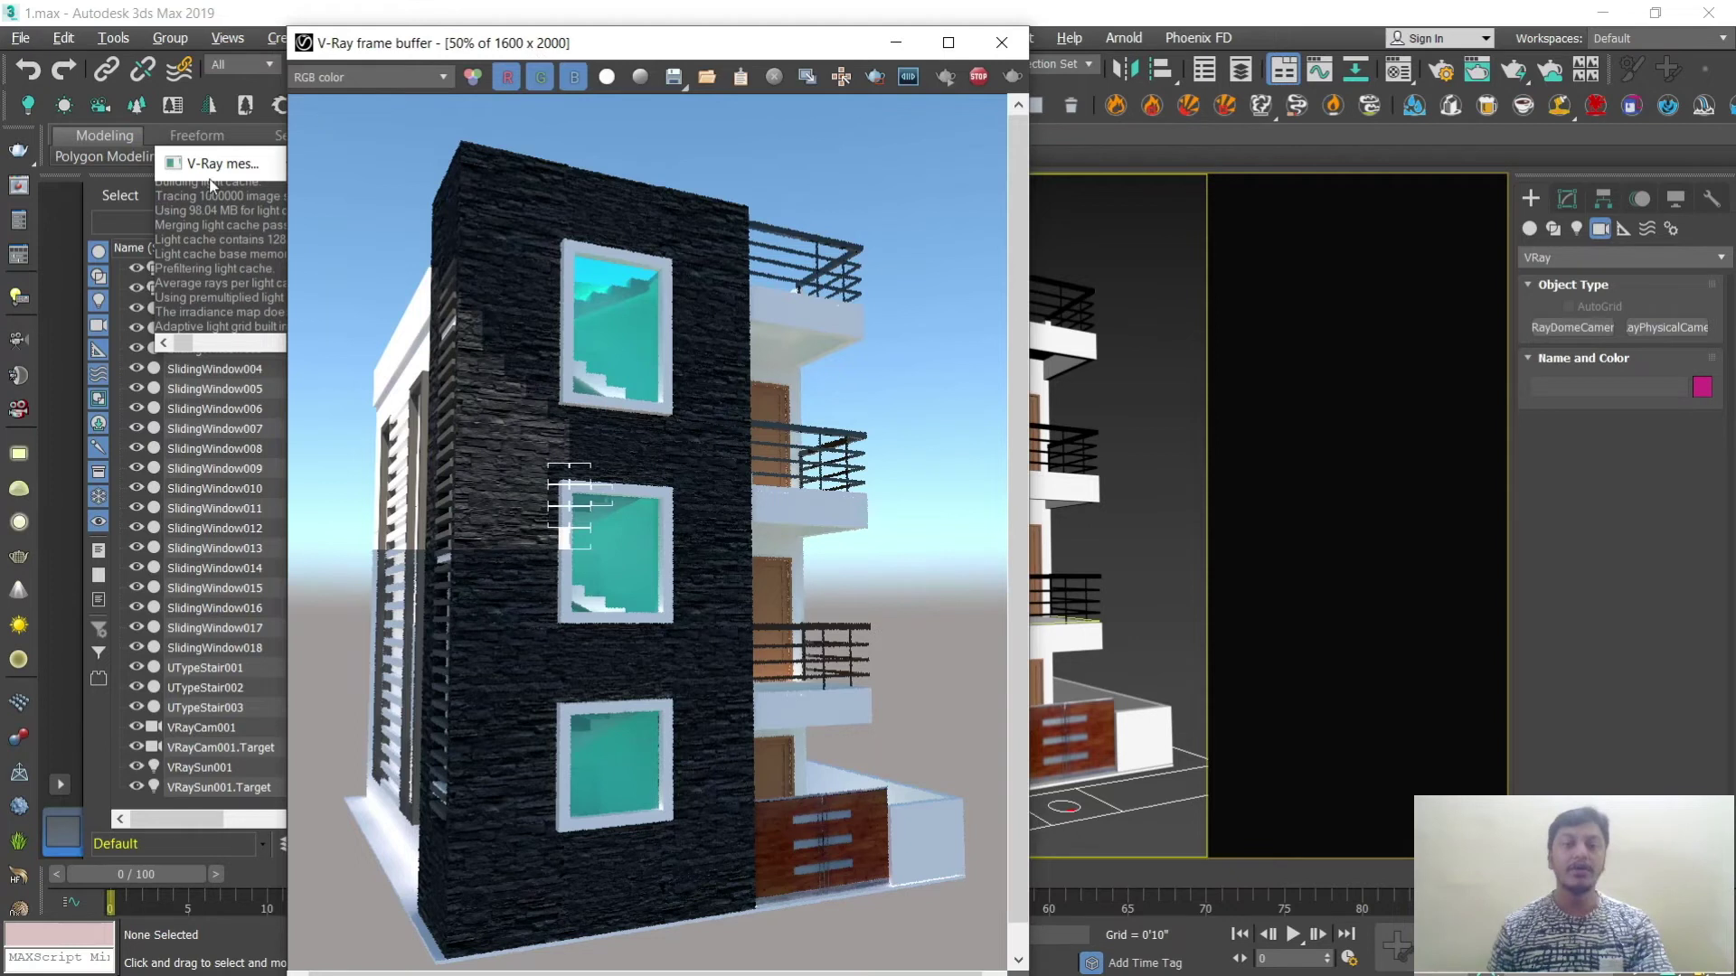
{"action": "scroll", "coordinate": [513, 492], "scroll_direction": "up", "scroll_amount": 1}
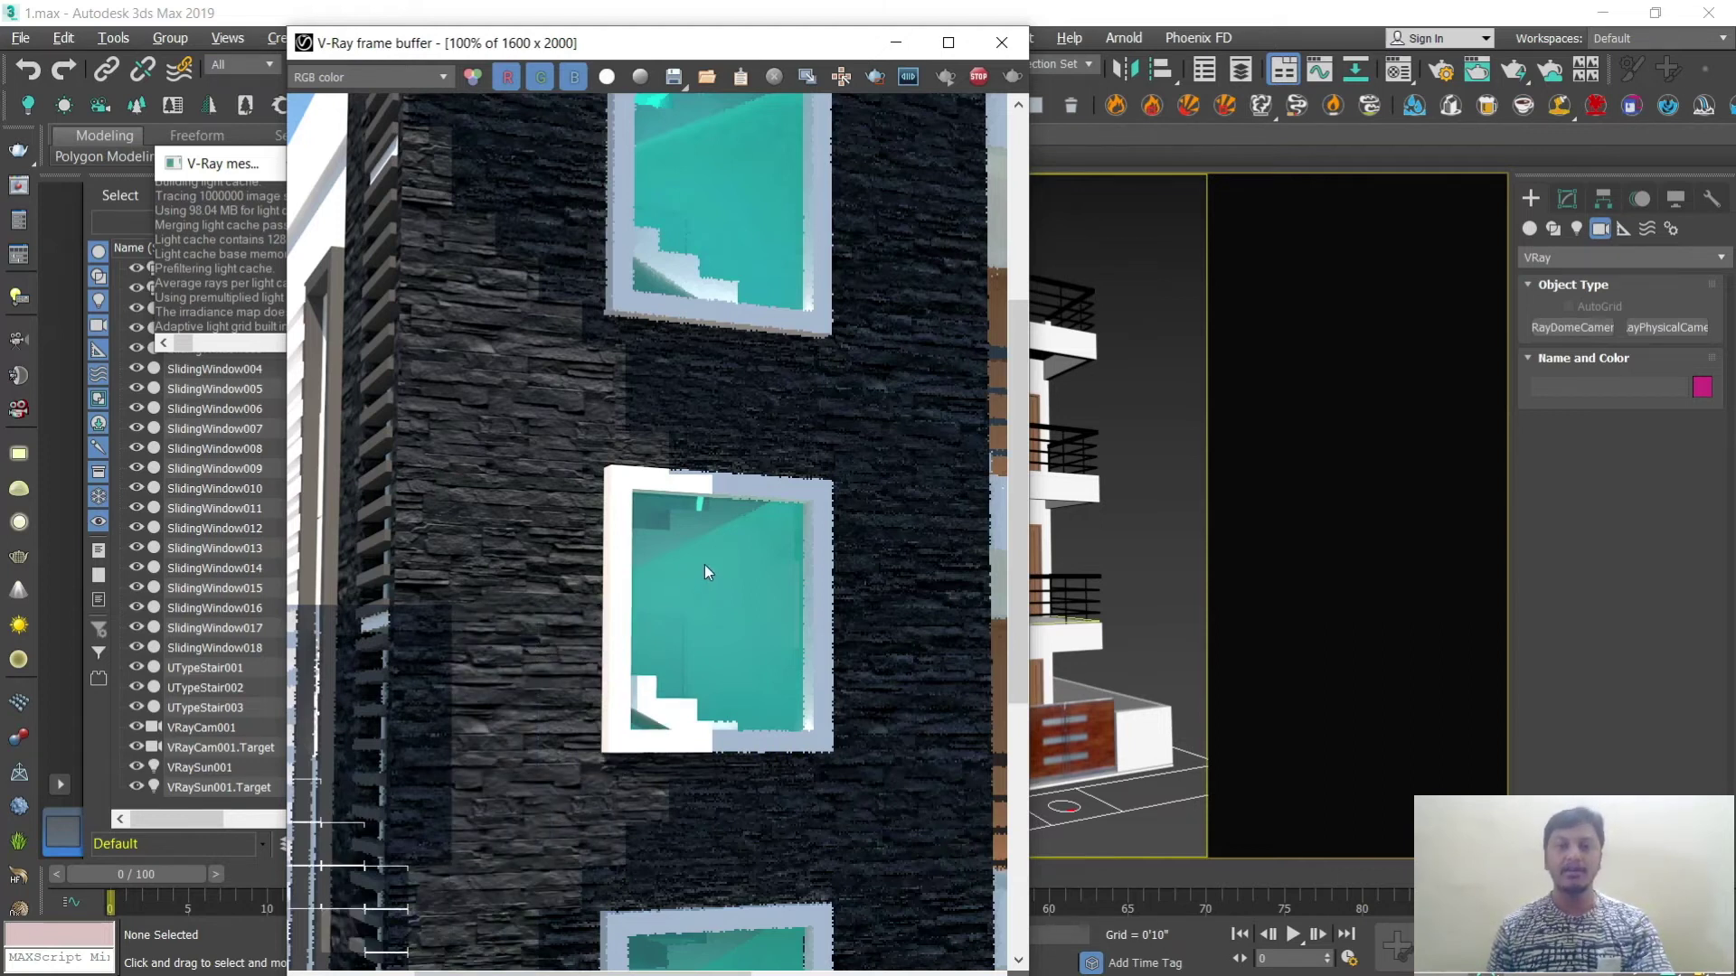
{"action": "scroll", "coordinate": [703, 564], "scroll_direction": "down", "scroll_amount": 2}
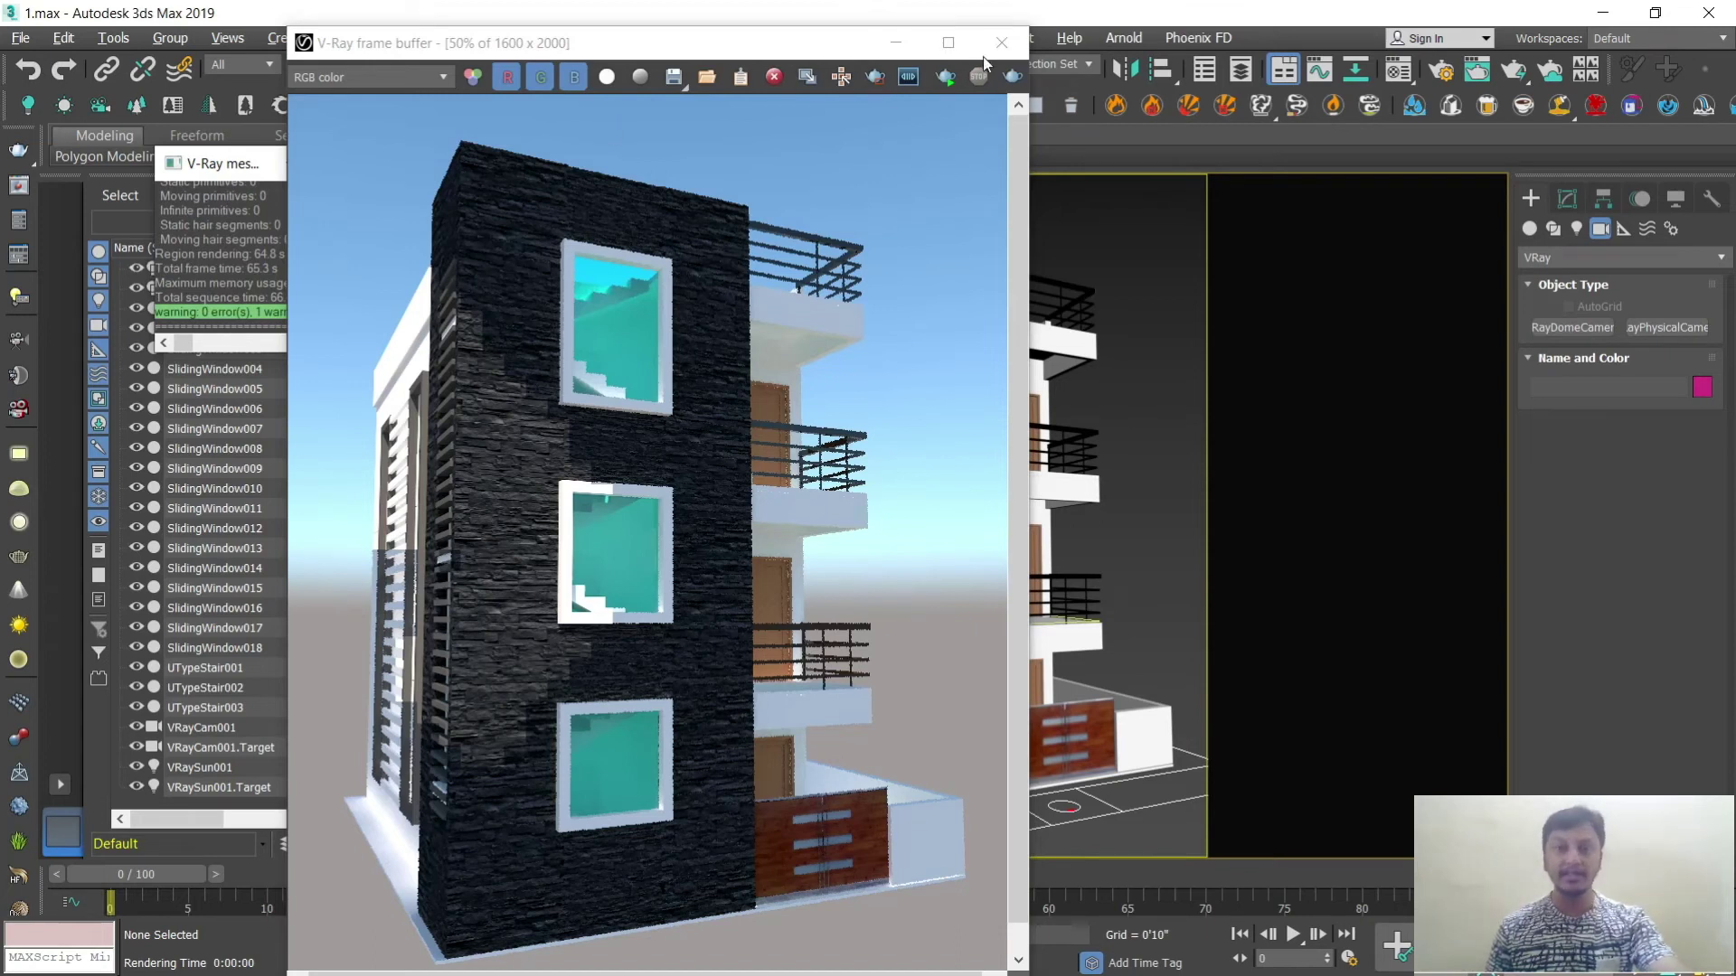
{"action": "left_click", "coordinate": [1002, 42]}
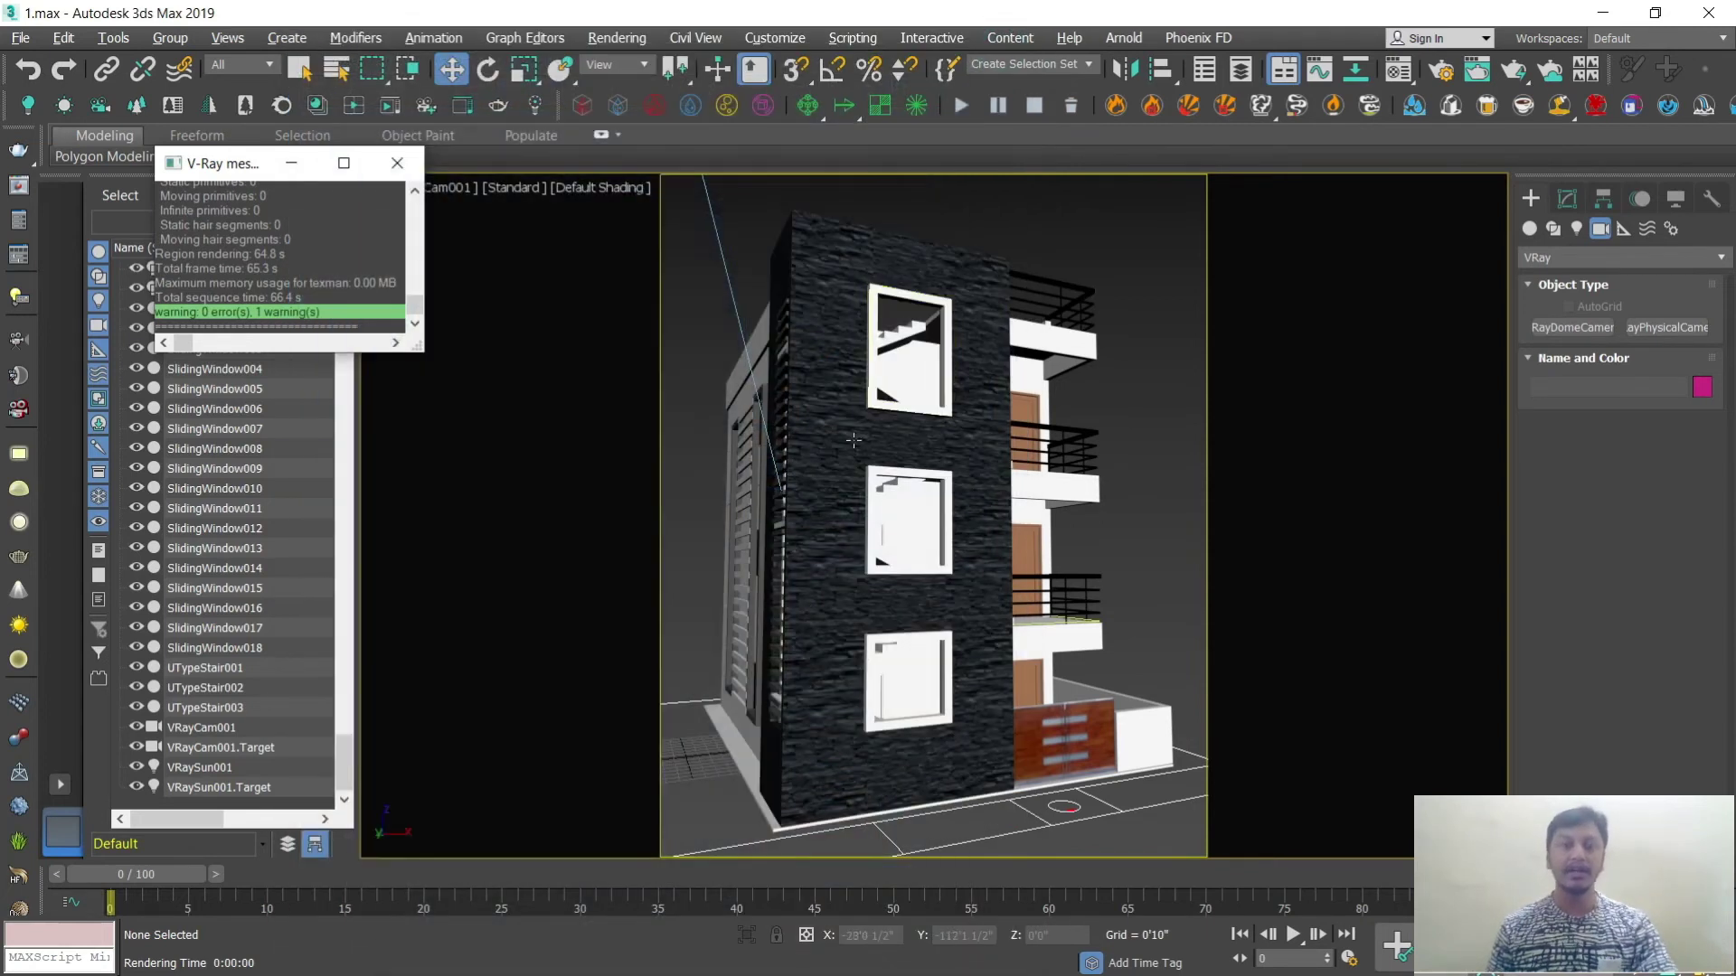
{"action": "left_click", "coordinate": [411, 164]}
Step: Switch to the perspective view and draw a ground plane around the house, about 40'5" long and 38'2" wide
{"action": "left_click", "coordinate": [419, 189]}
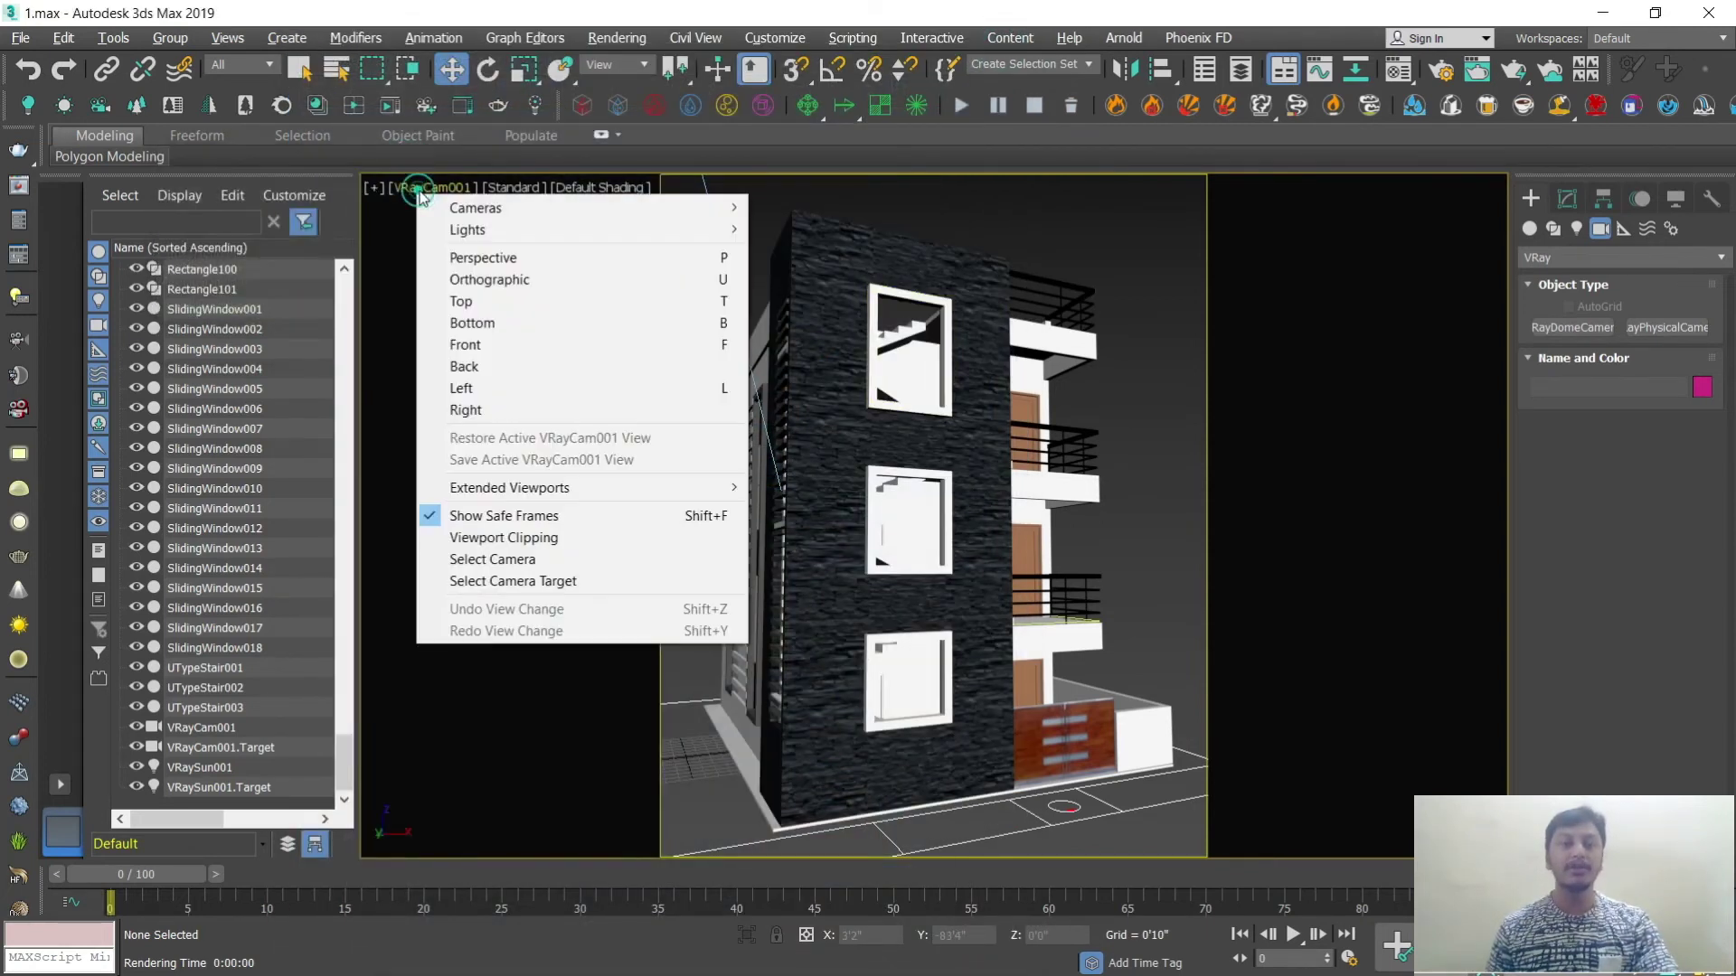
{"action": "left_click", "coordinate": [486, 257]}
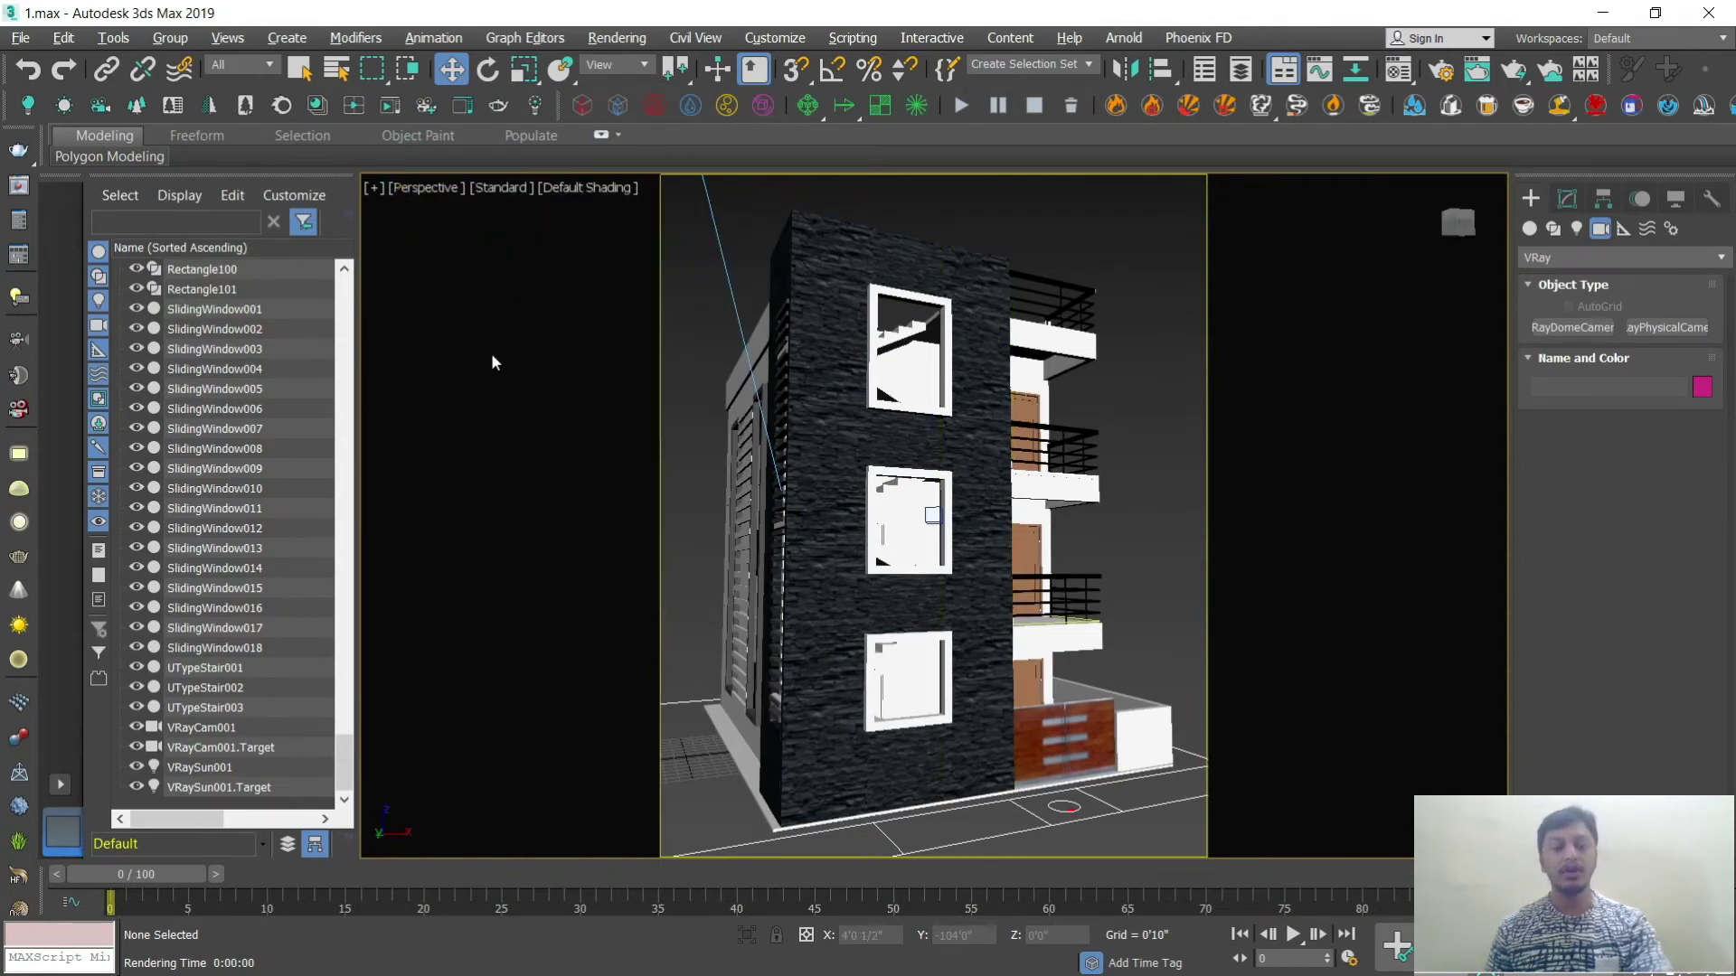
{"action": "scroll", "coordinate": [664, 487], "scroll_direction": "up", "scroll_amount": 5}
{"action": "scroll", "coordinate": [665, 486], "scroll_direction": "down", "scroll_amount": 8}
{"action": "scroll", "coordinate": [759, 534], "scroll_direction": "up", "scroll_amount": 3}
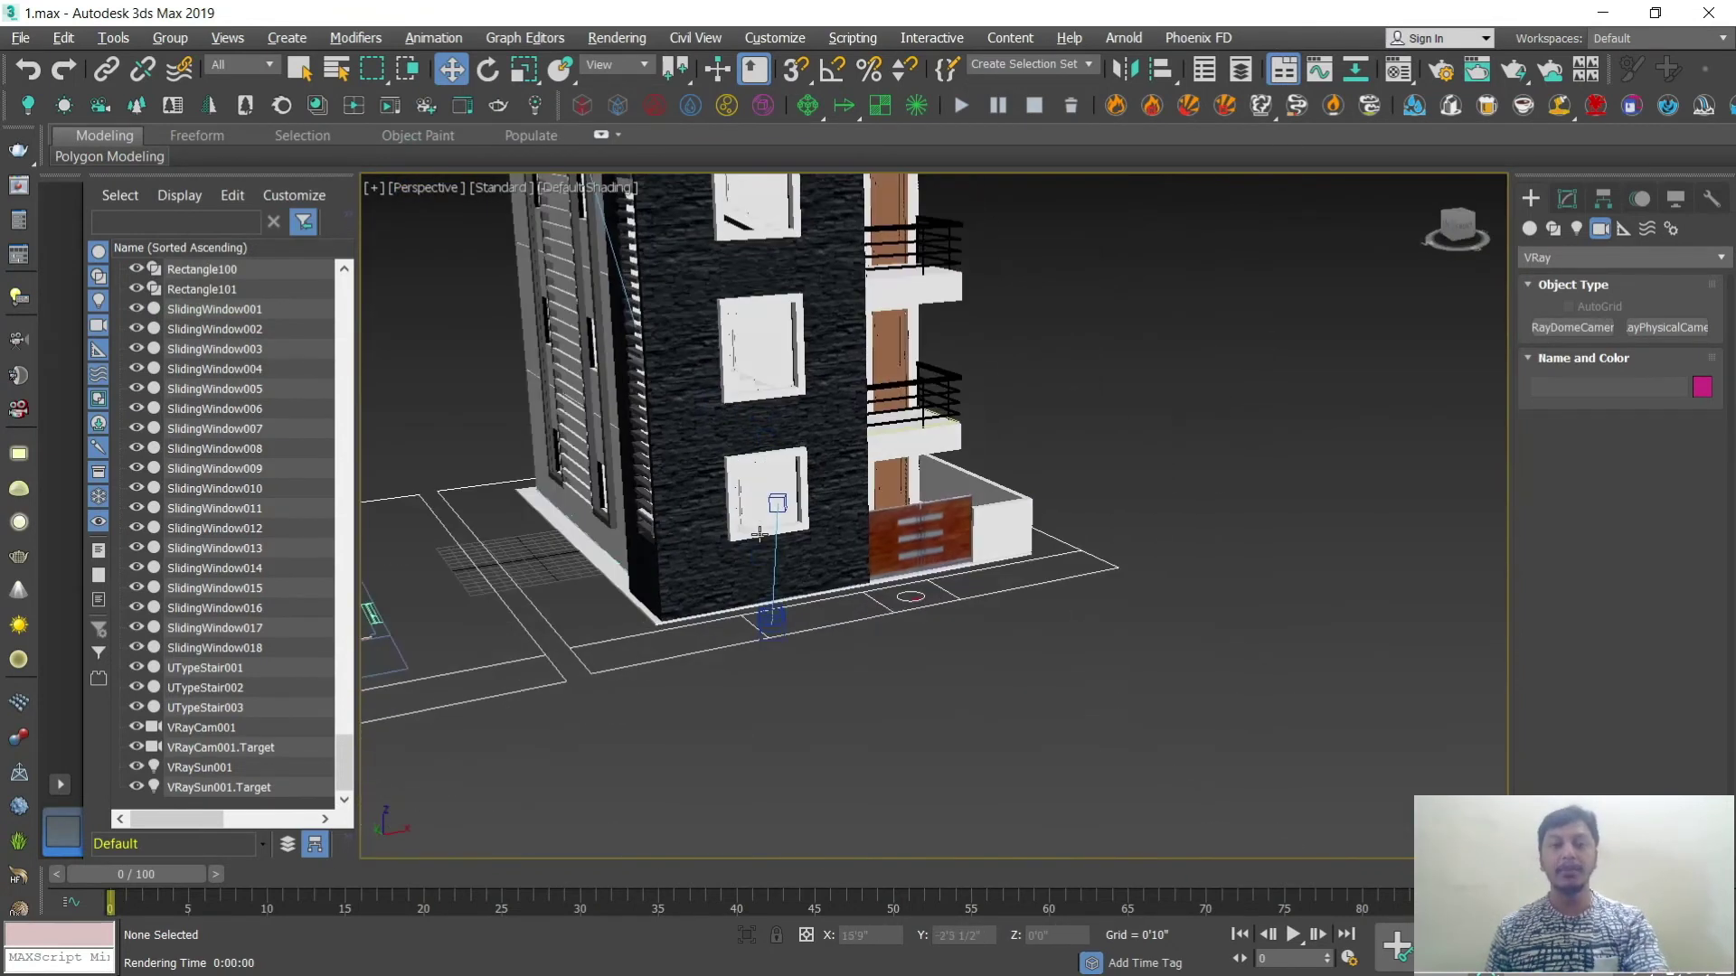
{"action": "middle_click_drag", "start_coordinate": [948, 529], "coordinate": [1040, 561], "text": "alt"}
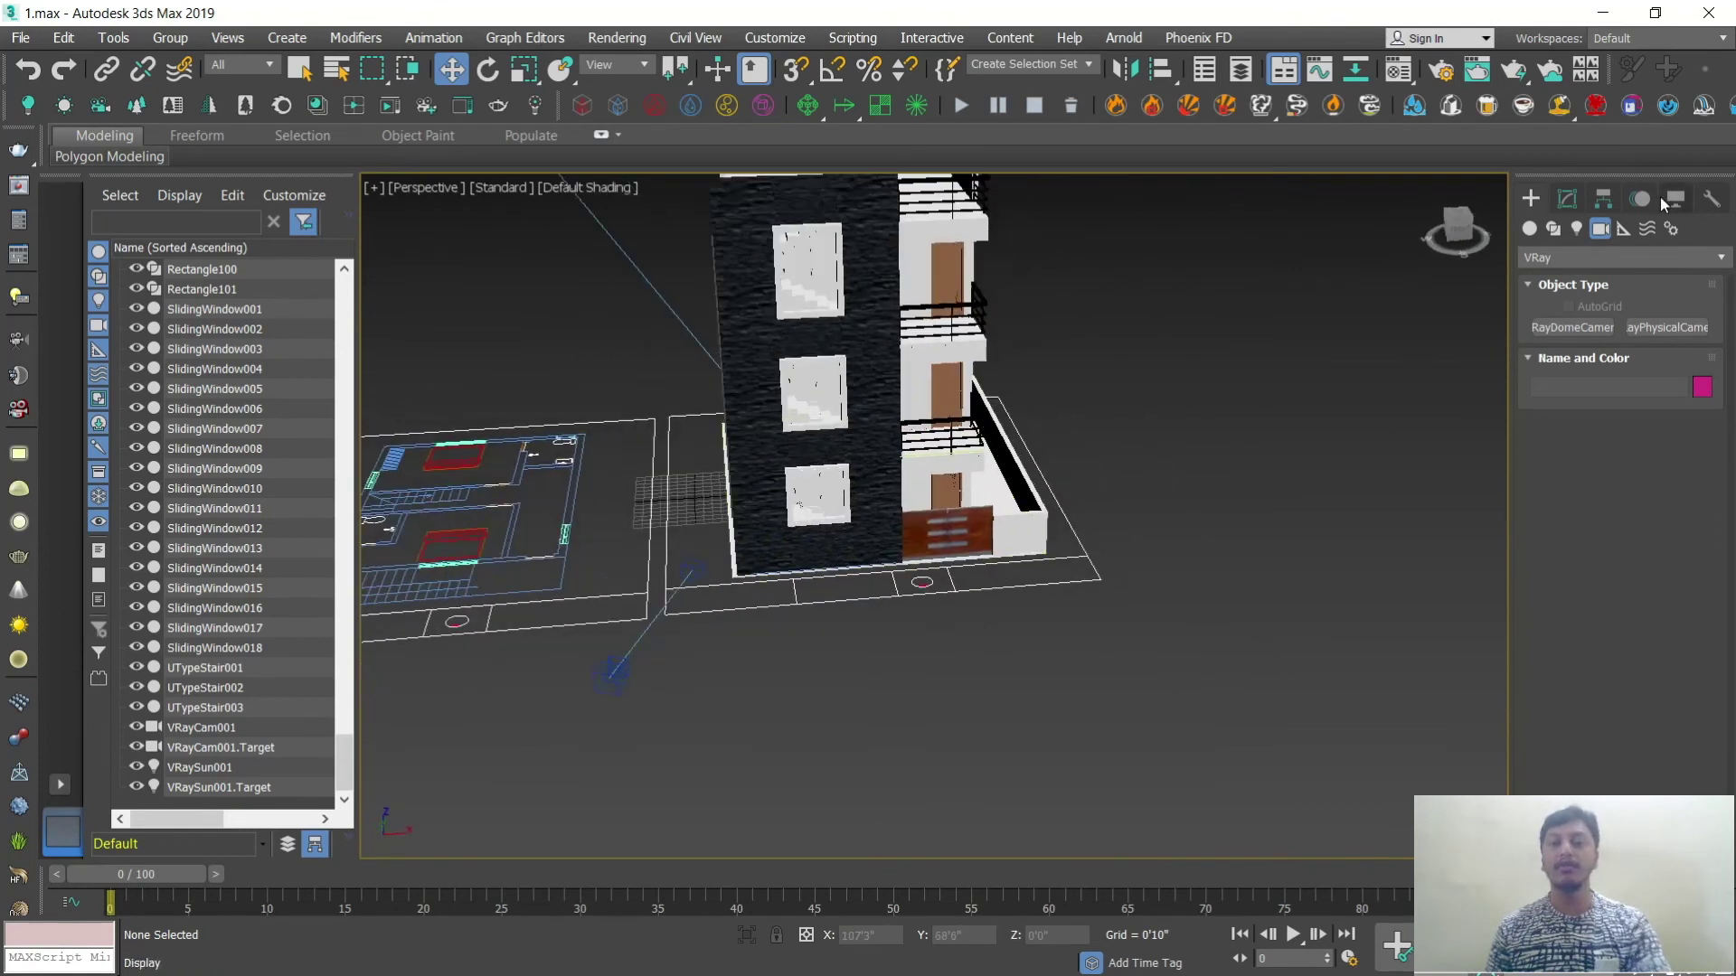
{"action": "left_click", "coordinate": [1530, 228]}
{"action": "left_click", "coordinate": [1638, 422]}
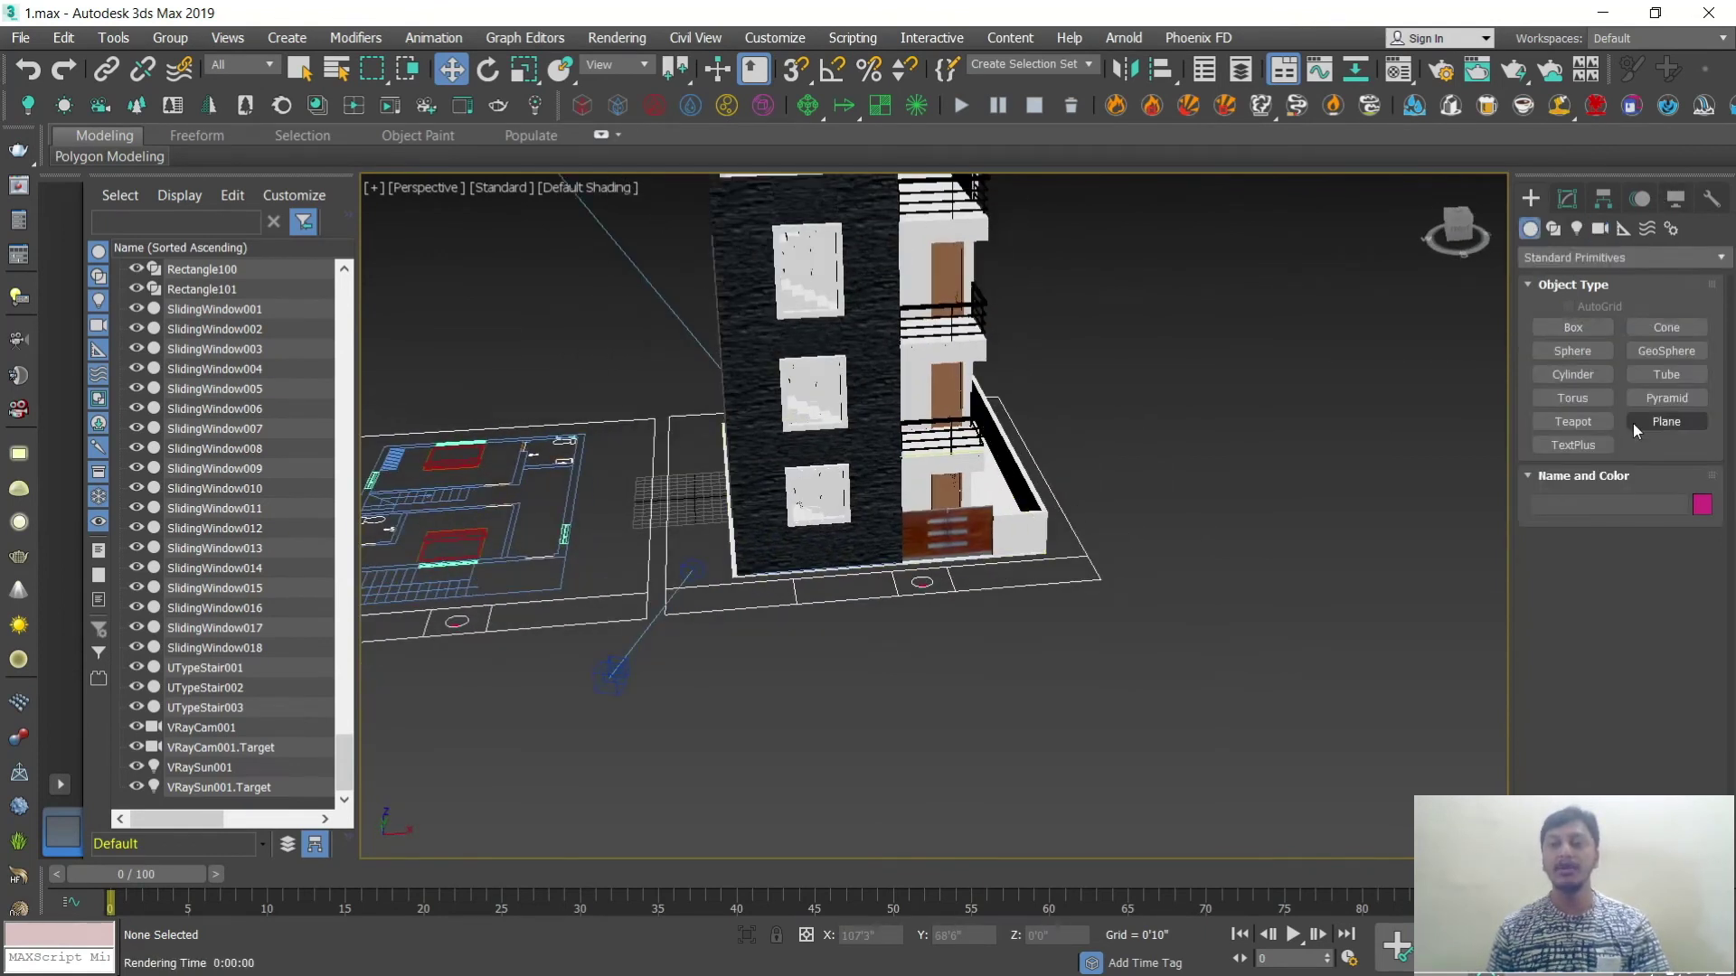
{"action": "left_click_drag", "start_coordinate": [662, 411], "coordinate": [1090, 515]}
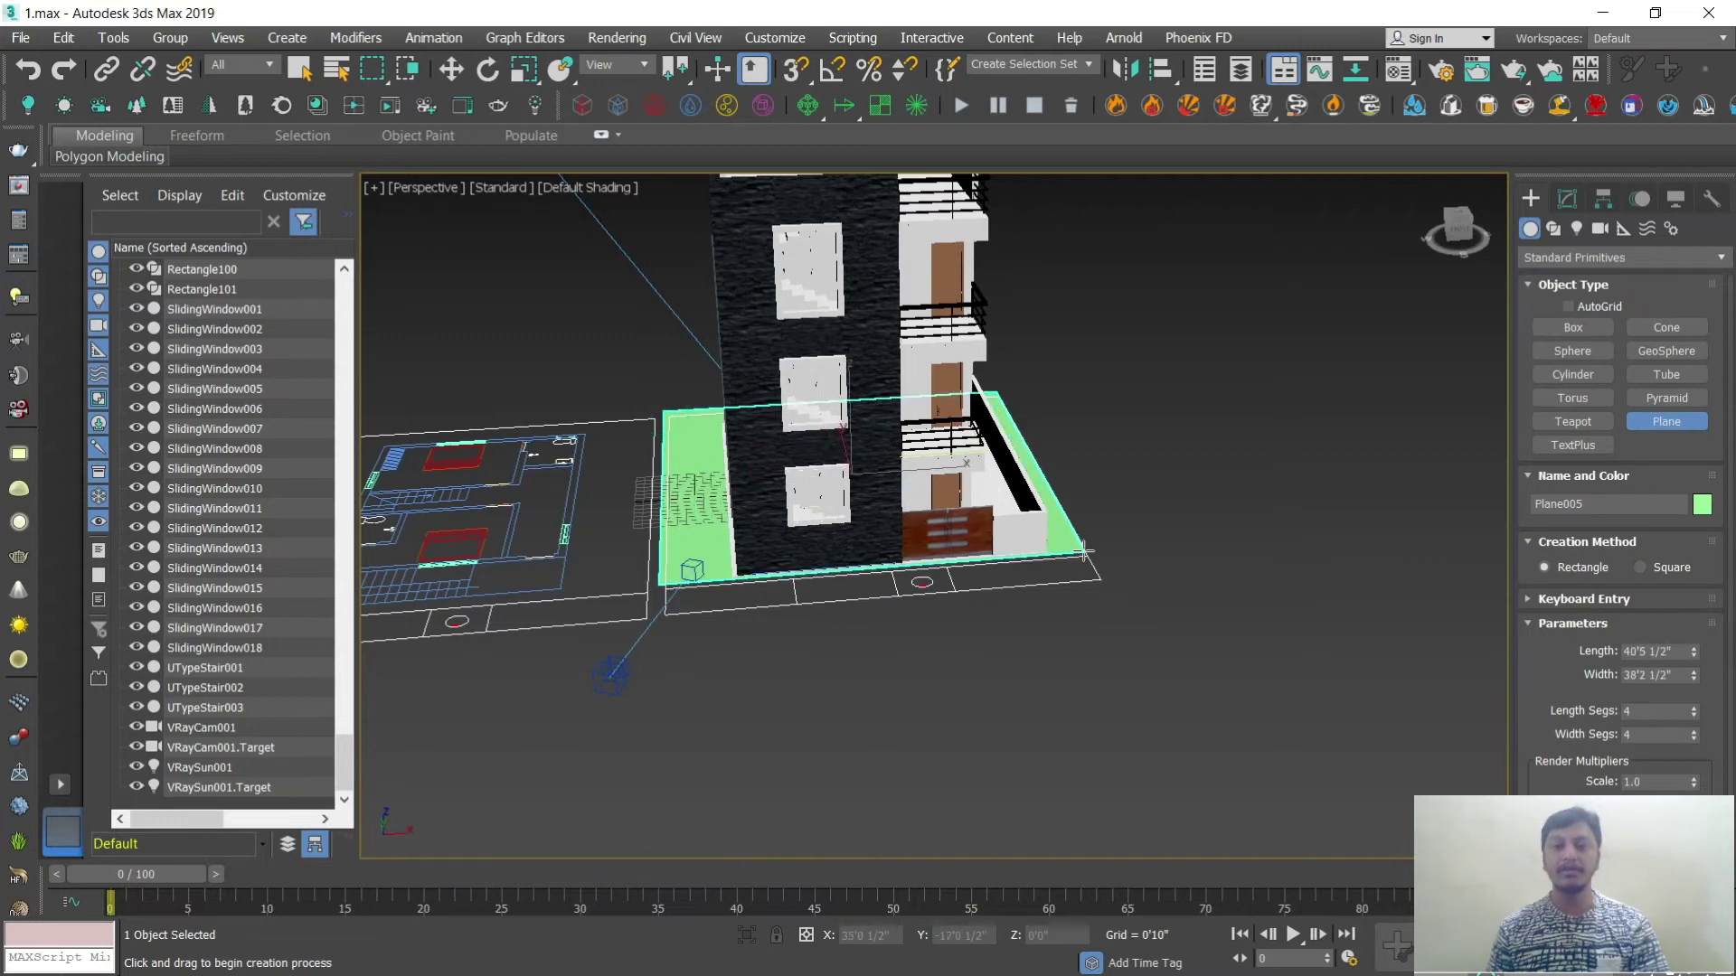
Step: Scale the ground plane along X to about 238.75% and check it through the V-Ray camera with safe frames shown
{"action": "key", "text": "r"}
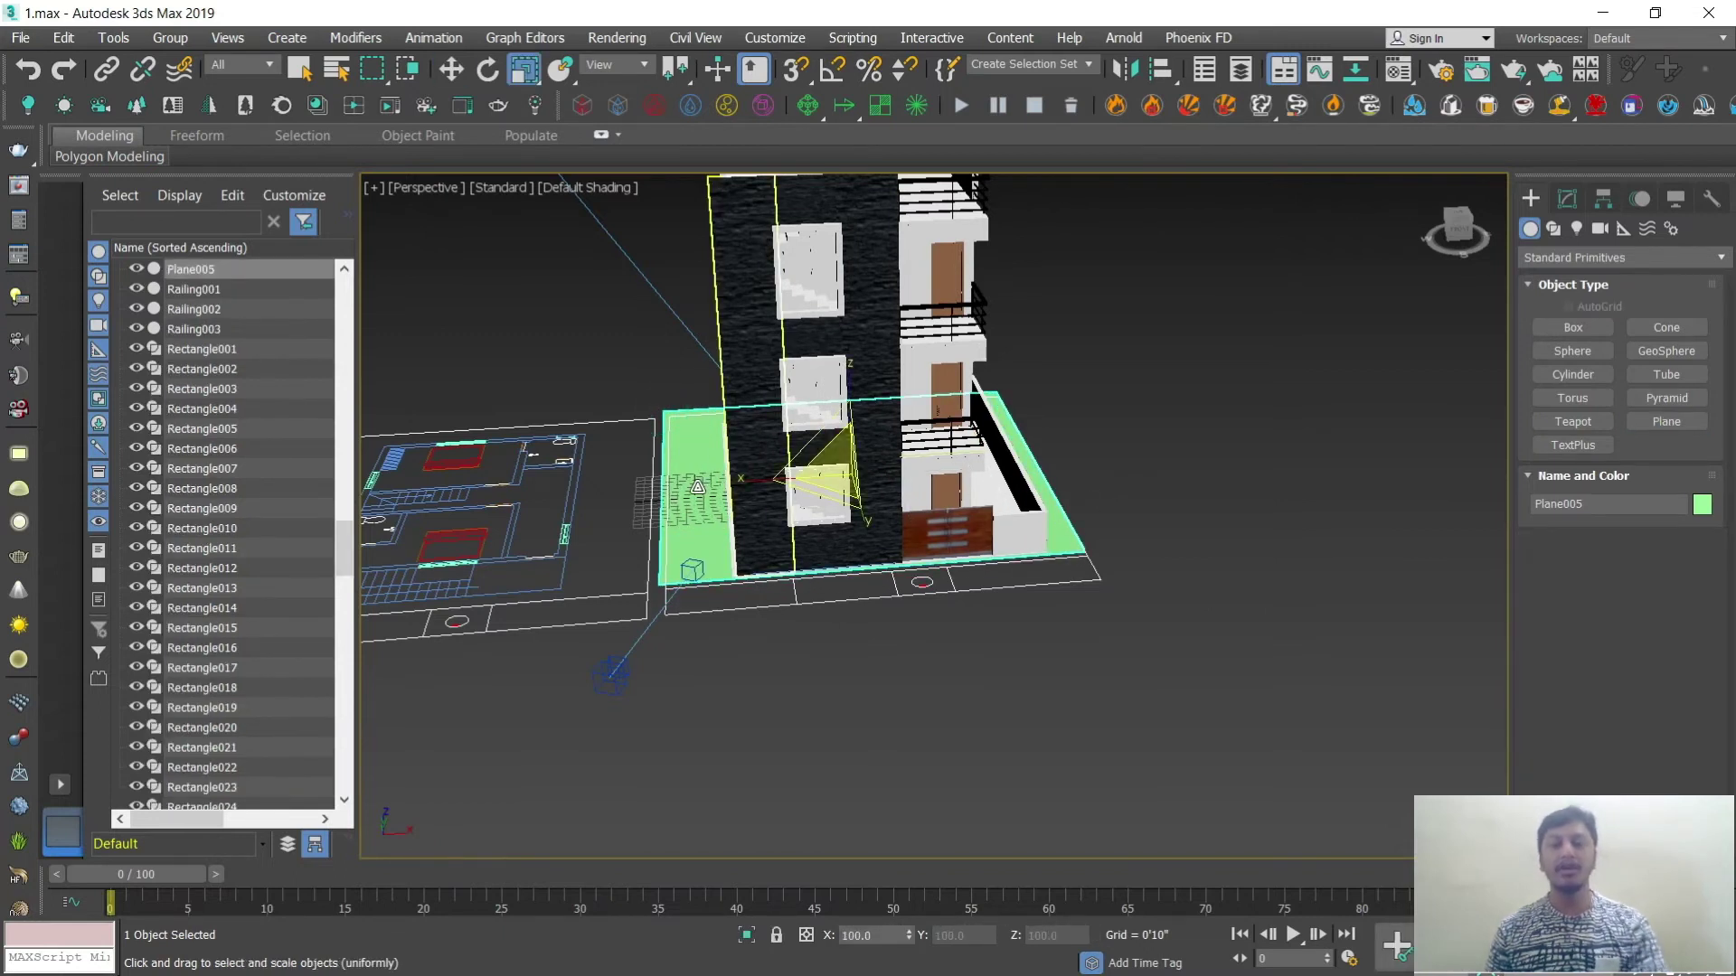
{"action": "left_click_drag", "start_coordinate": [764, 479], "coordinate": [980, 573]}
{"action": "key", "text": "c"}
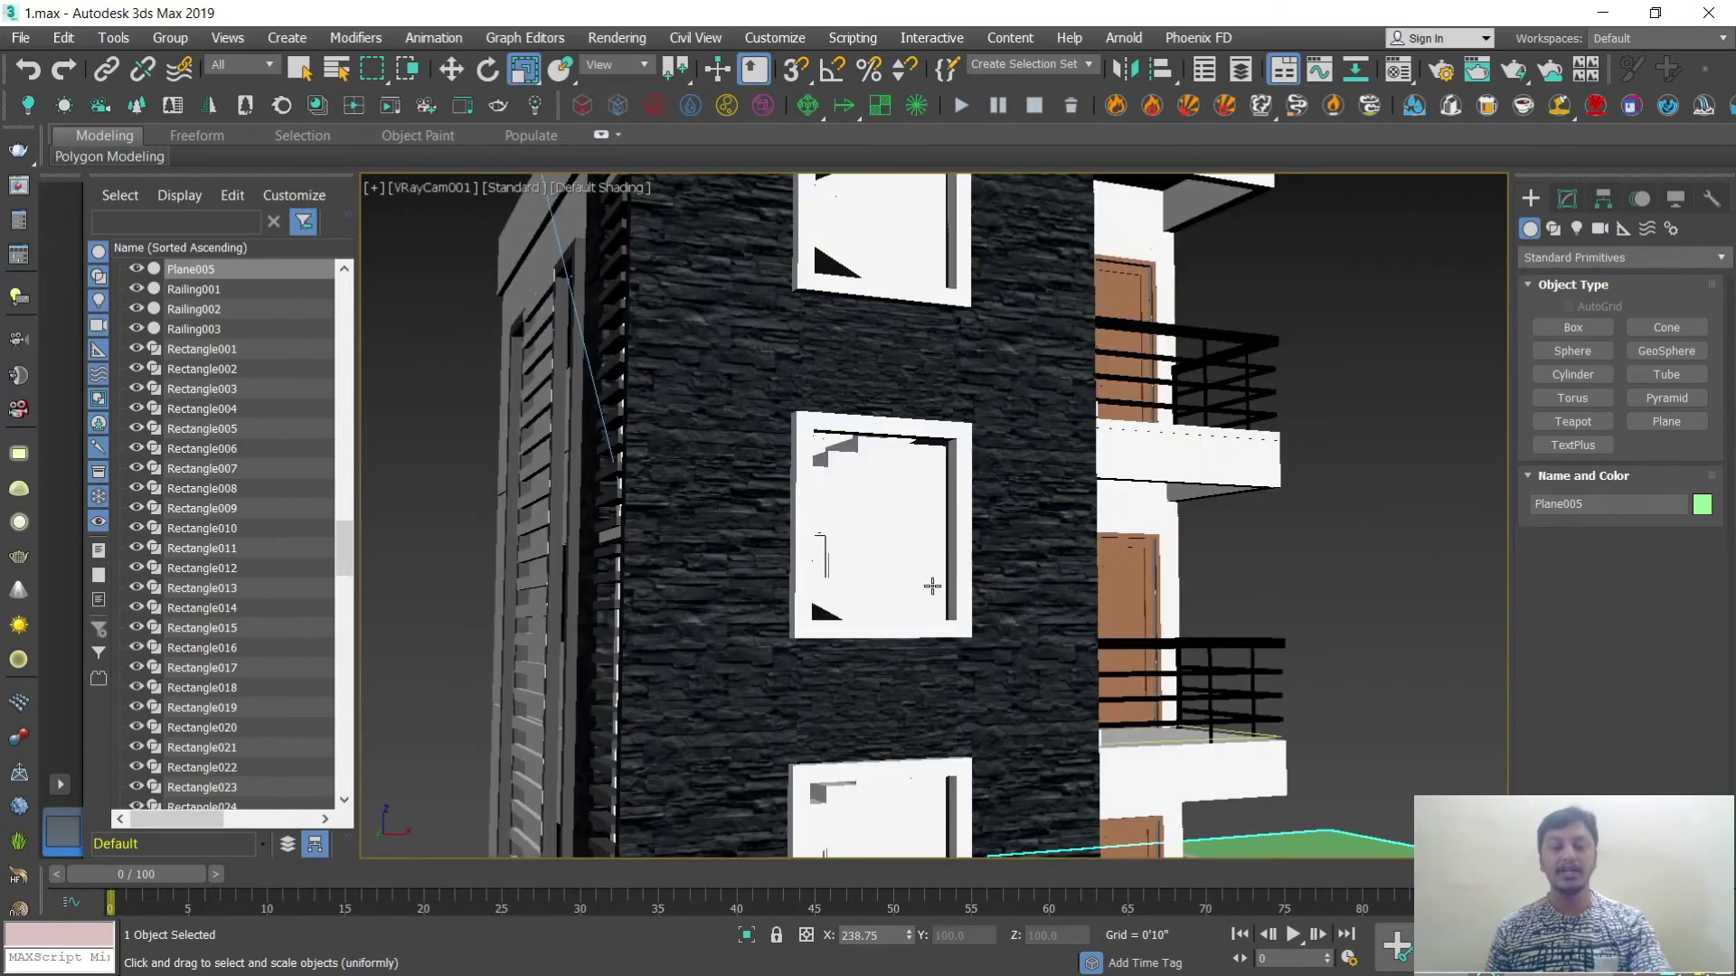
{"action": "key", "text": "shift+f"}
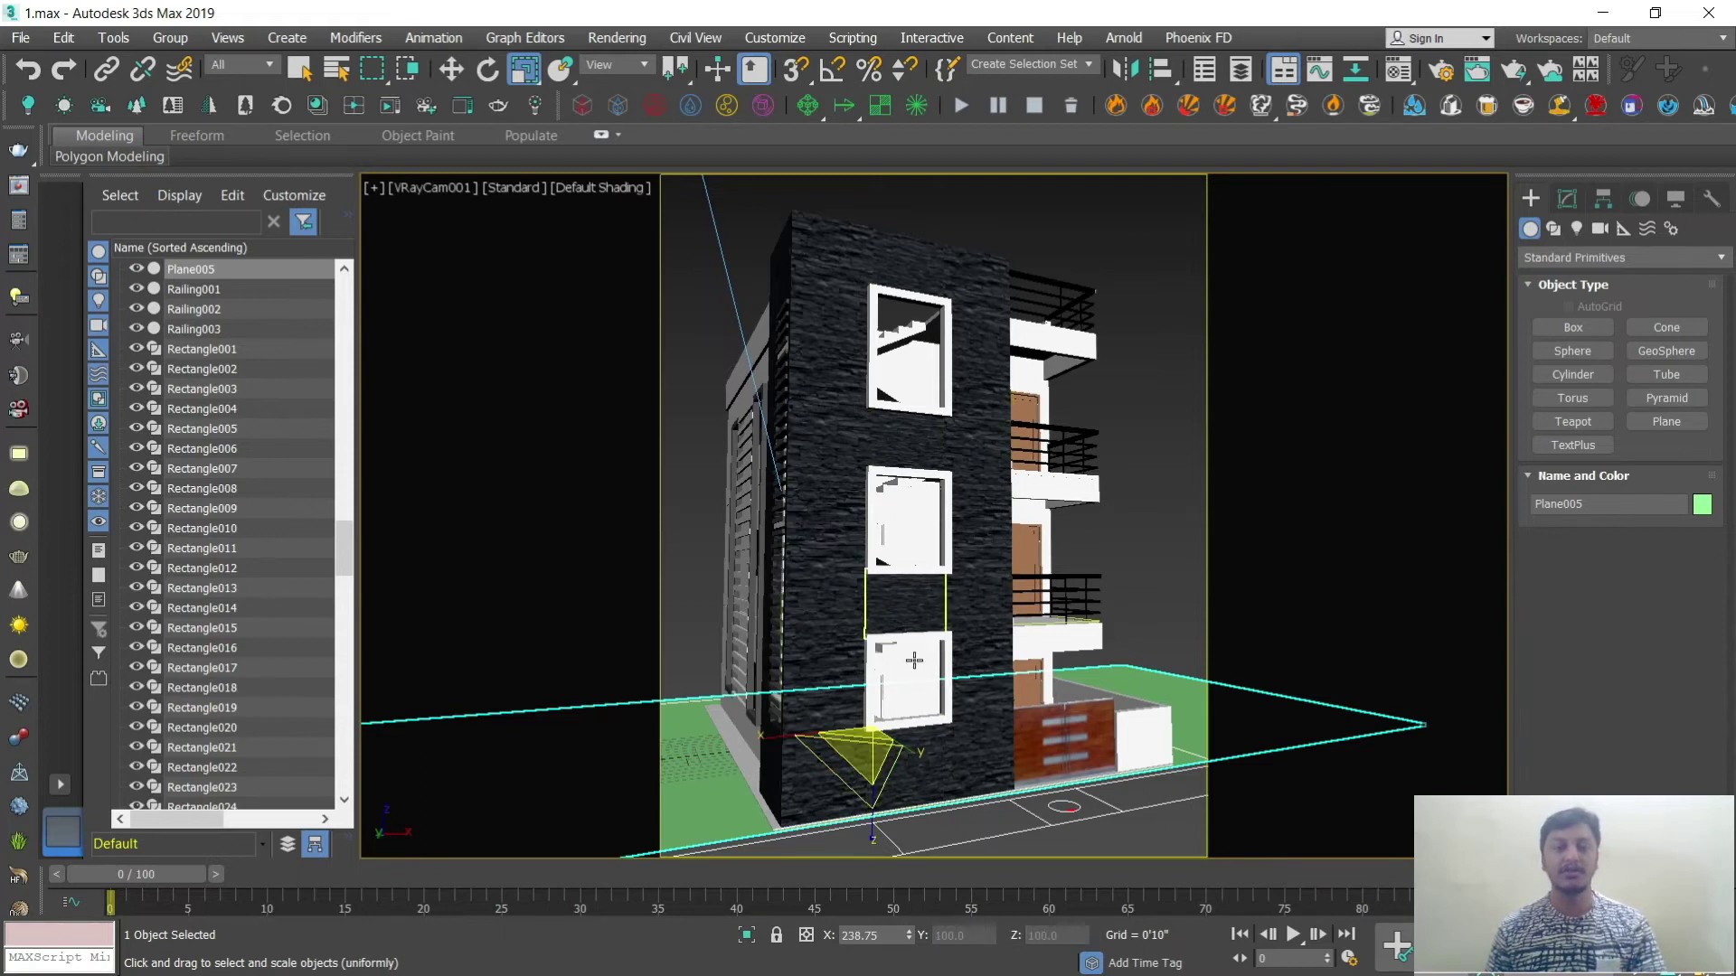
Step: Return to the perspective view without safe frames and move the ground plane slightly along Y to about 3'3 1/2"
{"action": "key", "text": "p"}
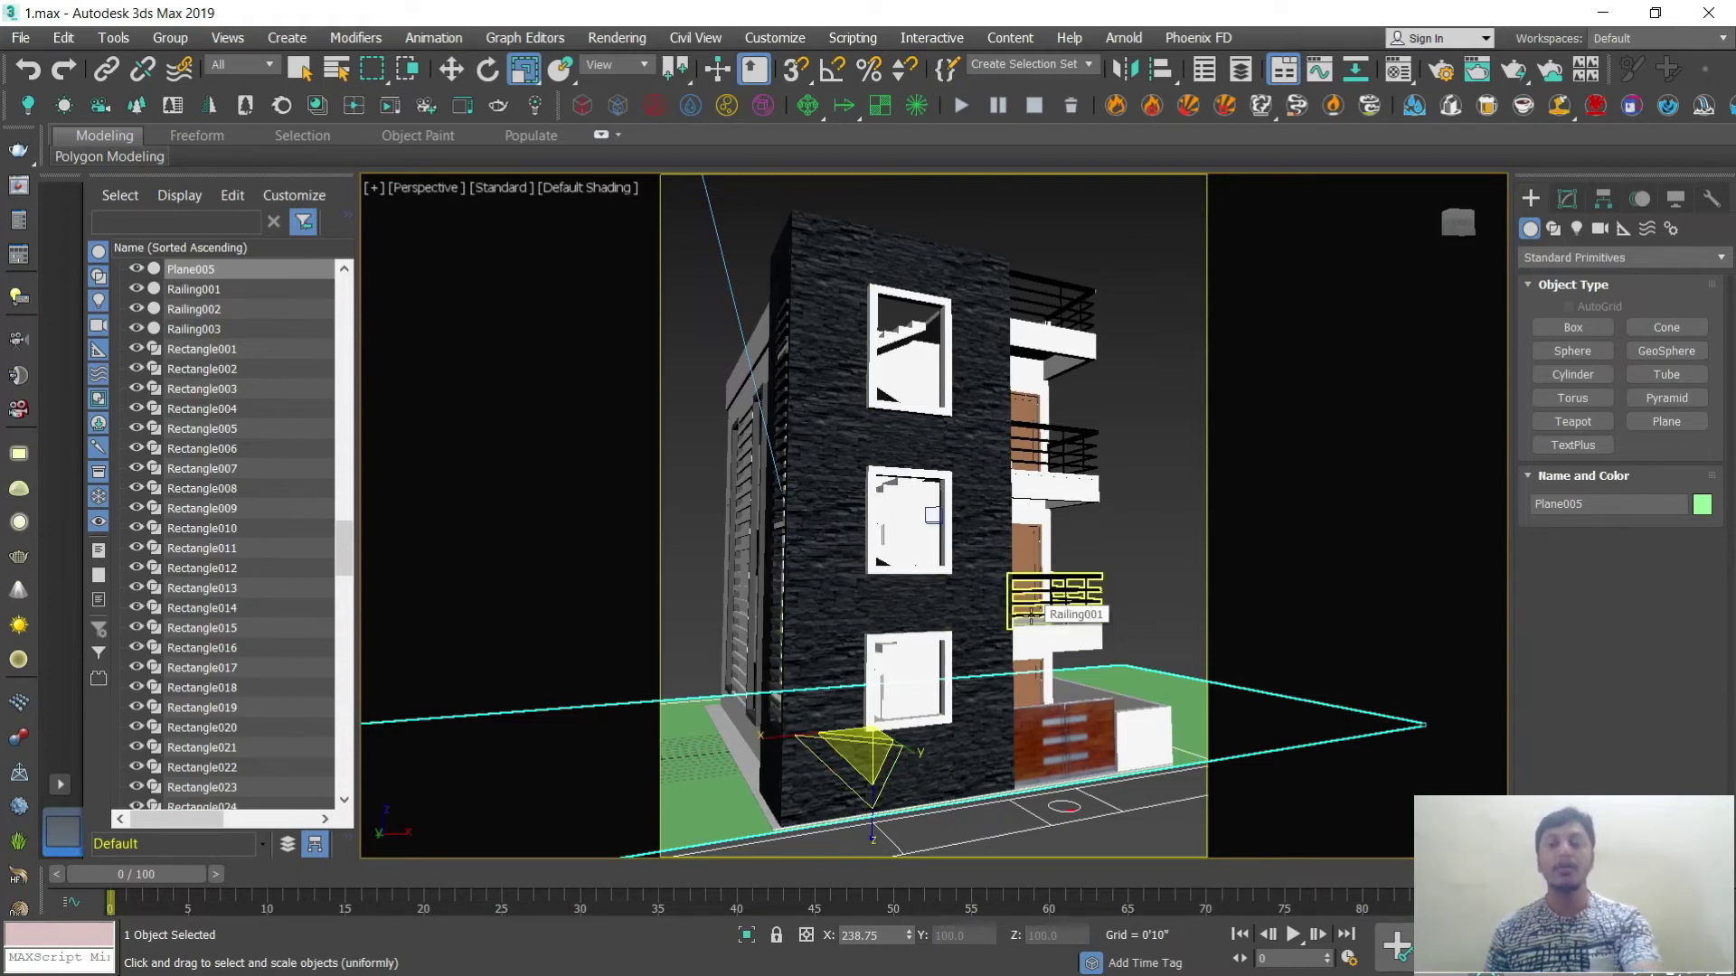
{"action": "key", "text": "shift+f"}
{"action": "scroll", "coordinate": [1014, 569], "scroll_direction": "down", "scroll_amount": 4}
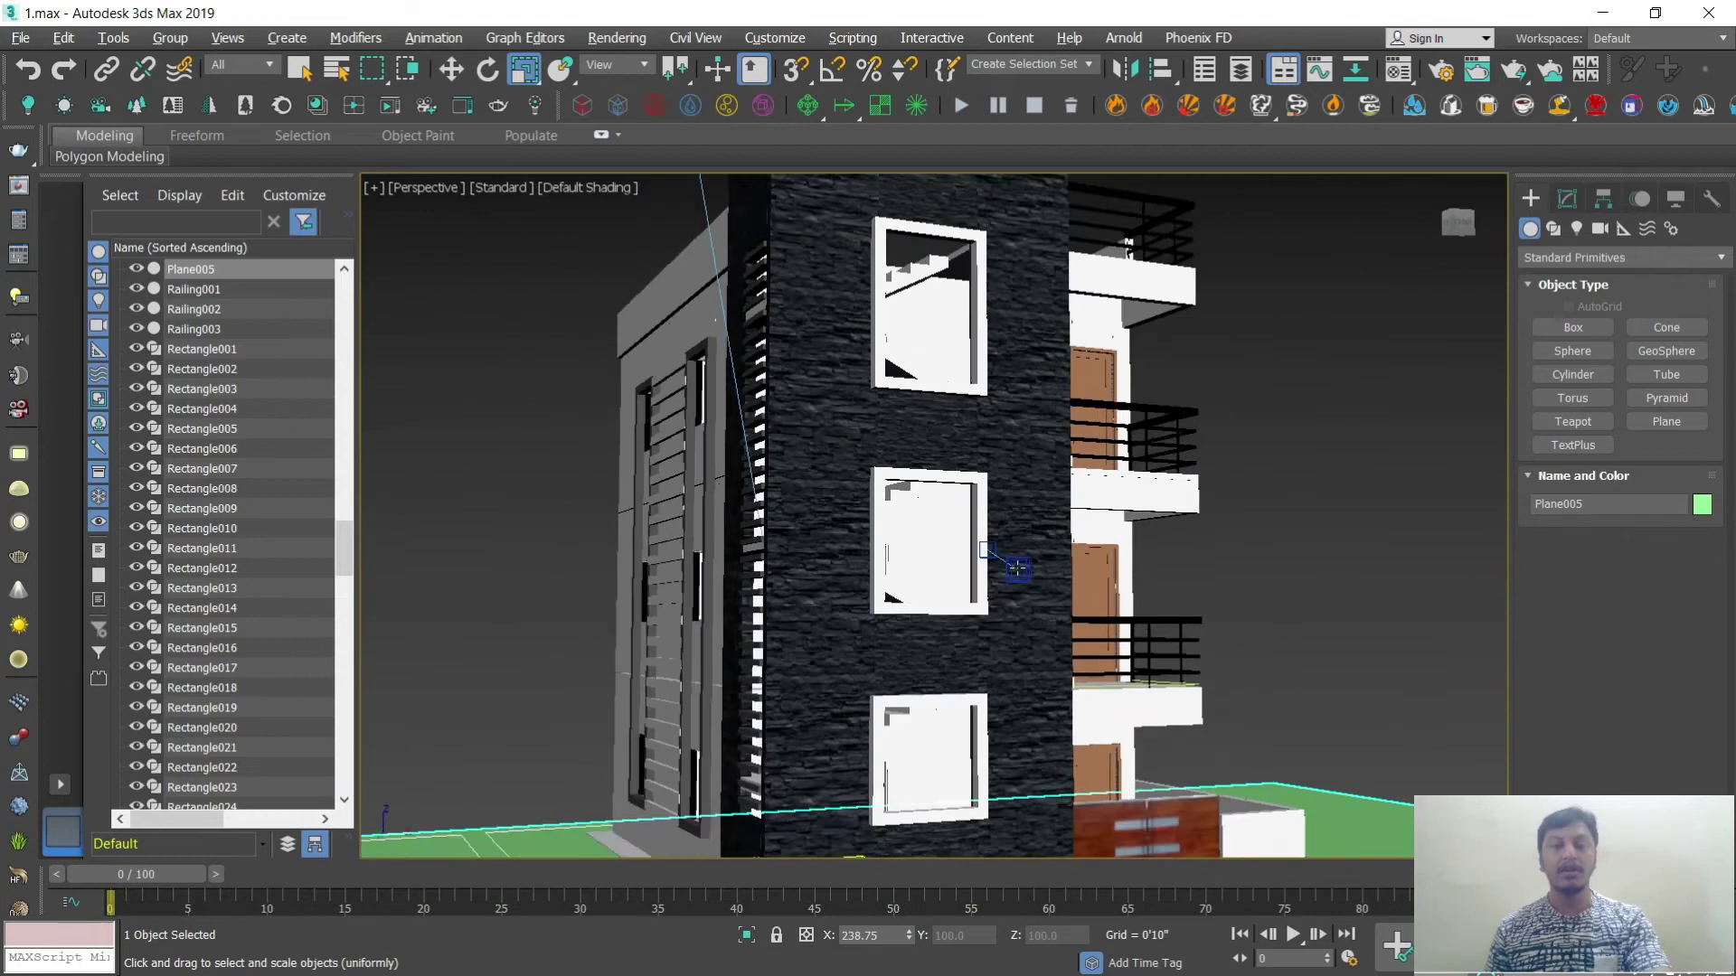
{"action": "middle_click_drag", "start_coordinate": [1014, 569], "coordinate": [1068, 548], "text": "alt"}
{"action": "scroll", "coordinate": [1069, 547], "scroll_direction": "up", "scroll_amount": 3}
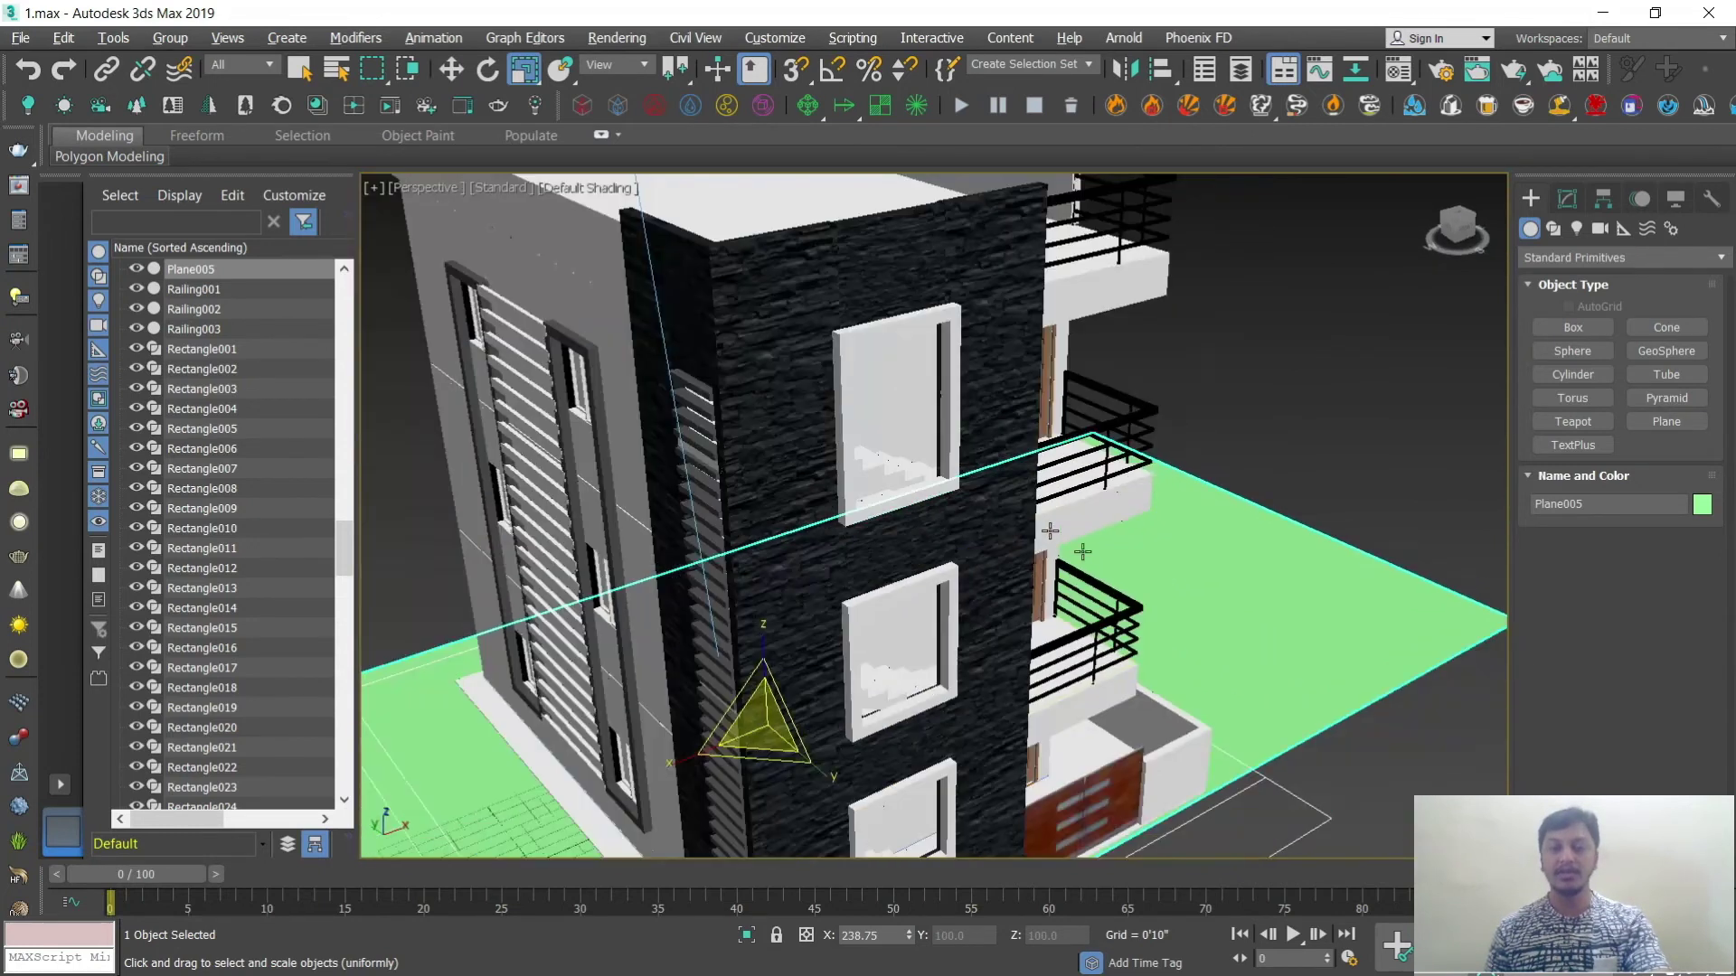
{"action": "scroll", "coordinate": [1068, 547], "scroll_direction": "down", "scroll_amount": 4}
{"action": "middle_click_drag", "start_coordinate": [1108, 604], "coordinate": [1077, 583], "text": "alt"}
{"action": "scroll", "coordinate": [999, 649], "scroll_direction": "up", "scroll_amount": 3}
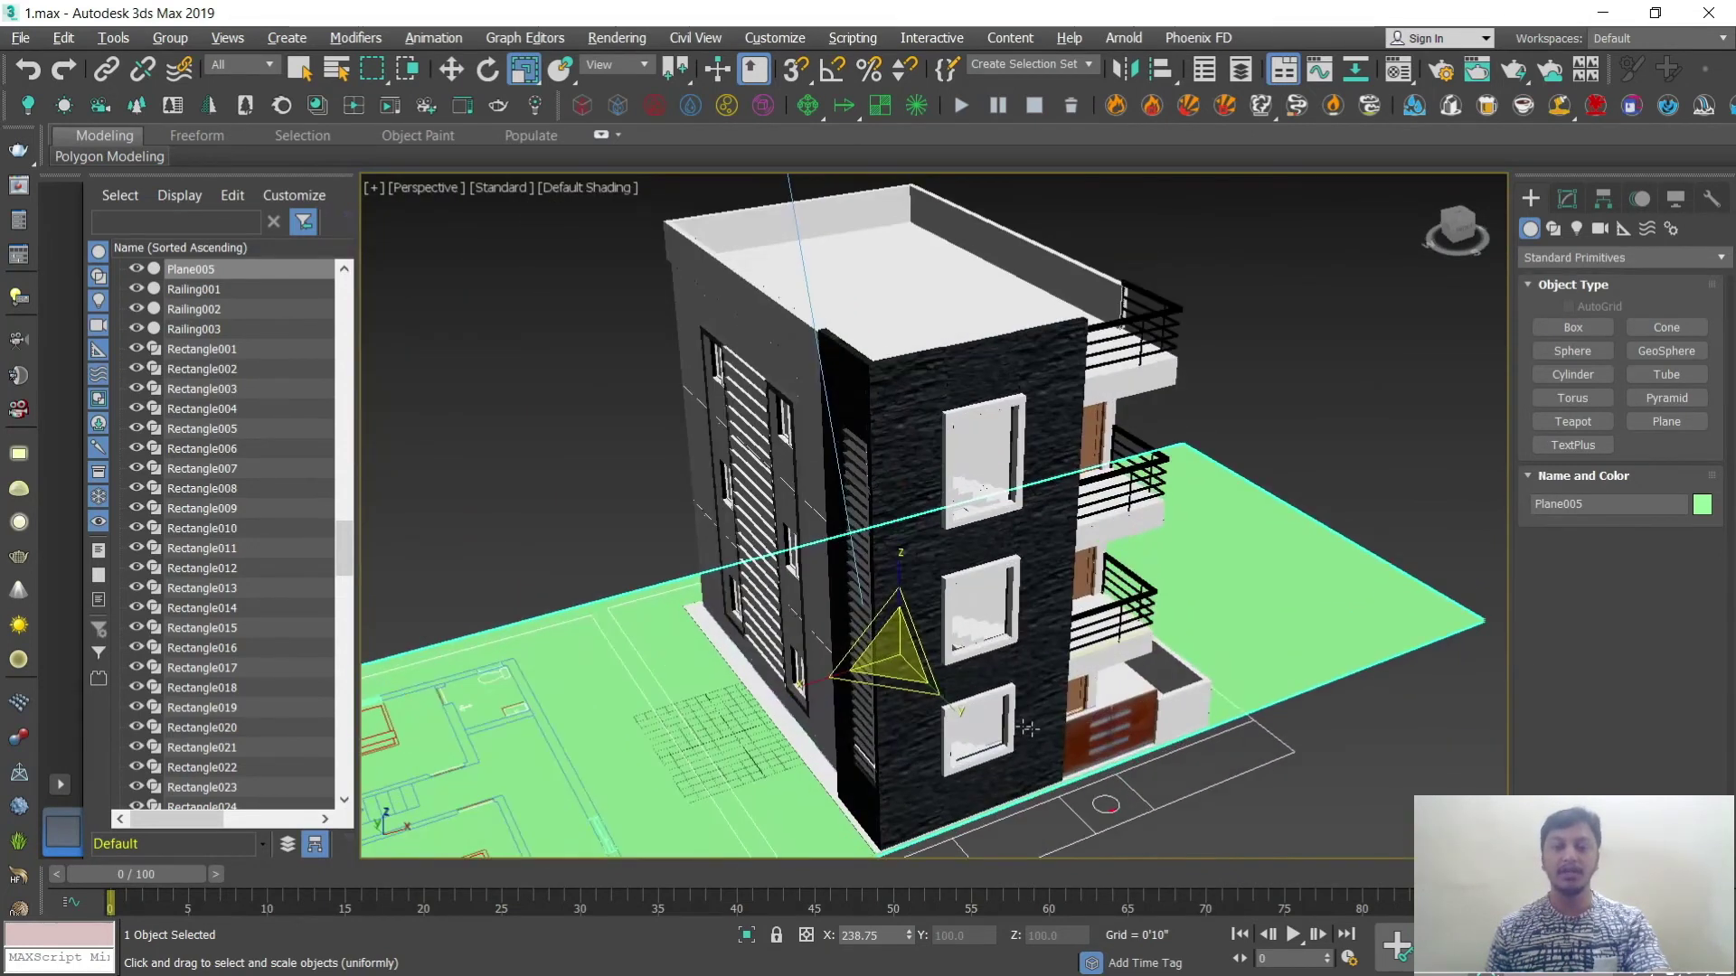
{"action": "scroll", "coordinate": [999, 649], "scroll_direction": "up", "scroll_amount": 1}
{"action": "key", "text": "w"}
{"action": "scroll", "coordinate": [1008, 723], "scroll_direction": "up", "scroll_amount": 3}
{"action": "scroll", "coordinate": [892, 697], "scroll_direction": "up", "scroll_amount": 3}
{"action": "middle_click_drag", "start_coordinate": [891, 697], "coordinate": [847, 627], "text": "alt"}
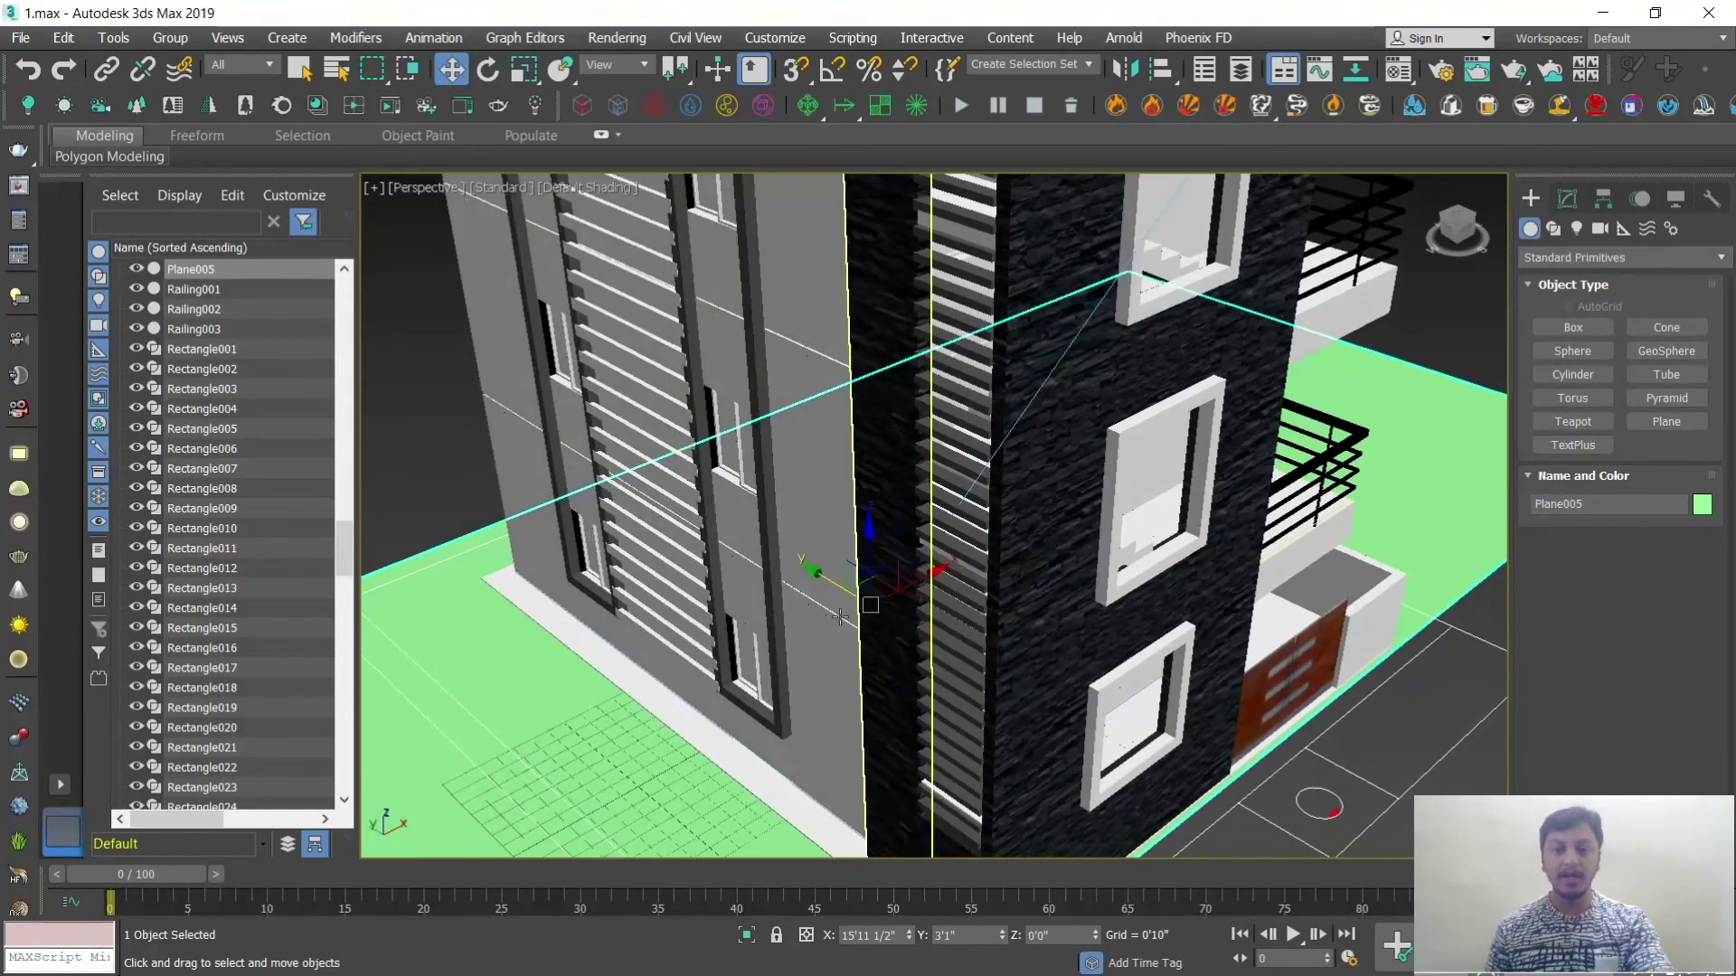
{"action": "left_click_drag", "start_coordinate": [824, 574], "coordinate": [815, 577]}
{"action": "scroll", "coordinate": [955, 665], "scroll_direction": "down", "scroll_amount": 5}
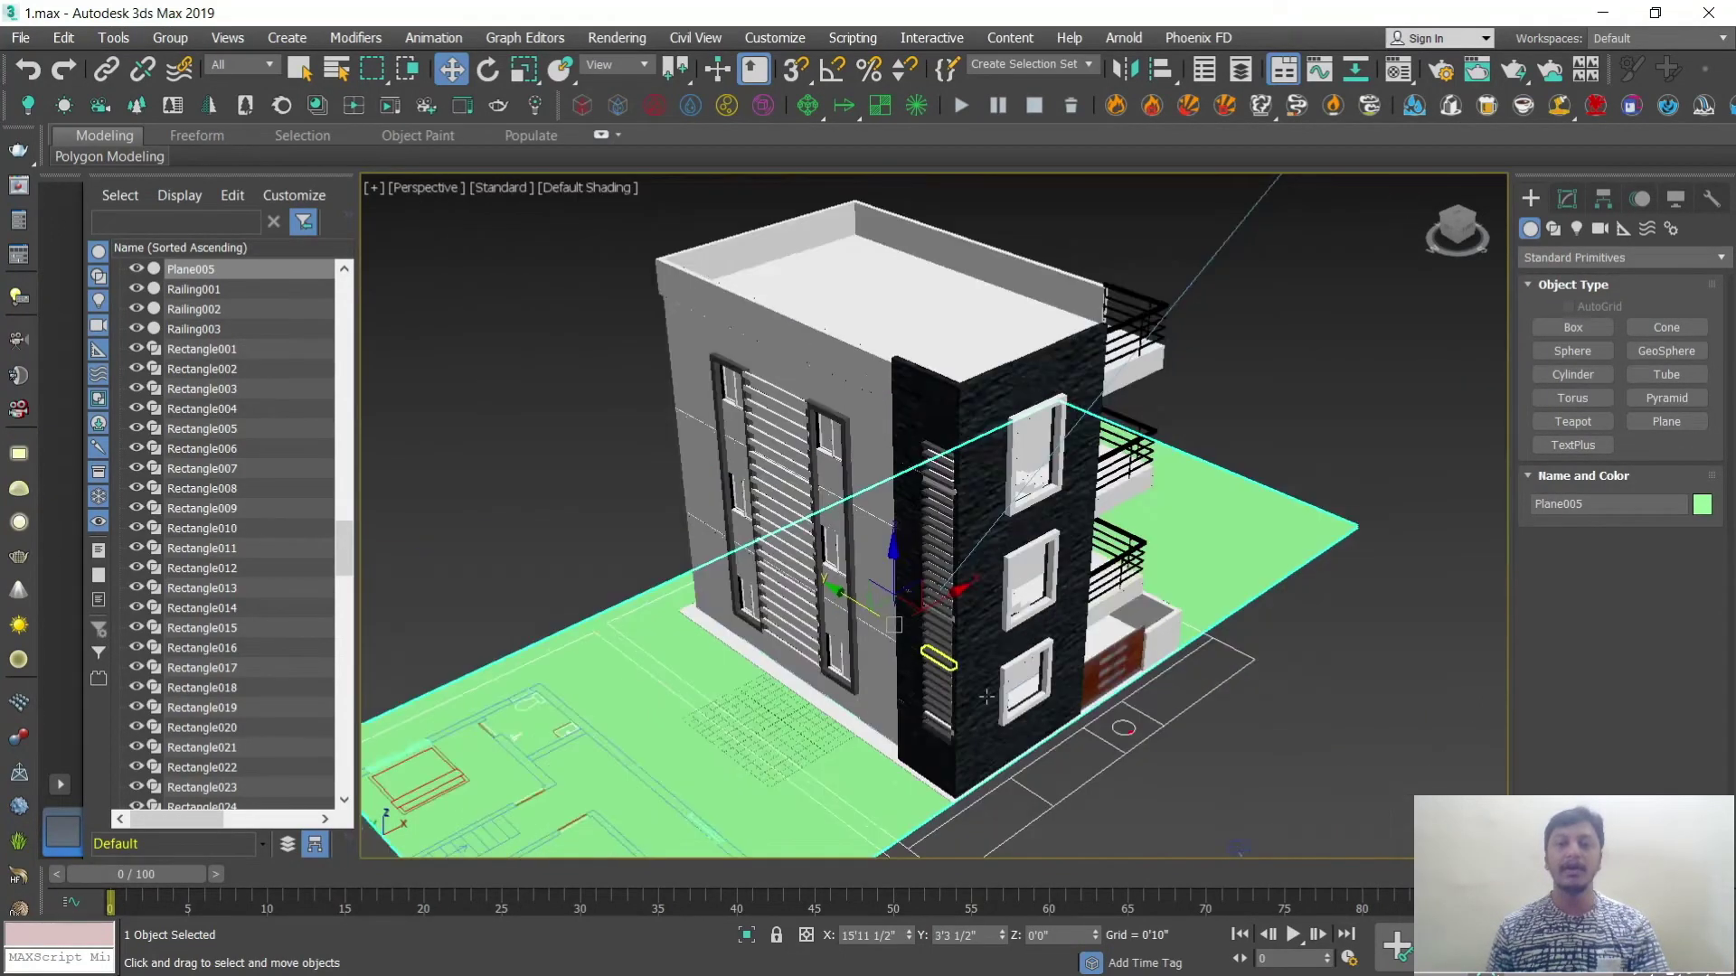
{"action": "scroll", "coordinate": [1019, 589], "scroll_direction": "up", "scroll_amount": 2}
{"action": "mouse_move", "coordinate": [1034, 615]}
{"action": "middle_mouse_down", "text": "alt"}
{"action": "mouse_move", "coordinate": [1004, 605]}
{"action": "mouse_move", "coordinate": [1041, 637]}
{"action": "mouse_move", "coordinate": [1026, 633]}
{"action": "middle_mouse_up", "text": "alt"}
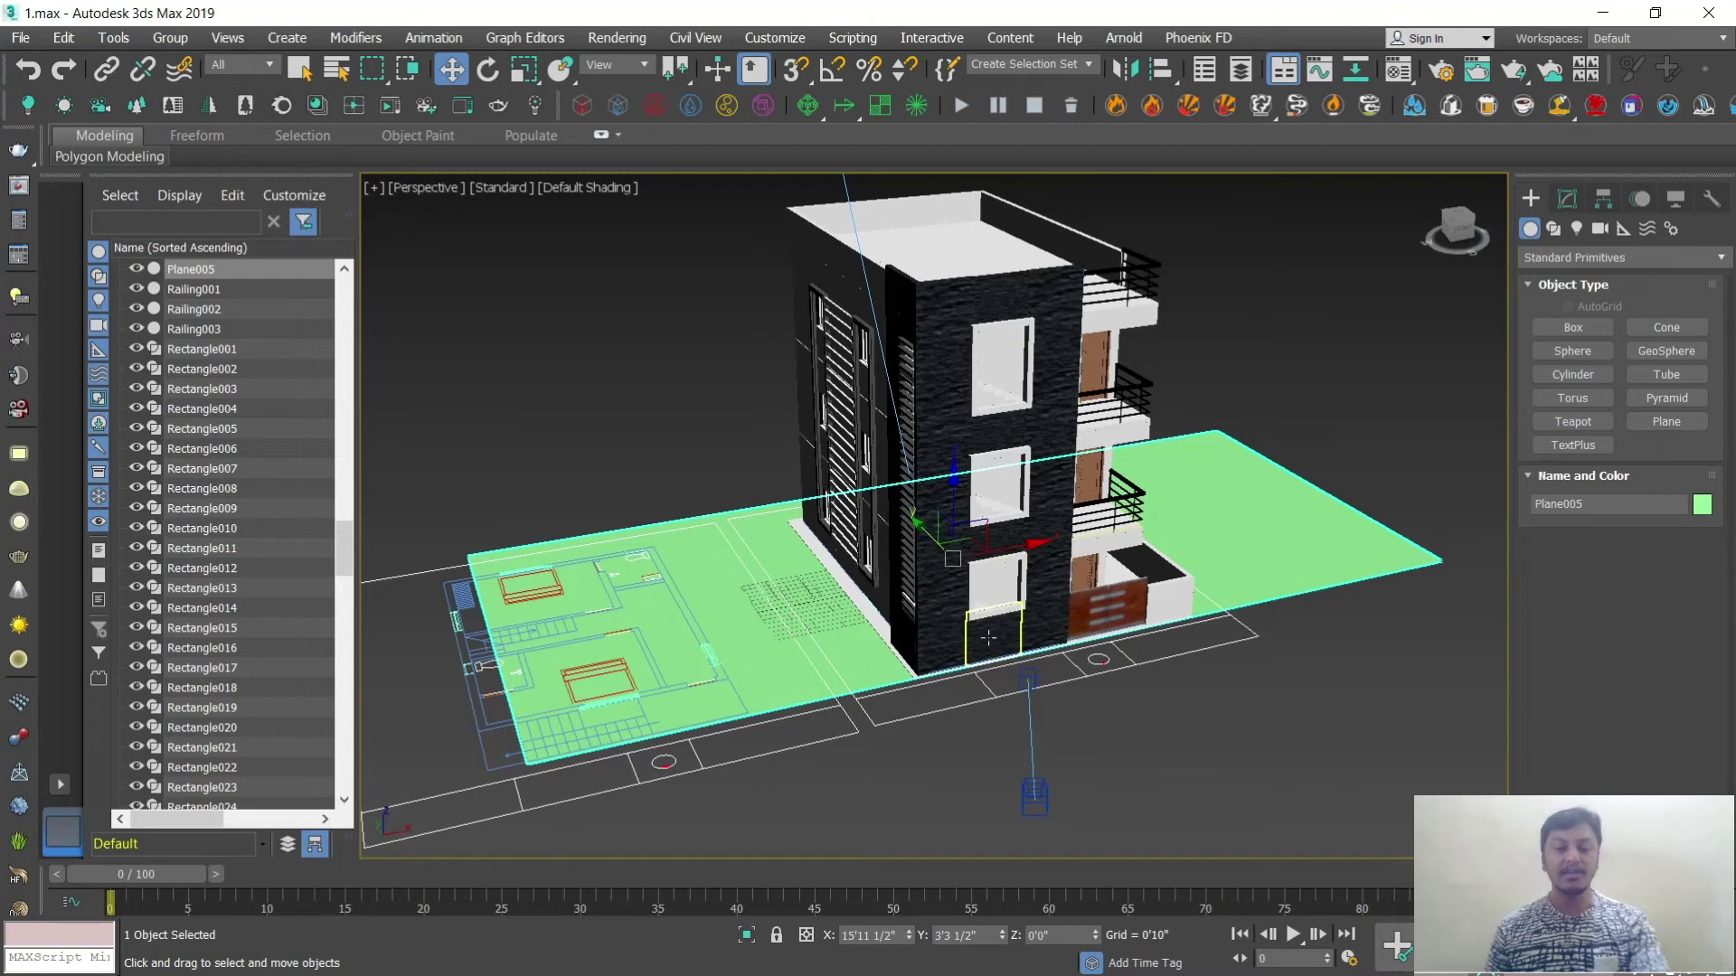
Step: Pick an unused material slot for the ground and choose a Bitmap as its diffuse map
{"action": "key", "text": "m"}
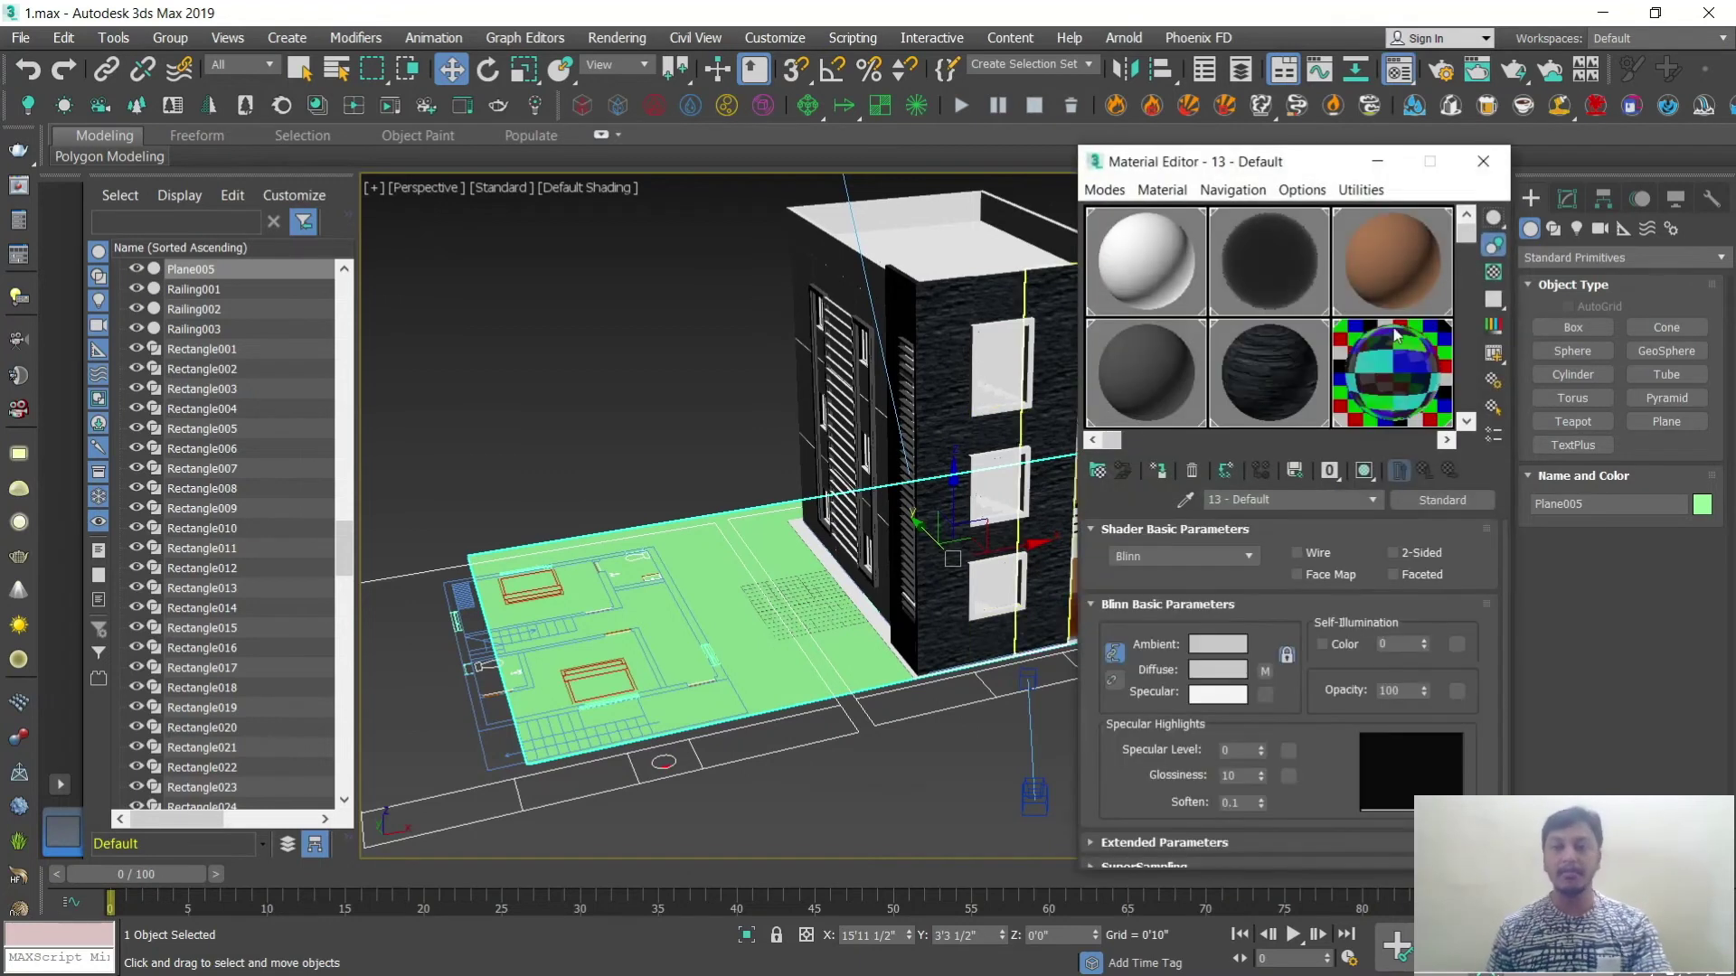
{"action": "scroll", "coordinate": [1466, 257], "scroll_direction": "down", "scroll_amount": 3}
{"action": "left_click", "coordinate": [1284, 344]}
{"action": "left_click", "coordinate": [1264, 670]}
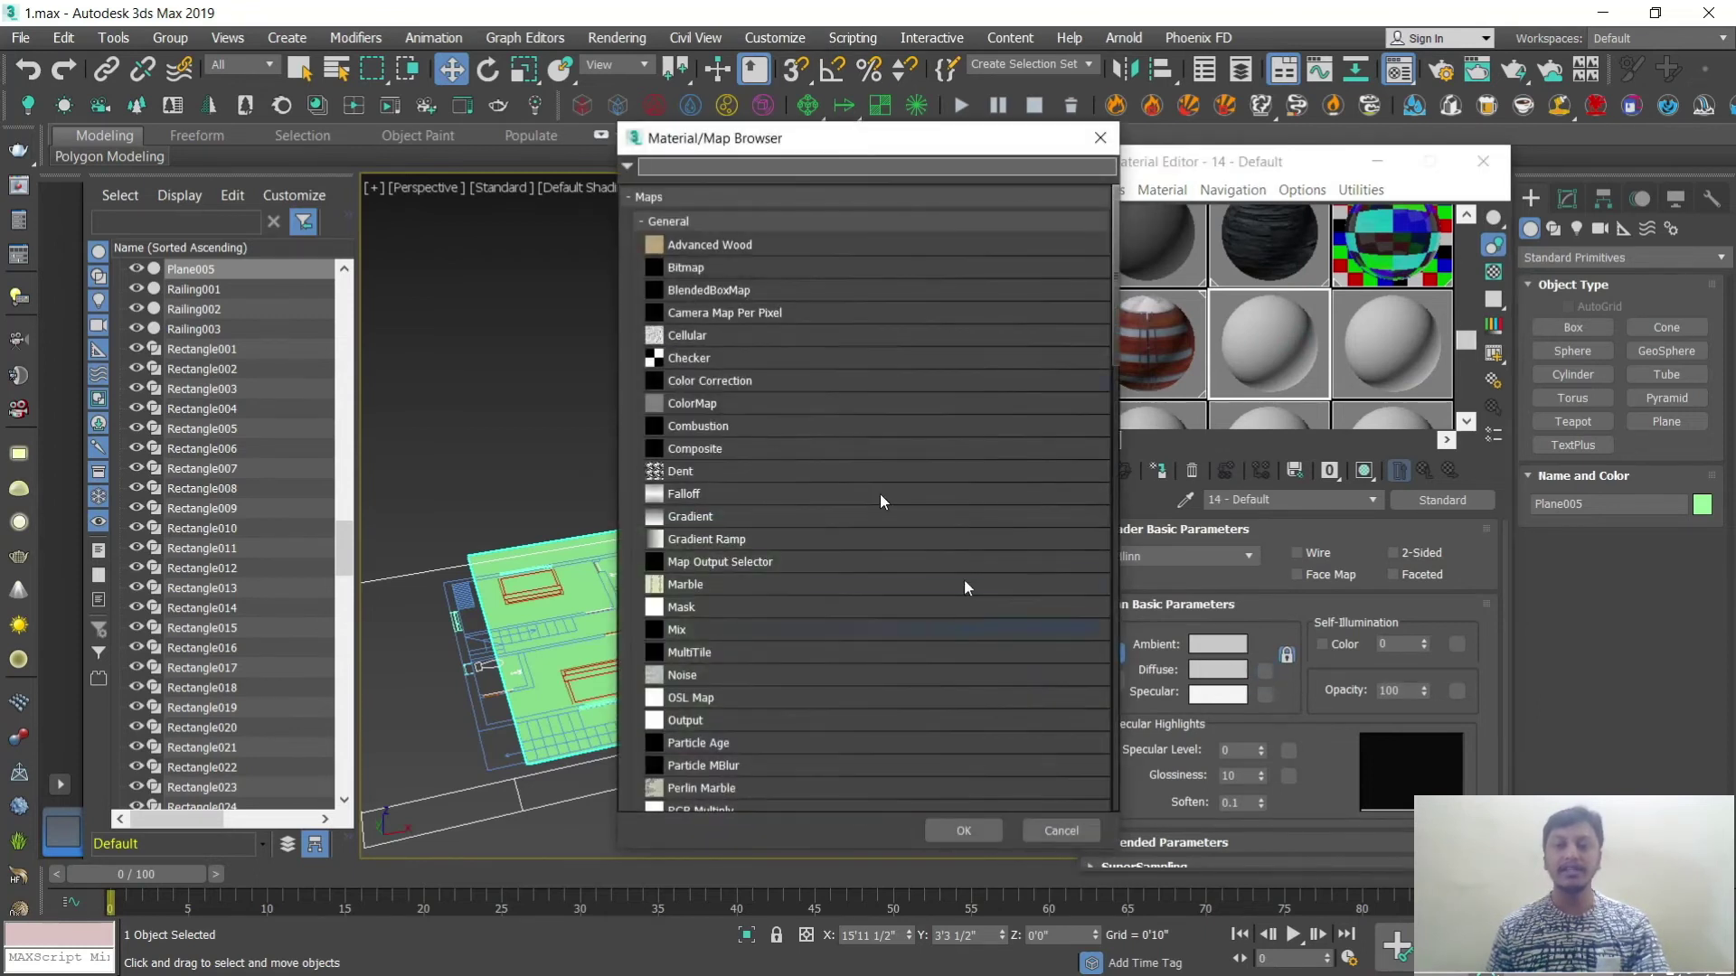
{"action": "double_click", "coordinate": [698, 269]}
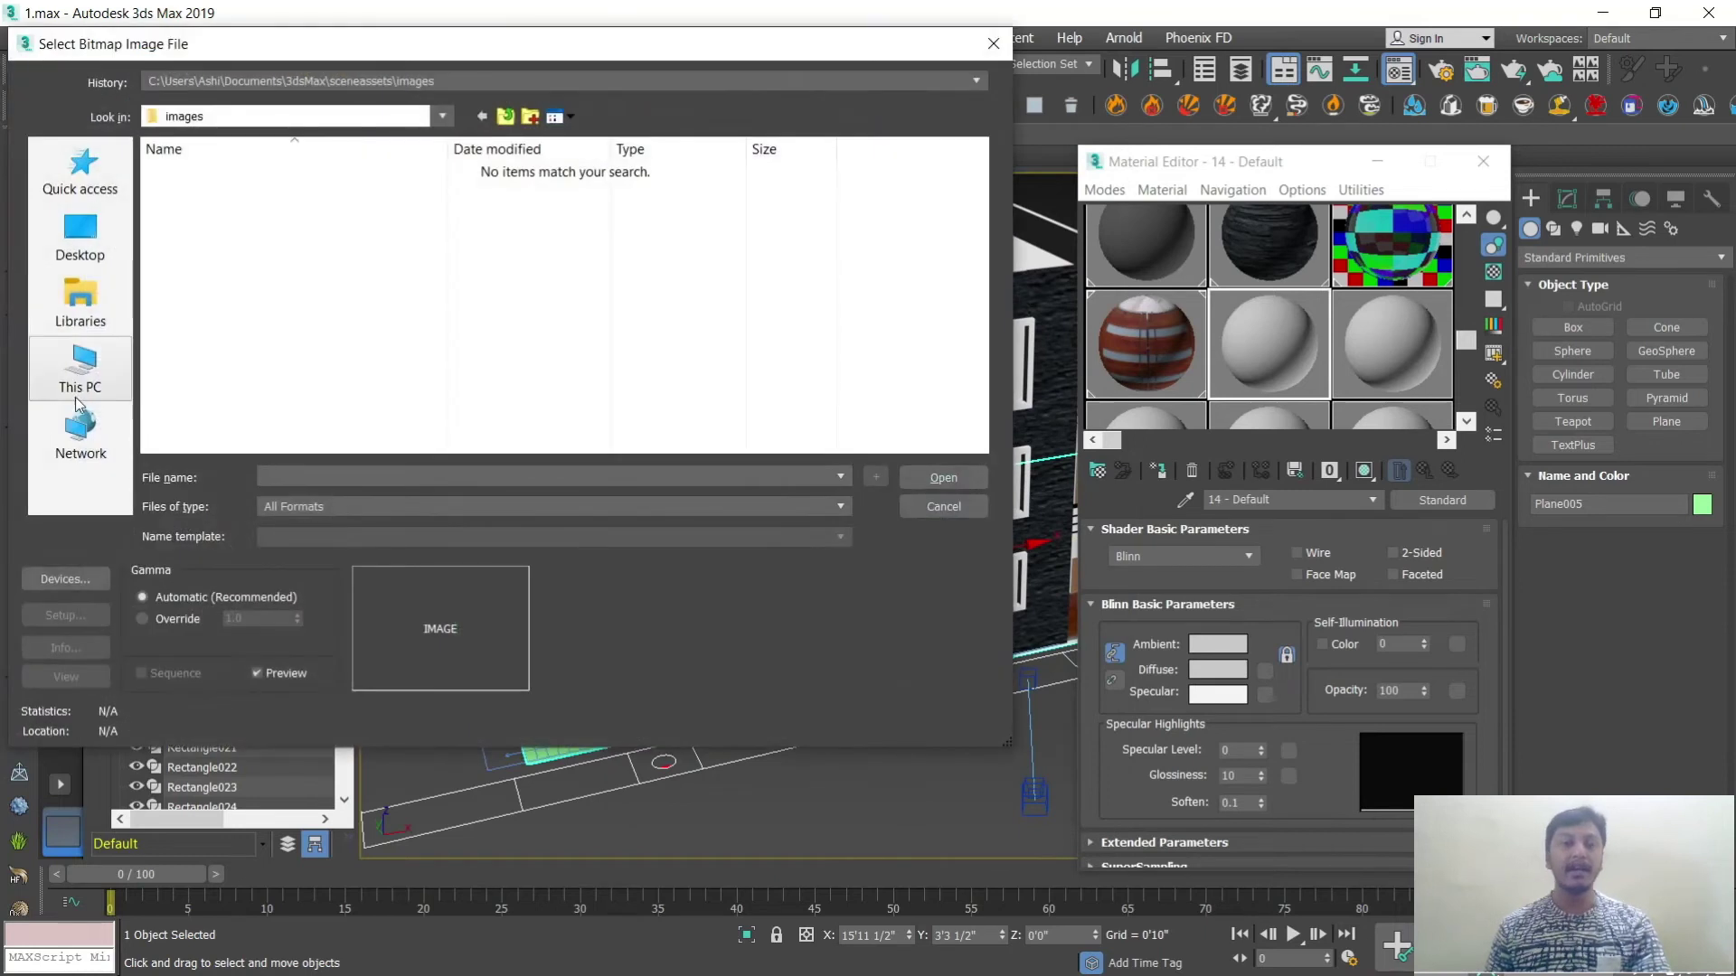
Step: Browse drive D for the bitmap image, going through the Personal folder down to the elevations folder
{"action": "left_click", "coordinate": [80, 367]}
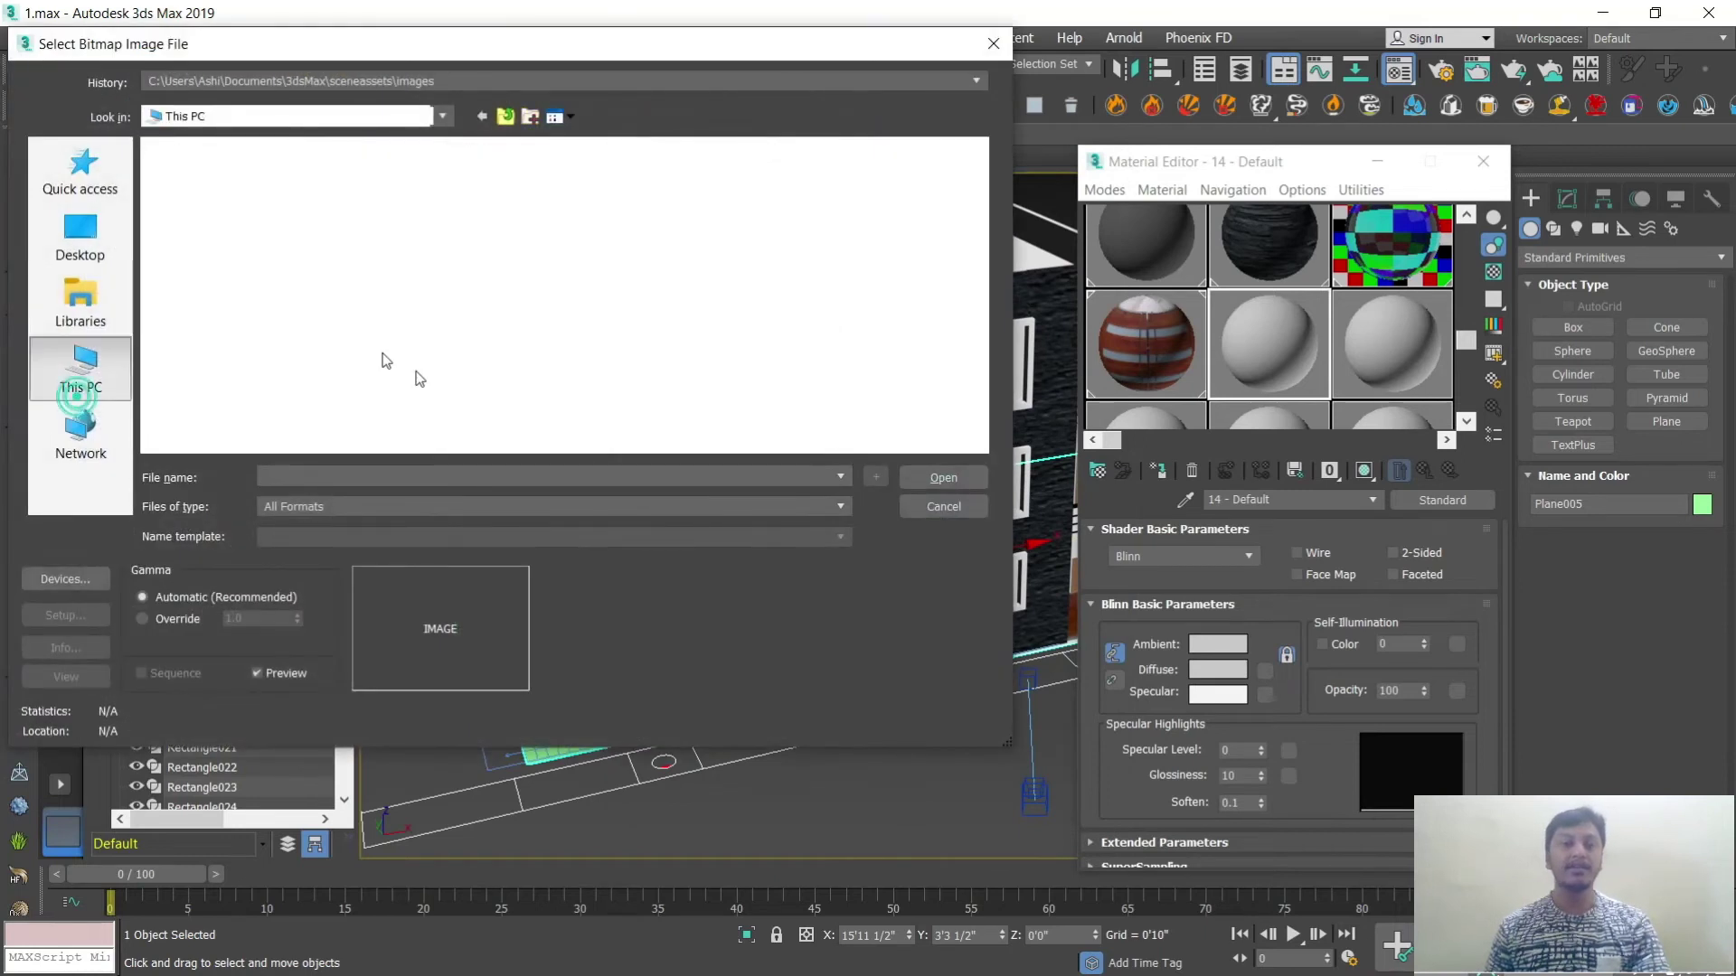
{"action": "double_click", "coordinate": [534, 398]}
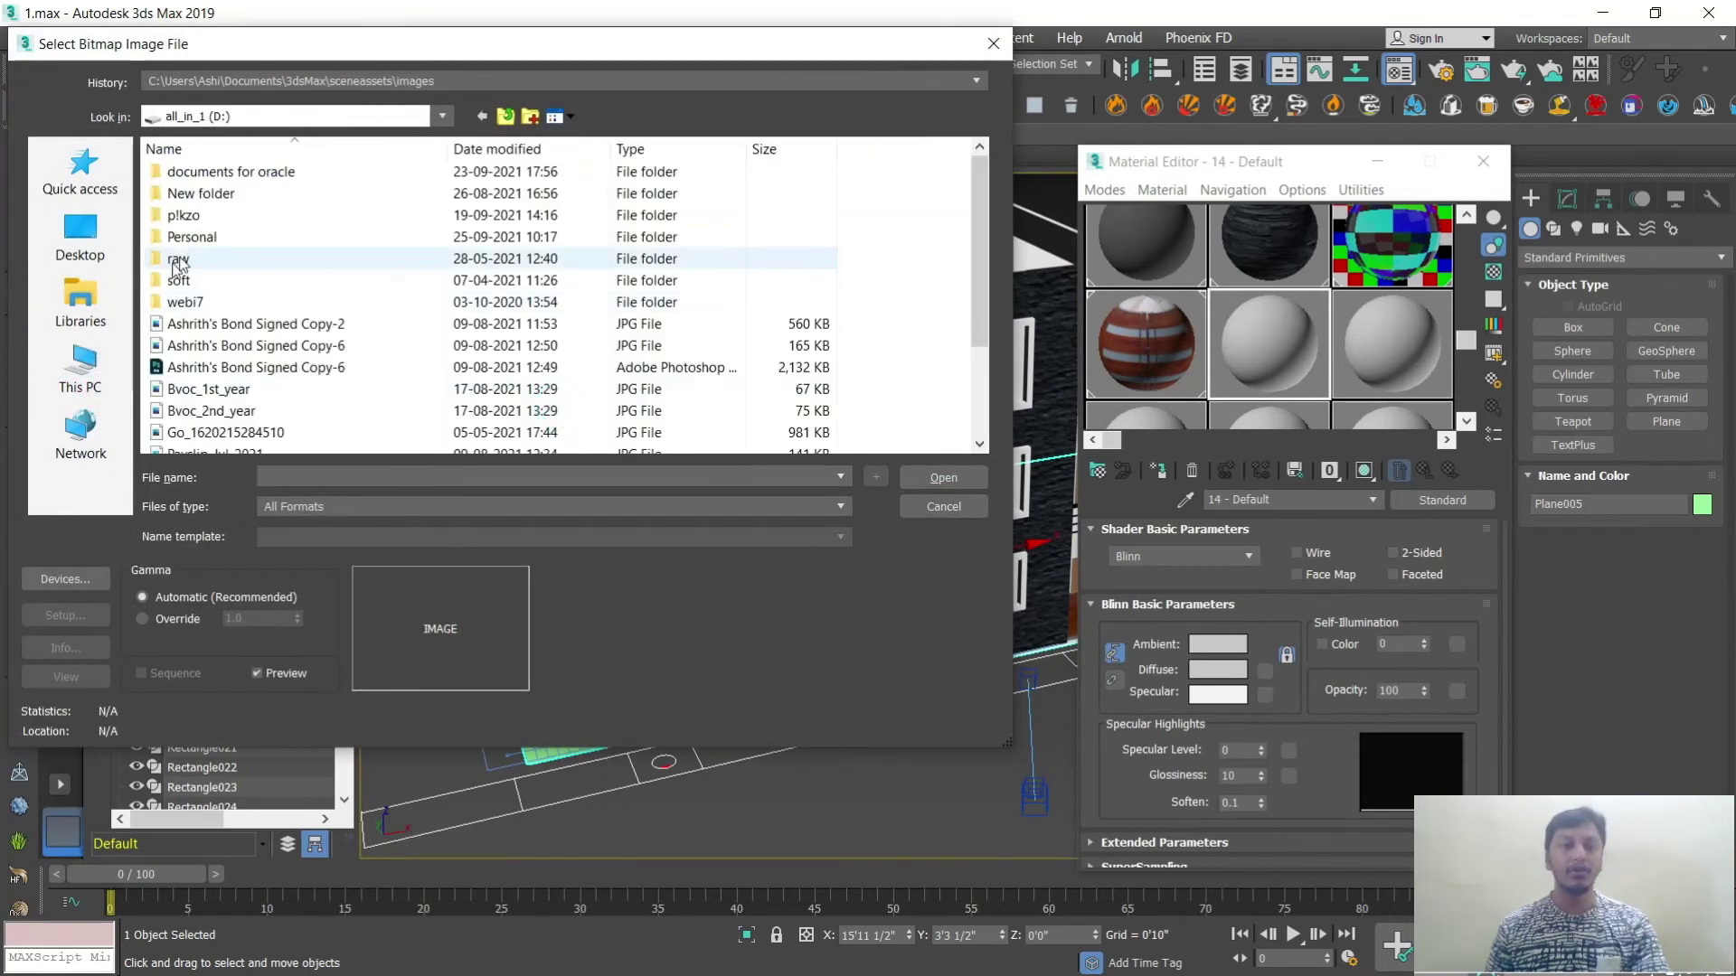
{"action": "double_click", "coordinate": [203, 237]}
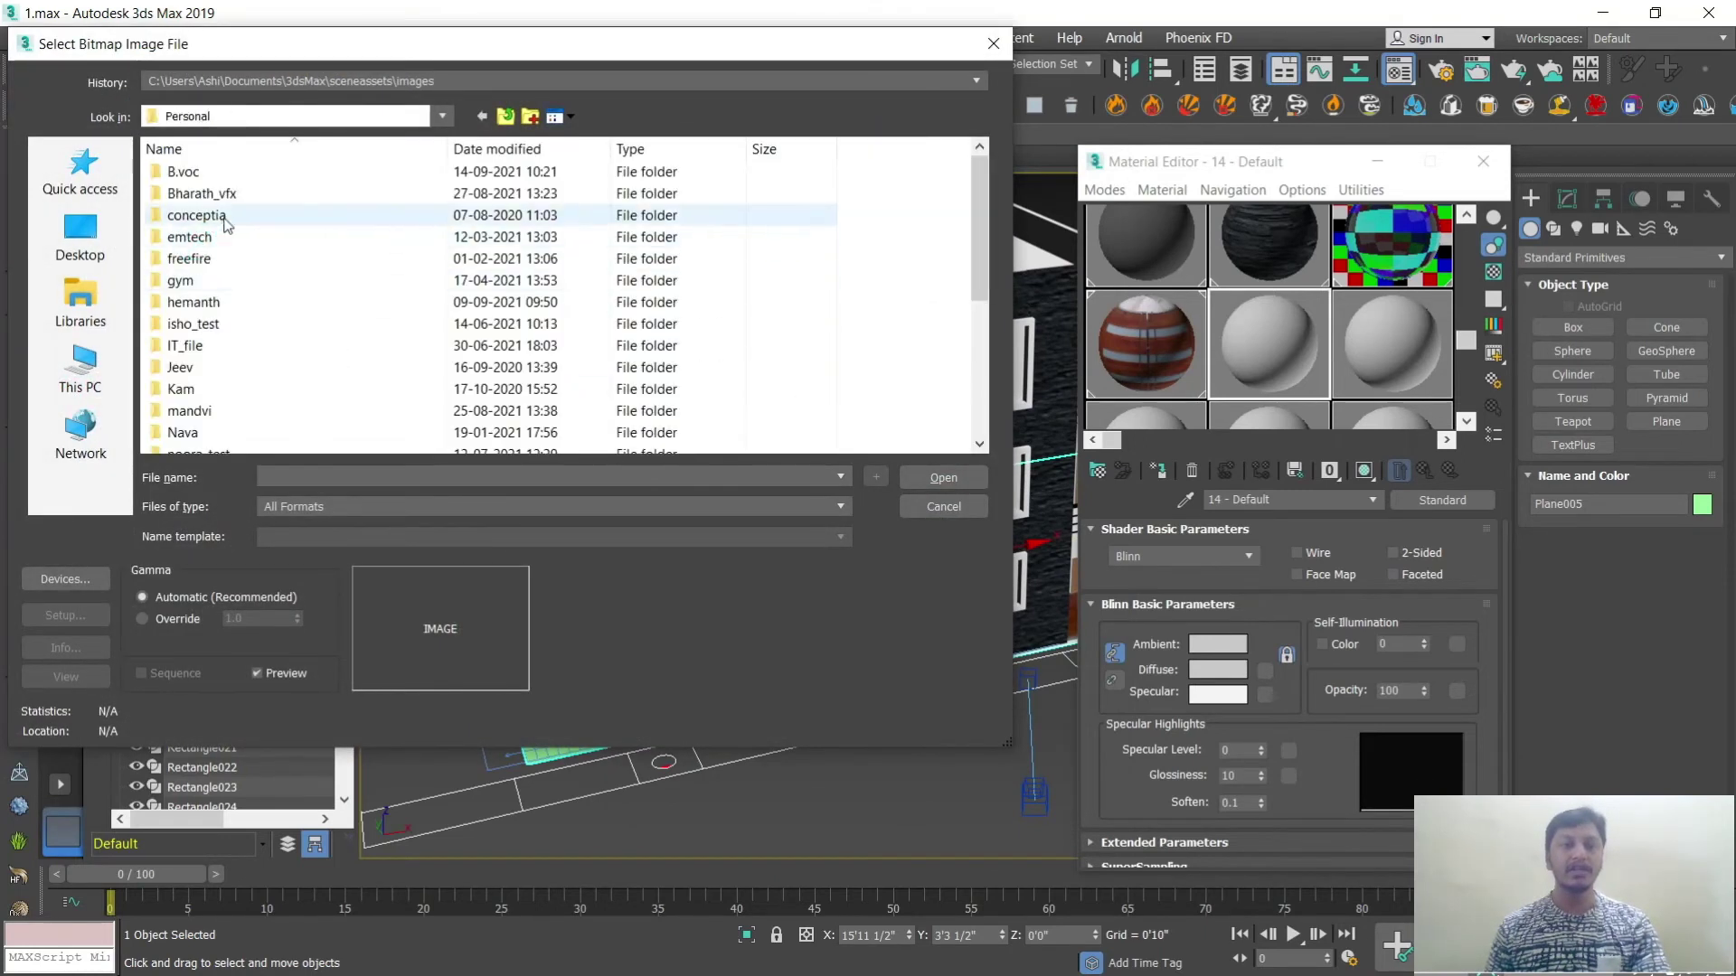
{"action": "double_click", "coordinate": [256, 304]}
{"action": "scroll", "coordinate": [560, 284], "scroll_direction": "down", "scroll_amount": 5}
{"action": "scroll", "coordinate": [638, 295], "scroll_direction": "up", "scroll_amount": 5}
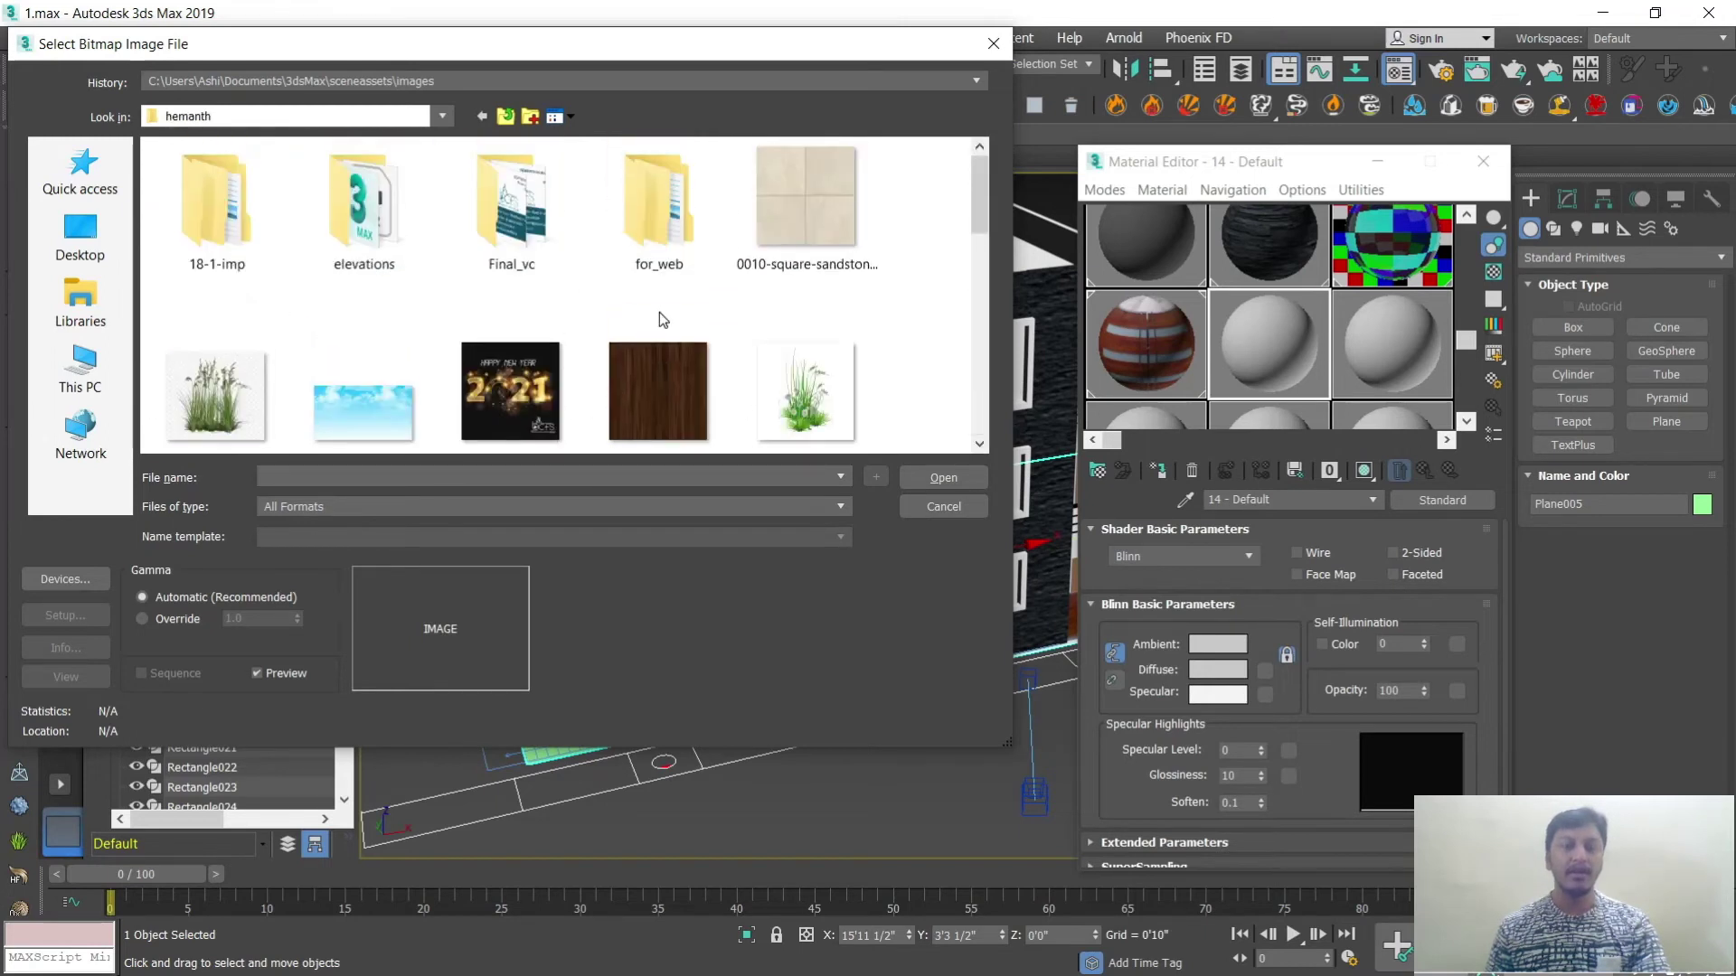
{"action": "double_click", "coordinate": [420, 248]}
{"action": "scroll", "coordinate": [669, 348], "scroll_direction": "down", "scroll_amount": 5}
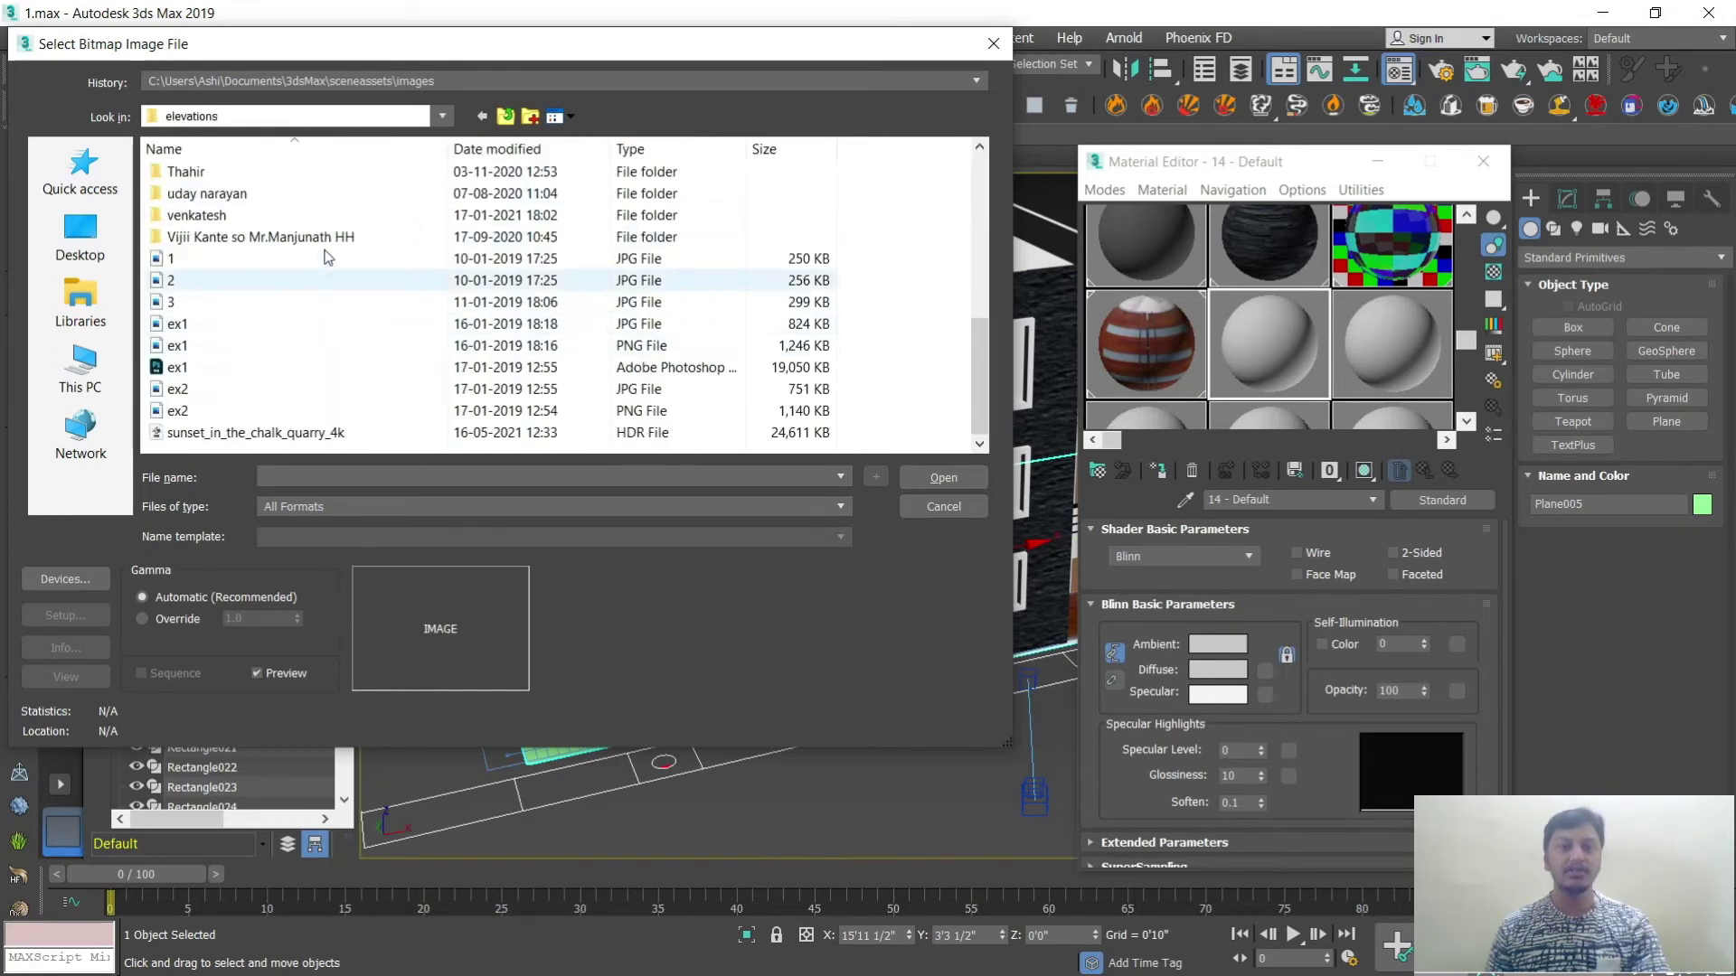
{"action": "double_click", "coordinate": [324, 219]}
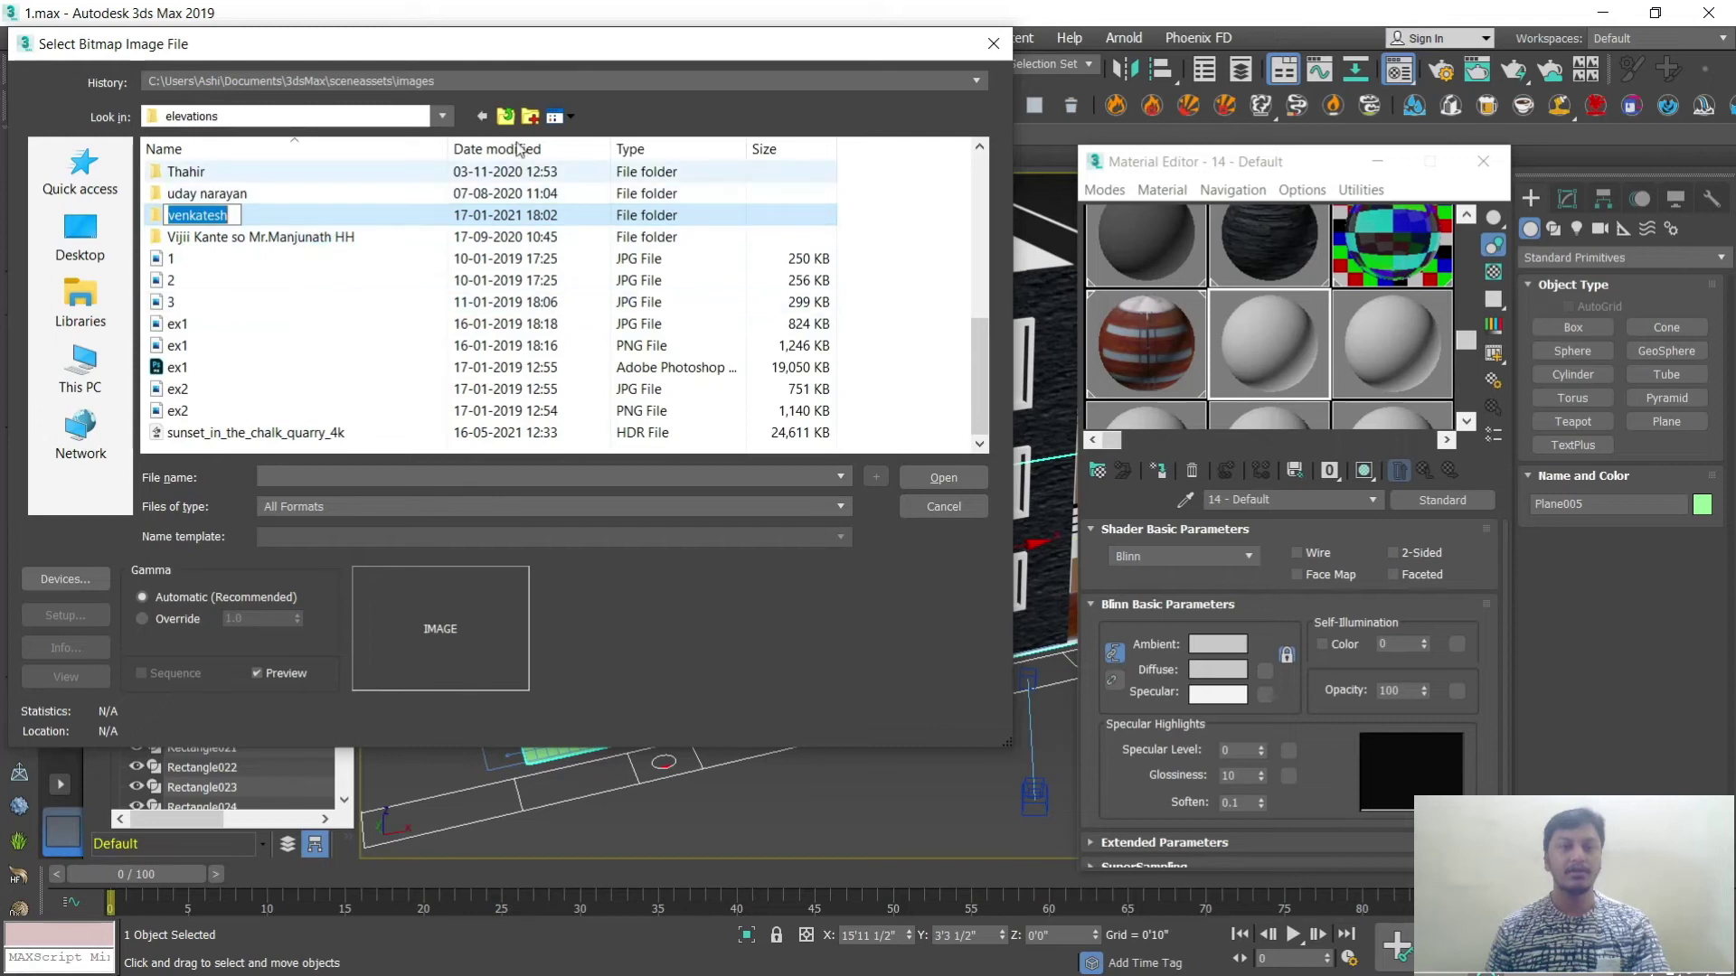
{"action": "left_click", "coordinate": [530, 117]}
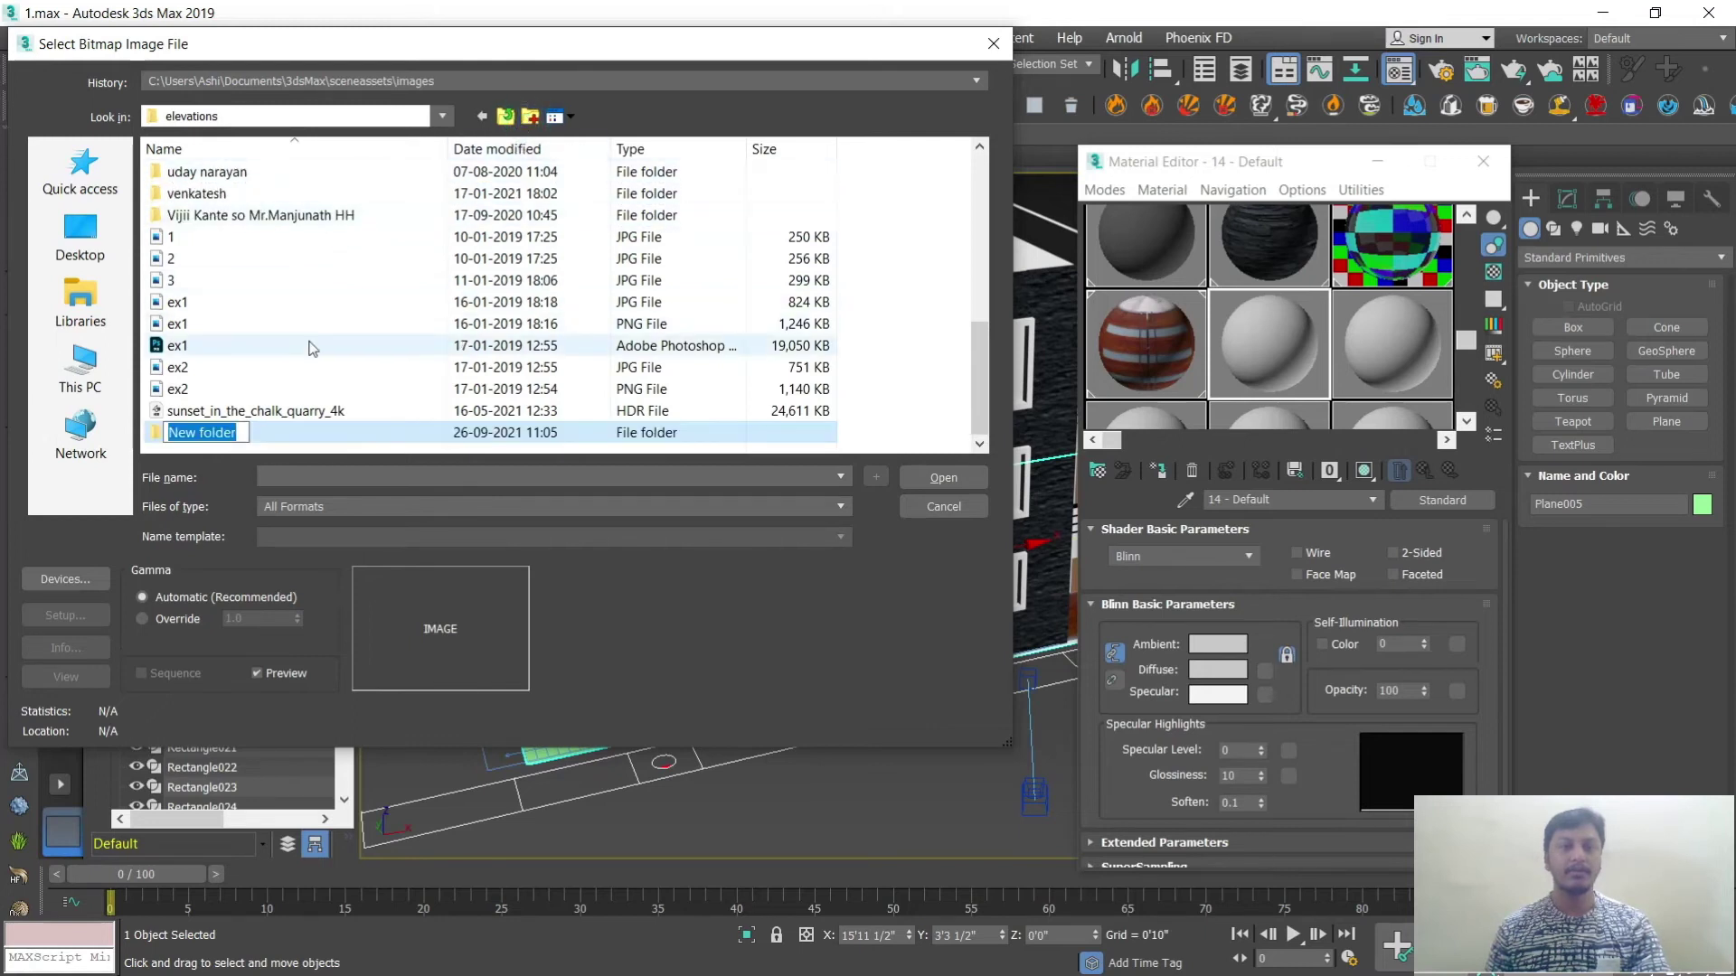
{"action": "left_click", "coordinate": [506, 117]}
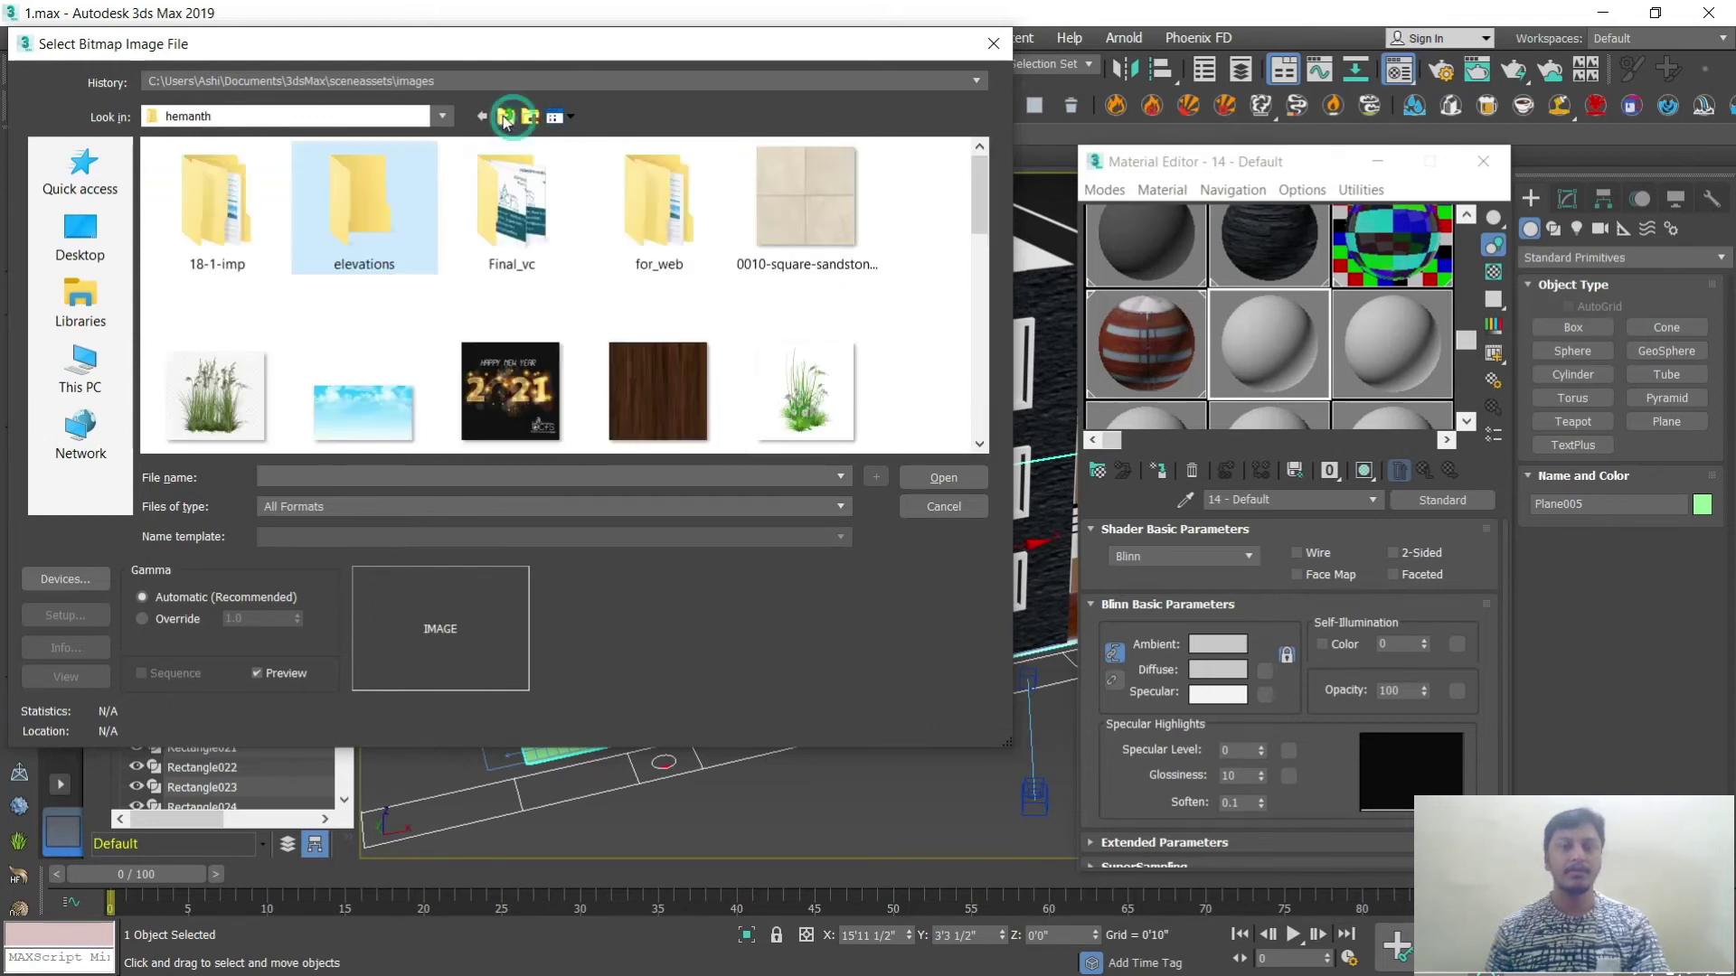
{"action": "double_click", "coordinate": [378, 200]}
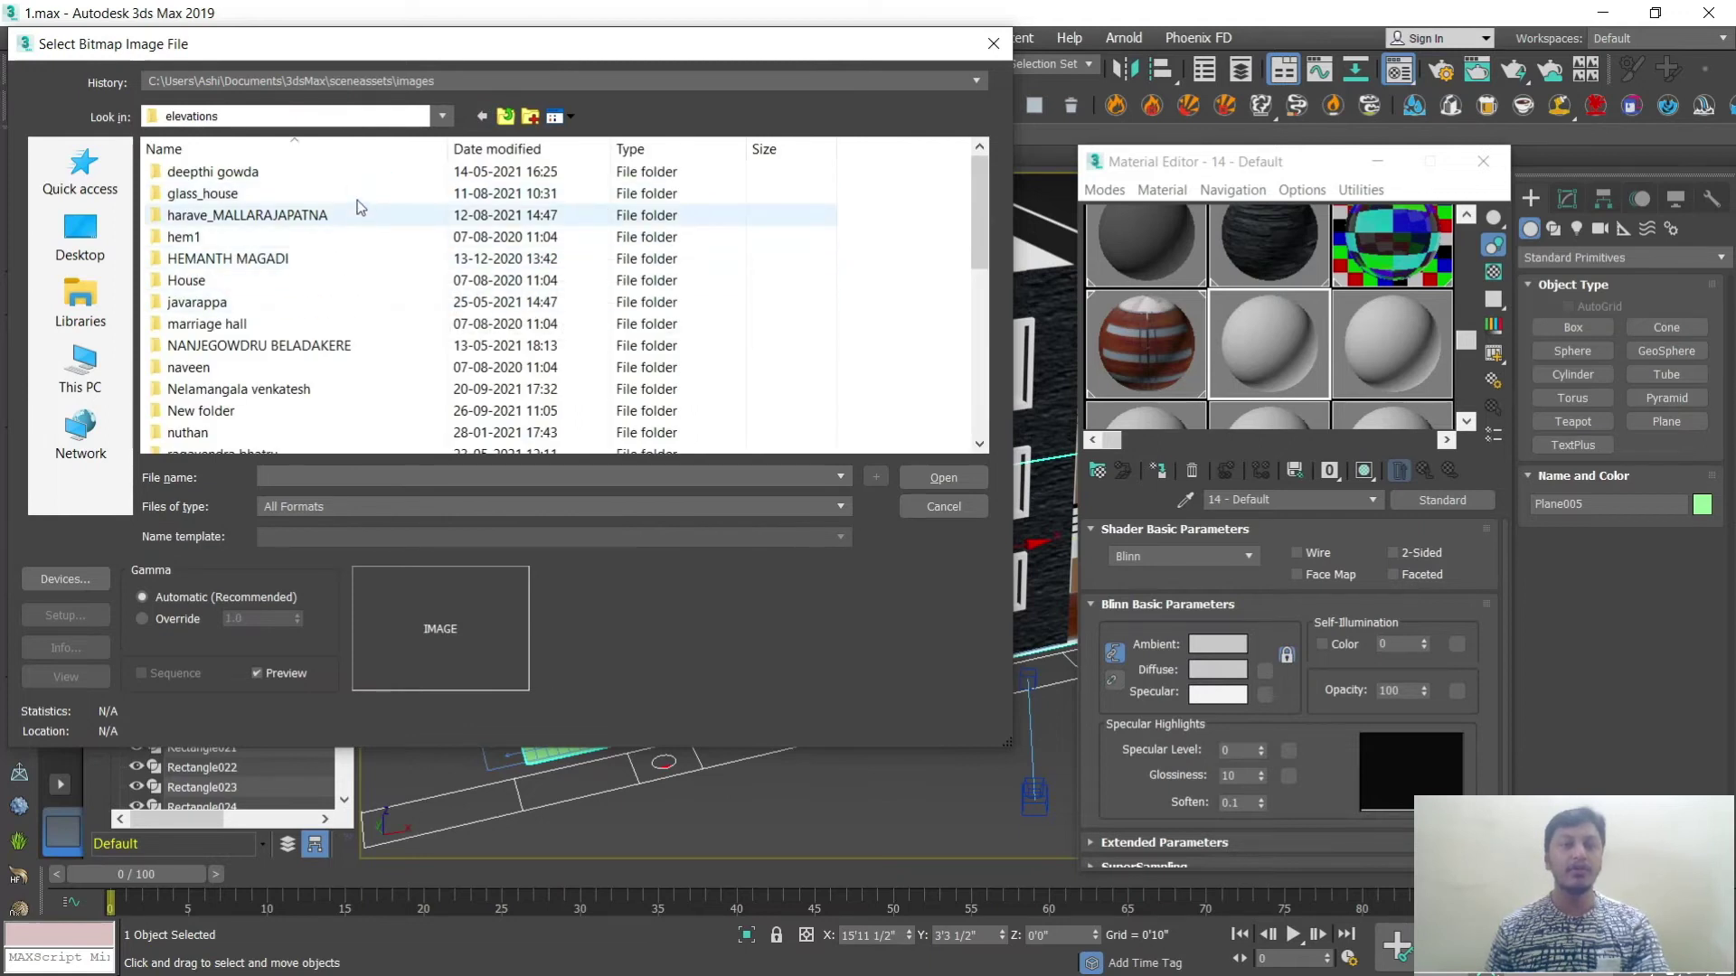
Step: Load the green grass image 07c2b8bcad9fb6a6efb8d3c62e5f3080 from the marriage hall folder as the diffuse bitmap
{"action": "double_click", "coordinate": [315, 325]}
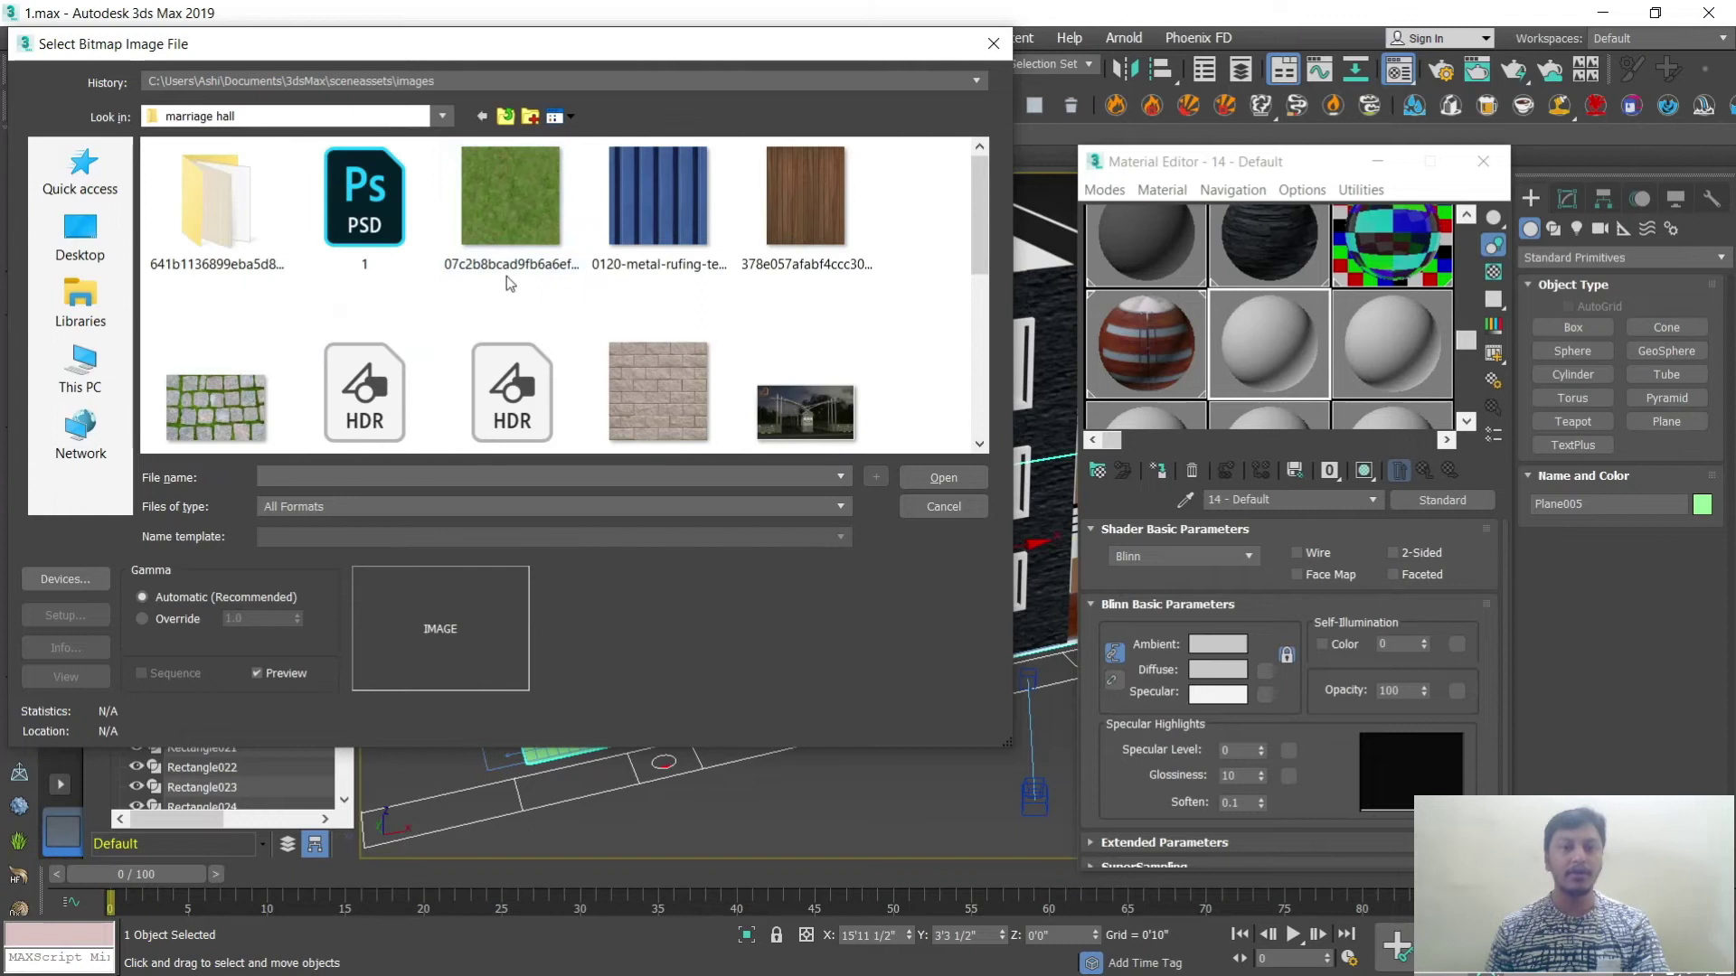
{"action": "left_click", "coordinate": [490, 192]}
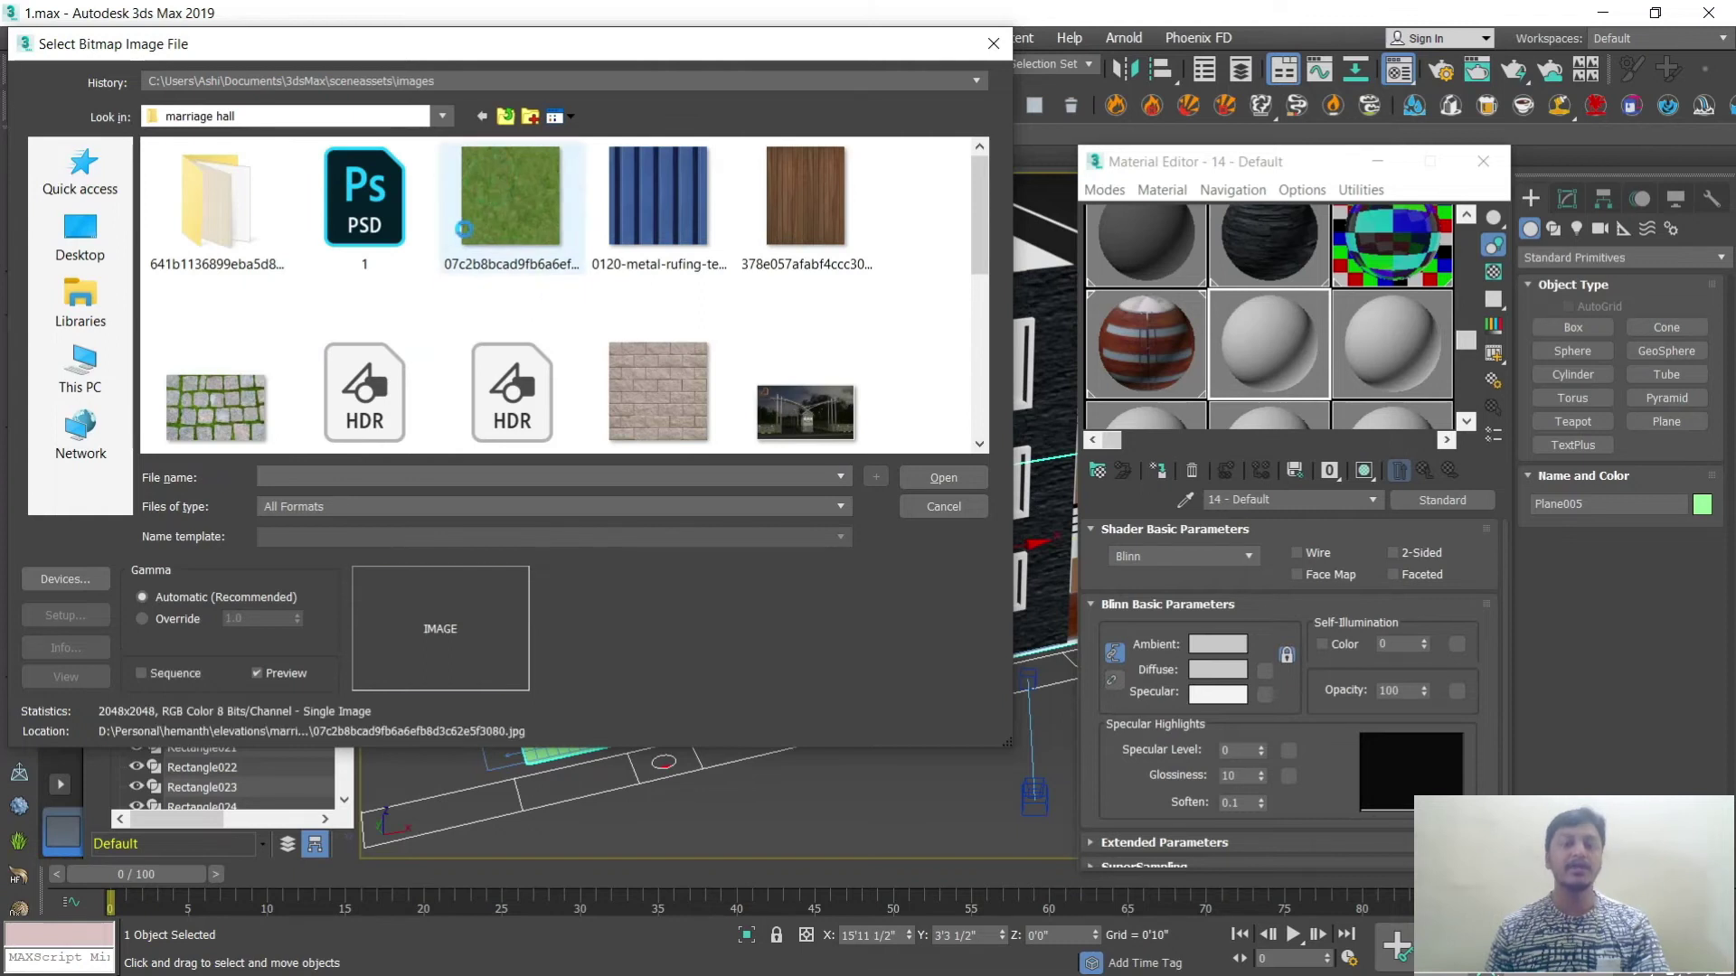
{"action": "left_click", "coordinate": [939, 473]}
Step: Assign the grass material to the ground plane, show its texture in the viewport, and inspect the grass beside the house
{"action": "left_click_drag", "start_coordinate": [1275, 353], "coordinate": [728, 620]}
{"action": "left_click_drag", "start_coordinate": [760, 677], "coordinate": [760, 677]}
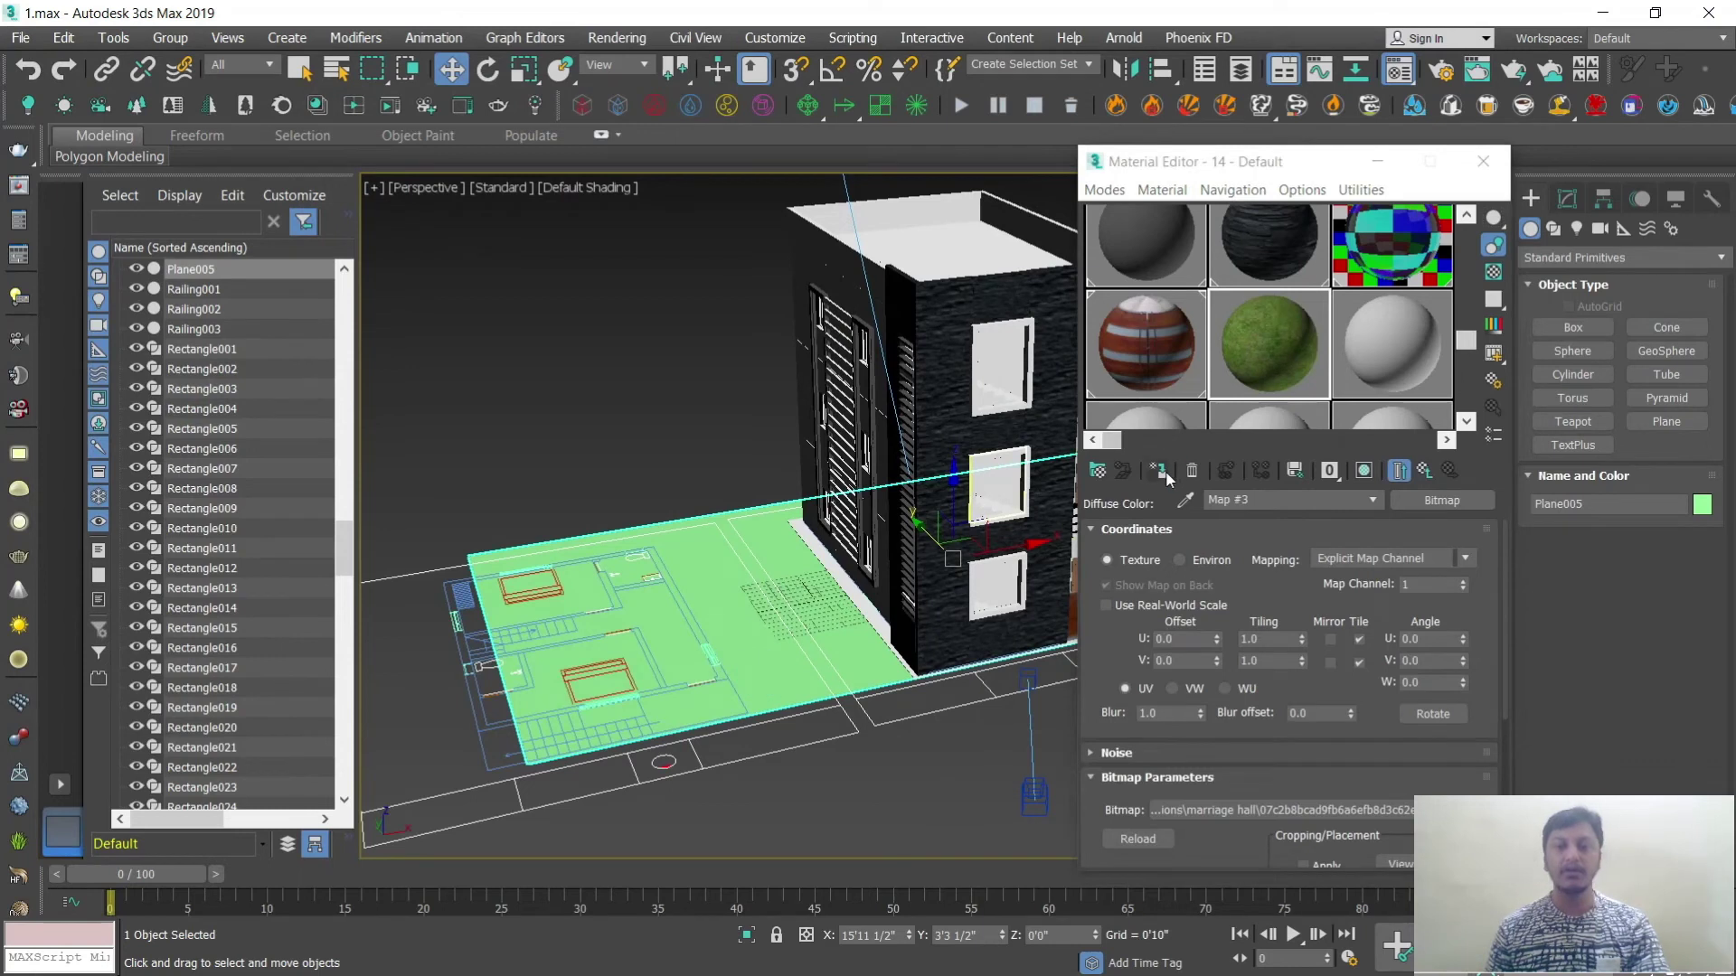
{"action": "left_click", "coordinate": [1160, 470]}
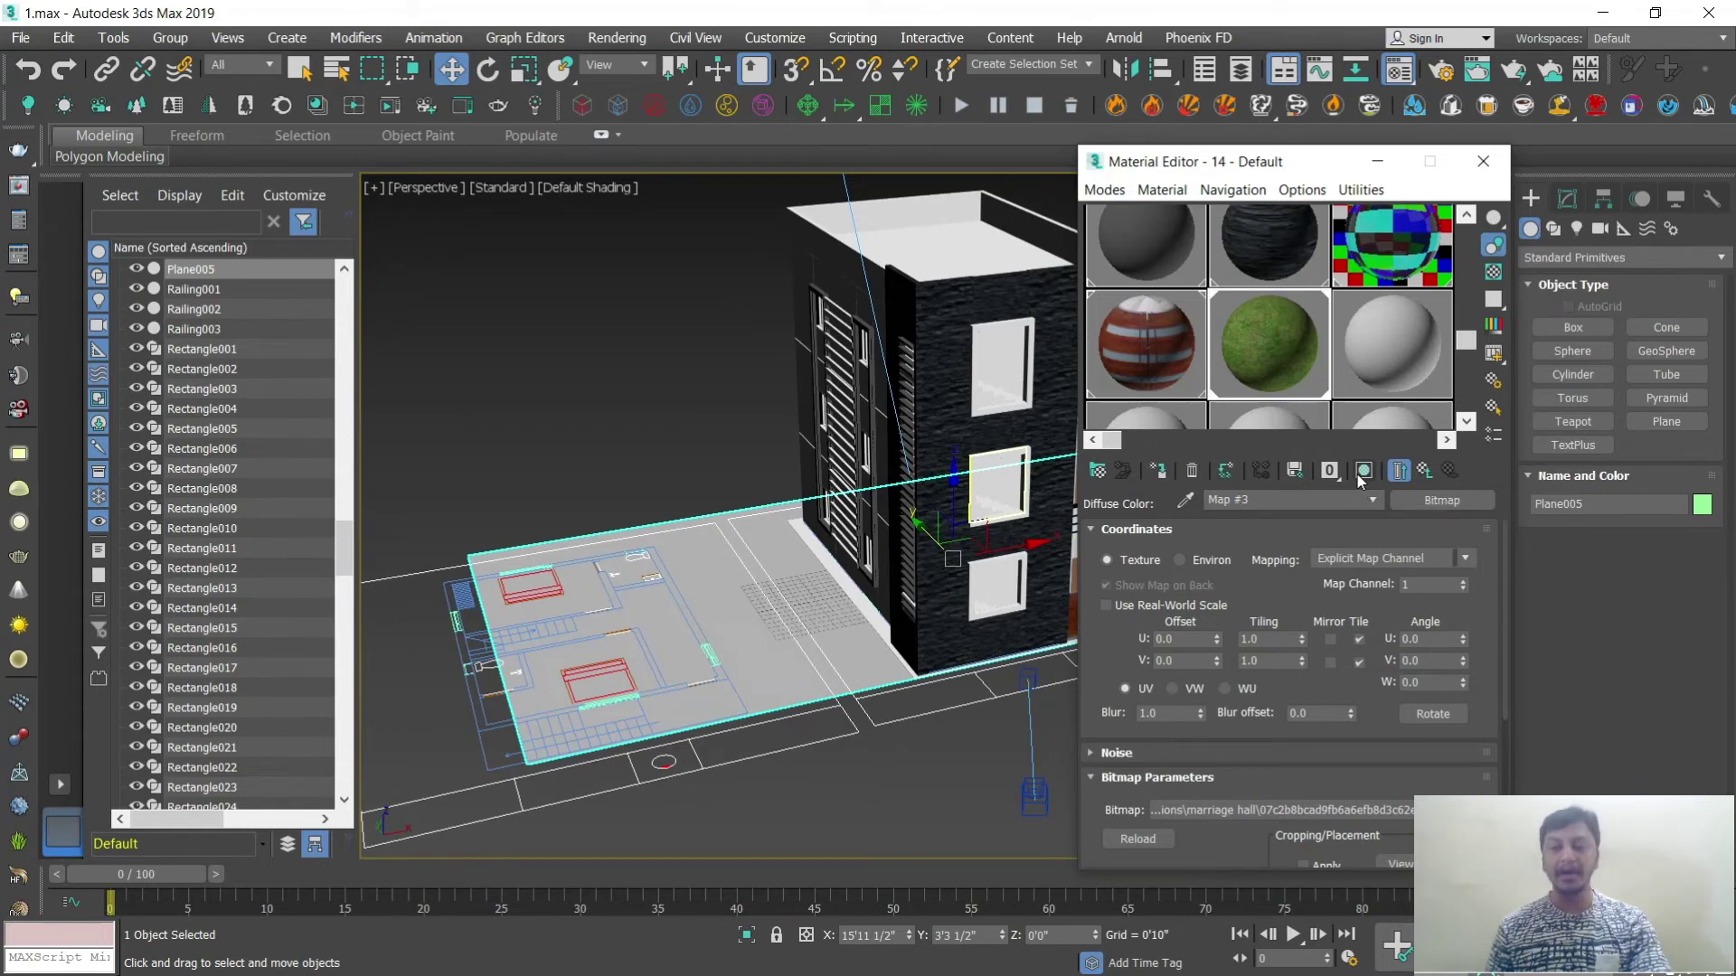
{"action": "left_click", "coordinate": [1364, 473]}
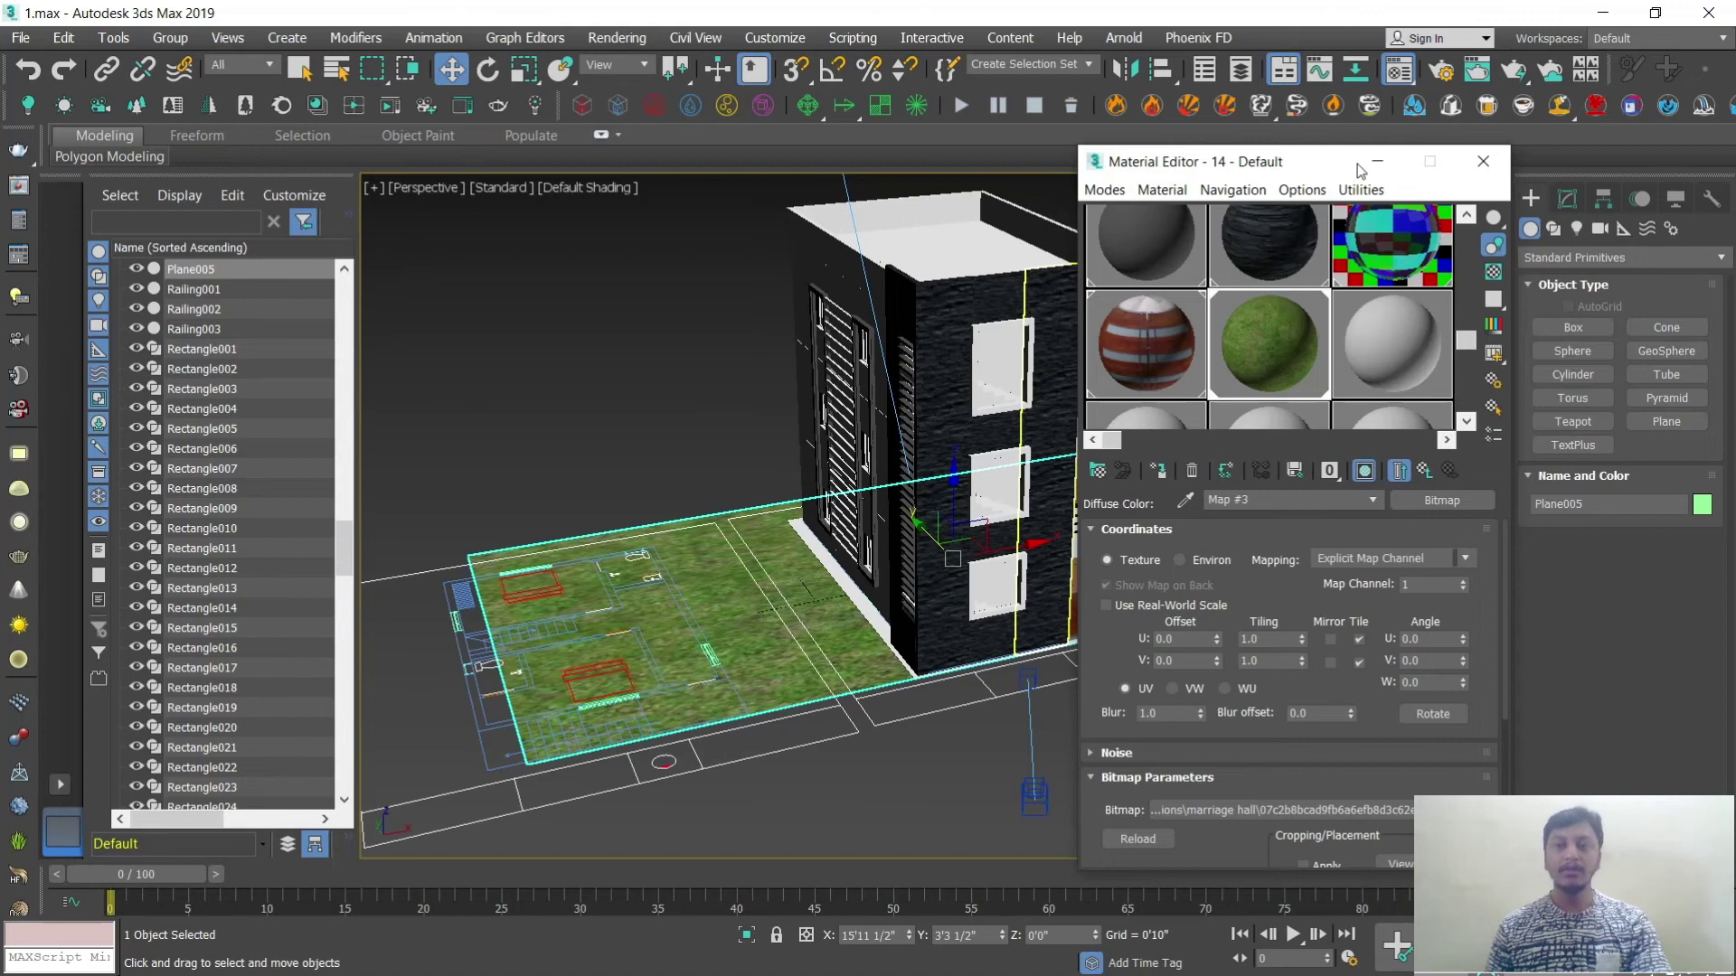
{"action": "left_click", "coordinate": [1375, 163]}
{"action": "scroll", "coordinate": [817, 653], "scroll_direction": "up", "scroll_amount": 10}
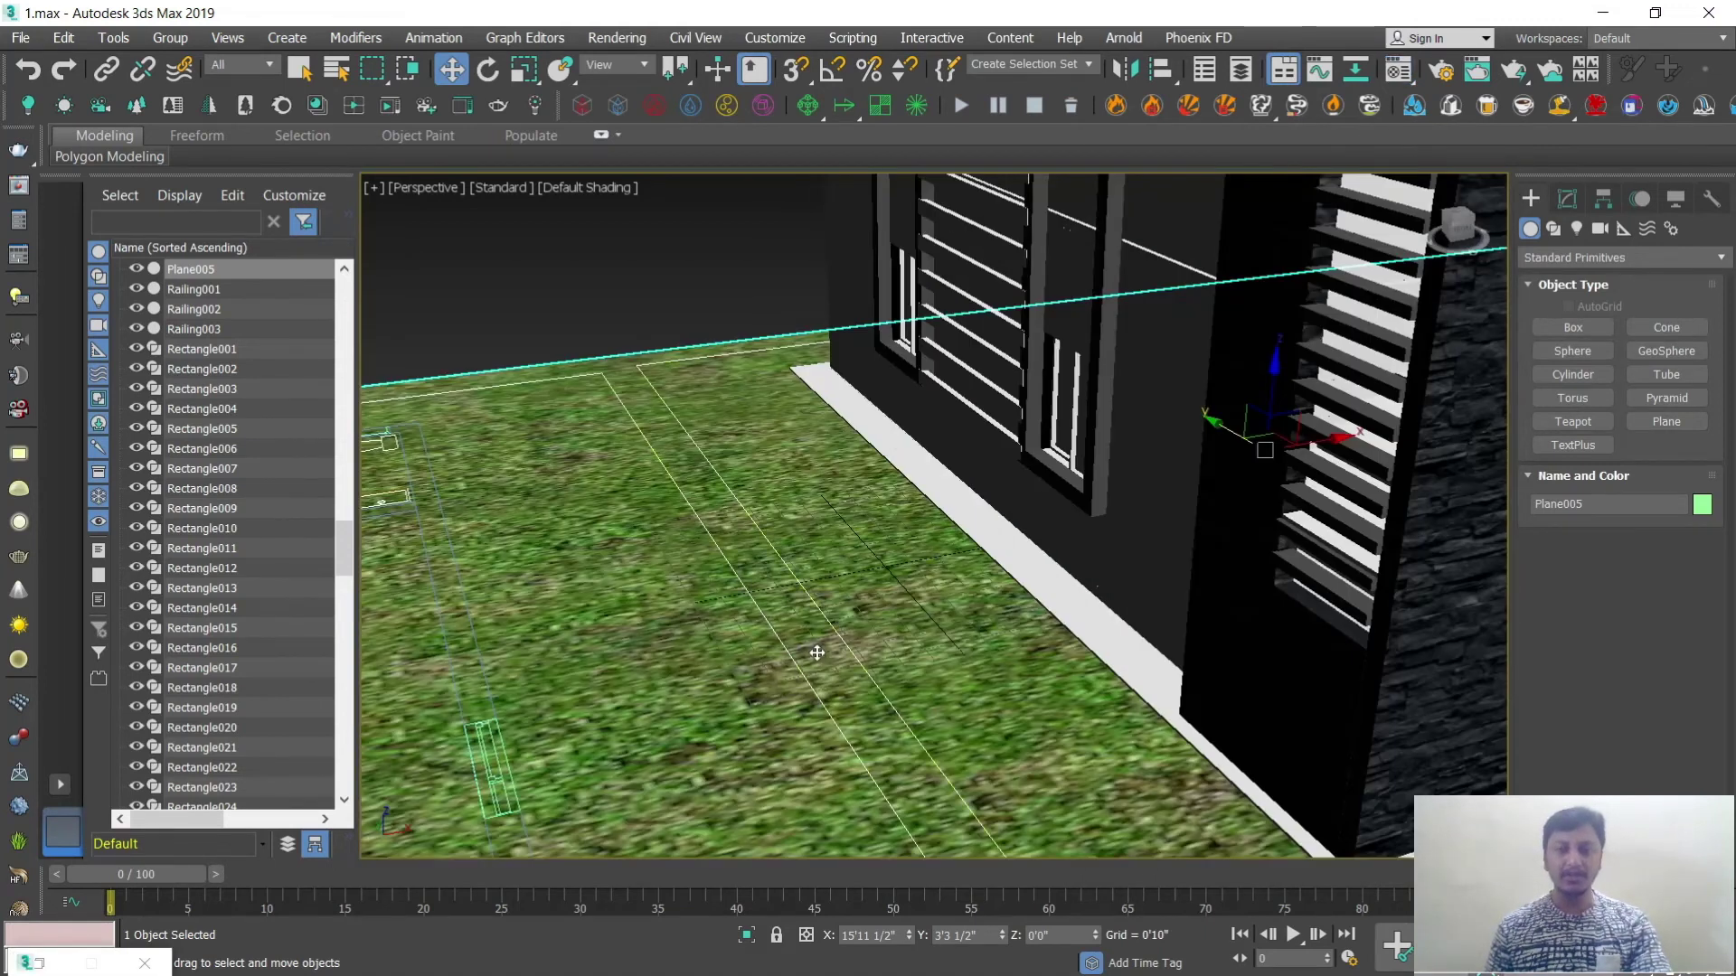
{"action": "scroll", "coordinate": [817, 653], "scroll_direction": "down", "scroll_amount": 5}
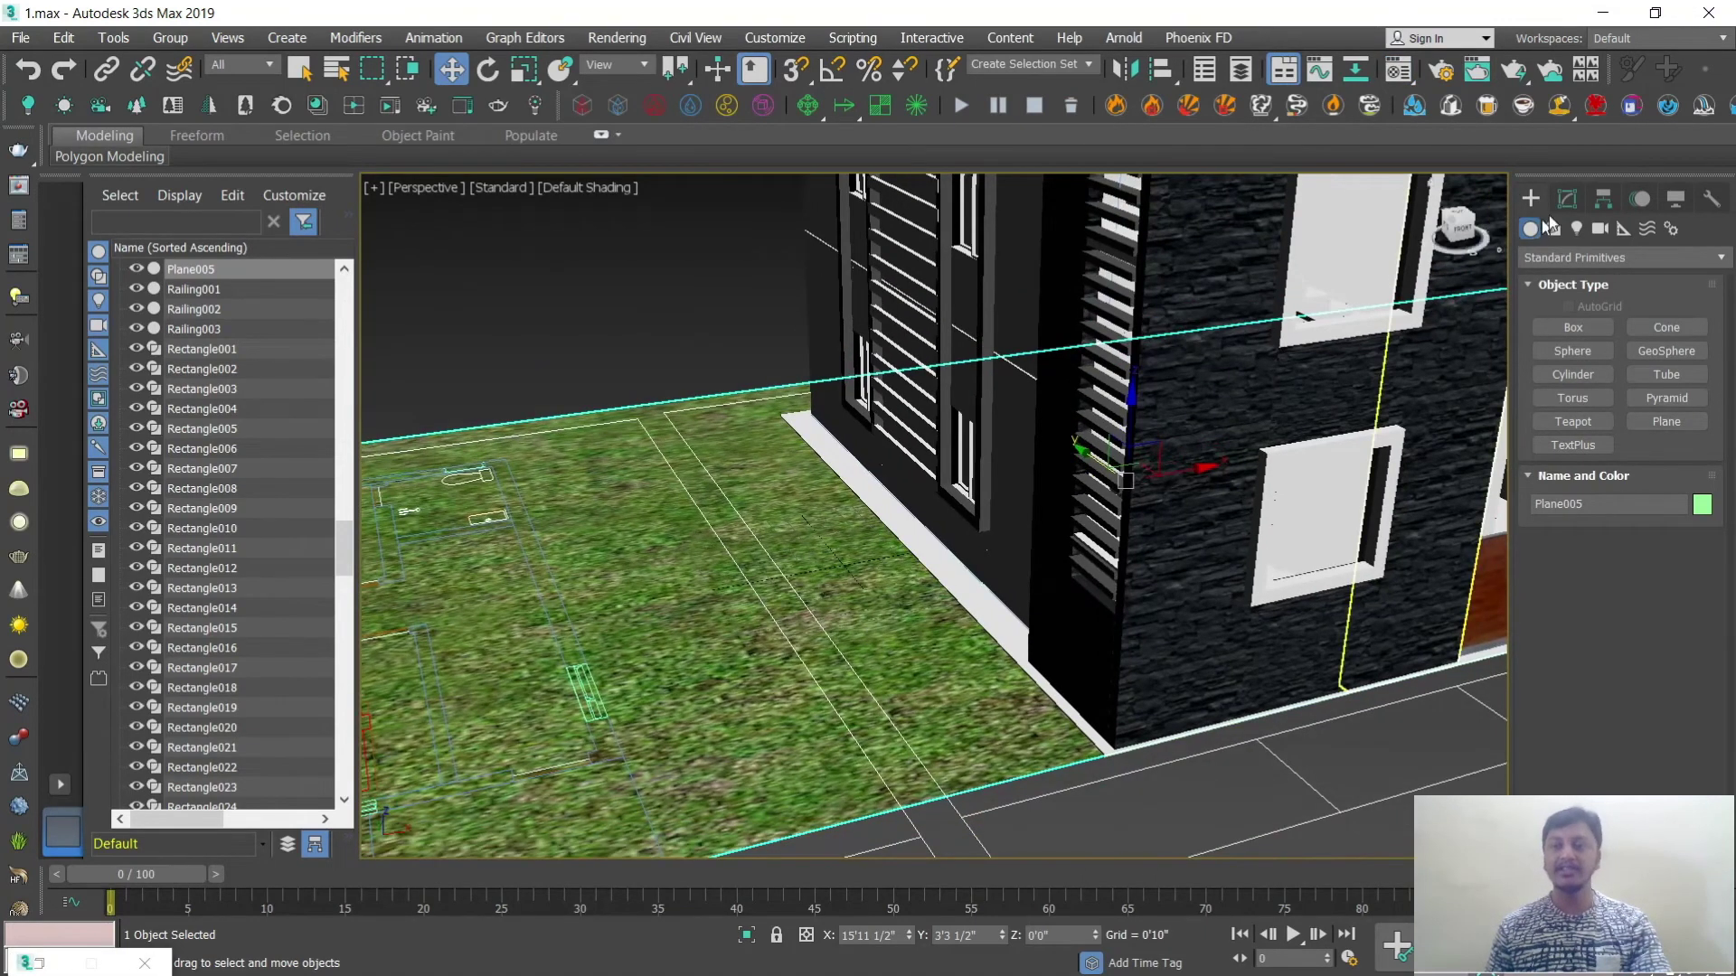
Step: Apply a MapScaler (WSM) modifier to the grass ground plane and check the texture scale around the house
{"action": "left_click", "coordinate": [1567, 198]}
{"action": "left_click", "coordinate": [1607, 262]}
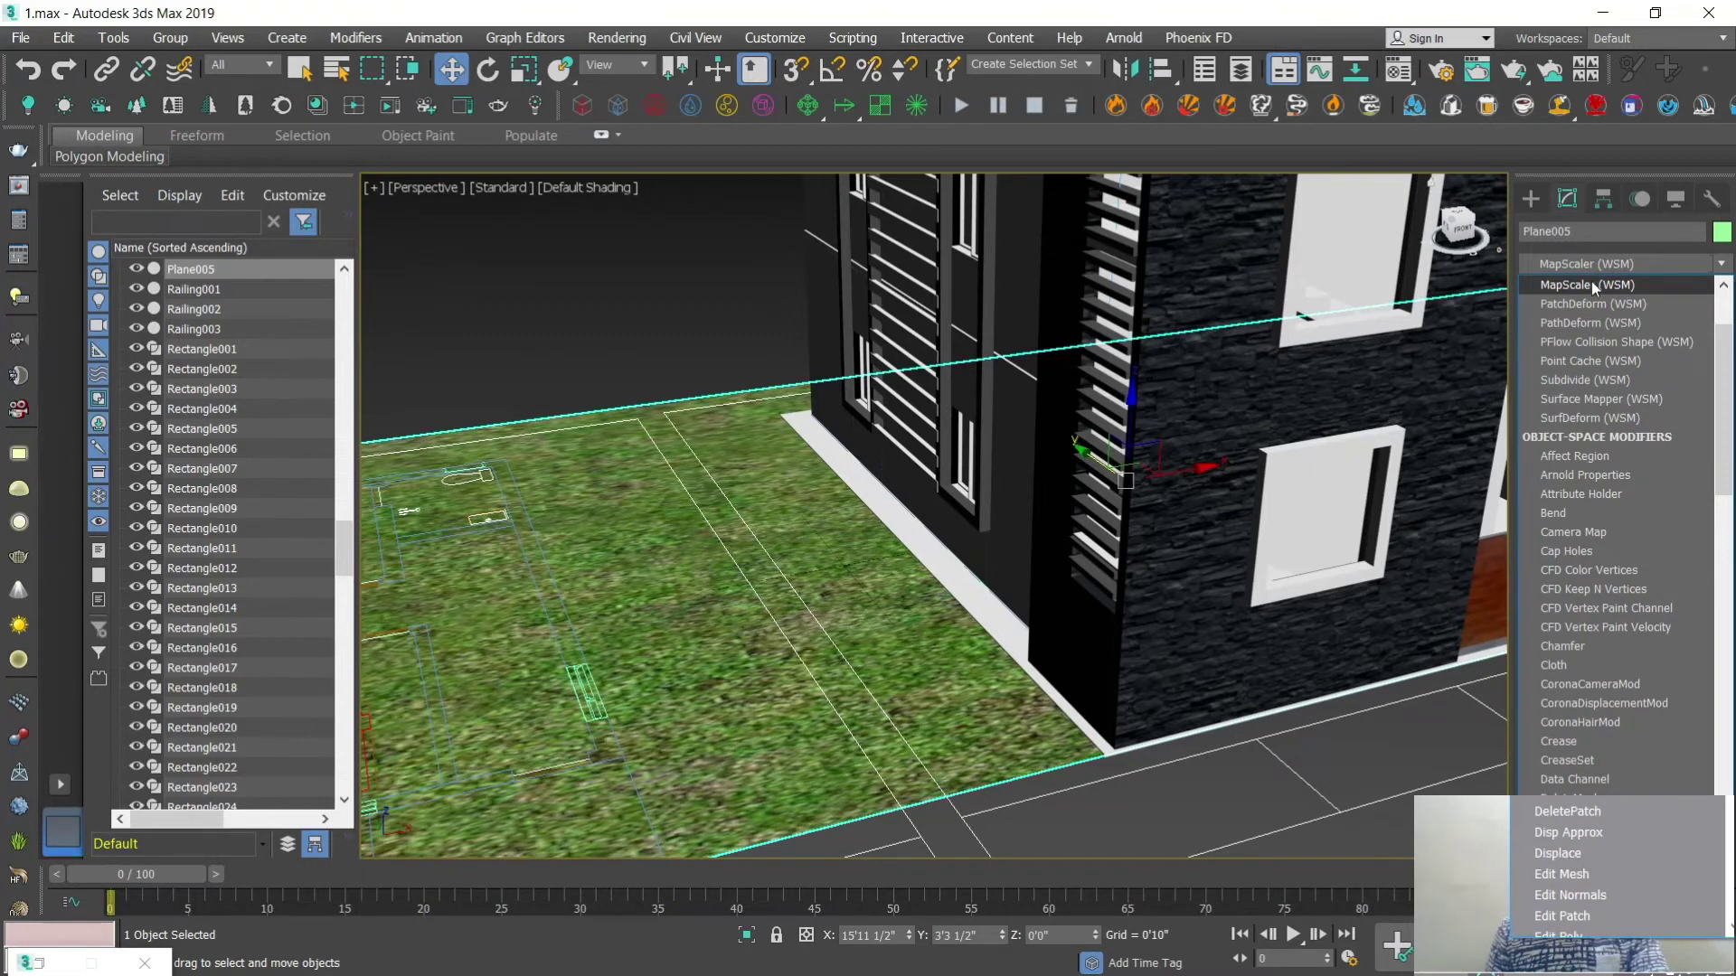
{"action": "left_click", "coordinate": [1594, 285]}
{"action": "scroll", "coordinate": [769, 684], "scroll_direction": "up", "scroll_amount": 5}
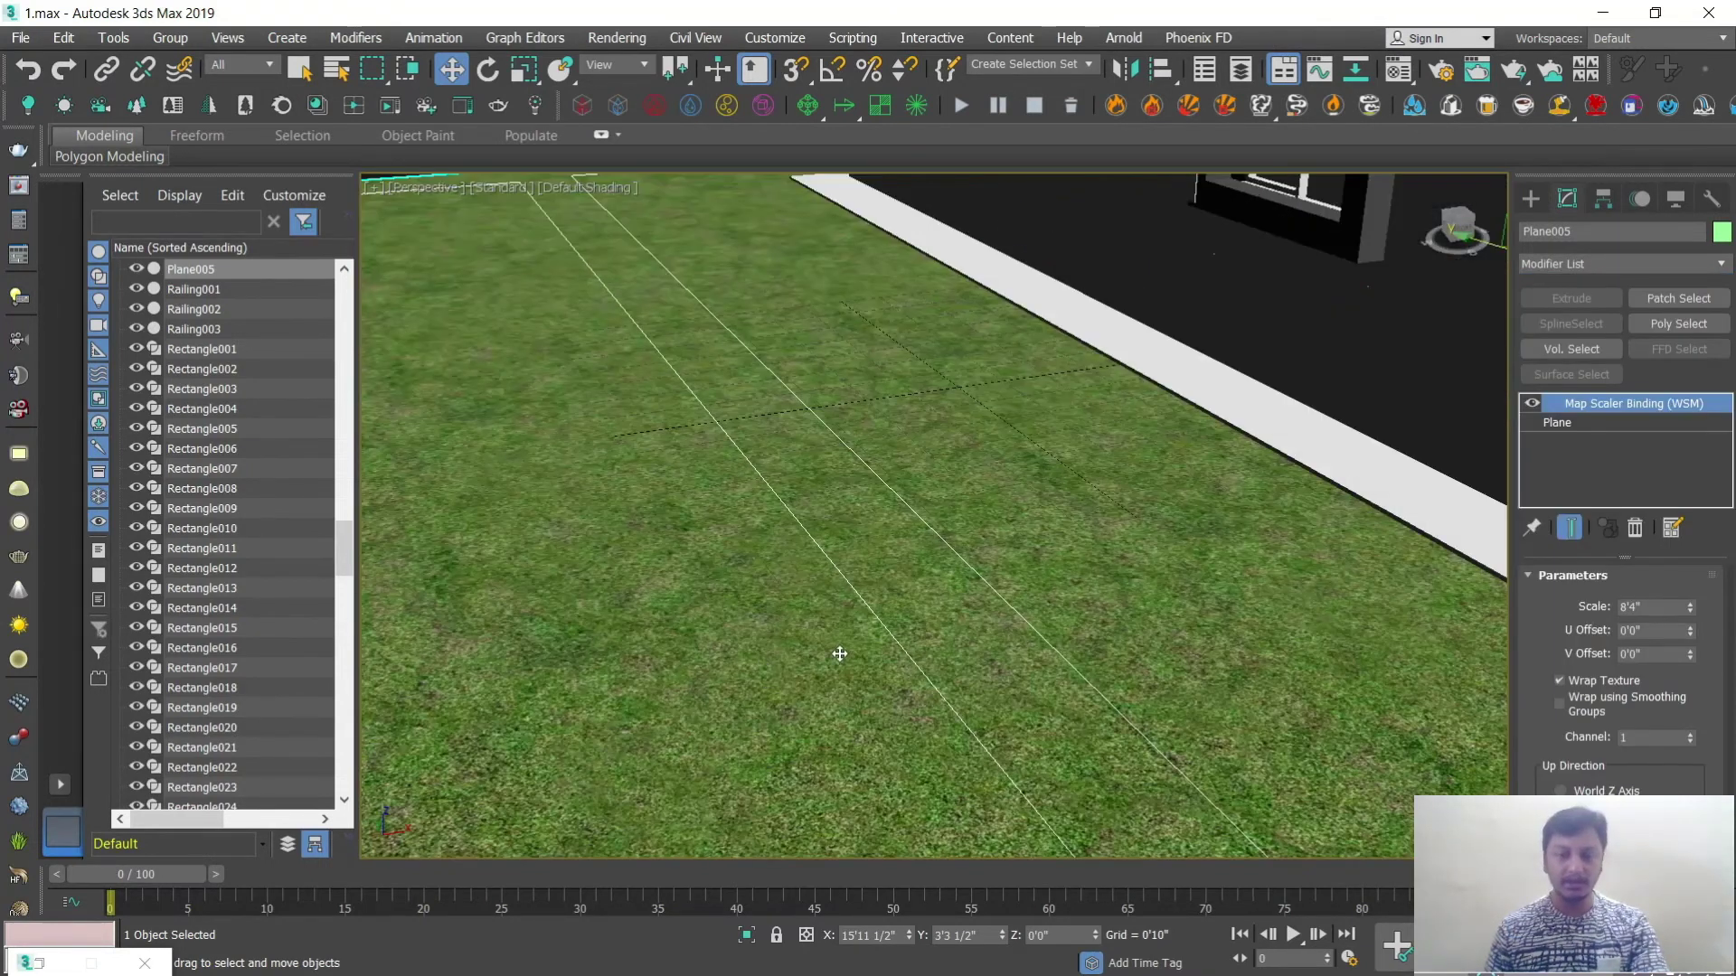
{"action": "scroll", "coordinate": [840, 654], "scroll_direction": "down", "scroll_amount": 8}
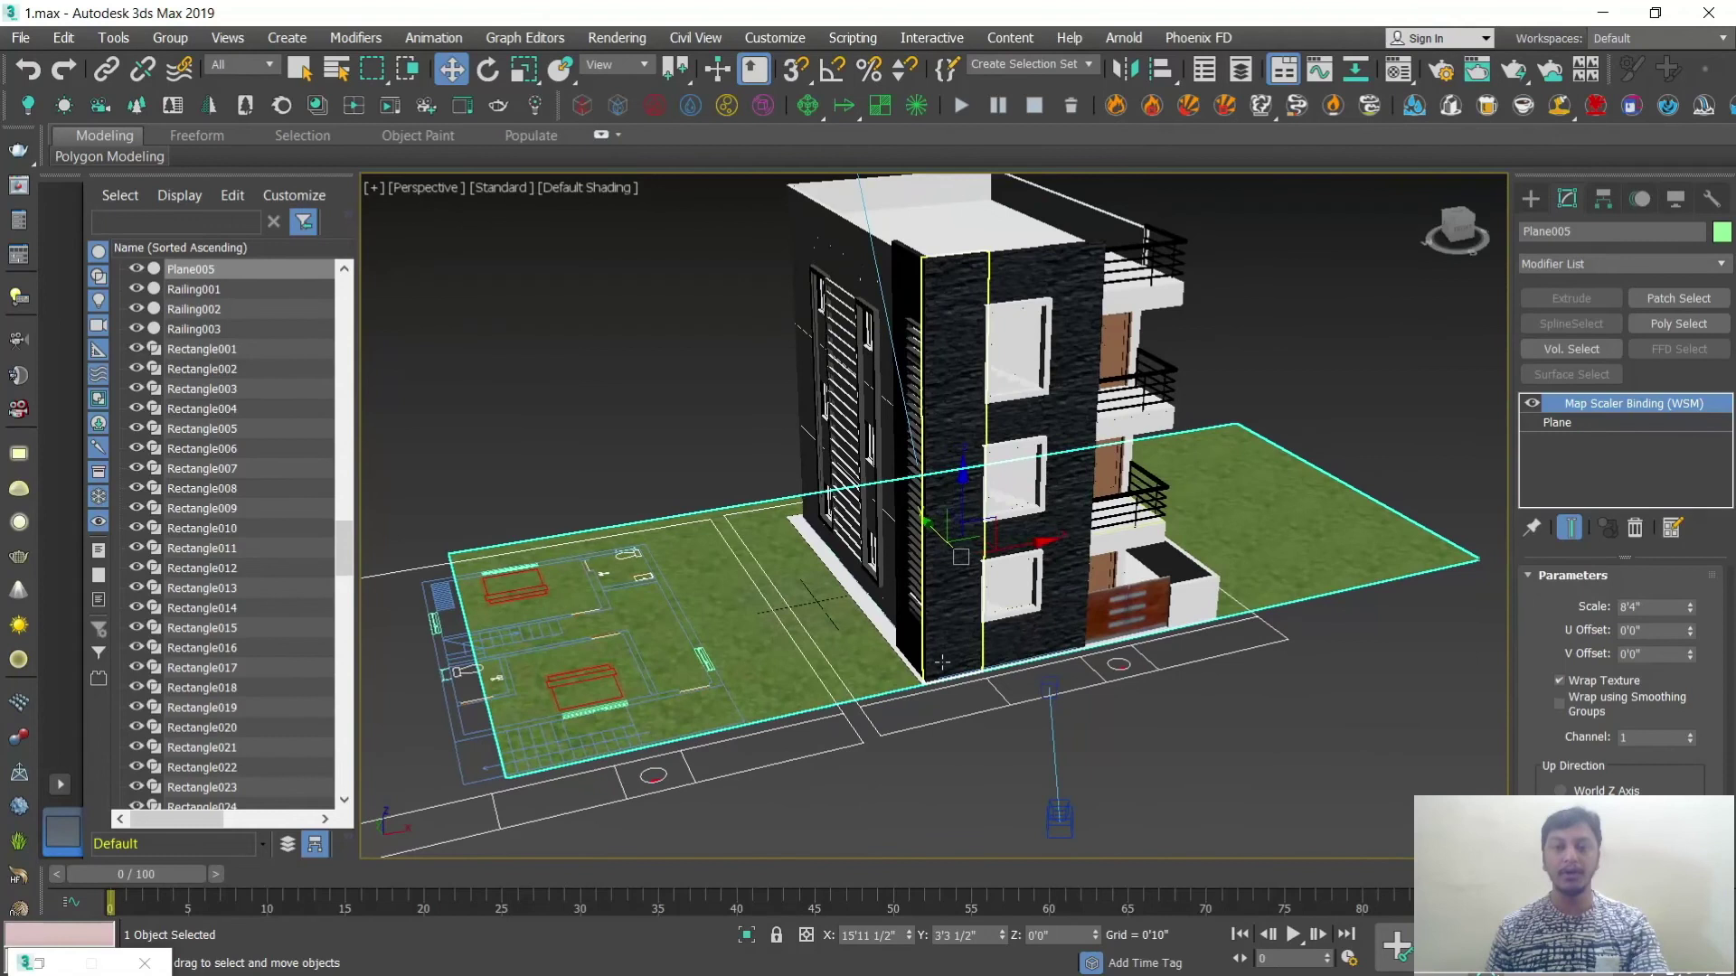
{"action": "scroll", "coordinate": [942, 662], "scroll_direction": "down", "scroll_amount": 5}
Step: Move the V-Ray sun slightly along the X axis to about -20'0 1/2"
{"action": "left_click", "coordinate": [869, 395]}
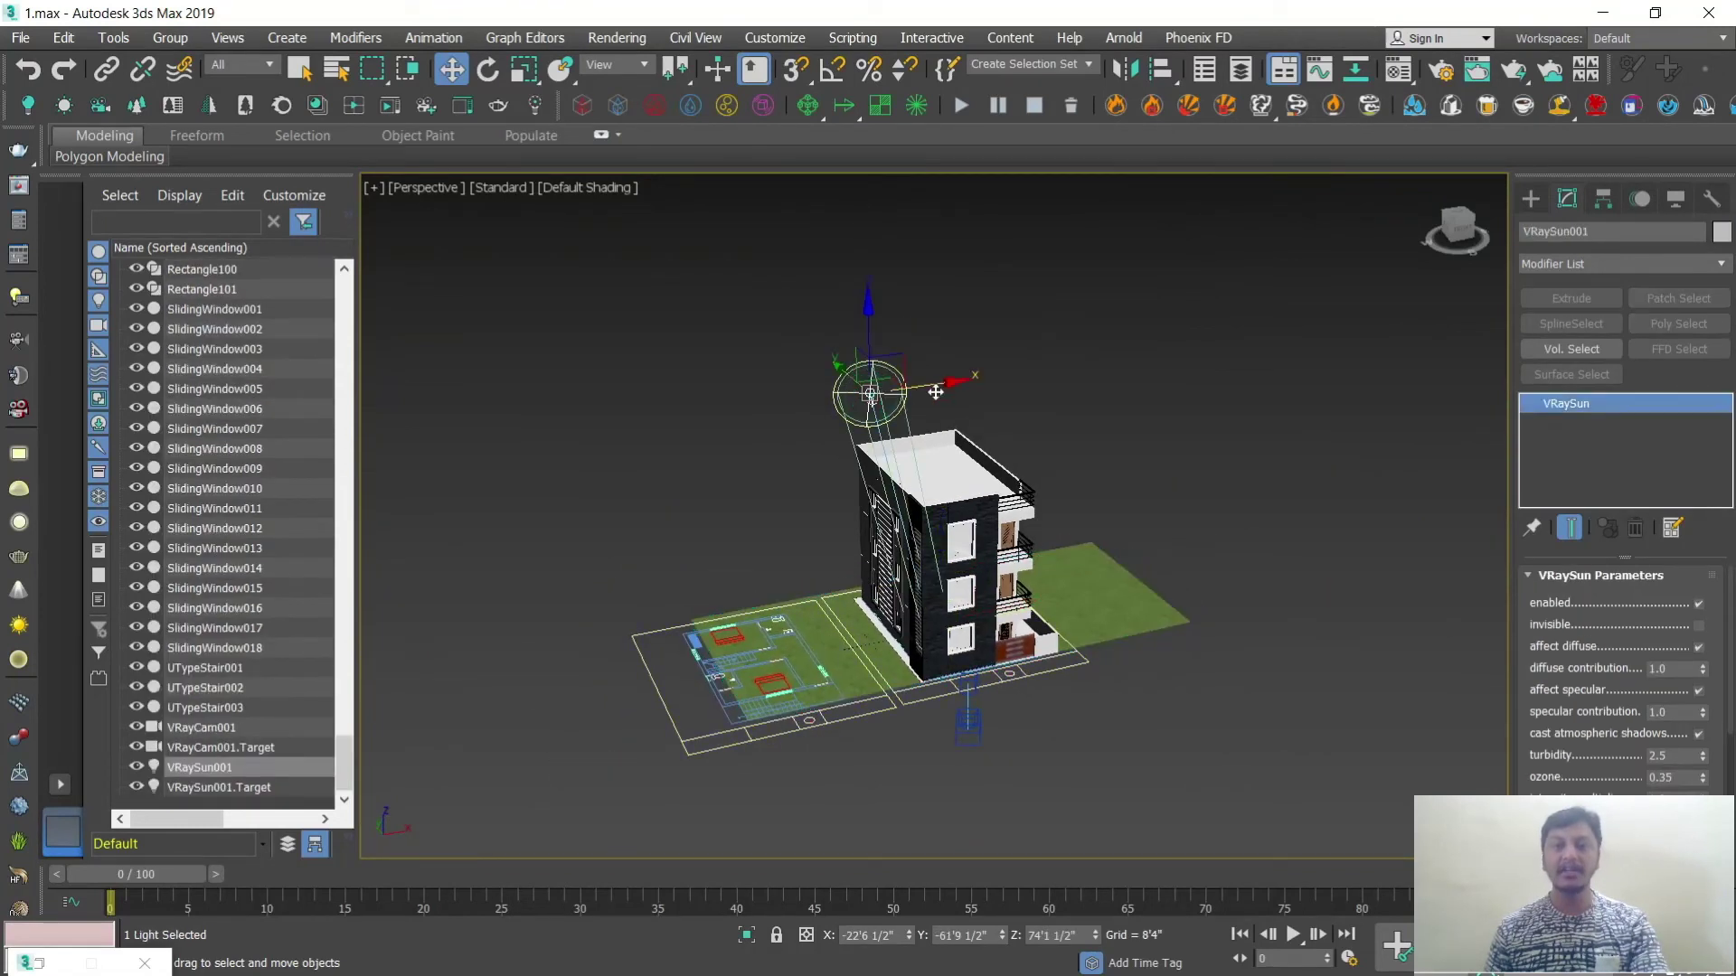
{"action": "left_click_drag", "start_coordinate": [930, 389], "coordinate": [950, 387]}
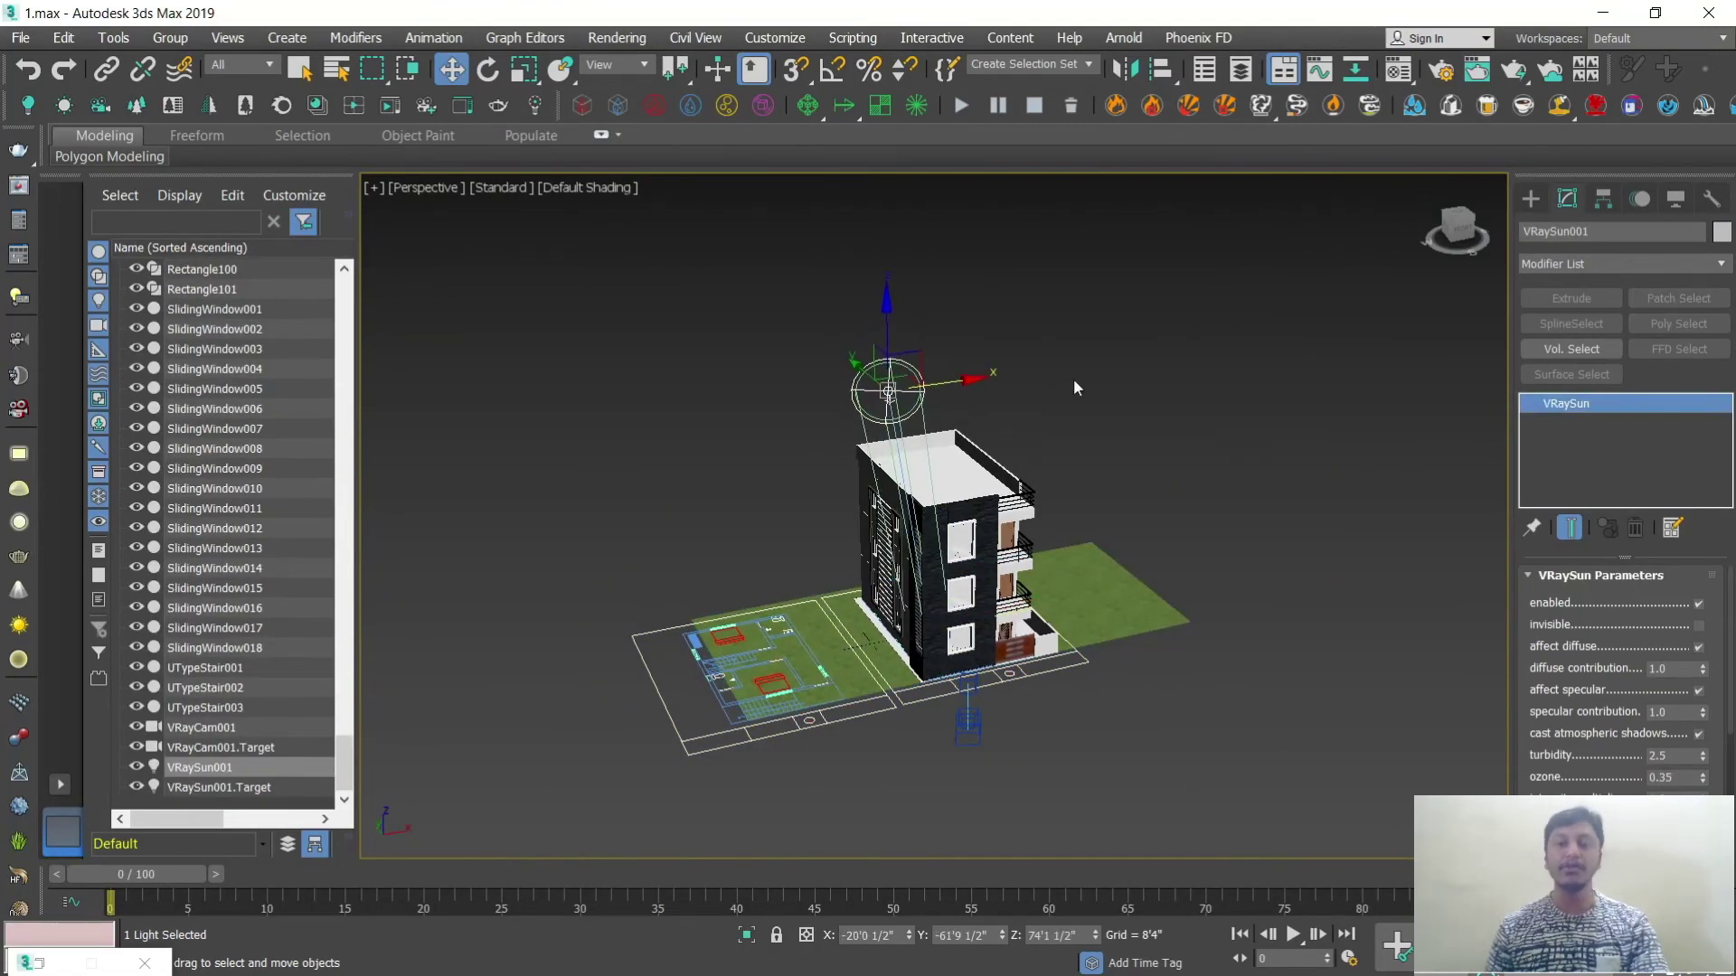
{"action": "scroll", "coordinate": [1078, 587], "scroll_direction": "up", "scroll_amount": 10}
{"action": "scroll", "coordinate": [1025, 596], "scroll_direction": "down", "scroll_amount": 5}
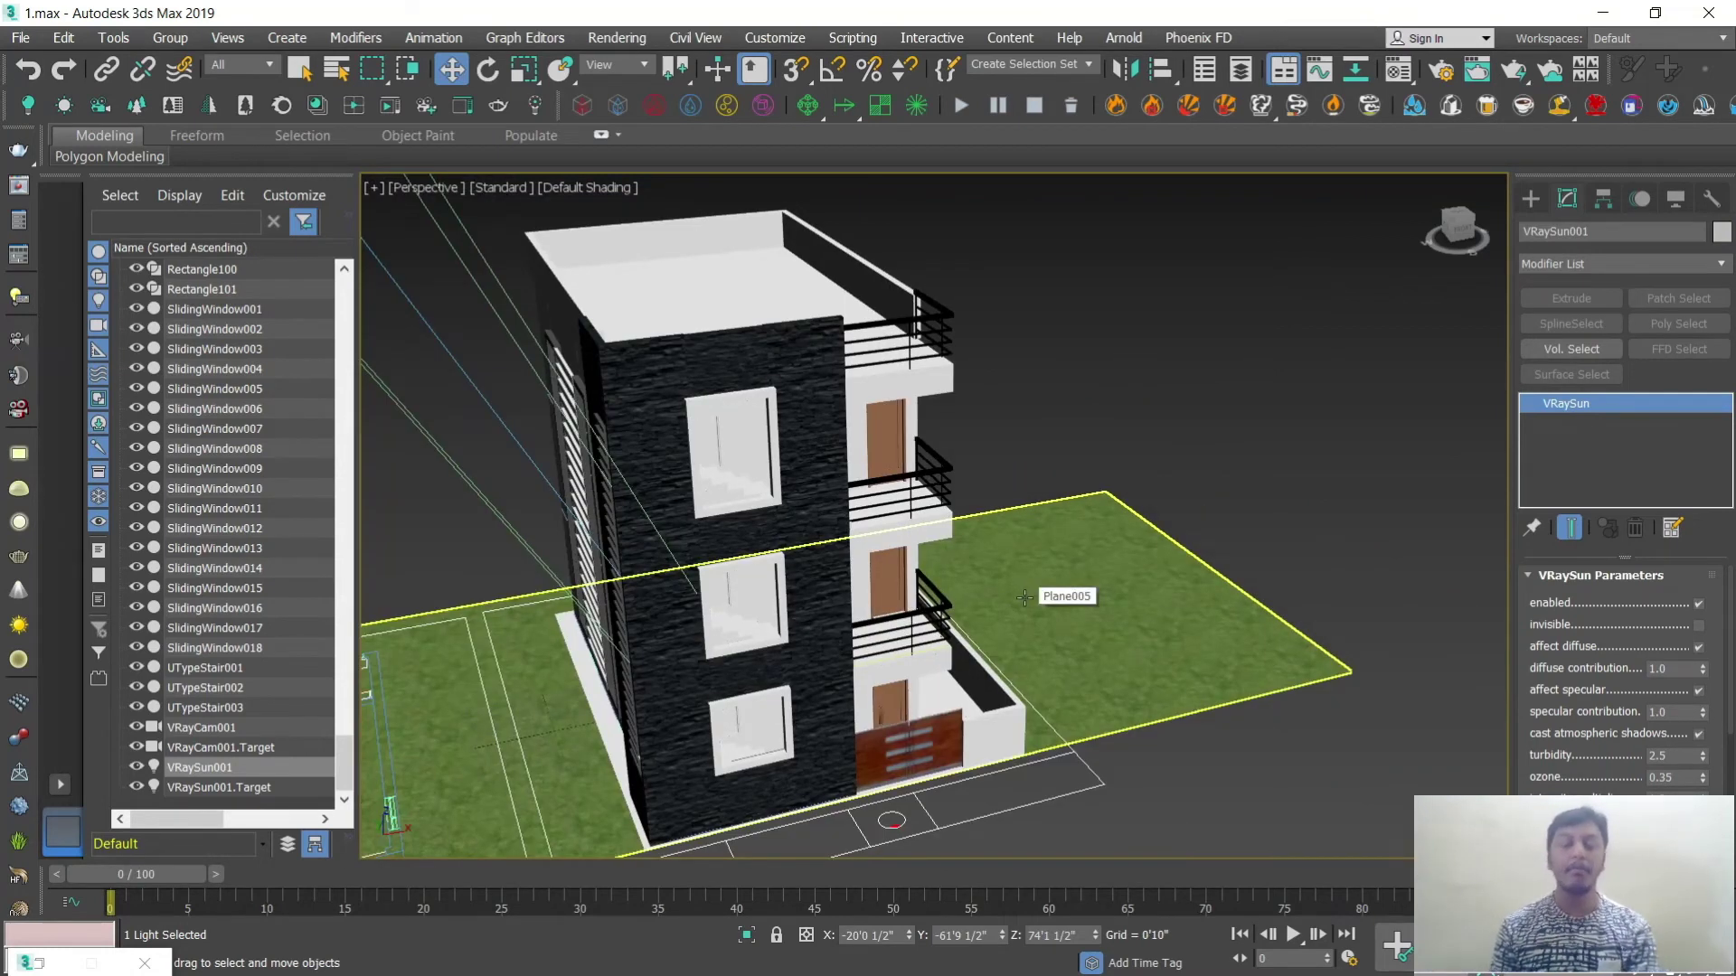
Step: Copy the grass plane once along the Y axis to cover the area in front of the house
{"action": "middle_click_drag", "start_coordinate": [1021, 600], "coordinate": [1095, 380]}
{"action": "middle_click_drag", "start_coordinate": [1008, 605], "coordinate": [1302, 474], "text": "alt"}
{"action": "scroll", "coordinate": [801, 606], "scroll_direction": "down", "scroll_amount": 3}
{"action": "left_click", "coordinate": [799, 562]}
{"action": "left_click_drag", "start_coordinate": [762, 421], "coordinate": [1157, 548]}
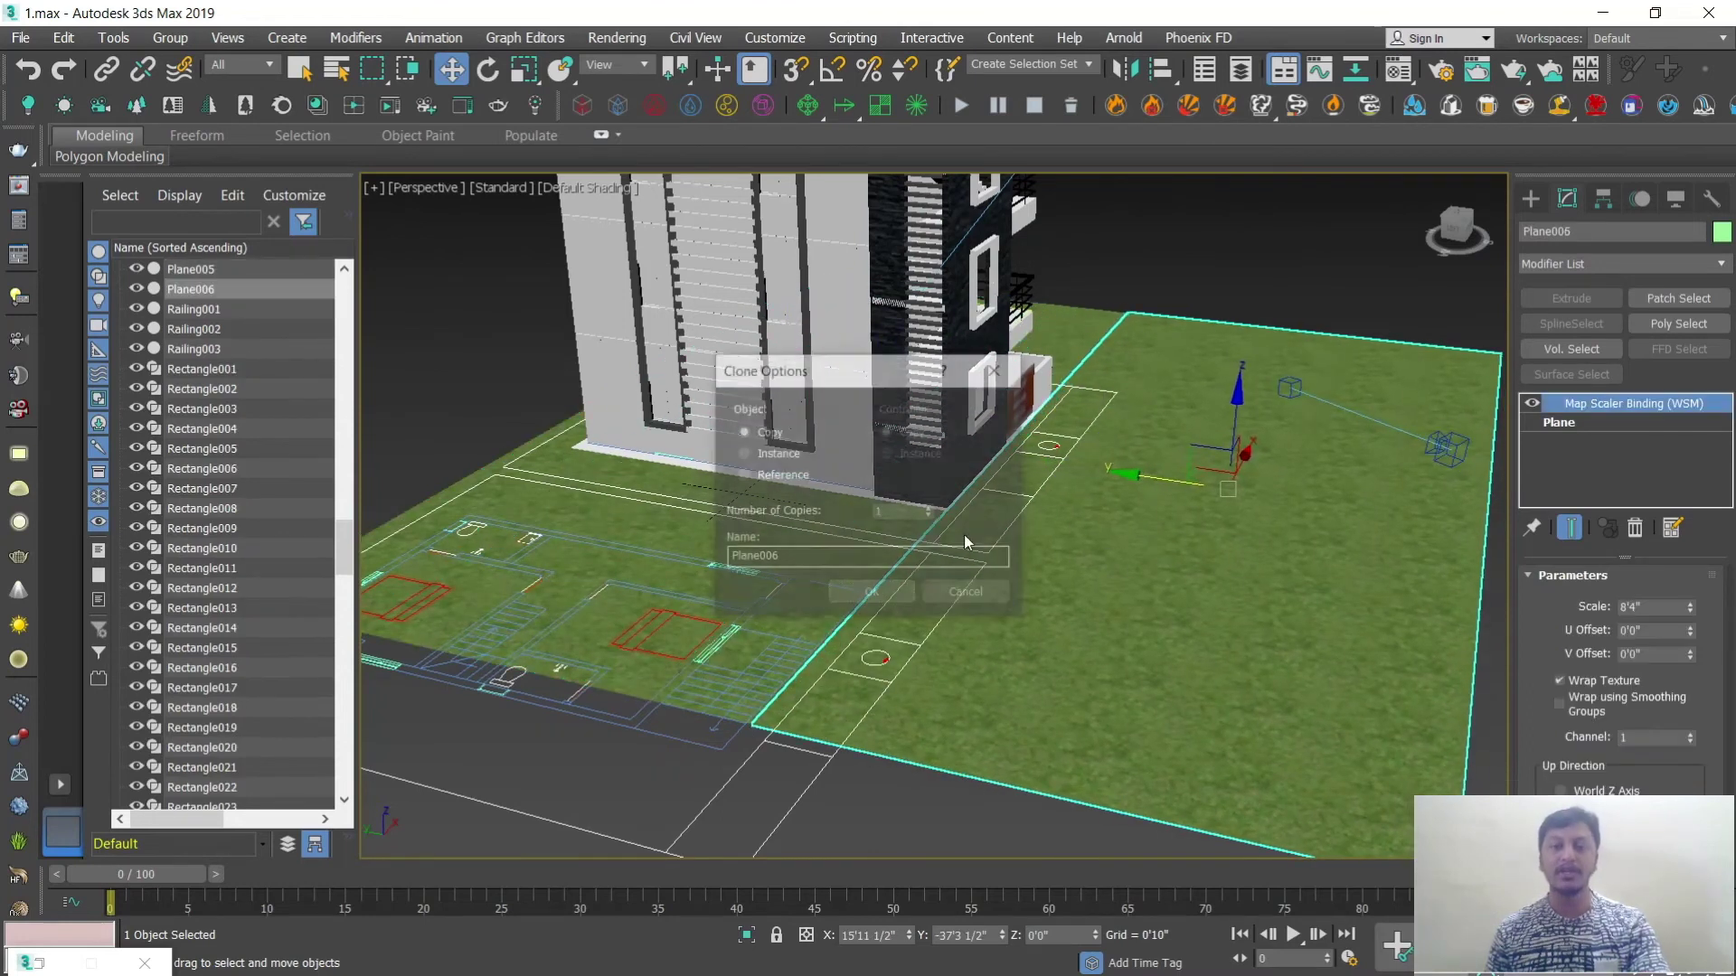
{"action": "left_click", "coordinate": [871, 595]}
Step: Delete the Map Scaler modifier from the copied plane in front of the house
{"action": "middle_click_drag", "start_coordinate": [1066, 597], "coordinate": [1024, 586]}
{"action": "right_click", "coordinate": [1604, 405]}
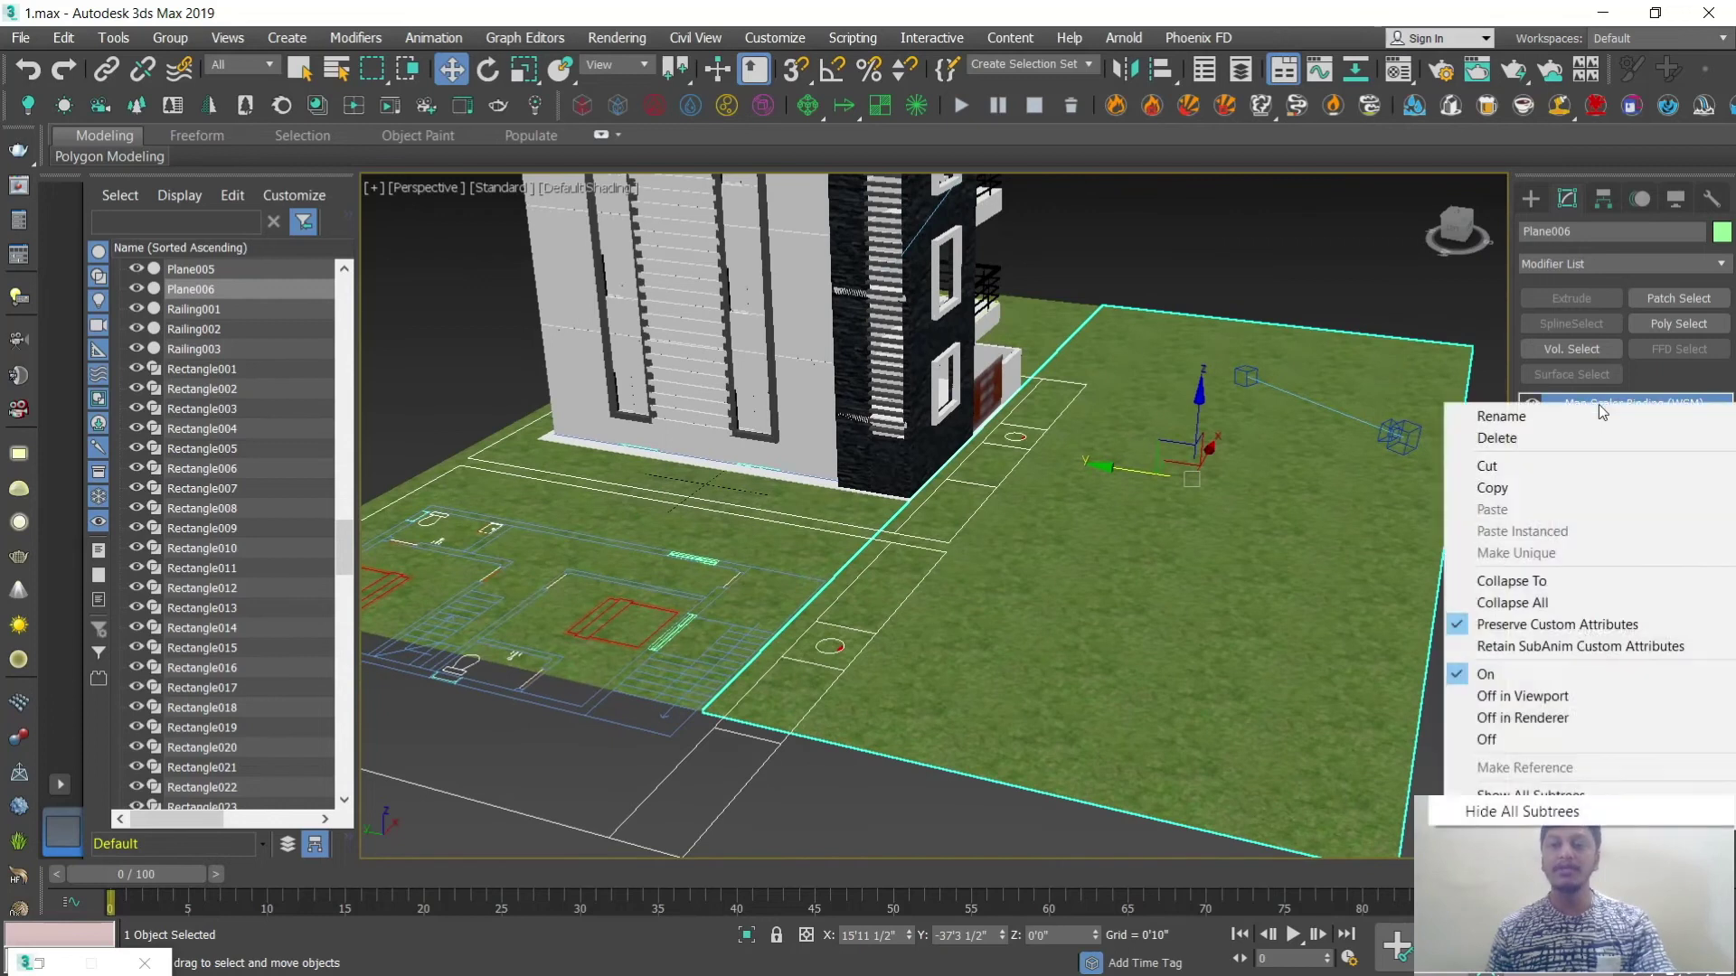
{"action": "left_click", "coordinate": [1528, 444]}
{"action": "middle_click_drag", "start_coordinate": [1213, 553], "coordinate": [1100, 583]}
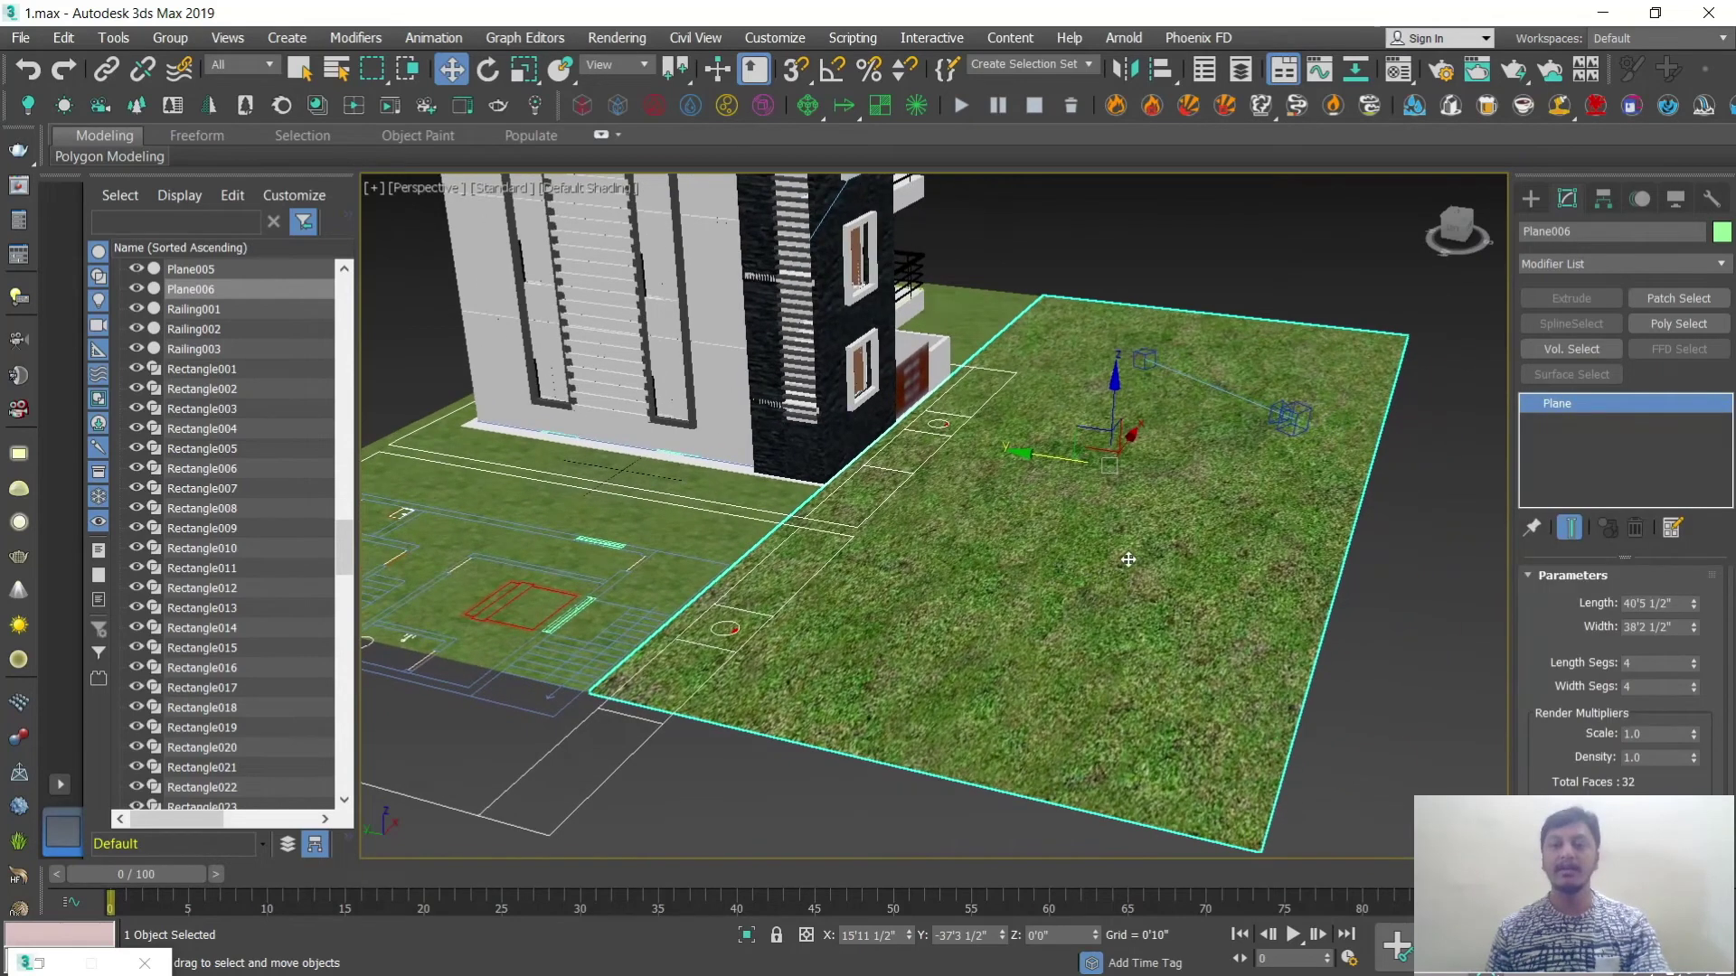
Step: Load the road image jordan-holbrook-rox from the marriage hall folder as the diffuse bitmap of an unused material slot
{"action": "key", "text": "m"}
{"action": "left_click", "coordinate": [1375, 349]}
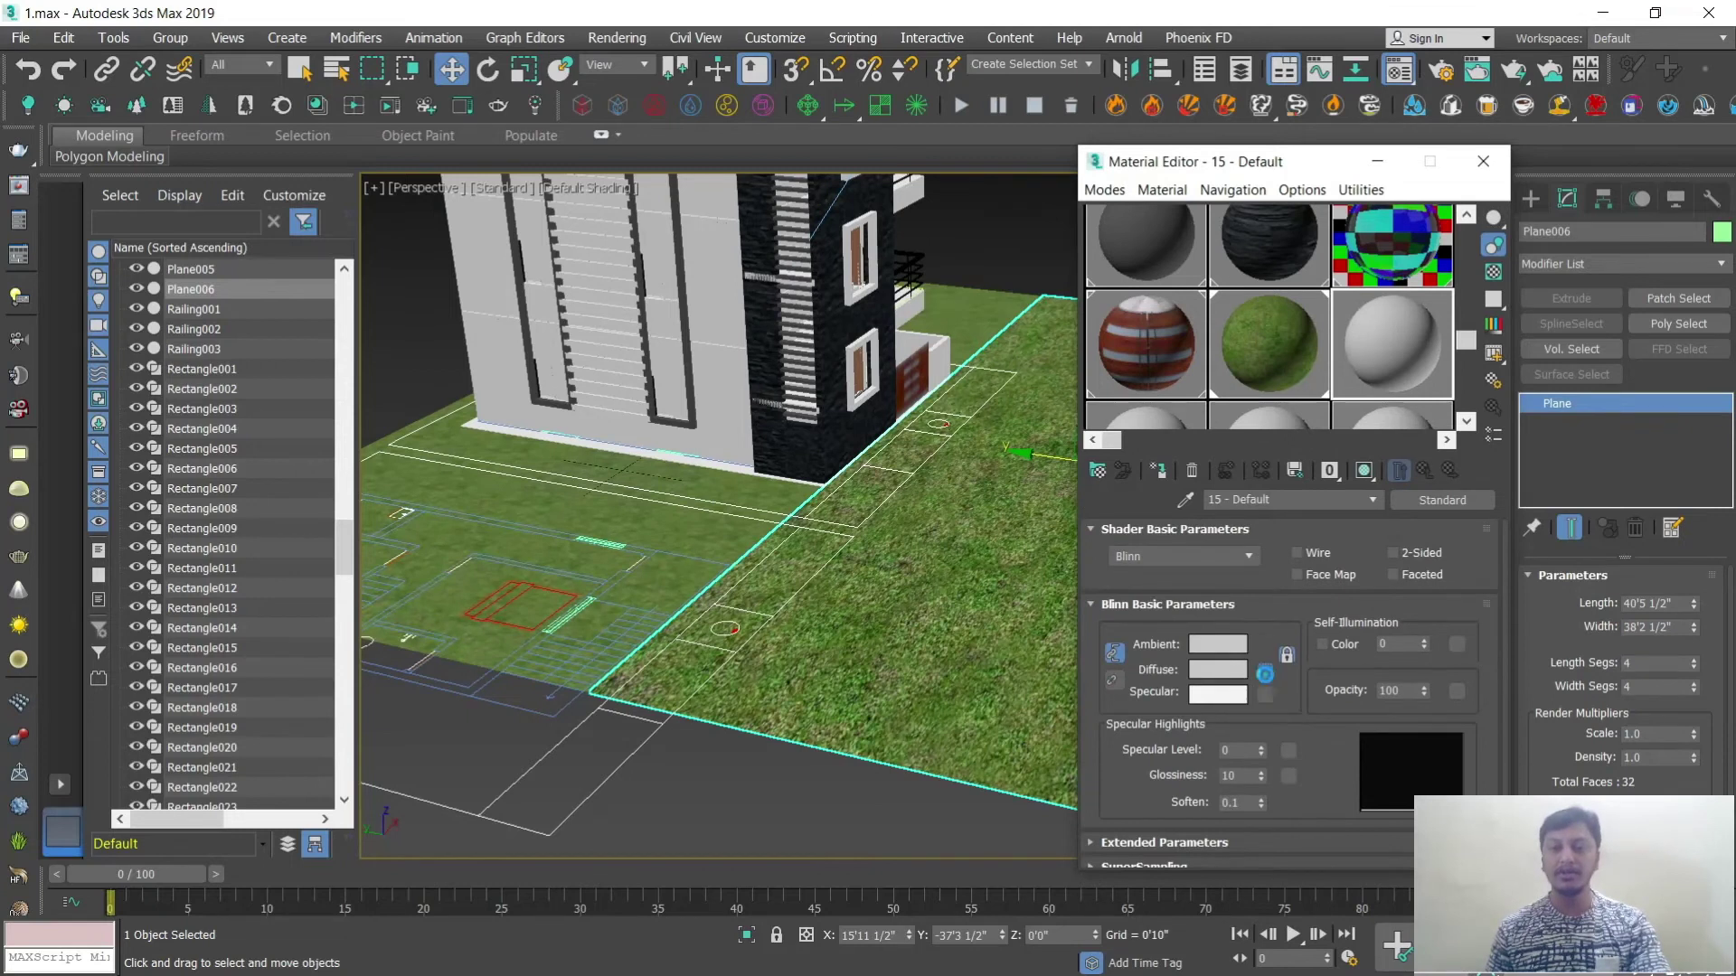
{"action": "left_click", "coordinate": [1265, 672]}
{"action": "double_click", "coordinate": [684, 270]}
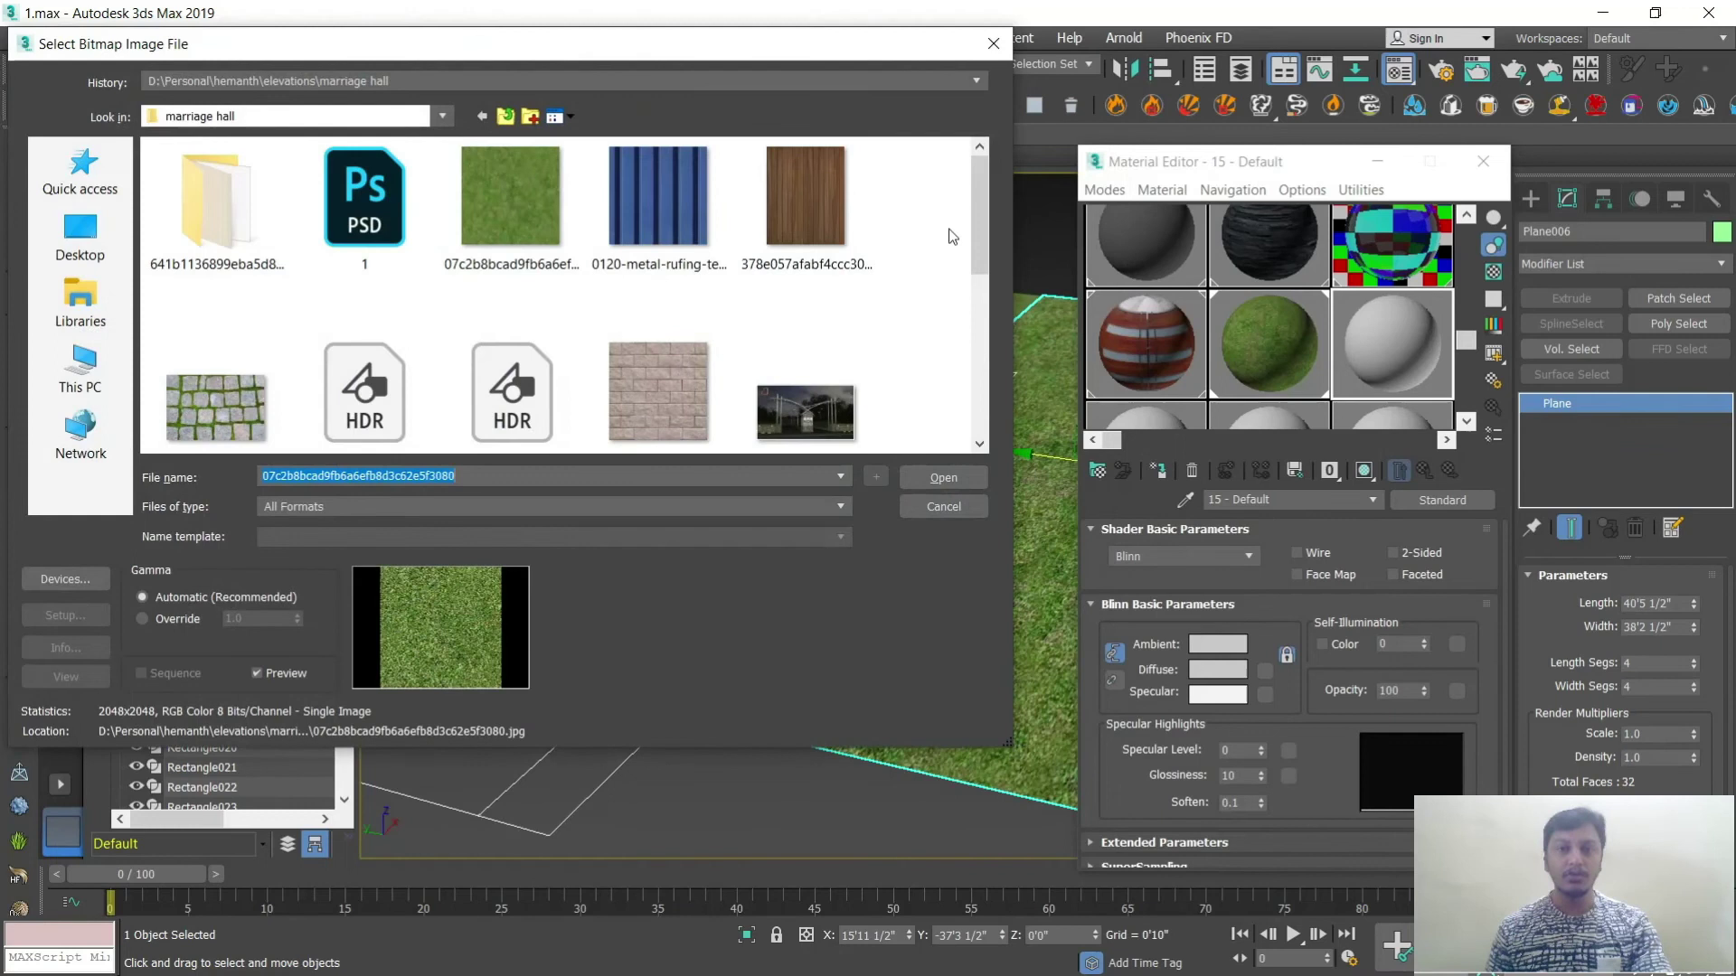
{"action": "left_click_drag", "start_coordinate": [984, 220], "coordinate": [985, 385]}
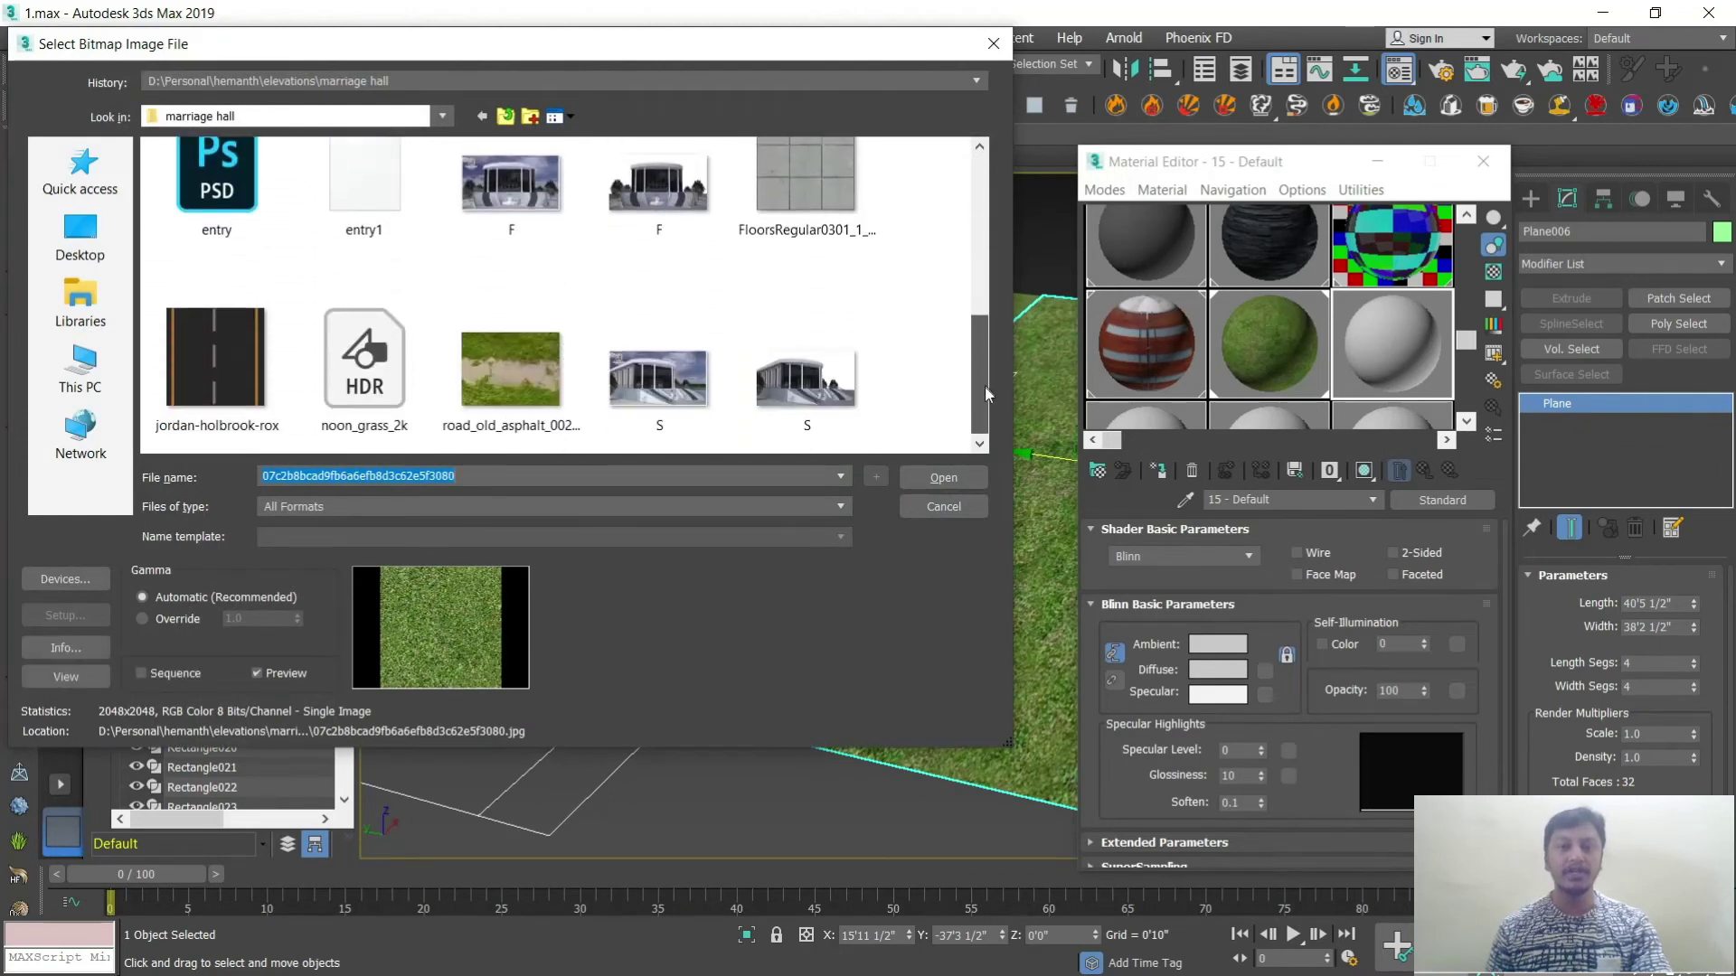
{"action": "left_click", "coordinate": [269, 391]}
{"action": "left_click", "coordinate": [913, 478]}
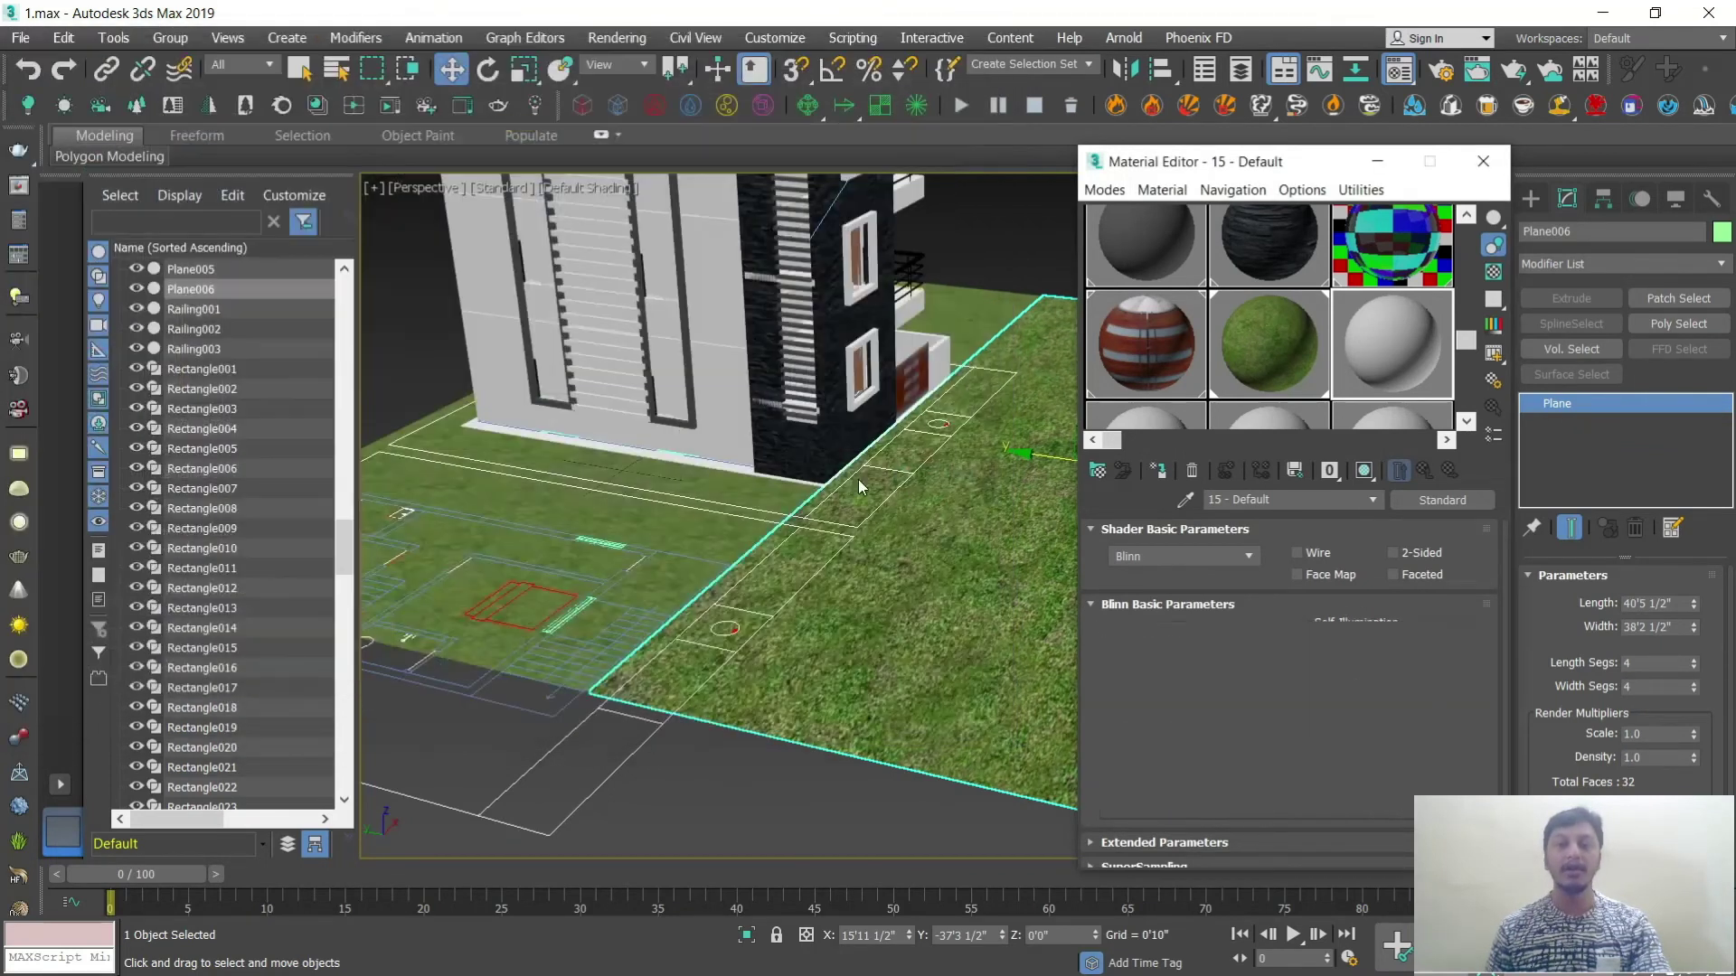
Step: Assign the road material to the front plane, show its texture in the viewport, and put the Material Editor away
{"action": "left_click", "coordinate": [1158, 470]}
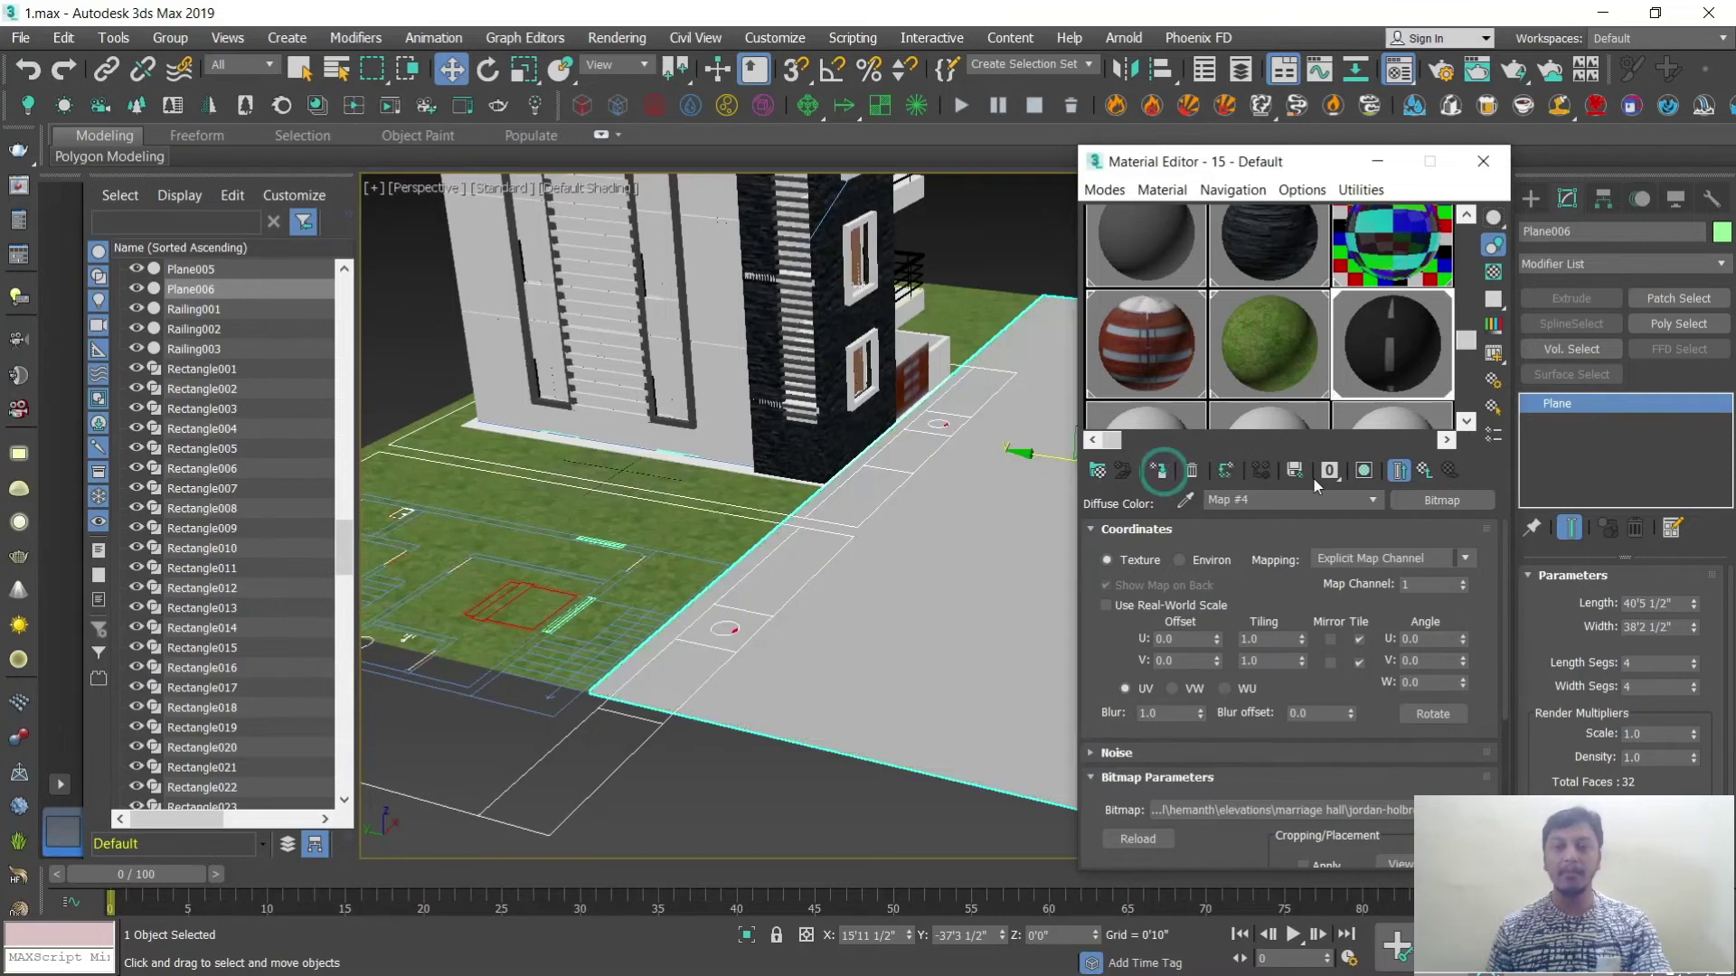
{"action": "left_click", "coordinate": [1360, 472]}
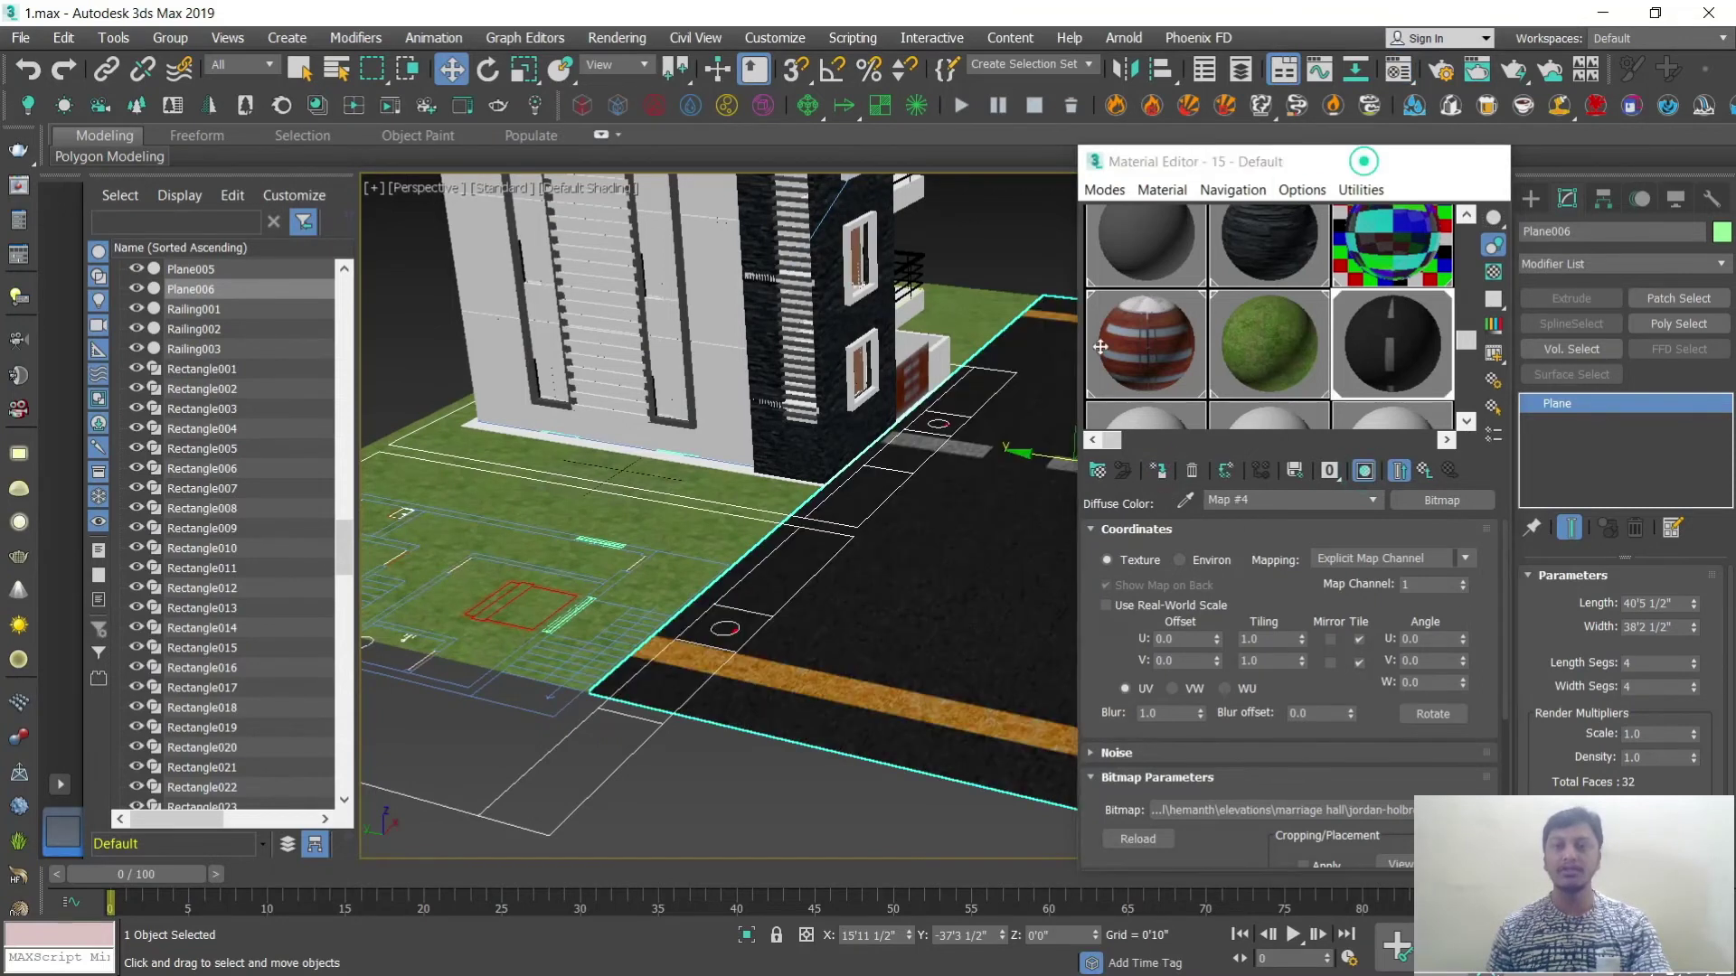
{"action": "left_click", "coordinate": [1378, 161]}
Step: Add a UVW Map modifier to the road plane
{"action": "middle_click_drag", "start_coordinate": [1114, 564], "coordinate": [1035, 622], "text": "alt"}
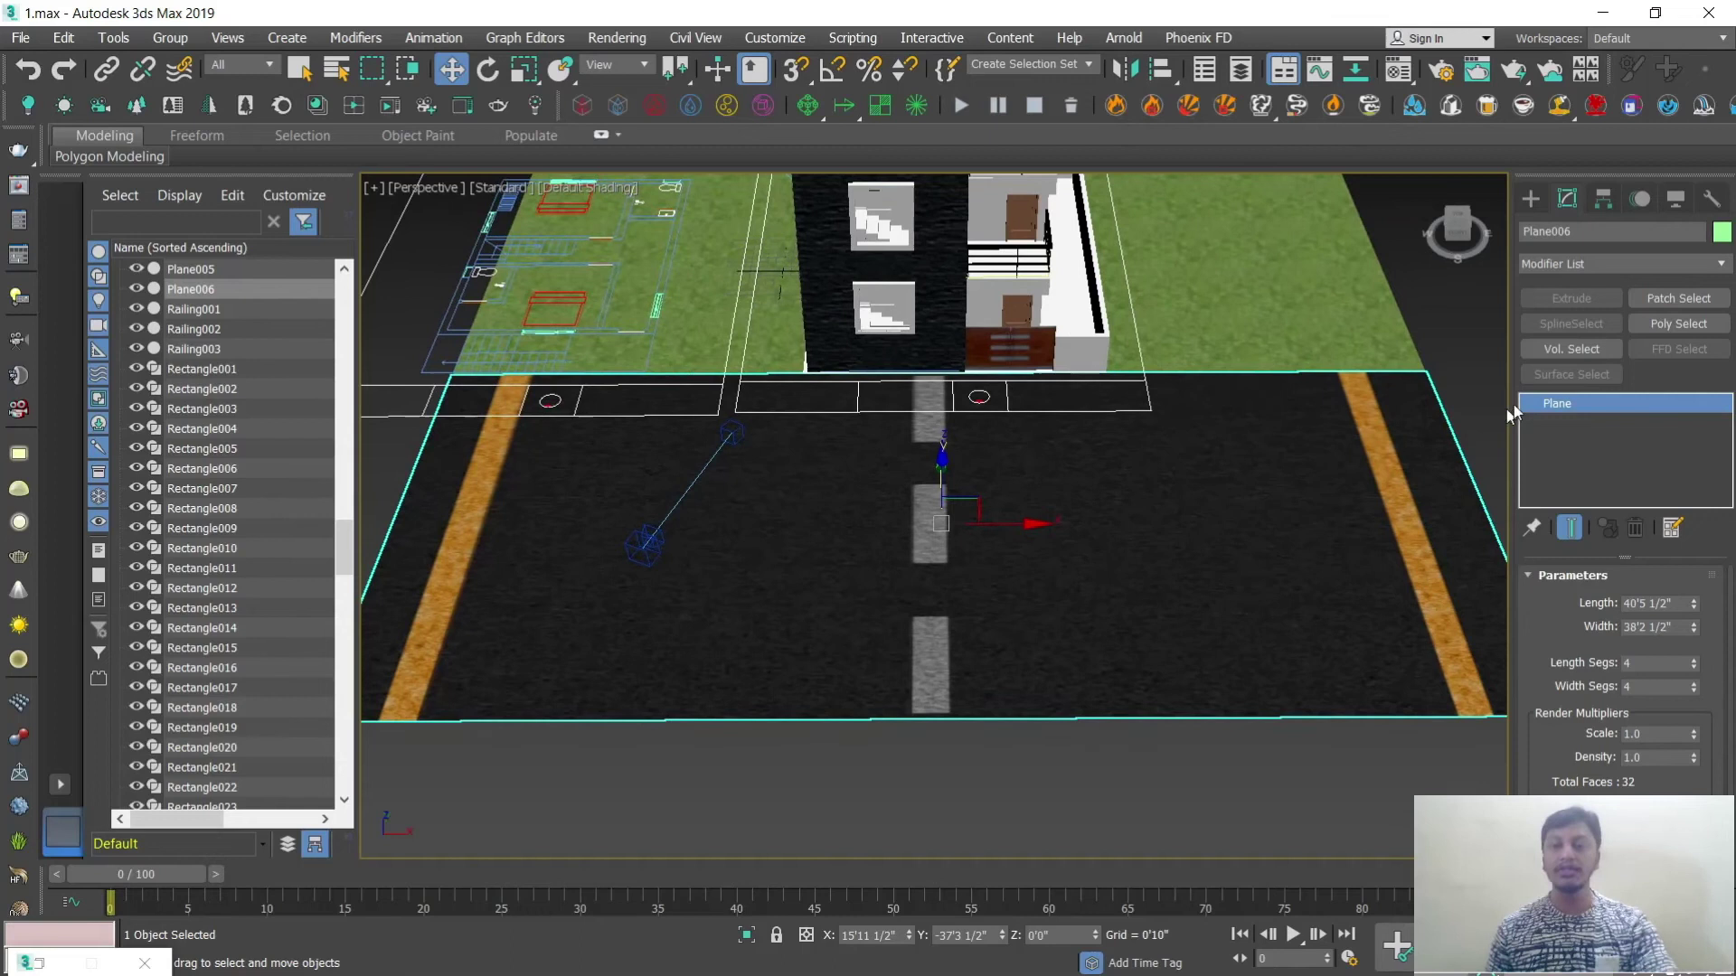
{"action": "left_click", "coordinate": [1600, 268]}
{"action": "type", "text": "uv"}
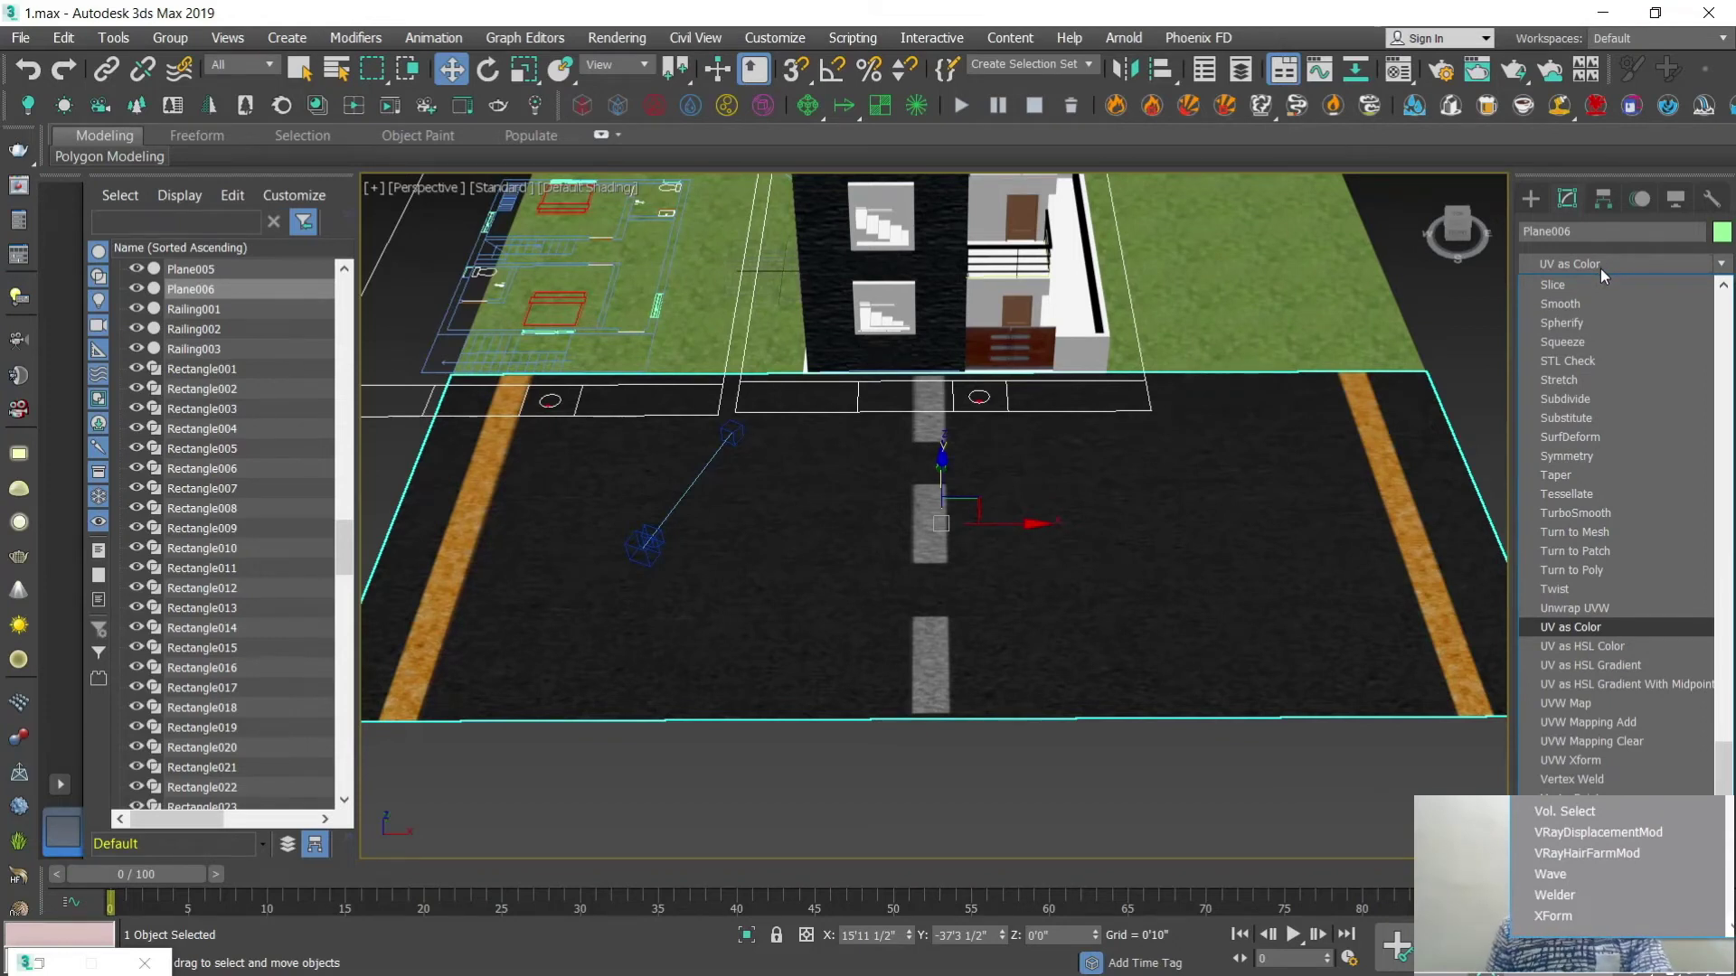
{"action": "key", "text": "Return"}
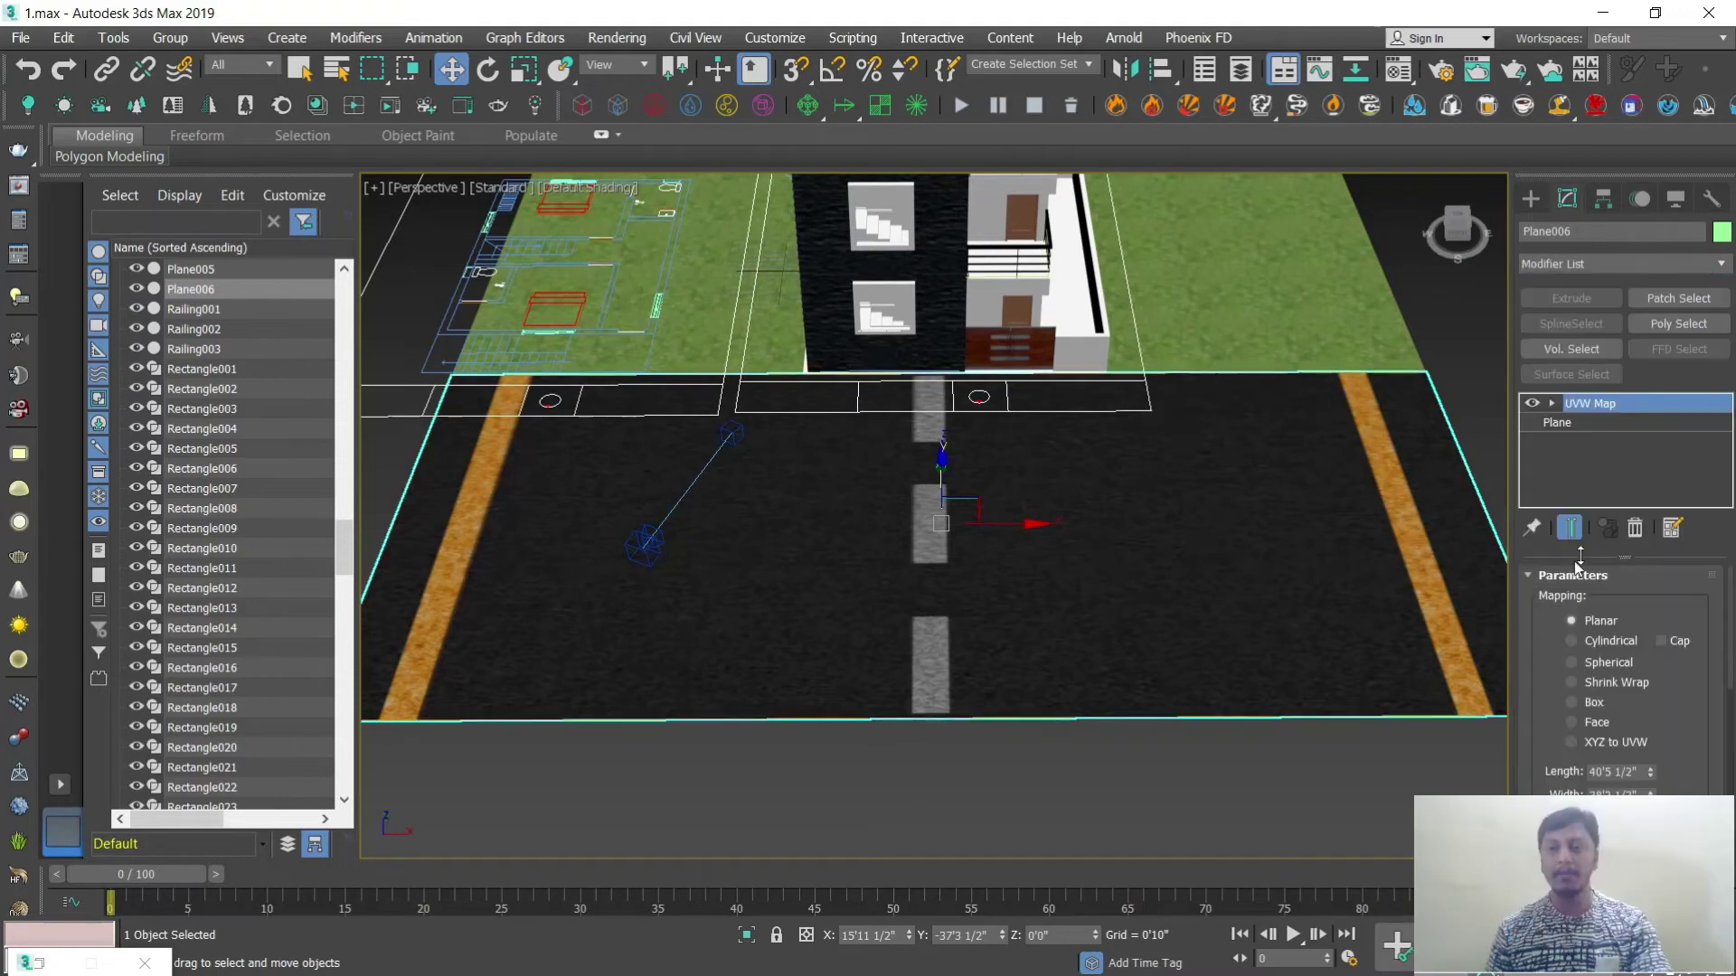
Step: Rotate the UVW Map gizmo about 90 degrees around Z so the lane markings run parallel to the house front
{"action": "left_click", "coordinate": [1552, 404]}
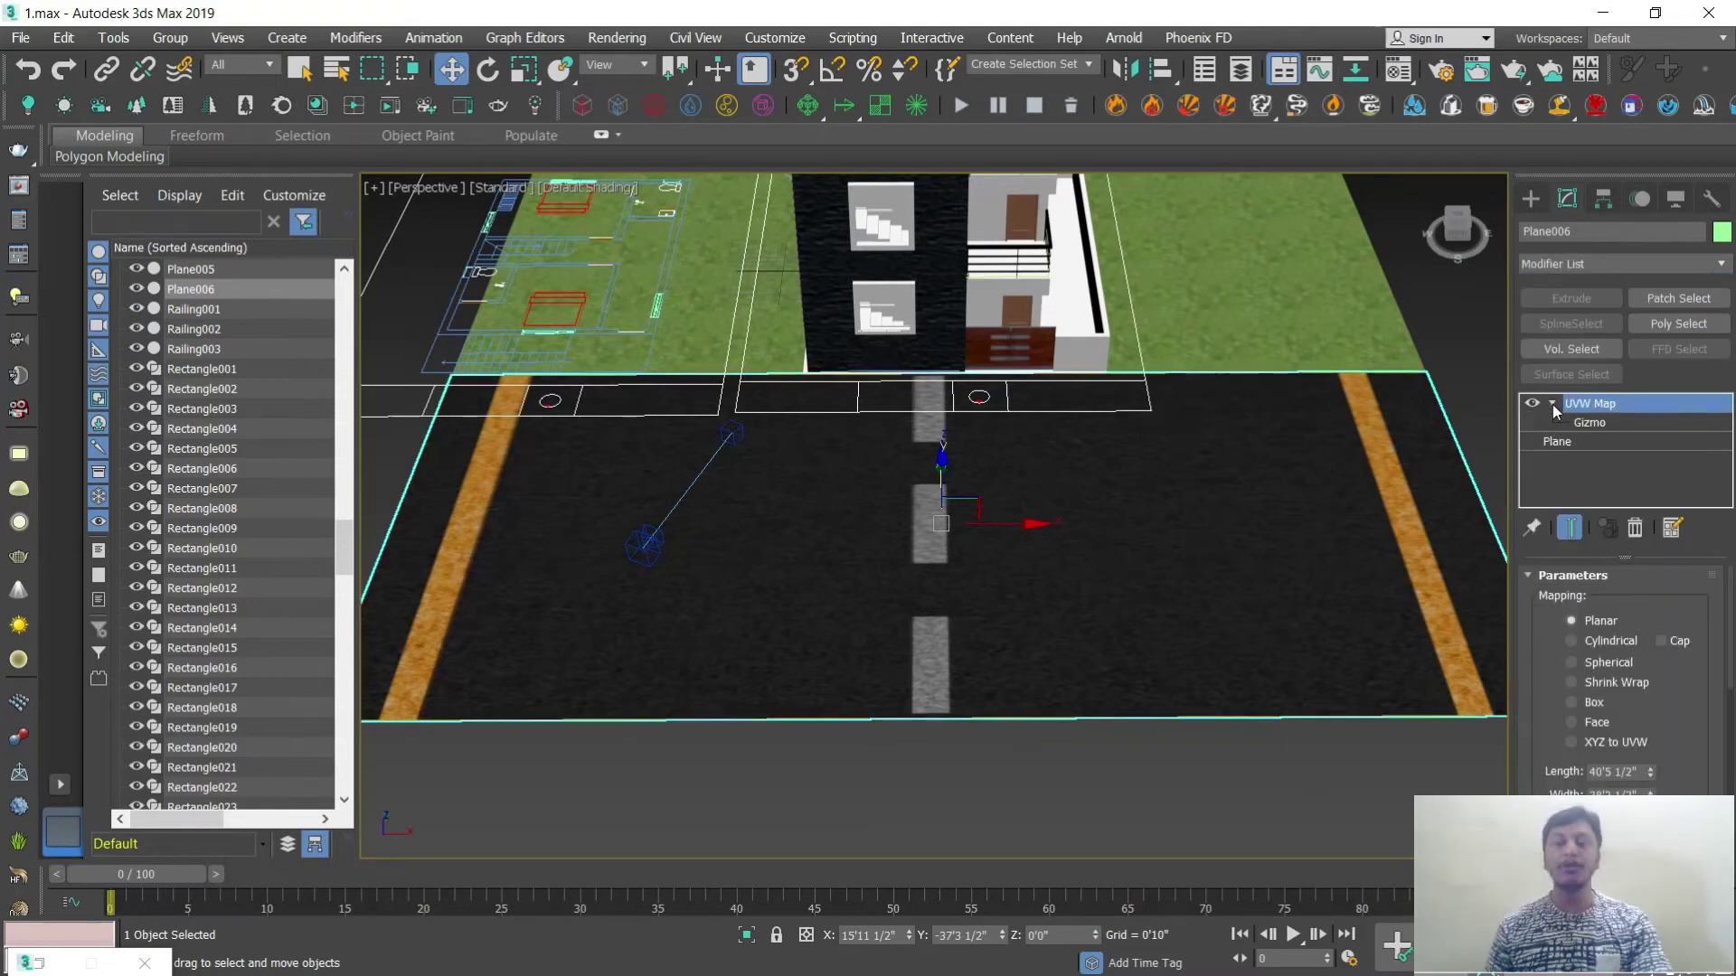
{"action": "left_click", "coordinate": [1588, 423]}
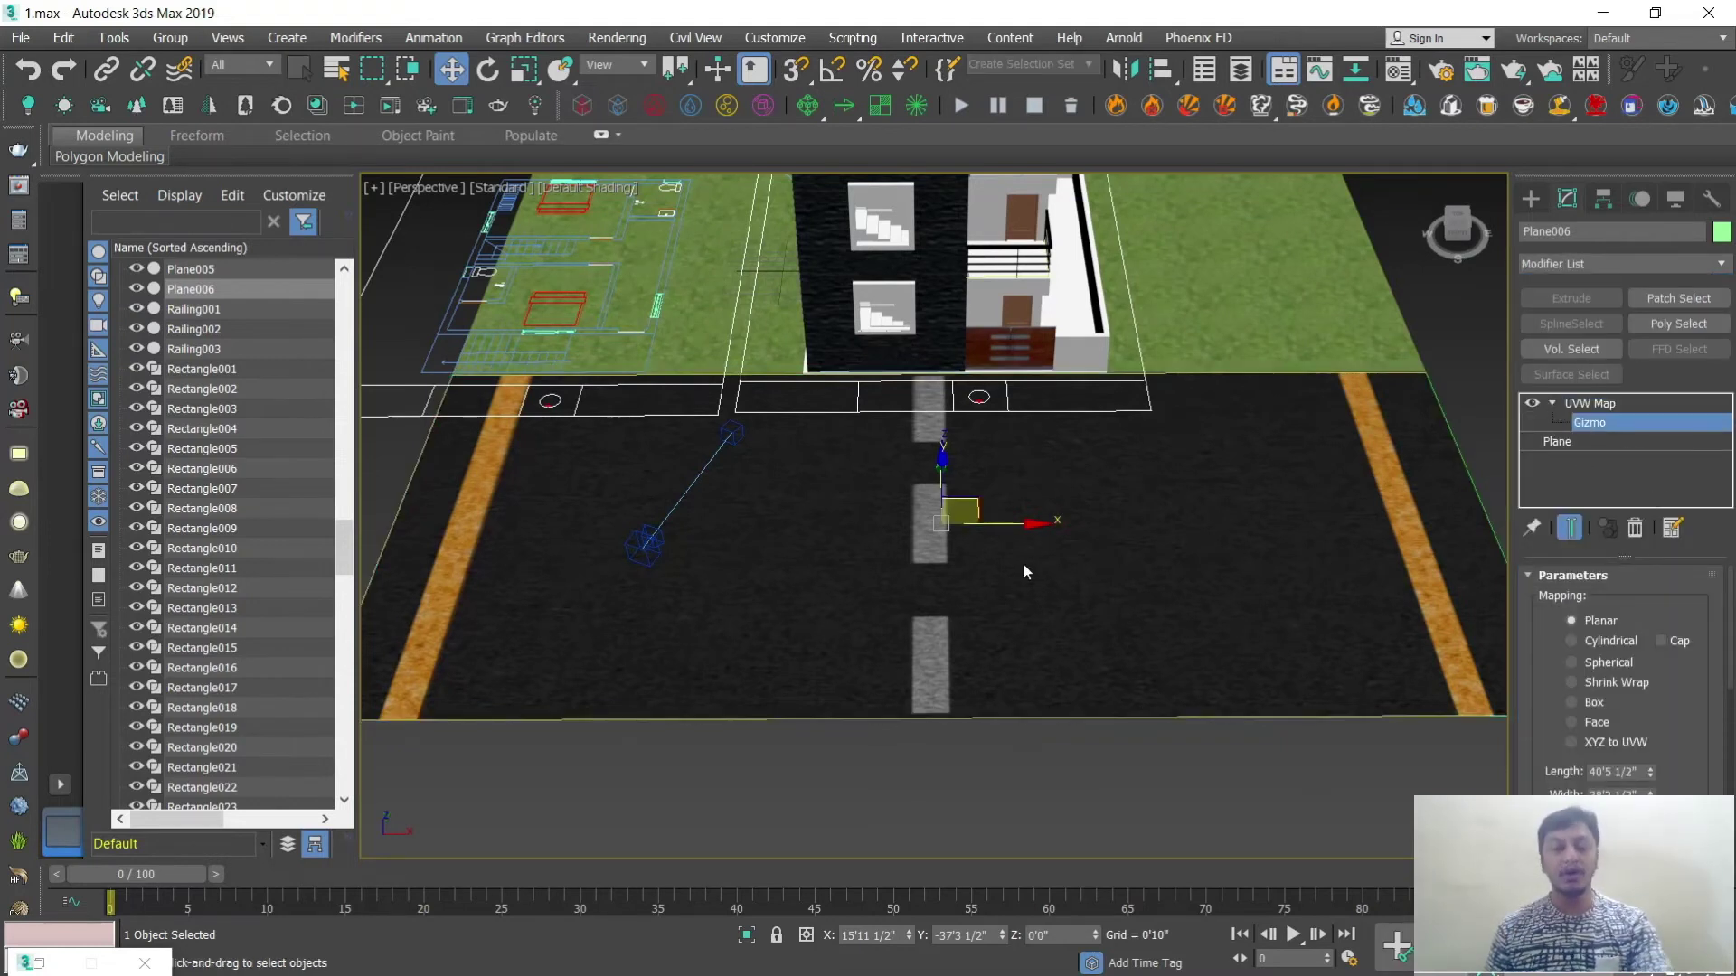
{"action": "key", "text": "e"}
{"action": "left_click_drag", "start_coordinate": [1000, 562], "coordinate": [821, 602]}
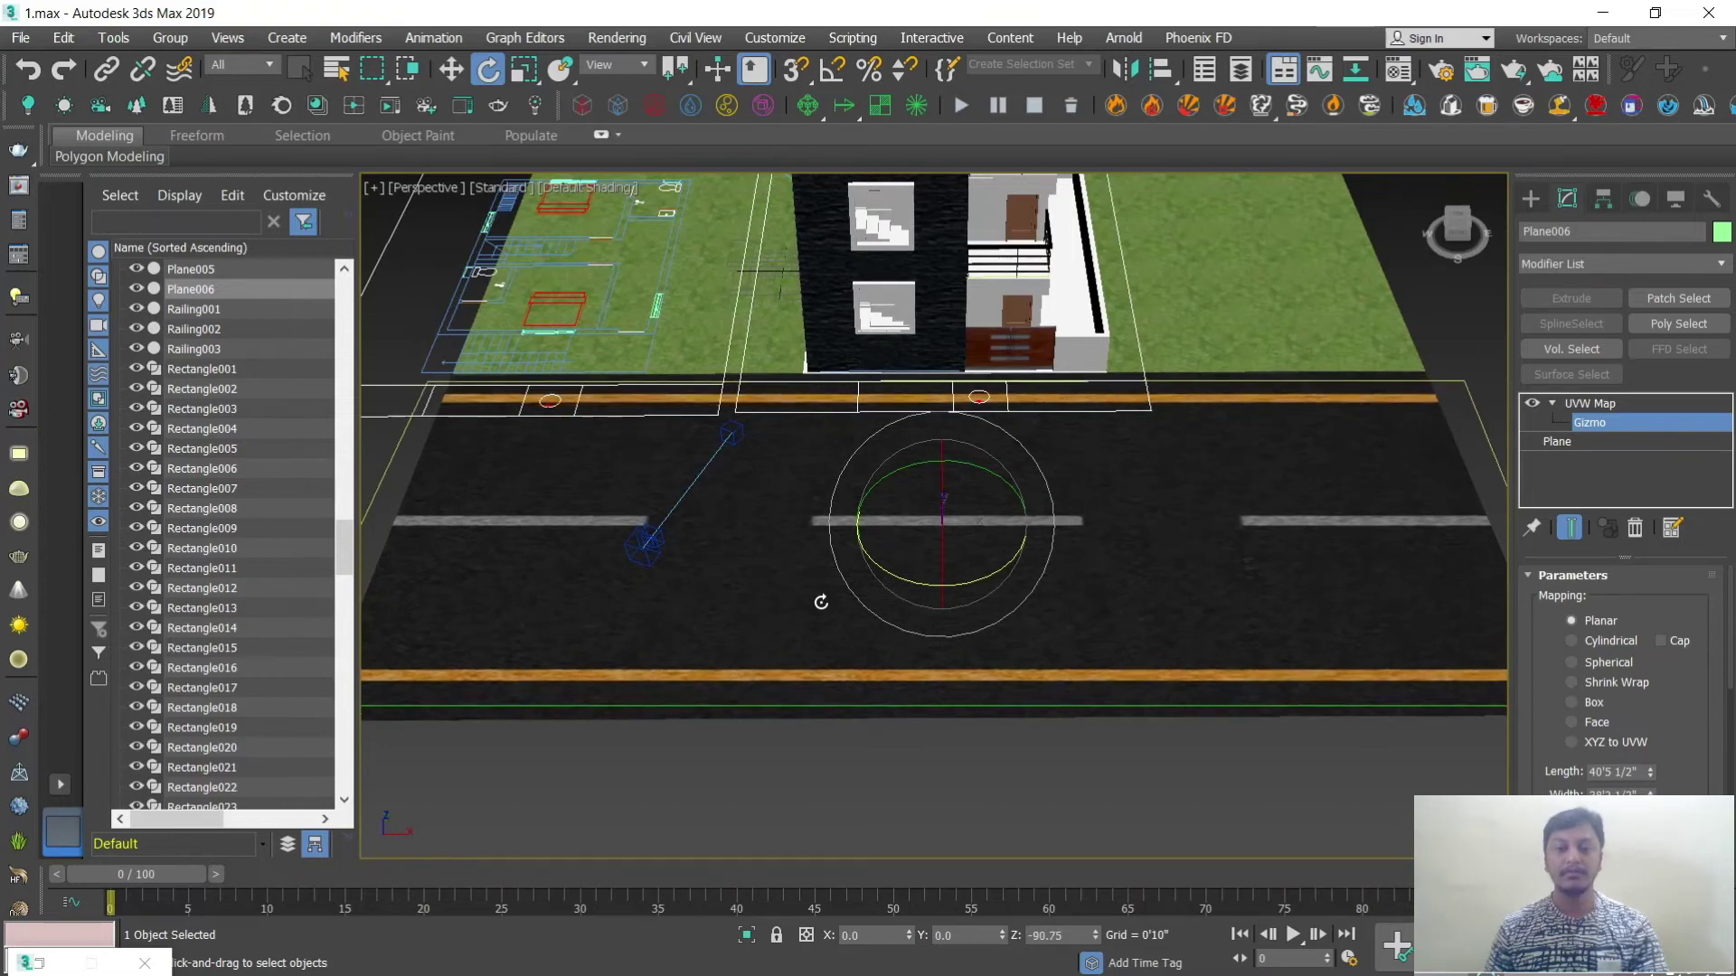
Step: Leave the gizmo level and narrow the road plane by scaling it to about 54.5 percent along Y
{"action": "scroll", "coordinate": [1045, 519], "scroll_direction": "down", "scroll_amount": 5}
{"action": "scroll", "coordinate": [1044, 520], "scroll_direction": "up", "scroll_amount": 3}
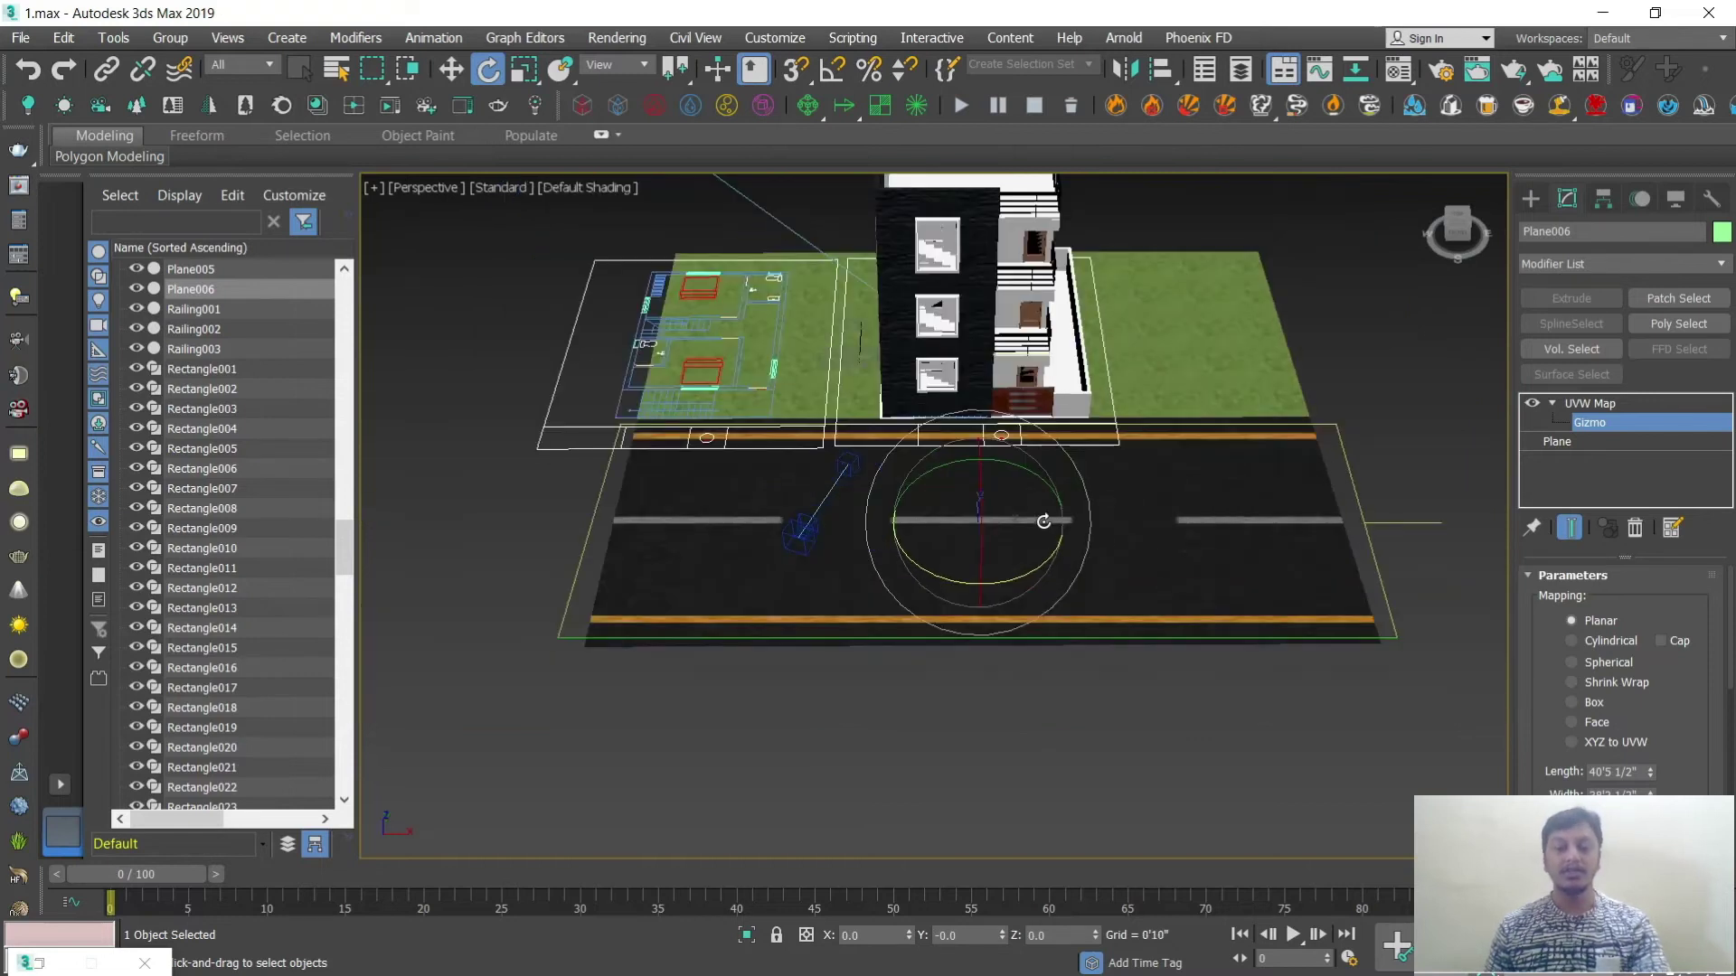
{"action": "key", "text": "r"}
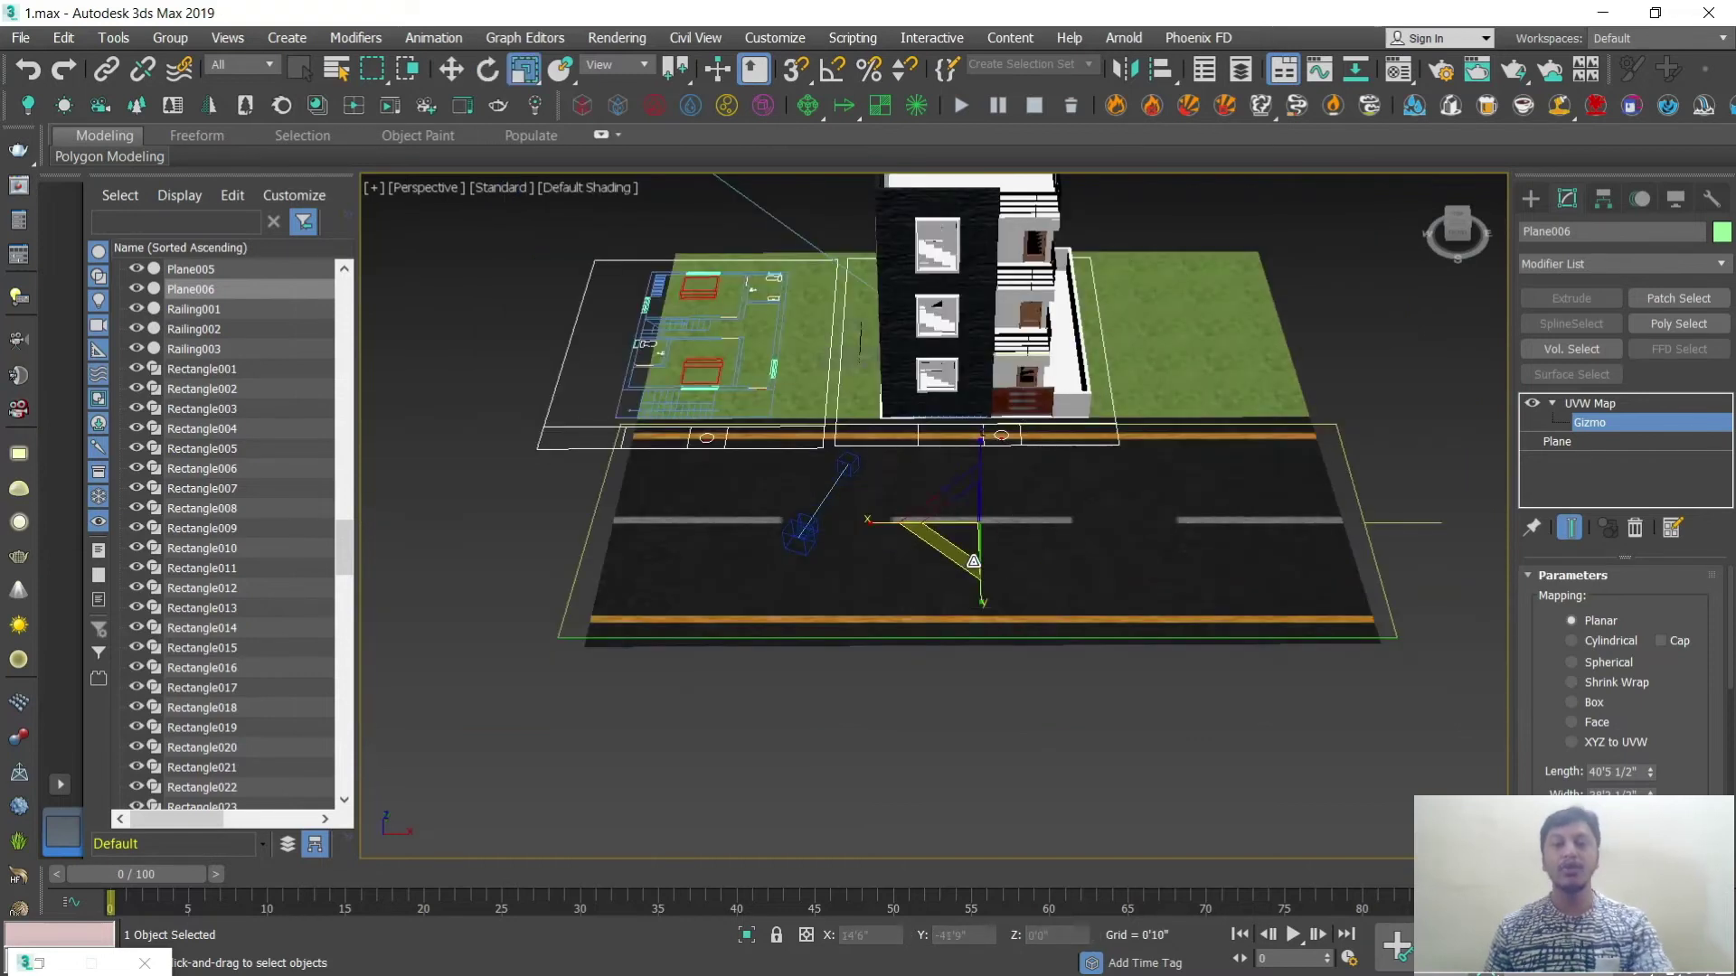
{"action": "left_click", "coordinate": [1531, 198]}
{"action": "middle_click_drag", "start_coordinate": [1069, 581], "coordinate": [1107, 573], "text": "alt"}
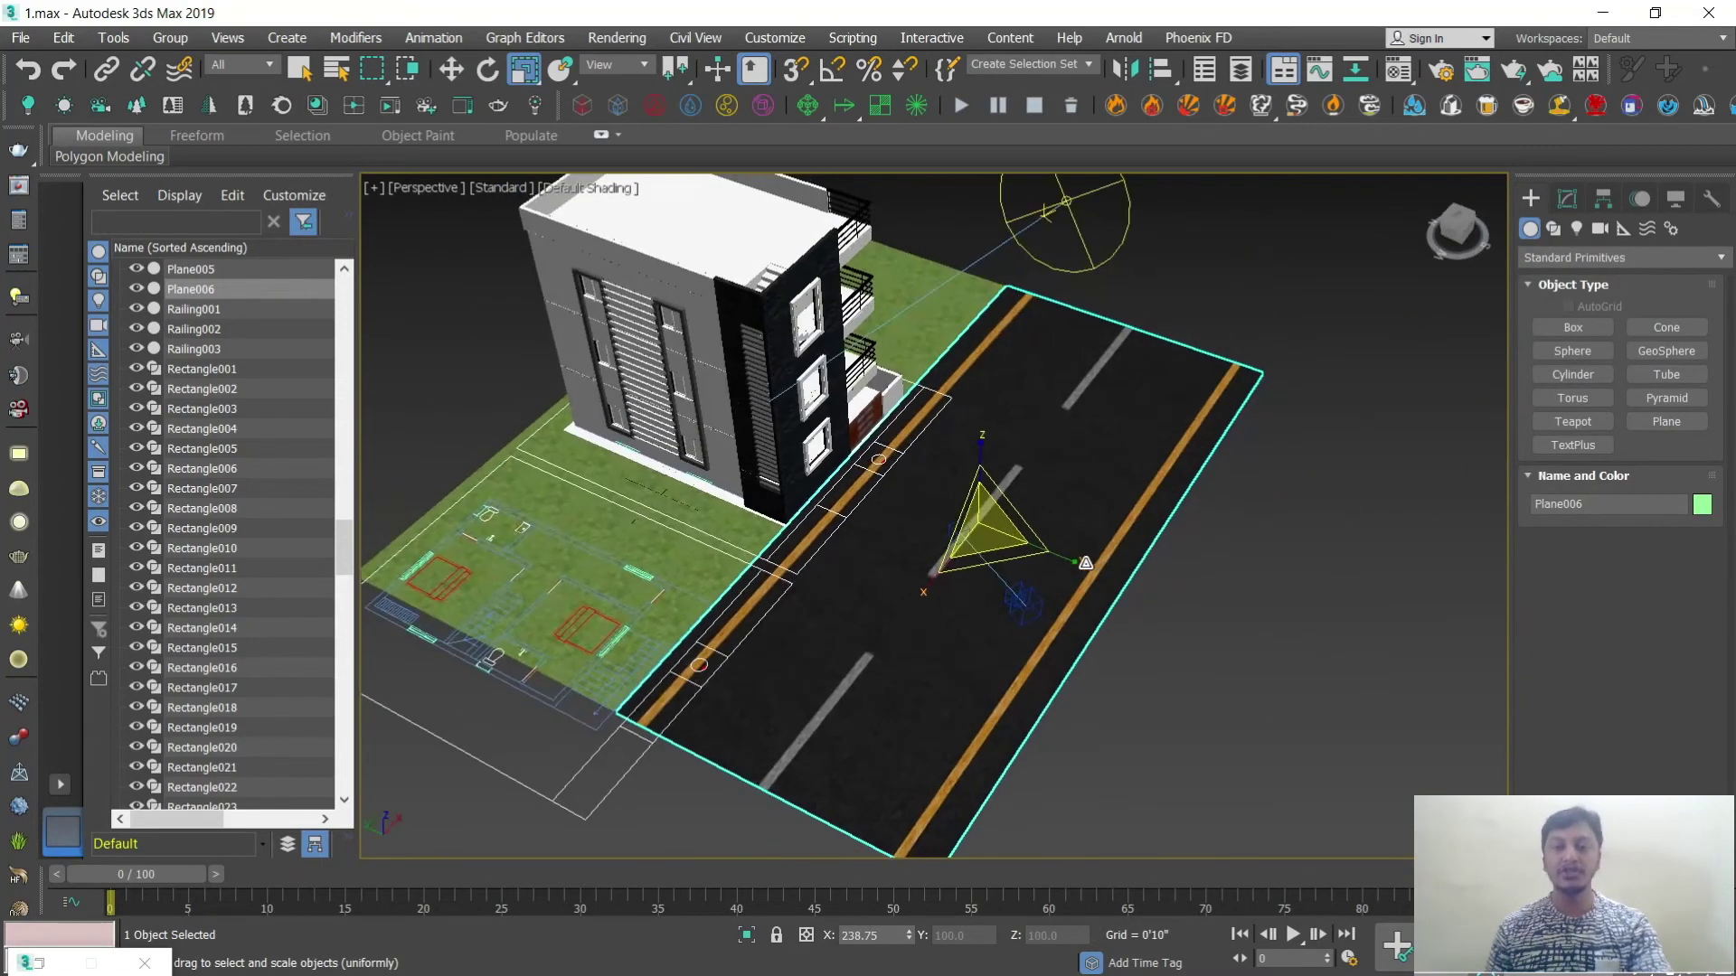
{"action": "left_click_drag", "start_coordinate": [1073, 562], "coordinate": [1035, 552]}
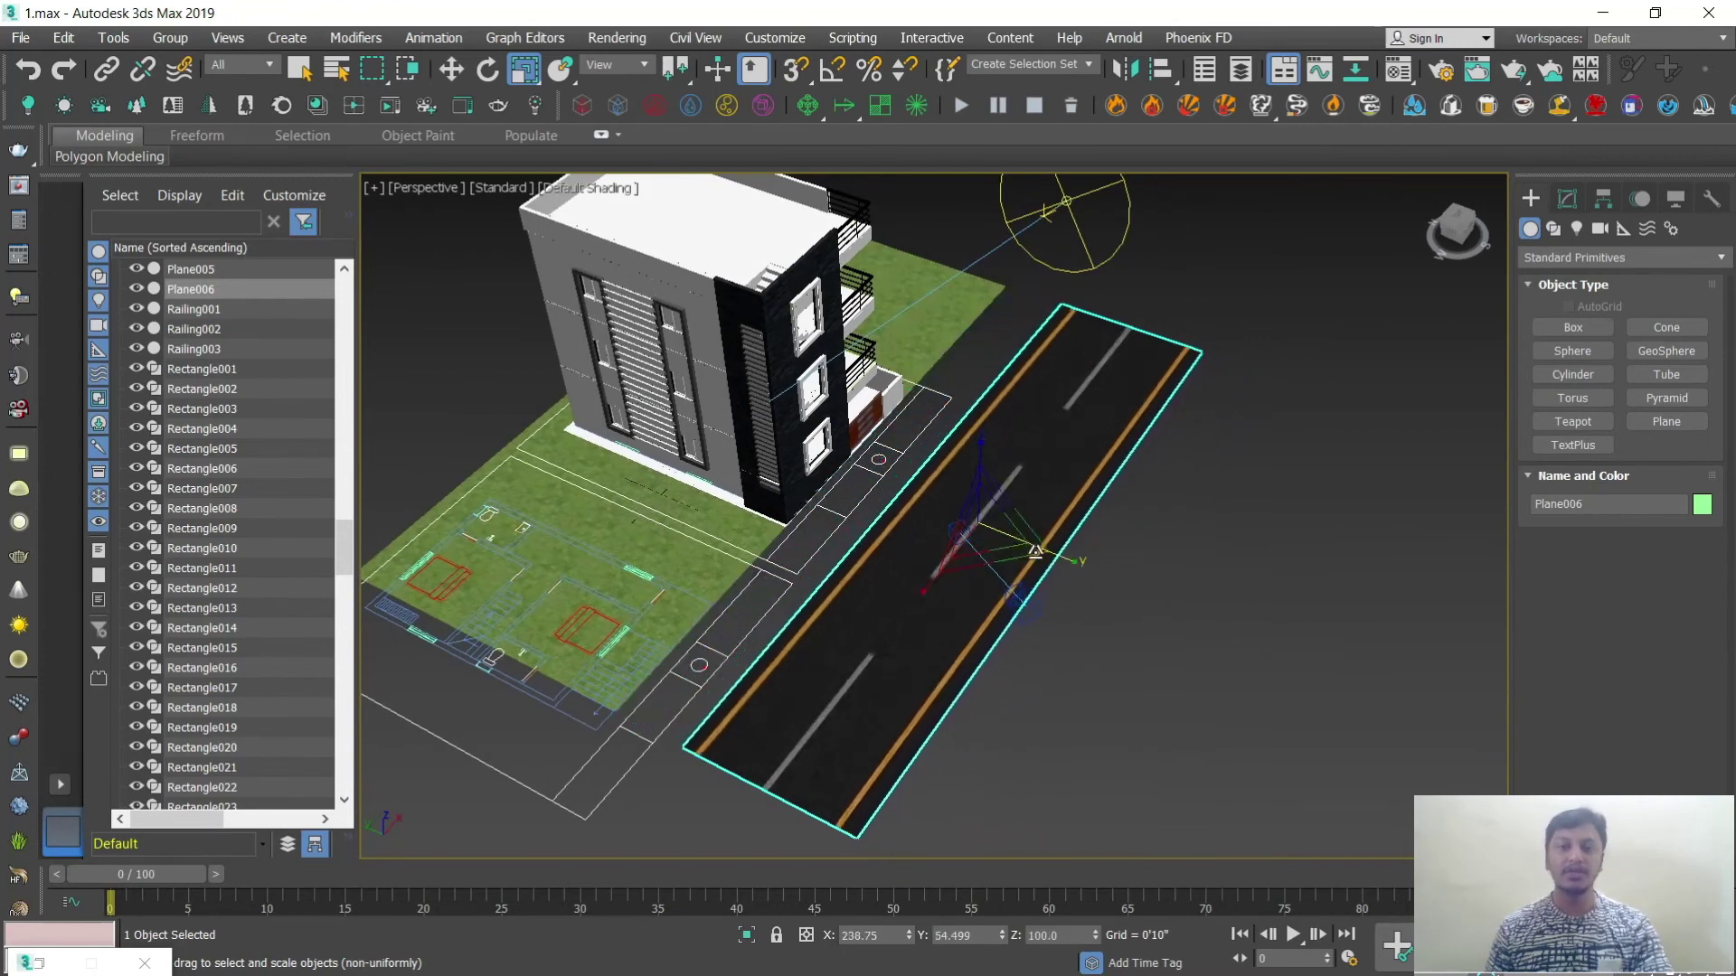
Step: Move the road plane along Y against the front edge of the house and grass, to about -28'2 1/2"
{"action": "key", "text": "w"}
{"action": "left_click_drag", "start_coordinate": [900, 502], "coordinate": [831, 494]}
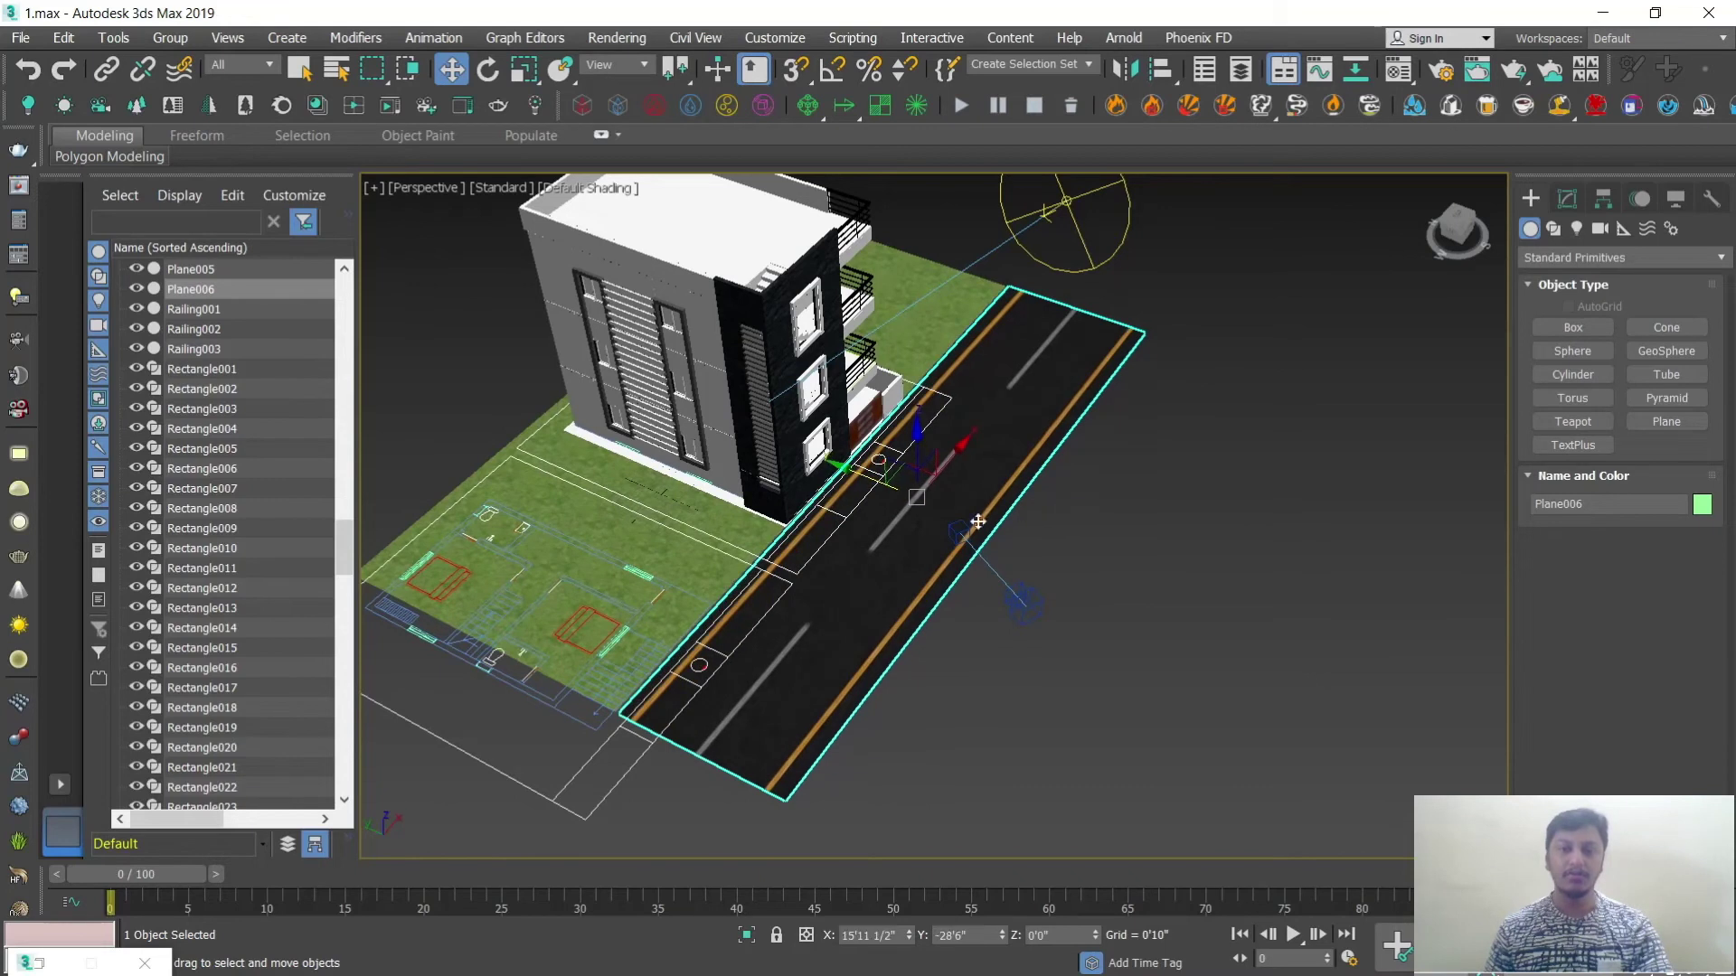
{"action": "scroll", "coordinate": [917, 498], "scroll_direction": "up", "scroll_amount": 5}
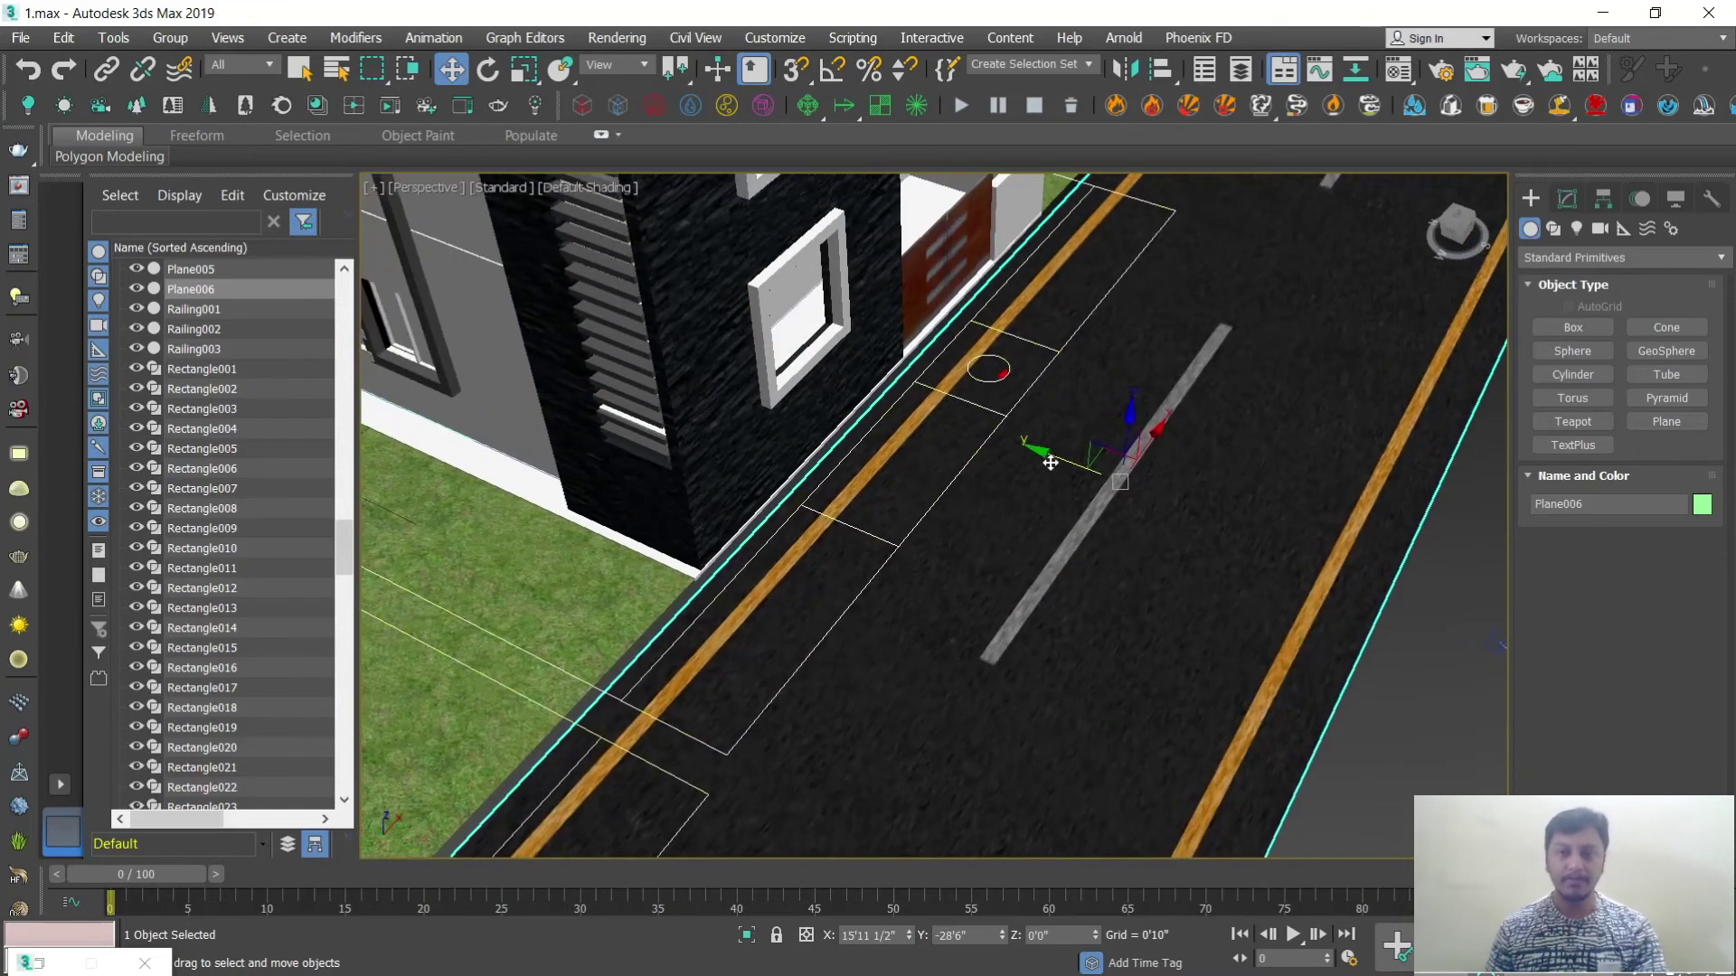
{"action": "scroll", "coordinate": [1040, 455], "scroll_direction": "down", "scroll_amount": 4}
{"action": "middle_click_drag", "start_coordinate": [1112, 488], "coordinate": [1040, 552], "text": "alt"}
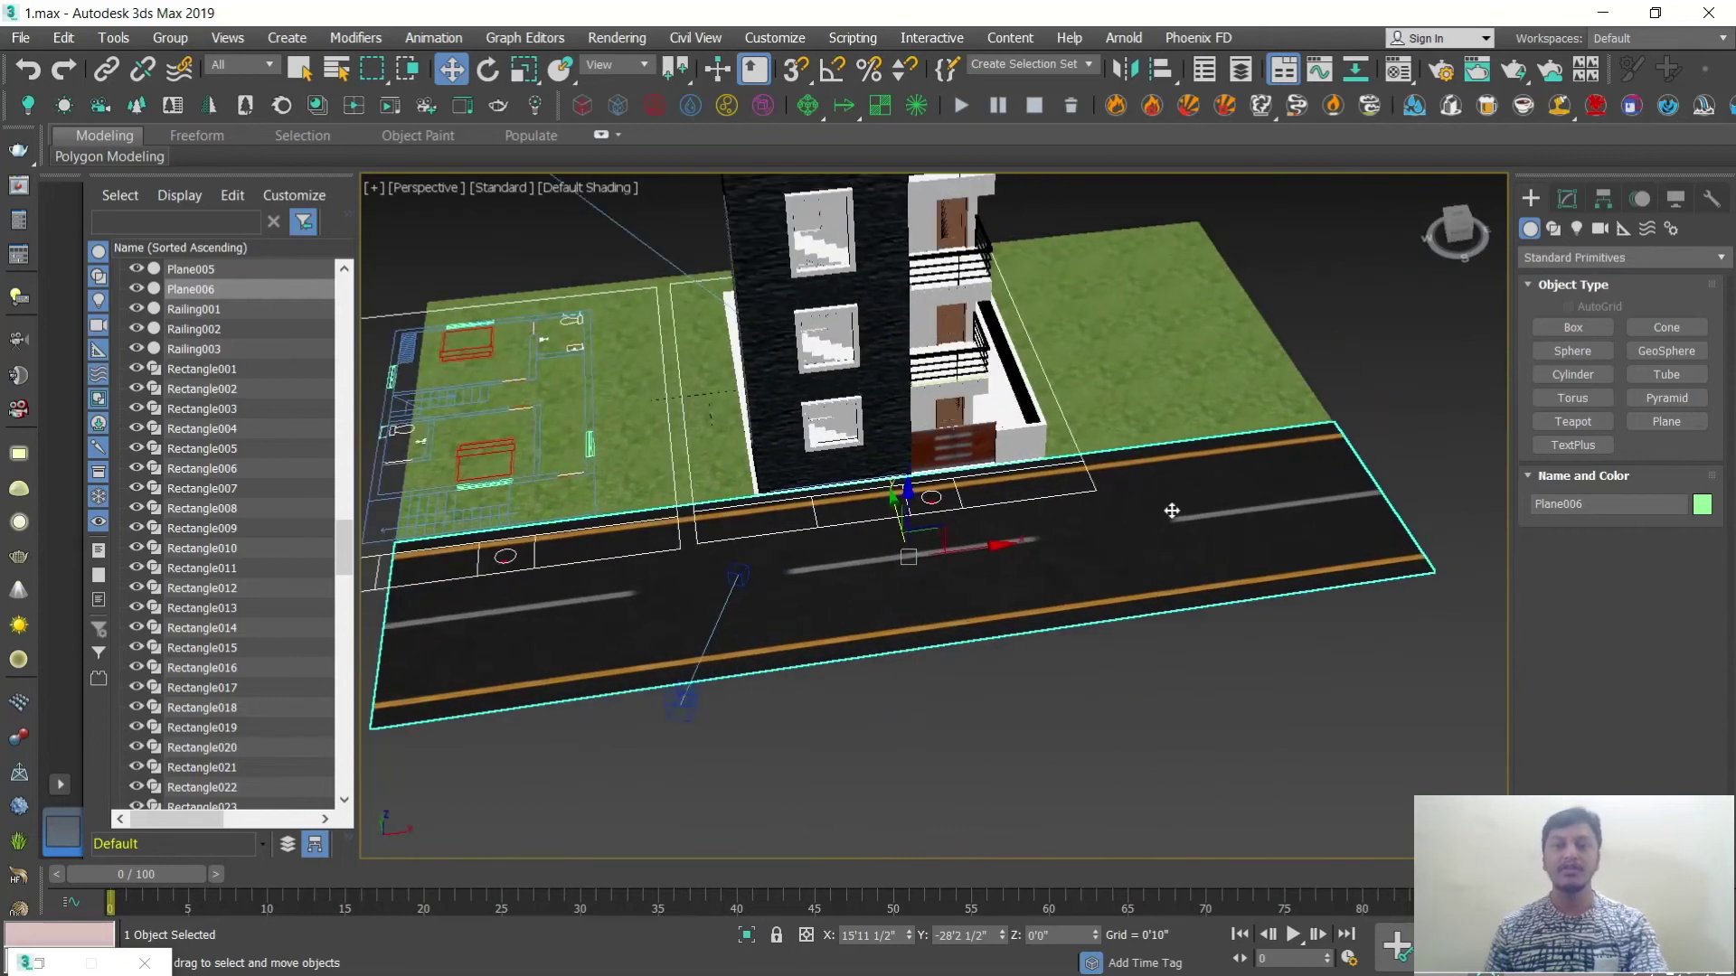
Step: Scale the road's UVW Map gizmo down along the road's length so the dashed centre line repeats more often
{"action": "left_click", "coordinate": [1569, 198]}
{"action": "left_click", "coordinate": [1592, 425]}
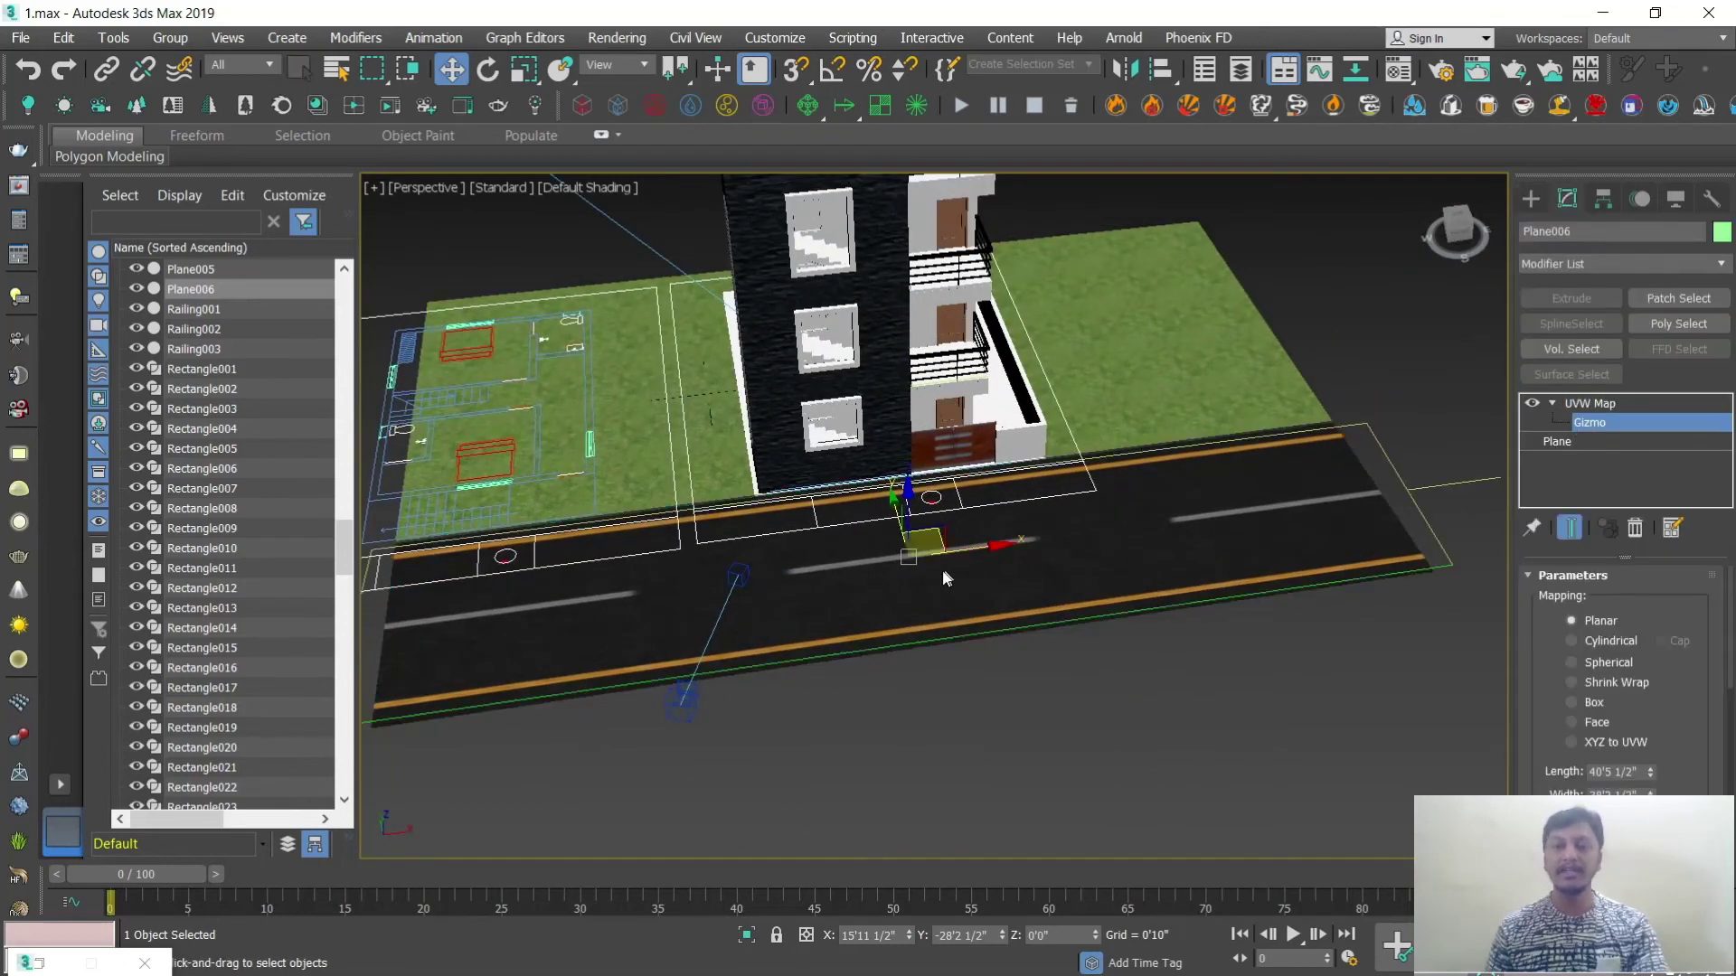
{"action": "key", "text": "r"}
{"action": "left_click_drag", "start_coordinate": [819, 573], "coordinate": [1031, 539]}
{"action": "left_click", "coordinate": [1534, 198]}
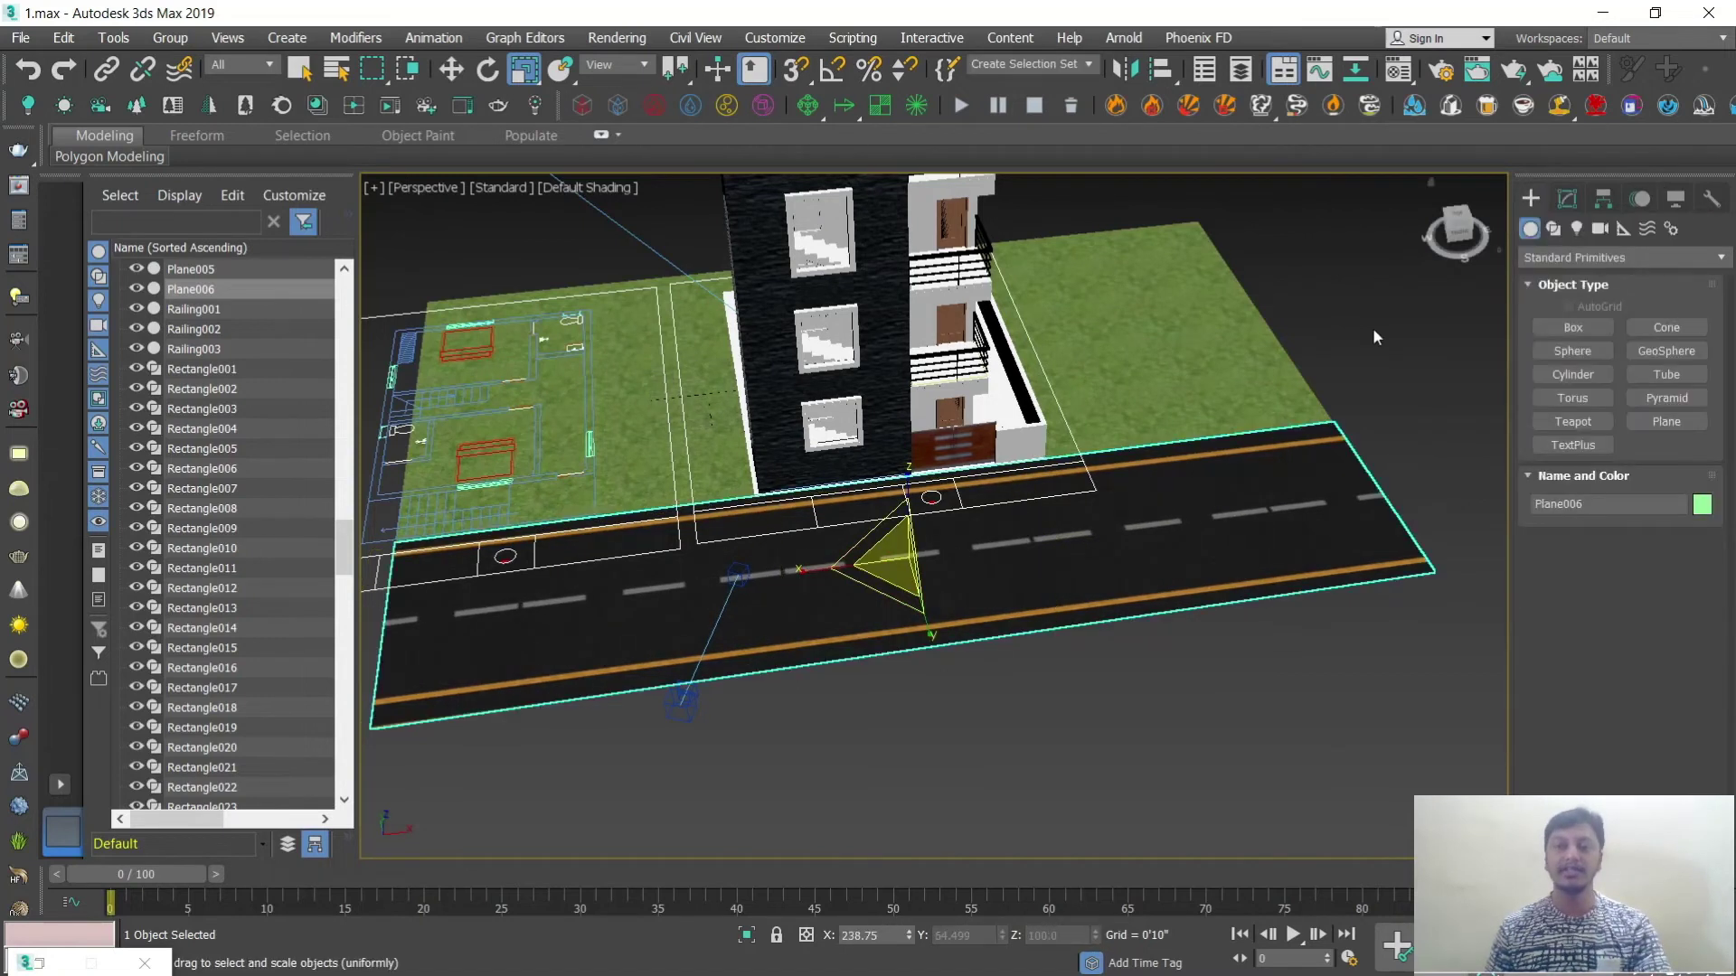
Step: Deselect the road plane, switch to the VRayCam001 view, and display its safe frames
{"action": "left_click", "coordinate": [1373, 327]}
{"action": "key", "text": "c"}
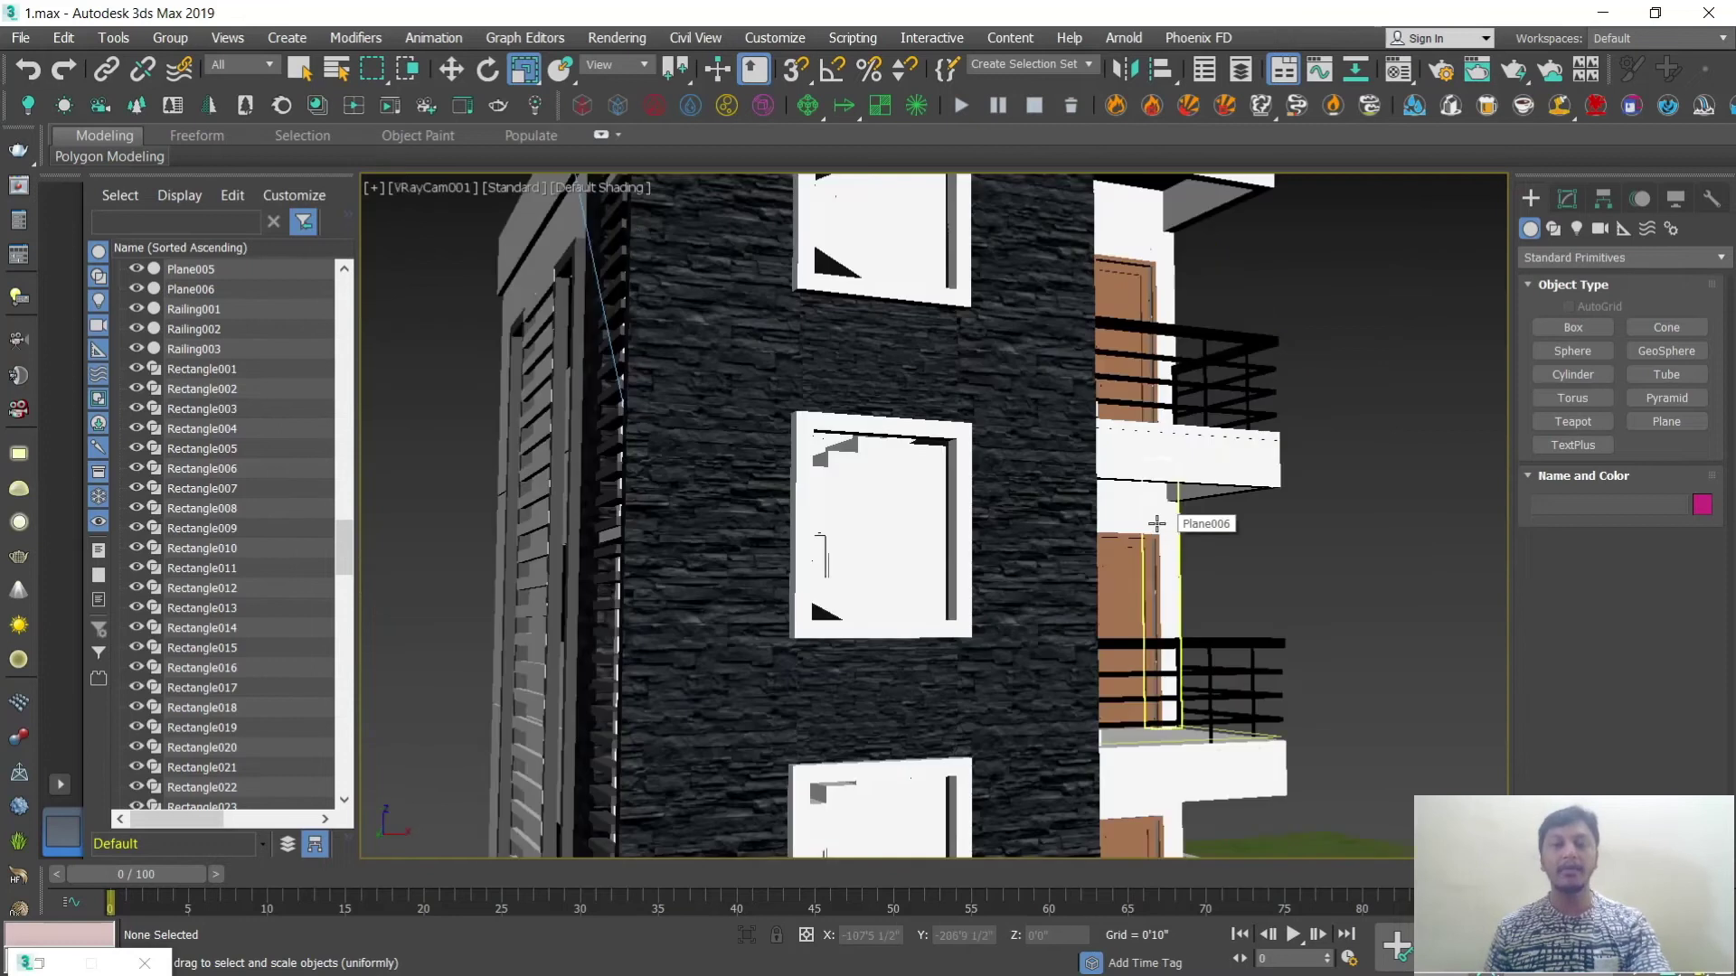
{"action": "left_click", "coordinate": [429, 192]}
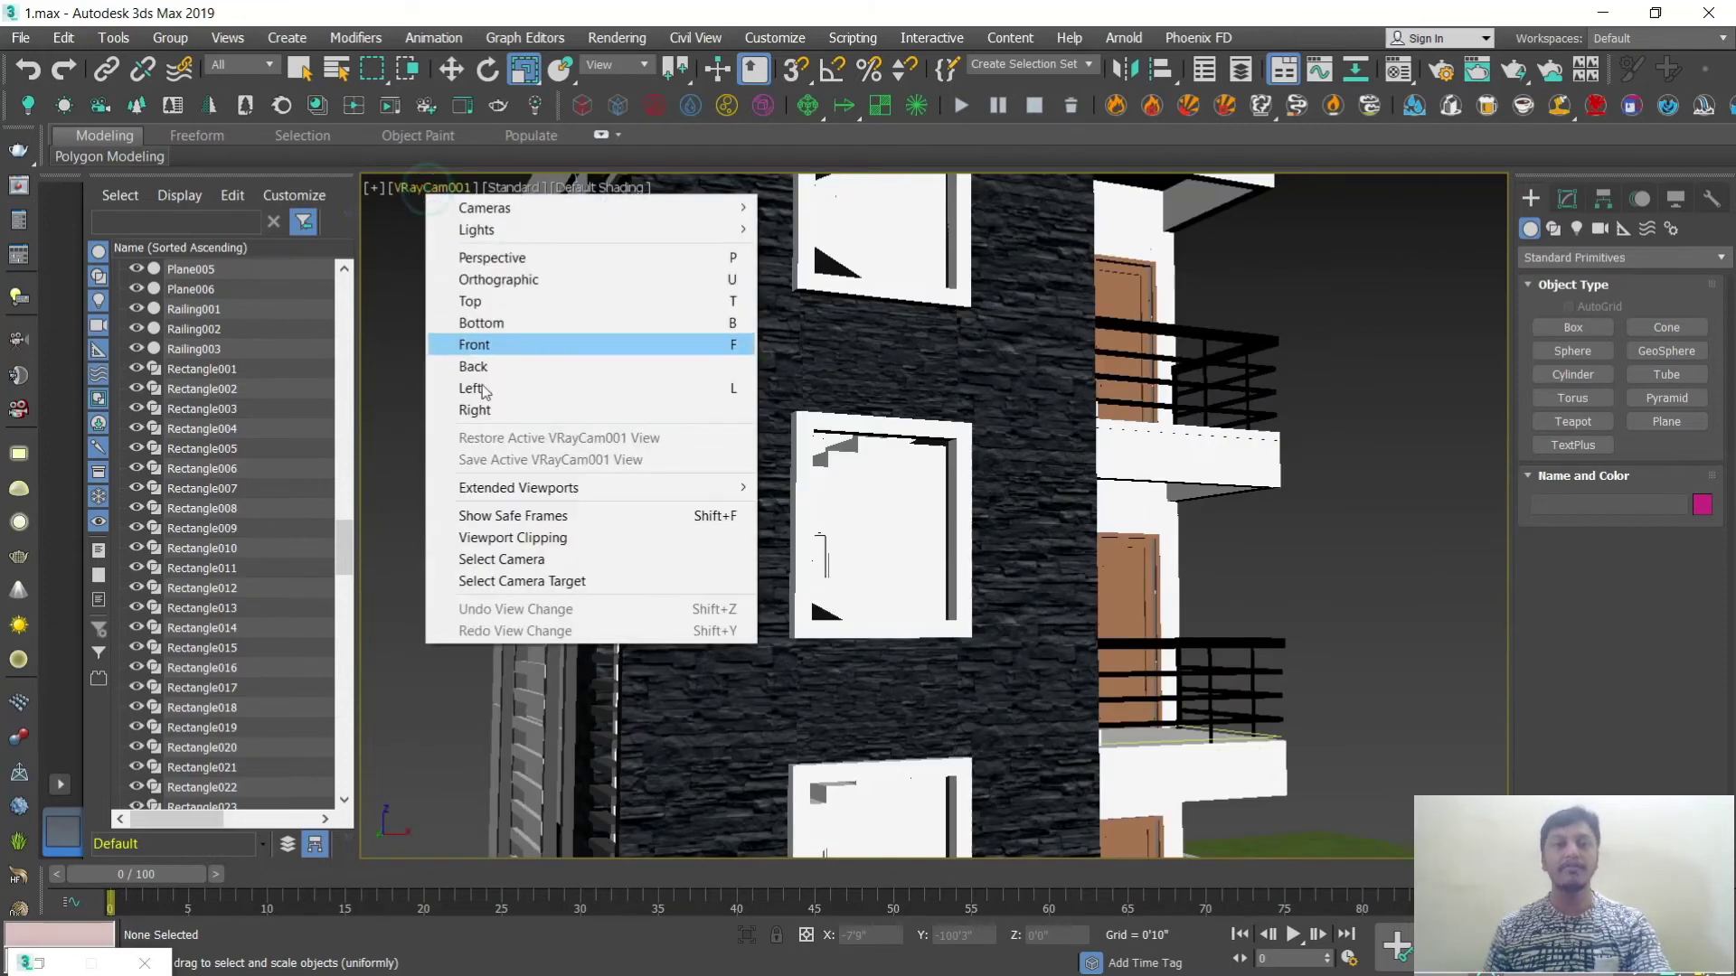
{"action": "left_click", "coordinate": [505, 517]}
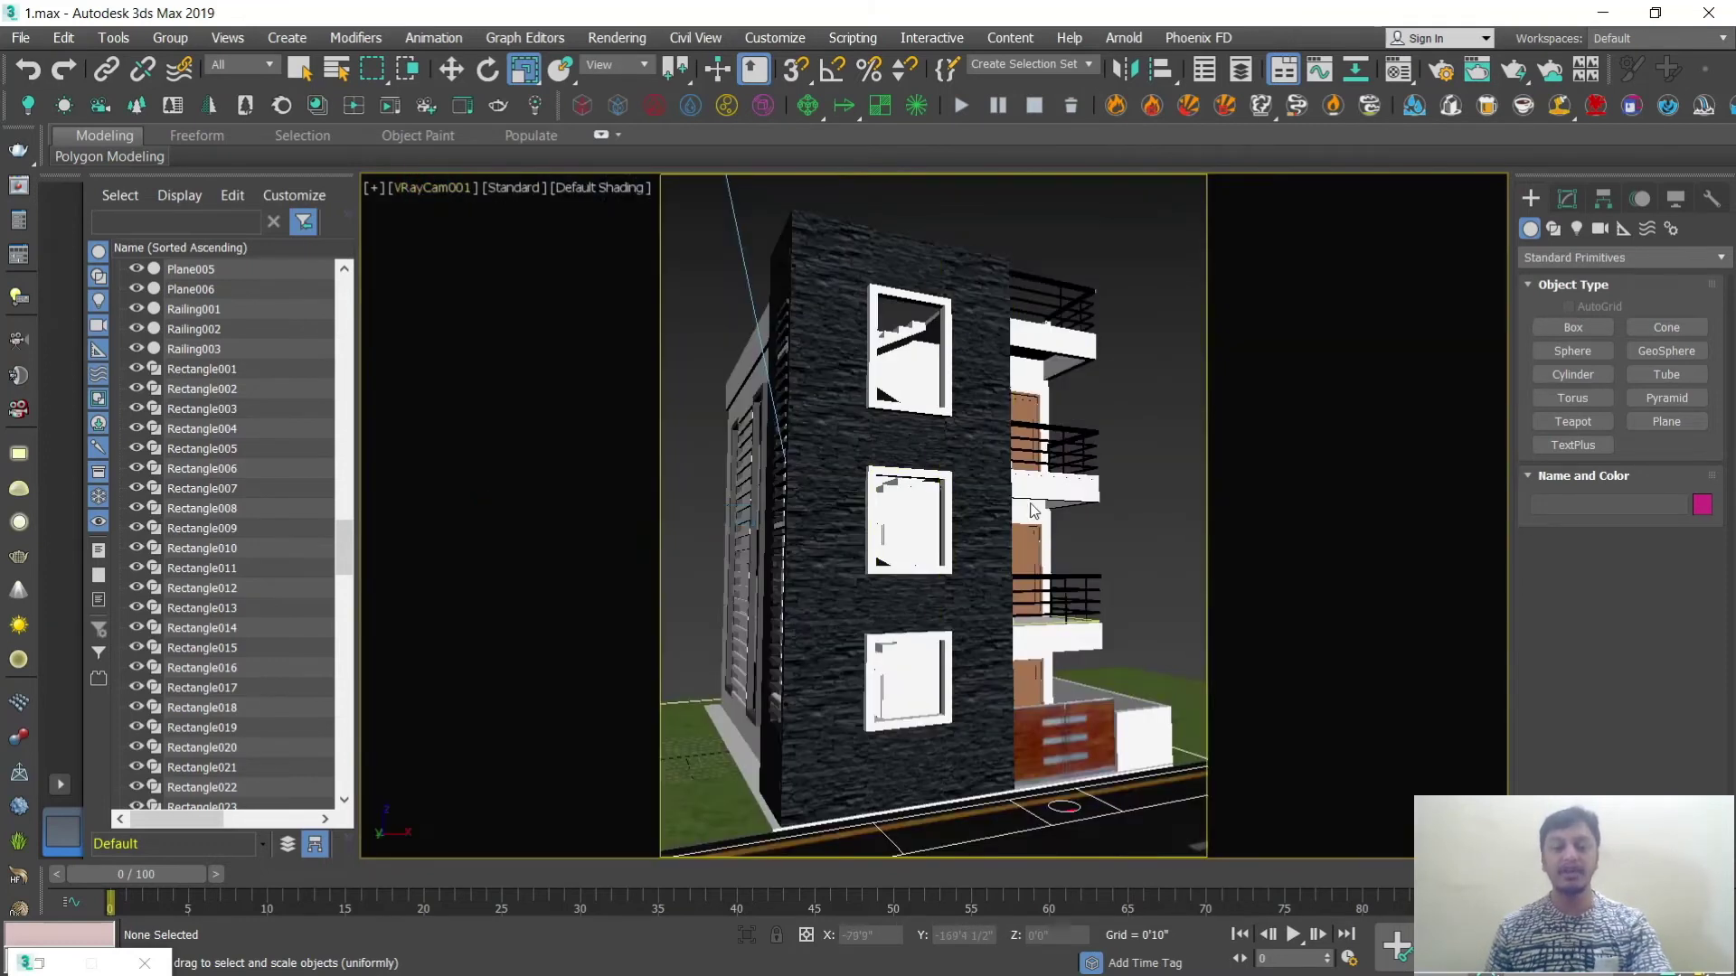
Step: Render the VRayCam001 view with V-Ray and inspect the house, grass and road in the frame buffer
{"action": "key", "text": "shift+q"}
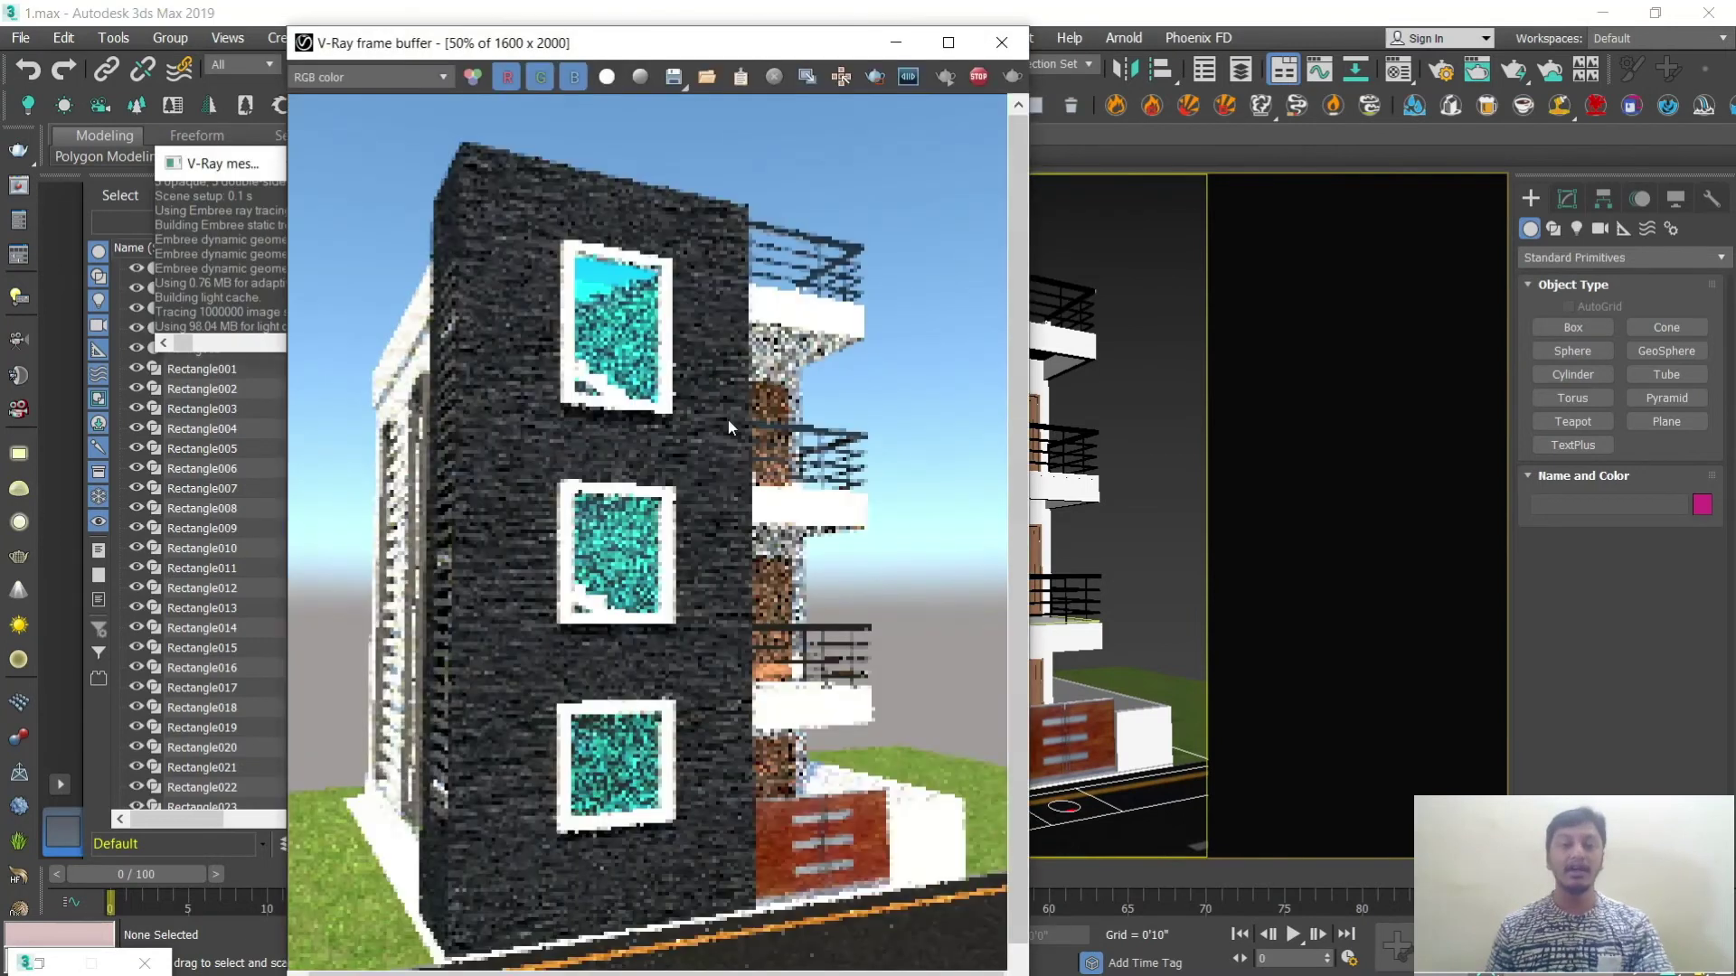
{"action": "scroll", "coordinate": [760, 612], "scroll_direction": "down", "scroll_amount": 1}
{"action": "scroll", "coordinate": [728, 726], "scroll_direction": "up", "scroll_amount": 1}
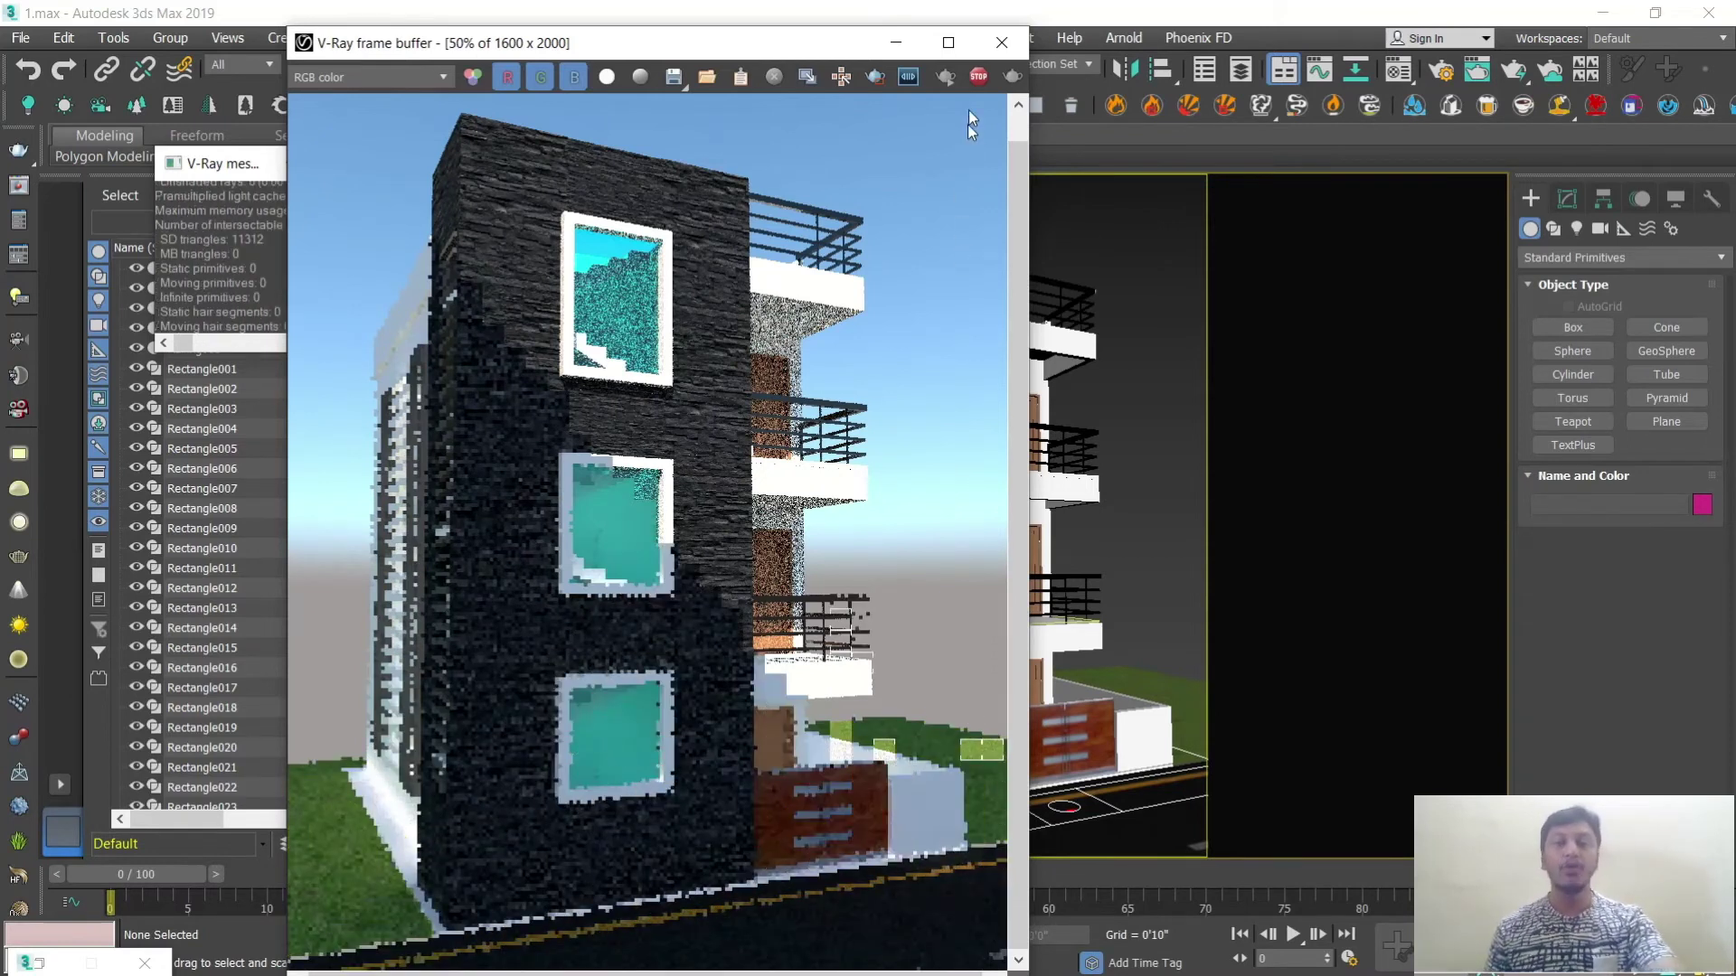
Step: Close the frame buffer and move the grass plane along X to about 32'5" beneath the house
{"action": "left_click", "coordinate": [1001, 42]}
{"action": "left_click", "coordinate": [1170, 691]}
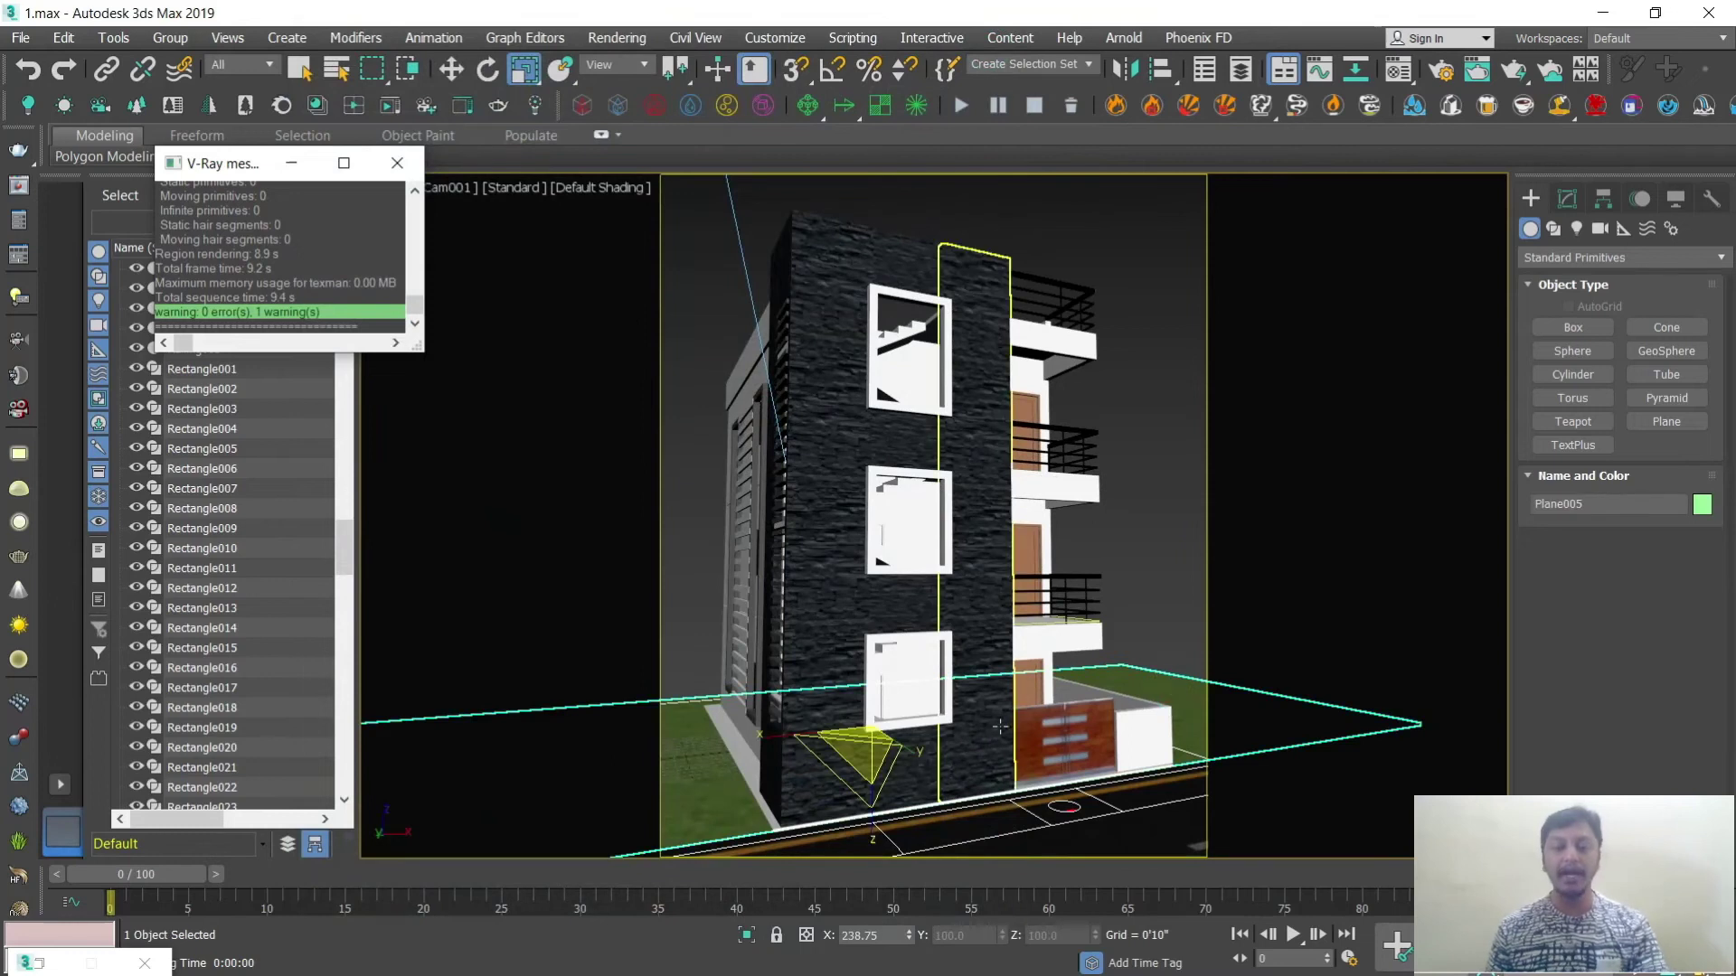
{"action": "key", "text": "w"}
{"action": "left_click_drag", "start_coordinate": [929, 718], "coordinate": [1085, 696]}
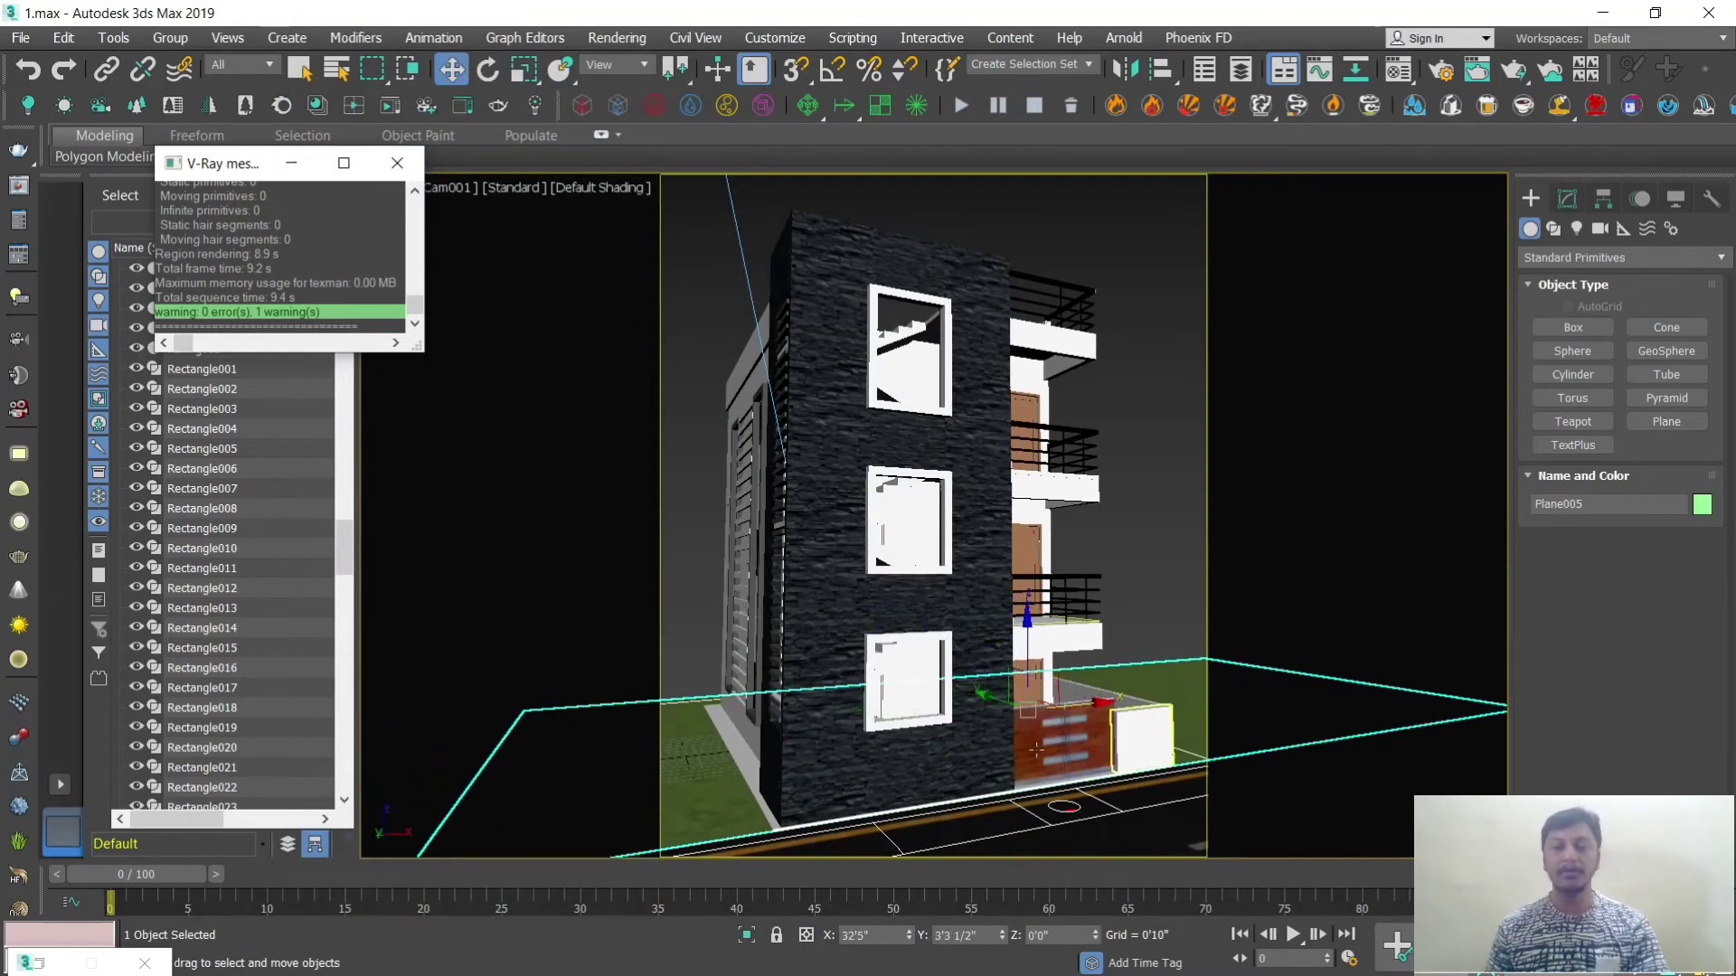
Step: Reposition VRayCam001 in the top view, moving the camera together with its target in front of the house, and deselect them
{"action": "key", "text": "alt+w"}
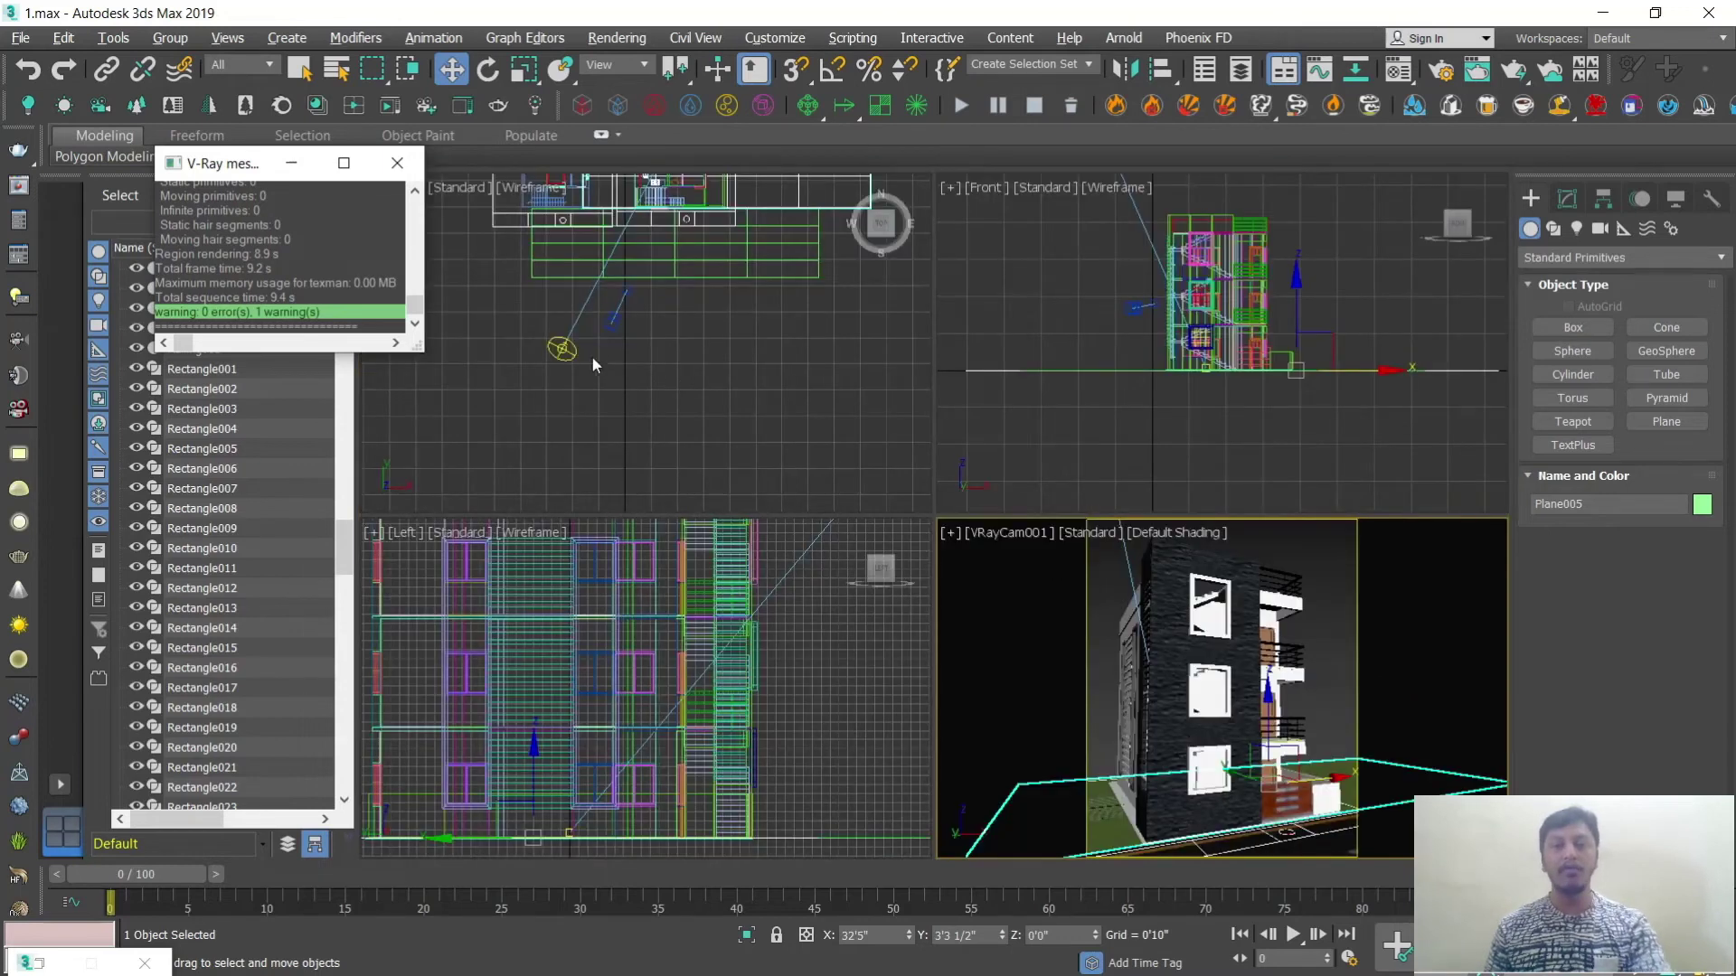
{"action": "left_click", "coordinate": [613, 320]}
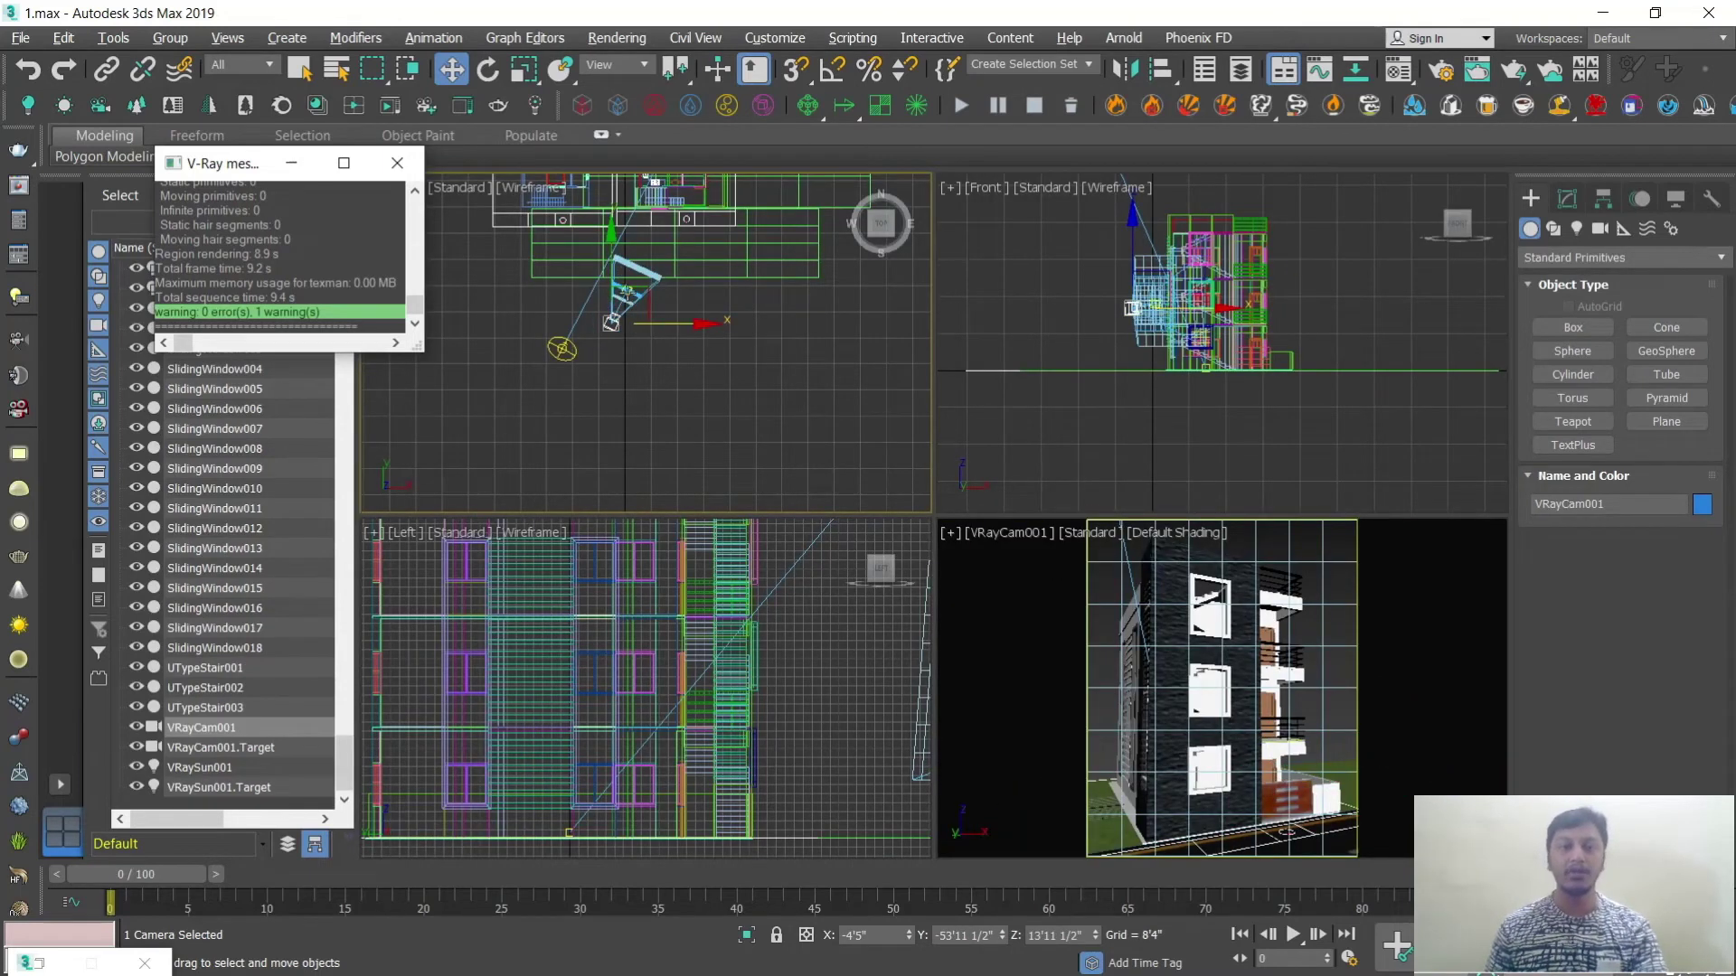
{"action": "left_click_drag", "start_coordinate": [672, 355], "coordinate": [611, 312]}
{"action": "left_click", "coordinate": [596, 298]}
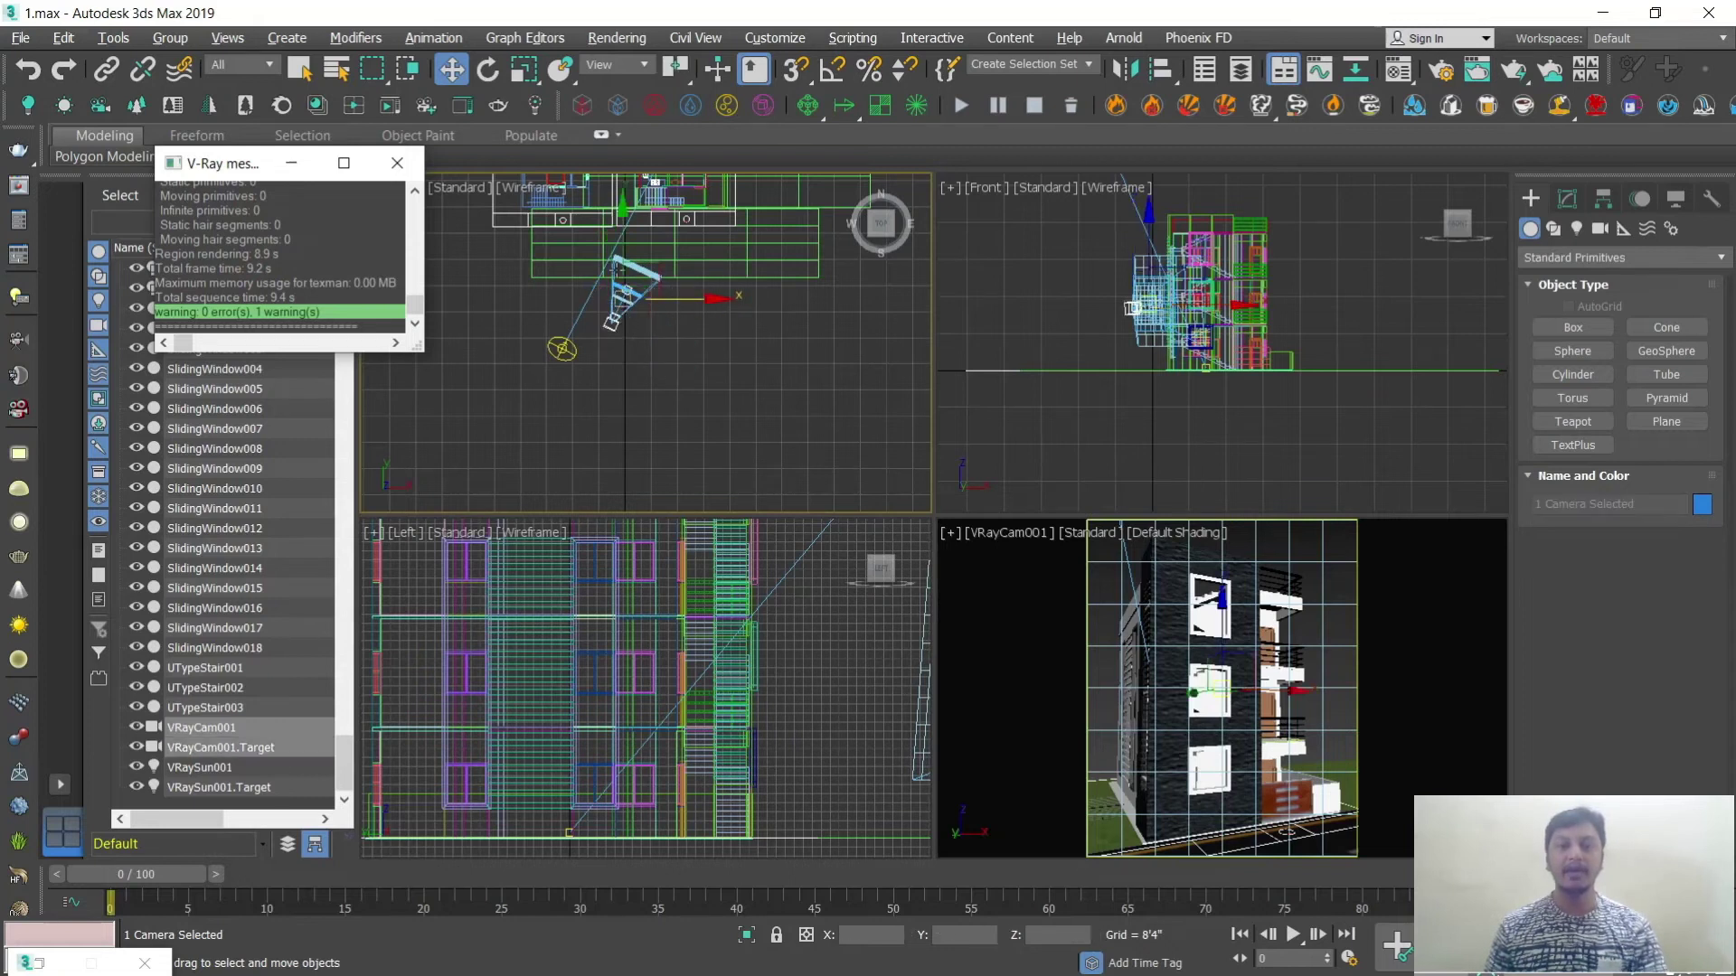
{"action": "left_click_drag", "start_coordinate": [623, 256], "coordinate": [673, 311]}
{"action": "left_click", "coordinate": [650, 307]}
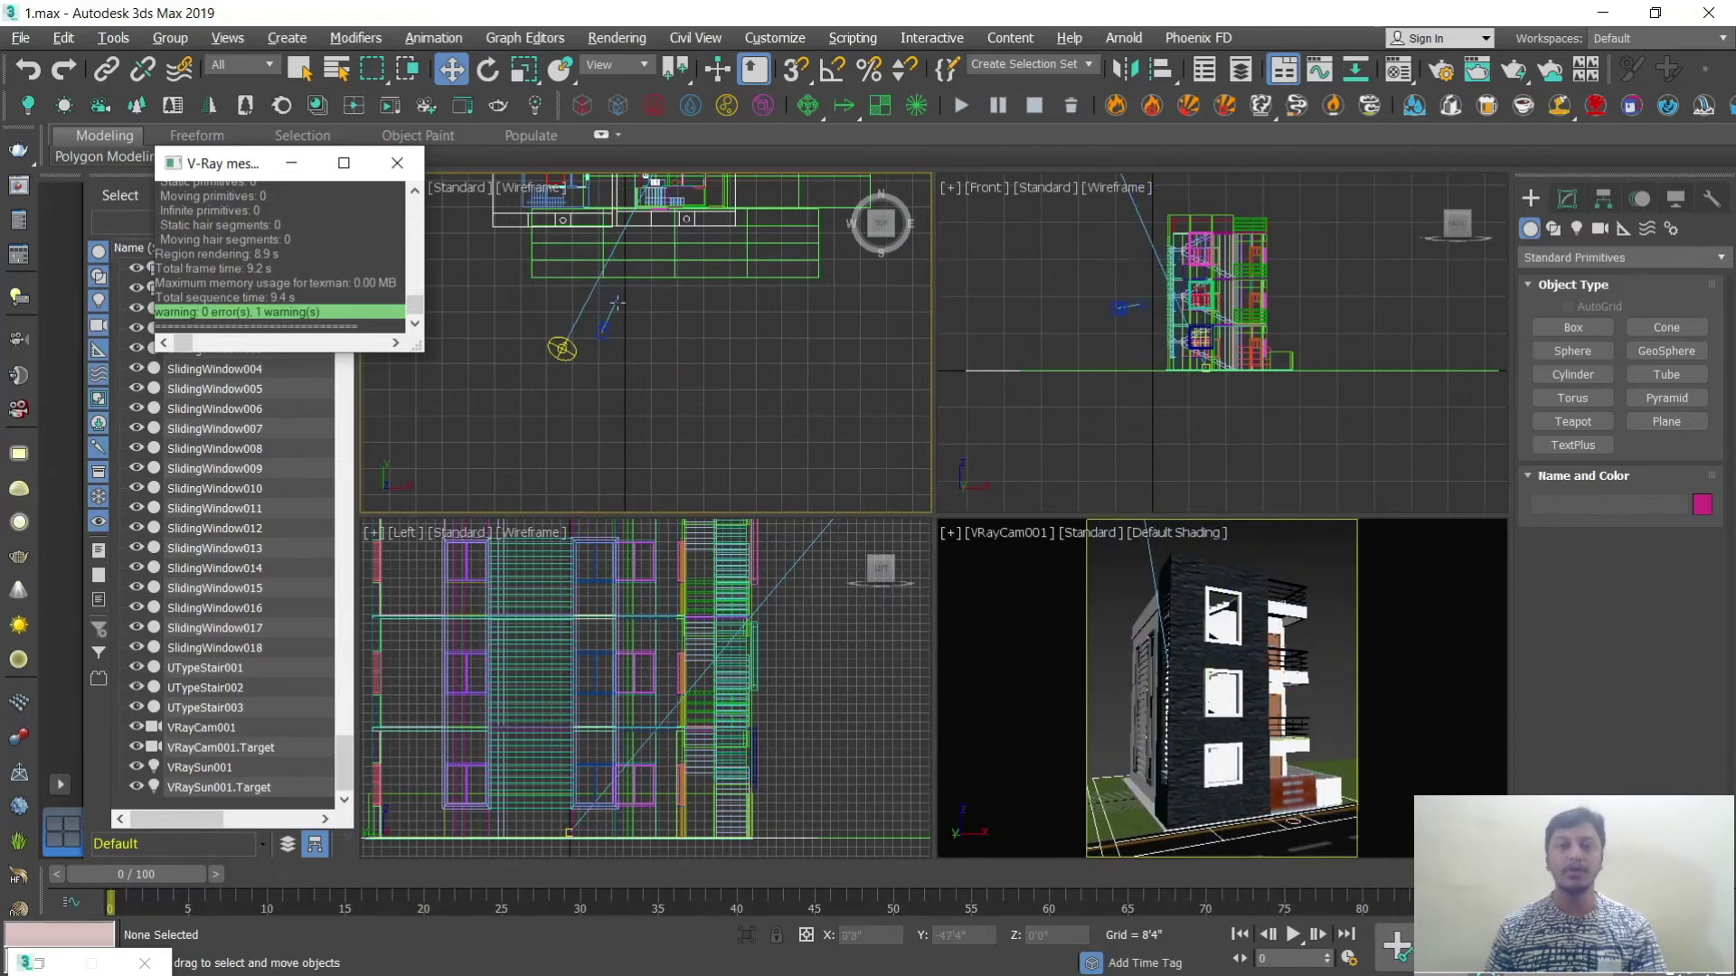
Step: Shift the camera target along X in the top view, and move camera and target together toward the house's louvred side wall
{"action": "left_click_drag", "start_coordinate": [670, 300], "coordinate": [680, 303]}
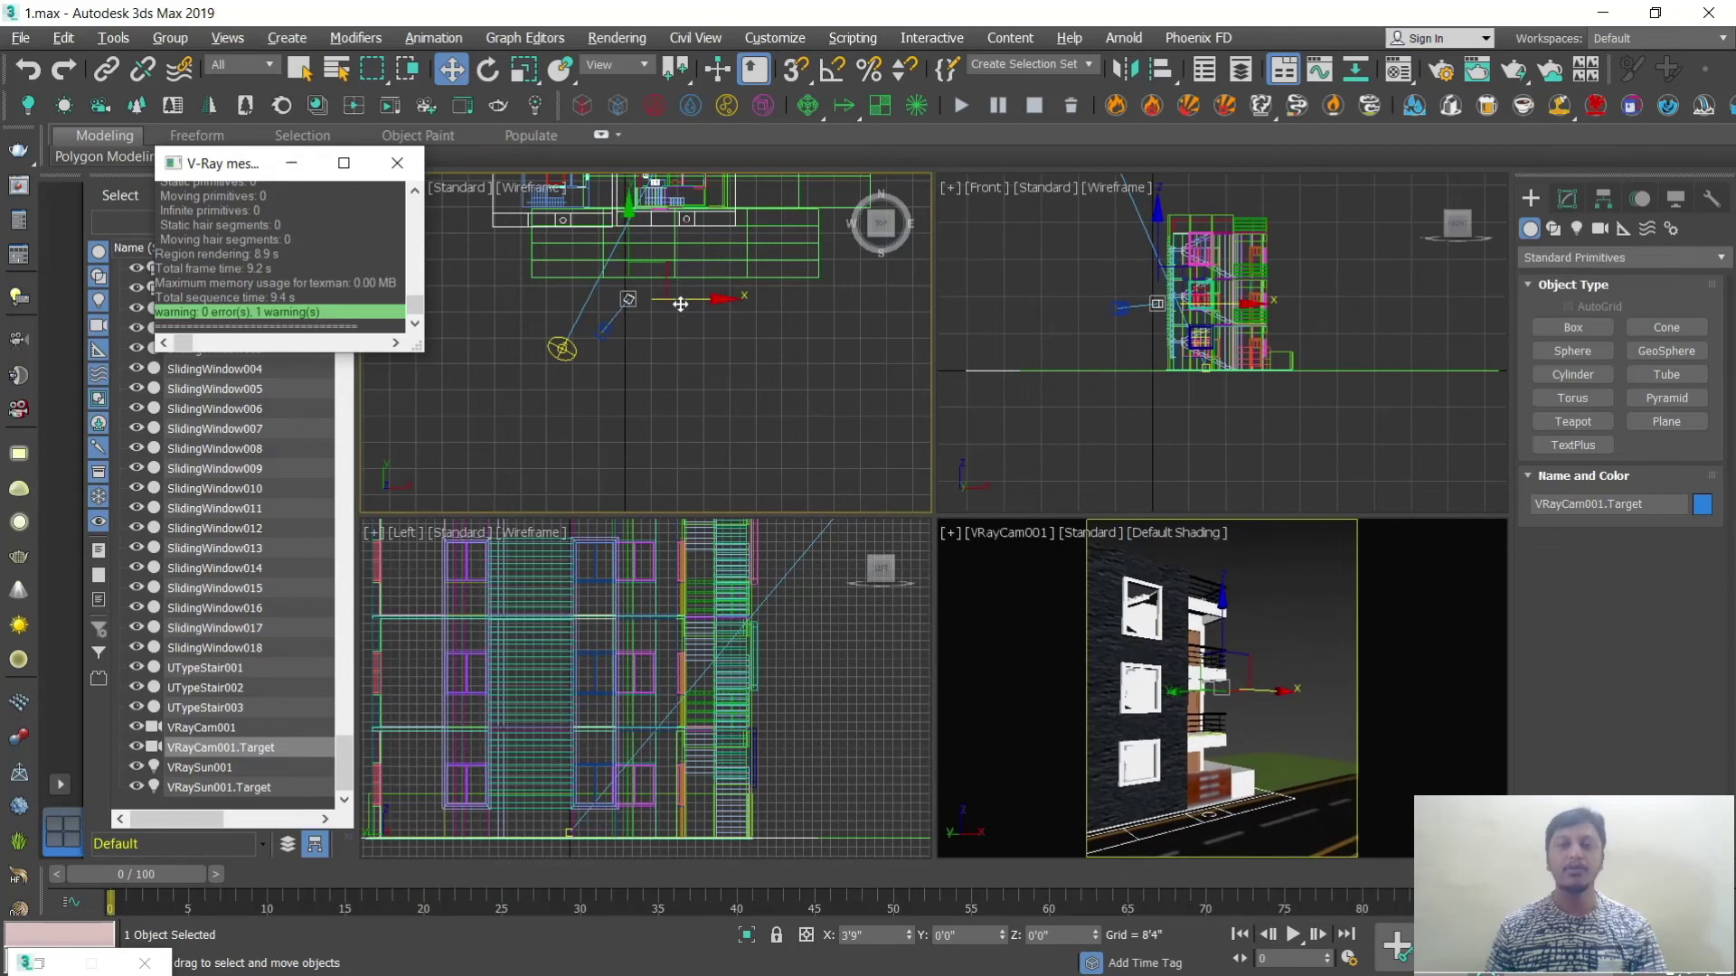
{"action": "left_click", "coordinate": [602, 307]}
{"action": "left_click_drag", "start_coordinate": [704, 309], "coordinate": [673, 335]}
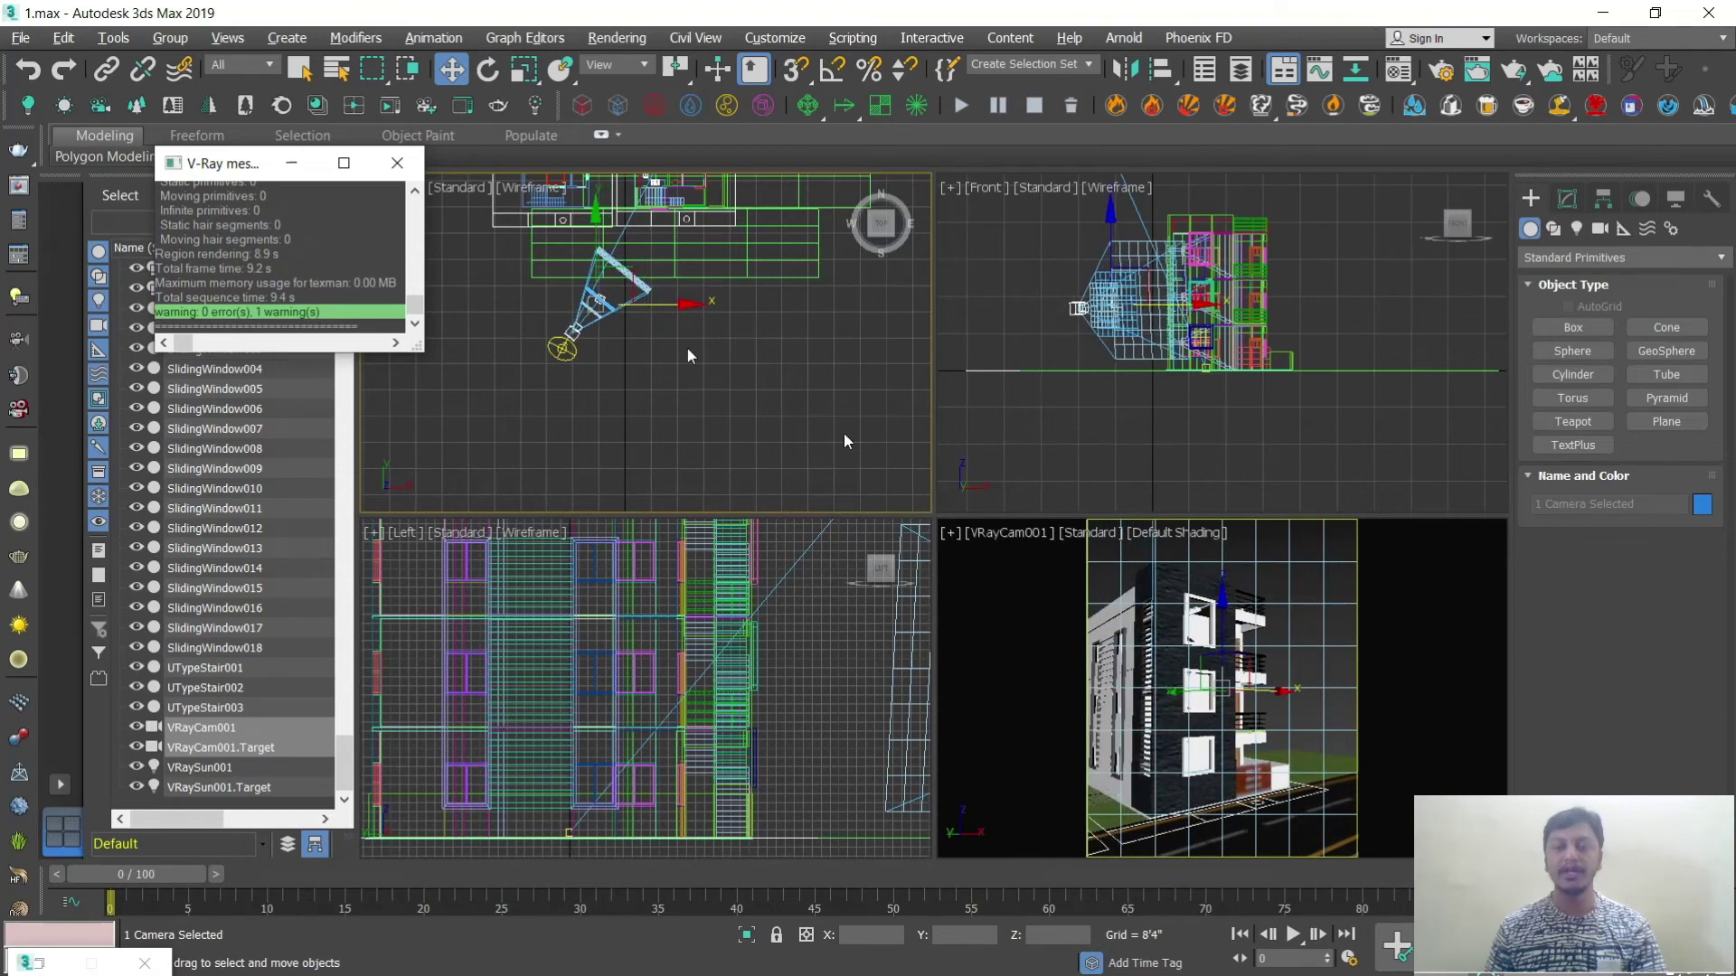
Step: Move the camera and target in the VRayCam001 view until the whole house corner and road are framed, and deselect them
{"action": "right_click", "coordinate": [1214, 710]}
{"action": "key", "text": "alt+w"}
{"action": "mouse_move", "coordinate": [1019, 648]}
{"action": "middle_mouse_down"}
{"action": "mouse_move", "coordinate": [1076, 651]}
{"action": "mouse_move", "coordinate": [1053, 645]}
{"action": "middle_mouse_up"}
{"action": "middle_click_drag", "start_coordinate": [952, 559], "coordinate": [978, 564]}
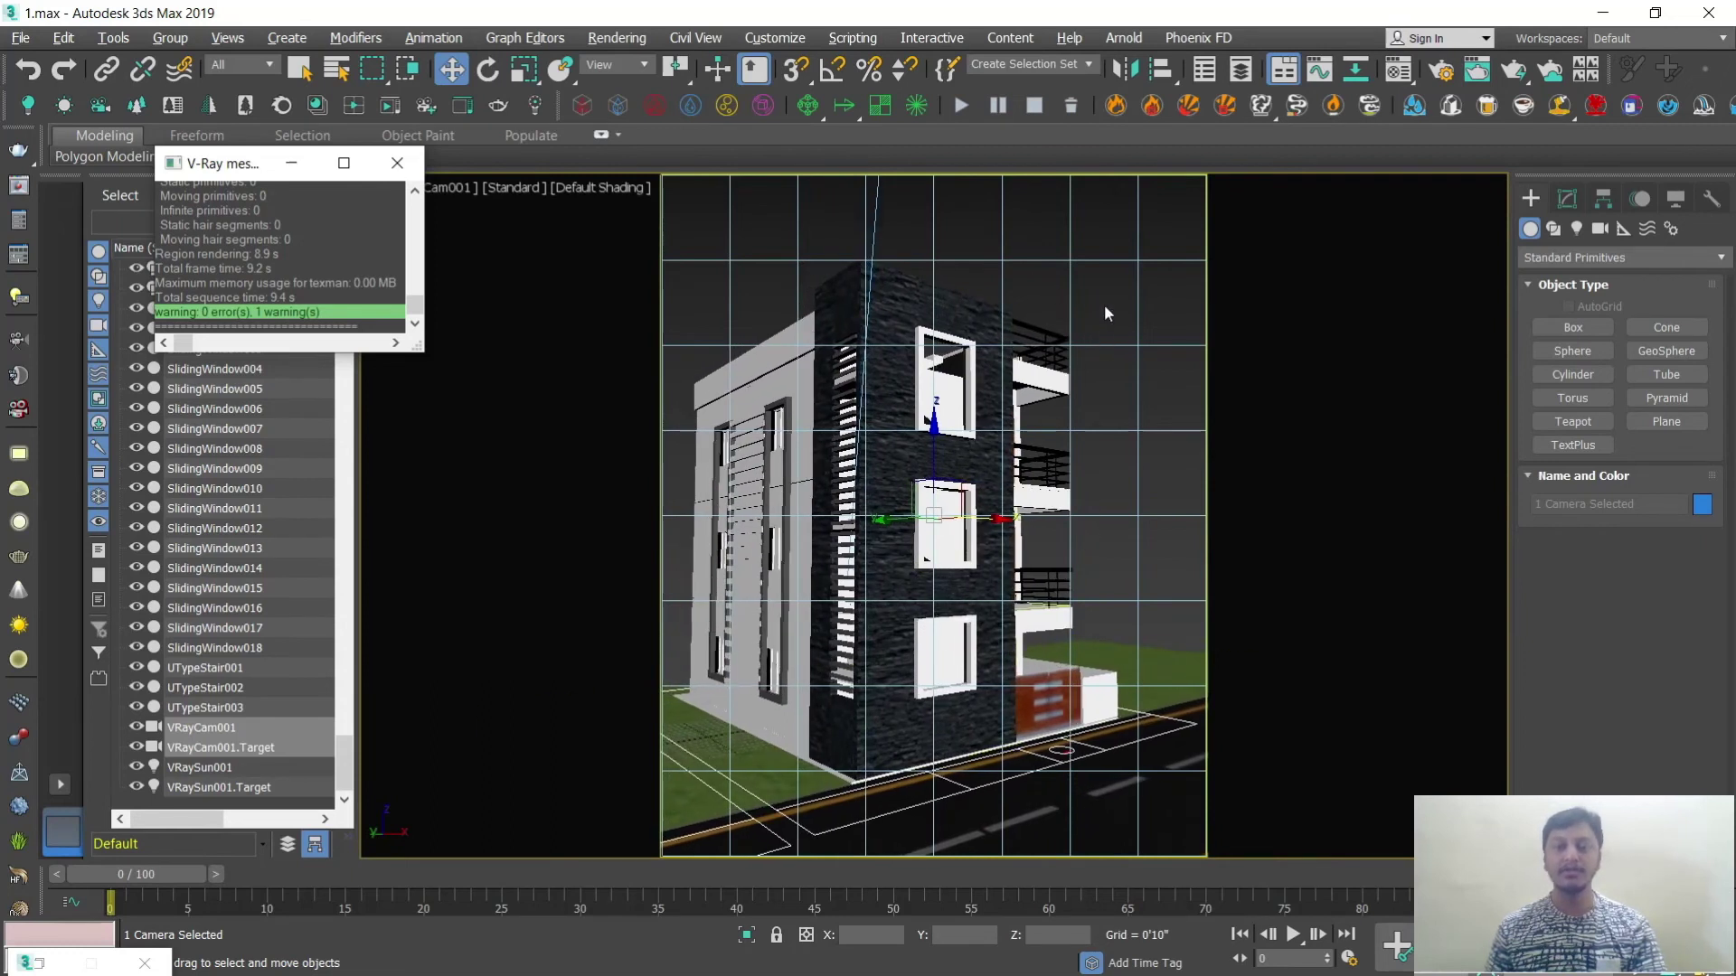
{"action": "left_click", "coordinate": [1105, 312]}
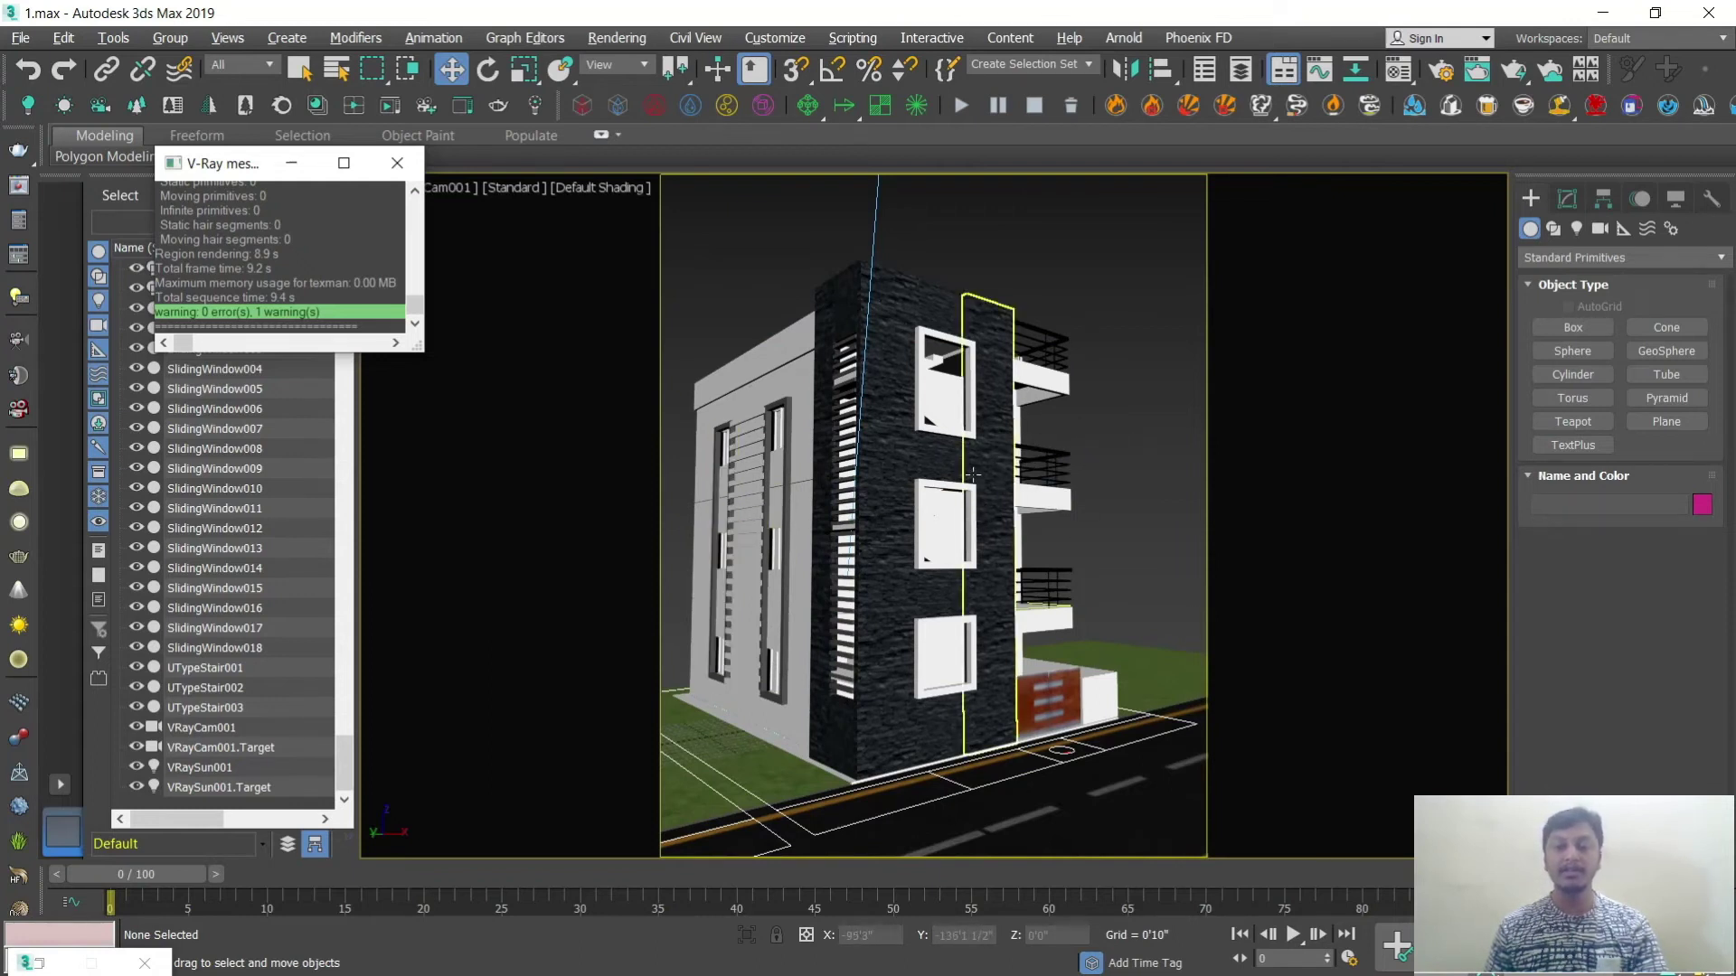
Step: Lower the camera target to Z about 14'4" in the front view, and raise camera and target together by about 1'9 1/2"
{"action": "key", "text": "alt+w"}
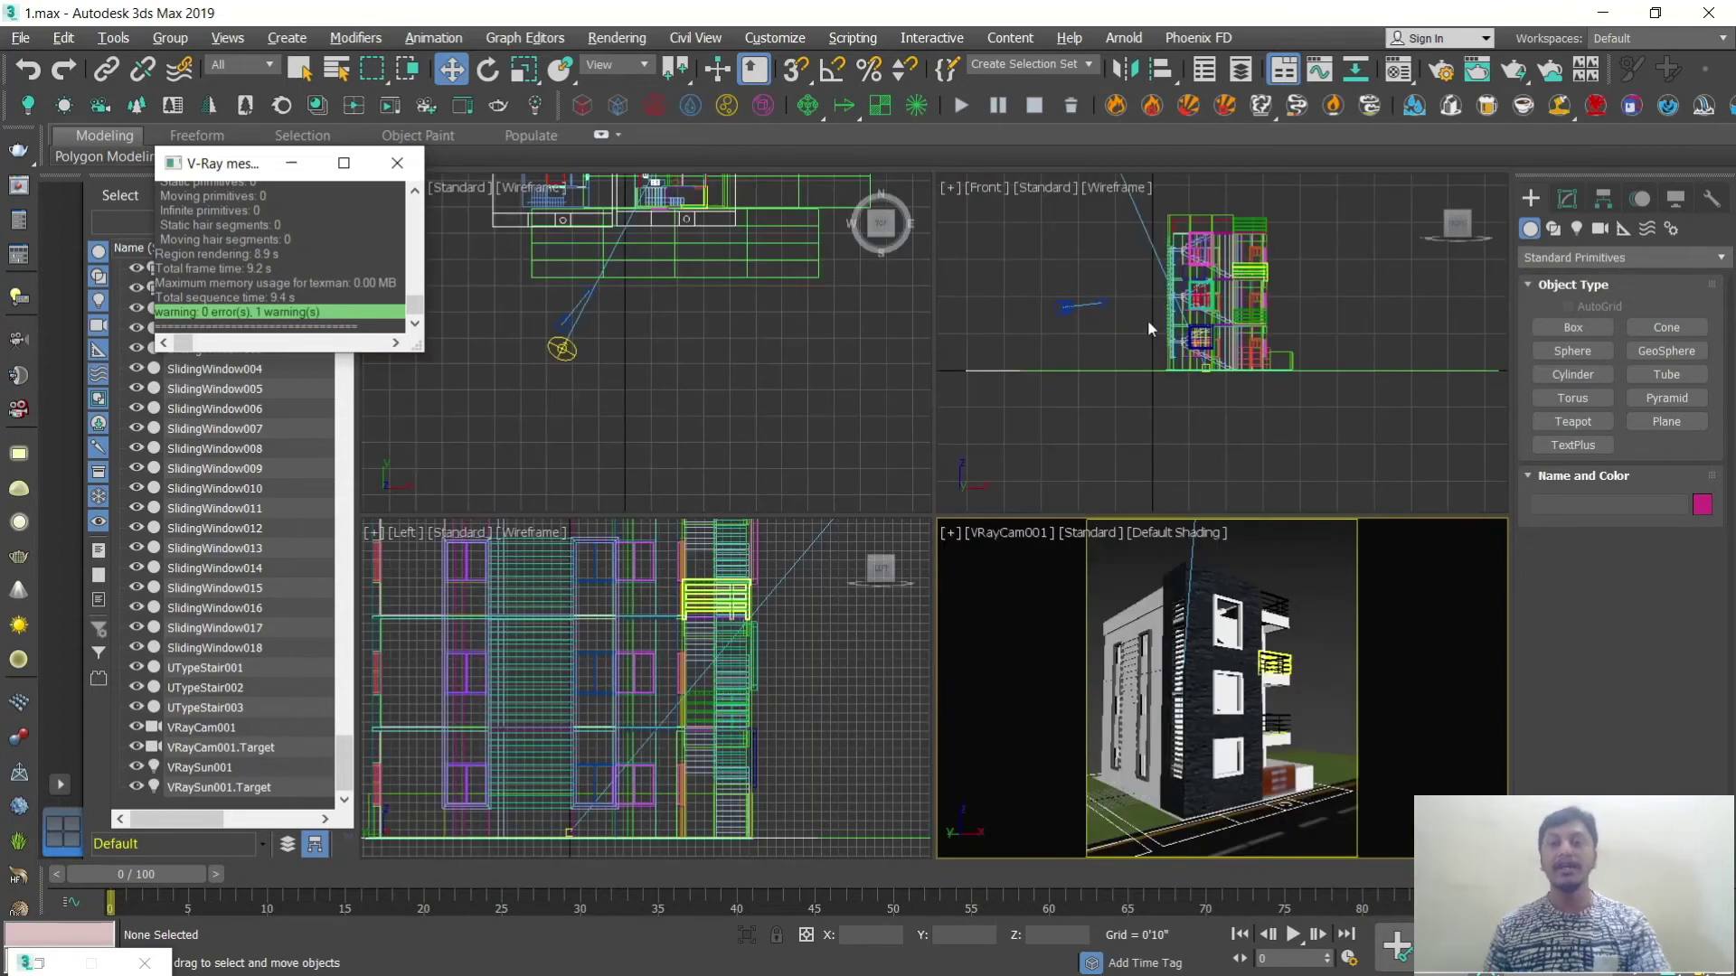
{"action": "left_click", "coordinate": [1105, 304]}
{"action": "left_click_drag", "start_coordinate": [1103, 258], "coordinate": [1103, 261]}
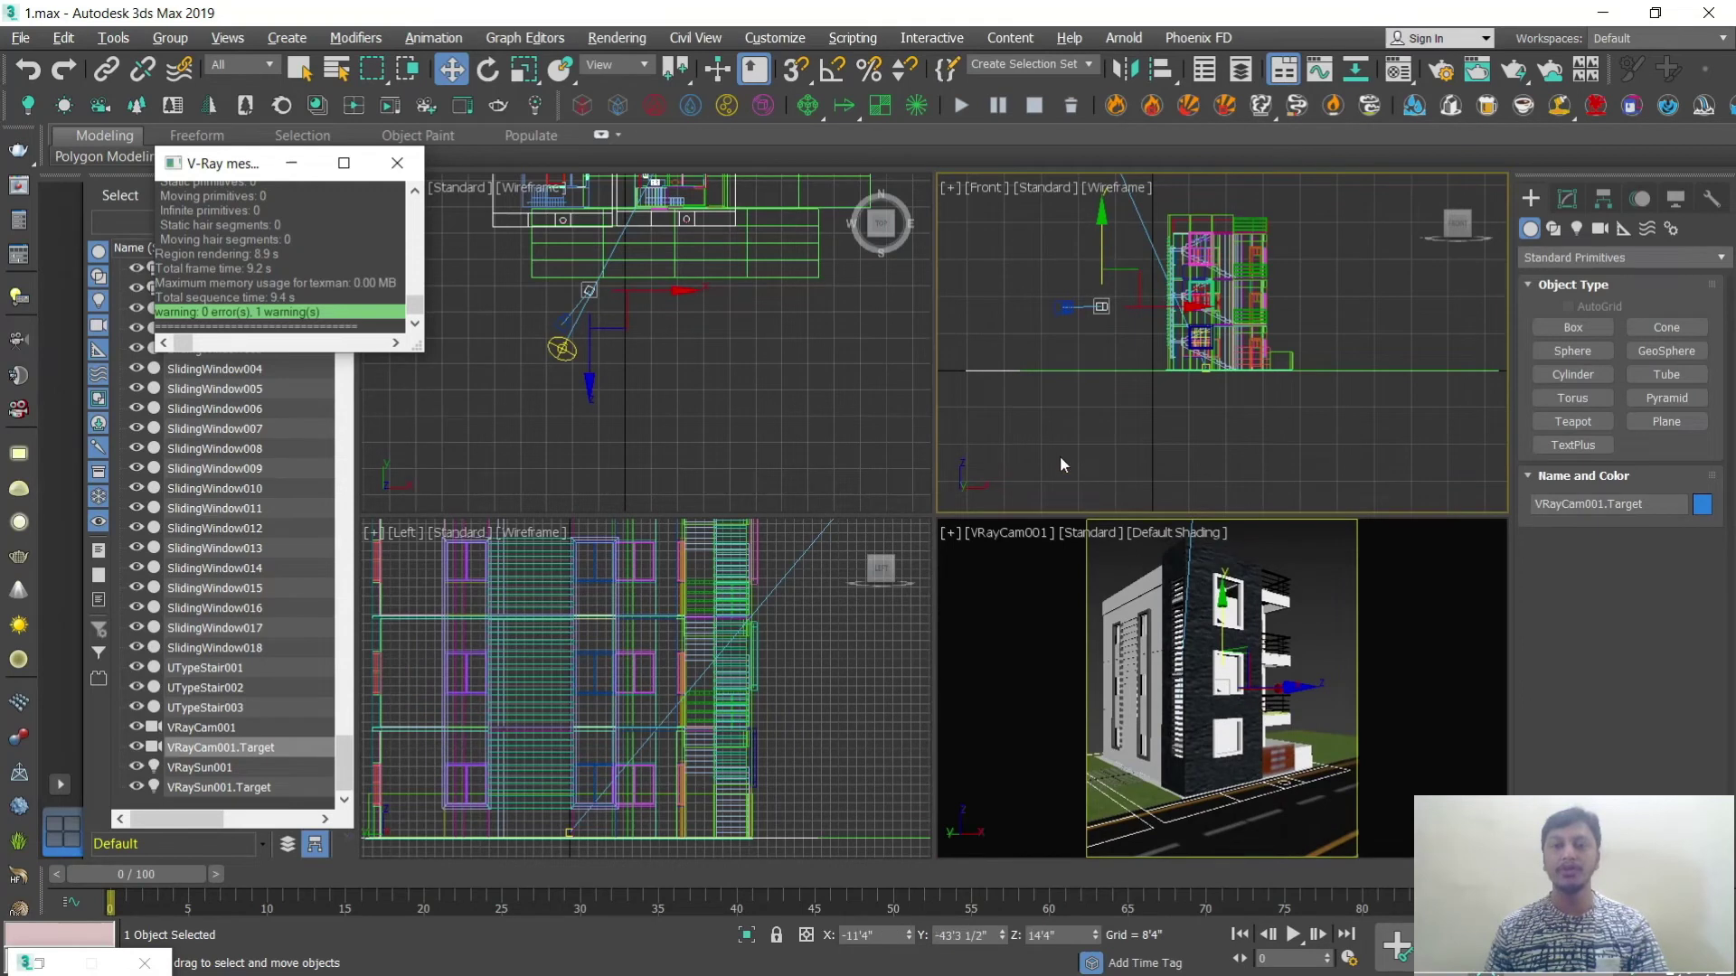
{"action": "left_click", "coordinate": [1081, 307]}
{"action": "left_click_drag", "start_coordinate": [1095, 246], "coordinate": [1093, 237]}
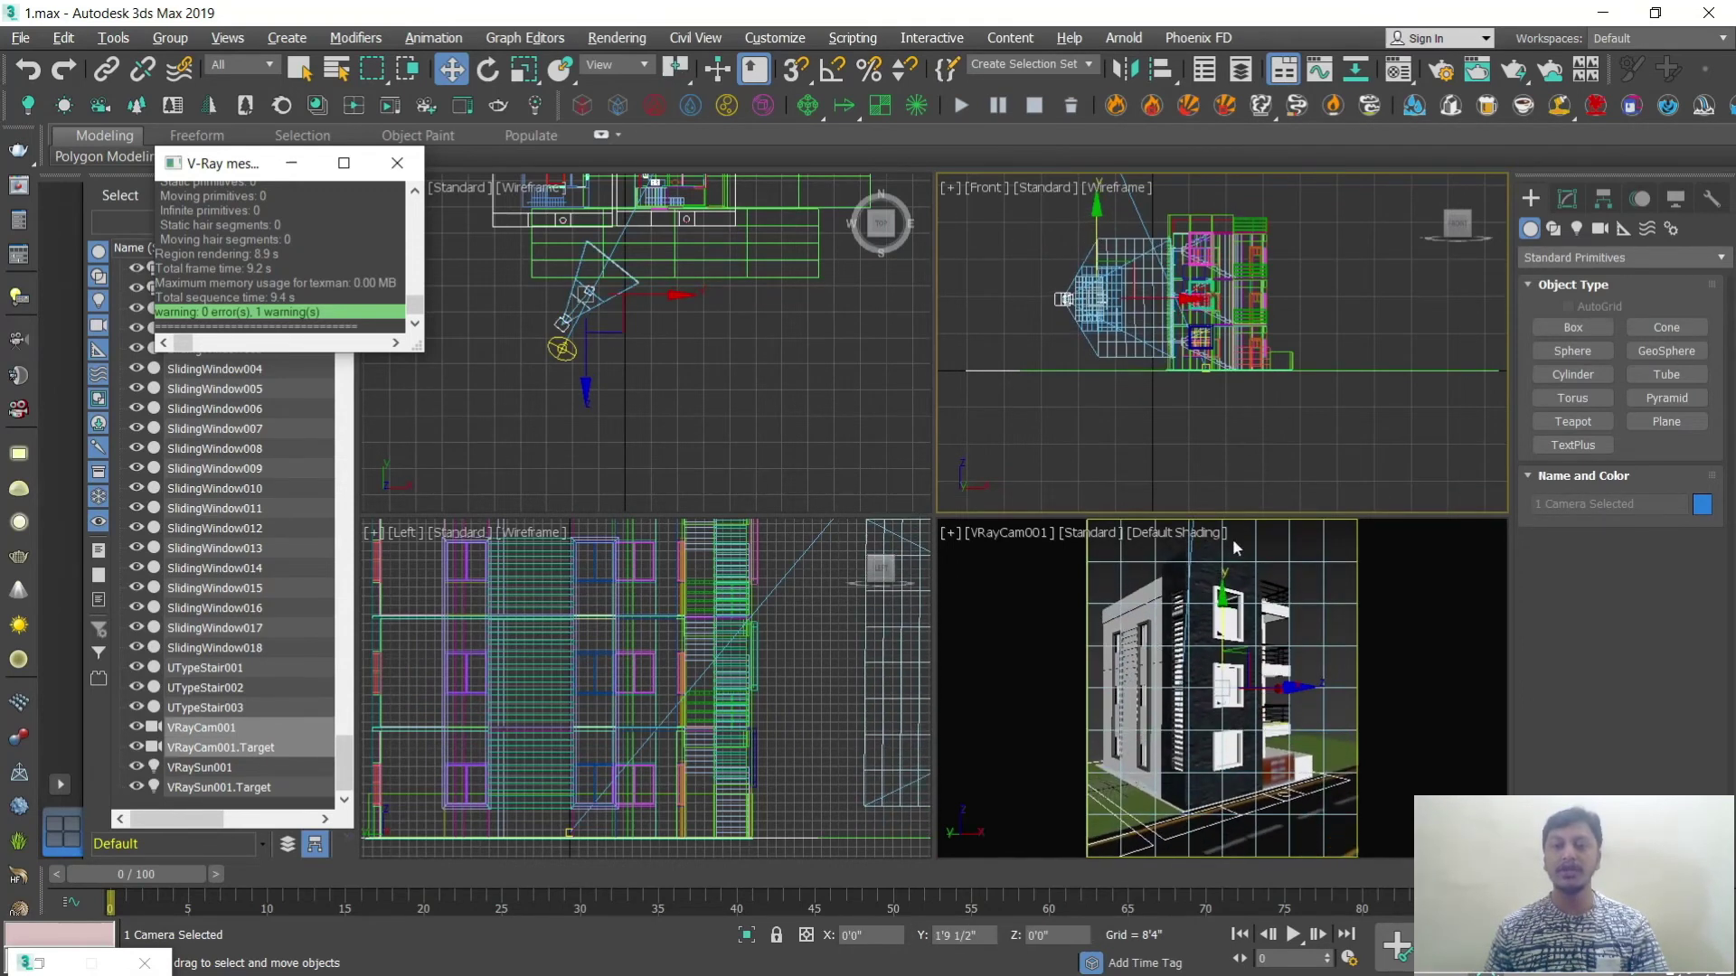
Step: Nudge the camera and target in the VRayCam001 view, deselect them, and maximize that view
{"action": "left_click_drag", "start_coordinate": [1217, 677], "coordinate": [1227, 676]}
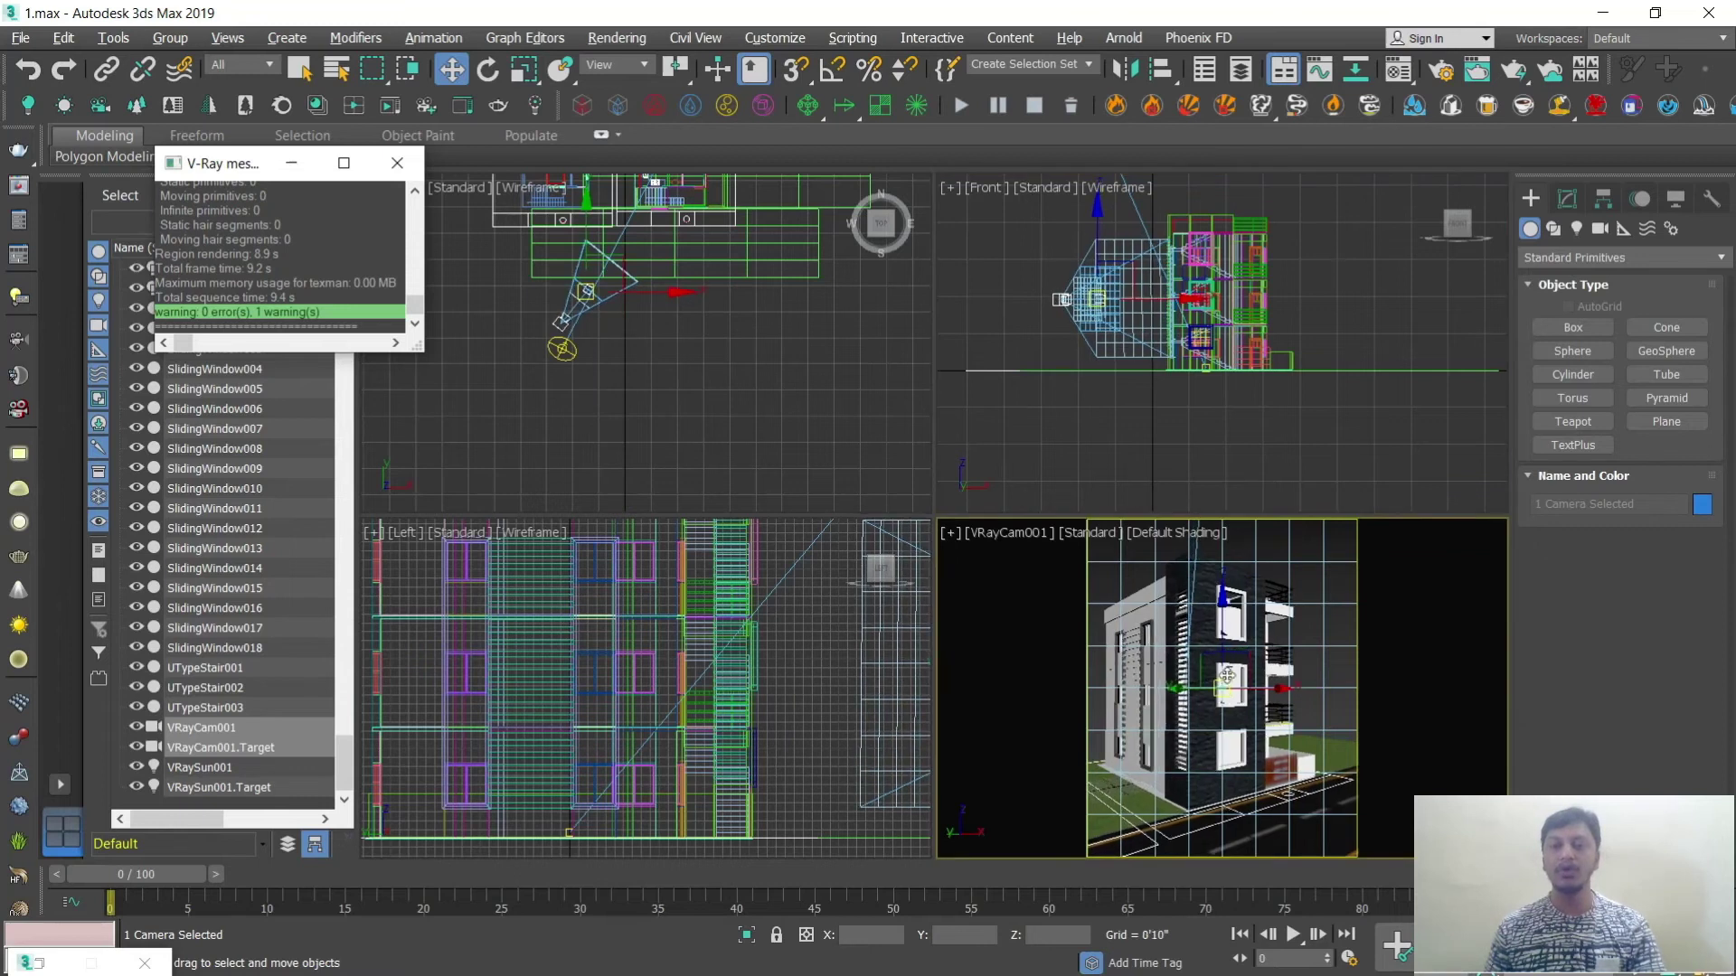
{"action": "left_click", "coordinate": [1312, 586]}
{"action": "key", "text": "alt+w"}
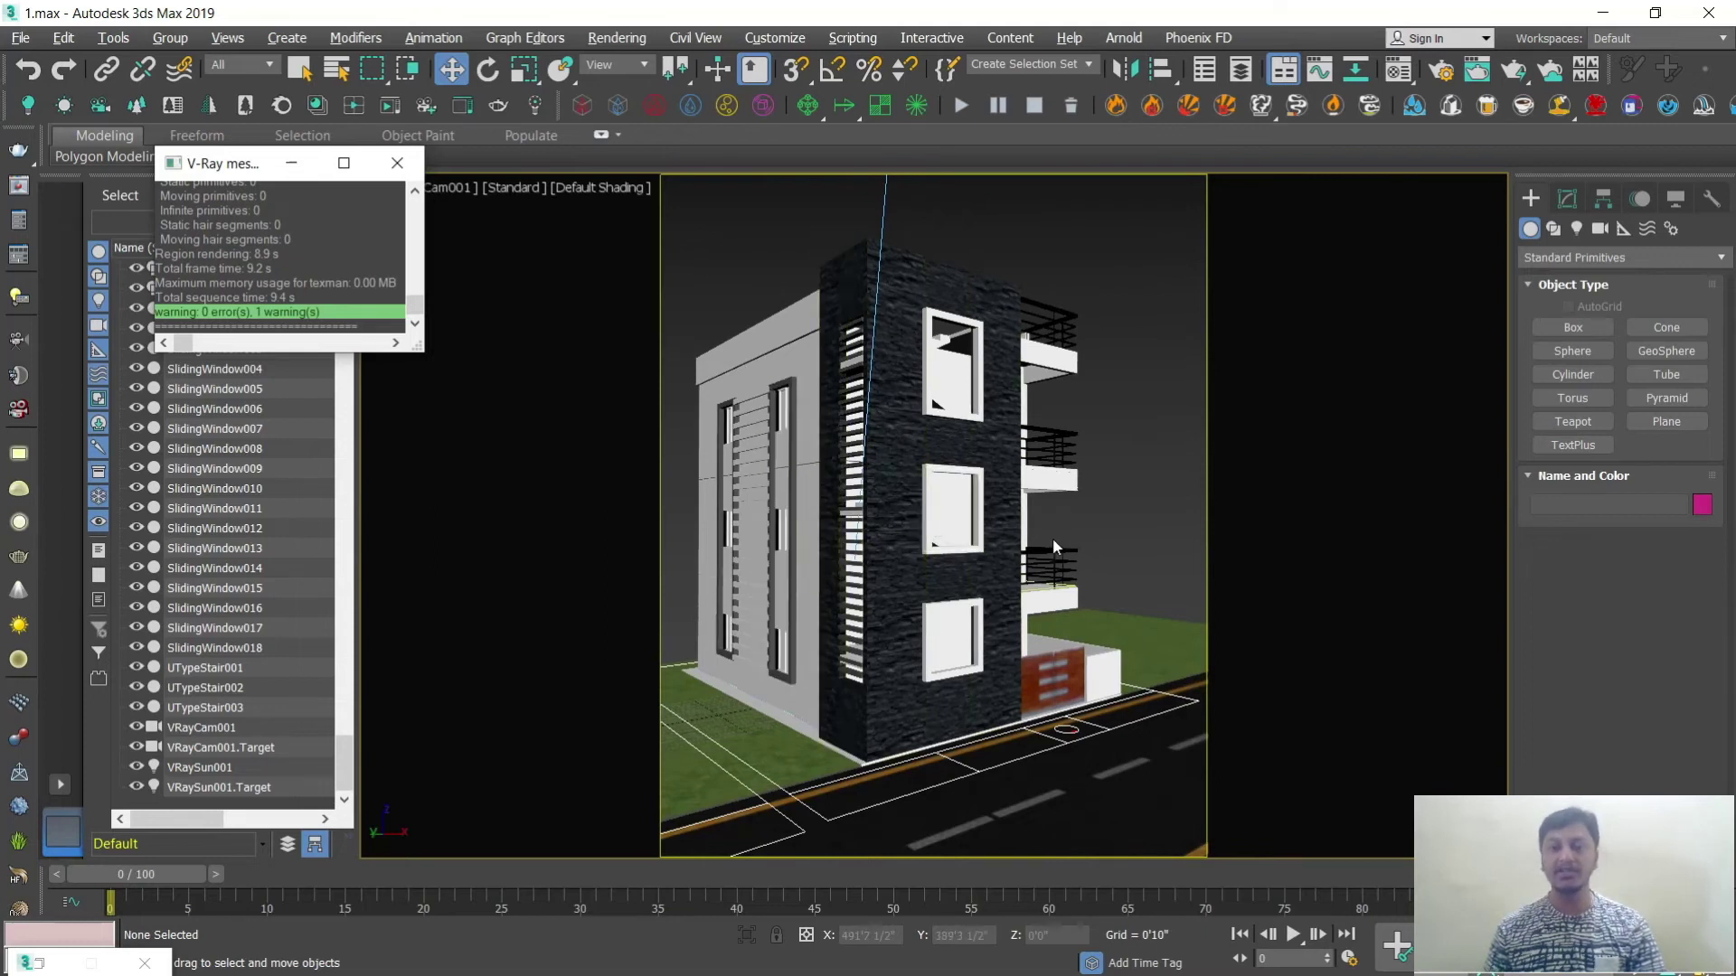
Step: Move the grass plane along X to about 33'2"
{"action": "left_click", "coordinate": [1151, 633]}
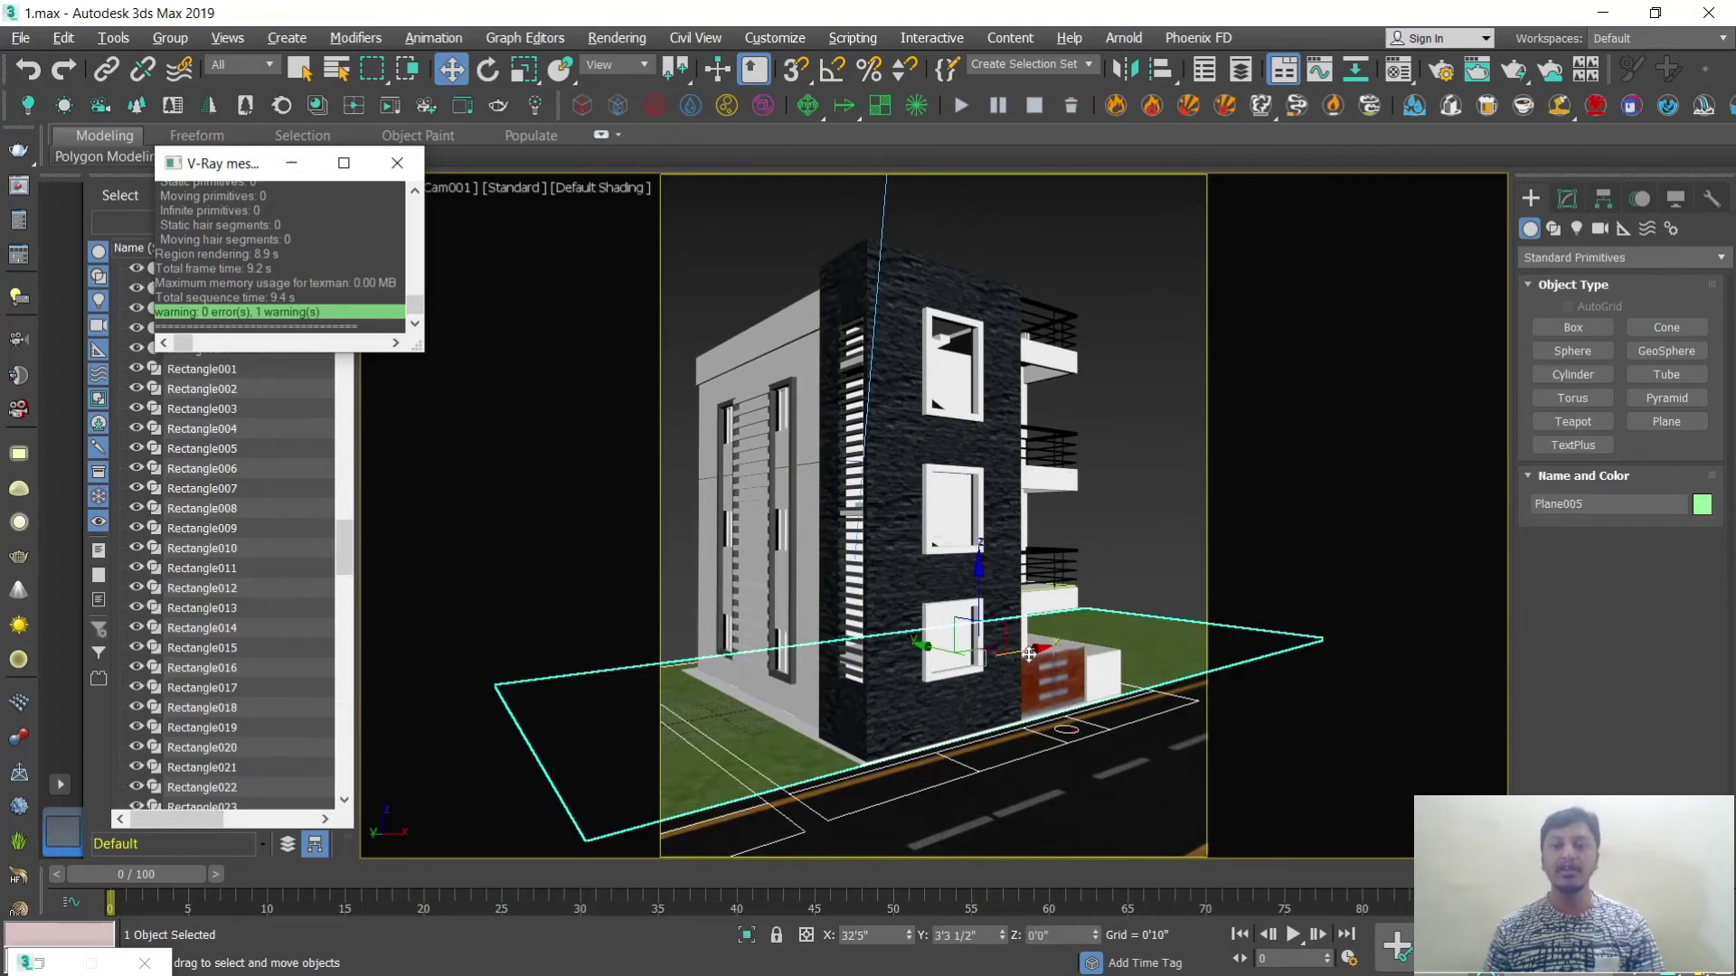
{"action": "left_click_drag", "start_coordinate": [1029, 653], "coordinate": [1033, 654]}
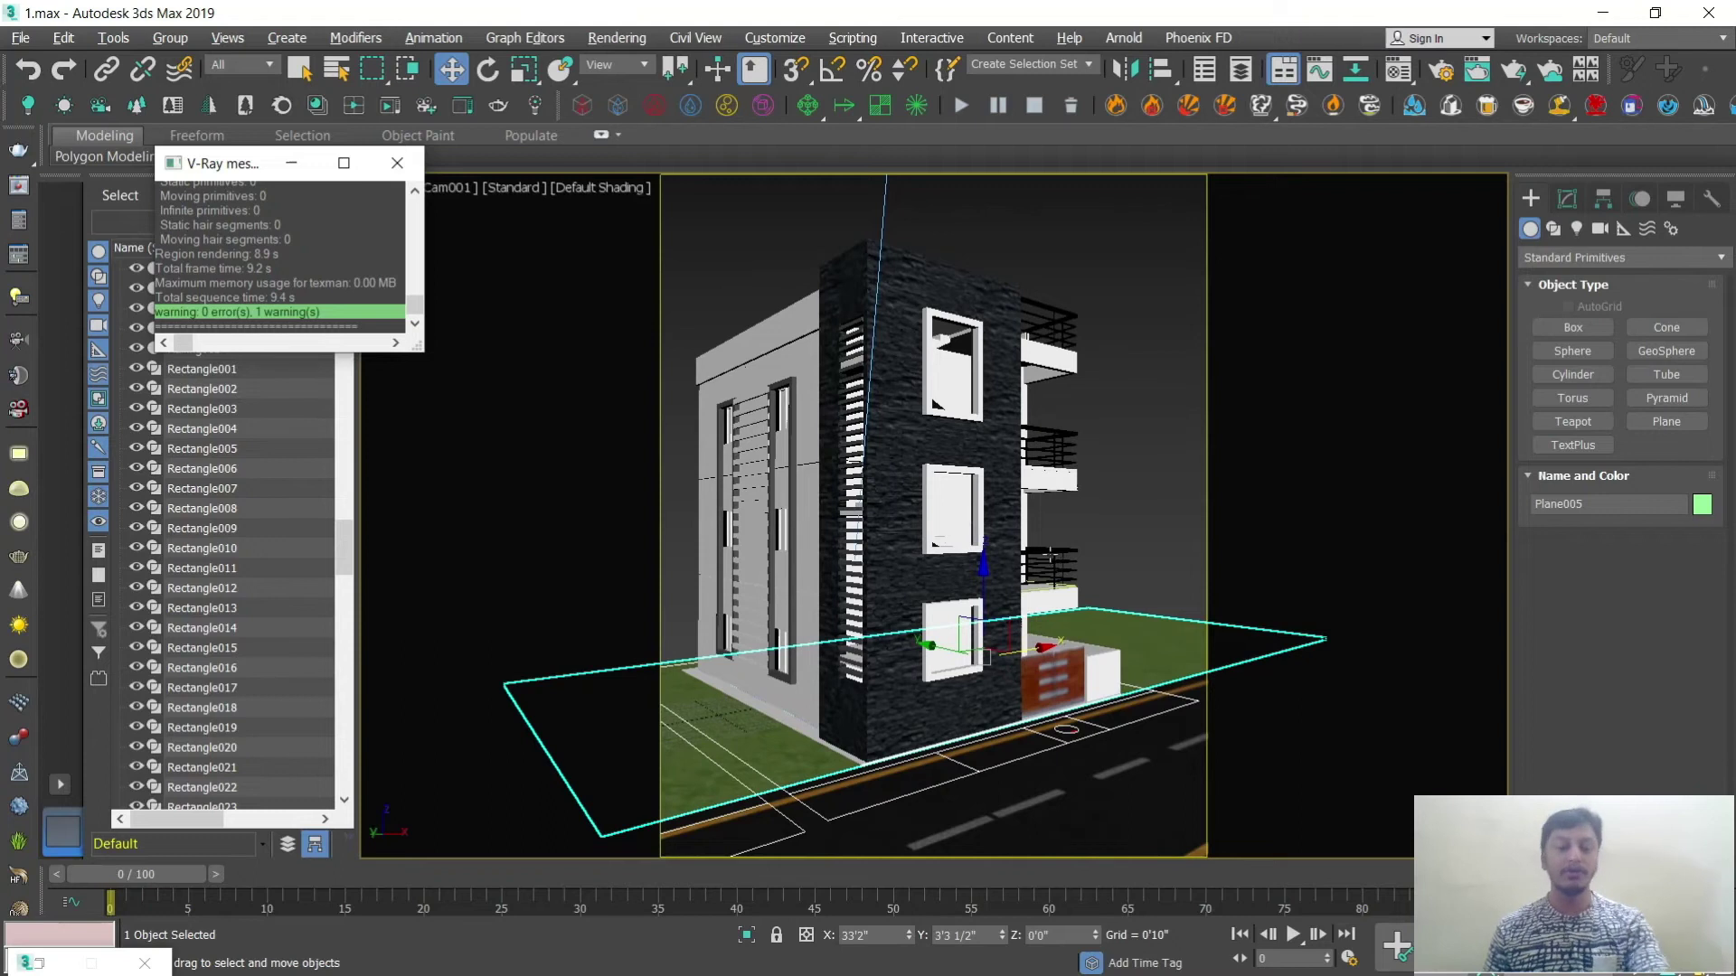
Step: Move VRayCam001 without its target to about X -14'8 1/2", Y -52'0", Z 15'0", framing the house's front corner
{"action": "key", "text": "alt+w"}
{"action": "left_click", "coordinate": [560, 323]}
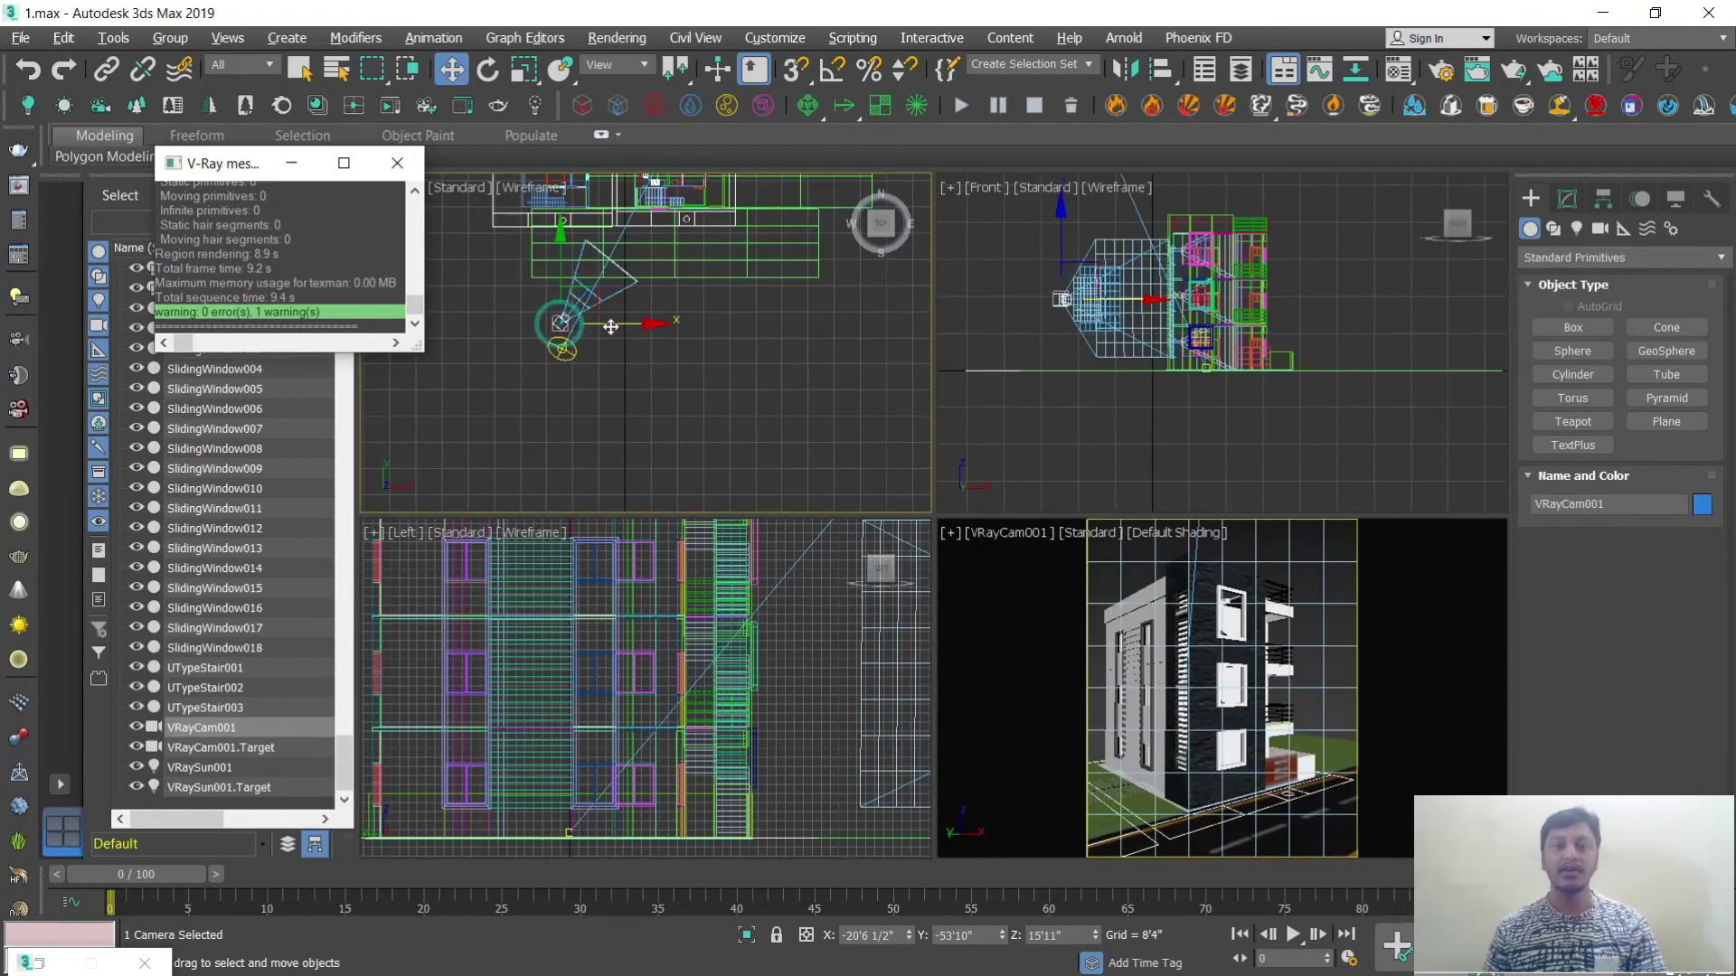
{"action": "left_click_drag", "start_coordinate": [614, 328], "coordinate": [633, 329]}
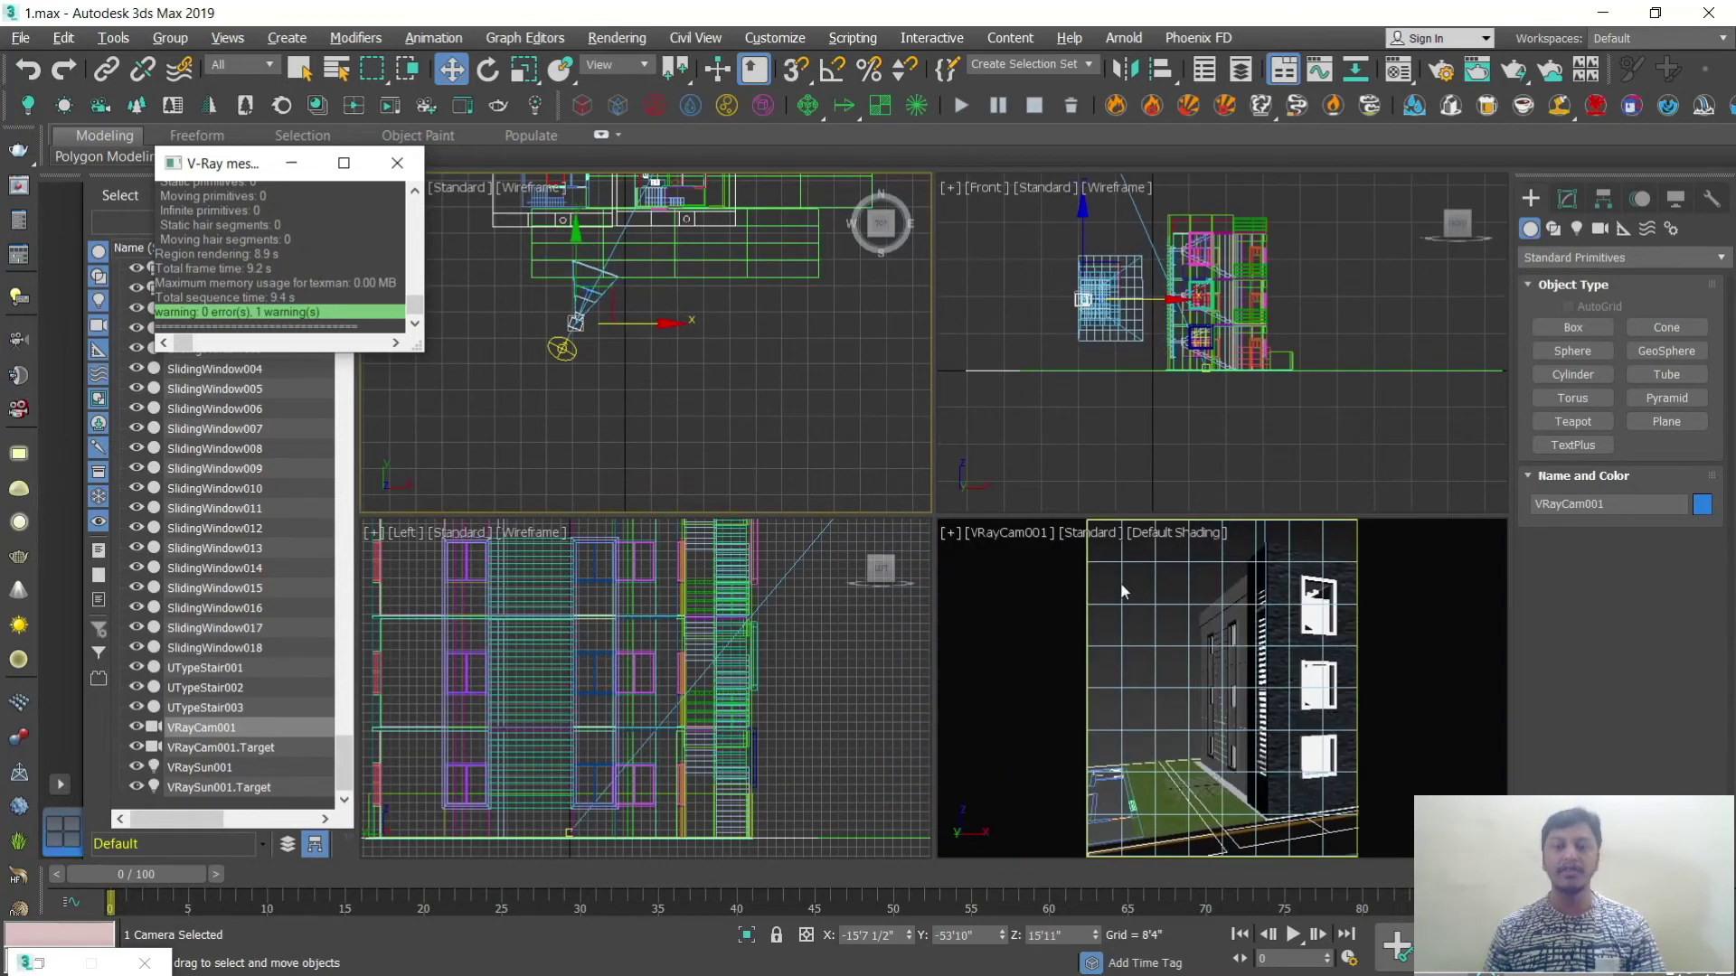
{"action": "mouse_move", "coordinate": [1286, 703]}
{"action": "middle_mouse_down"}
{"action": "mouse_move", "coordinate": [1125, 686]}
{"action": "mouse_move", "coordinate": [1124, 668]}
{"action": "middle_mouse_up"}
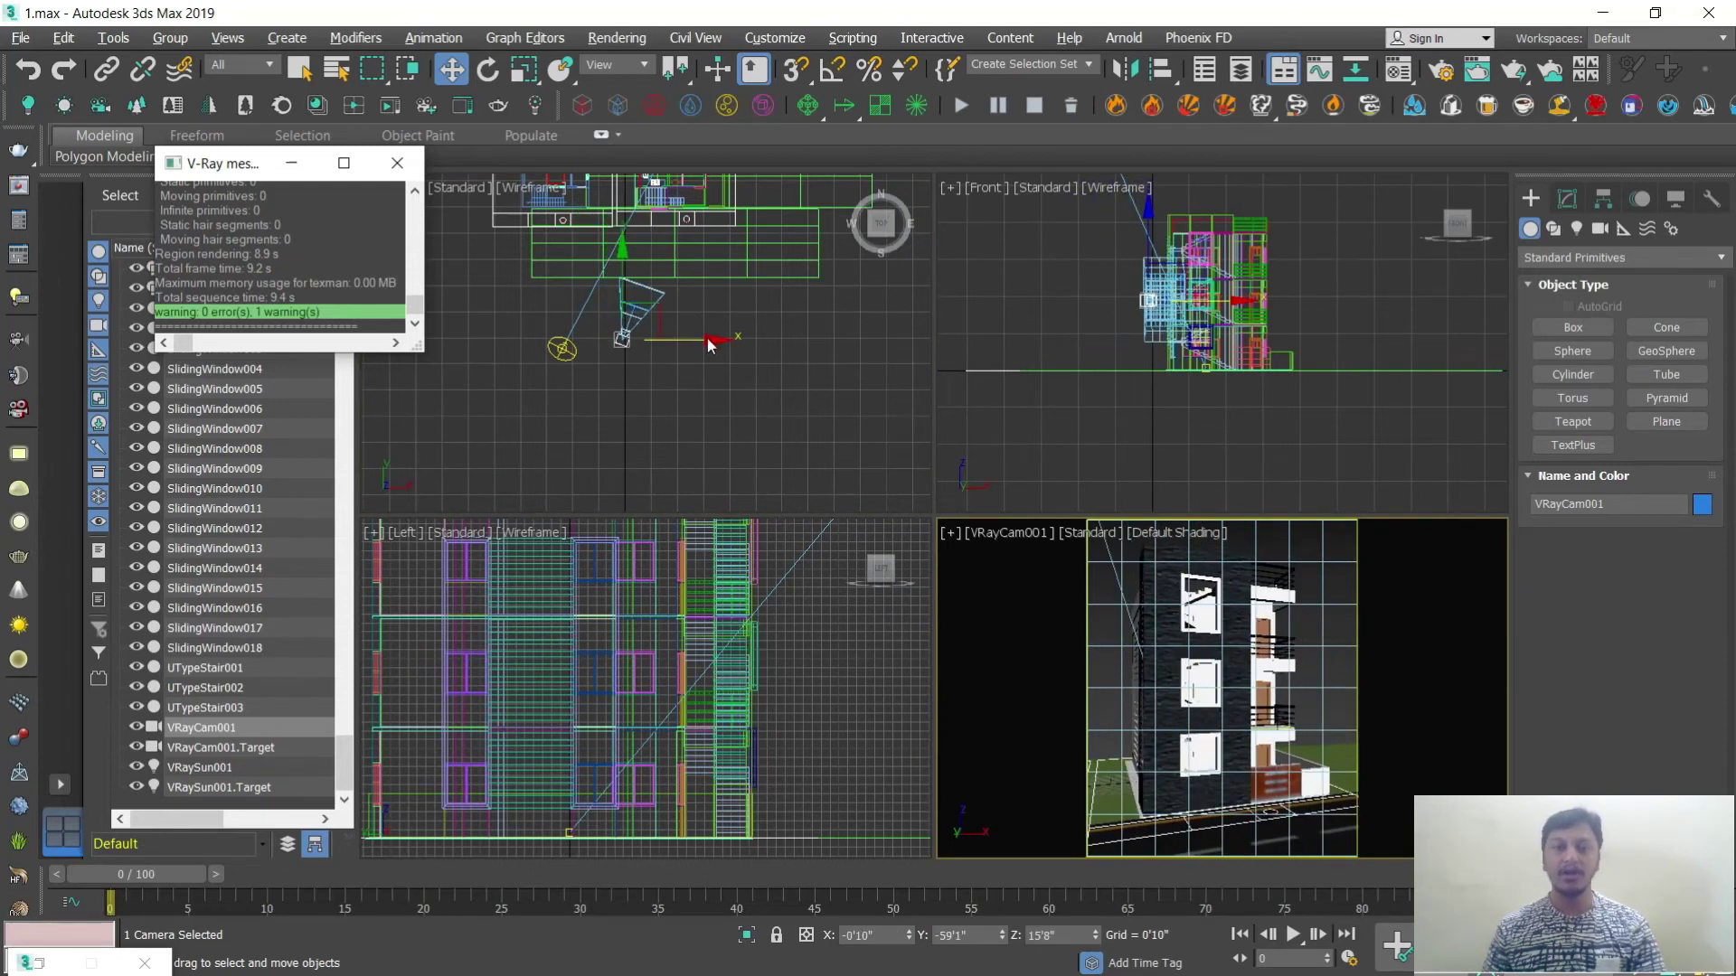
{"action": "left_click", "coordinate": [709, 346]}
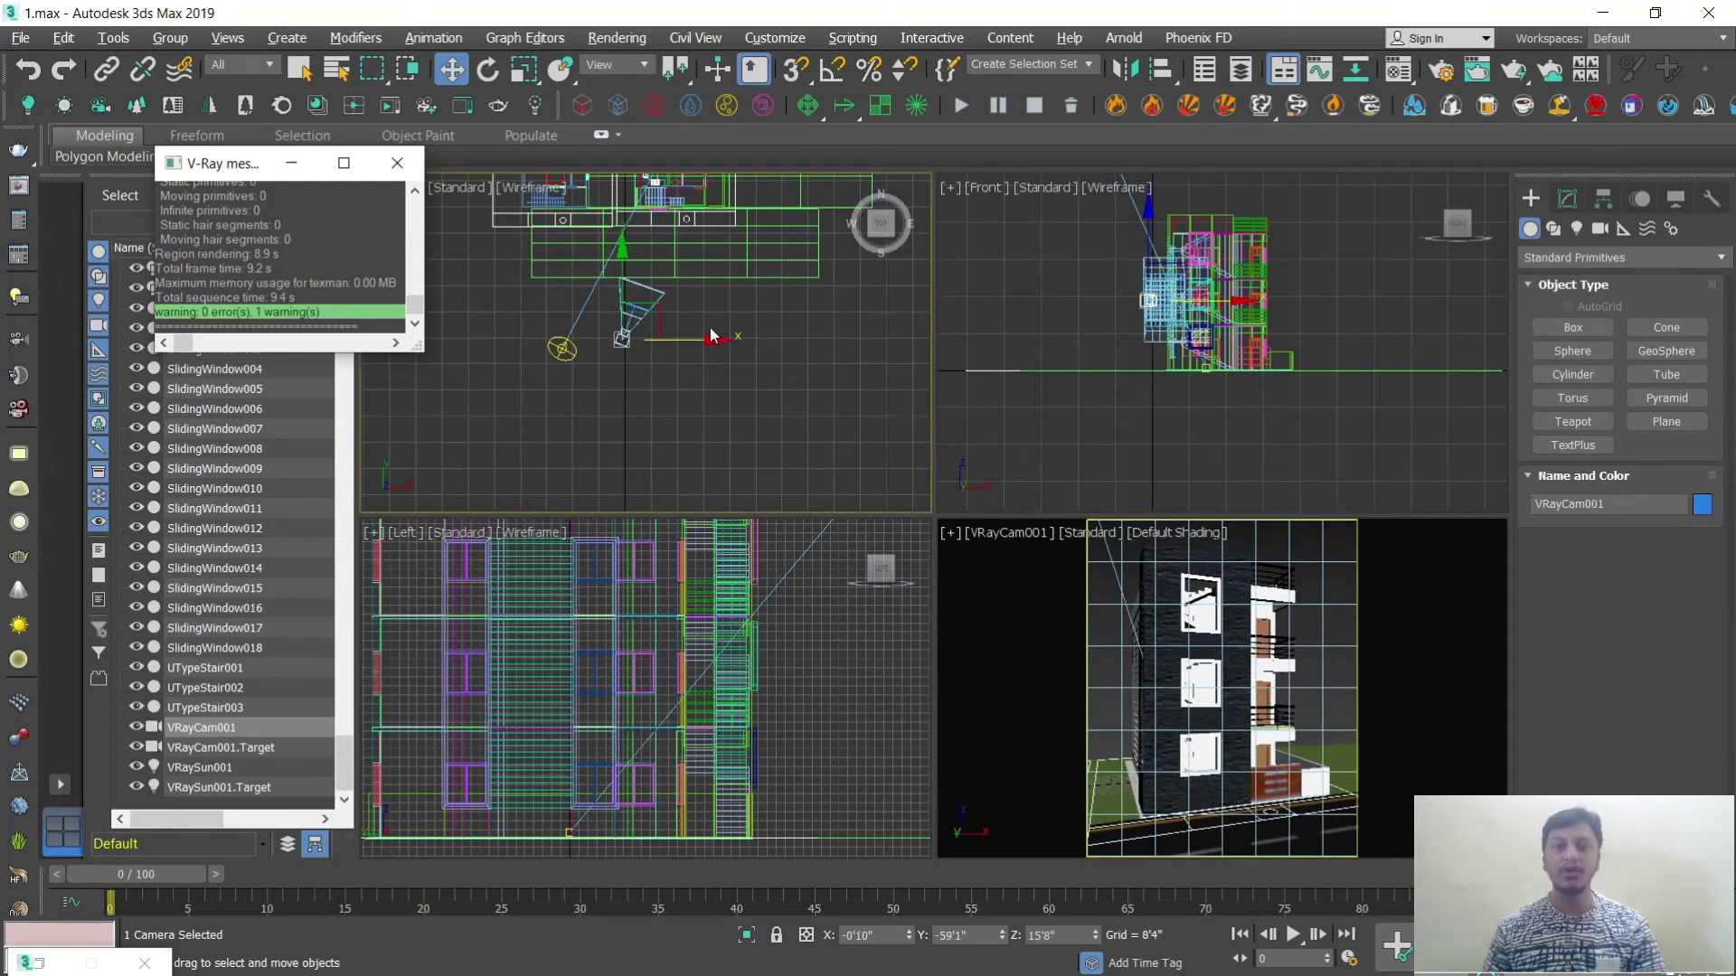
{"action": "left_click_drag", "start_coordinate": [706, 339], "coordinate": [693, 344]}
{"action": "key", "text": "alt+w"}
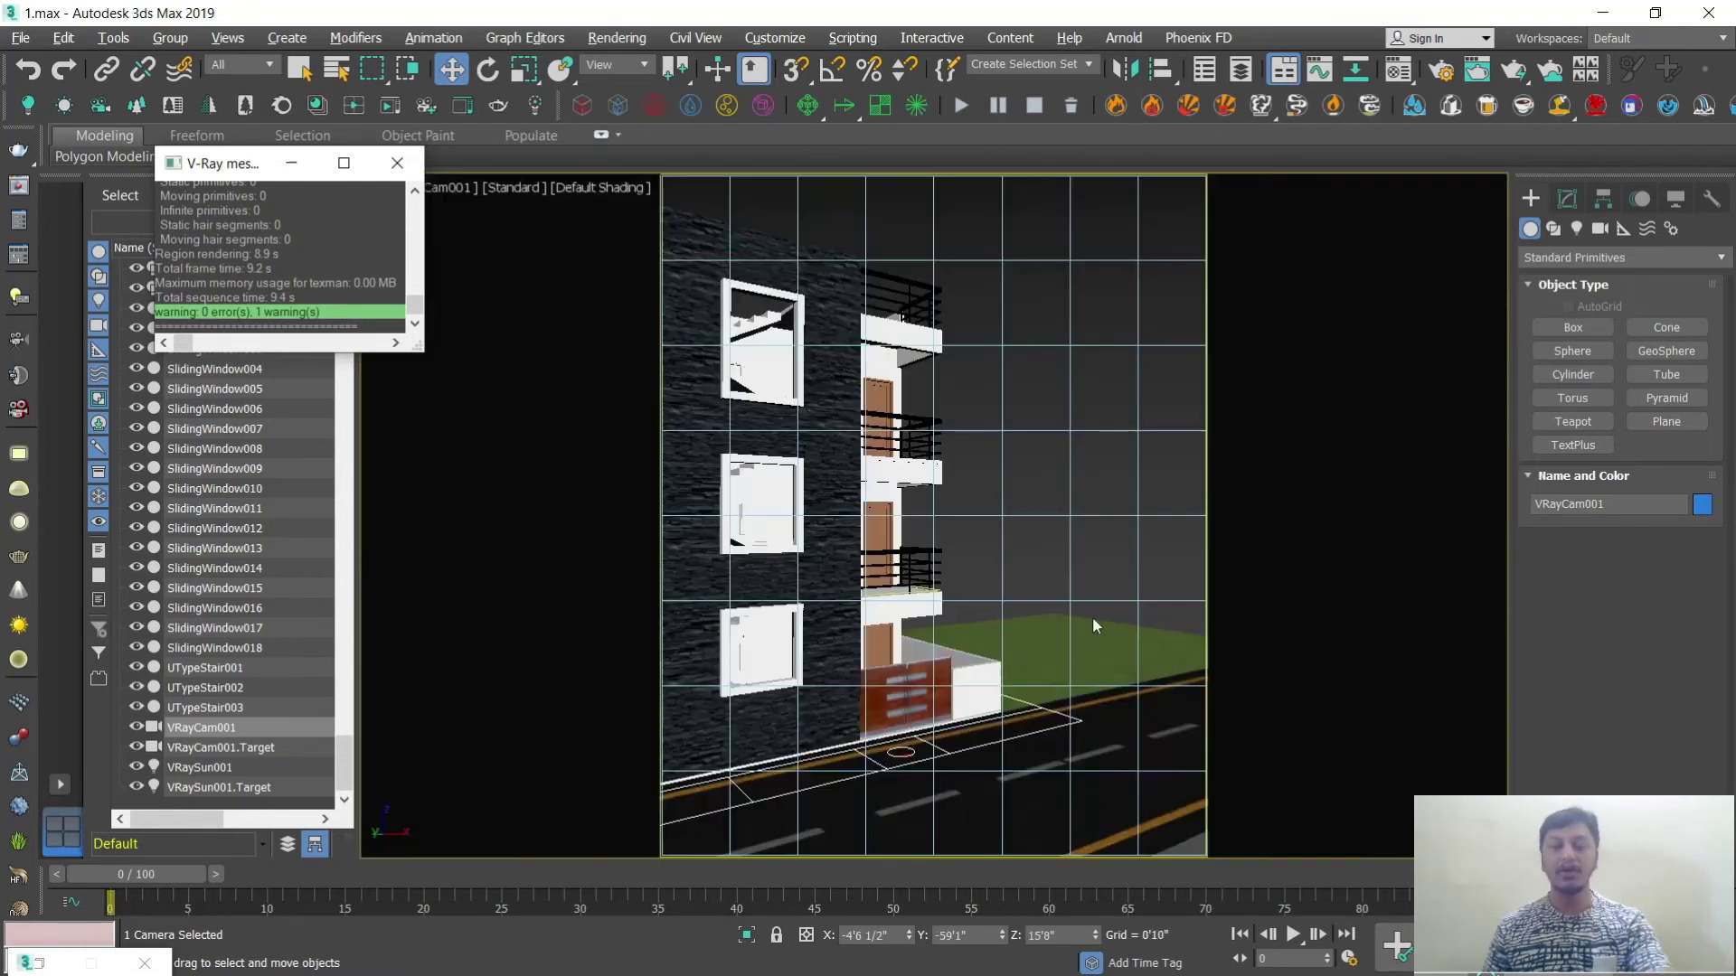
{"action": "middle_click_drag", "start_coordinate": [965, 624], "coordinate": [1072, 558]}
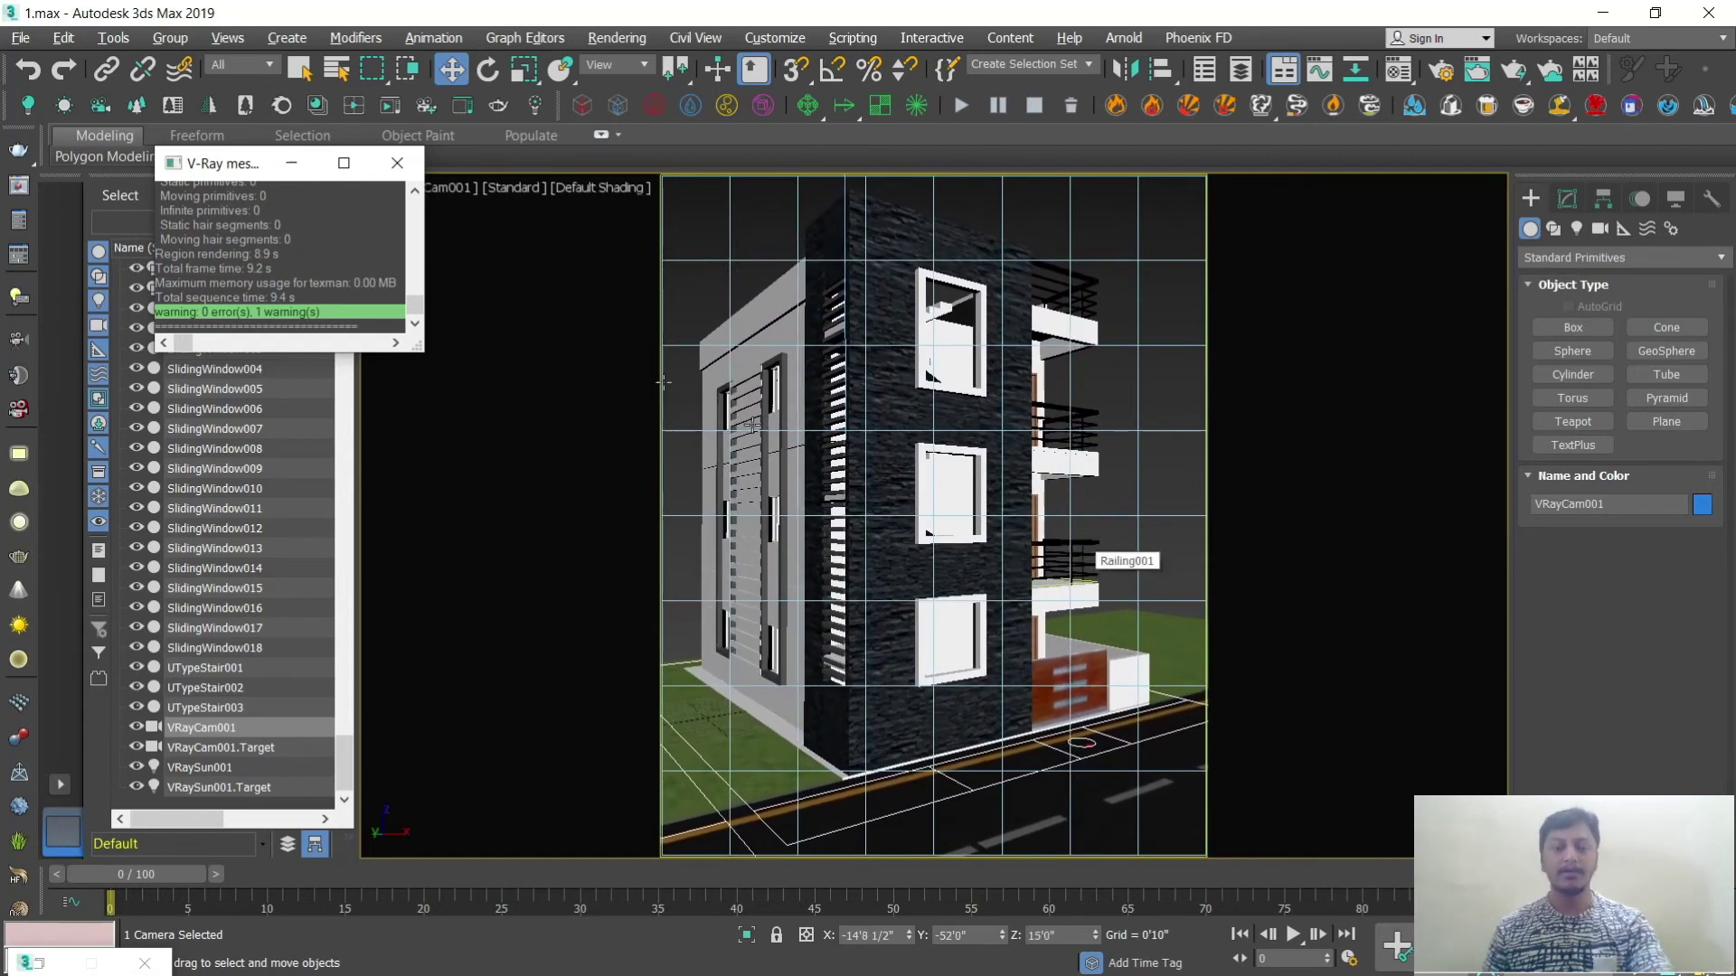
Step: Shift the camera target along X in the top view and move the camera view to face the dark stone front more directly
{"action": "key", "text": "alt+w"}
{"action": "scroll", "coordinate": [632, 320], "scroll_direction": "up", "scroll_amount": 5}
{"action": "left_click", "coordinate": [702, 373]}
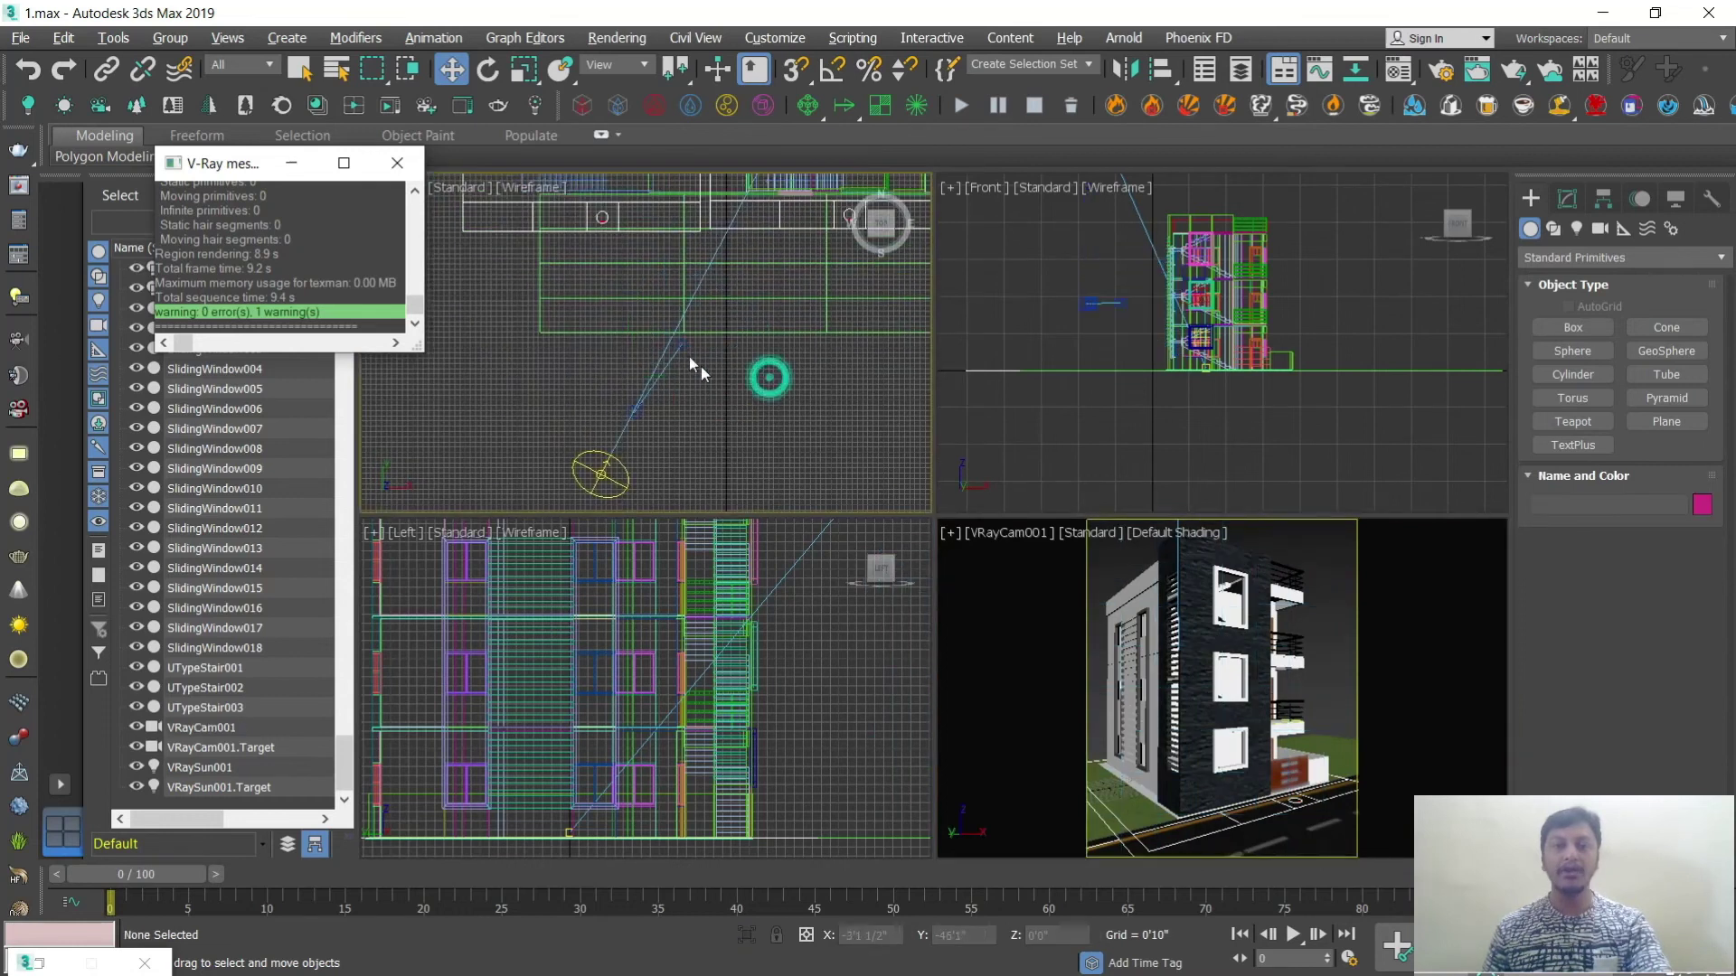
{"action": "left_click", "coordinate": [685, 345]}
{"action": "left_click_drag", "start_coordinate": [745, 346], "coordinate": [724, 348]}
{"action": "key", "text": "alt+w"}
{"action": "middle_click_drag", "start_coordinate": [1003, 687], "coordinate": [1017, 649]}
Step: Deselect everything, render the reframed VRayCam001 view with V-Ray, and close the frame buffer
{"action": "left_click", "coordinate": [1125, 415]}
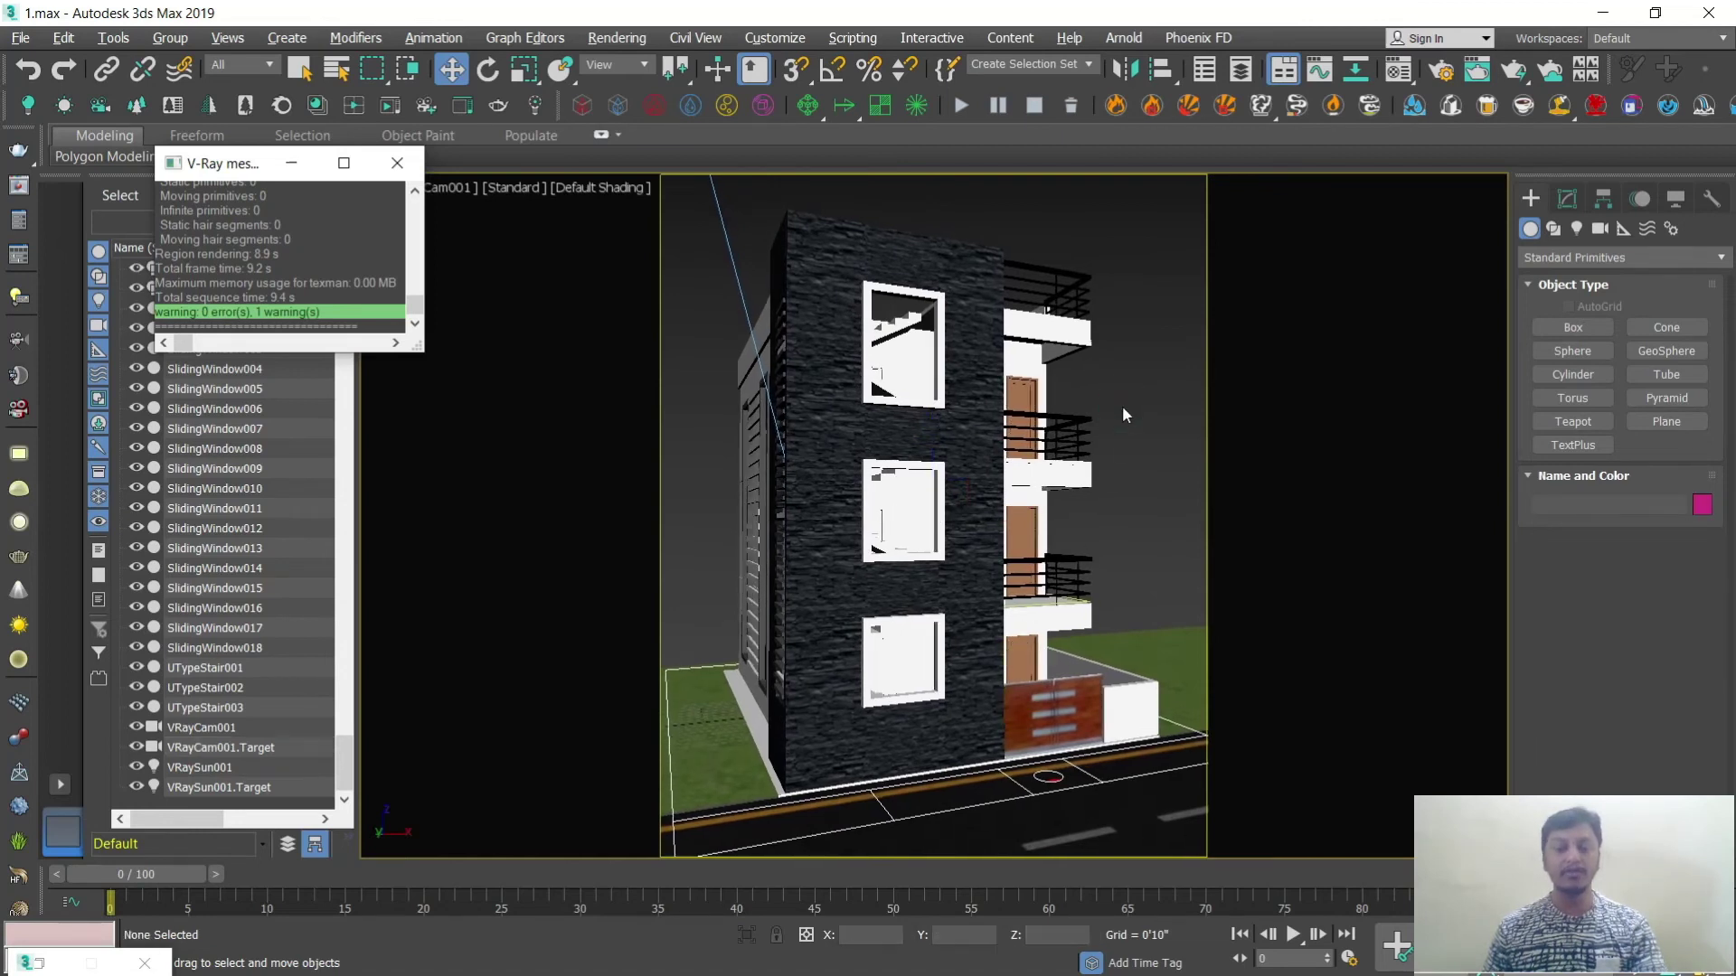
{"action": "key", "text": "shift+q"}
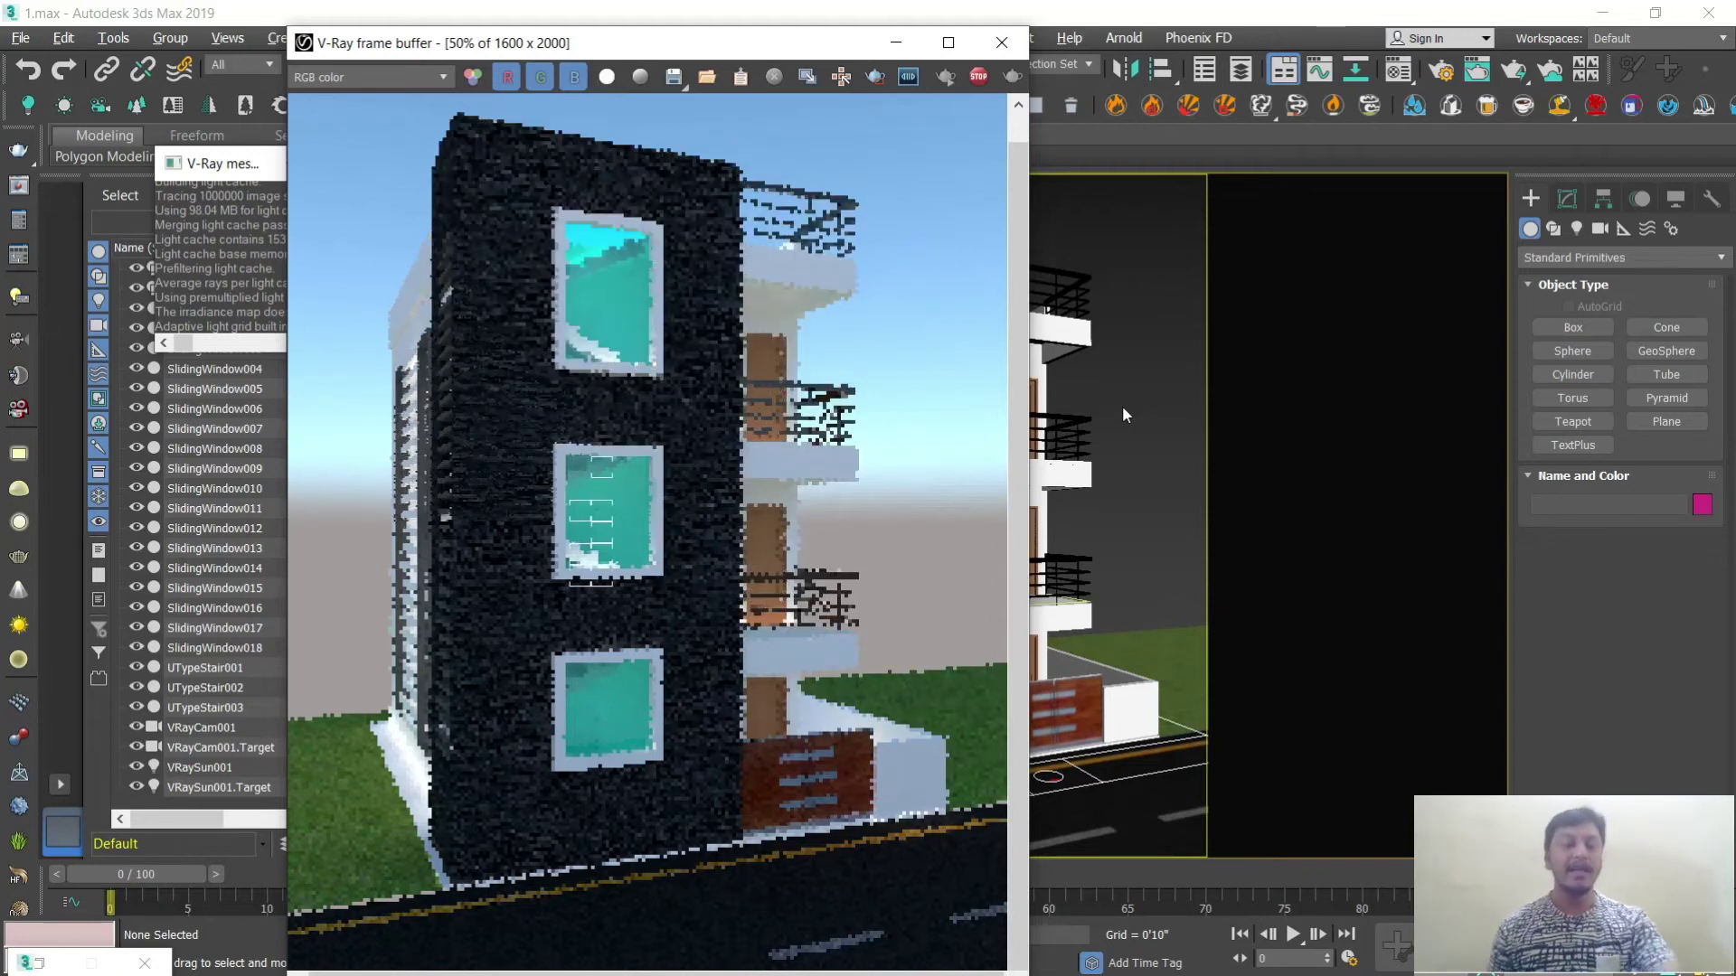
{"action": "left_click", "coordinate": [1001, 43]}
Step: Lower the VRaySun001 light in the front view to a height of about 18'6"
{"action": "key", "text": "alt+w"}
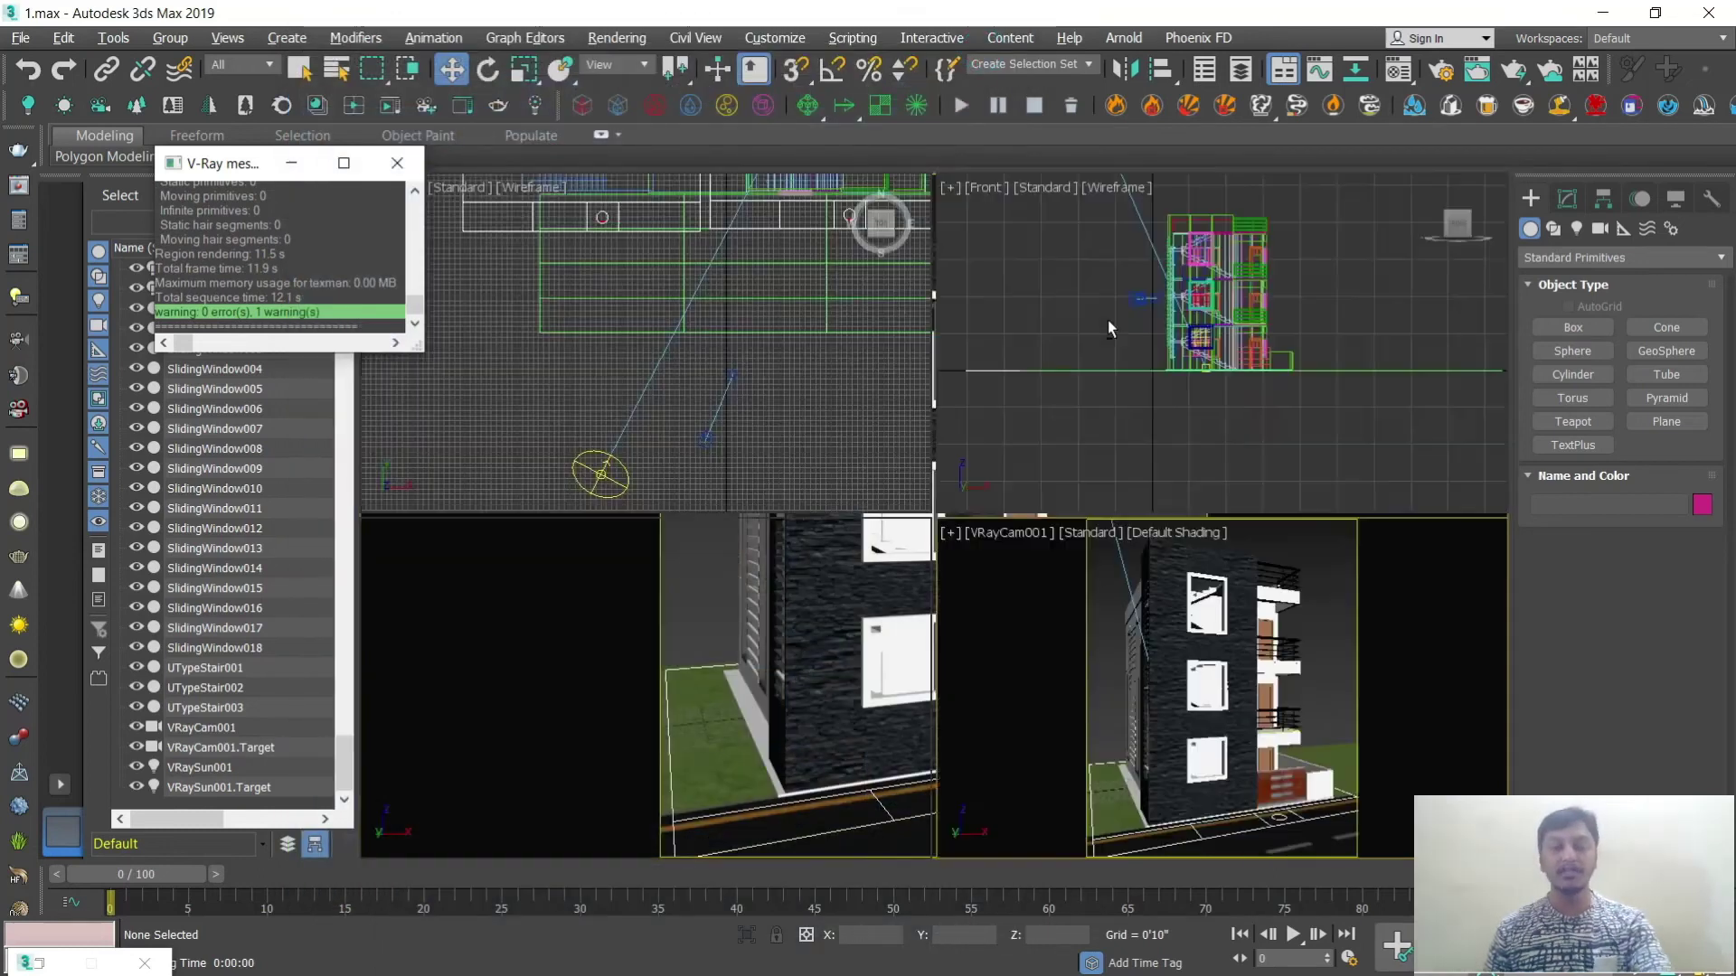
{"action": "scroll", "coordinate": [1040, 312], "scroll_direction": "down", "scroll_amount": 3}
{"action": "left_click", "coordinate": [1131, 275]}
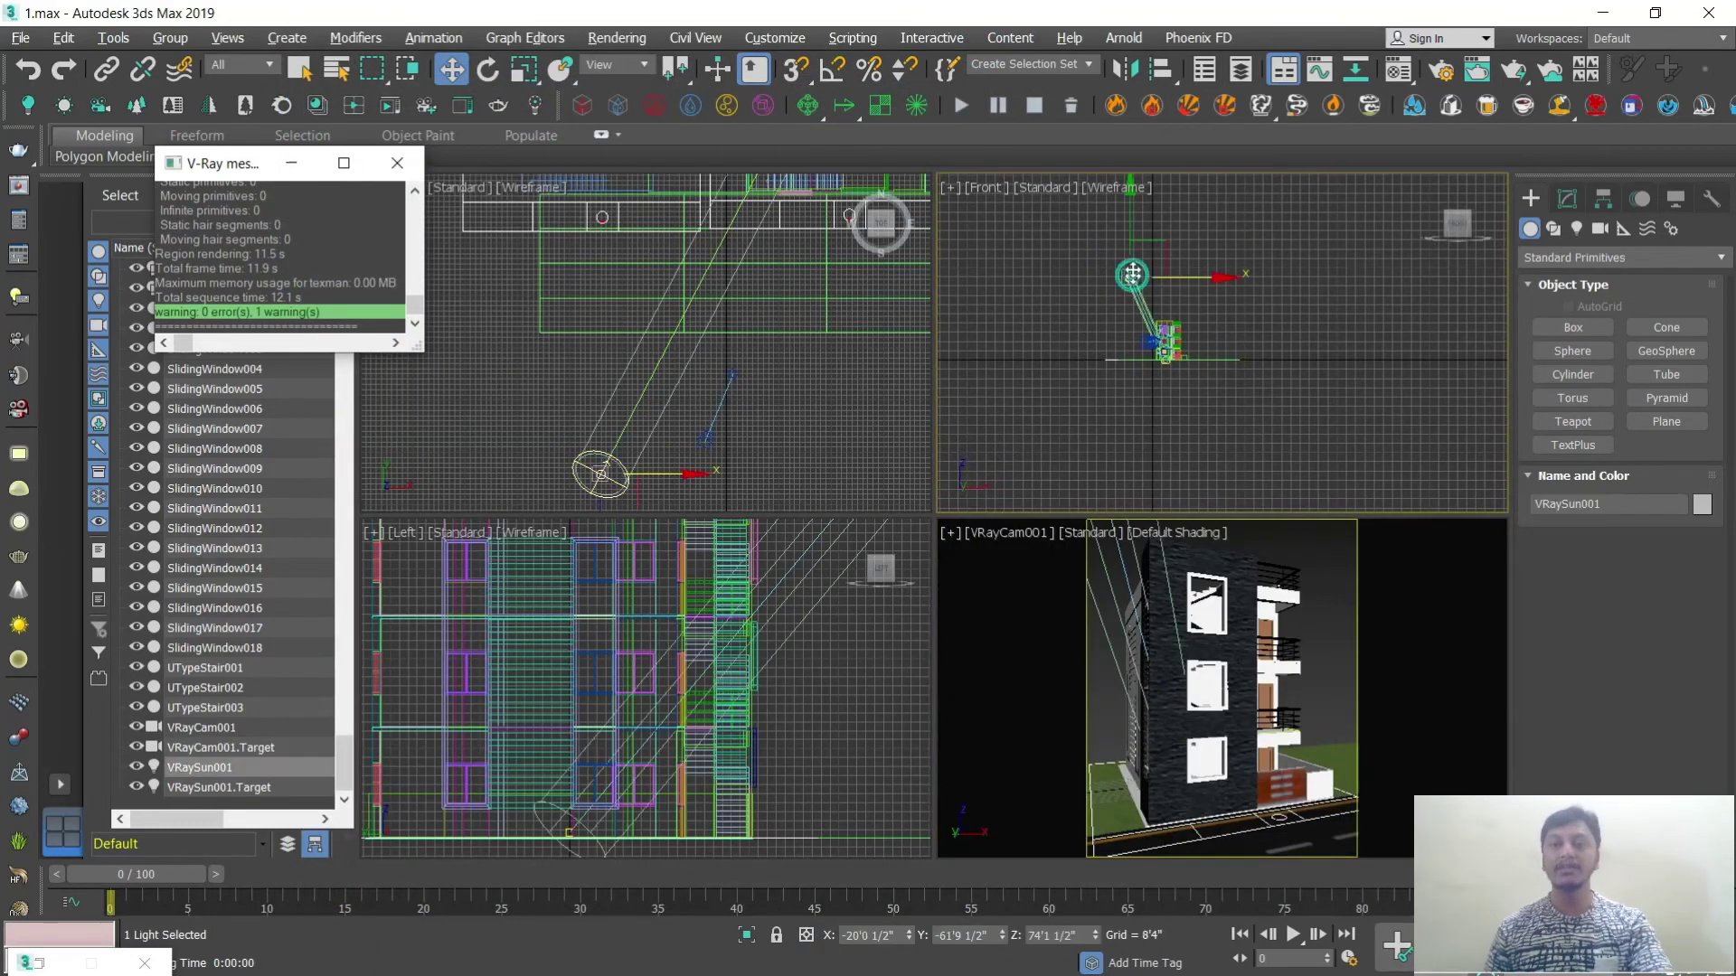
{"action": "left_click_drag", "start_coordinate": [1128, 227], "coordinate": [1129, 289]}
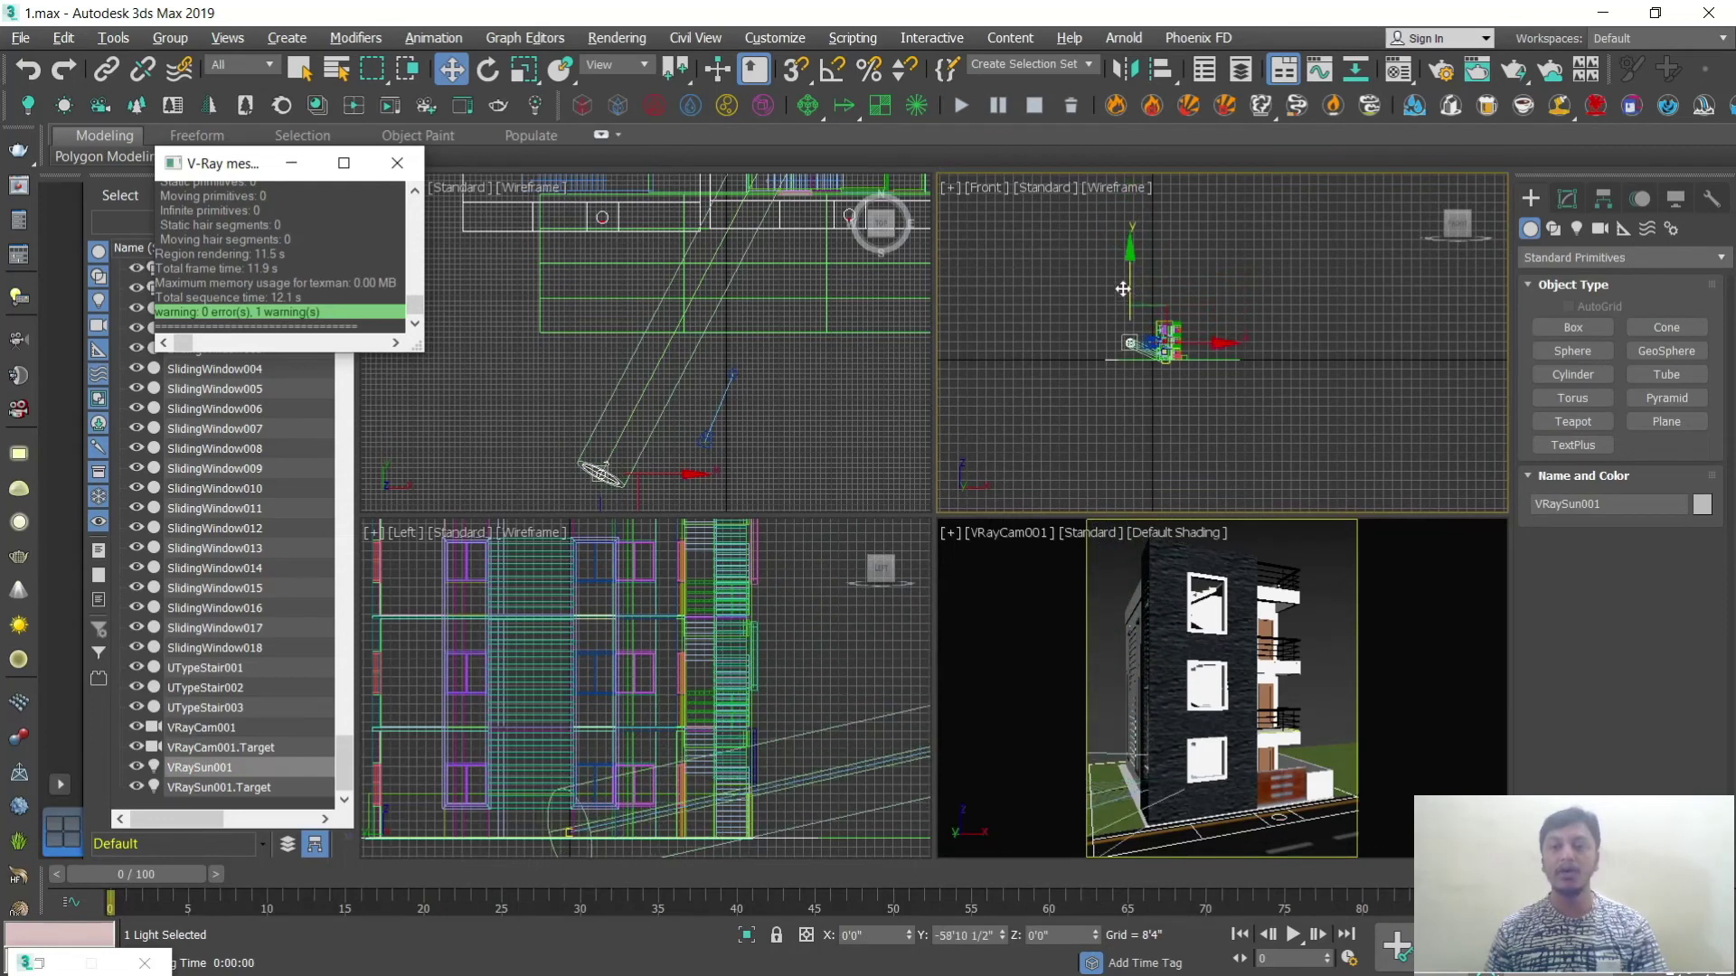
Step: Render the VRayCam001 view with the lowered sun, check the lighting, and close the frame buffer
{"action": "right_click", "coordinate": [1146, 579]}
{"action": "key", "text": "alt+w"}
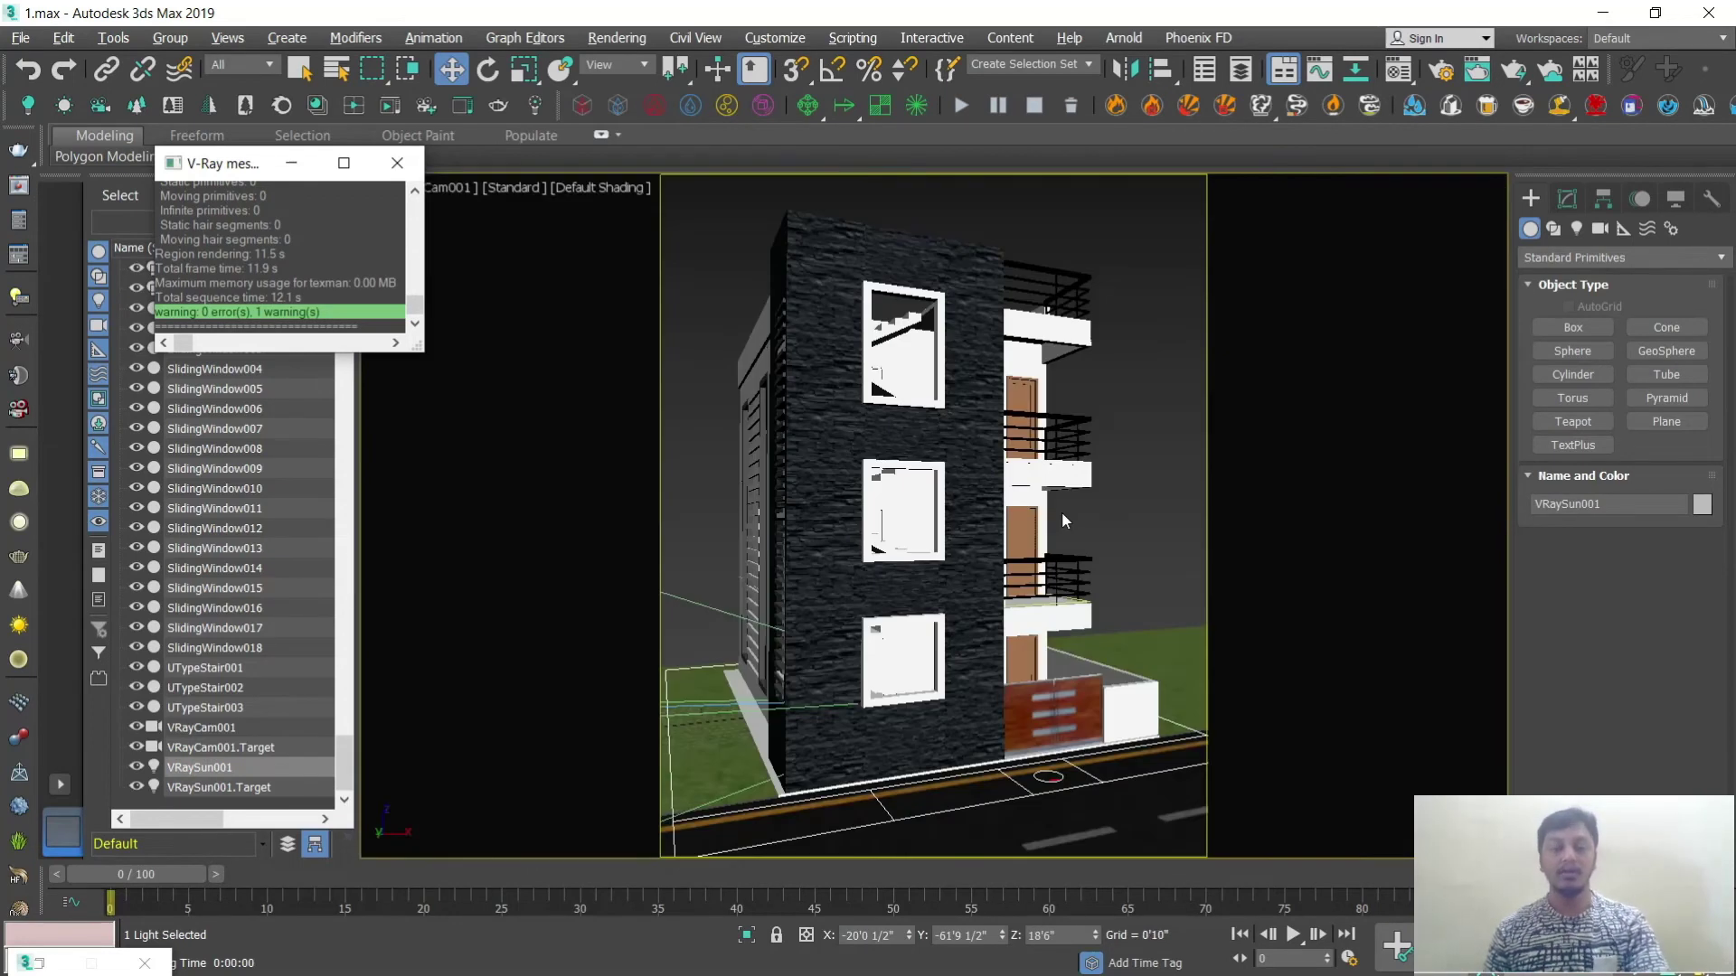
{"action": "key", "text": "shift+q"}
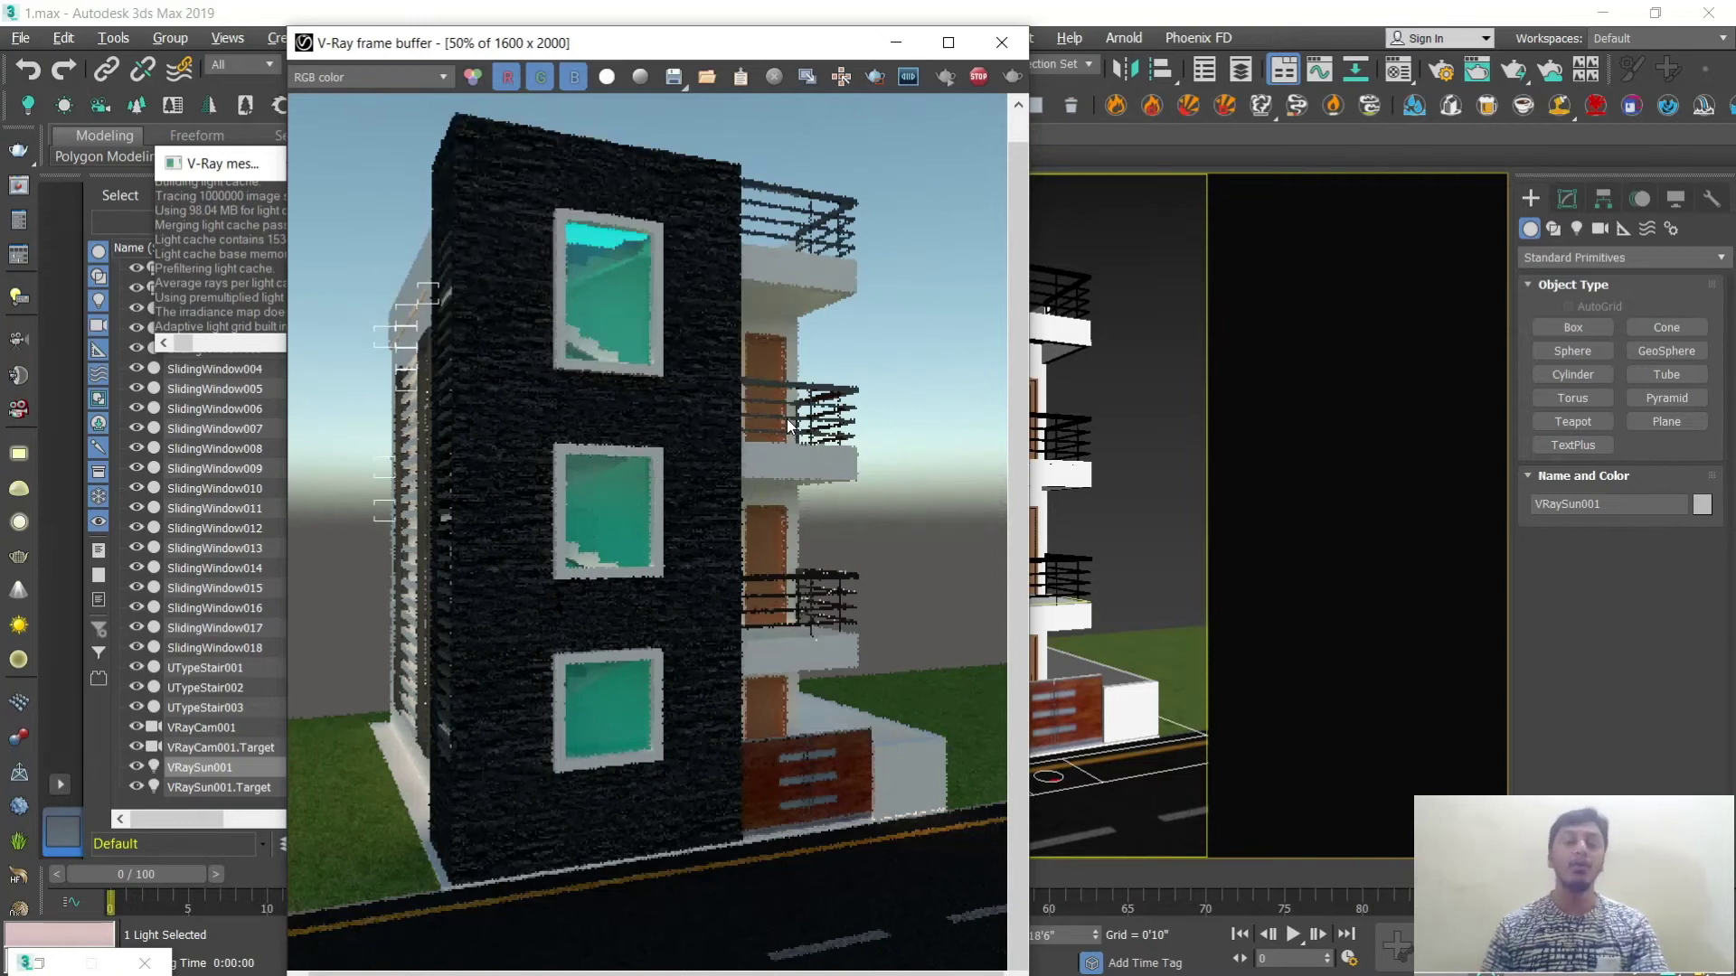
{"action": "left_click", "coordinate": [1001, 43]}
Step: Lower VRaySun001 further to a height of about 2'3", test-render the camera view, and close the frame buffer
{"action": "scroll", "coordinate": [1131, 278], "scroll_direction": "up", "scroll_amount": 4}
{"action": "left_click_drag", "start_coordinate": [1131, 329], "coordinate": [1134, 363]}
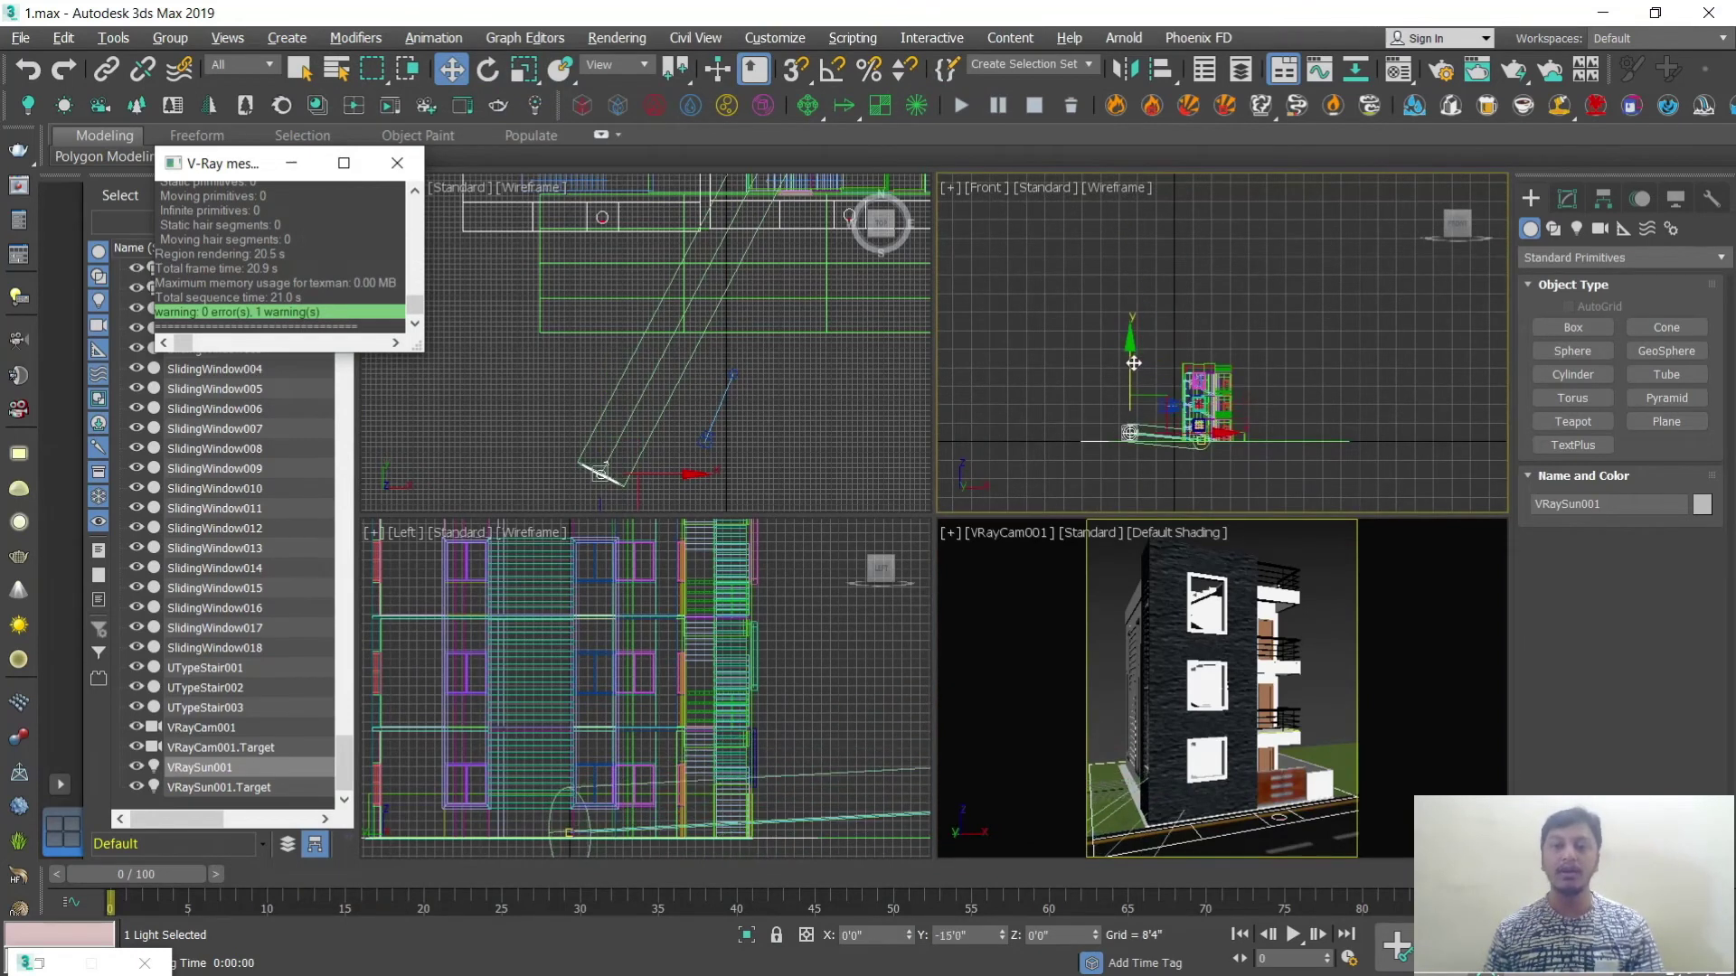
{"action": "key", "text": "alt+w"}
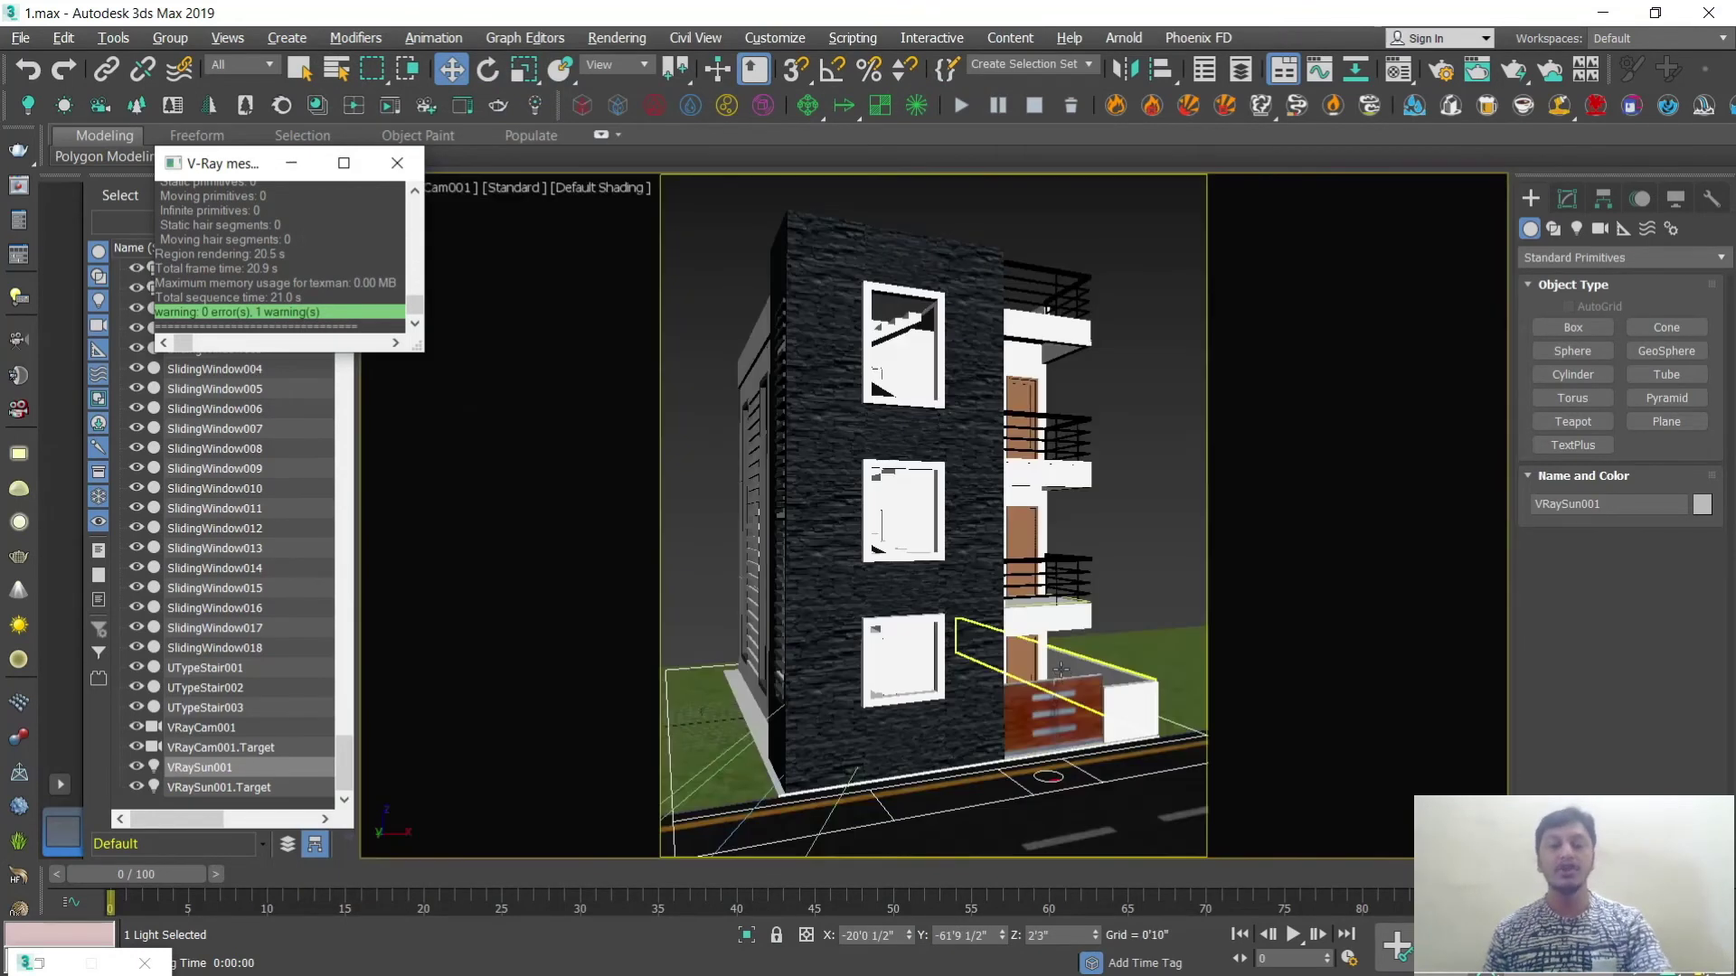
{"action": "key", "text": "shift+q"}
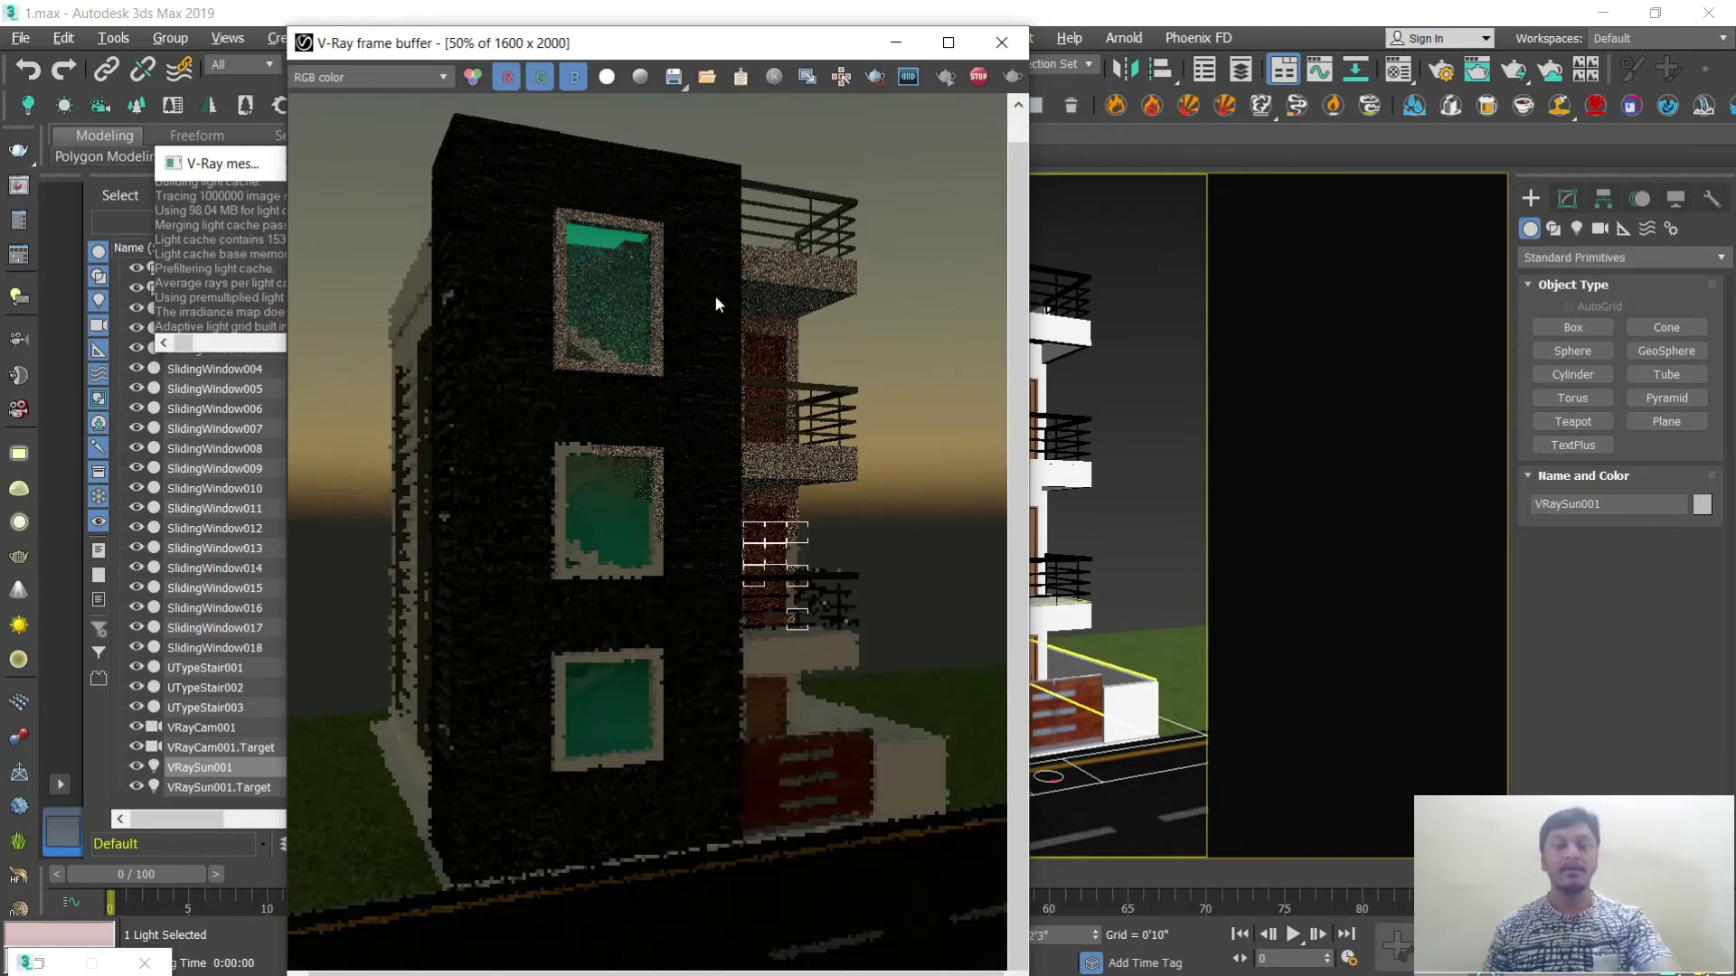
{"action": "left_click", "coordinate": [1001, 42]}
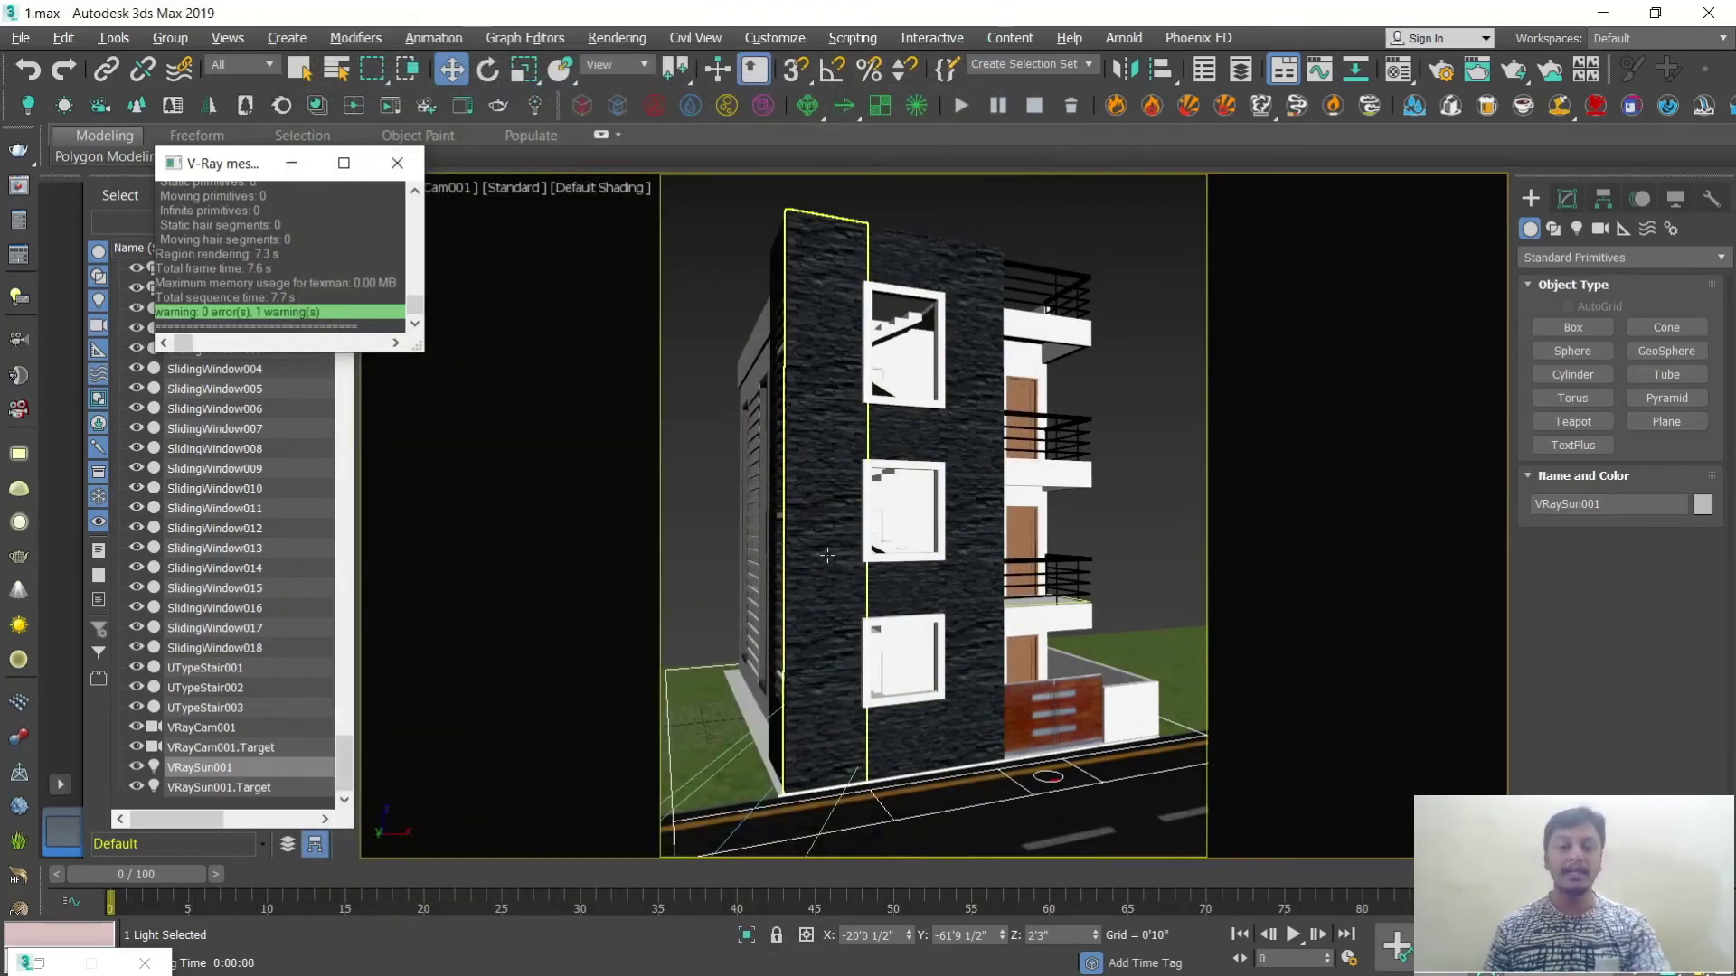
Step: Move VRaySun001 below the ground plane in the front view, to Z about -10'5"
{"action": "key", "text": "alt+w"}
{"action": "key", "text": "alt+w"}
{"action": "left_click_drag", "start_coordinate": [752, 622], "coordinate": [755, 676]}
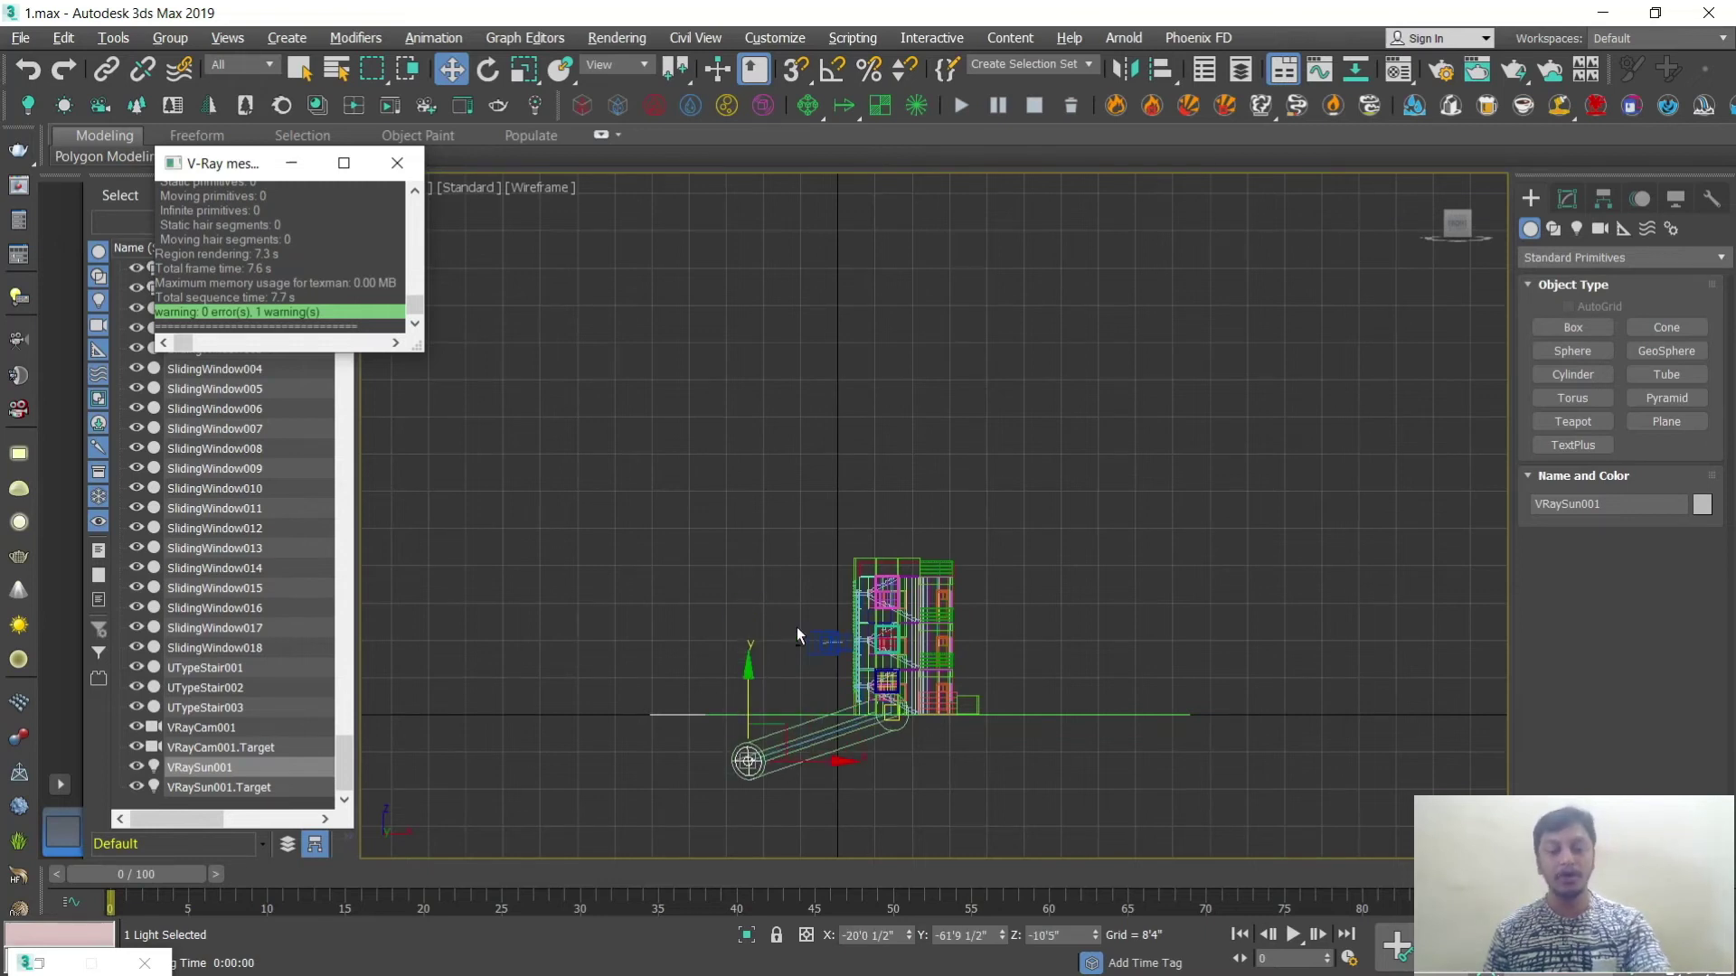
Step: Render the VRayCam001 view with the sun below the ground plane, check the lighting, and close the frame buffer
{"action": "key", "text": "alt+w"}
{"action": "key", "text": "alt+w"}
{"action": "key", "text": "shift+q"}
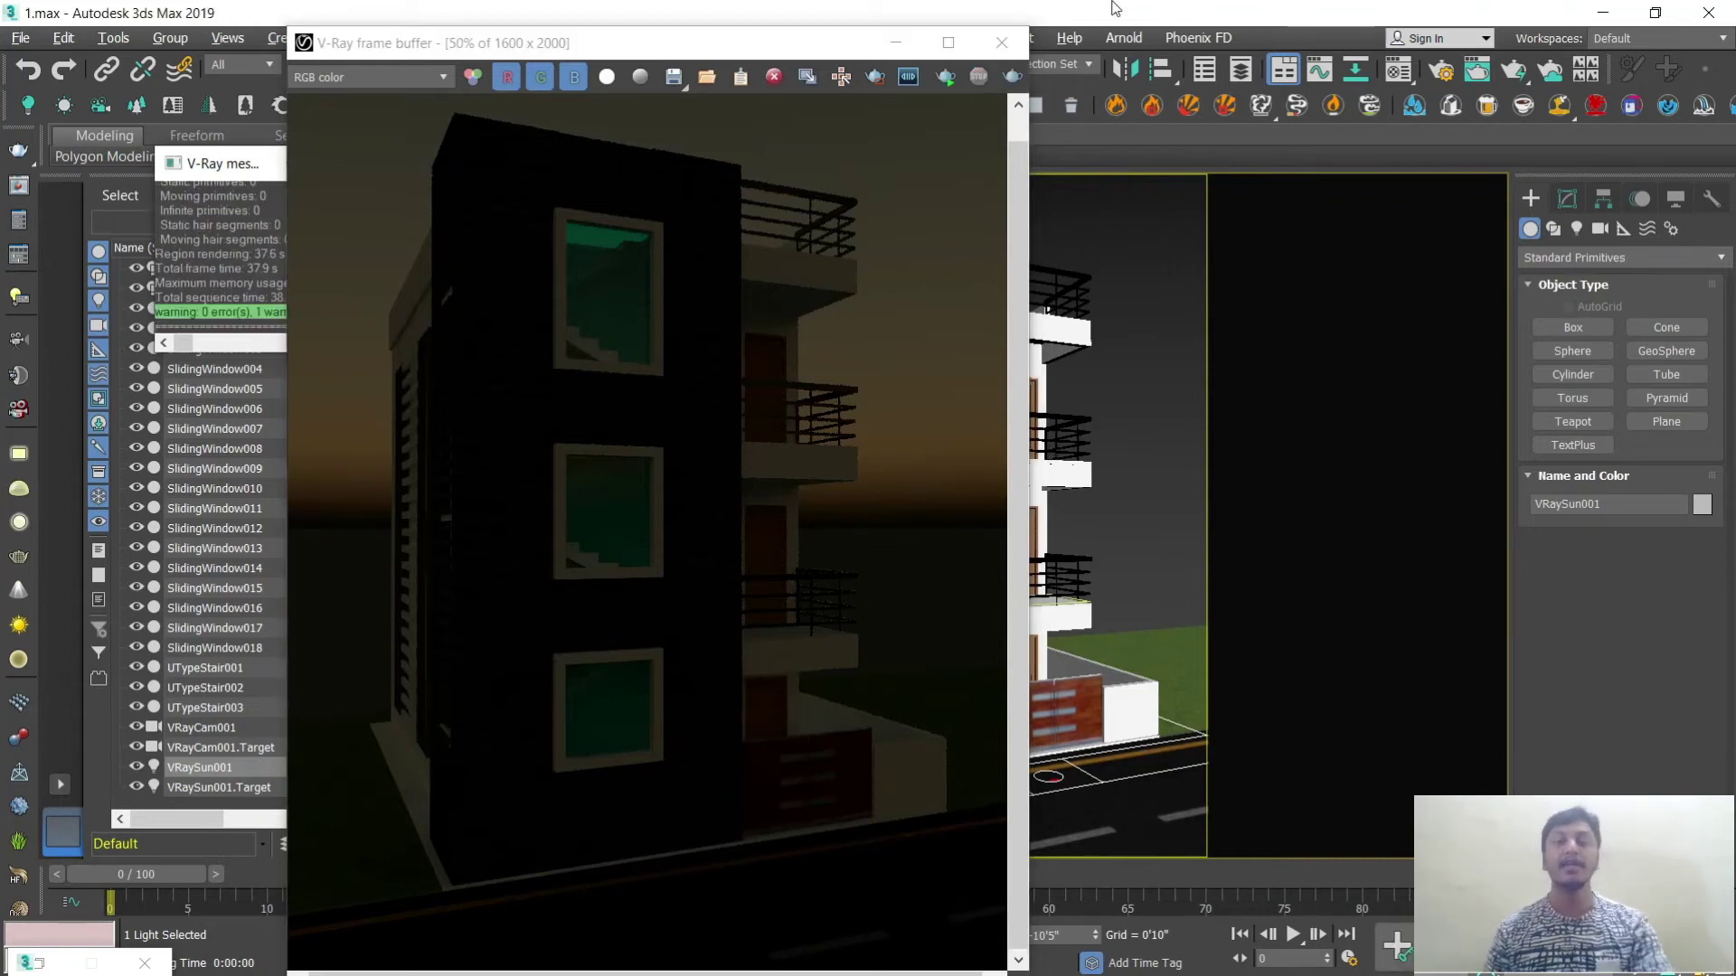
{"action": "left_click", "coordinate": [1001, 44]}
Step: Raise VRaySun001 in the front view to a height of about 88'1" and render the VRayCam001 view in daylight
{"action": "key", "text": "f"}
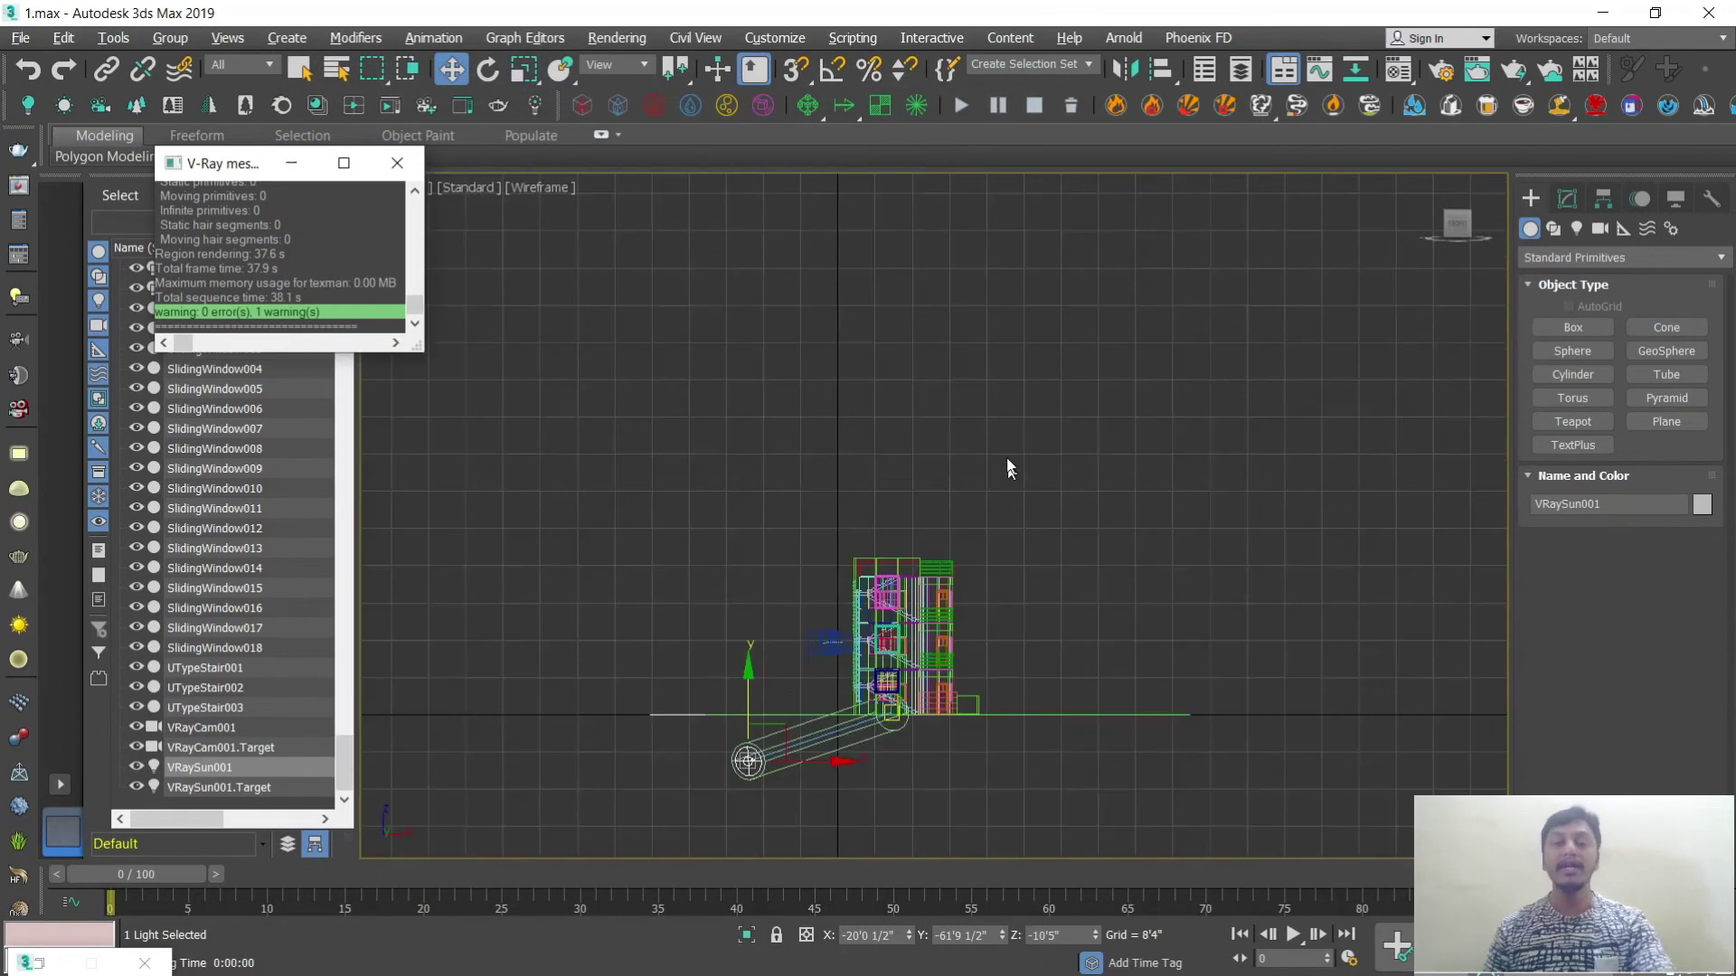
{"action": "left_click_drag", "start_coordinate": [748, 696], "coordinate": [787, 258]}
{"action": "key", "text": "alt+w"}
{"action": "right_click", "coordinate": [1022, 548]}
{"action": "key", "text": "alt+w"}
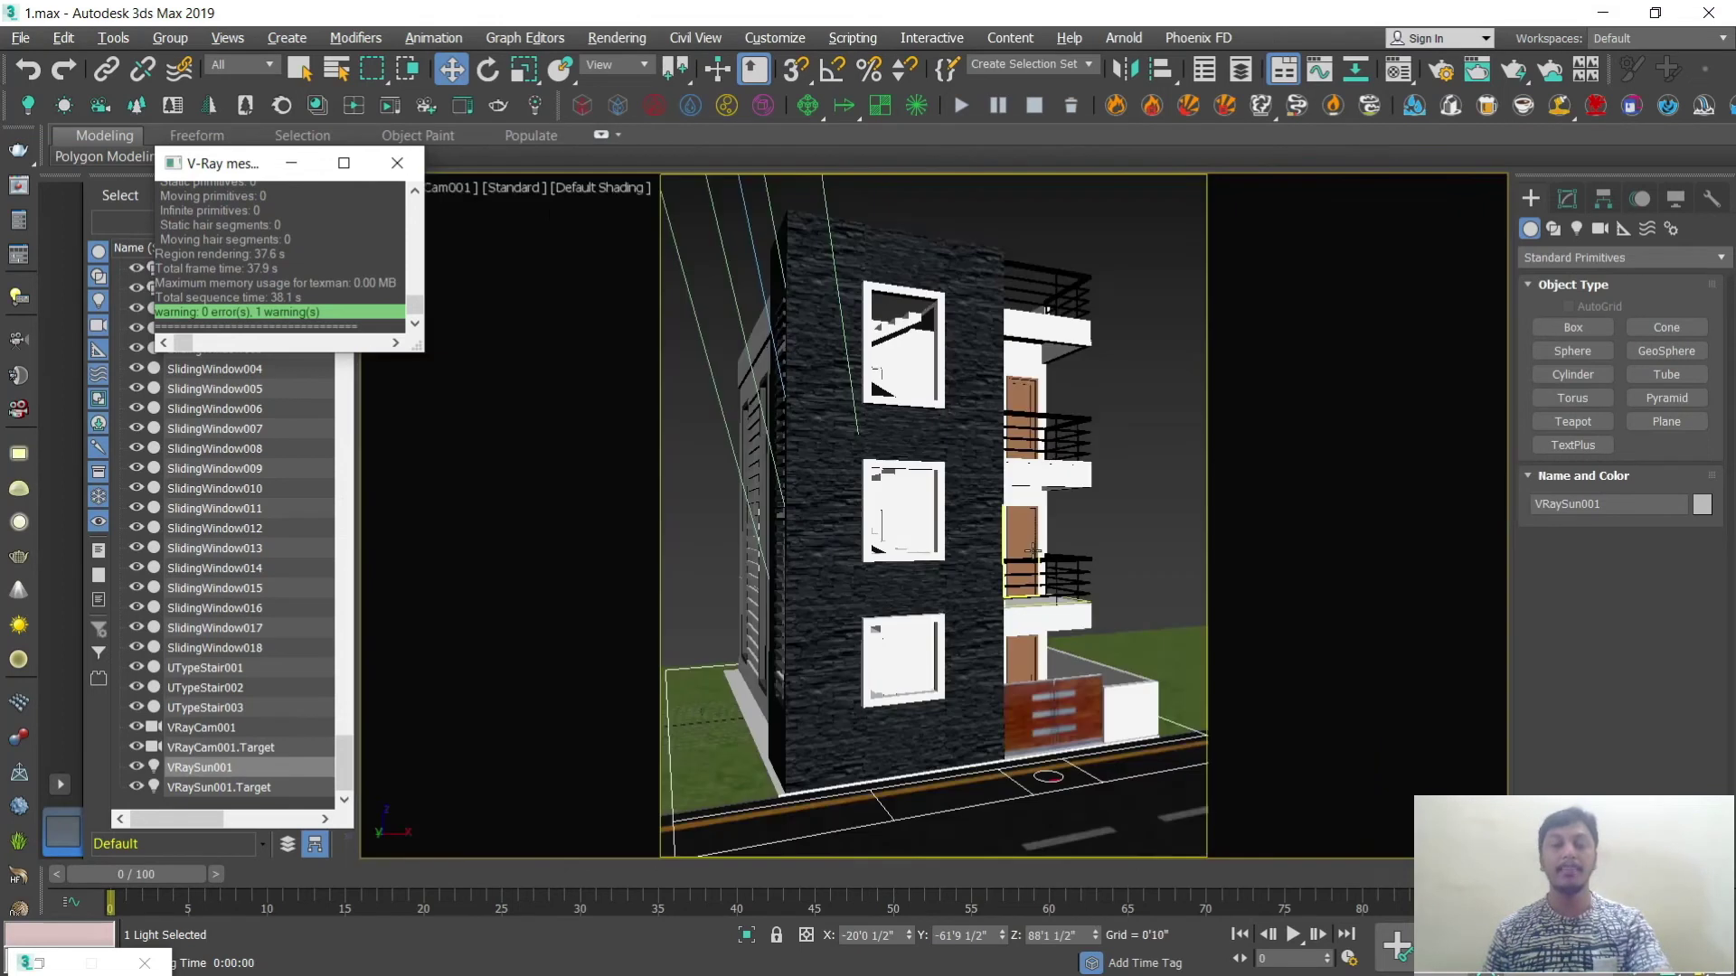
{"action": "key", "text": "shift+q"}
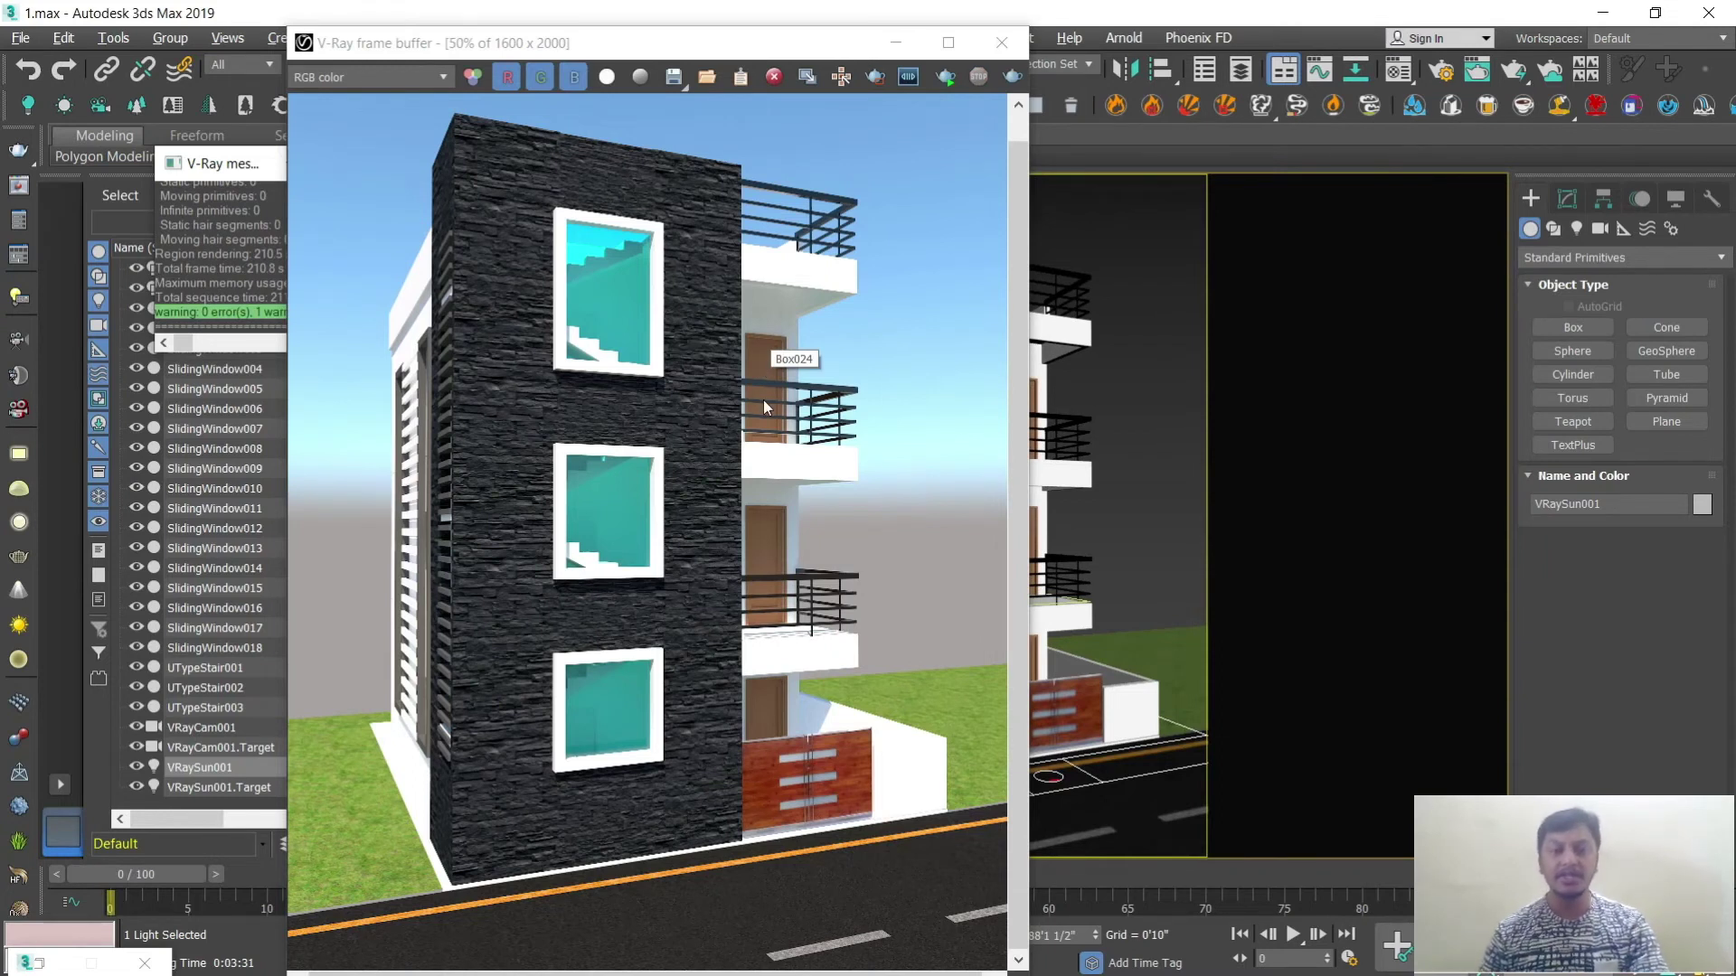
Step: Save the rendered image to the Desktop as "day" in PNG format, RGB 48 bit with alpha channel, and close the frame buffer
{"action": "left_click", "coordinate": [669, 78]}
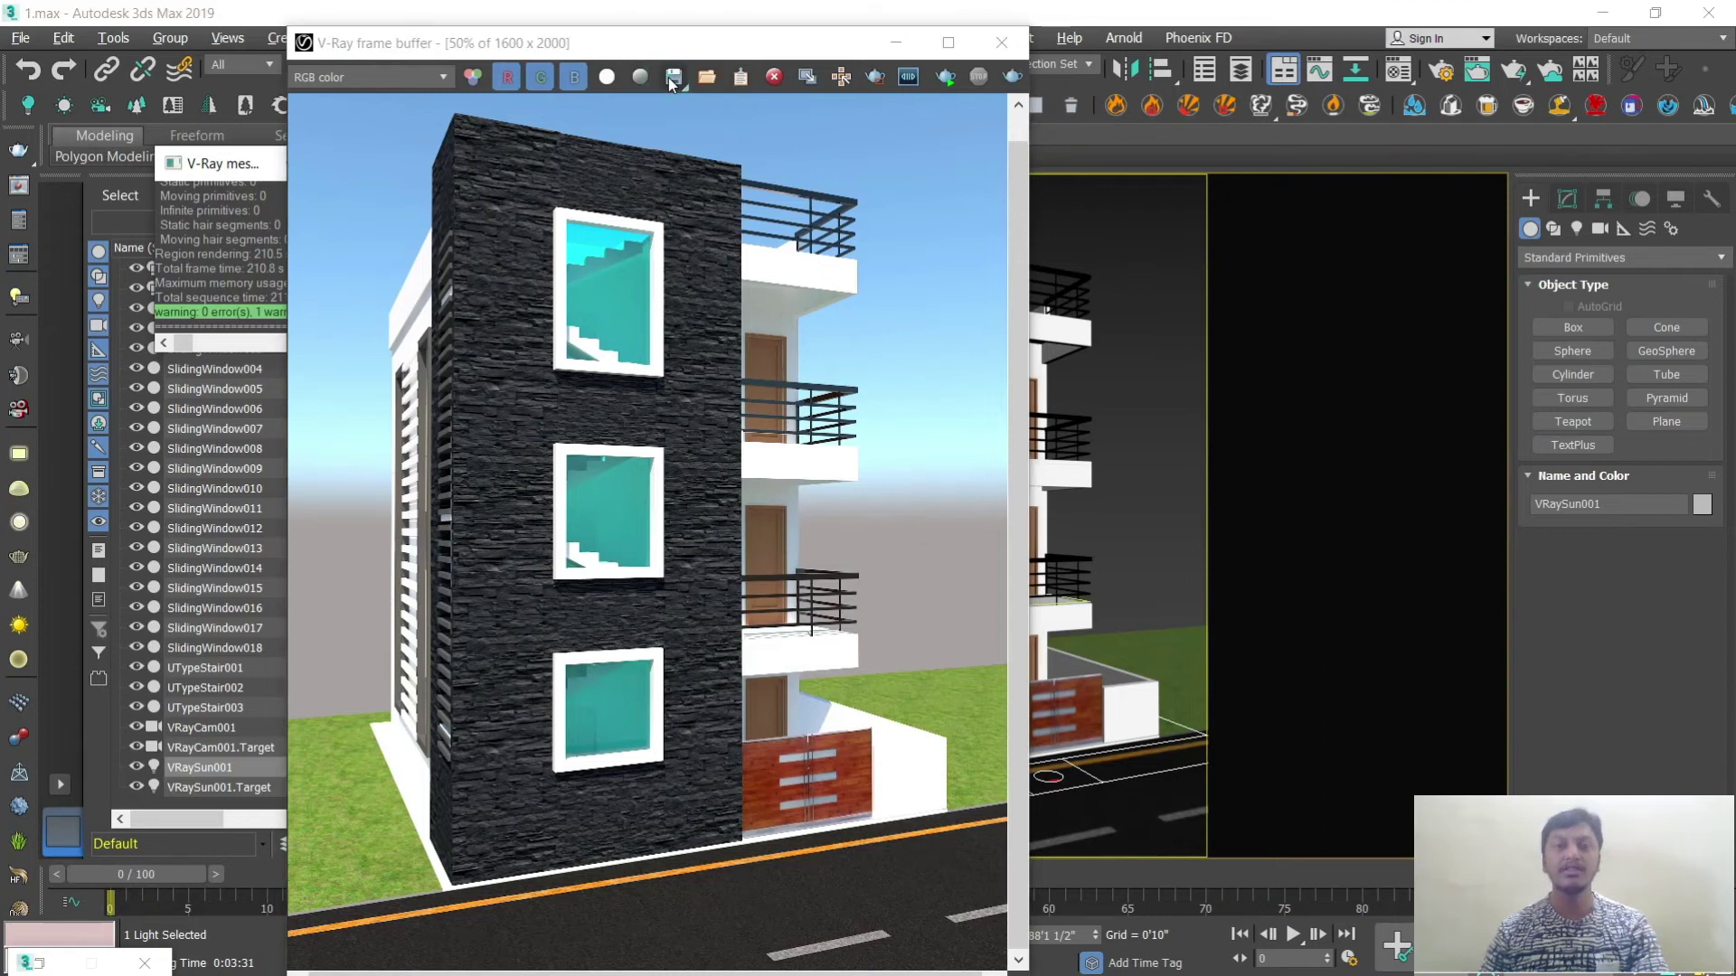
{"action": "left_click", "coordinate": [80, 303]}
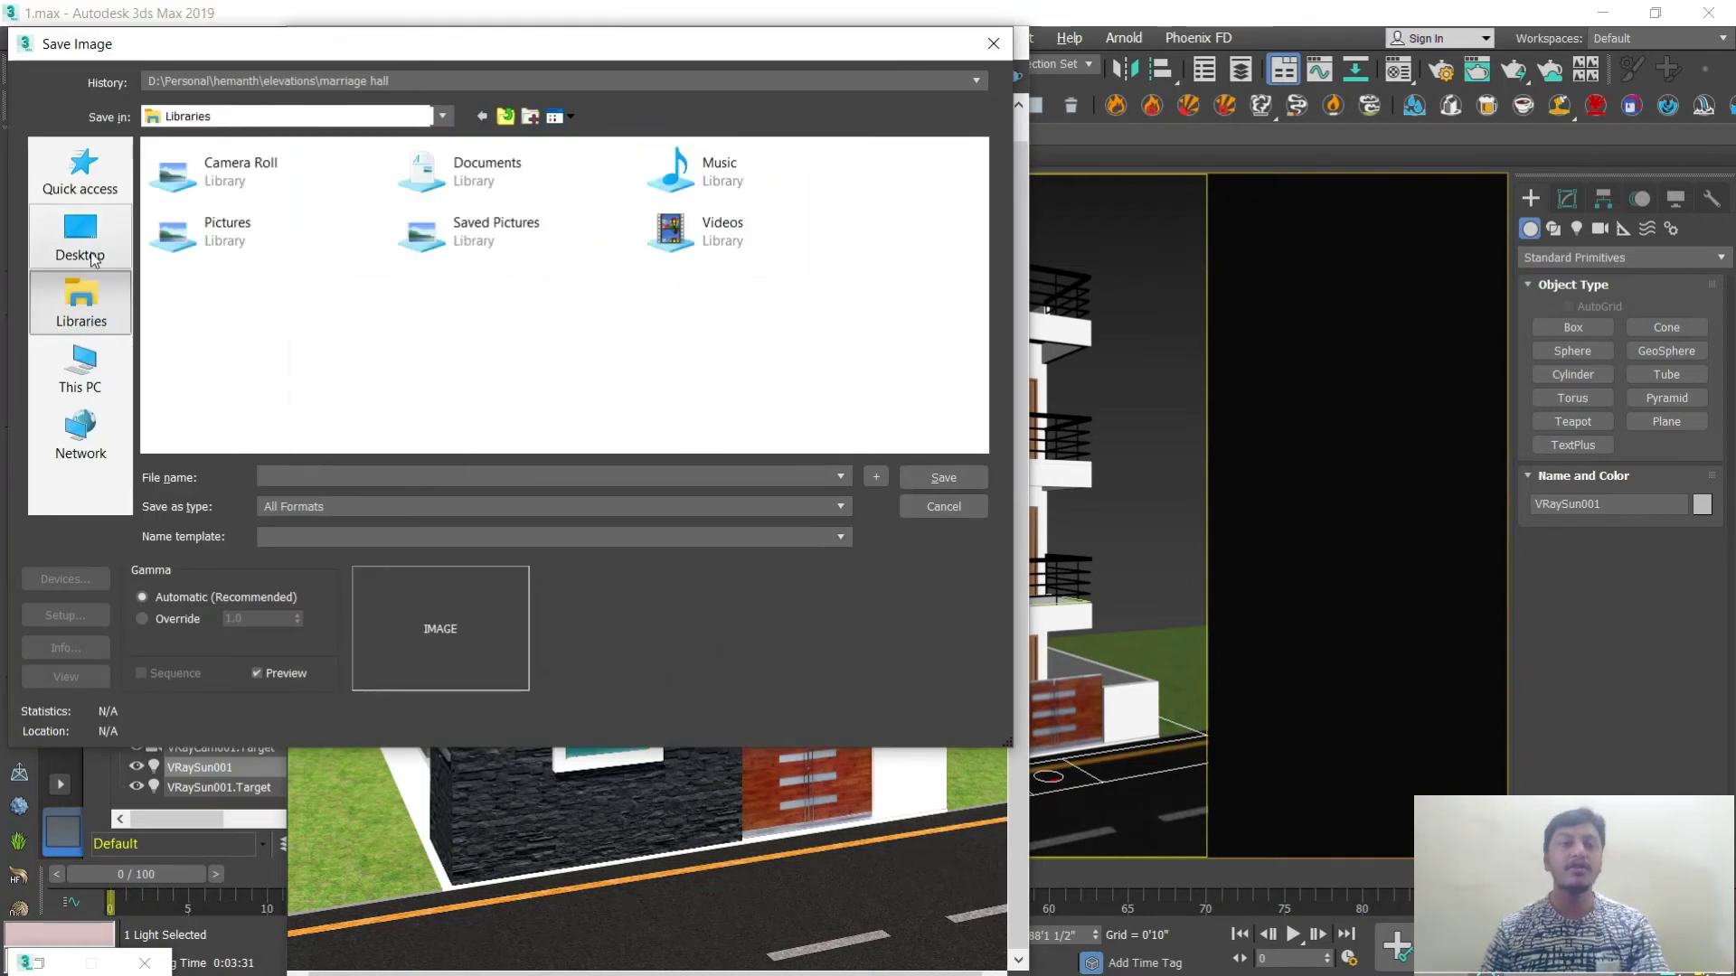
{"action": "left_click", "coordinate": [79, 237]}
{"action": "left_click", "coordinate": [303, 476]}
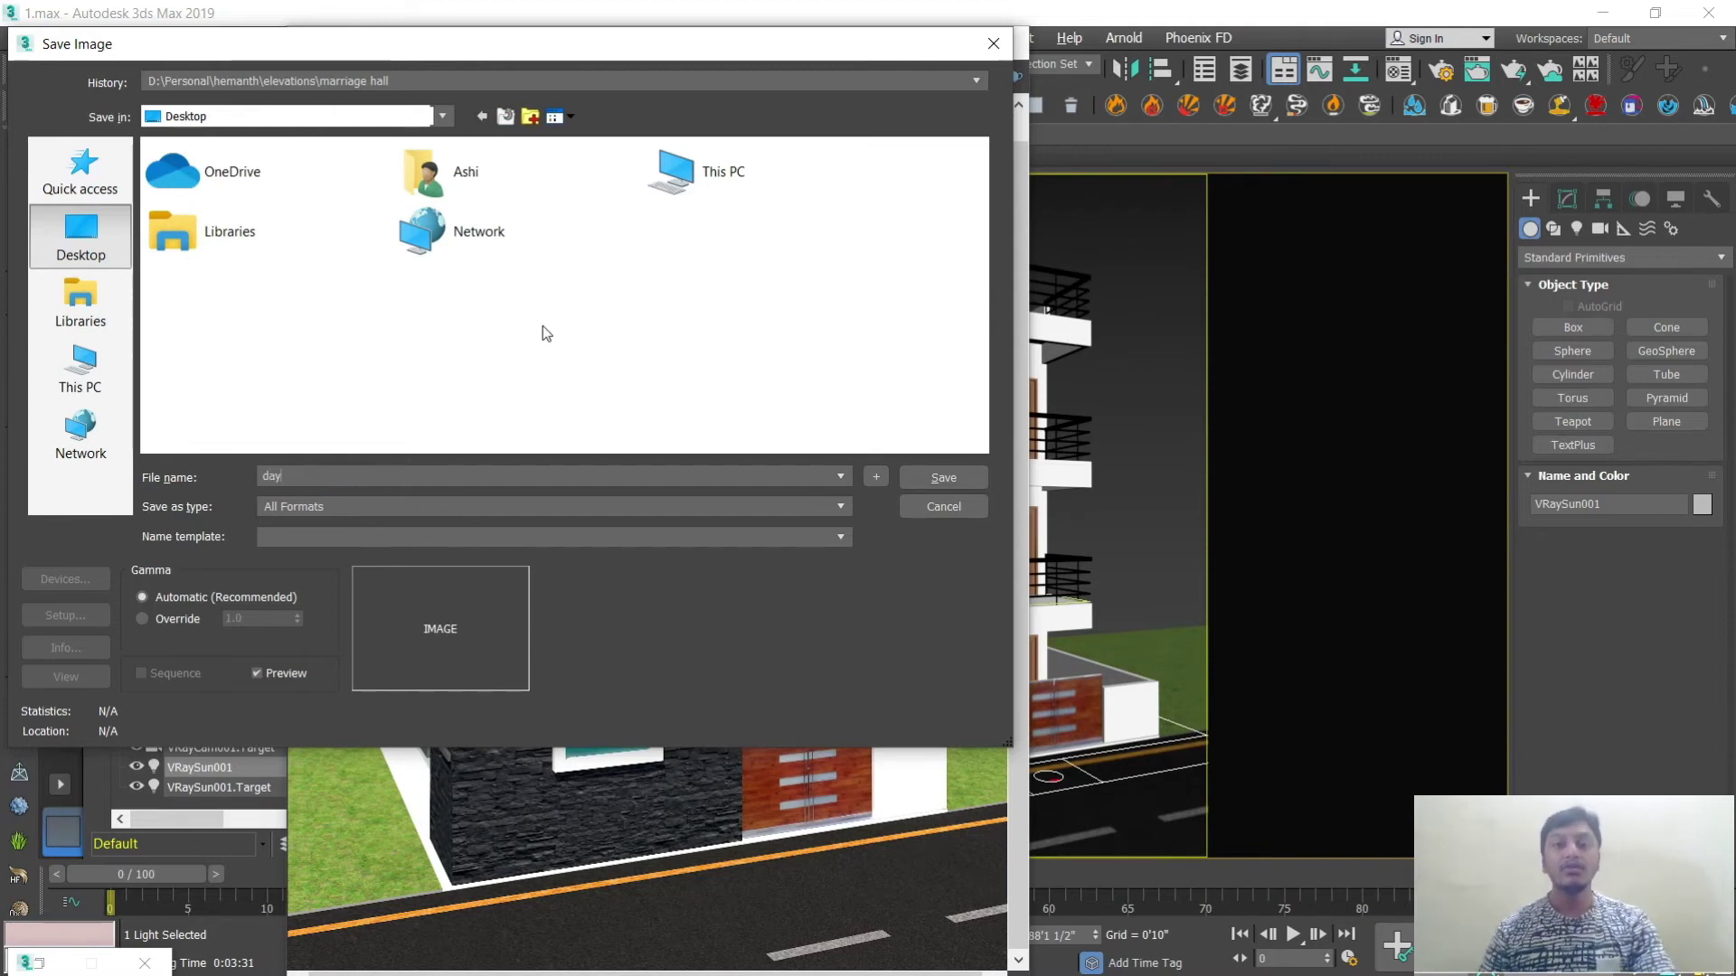
{"action": "left_click", "coordinate": [481, 504]}
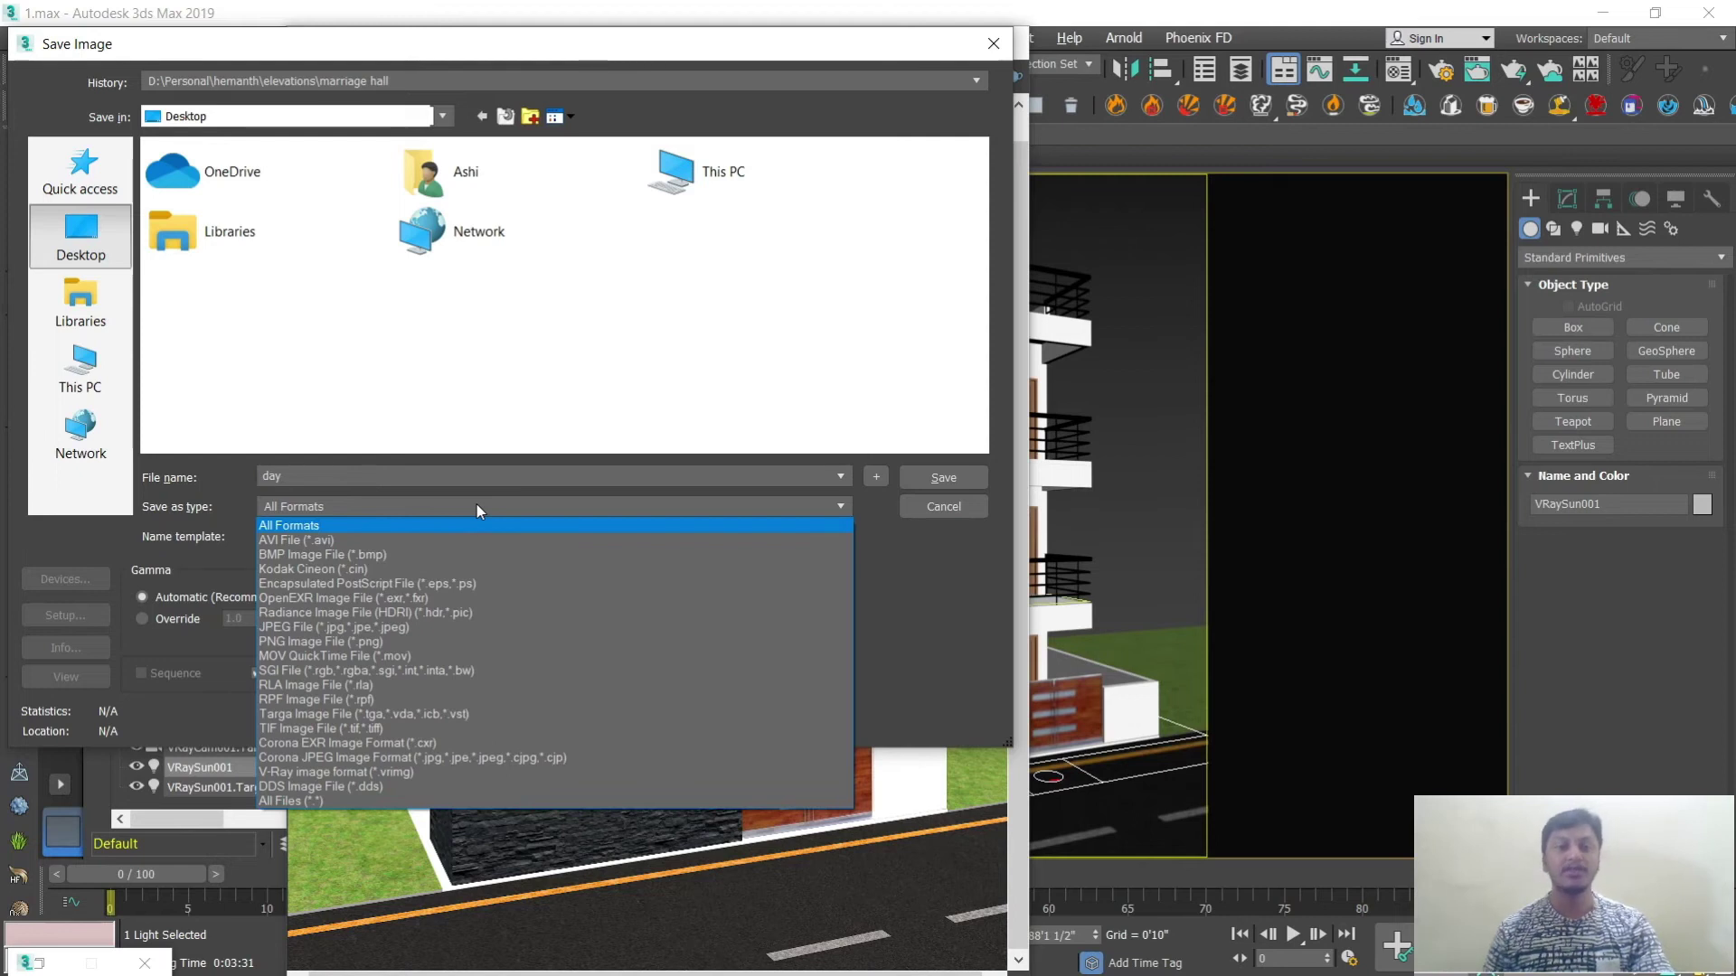
{"action": "left_click", "coordinate": [457, 641]}
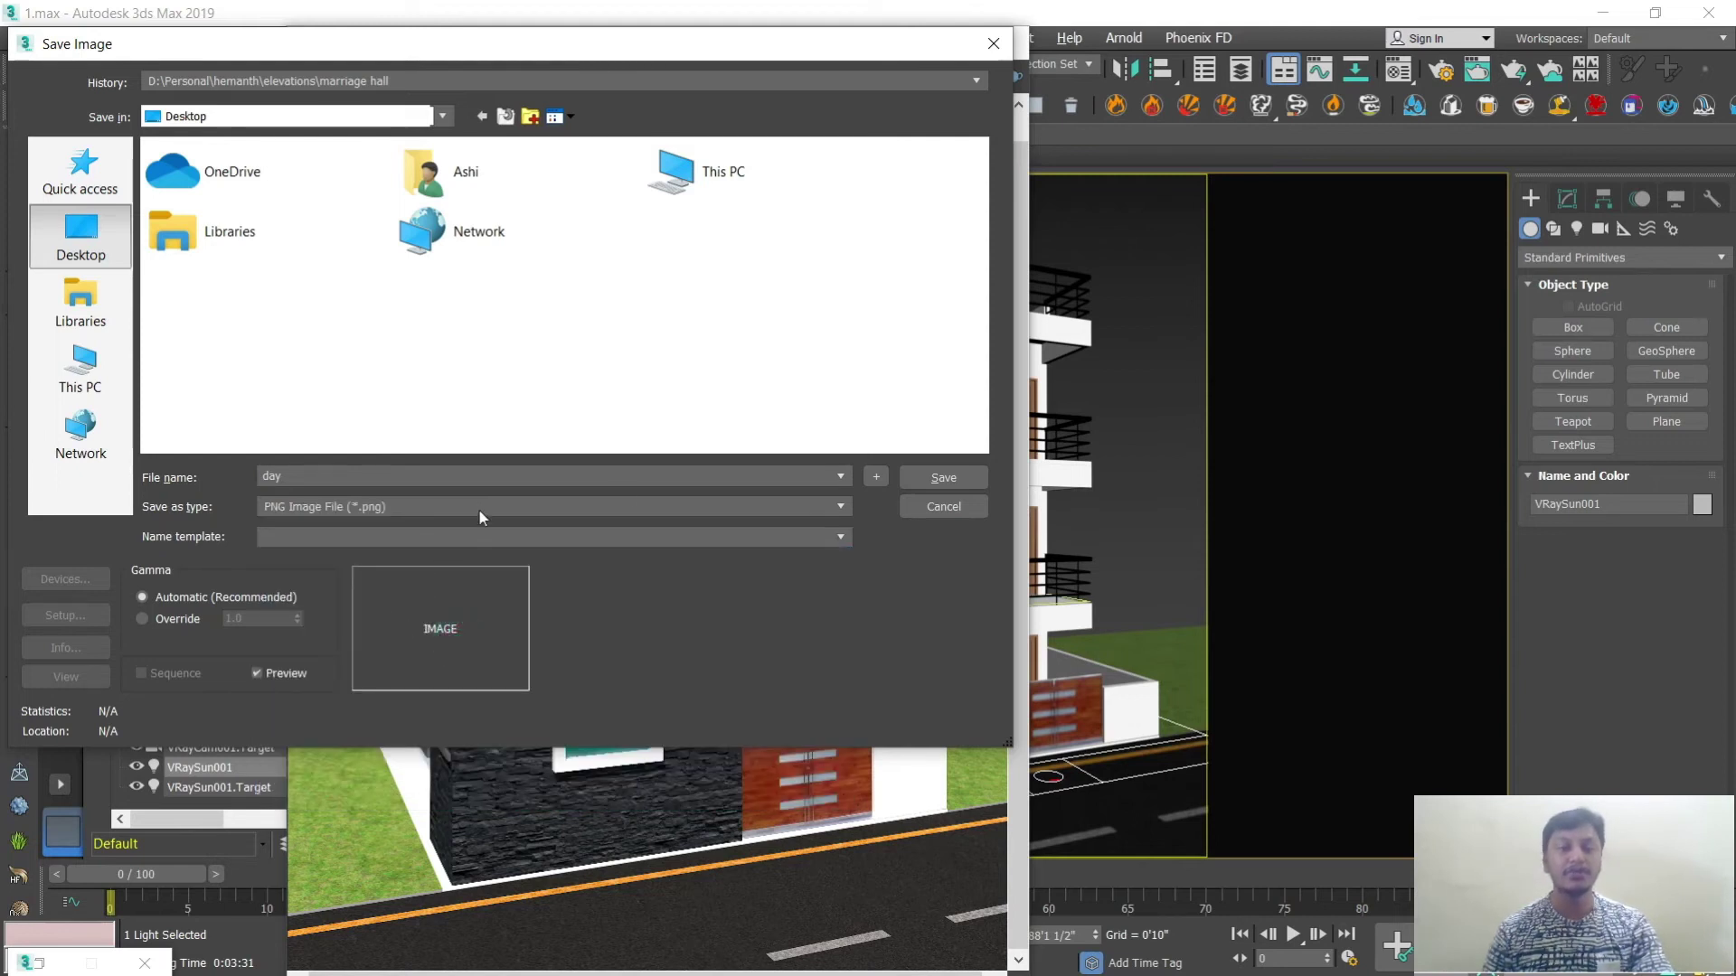
{"action": "left_click", "coordinate": [943, 477]}
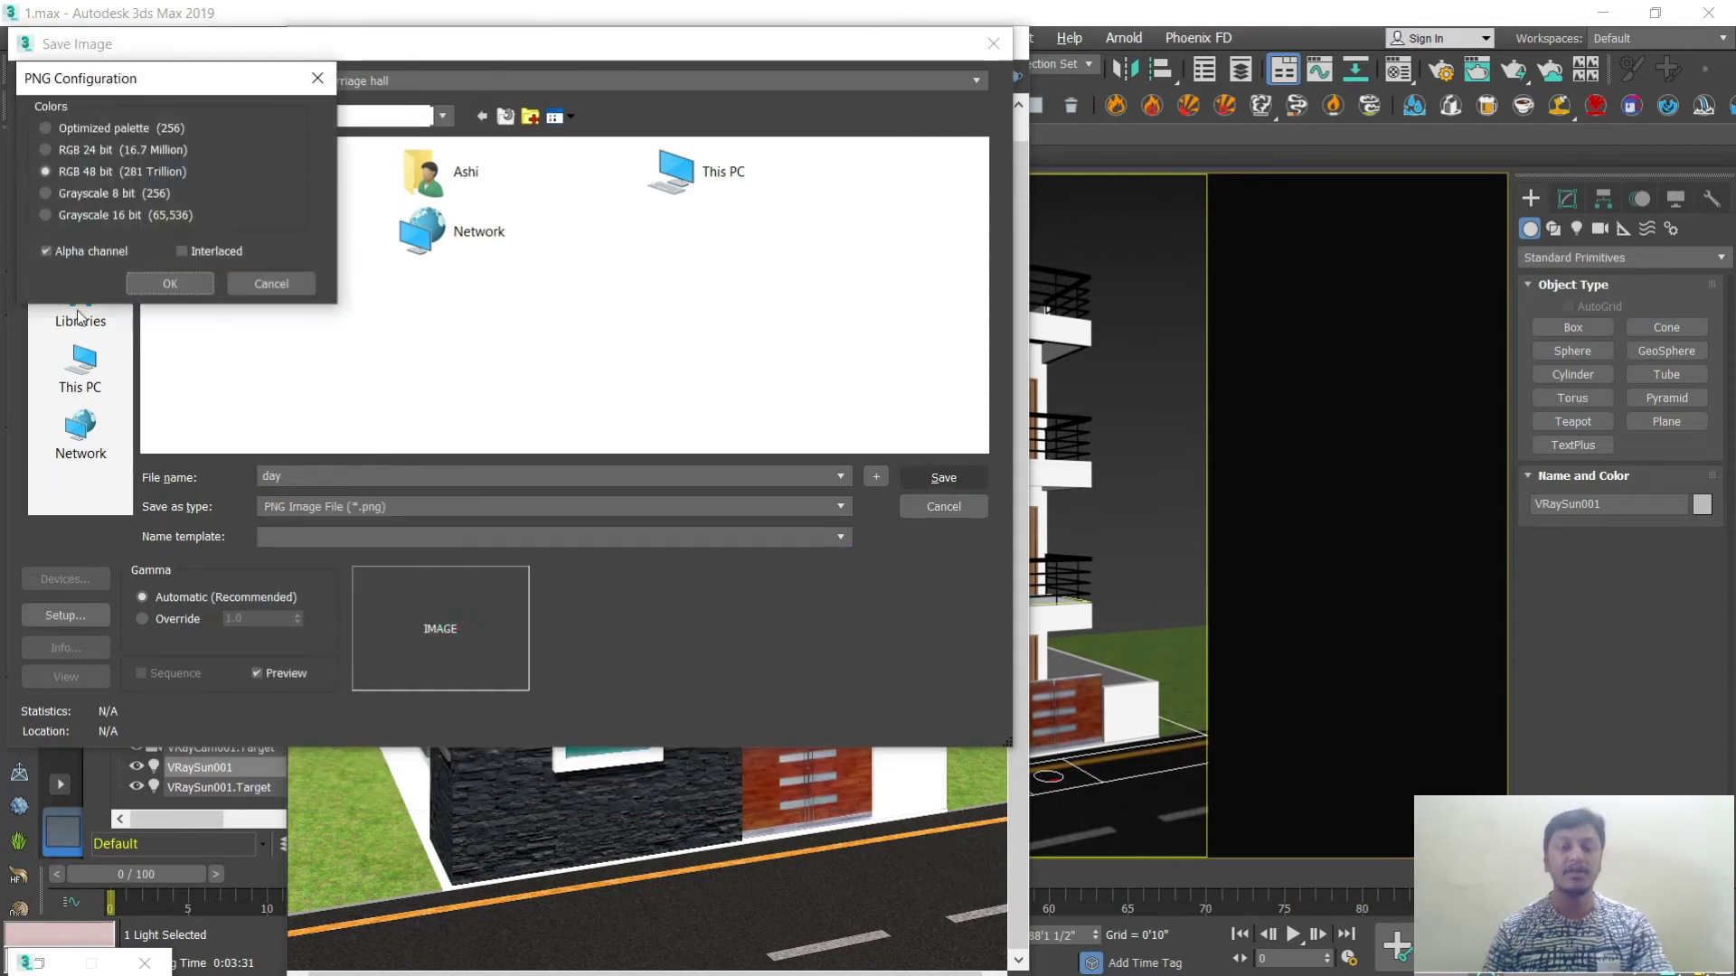
{"action": "left_click", "coordinate": [152, 286]}
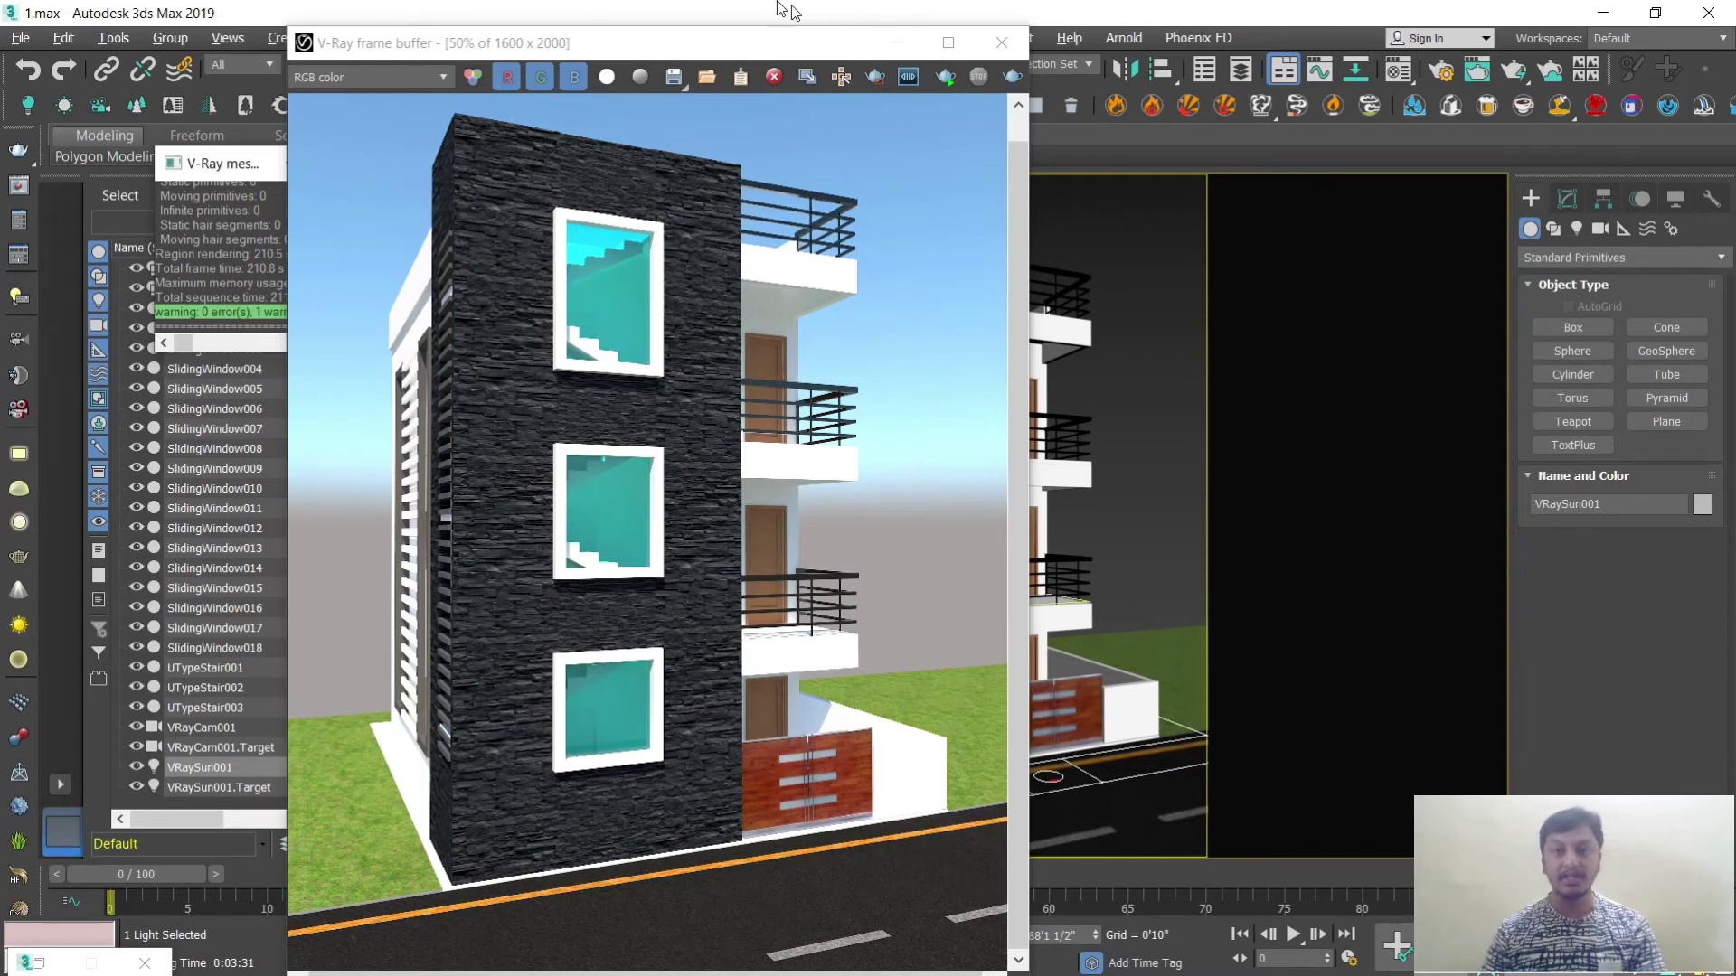
{"action": "left_click", "coordinate": [998, 43]}
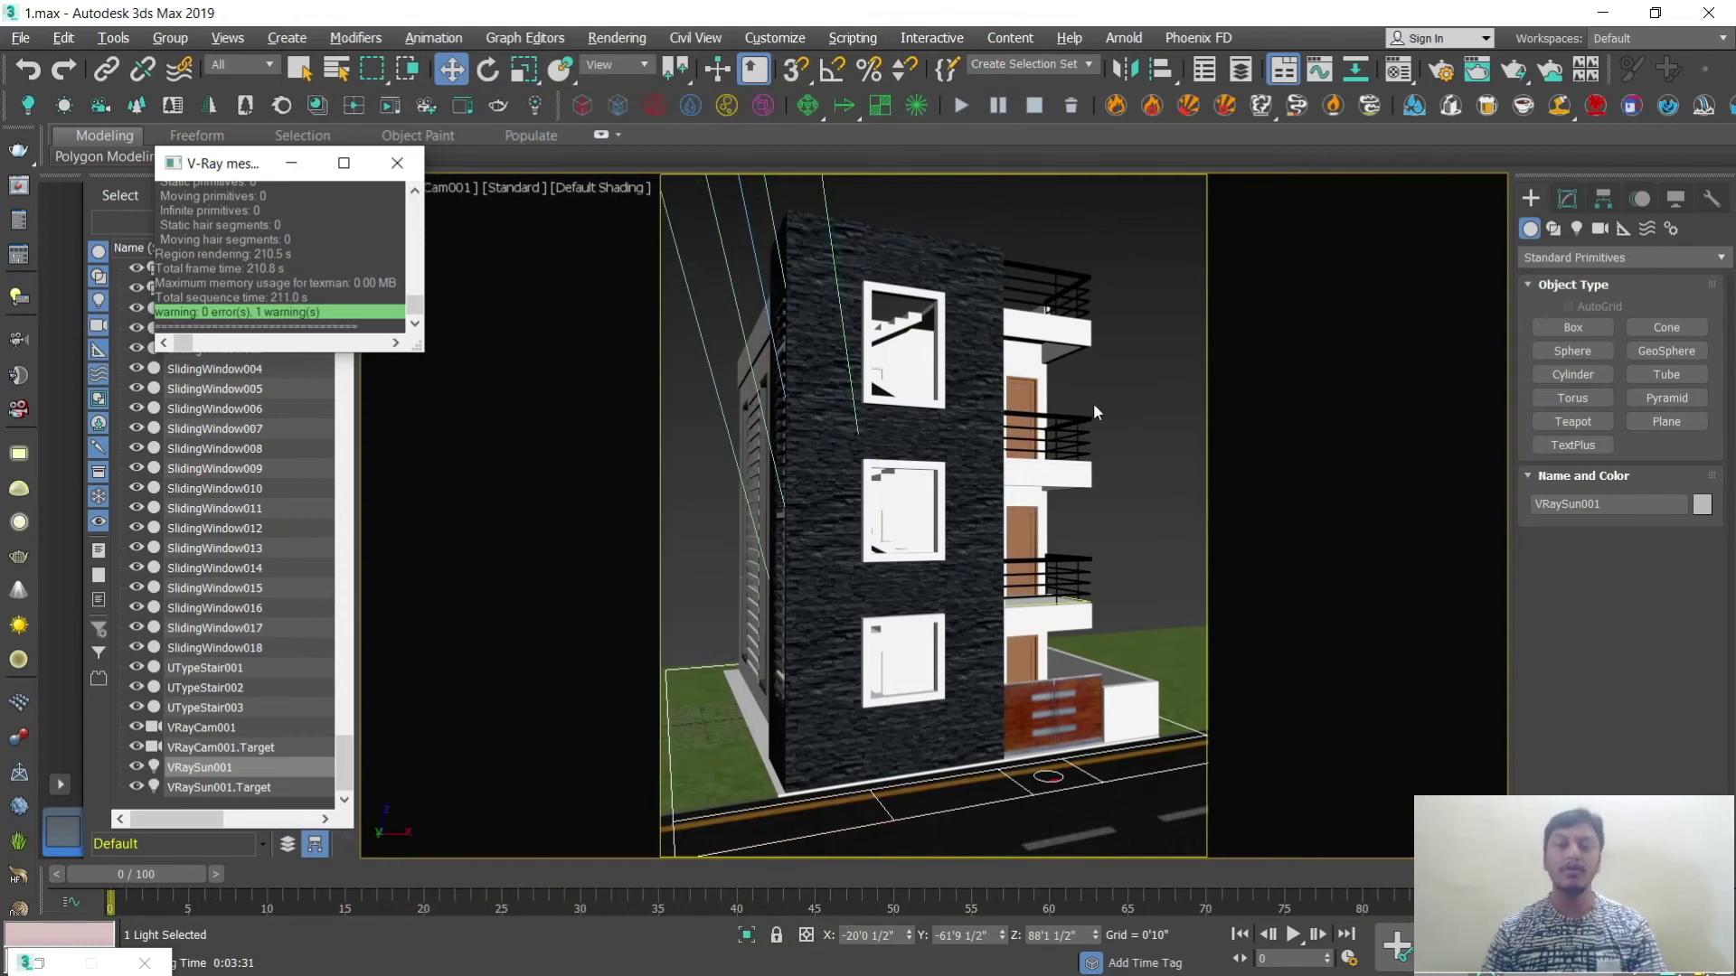
Step: Switch to the desktop and open the saved day image in Adobe Photoshop CC 2019
{"action": "left_click", "coordinate": [1592, 11]}
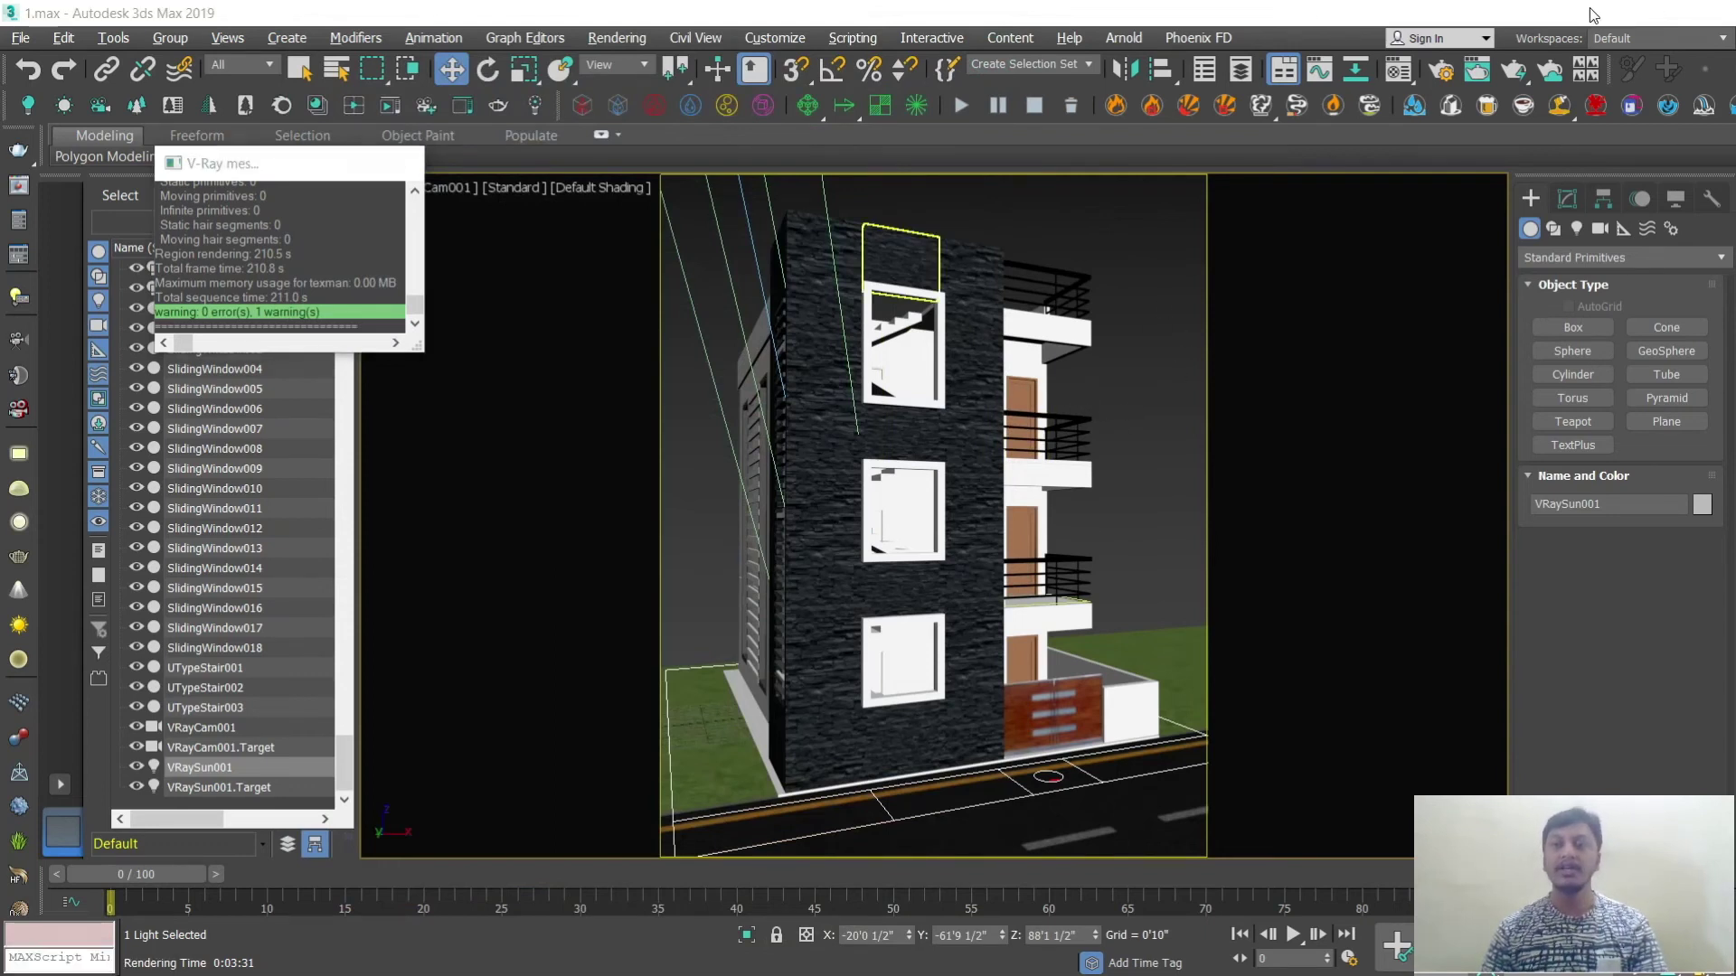
{"action": "left_click", "coordinate": [1593, 15]}
{"action": "double_click", "coordinate": [42, 45]}
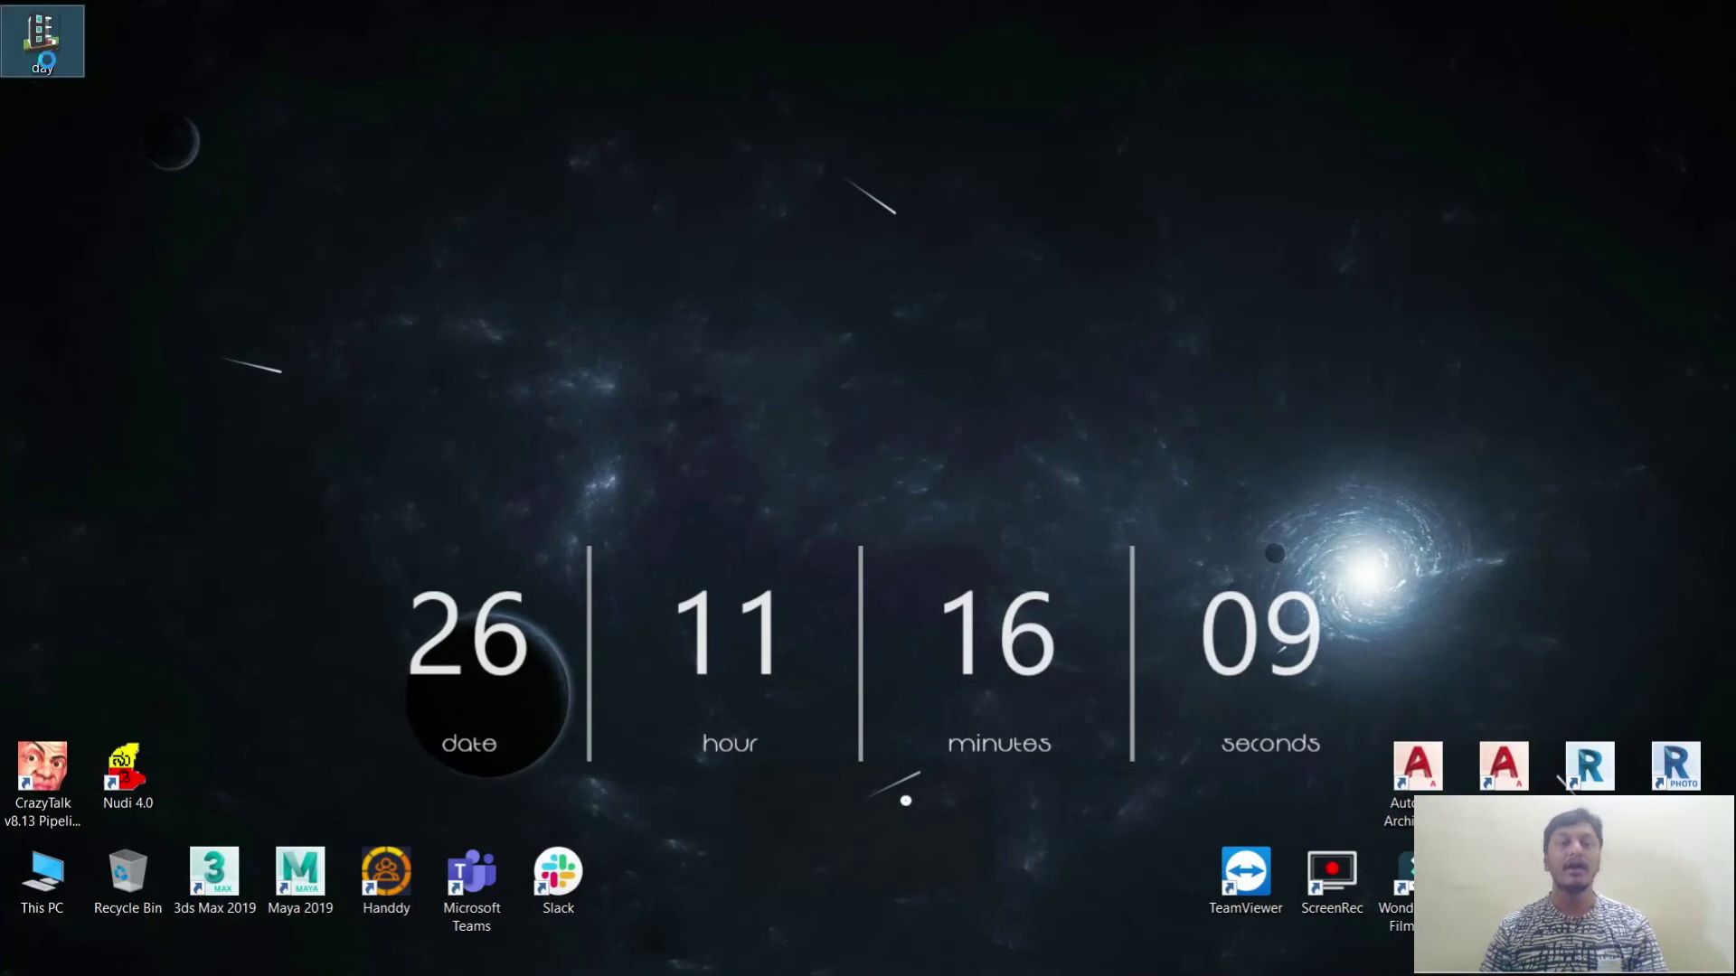
{"action": "right_click", "coordinate": [46, 59]}
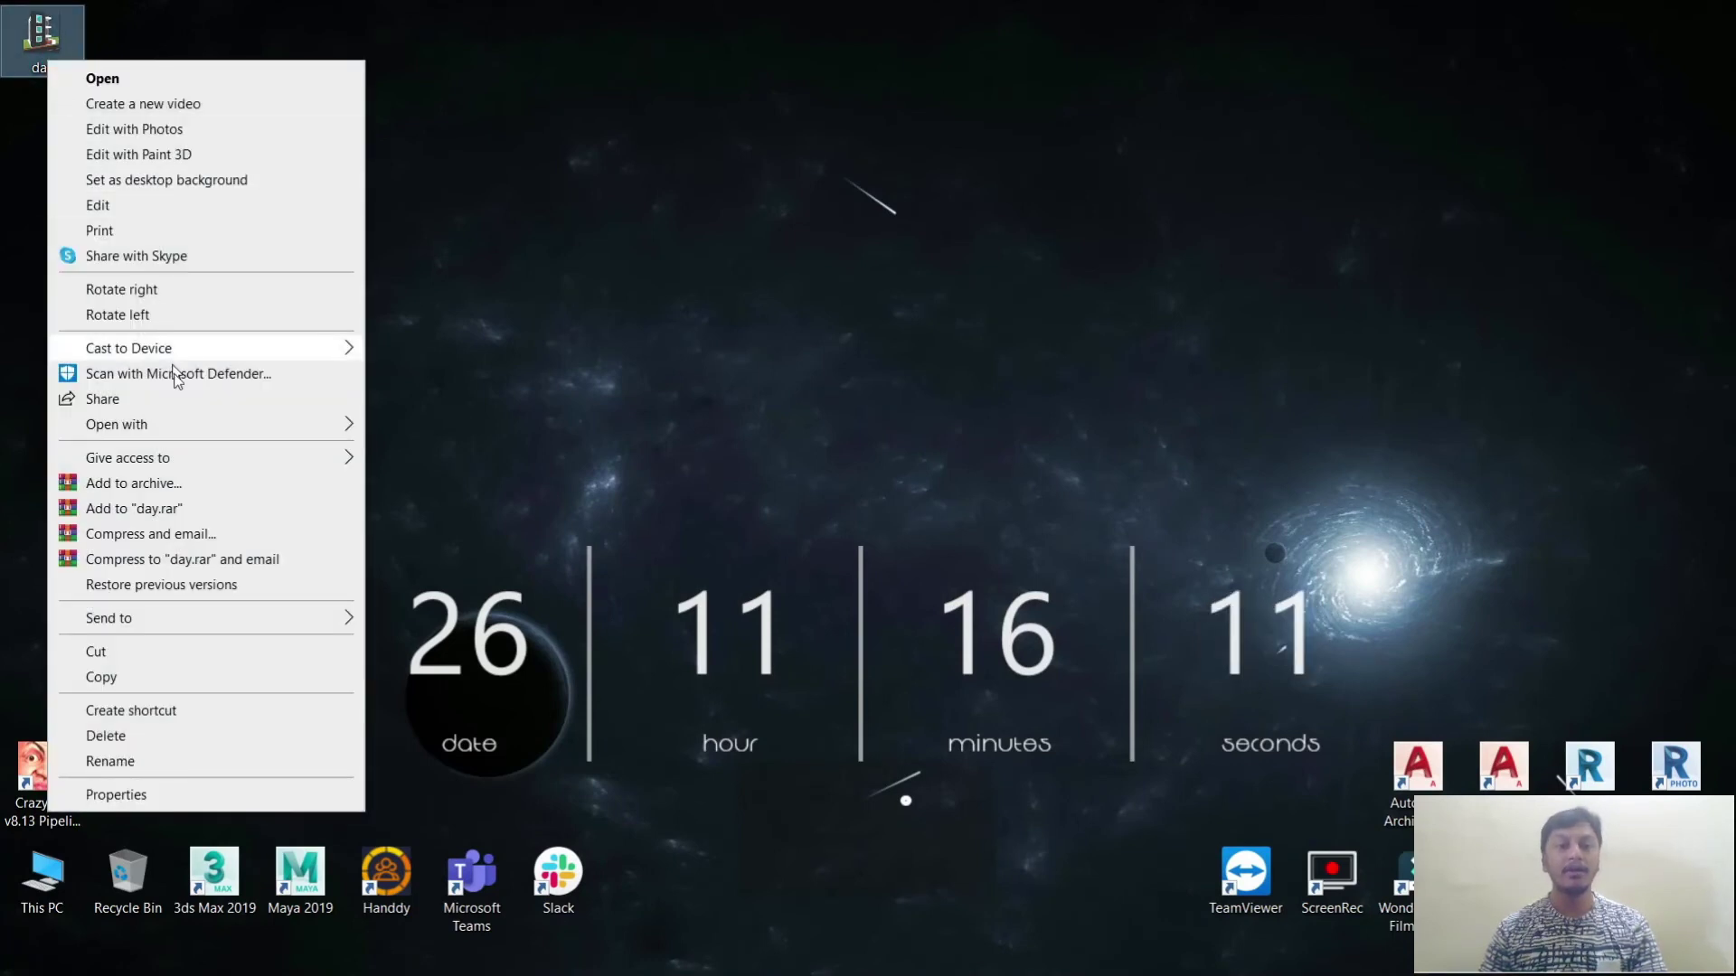
{"action": "left_click", "coordinate": [181, 421]}
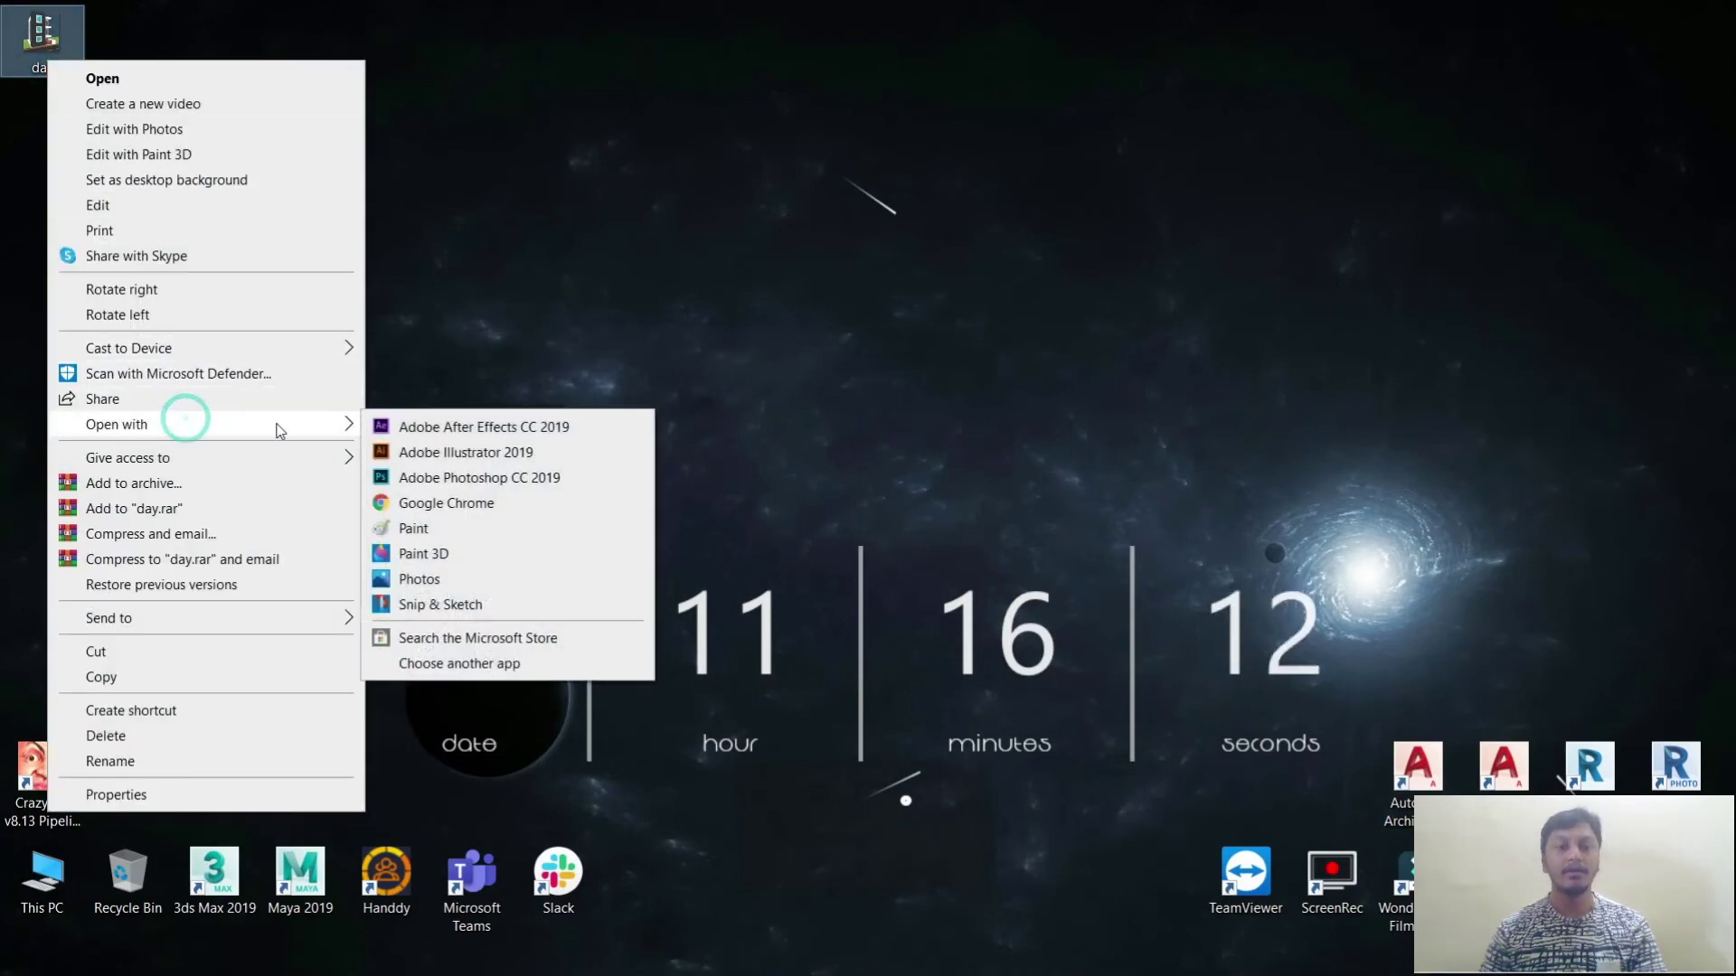
{"action": "left_click", "coordinate": [442, 479]}
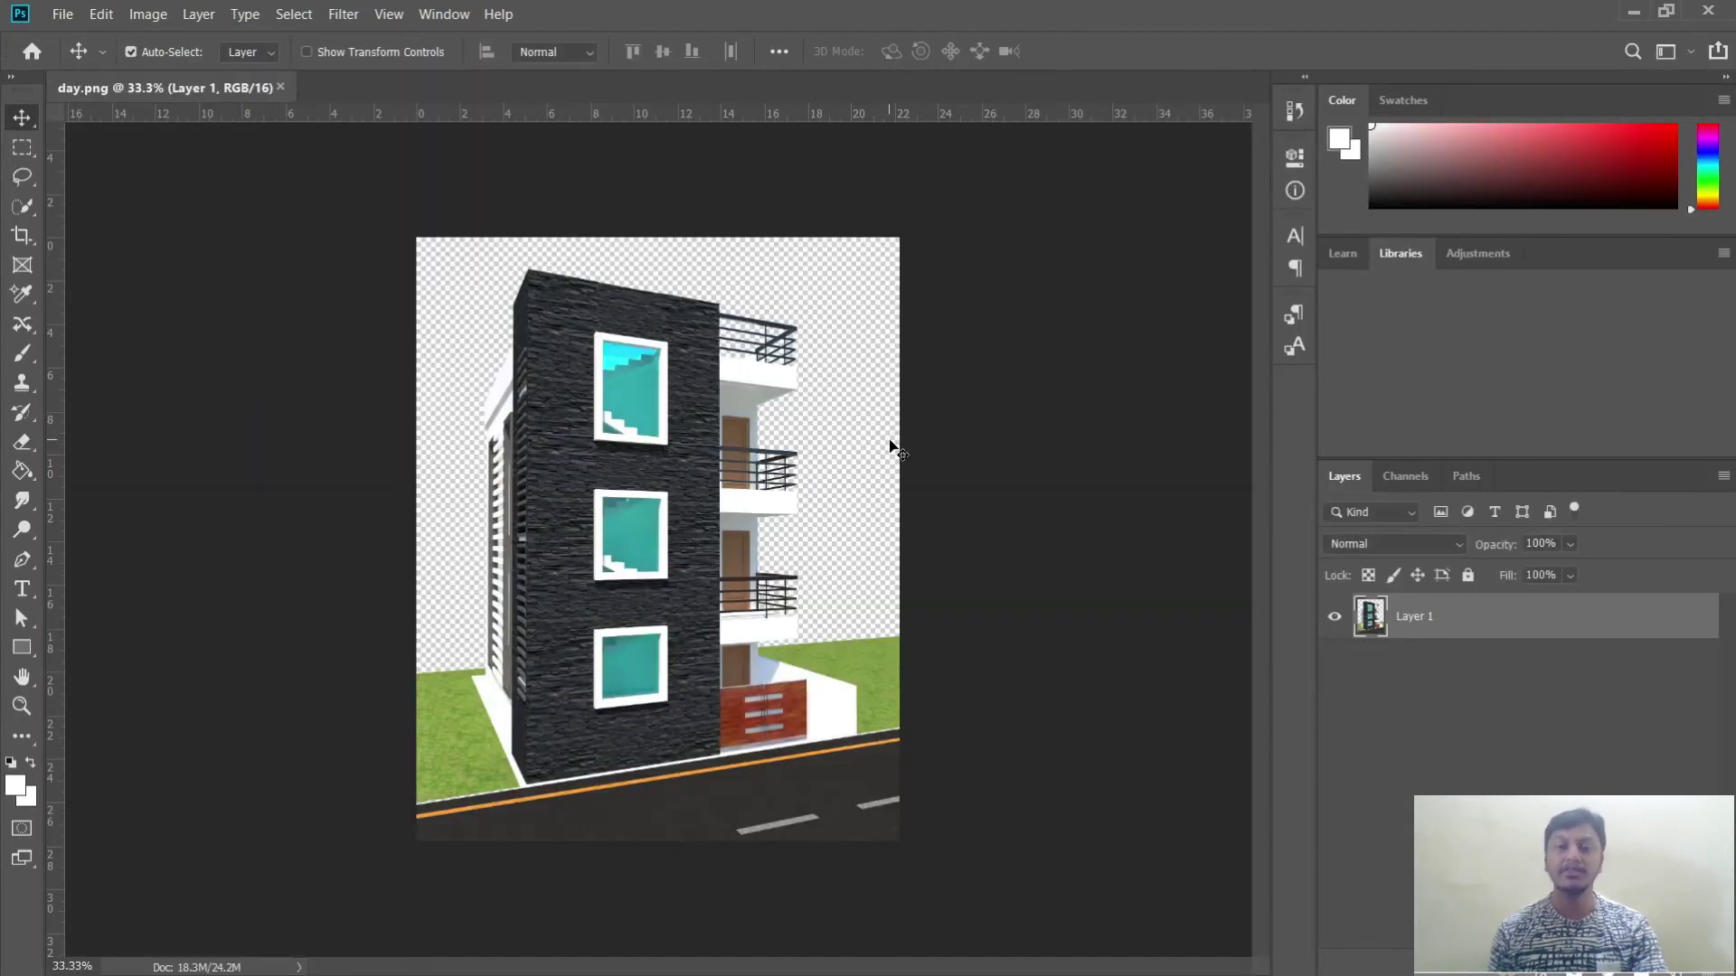
Step: Apply the automatic Brightness/Contrast adjustment to the render, with brightness -8 and contrast 13
{"action": "key", "text": "ctrl+plus"}
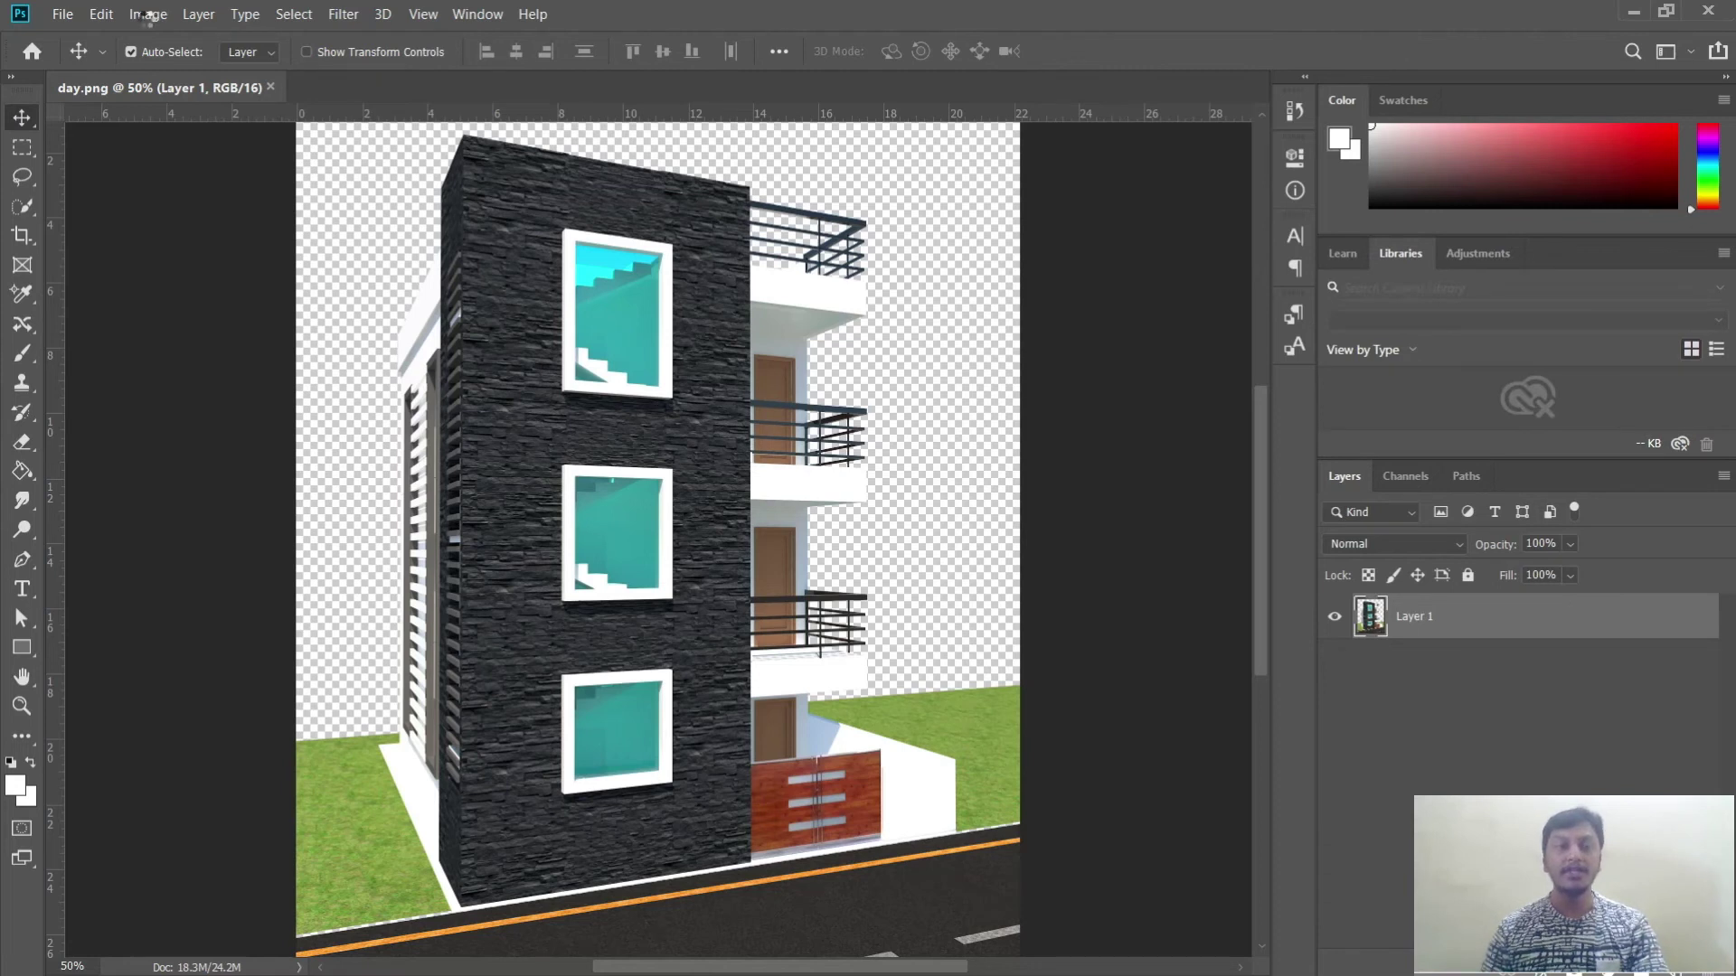
{"action": "left_click", "coordinate": [150, 16]}
{"action": "mouse_move", "coordinate": [176, 67]}
{"action": "left_click", "coordinate": [425, 68]}
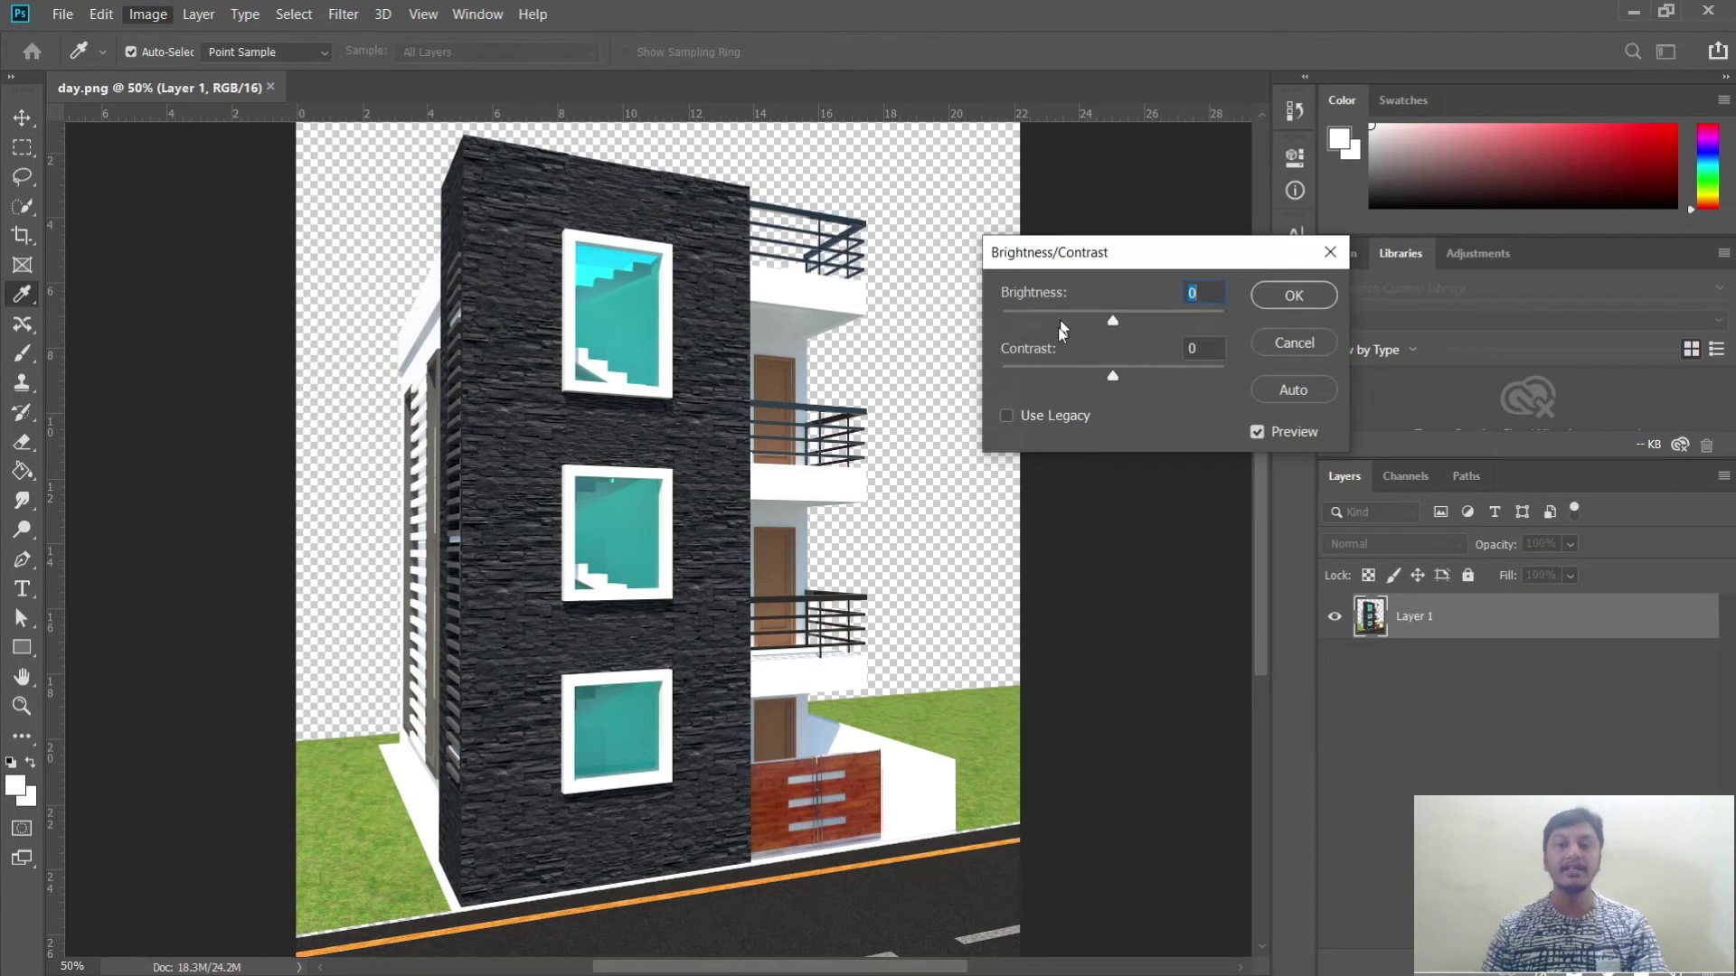
{"action": "left_click", "coordinate": [1280, 393]}
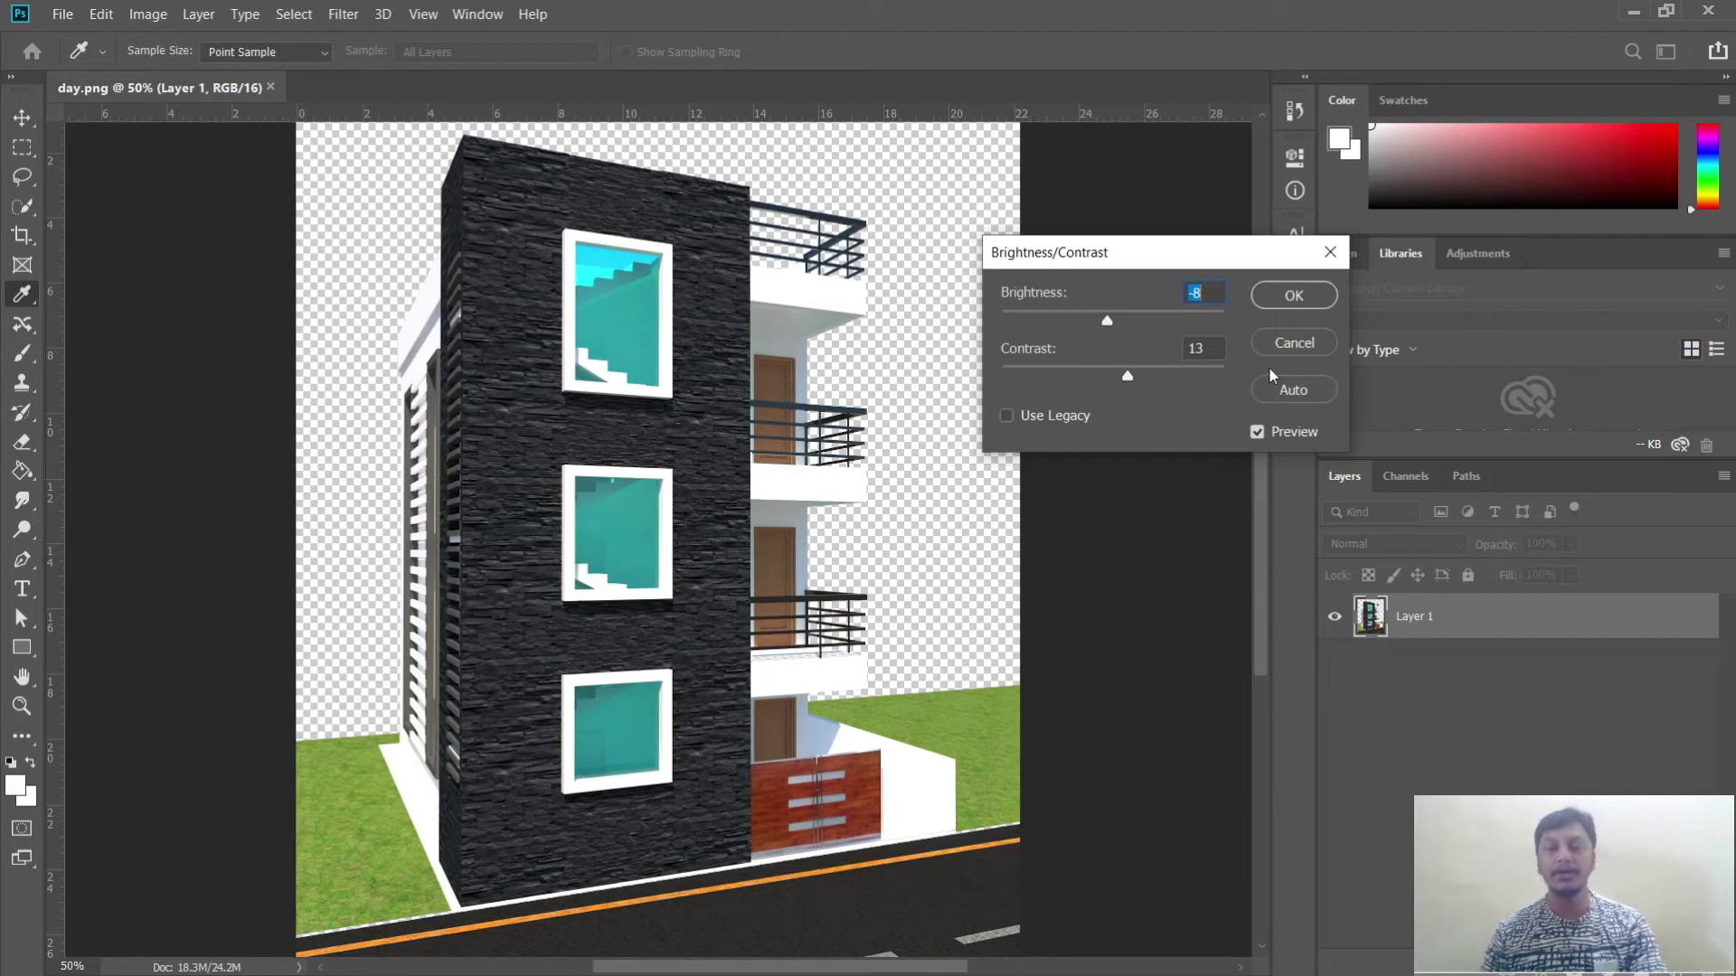
{"action": "left_click", "coordinate": [1294, 296]}
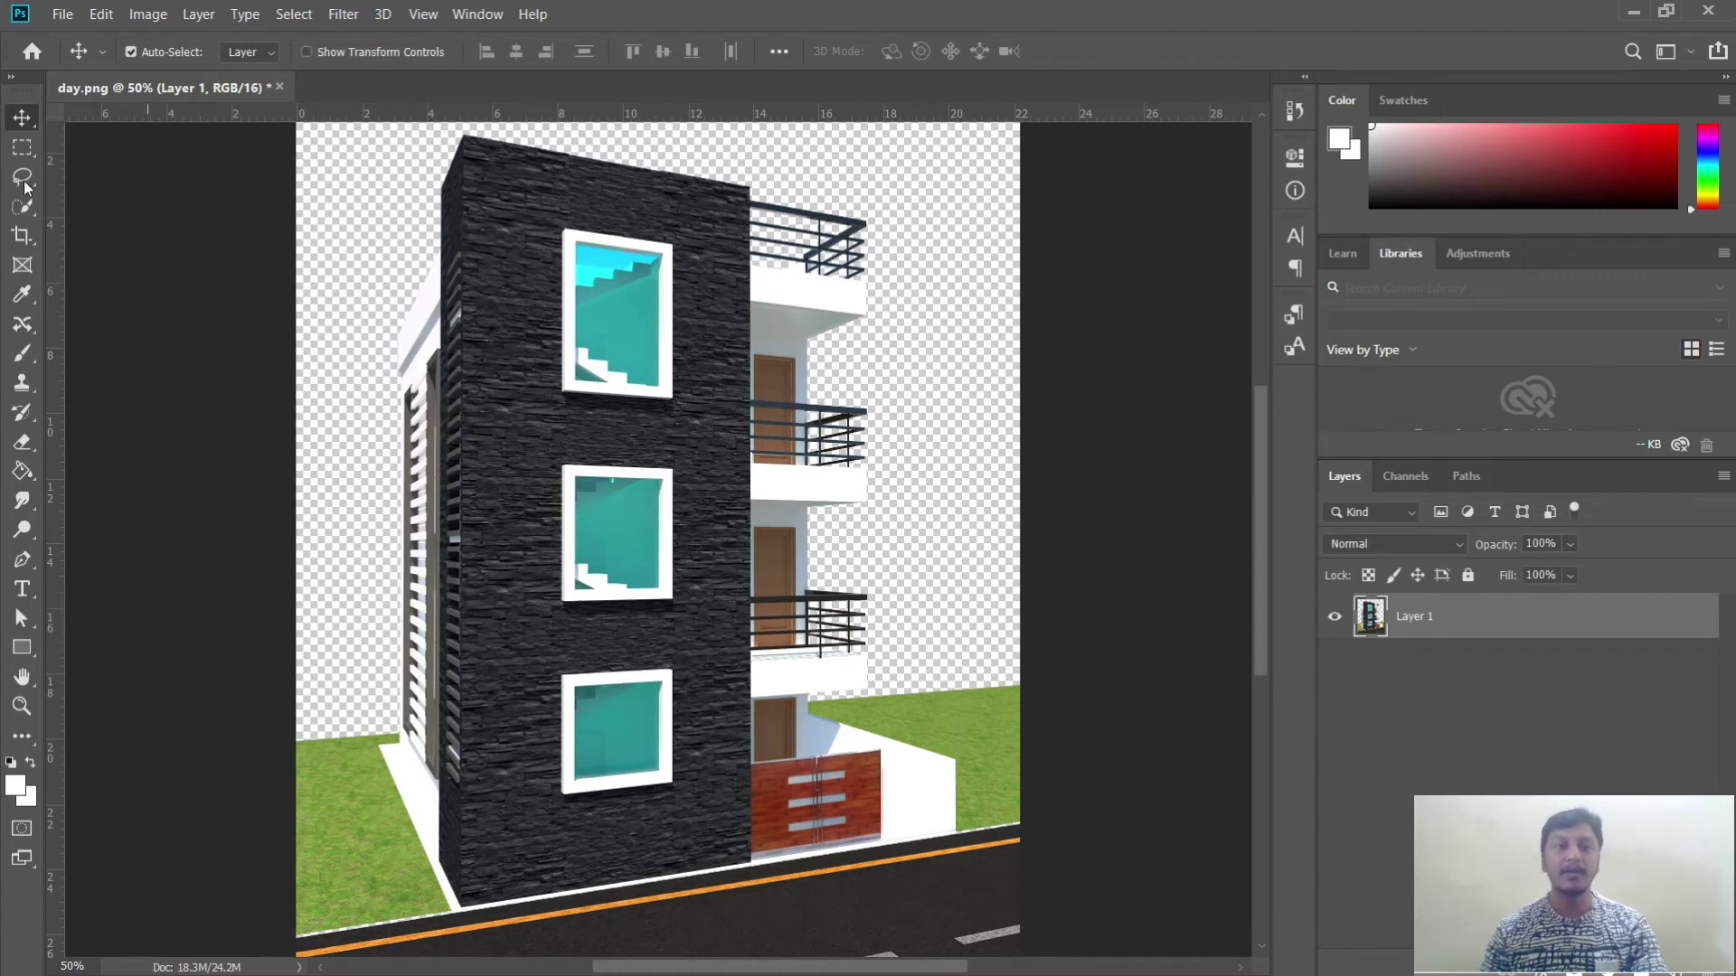
Step: Place the background-trees-1 image as an embedded layer from the project folder under Personal on drive D
{"action": "left_click", "coordinate": [69, 16]}
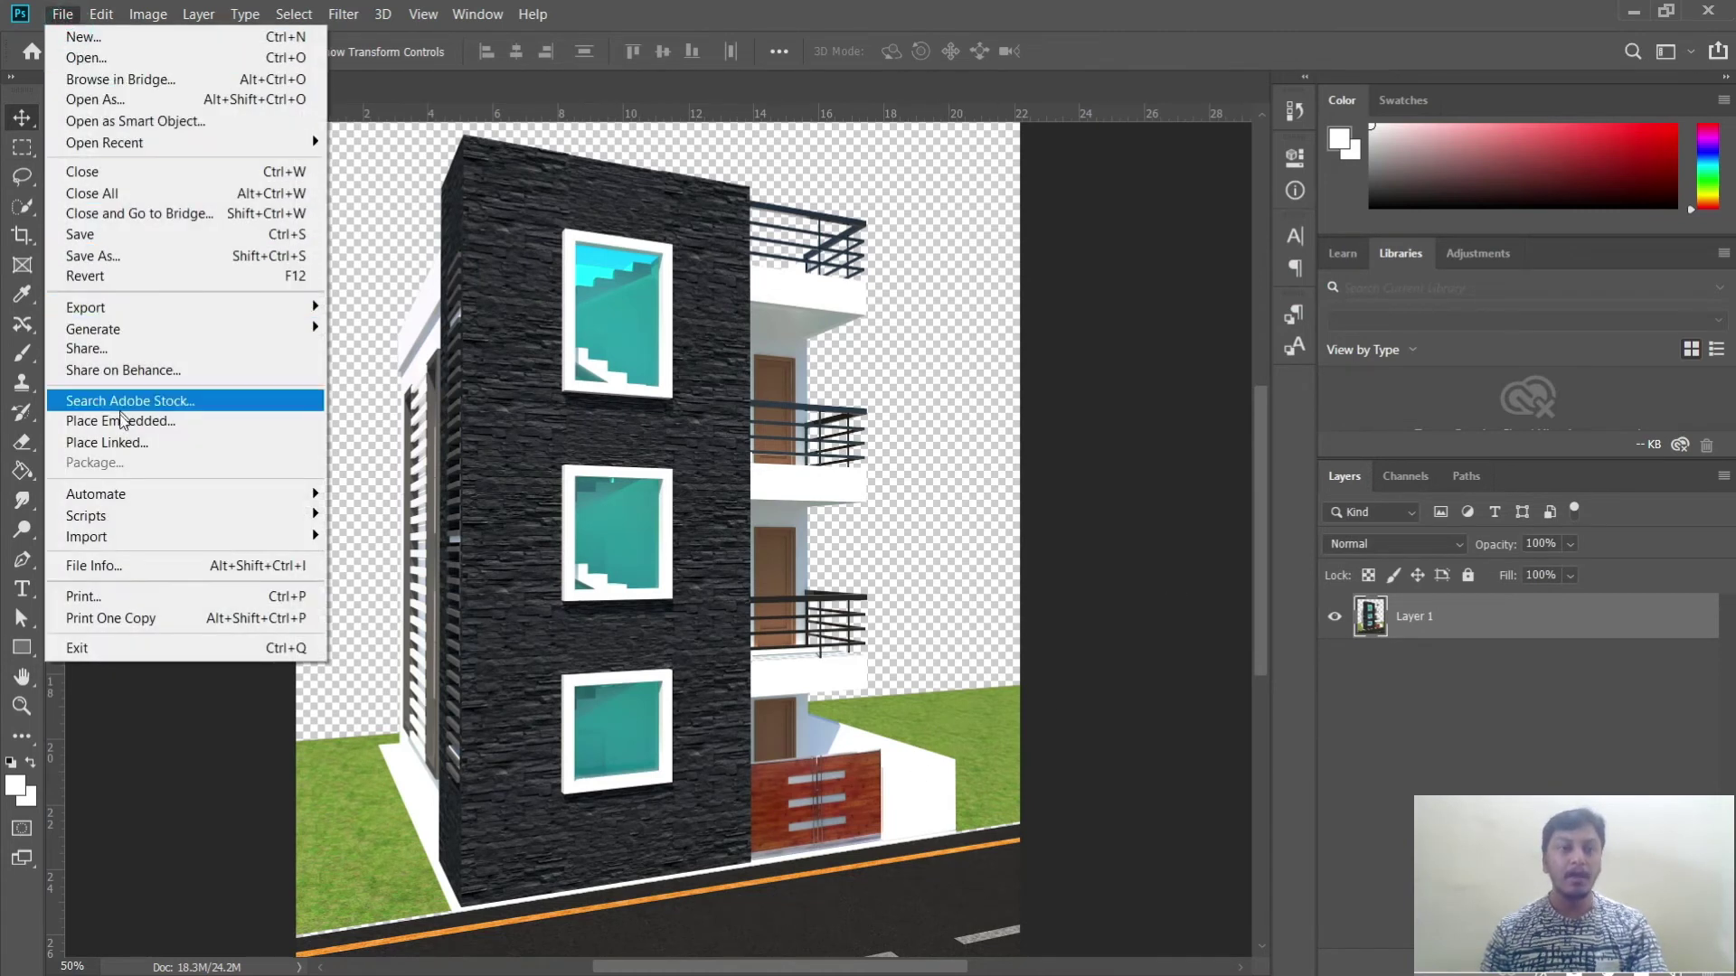
{"action": "left_click", "coordinate": [116, 420]}
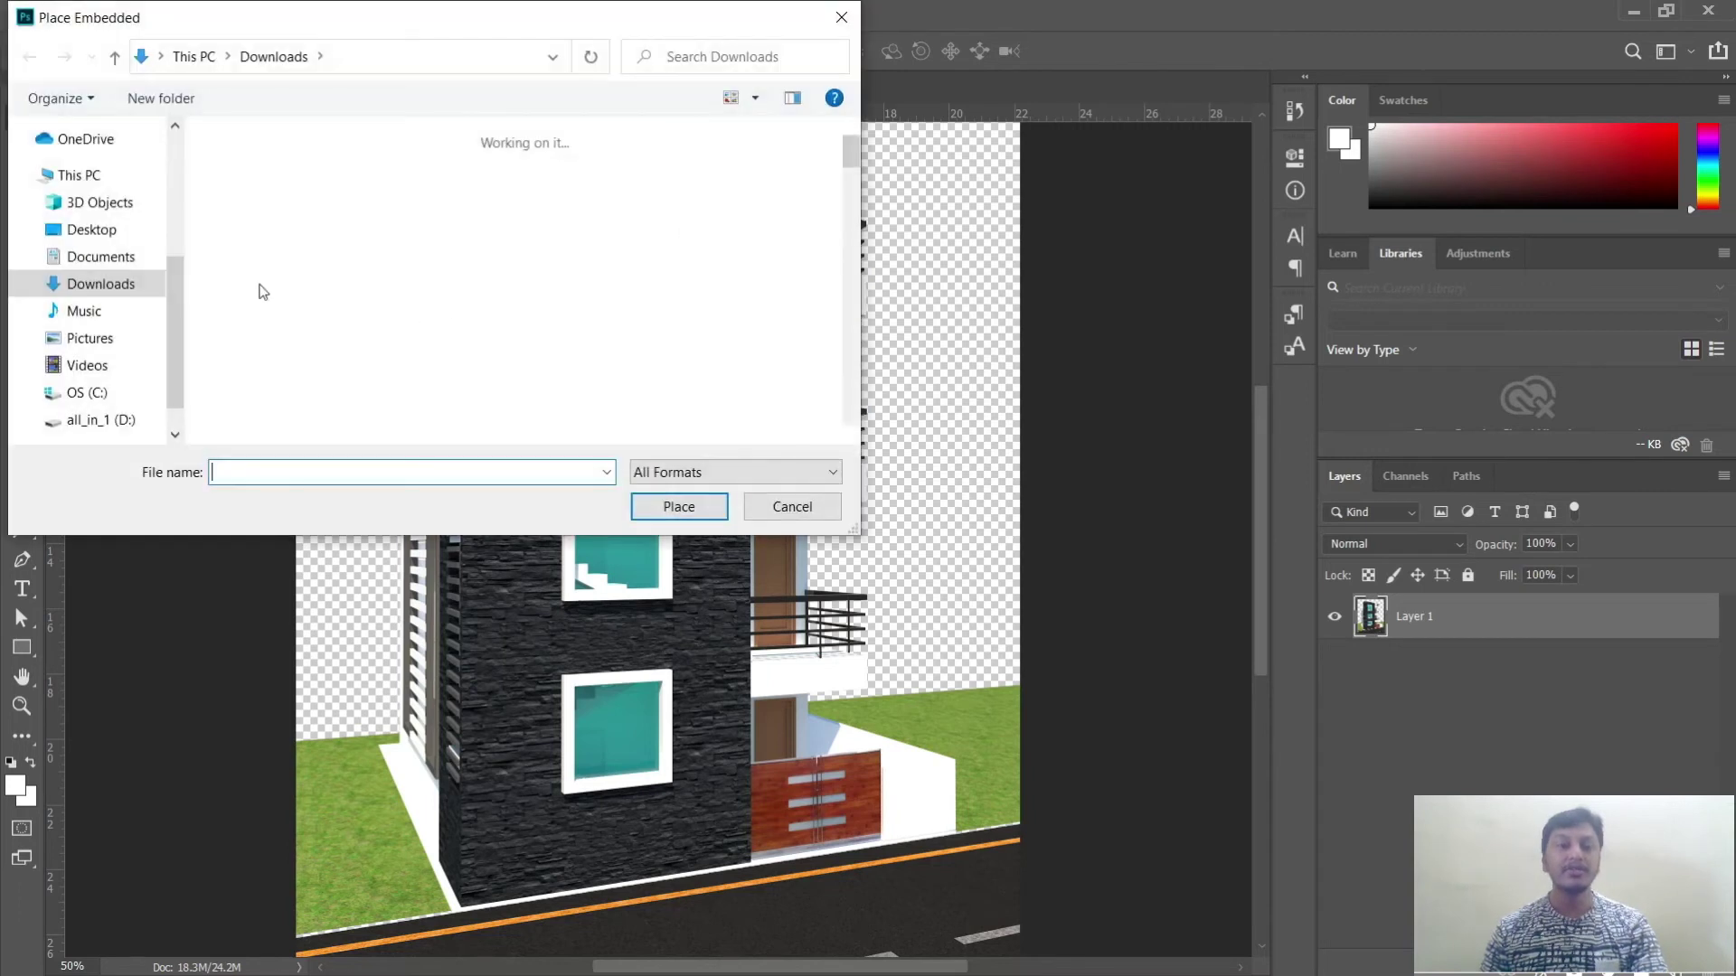
{"action": "left_click", "coordinate": [99, 419]}
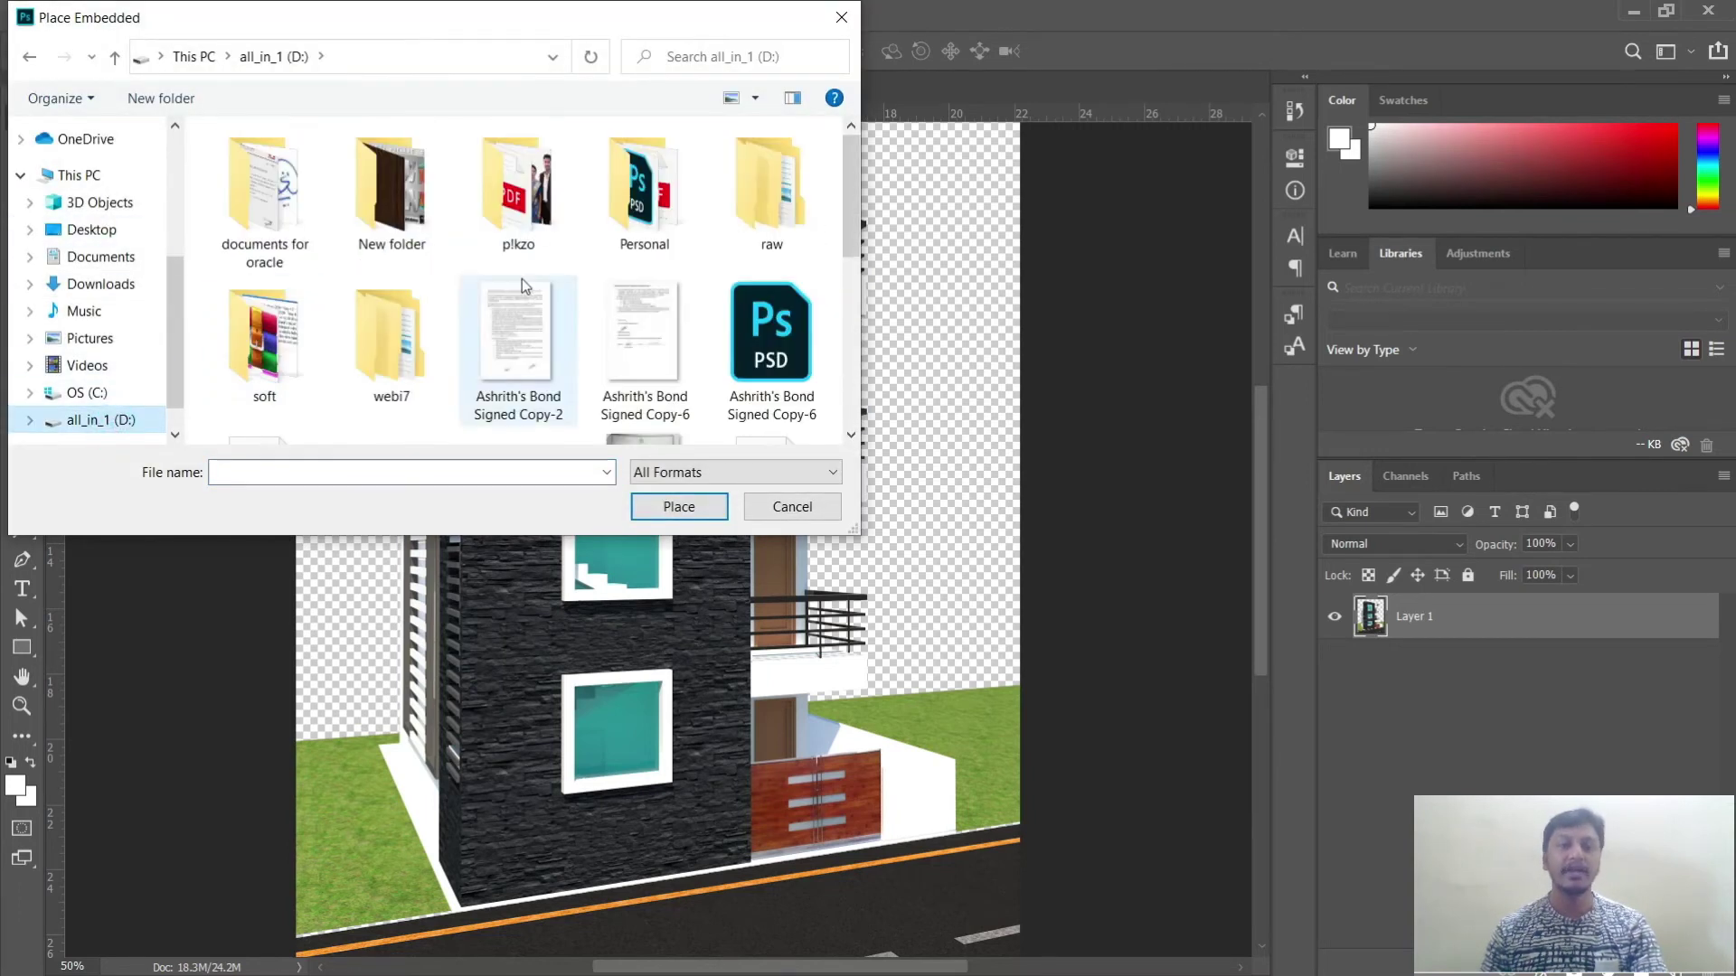
{"action": "double_click", "coordinate": [618, 215]}
{"action": "double_click", "coordinate": [362, 312]}
{"action": "scroll", "coordinate": [515, 292], "scroll_direction": "down", "scroll_amount": 3}
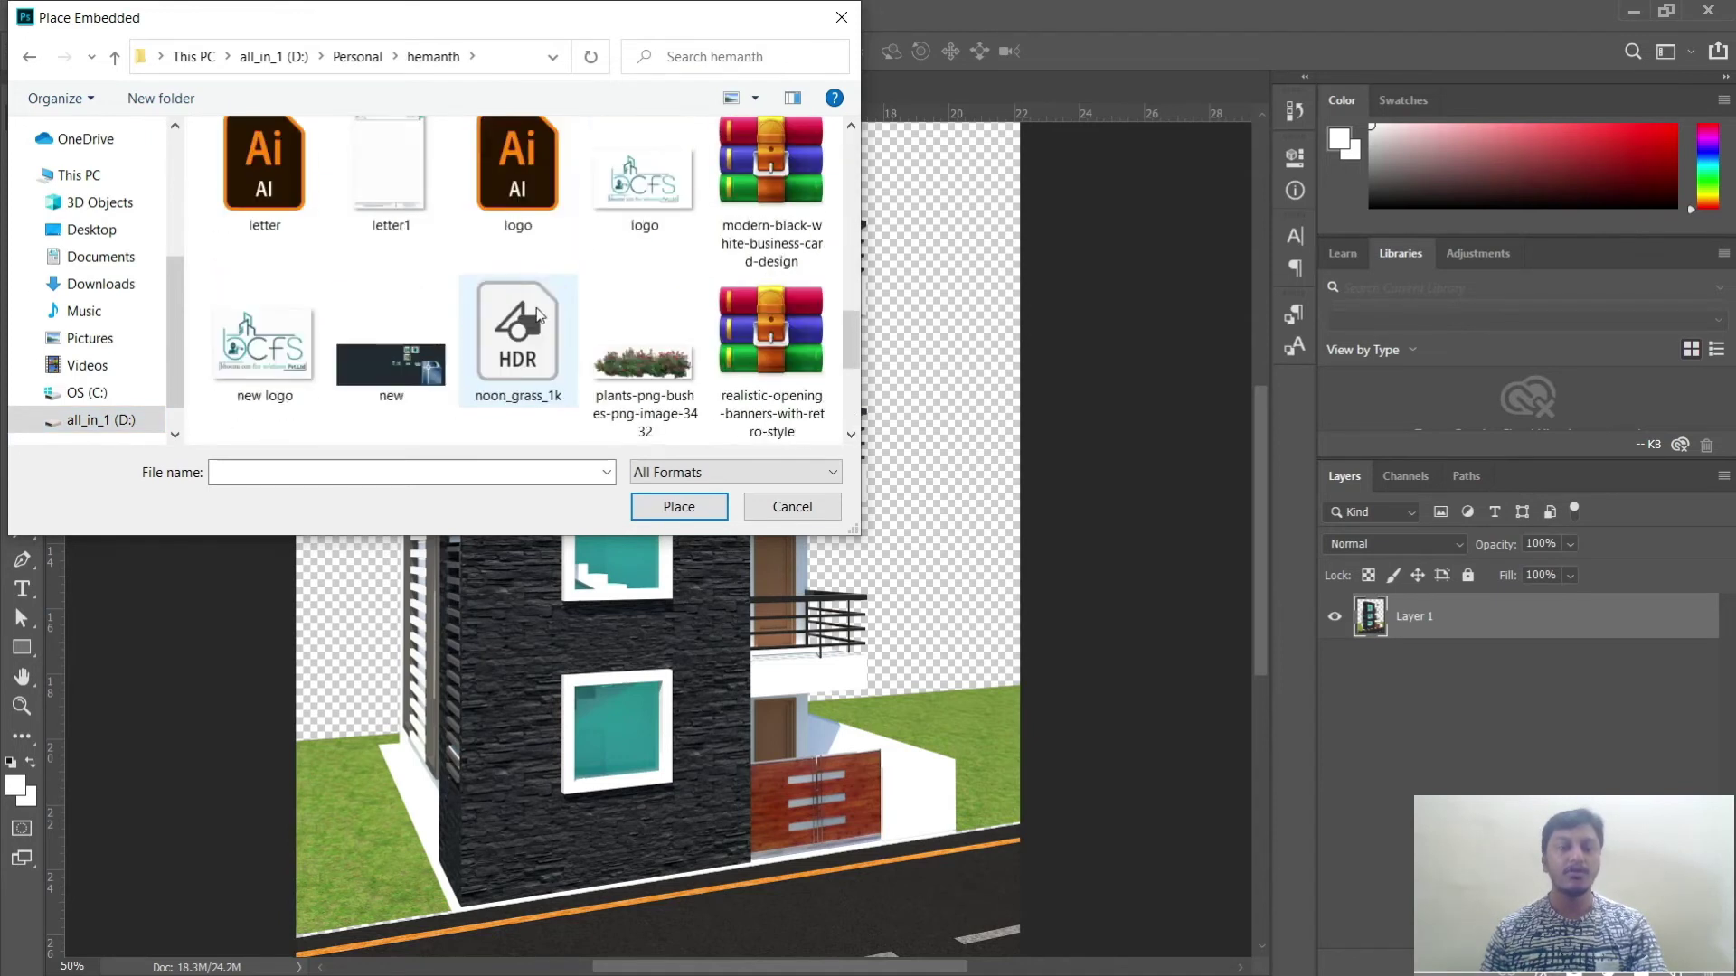
{"action": "scroll", "coordinate": [539, 307], "scroll_direction": "up", "scroll_amount": 4}
{"action": "left_click", "coordinate": [515, 194]}
{"action": "left_click", "coordinate": [679, 506]}
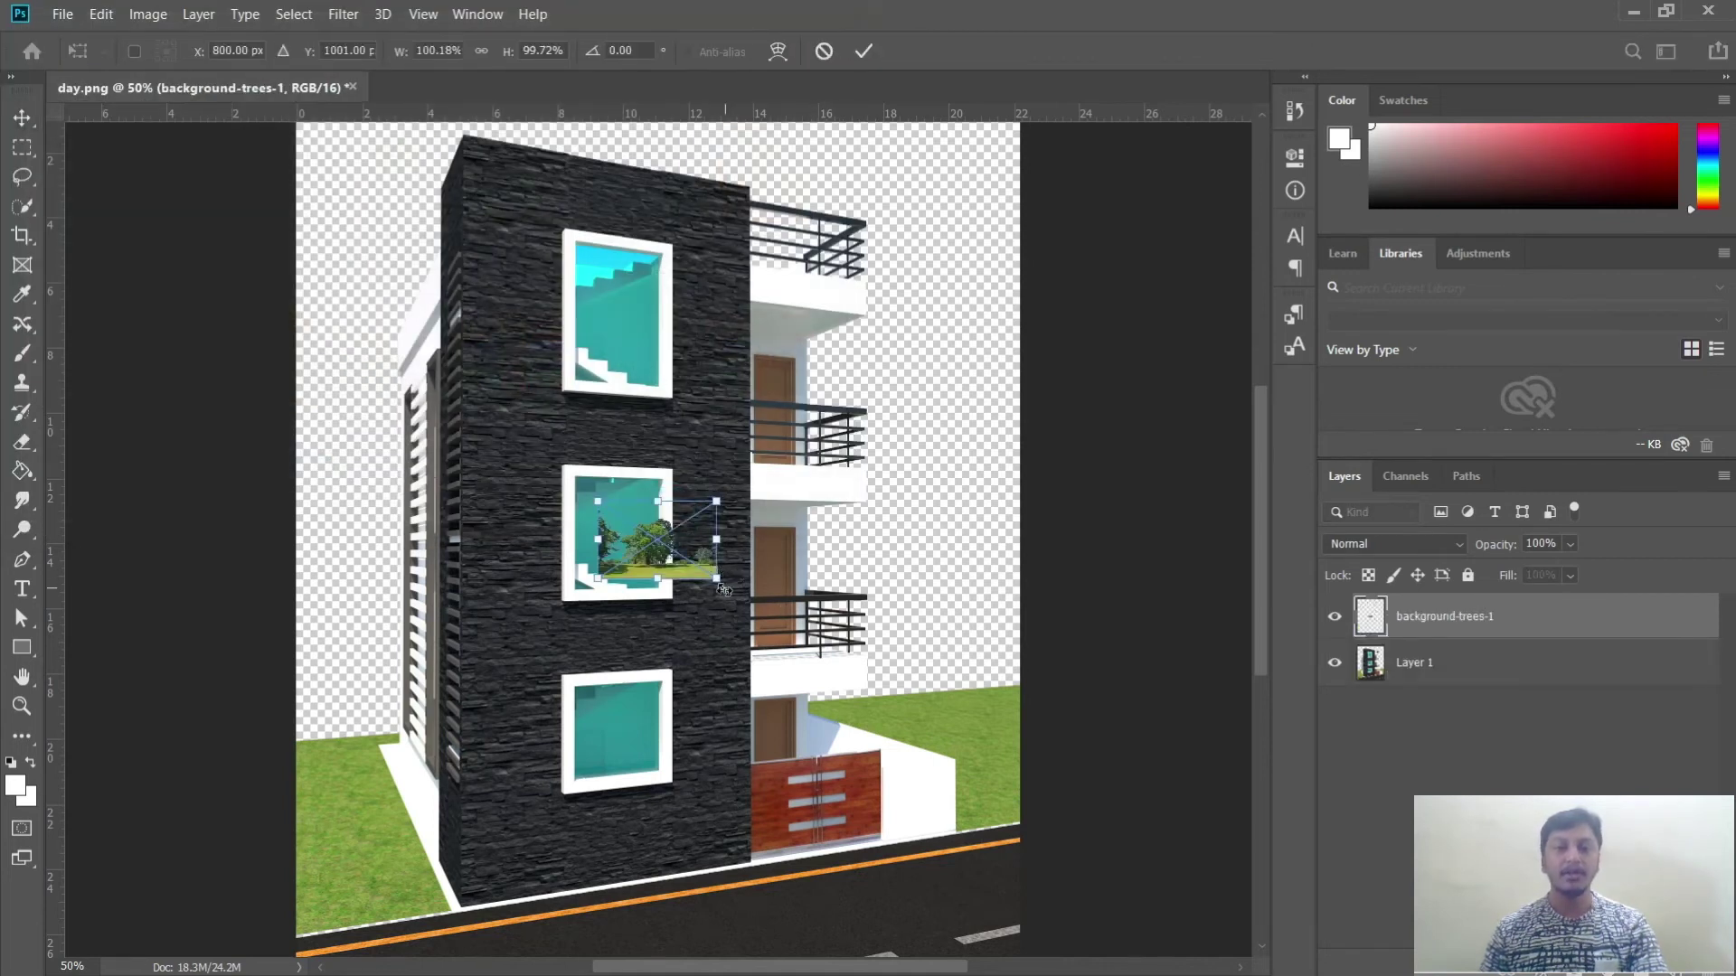
Step: Enlarge the placed trees to about 650% so they span the image width, and move their layer beneath the house layer
{"action": "left_click_drag", "start_coordinate": [660, 546], "coordinate": [1040, 762]}
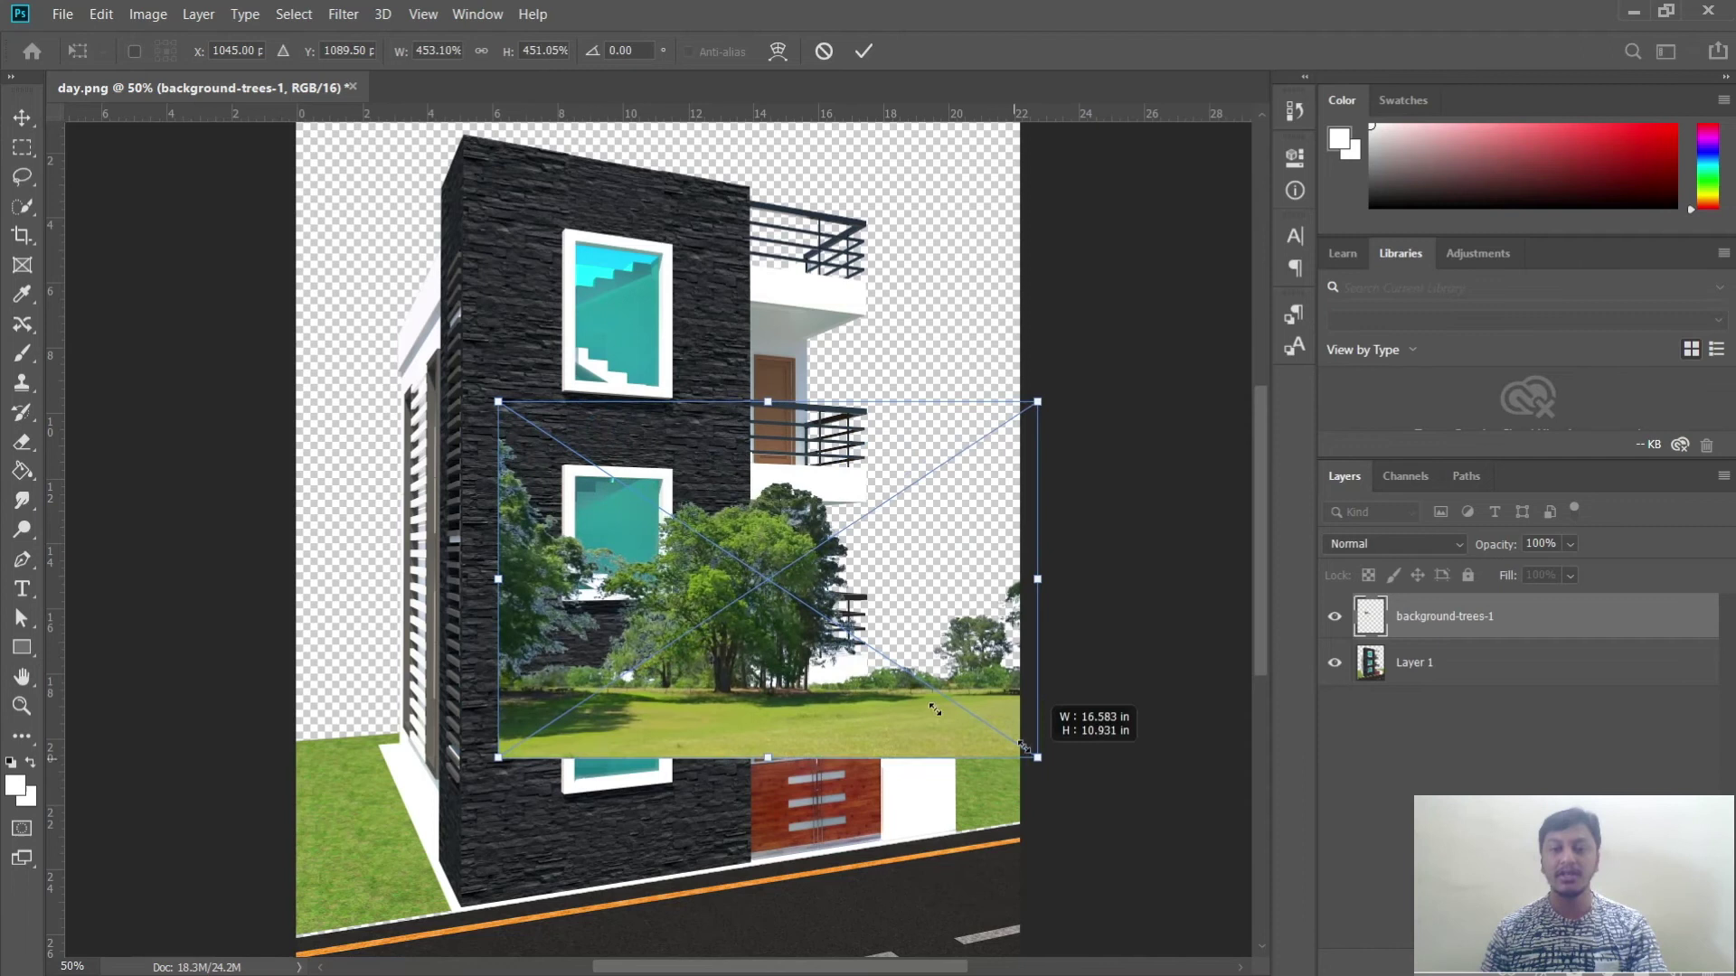
{"action": "left_click_drag", "start_coordinate": [736, 629], "coordinate": [513, 613]}
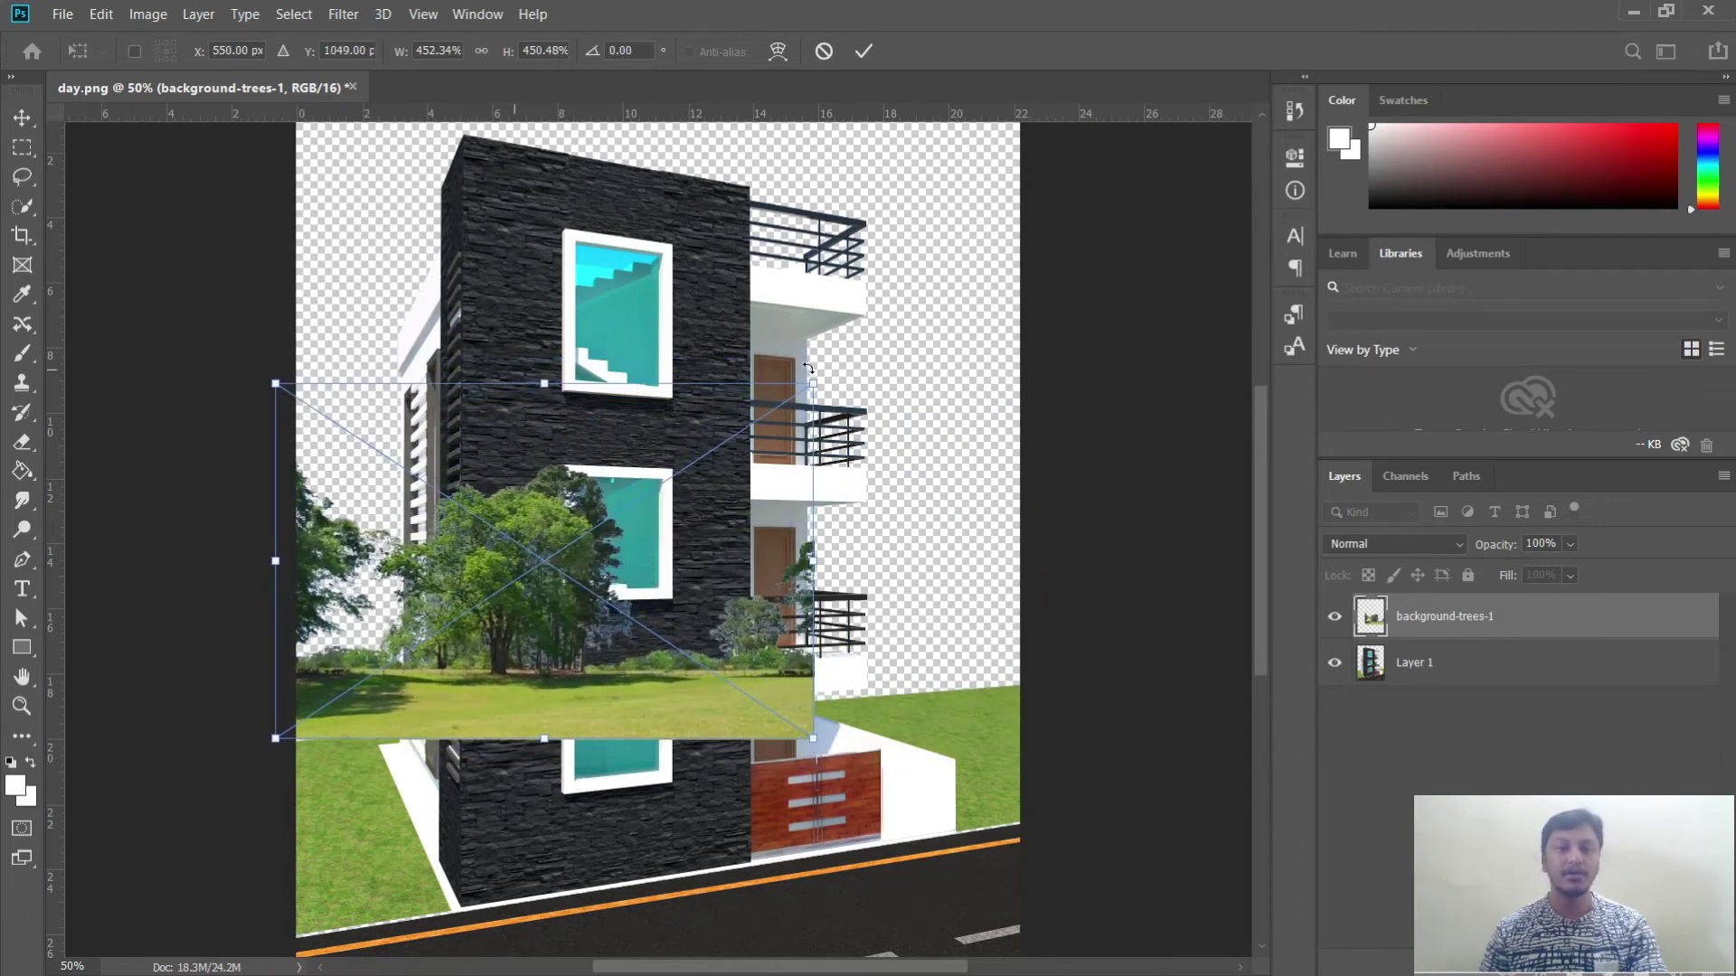
{"action": "left_click_drag", "start_coordinate": [813, 384], "coordinate": [1012, 190]}
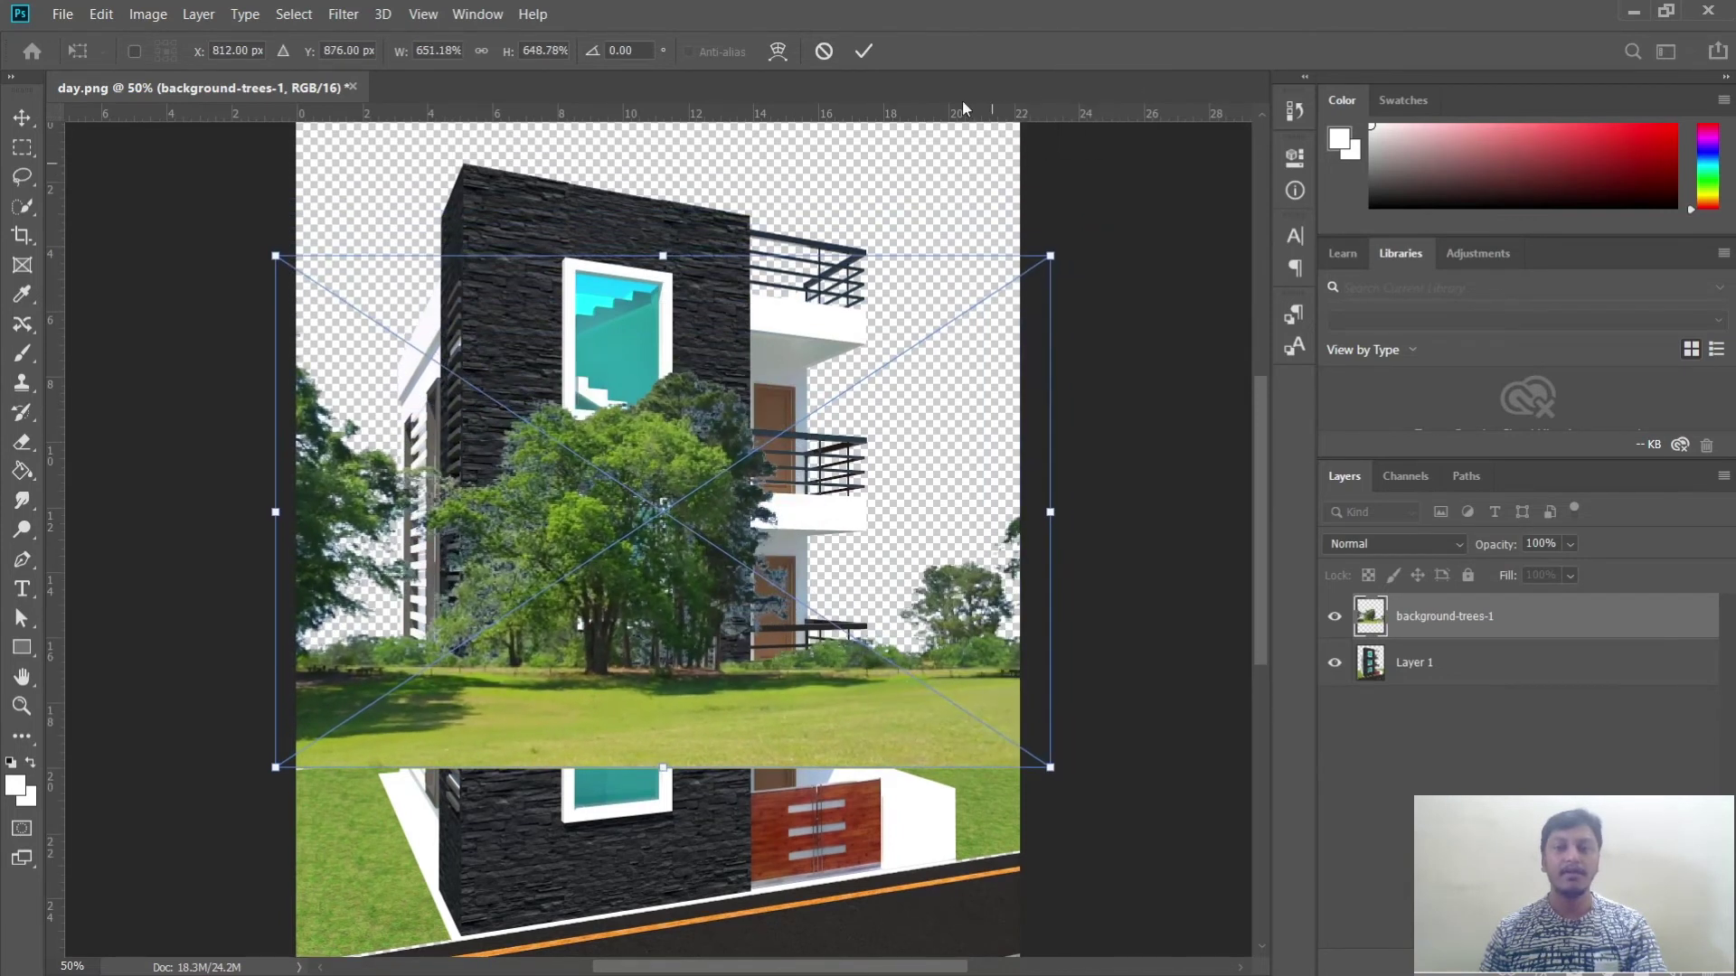
{"action": "left_click", "coordinate": [868, 52]}
{"action": "left_click_drag", "start_coordinate": [1522, 622], "coordinate": [1517, 715]}
{"action": "mouse_move", "coordinate": [946, 647]}
{"action": "left_mouse_down"}
{"action": "mouse_move", "coordinate": [942, 602]}
{"action": "mouse_move", "coordinate": [963, 638]}
{"action": "mouse_move", "coordinate": [946, 654]}
{"action": "mouse_move", "coordinate": [934, 639]}
{"action": "mouse_move", "coordinate": [962, 637]}
{"action": "left_mouse_up"}
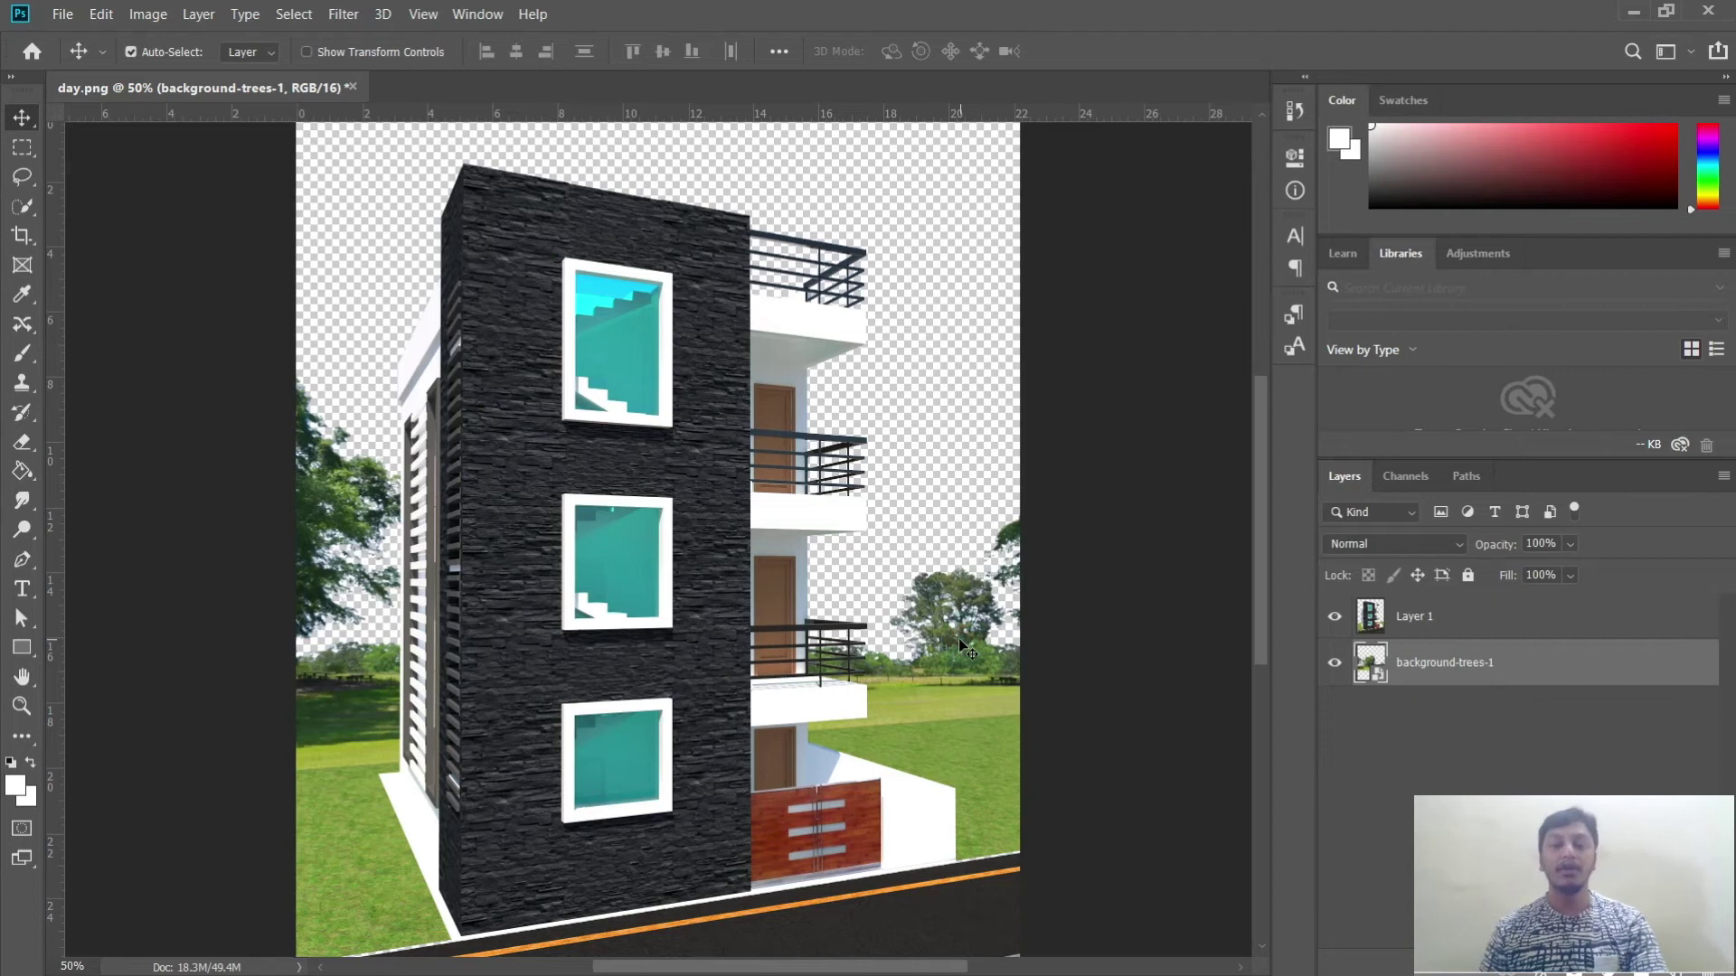
Step: Duplicate the background-trees-1 layer and flip the copy horizontally
{"action": "right_click", "coordinate": [1549, 664]}
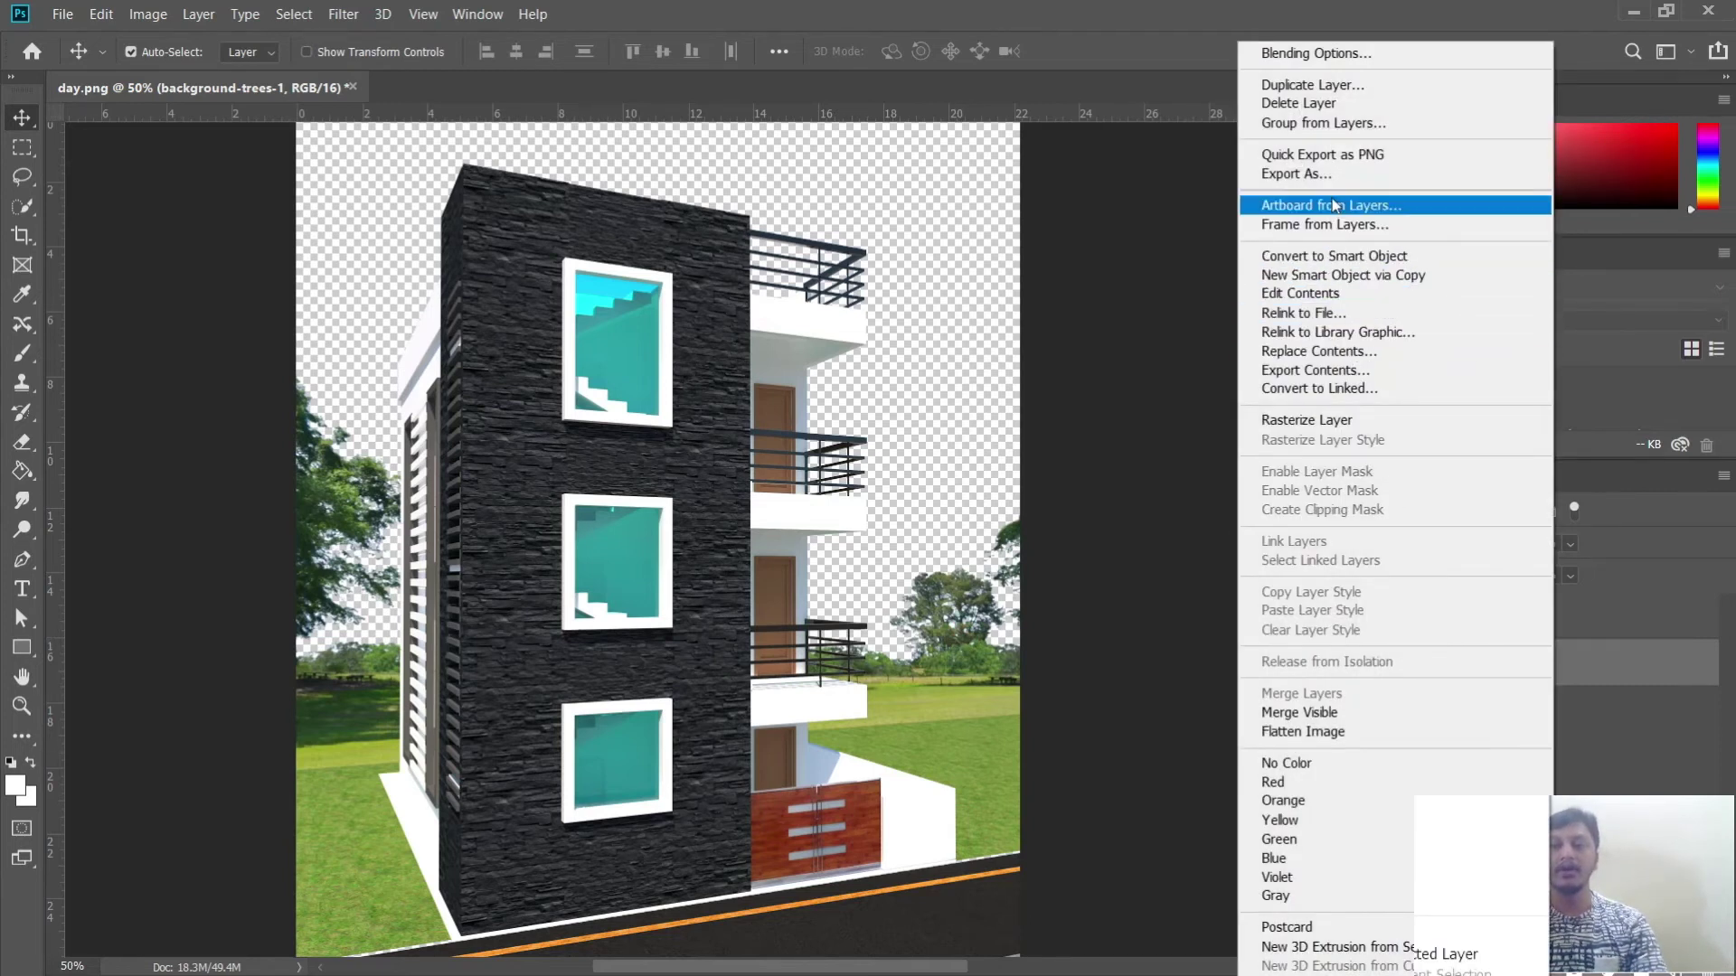
{"action": "left_click", "coordinate": [1324, 86]}
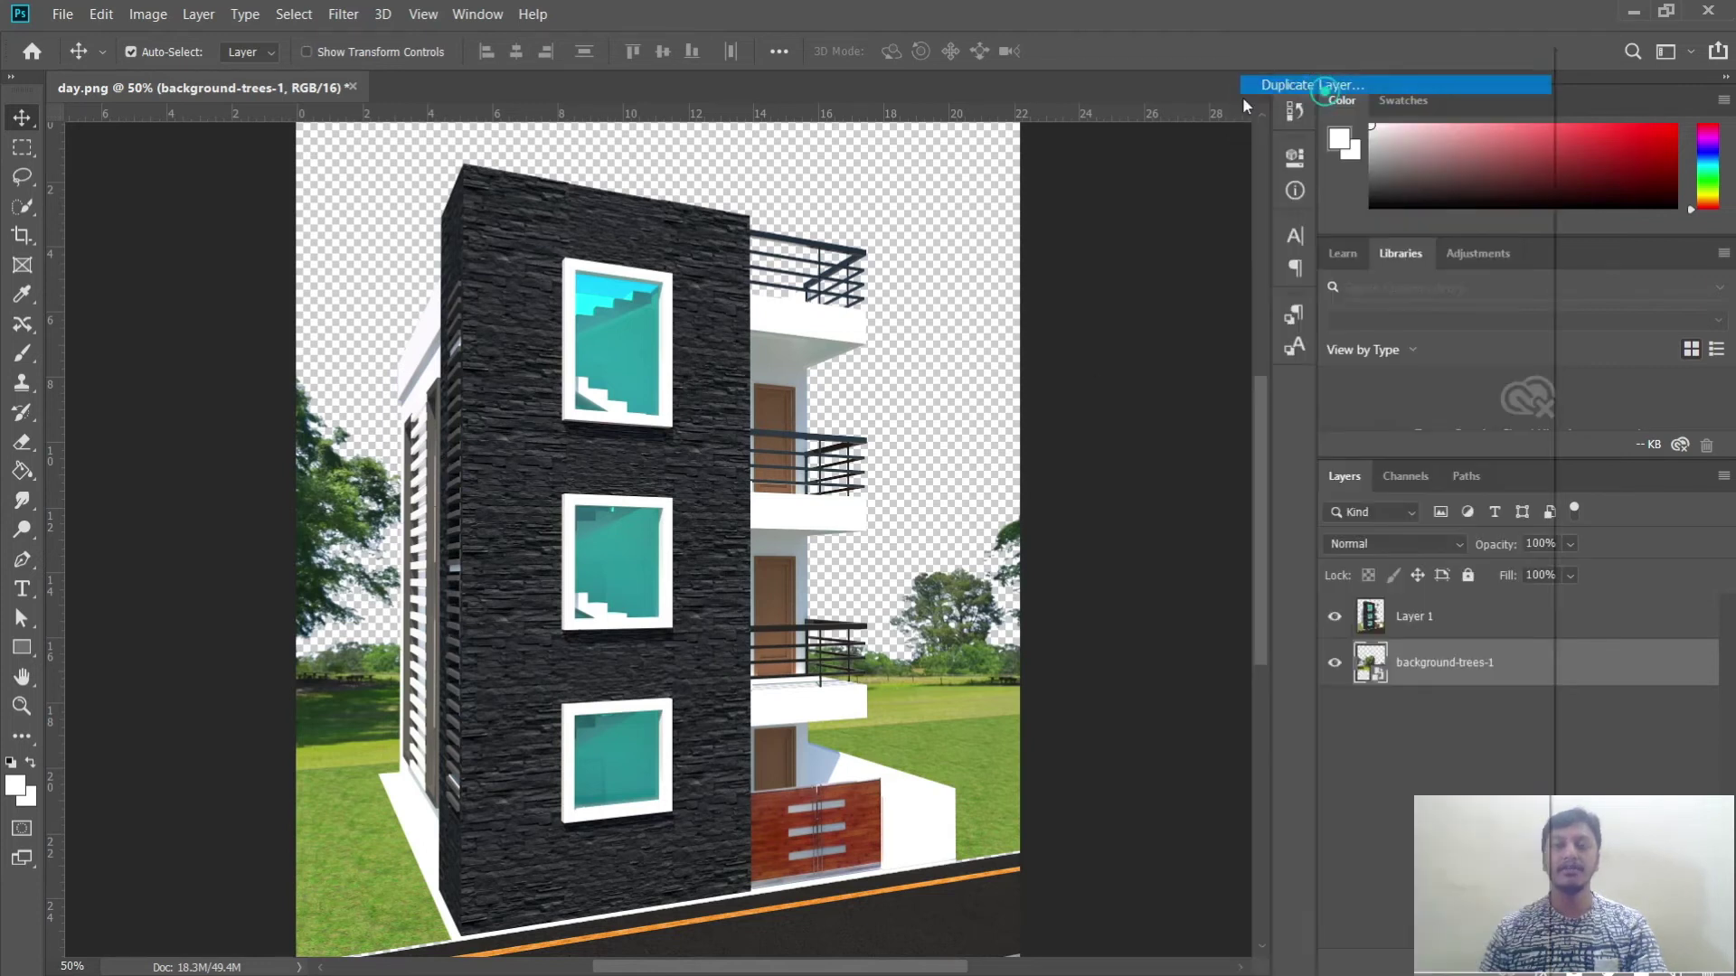
{"action": "left_click", "coordinate": [1055, 256]}
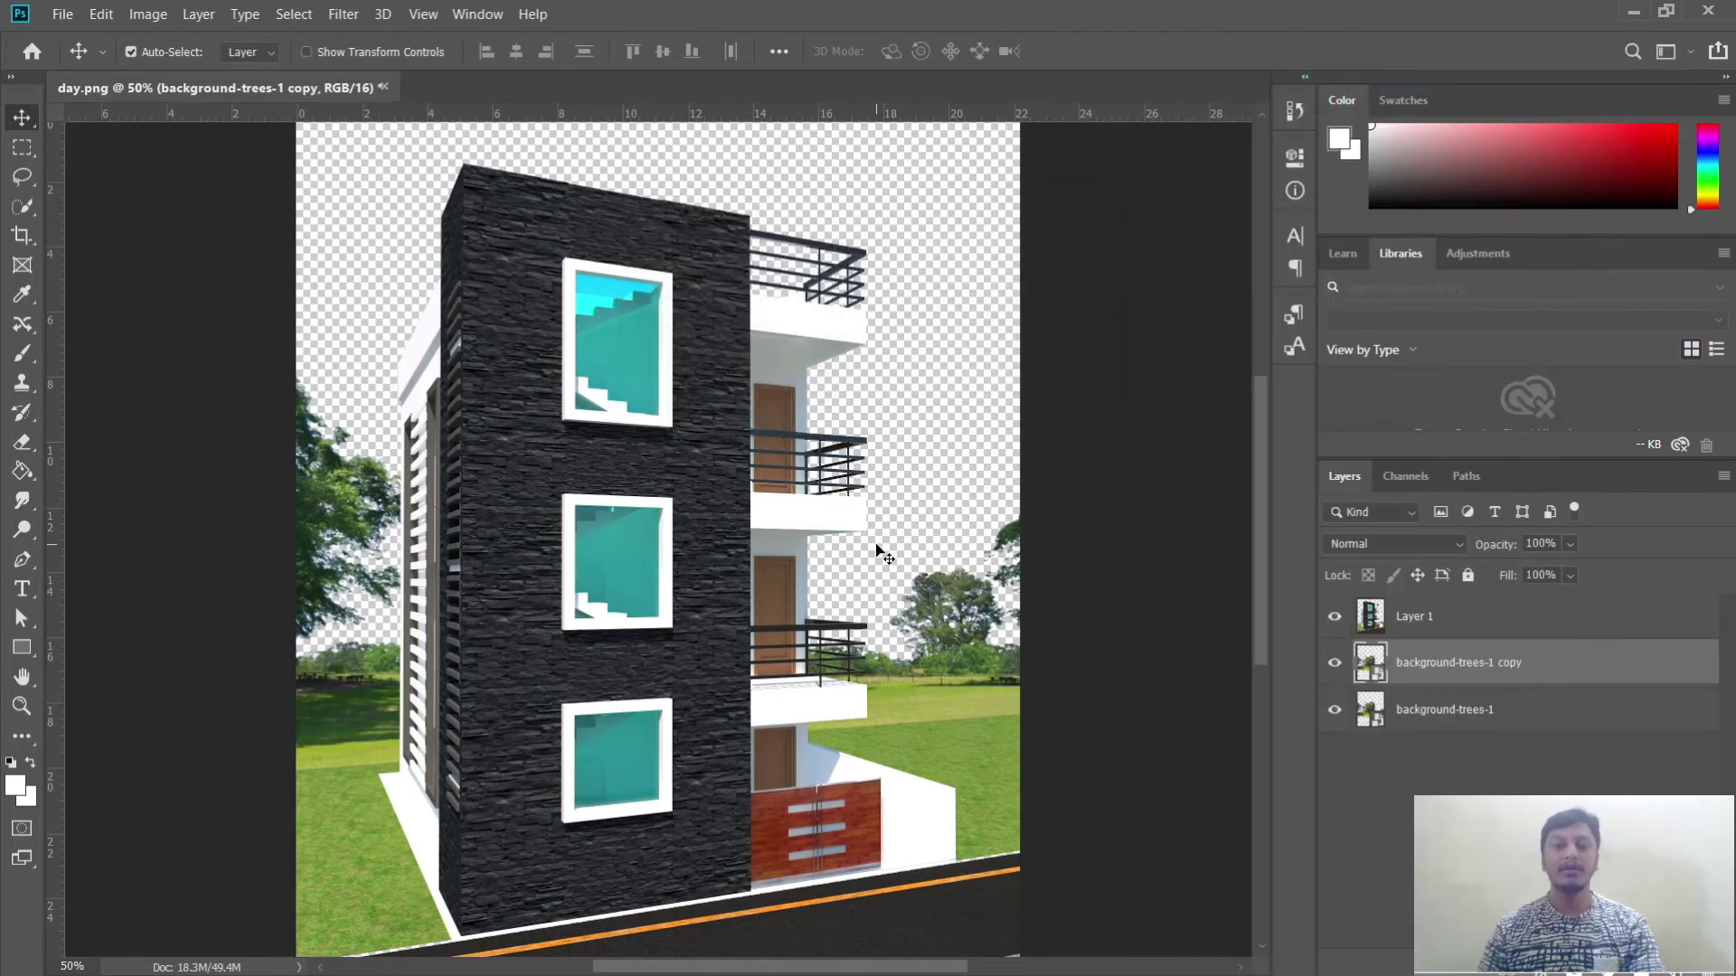
{"action": "key", "text": "ctrl+t"}
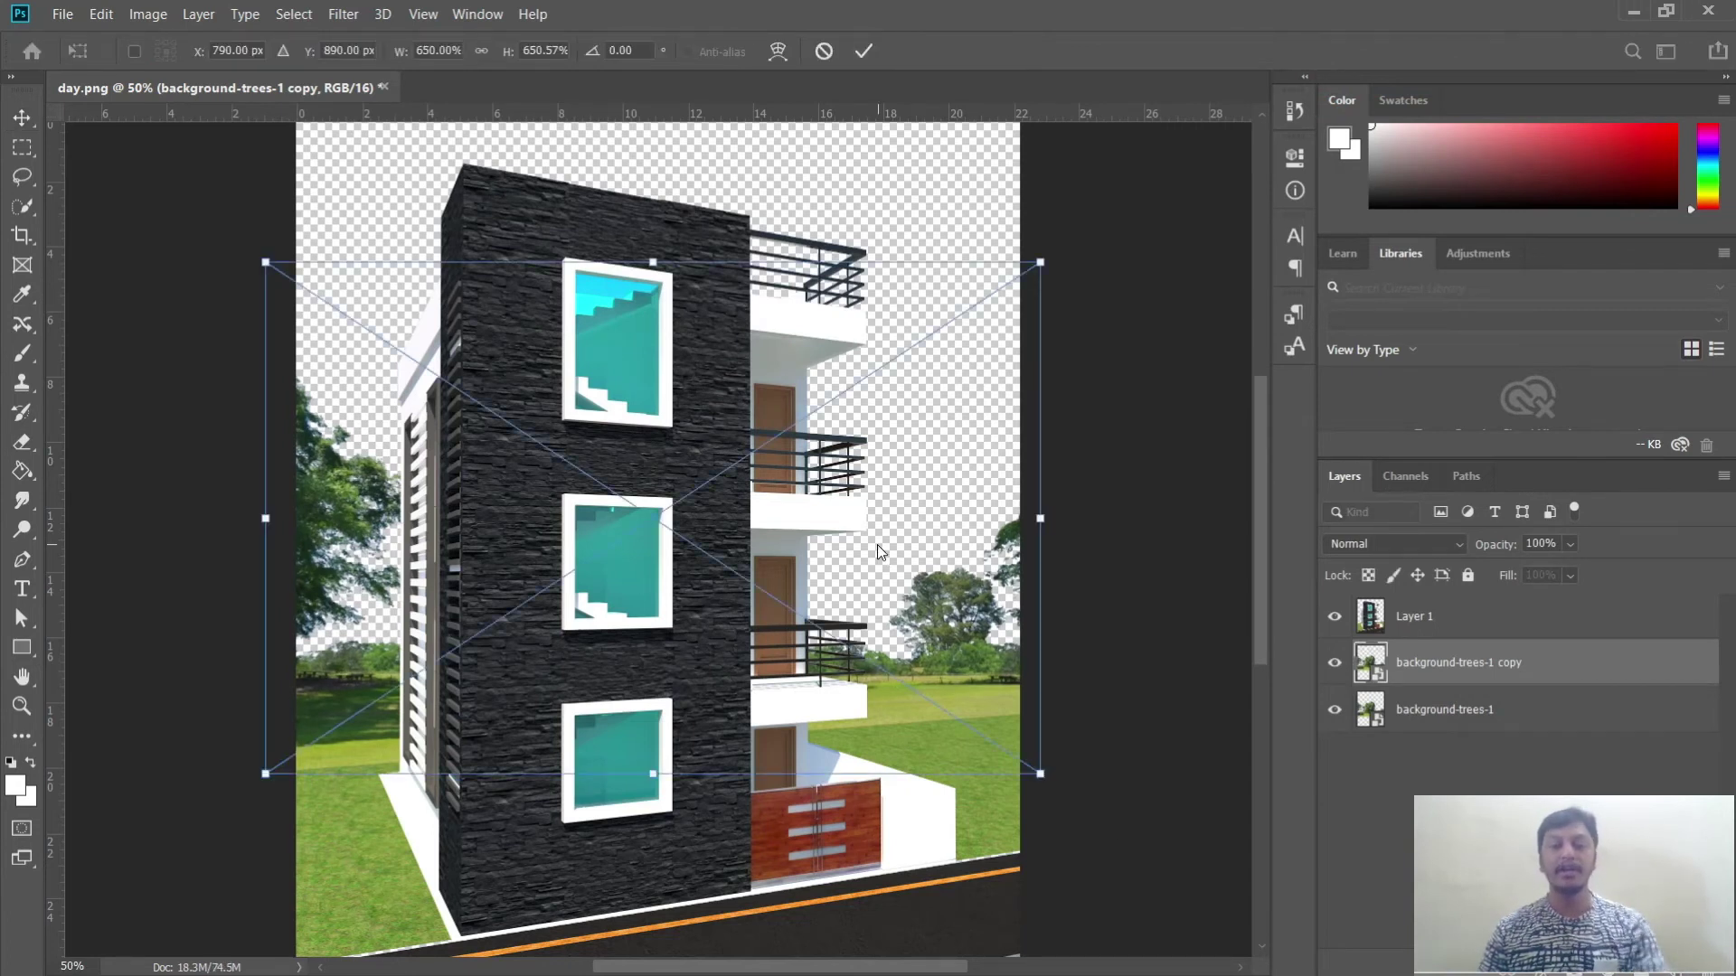
{"action": "right_click", "coordinate": [877, 545]}
{"action": "left_click", "coordinate": [962, 805]}
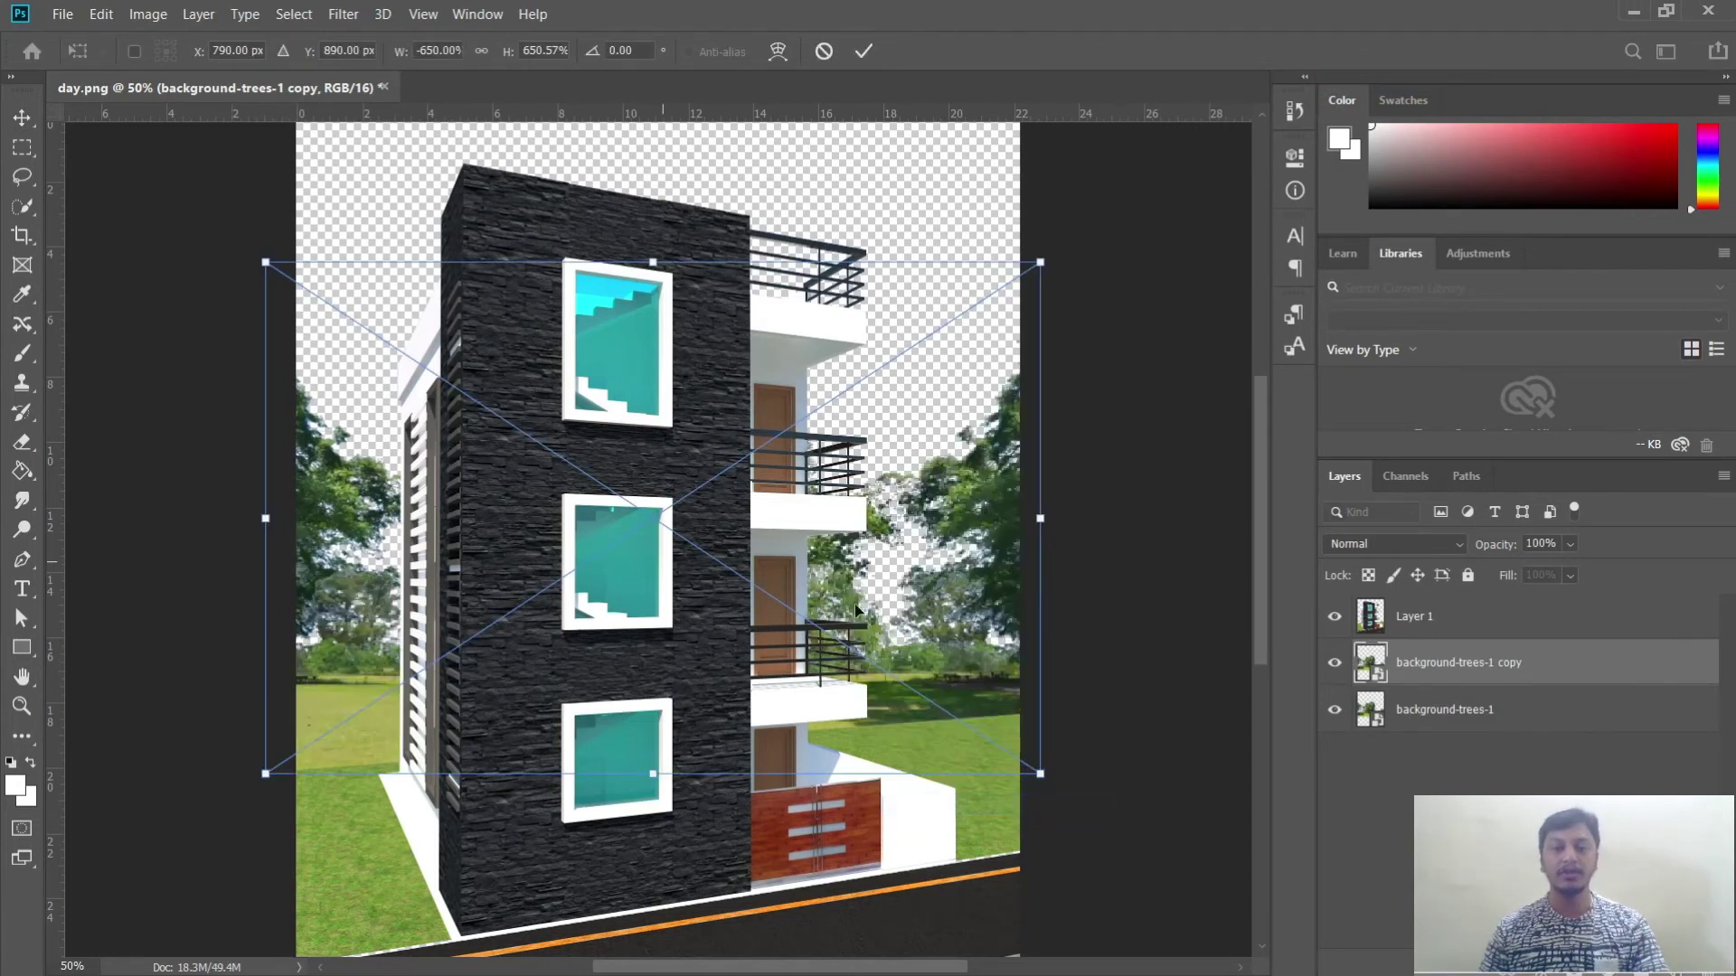
Step: Position the flipped tree copy beside the house's balconies and the original trees beside its louvred side wall to fill both sides
{"action": "left_click_drag", "start_coordinate": [1036, 592], "coordinate": [889, 552]}
{"action": "left_click", "coordinate": [864, 52]}
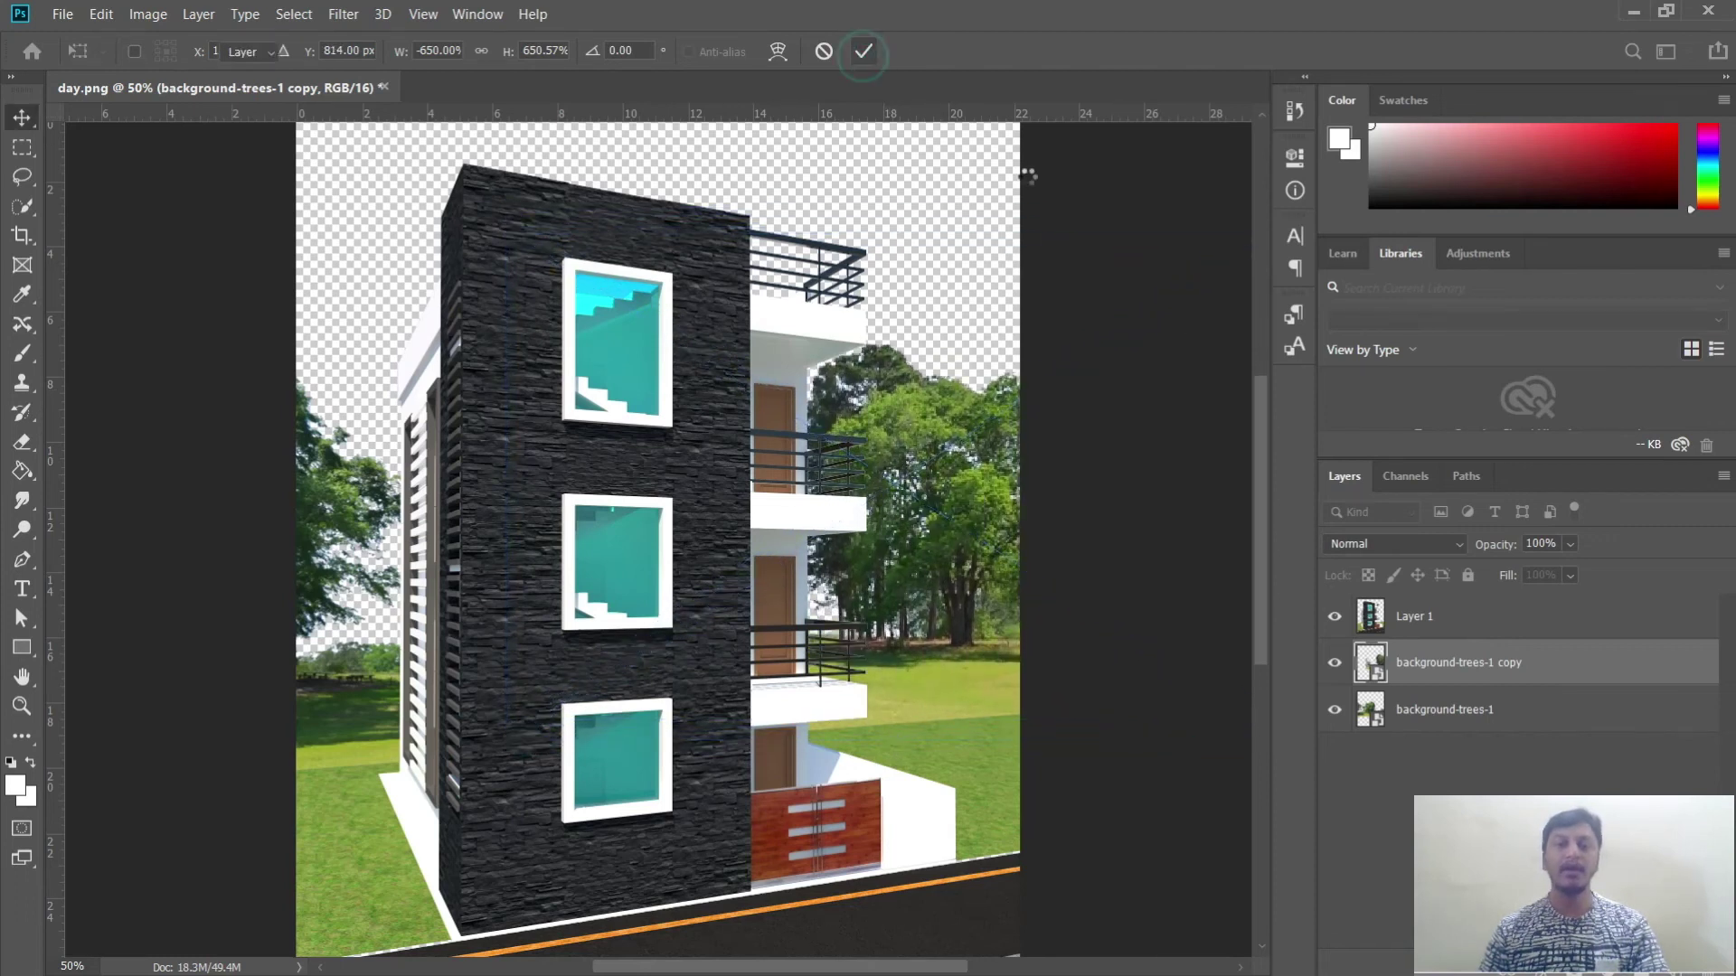
{"action": "left_click", "coordinate": [1104, 291]}
{"action": "mouse_move", "coordinate": [351, 509]}
{"action": "left_mouse_down"}
{"action": "mouse_move", "coordinate": [330, 520]}
{"action": "mouse_move", "coordinate": [385, 542]}
{"action": "mouse_move", "coordinate": [305, 542]}
{"action": "mouse_move", "coordinate": [366, 529]}
{"action": "mouse_move", "coordinate": [349, 528]}
{"action": "left_mouse_up"}
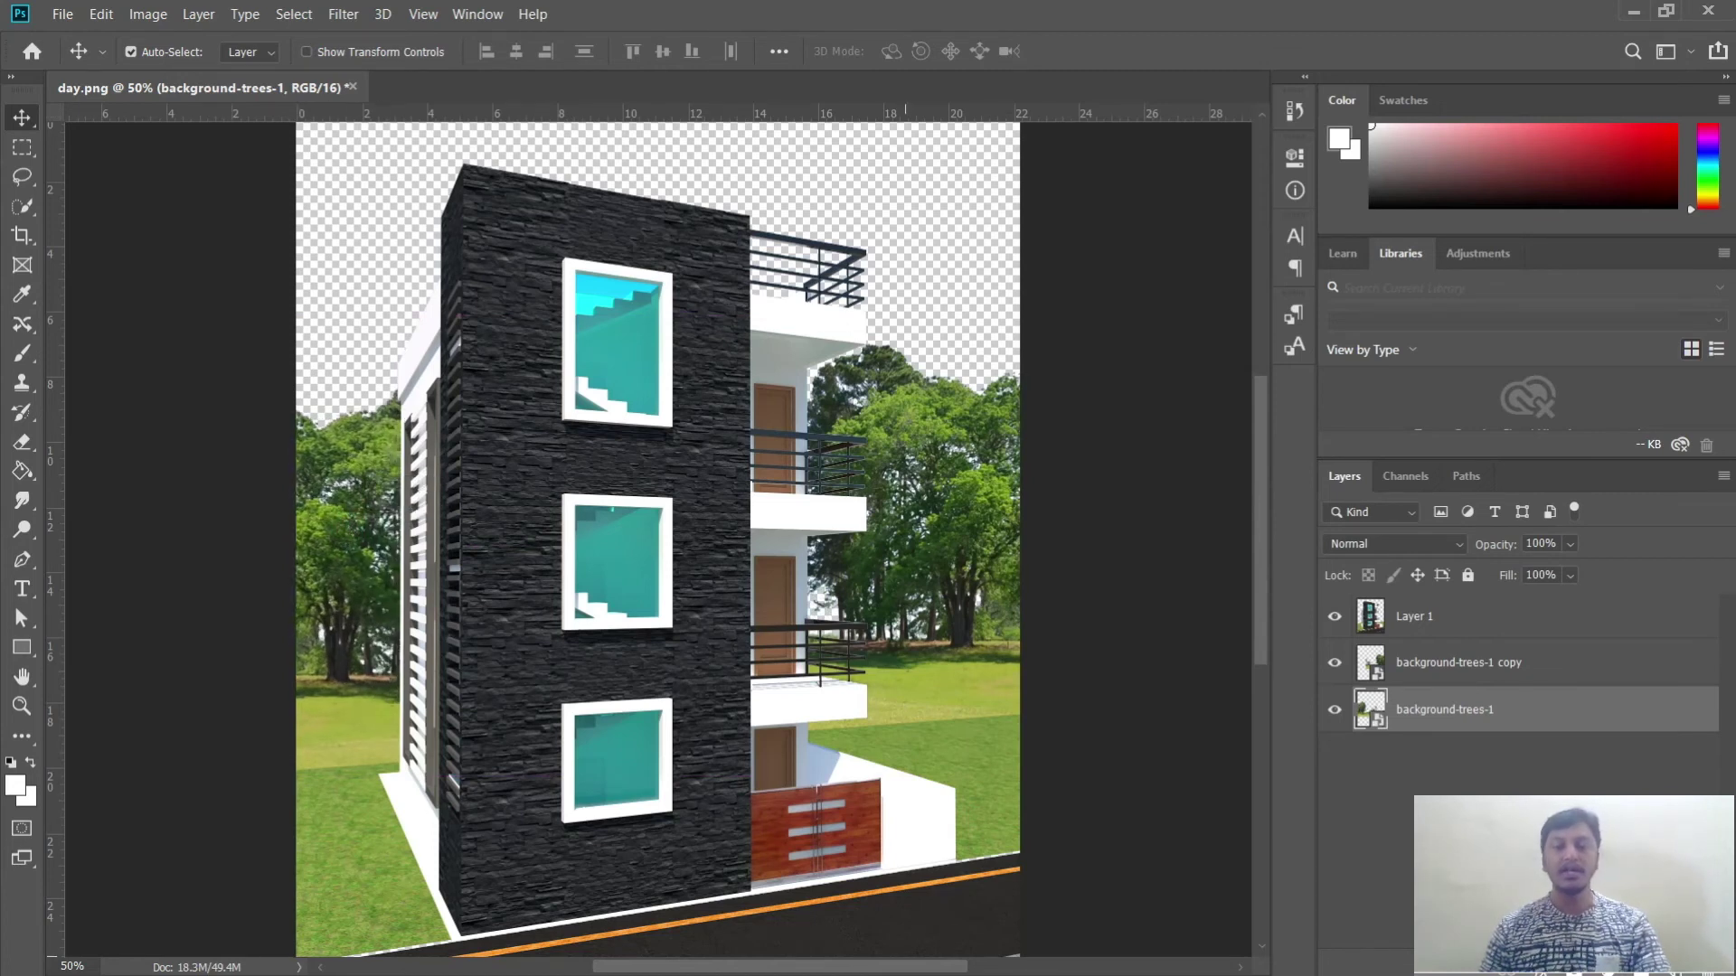
Step: Place the cloudy-sky image 240_F_138639384 from the project folder as an embedded layer
{"action": "left_click", "coordinate": [62, 15]}
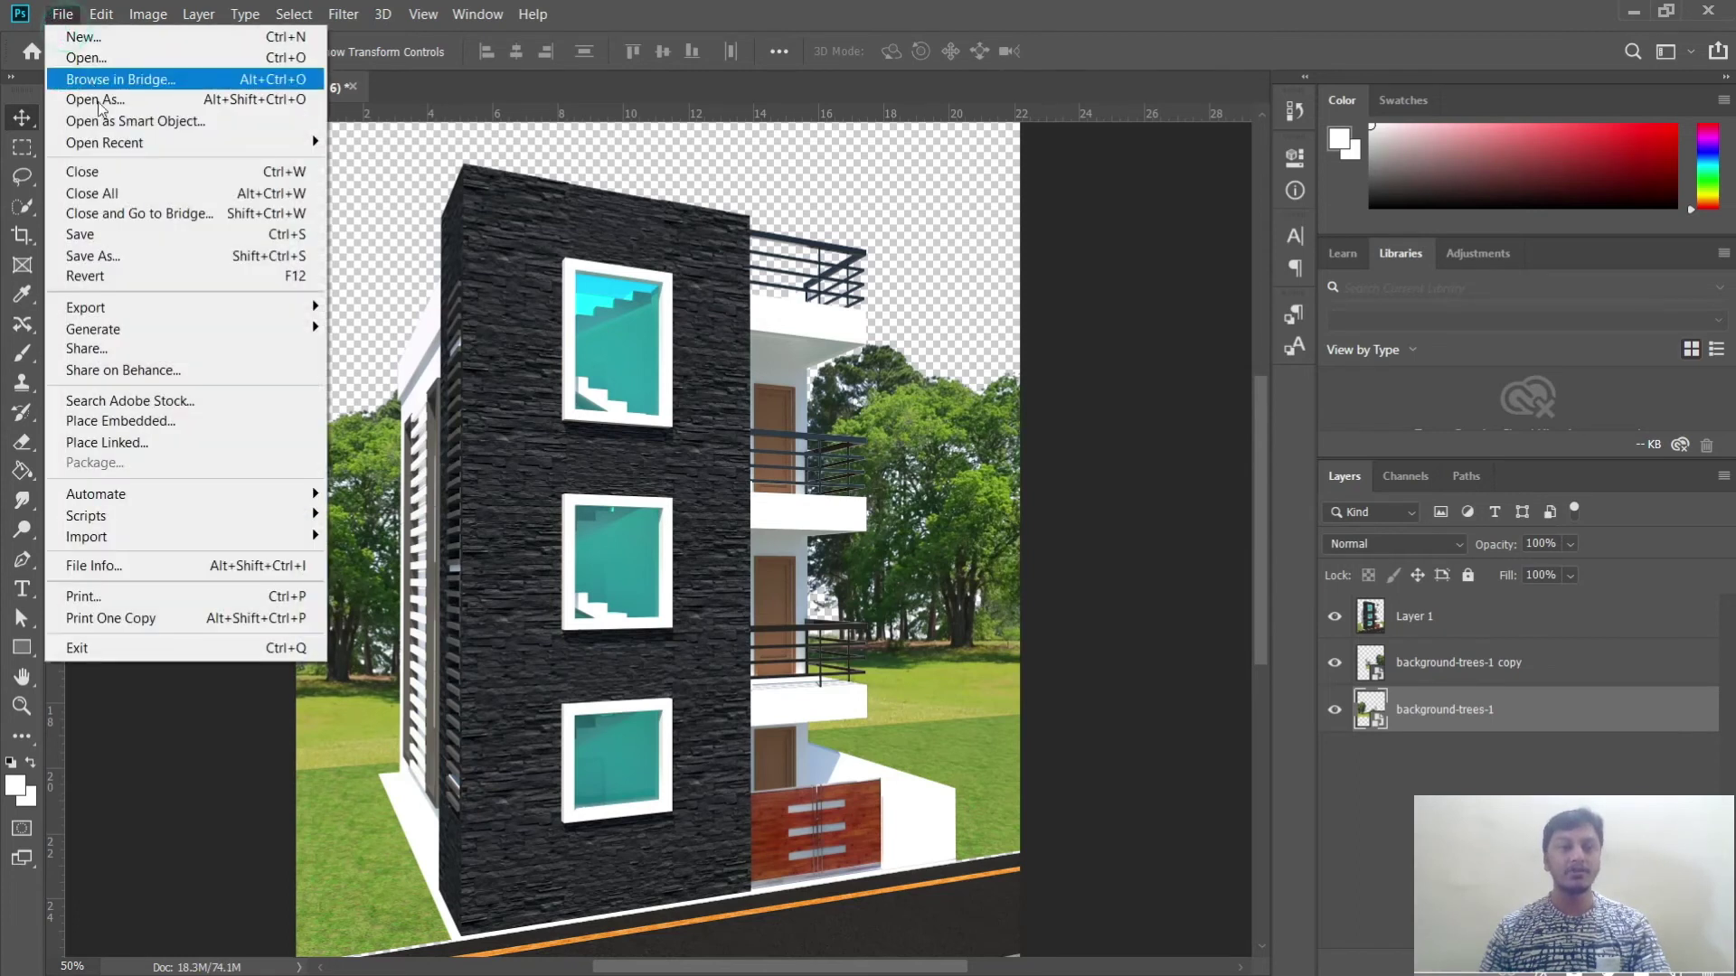
{"action": "left_click", "coordinate": [117, 421]}
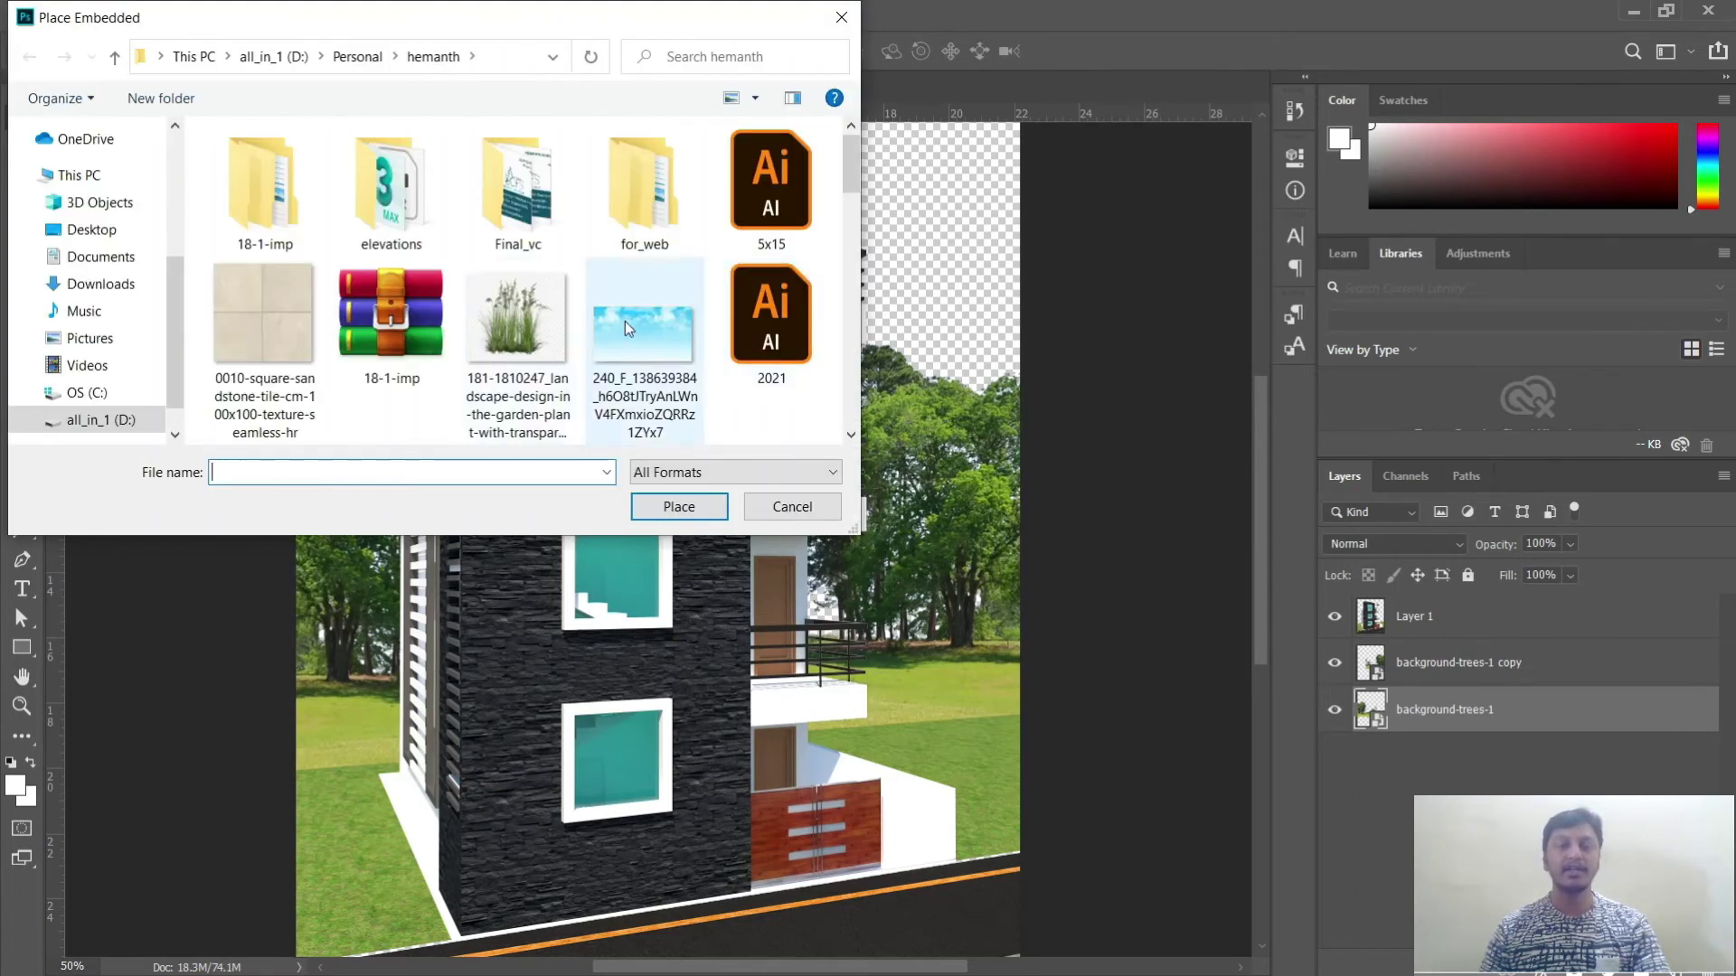
{"action": "scroll", "coordinate": [626, 327], "scroll_direction": "down", "scroll_amount": 1}
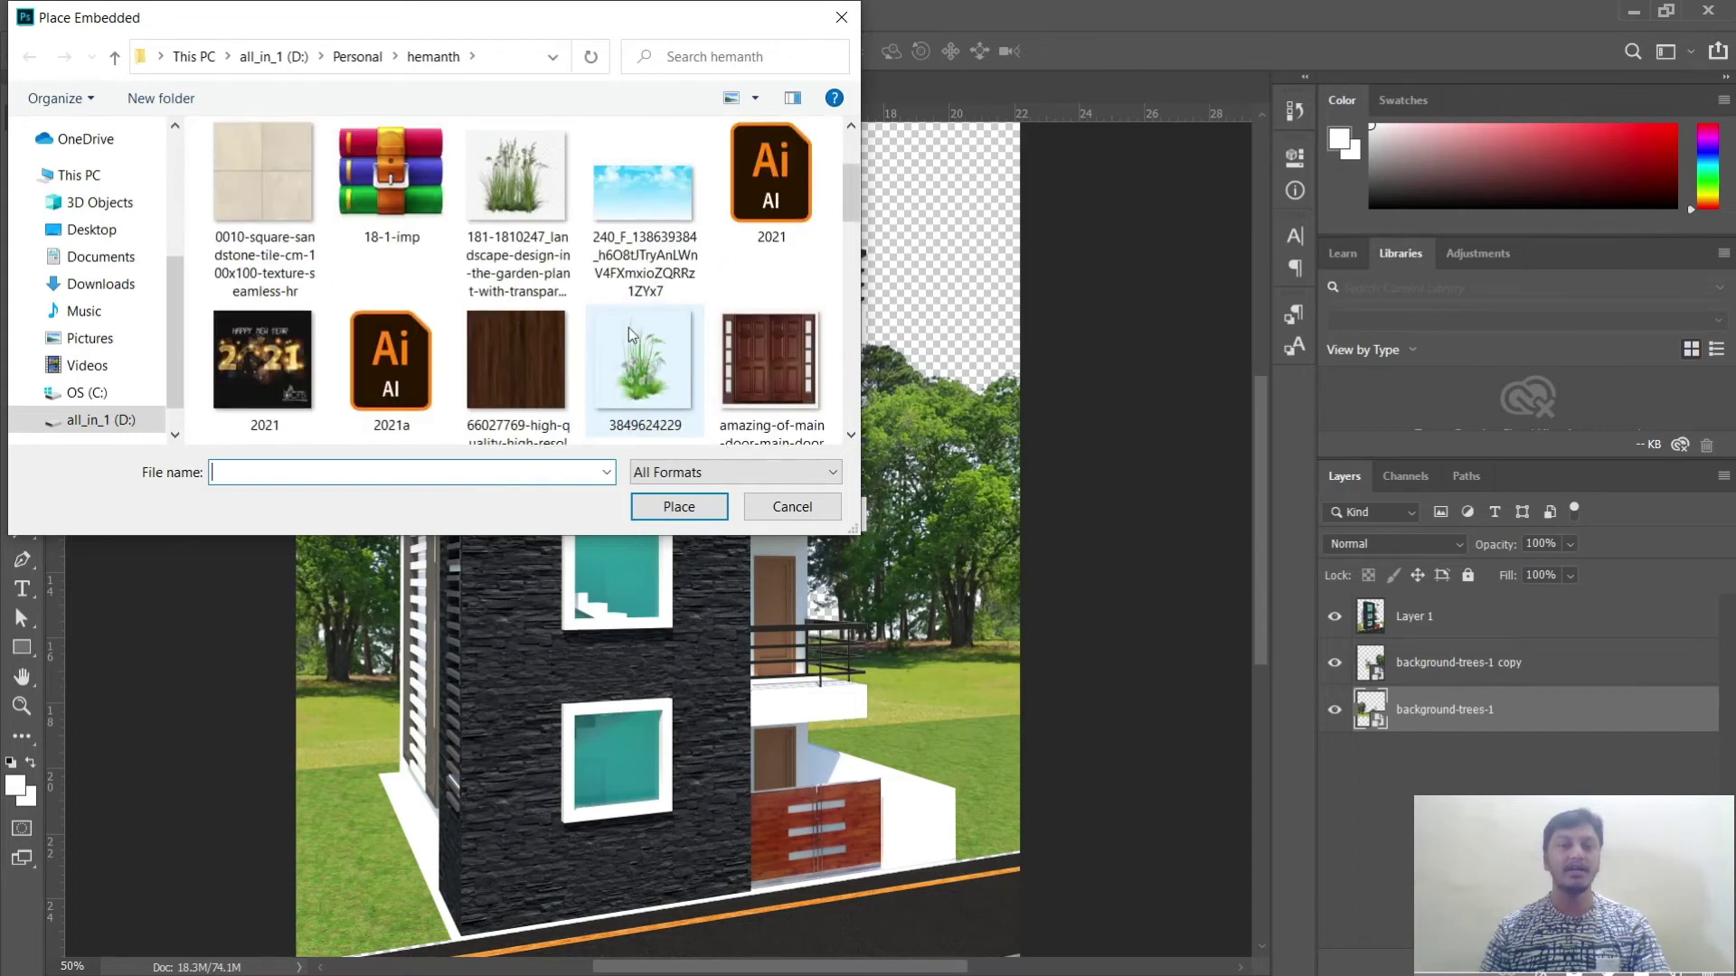
{"action": "left_click", "coordinate": [643, 192]}
{"action": "left_click", "coordinate": [691, 512]}
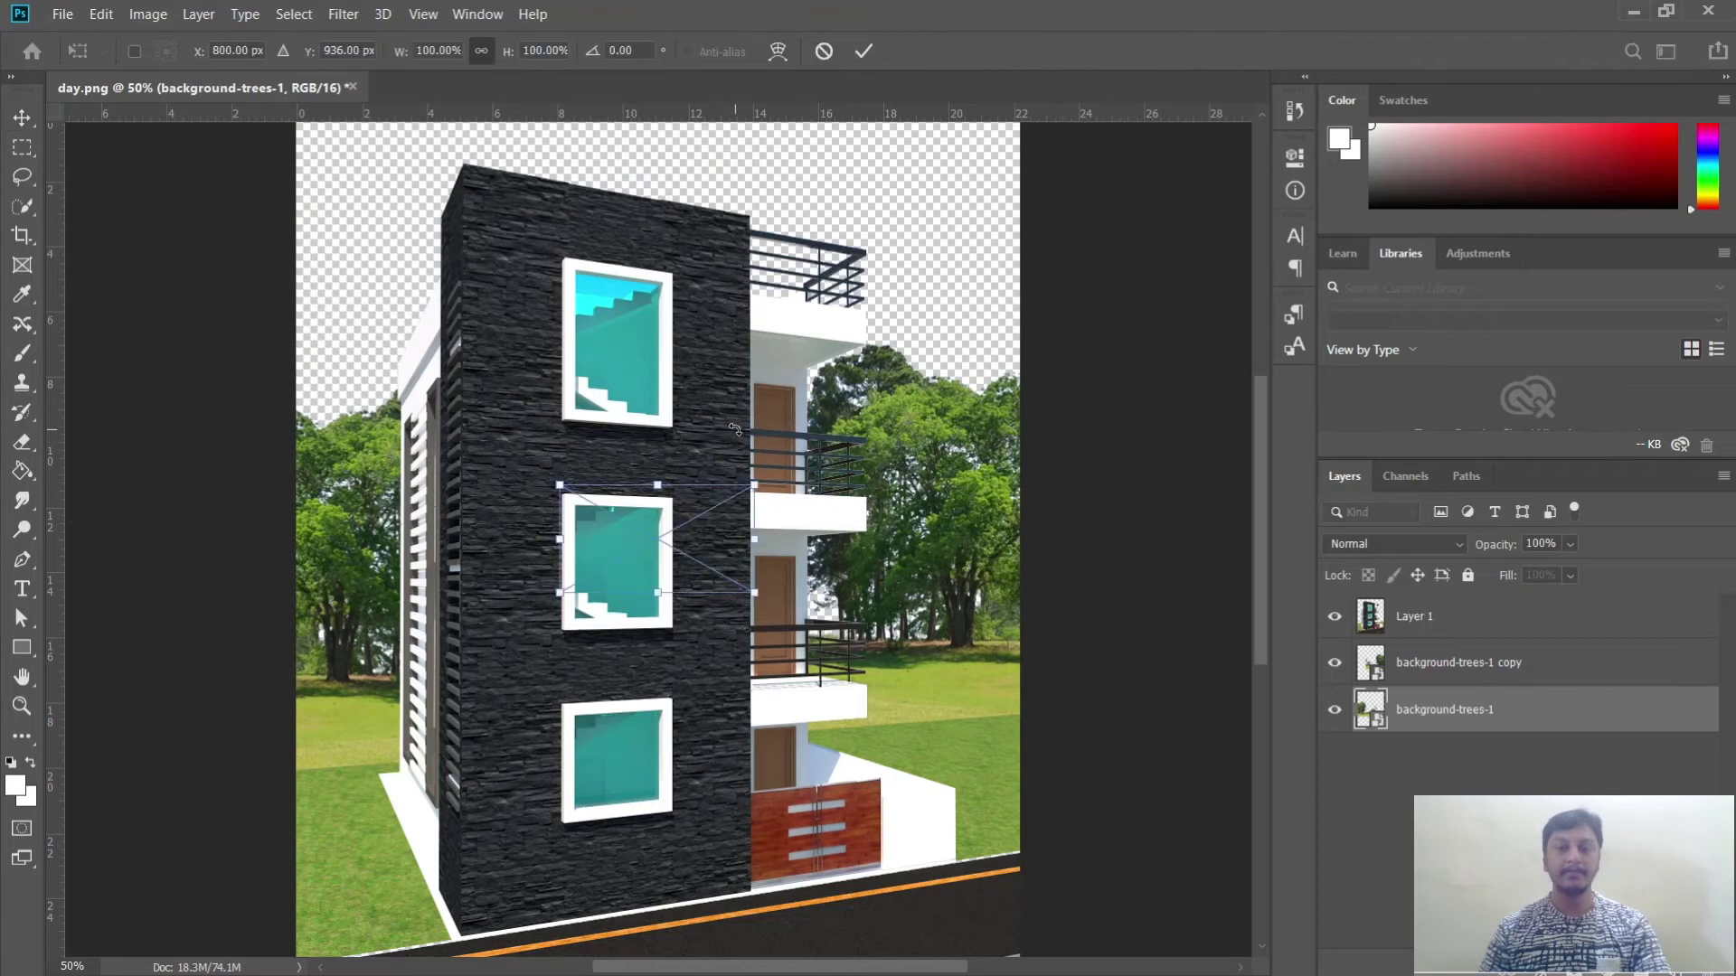
Step: Enlarge the sky image to cover the canvas down to the trees, and move its layer beneath both background-trees layers
{"action": "left_click_drag", "start_coordinate": [541, 327], "coordinate": [397, 134]}
{"action": "scroll", "coordinate": [553, 301], "scroll_direction": "up", "scroll_amount": 1}
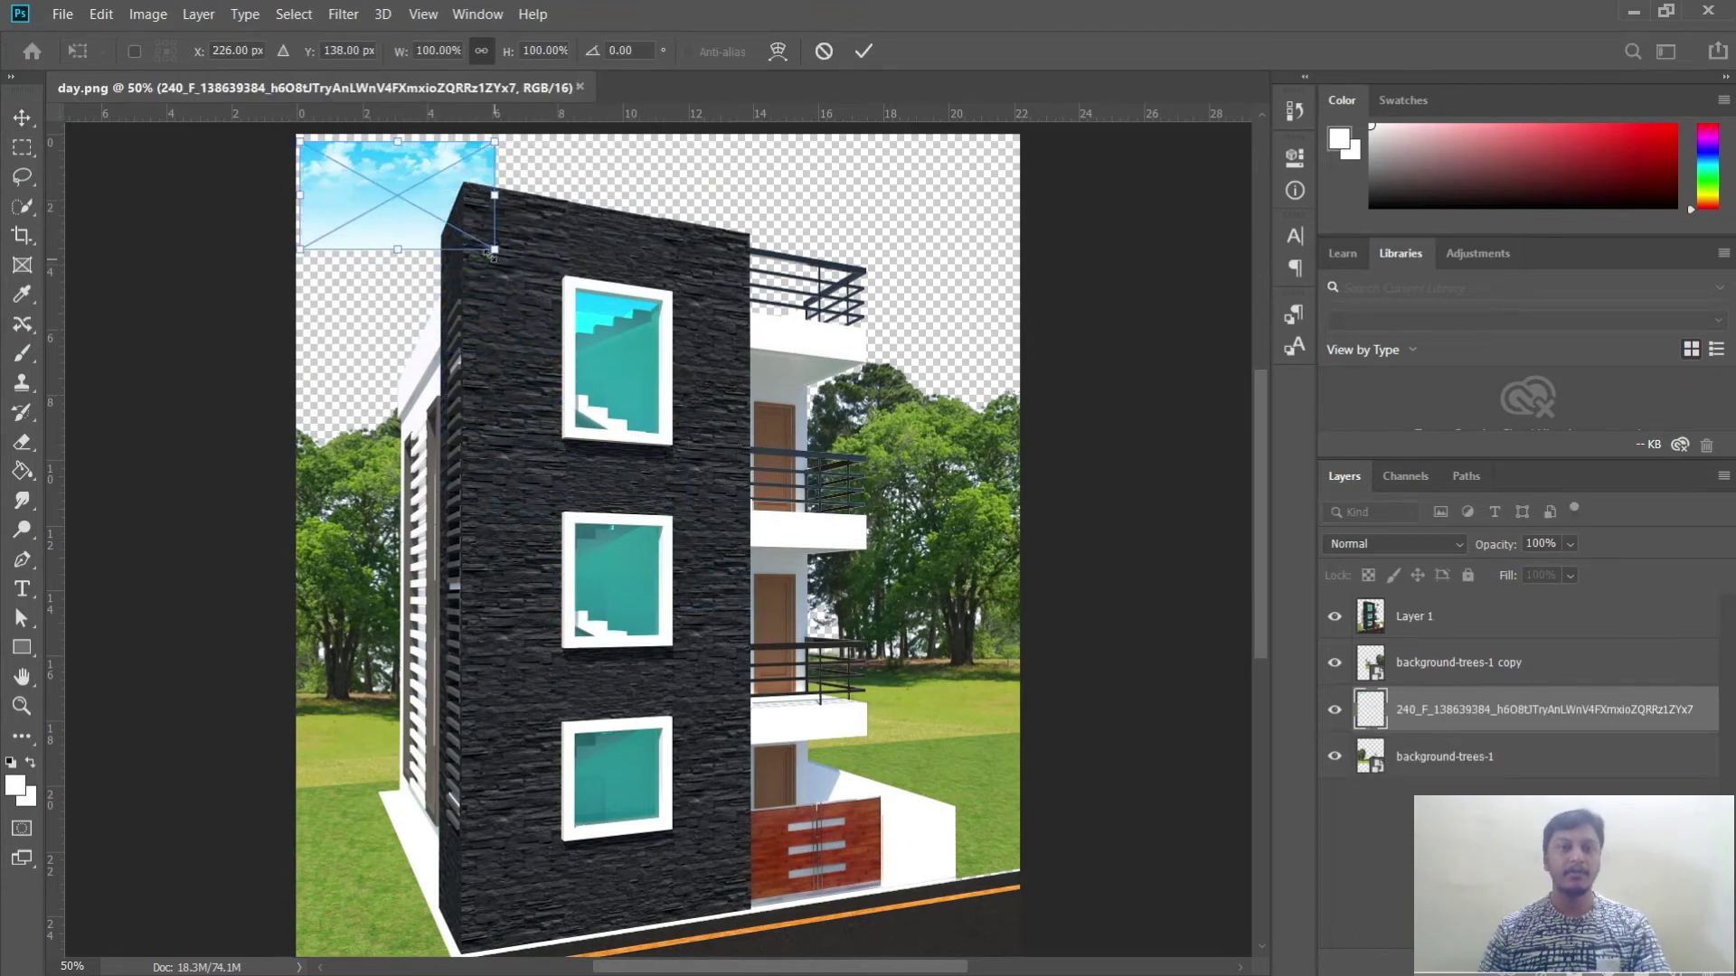
{"action": "left_click_drag", "start_coordinate": [428, 214], "coordinate": [742, 433]}
{"action": "left_click_drag", "start_coordinate": [489, 240], "coordinate": [1210, 640]}
{"action": "left_click_drag", "start_coordinate": [974, 357], "coordinate": [929, 408]}
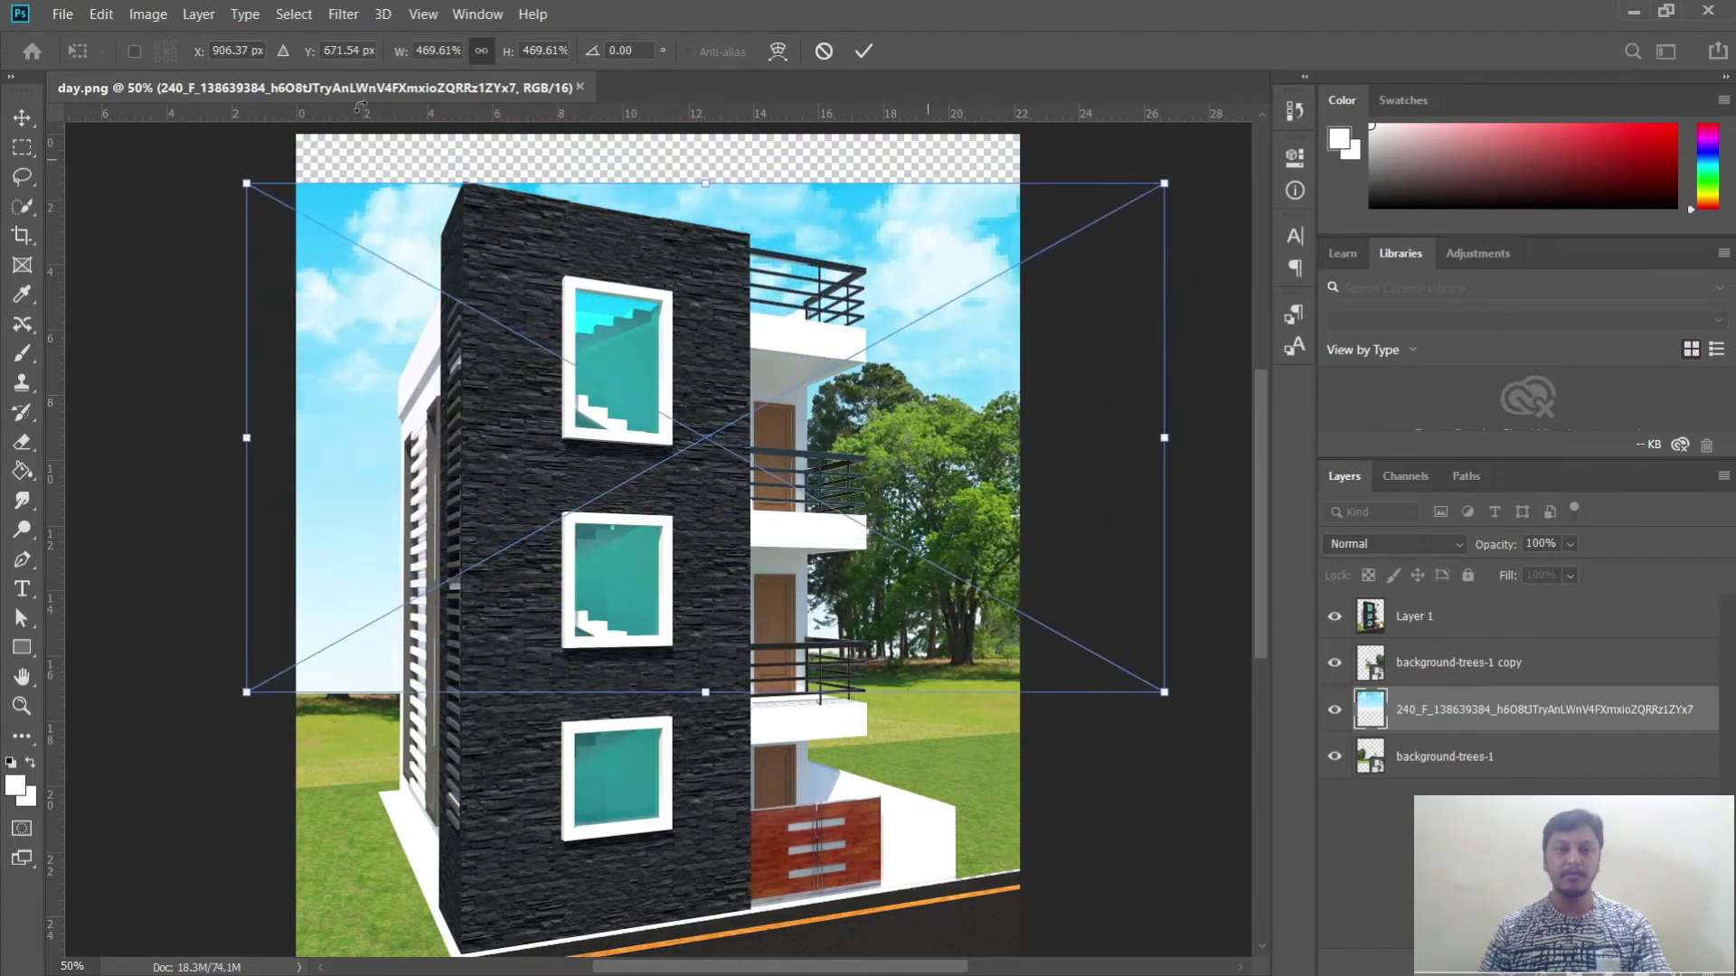
{"action": "left_click_drag", "start_coordinate": [257, 178], "coordinate": [143, 104]}
{"action": "left_click", "coordinate": [863, 50]}
{"action": "left_click_drag", "start_coordinate": [1516, 710], "coordinate": [1514, 780]}
{"action": "left_click", "coordinate": [1130, 438]}
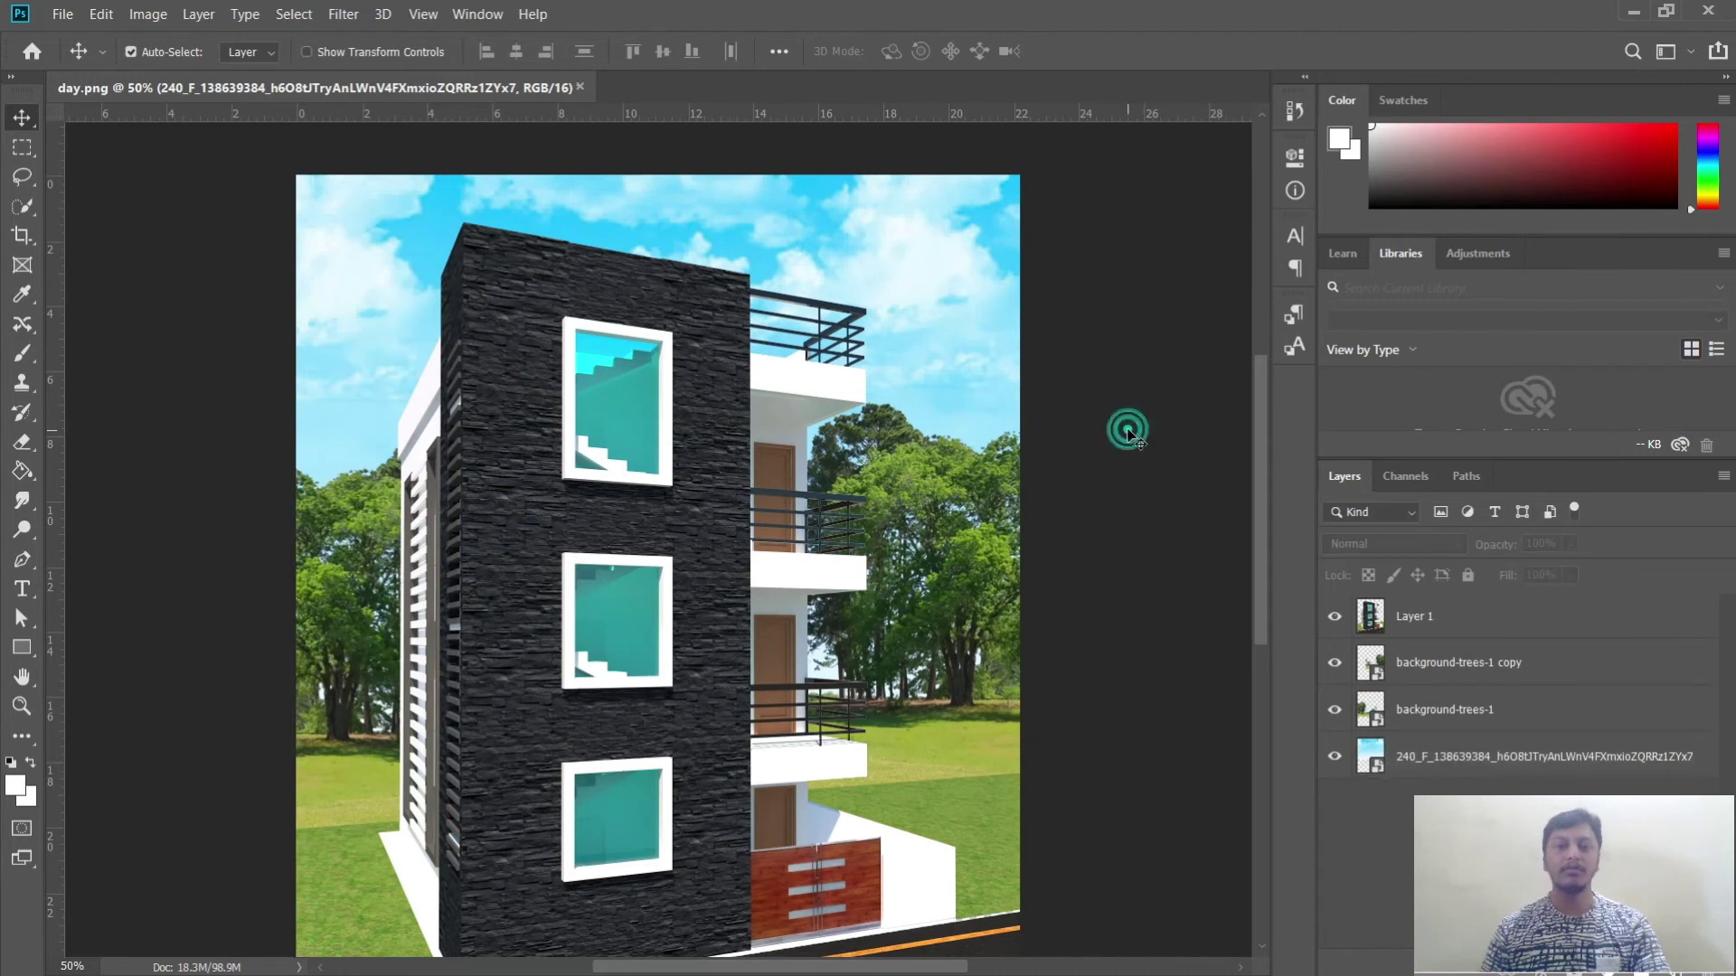
Step: Place the plants-png-bushes-png-image-3432 image from the project folder as an embedded layer
{"action": "key", "text": "ctrl+minus"}
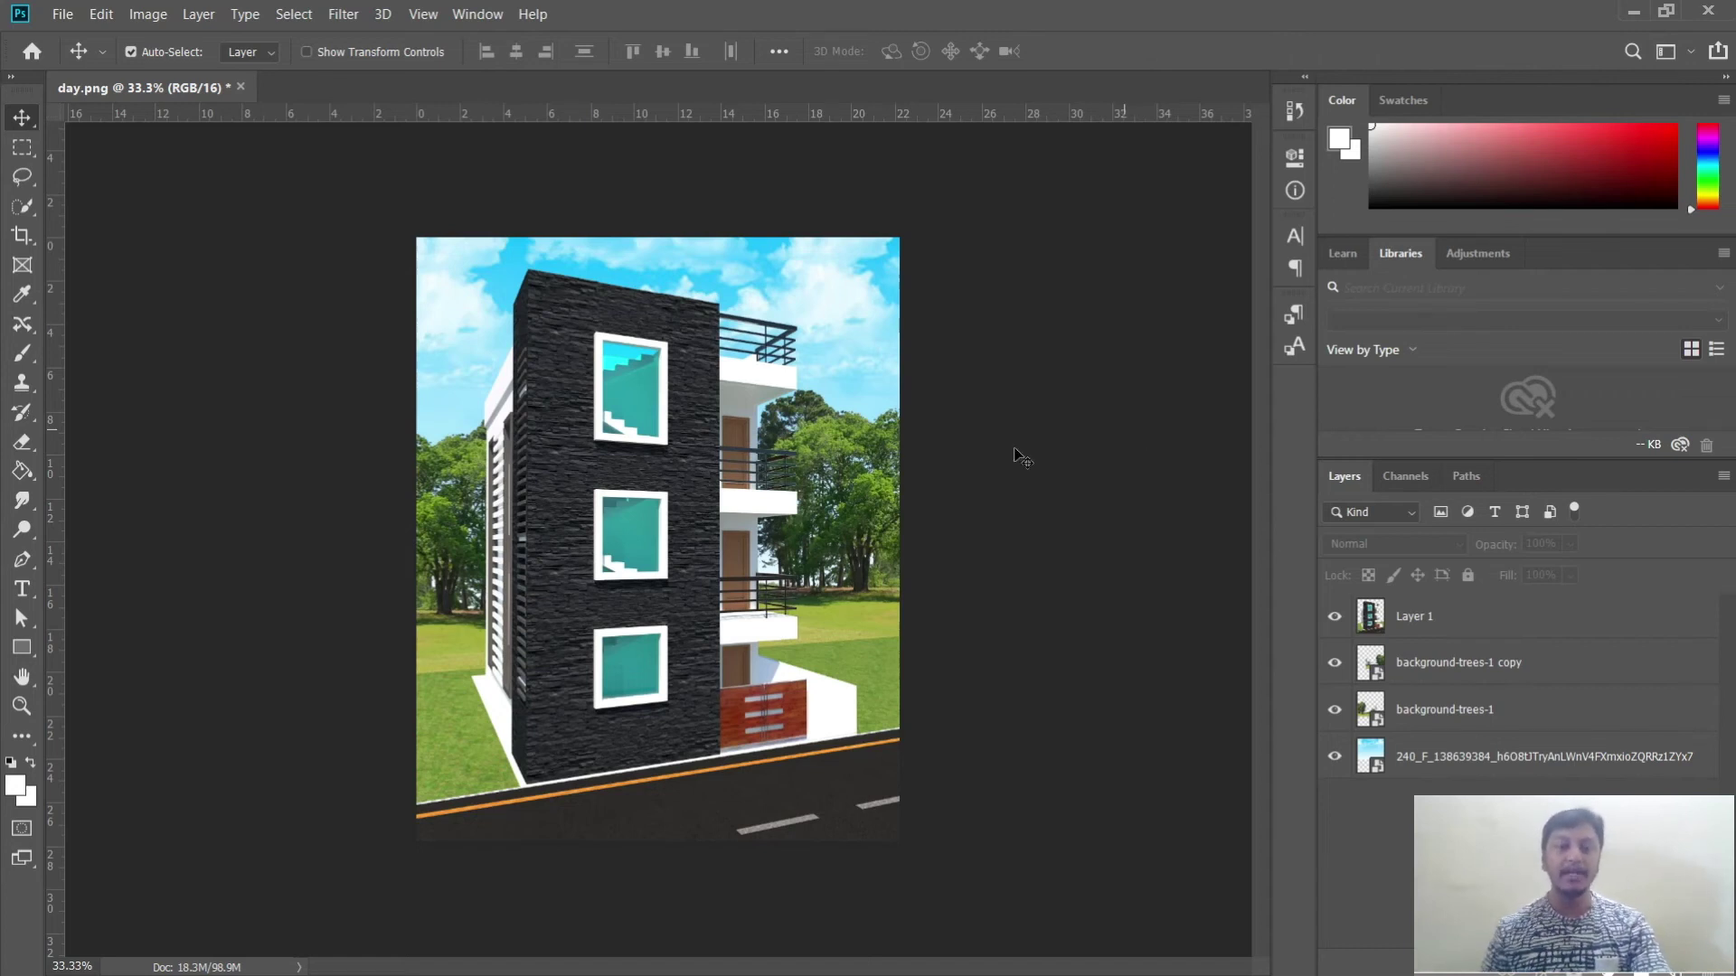
{"action": "left_click", "coordinate": [56, 13]}
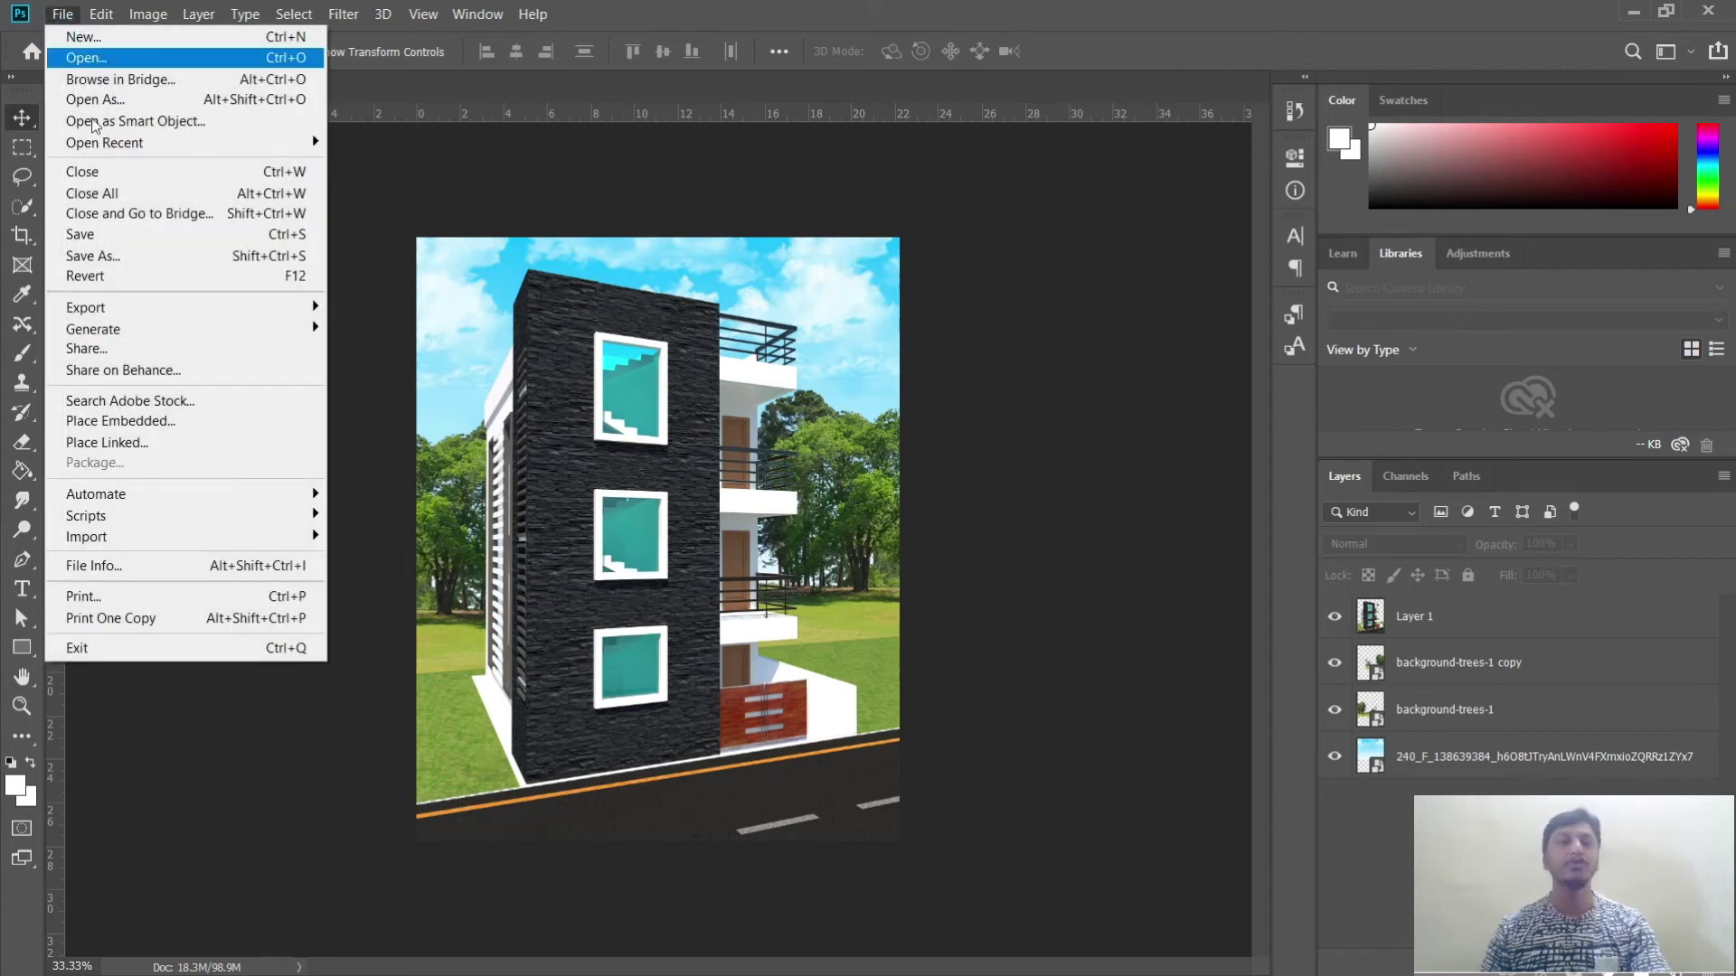
{"action": "left_click", "coordinate": [144, 425]}
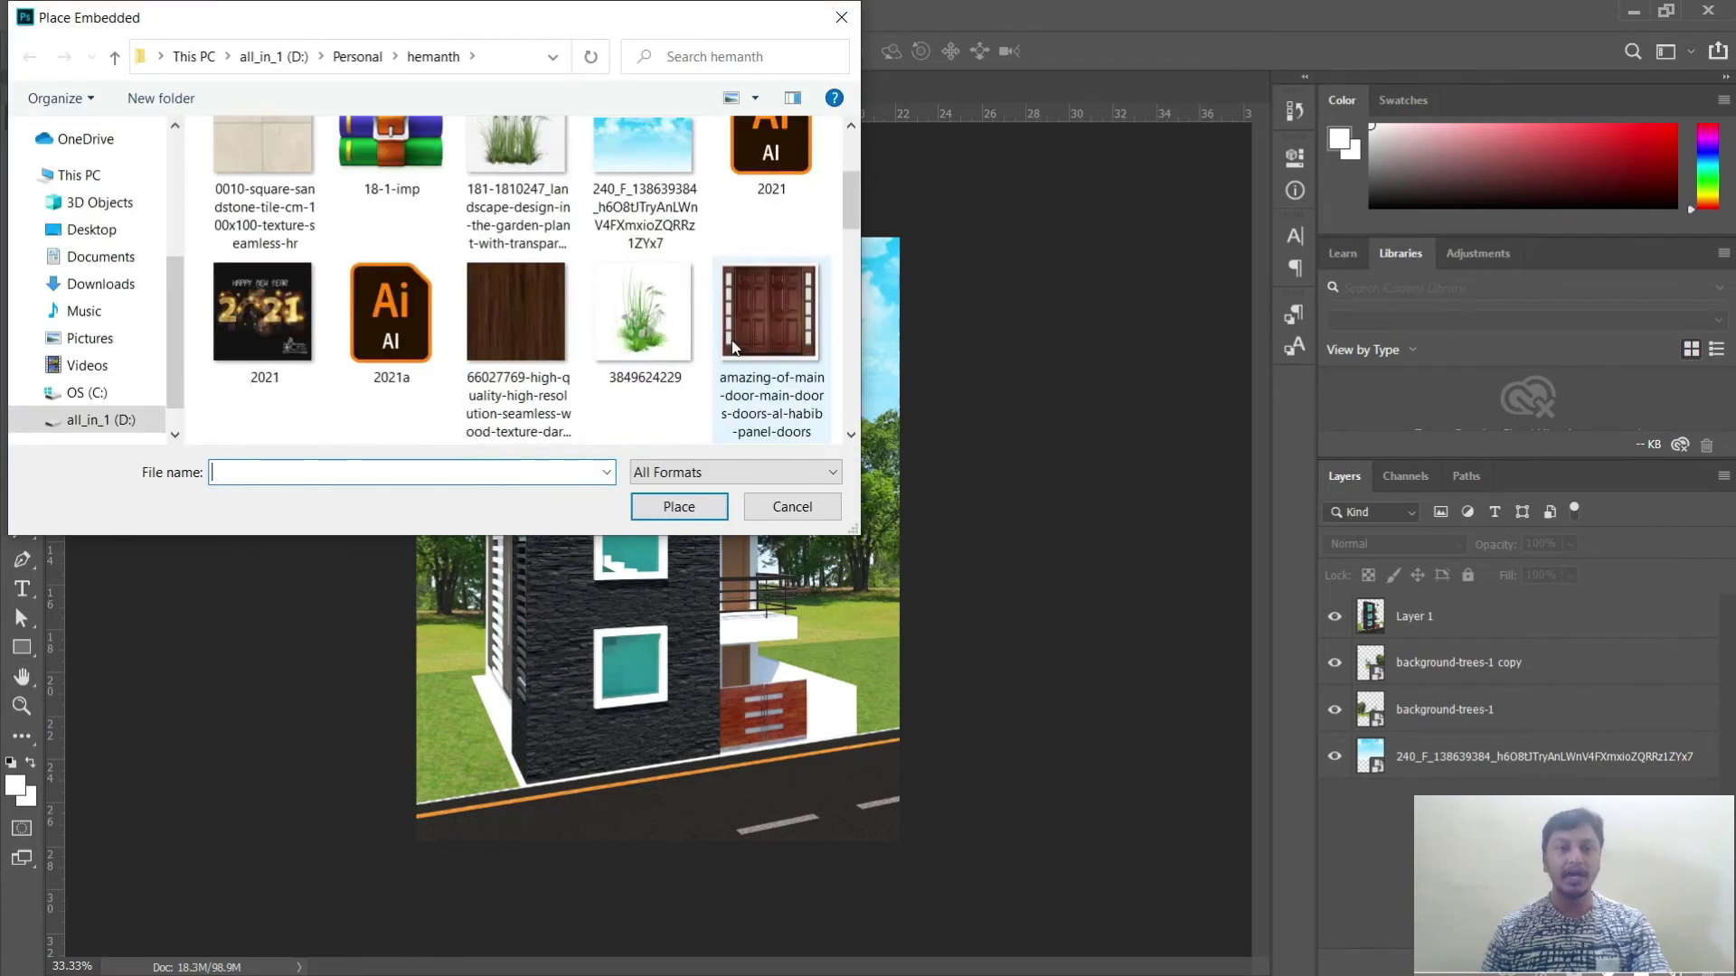
{"action": "scroll", "coordinate": [728, 344], "scroll_direction": "down", "scroll_amount": 6}
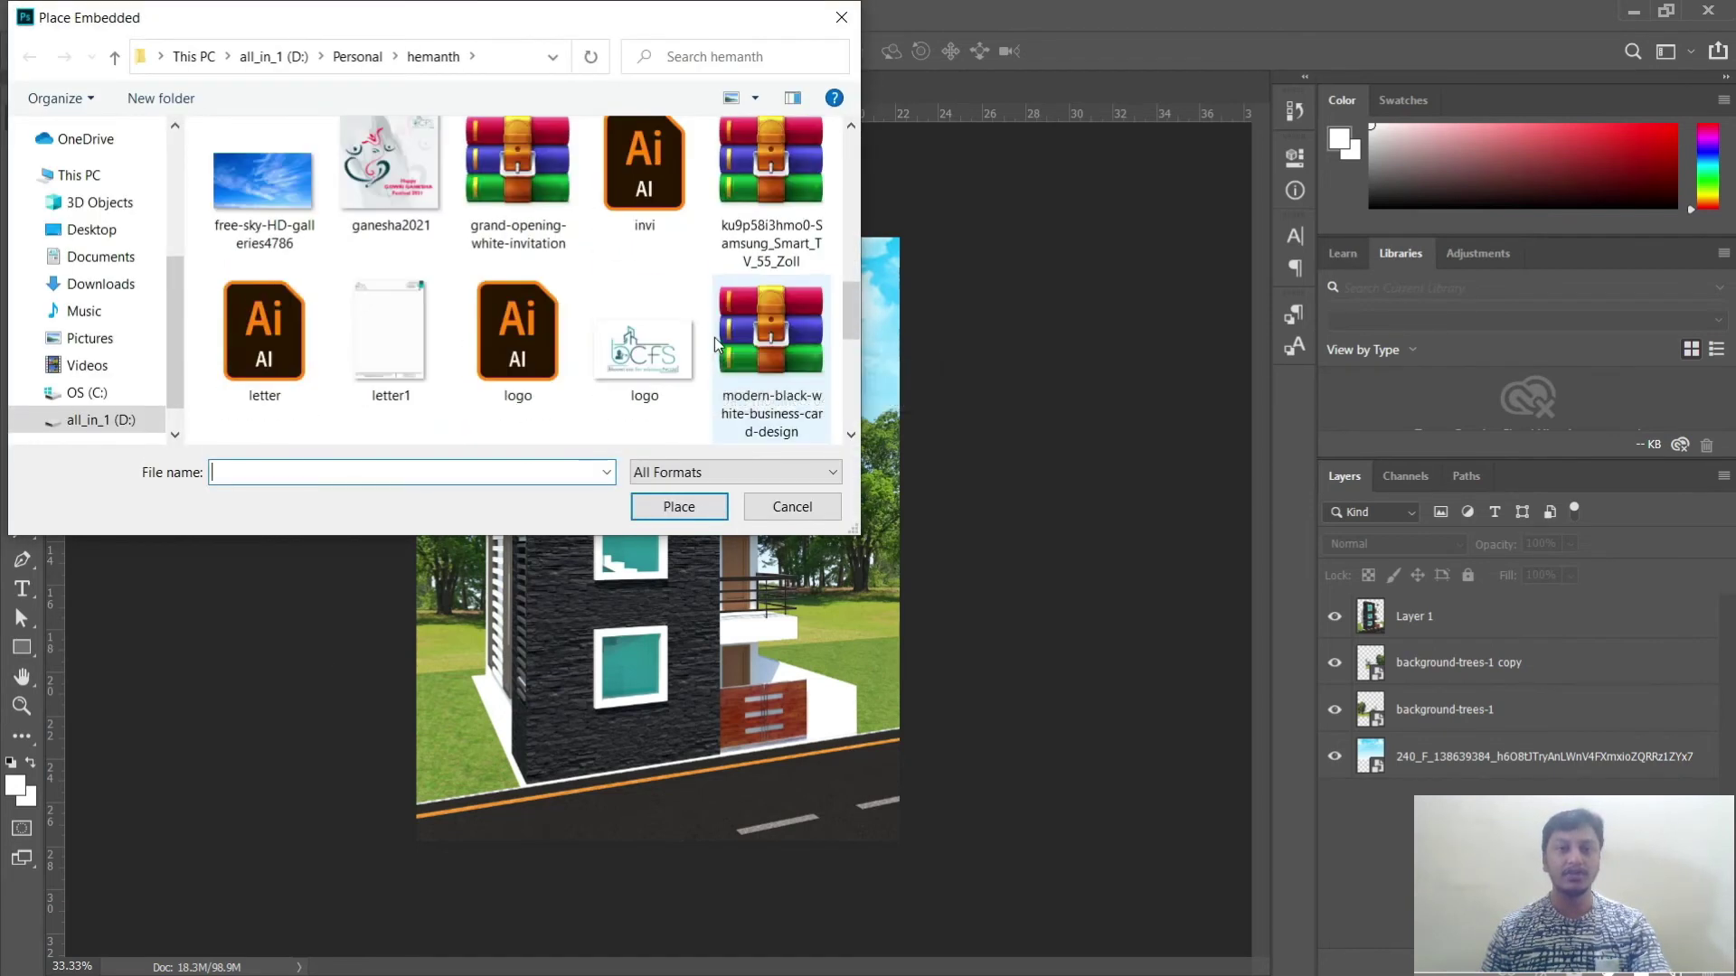
{"action": "scroll", "coordinate": [715, 338], "scroll_direction": "down", "scroll_amount": 3}
{"action": "scroll", "coordinate": [714, 338], "scroll_direction": "down", "scroll_amount": 2}
{"action": "scroll", "coordinate": [714, 339], "scroll_direction": "up", "scroll_amount": 2}
{"action": "left_click", "coordinate": [643, 203]}
{"action": "left_click", "coordinate": [670, 508]}
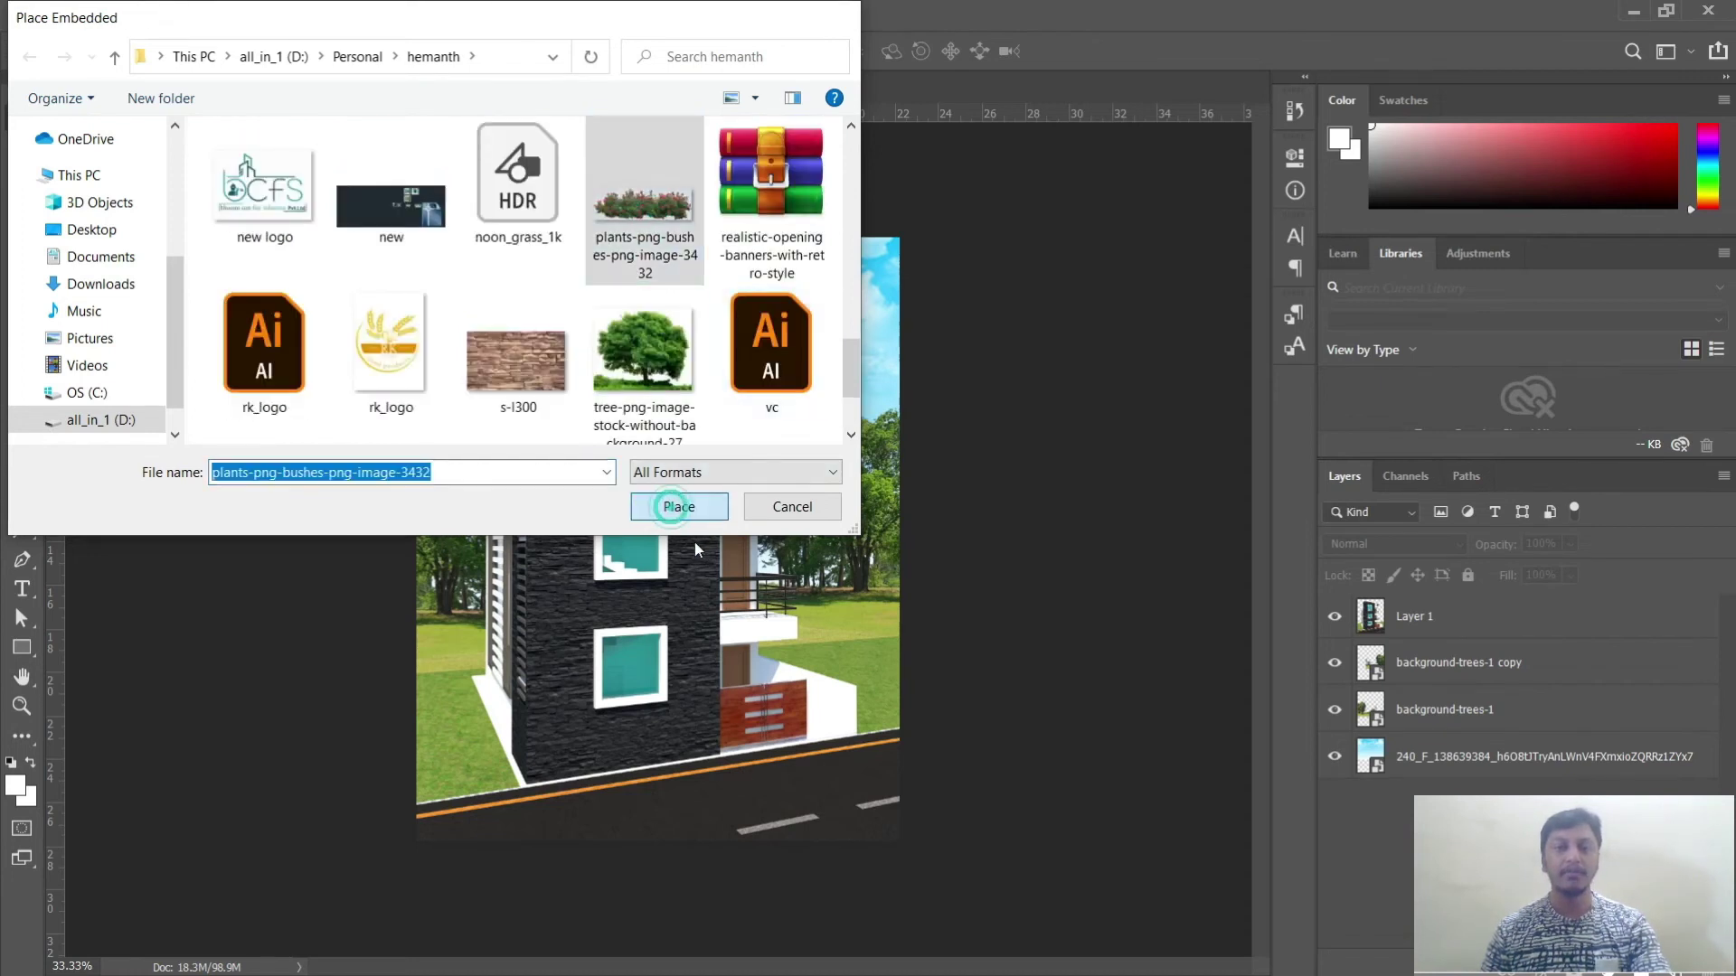
Step: Scale the bushes to about 13%, rotate them about -6°, and position them along the roadside at the house's front-left corner
{"action": "left_click_drag", "start_coordinate": [898, 460], "coordinate": [517, 777]}
{"action": "key", "text": "ctrl+plus"}
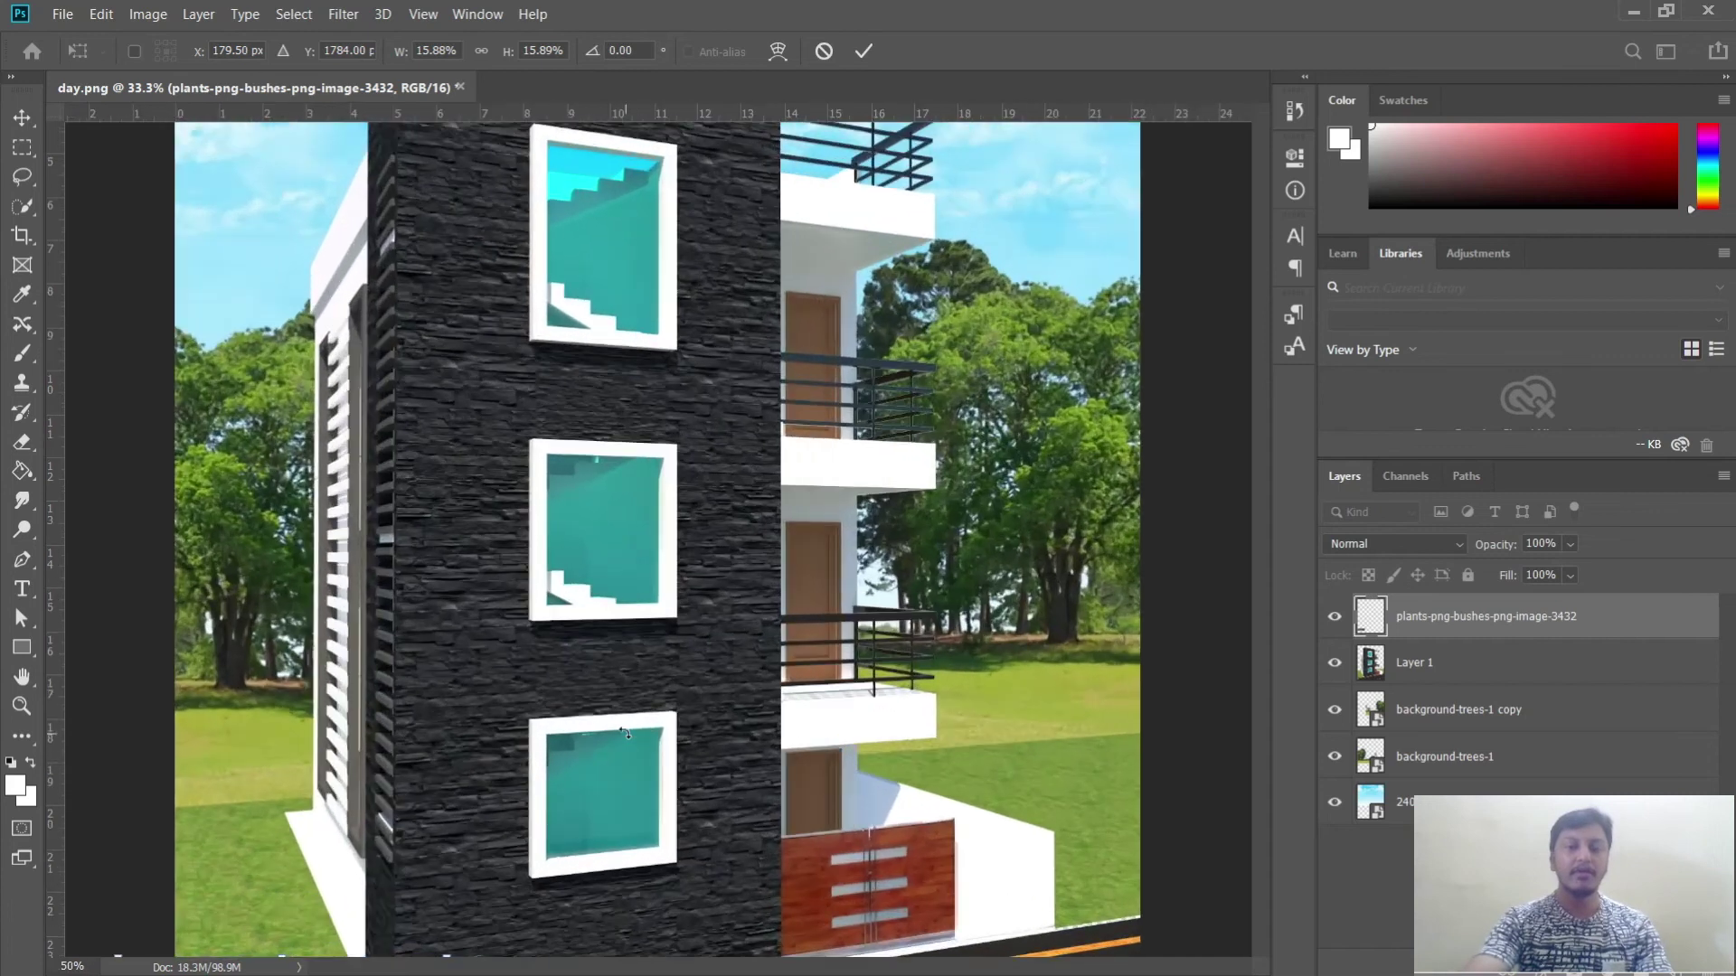
{"action": "key", "text": "Escape"}
{"action": "left_click_drag", "start_coordinate": [531, 693], "coordinate": [683, 448]}
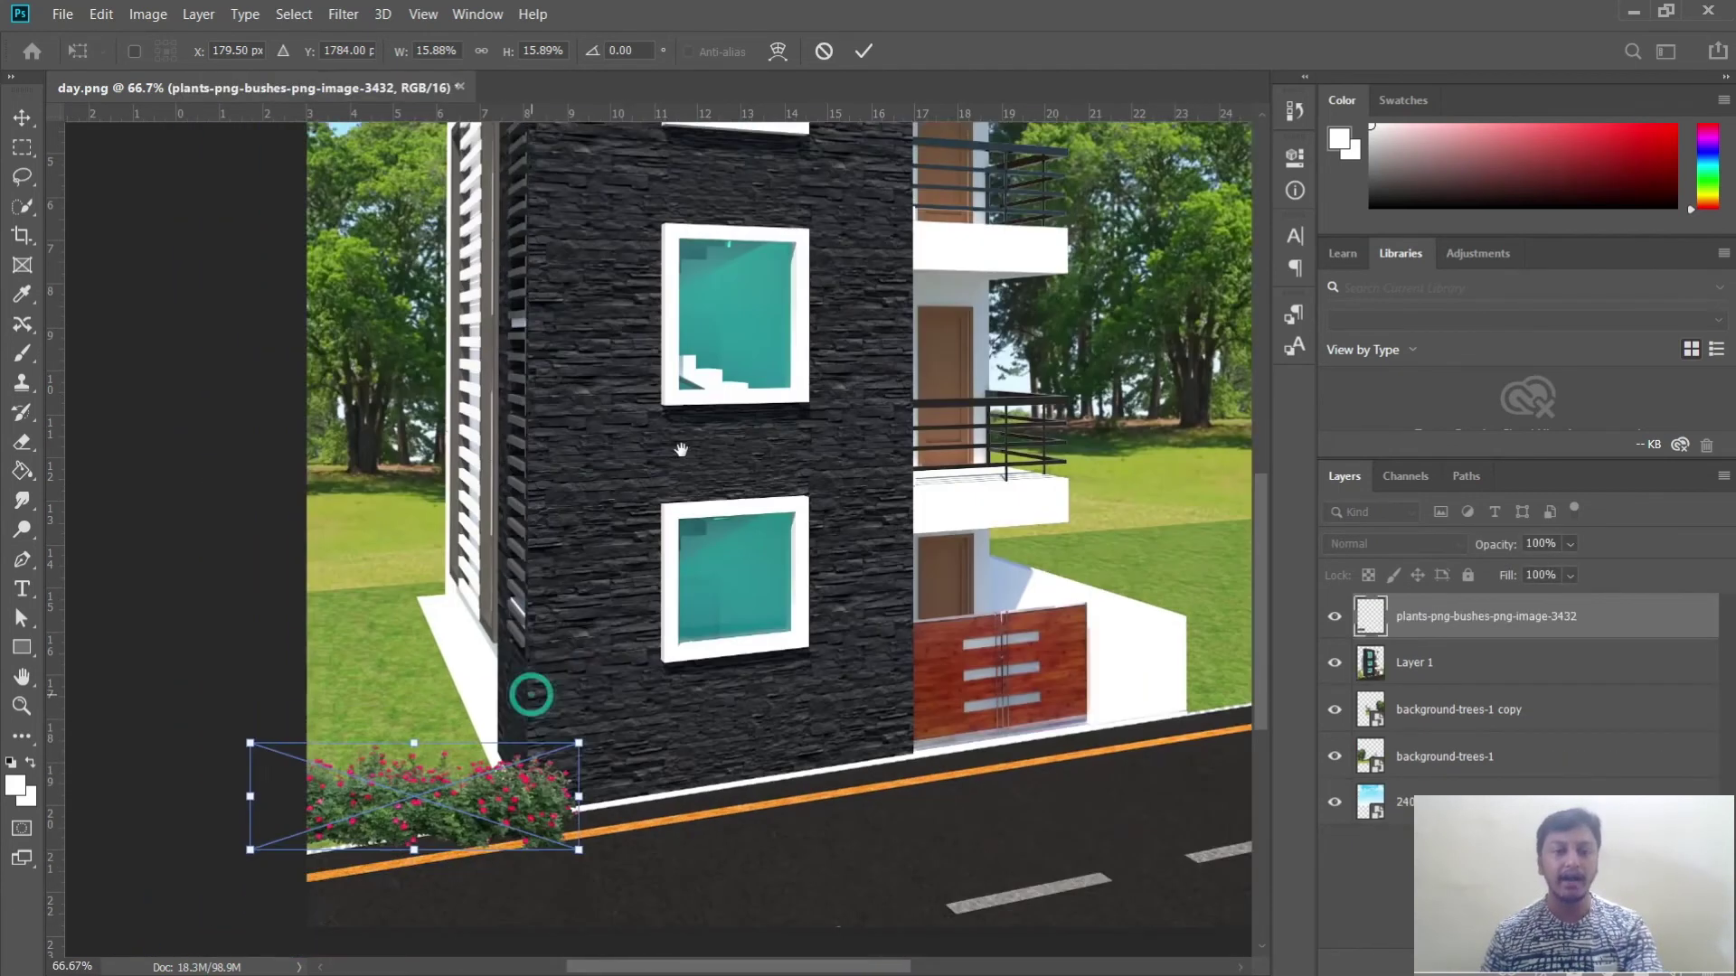
{"action": "left_click_drag", "start_coordinate": [526, 777], "coordinate": [511, 796]}
{"action": "left_click_drag", "start_coordinate": [603, 721], "coordinate": [521, 740]}
{"action": "left_click_drag", "start_coordinate": [477, 793], "coordinate": [492, 777]}
{"action": "key", "text": "Return"}
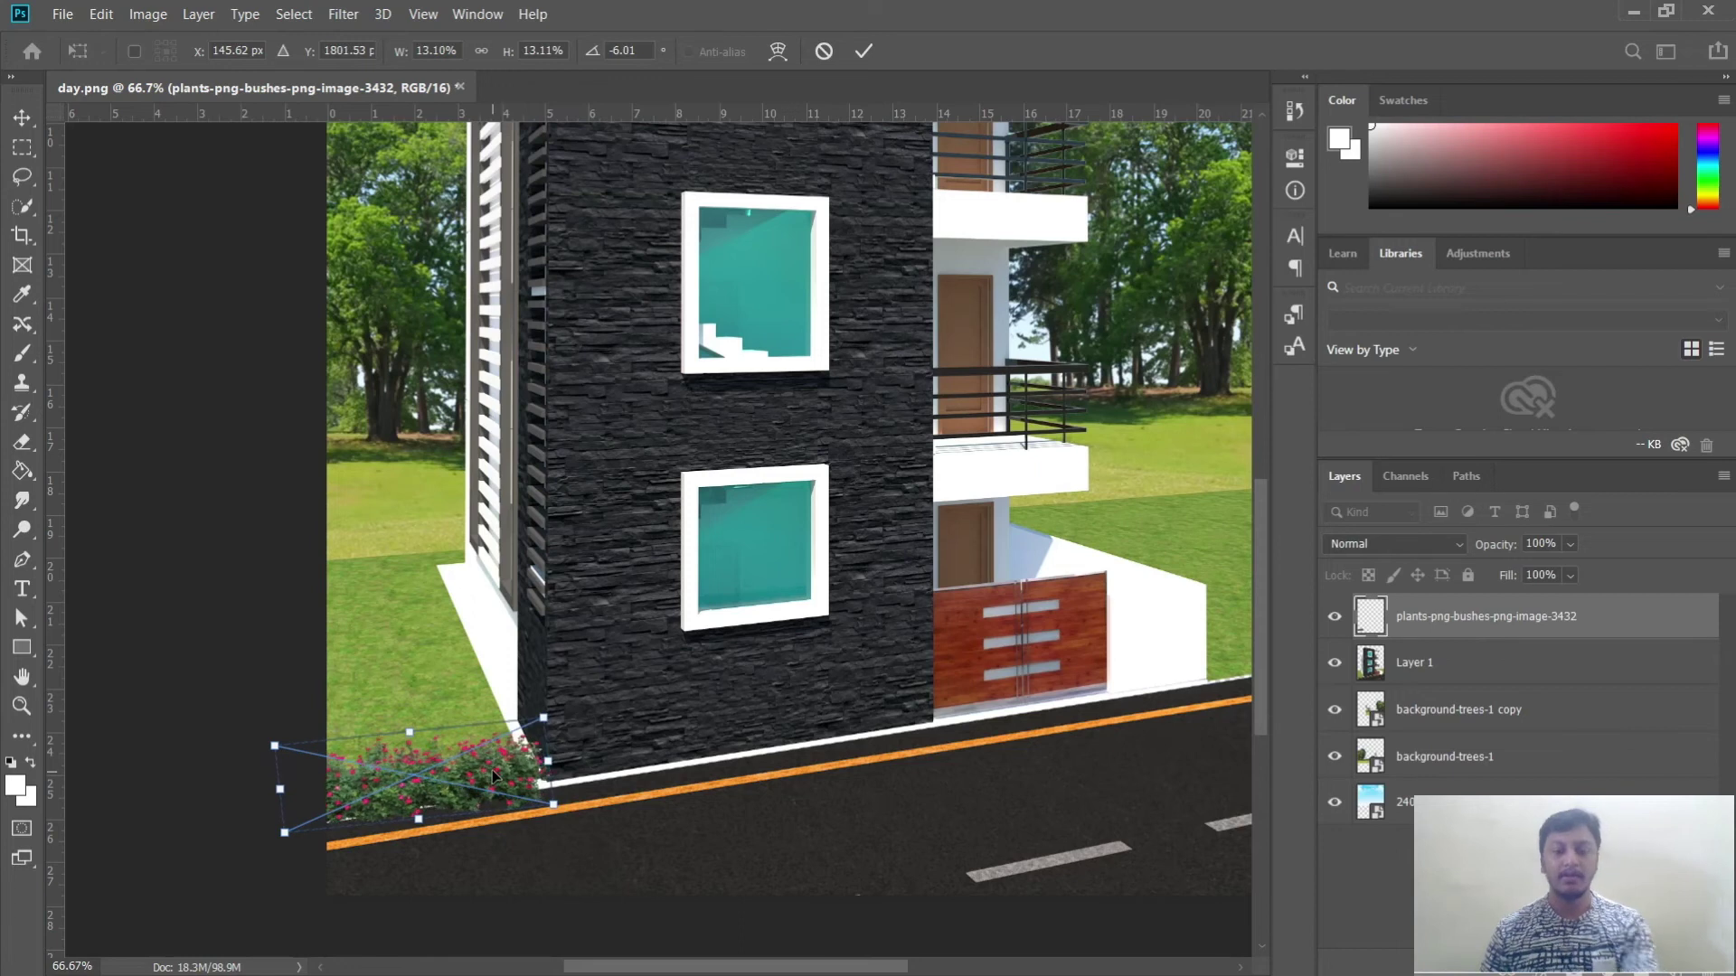
Step: Duplicate the bushes and position the copy along the road beside the white boundary wall right of the gate
{"action": "left_click_drag", "start_coordinate": [837, 723], "coordinate": [637, 726]}
{"action": "left_click_drag", "start_coordinate": [241, 797], "coordinate": [1111, 672], "text": "alt"}
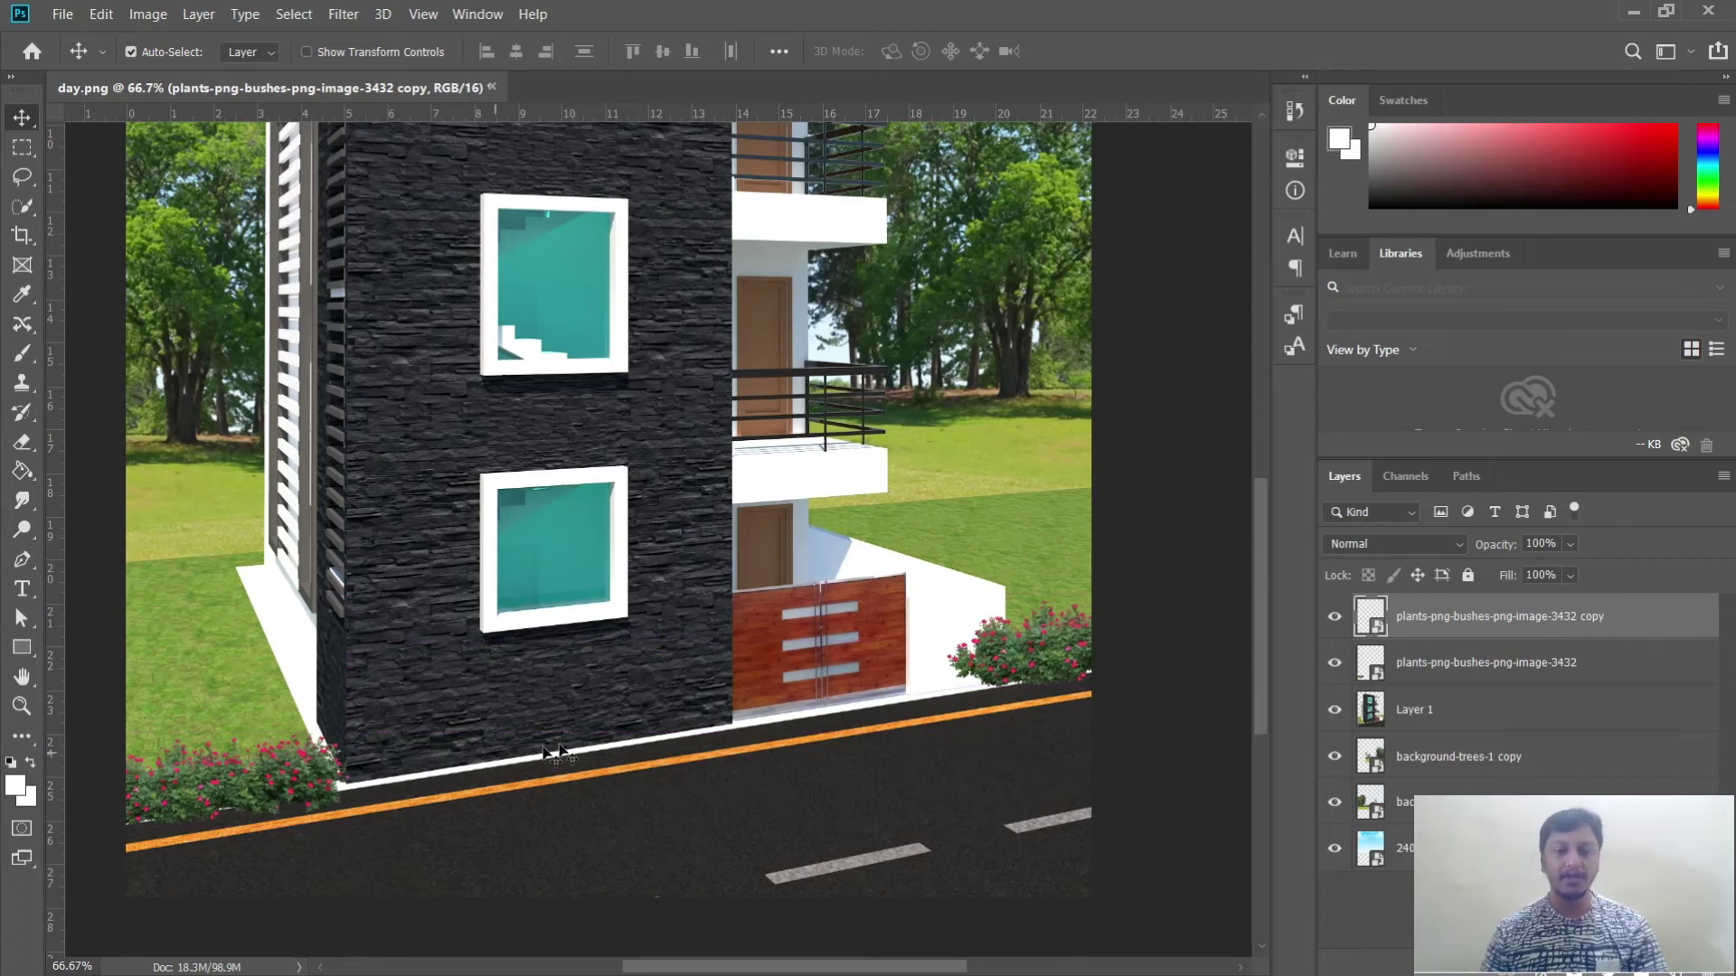
{"action": "scroll", "coordinate": [701, 681], "scroll_direction": "up", "scroll_amount": 3}
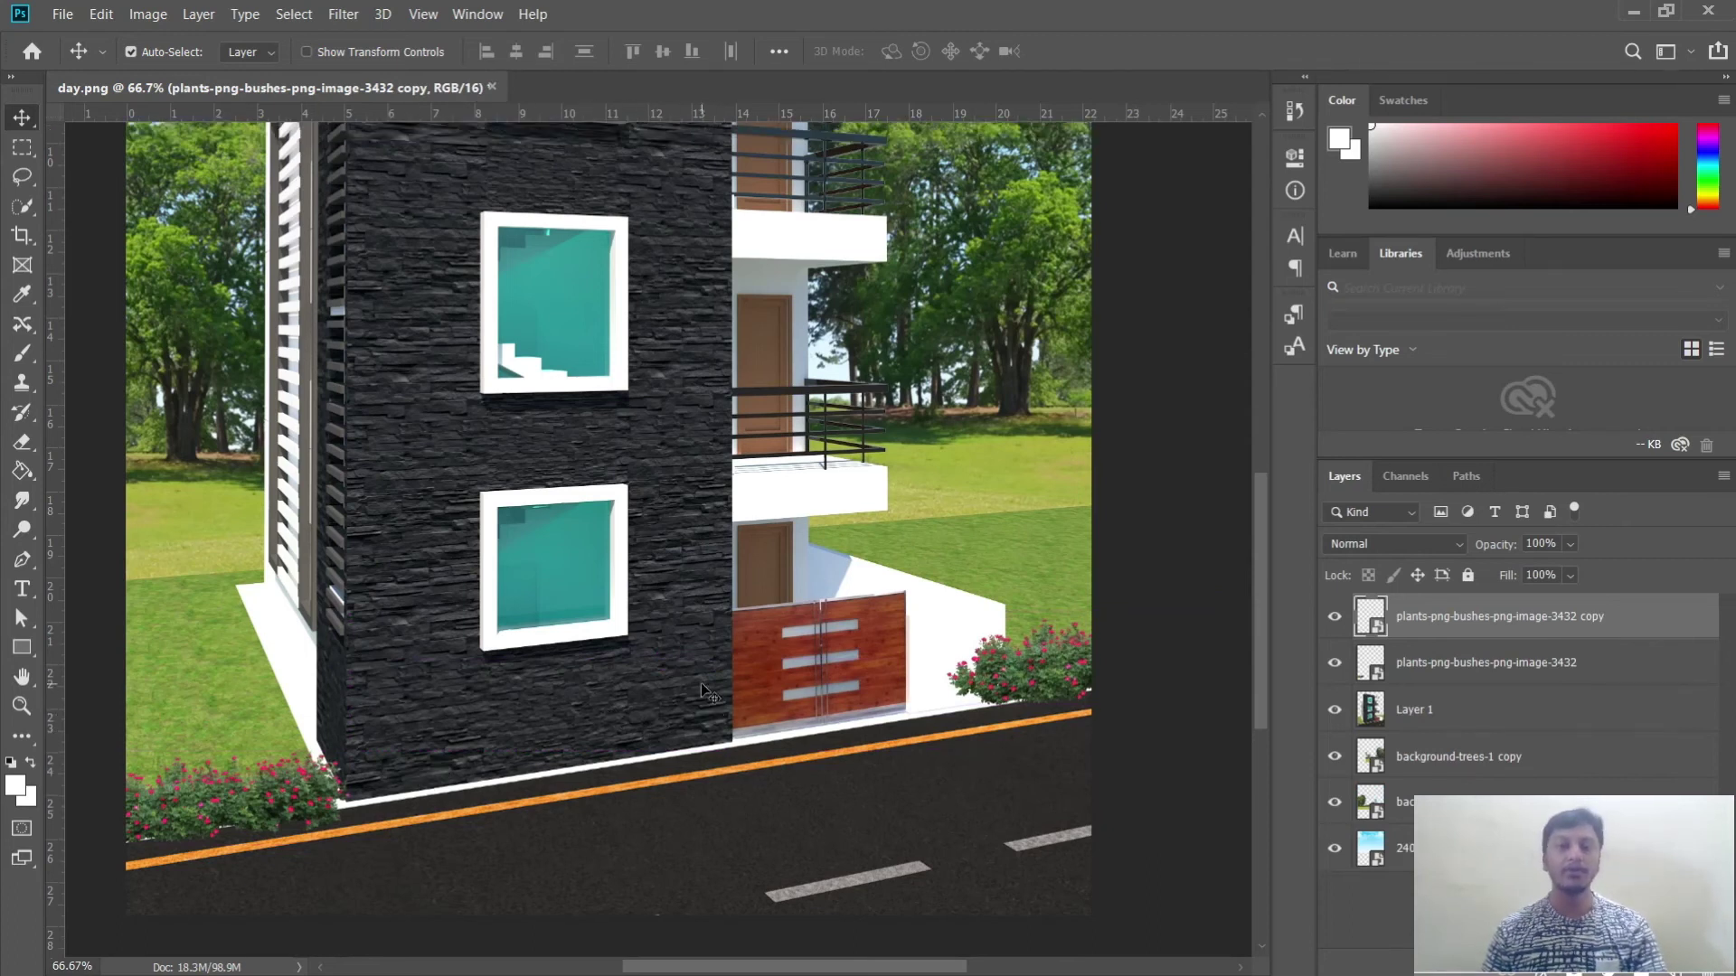
{"action": "key", "text": "ctrl+minus"}
{"action": "key", "text": "ctrl+minus"}
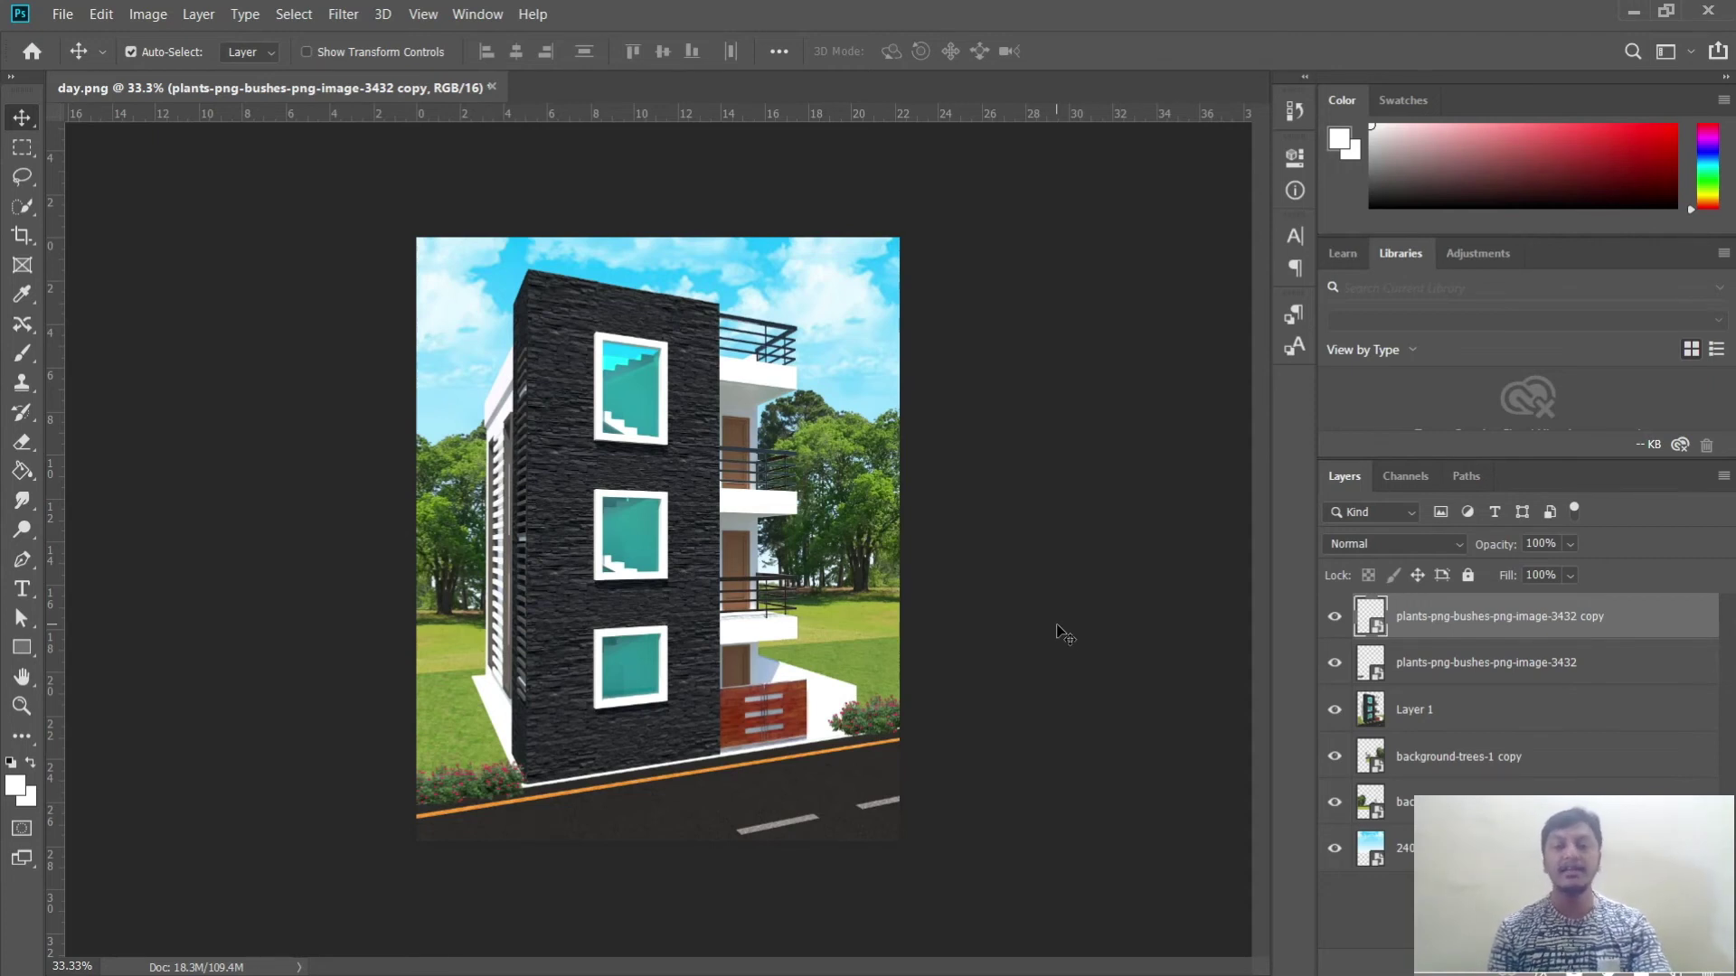
{"action": "key", "text": "ctrl+plus"}
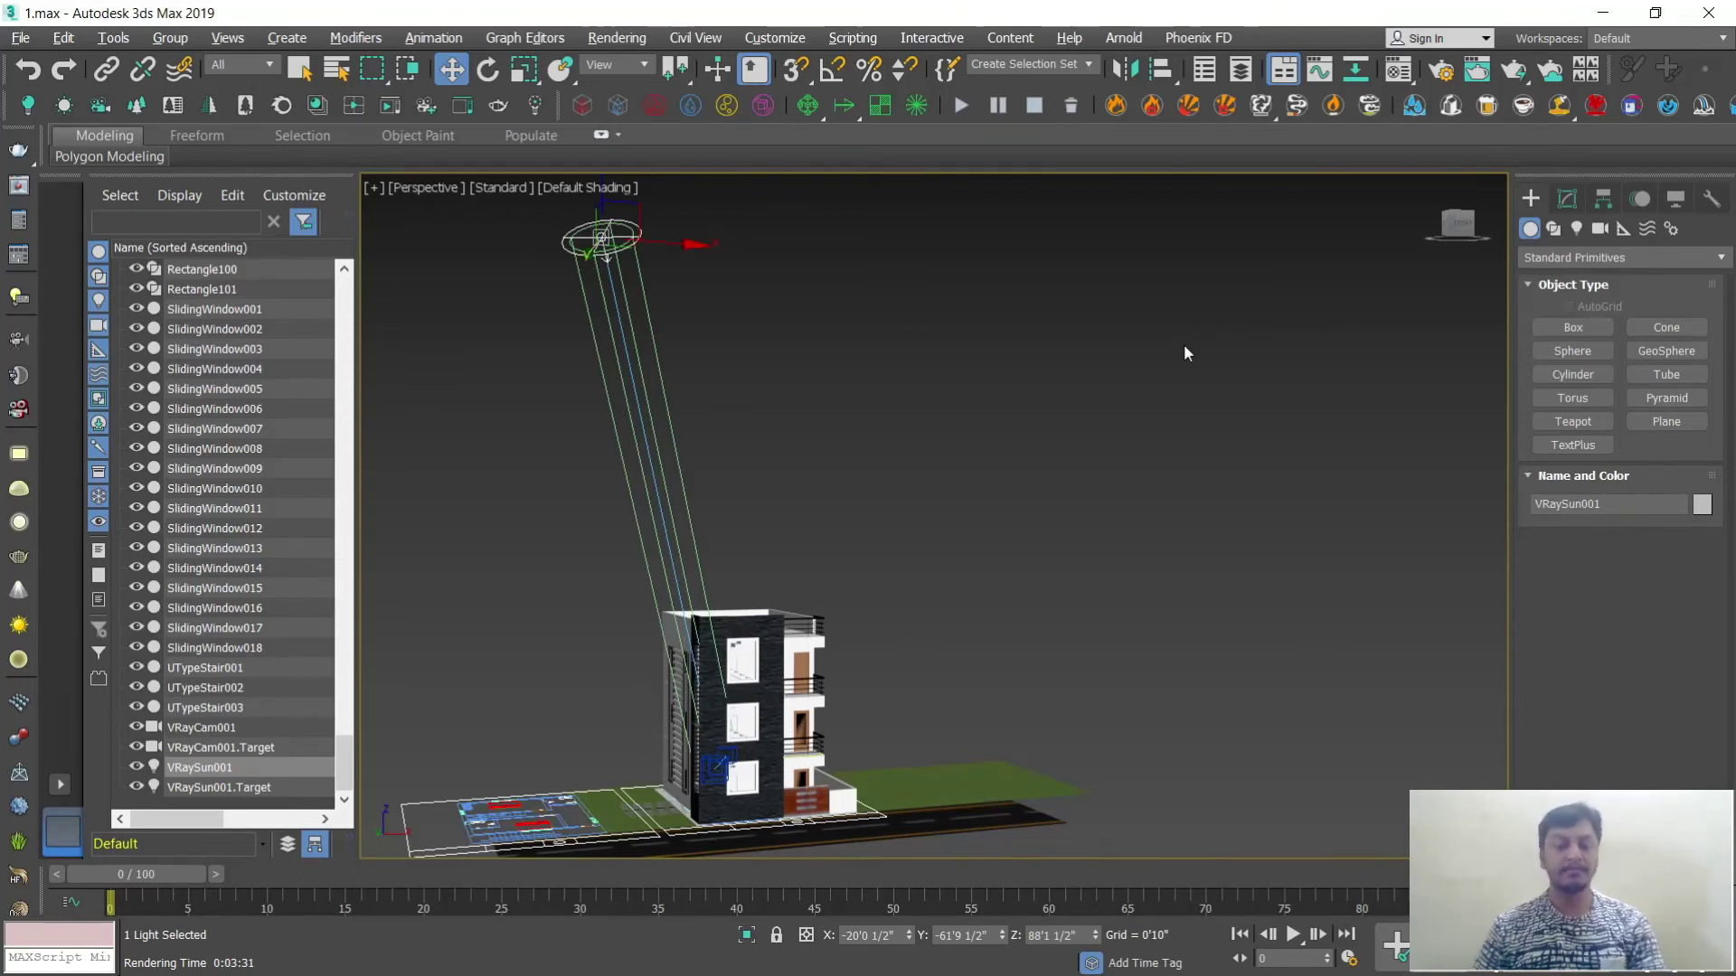
Step: Switch to 3ds Max and examine the house and its sunlight direction from several angles in the perspective view
{"action": "middle_click_drag", "start_coordinate": [1143, 354], "coordinate": [856, 650], "text": "alt"}
{"action": "scroll", "coordinate": [855, 650], "scroll_direction": "up", "scroll_amount": 3}
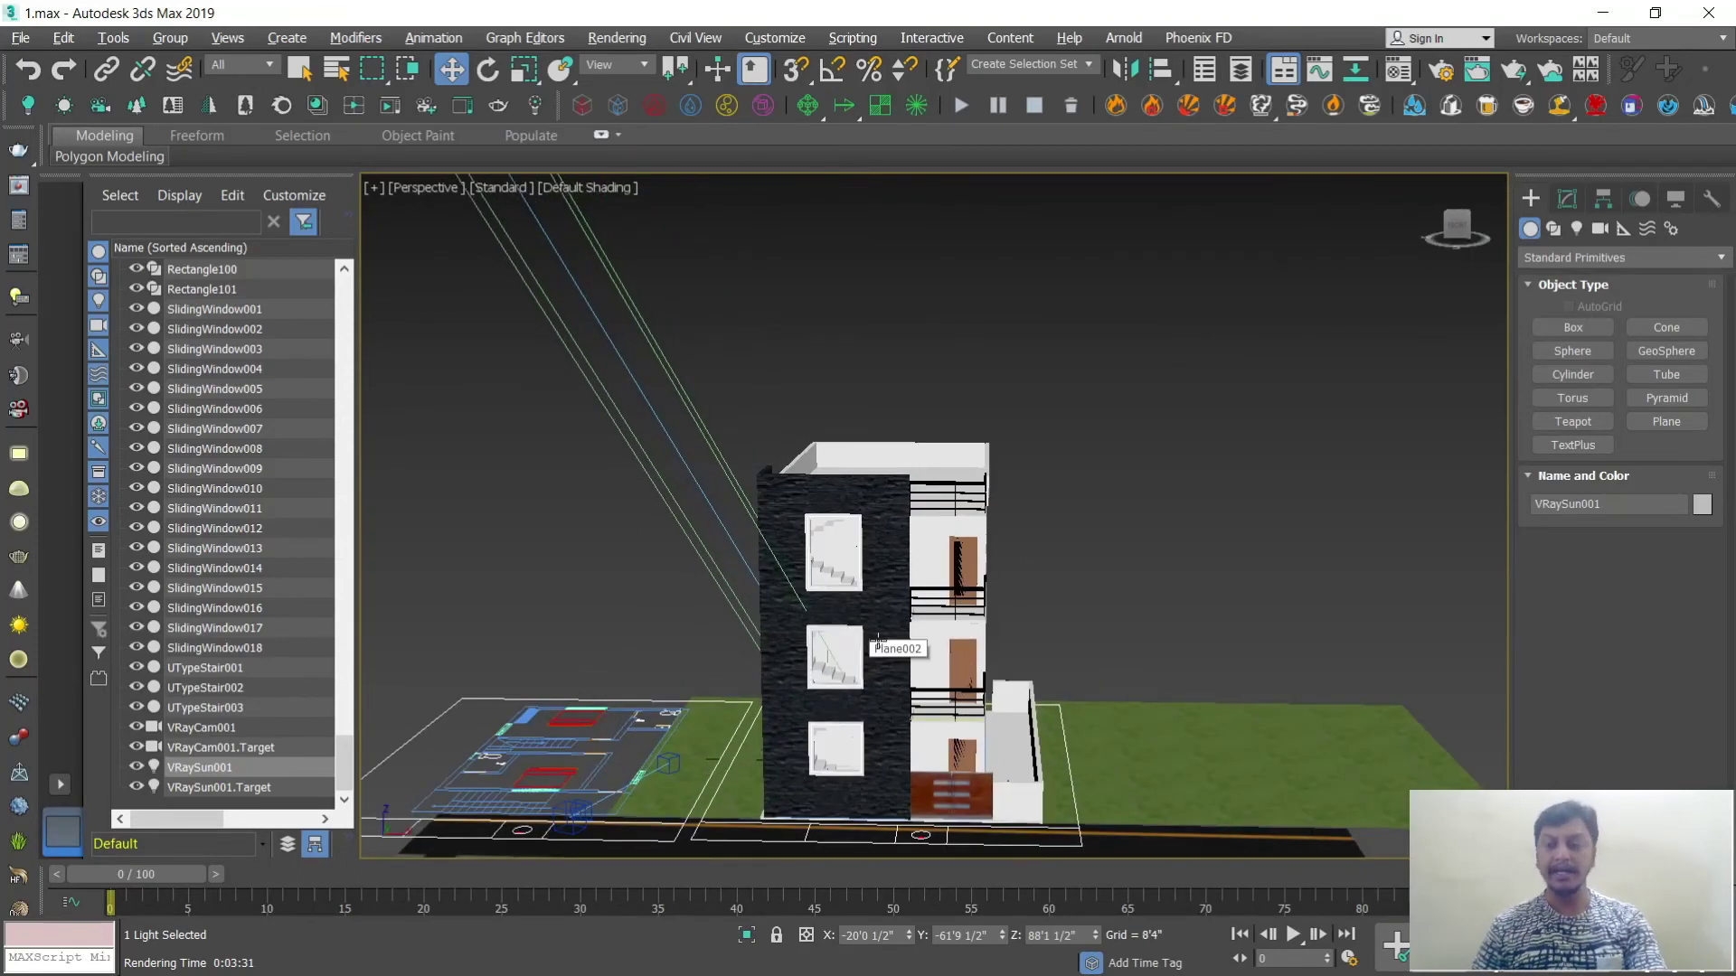
{"action": "scroll", "coordinate": [870, 653], "scroll_direction": "down", "scroll_amount": 2}
{"action": "middle_click_drag", "start_coordinate": [871, 653], "coordinate": [906, 636], "text": "alt"}
{"action": "scroll", "coordinate": [906, 637], "scroll_direction": "down", "scroll_amount": 3}
{"action": "scroll", "coordinate": [907, 636], "scroll_direction": "up", "scroll_amount": 4}
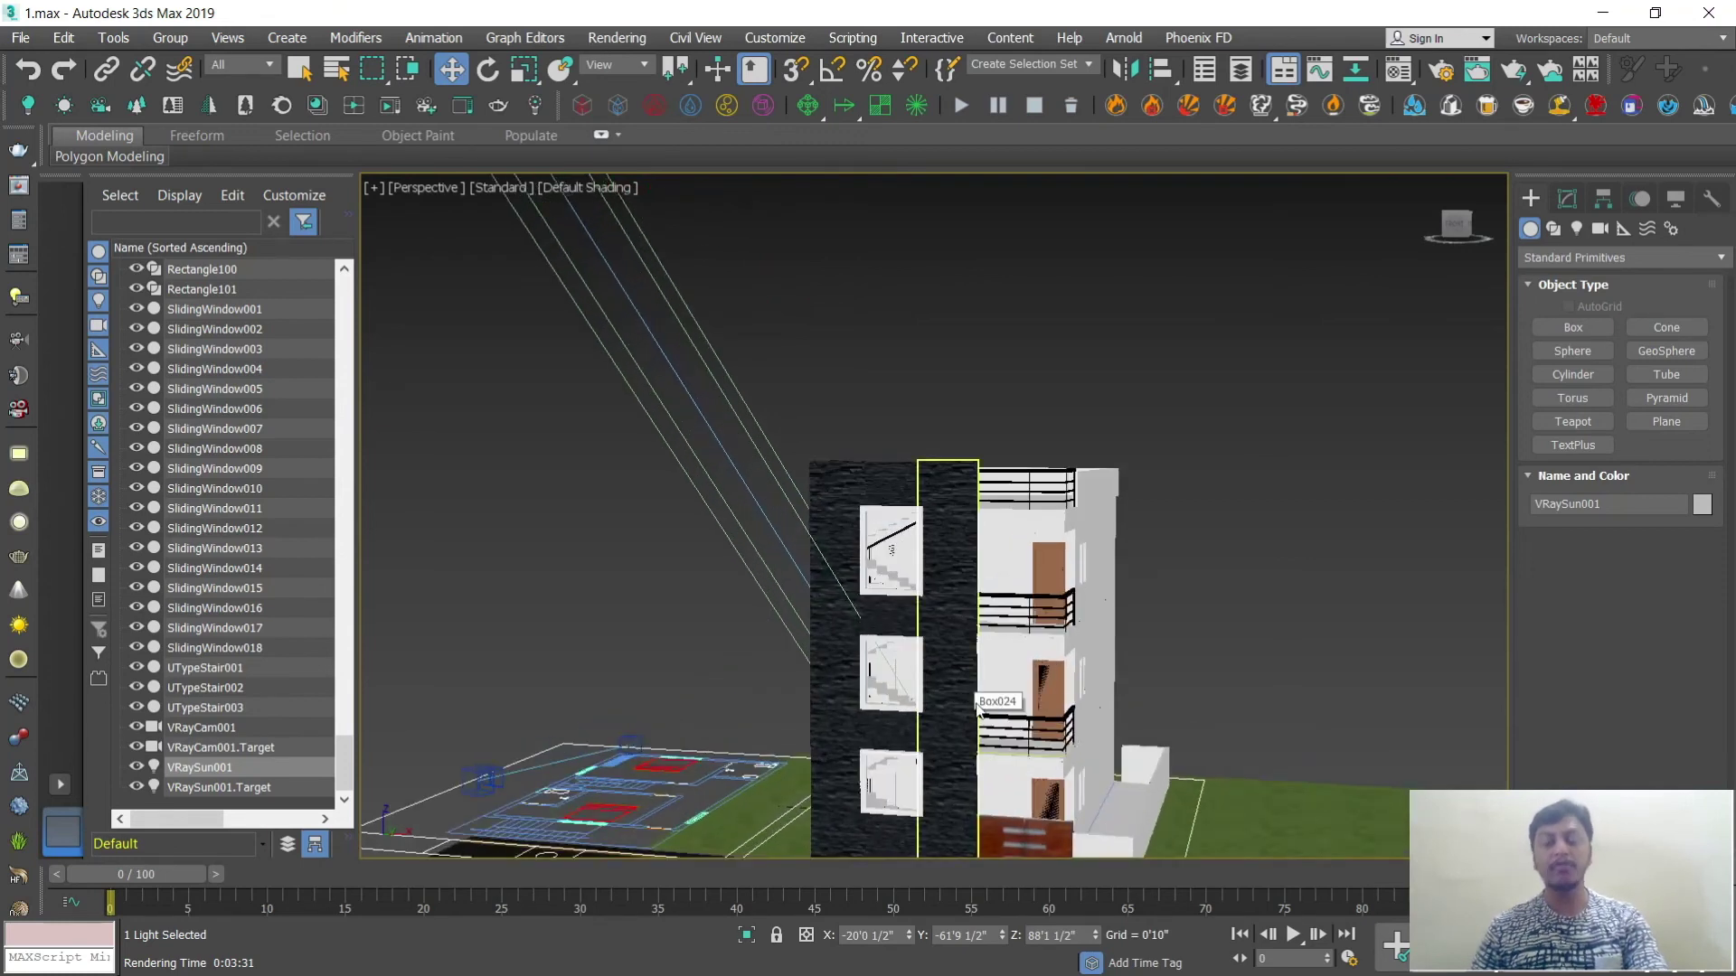
{"action": "scroll", "coordinate": [895, 598], "scroll_direction": "down", "scroll_amount": 2}
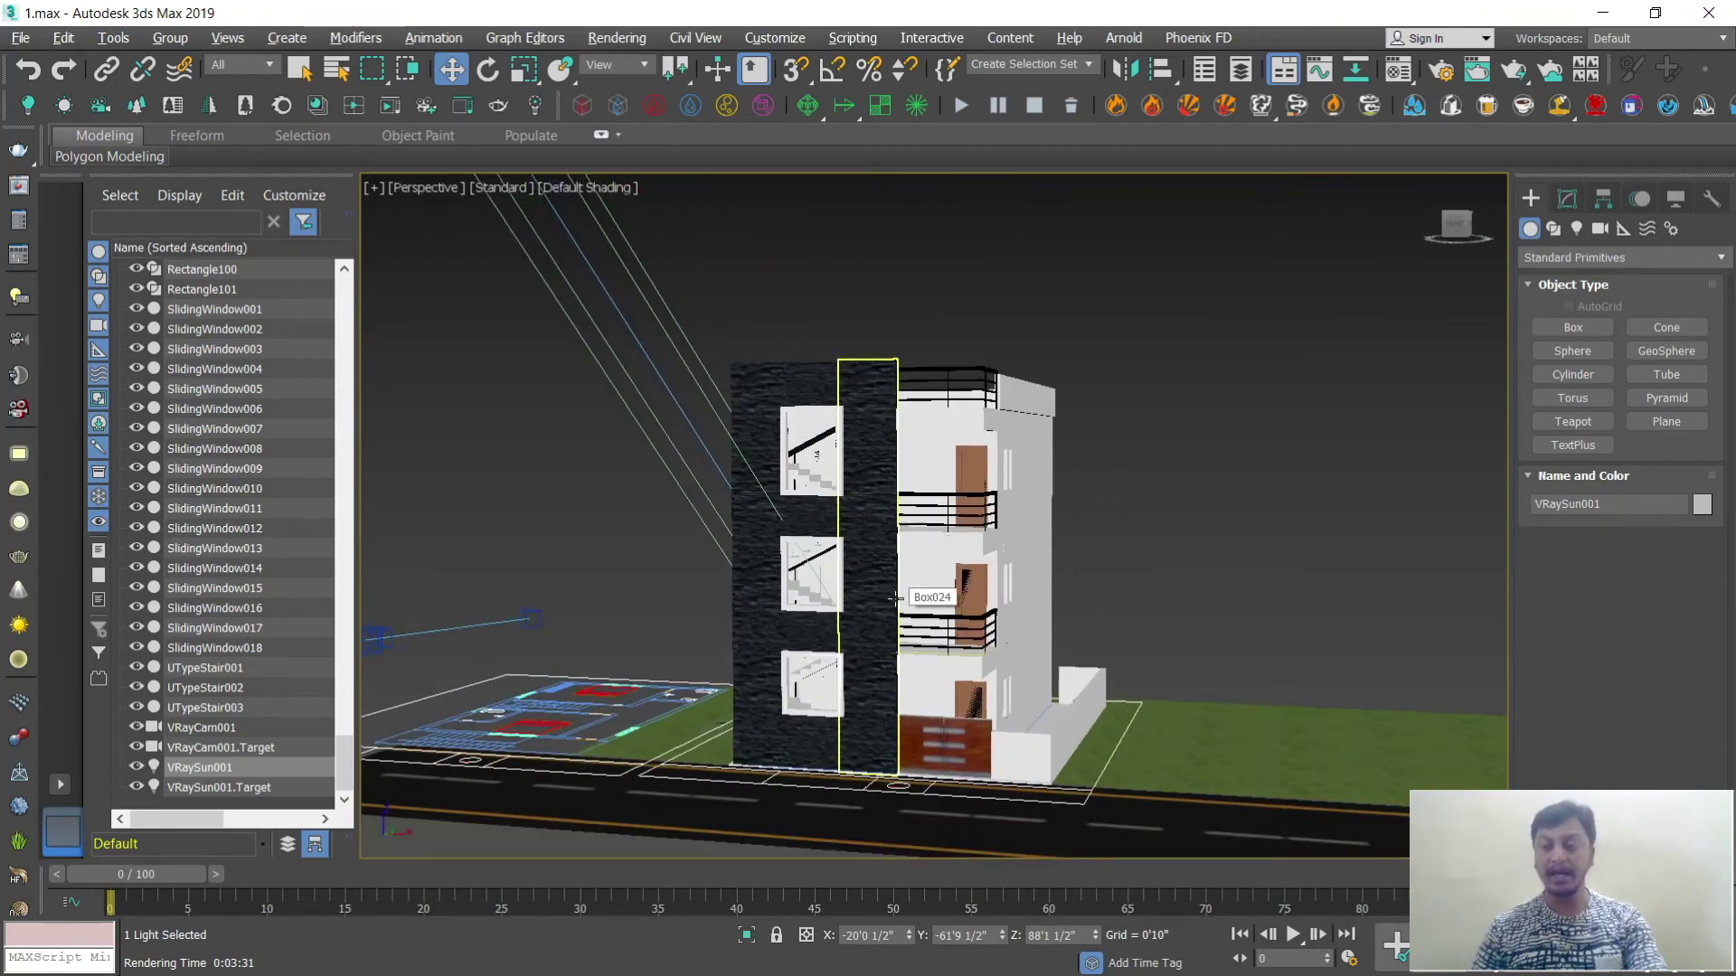
{"action": "scroll", "coordinate": [895, 598], "scroll_direction": "down", "scroll_amount": 2}
{"action": "middle_click_drag", "start_coordinate": [895, 599], "coordinate": [973, 607], "text": "alt"}
{"action": "scroll", "coordinate": [973, 608], "scroll_direction": "down", "scroll_amount": 3}
{"action": "middle_click_drag", "start_coordinate": [827, 631], "coordinate": [868, 574], "text": "alt"}
{"action": "scroll", "coordinate": [845, 569], "scroll_direction": "up", "scroll_amount": 2}
Step: Lower VRaySun001 along Z to a height of about 11'1" for low-angle sunlight
{"action": "scroll", "coordinate": [848, 570], "scroll_direction": "down", "scroll_amount": 2}
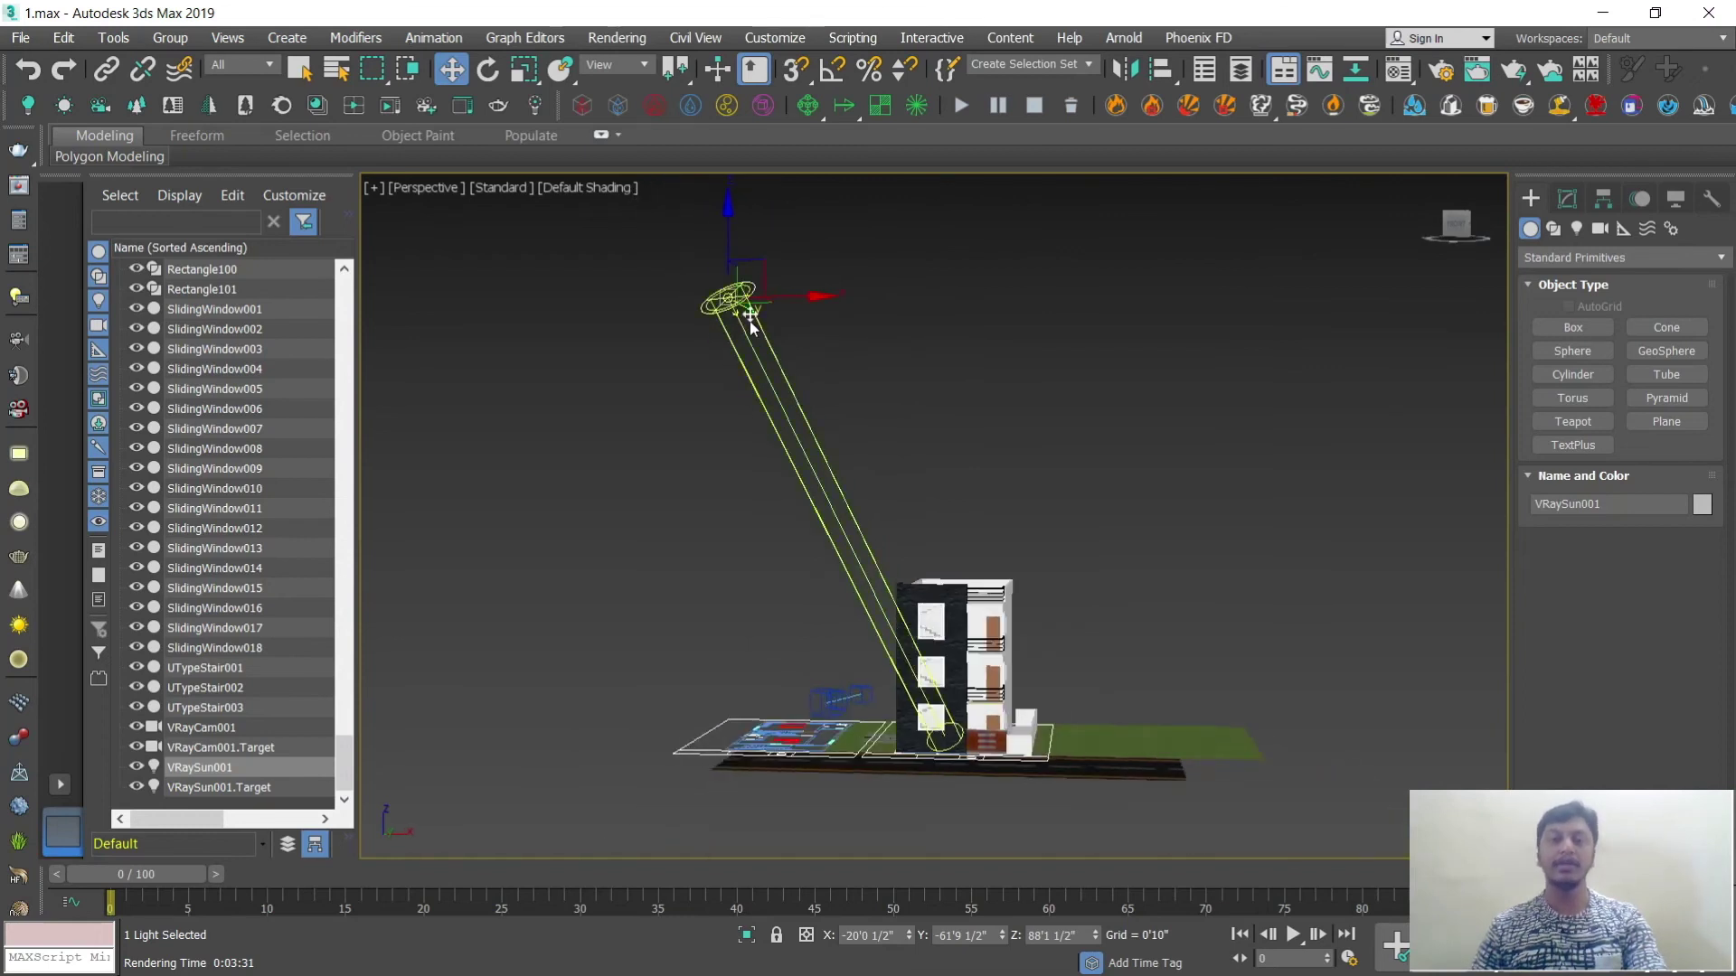
{"action": "scroll", "coordinate": [728, 216], "scroll_direction": "up", "scroll_amount": 2}
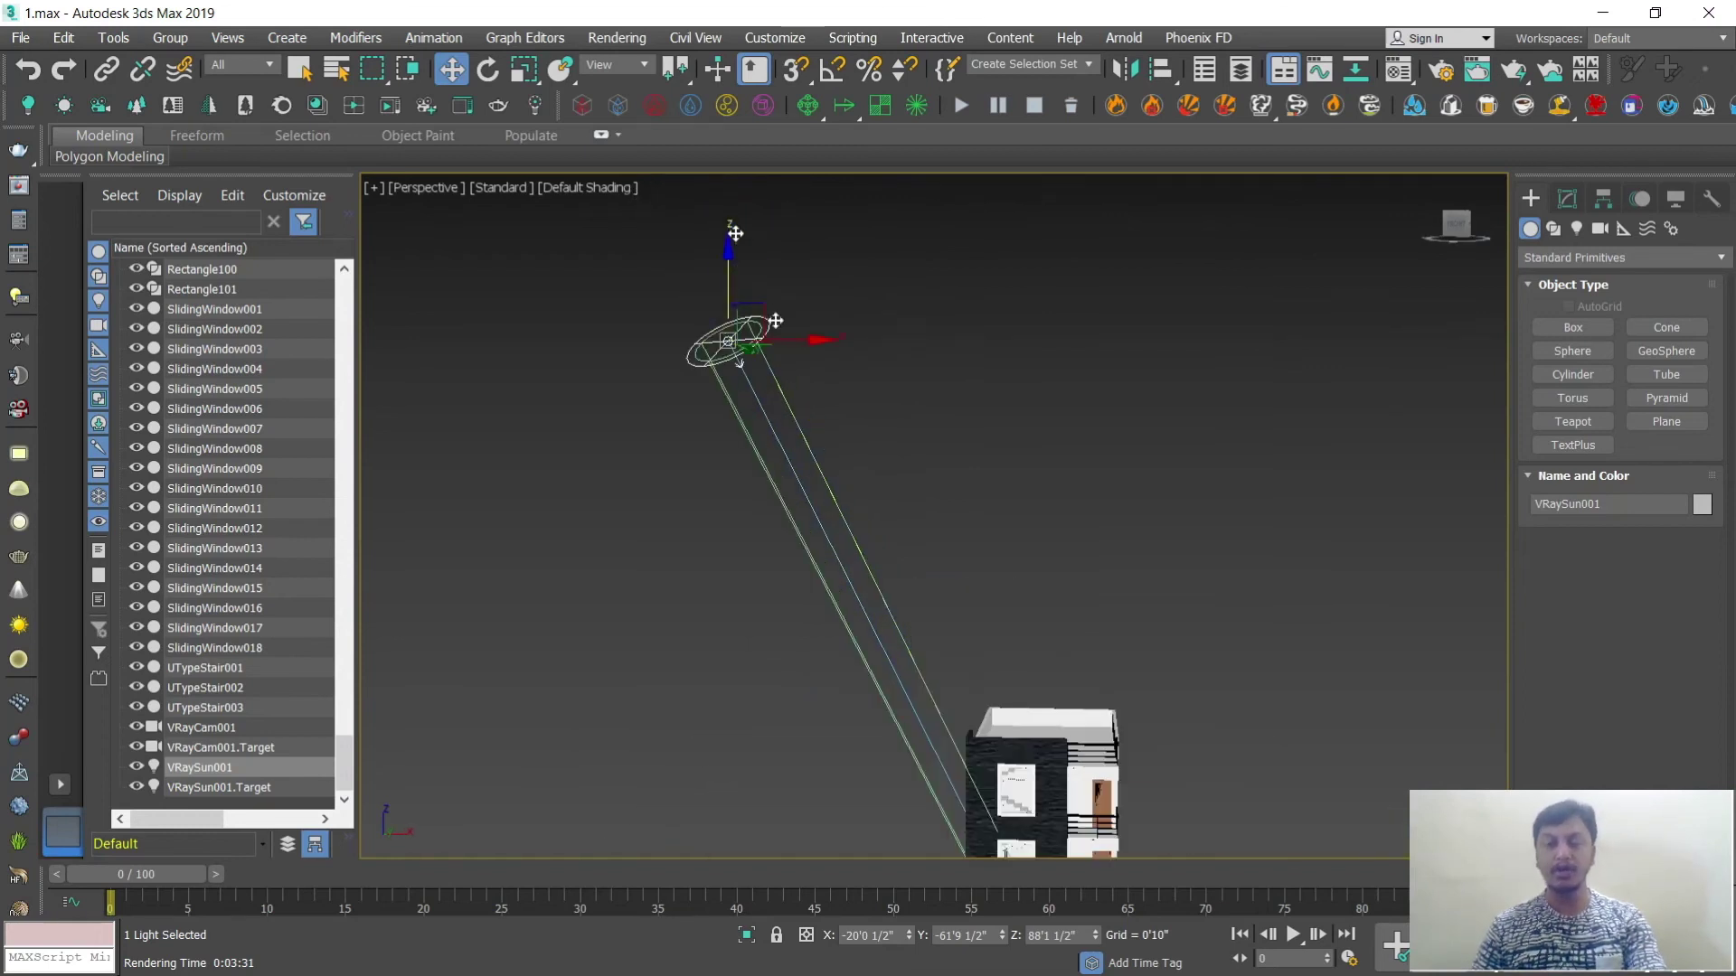
{"action": "scroll", "coordinate": [895, 524], "scroll_direction": "down", "scroll_amount": 4}
{"action": "middle_click_drag", "start_coordinate": [953, 573], "coordinate": [811, 525]}
{"action": "scroll", "coordinate": [811, 523], "scroll_direction": "up", "scroll_amount": 2}
{"action": "left_click_drag", "start_coordinate": [685, 233], "coordinate": [693, 664]}
Step: Test-render the VRayCam001 view with safe frames enabled, and close the frame buffer
{"action": "key", "text": "c"}
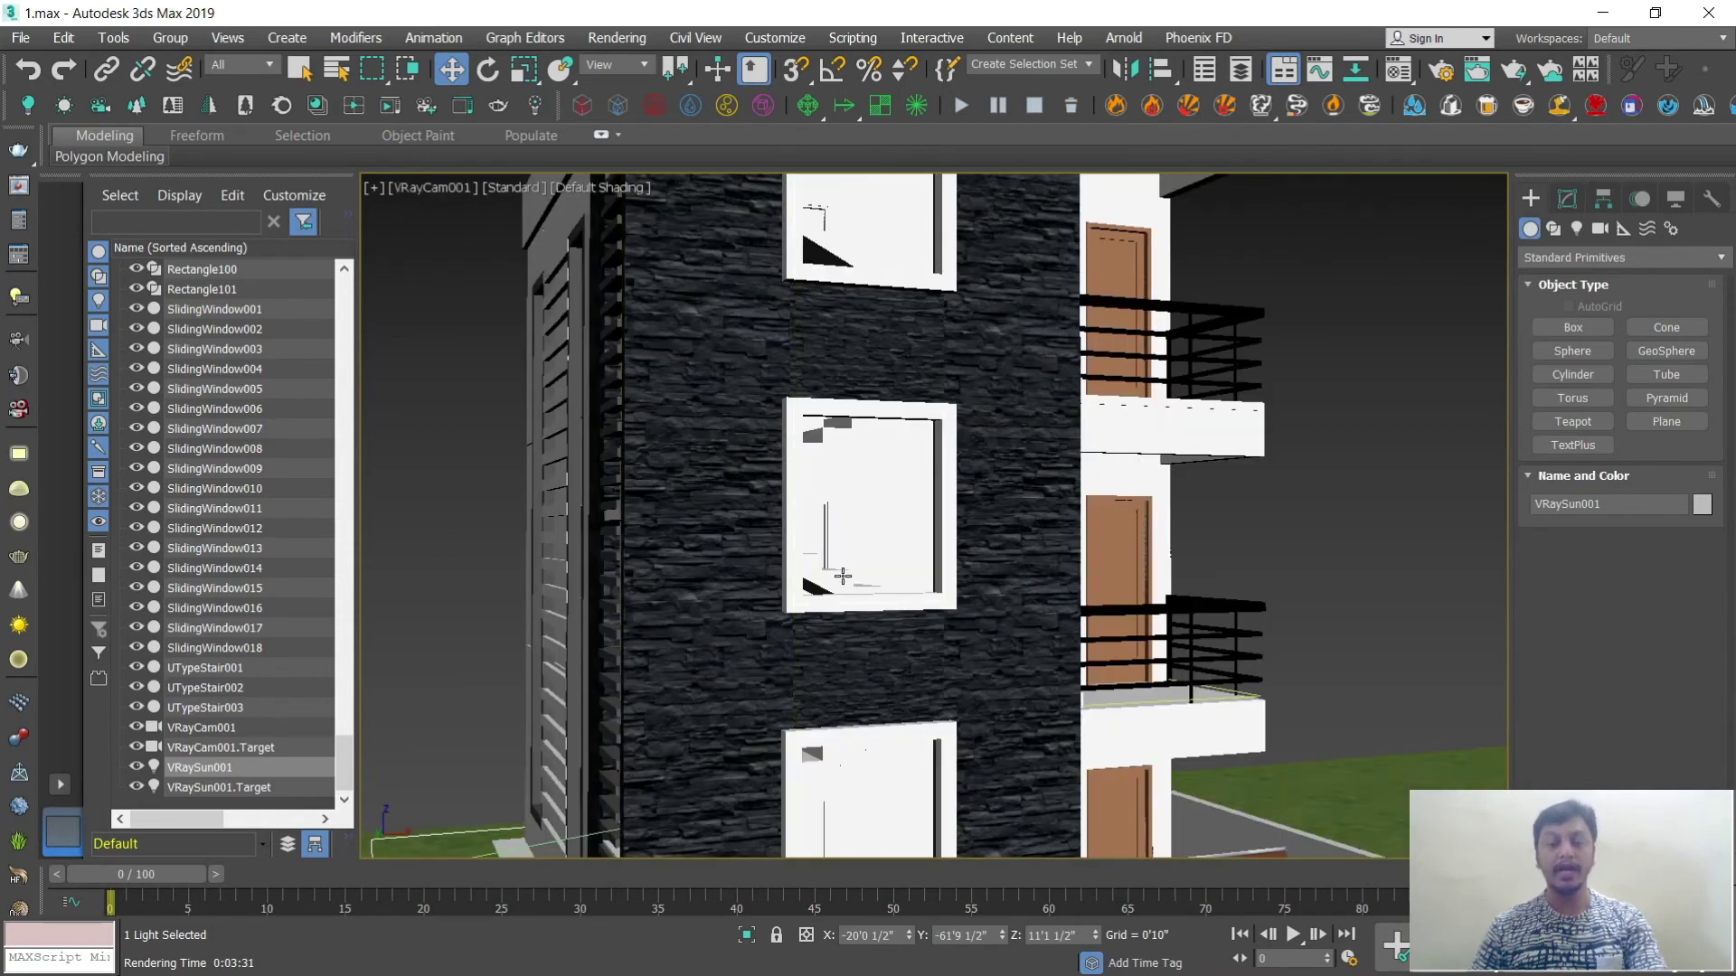
{"action": "key", "text": "shift+f"}
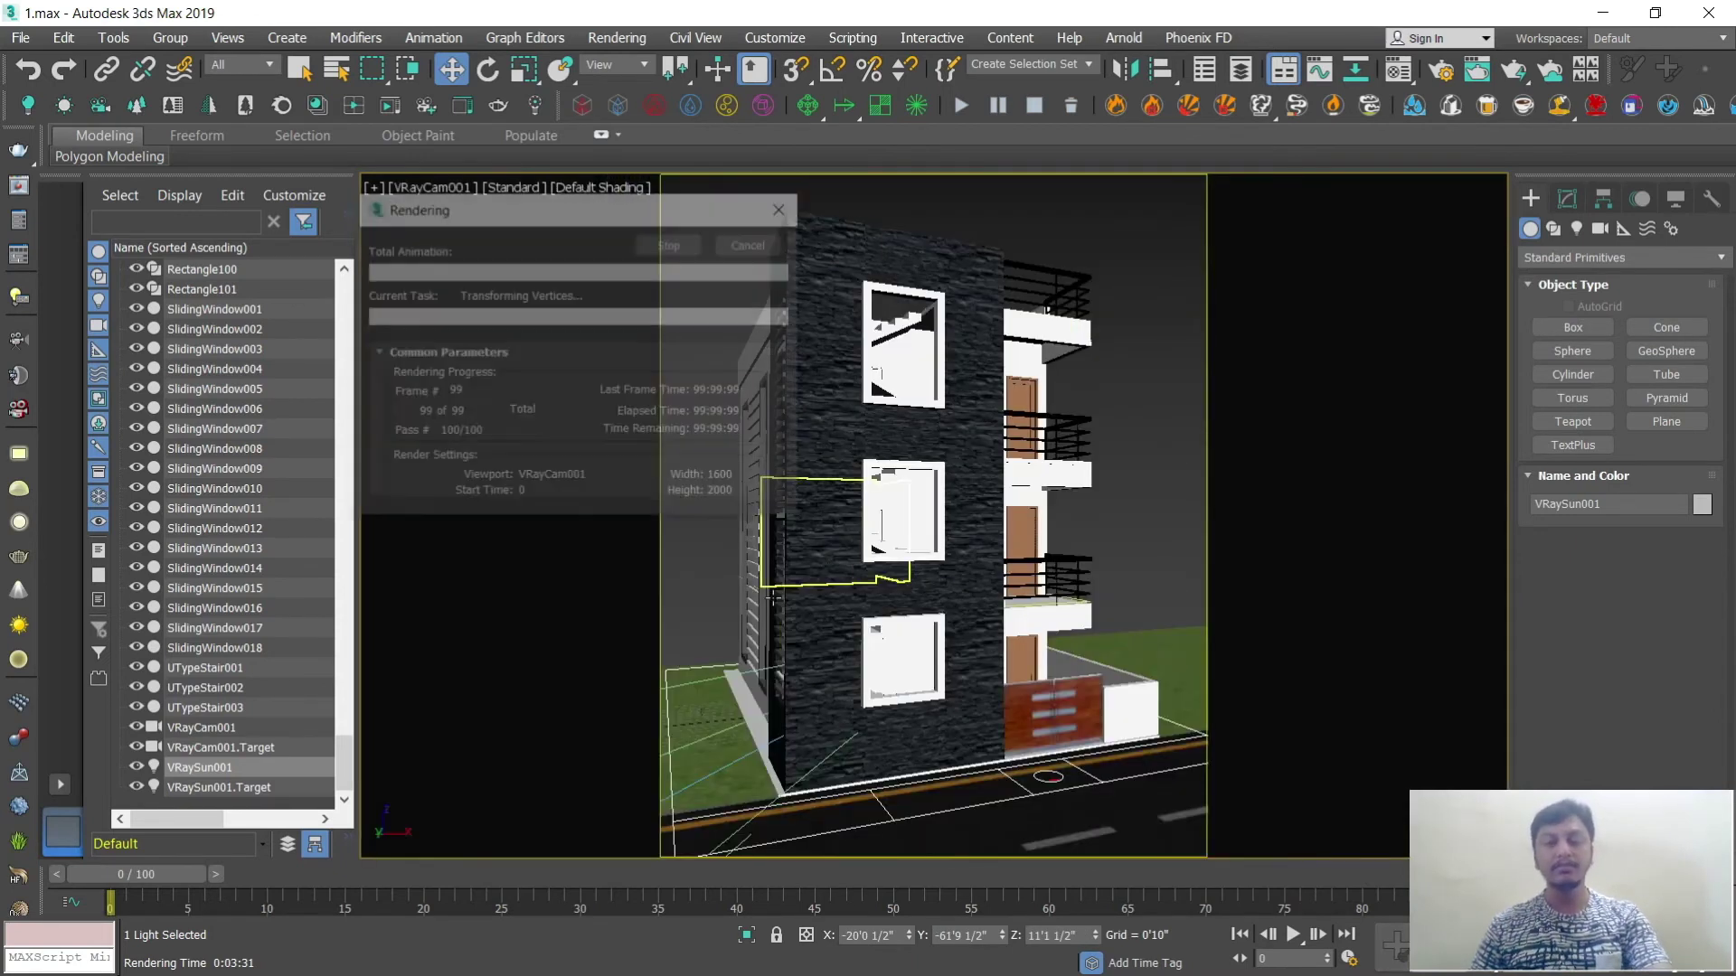
{"action": "key", "text": "shift+q"}
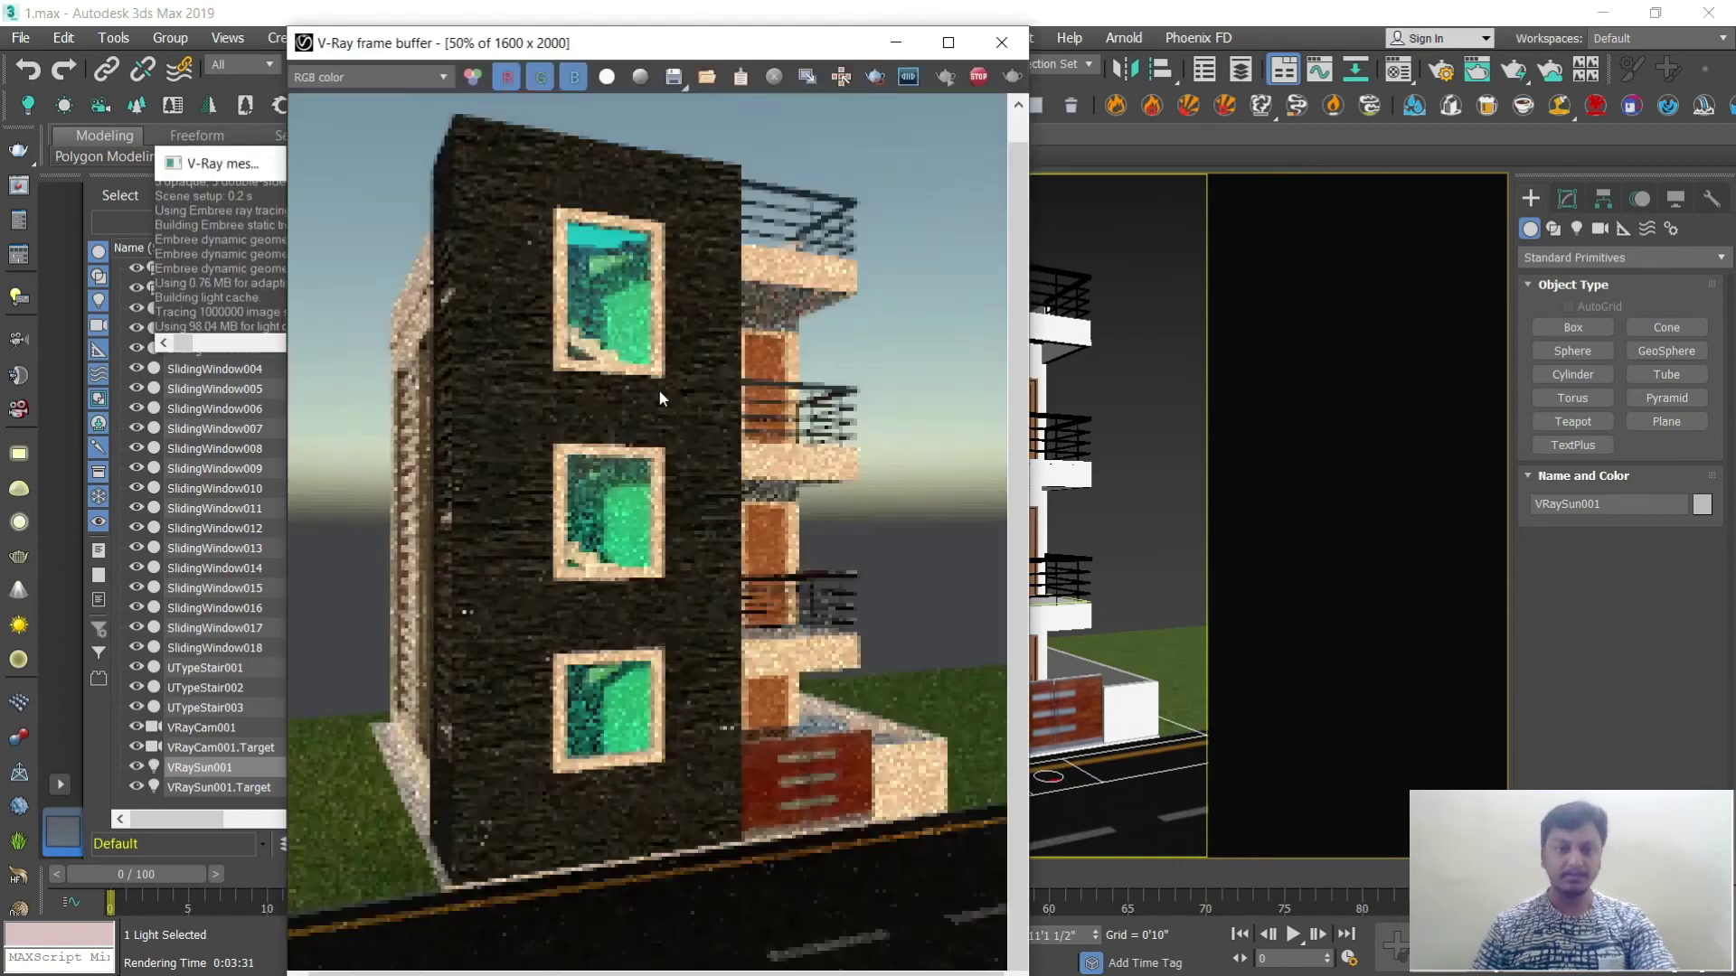
{"action": "left_click", "coordinate": [1001, 43]}
Step: Lower VRaySun001 below ground level in the front view to about Z -15'3", and test-render the camera view
{"action": "key", "text": "alt+w"}
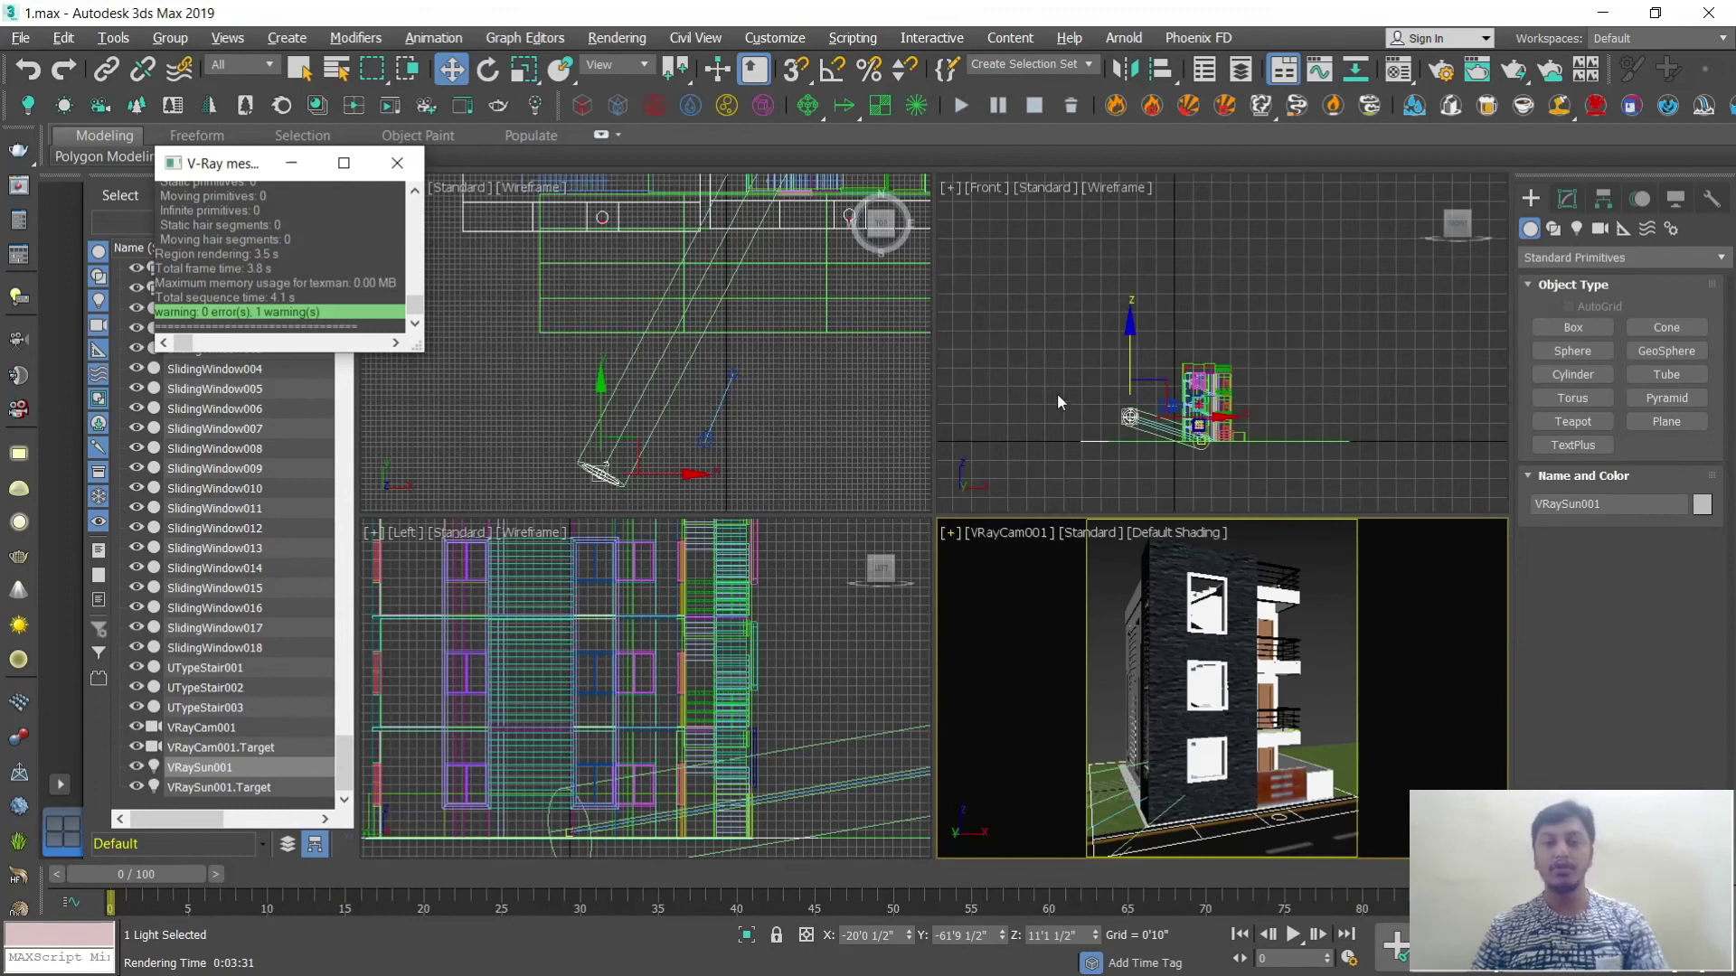
{"action": "scroll", "coordinate": [1049, 396], "scroll_direction": "down", "scroll_amount": 2}
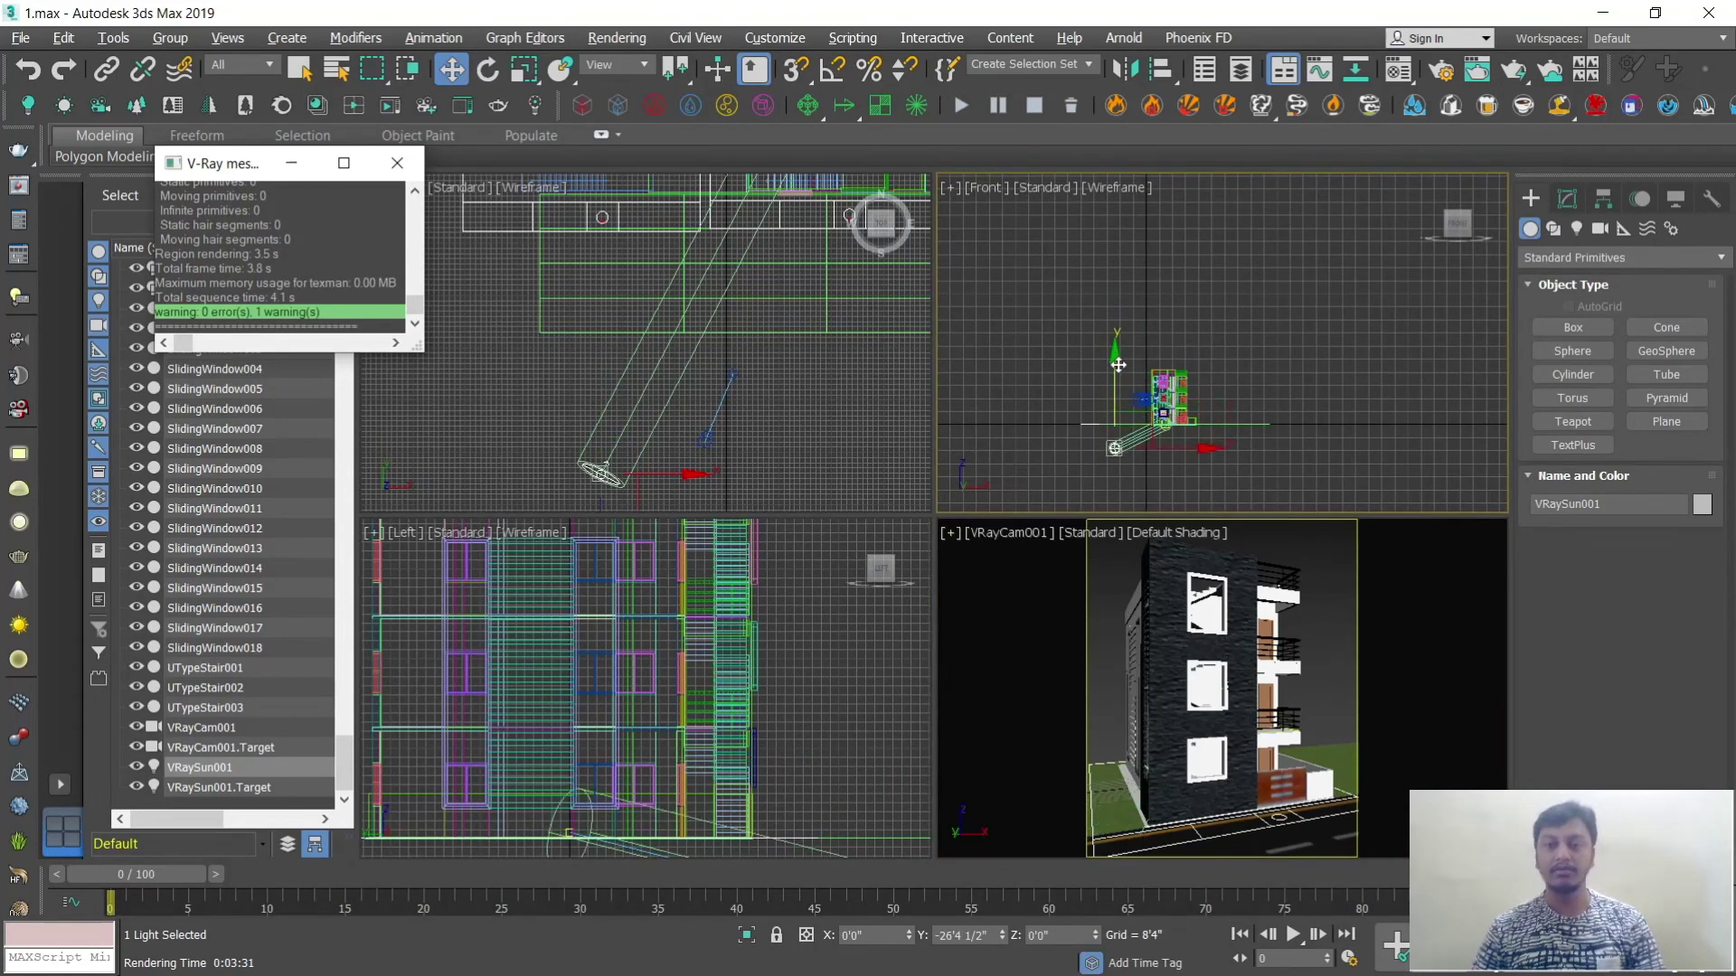
{"action": "right_click", "coordinate": [1099, 643]}
{"action": "key", "text": "alt+w"}
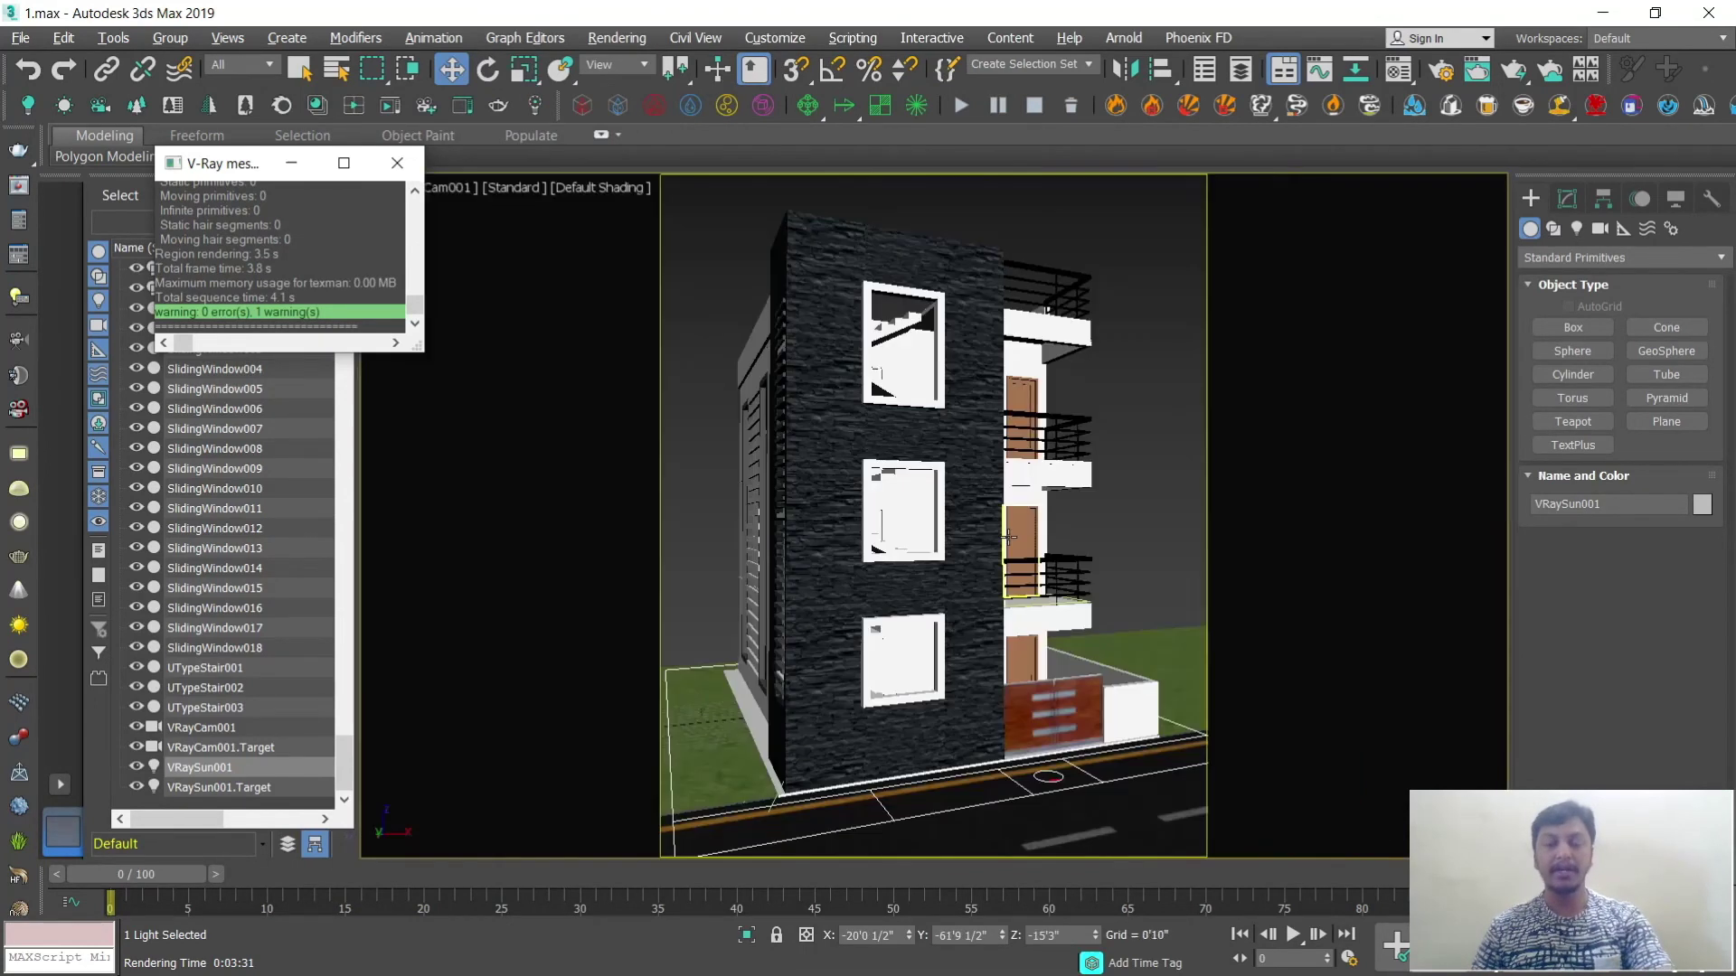
{"action": "key", "text": "shift+q"}
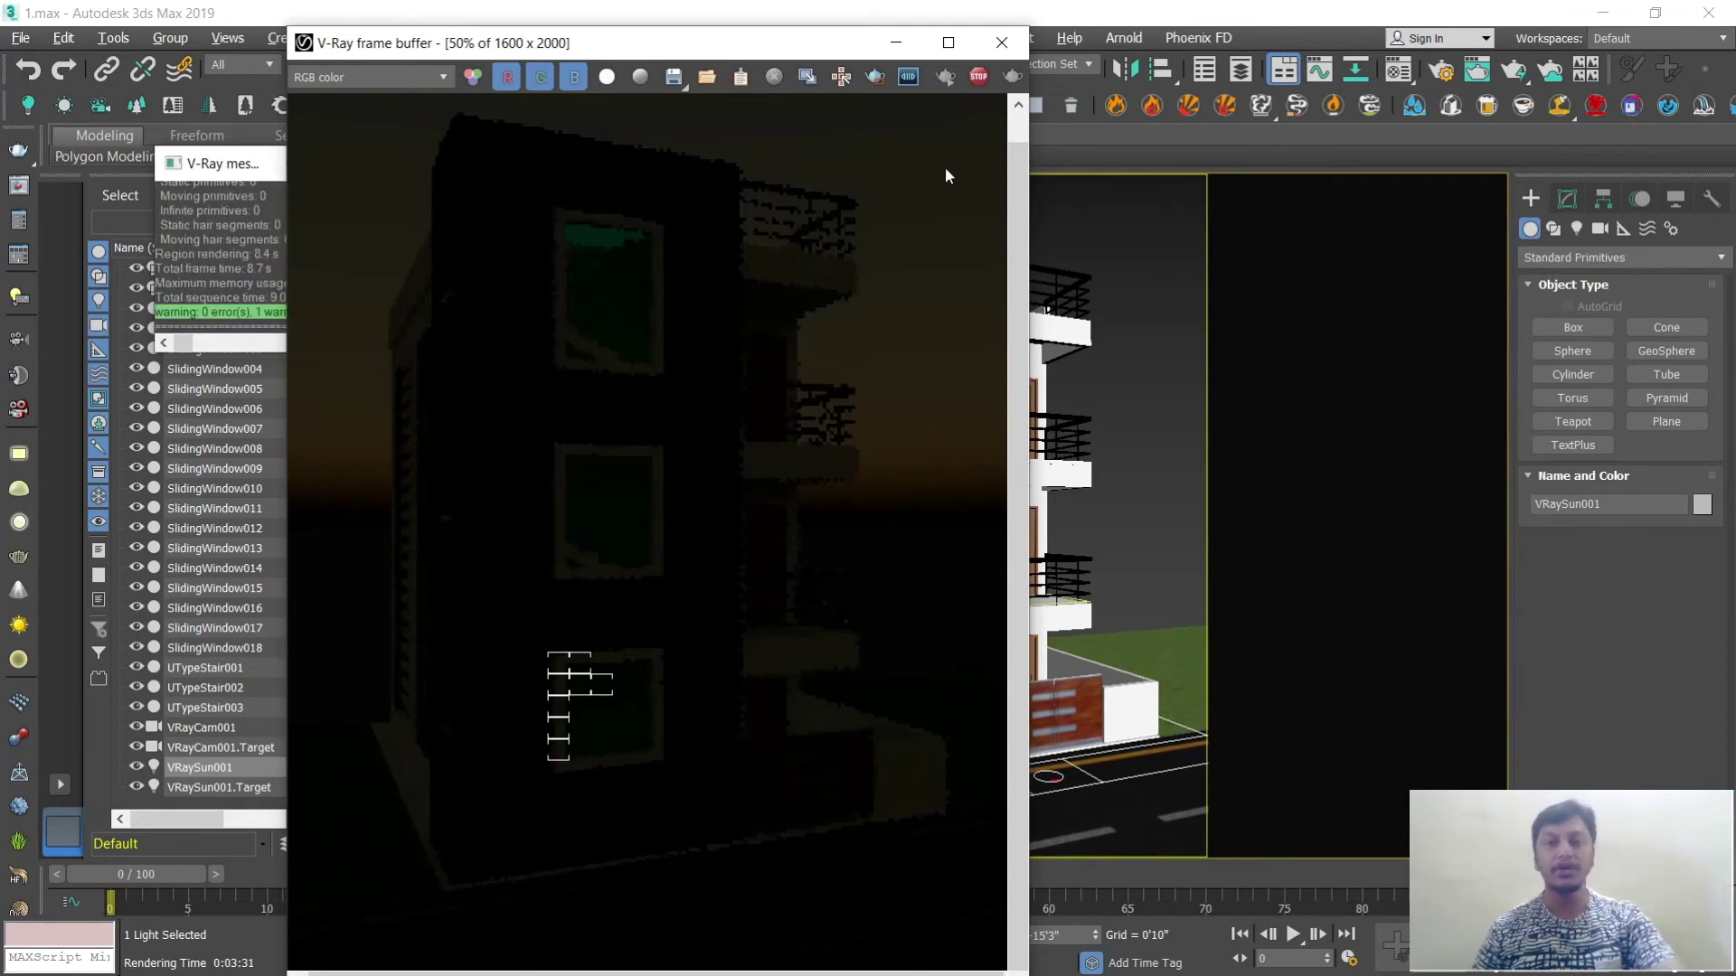
{"action": "left_click", "coordinate": [1001, 43]}
Step: Raise VRaySun001 in the front view to about Z -8'2" and return to the full-size camera view
{"action": "scroll", "coordinate": [1088, 446], "scroll_direction": "up", "scroll_amount": 3}
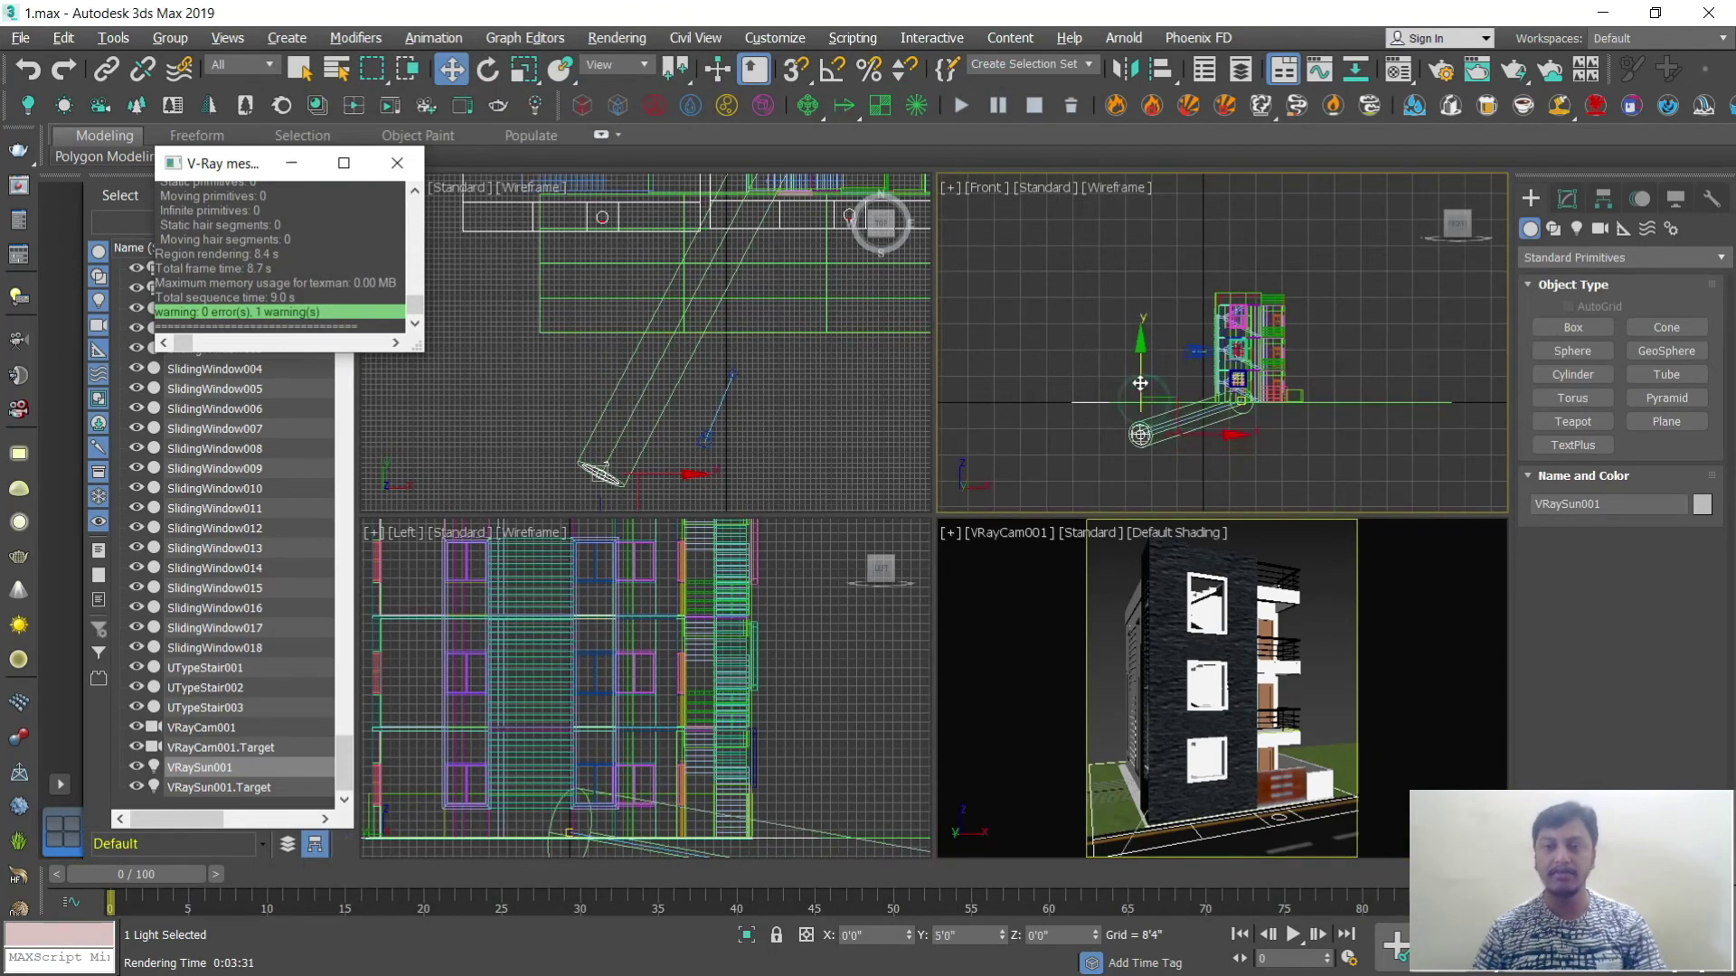
{"action": "right_click", "coordinate": [1114, 624]}
{"action": "key", "text": "alt+w"}
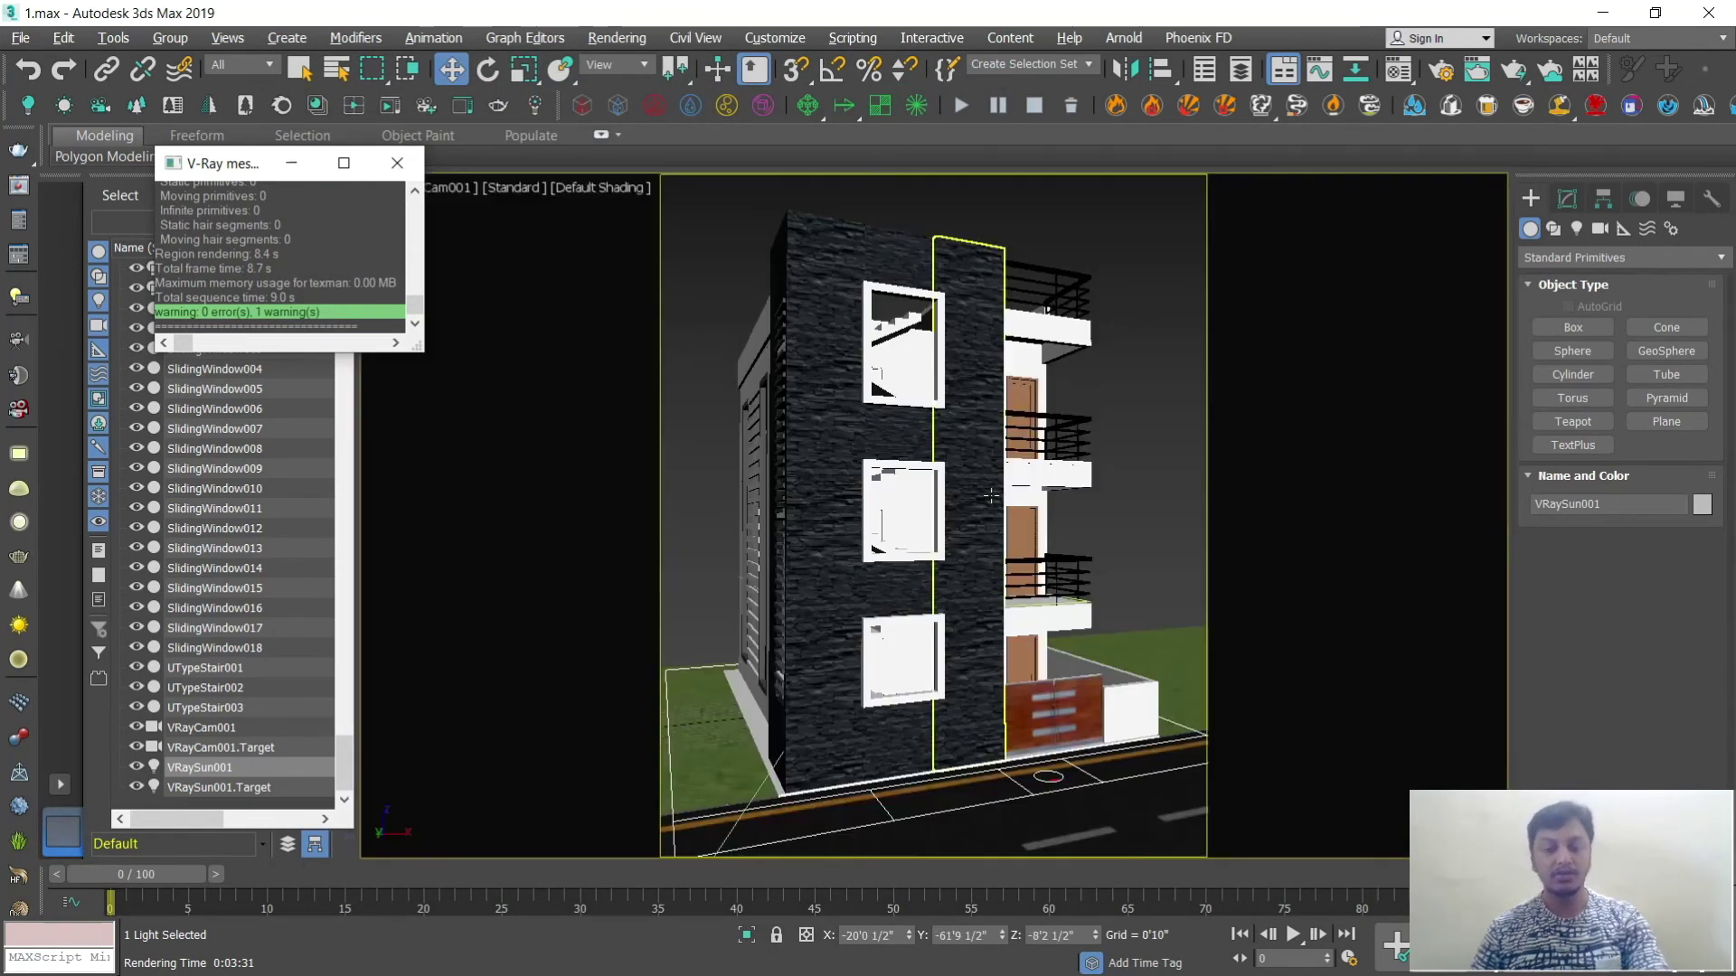
Step: Test-render the VRayCam001 view with the raised sun, and close the frame buffer and V-Ray messages
{"action": "key", "text": "shift+q"}
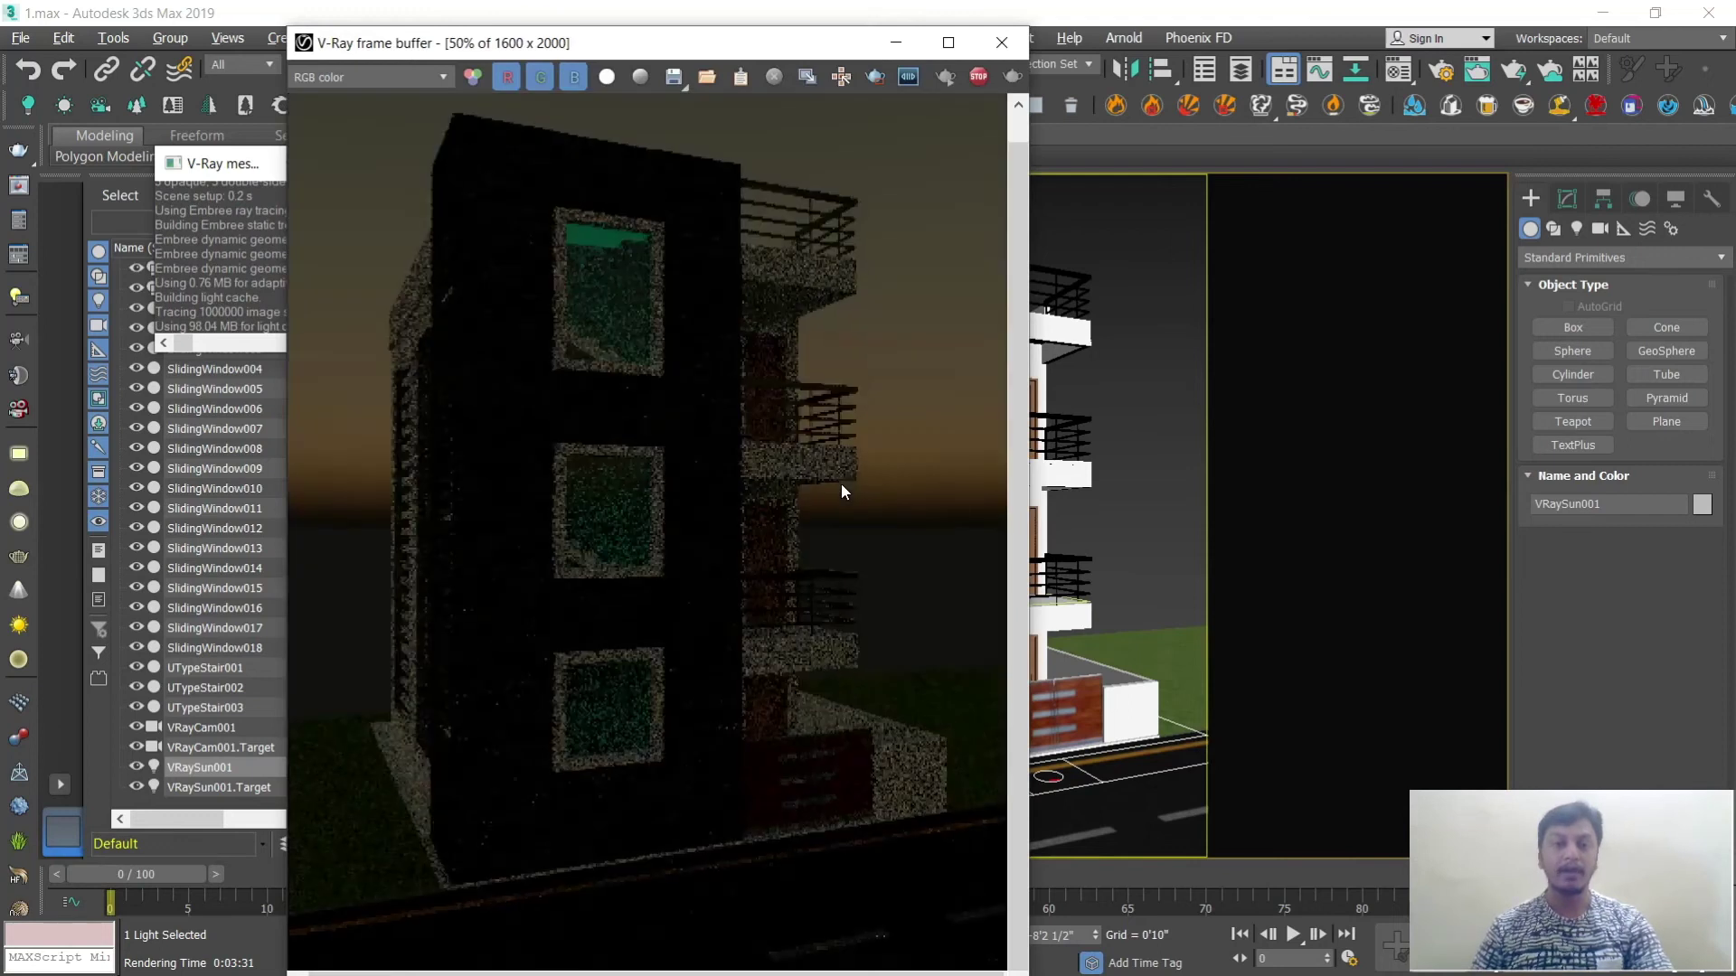
{"action": "left_click", "coordinate": [1001, 43]}
{"action": "left_click", "coordinate": [379, 163]}
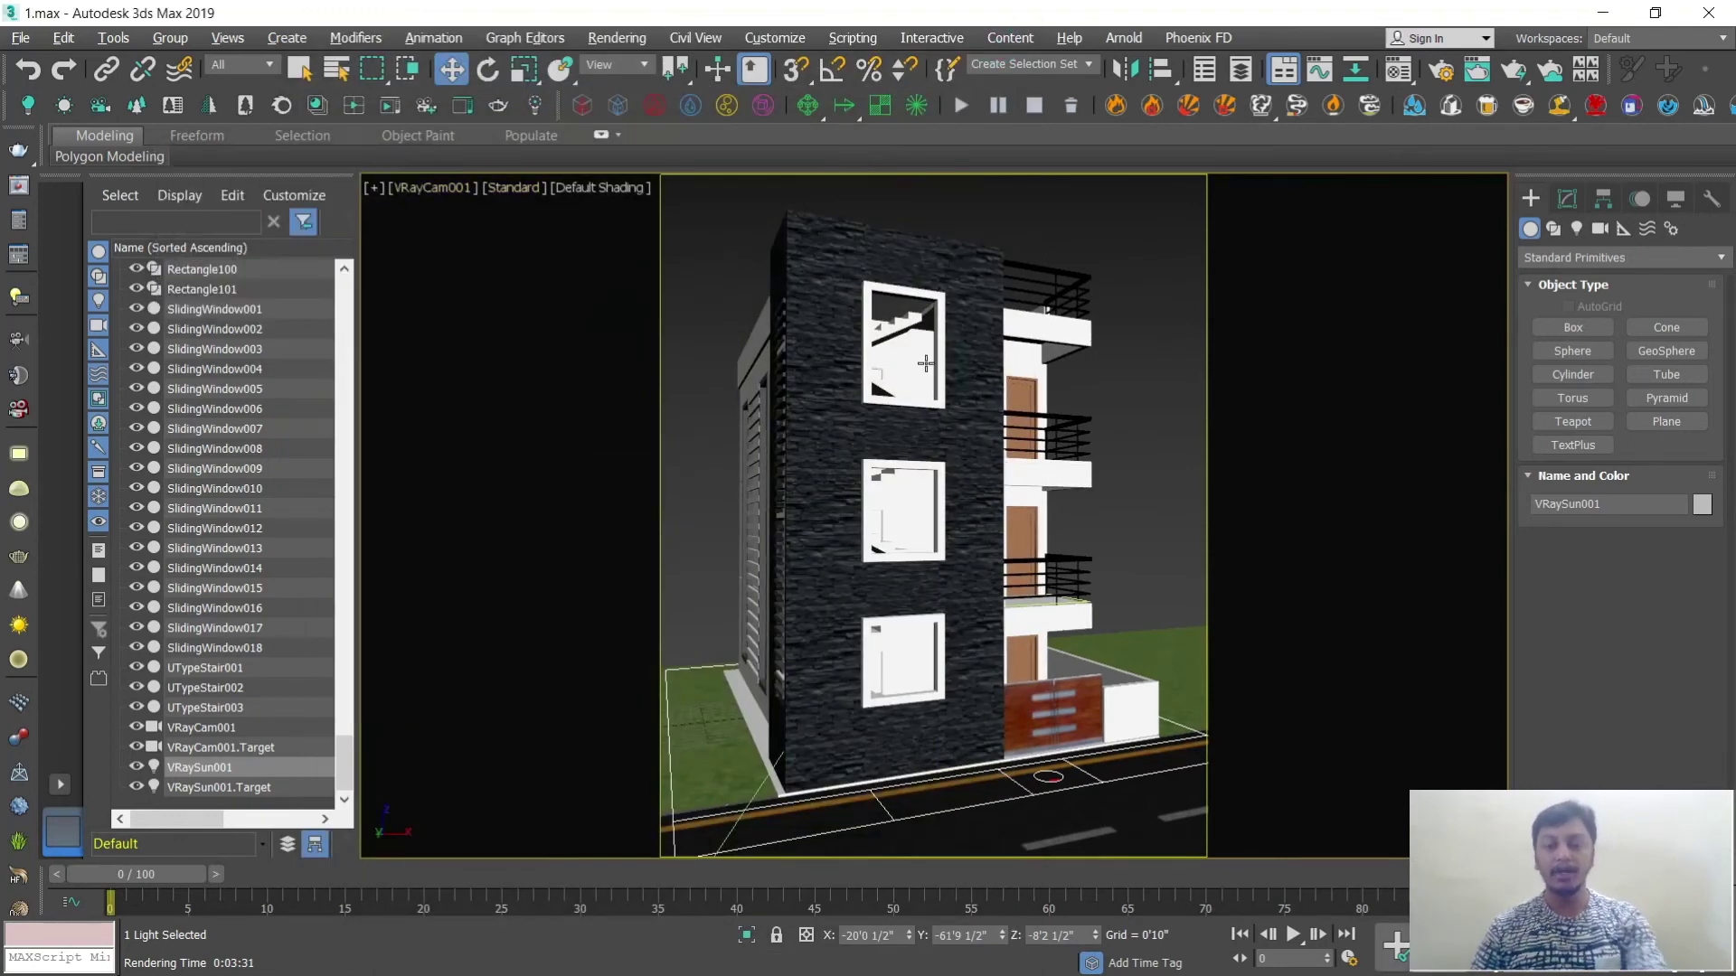
Step: Create a V-Ray plane light about 36'2" by 25'6" over the building's facade in the front view
{"action": "key", "text": "p"}
{"action": "scroll", "coordinate": [925, 360], "scroll_direction": "up", "scroll_amount": 5}
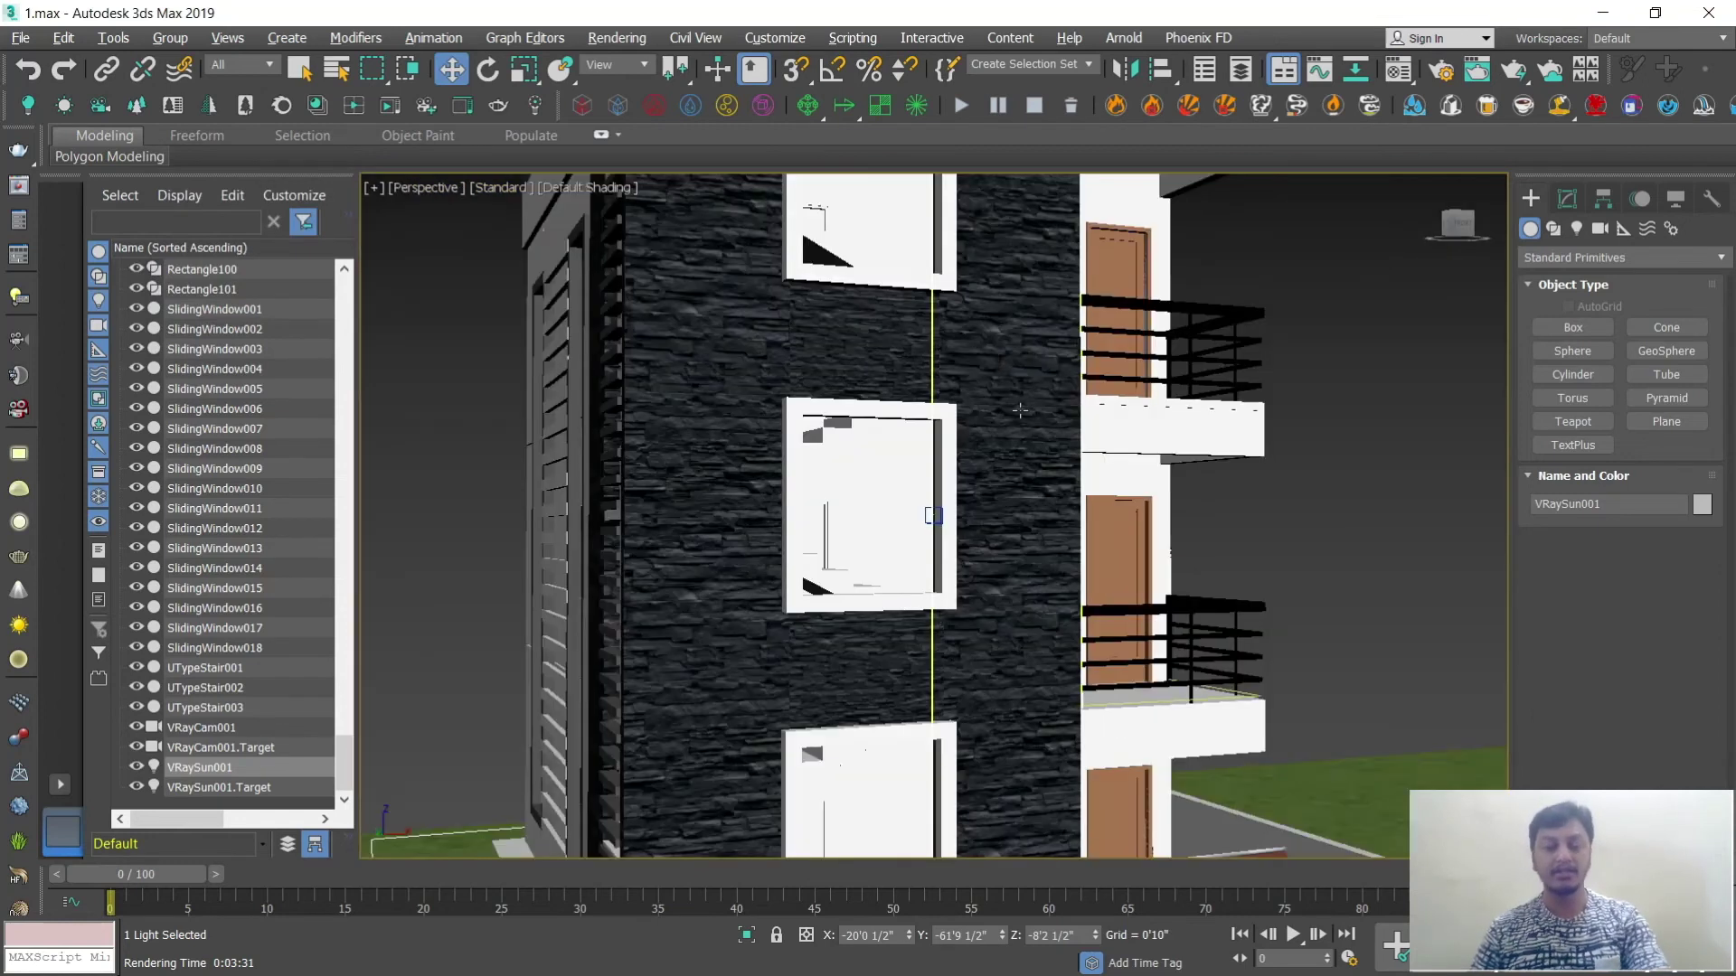
{"action": "scroll", "coordinate": [1020, 411], "scroll_direction": "down", "scroll_amount": 5}
{"action": "middle_click_drag", "start_coordinate": [1023, 399], "coordinate": [1030, 489], "text": "alt"}
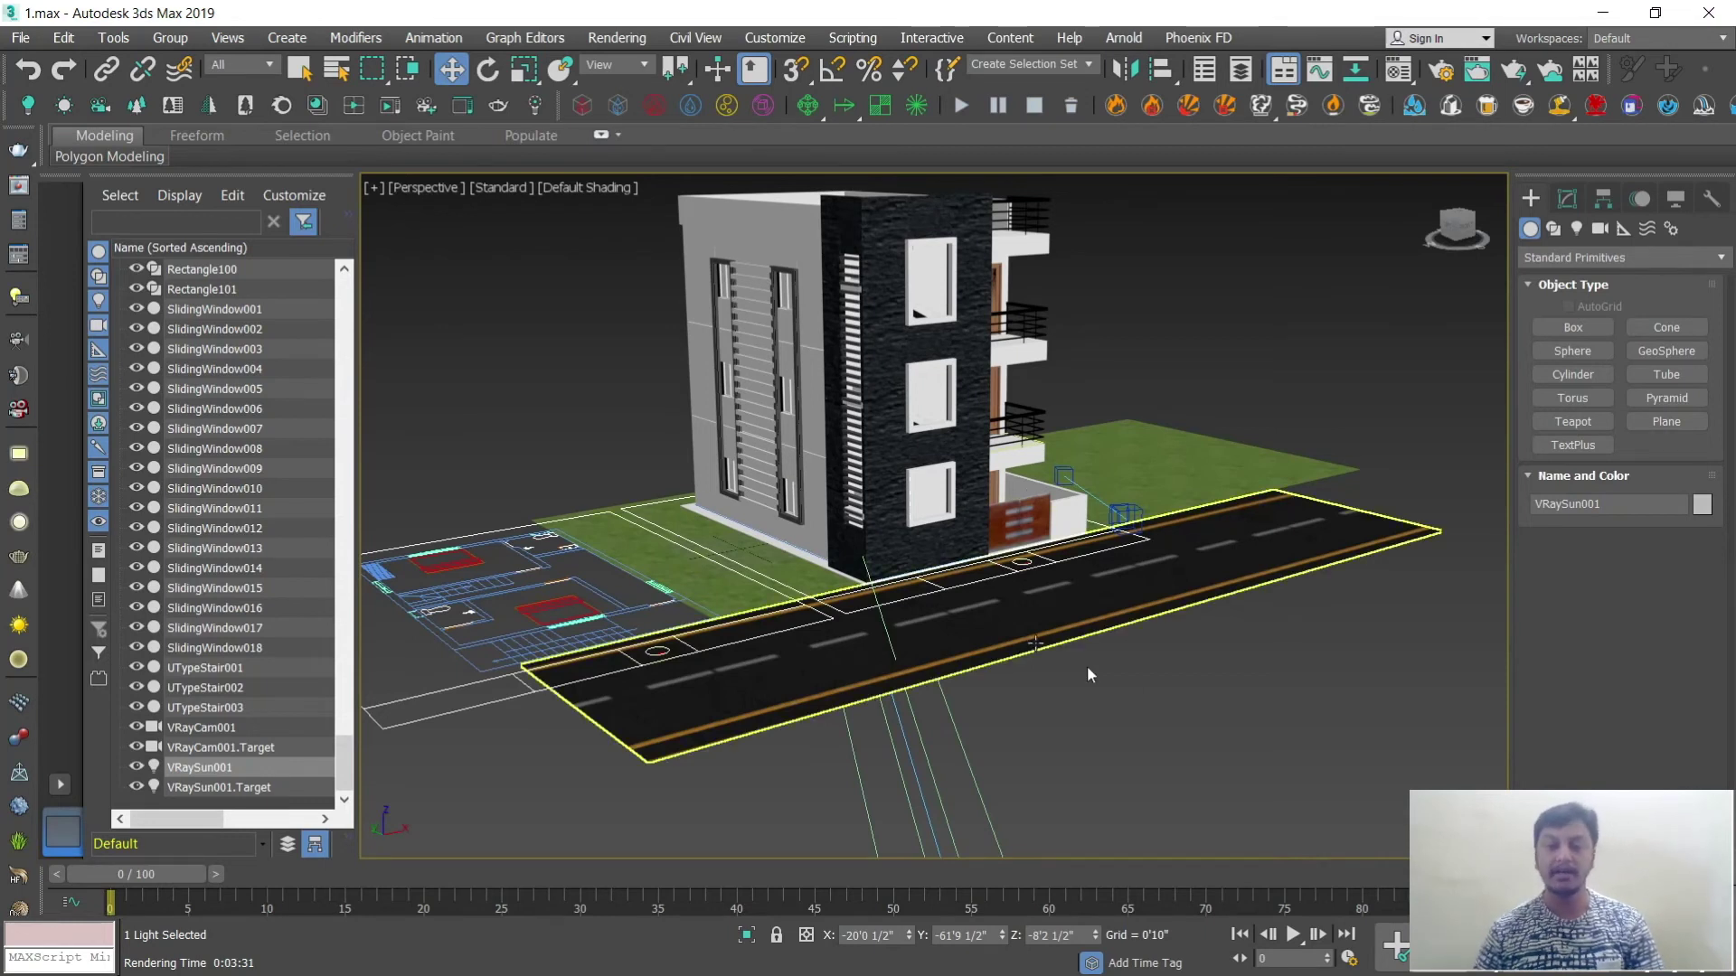
{"action": "left_click", "coordinate": [1115, 696]}
{"action": "middle_click_drag", "start_coordinate": [1138, 665], "coordinate": [1100, 714]}
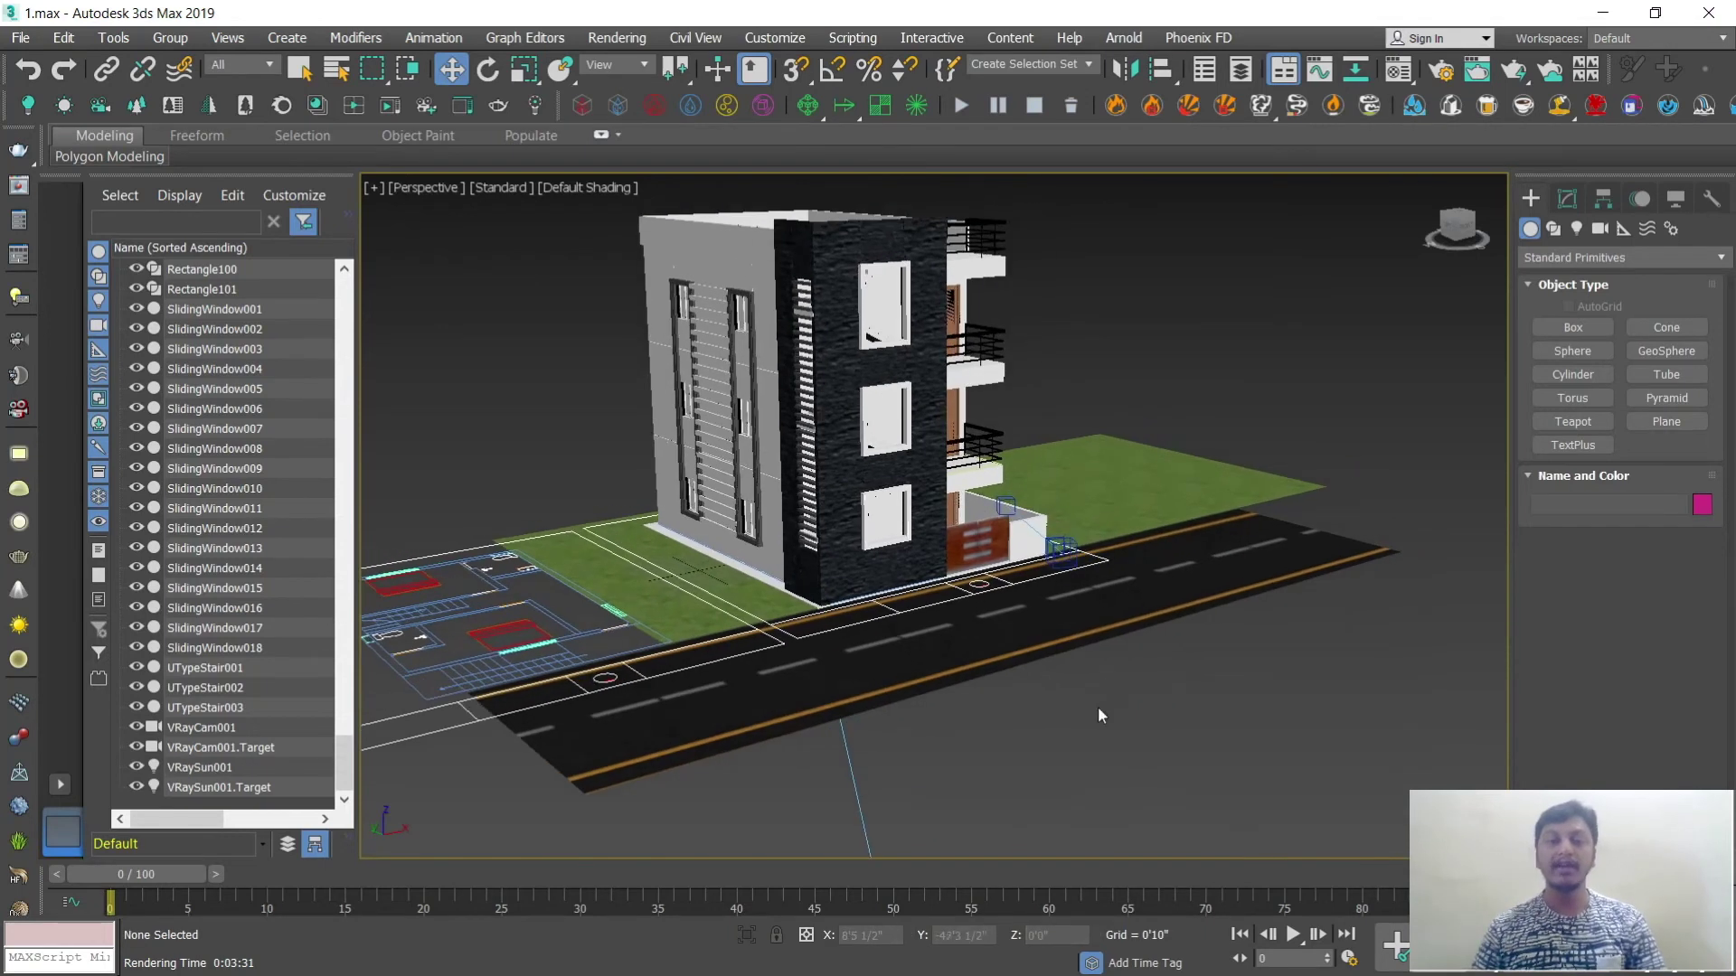
{"action": "left_click", "coordinate": [18, 457]}
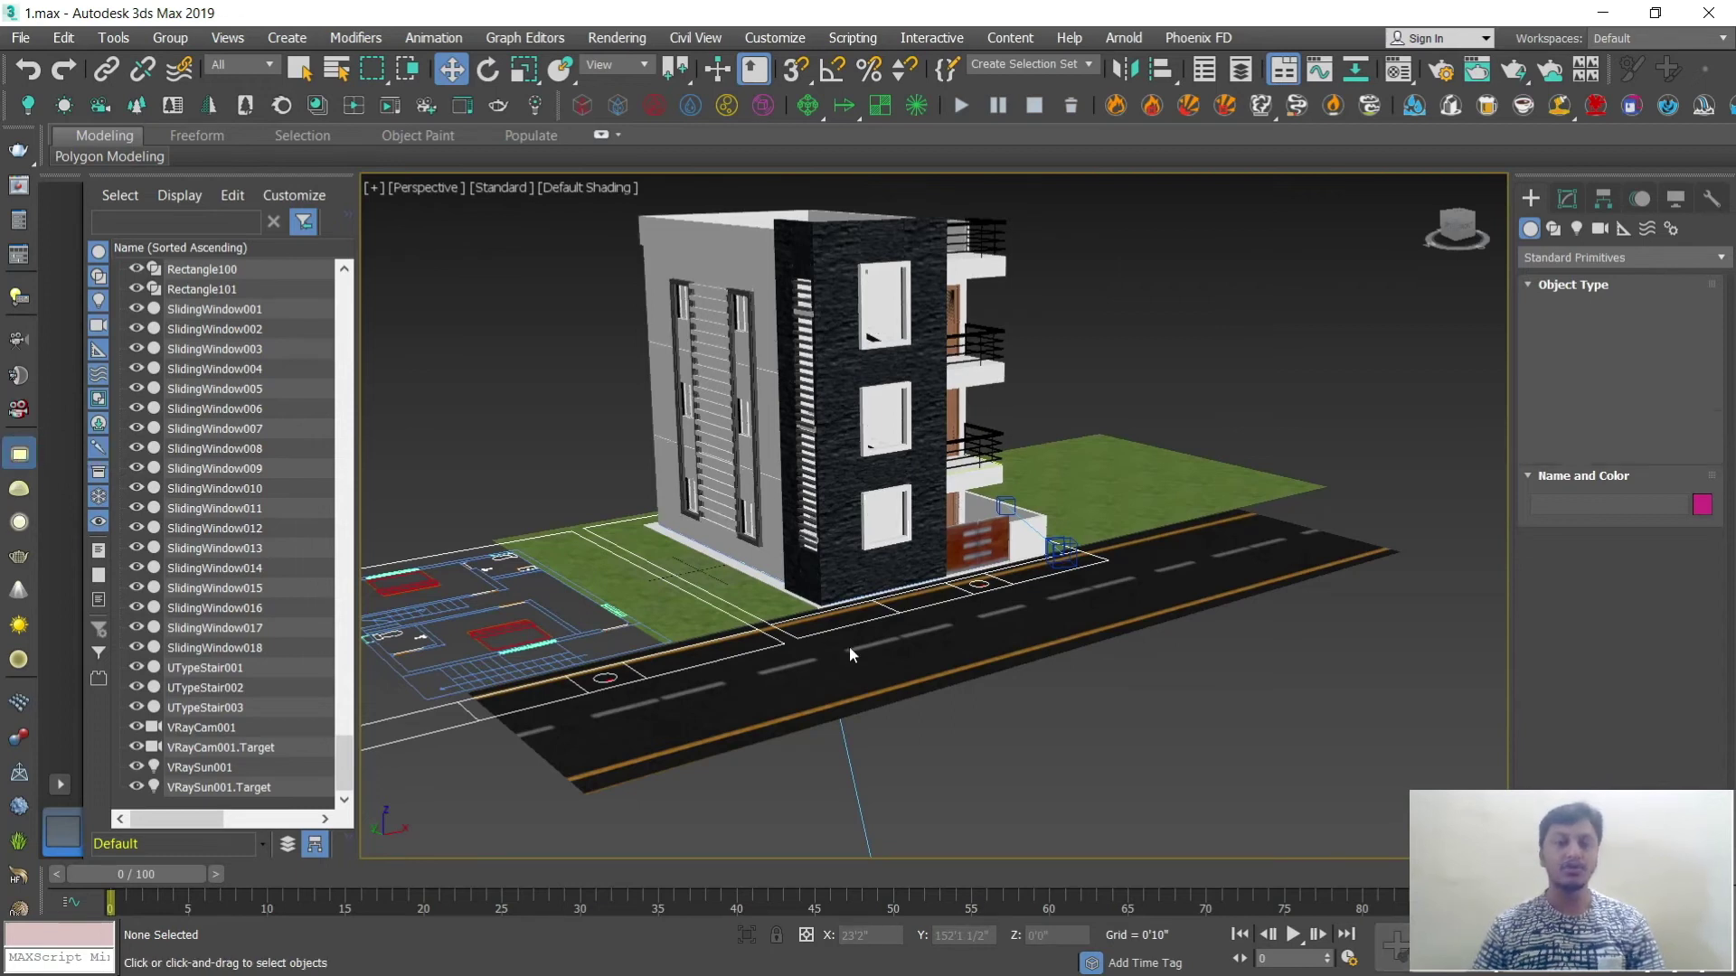
{"action": "key", "text": "alt+w"}
{"action": "middle_click", "coordinate": [1071, 470]}
{"action": "key", "text": "alt+w"}
{"action": "scroll", "coordinate": [1000, 545], "scroll_direction": "up", "scroll_amount": 3}
{"action": "scroll", "coordinate": [839, 316], "scroll_direction": "down", "scroll_amount": 4}
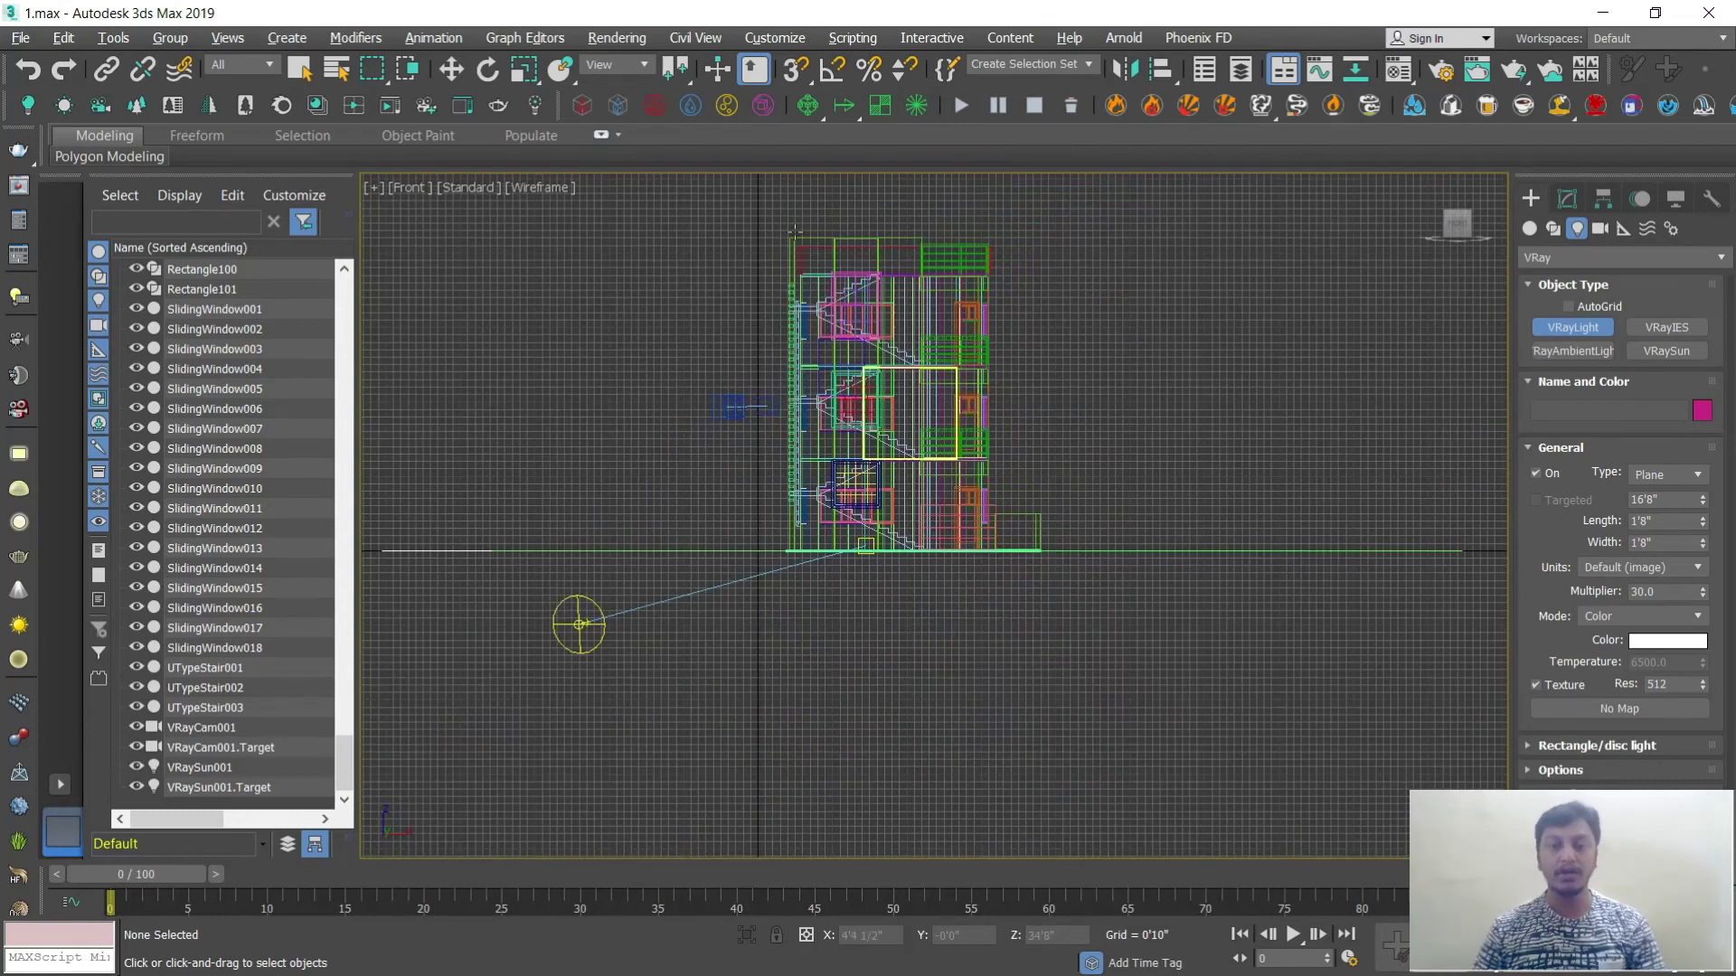
{"action": "left_click_drag", "start_coordinate": [775, 223], "coordinate": [1001, 546]}
Step: Move VRayLight001 out in front of the building beyond the road, to about Y -43'2"
{"action": "key", "text": "w"}
{"action": "key", "text": "alt+w"}
{"action": "middle_click", "coordinate": [1057, 690]}
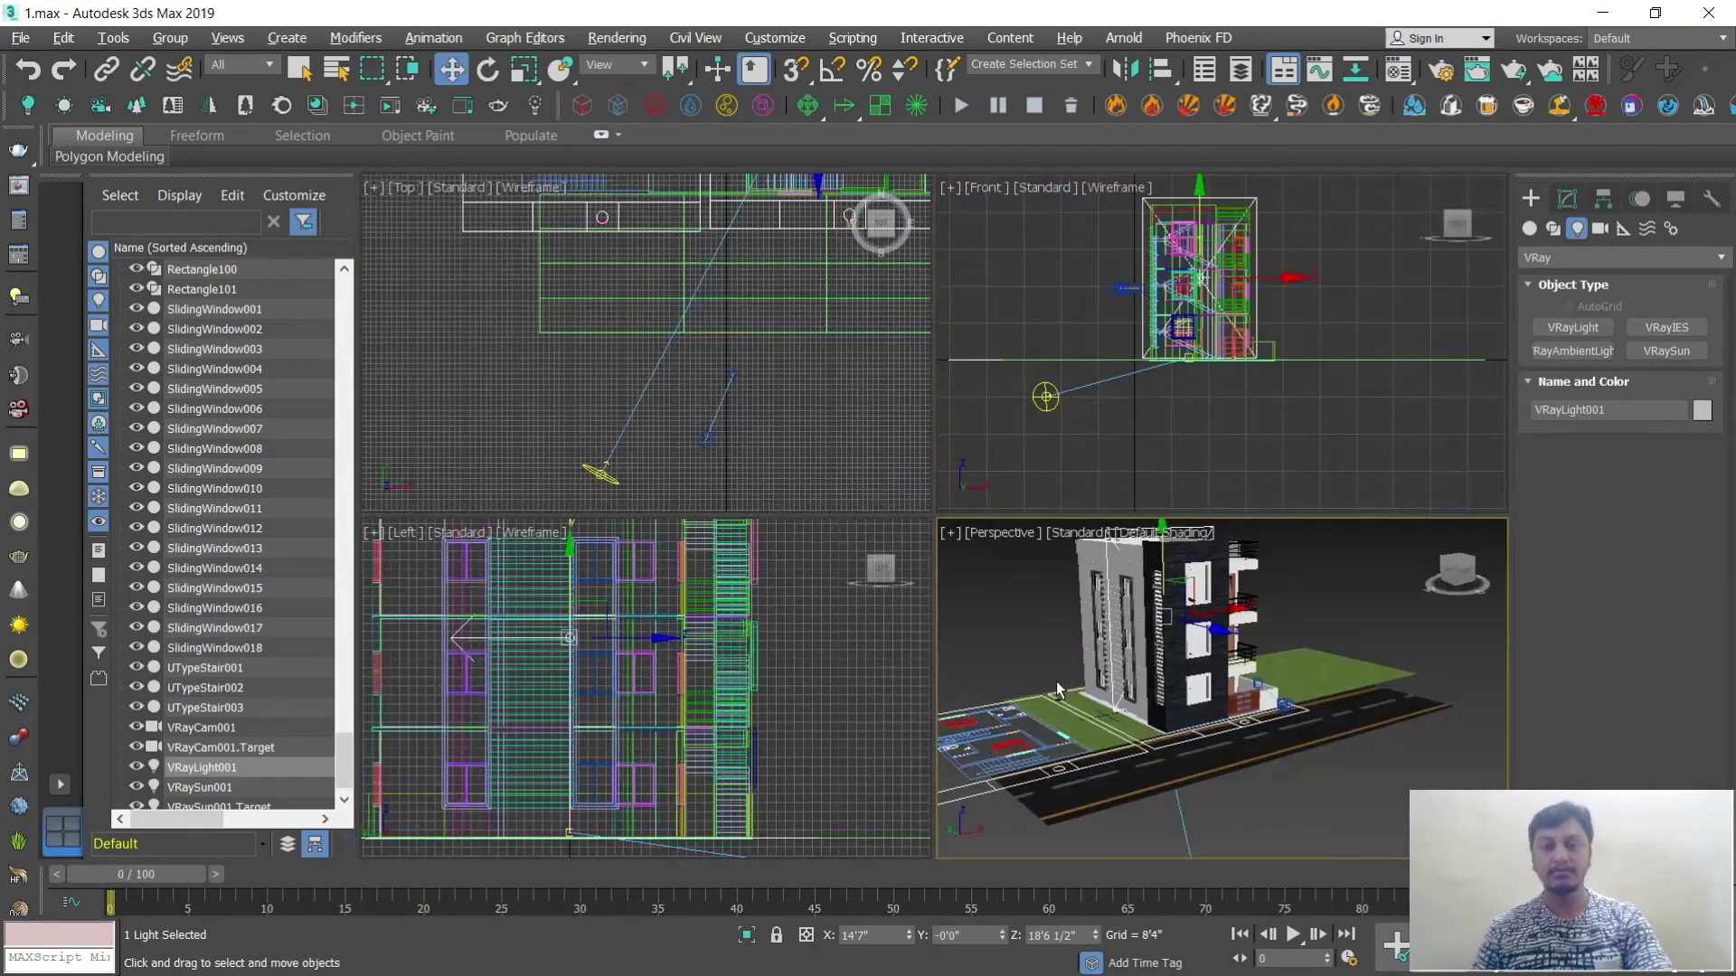
{"action": "key", "text": "alt+w"}
{"action": "scroll", "coordinate": [925, 622], "scroll_direction": "down", "scroll_amount": 3}
{"action": "middle_click_drag", "start_coordinate": [925, 622], "coordinate": [979, 638], "text": "alt"}
{"action": "scroll", "coordinate": [837, 479], "scroll_direction": "up", "scroll_amount": 2}
{"action": "left_click_drag", "start_coordinate": [789, 405], "coordinate": [1130, 510]}
{"action": "scroll", "coordinate": [1111, 608], "scroll_direction": "up", "scroll_amount": 4}
{"action": "scroll", "coordinate": [1111, 609], "scroll_direction": "down", "scroll_amount": 4}
{"action": "middle_click_drag", "start_coordinate": [1124, 591], "coordinate": [1032, 587], "text": "alt"}
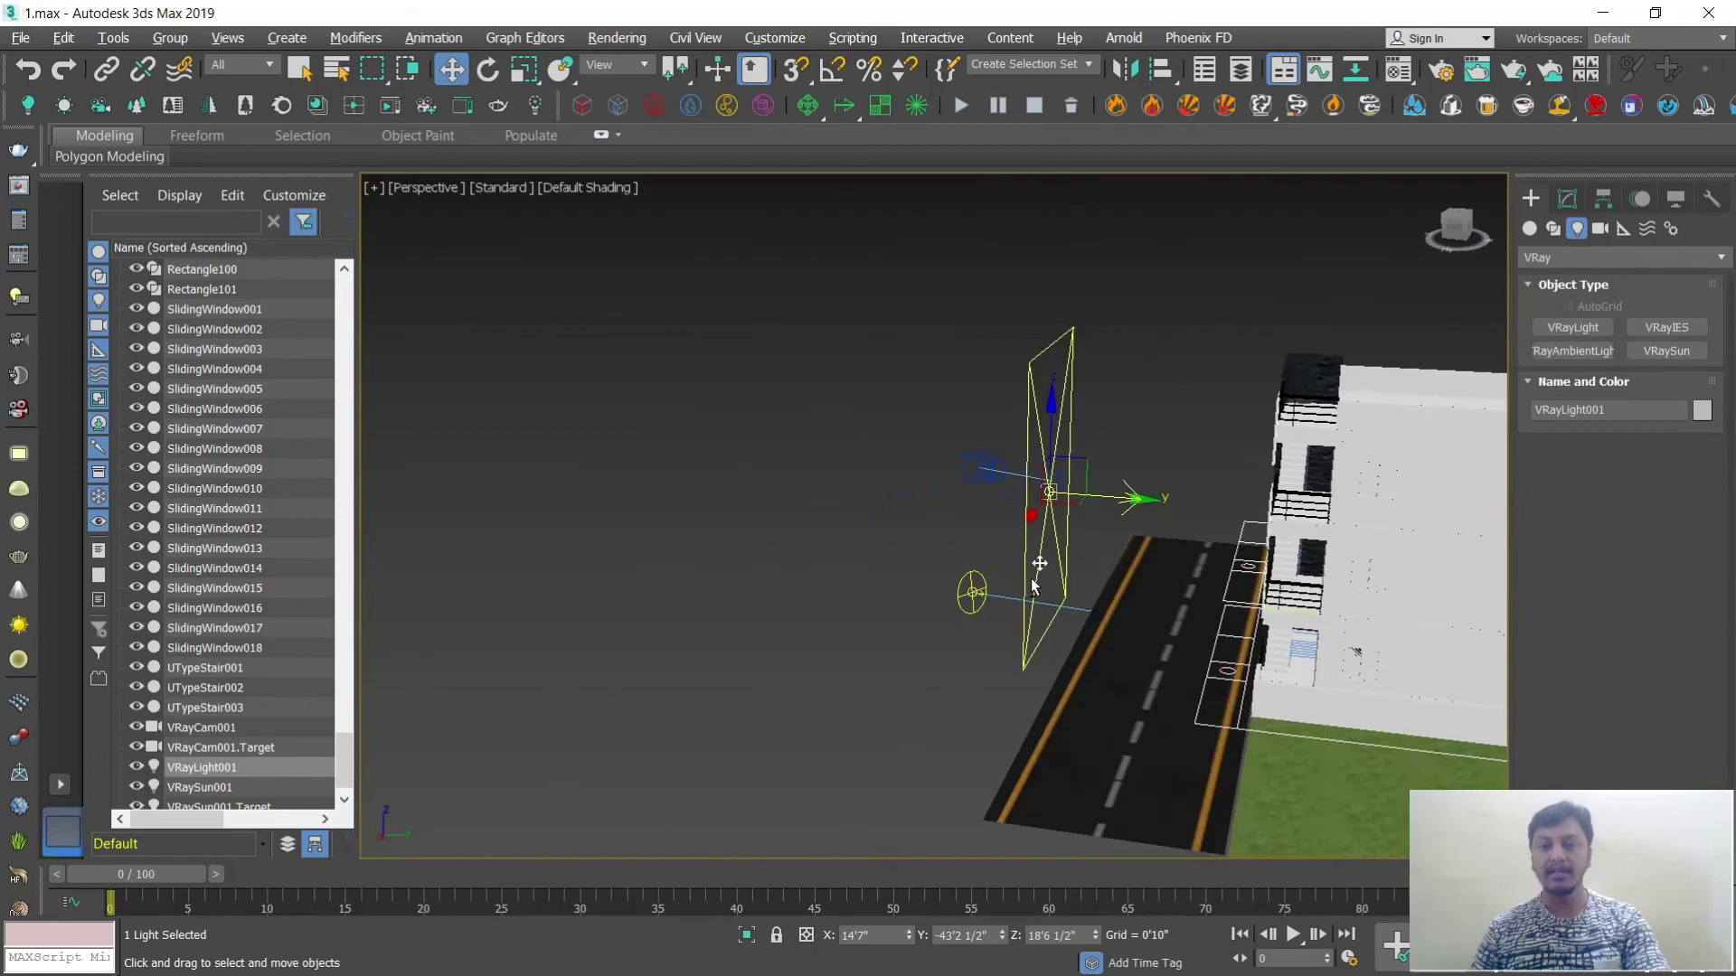
Step: Make VRayLight001 double-sided and invisible in its light options
{"action": "scroll", "coordinate": [1040, 563], "scroll_direction": "up", "scroll_amount": 3}
{"action": "left_click", "coordinate": [1147, 391]}
{"action": "left_click", "coordinate": [1174, 467]}
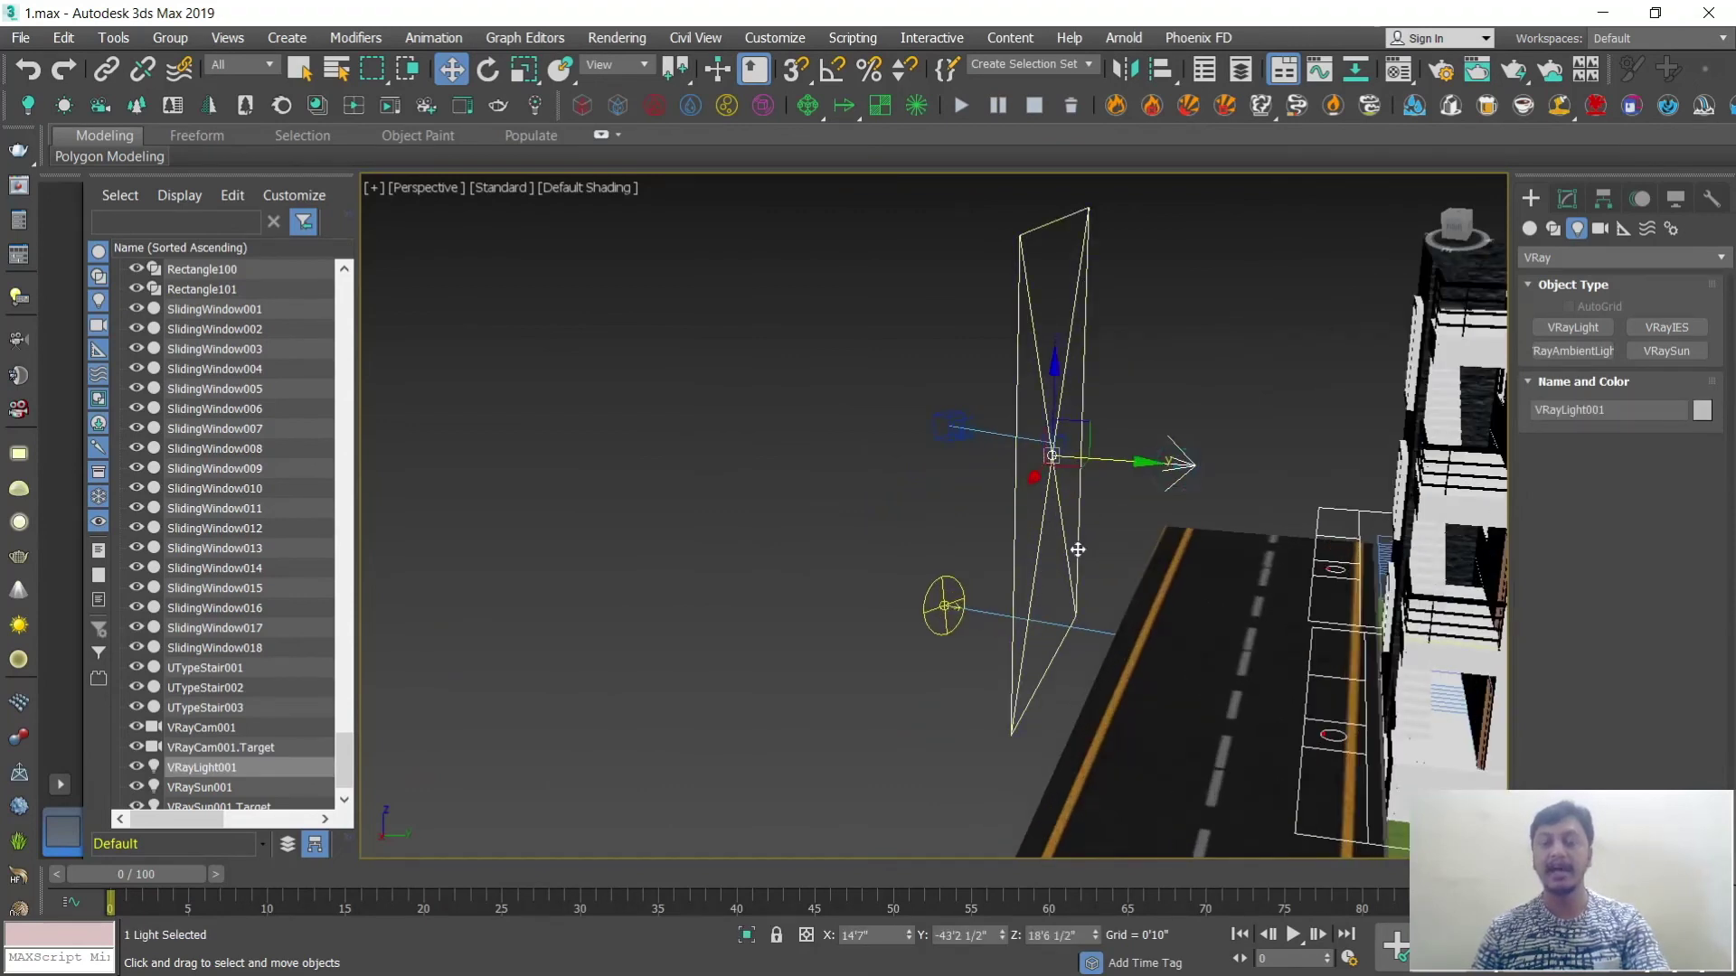
{"action": "scroll", "coordinate": [1078, 550], "scroll_direction": "down", "scroll_amount": 2}
{"action": "middle_click_drag", "start_coordinate": [1014, 563], "coordinate": [1208, 463], "text": "alt"}
{"action": "scroll", "coordinate": [1233, 553], "scroll_direction": "up", "scroll_amount": 2}
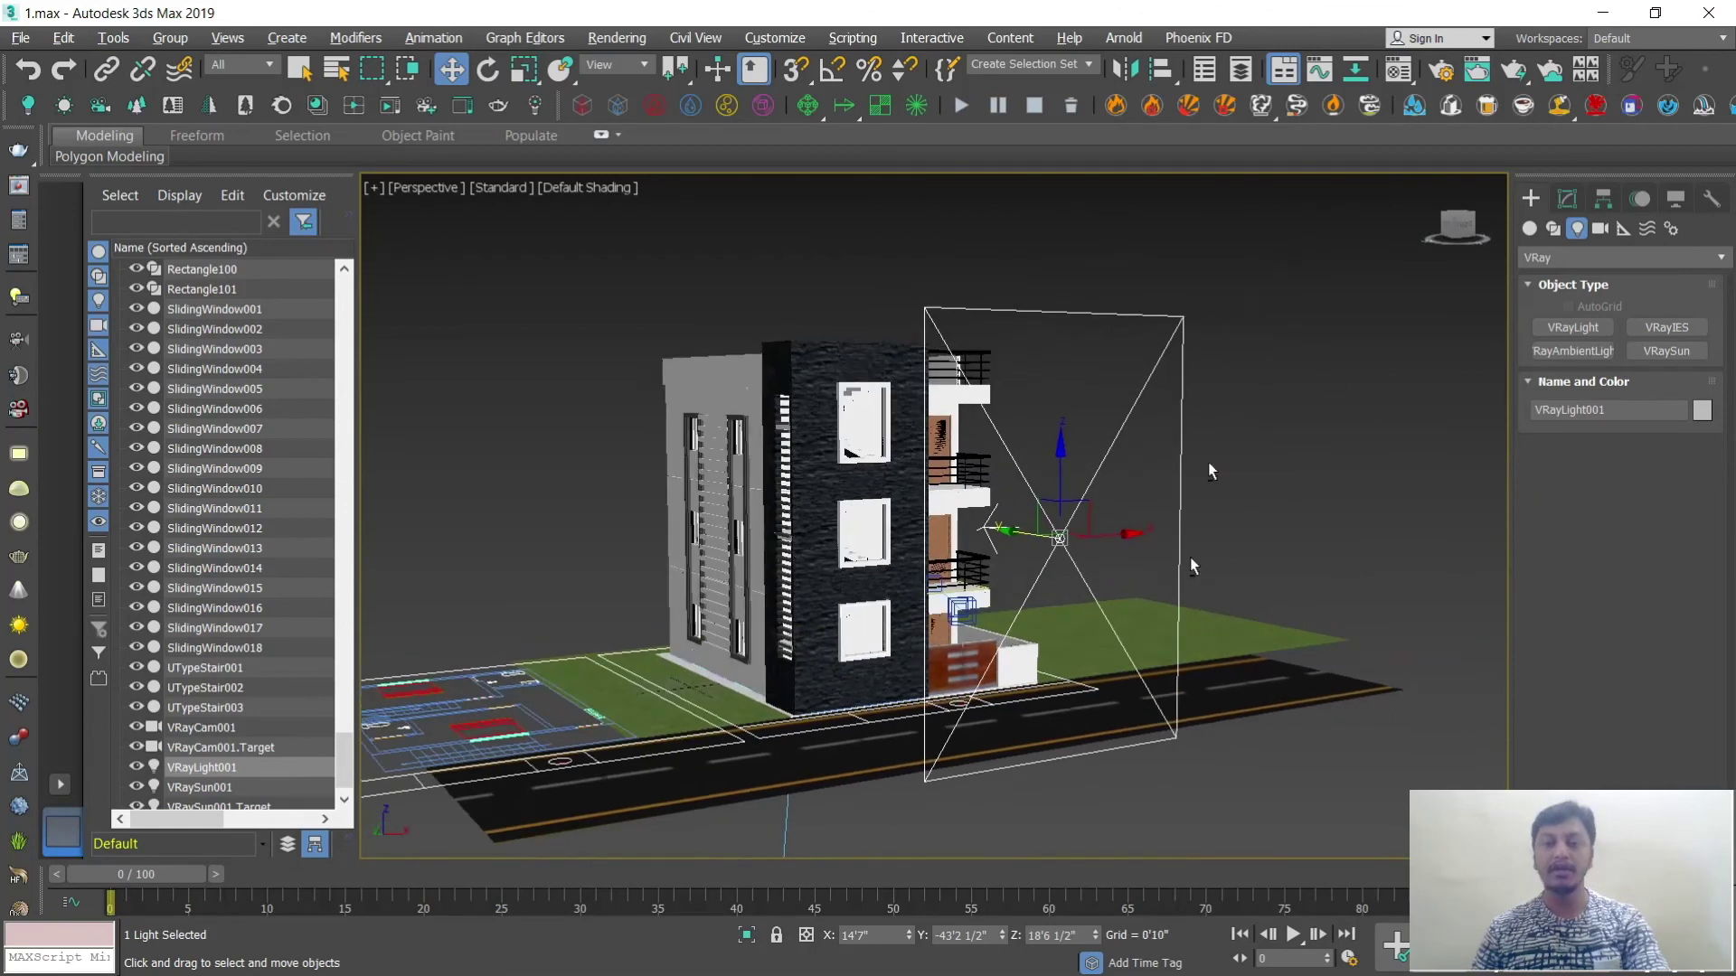
{"action": "left_click", "coordinate": [1566, 198]}
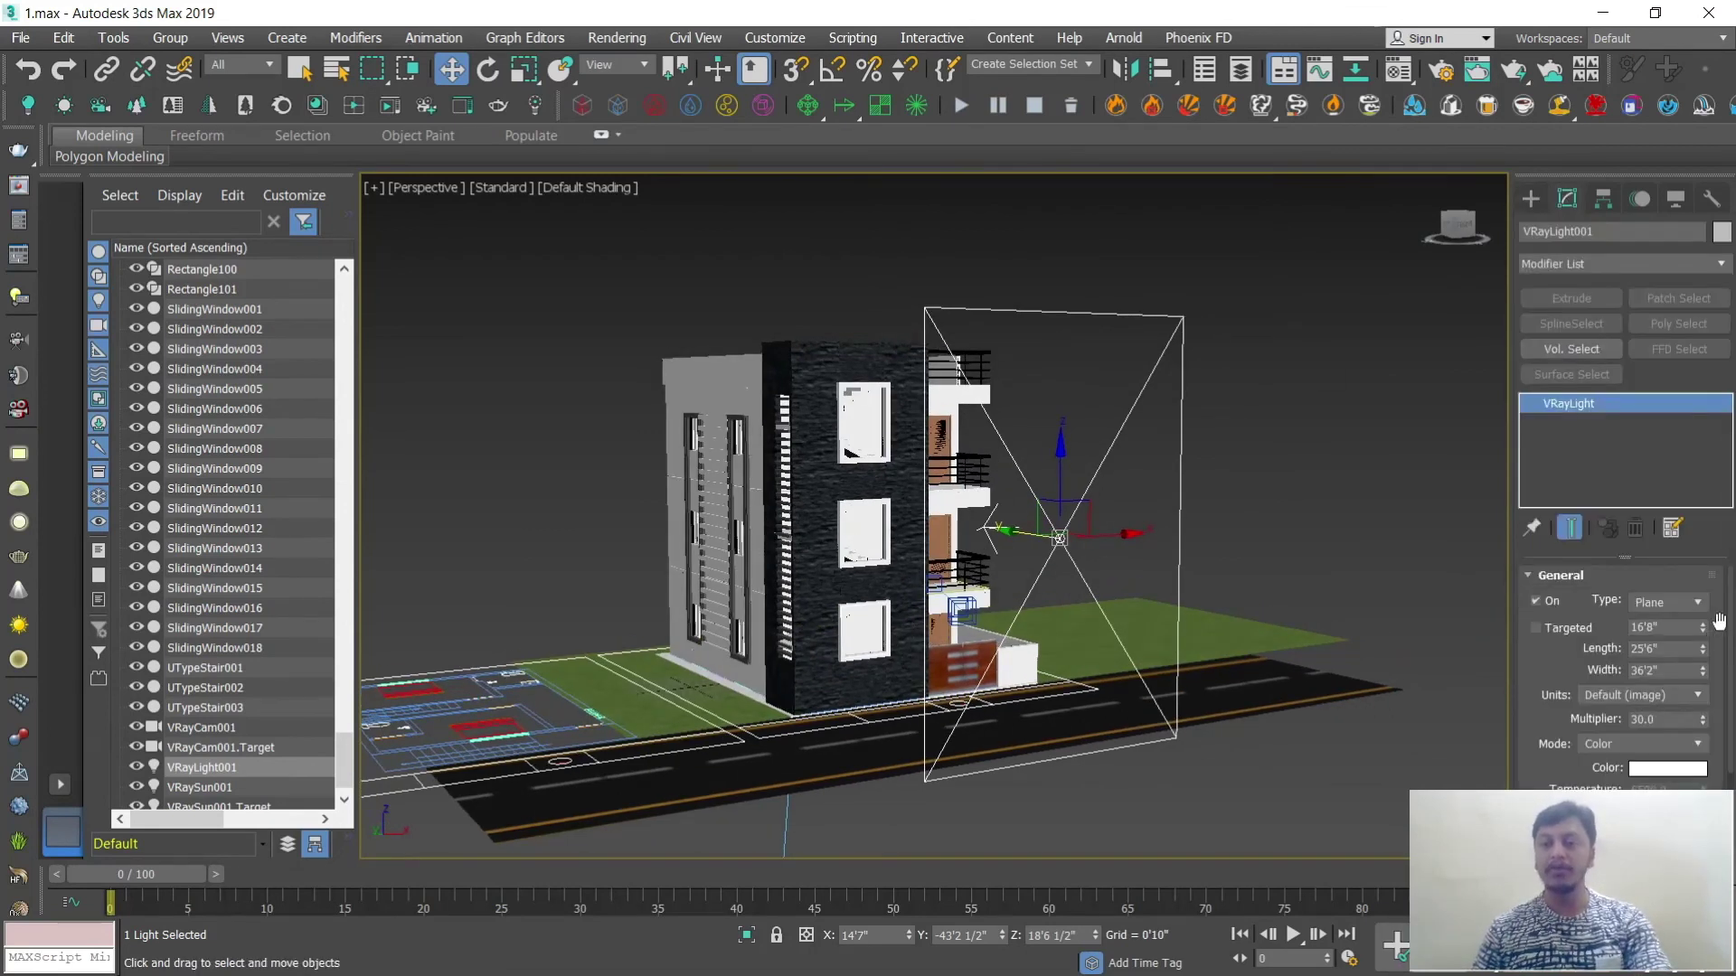
{"action": "left_click_drag", "start_coordinate": [1729, 616], "coordinate": [1731, 662]}
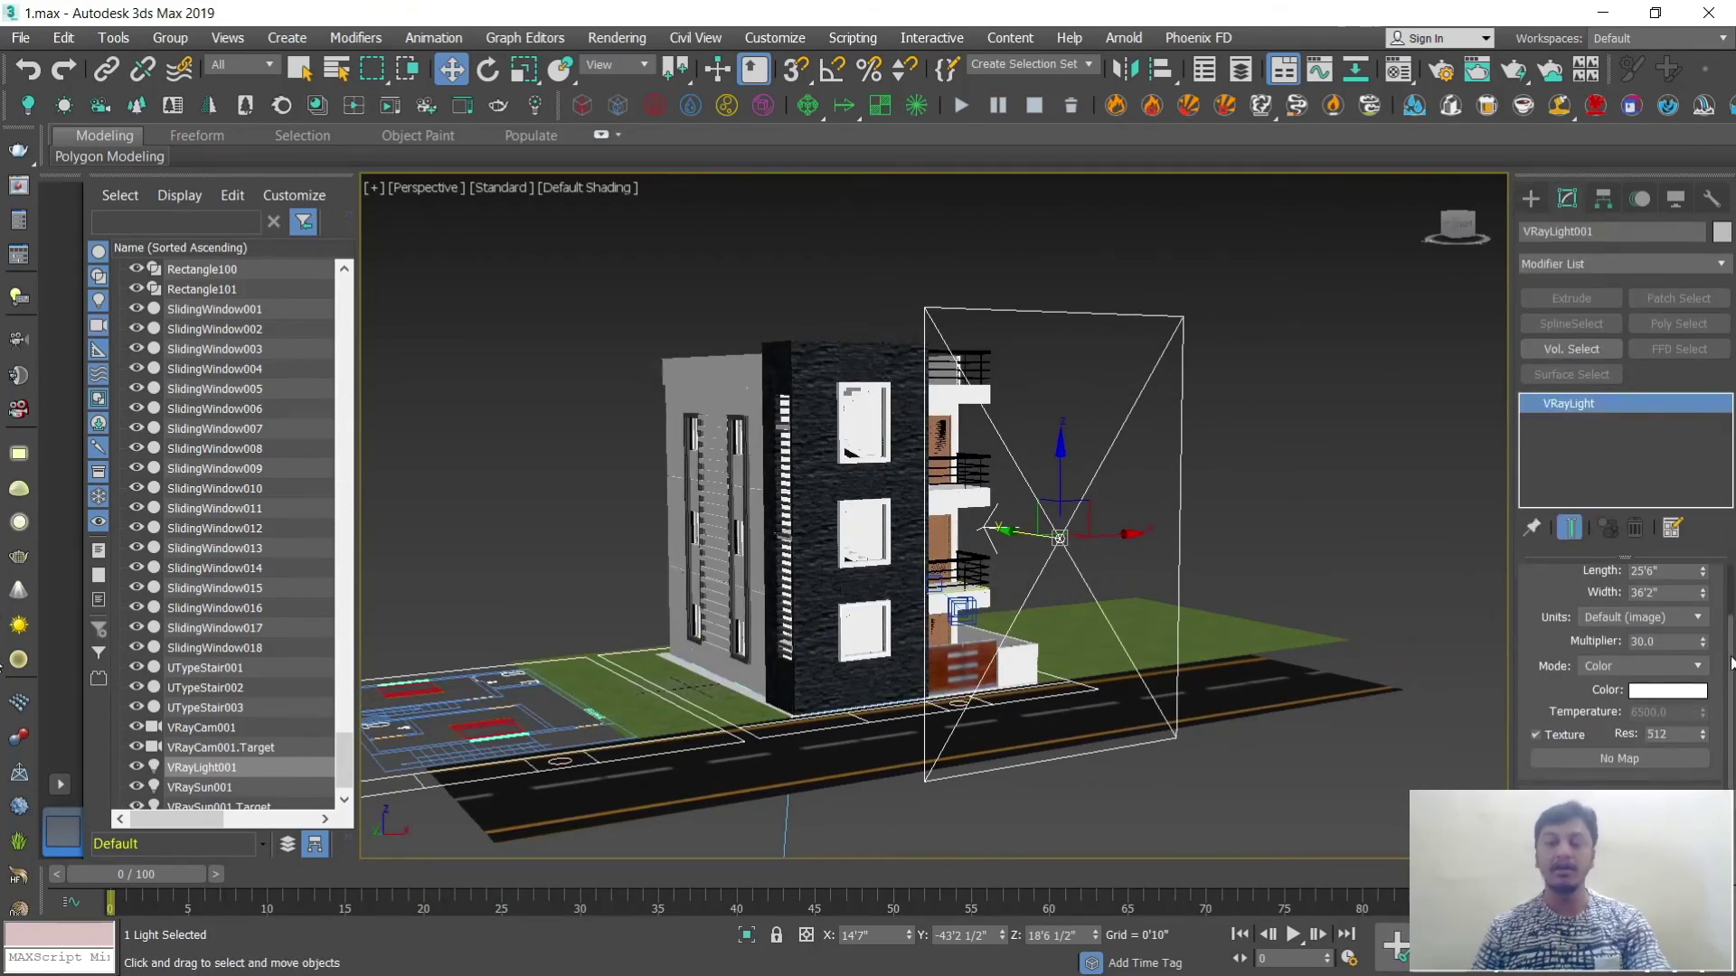
{"action": "scroll", "coordinate": [1730, 662], "scroll_direction": "down", "scroll_amount": 2}
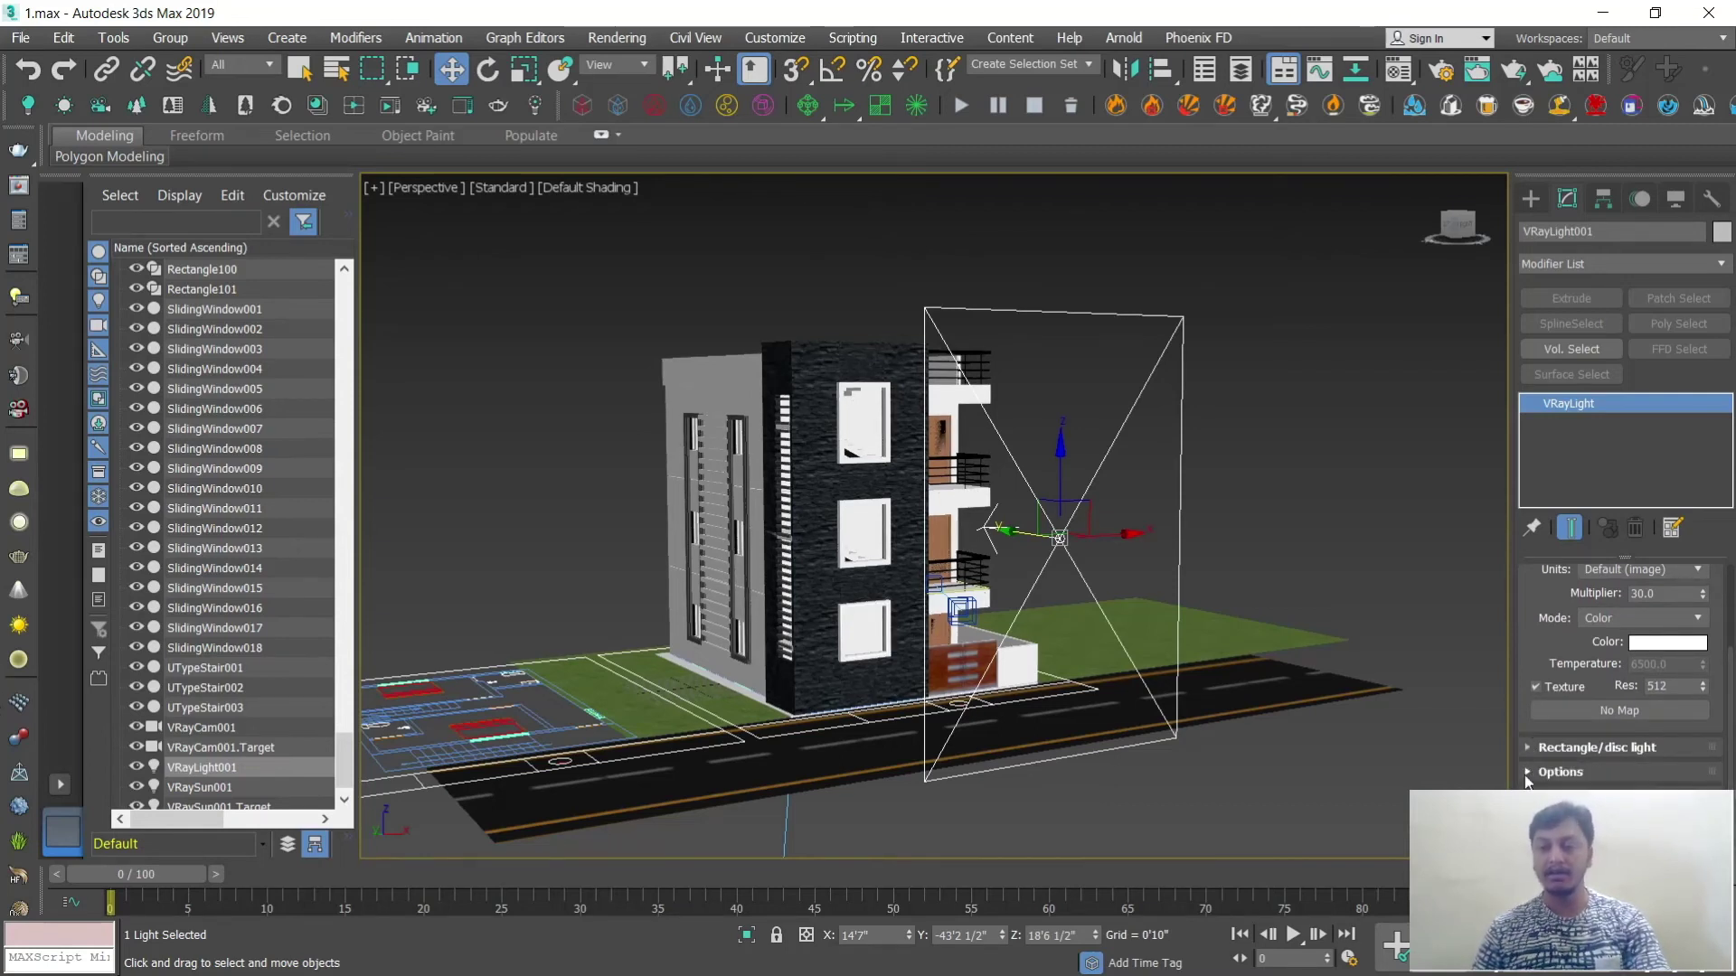
{"action": "left_click", "coordinate": [1546, 772]}
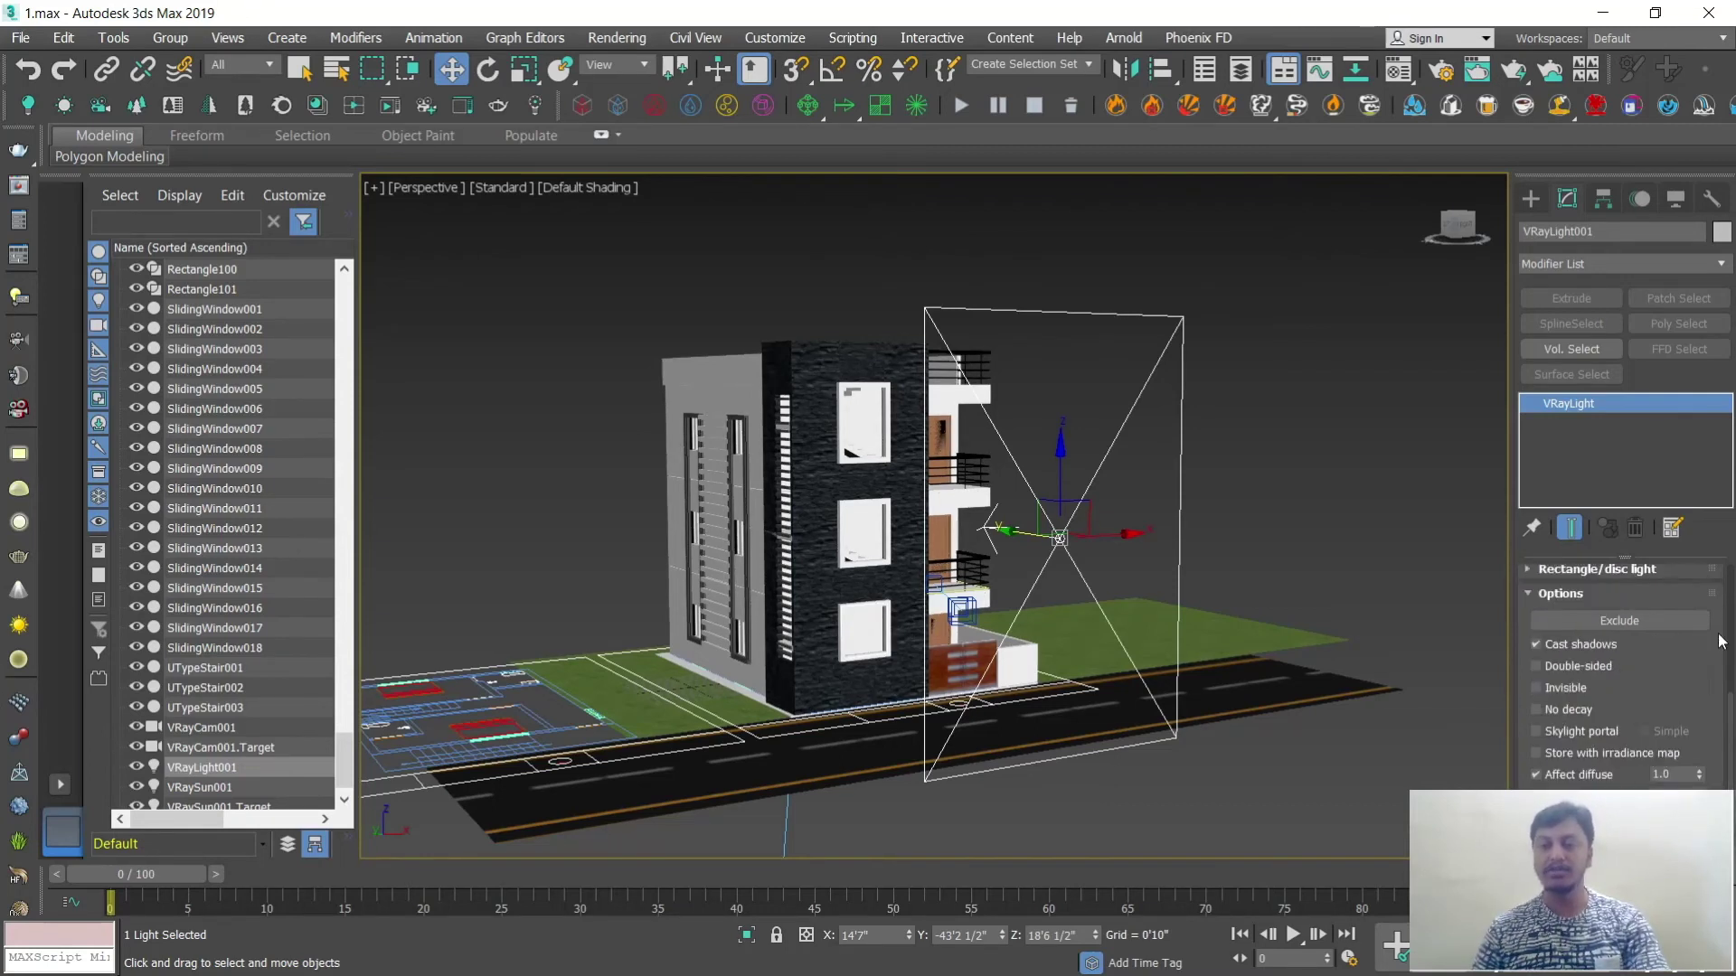
{"action": "left_click", "coordinate": [1539, 667]}
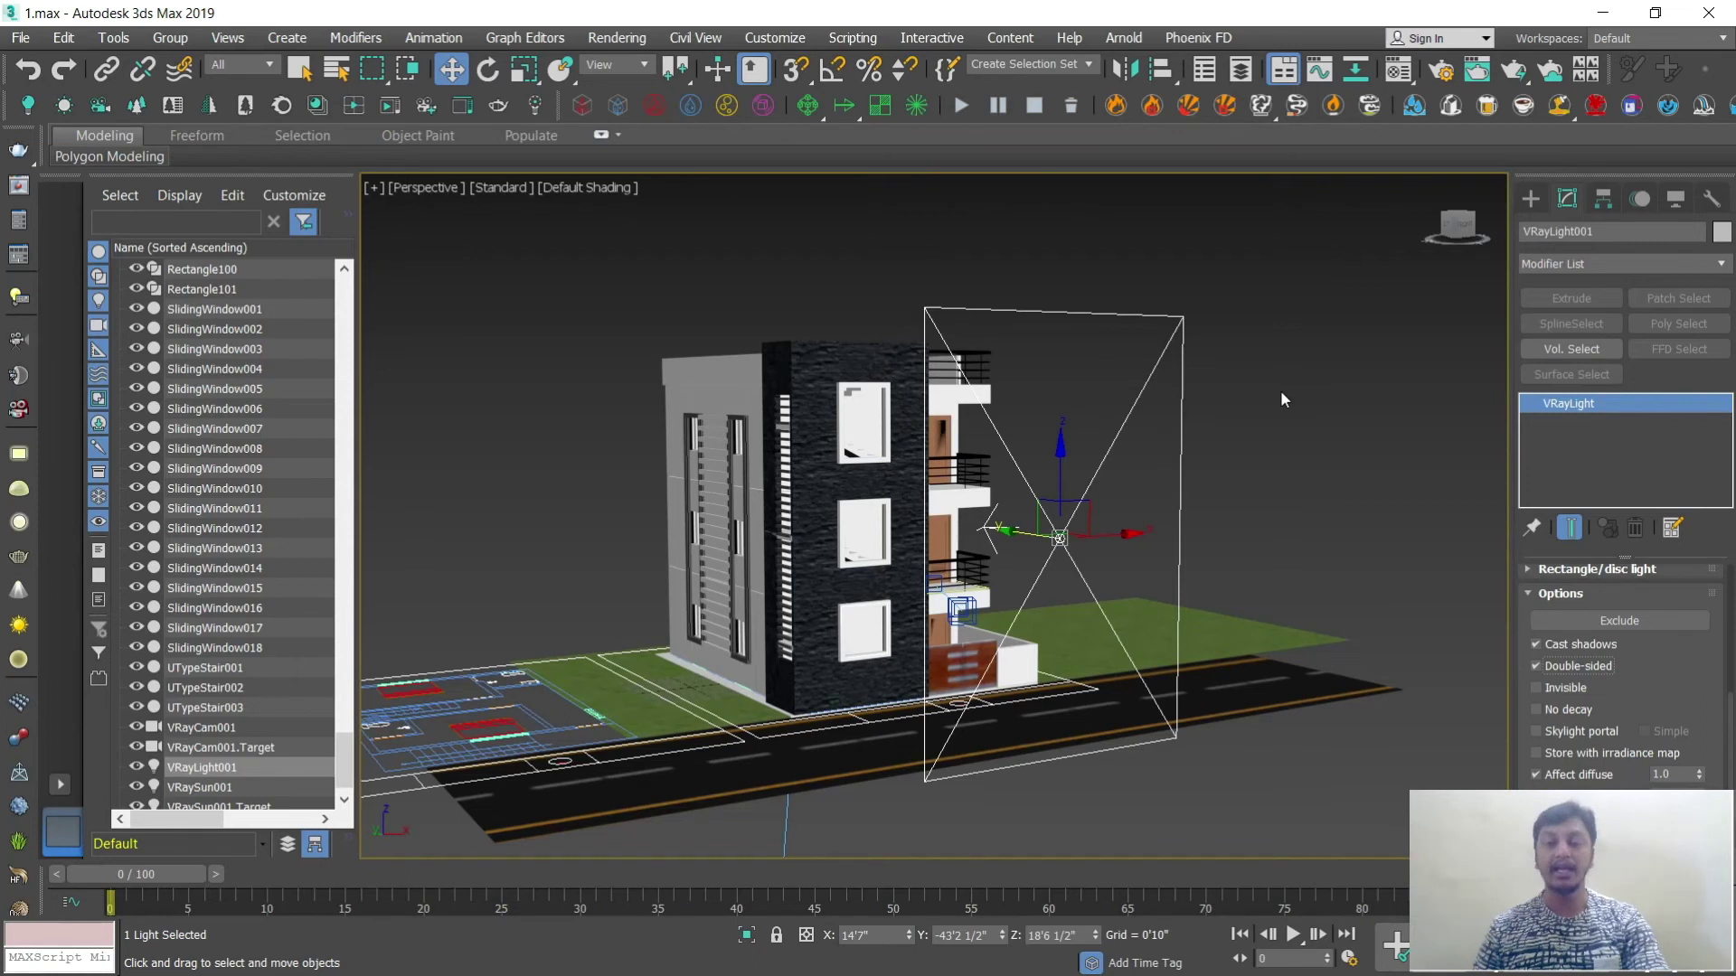
{"action": "left_click", "coordinate": [1537, 687]}
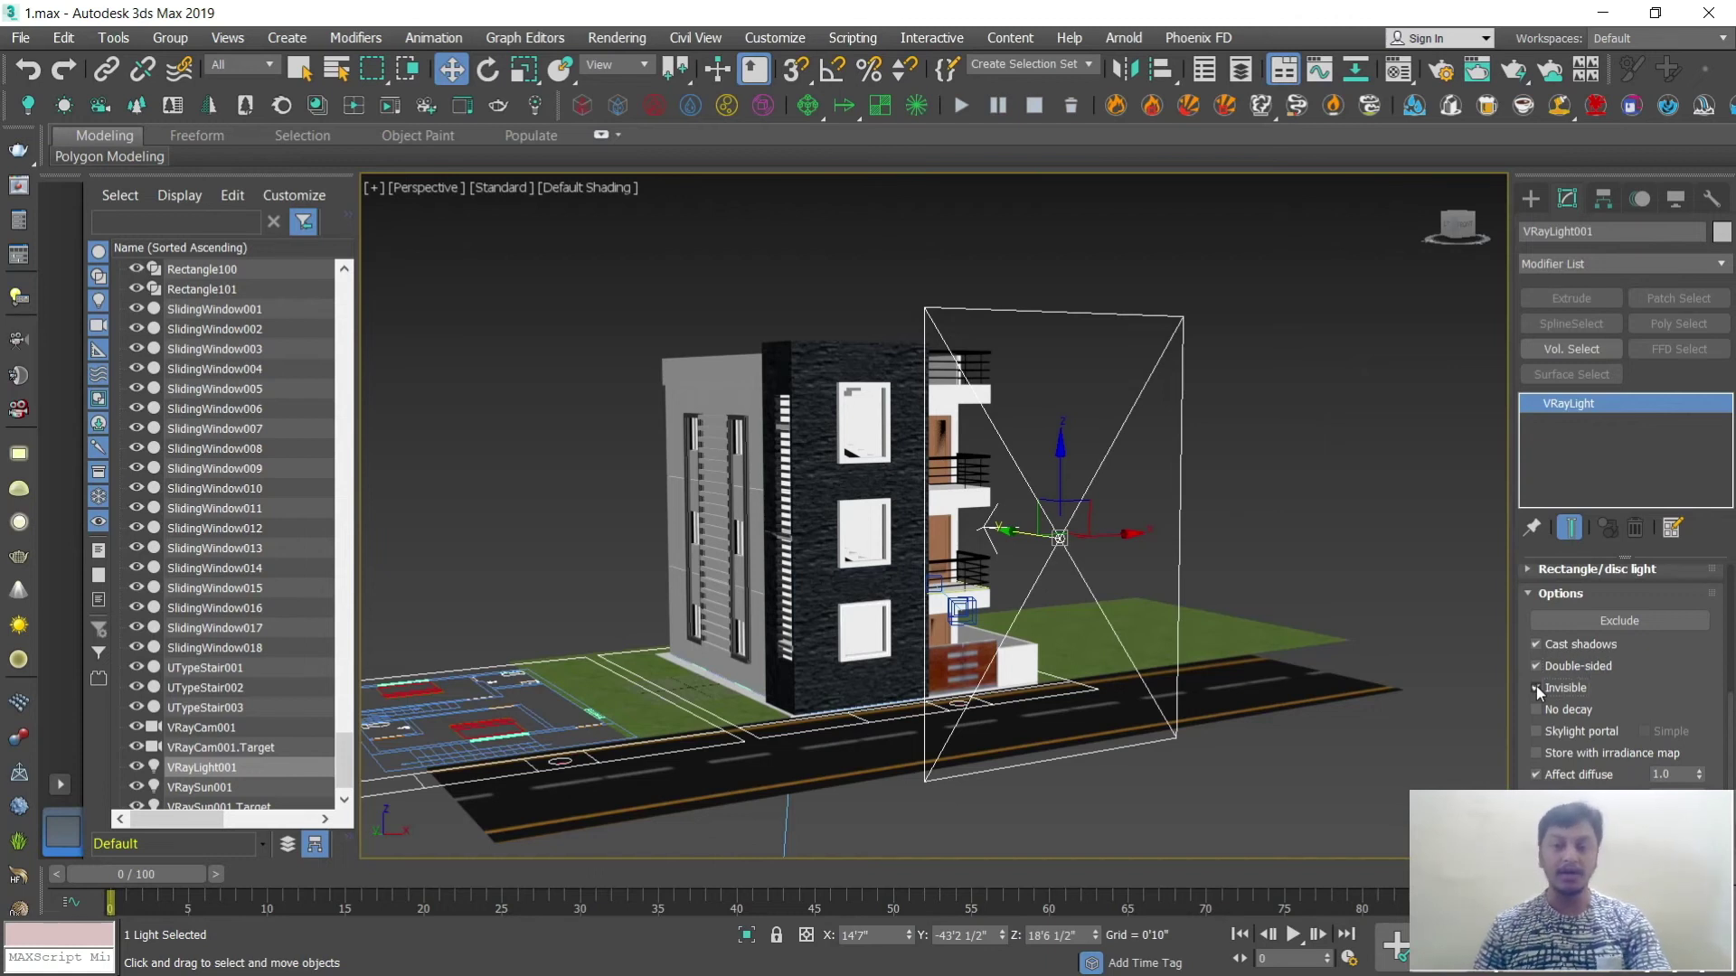
{"action": "scroll", "coordinate": [1672, 671], "scroll_direction": "up", "scroll_amount": 5}
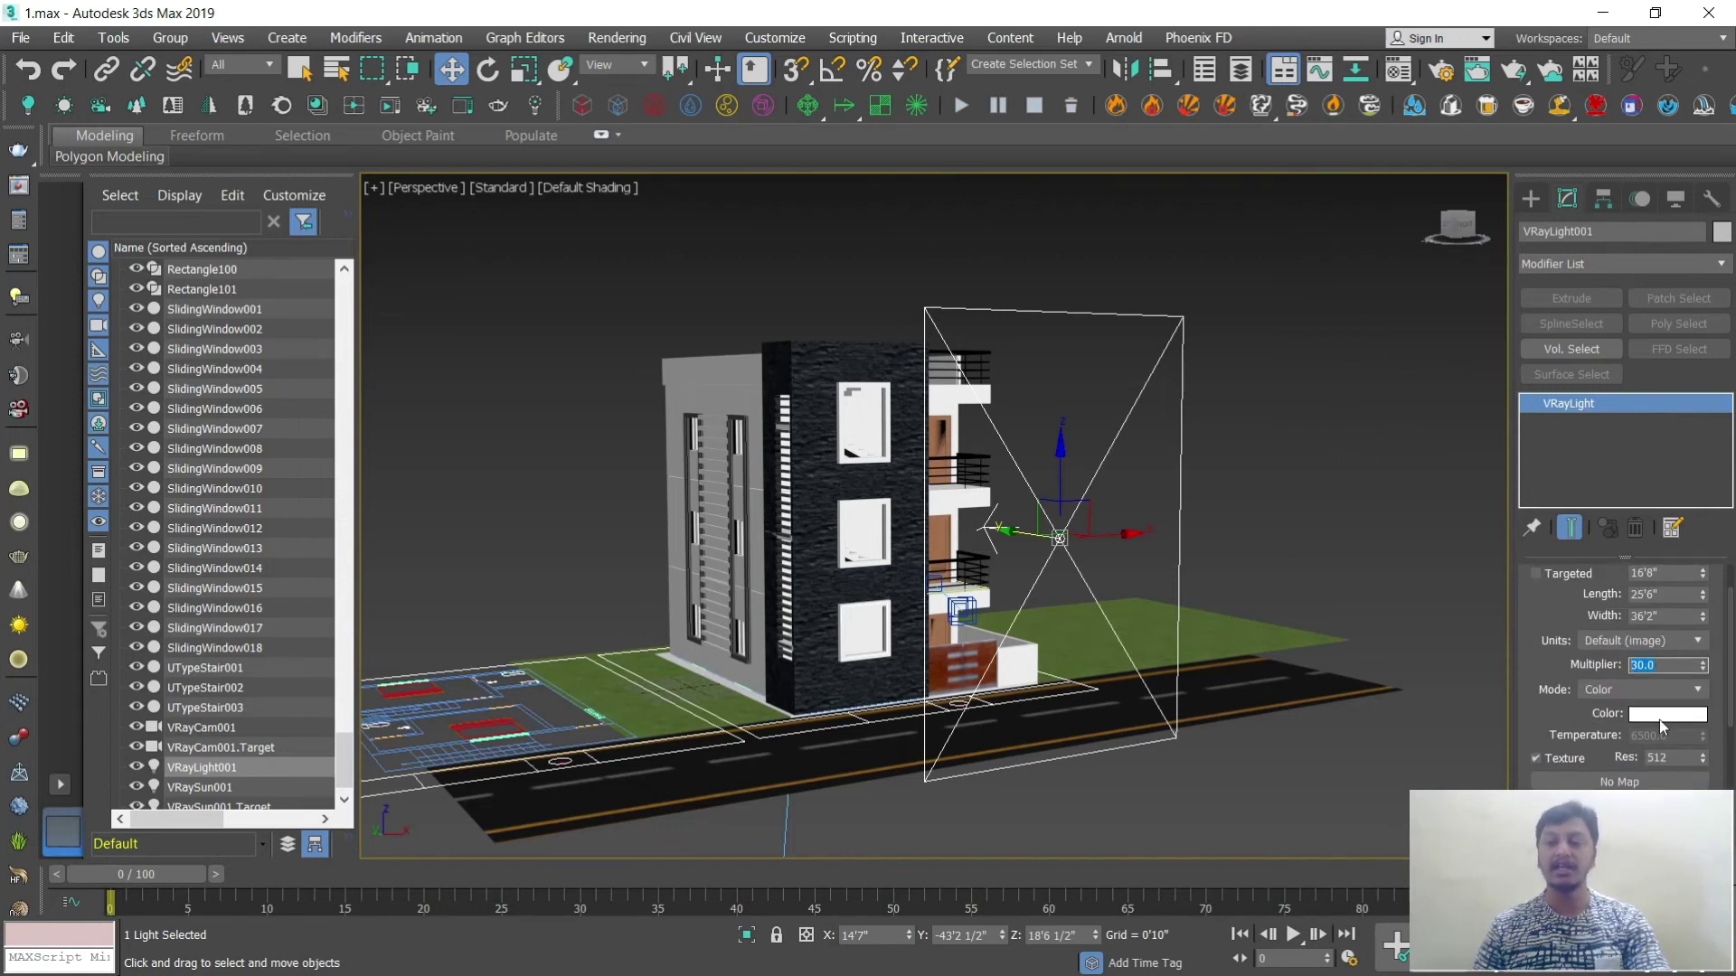
Step: Deselect the plane light, test-render the VRayCam001 view with safe frames on, and close the frame buffer
{"action": "left_click", "coordinate": [1296, 449]}
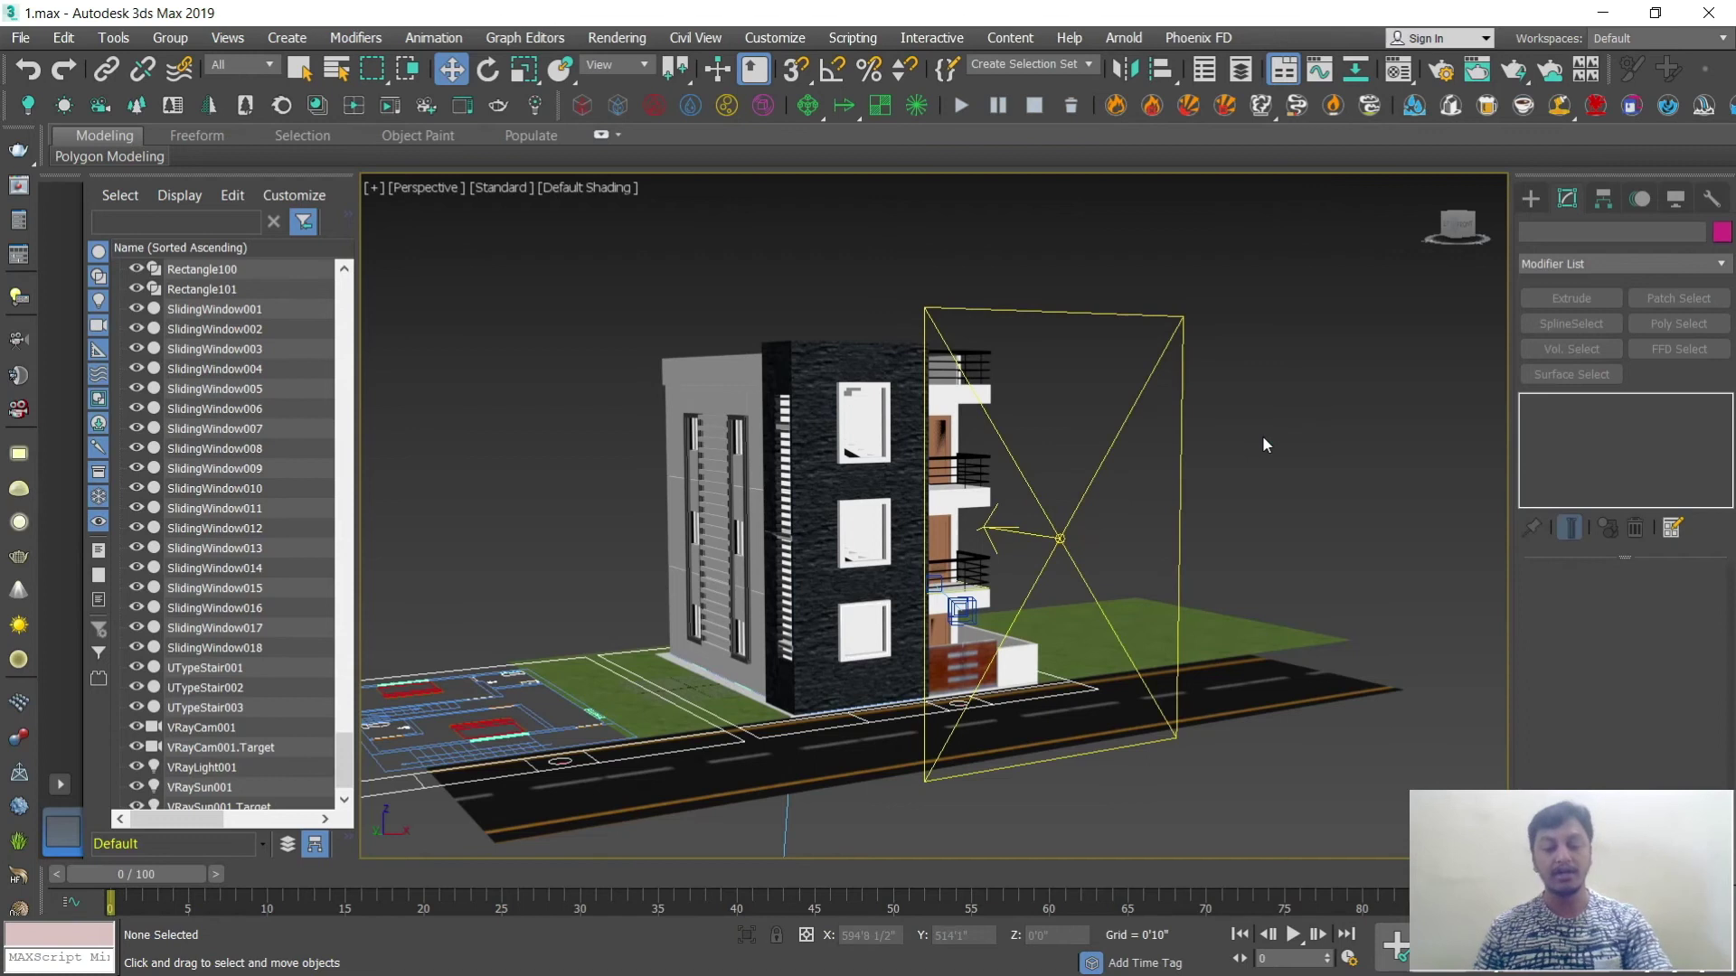
{"action": "key", "text": "c"}
{"action": "key", "text": "shift+f"}
{"action": "key", "text": "shift+q"}
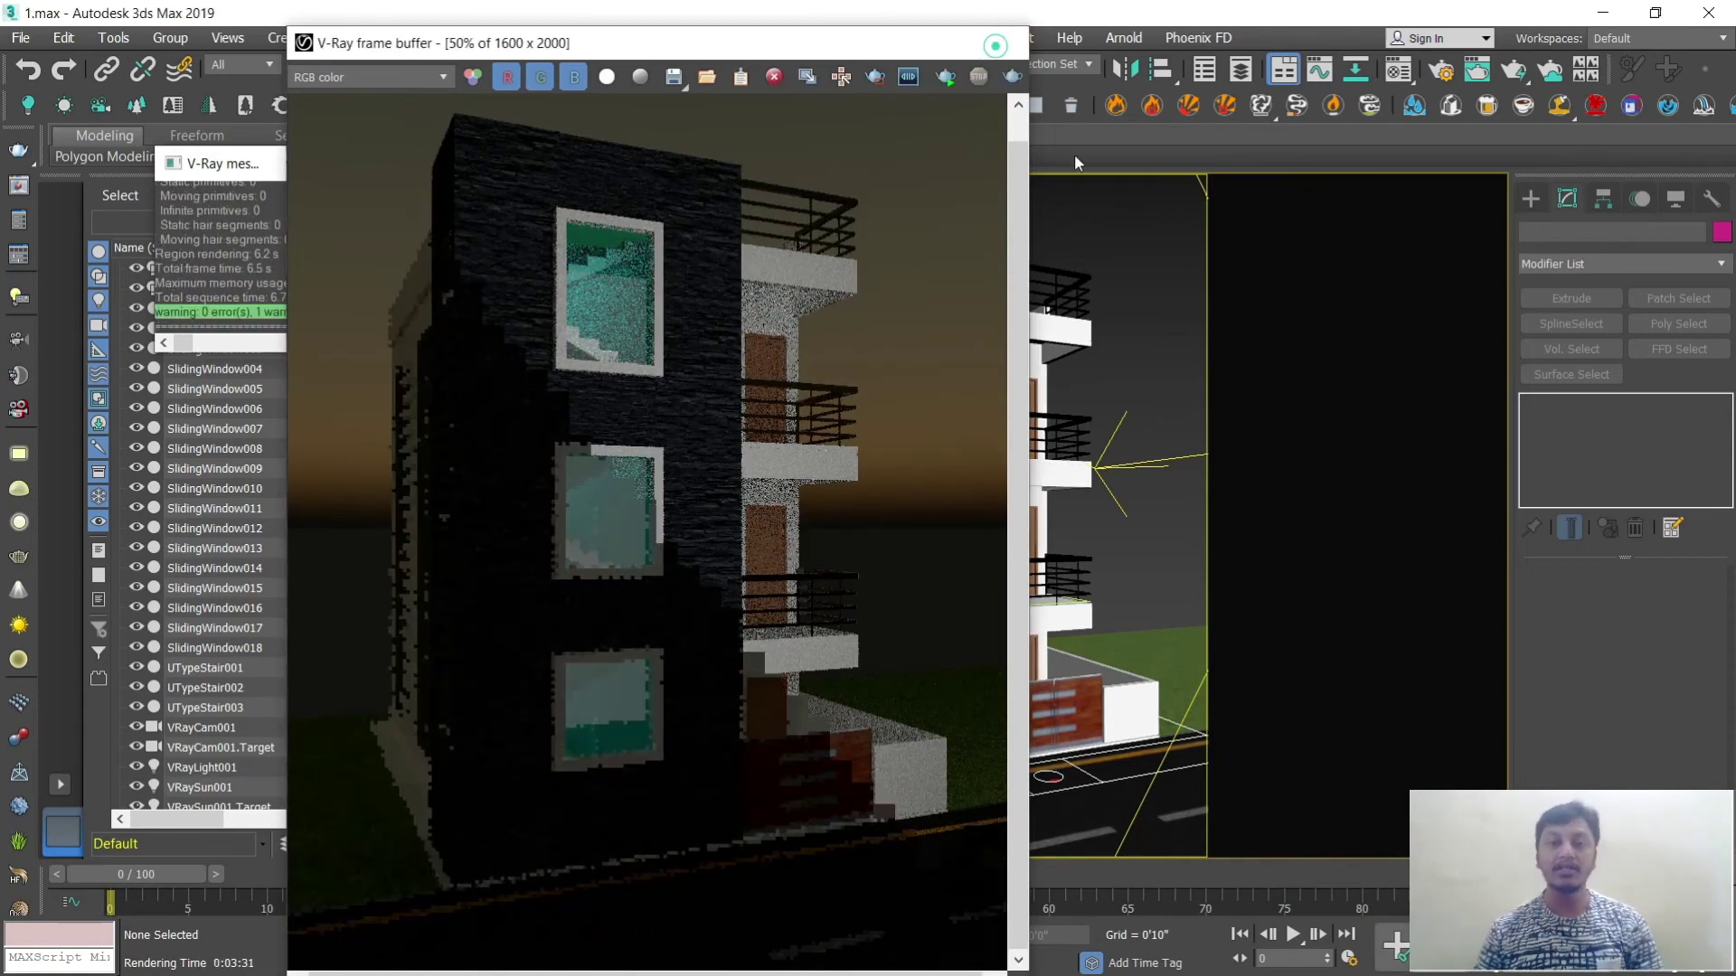
{"action": "left_click", "coordinate": [1001, 42]}
Step: Set VRayLight001's multiplier to 100 and test-render the camera view
{"action": "left_click", "coordinate": [1155, 463]}
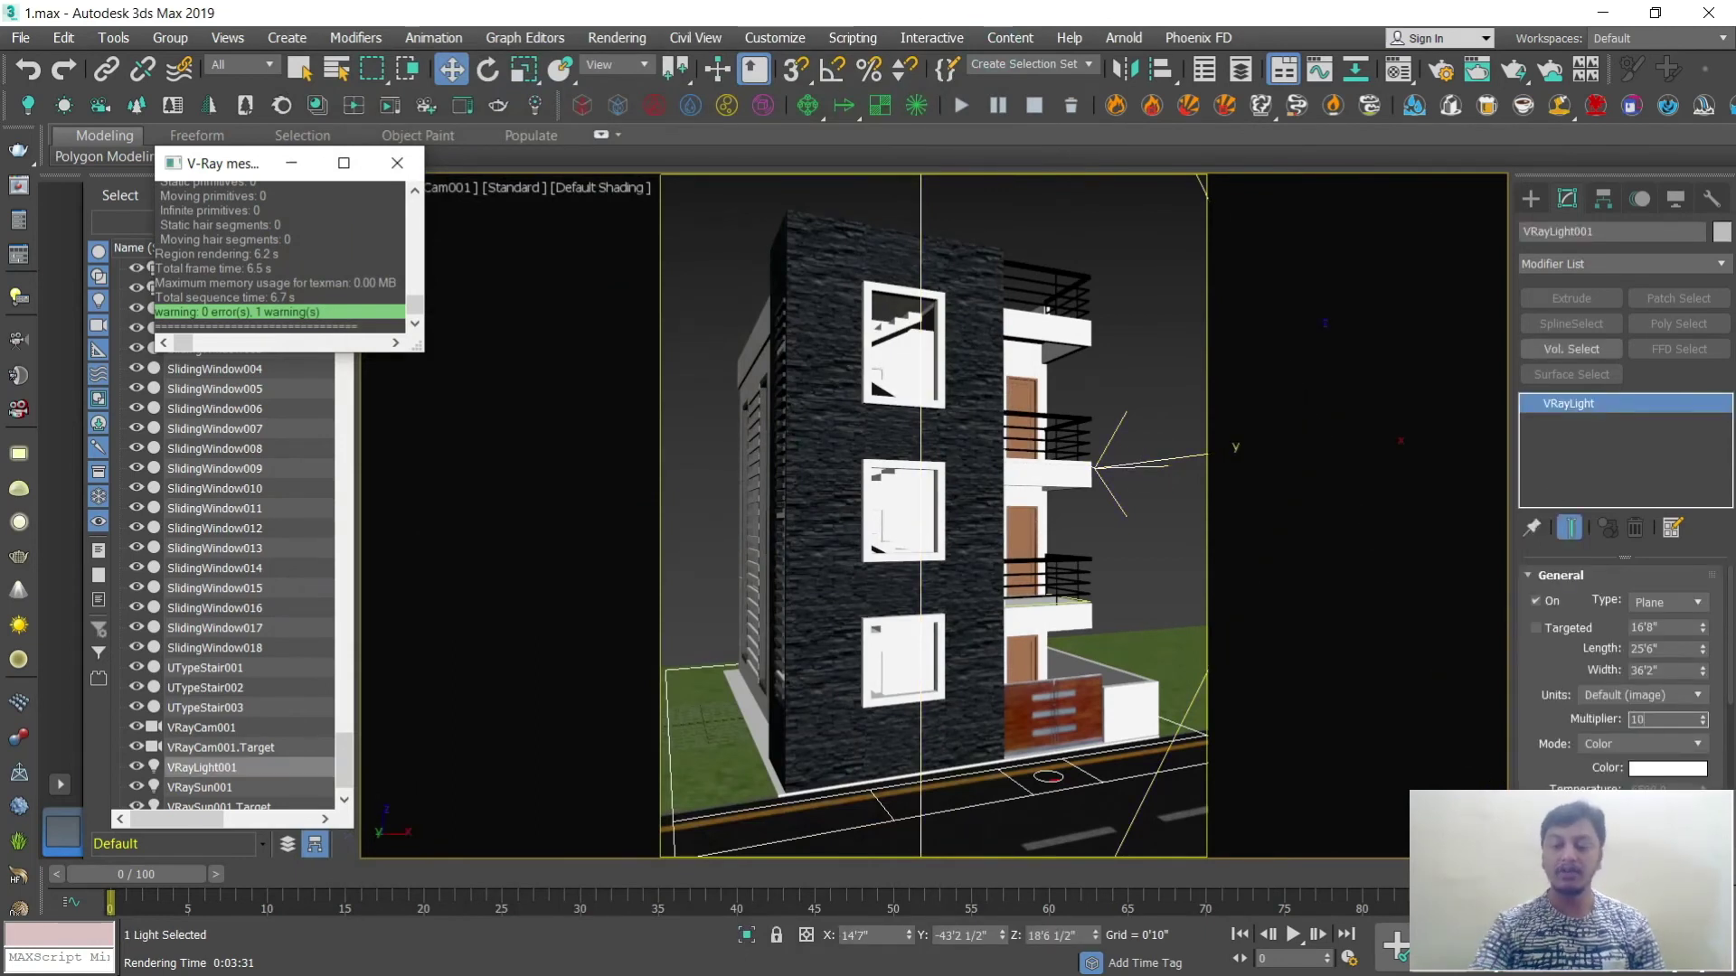
{"action": "left_click", "coordinate": [1508, 73]}
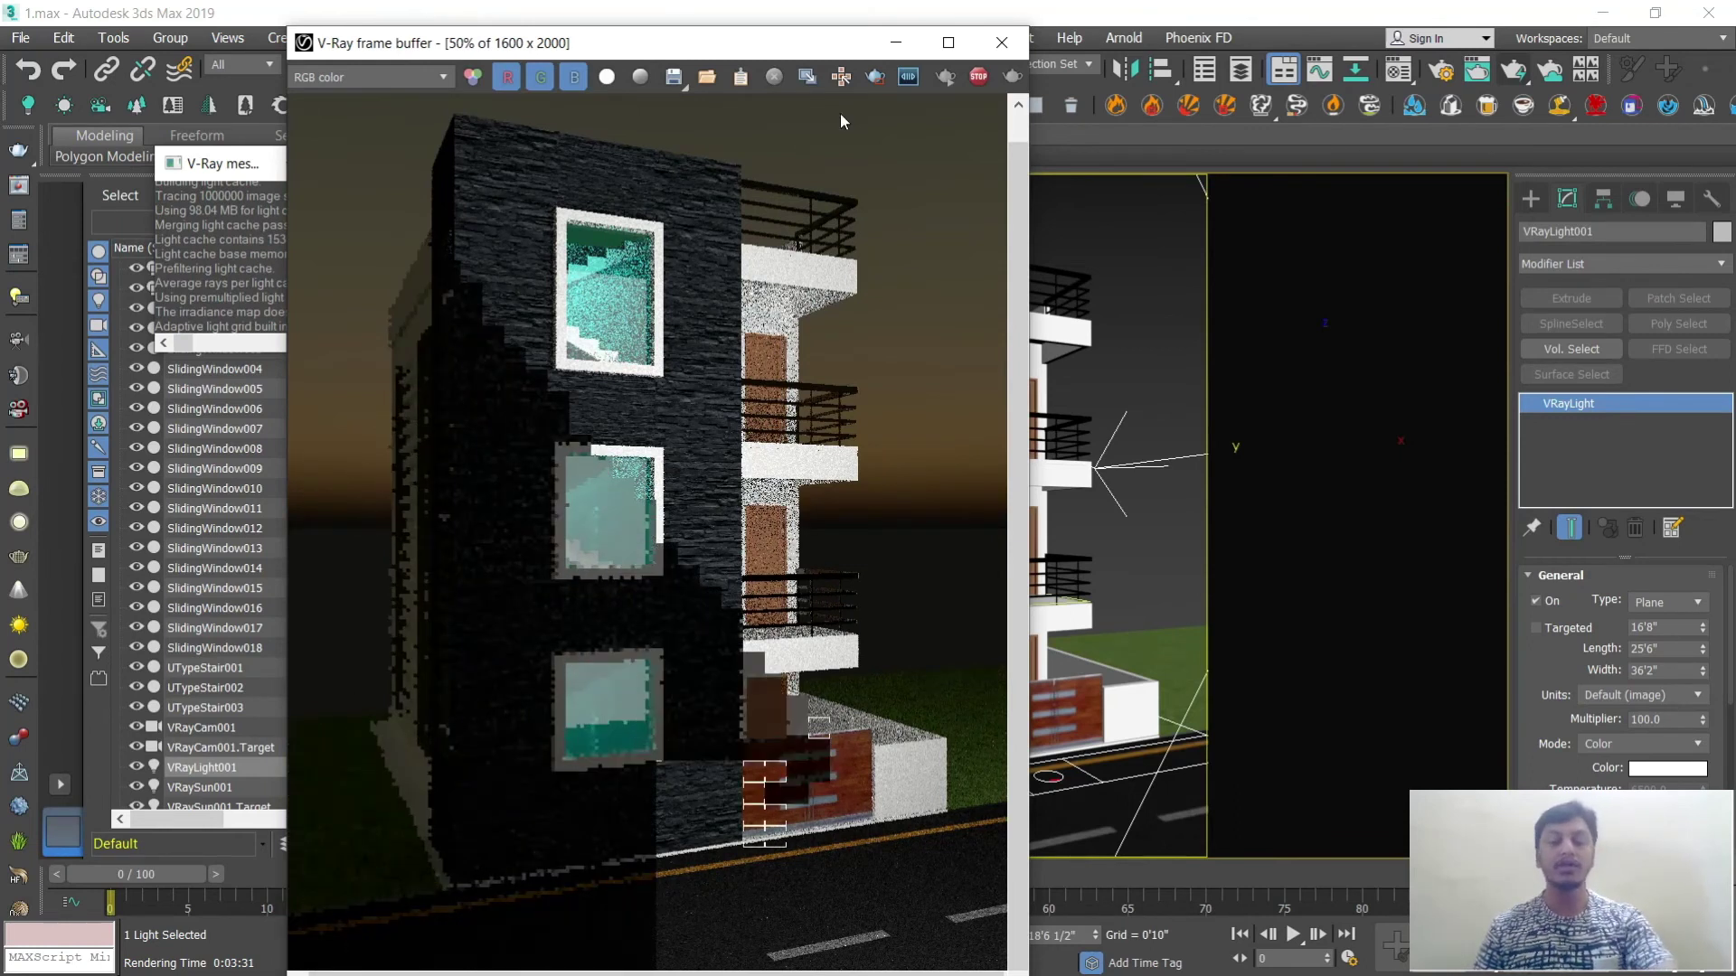
{"action": "left_click", "coordinate": [999, 43]}
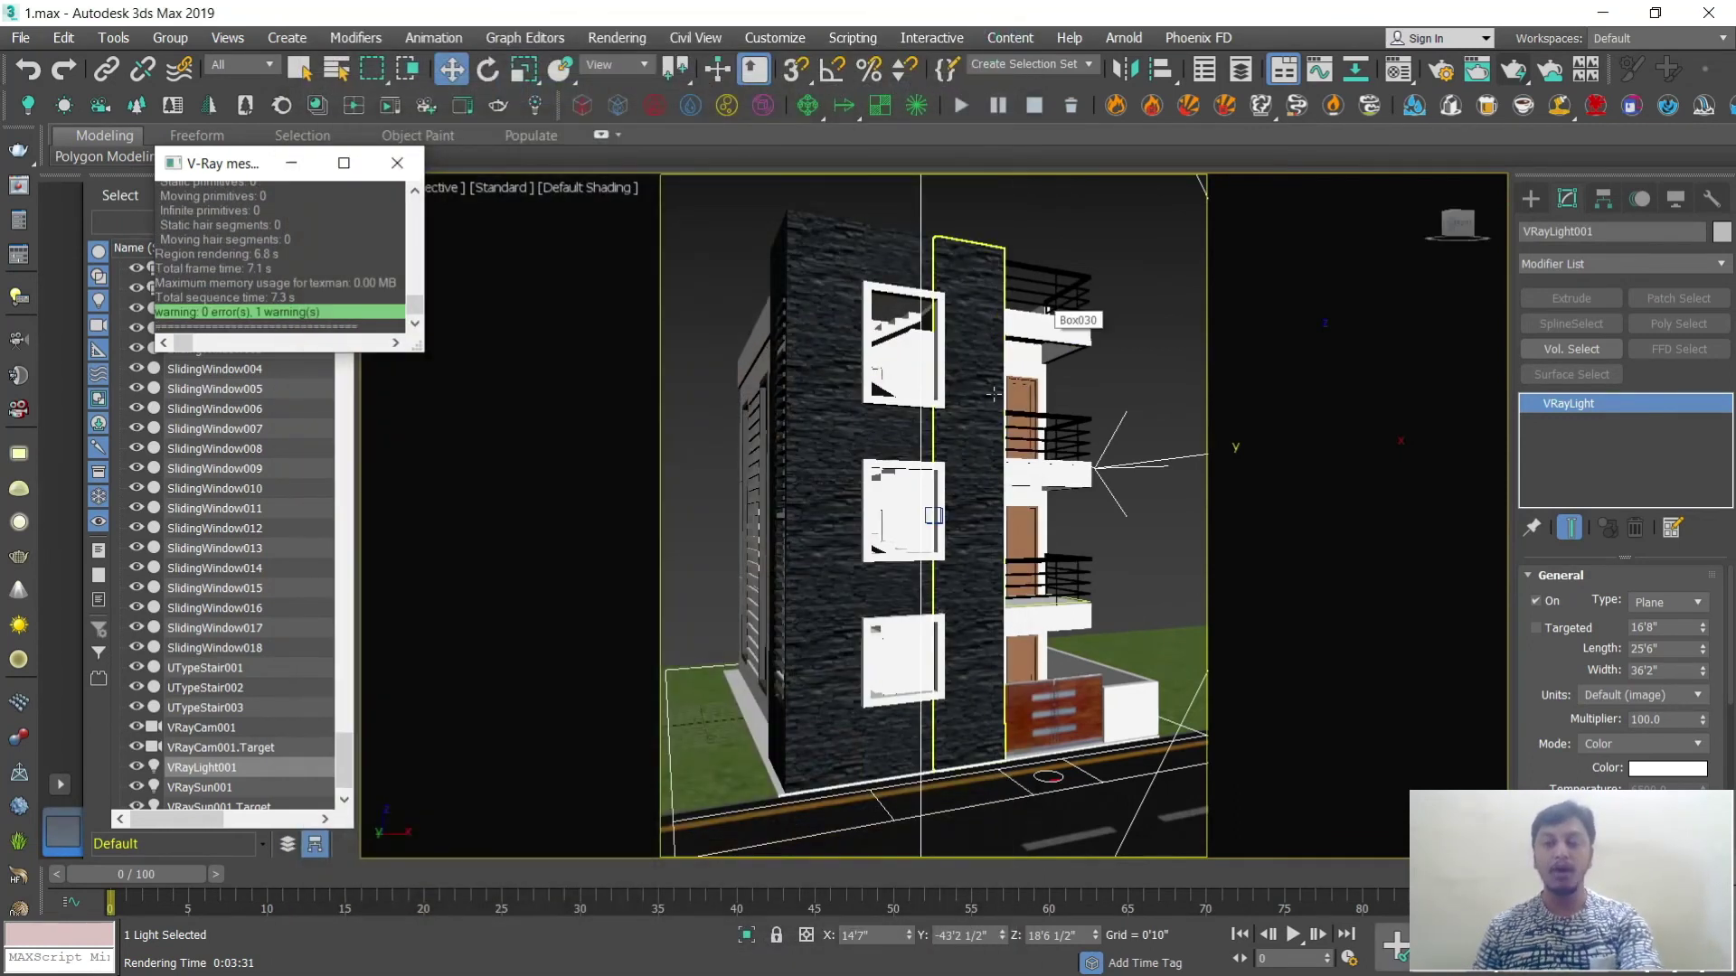
Step: Copy VRayLight001 by rotating it about its vertical axis, and set the copy's Z rotation to -90
{"action": "key", "text": "shift+f"}
{"action": "scroll", "coordinate": [994, 395], "scroll_direction": "down", "scroll_amount": 5}
{"action": "middle_click_drag", "start_coordinate": [1011, 493], "coordinate": [1128, 541], "text": "alt"}
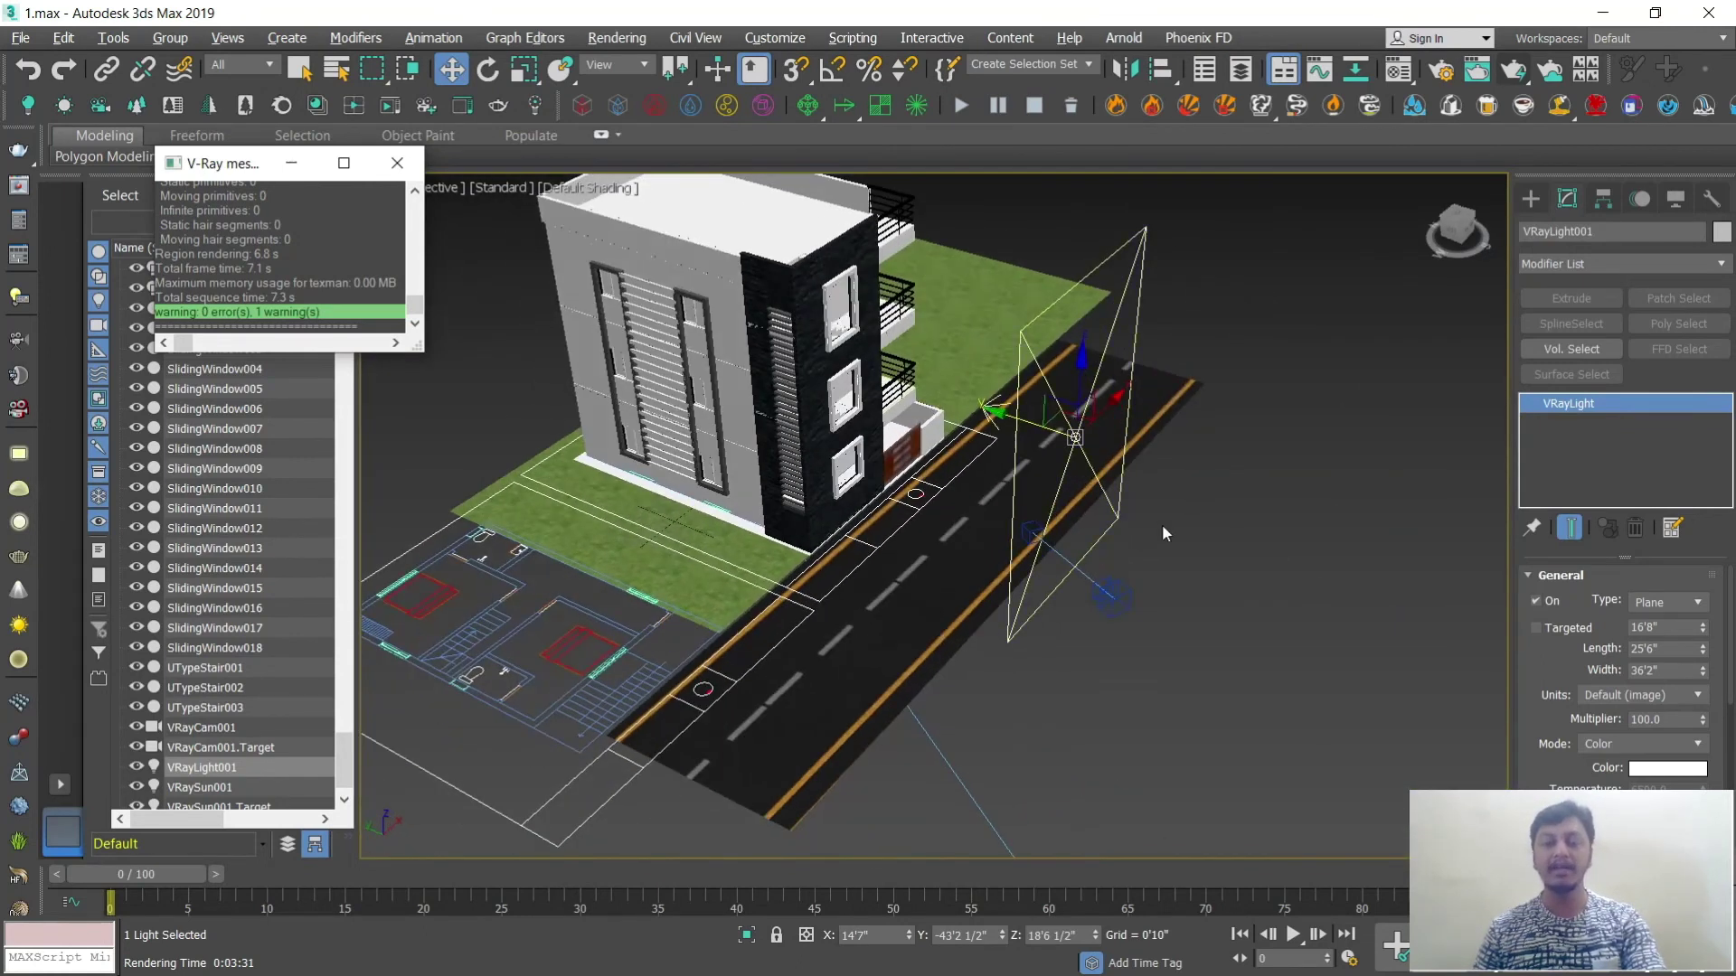
{"action": "key", "text": "e"}
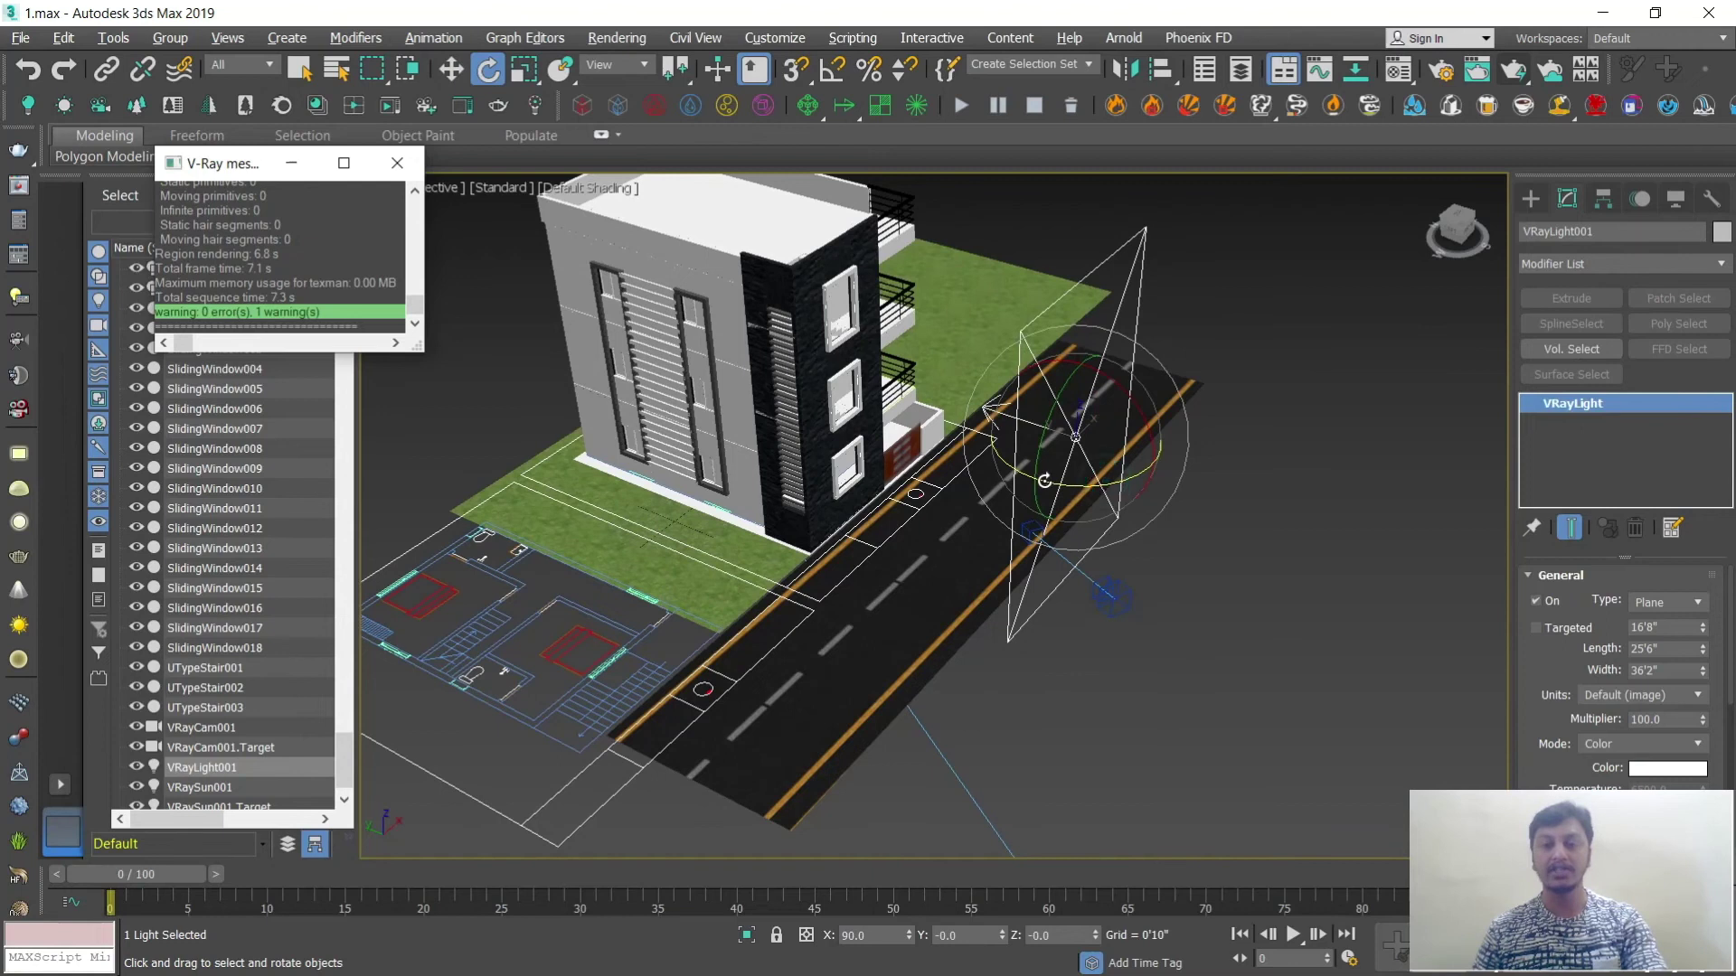
{"action": "left_click_drag", "start_coordinate": [1105, 481], "coordinate": [1111, 488], "text": "shift"}
{"action": "left_click", "coordinate": [871, 593]}
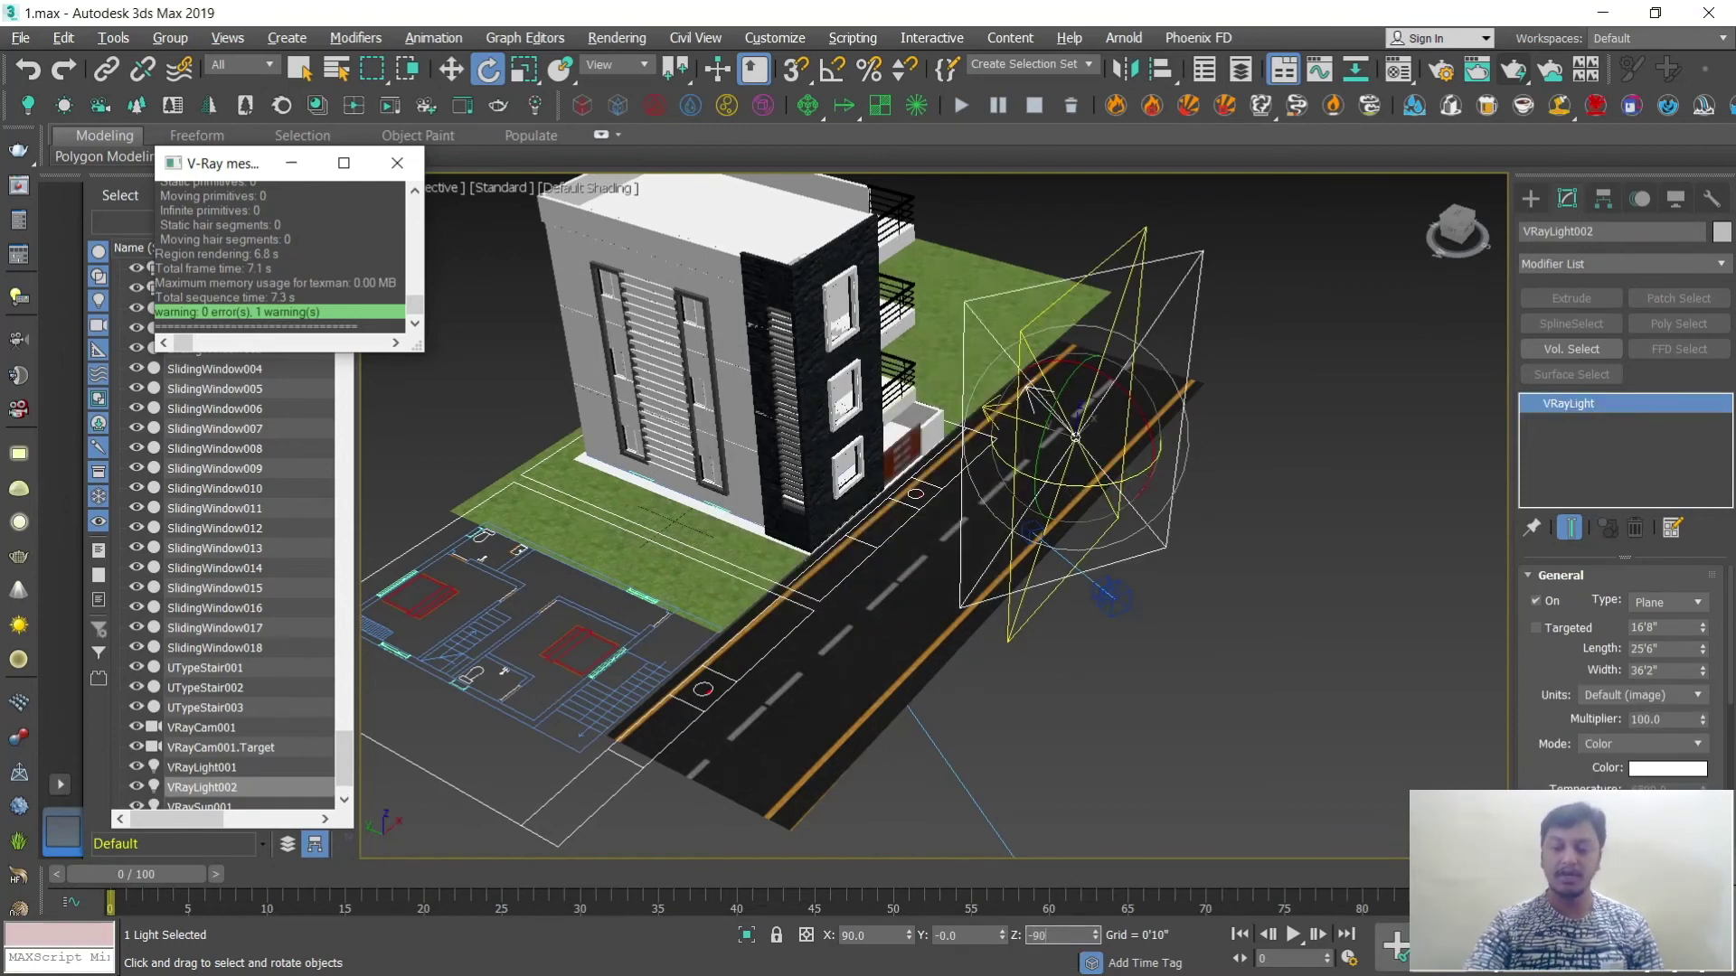
{"action": "key", "text": "Return"}
{"action": "left_click", "coordinate": [1108, 710]}
{"action": "left_click", "coordinate": [1179, 569]}
Step: Move VRayLight002 beside the building's side wall, to about X -8'3", Y -7'7"
{"action": "key", "text": "w"}
{"action": "left_click_drag", "start_coordinate": [1051, 438], "coordinate": [792, 471]}
{"action": "middle_click_drag", "start_coordinate": [792, 470], "coordinate": [996, 390], "text": "alt"}
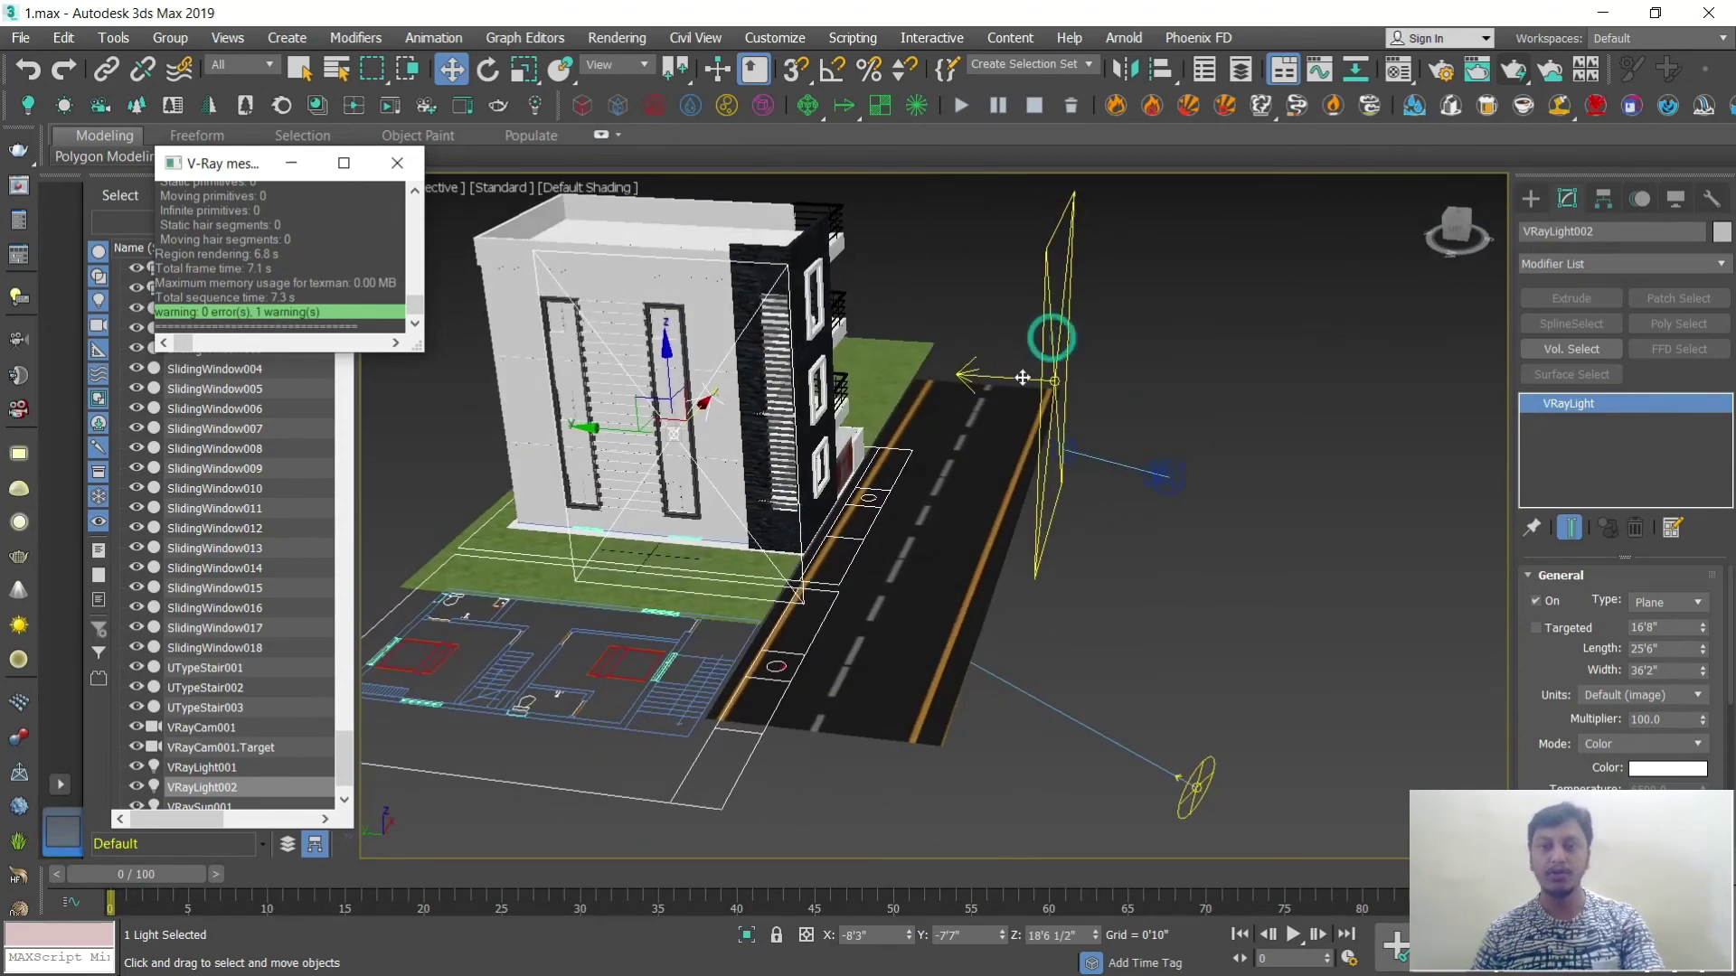
Step: Move VRayLight001 closer to the front facade, to about Y -25'3"
{"action": "left_click", "coordinate": [1053, 340]}
{"action": "left_click_drag", "start_coordinate": [979, 373], "coordinate": [830, 376]}
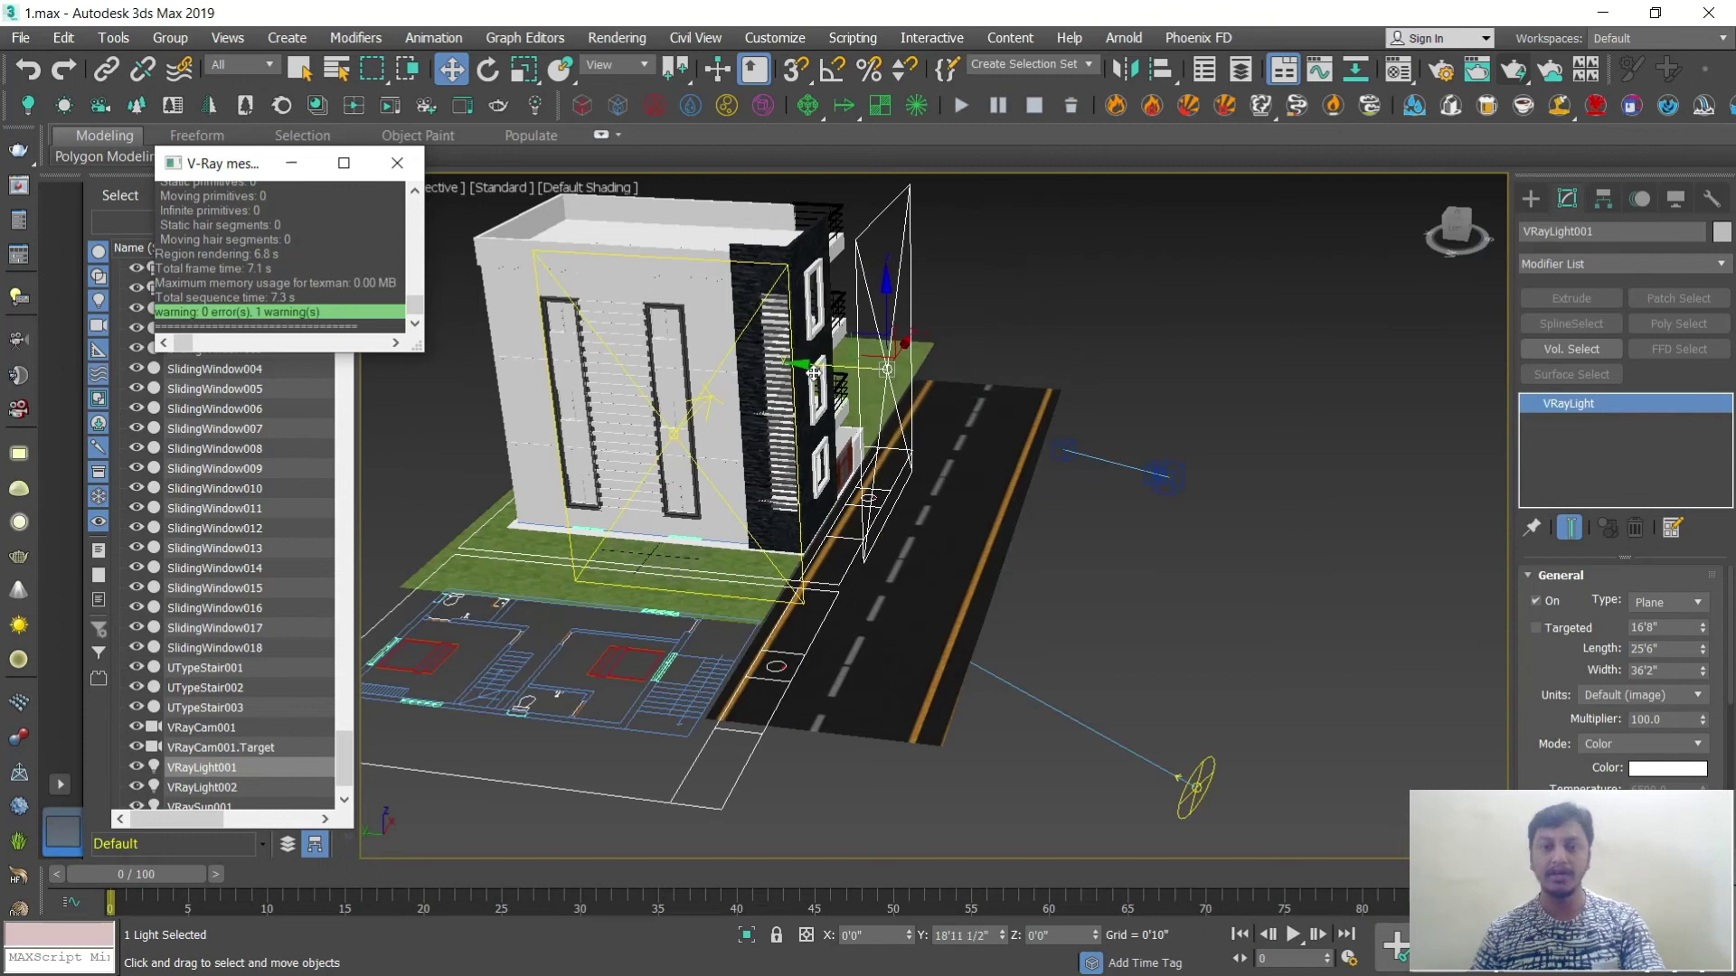
{"action": "middle_click_drag", "start_coordinate": [830, 375], "coordinate": [980, 446], "text": "alt"}
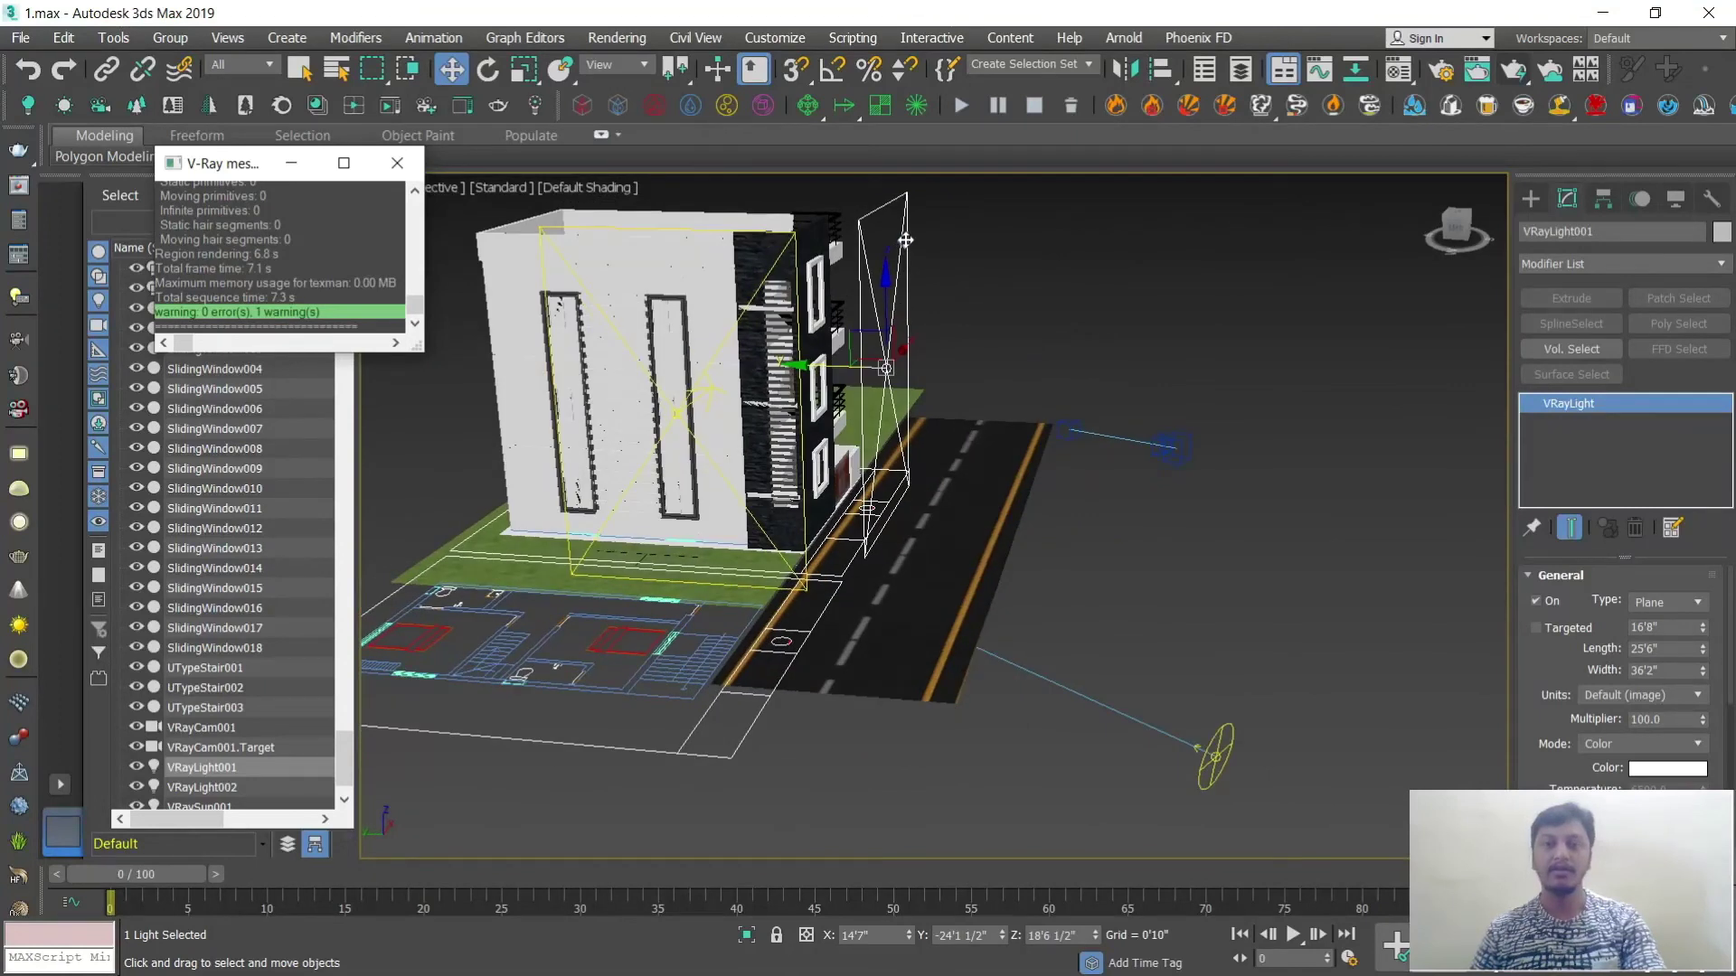
{"action": "left_click_drag", "start_coordinate": [841, 369], "coordinate": [848, 371]}
Step: Test-render the VRayCam001 view with both plane lights and safe frames on, and close the frame buffer
{"action": "key", "text": "c"}
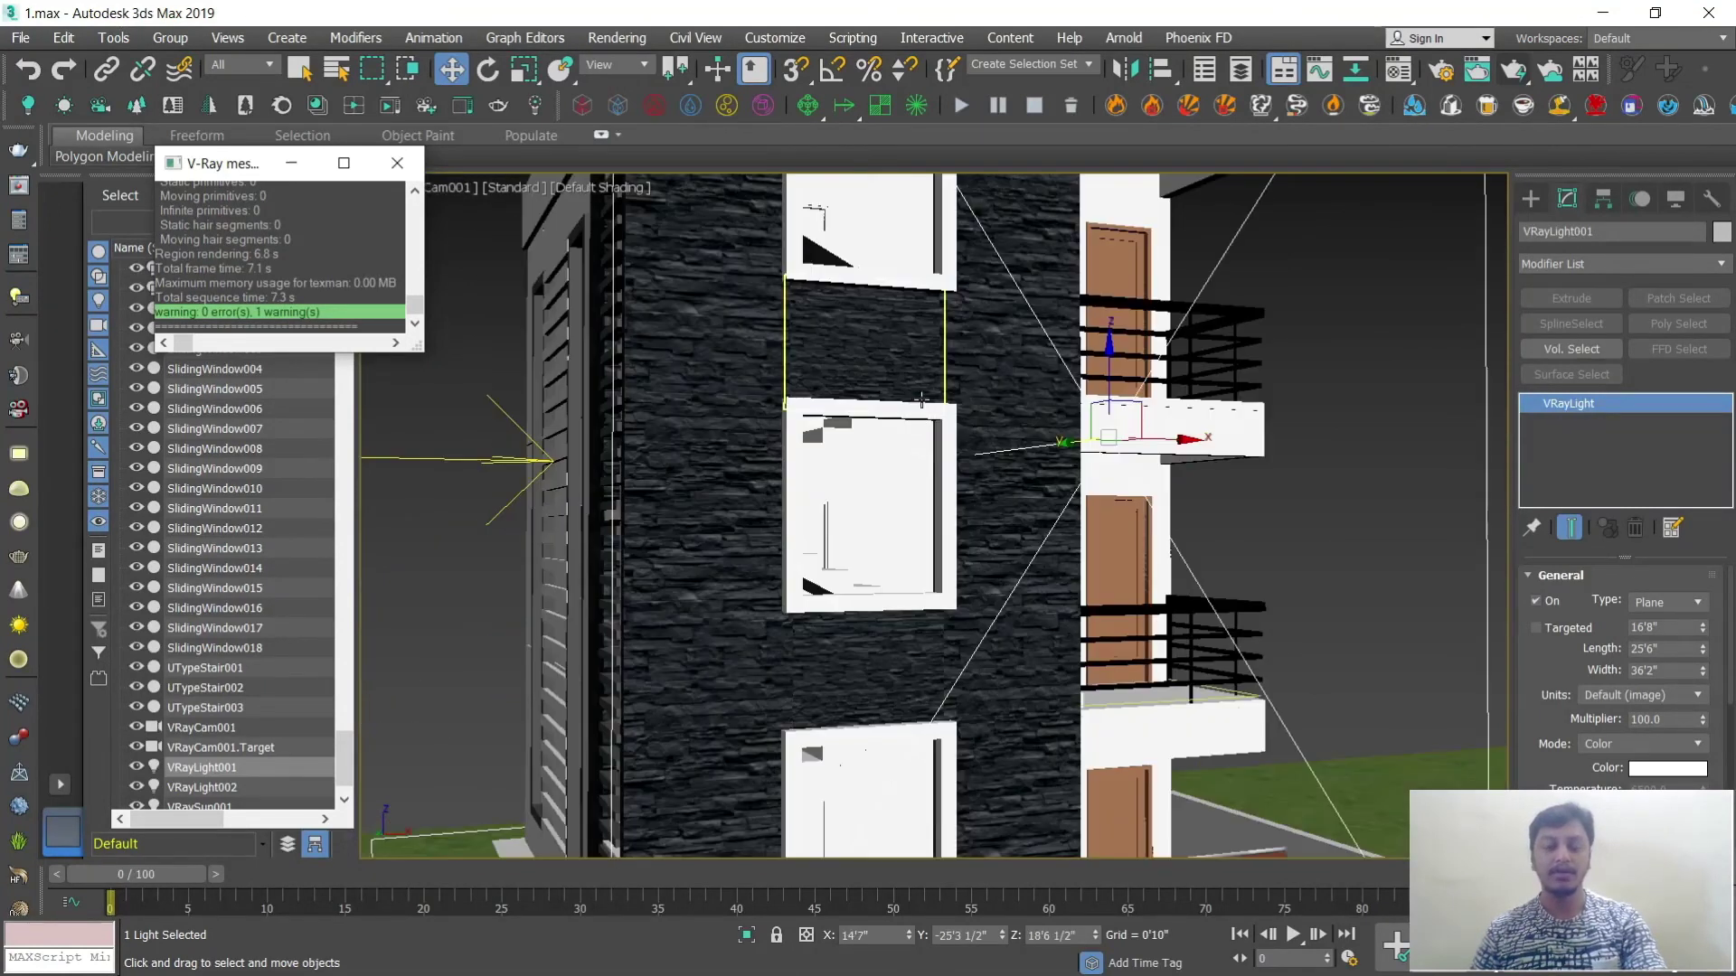
{"action": "key", "text": "shift+f"}
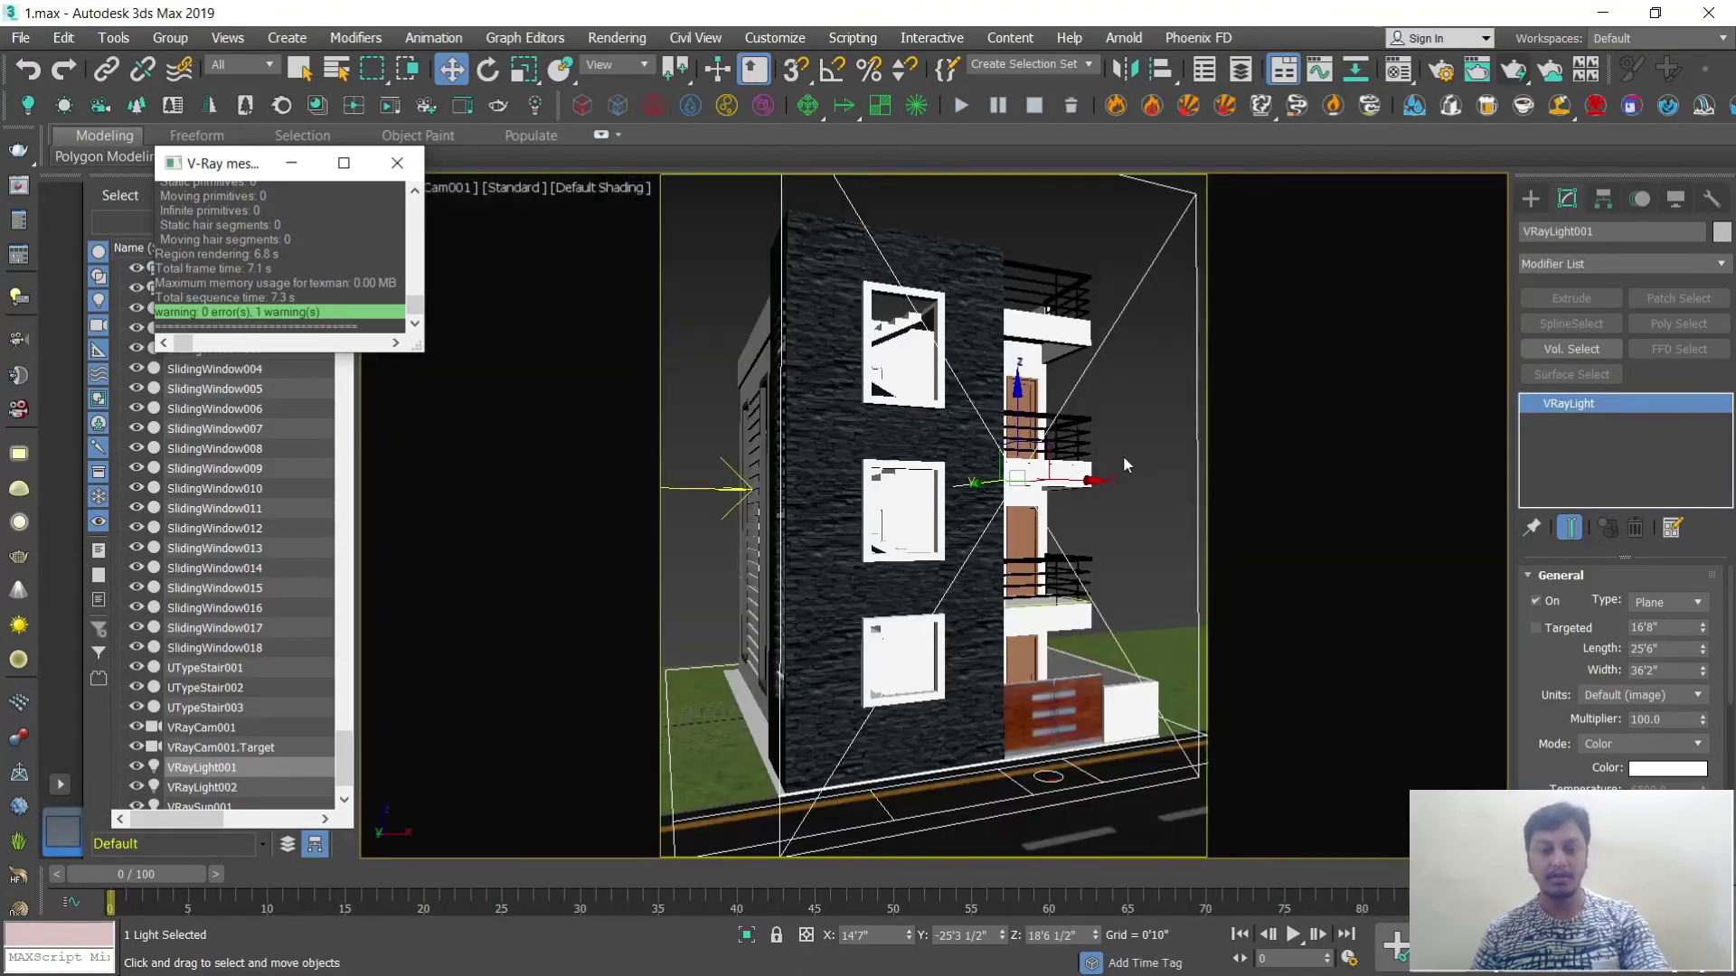
{"action": "key", "text": "shift+q"}
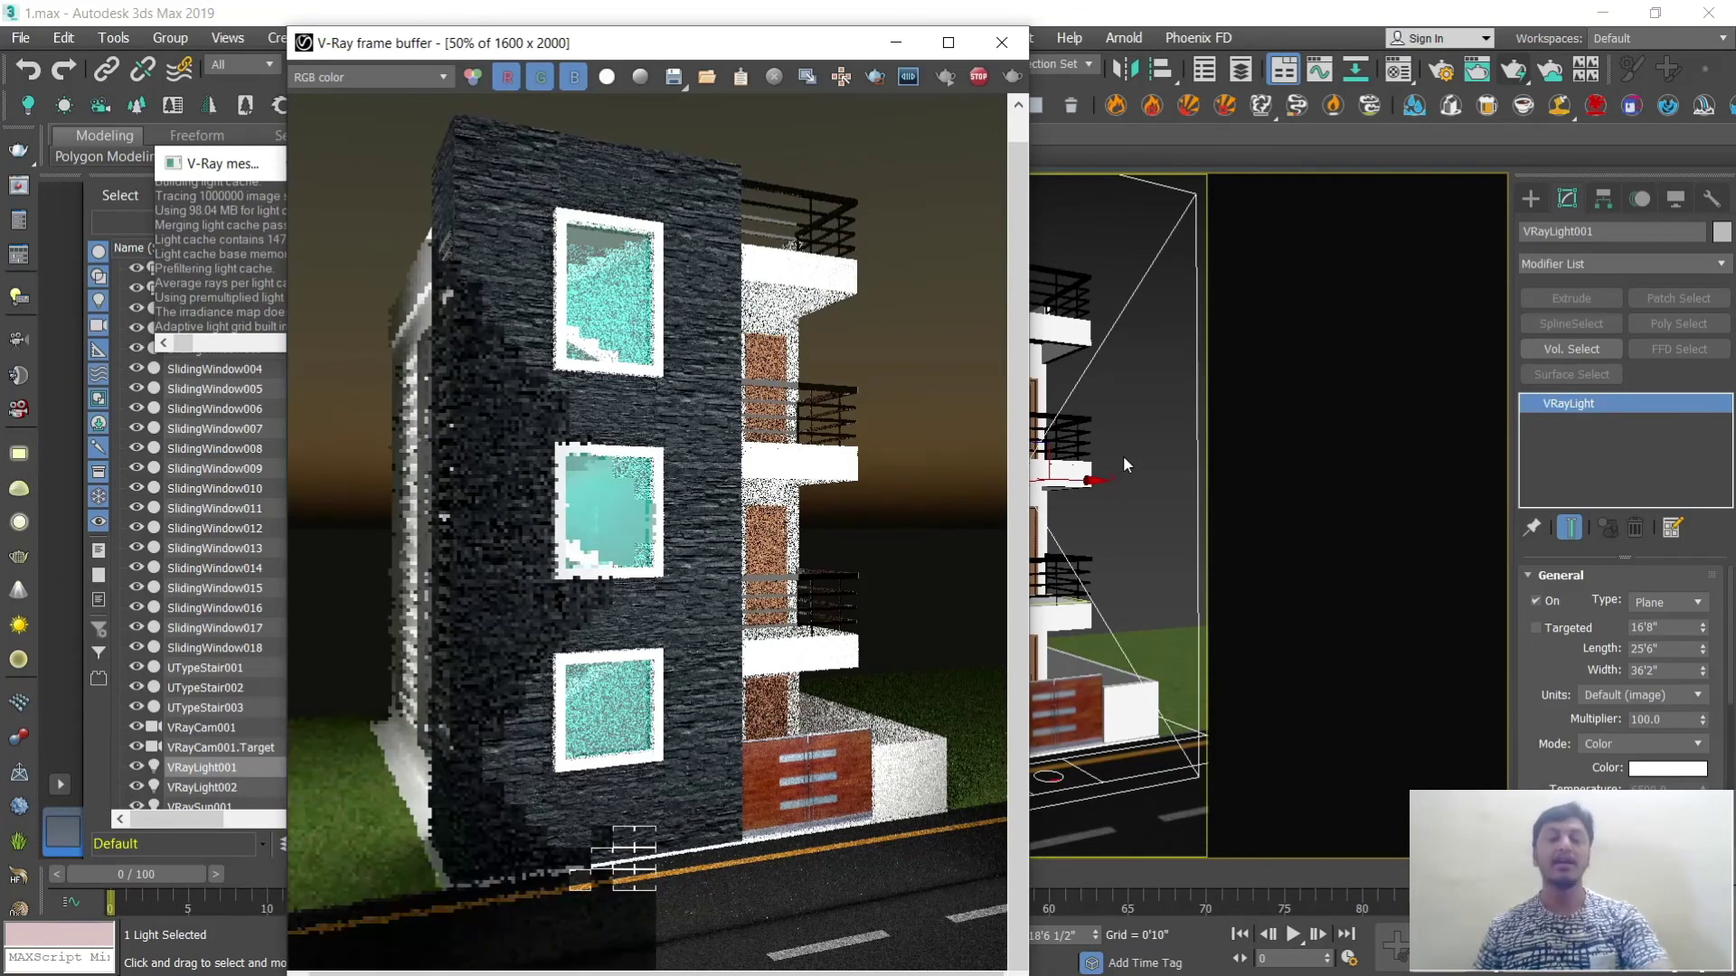
{"action": "left_click", "coordinate": [1001, 42]}
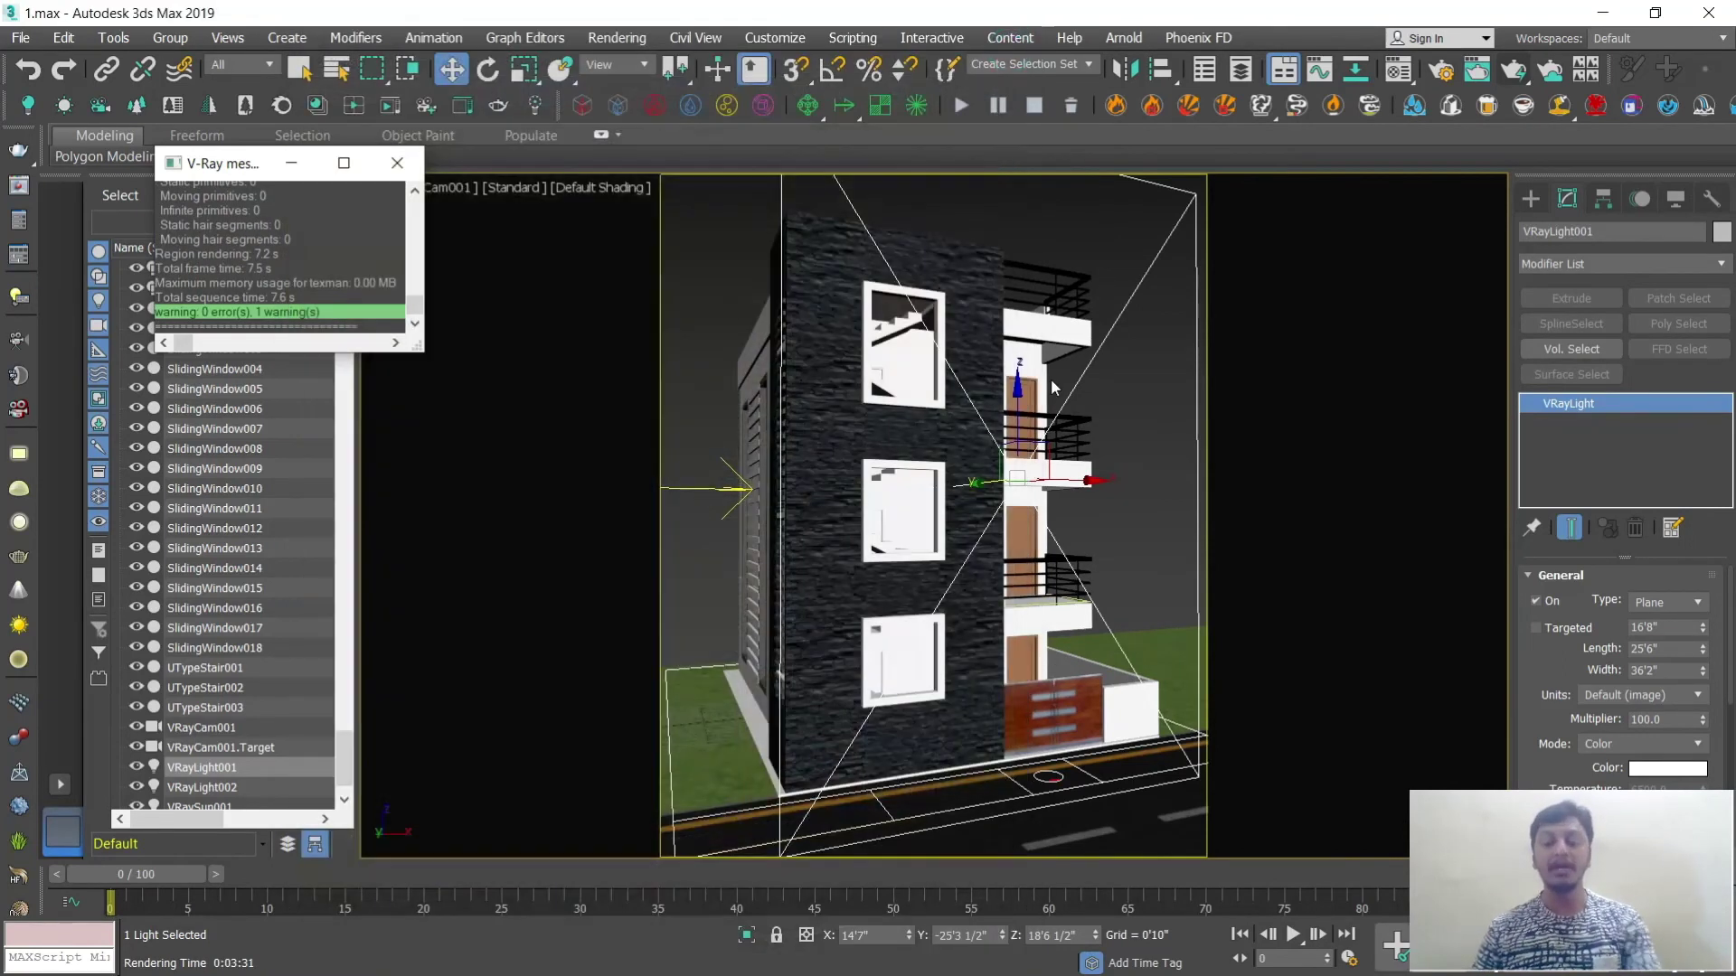
Step: Scale VRayLight001 and VRayLight002 down slightly in height in the perspective view
{"action": "key", "text": "shift+f"}
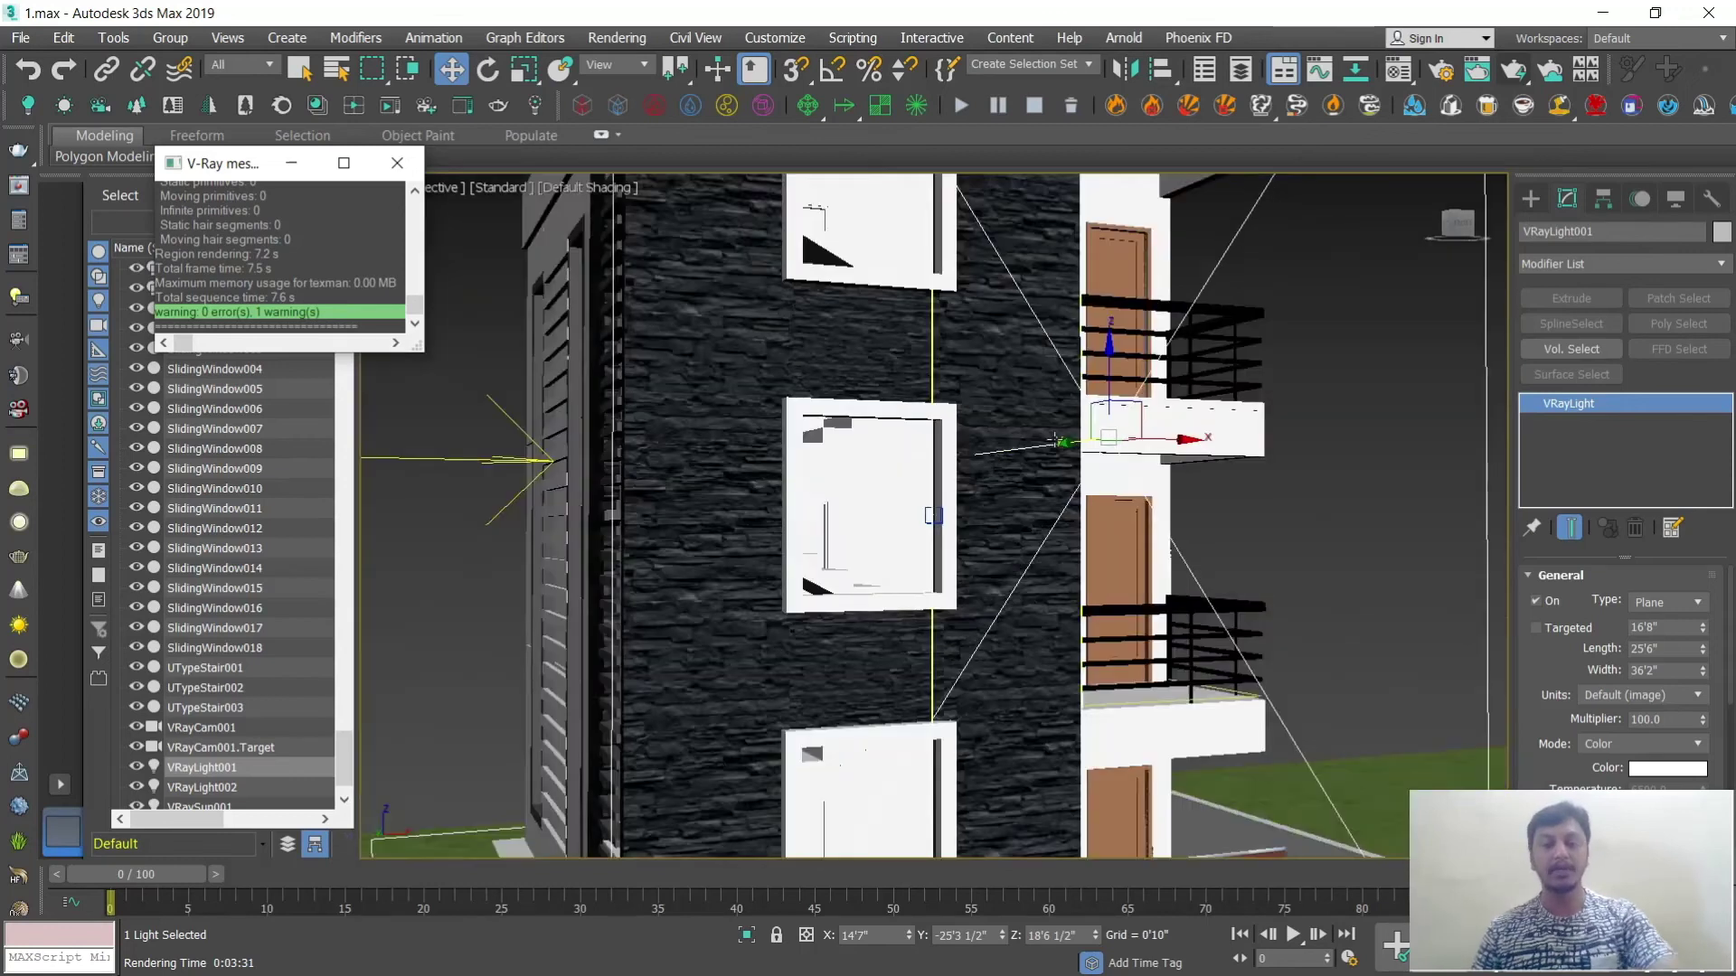
{"action": "scroll", "coordinate": [1054, 437], "scroll_direction": "down", "scroll_amount": 5}
{"action": "middle_click_drag", "start_coordinate": [1054, 437], "coordinate": [1111, 546], "text": "alt"}
{"action": "key", "text": "r"}
{"action": "left_click_drag", "start_coordinate": [1085, 337], "coordinate": [1085, 356]}
{"action": "left_click", "coordinate": [867, 324]}
{"action": "left_click_drag", "start_coordinate": [807, 350], "coordinate": [806, 360]}
Step: Move VRayLight002 along X to about -4'6" beside the building's side wall
{"action": "key", "text": "w"}
{"action": "middle_click_drag", "start_coordinate": [836, 542], "coordinate": [850, 477], "text": "alt"}
{"action": "left_click_drag", "start_coordinate": [854, 436], "coordinate": [890, 417]}
{"action": "middle_click_drag", "start_coordinate": [1010, 633], "coordinate": [987, 460], "text": "alt"}
Step: Return to the VRayCam001 view with safe frames and test-render it with the resized plane lights
{"action": "key", "text": "c"}
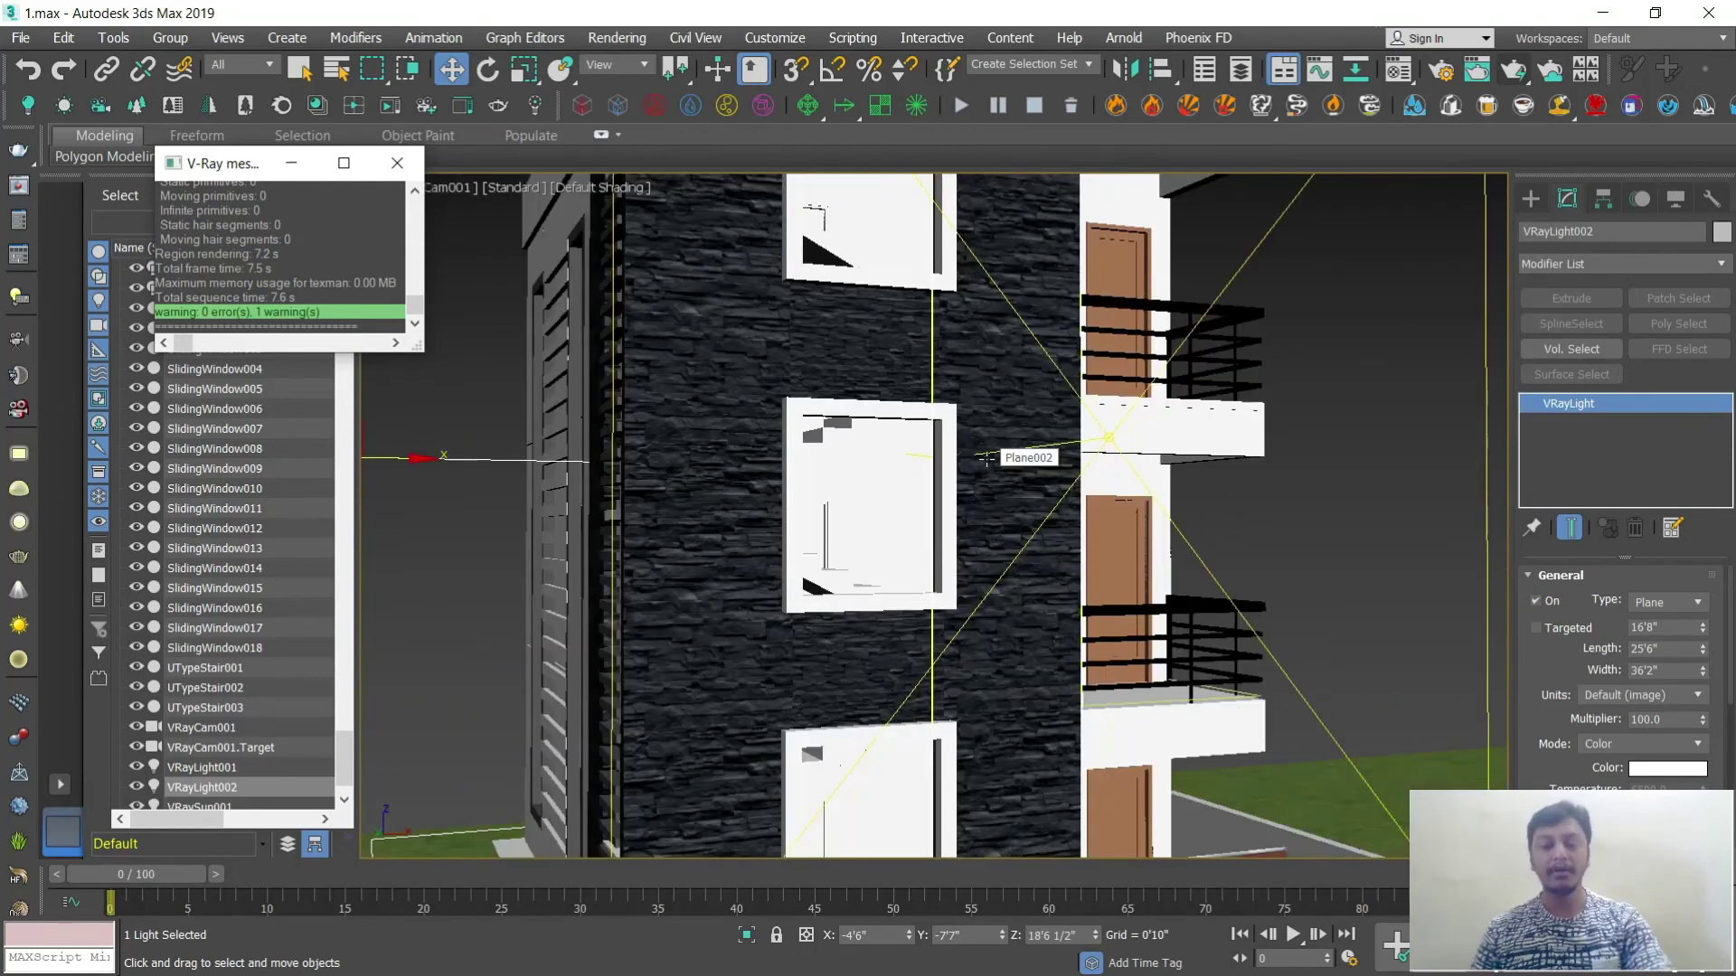
{"action": "key", "text": "shift+f"}
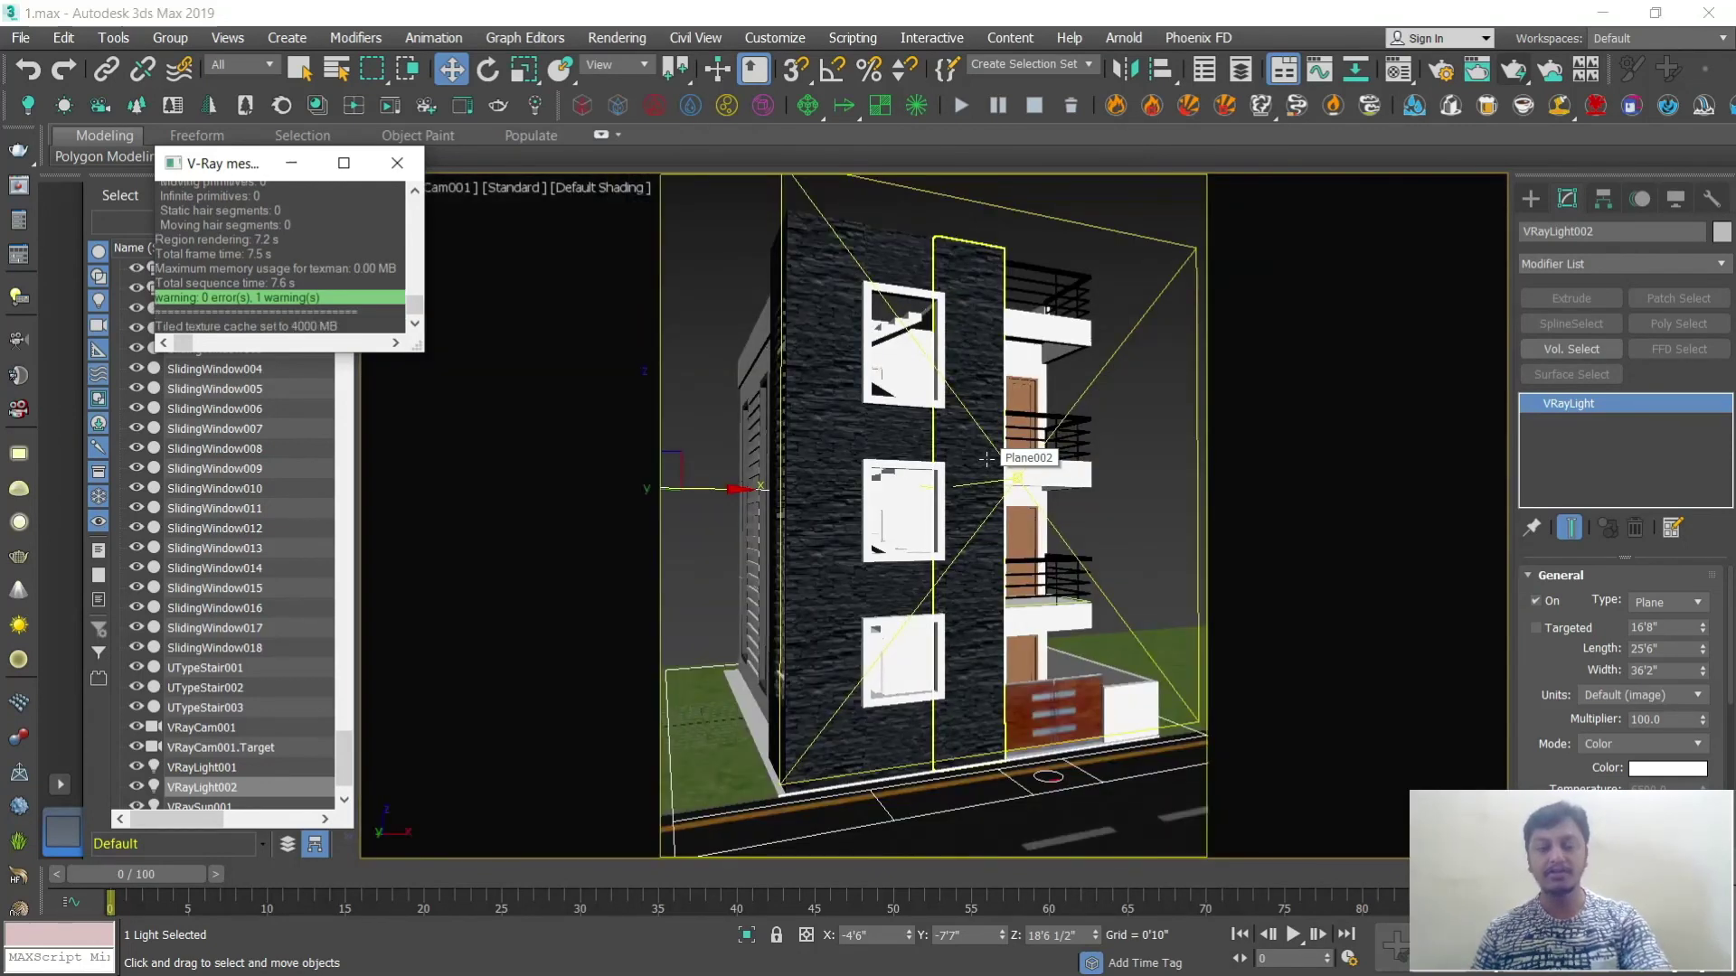
{"action": "key", "text": "shift+q"}
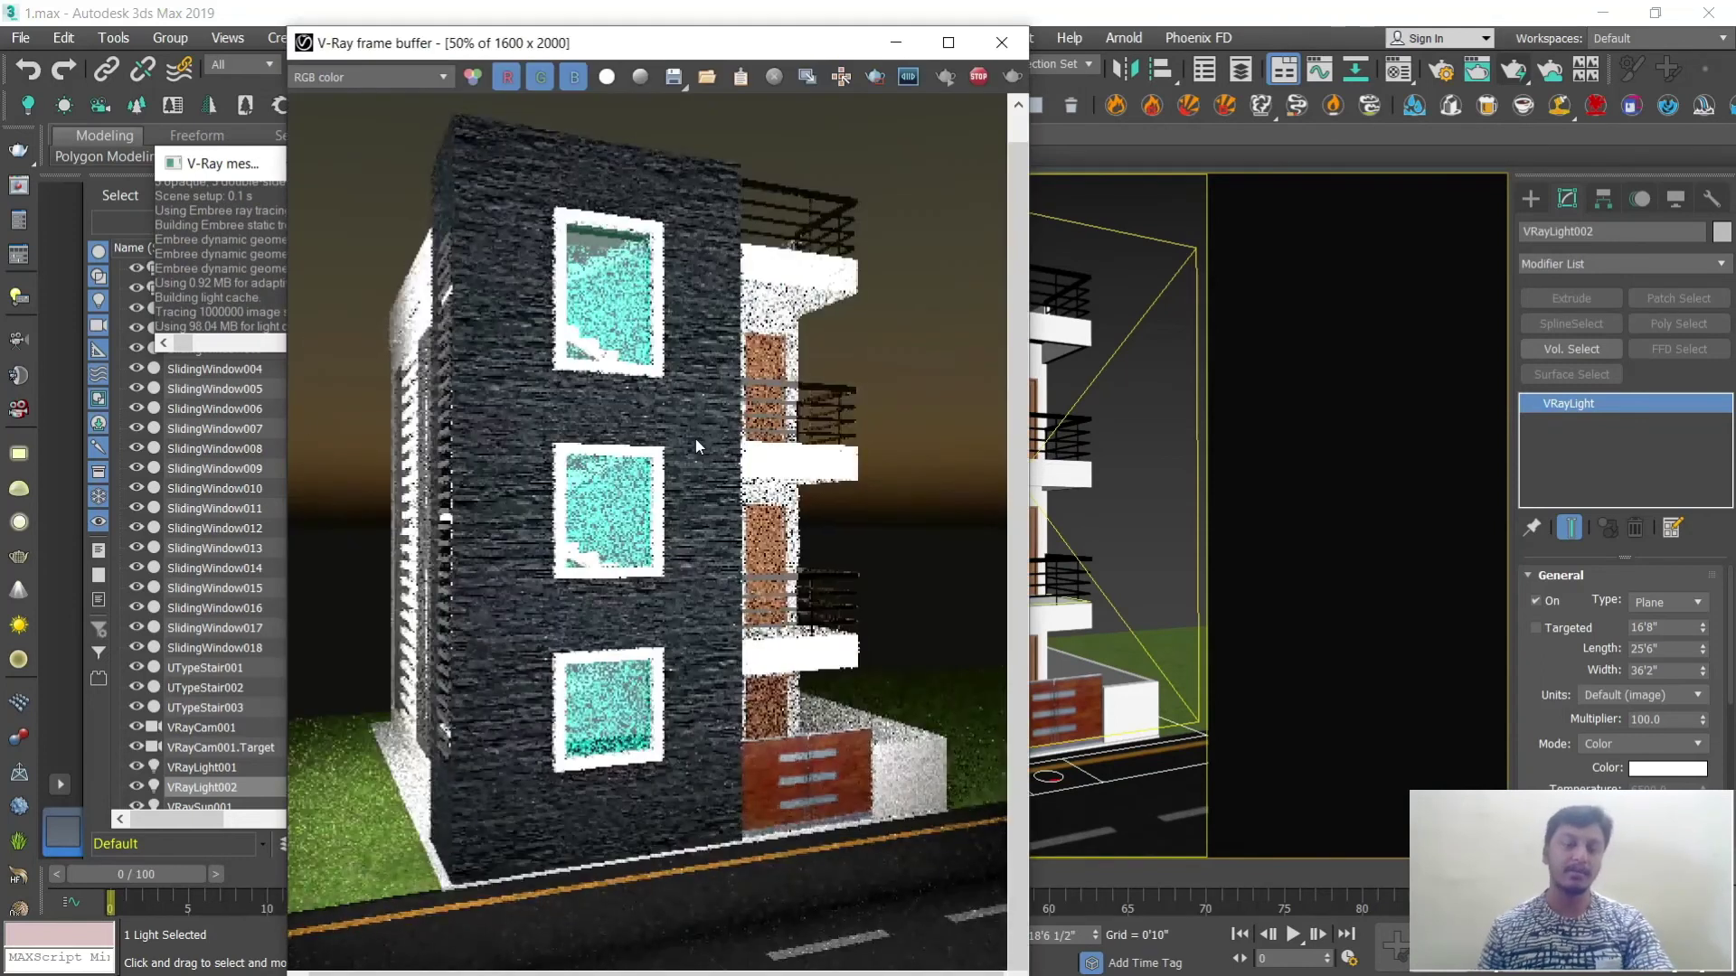
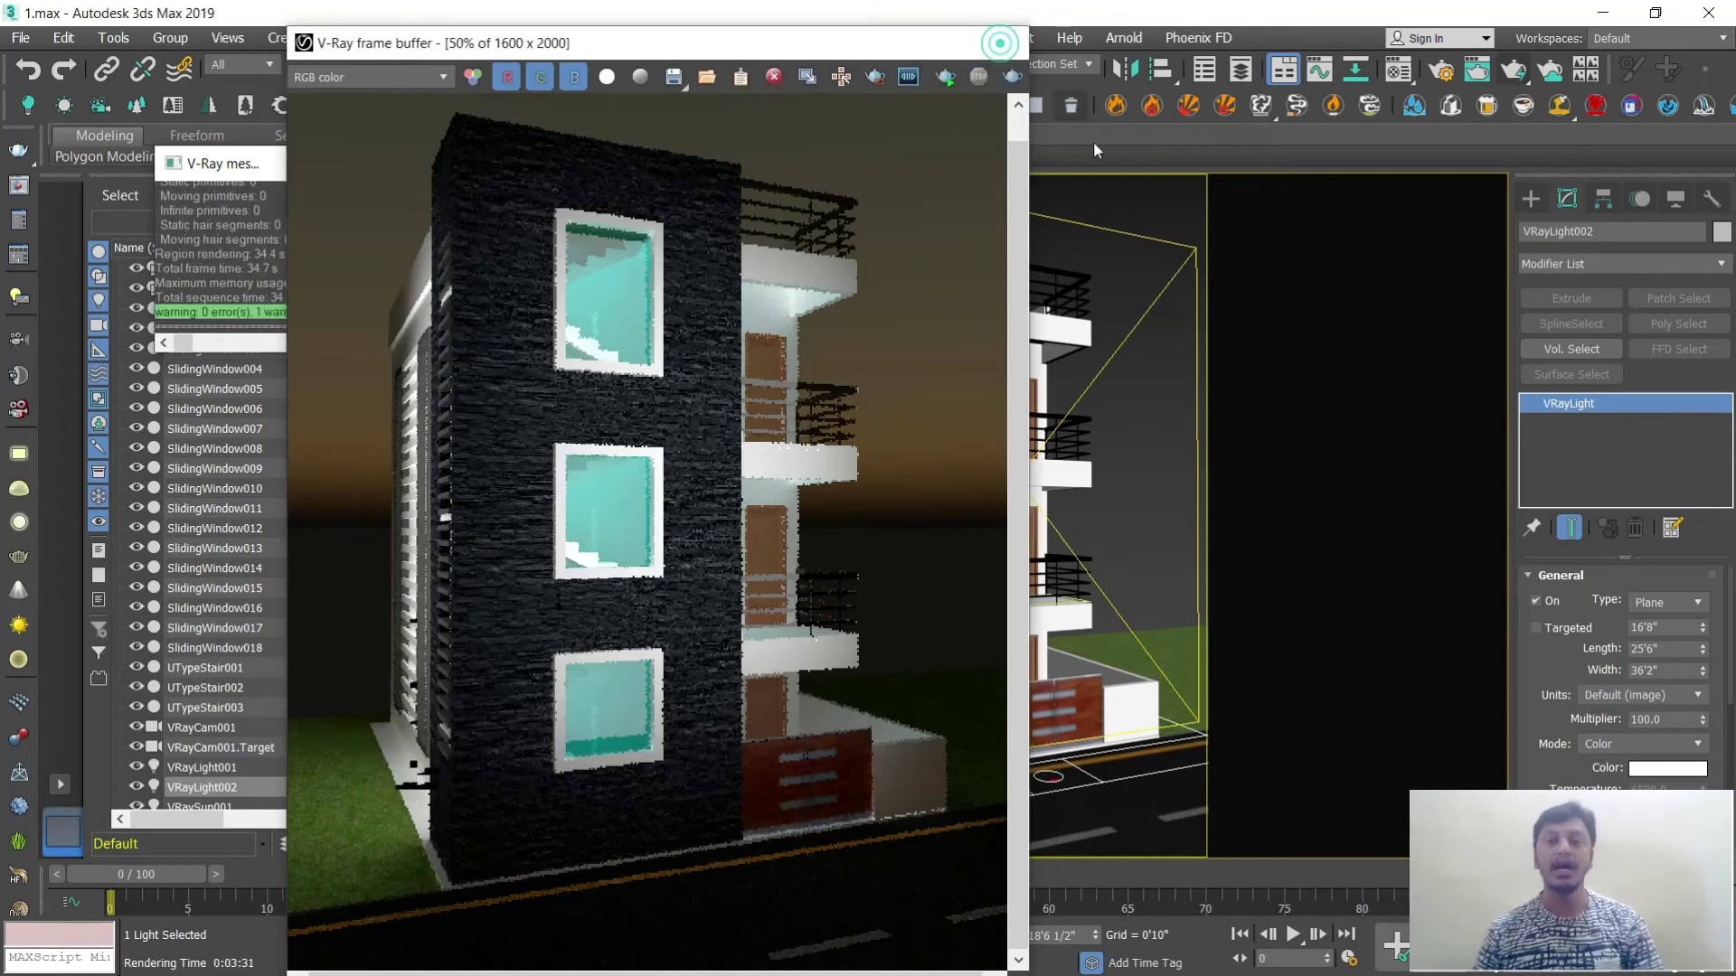
Step: Close the frame buffer and V-Ray messages, turn off safe frames, leave the camera view and maximize the front wireframe view
{"action": "left_click", "coordinate": [1001, 43]}
{"action": "left_click", "coordinate": [1125, 208]}
{"action": "key", "text": "p"}
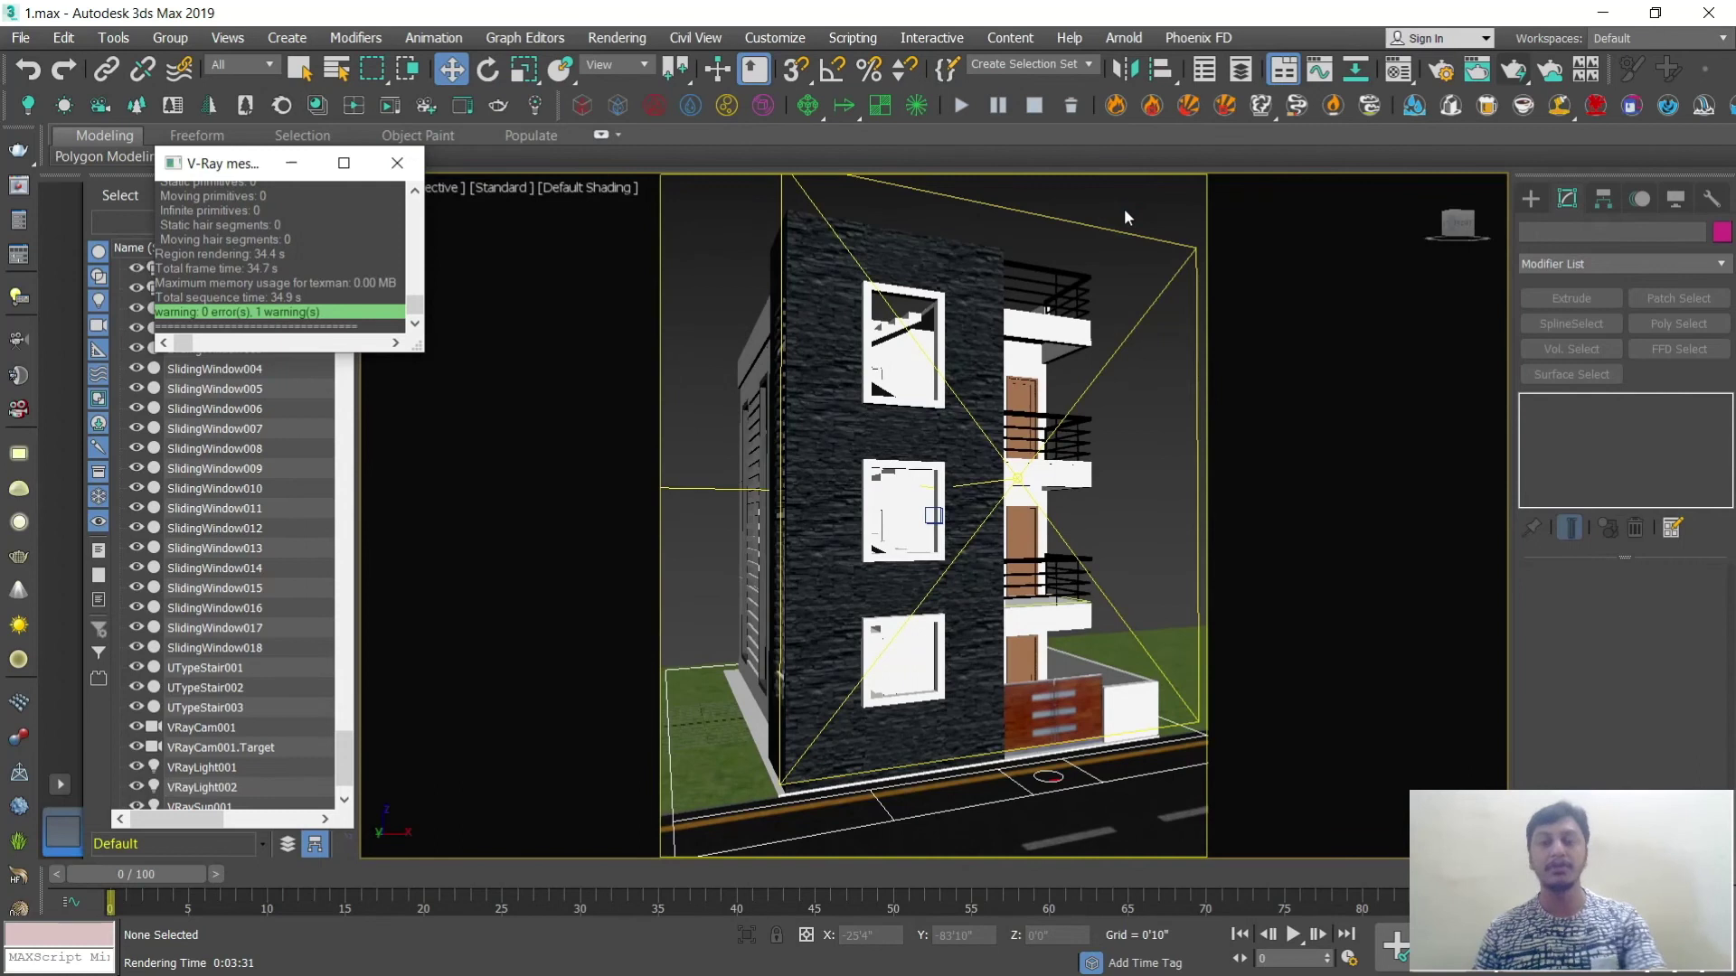
{"action": "key", "text": "shift+f"}
{"action": "left_click", "coordinate": [397, 163]}
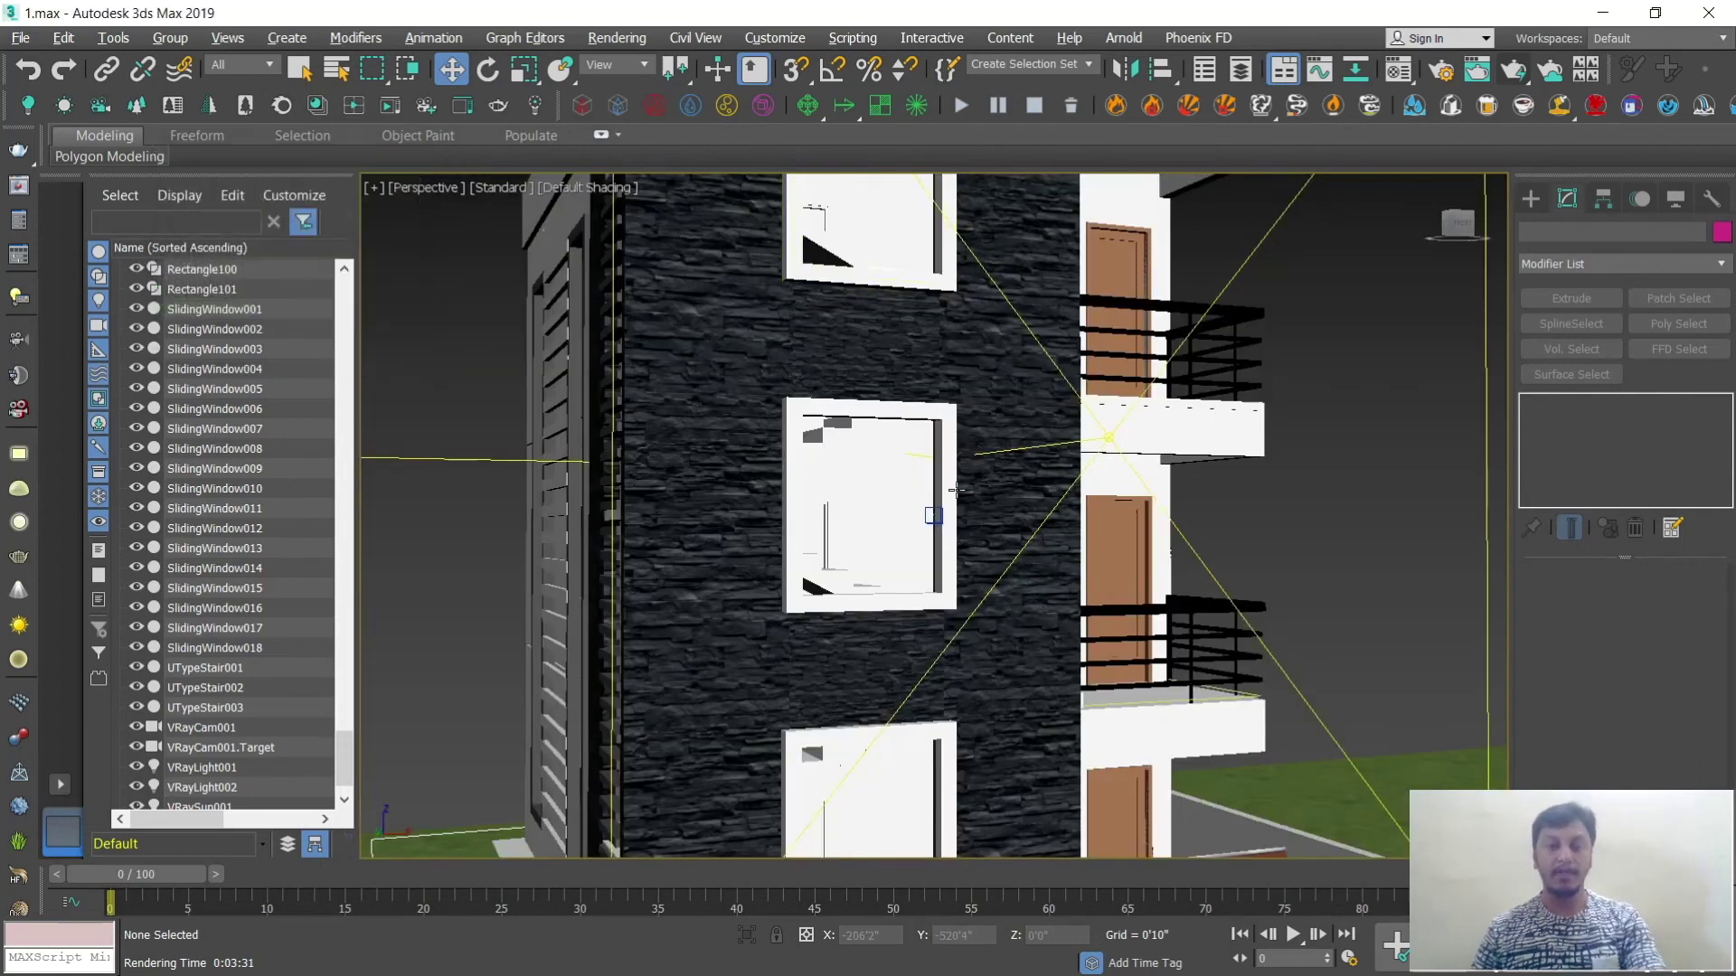
{"action": "scroll", "coordinate": [977, 528], "scroll_direction": "down", "scroll_amount": 2}
{"action": "scroll", "coordinate": [976, 528], "scroll_direction": "down", "scroll_amount": 3}
{"action": "middle_click_drag", "start_coordinate": [976, 528], "coordinate": [923, 528], "text": "alt"}
{"action": "scroll", "coordinate": [1073, 578], "scroll_direction": "up", "scroll_amount": 3}
{"action": "middle_click_drag", "start_coordinate": [1121, 597], "coordinate": [960, 651]}
{"action": "key", "text": "alt+w"}
{"action": "key", "text": "alt+w"}
{"action": "key", "text": "alt+w"}
{"action": "scroll", "coordinate": [957, 508], "scroll_direction": "up", "scroll_amount": 8}
Step: Create a targeted VRayIES light in the front view near the top of the wall beside the upper staircase, aimed straight down
{"action": "left_click", "coordinate": [1531, 199]}
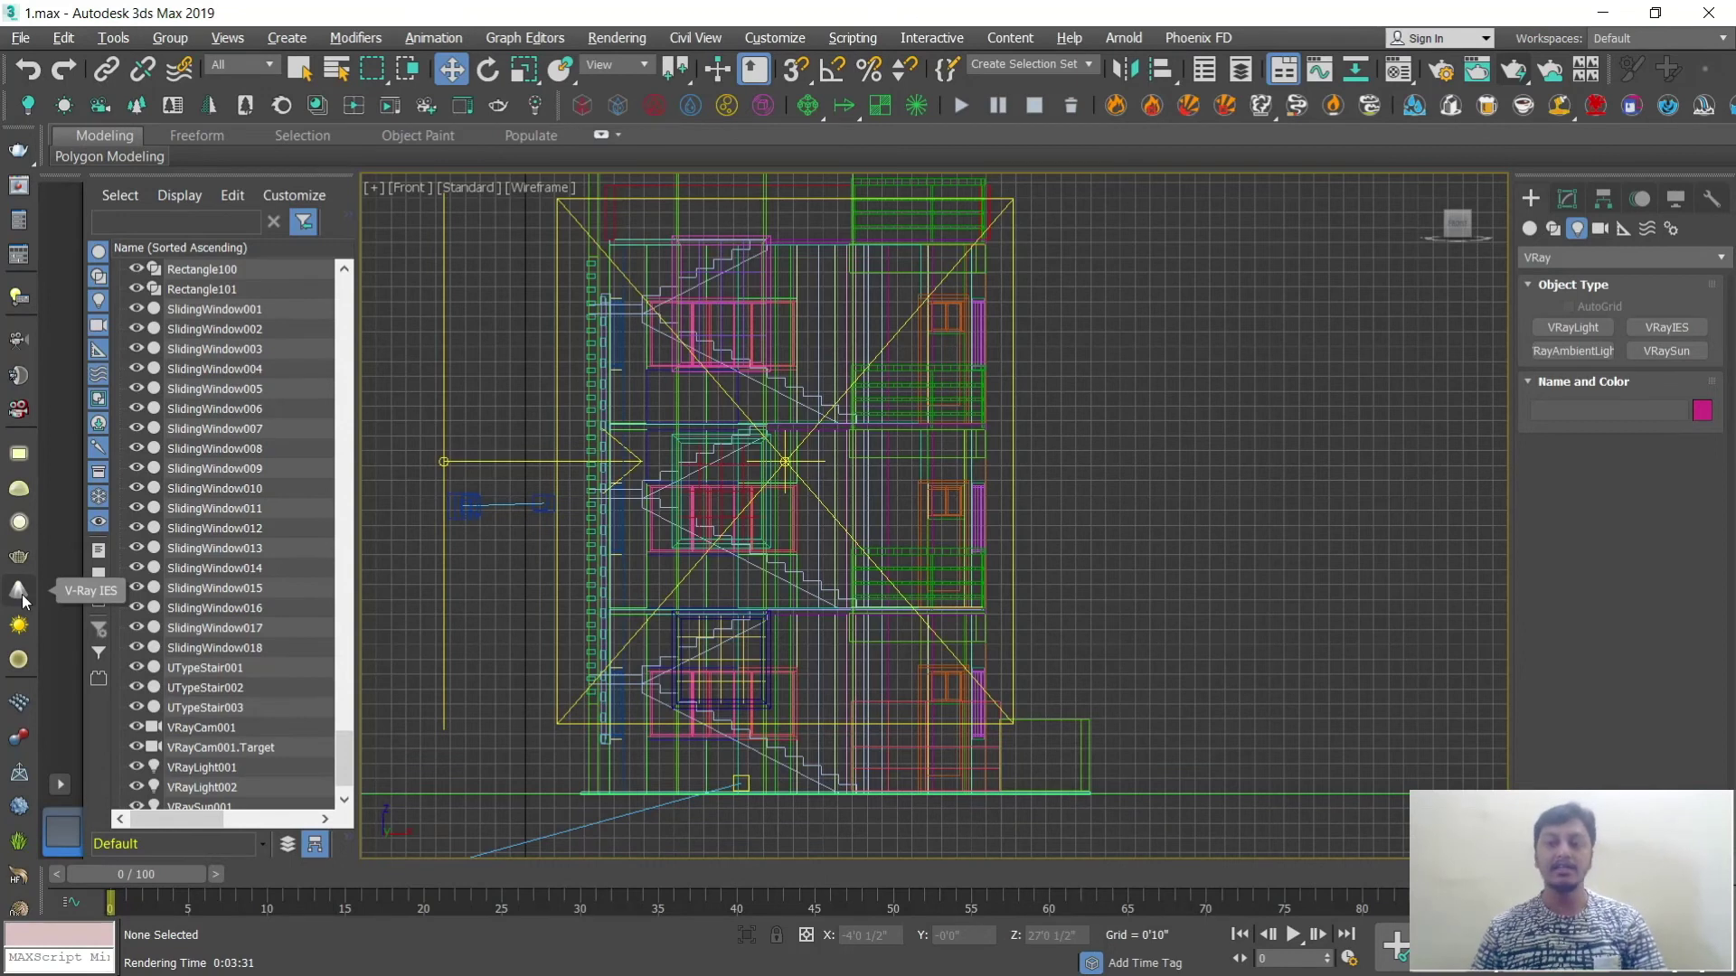
{"action": "left_click", "coordinate": [1688, 350]}
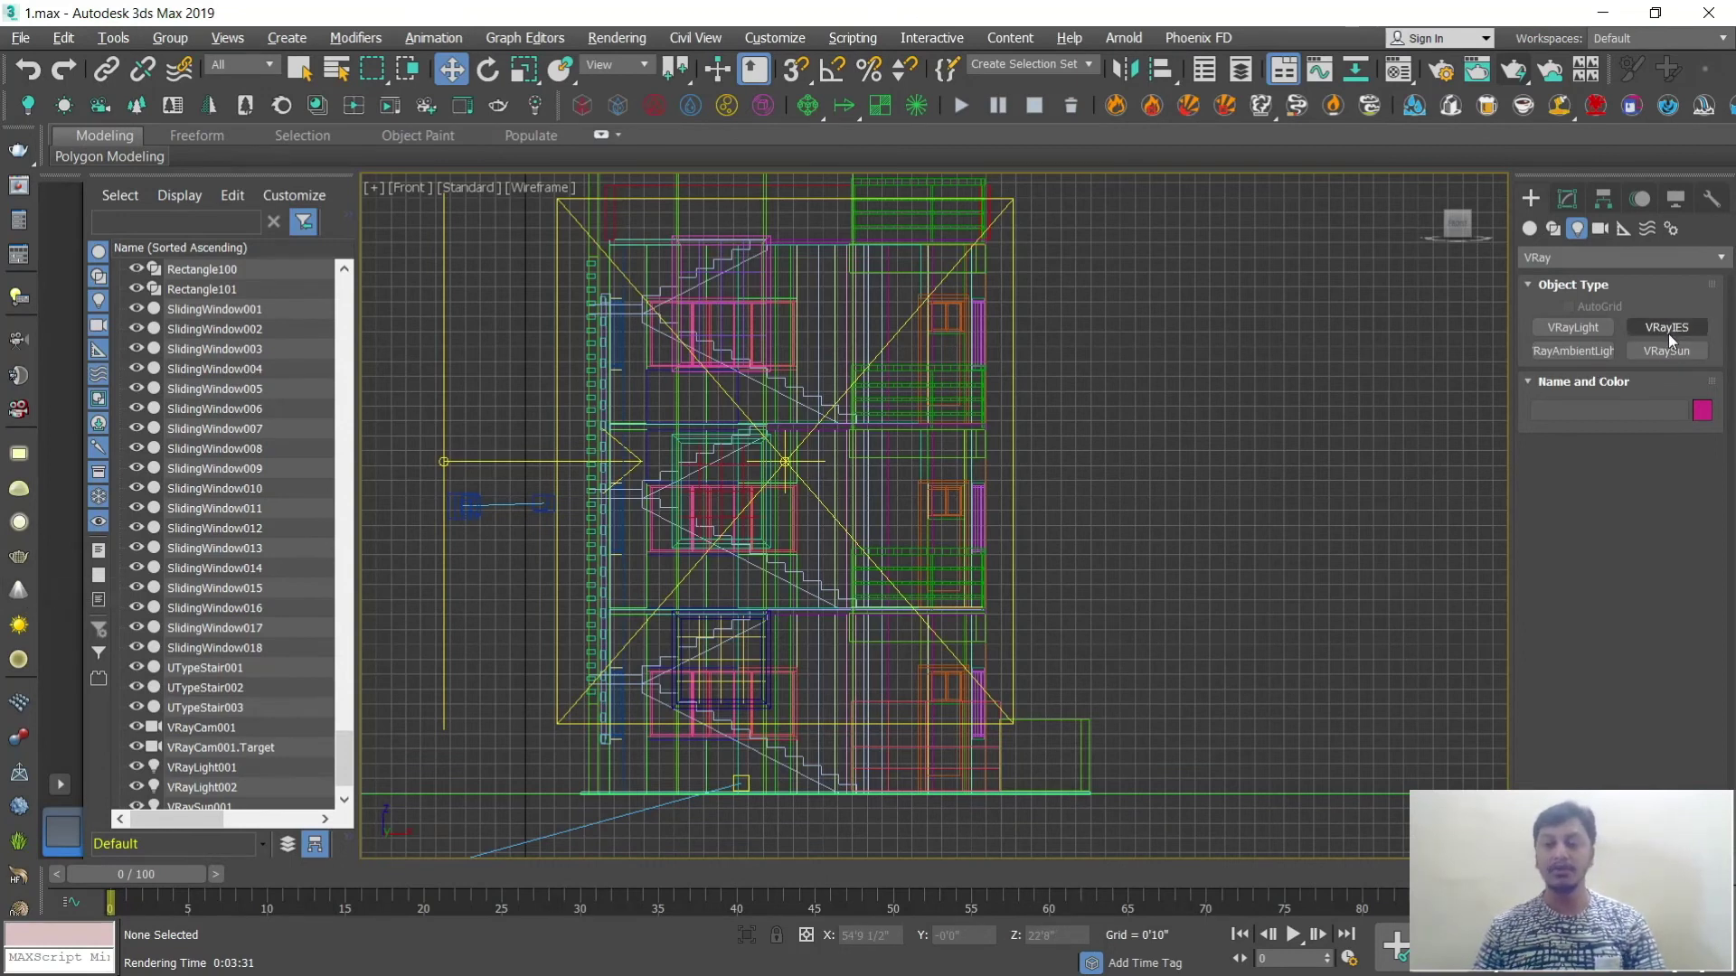
{"action": "left_click", "coordinate": [1666, 327]}
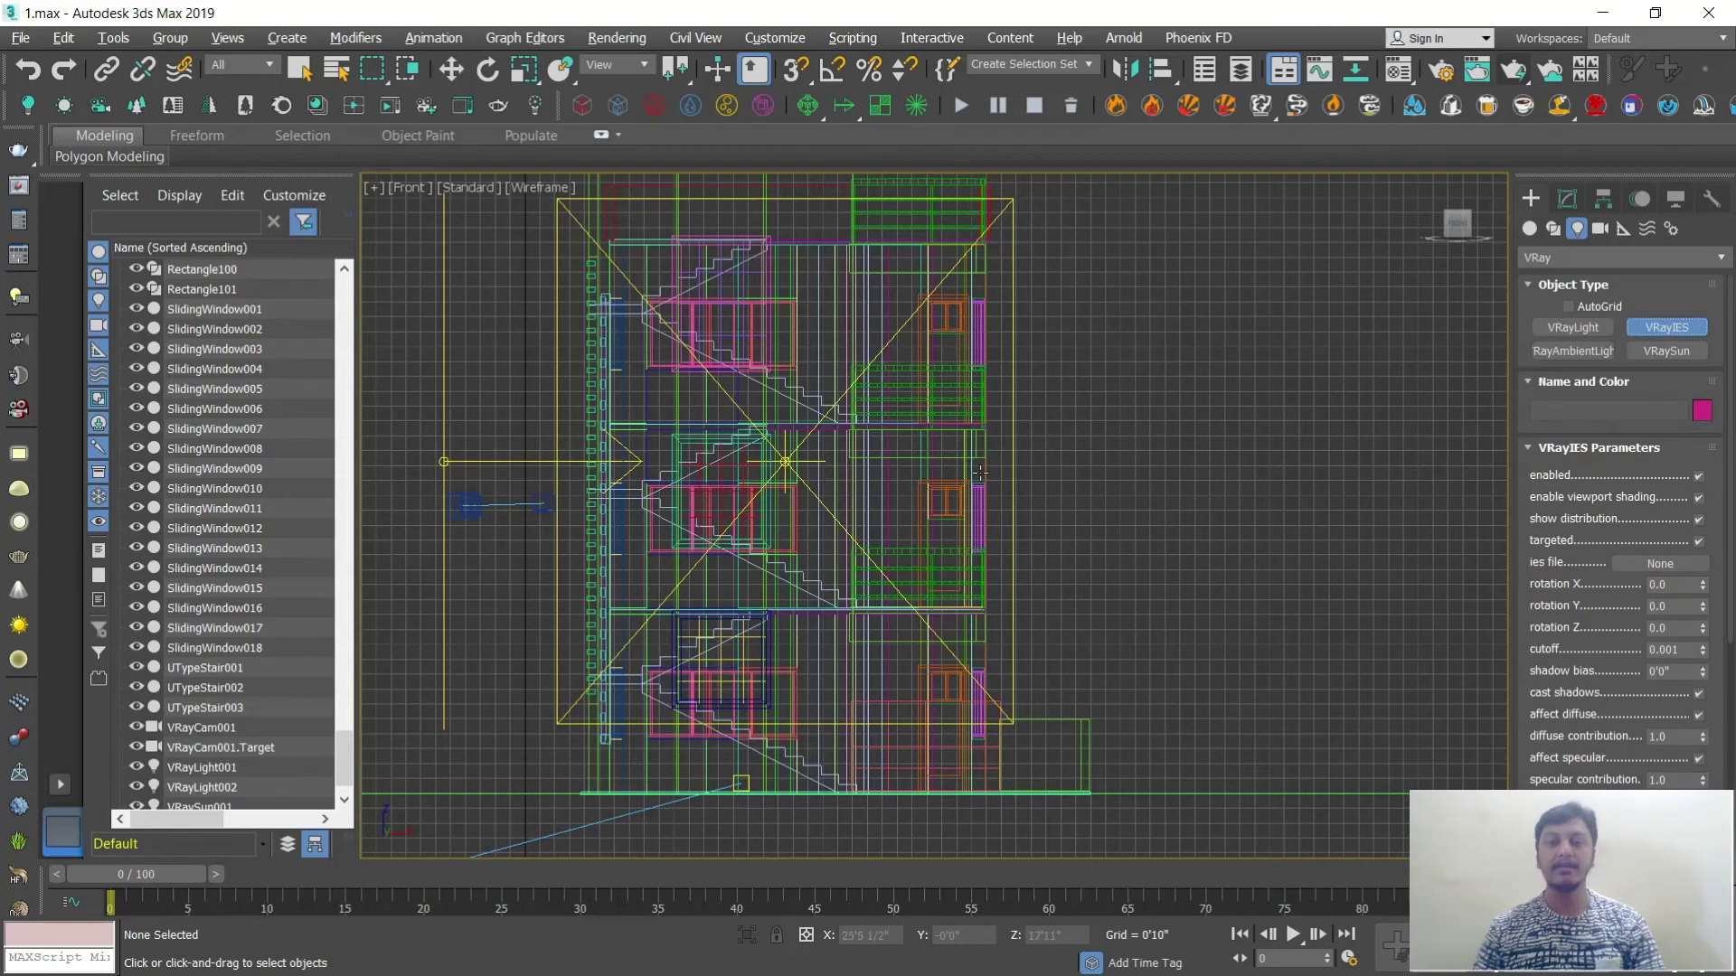
{"action": "scroll", "coordinate": [870, 478], "scroll_direction": "up", "scroll_amount": 3}
{"action": "middle_click_drag", "start_coordinate": [870, 479], "coordinate": [1040, 552]}
{"action": "middle_click_drag", "start_coordinate": [736, 434], "coordinate": [787, 534]}
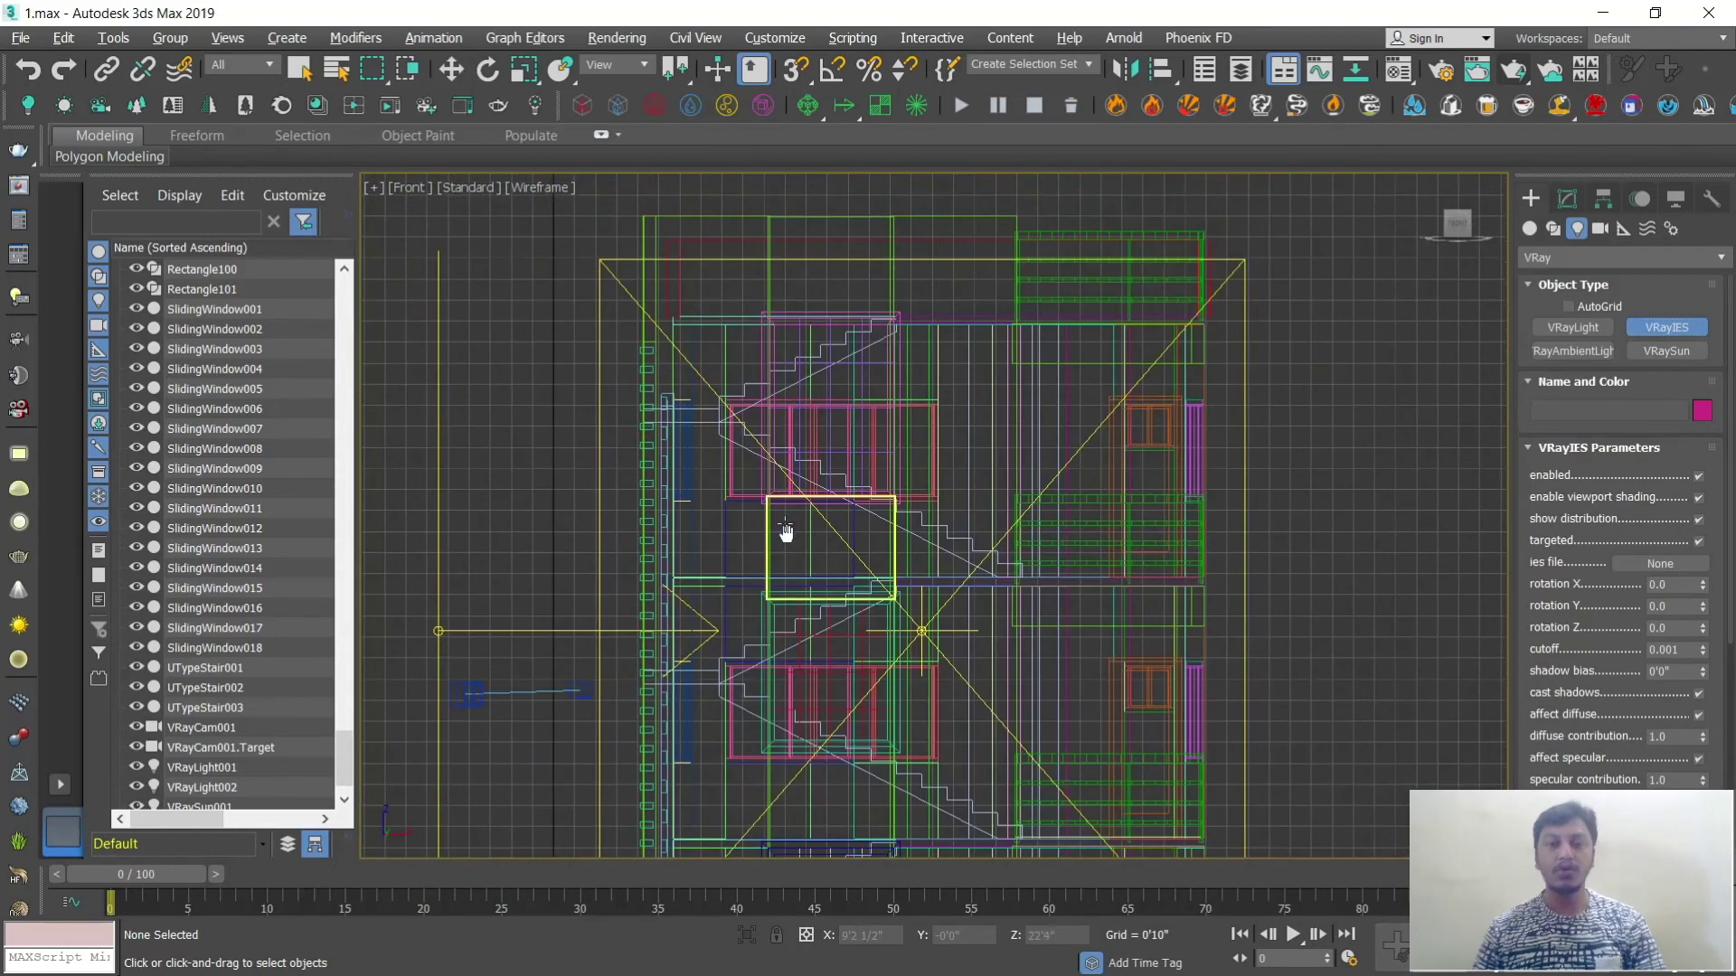
{"action": "scroll", "coordinate": [857, 402], "scroll_direction": "up", "scroll_amount": 3}
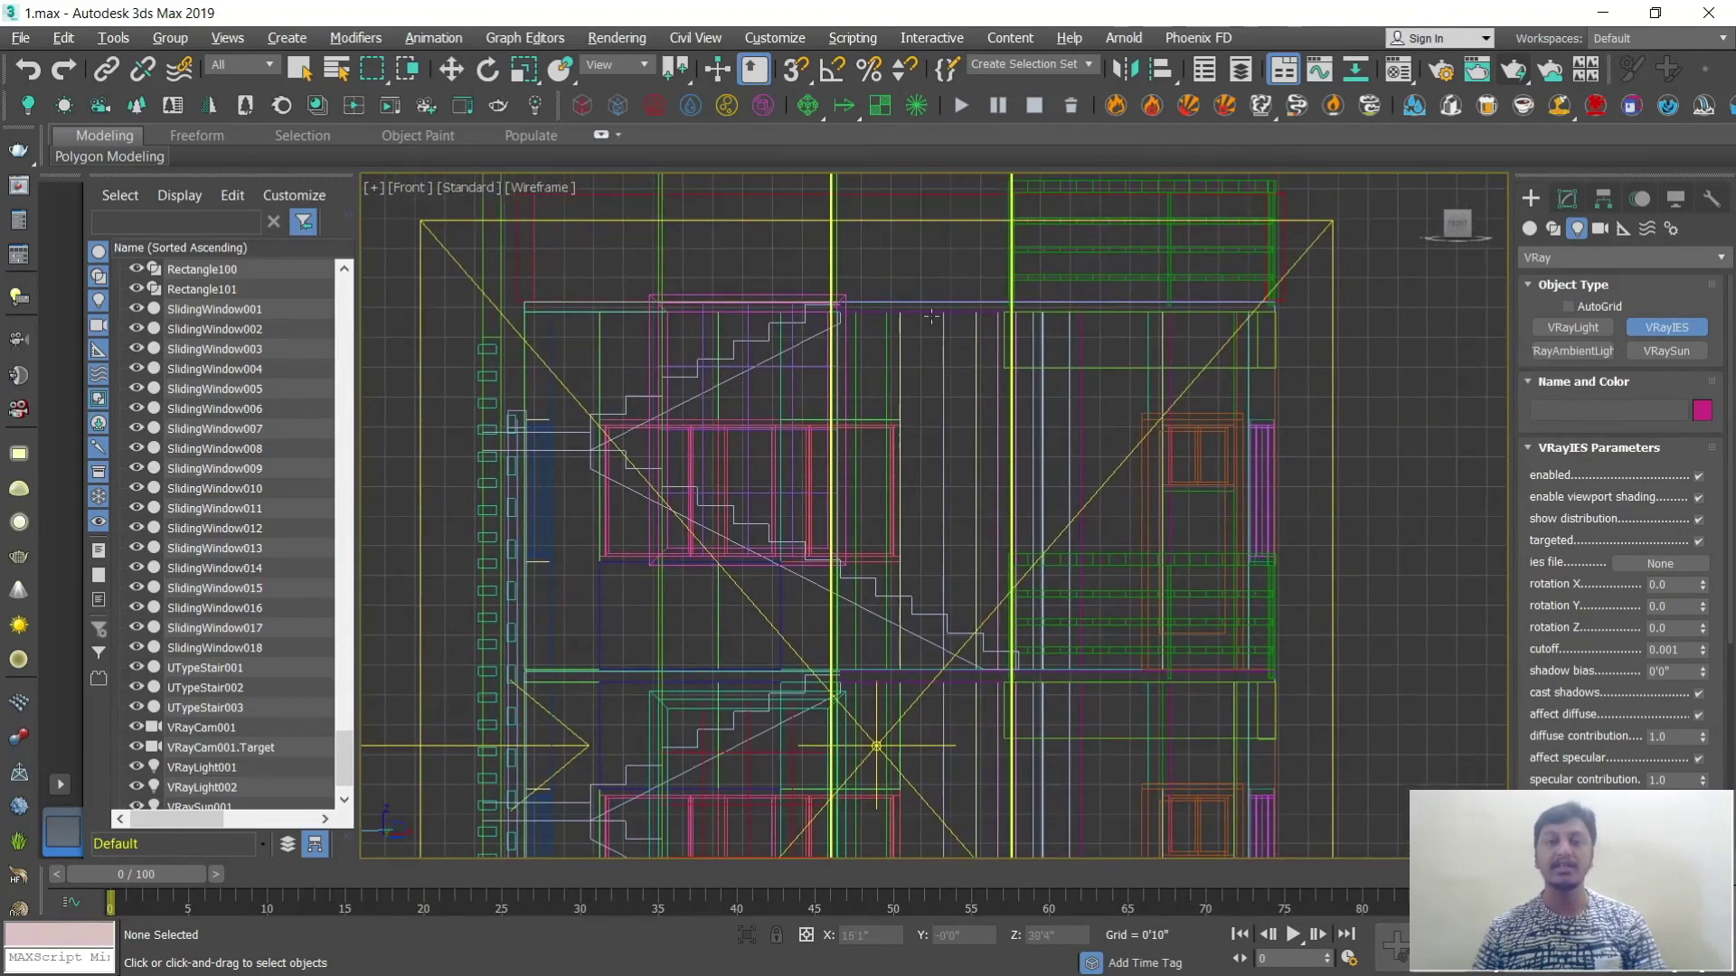
{"action": "middle_click_drag", "start_coordinate": [931, 316], "coordinate": [917, 487]}
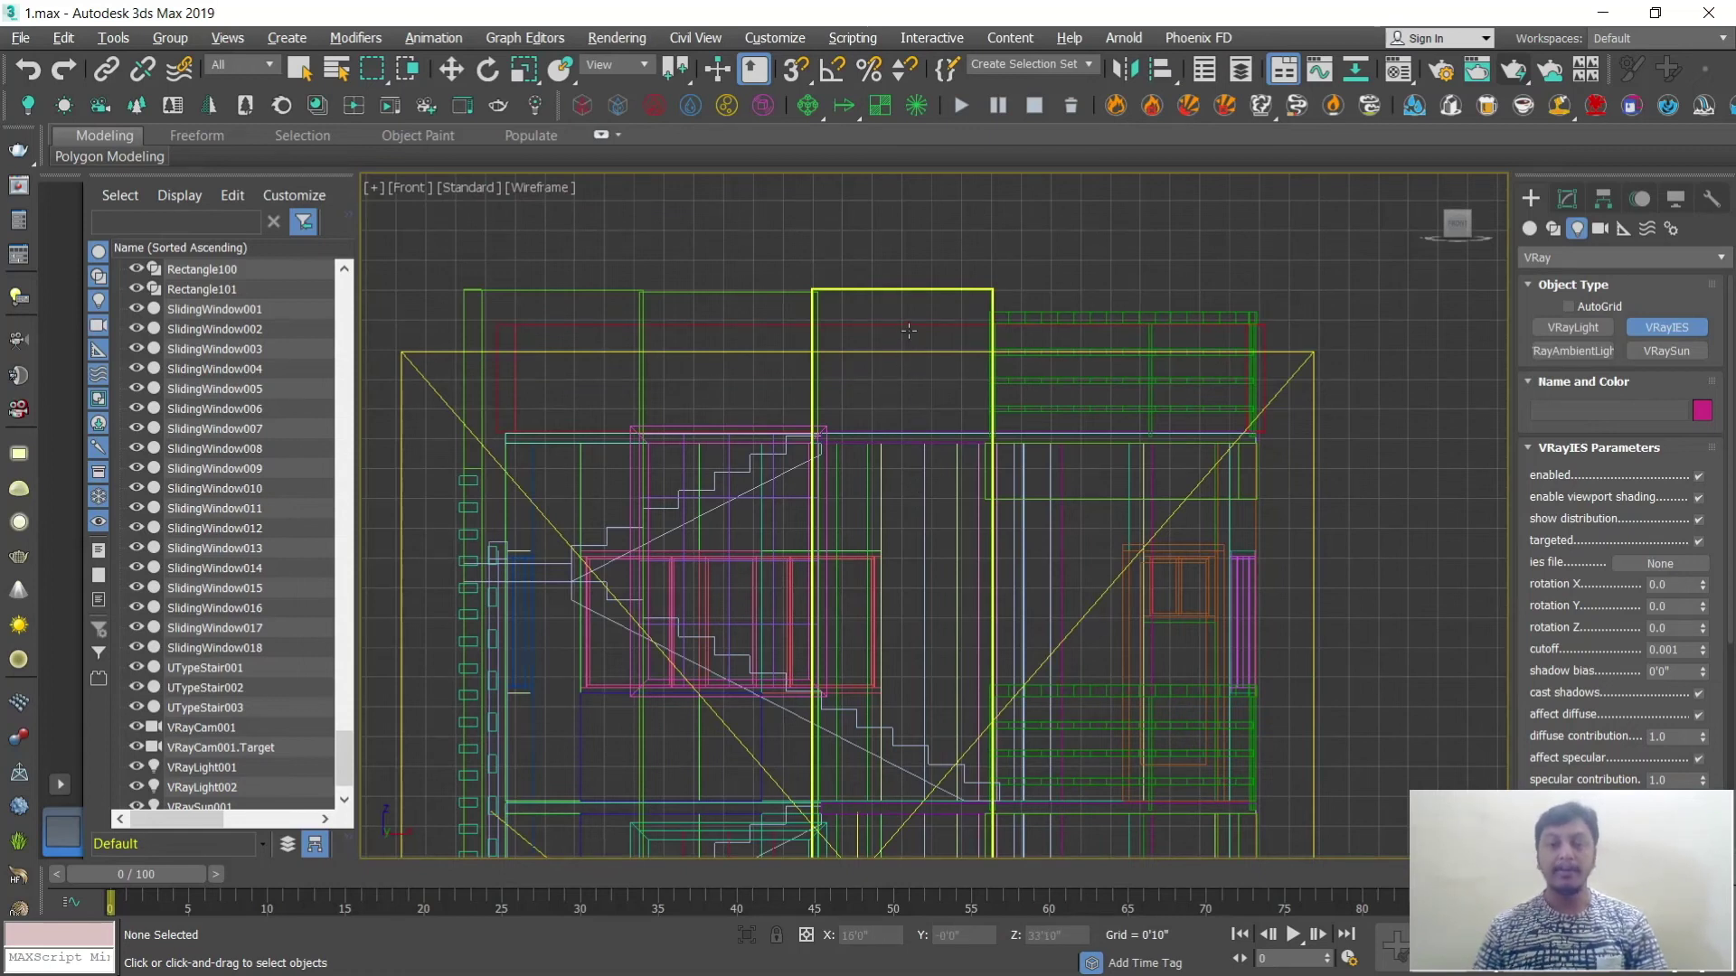
{"action": "left_click_drag", "start_coordinate": [906, 328], "coordinate": [906, 549]}
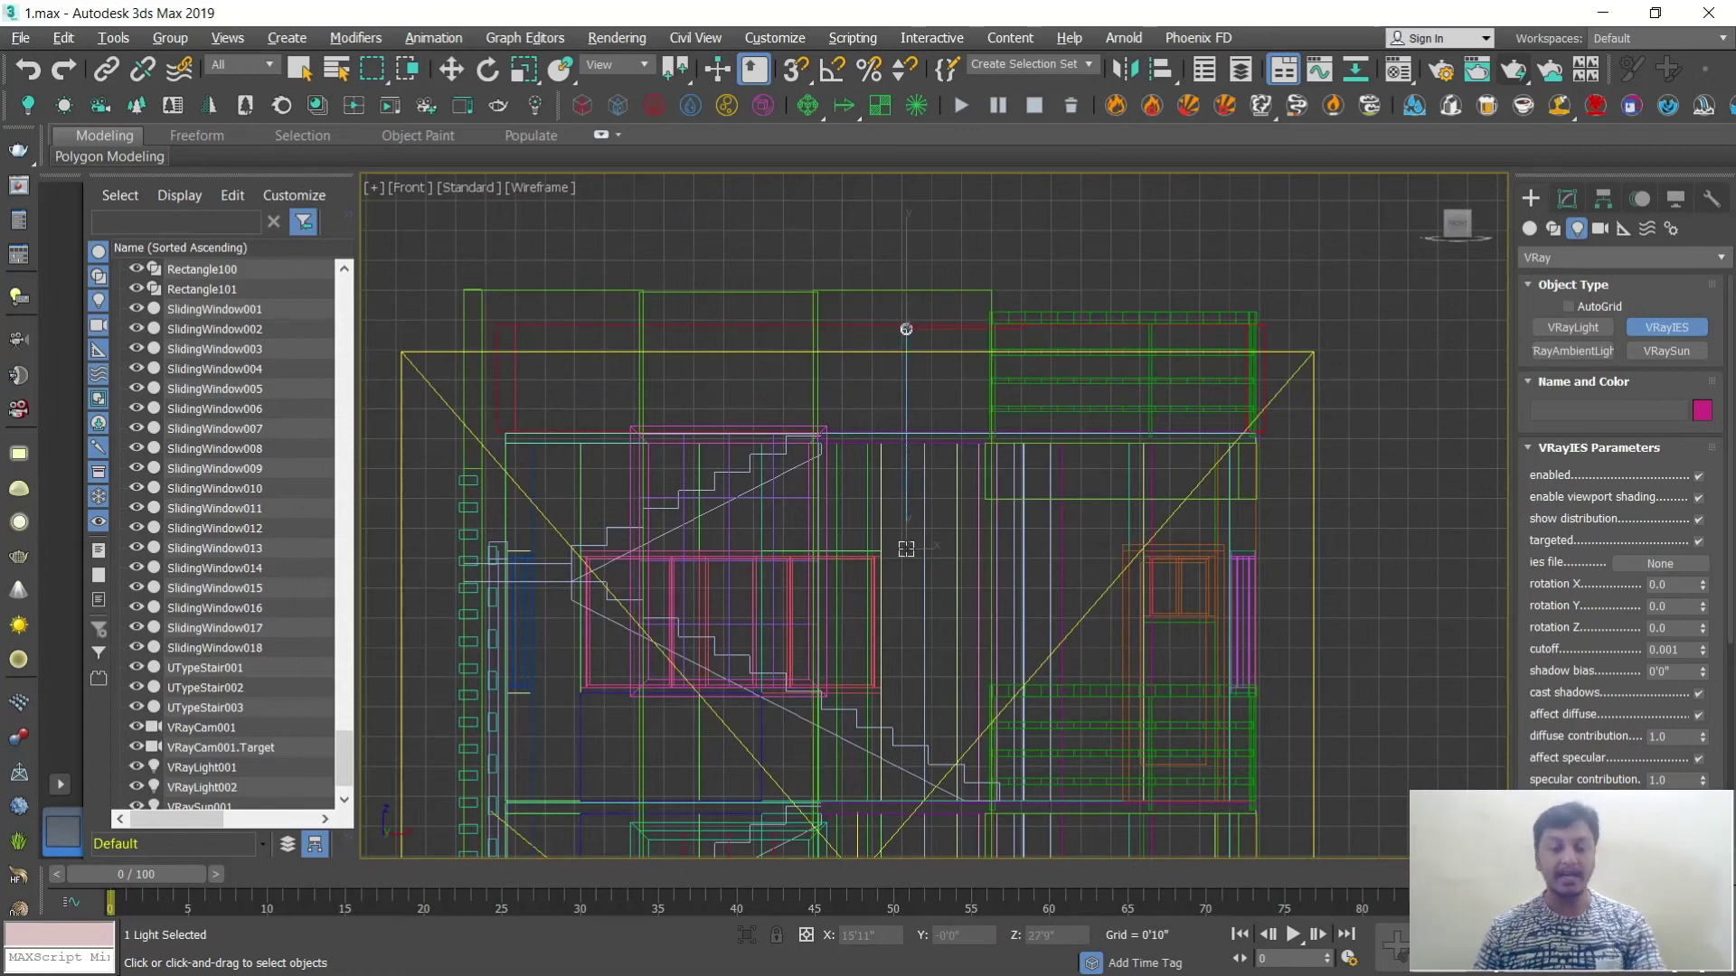
{"action": "right_click", "coordinate": [906, 550]}
Step: Move the IES light and its target along Y to about -17'3" in the perspective view, just in front of the stone wall
{"action": "key", "text": "alt+w"}
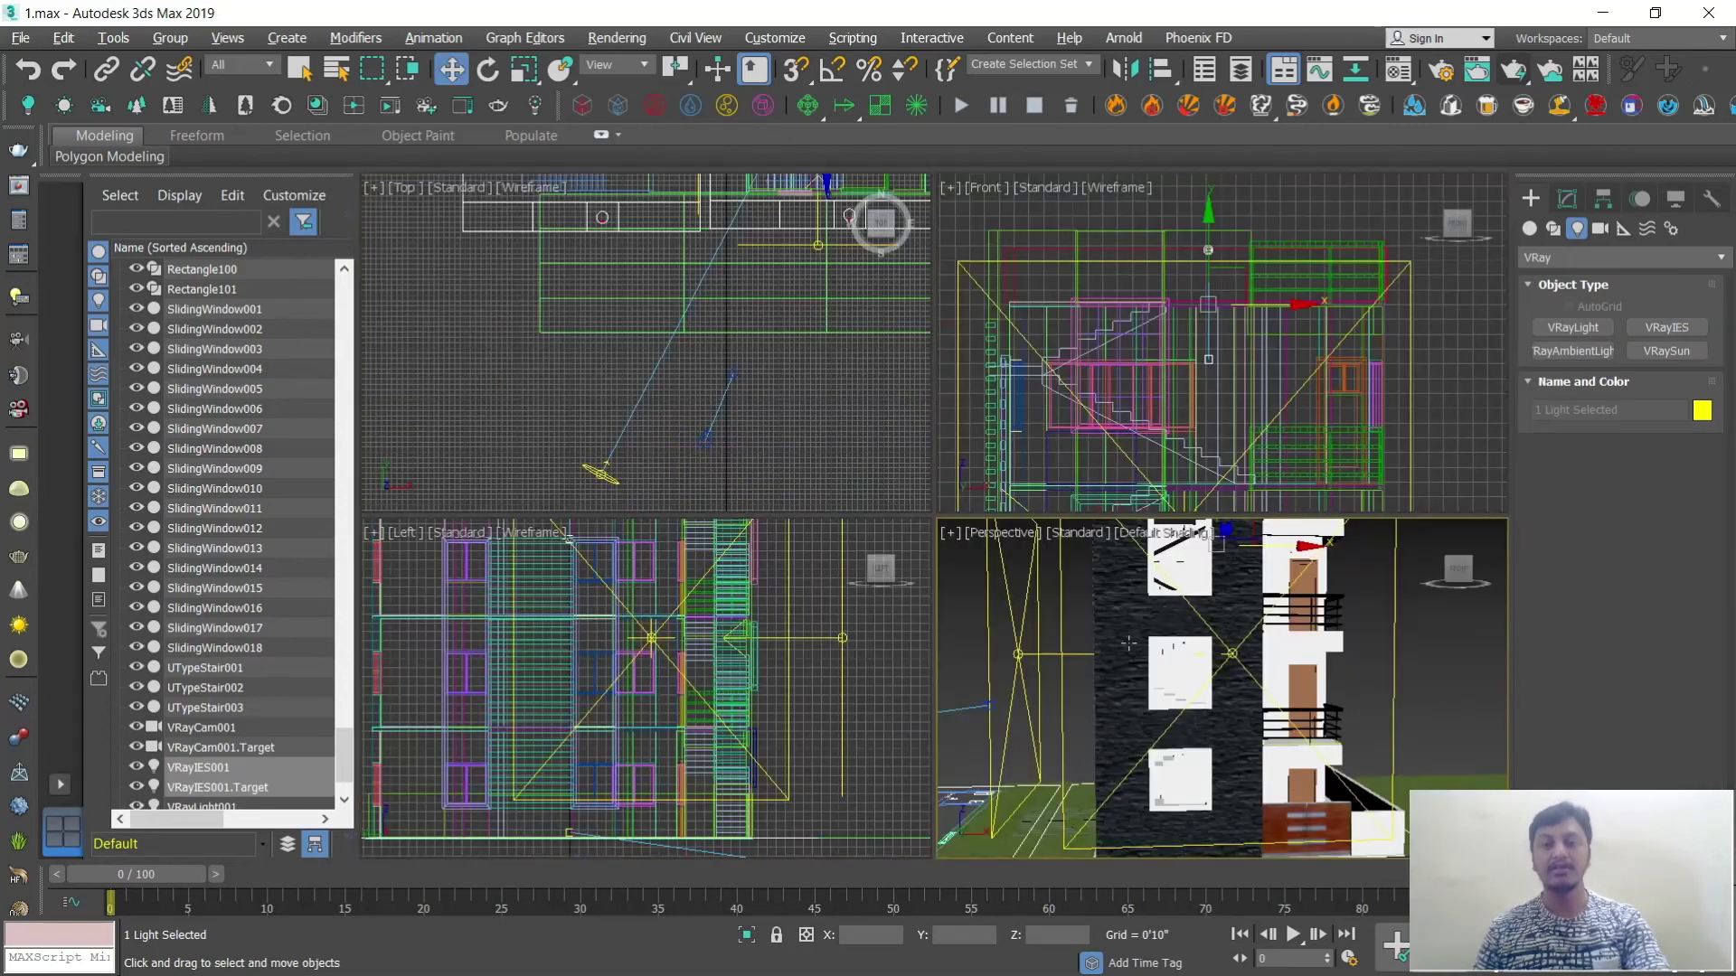
{"action": "right_click", "coordinate": [1052, 570]}
{"action": "key", "text": "alt+w"}
{"action": "middle_click_drag", "start_coordinate": [1052, 569], "coordinate": [1121, 588], "text": "alt"}
{"action": "scroll", "coordinate": [1021, 506], "scroll_direction": "down", "scroll_amount": 3}
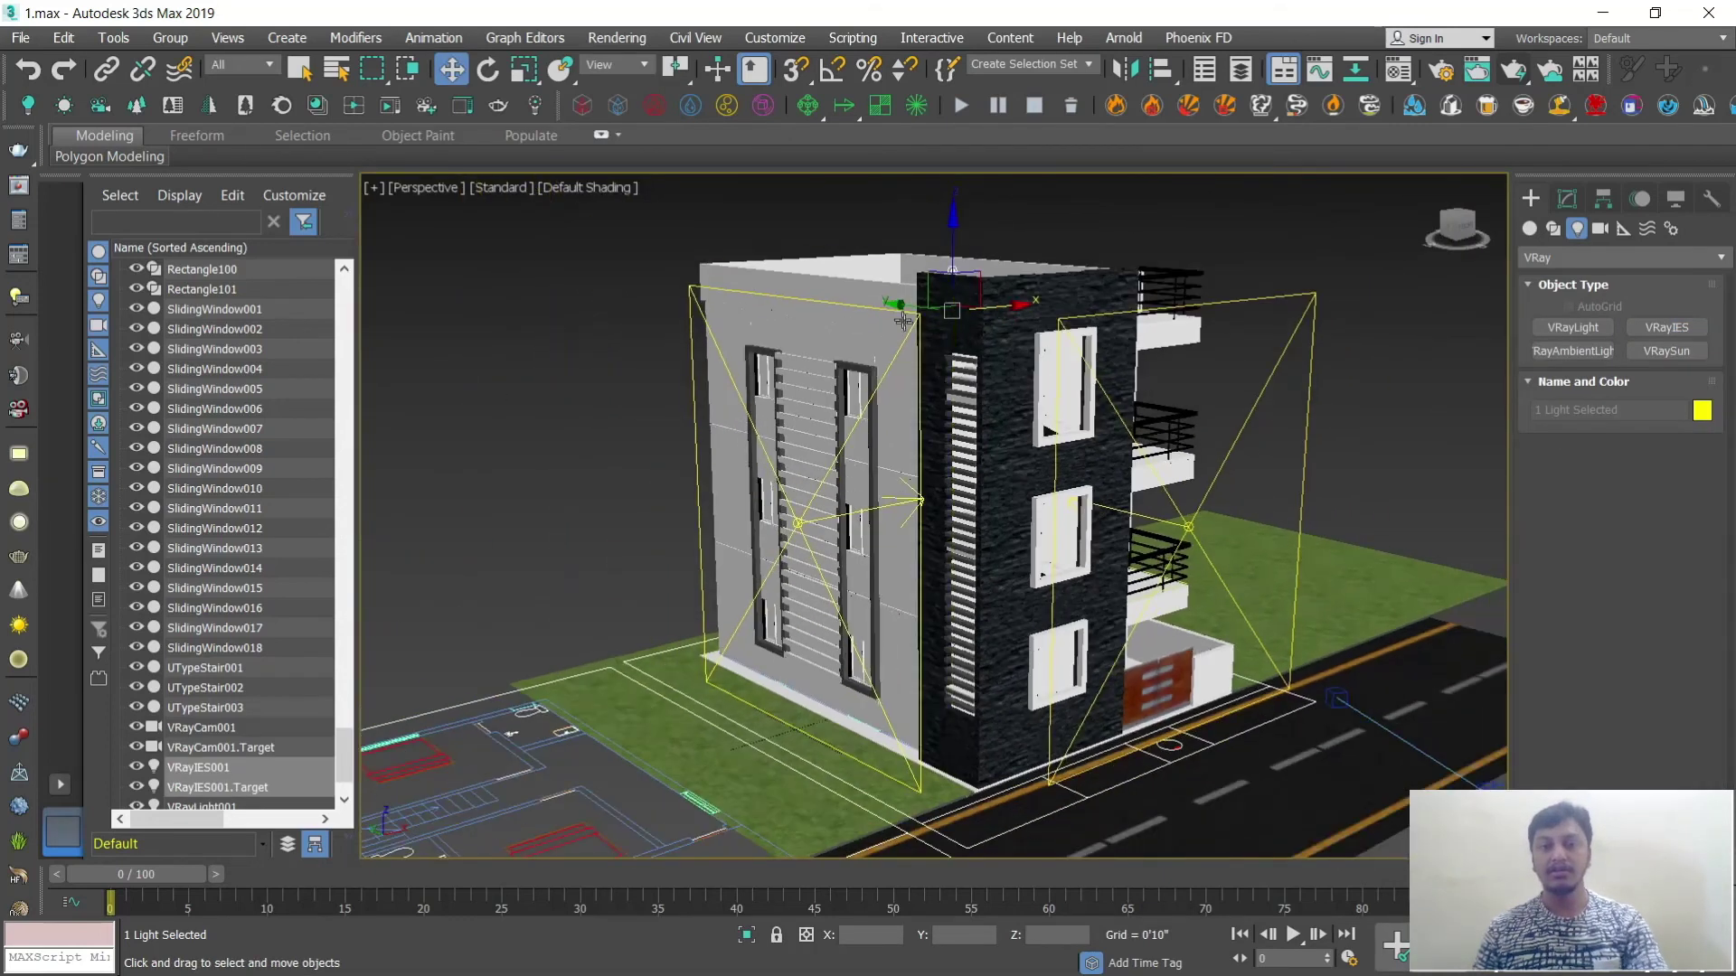
{"action": "left_click_drag", "start_coordinate": [901, 310], "coordinate": [1066, 387]}
{"action": "key", "text": "z"}
{"action": "scroll", "coordinate": [1053, 465], "scroll_direction": "down", "scroll_amount": 2}
{"action": "middle_click_drag", "start_coordinate": [1160, 524], "coordinate": [923, 570], "text": "alt"}
{"action": "scroll", "coordinate": [1015, 519], "scroll_direction": "up", "scroll_amount": 2}
{"action": "middle_click_drag", "start_coordinate": [1015, 519], "coordinate": [1031, 533], "text": "alt"}
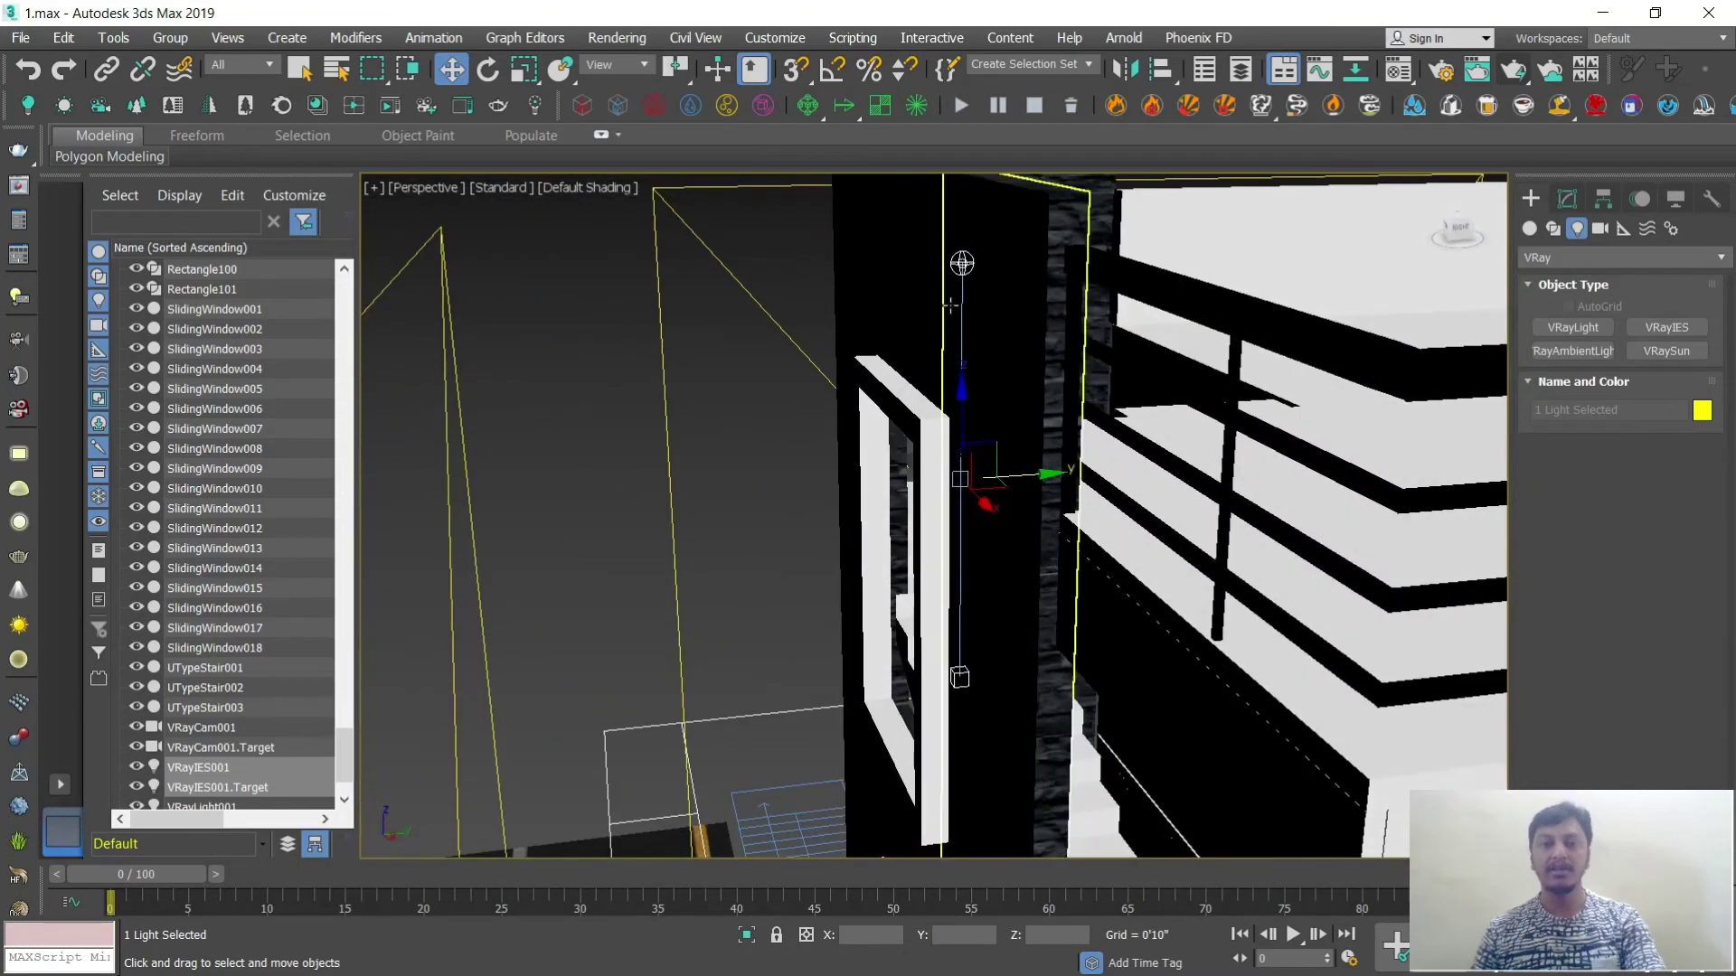
Step: Shift the IES light's target slightly along Y toward the stone wall, and reselect VRayIES001
{"action": "left_click", "coordinate": [962, 263]}
{"action": "middle_click_drag", "start_coordinate": [1040, 396], "coordinate": [1021, 396], "text": "alt"}
{"action": "left_click", "coordinate": [960, 676]}
{"action": "mouse_move", "coordinate": [1019, 673]}
{"action": "left_mouse_down"}
{"action": "mouse_move", "coordinate": [1054, 668]}
{"action": "mouse_move", "coordinate": [1038, 671]}
{"action": "left_mouse_up"}
{"action": "left_click", "coordinate": [962, 263]}
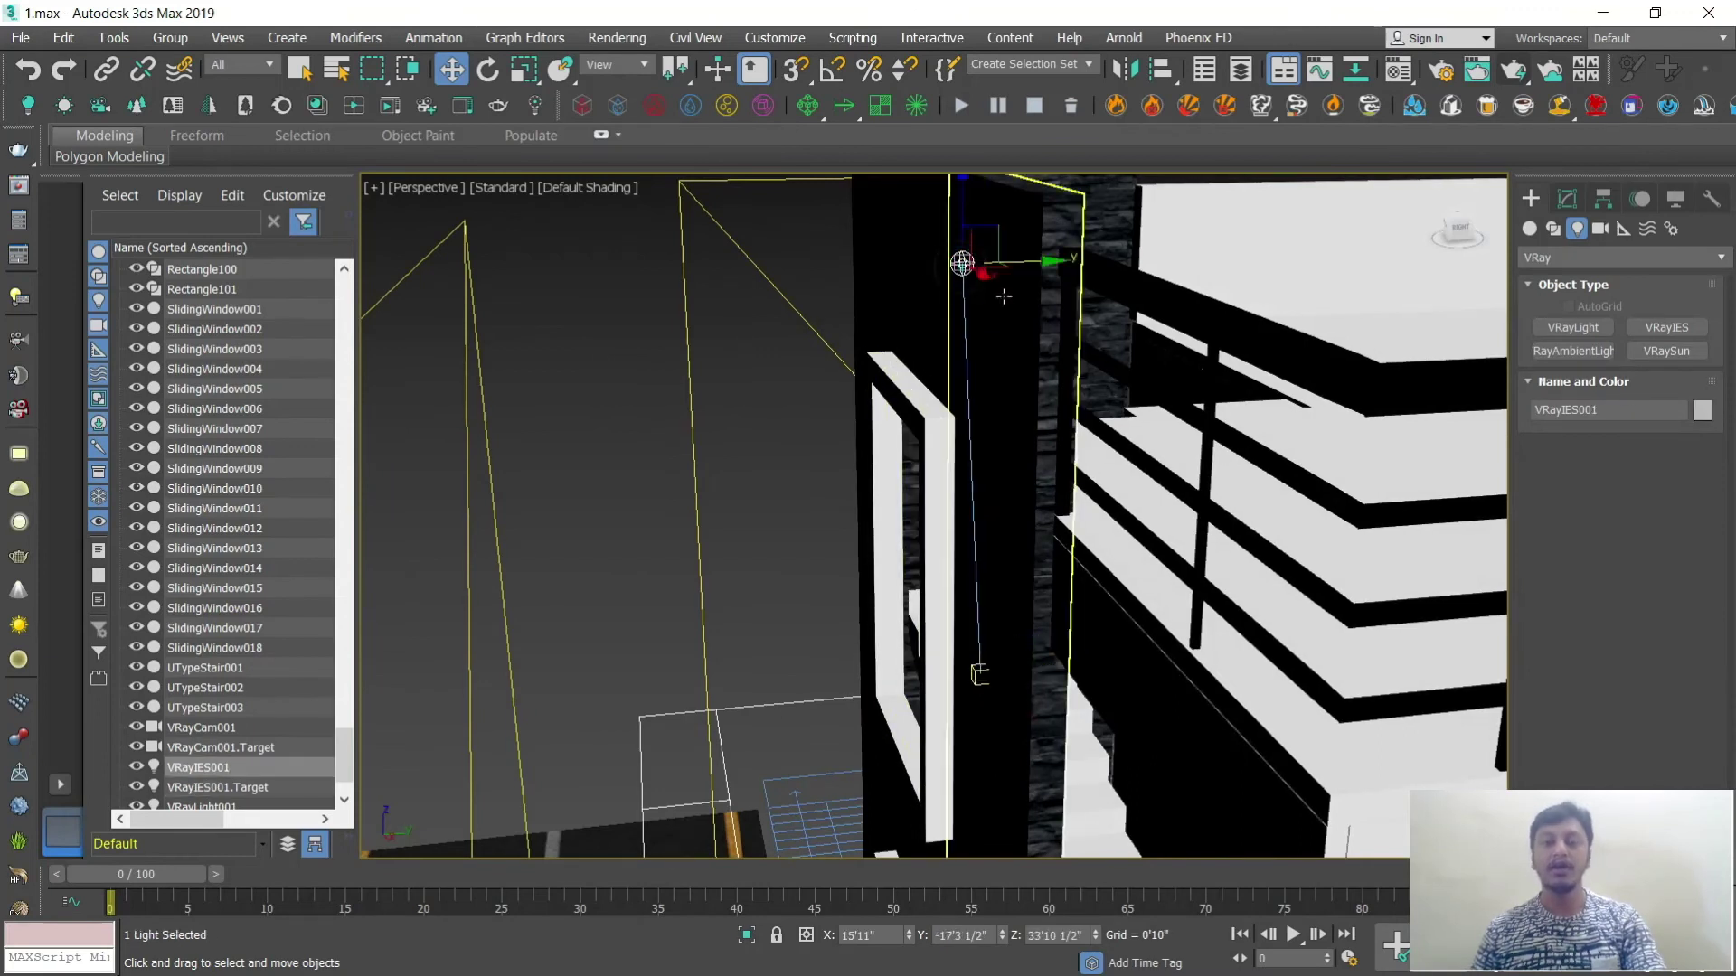
Step: Return to the VRayCam001 view with safe frames, test-render it with the IES light and close the frame buffer
{"action": "key", "text": "c"}
{"action": "key", "text": "shift+f"}
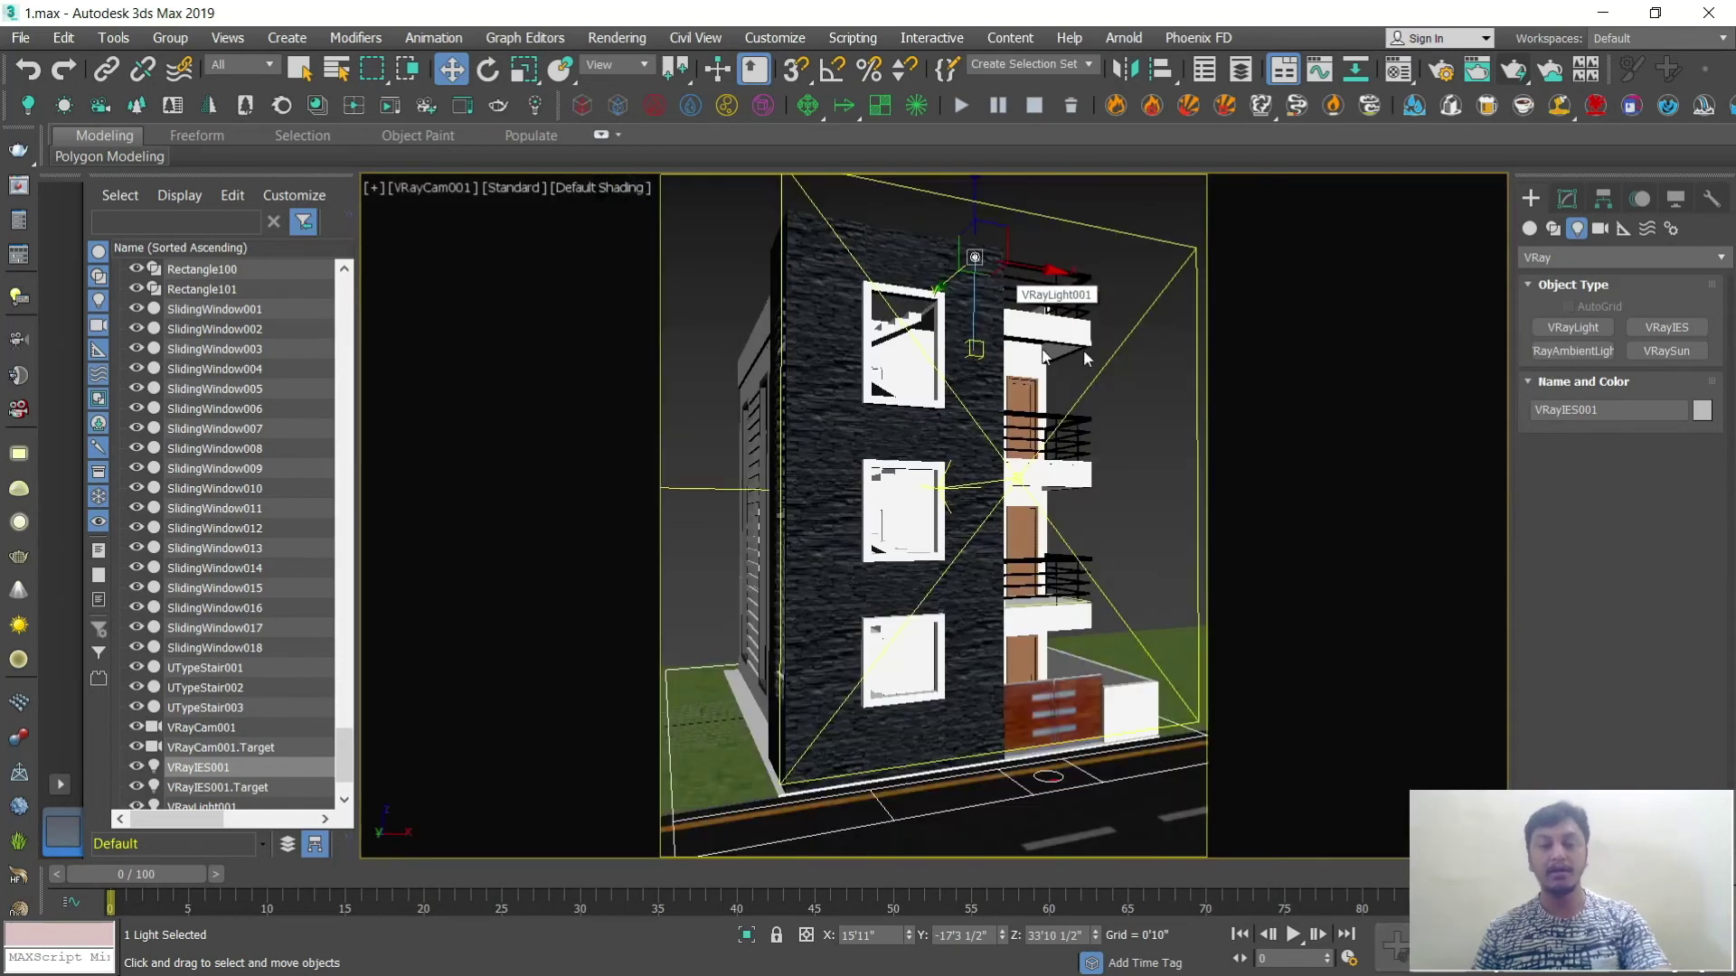
{"action": "key", "text": "shift+q"}
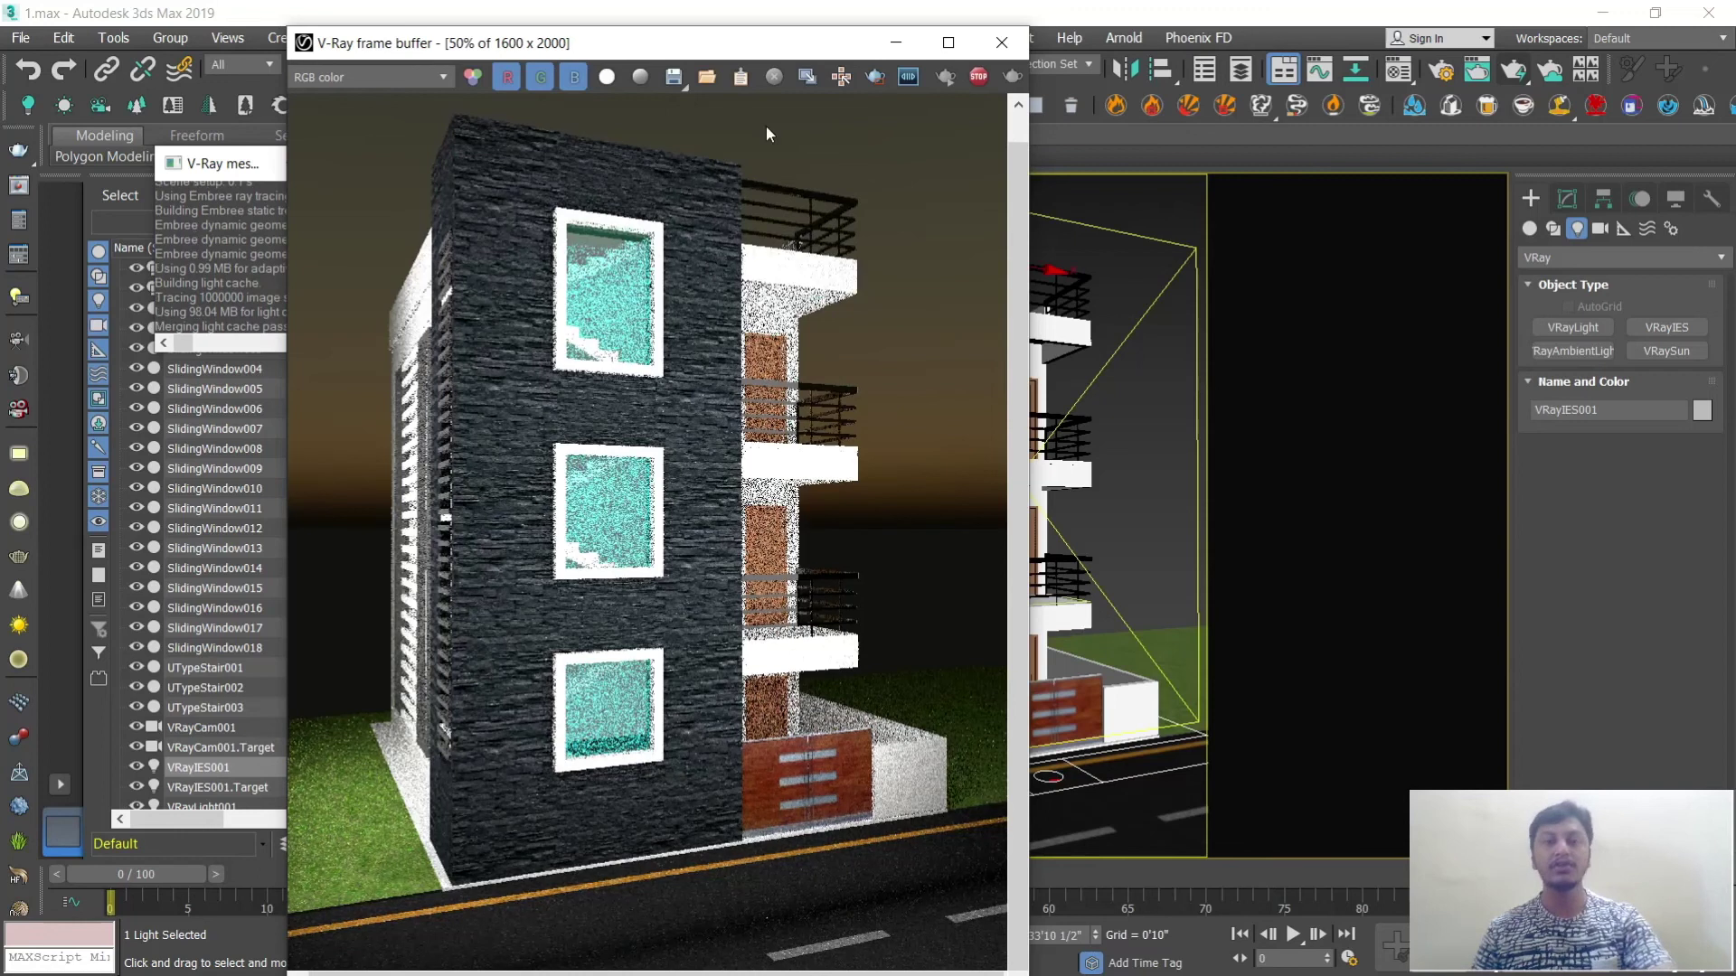
{"action": "left_click", "coordinate": [1039, 139]}
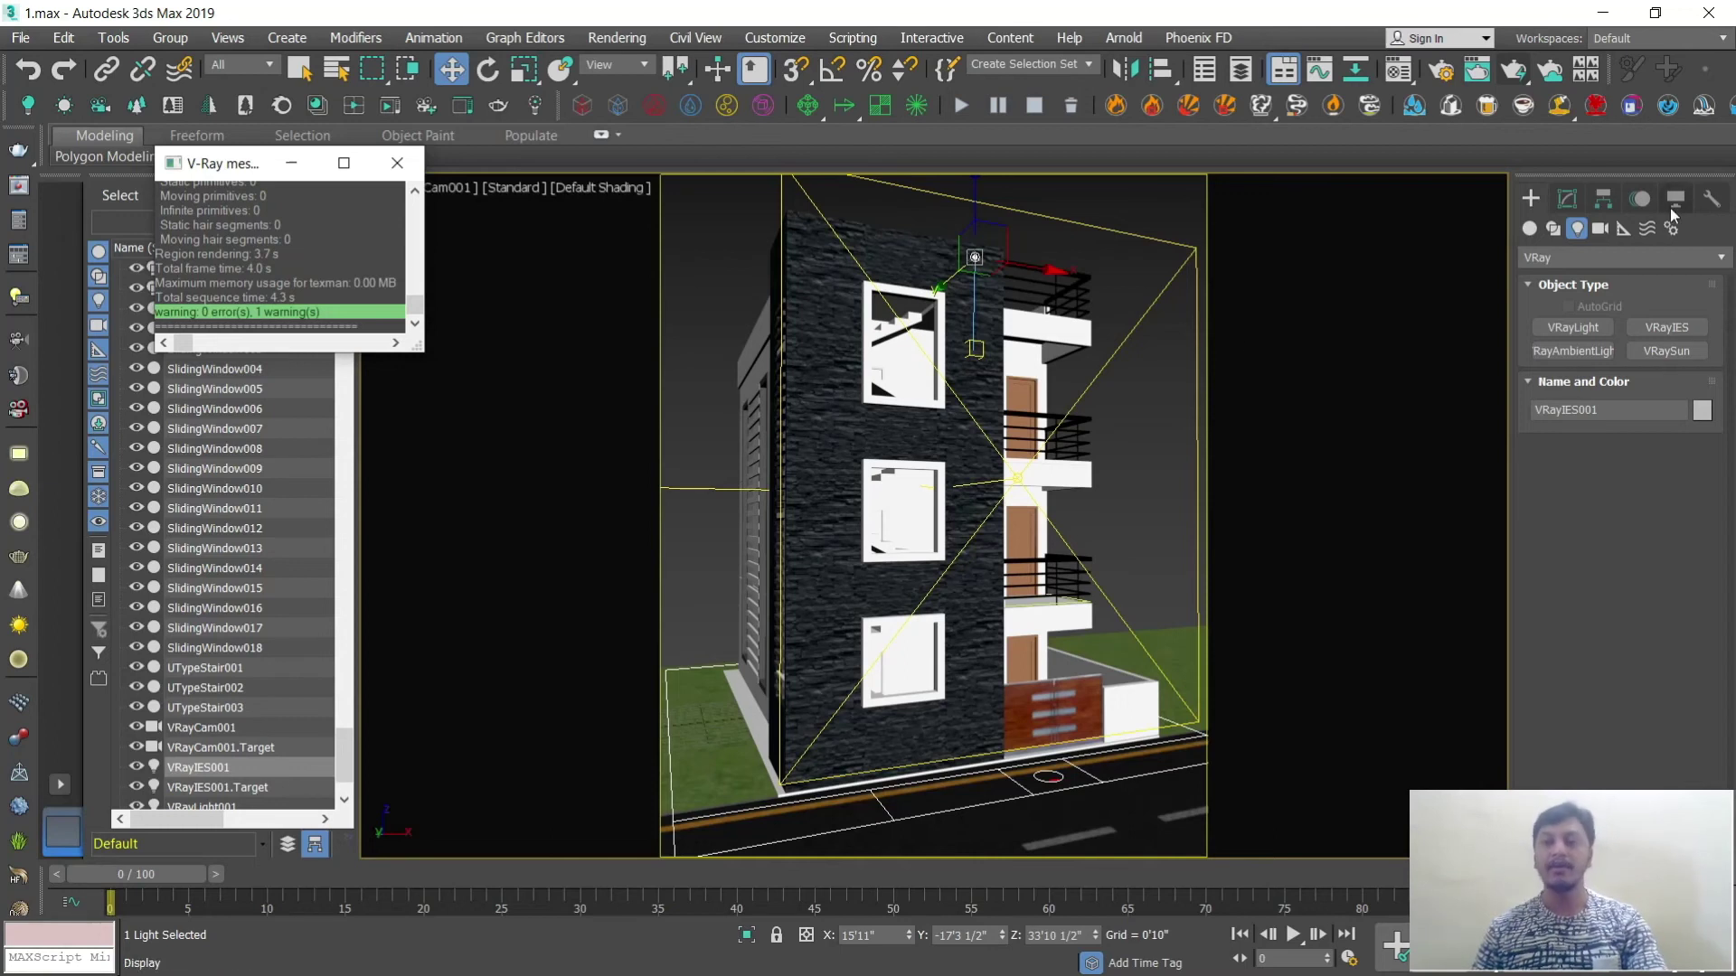
Step: Start choosing an IES file for VRayIES001 and browse to the Personal folder on the D: drive
{"action": "left_click", "coordinate": [1568, 199]}
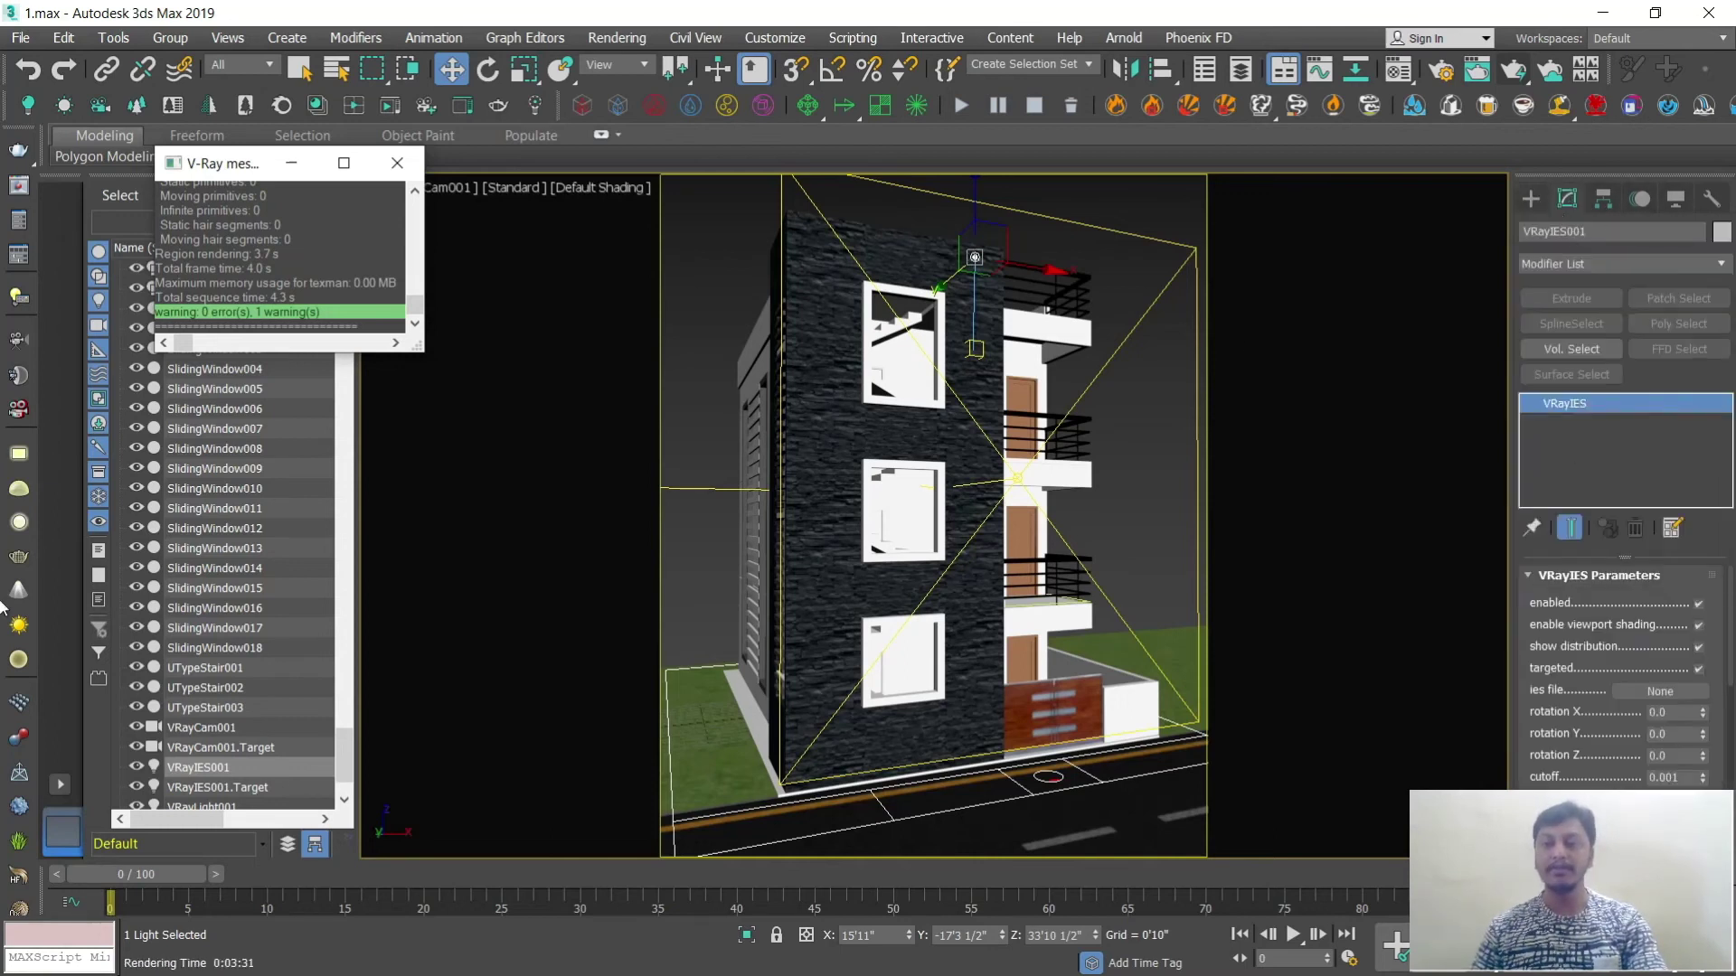
{"action": "scroll", "coordinate": [1548, 663], "scroll_direction": "down", "scroll_amount": 2}
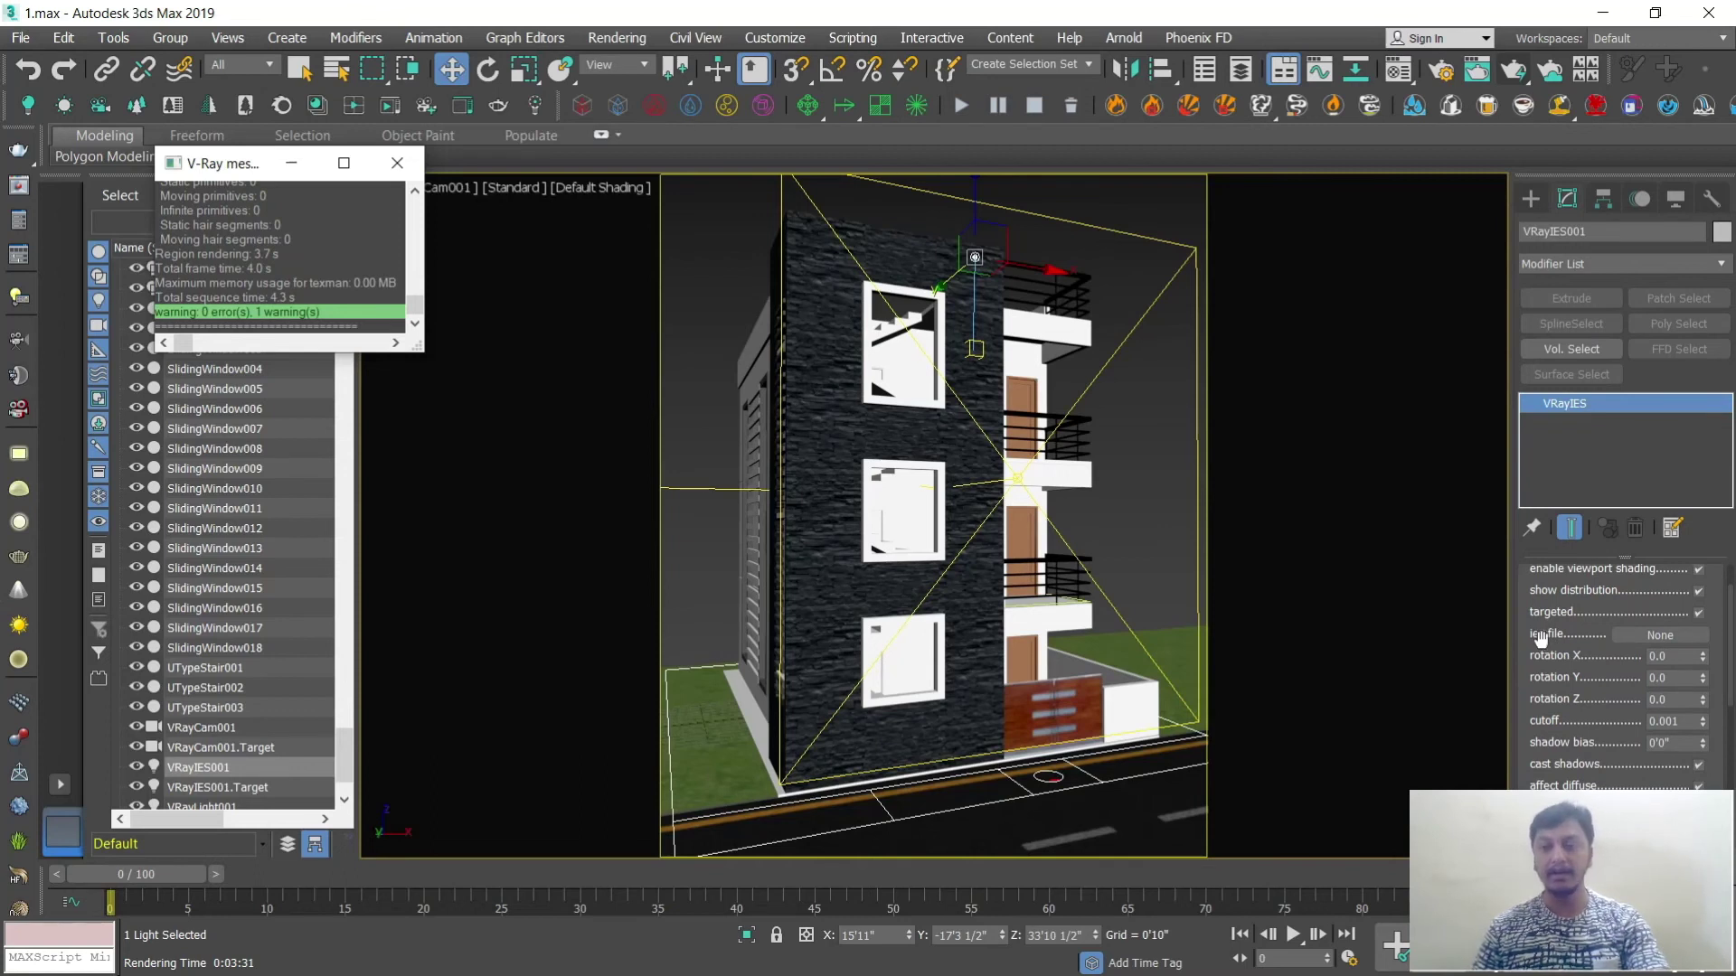
{"action": "left_click", "coordinate": [1660, 635]}
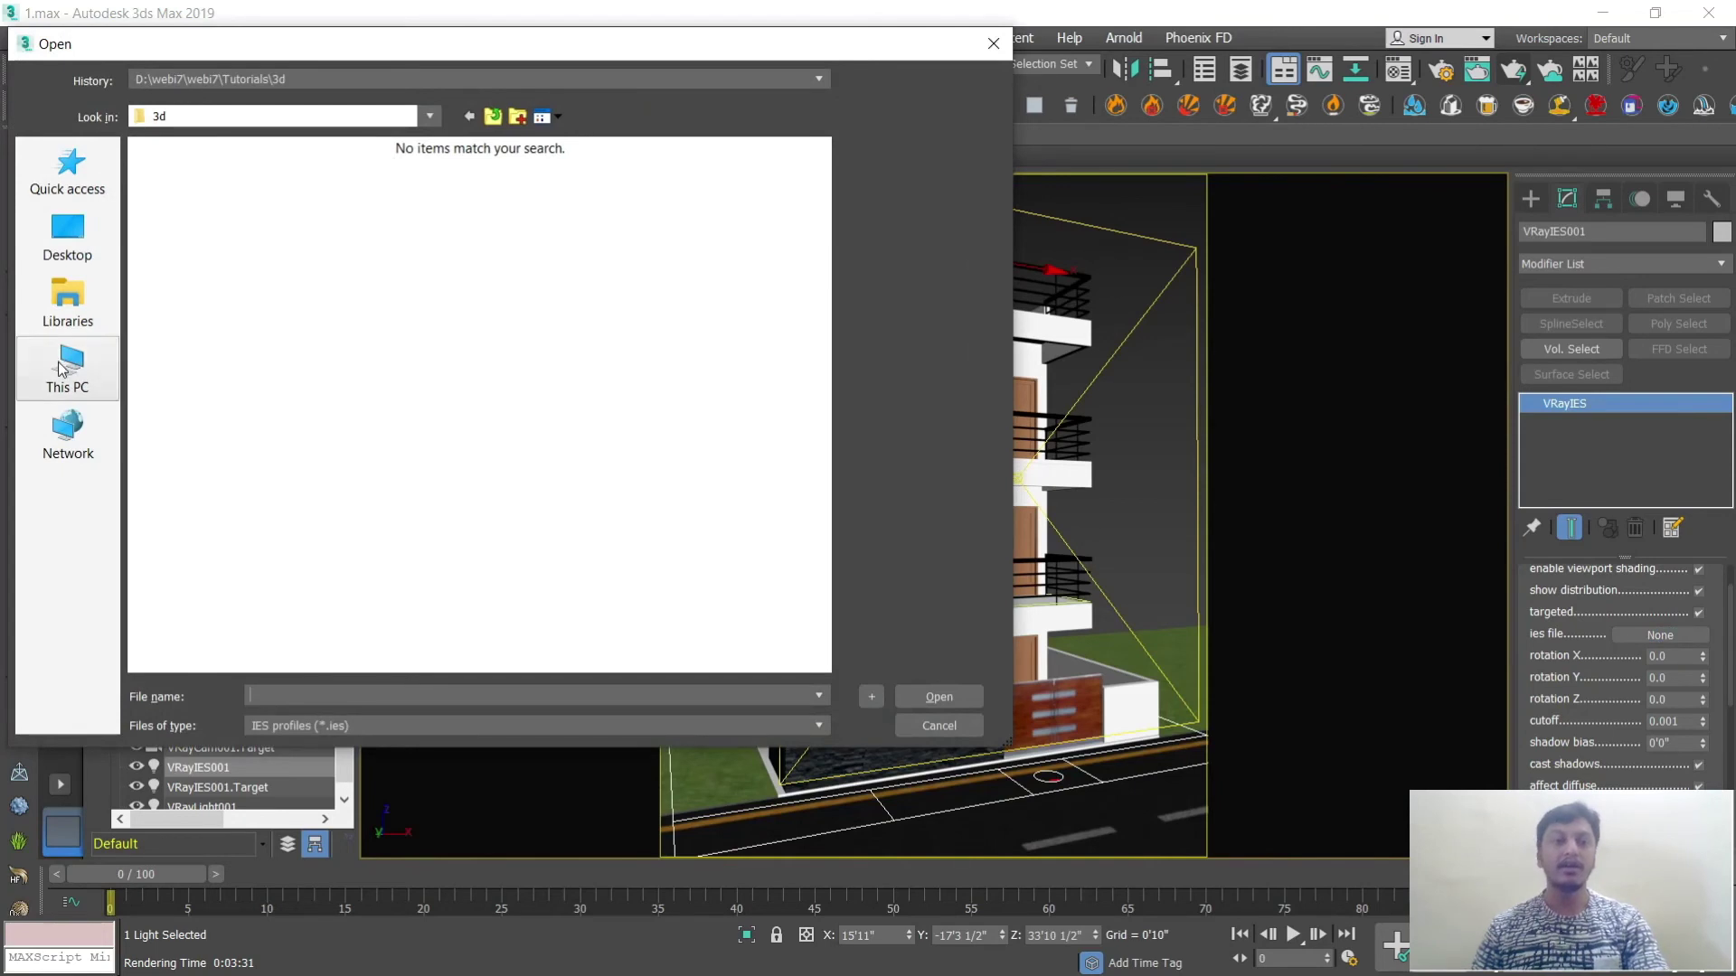
{"action": "left_click", "coordinate": [68, 366]}
{"action": "double_click", "coordinate": [529, 483]}
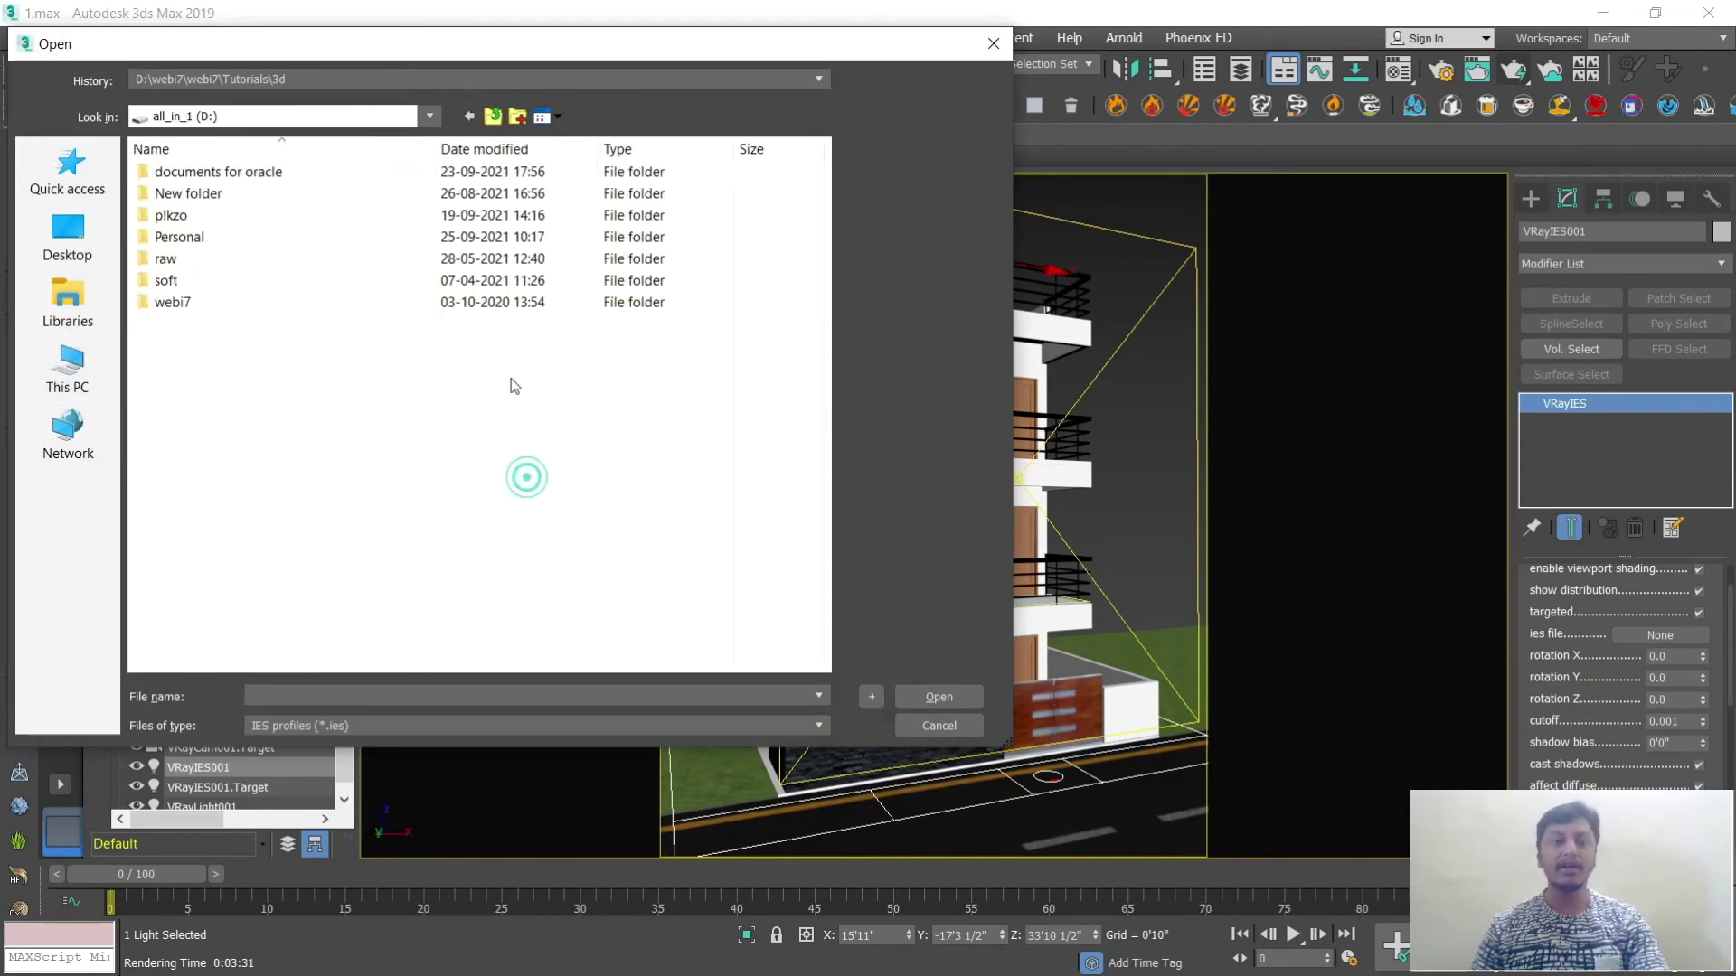
{"action": "double_click", "coordinate": [233, 244]}
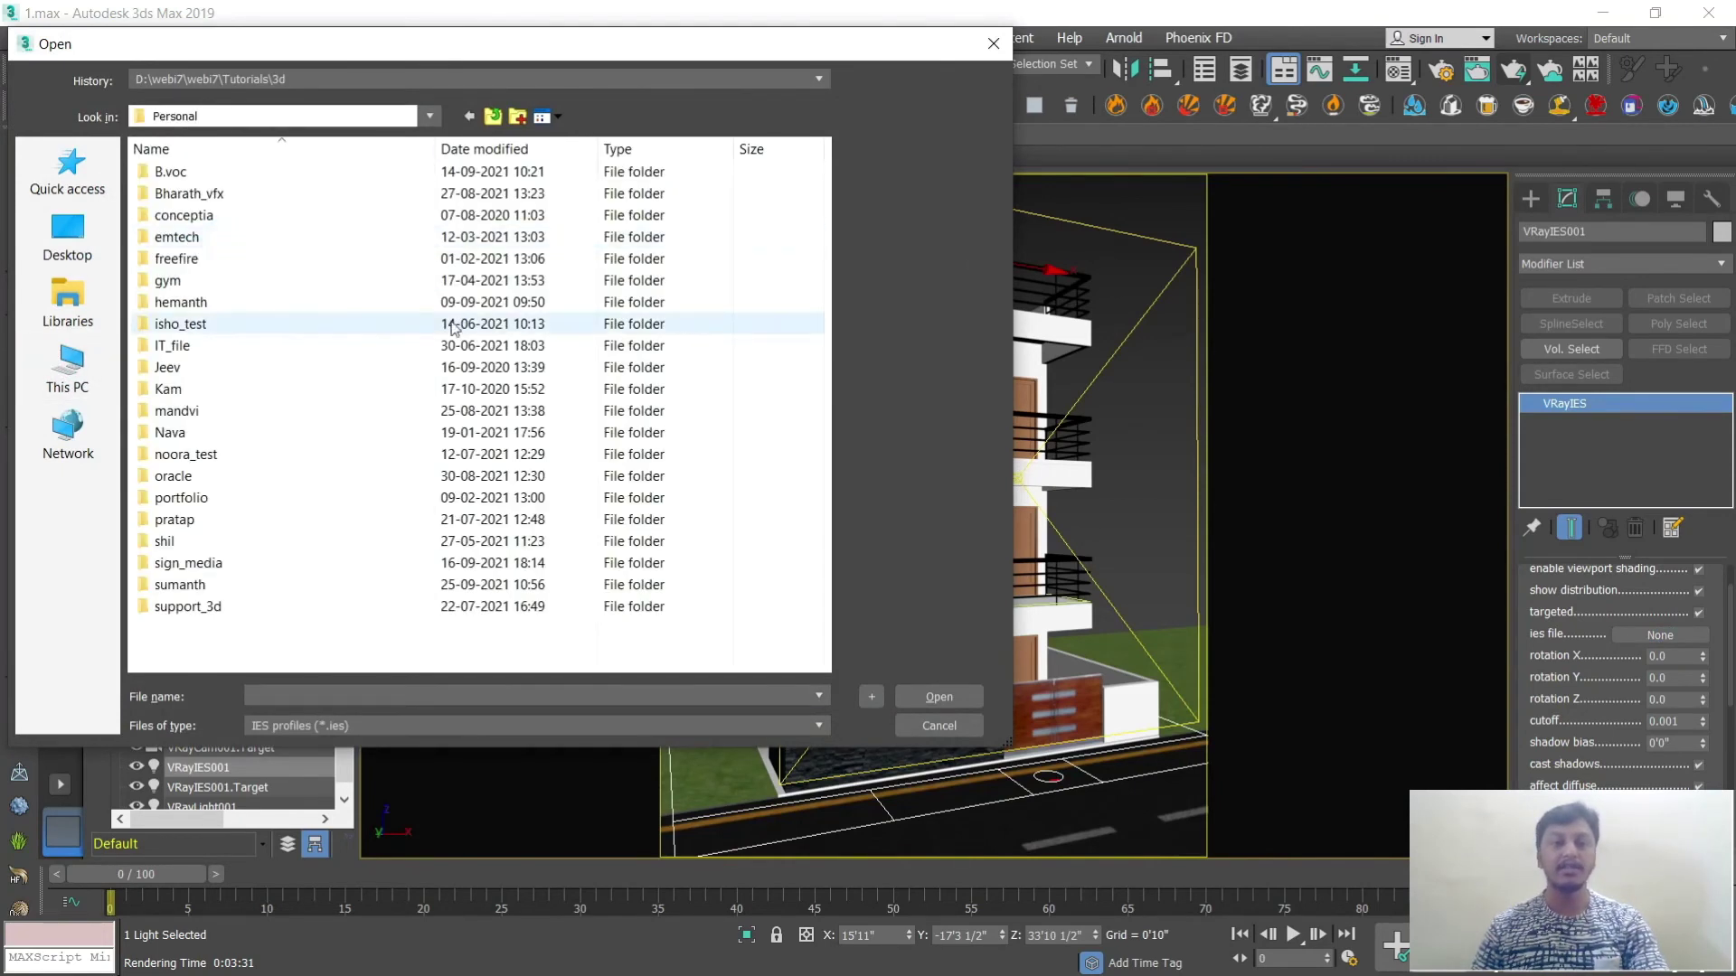
{"action": "double_click", "coordinate": [232, 300]}
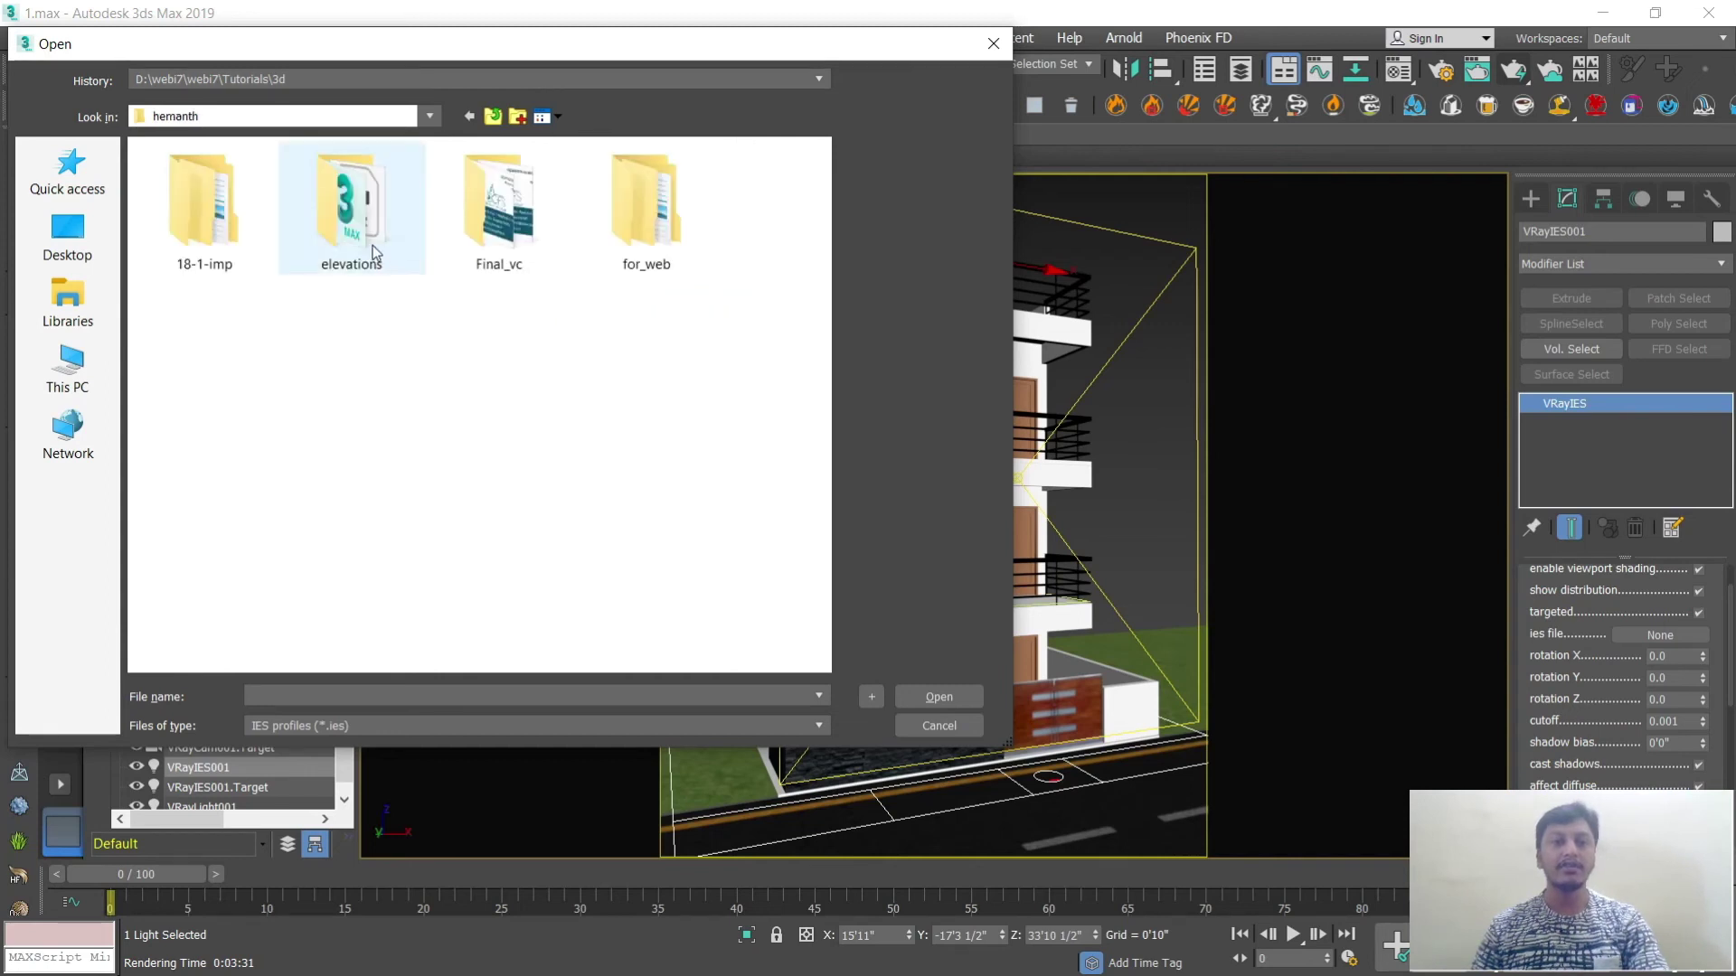
{"action": "double_click", "coordinate": [371, 244]}
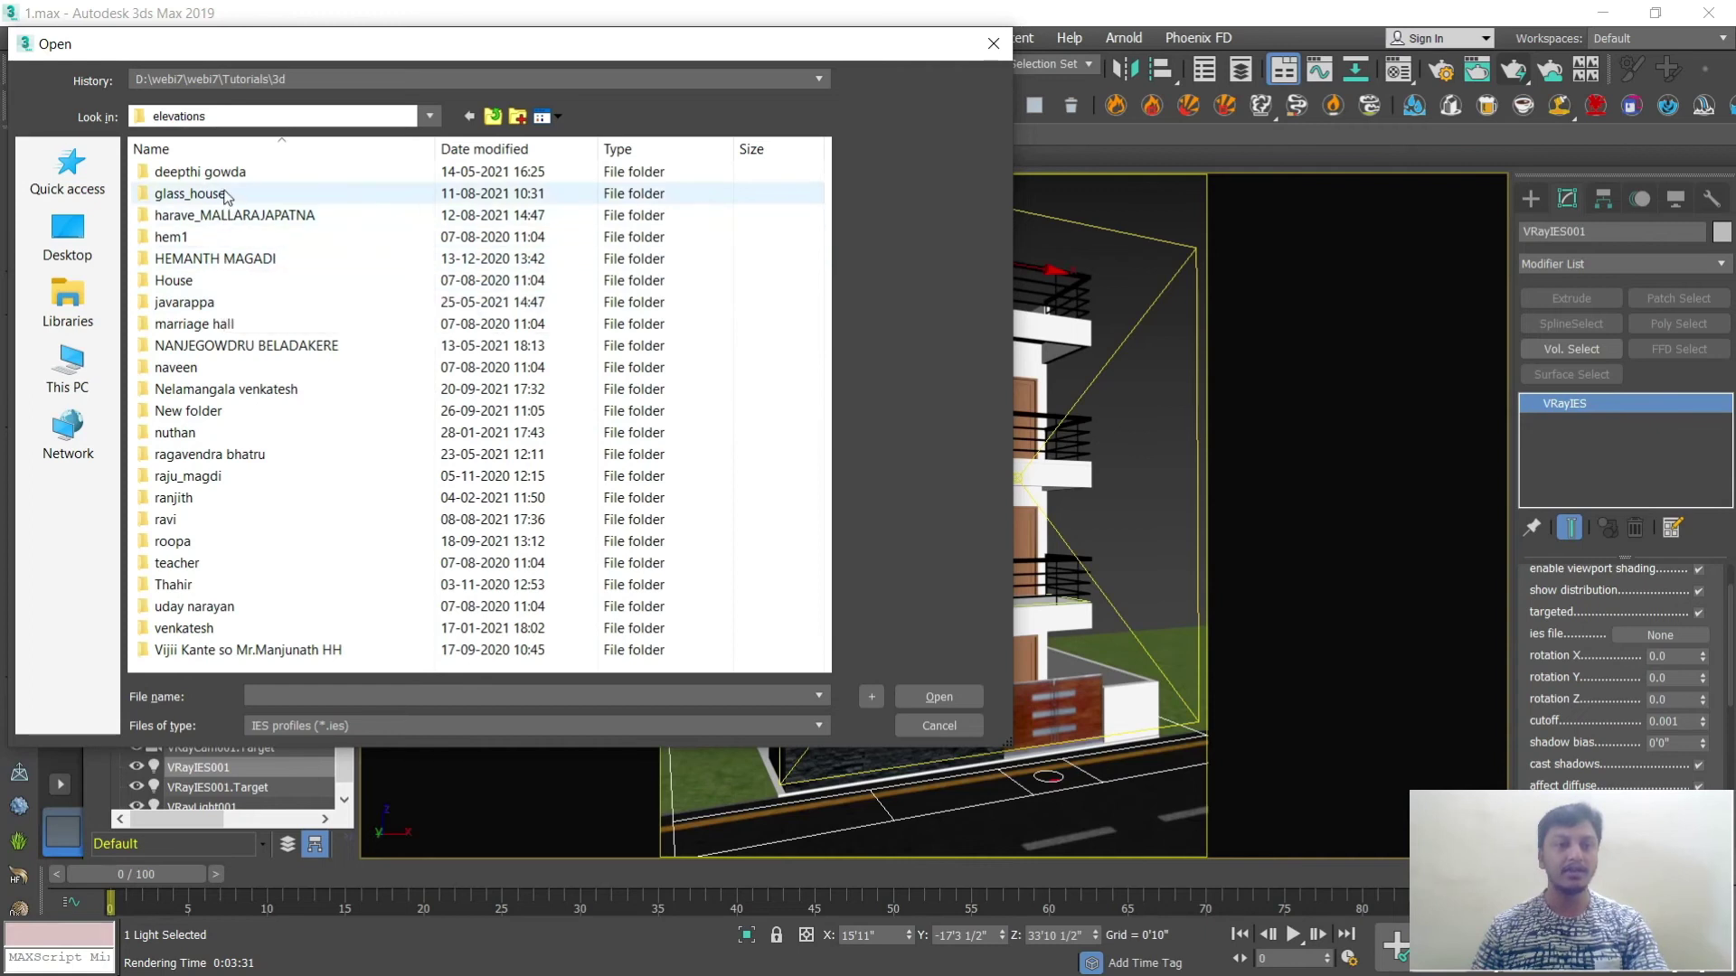
{"action": "left_click", "coordinate": [208, 454]}
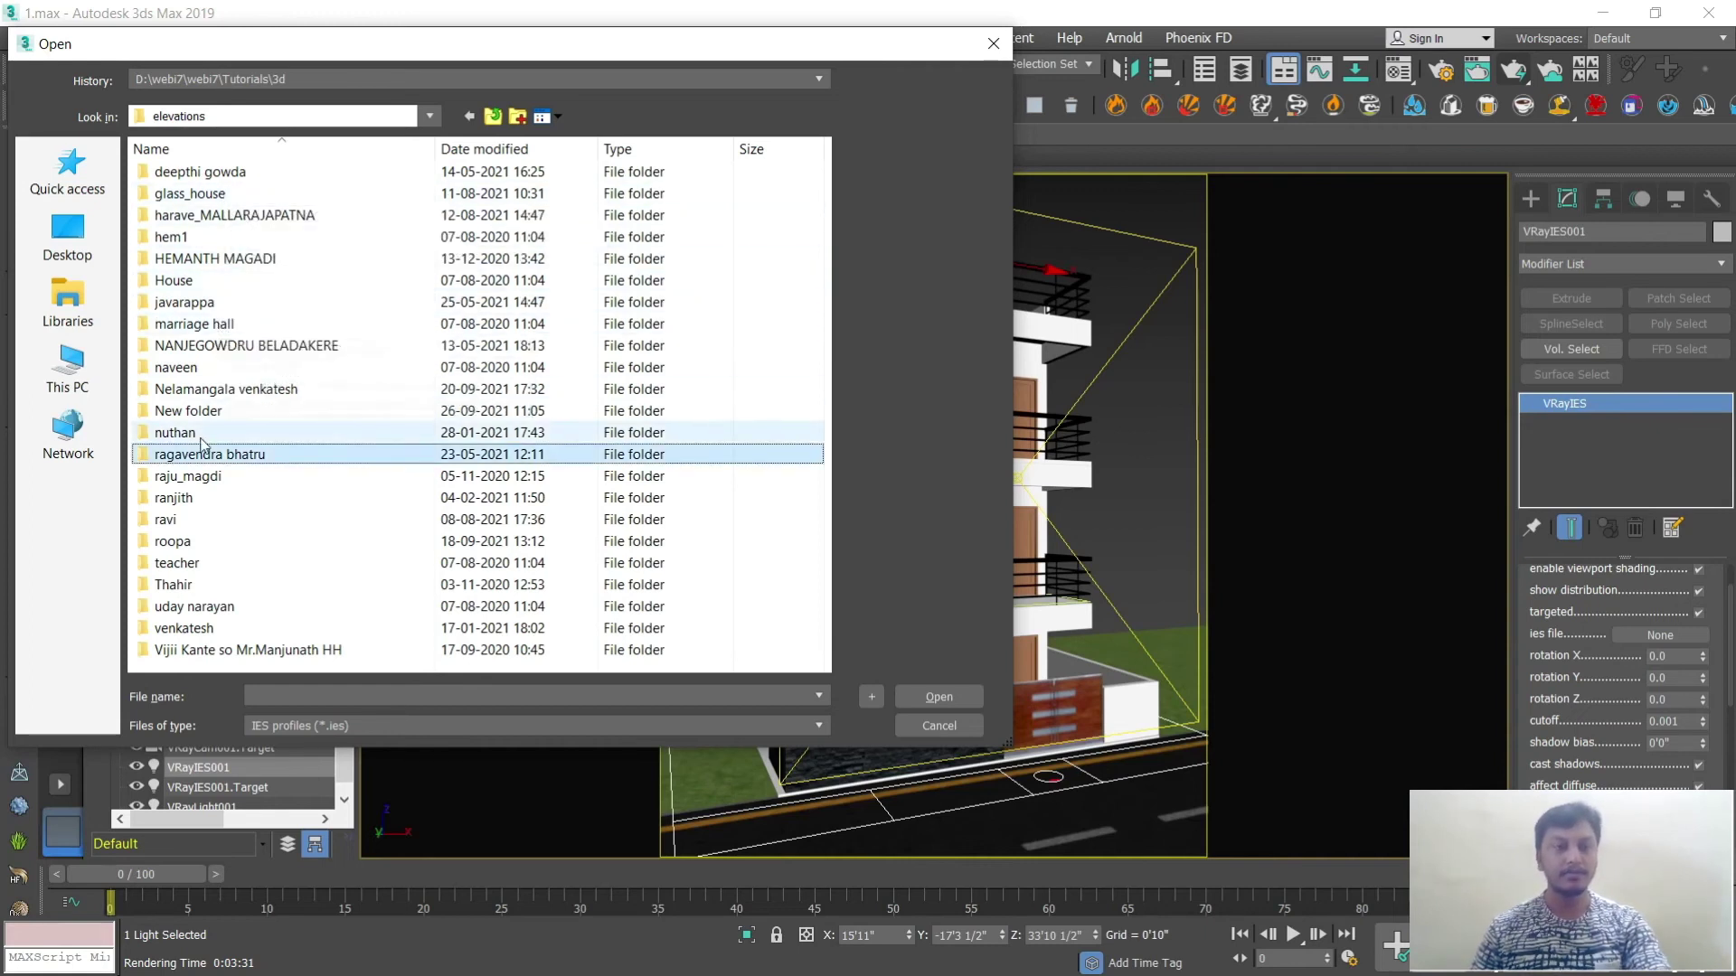
{"action": "double_click", "coordinate": [194, 541]}
{"action": "double_click", "coordinate": [204, 236]}
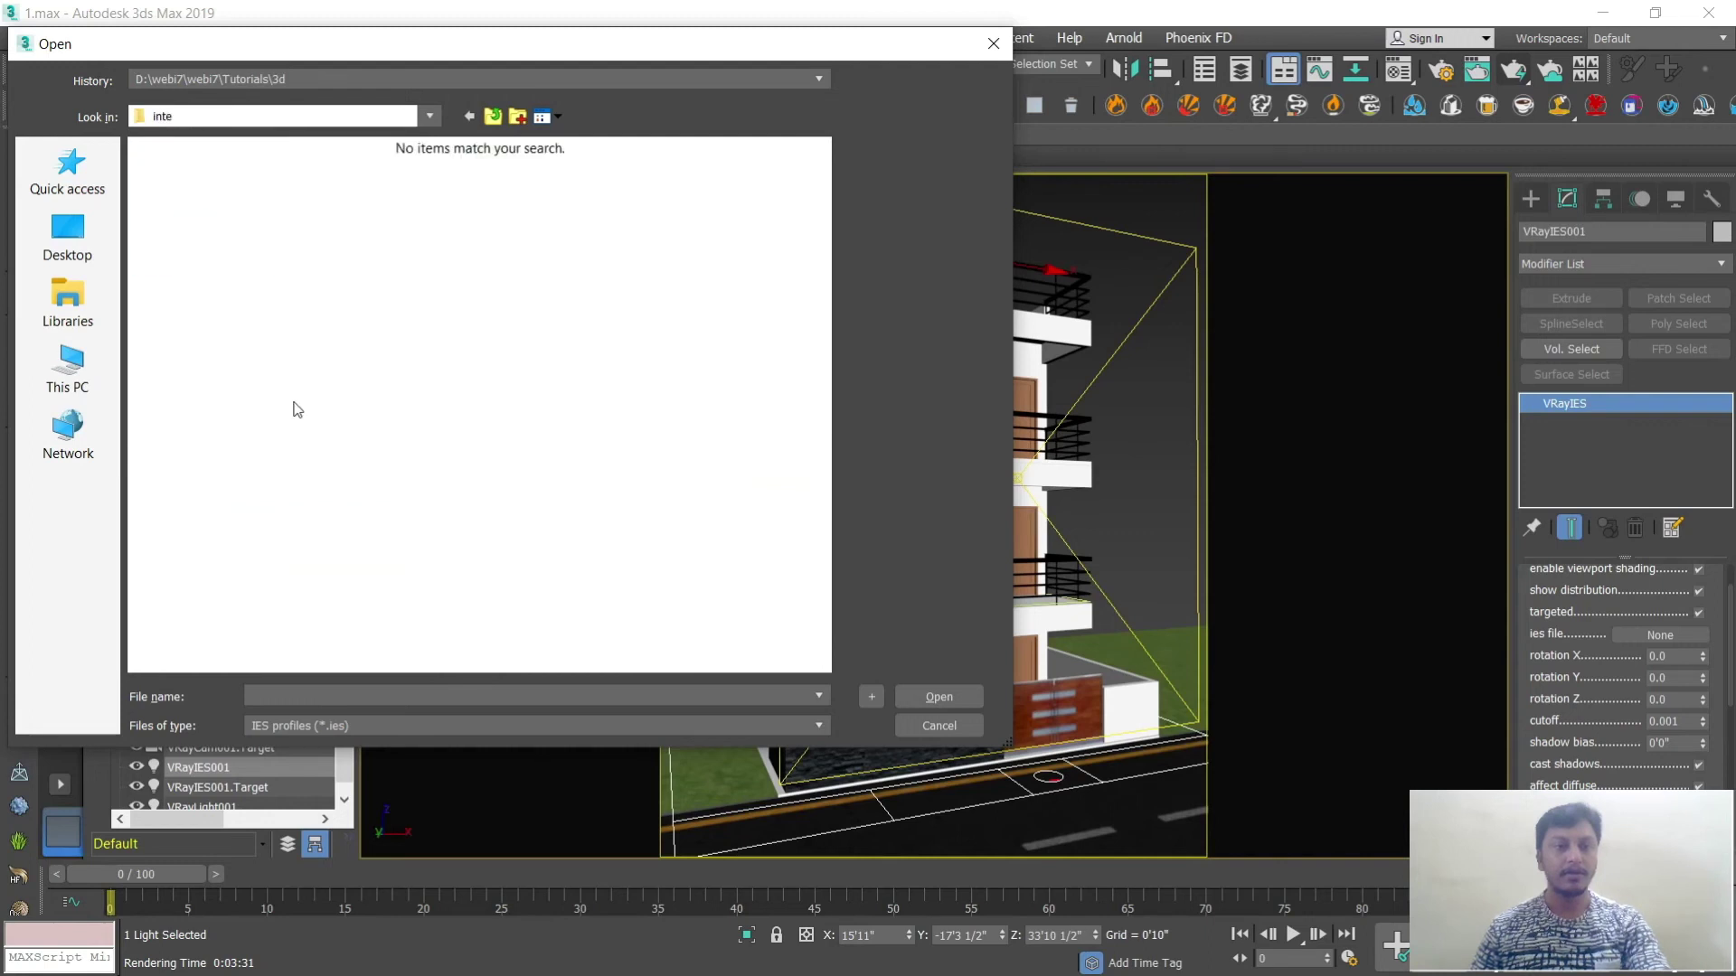
{"action": "left_click", "coordinate": [492, 117]}
{"action": "left_click", "coordinate": [493, 116]}
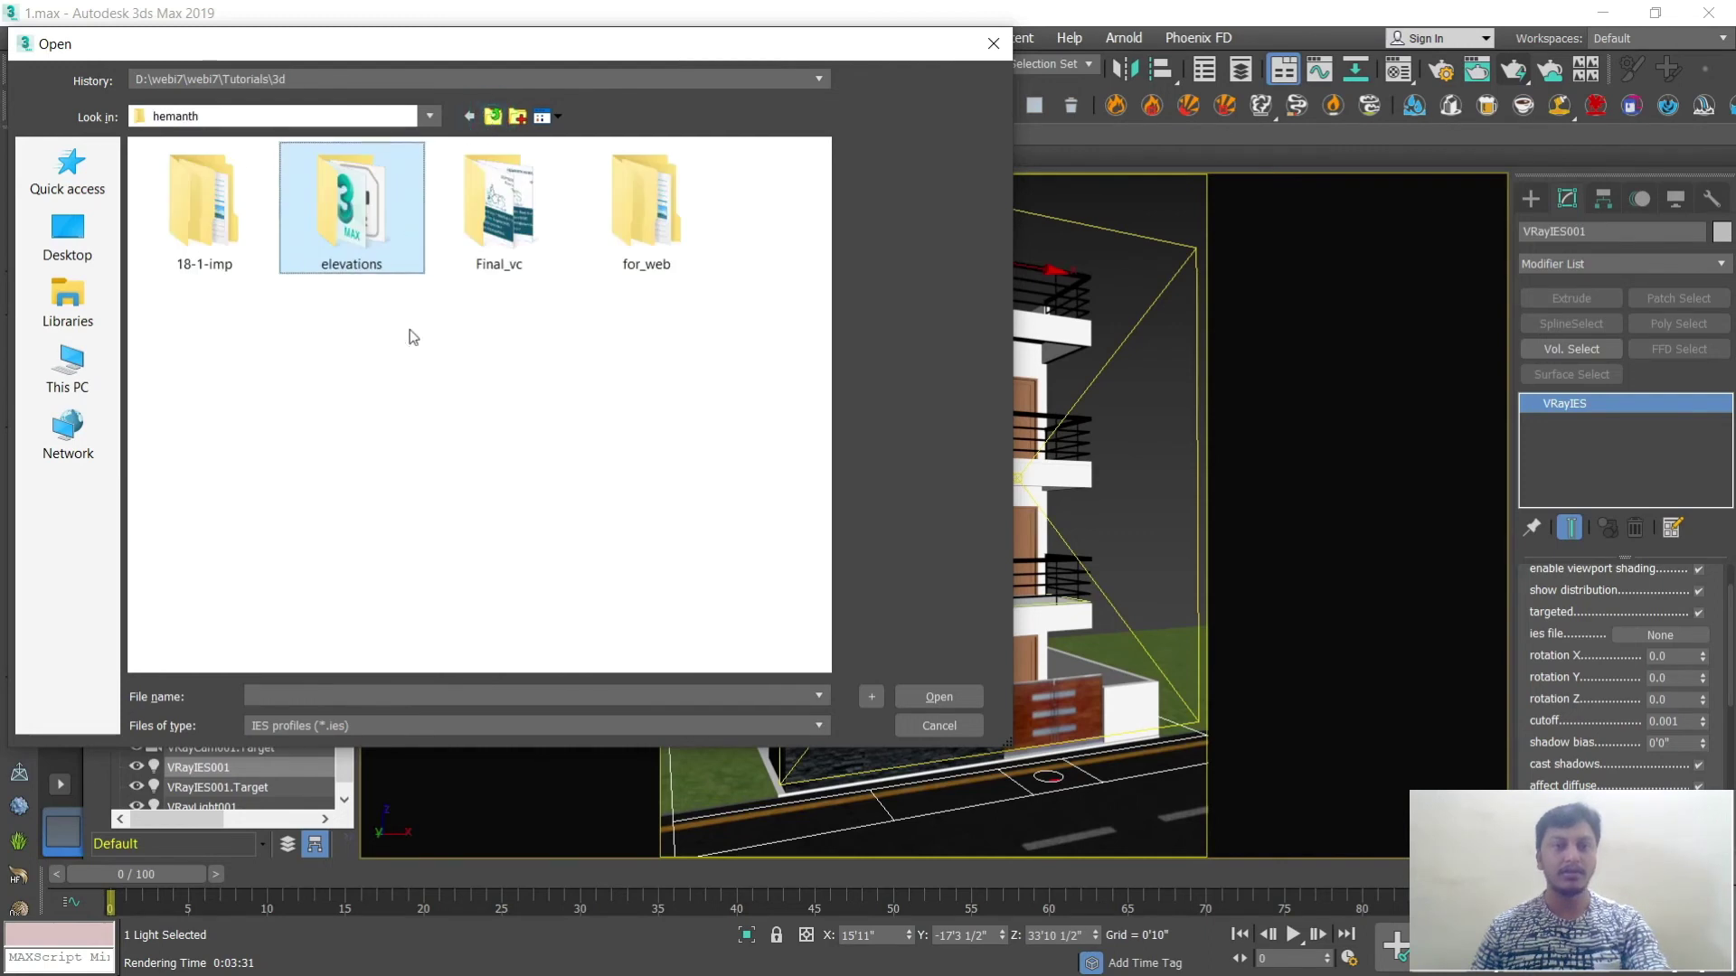
{"action": "left_click", "coordinate": [491, 116]}
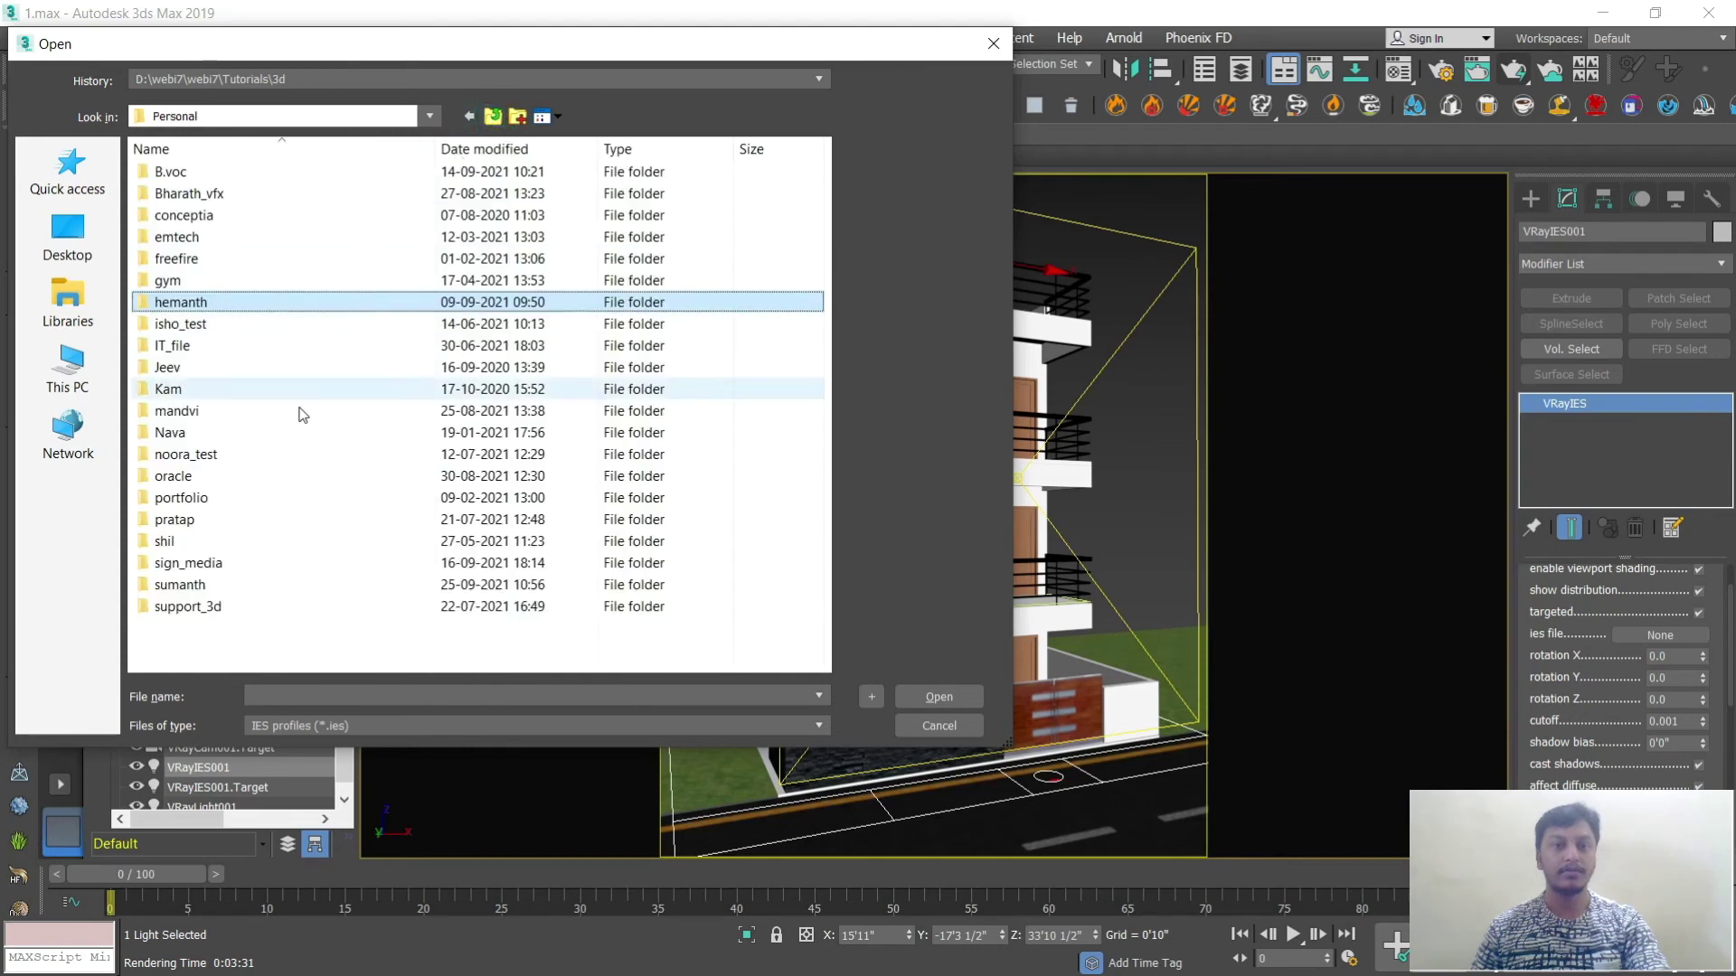
Step: Load 30.IES from the Vray IES Presets folder inside support_3d as the light's IES file
{"action": "double_click", "coordinate": [217, 605]}
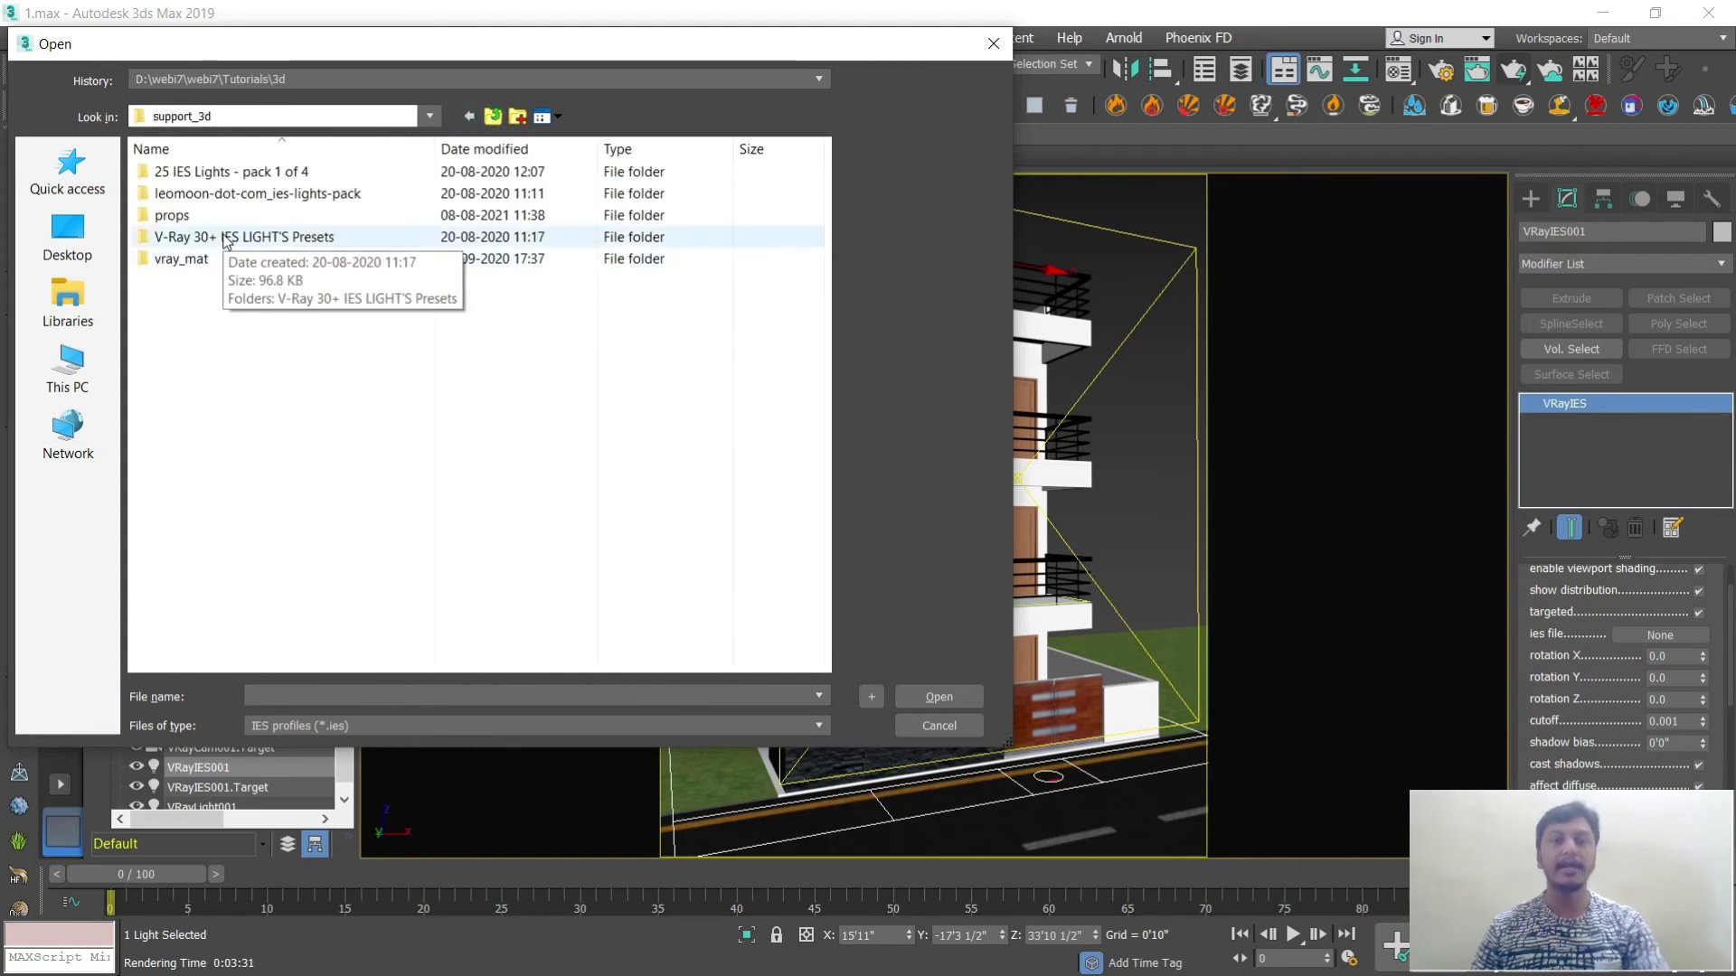
{"action": "double_click", "coordinate": [283, 237]}
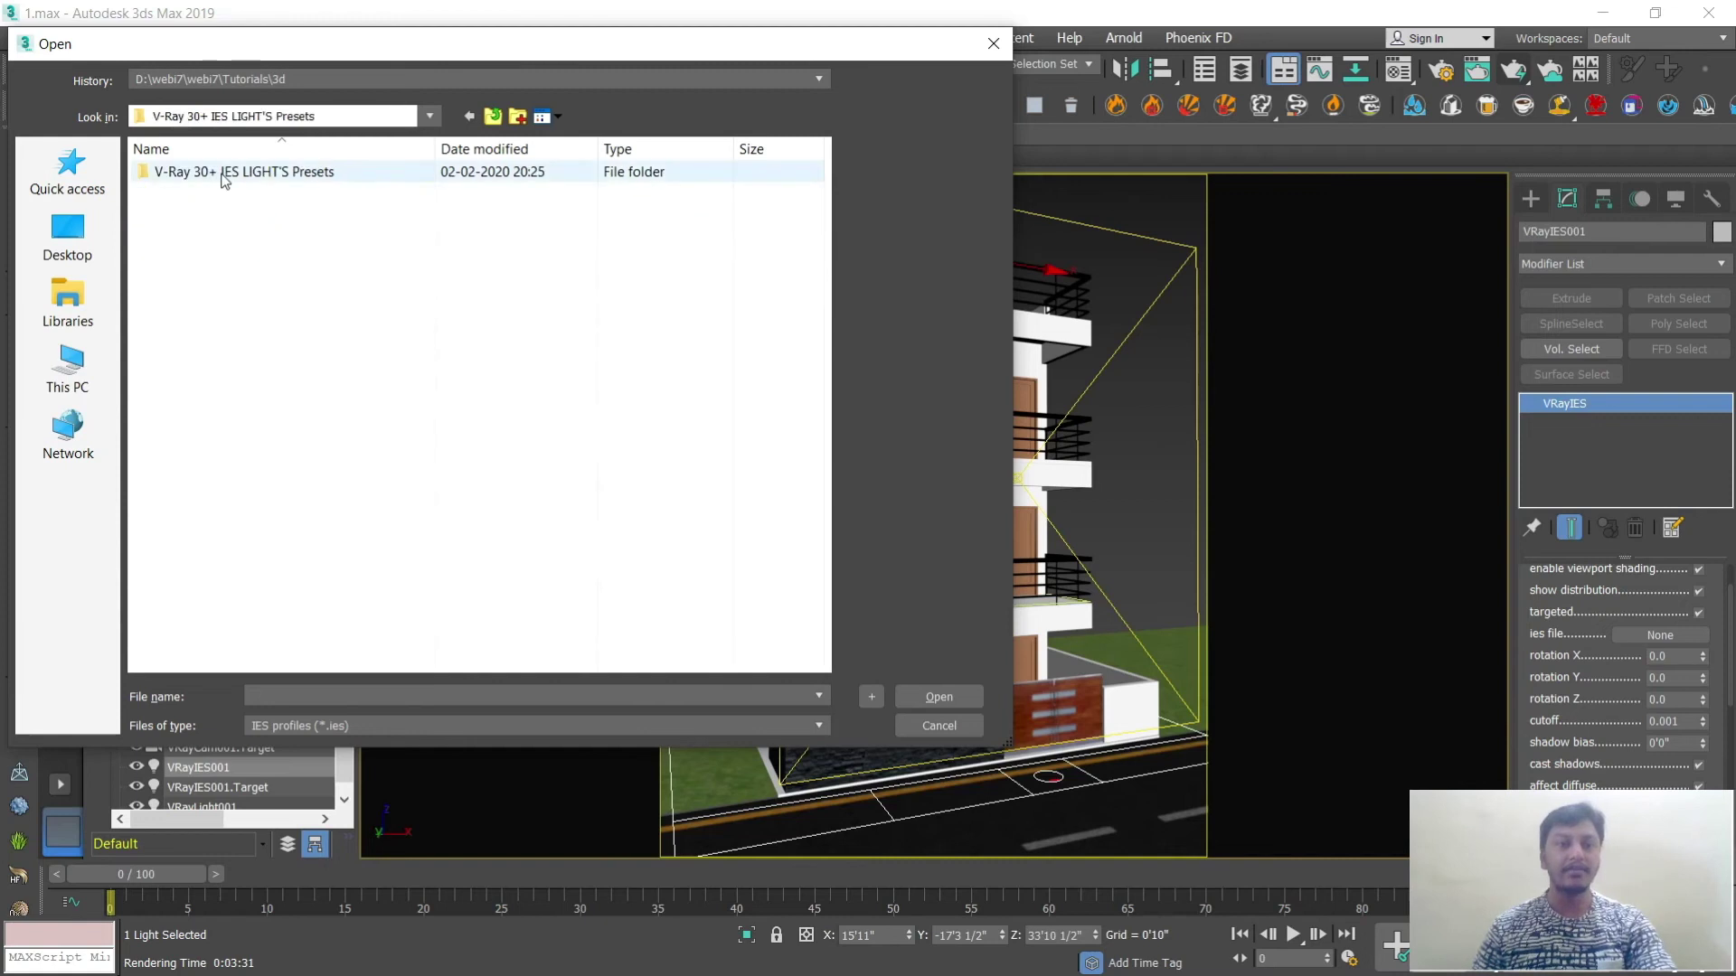
{"action": "double_click", "coordinate": [203, 231]}
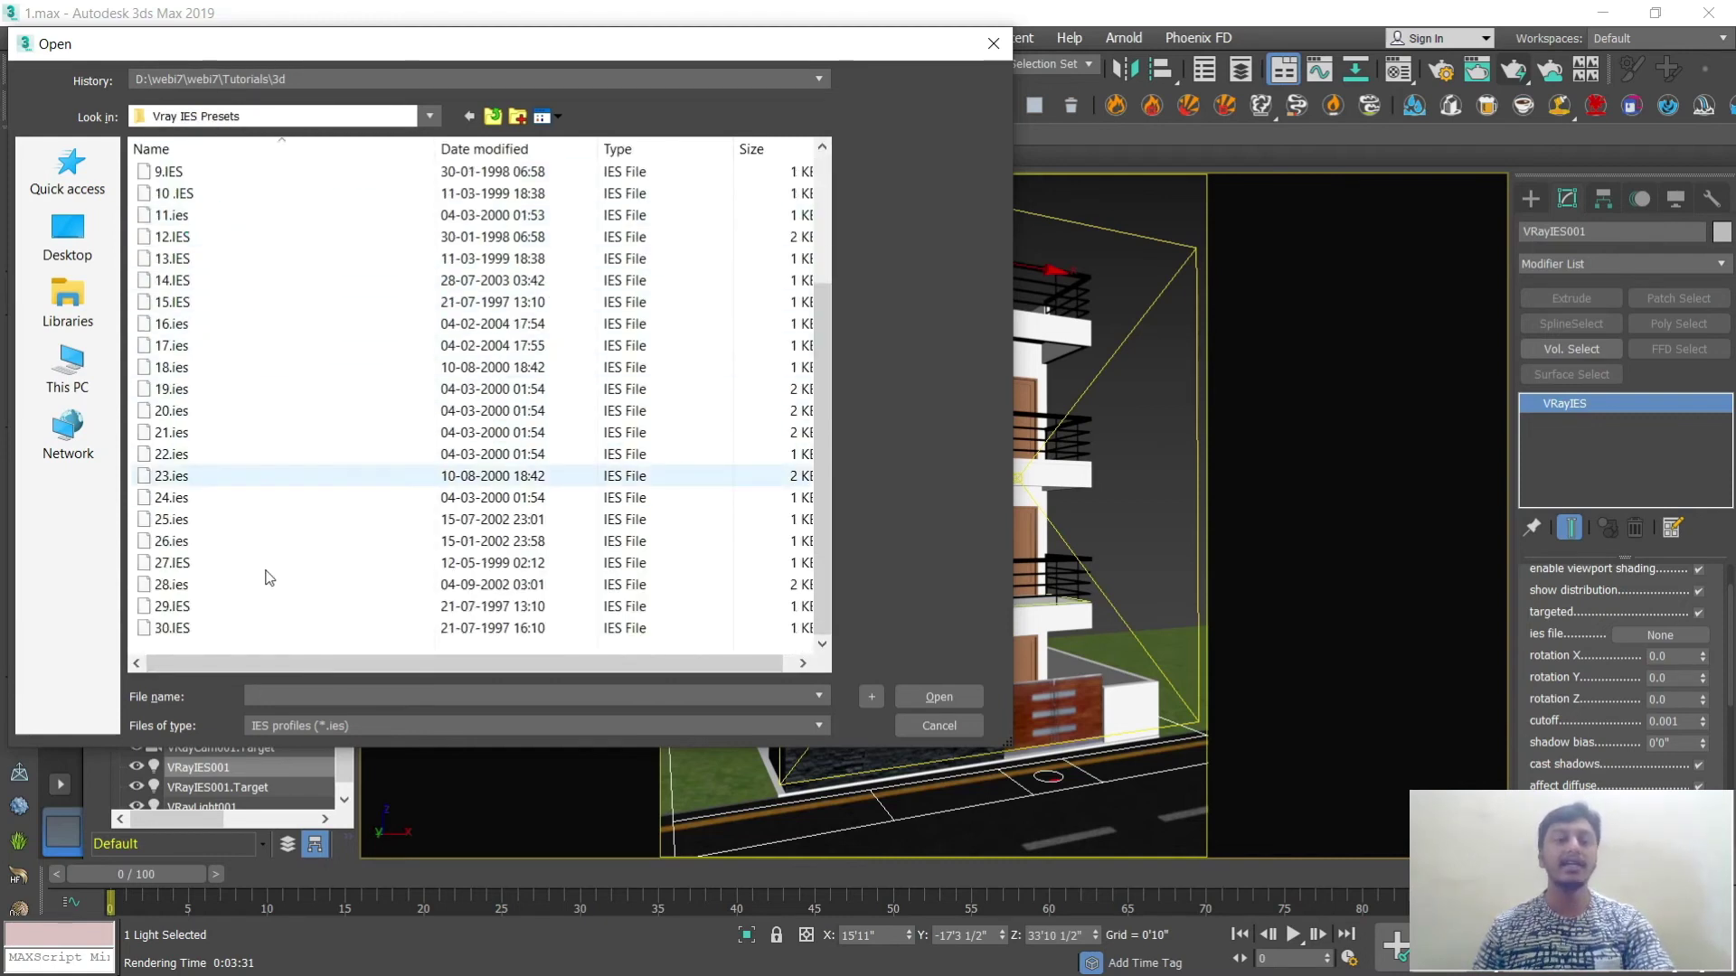
{"action": "left_click", "coordinate": [256, 627]}
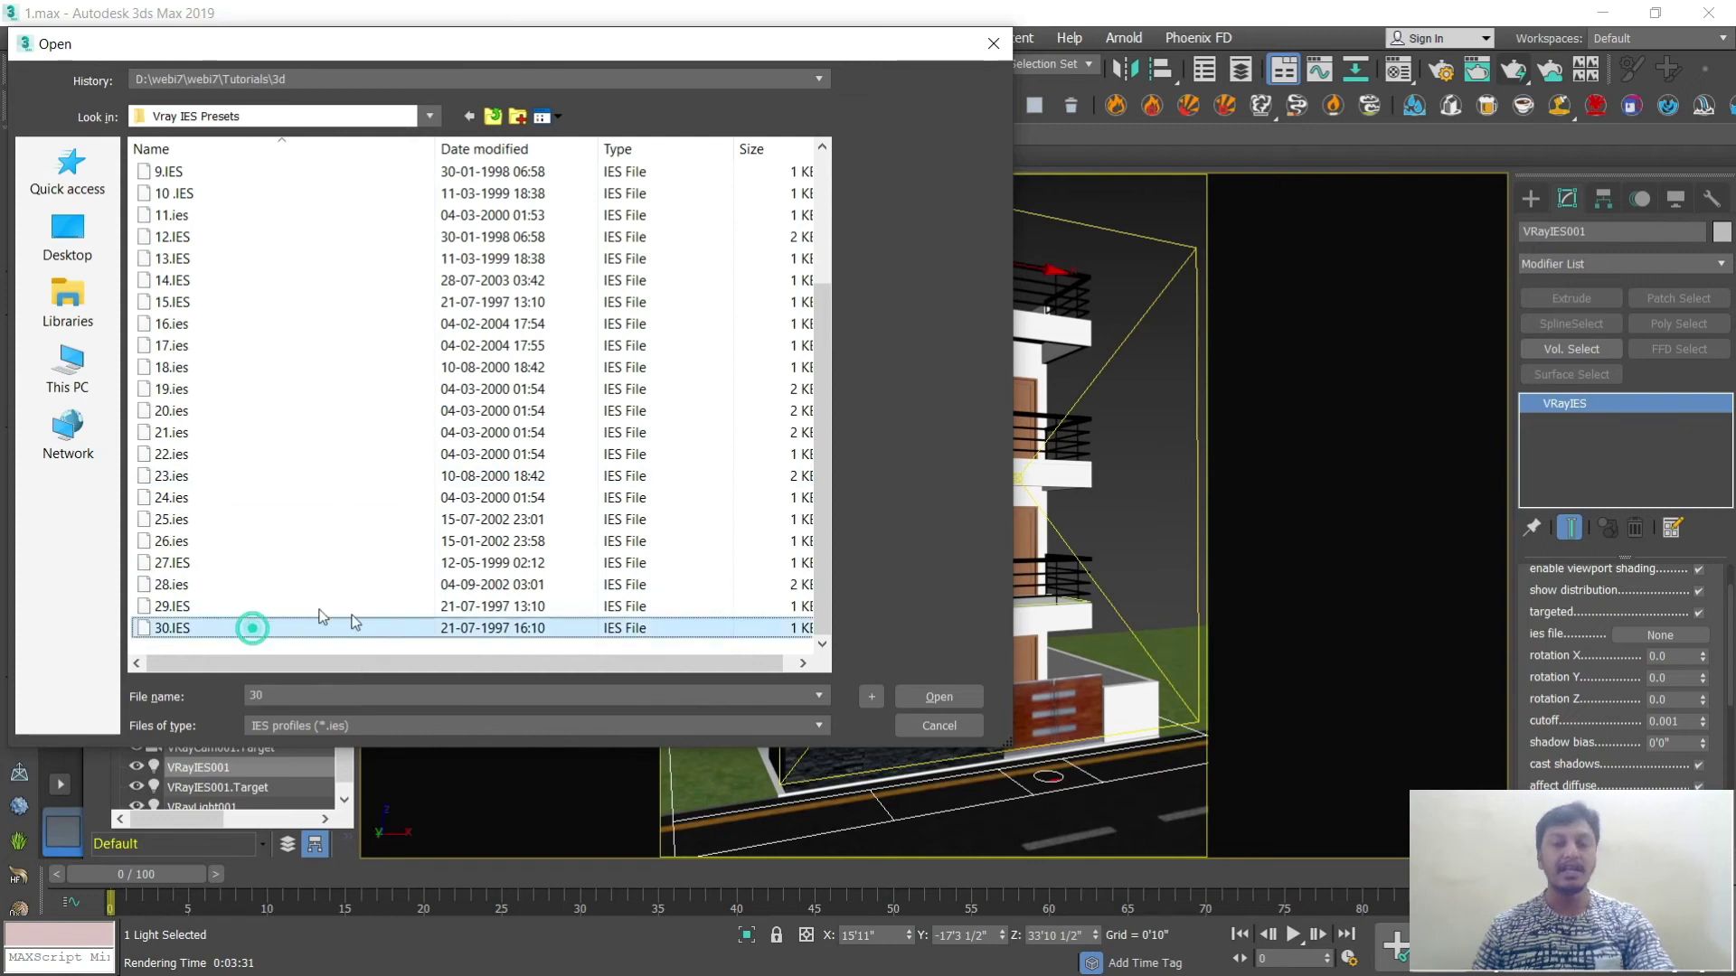
{"action": "left_click", "coordinate": [922, 700]}
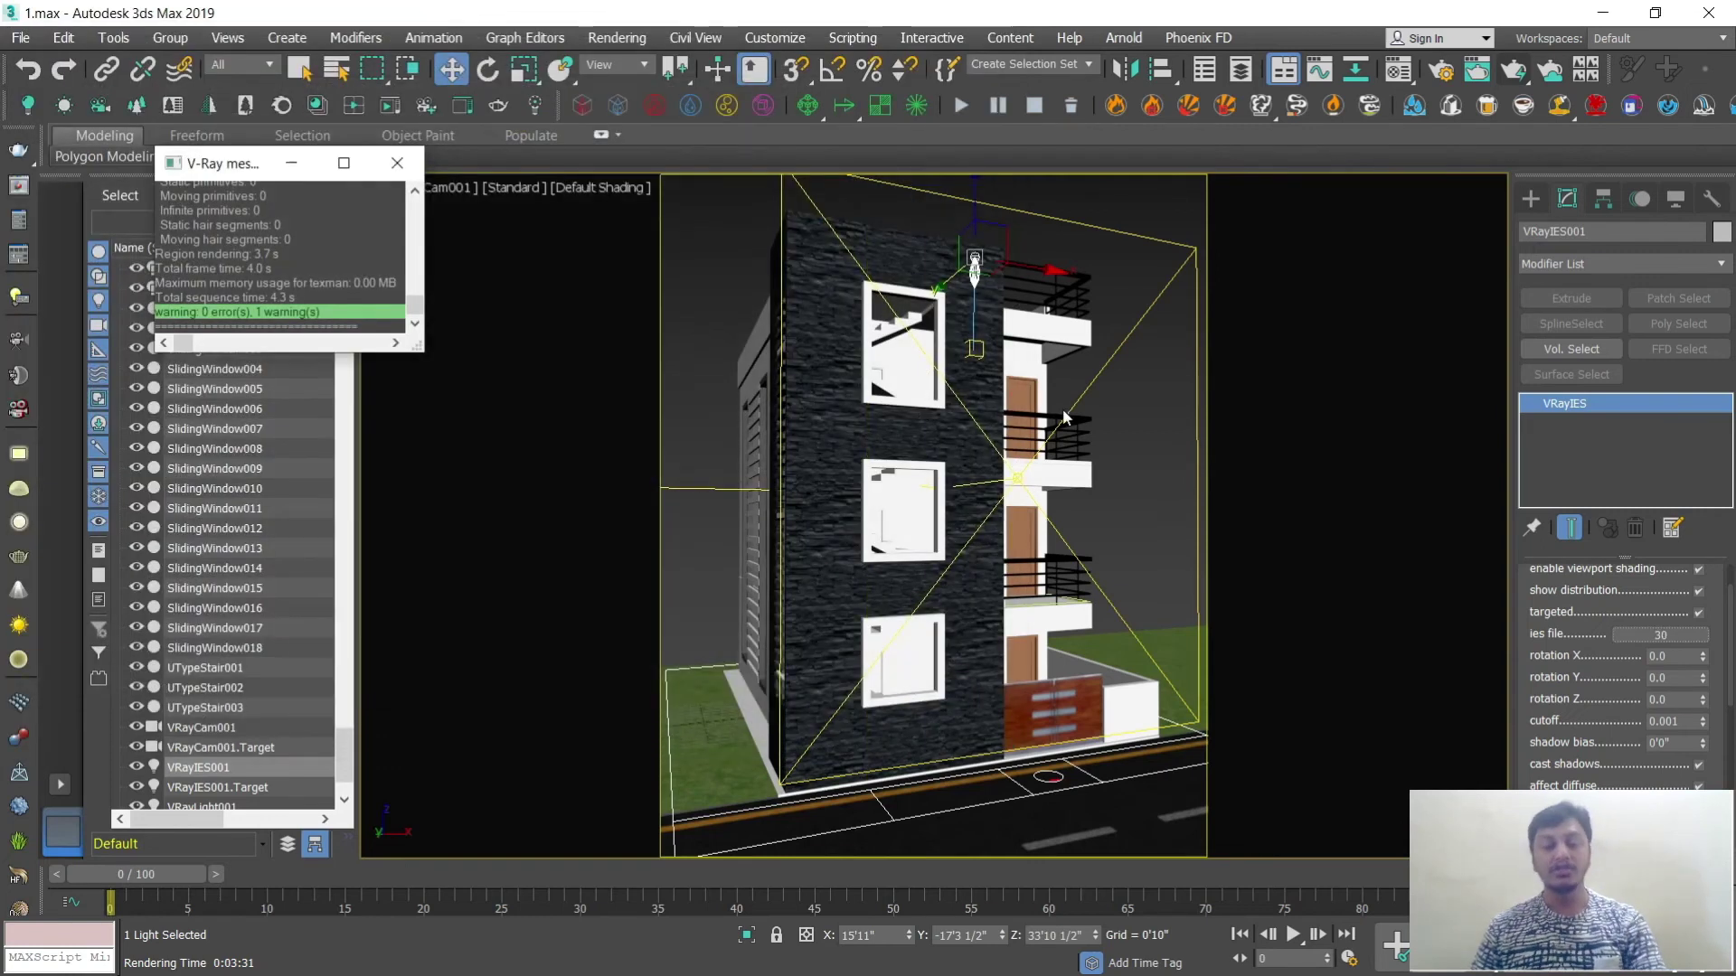
Step: Test-render the camera view with the IES profile and define a render region around the stone wall between top window and balcony
{"action": "key", "text": "shift+q"}
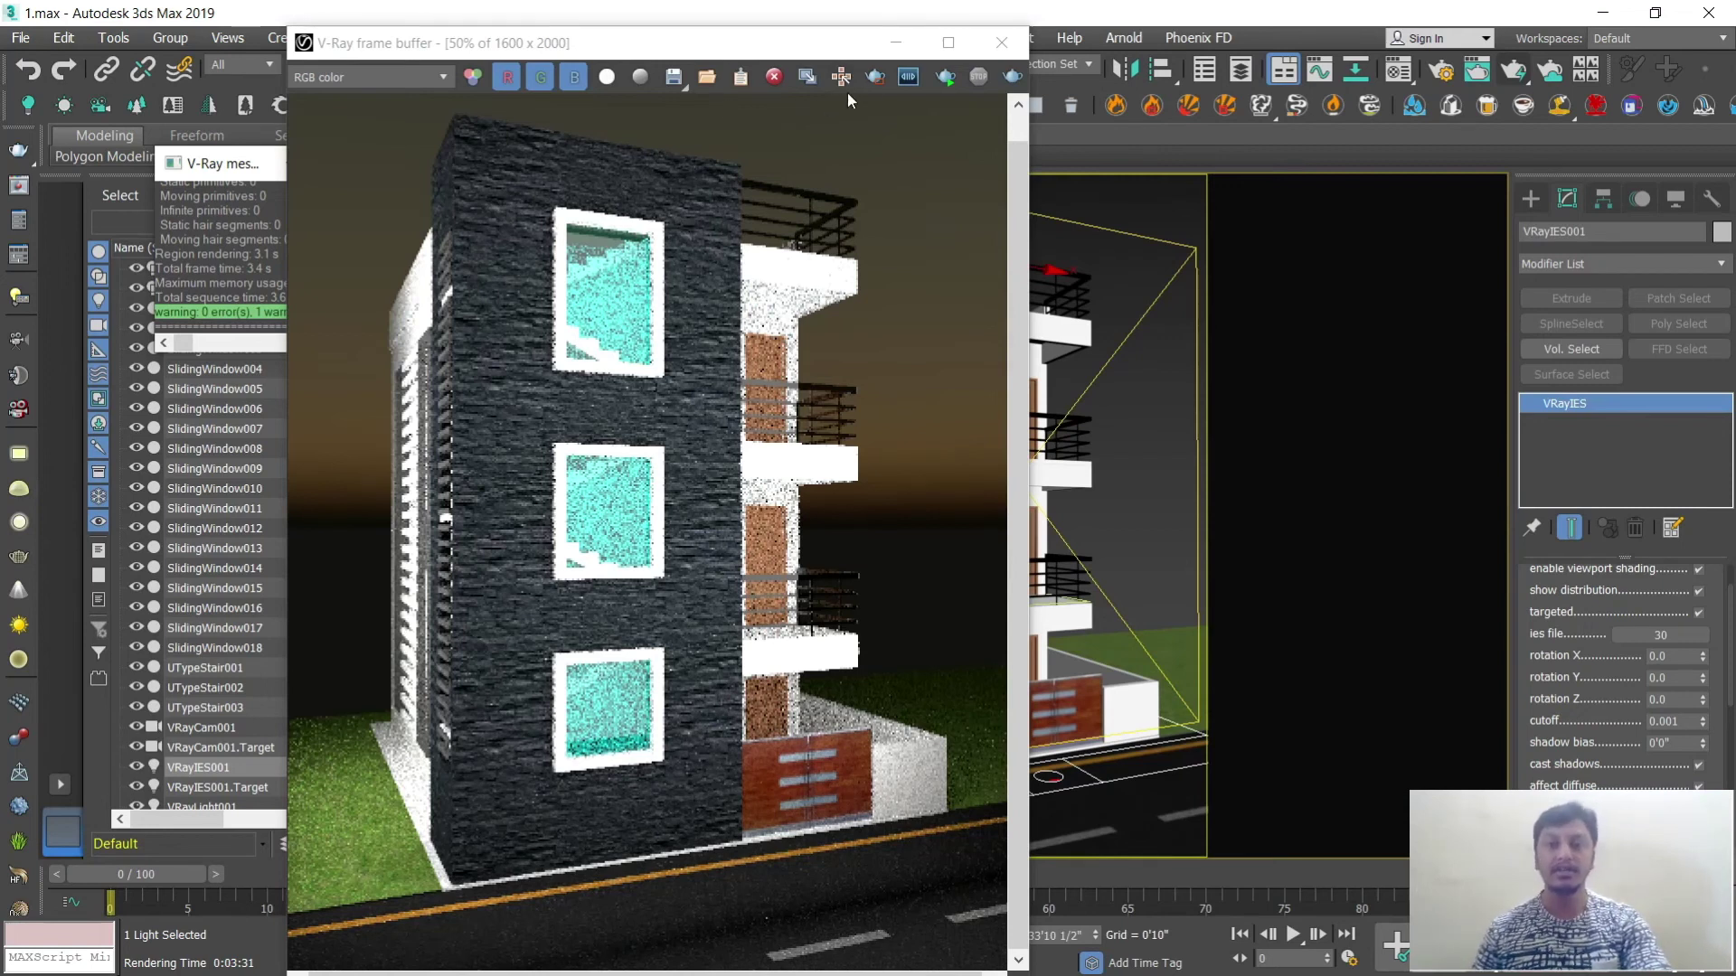
{"action": "left_click", "coordinate": [874, 80]}
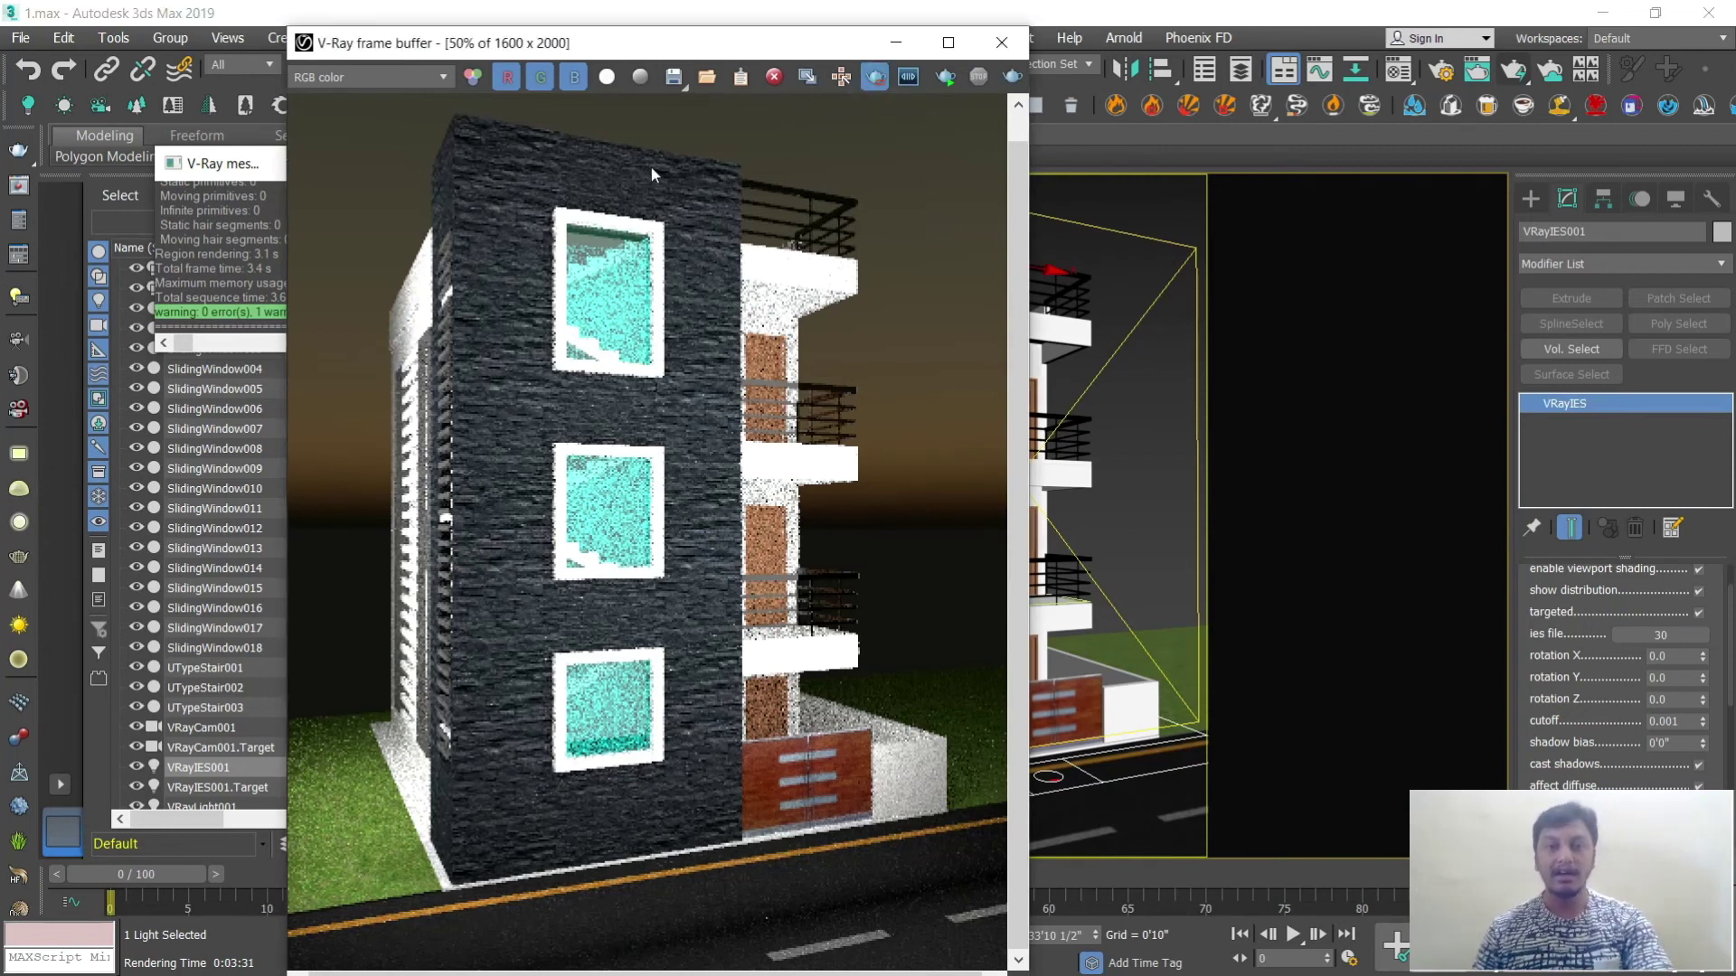
{"action": "left_click_drag", "start_coordinate": [727, 336], "coordinate": [754, 434]}
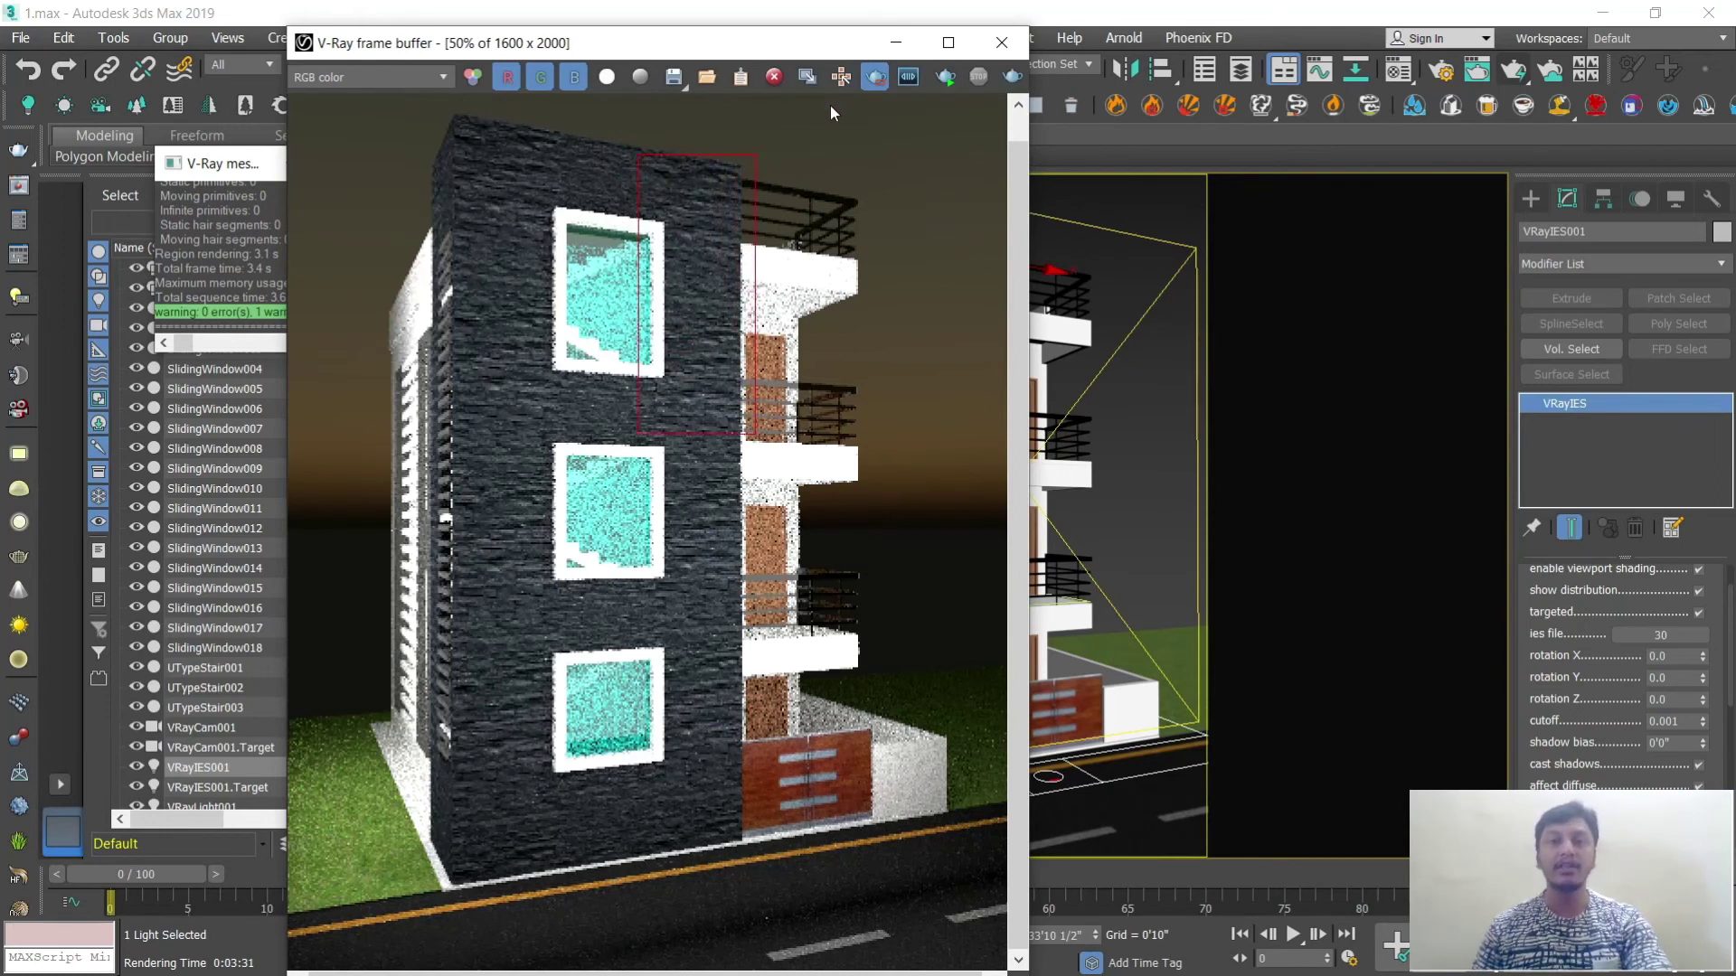
Step: Start an interactive render of the stone wall region, enlarge its preview and bring up VRayIES001's intensity setting beside it
{"action": "left_click", "coordinate": [949, 81]}
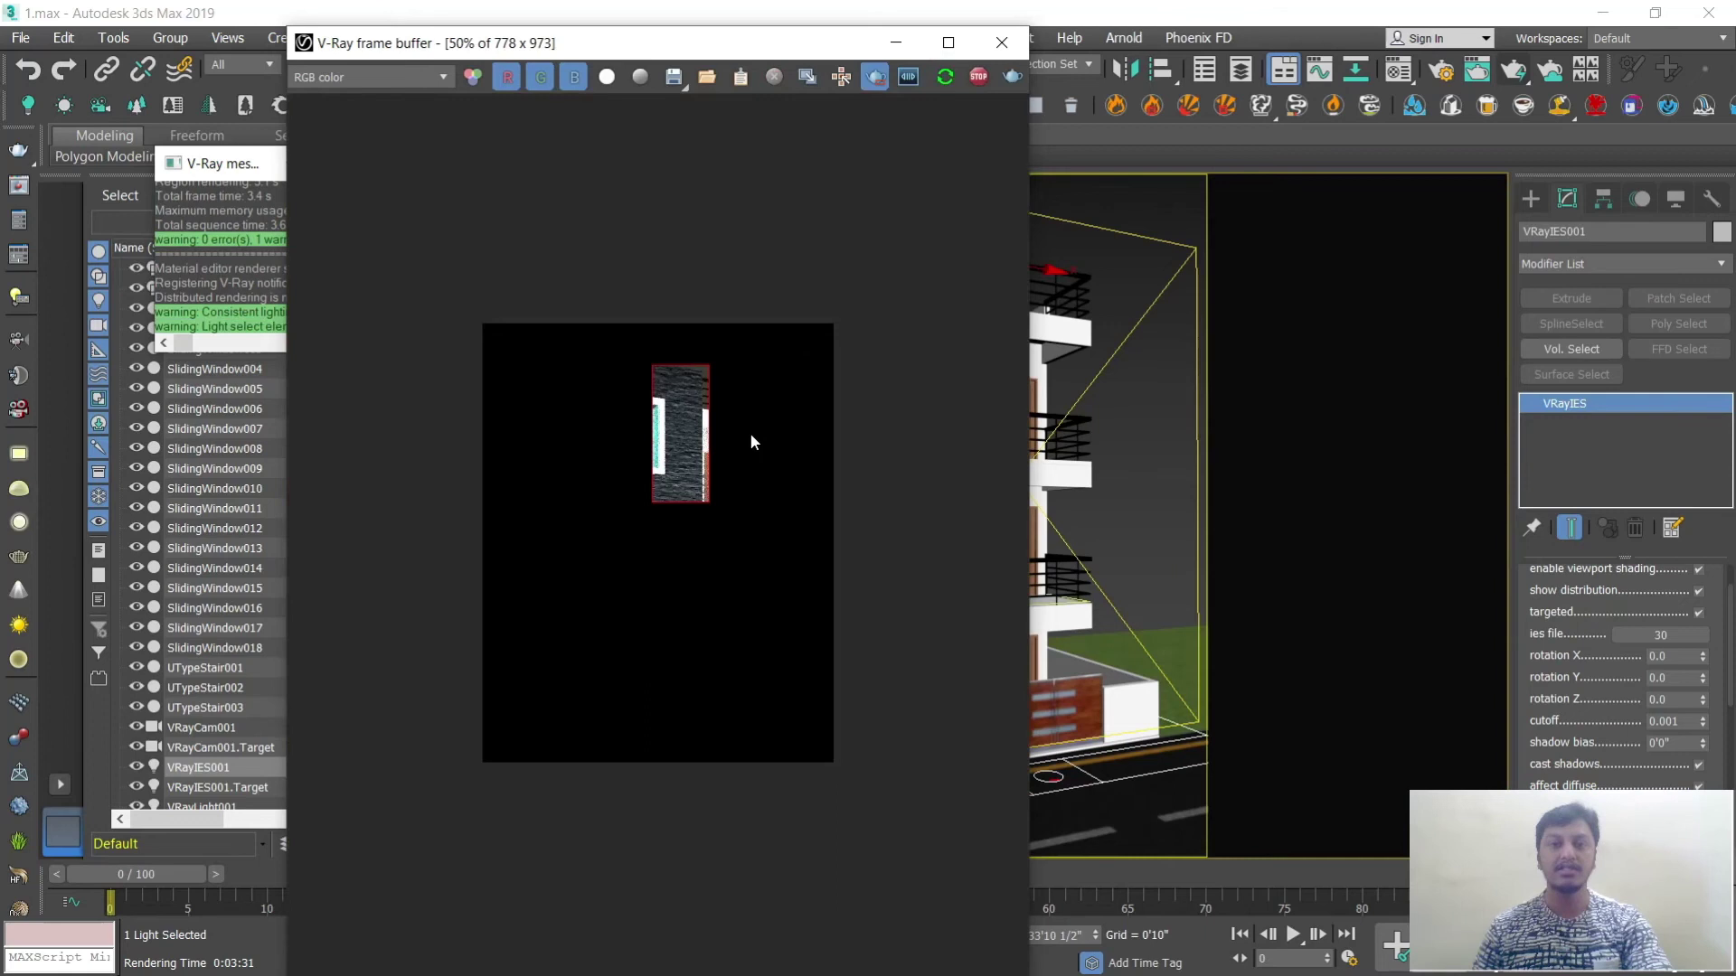
{"action": "scroll", "coordinate": [748, 437], "scroll_direction": "up", "scroll_amount": 2}
{"action": "scroll", "coordinate": [718, 280], "scroll_direction": "down", "scroll_amount": 1}
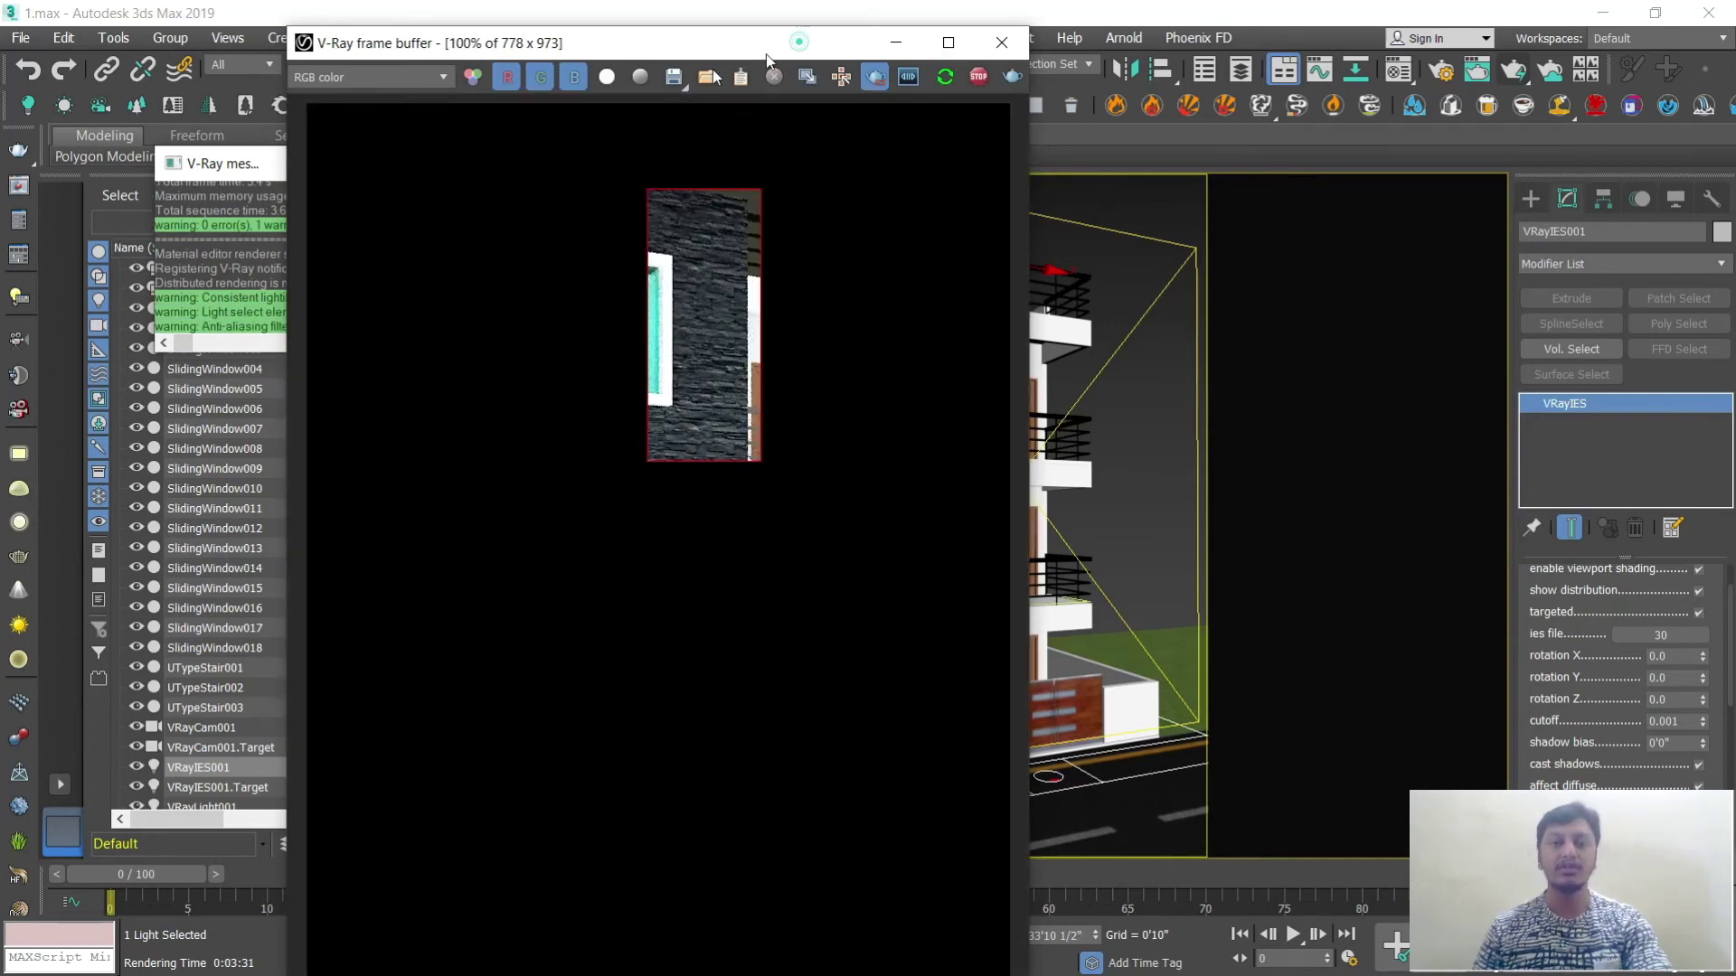
{"action": "left_click_drag", "start_coordinate": [799, 47], "coordinate": [600, 103]}
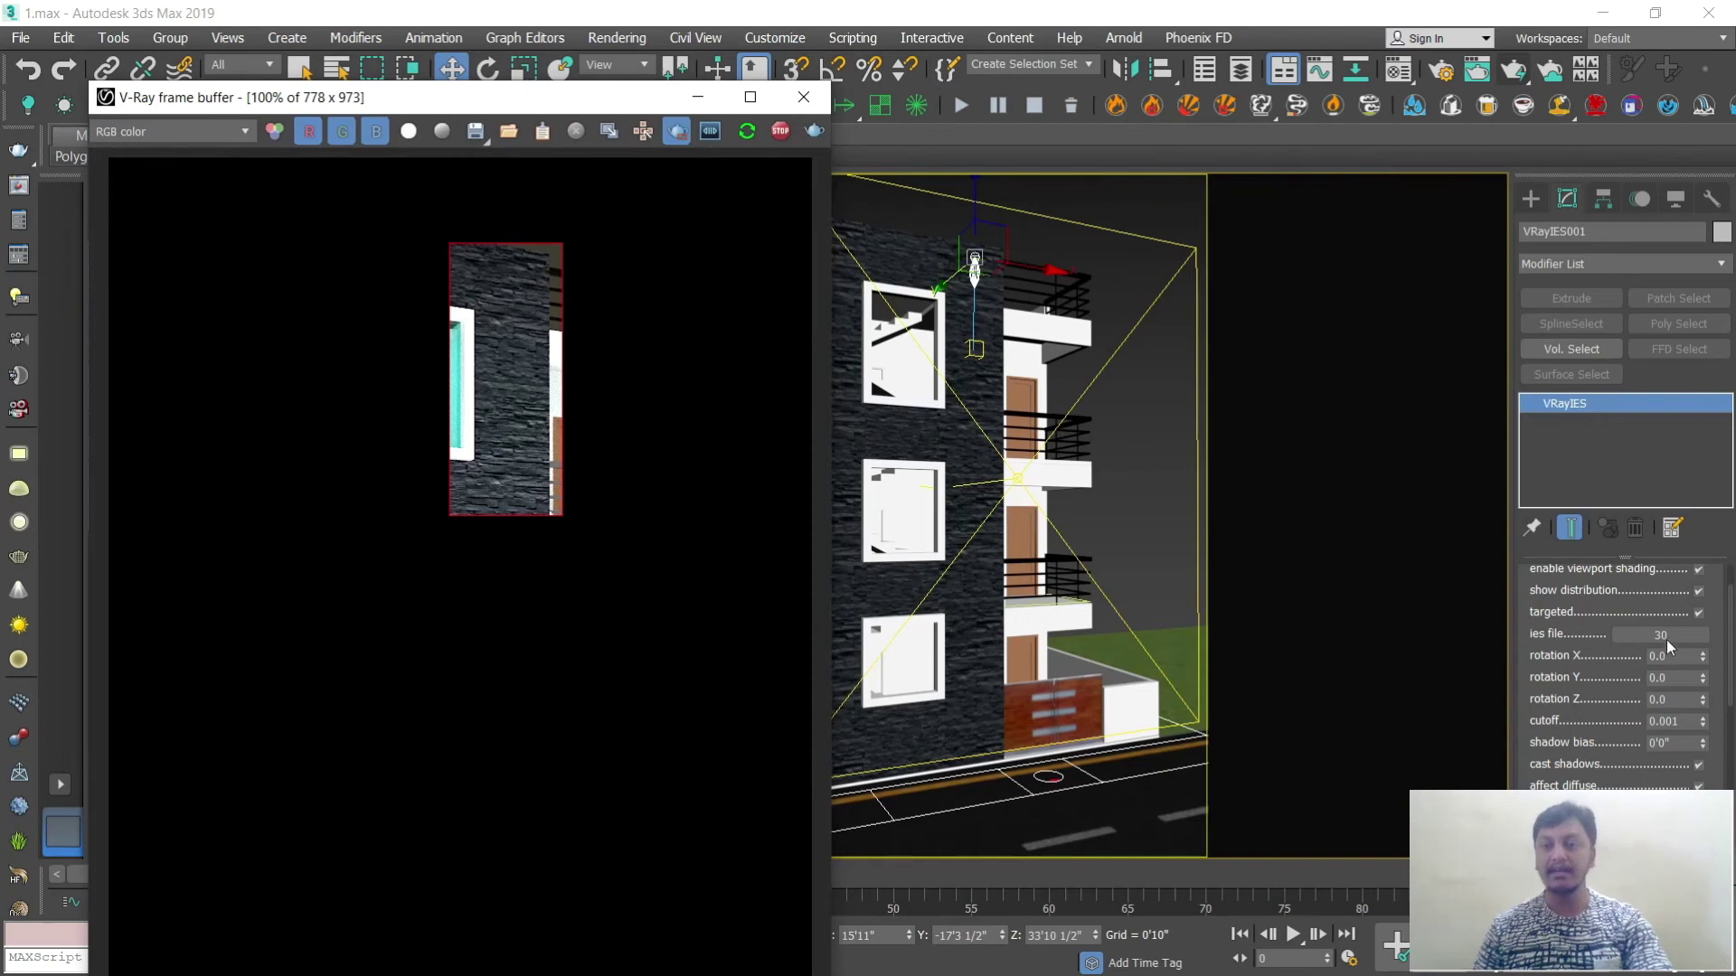
{"action": "left_click_drag", "start_coordinate": [1729, 633], "coordinate": [1733, 782]}
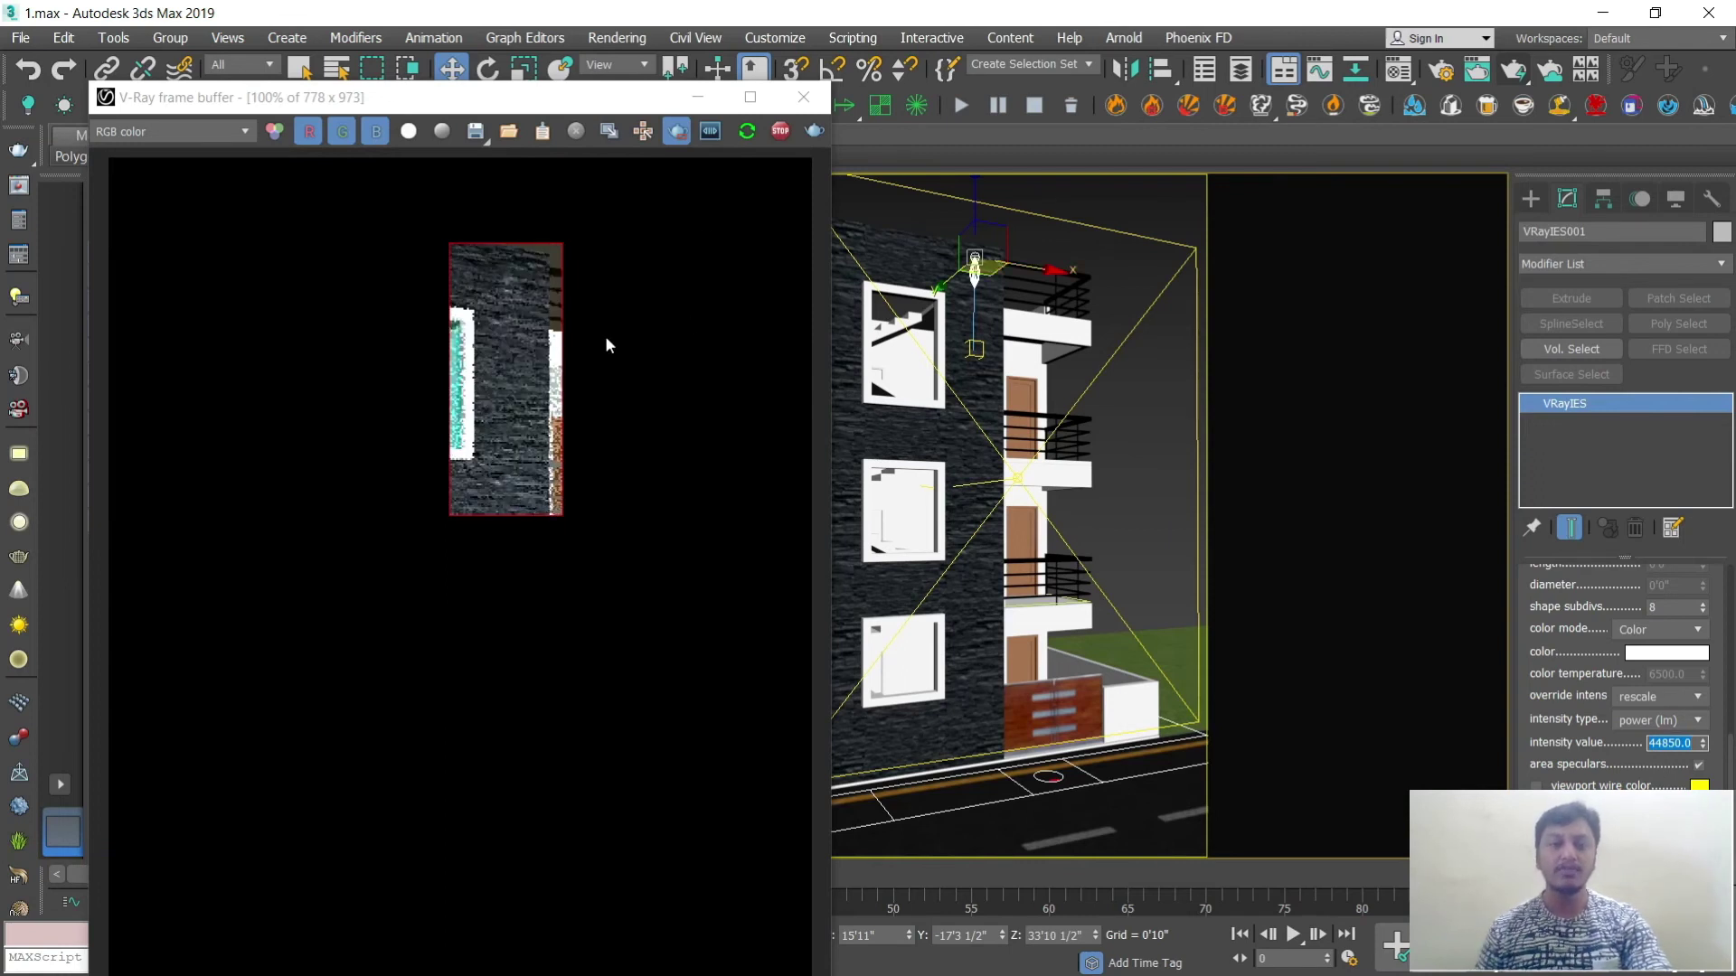
{"action": "scroll", "coordinate": [531, 339], "scroll_direction": "up", "scroll_amount": 1}
{"action": "middle_click_drag", "start_coordinate": [515, 279], "coordinate": [535, 424]}
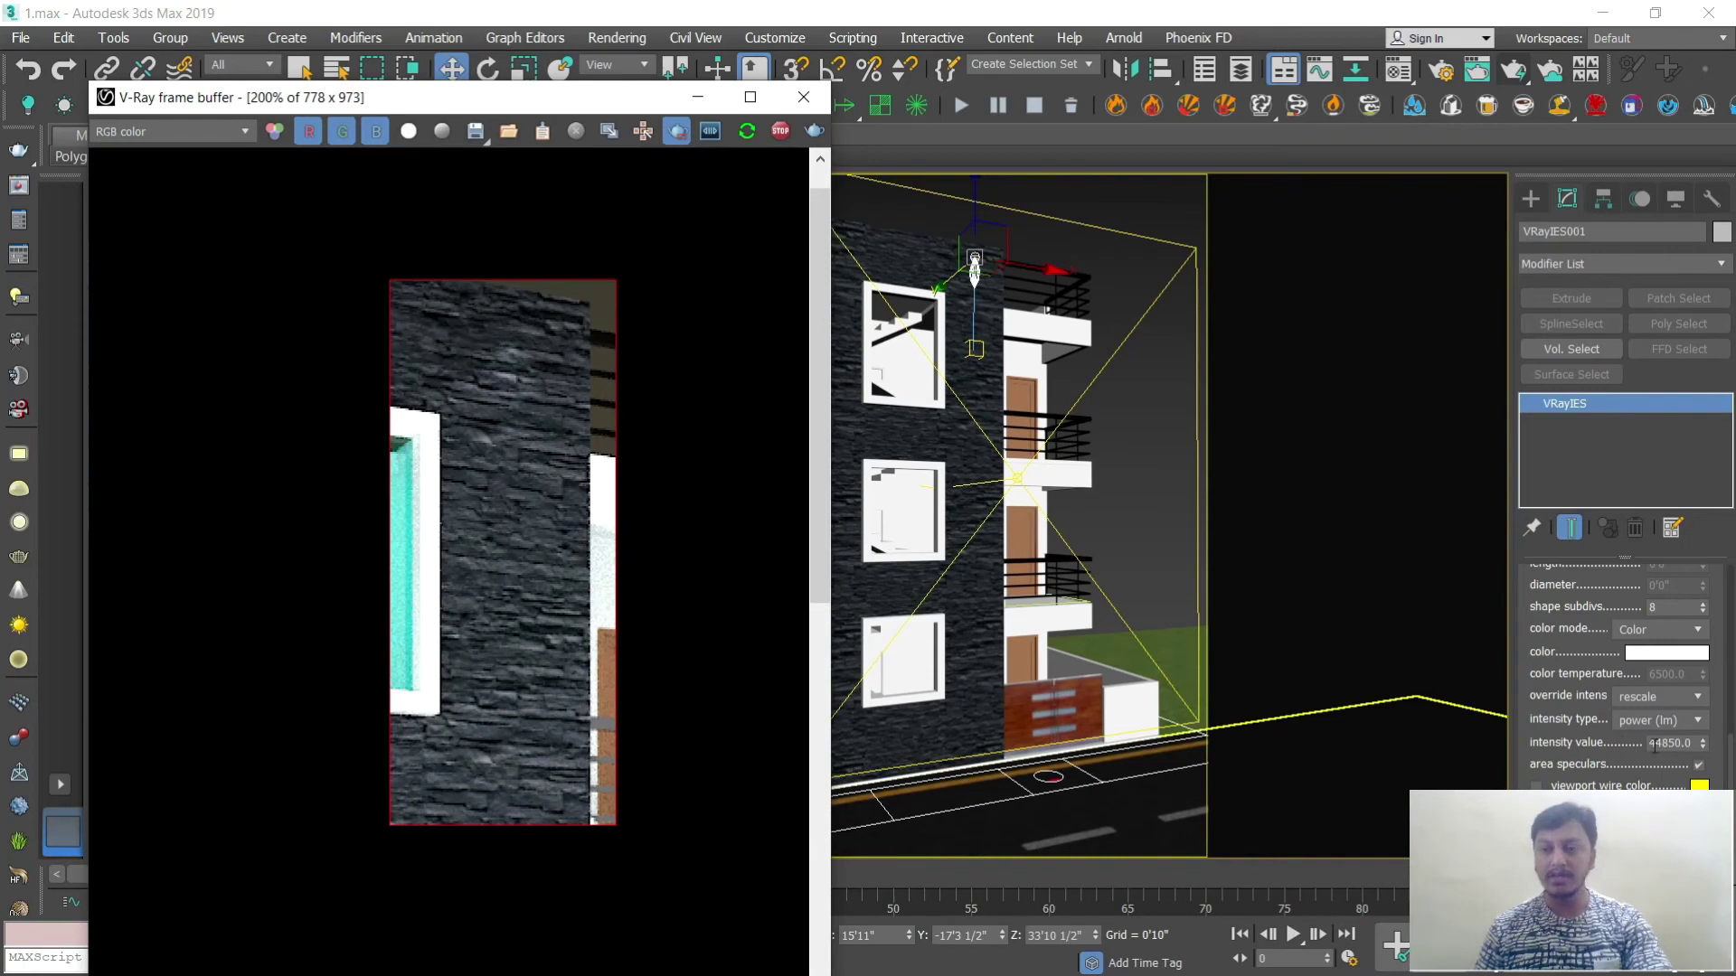
Step: Try a stronger intensity of 844850 lm on VRayIES001 in the interactive render and close the frame buffer
{"action": "left_click", "coordinate": [1686, 743]}
{"action": "type", "text": "4"}
{"action": "key", "text": "Return"}
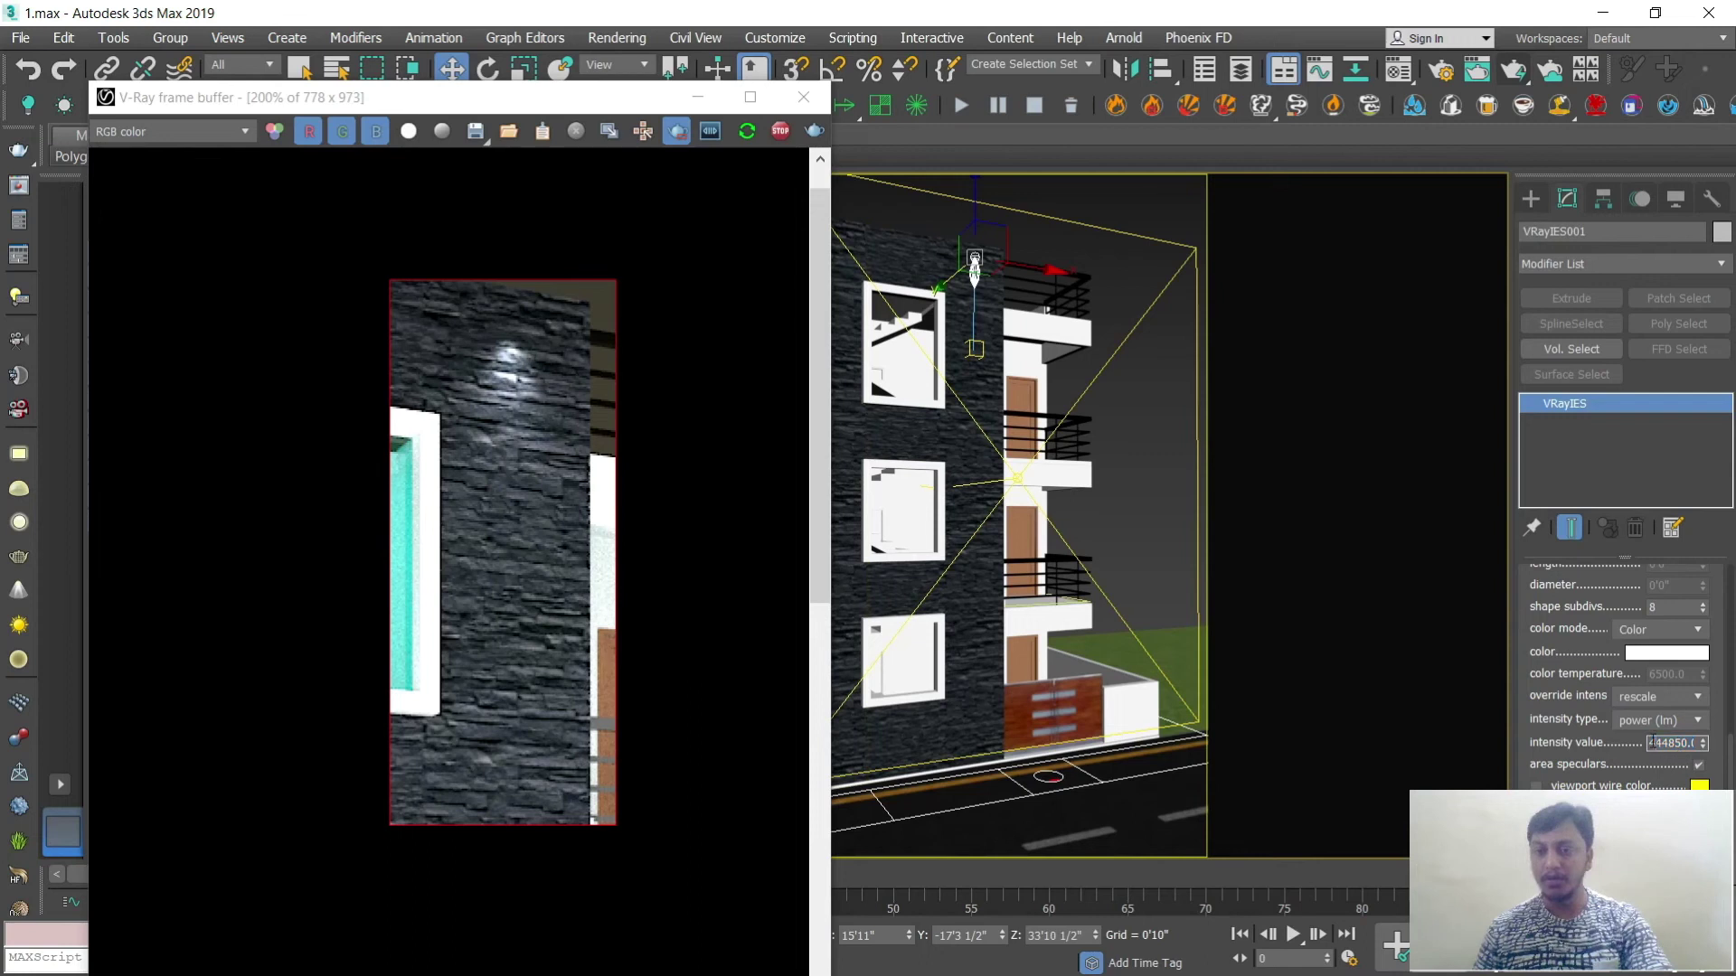
{"action": "type", "text": "8"}
{"action": "key", "text": "Return"}
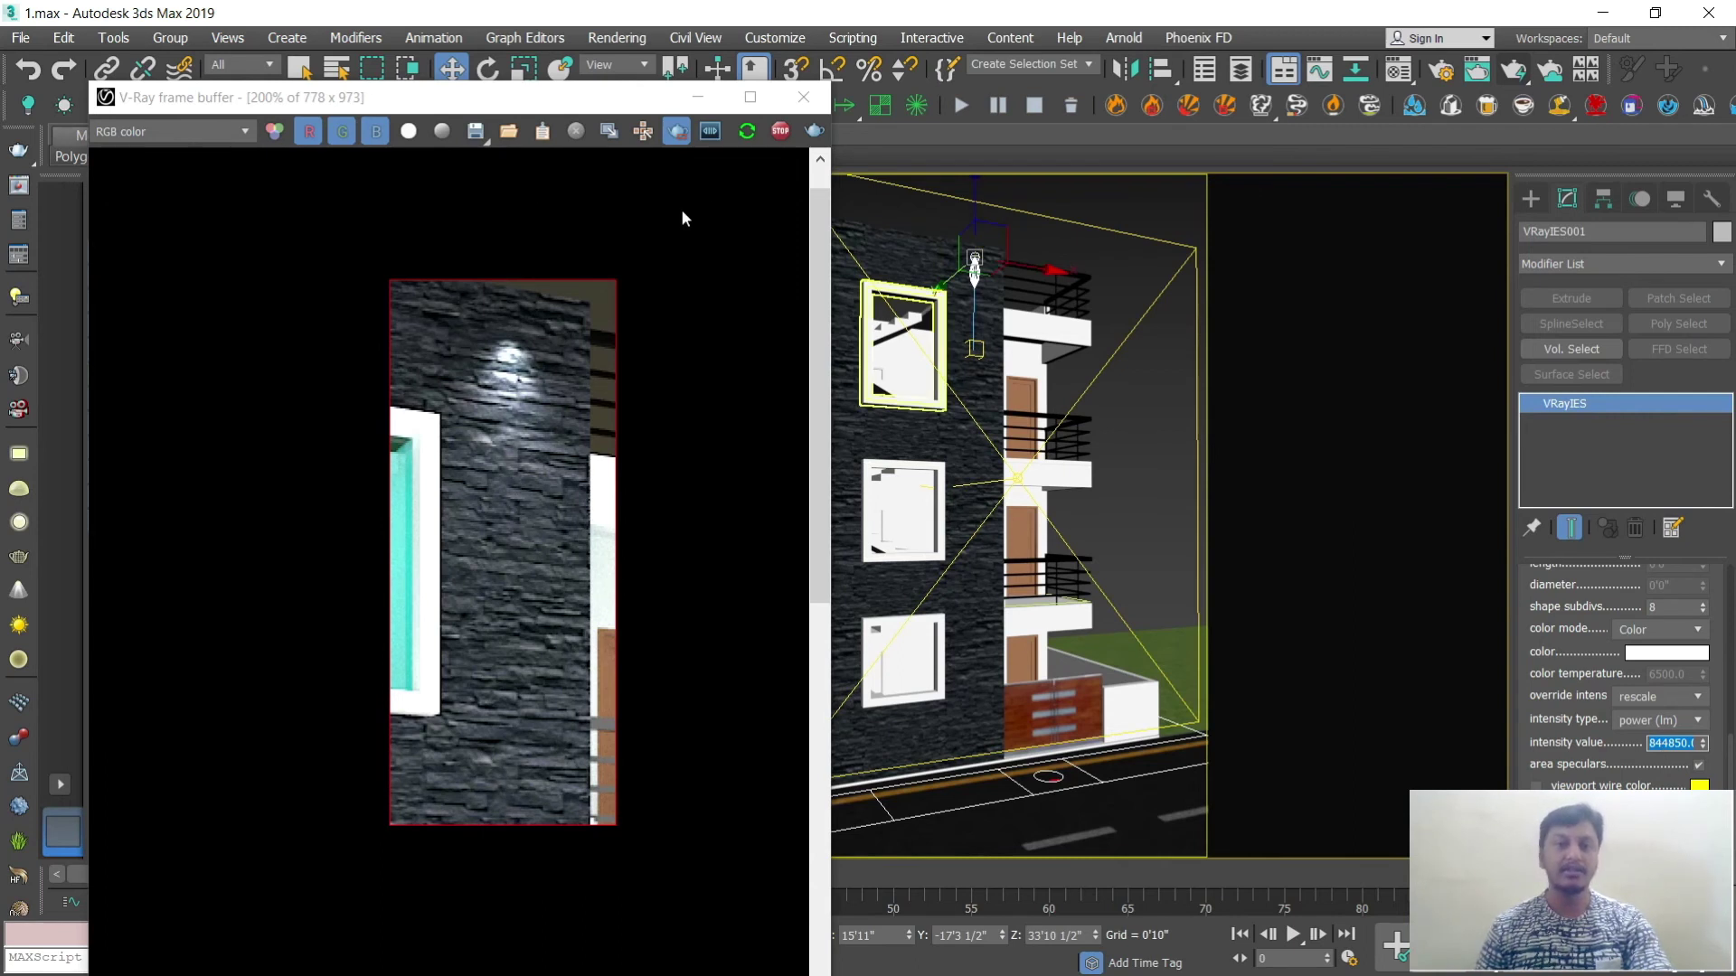
{"action": "left_click", "coordinate": [803, 97]}
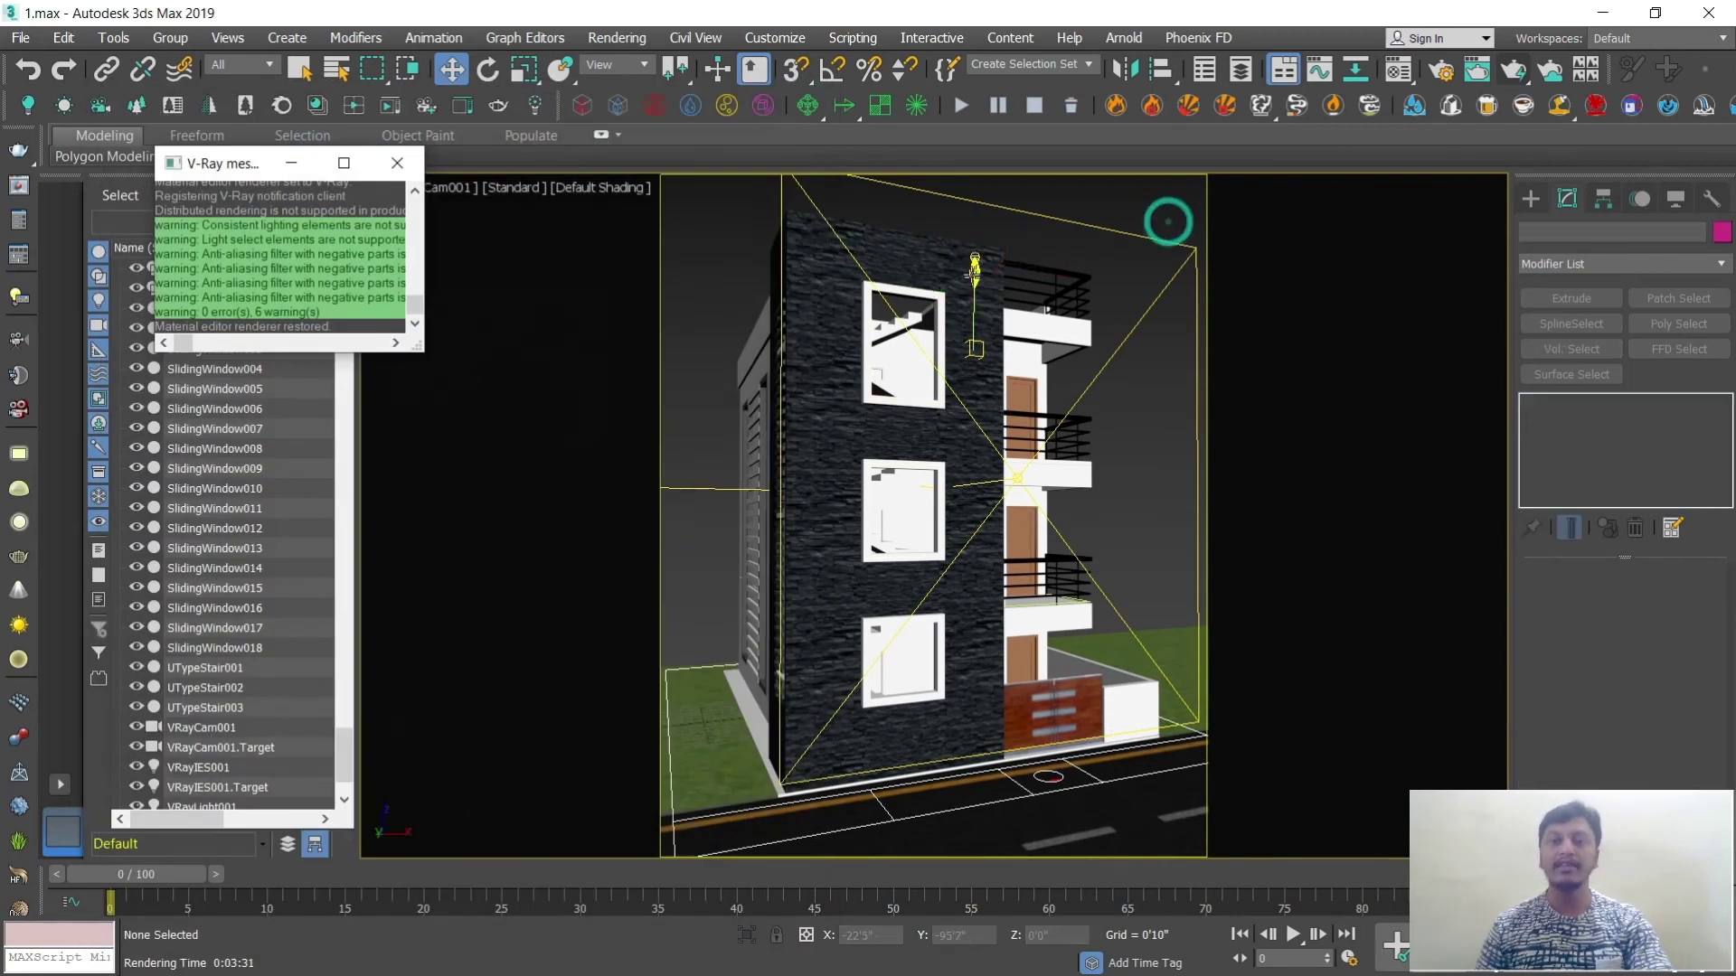
Step: Select the wall light VRayIES001 and load 20.ies from the Vray IES Presets folder as its IES file
{"action": "left_click", "coordinate": [974, 271]}
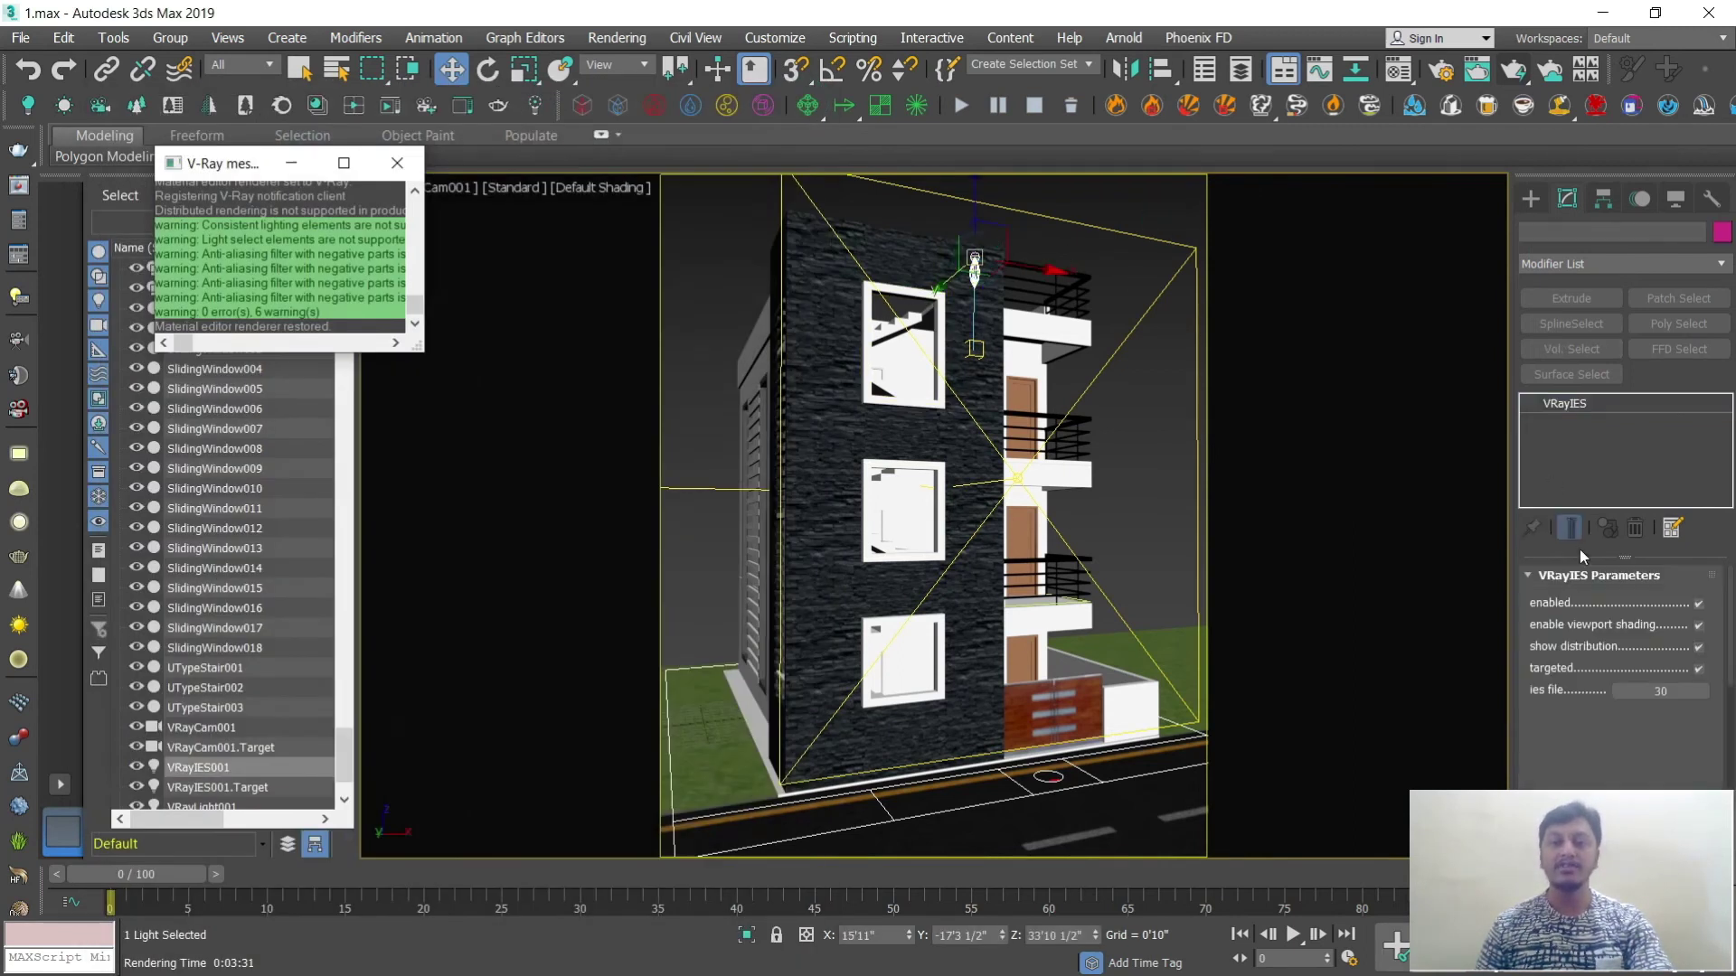
{"action": "left_click", "coordinate": [1661, 692]}
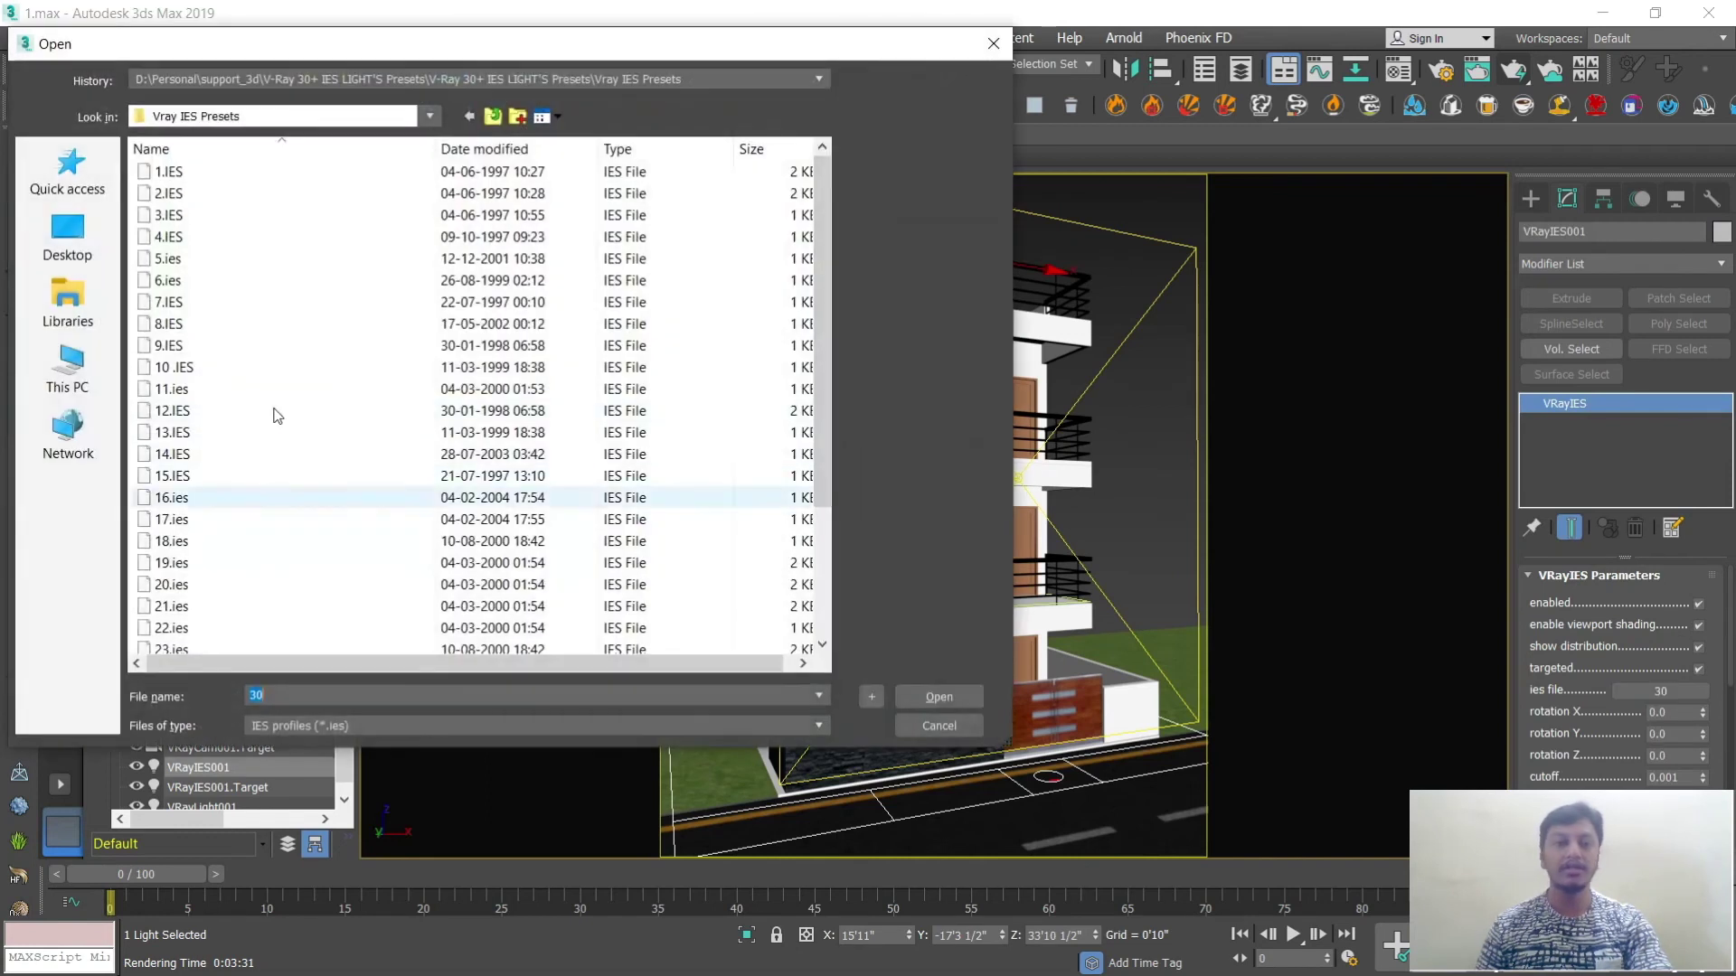
{"action": "scroll", "coordinate": [245, 538], "scroll_direction": "down", "scroll_amount": 1}
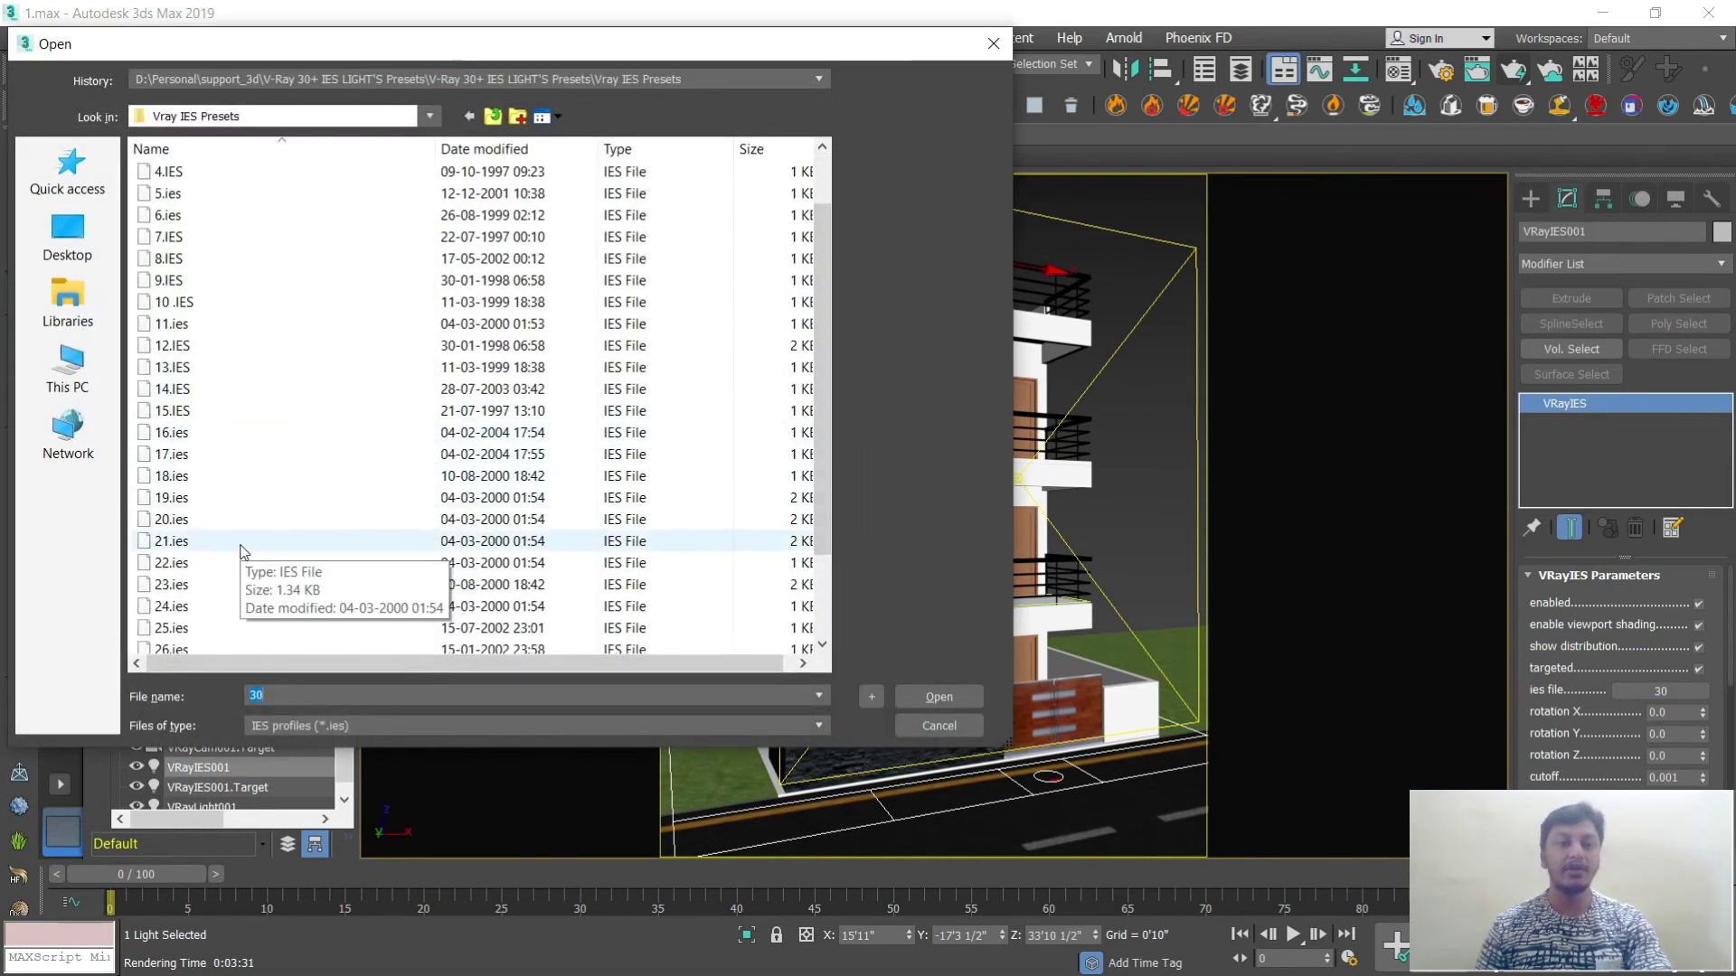
{"action": "left_click", "coordinate": [243, 522]}
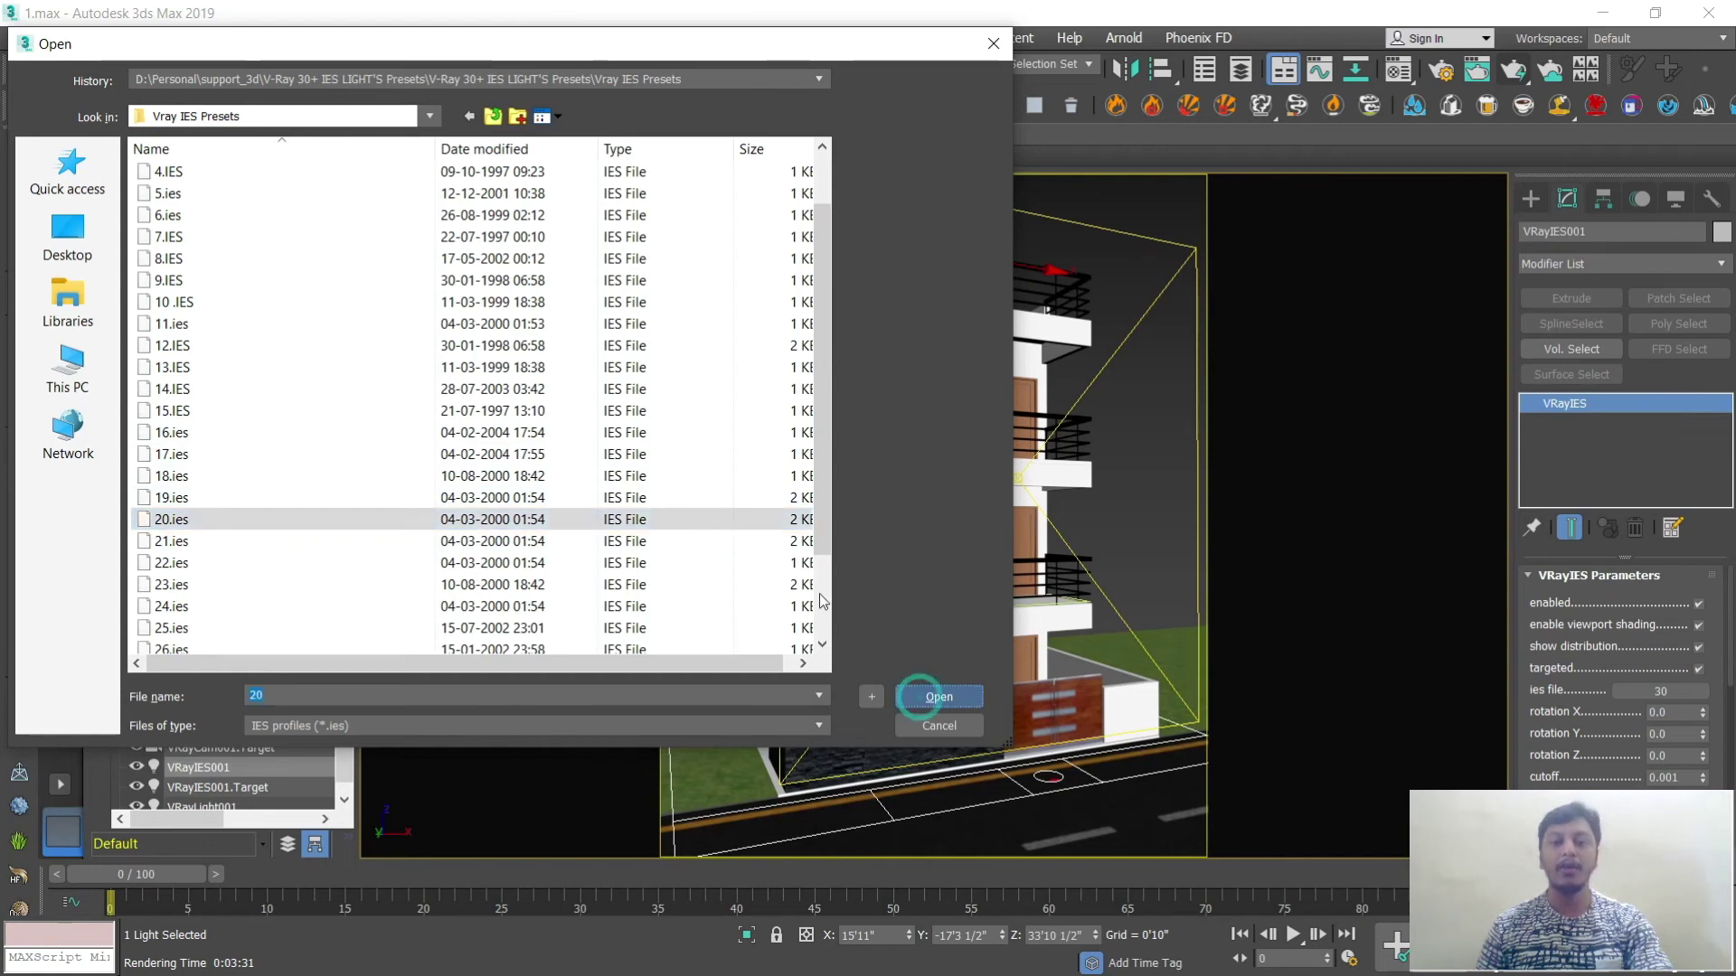
{"action": "left_click", "coordinate": [939, 697]}
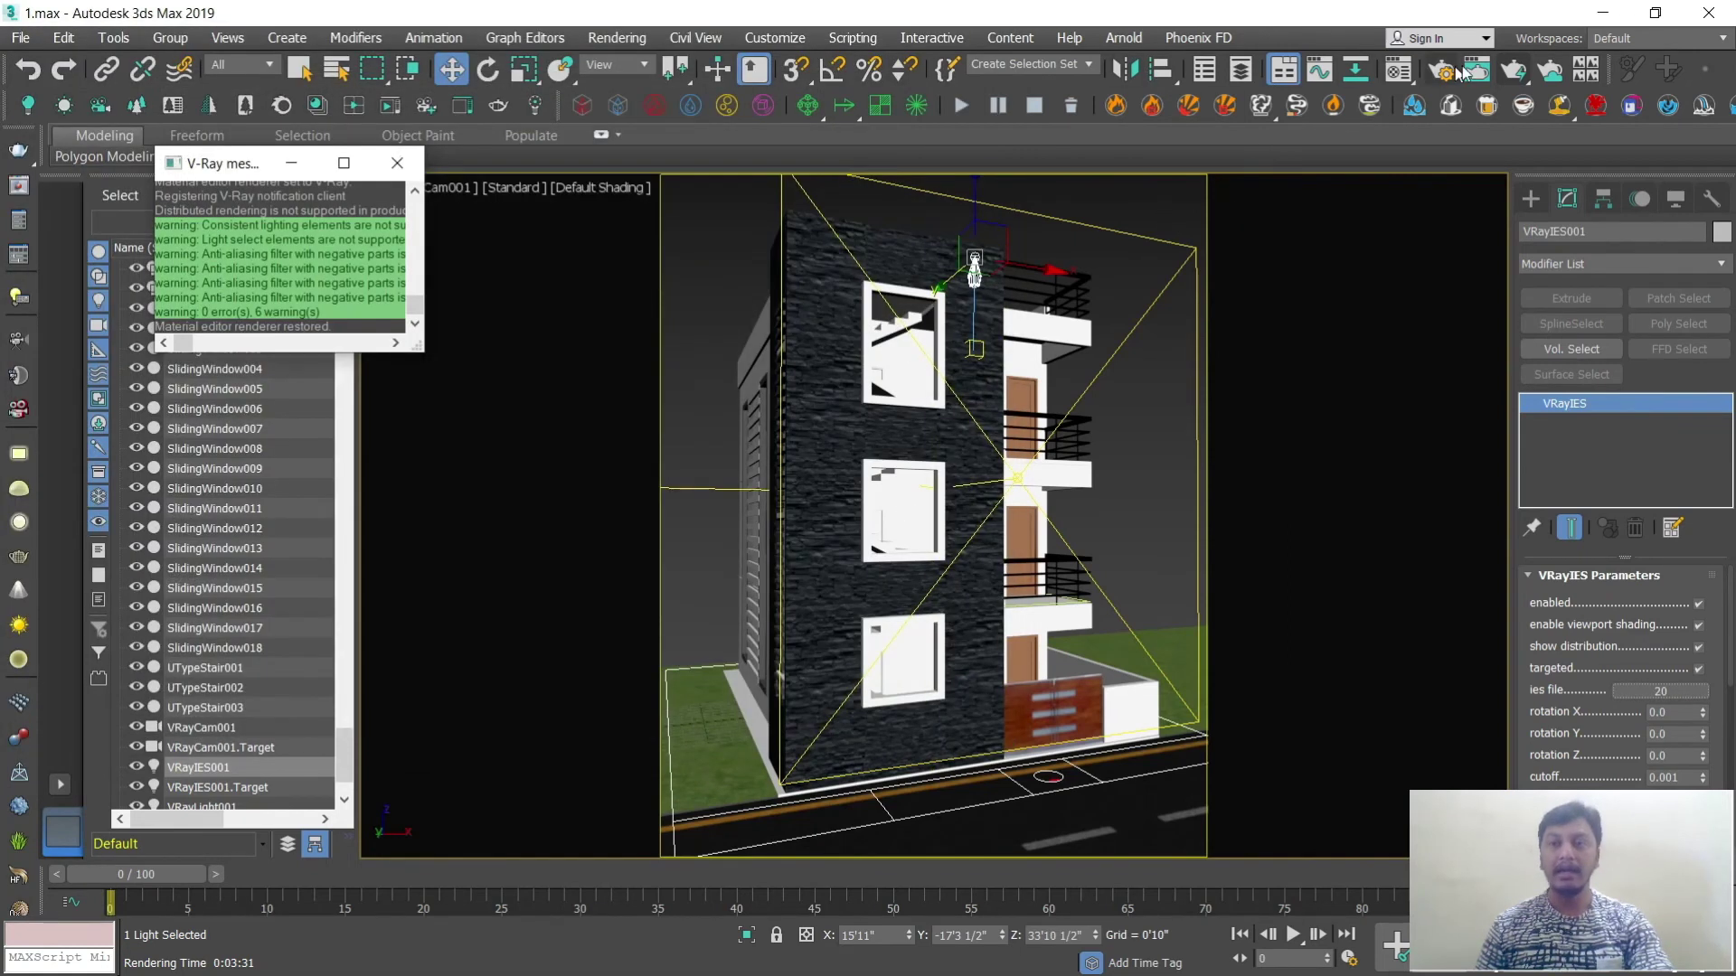
Step: Render the wall region with the 20.ies profile, bring up the light's intensity setting and start an interactive render
{"action": "left_click", "coordinate": [1513, 69]}
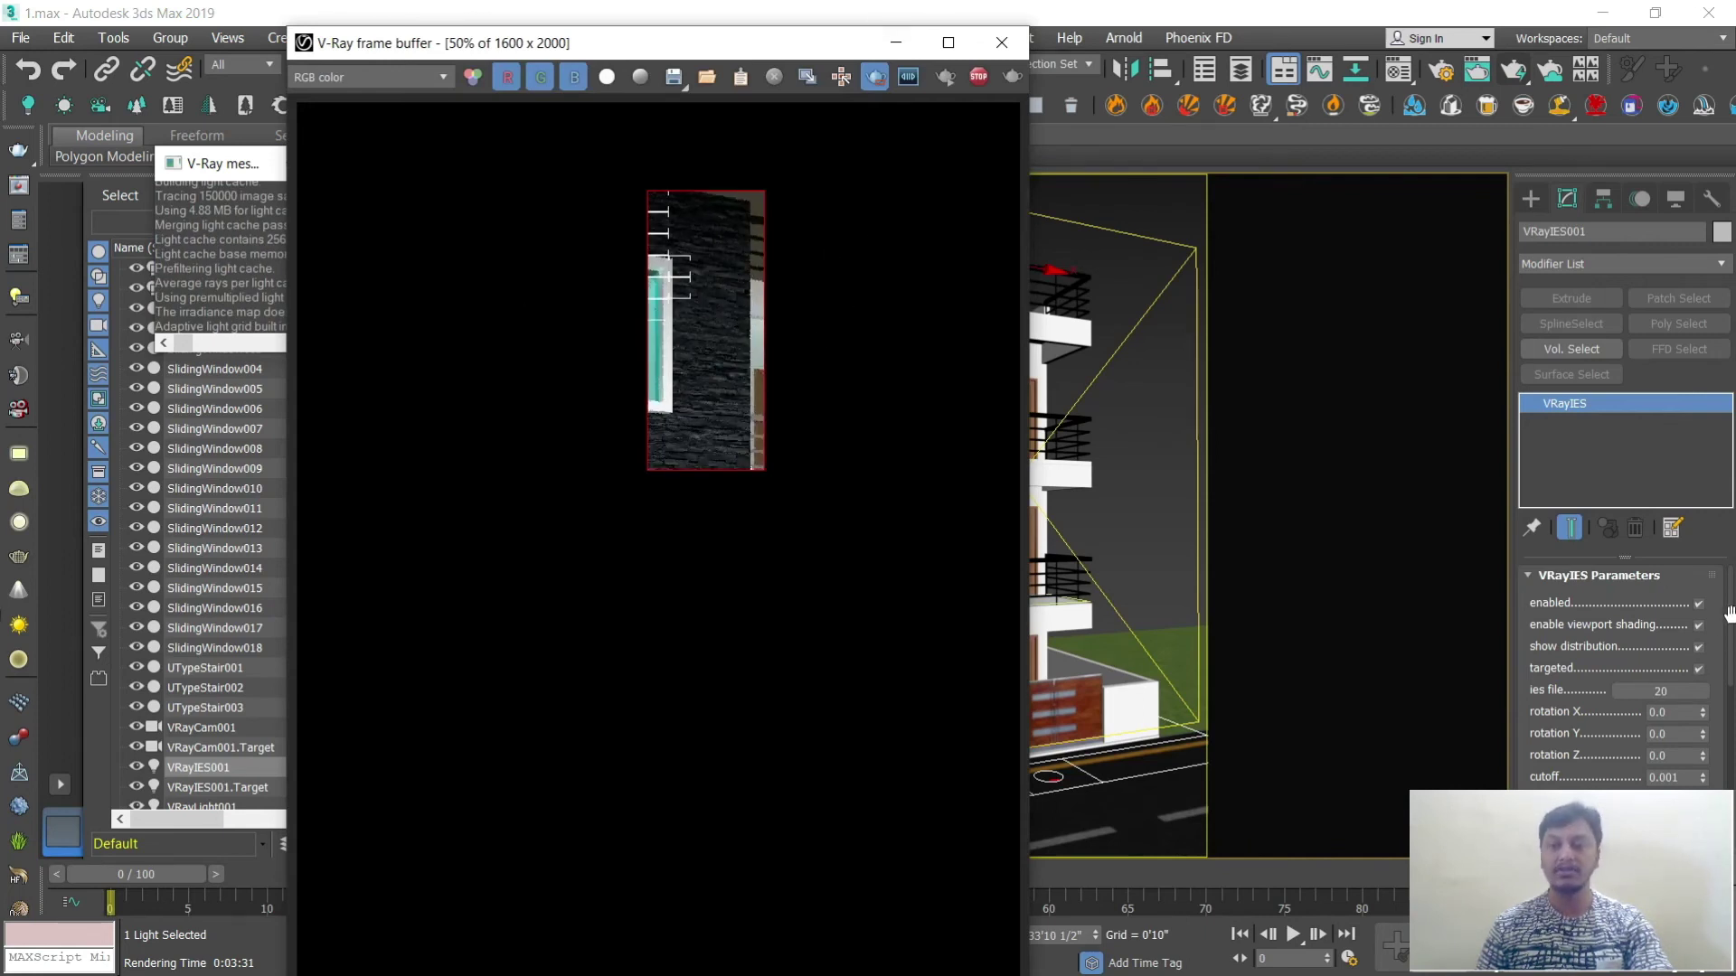
{"action": "left_click", "coordinate": [1730, 640]}
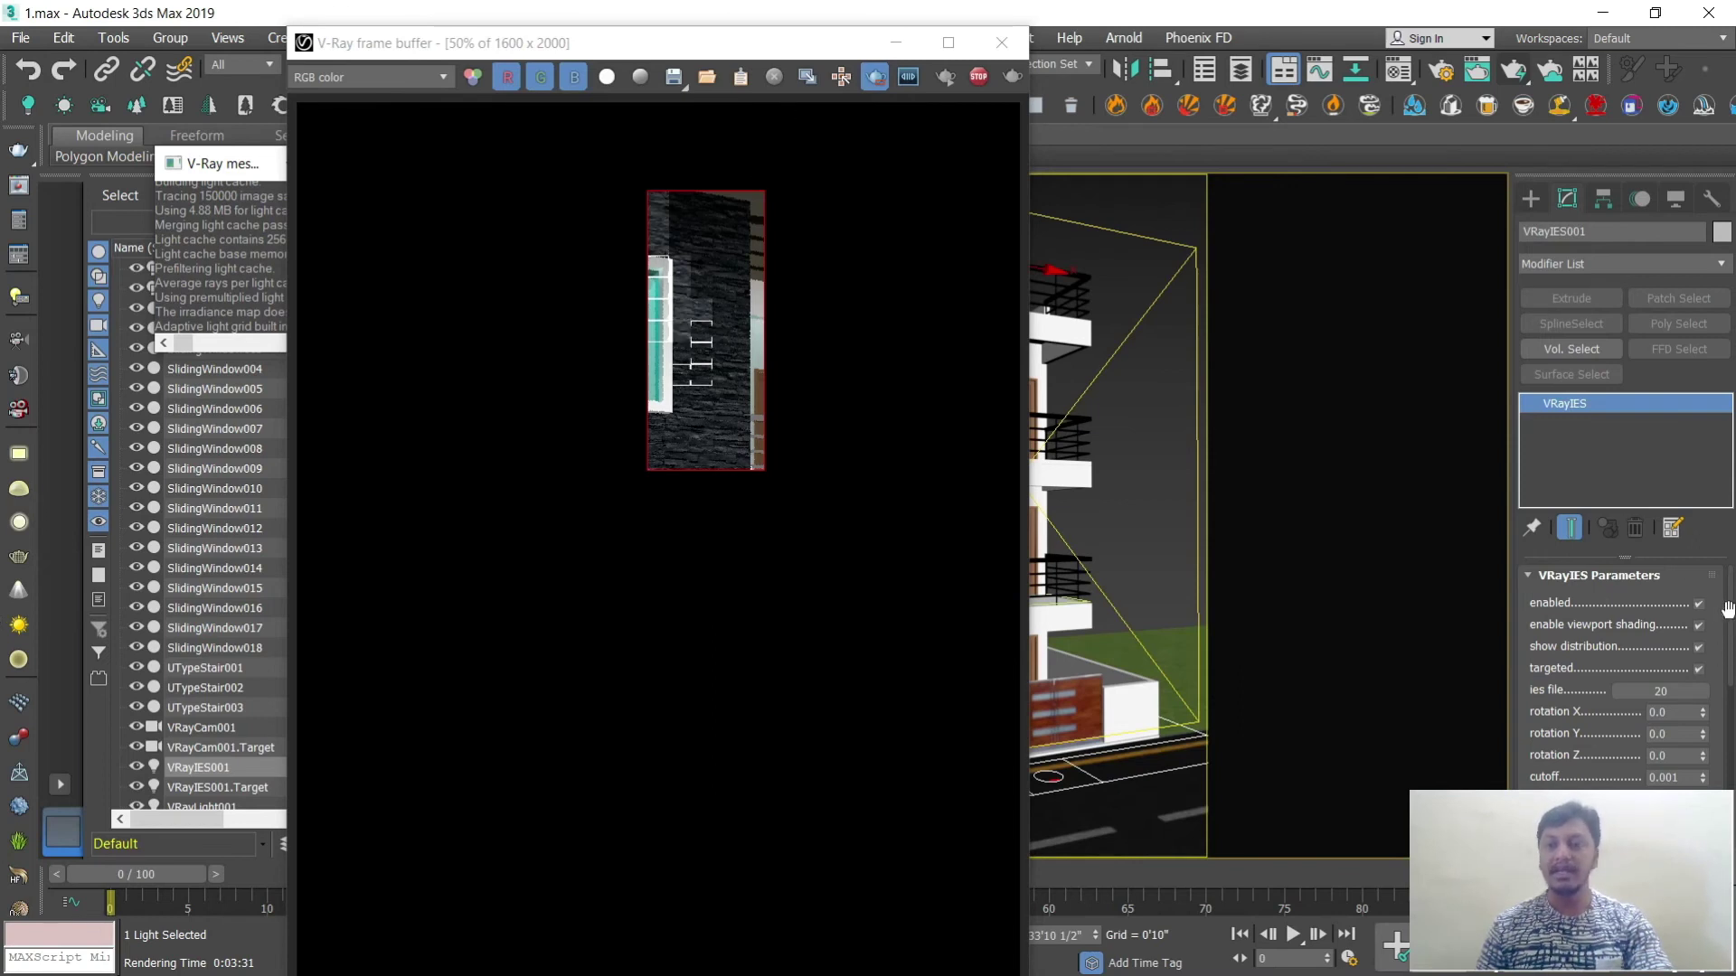
{"action": "left_click_drag", "start_coordinate": [1730, 632], "coordinate": [1729, 804]}
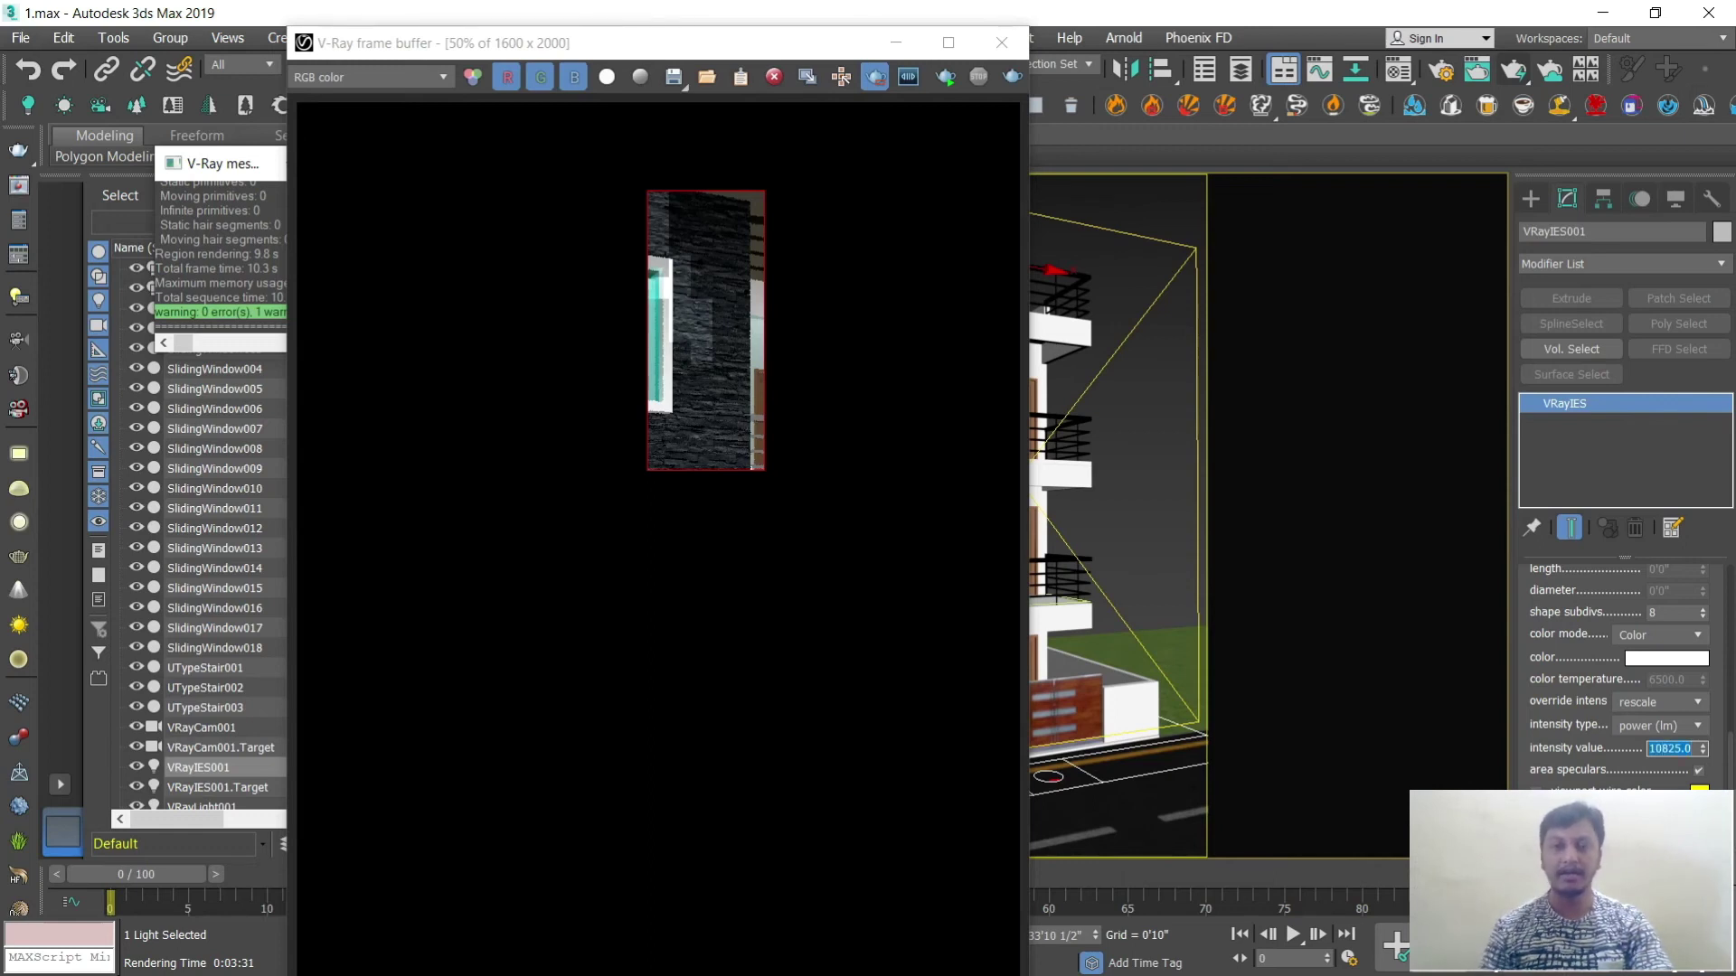
{"action": "left_click", "coordinate": [947, 75]}
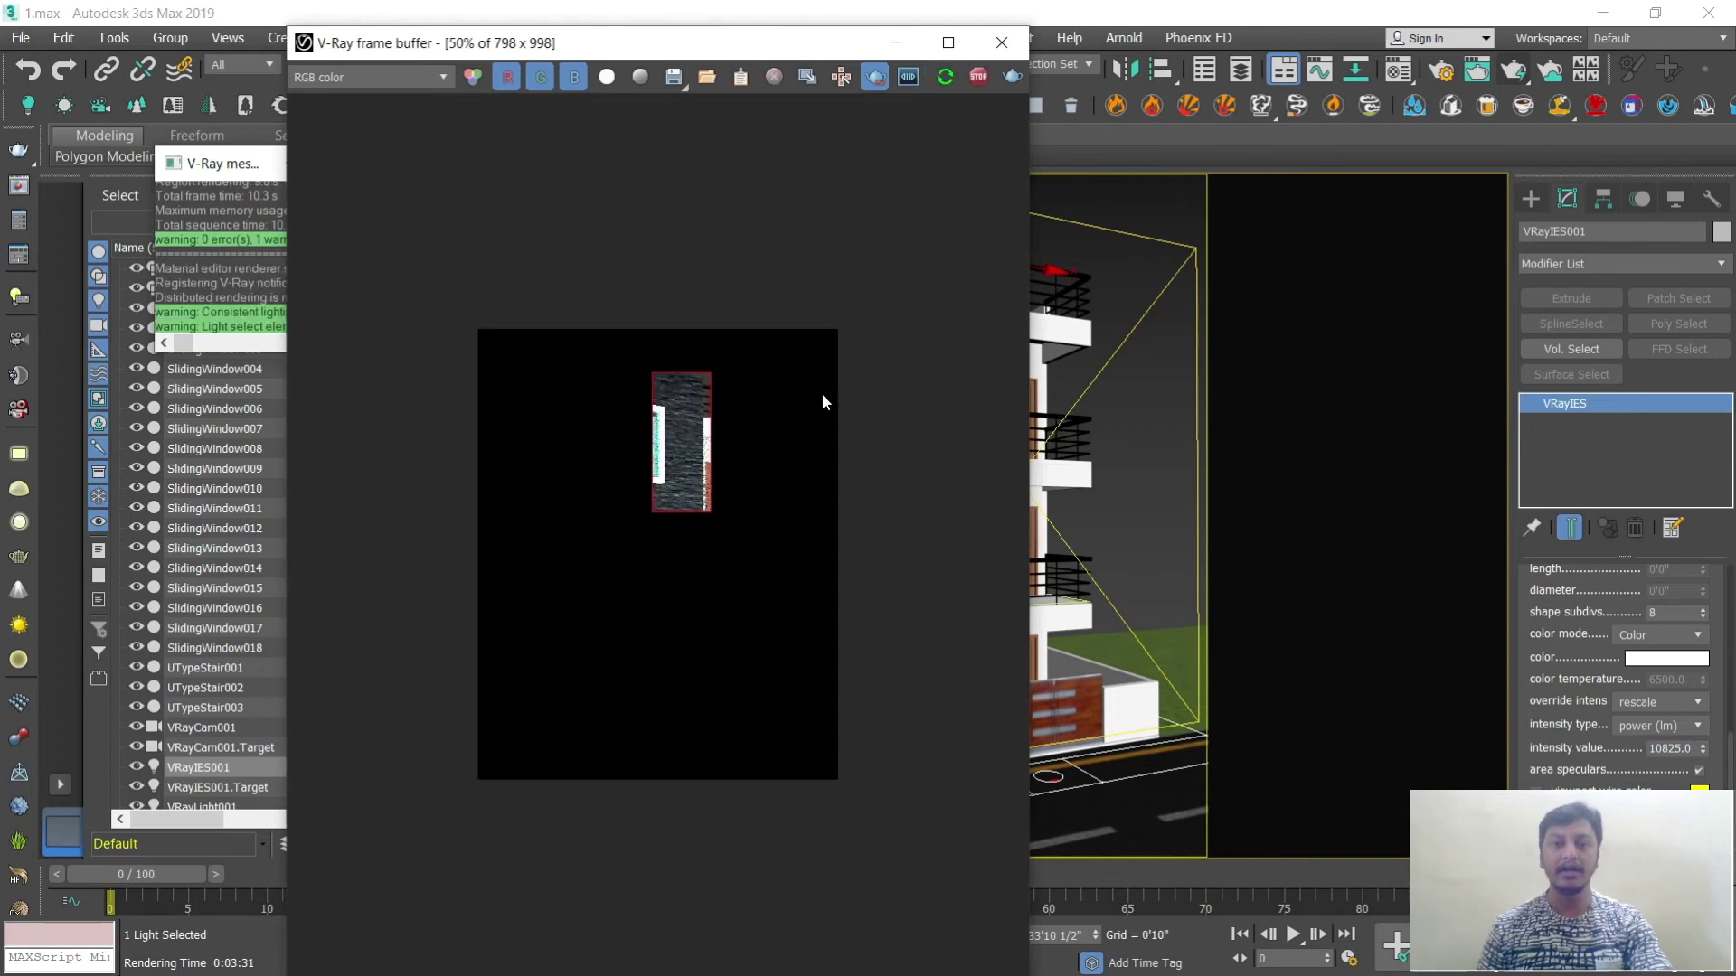
{"action": "scroll", "coordinate": [707, 427], "scroll_direction": "up", "scroll_amount": 1}
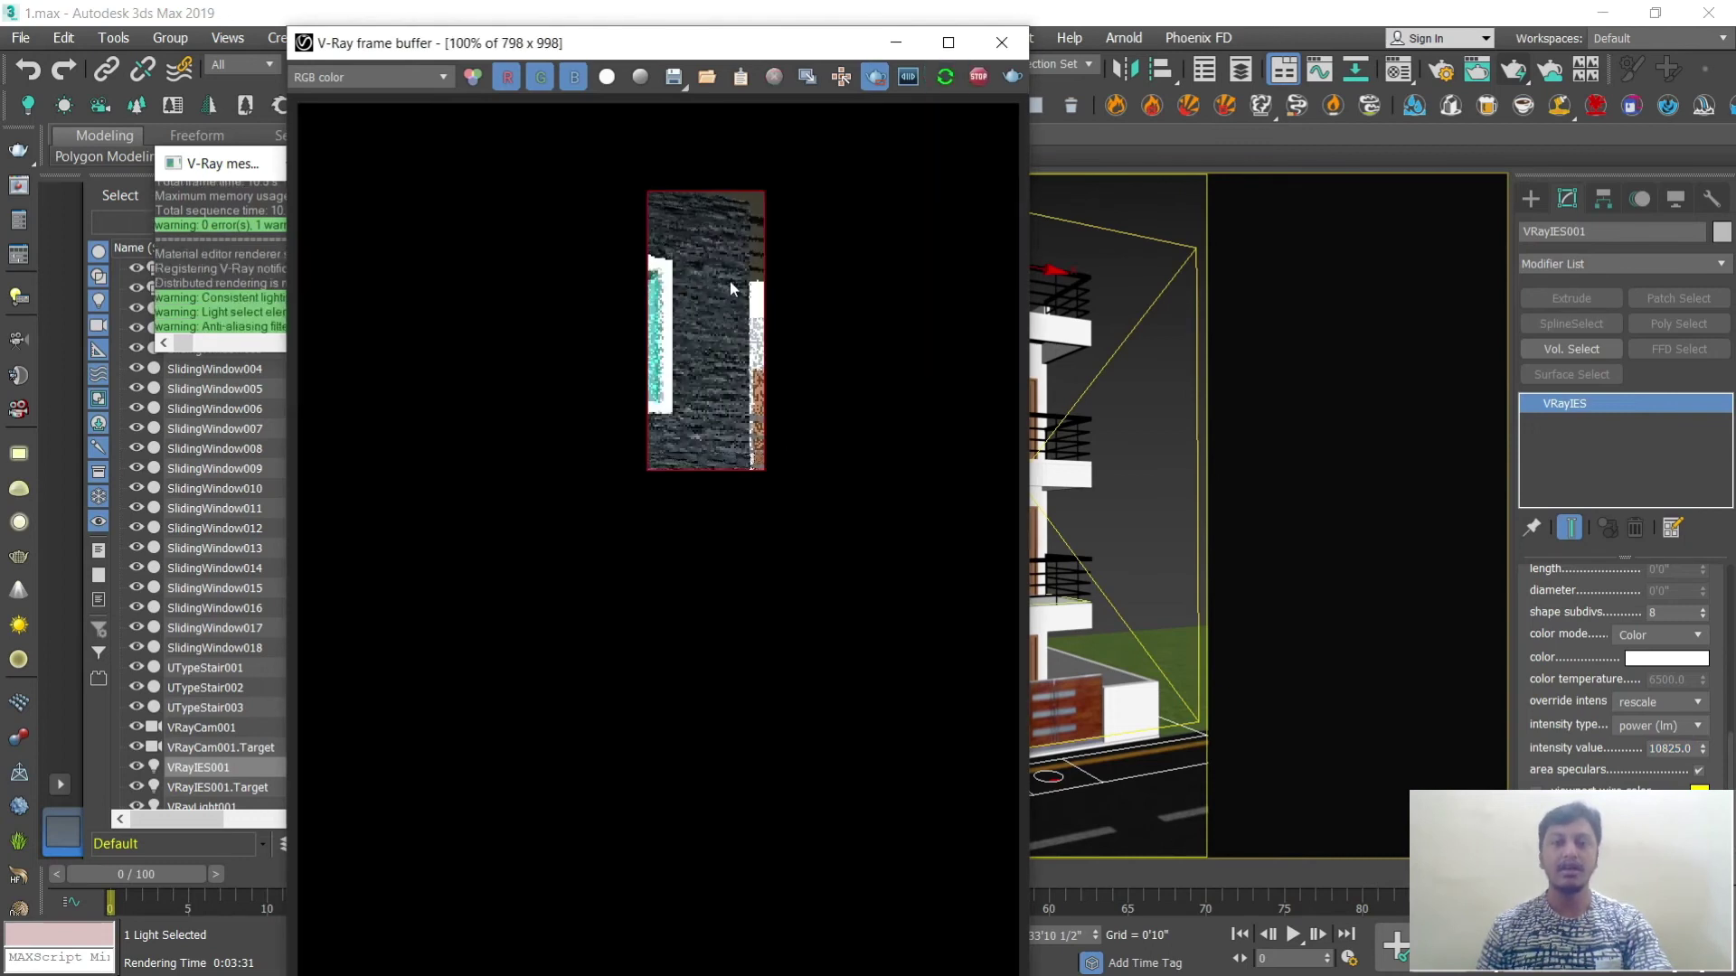
Step: Try intensities of 100825 and 800825 lm on VRayIES001 with the 20.ies profile
{"action": "left_click", "coordinate": [1669, 748]}
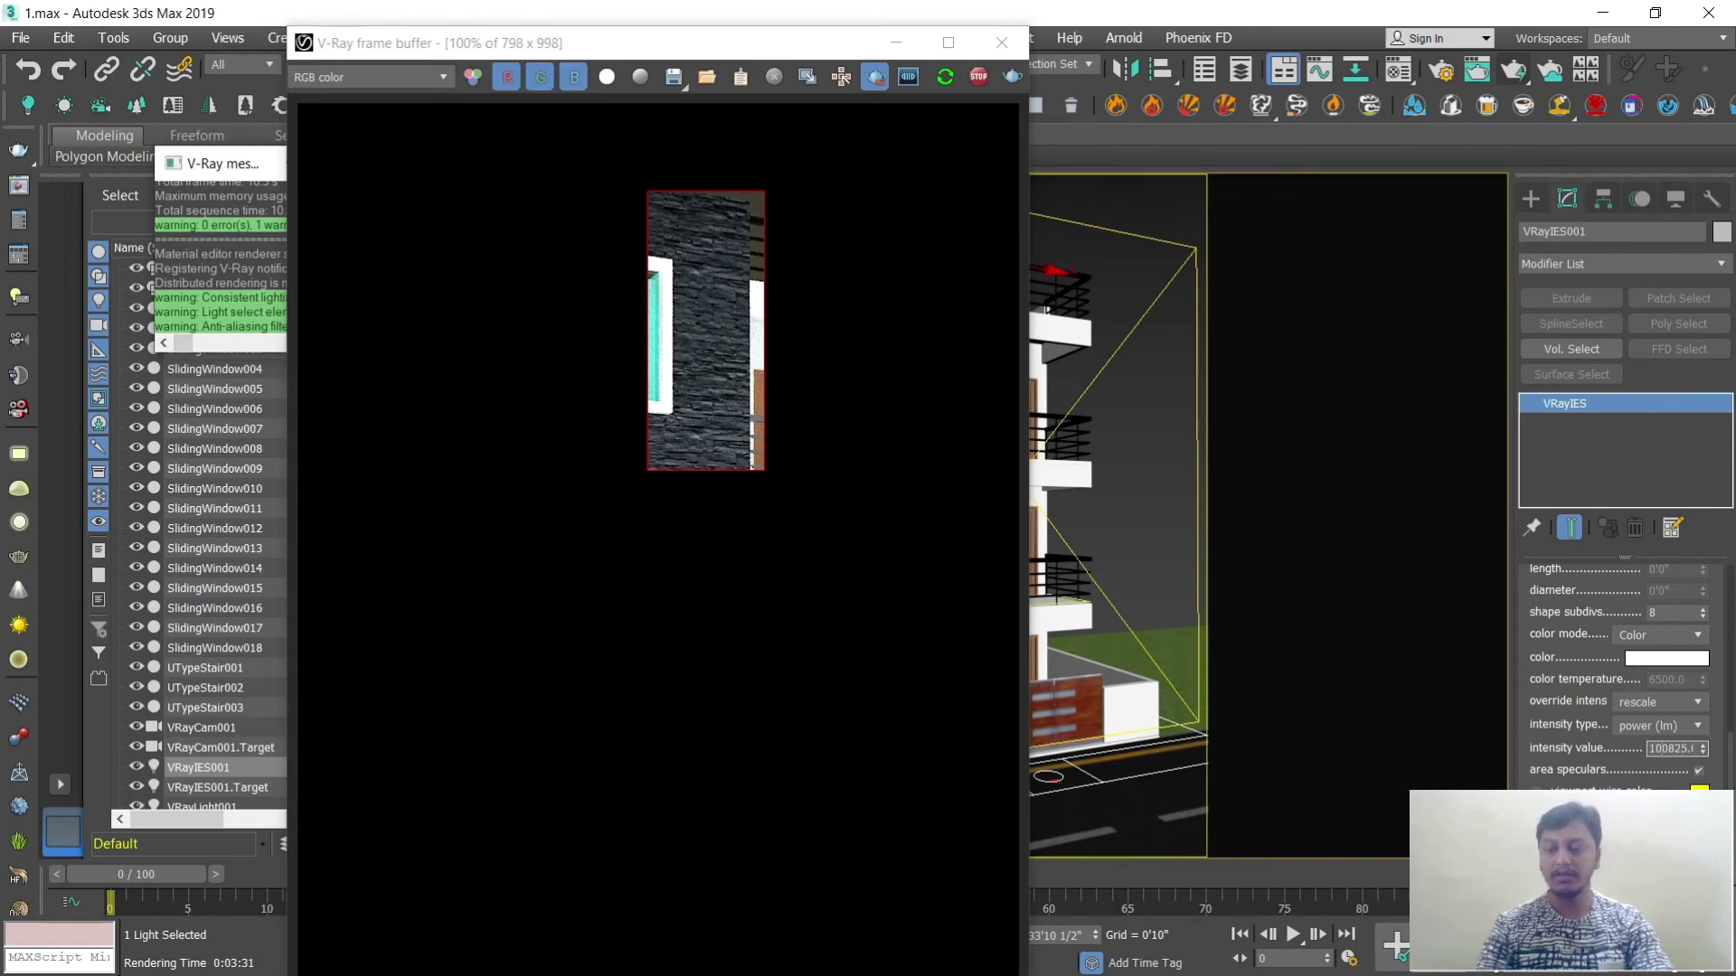
{"action": "key", "text": "Return"}
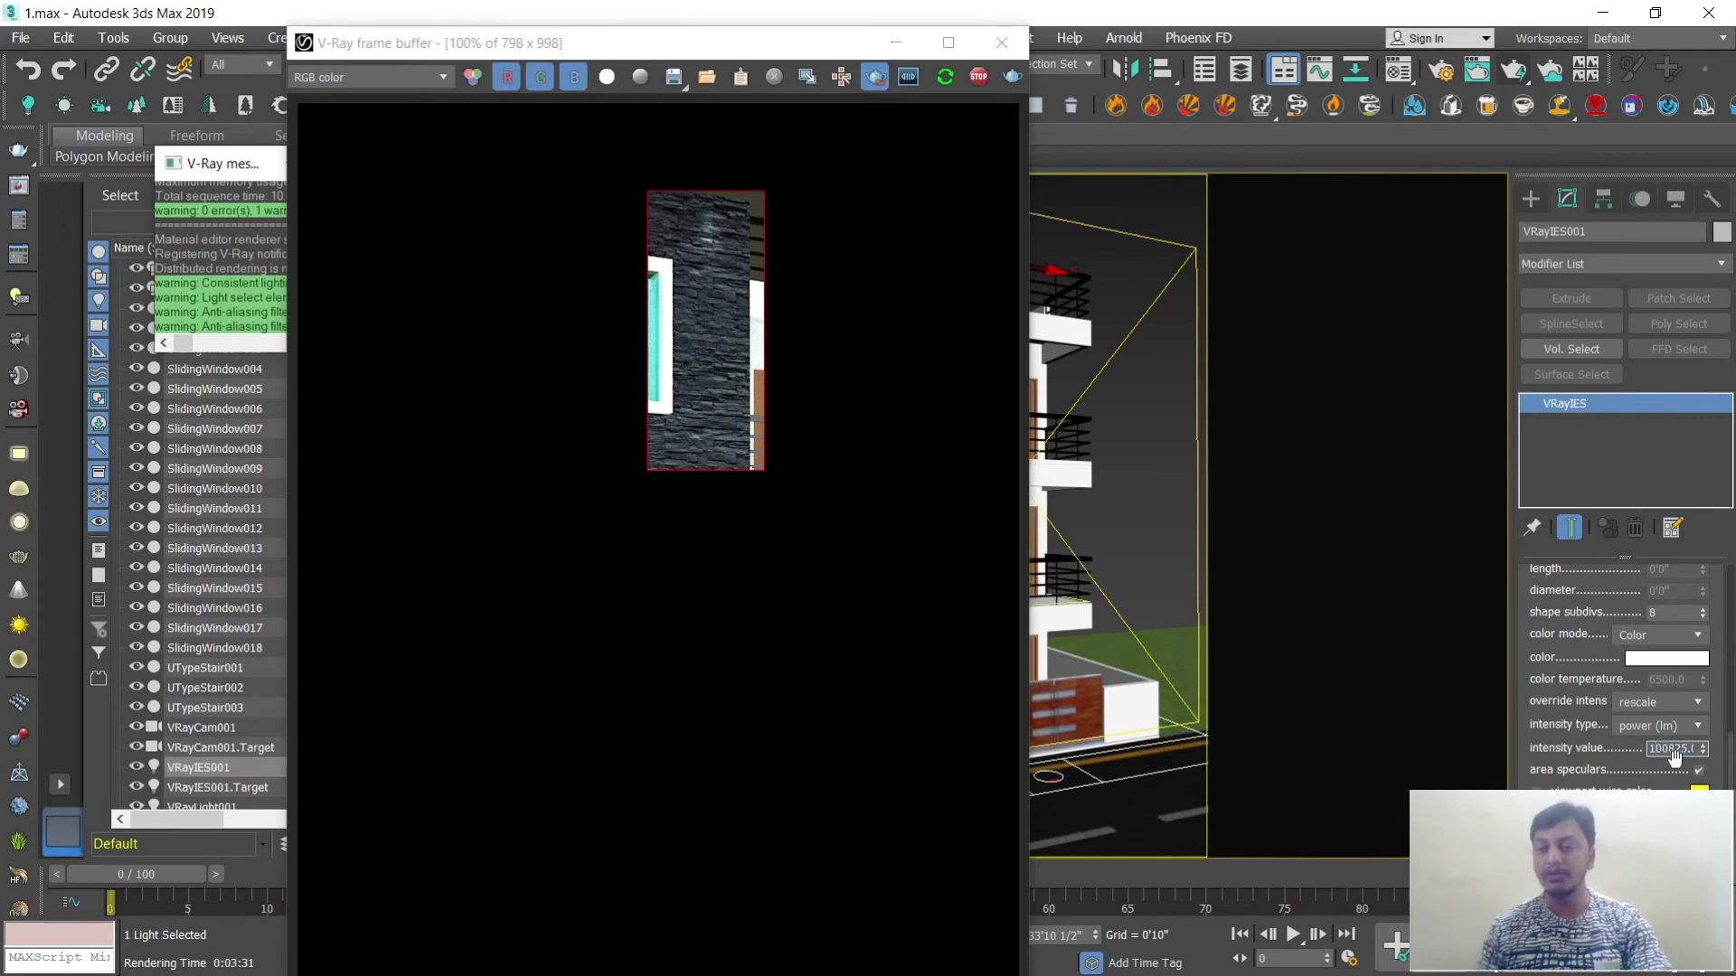
{"action": "key", "text": "Return"}
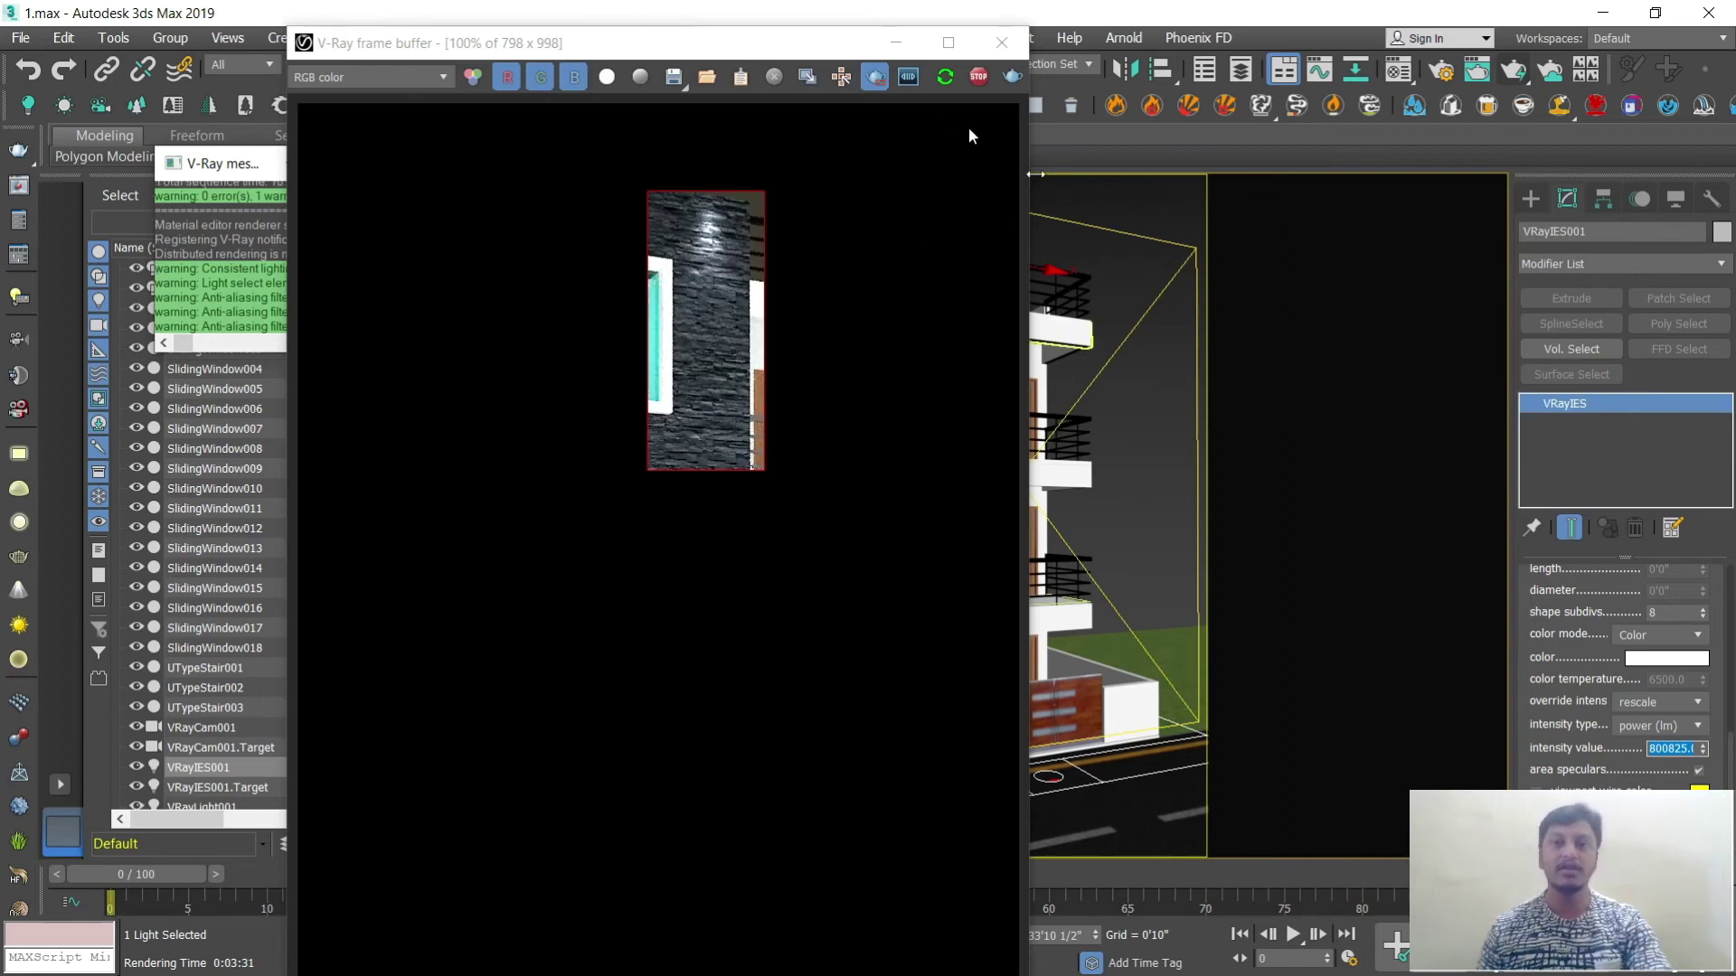
Step: Replace VRayIES001's IES file with 30.IES from the Vray IES Presets folder
{"action": "left_click_drag", "start_coordinate": [1729, 766], "coordinate": [1733, 590]}
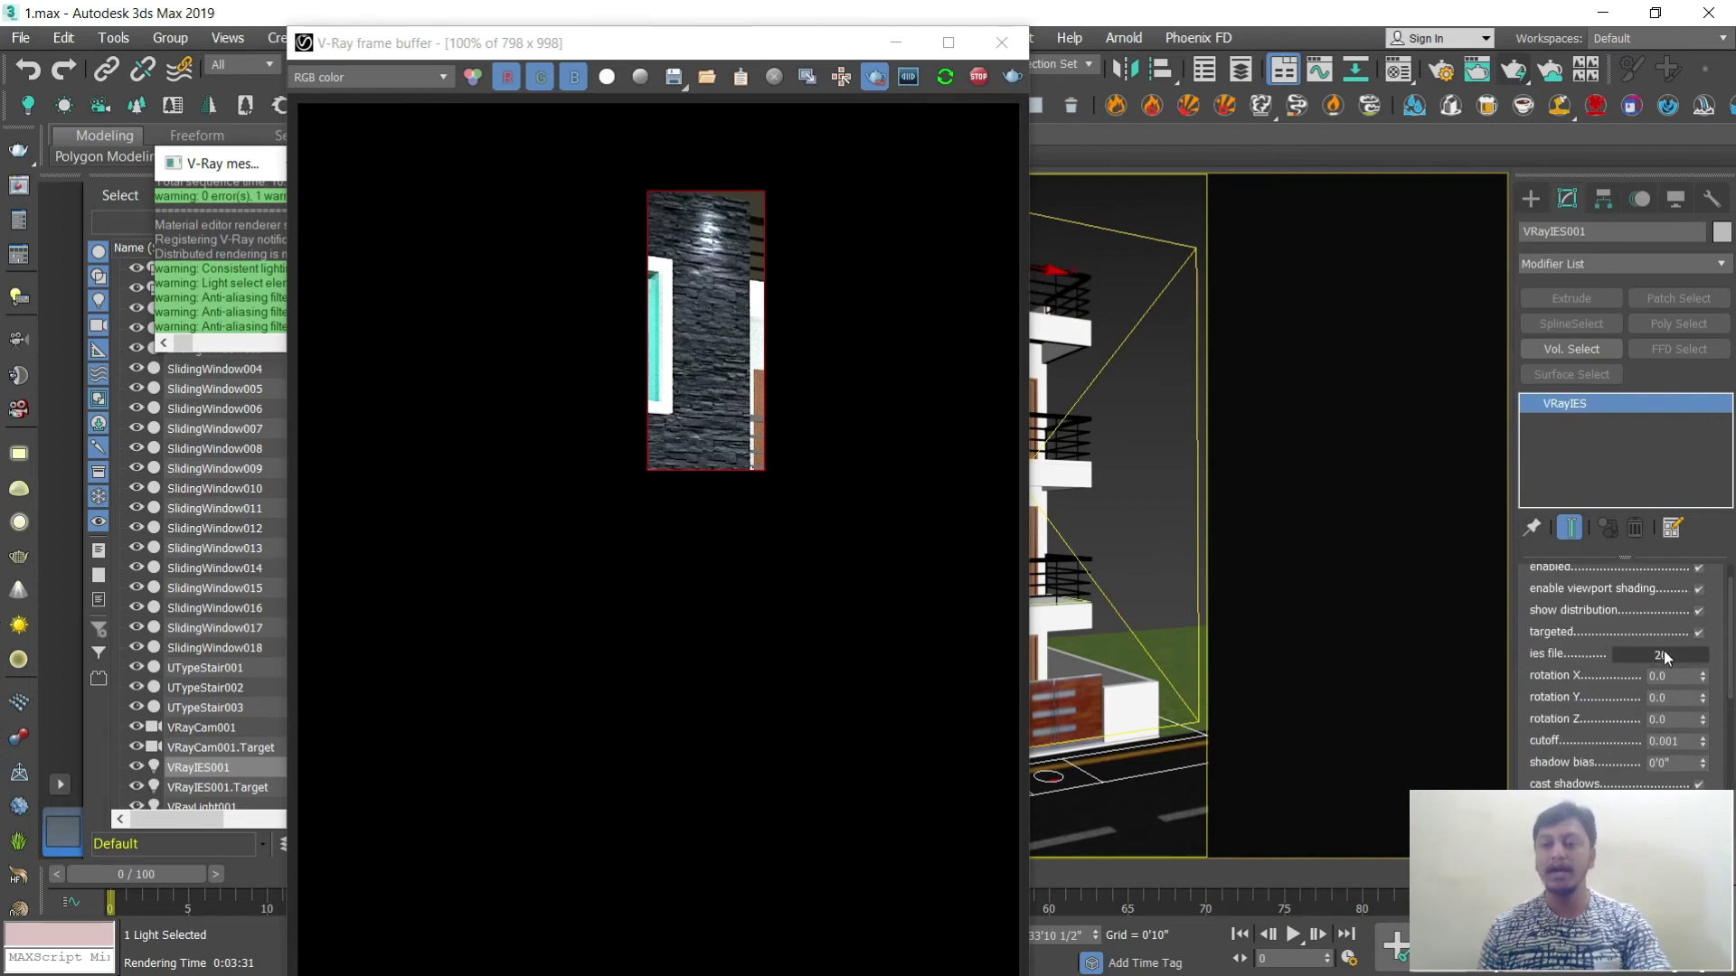
{"action": "scroll", "coordinate": [380, 398], "scroll_direction": "down", "scroll_amount": 2}
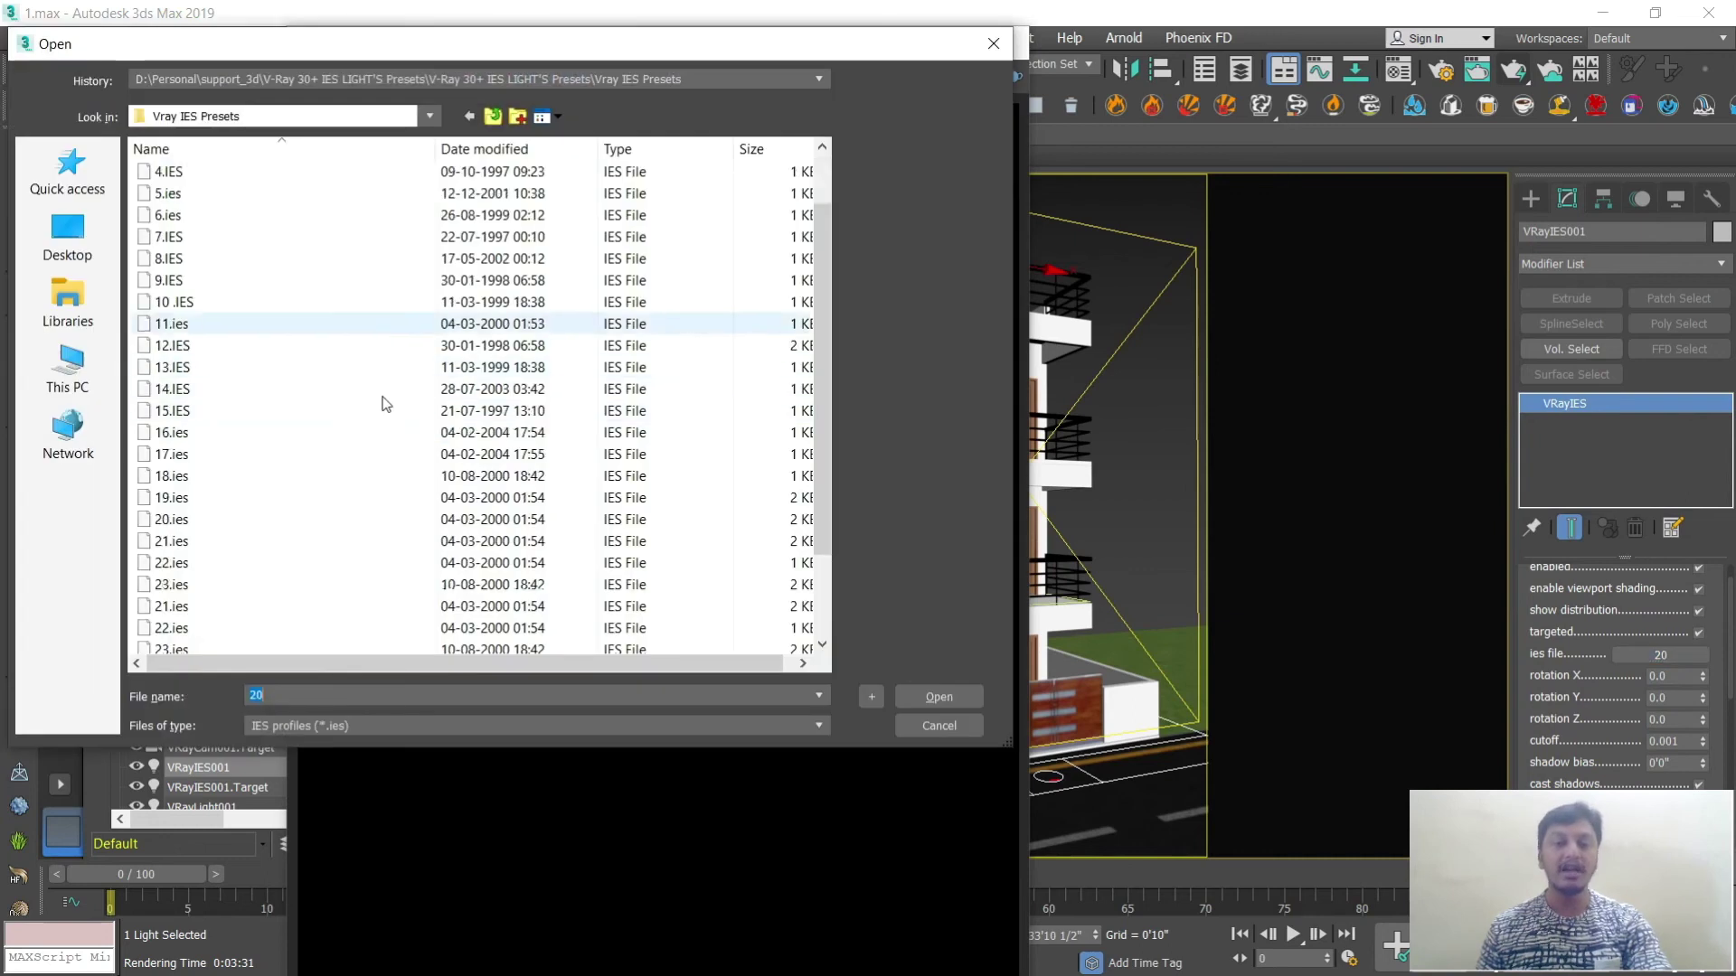
{"action": "double_click", "coordinate": [223, 630]}
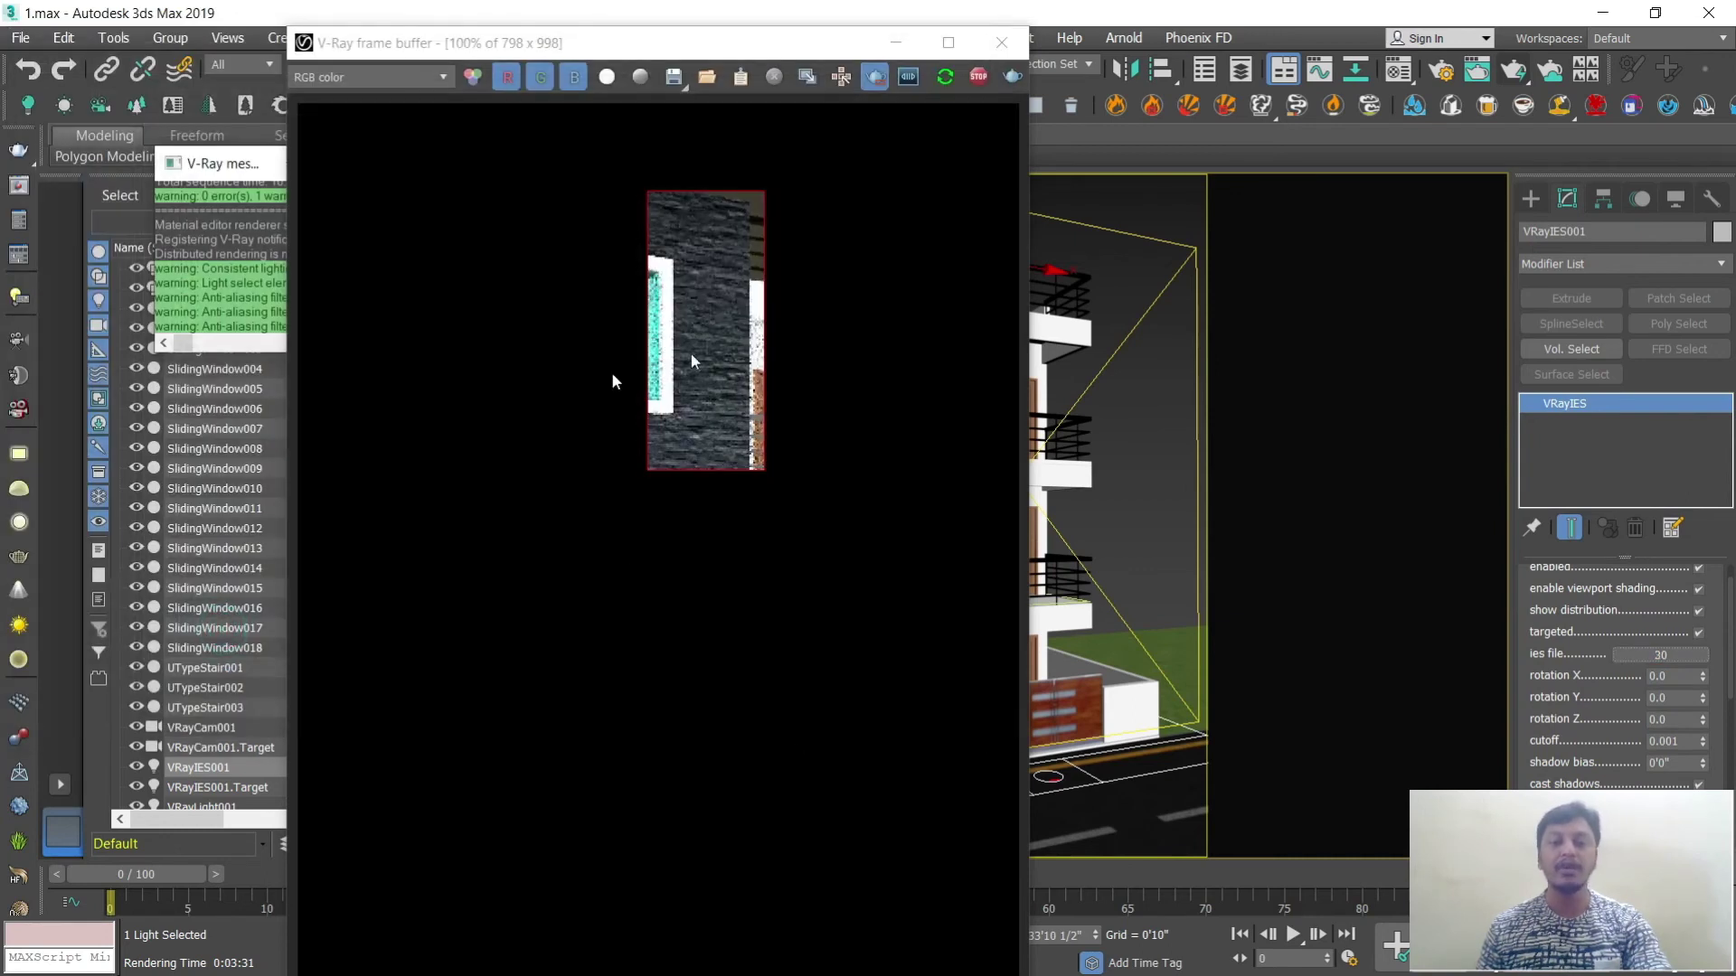
Step: Try VRayIES001 intensities of 4800050, 800050 and 5800050 lm in the interactive render
{"action": "scroll", "coordinate": [1730, 665], "scroll_direction": "down", "scroll_amount": 5}
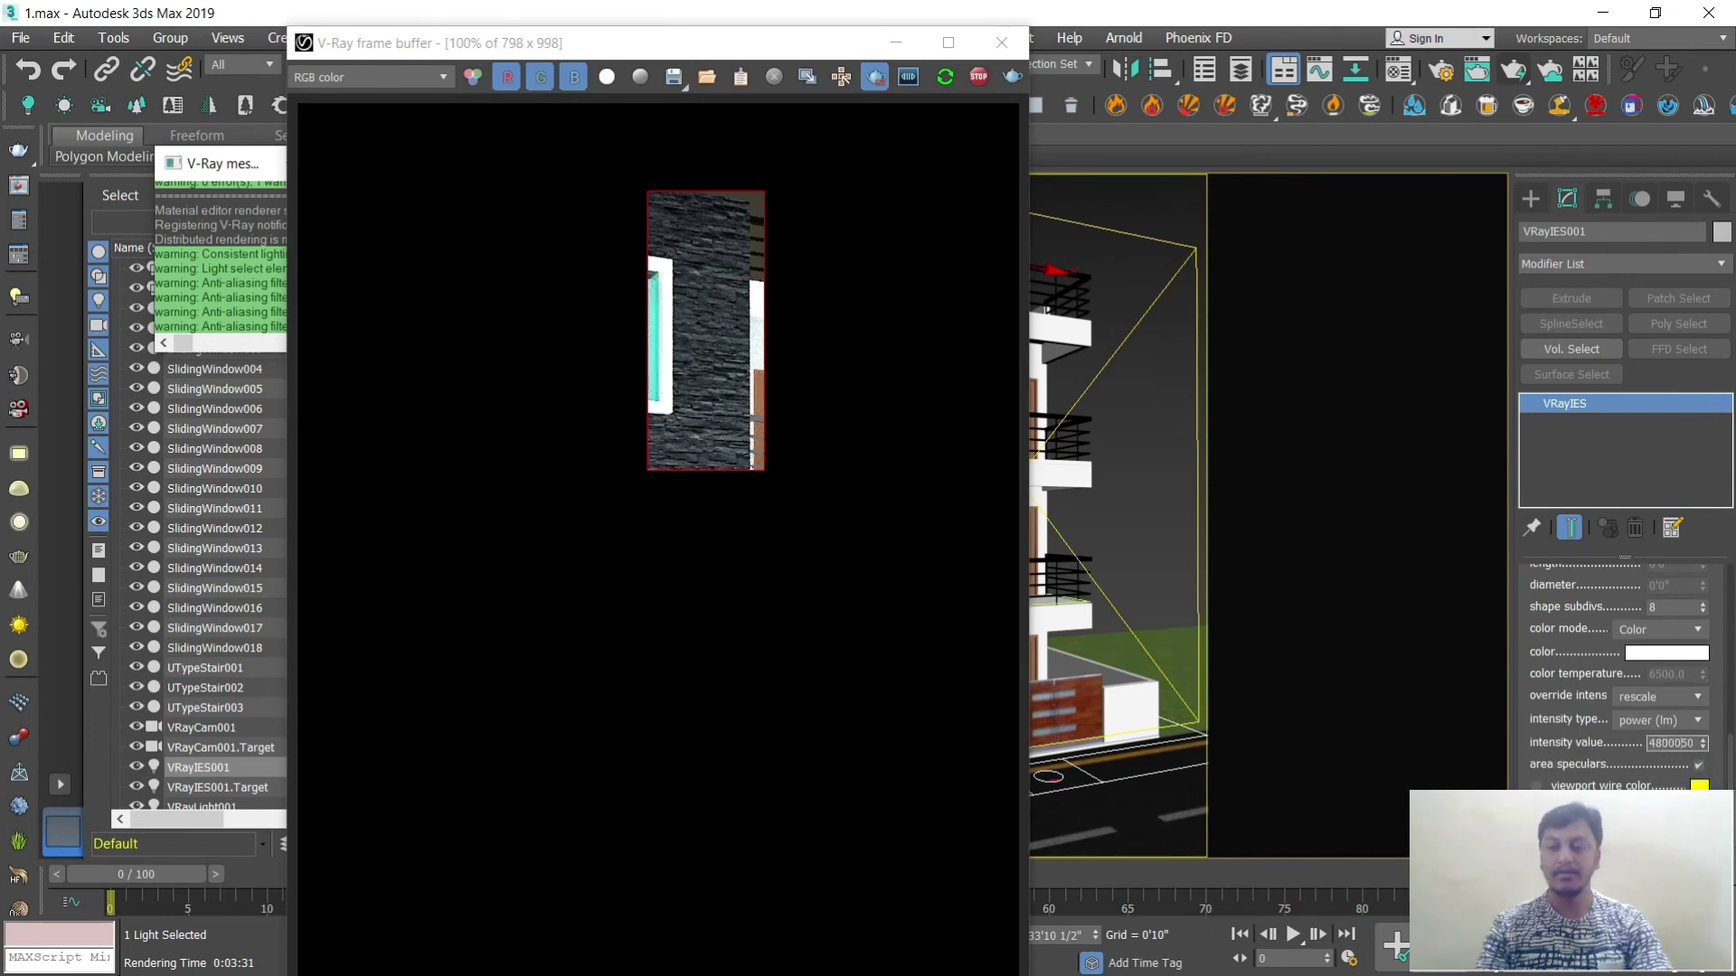
{"action": "key", "text": "Return"}
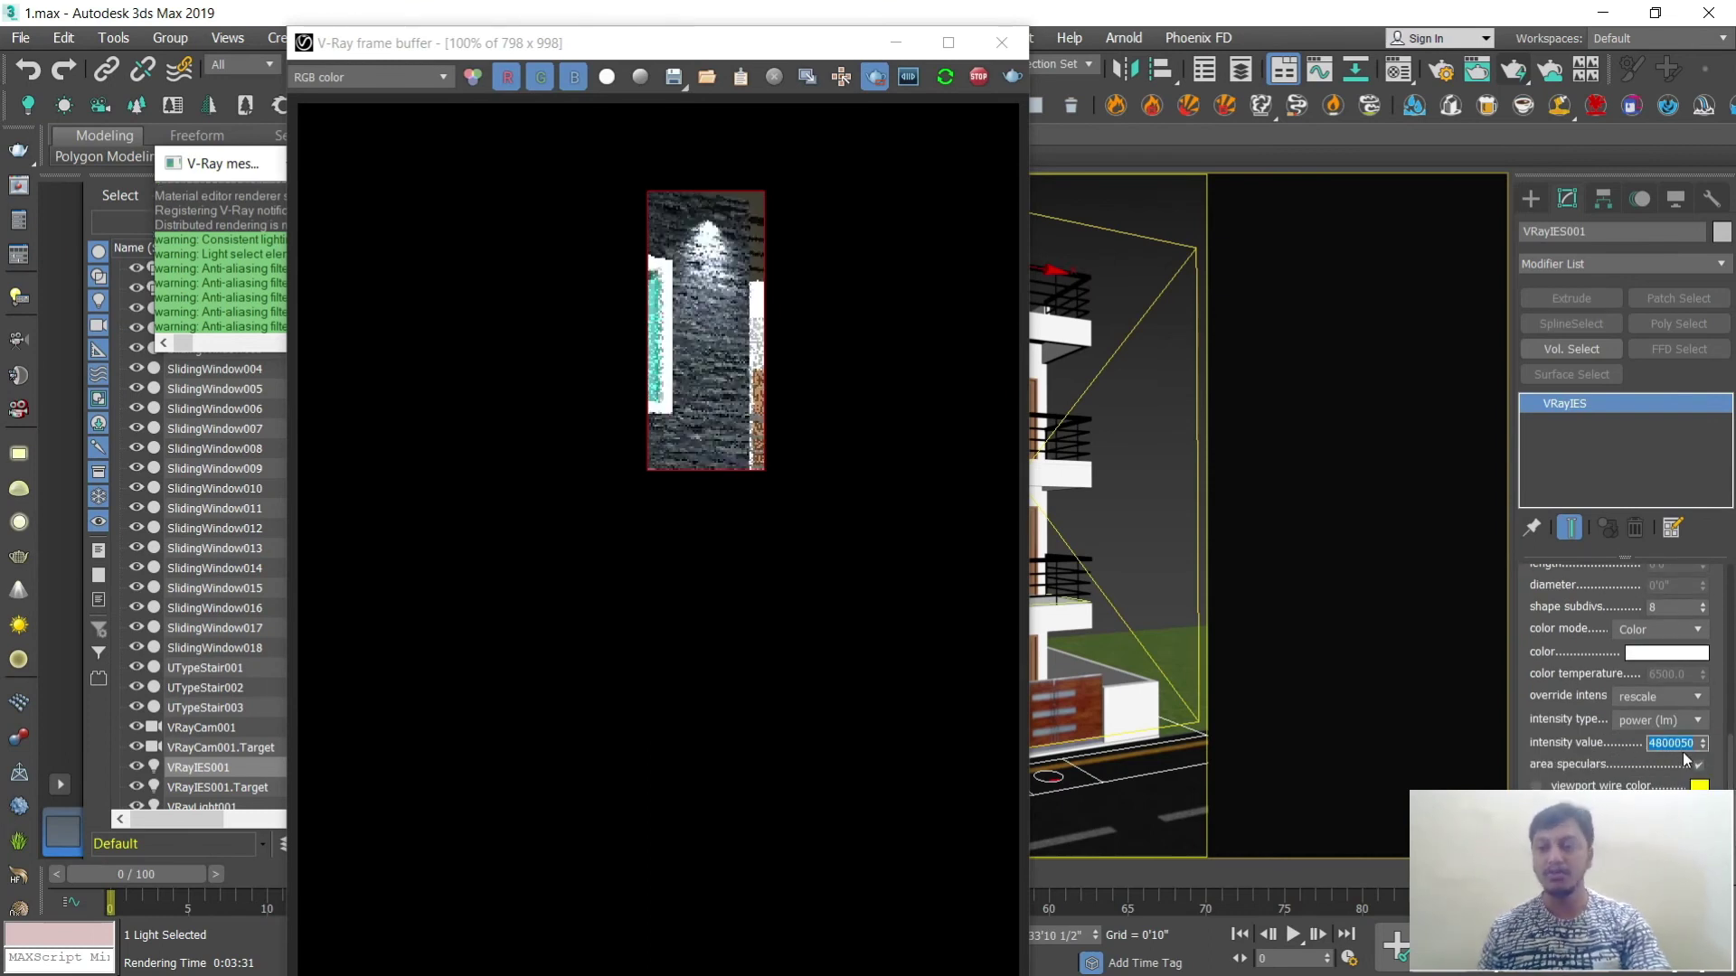
{"action": "key", "text": "BackSpace"}
{"action": "key", "text": "Return"}
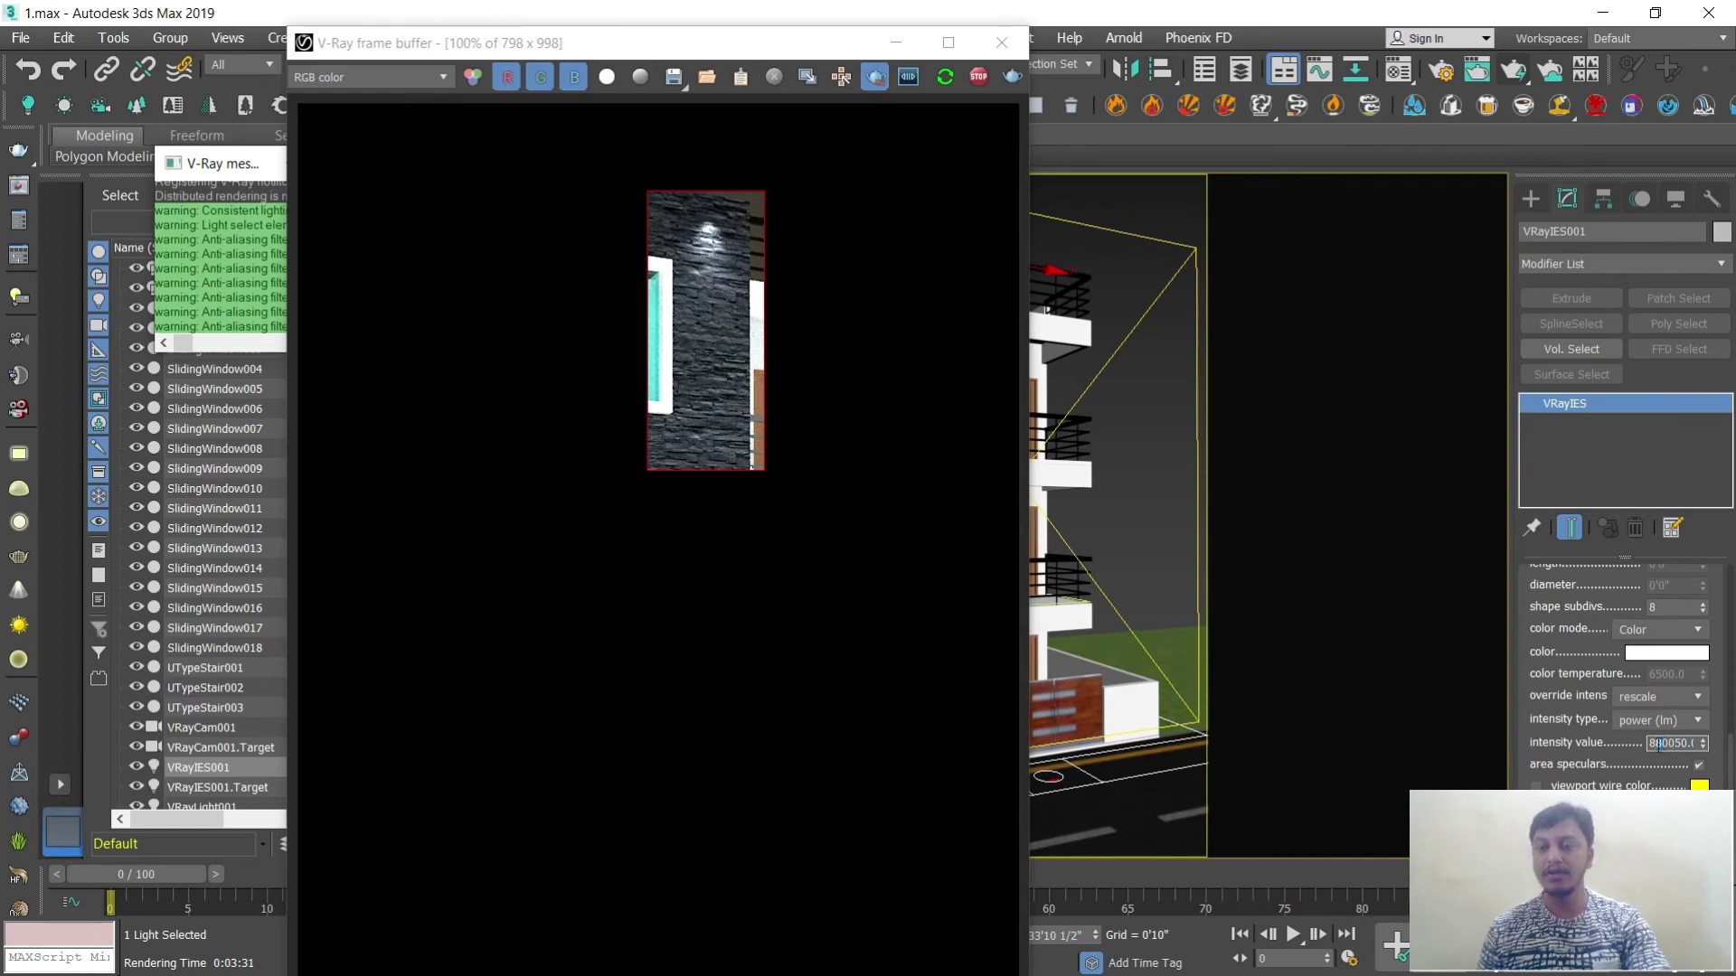
{"action": "left_click", "coordinate": [1668, 743]}
{"action": "type", "text": "0"}
{"action": "key", "text": "Return"}
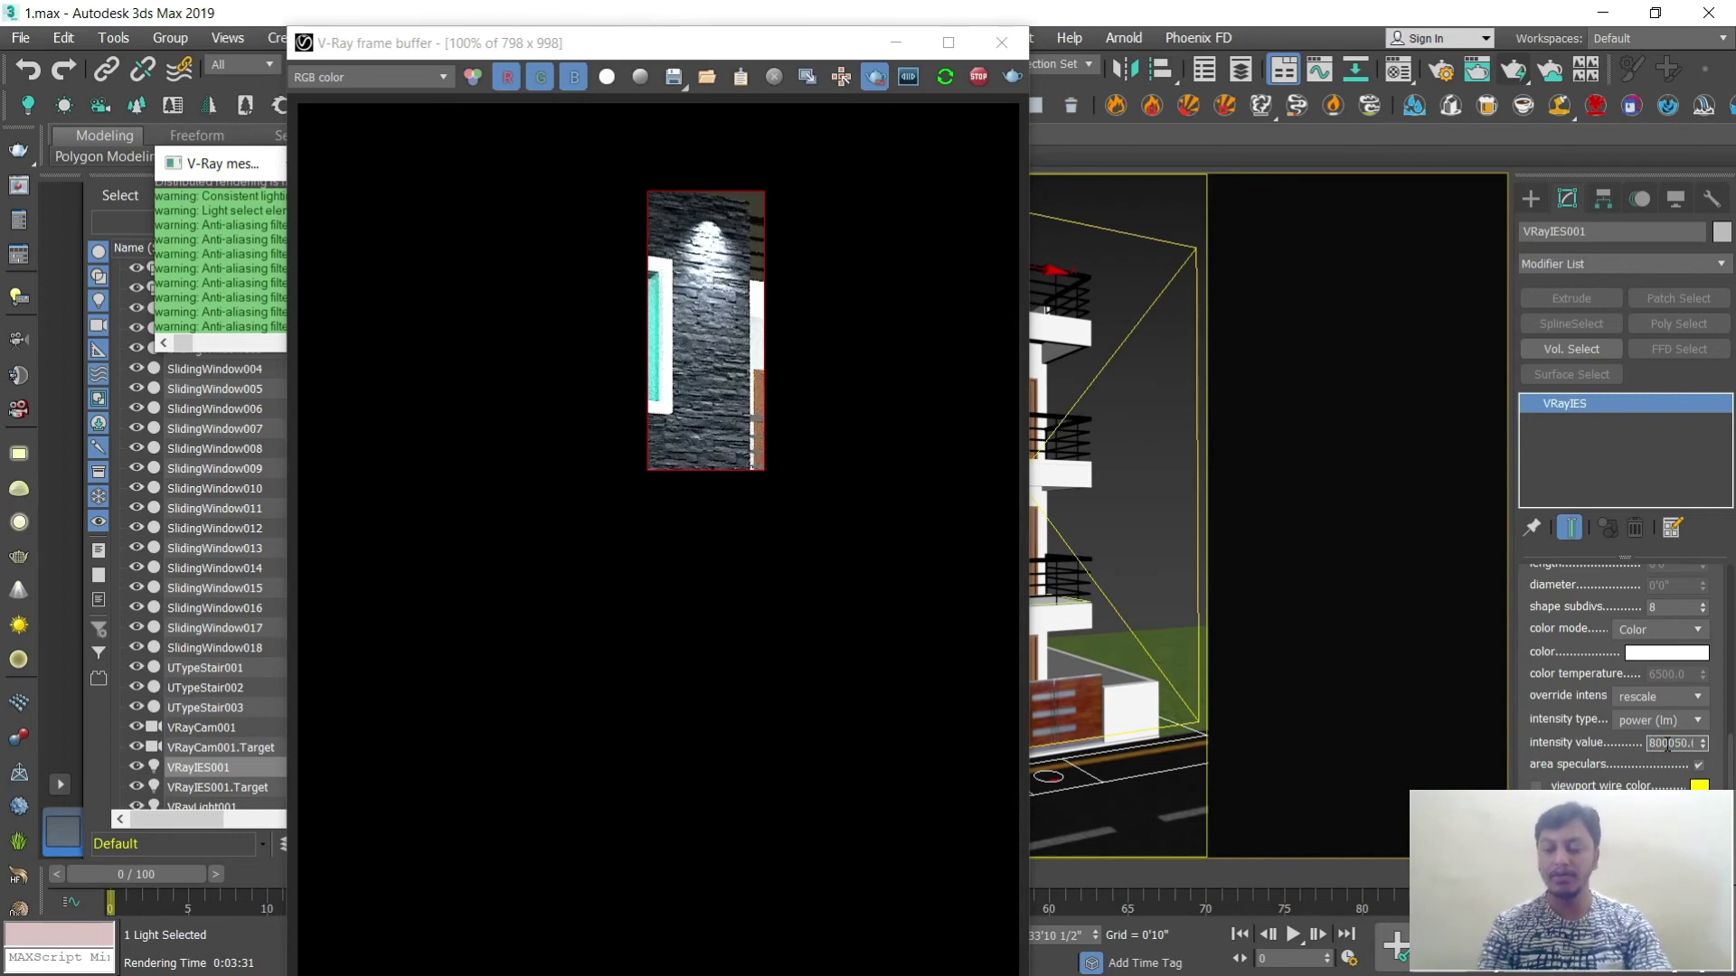
{"action": "key", "text": "Return"}
Step: Set VRayIES001's intensity to 1800050 lm, stop the interactive render and close the frame buffer
{"action": "left_click", "coordinate": [1655, 743]}
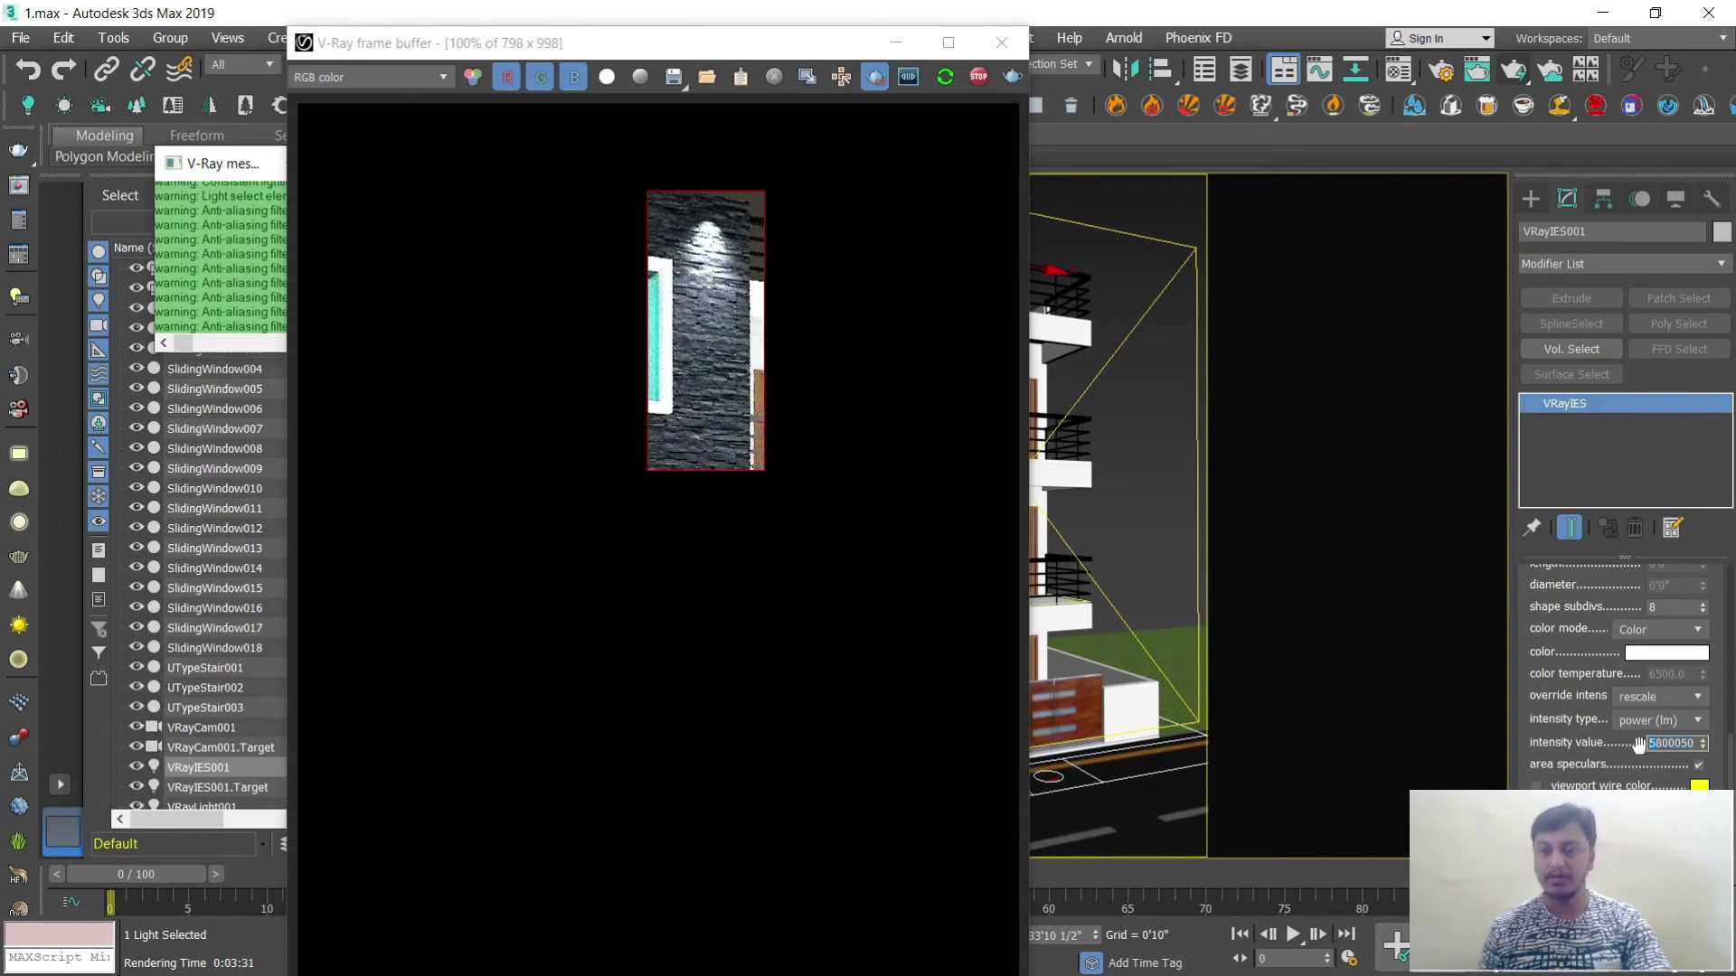
{"action": "type", "text": "1"}
{"action": "key", "text": "Return"}
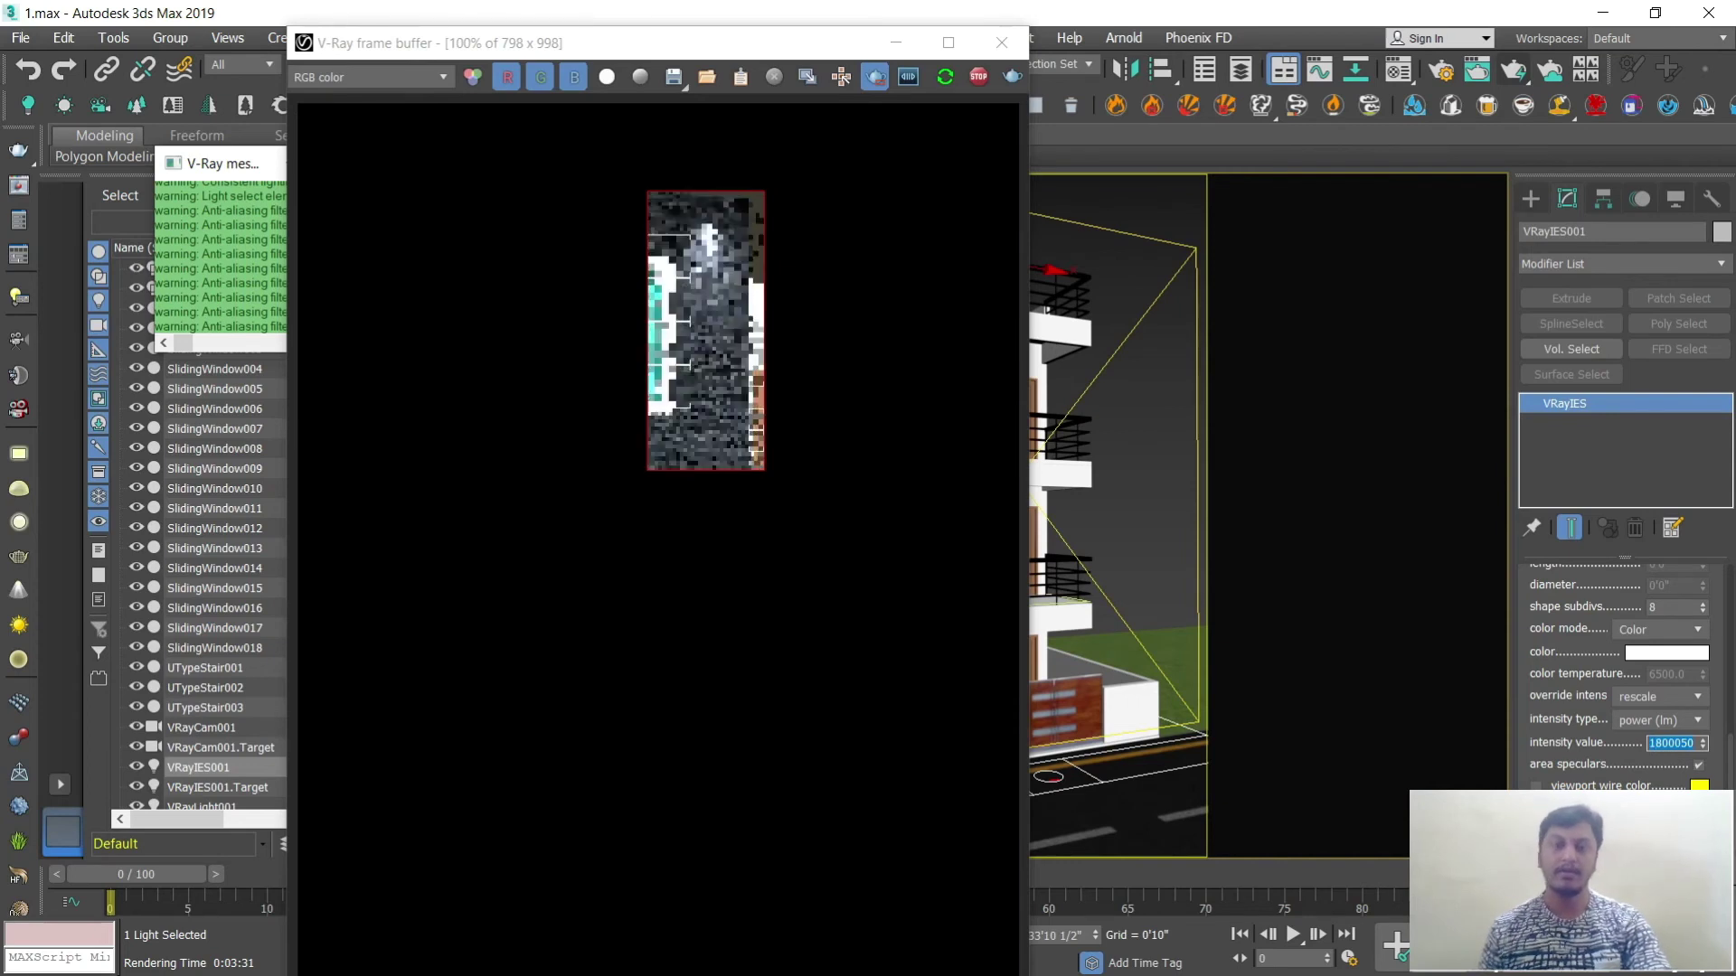
{"action": "left_click", "coordinate": [978, 75]}
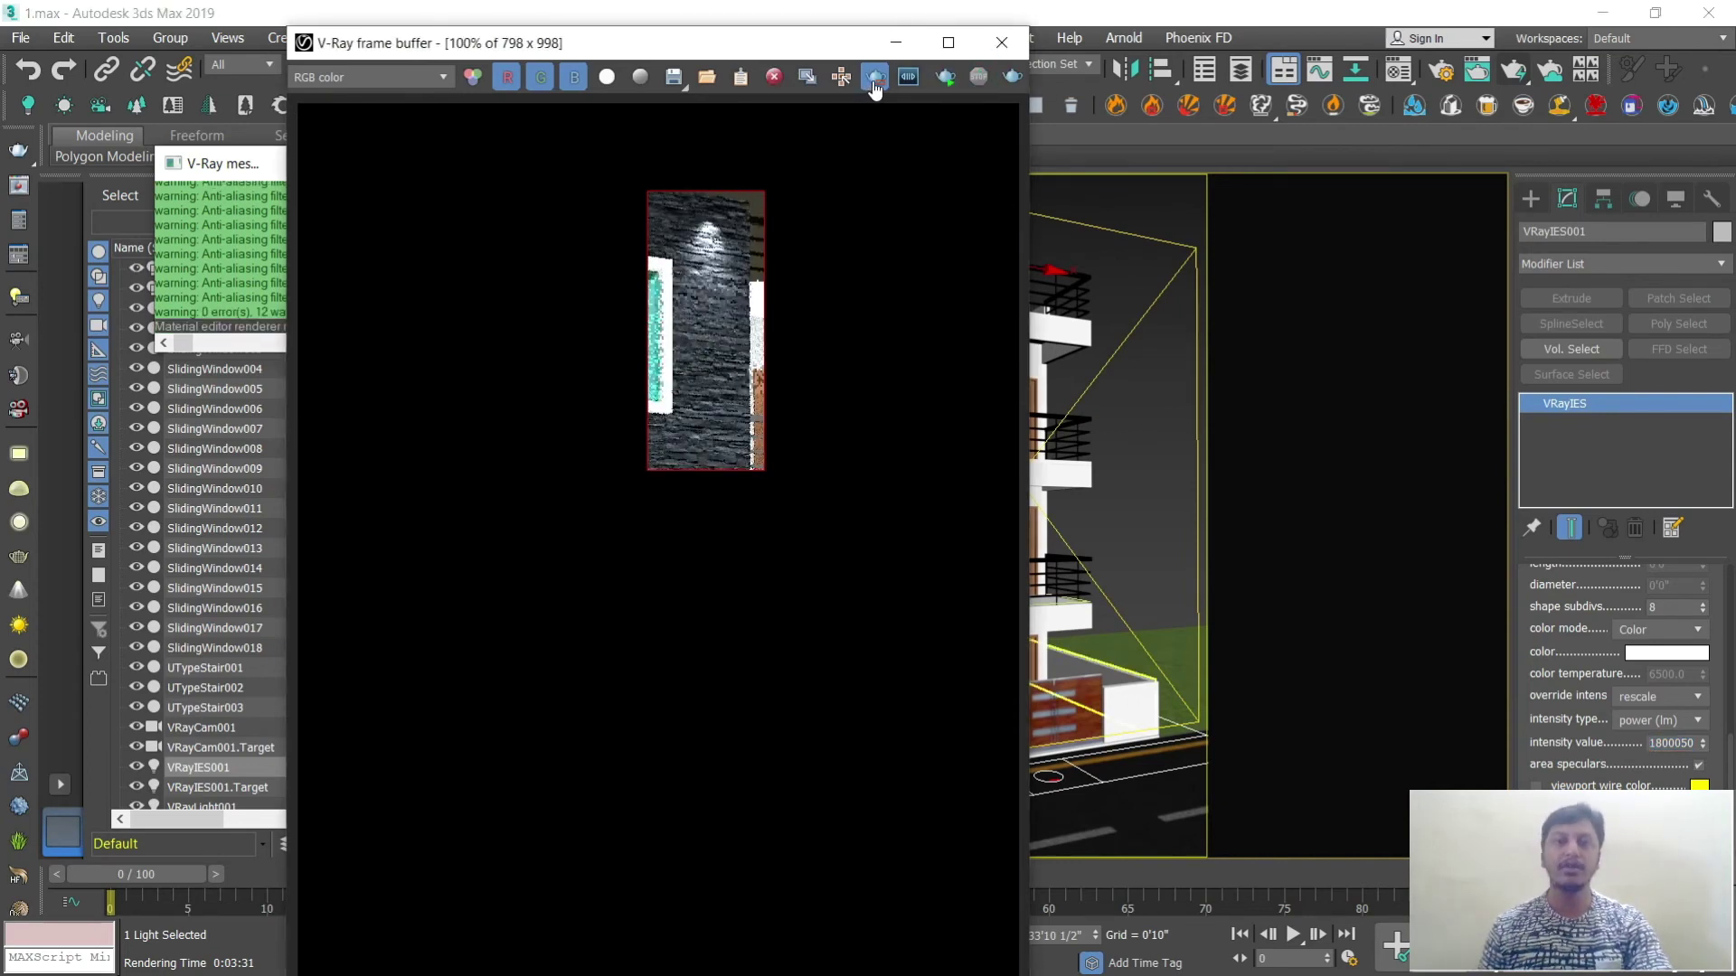
{"action": "left_click", "coordinate": [1002, 43]}
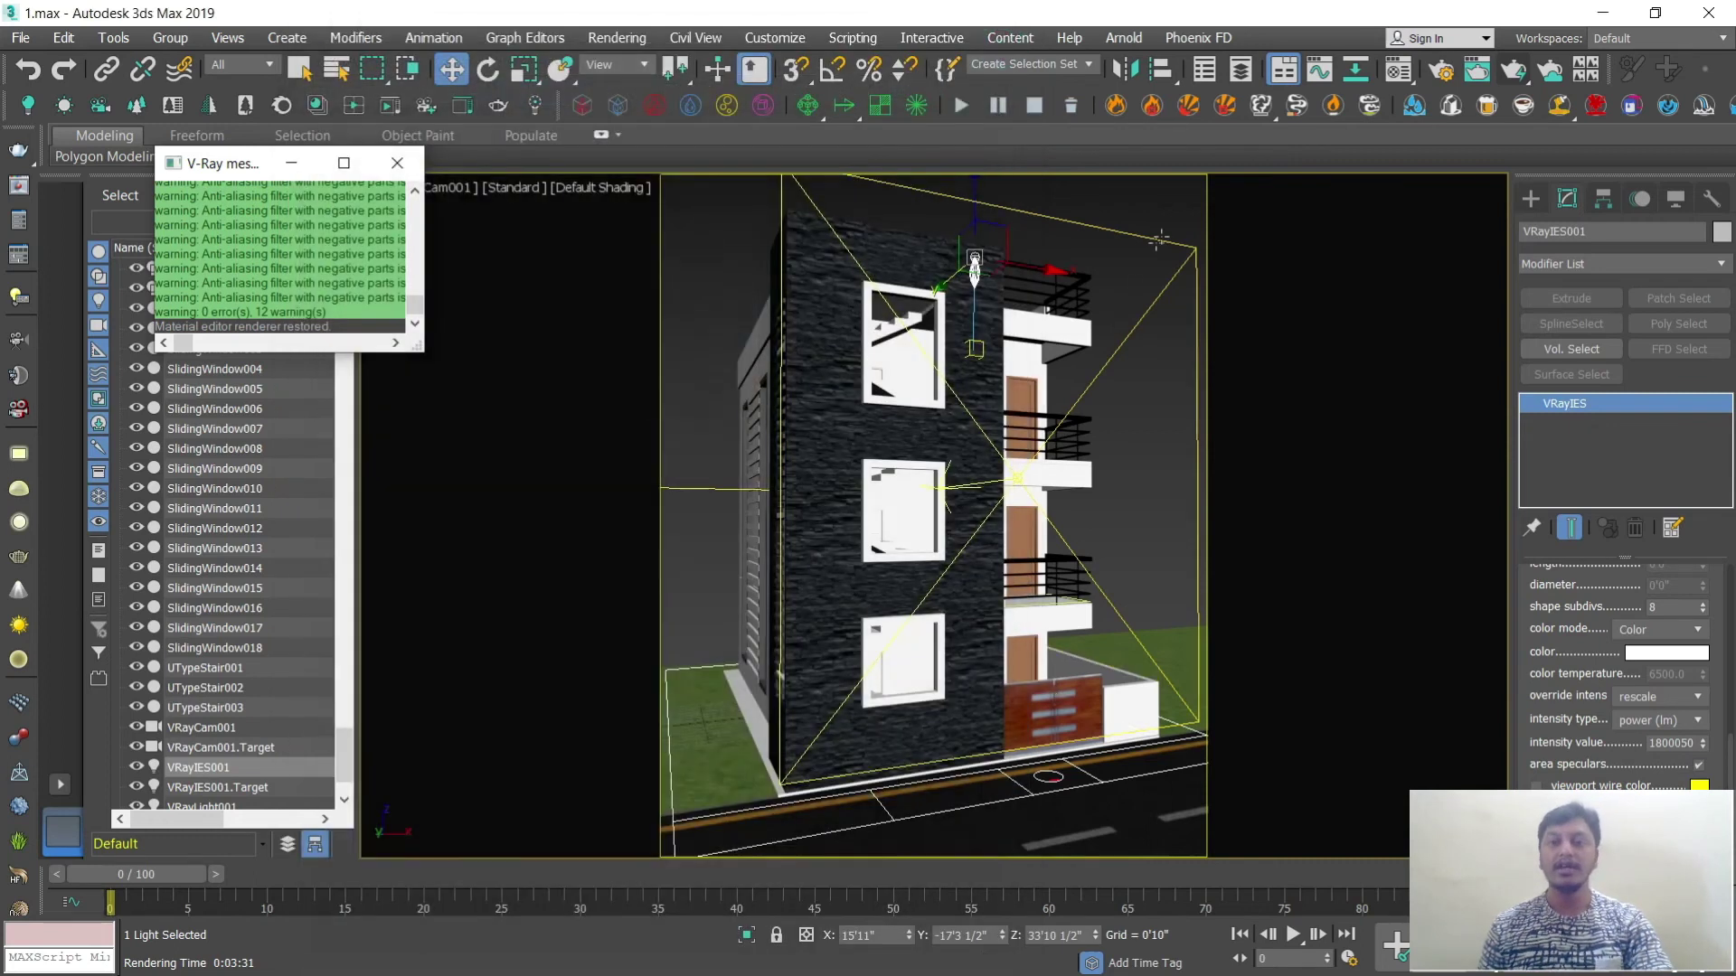
Step: Select VRayIES001 and switch from the camera to a Perspective view without safe frames, facing the front stone wall
{"action": "left_click", "coordinate": [1021, 253]}
{"action": "left_click", "coordinate": [975, 264]}
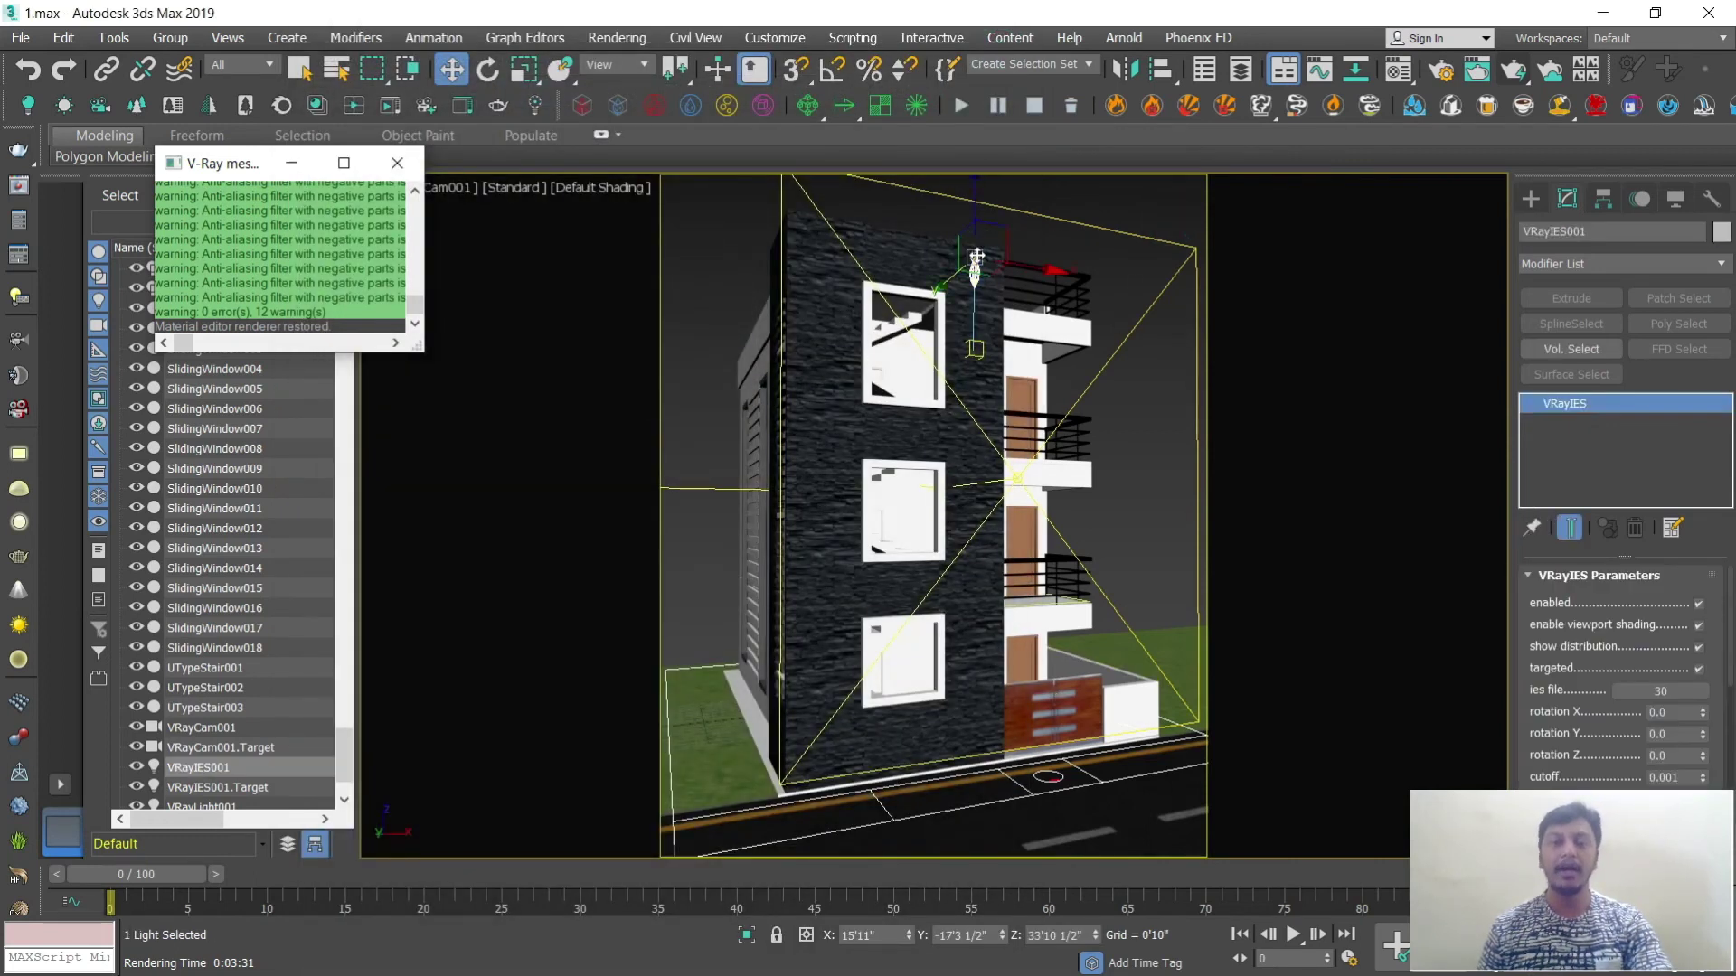
{"action": "key", "text": "p"}
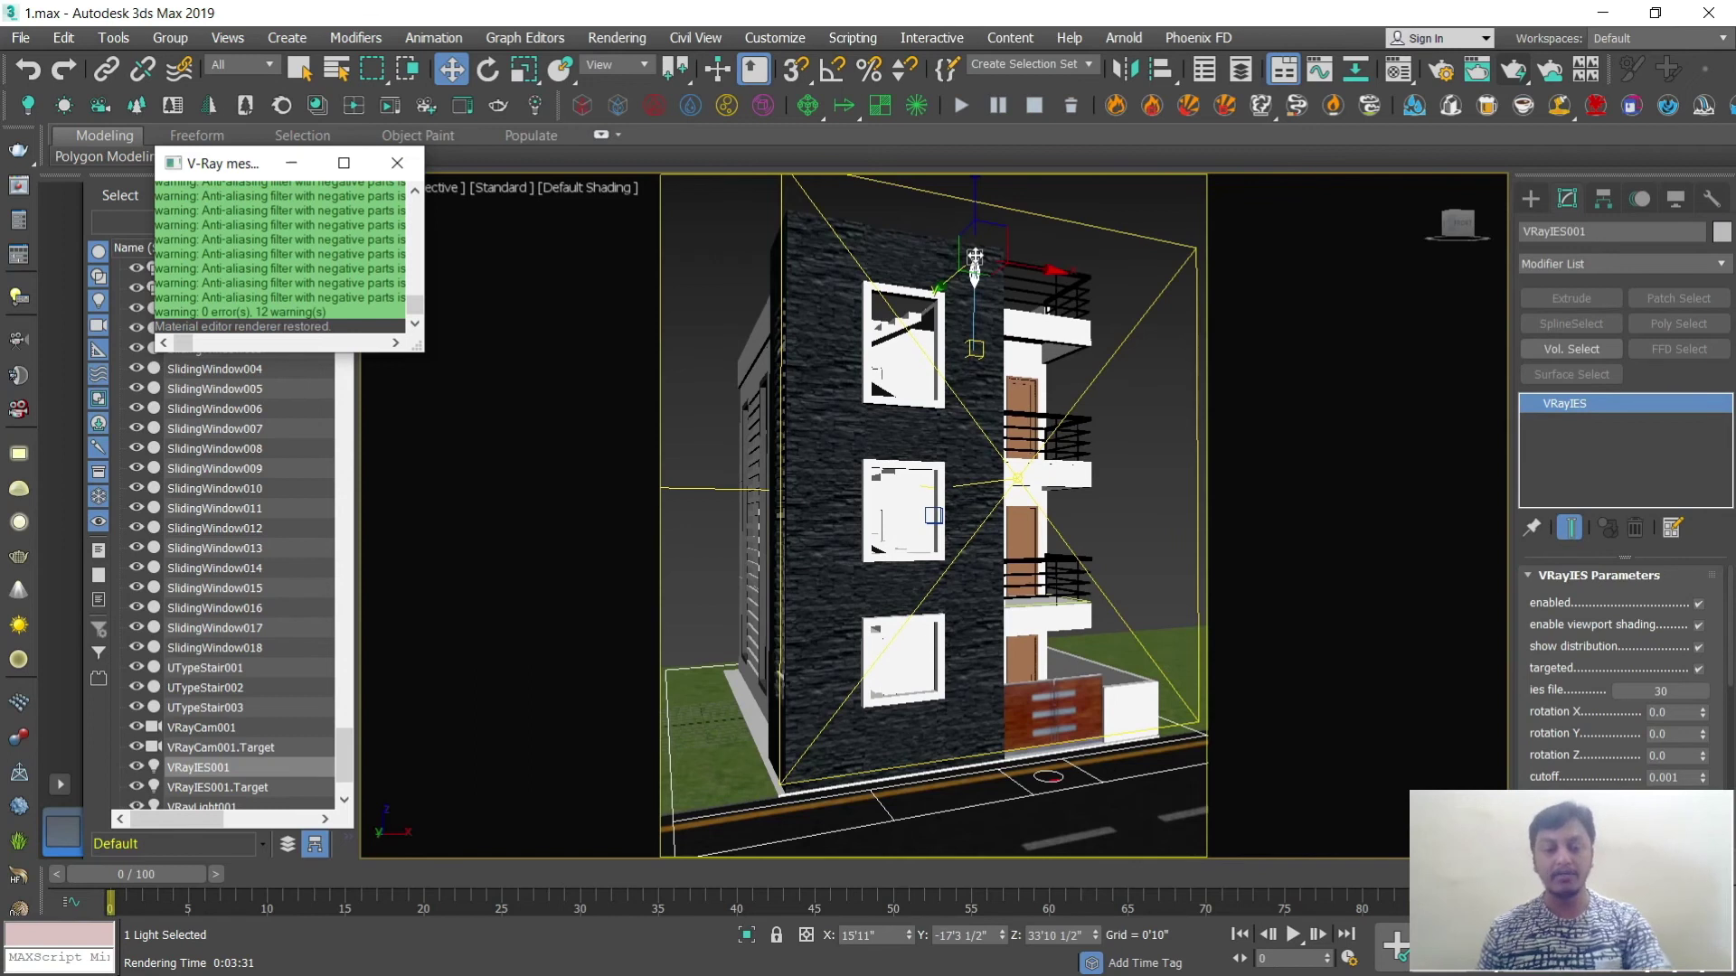
{"action": "key", "text": "shift+f"}
{"action": "scroll", "coordinate": [971, 388], "scroll_direction": "down", "scroll_amount": 3}
{"action": "middle_click_drag", "start_coordinate": [1031, 379], "coordinate": [971, 376], "text": "alt"}
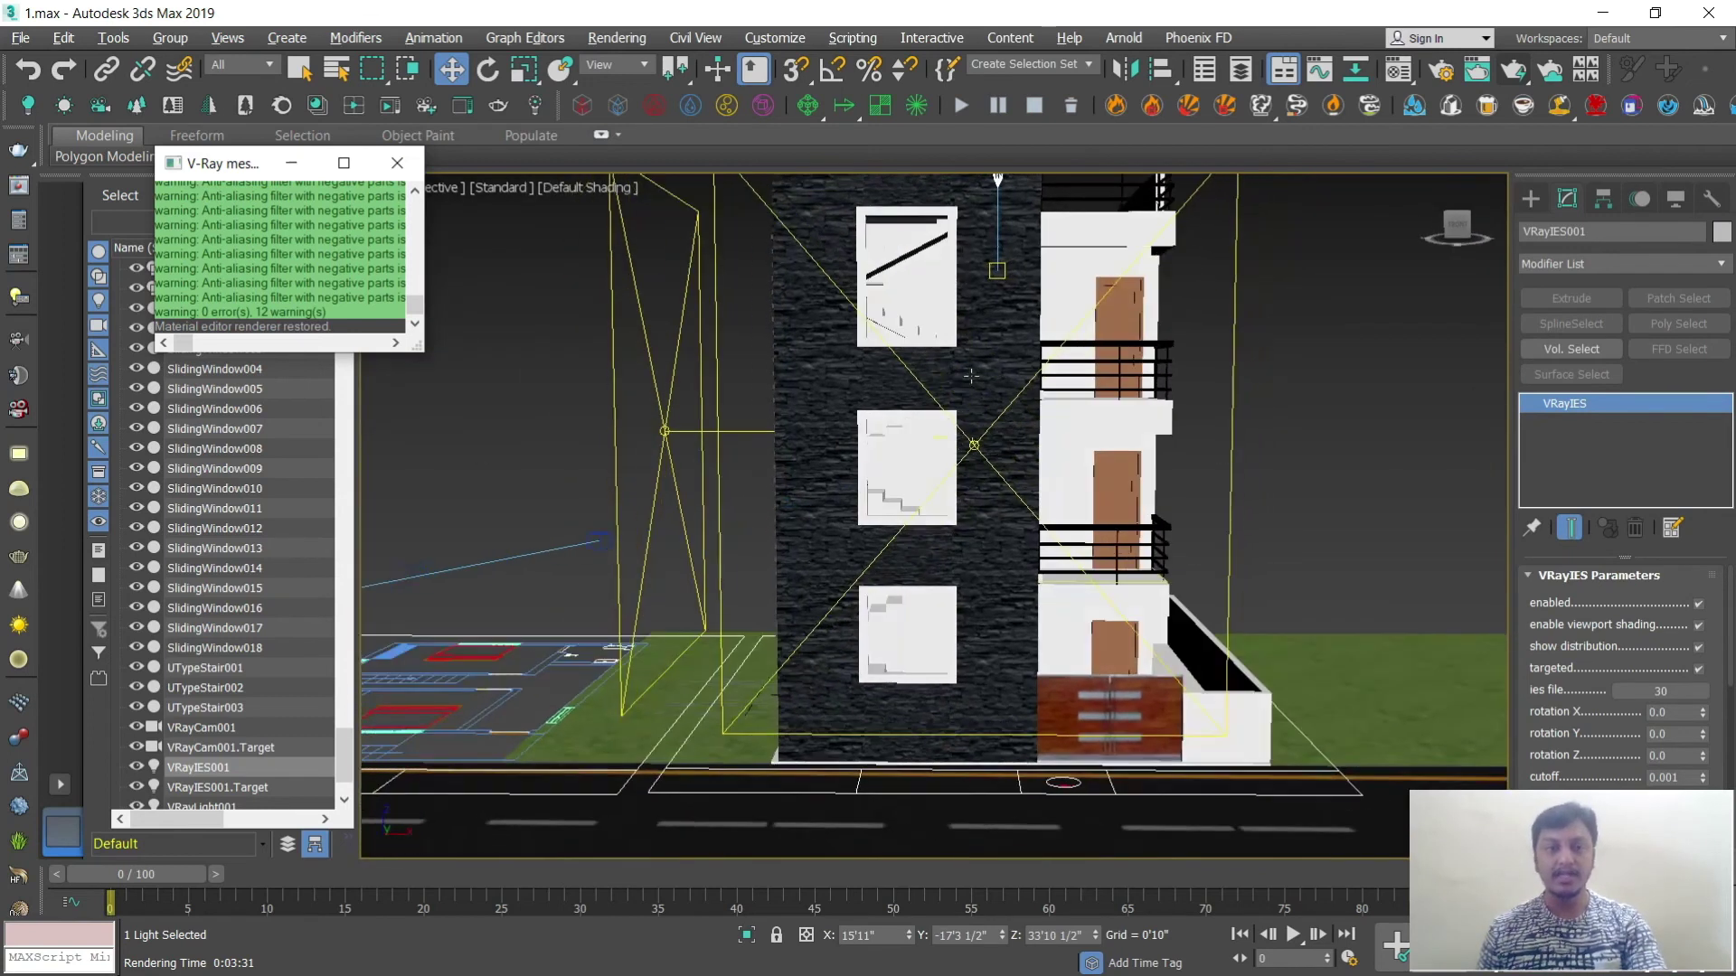
Step: Select VRayIES001 together with its target and raise both slightly toward the stone wall's top edge
{"action": "key", "text": "z"}
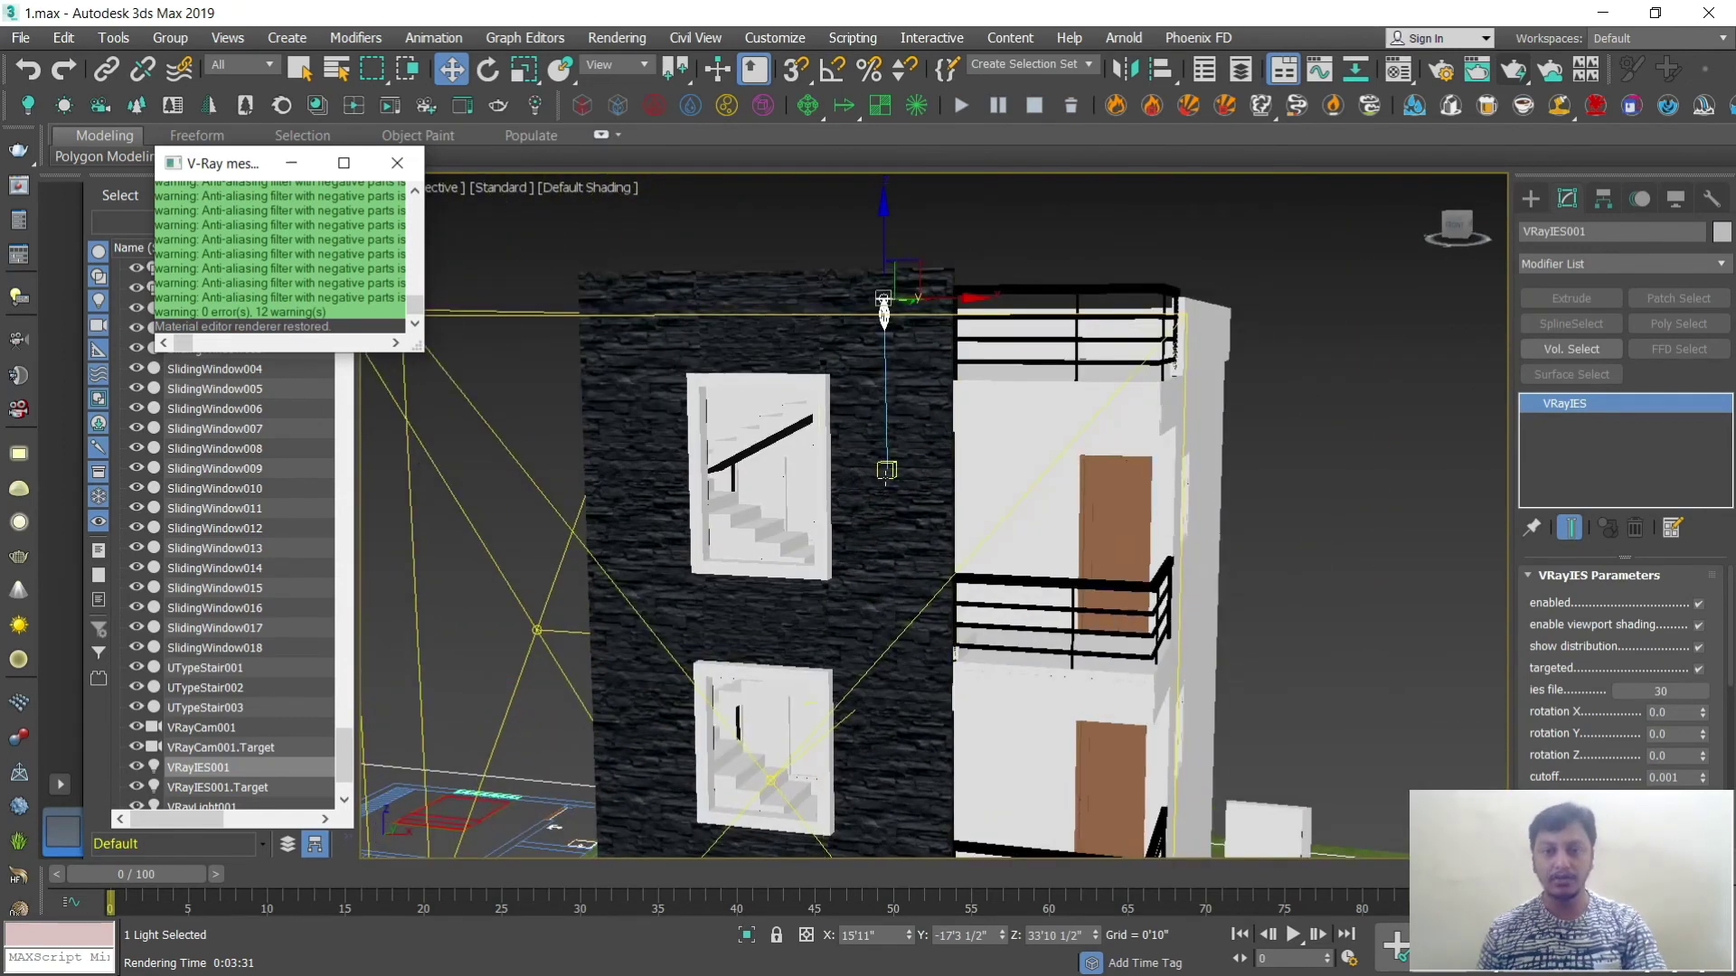
{"action": "left_click", "coordinate": [885, 474], "text": "ctrl"}
{"action": "scroll", "coordinate": [908, 508], "scroll_direction": "down", "scroll_amount": 2}
{"action": "middle_click_drag", "start_coordinate": [914, 536], "coordinate": [914, 462], "text": "alt"}
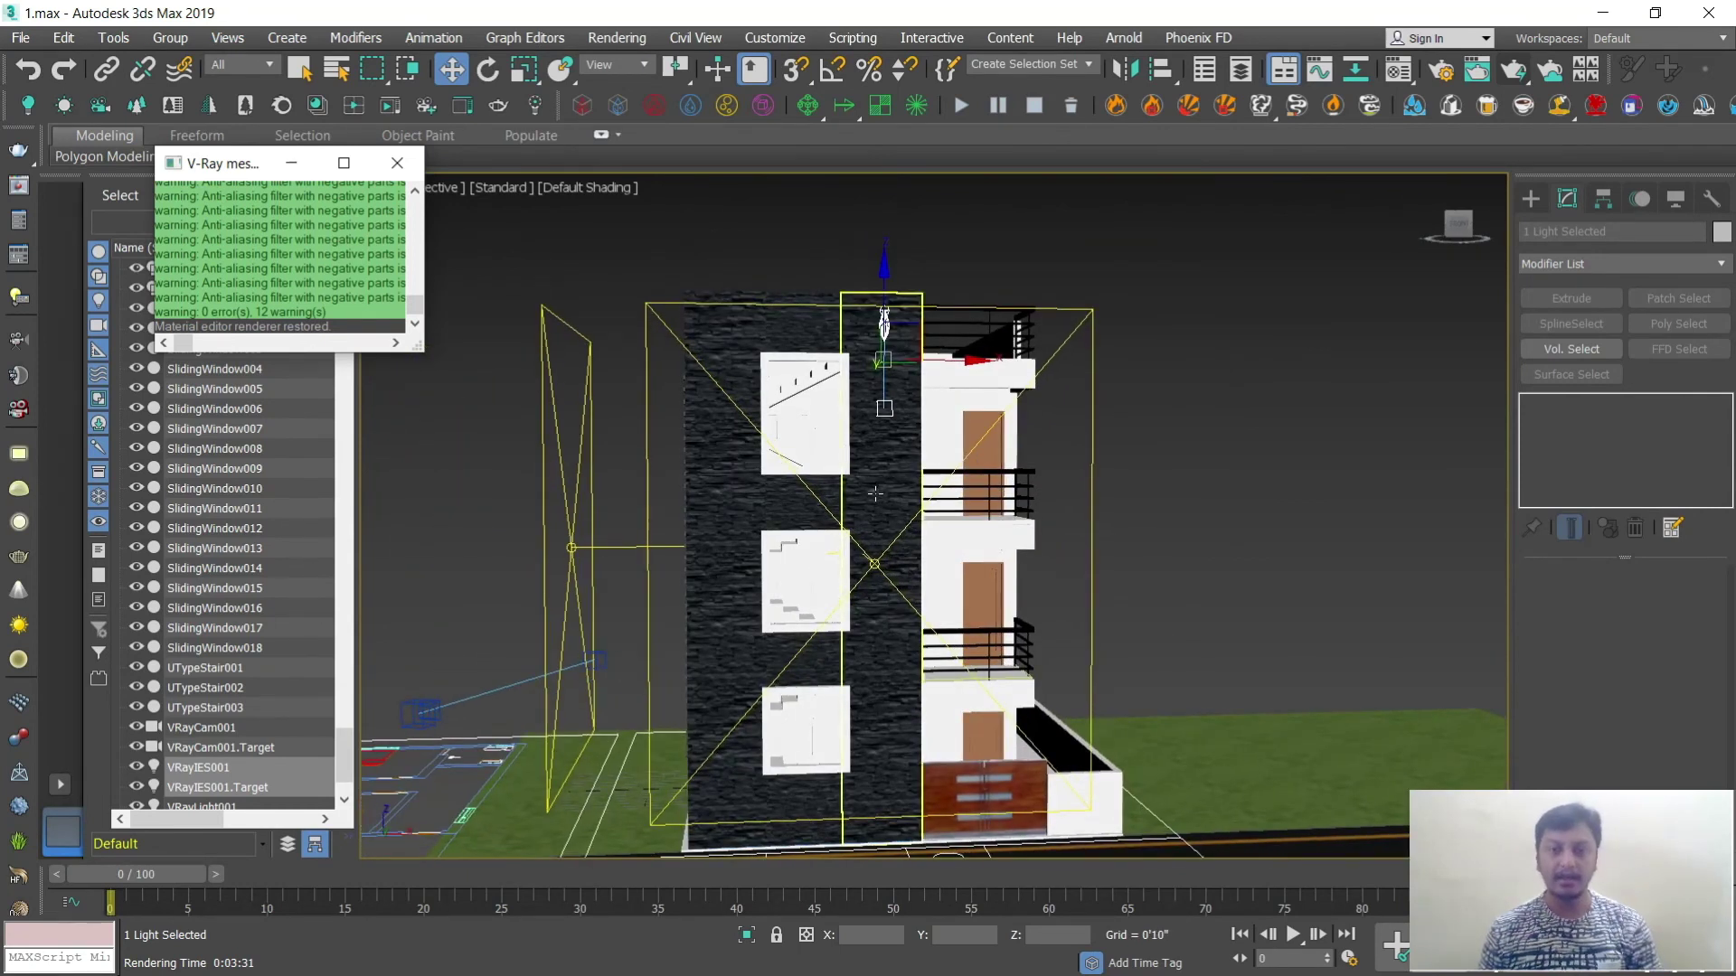
{"action": "mouse_move", "coordinate": [887, 294]}
{"action": "left_mouse_down"}
{"action": "mouse_move", "coordinate": [885, 552]}
{"action": "mouse_move", "coordinate": [902, 286]}
{"action": "left_mouse_up"}
{"action": "scroll", "coordinate": [900, 293], "scroll_direction": "up", "scroll_amount": 5}
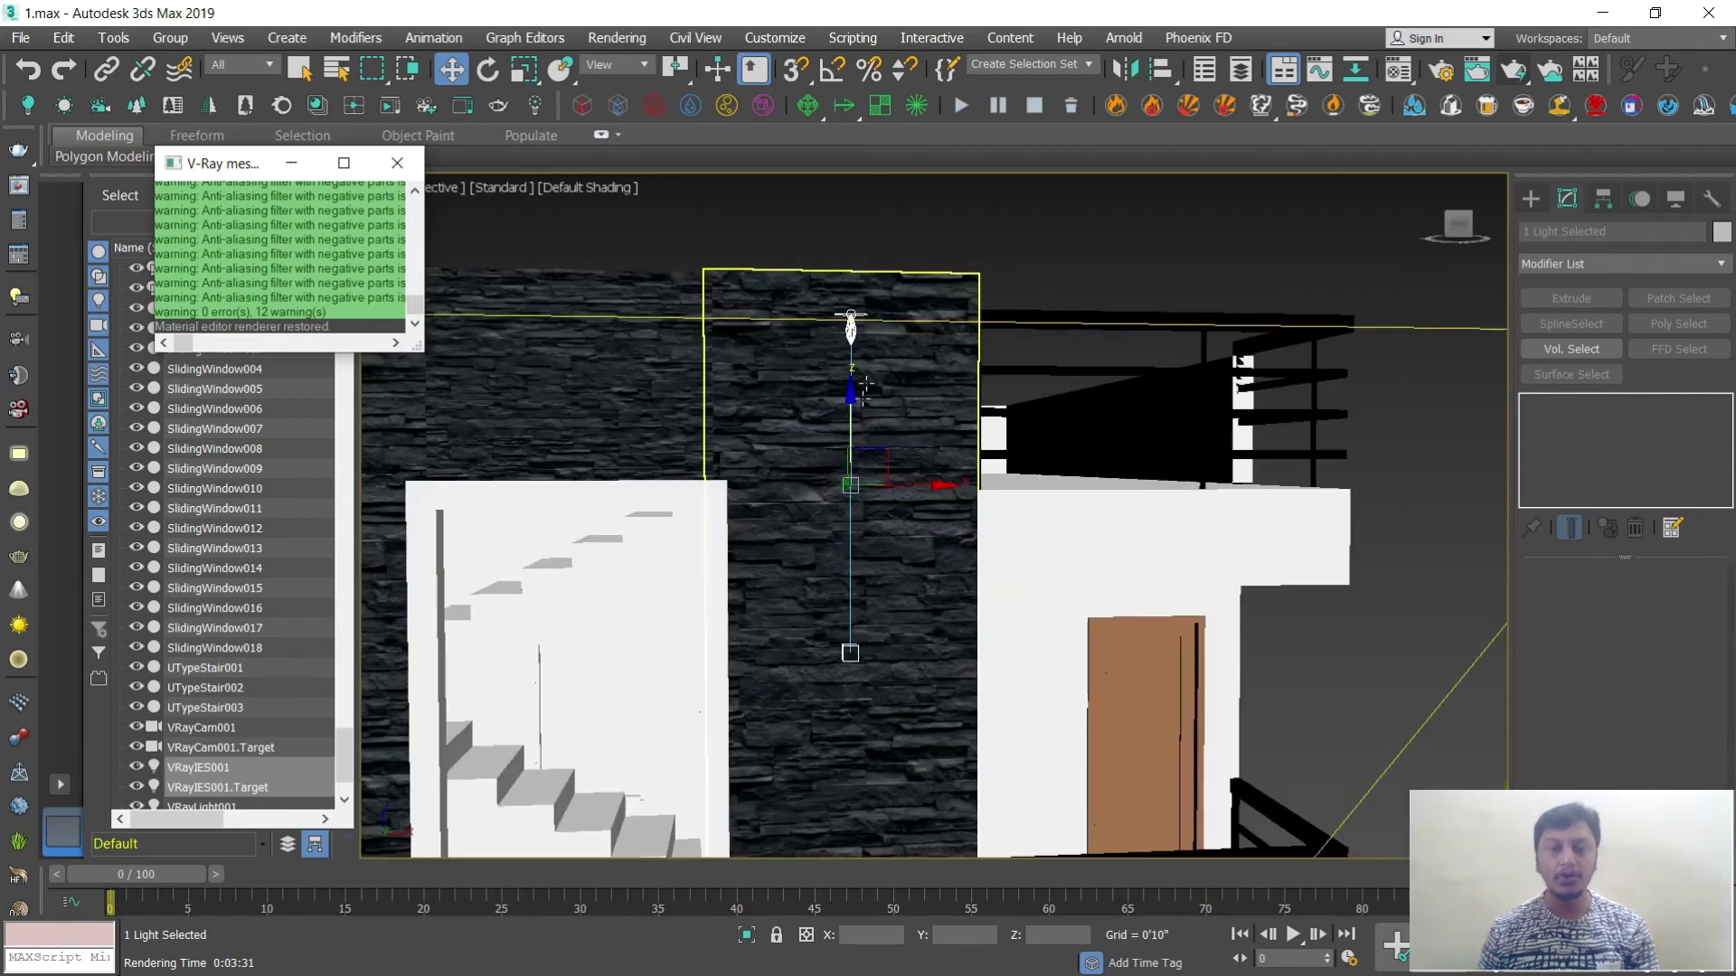
{"action": "middle_click_drag", "start_coordinate": [865, 387], "coordinate": [1002, 466], "text": "alt"}
Step: Clone VRayIES001 and its target as an instance along X to the other side of the top-floor window
{"action": "scroll", "coordinate": [870, 392], "scroll_direction": "down", "scroll_amount": 3}
{"action": "scroll", "coordinate": [882, 453], "scroll_direction": "down", "scroll_amount": 1}
{"action": "mouse_move", "coordinate": [1032, 396]}
{"action": "left_mouse_down", "text": "shift"}
{"action": "mouse_move", "coordinate": [832, 414]}
{"action": "mouse_move", "coordinate": [789, 439]}
{"action": "left_mouse_up", "text": "shift"}
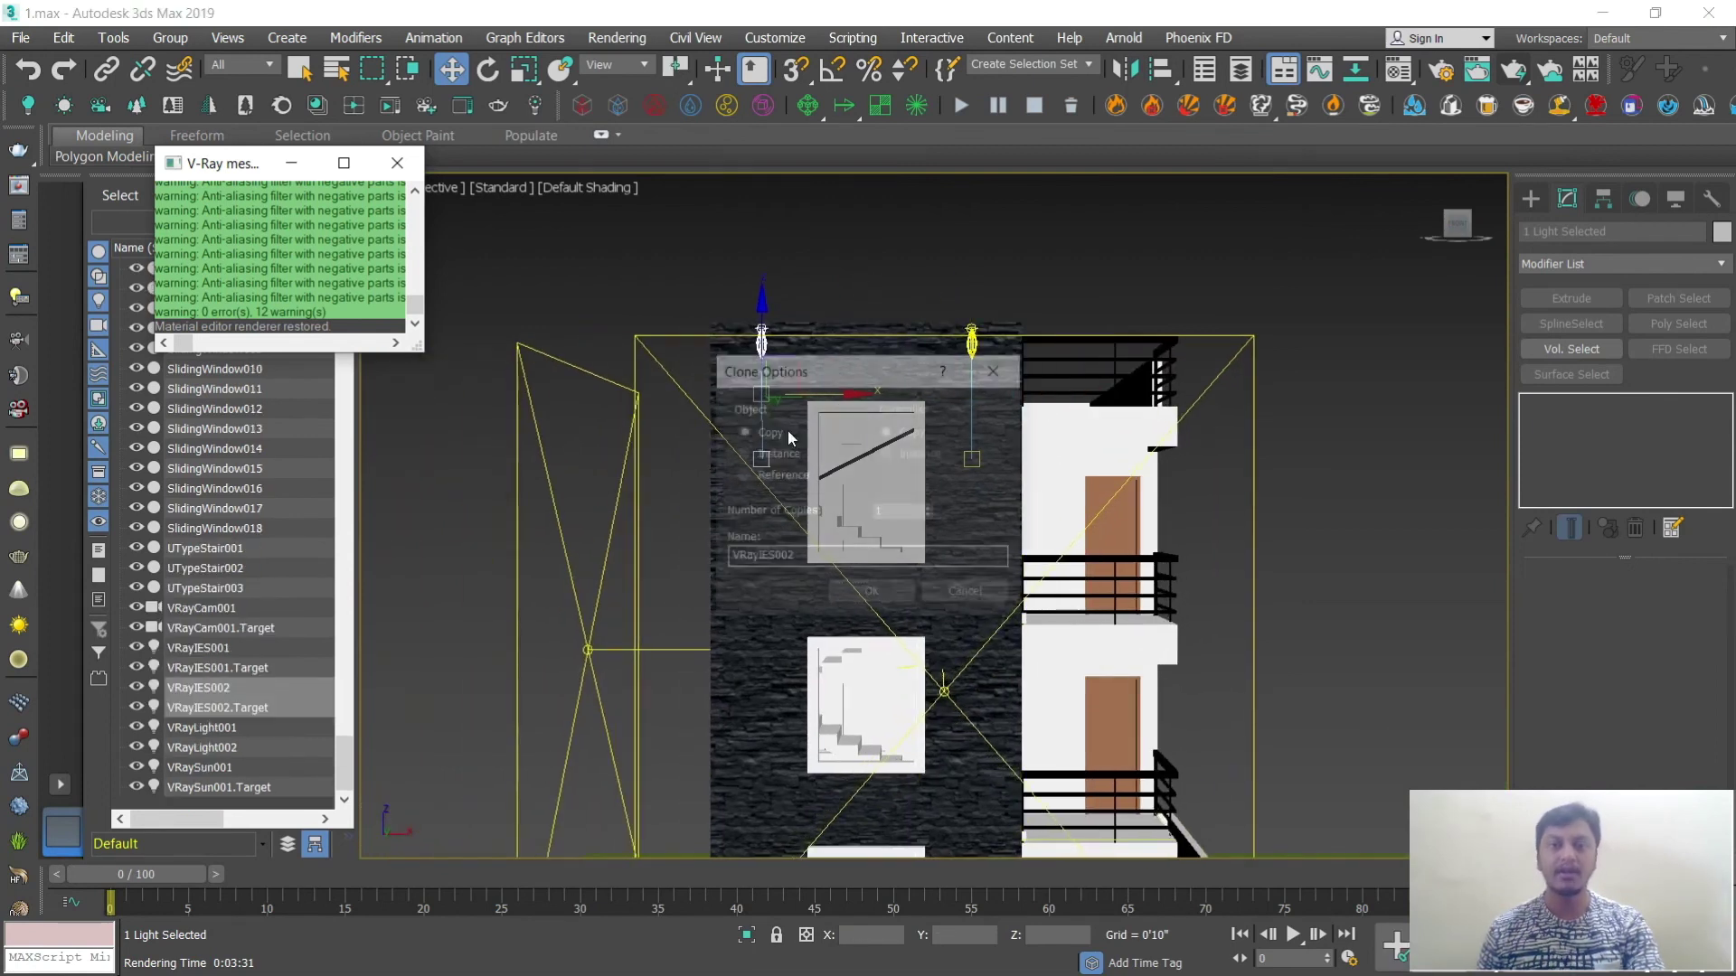
{"action": "left_click", "coordinate": [744, 453]}
{"action": "left_click", "coordinate": [871, 591]}
Step: Clone both top IES lights with their targets as instances down the wall, placing them on either side of the ground-floor window
{"action": "middle_click_drag", "start_coordinate": [930, 553], "coordinate": [823, 362], "text": "alt"}
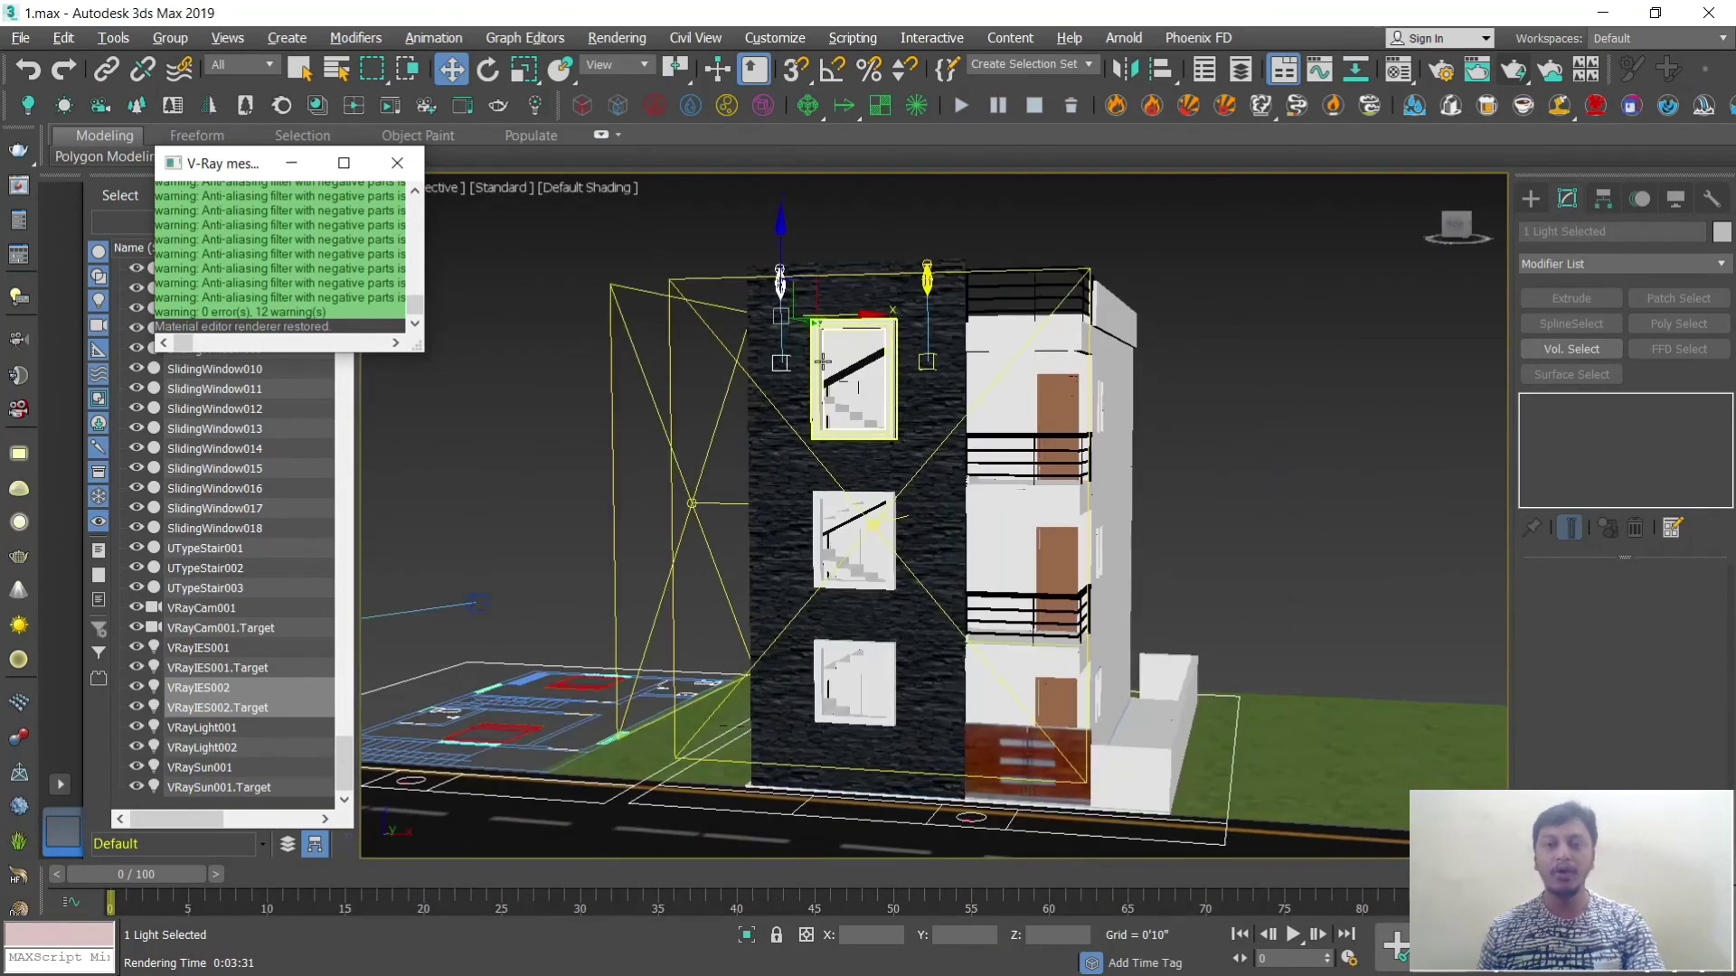
{"action": "scroll", "coordinate": [823, 362], "scroll_direction": "up", "scroll_amount": 3}
{"action": "left_click", "coordinate": [948, 258], "text": "ctrl"}
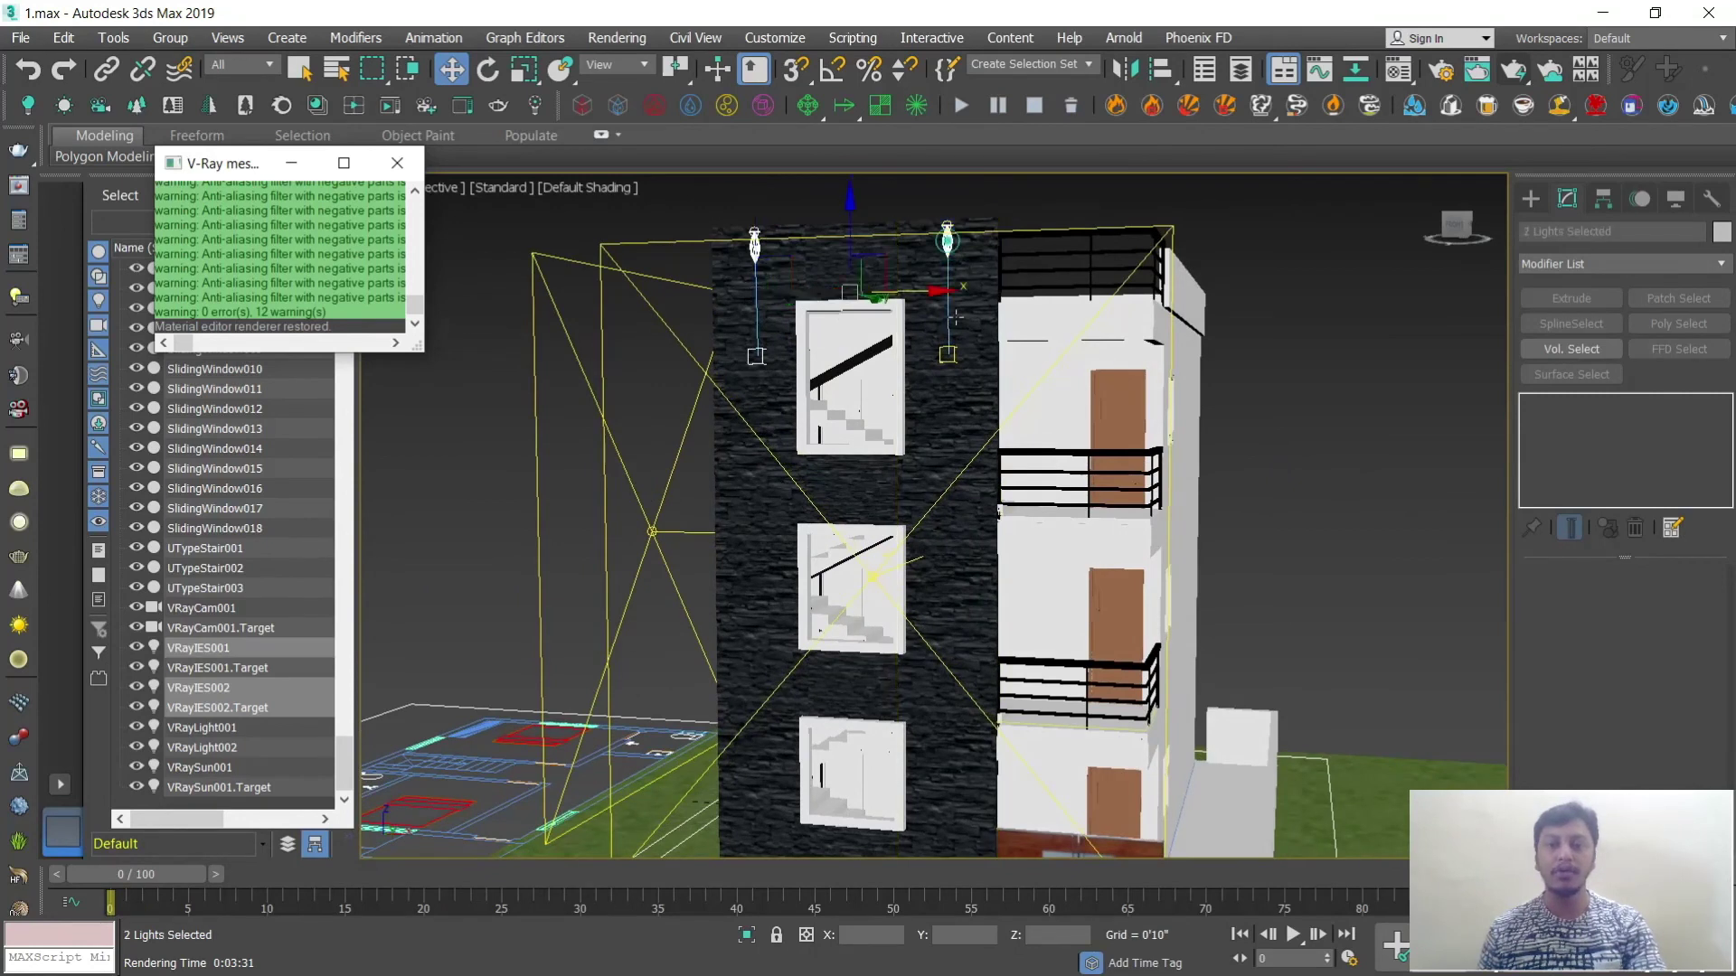
{"action": "left_click", "coordinate": [947, 356], "text": "ctrl"}
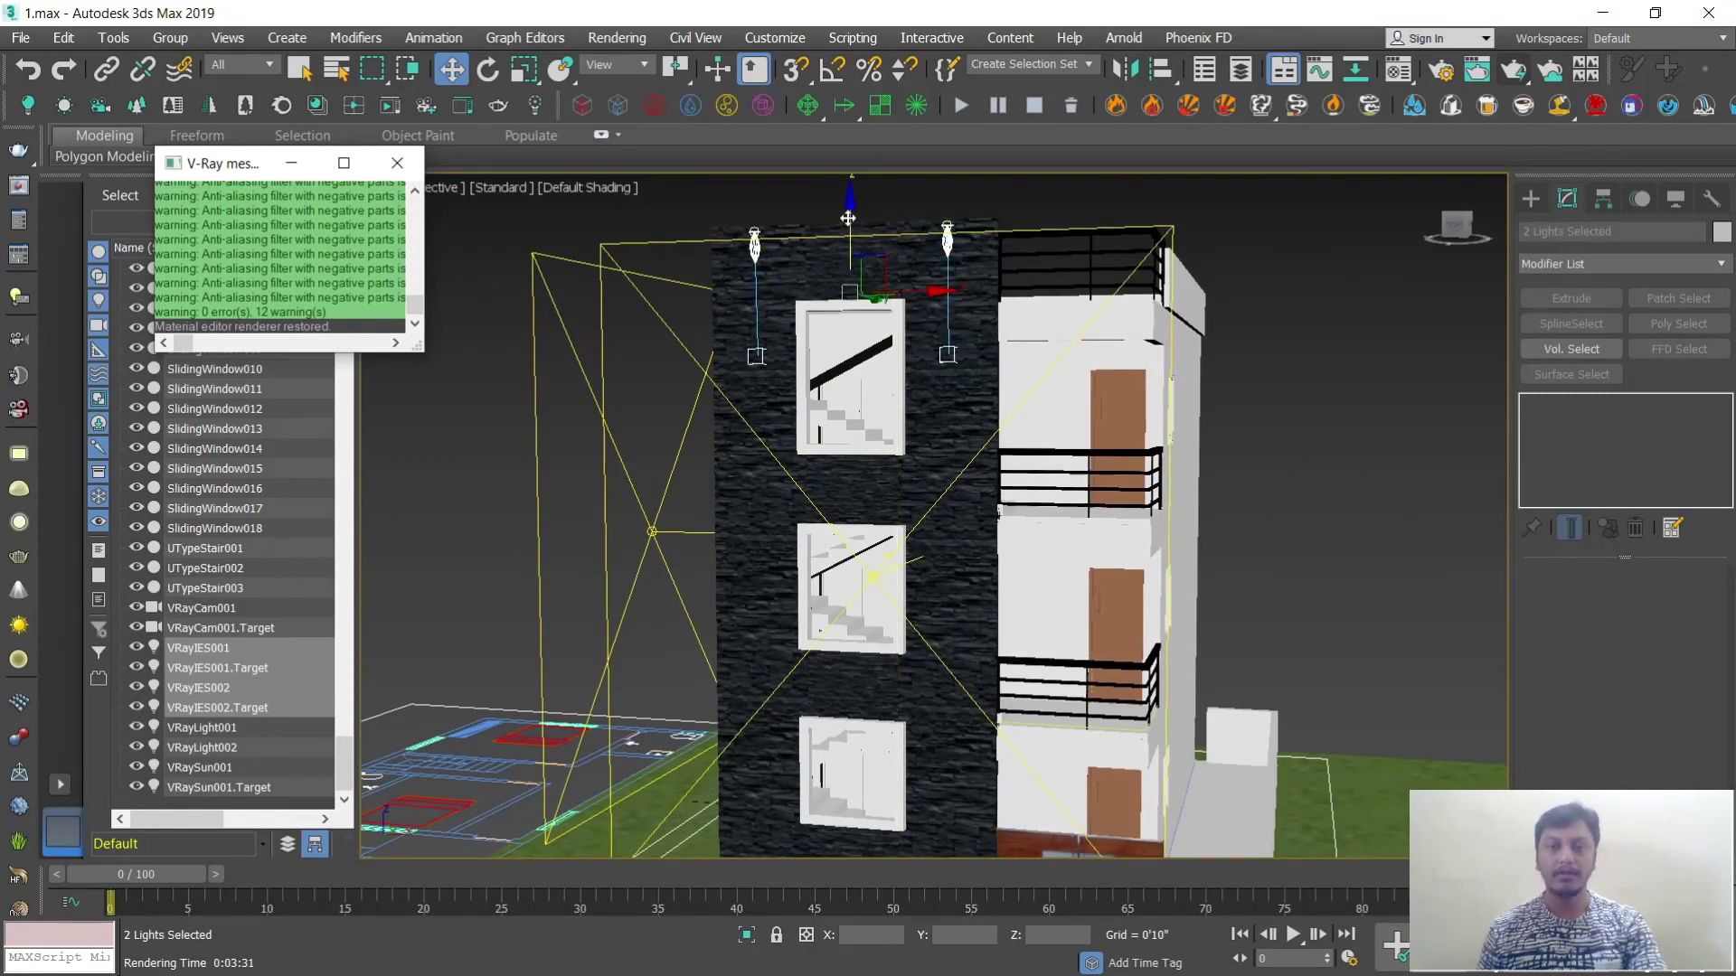
{"action": "left_click_drag", "start_coordinate": [848, 218], "coordinate": [842, 665], "text": "shift"}
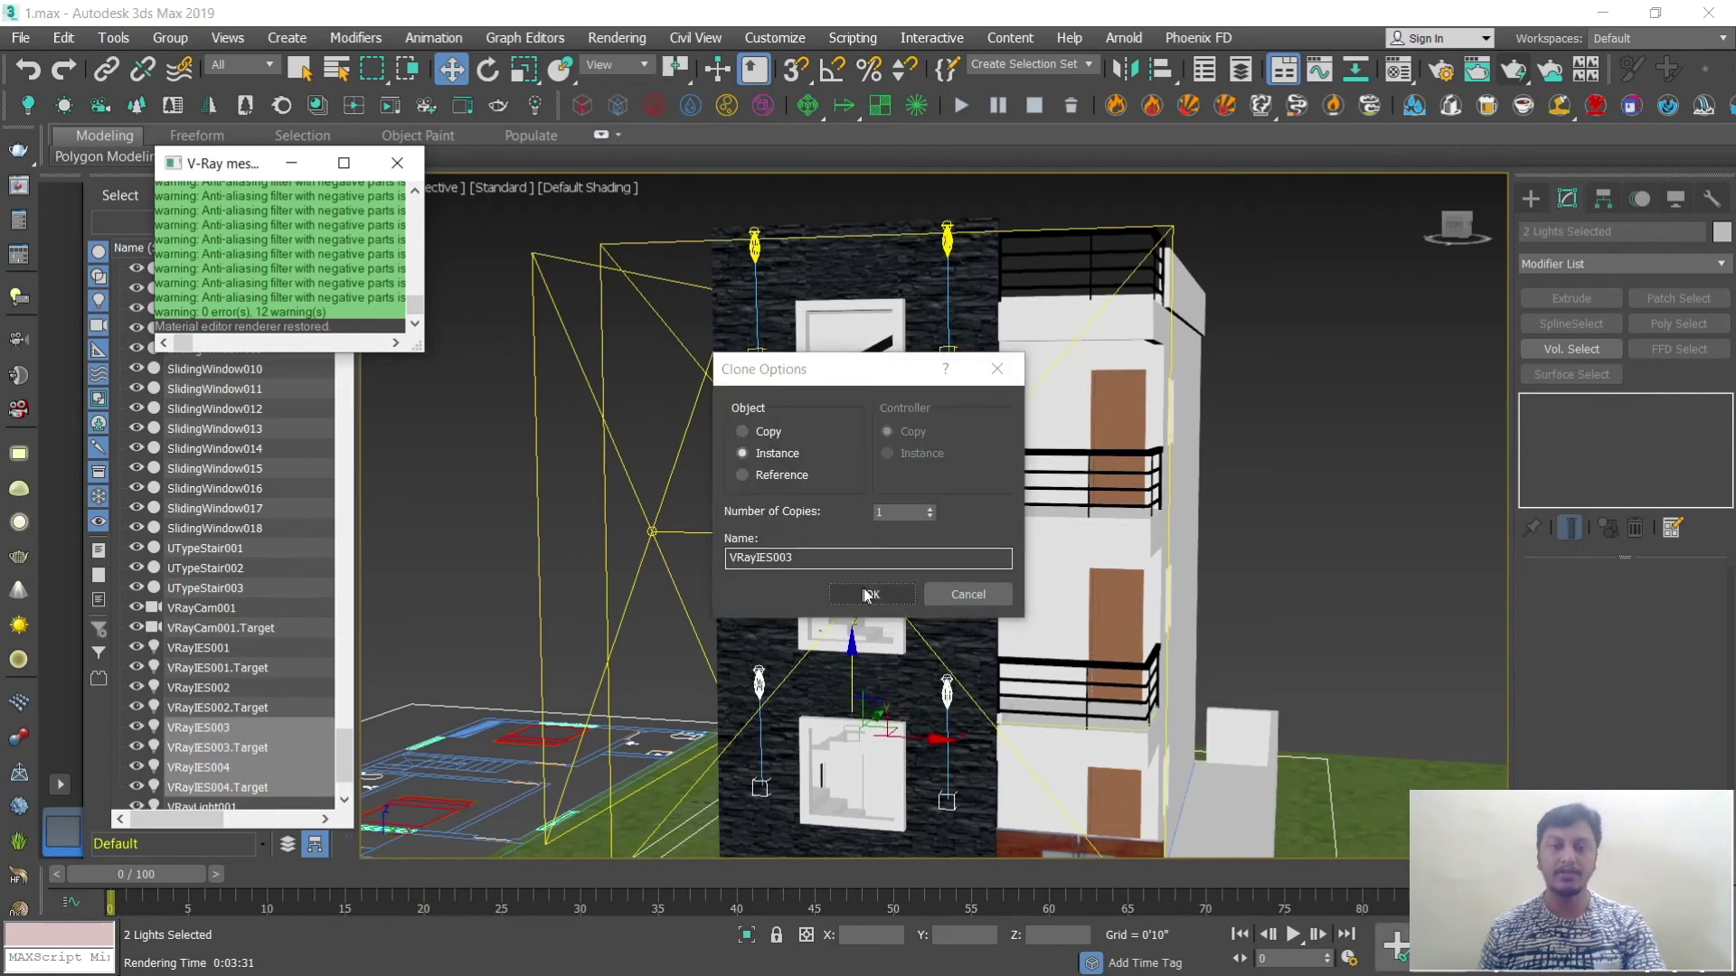
{"action": "left_click", "coordinate": [861, 590]}
{"action": "middle_click_drag", "start_coordinate": [891, 635], "coordinate": [852, 487]}
{"action": "left_click_drag", "start_coordinate": [853, 487], "coordinate": [853, 508]}
{"action": "middle_click_drag", "start_coordinate": [882, 597], "coordinate": [898, 580], "text": "alt"}
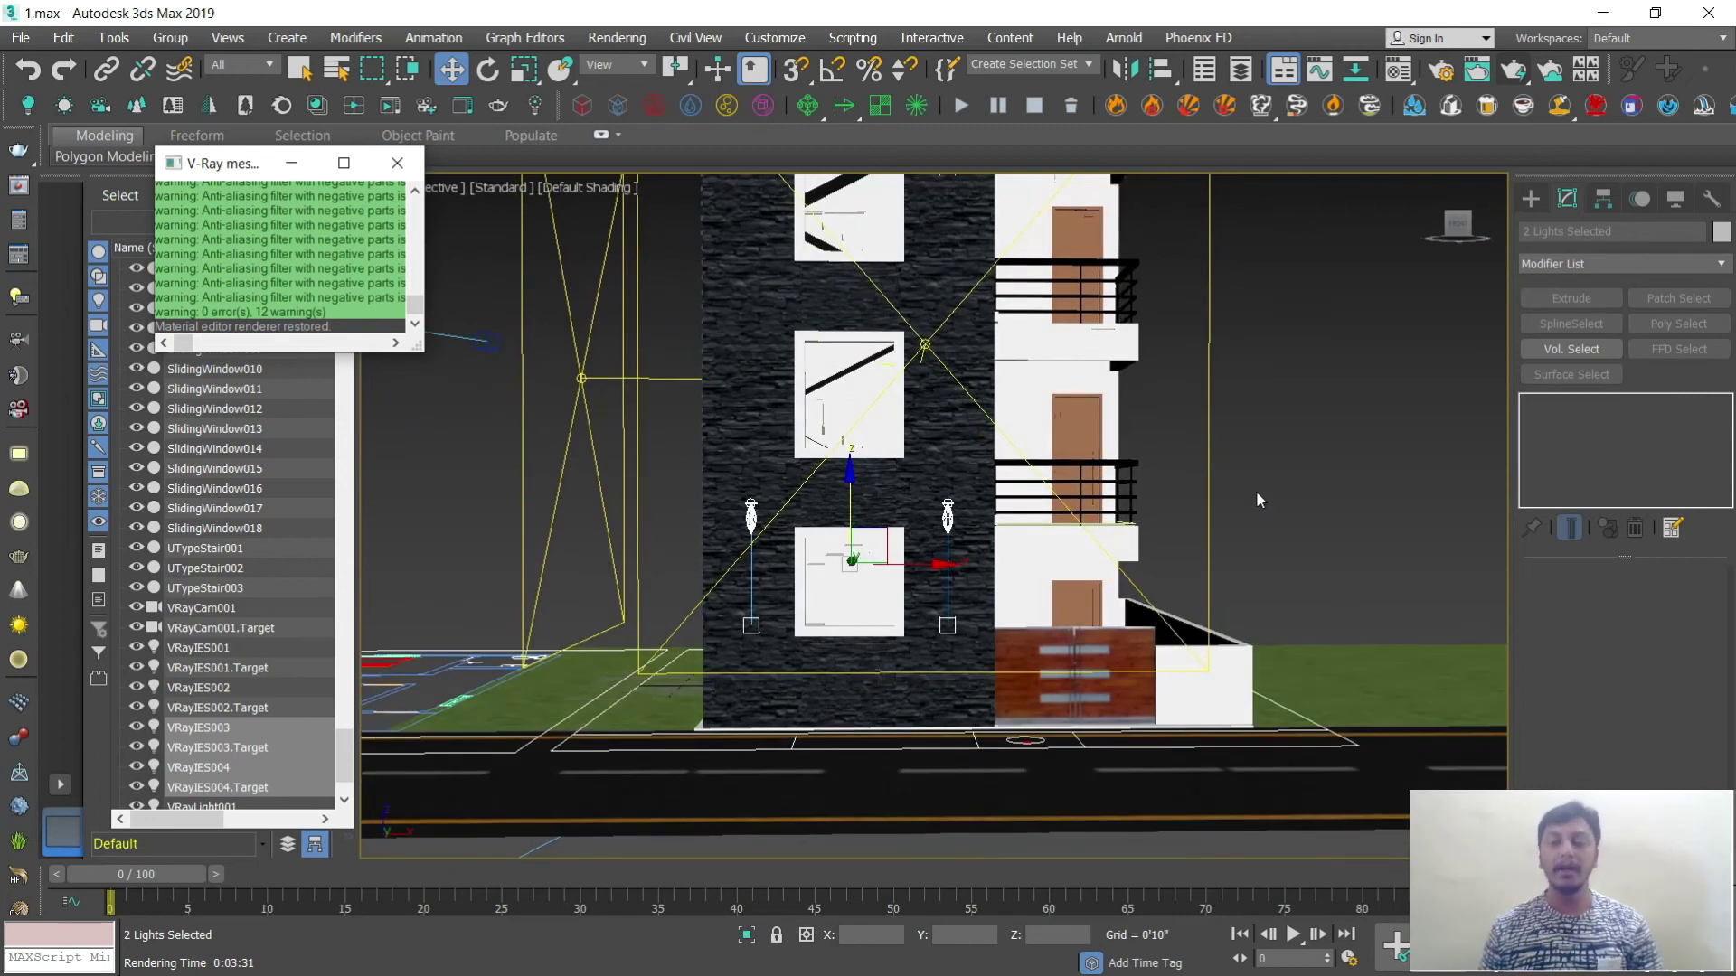
{"action": "left_click", "coordinate": [844, 476]}
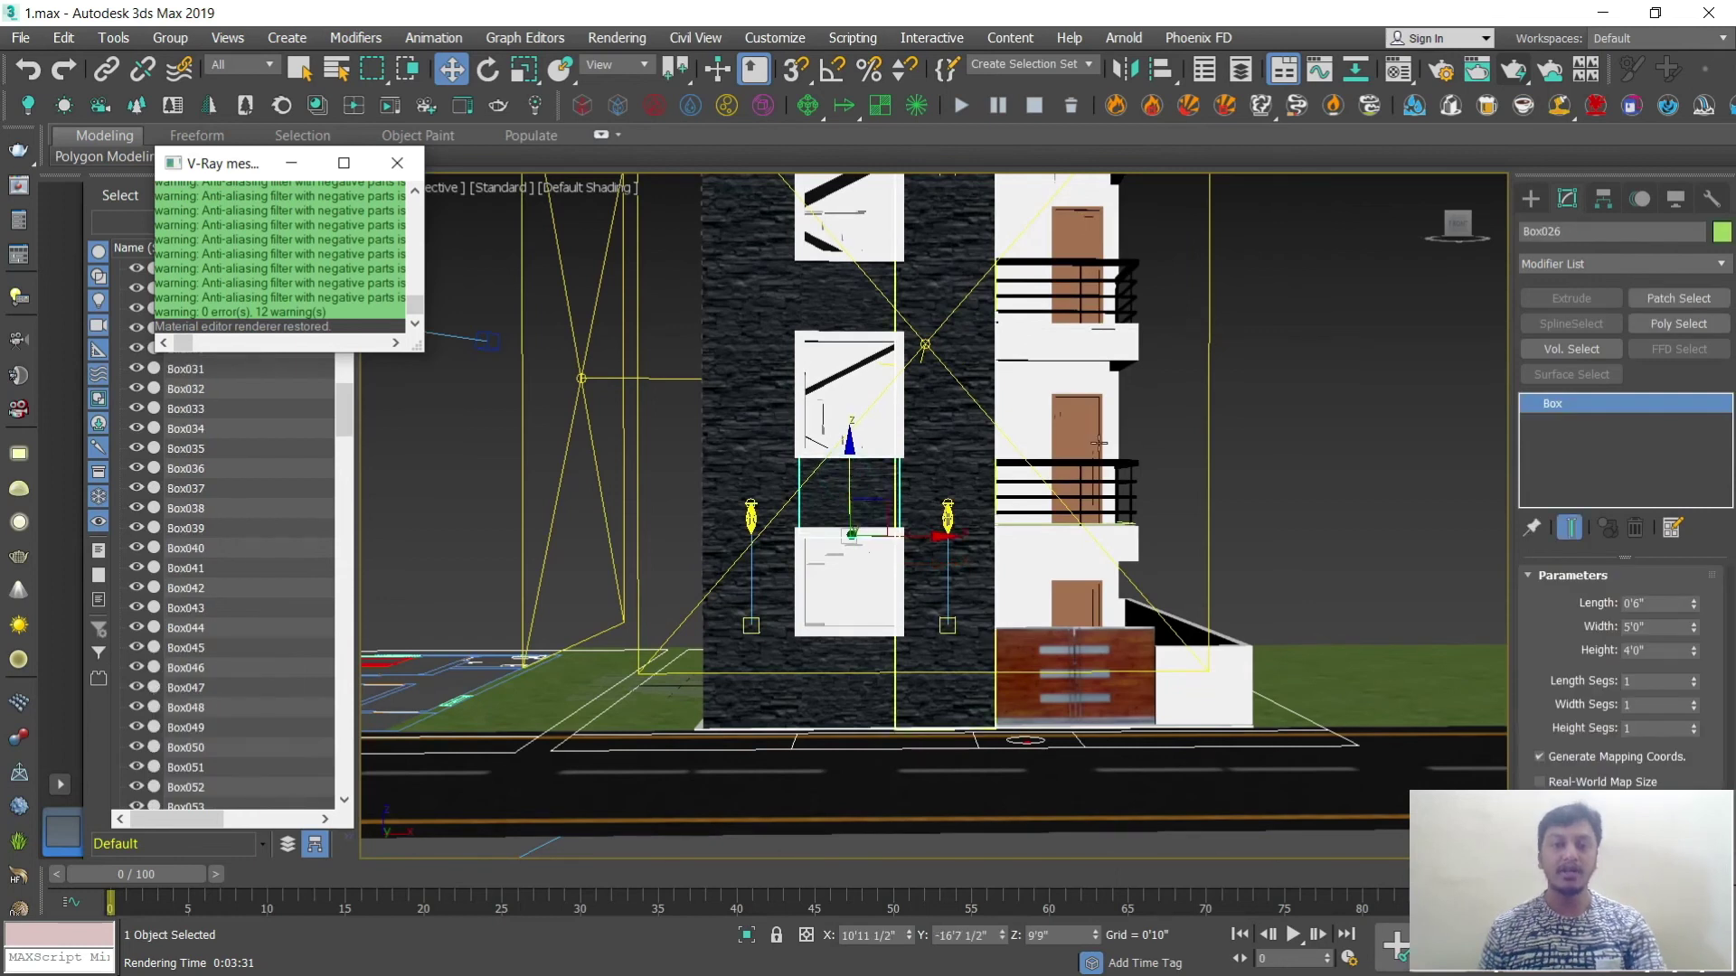
{"action": "key", "text": "ctrl+z"}
{"action": "key", "text": "ctrl+z"}
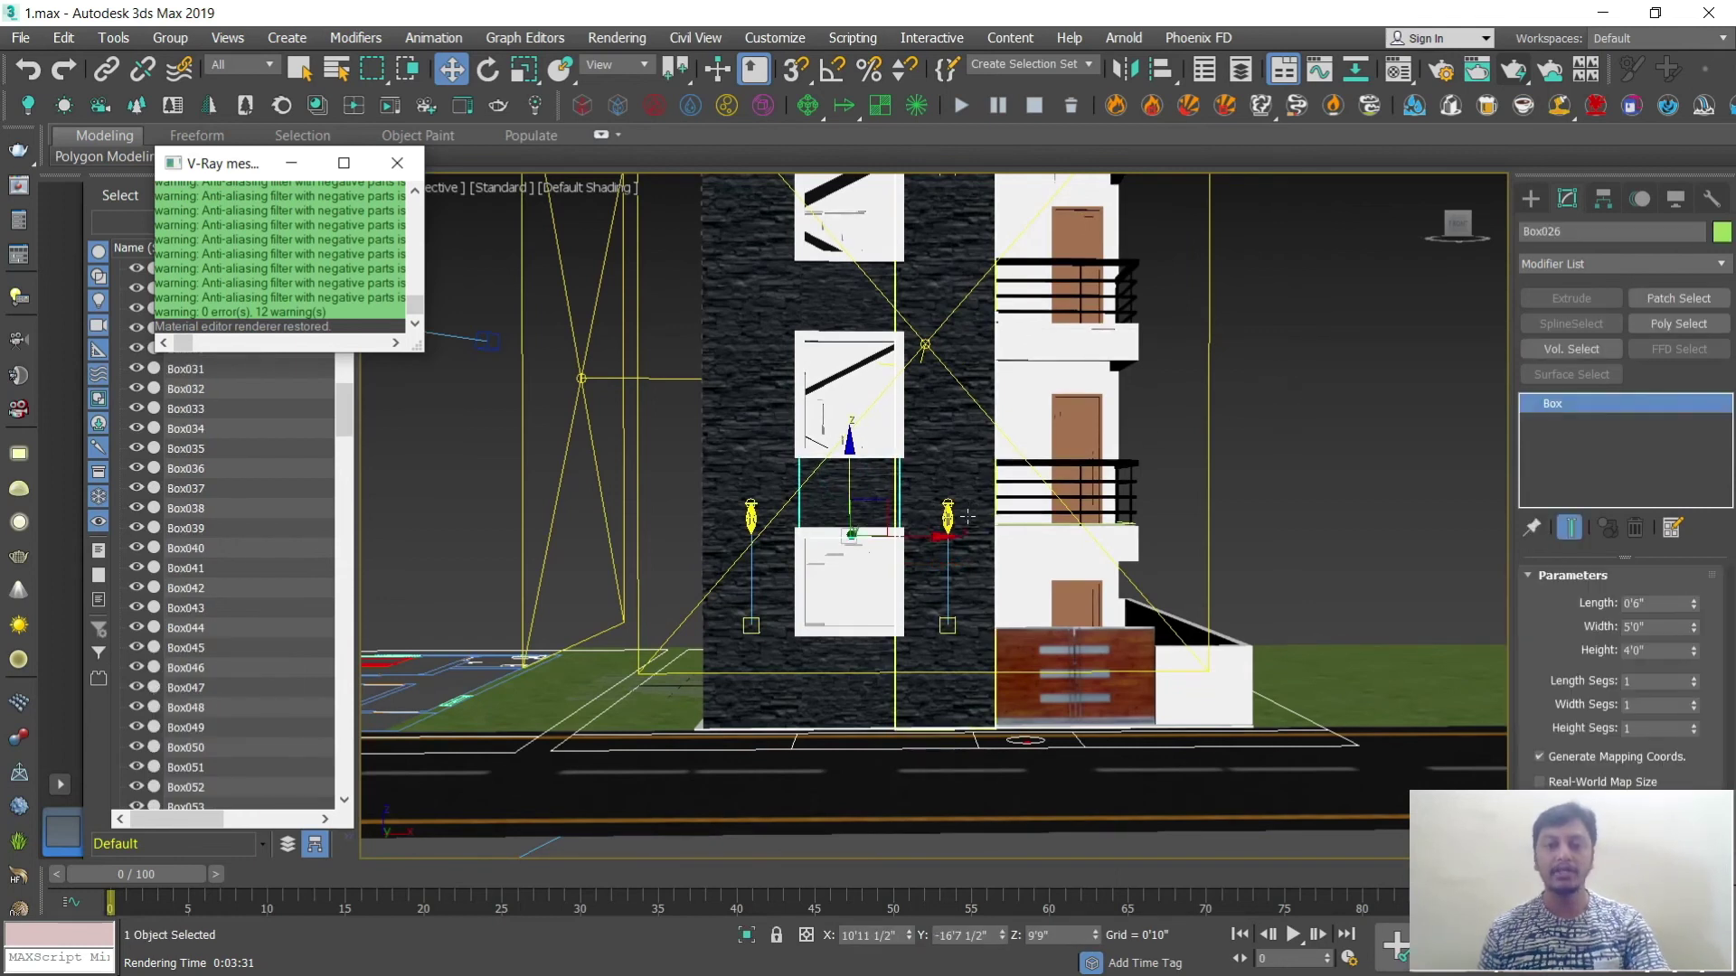
Step: Try mirroring VRayIES003 and VRayIES004 together about the Y and Z axes without cloning
{"action": "left_click", "coordinate": [947, 517]}
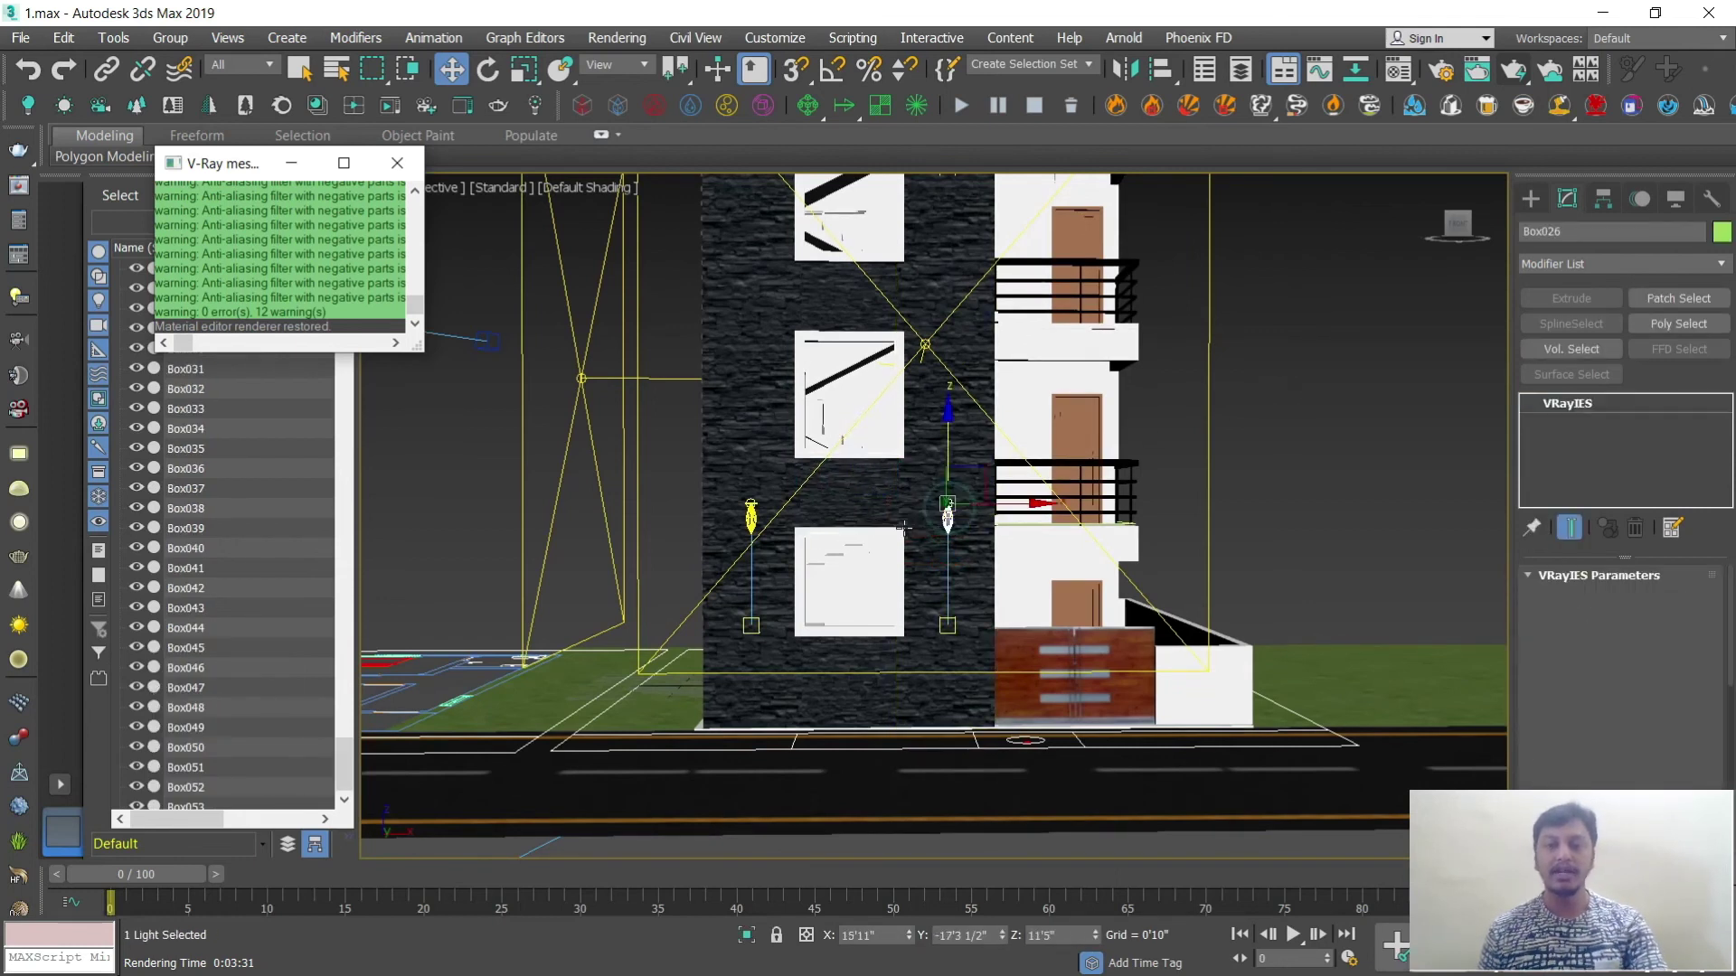
{"action": "left_click", "coordinate": [744, 511]}
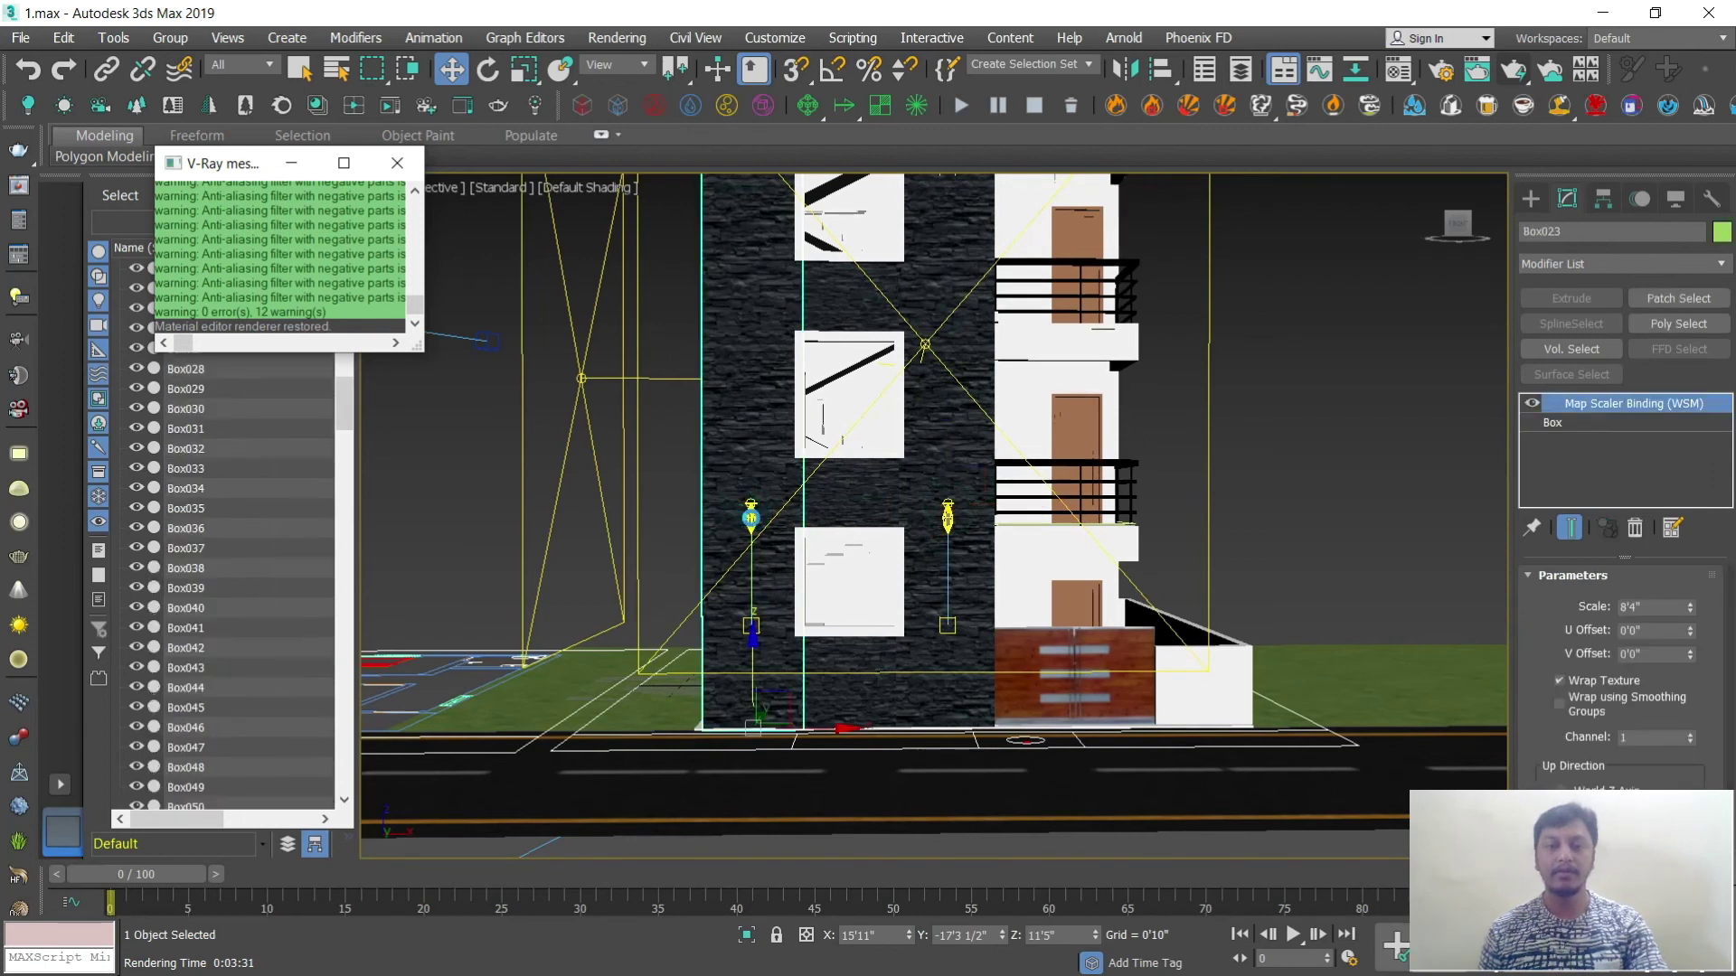
{"action": "left_click", "coordinate": [750, 516]}
{"action": "left_click", "coordinate": [948, 518]}
{"action": "left_click", "coordinate": [751, 517]}
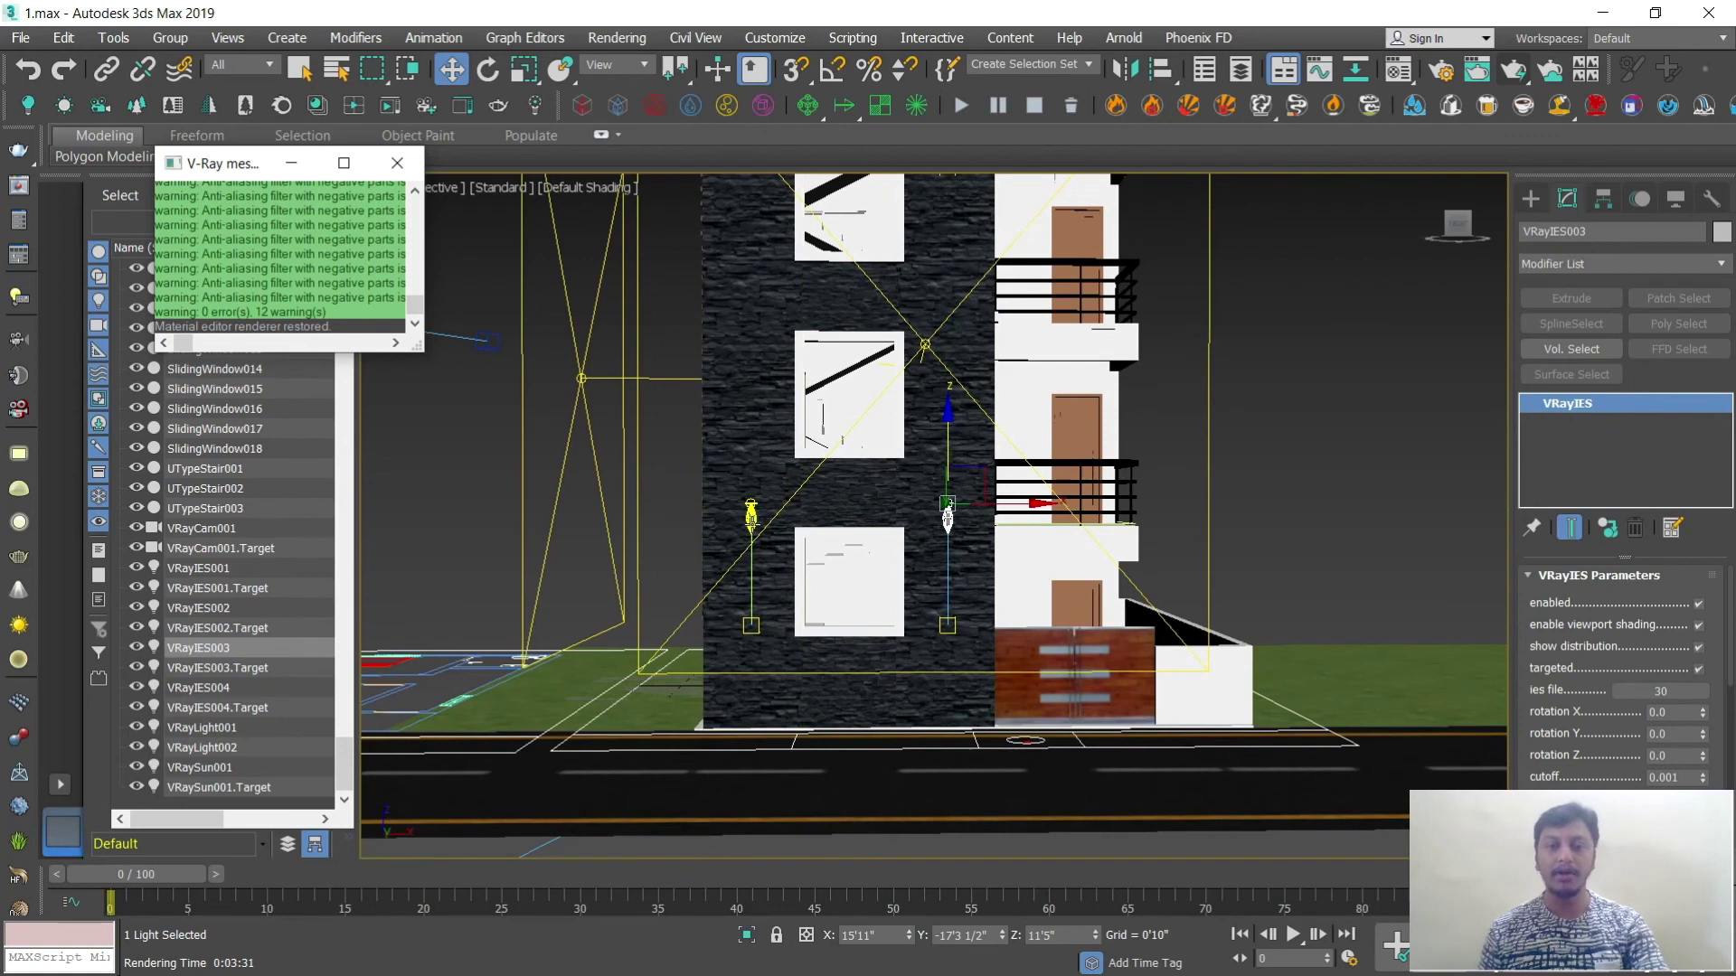
{"action": "left_click", "coordinate": [948, 517]}
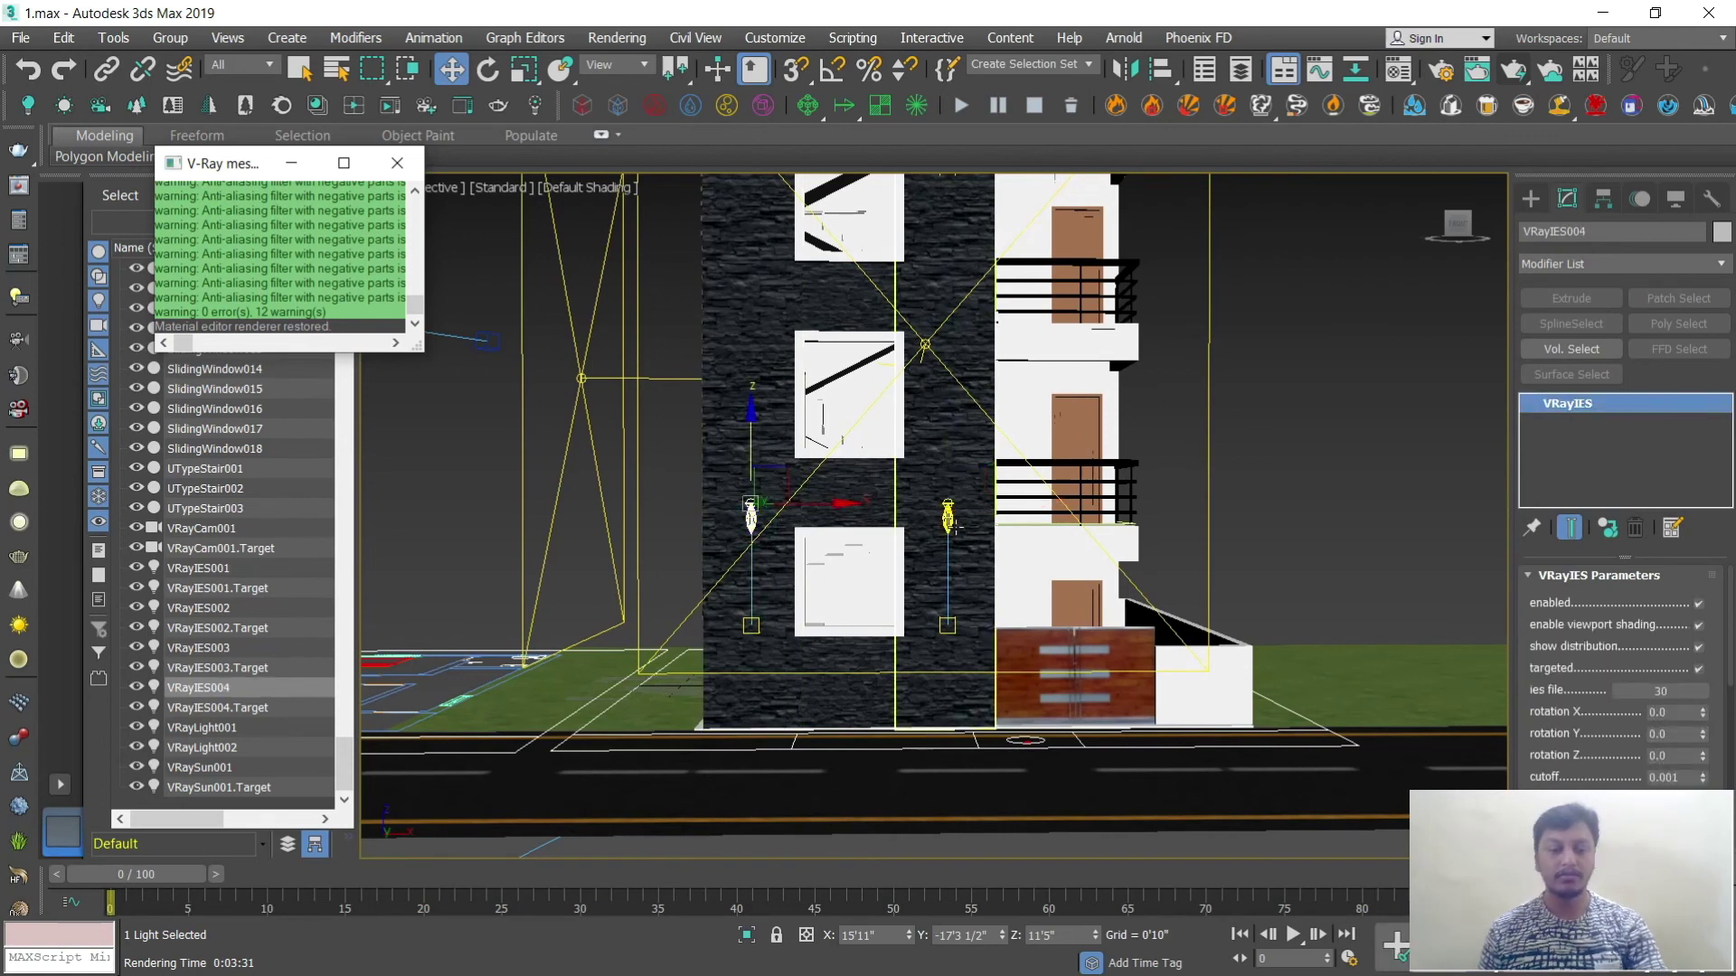
{"action": "left_click", "coordinate": [750, 517], "text": "ctrl"}
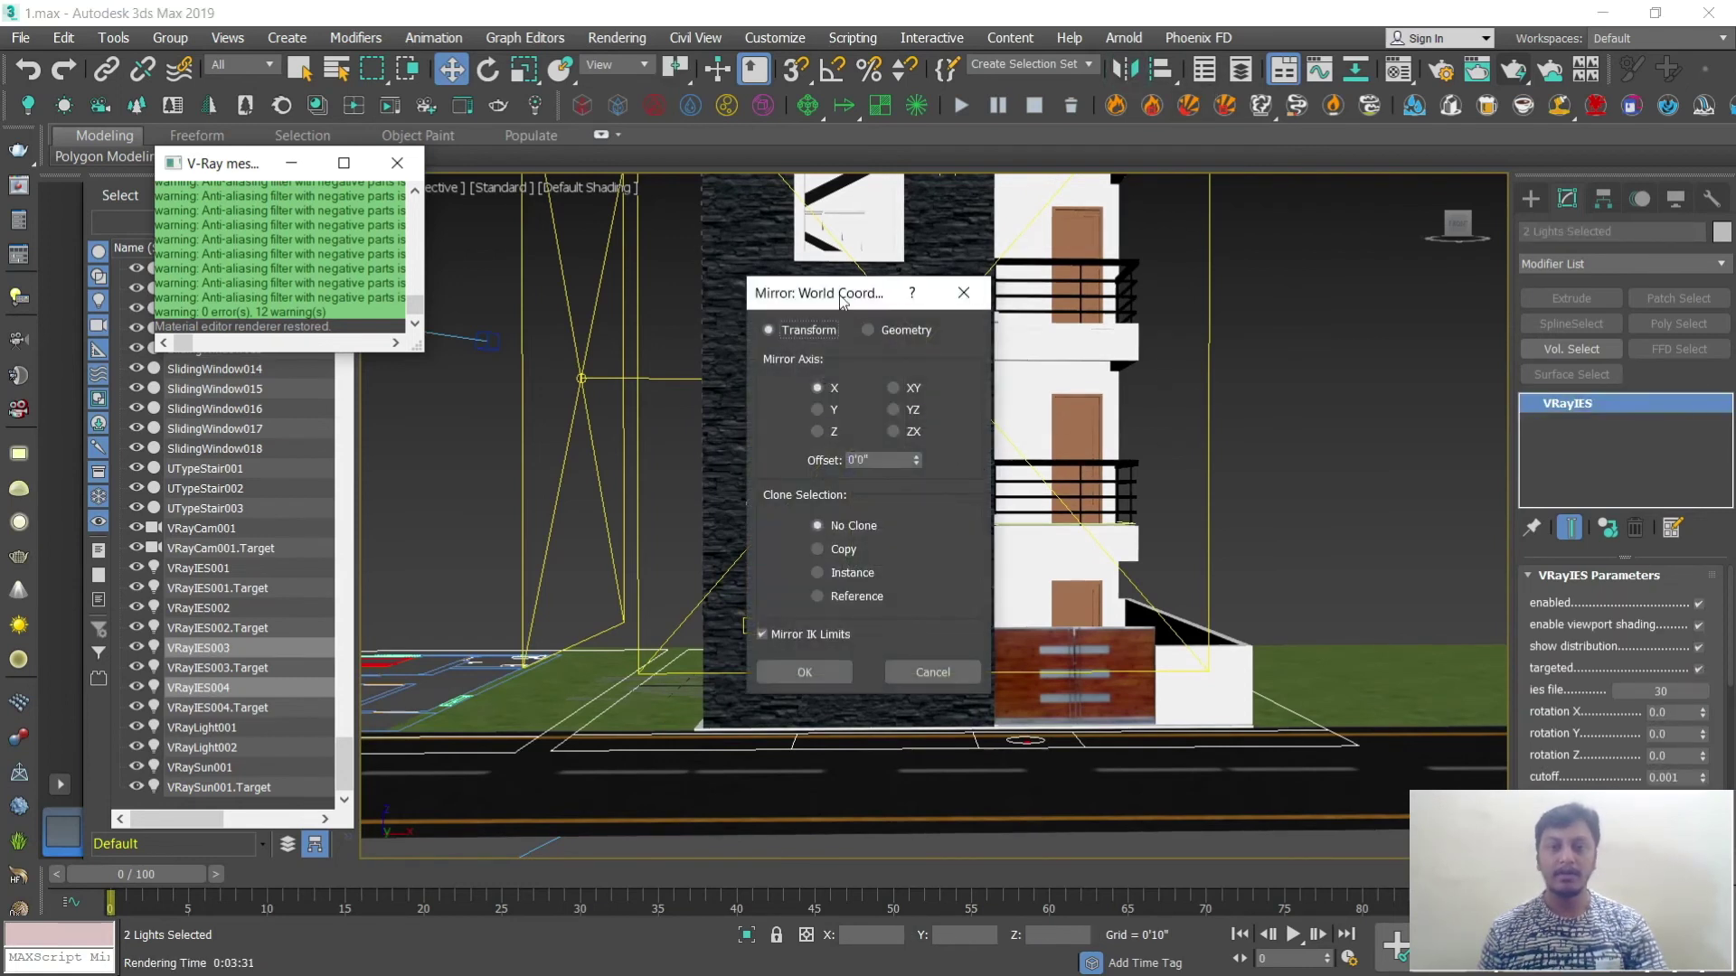
{"action": "left_click_drag", "start_coordinate": [841, 301], "coordinate": [1171, 315]}
{"action": "left_click", "coordinate": [1149, 424]}
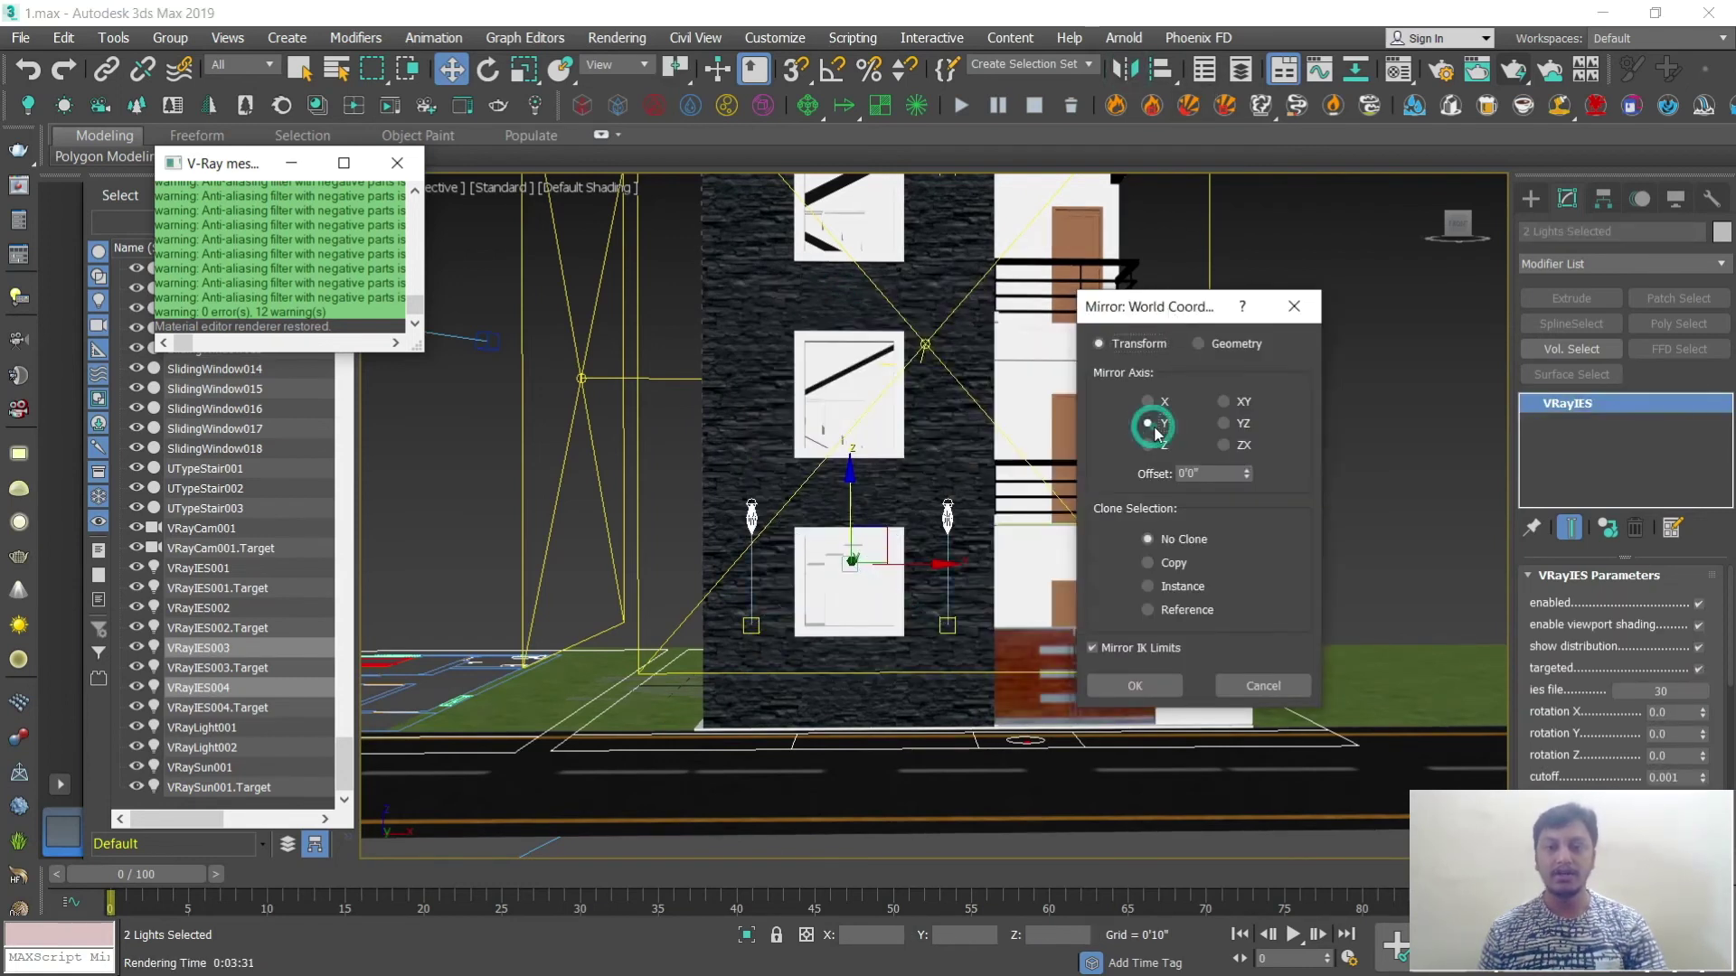
{"action": "left_click", "coordinate": [1150, 446]}
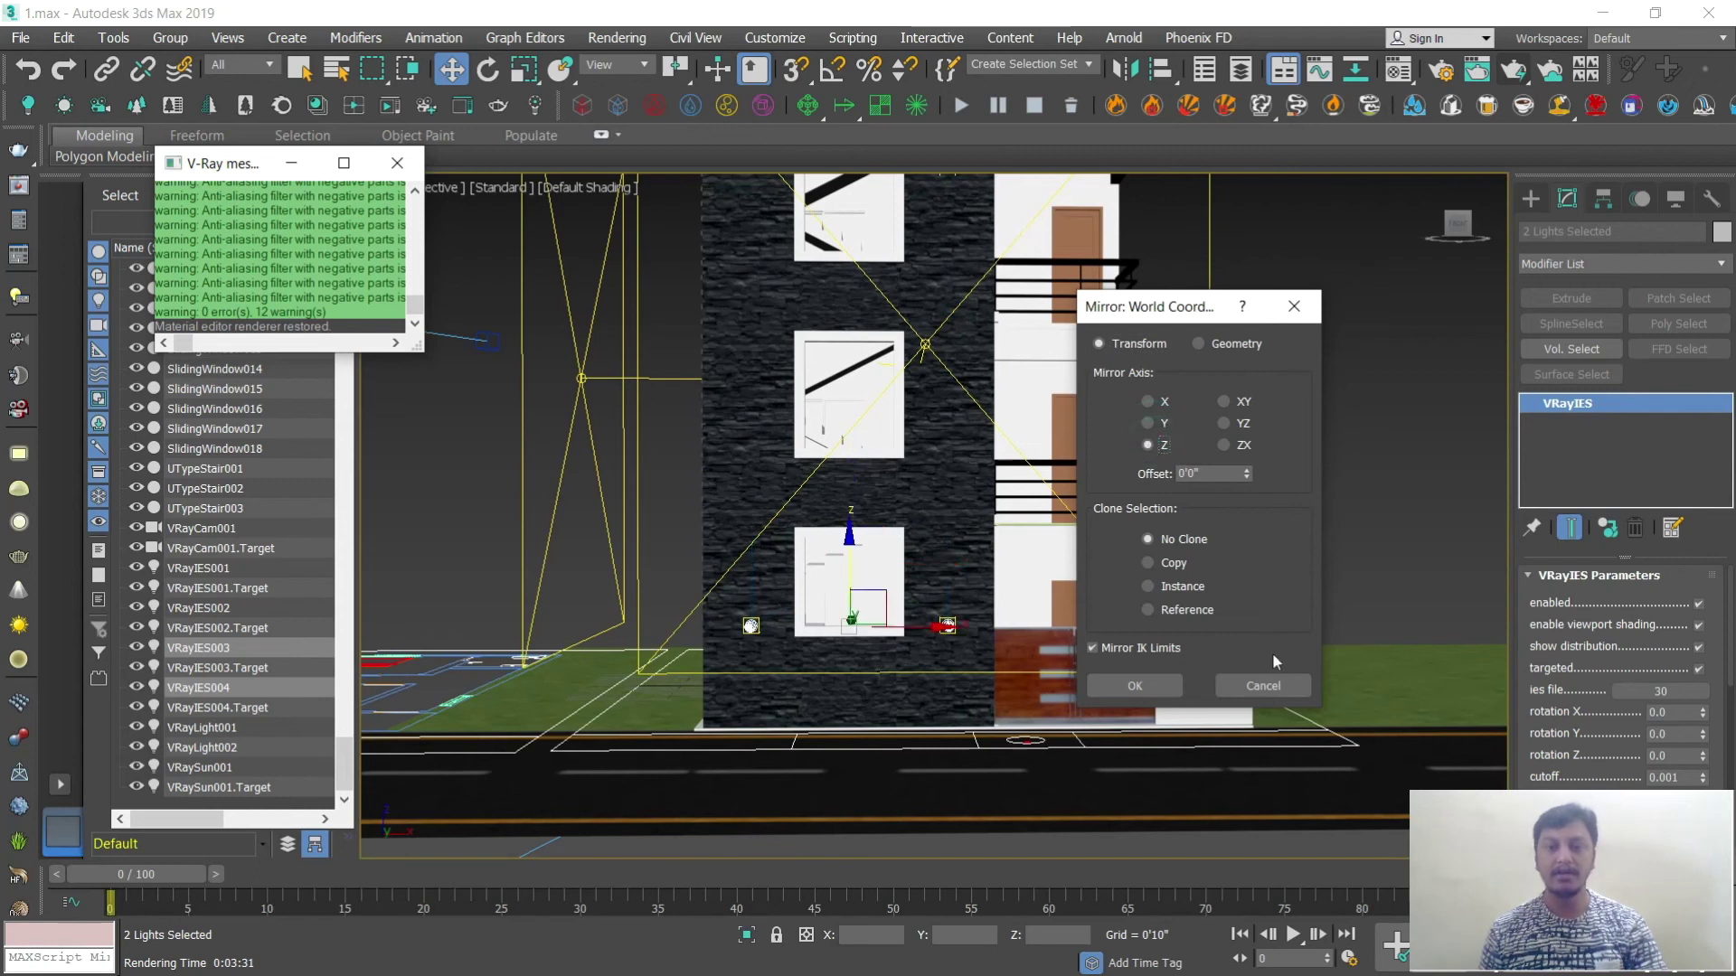
{"action": "left_click", "coordinate": [1263, 686]}
{"action": "left_click", "coordinate": [1317, 376]}
Step: Mirror VRayIES003 about the Z axis as an instance, giving an upward-pointing light above it
{"action": "left_click", "coordinate": [950, 517]}
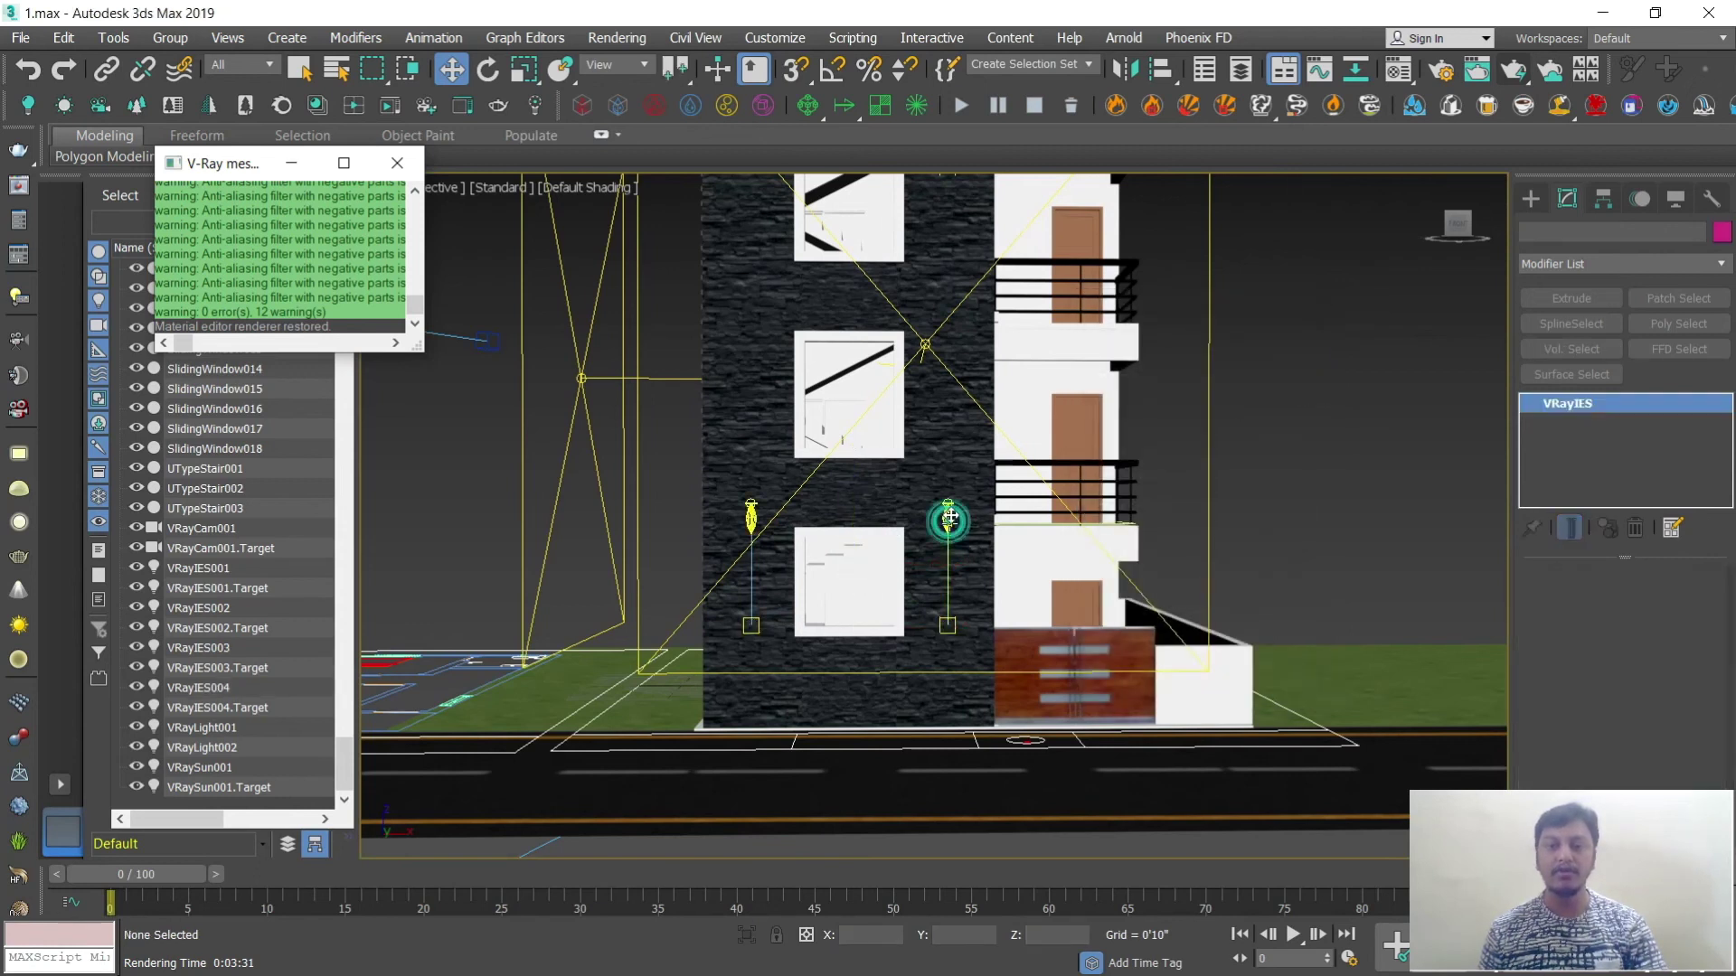
{"action": "left_click", "coordinate": [1125, 69]}
{"action": "left_click_drag", "start_coordinate": [868, 290], "coordinate": [1309, 245]}
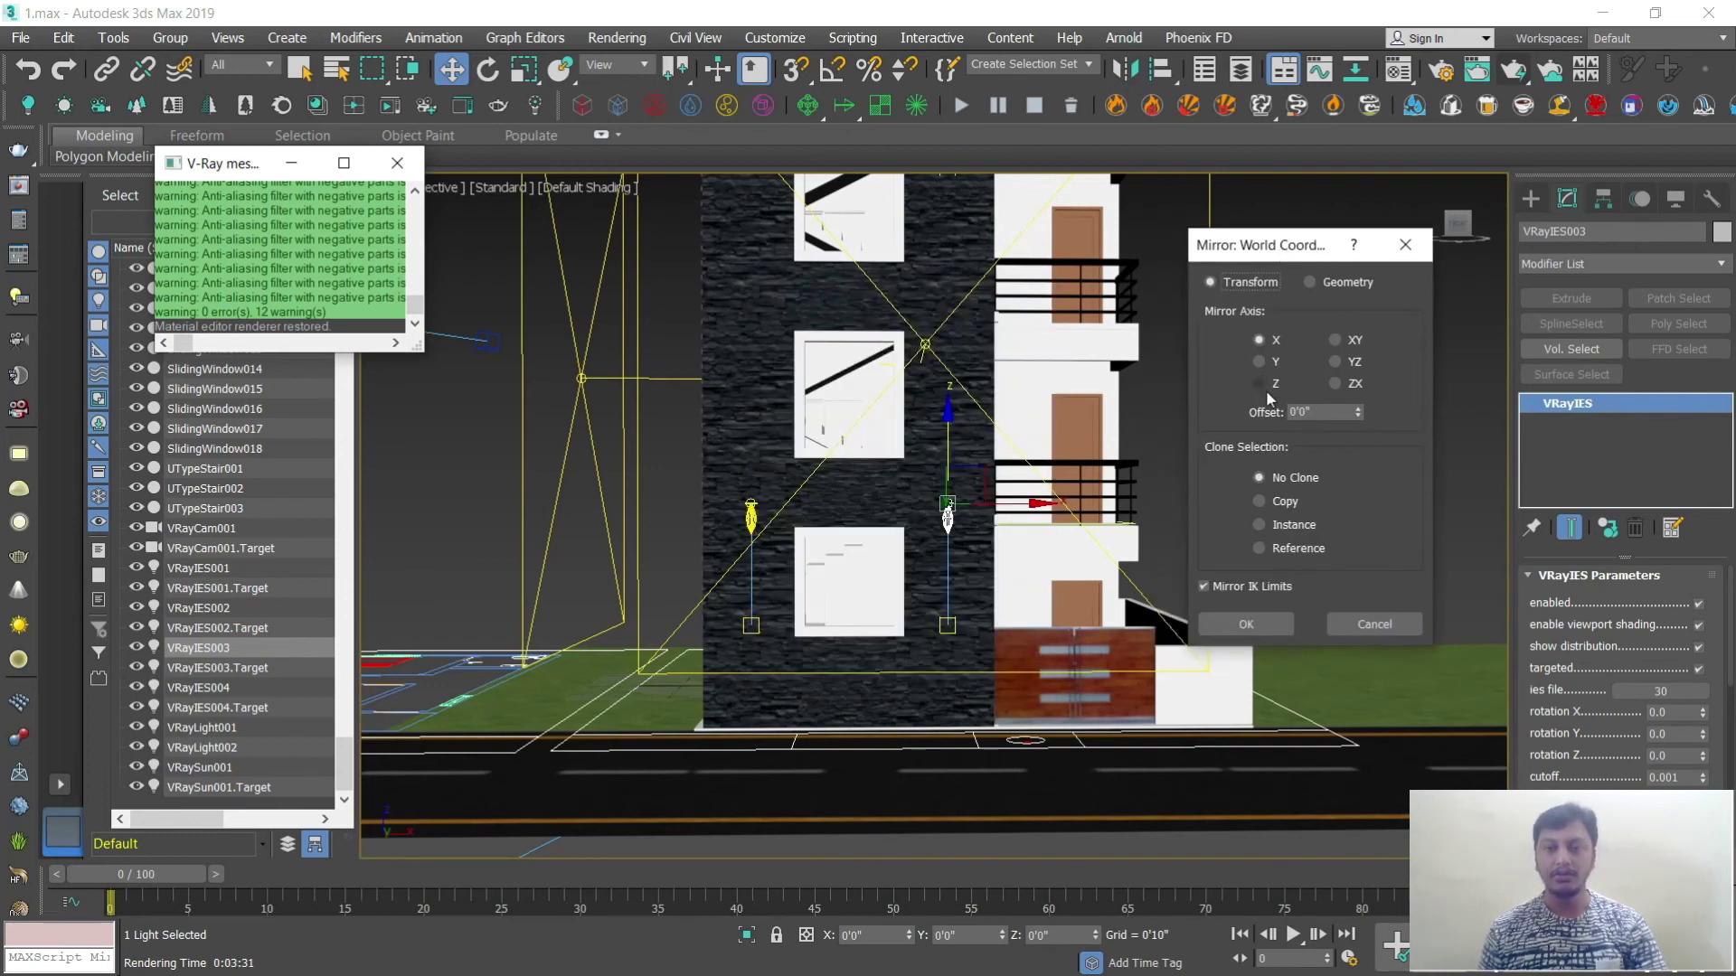
{"action": "left_click", "coordinate": [1262, 525]}
{"action": "left_click", "coordinate": [1248, 627]}
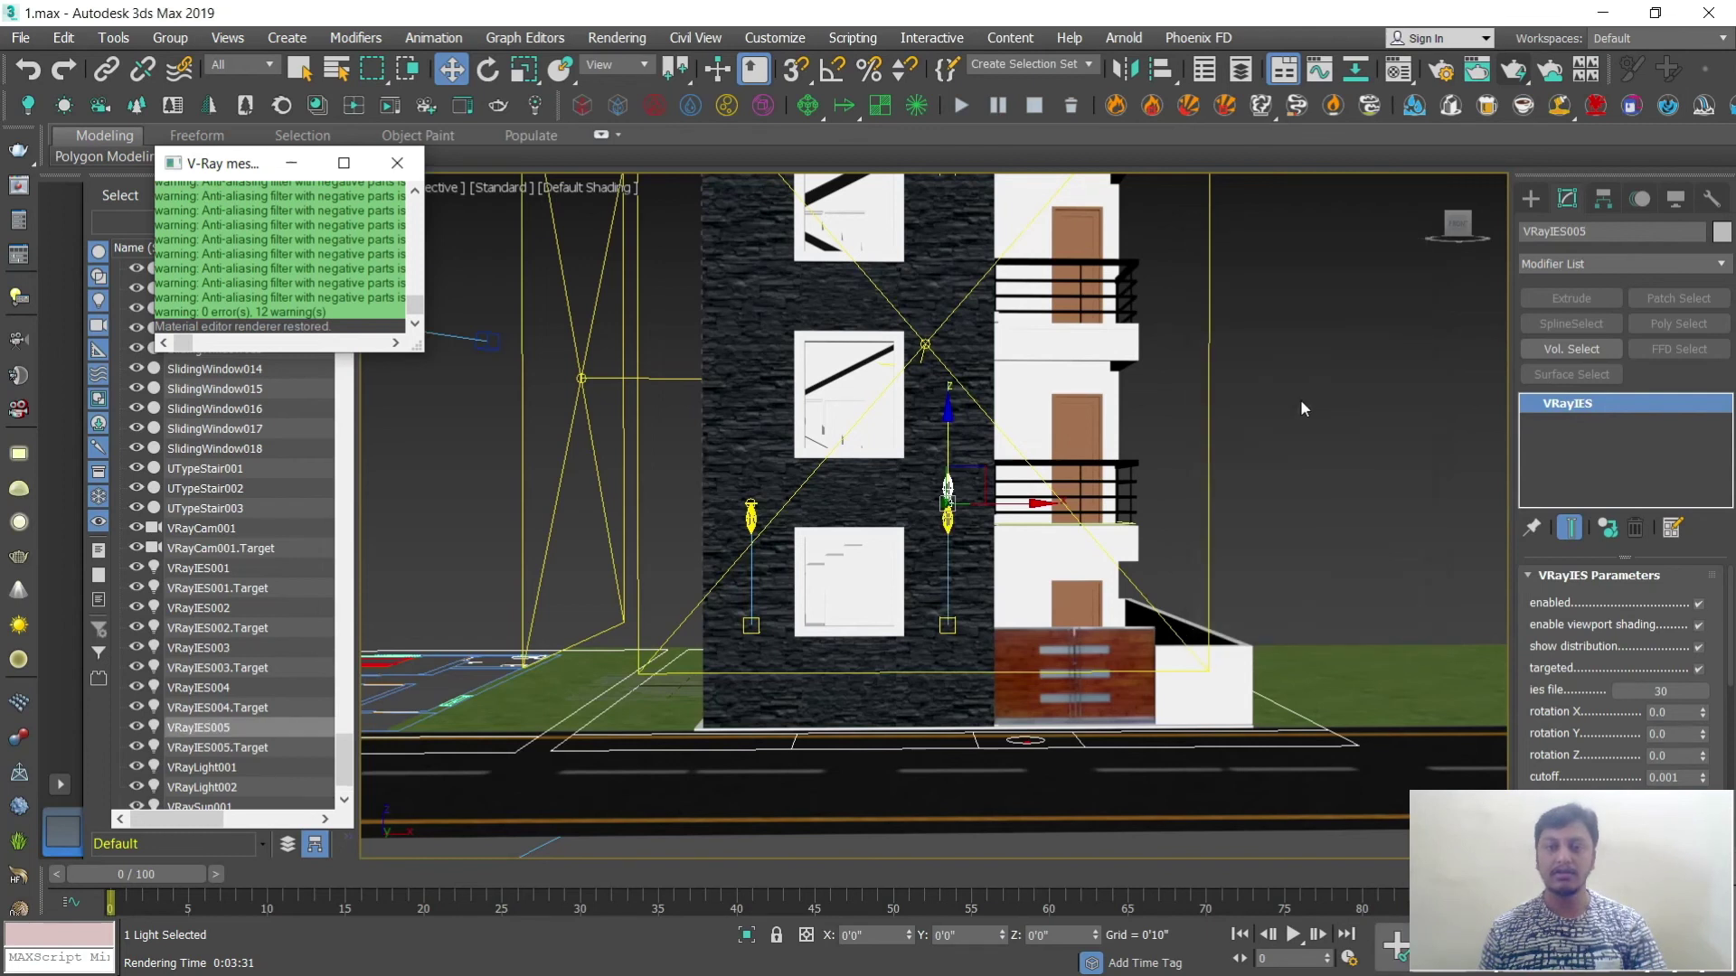
{"action": "left_click", "coordinate": [1302, 399]}
Step: Mirror VRayIES004 about the Z axis into an upward-pointing clone
{"action": "left_click", "coordinate": [751, 516]}
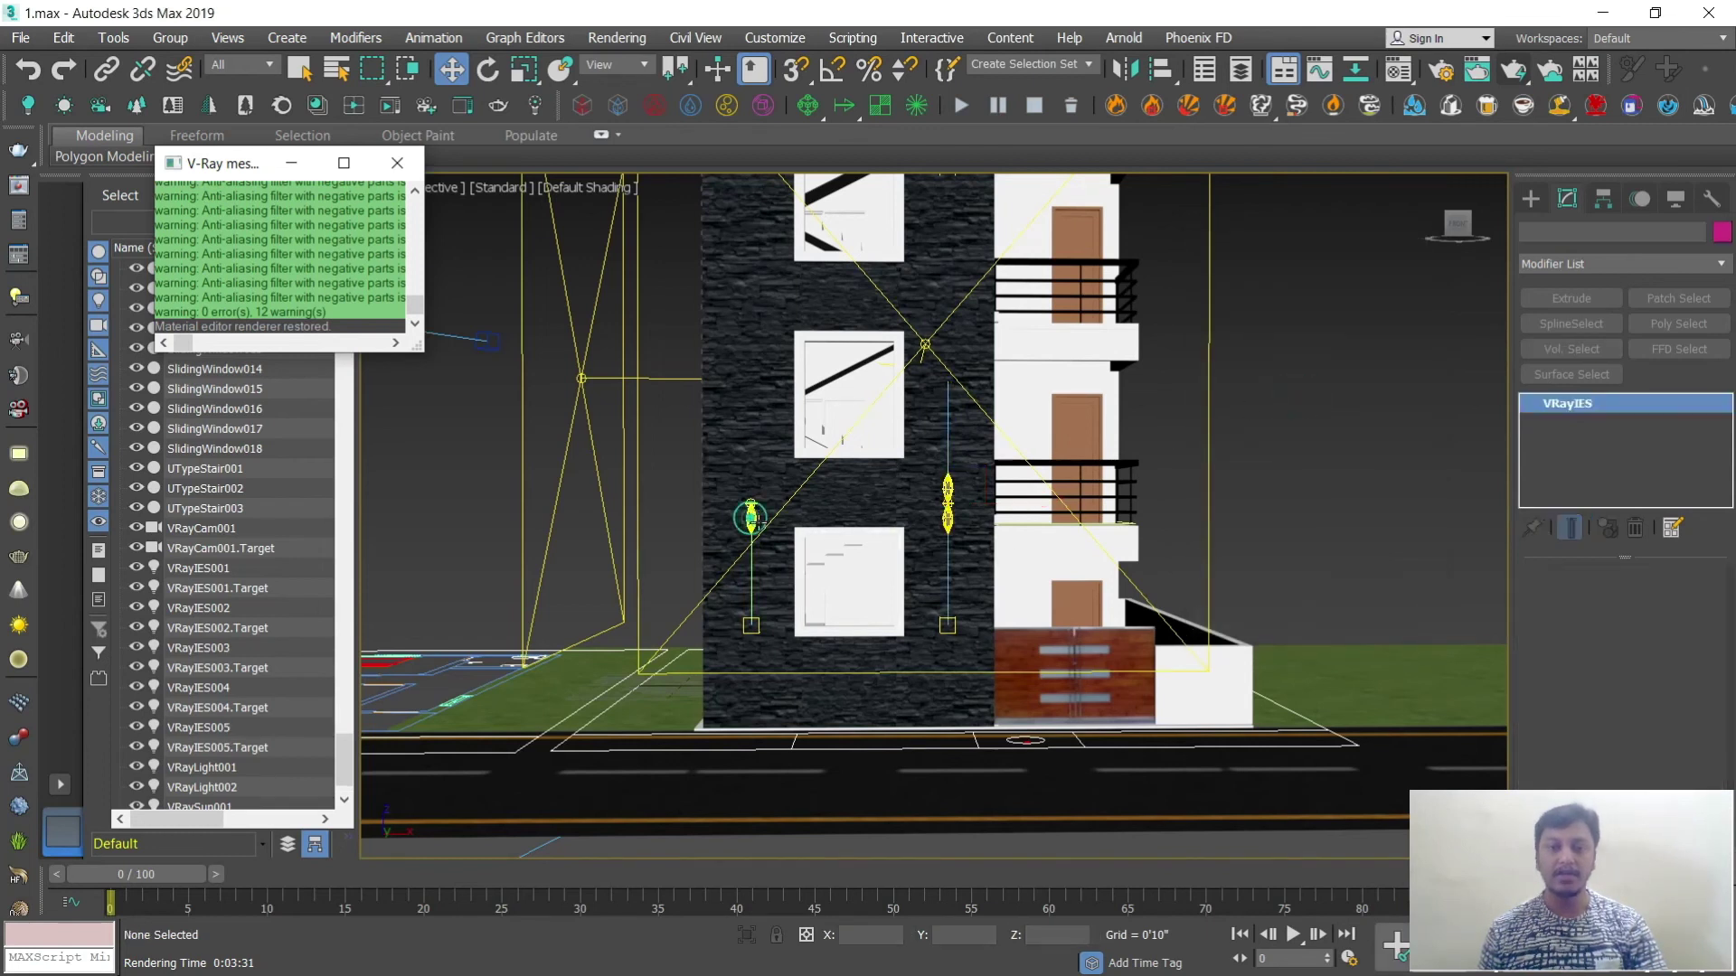
{"action": "left_click", "coordinate": [1130, 71]}
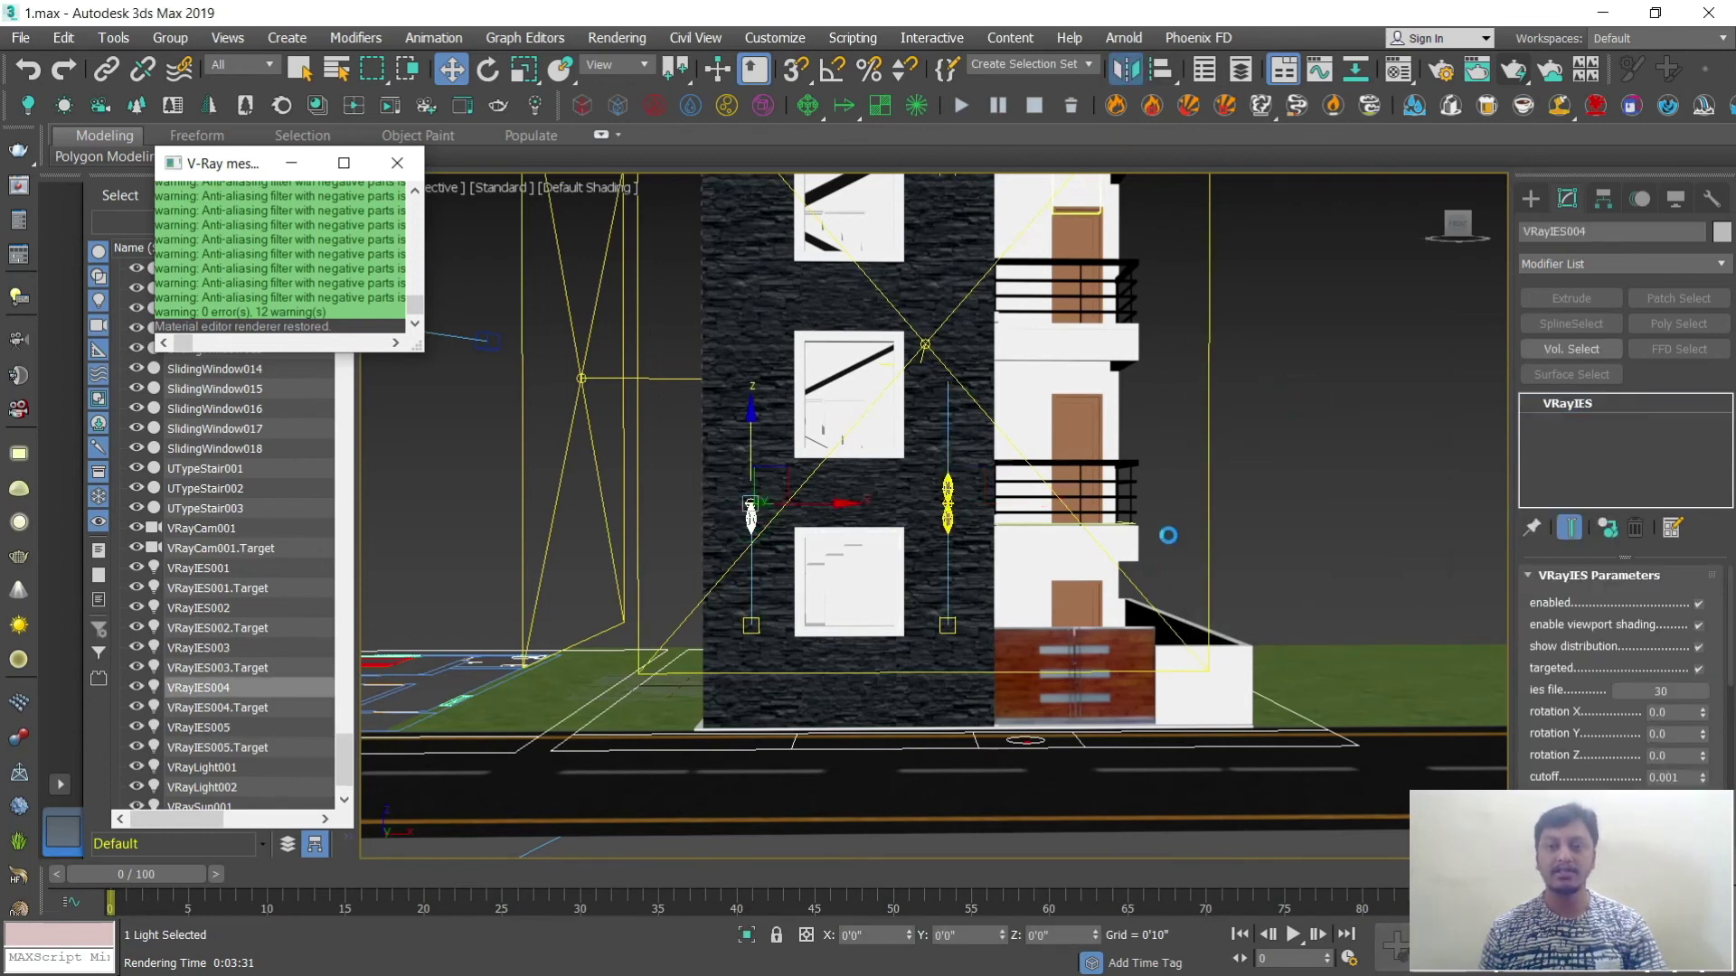
{"action": "left_click", "coordinate": [819, 671]}
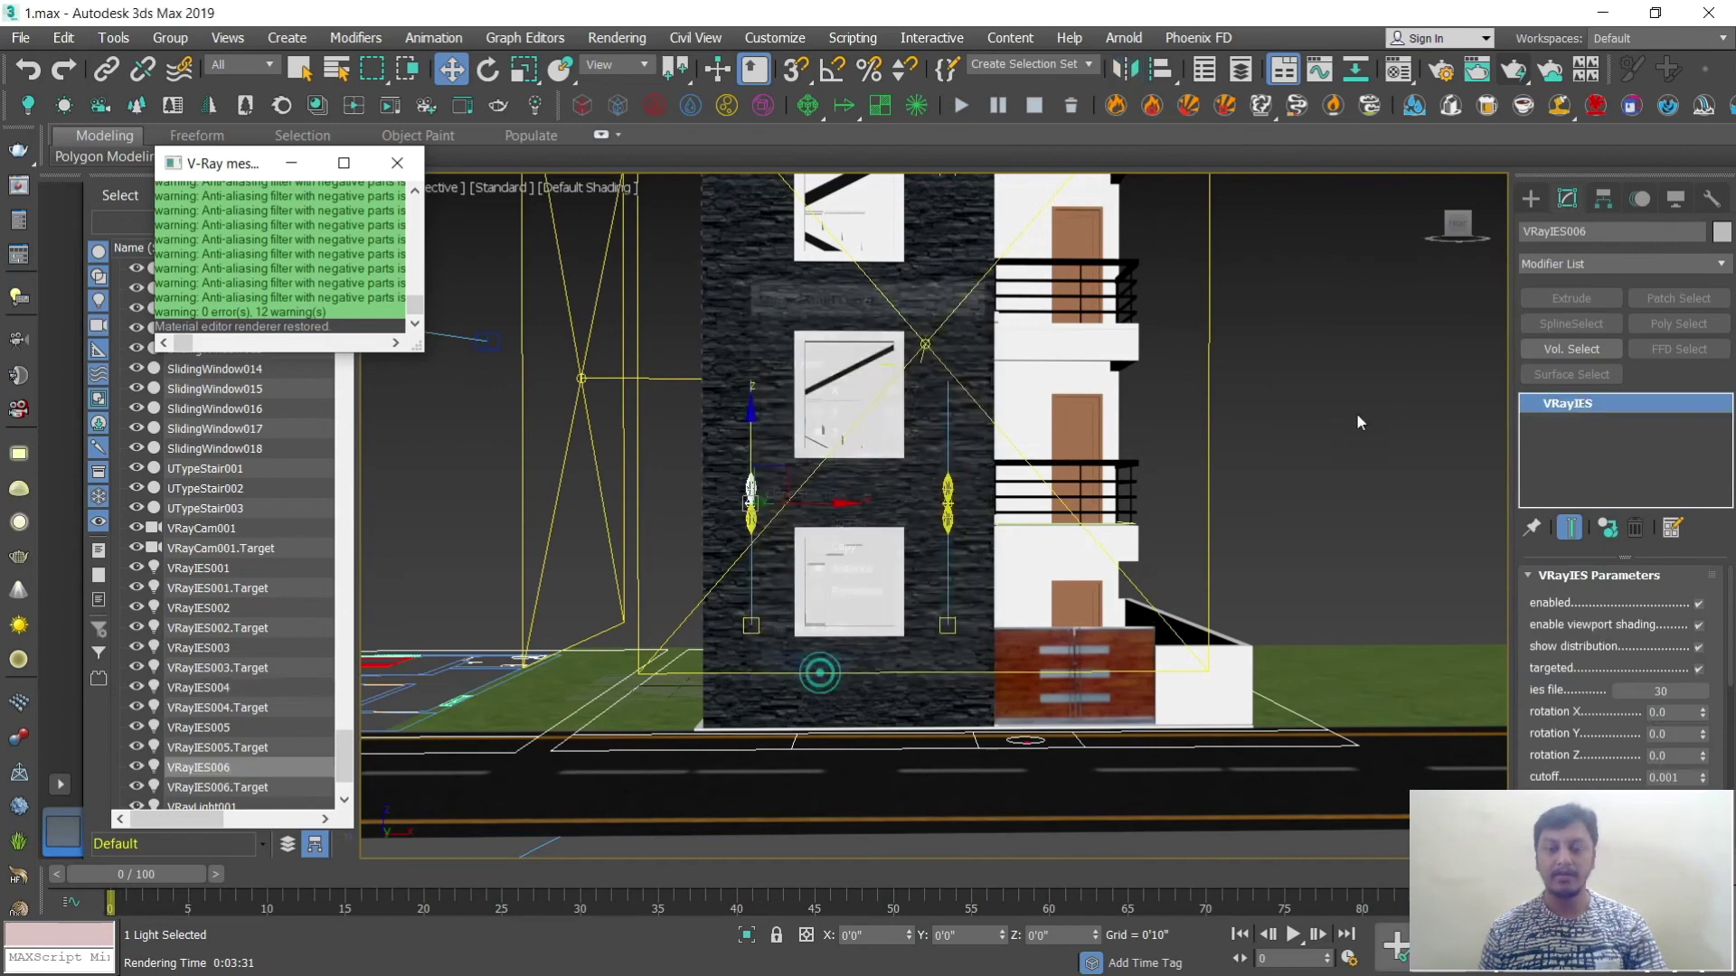
{"action": "left_click", "coordinate": [1333, 432]}
Step: Select the upward-pointing lights VRayIES005 and VRayIES006 and raise them slightly above the downward ones
{"action": "left_click", "coordinate": [751, 493]}
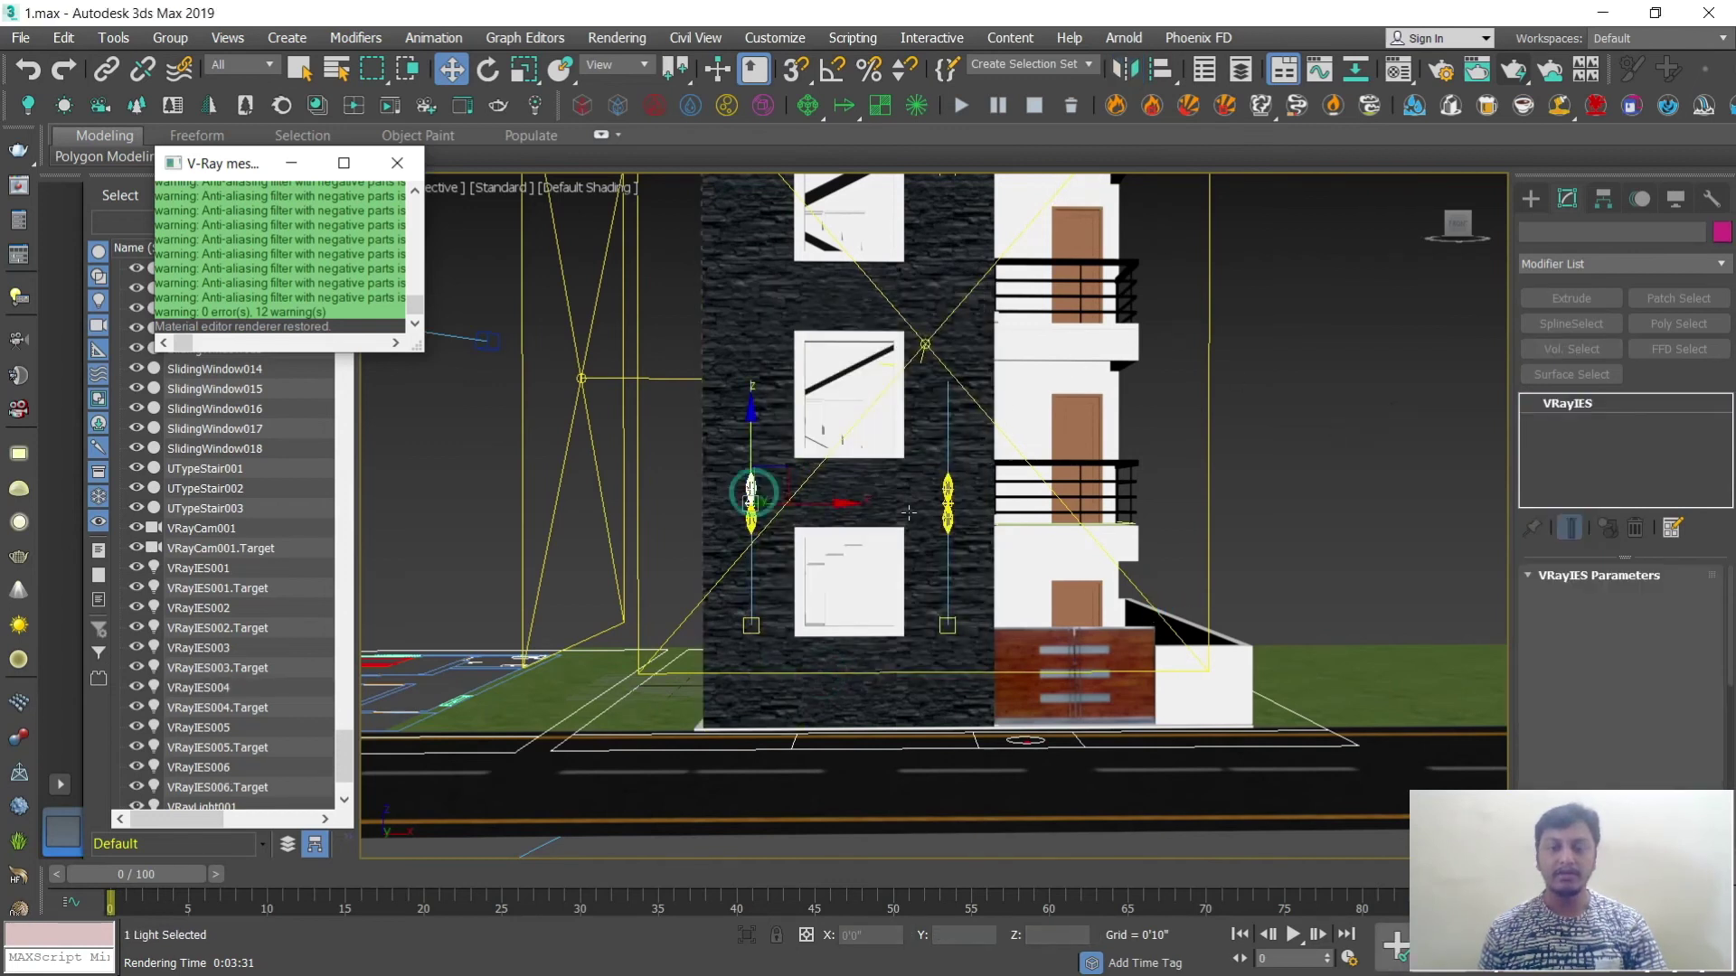
{"action": "scroll", "coordinate": [852, 489], "scroll_direction": "up", "scroll_amount": 5}
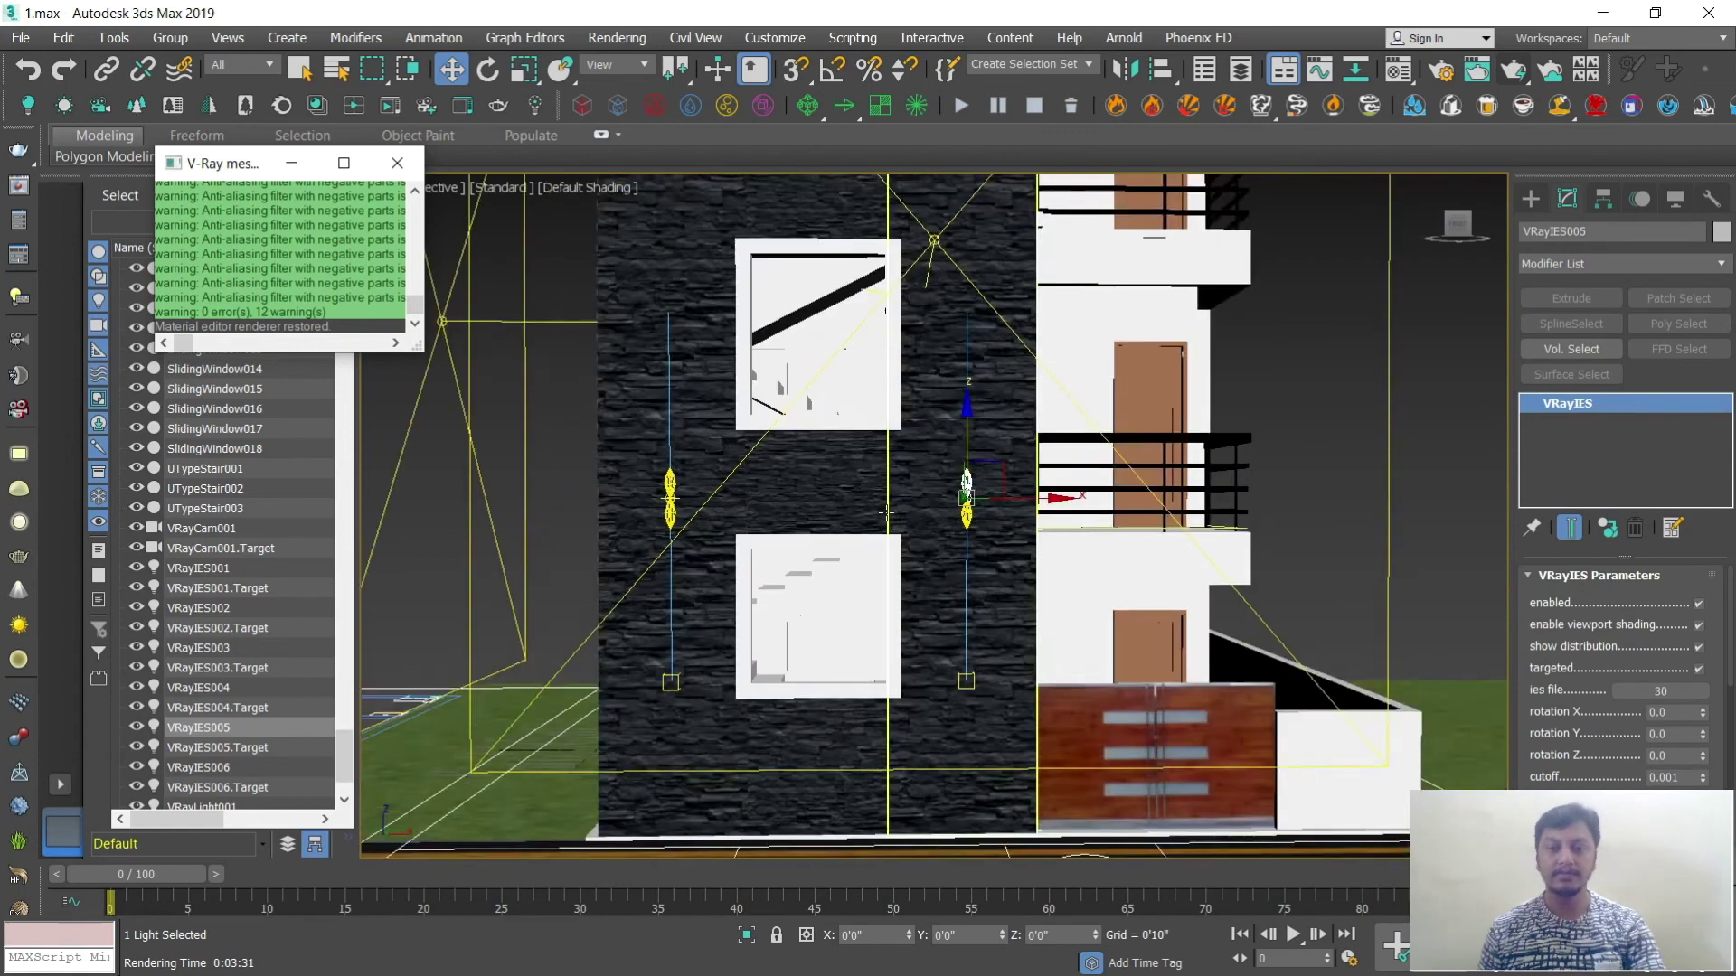
{"action": "left_click", "coordinate": [547, 475], "text": "ctrl"}
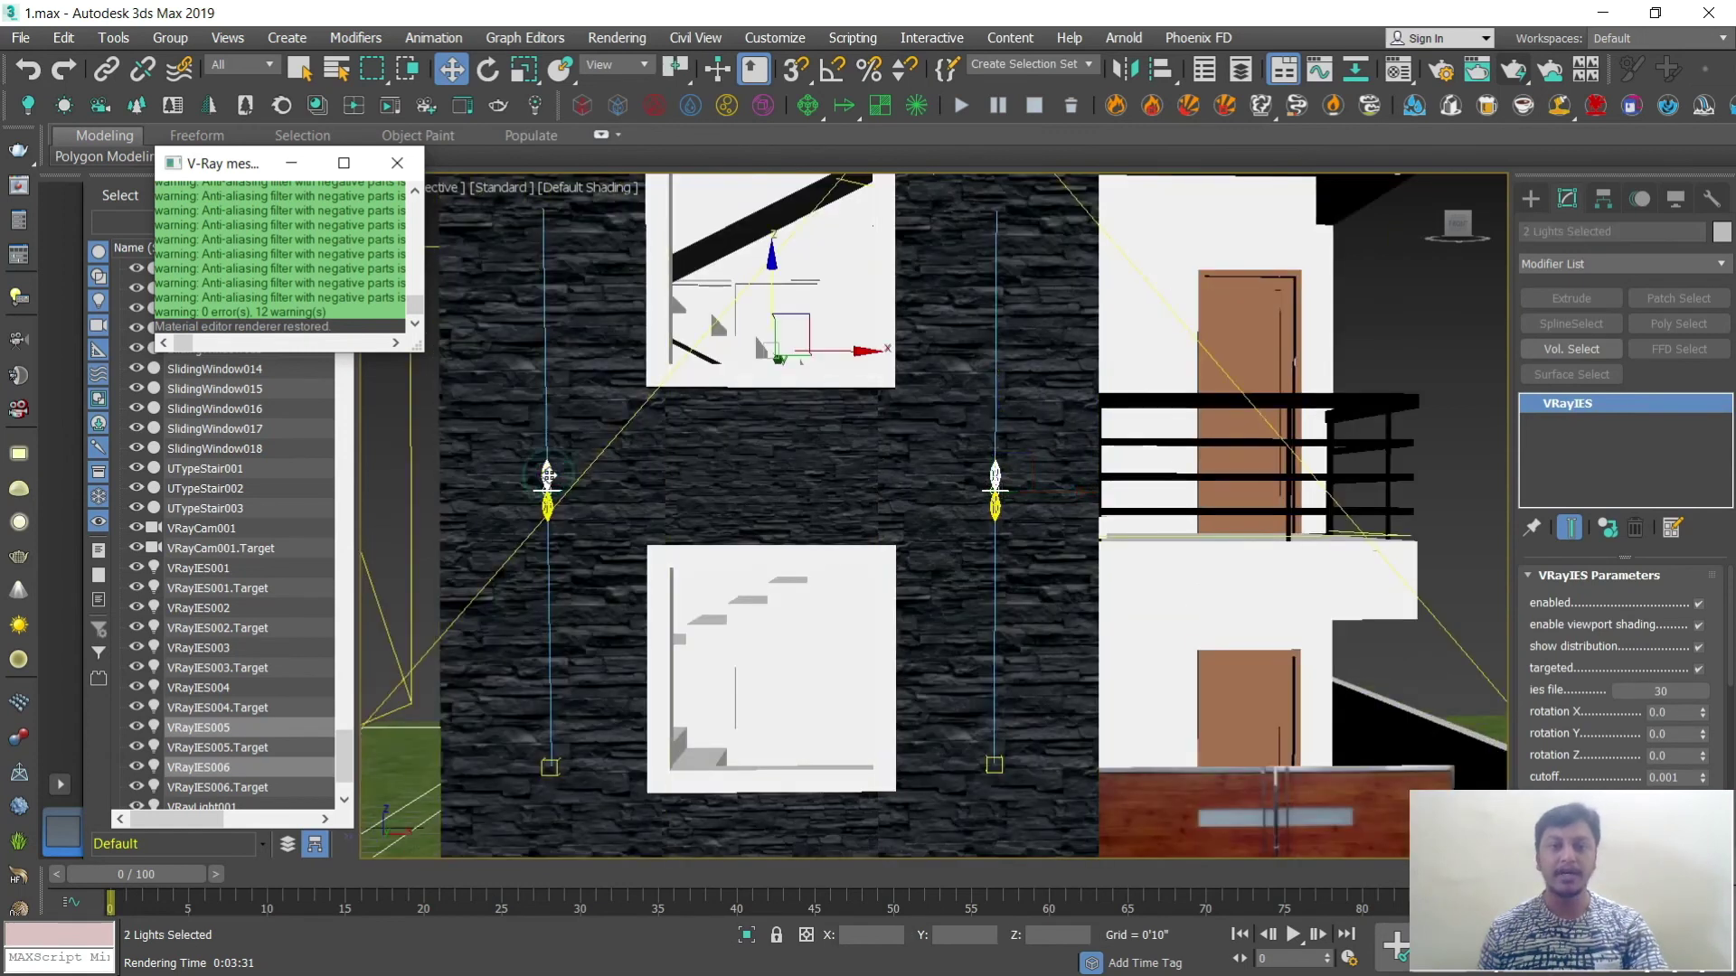
{"action": "left_click_drag", "start_coordinate": [773, 311], "coordinate": [773, 288]}
{"action": "scroll", "coordinate": [966, 335], "scroll_direction": "down", "scroll_amount": 5}
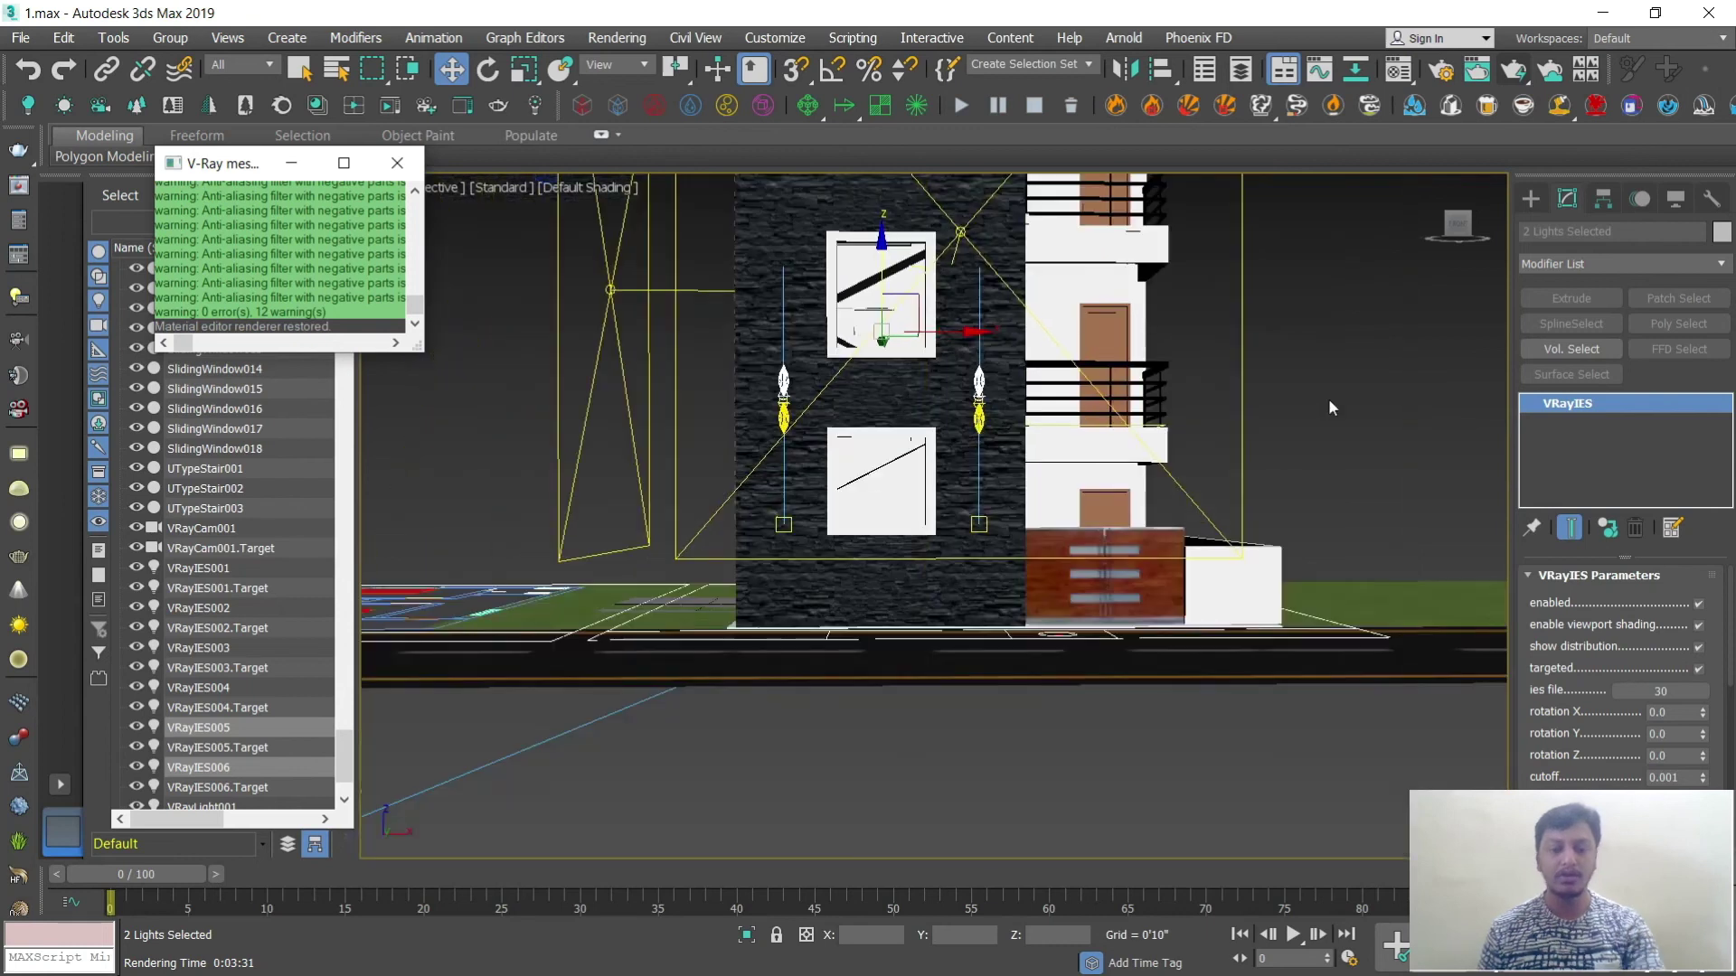
Step: Test-render the VRayCam001 view with safe frames to check the wall lights, close the frame buffer and clear the selection
{"action": "key", "text": "c"}
{"action": "key", "text": "shift+f"}
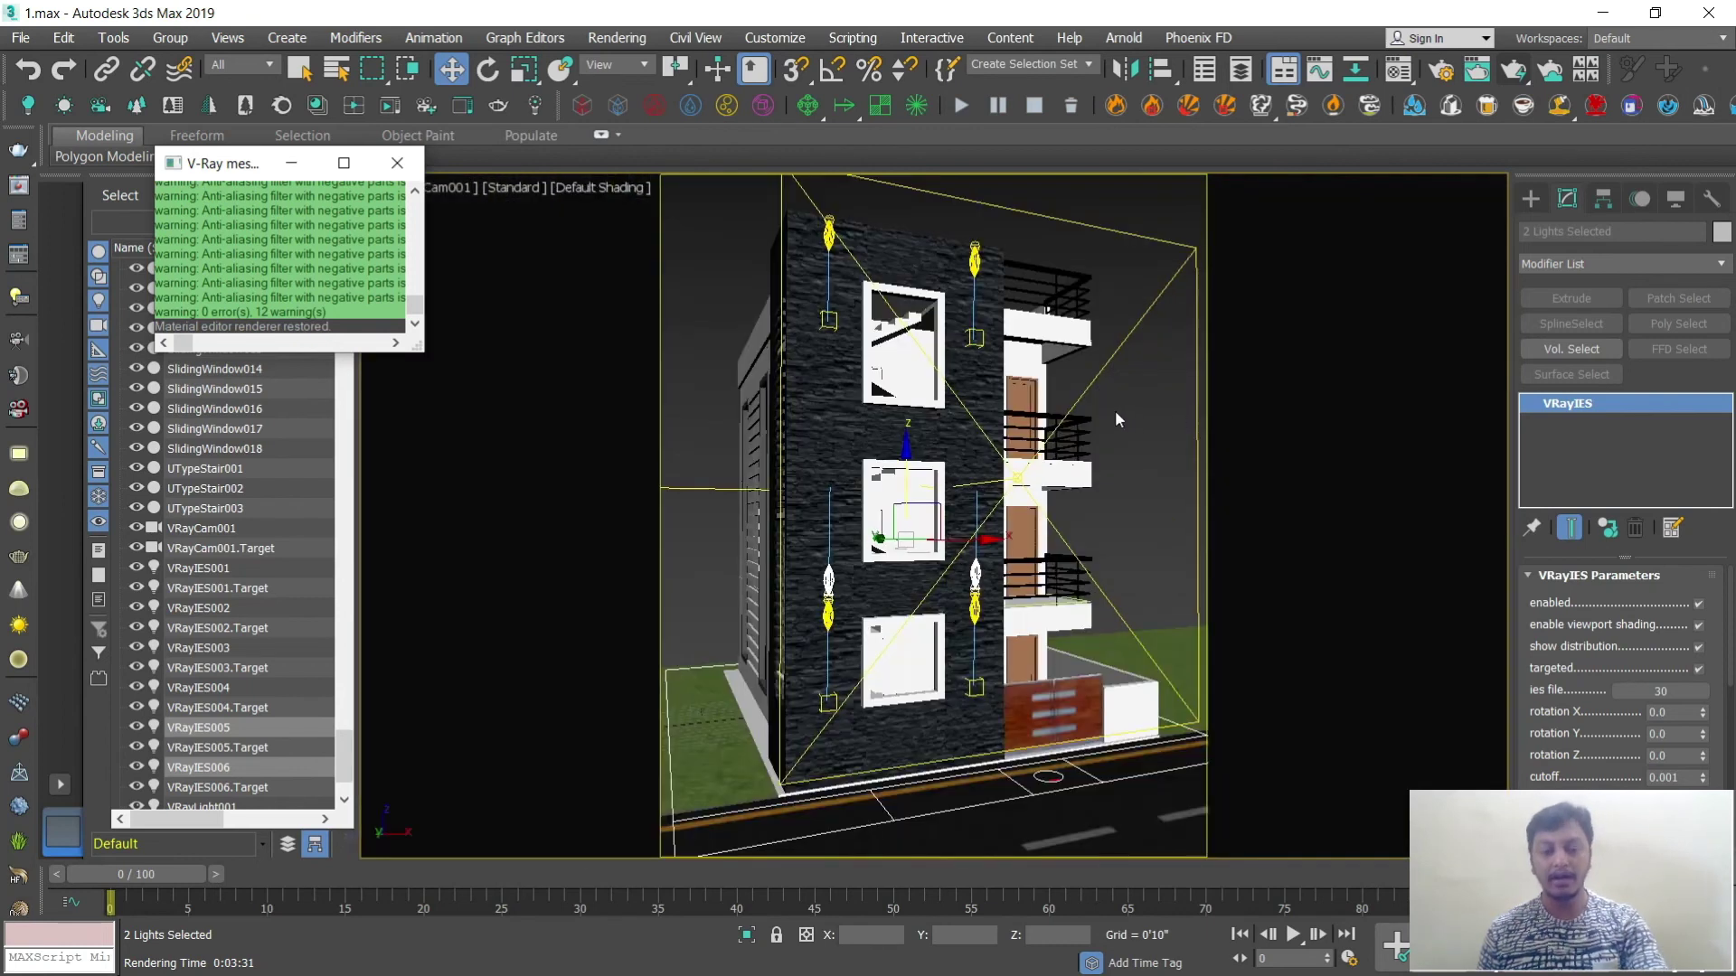
{"action": "key", "text": "shift+q"}
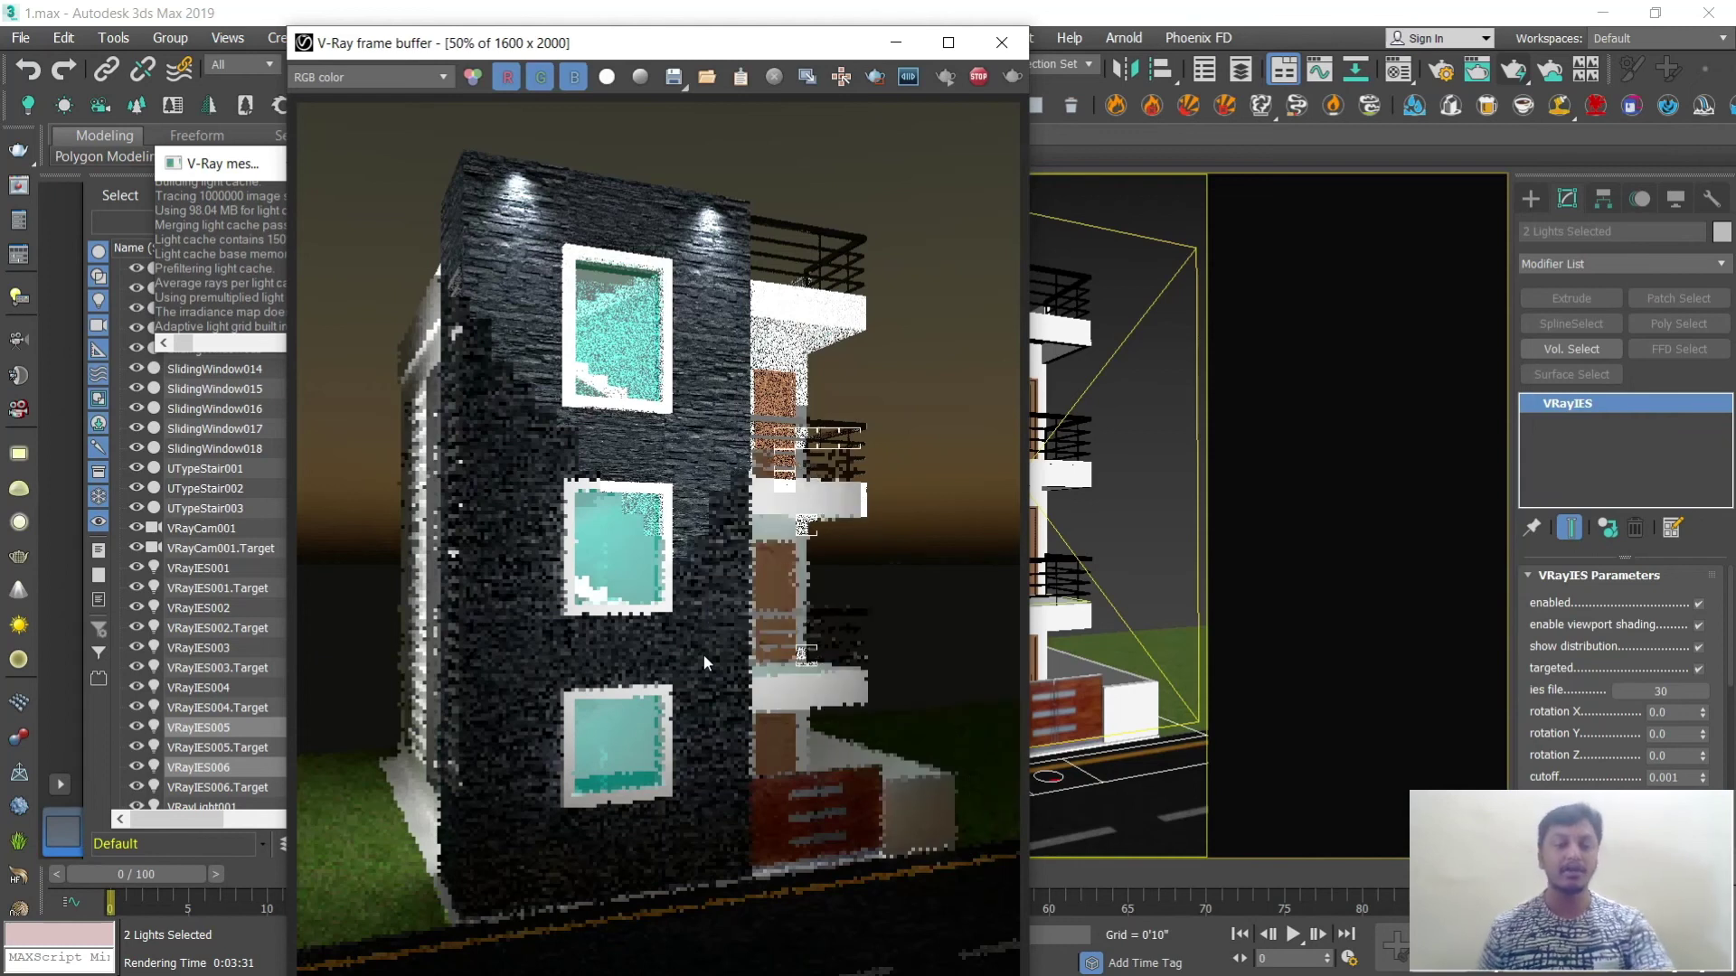
{"action": "left_click", "coordinate": [1001, 42]}
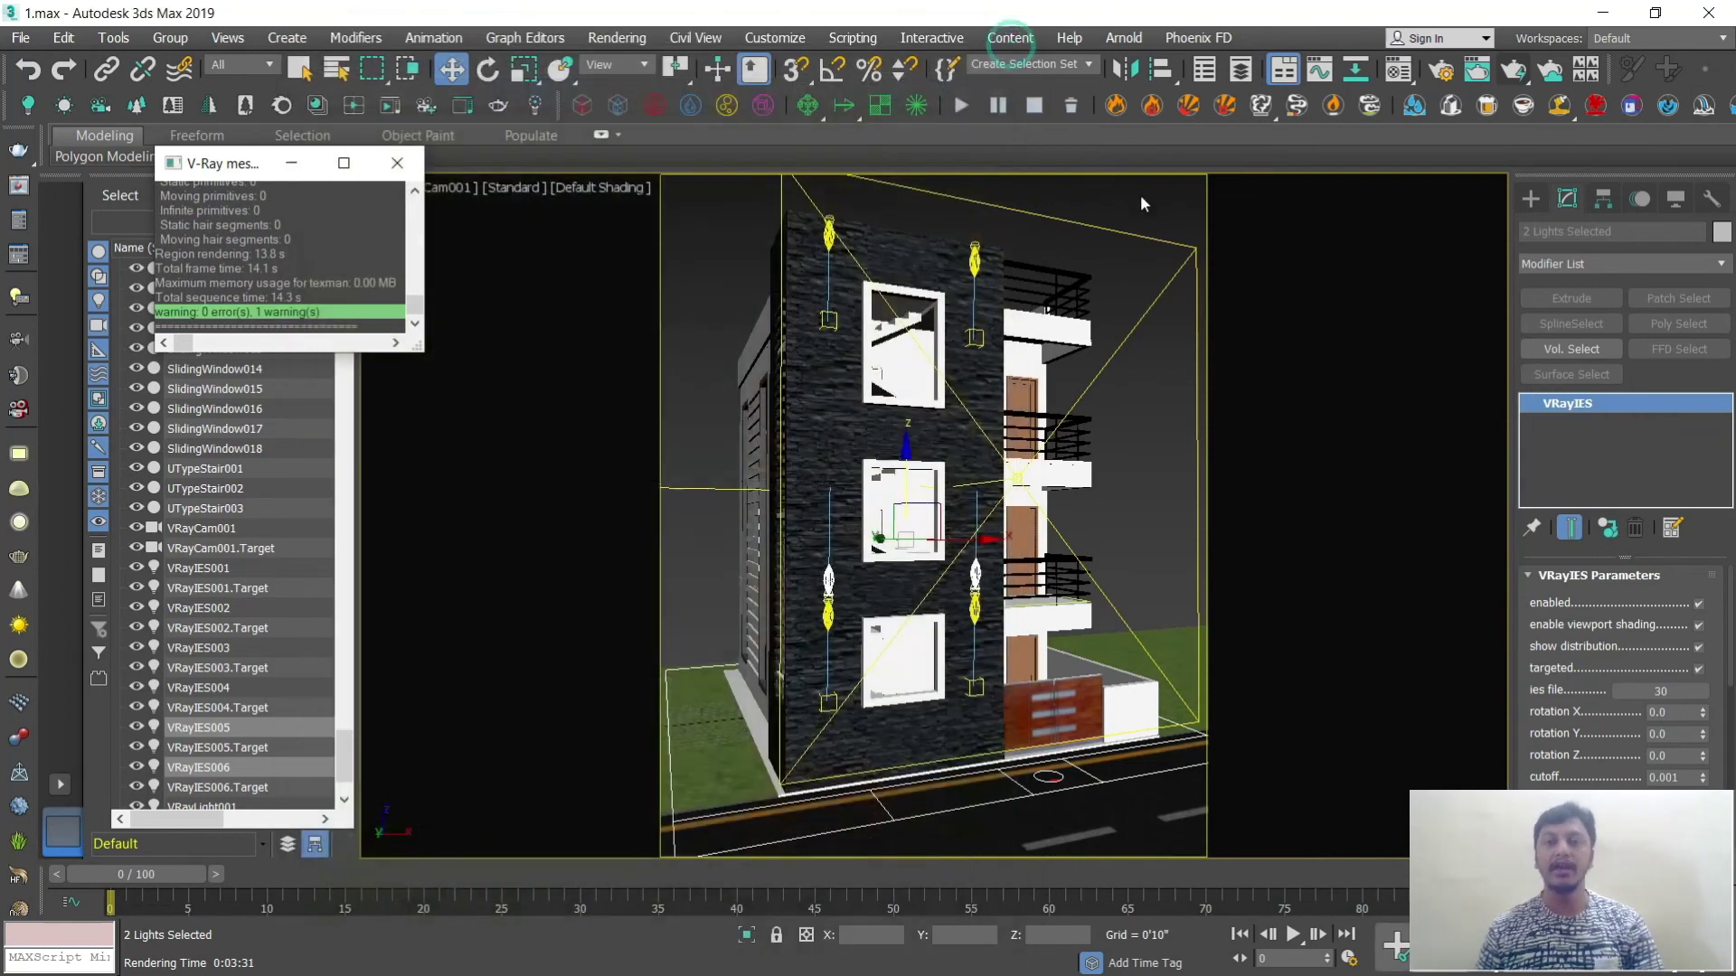
{"action": "left_click", "coordinate": [1143, 195]}
Step: Create a tube in the Top view at the left wall lights, about 3" outer radius, 2" inner radius and 8 1/2" high
{"action": "key", "text": "p"}
{"action": "scroll", "coordinate": [1073, 366], "scroll_direction": "up", "scroll_amount": 4}
{"action": "middle_click_drag", "start_coordinate": [1139, 423], "coordinate": [1036, 419]}
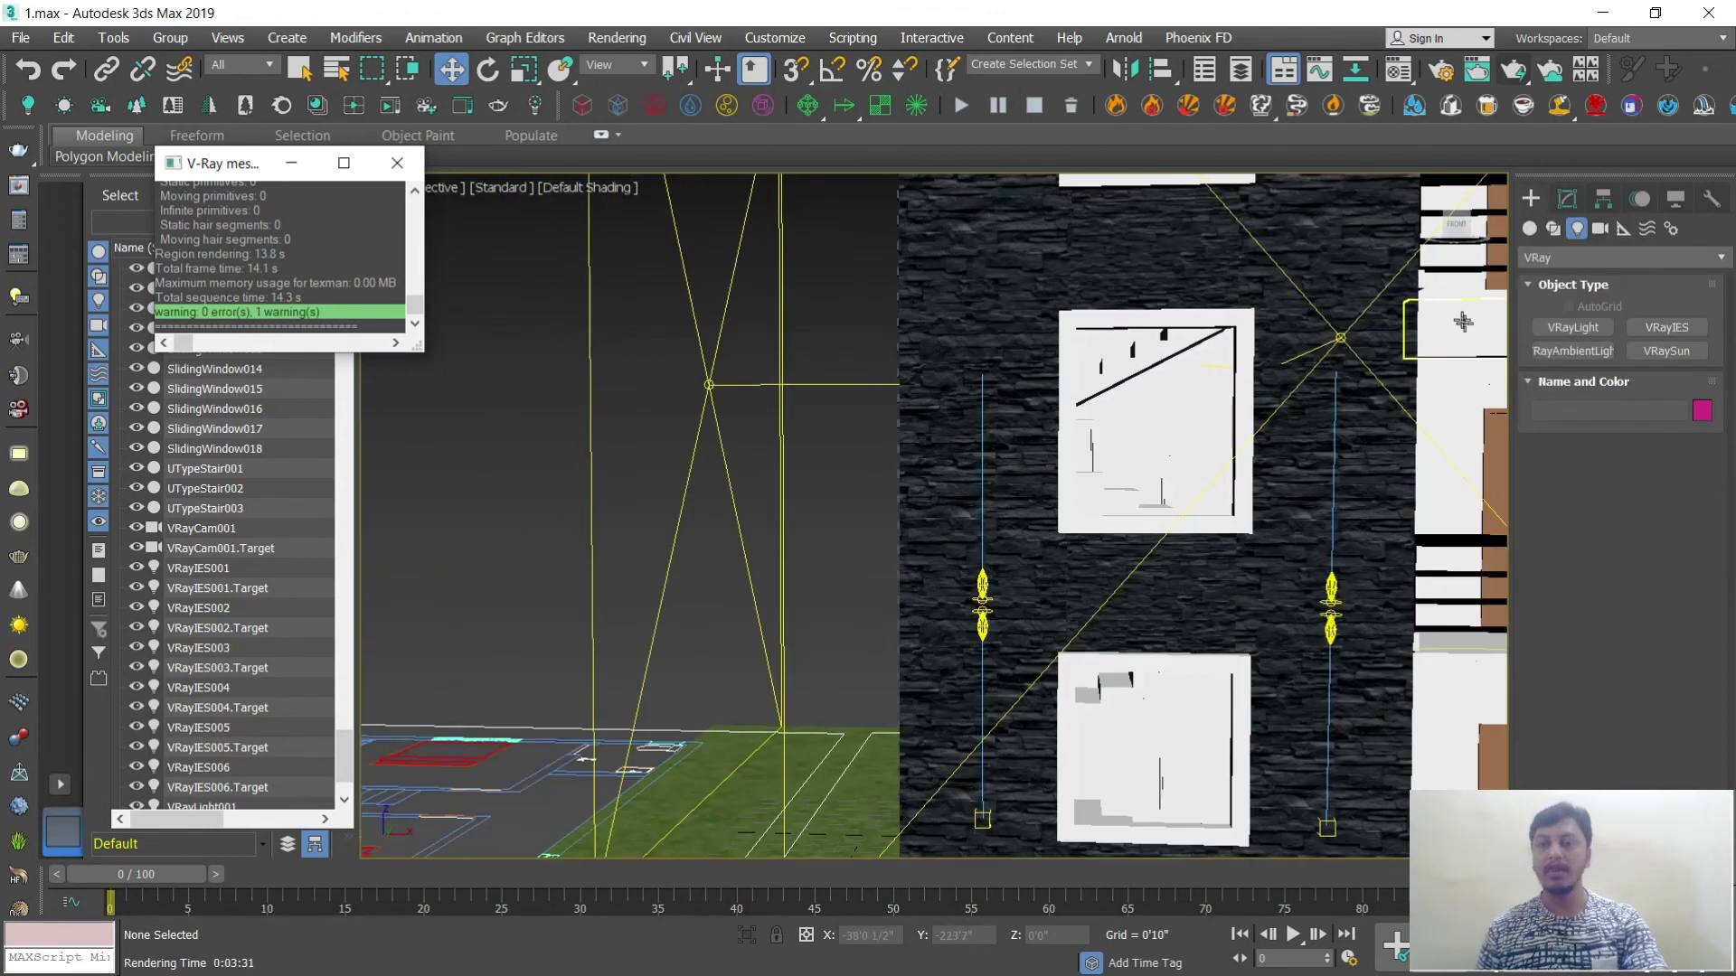
{"action": "left_click", "coordinate": [1529, 230]}
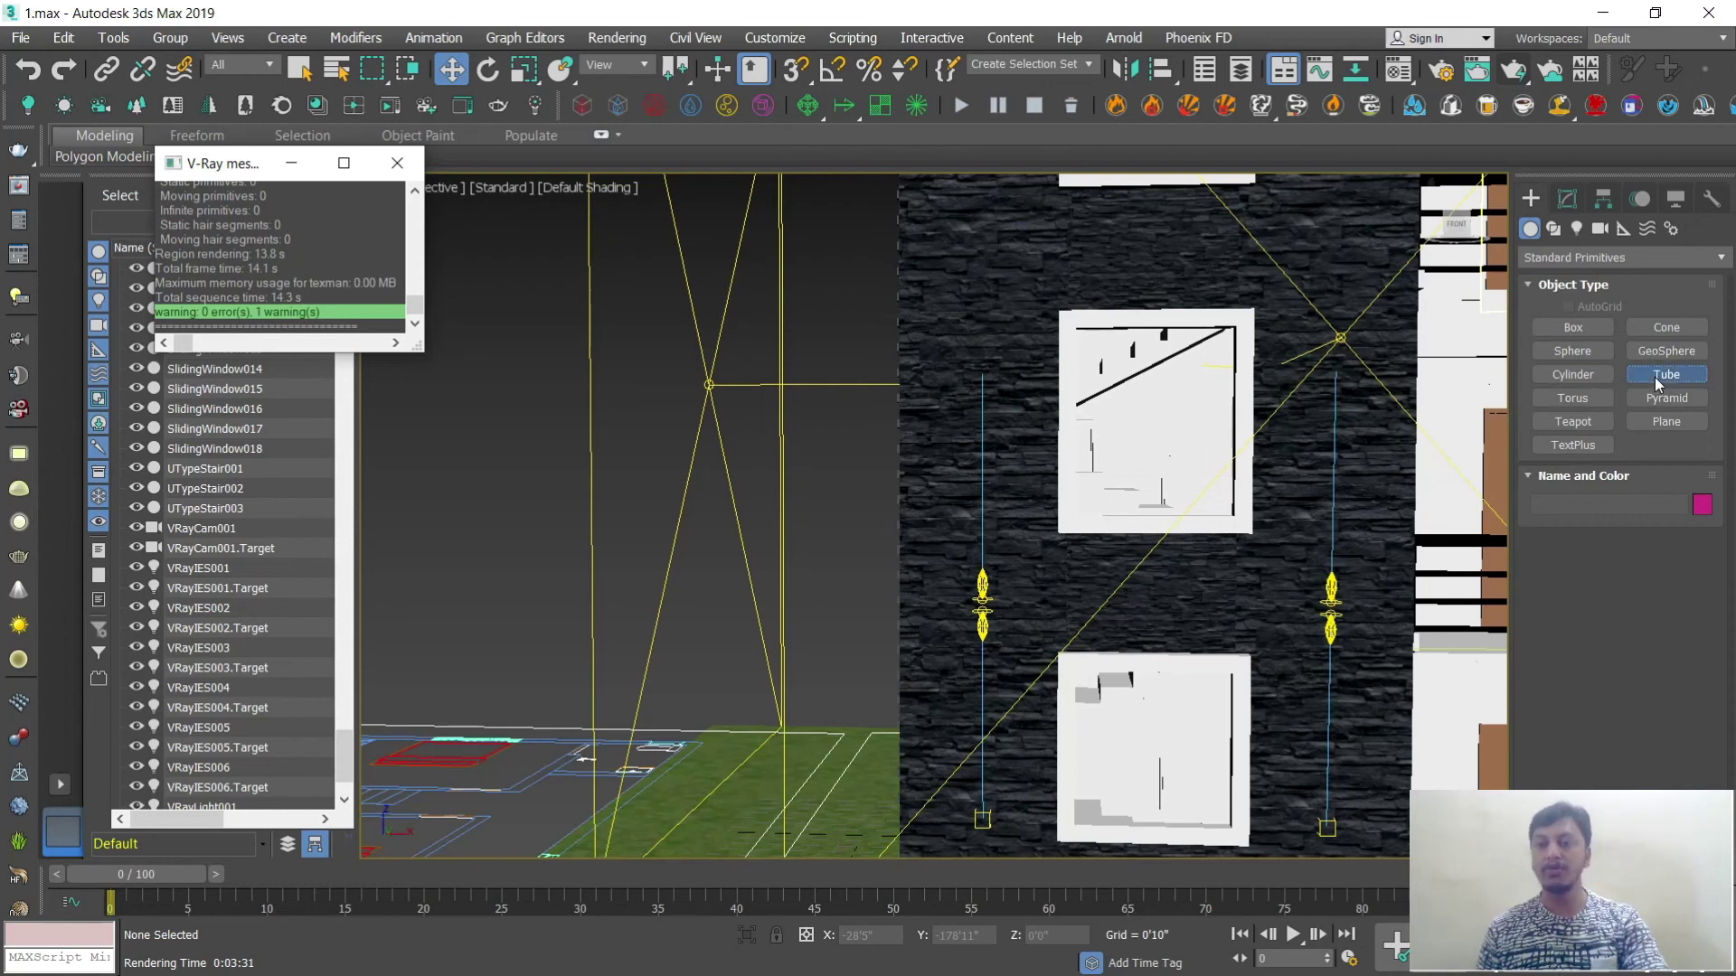
{"action": "left_click", "coordinate": [1656, 383]}
{"action": "key", "text": "alt+w"}
{"action": "middle_click", "coordinate": [703, 374]}
{"action": "key", "text": "alt+w"}
{"action": "middle_click_drag", "start_coordinate": [1204, 224], "coordinate": [1071, 503]}
{"action": "scroll", "coordinate": [1072, 503], "scroll_direction": "up", "scroll_amount": 5}
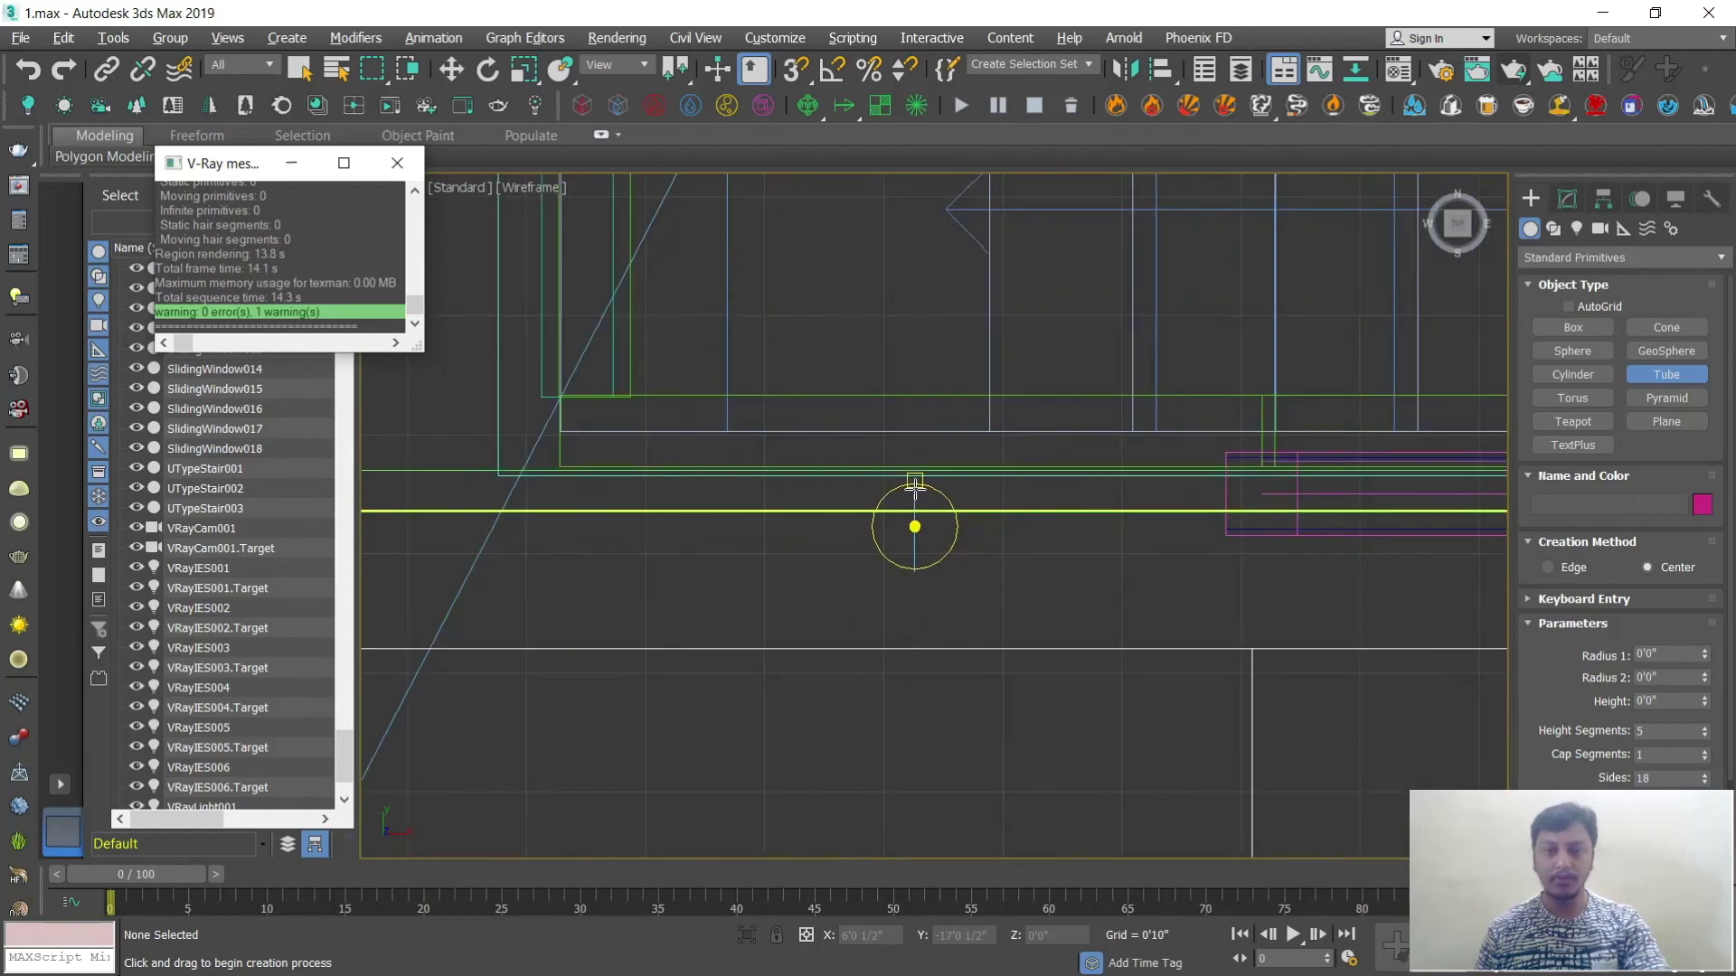
{"action": "left_click_drag", "start_coordinate": [915, 497], "coordinate": [941, 527]}
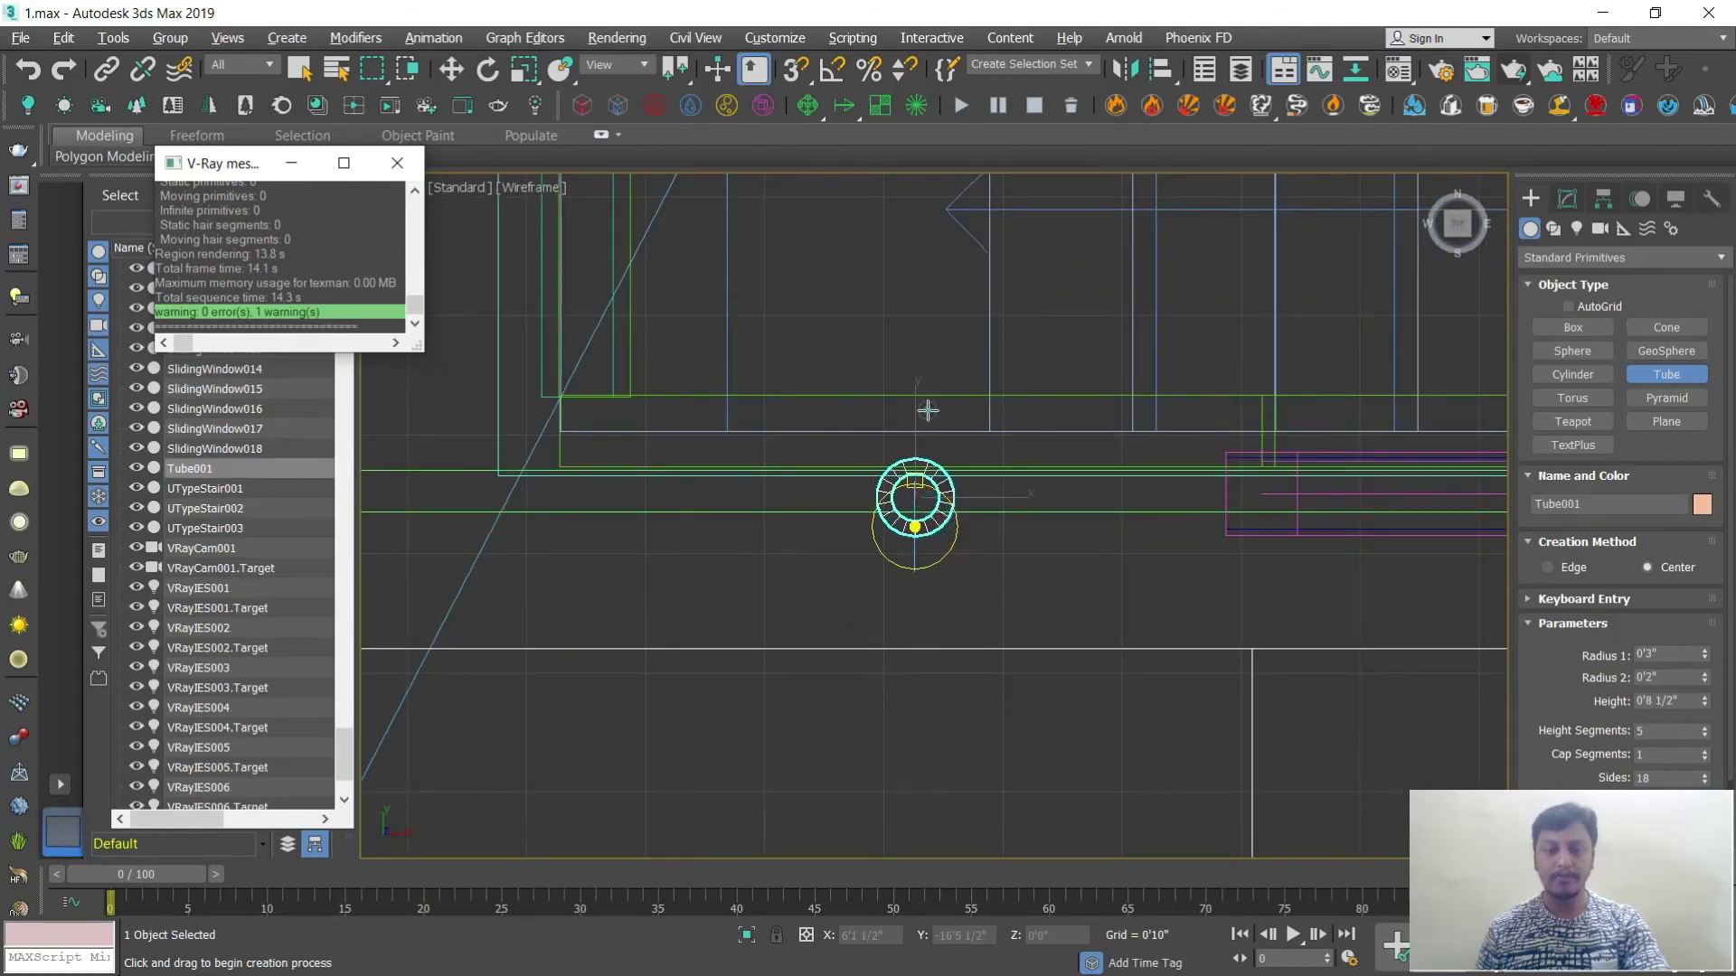
Step: Assign the dark 02 - Default material to the tube in the Perspective view
{"action": "key", "text": "w"}
{"action": "key", "text": "p"}
{"action": "key", "text": "z"}
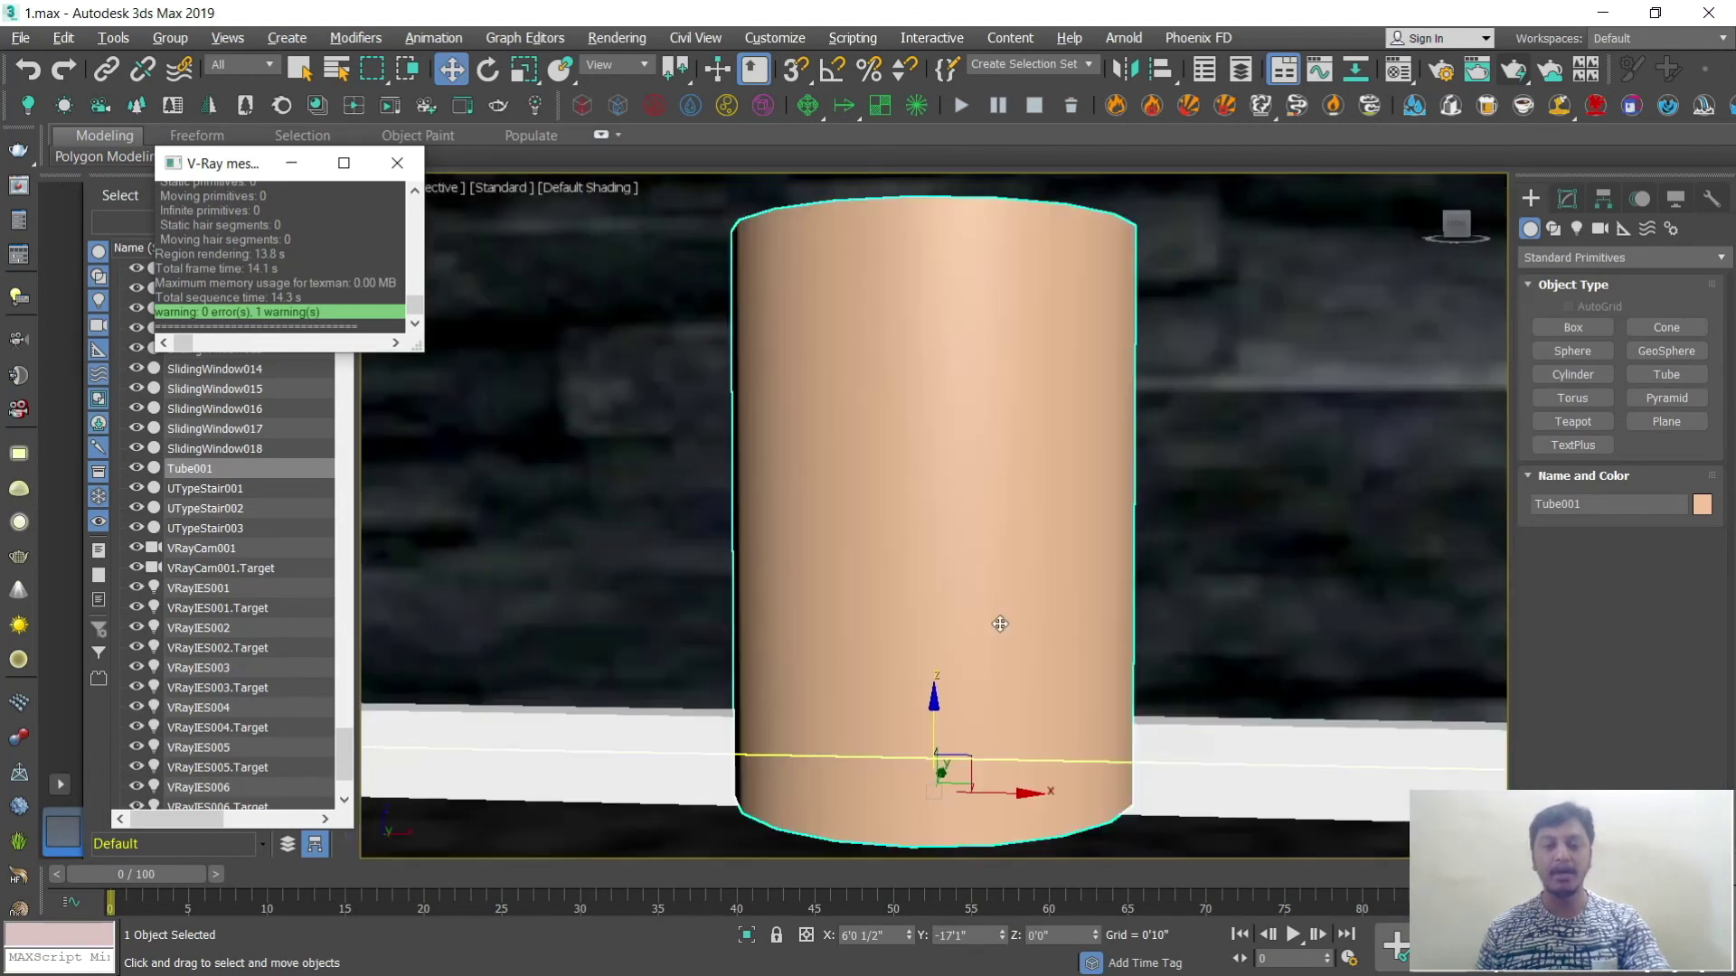
{"action": "scroll", "coordinate": [986, 632], "scroll_direction": "down", "scroll_amount": 8}
{"action": "middle_click_drag", "start_coordinate": [975, 648], "coordinate": [1002, 650], "text": "alt"}
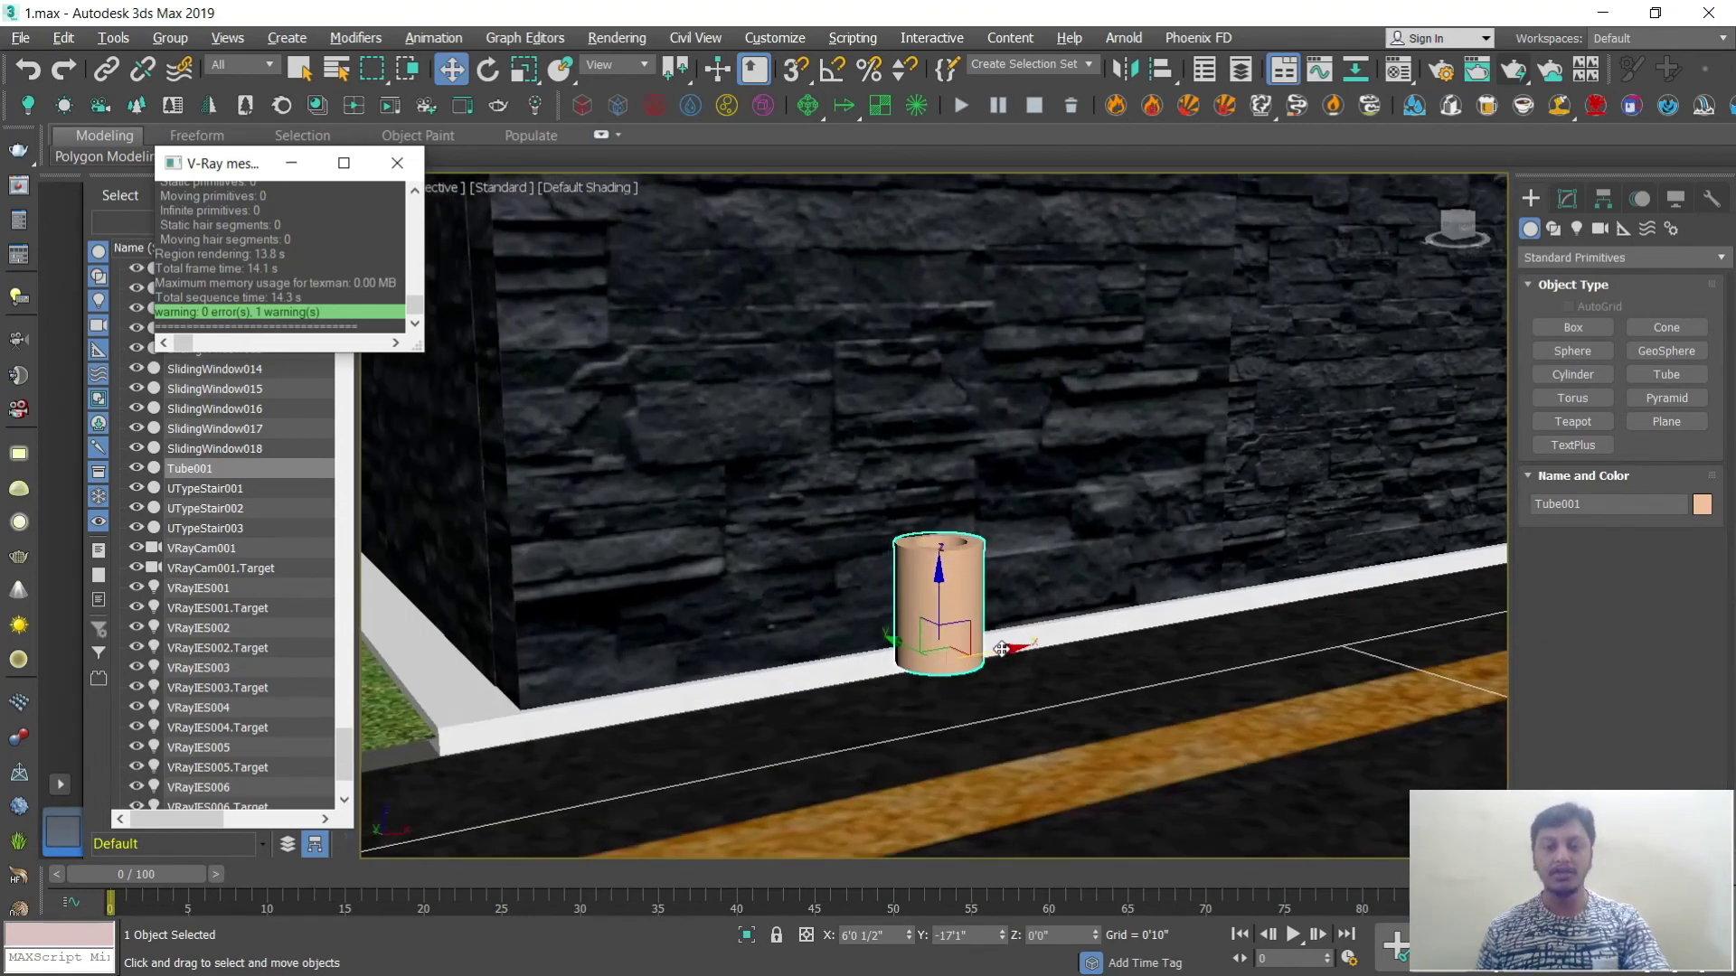
{"action": "key", "text": "m"}
{"action": "left_click", "coordinate": [1181, 269]}
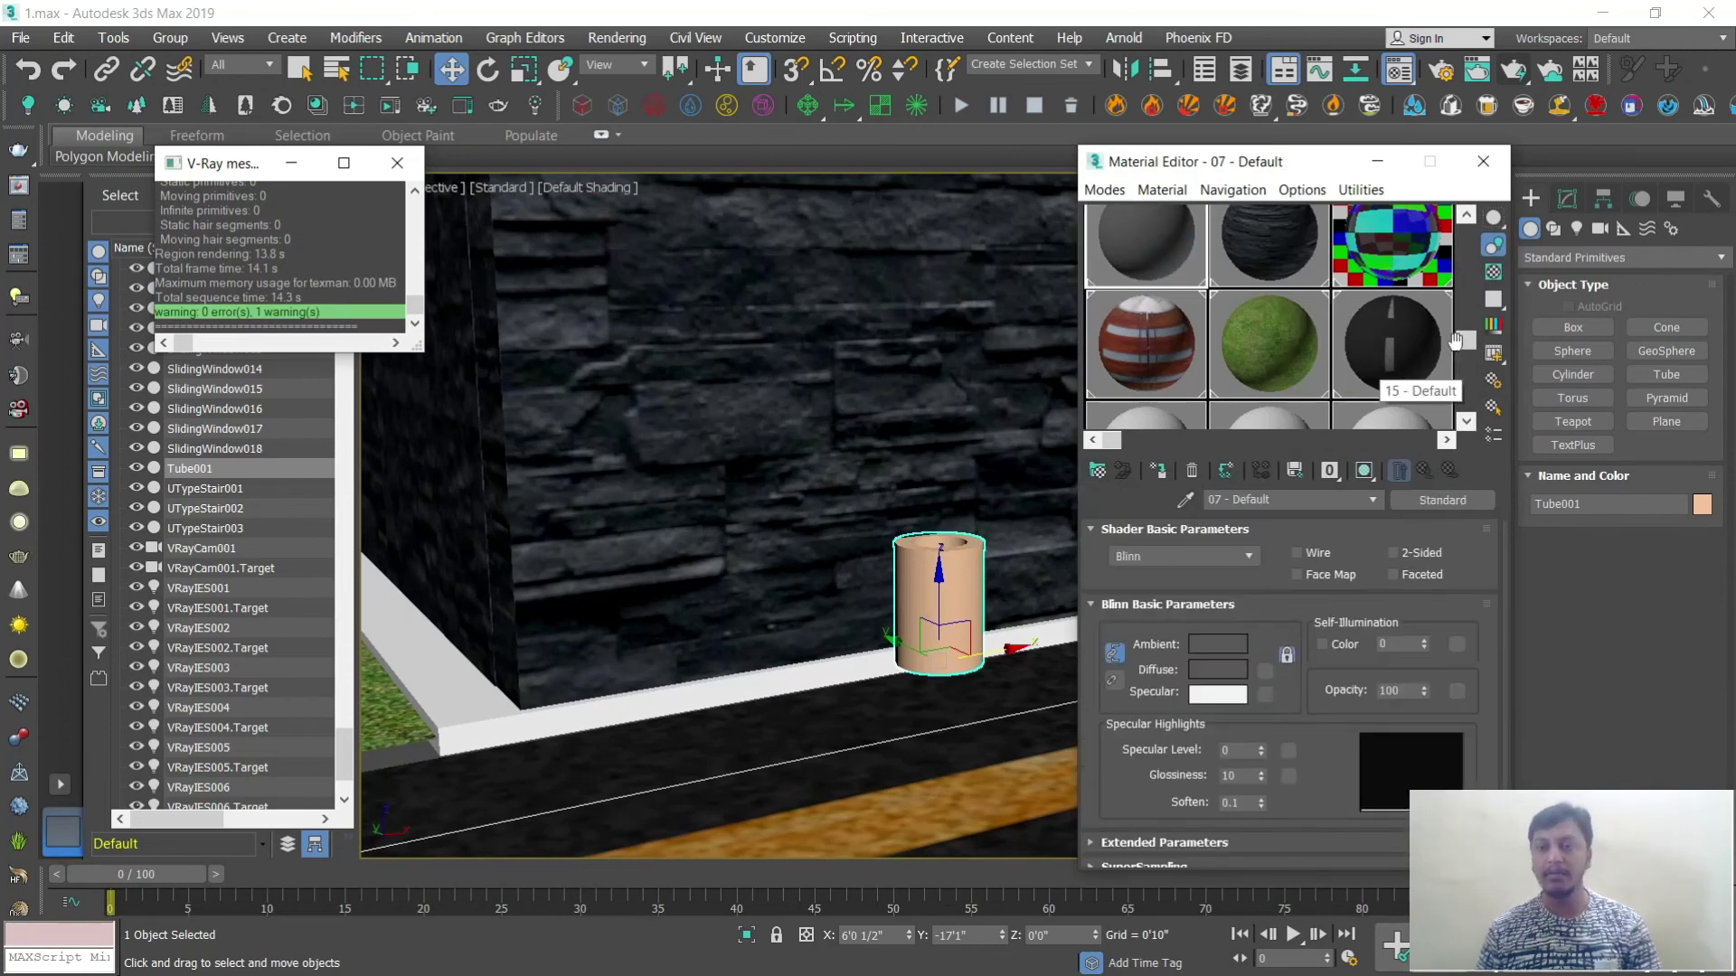
{"action": "scroll", "coordinate": [1424, 289], "scroll_direction": "up", "scroll_amount": 2}
{"action": "left_click", "coordinate": [1257, 283]}
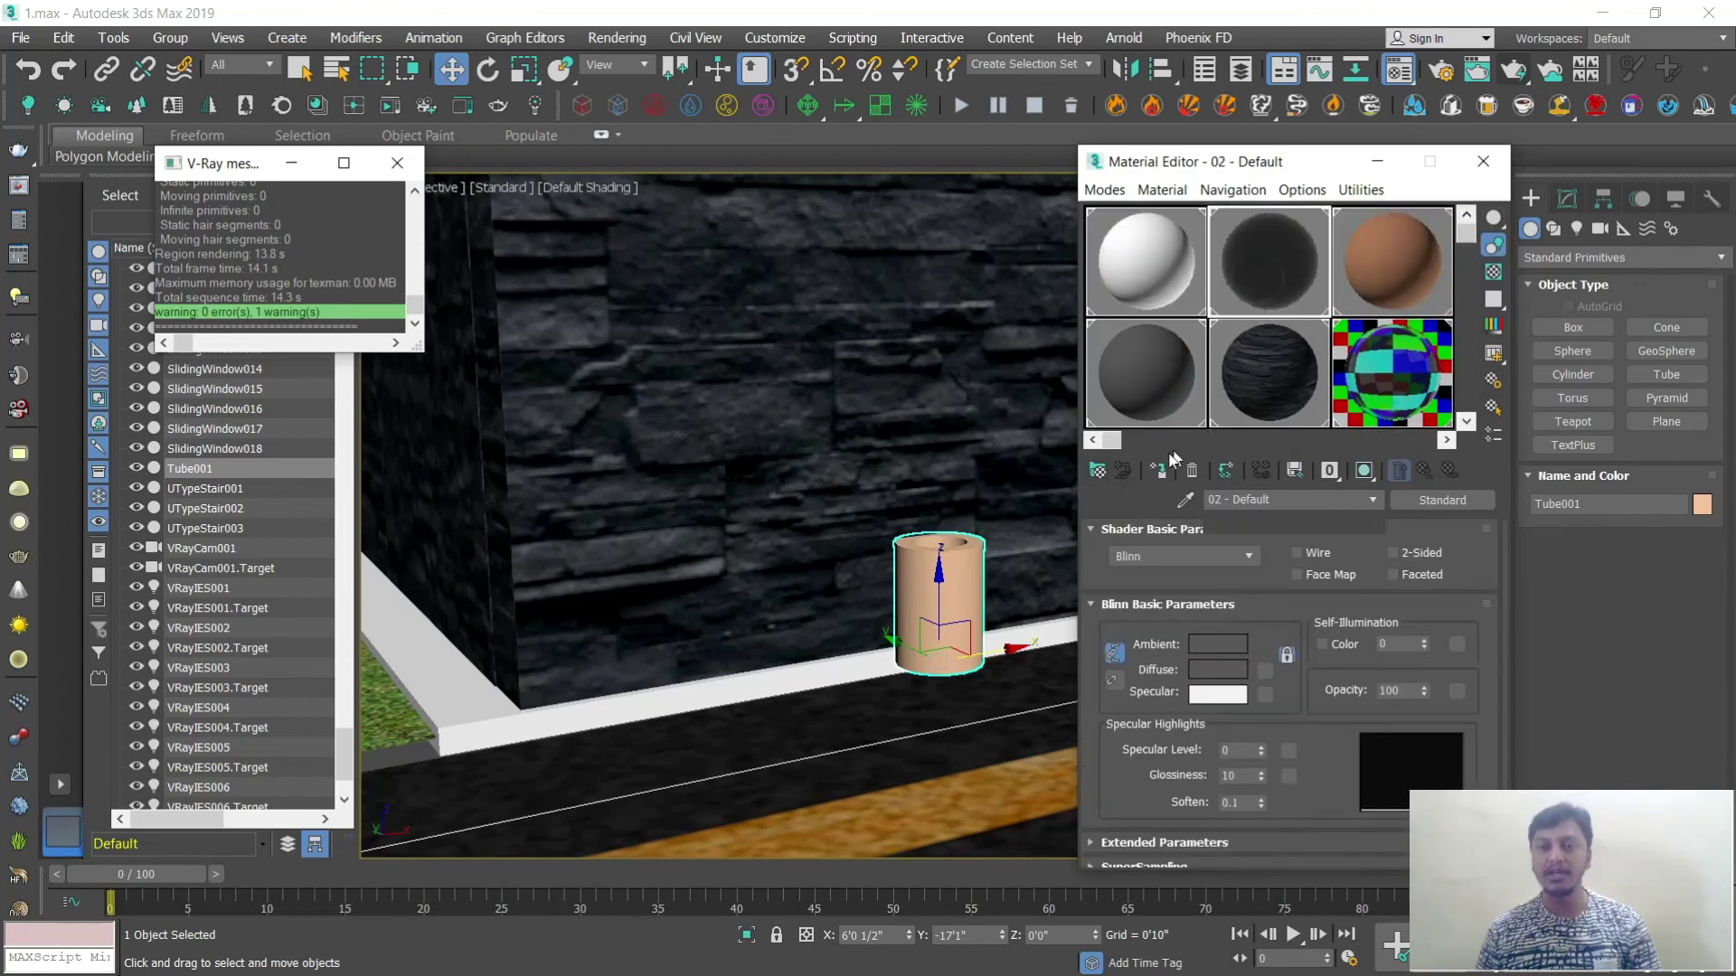
{"action": "left_click", "coordinate": [1157, 469]}
{"action": "left_click", "coordinate": [1481, 162]}
Step: Raise the tube along Z to about 11'2" so it sits at the lower left pair of wall lights
{"action": "scroll", "coordinate": [1011, 585], "scroll_direction": "down", "scroll_amount": 5}
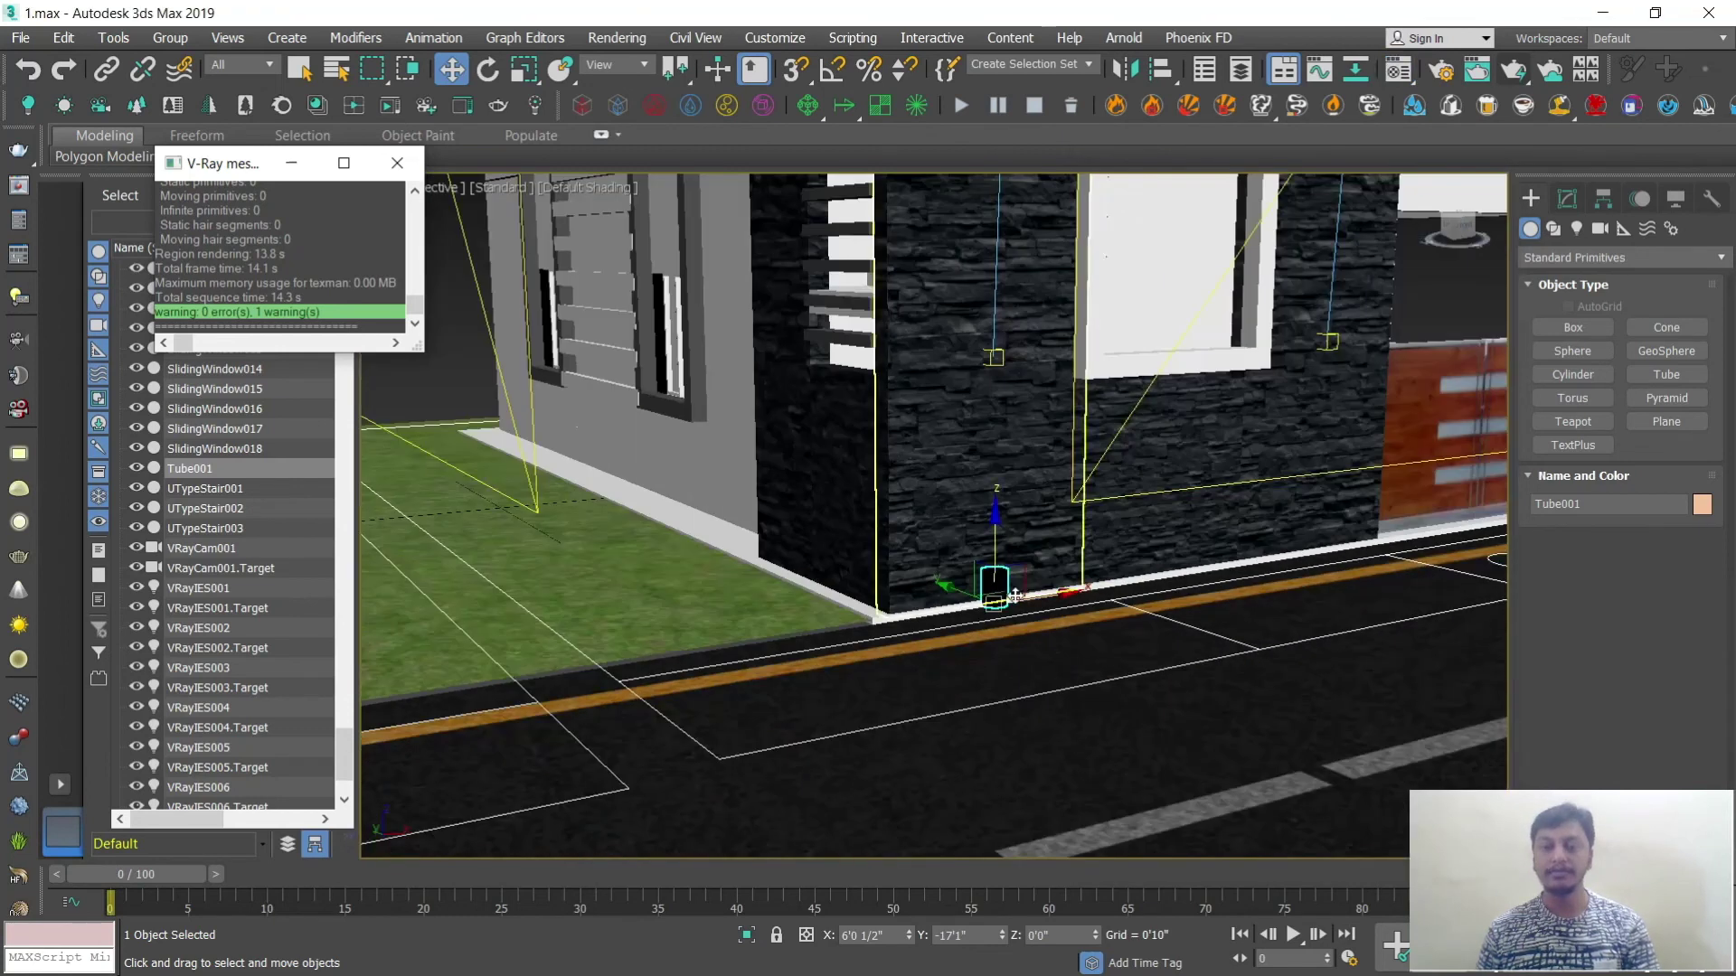
{"action": "left_click_drag", "start_coordinate": [995, 557], "coordinate": [995, 208]}
{"action": "middle_click_drag", "start_coordinate": [1018, 442], "coordinate": [966, 539]}
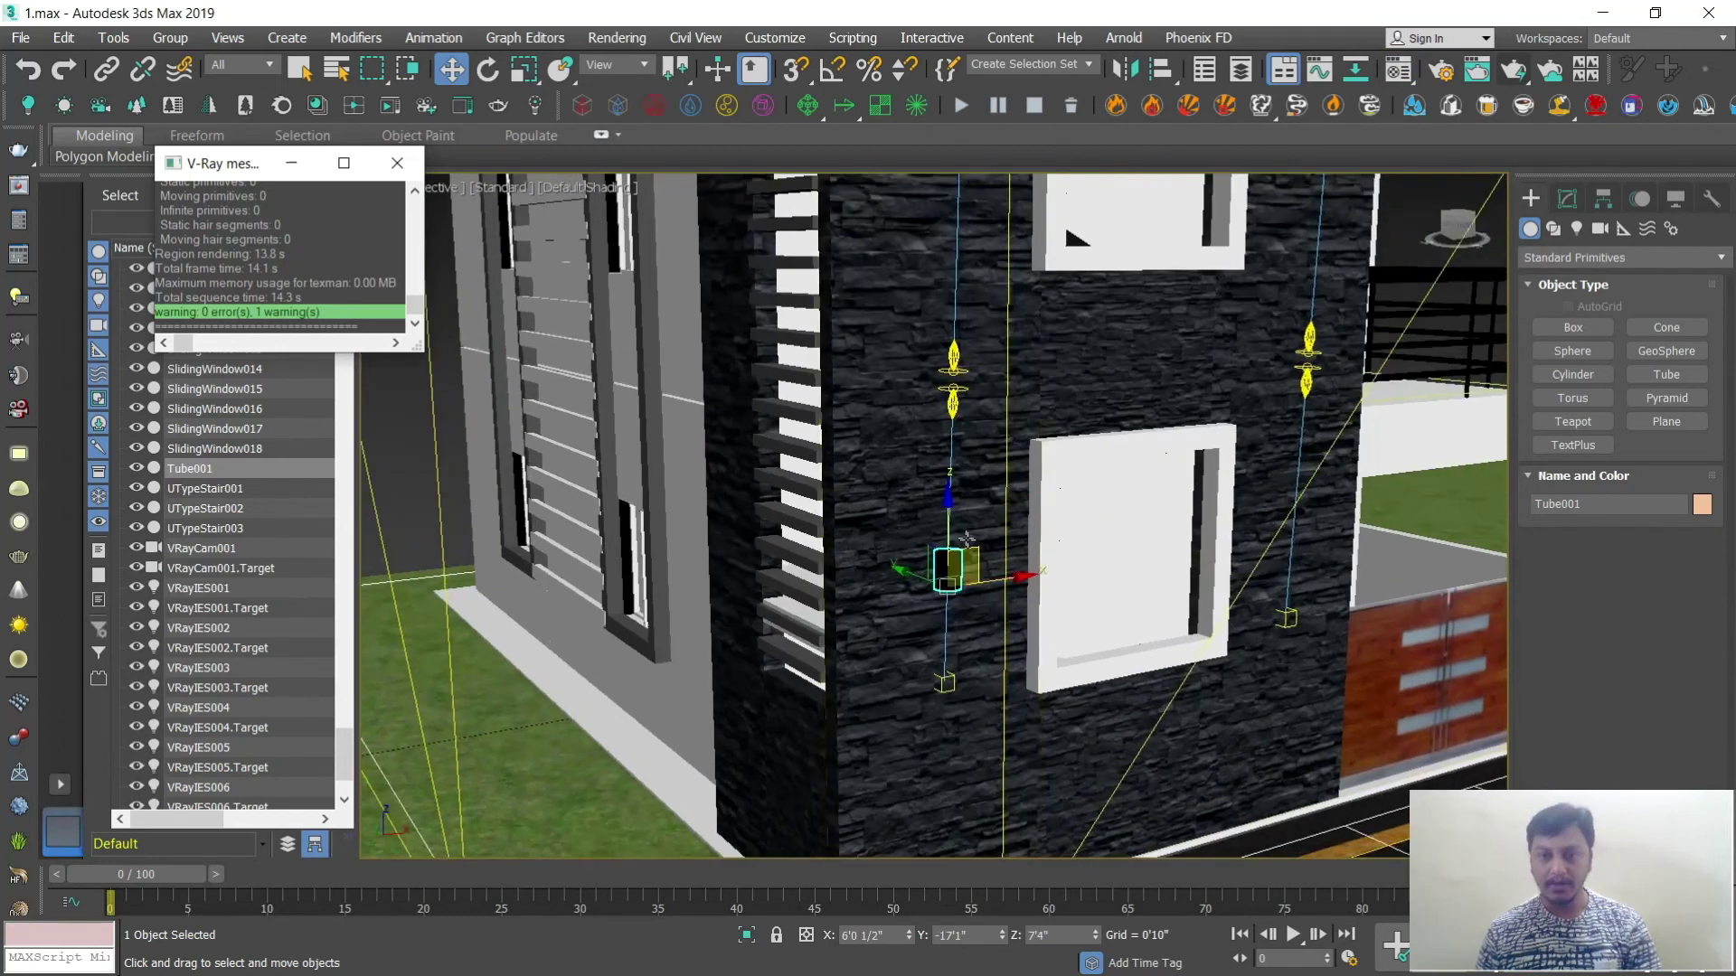
{"action": "left_click_drag", "start_coordinate": [947, 528], "coordinate": [948, 346]}
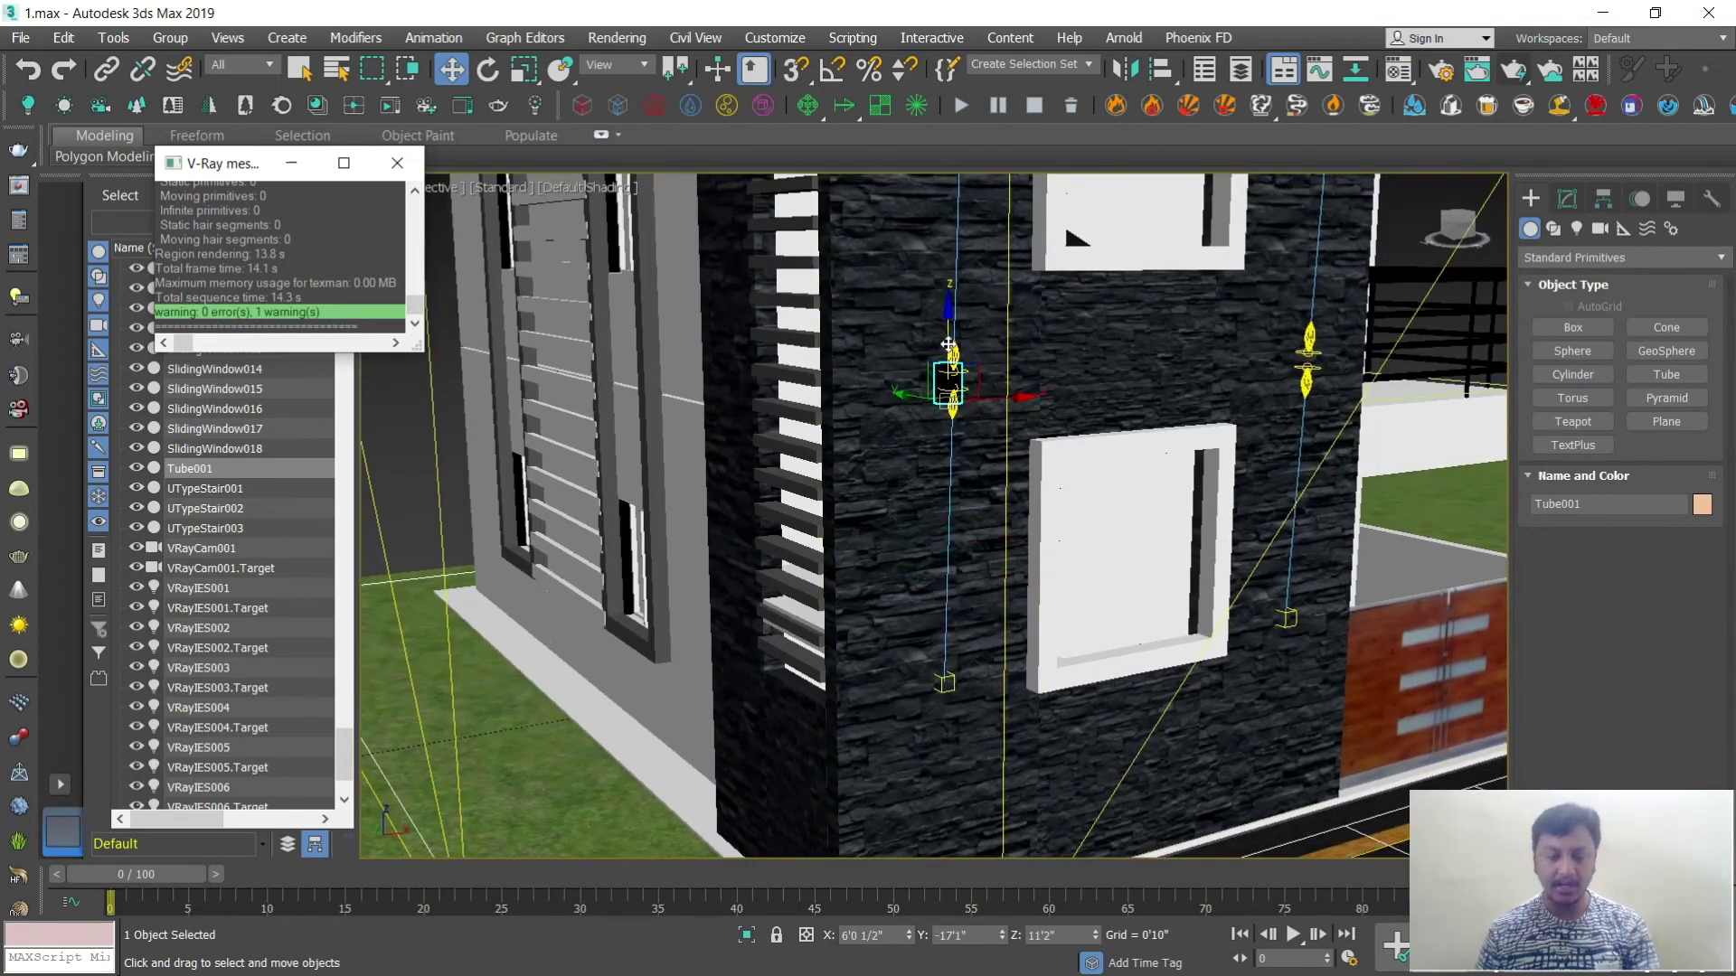
Step: Move the tube slightly along Y to about -17'0 1/2" so it sits closer to the stone wall
{"action": "key", "text": "z"}
{"action": "middle_click_drag", "start_coordinate": [949, 639], "coordinate": [1058, 704], "text": "alt"}
{"action": "left_click_drag", "start_coordinate": [865, 620], "coordinate": [935, 636]}
{"action": "middle_click_drag", "start_coordinate": [937, 636], "coordinate": [944, 595], "text": "alt"}
{"action": "left_click_drag", "start_coordinate": [943, 569], "coordinate": [865, 575]}
{"action": "scroll", "coordinate": [1017, 628], "scroll_direction": "down", "scroll_amount": 4}
{"action": "middle_click_drag", "start_coordinate": [1015, 628], "coordinate": [942, 604], "text": "alt"}
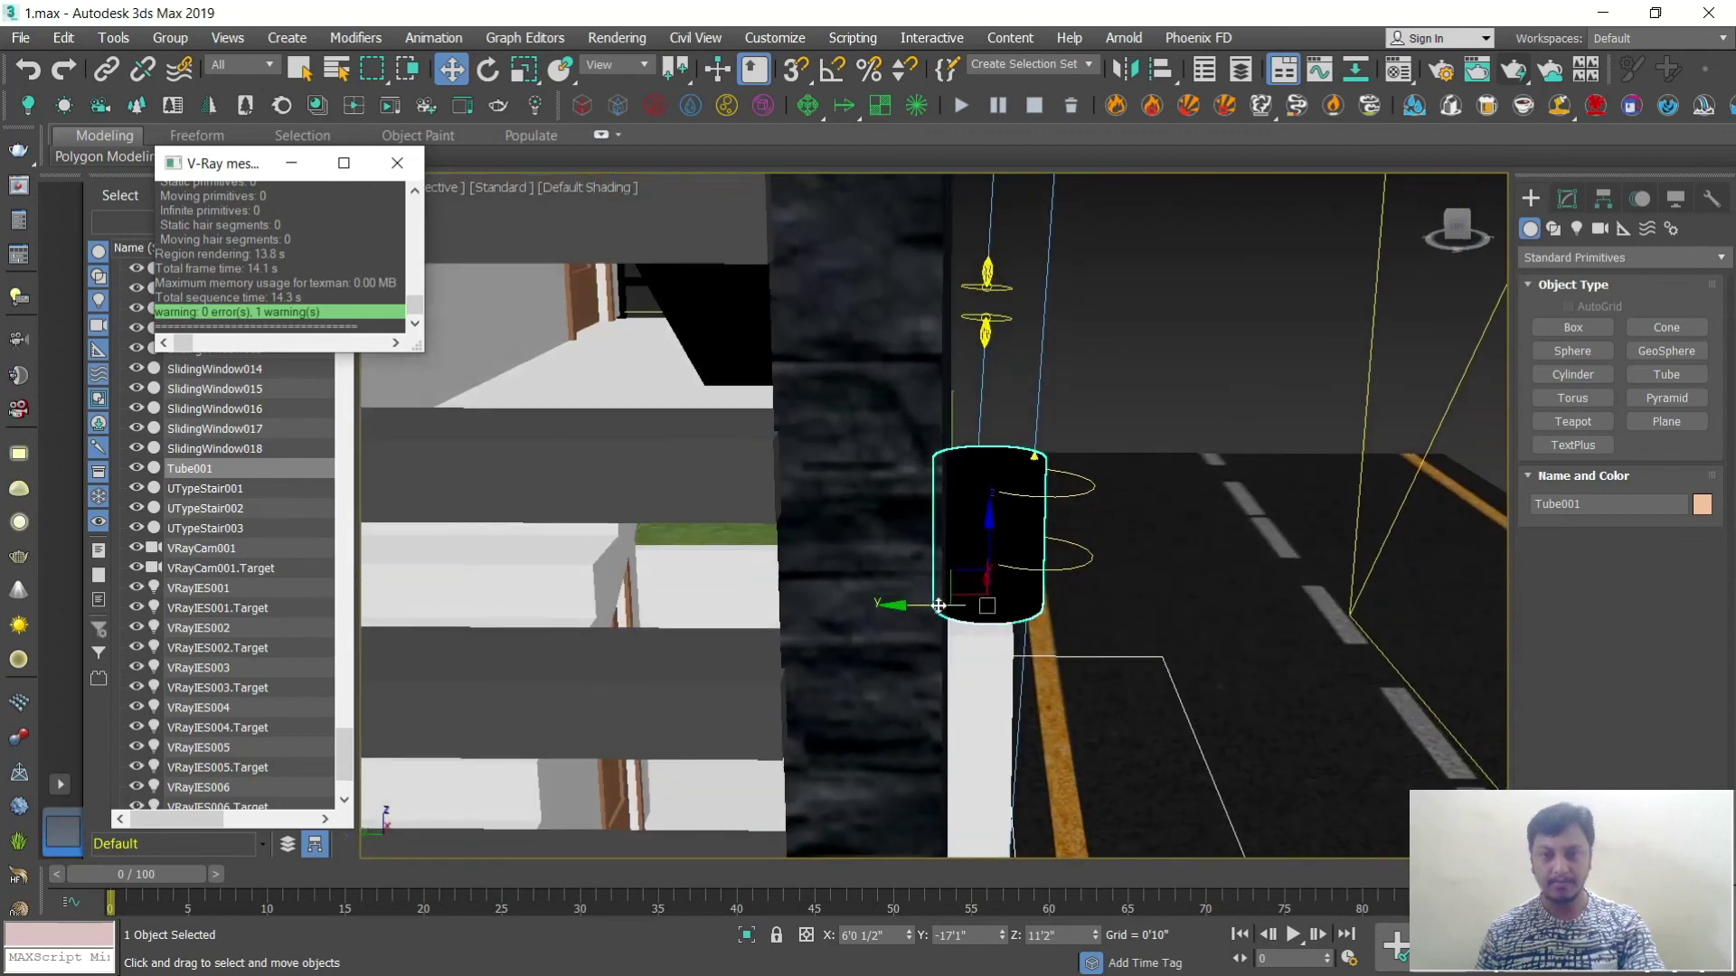
{"action": "scroll", "coordinate": [1082, 595], "scroll_direction": "down", "scroll_amount": 6}
Step: Clone the tube along X as an instance onto the lower right wall lights in the front-facing view
{"action": "middle_click_drag", "start_coordinate": [1082, 595], "coordinate": [805, 608], "text": "alt"}
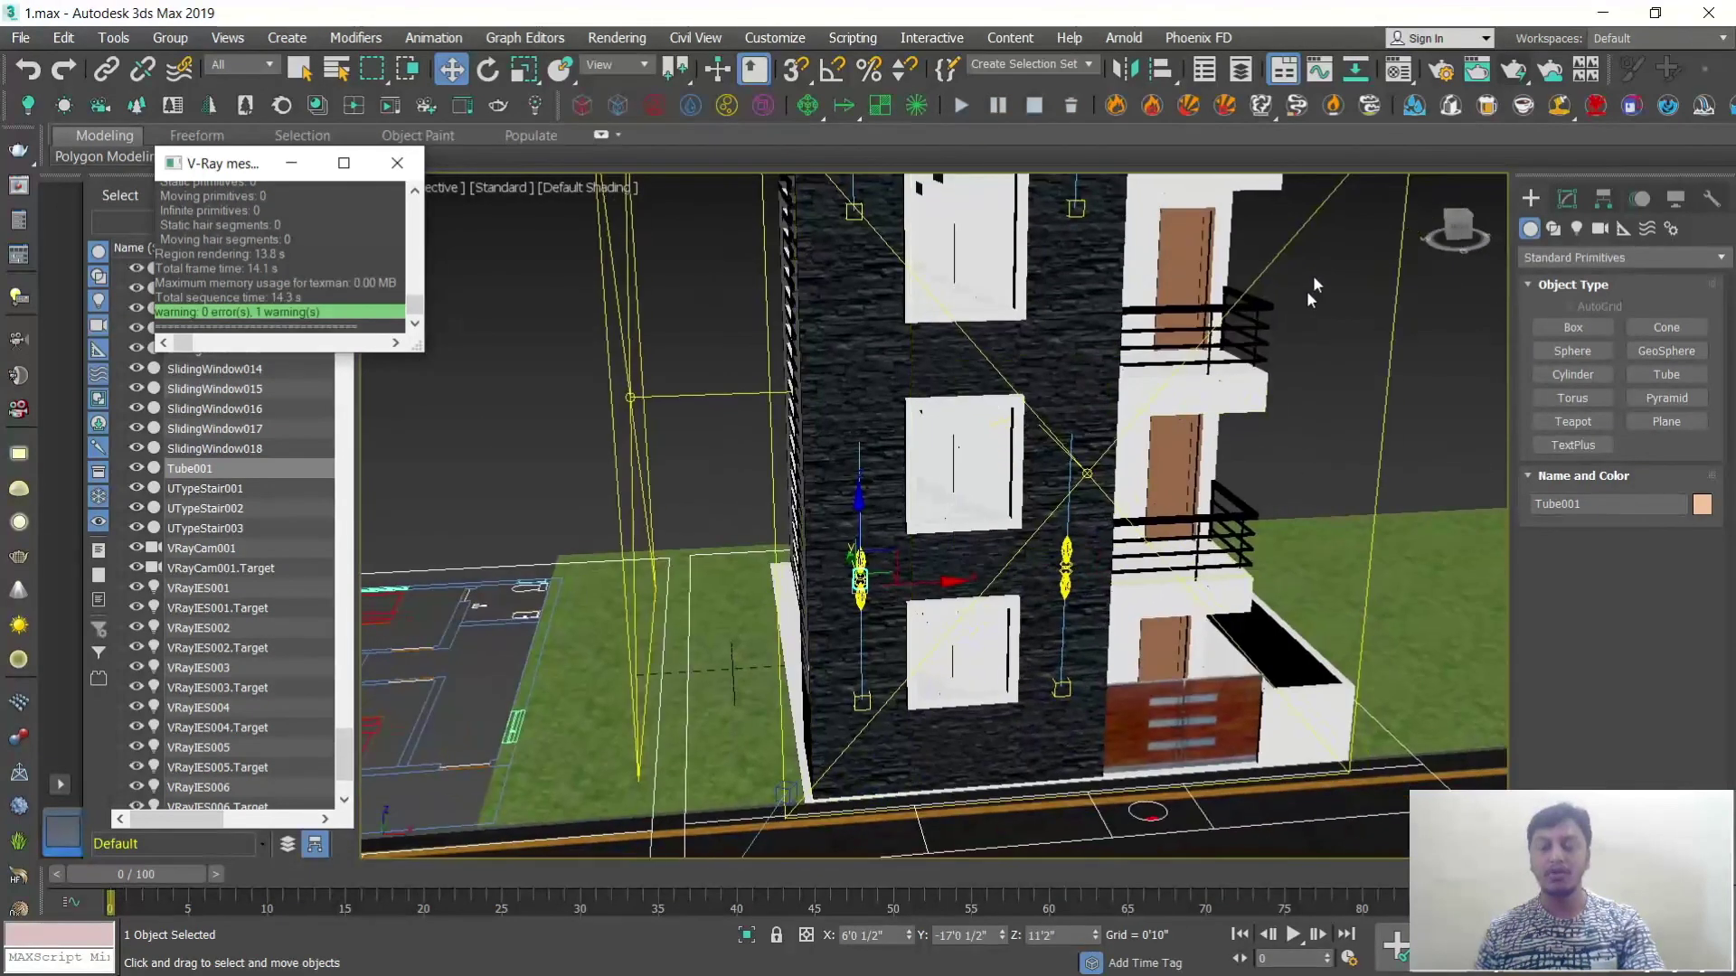
{"action": "left_click", "coordinate": [1458, 228]}
{"action": "scroll", "coordinate": [920, 597], "scroll_direction": "up", "scroll_amount": 5}
{"action": "scroll", "coordinate": [865, 578], "scroll_direction": "up", "scroll_amount": 1}
{"action": "middle_click_drag", "start_coordinate": [865, 579], "coordinate": [784, 560]}
{"action": "left_click_drag", "start_coordinate": [680, 522], "coordinate": [1394, 517]}
{"action": "left_click", "coordinate": [864, 594]}
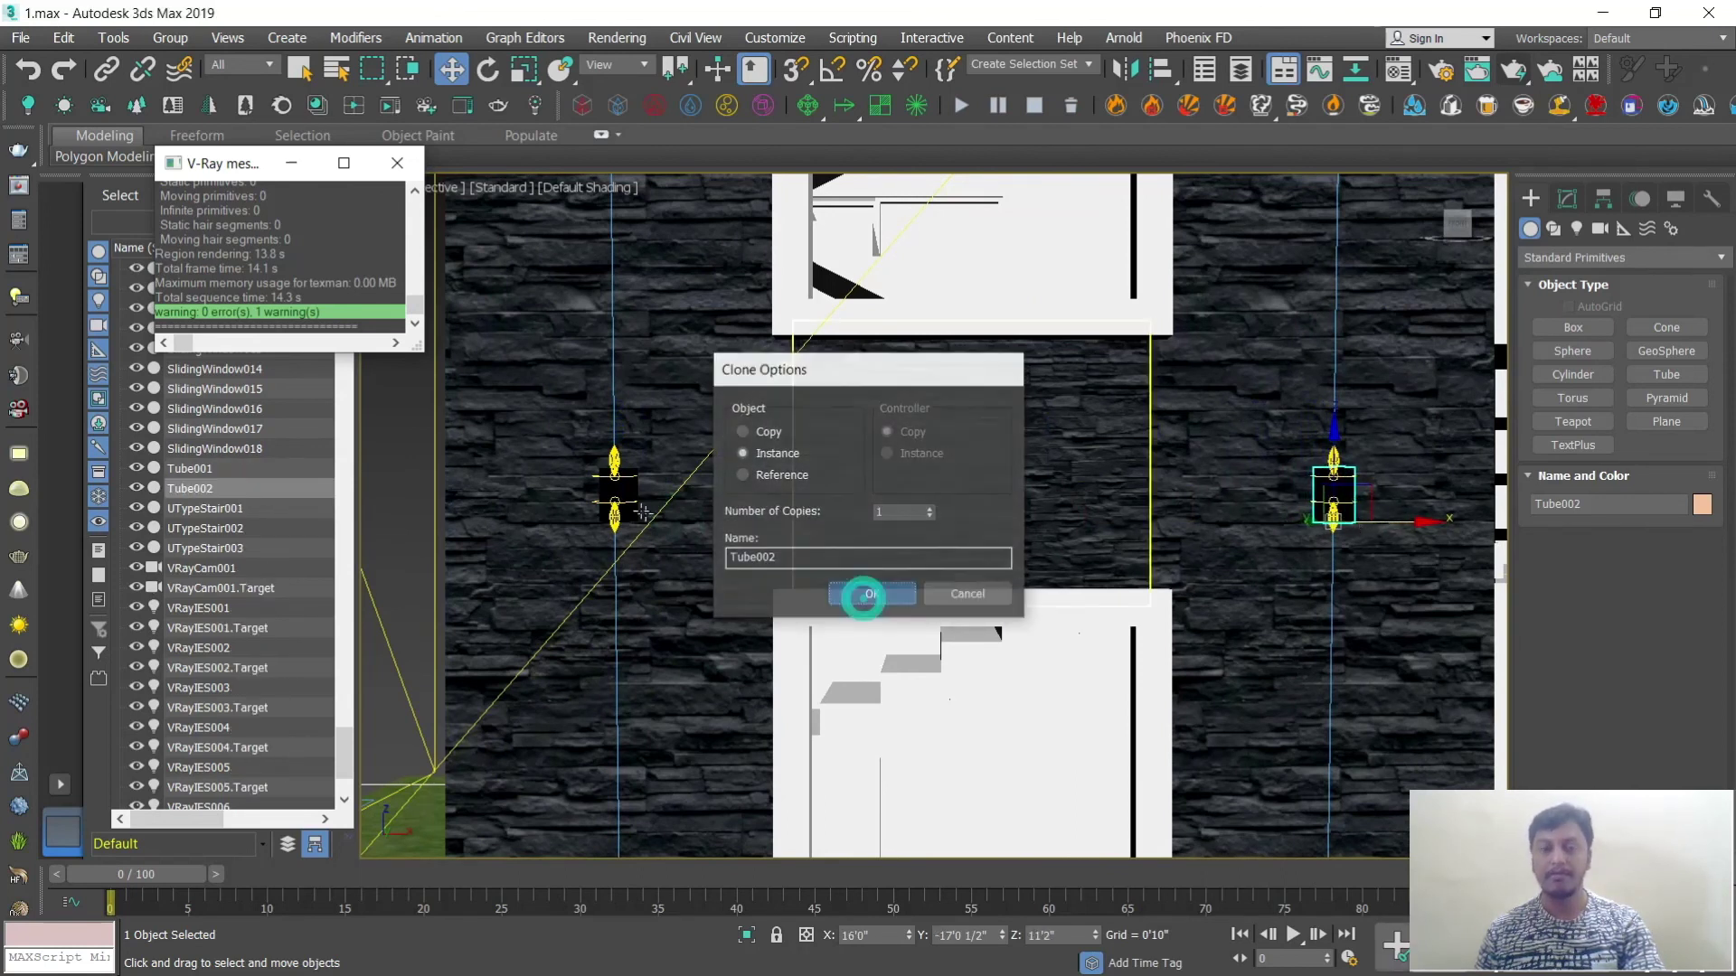
Step: Clone both lower tubes upward as instances onto the two top wall lights, then clear the selection
{"action": "left_click", "coordinate": [616, 493], "text": "ctrl"}
{"action": "scroll", "coordinate": [952, 637], "scroll_direction": "down", "scroll_amount": 8}
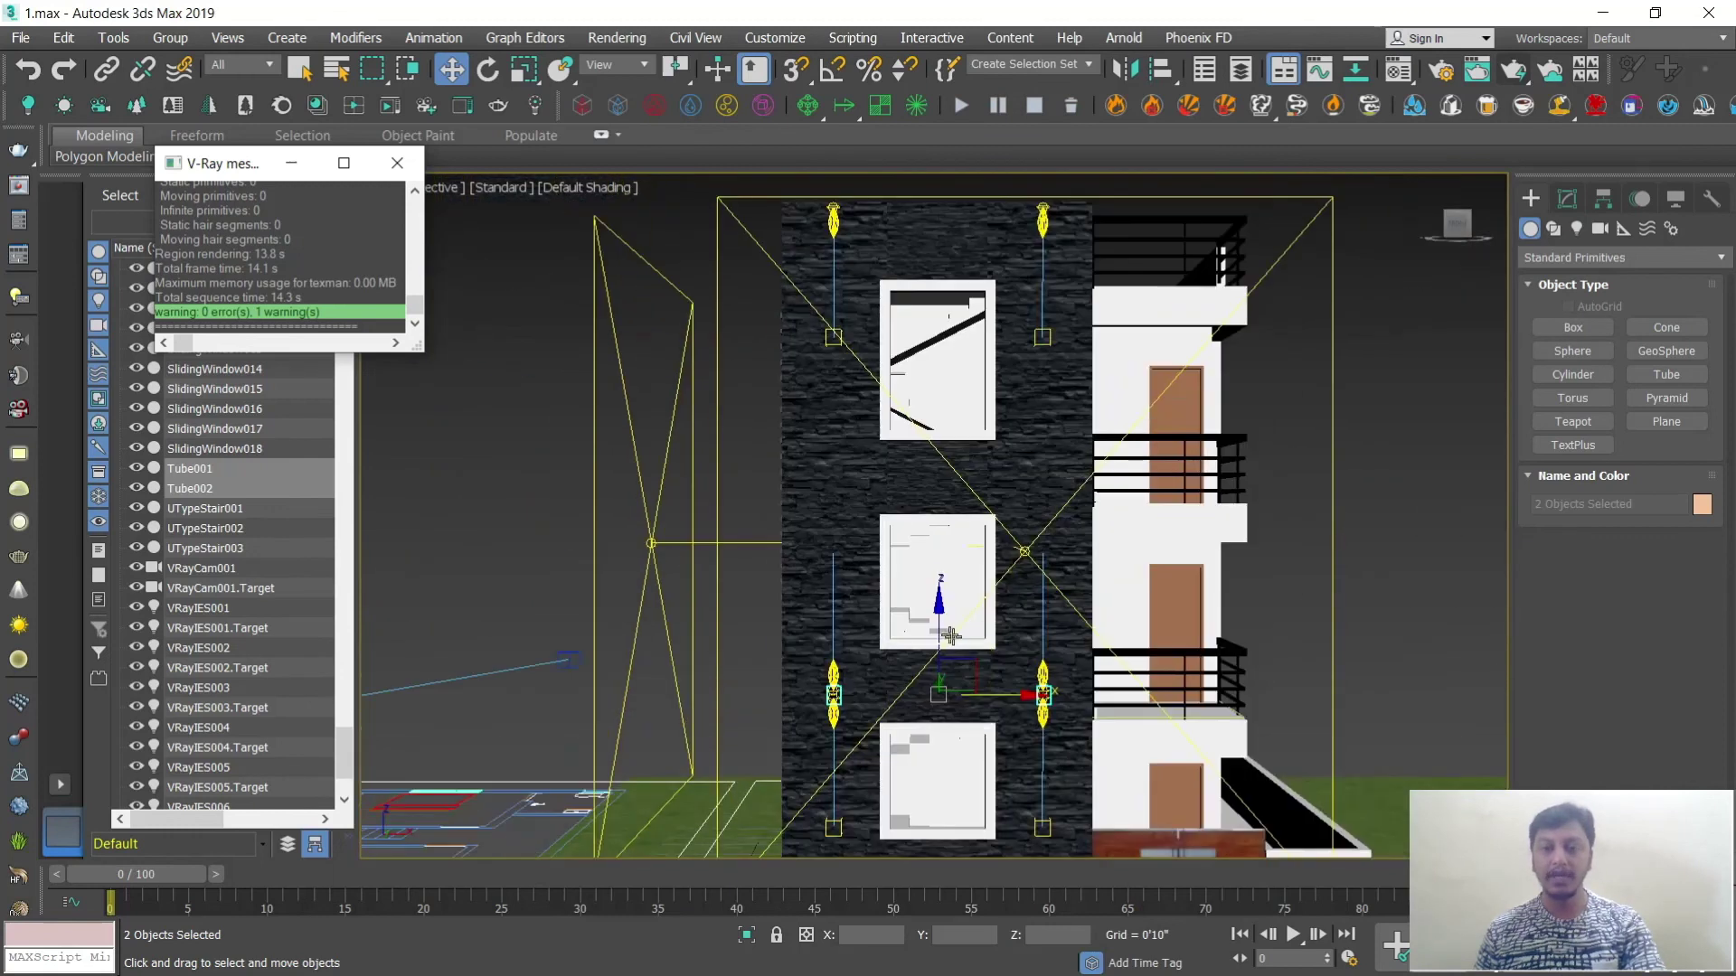
{"action": "mouse_move", "coordinate": [938, 628]}
{"action": "left_mouse_down"}
{"action": "mouse_move", "coordinate": [941, 172]}
{"action": "mouse_move", "coordinate": [964, 145]}
{"action": "left_mouse_up"}
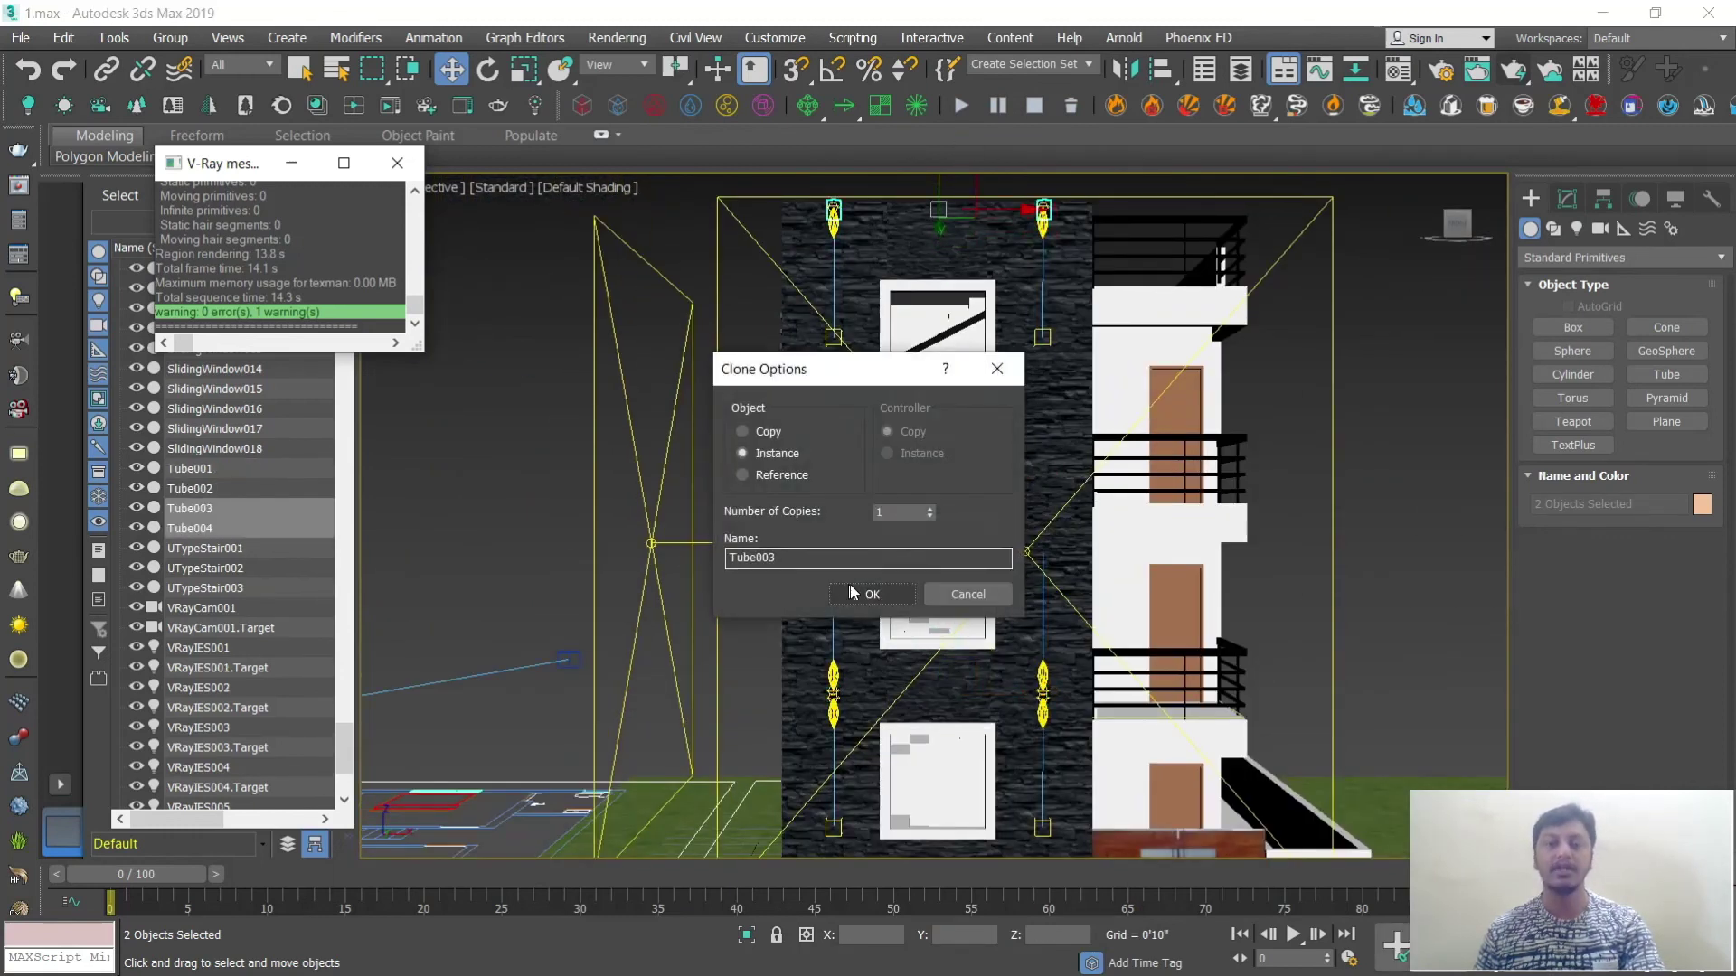
{"action": "left_click", "coordinate": [852, 591]}
{"action": "middle_click_drag", "start_coordinate": [949, 248], "coordinate": [933, 465]}
{"action": "scroll", "coordinate": [932, 465], "scroll_direction": "up", "scroll_amount": 4}
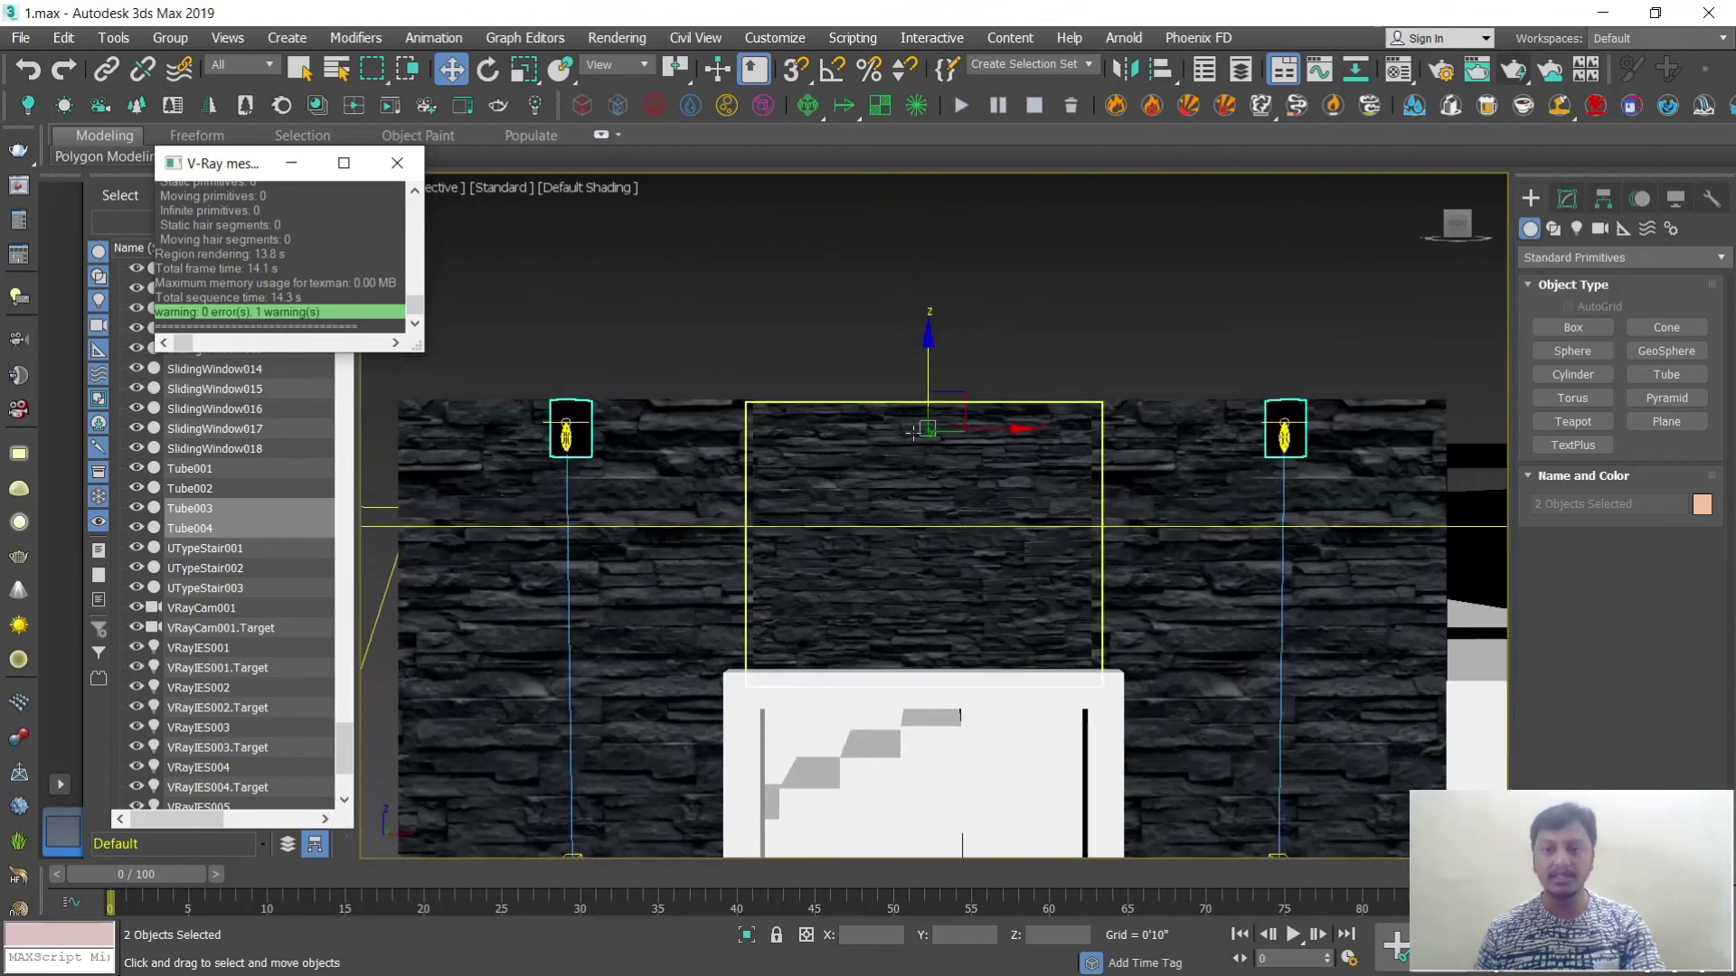
{"action": "left_click", "coordinate": [994, 321]}
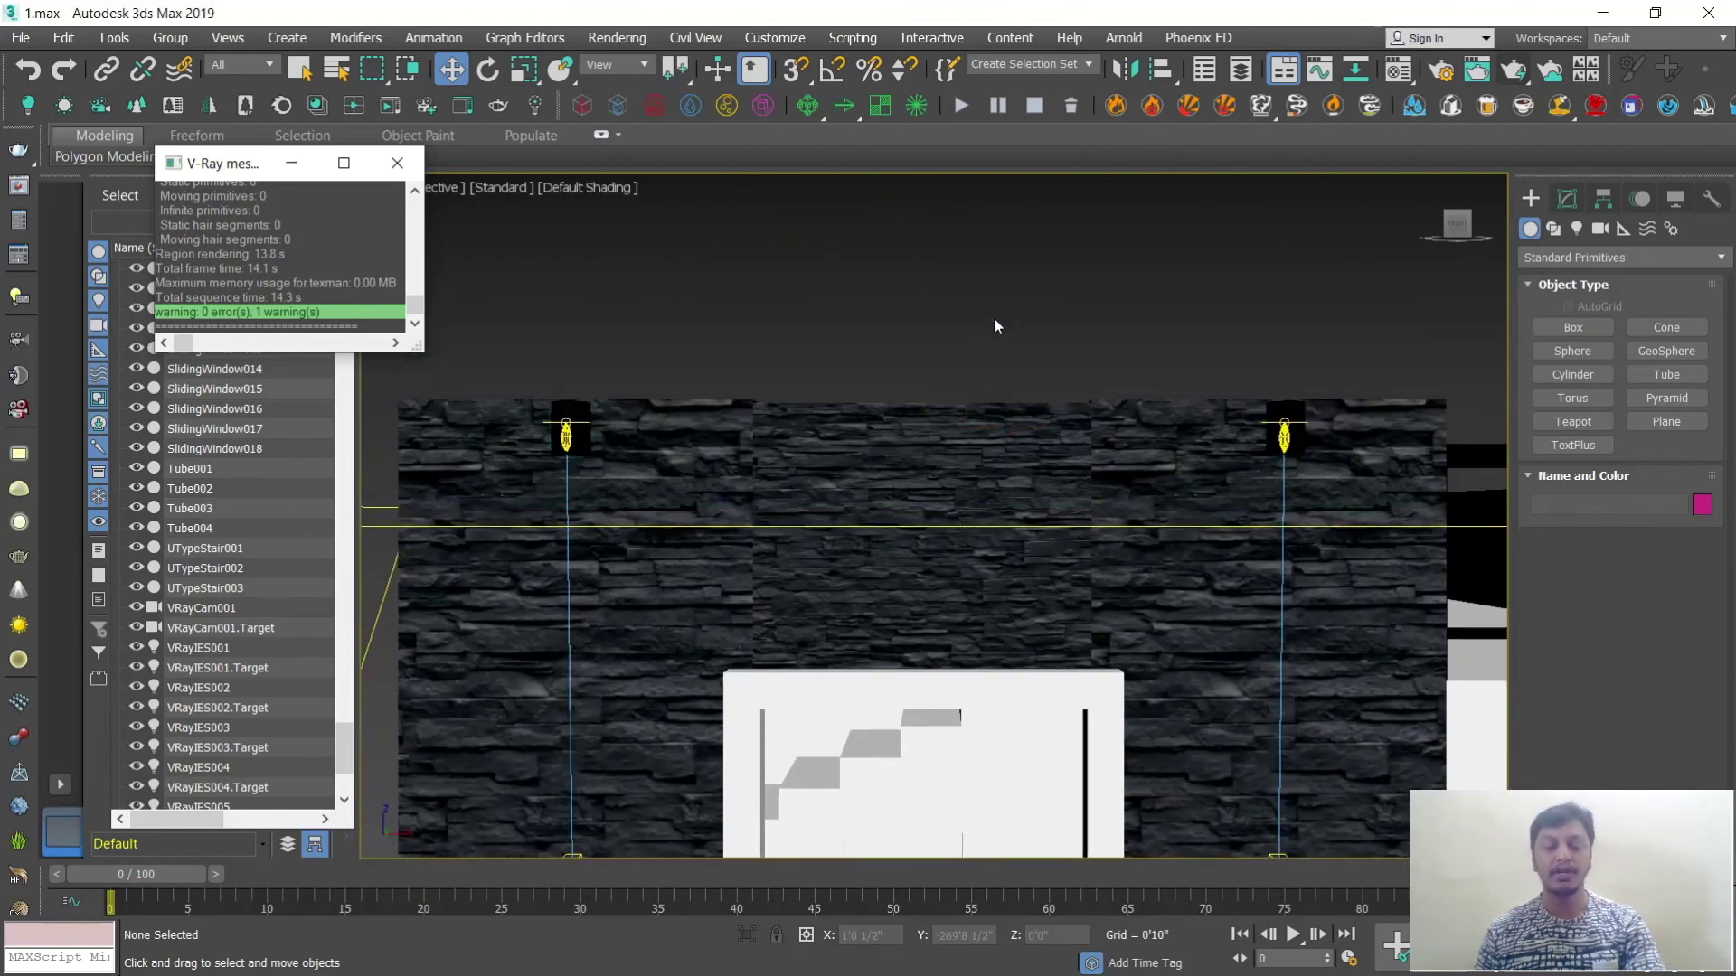
Step: Return to the VRayCam001 view with safe frames and set the multiplier of VRayLight001 to 70 and of VRayLight002 to 50
{"action": "key", "text": "c"}
{"action": "key", "text": "shift+f"}
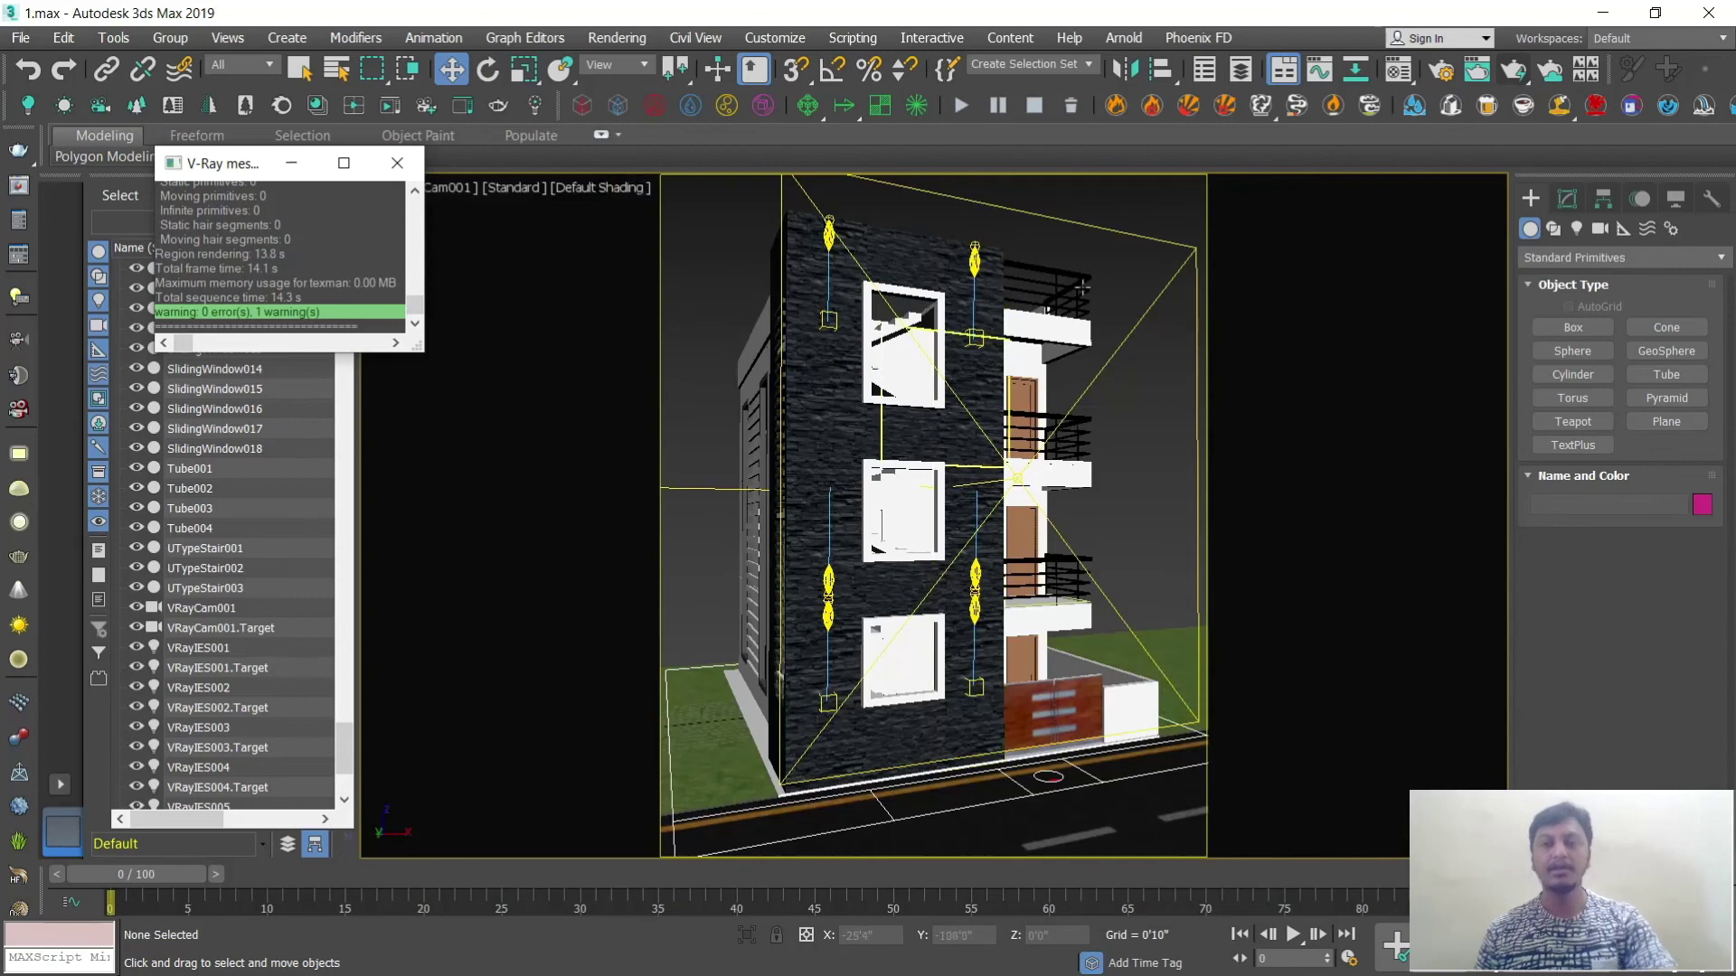
{"action": "left_click", "coordinate": [1178, 244]}
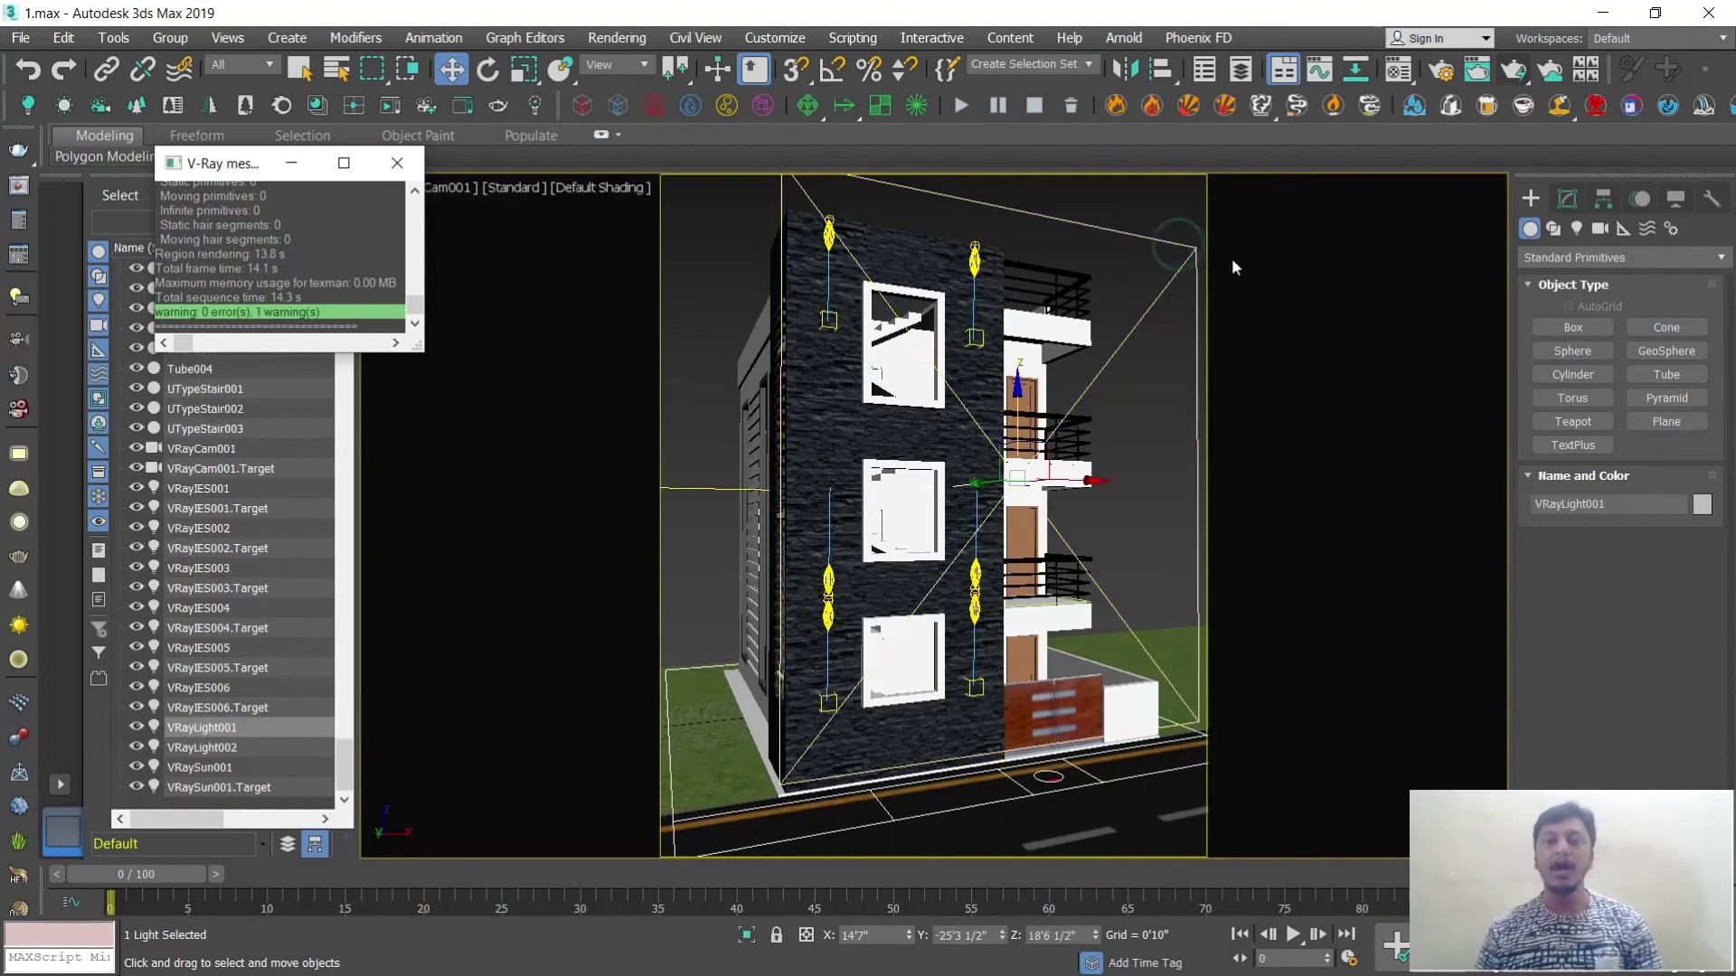
{"action": "left_click", "coordinate": [1570, 199]}
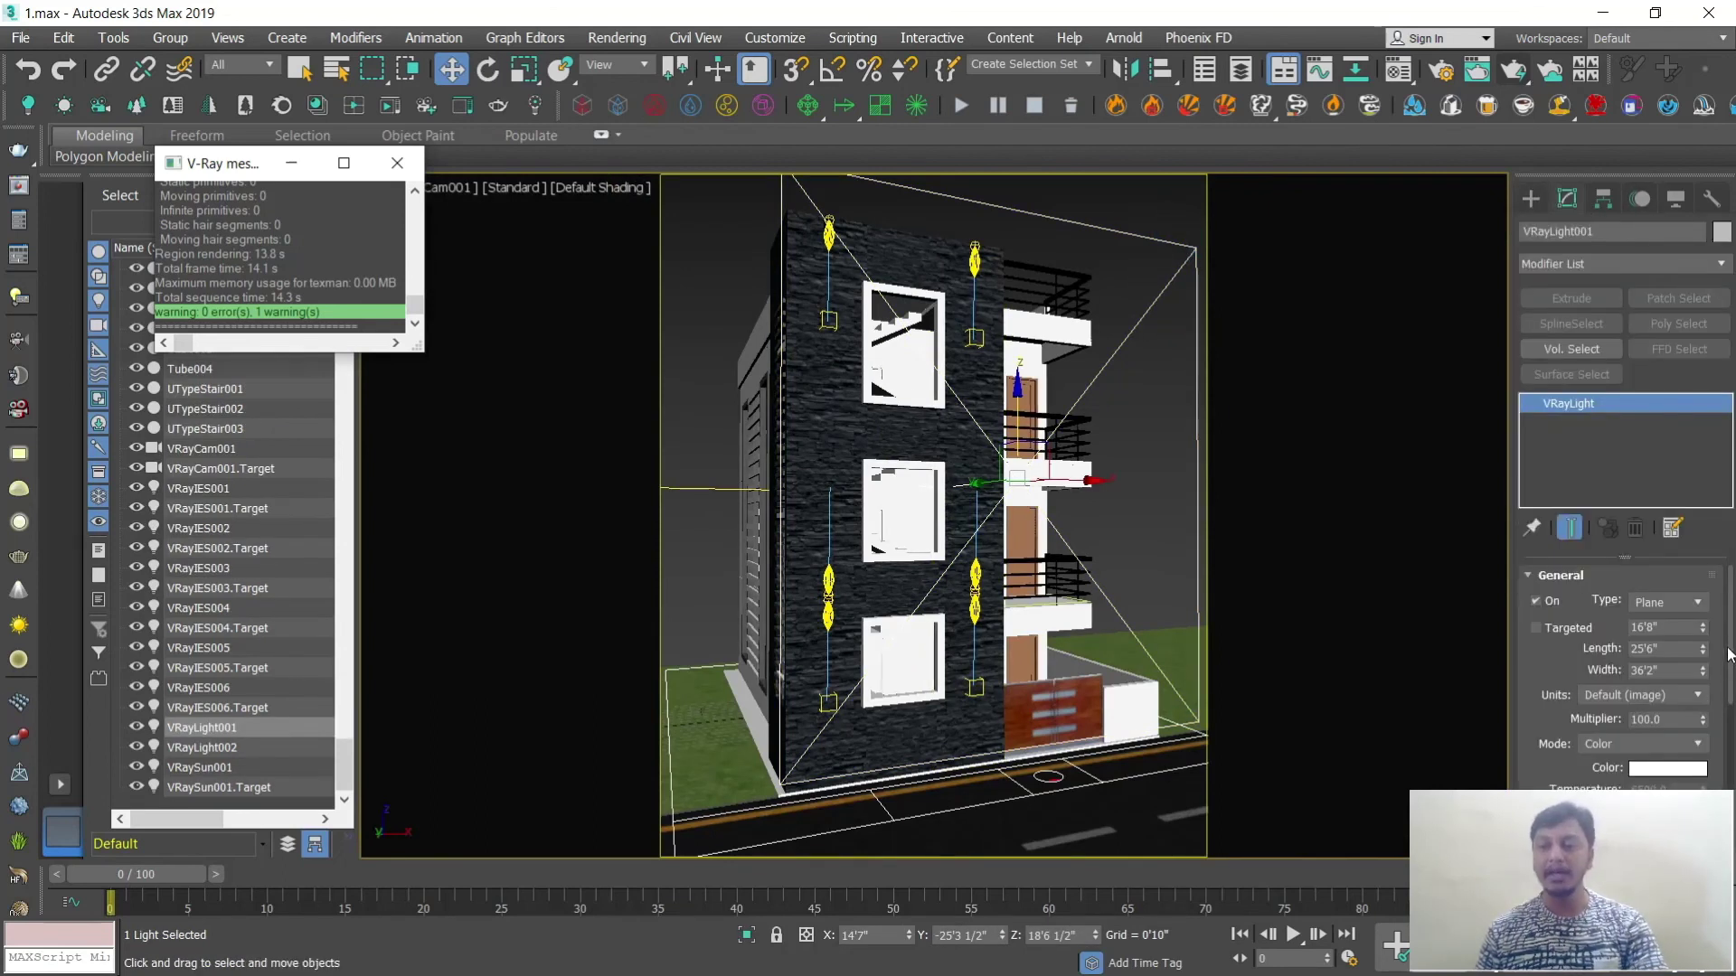
{"action": "scroll", "coordinate": [1729, 655], "scroll_direction": "down", "scroll_amount": 4}
{"action": "double_click", "coordinate": [1669, 574]}
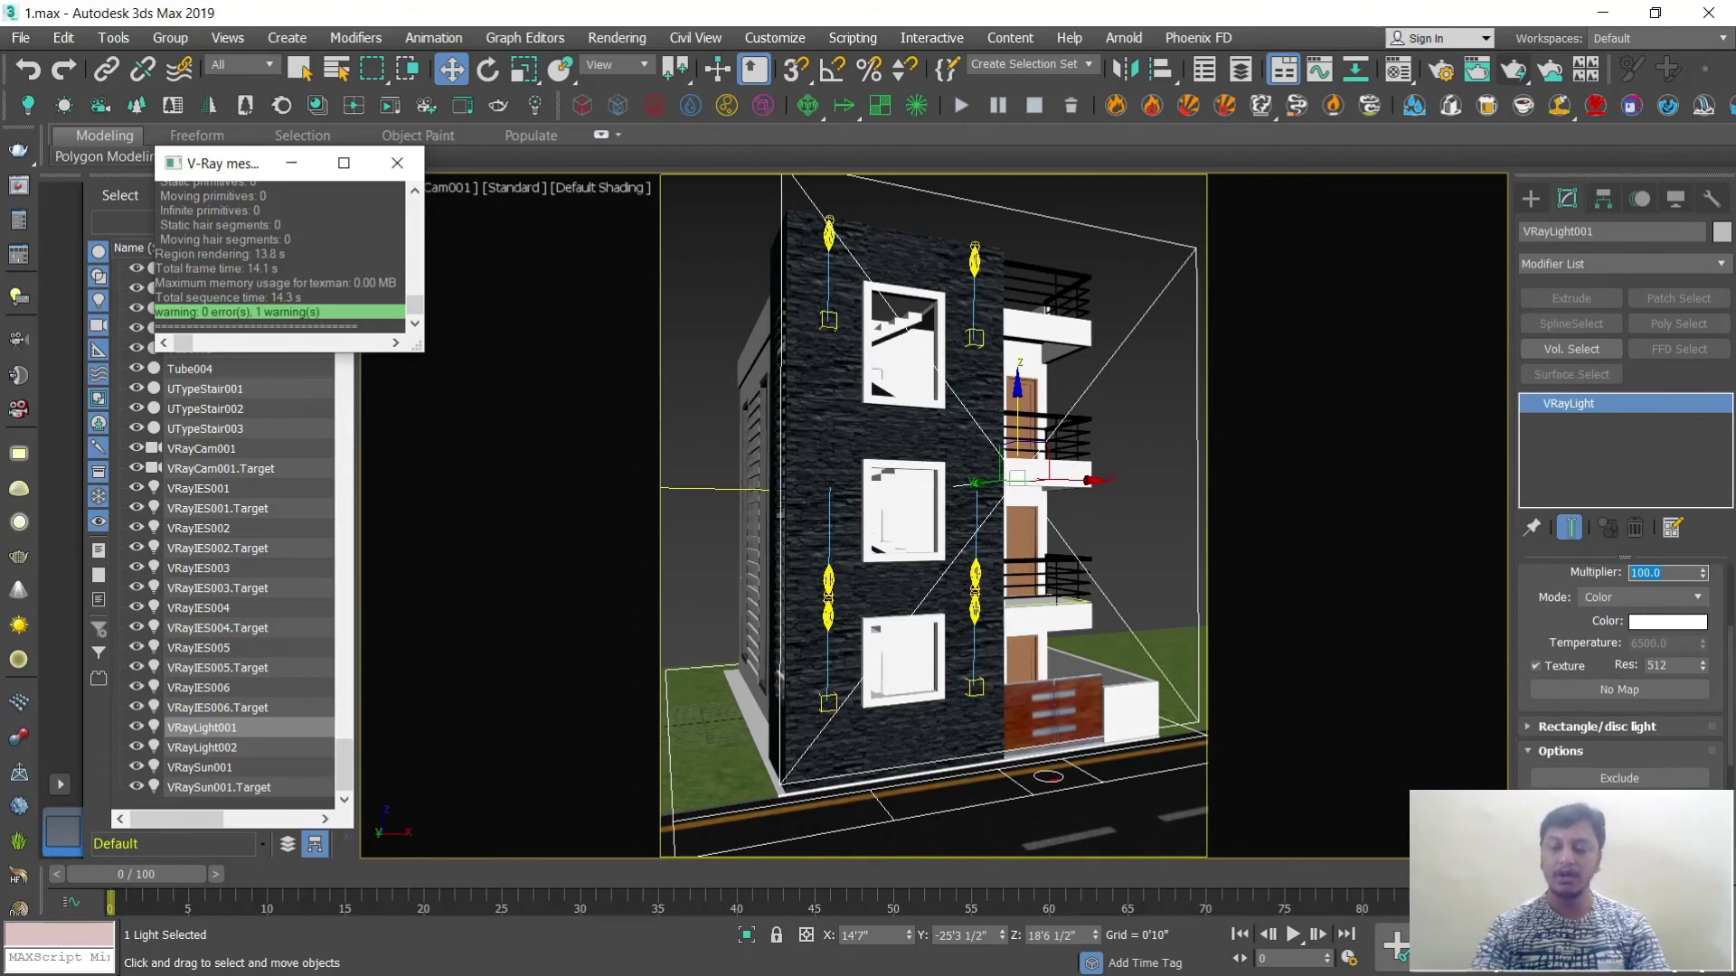
{"action": "left_click", "coordinate": [711, 485]}
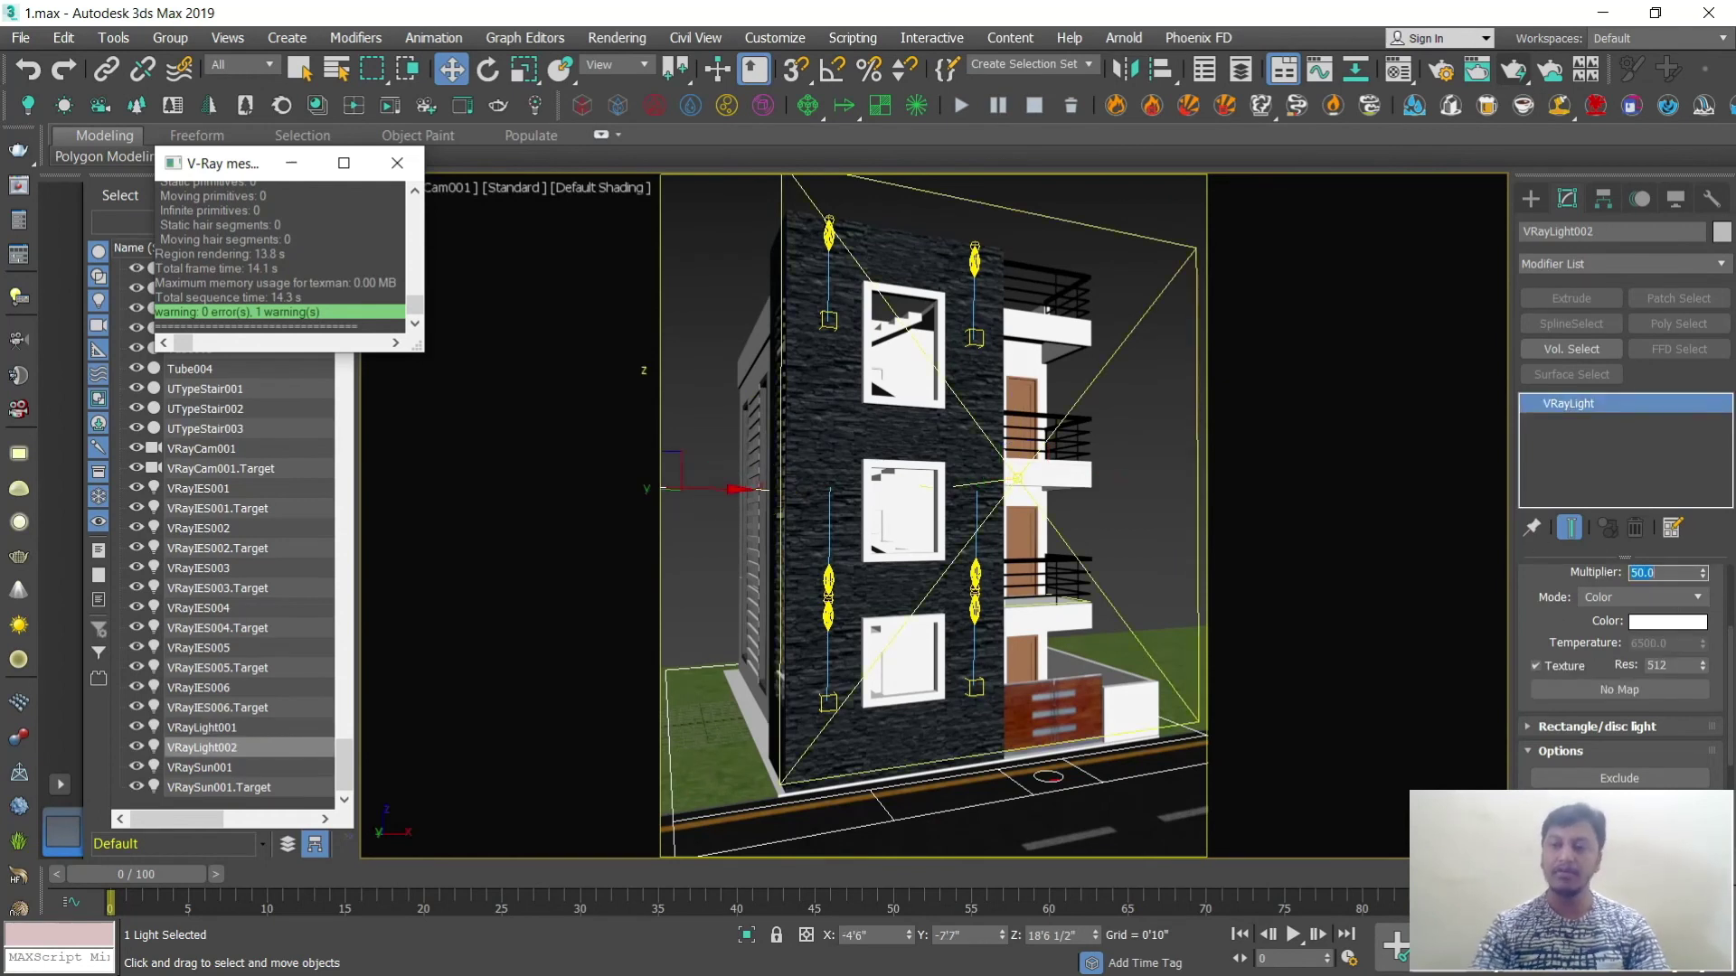
{"action": "left_click", "coordinate": [1159, 426]}
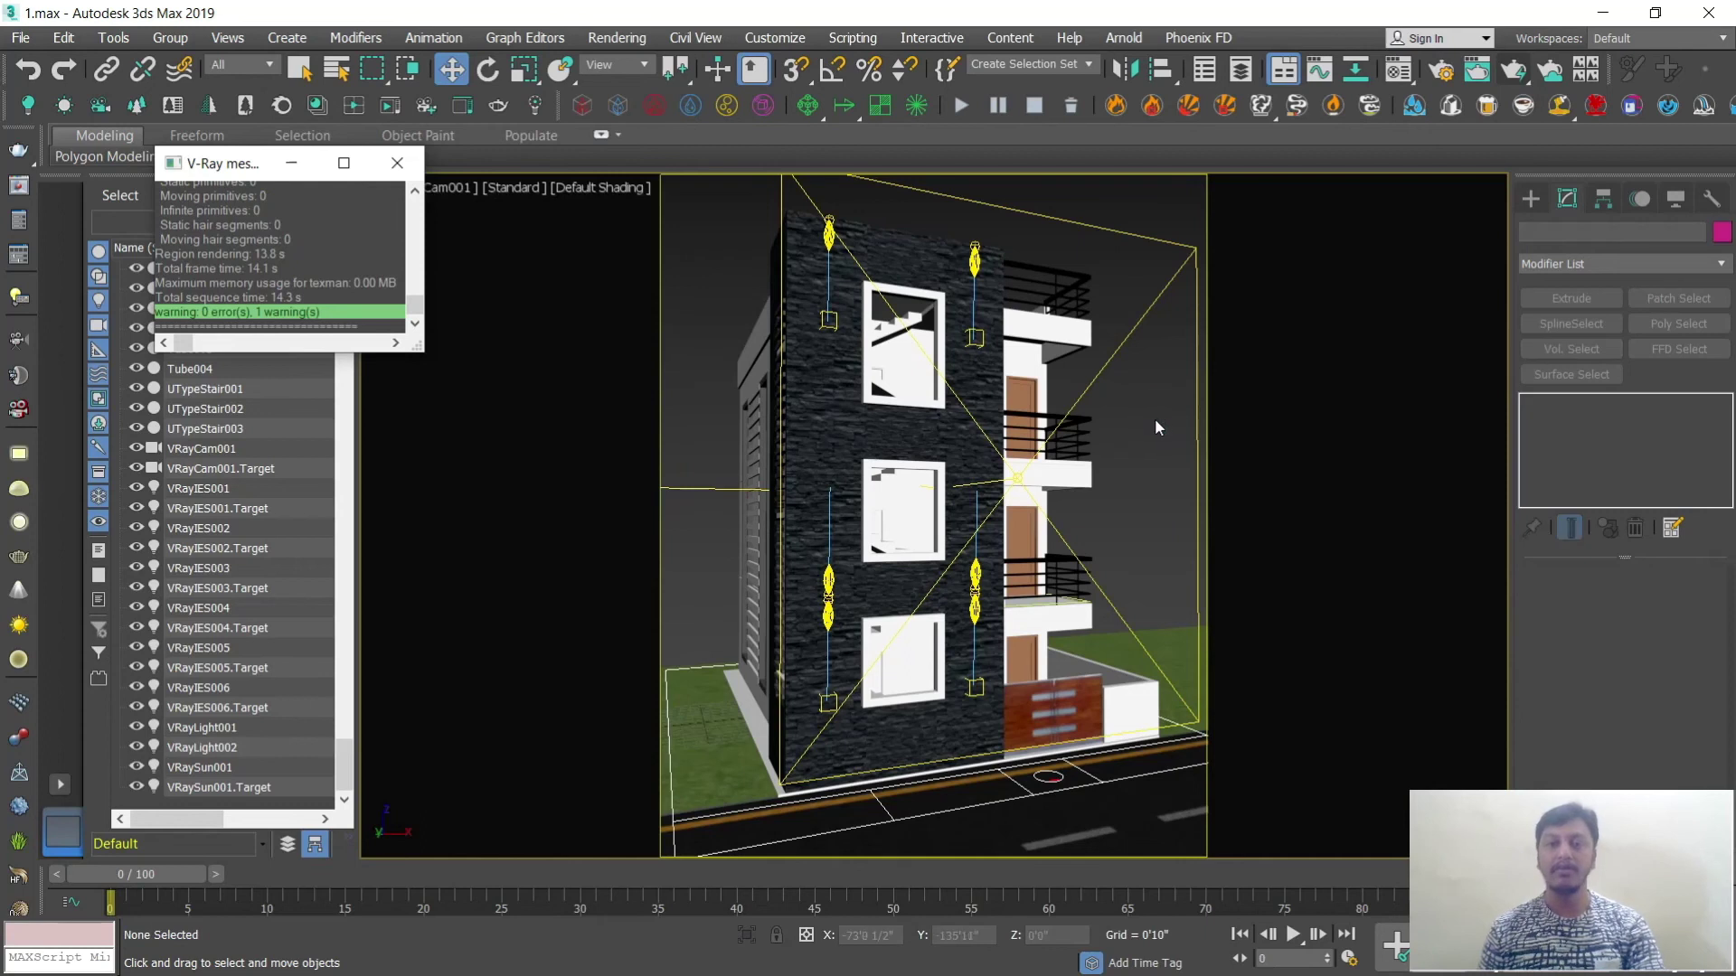
Step: Render the VRayCam001 view at 1600 x 2000 and examine the wall lights and tube fixtures up close
{"action": "key", "text": "shift+q"}
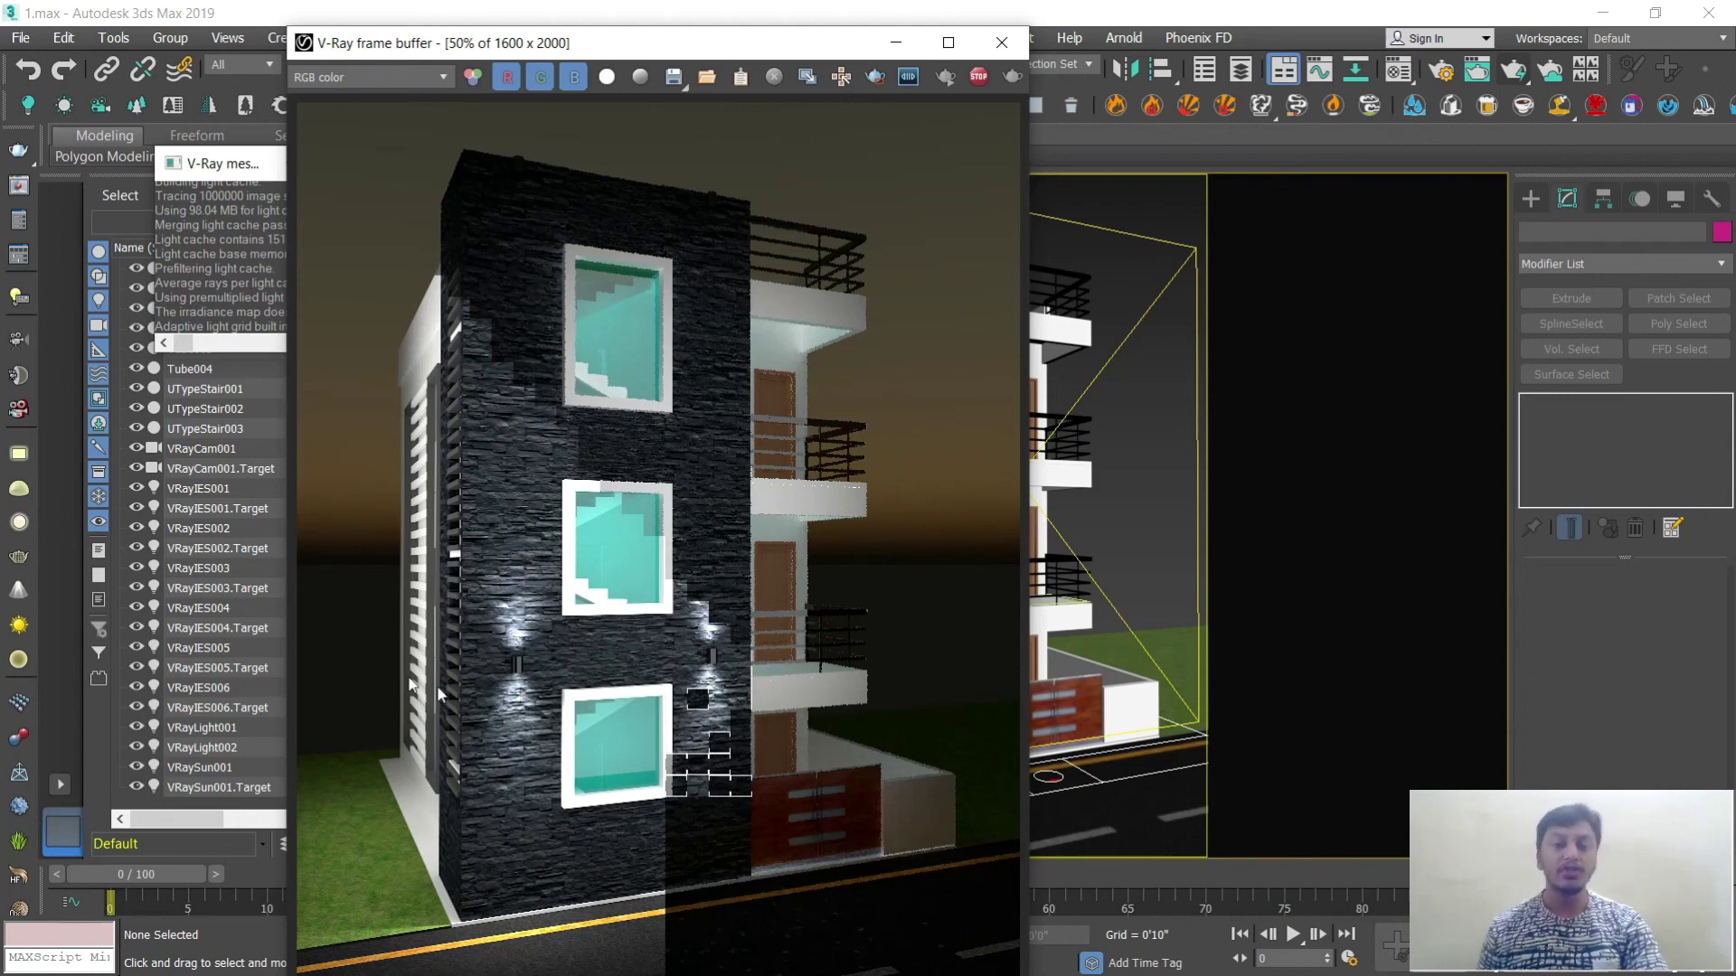
{"action": "scroll", "coordinate": [521, 696], "scroll_direction": "up", "scroll_amount": 2}
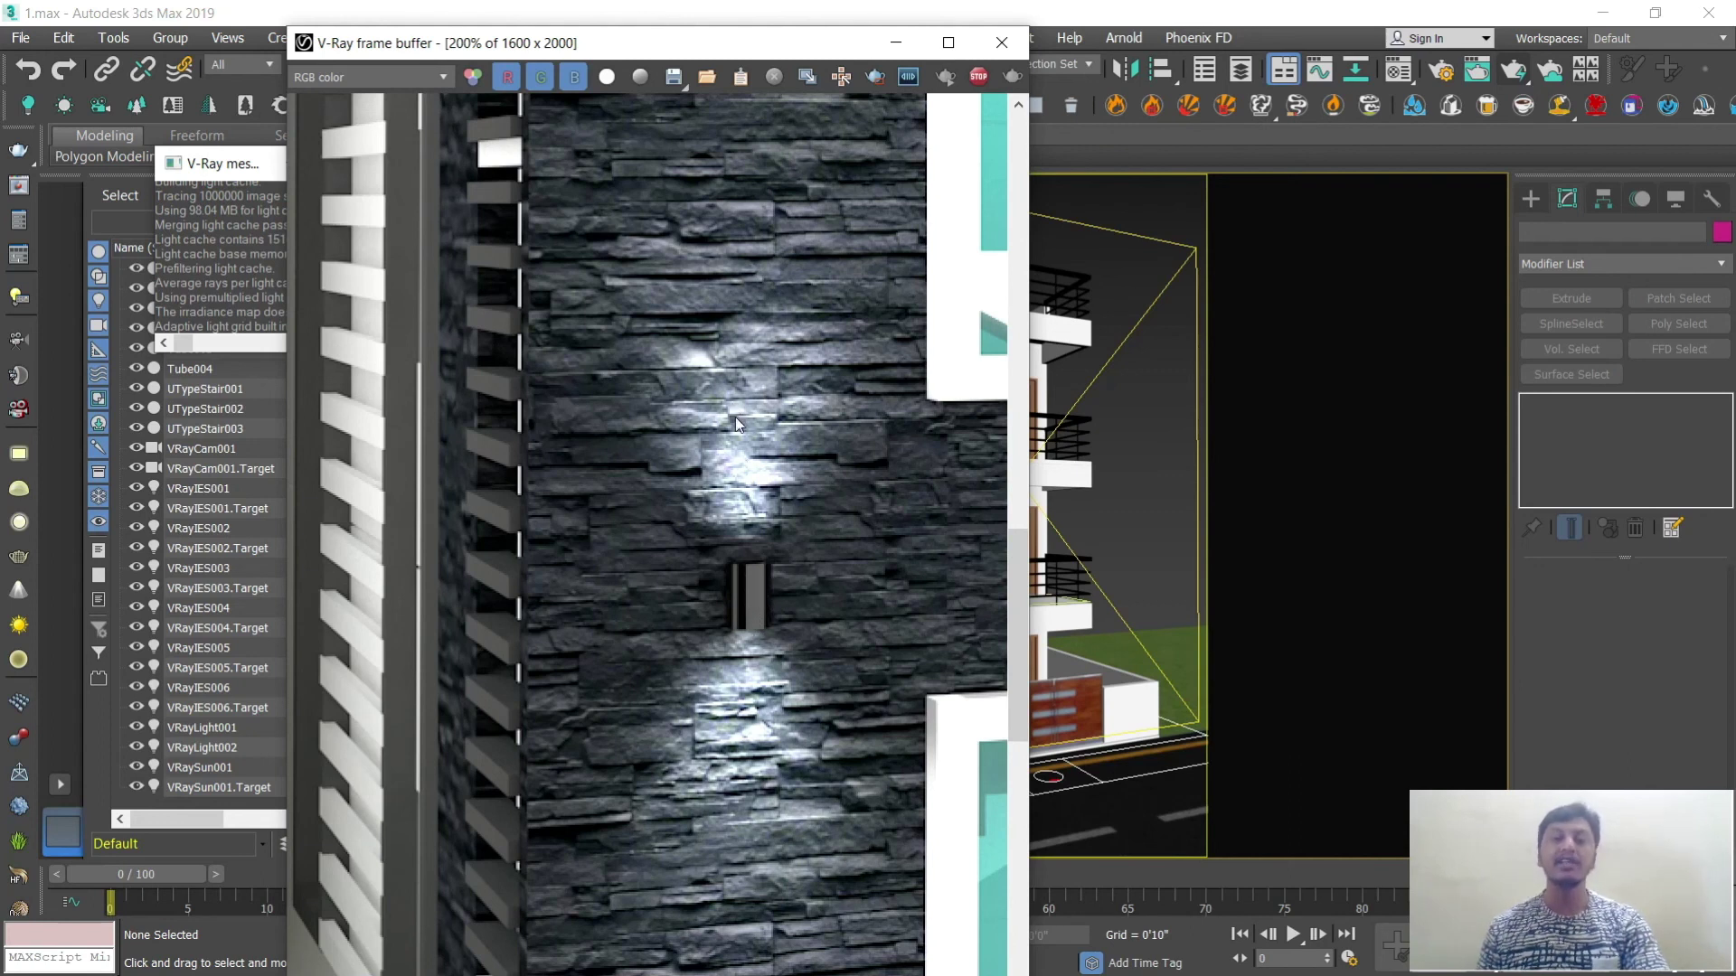
{"action": "scroll", "coordinate": [746, 485], "scroll_direction": "down", "scroll_amount": 3}
{"action": "scroll", "coordinate": [579, 631], "scroll_direction": "up", "scroll_amount": 1}
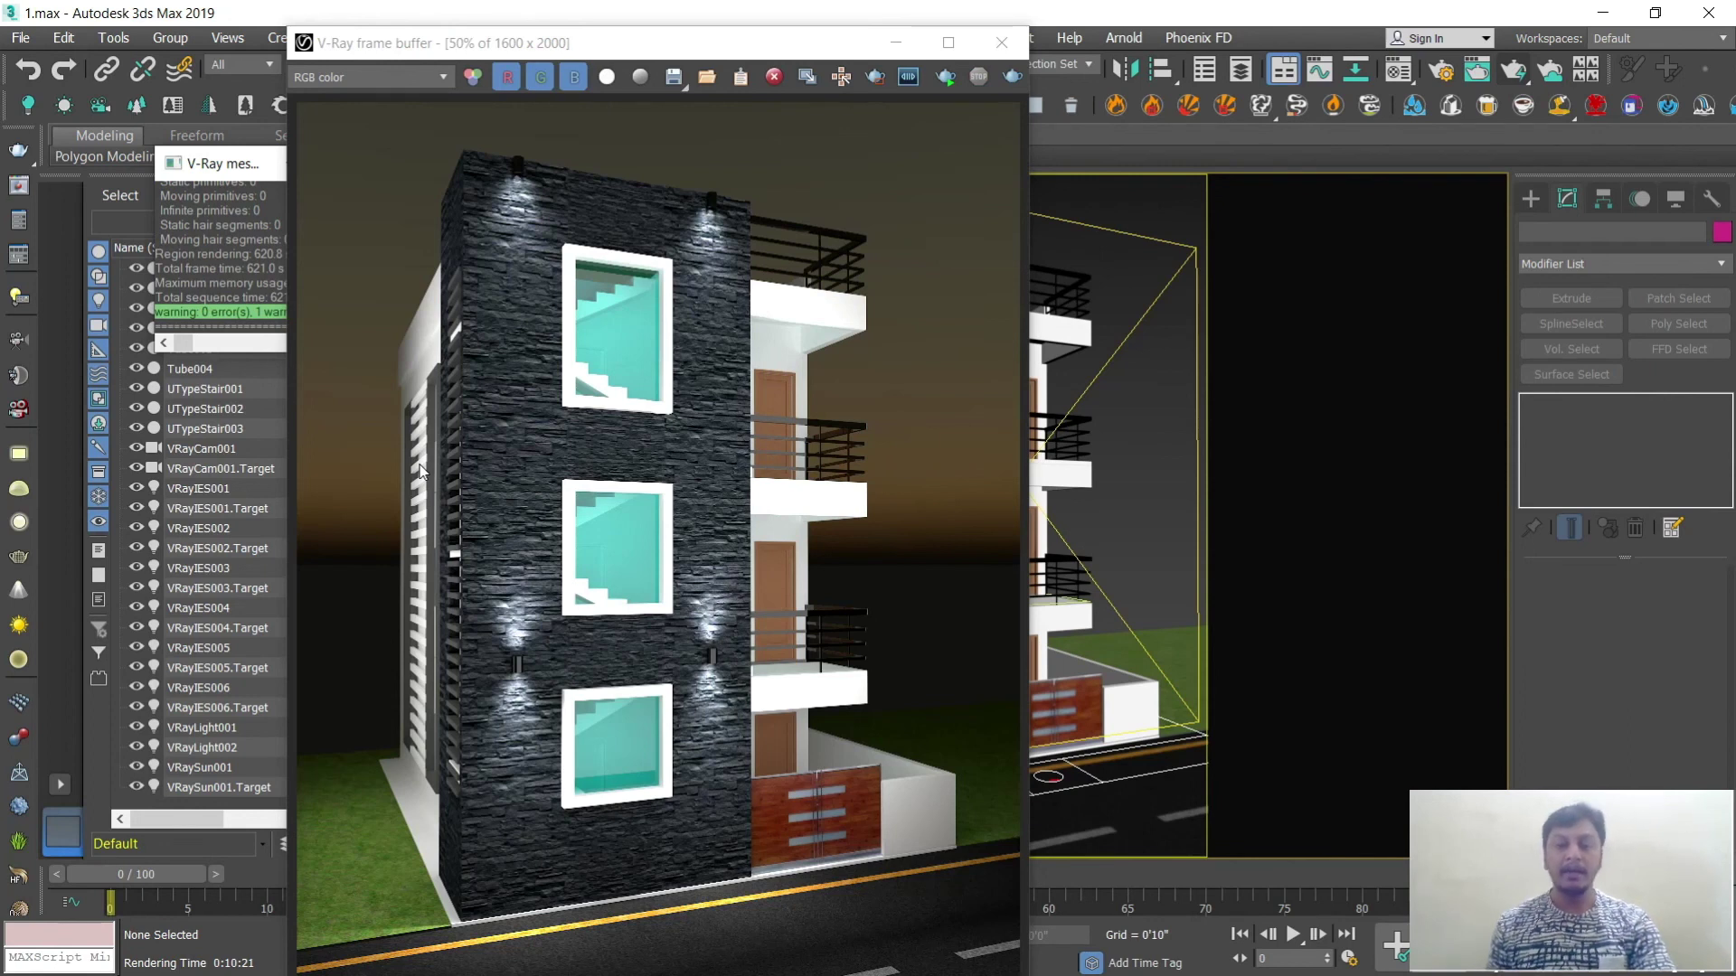
Step: Save the finished render to the Desktop as a PNG image named night, accepting the PNG options
{"action": "left_click", "coordinate": [674, 78]}
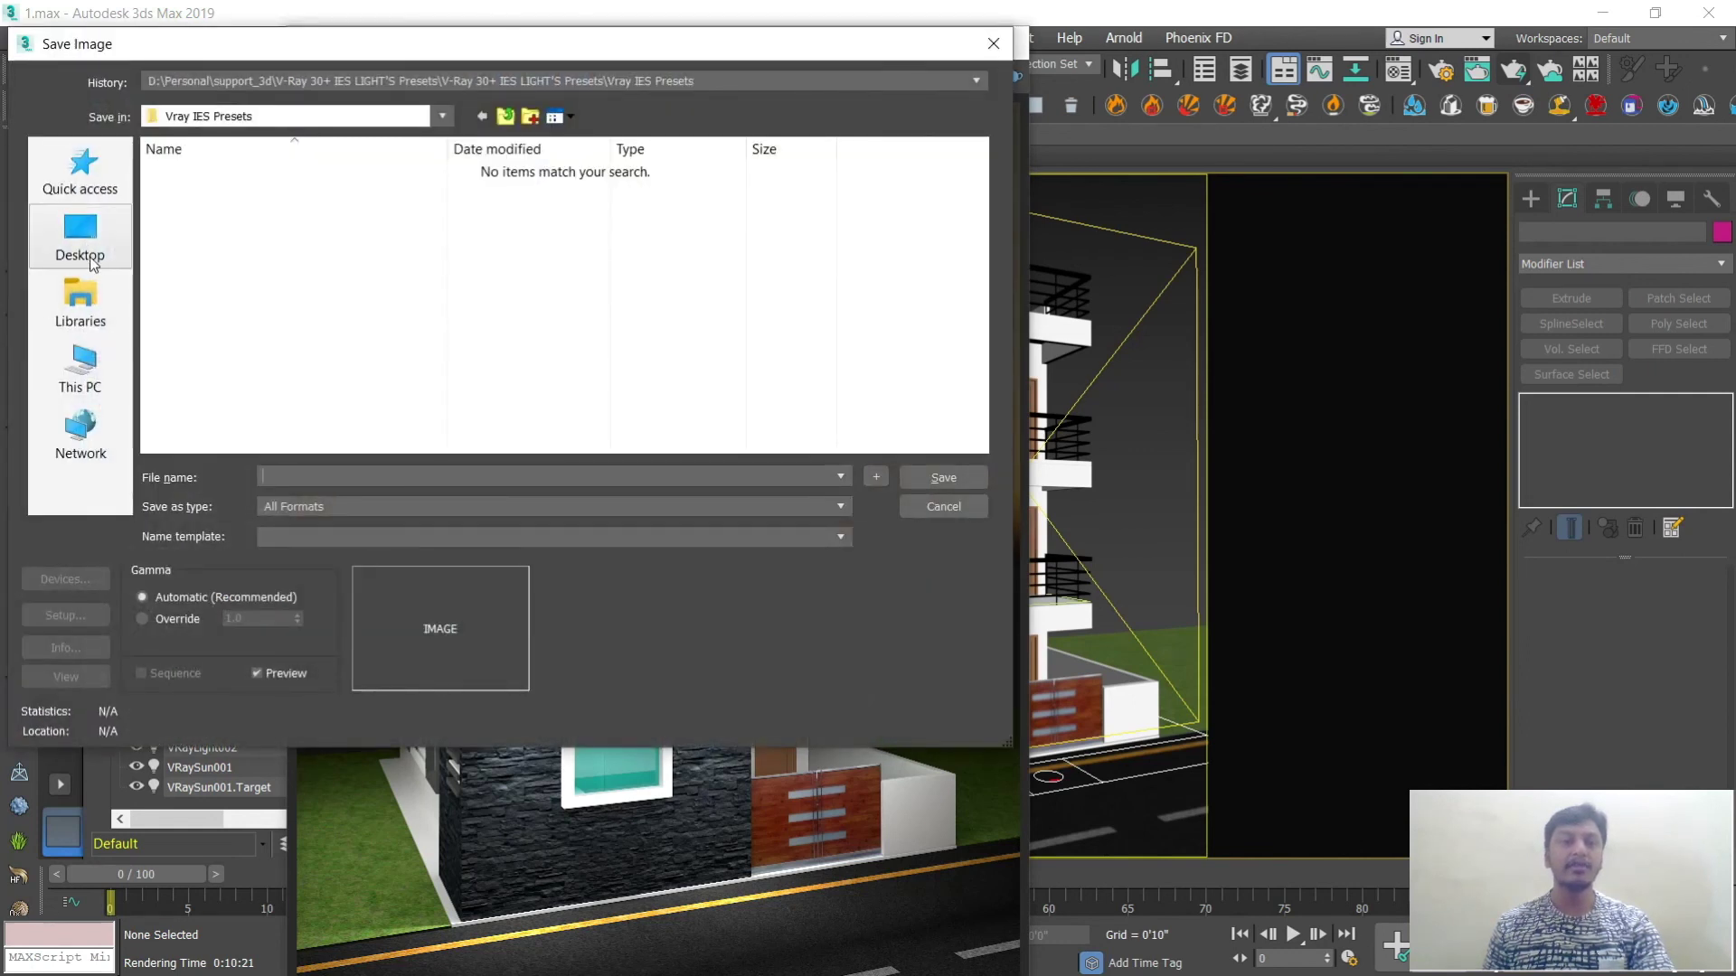
{"action": "left_click", "coordinate": [81, 240]}
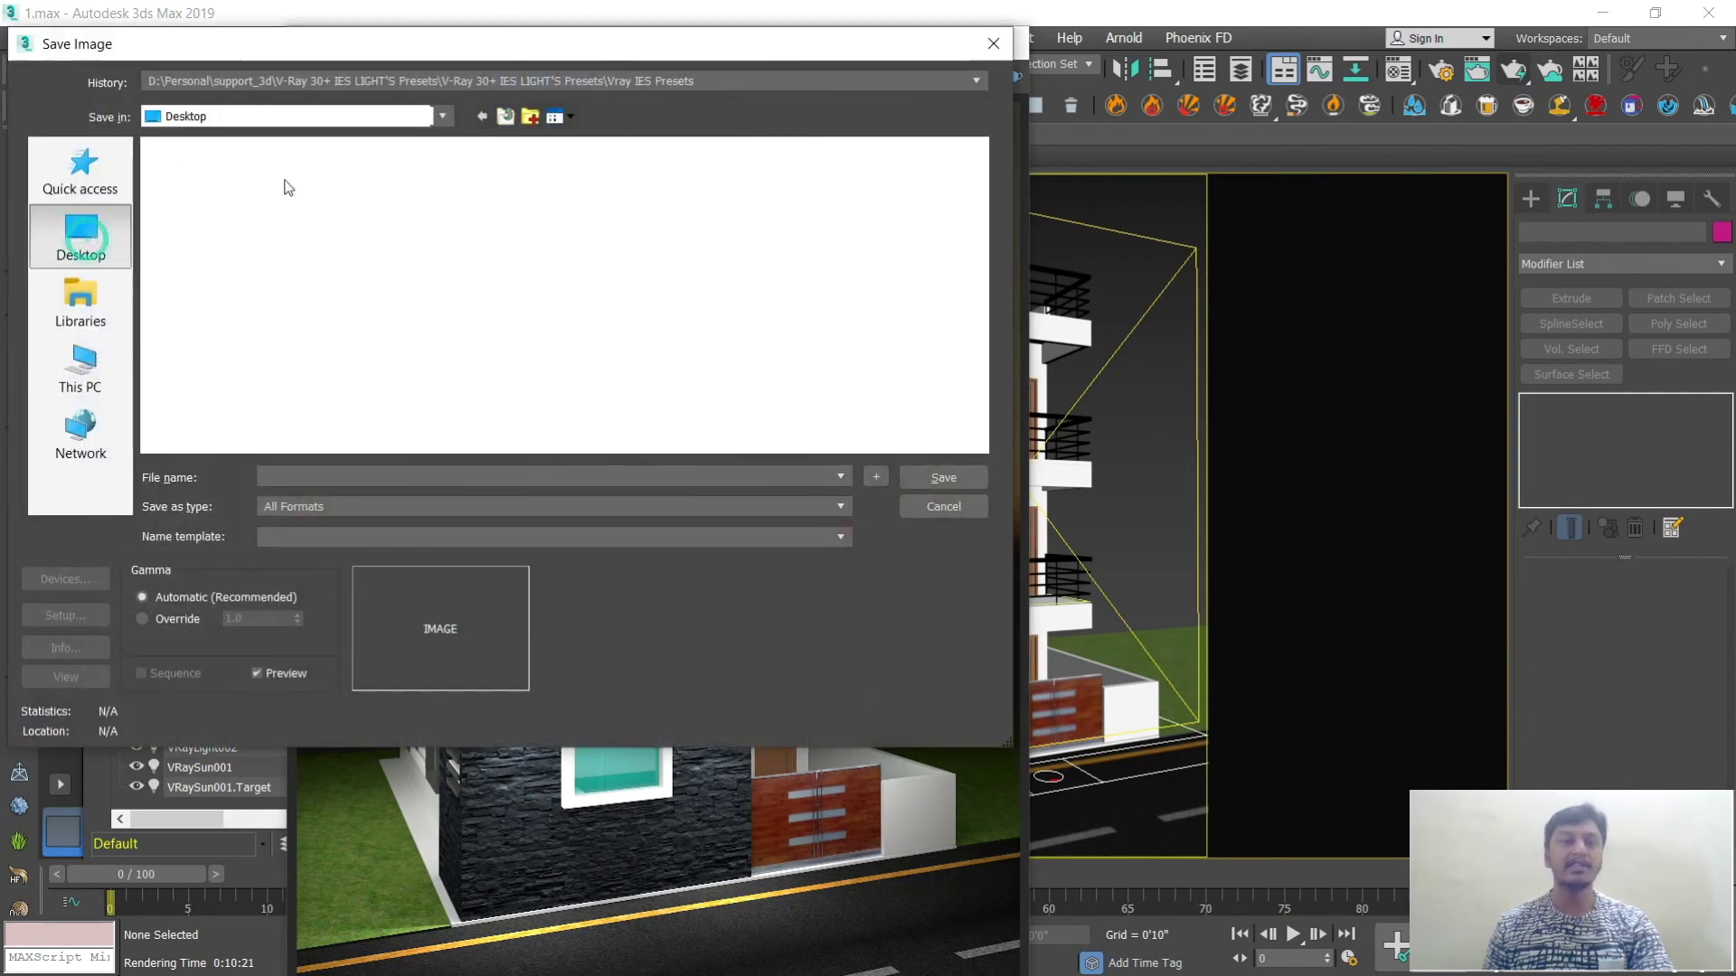
{"action": "left_click", "coordinate": [302, 479]}
{"action": "type", "text": "night"}
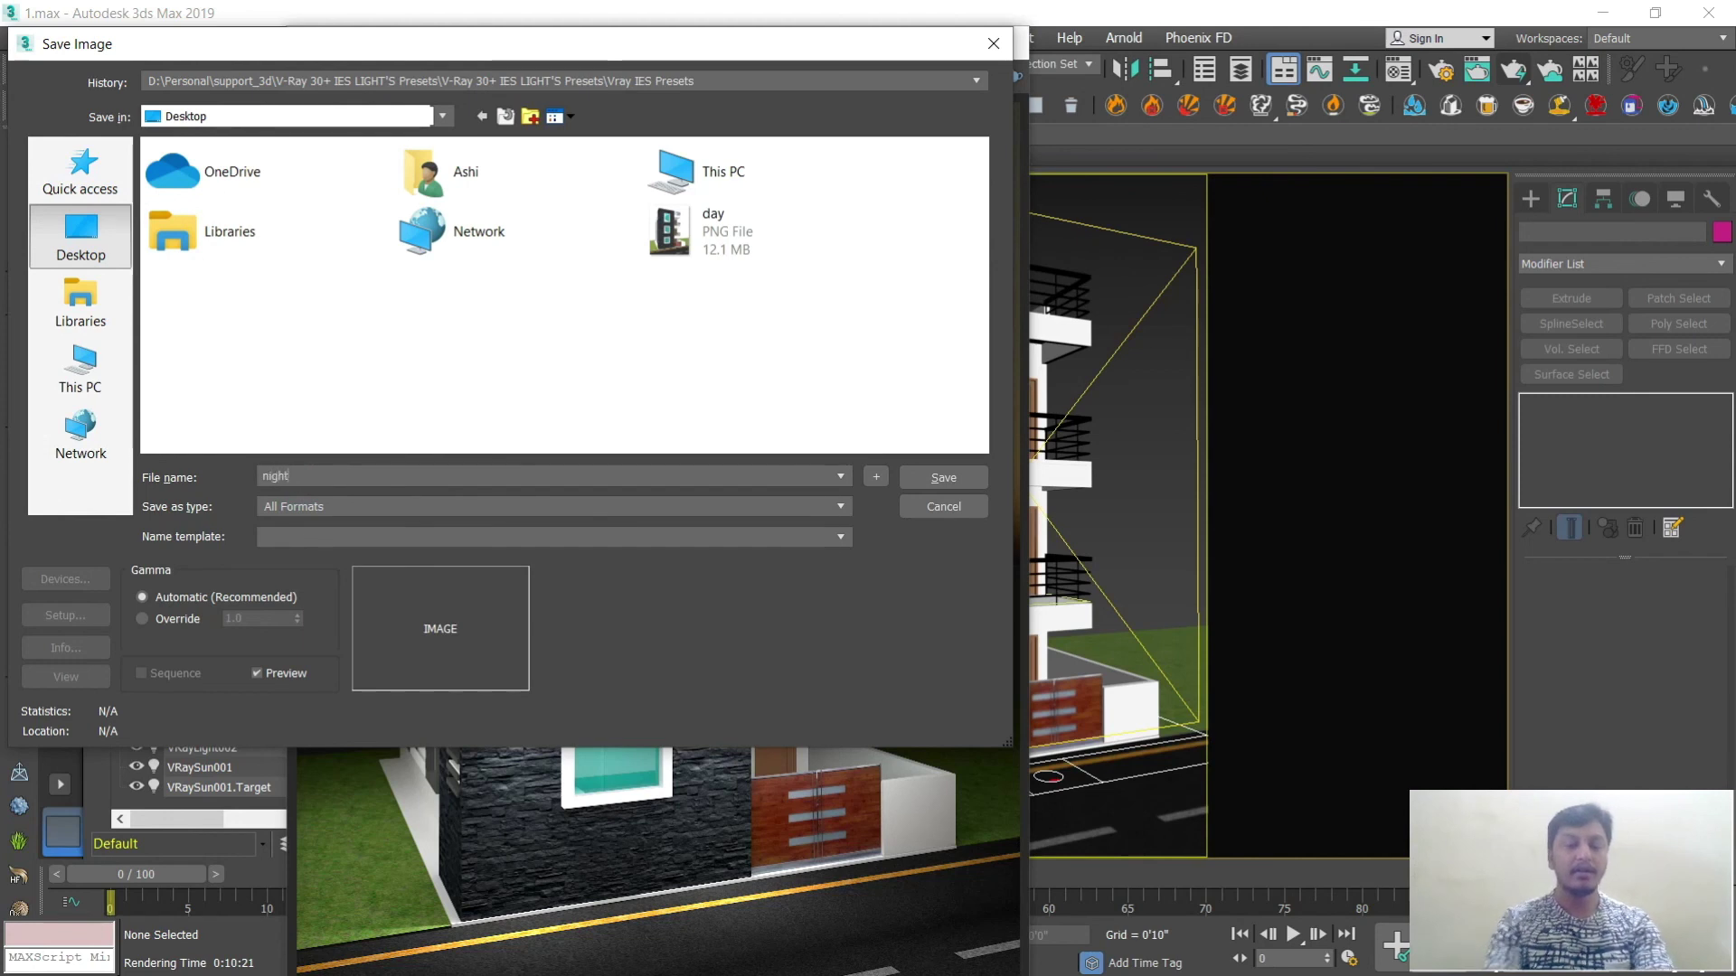
{"action": "left_click", "coordinate": [426, 507]}
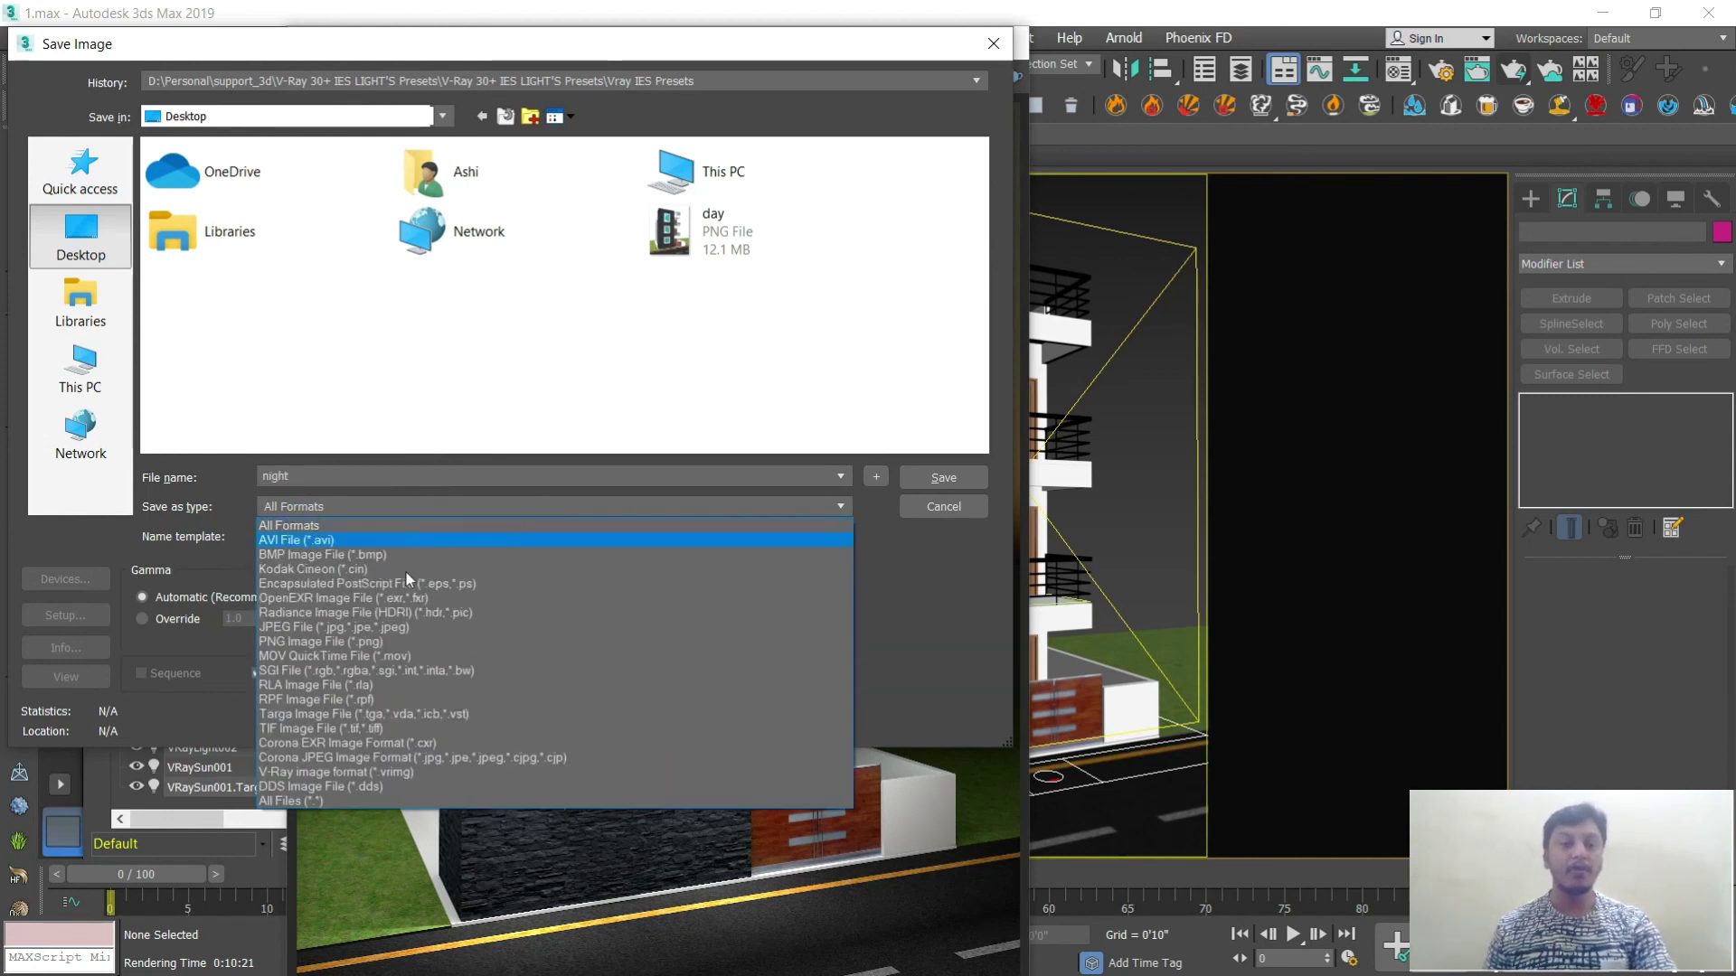
{"action": "left_click", "coordinate": [394, 643]}
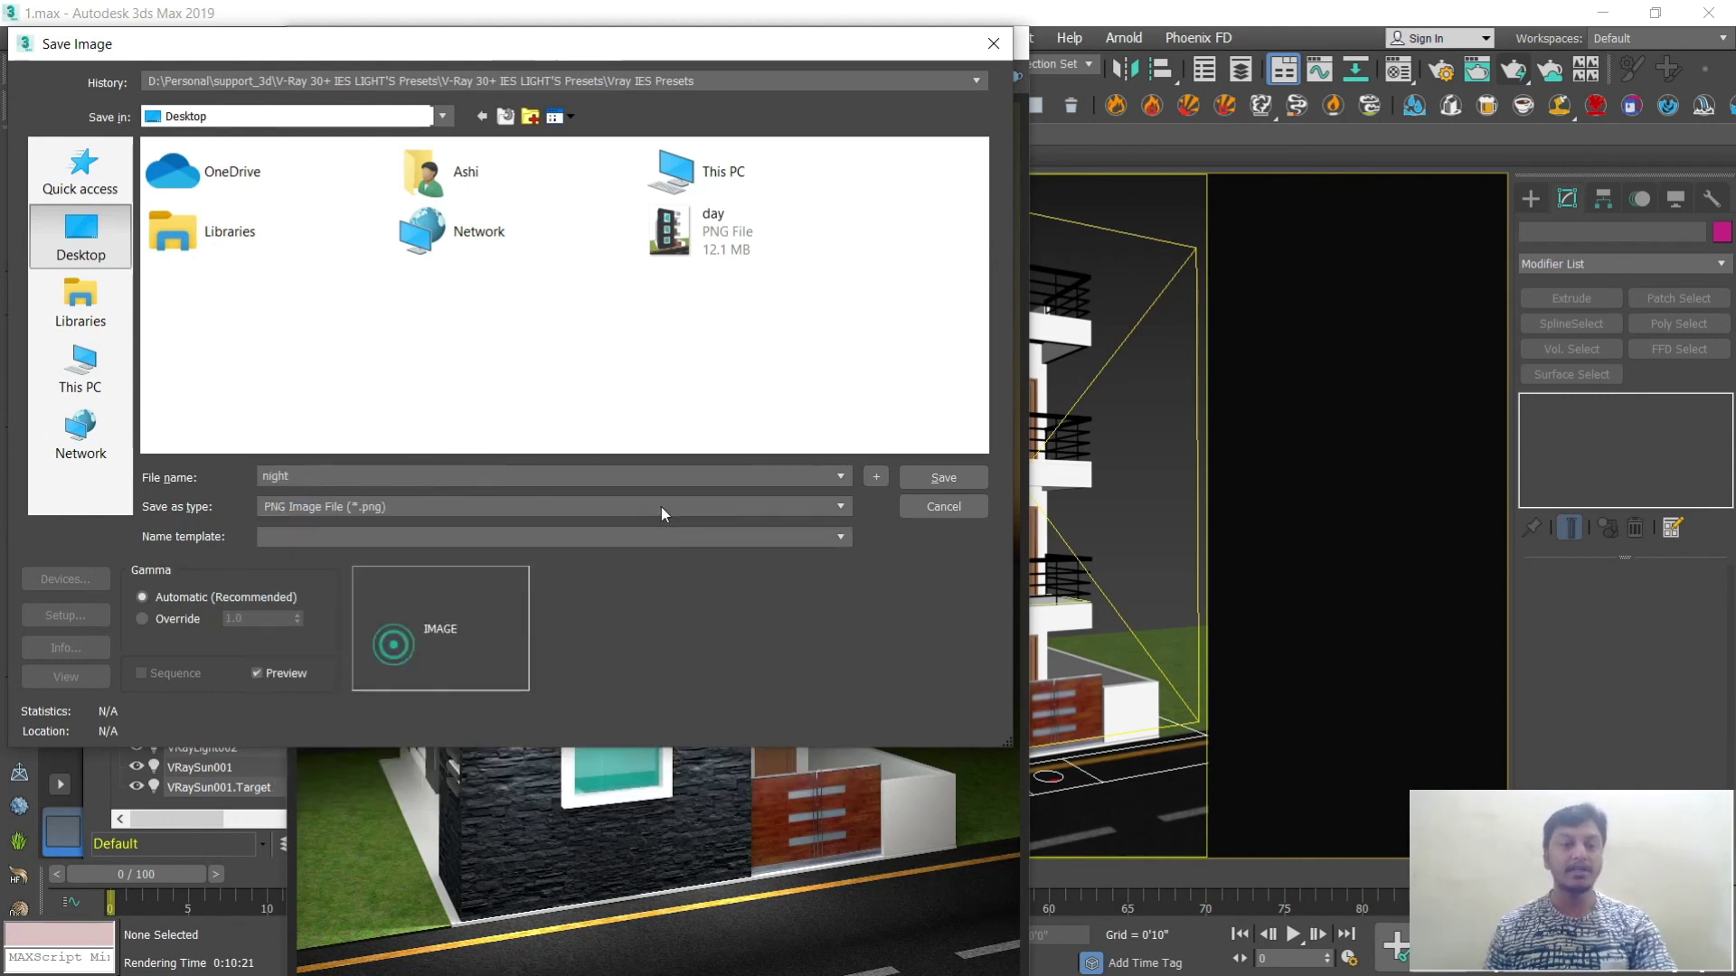
{"action": "left_click", "coordinate": [924, 482]}
{"action": "left_click", "coordinate": [172, 283]}
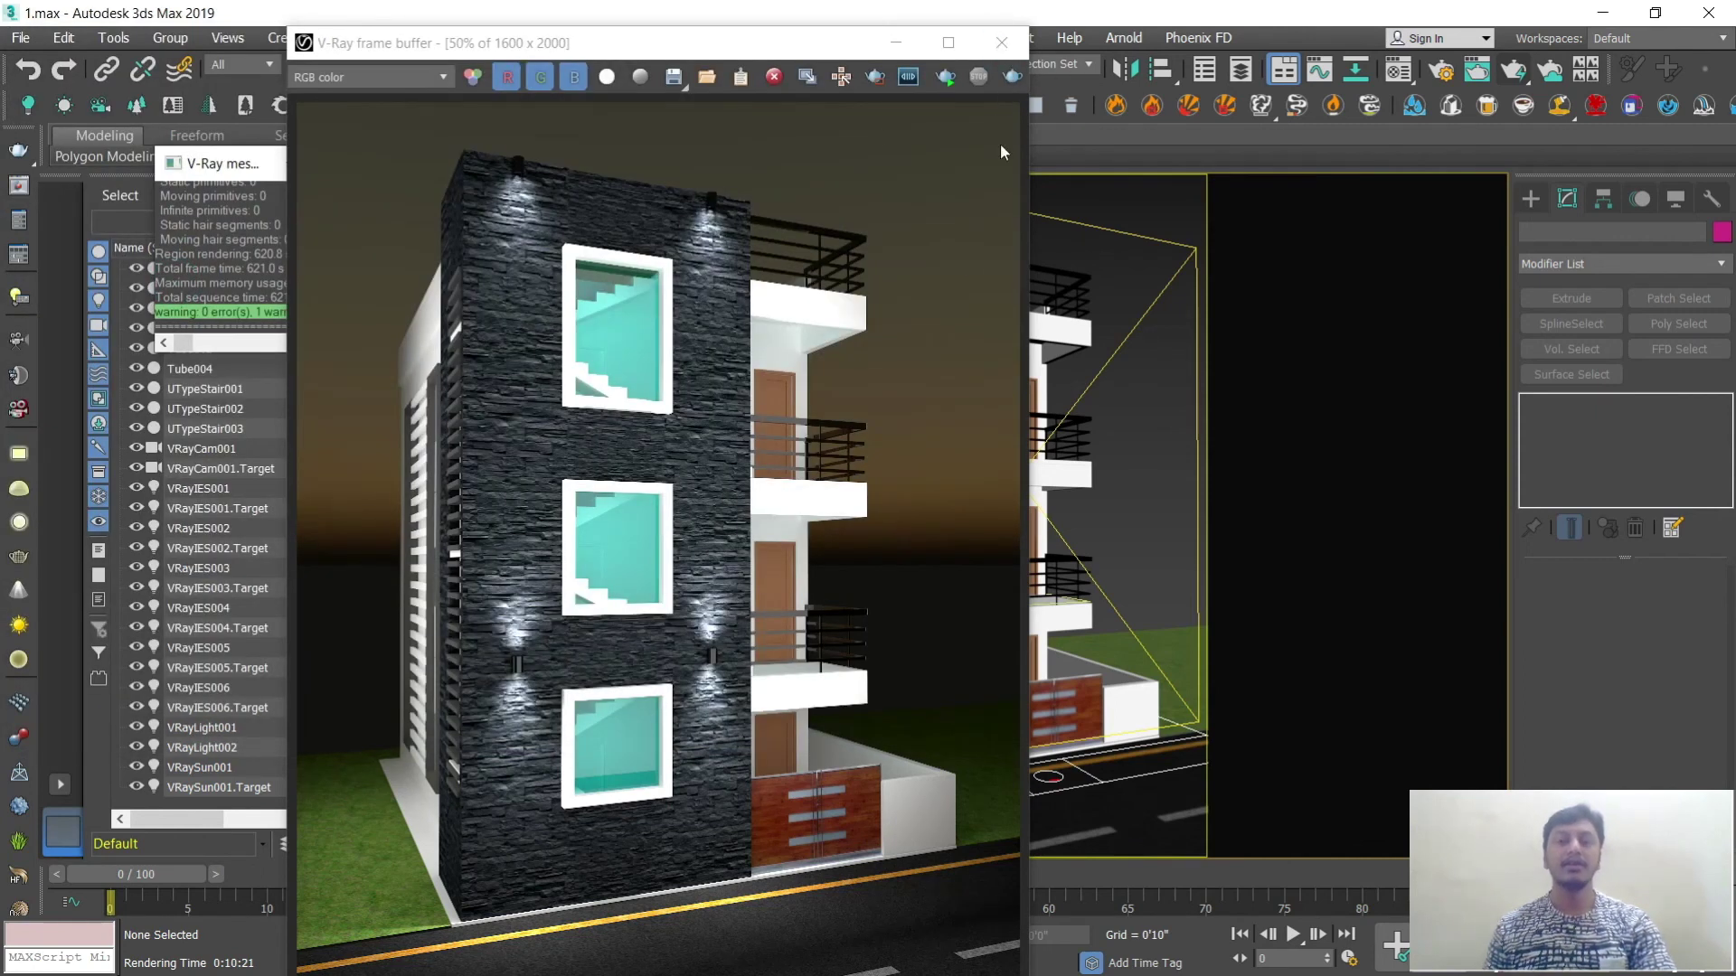
Step: Close the V-Ray frame buffer and the V-Ray messages window
{"action": "left_click", "coordinate": [1003, 42]}
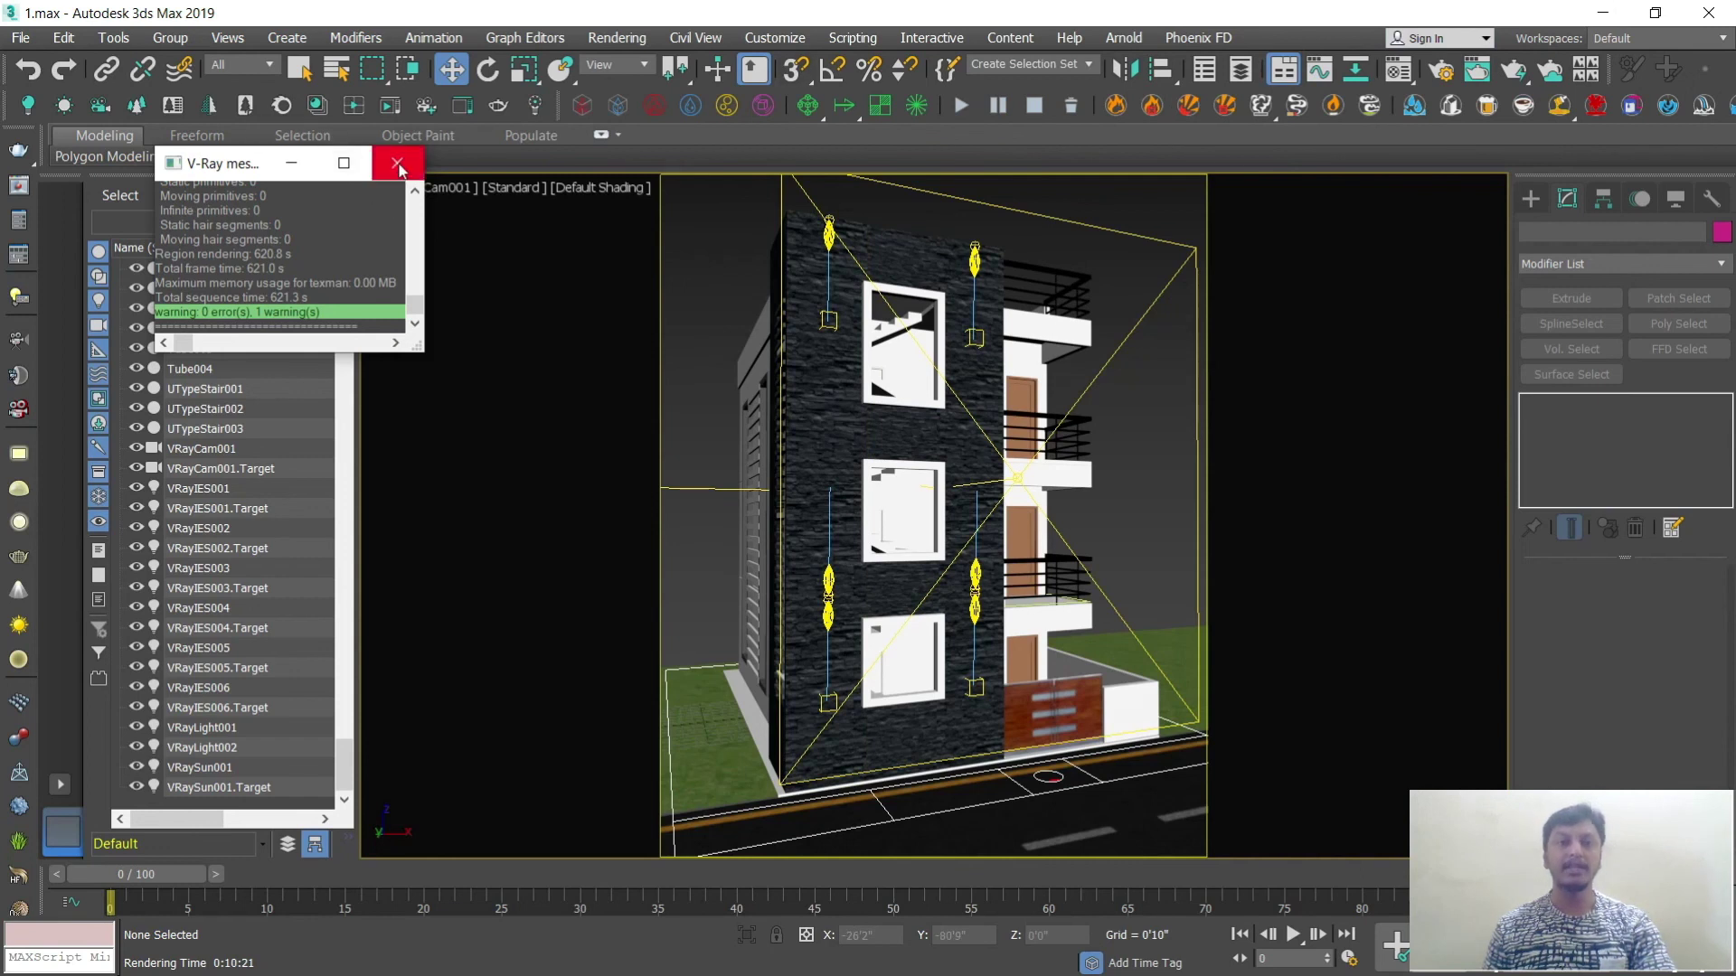
{"action": "left_click", "coordinate": [398, 163]}
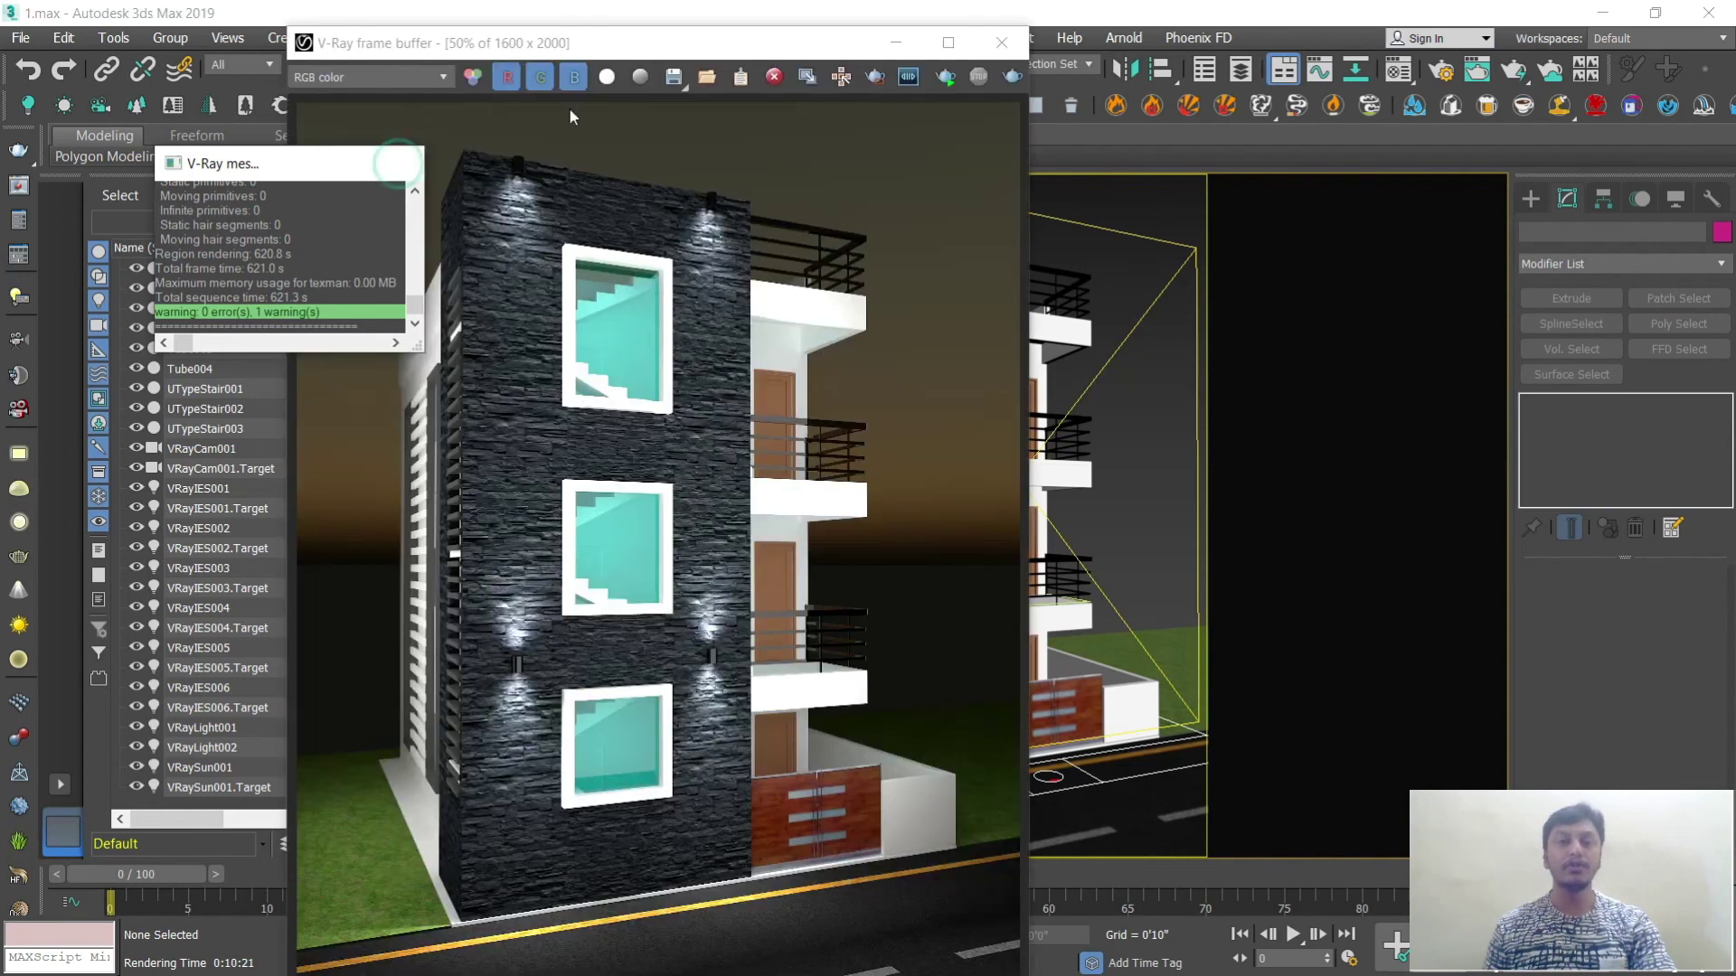
{"action": "left_click", "coordinate": [1002, 43]}
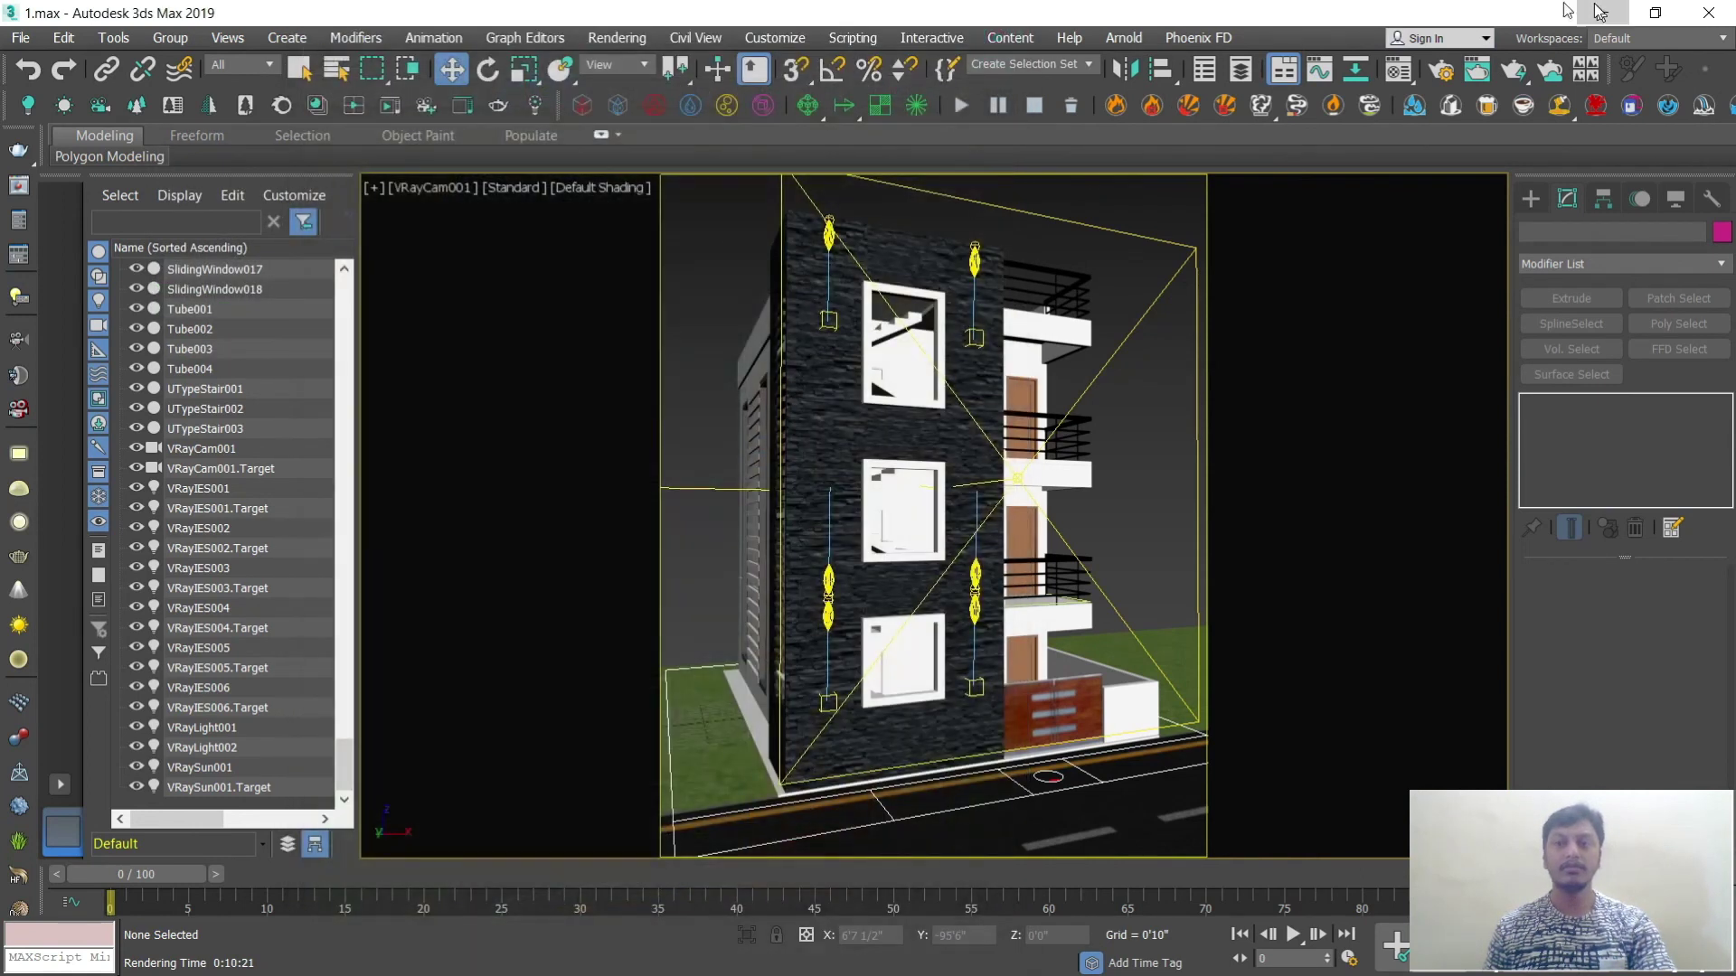
Step: Minimize 3ds Max and open the saved night image from the desktop
{"action": "left_click", "coordinate": [1601, 13]}
{"action": "double_click", "coordinate": [52, 149]}
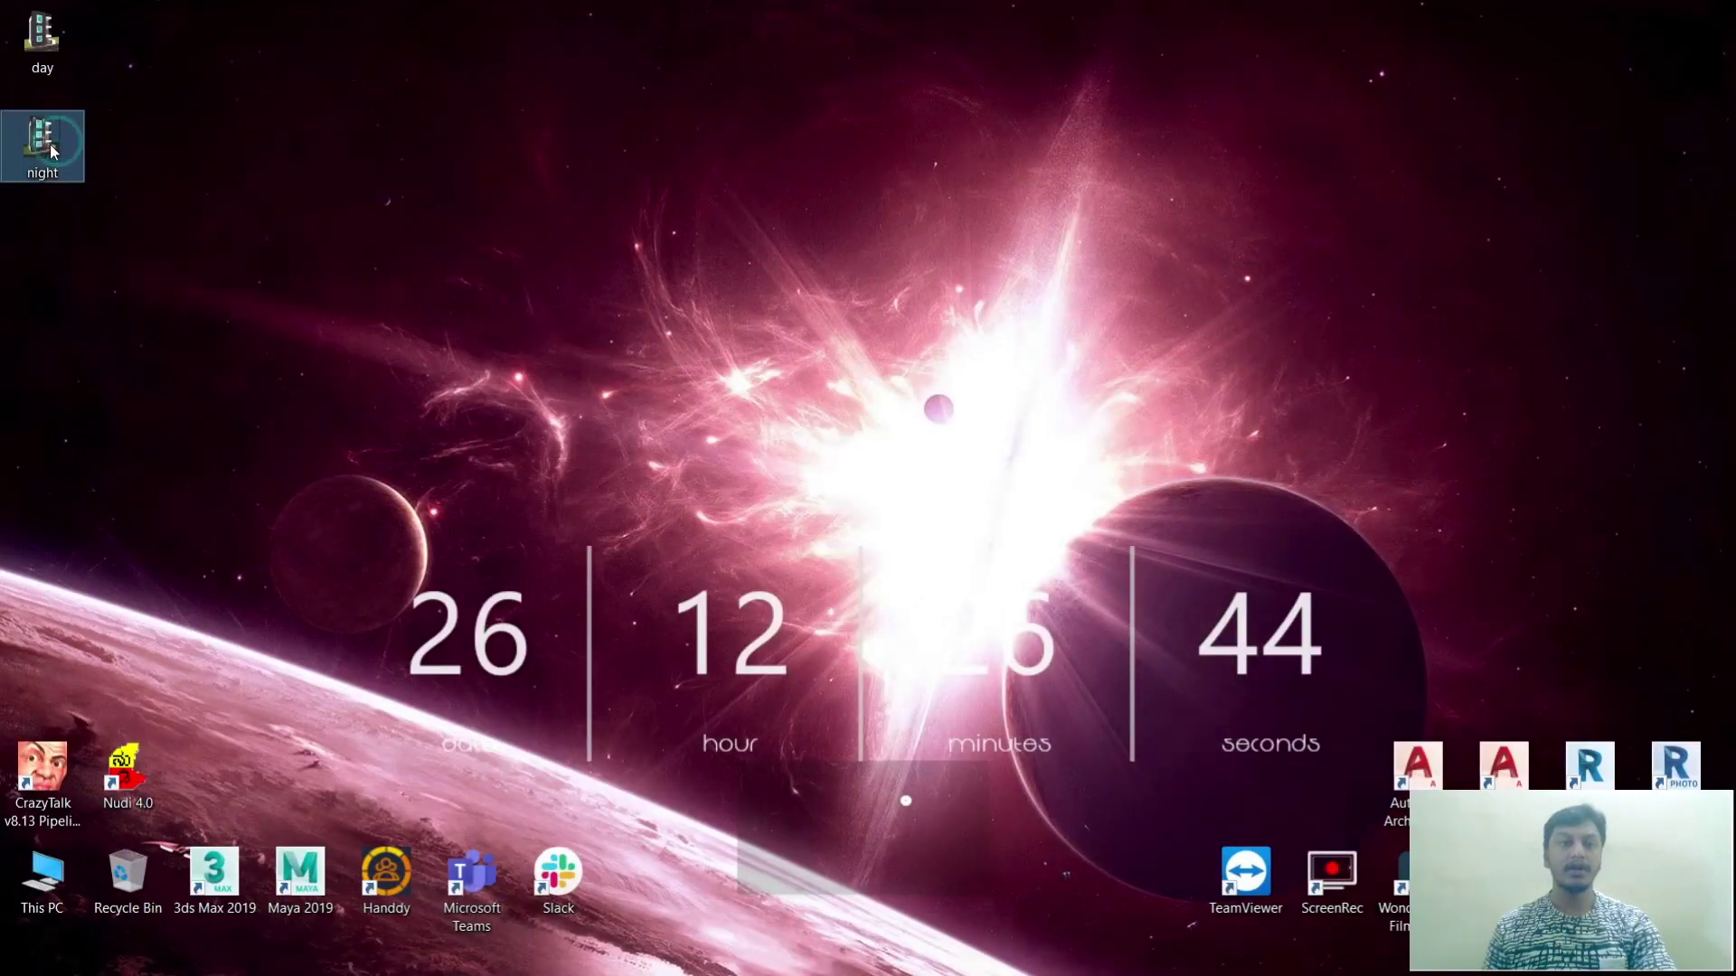
{"action": "right_click", "coordinate": [45, 146]}
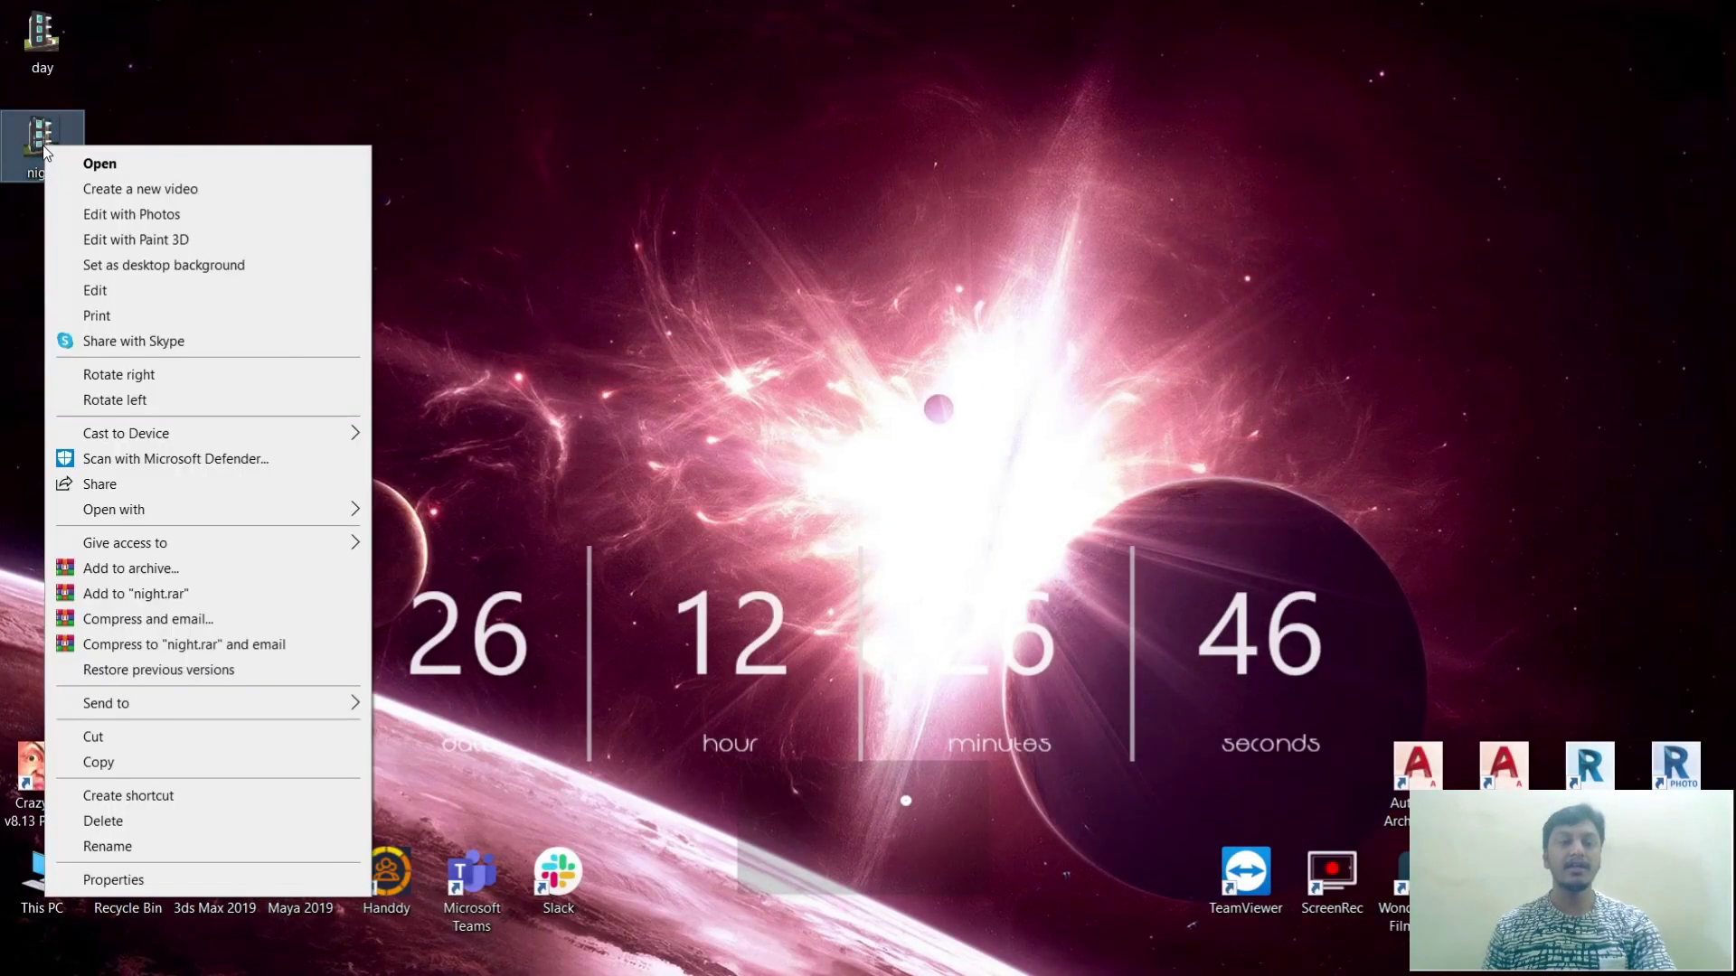
{"action": "double_click", "coordinate": [31, 135]}
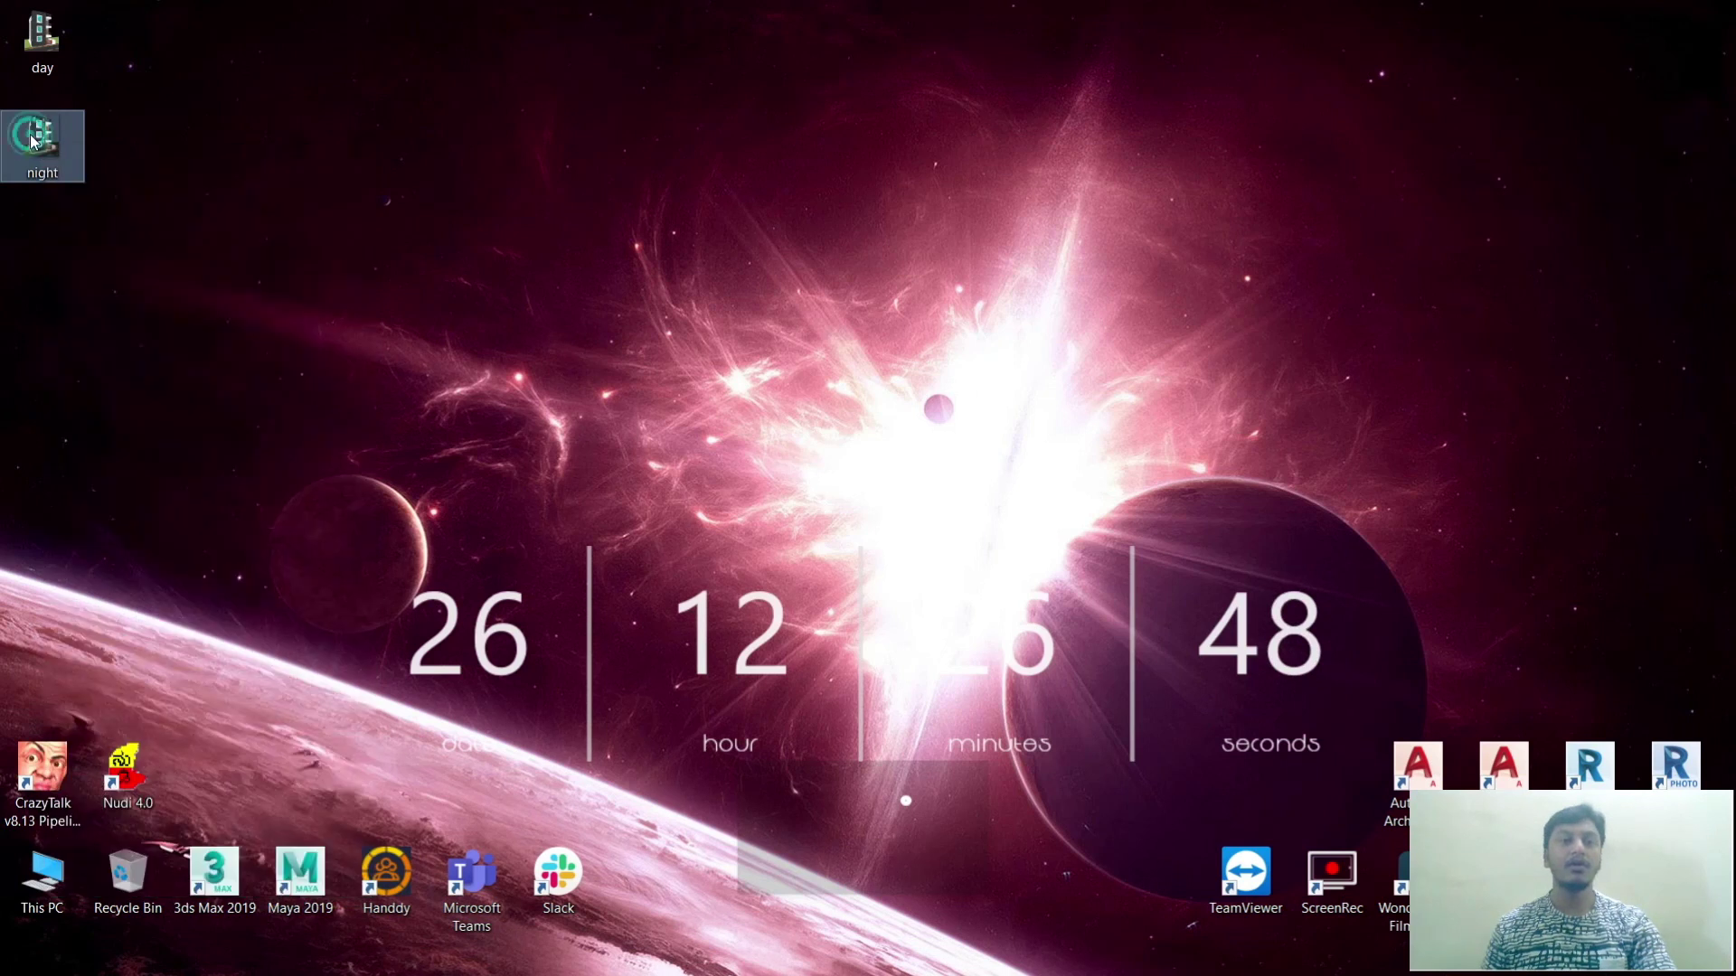
Step: Place the night render in the day.png Photoshop document in place of the hidden Layer 1, stacked beneath both bush layers
{"action": "left_click_drag", "start_coordinate": [201, 236], "coordinate": [672, 704]}
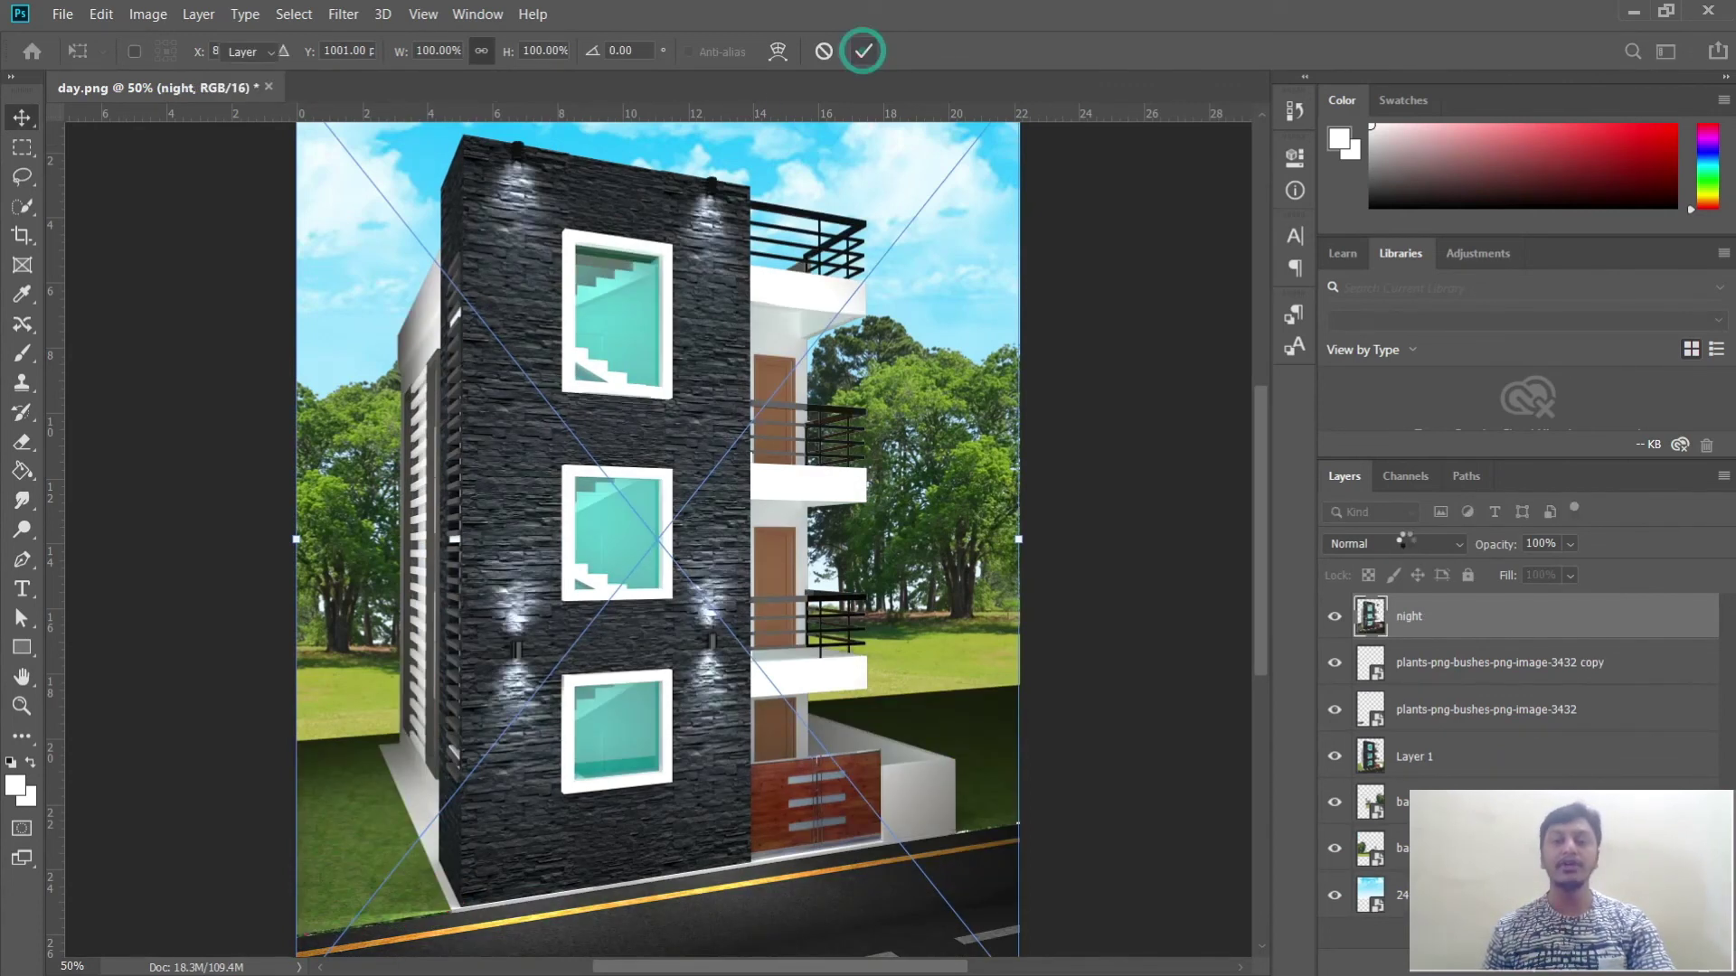
{"action": "left_click", "coordinate": [863, 53]}
{"action": "left_click", "coordinate": [1335, 757]}
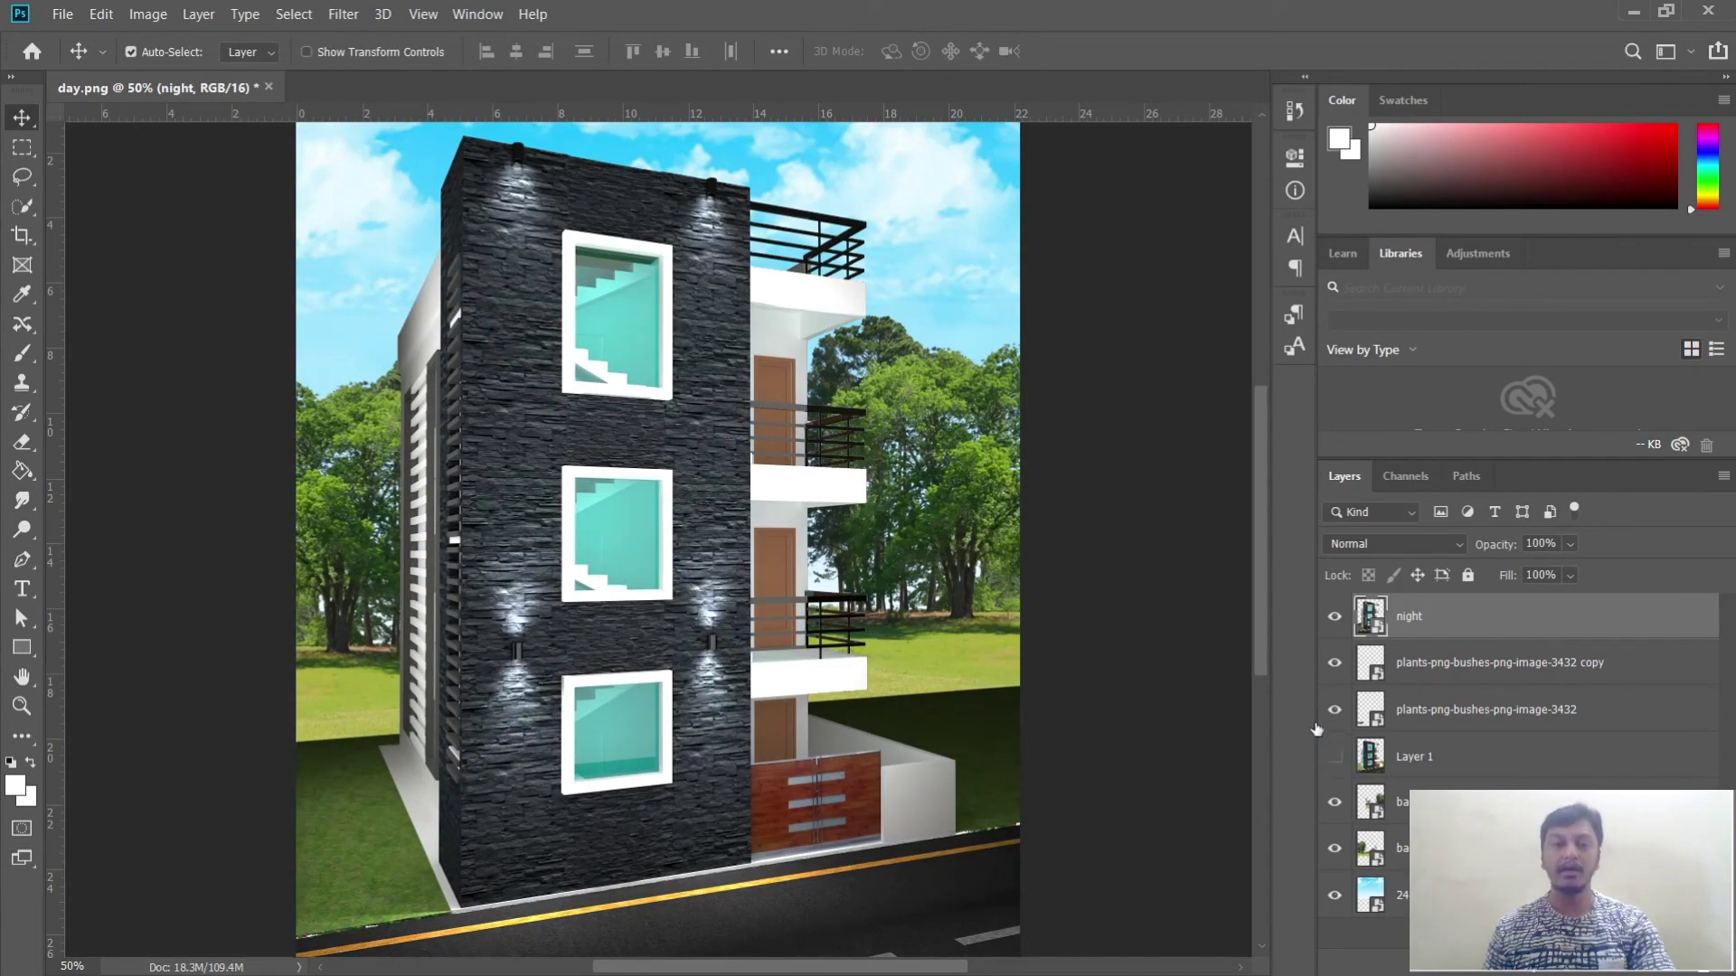
{"action": "left_click_drag", "start_coordinate": [1454, 630], "coordinate": [1441, 754]}
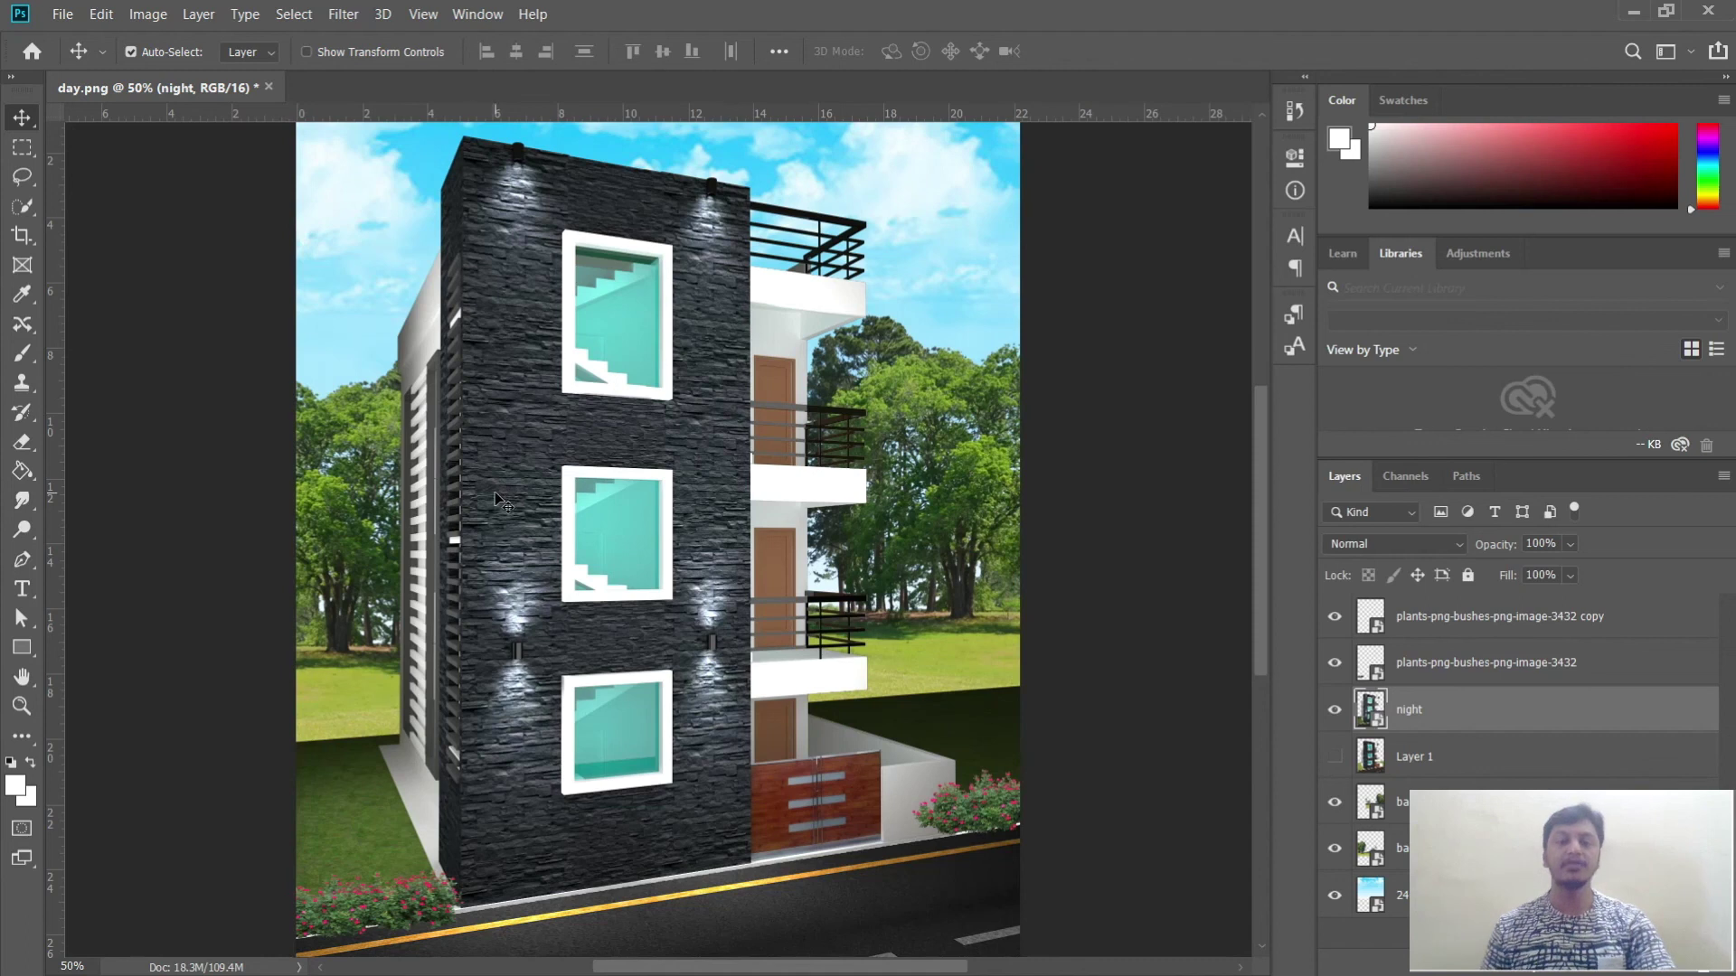
{"action": "left_click", "coordinate": [946, 615]}
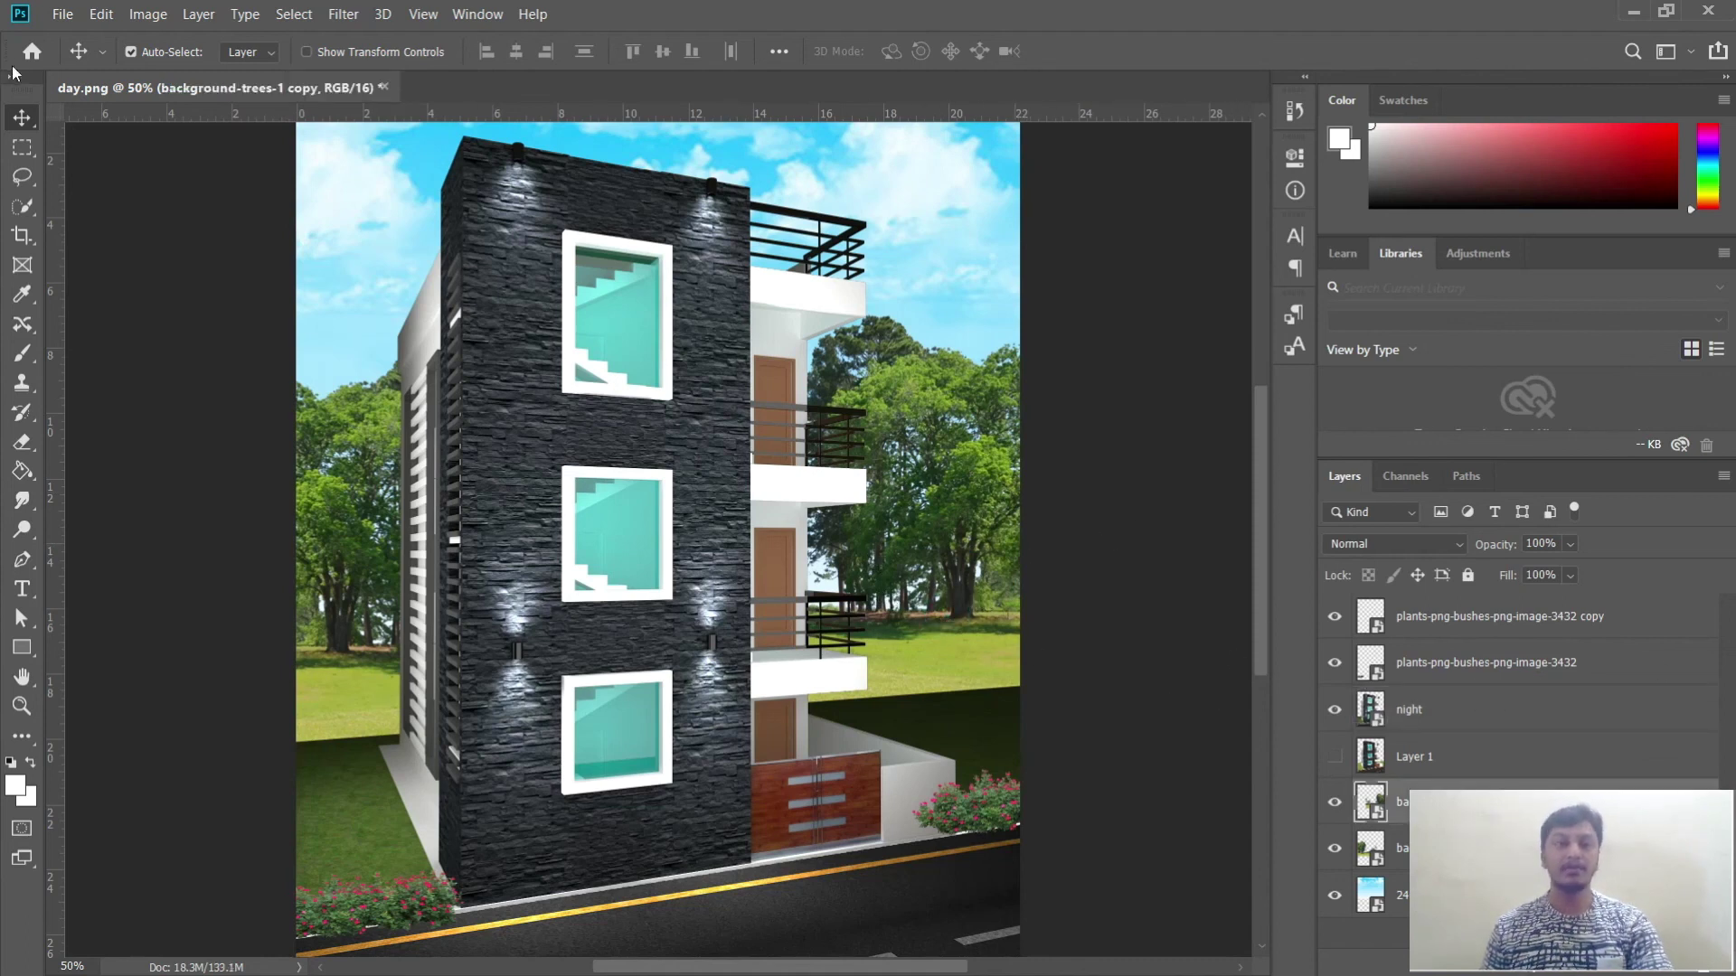
{"action": "left_click", "coordinate": [148, 14]}
{"action": "mouse_move", "coordinate": [174, 63]}
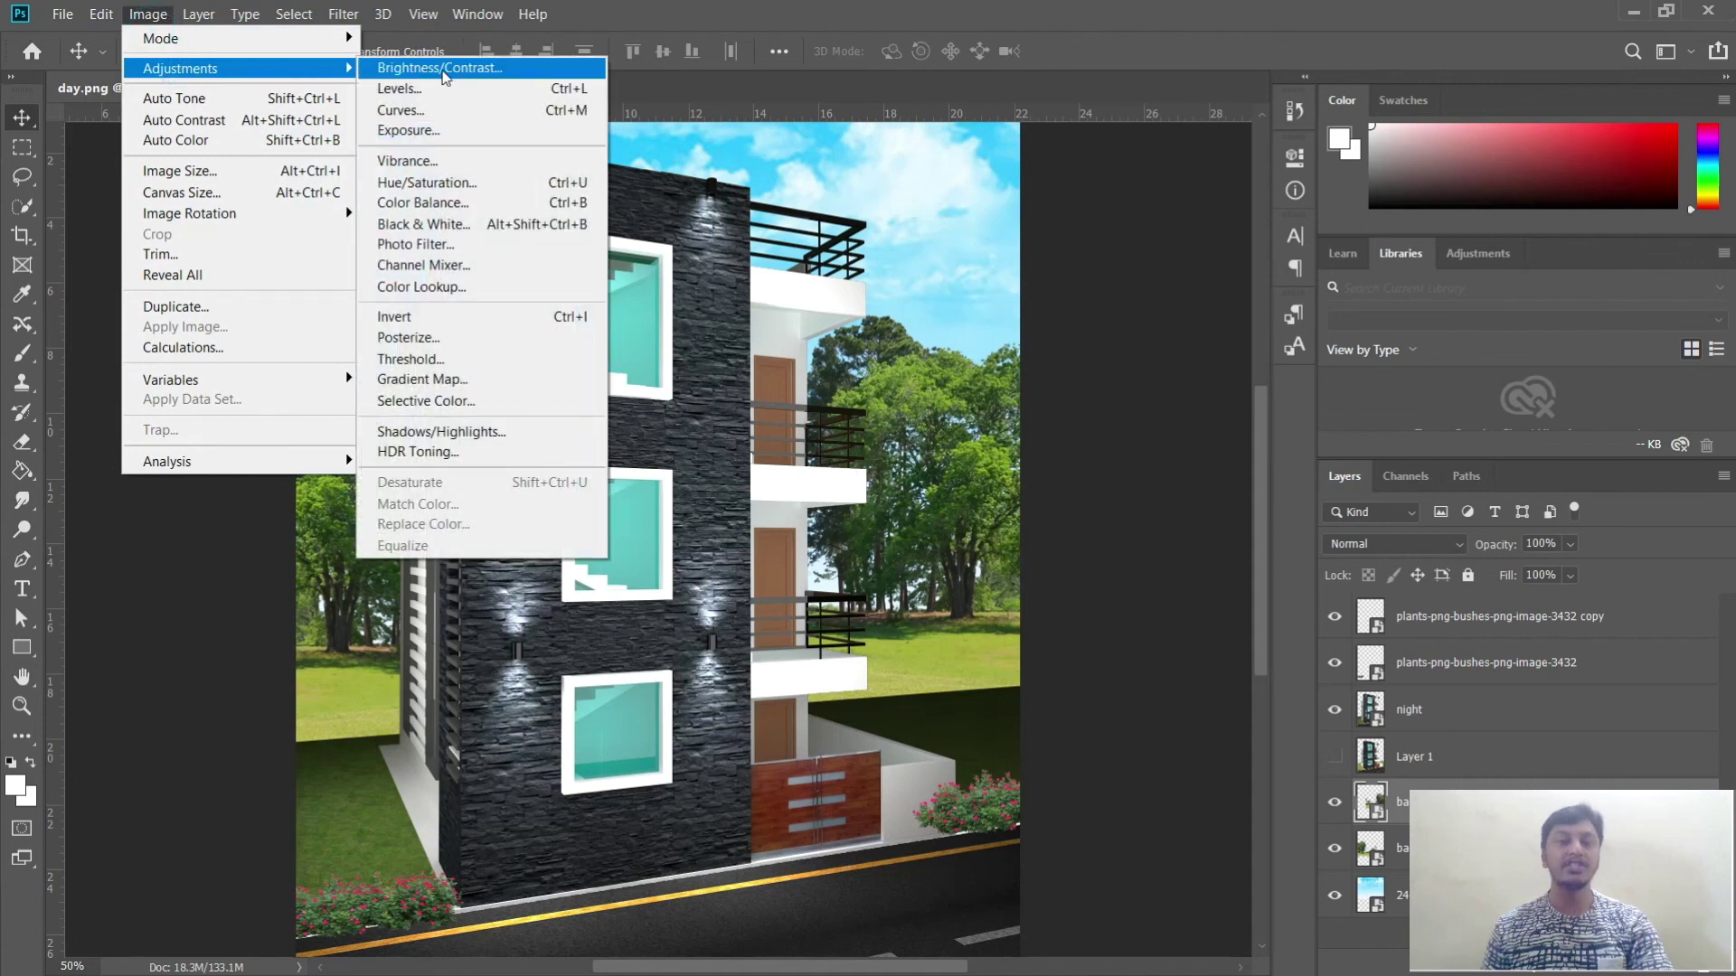
{"action": "left_click", "coordinate": [450, 68]}
{"action": "left_click", "coordinate": [998, 376]}
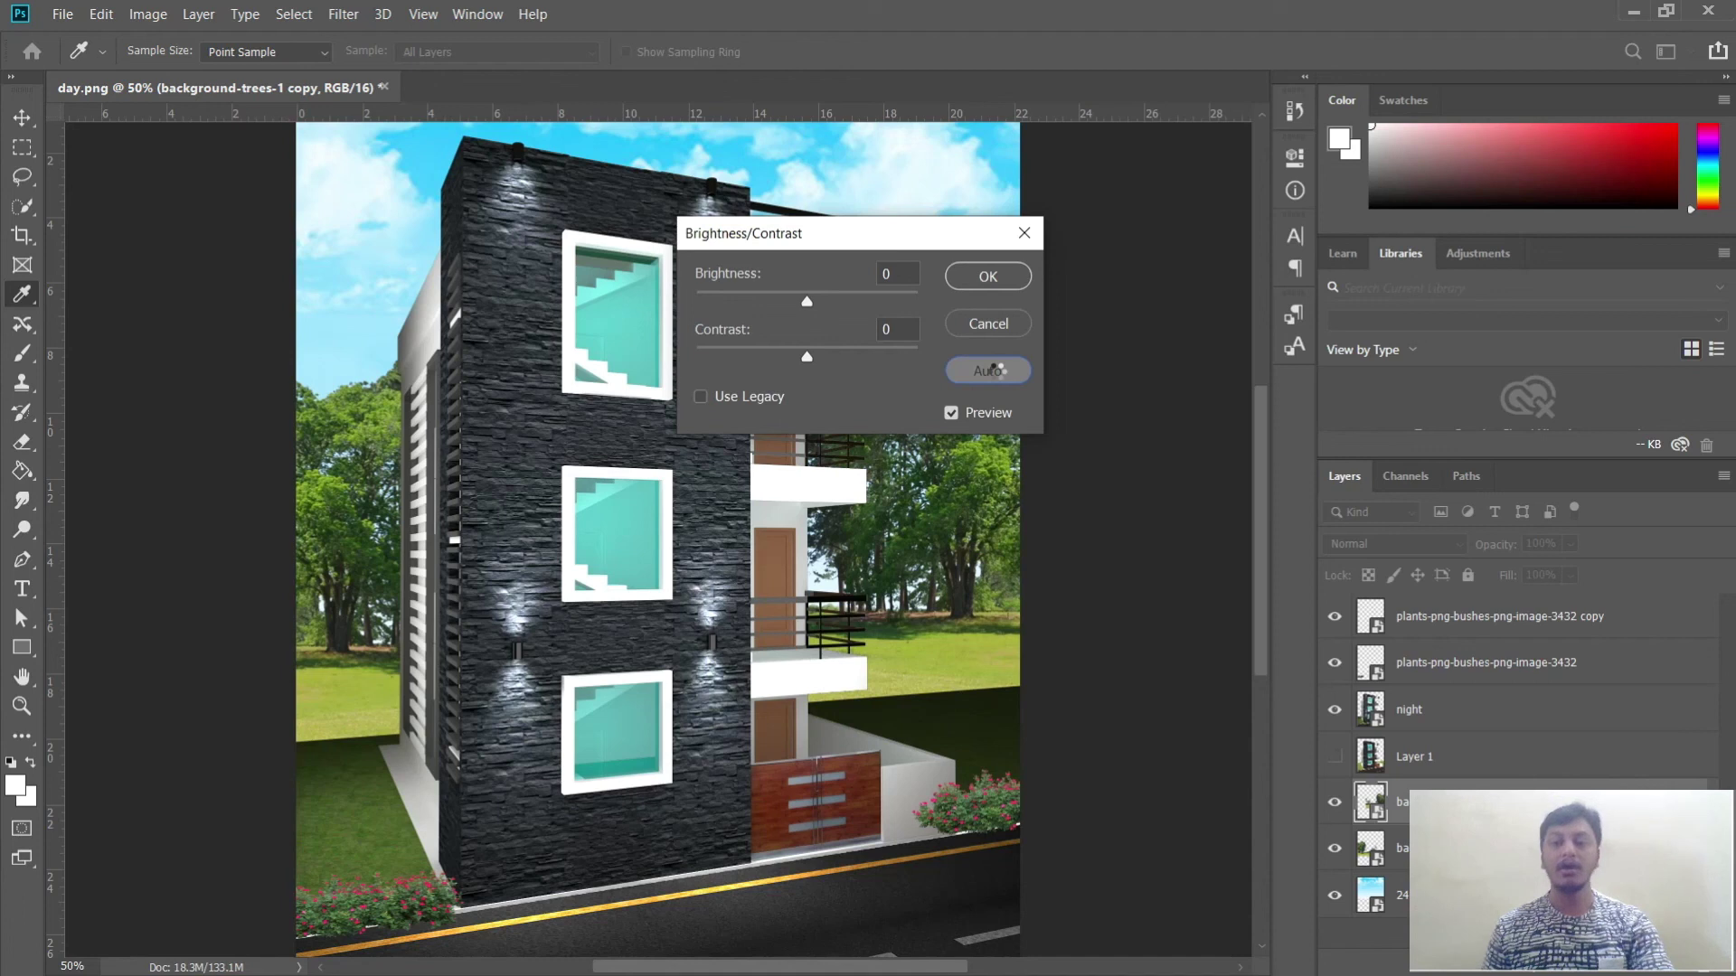
{"action": "left_click", "coordinate": [988, 325]}
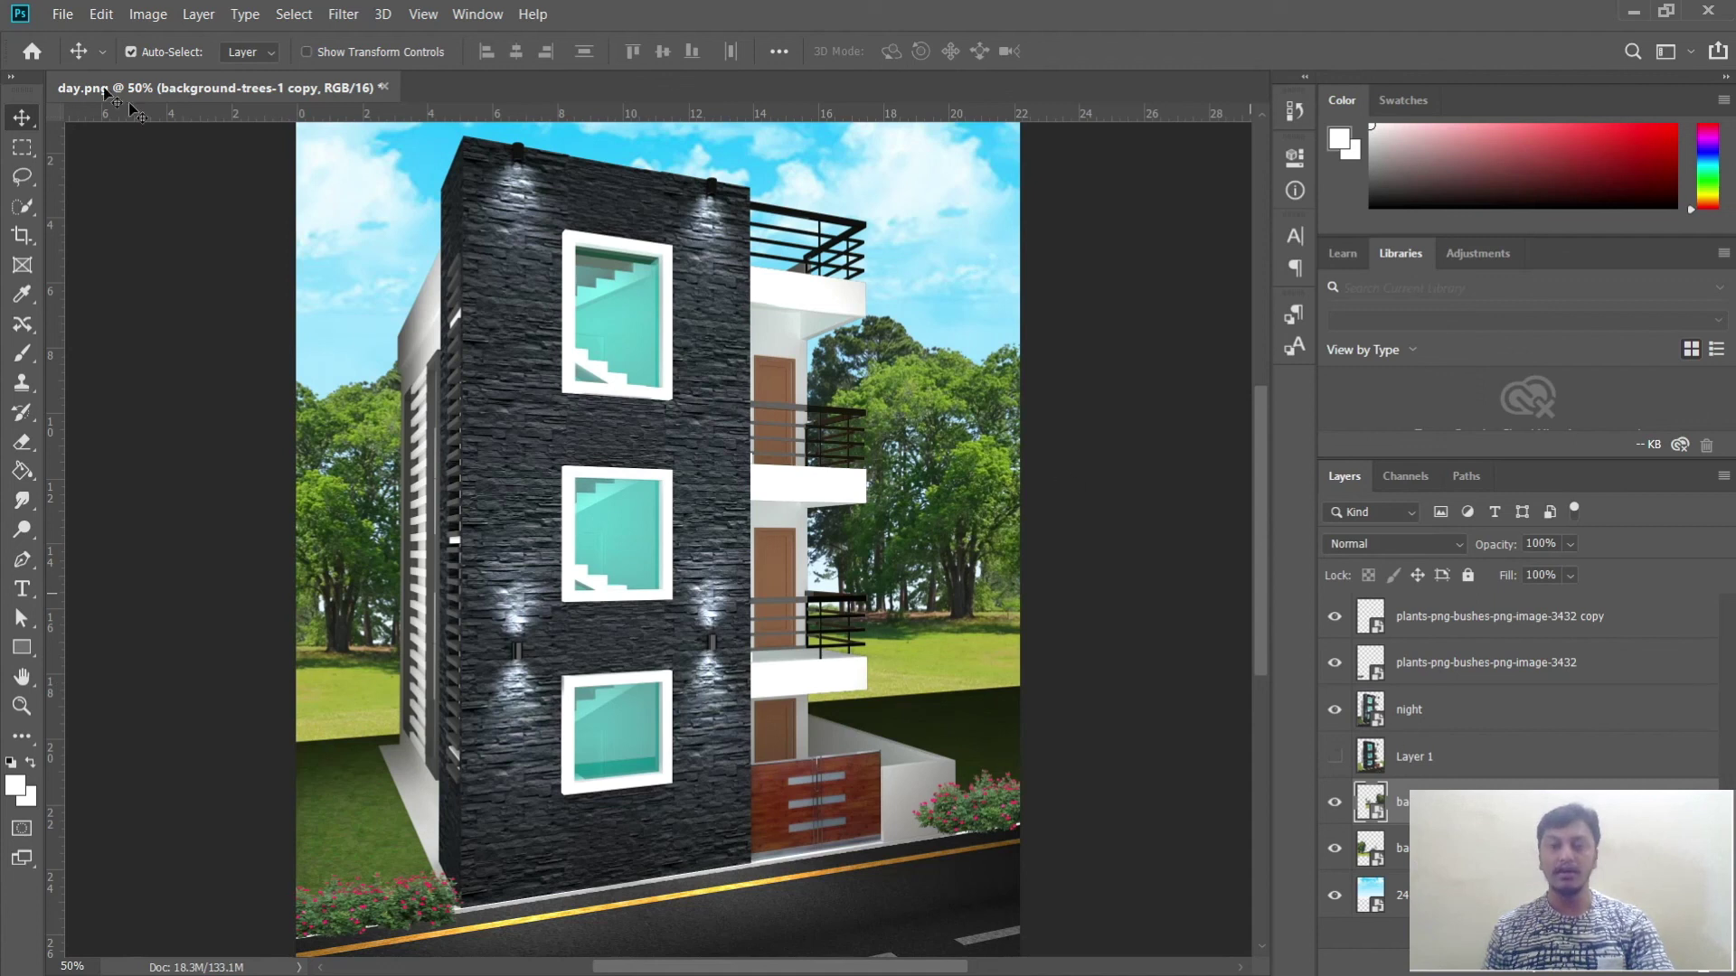
Step: Darken the background-trees-1 copy layer with an Exposure adjustment of about -3.77 and an offset of about -0.0138
{"action": "left_click", "coordinate": [147, 14]}
{"action": "mouse_move", "coordinate": [181, 68]}
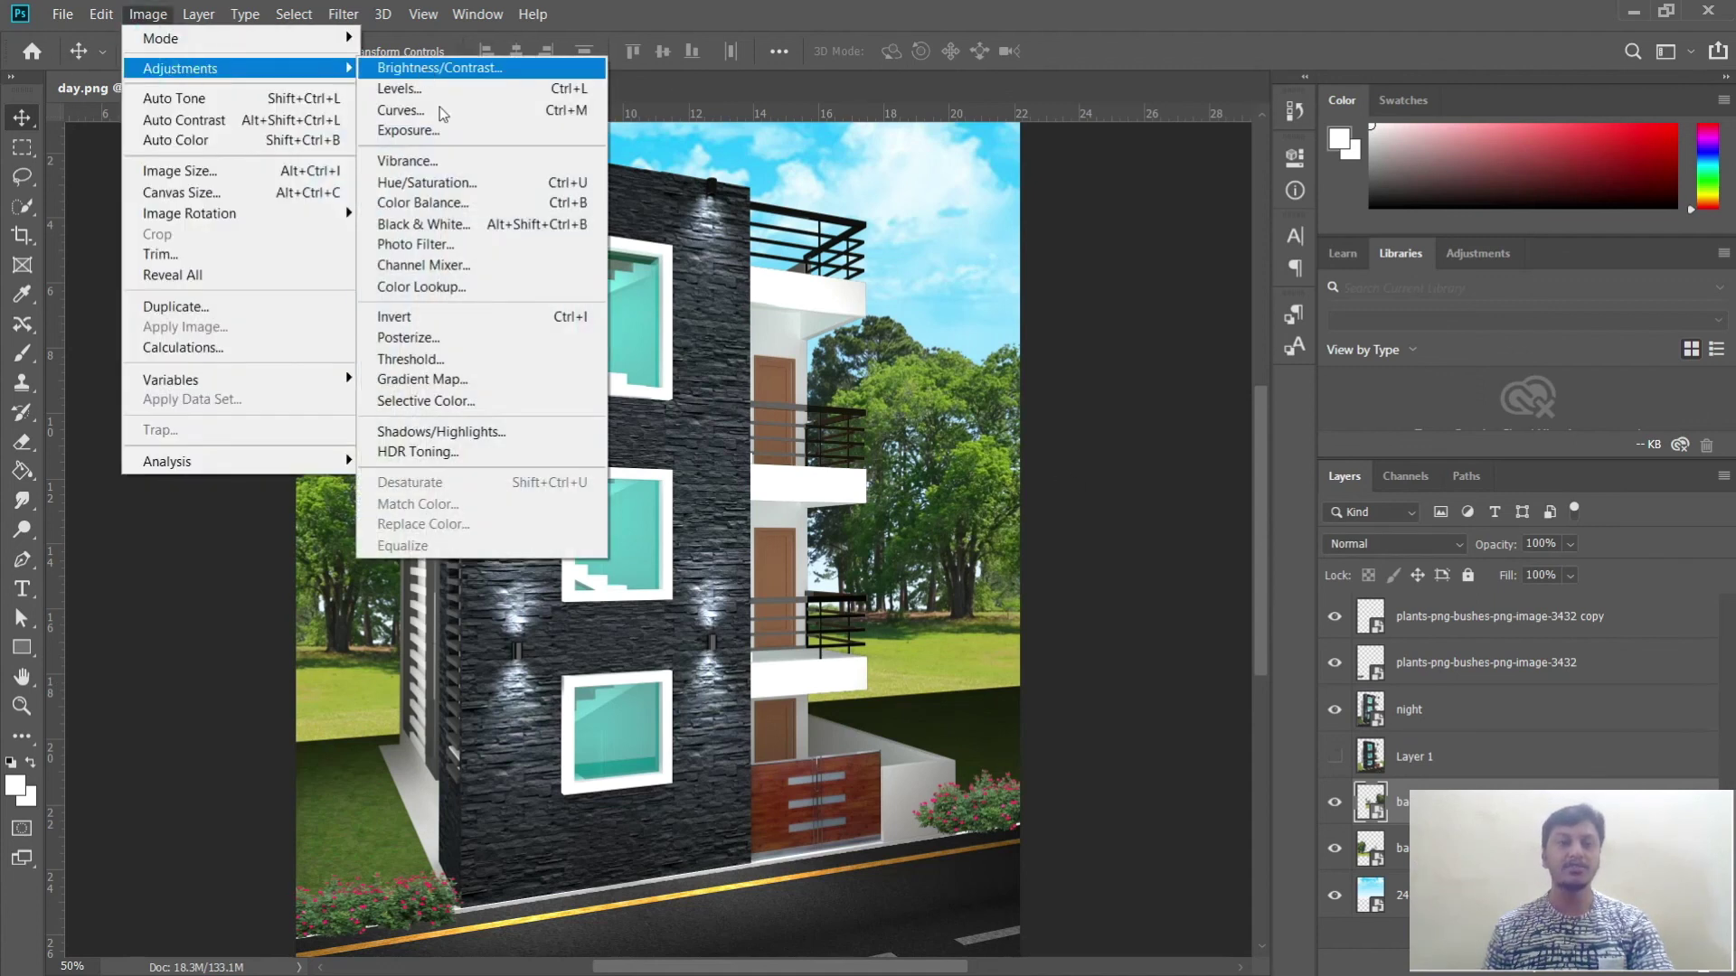
{"action": "left_click", "coordinate": [443, 131]}
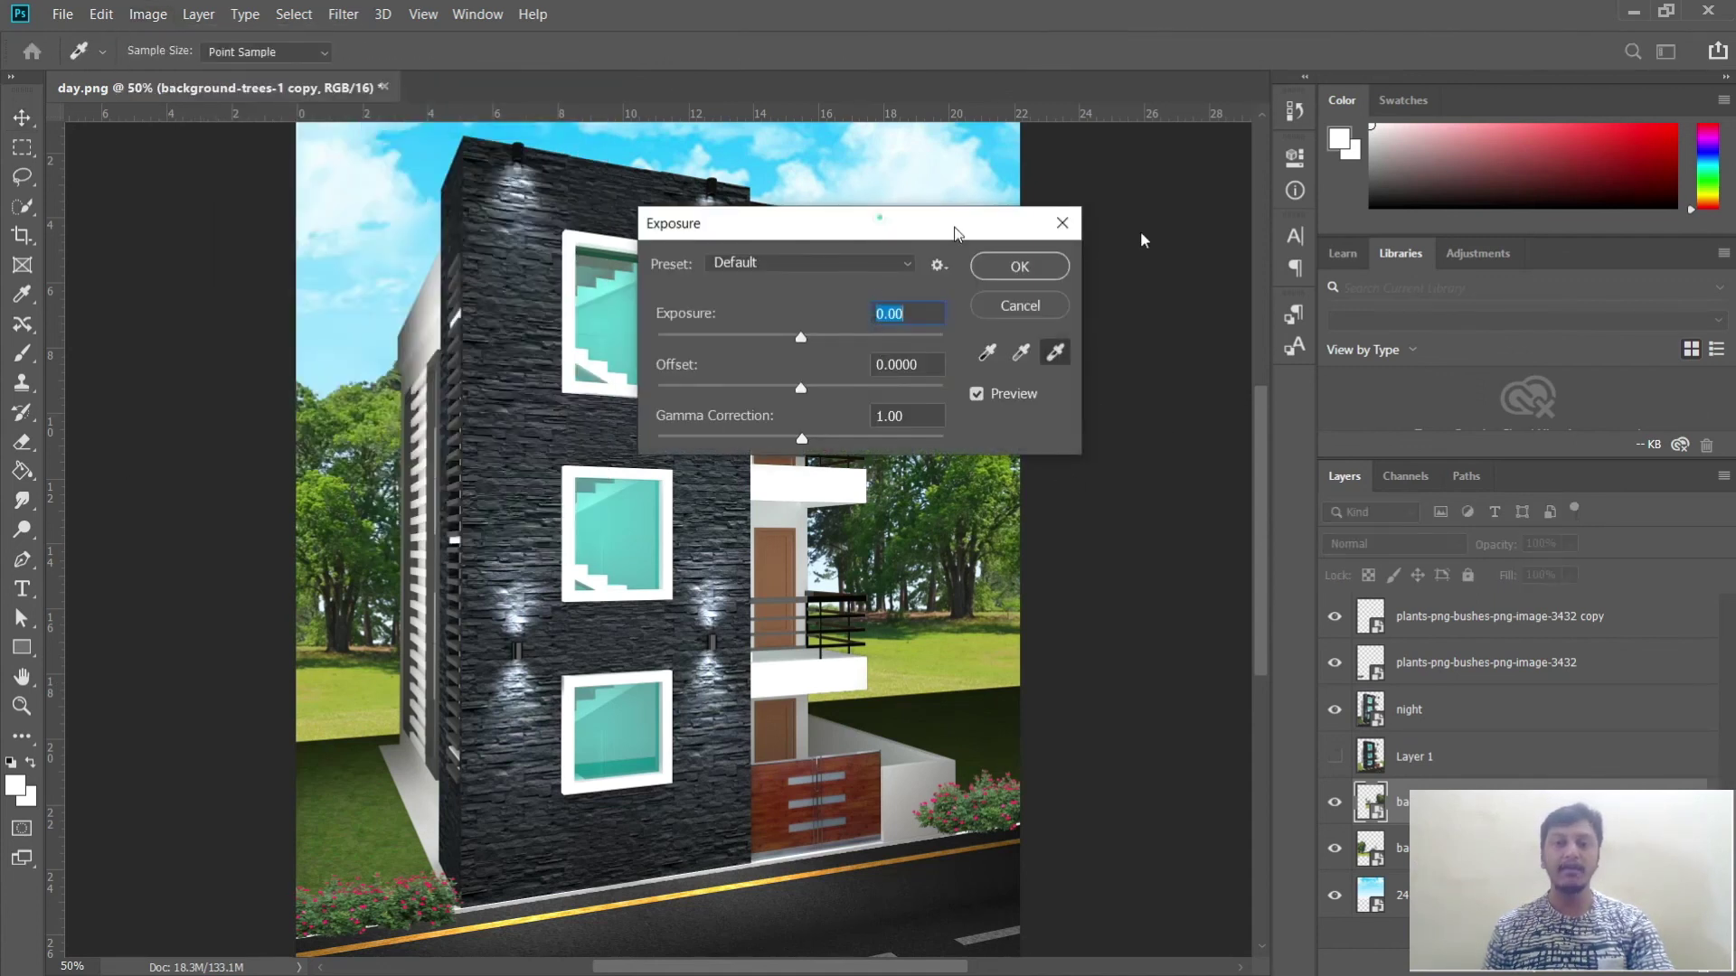
{"action": "left_click_drag", "start_coordinate": [958, 234], "coordinate": [1378, 257]}
{"action": "left_click_drag", "start_coordinate": [1219, 360], "coordinate": [1139, 363]}
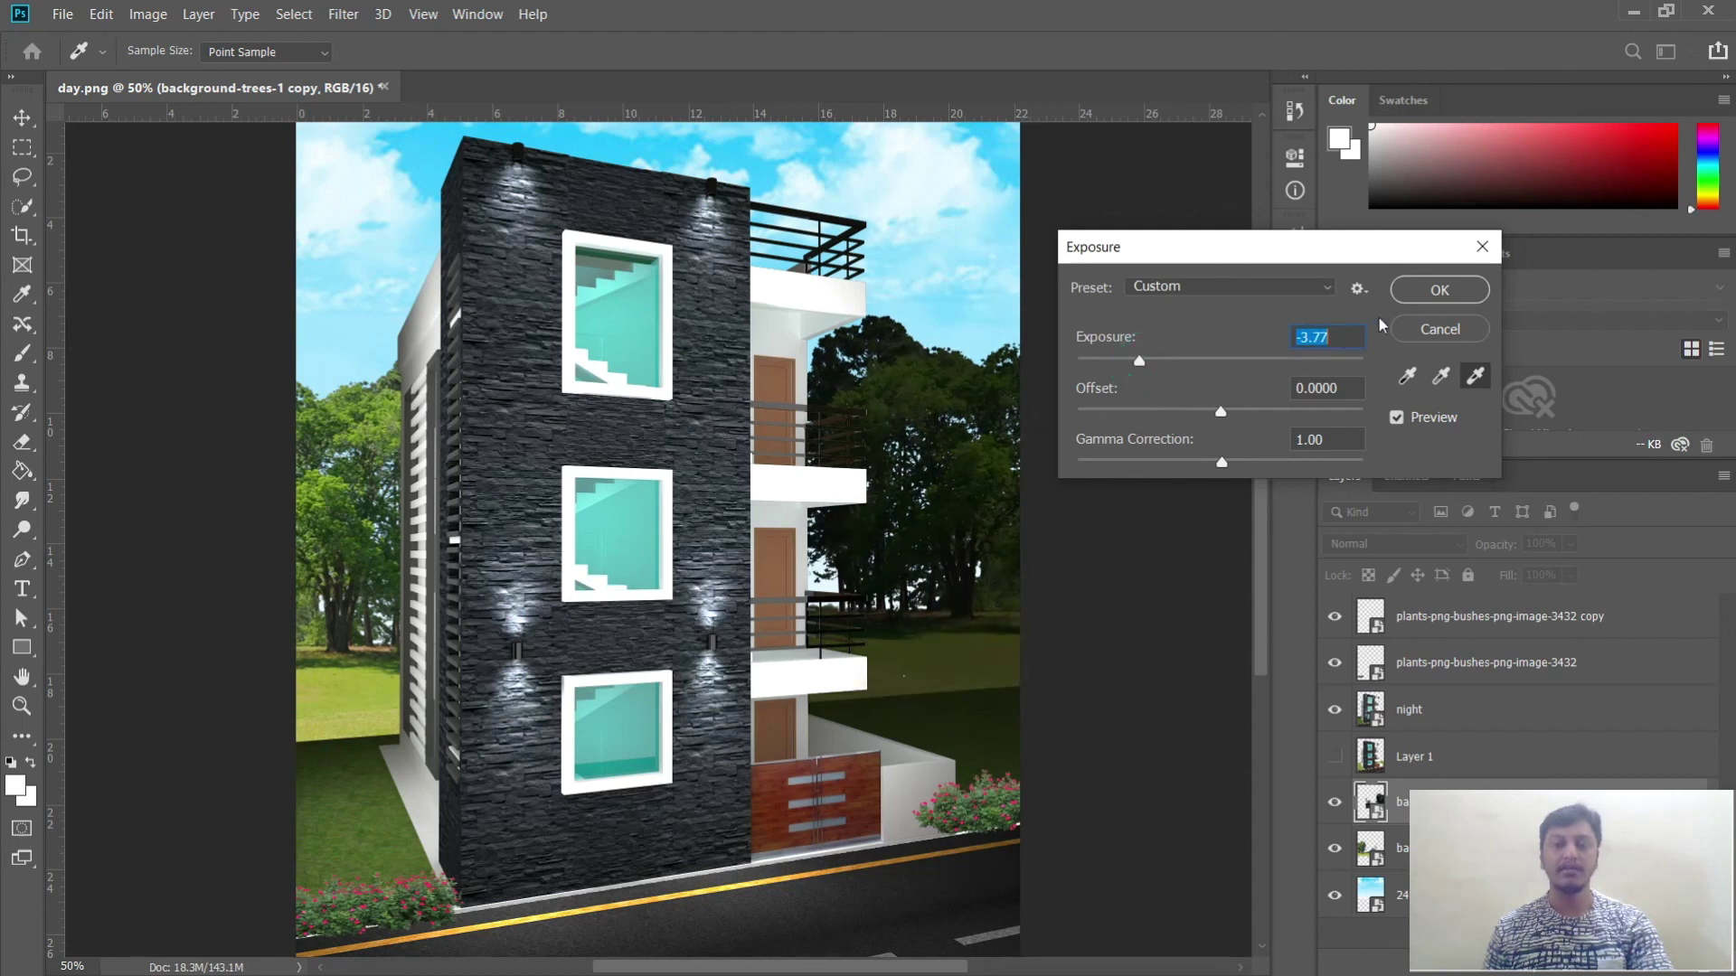
{"action": "left_click_drag", "start_coordinate": [1199, 412], "coordinate": [1218, 414]}
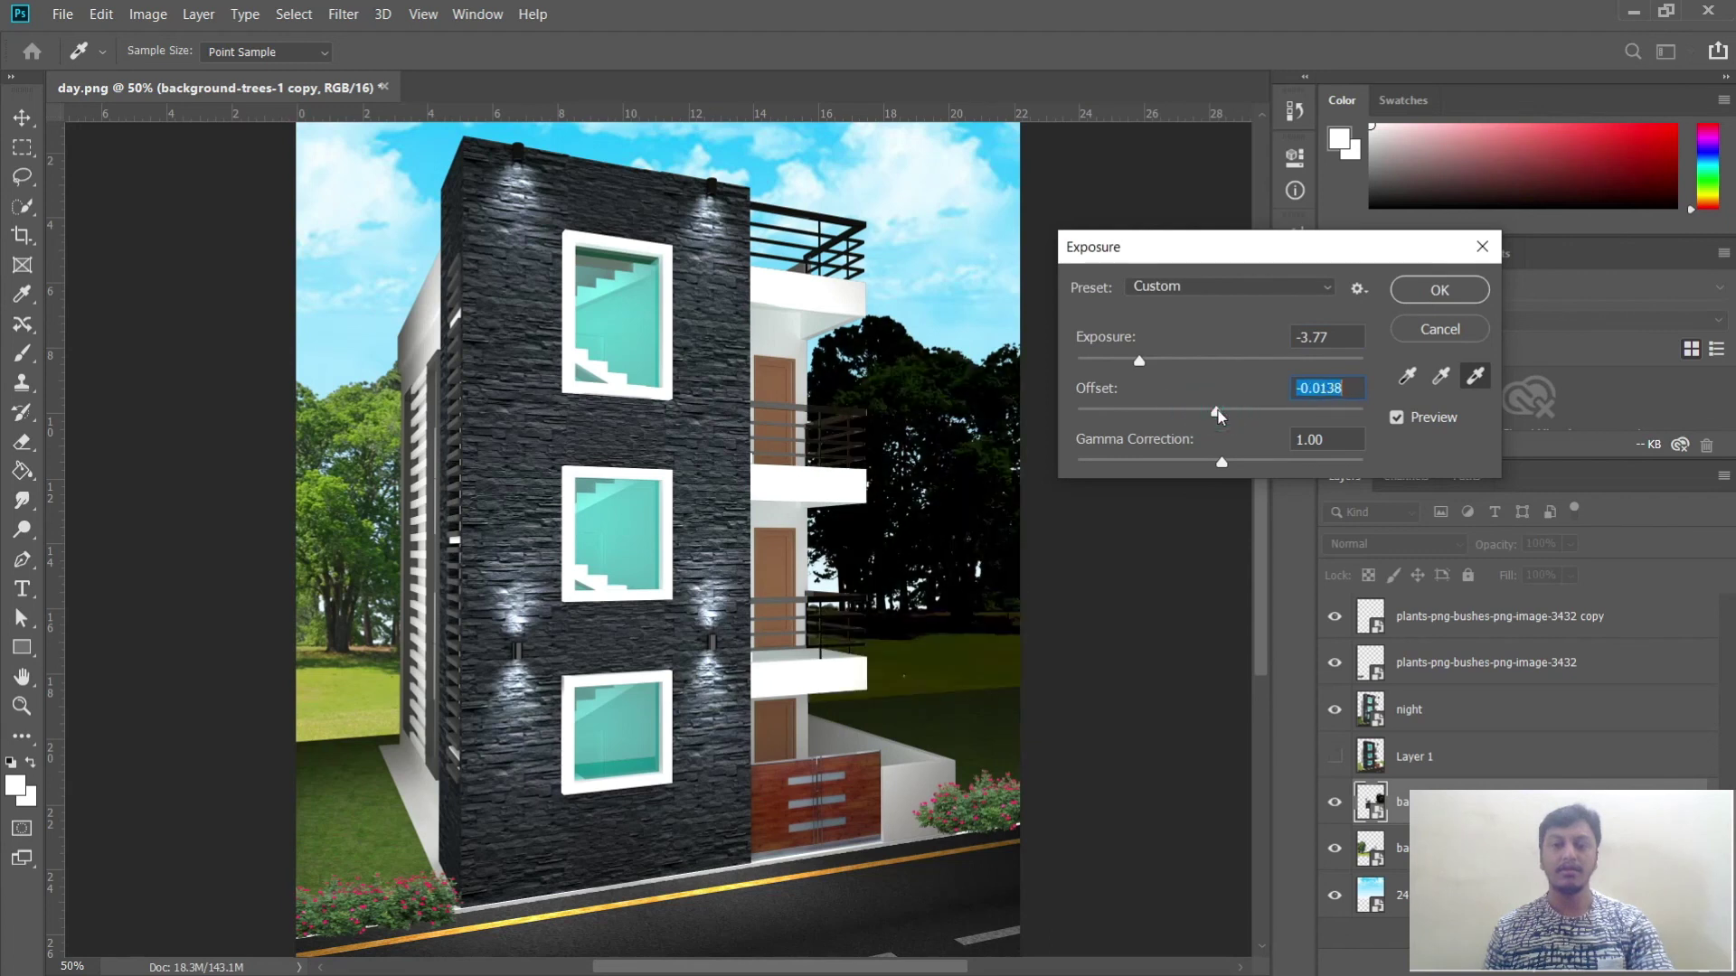
{"action": "left_click", "coordinate": [1439, 290]}
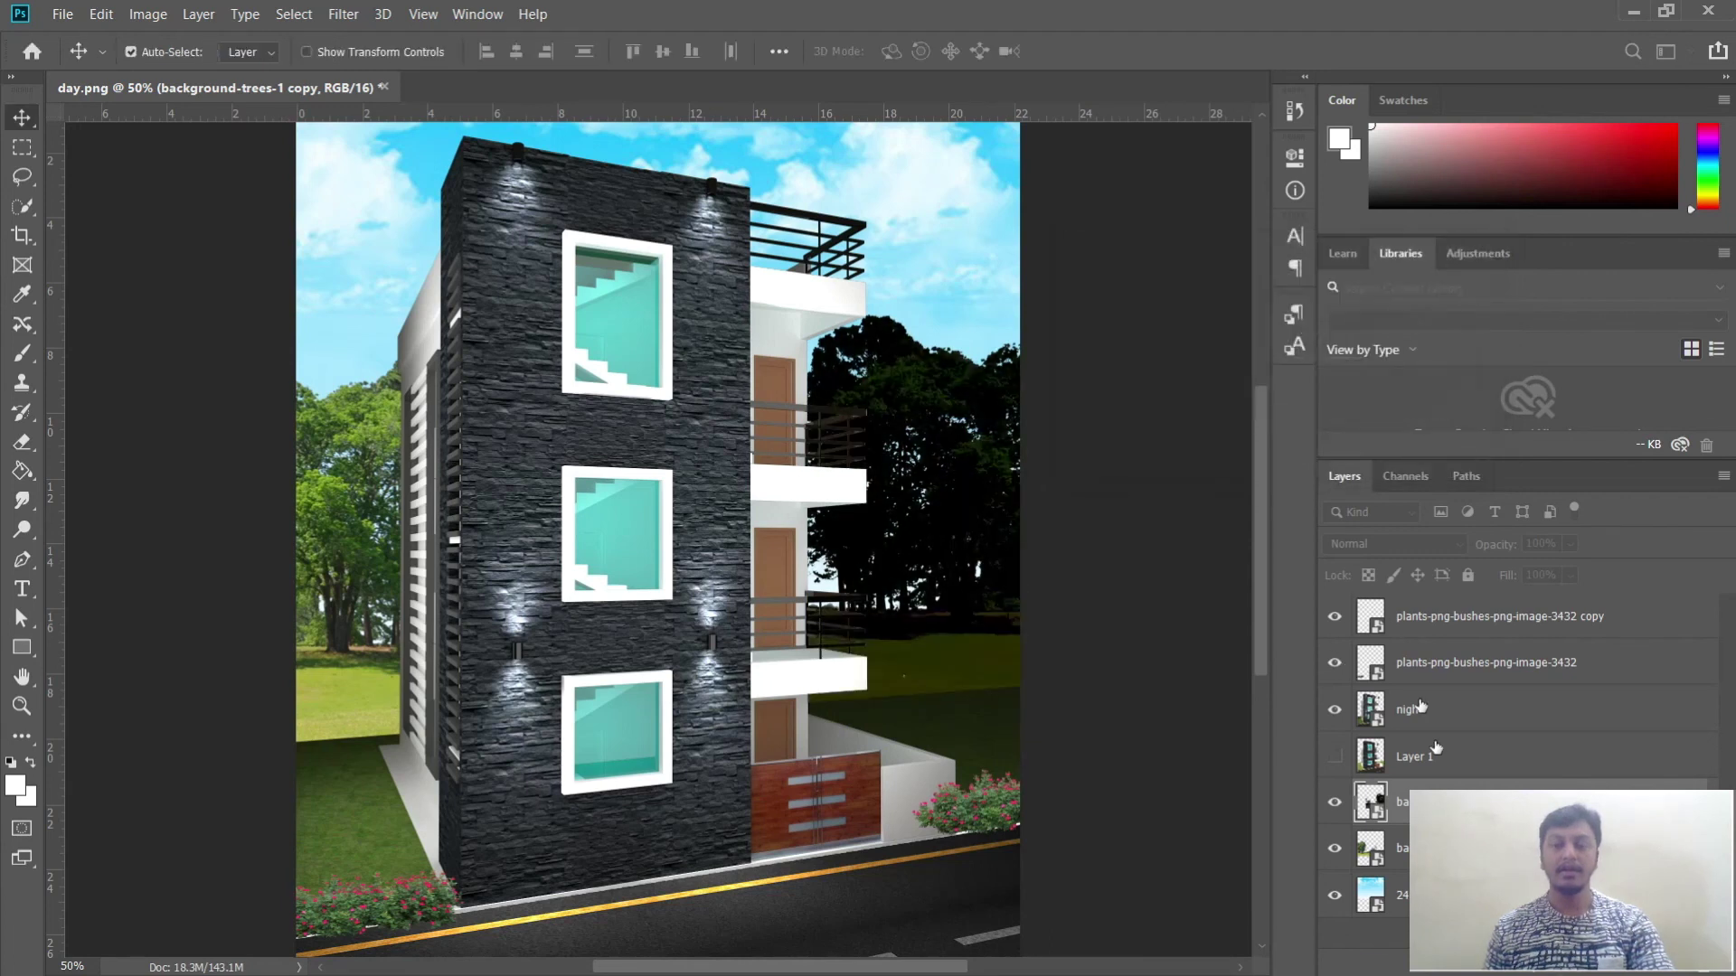
Step: Darken the background-trees-1 layer with an Exposure adjustment of about -3.45
{"action": "scroll", "coordinate": [1376, 874], "scroll_direction": "down", "scroll_amount": 1}
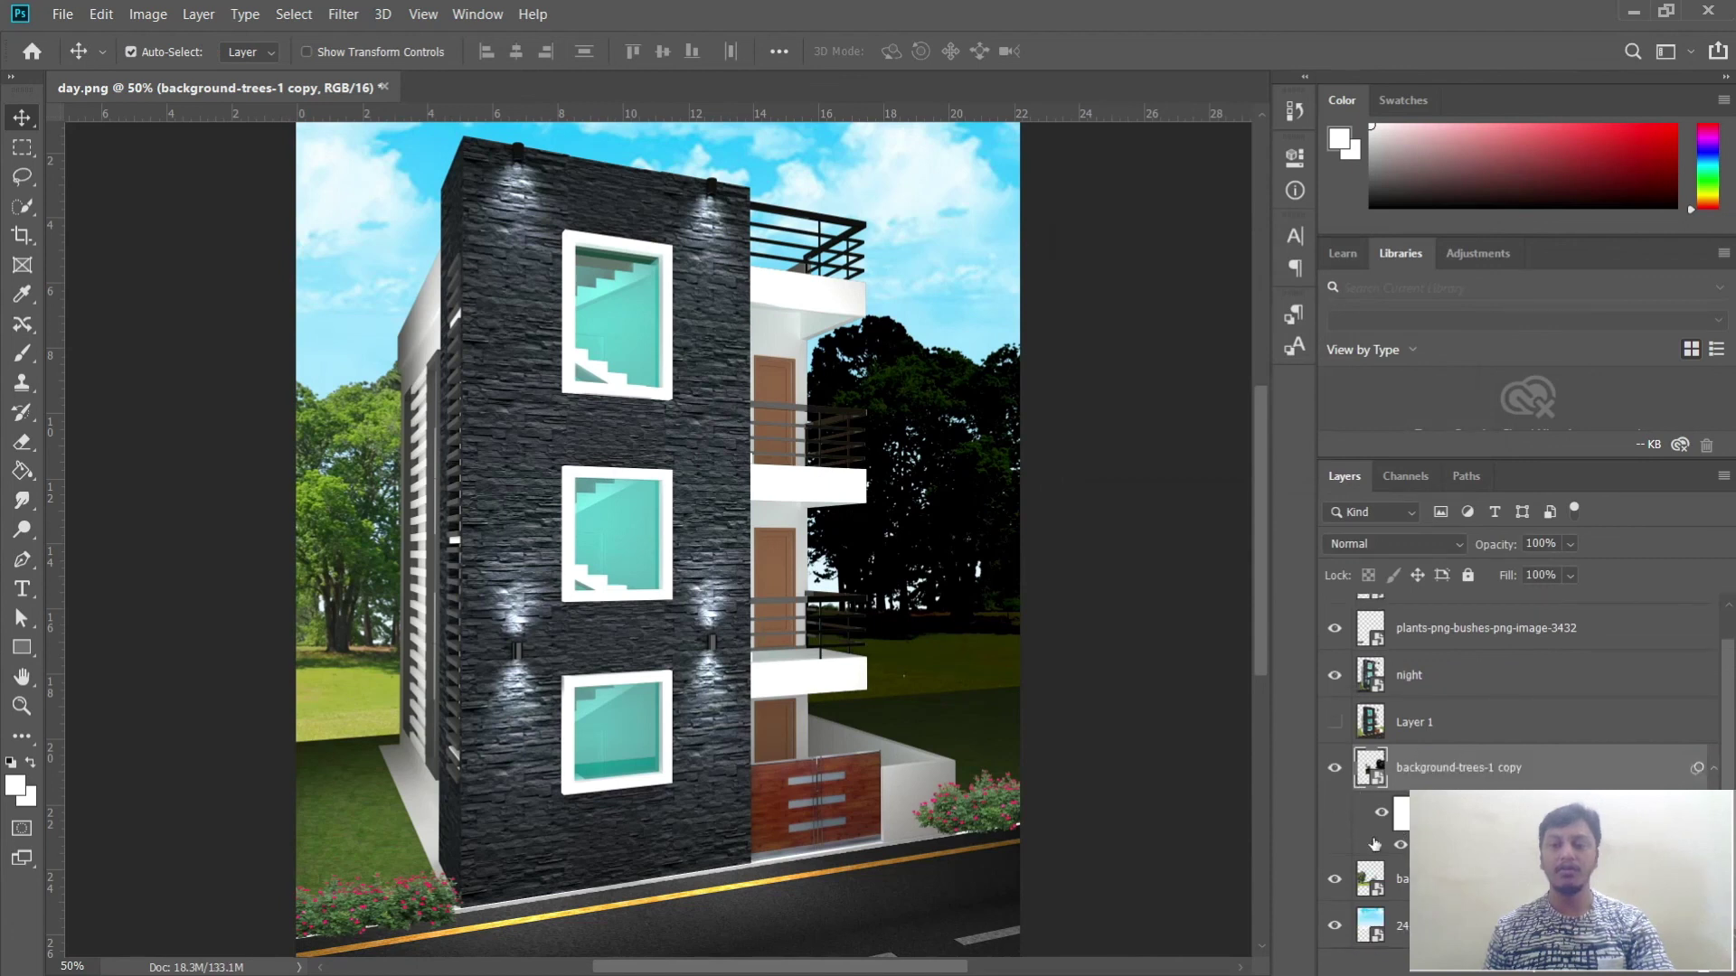
{"action": "left_click", "coordinate": [147, 13]}
{"action": "mouse_move", "coordinate": [176, 71]}
{"action": "left_click", "coordinate": [425, 126]}
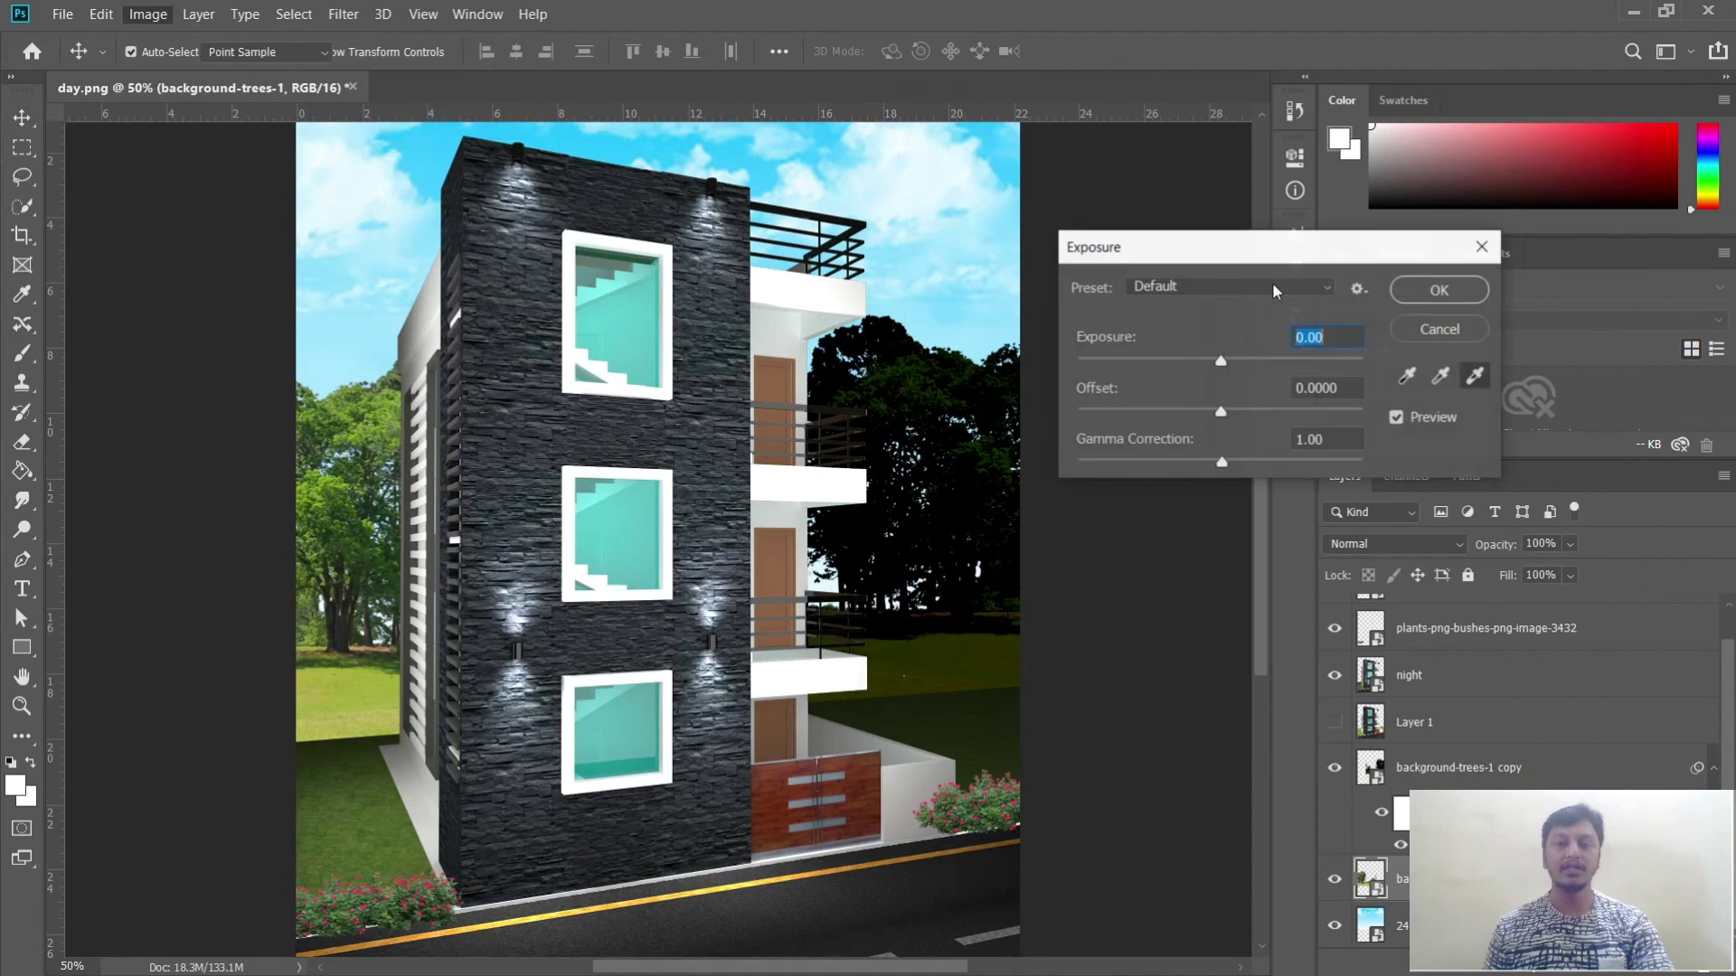
{"action": "left_click_drag", "start_coordinate": [1223, 361], "coordinate": [1150, 365]}
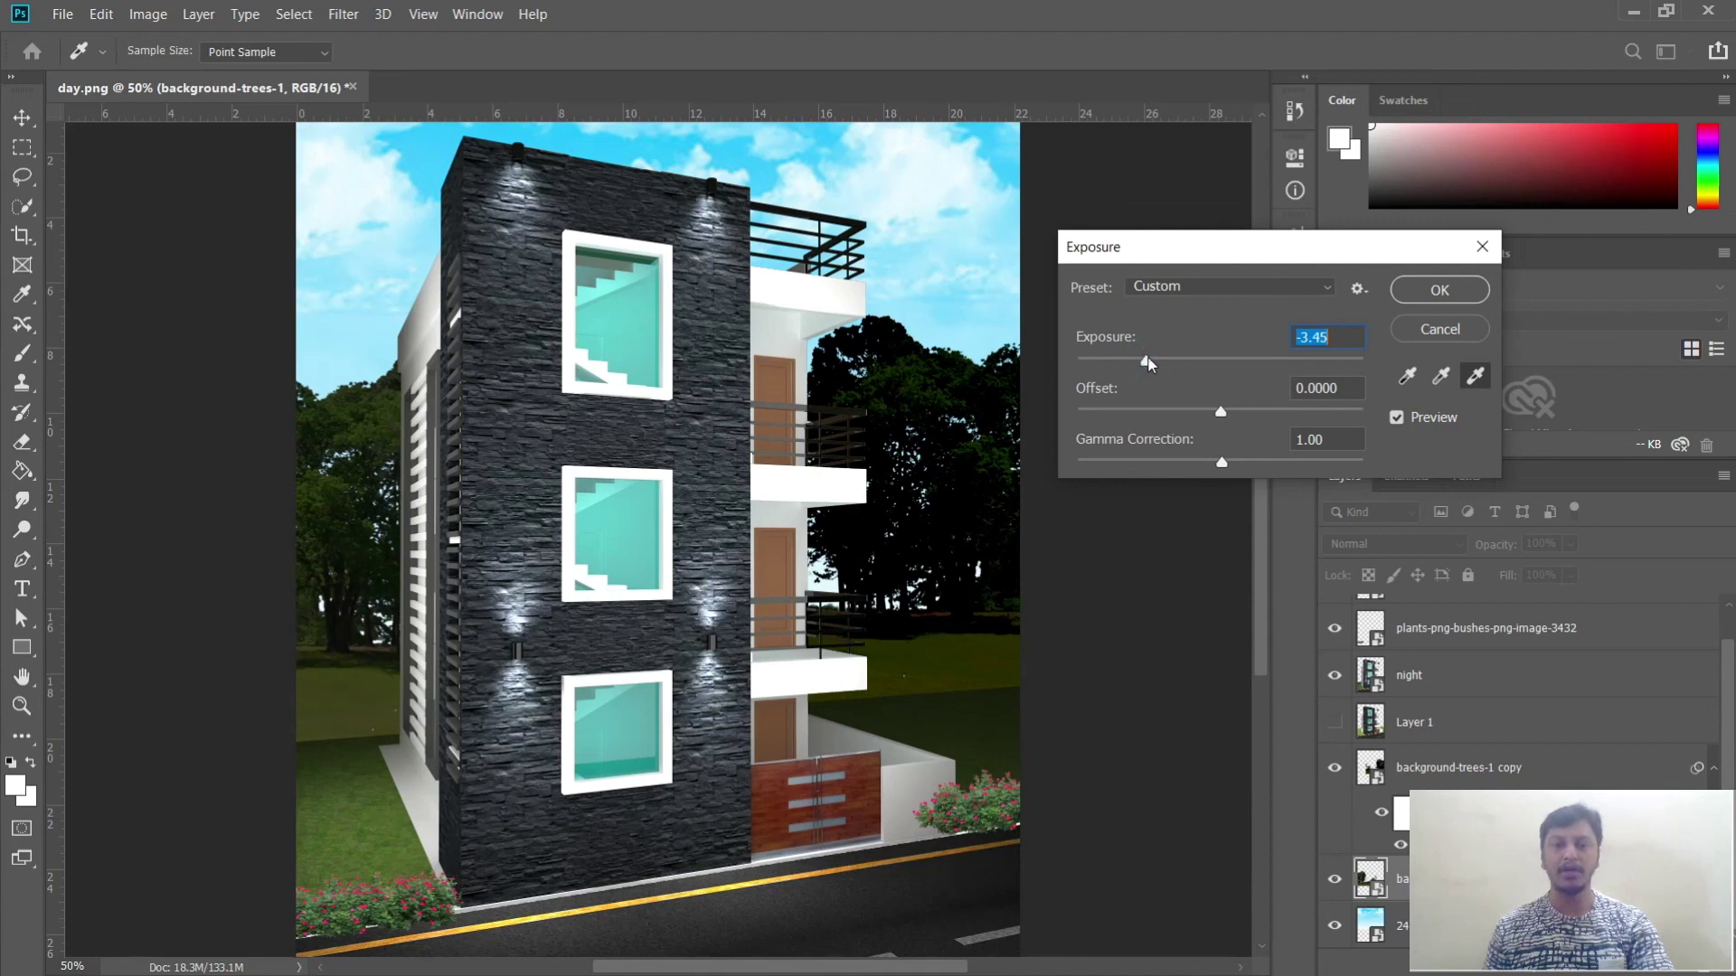
{"action": "left_click", "coordinate": [1417, 304]}
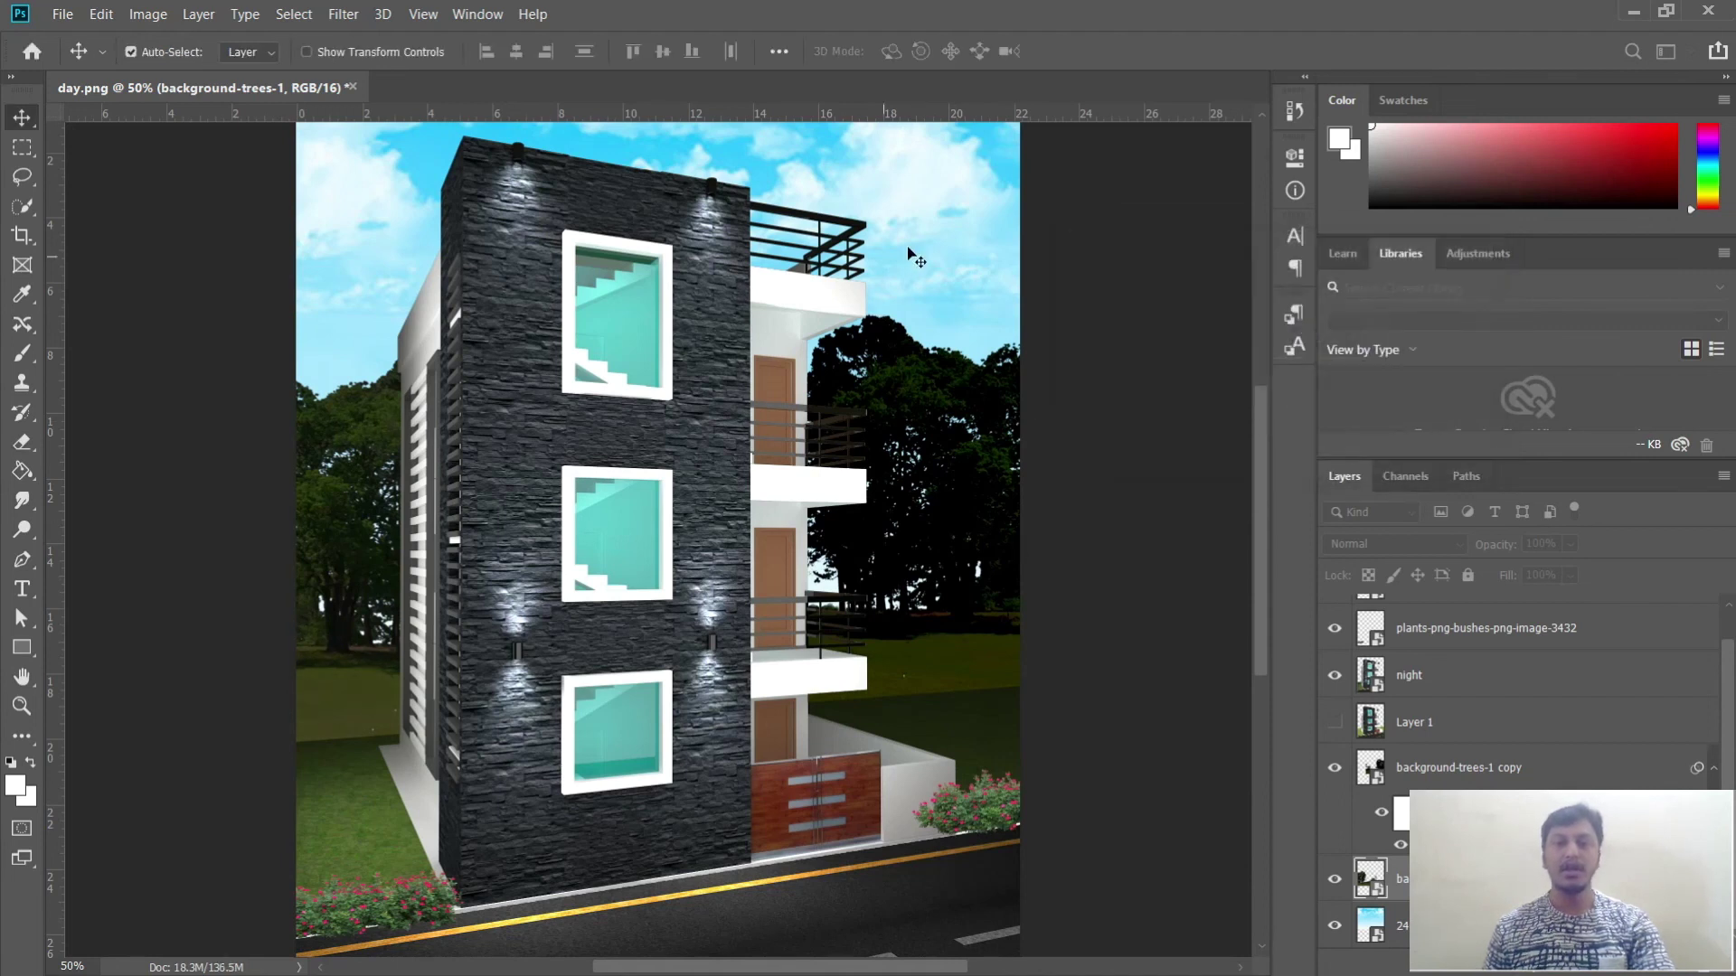
Step: Darken the sky background layer with an Exposure adjustment of about -3.61
{"action": "left_click", "coordinate": [147, 13]}
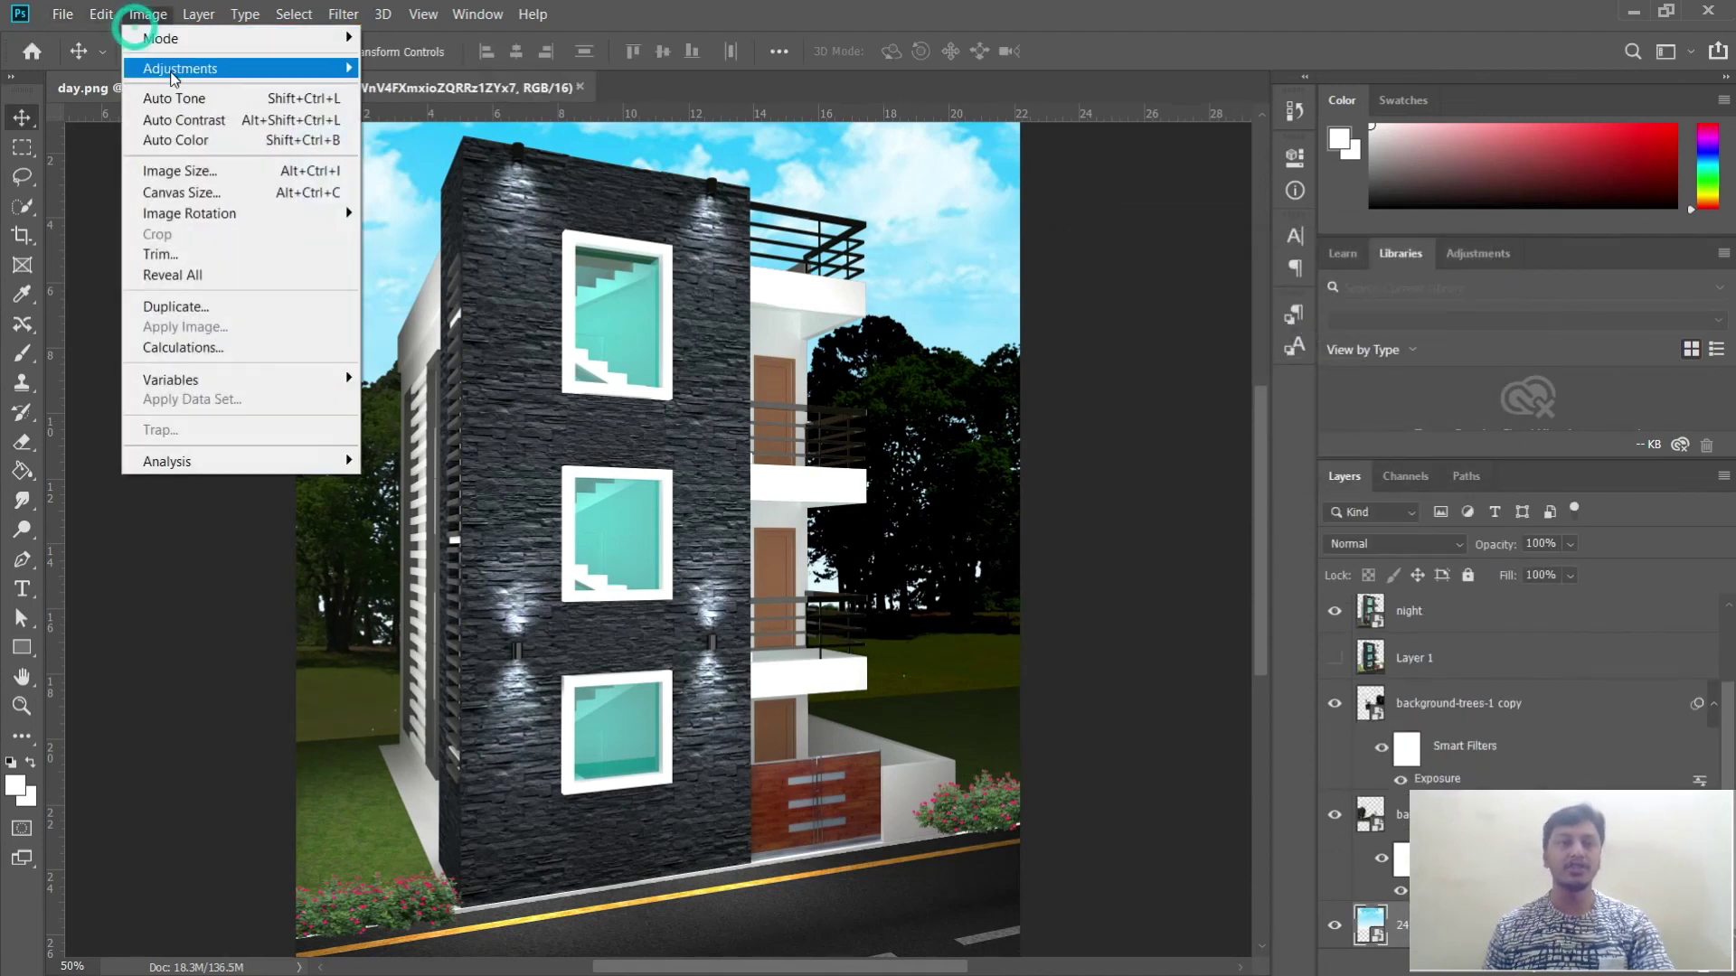
{"action": "left_click", "coordinate": [172, 69]}
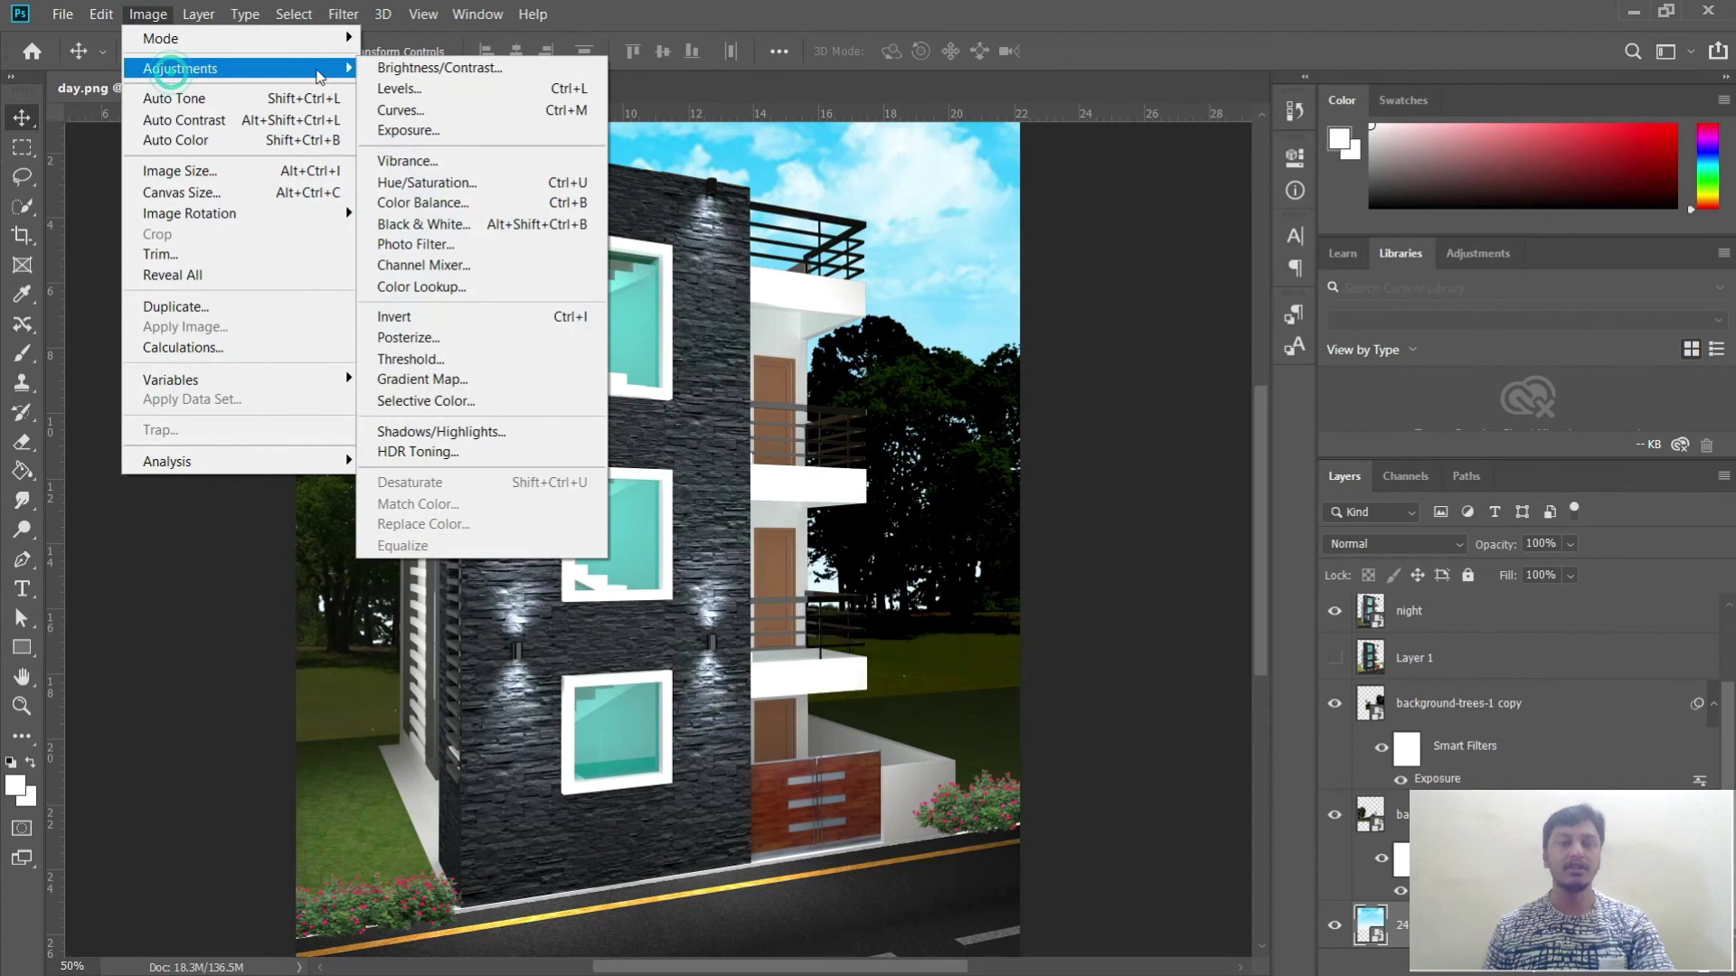
{"action": "left_click", "coordinate": [408, 130]}
{"action": "left_click_drag", "start_coordinate": [1121, 362], "coordinate": [1144, 363]}
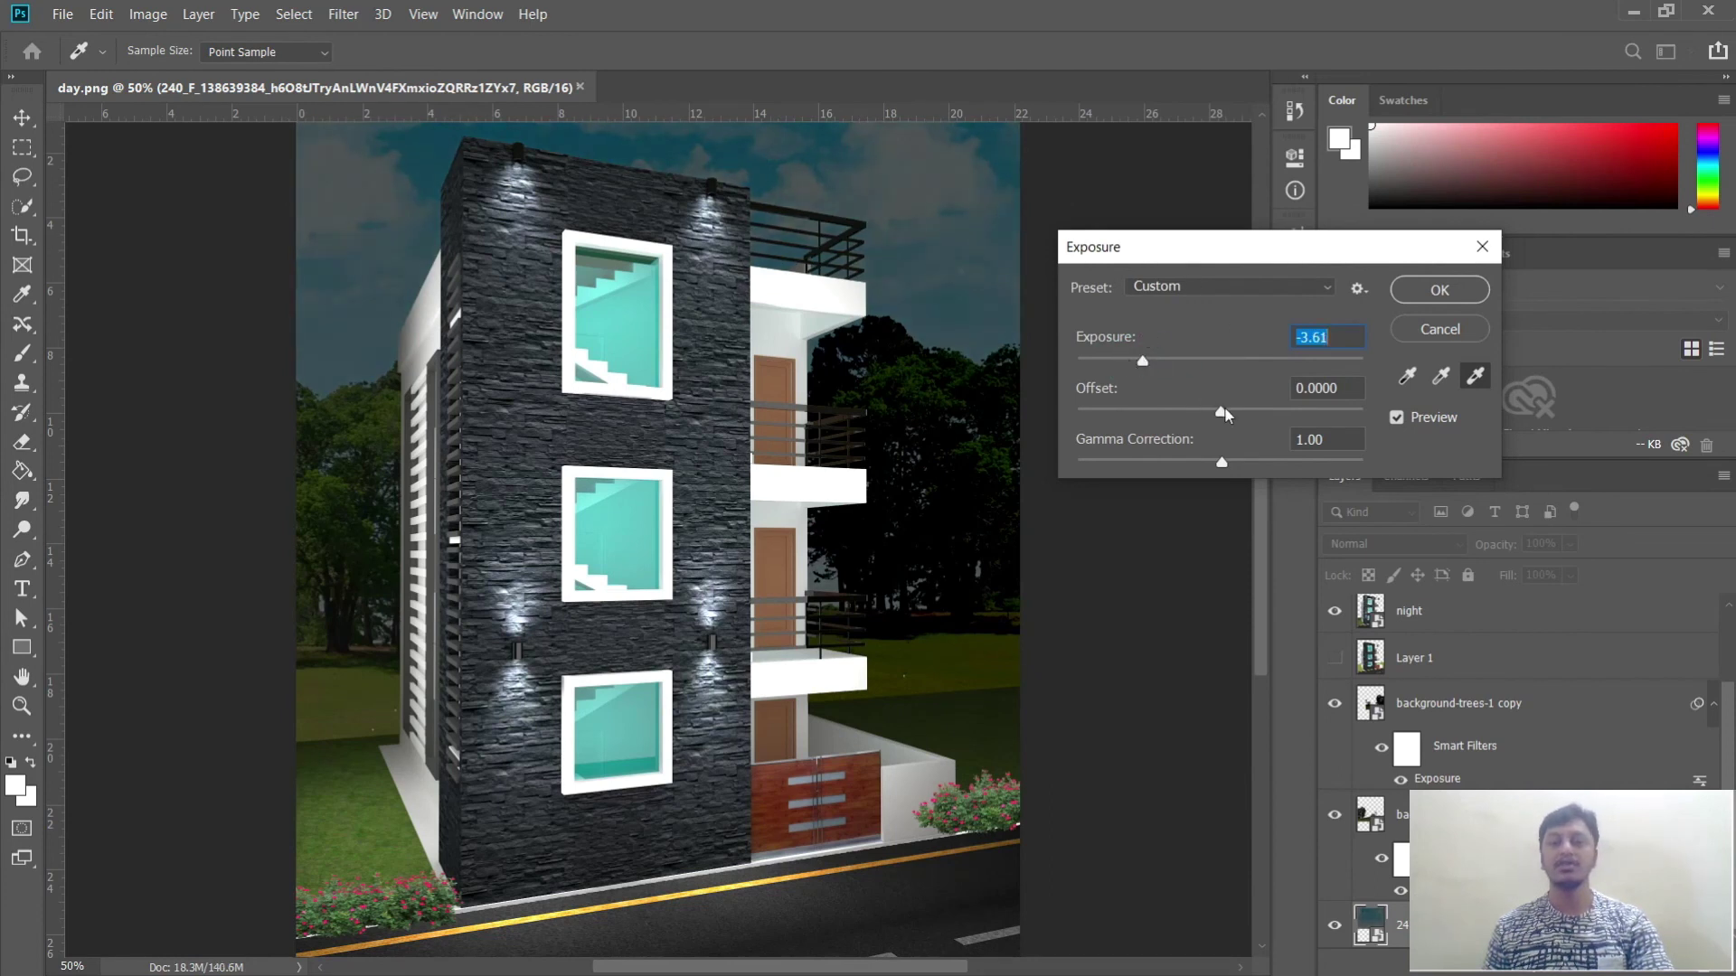
{"action": "left_click", "coordinate": [1438, 291]}
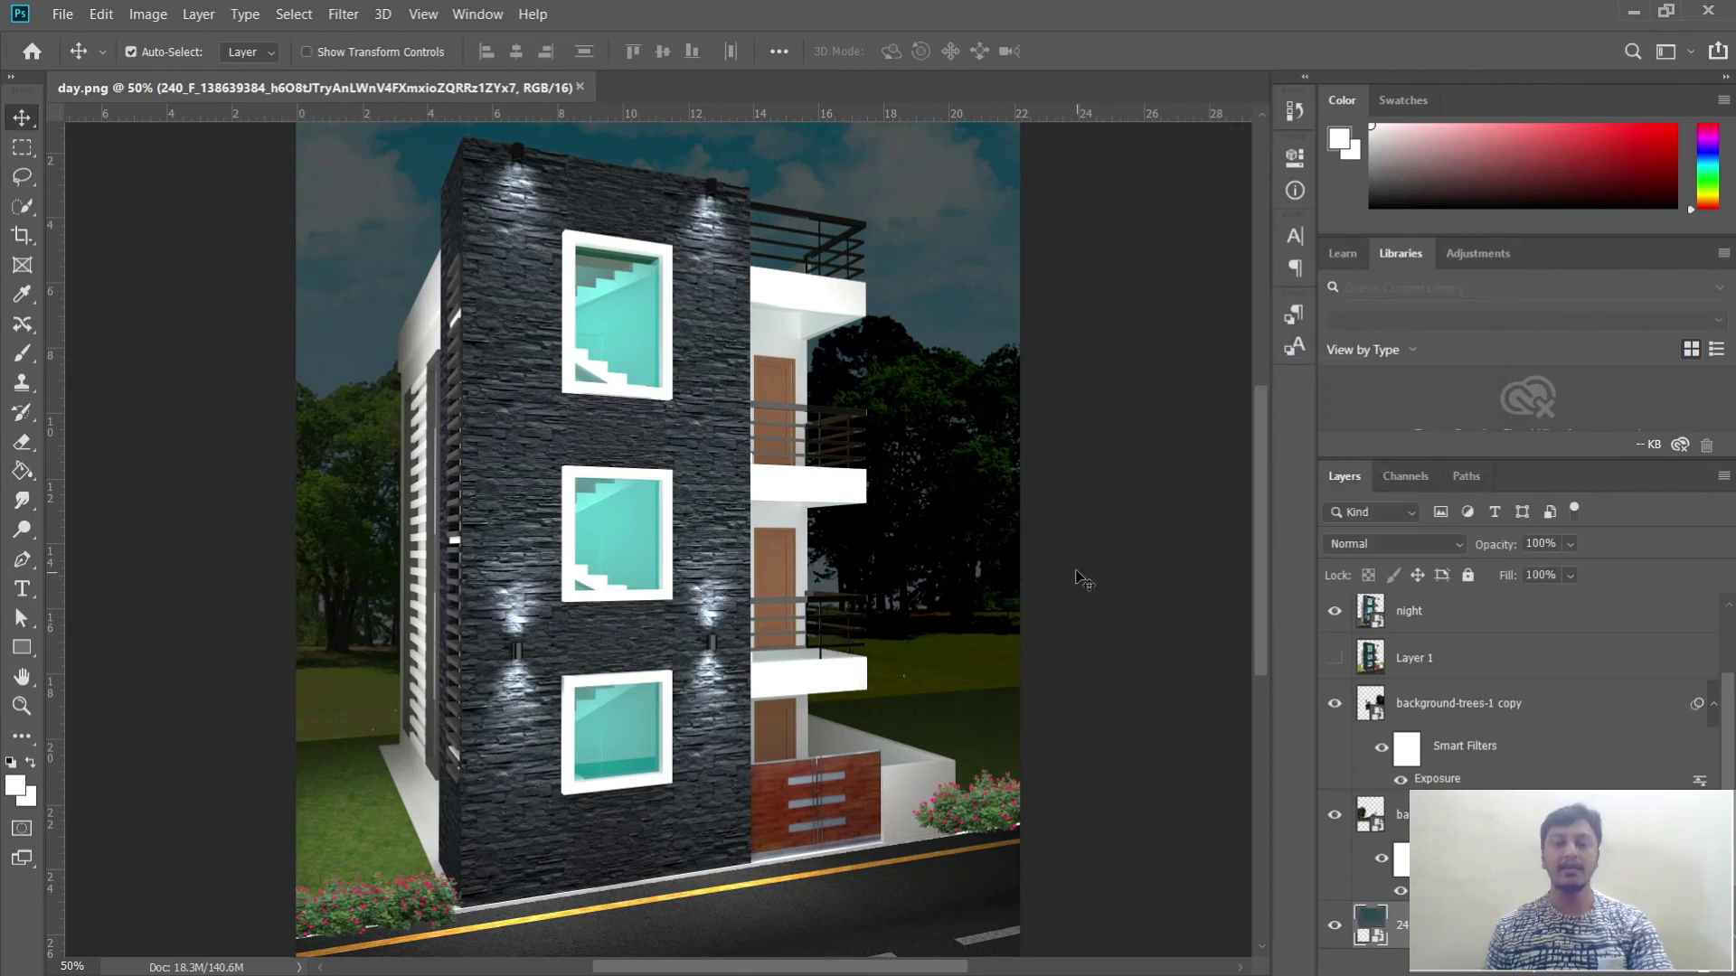
Step: Darken the plants-png-bushes-png-image-3432 copy layer with Brightness/Contrast, setting the brightness to about -32
{"action": "scroll", "coordinate": [1081, 578], "scroll_direction": "down", "scroll_amount": 3}
{"action": "left_click", "coordinate": [978, 692]}
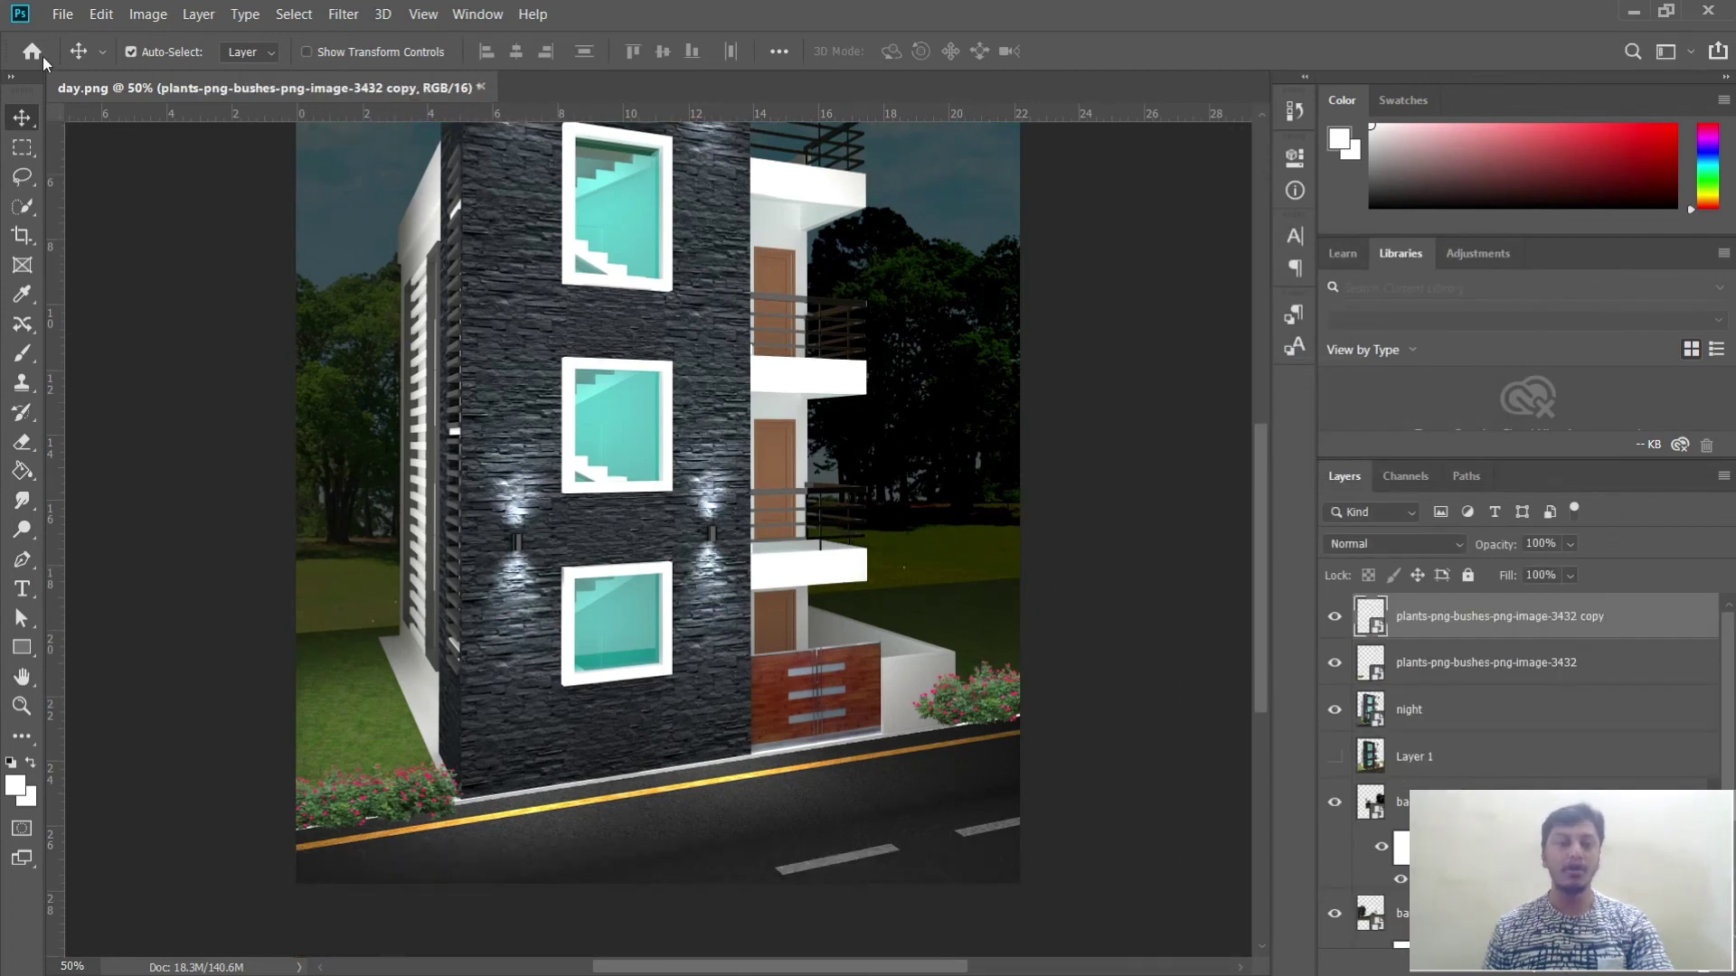
{"action": "left_click", "coordinate": [145, 15]}
{"action": "mouse_move", "coordinate": [167, 68]}
{"action": "left_click", "coordinate": [407, 65]}
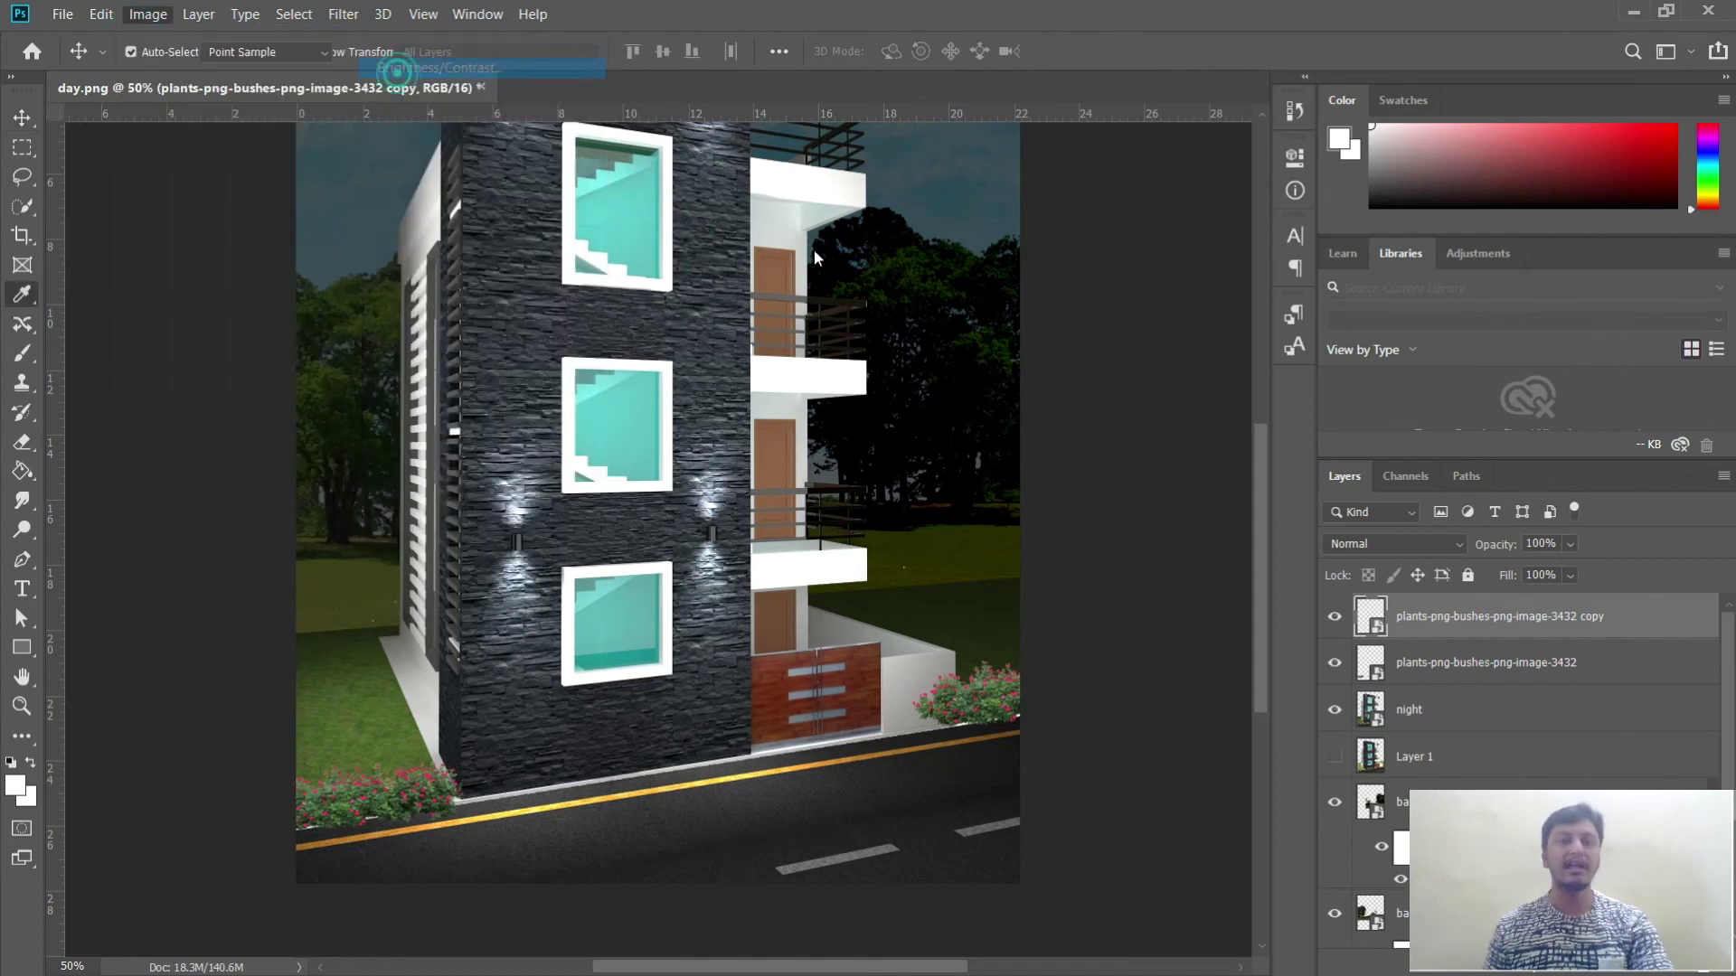
{"action": "mouse_move", "coordinate": [801, 298]}
{"action": "left_mouse_down"}
{"action": "mouse_move", "coordinate": [769, 306]}
{"action": "mouse_move", "coordinate": [783, 302]}
{"action": "left_mouse_up"}
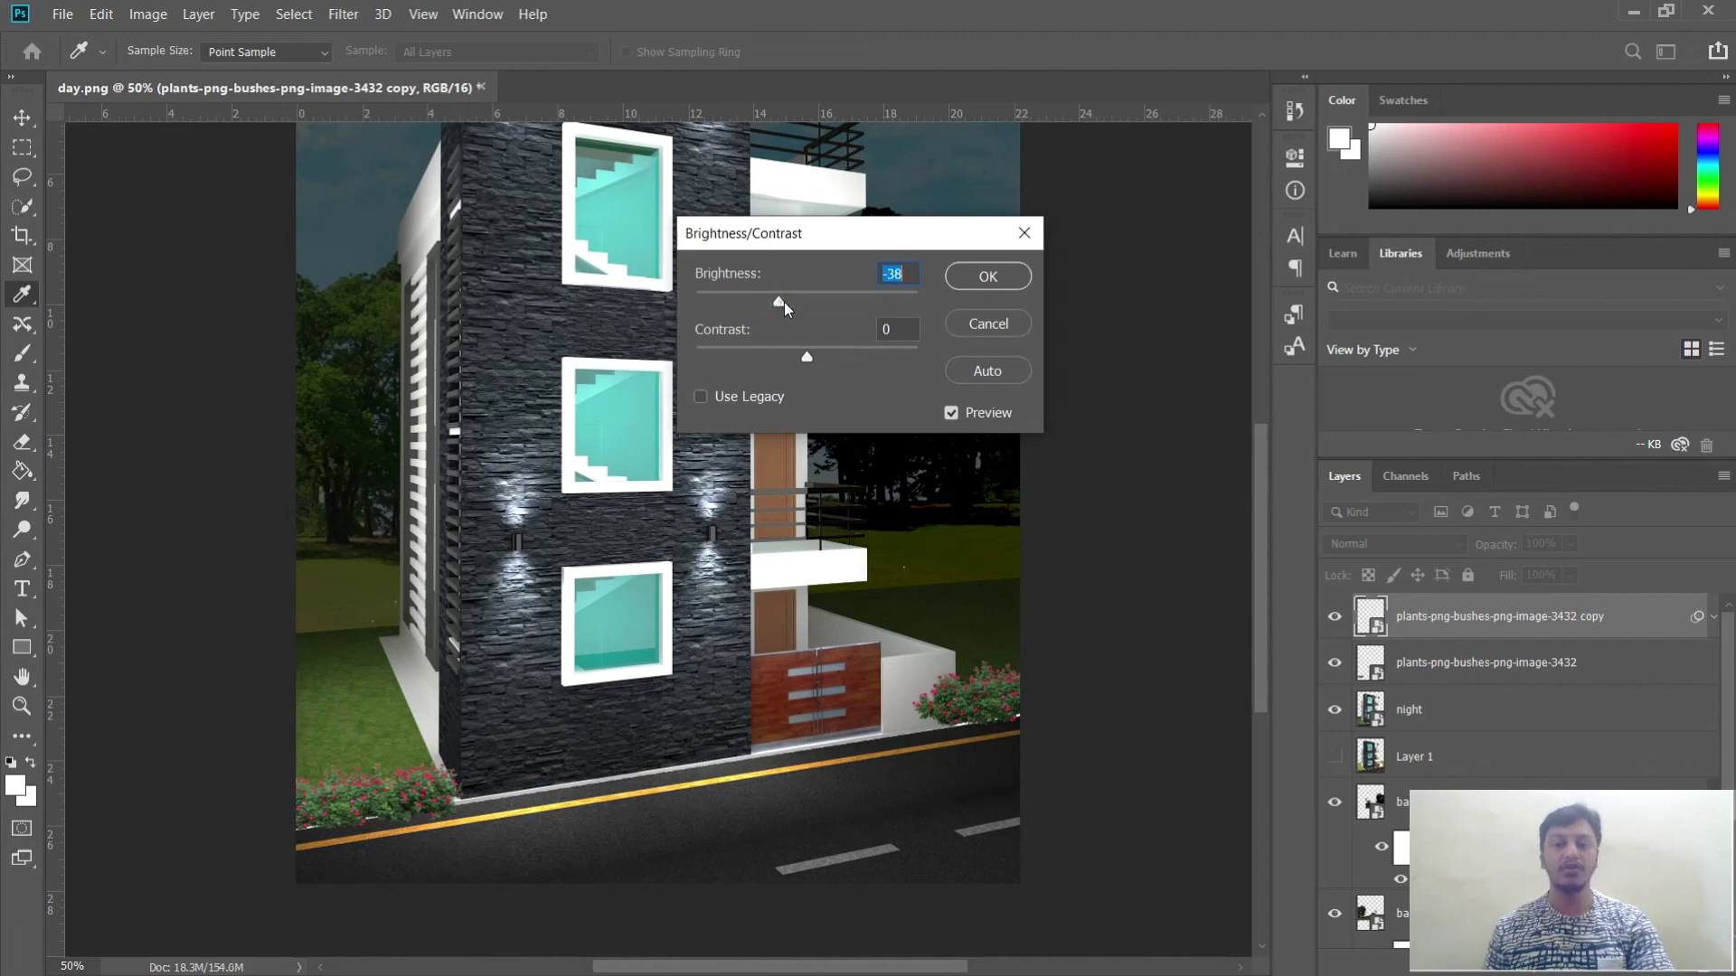
{"action": "left_click", "coordinate": [987, 275]}
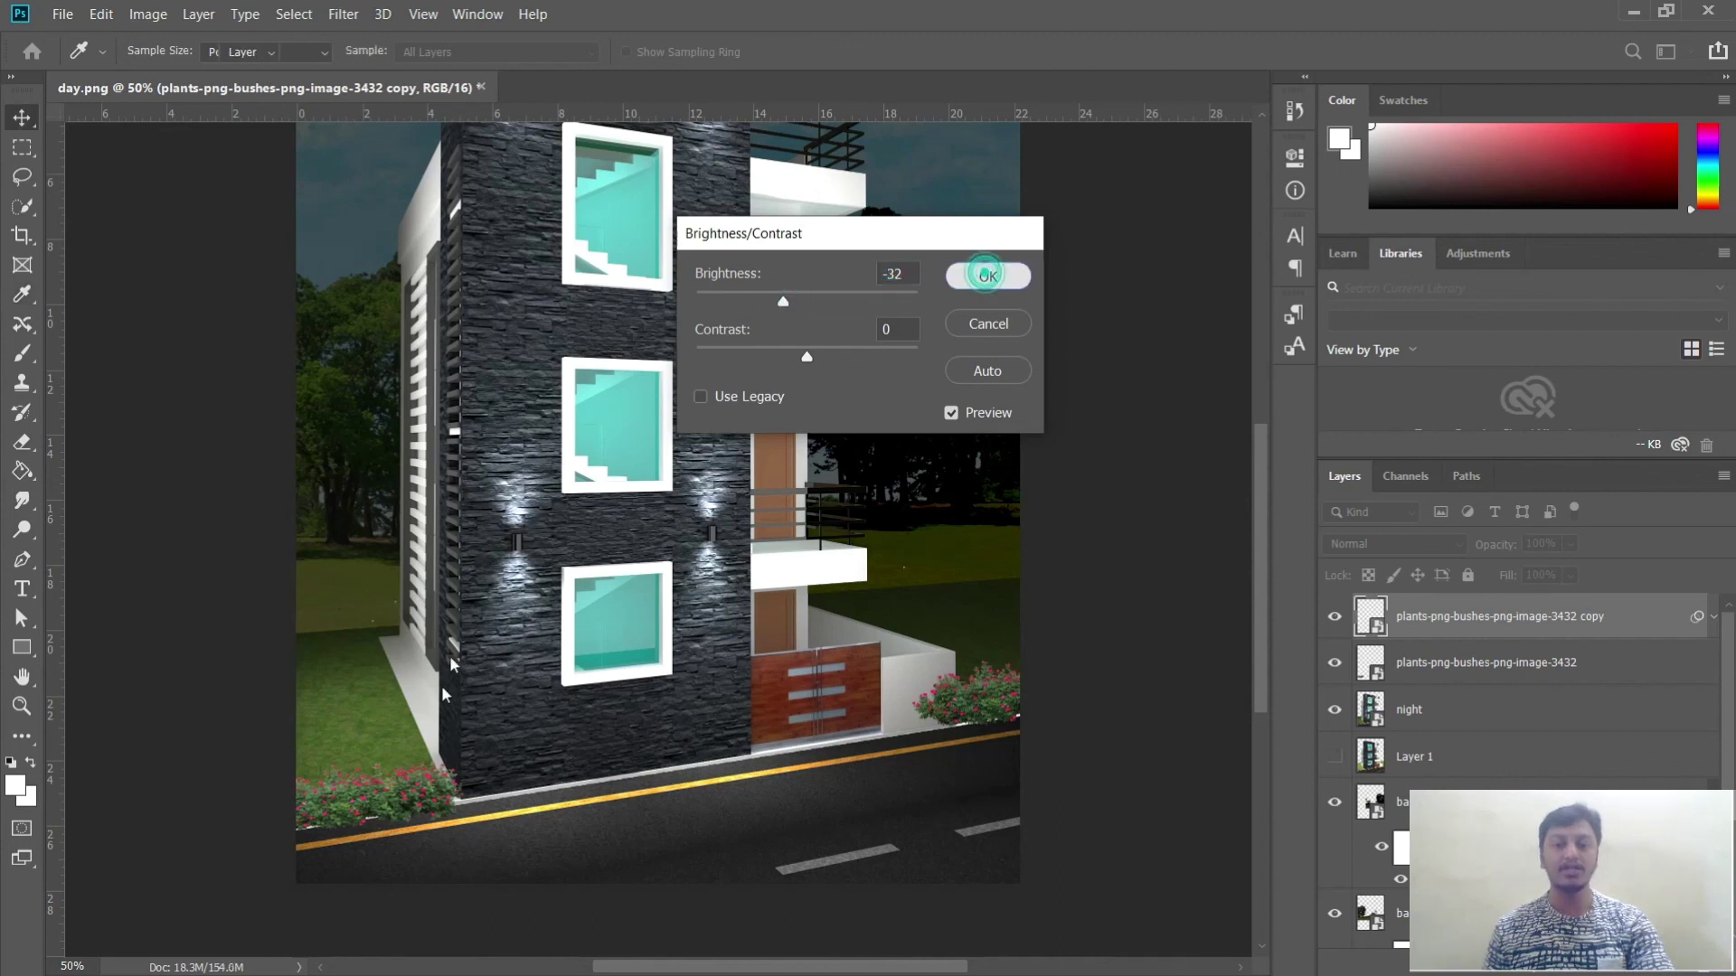
Step: Lower the brightness of the plants-png-bushes-png-image-3432 layer with Brightness/Contrast and deselect the layer
{"action": "left_click", "coordinate": [147, 13]}
{"action": "mouse_move", "coordinate": [180, 73]}
{"action": "left_click", "coordinate": [425, 67]}
{"action": "left_click_drag", "start_coordinate": [795, 313], "coordinate": [794, 307]}
{"action": "left_click", "coordinate": [988, 276]}
{"action": "key", "text": "v"}
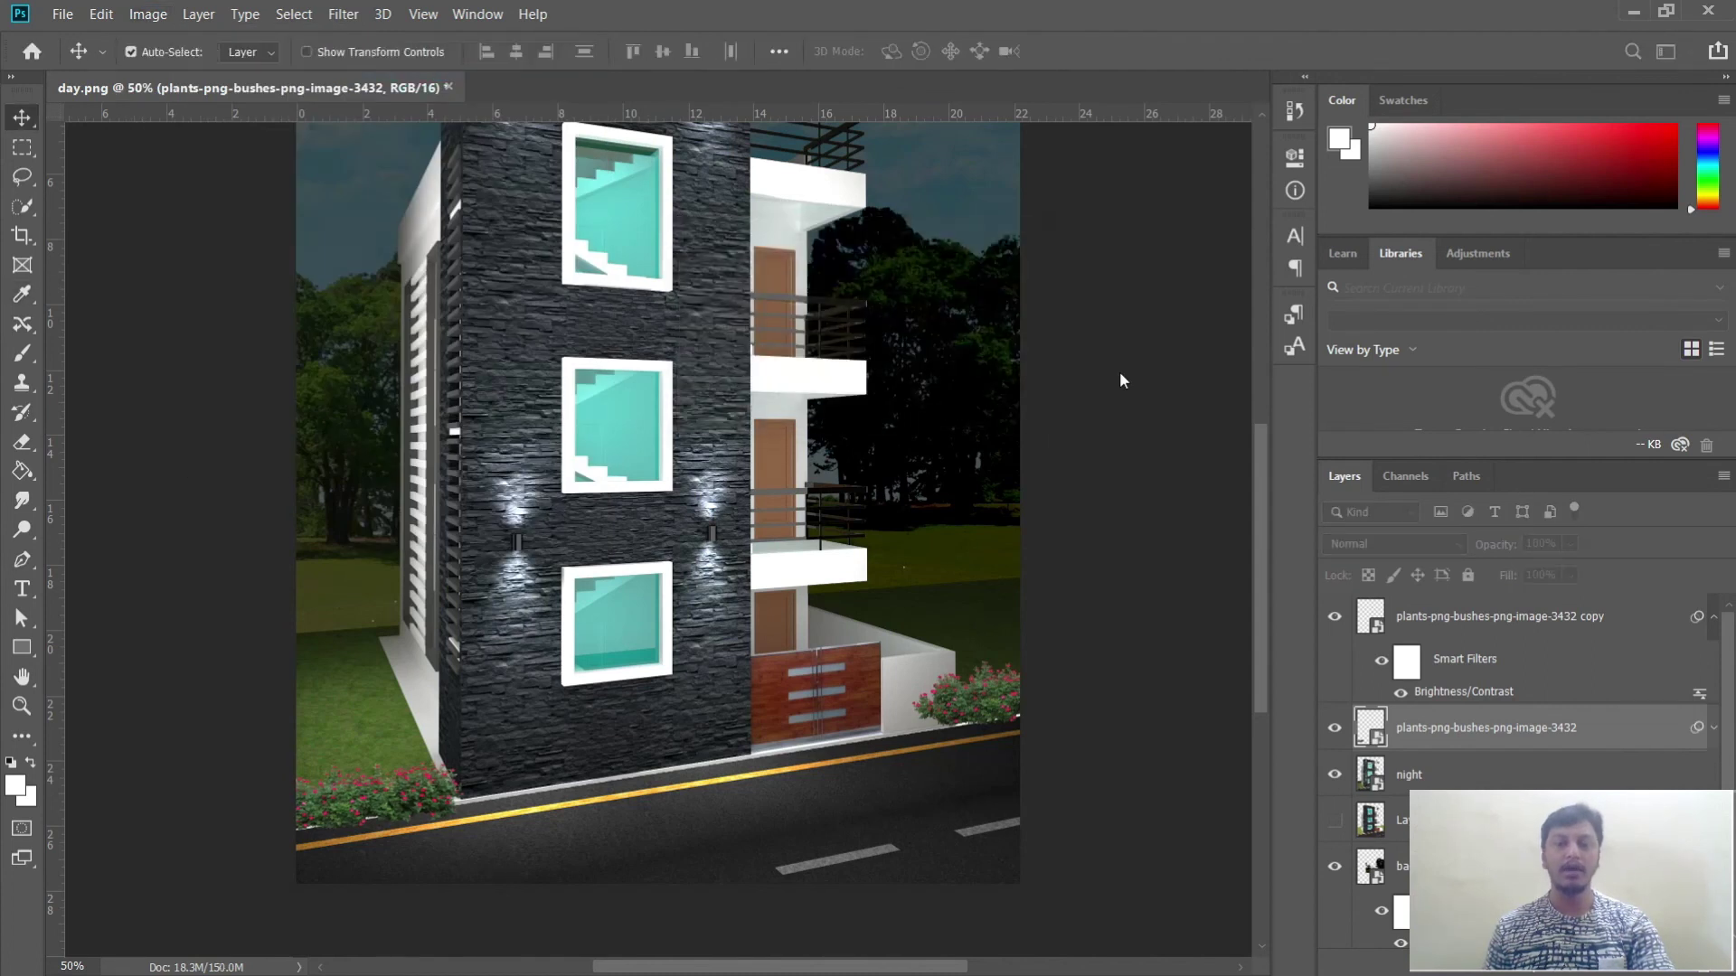
{"action": "left_click", "coordinate": [1120, 375]}
Step: Adjust the night layer with Brightness/Contrast, using the automatic contrast of 7 and a brightness of about 24
{"action": "key", "text": "ctrl+minus"}
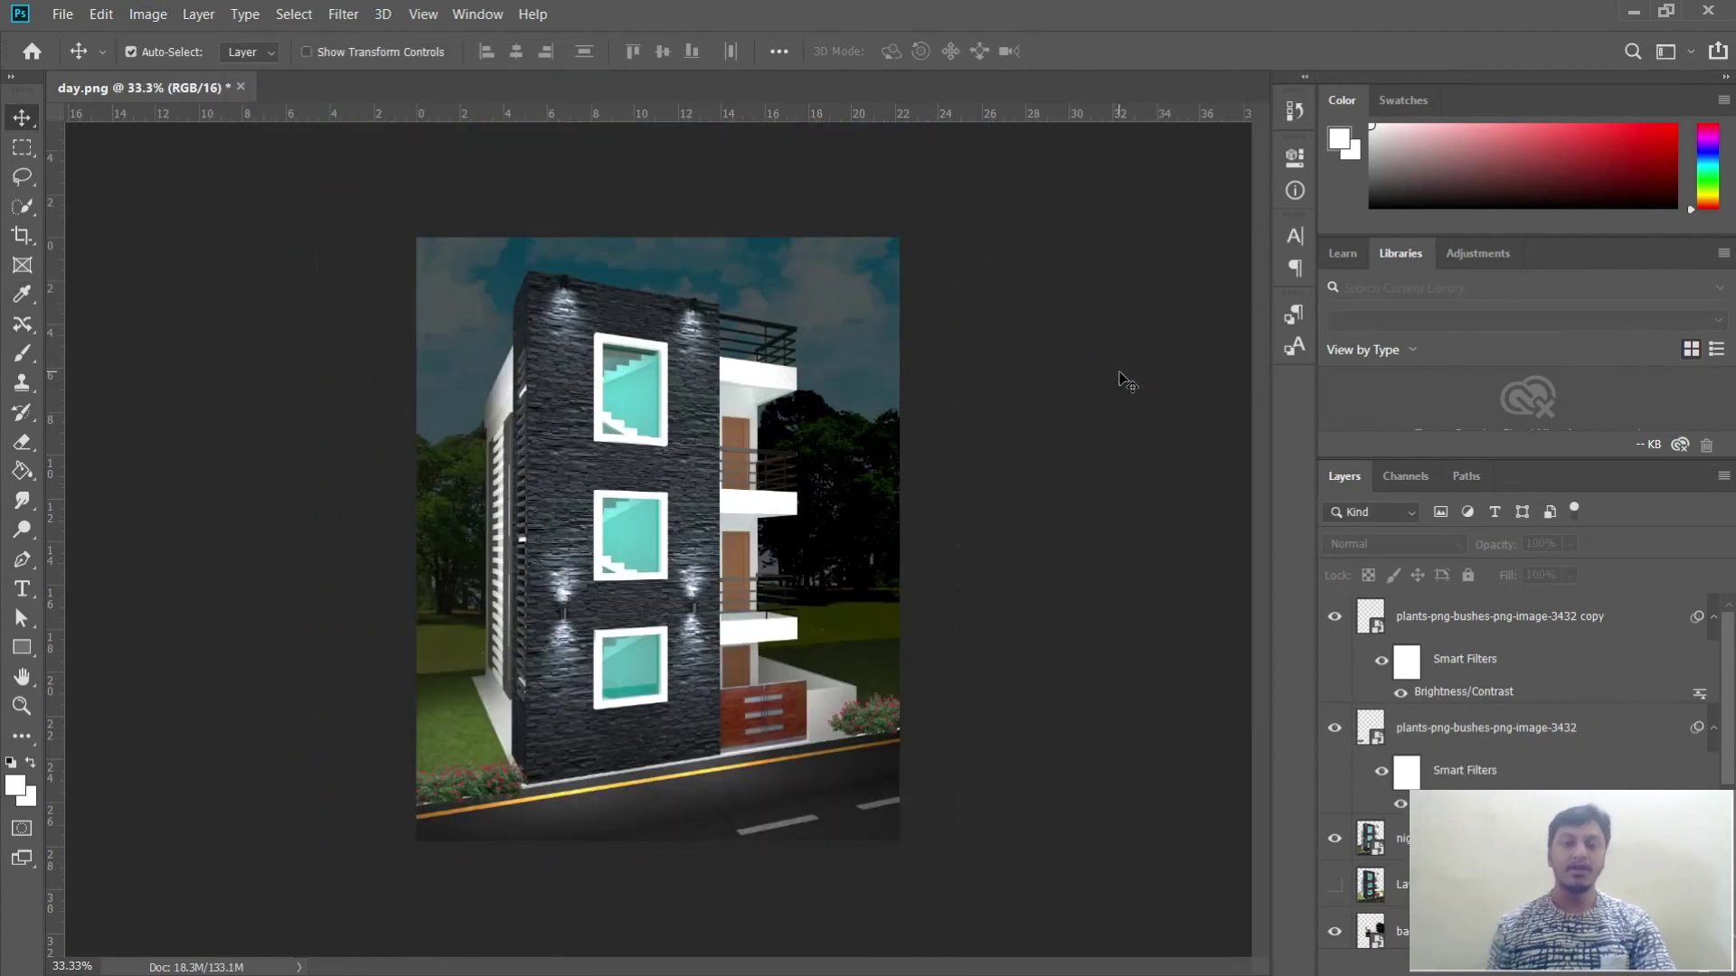
{"action": "left_click", "coordinate": [709, 476]}
{"action": "left_click", "coordinate": [147, 15]}
{"action": "mouse_move", "coordinate": [181, 69]}
{"action": "left_click", "coordinate": [425, 67]}
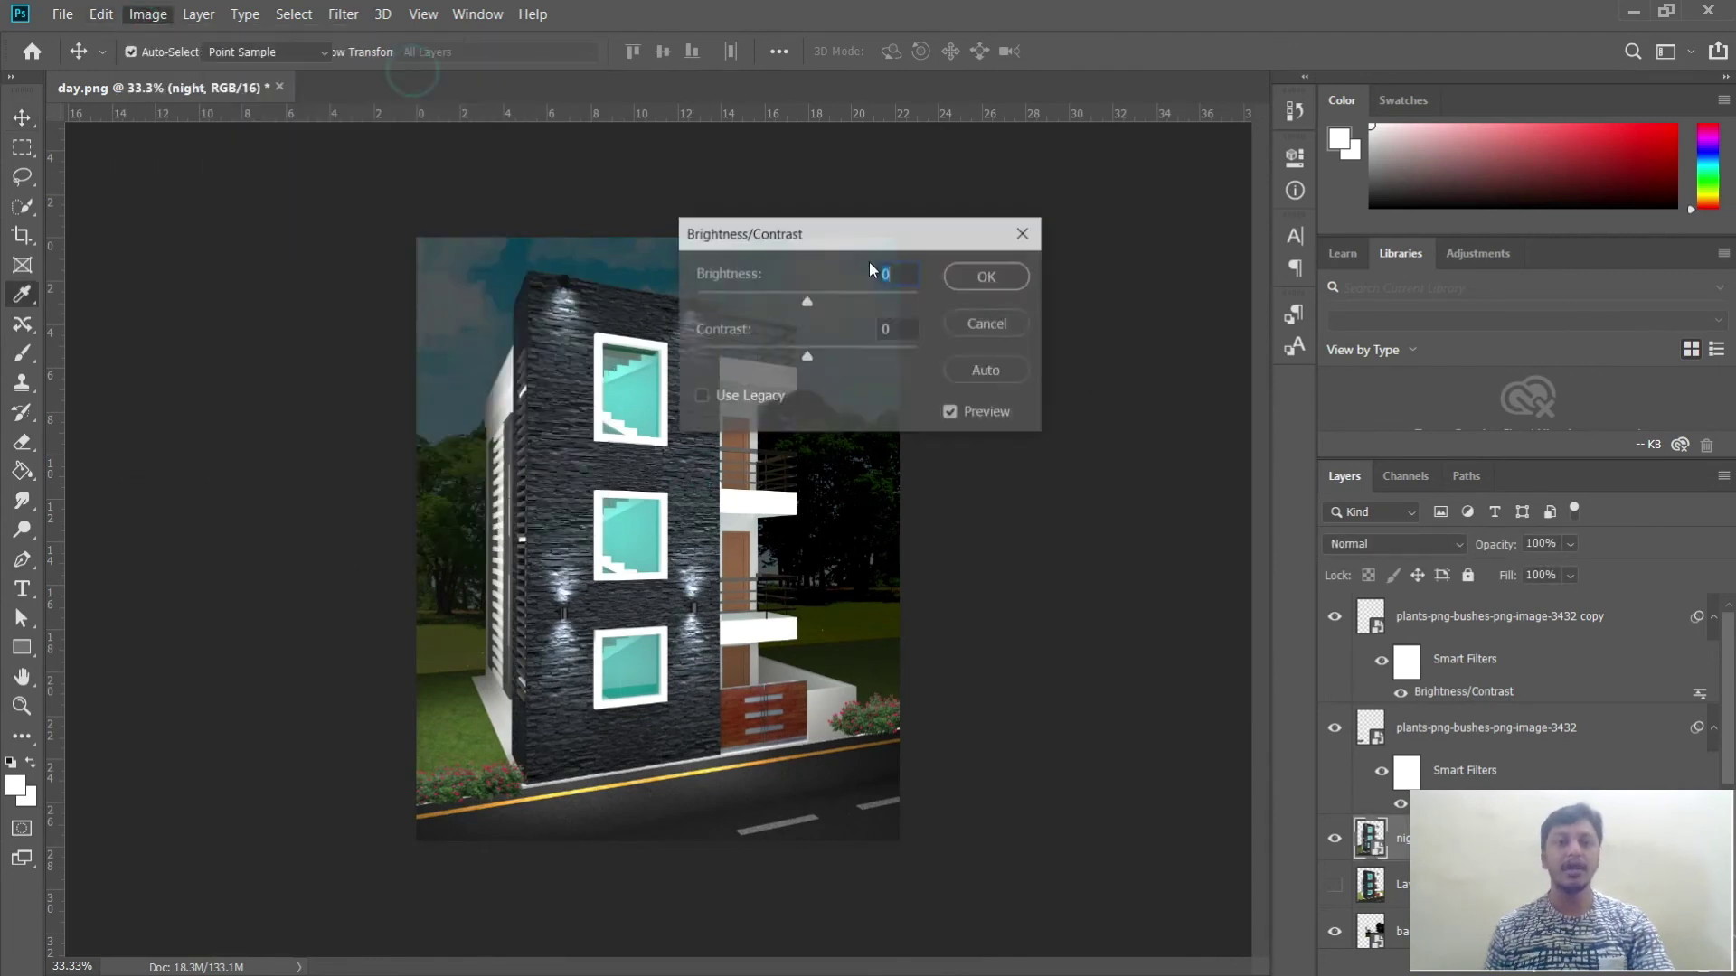
{"action": "left_click", "coordinate": [989, 373]}
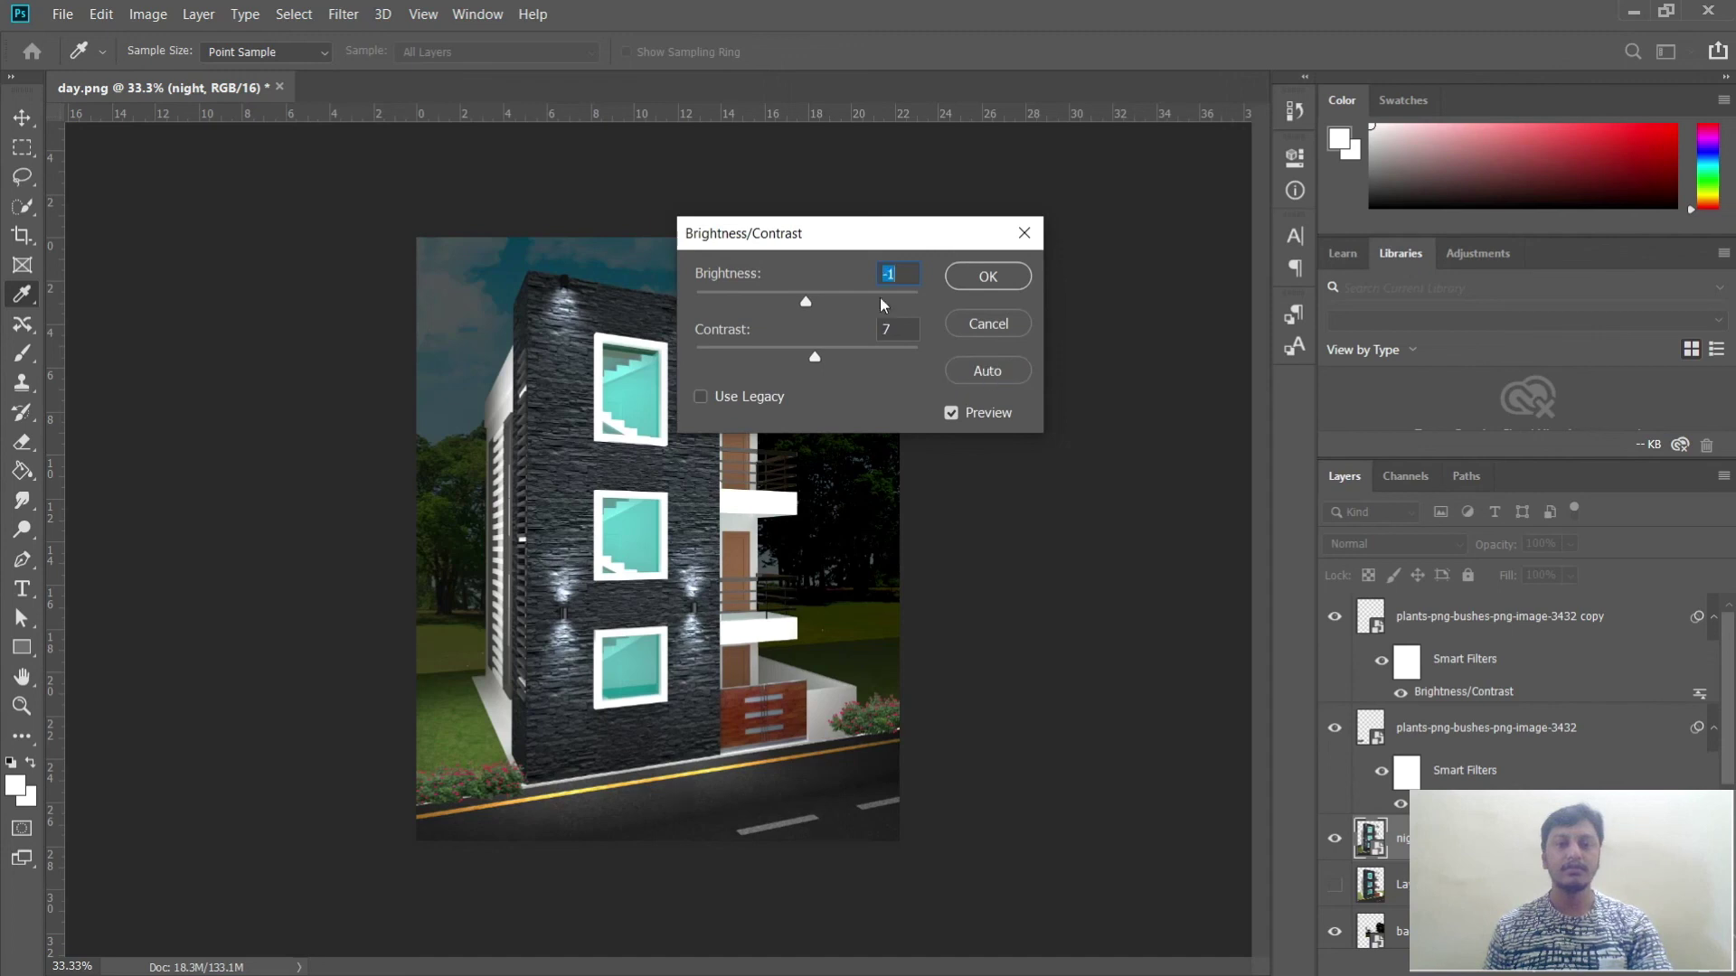
{"action": "left_click_drag", "start_coordinate": [832, 237], "coordinate": [950, 238]}
{"action": "left_click", "coordinate": [944, 297]}
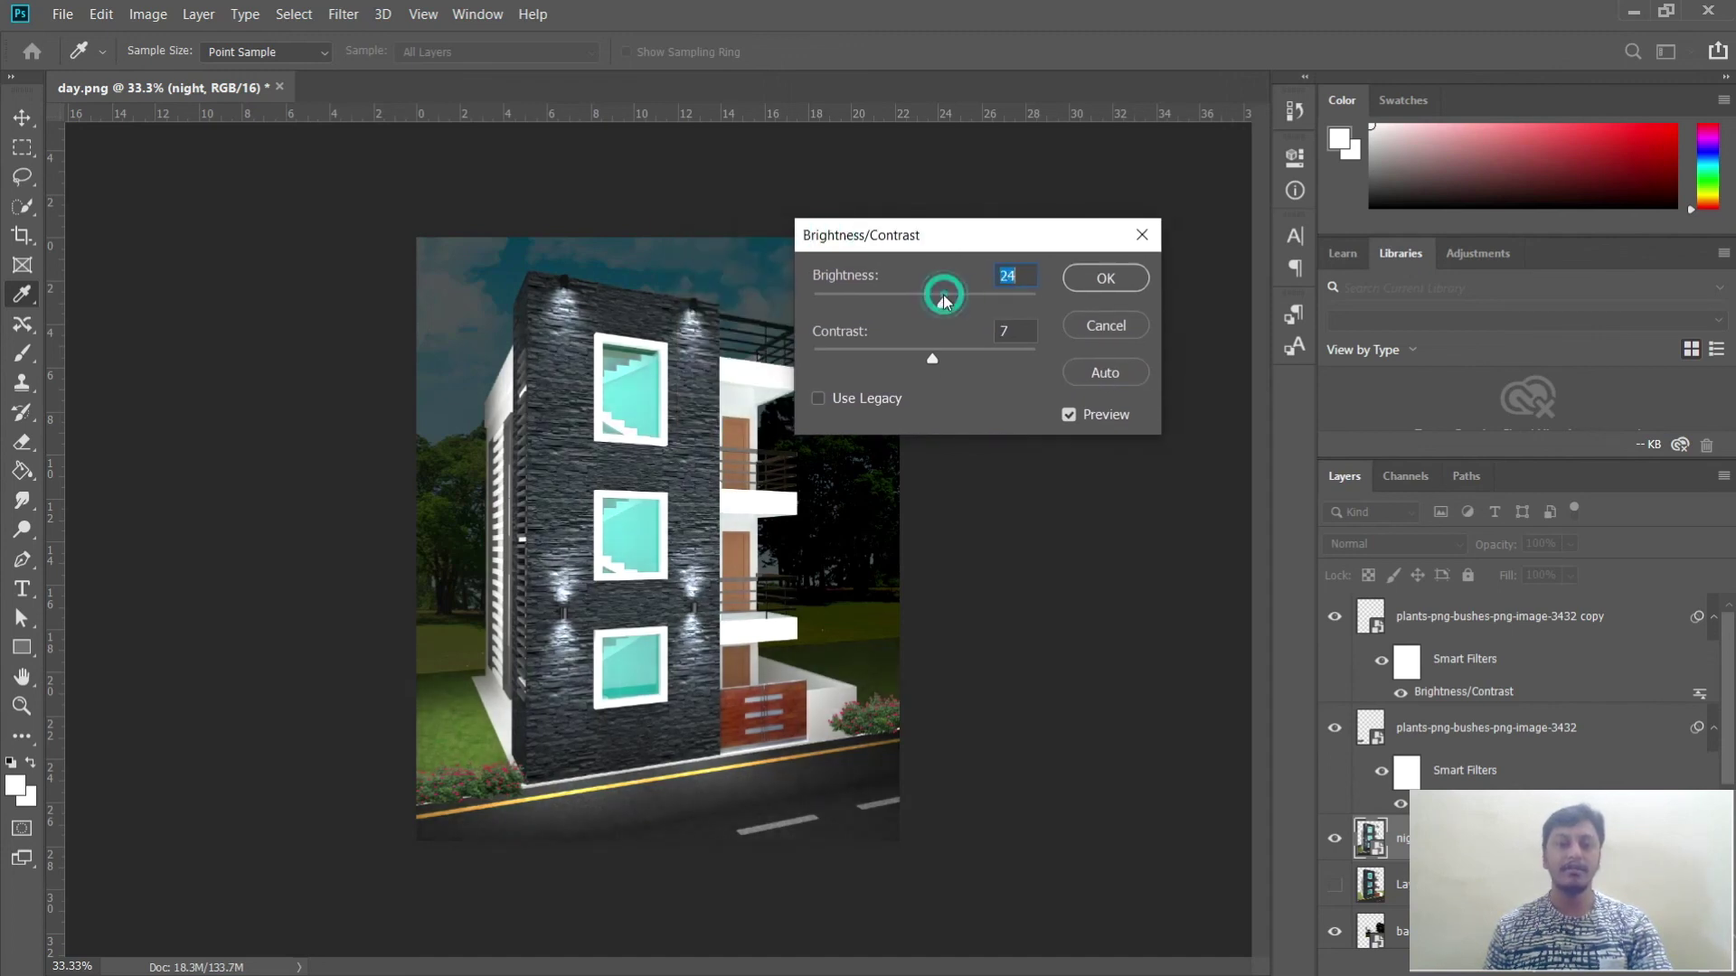
{"action": "left_click", "coordinate": [1105, 280]}
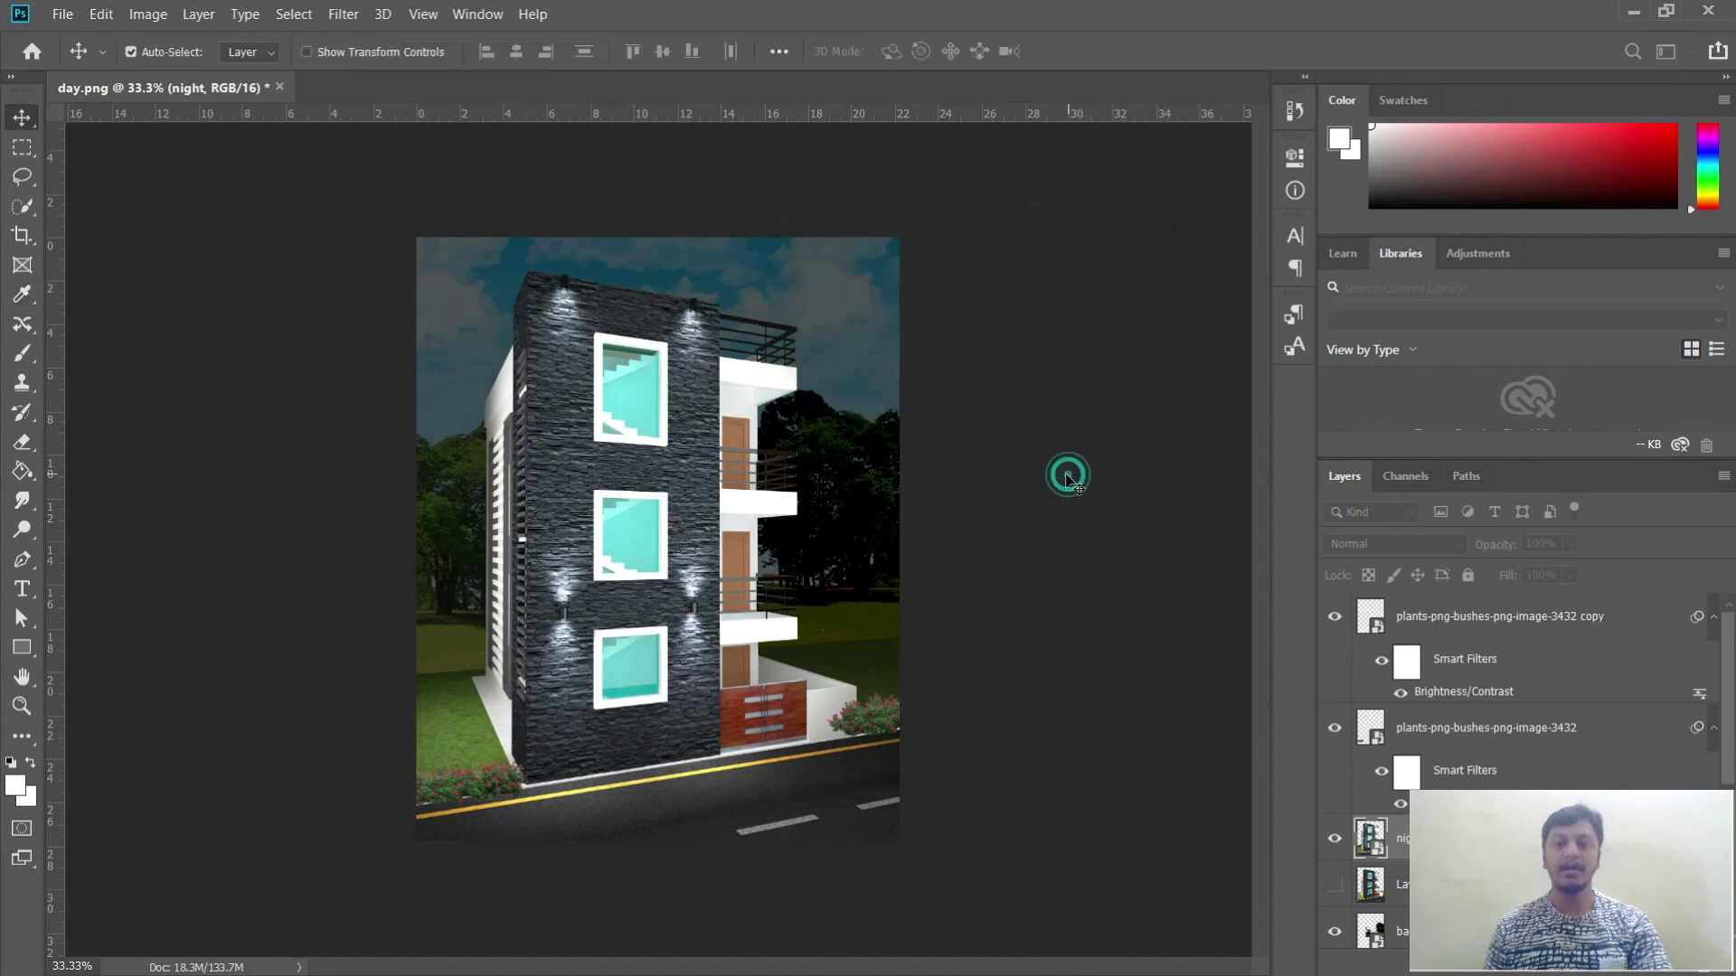
{"action": "key", "text": "ctrl+plus"}
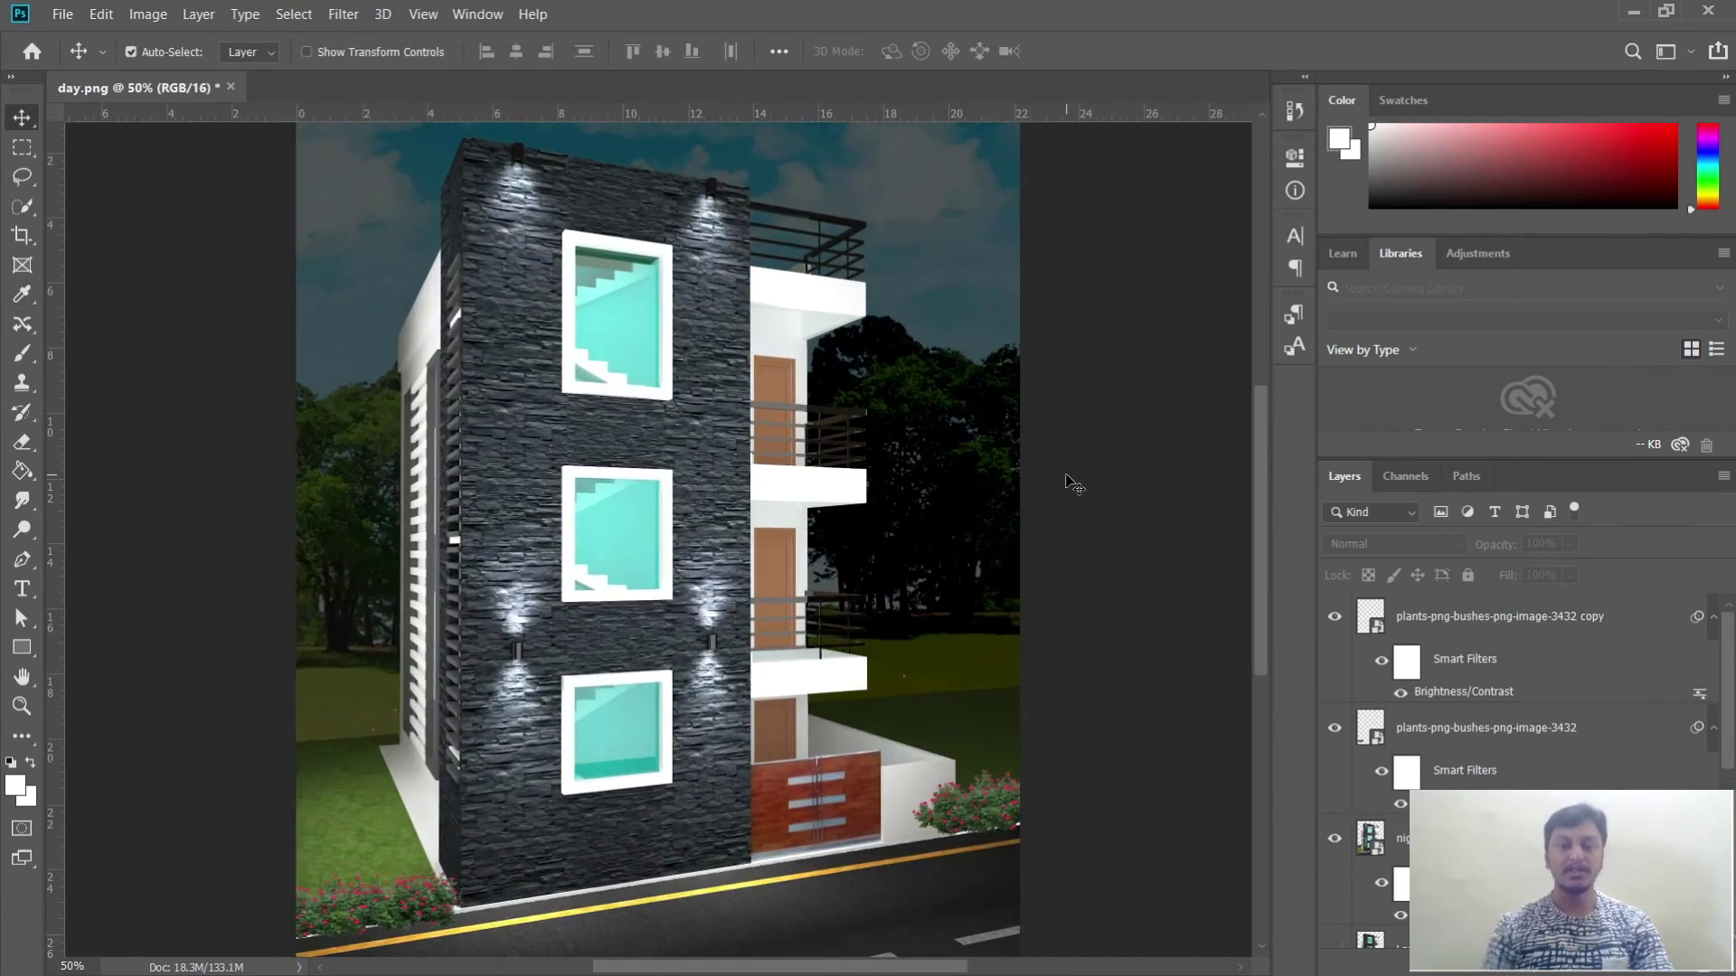